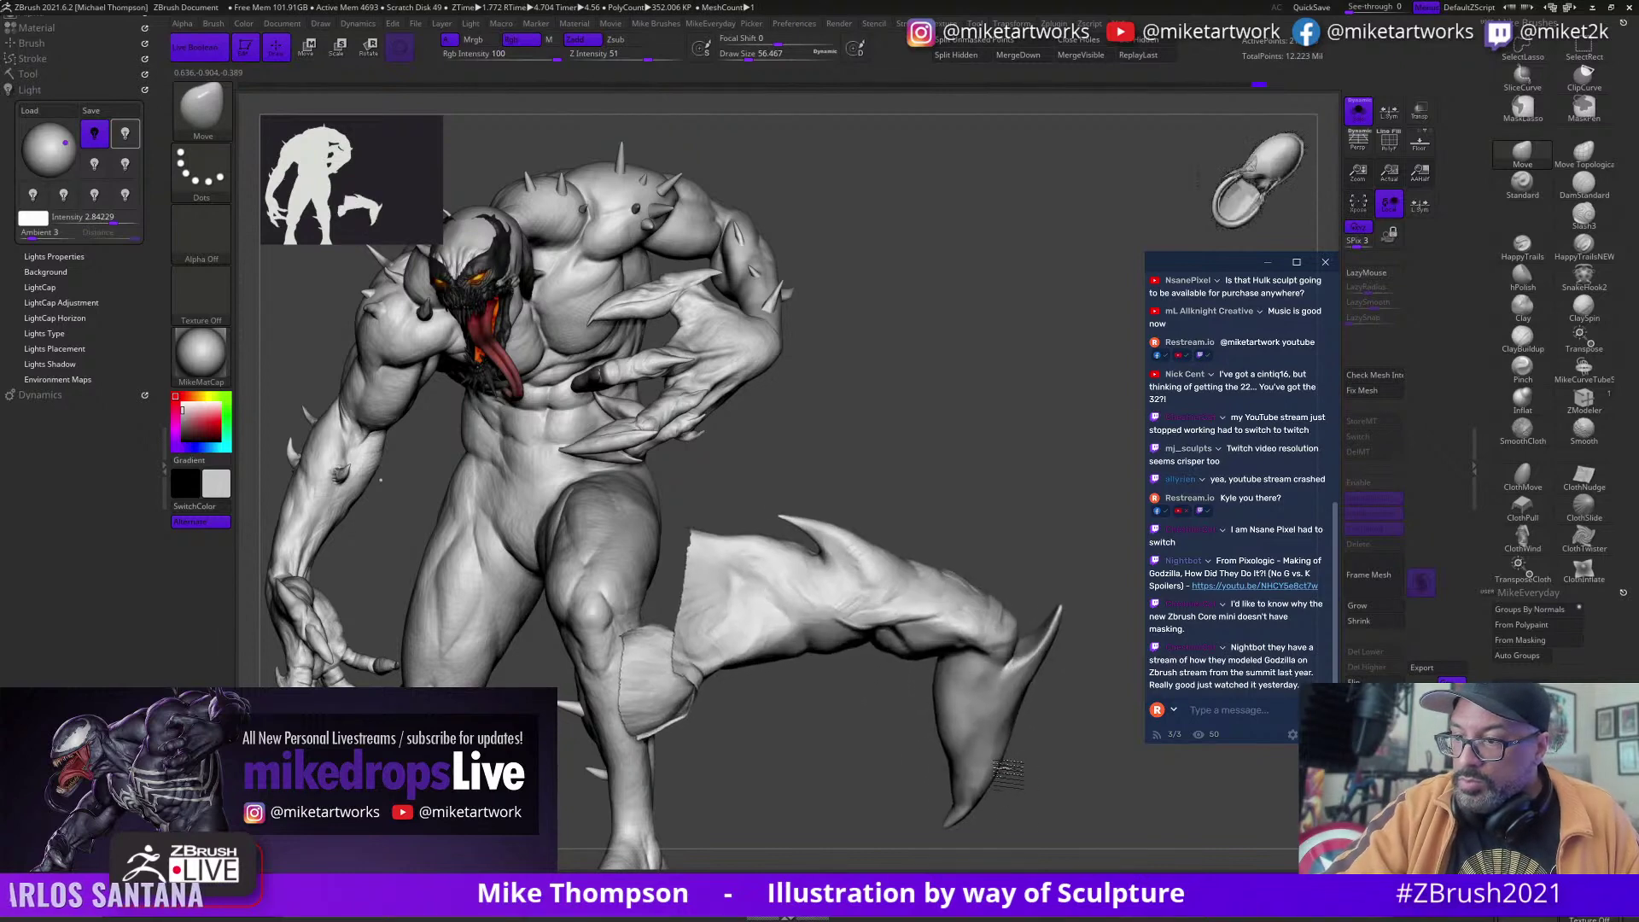
Step: Build up the knuckle and claw base of the isolated finger with the ClayBuildup brush at draw size about 27
key(s)
click(1522, 338)
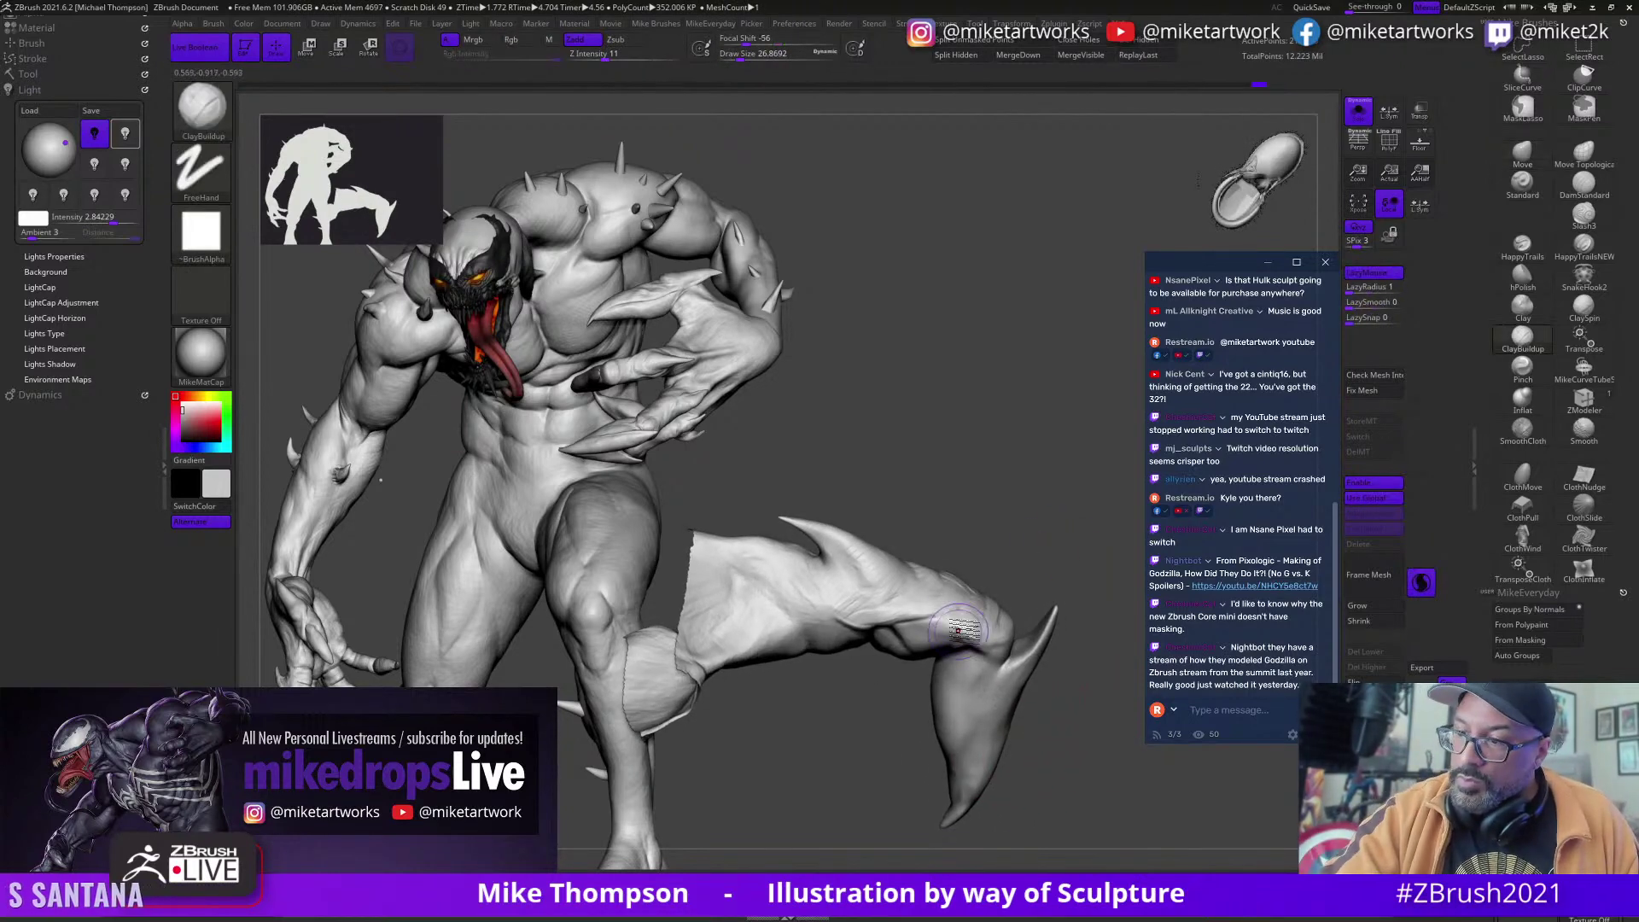
mouse_move(1048, 547)
mouse_down()
mouse_move(988, 654)
mouse_move(1018, 675)
mouse_move(1050, 563)
mouse_up()
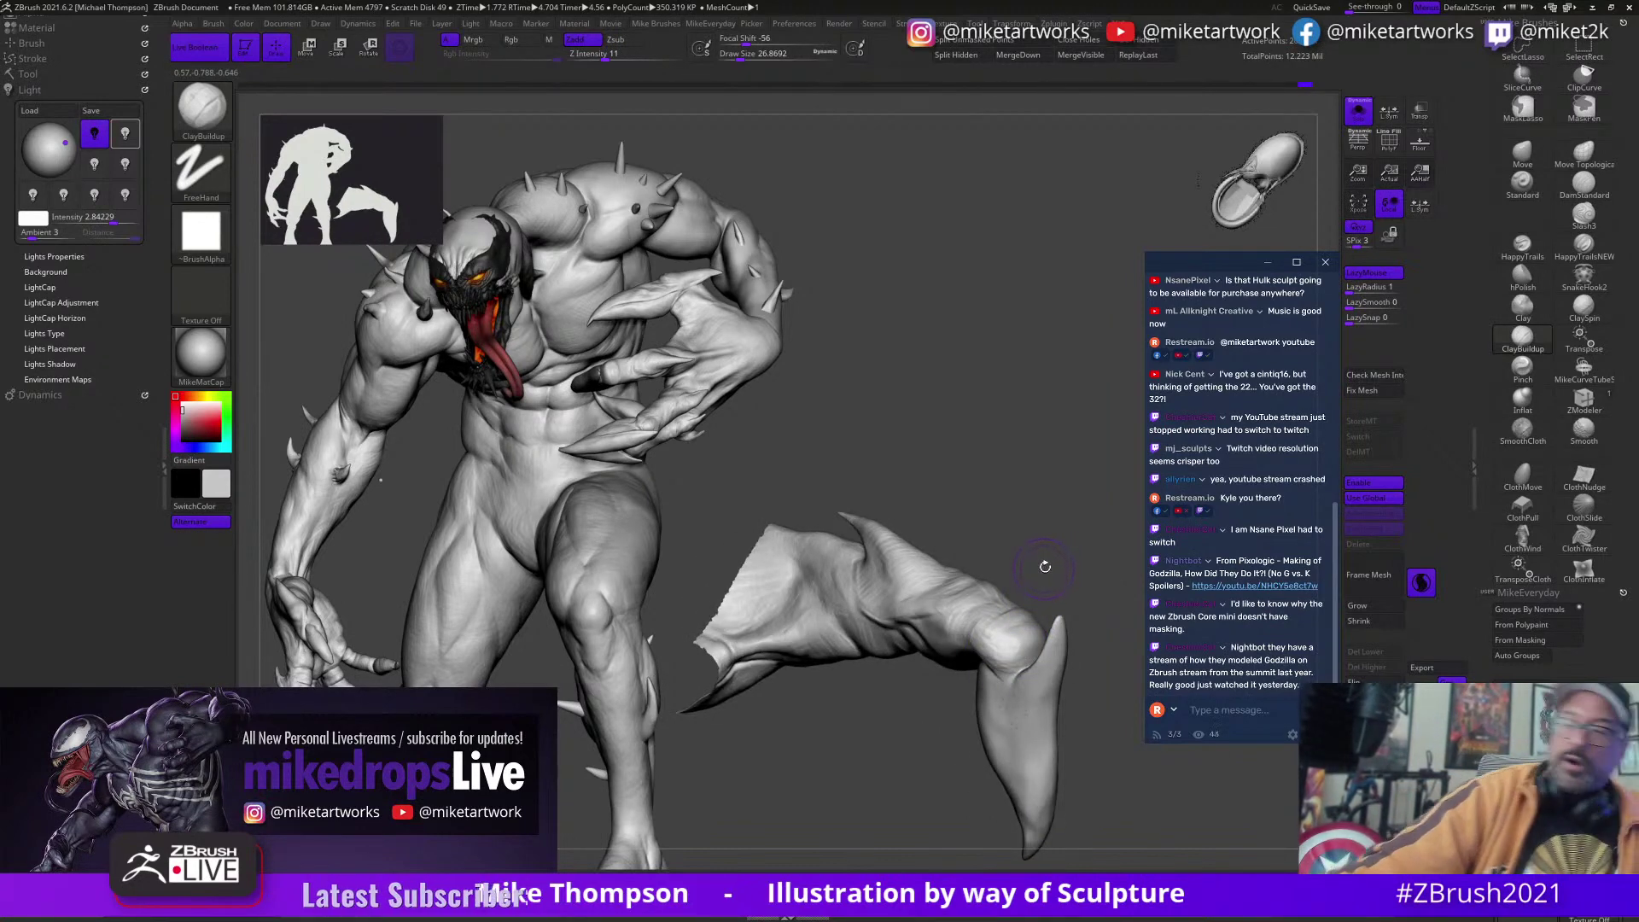
drag(1078, 700, 1035, 554)
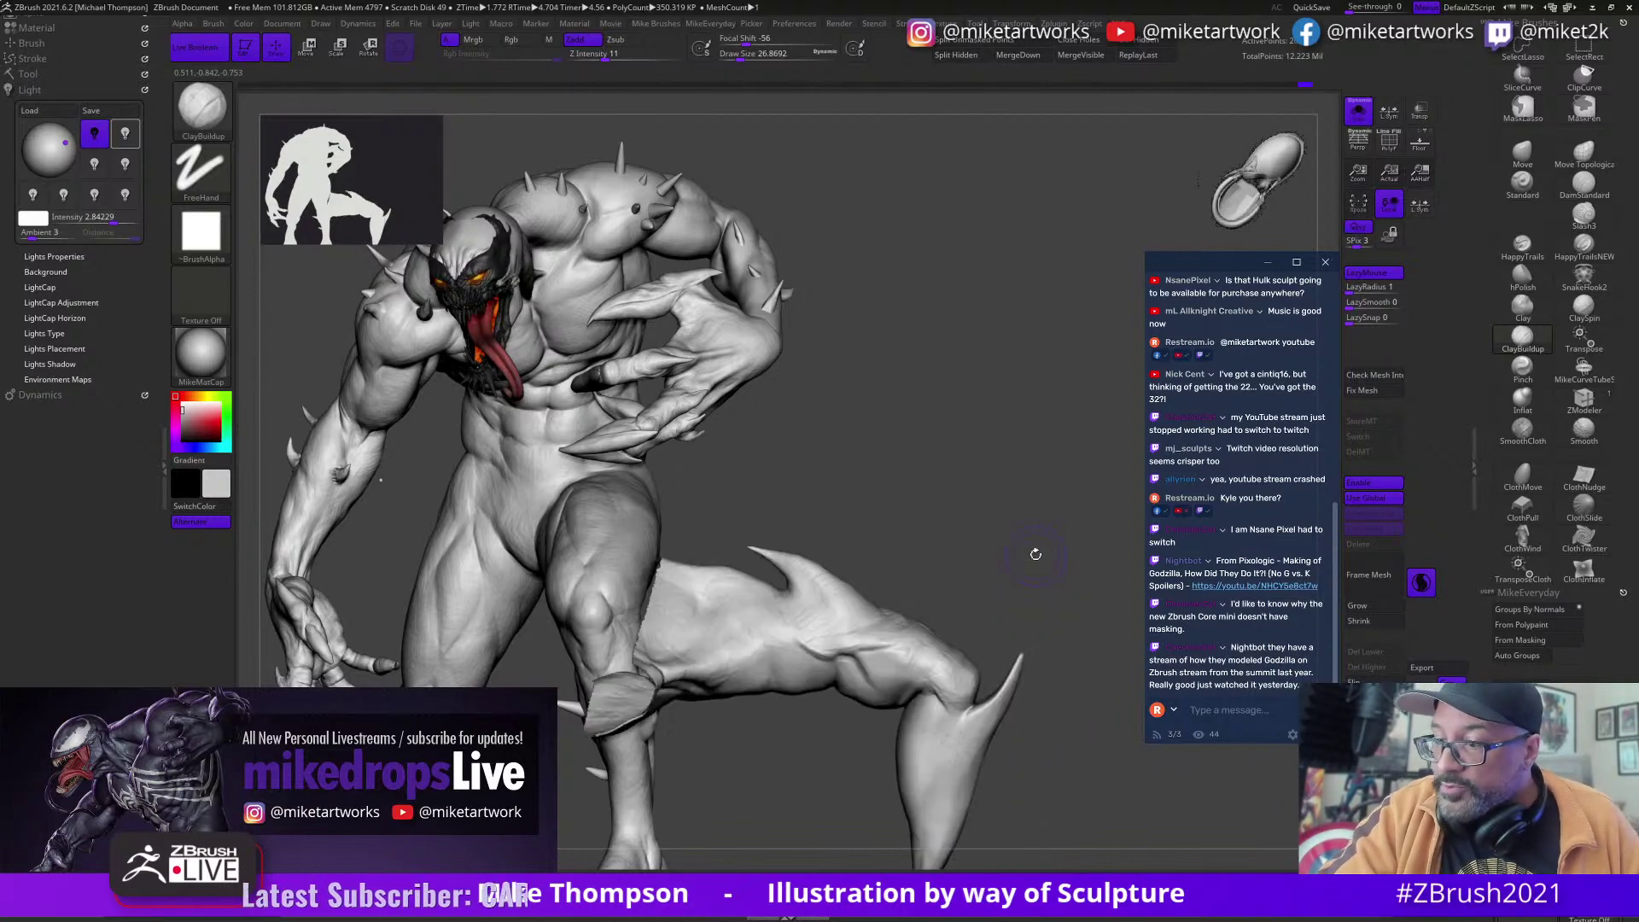
drag(955, 662, 1072, 565)
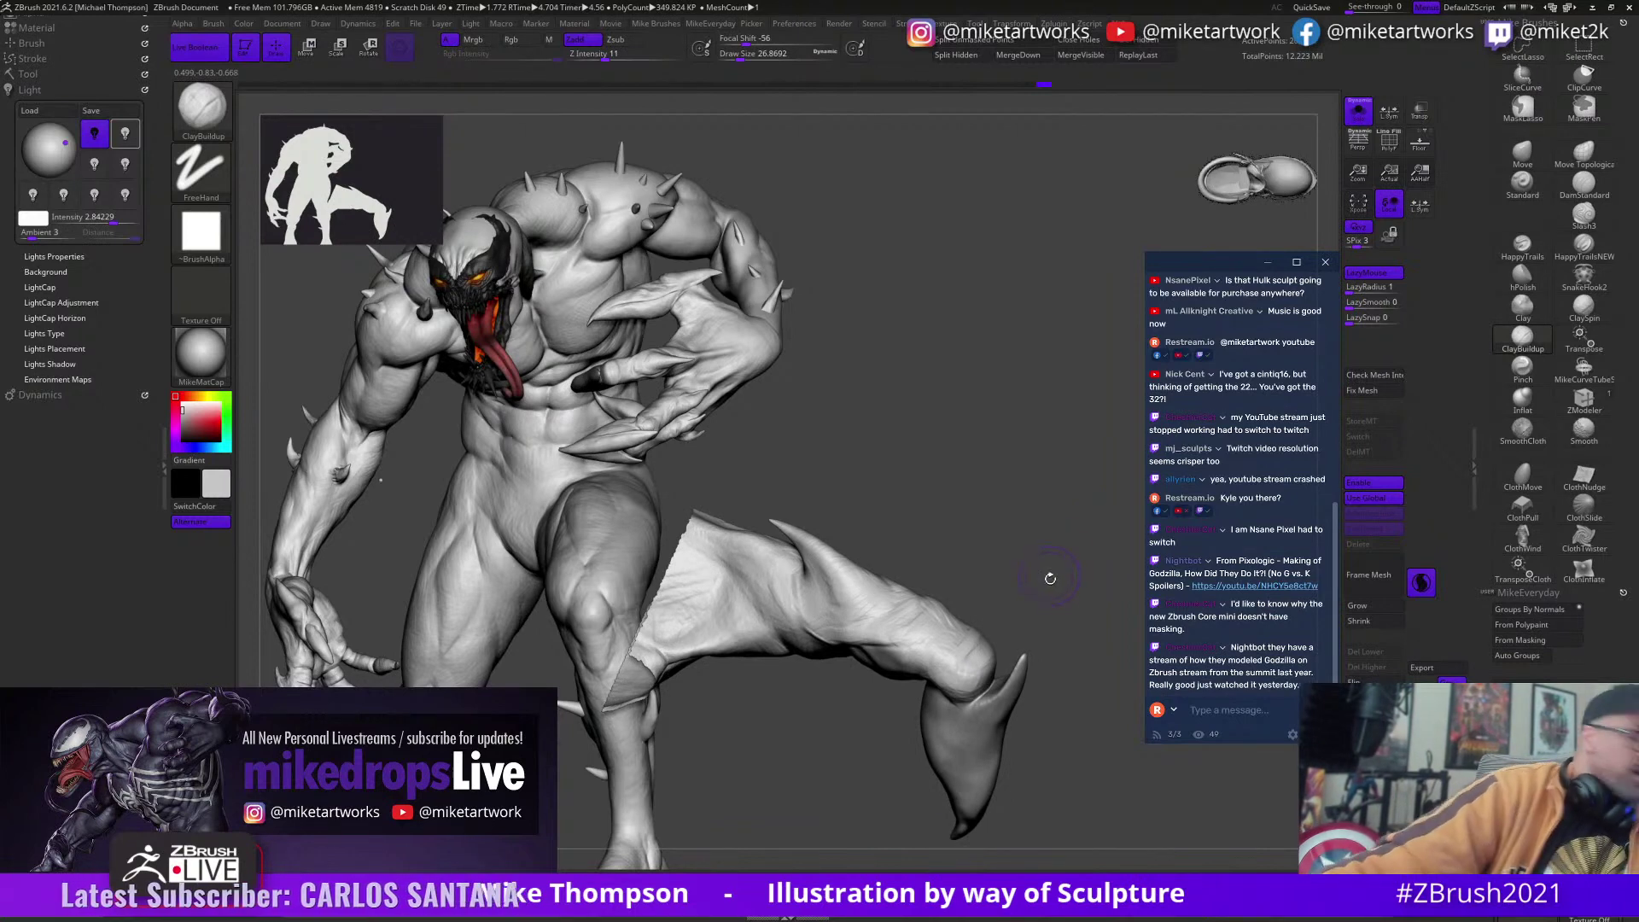
drag(1055, 614, 969, 664)
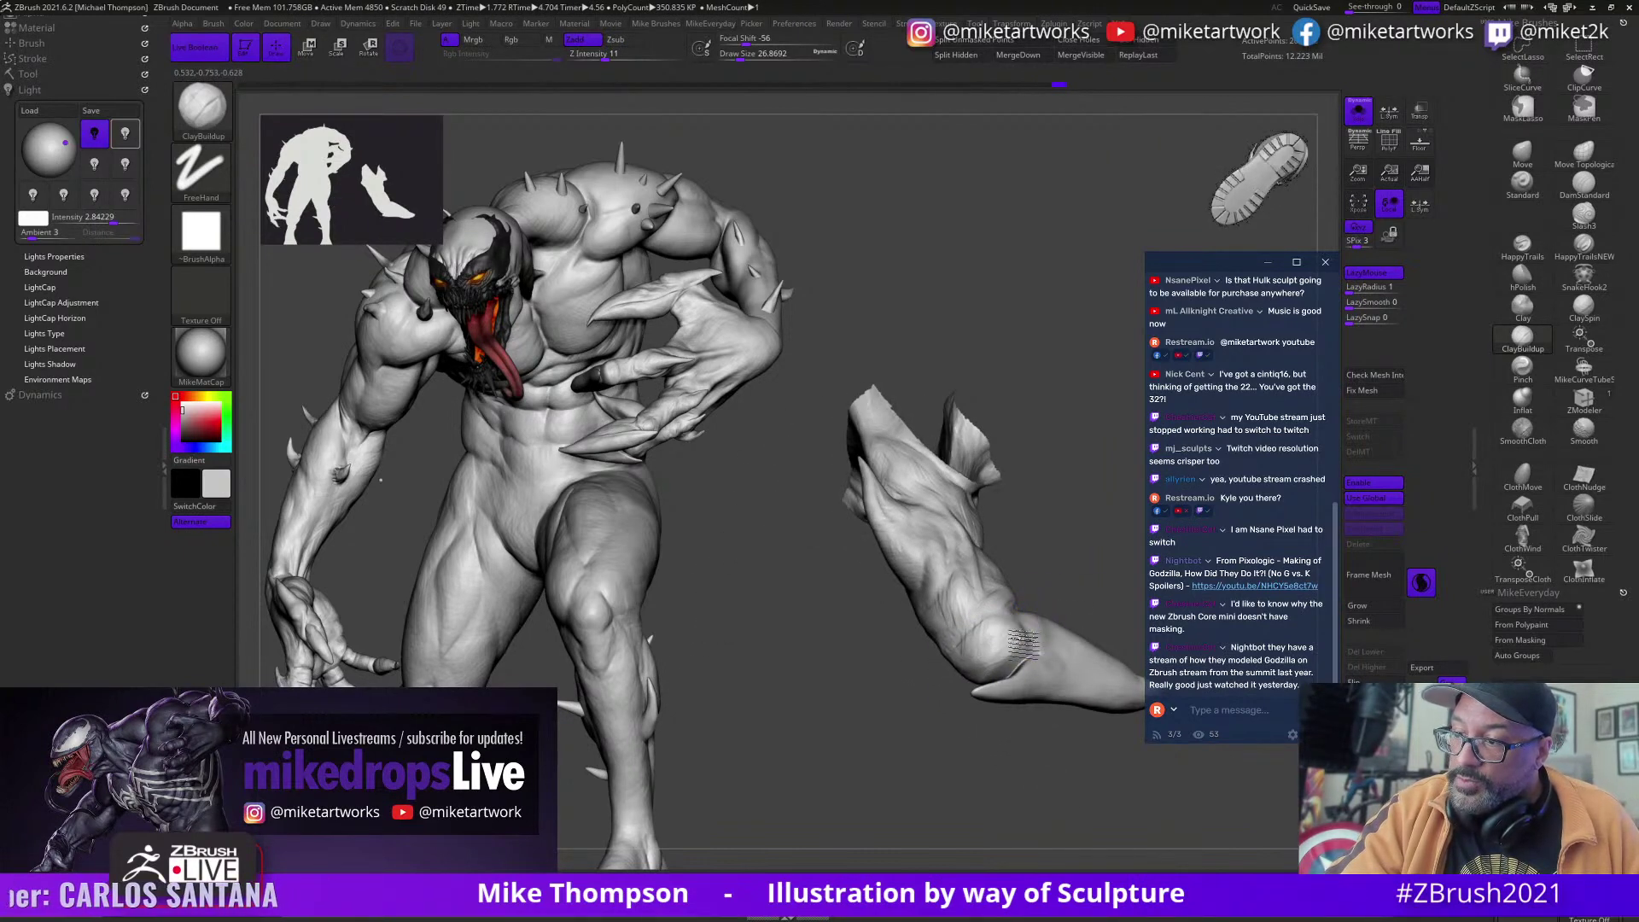
drag(1021, 659, 964, 717)
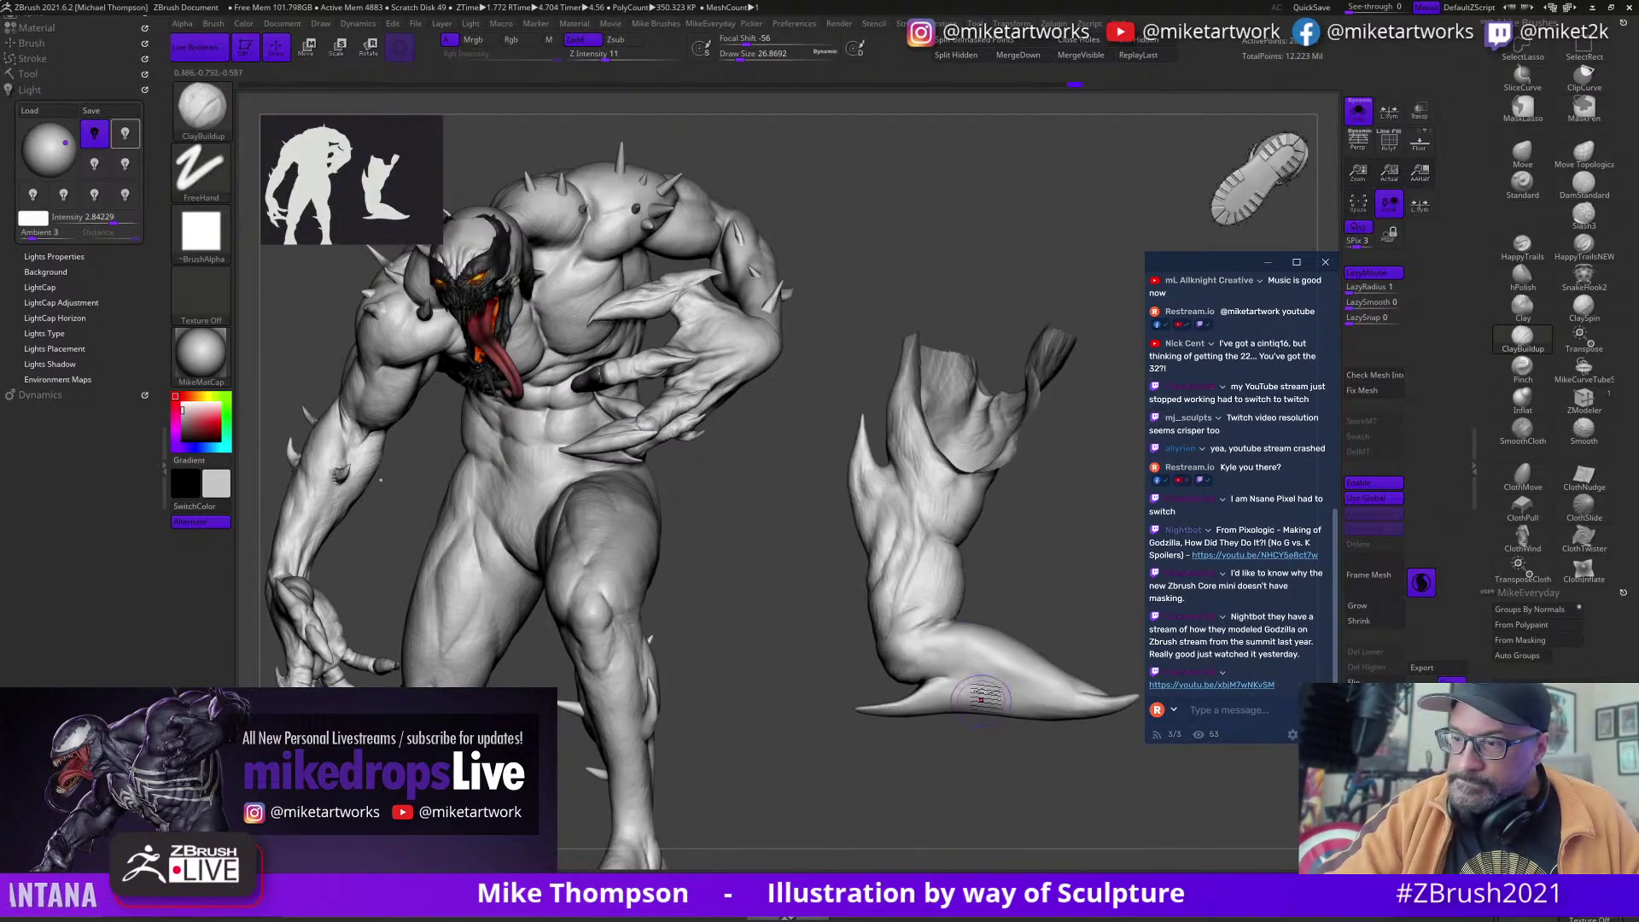
Step: Refine the finger's end joint and the back of its claw with ClayBuildup at draw size about 17
drag(967, 657, 937, 632)
drag(1037, 554, 1052, 589)
key(s)
mouse_move(1015, 599)
mouse_down()
mouse_move(952, 607)
mouse_move(1049, 548)
mouse_up()
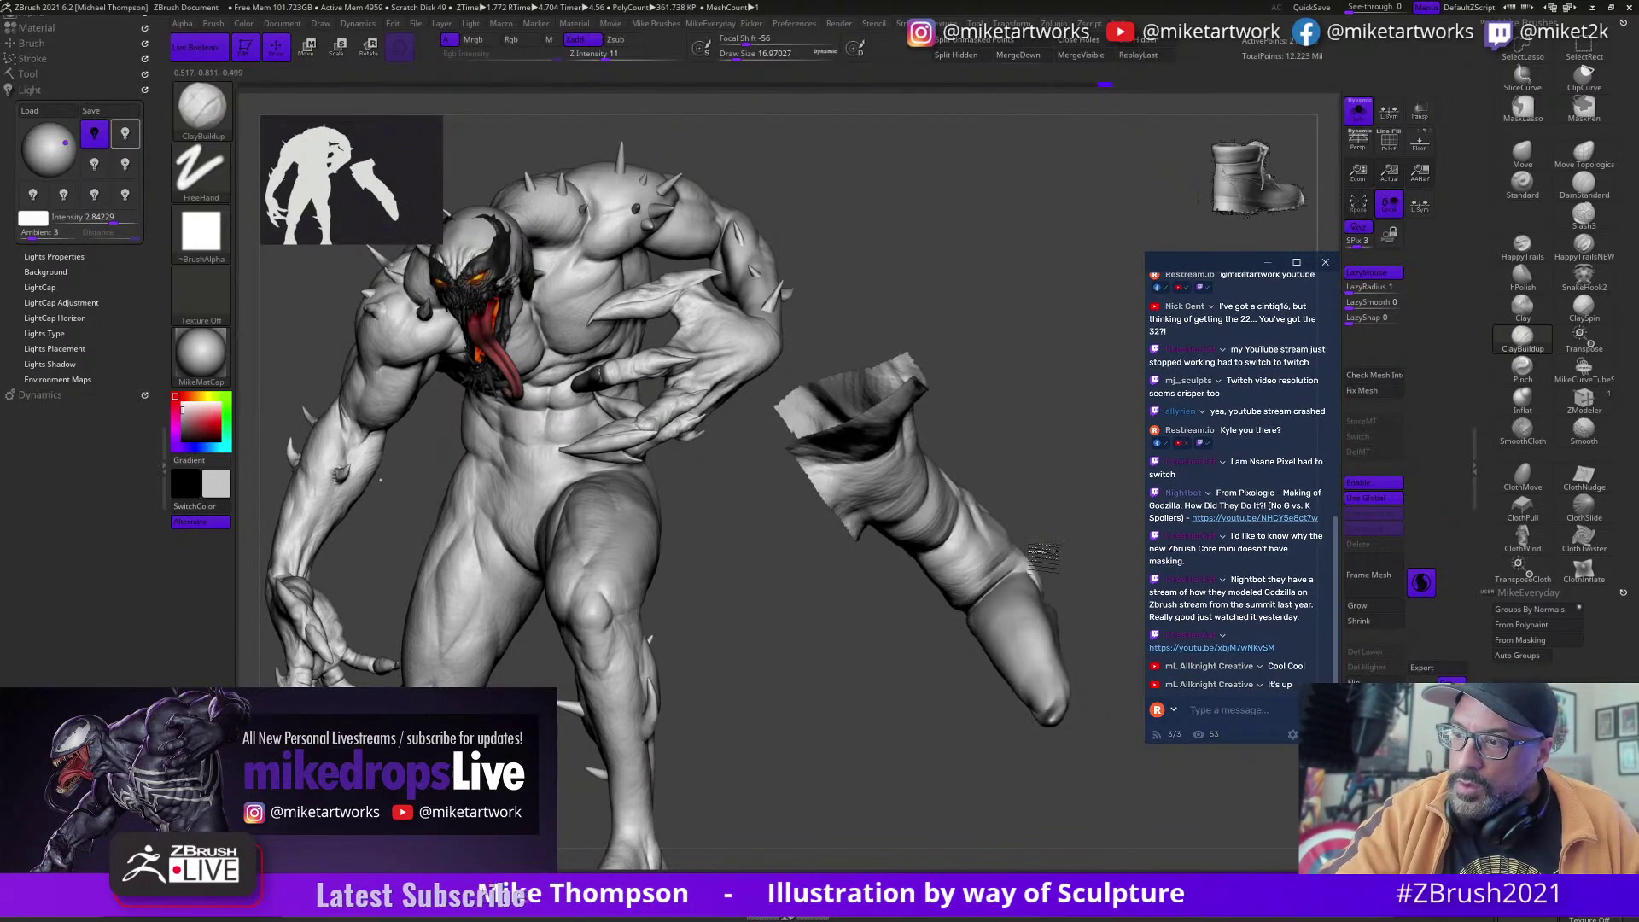
alt+drag(1054, 517, 982, 550)
mouse_move(977, 809)
mouse_down()
mouse_move(1040, 799)
mouse_move(981, 800)
mouse_move(1024, 779)
mouse_move(973, 717)
mouse_up()
Step: Build up the finger's claw and joint from the side and underside, using draw sizes of about 35 and 27
key(s)
key(s)
drag(927, 615, 881, 630)
mouse_move(998, 596)
mouse_down()
mouse_move(858, 640)
mouse_move(997, 636)
mouse_move(854, 632)
mouse_up()
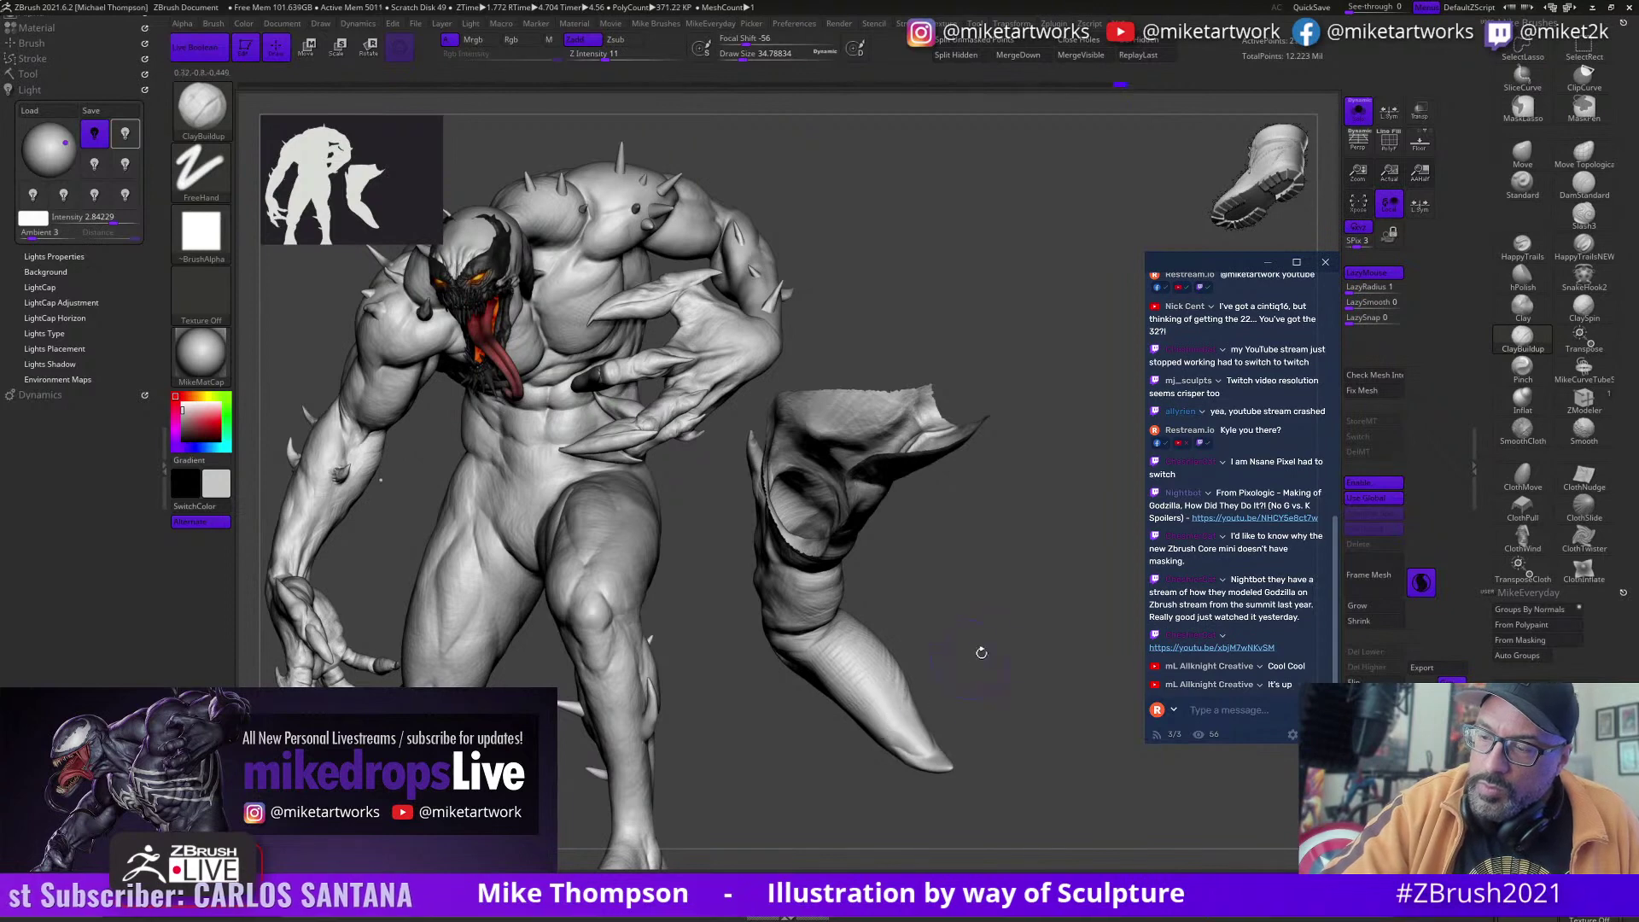
drag(977, 651, 860, 651)
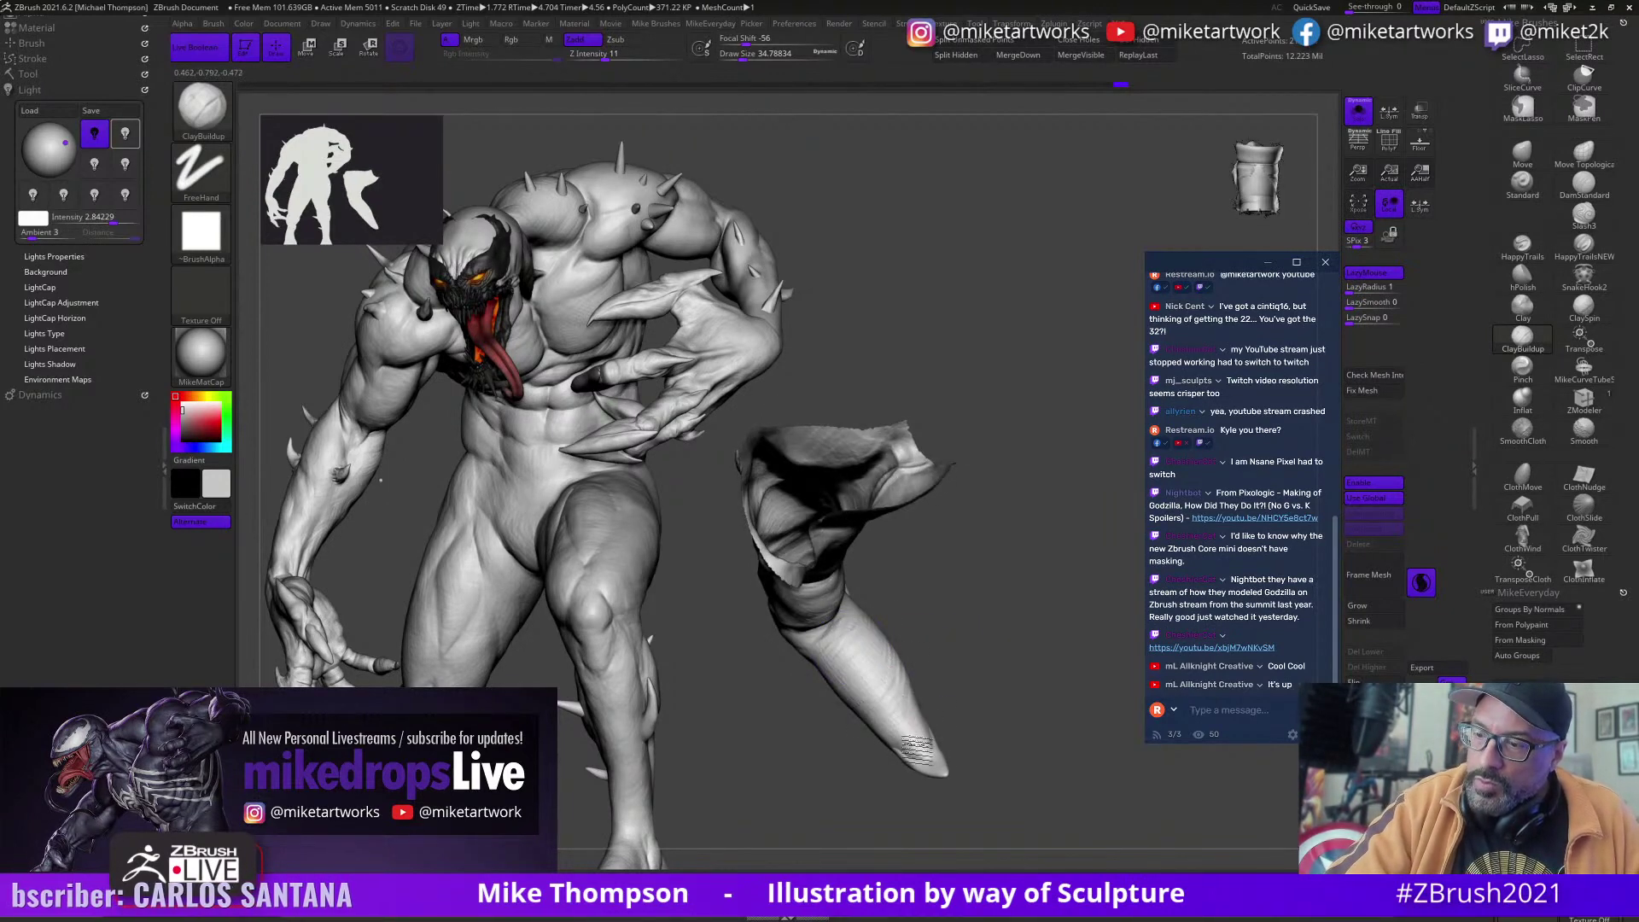
drag(965, 648, 923, 610)
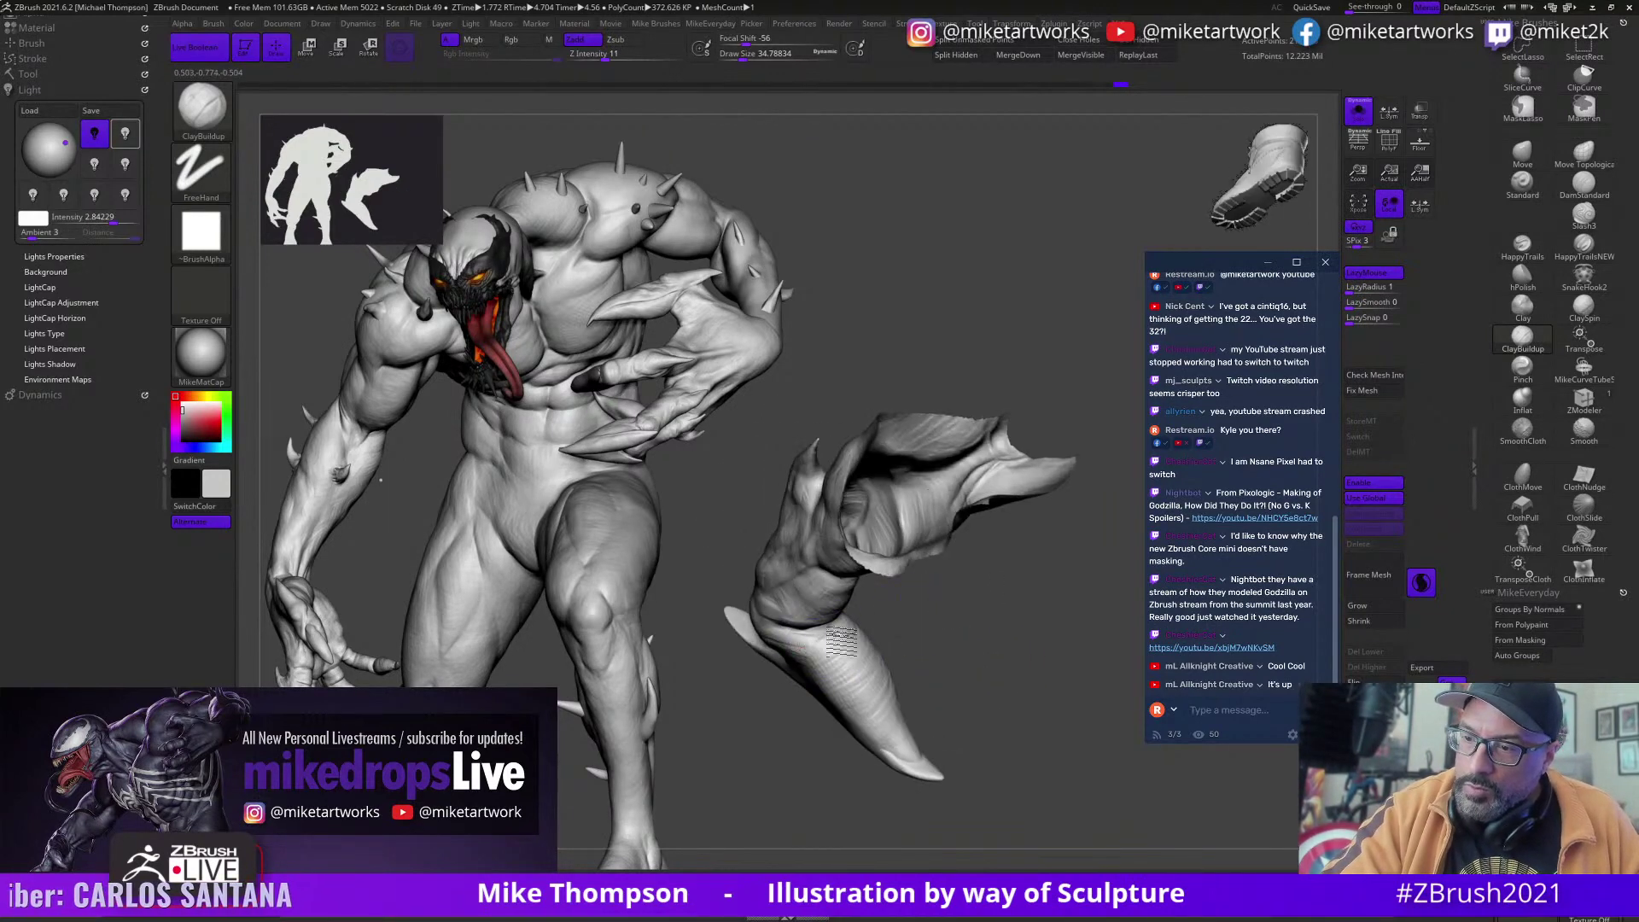
drag(807, 642, 804, 673)
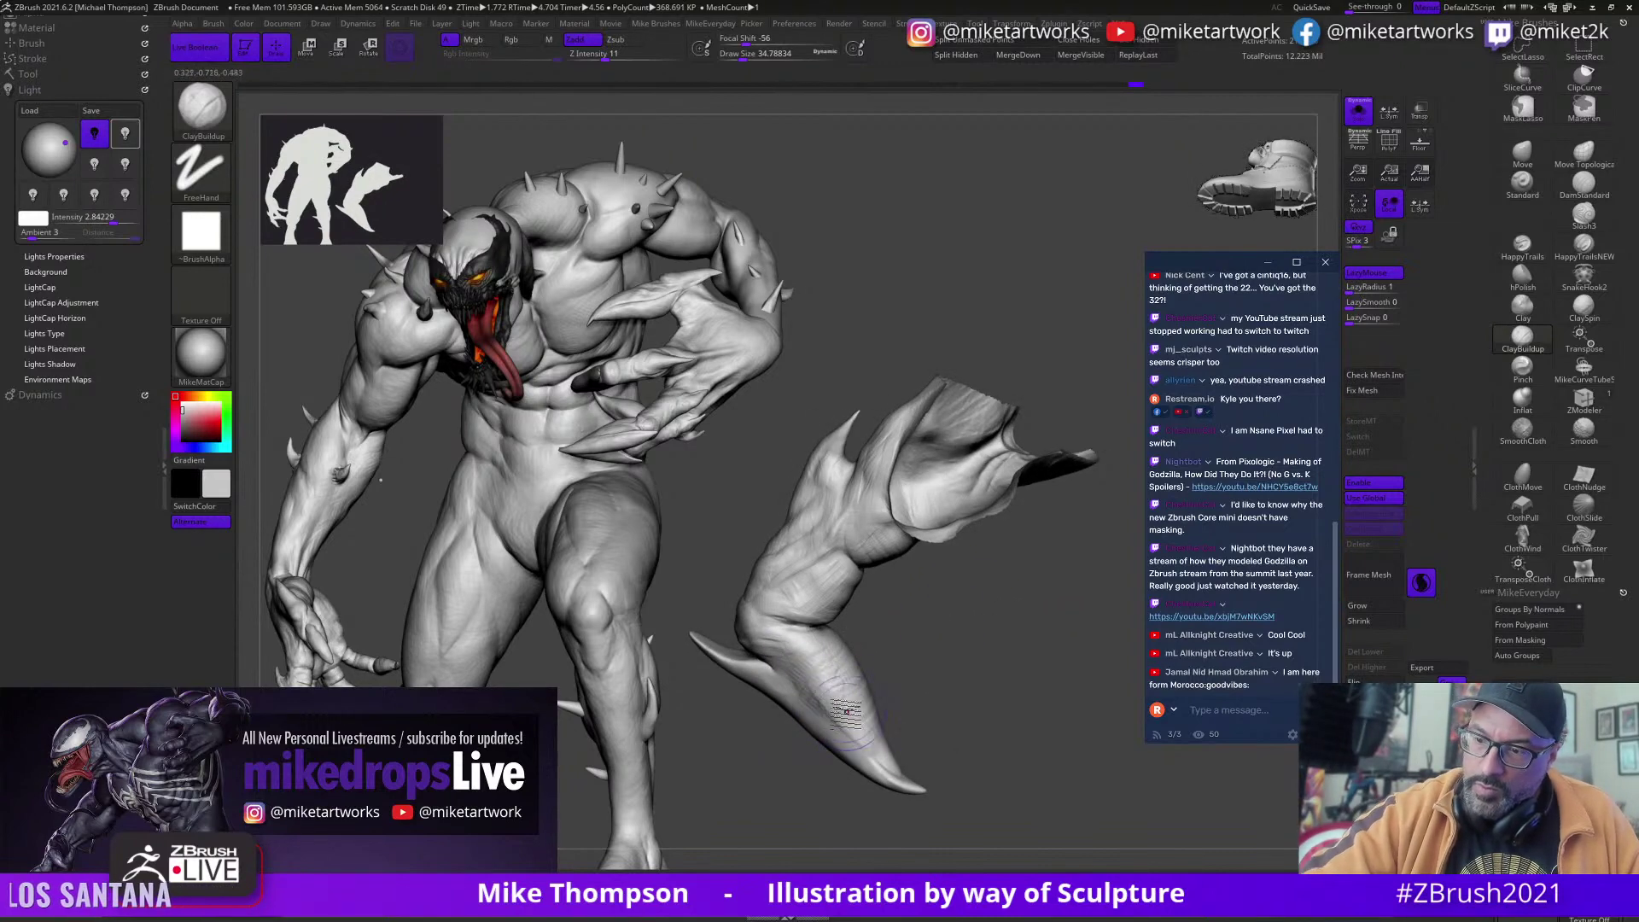
mouse_move(906, 751)
mouse_down()
mouse_move(944, 651)
mouse_move(854, 591)
mouse_up()
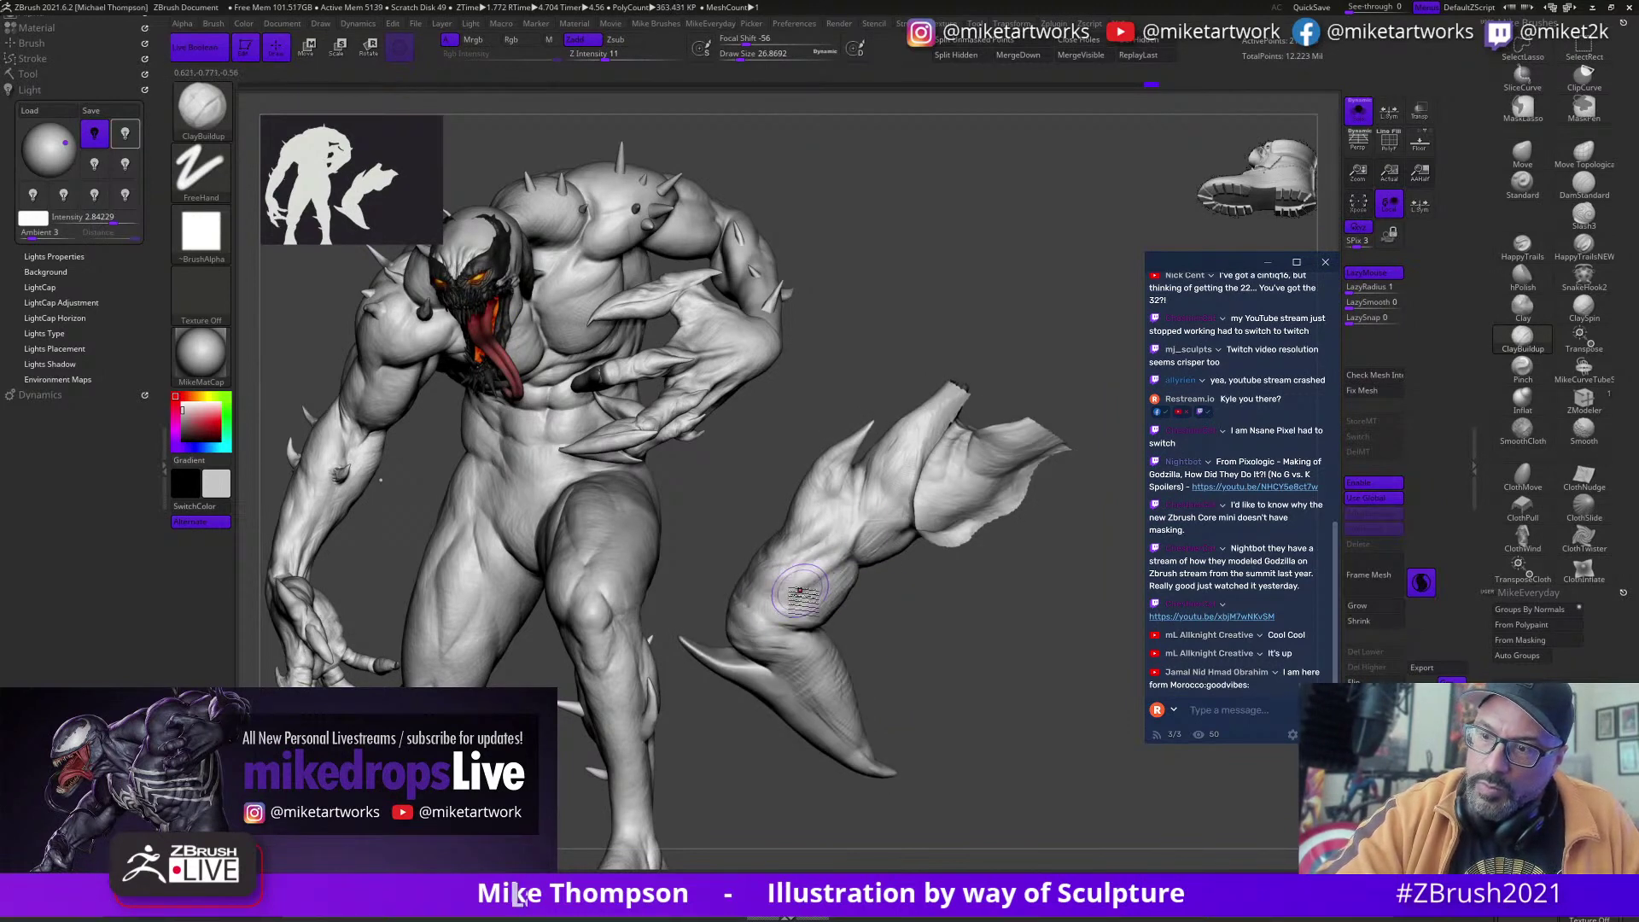
mouse_move(1008, 674)
mouse_down()
mouse_move(994, 662)
mouse_move(1040, 658)
mouse_move(1005, 667)
mouse_move(1036, 653)
mouse_move(1035, 574)
mouse_up()
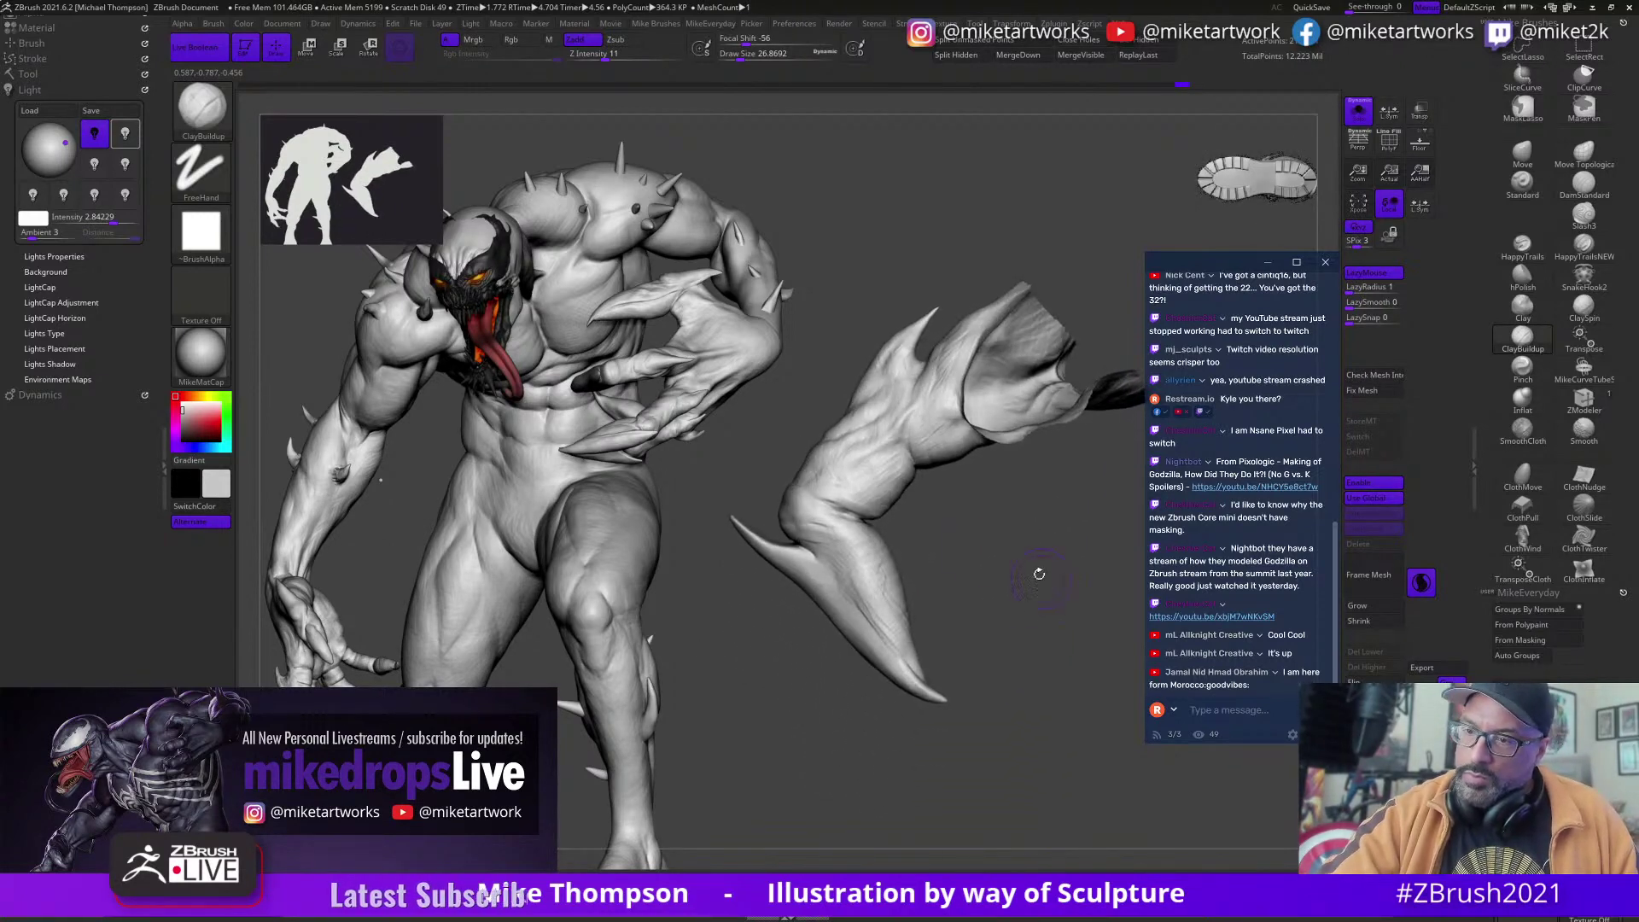
key(ctrl+shift)
ctrl+shift+drag(761, 521, 758, 481)
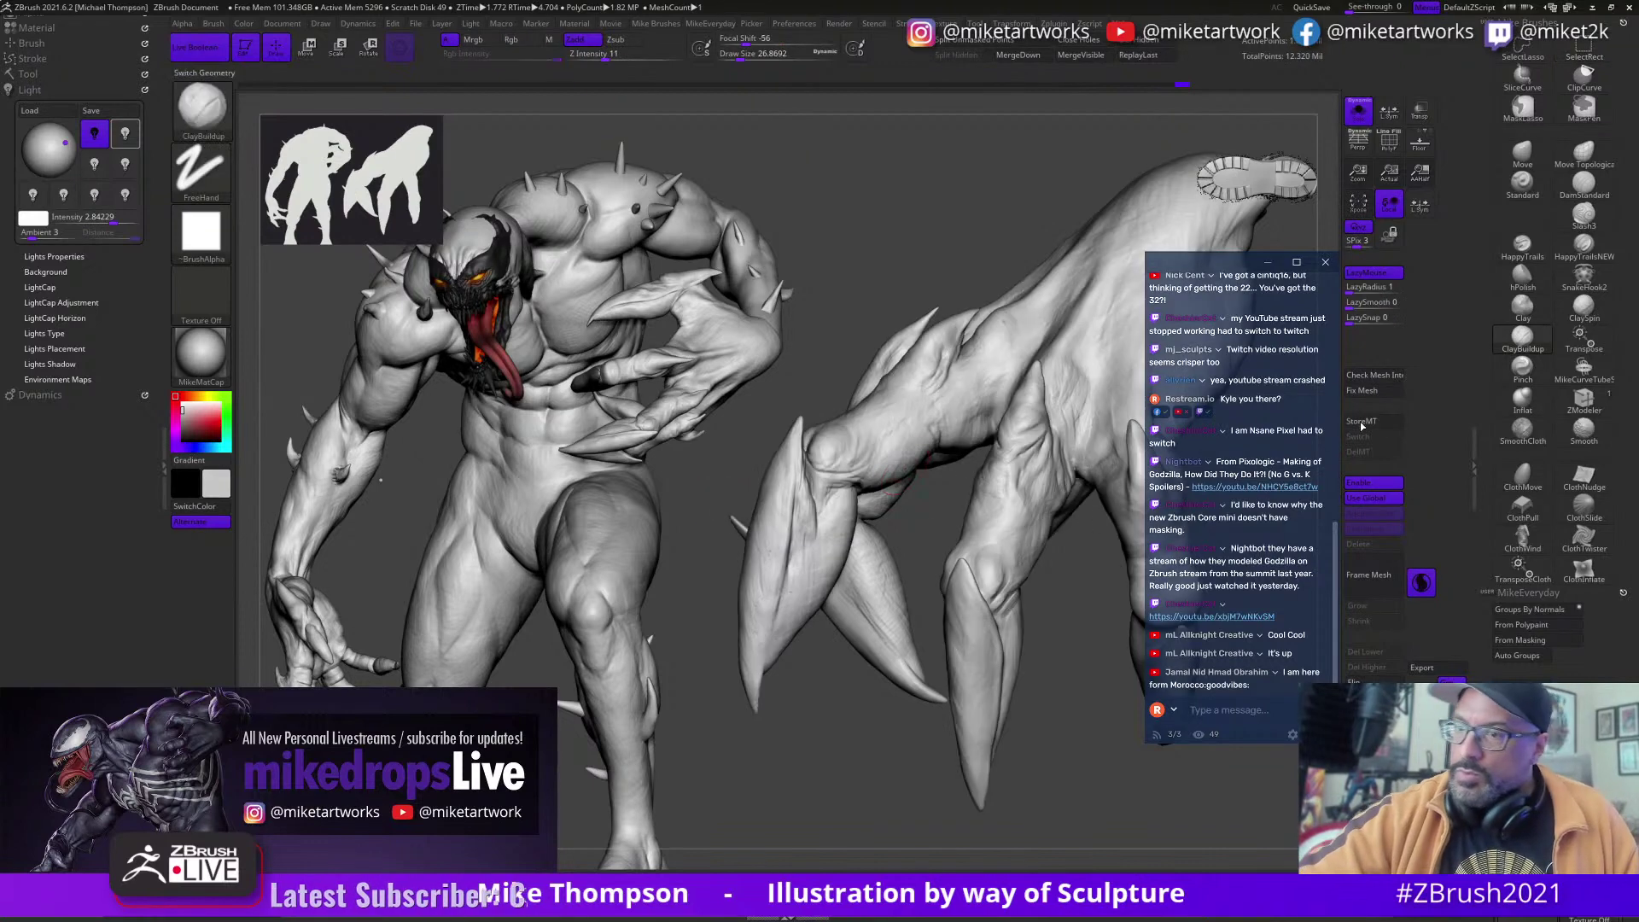
key(ctrl+z)
Step: Set SelectLasso as the selection brush, isolate the finger's claw with it, and bring the whole hand back into view
click(1524, 51)
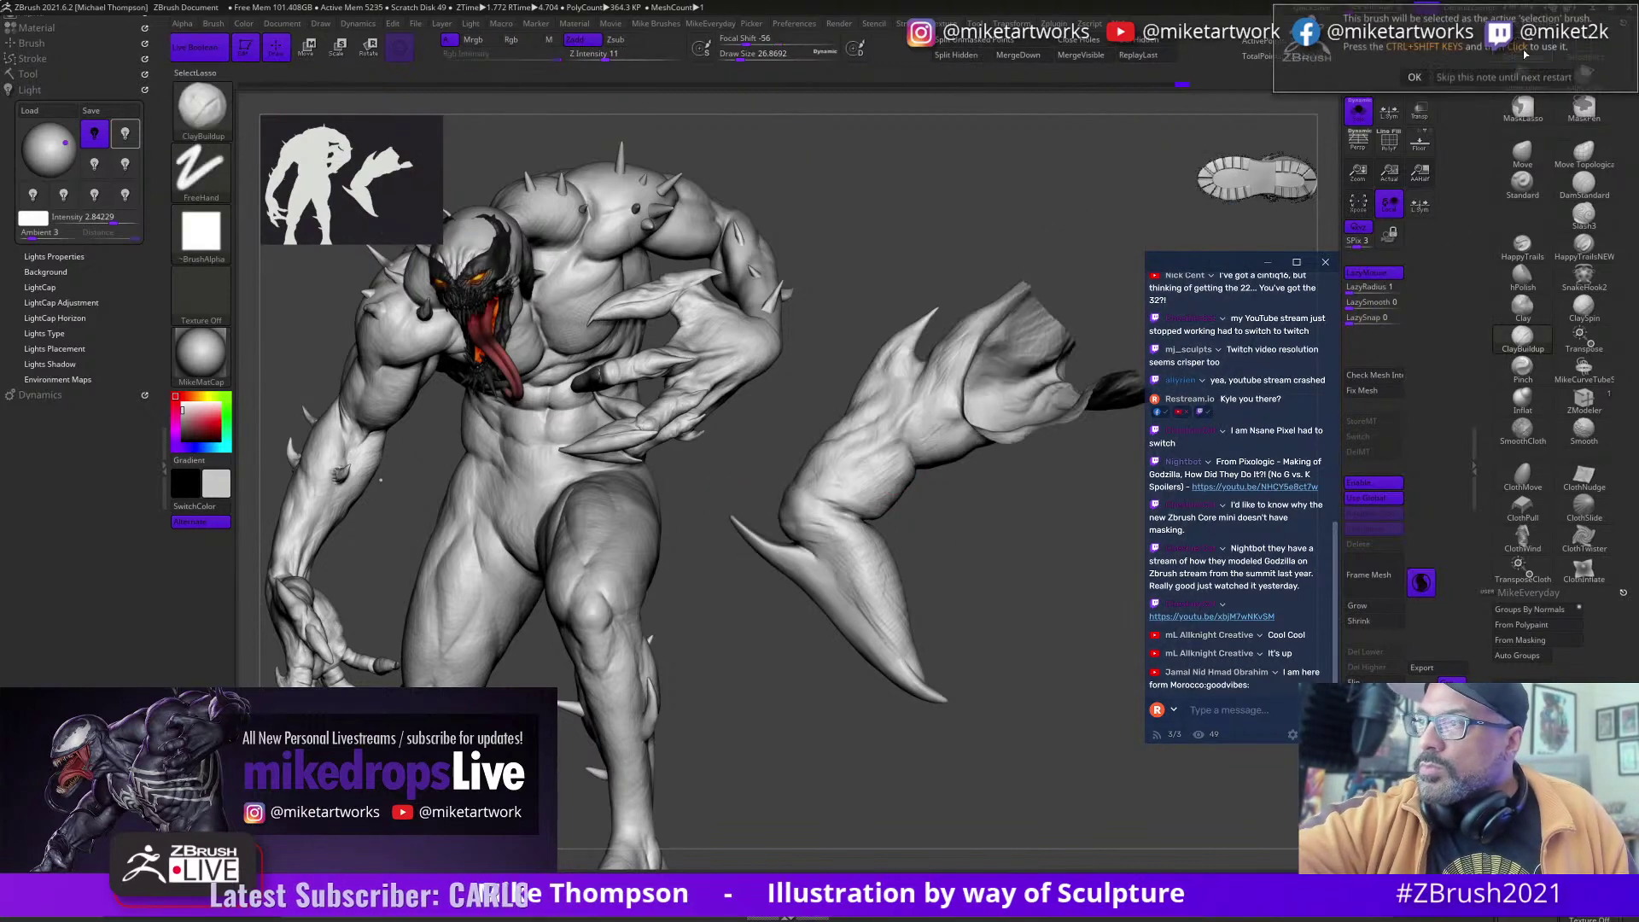
click(1466, 77)
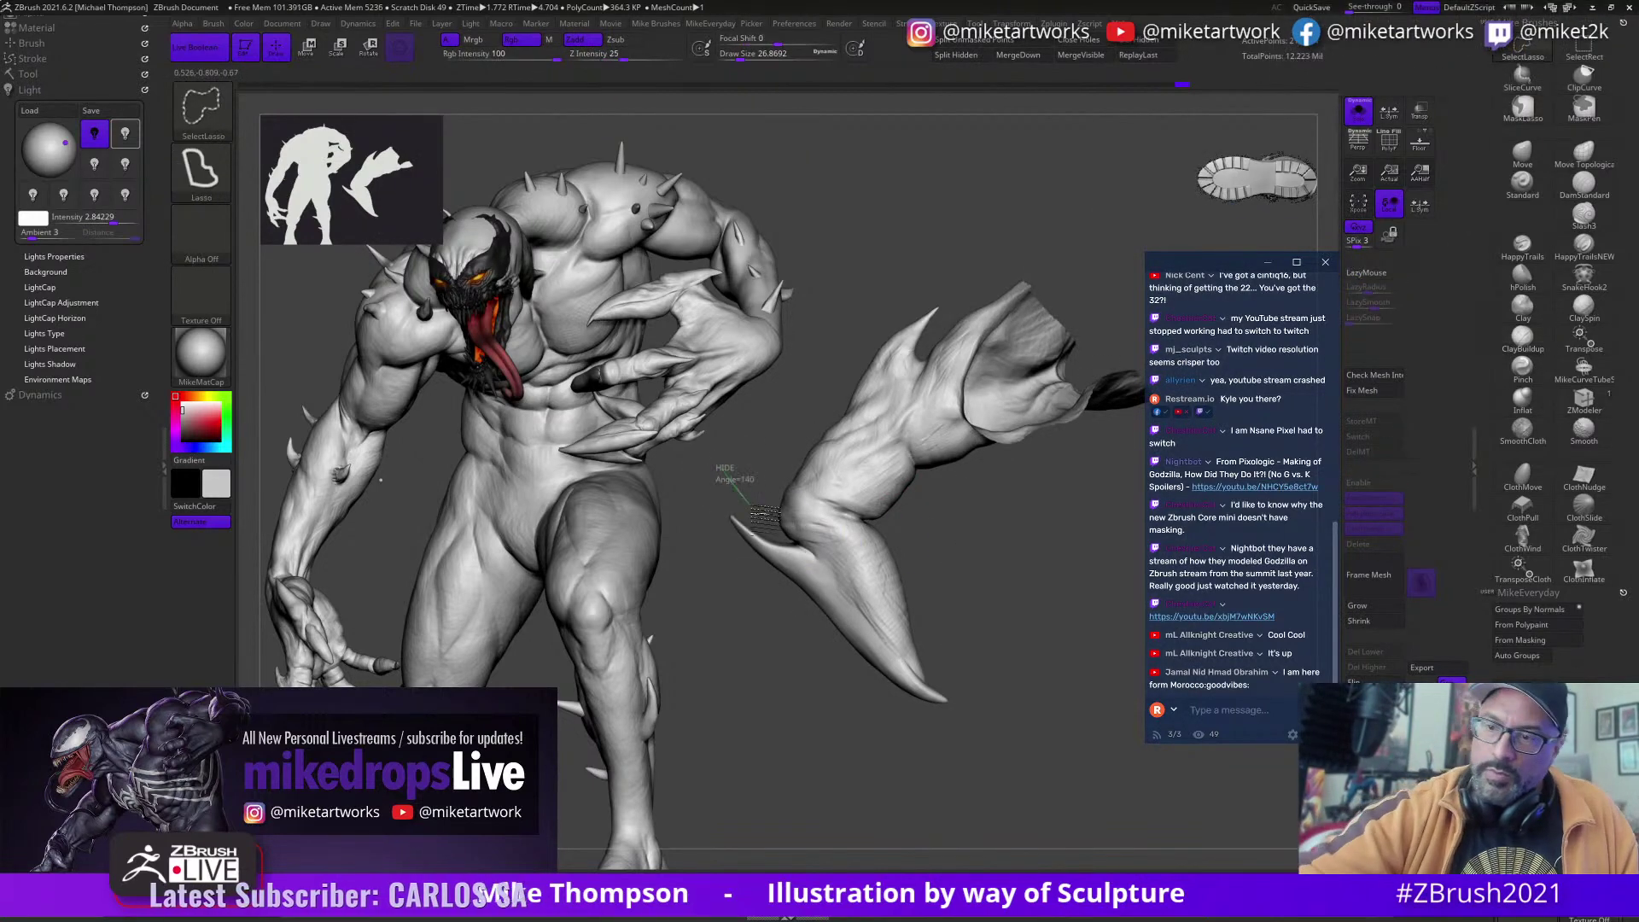
mouse_move(723, 471)
ctrl+shift+mouse_down()
mouse_move(832, 536)
mouse_move(879, 601)
mouse_move(982, 678)
mouse_move(866, 570)
mouse_move(691, 529)
mouse_move(965, 794)
mouse_move(939, 823)
mouse_move(920, 818)
mouse_move(1021, 751)
mouse_move(1091, 785)
mouse_move(1016, 614)
mouse_move(956, 756)
ctrl+shift+mouse_up()
ctrl+shift+click(969, 682)
key(ctrl+shift+z)
key(ctrl+shift+z)
key(ctrl+shift+z)
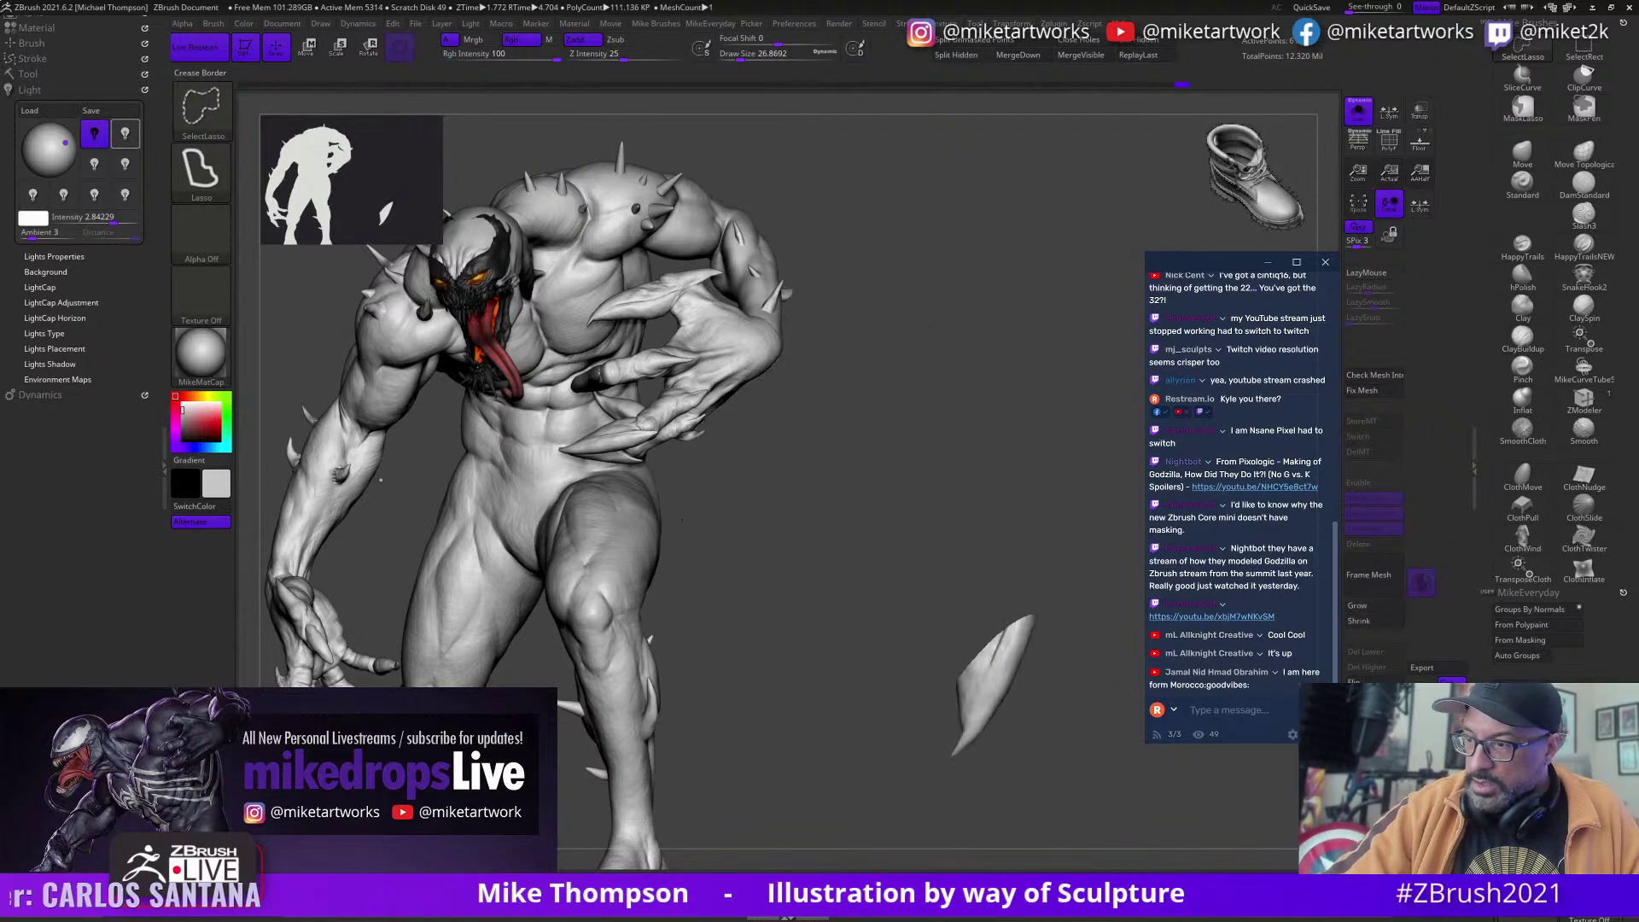
ctrl+shift+click(1077, 783)
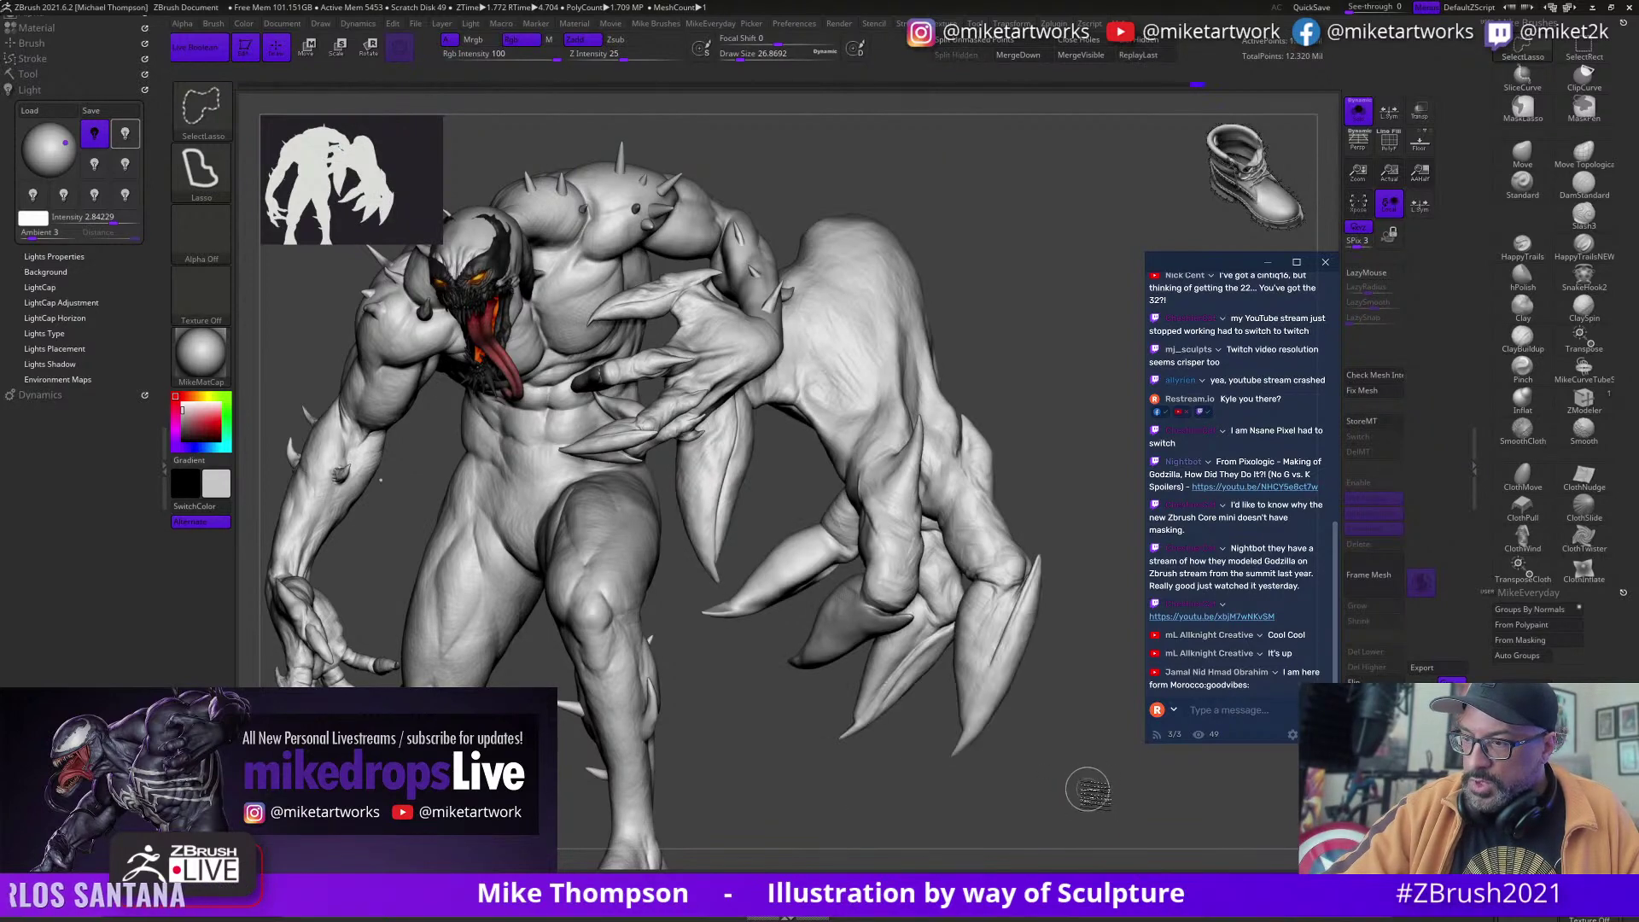
Step: Undo the last changes and isolate one fingertip claw of the hand with a lasso selection
mouse_move(1087, 790)
mouse_down()
mouse_move(999, 798)
mouse_move(1110, 772)
mouse_move(1098, 762)
mouse_move(997, 781)
mouse_move(1119, 784)
mouse_move(1104, 770)
mouse_up()
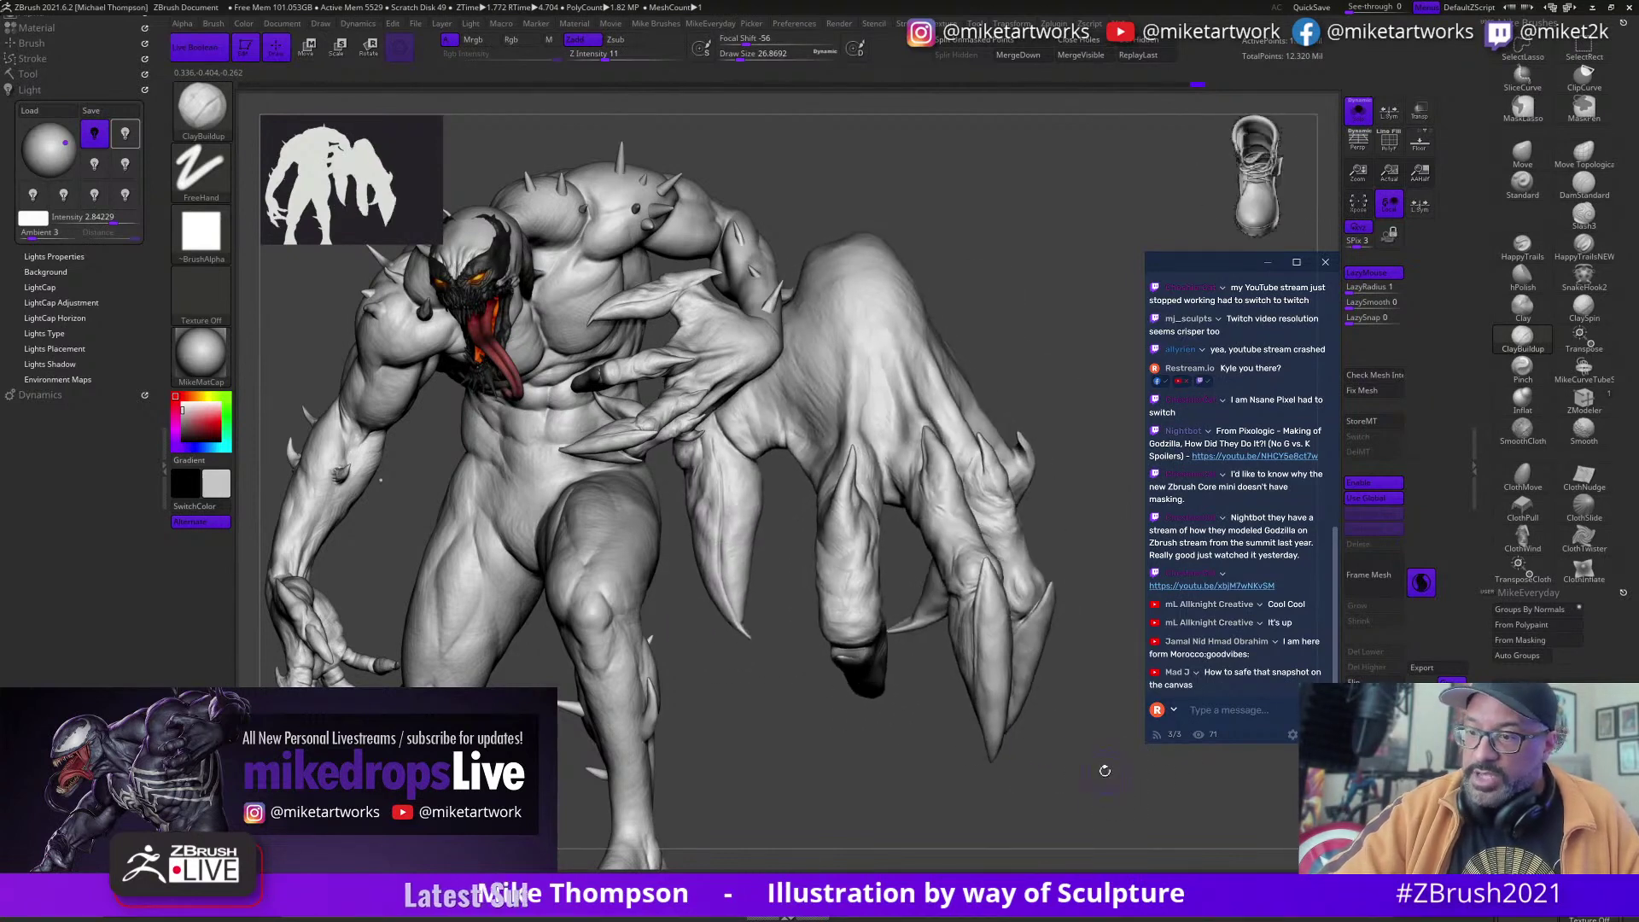
drag(911, 751, 982, 769)
key(ctrl+z)
key(ctrl+z)
mouse_move(962, 689)
ctrl+shift+mouse_down()
mouse_move(939, 600)
mouse_move(814, 633)
mouse_move(852, 746)
mouse_move(939, 726)
mouse_move(944, 682)
mouse_move(1225, 718)
ctrl+shift+mouse_up()
mouse_move(1029, 589)
ctrl+shift+mouse_down()
mouse_move(835, 715)
mouse_move(896, 504)
ctrl+shift+mouse_up()
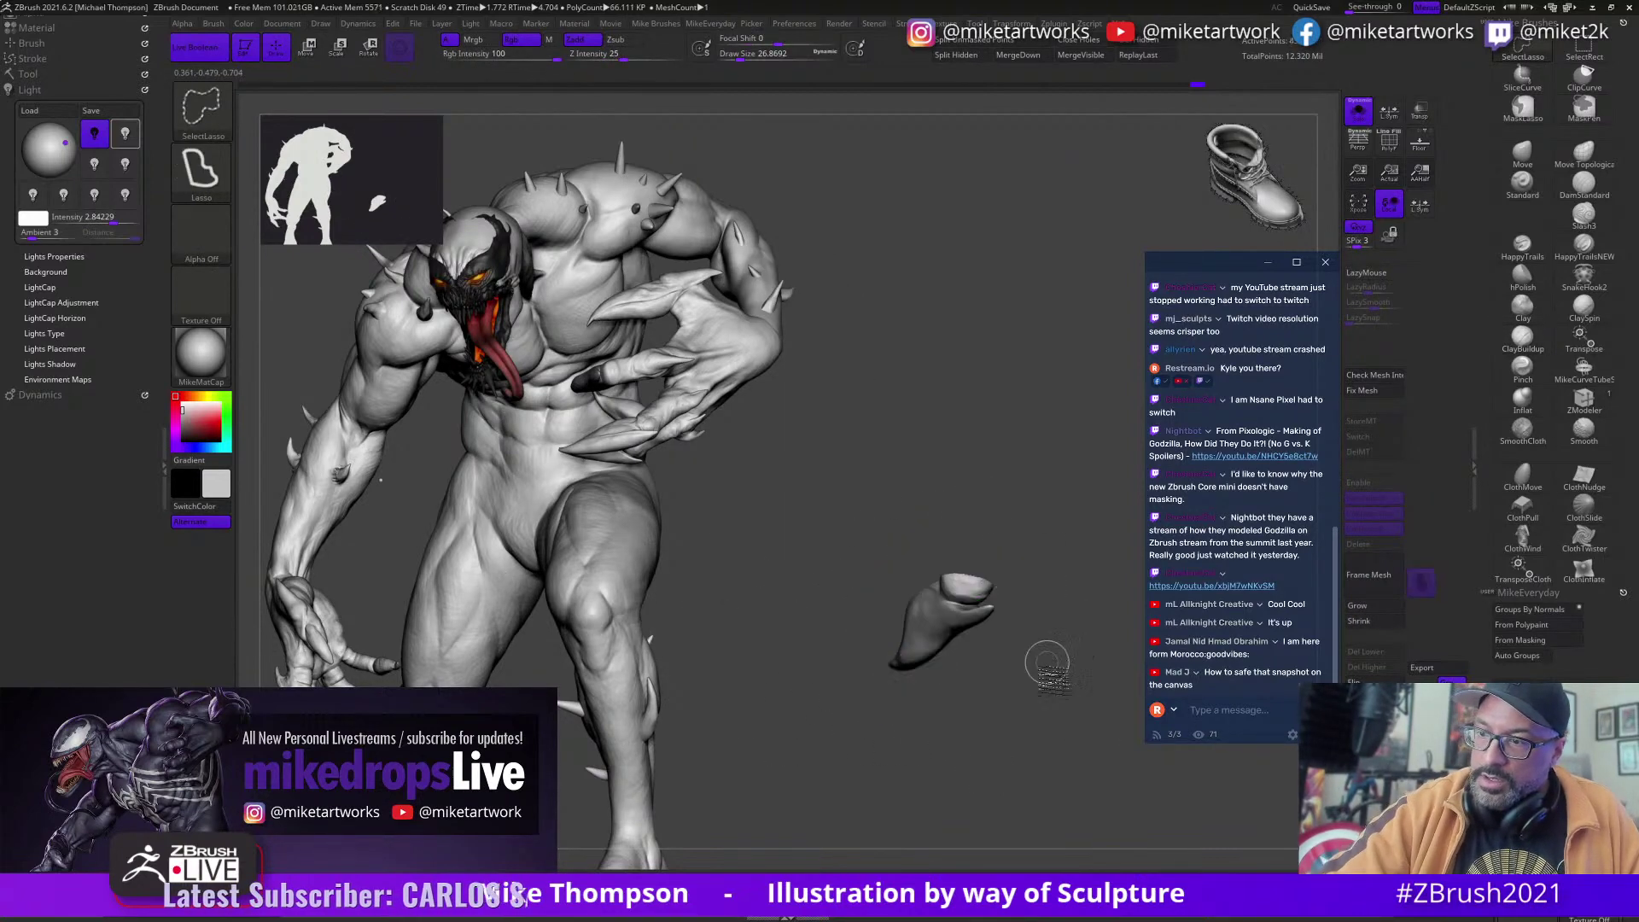
Step: Sculpt along the broad face of the isolated claw with ClayBuildup at draw size about 12
mouse_move(1039, 740)
mouse_down()
mouse_move(1011, 726)
mouse_move(1005, 739)
mouse_move(1006, 719)
mouse_up()
key(s)
key(s)
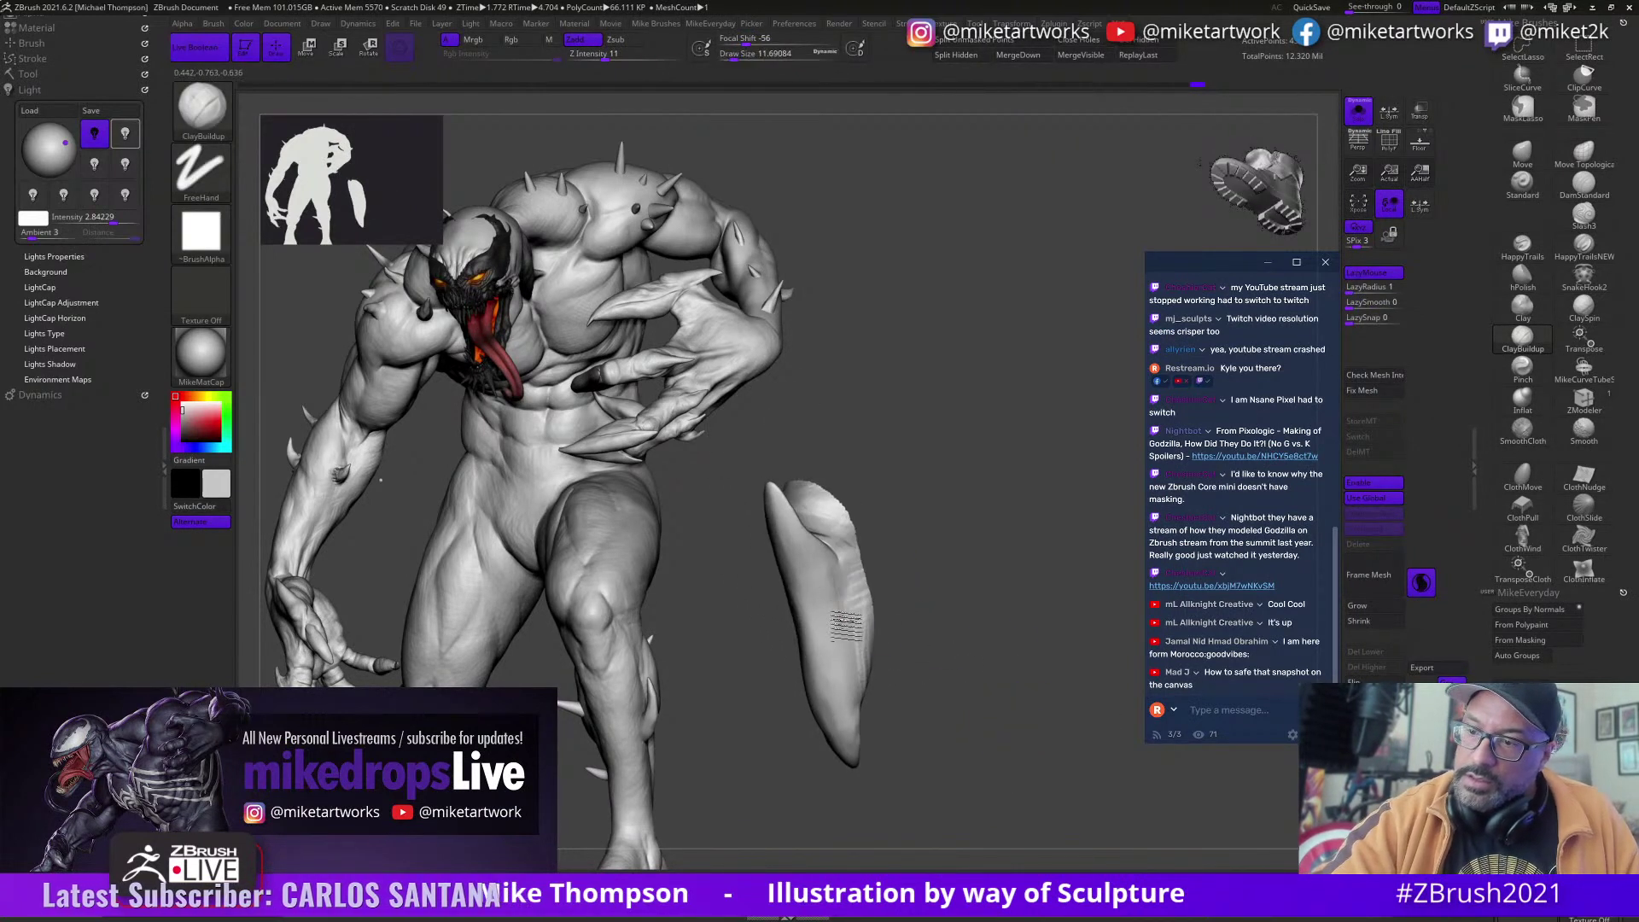
drag(850, 574, 856, 709)
drag(1015, 632, 981, 611)
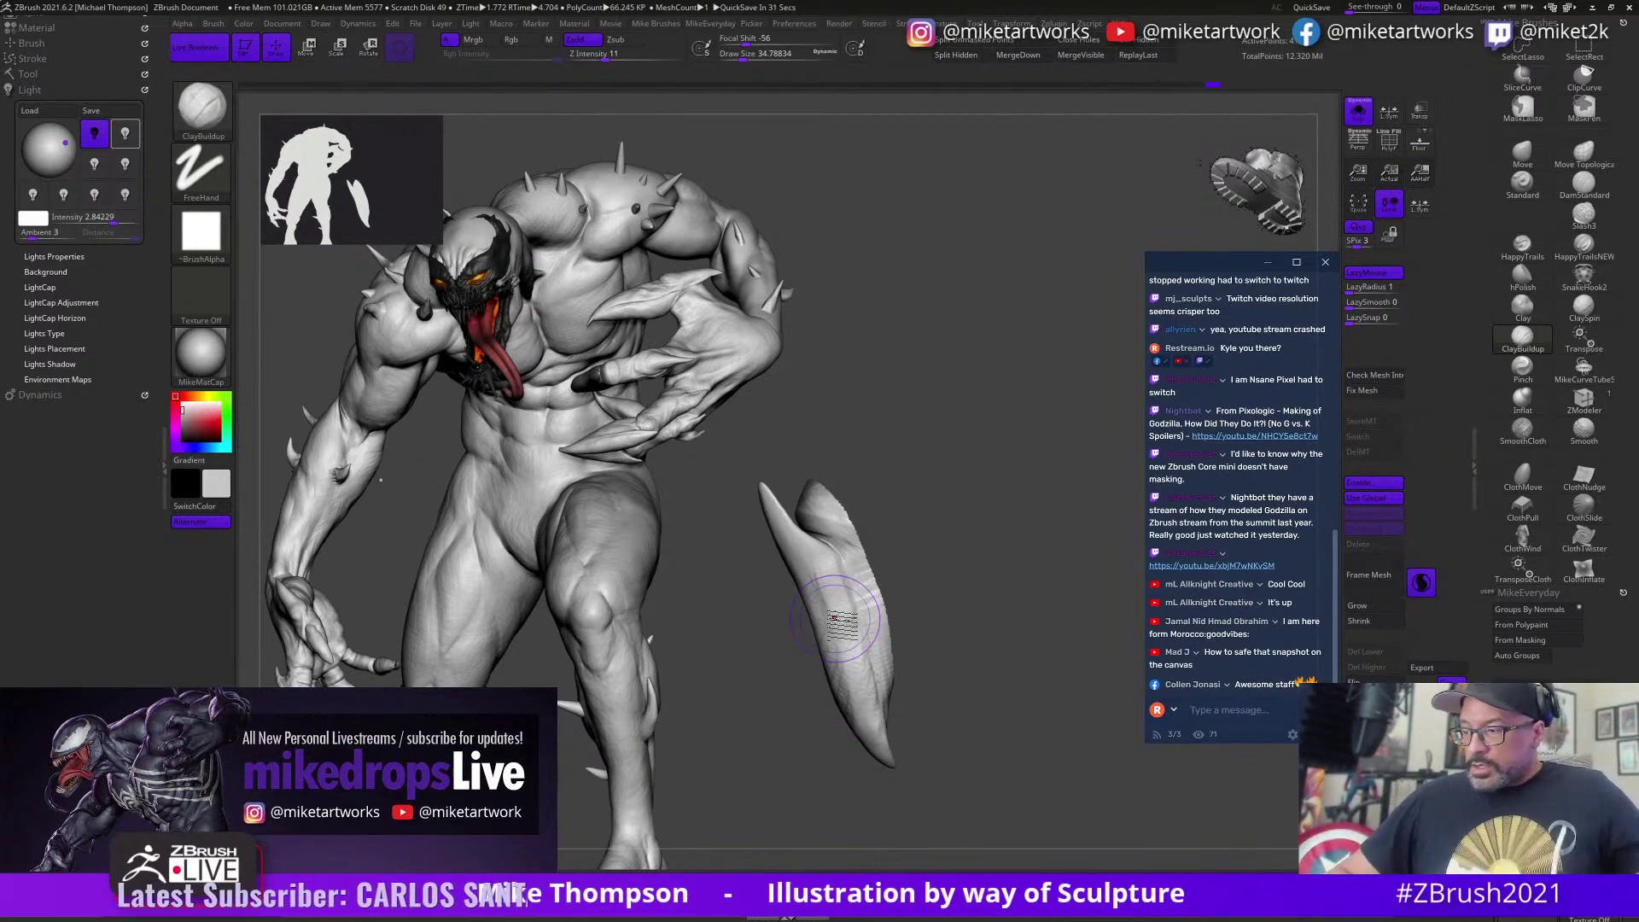
Step: Build up the long ridge running from the claw's rear spike to its tip at draw size about 23
mouse_move(997, 616)
mouse_down()
mouse_move(972, 612)
mouse_move(995, 512)
mouse_move(820, 521)
mouse_up()
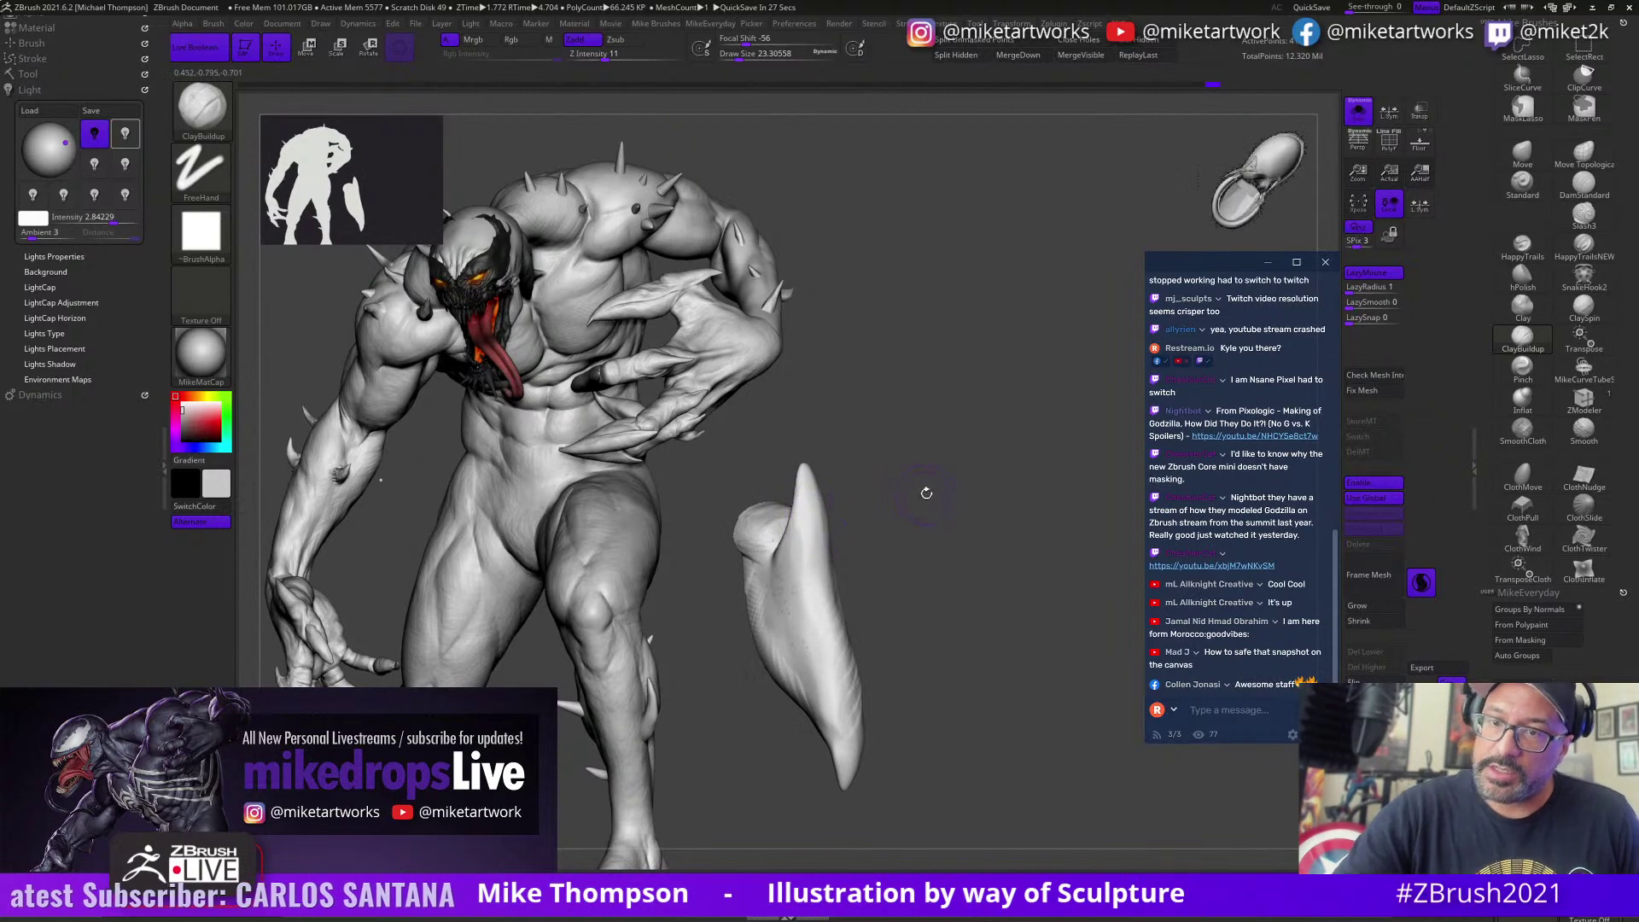
drag(926, 492, 935, 490)
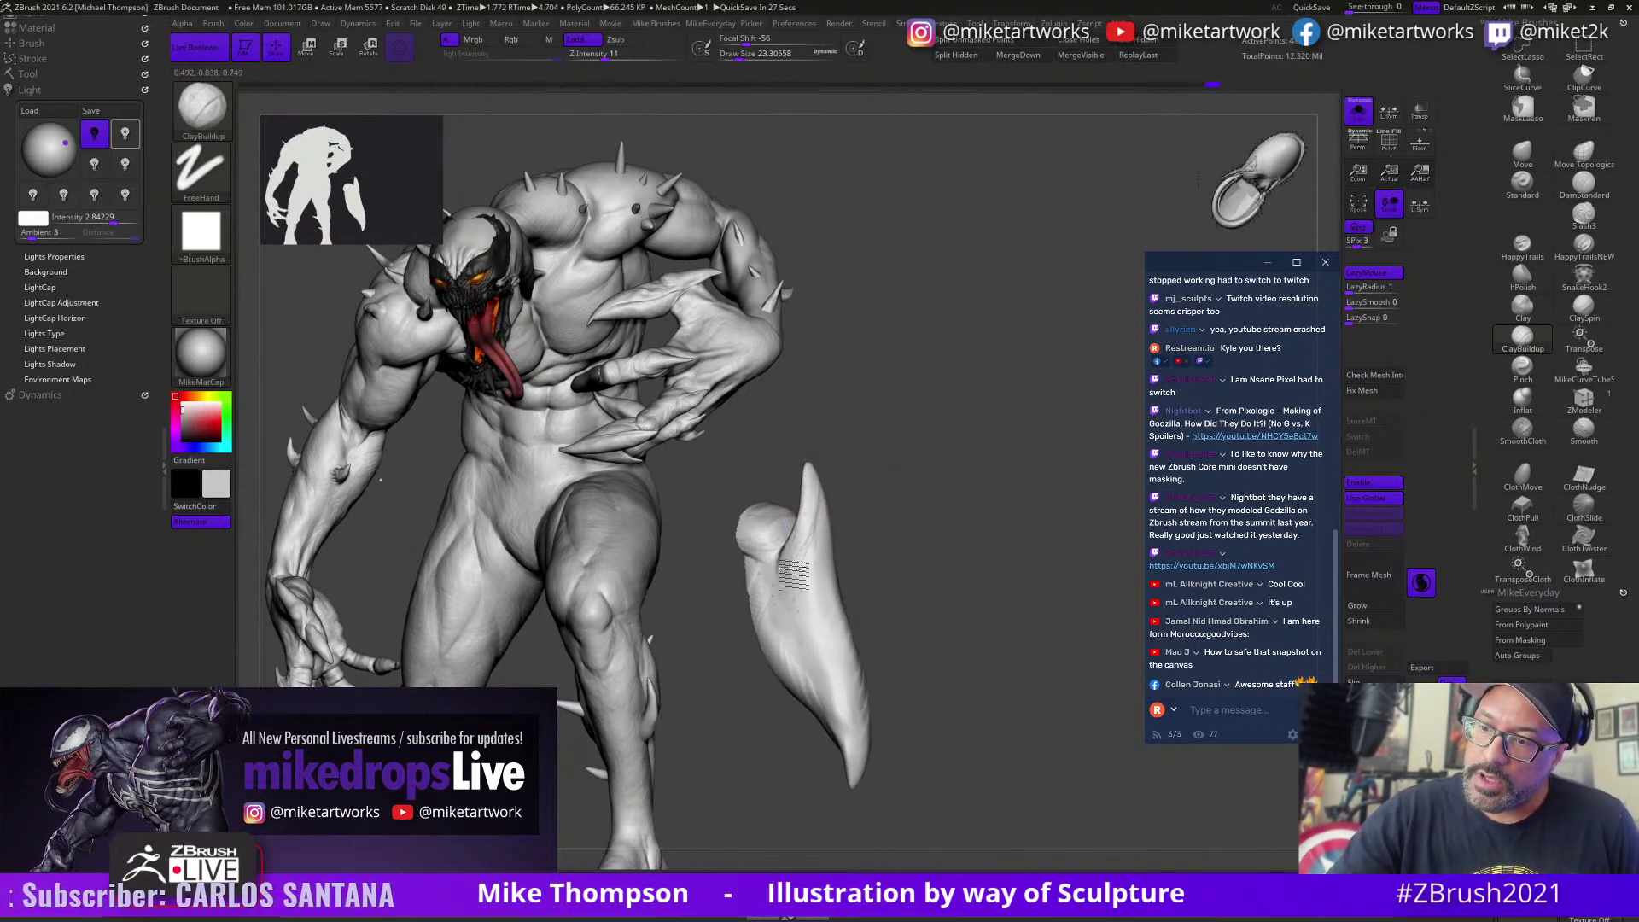
drag(816, 664, 844, 715)
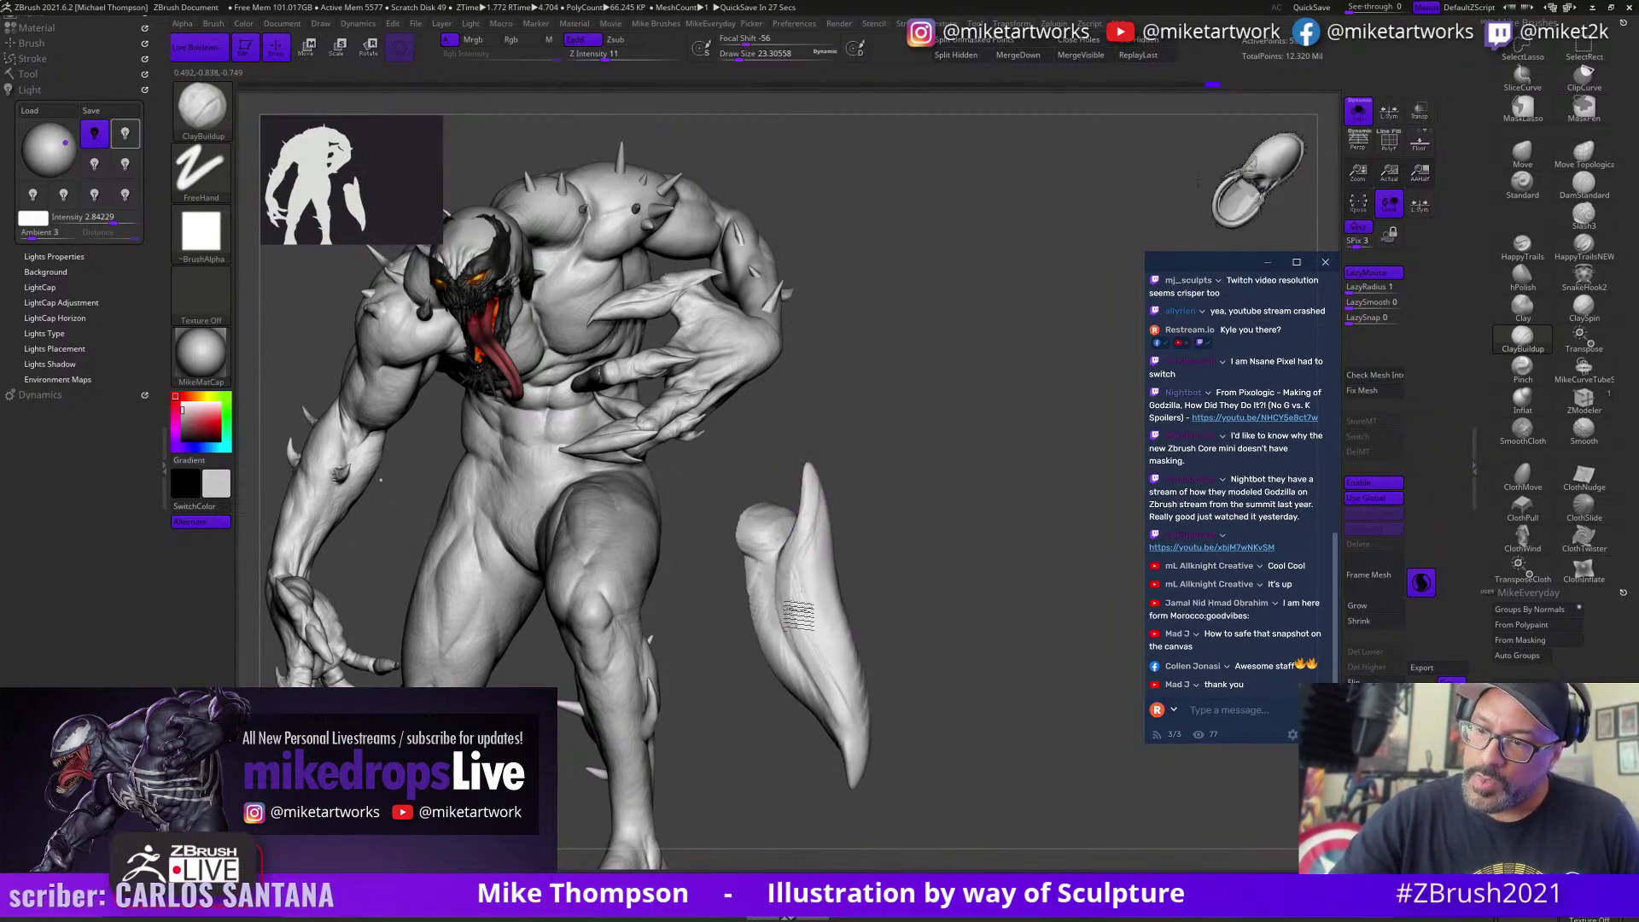
mouse_move(799, 616)
mouse_down()
mouse_move(850, 722)
mouse_move(879, 713)
mouse_move(857, 767)
mouse_up()
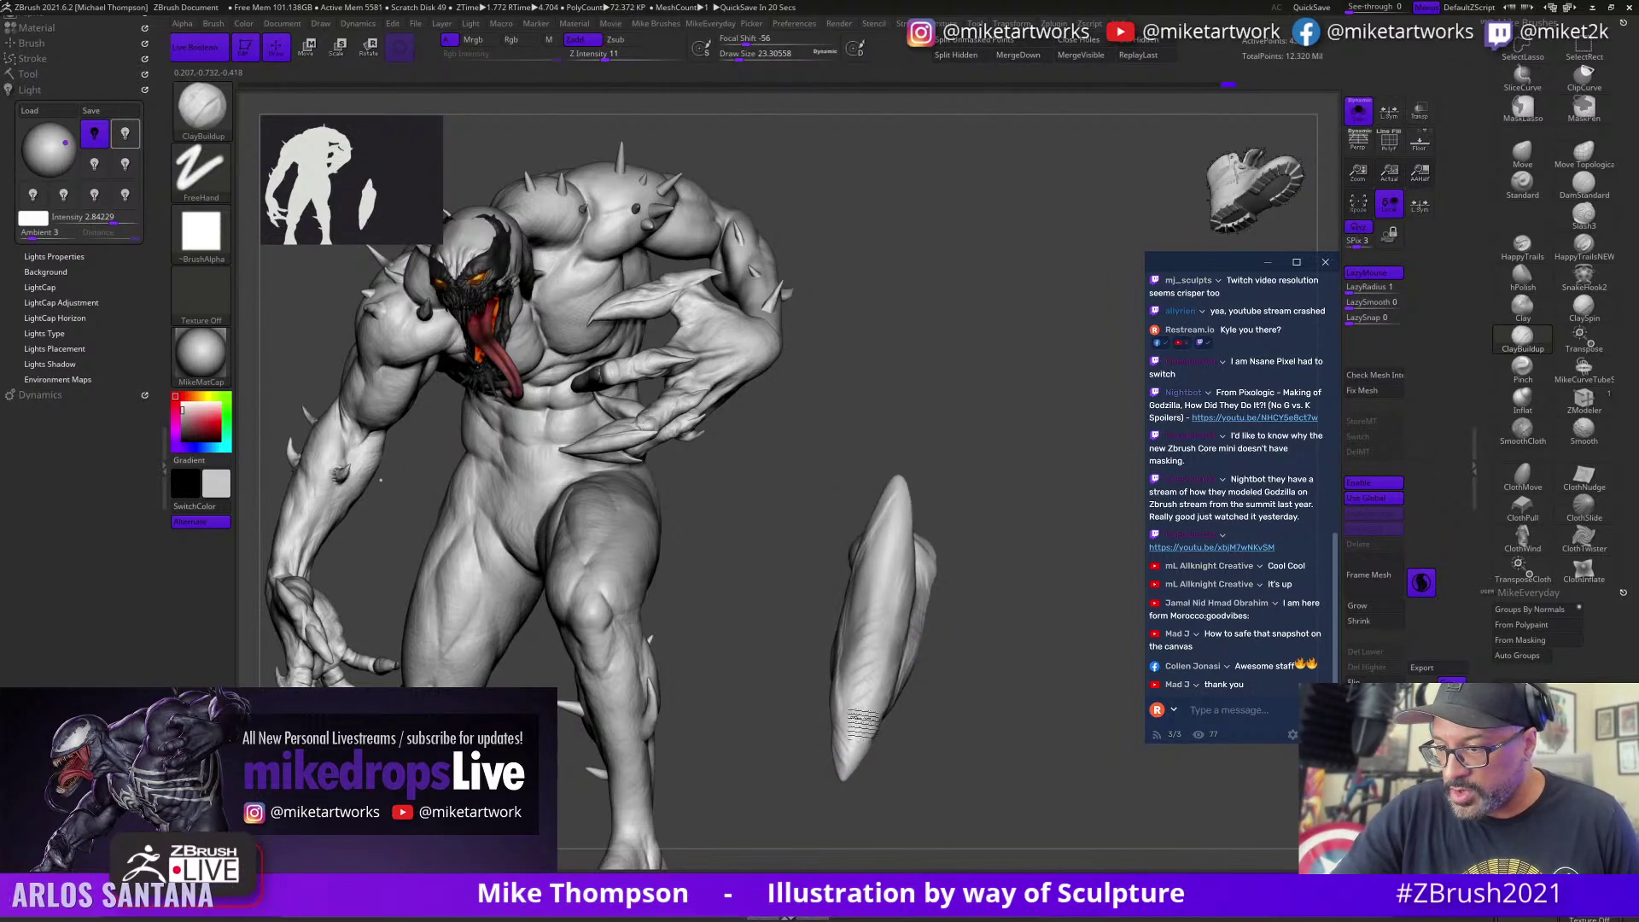
mouse_move(885, 705)
mouse_down()
mouse_move(902, 709)
mouse_move(956, 650)
mouse_up()
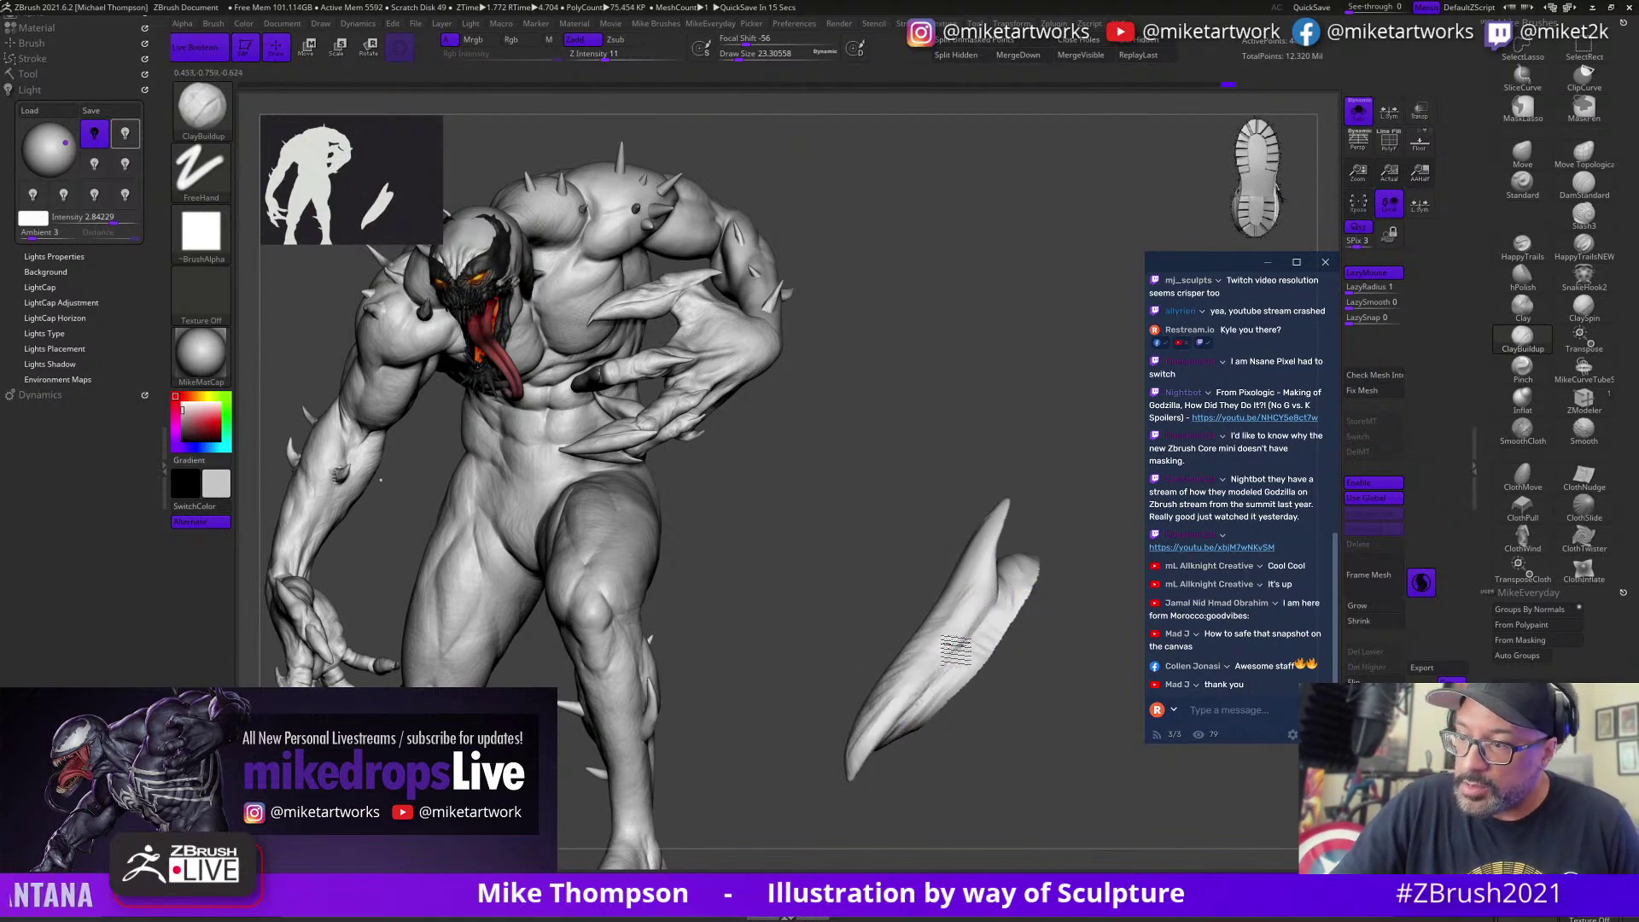
Step: Refine the lengthwise grooves on the claw's underside with ClayBuildup, using draw sizes of about 11 and 20
key(bracketleft)
key(bracketleft)
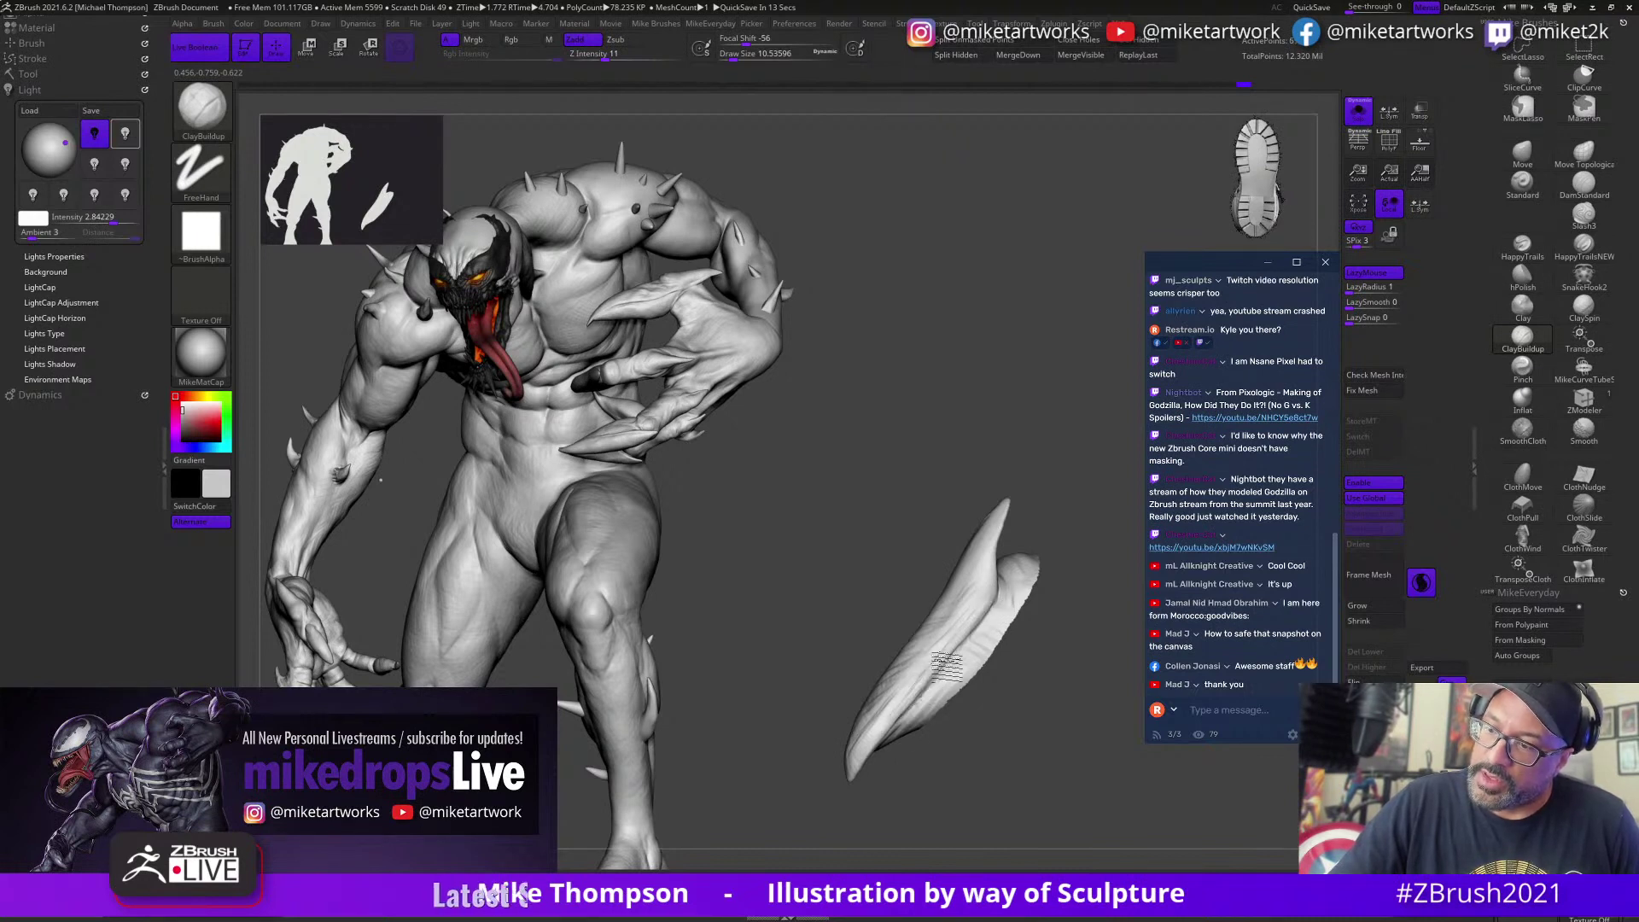
mouse_move(1037, 605)
mouse_down()
mouse_move(1052, 668)
mouse_move(1012, 679)
mouse_move(1025, 676)
mouse_up()
key(s)
drag(1055, 664, 955, 673)
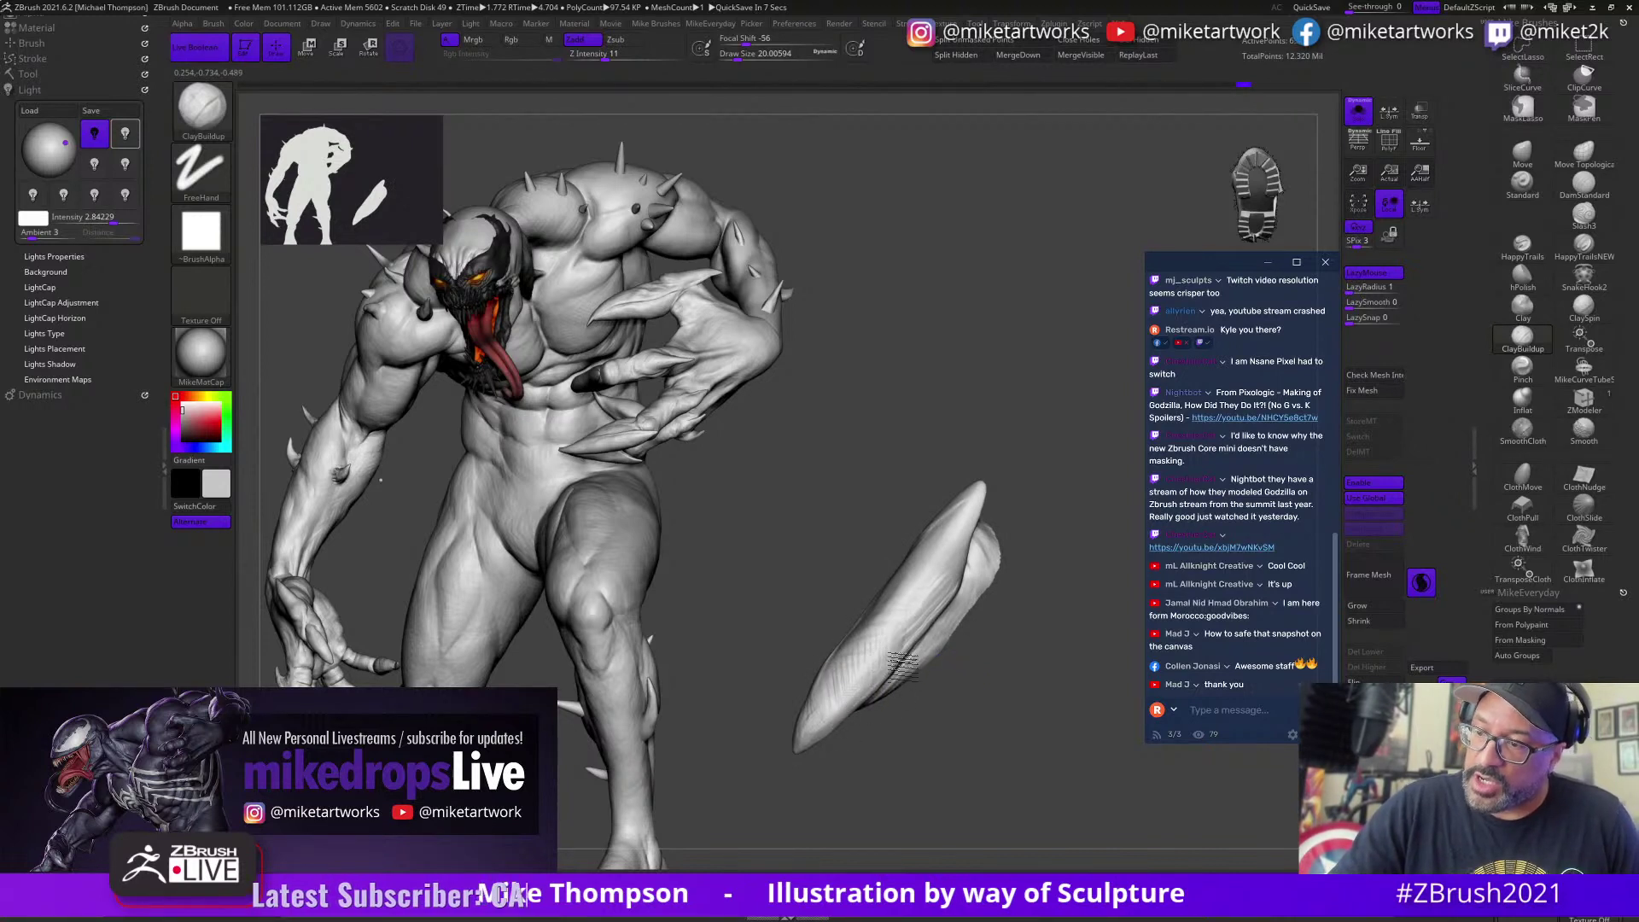
drag(960, 661, 1012, 695)
mouse_move(896, 633)
mouse_down()
mouse_move(935, 583)
mouse_move(984, 614)
mouse_up()
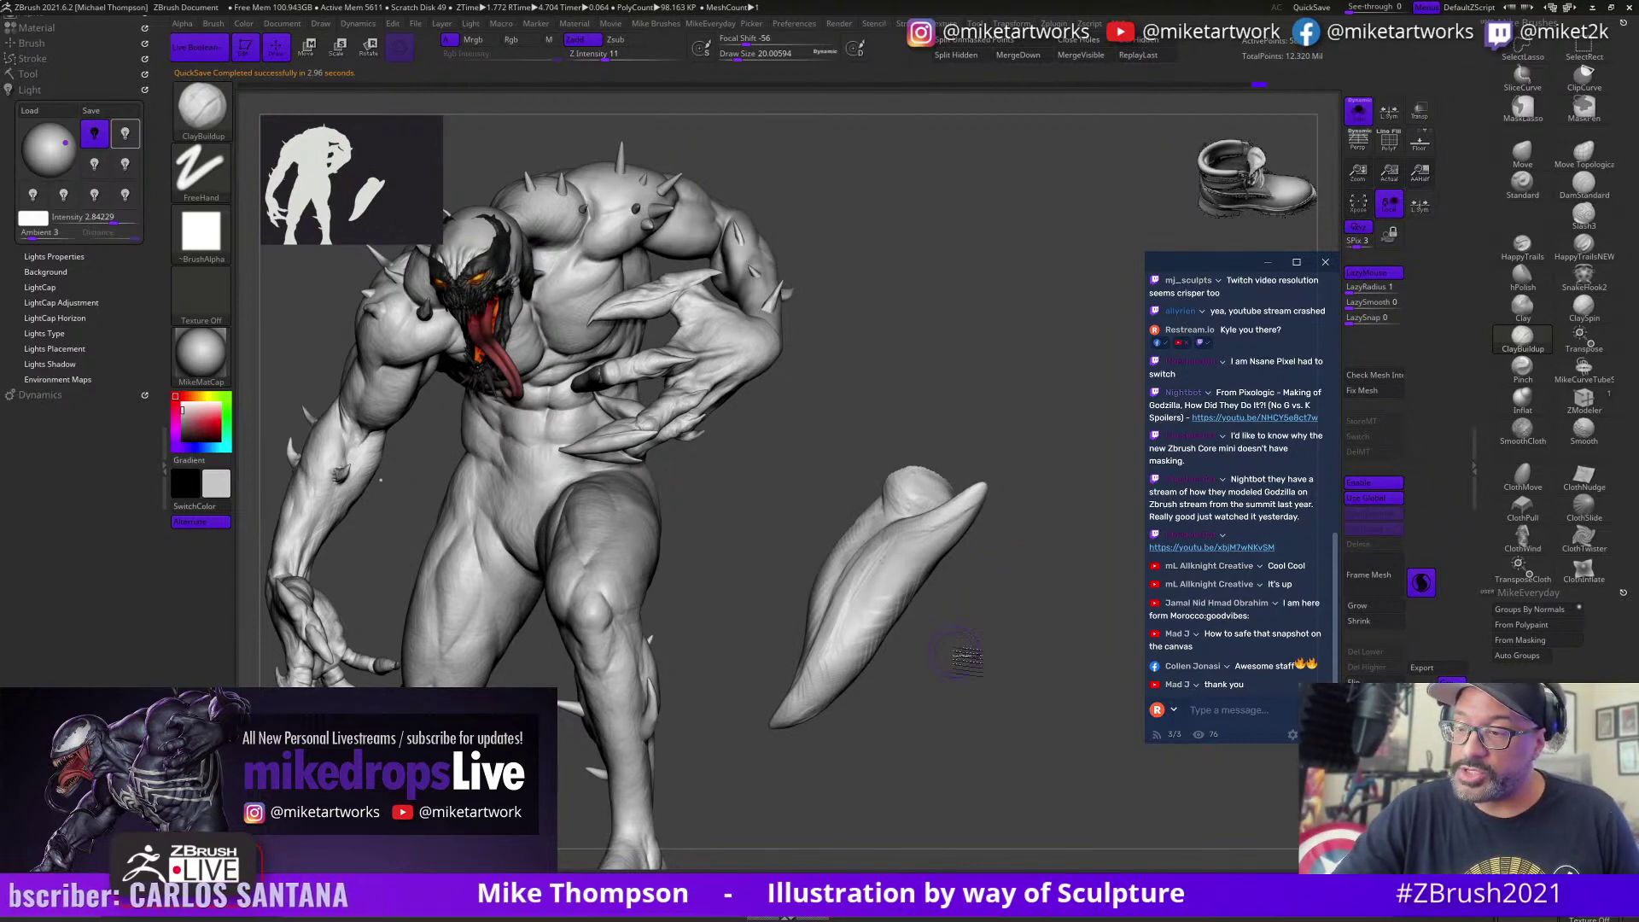
Step: Fill out the claw's sides and rear spike with ClayBuildup strokes at draw size about 20
drag(961, 658, 941, 650)
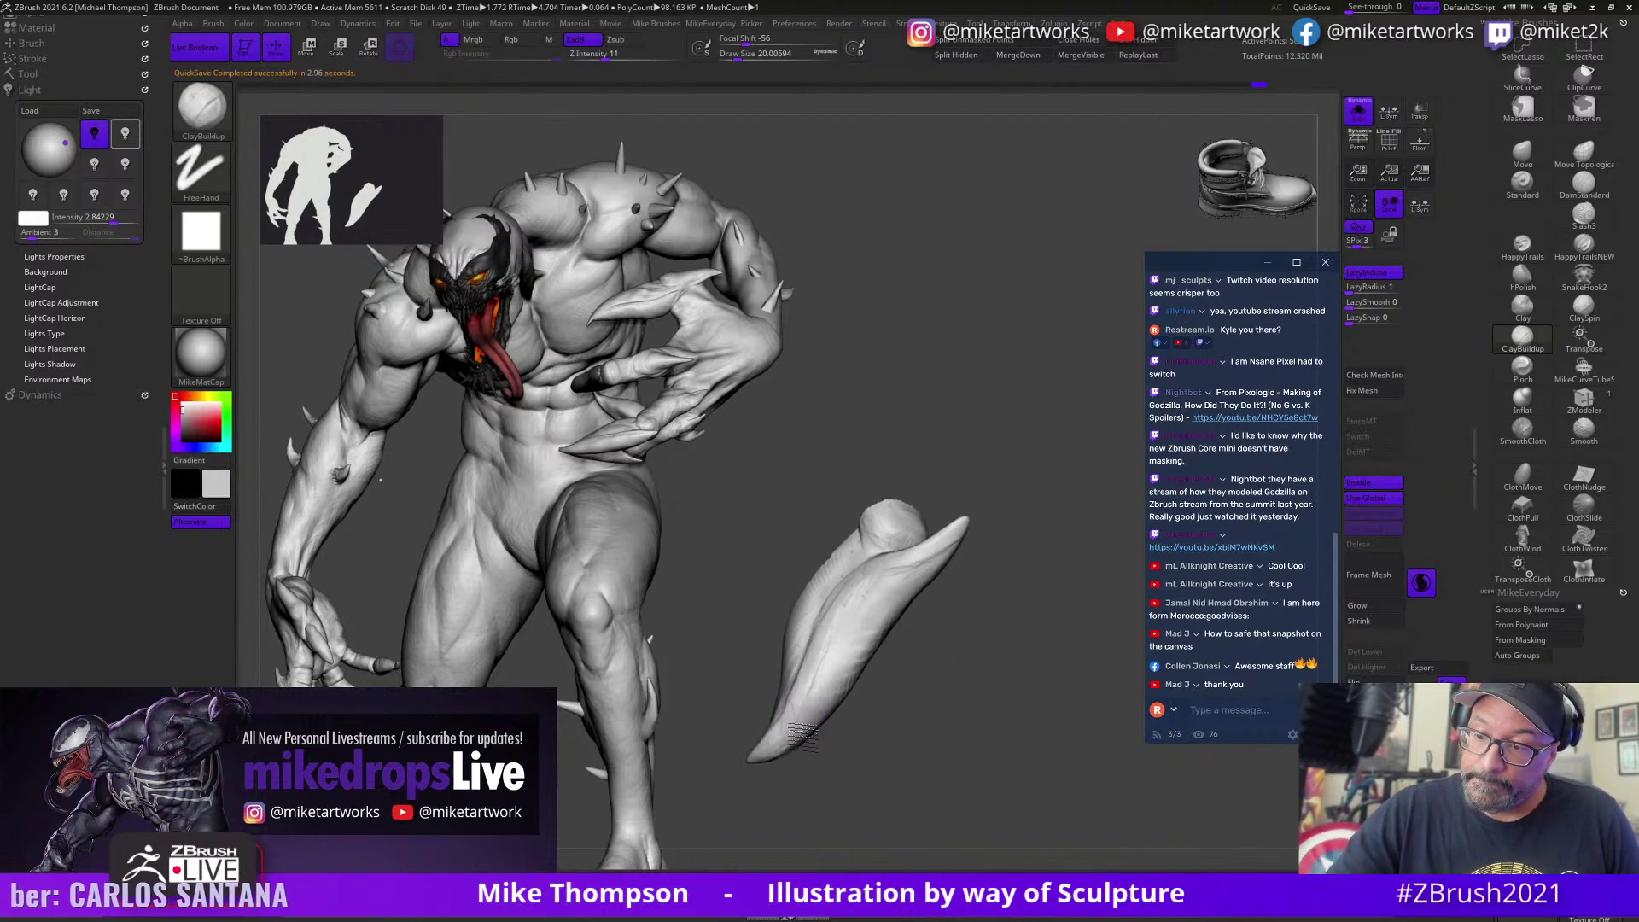
drag(923, 672, 870, 683)
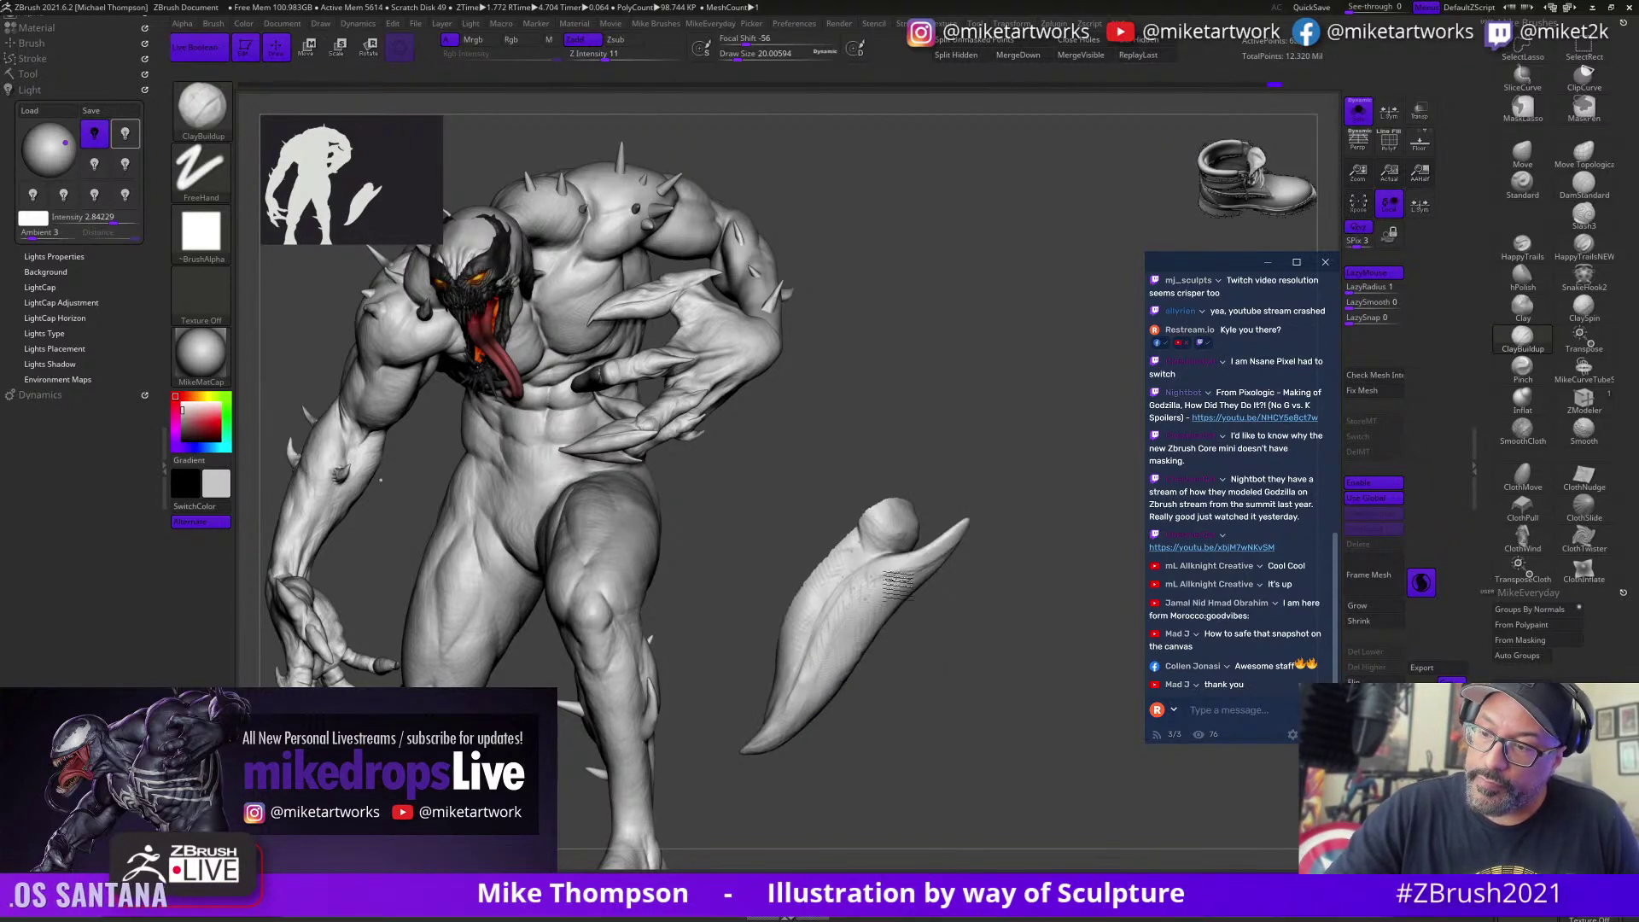
mouse_move(919, 563)
mouse_down()
mouse_move(844, 651)
mouse_move(973, 619)
mouse_move(1017, 567)
mouse_move(1041, 589)
mouse_up()
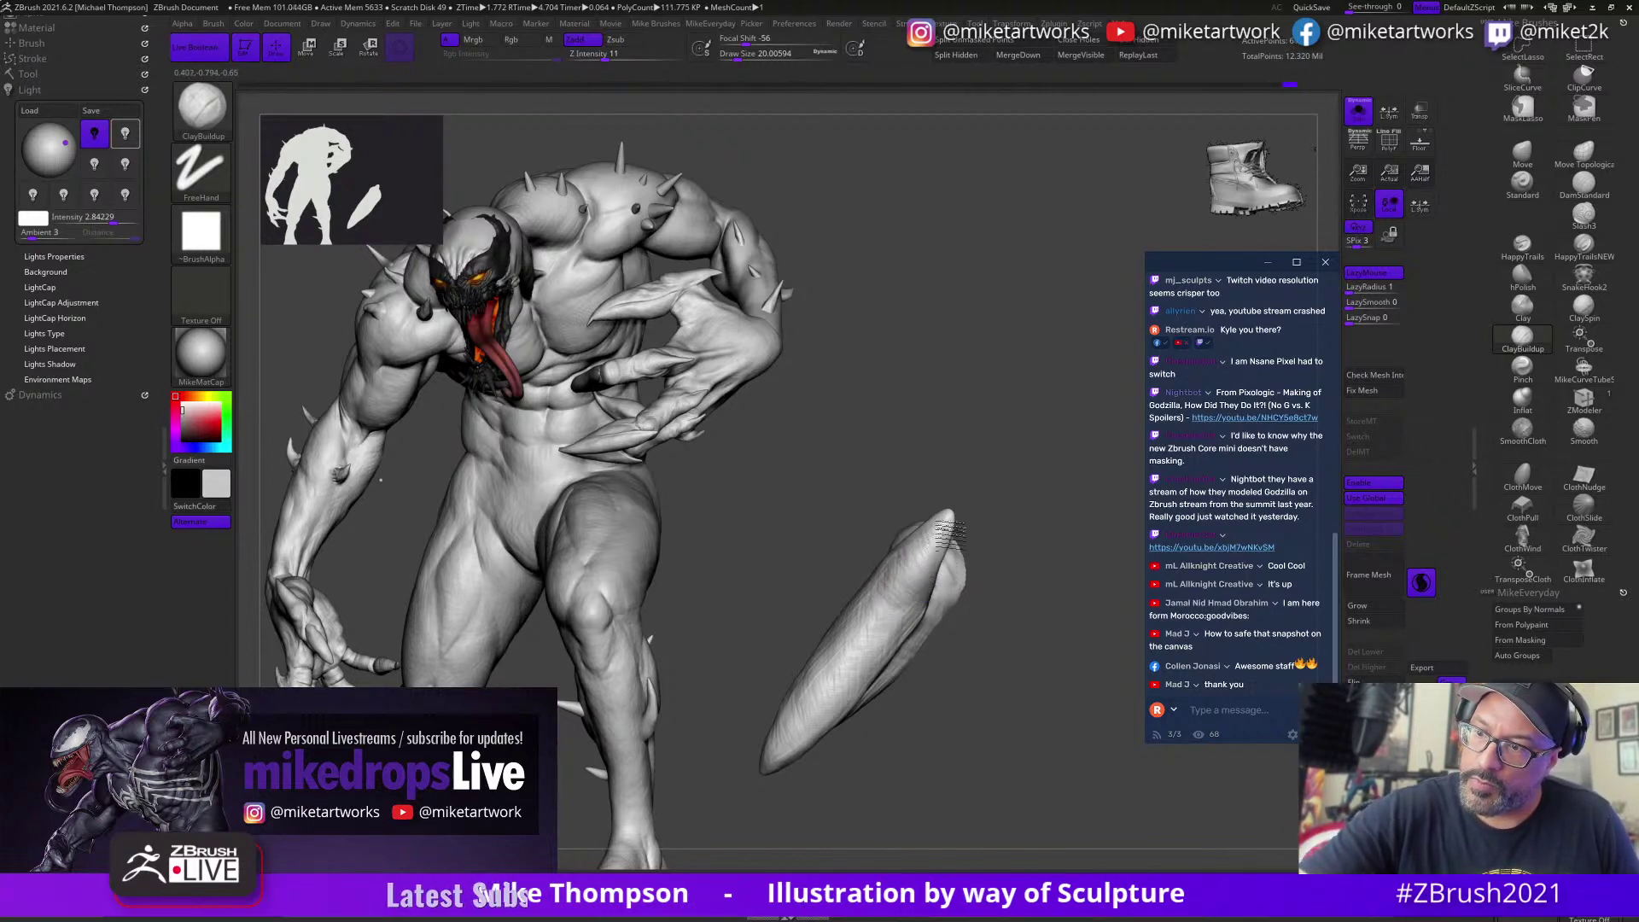
drag(1020, 674, 1000, 638)
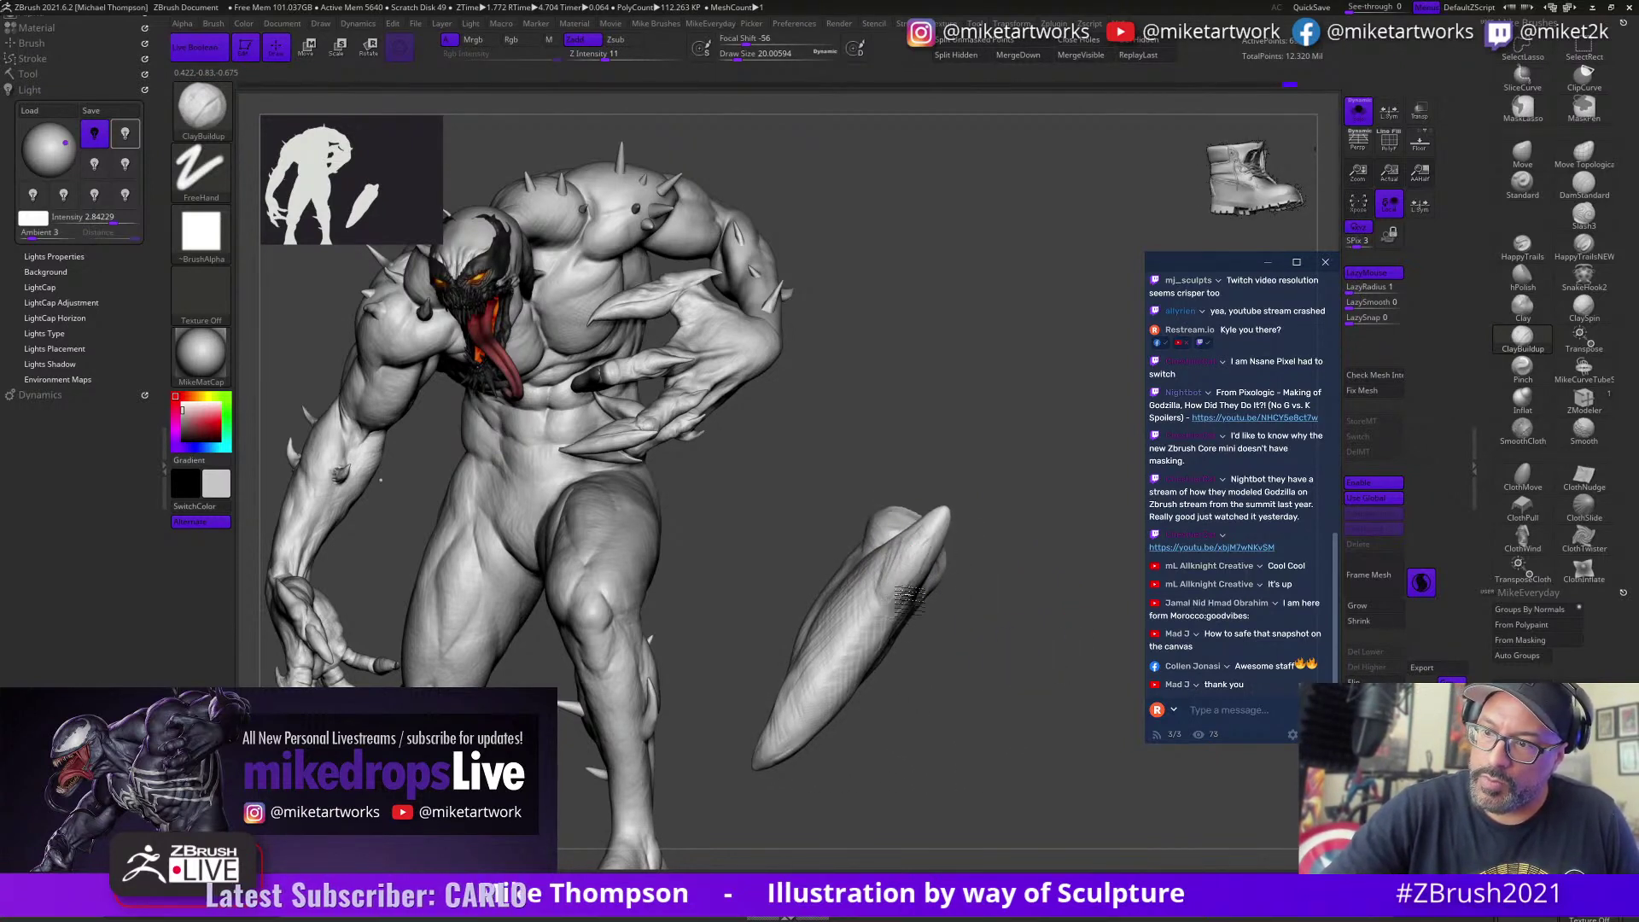
drag(960, 627, 1016, 627)
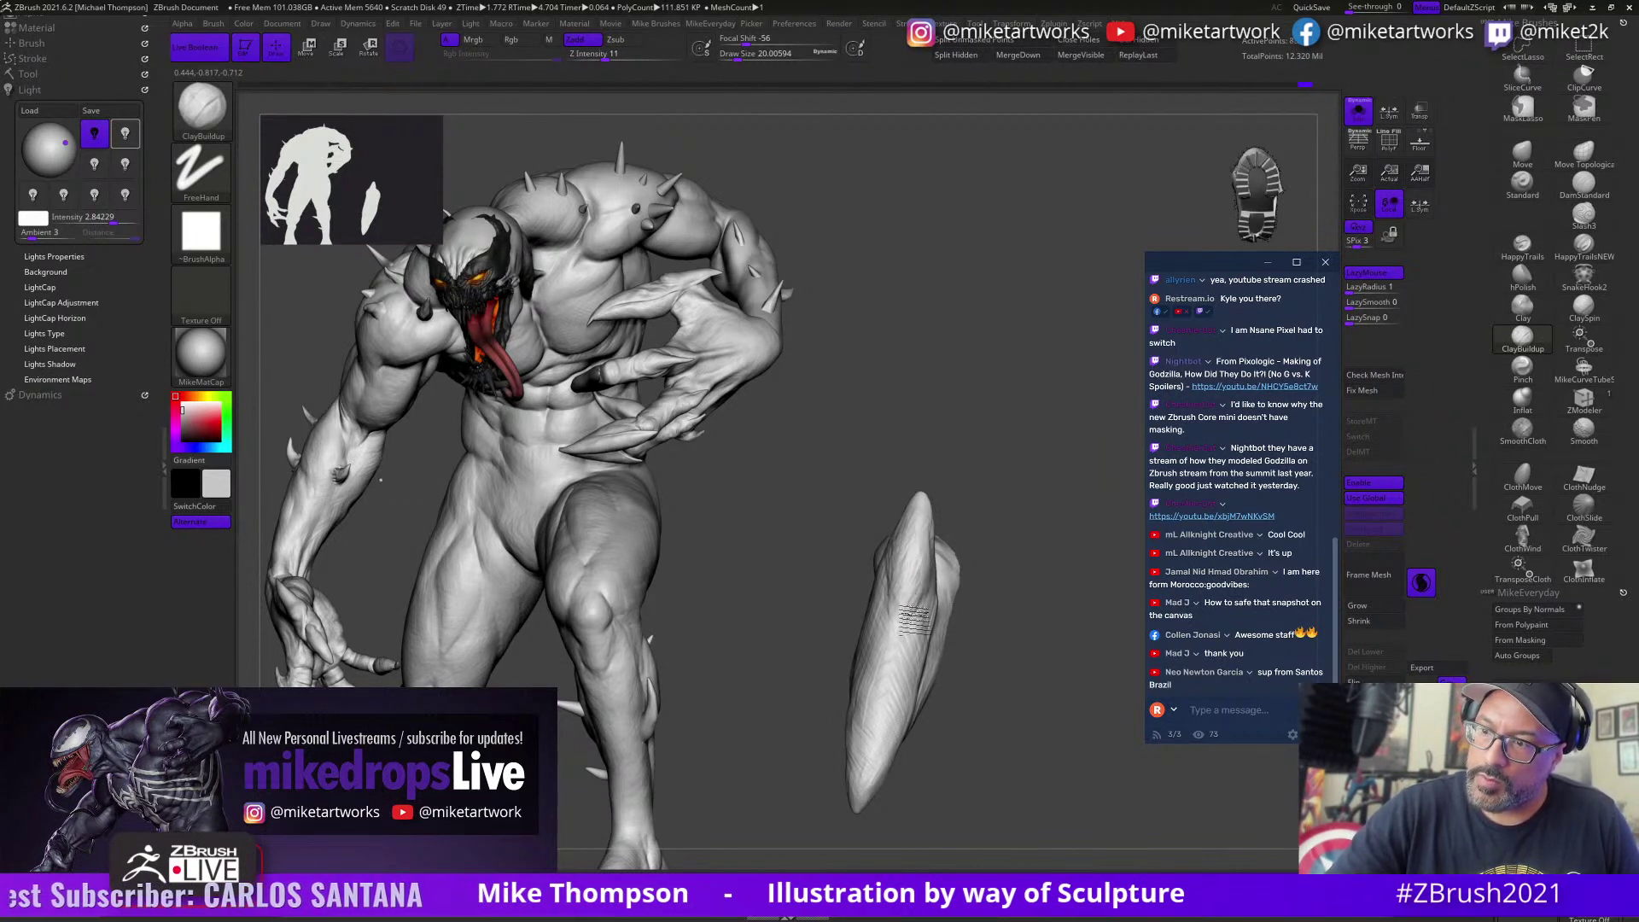
Step: Switch to the DamStandard brush with a draw size of about 5.75 and a LazyMouse radius of 32
mouse_move(991, 600)
mouse_down()
mouse_move(1027, 618)
mouse_move(1027, 684)
mouse_move(1060, 753)
mouse_move(1019, 751)
mouse_move(1049, 734)
mouse_move(1053, 768)
mouse_up()
key(s)
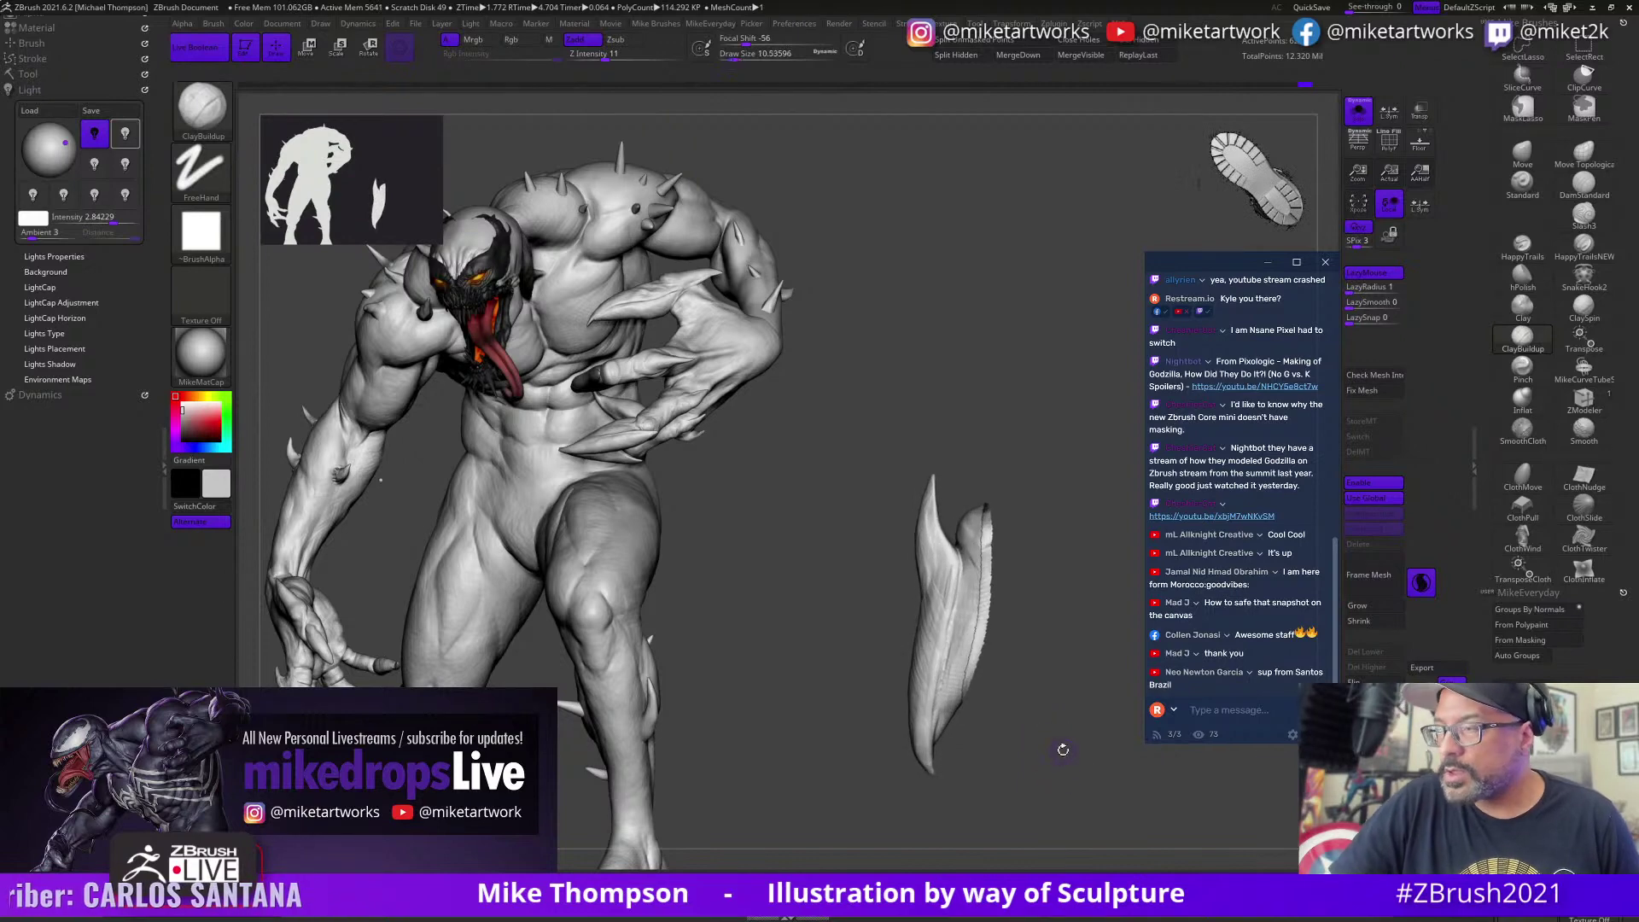
click(1583, 215)
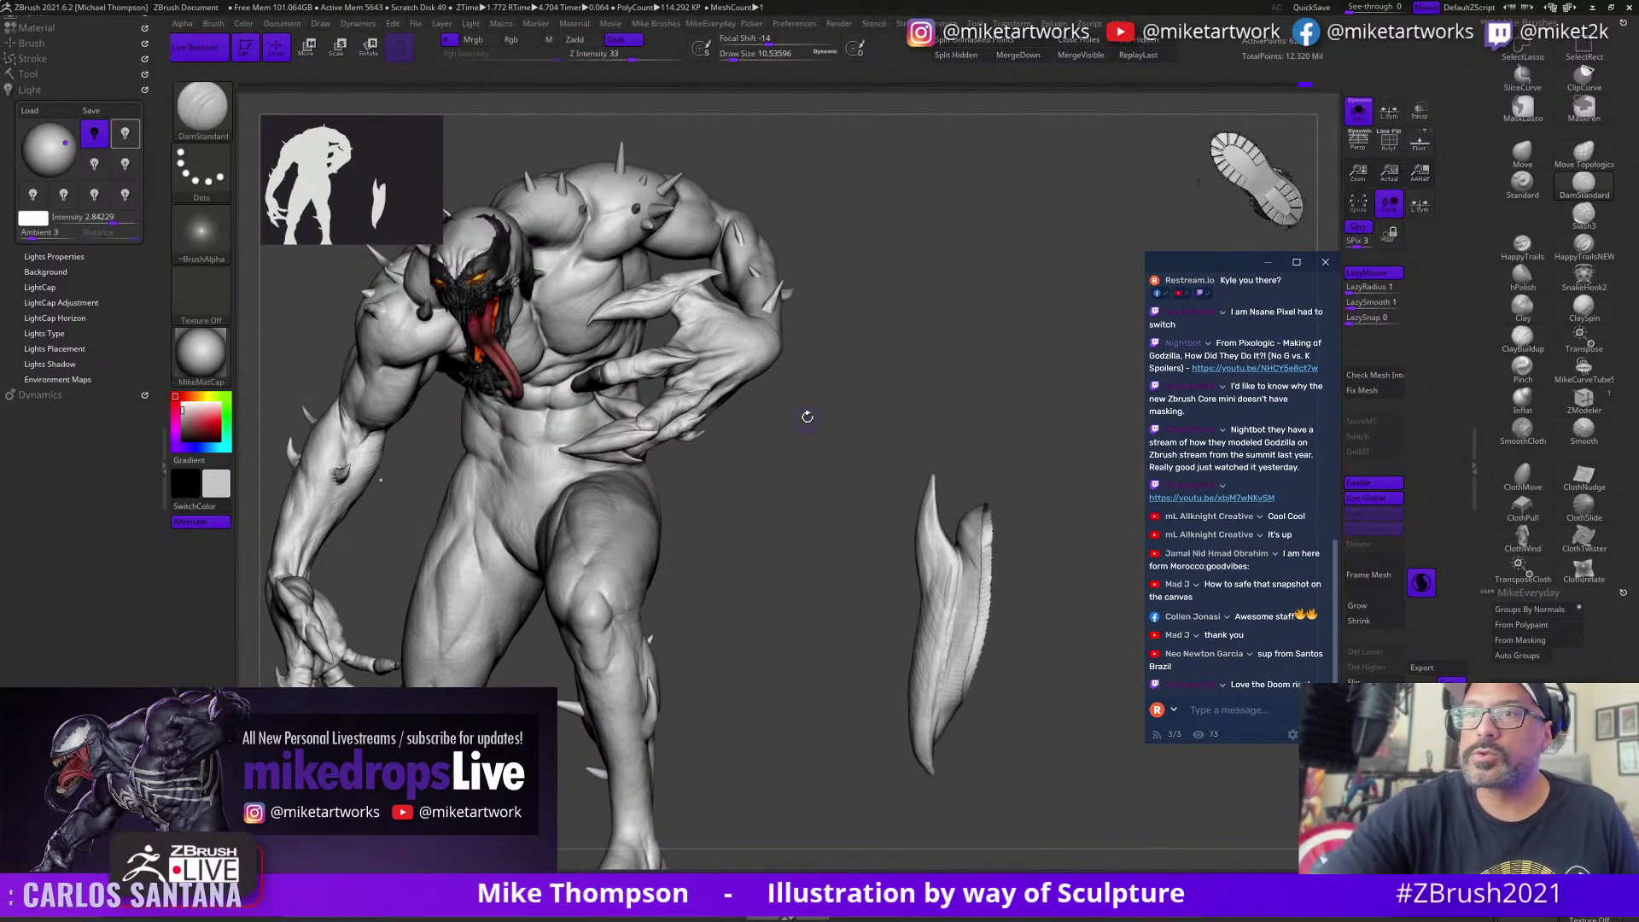
key(s)
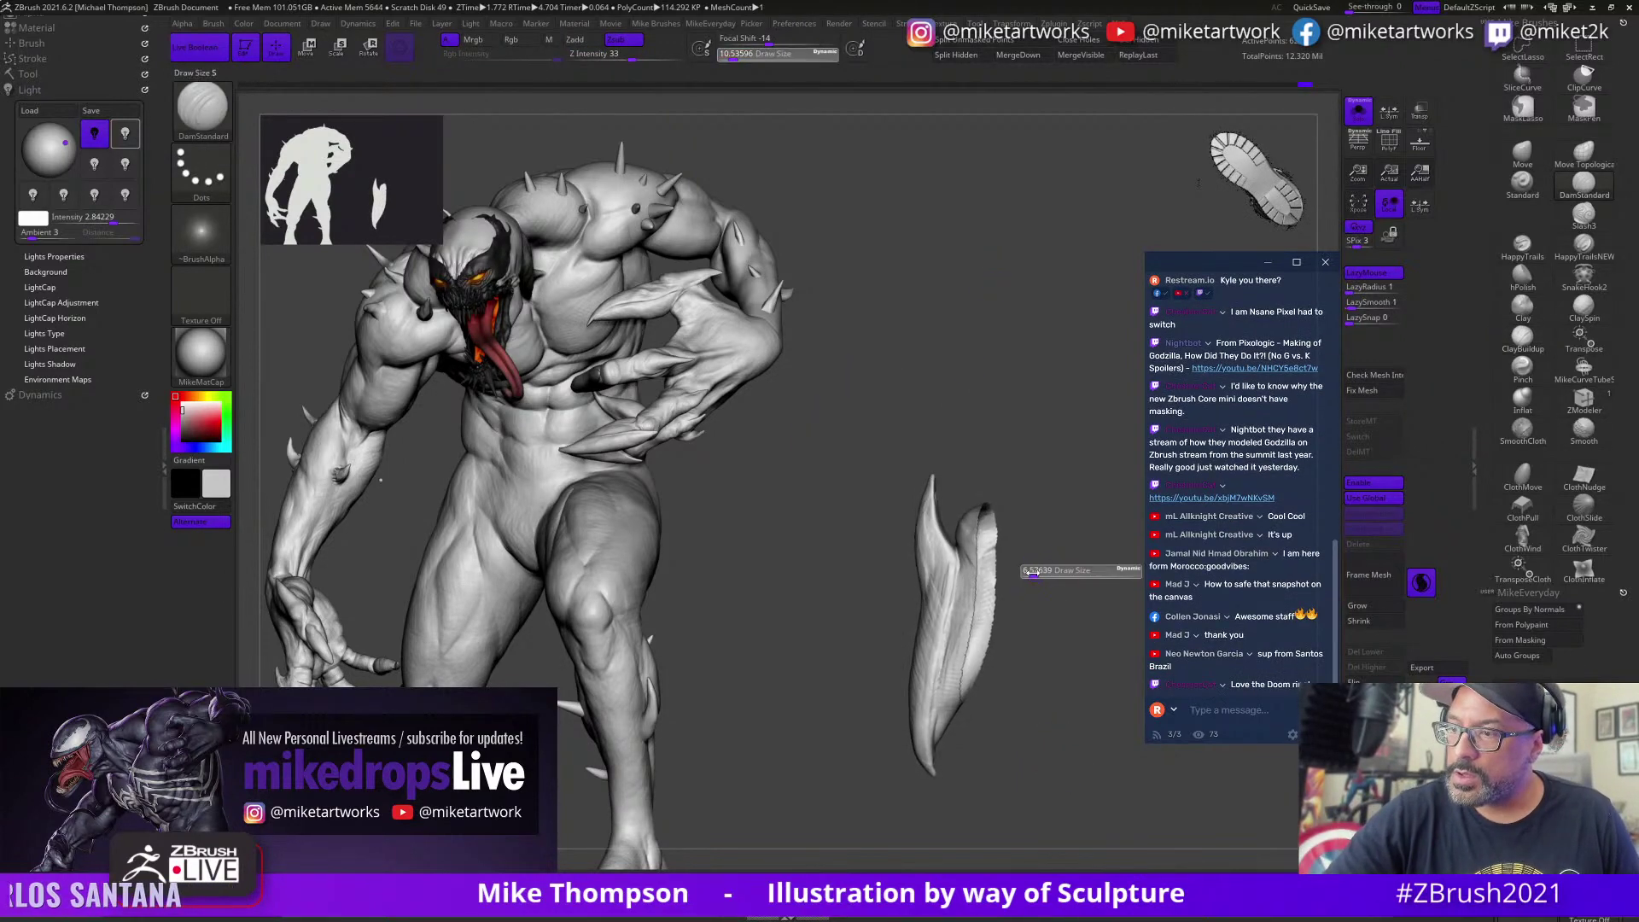
mouse_move(1033, 572)
mouse_down()
mouse_move(965, 584)
mouse_move(954, 632)
mouse_up()
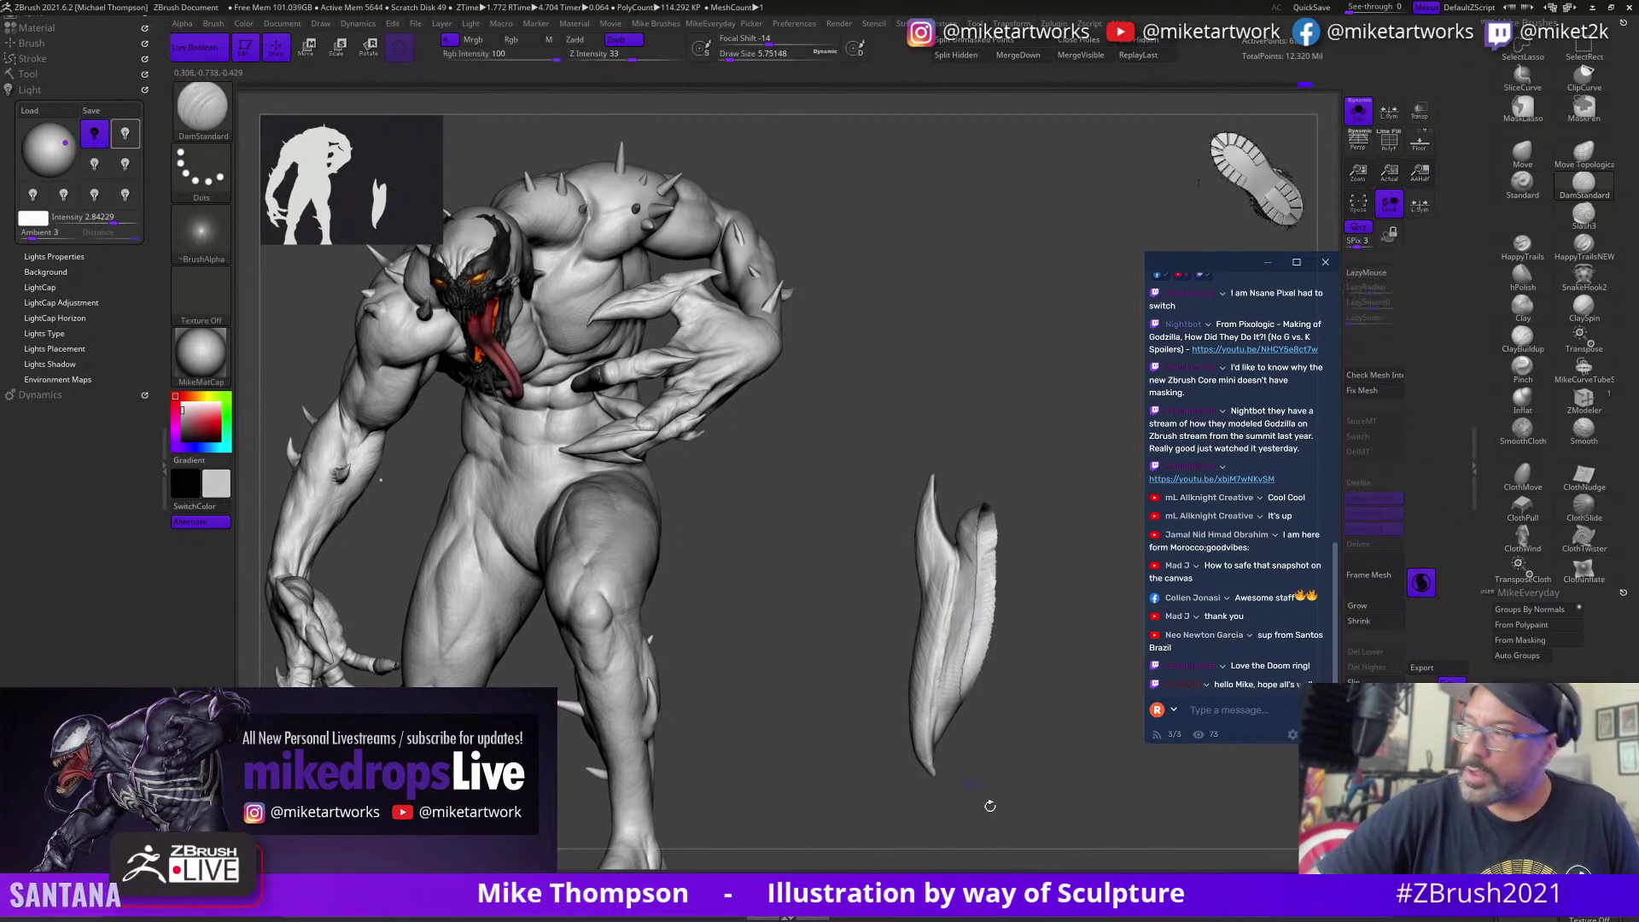
key(l)
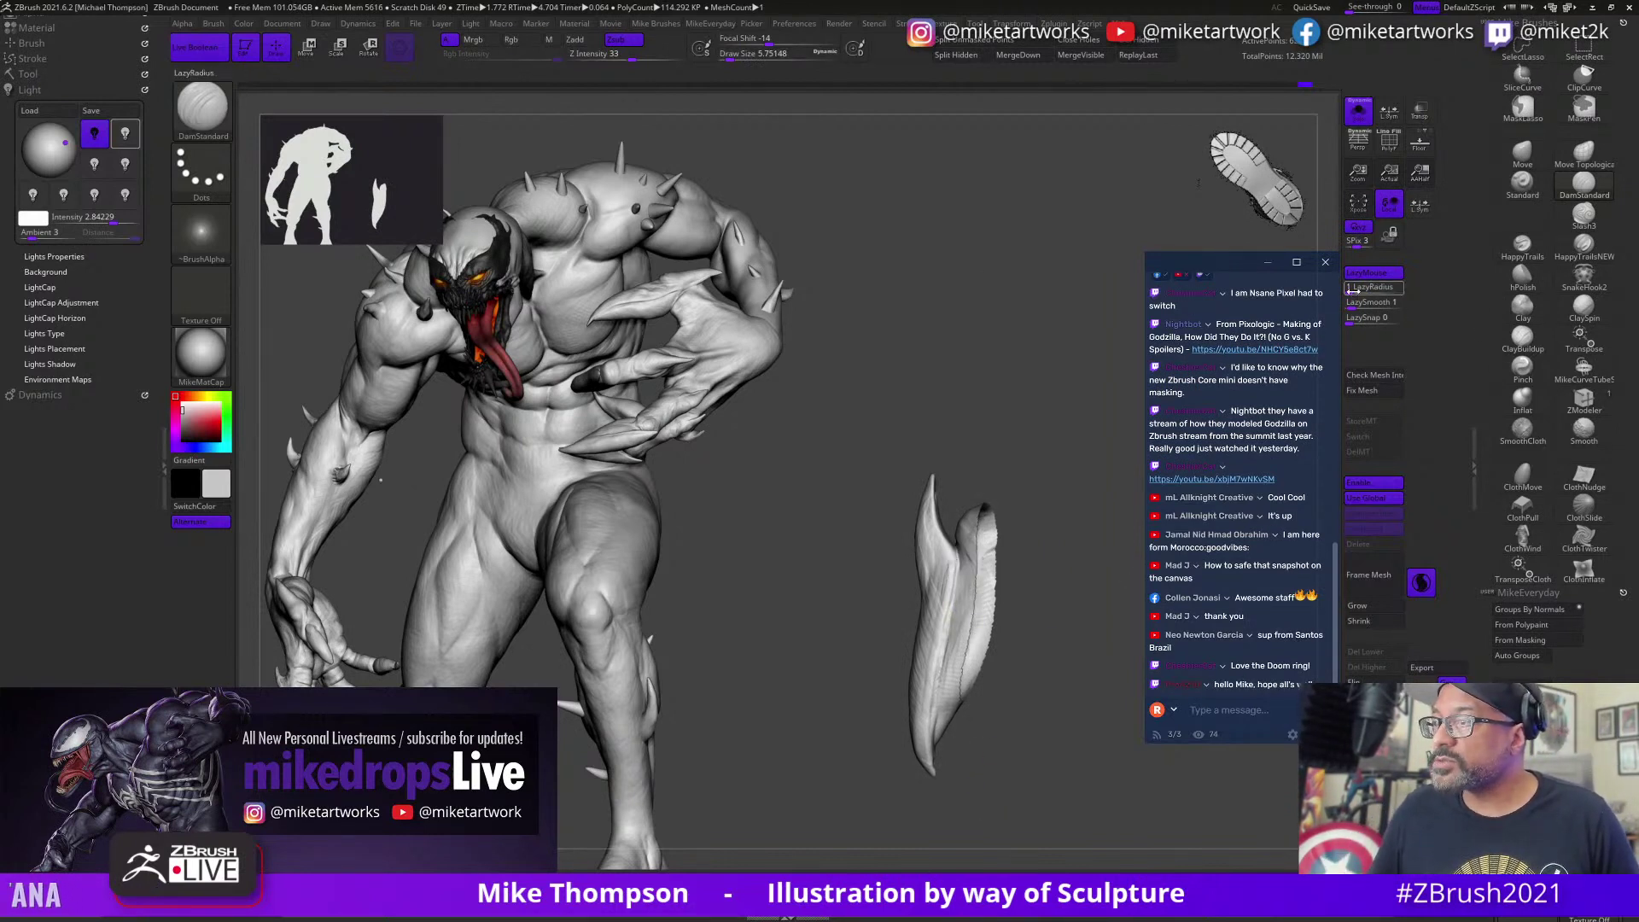
drag(1364, 288, 1366, 288)
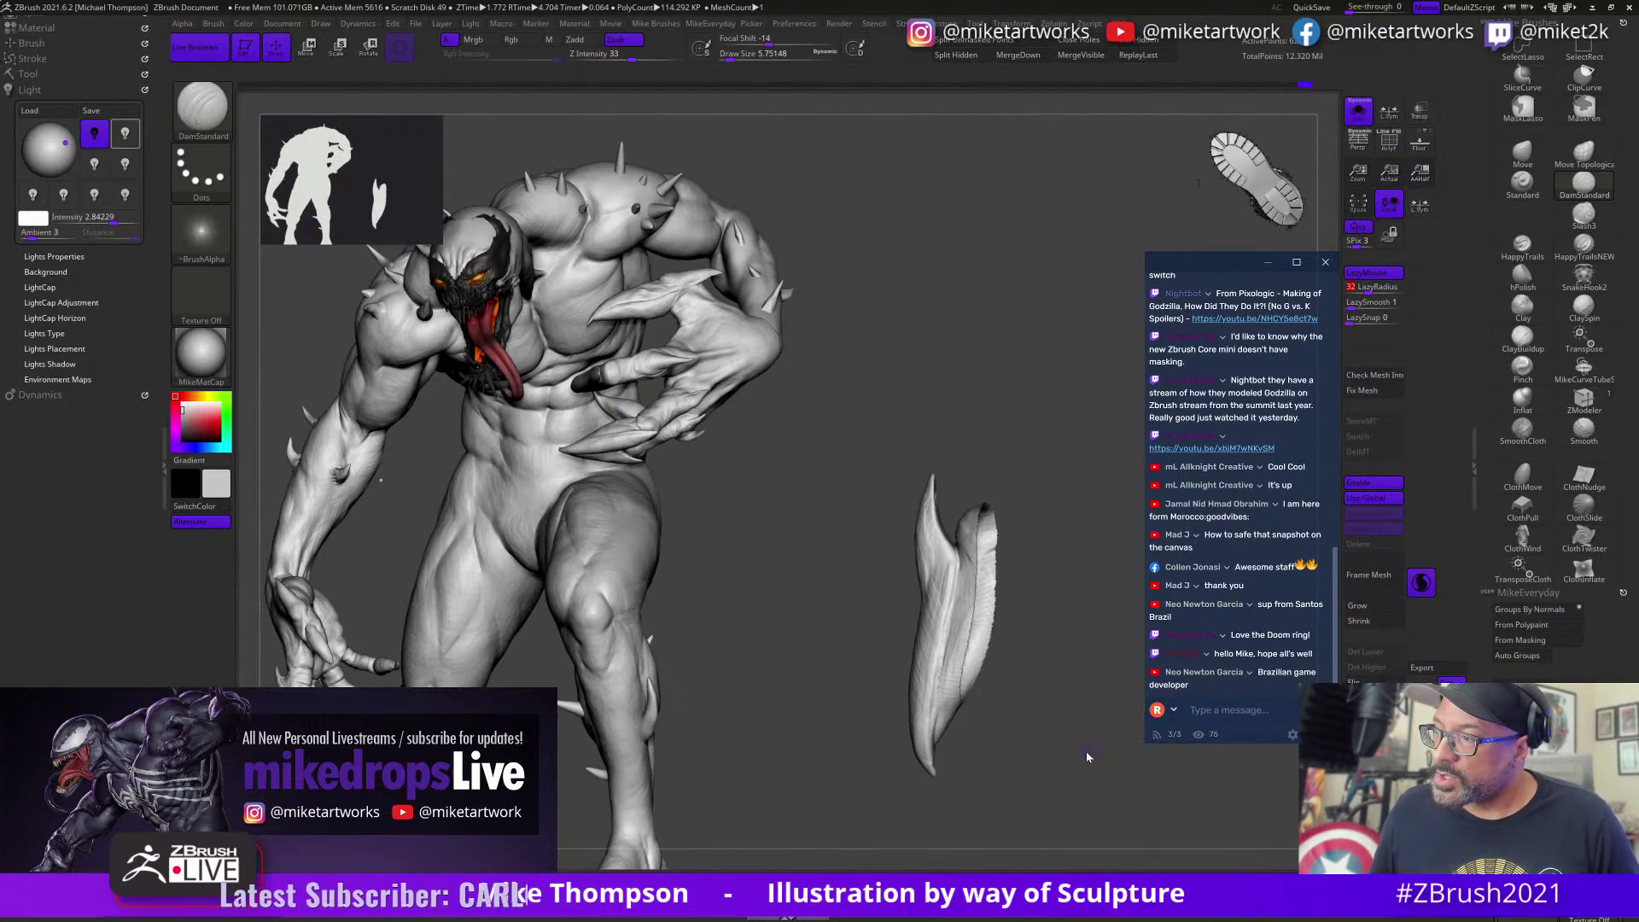
Step: Carve long creases down the claw's grooved underside with DamStandard at draw size about 7.5
drag(1035, 734, 1045, 730)
key(s)
click(1039, 733)
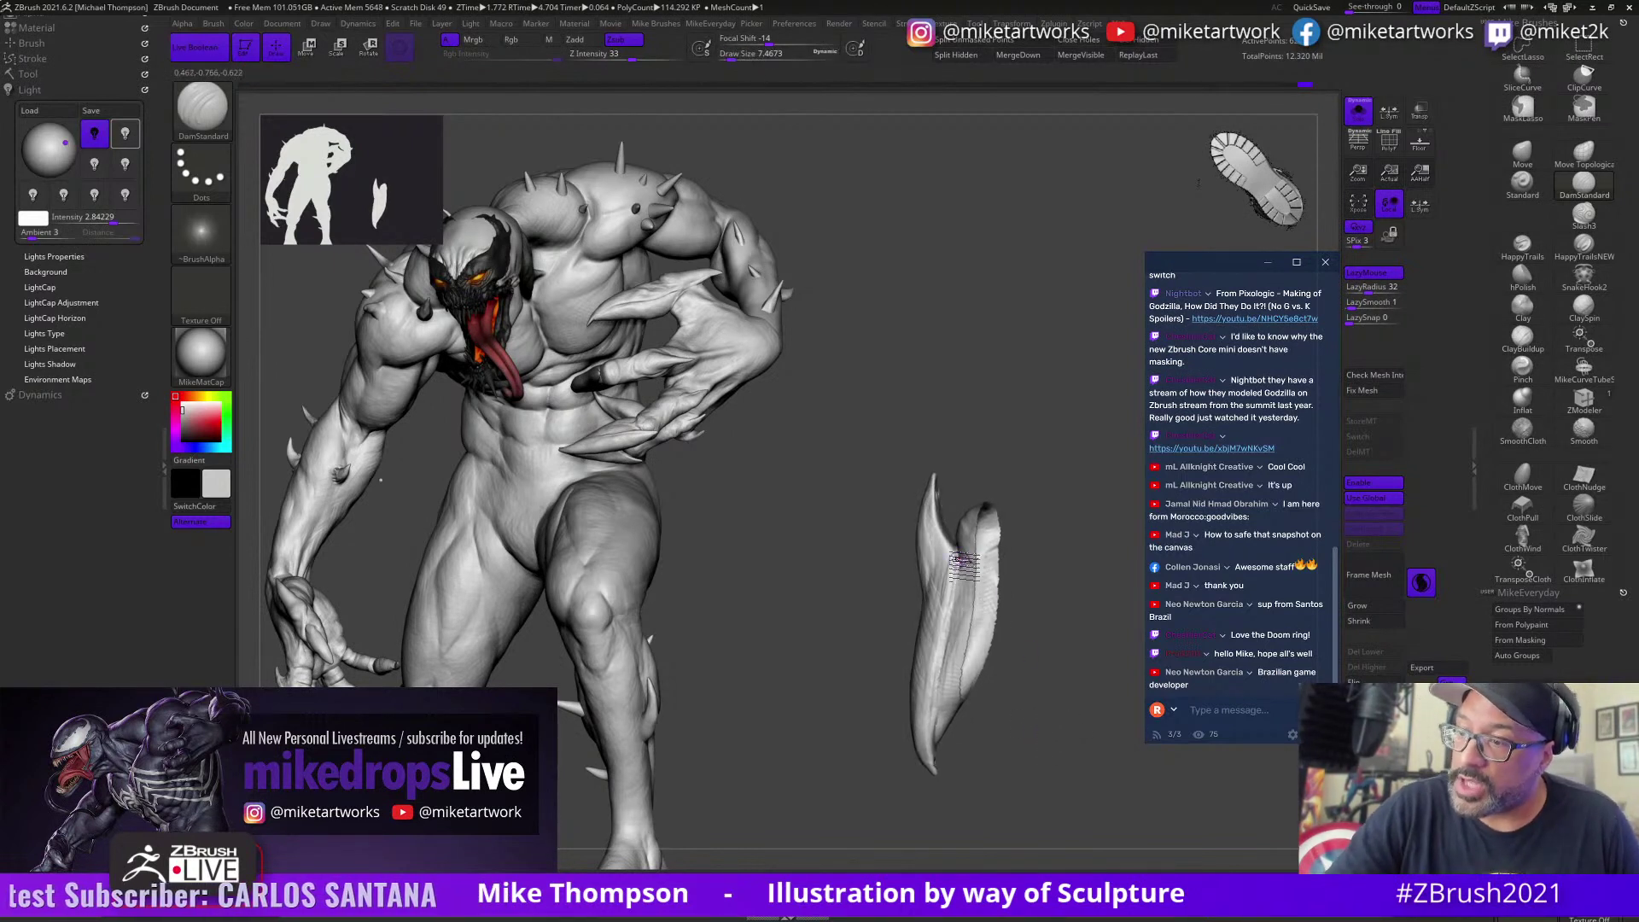
mouse_move(960, 550)
mouse_down()
mouse_move(928, 781)
mouse_move(960, 582)
mouse_move(931, 757)
mouse_up()
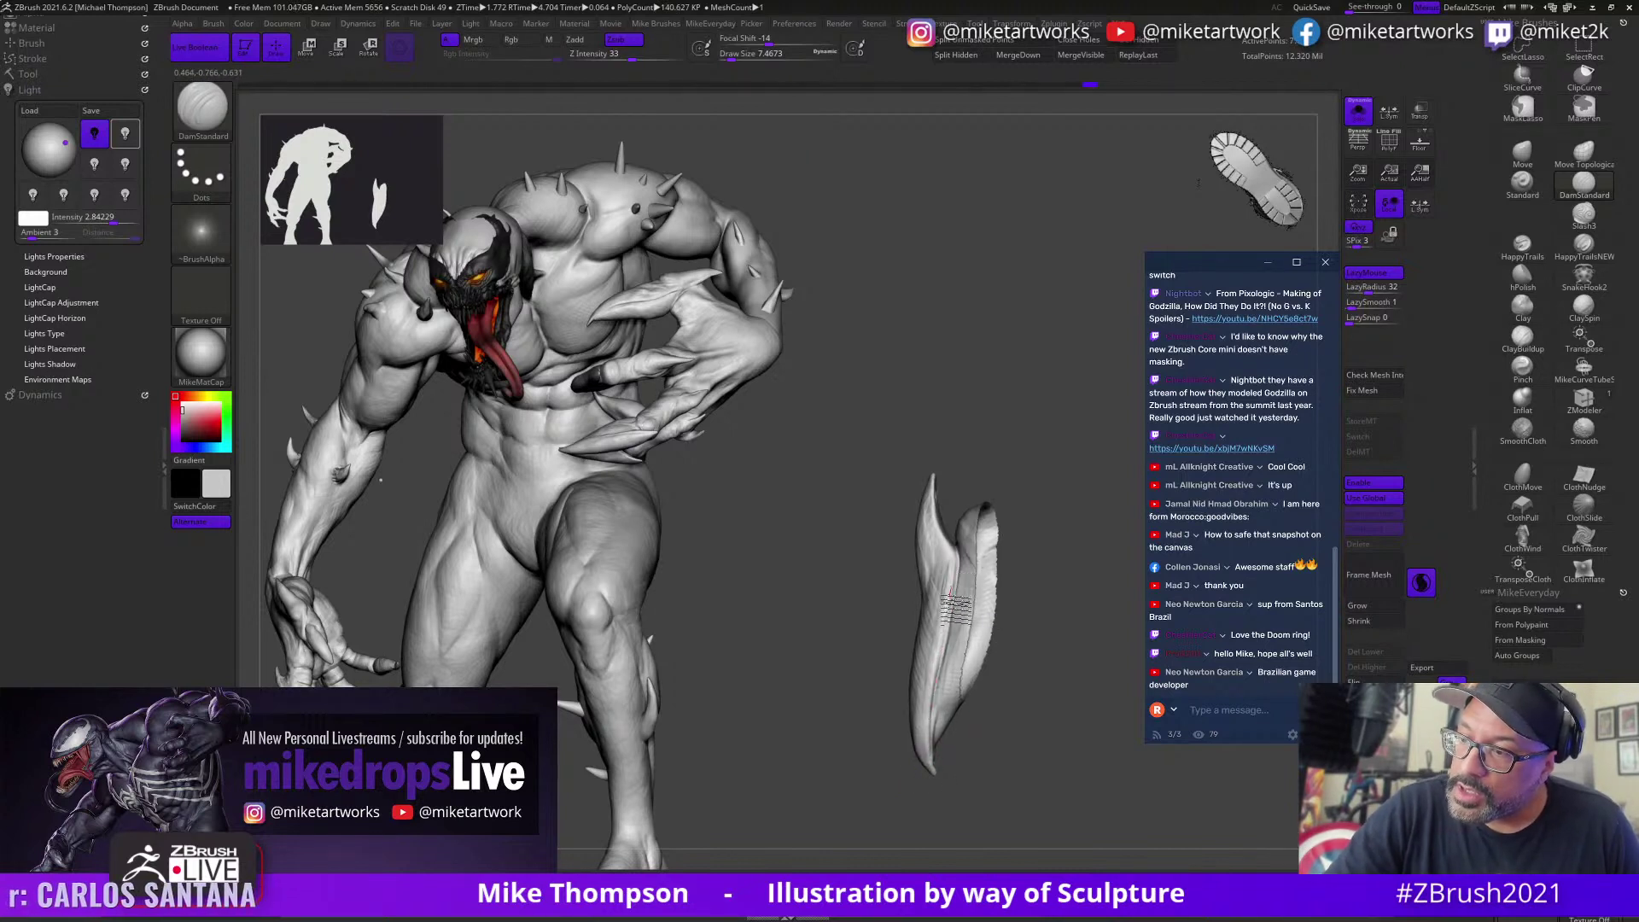
drag(1052, 747, 1094, 736)
drag(939, 606, 963, 753)
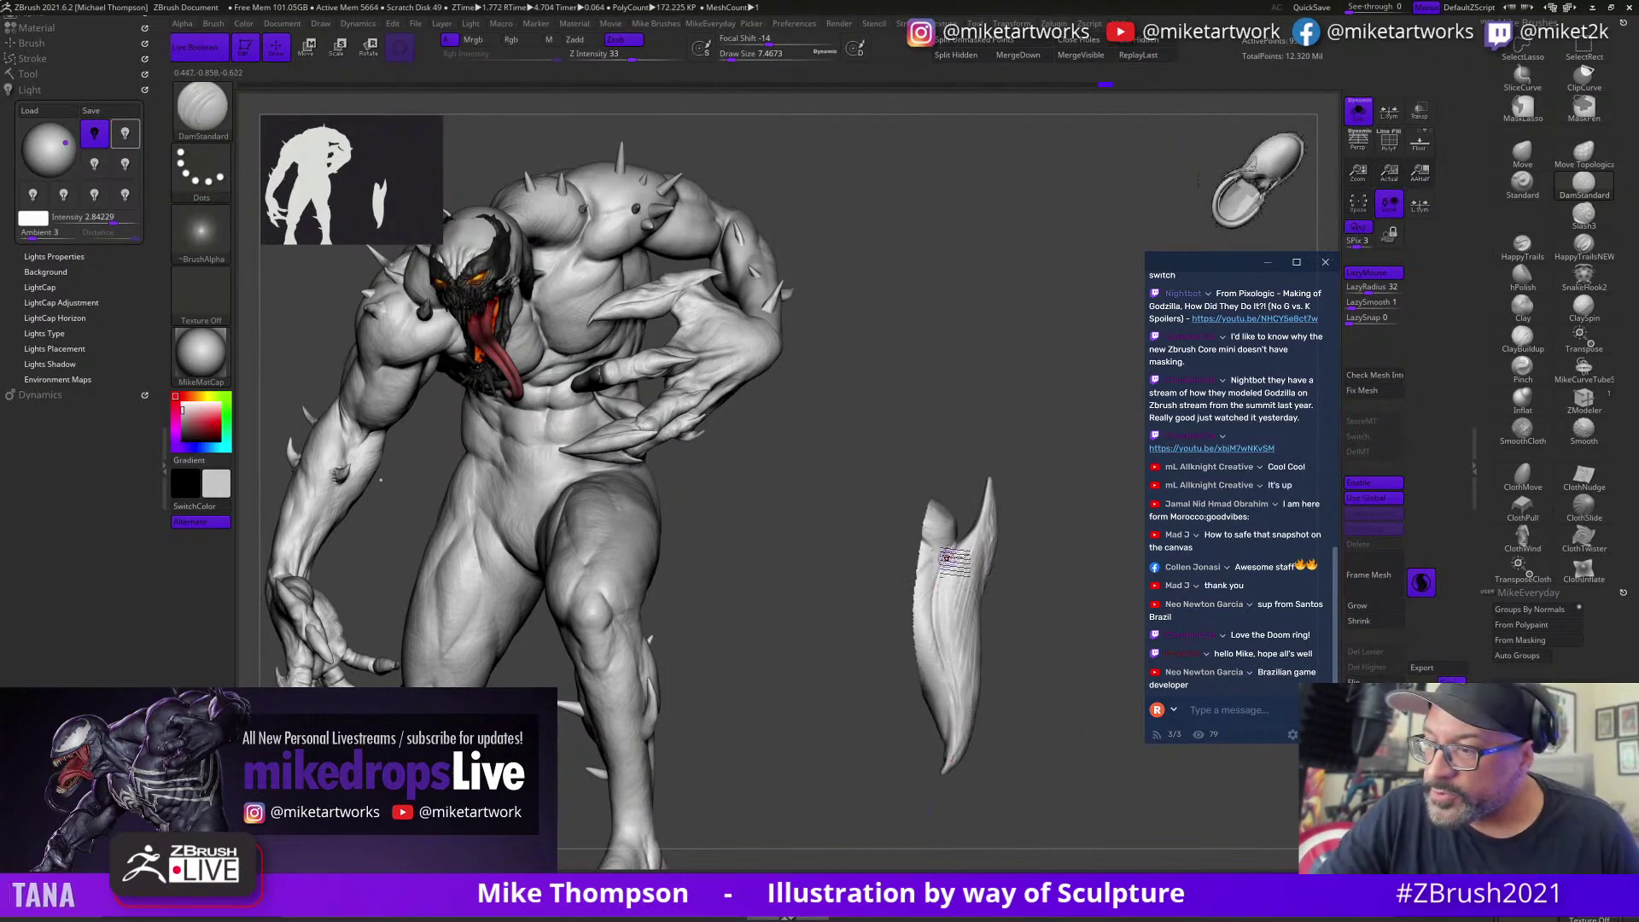
Step: Cut lengthwise creases with DamStandard on the claw's opposite side, running from the base notch toward the tip
drag(952, 559, 960, 768)
drag(1008, 713, 1042, 615)
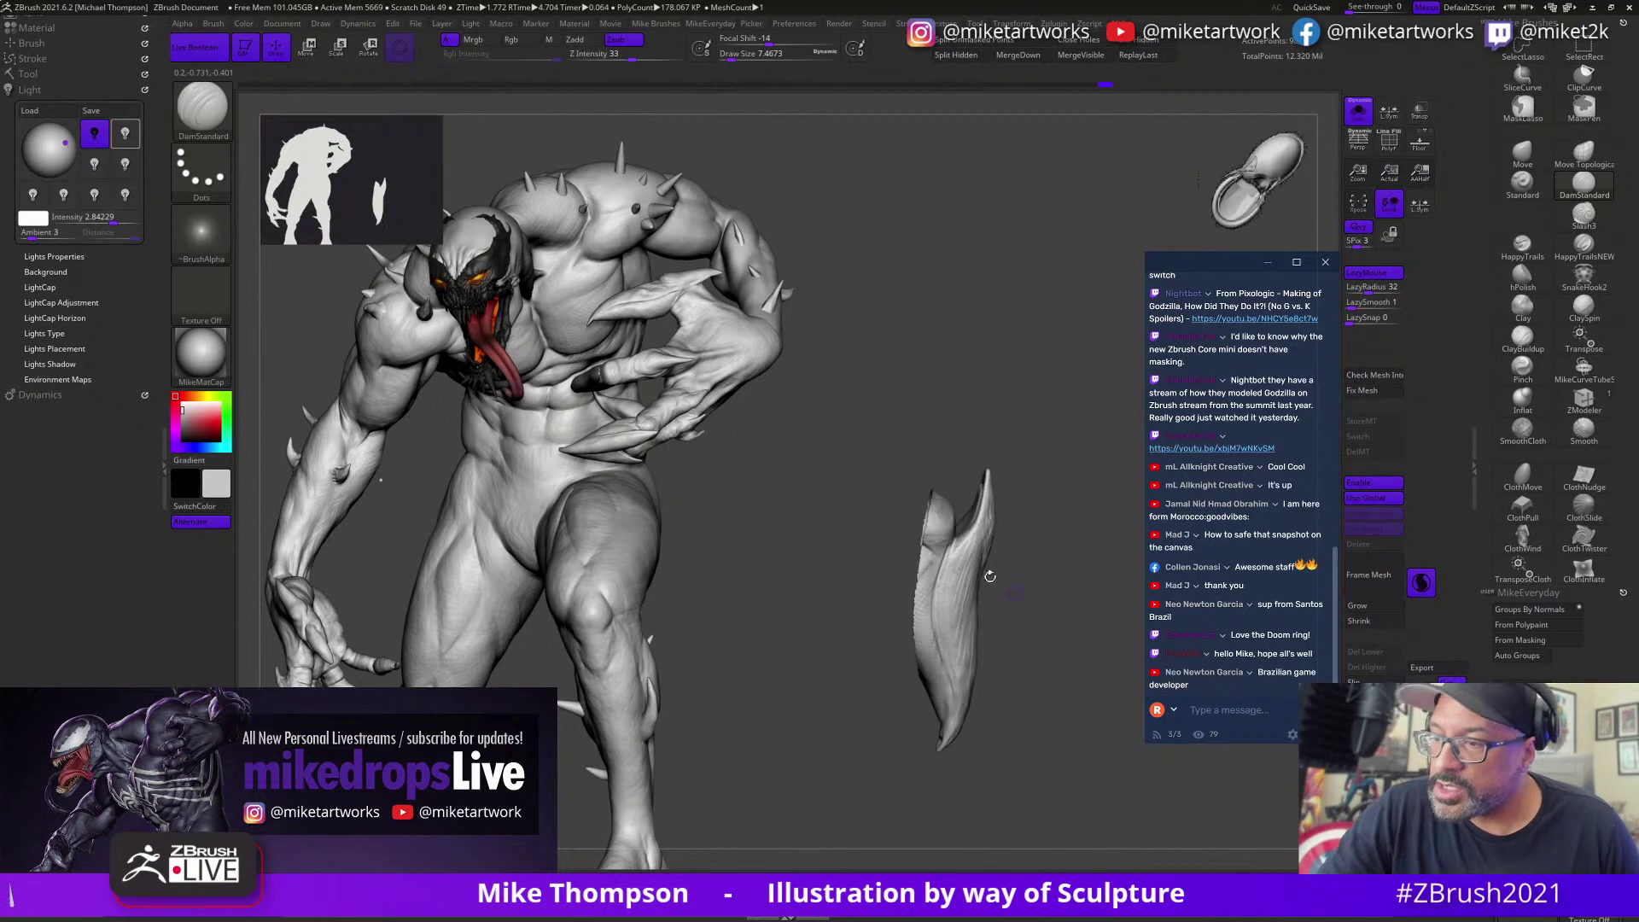
drag(960, 548, 952, 659)
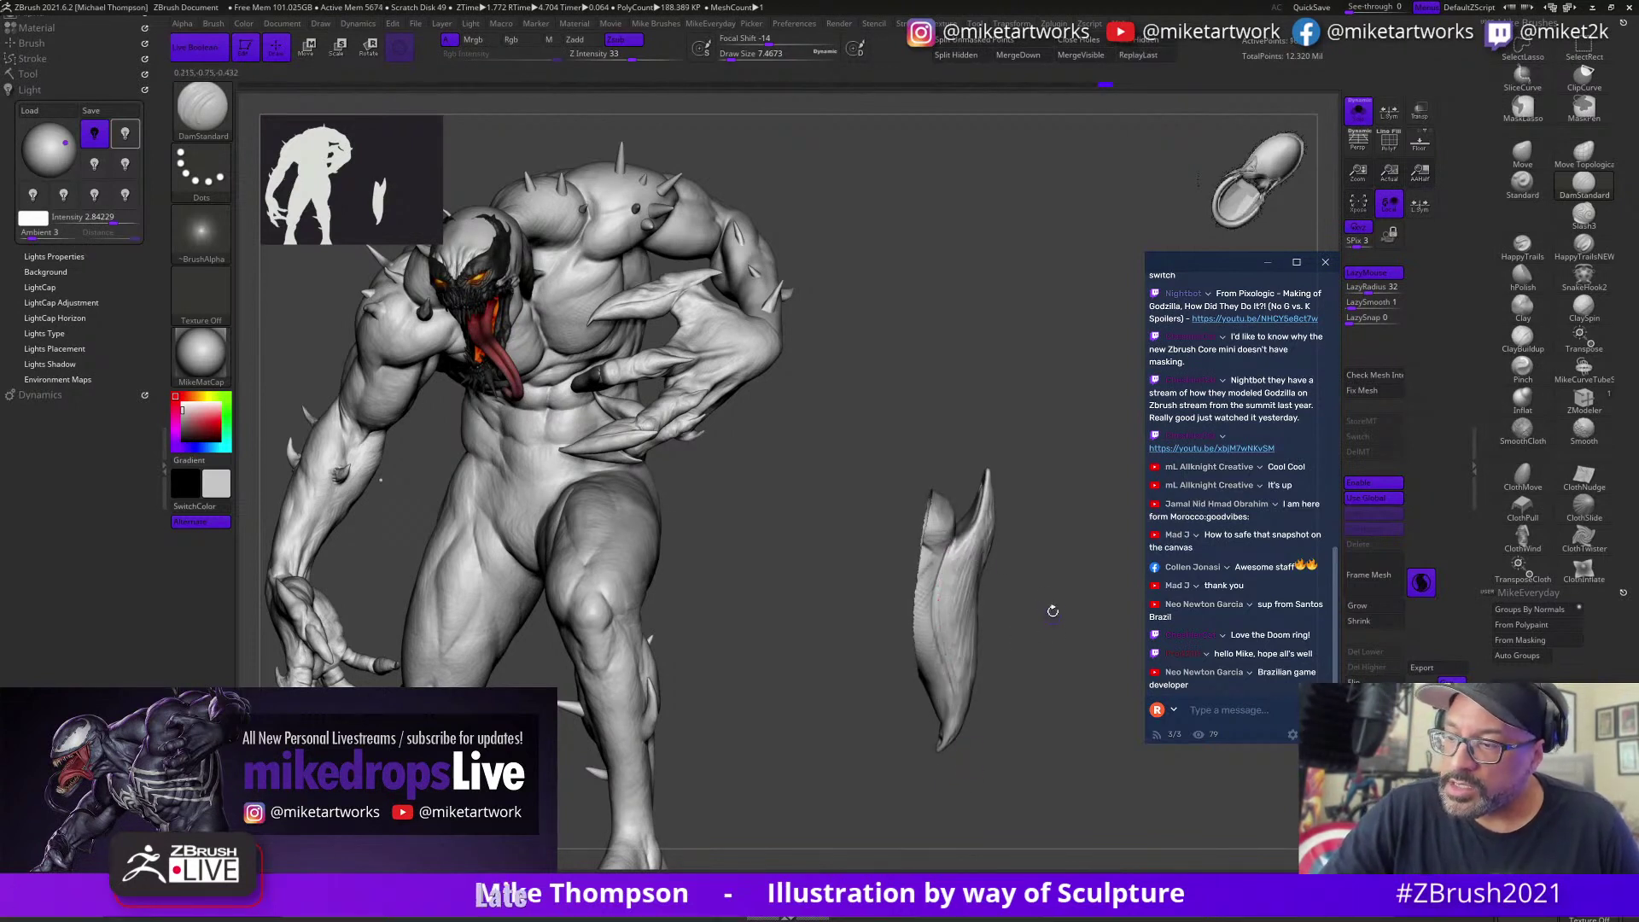
mouse_move(1052, 611)
mouse_down()
mouse_move(1020, 555)
mouse_move(1037, 571)
mouse_move(1077, 554)
mouse_move(1081, 613)
mouse_move(1055, 640)
mouse_move(1068, 569)
mouse_move(1068, 585)
mouse_up()
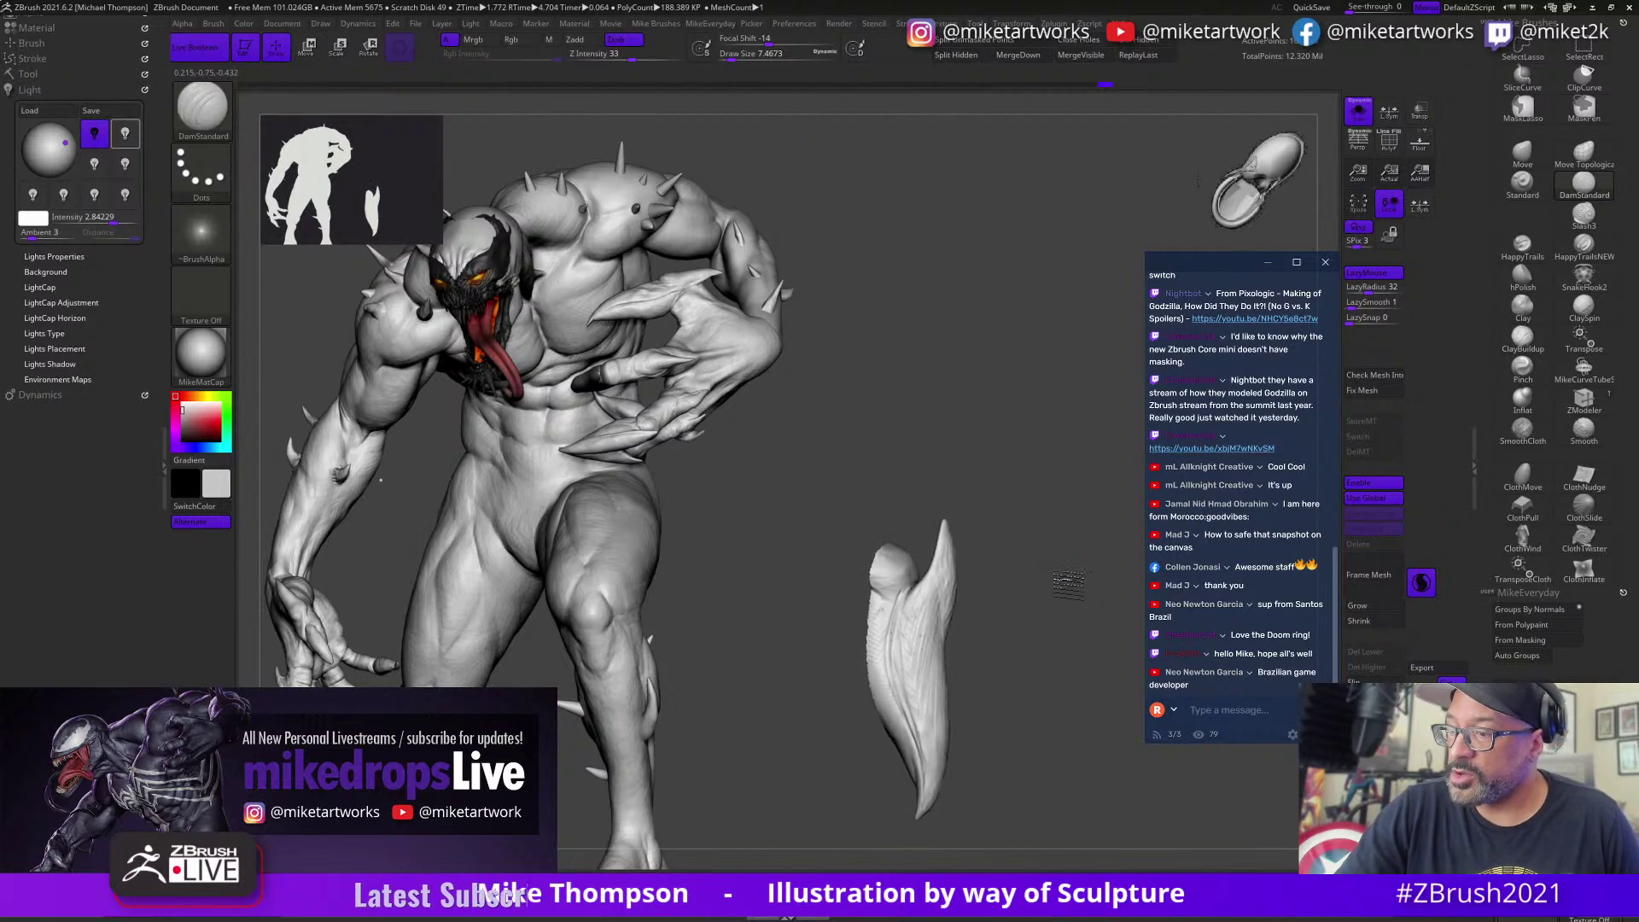
Step: Switch back to the ClayBuildup brush at draw size about 20
click(1522, 338)
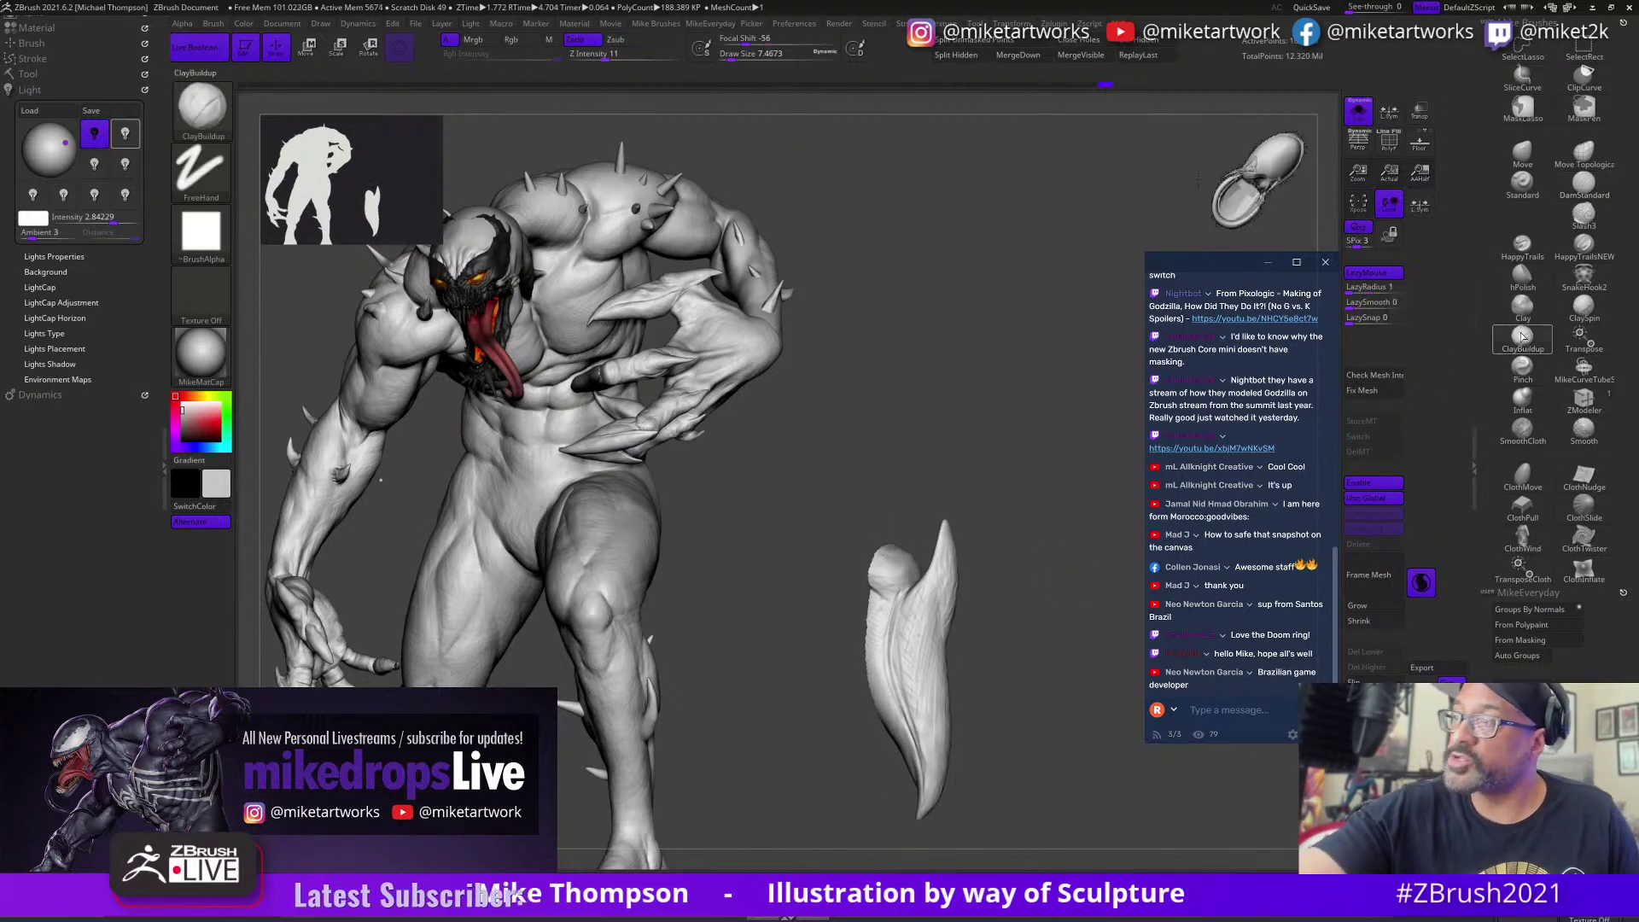
key(s)
drag(1002, 632, 1015, 632)
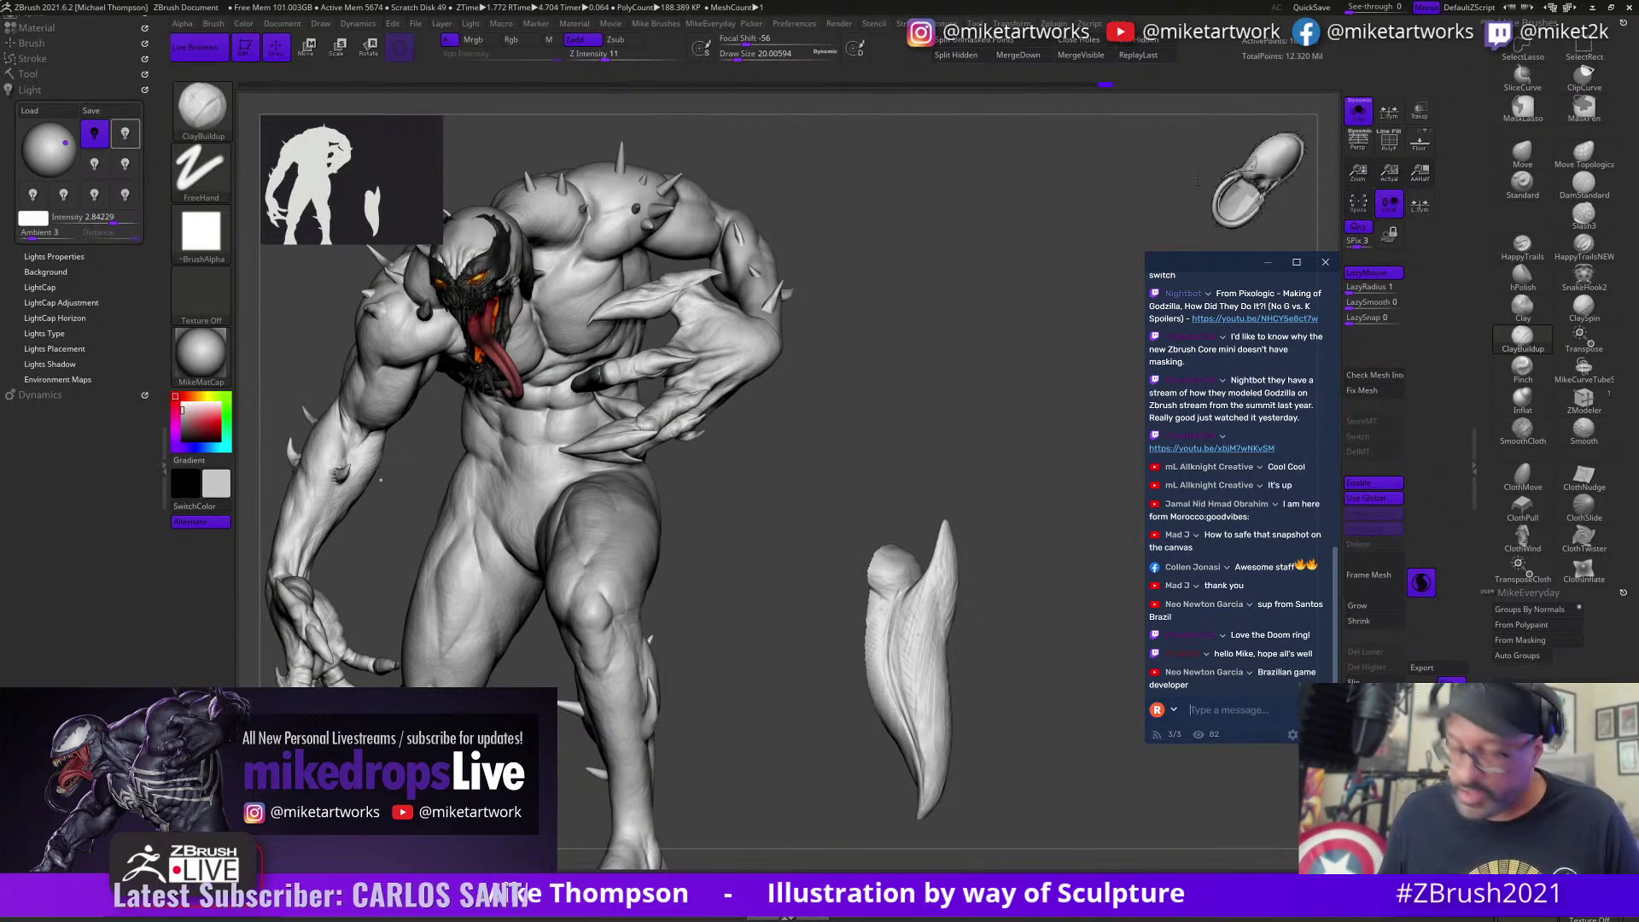
key(ctrl+v)
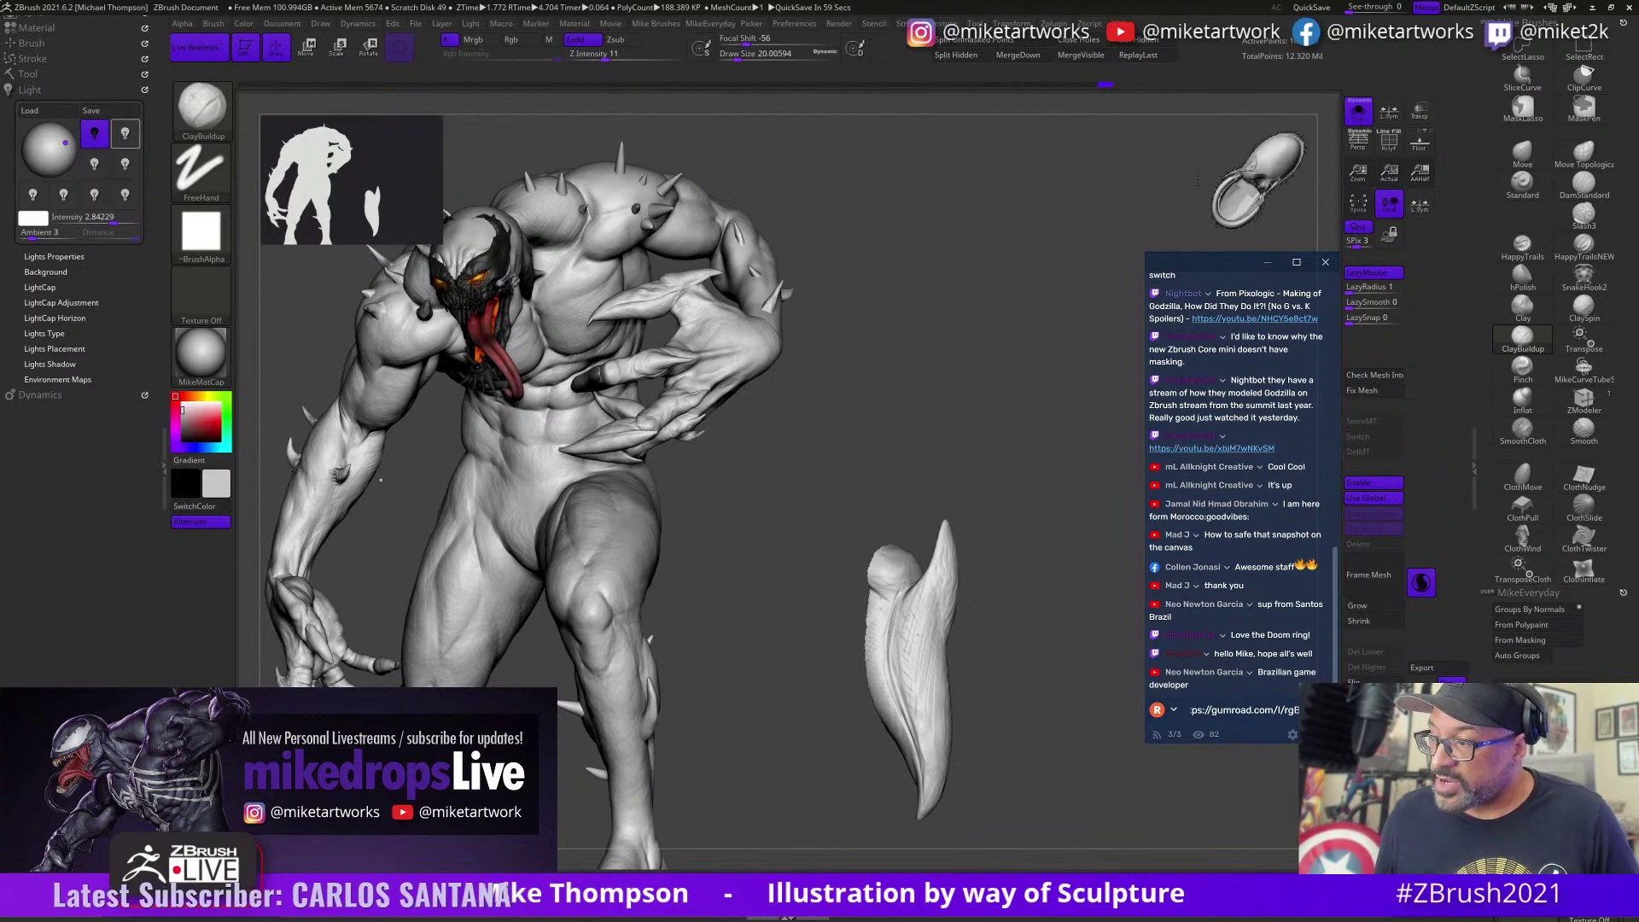
key(Return)
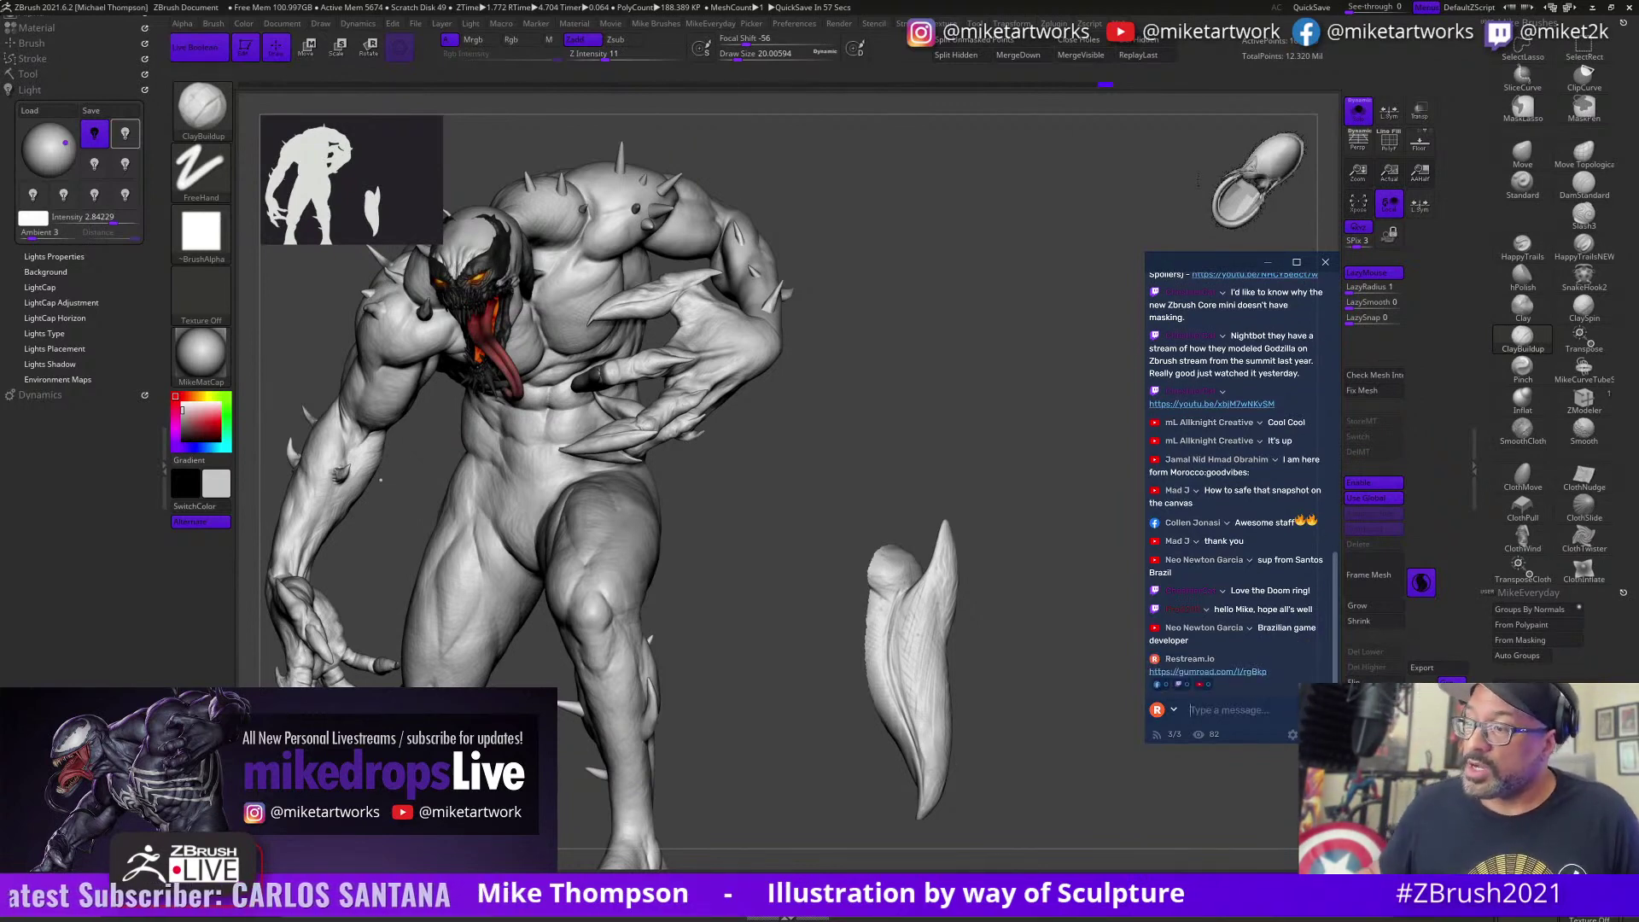
Step: Soften and rebuild the creased face of the claw and its spike with ClayBuildup at draw size about 16
mouse_move(1029, 625)
mouse_down()
mouse_move(1013, 630)
mouse_move(1026, 635)
mouse_move(983, 589)
mouse_move(906, 649)
mouse_move(928, 605)
mouse_move(909, 643)
mouse_move(918, 702)
mouse_up()
key(s)
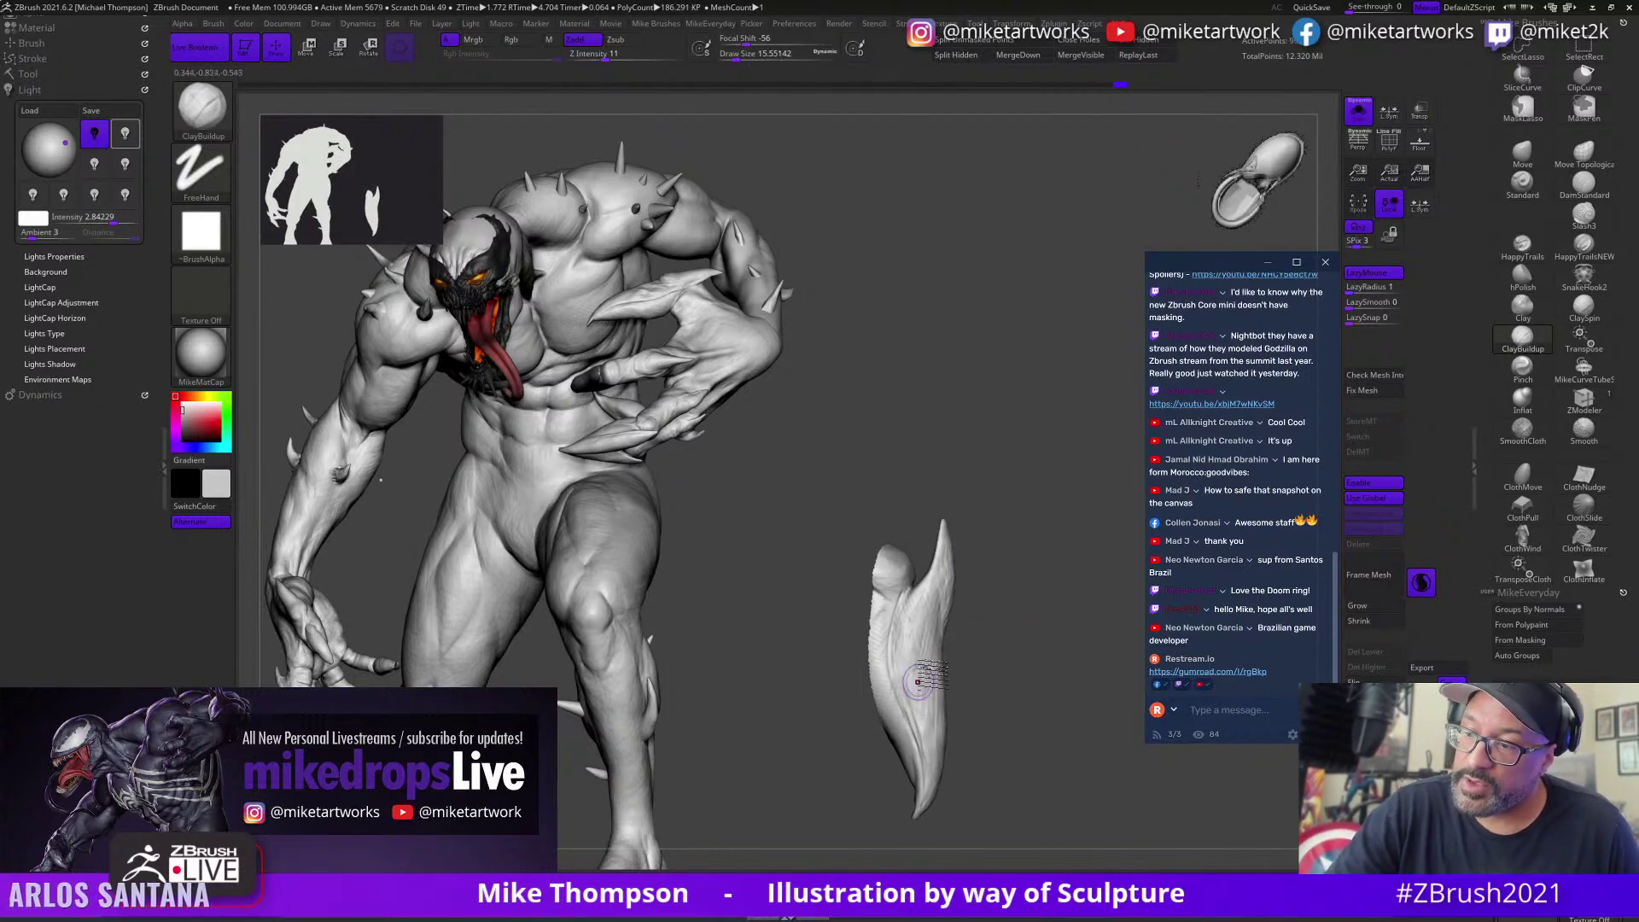
mouse_move(974, 645)
mouse_down()
mouse_move(906, 726)
mouse_move(913, 602)
mouse_move(905, 657)
mouse_move(1002, 623)
mouse_up()
drag(920, 724, 920, 709)
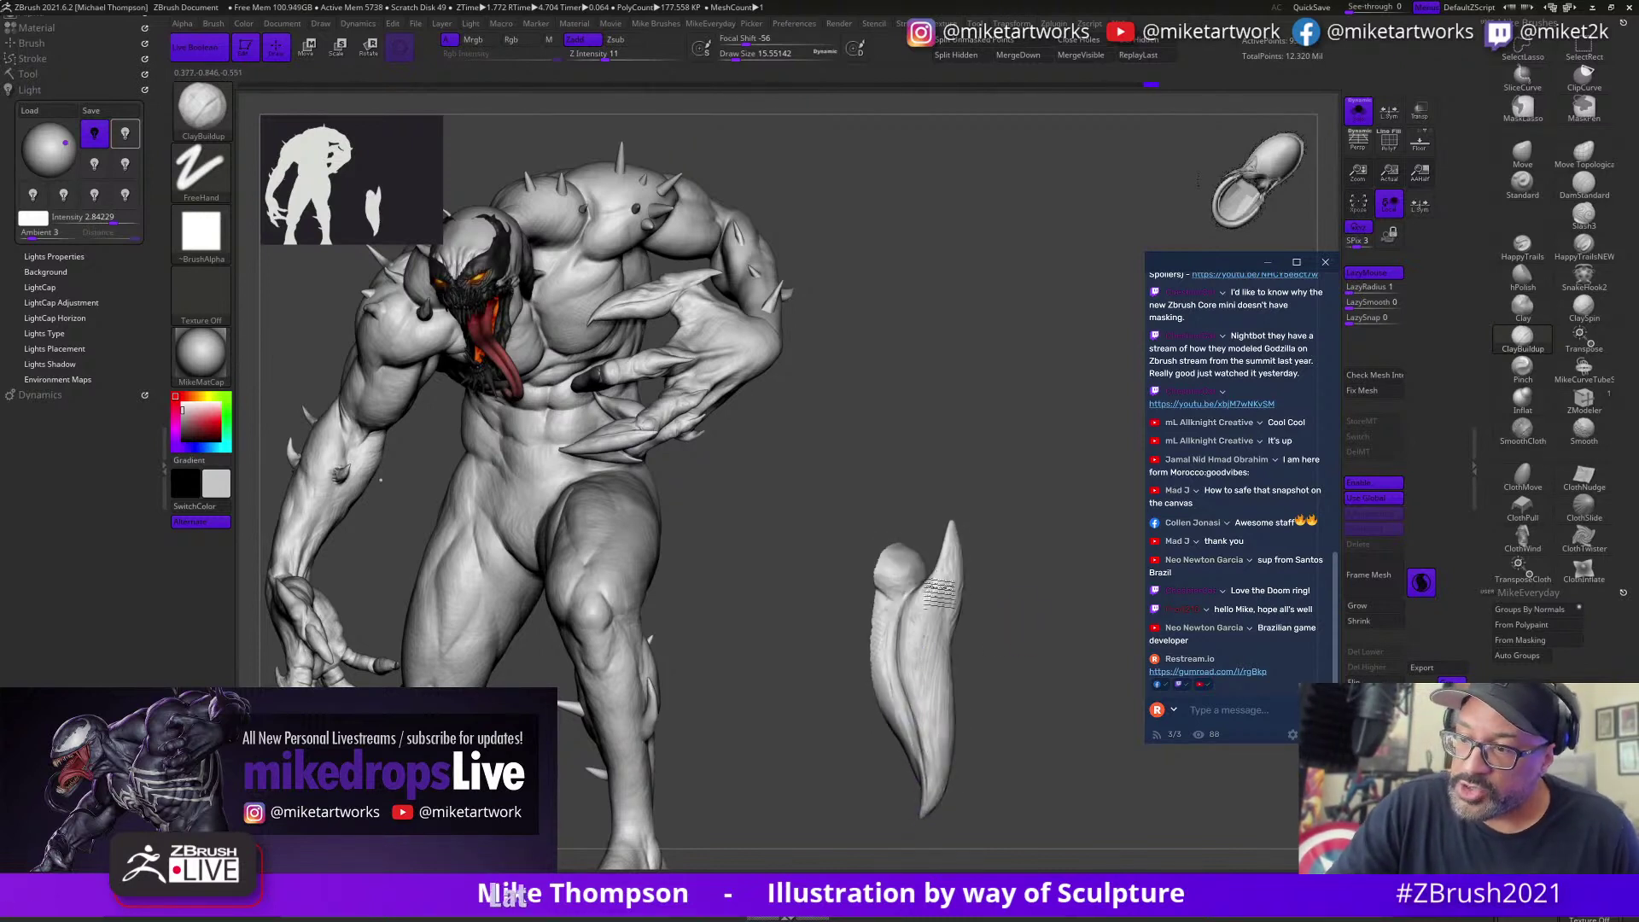
mouse_move(1041, 558)
mouse_down()
mouse_move(1010, 552)
mouse_move(925, 633)
mouse_up()
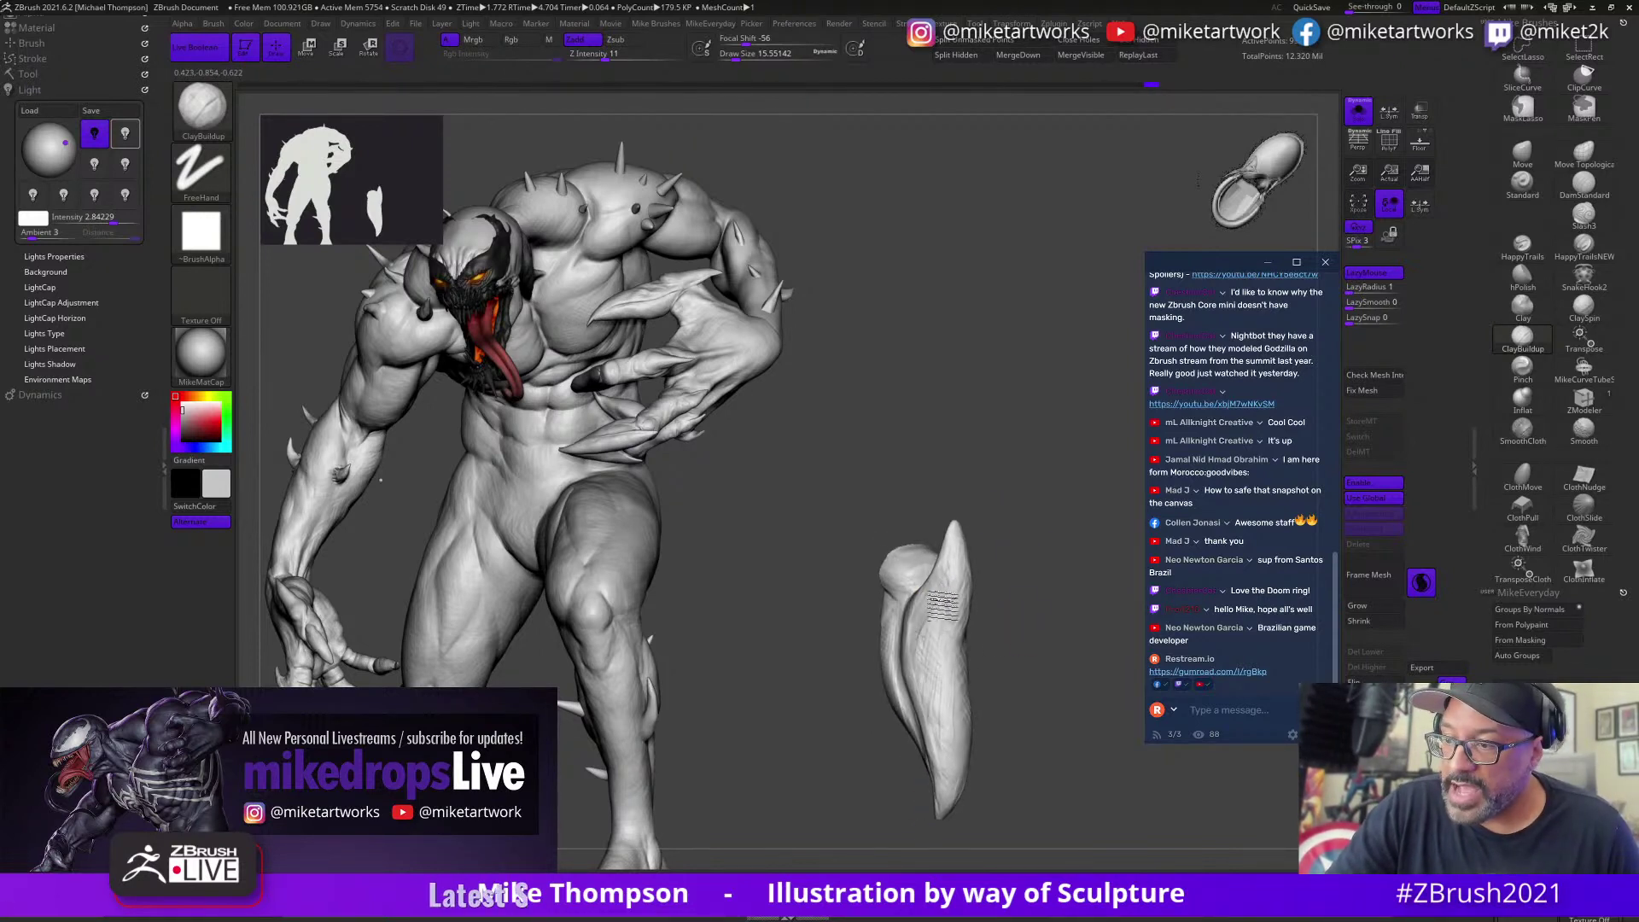
Step: Fill out the claw's side ridge and rounded base with ClayBuildup strokes at draw size about 16
drag(1051, 630, 1010, 559)
drag(887, 659, 891, 629)
drag(912, 744, 907, 722)
drag(1092, 595, 1074, 562)
drag(921, 563, 896, 589)
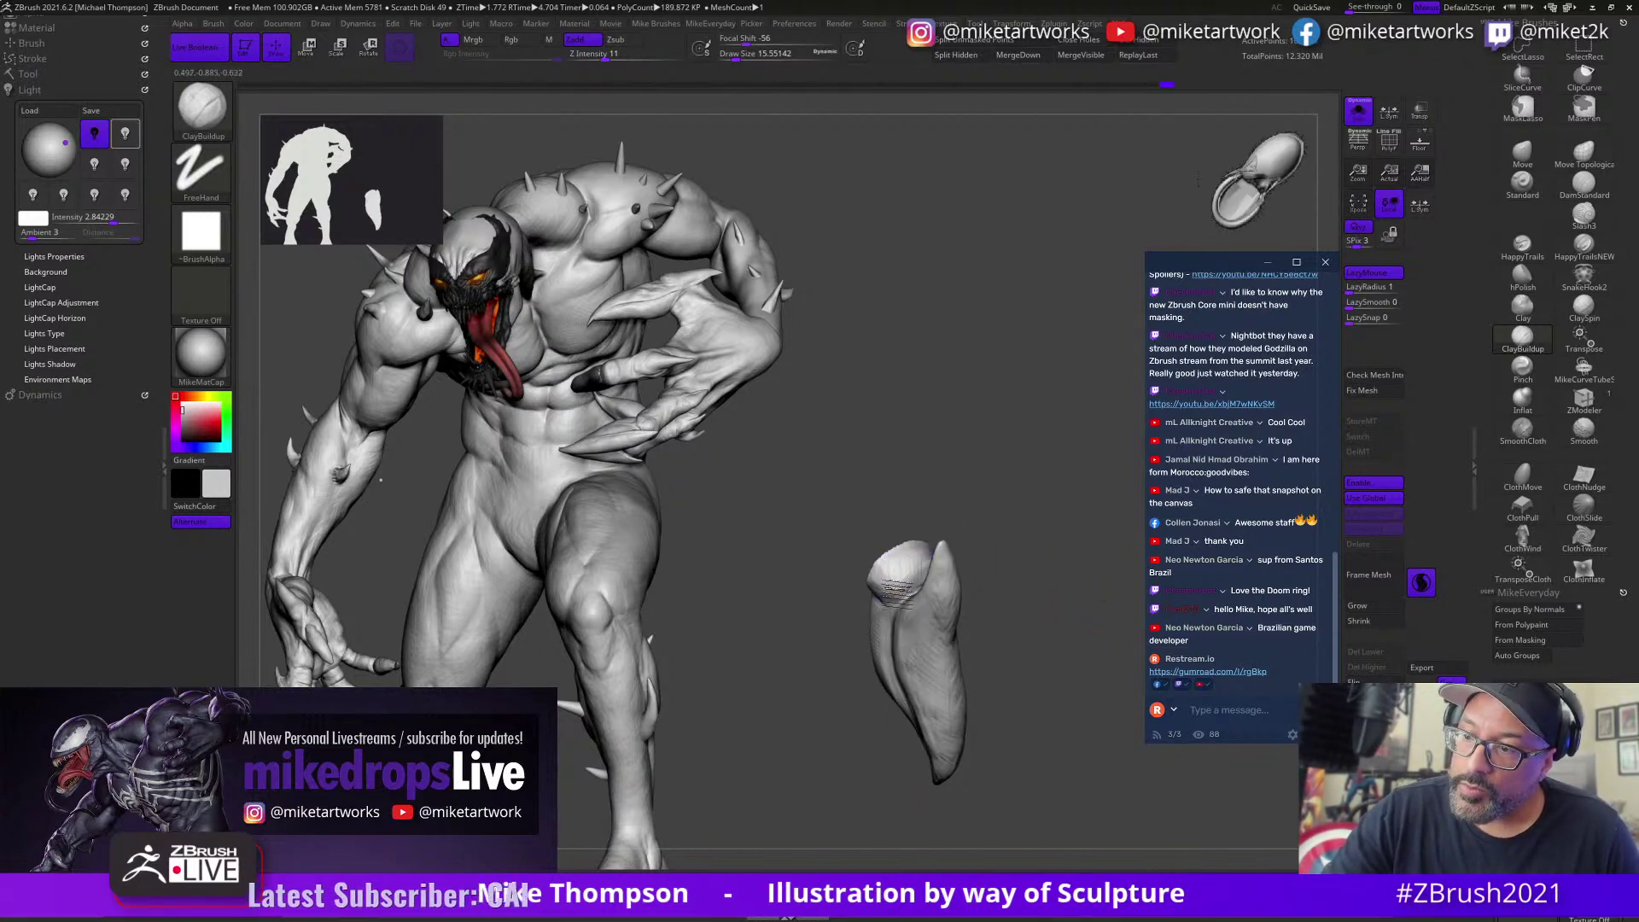
Step: Show all the hidden parts again, then isolate another complete clawed finger for sculpting
ctrl+shift+click(1061, 776)
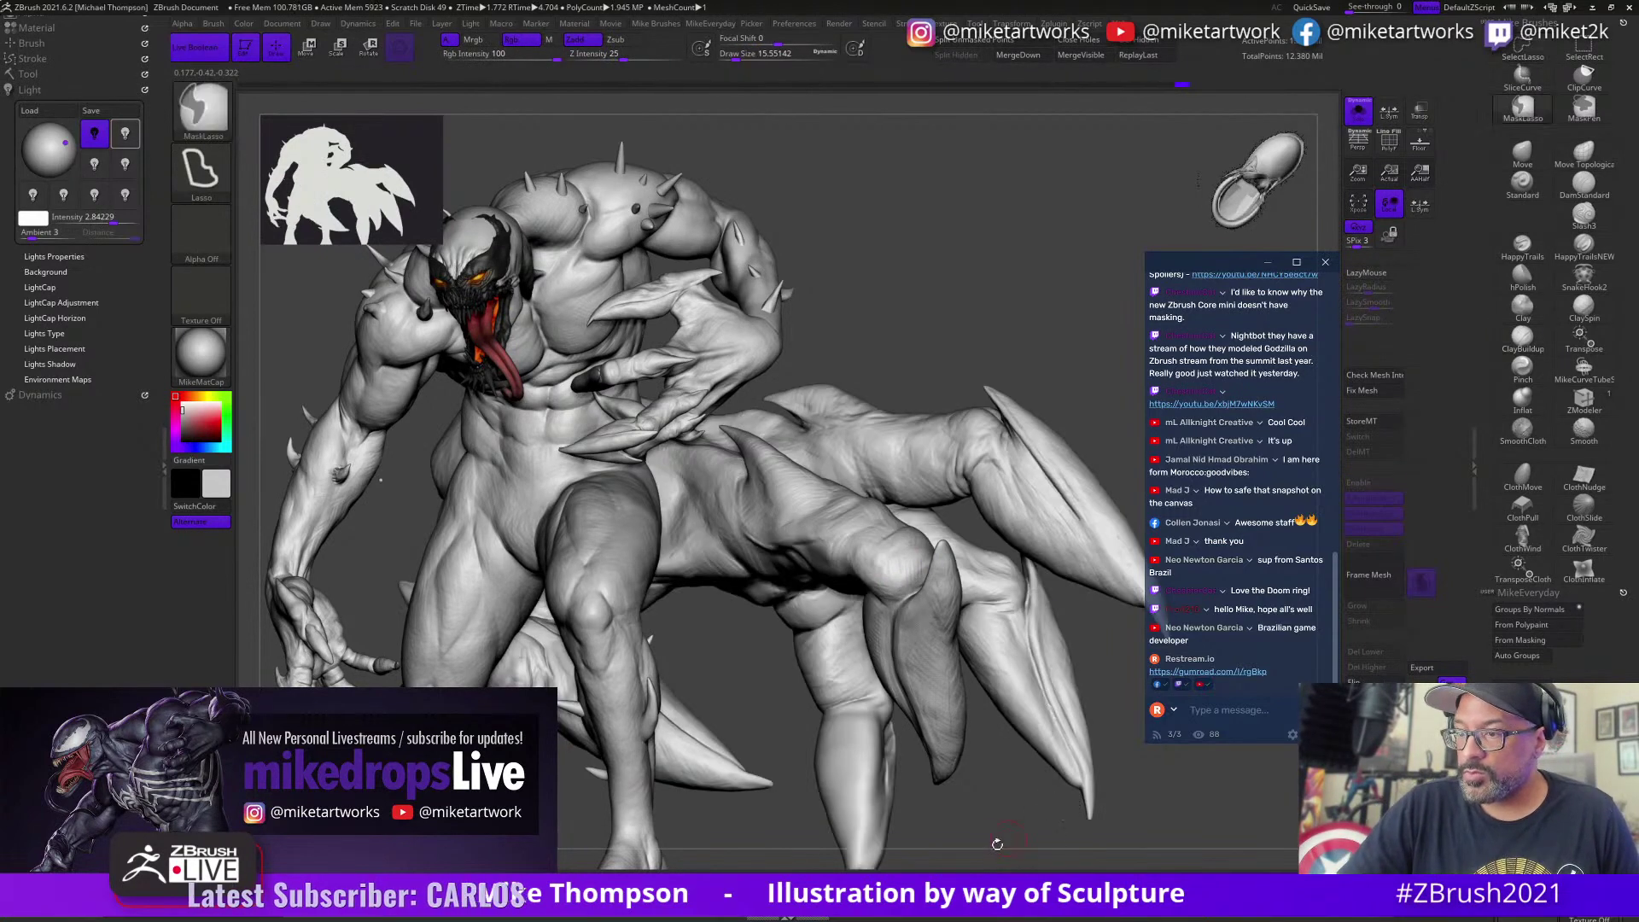
drag(1010, 832, 1026, 809)
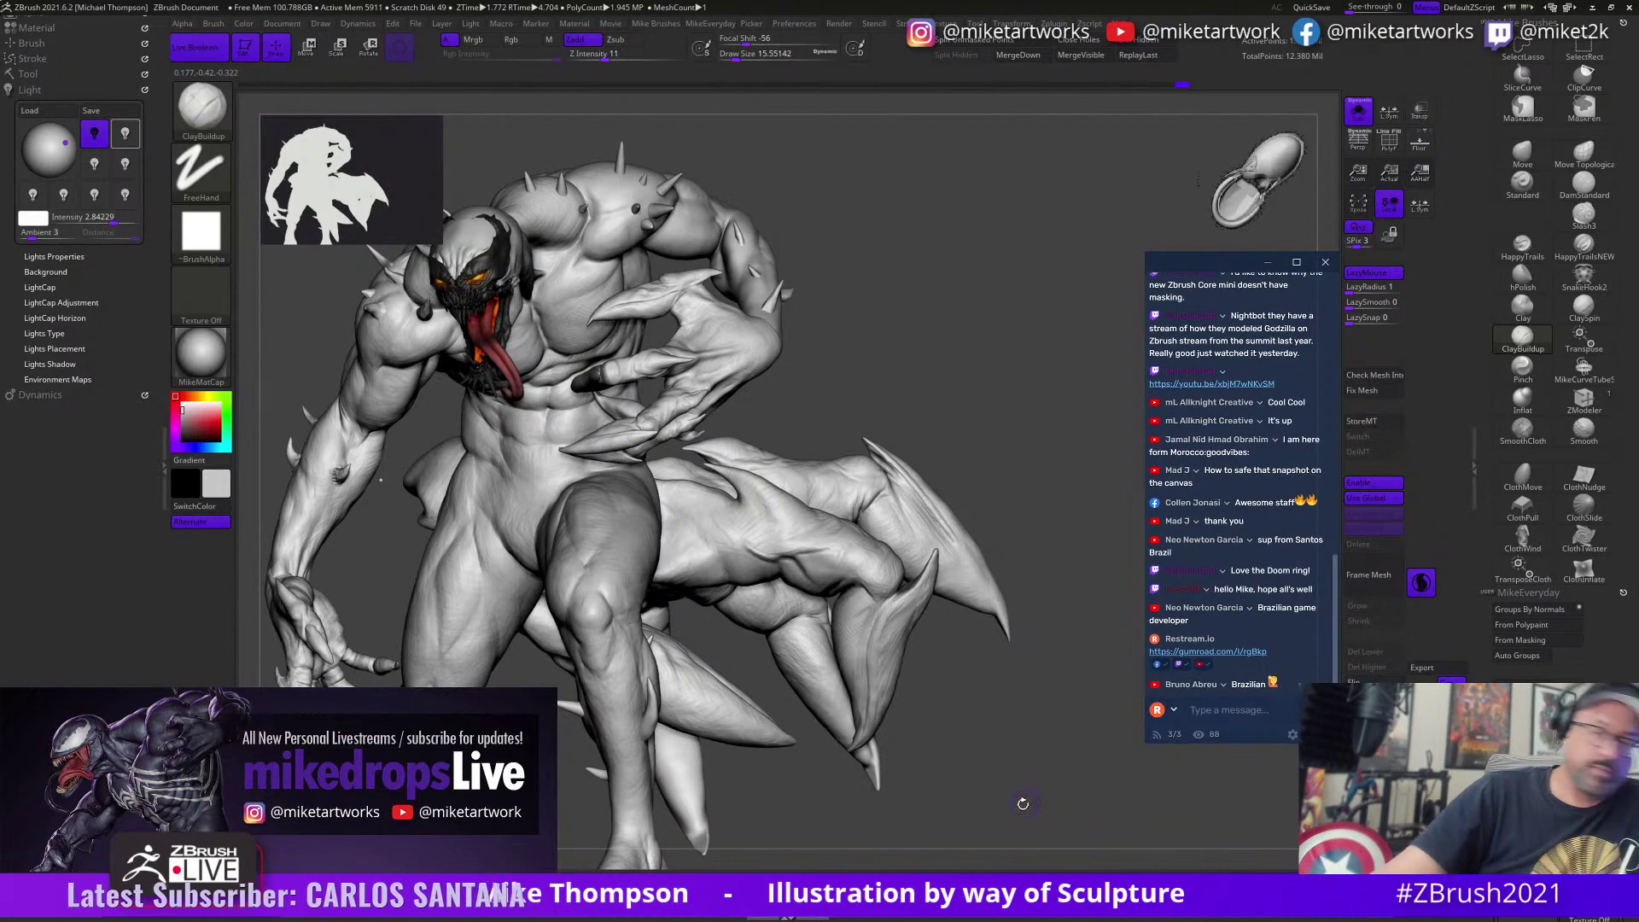
mouse_move(1023, 804)
mouse_down()
mouse_move(1048, 780)
mouse_move(1099, 784)
mouse_move(1061, 813)
mouse_move(1074, 797)
mouse_move(1043, 783)
mouse_move(1080, 794)
mouse_move(1017, 705)
mouse_move(973, 712)
mouse_move(990, 693)
mouse_move(954, 517)
mouse_move(892, 574)
mouse_move(1065, 719)
mouse_move(1036, 769)
mouse_up()
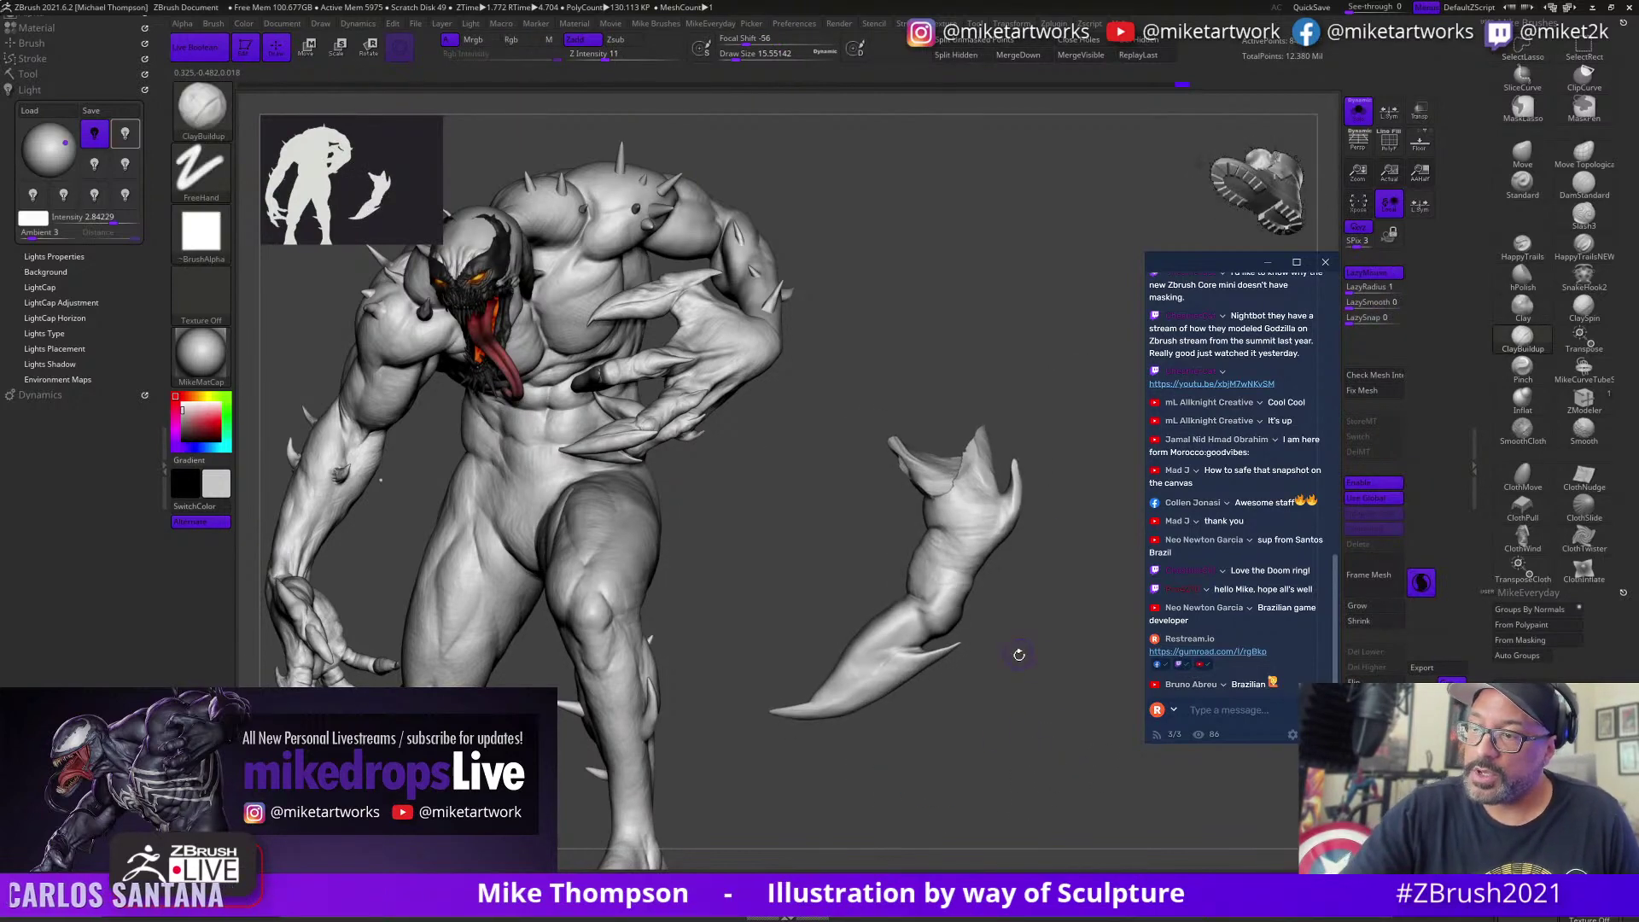
Step: Build up the middle segment and knuckle of the isolated finger with ClayBuildup at draw size about 20
mouse_move(1018, 653)
mouse_down()
mouse_move(1031, 673)
mouse_move(998, 648)
mouse_up()
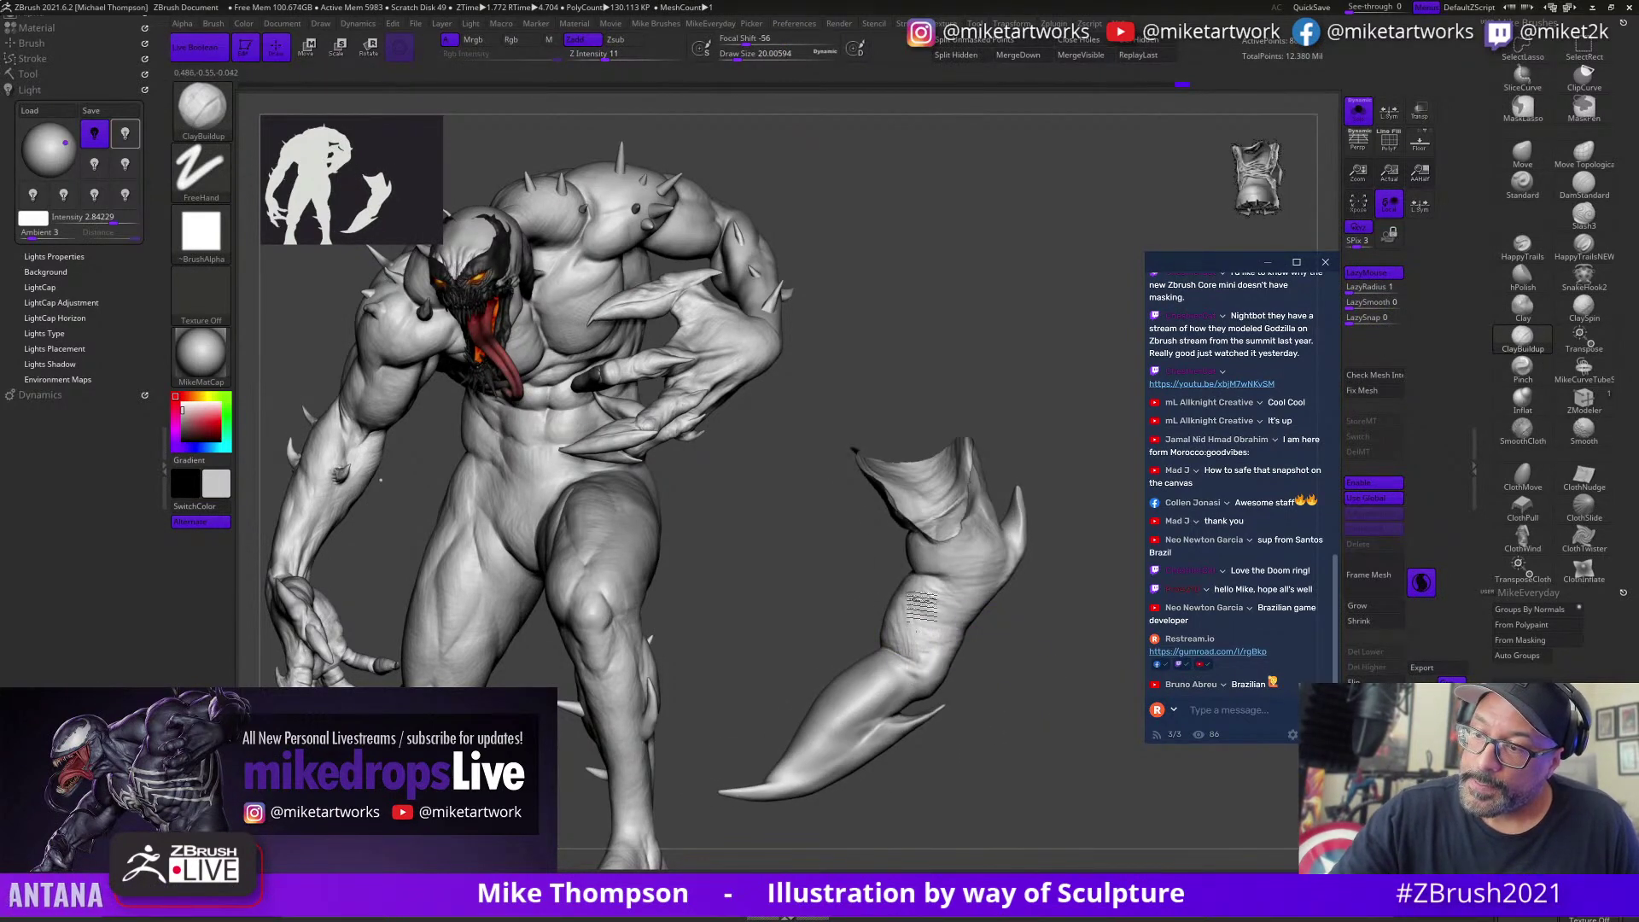
drag(1010, 658, 992, 644)
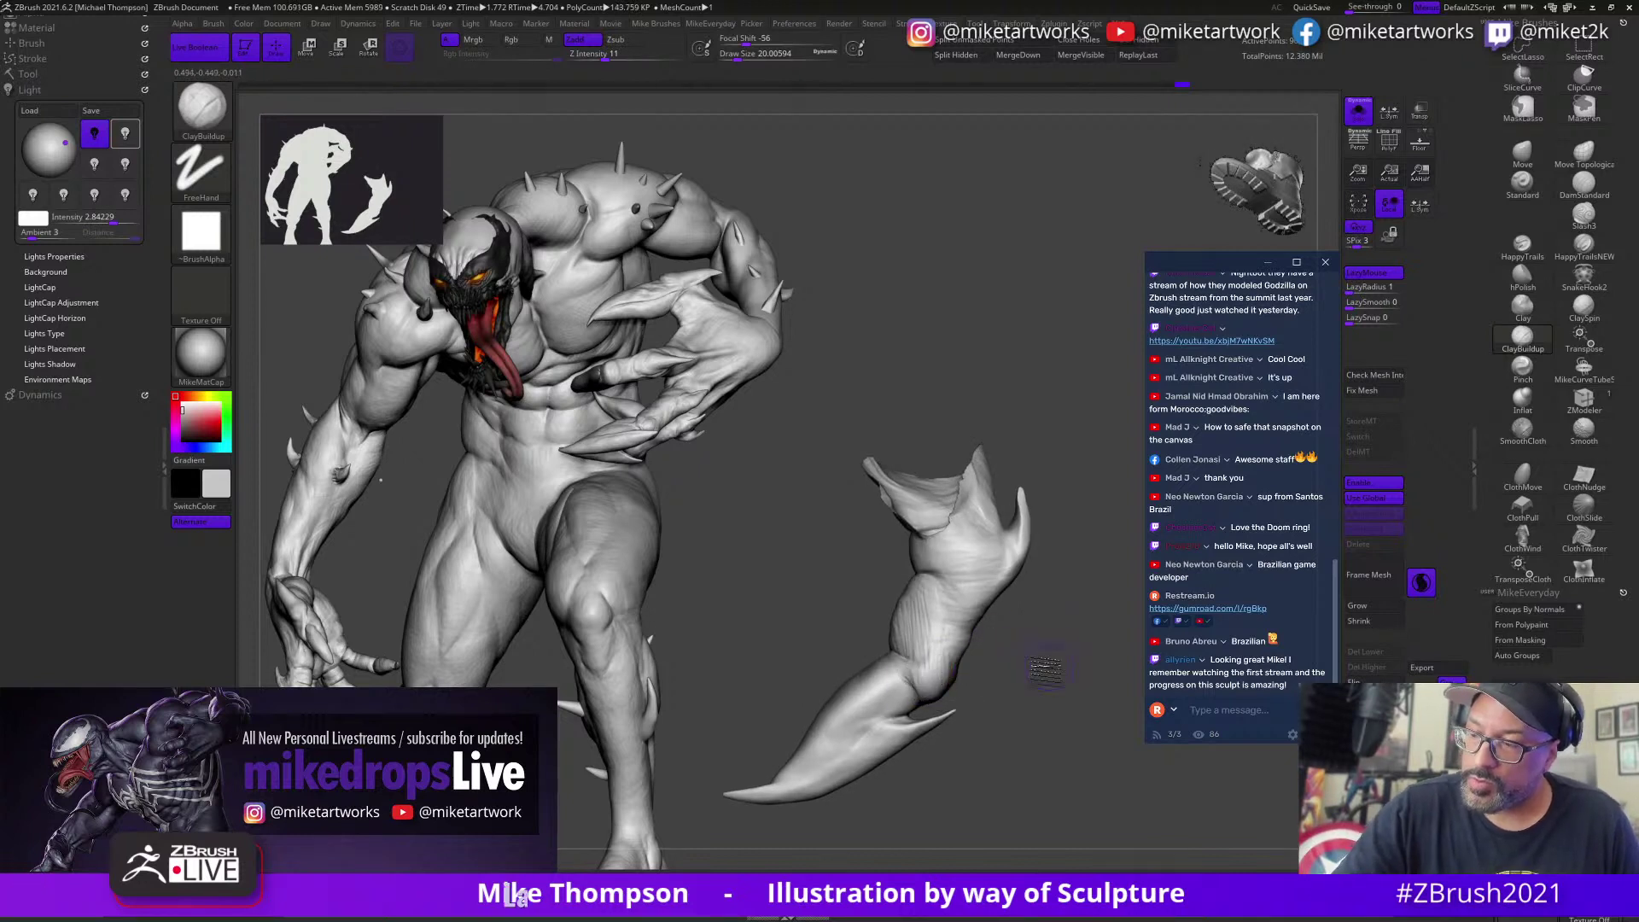
right_drag(1046, 670, 950, 674)
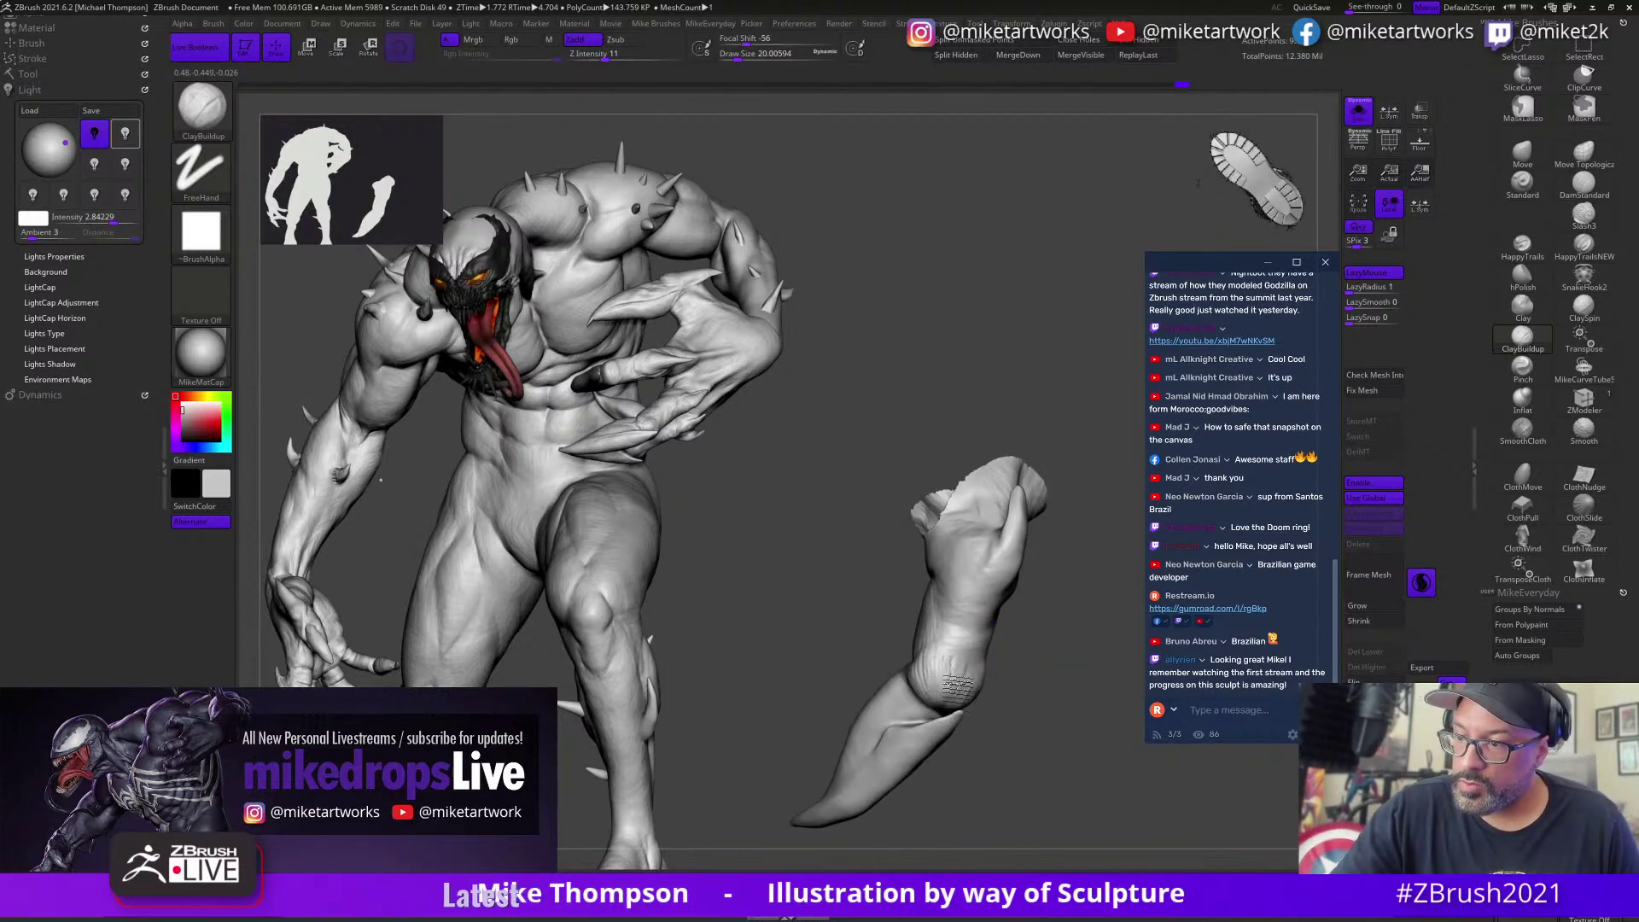
mouse_move(956, 657)
right_down()
mouse_move(947, 644)
mouse_move(954, 669)
right_up()
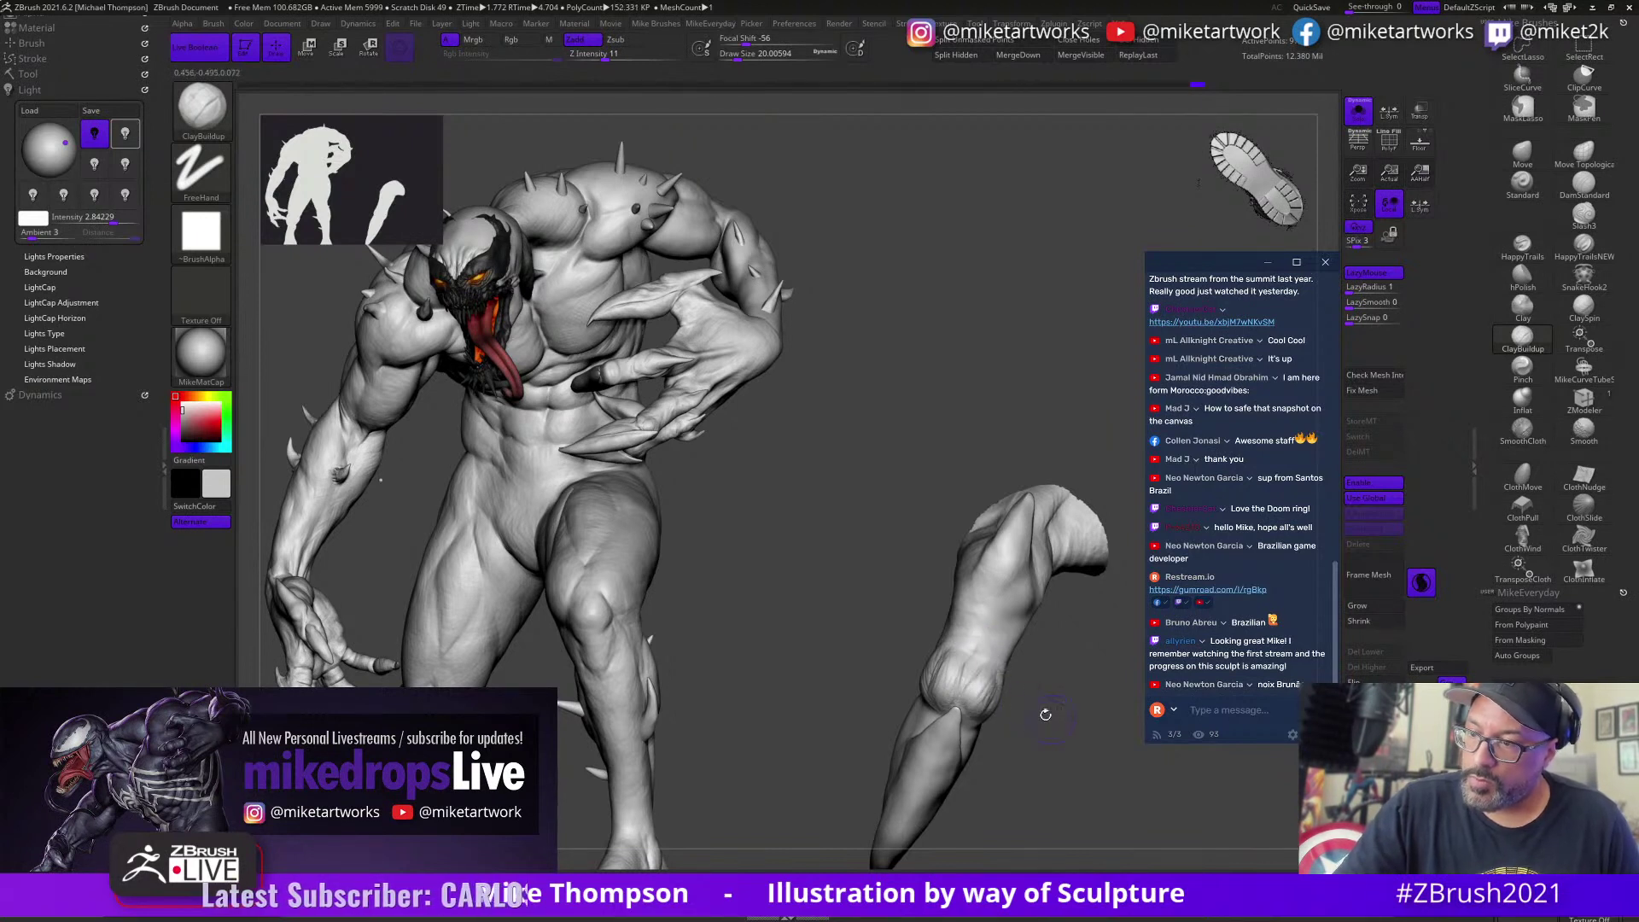
right_drag(981, 675, 1006, 700)
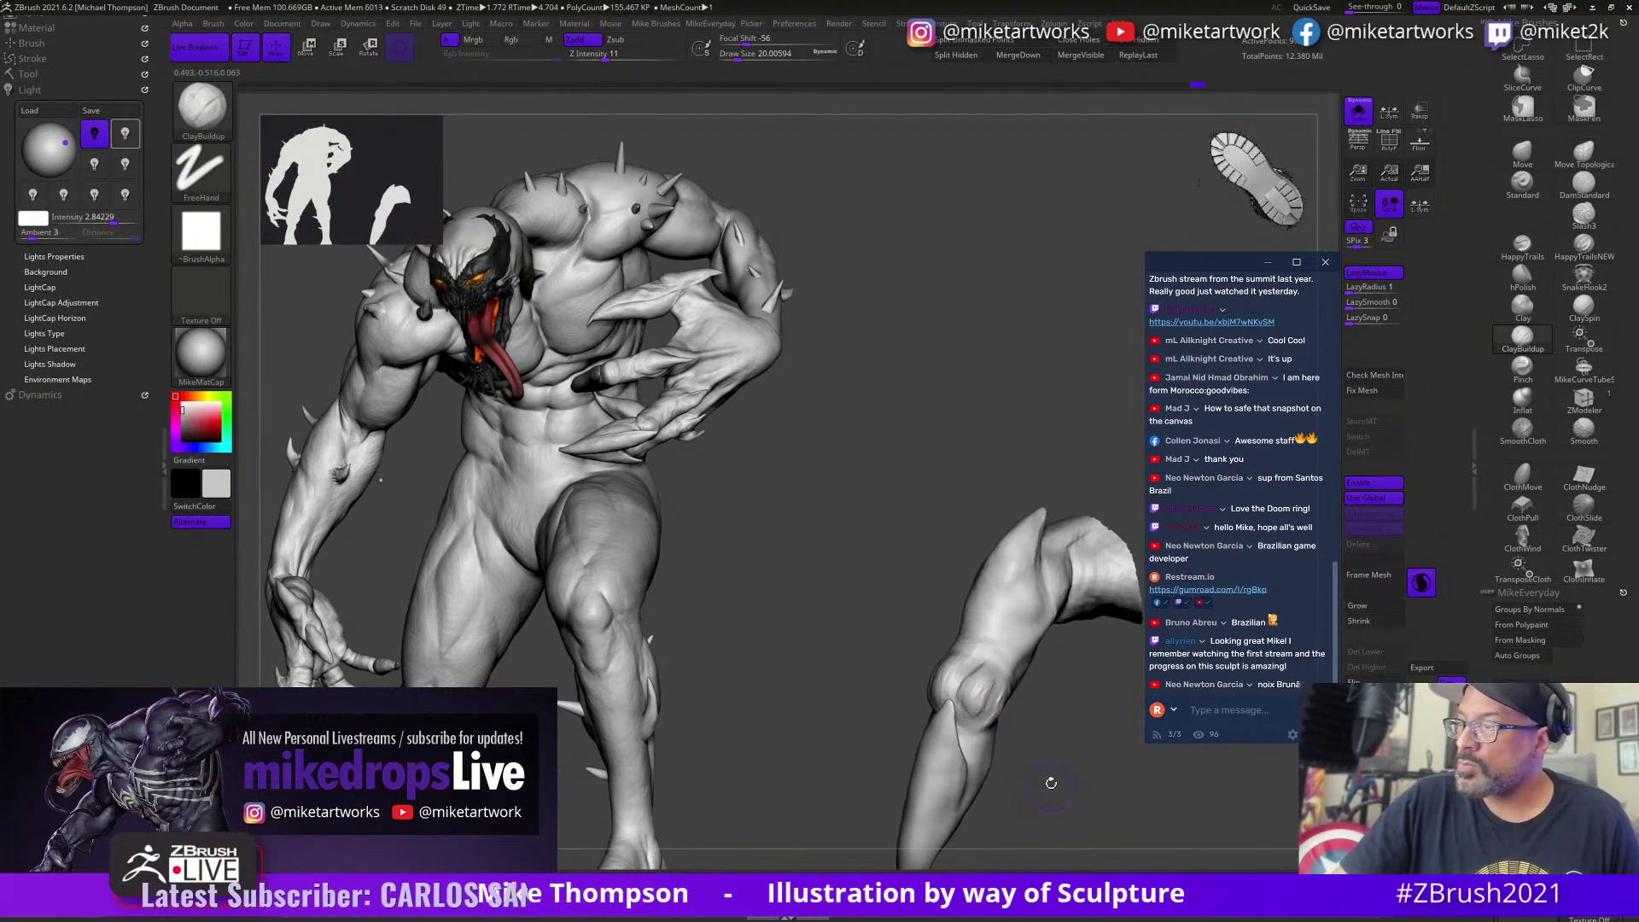
Step: Refine the rounded knuckle above the claw and its surrounding folds with ClayBuildup at draw size about 20
mouse_move(1050, 781)
right_down()
mouse_move(1045, 830)
mouse_move(1057, 812)
right_up()
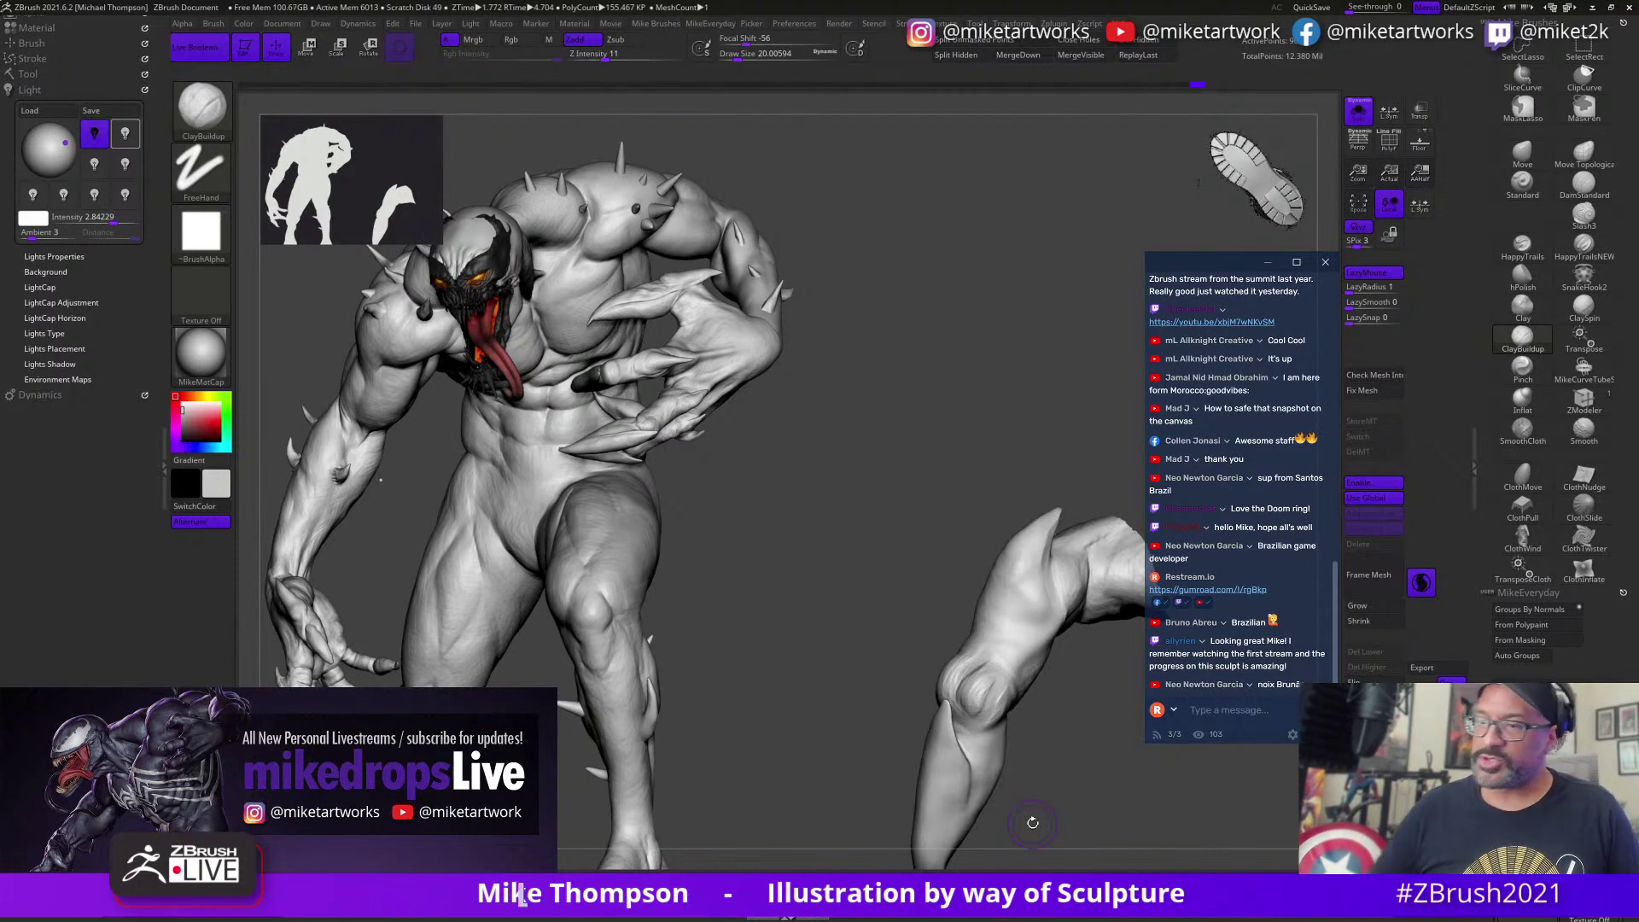
drag(1042, 723, 982, 704)
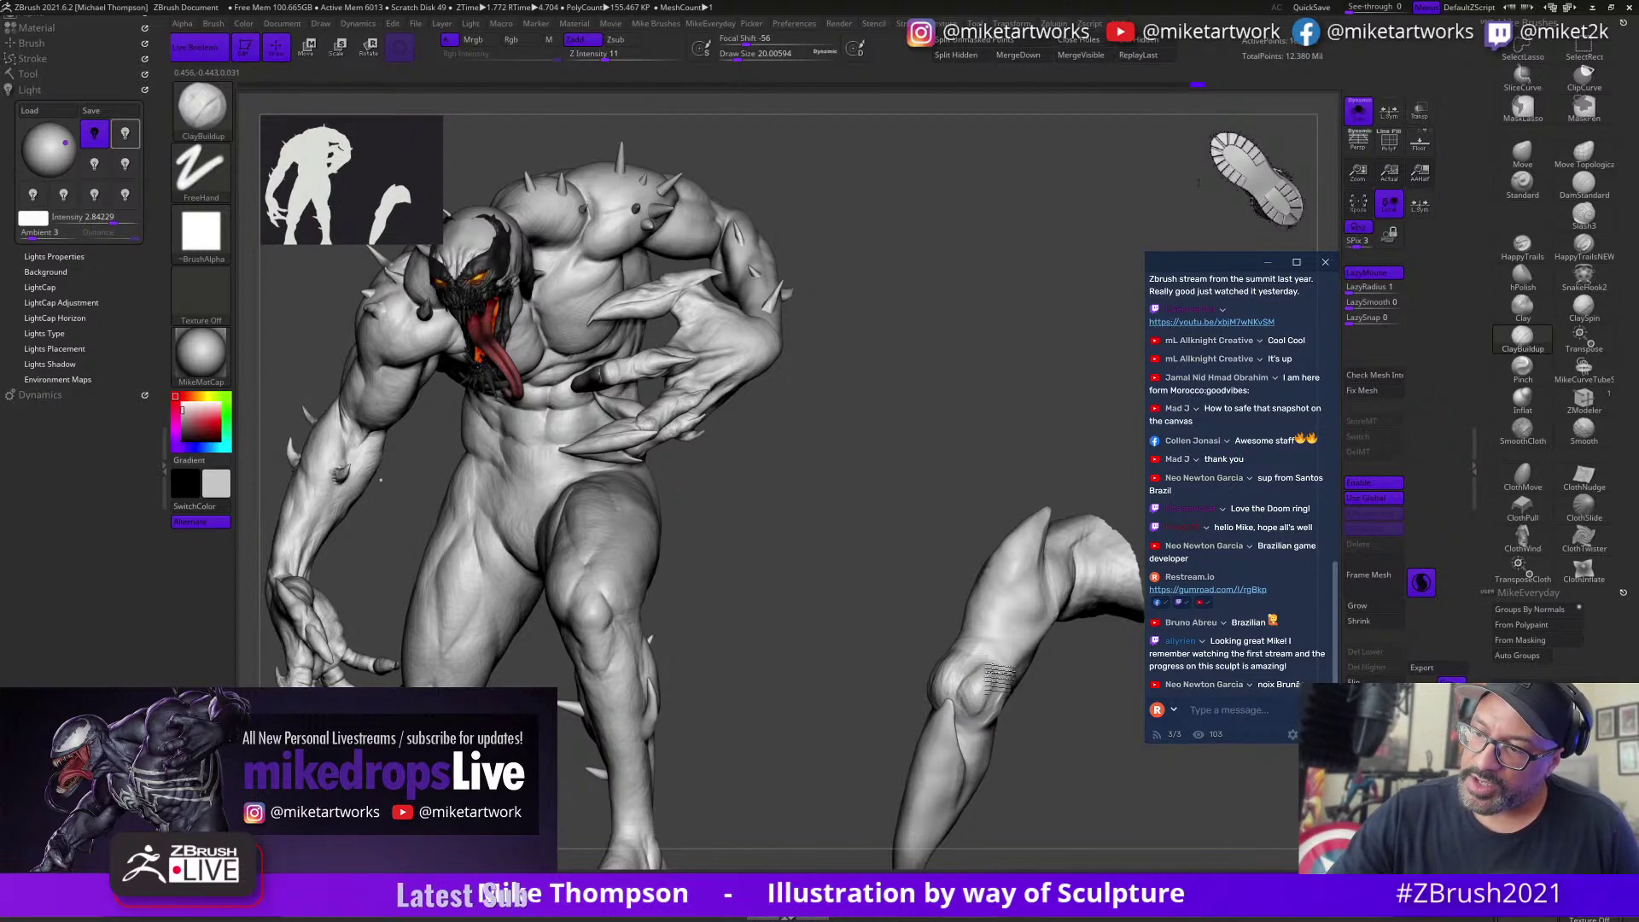
drag(1028, 685, 999, 705)
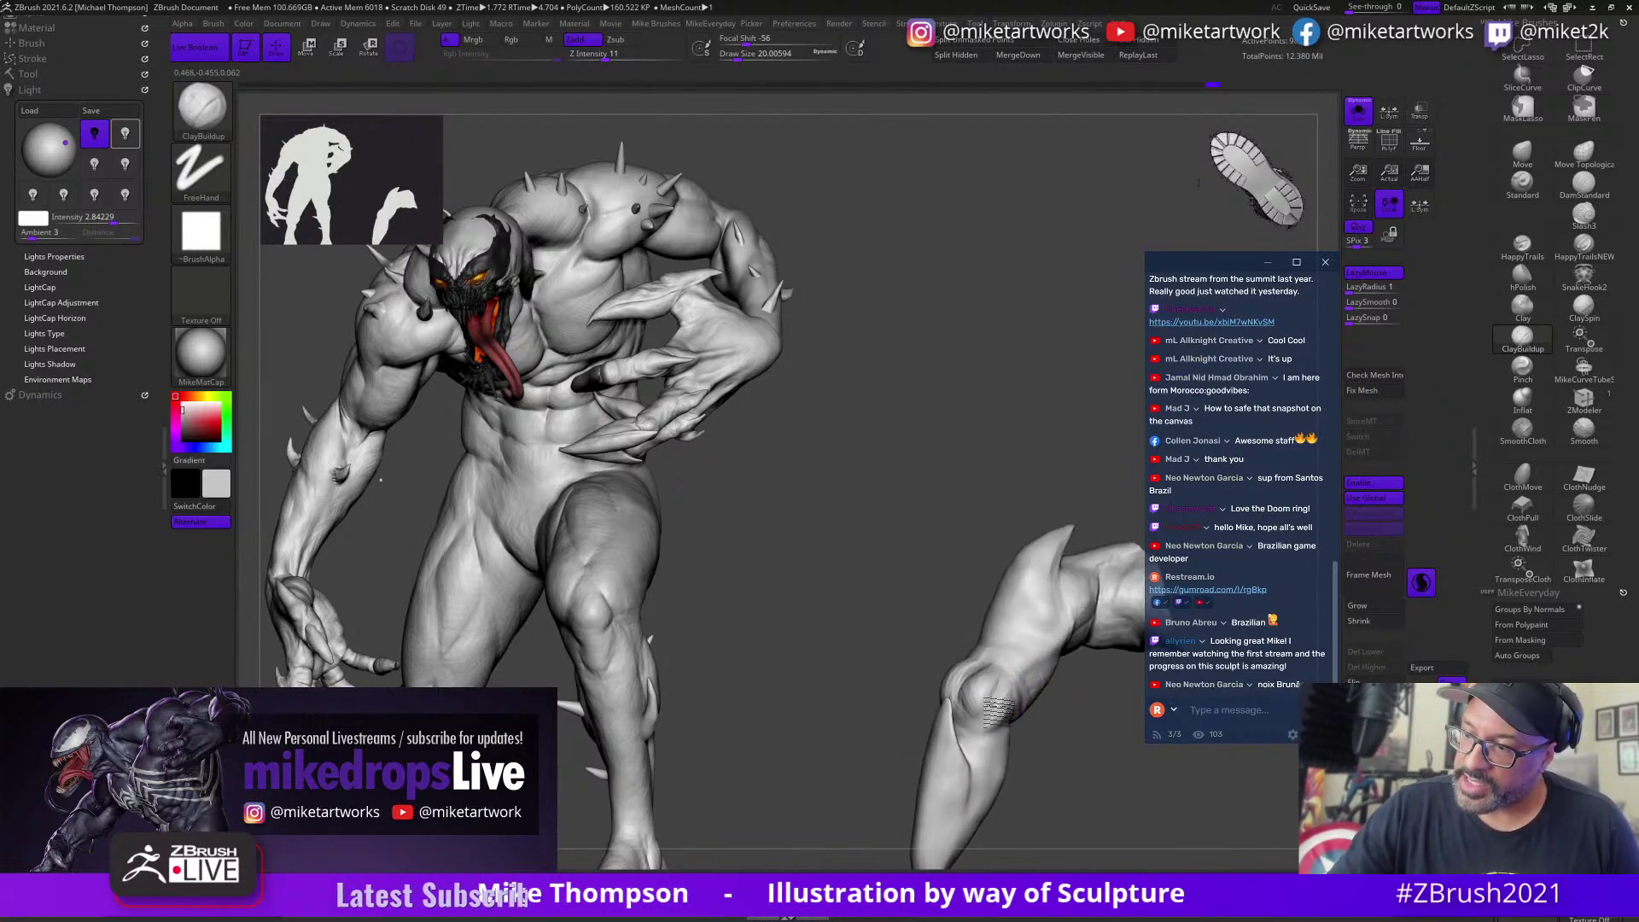
mouse_move(1059, 751)
mouse_down()
mouse_move(964, 659)
mouse_move(982, 656)
mouse_move(973, 627)
mouse_up()
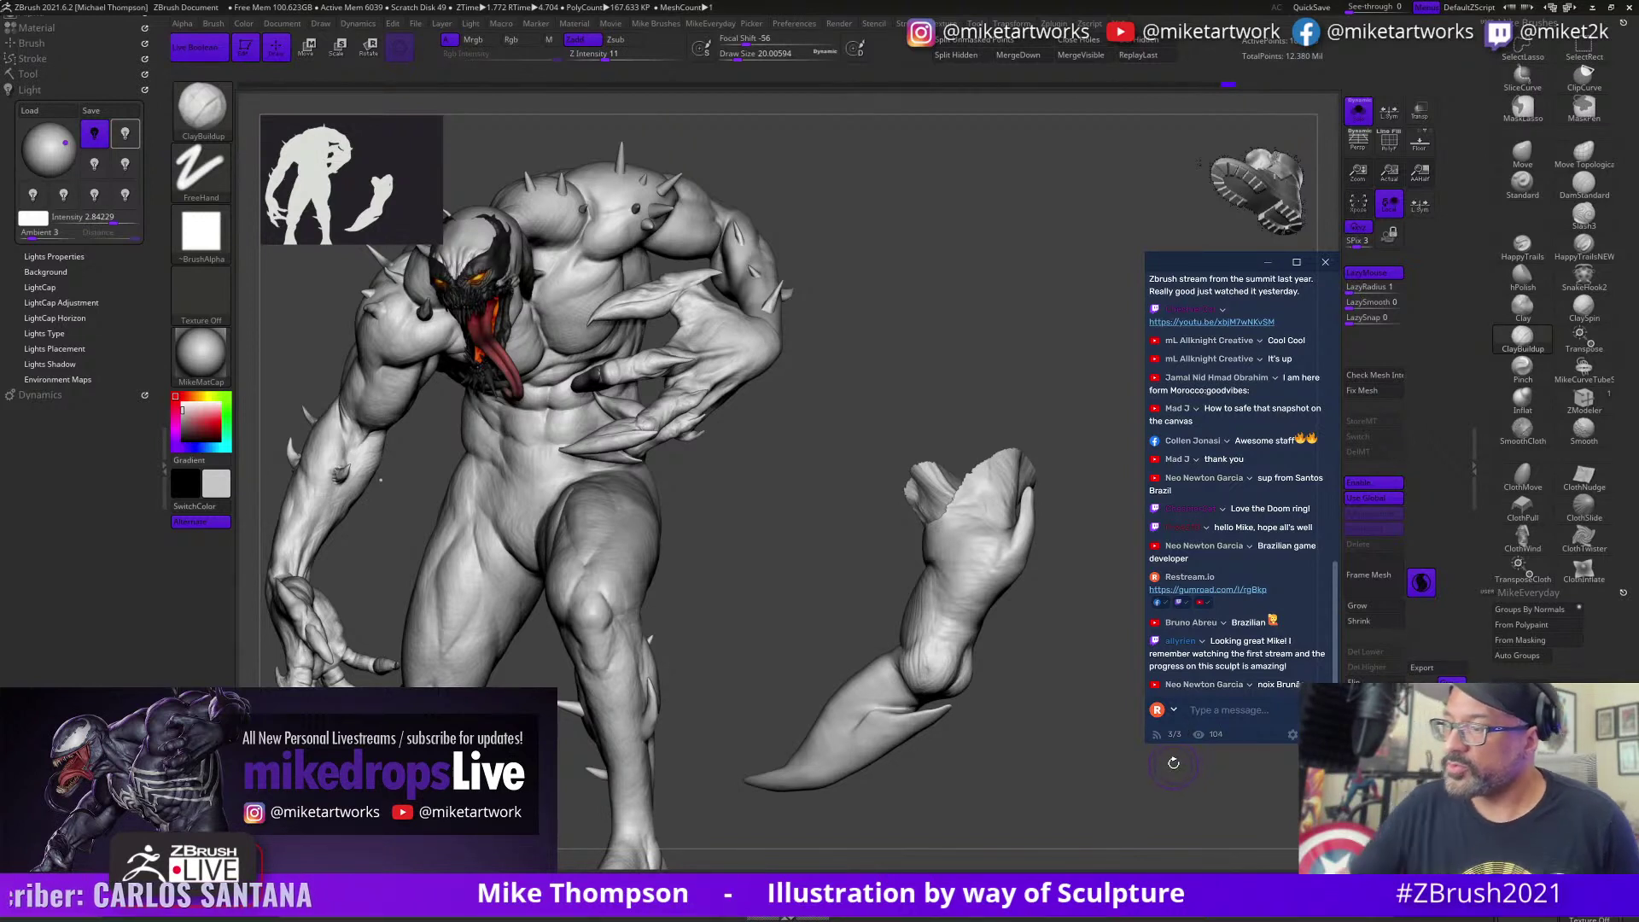
drag(1058, 790, 1021, 803)
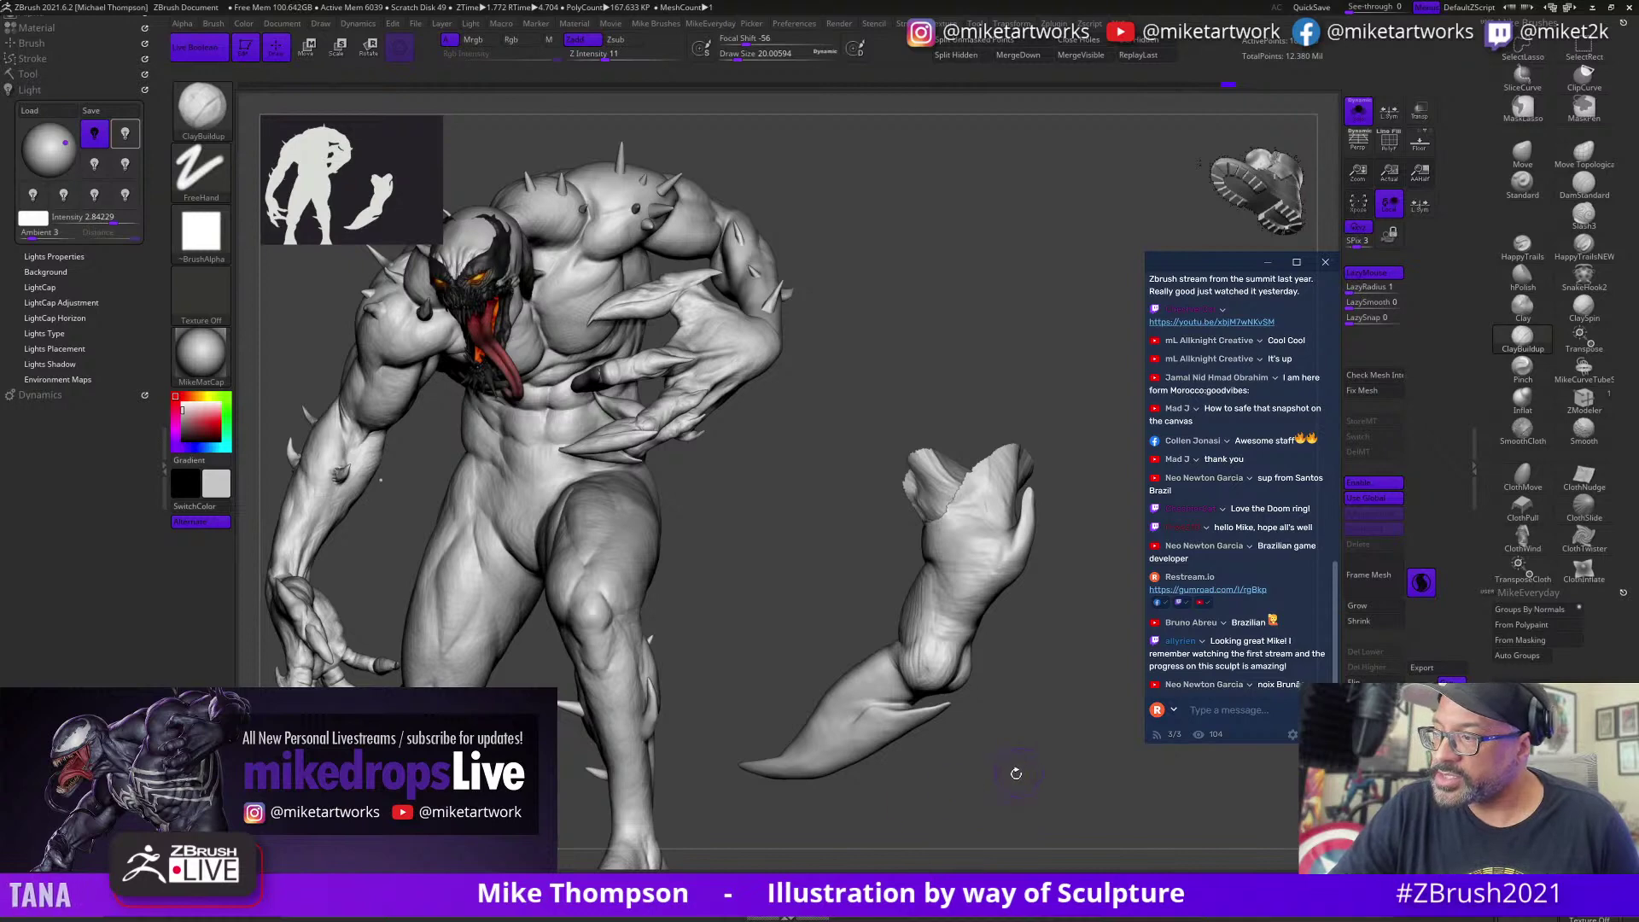
drag(1013, 773, 1053, 801)
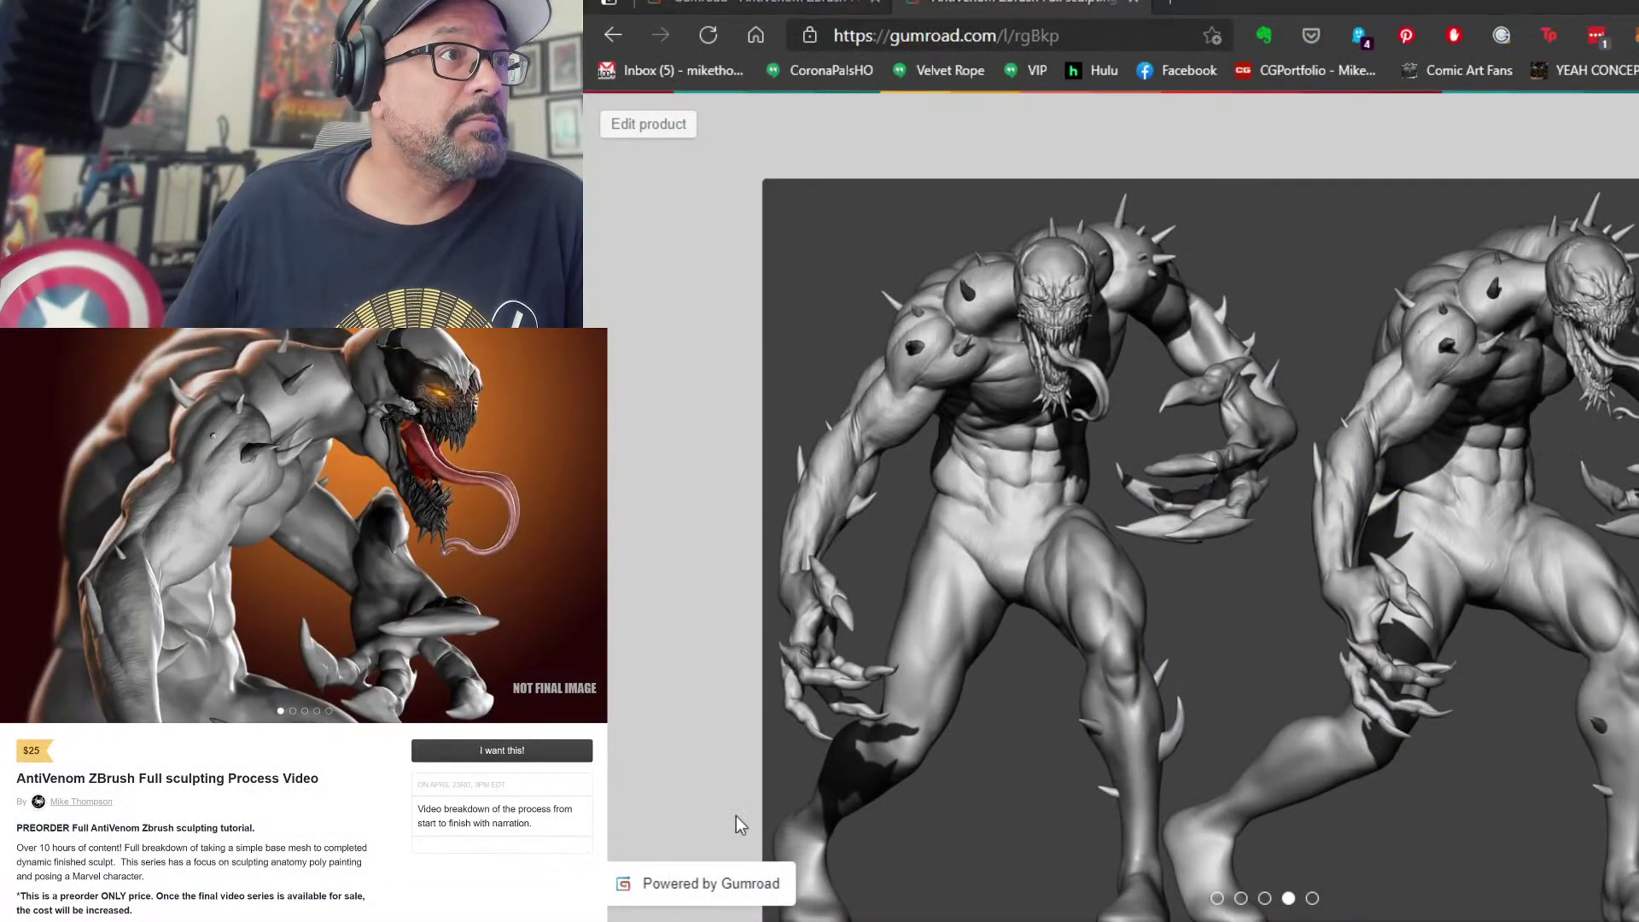
click(750, 567)
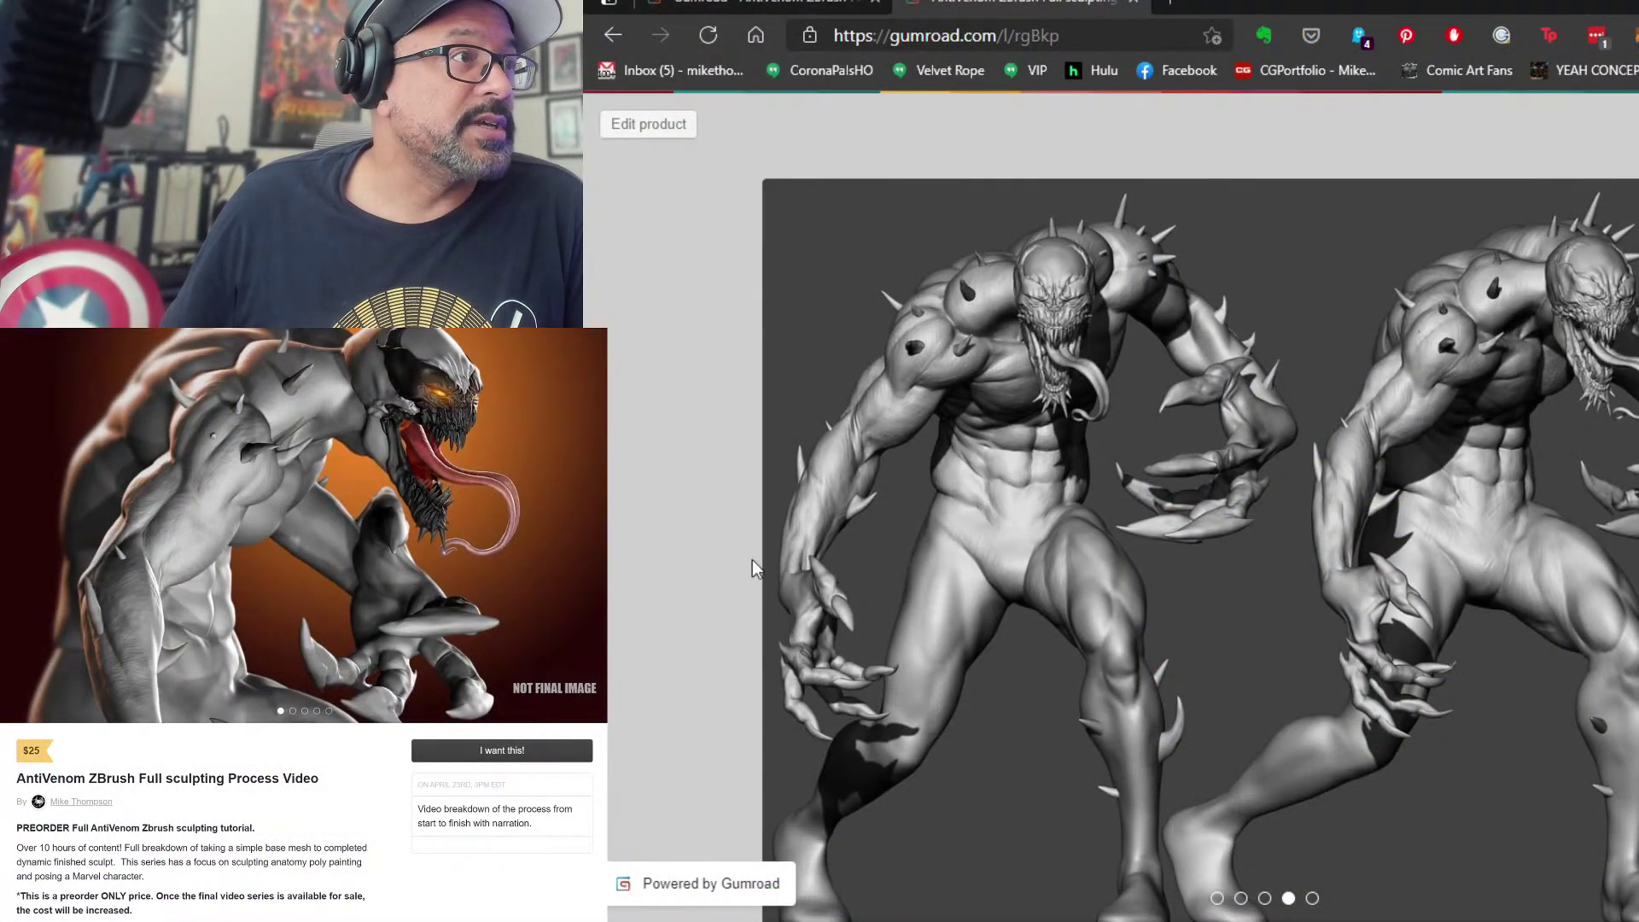
Step: Browse the preview images of the AntiVenom ZBrush sculpting video on its Gumroad page and view the product description
key(Right)
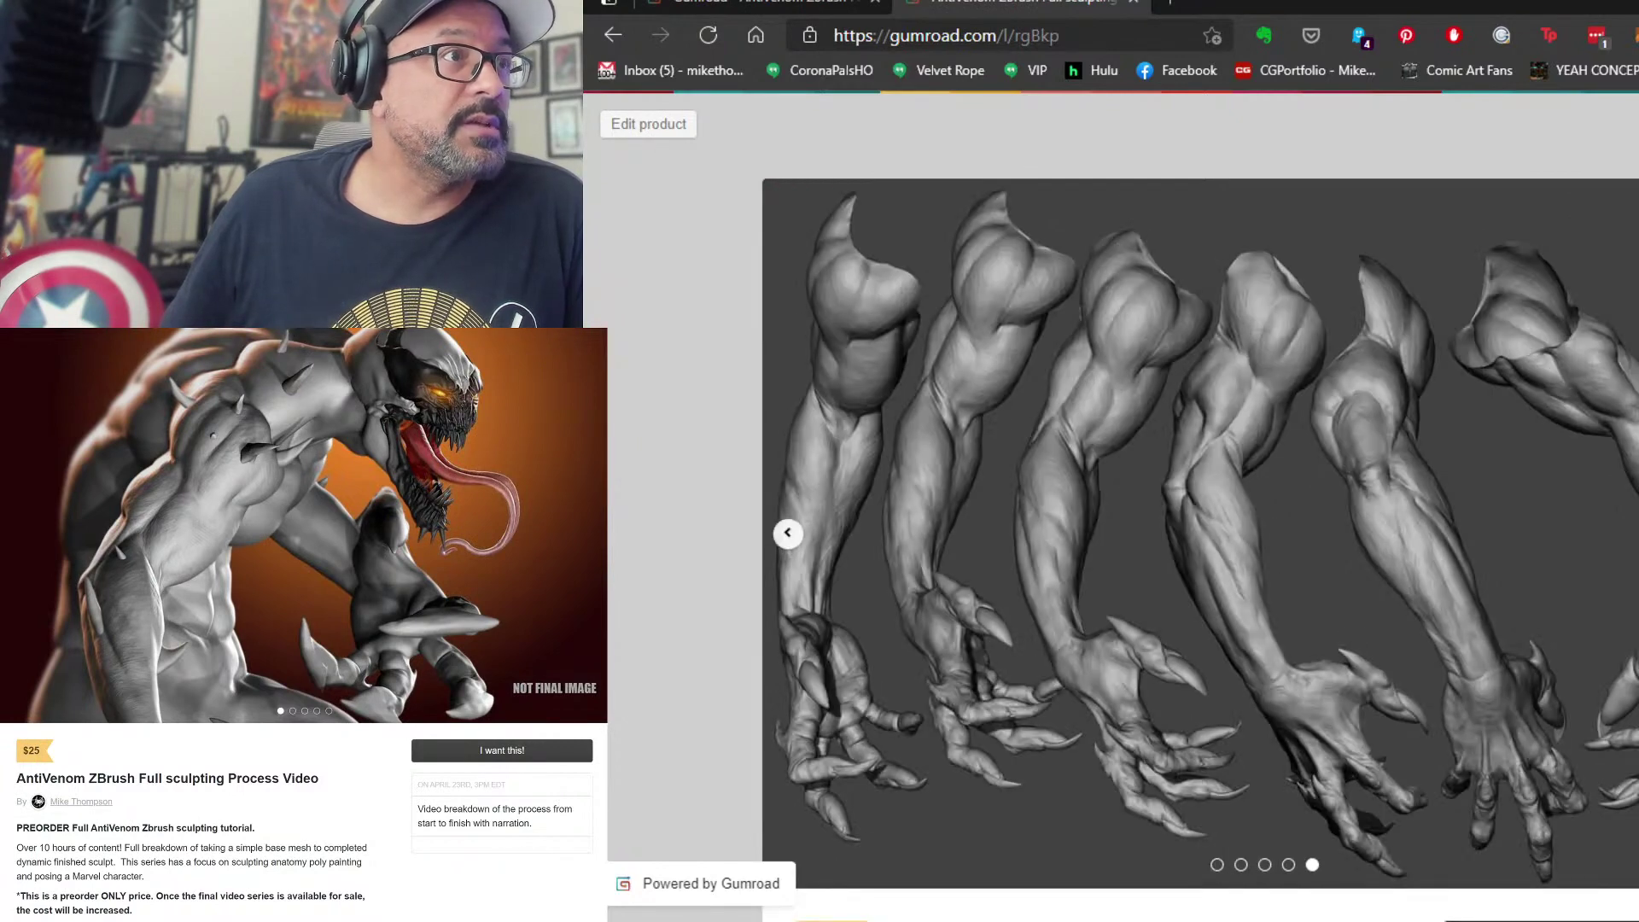
click(788, 533)
click(788, 533)
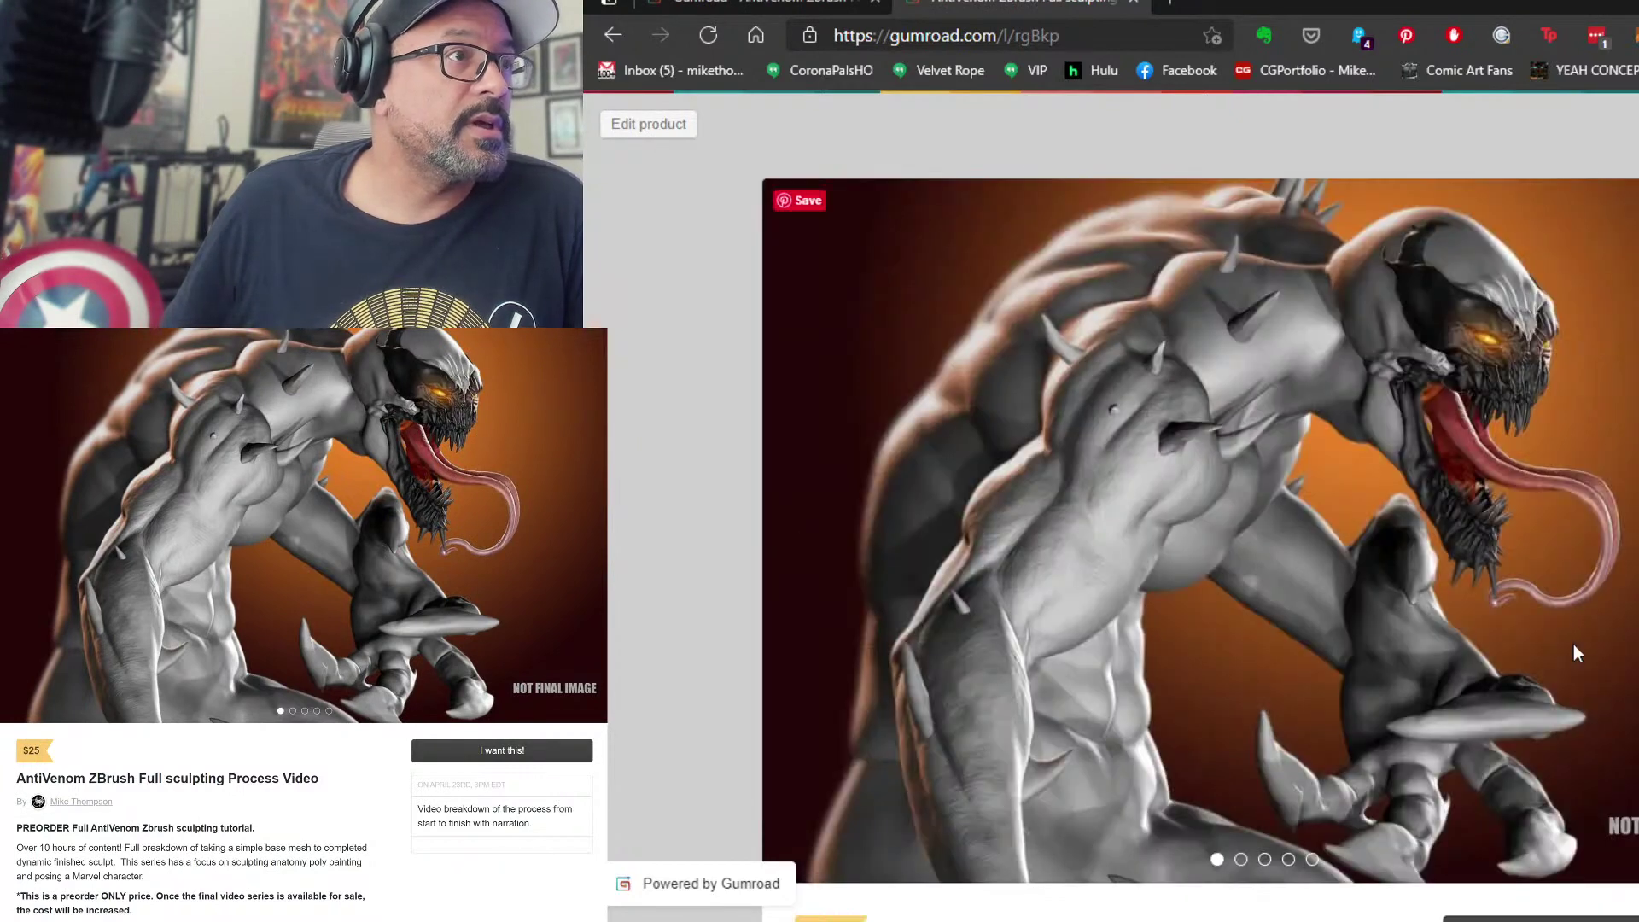
click(1638, 530)
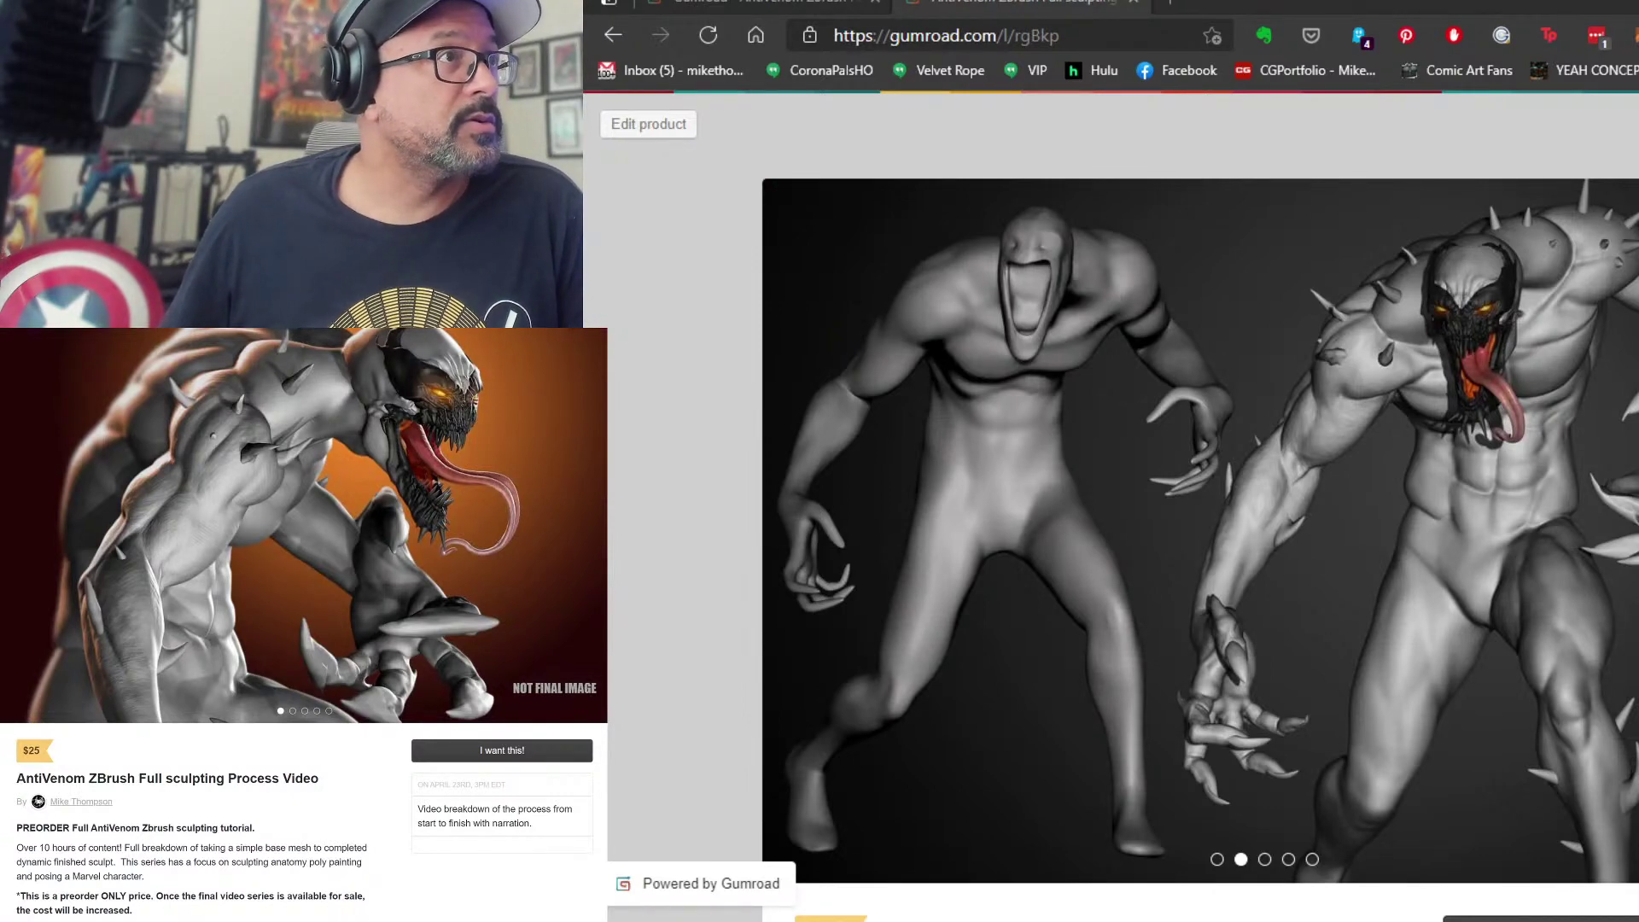
click(786, 529)
scroll(1280, 587, down, 3)
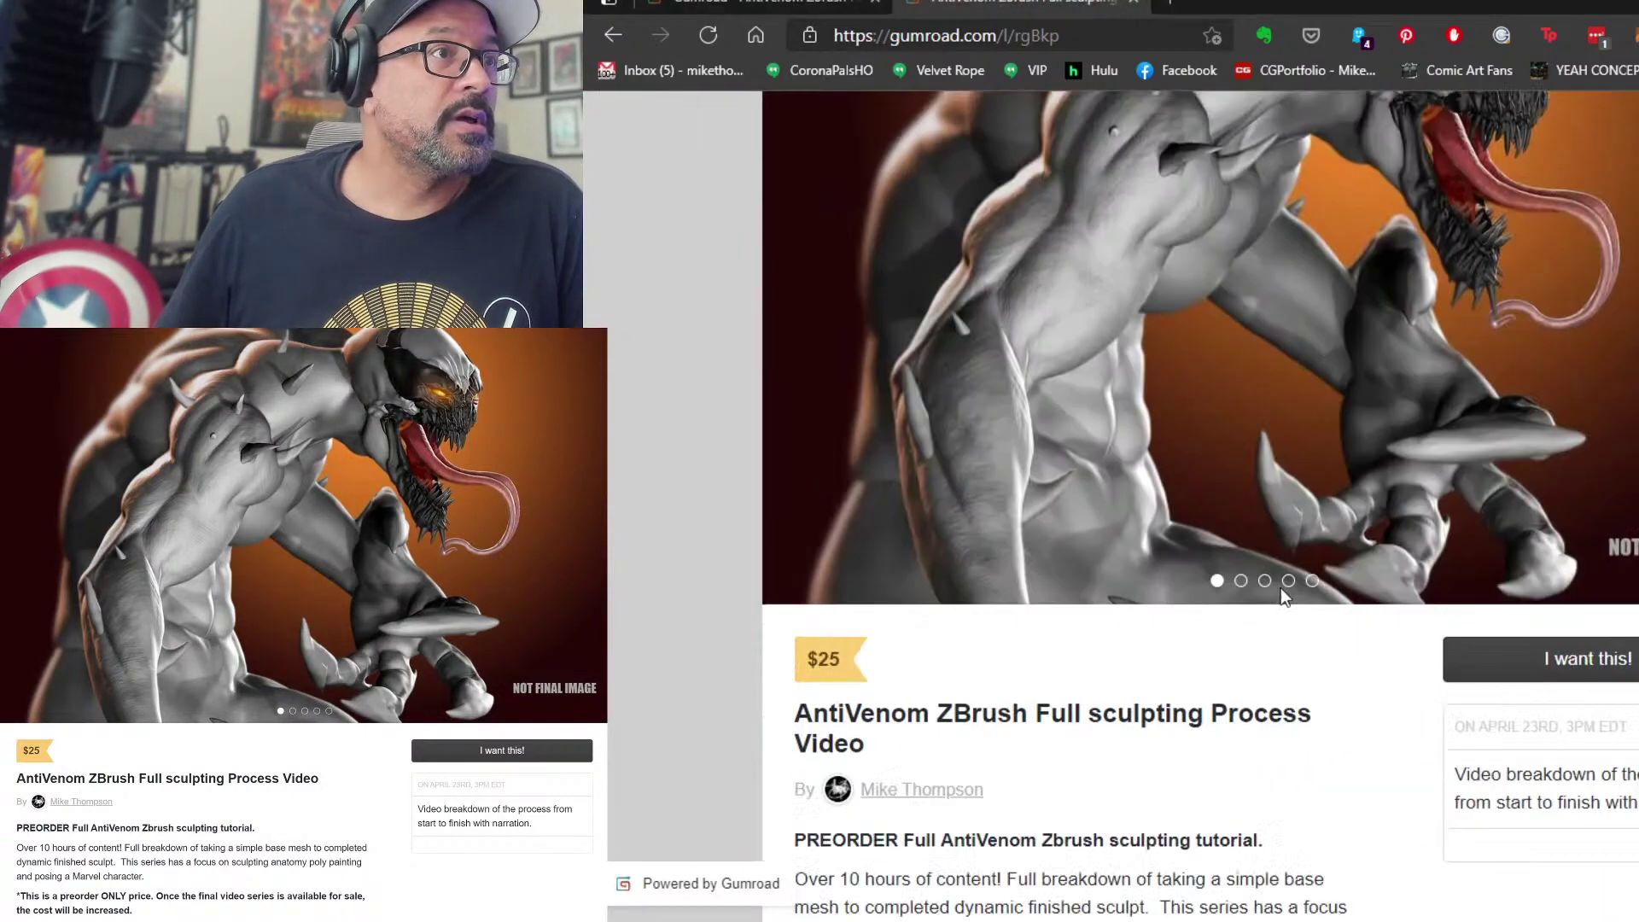
scroll(1280, 587, down, 1)
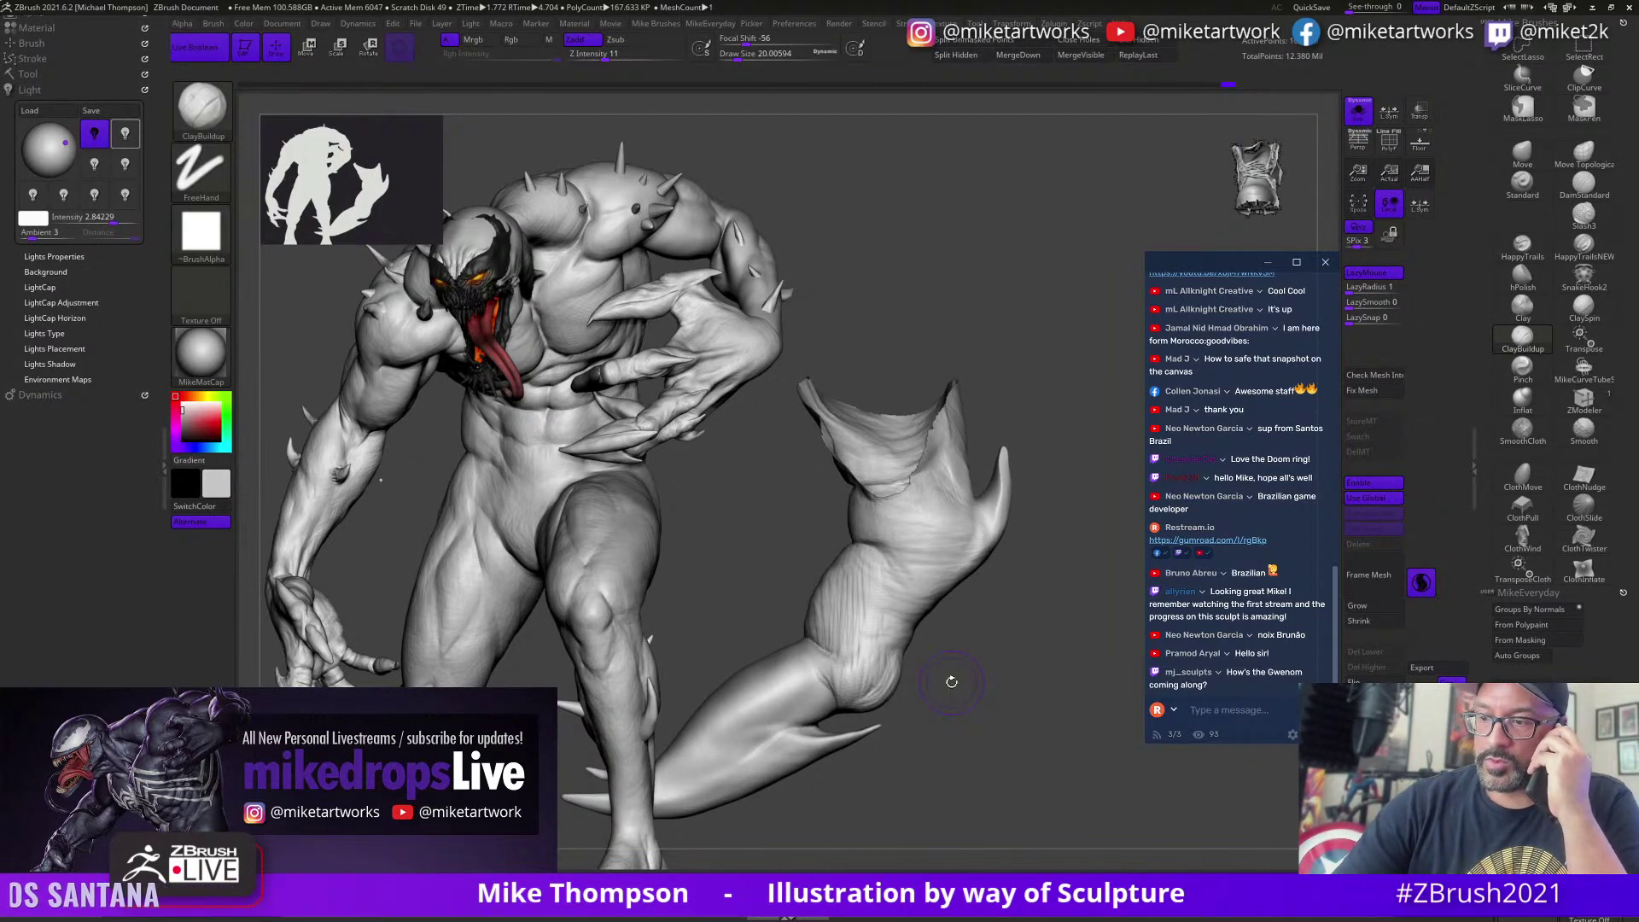
Step: Touch up the segment and folds above the isolated finger's claw with ClayBuildup at draw size about 20
mouse_move(952, 681)
mouse_down()
mouse_move(888, 675)
mouse_move(869, 640)
mouse_move(939, 713)
mouse_up()
drag(815, 624, 837, 589)
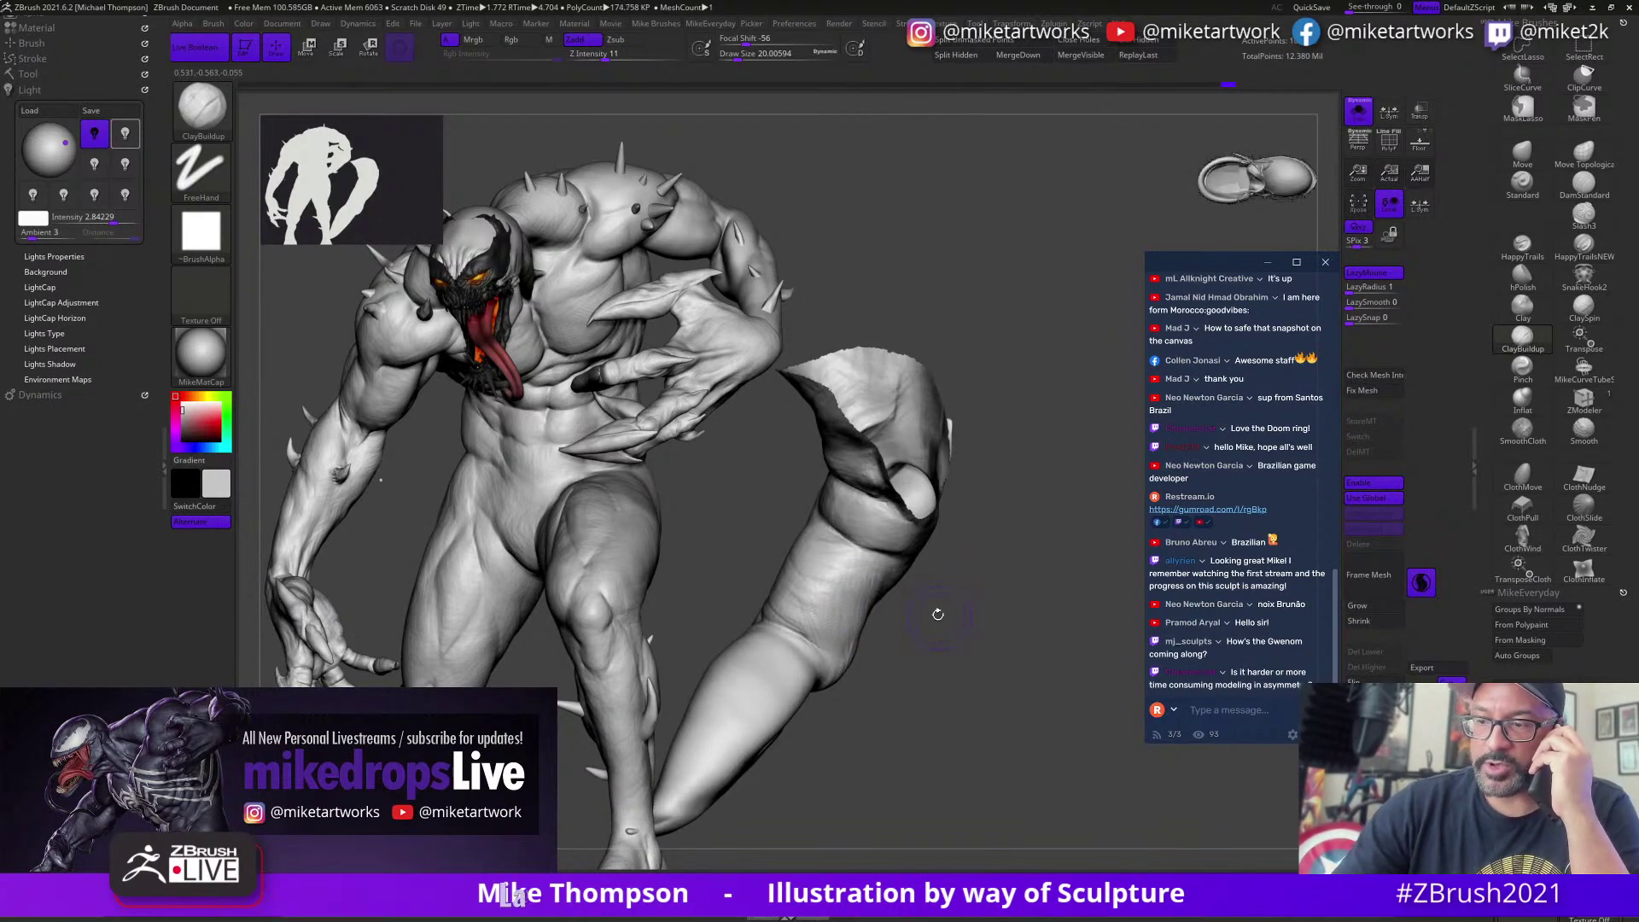
mouse_move(938, 614)
mouse_down()
mouse_move(811, 619)
mouse_move(881, 636)
mouse_move(841, 590)
mouse_move(867, 622)
mouse_move(816, 629)
mouse_up()
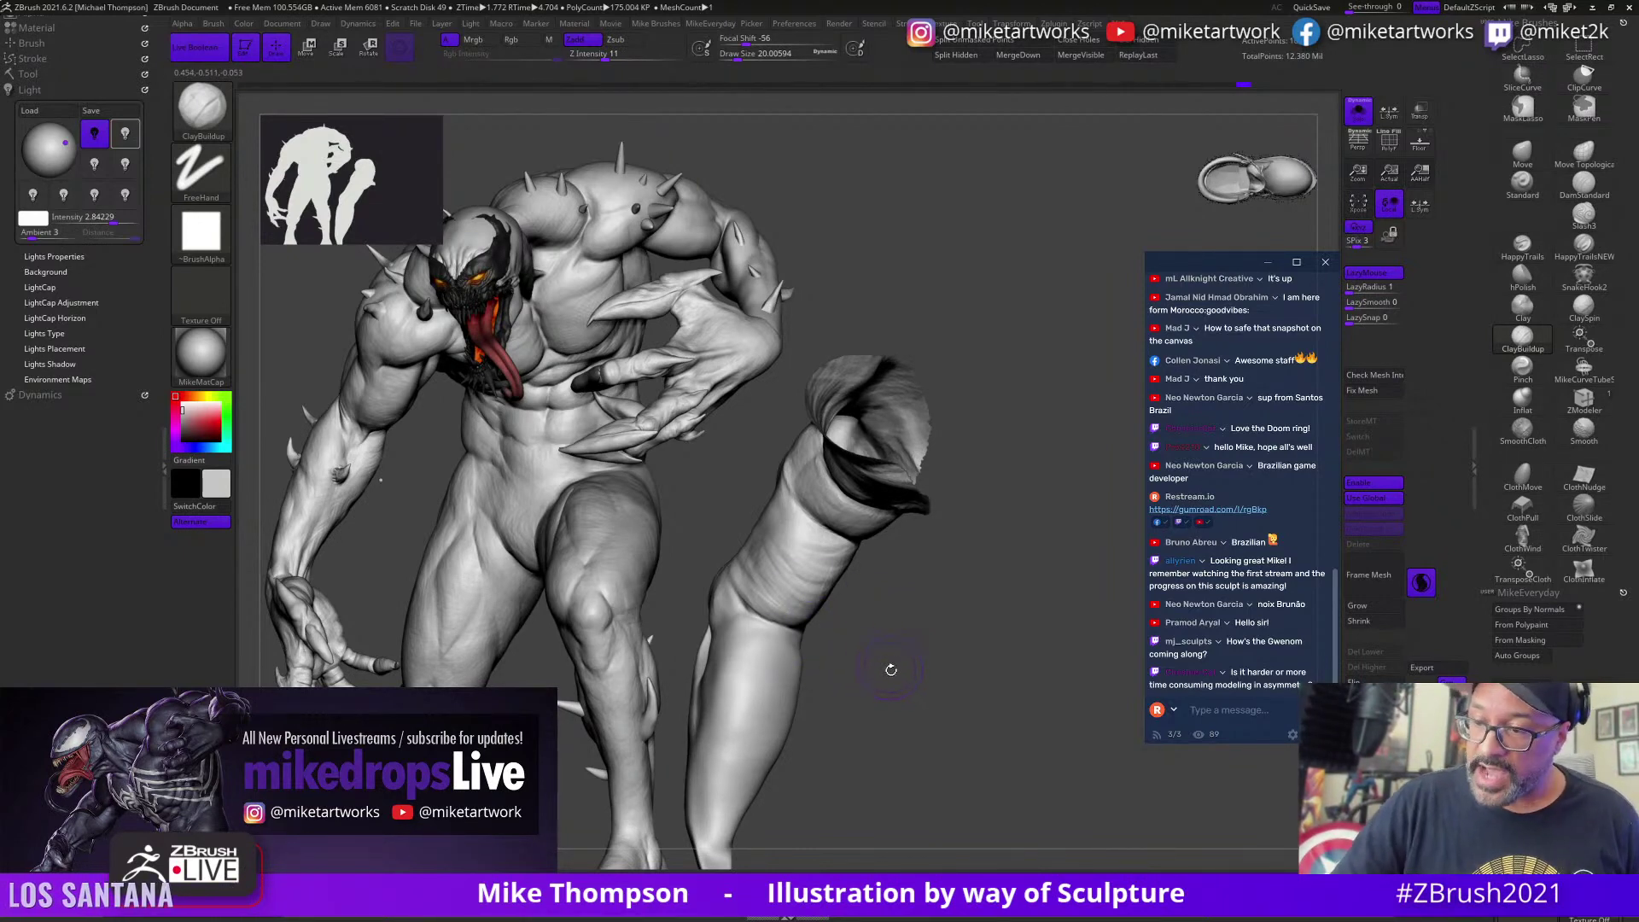
mouse_move(891, 670)
mouse_down()
mouse_move(955, 688)
mouse_move(952, 667)
mouse_up()
Step: Build up the claw's base beside its side spike with ClayBuildup at draw size about 27
key(s)
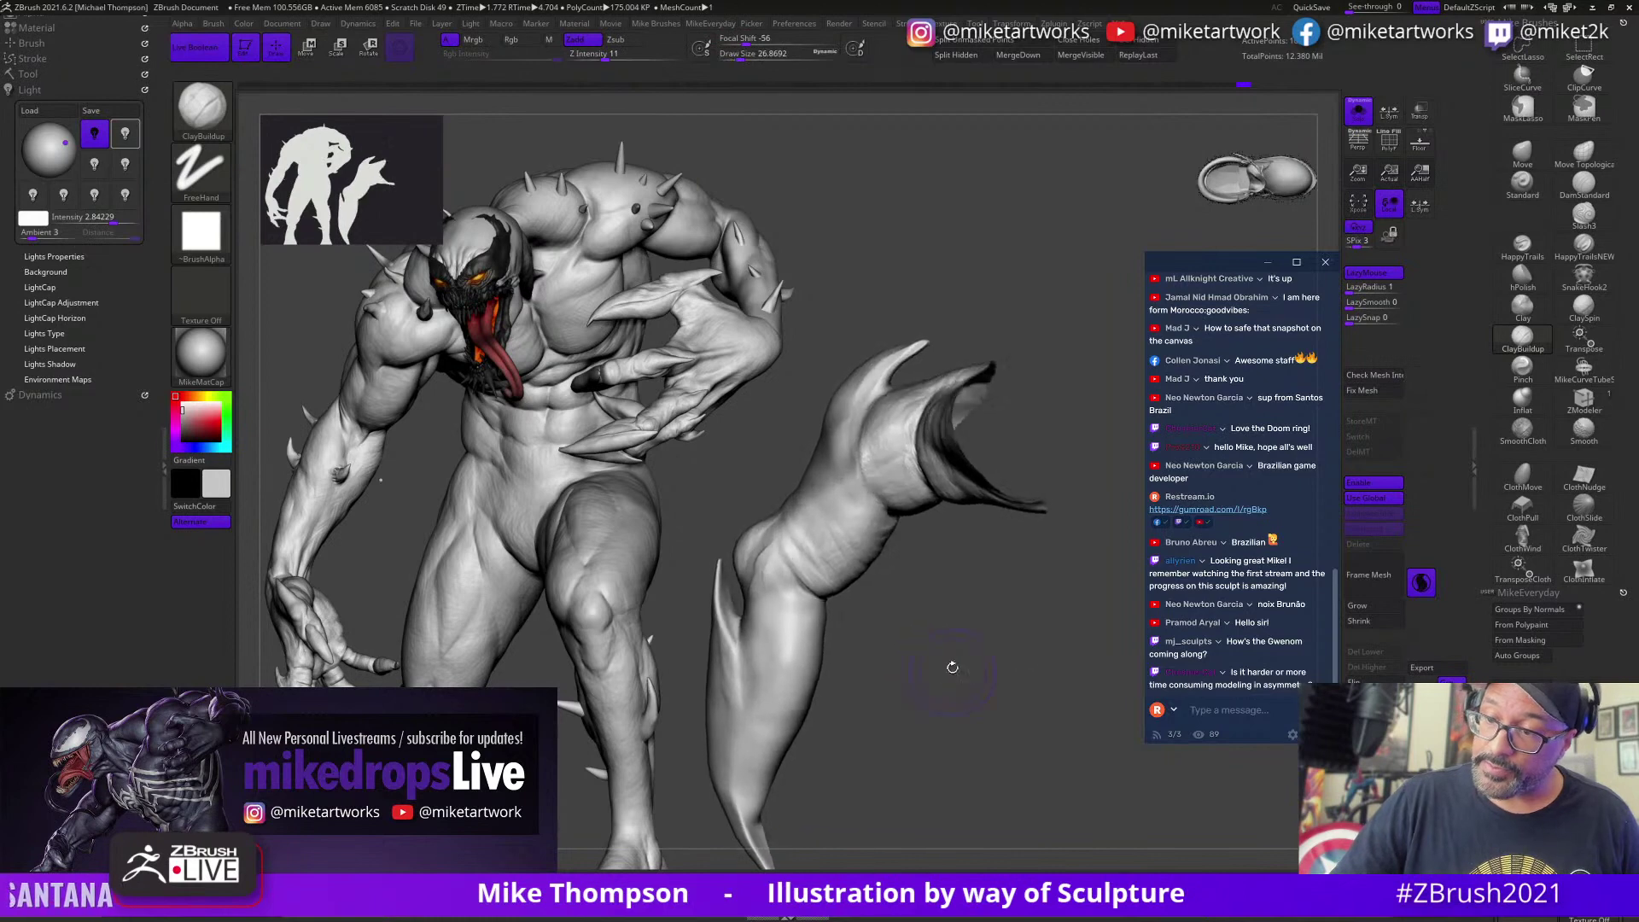
drag(892, 623, 877, 581)
drag(883, 652, 948, 649)
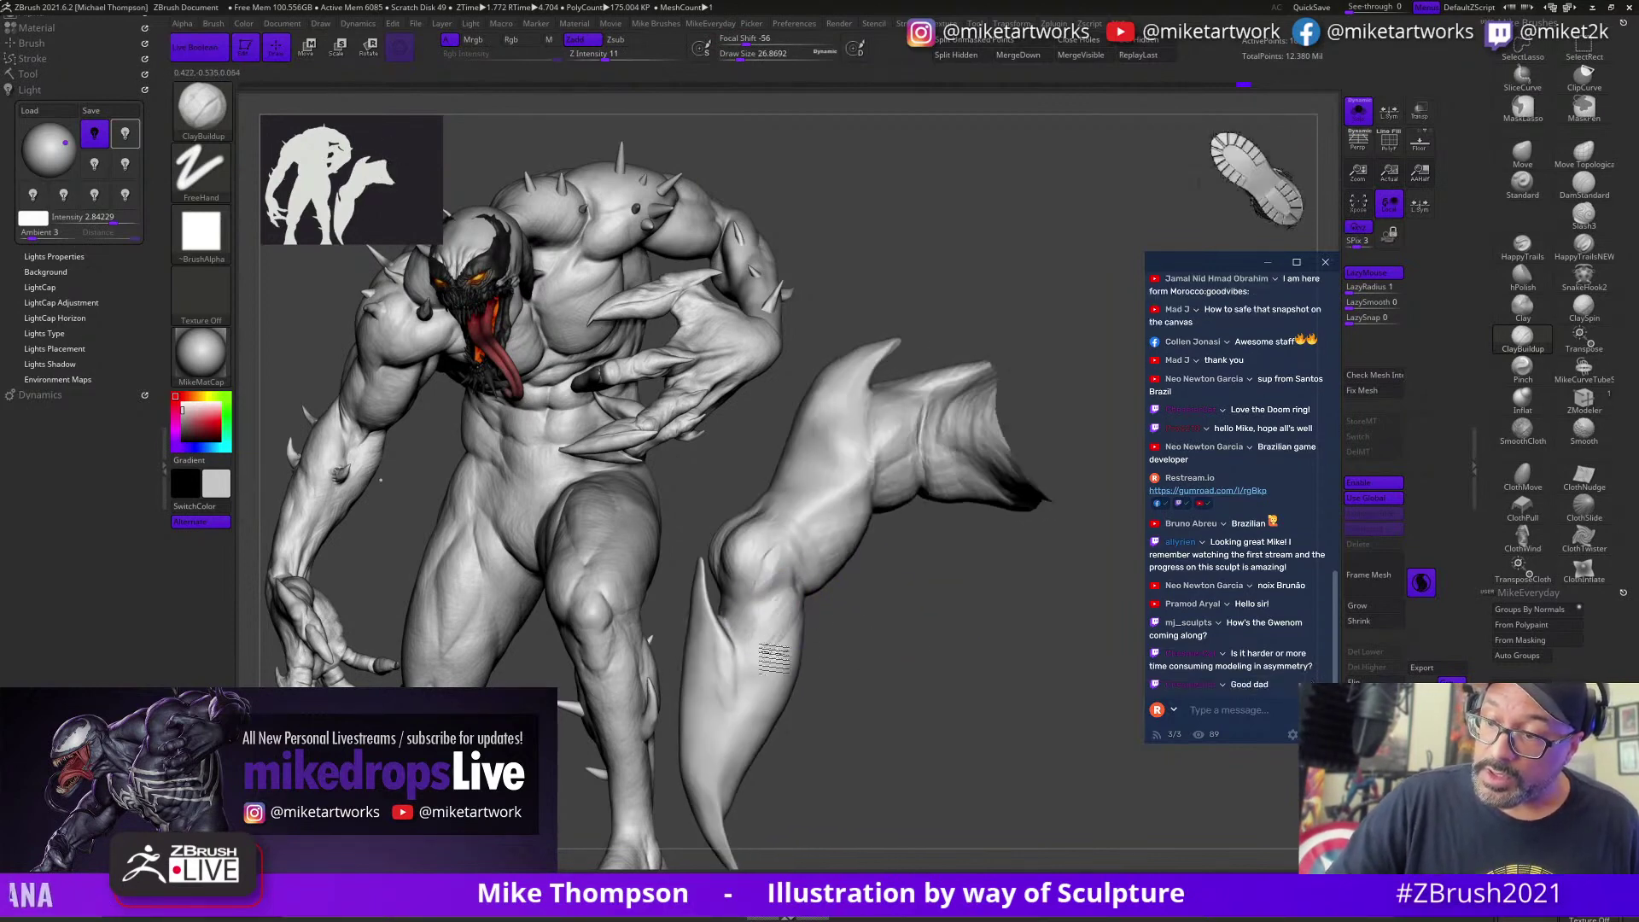
mouse_move(774, 658)
mouse_down()
mouse_move(783, 602)
mouse_move(768, 662)
mouse_up()
drag(860, 647, 898, 635)
drag(765, 630, 750, 676)
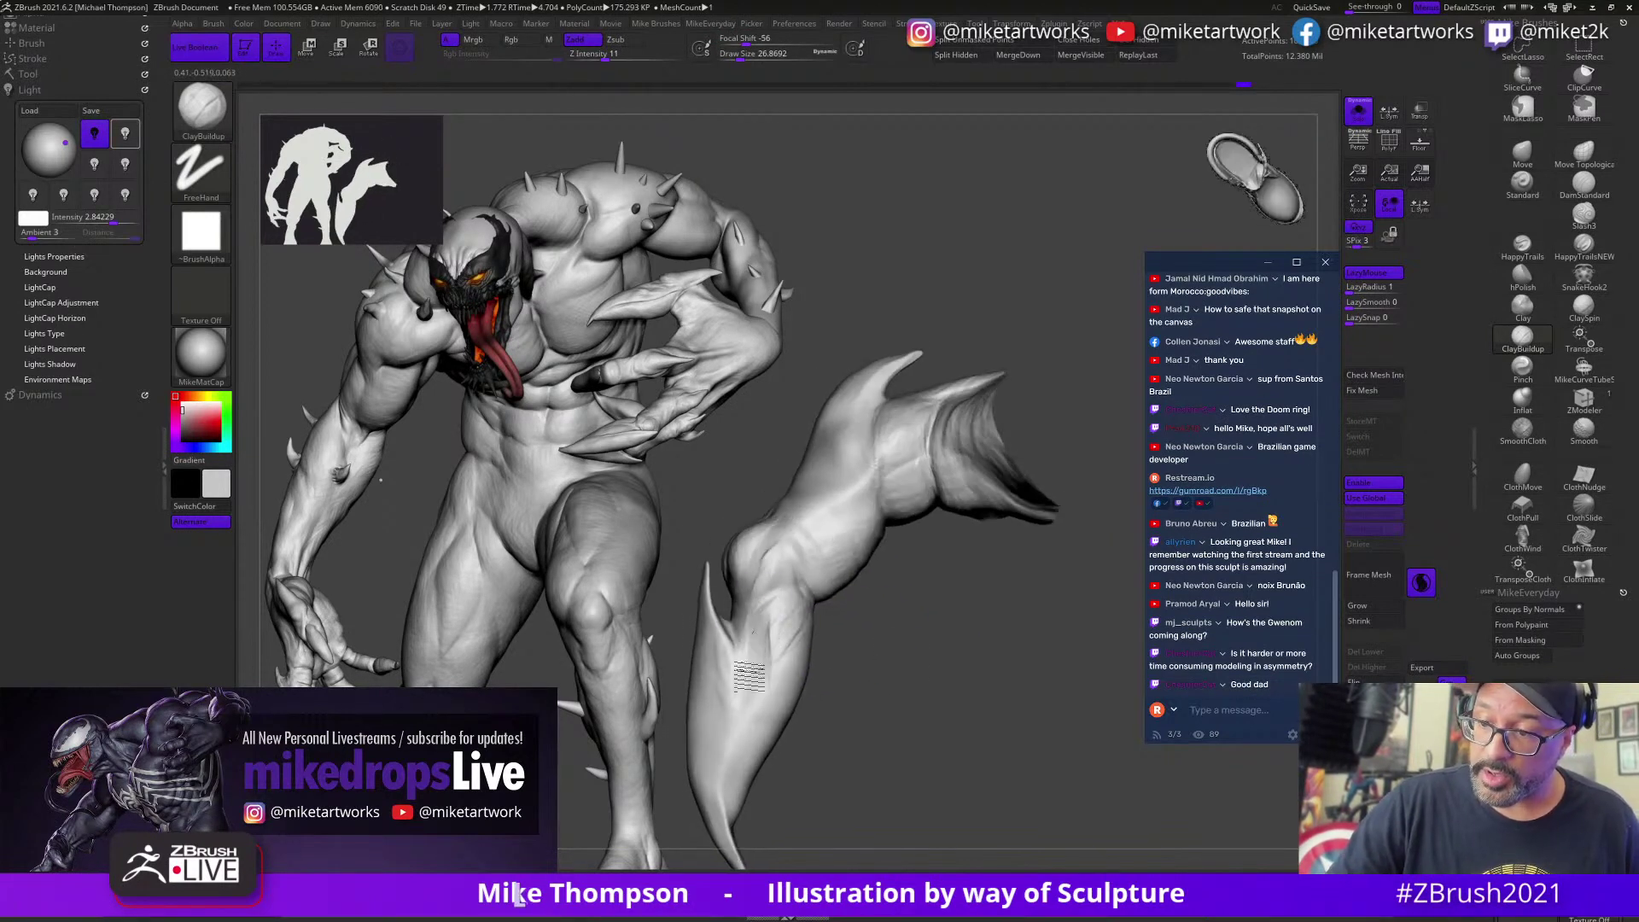
right_drag(768, 607, 813, 704)
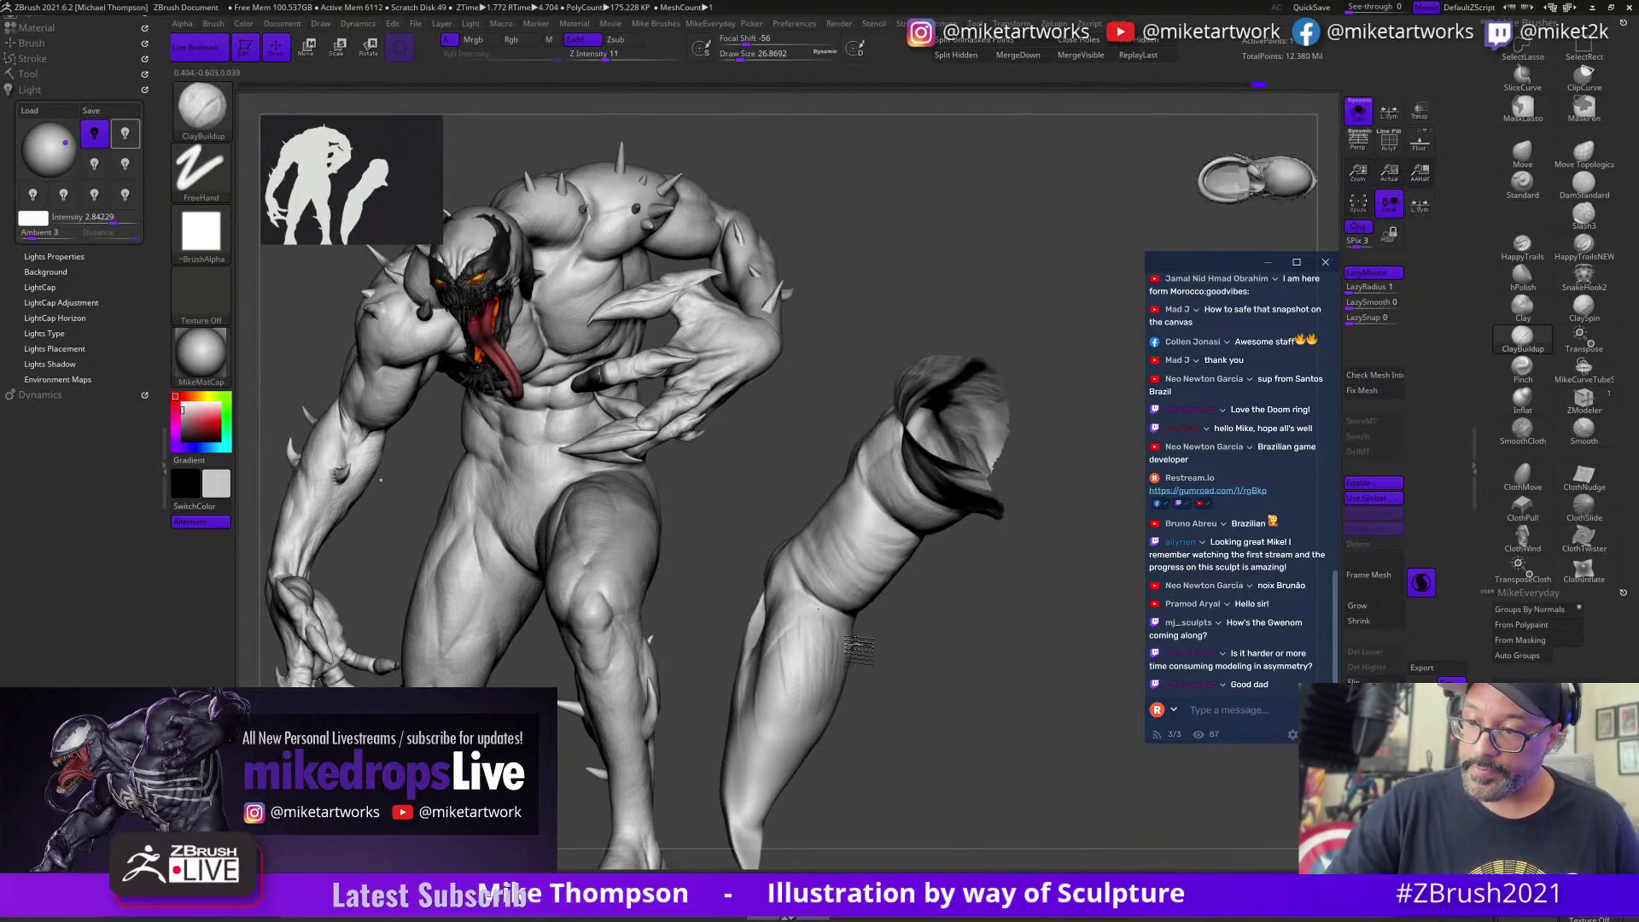
Step: Fill out the claw's inner face and side spike with ClayBuildup, and set the draw size to about 16
right_drag(914, 651, 826, 632)
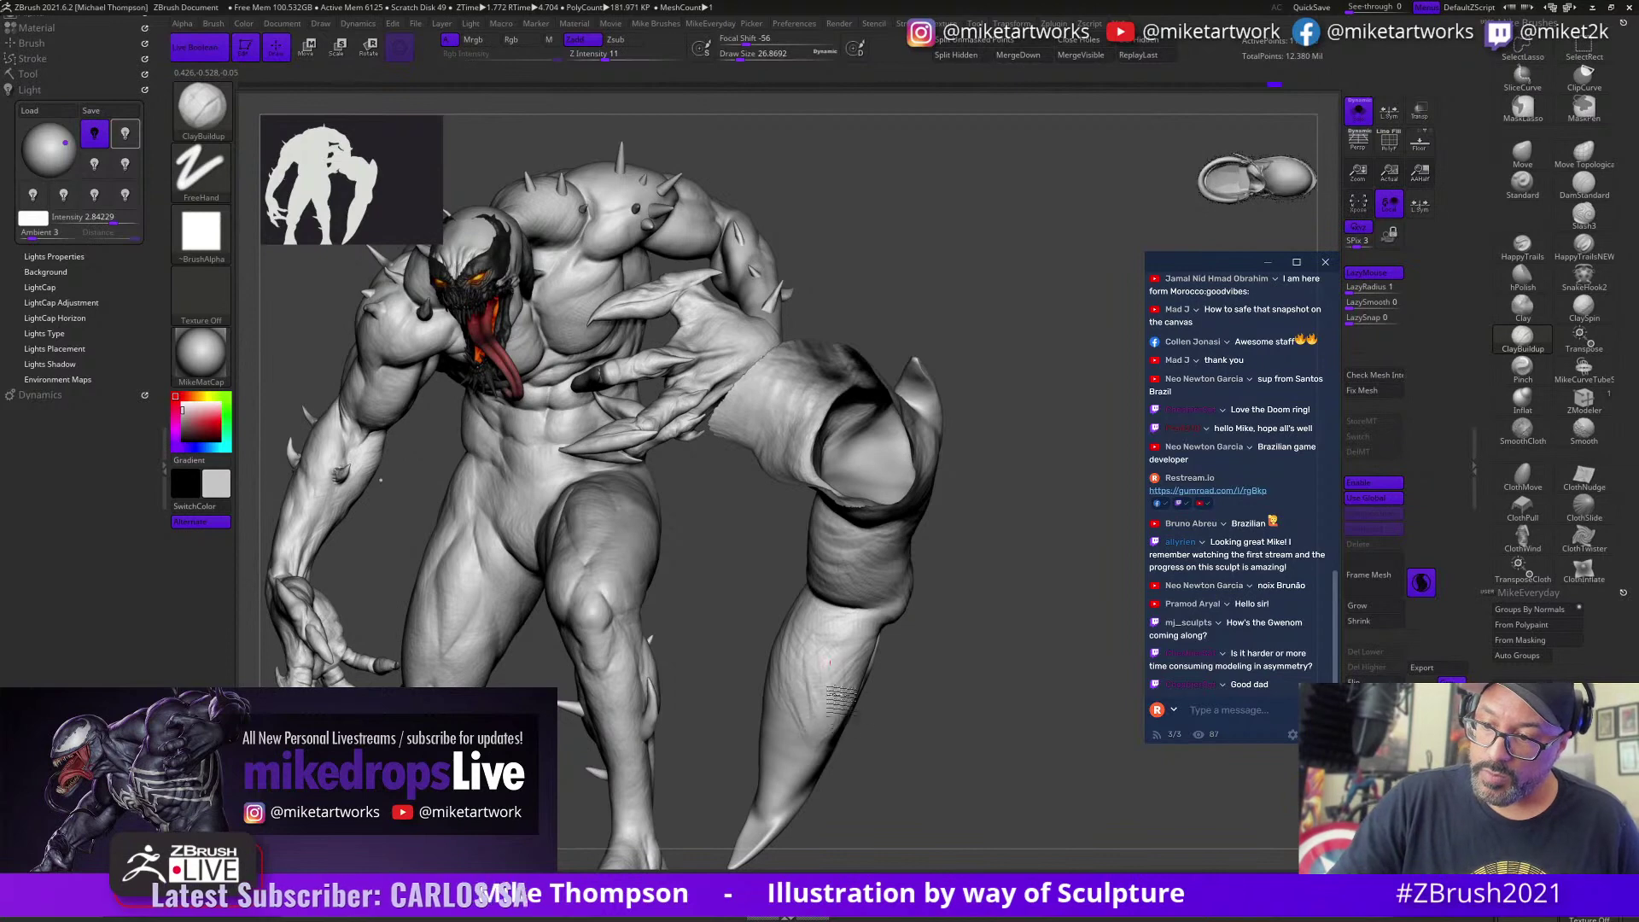
drag(959, 651, 905, 657)
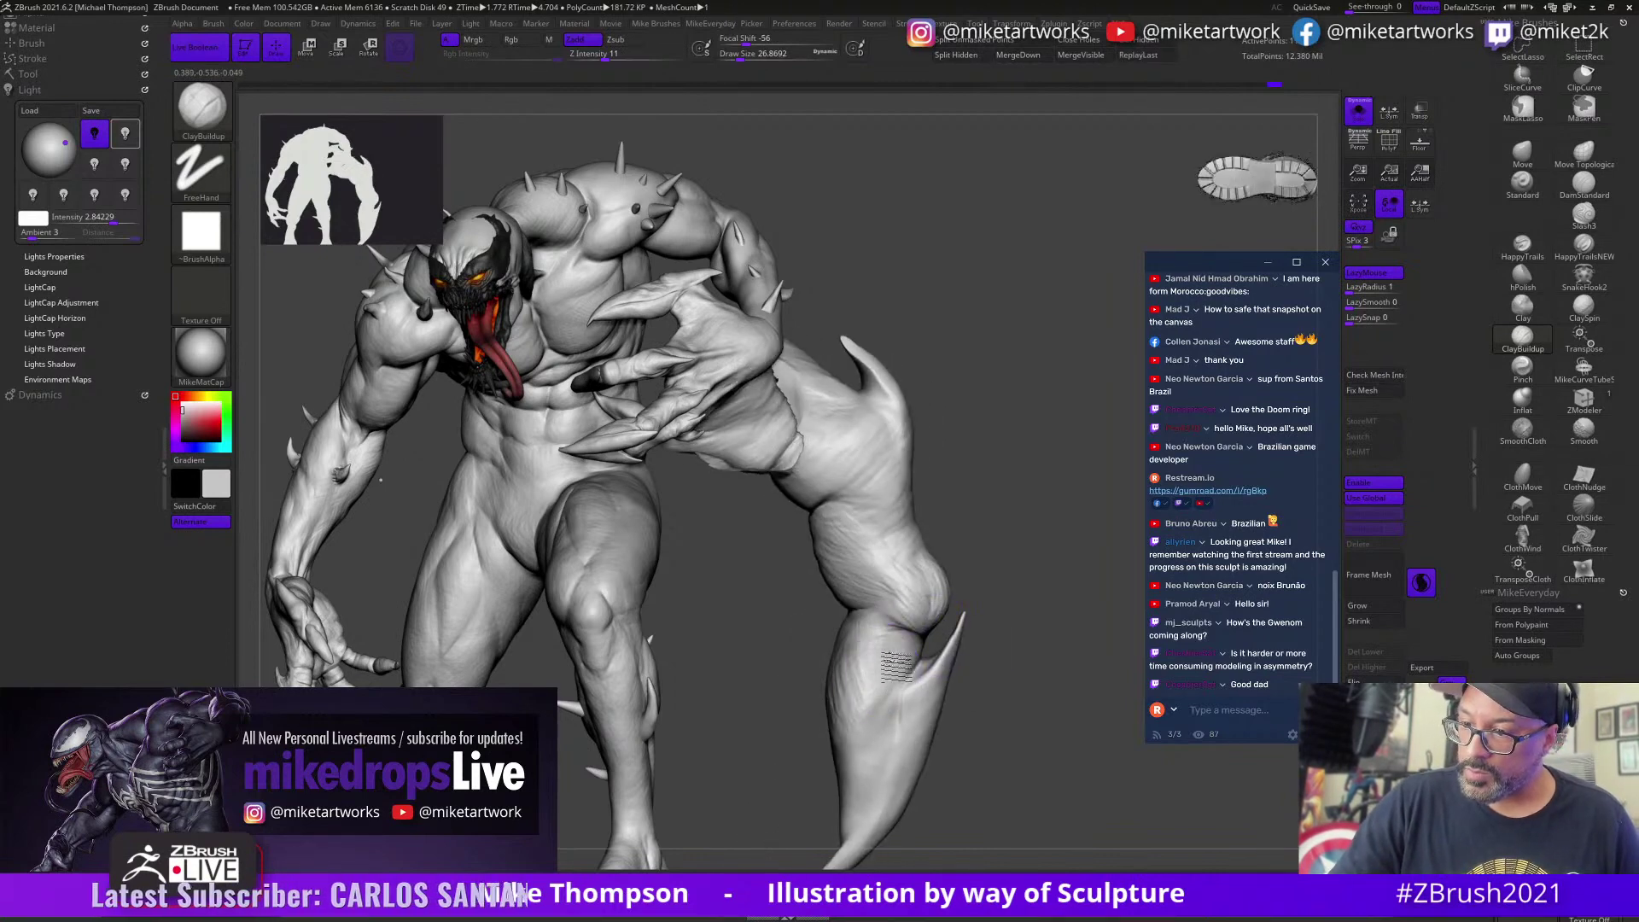
drag(973, 636, 1000, 628)
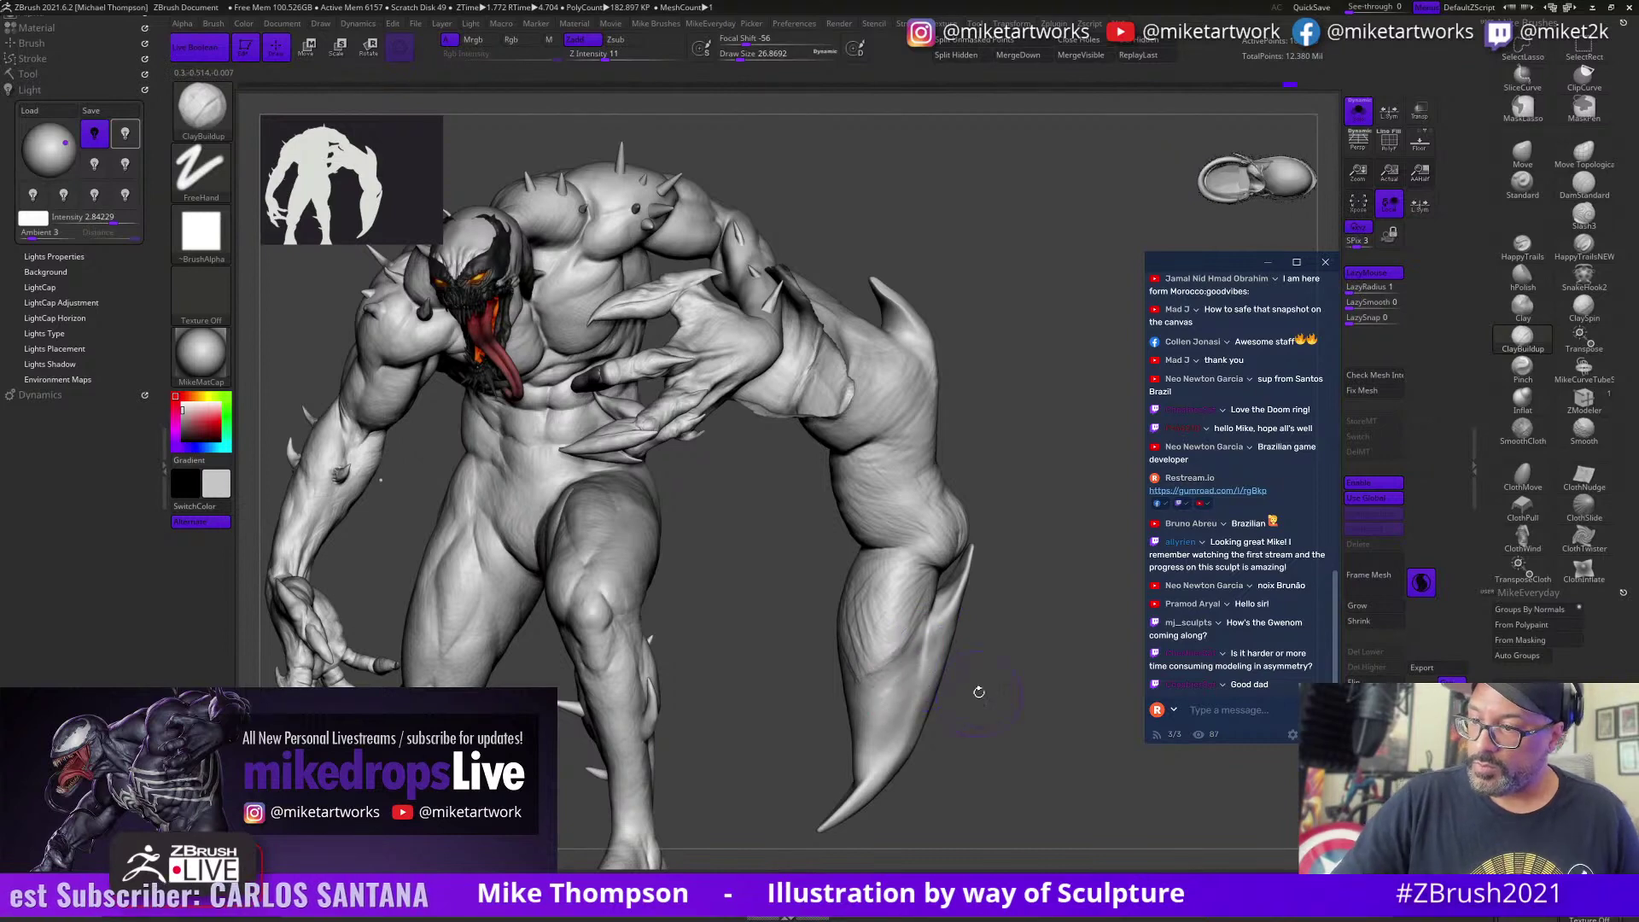
drag(884, 678, 943, 662)
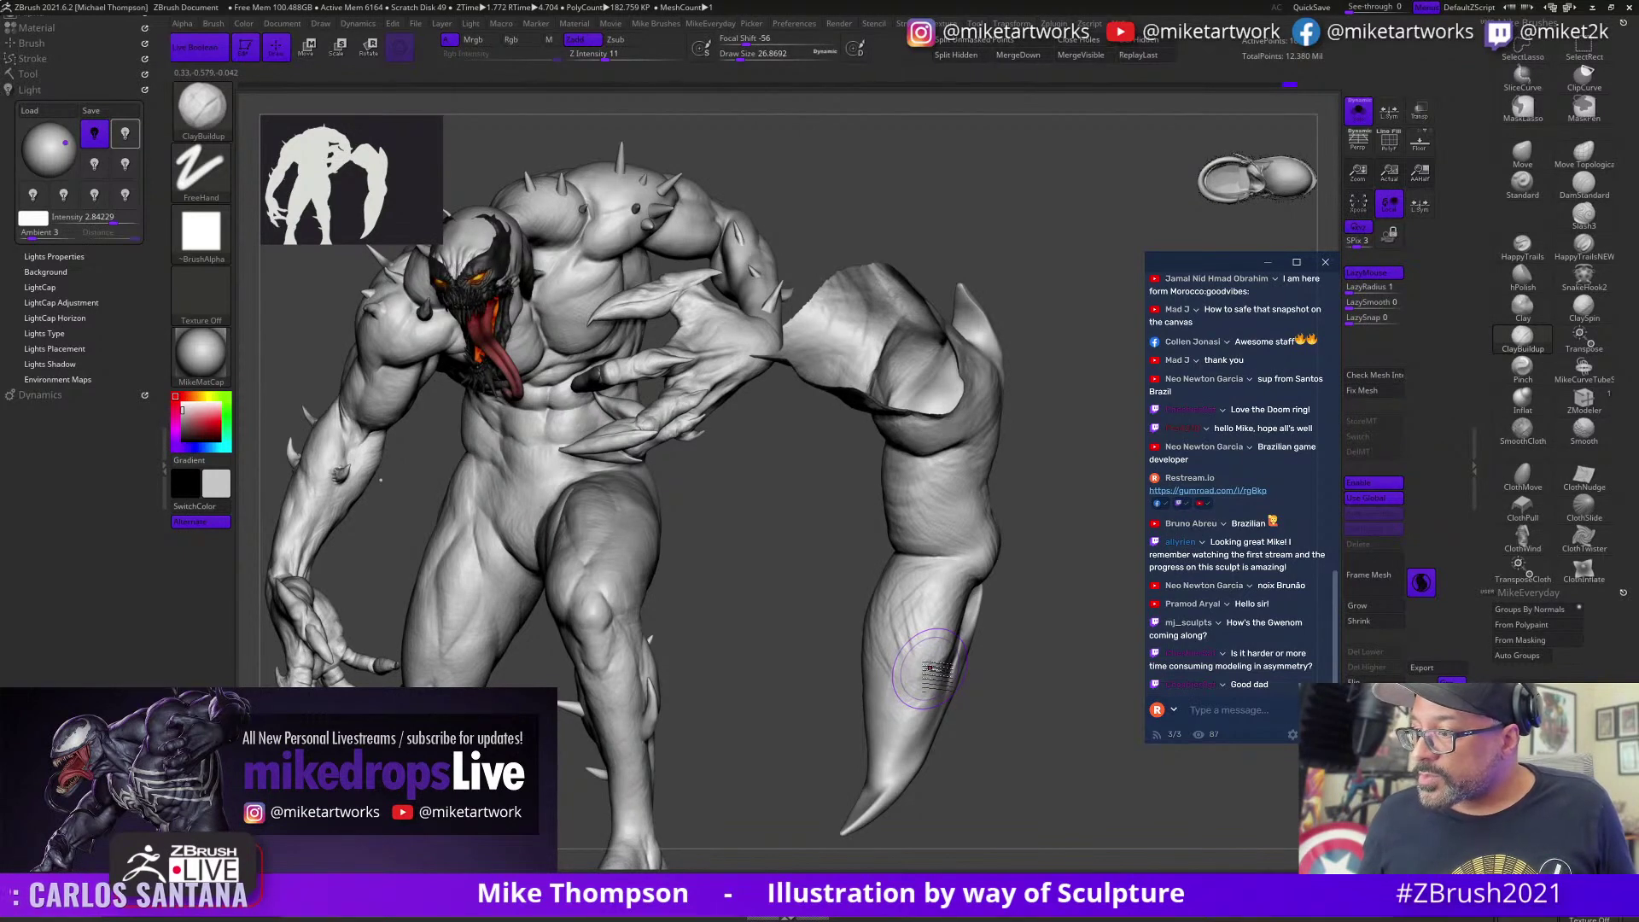
mouse_move(988, 684)
mouse_down()
mouse_move(1010, 684)
mouse_move(988, 683)
mouse_move(1015, 639)
mouse_move(1011, 694)
mouse_move(1055, 674)
mouse_up()
key(s)
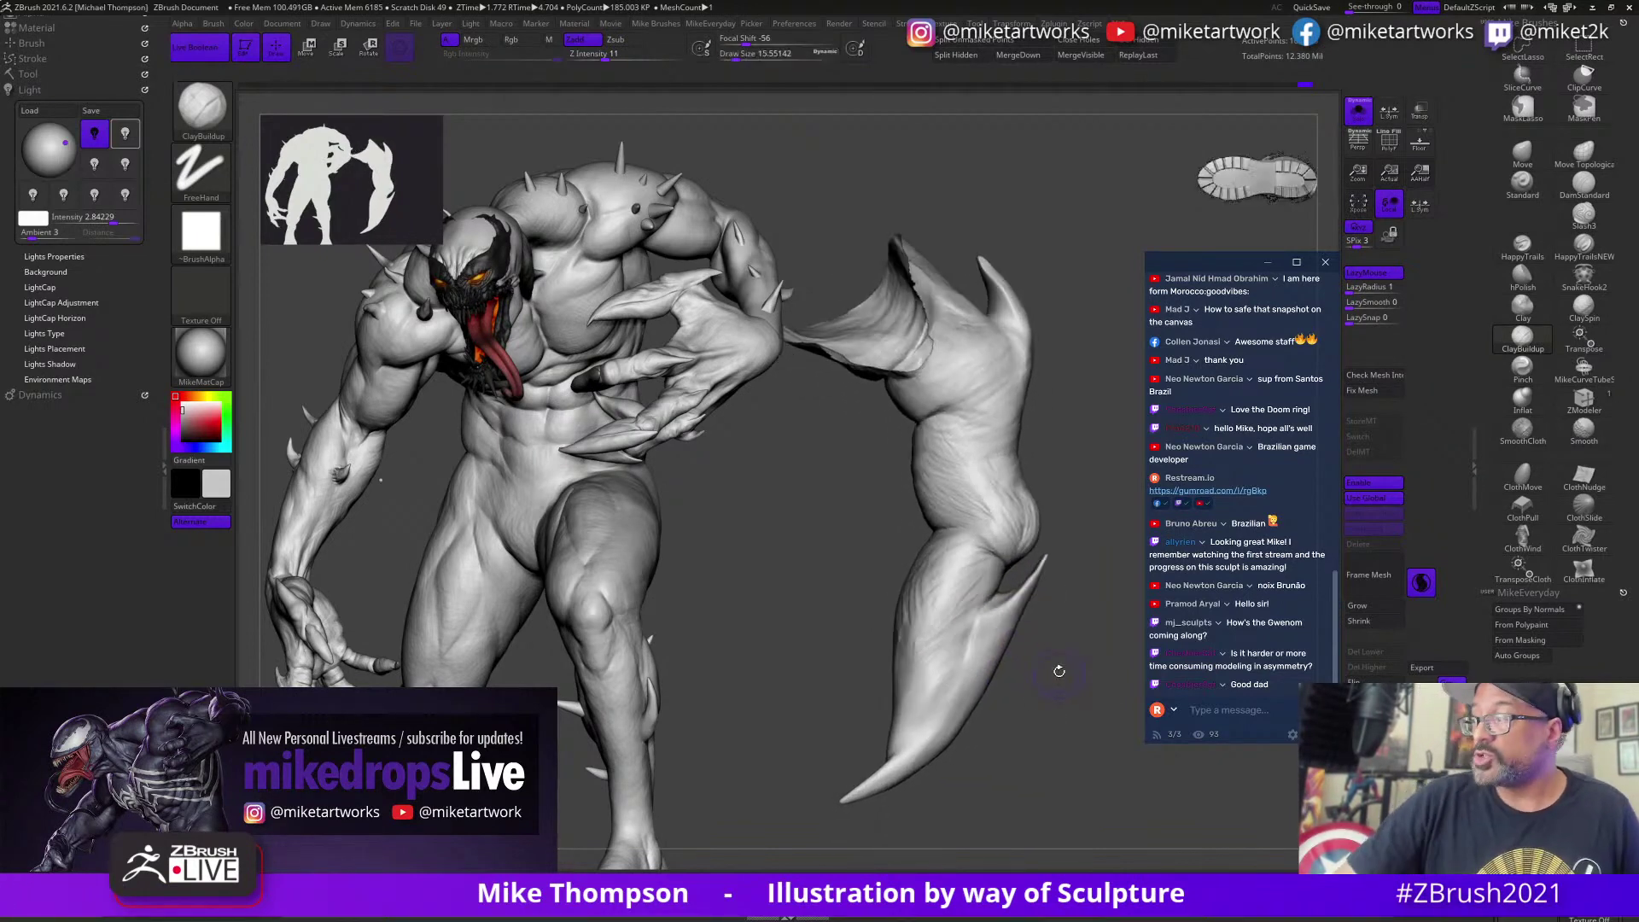
Step: Minimize ZBrush and view the Screenshot_5.jpg reference artwork and the Gwenom1.jpg and Gwenom2.jpg sculpt renders from the desktop
click(1592, 8)
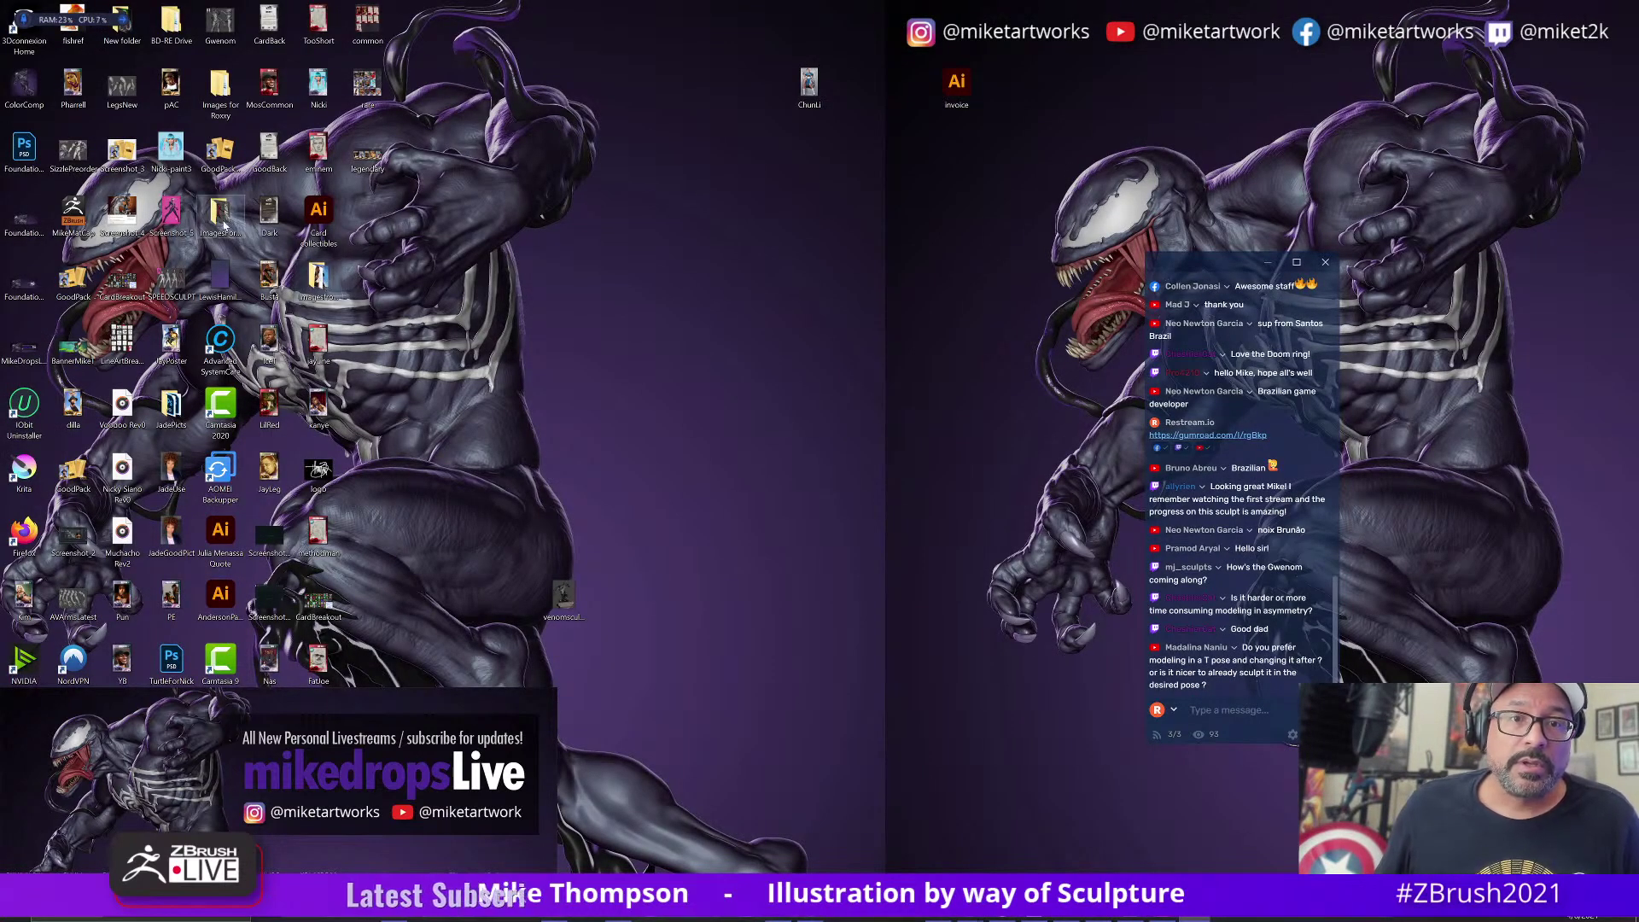
double_click(172, 213)
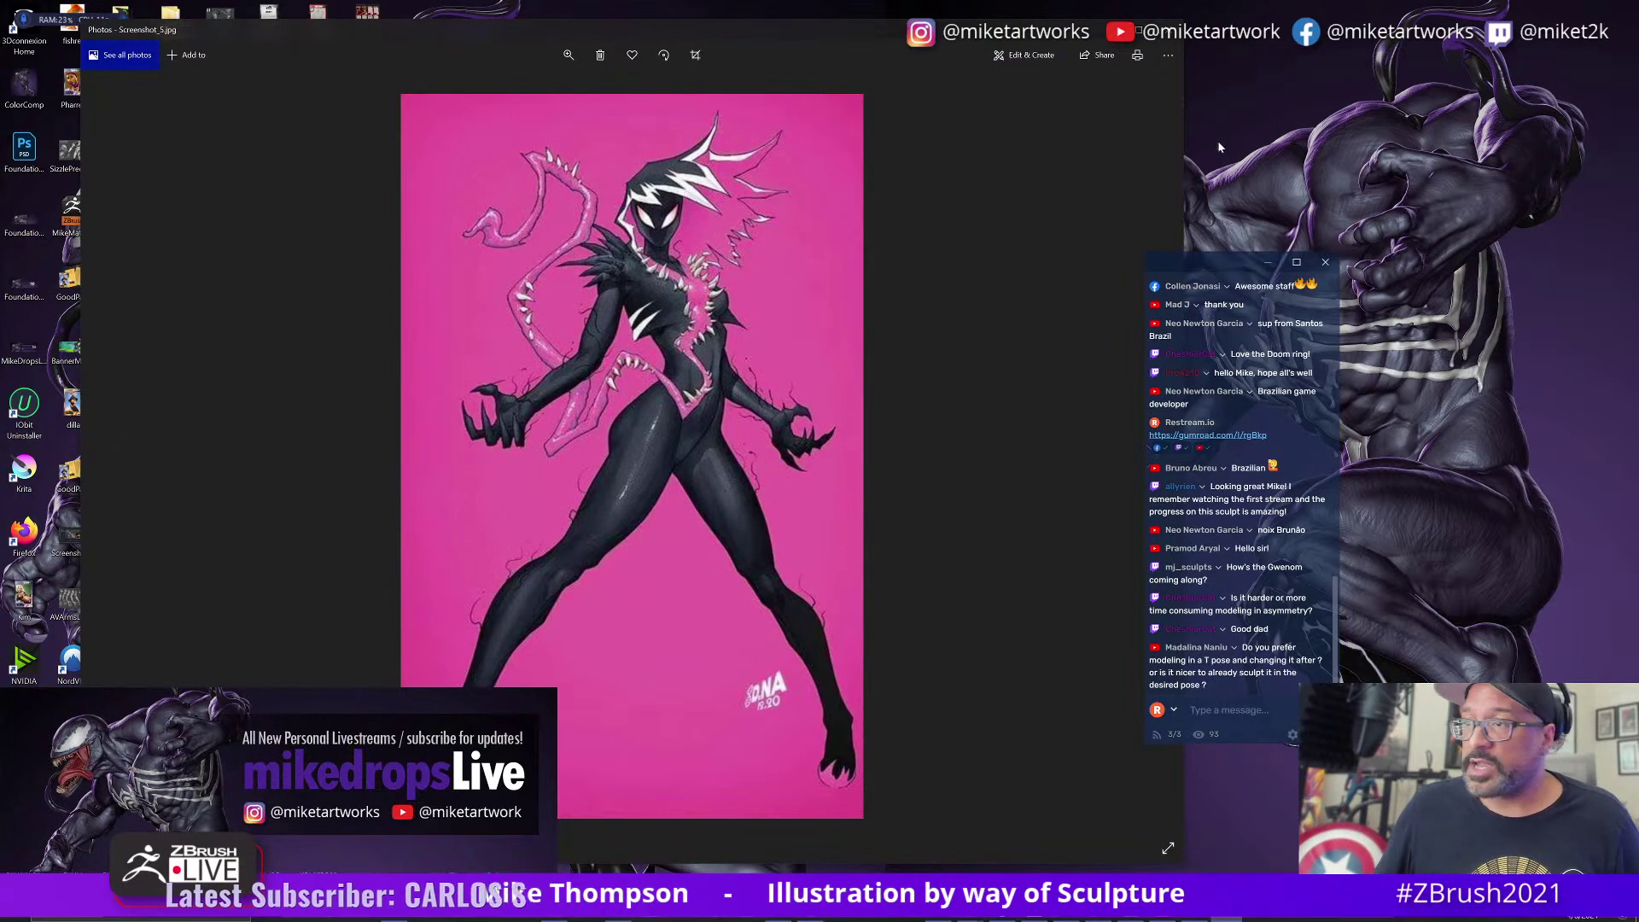
click(1167, 31)
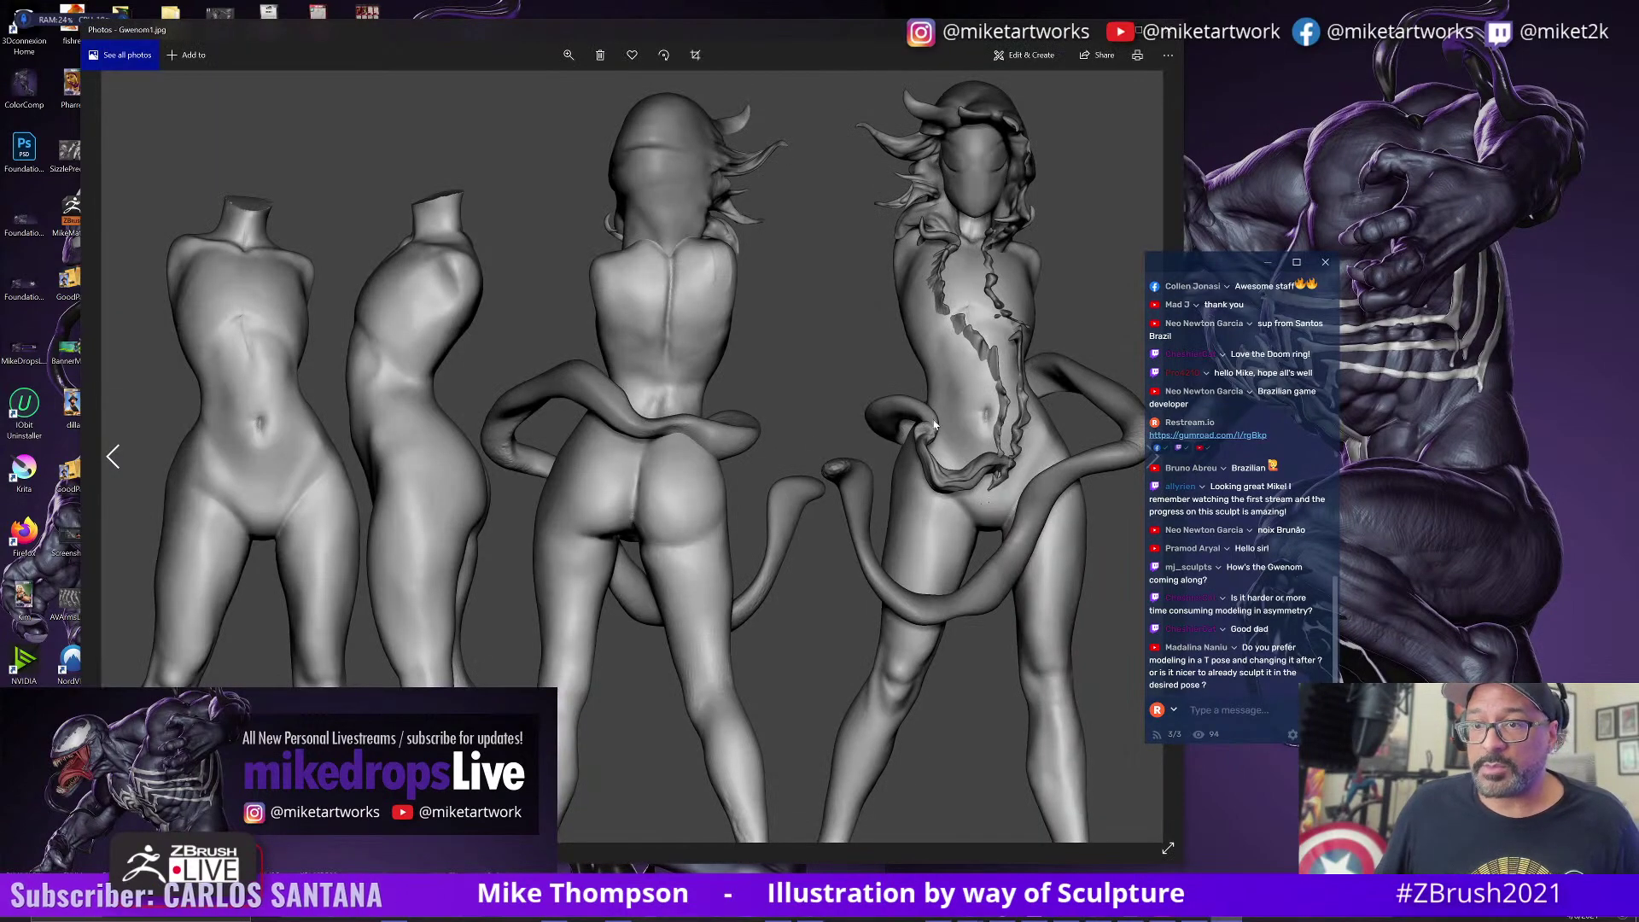
click(1168, 31)
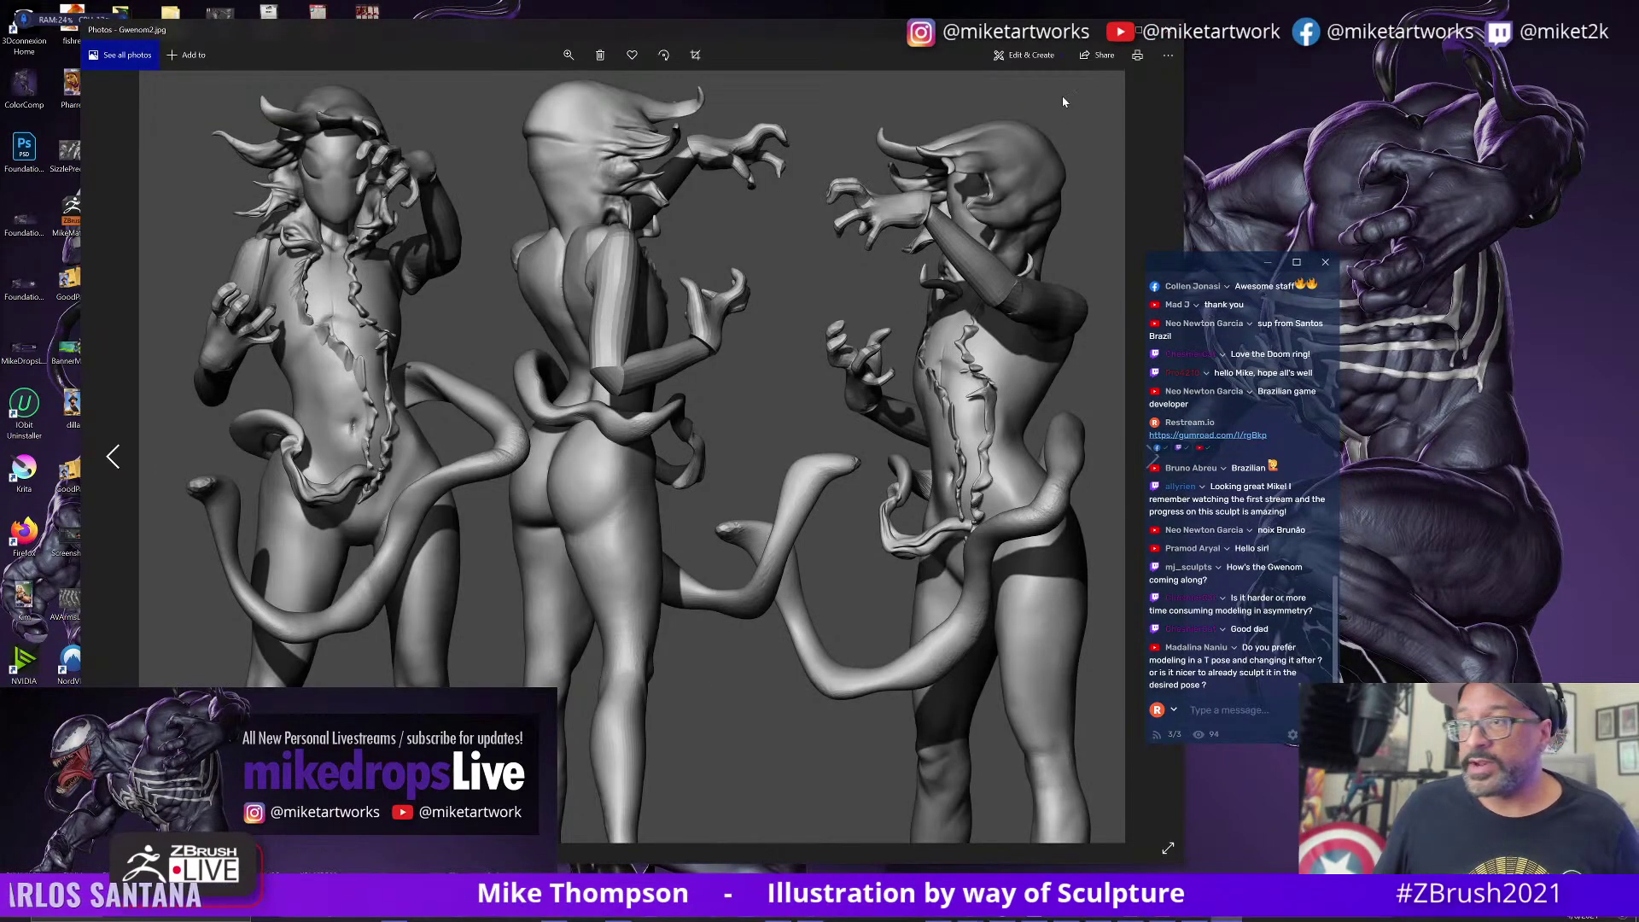
click(1168, 31)
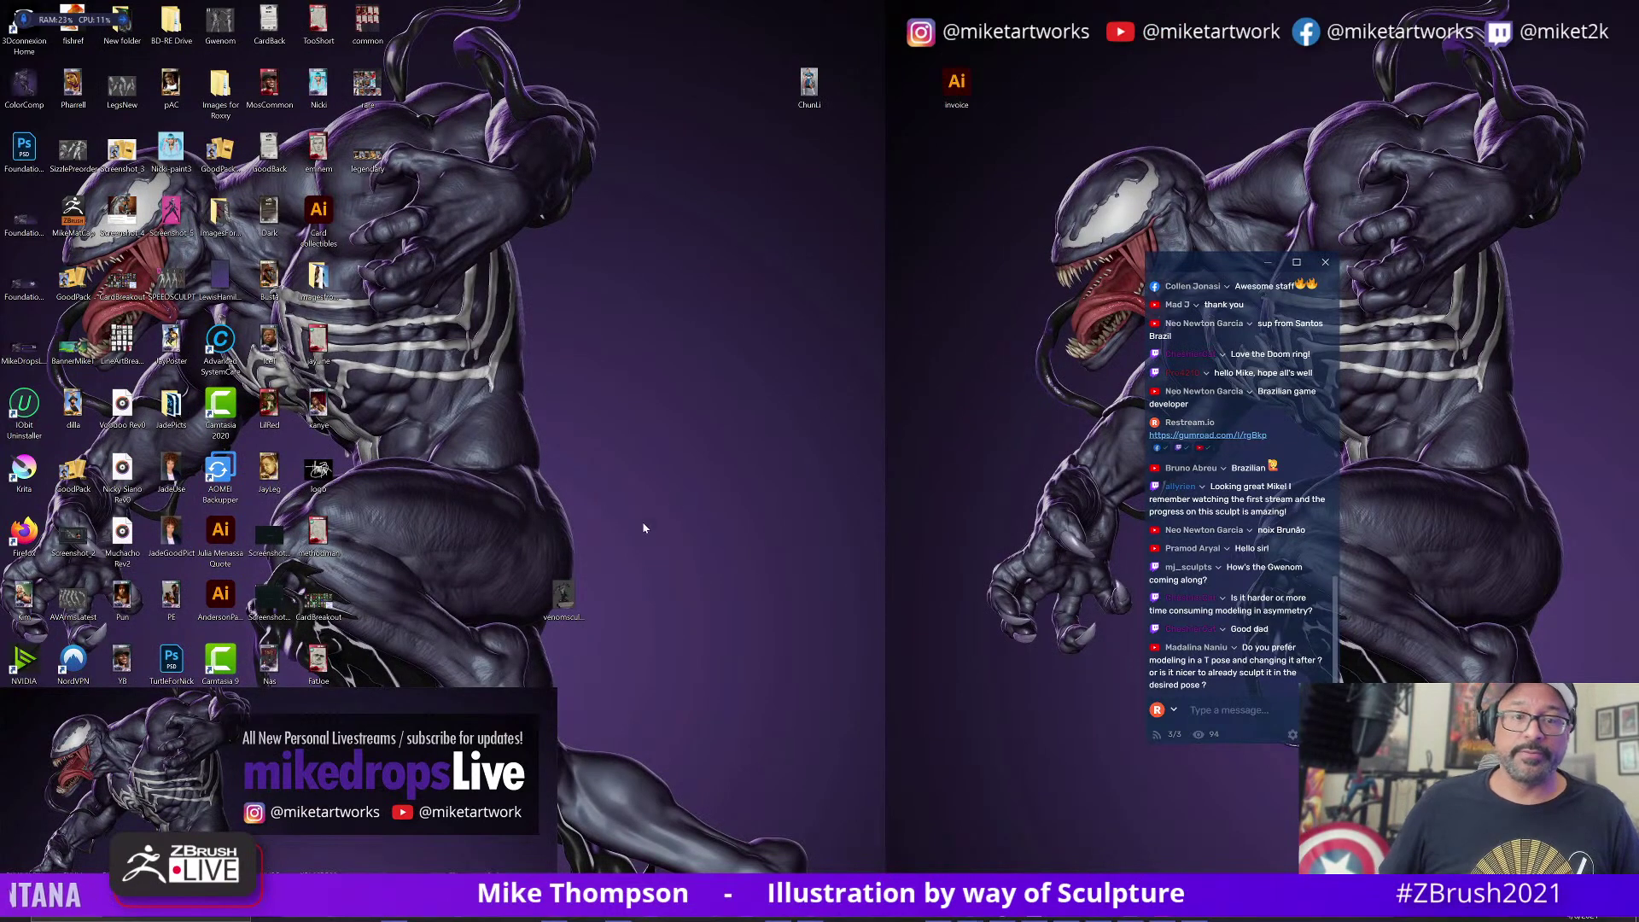
Step: View the SPEEDSCULPT.png progress image from the desktop, close it and return to ZBrush
double_click(171, 284)
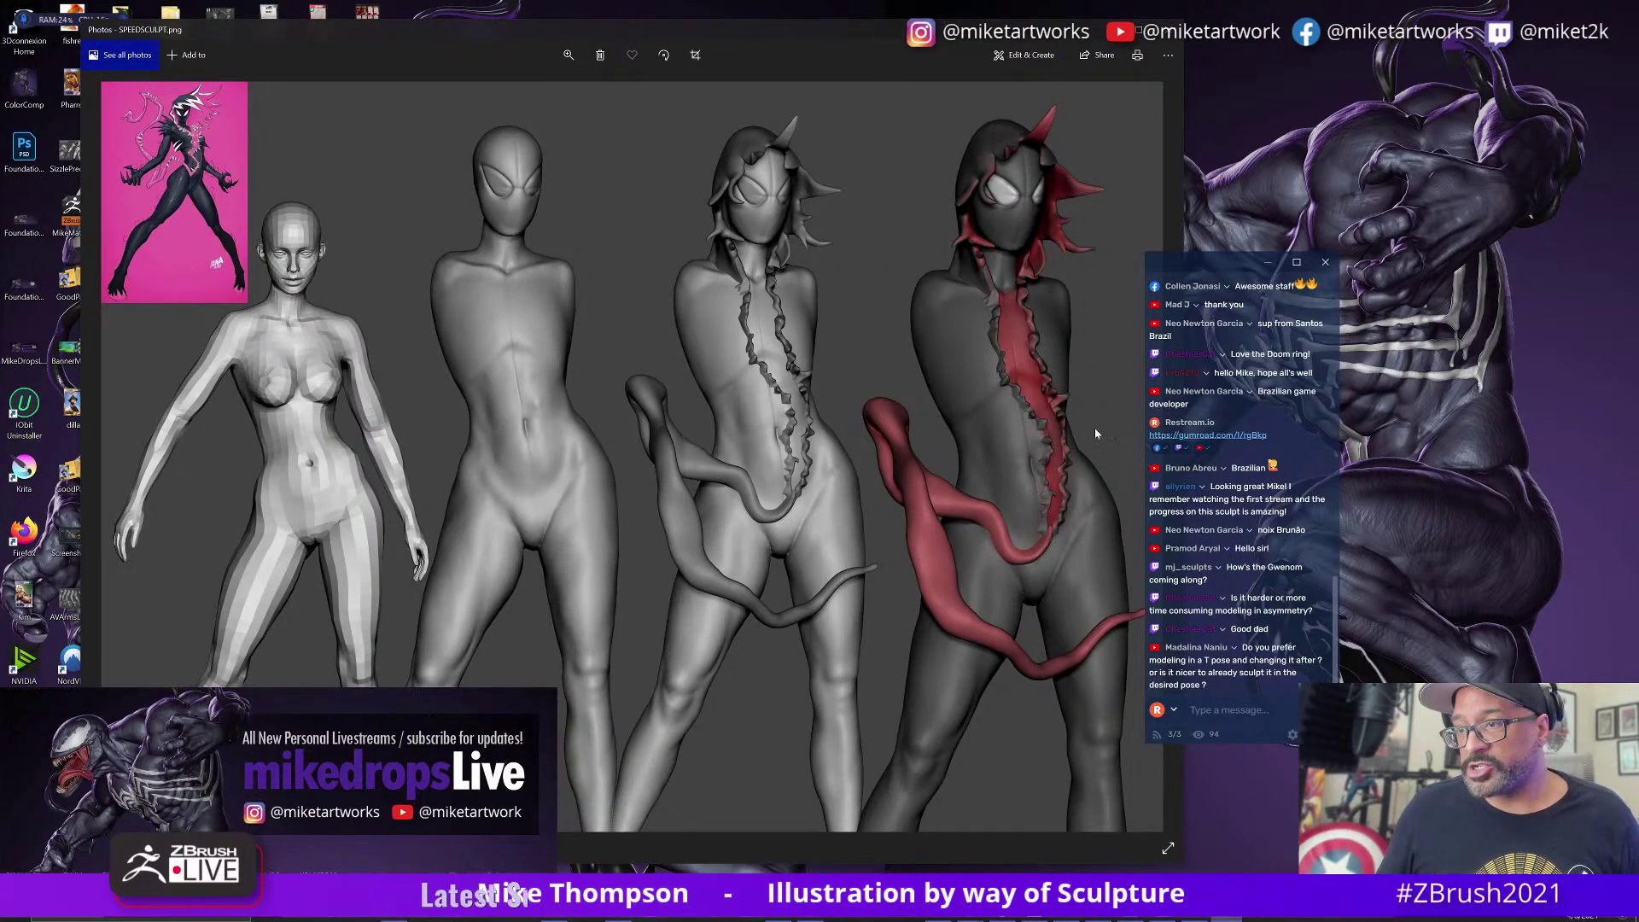
click(1171, 35)
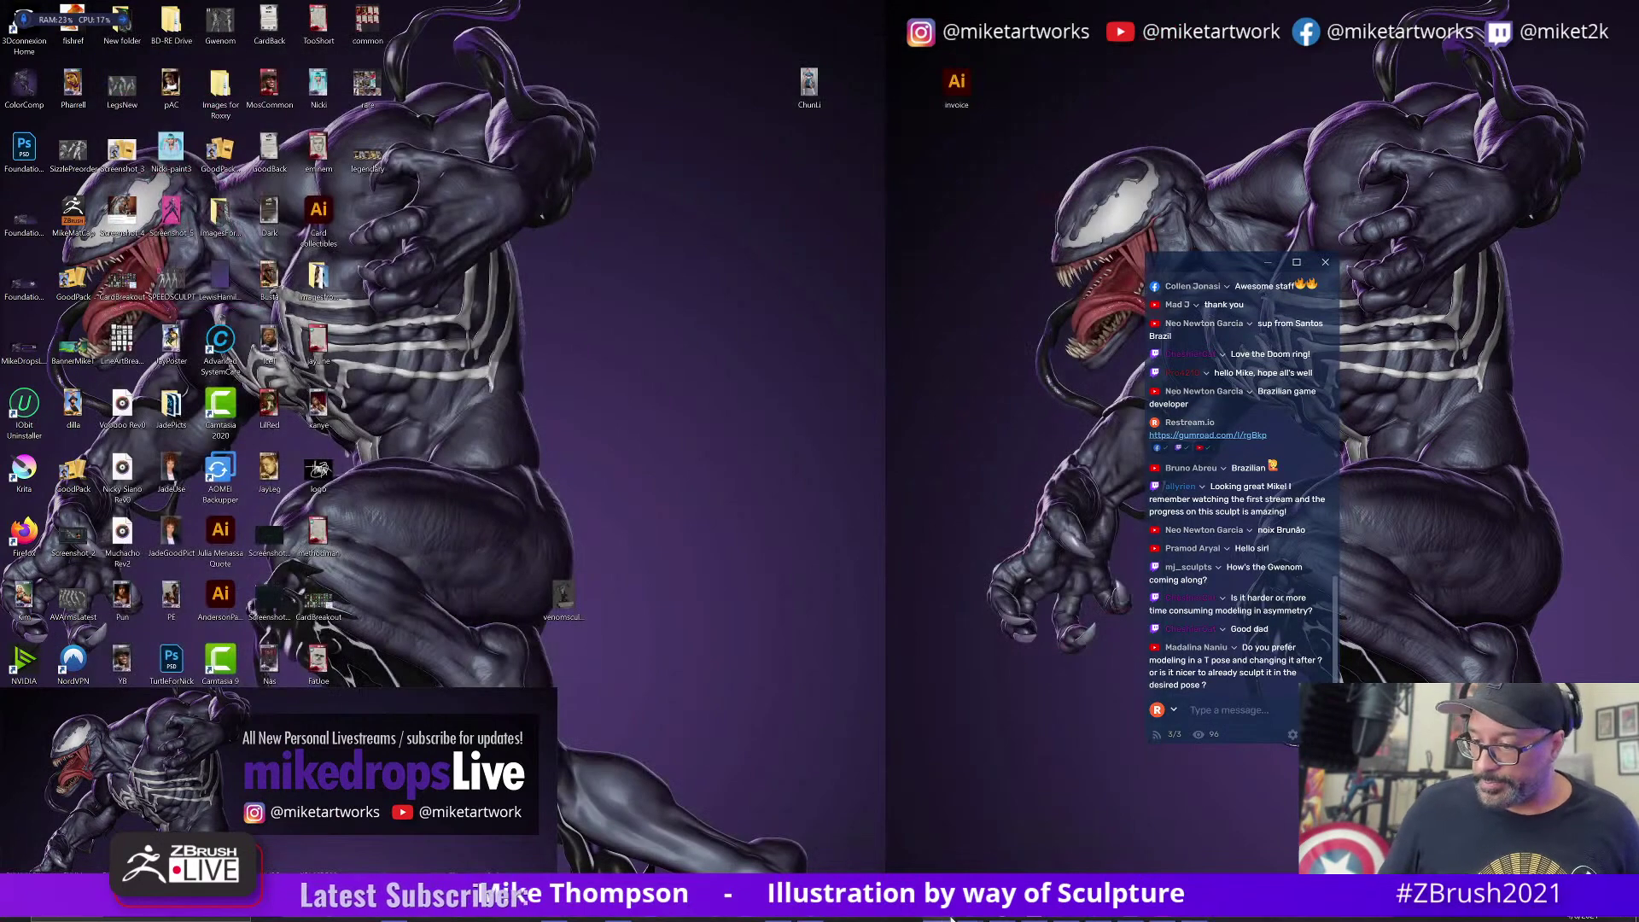
click(1040, 916)
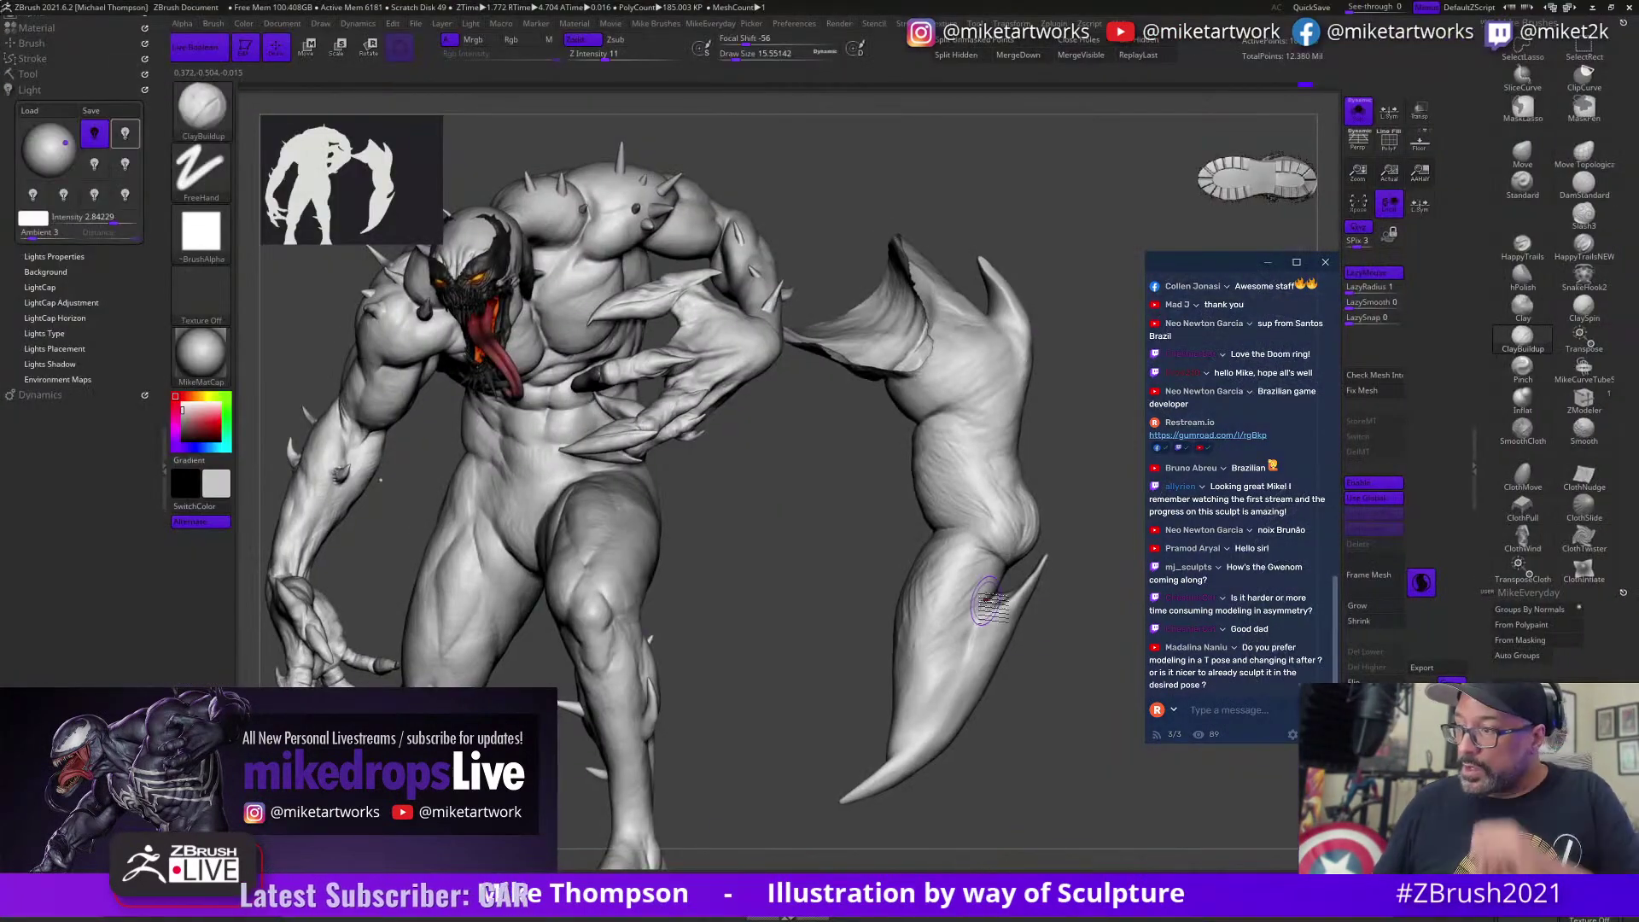
Step: Thicken and round the claw's inner face and middle with ClayBuildup, enlarging the draw size to about 35
mouse_move(1077, 789)
mouse_down()
mouse_move(1086, 811)
mouse_move(1060, 817)
mouse_move(1076, 817)
mouse_move(1063, 740)
mouse_move(1022, 834)
mouse_move(1000, 845)
mouse_move(998, 724)
mouse_up()
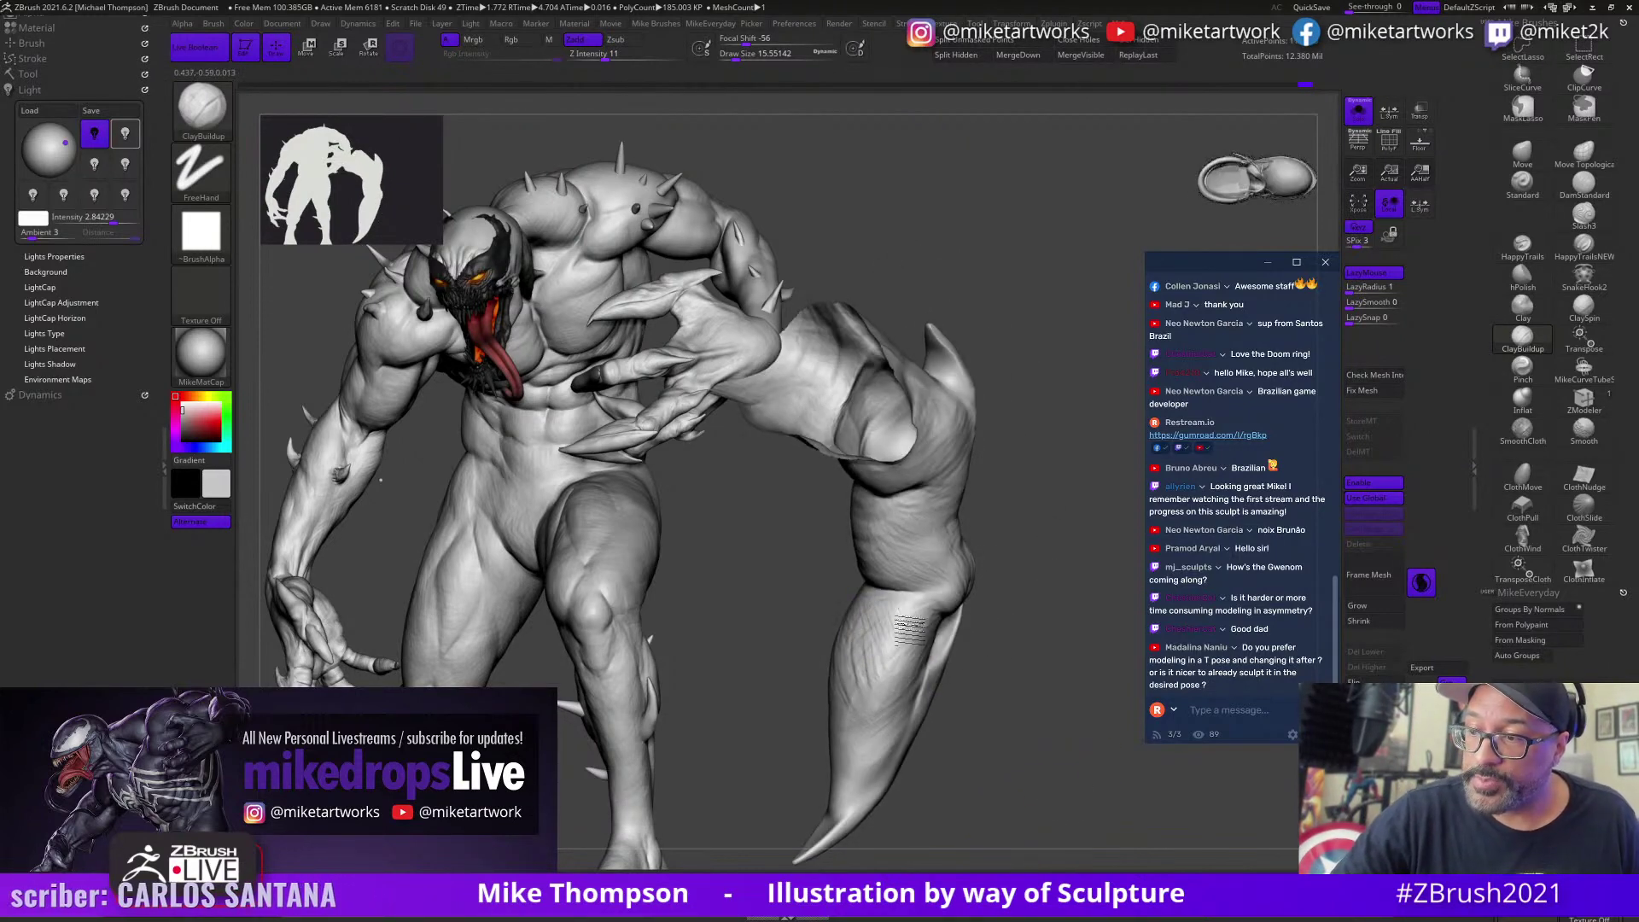
drag(960, 621, 1014, 632)
mouse_move(862, 605)
mouse_down()
mouse_move(873, 647)
mouse_move(900, 649)
mouse_move(852, 642)
mouse_move(899, 683)
mouse_up()
drag(856, 653, 851, 715)
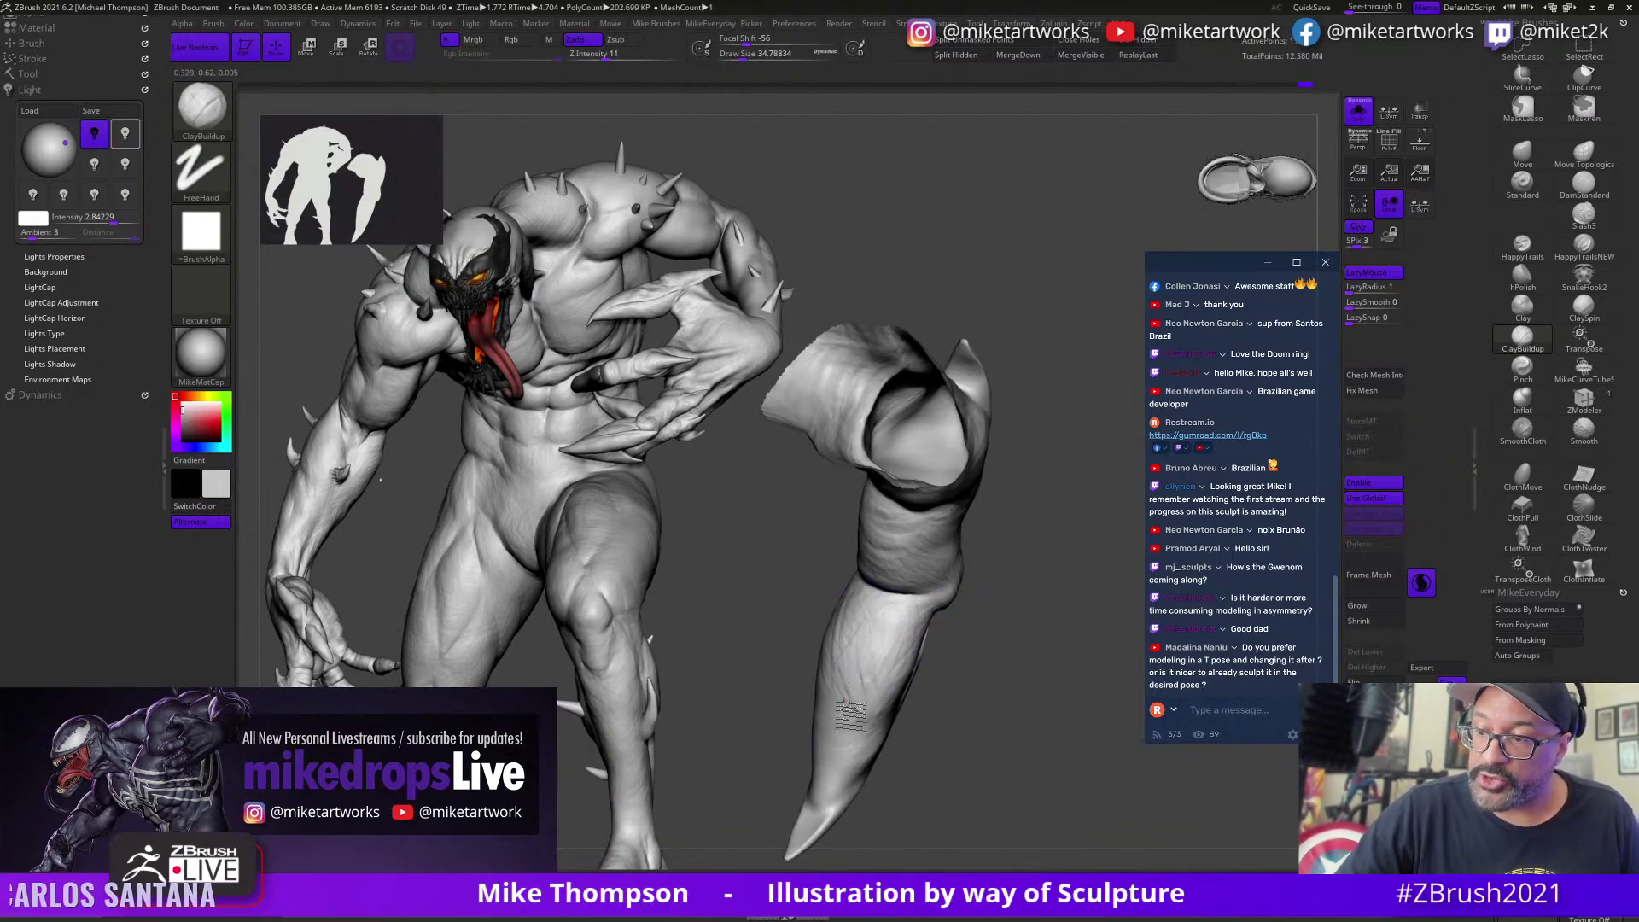
mouse_move(982, 693)
mouse_down()
mouse_move(998, 638)
mouse_move(837, 734)
mouse_move(811, 703)
mouse_move(824, 623)
mouse_move(841, 615)
mouse_move(849, 643)
mouse_move(809, 629)
mouse_up()
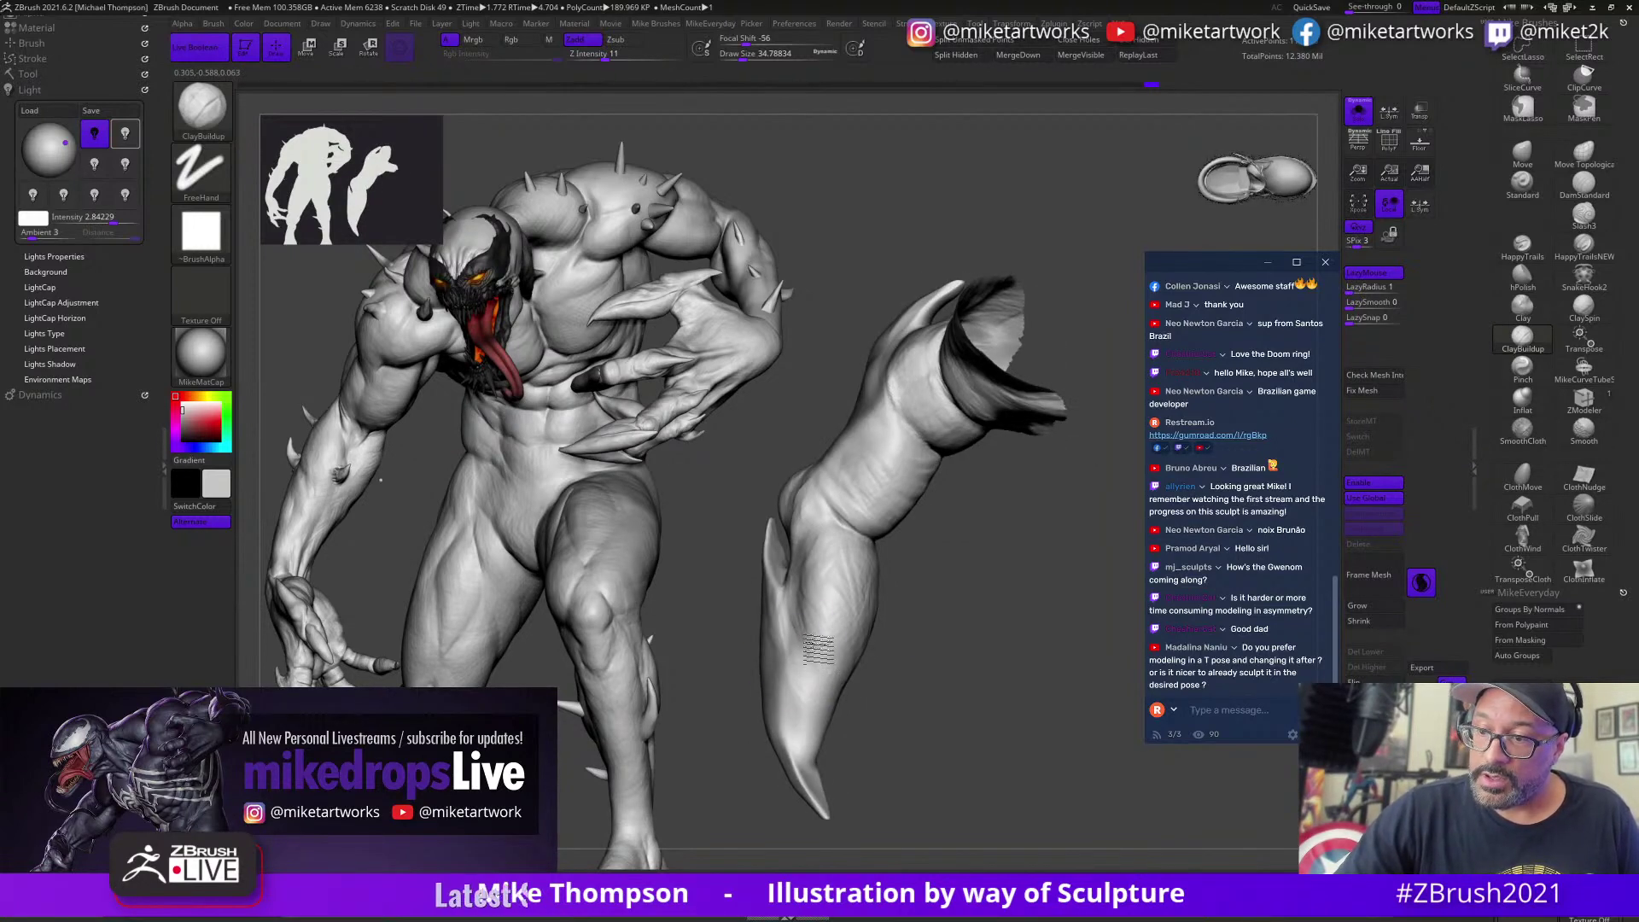
drag(954, 699, 884, 701)
mouse_move(801, 670)
mouse_down()
mouse_move(787, 717)
mouse_move(801, 744)
mouse_move(806, 704)
mouse_up()
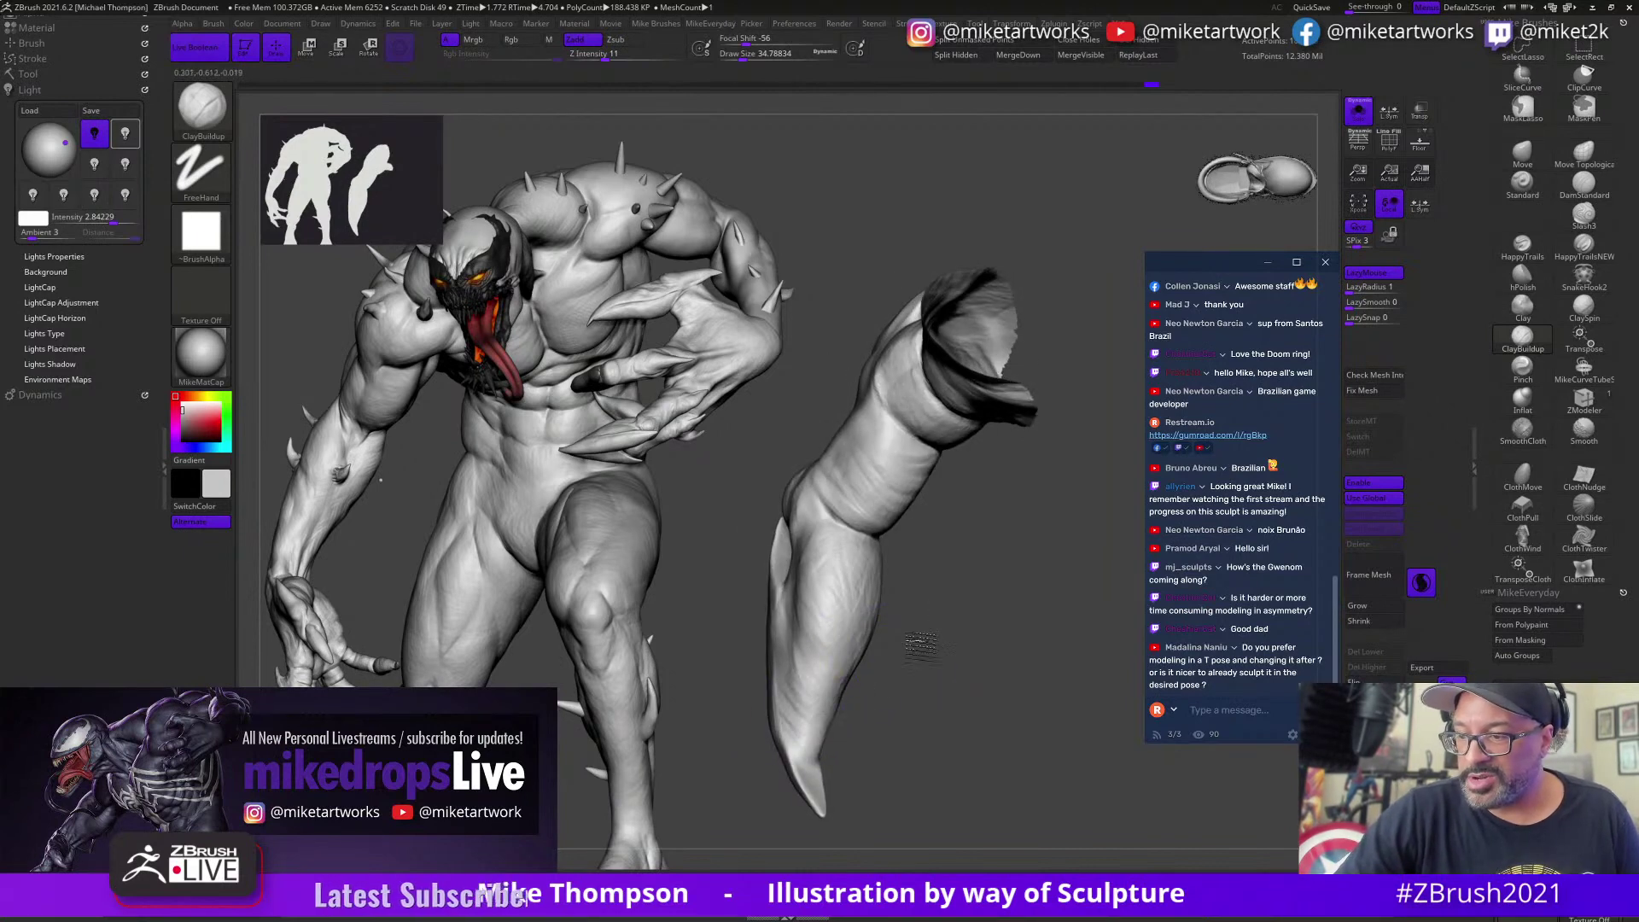
Step: Refine the claw's inner edge, tip and side spike with ClayBuildup, reducing the draw size to about 18 and 14
mouse_move(921, 645)
mouse_down()
mouse_move(807, 715)
mouse_move(836, 708)
mouse_move(823, 720)
mouse_up()
key(s)
drag(947, 622, 941, 621)
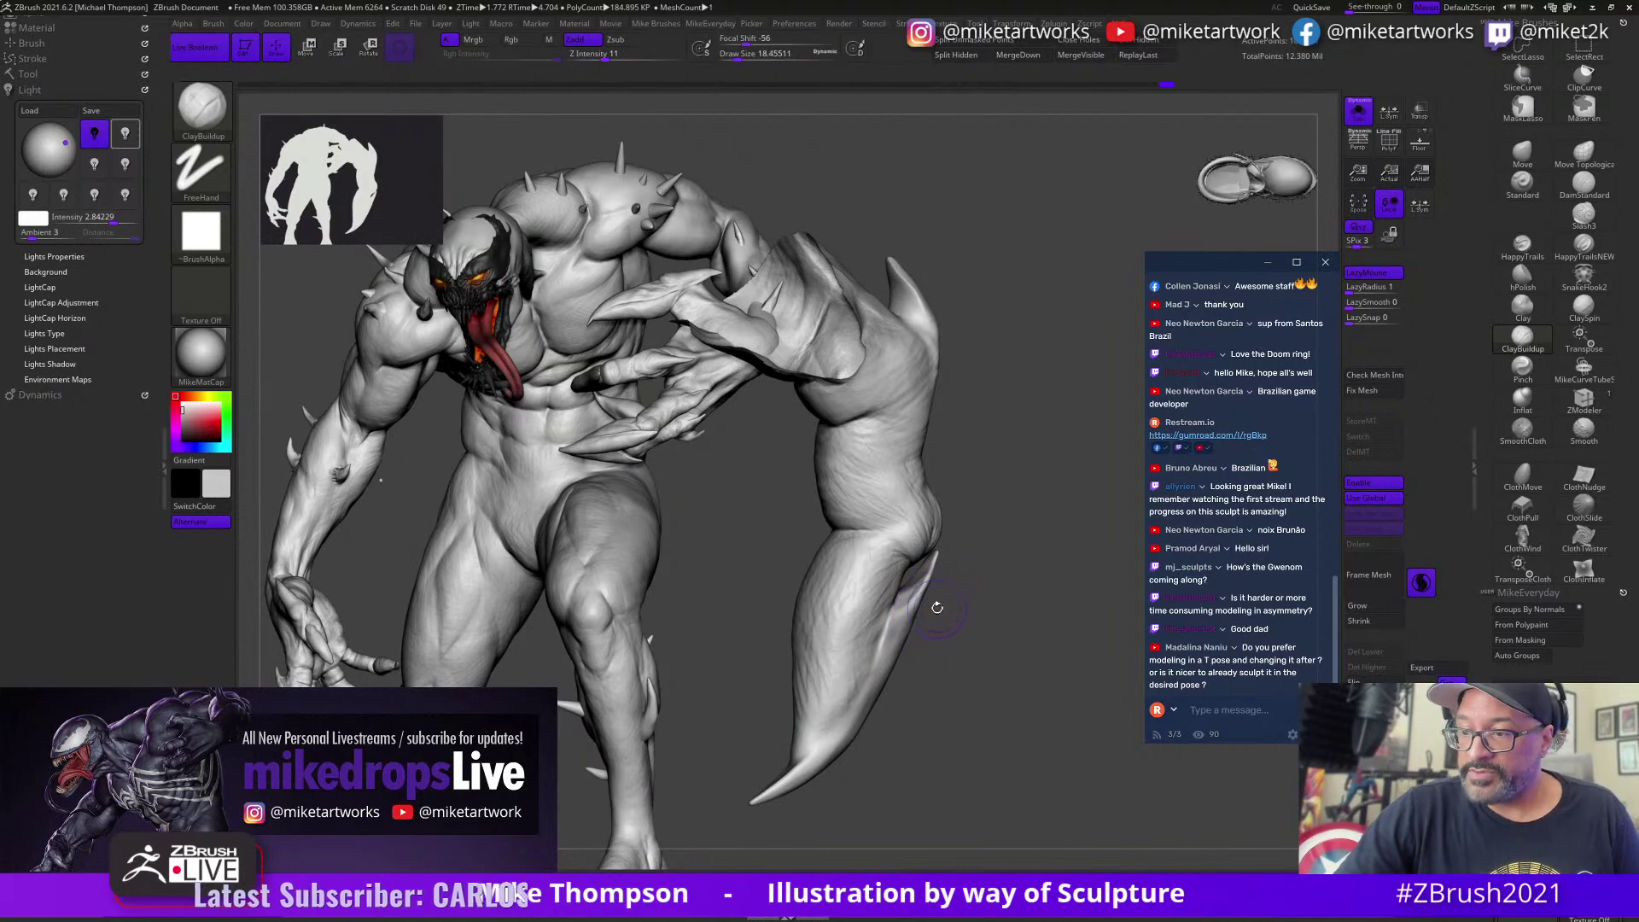
mouse_move(830, 644)
mouse_down()
mouse_move(854, 693)
mouse_move(843, 719)
mouse_up()
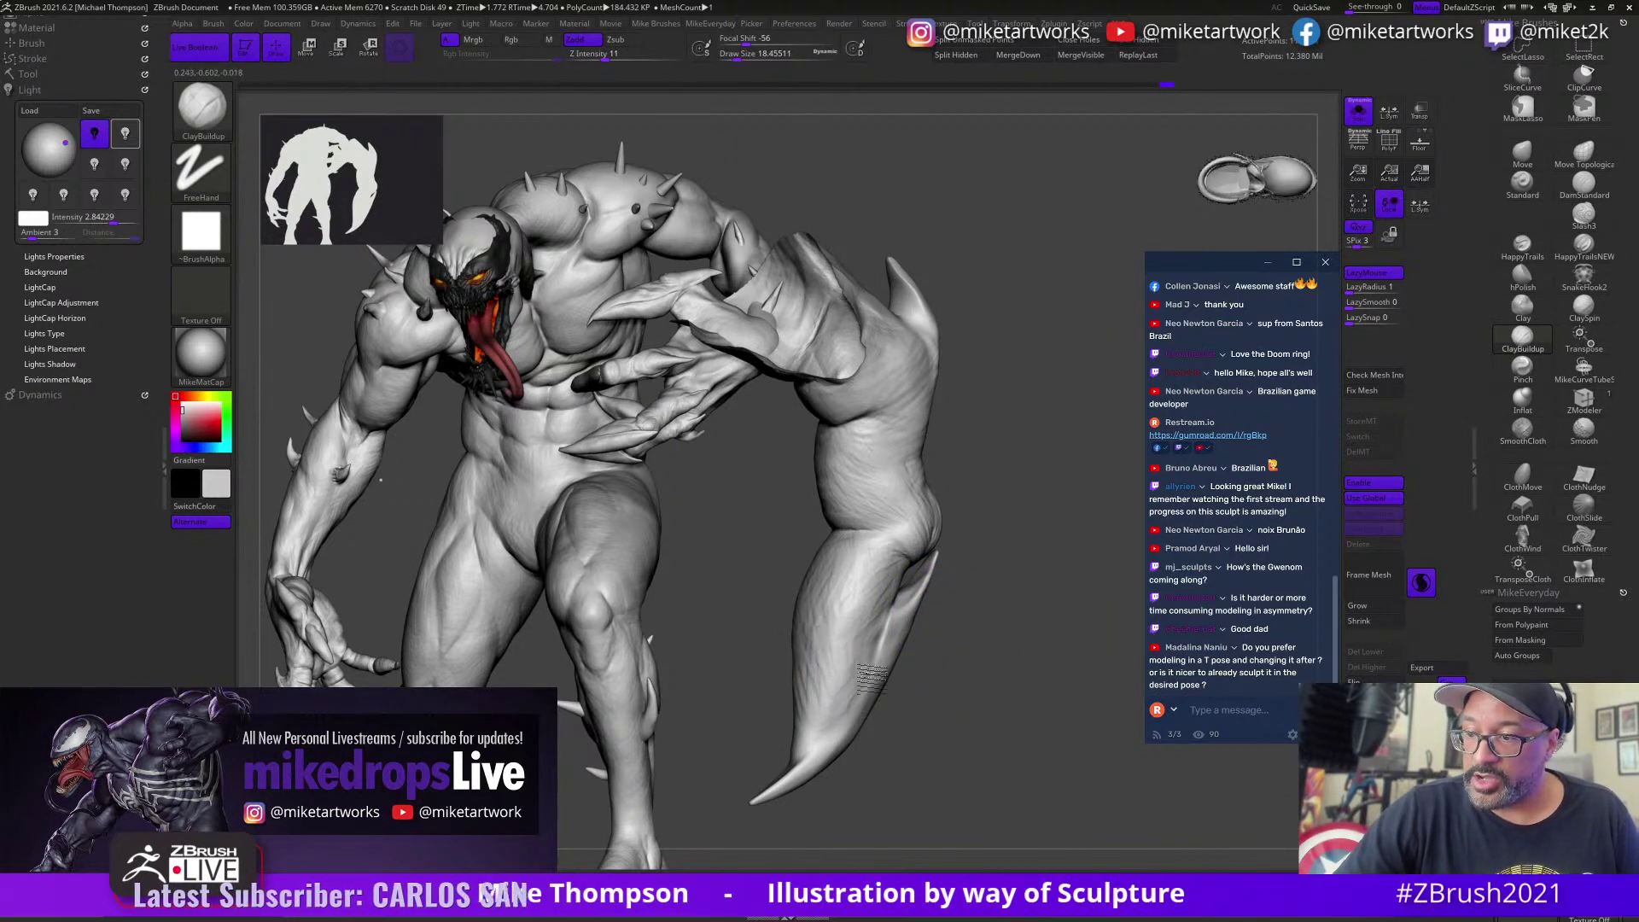
mouse_move(981, 623)
mouse_down()
mouse_move(1010, 567)
mouse_move(990, 578)
mouse_up()
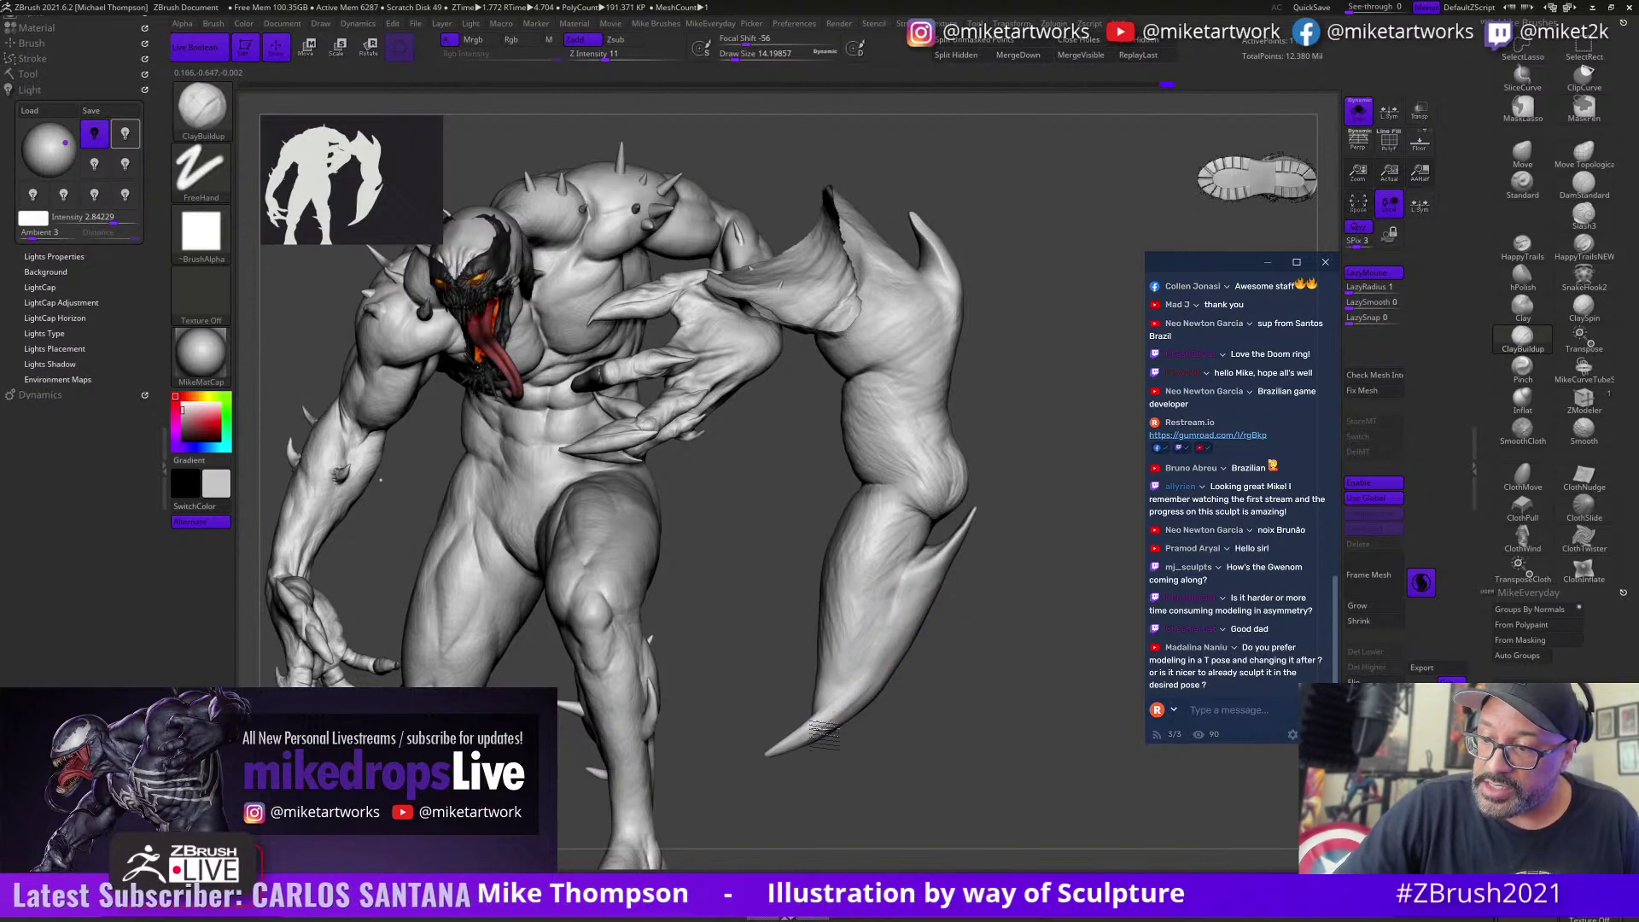
mouse_move(888, 664)
mouse_down()
mouse_move(918, 580)
mouse_move(889, 648)
mouse_move(906, 597)
mouse_move(974, 592)
mouse_up()
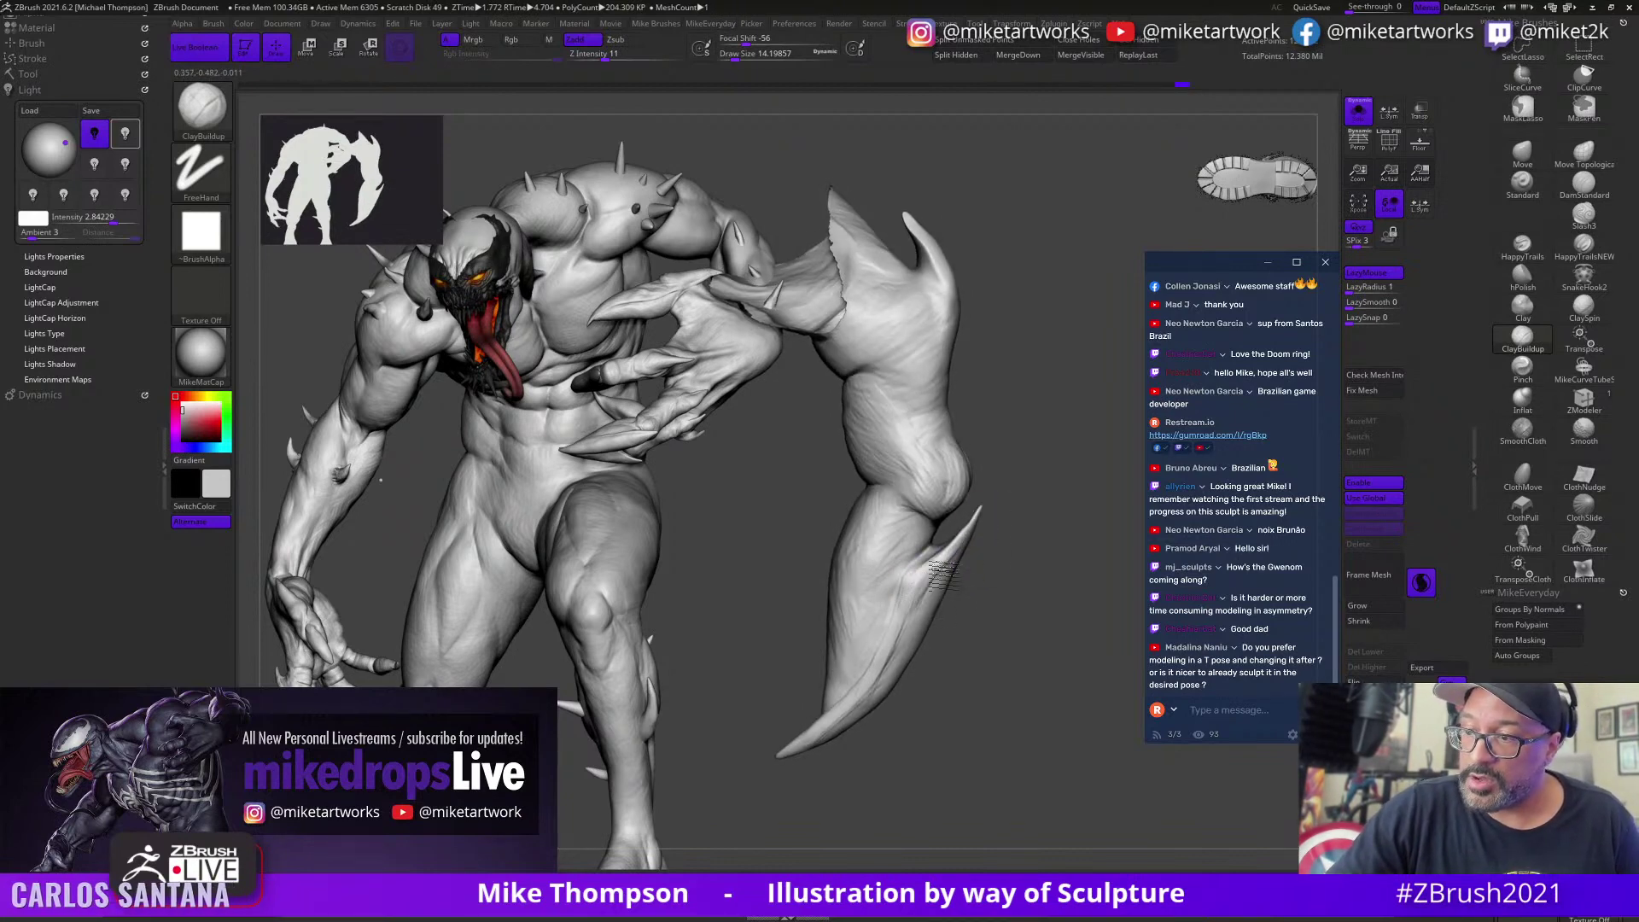
Step: Build up the claw's tip and the ridge below its side spike with ClayBuildup, enlarging the draw size to about 22
mouse_move(1015, 574)
mouse_down()
mouse_move(1006, 588)
mouse_move(1076, 582)
mouse_move(1065, 598)
mouse_up()
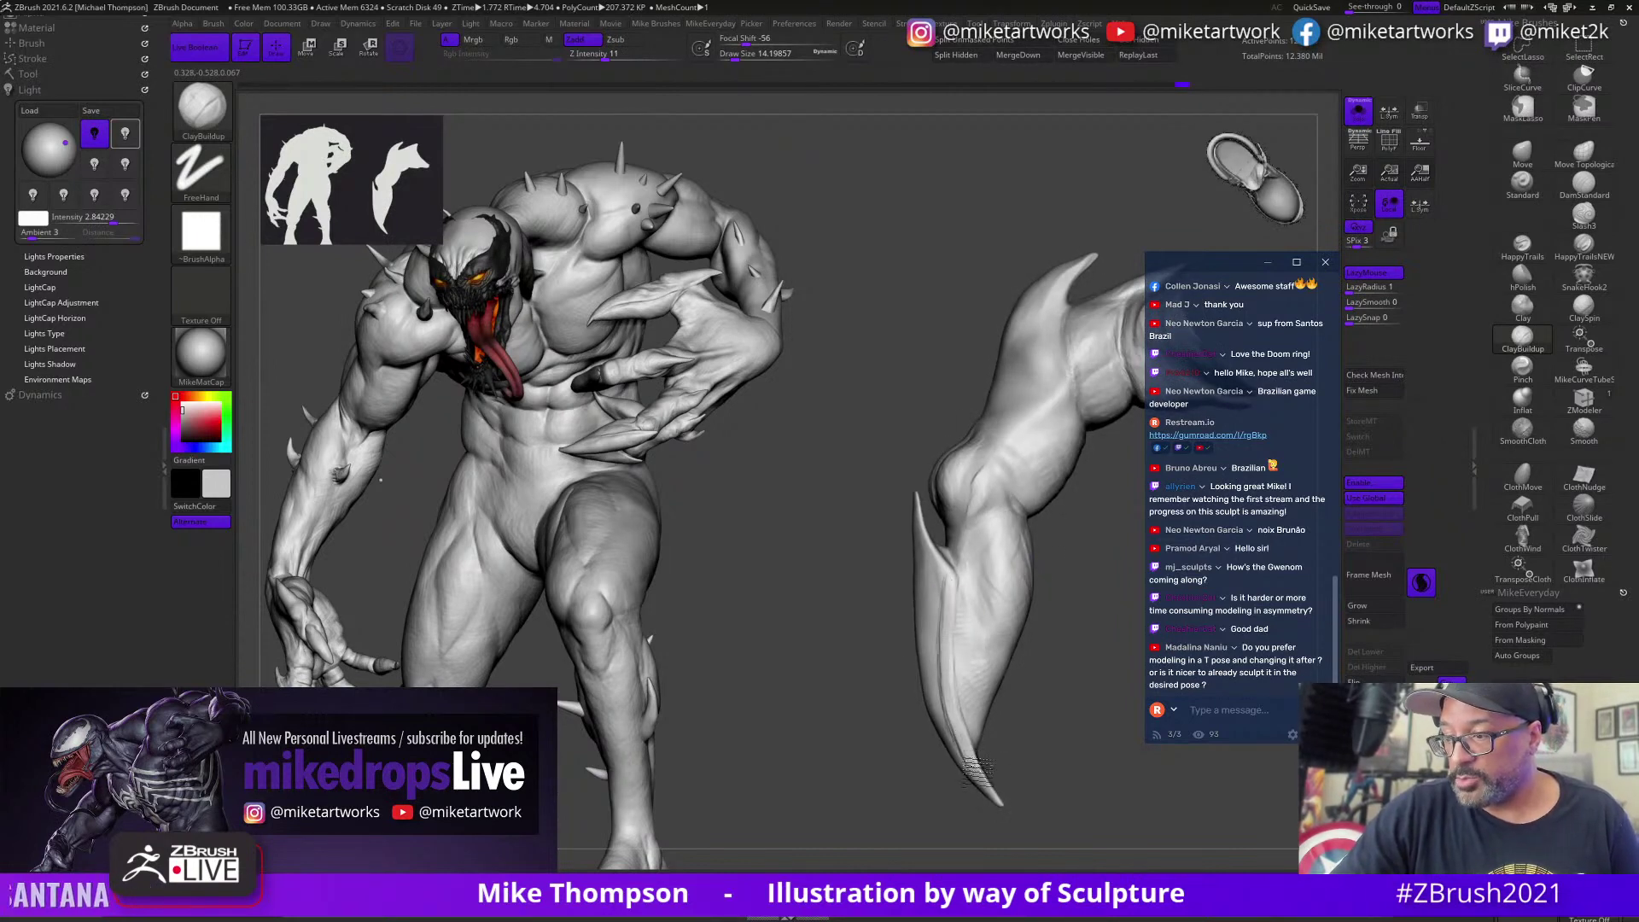
drag(1032, 757, 892, 602)
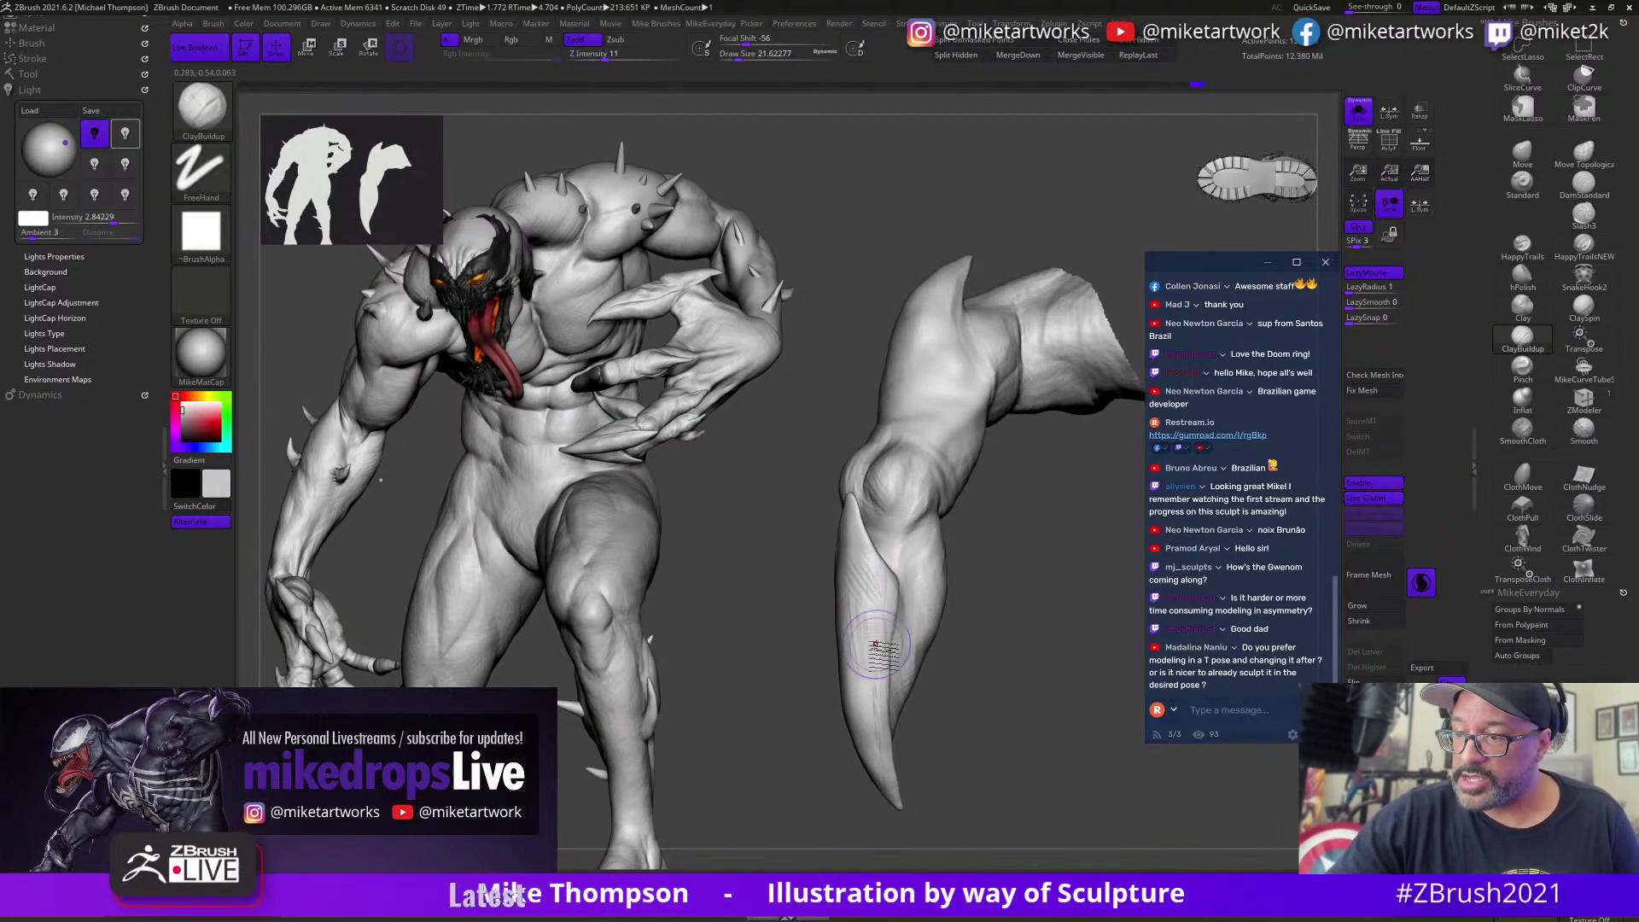
drag(908, 717, 868, 721)
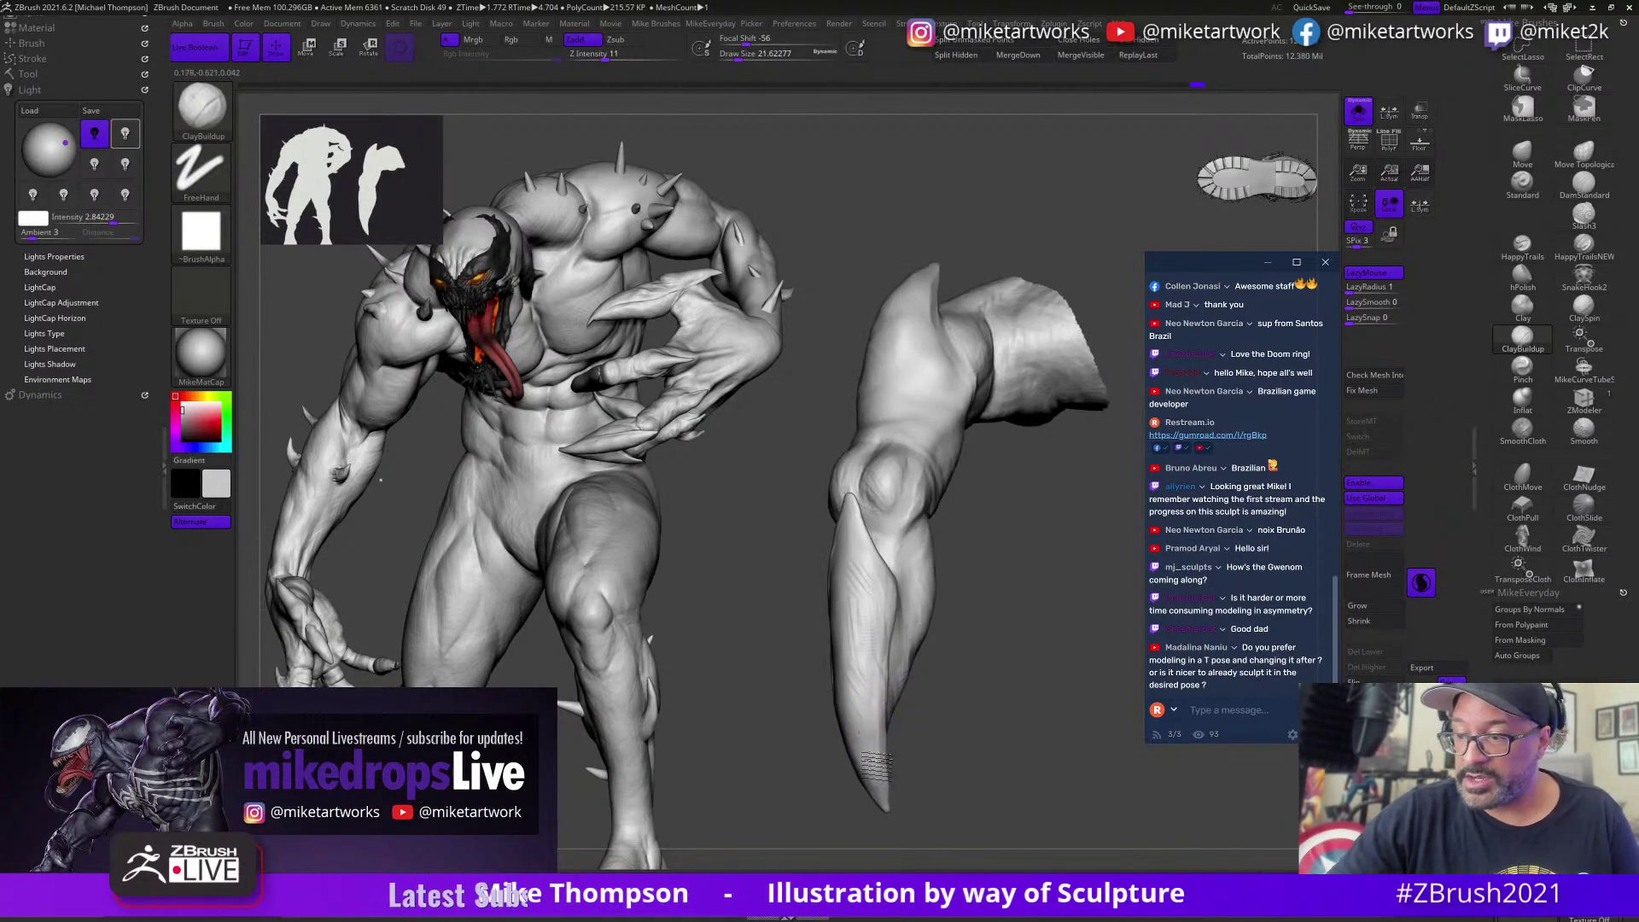
key(ctrl+z)
key(ctrl+z)
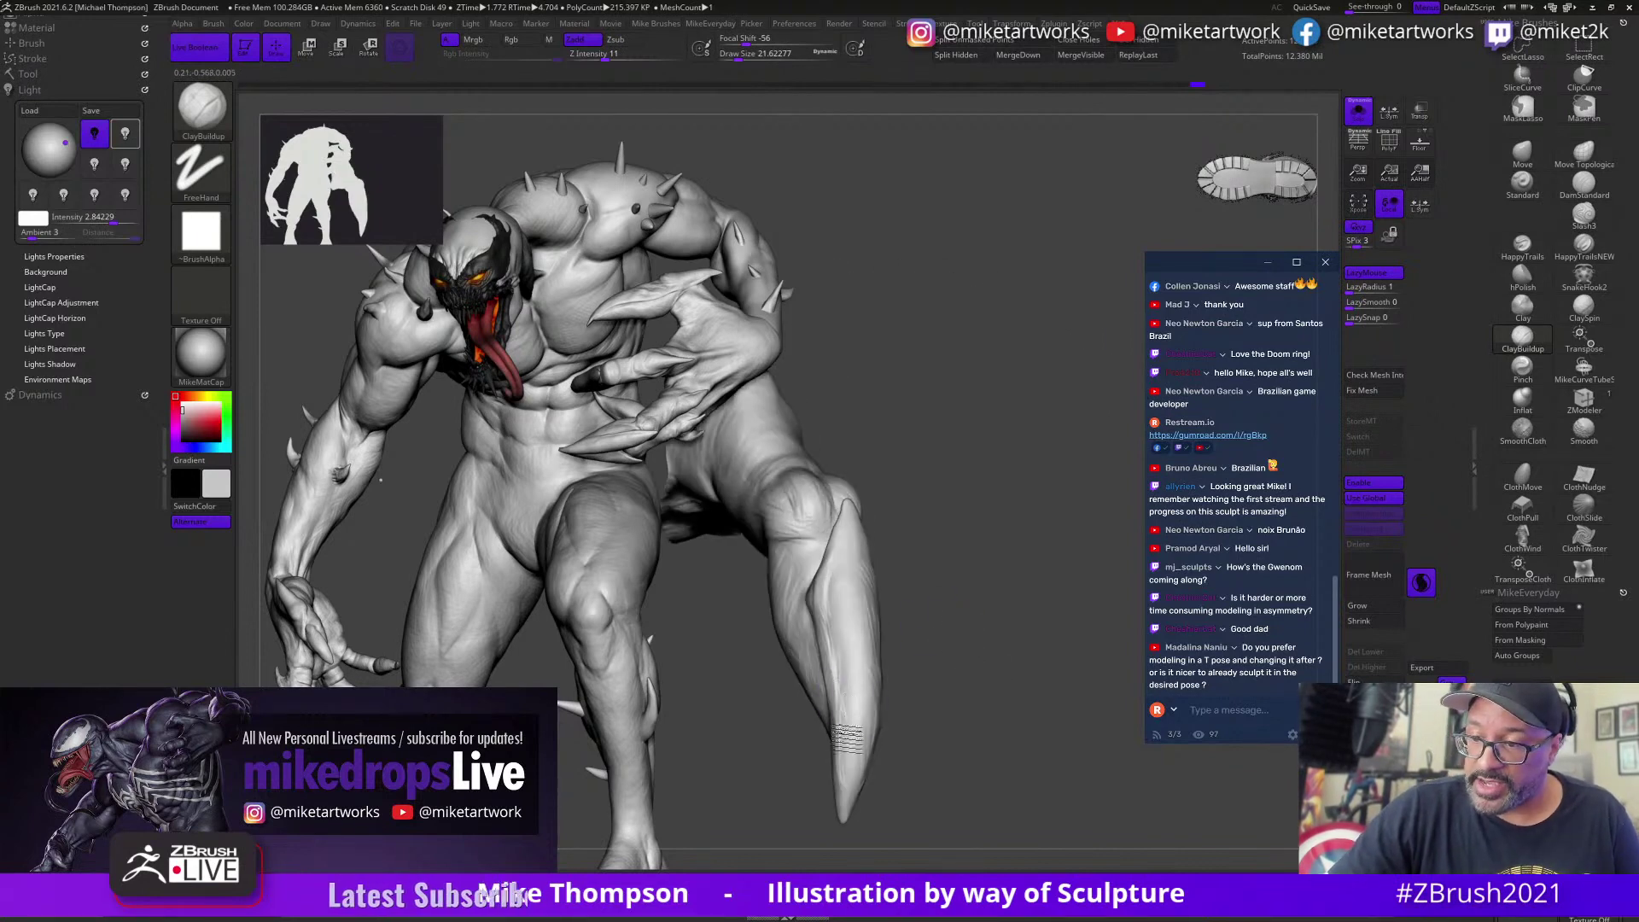
Step: Refine the claw's outer edge and the surface of its side spike with ClayBuildup at a draw size of about 22
key(ctrl+z)
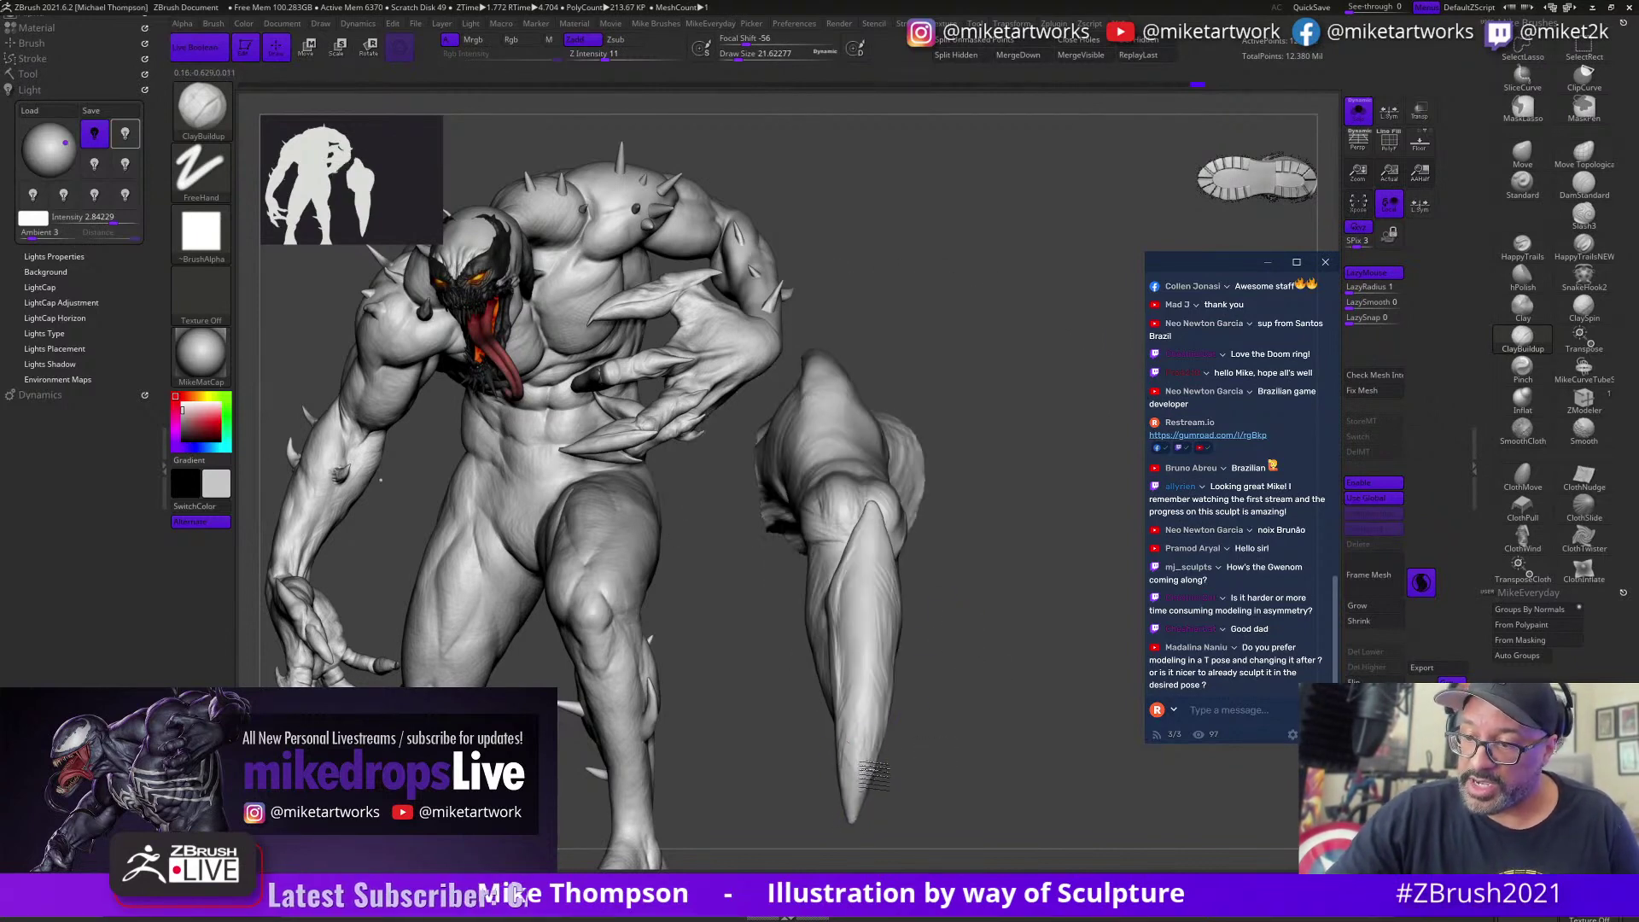
key(ctrl+z)
key(ctrl+z)
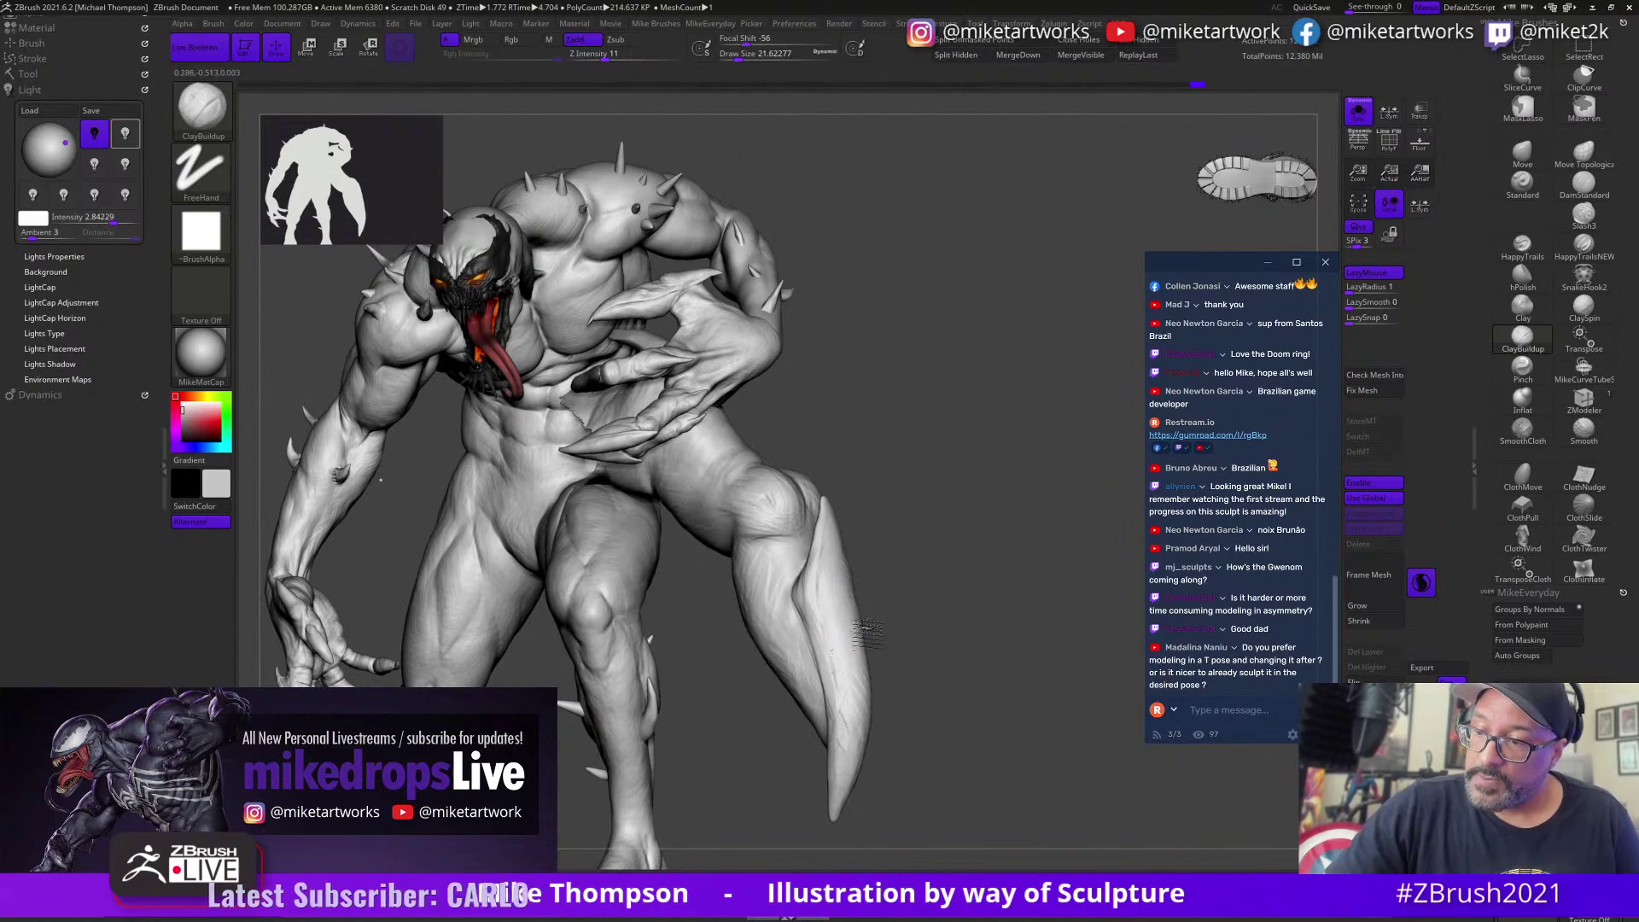
key(ctrl+z)
key(ctrl+z)
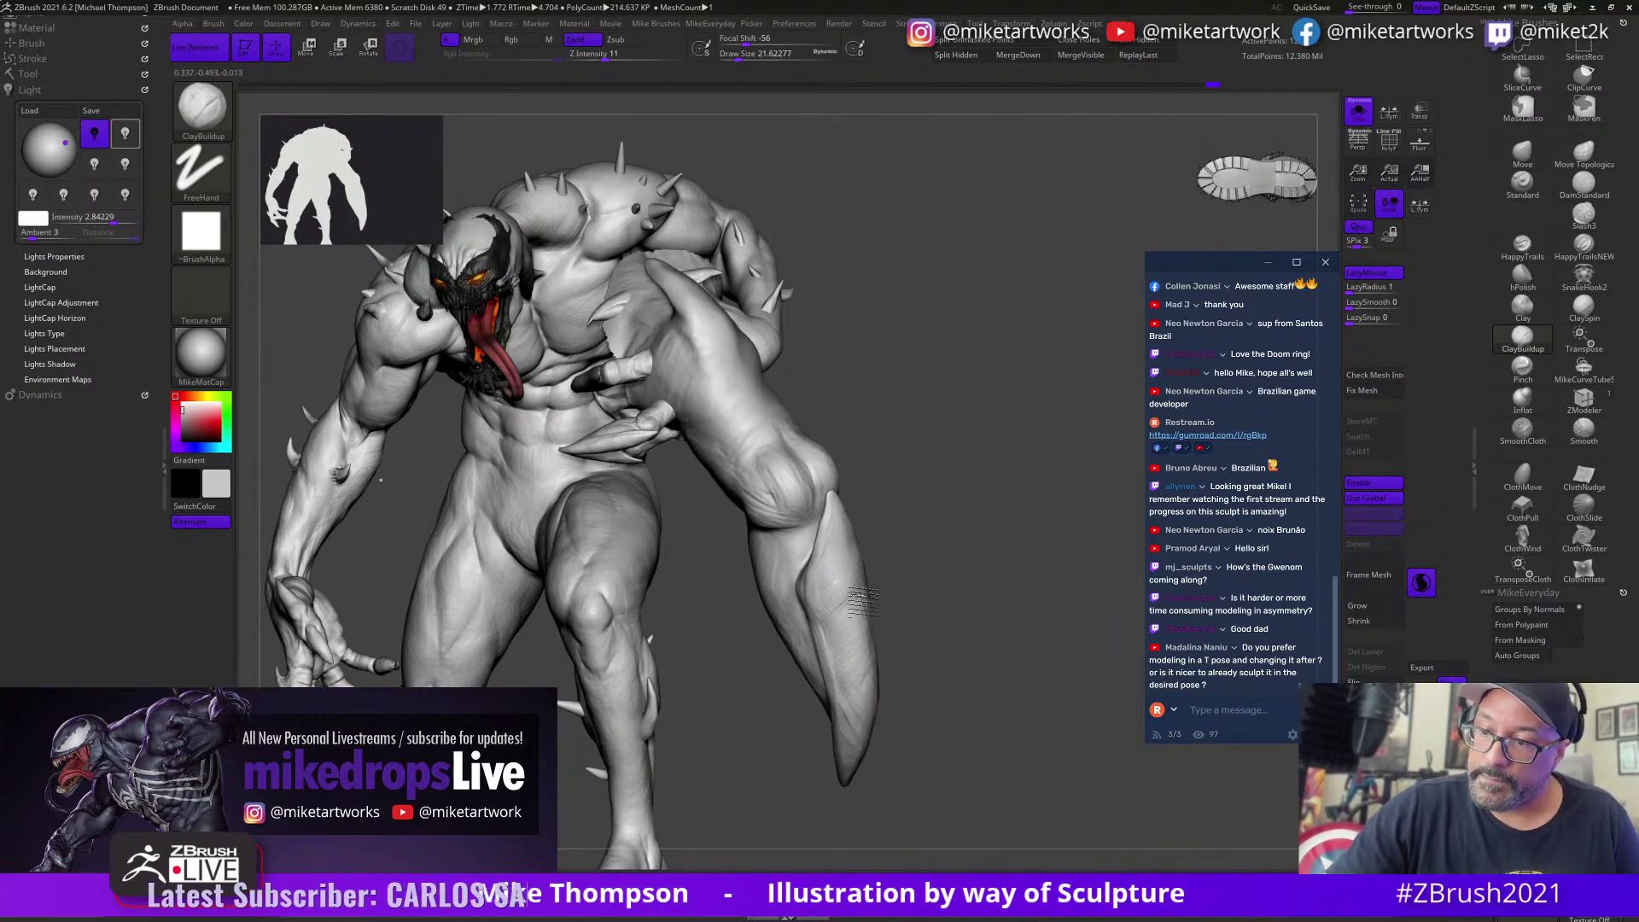
key(ctrl+z)
key(ctrl+z)
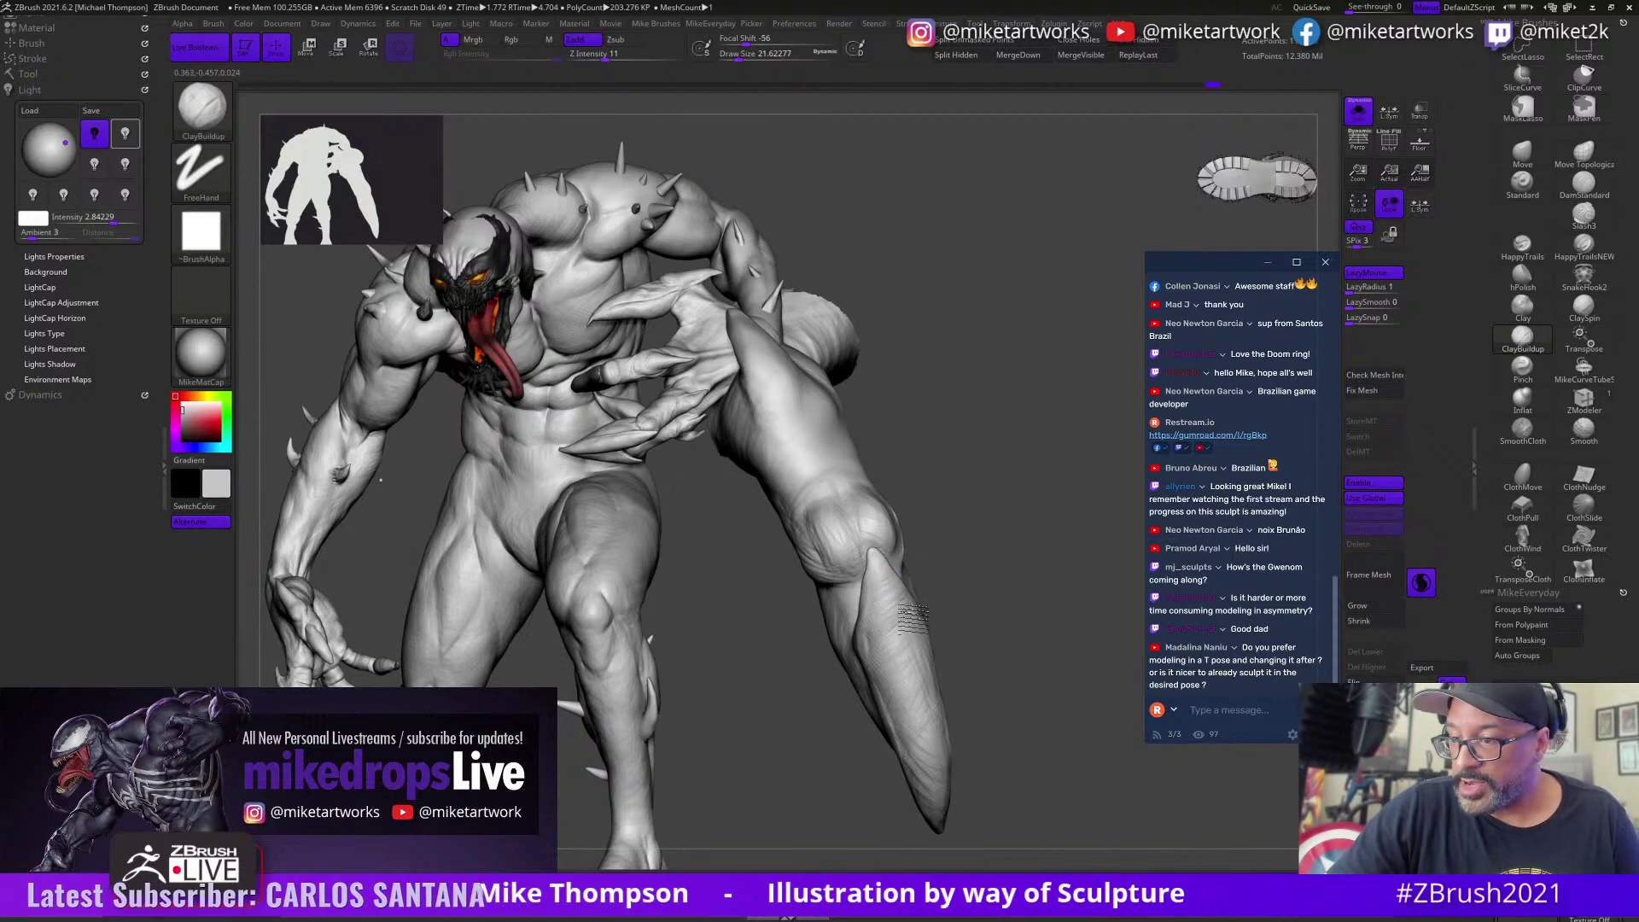
Step: Unhide the full hand and isolate only the section of the claw around the side spike with SelectLasso
key(ctrl+z)
key(ctrl+z)
key(ctrl+z)
key(ctrl+z)
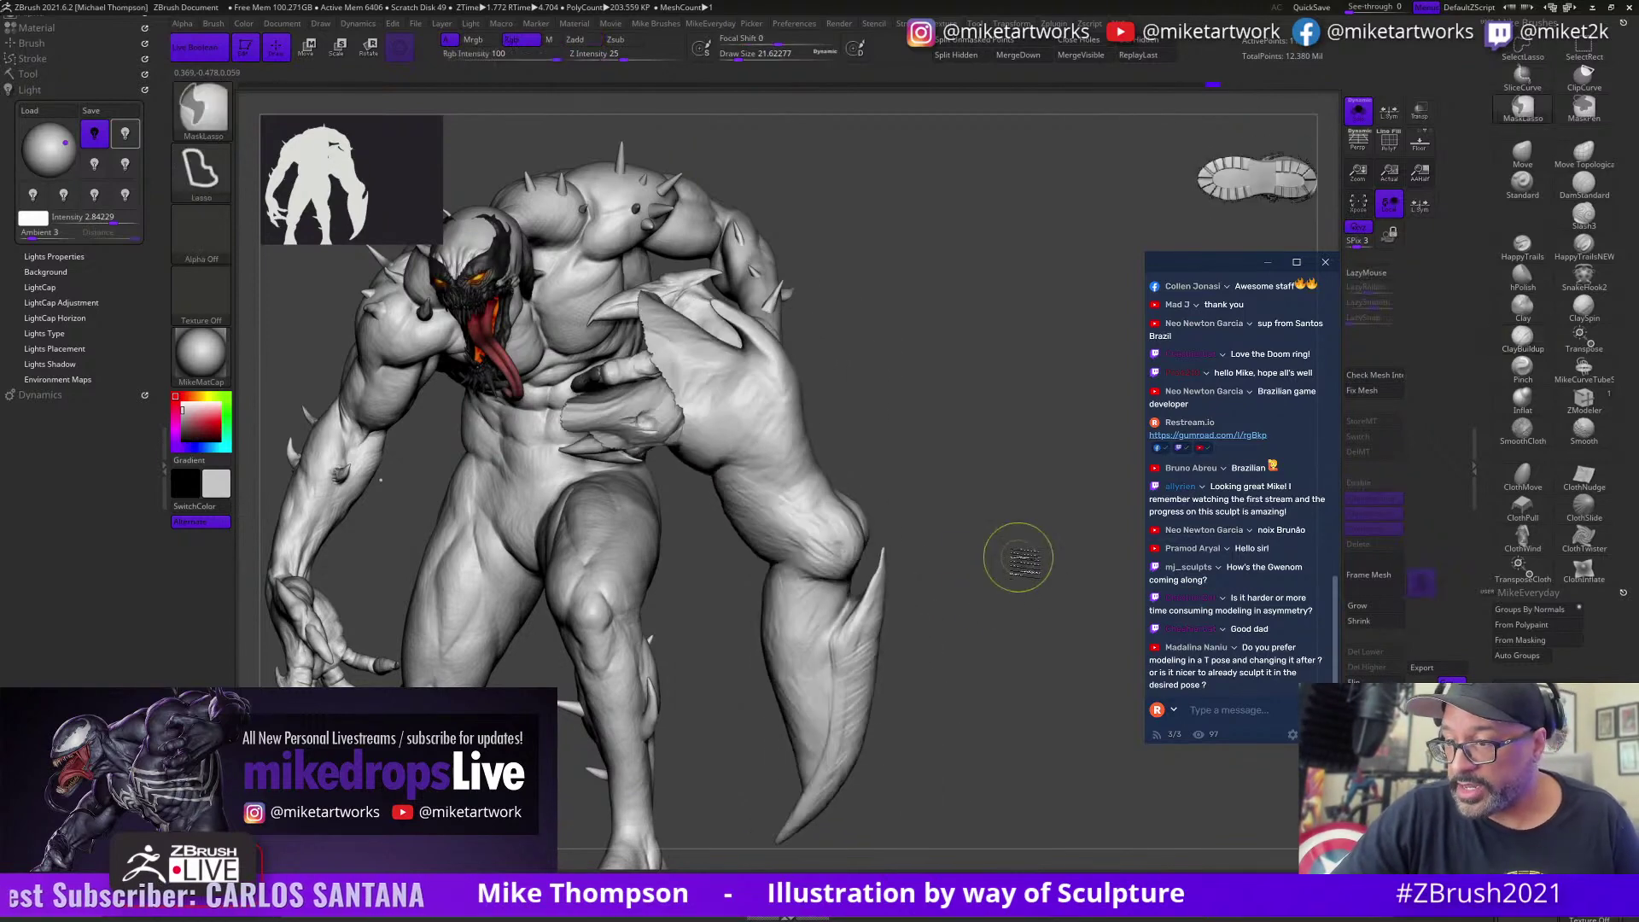
key(ctrl+shift+z)
key(ctrl+shift+z)
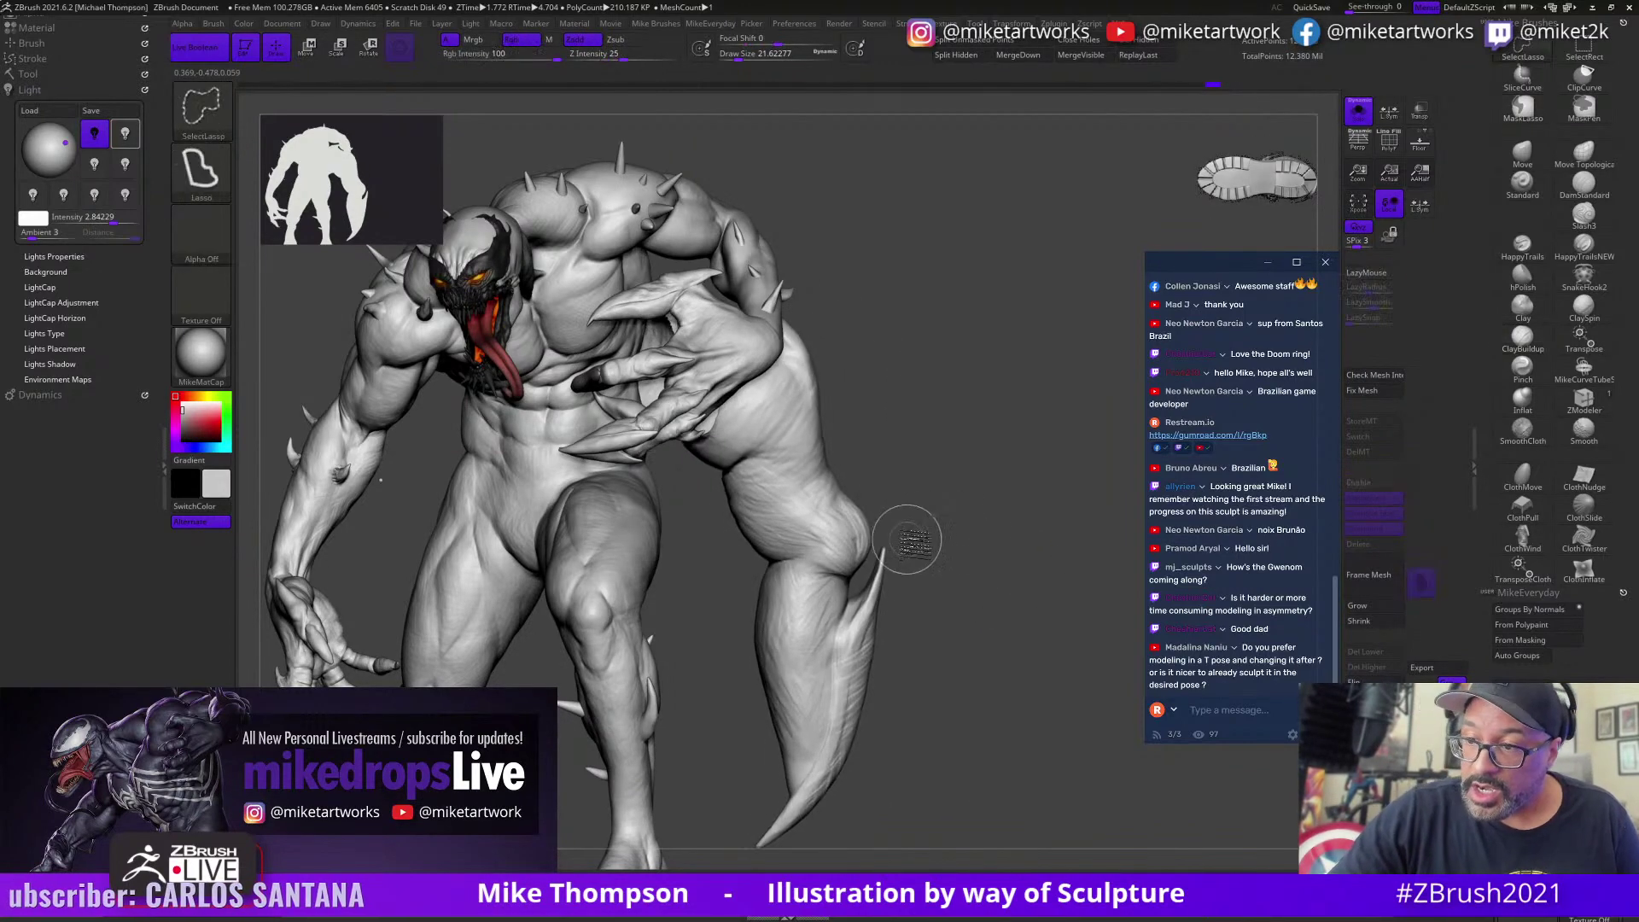
key(ctrl+z)
key(ctrl+z)
mouse_move(912, 518)
ctrl+shift+mouse_down()
mouse_move(854, 586)
mouse_move(944, 522)
mouse_move(970, 547)
ctrl+shift+mouse_up()
key(ctrl+shift+z)
key(ctrl+shift+z)
key(ctrl+shift+z)
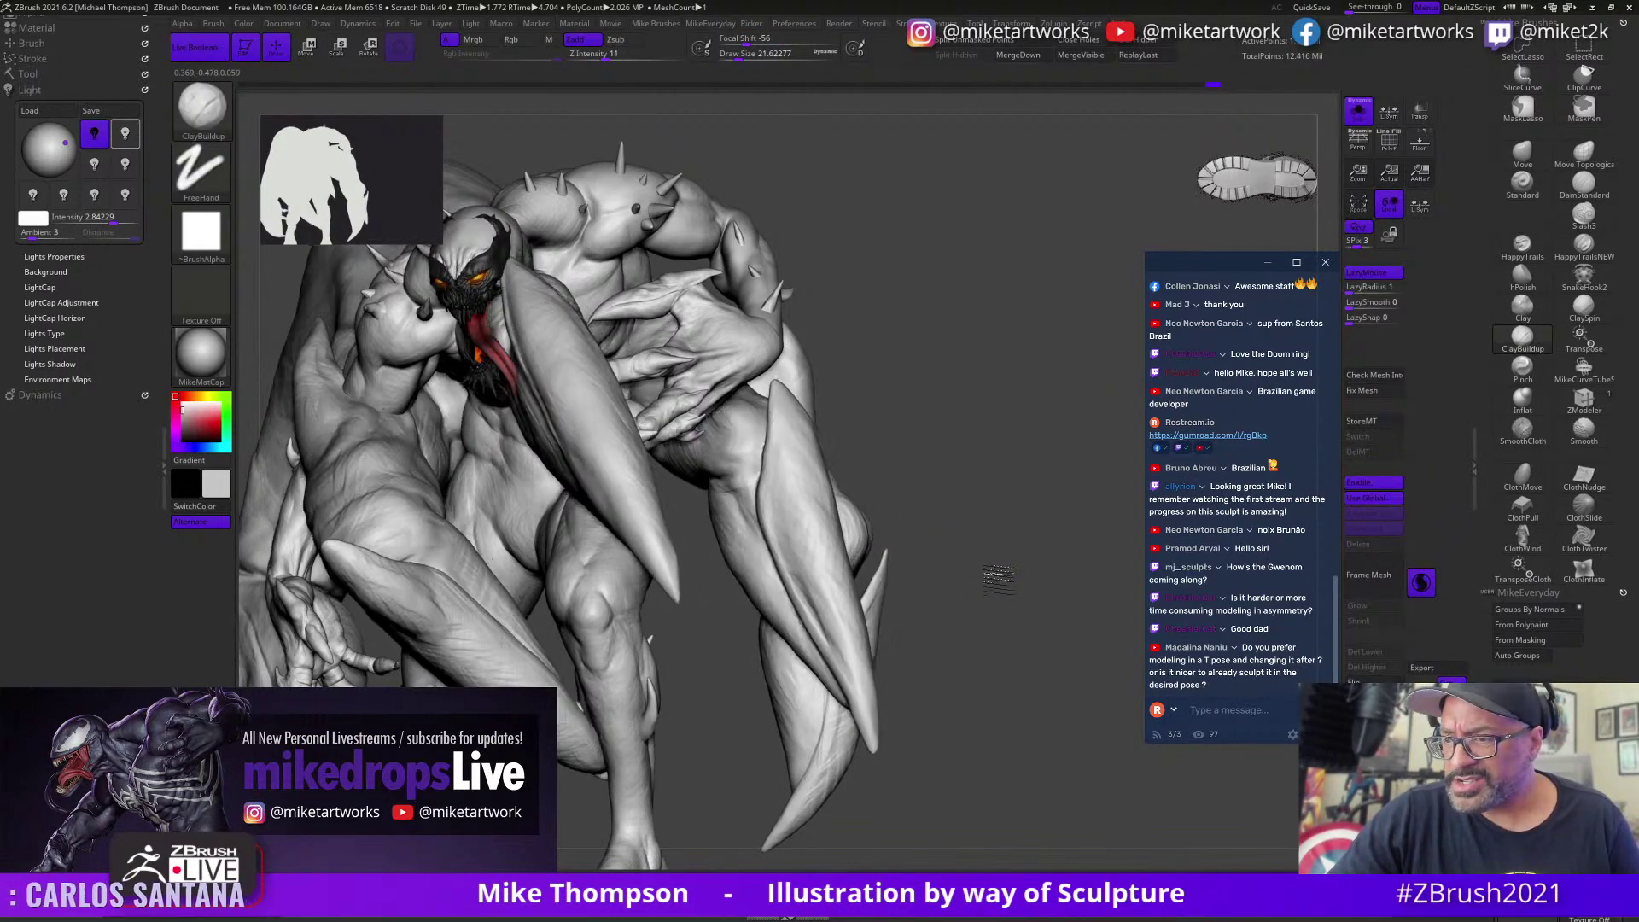
mouse_move(860, 553)
ctrl+shift+mouse_down()
mouse_move(864, 712)
mouse_move(976, 570)
mouse_move(994, 620)
mouse_move(1003, 575)
ctrl+shift+mouse_up()
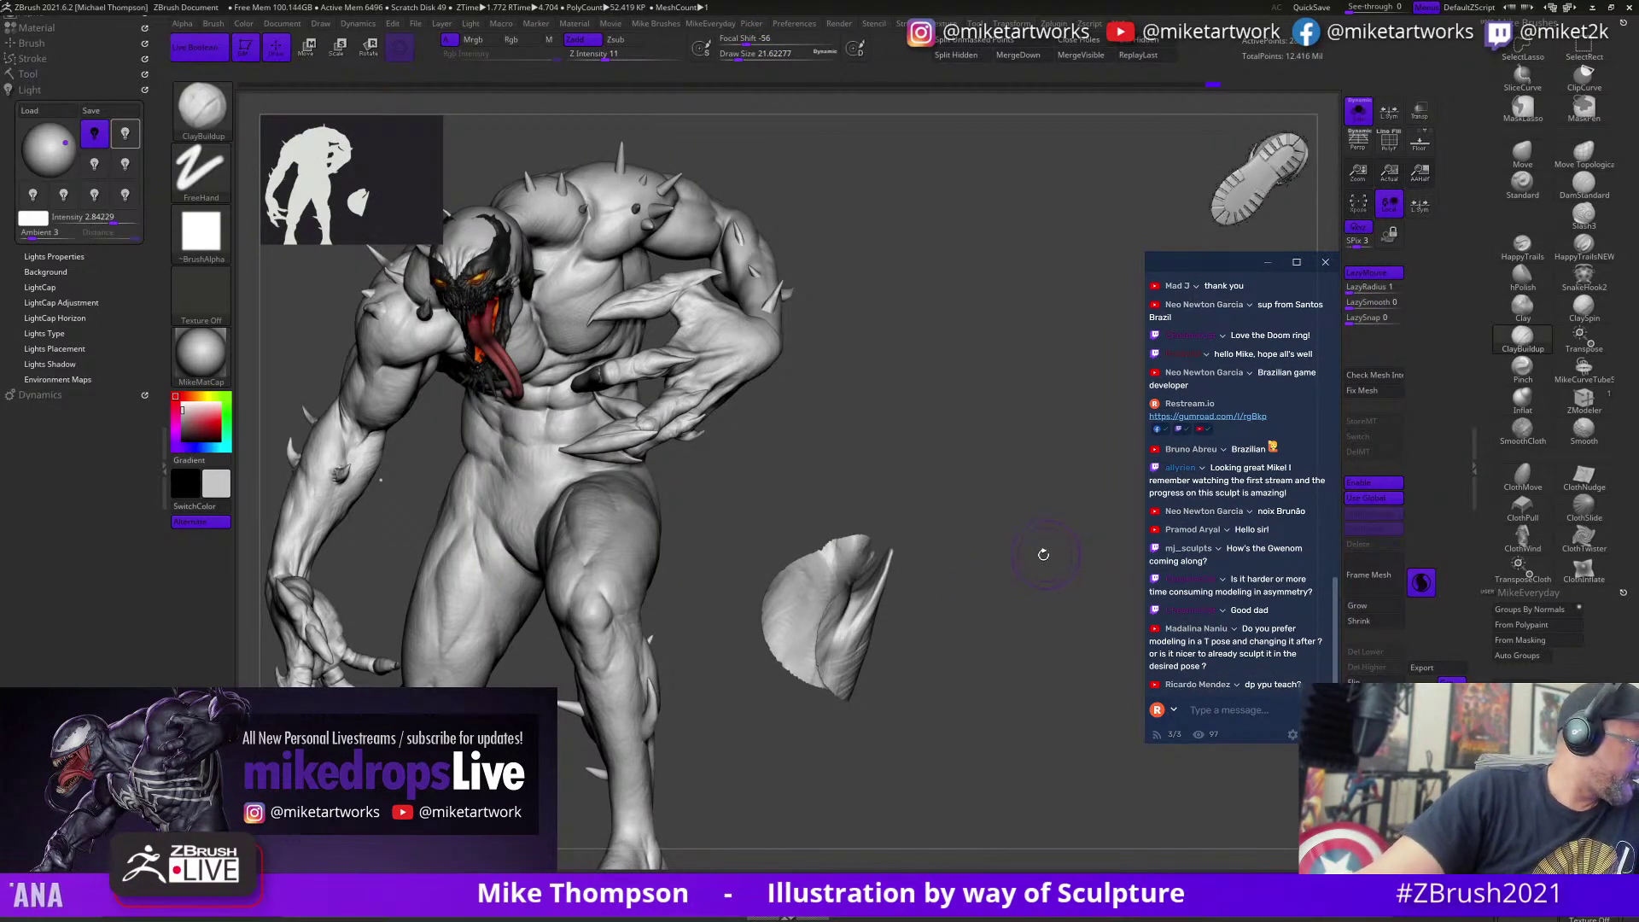
Step: Sculpt the inner surfaces between the side spike and the claw with ClayBuildup at a draw size of about 22
mouse_move(1043, 555)
mouse_down()
mouse_move(1041, 589)
mouse_move(1006, 555)
mouse_up()
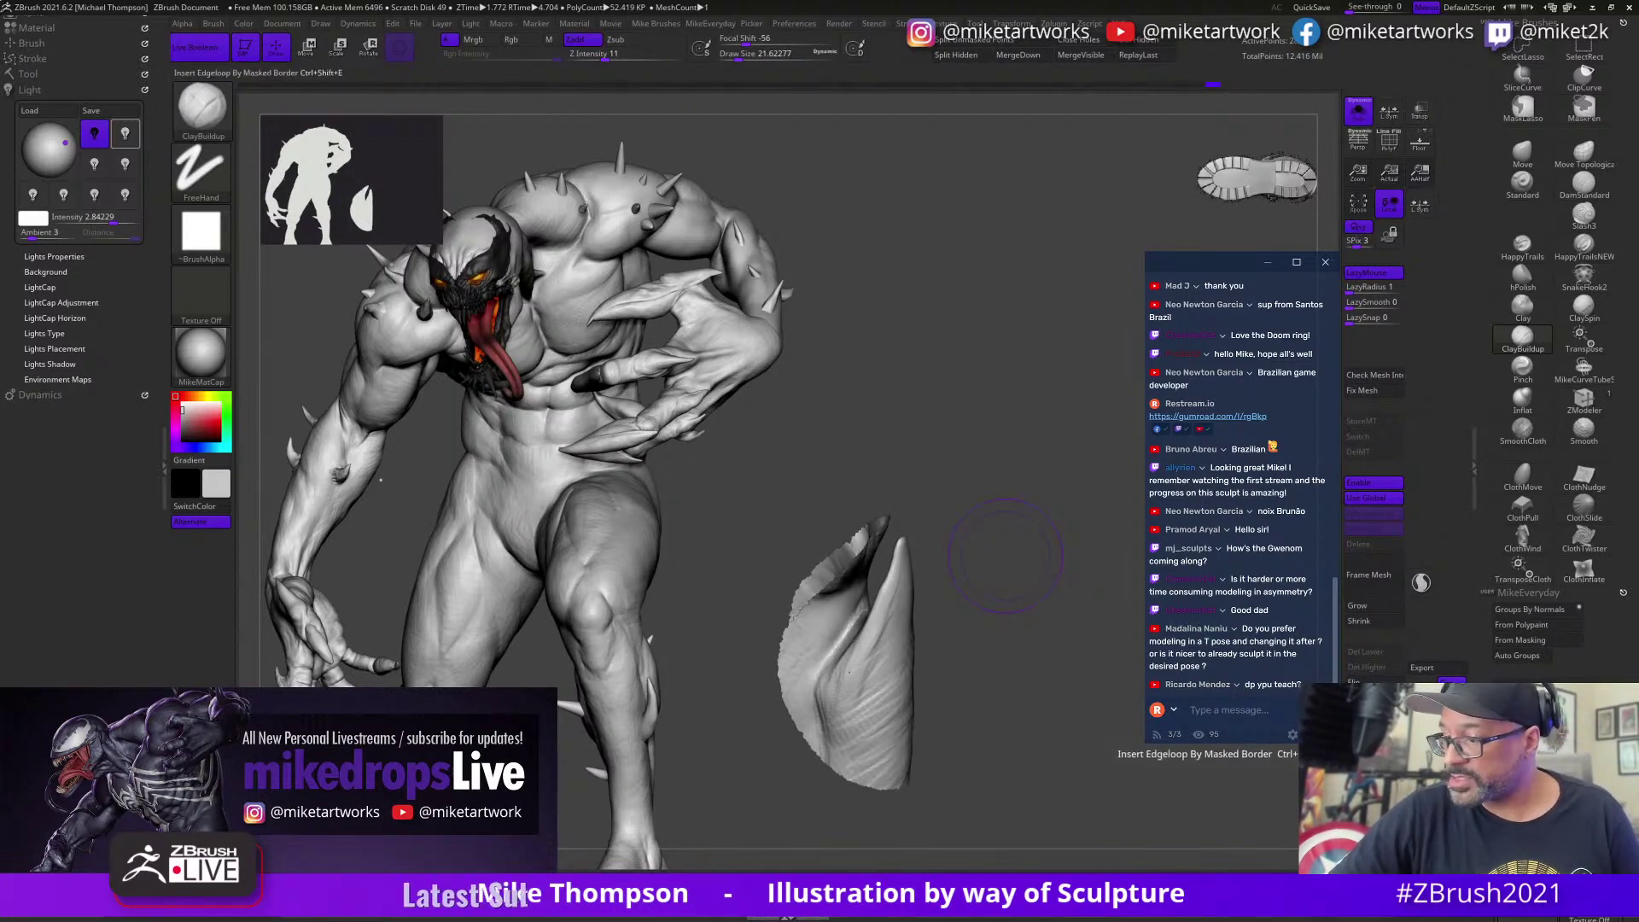
mouse_move(1075, 726)
mouse_down()
mouse_move(1090, 753)
mouse_move(991, 677)
mouse_up()
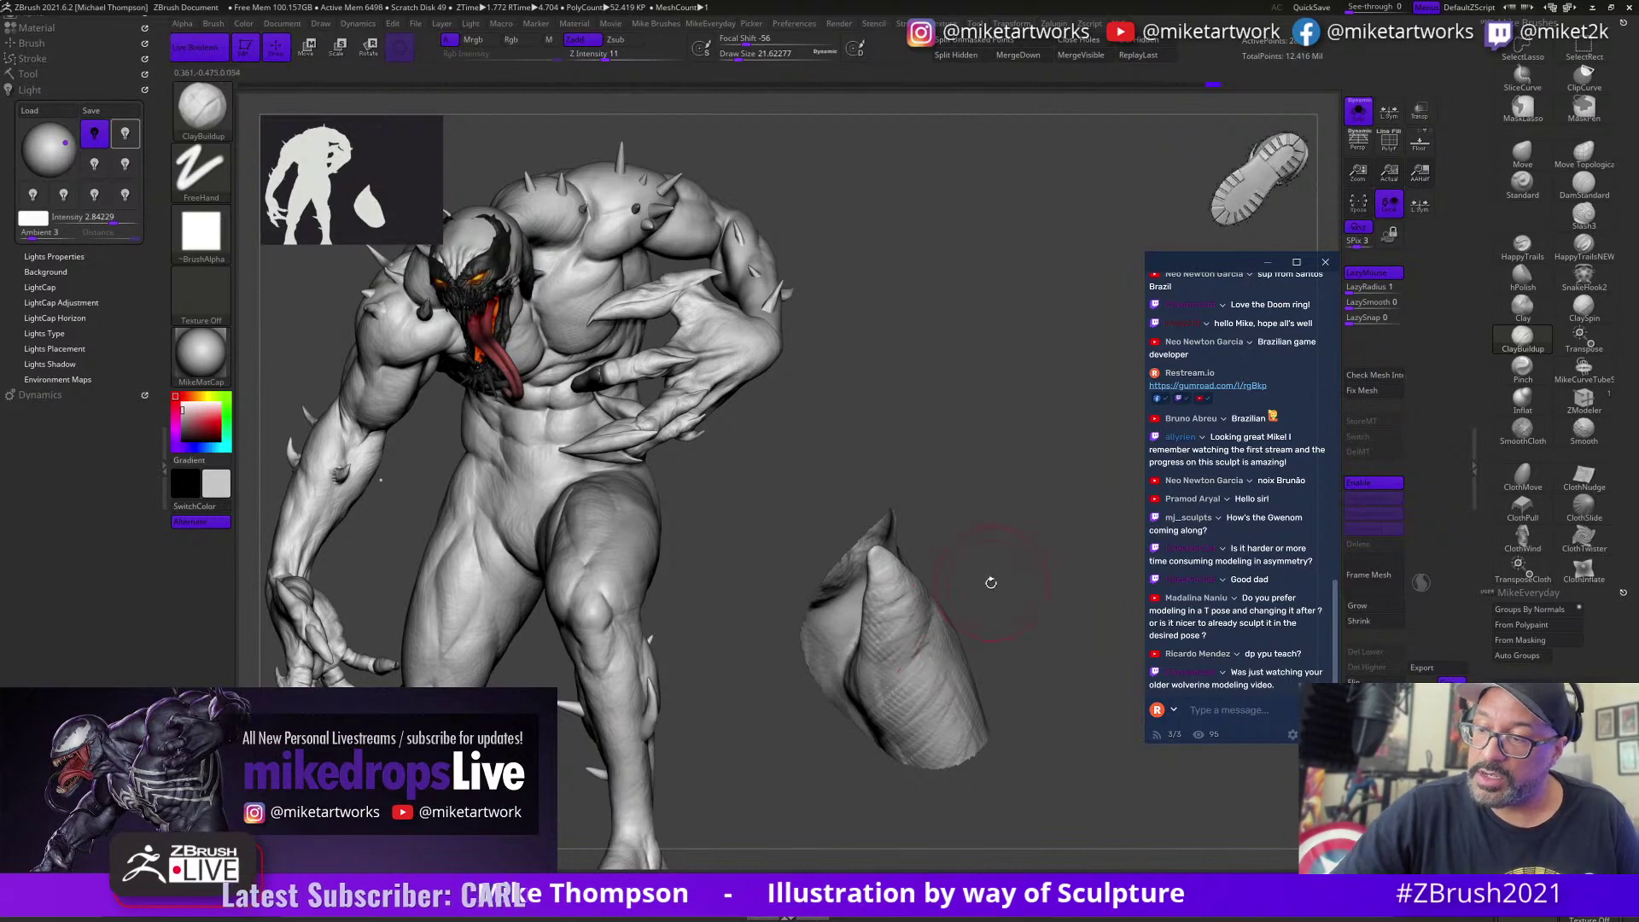
mouse_move(990, 582)
mouse_down()
mouse_move(1043, 574)
mouse_move(991, 593)
mouse_move(968, 564)
mouse_move(879, 596)
mouse_move(970, 586)
mouse_move(851, 587)
mouse_move(939, 620)
mouse_move(926, 606)
mouse_up()
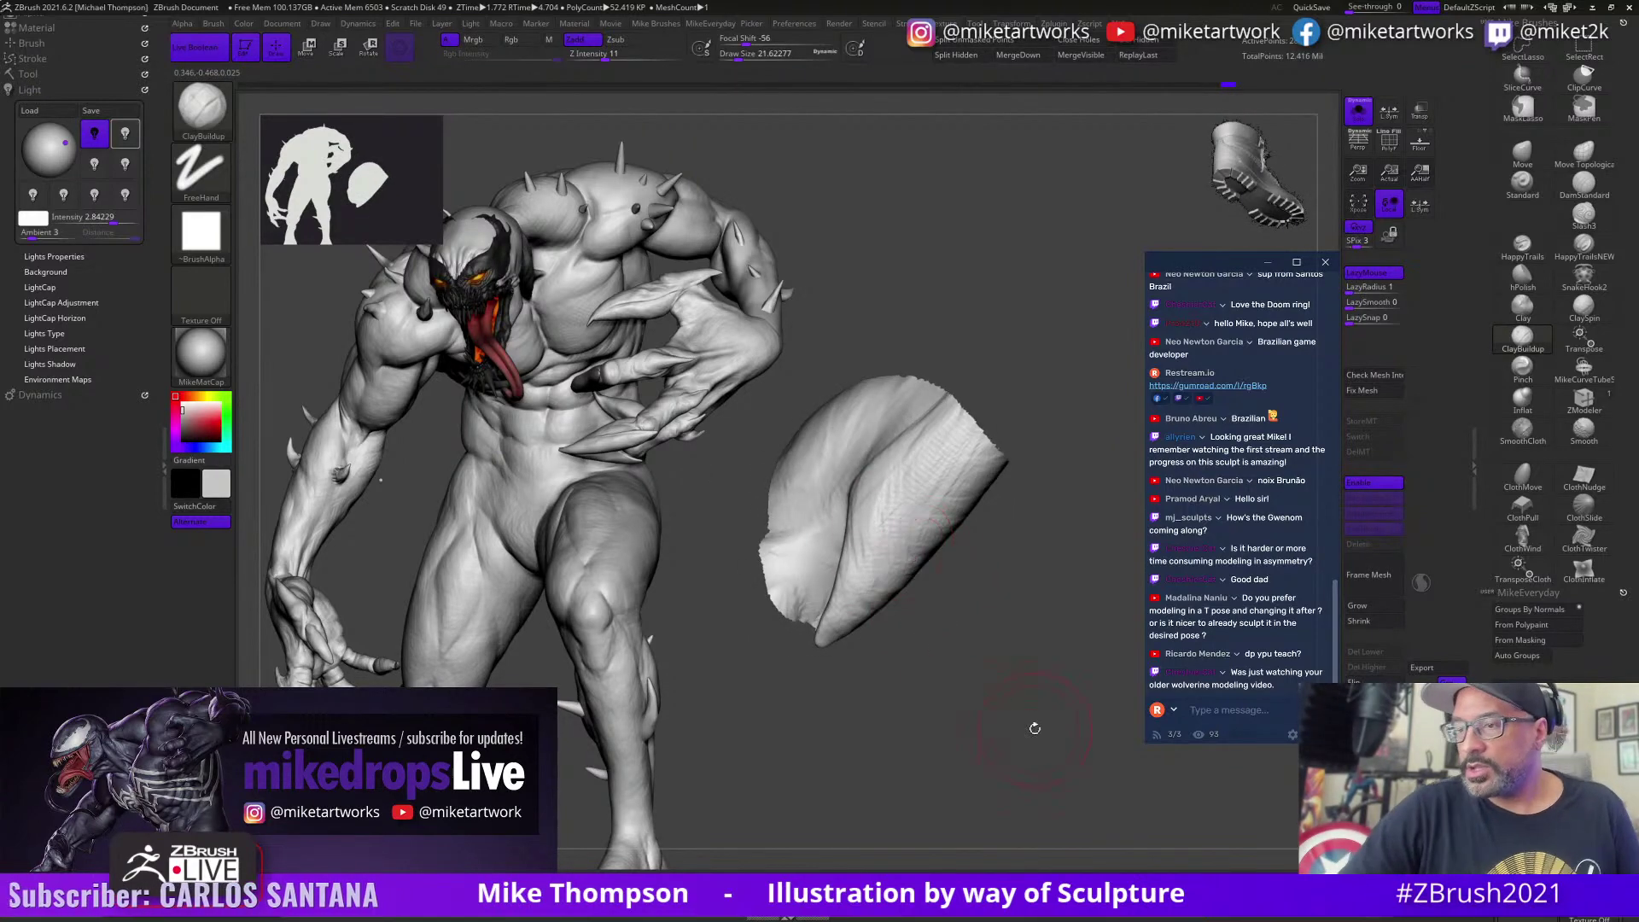
drag(1035, 728, 853, 589)
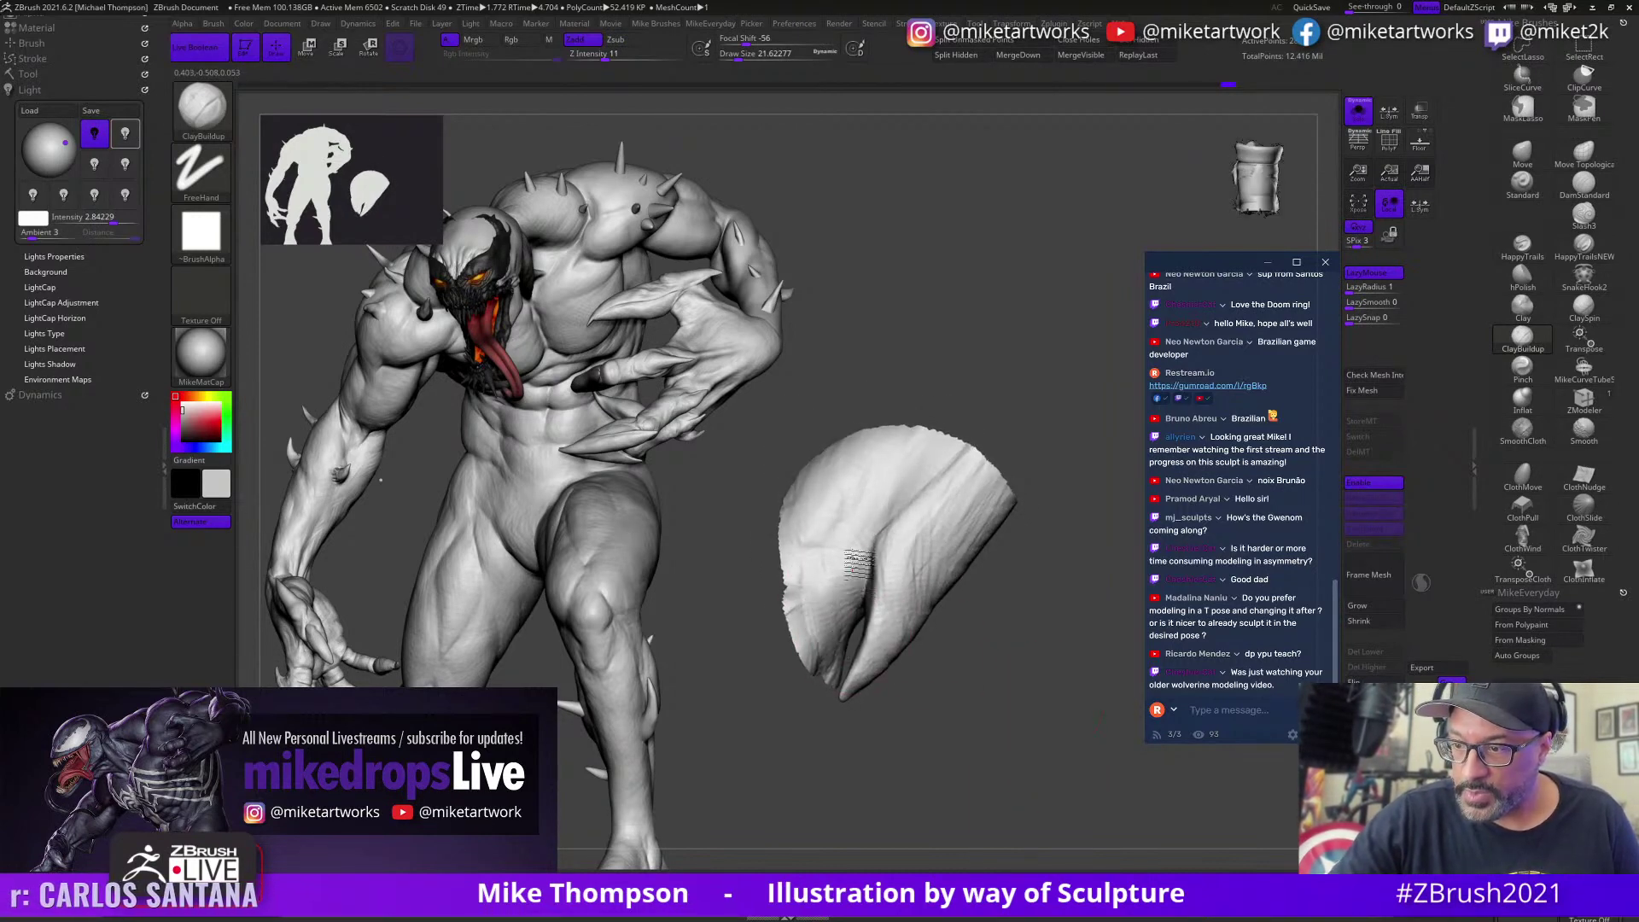
drag(1020, 546, 1070, 491)
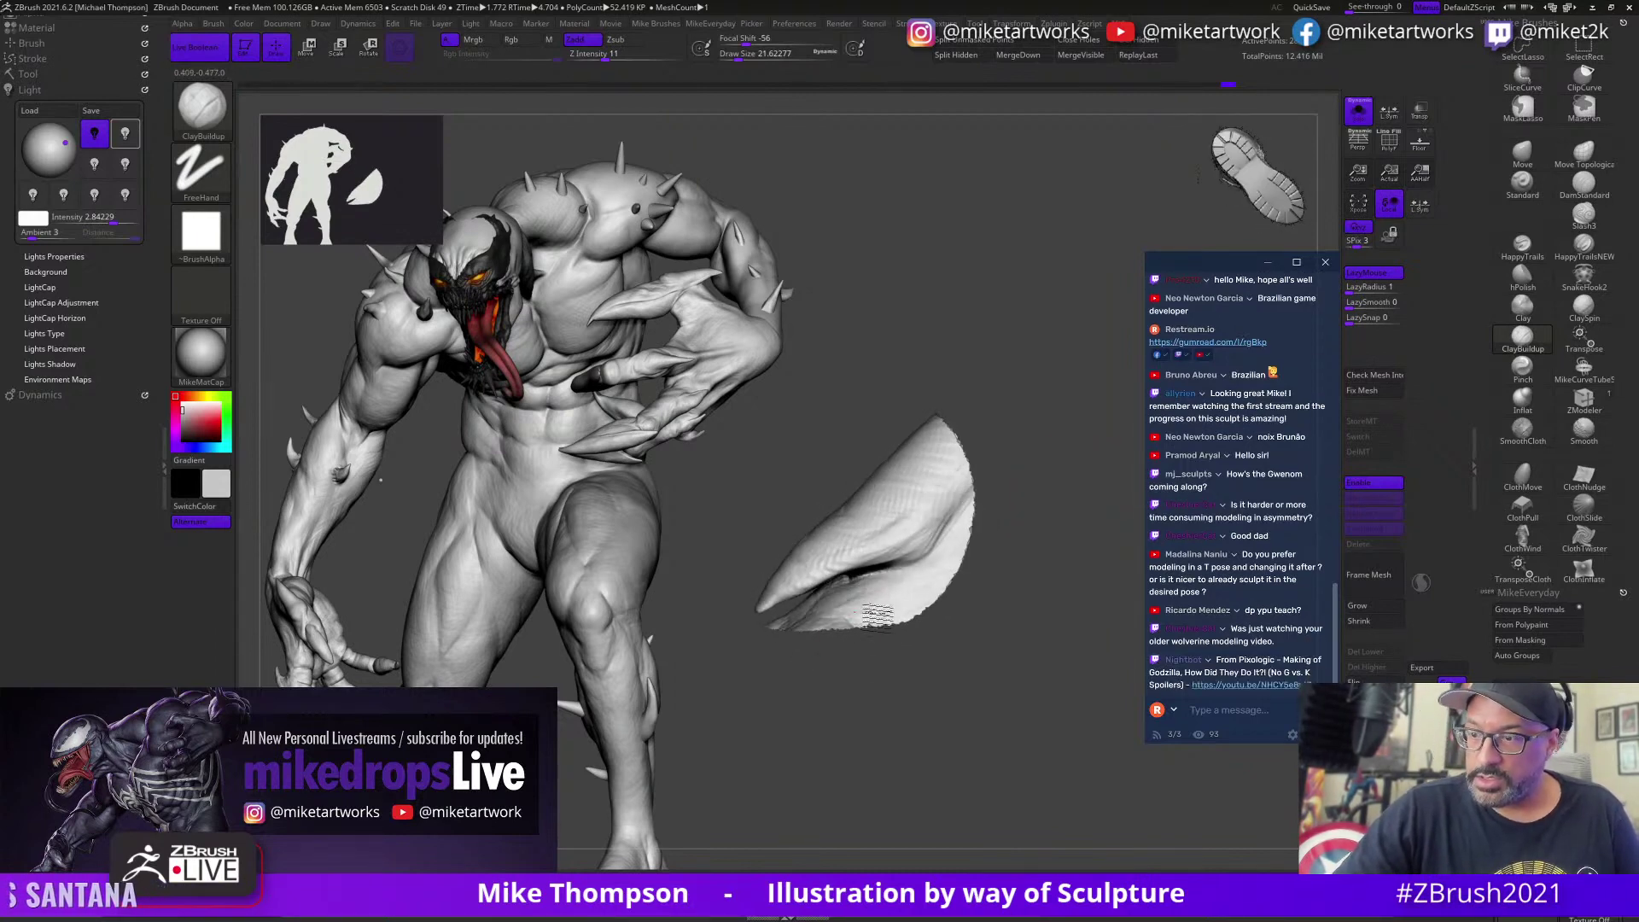
drag(984, 647, 976, 651)
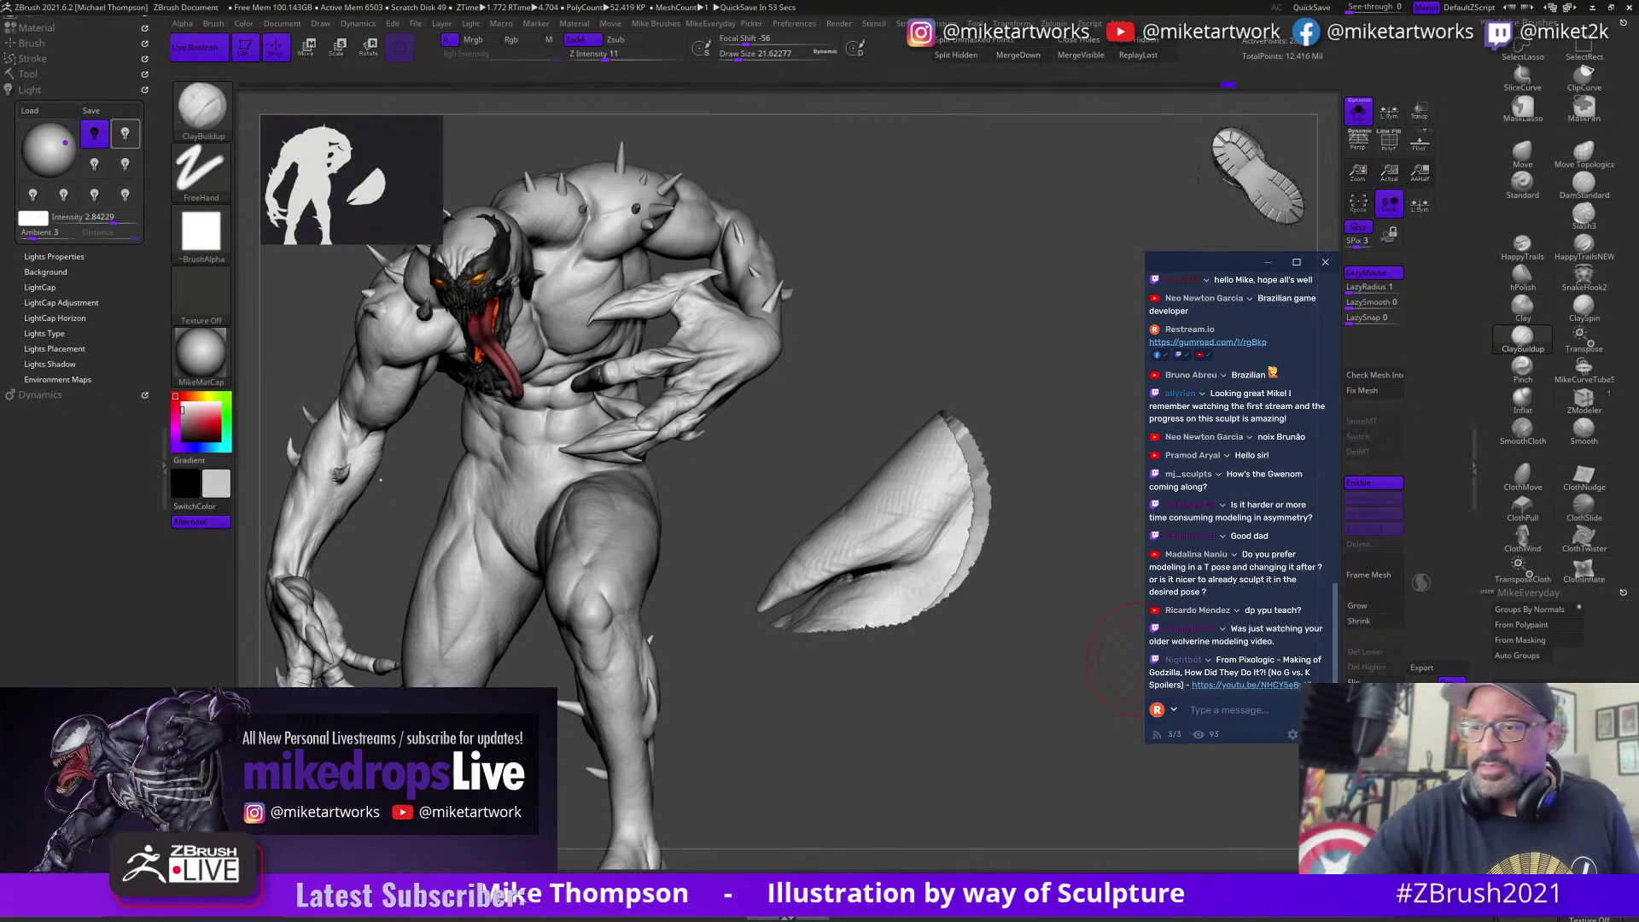
mouse_move(1142, 659)
mouse_down()
mouse_move(1034, 683)
mouse_move(1024, 646)
mouse_move(1015, 676)
mouse_move(1031, 633)
mouse_move(1052, 653)
mouse_move(1070, 642)
mouse_up()
Step: Shape the isolated spike's body and base with ClayBuildup, using draw sizes of about 9, 17 and 6
key(s)
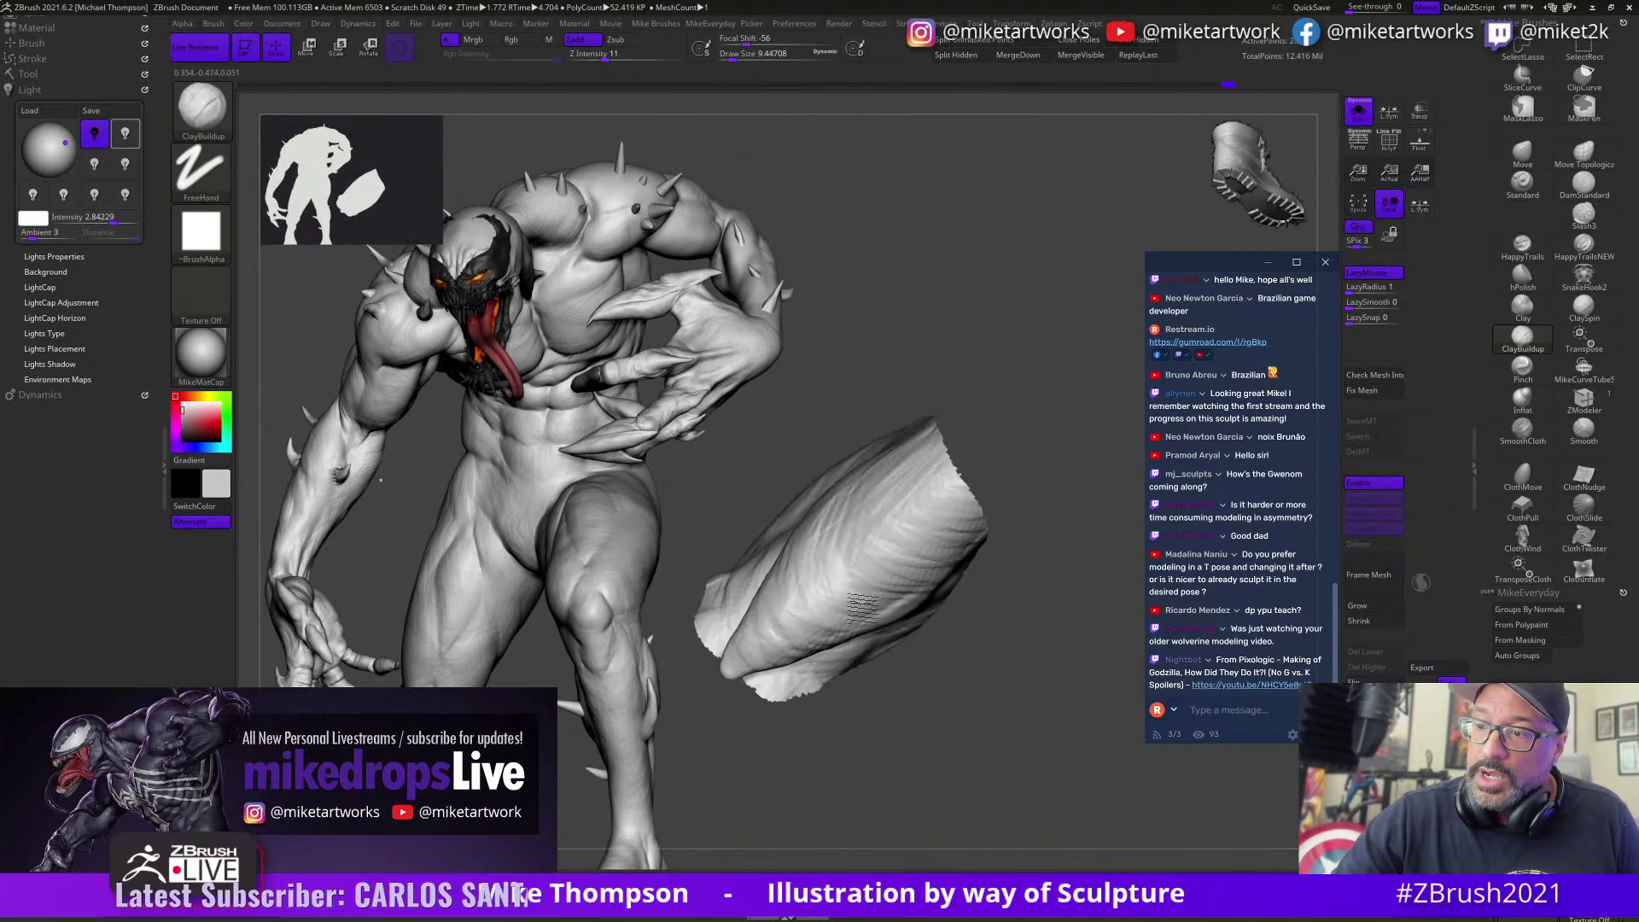
drag(1055, 521, 1037, 529)
key(s)
mouse_move(1037, 529)
mouse_down()
mouse_move(1038, 468)
mouse_move(1022, 508)
mouse_move(1040, 481)
mouse_move(1076, 502)
mouse_move(1038, 491)
mouse_move(1010, 444)
mouse_move(888, 472)
mouse_up()
key(s)
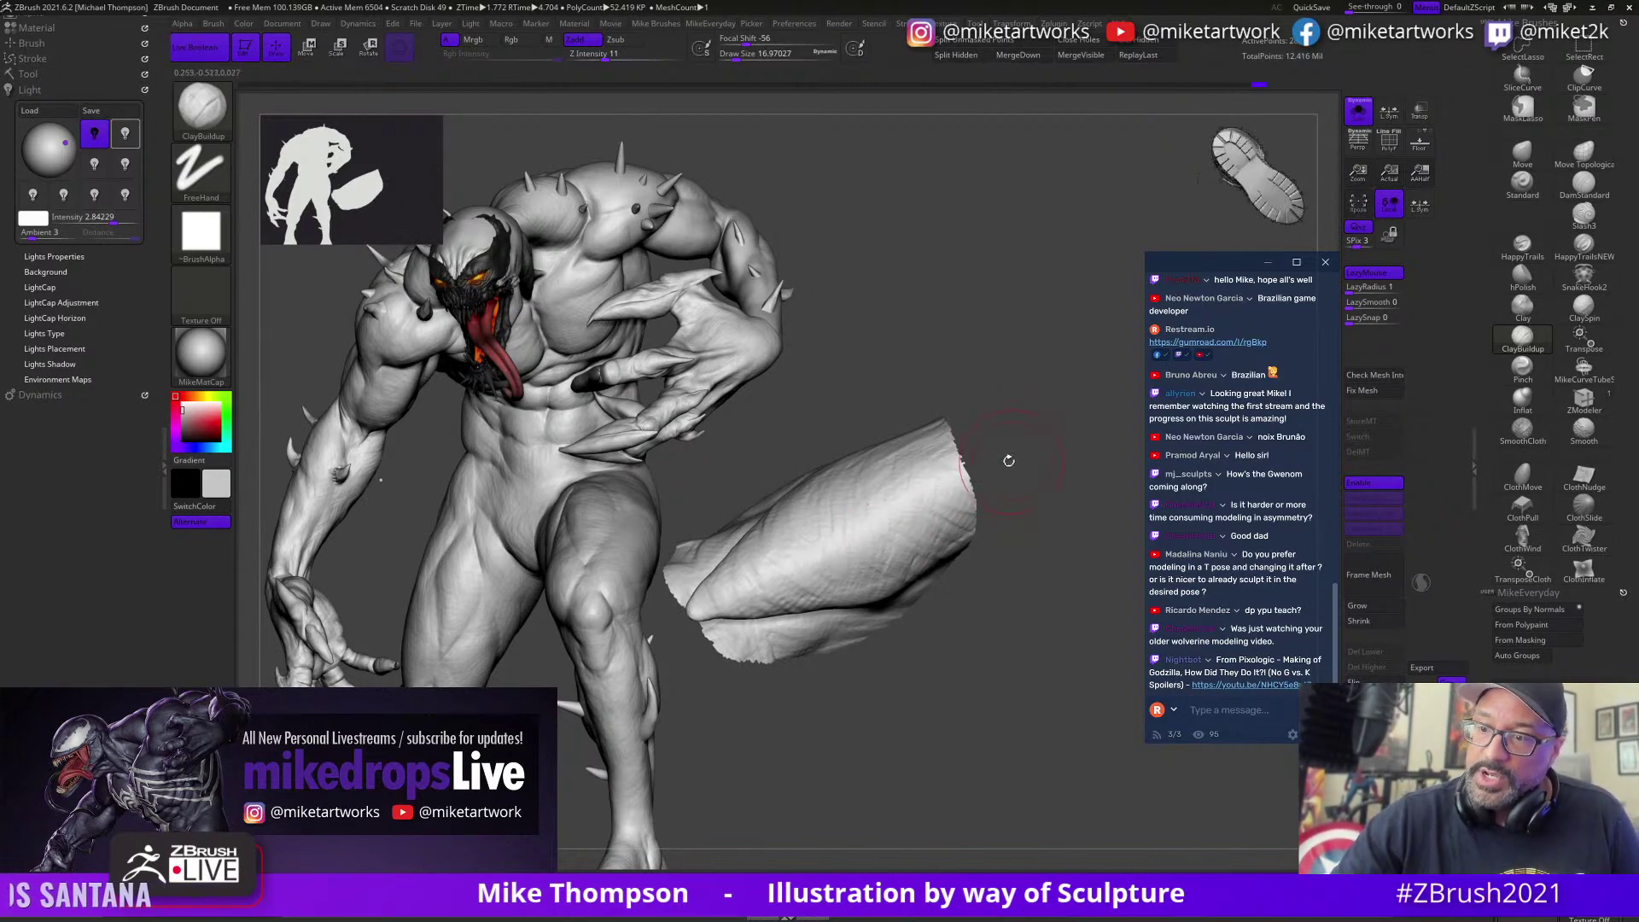
mouse_move(1008, 461)
mouse_down()
mouse_move(1030, 434)
mouse_move(1039, 555)
mouse_move(1033, 530)
mouse_up()
key(s)
mouse_move(1034, 529)
mouse_down()
mouse_move(1024, 505)
mouse_move(953, 480)
mouse_up()
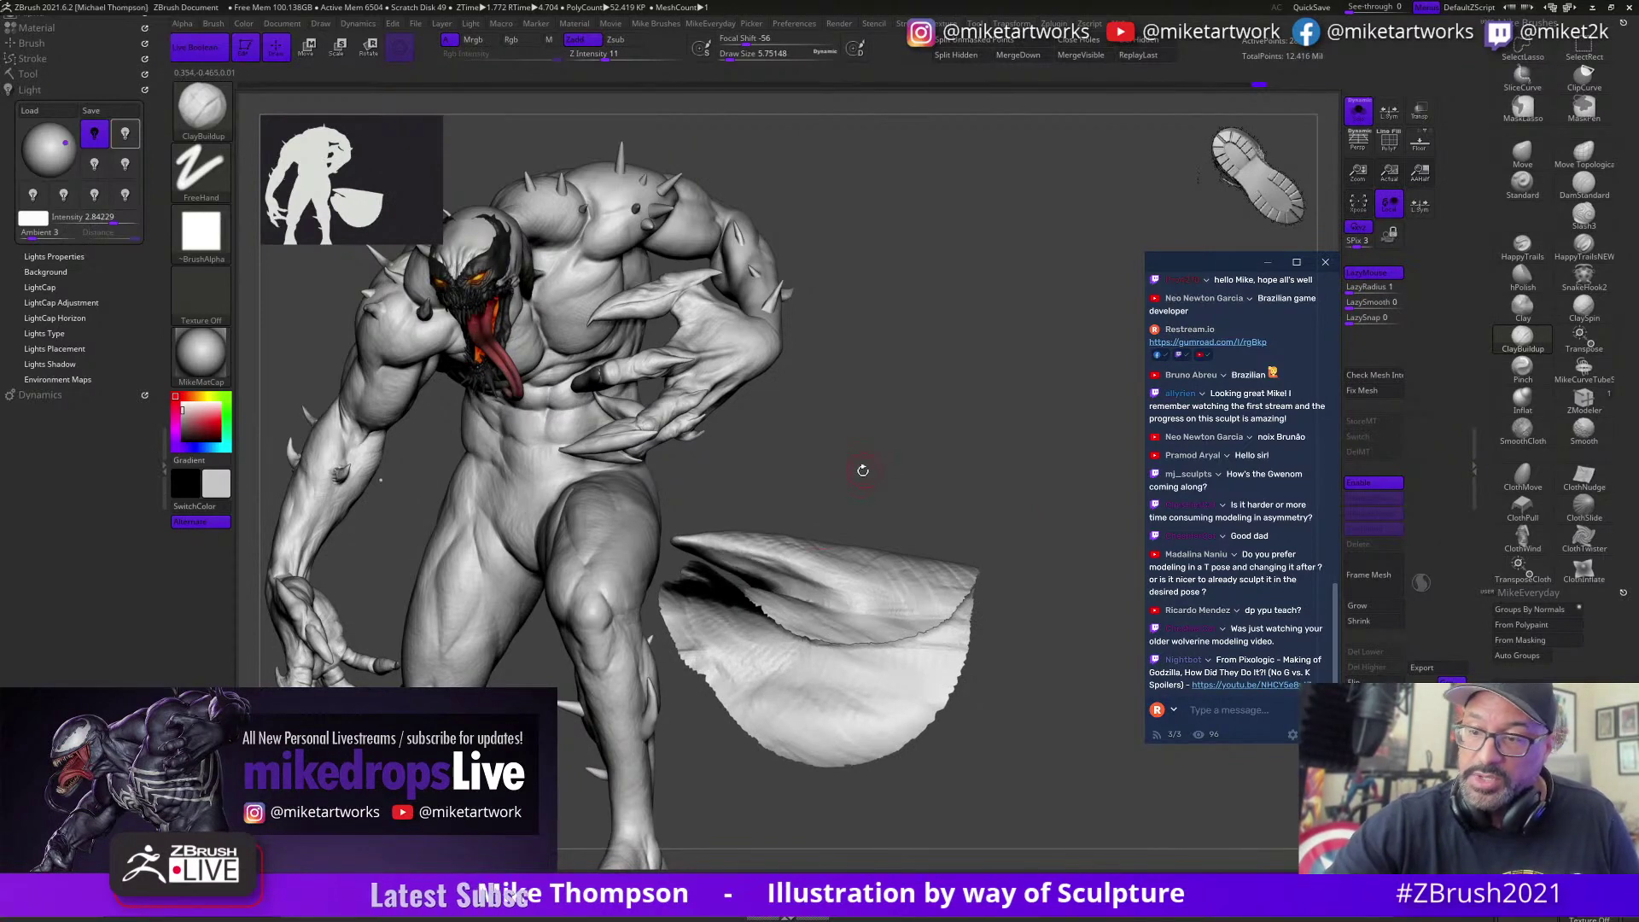
Step: Refine the crease where the side spike meets the claw with fine ClayBuildup strokes at a draw size of about 6
drag(863, 464, 817, 490)
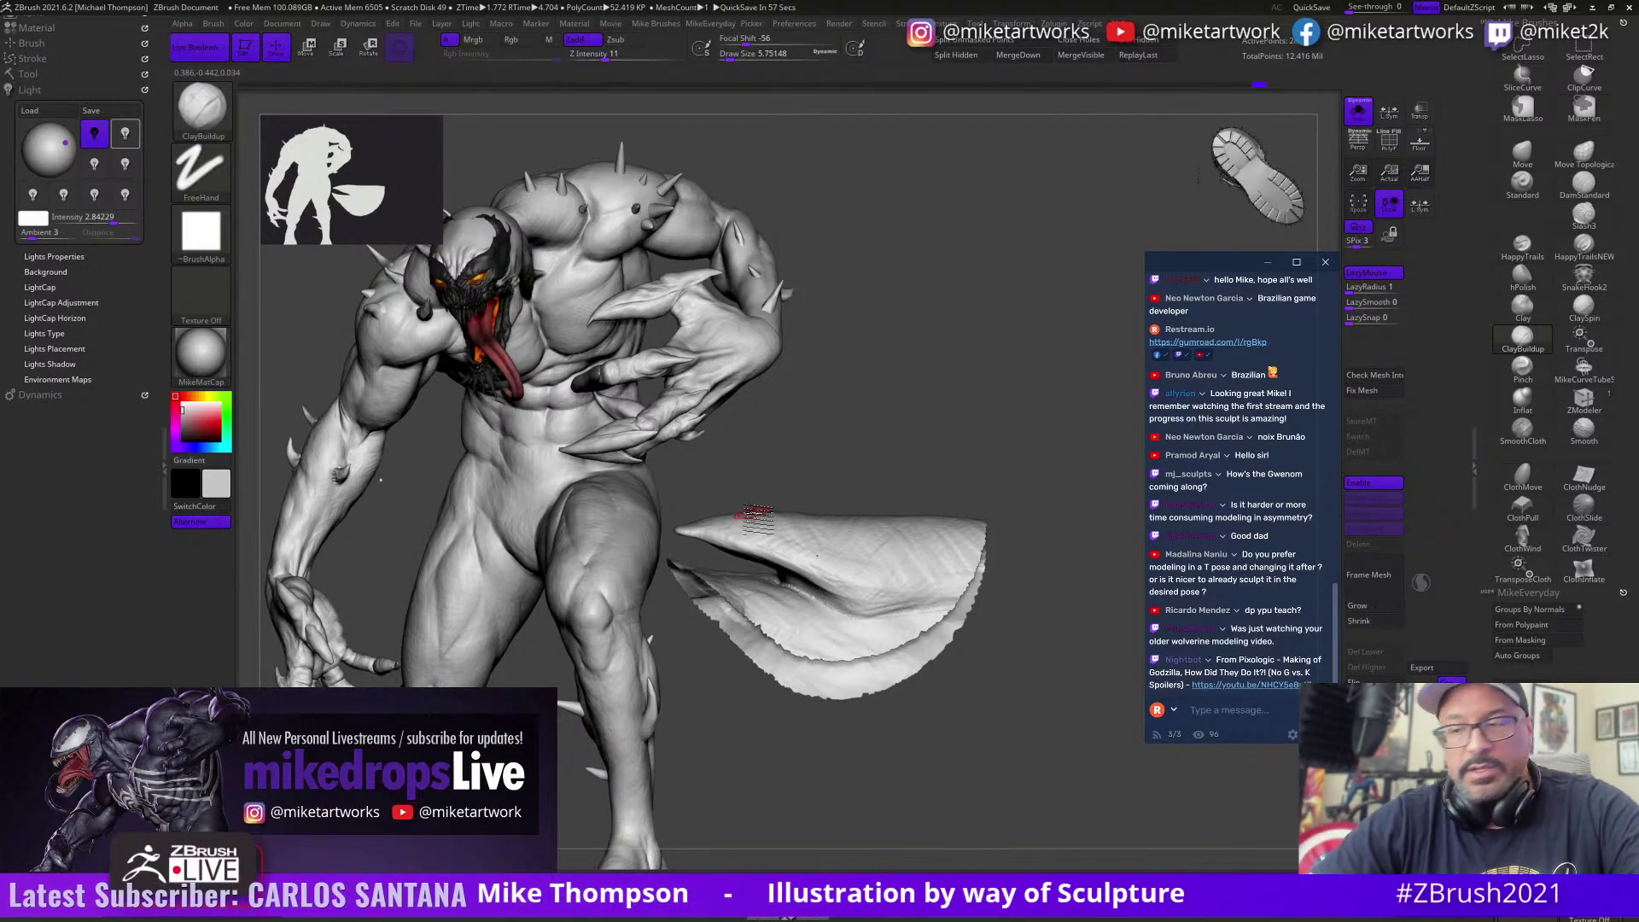
mouse_move(997, 489)
mouse_down()
mouse_move(1009, 456)
mouse_move(1006, 514)
mouse_up()
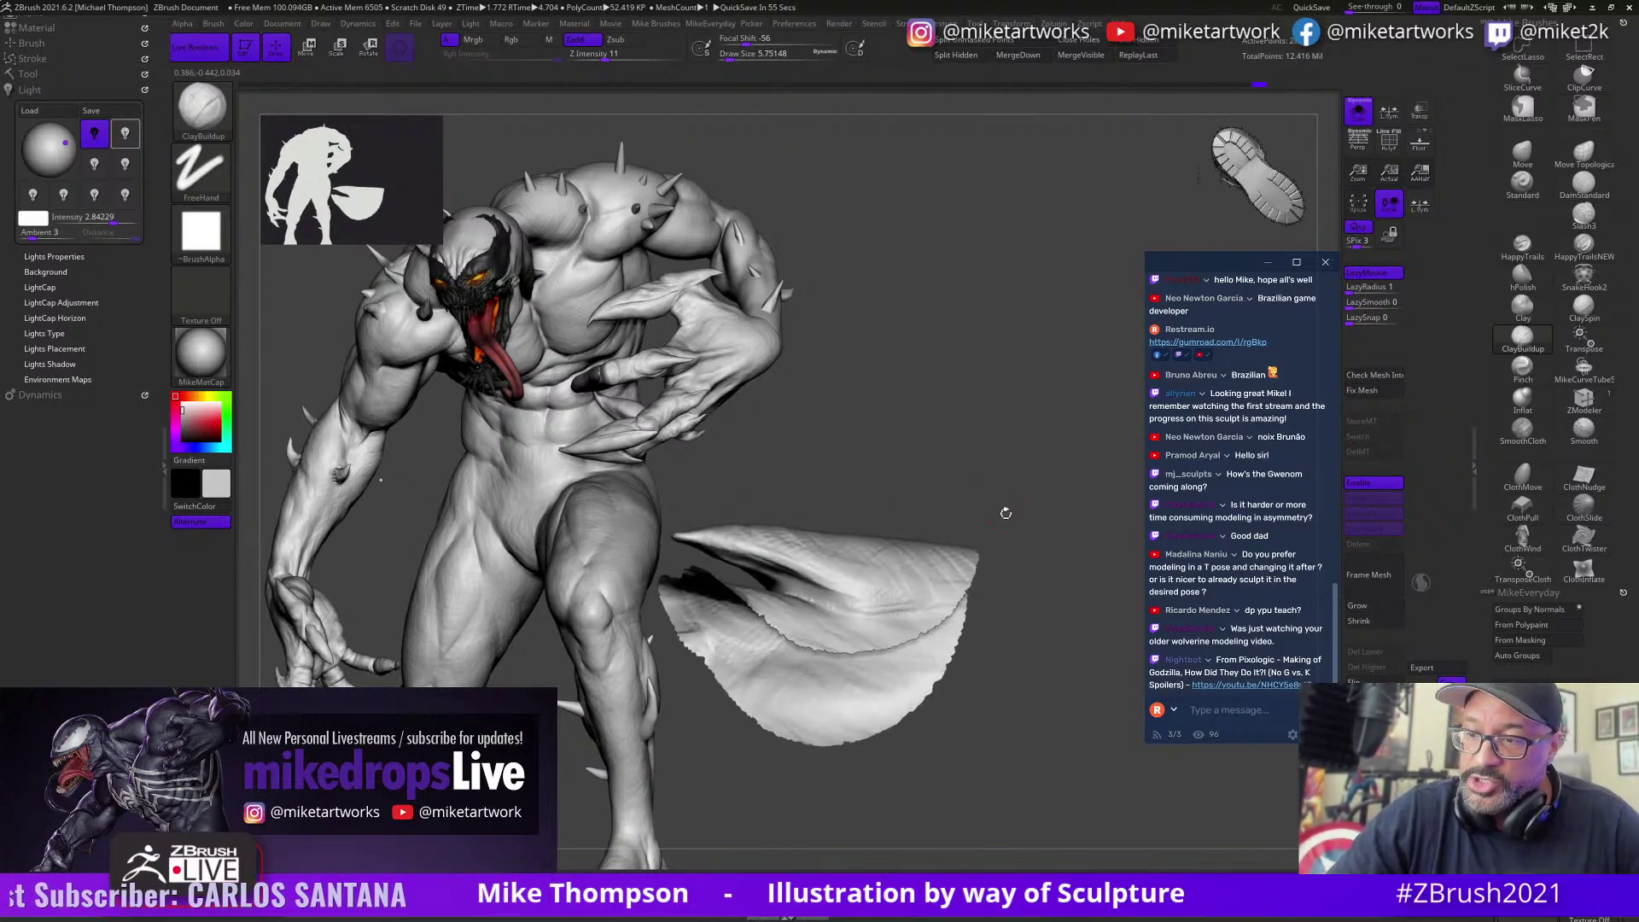
drag(830, 602, 876, 620)
shift+drag(999, 541, 979, 561)
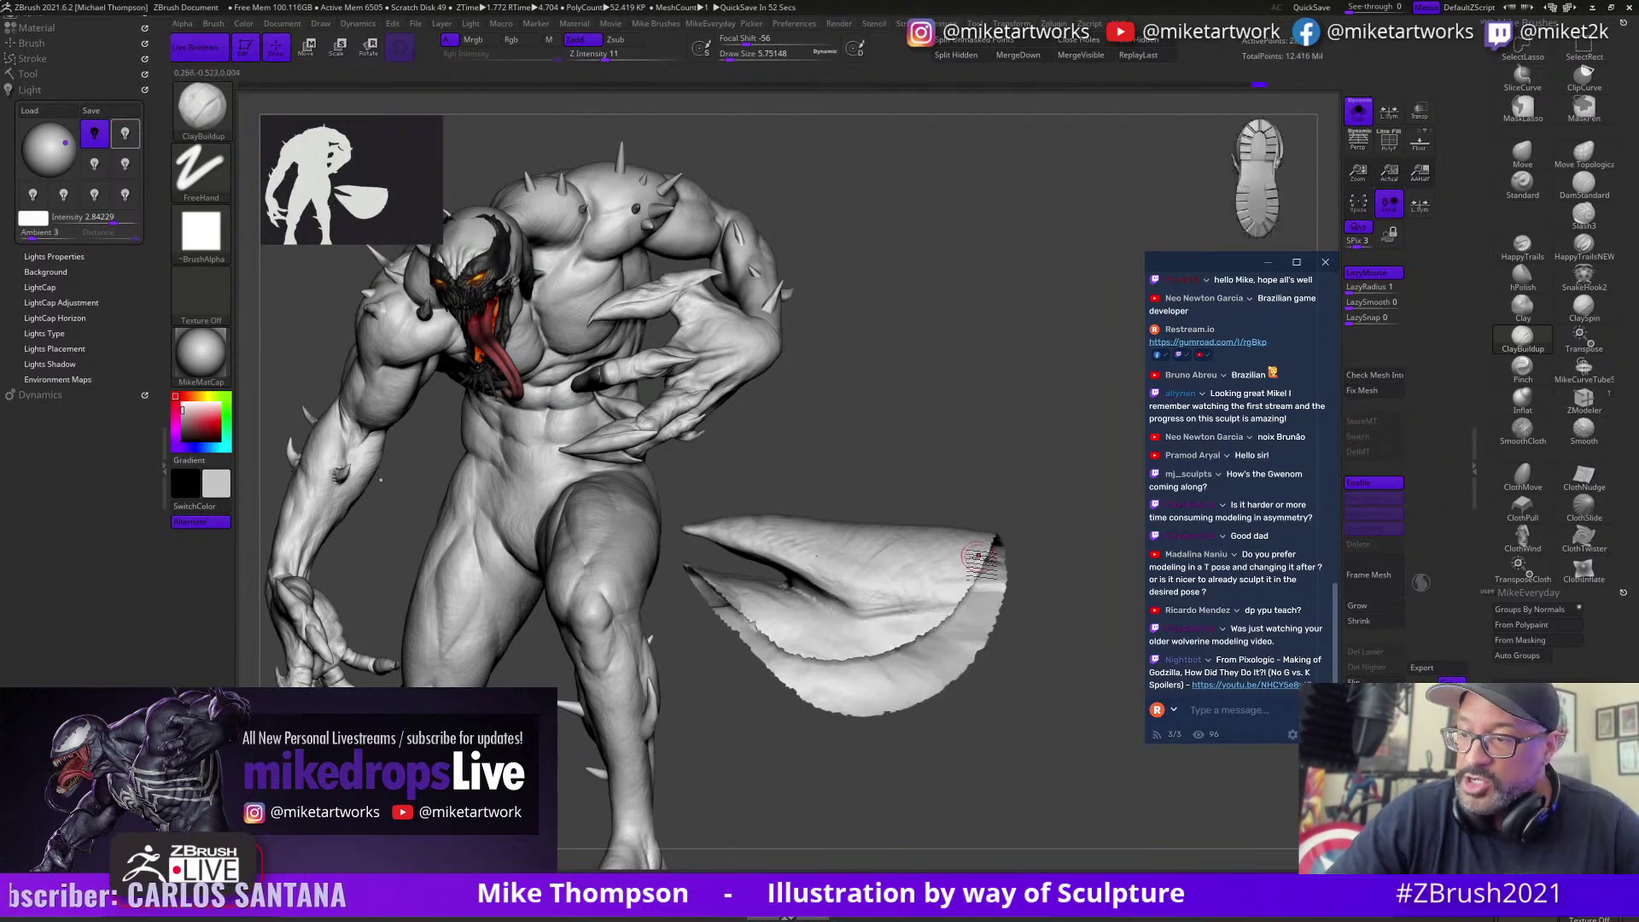
mouse_move(881, 607)
mouse_down()
mouse_move(888, 621)
mouse_move(913, 604)
mouse_up()
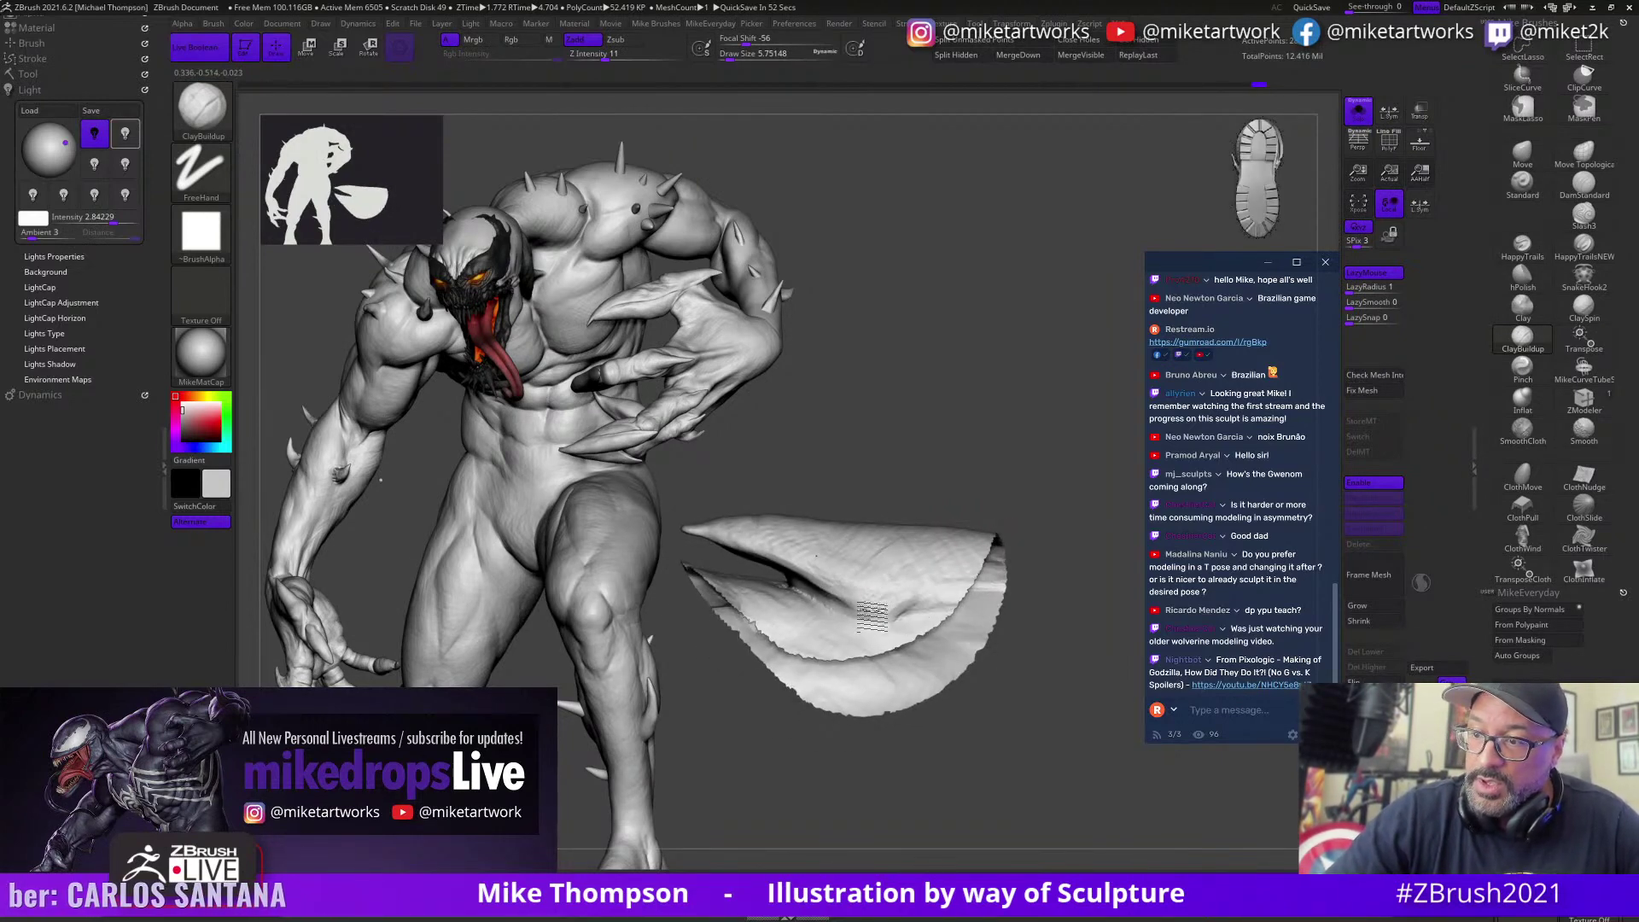
mouse_move(1015, 530)
mouse_down()
mouse_move(1037, 620)
mouse_move(1035, 749)
mouse_move(1013, 698)
mouse_up()
key(ctrl+z)
key(ctrl+z)
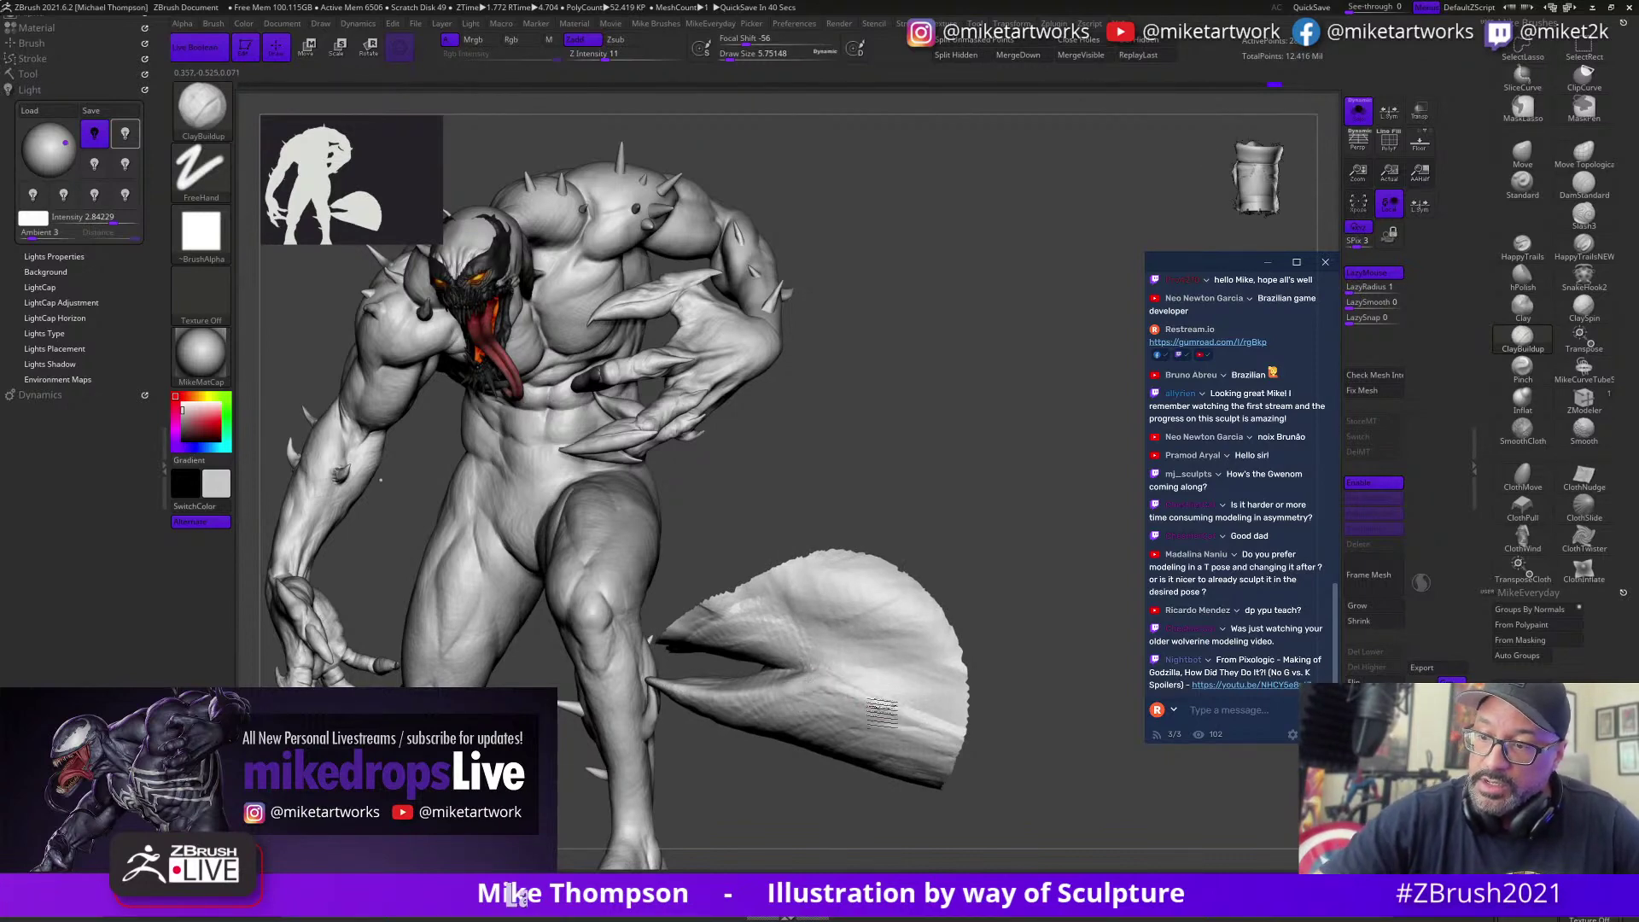
Step: Touch up the spike's base, enlarge the draw size to about 14, and unhide the rest of the clawed hand
mouse_move(1052, 766)
mouse_down()
mouse_move(1064, 836)
mouse_move(1095, 763)
mouse_move(889, 668)
mouse_up()
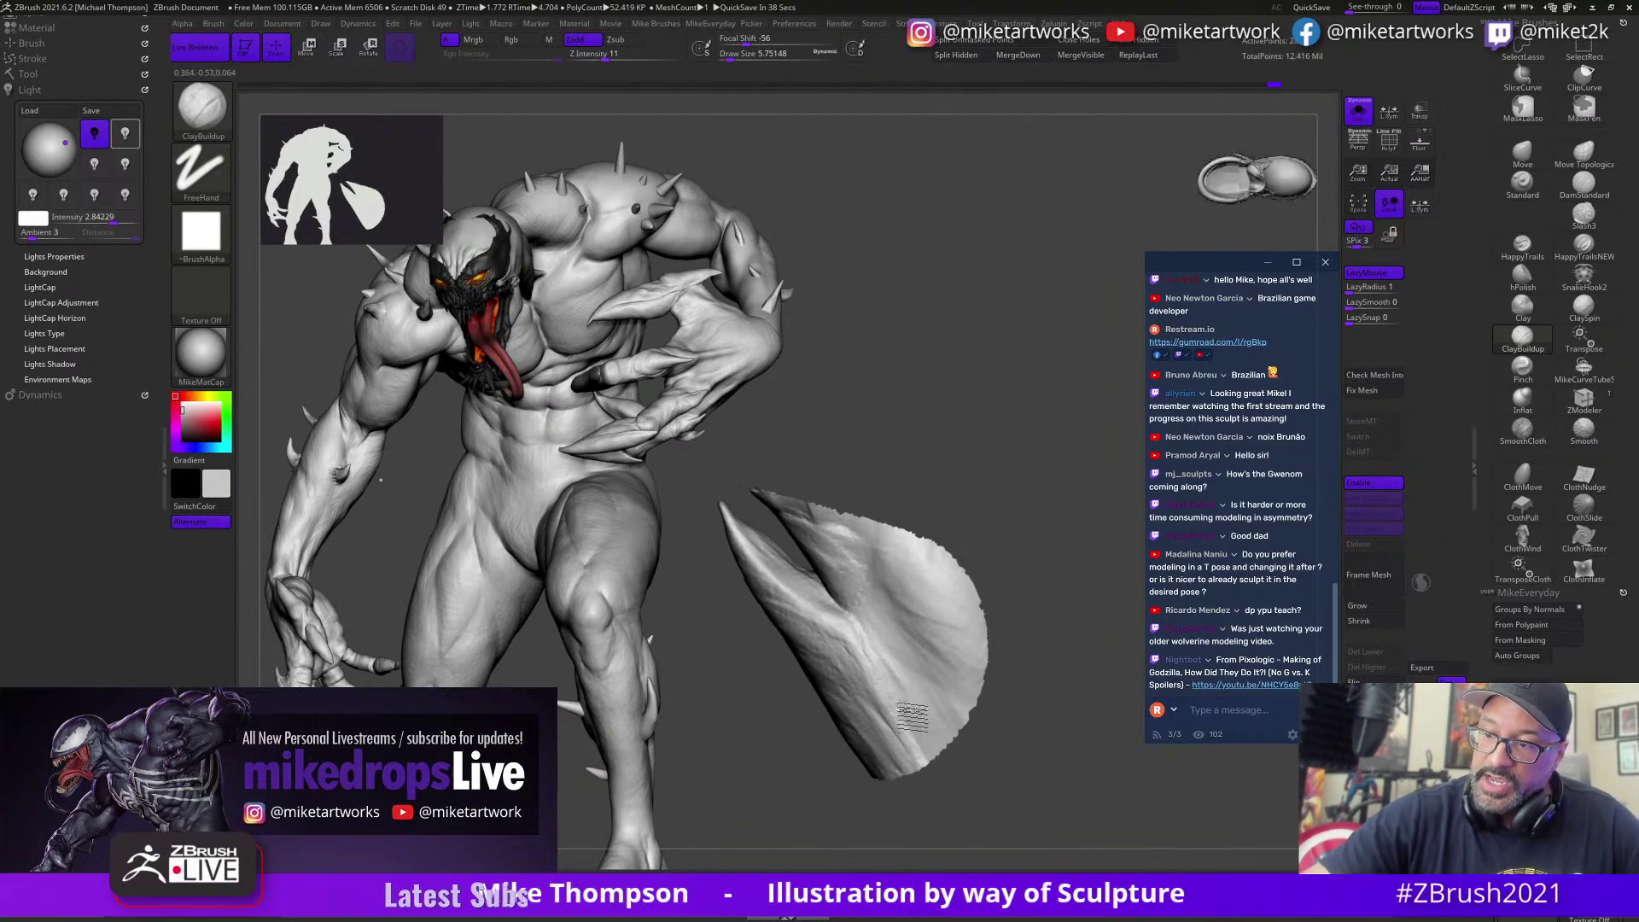
key(s)
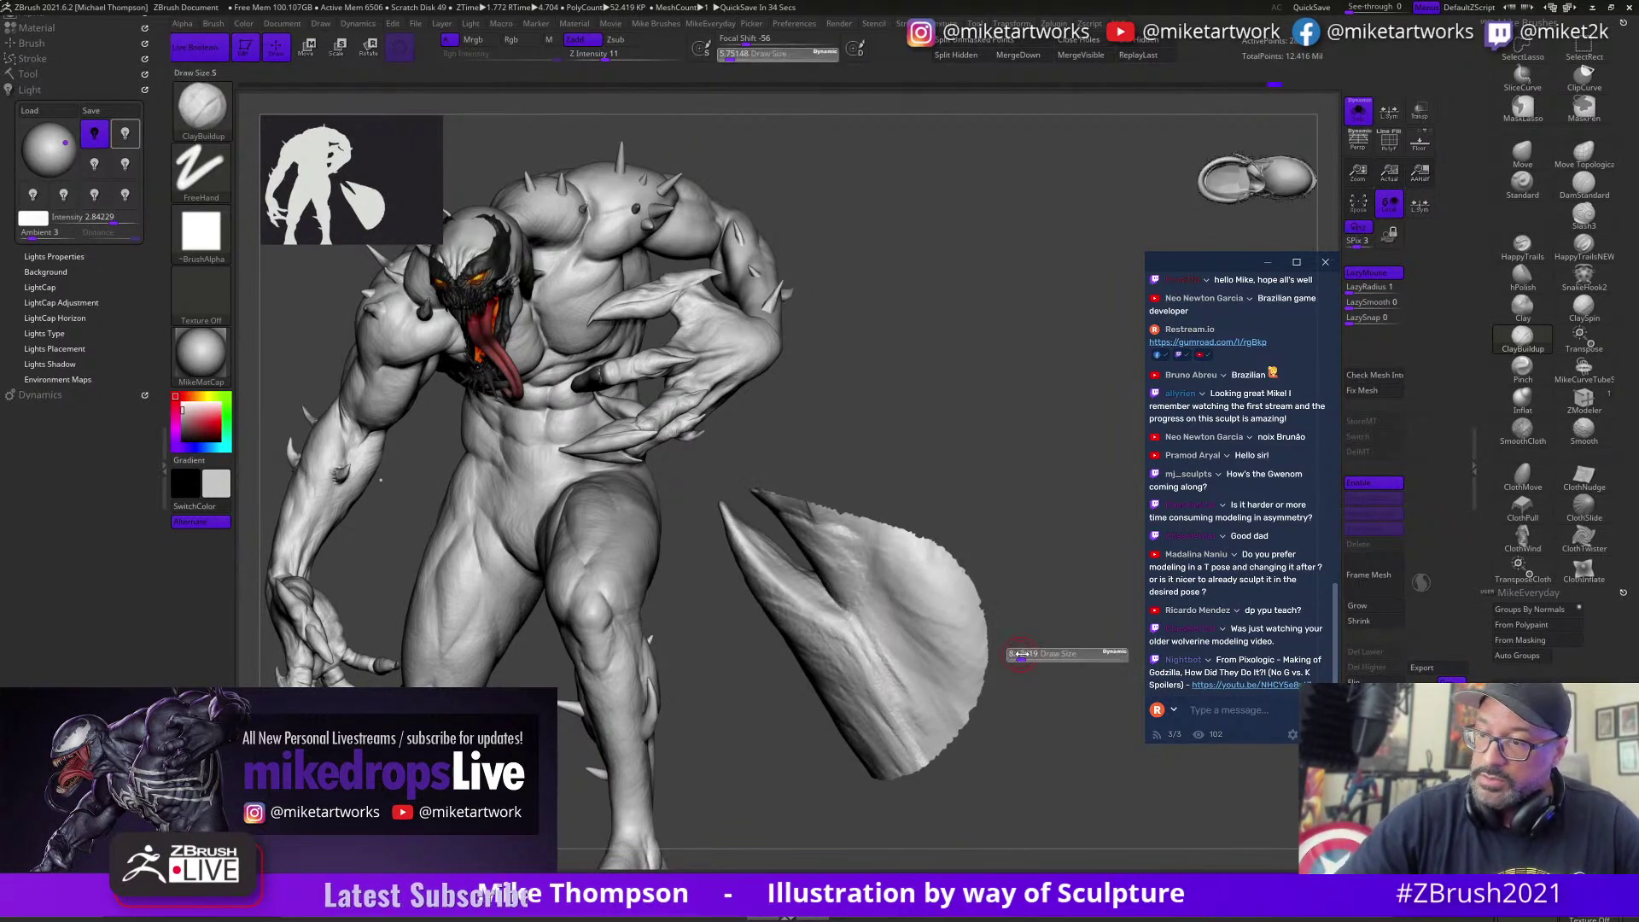
click(1024, 656)
mouse_move(1052, 830)
alt+mouse_down()
mouse_move(1061, 717)
mouse_move(1057, 819)
alt+mouse_up()
ctrl+shift+click(1067, 764)
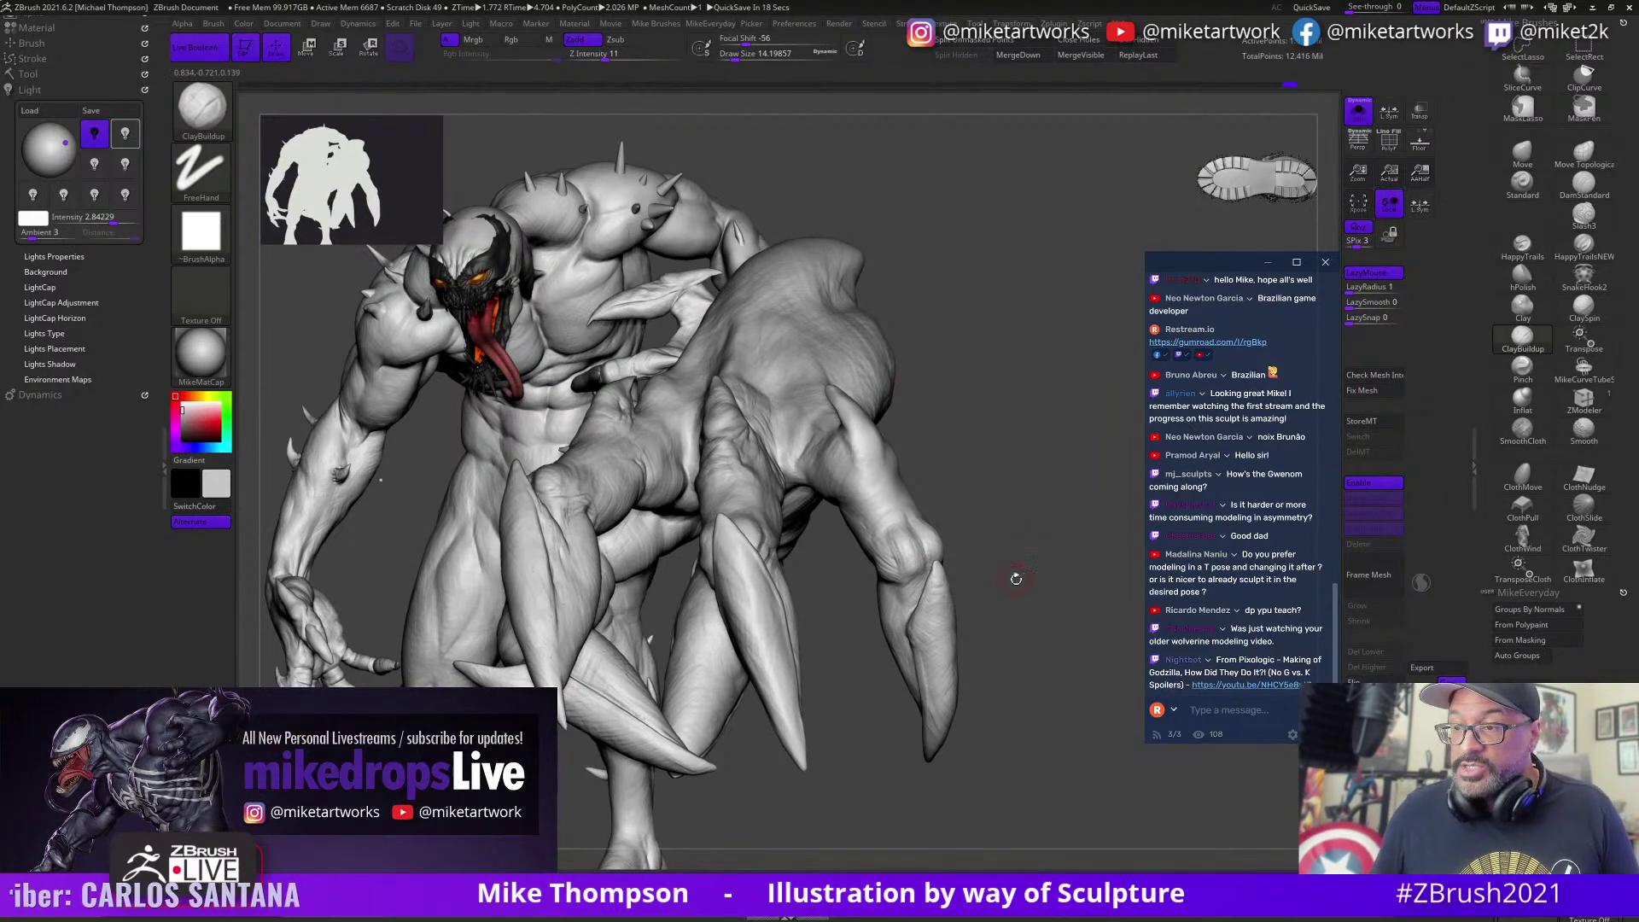
drag(1015, 579, 884, 773)
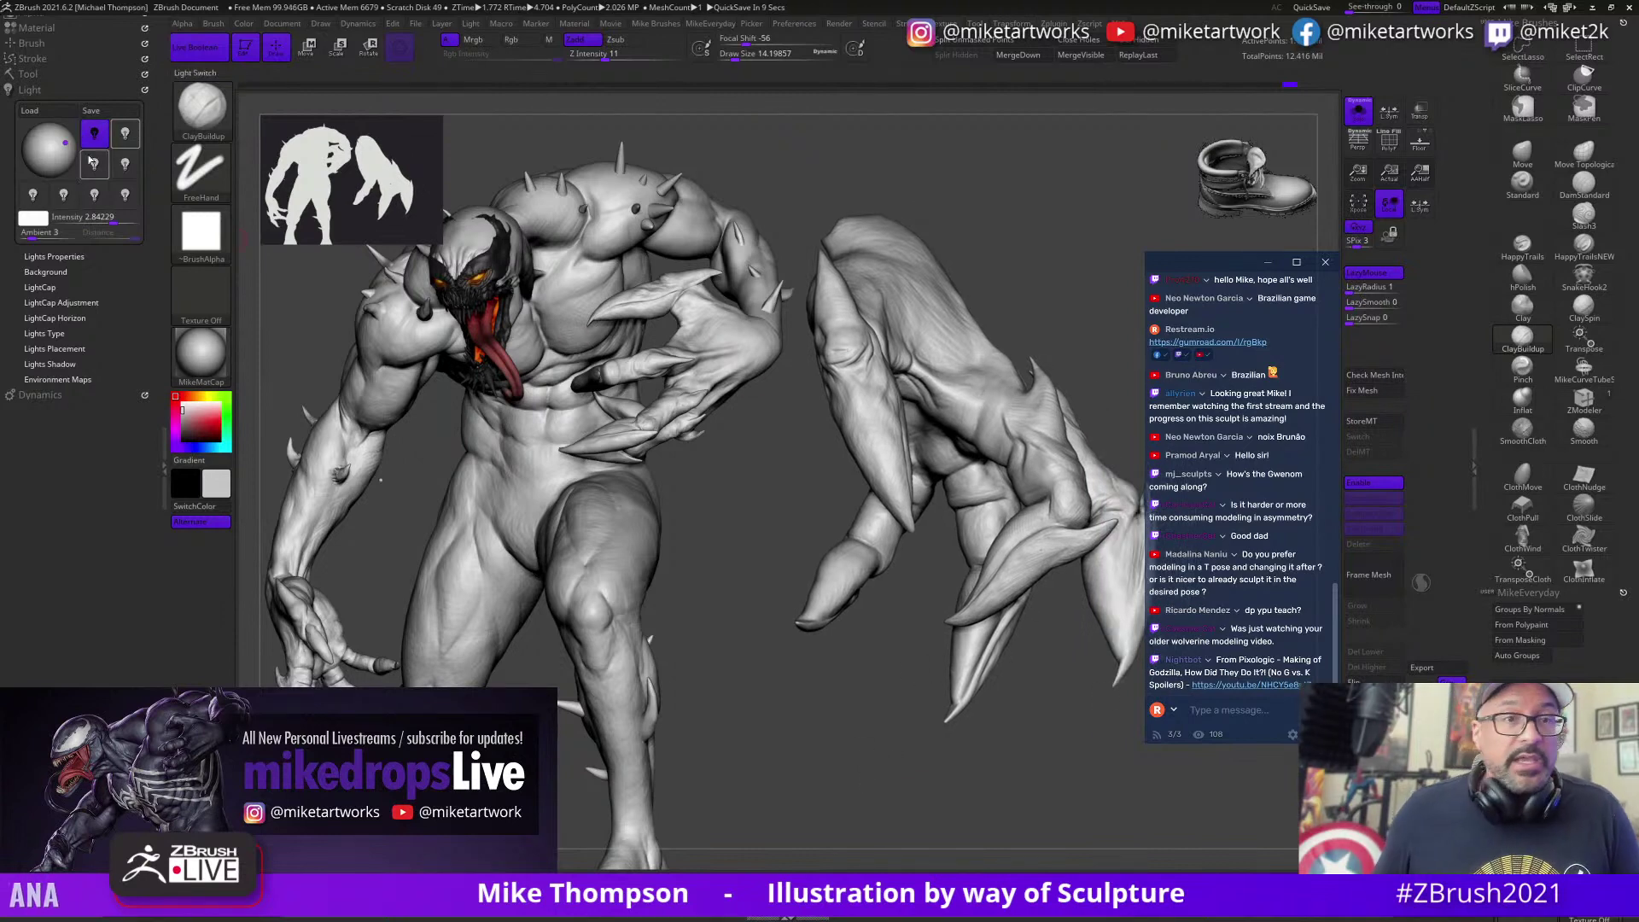
Step: Load the VenomWip20 tool from the Pixologic folder inside the Dropbox clients folder
click(25, 76)
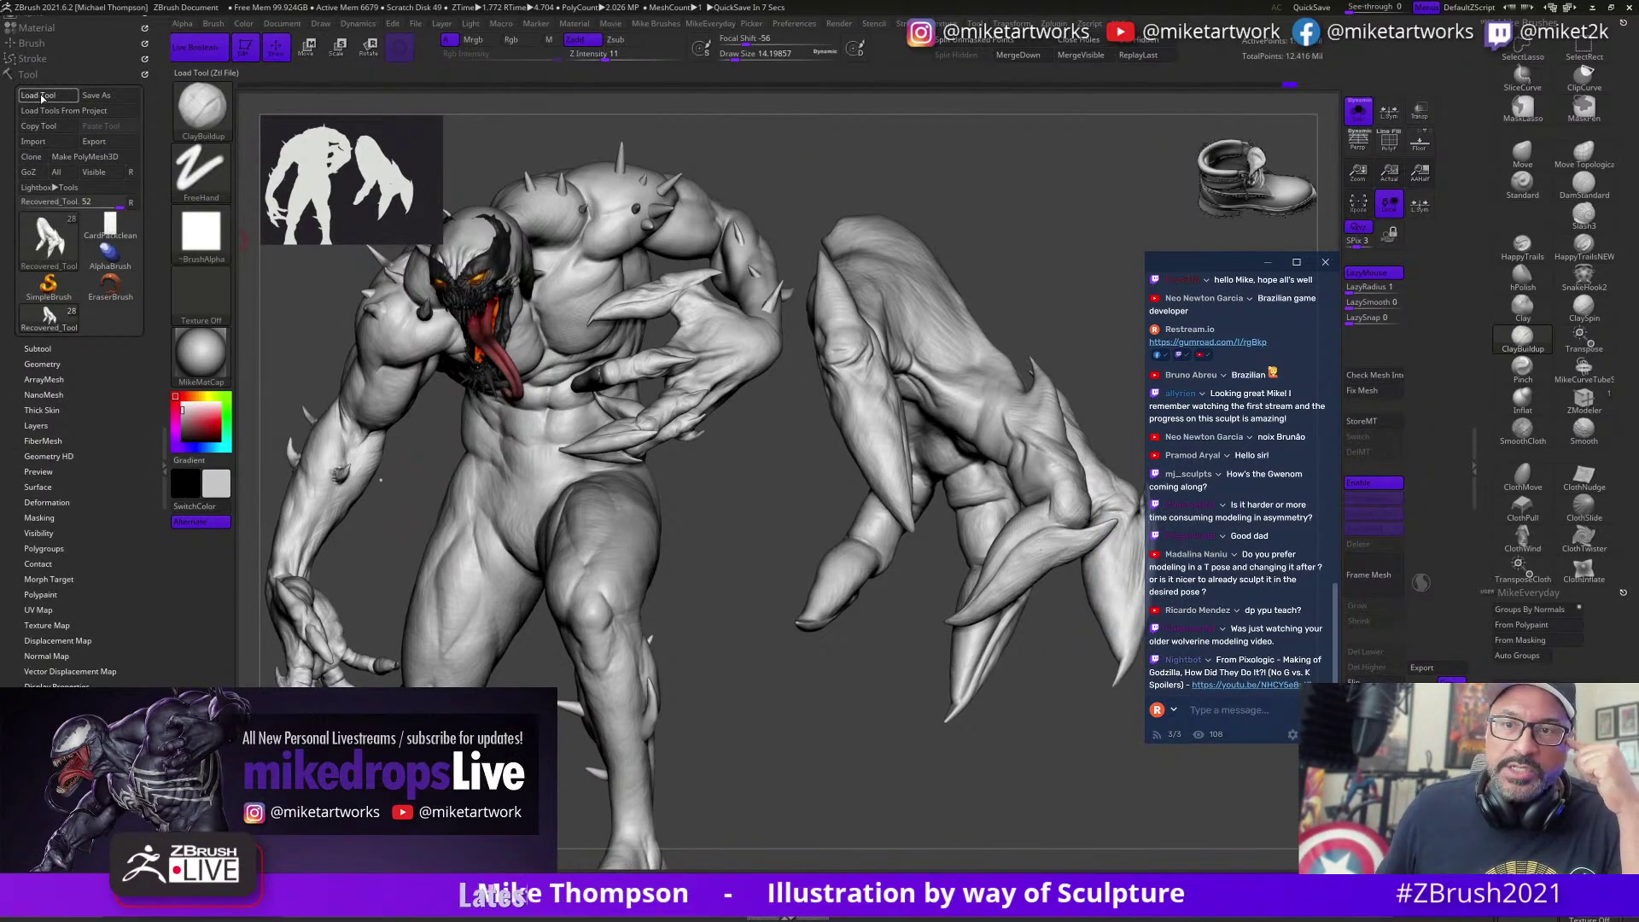
click(42, 96)
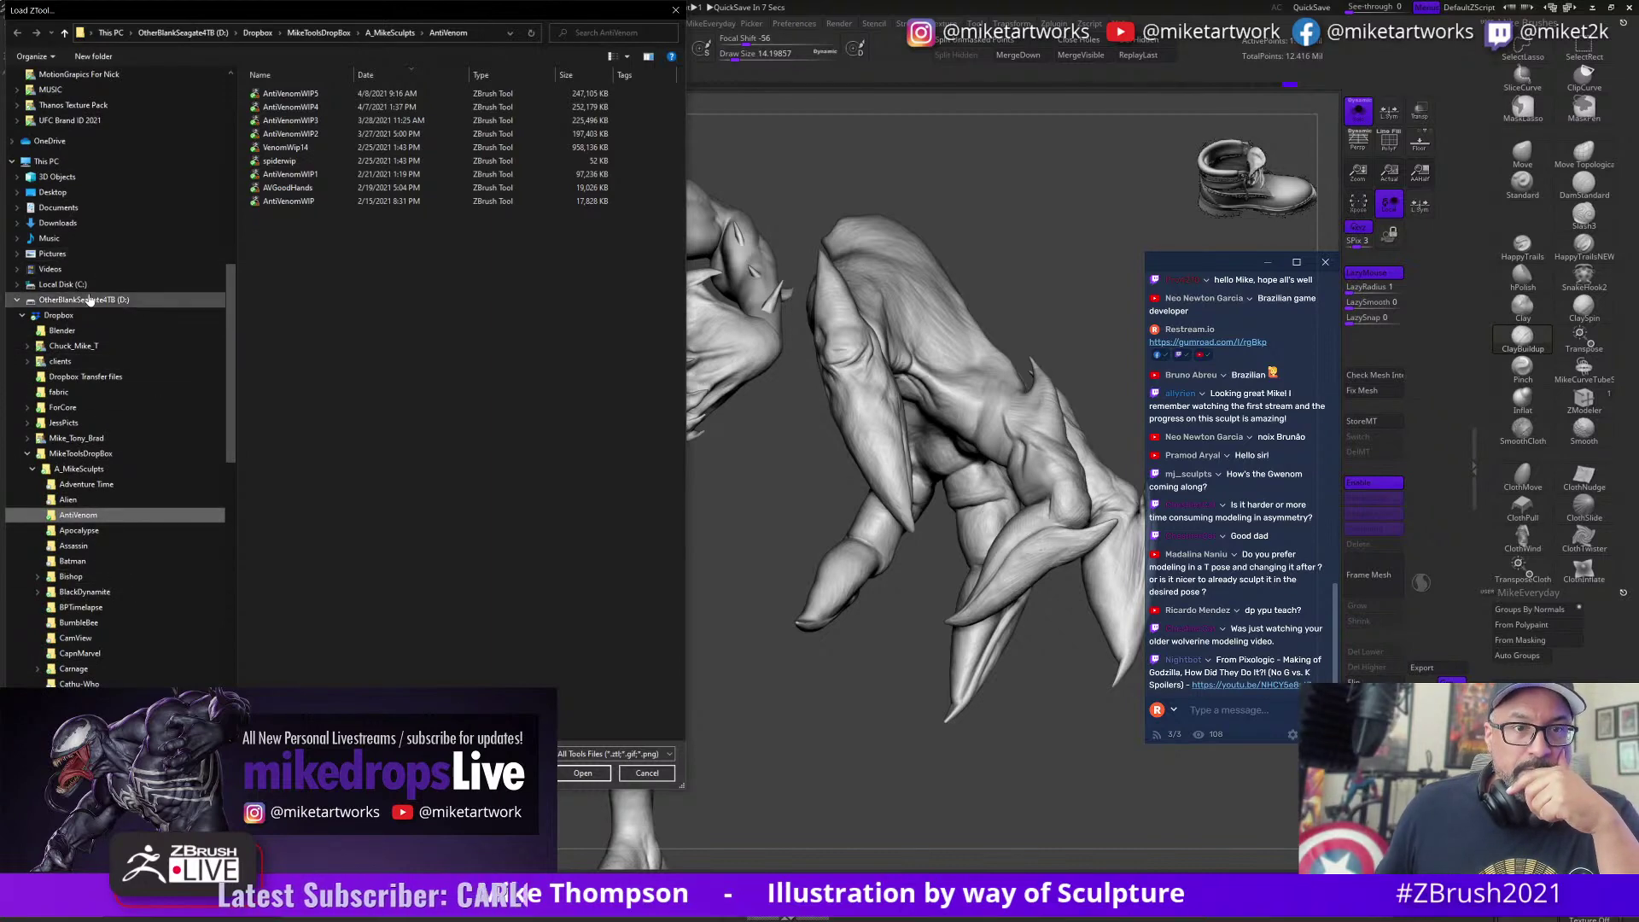
click(78, 360)
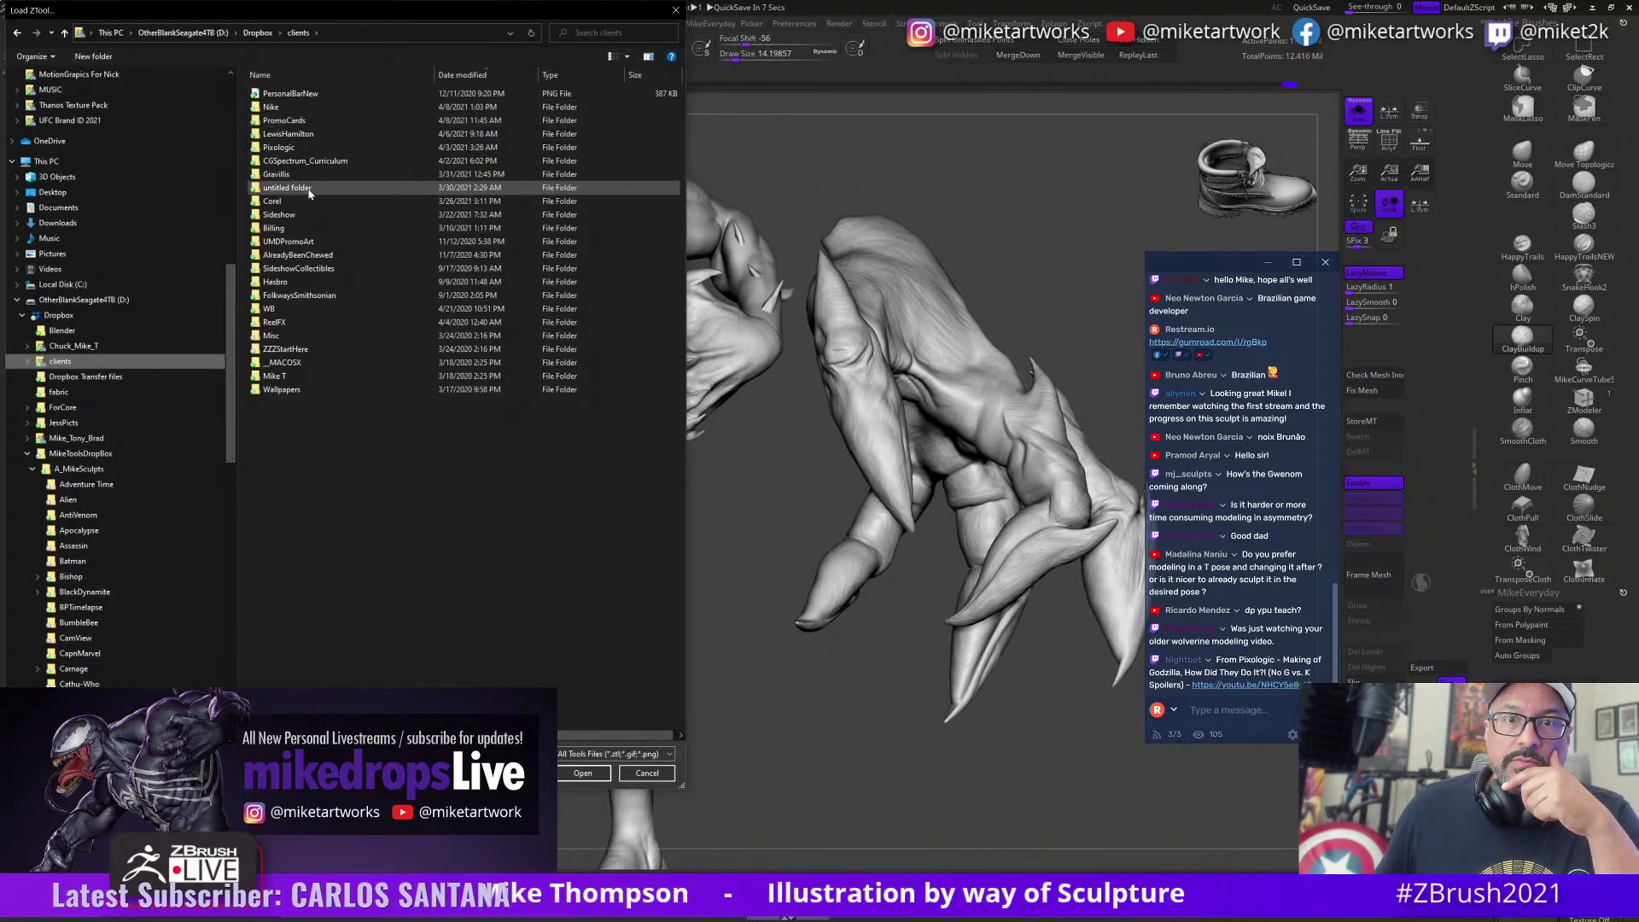
double_click(298, 147)
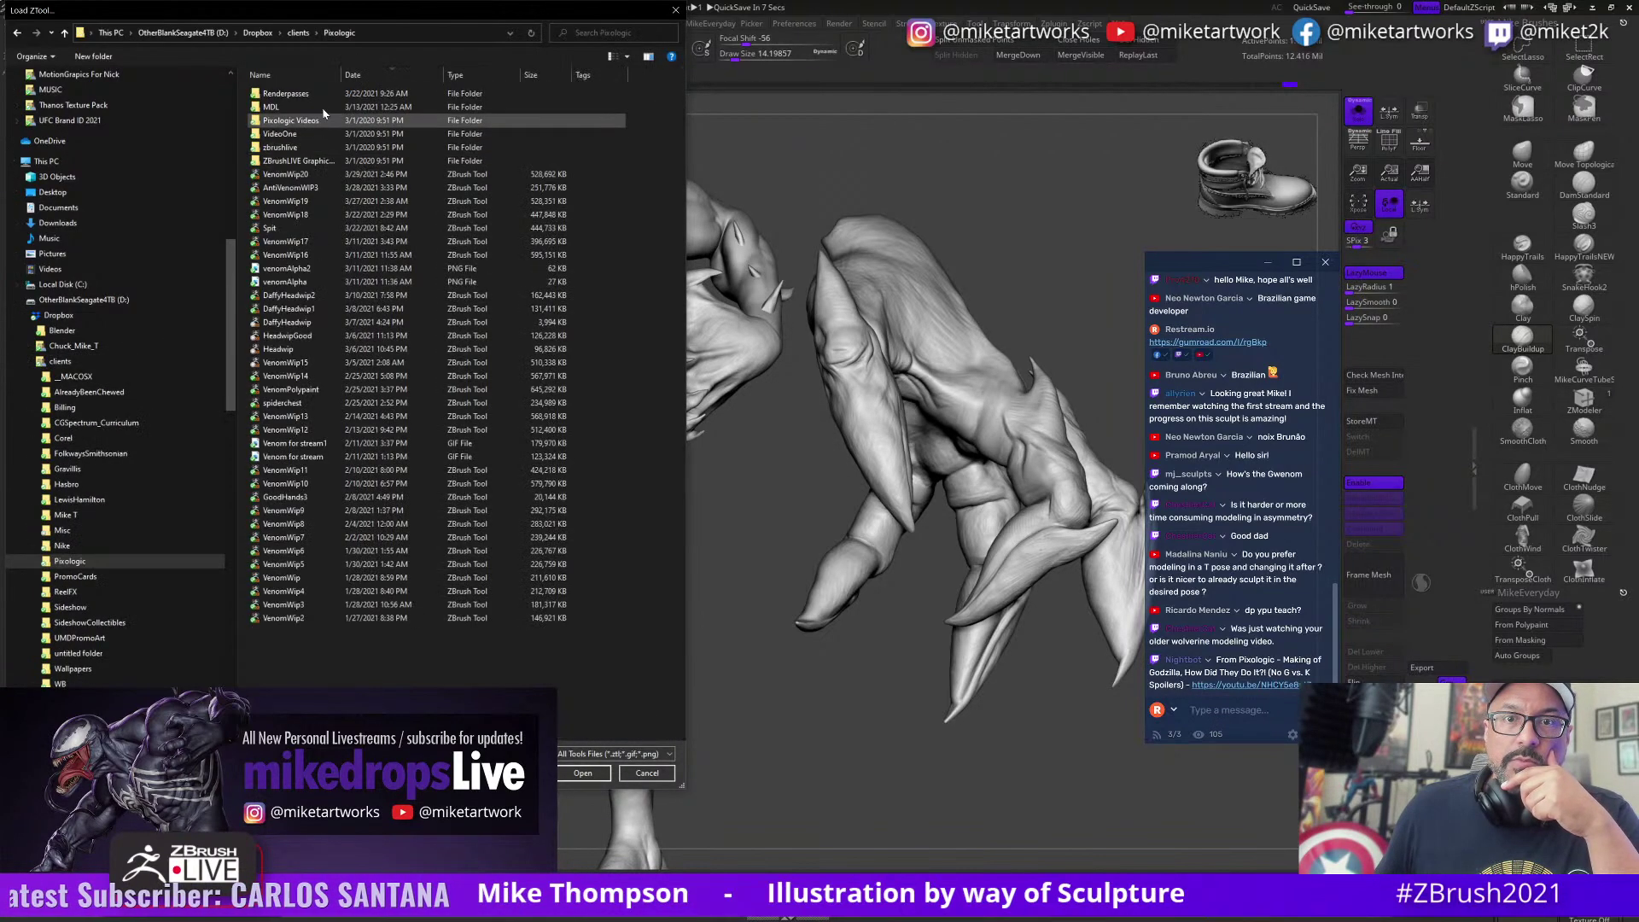
click(316, 175)
click(583, 773)
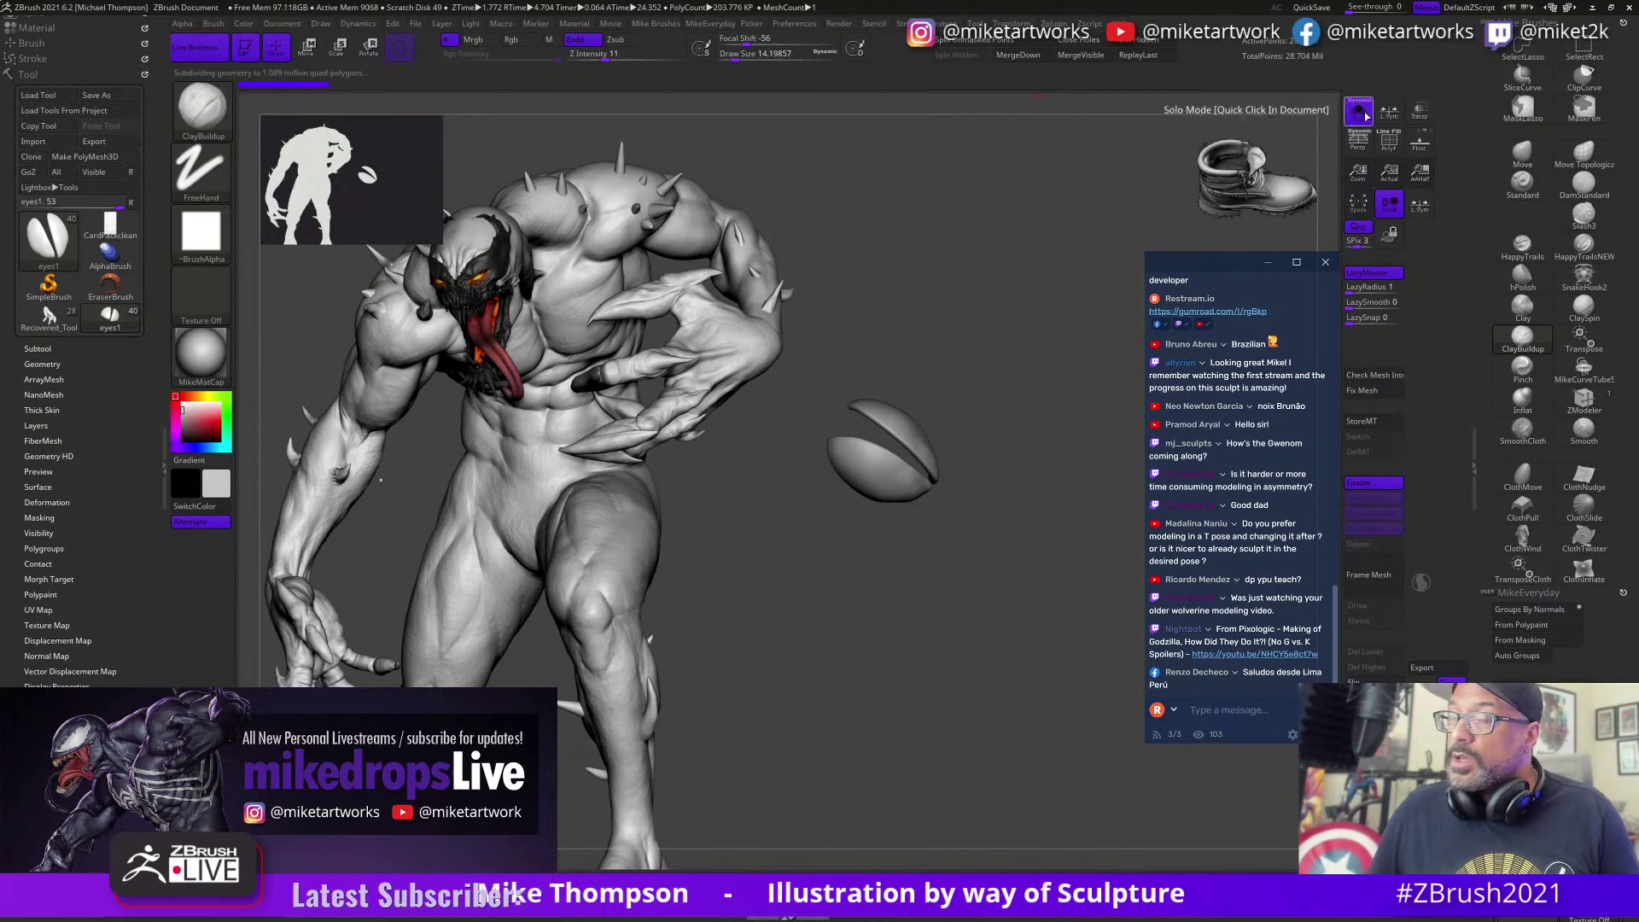
Step: Turn off Solo mode to show the complete loaded Venom sculpt and inspect it from the front and side
mouse_move(702, 775)
mouse_down()
mouse_move(896, 720)
mouse_move(728, 731)
mouse_move(886, 676)
mouse_move(902, 563)
mouse_up()
click(900, 462)
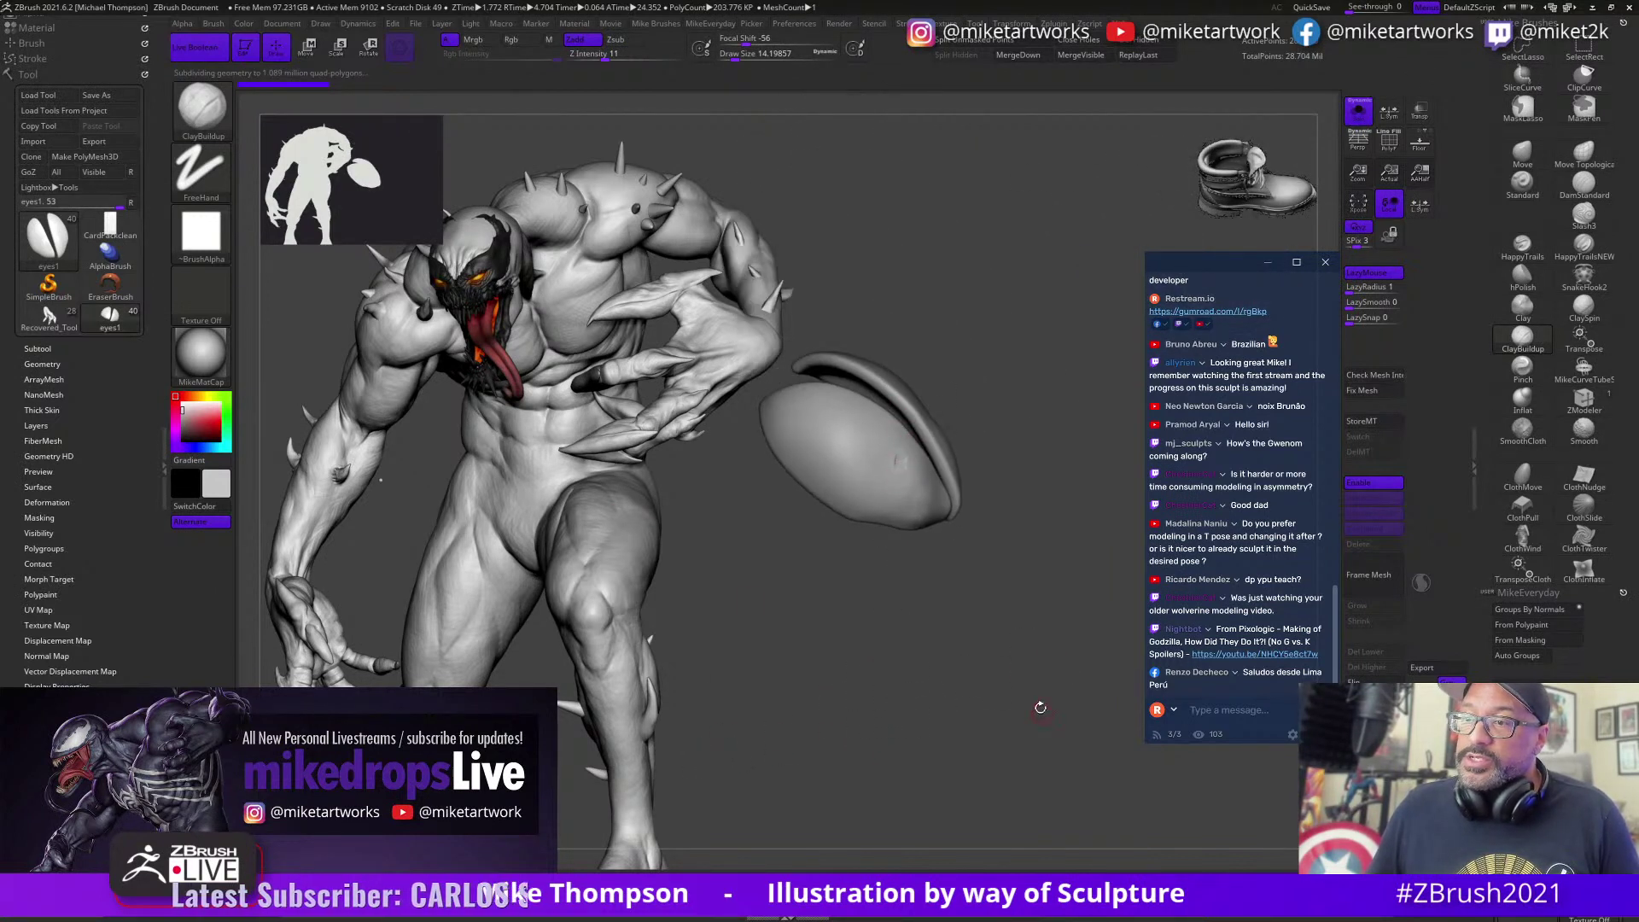
drag(1039, 707, 1016, 626)
click(1357, 110)
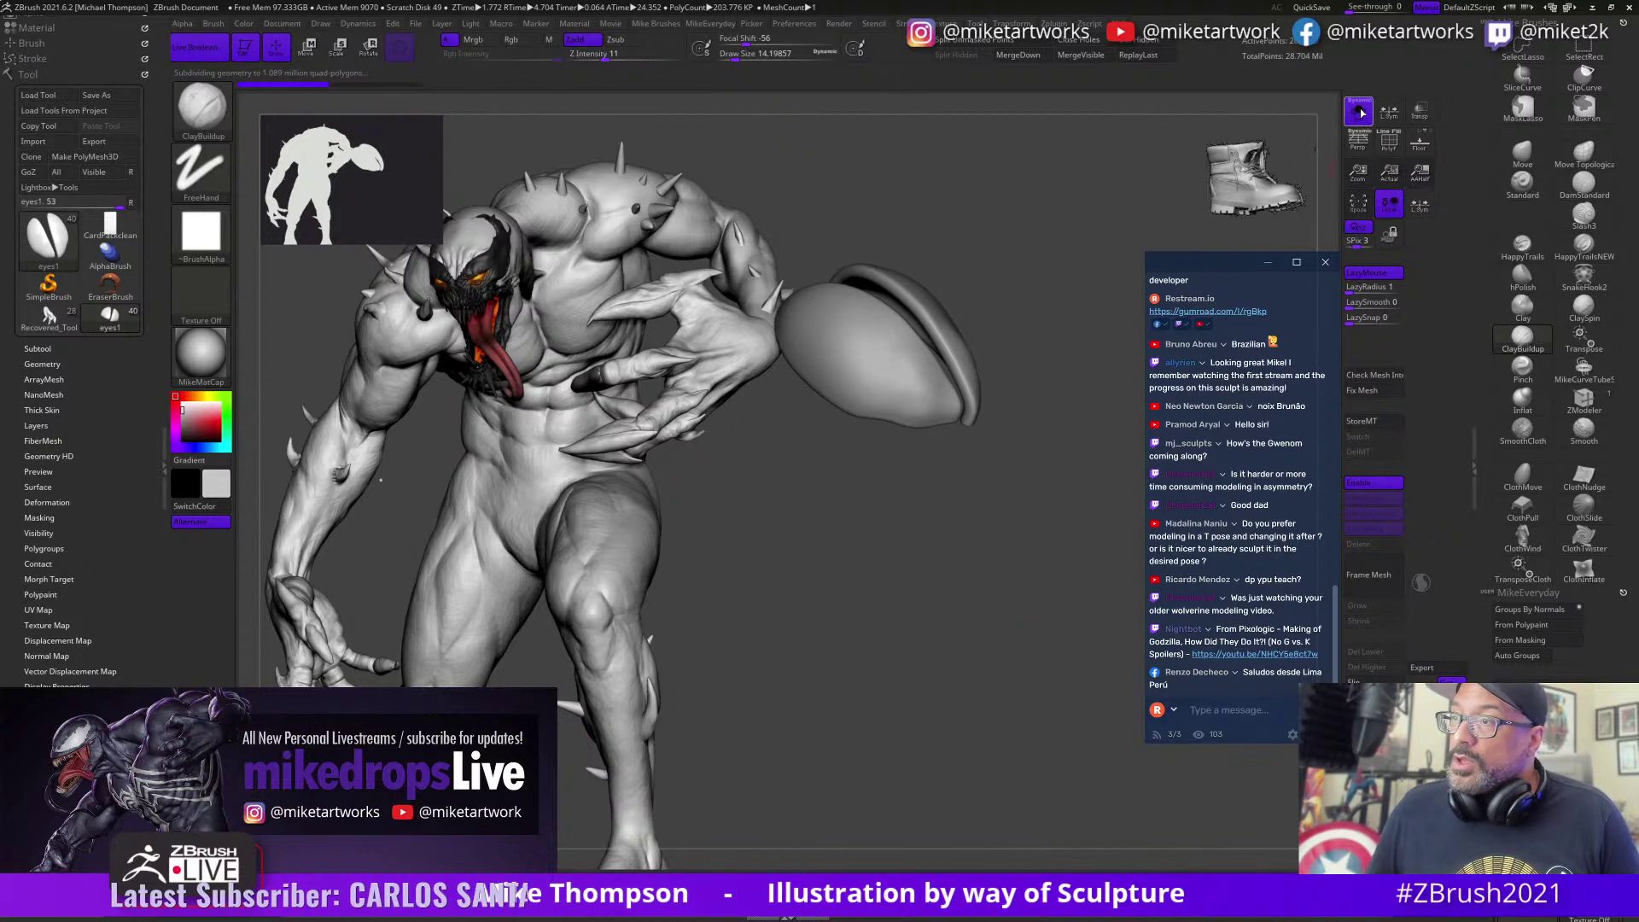
drag(1081, 578, 1069, 586)
key(ctrl)
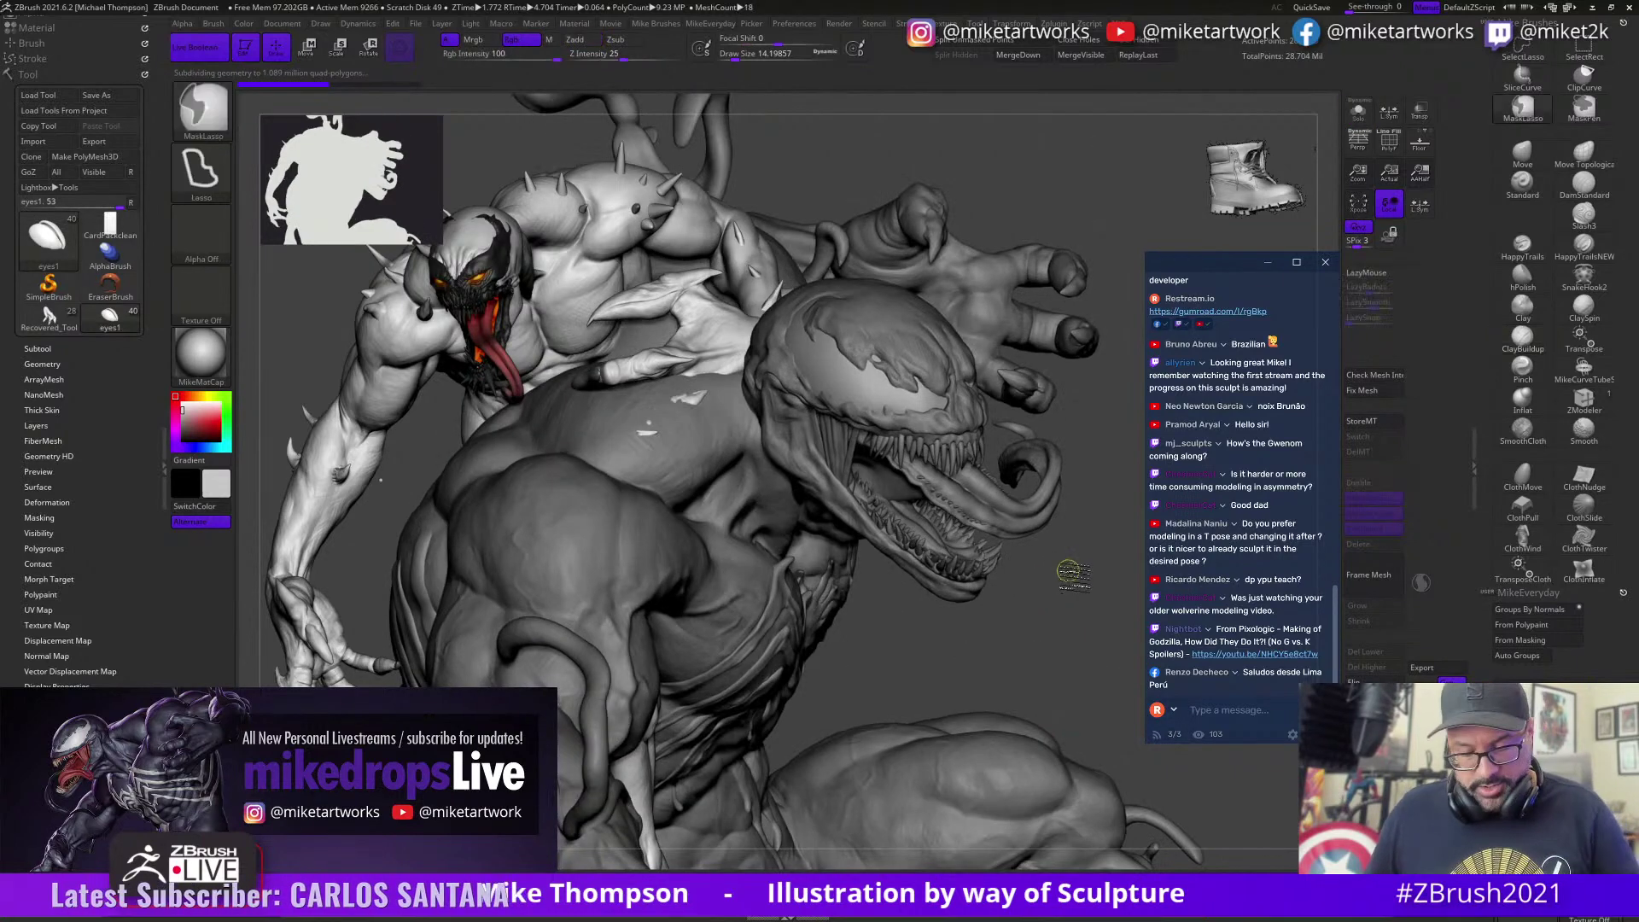
alt+drag(1046, 640, 913, 597)
alt+drag(885, 731, 661, 636)
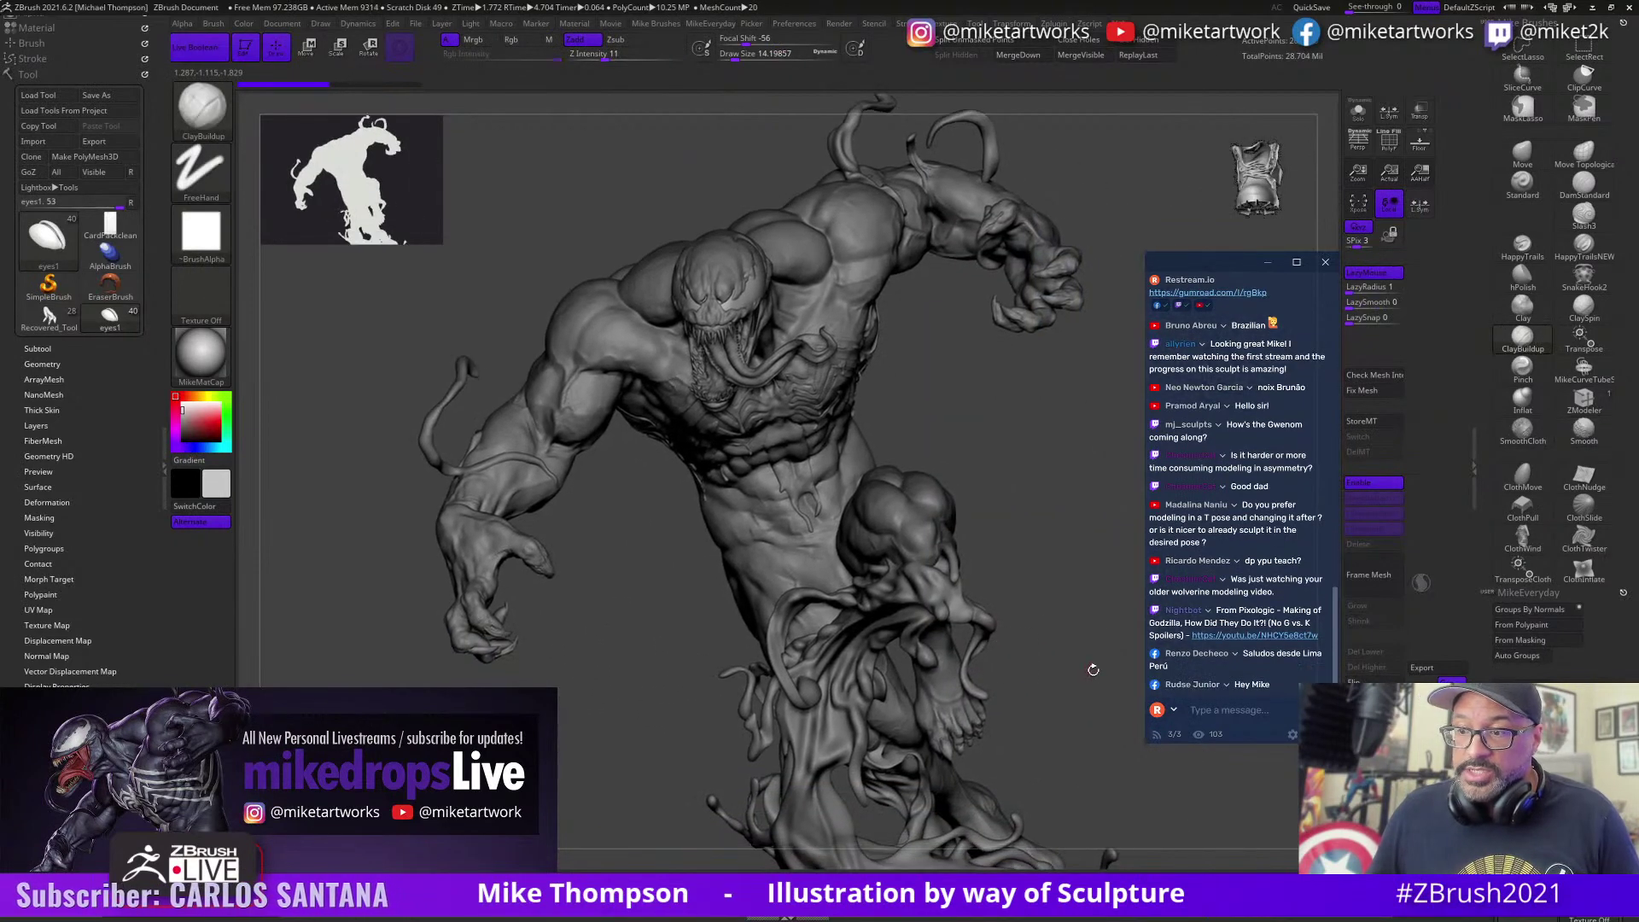
drag(1090, 669, 362, 556)
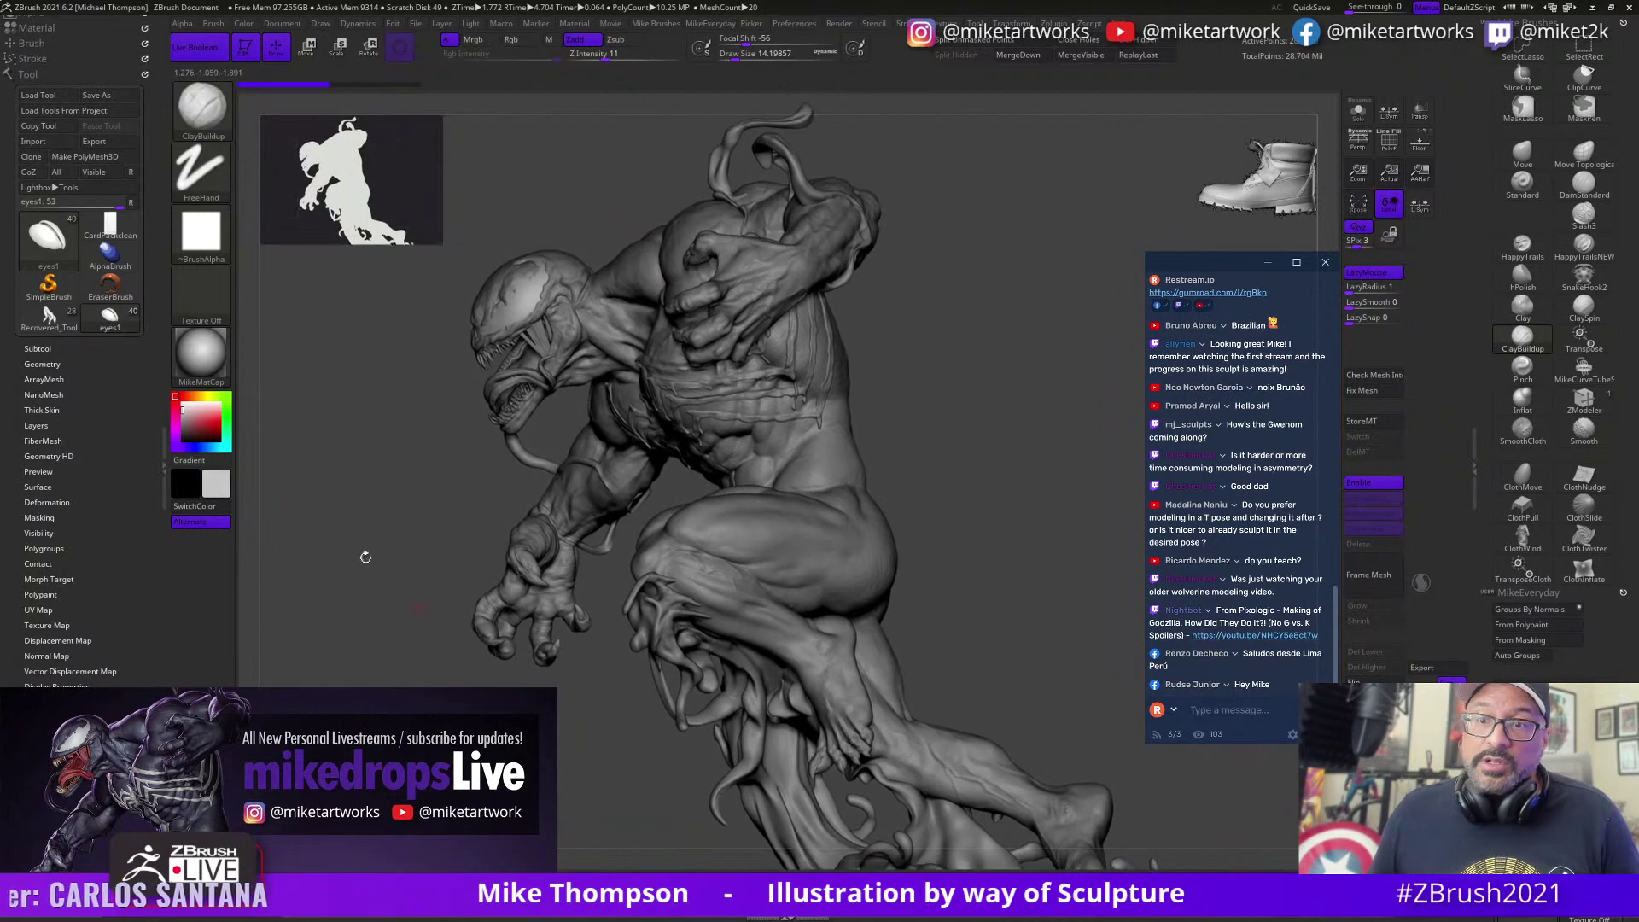
Step: Turn on the painted colours for all subtools of the Venom sculpt
click(37, 348)
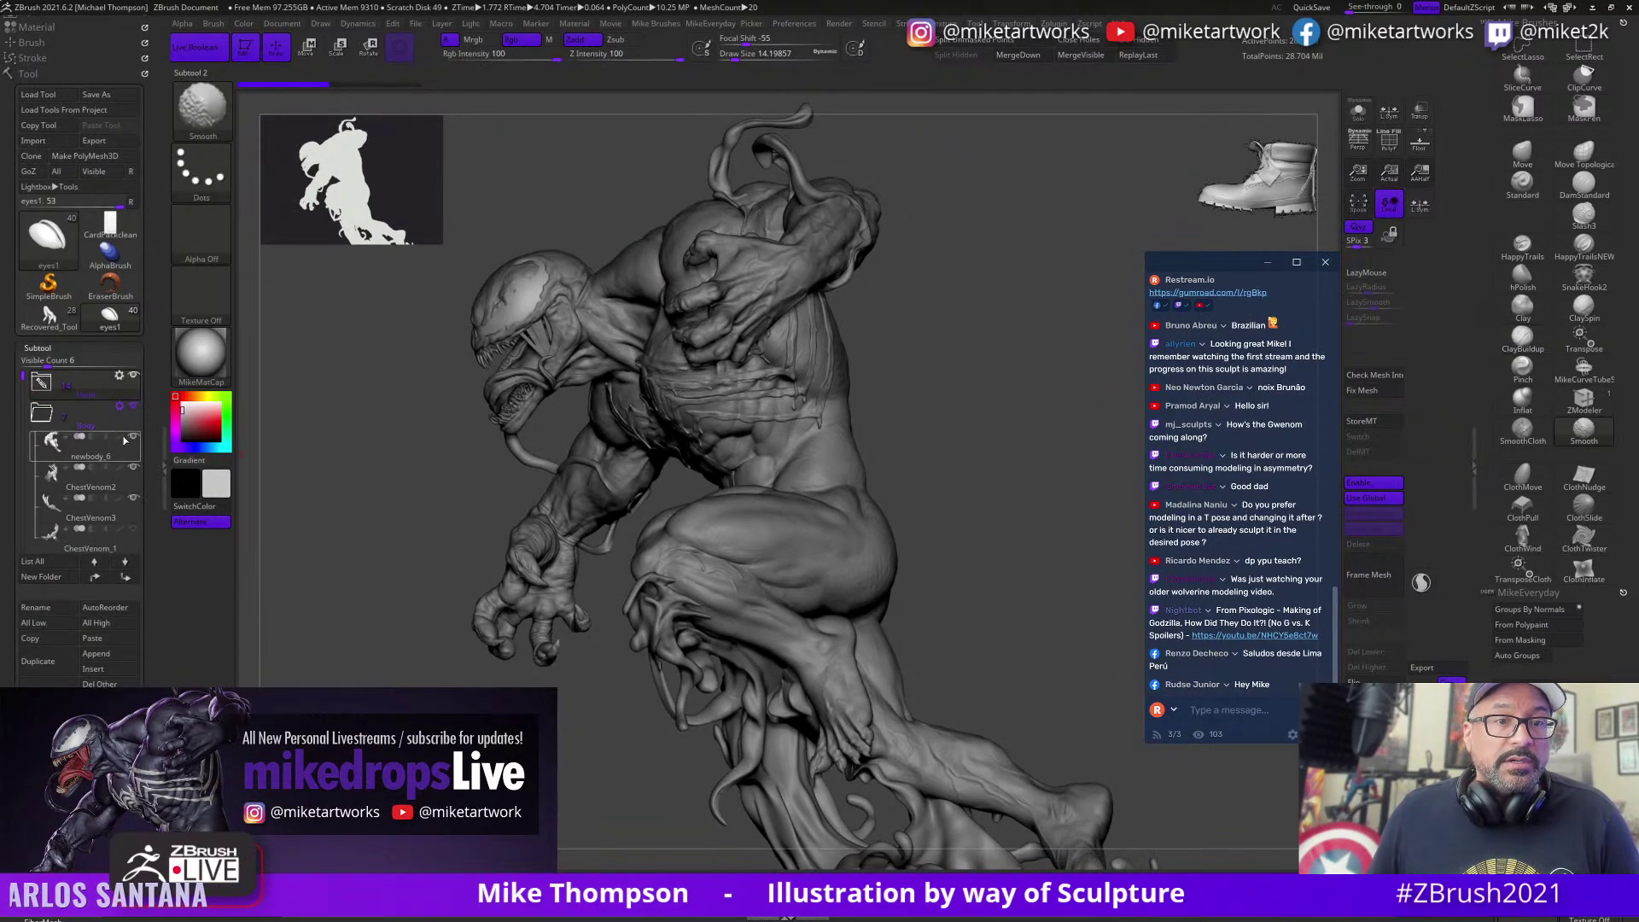
shift+click(126, 443)
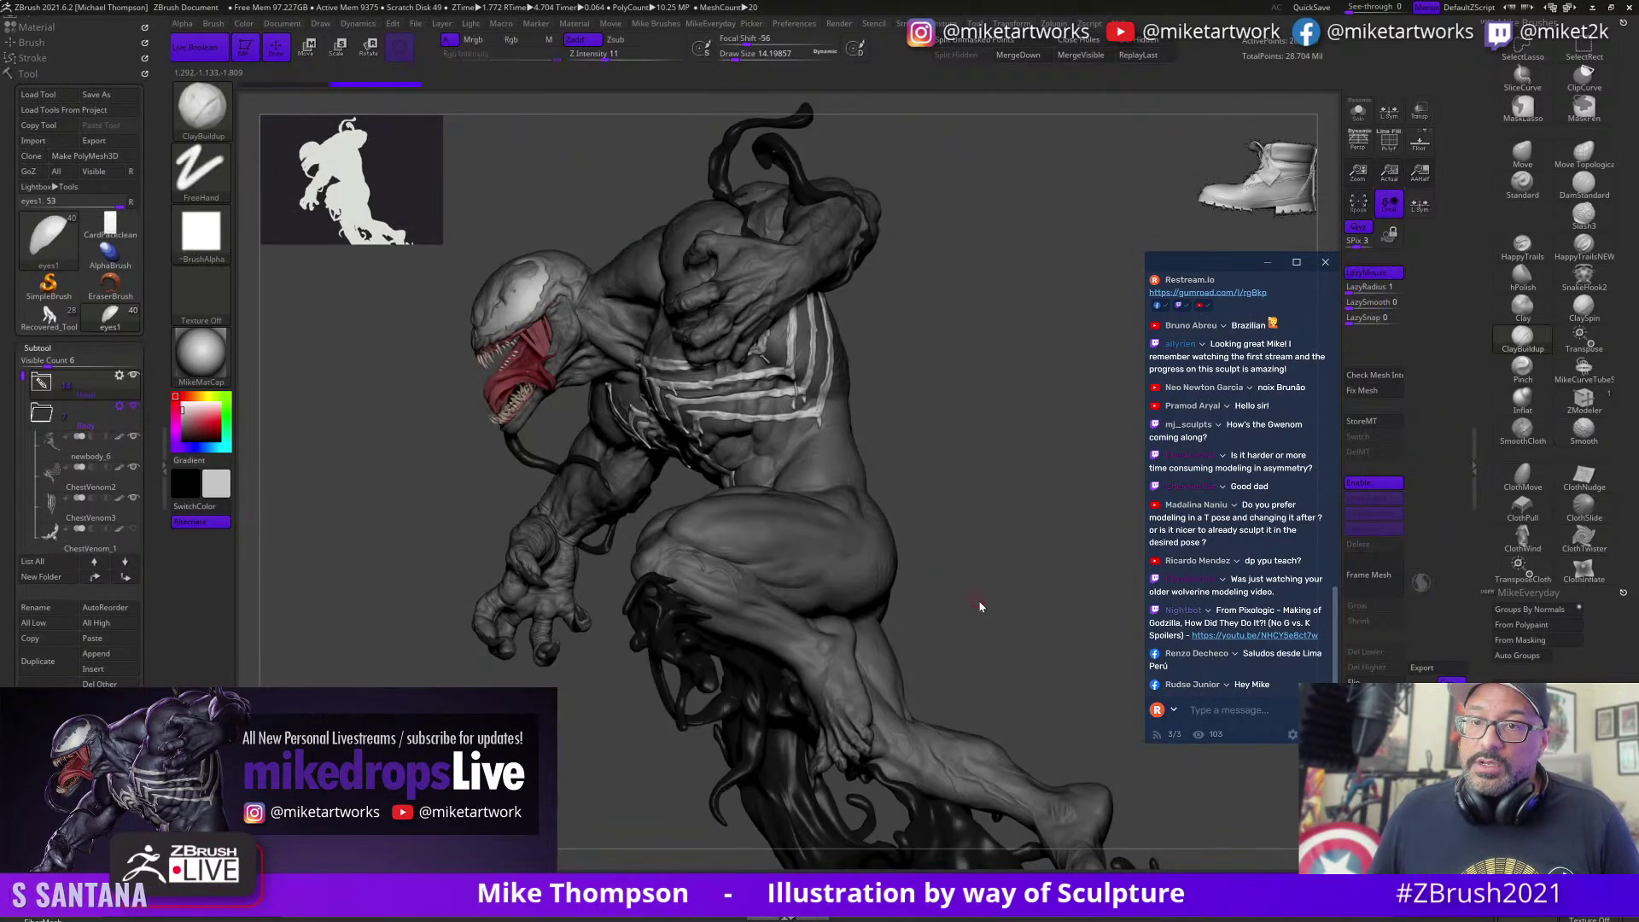
alt+drag(957, 604, 843, 593)
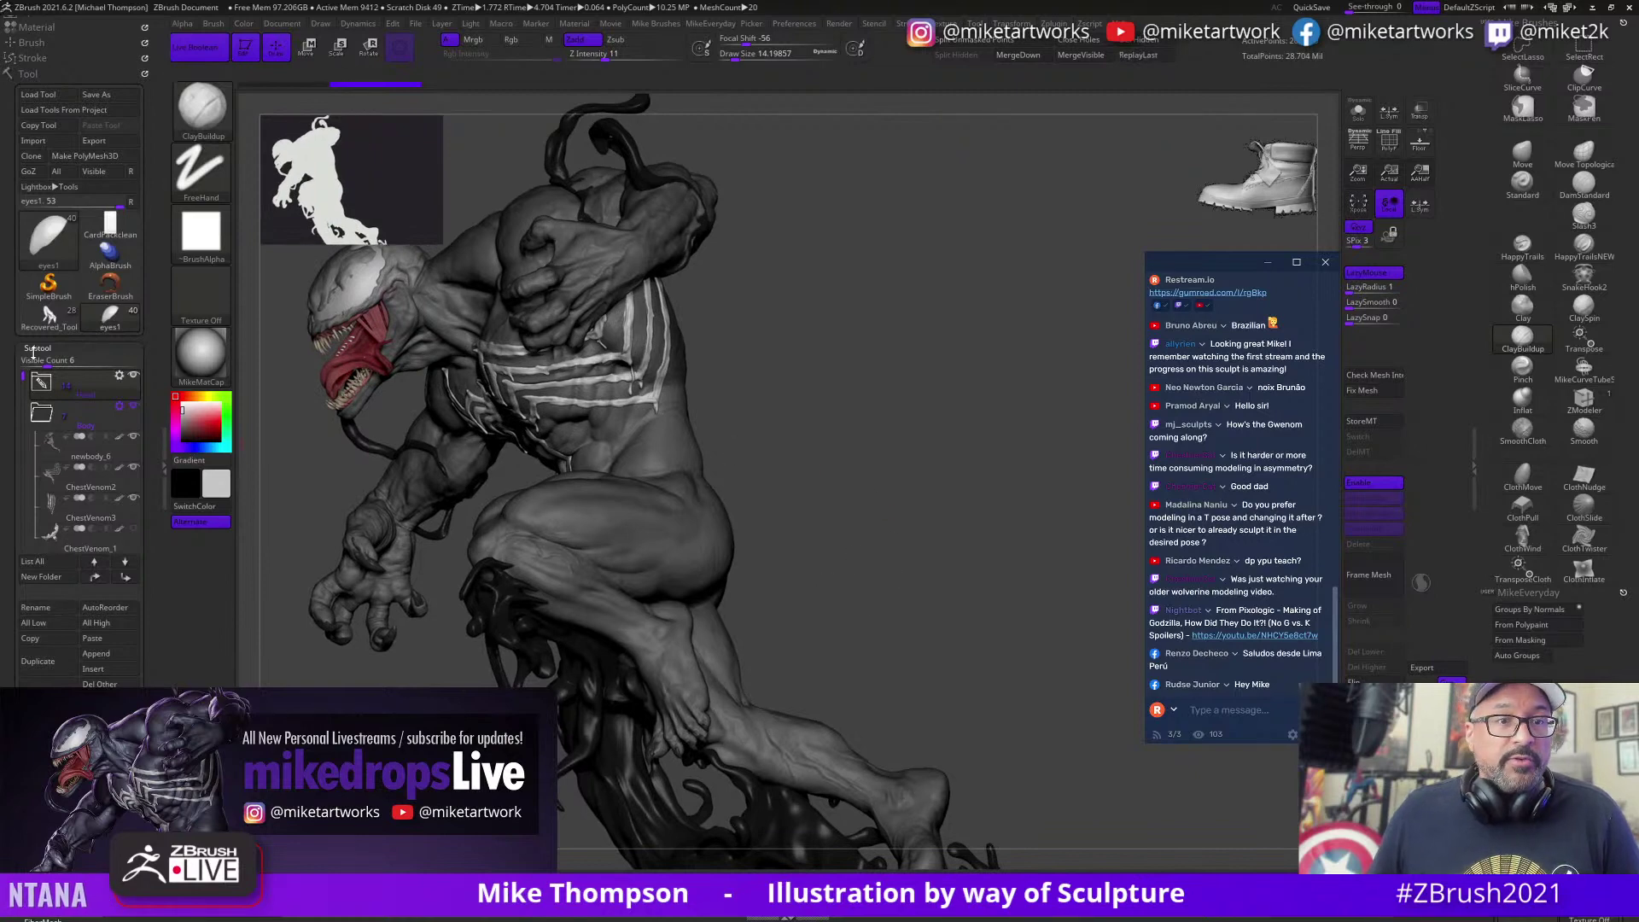
click(37, 349)
Step: Switch on a second light, adjust its direction, and set its intensity to about 3.81
click(30, 765)
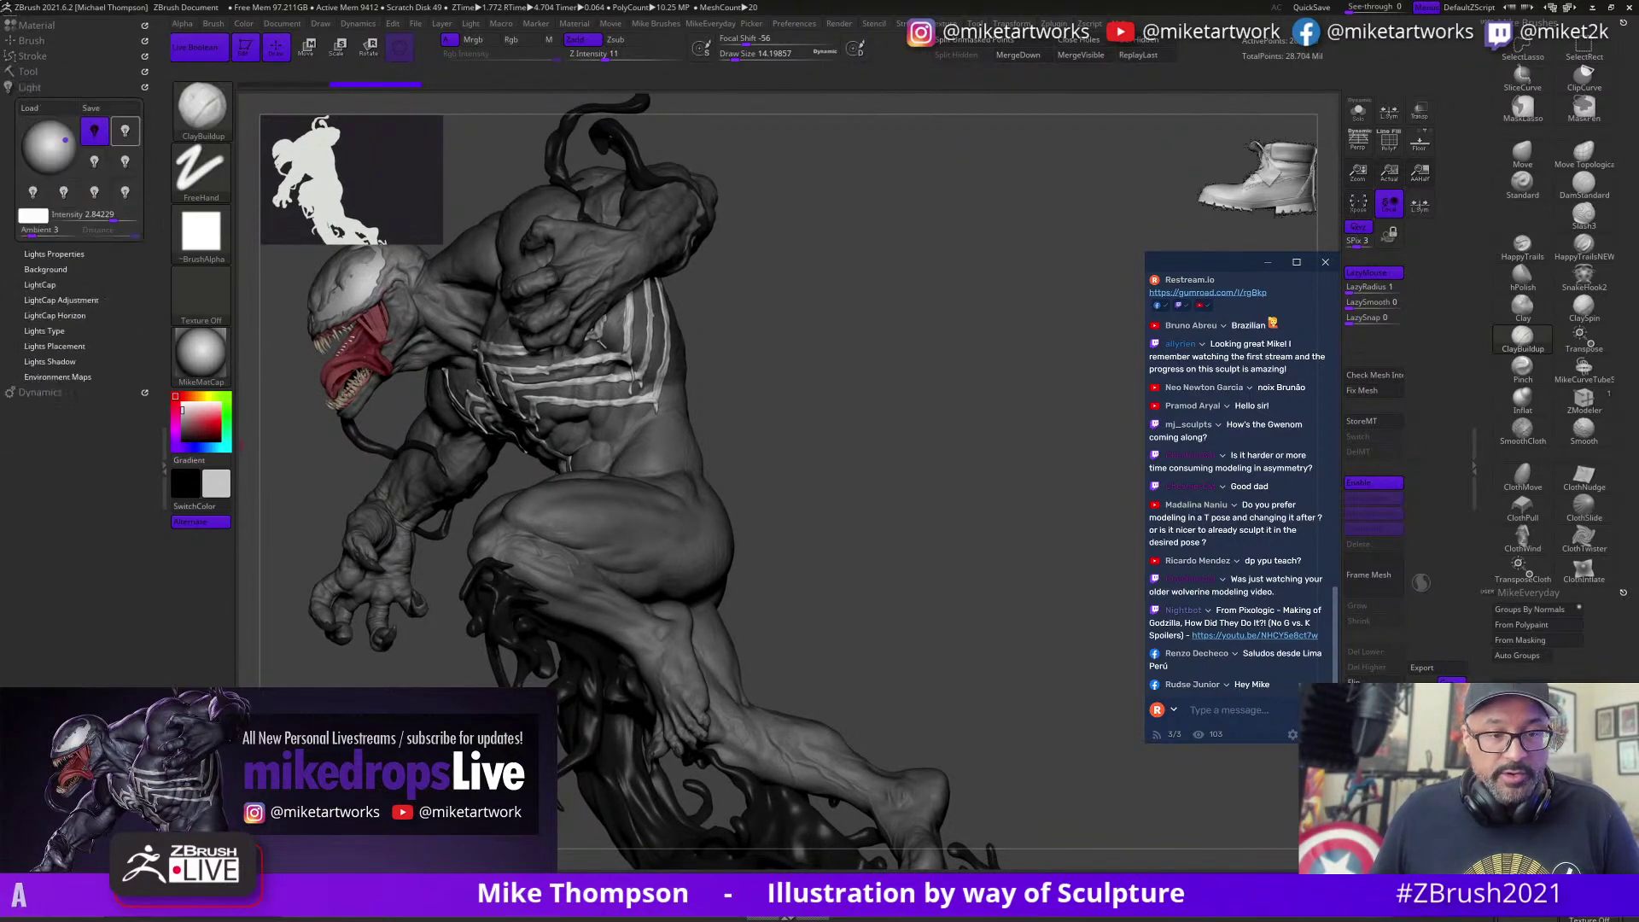
click(127, 133)
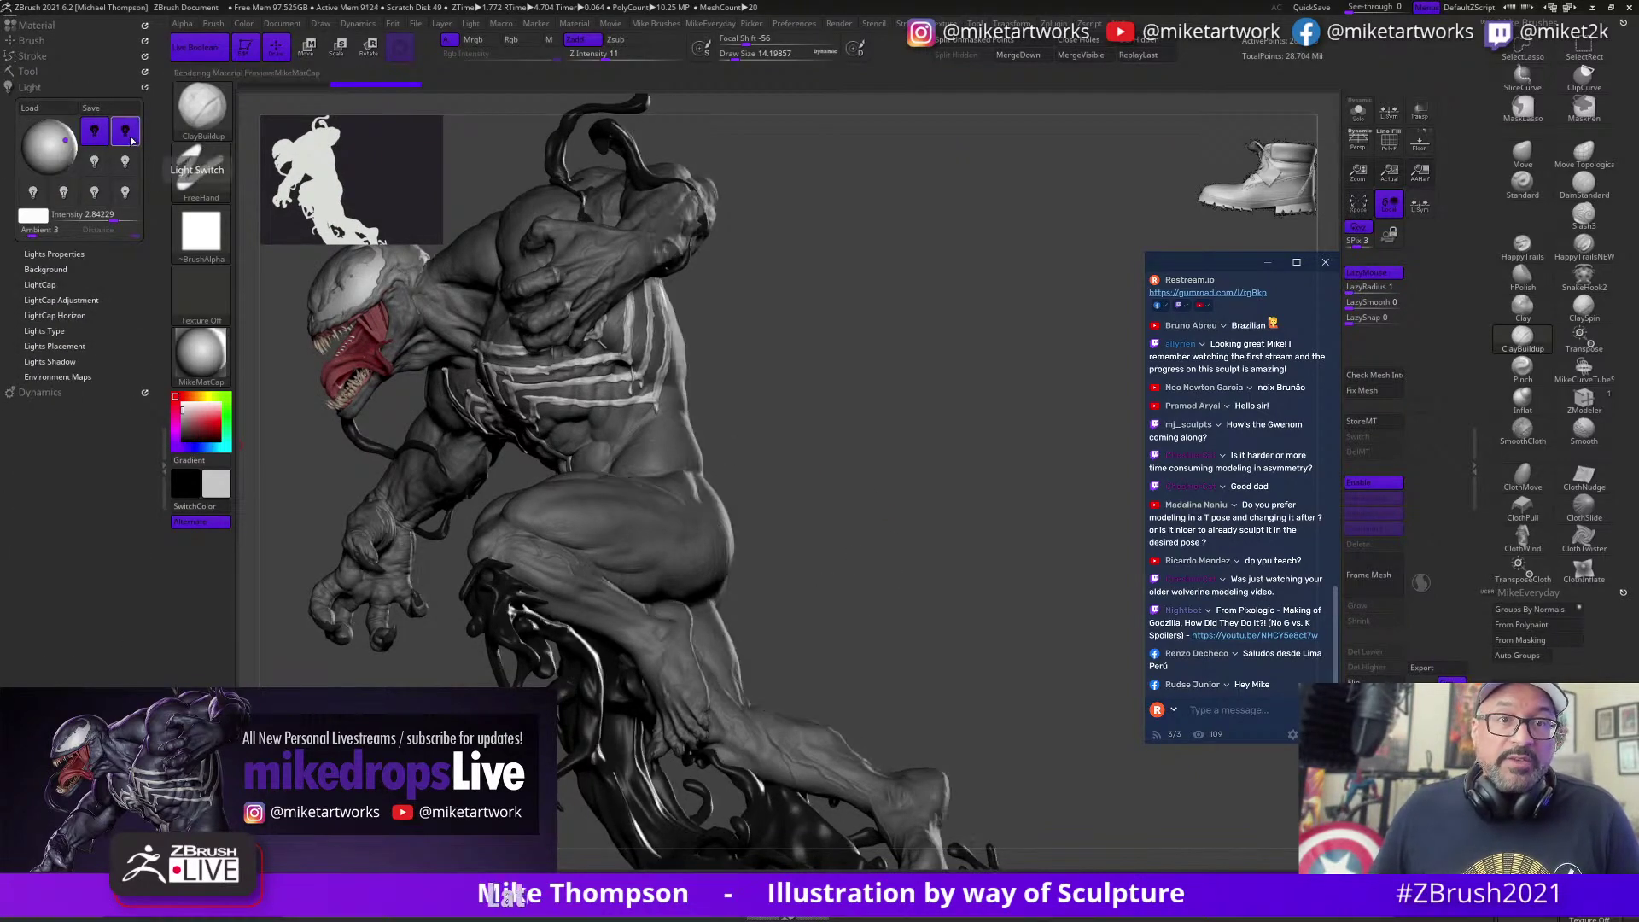
drag(65, 140, 57, 133)
drag(104, 220, 117, 221)
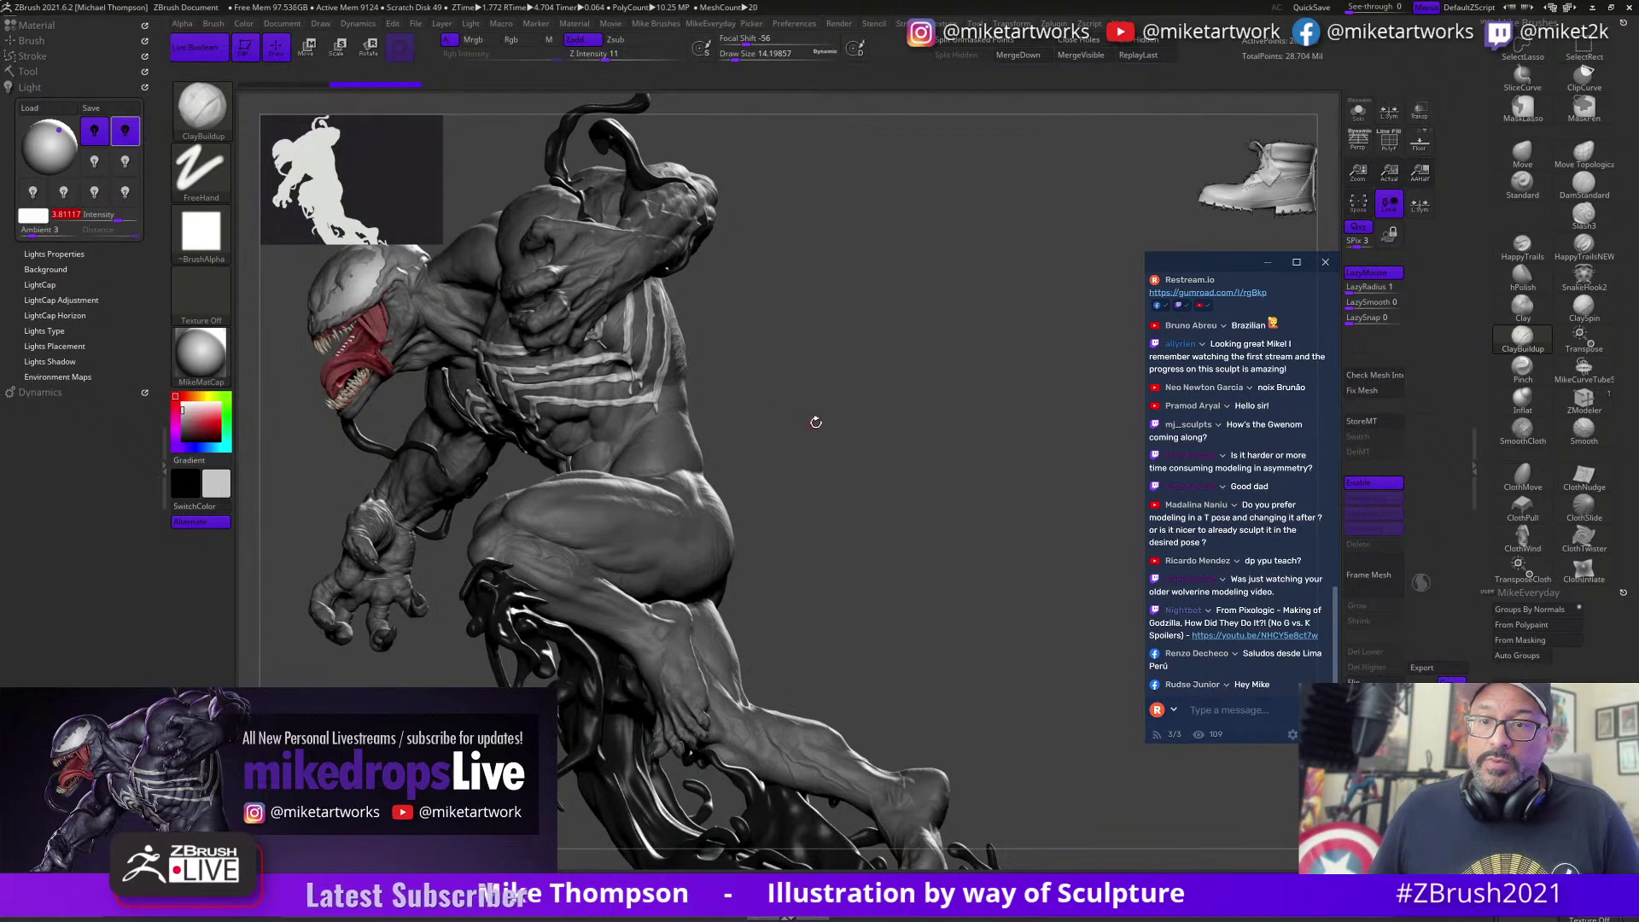
drag(811, 421, 800, 447)
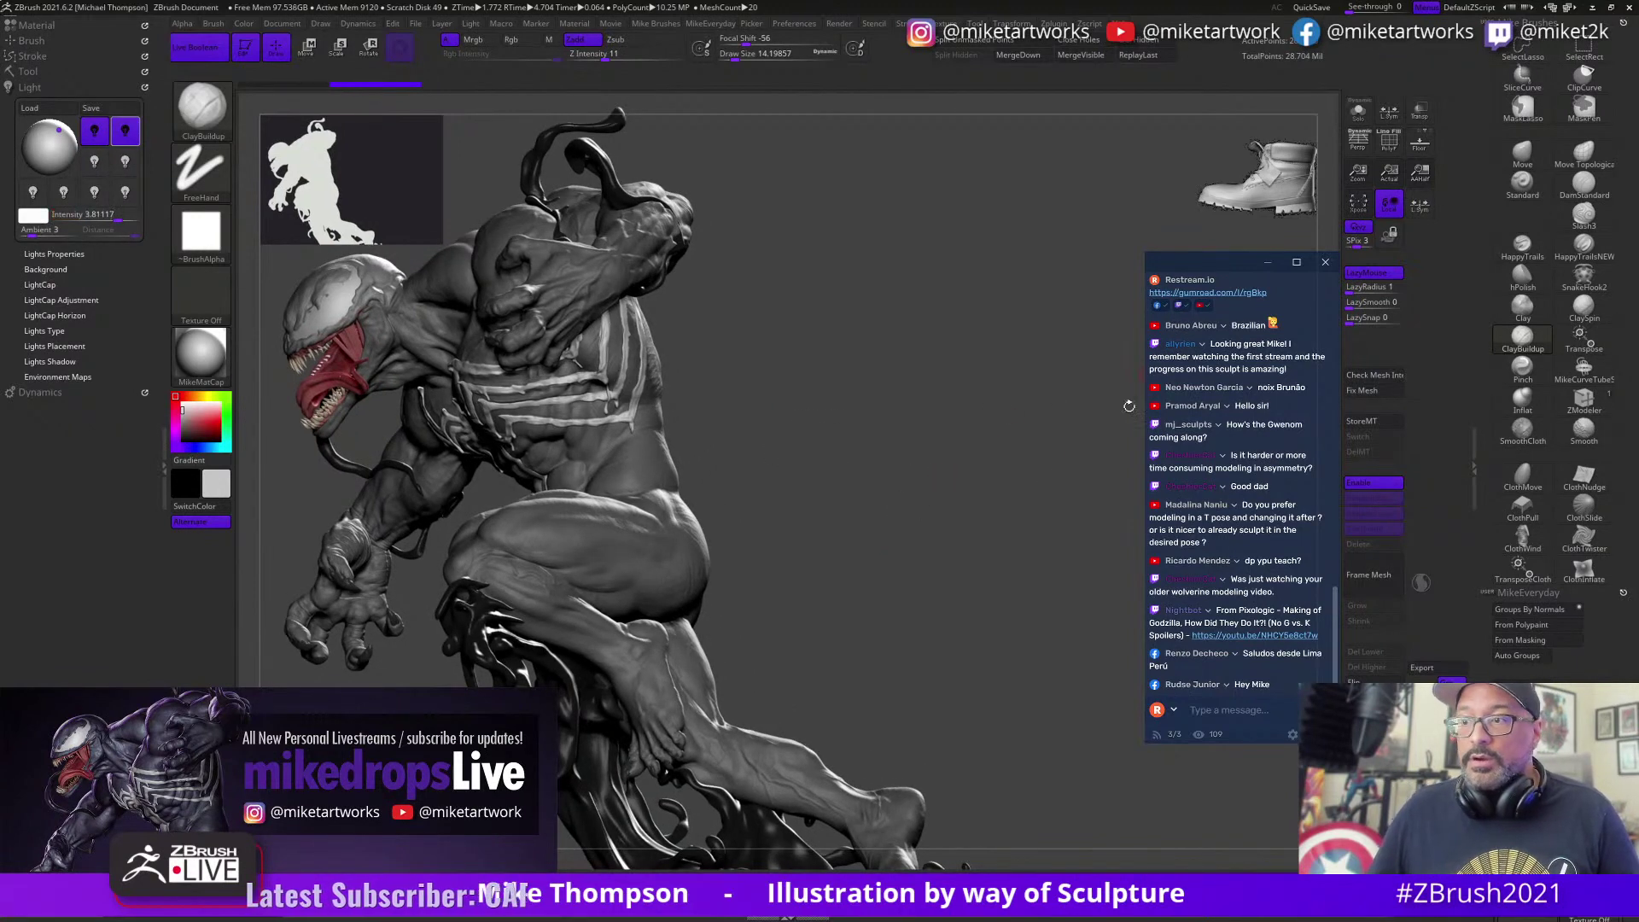
Step: Compare the front view of Venom with the second light off and on, and lower its intensity to about 1.63
key(shift)
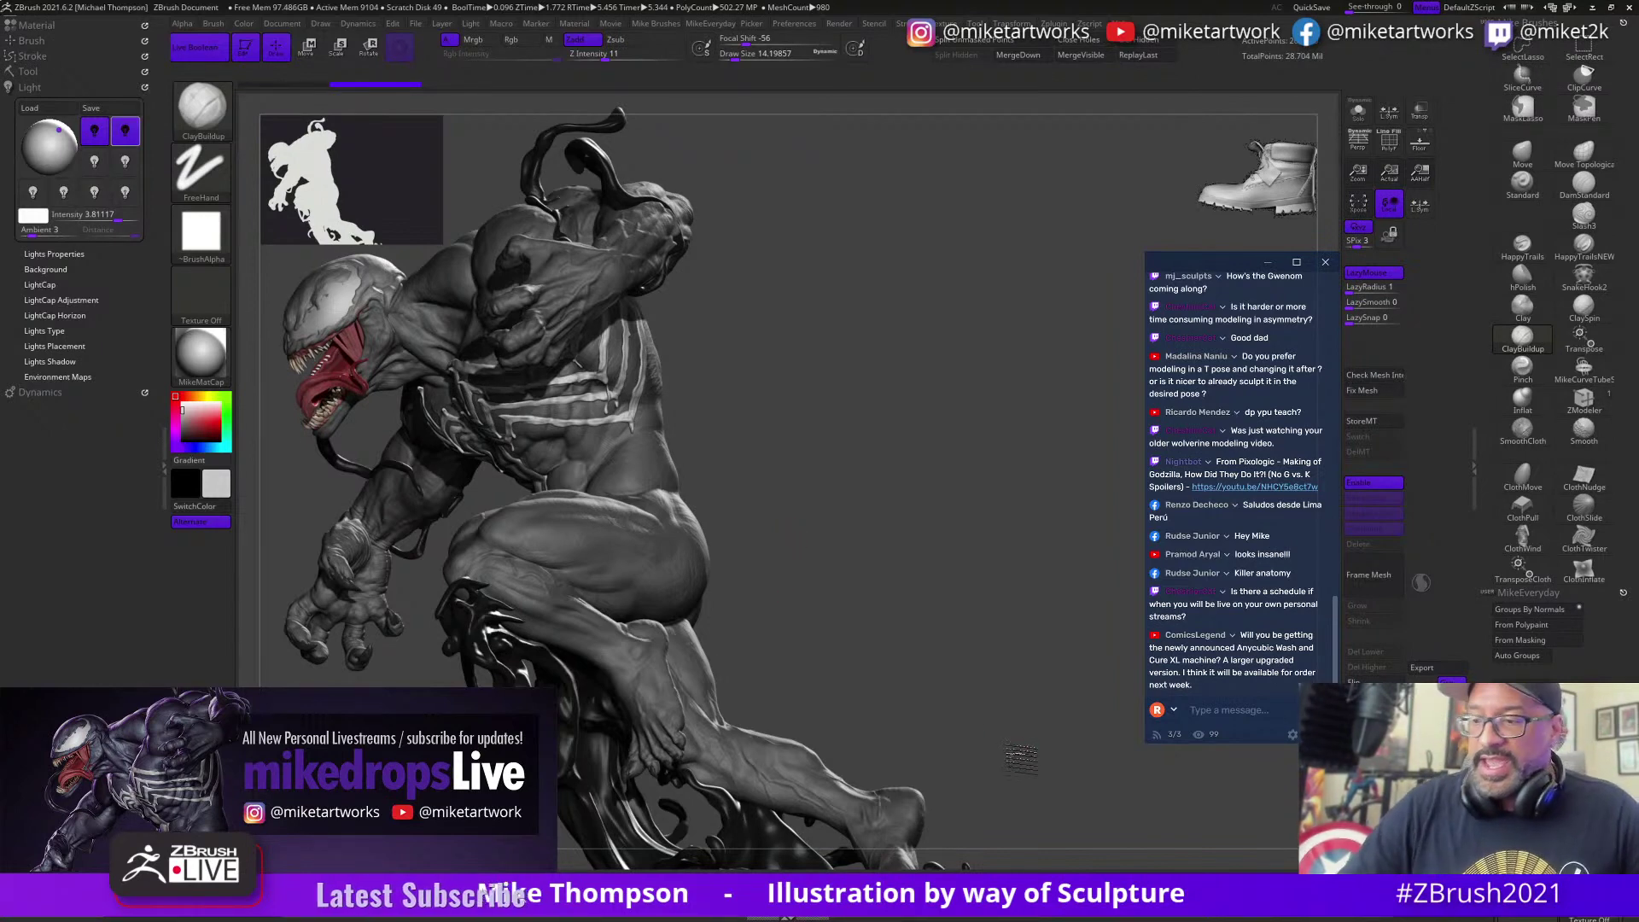
drag(1022, 757, 1031, 747)
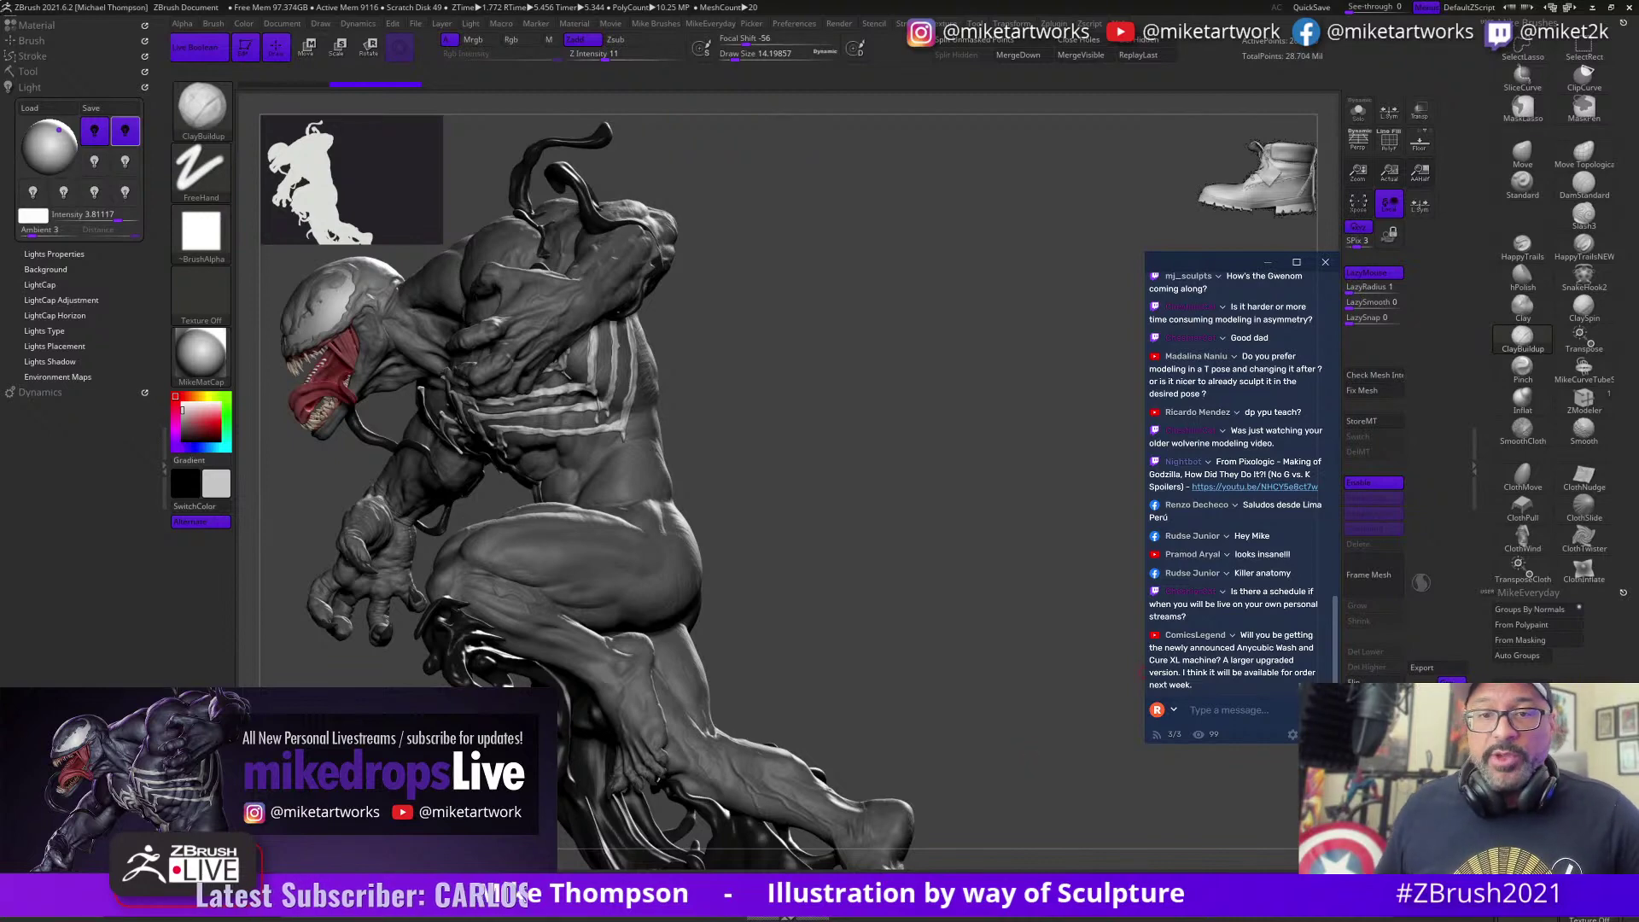
mouse_move(1031, 747)
mouse_down()
mouse_move(975, 648)
mouse_move(1150, 648)
mouse_move(1060, 645)
mouse_up()
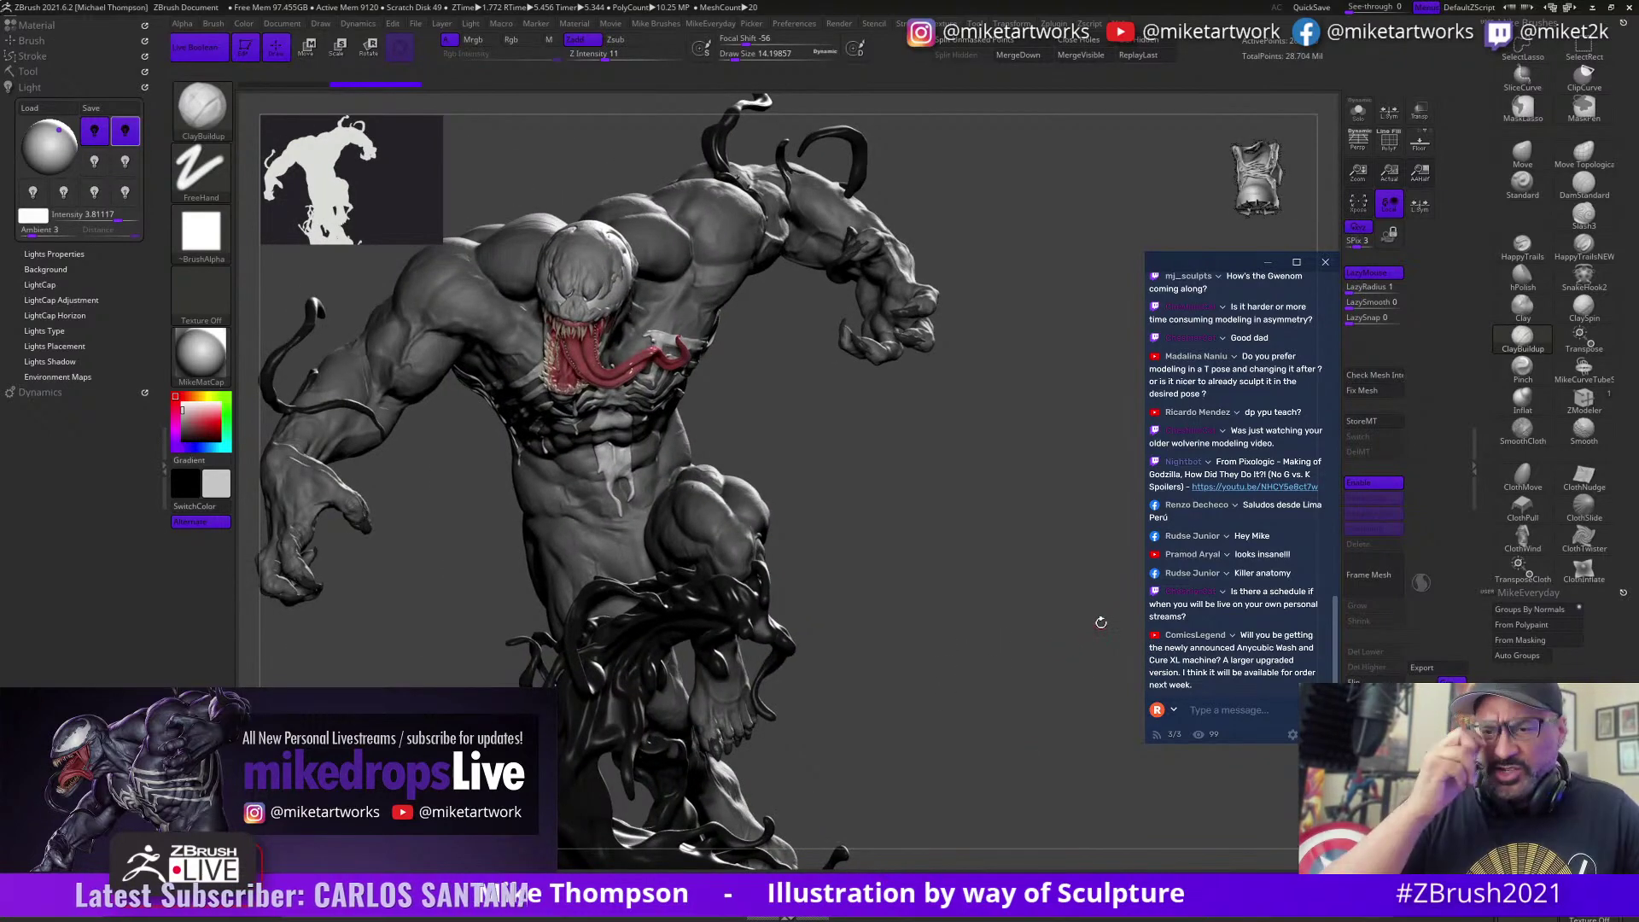
mouse_move(1010, 786)
mouse_down()
mouse_move(913, 805)
mouse_move(996, 808)
mouse_up()
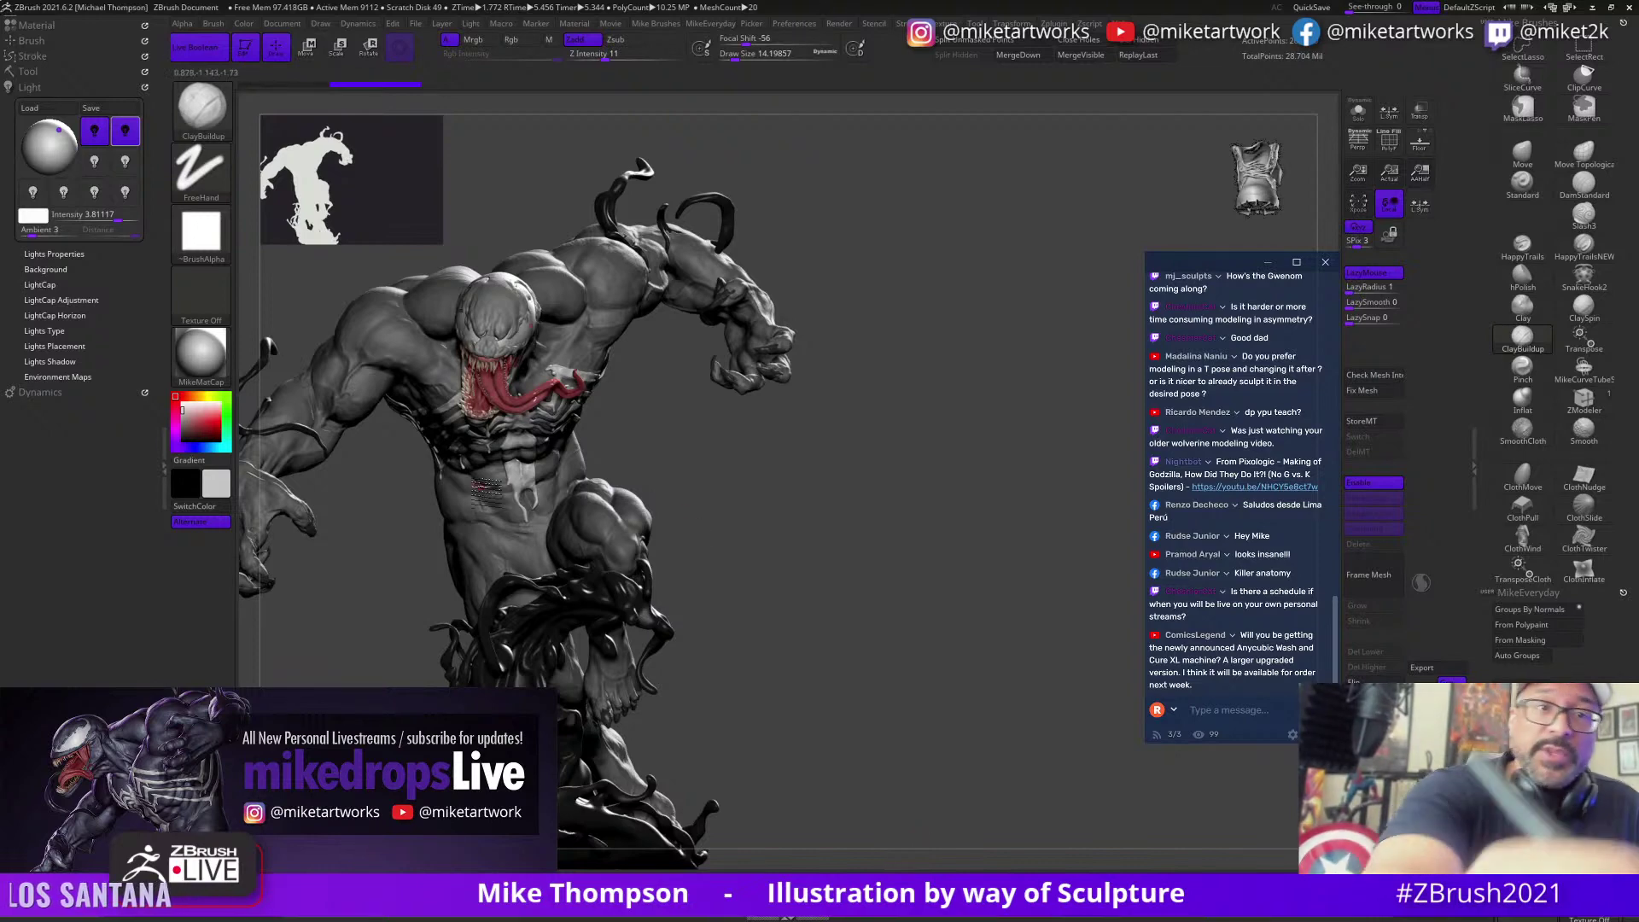
click(125, 132)
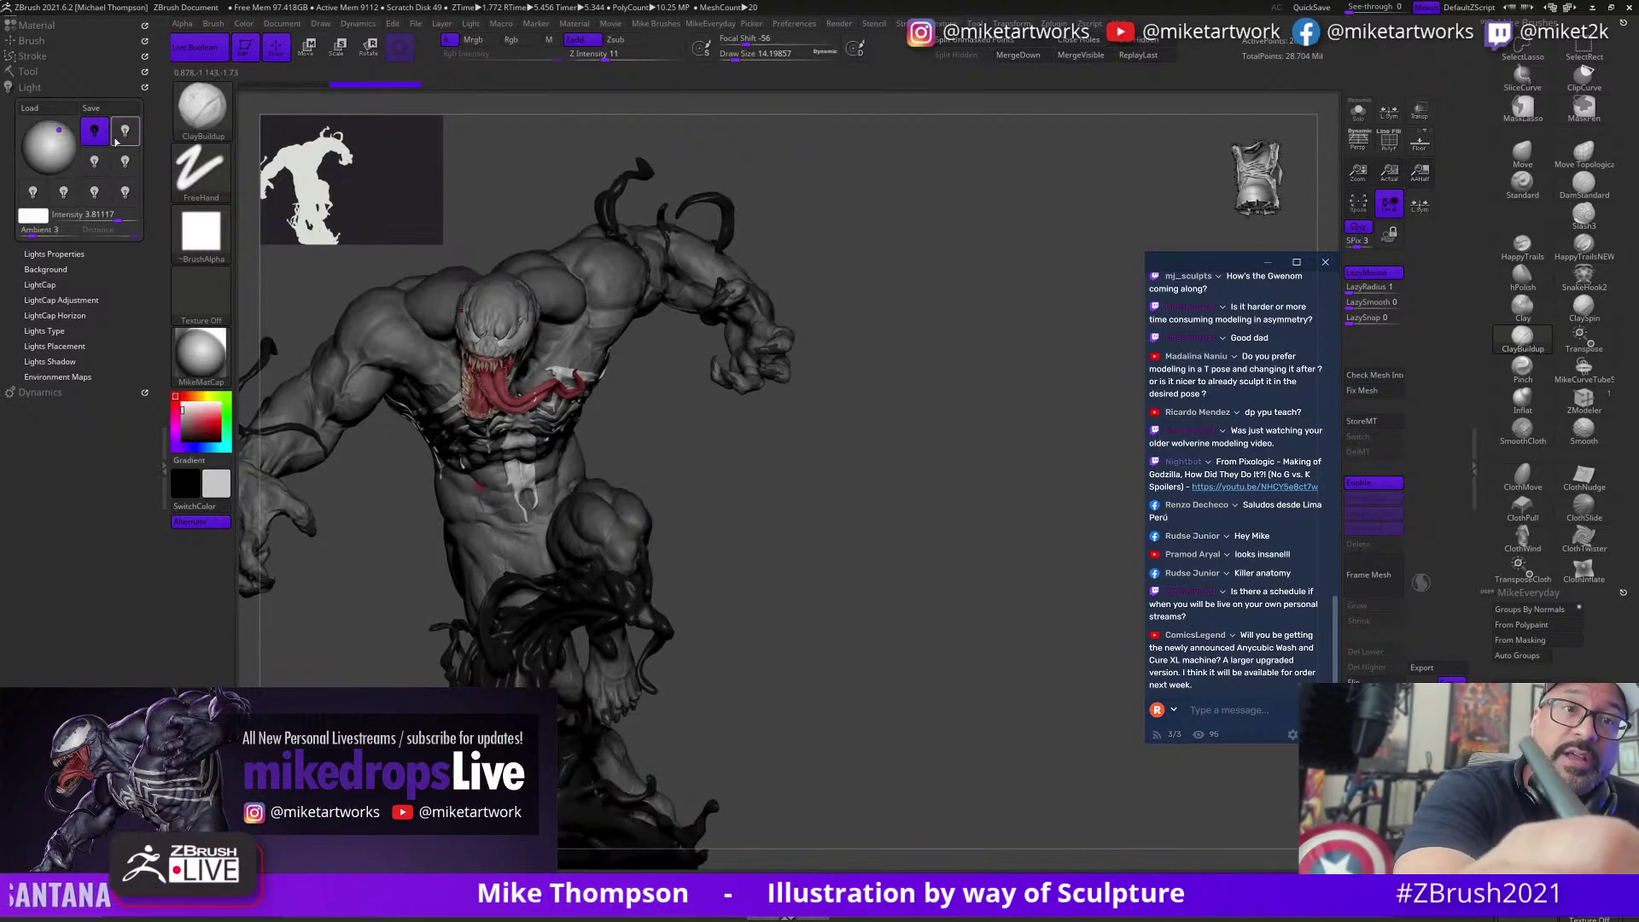
click(125, 132)
click(126, 133)
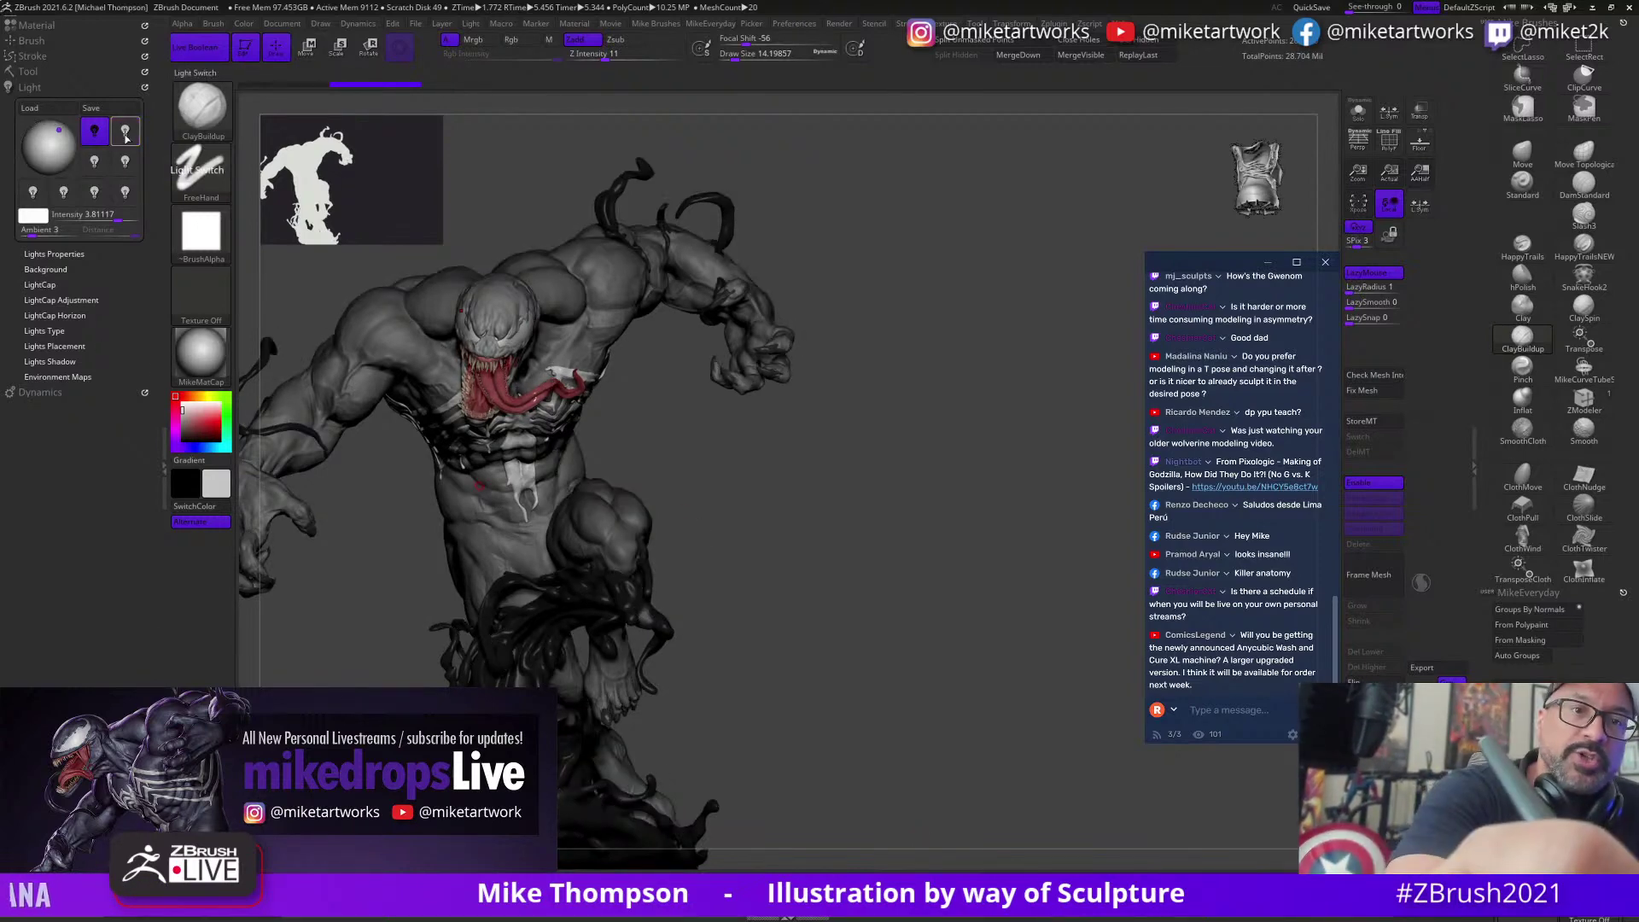
click(124, 130)
drag(128, 217, 103, 213)
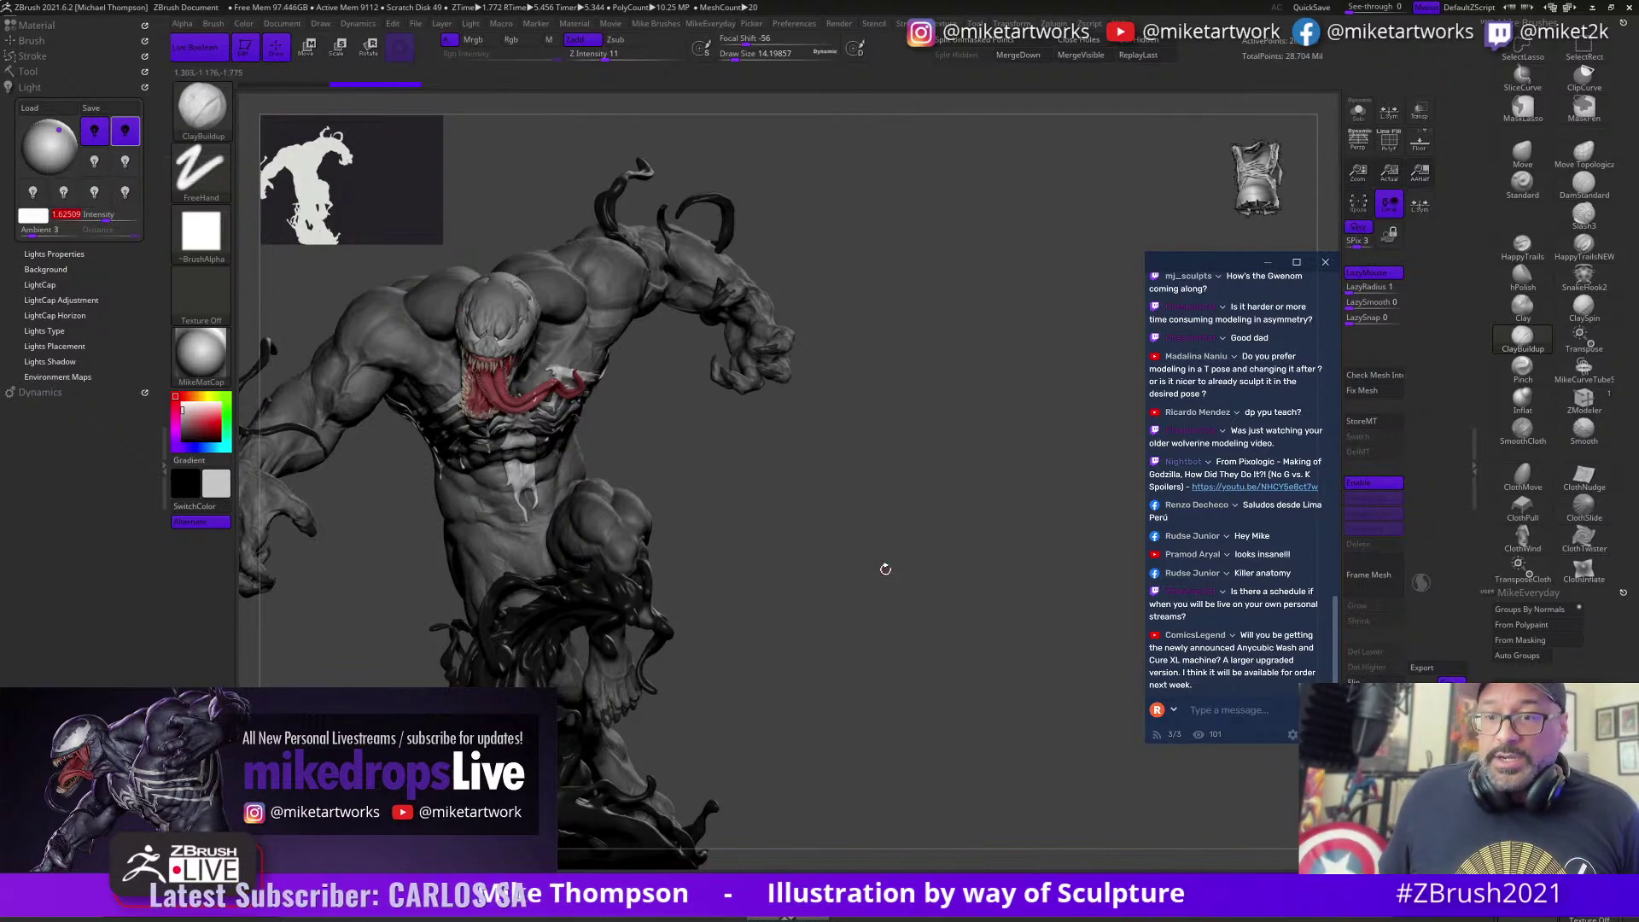
Step: Snapshot the painted Venom onto the canvas as a reference and move the live model beside it
key(shift+s)
alt+drag(843, 655, 1205, 666)
alt+drag(1038, 696, 1091, 678)
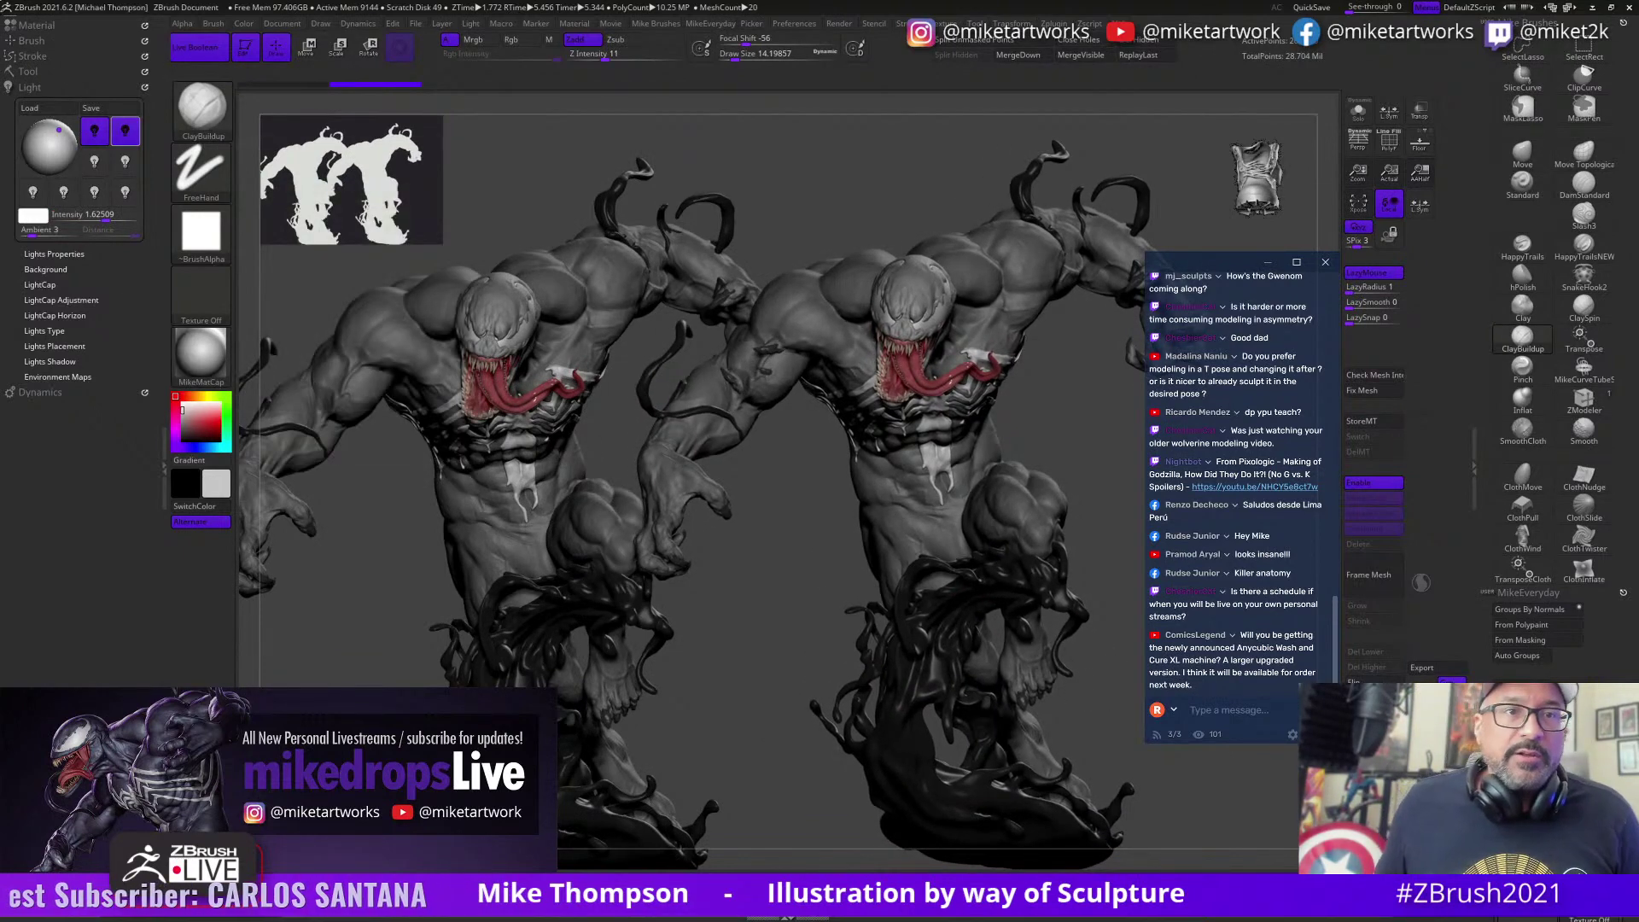
Step: Switch the live model to the spiked character's Recovered_Tool and turn off painted colours for all its subtools
click(28, 72)
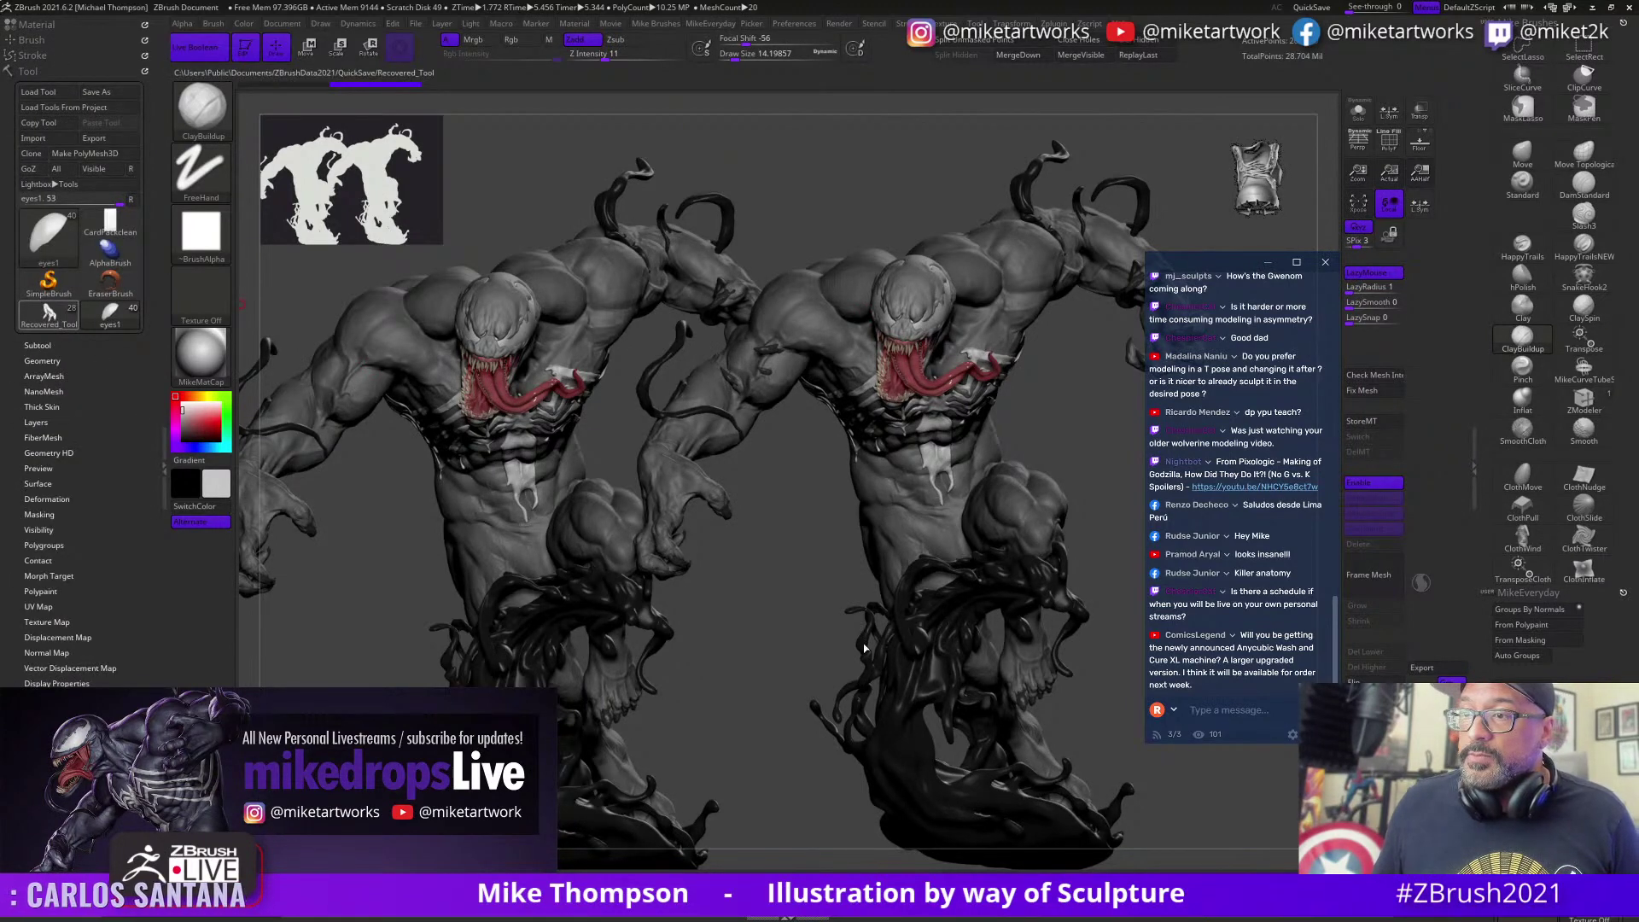
drag(889, 655, 1089, 807)
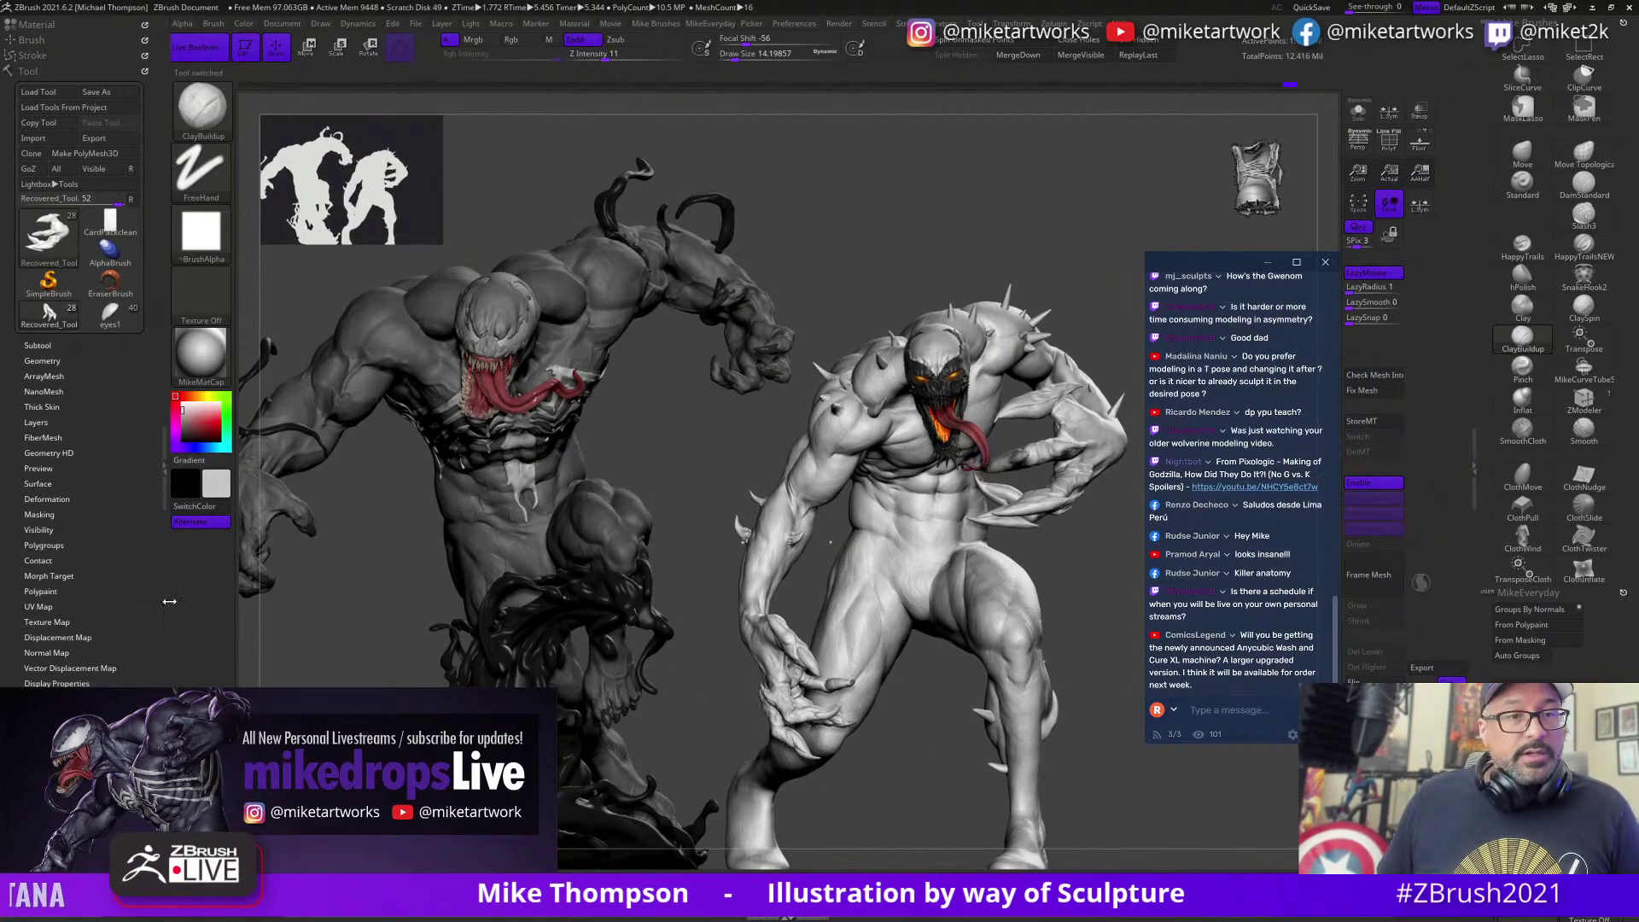
click(120, 348)
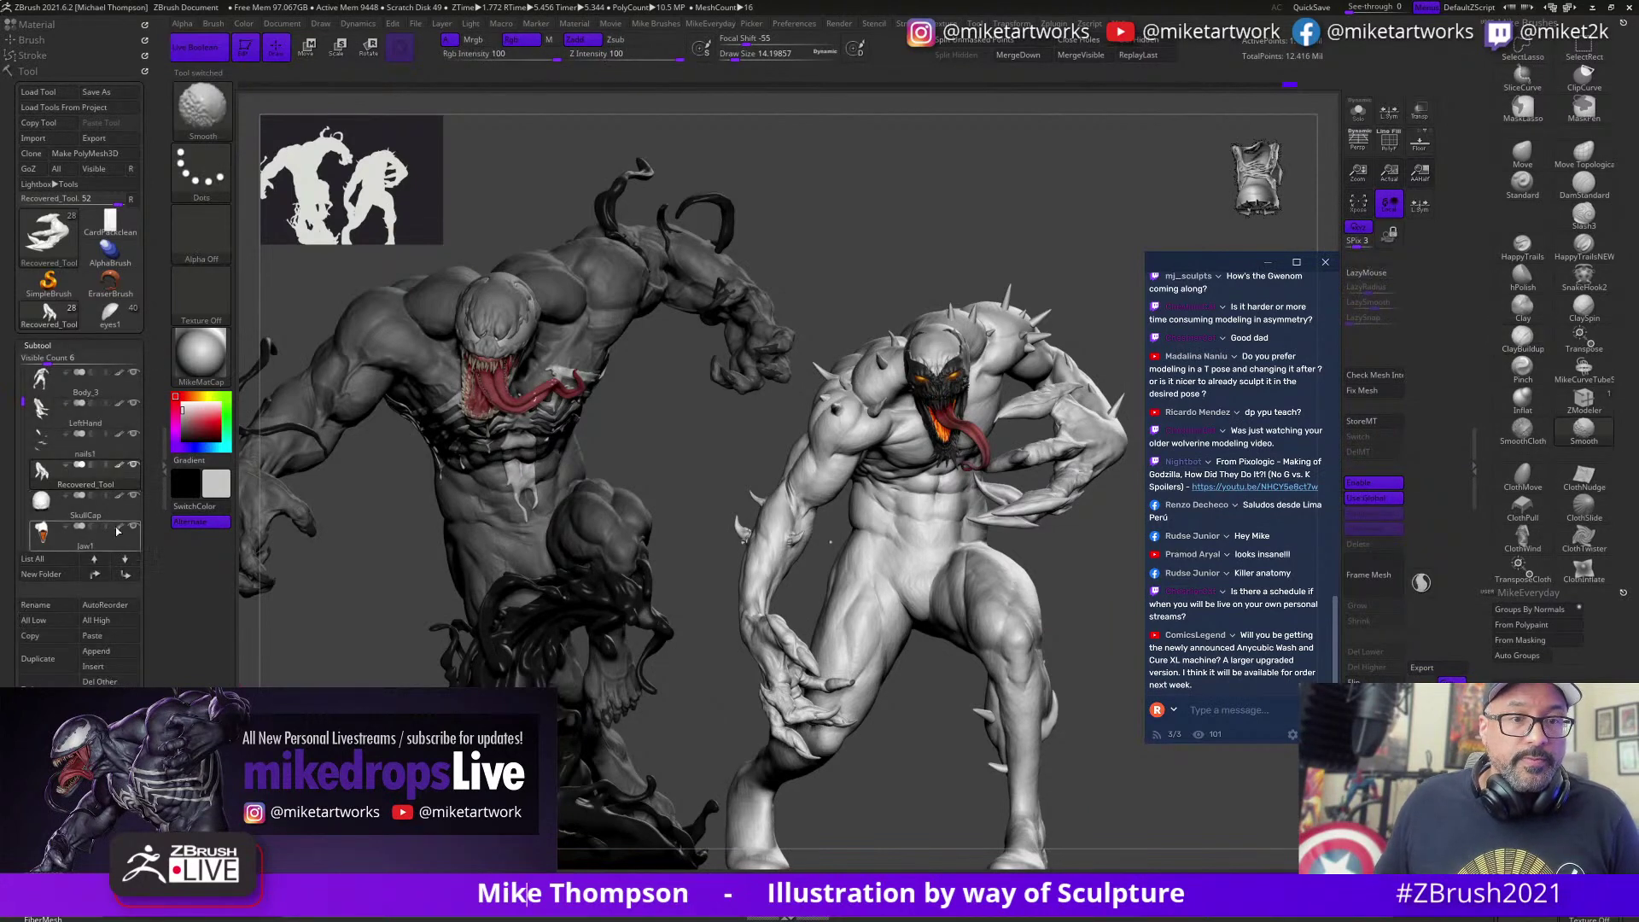
click(117, 531)
drag(1133, 807, 1195, 811)
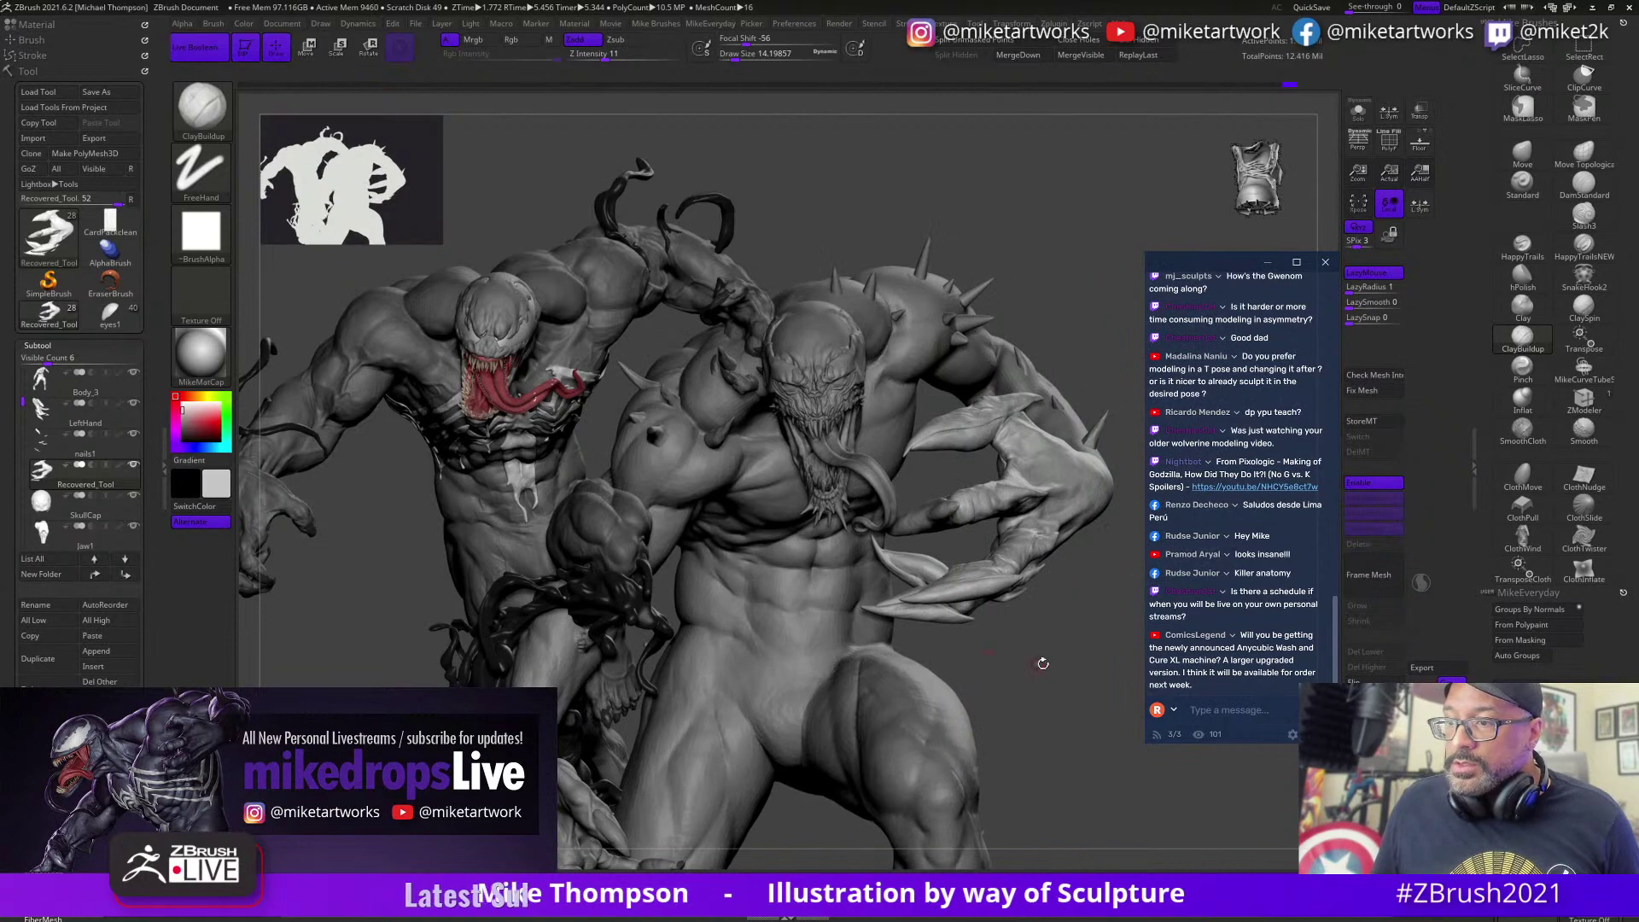
Step: Solo the clawed hand, isolate a single clawed finger, and set the draw size to about 18.5
click(1358, 111)
drag(1053, 687, 944, 665)
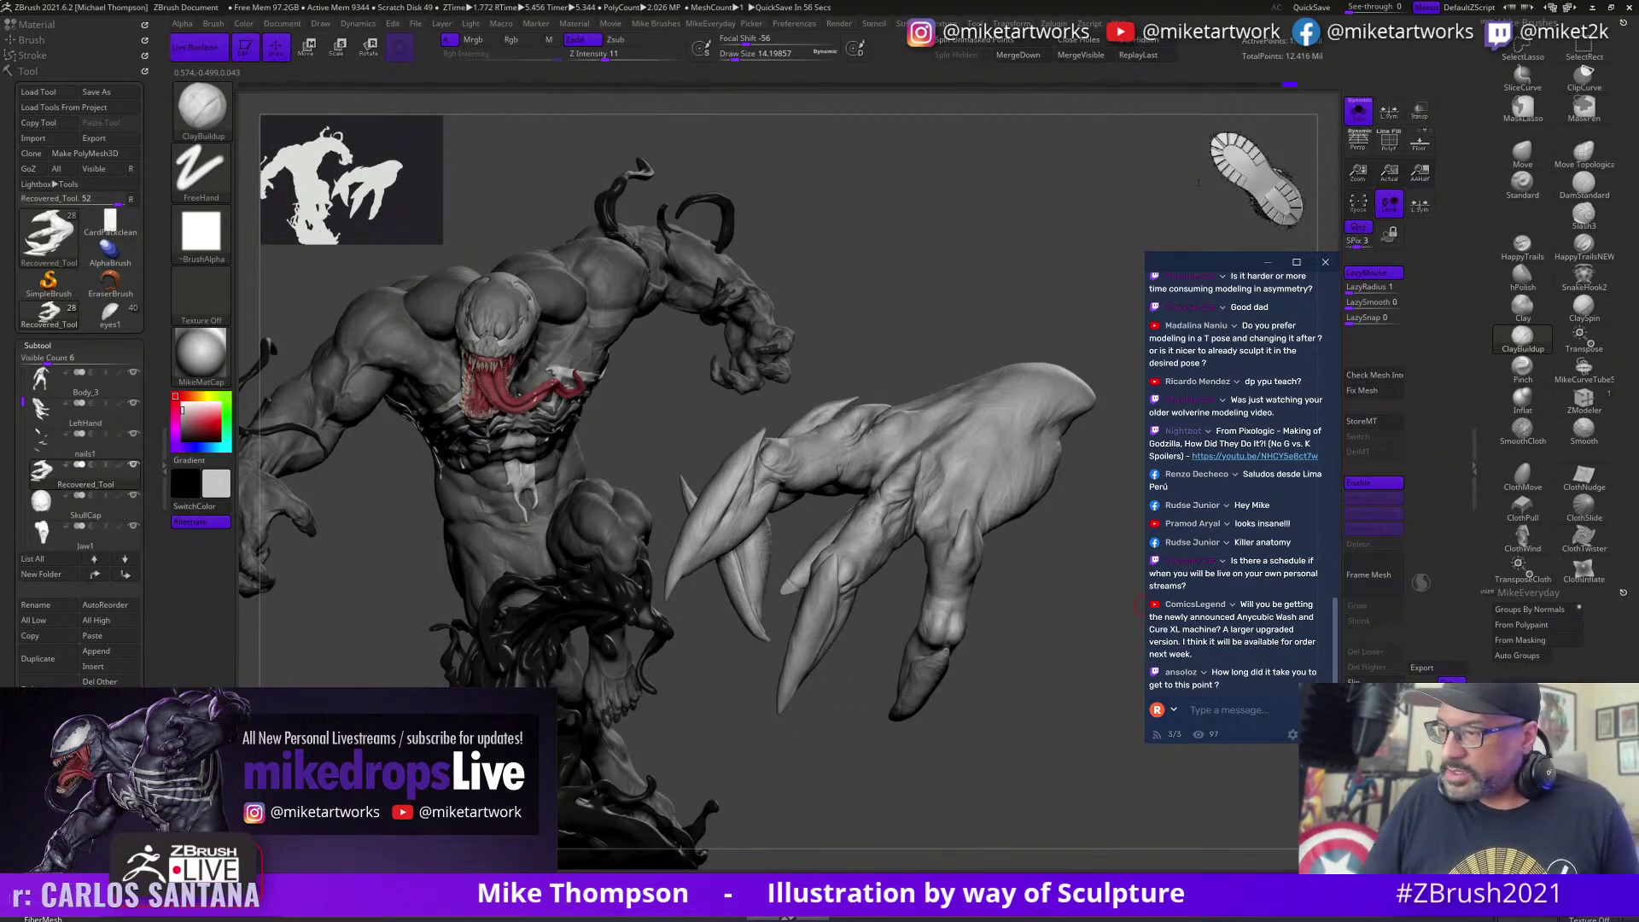
mouse_move(1031, 766)
mouse_down()
mouse_move(1044, 725)
mouse_move(1035, 743)
mouse_move(962, 734)
mouse_move(1030, 751)
mouse_move(1038, 735)
mouse_move(1021, 765)
mouse_move(1051, 767)
mouse_move(994, 738)
mouse_move(994, 576)
mouse_move(962, 512)
mouse_move(871, 502)
mouse_move(879, 598)
mouse_up()
mouse_move(996, 796)
mouse_down()
mouse_move(1066, 788)
mouse_move(1028, 760)
mouse_move(1050, 633)
mouse_move(982, 567)
mouse_move(926, 558)
mouse_move(920, 573)
mouse_move(827, 528)
mouse_move(859, 559)
mouse_move(859, 604)
mouse_up()
key(s)
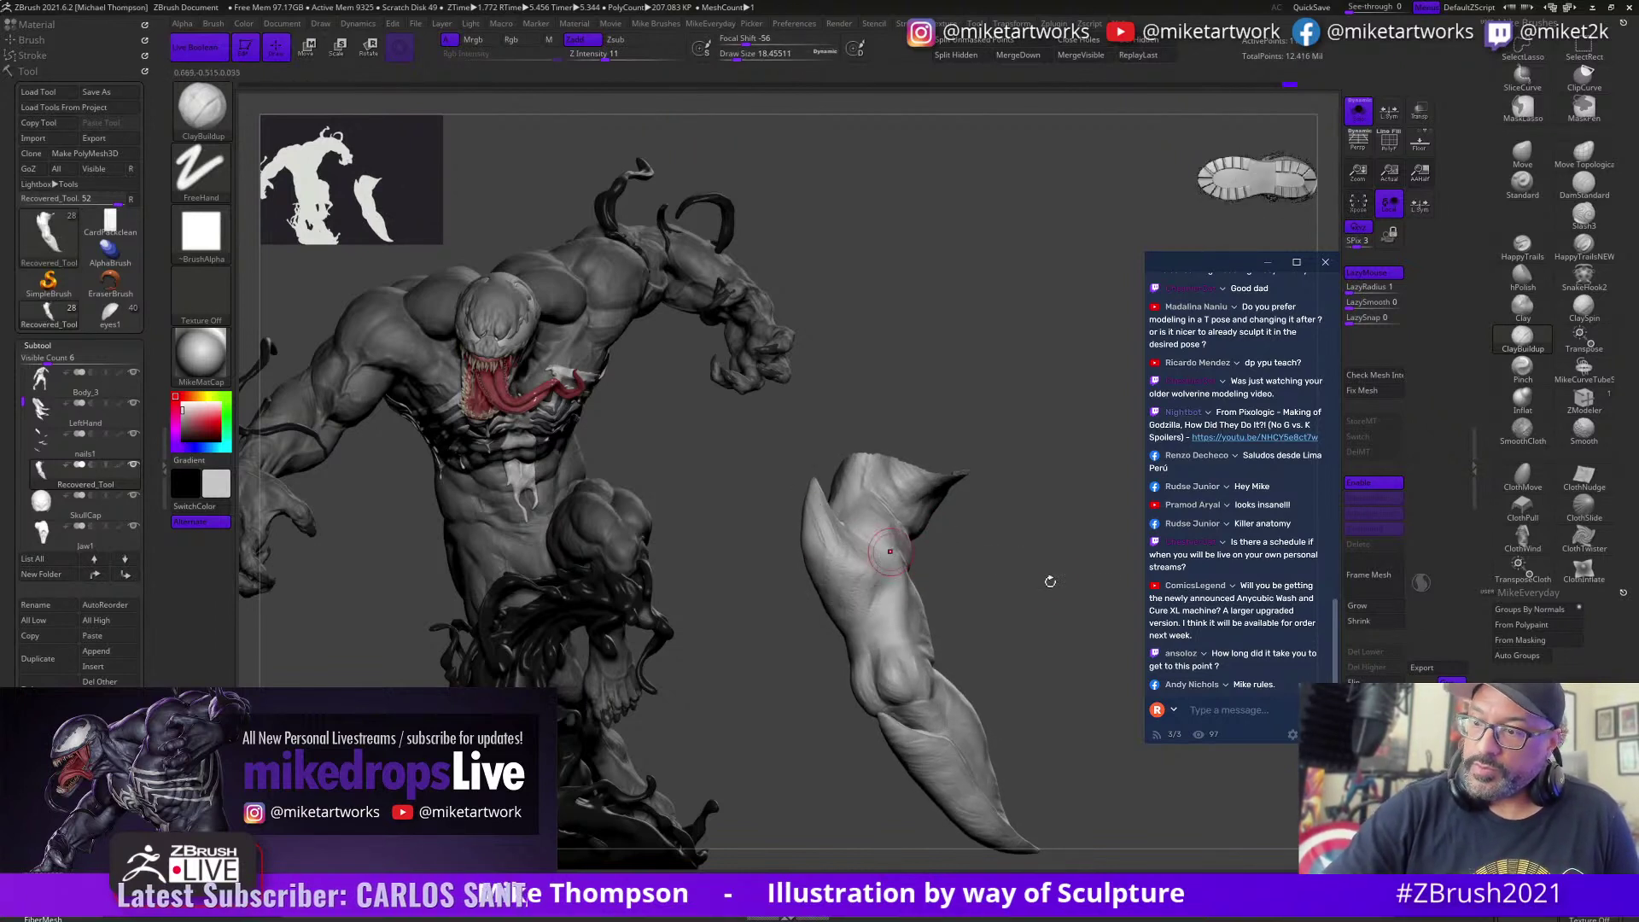
Step: Enable Sculptris Pro and build up the isolated finger's knuckle and base forms with ClayBuildup at a draw size of about 18.5
shift+click(1421, 583)
click(985, 662)
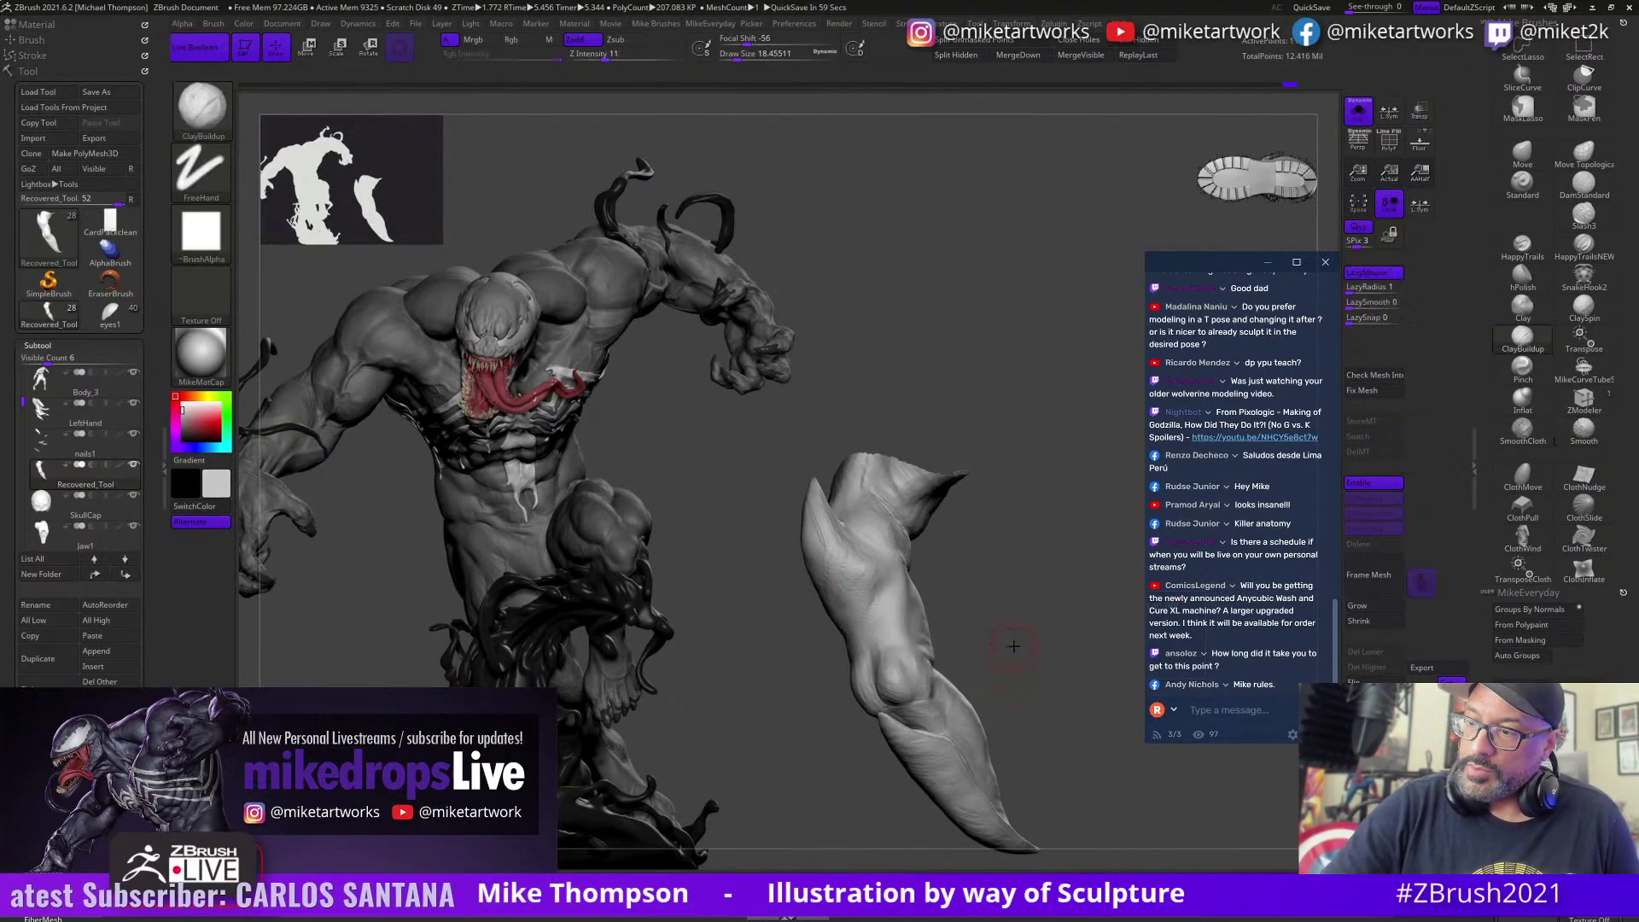
drag(1019, 633, 860, 591)
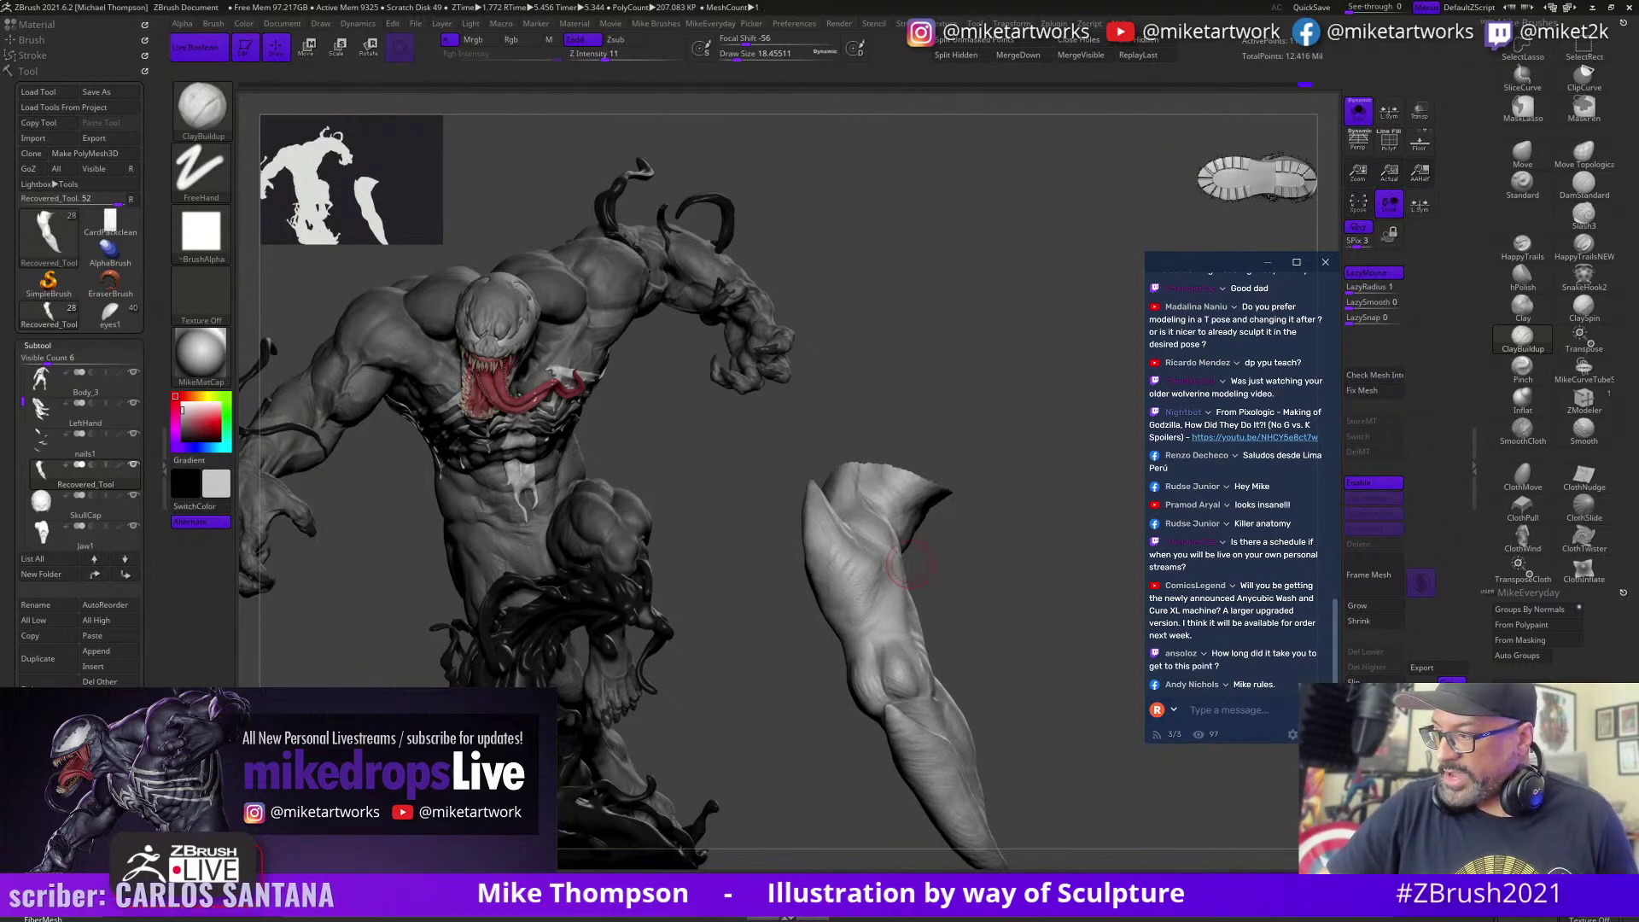
key(ctrl+b)
drag(911, 564, 981, 578)
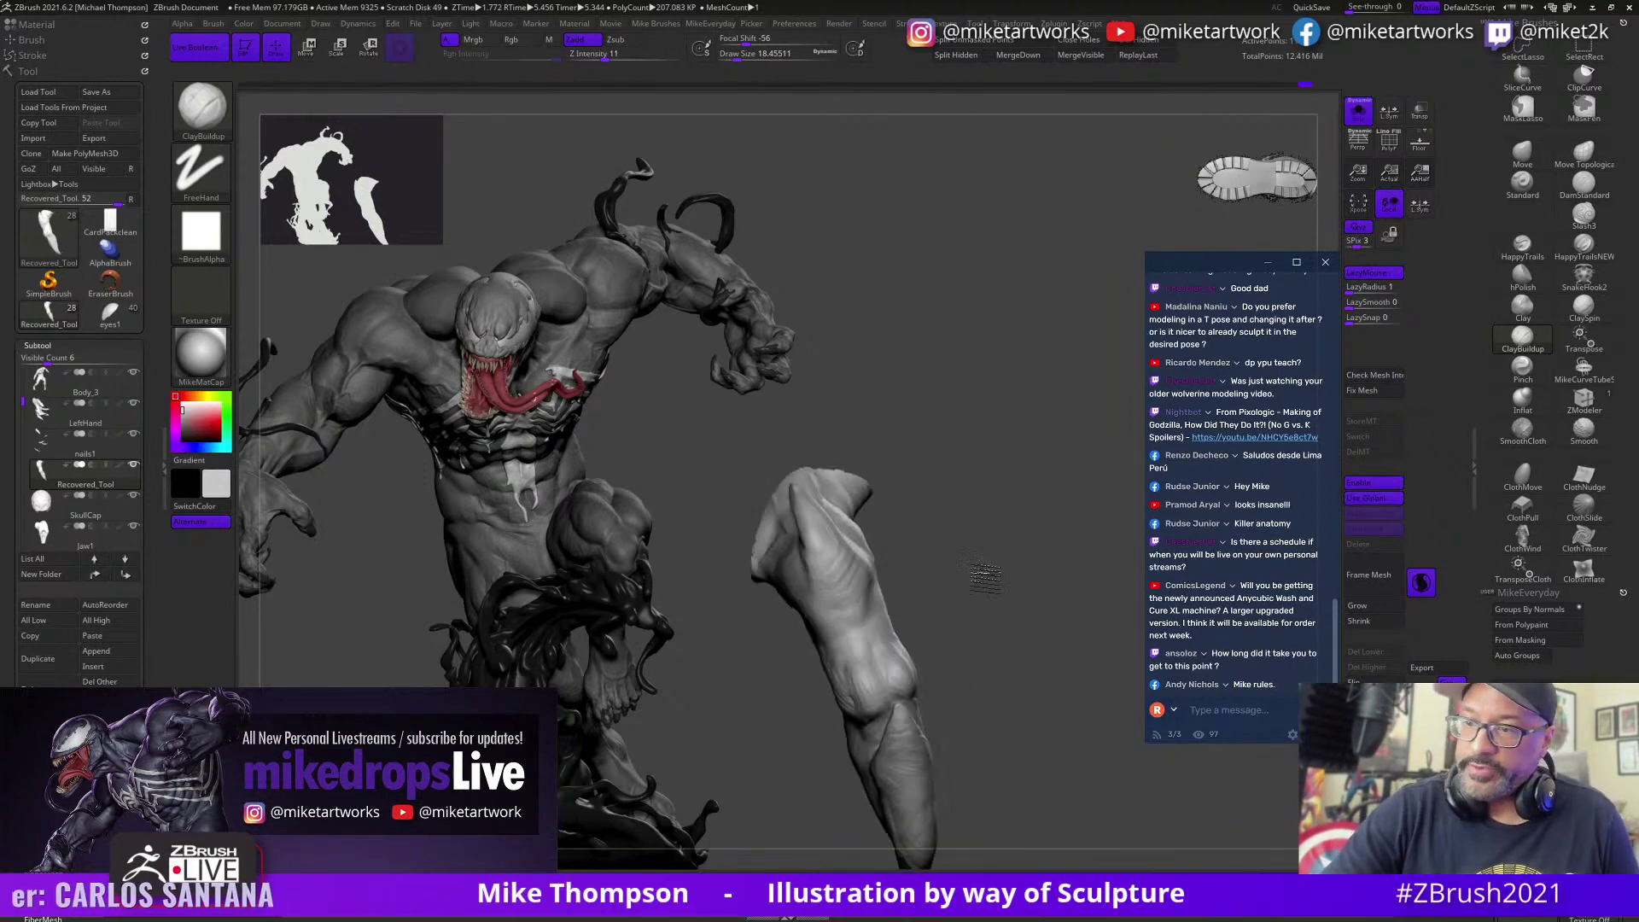
right_drag(852, 608, 868, 529)
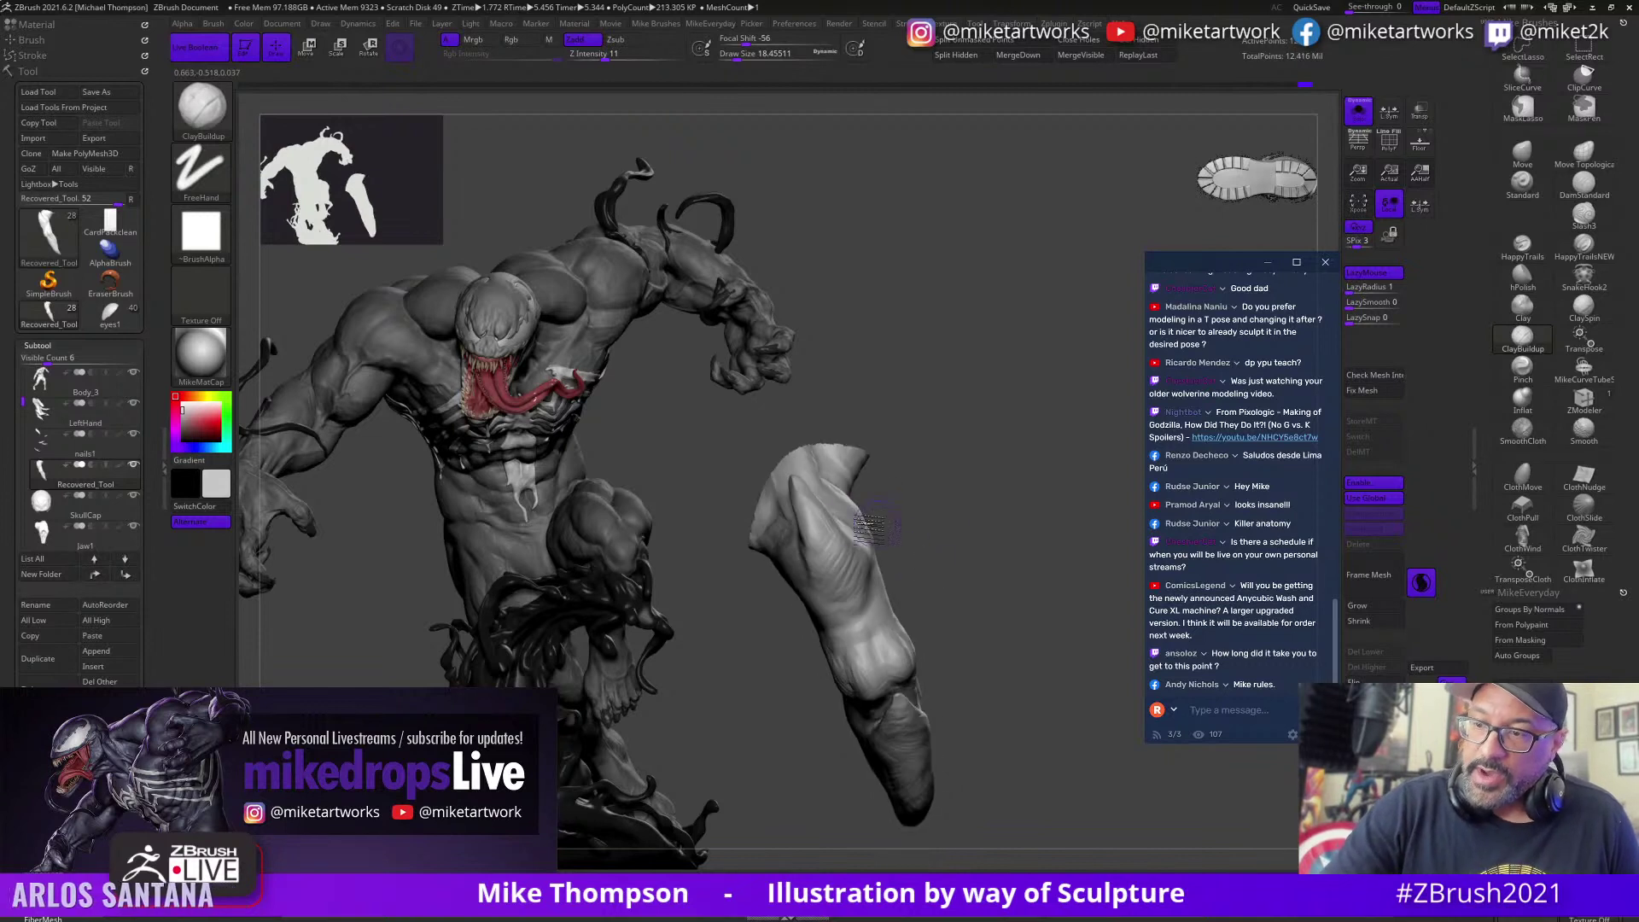
mouse_move(812, 499)
mouse_down()
mouse_move(807, 541)
mouse_move(835, 524)
mouse_move(815, 532)
mouse_move(1069, 570)
mouse_move(947, 575)
mouse_move(973, 523)
mouse_move(961, 559)
mouse_move(893, 563)
mouse_up()
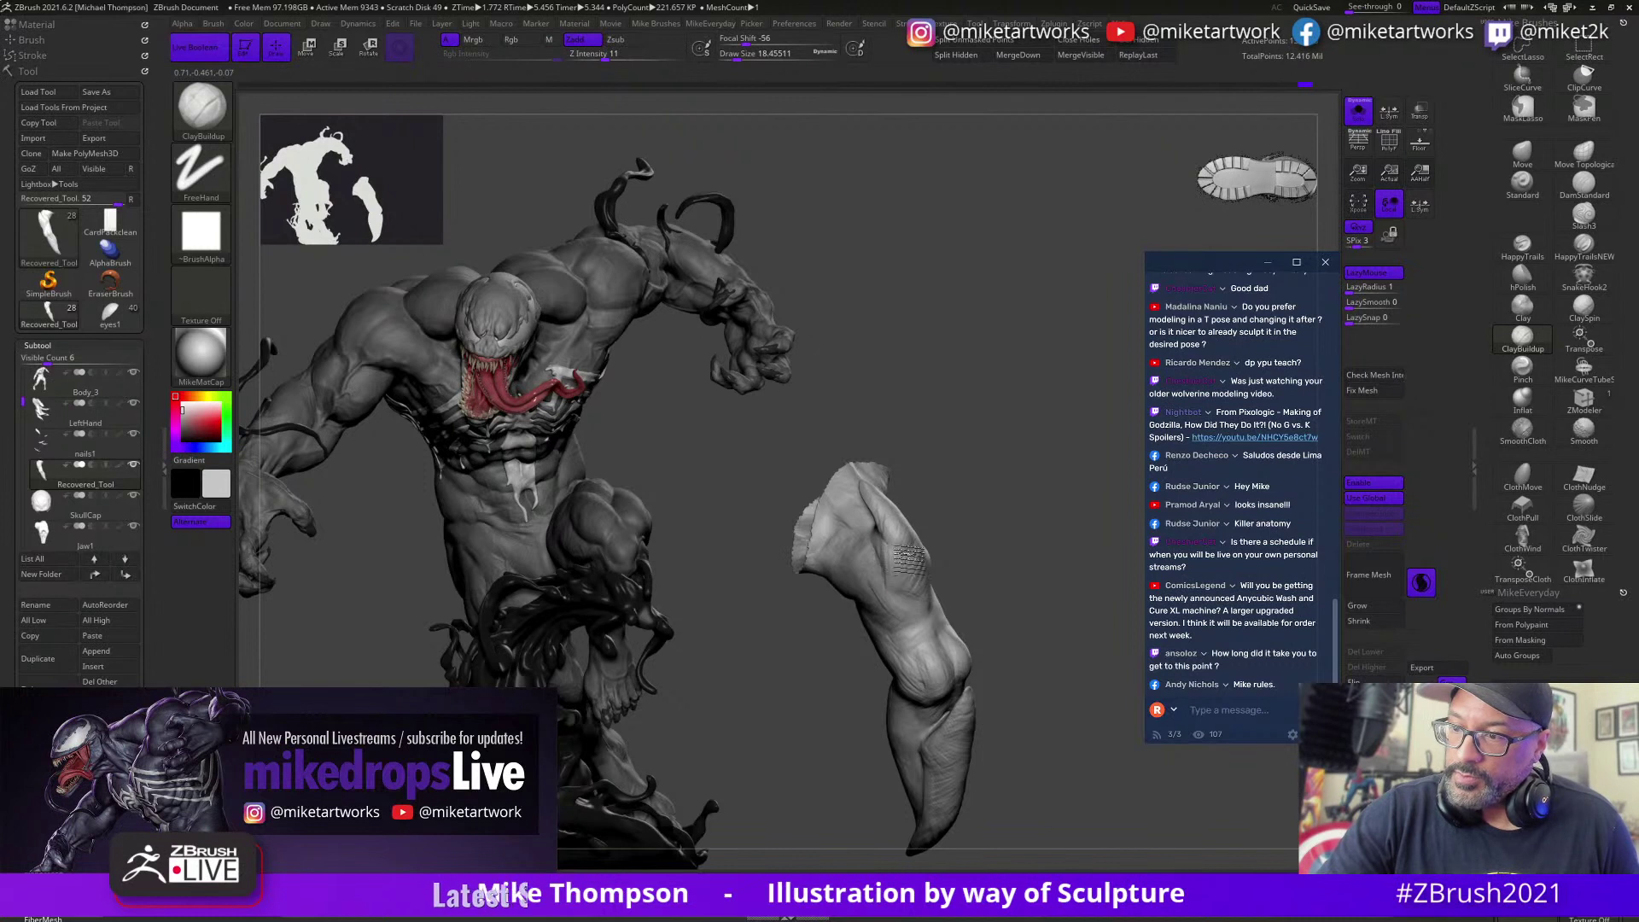
mouse_move(929, 602)
mouse_down()
mouse_move(892, 553)
mouse_move(929, 576)
mouse_up()
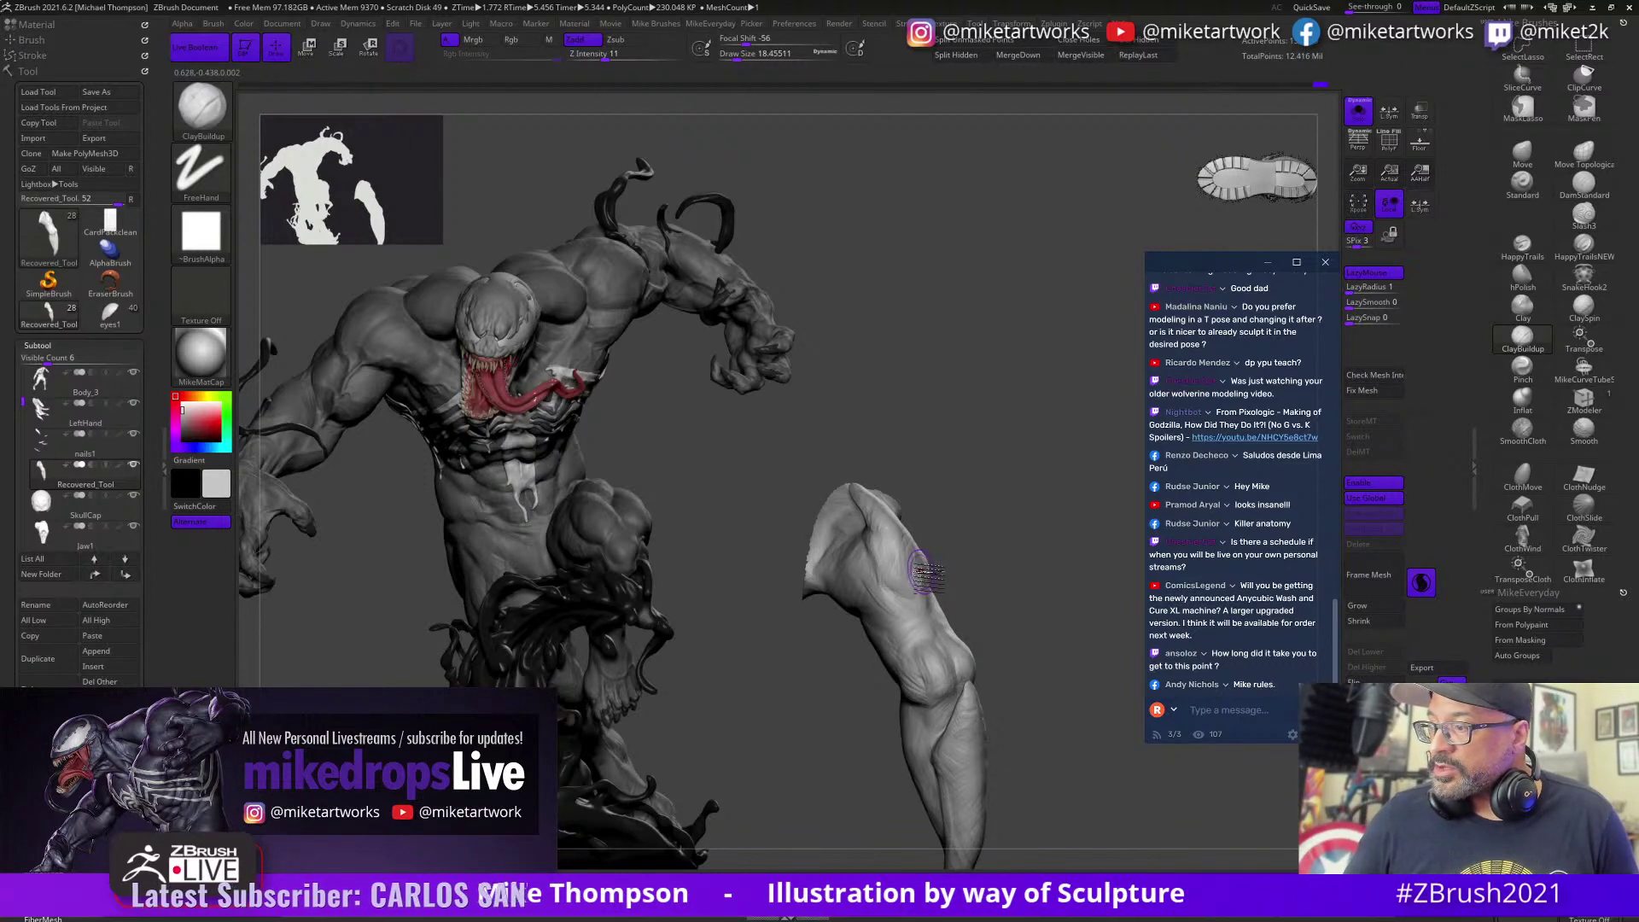
mouse_move(982, 563)
mouse_down()
mouse_move(1022, 555)
mouse_move(983, 624)
mouse_move(960, 576)
mouse_move(1008, 551)
mouse_move(1002, 533)
mouse_up()
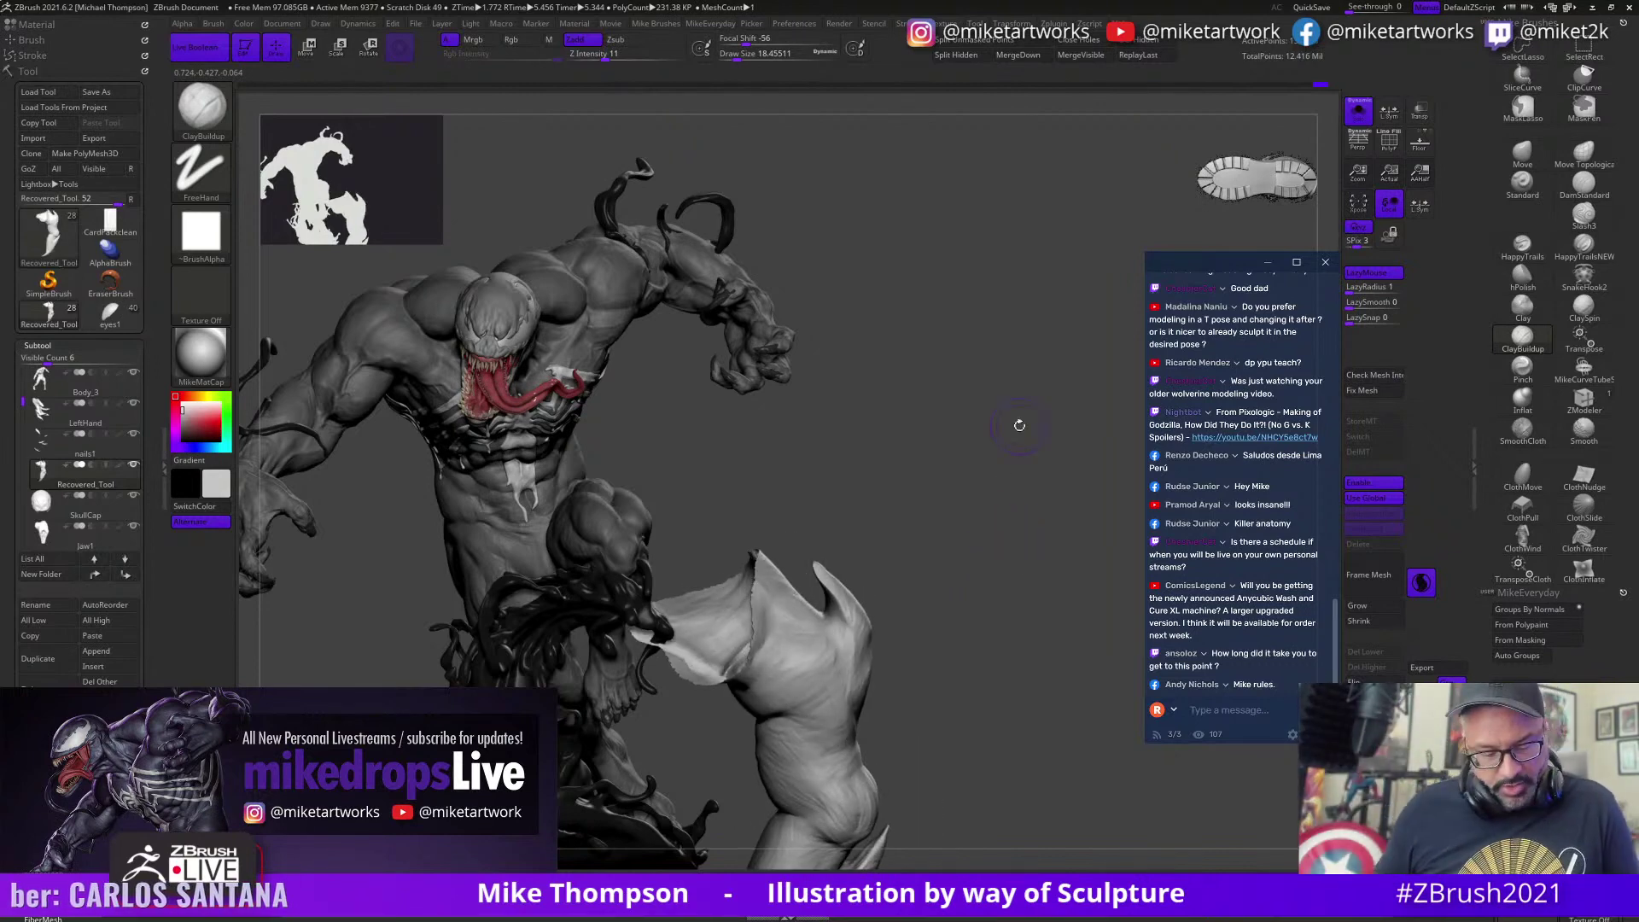
Step: Switch to the TechSmith Camtasia window with the AVSTREAM3 project
key(alt+Tab)
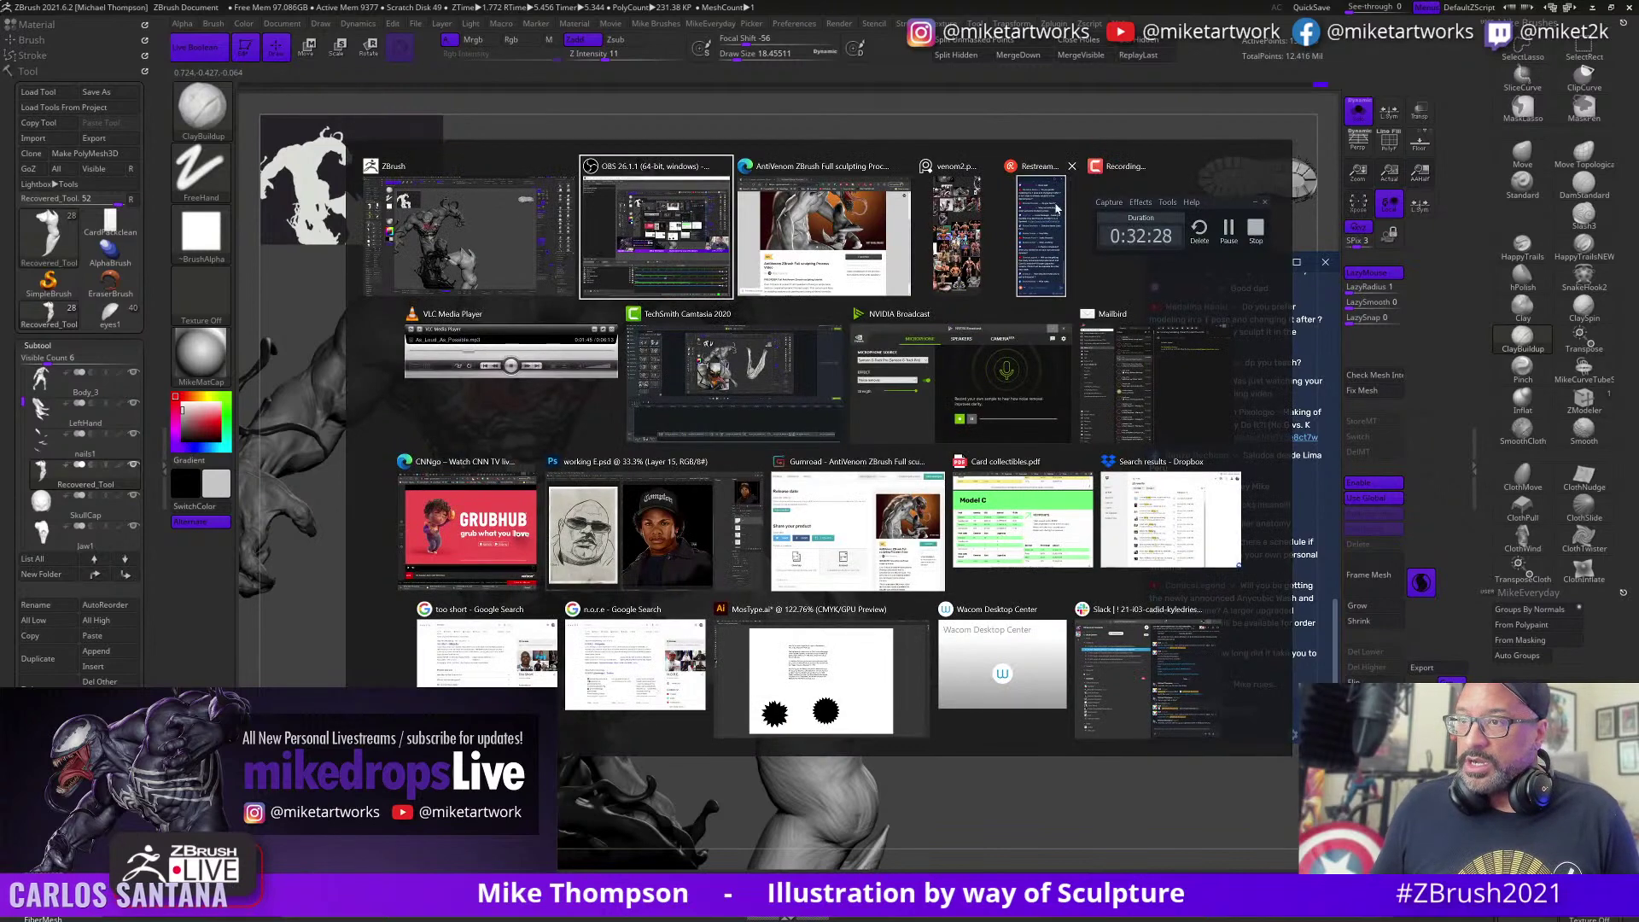
click(718, 400)
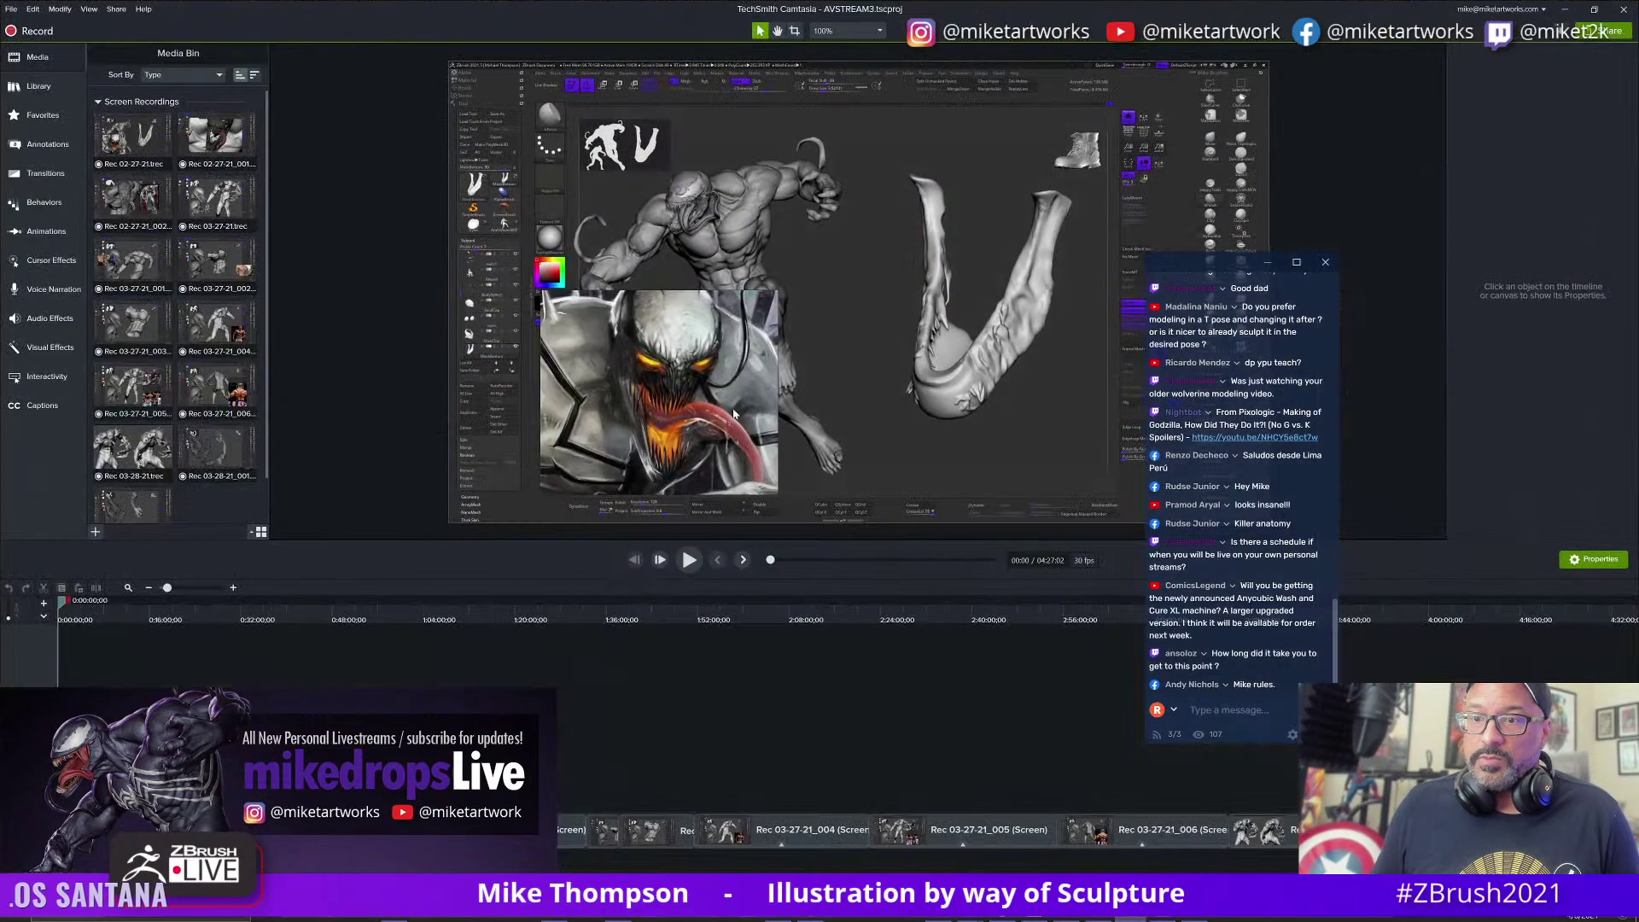
Step: Look through the screen recordings in the Camtasia media bin and return to ZBrush
scroll(215, 269, down, 1)
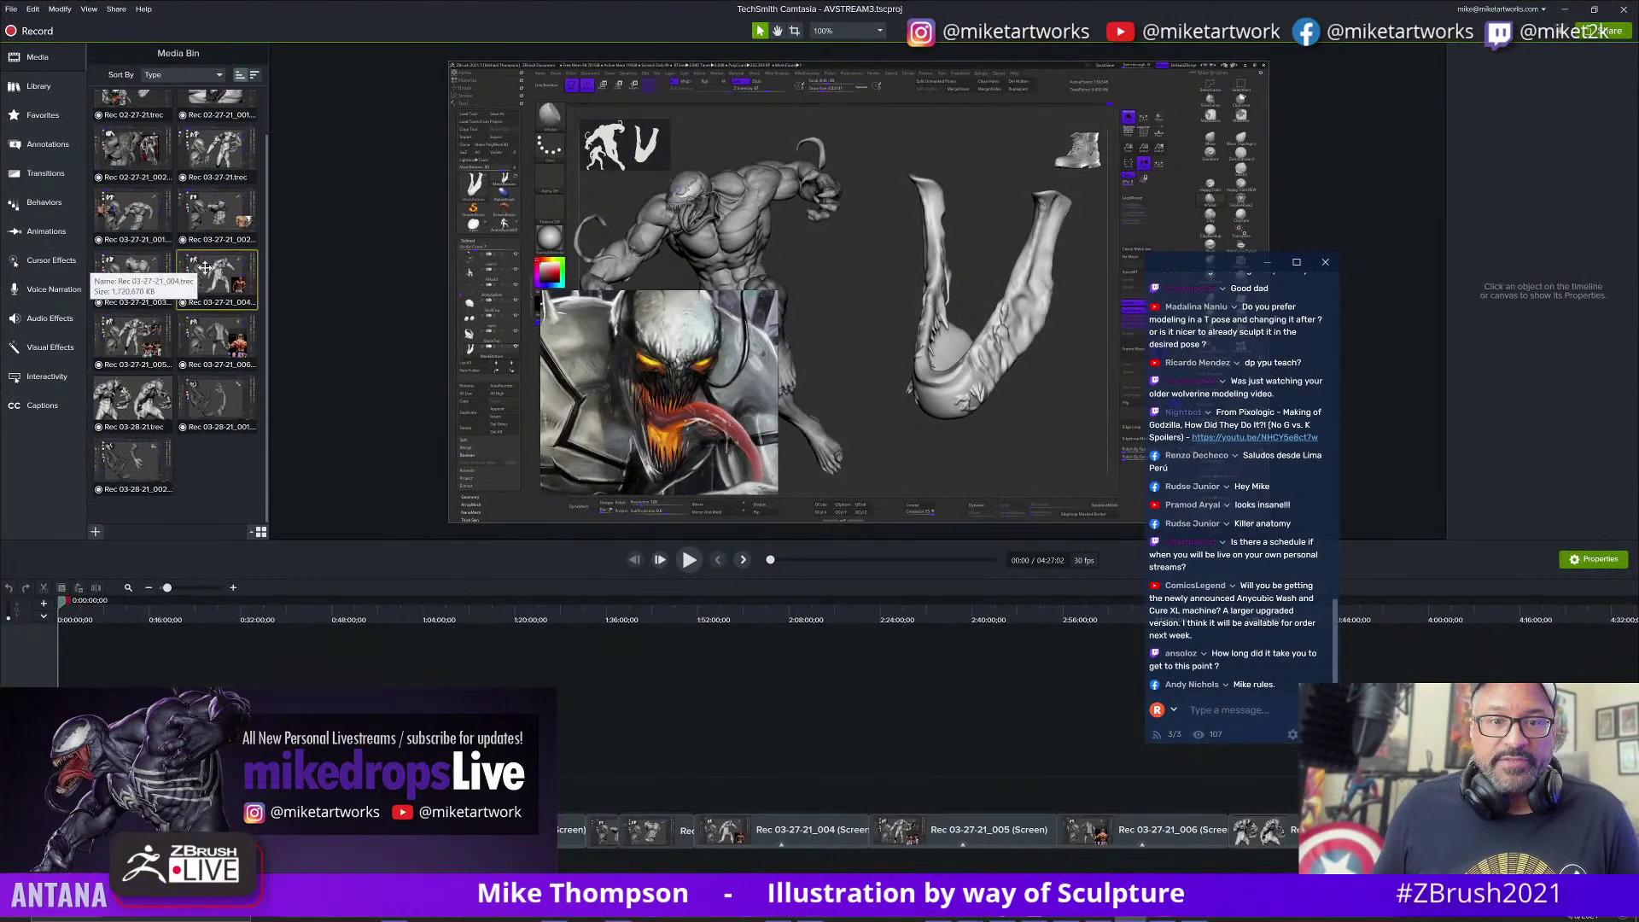
scroll(214, 269, up, 1)
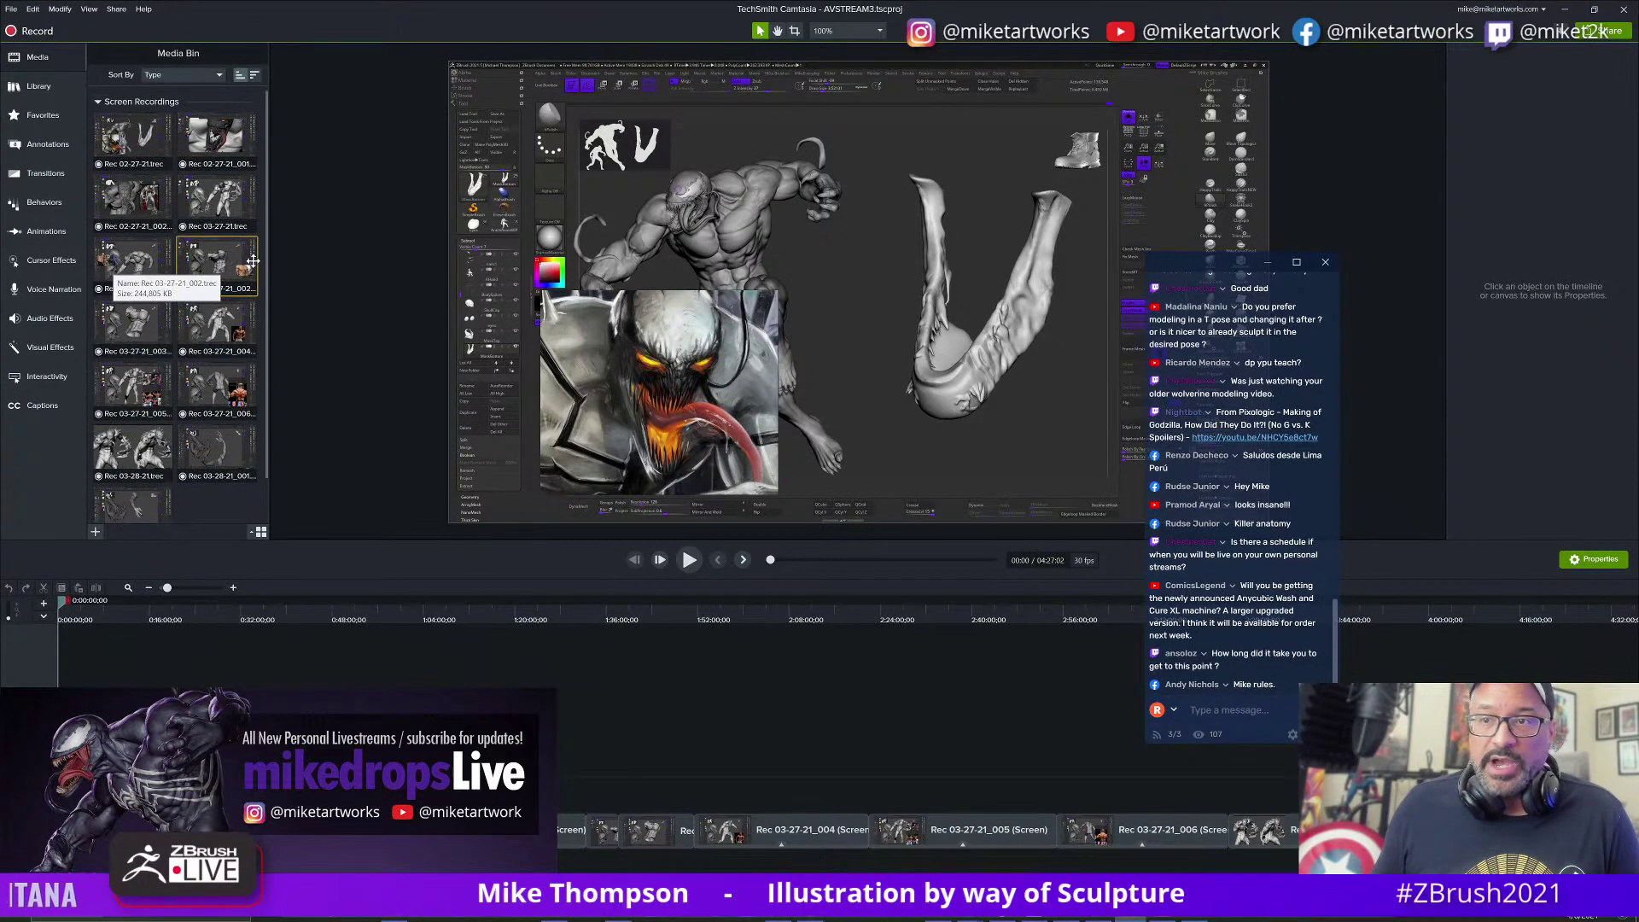
click(1563, 12)
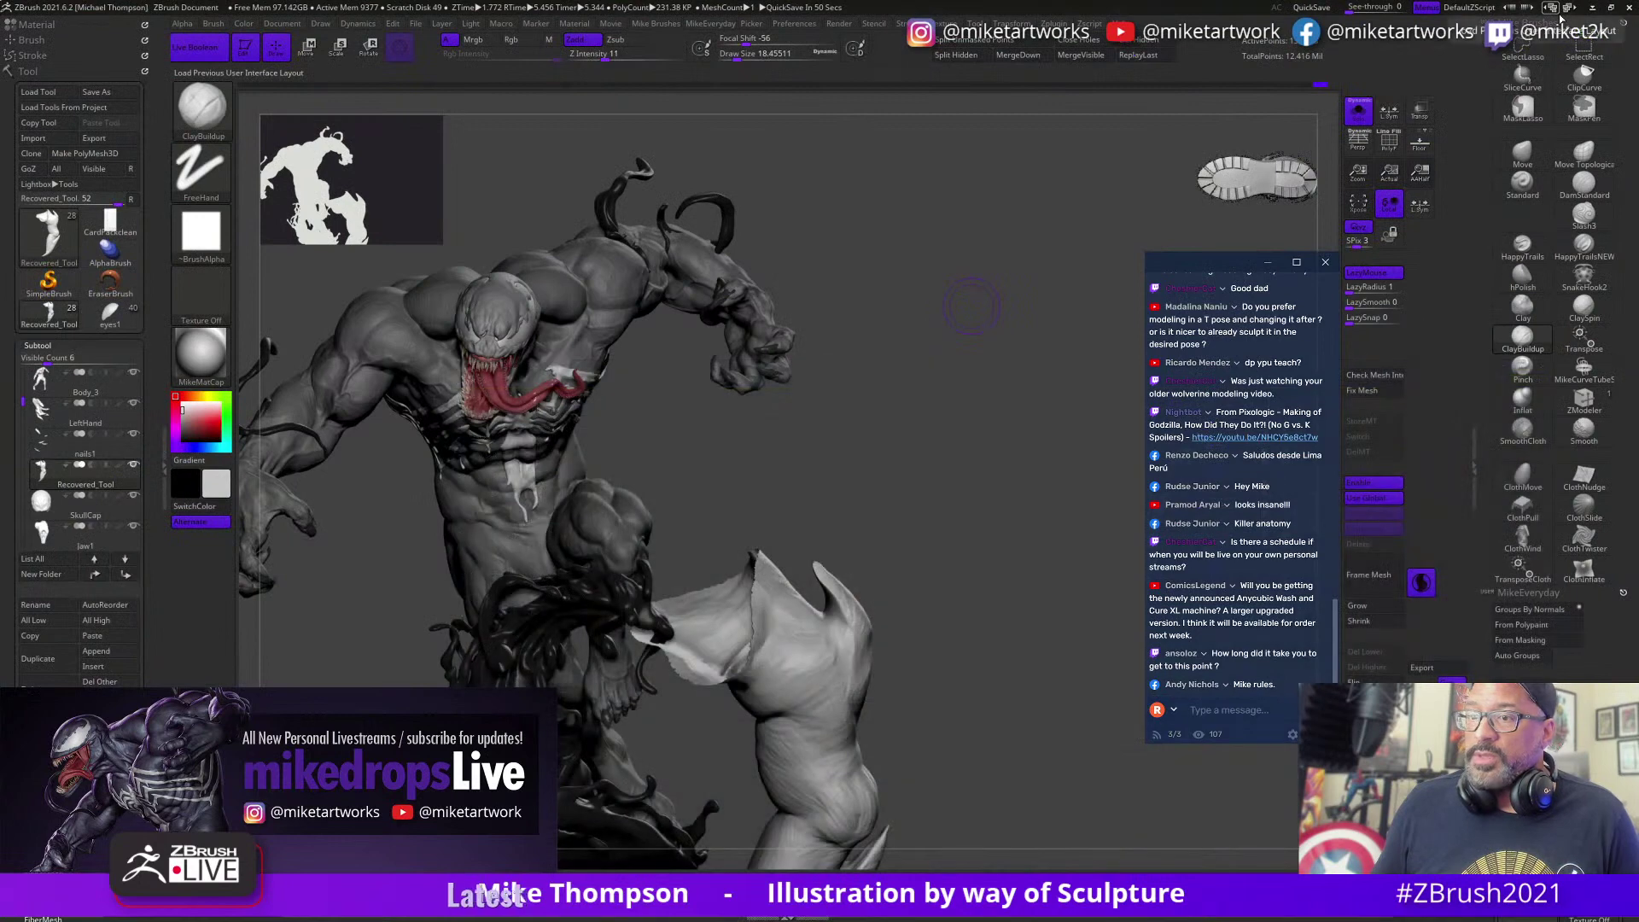
Step: Set the draw size to about 26.9 and build up the isolated finger's lower knuckle with ClayBuildup
mouse_move(1003, 757)
mouse_down()
mouse_move(1012, 737)
mouse_move(969, 731)
mouse_move(1013, 715)
mouse_move(887, 679)
mouse_move(866, 650)
mouse_move(889, 639)
mouse_move(877, 664)
mouse_up()
mouse_move(982, 649)
alt+mouse_down()
mouse_move(991, 599)
mouse_move(1018, 593)
alt+mouse_up()
mouse_move(852, 616)
mouse_down()
mouse_move(853, 636)
mouse_move(832, 640)
mouse_up()
right_drag(832, 640, 856, 607)
mouse_move(856, 607)
mouse_down()
mouse_move(815, 653)
mouse_move(849, 613)
mouse_up()
drag(981, 575, 964, 587)
key(s)
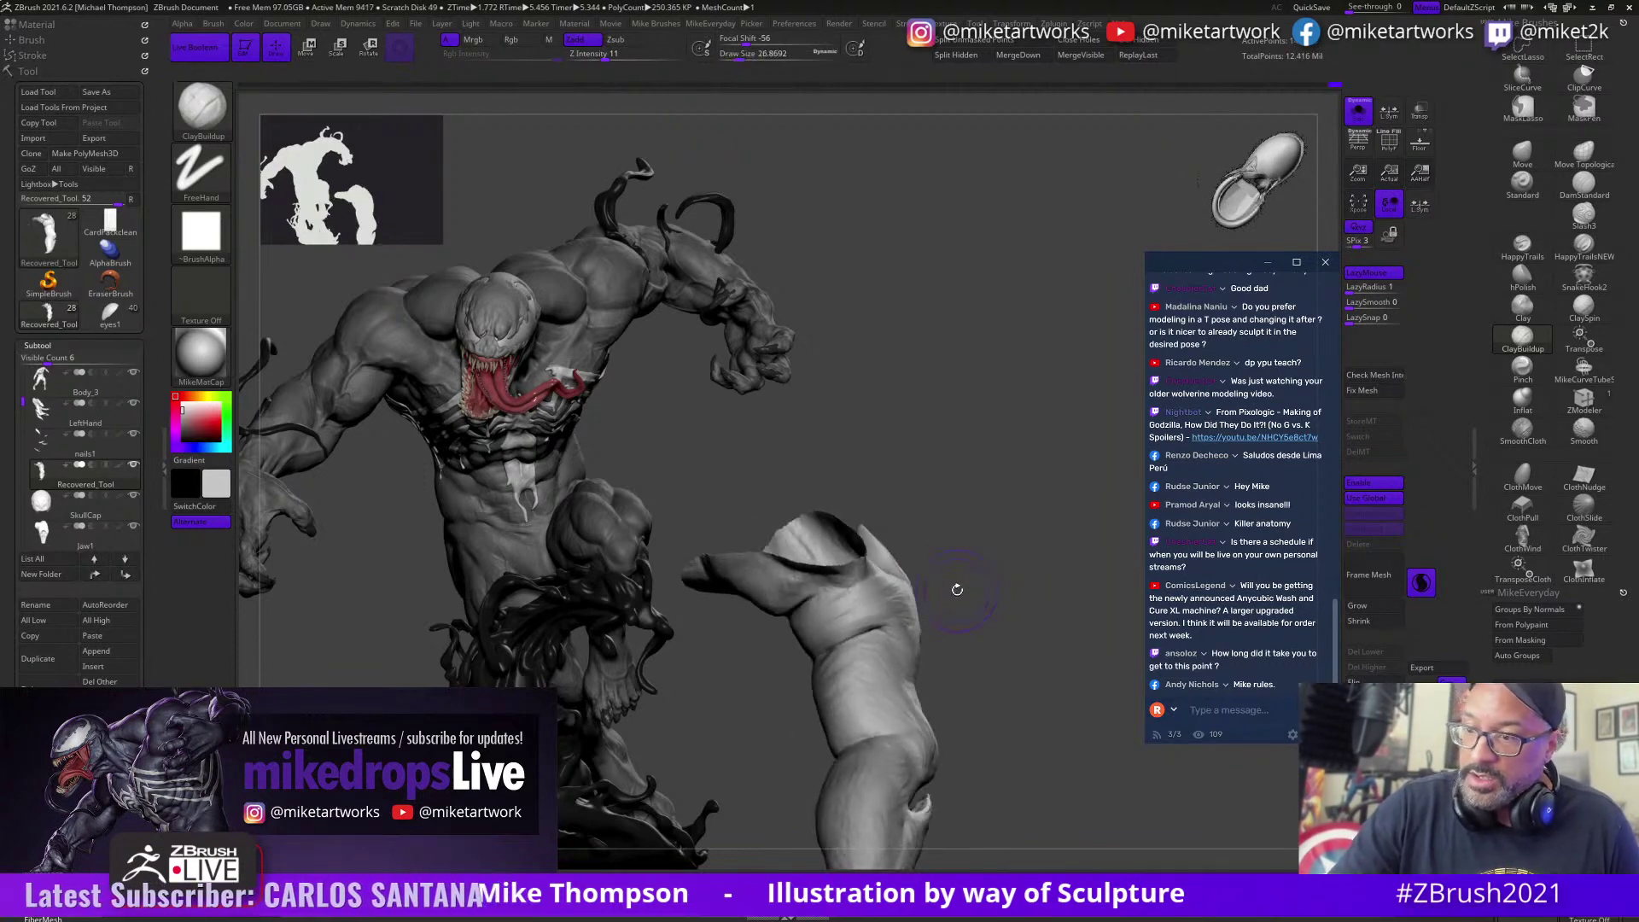
mouse_move(1021, 595)
mouse_down()
mouse_move(862, 691)
mouse_move(882, 693)
mouse_move(903, 731)
mouse_up()
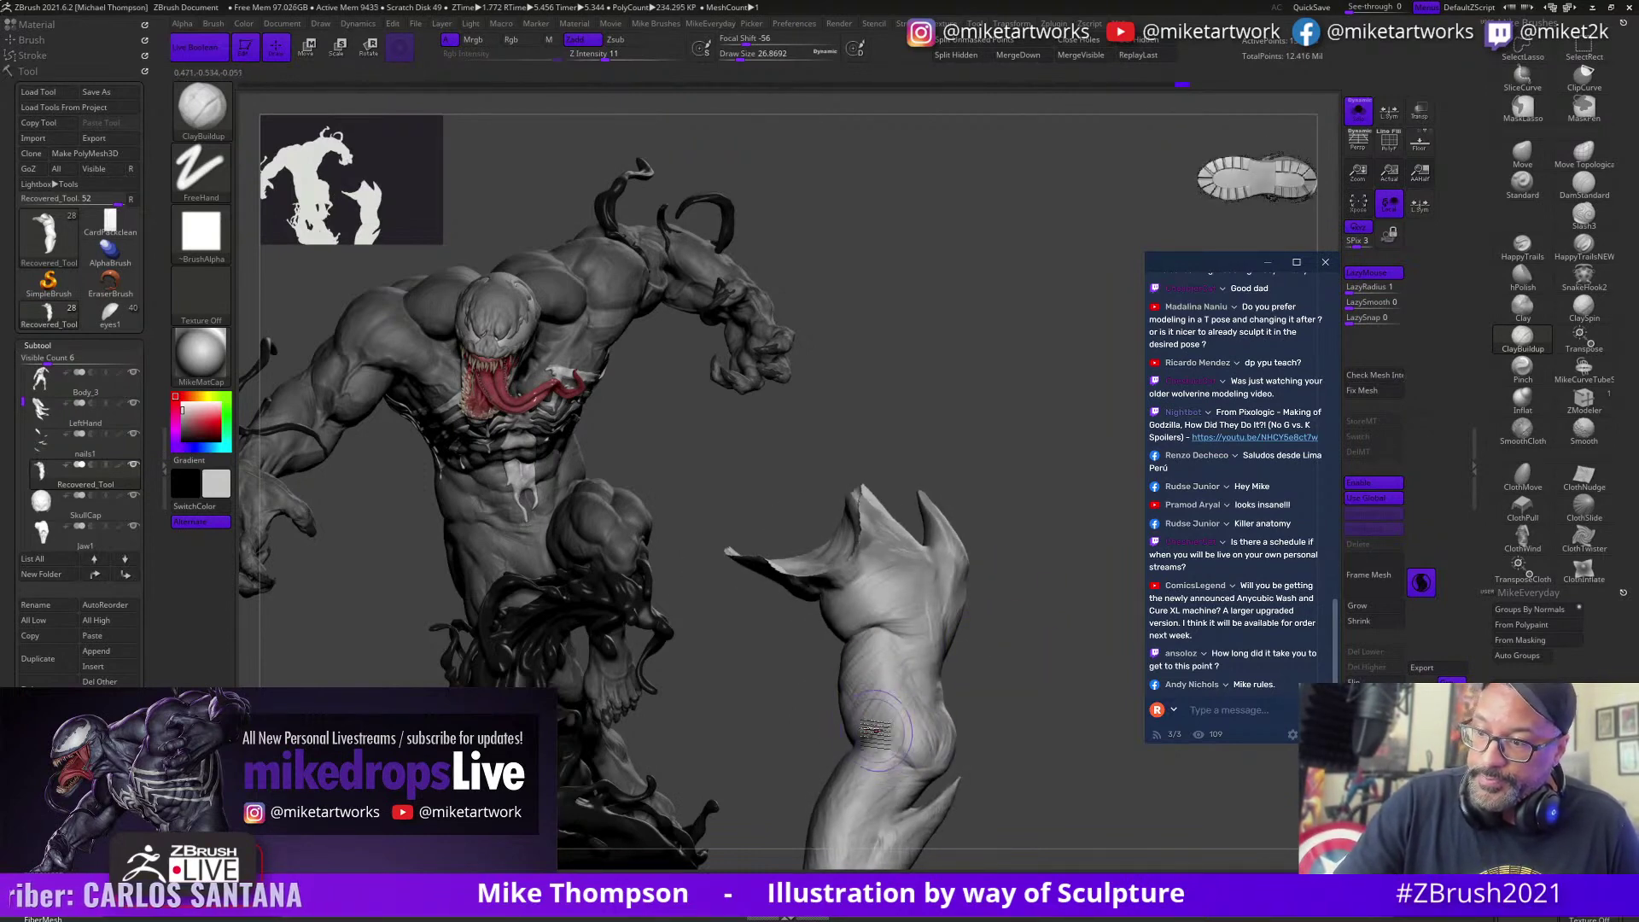
Step: Build up the finger's middle segment and flared base from several sides with ClayBuildup at a draw size of about 26.9
mouse_move(1000, 665)
mouse_down()
mouse_move(921, 659)
mouse_move(954, 646)
mouse_up()
mouse_move(977, 642)
right_down()
mouse_move(875, 706)
mouse_move(1010, 648)
mouse_move(955, 629)
right_up()
mouse_move(900, 685)
right_down()
mouse_move(947, 666)
mouse_move(845, 653)
mouse_move(821, 608)
mouse_move(982, 587)
mouse_move(815, 636)
mouse_move(813, 619)
mouse_move(815, 639)
mouse_move(963, 666)
mouse_move(844, 652)
right_up()
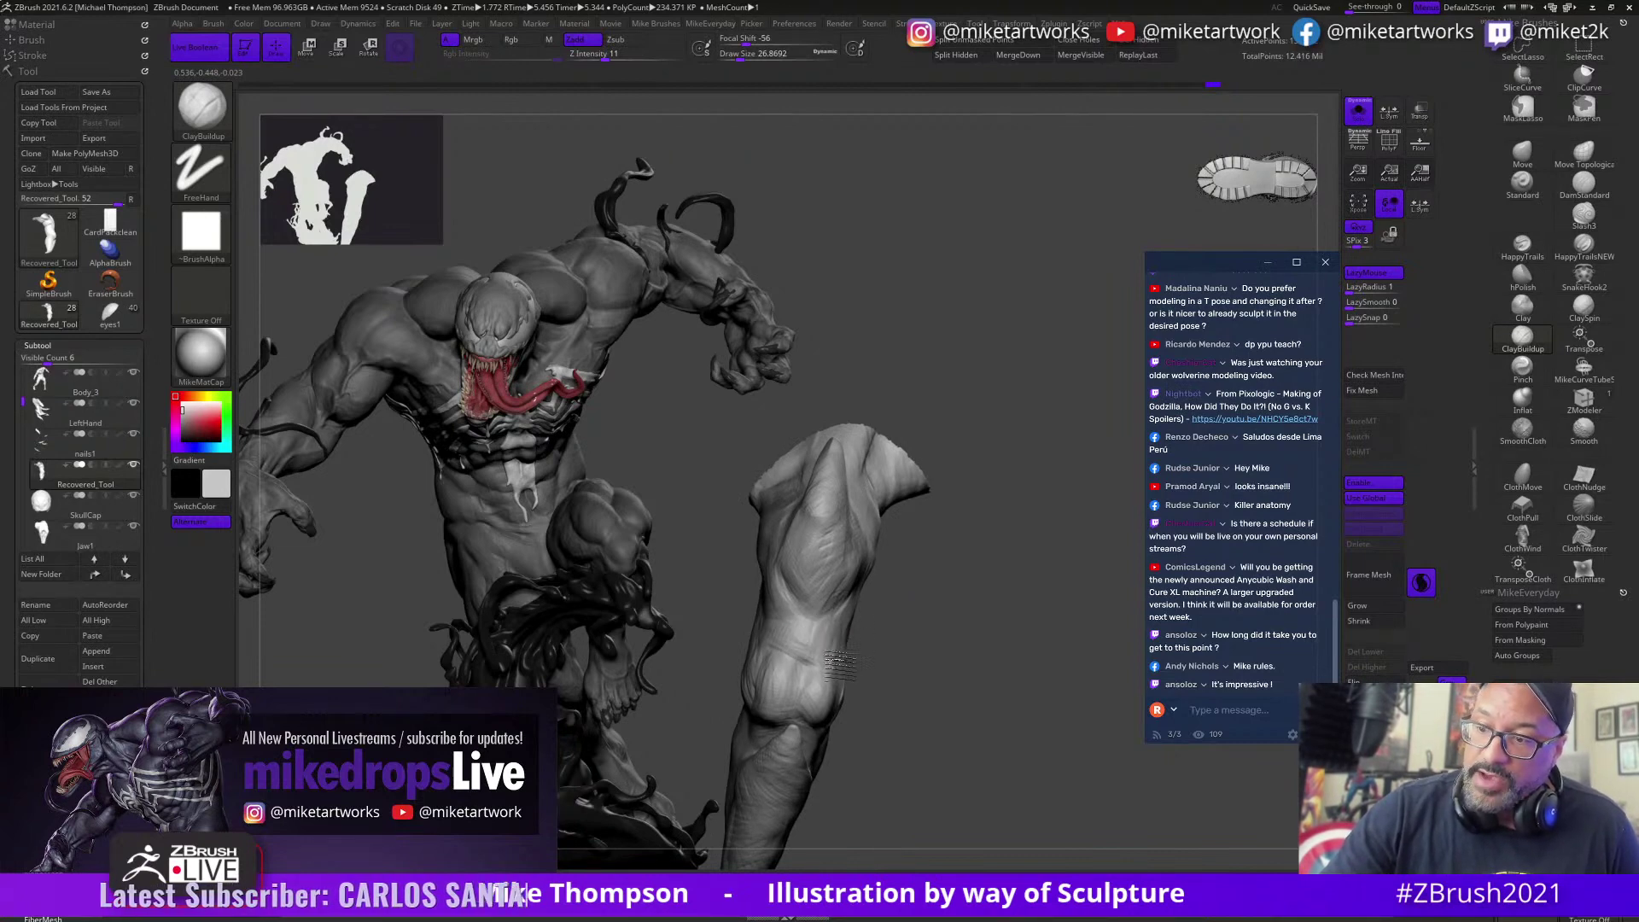
mouse_move(898, 566)
right_down()
mouse_move(864, 600)
mouse_move(904, 606)
mouse_move(824, 576)
mouse_move(796, 589)
right_up()
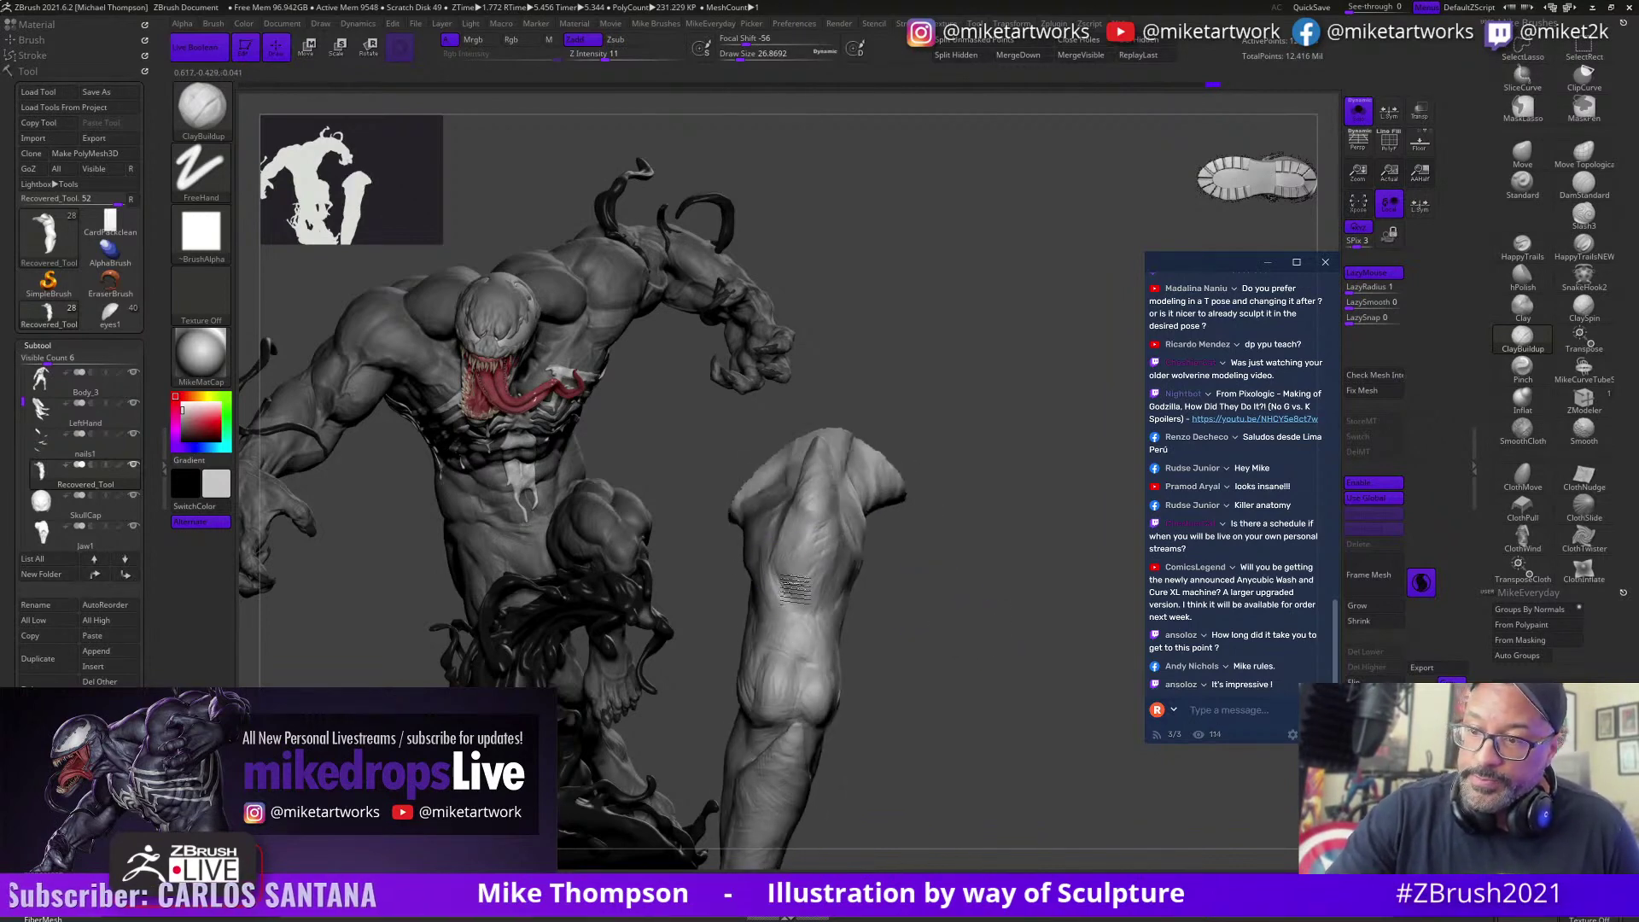
mouse_move(913, 617)
right_down()
mouse_move(773, 598)
mouse_move(910, 632)
mouse_move(807, 533)
right_up()
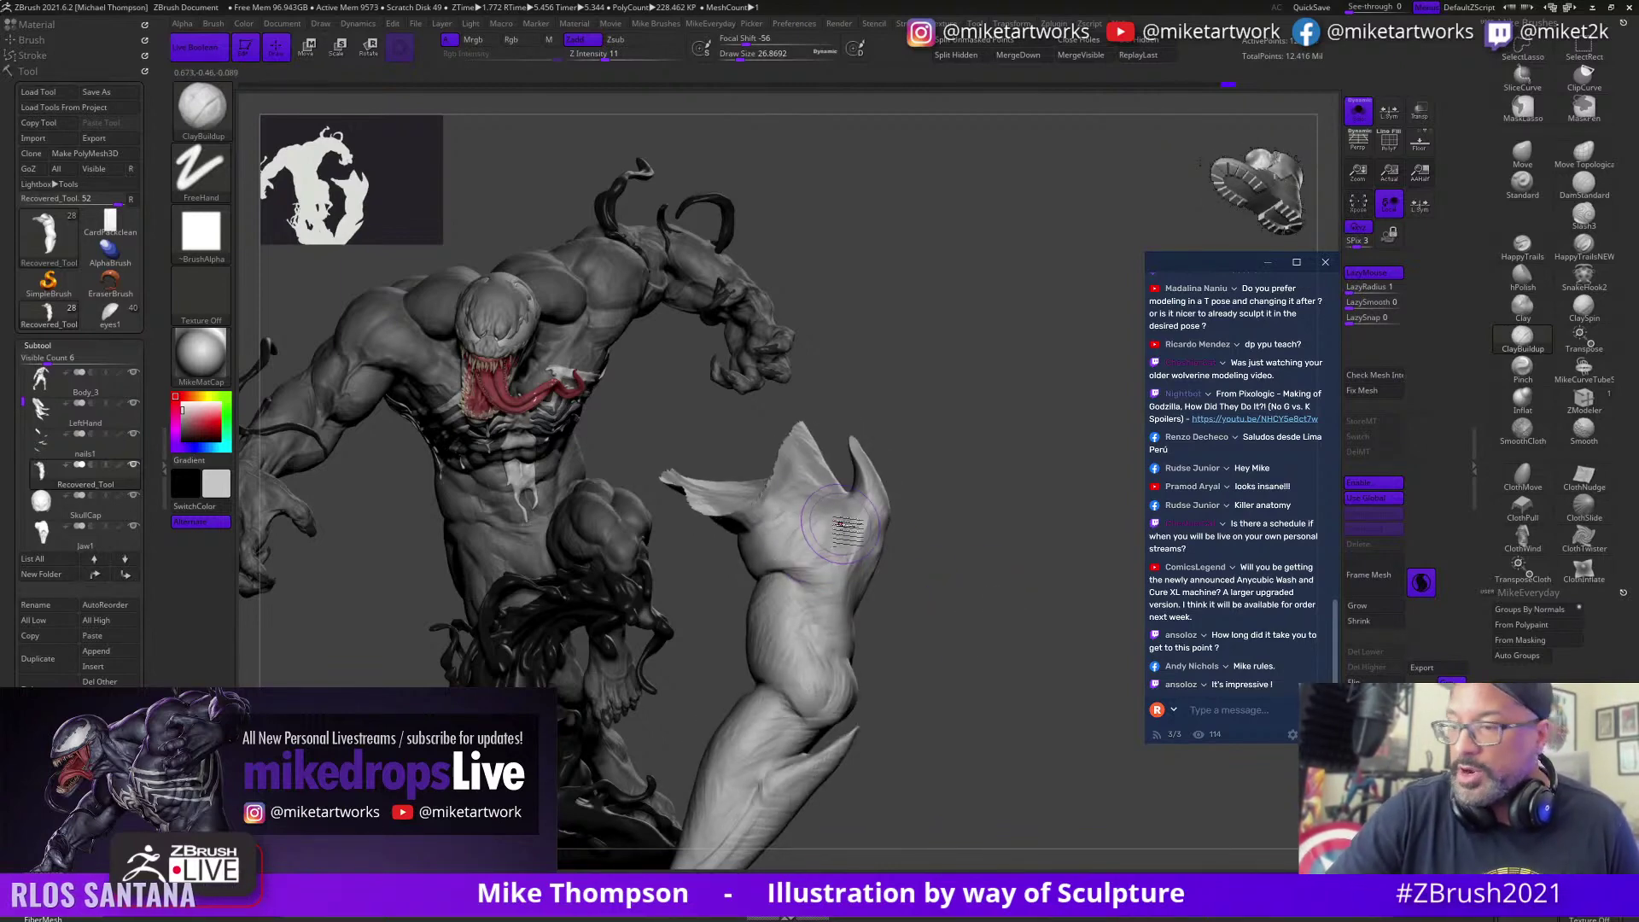
Step: Reduce the draw size to about 7.5 and define the small pointed flap at the finger's base with ClayBuildup
mouse_move(968, 523)
alt+right_down()
mouse_move(998, 677)
mouse_move(1004, 653)
alt+right_up()
key(s)
drag(1004, 653, 990, 653)
key(s)
mouse_move(990, 653)
right_down()
mouse_move(930, 540)
mouse_move(913, 563)
right_up()
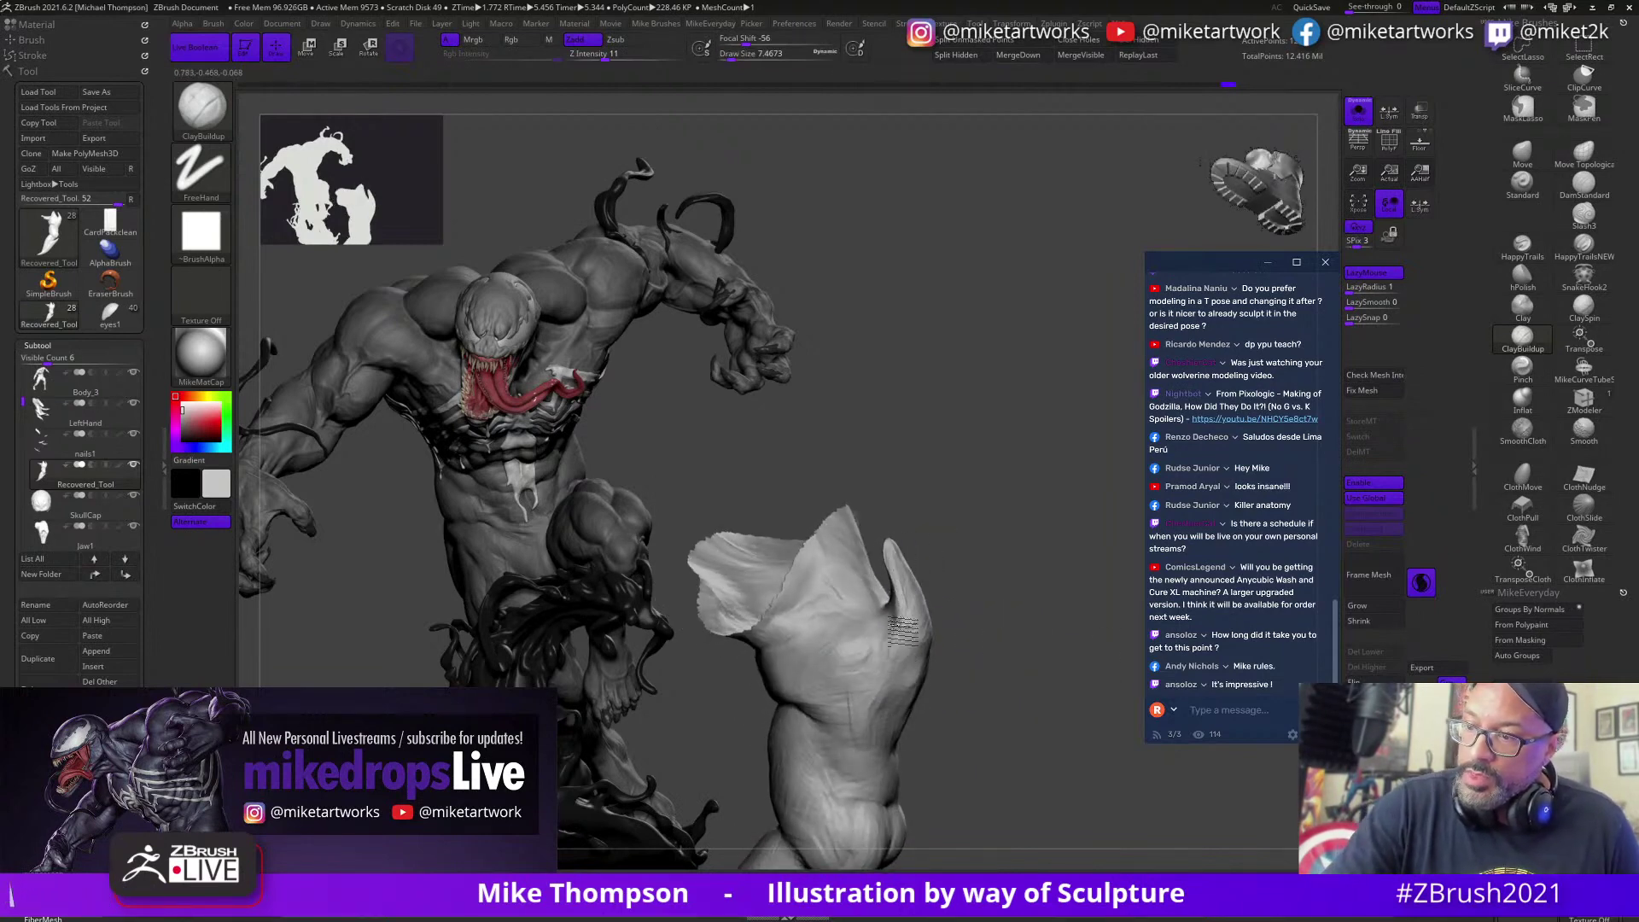
mouse_move(885, 693)
right_down()
mouse_move(965, 572)
mouse_move(1003, 551)
mouse_move(891, 570)
right_up()
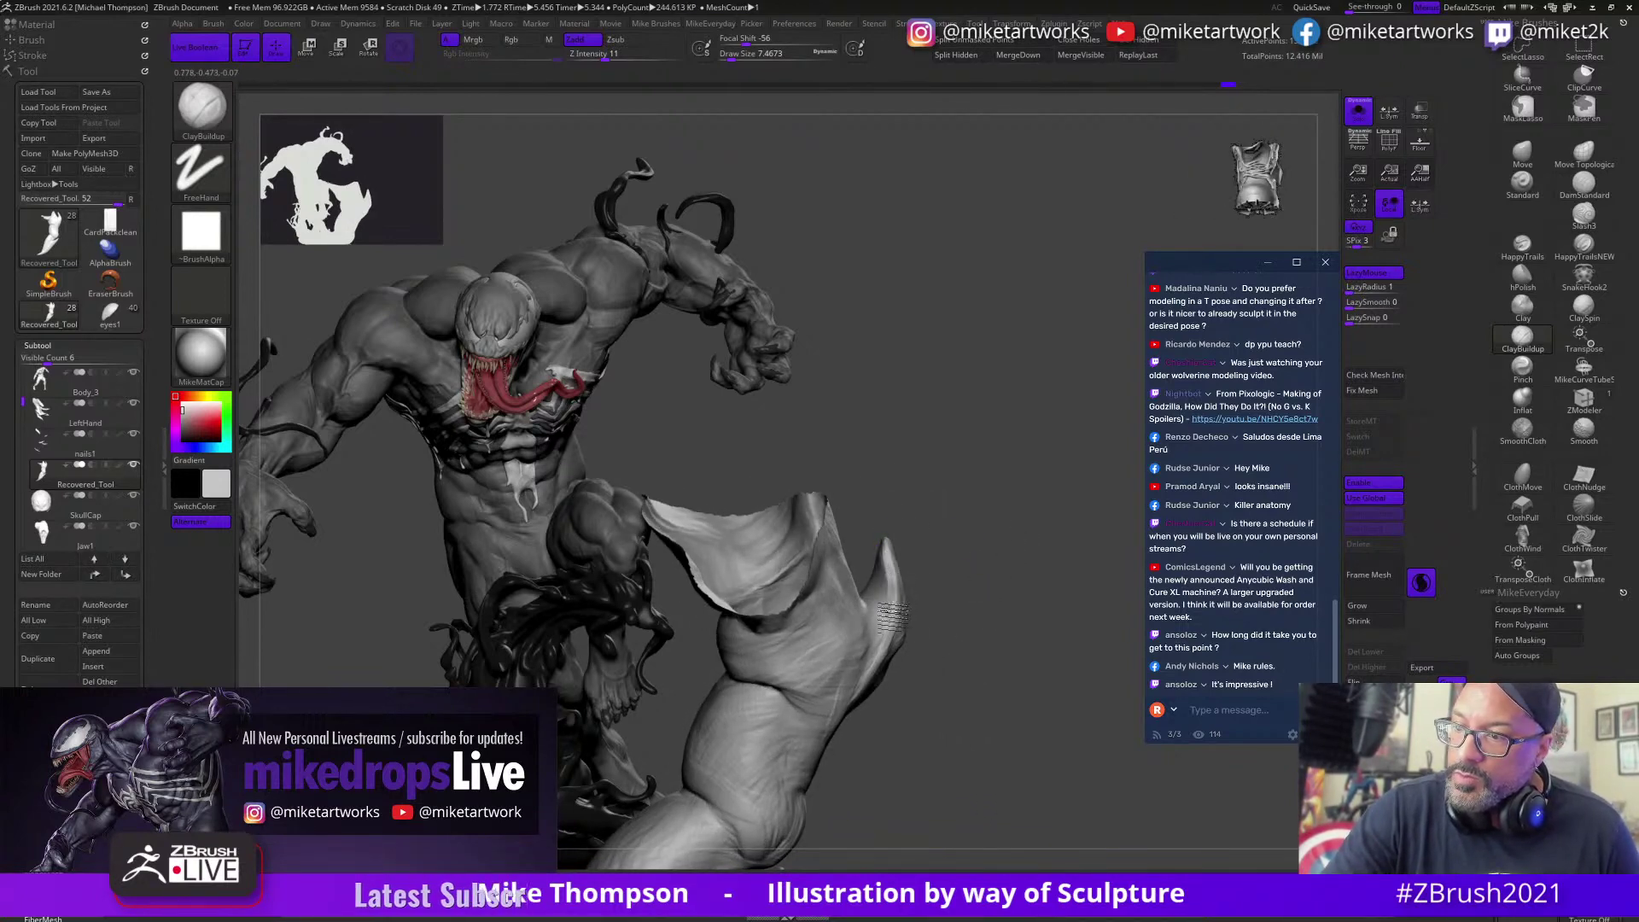
Step: Refine the pointed flap and its transition into the finger base using a draw size of about 9.4
mouse_move(1038, 548)
mouse_down()
mouse_move(1084, 490)
mouse_move(1028, 401)
mouse_move(1009, 426)
mouse_up()
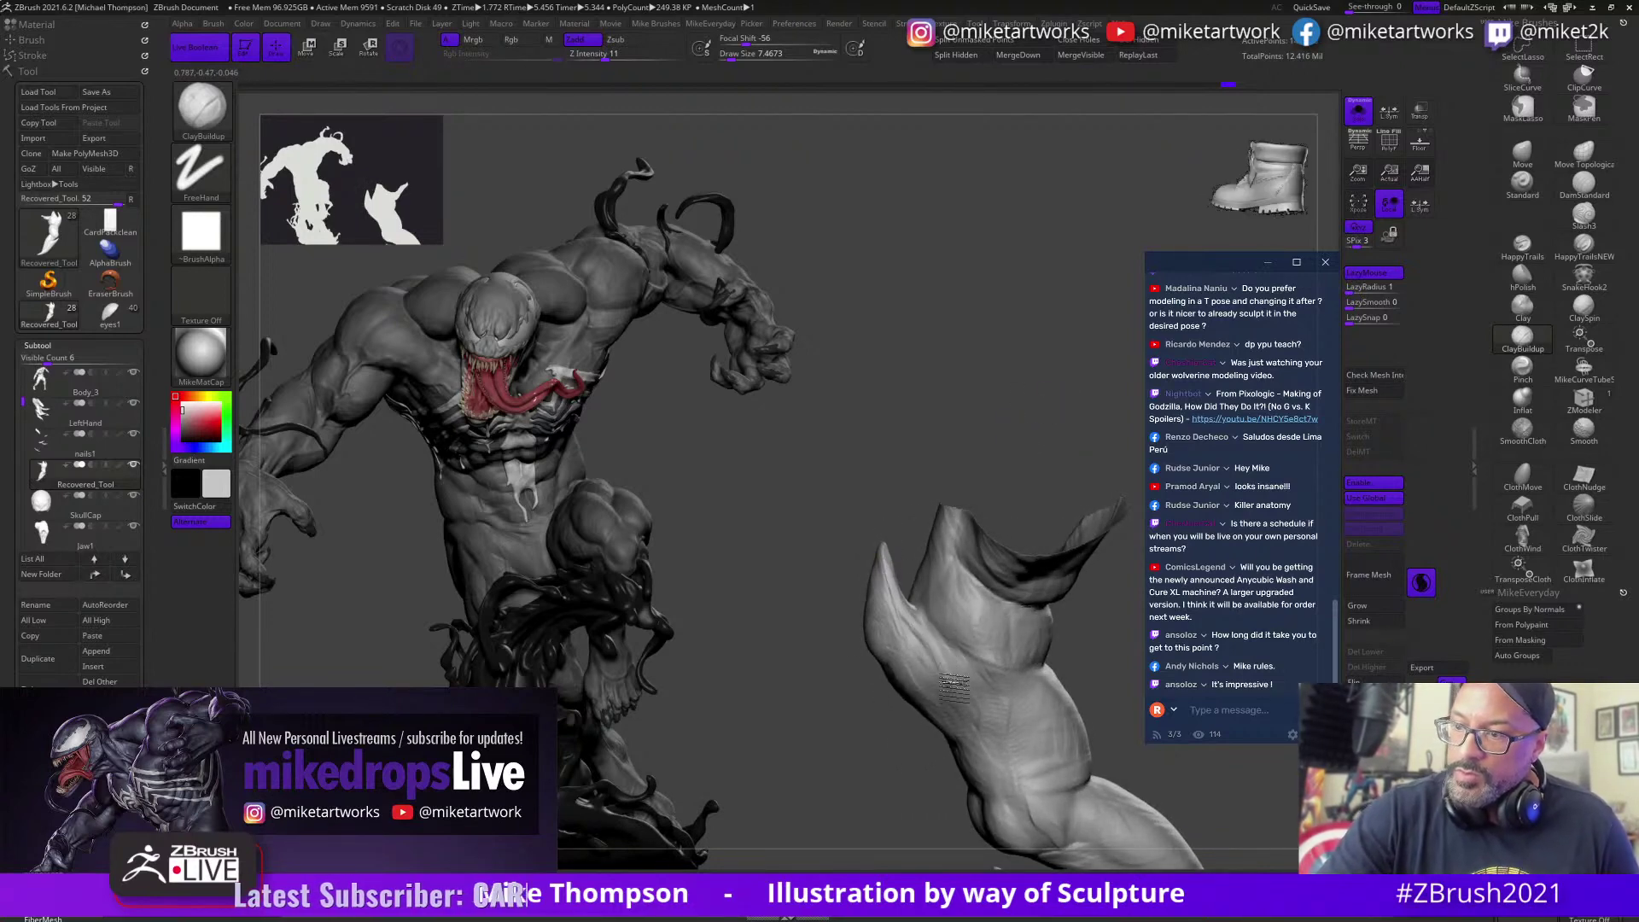
mouse_move(926, 495)
right_down()
mouse_move(933, 475)
mouse_move(898, 567)
mouse_move(945, 478)
mouse_move(977, 461)
mouse_move(879, 555)
mouse_move(887, 585)
right_up()
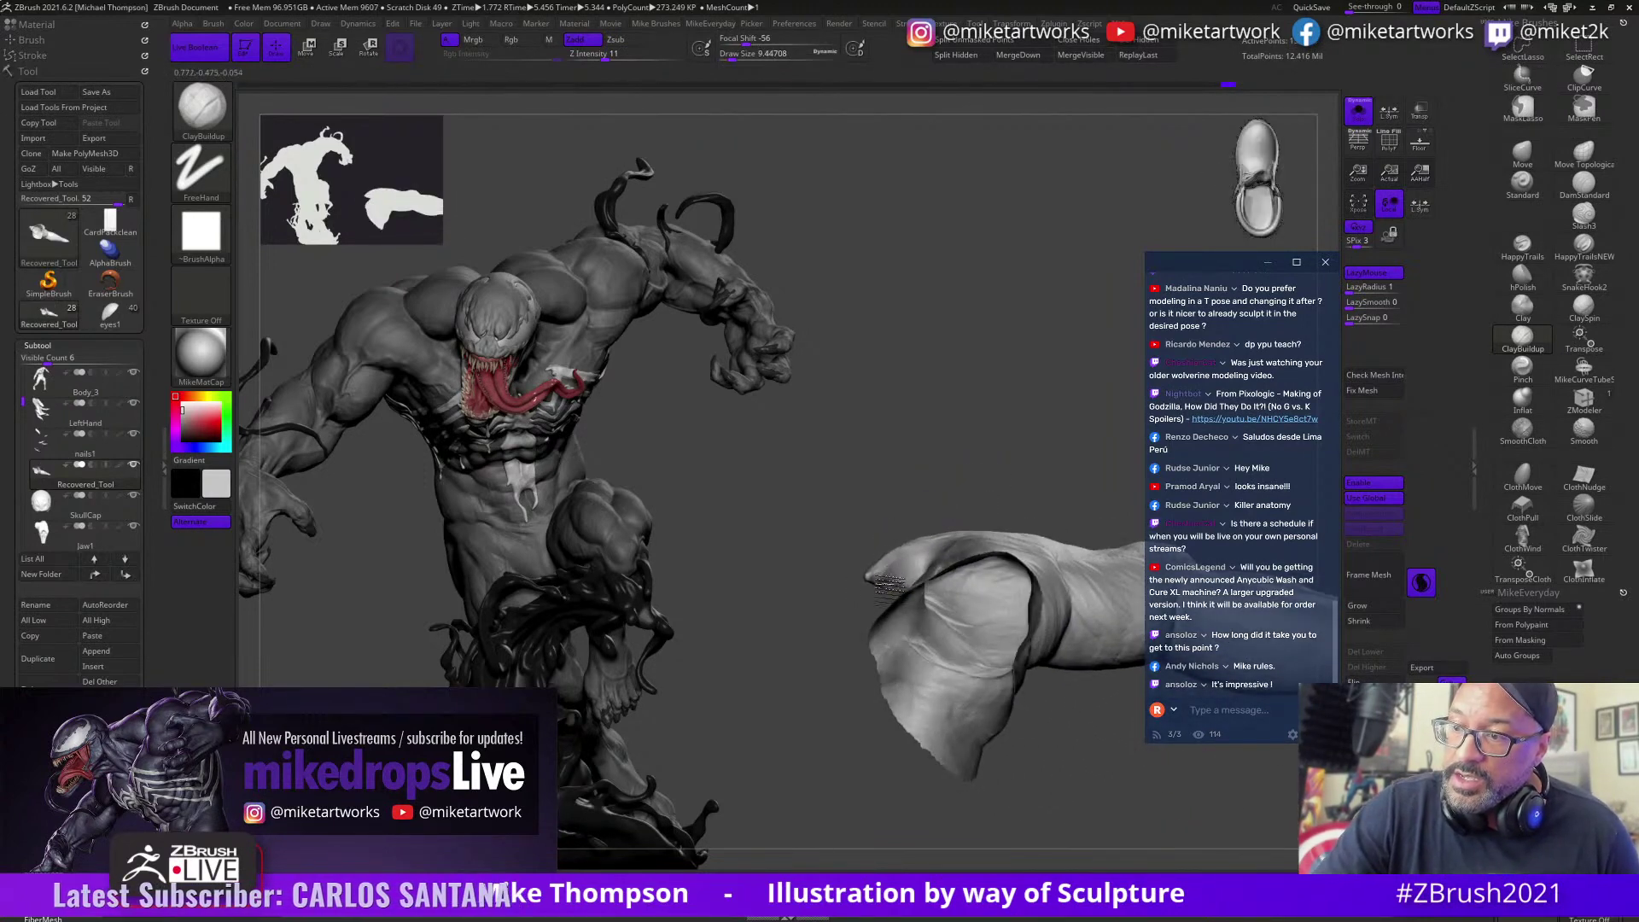
right_drag(942, 465, 908, 577)
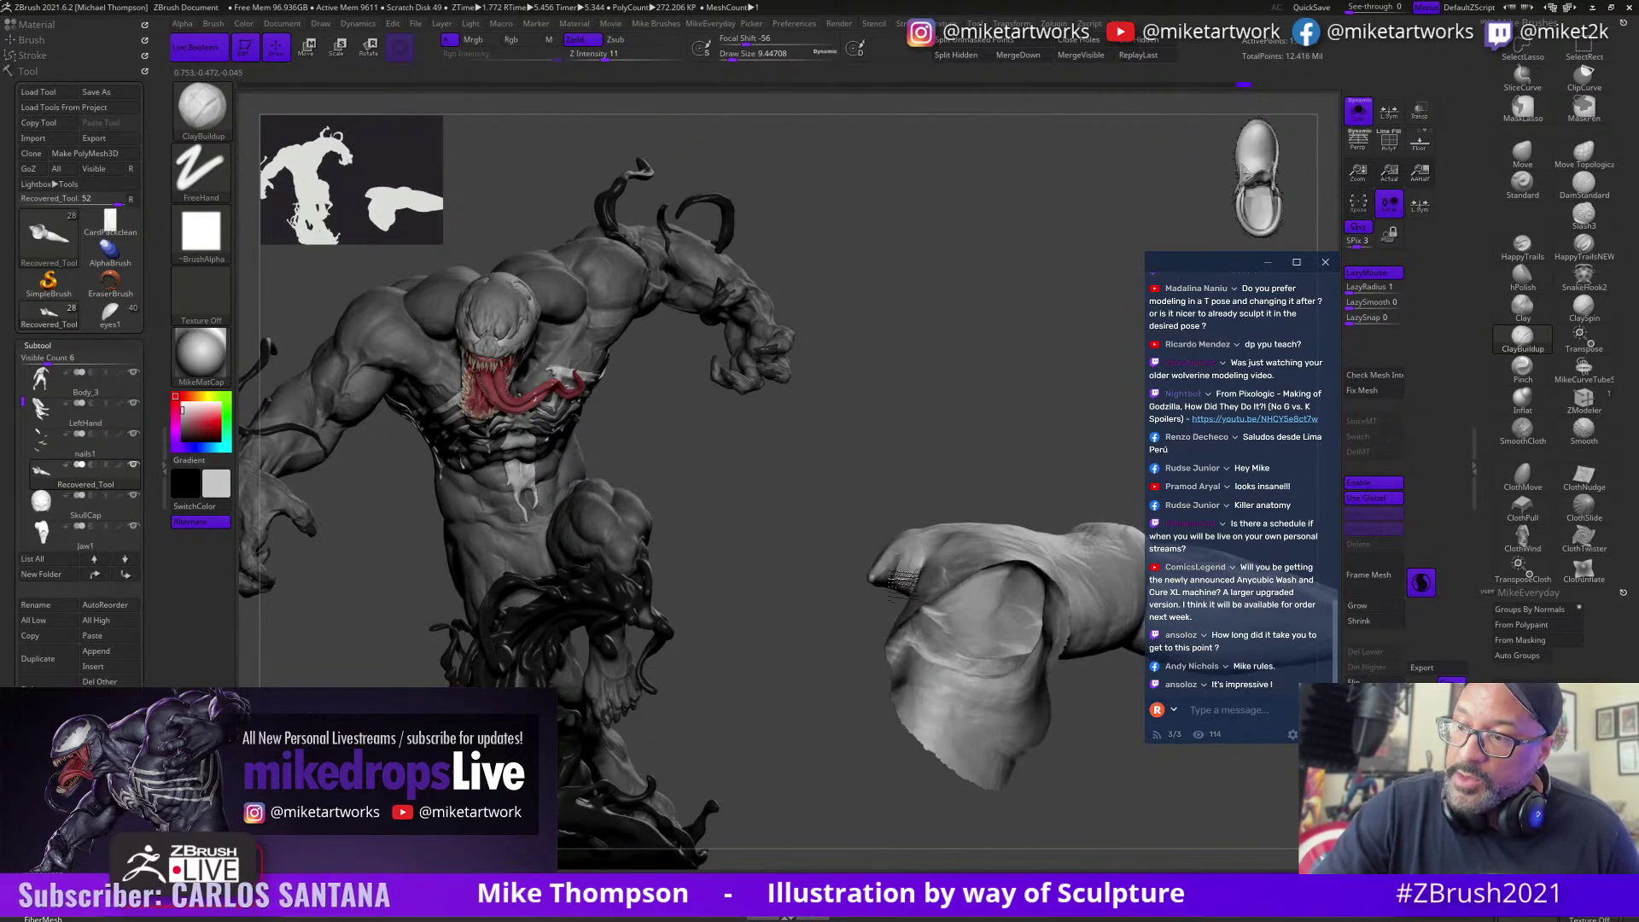
right_drag(989, 427, 918, 578)
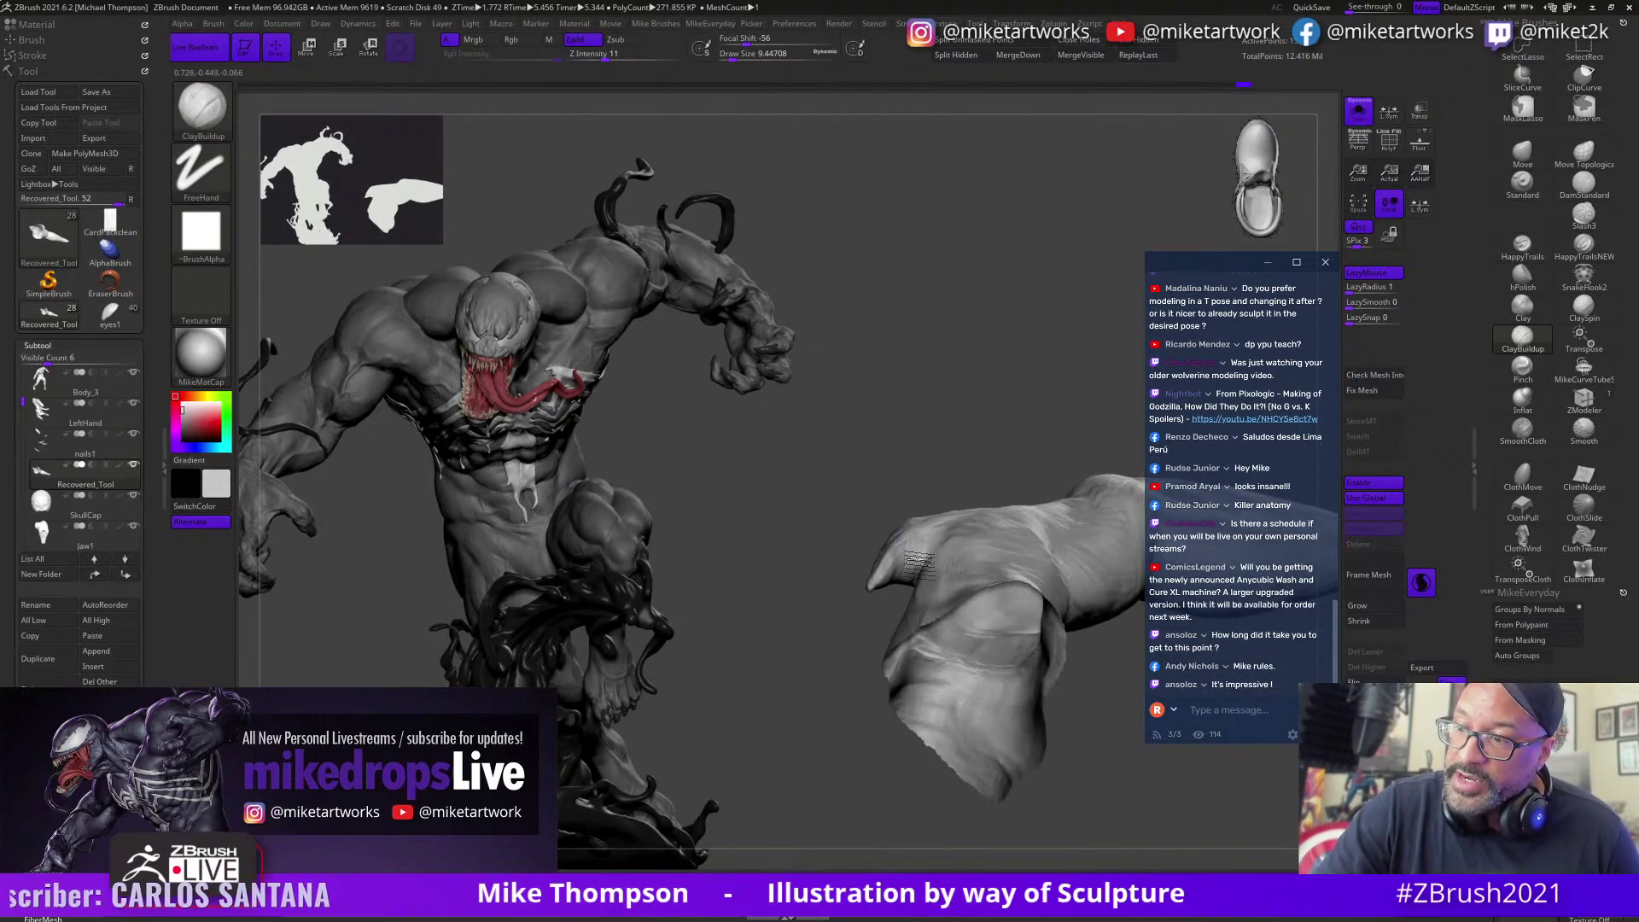
right_drag(949, 497, 917, 559)
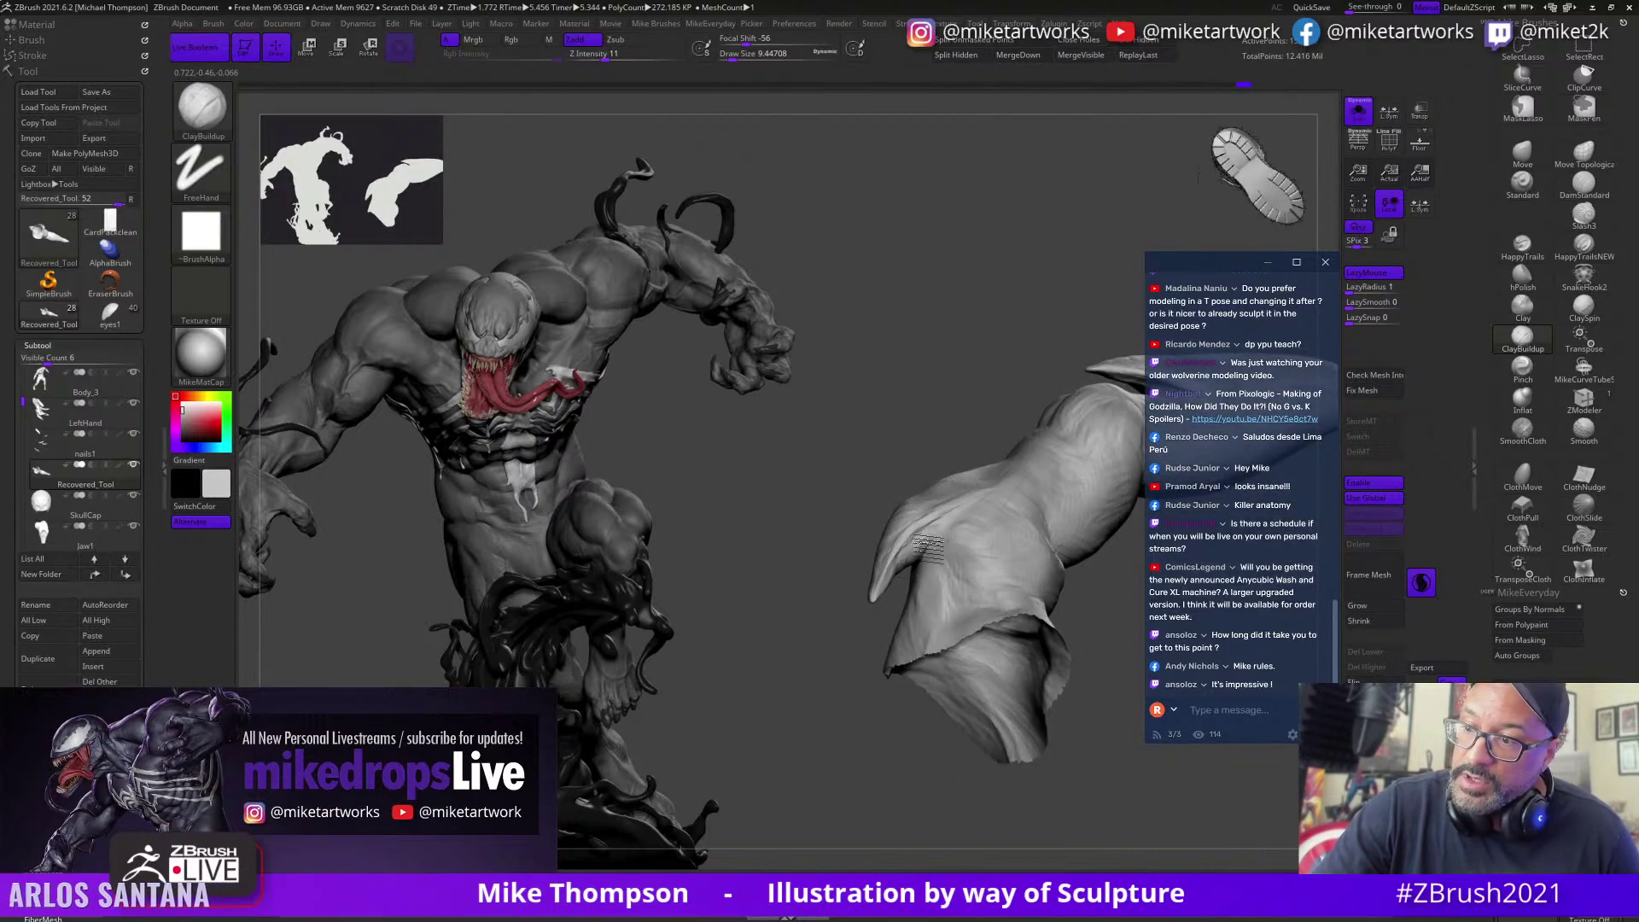
Step: Sculpt the folds between the finger's flared base and knuckle with ClayBuildup at draw sizes of about 9.4 and 11.7
mouse_move(892, 739)
mouse_down()
mouse_move(872, 779)
mouse_move(896, 783)
mouse_move(892, 766)
mouse_up()
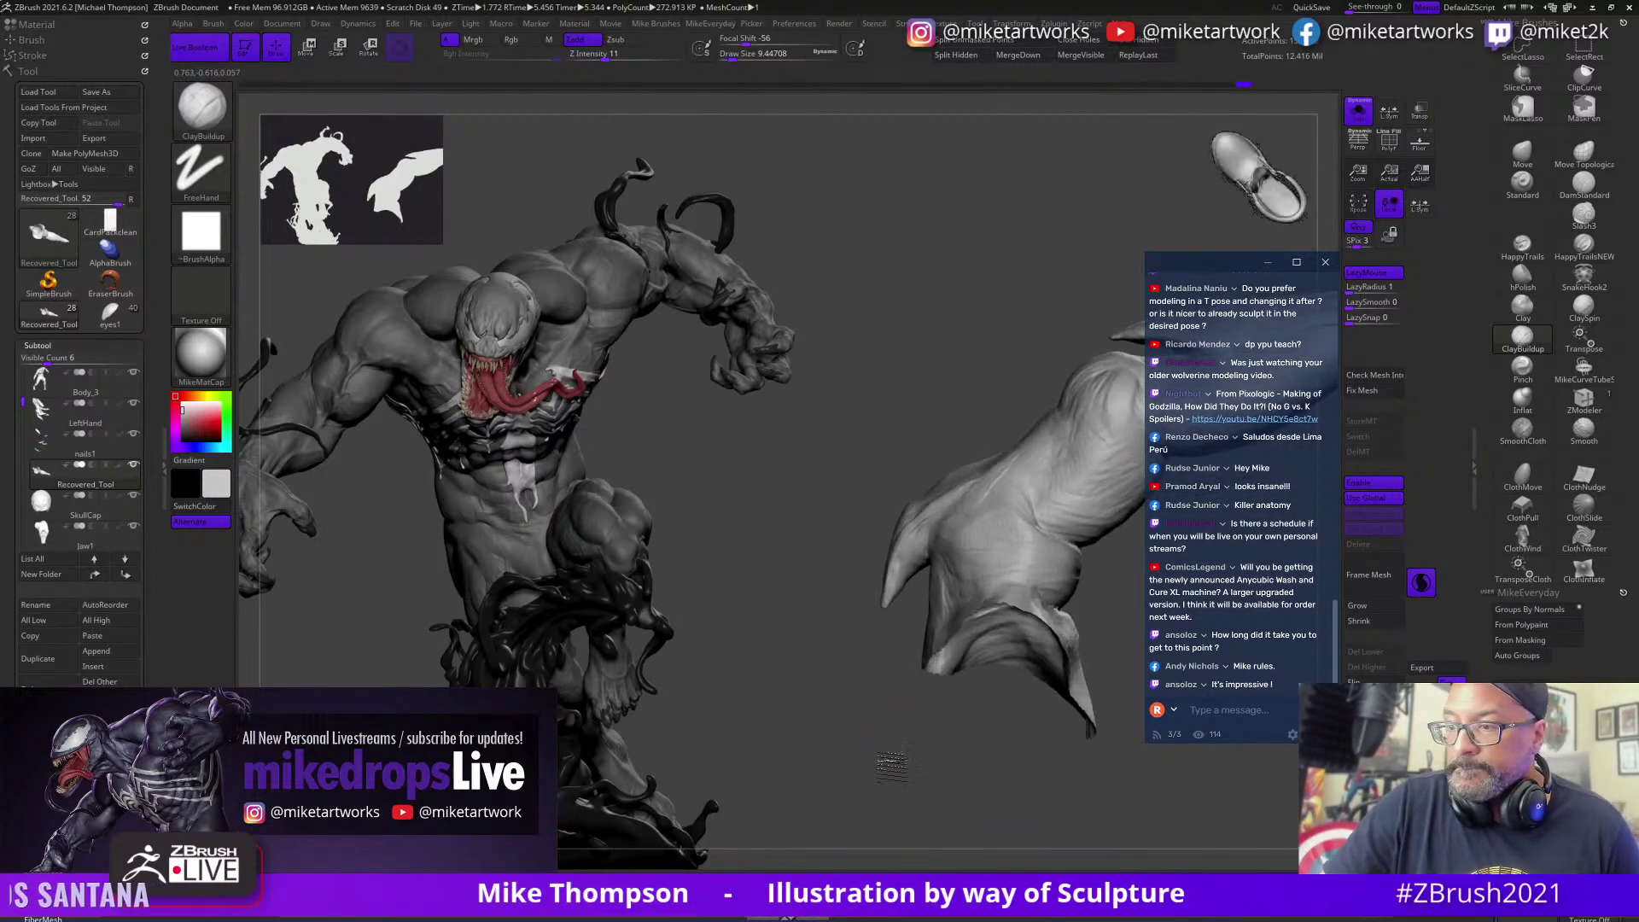
mouse_move(892, 765)
right_down()
mouse_move(896, 595)
mouse_move(903, 755)
mouse_move(955, 723)
mouse_move(1041, 738)
right_up()
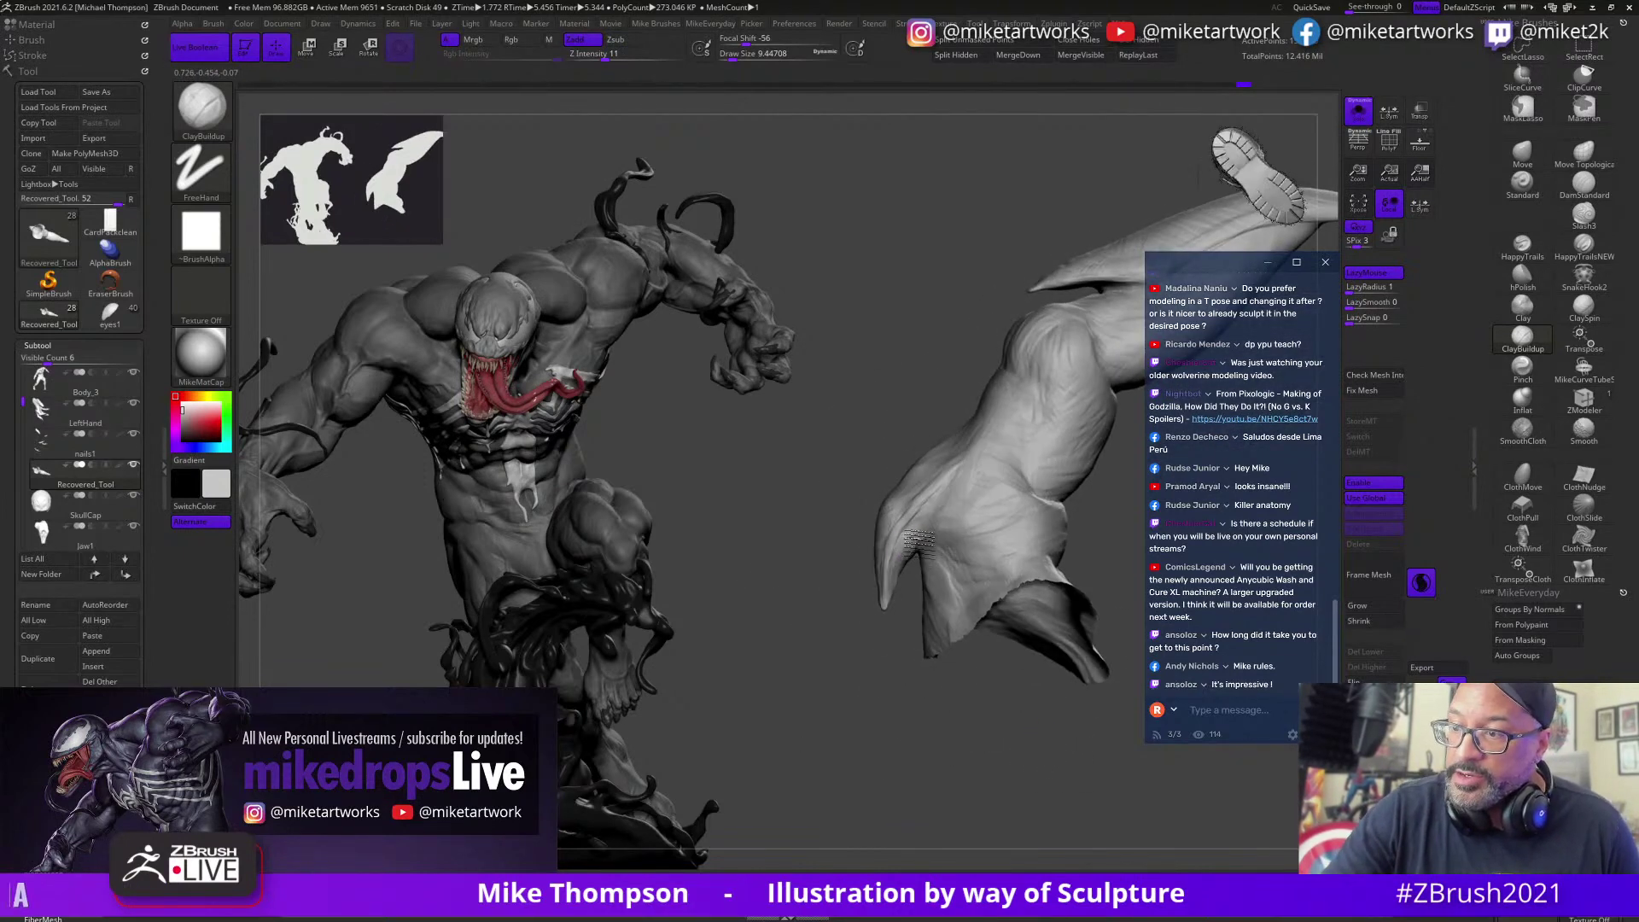
mouse_move(918, 542)
right_down()
mouse_move(860, 800)
mouse_move(1038, 643)
mouse_move(1058, 700)
mouse_move(1019, 641)
mouse_move(835, 627)
right_up()
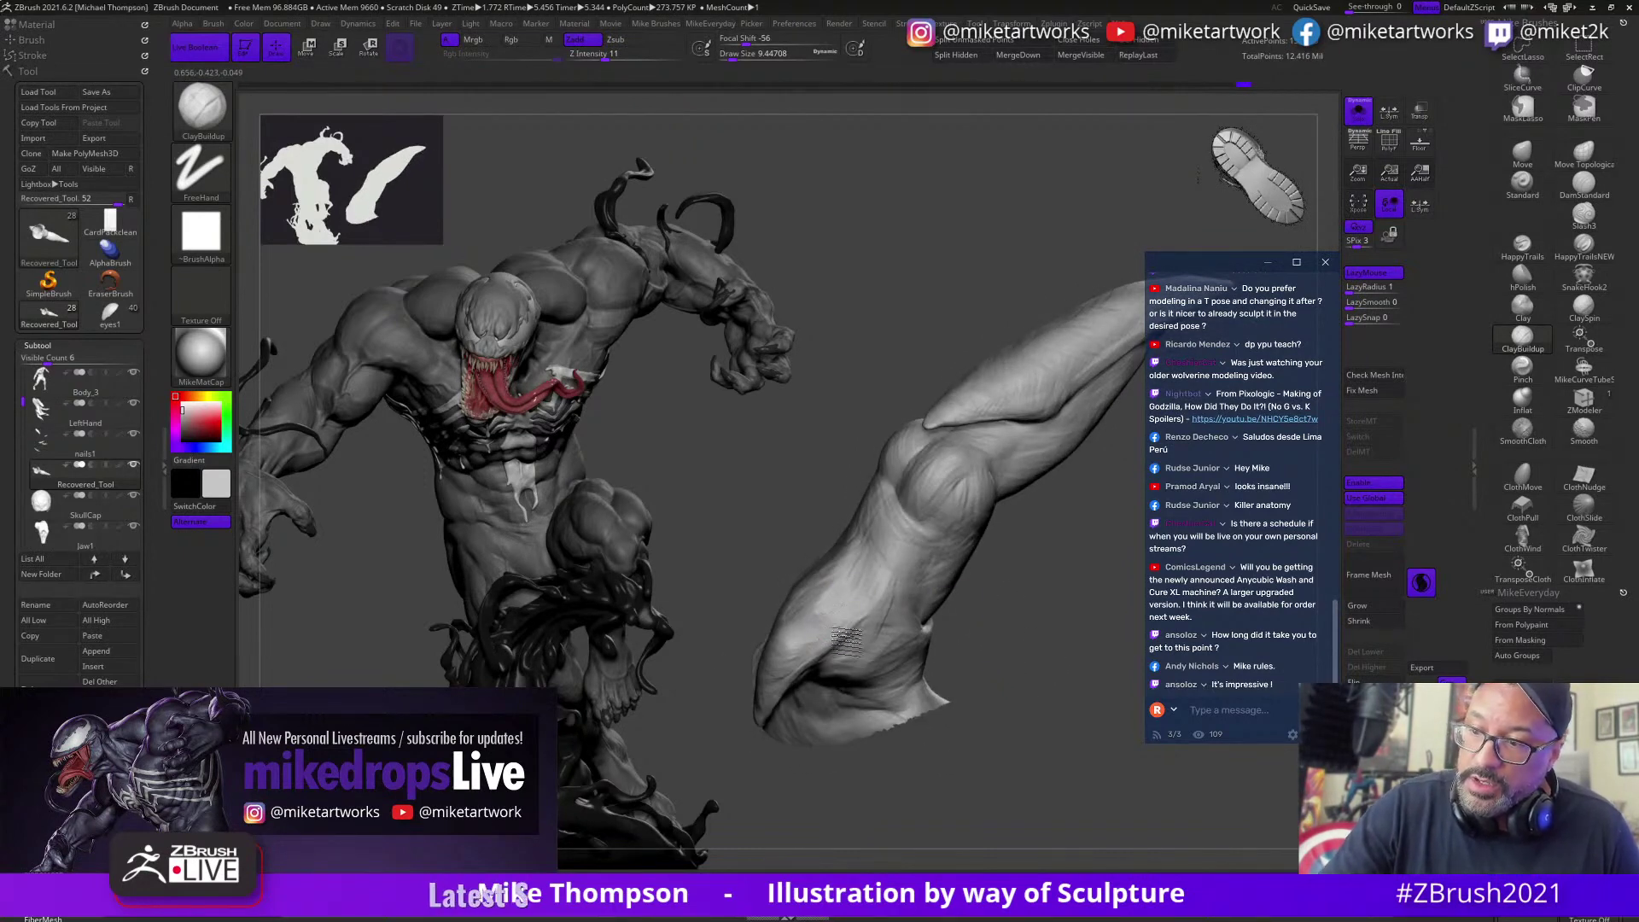
mouse_move(854, 636)
right_down()
mouse_move(1007, 617)
mouse_move(889, 619)
right_up()
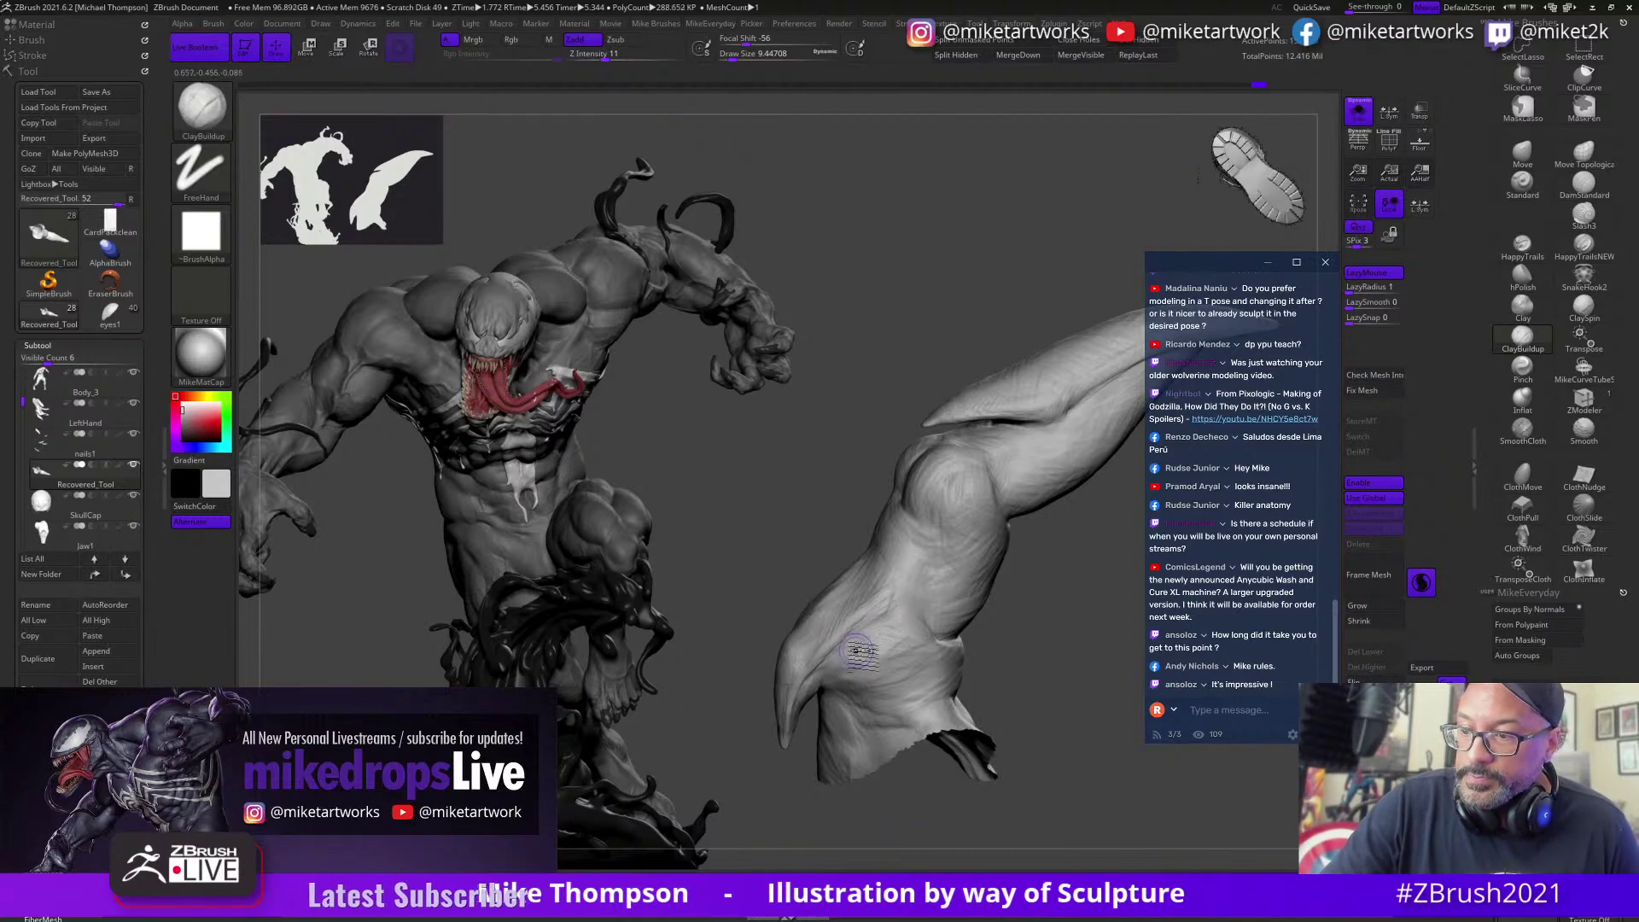
mouse_move(879, 647)
right_down()
mouse_move(1043, 621)
mouse_move(1028, 622)
right_up()
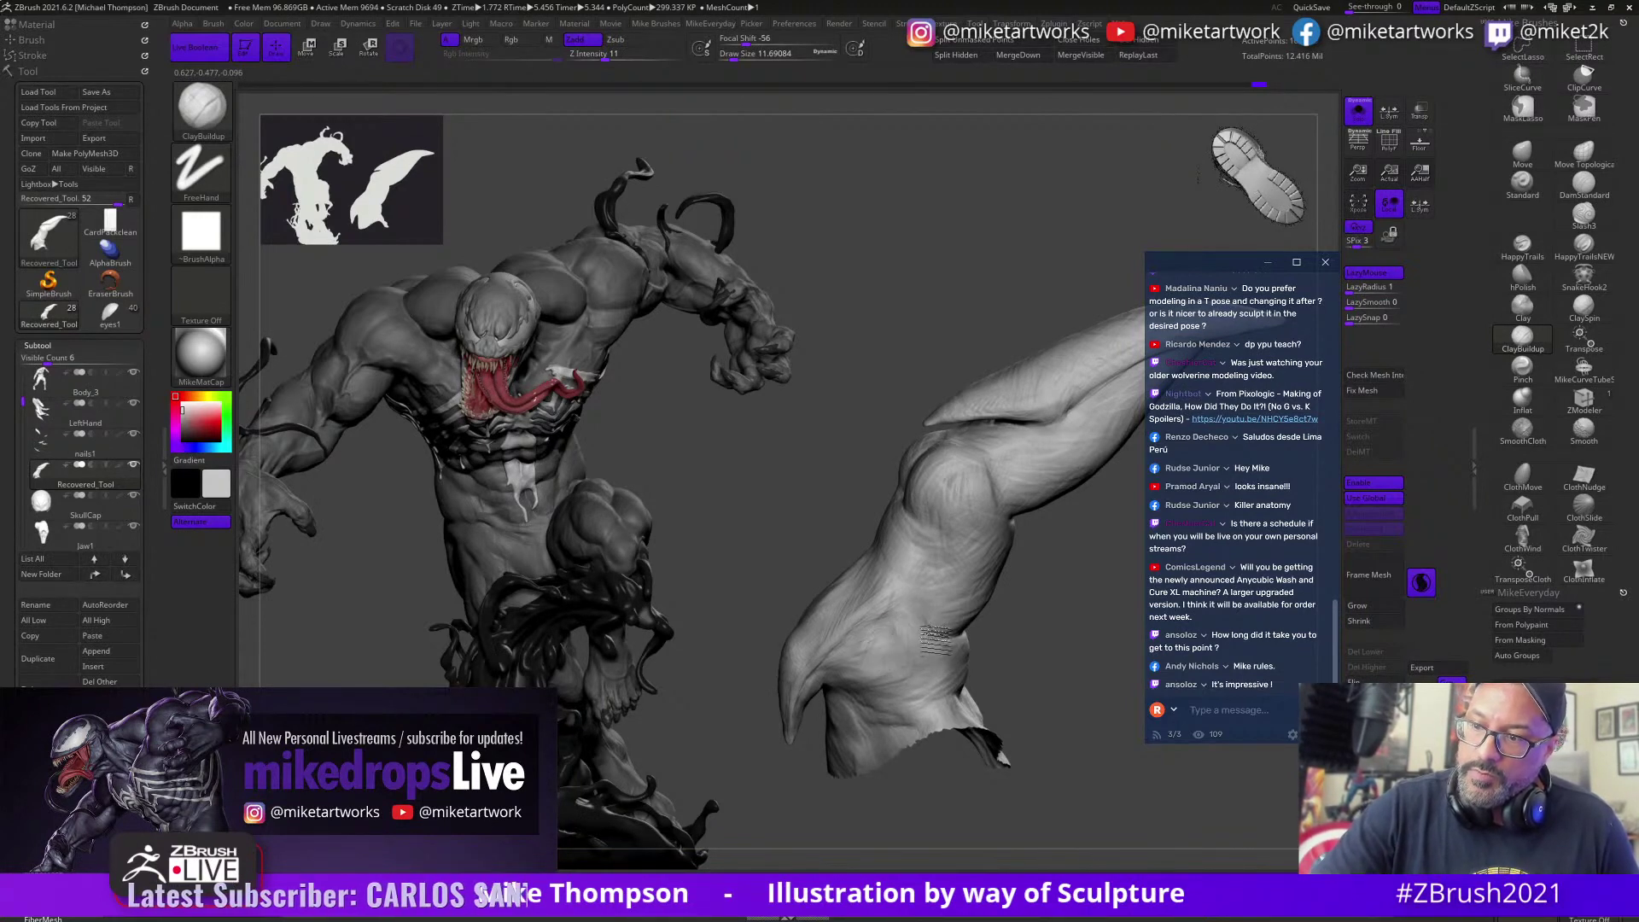
mouse_move(936, 640)
right_down()
mouse_move(1053, 669)
mouse_move(1058, 750)
mouse_move(1068, 680)
mouse_move(898, 552)
right_up()
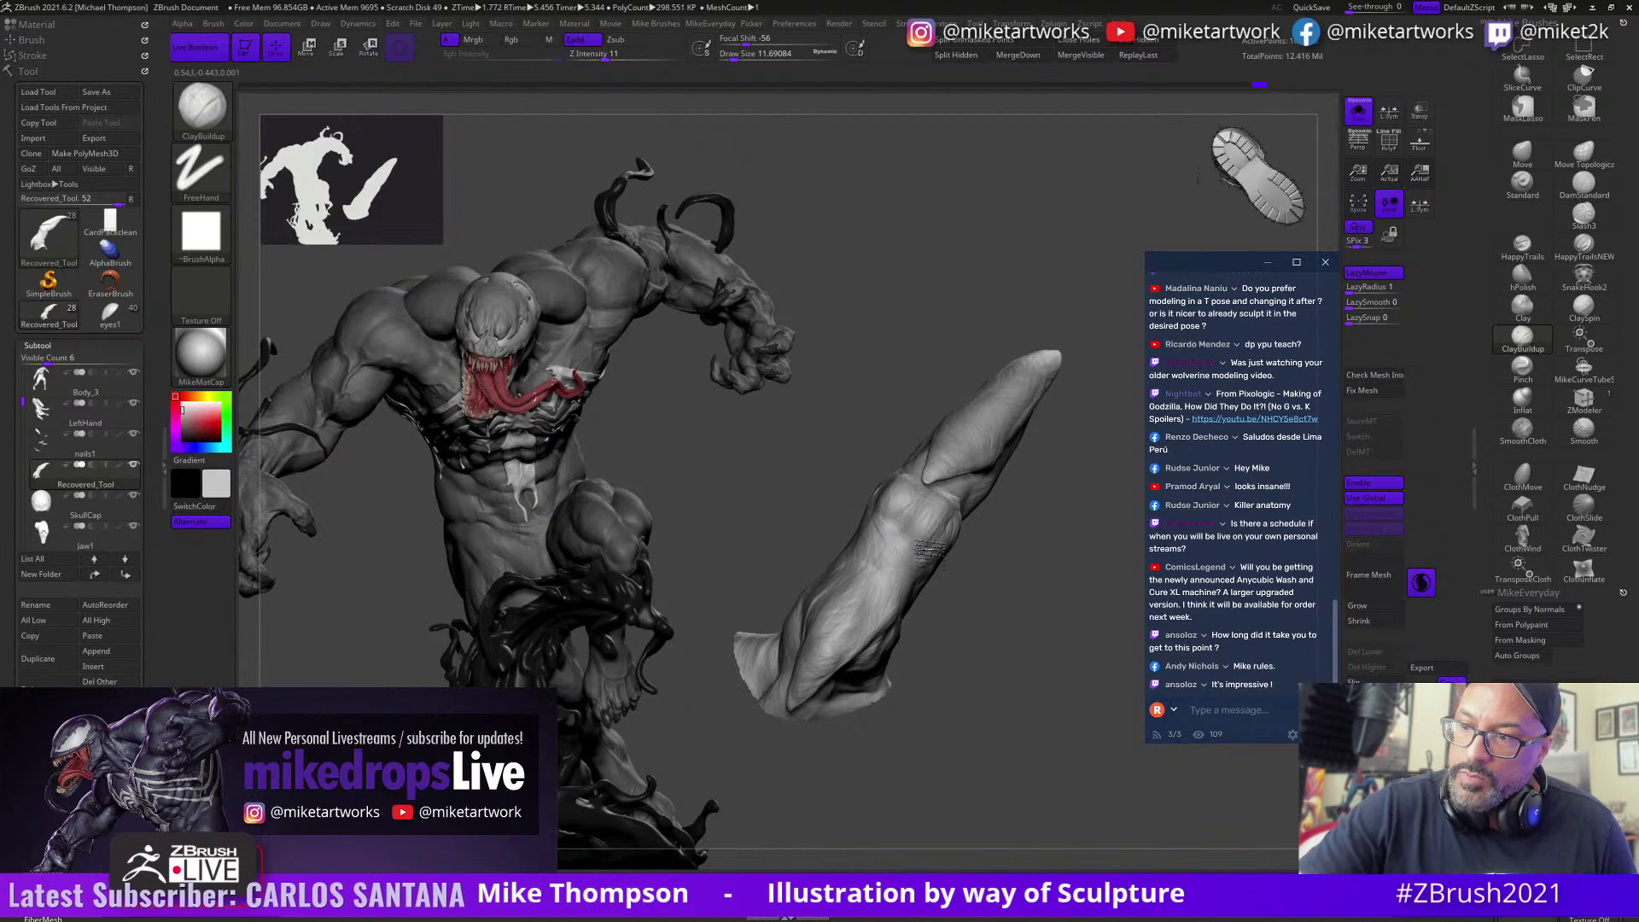
Step: Shape the knuckle below the claw from several sides with ClayBuildup at a draw size of about 11.7
mouse_move(898, 543)
mouse_down()
mouse_move(902, 567)
mouse_move(922, 540)
mouse_move(951, 570)
mouse_up()
right_drag(1035, 596, 920, 531)
mouse_move(935, 549)
mouse_down()
mouse_move(960, 520)
mouse_move(946, 525)
mouse_up()
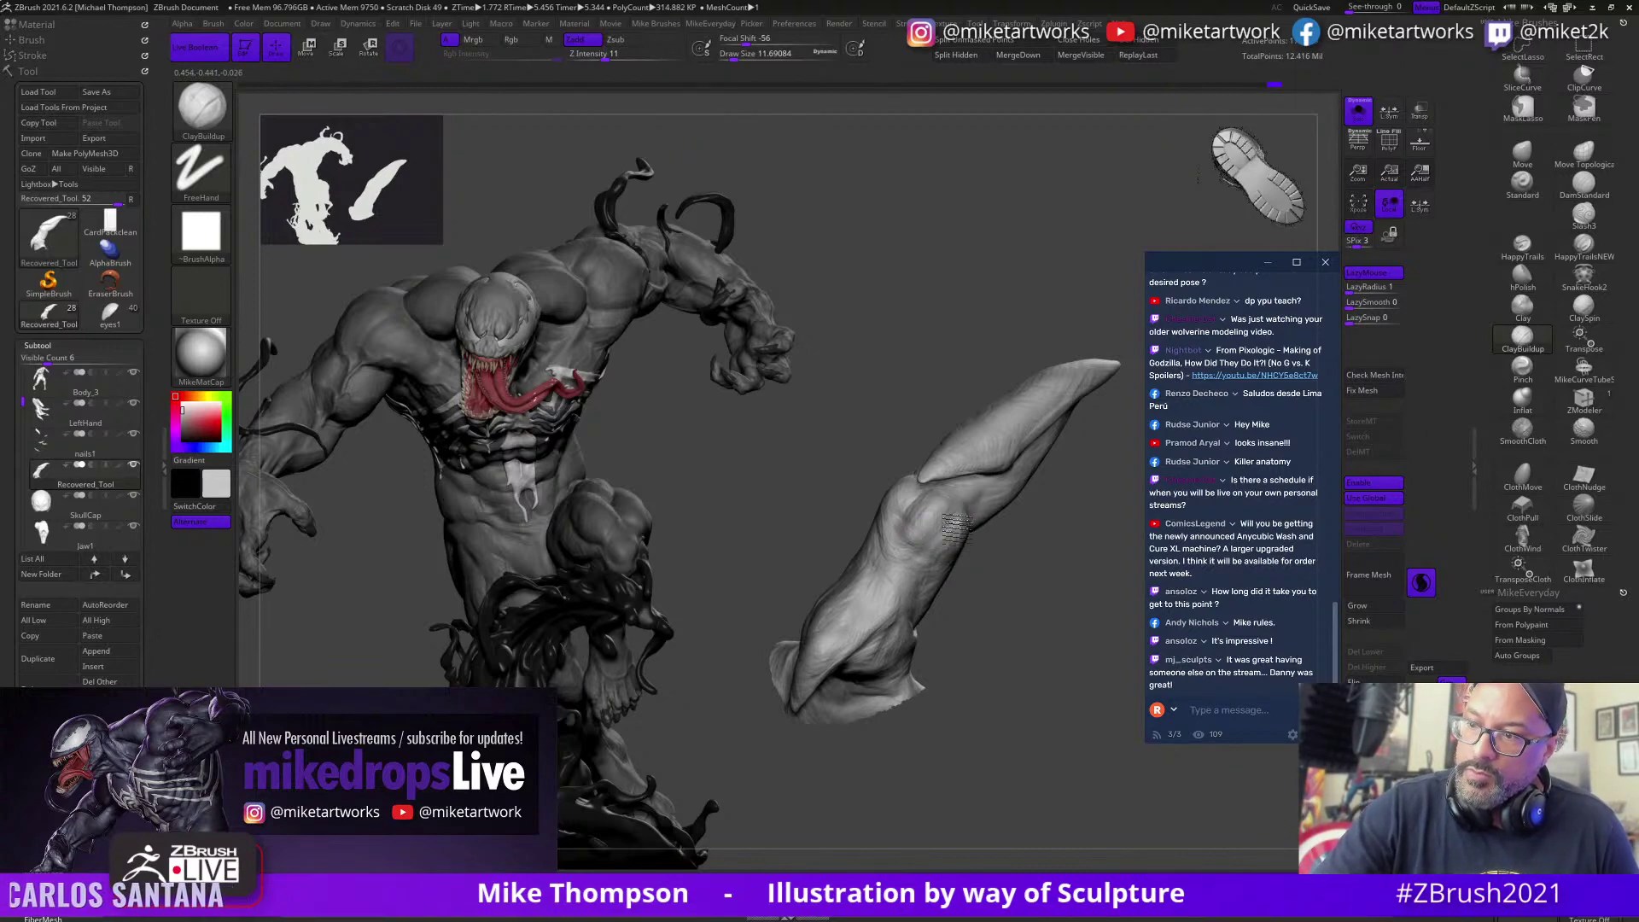
mouse_move(1010, 568)
right_down()
mouse_move(1053, 606)
mouse_move(1023, 581)
right_up()
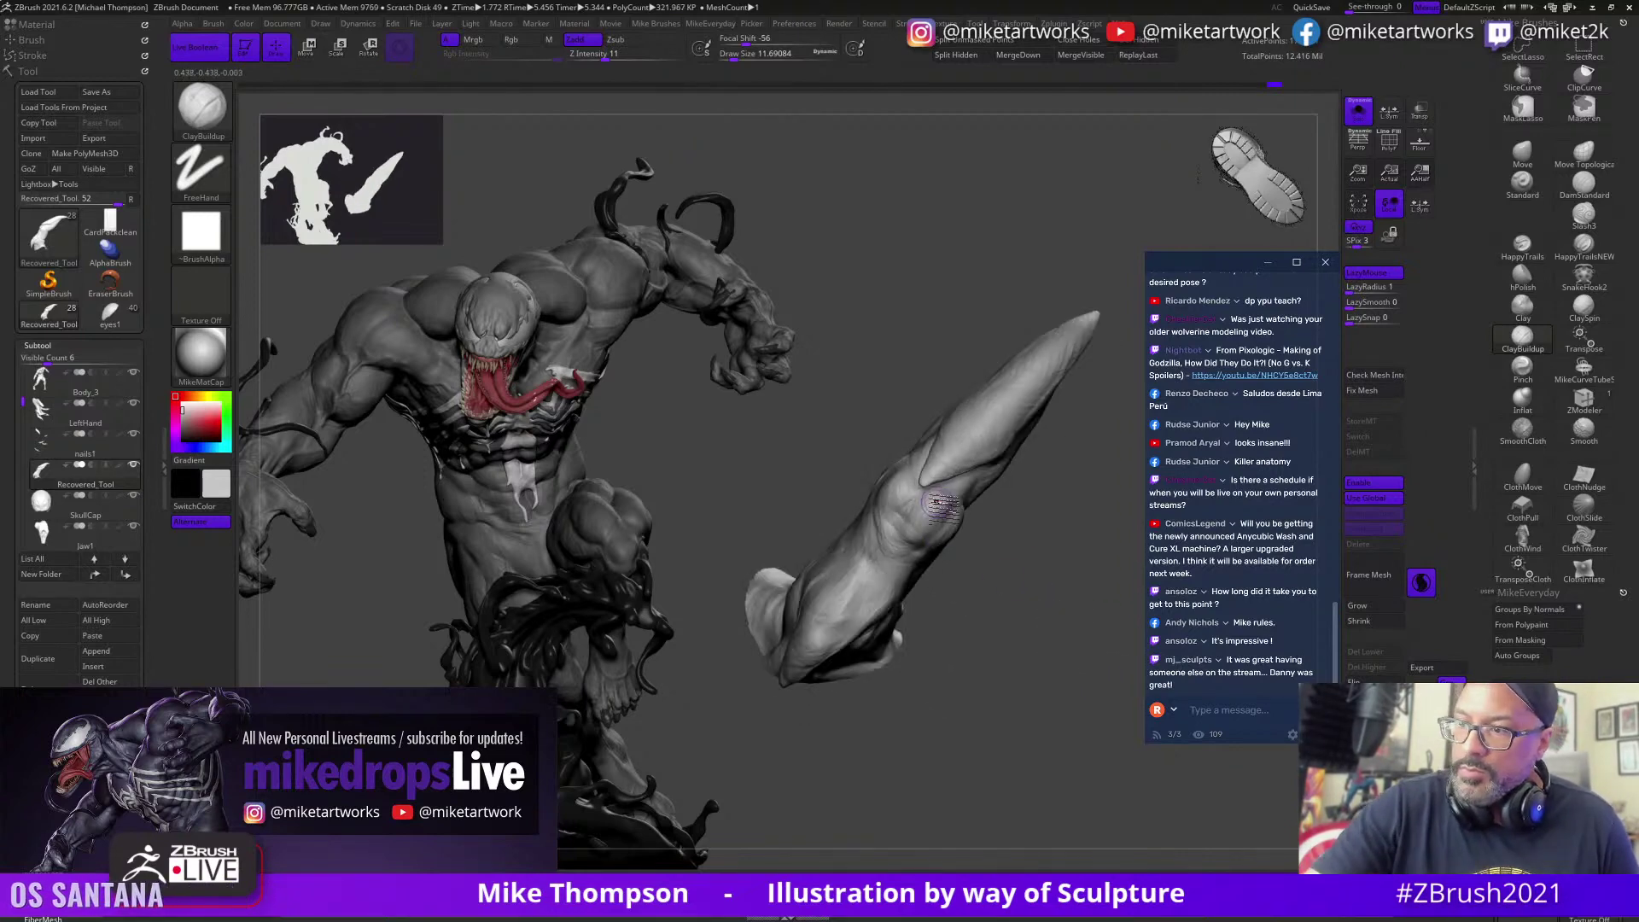
drag(936, 504, 955, 504)
mouse_move(1017, 578)
right_down()
mouse_move(1015, 687)
mouse_move(983, 664)
right_up()
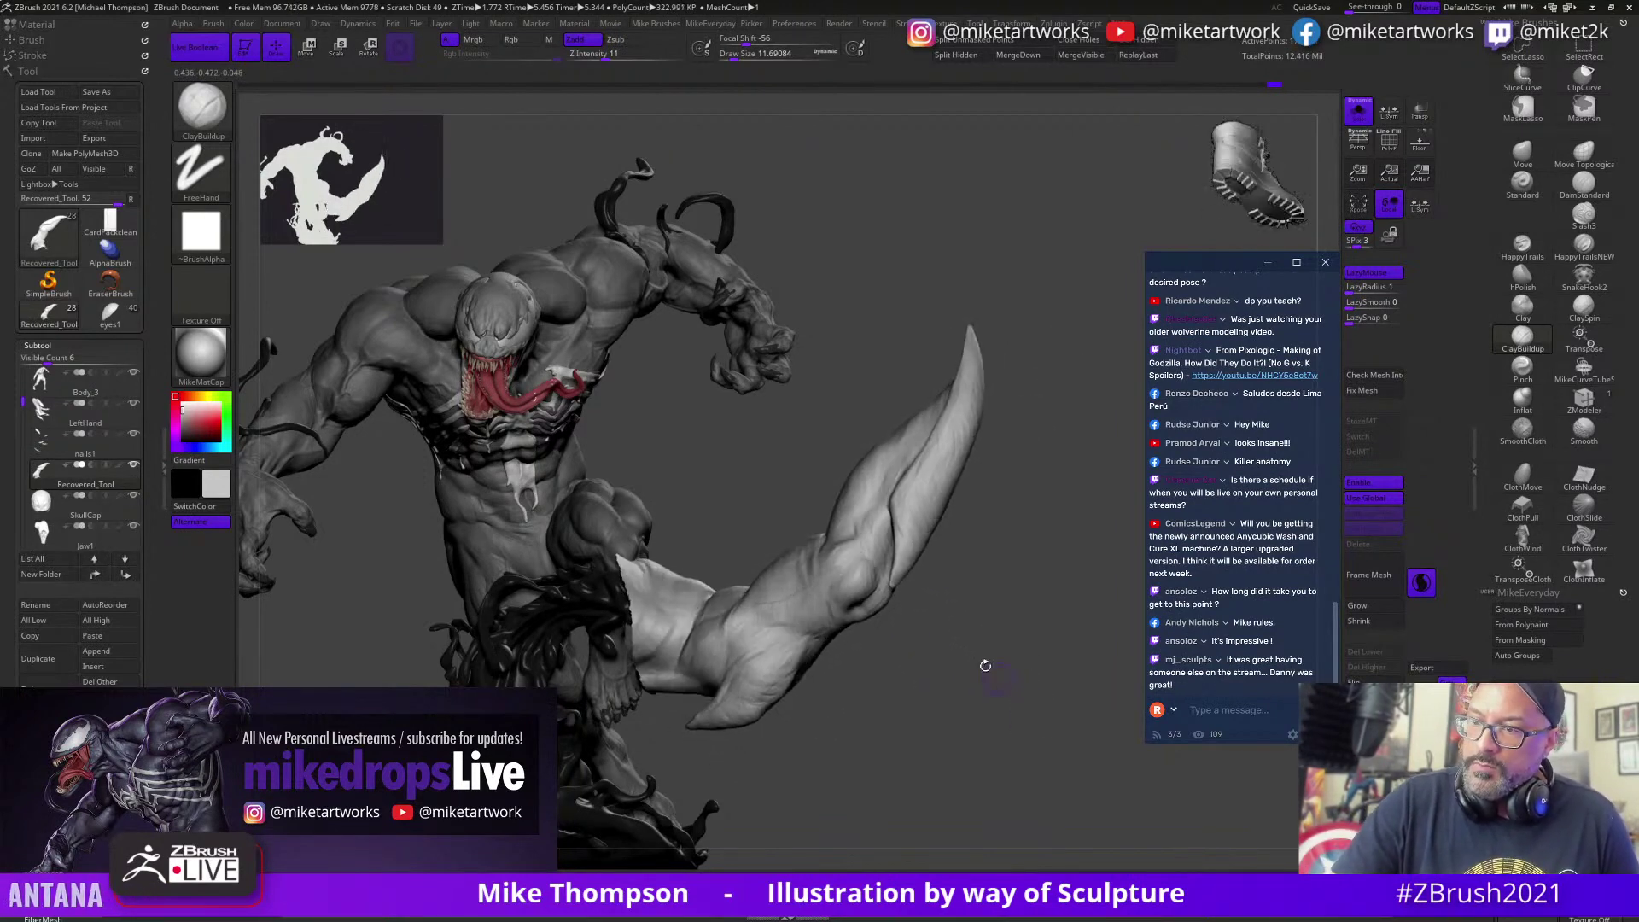
drag(851, 582, 836, 592)
mouse_move(973, 725)
right_down()
mouse_move(1013, 726)
mouse_move(1025, 675)
mouse_move(1083, 758)
mouse_move(1027, 510)
right_up()
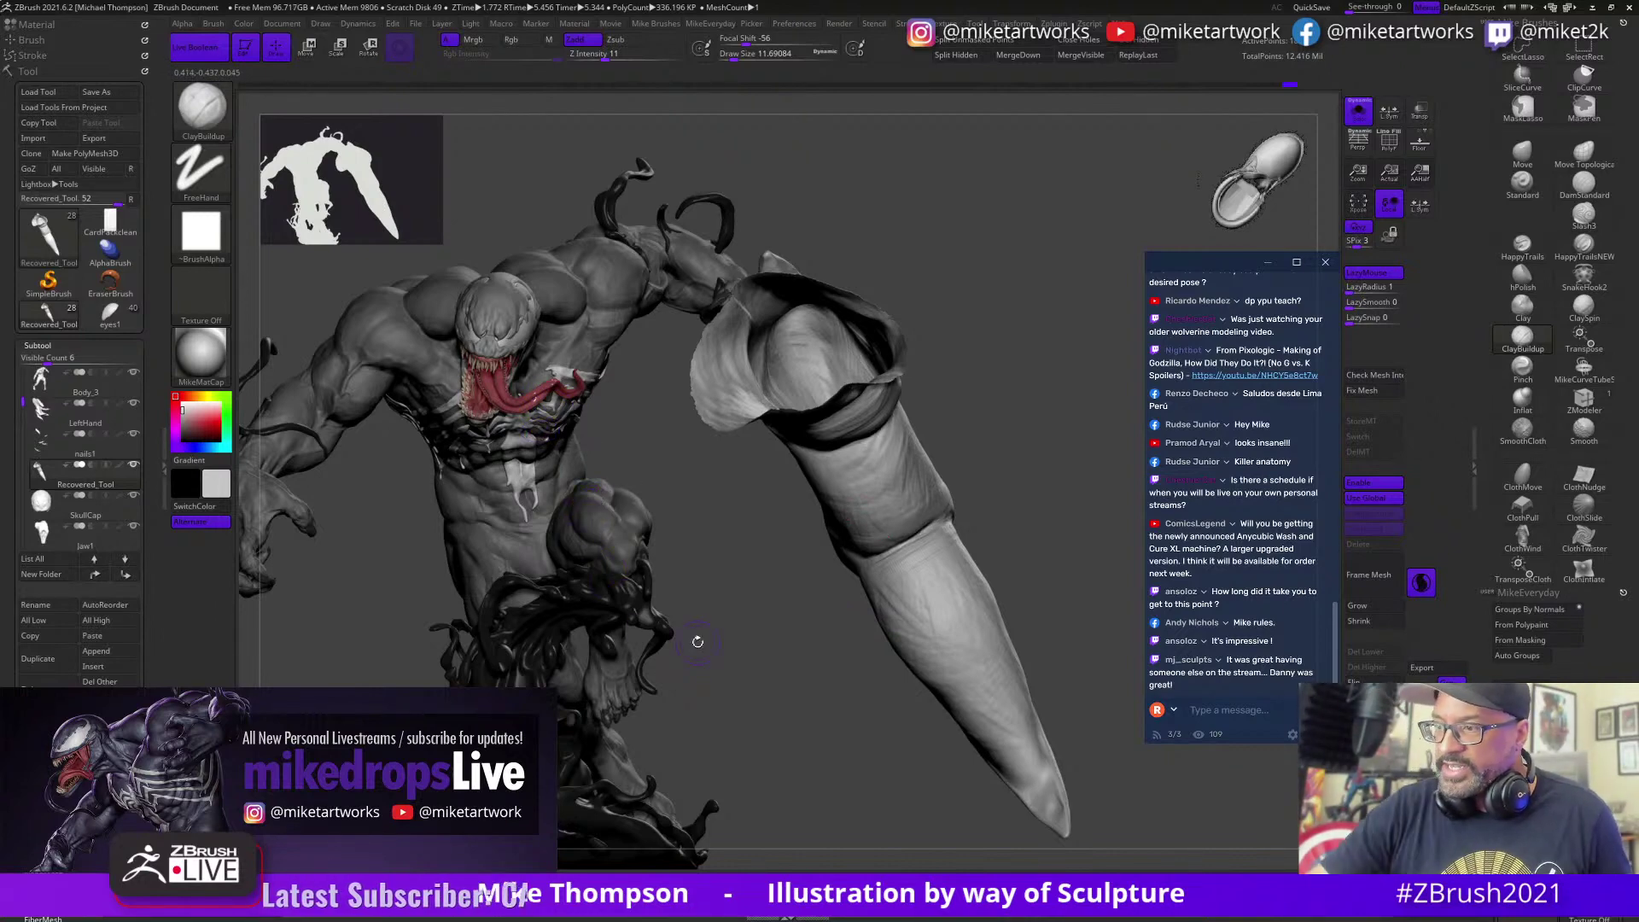
Step: Broaden the knuckle below the claw with ClayBuildup, using draw sizes of about 14.2 and 28.75
mouse_move(698, 641)
right_down()
mouse_move(1018, 522)
mouse_move(1036, 506)
mouse_move(890, 555)
mouse_move(926, 528)
mouse_move(920, 512)
mouse_move(909, 534)
mouse_move(939, 536)
mouse_move(1014, 436)
right_up()
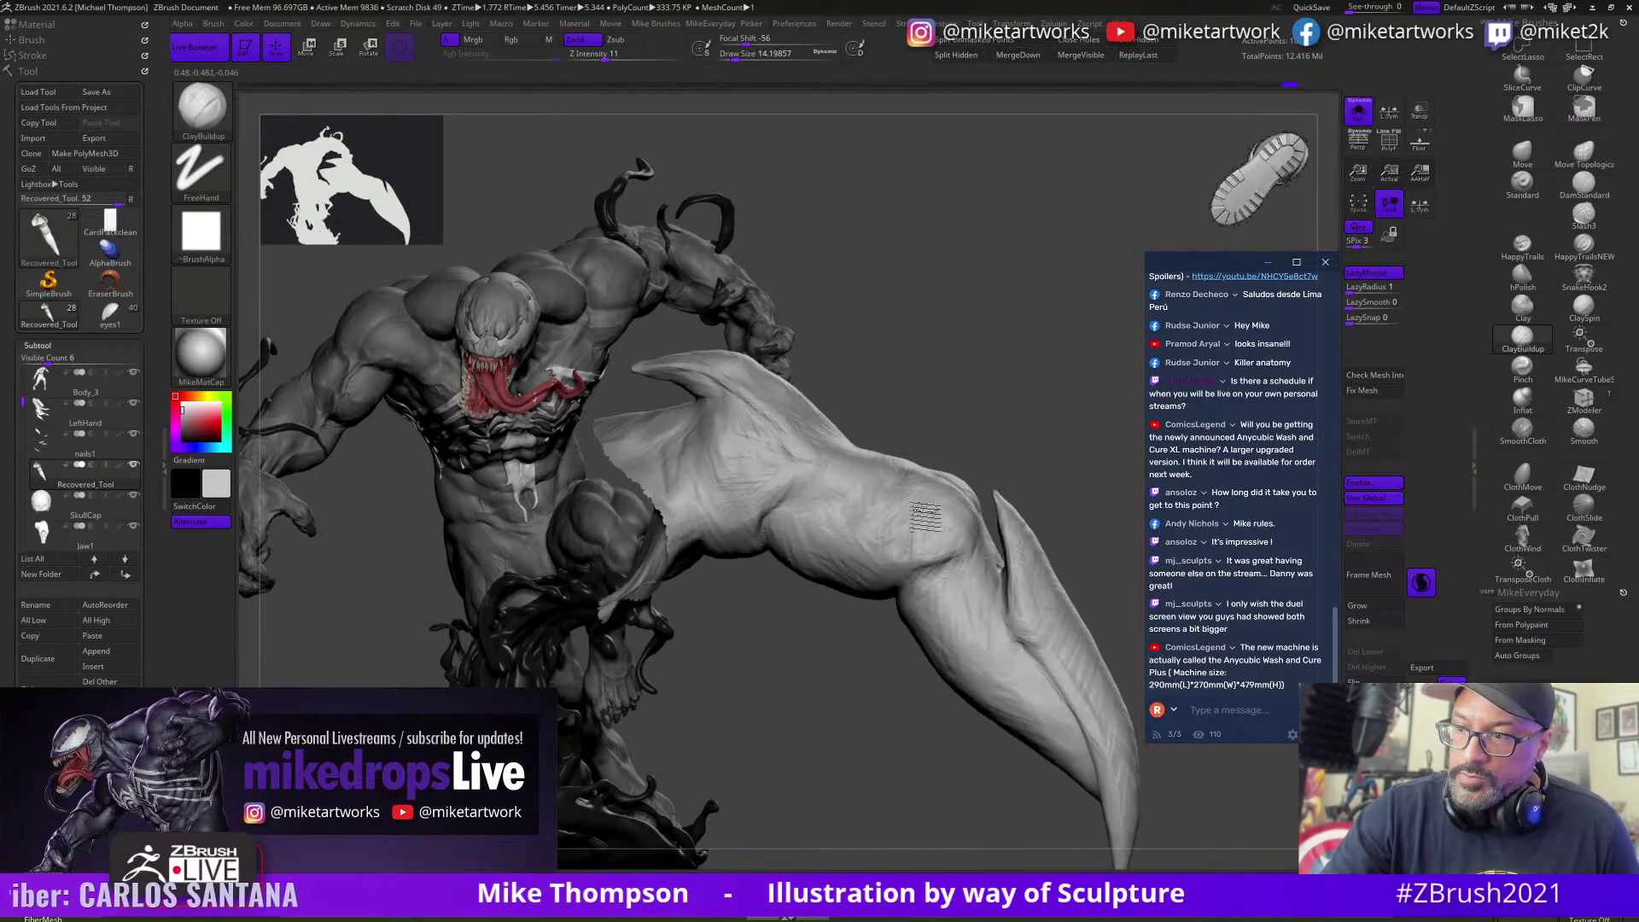
drag(942, 538, 949, 517)
key(s)
click(1031, 457)
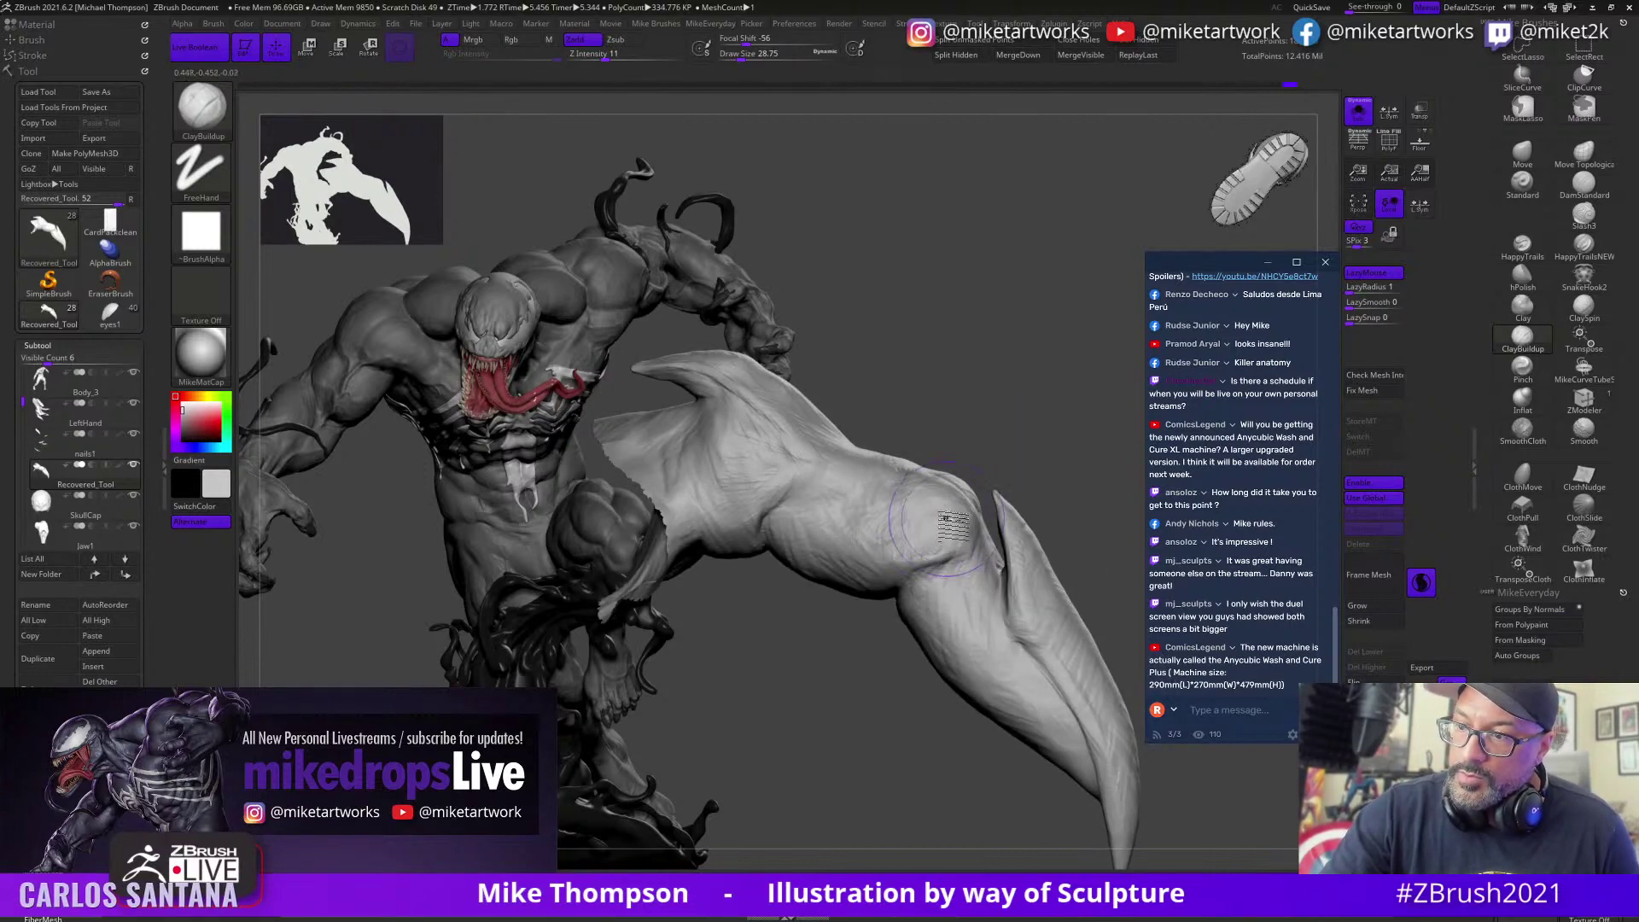
right_drag(946, 518, 877, 522)
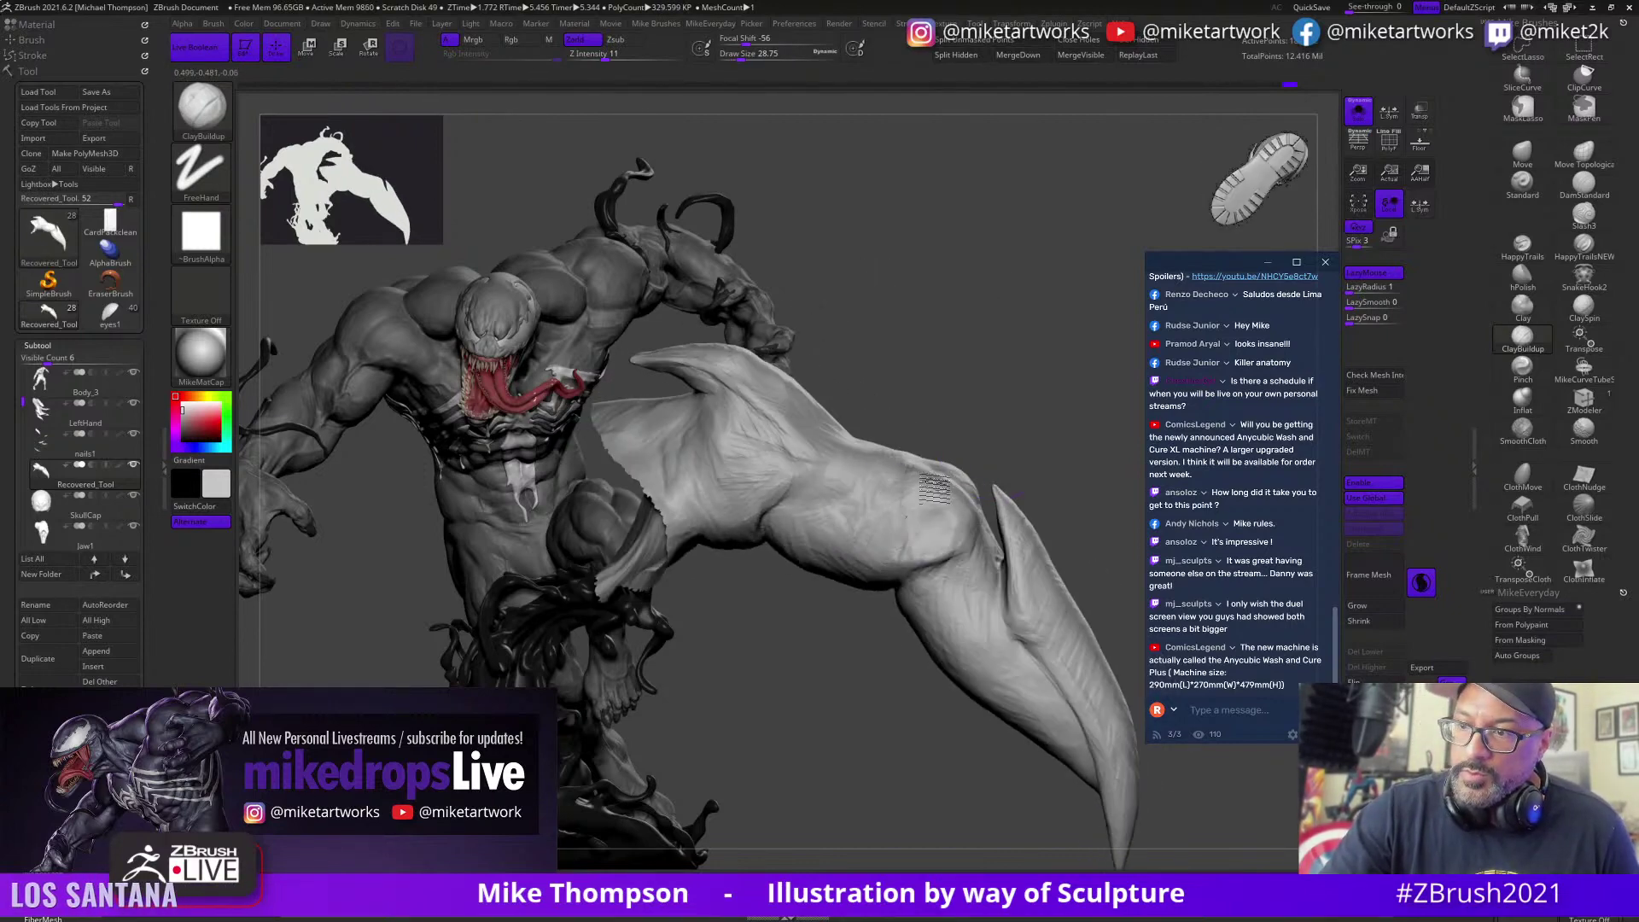
Step: Undo the last knuckle strokes and rework the opposite side of the knuckle at a draw size of about 23.3
key(ctrl+z)
key(ctrl+z)
key(ctrl+z)
key(ctrl+z)
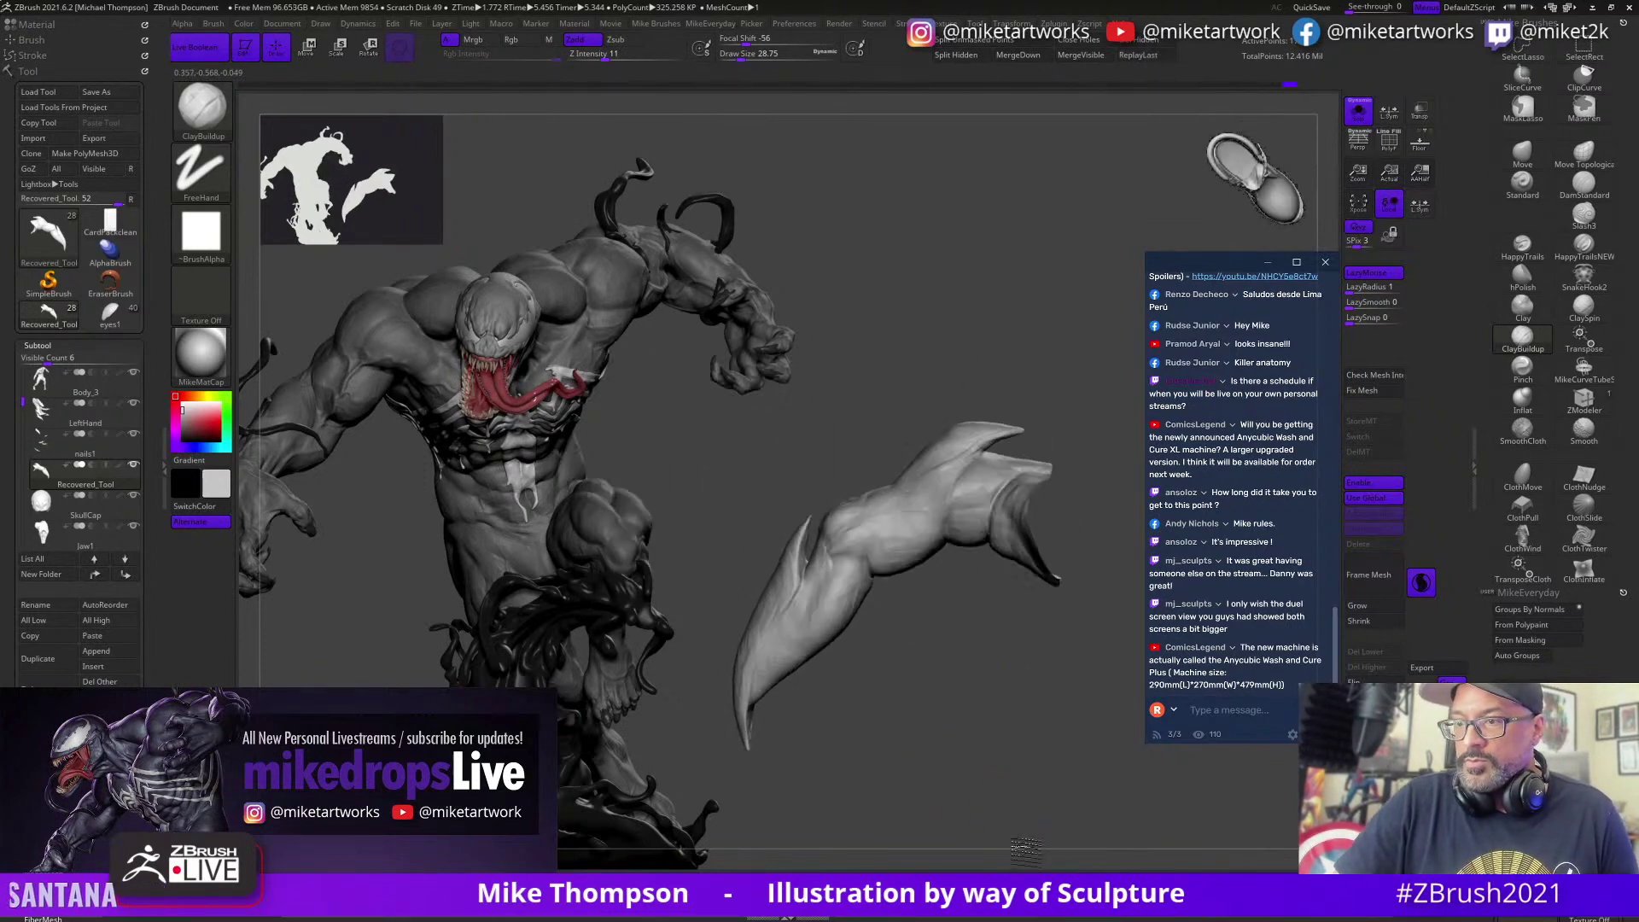
mouse_move(1026, 850)
right_down()
mouse_move(1016, 794)
mouse_move(904, 629)
mouse_move(933, 668)
right_up()
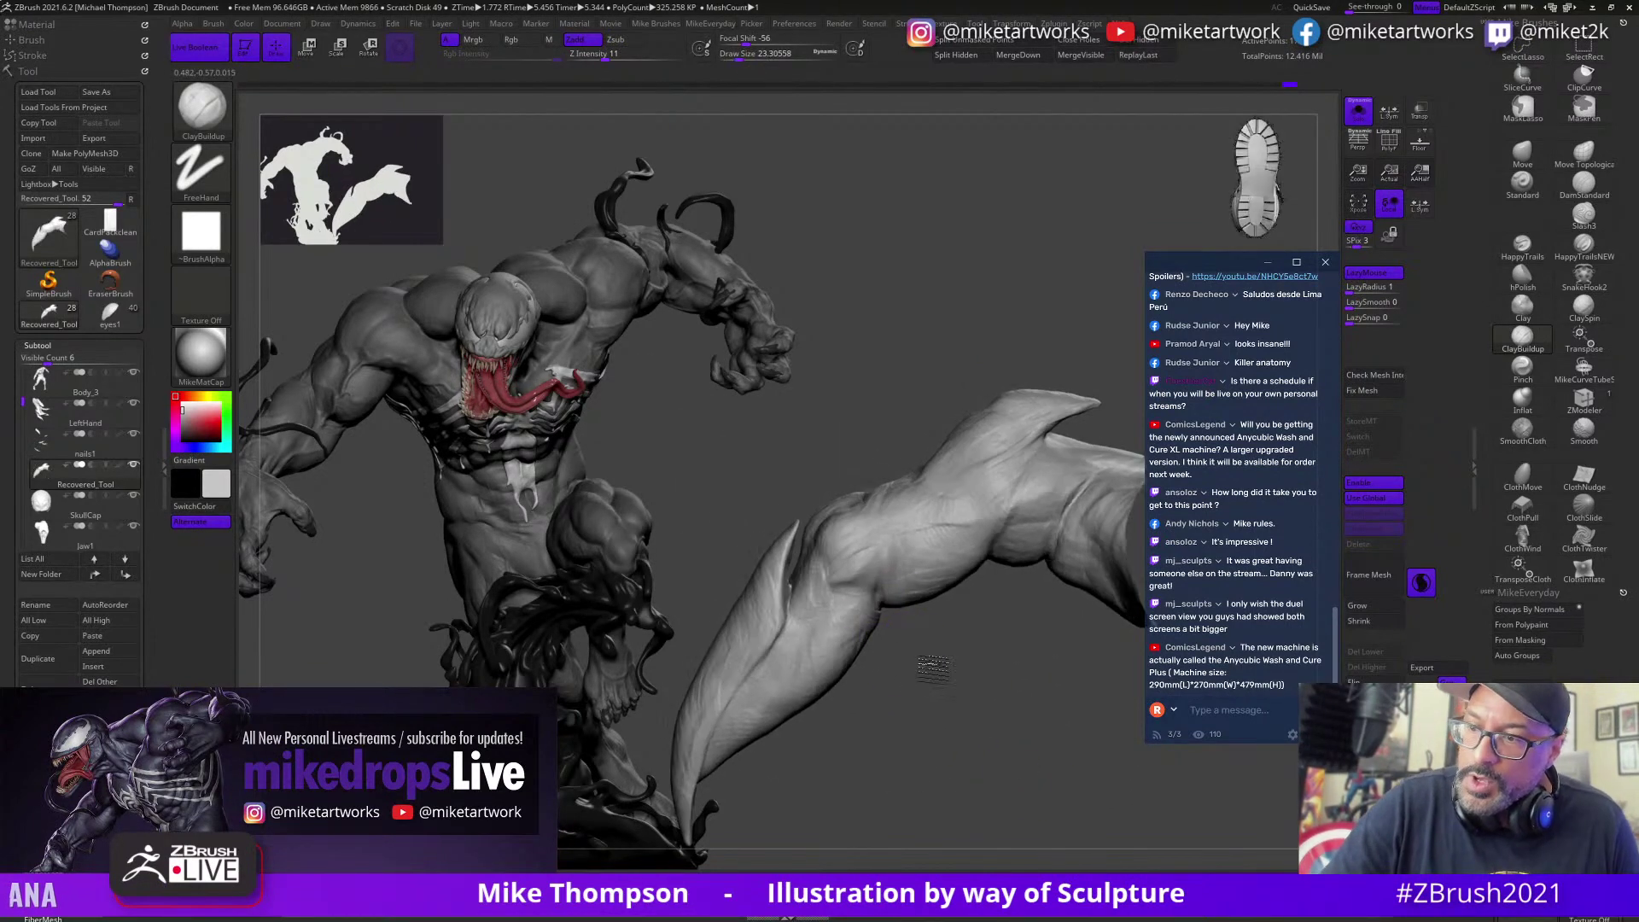
drag(933, 668, 882, 556)
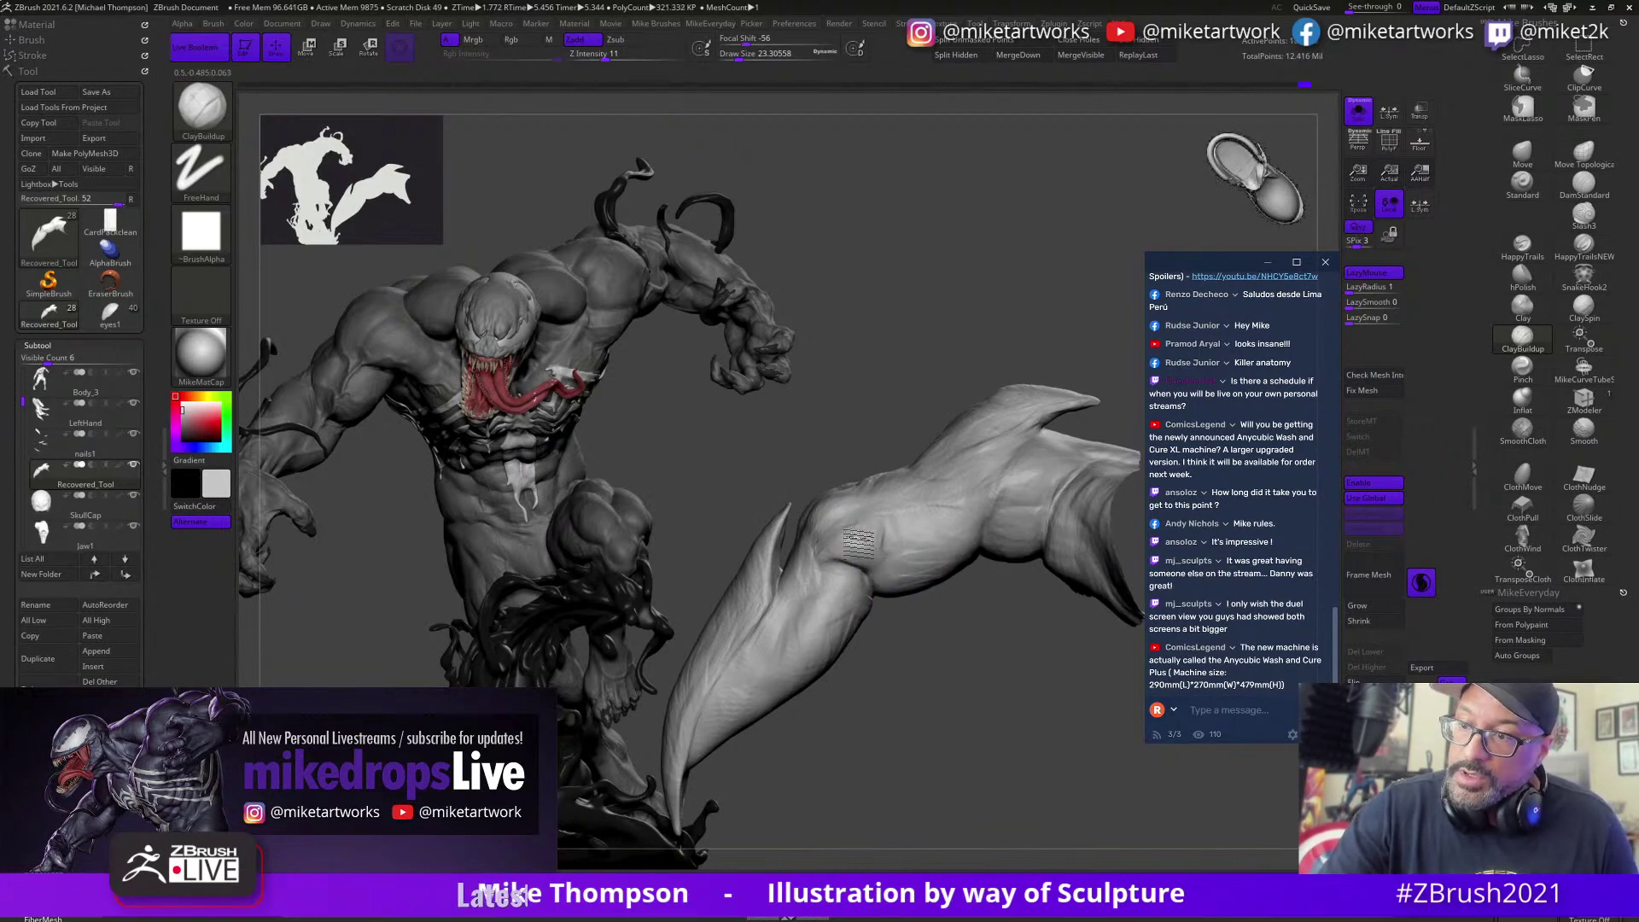
Step: Undo the latest knuckle strokes and redo them to compare the forms
key(ctrl+z)
key(ctrl+z)
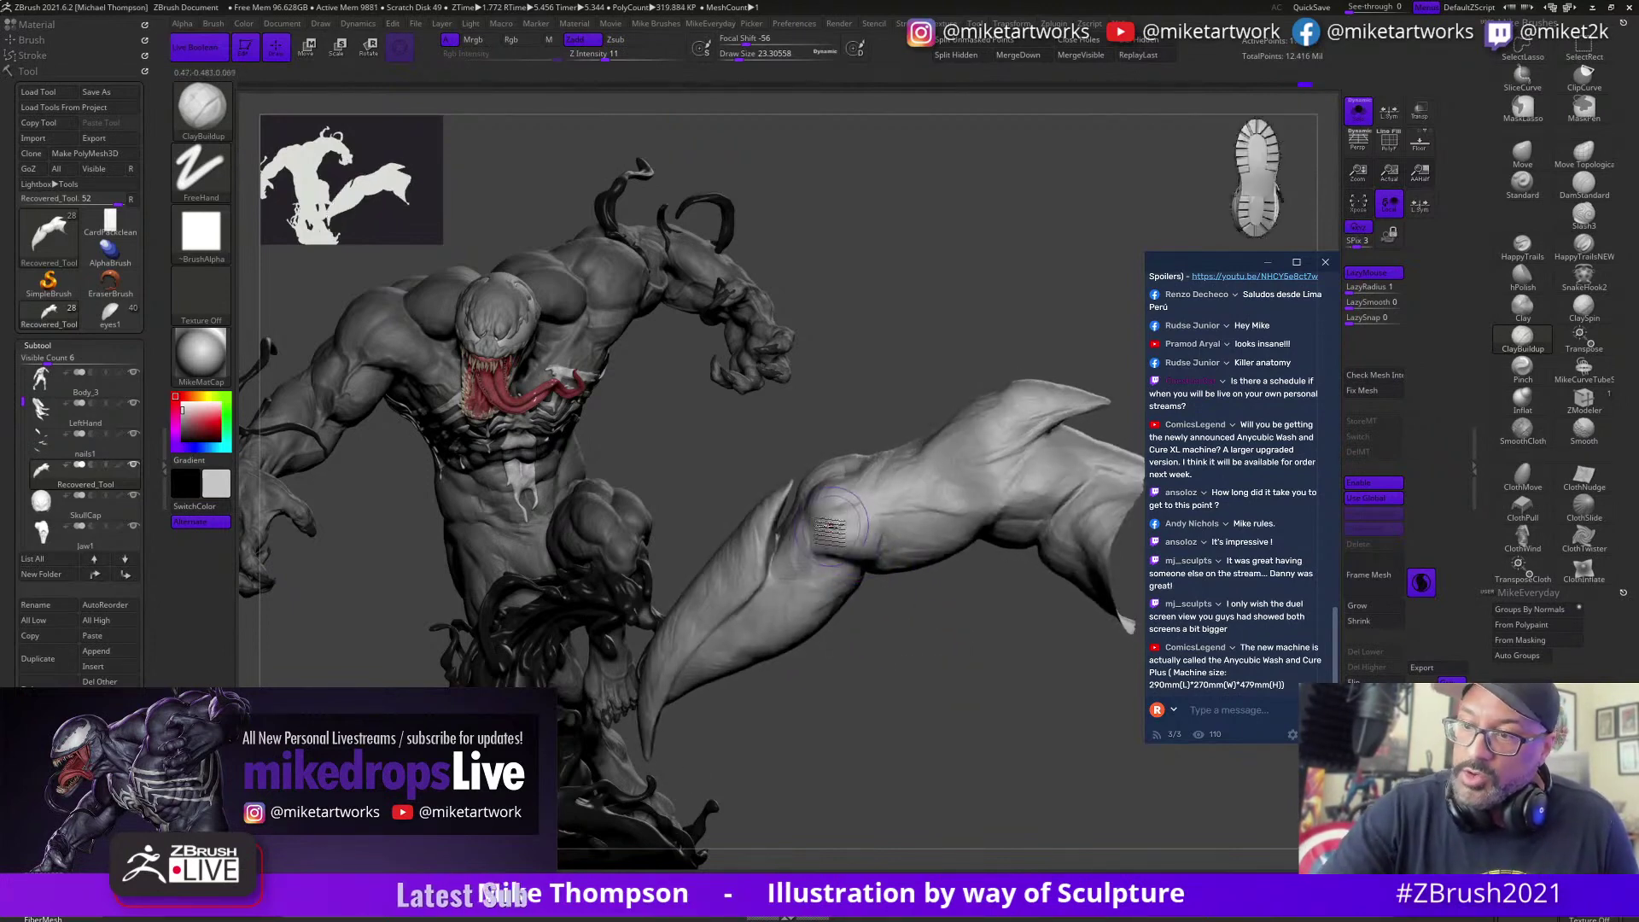
key(ctrl+shift+z)
key(ctrl+shift+z)
key(ctrl+shift+z)
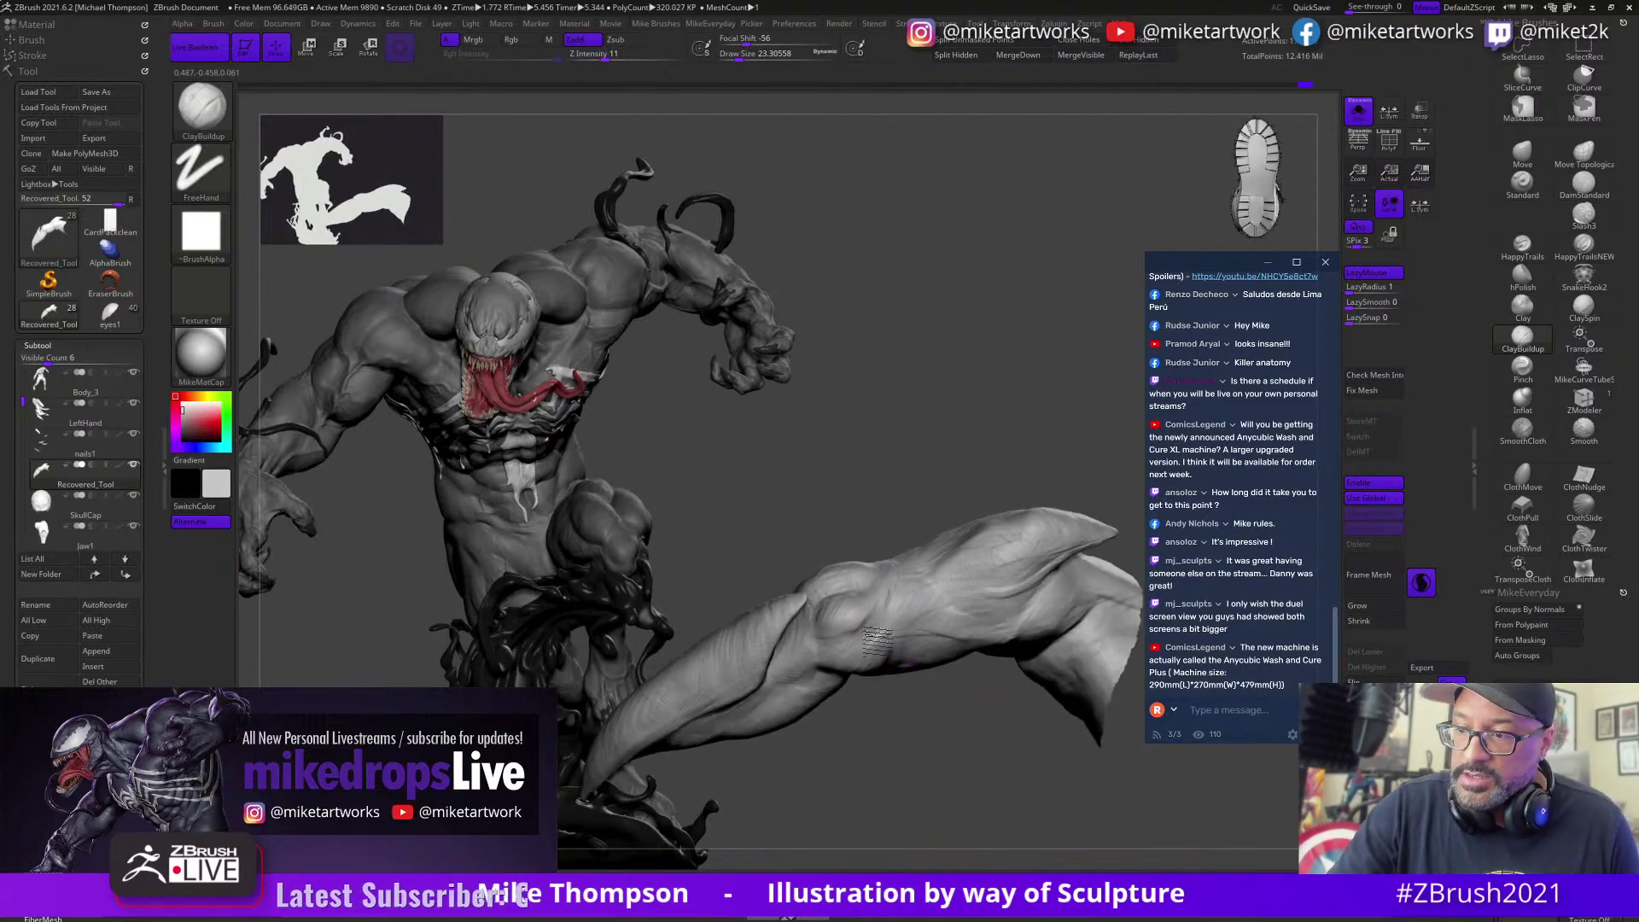
Step: Undo the recent knuckle strokes and resculpt the knuckle's side with ClayBuildup at a draw size of about 14.2
key(ctrl+z)
key(ctrl+z)
key(ctrl+z)
key(ctrl+z)
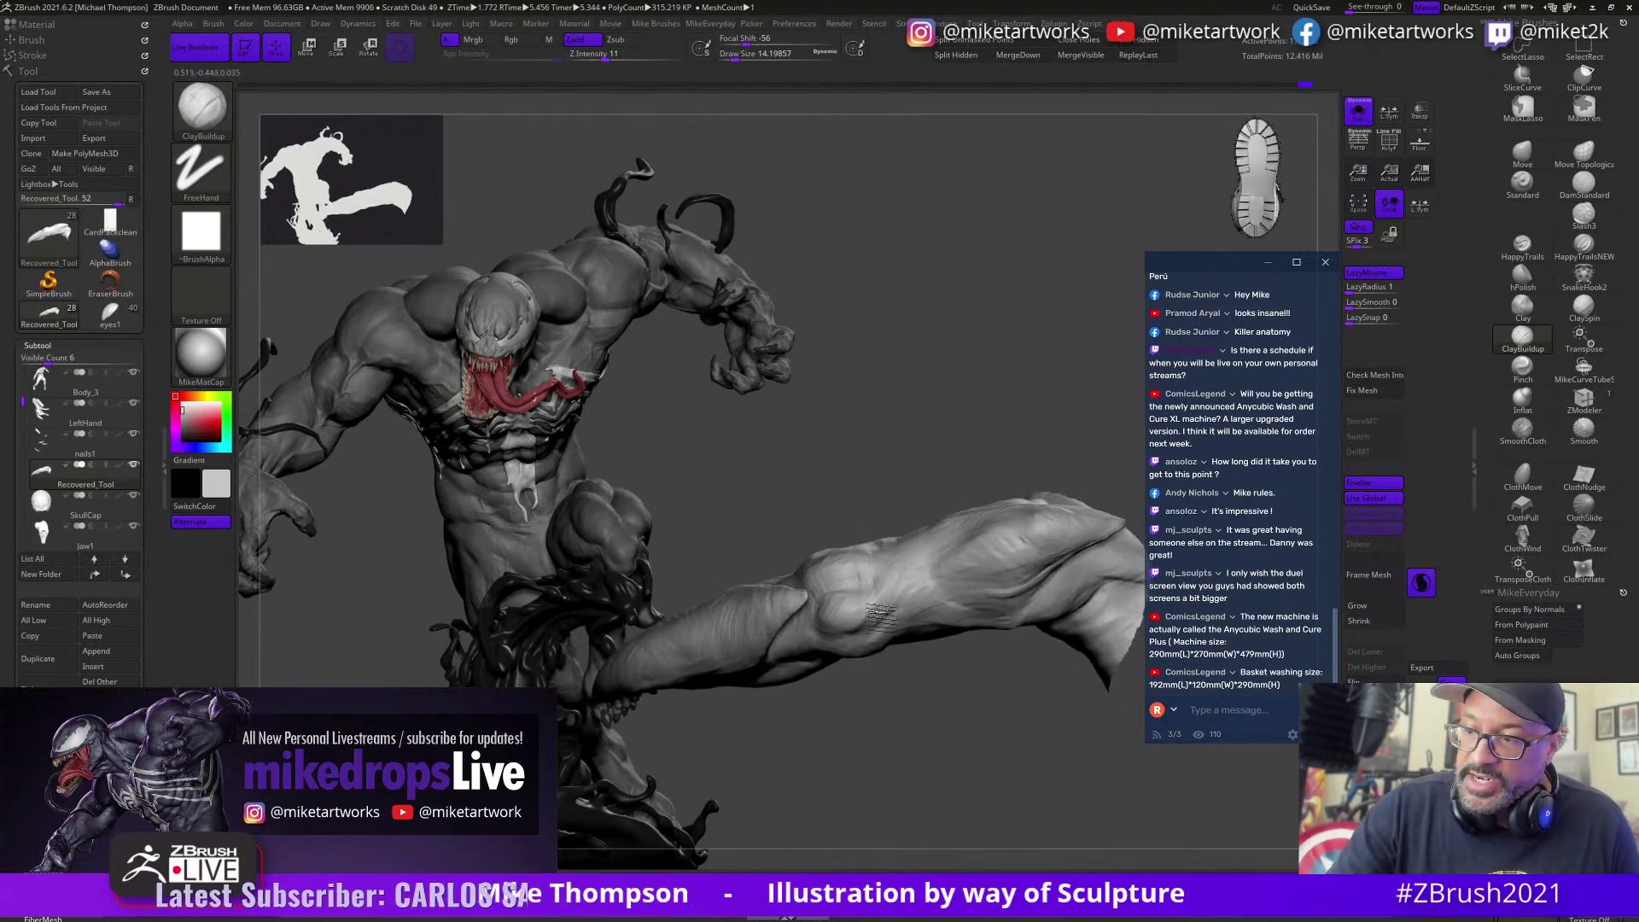
mouse_move(887, 604)
mouse_down()
mouse_move(880, 559)
mouse_move(906, 567)
mouse_up()
key(ctrl+shift+z)
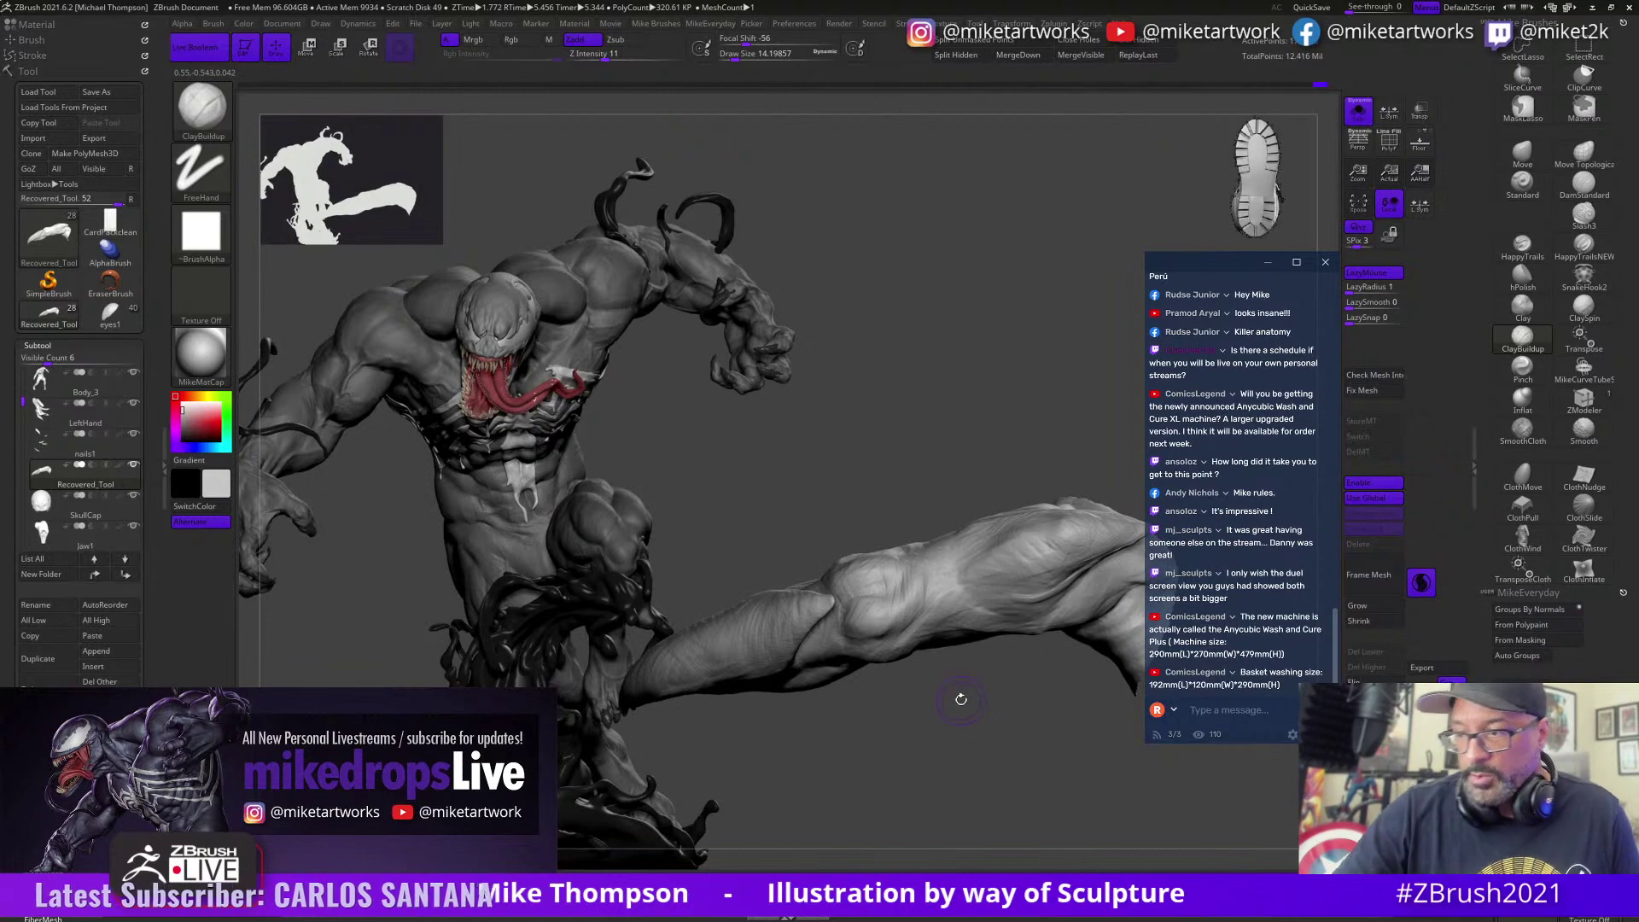
Step: Sculpt the finger segment between knuckle and base with ClayBuildup at a draw size of about 14.2 and redo the recent strokes
mouse_move(961, 699)
mouse_down()
mouse_move(965, 731)
mouse_move(963, 717)
mouse_up()
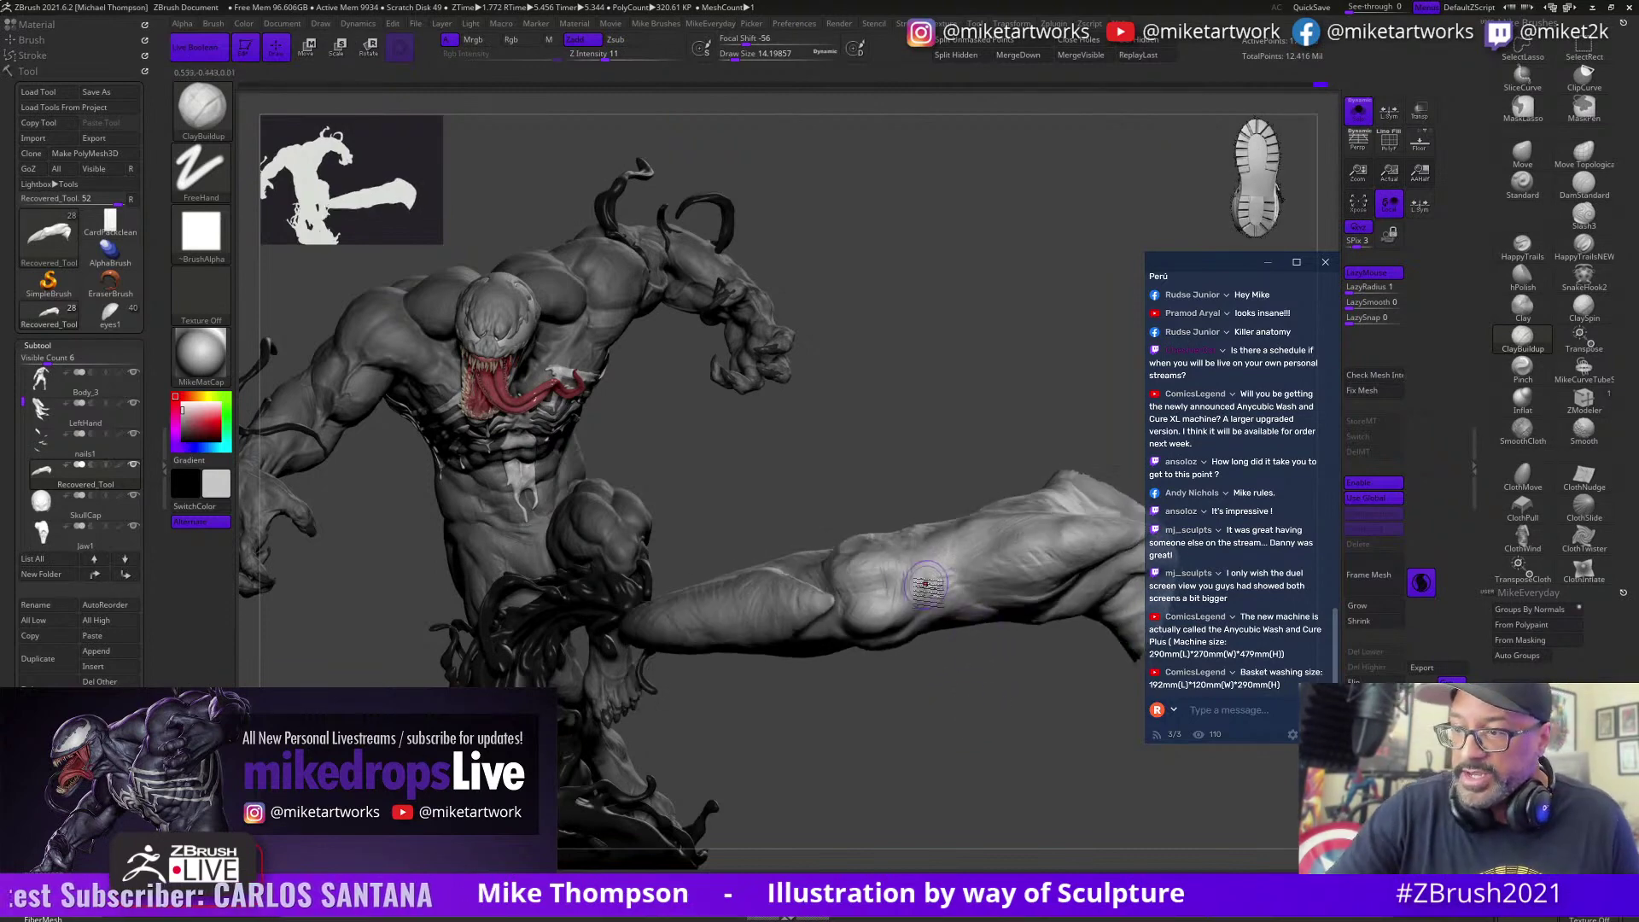
drag(927, 589, 1021, 501)
key(ctrl+shift+z)
key(ctrl+shift+z)
key(ctrl+shift+z)
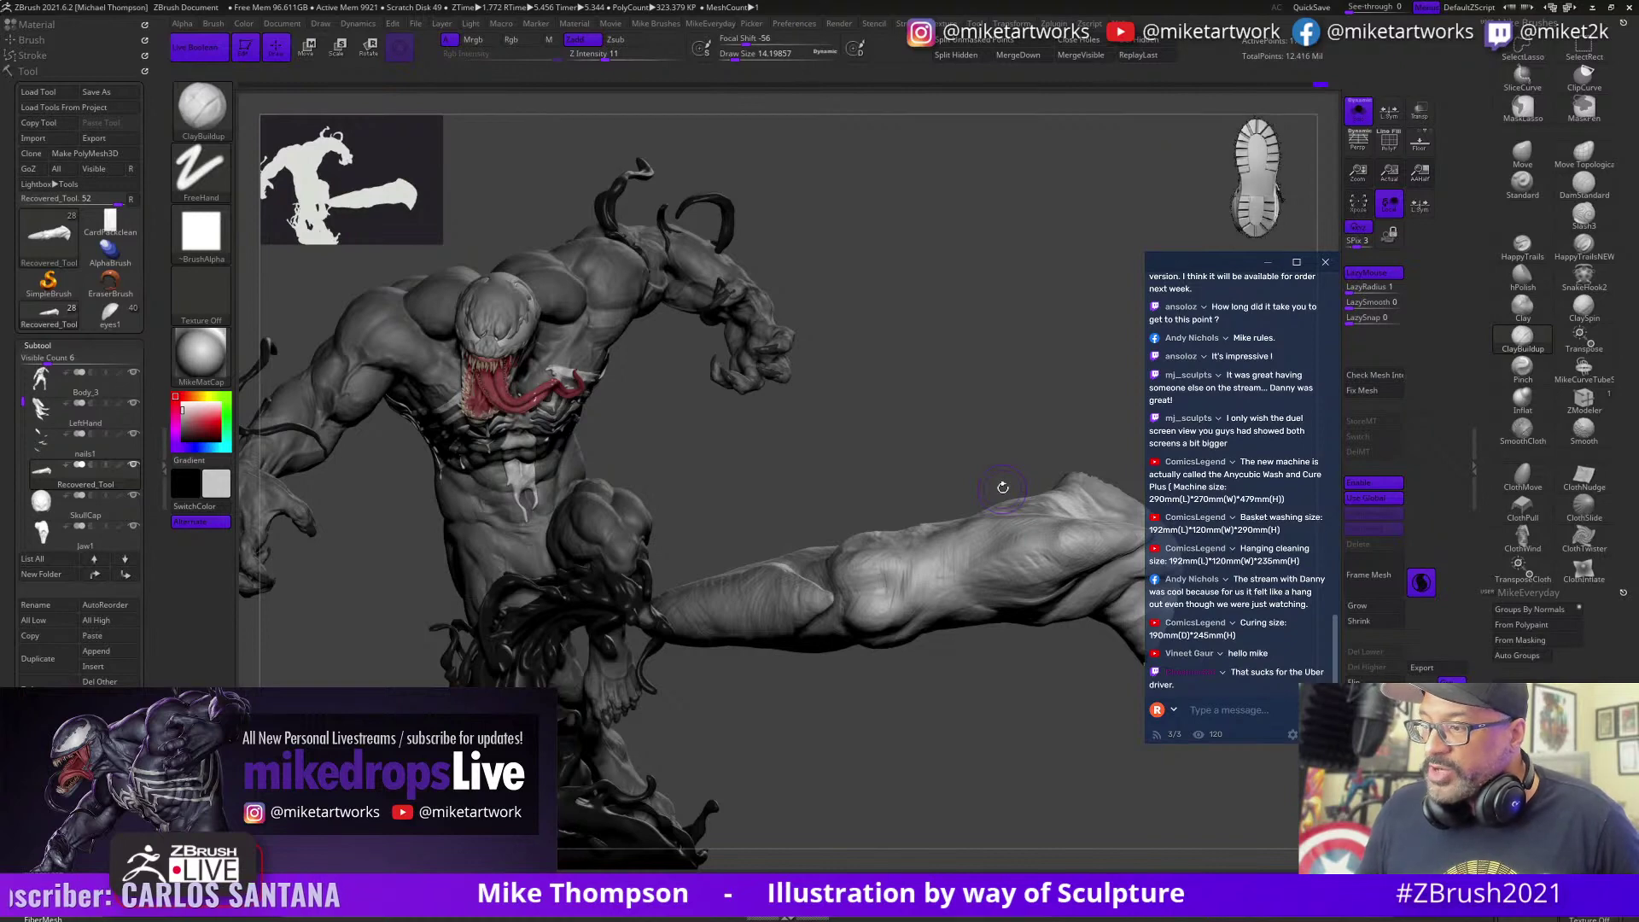
Step: Refine the knuckle and adjoining finger segment from several angles with ClayBuildup at a draw size of about 17
mouse_move(971, 752)
mouse_down()
mouse_move(988, 775)
mouse_move(984, 736)
mouse_up()
key(s)
key(s)
drag(888, 587, 912, 602)
drag(982, 709, 966, 677)
drag(910, 574, 928, 590)
drag(1007, 744, 1043, 803)
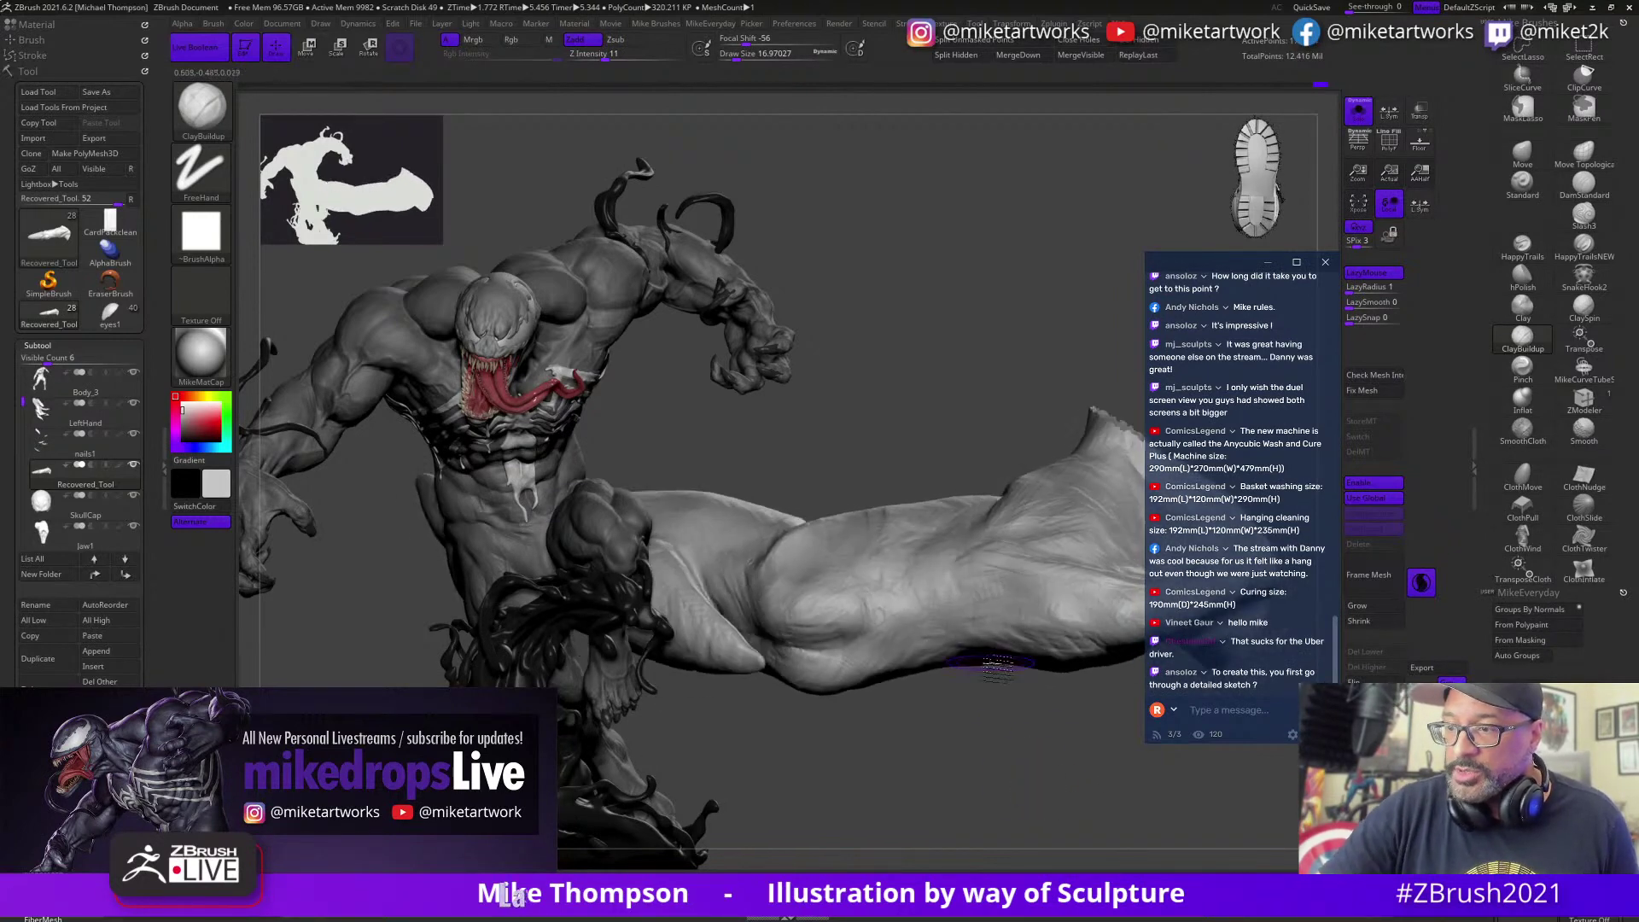
drag(1034, 639, 981, 554)
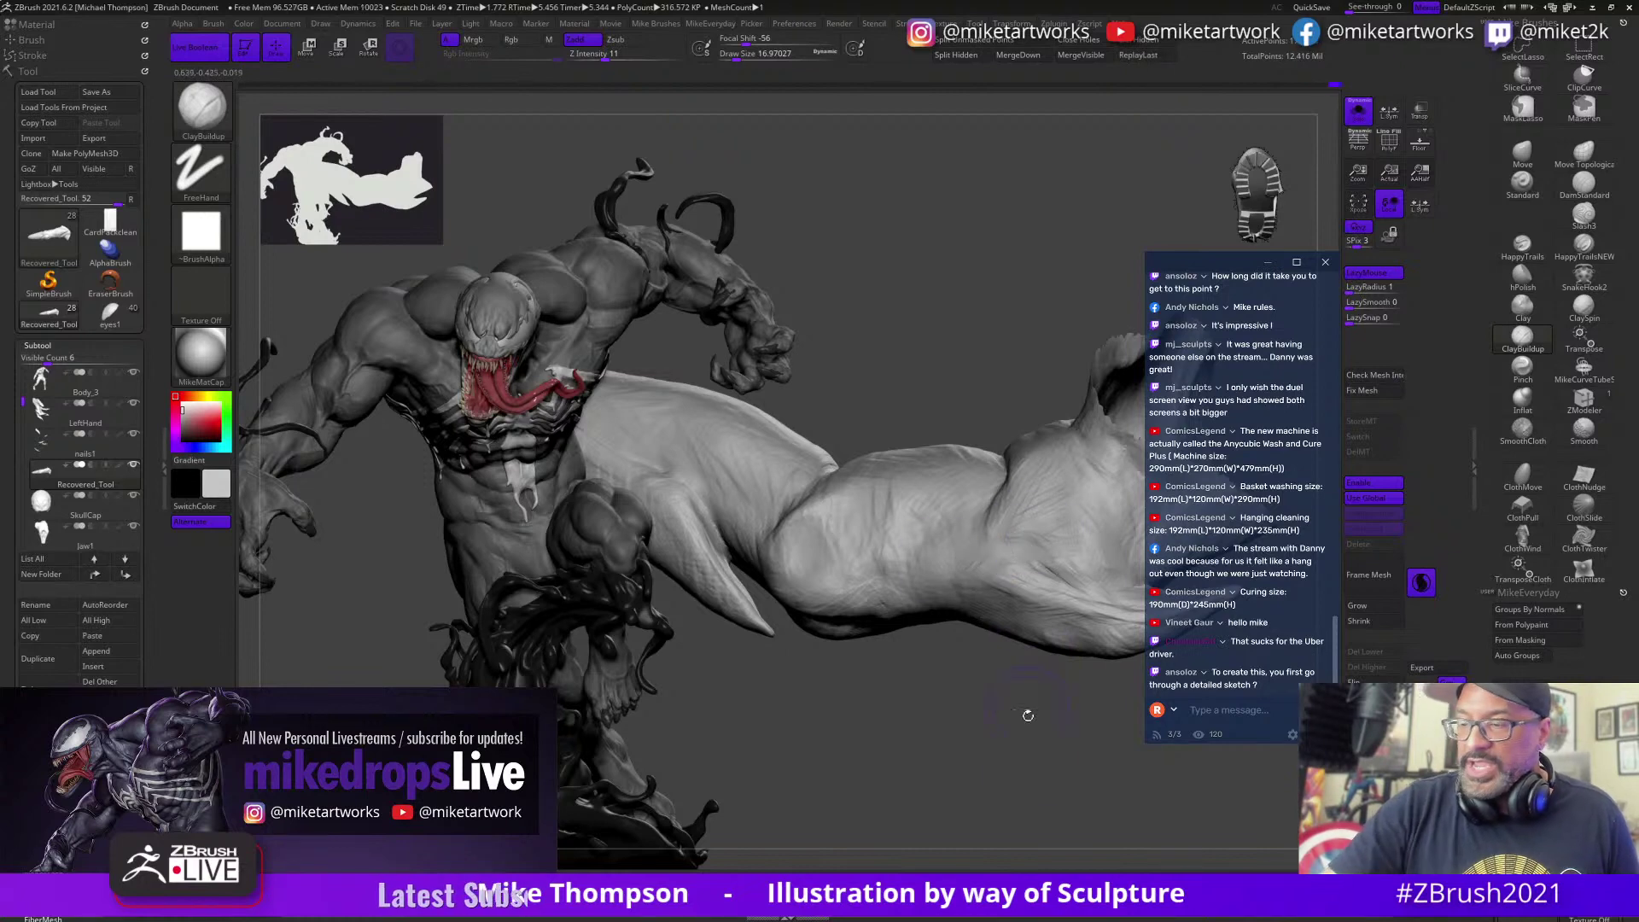
drag(1055, 784, 998, 499)
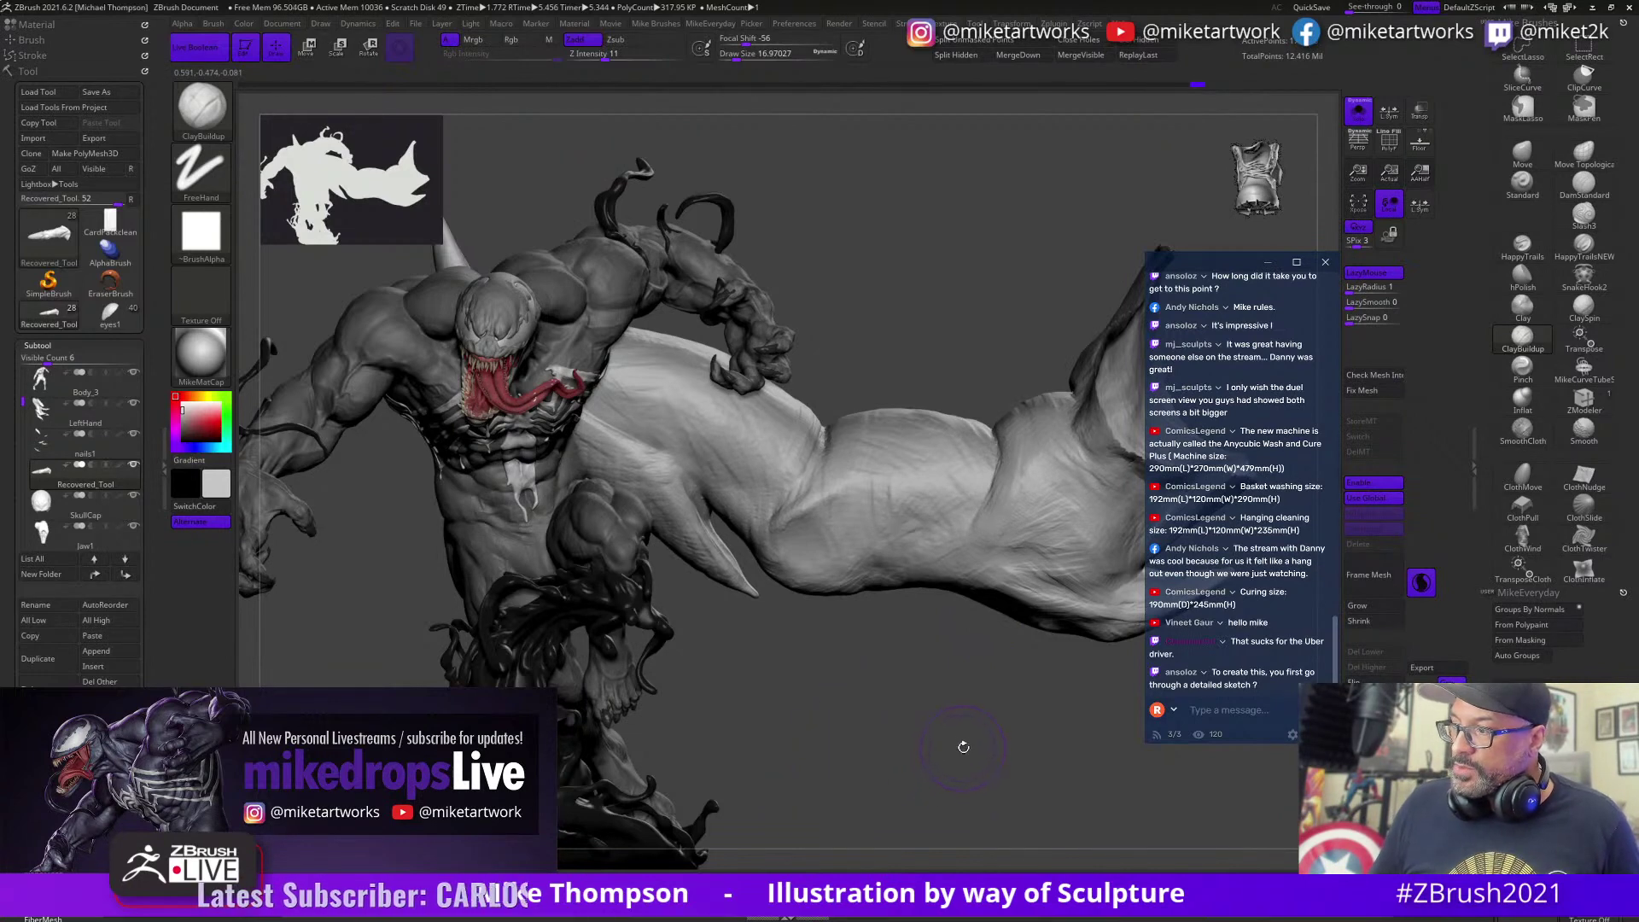
drag(963, 747, 623, 553)
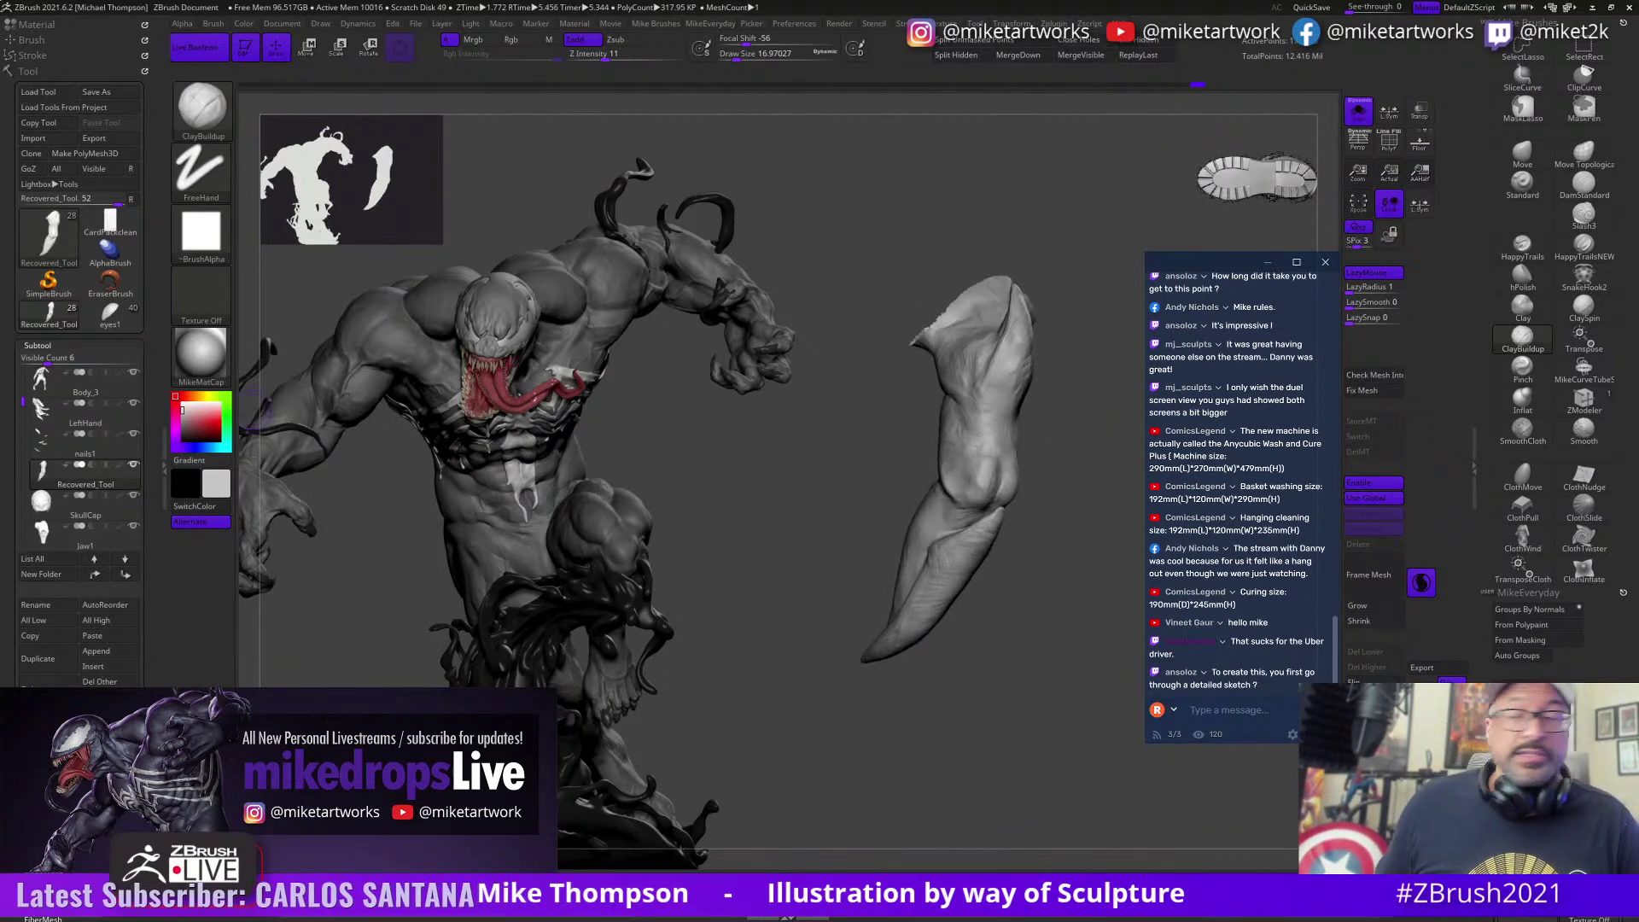
Step: Switch to the reference board and examine the painting of the white, spiked Venom character in close-up
right_drag(916, 921, 1032, 153)
scroll(963, 555, down, 5)
scroll(962, 559, down, 6)
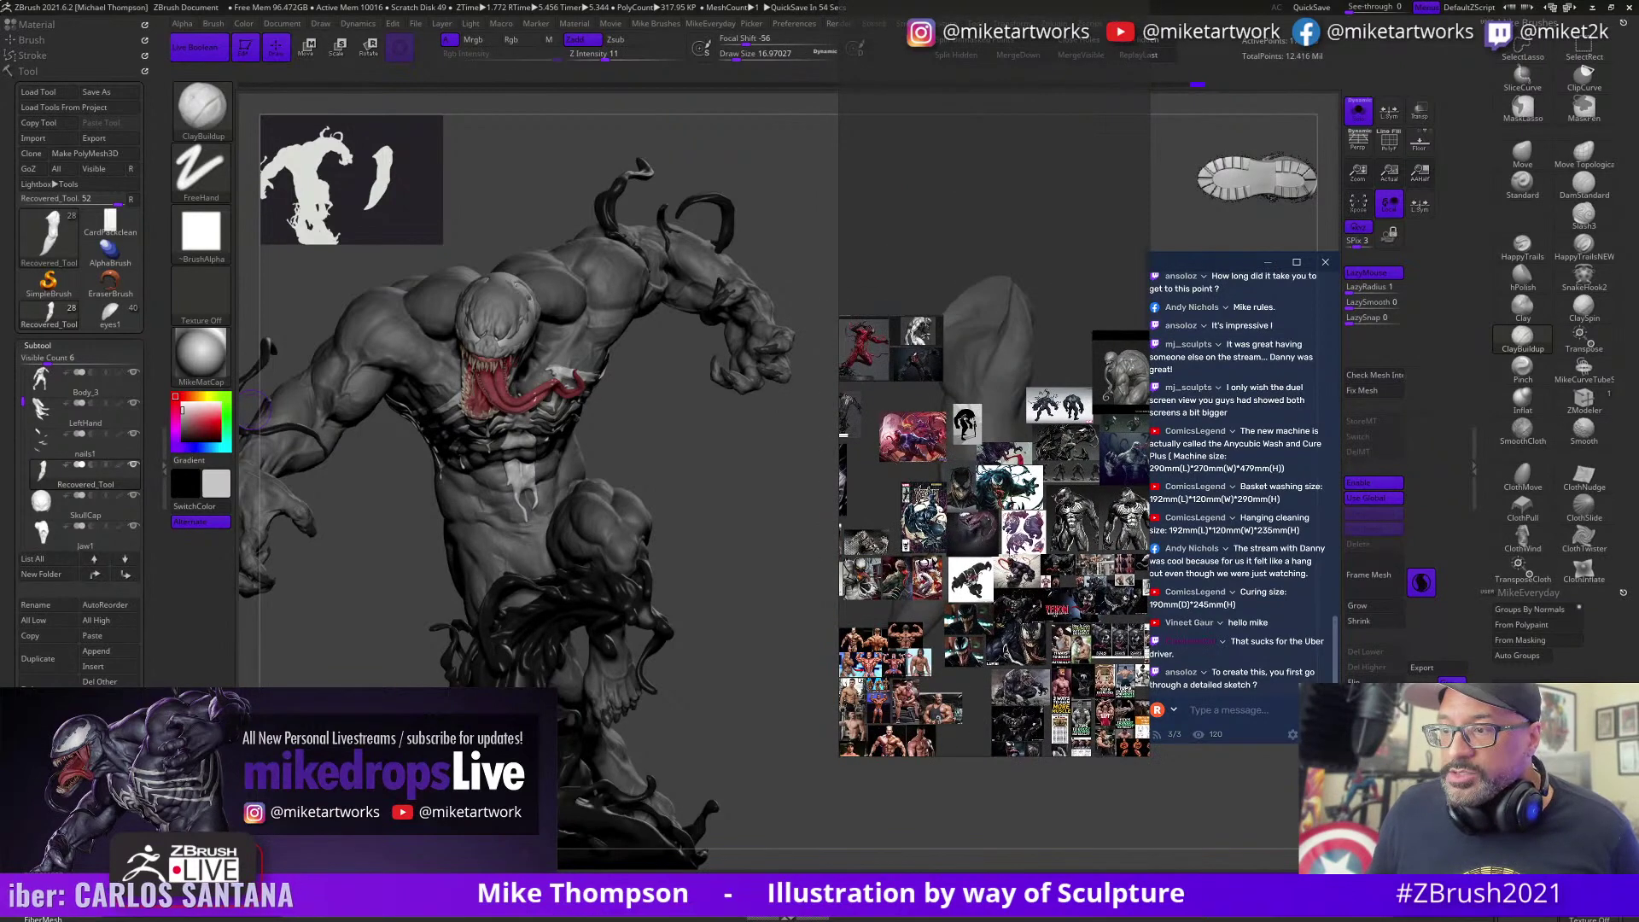
middle_drag(908, 566, 1016, 568)
scroll(981, 590, up, 5)
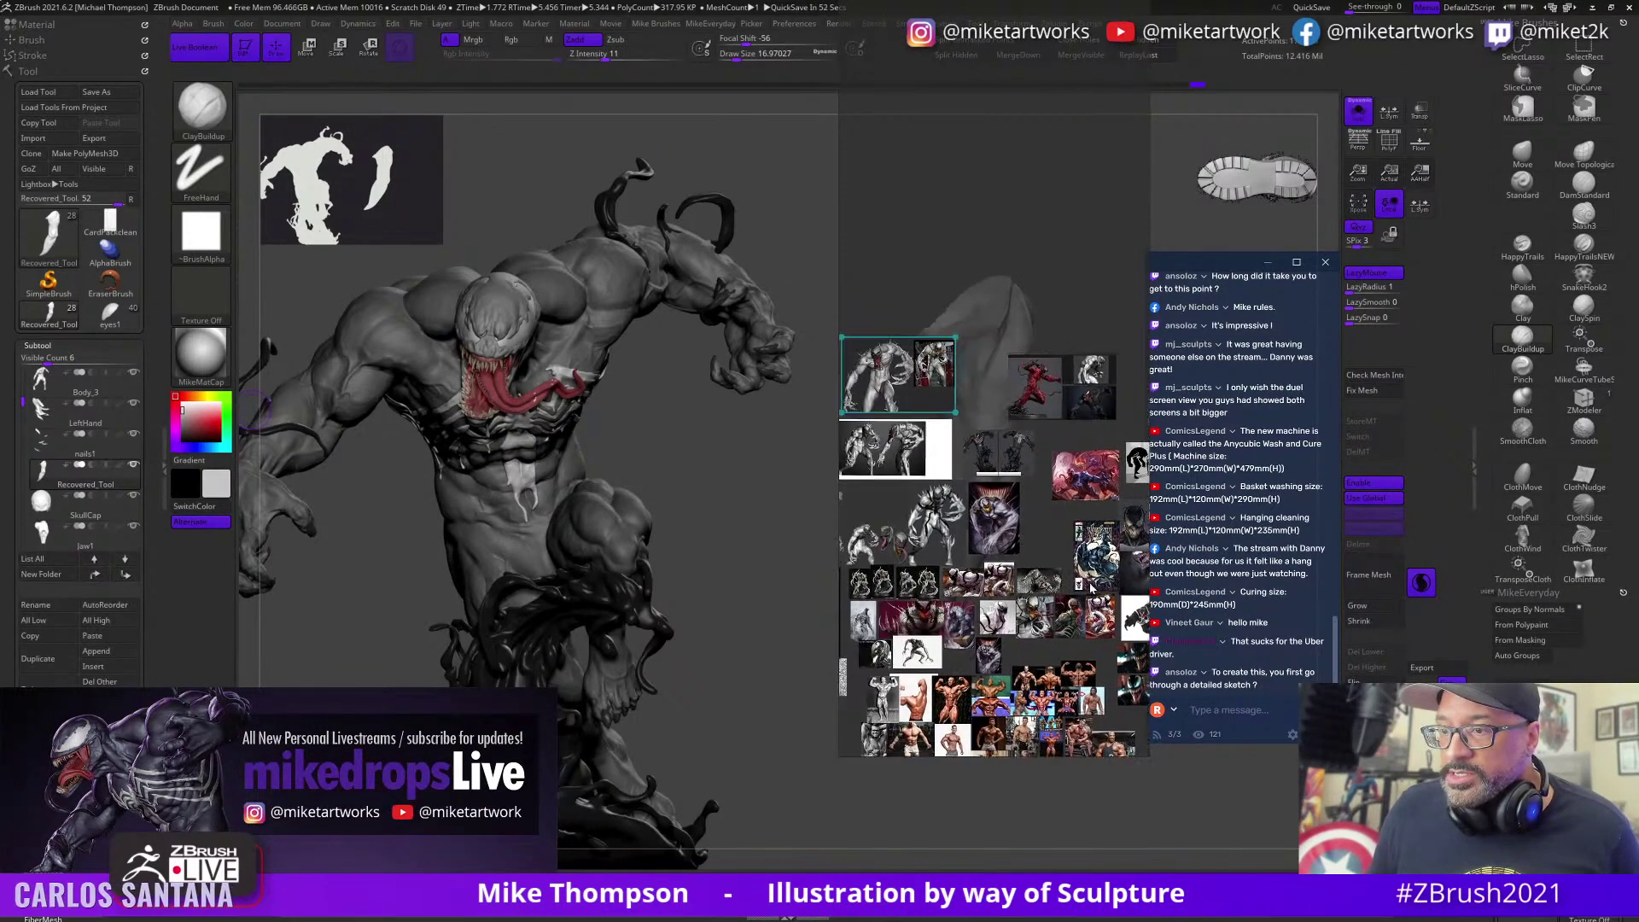
mouse_move(1016, 649)
middle_down()
mouse_move(1014, 560)
mouse_move(1012, 679)
mouse_move(1015, 629)
middle_up()
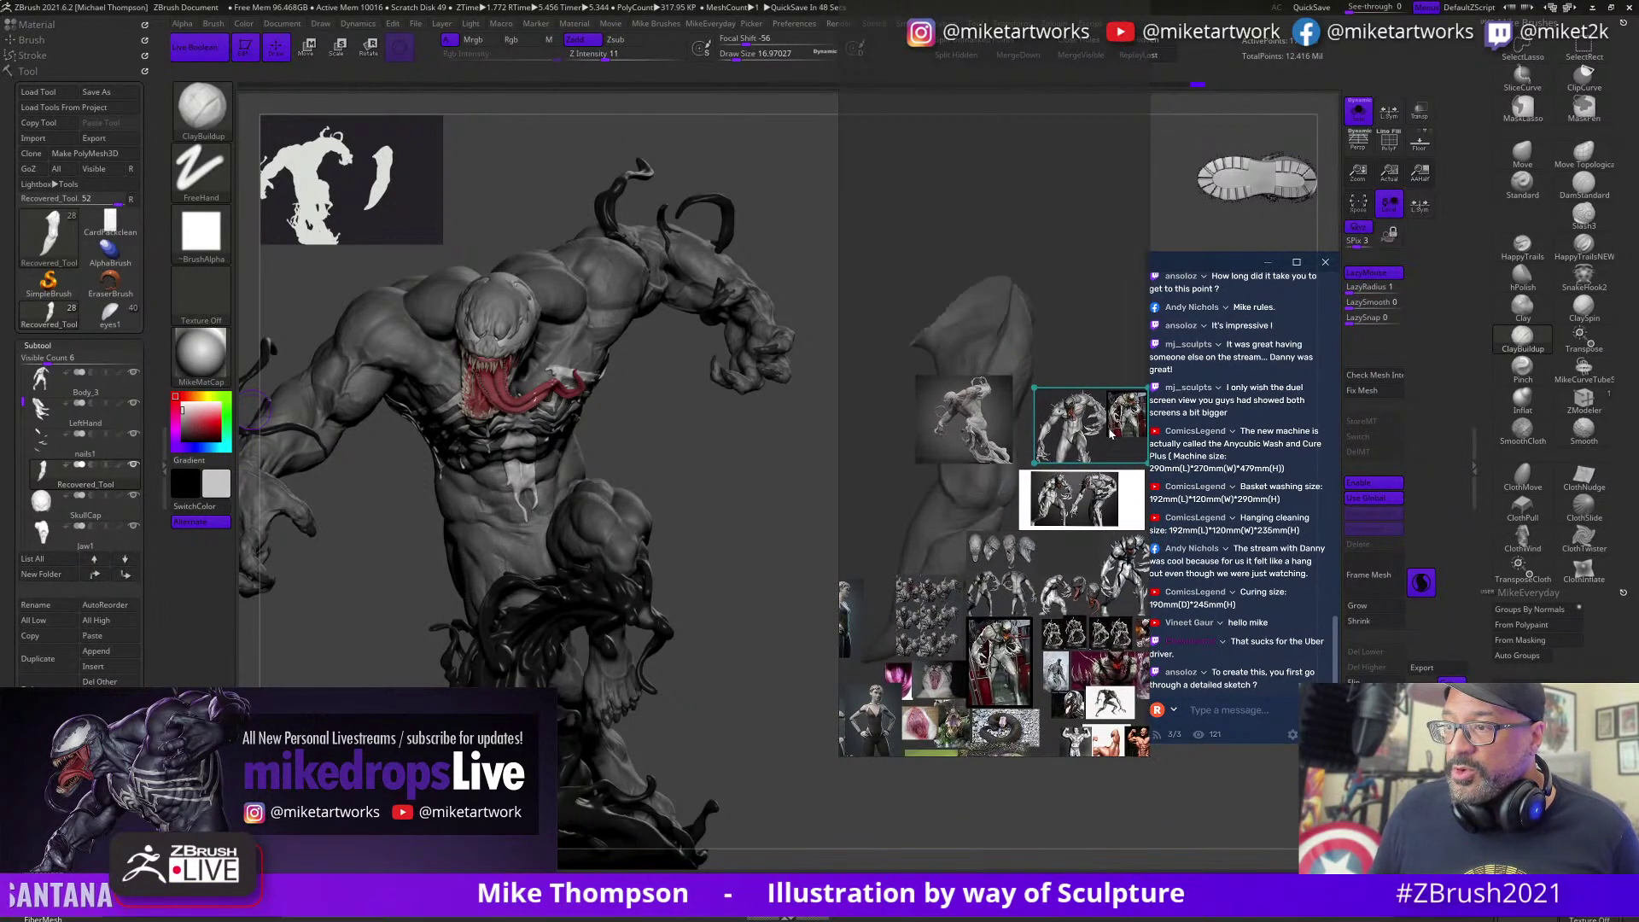
middle_drag(1108, 461, 1065, 621)
scroll(939, 598, up, 8)
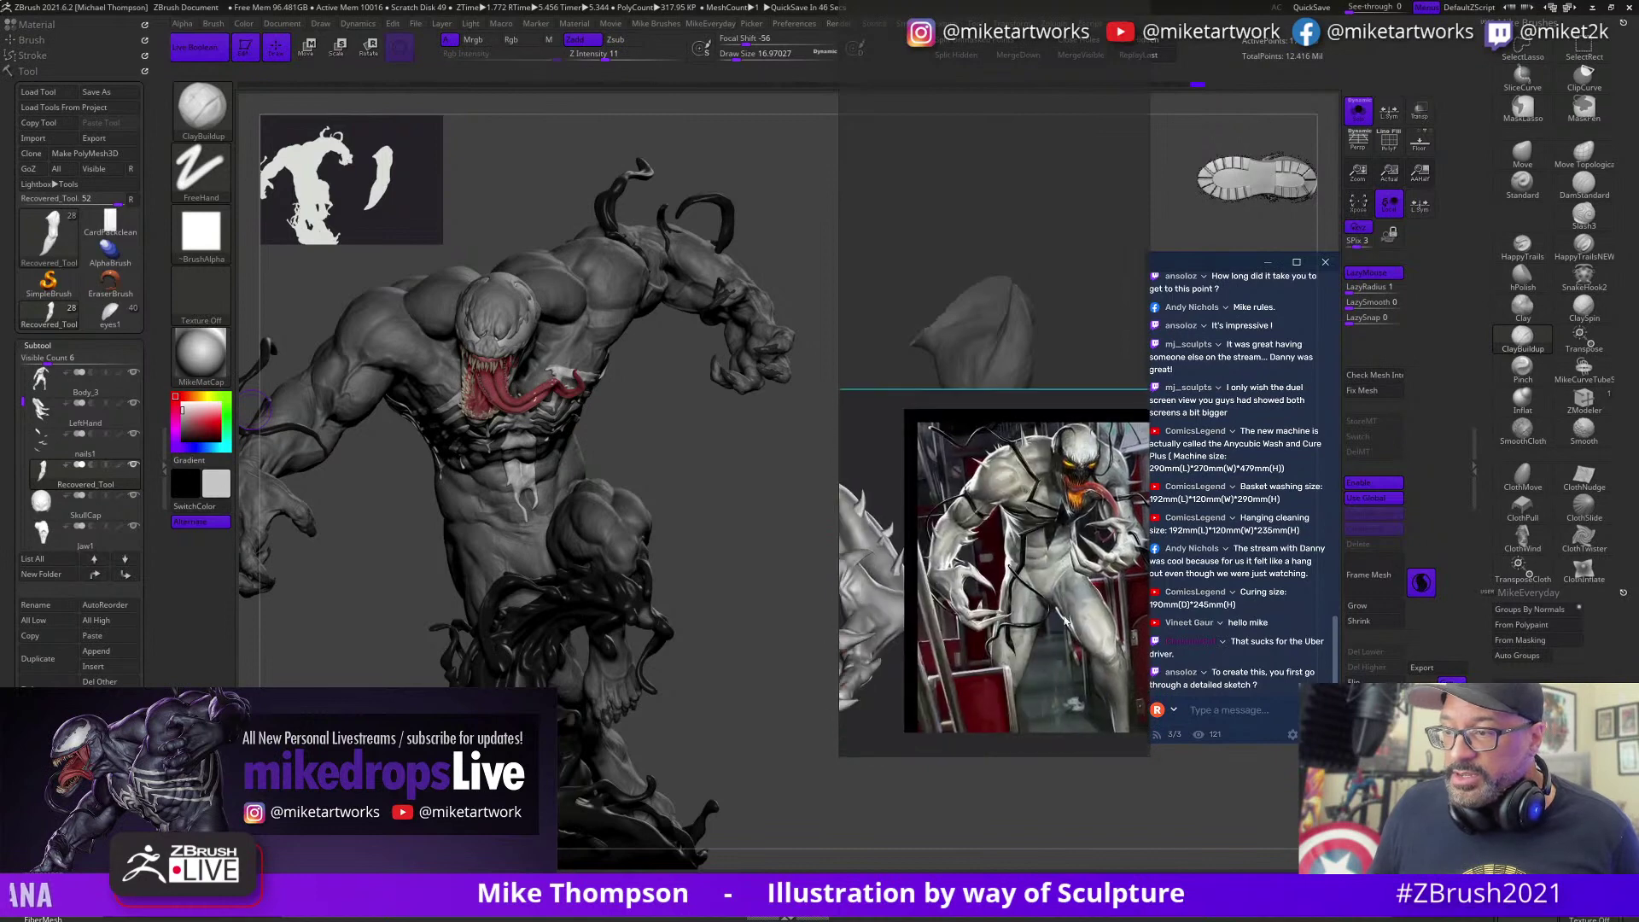
scroll(1065, 620, up, 3)
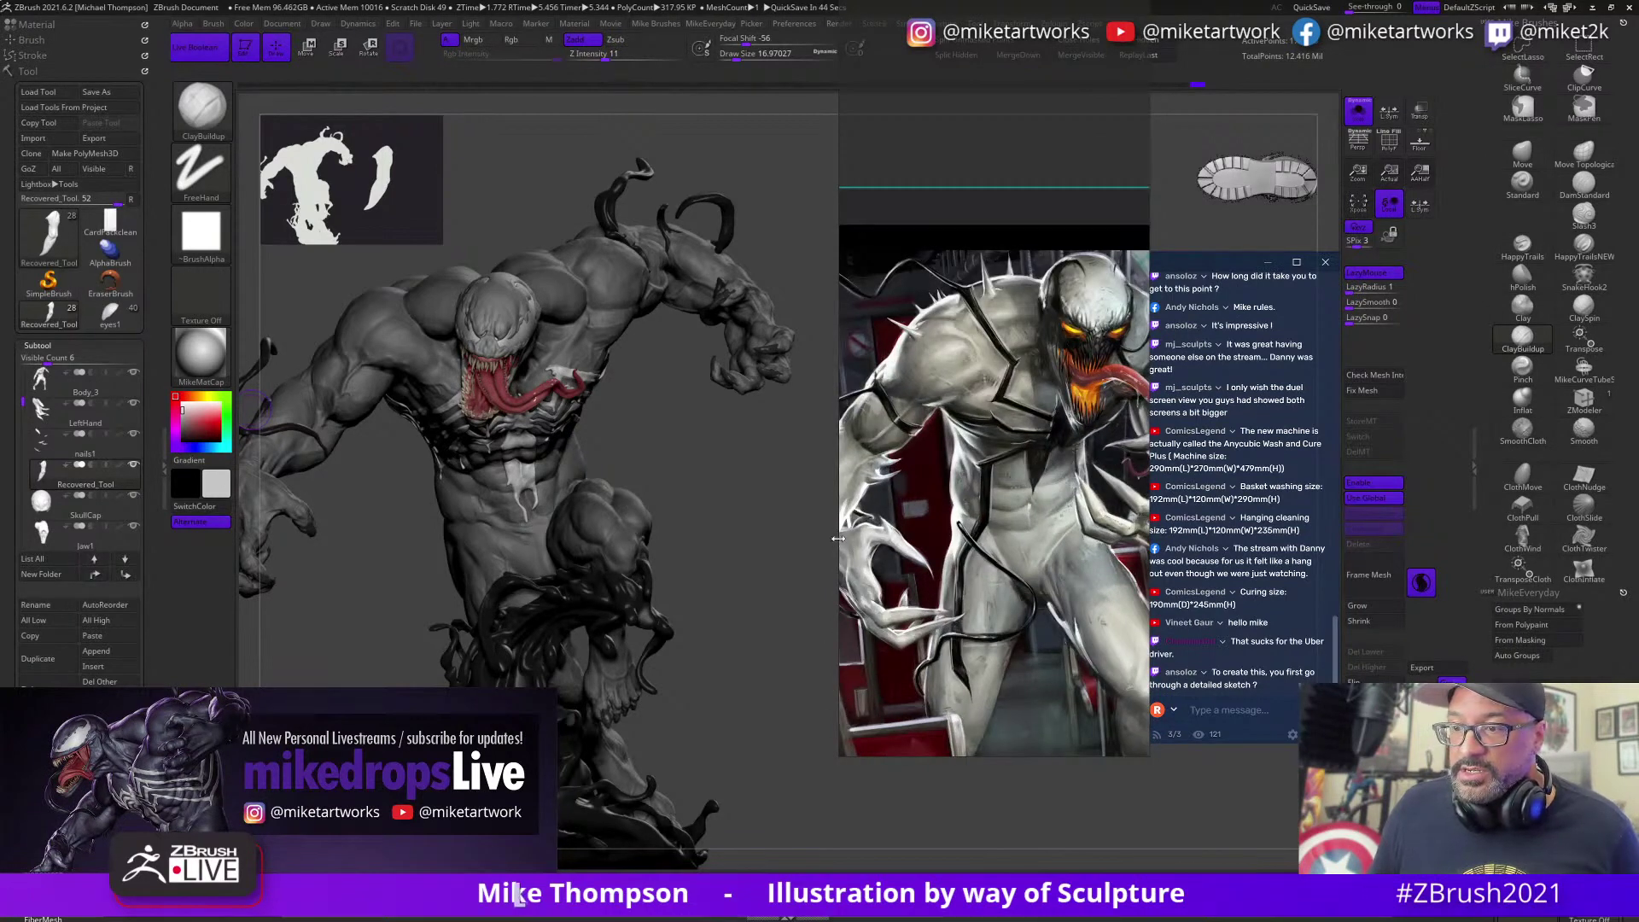
Step: Widen the reference board window and reposition it over the model to show the whole white Venom painting
drag(838, 539, 577, 539)
middle_drag(950, 614, 771, 494)
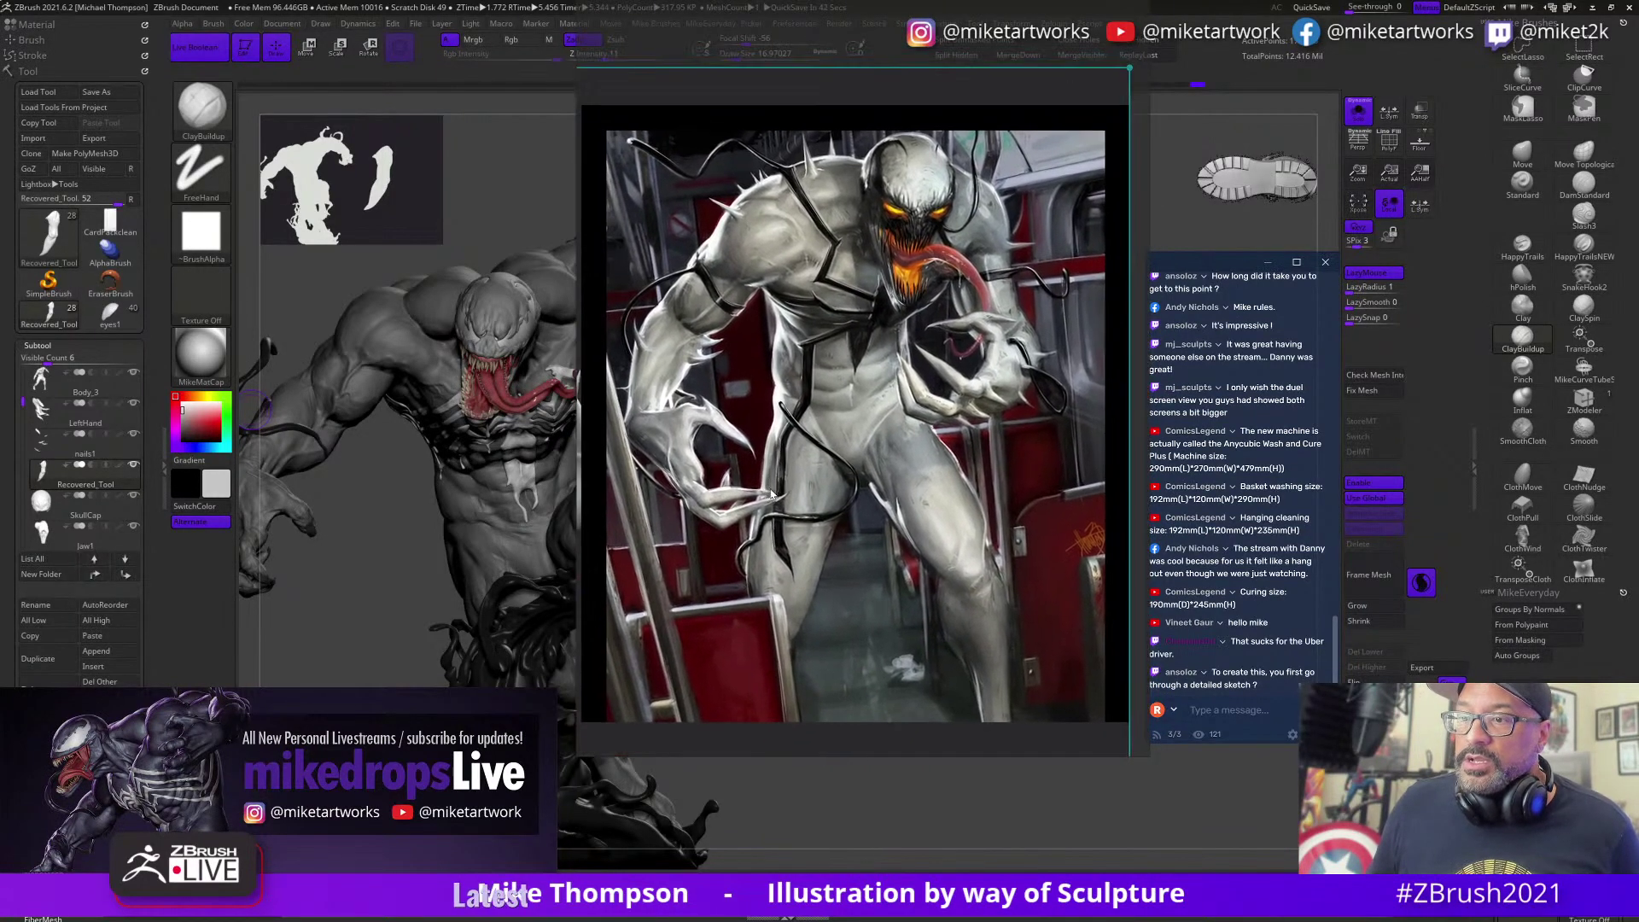
drag(770, 493, 794, 567)
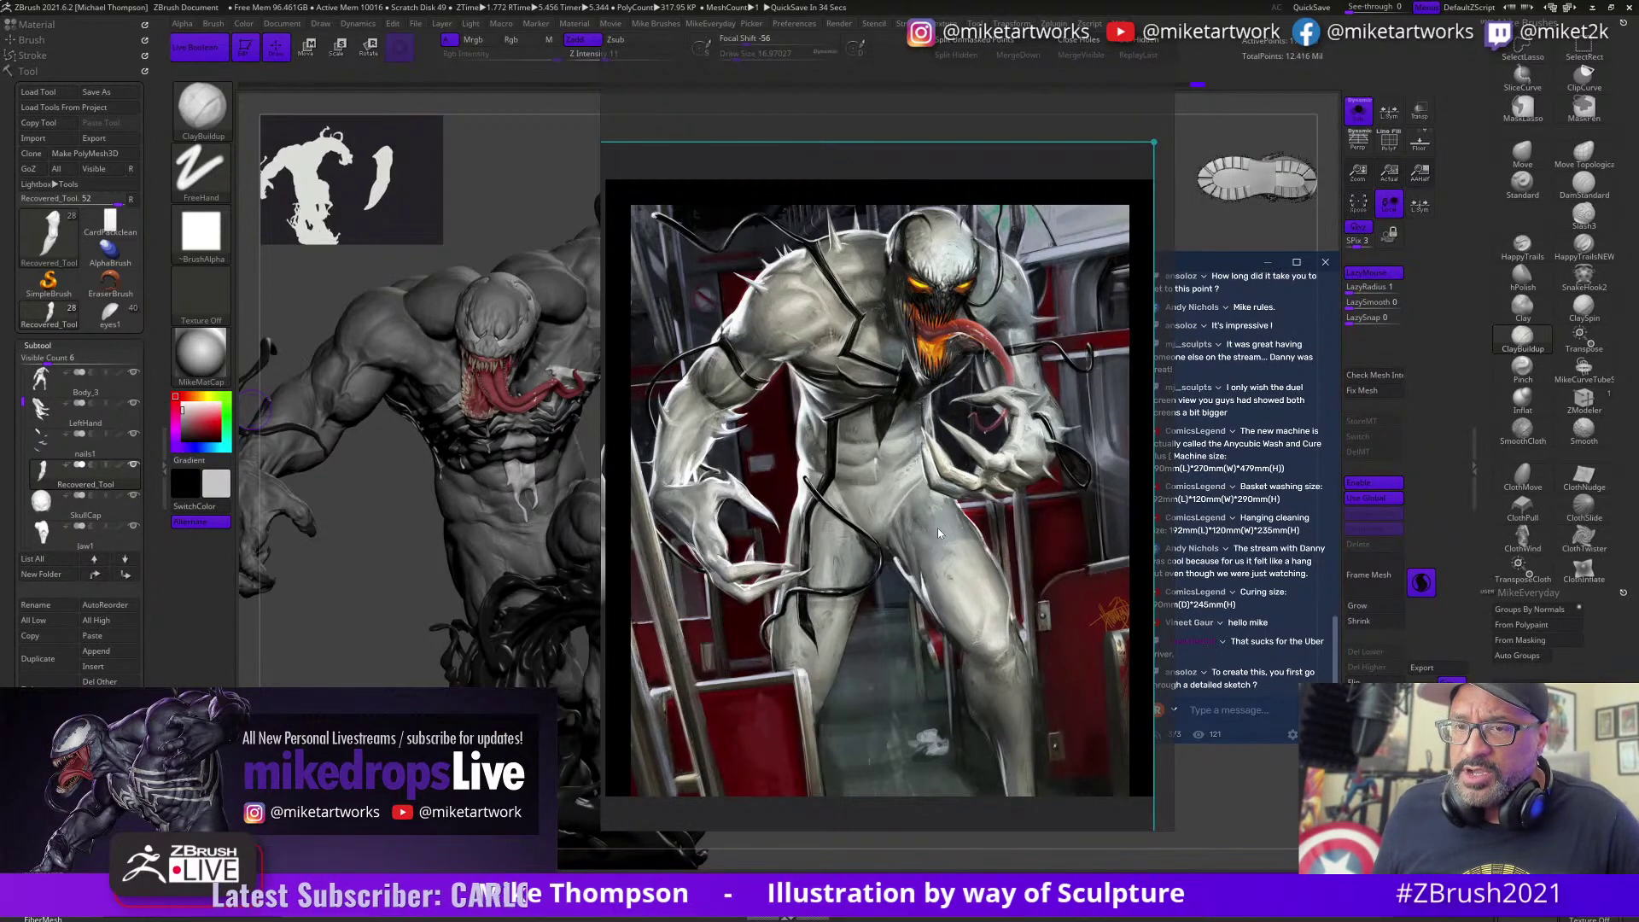
drag(937, 527, 862, 570)
right_drag(862, 571, 878, 573)
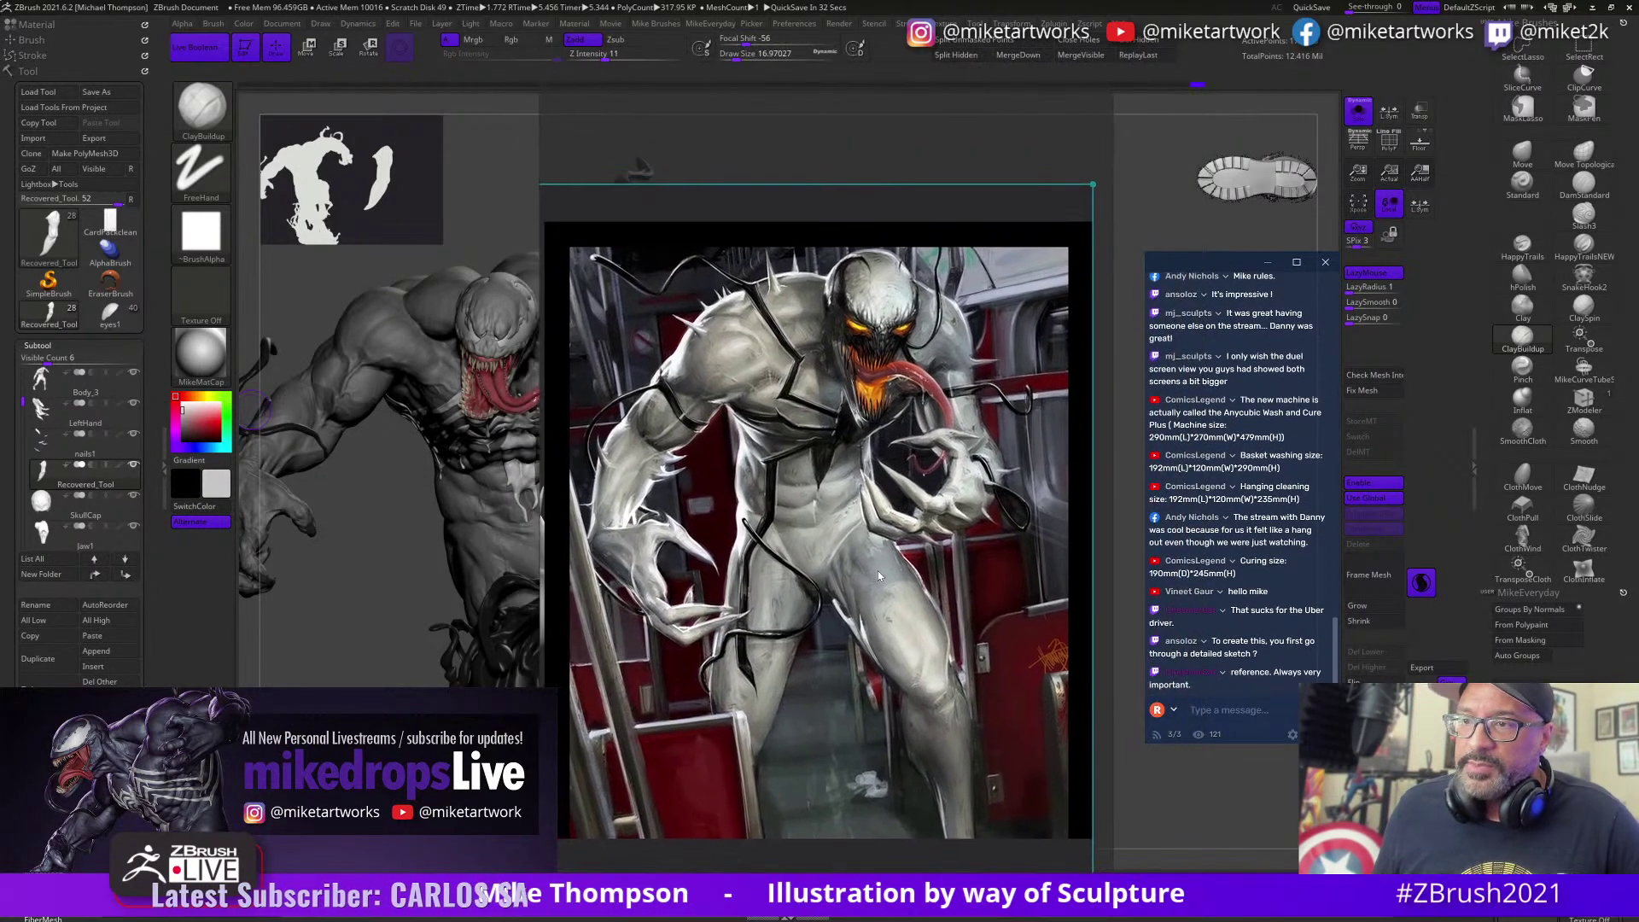
Step: Examine the grey sculpt renders of the spiked Venom character, comparing the two poses and their clawed hands
scroll(853, 623, down, 6)
middle_drag(694, 674, 831, 560)
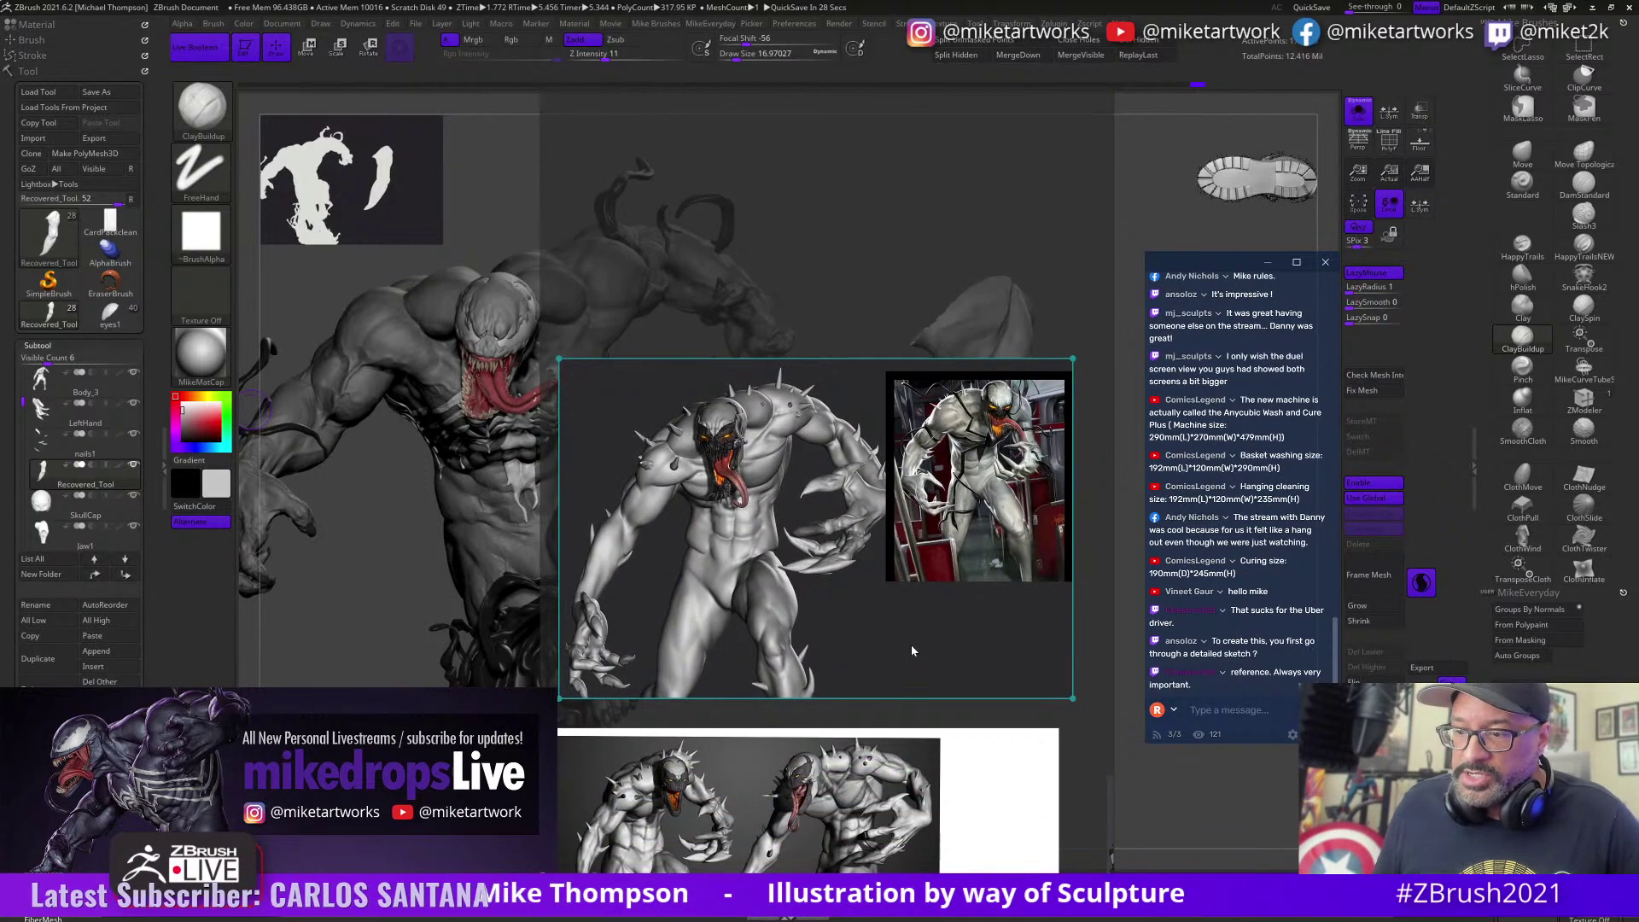
middle_drag(842, 774, 812, 591)
scroll(743, 670, up, 4)
middle_drag(811, 768, 848, 640)
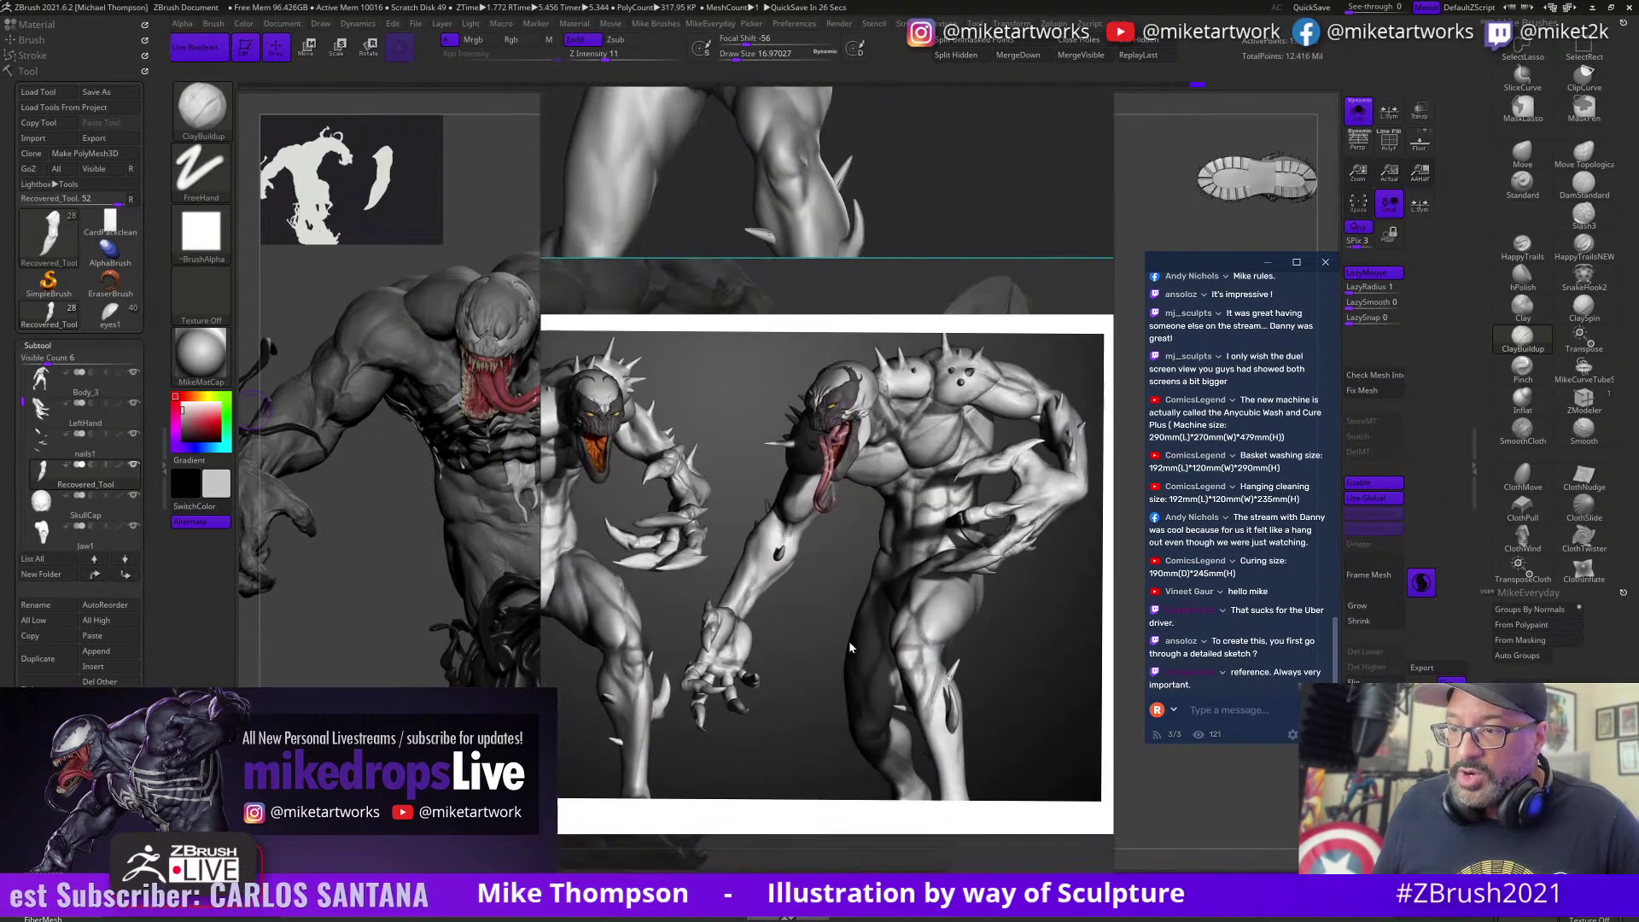
middle_drag(721, 696, 945, 734)
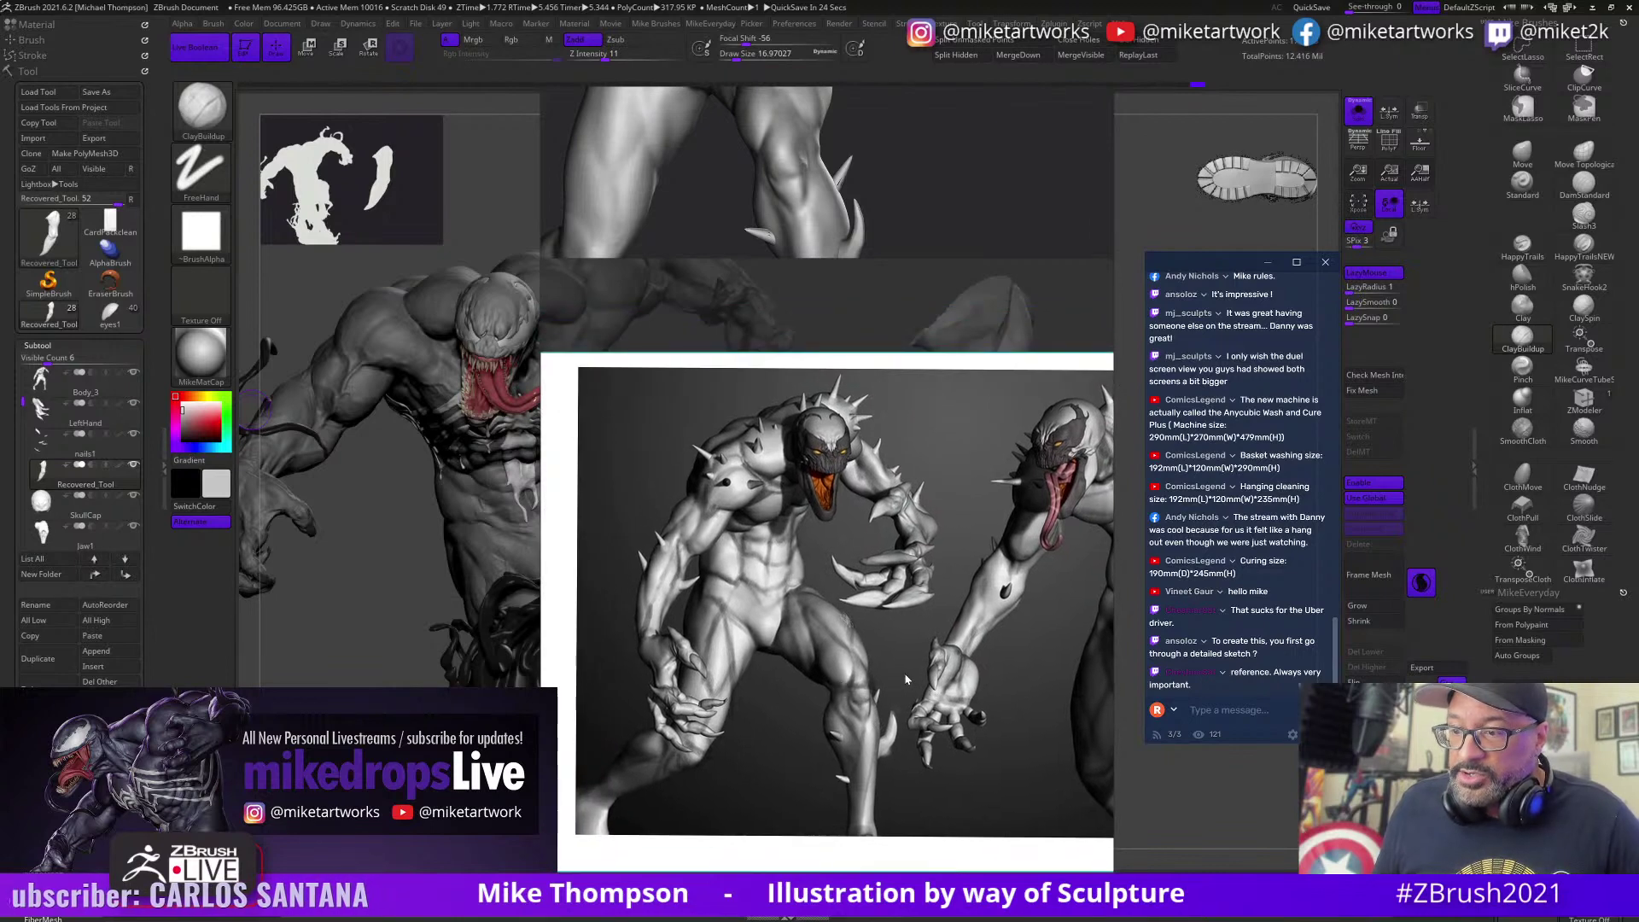
middle_drag(905, 680, 806, 676)
mouse_move(958, 673)
middle_down()
mouse_move(817, 653)
mouse_move(945, 649)
middle_up()
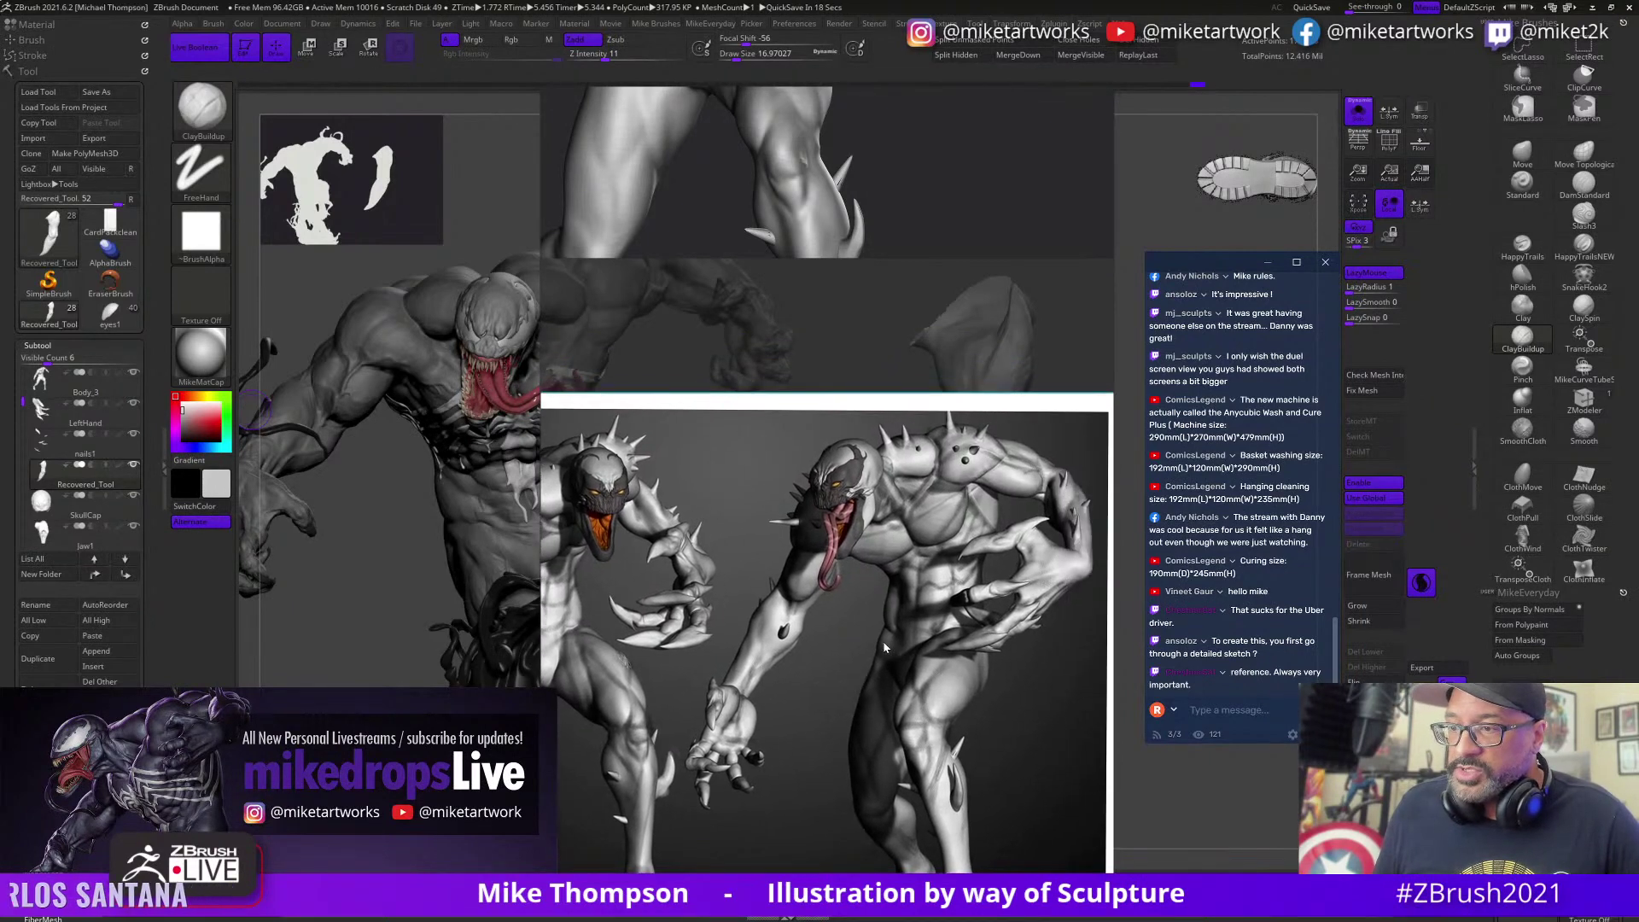
Step: Survey the rest of the reference board and inspect the Venom head sculpt renders up close
mouse_move(891, 611)
right_down()
mouse_move(966, 603)
mouse_move(873, 631)
right_up()
middle_drag(873, 632, 1057, 735)
scroll(819, 690, down, 3)
middle_drag(978, 538, 815, 486)
scroll(889, 463, down, 4)
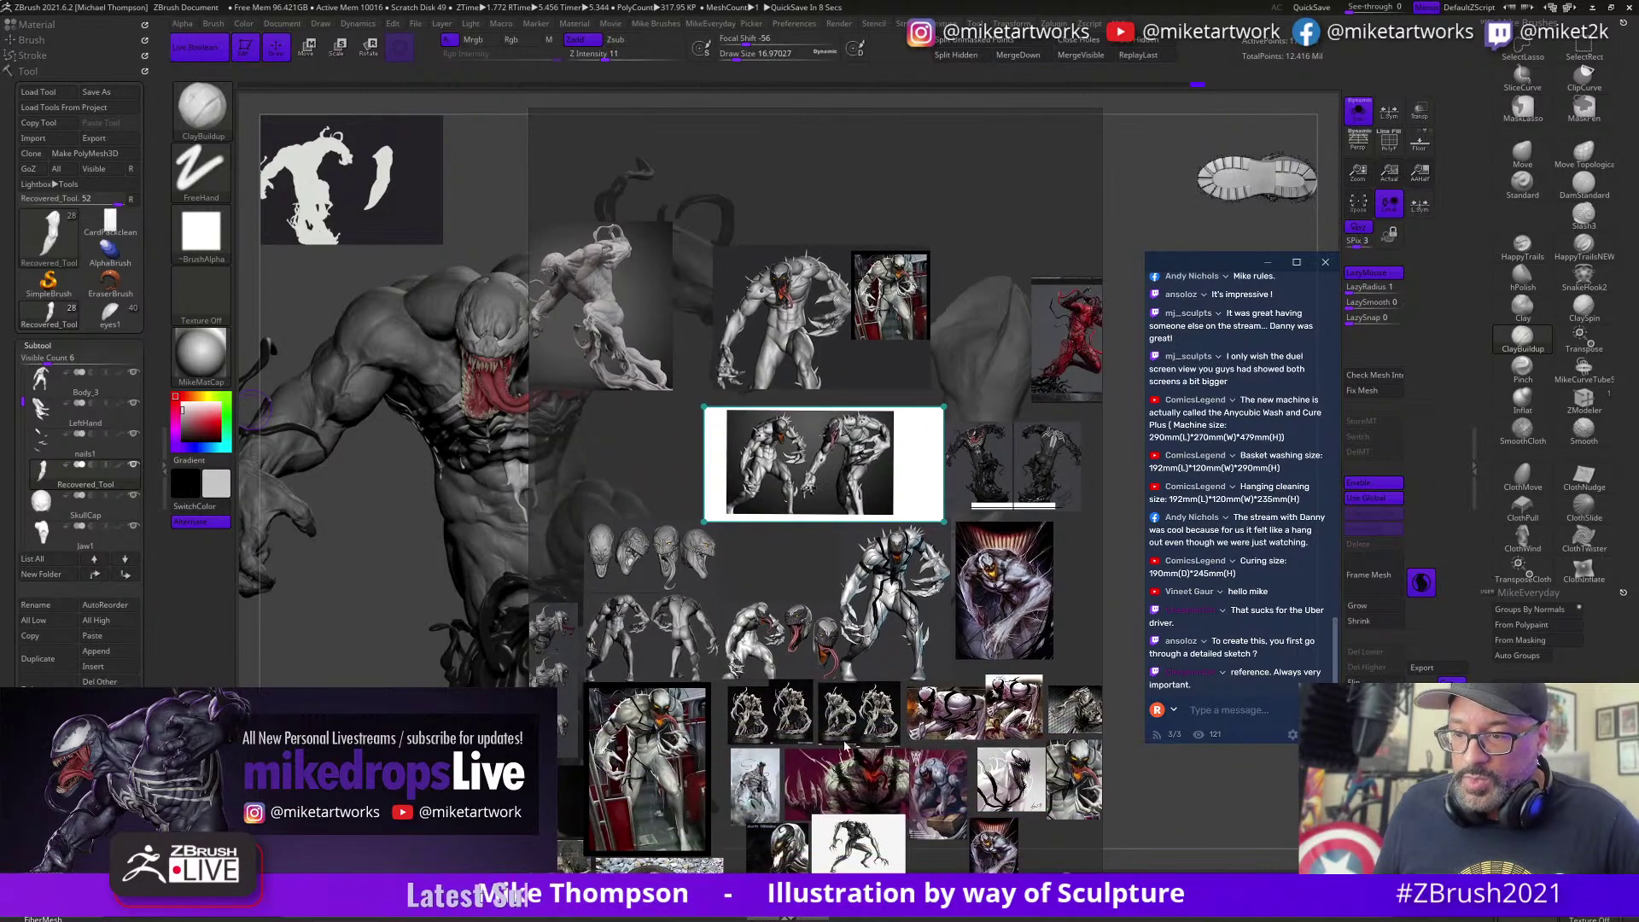
middle_drag(844, 745, 832, 671)
scroll(644, 480, up, 2)
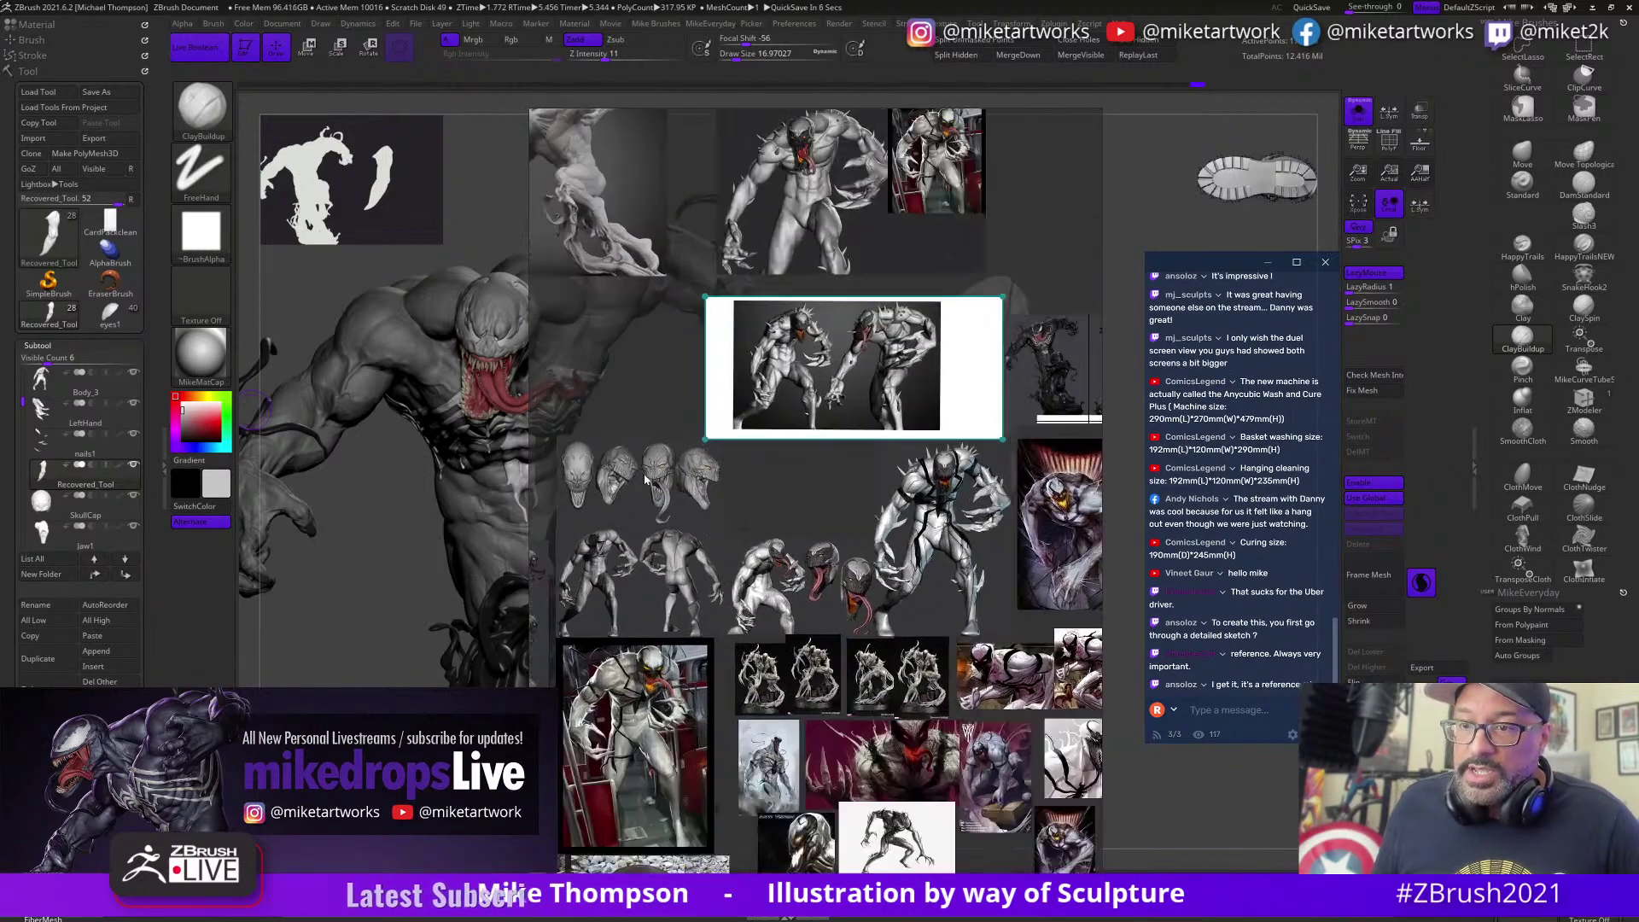
scroll(646, 480, up, 8)
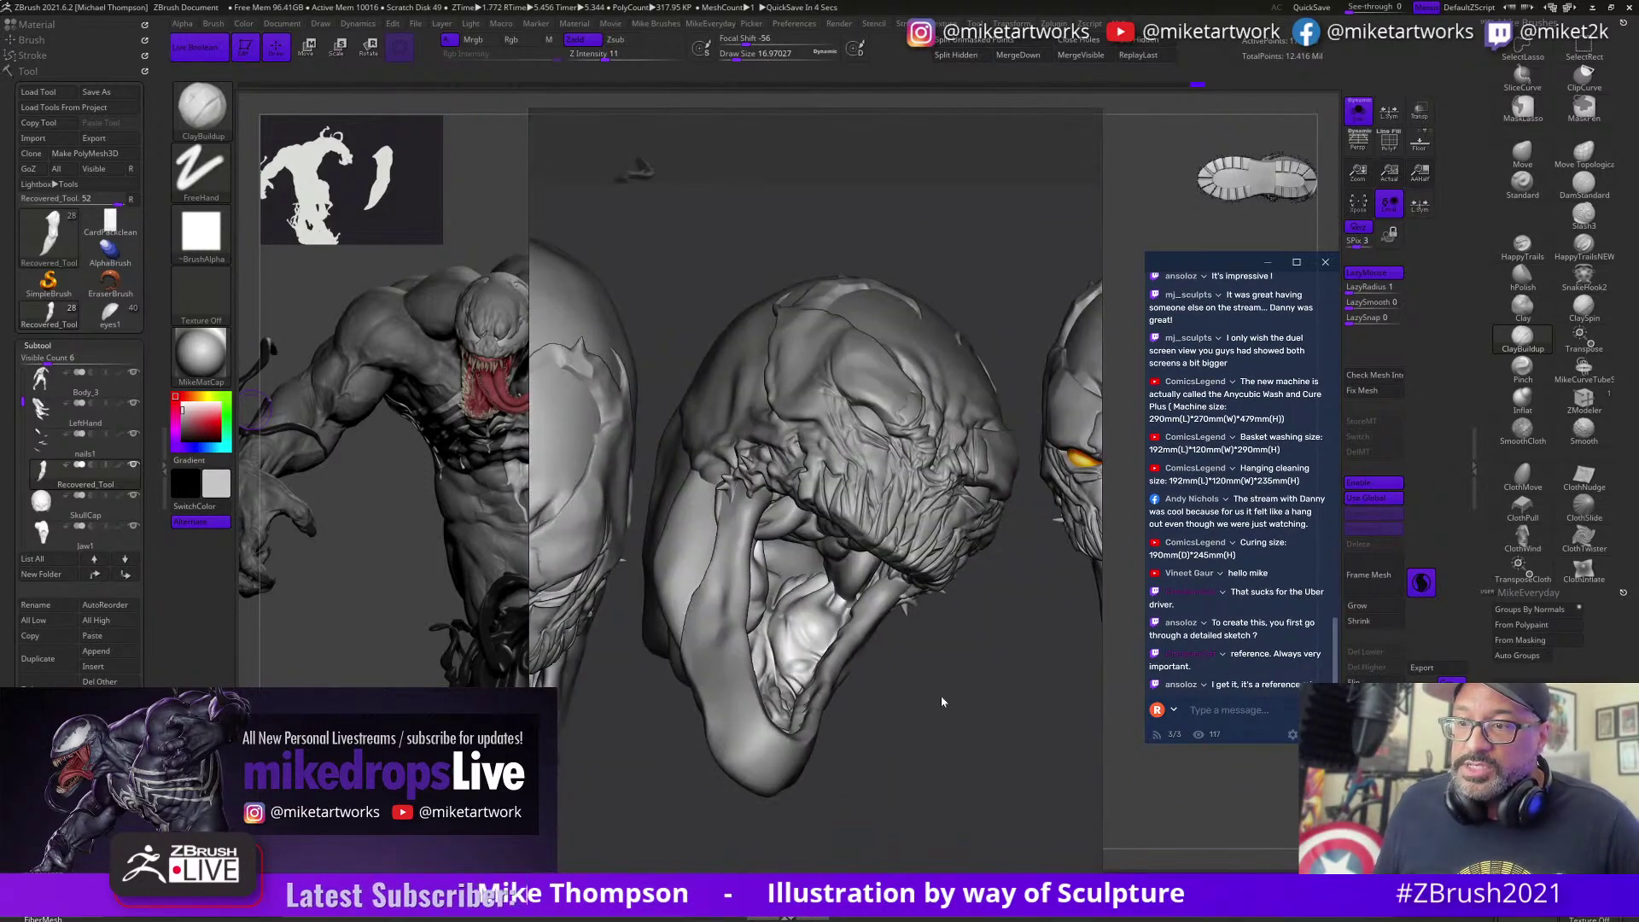
scroll(942, 701, down, 4)
scroll(797, 702, up, 6)
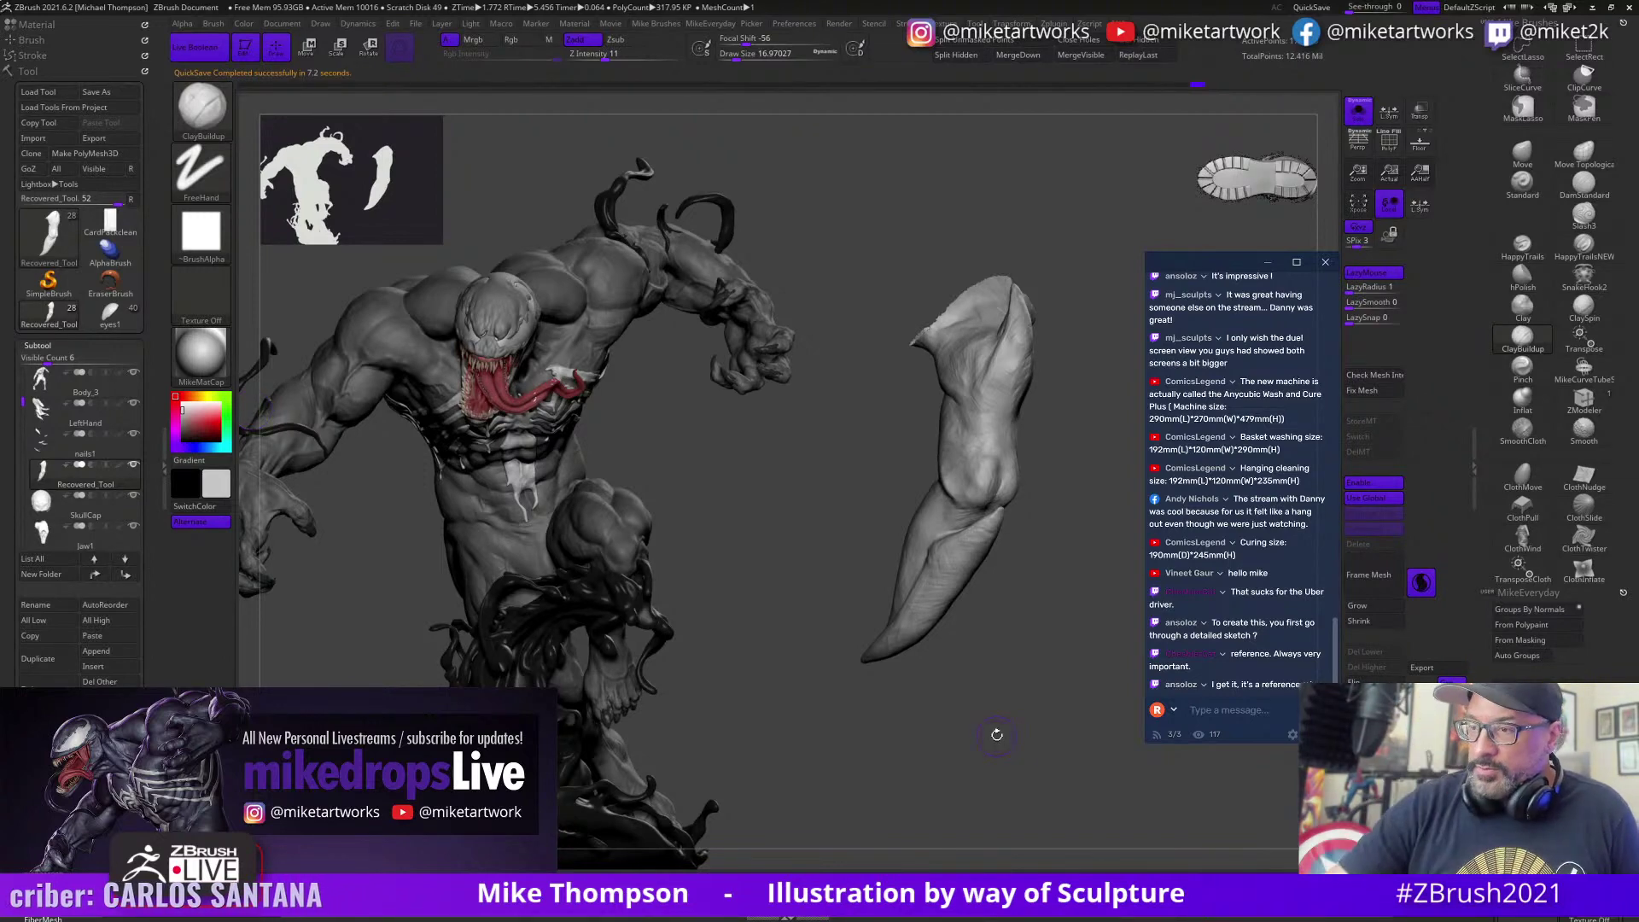
Step: Return to the sculpt and shape the knuckle above the claw with ClayBuildup at a draw size of about 17
mouse_move(996, 734)
mouse_down()
mouse_move(1091, 701)
mouse_move(1006, 795)
mouse_move(1029, 642)
mouse_move(934, 589)
mouse_up()
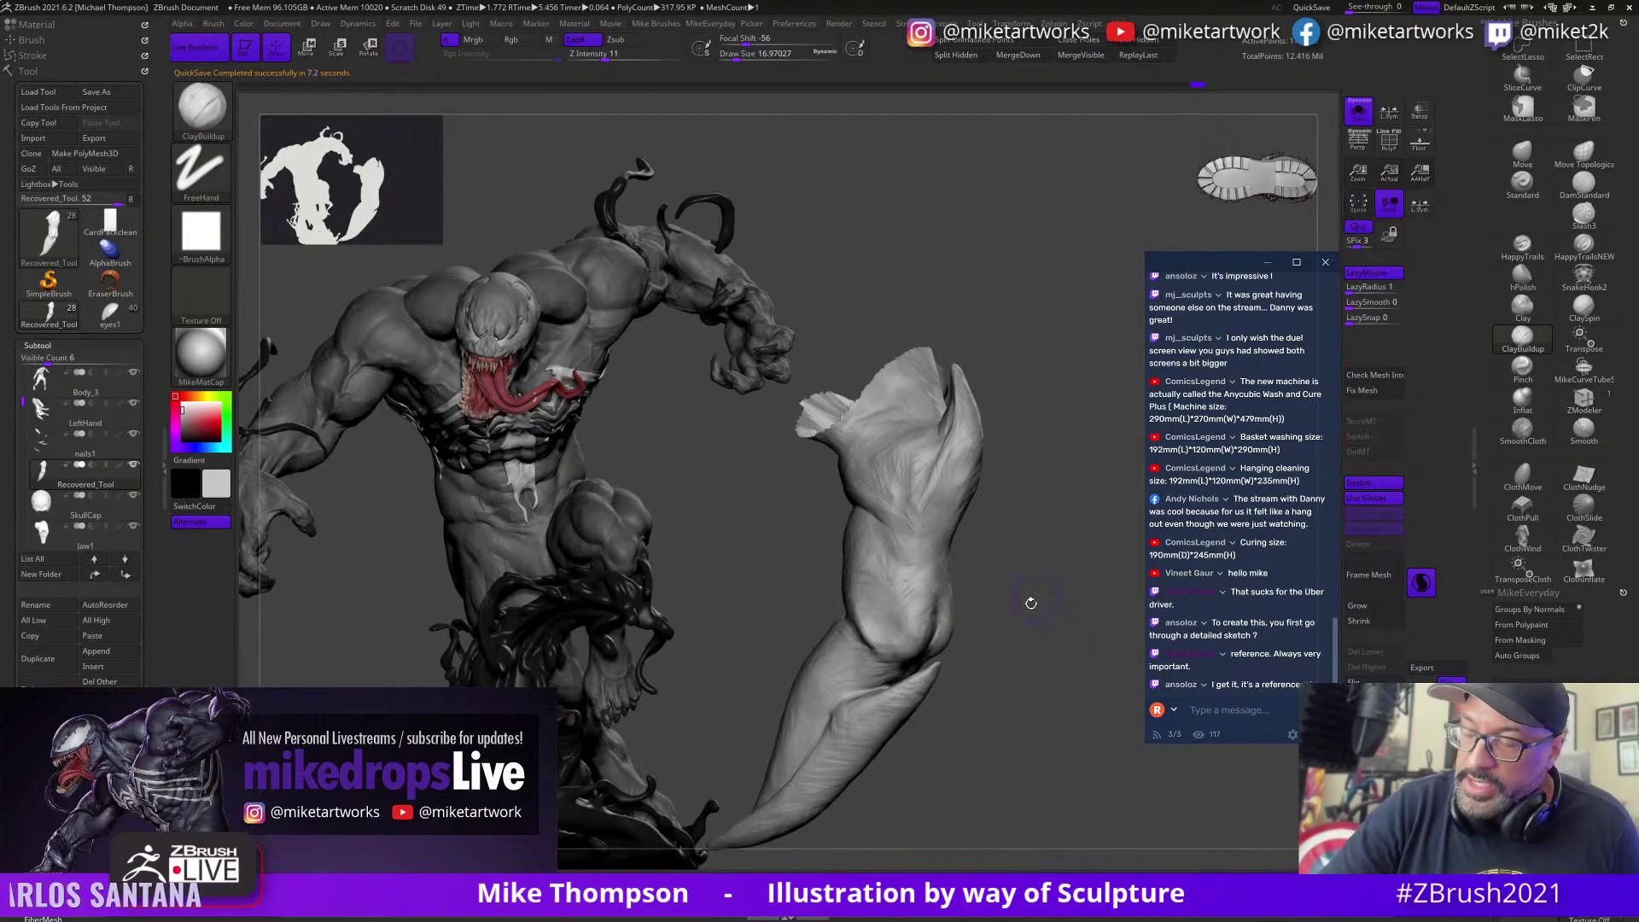
drag(1031, 603, 982, 608)
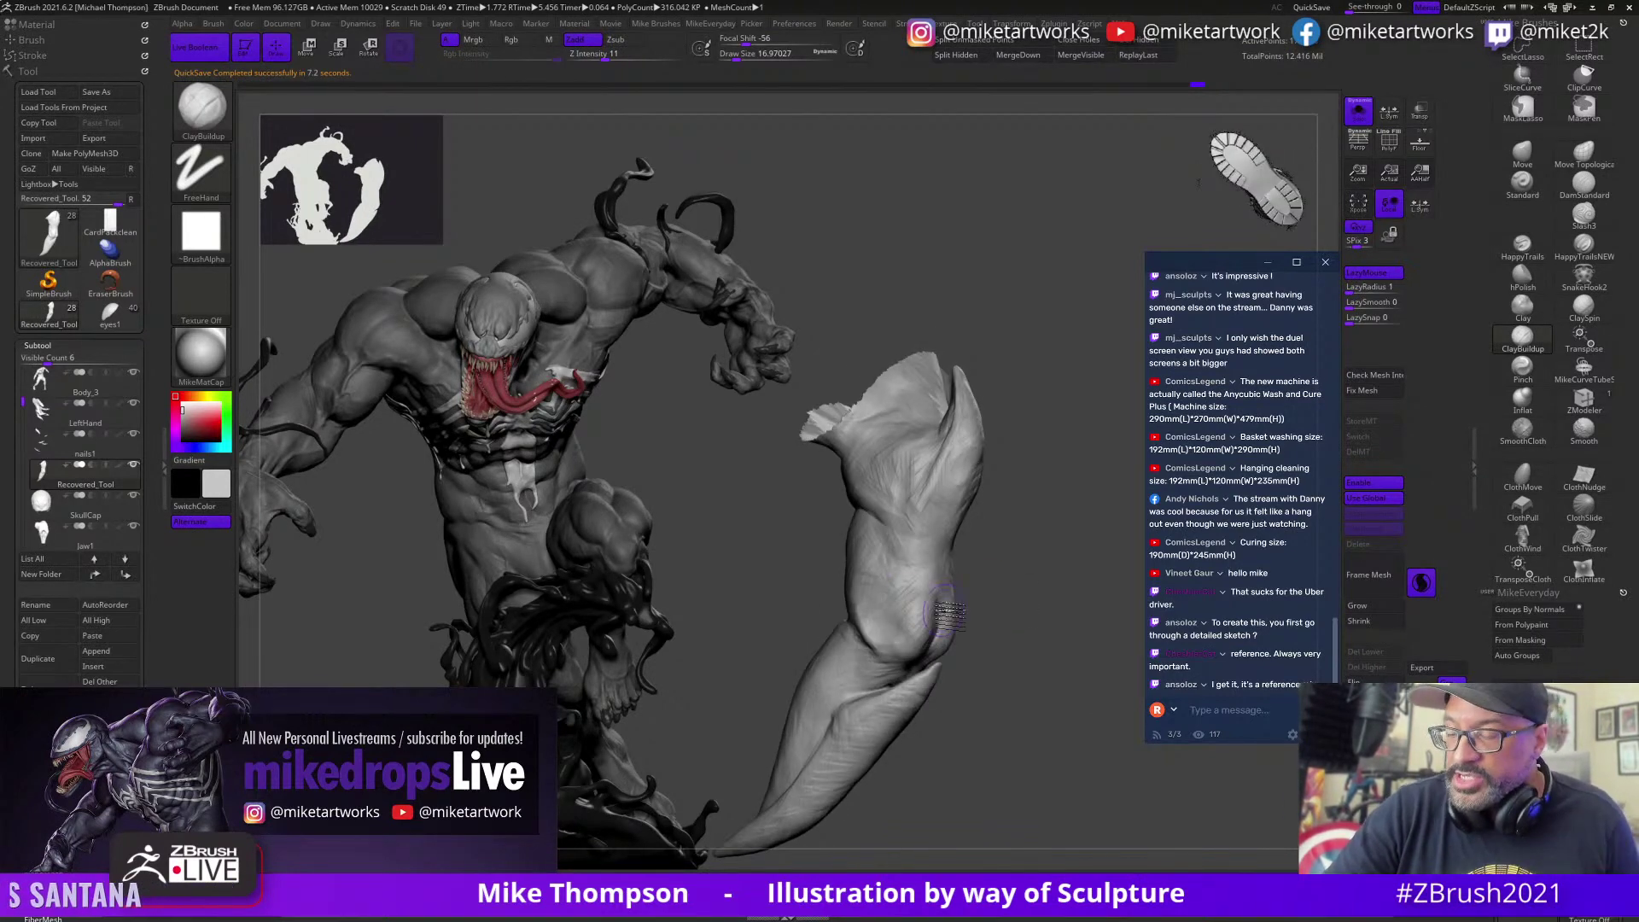
mouse_move(990, 597)
mouse_down()
mouse_move(1006, 579)
mouse_move(896, 612)
mouse_up()
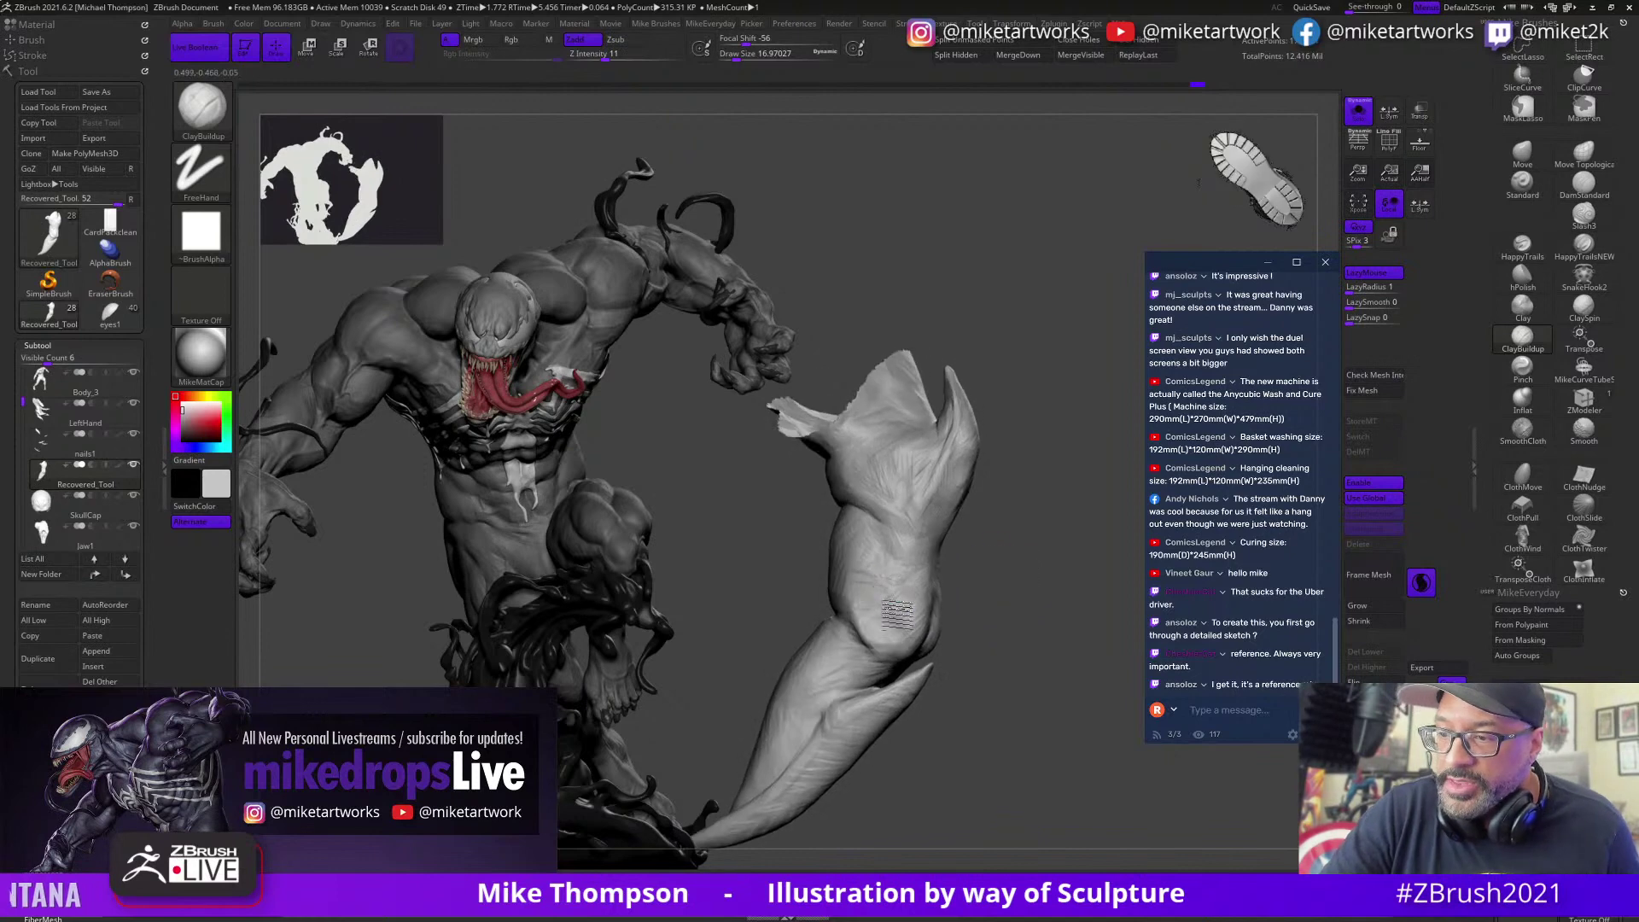
mouse_move(994, 554)
mouse_down()
mouse_move(1016, 548)
mouse_move(976, 560)
mouse_move(1078, 400)
mouse_up()
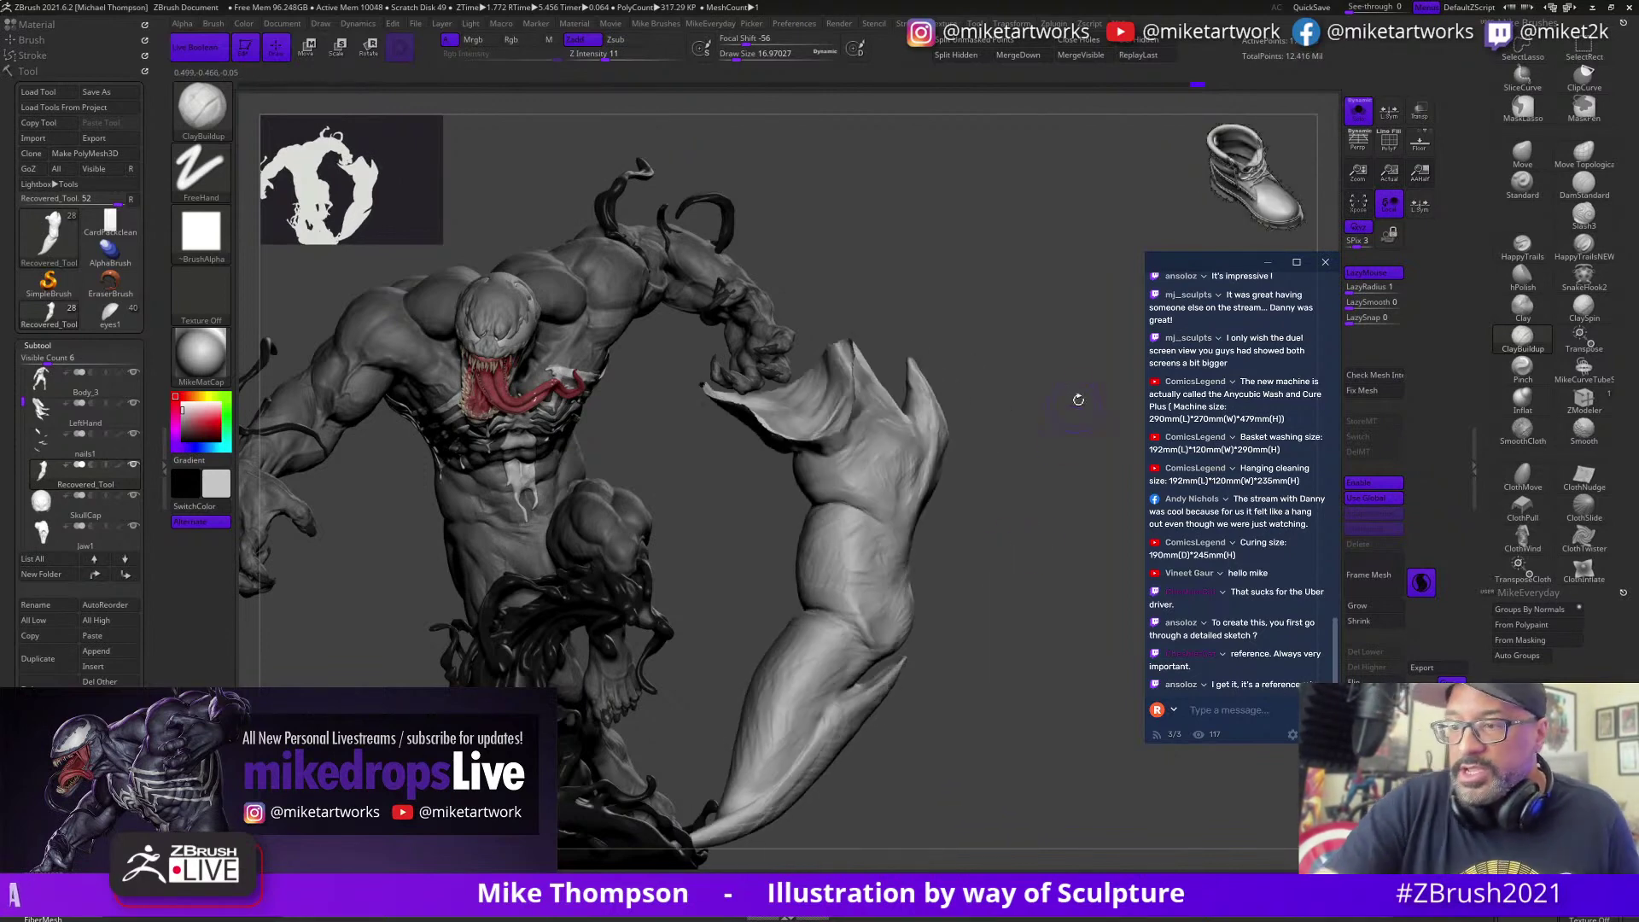
mouse_move(956, 569)
mouse_down()
mouse_move(945, 559)
mouse_move(878, 627)
mouse_up()
drag(1012, 546, 849, 597)
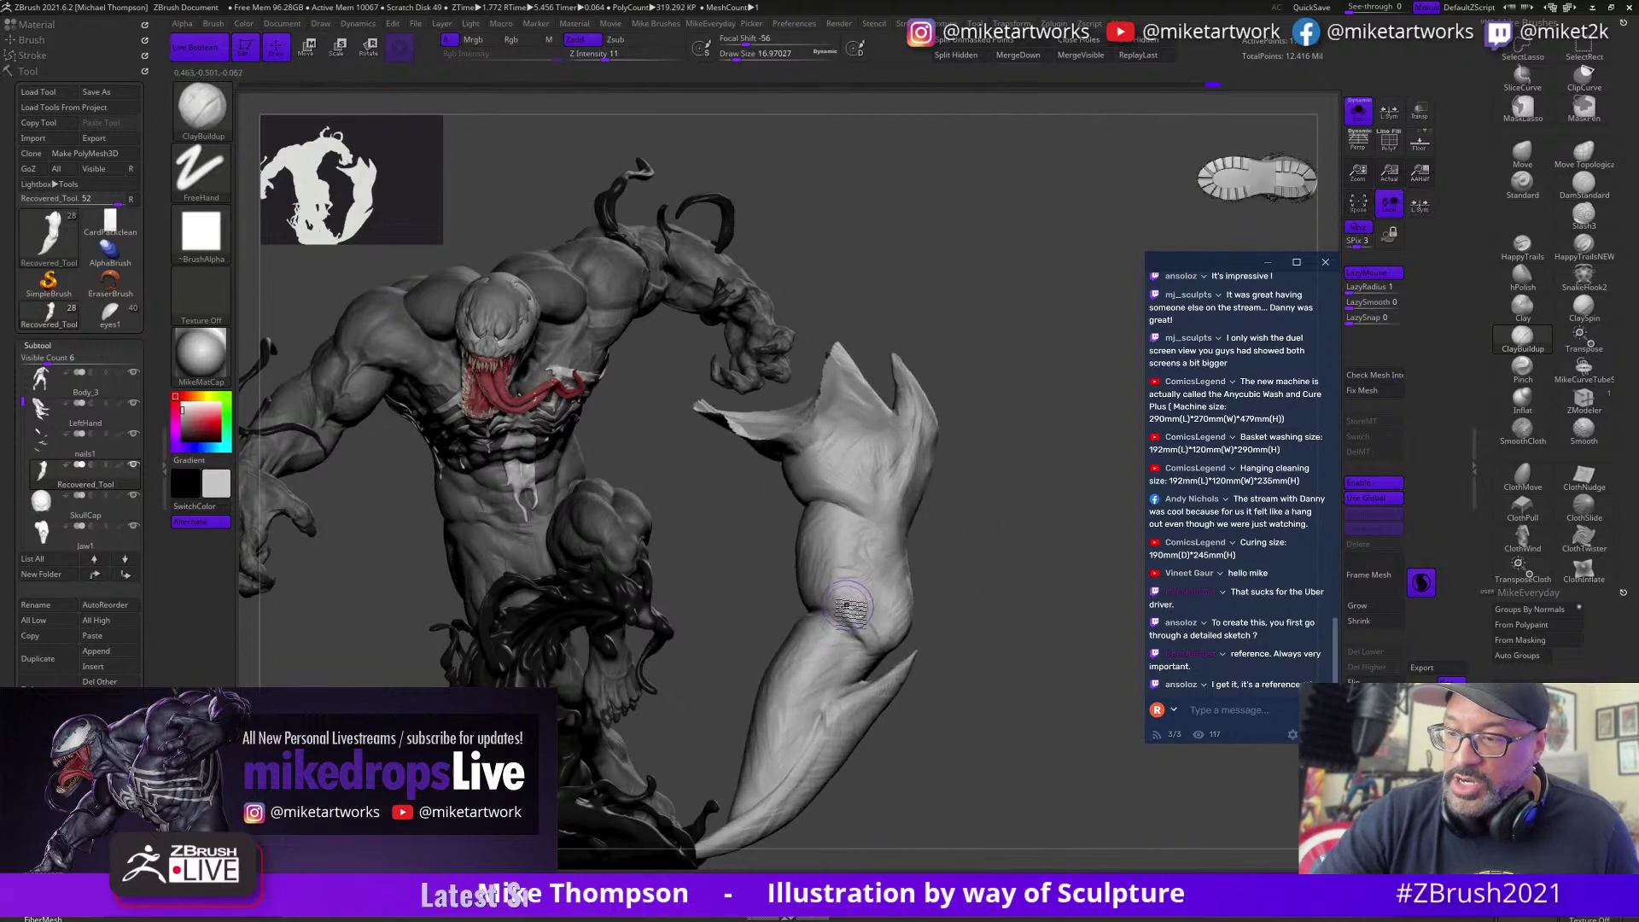
mouse_move(990, 555)
mouse_down()
mouse_move(862, 587)
mouse_move(881, 624)
mouse_up()
drag(959, 589, 887, 657)
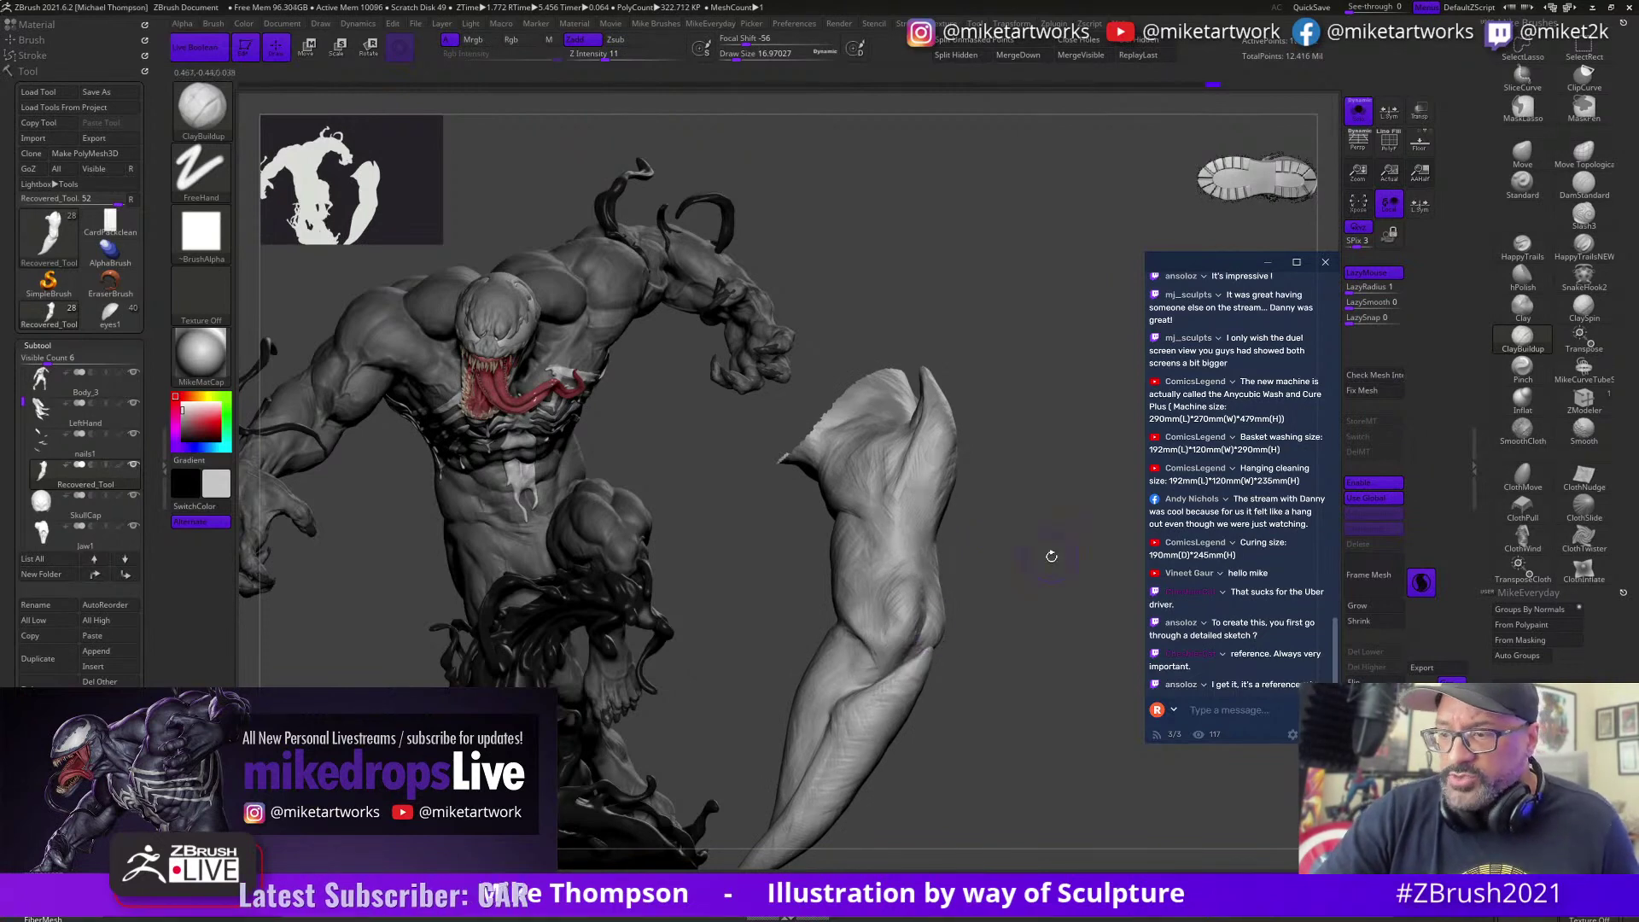
Step: Build up the opposite side of the knuckle and its transition into the claw with ClayBuildup strokes
mouse_move(1050, 556)
mouse_down()
mouse_move(995, 596)
mouse_move(1000, 571)
mouse_up()
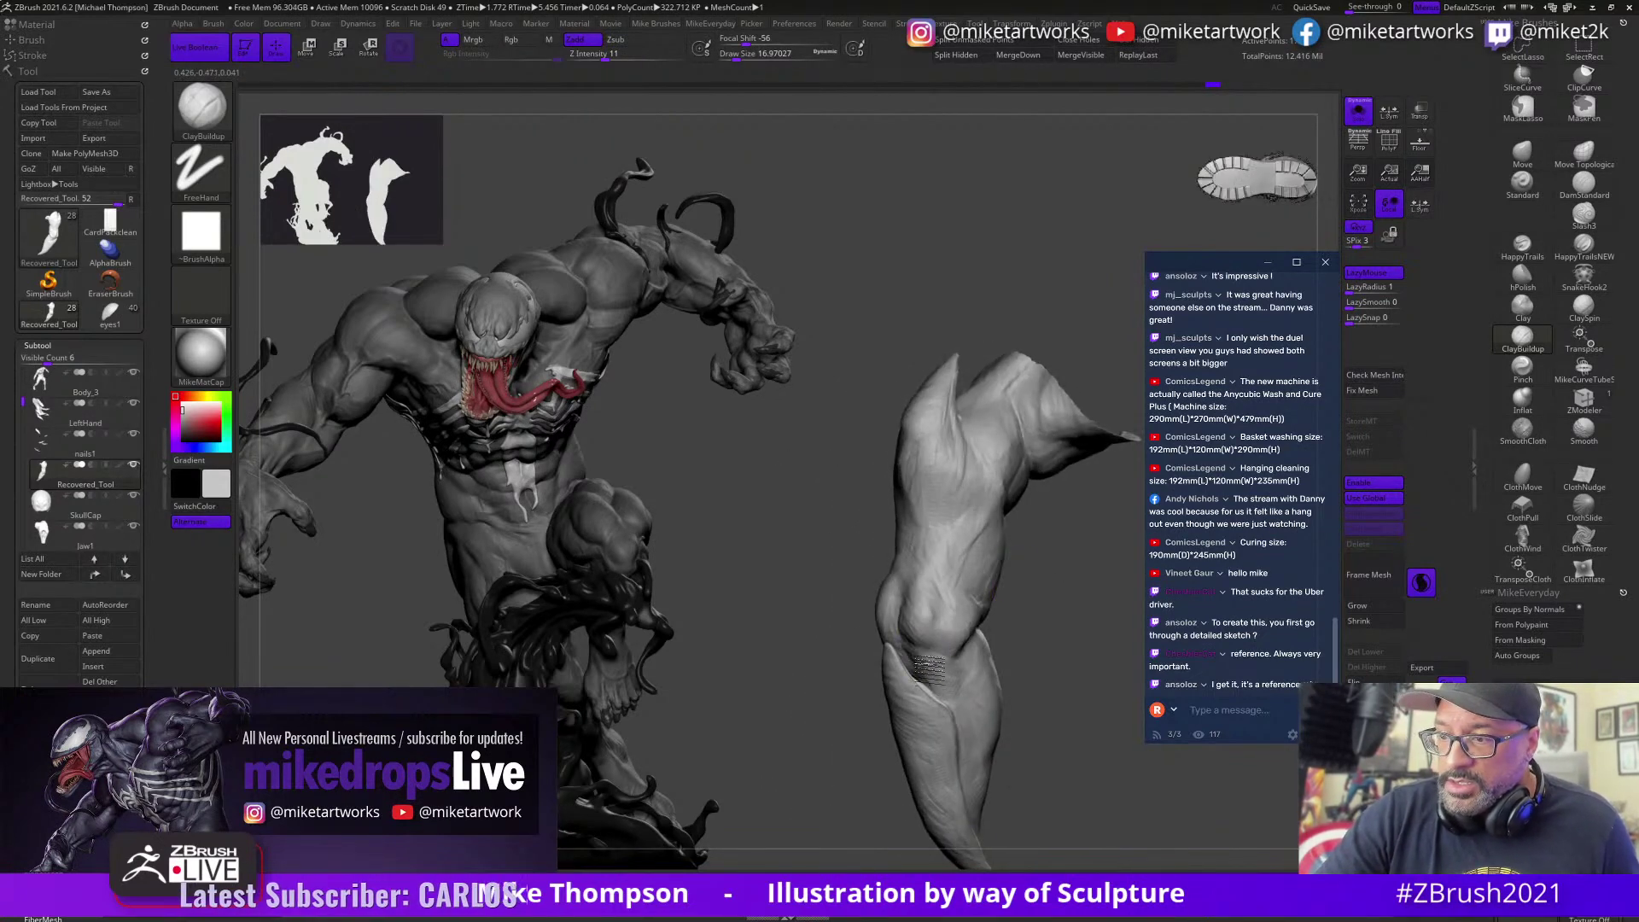
mouse_move(944, 660)
mouse_down()
mouse_move(966, 610)
mouse_move(965, 657)
mouse_up()
mouse_move(965, 657)
right_down()
mouse_move(991, 640)
mouse_move(965, 627)
right_up()
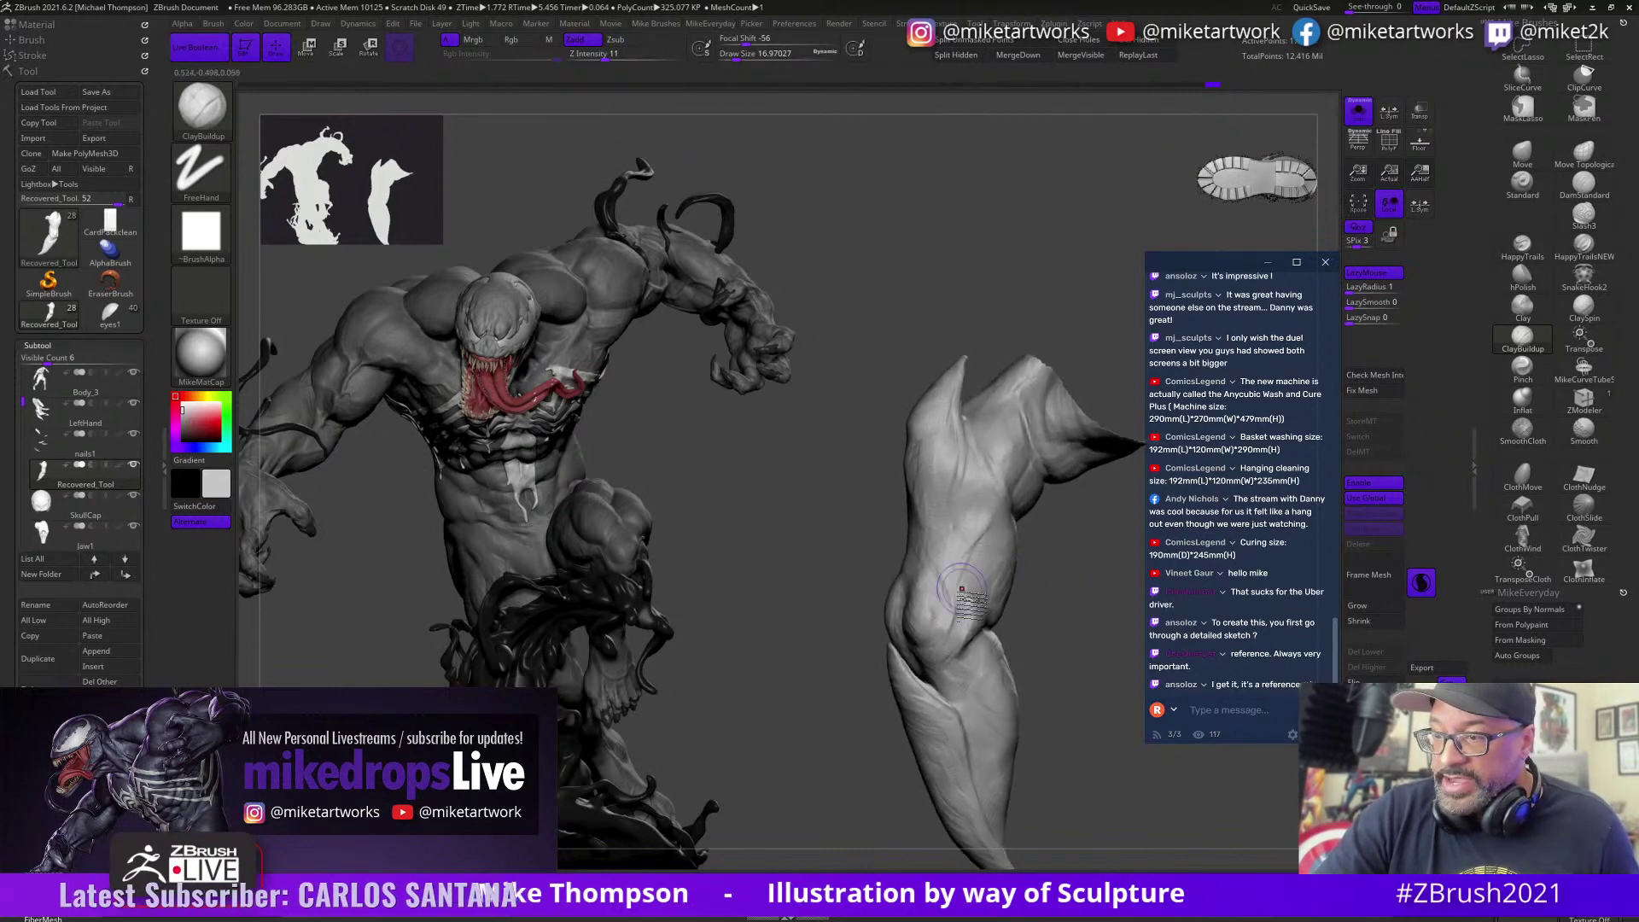
drag(964, 627, 982, 609)
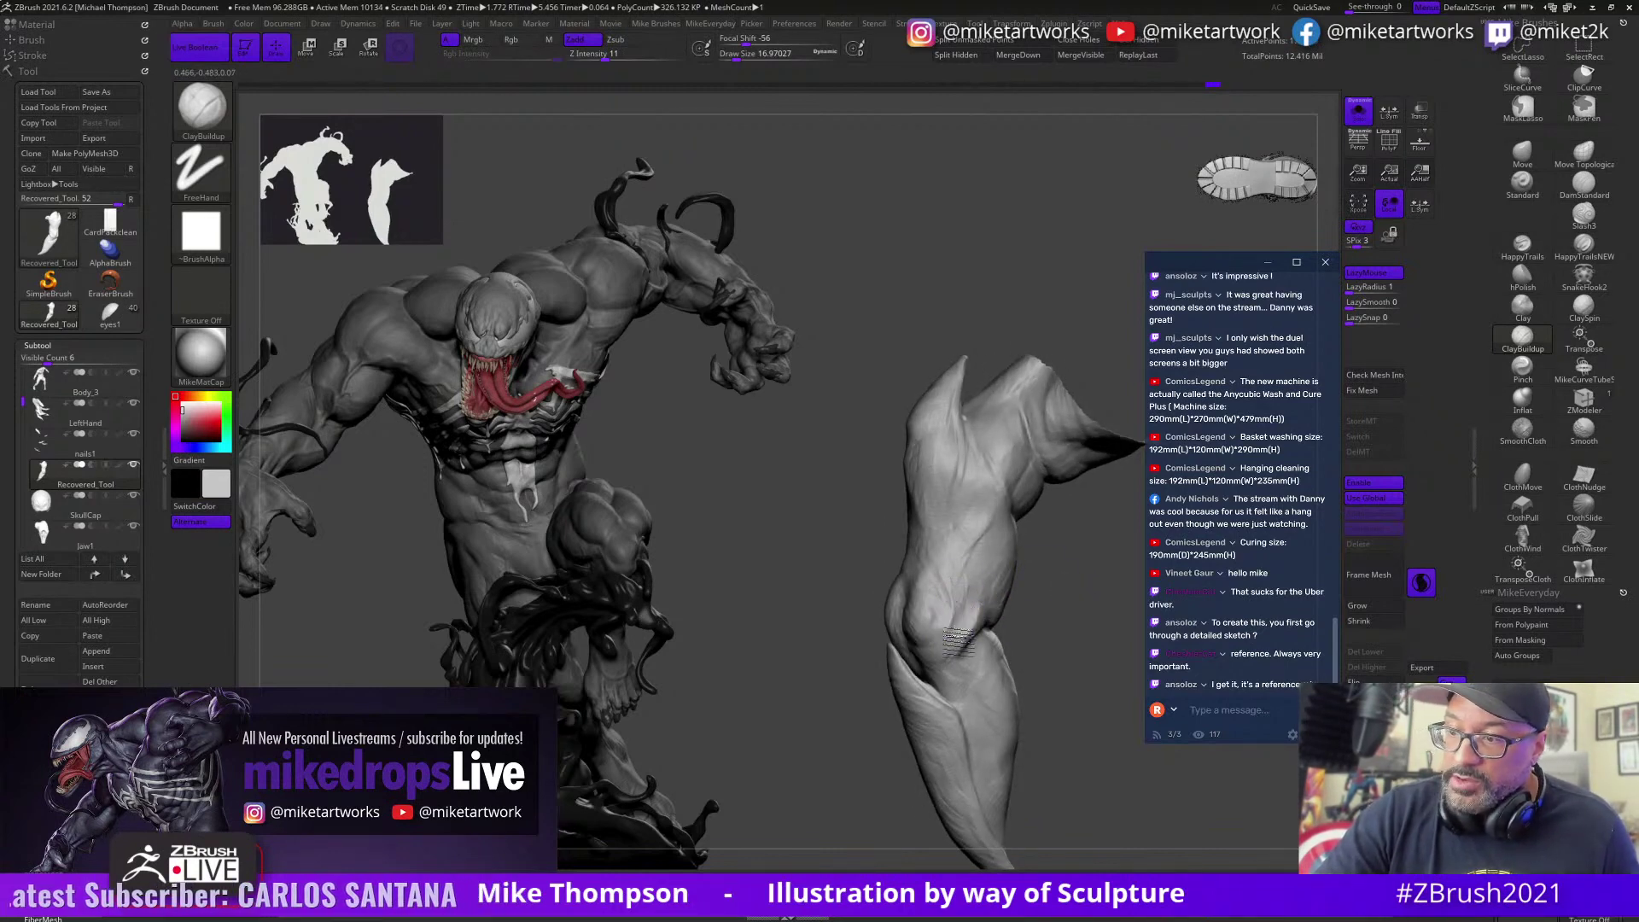
Step: Sculpt the flared base and the finger segment below it with ClayBuildup at draw sizes of about 17 and 25
mouse_move(1052, 569)
mouse_down()
mouse_move(1086, 604)
mouse_move(1047, 544)
mouse_move(1062, 594)
mouse_move(979, 530)
mouse_move(1060, 589)
mouse_move(1065, 545)
mouse_move(1045, 555)
mouse_move(1105, 543)
mouse_move(1064, 512)
mouse_move(1041, 525)
mouse_move(1073, 536)
mouse_move(1006, 555)
mouse_move(875, 521)
mouse_up()
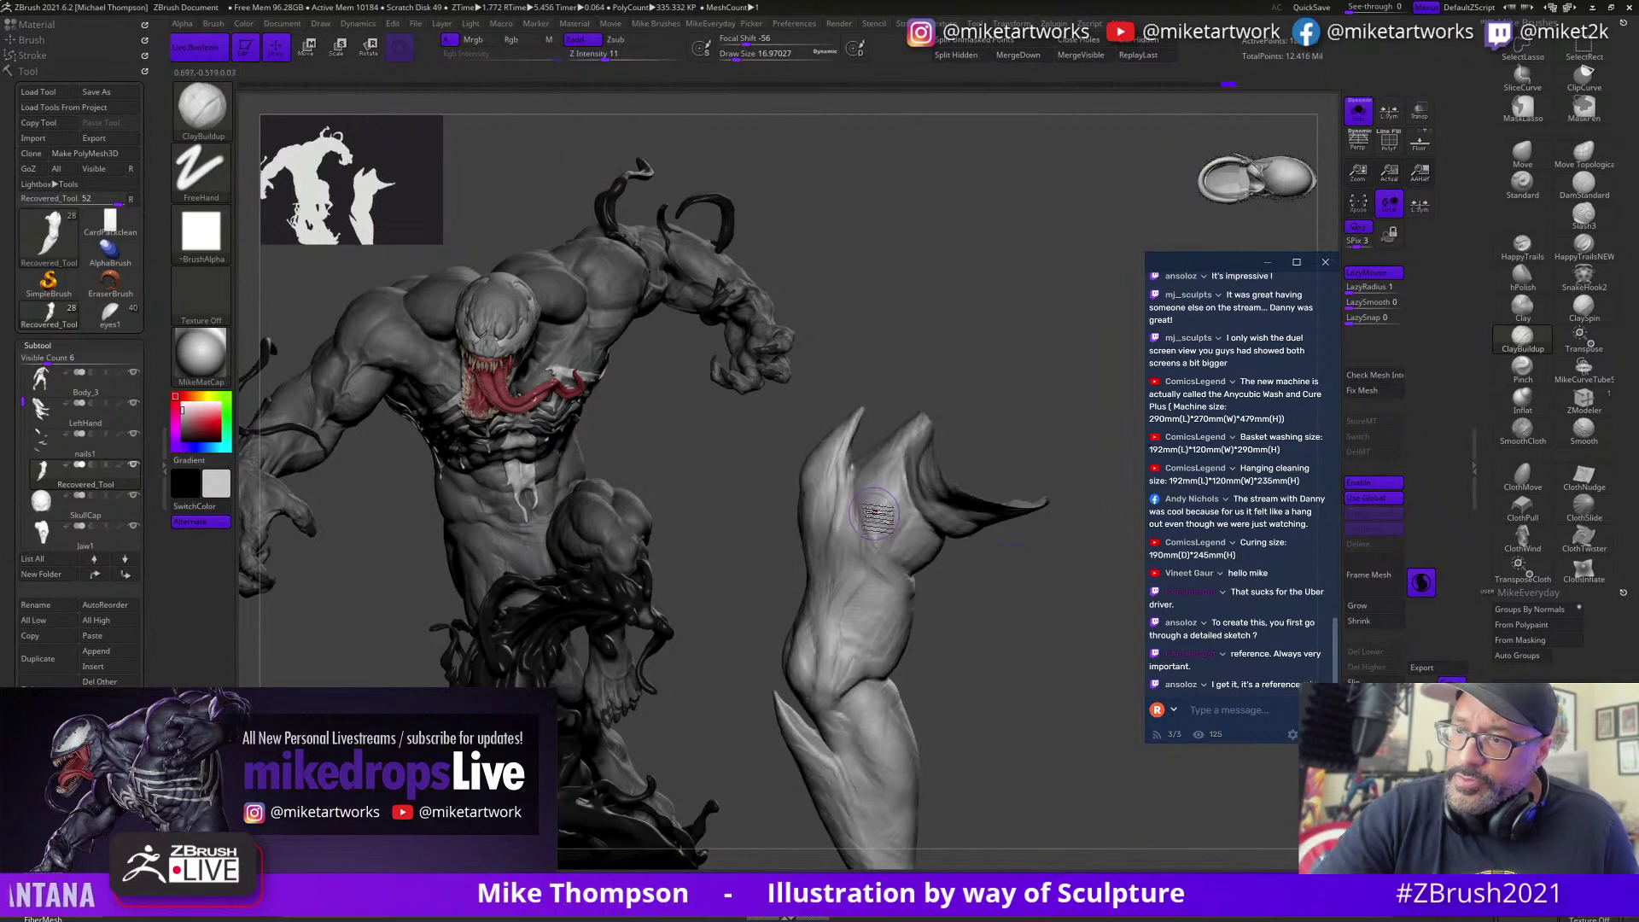
mouse_move(995, 596)
mouse_down()
mouse_move(1006, 586)
mouse_move(981, 568)
mouse_move(888, 523)
mouse_up()
drag(1005, 563, 978, 545)
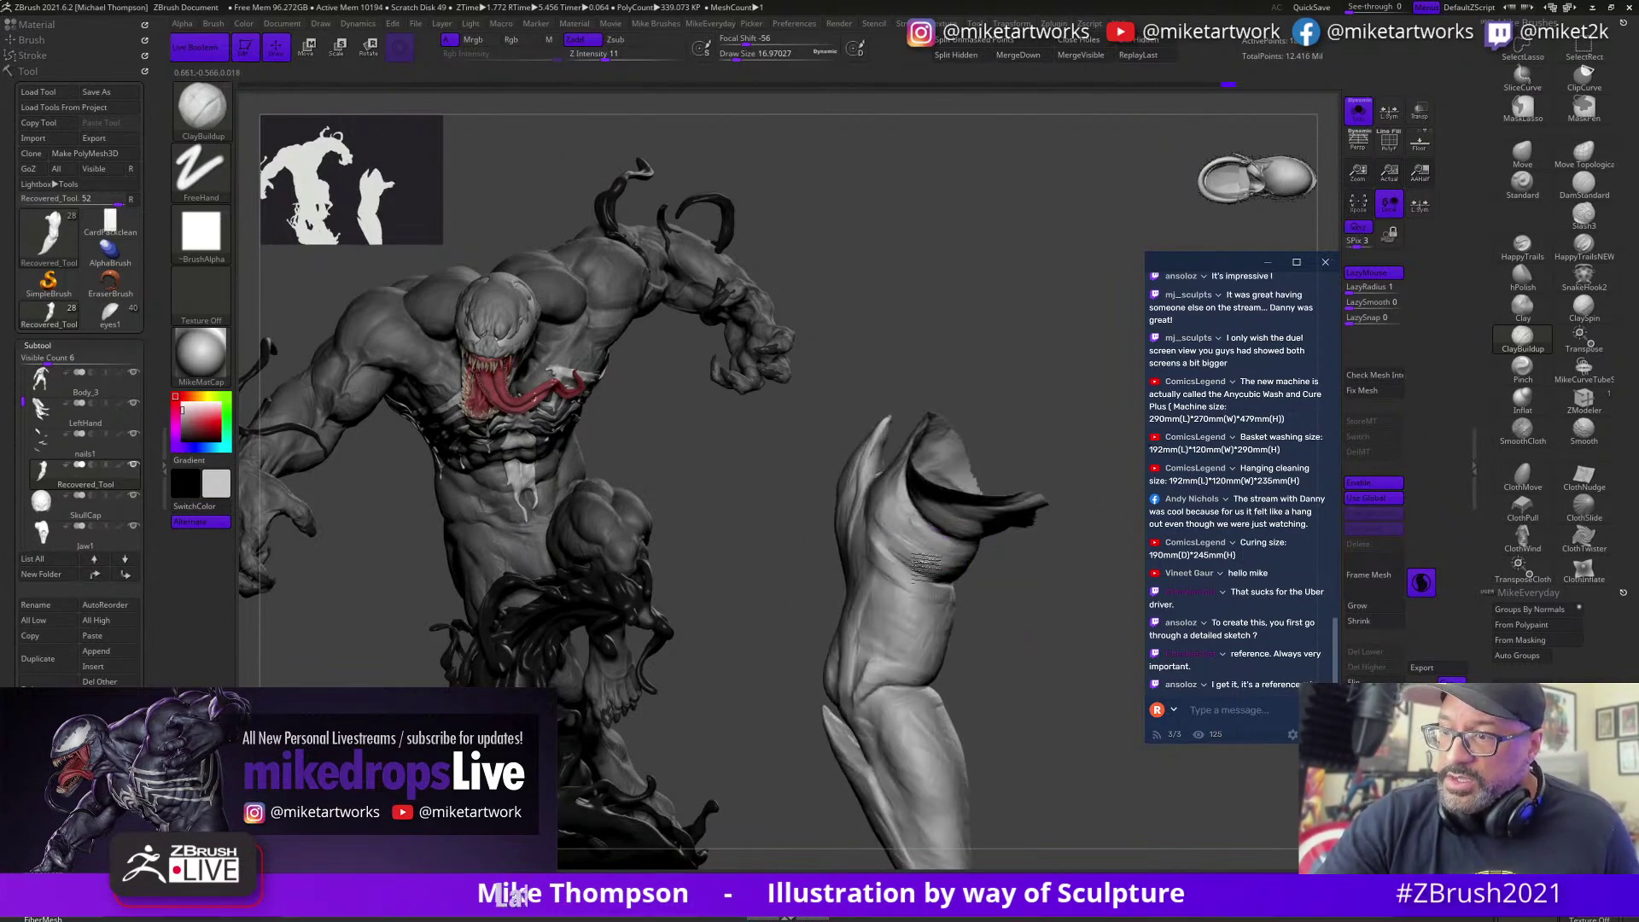
mouse_move(1041, 574)
right_down()
mouse_move(962, 583)
mouse_move(990, 625)
right_up()
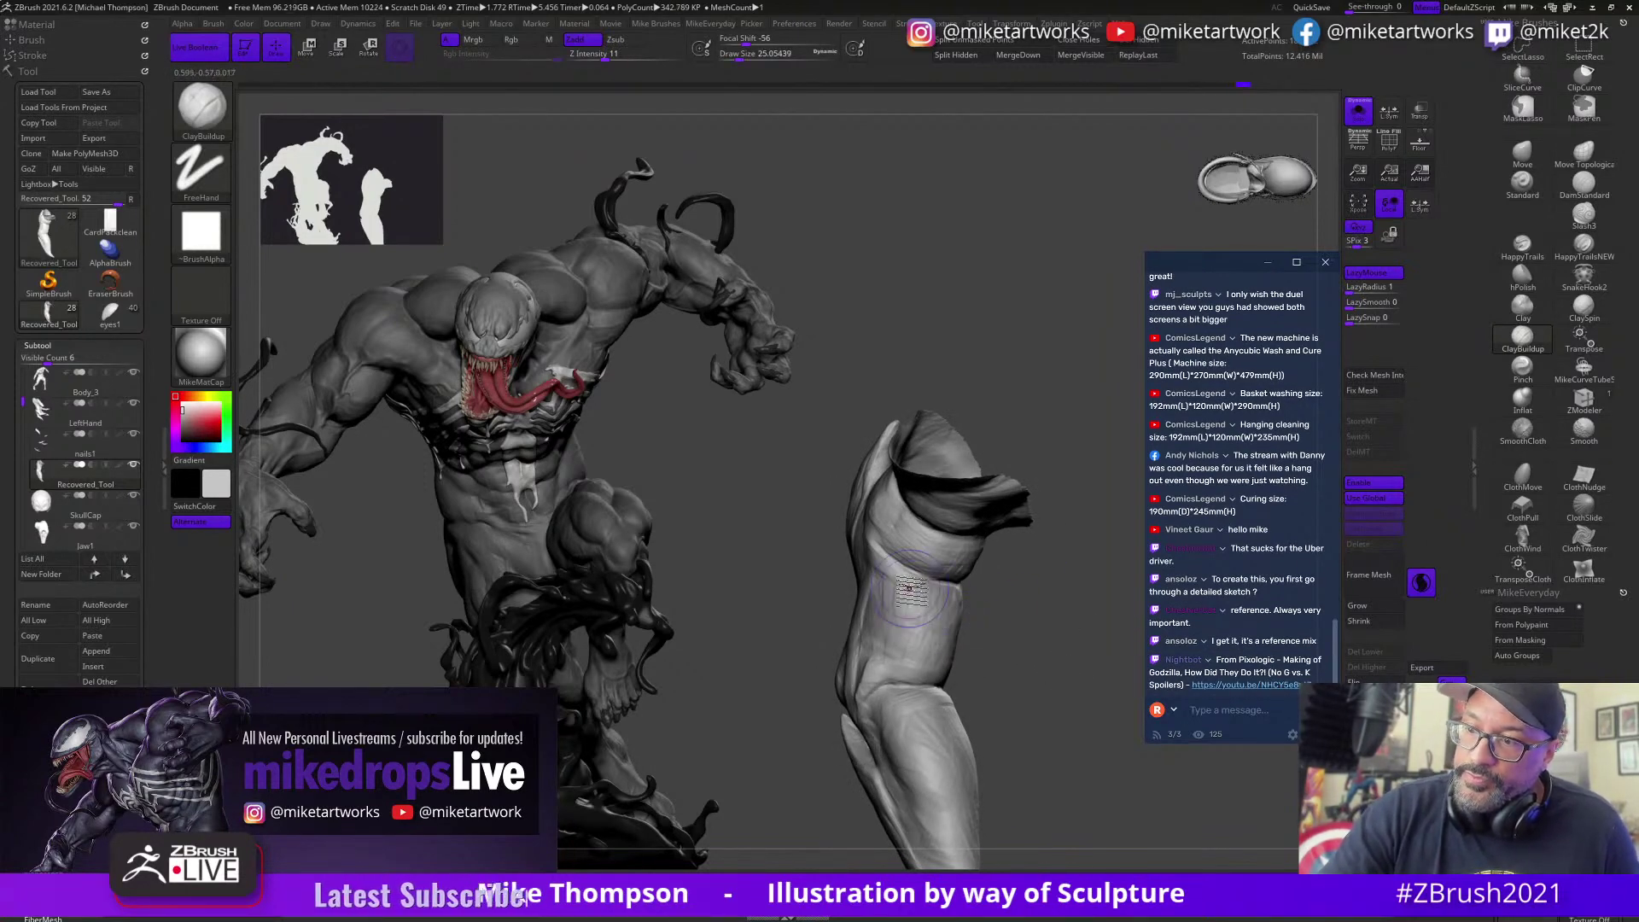
right_drag(958, 616, 894, 620)
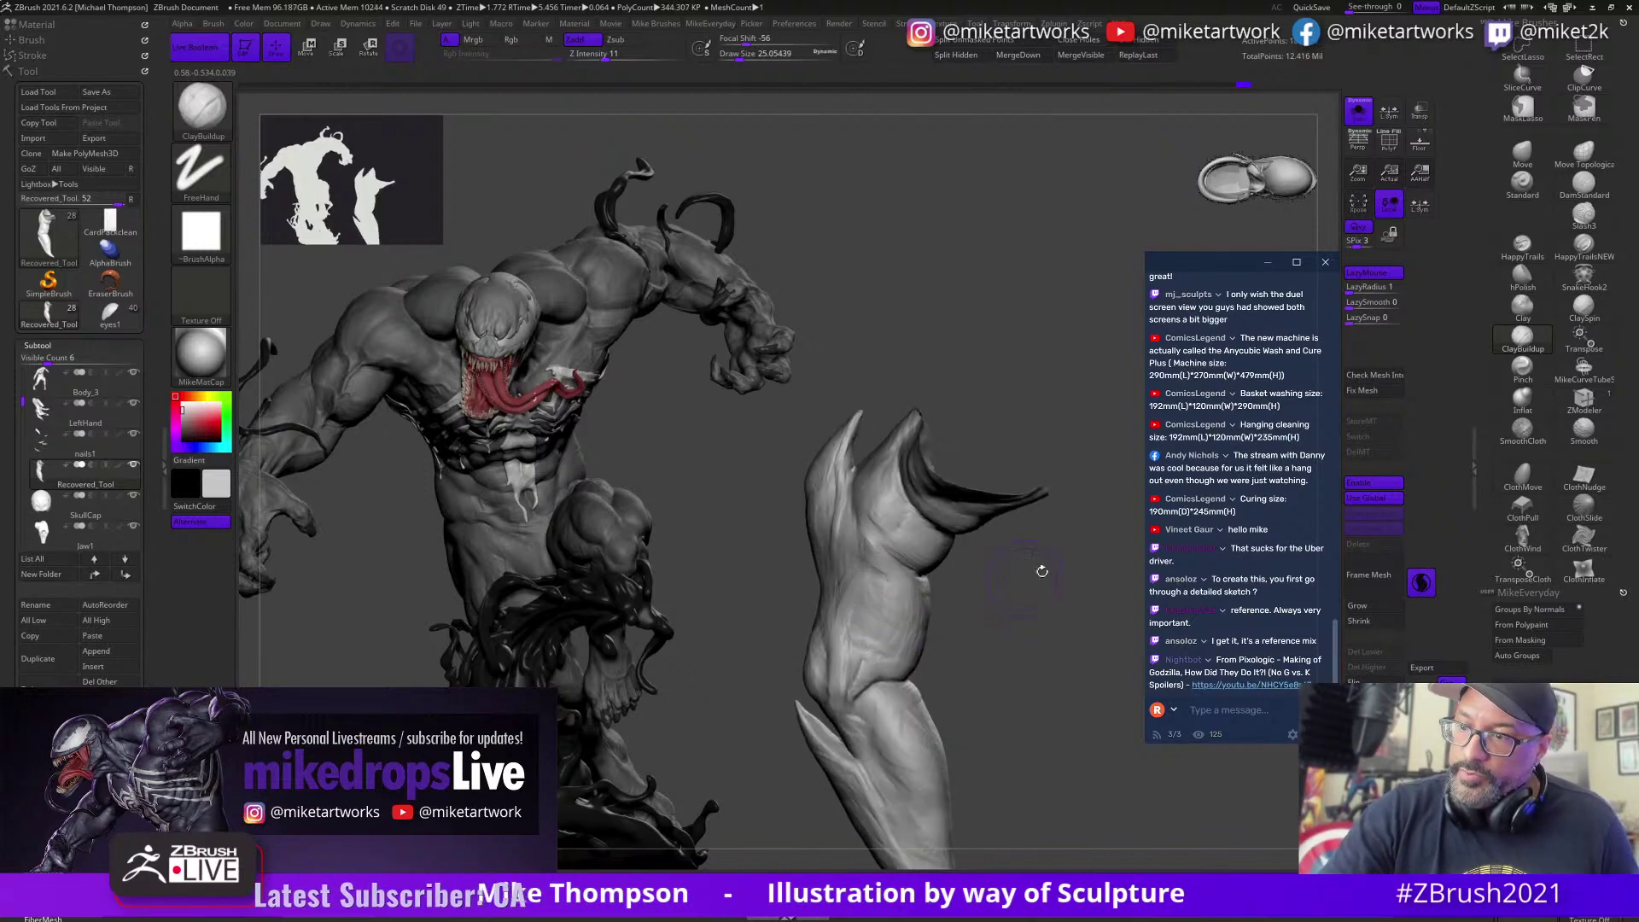
Step: Refine the finger segment between the flared base and the knuckle with ClayBuildup strokes at a draw size of about 25
right_drag(1043, 571, 918, 655)
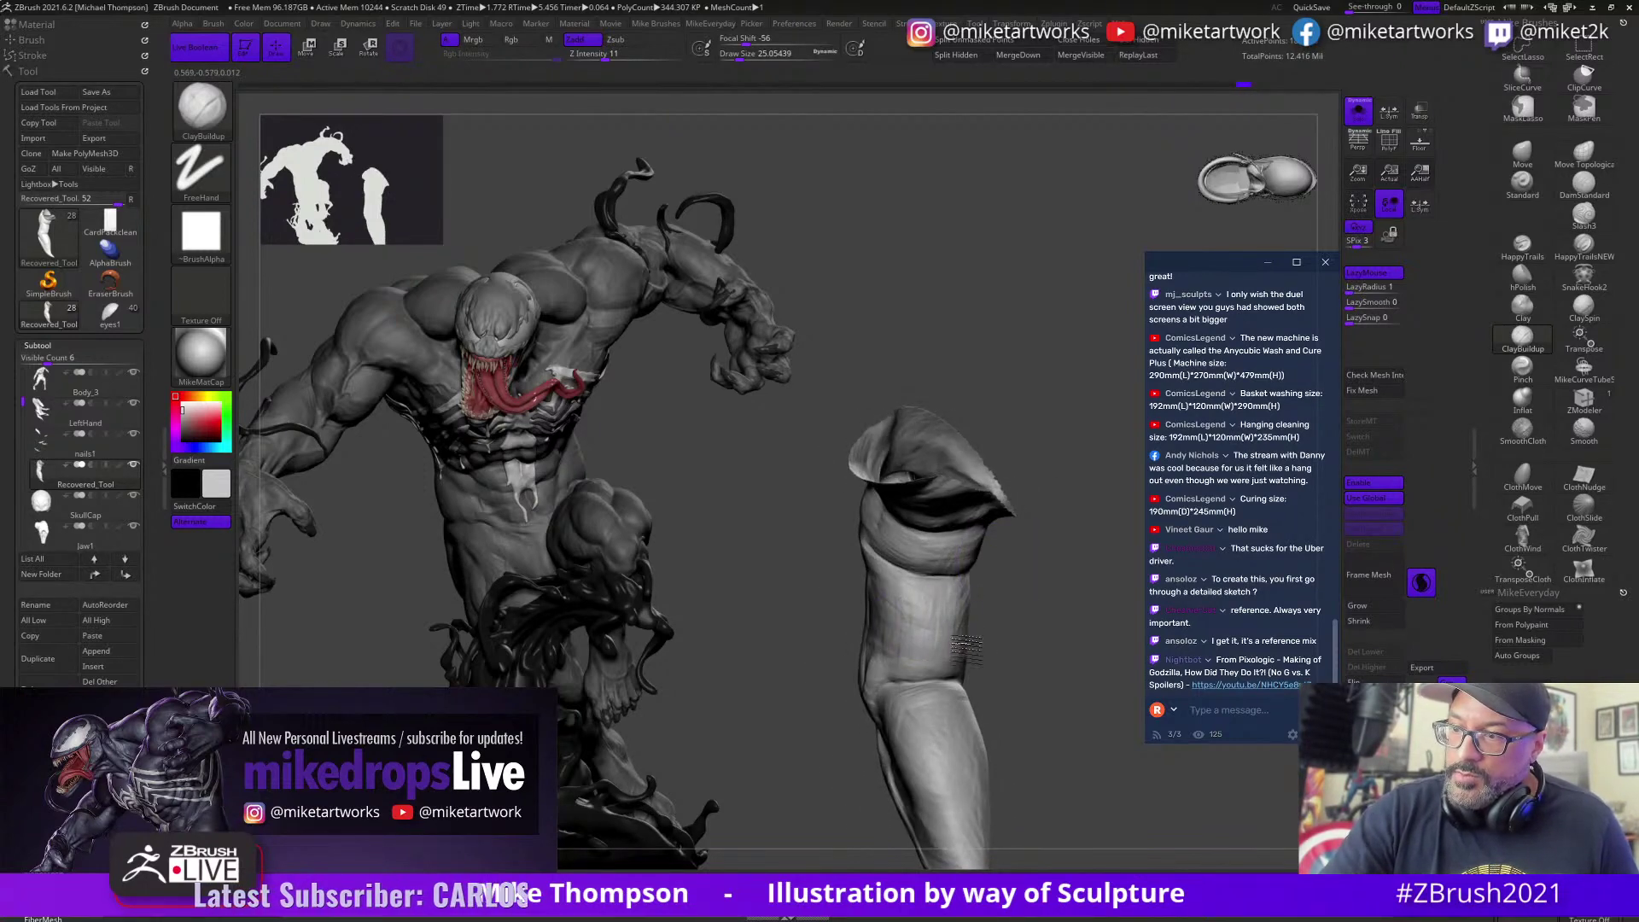
right_drag(911, 653, 899, 633)
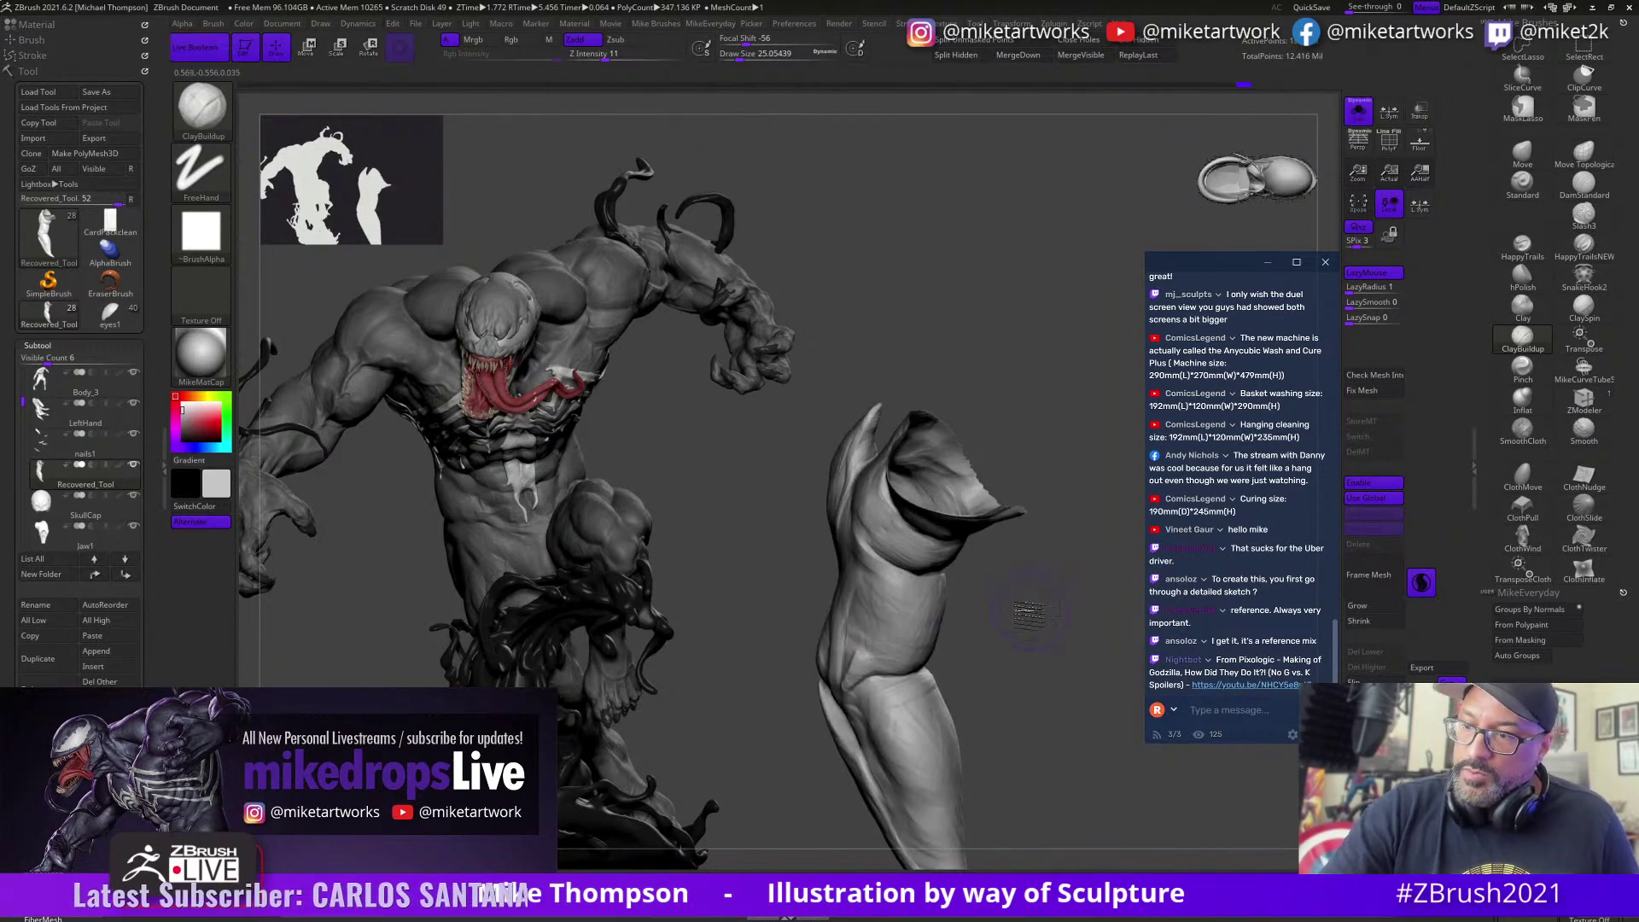
right_drag(1030, 610, 928, 641)
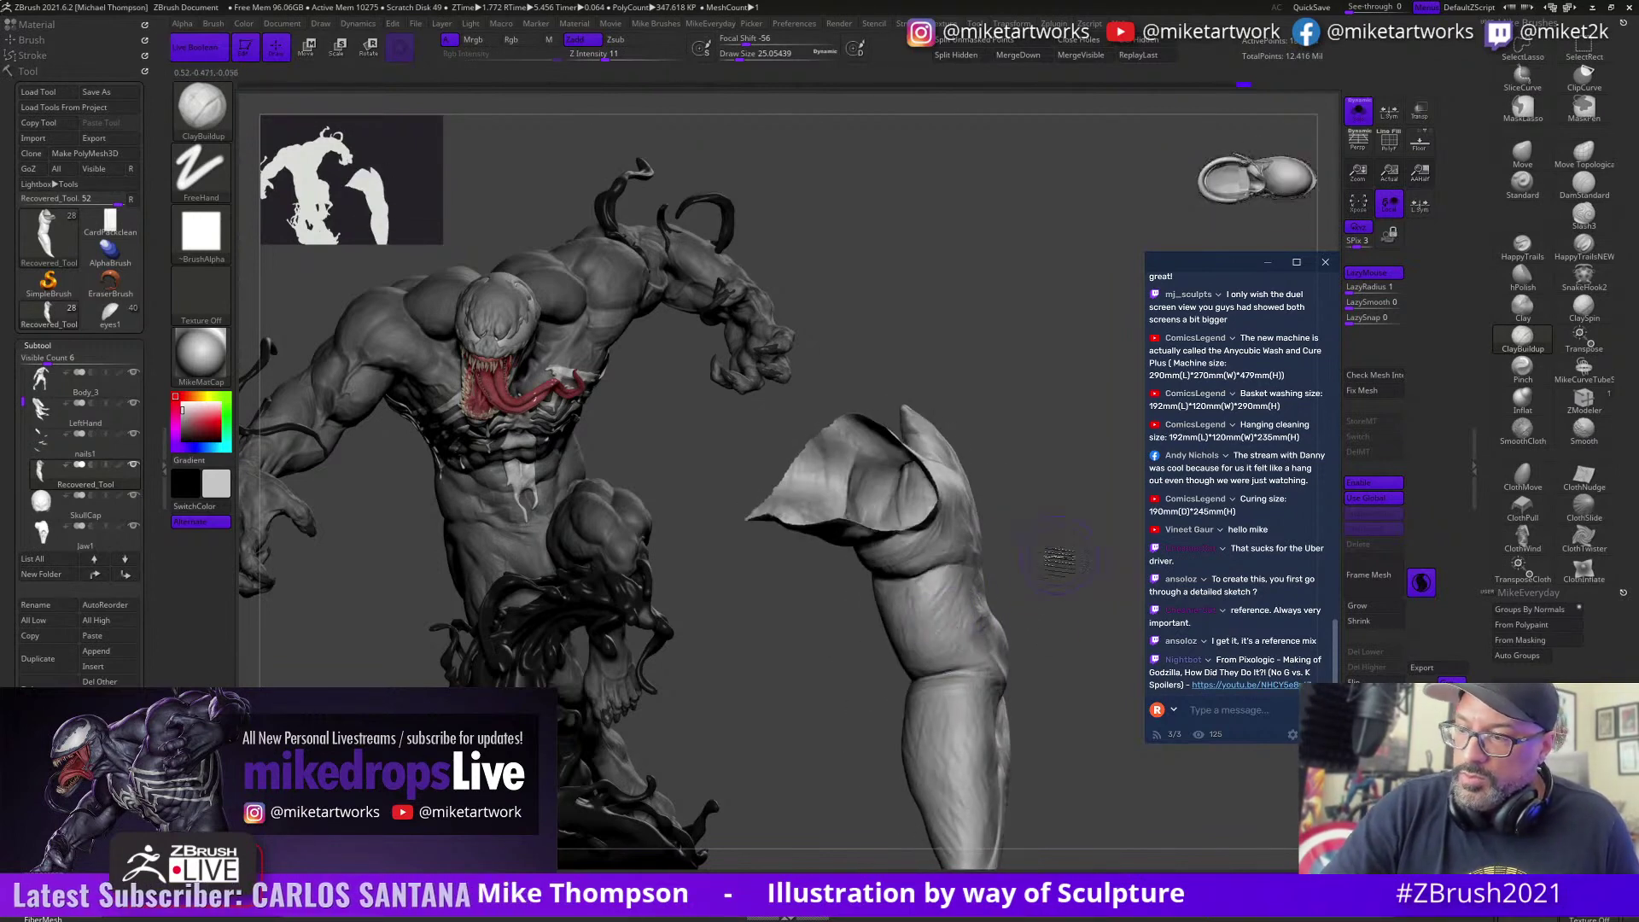
right_drag(1057, 559, 1031, 558)
right_drag(922, 606, 1067, 551)
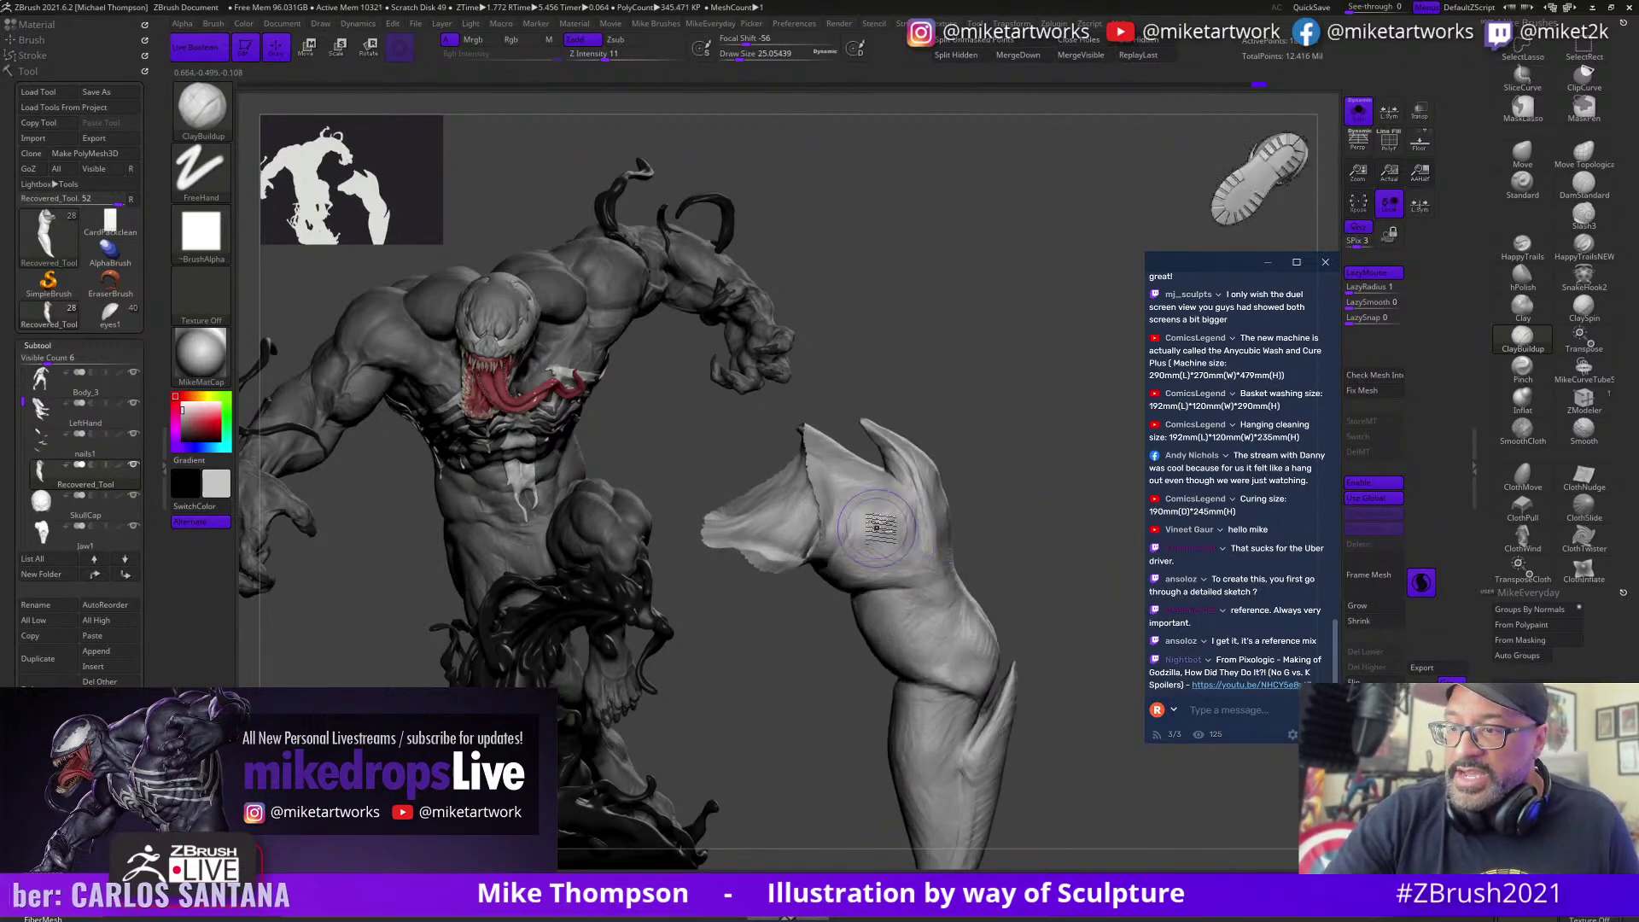
right_drag(956, 507, 1006, 475)
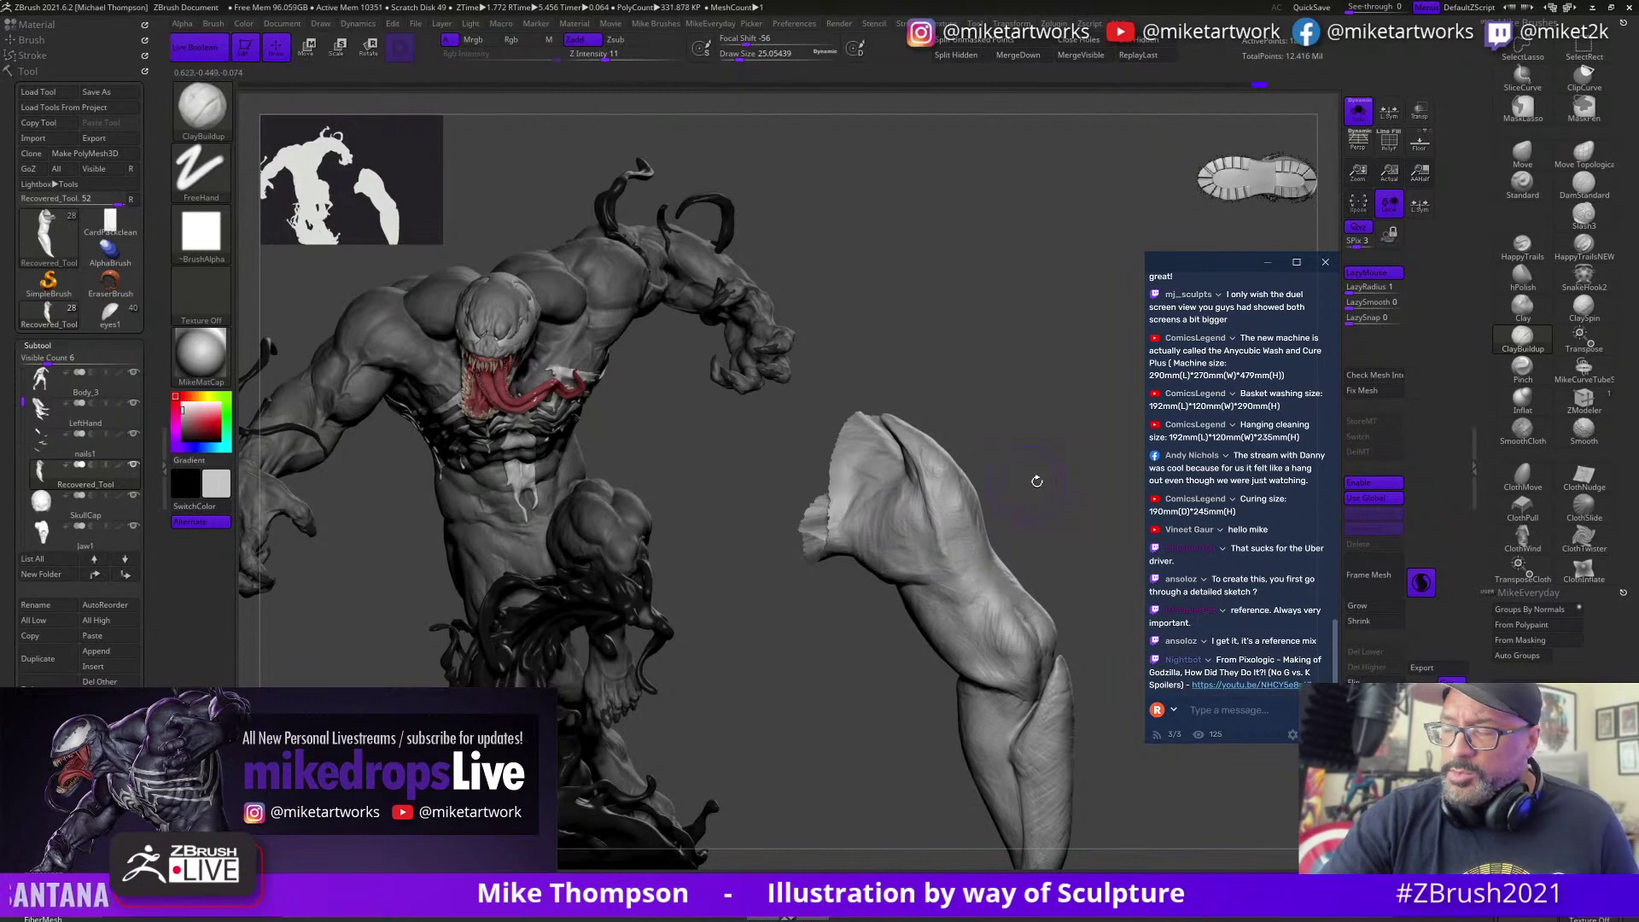
drag(1035, 479, 995, 499)
drag(981, 572, 984, 510)
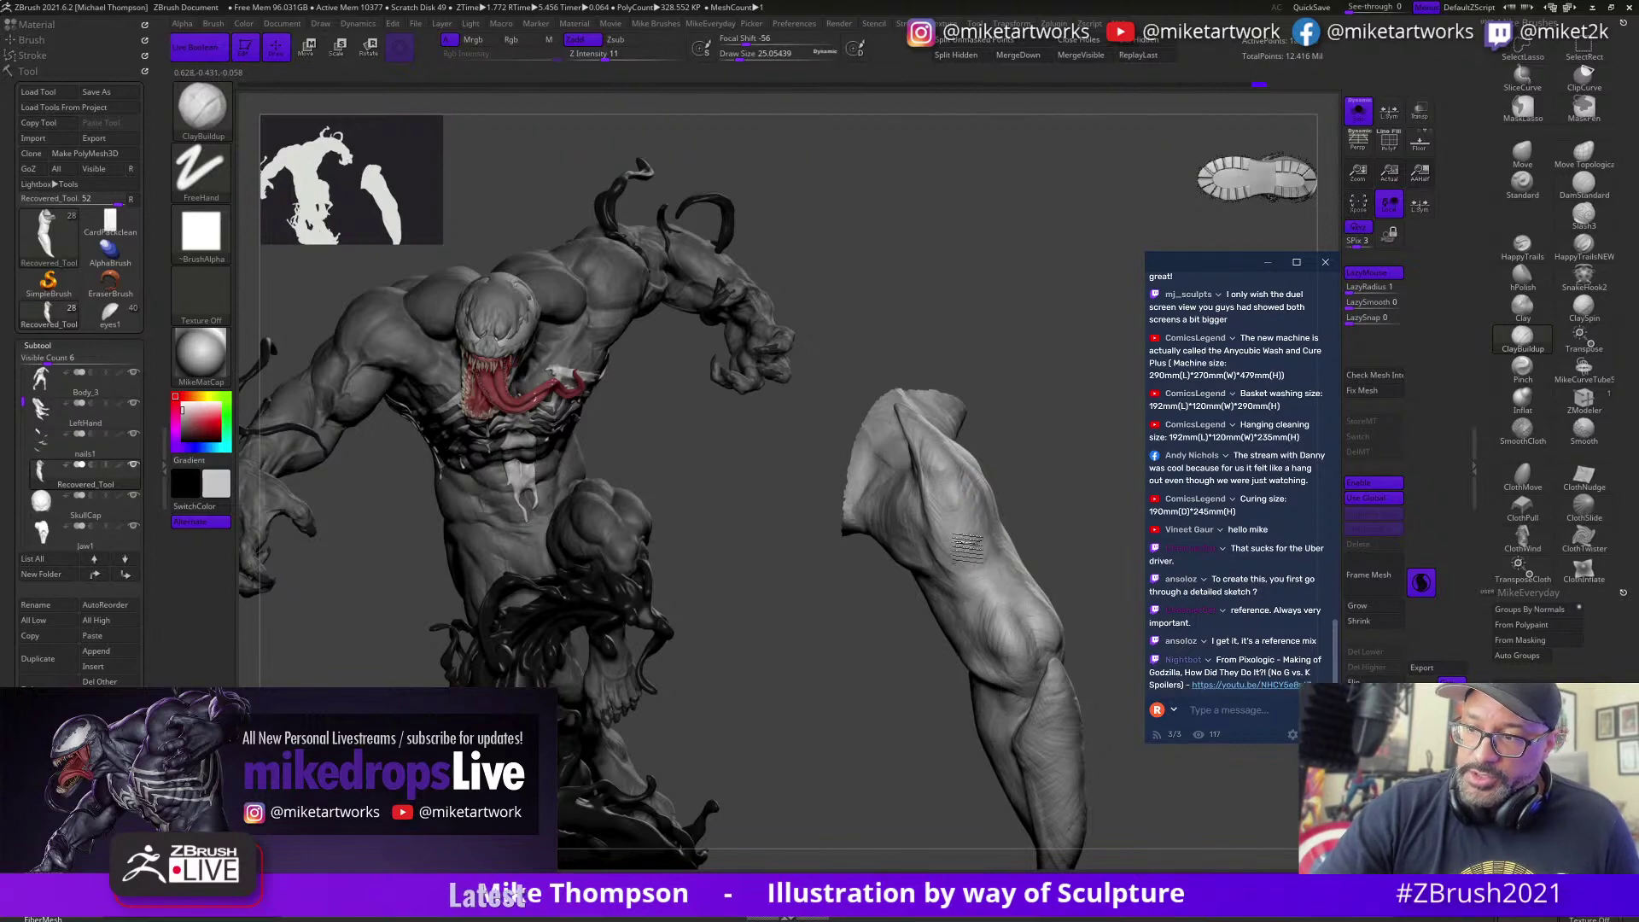
drag(978, 567, 991, 531)
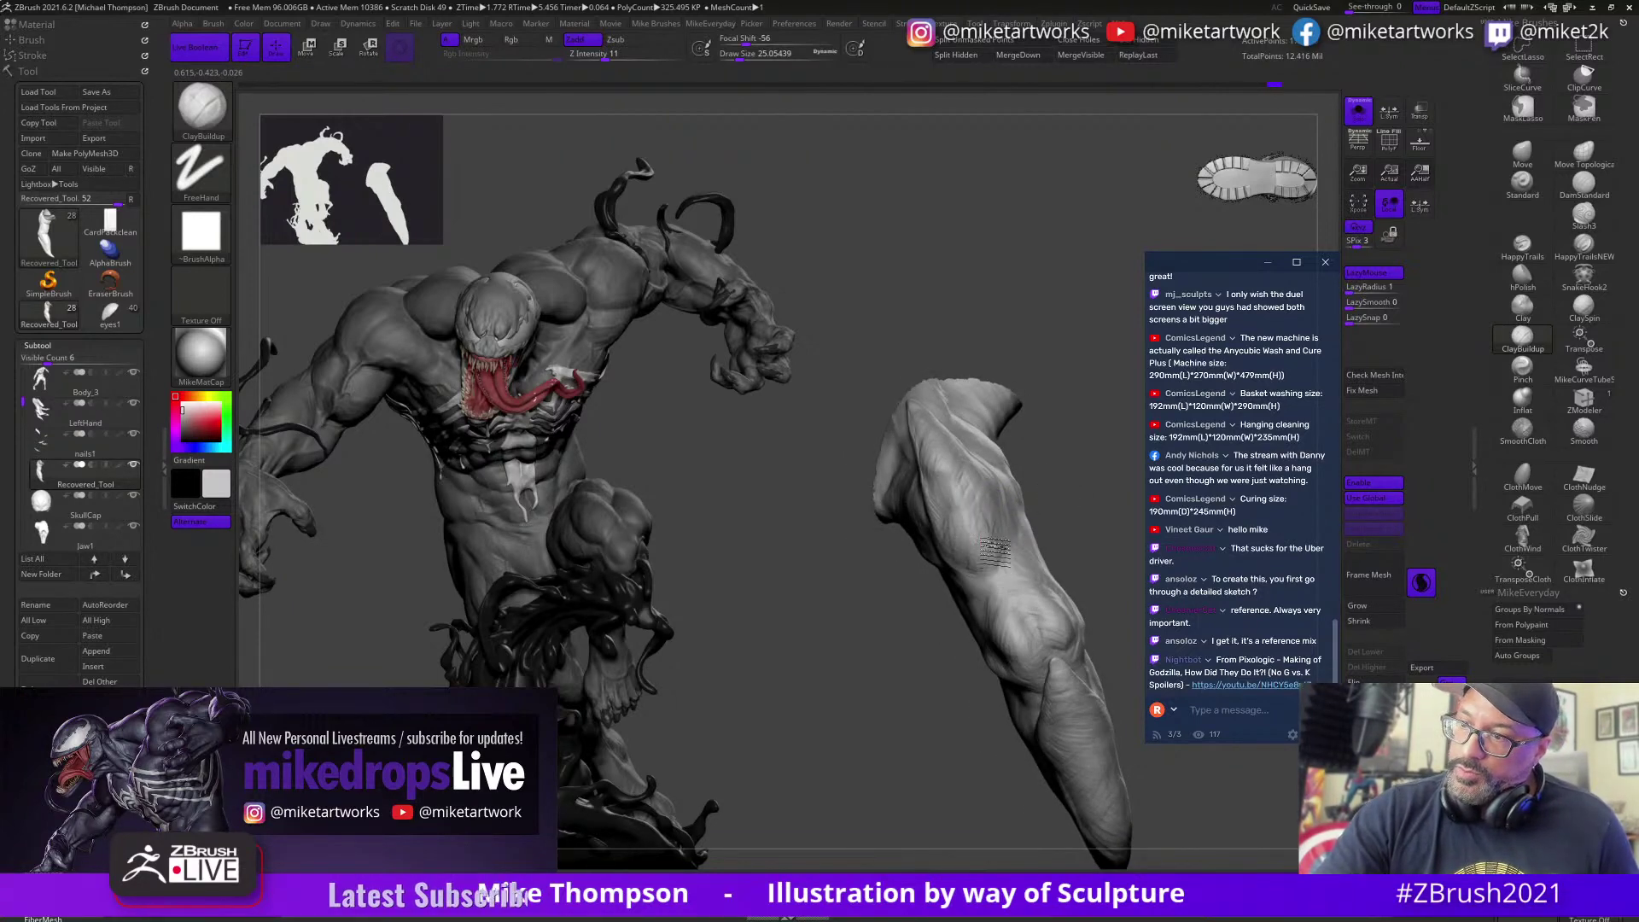
Step: Carve creases along the back of the finger above the knuckle with DamStandard at draw sizes of about 13 and 6.6
key(b)
key(d)
key(s)
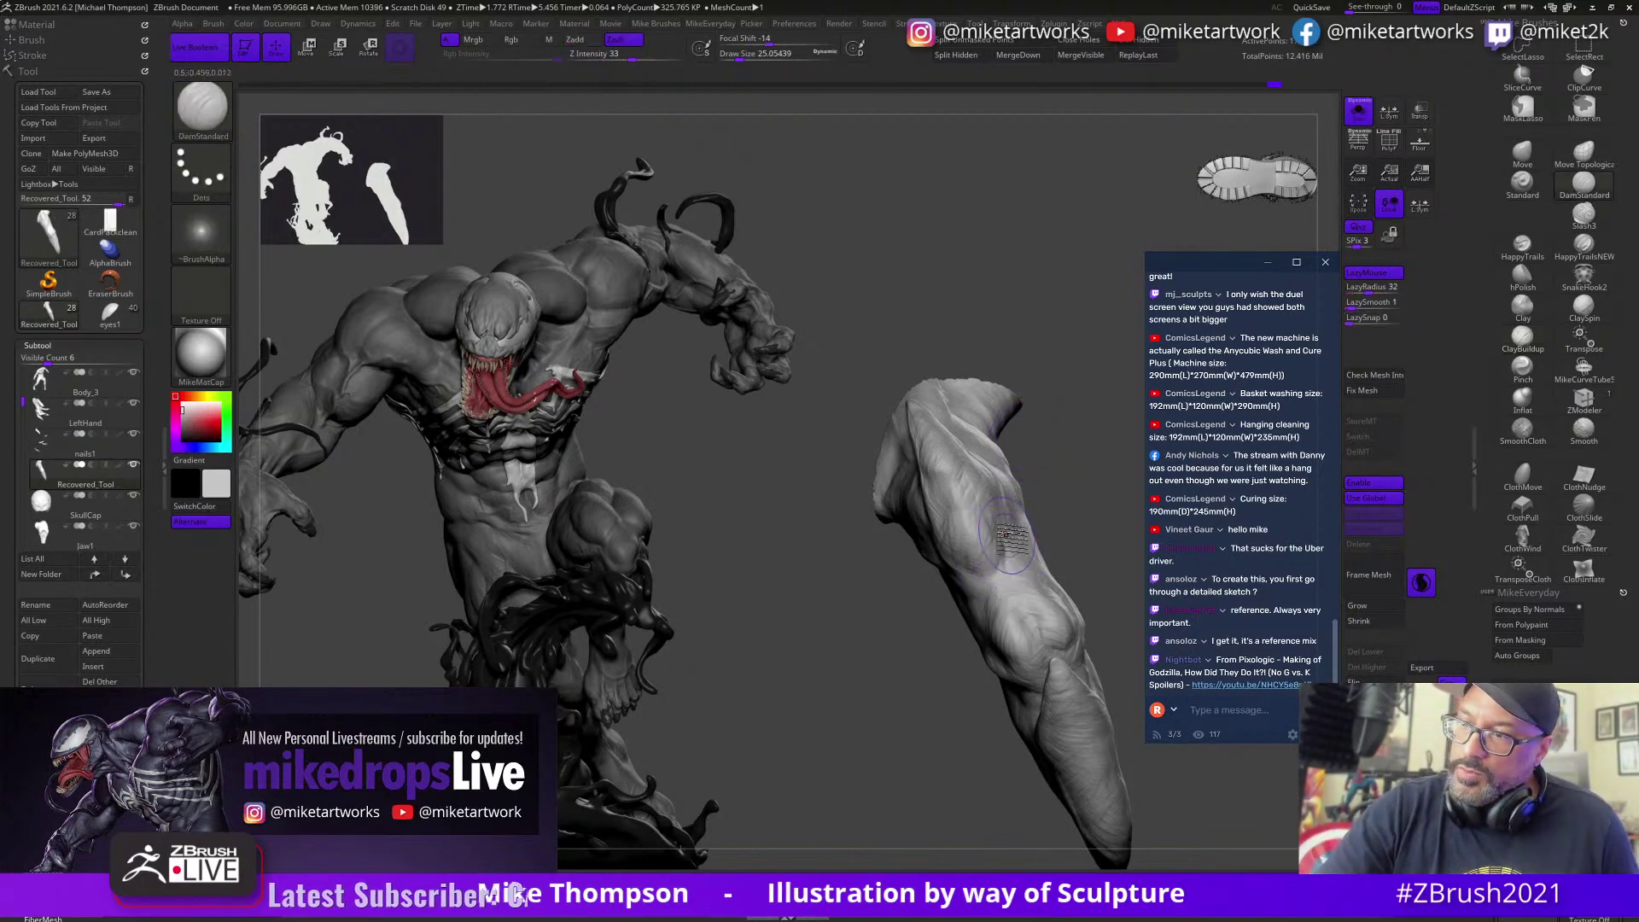
drag(1060, 551, 1065, 502)
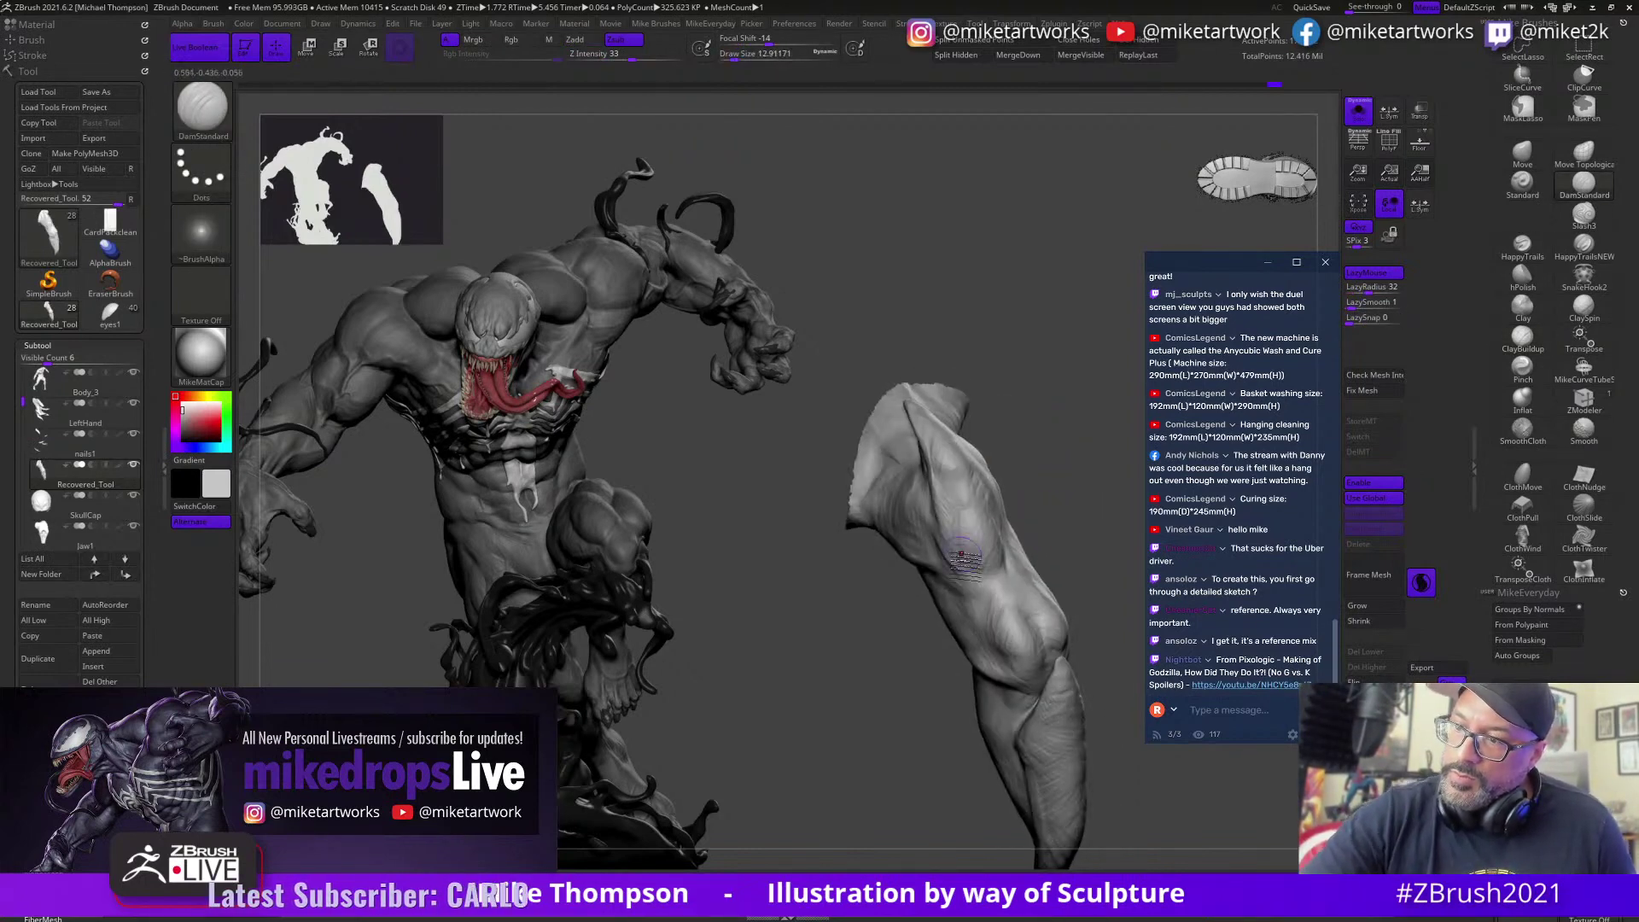
right_drag(999, 583, 944, 559)
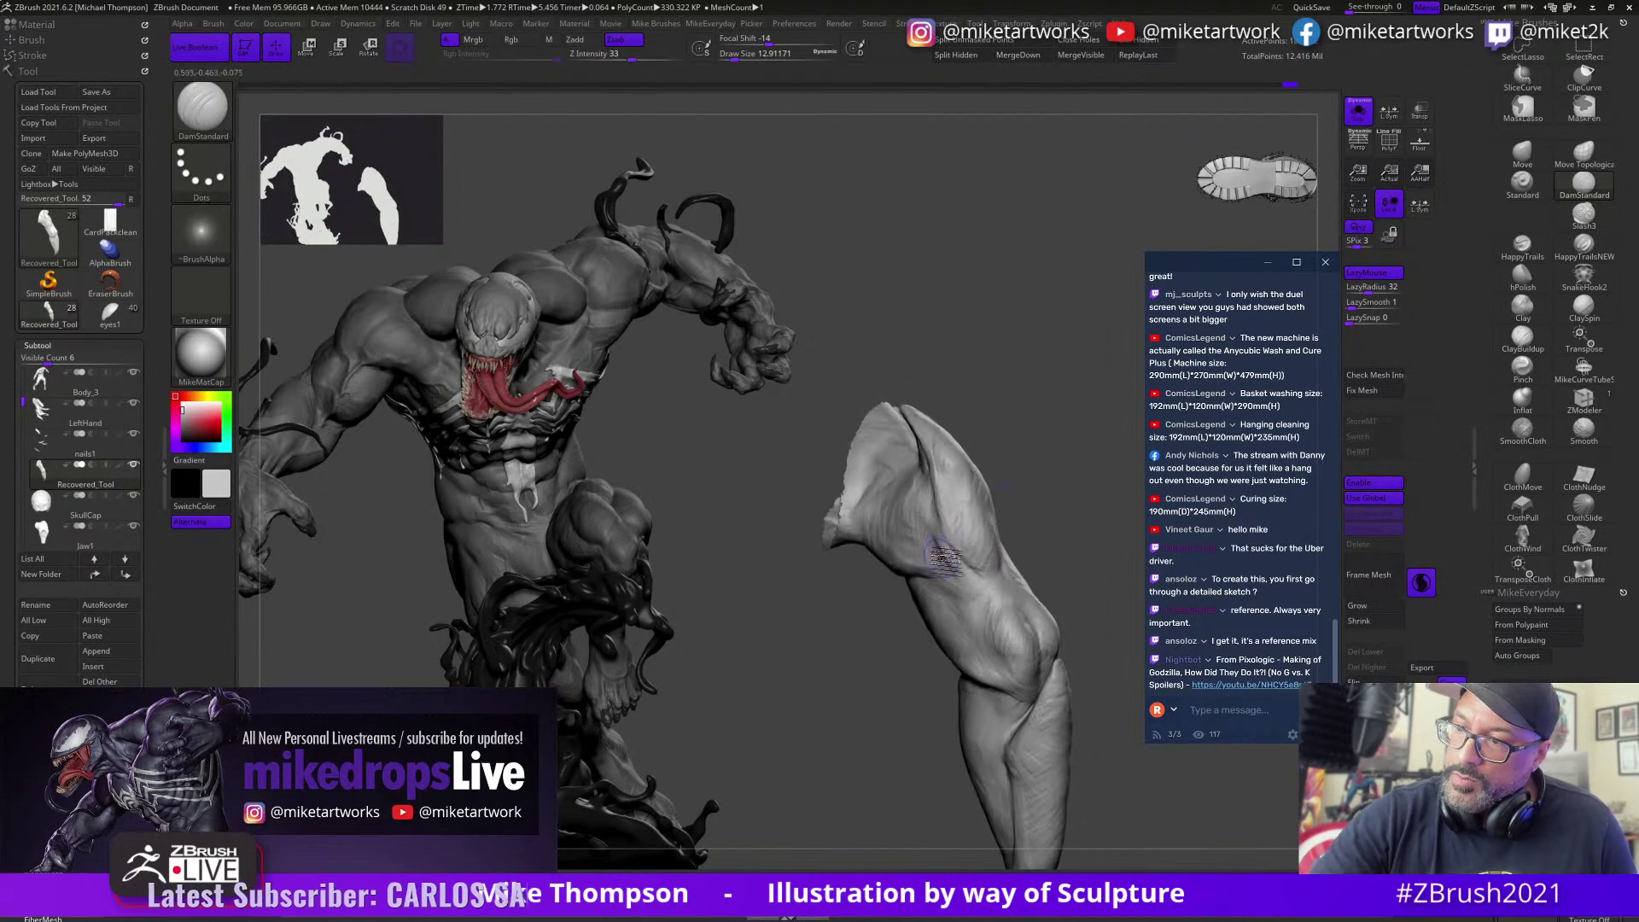
drag(1043, 466, 1020, 468)
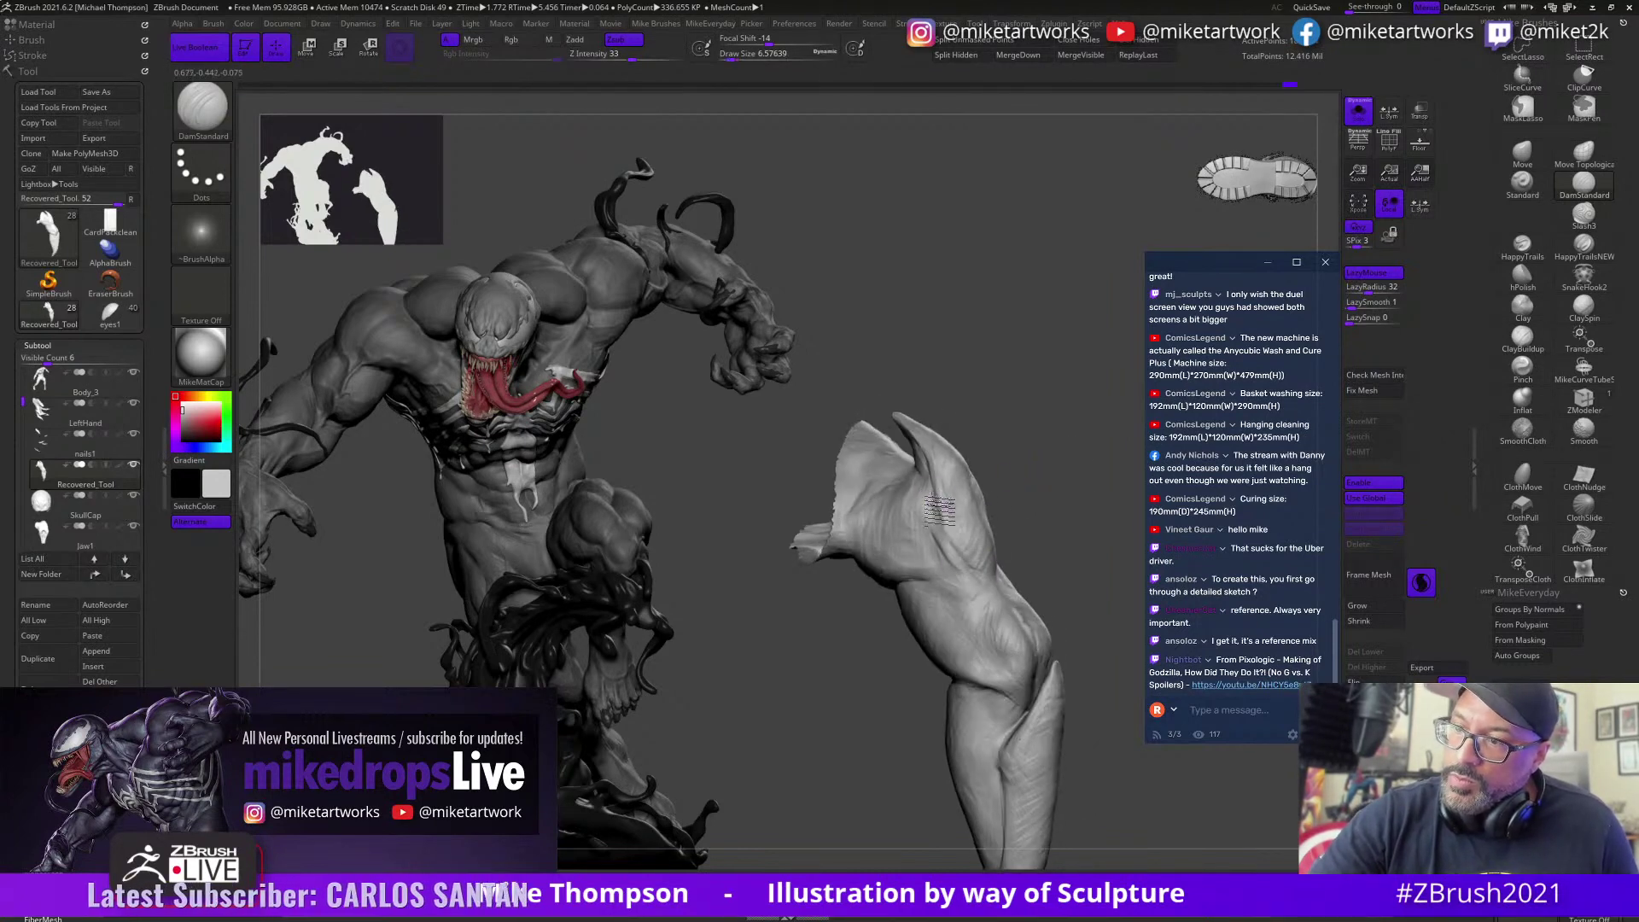
right_drag(989, 594, 1005, 505)
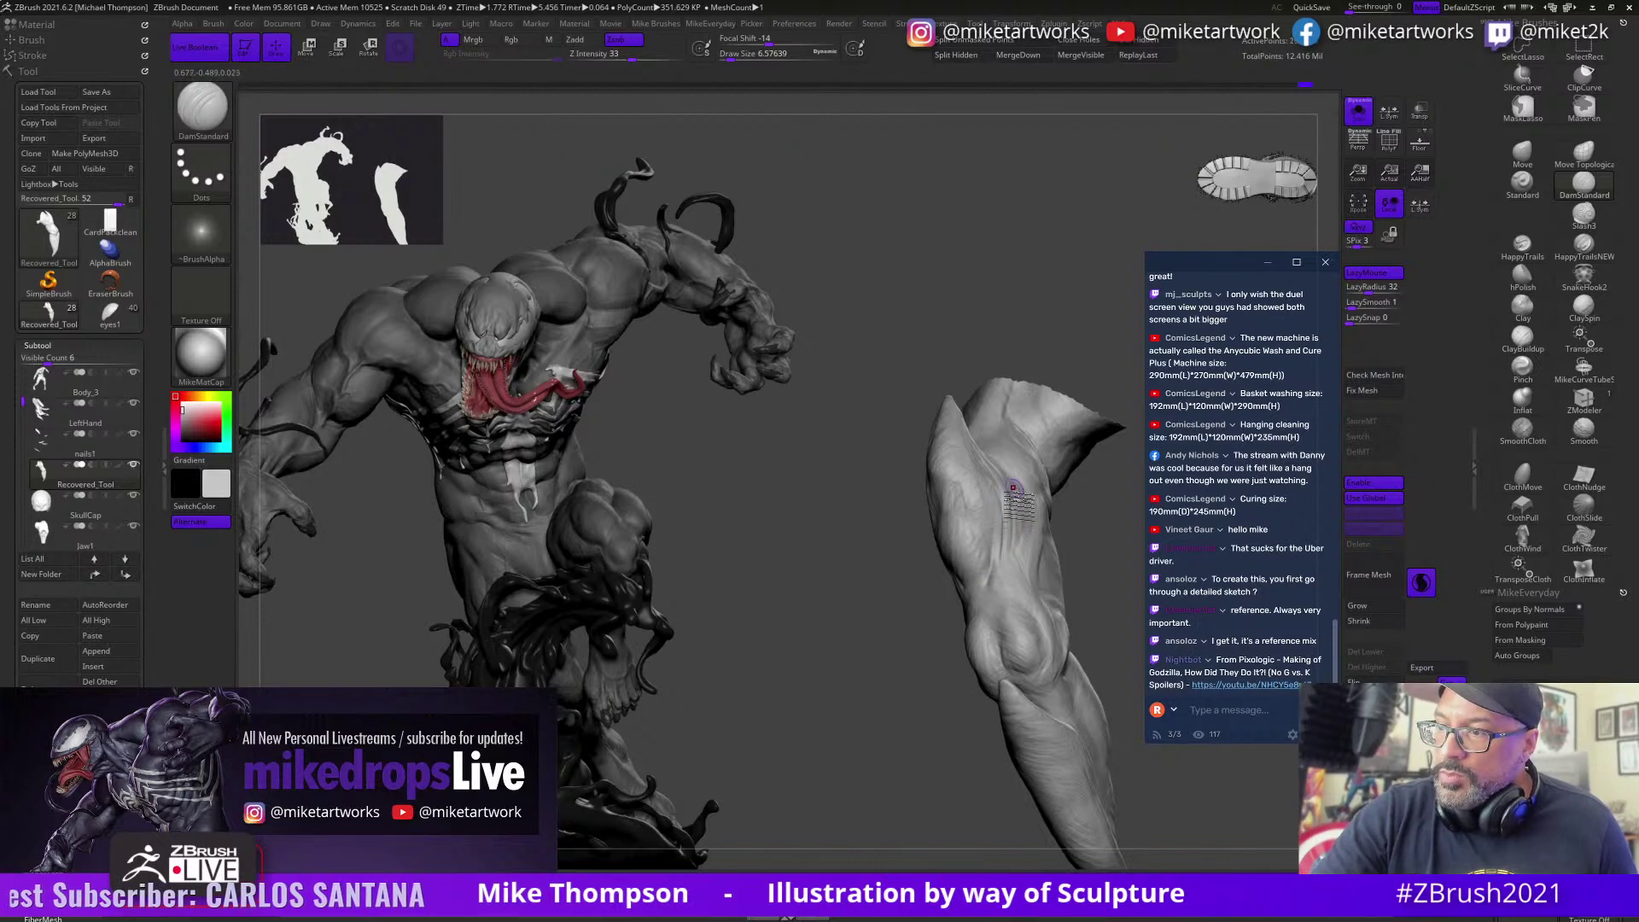
mouse_move(1094, 541)
right_down()
mouse_move(1104, 527)
mouse_move(1035, 490)
right_up()
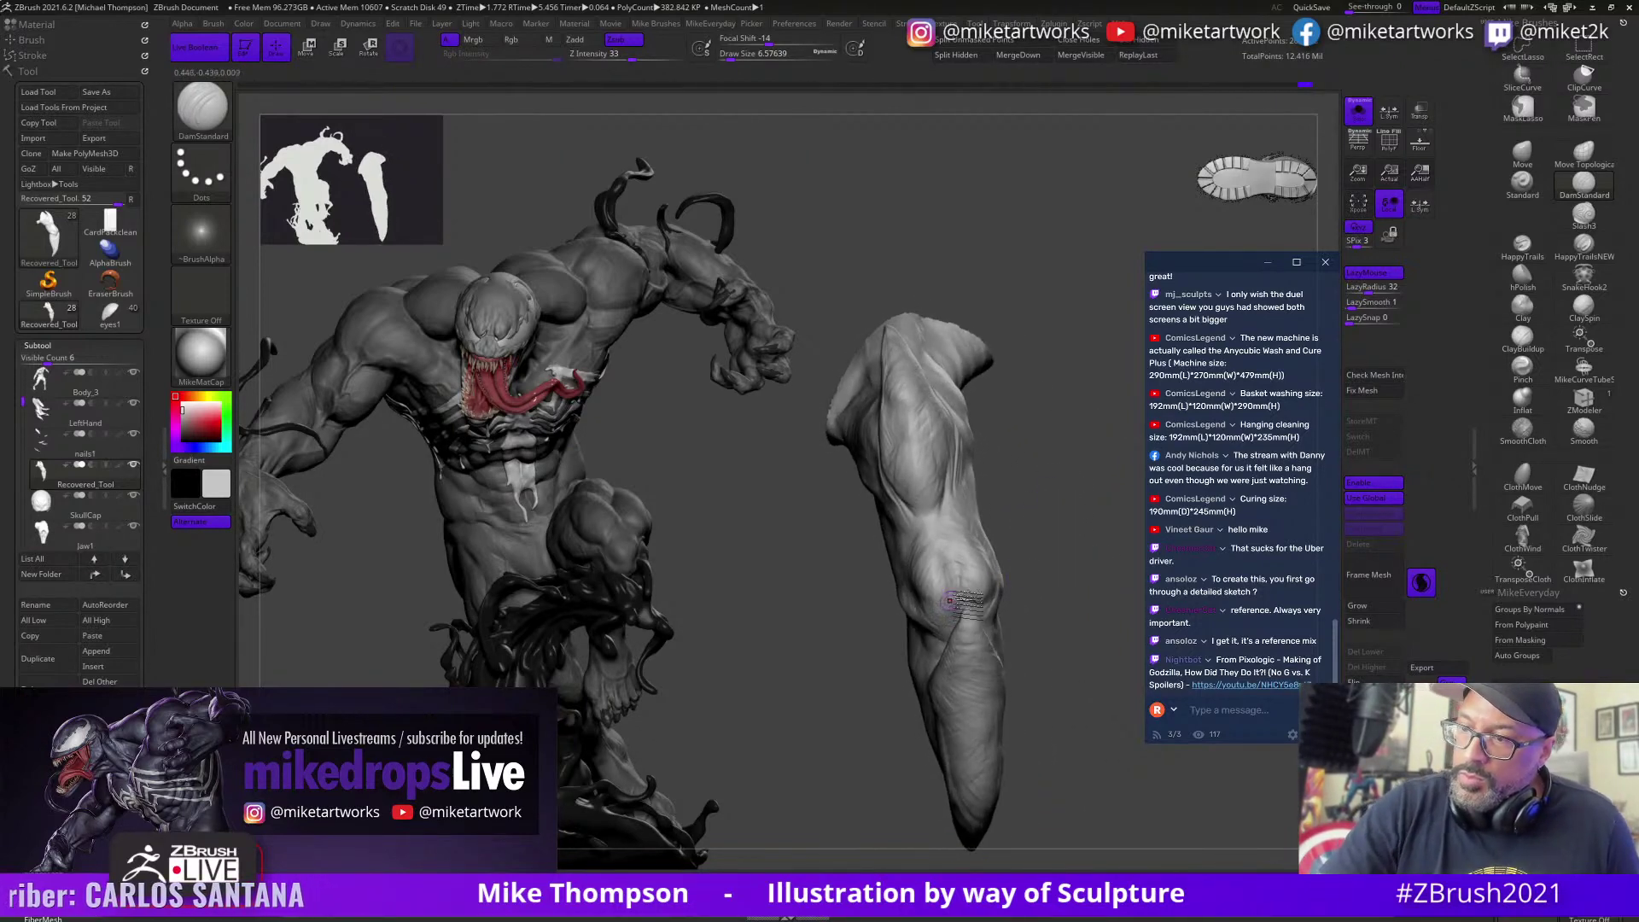
Step: Define the knuckle and the folds around it with DamStandard at a draw size of about 18
key(s)
drag(1024, 577, 1034, 577)
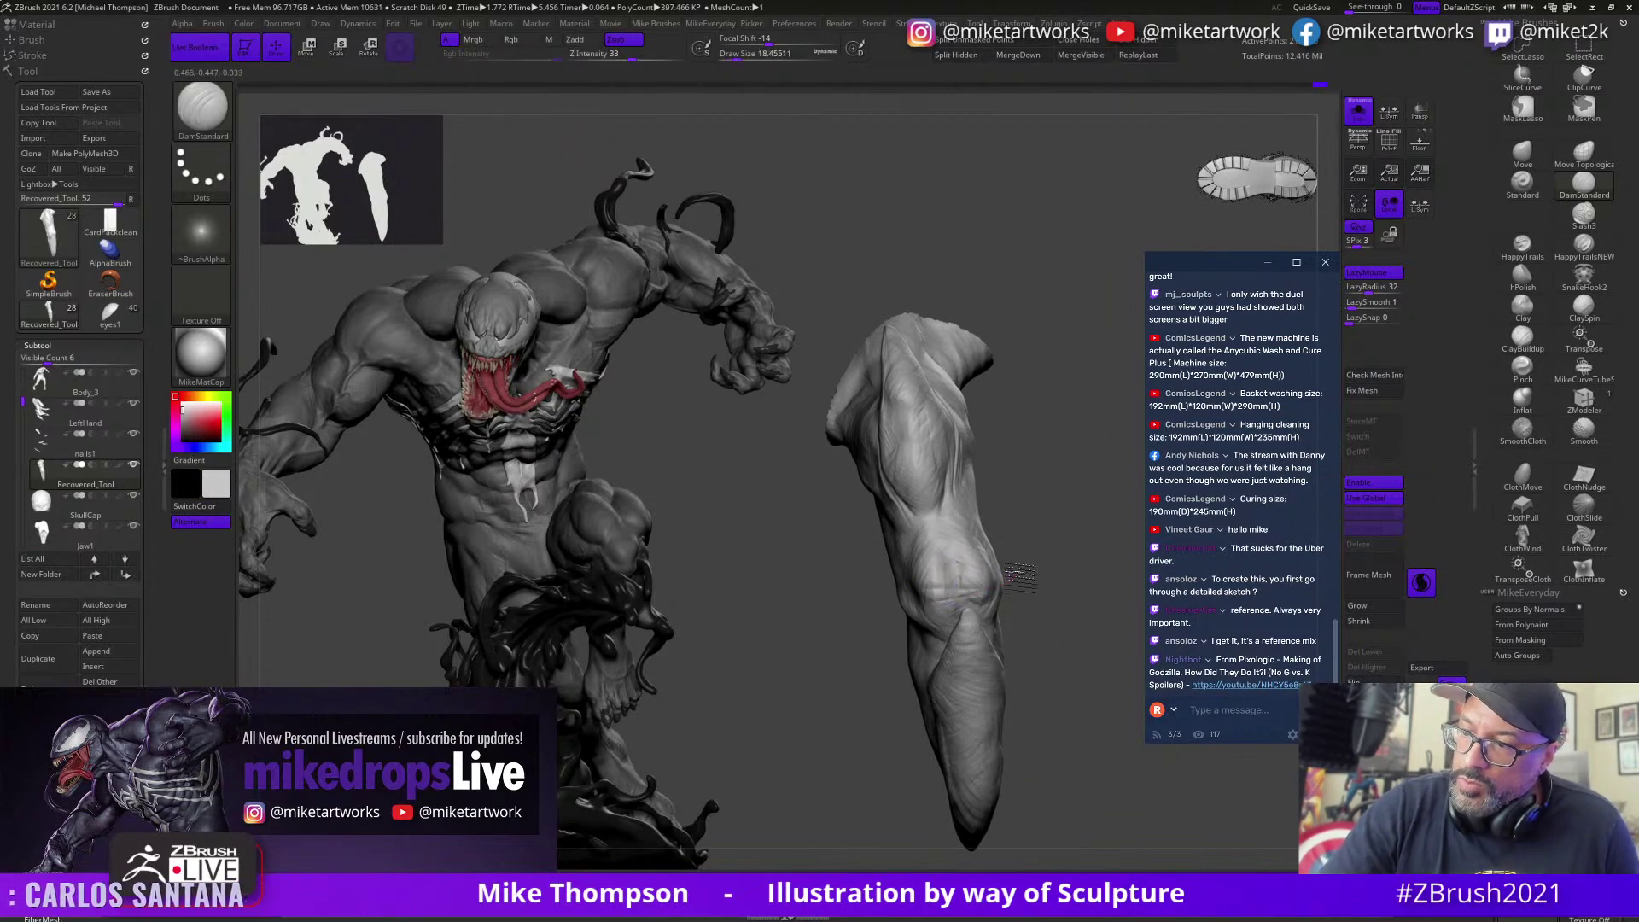
right_drag(1043, 563, 985, 574)
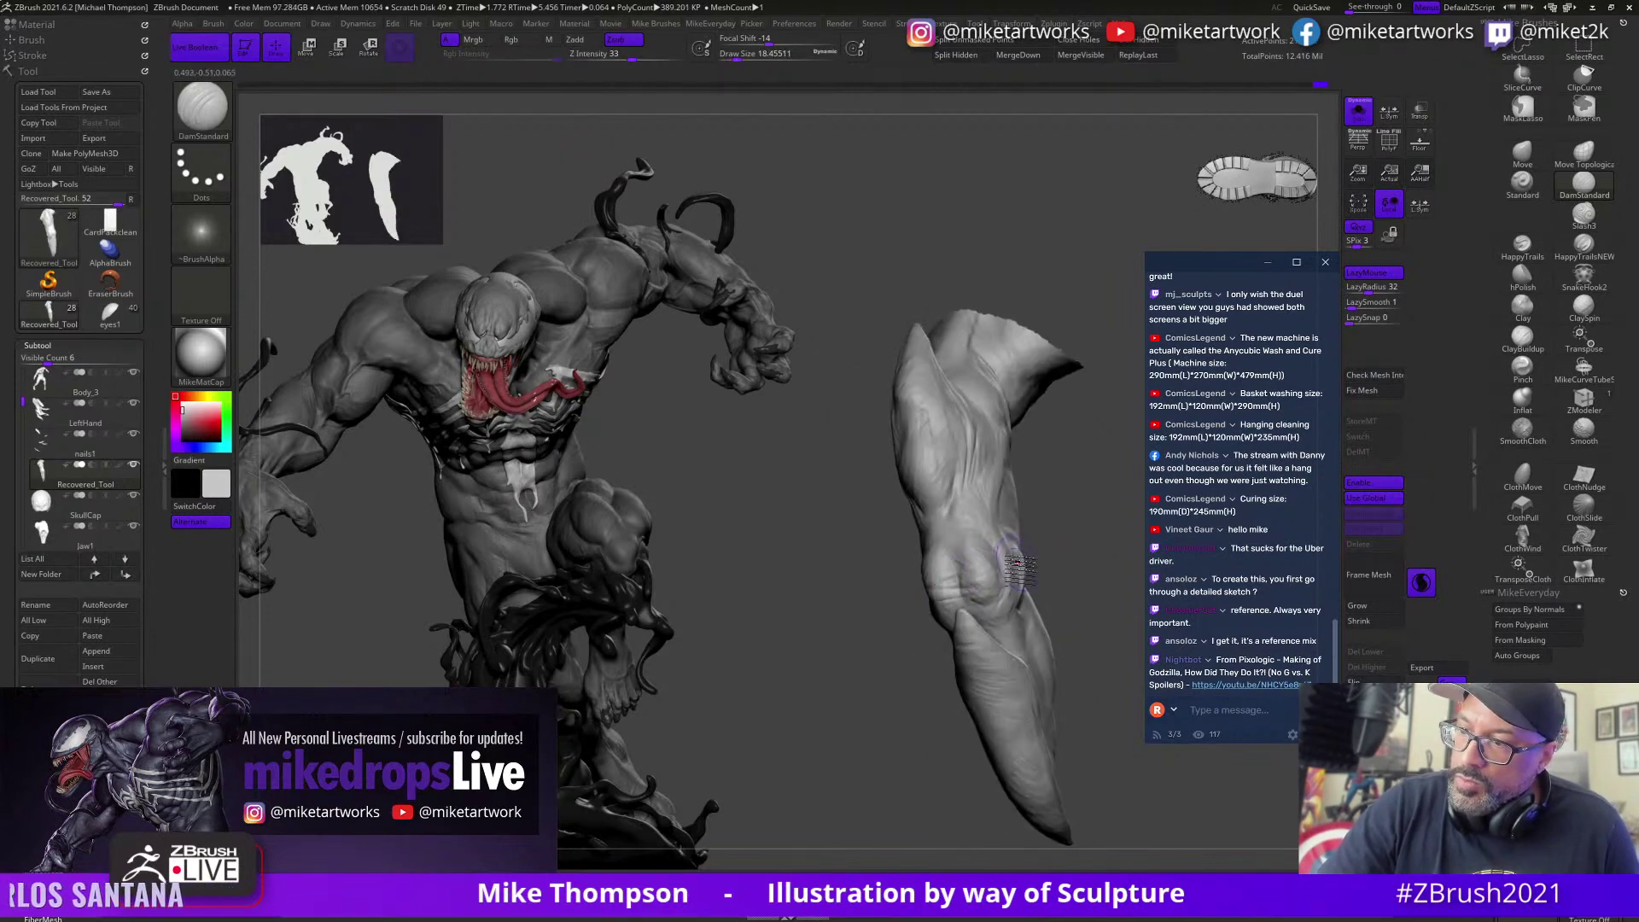
right_drag(1067, 533, 924, 581)
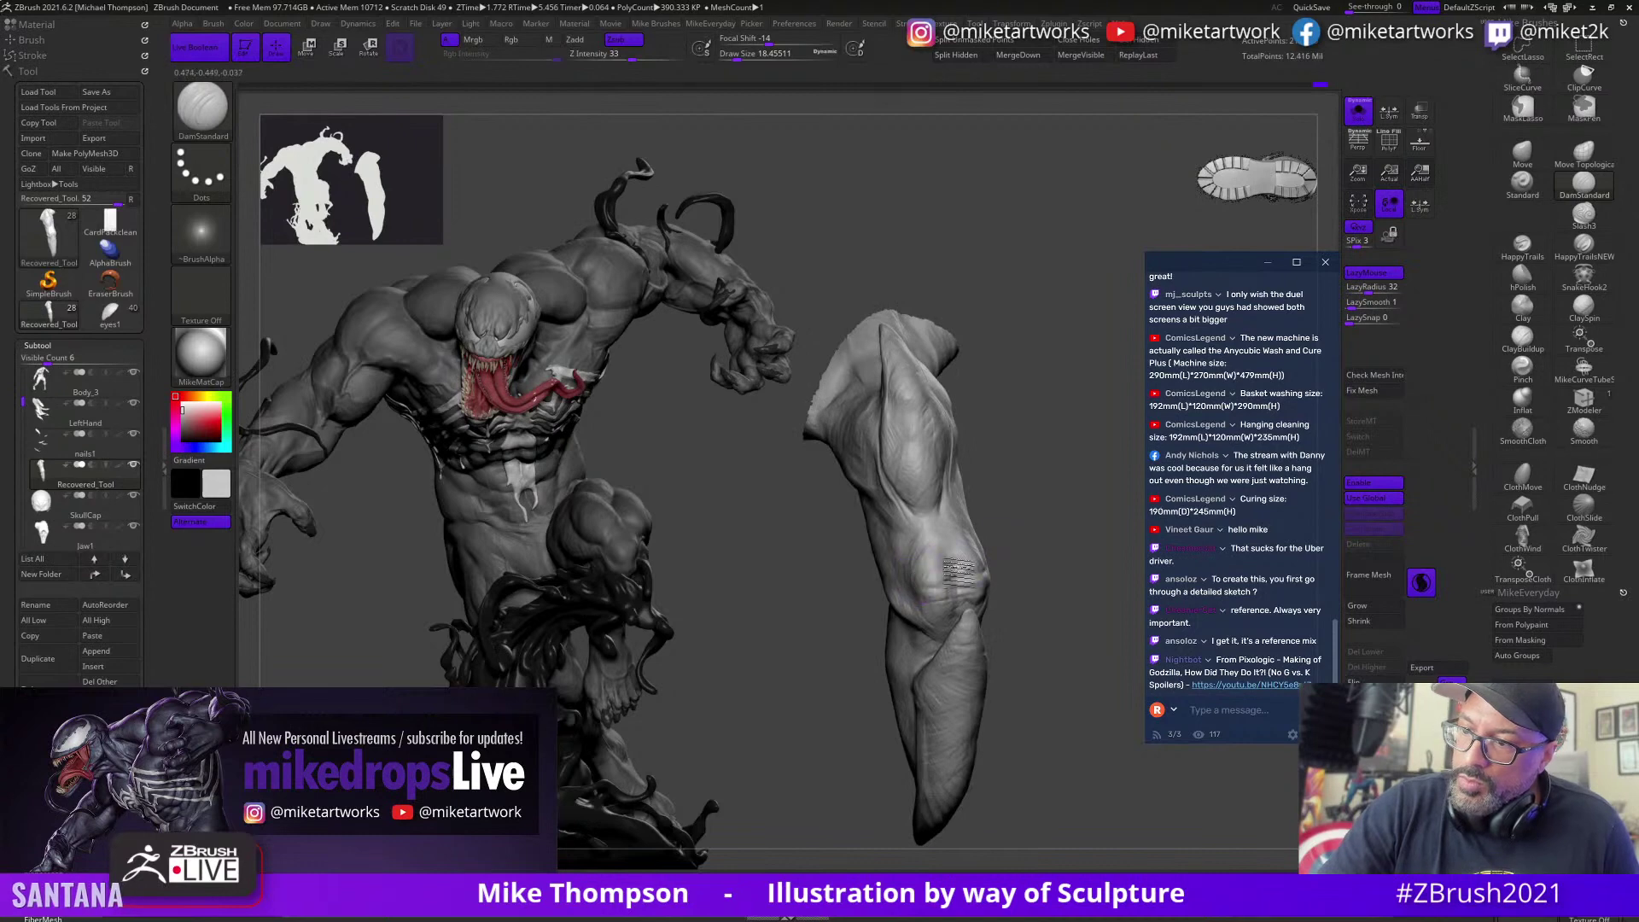
mouse_move(1024, 574)
right_down()
mouse_move(1076, 556)
mouse_move(975, 603)
right_up()
right_drag(1055, 569, 991, 599)
right_drag(1088, 690, 988, 642)
Step: Carve a sharp groove along both sides of the claw down to its tip with DamStandard at about 5, replaying each stroke to deepen it
key(s)
drag(1039, 618, 1034, 618)
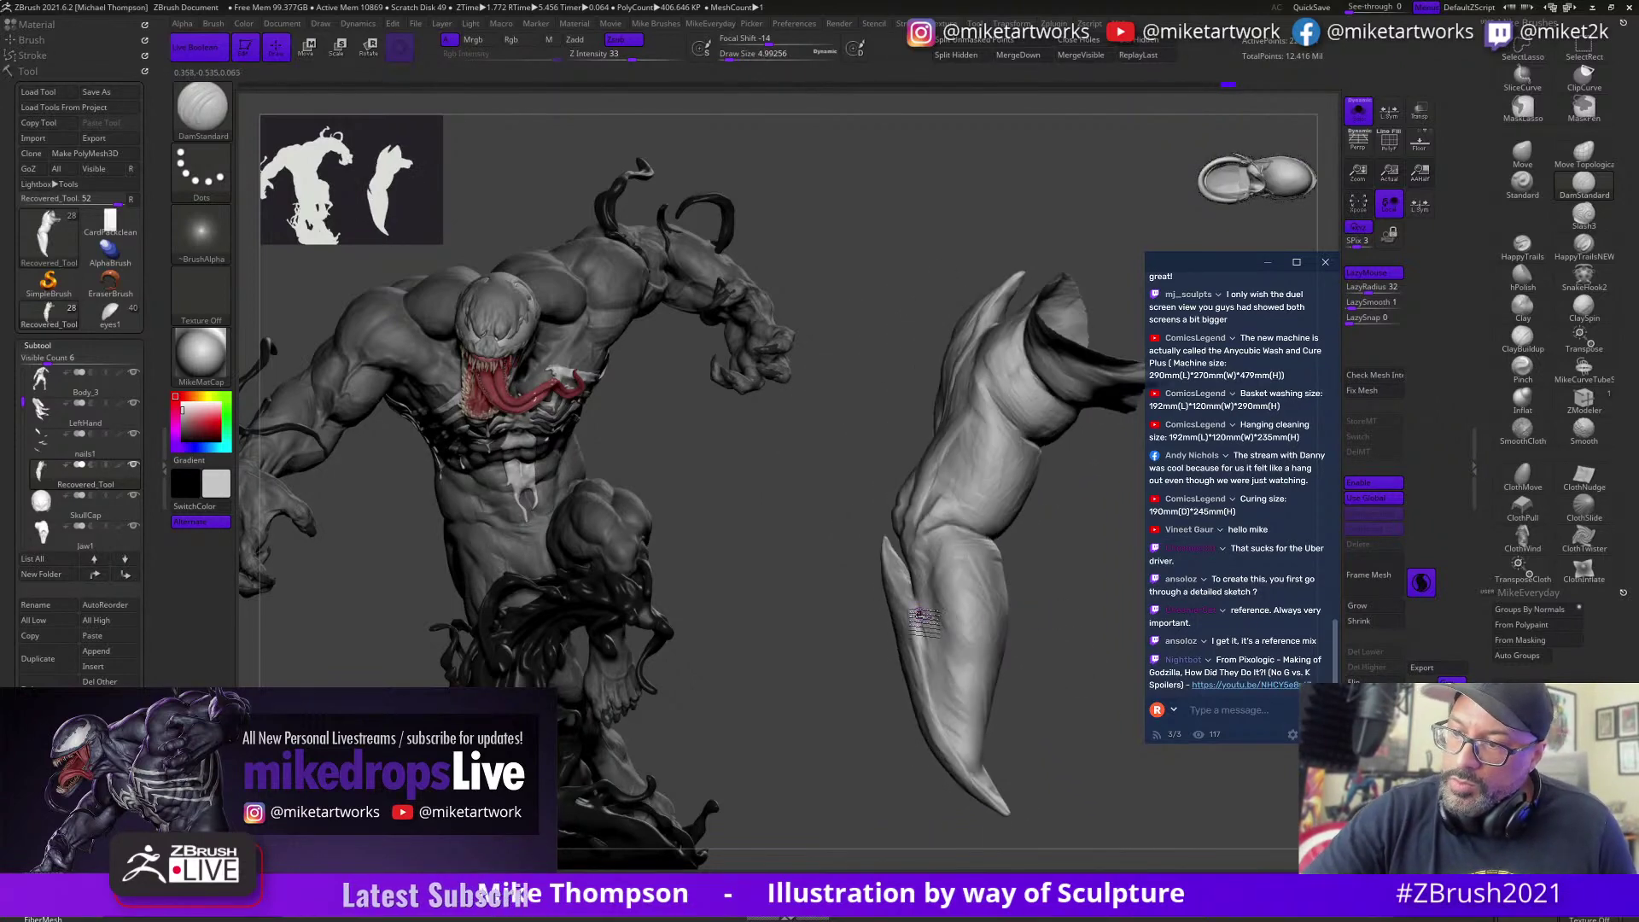
drag(924, 613, 963, 759)
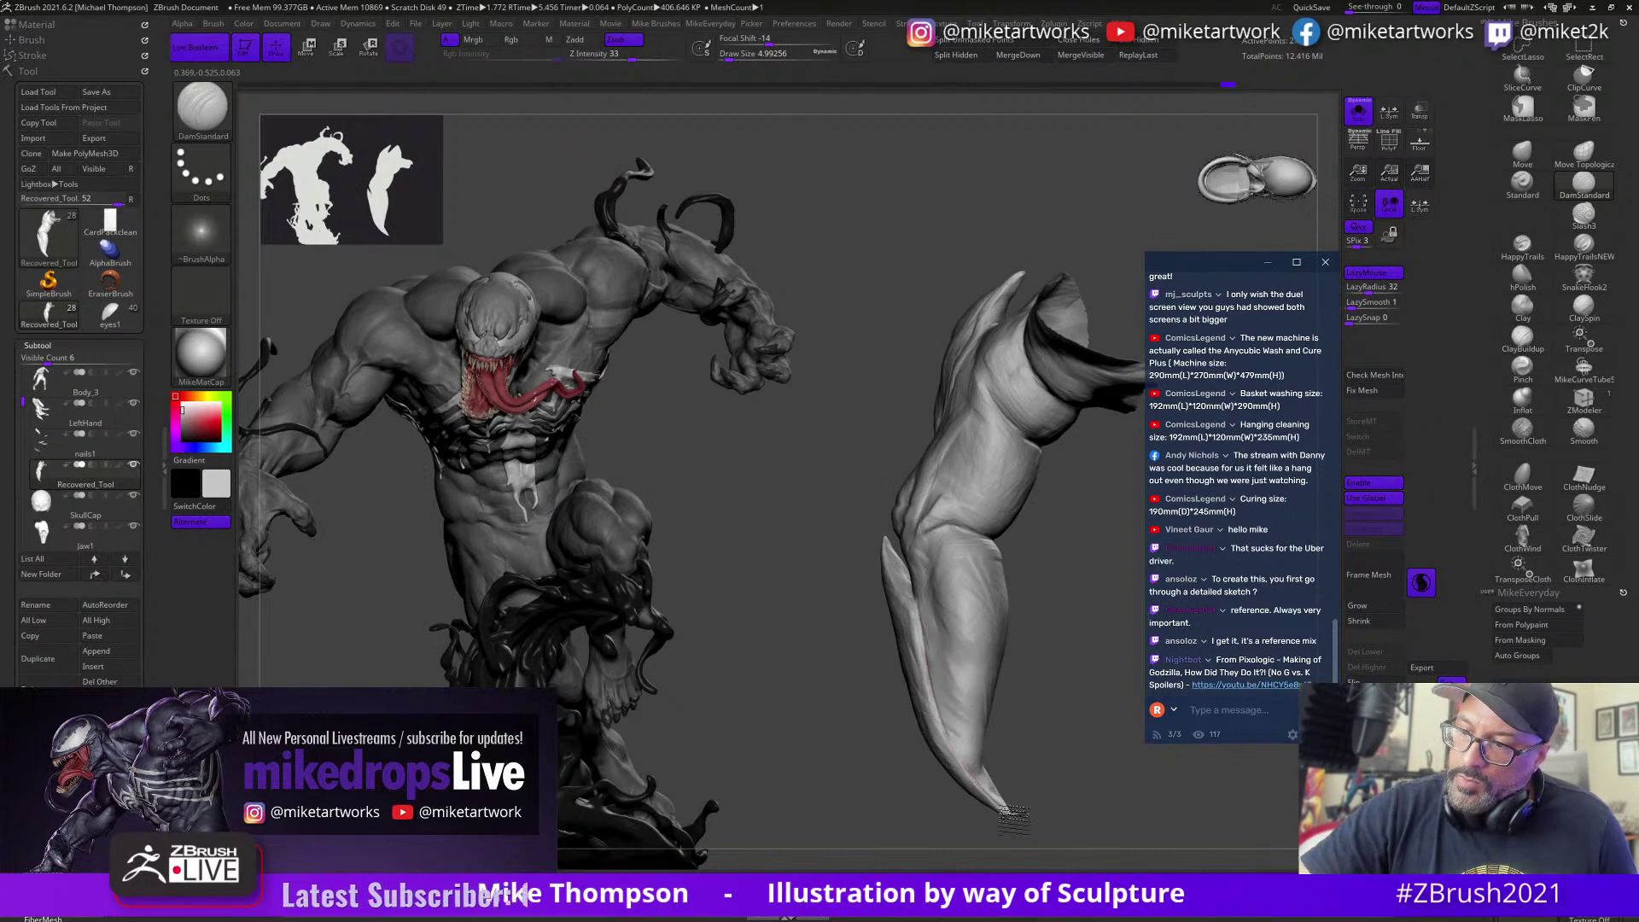
click(1140, 58)
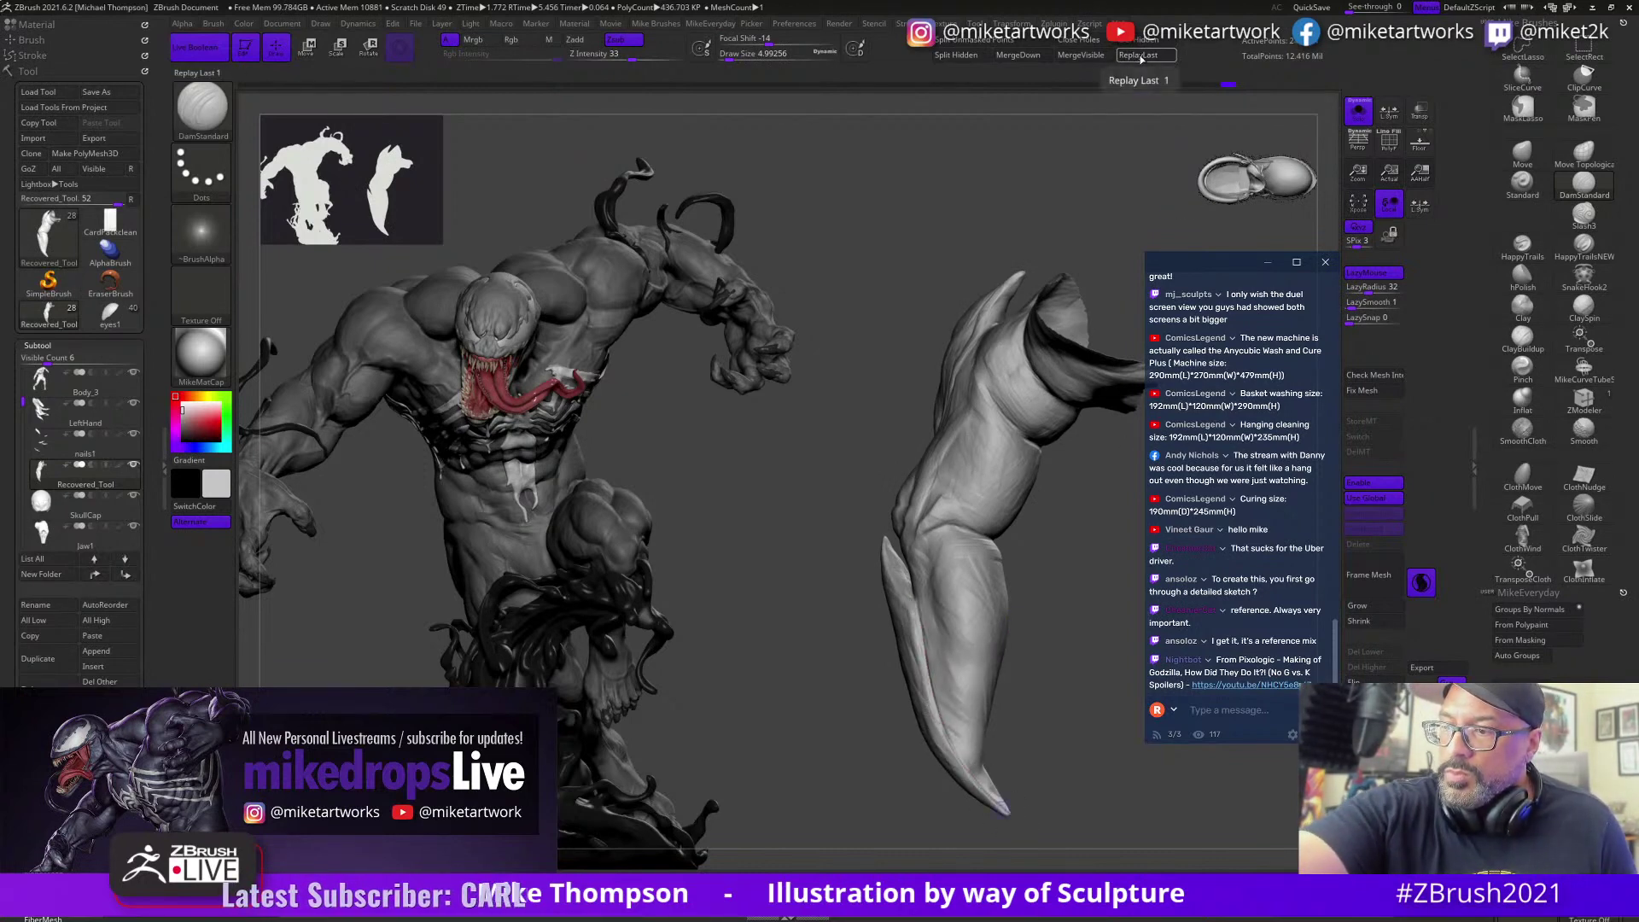
mouse_move(1067, 751)
right_down()
mouse_move(1031, 783)
mouse_move(1027, 743)
right_up()
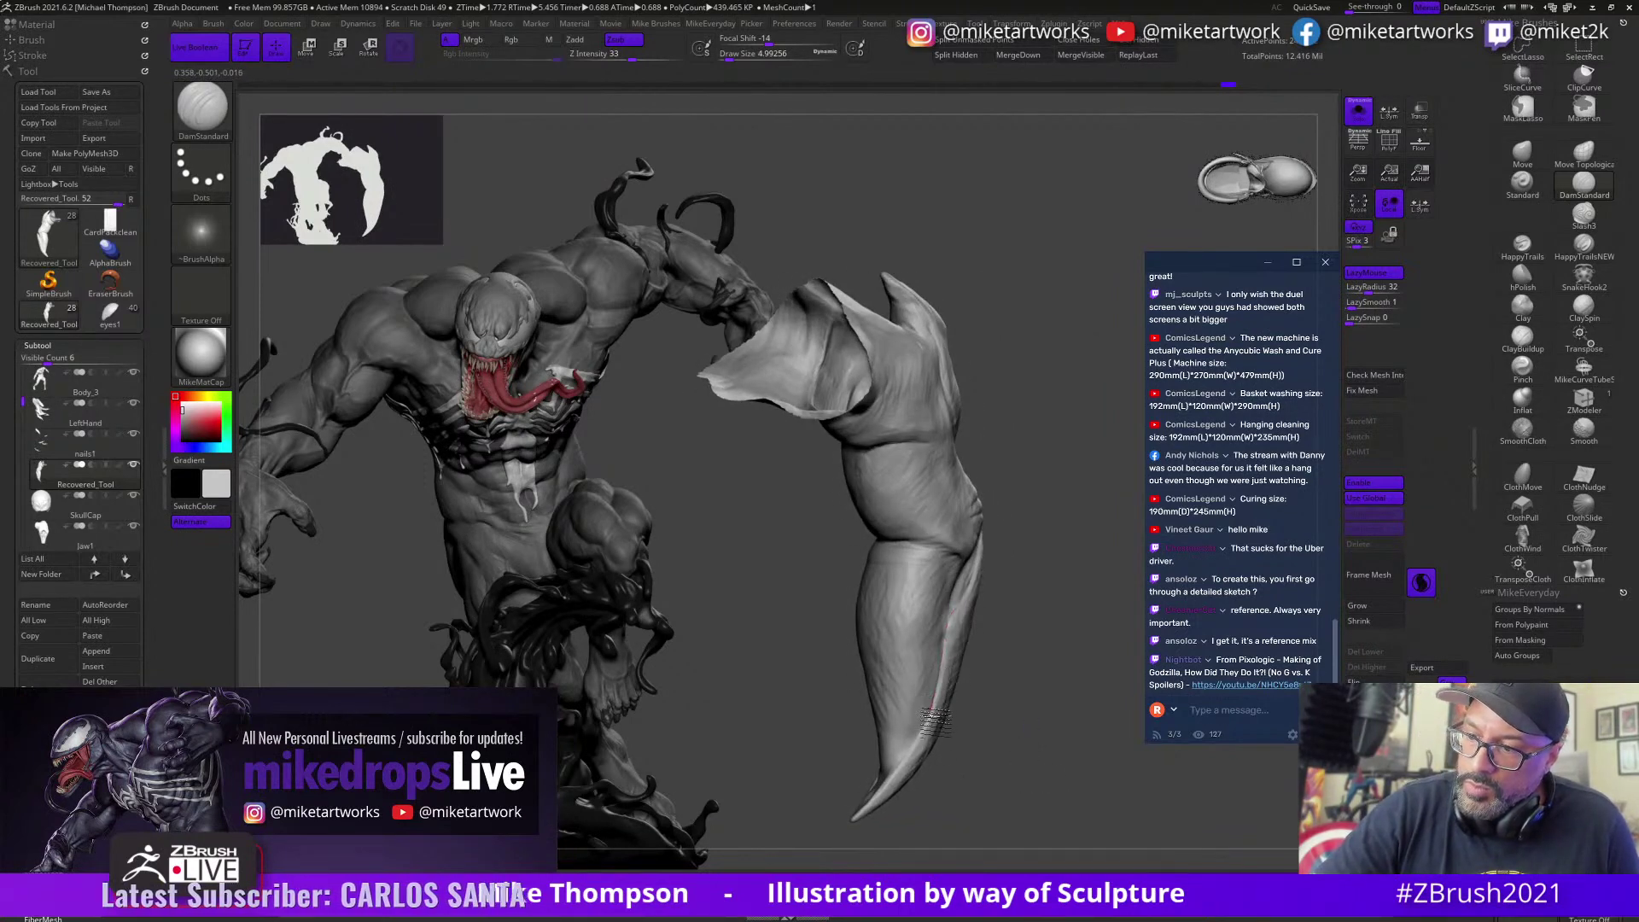
click(1149, 60)
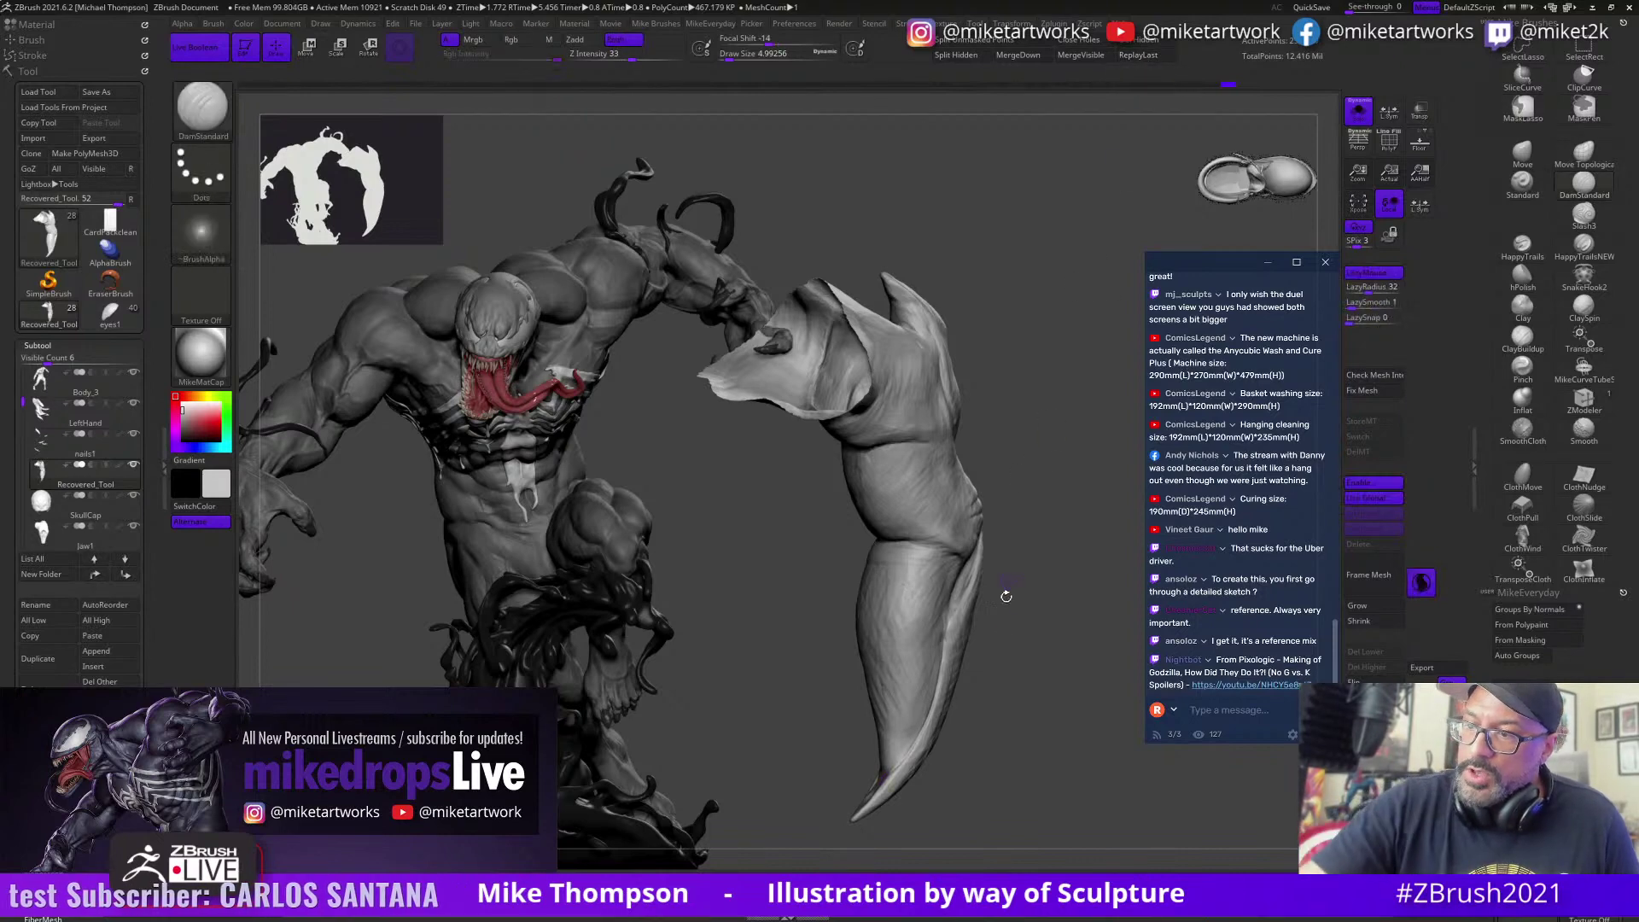
Step: Cut creases across the side of the finger at the claw joint and below the flared base with DamStandard at about 9.4
right_drag(1006, 669, 1010, 521)
key(s)
drag(1012, 514, 1021, 513)
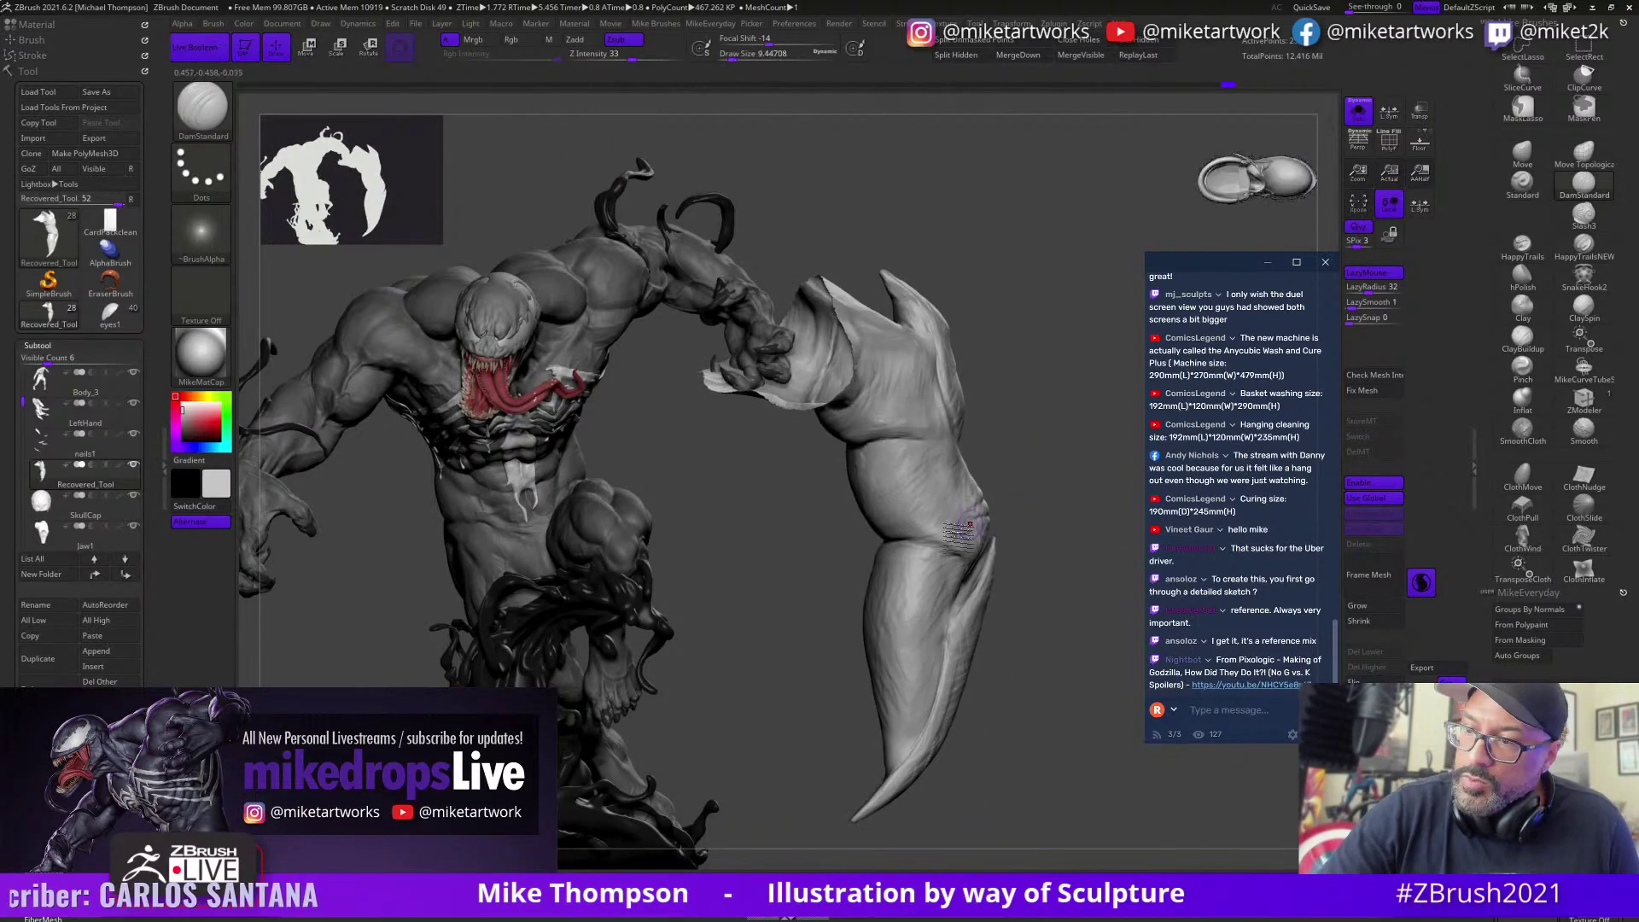
drag(909, 548, 998, 557)
right_drag(1065, 536, 1060, 540)
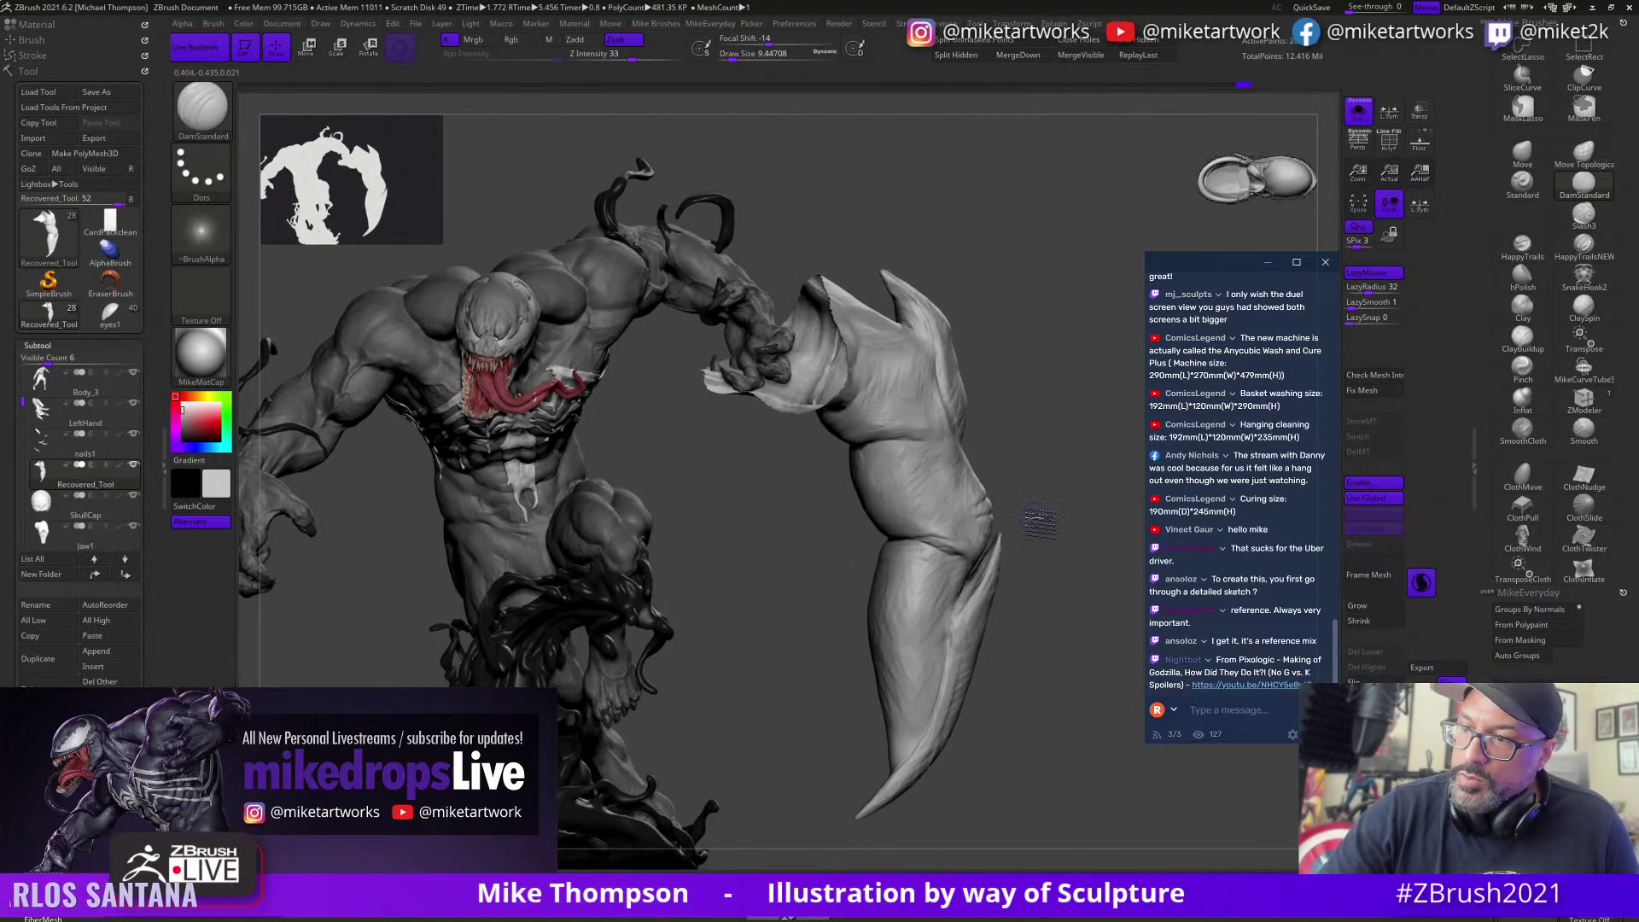
drag(1038, 524, 1040, 504)
drag(942, 446, 899, 444)
drag(1040, 438, 1017, 426)
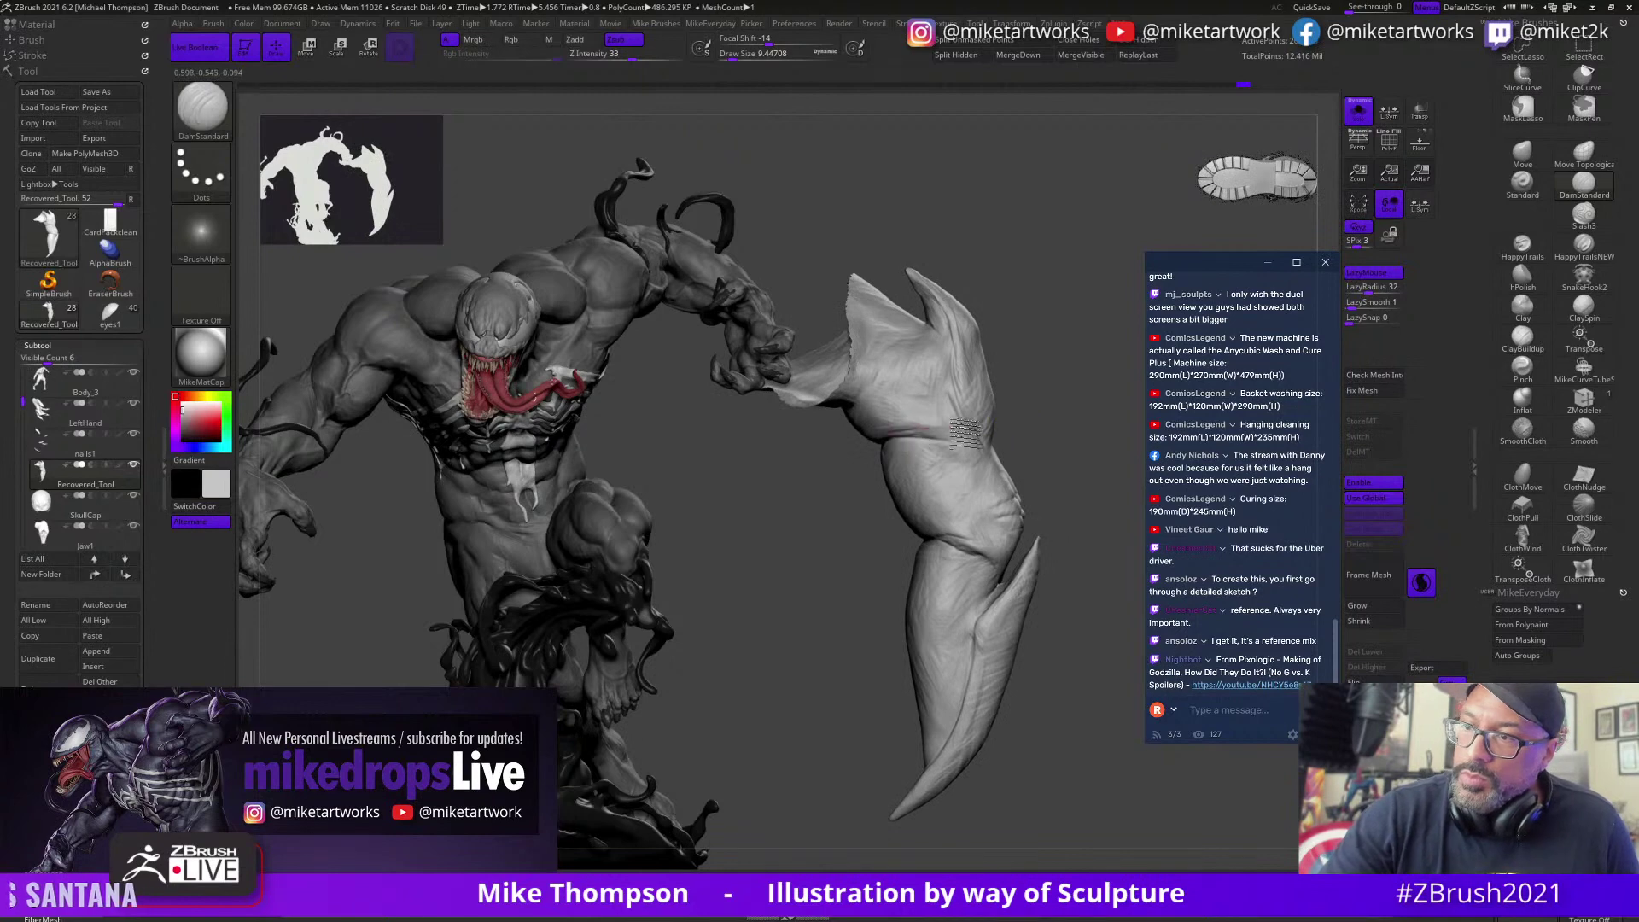
right_drag(864, 455, 1042, 548)
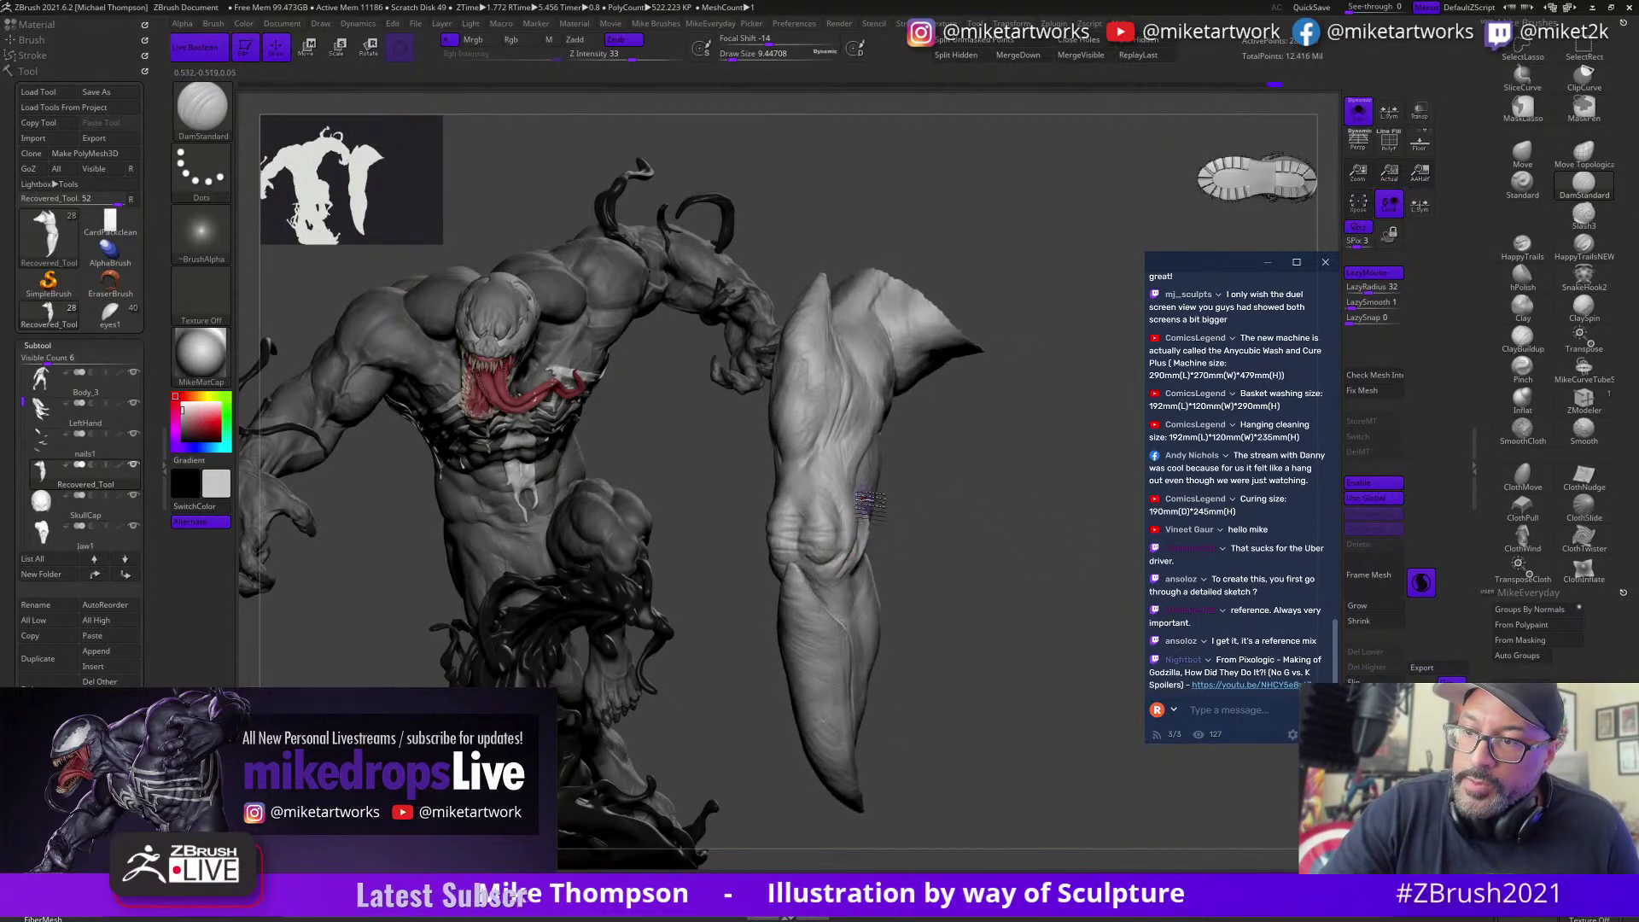
Step: Carve wrinkles over the knuckle and up the back of the finger with DamStandard at a draw size of about 9.4
right_drag(948, 515, 858, 551)
mouse_move(939, 519)
mouse_down()
mouse_move(862, 517)
mouse_move(827, 561)
mouse_up()
drag(840, 506, 832, 563)
drag(965, 479, 947, 480)
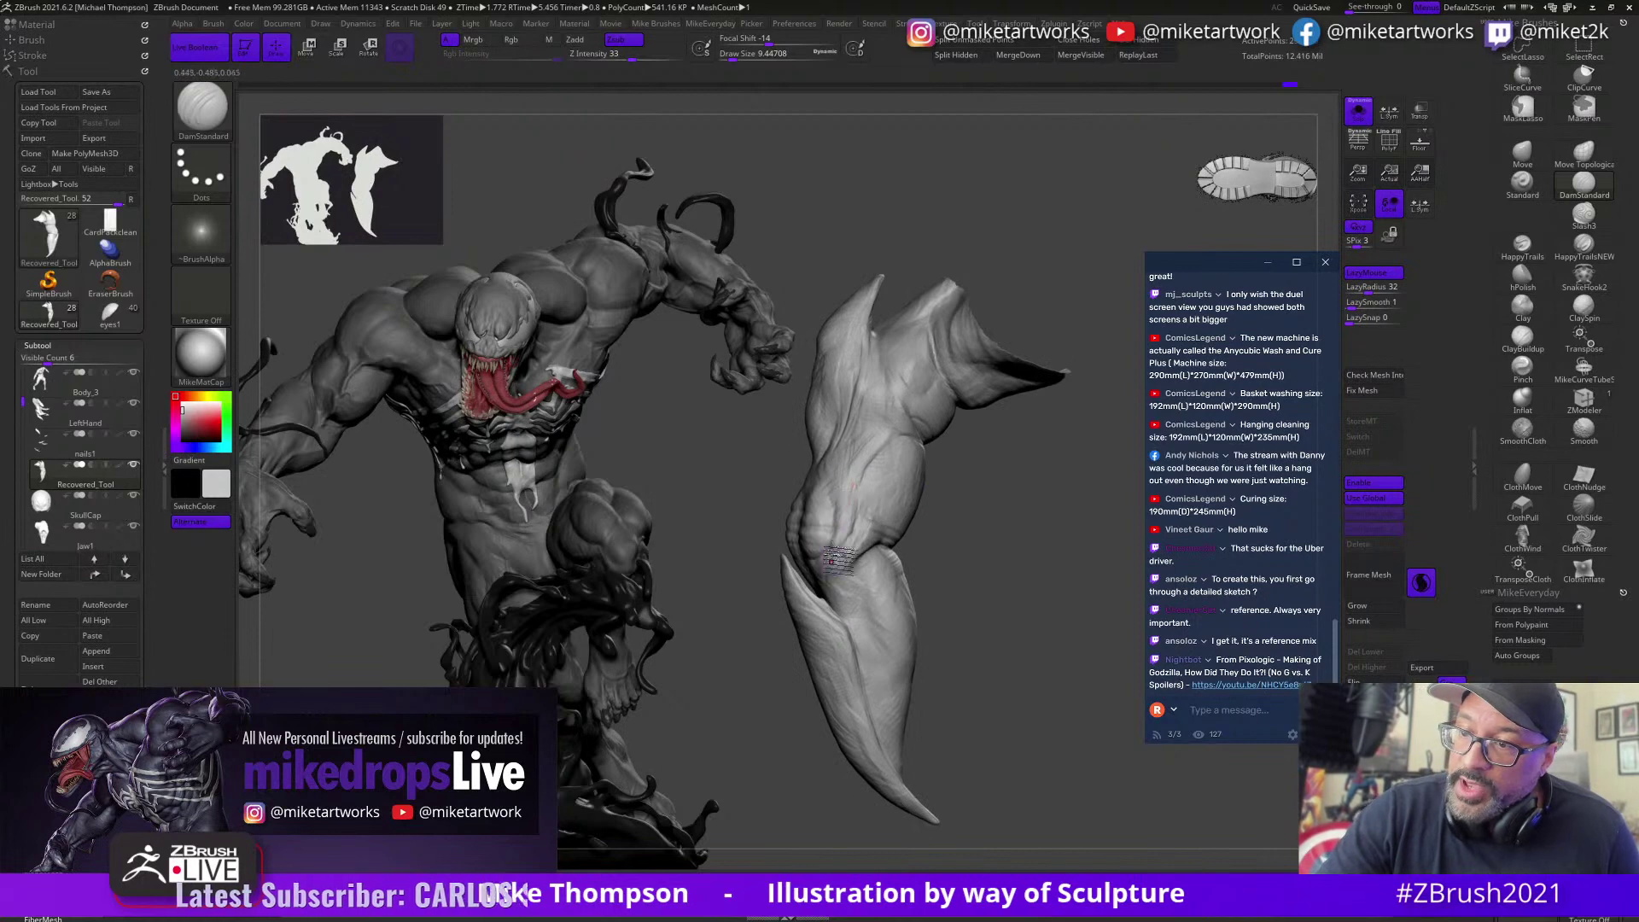
mouse_move(938, 503)
right_down()
mouse_move(1011, 519)
mouse_move(954, 488)
right_up()
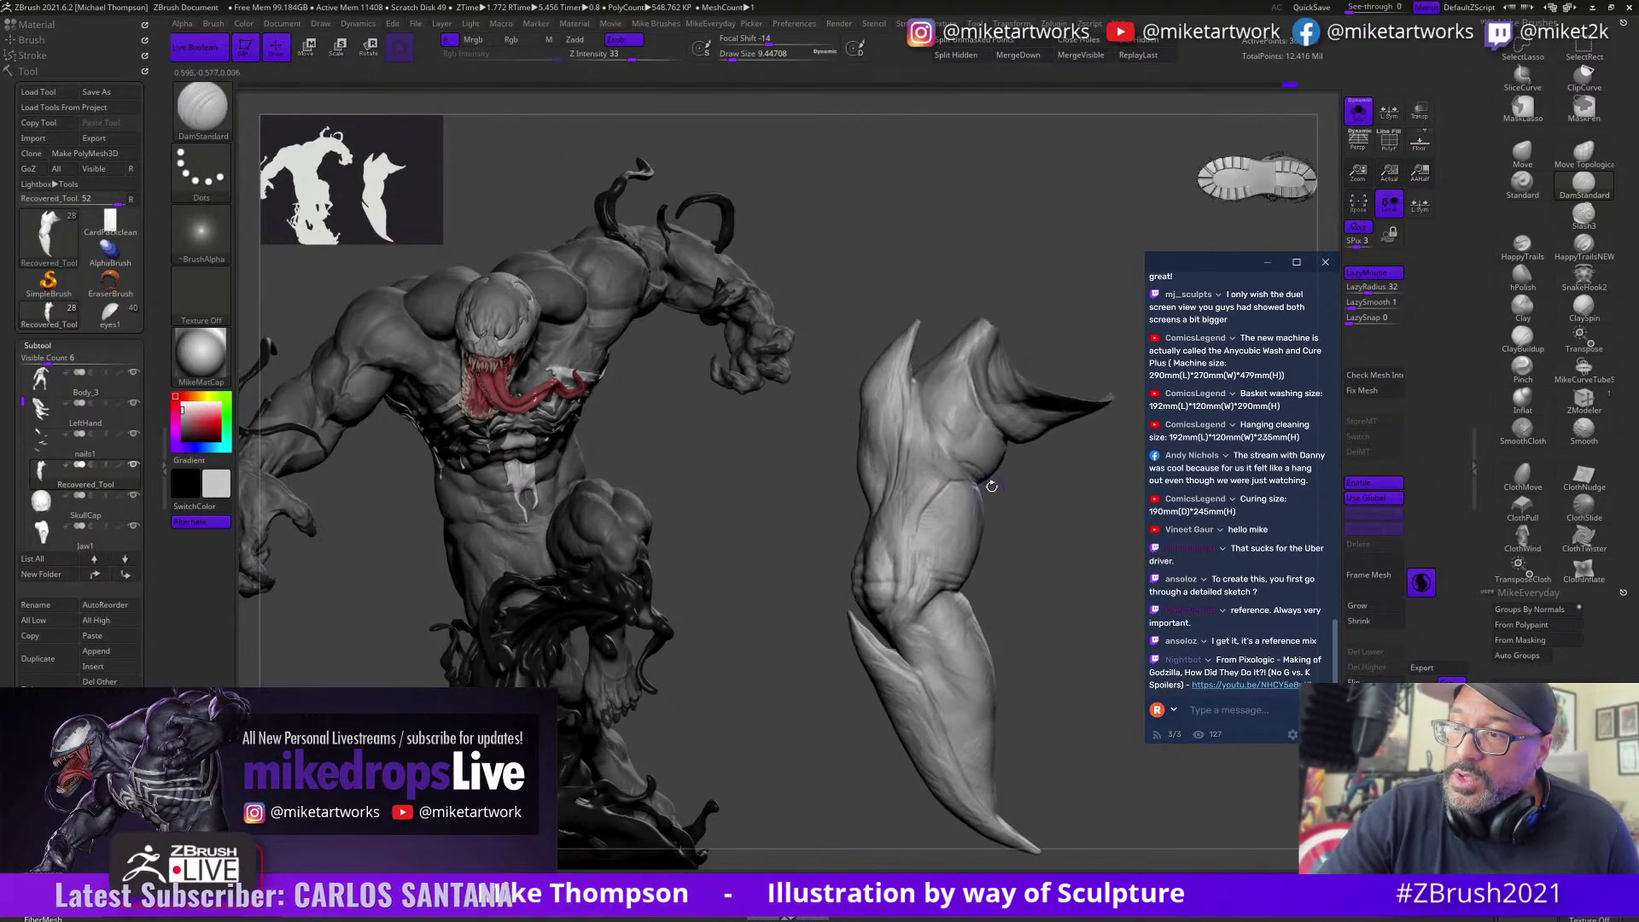
right_drag(921, 545, 999, 517)
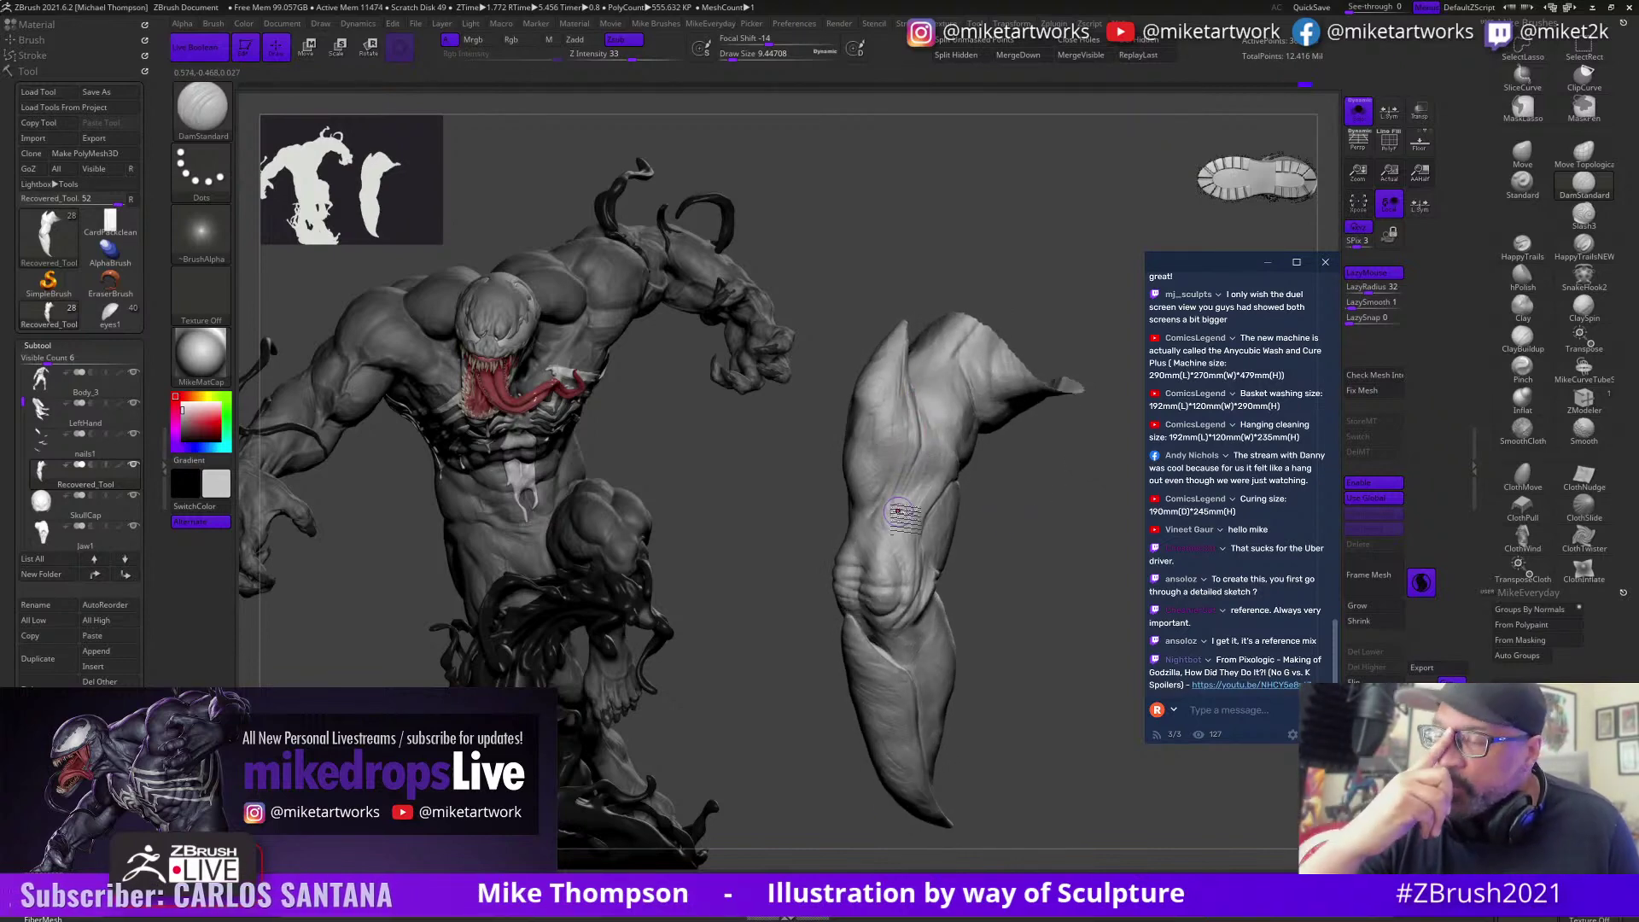
right_drag(996, 492, 990, 501)
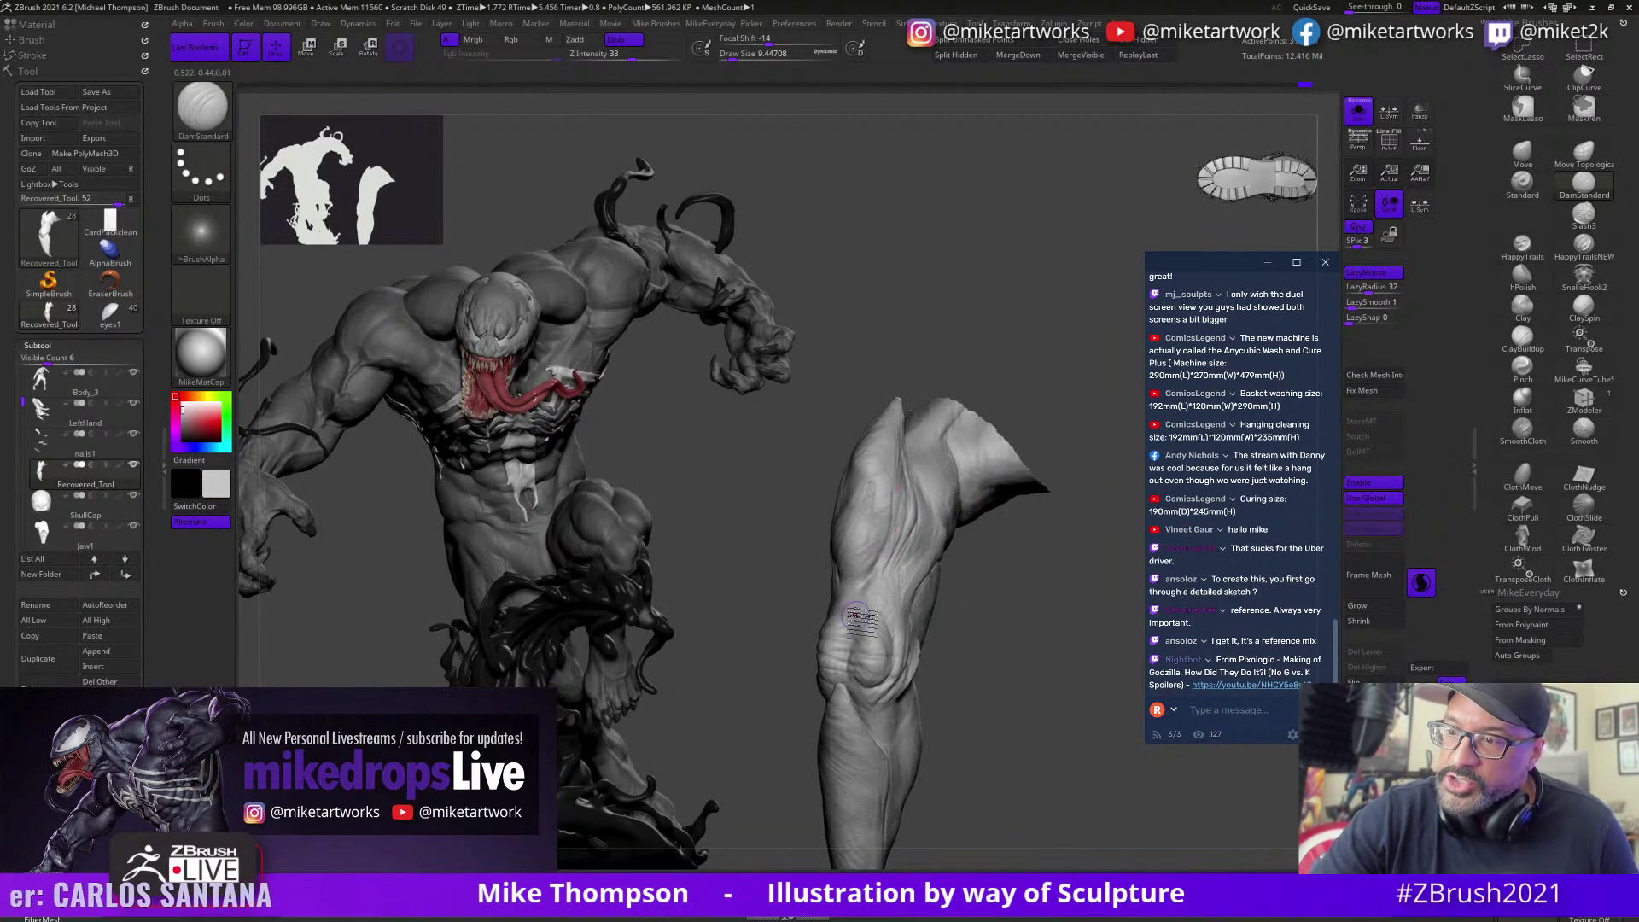
right_drag(860, 620, 1015, 510)
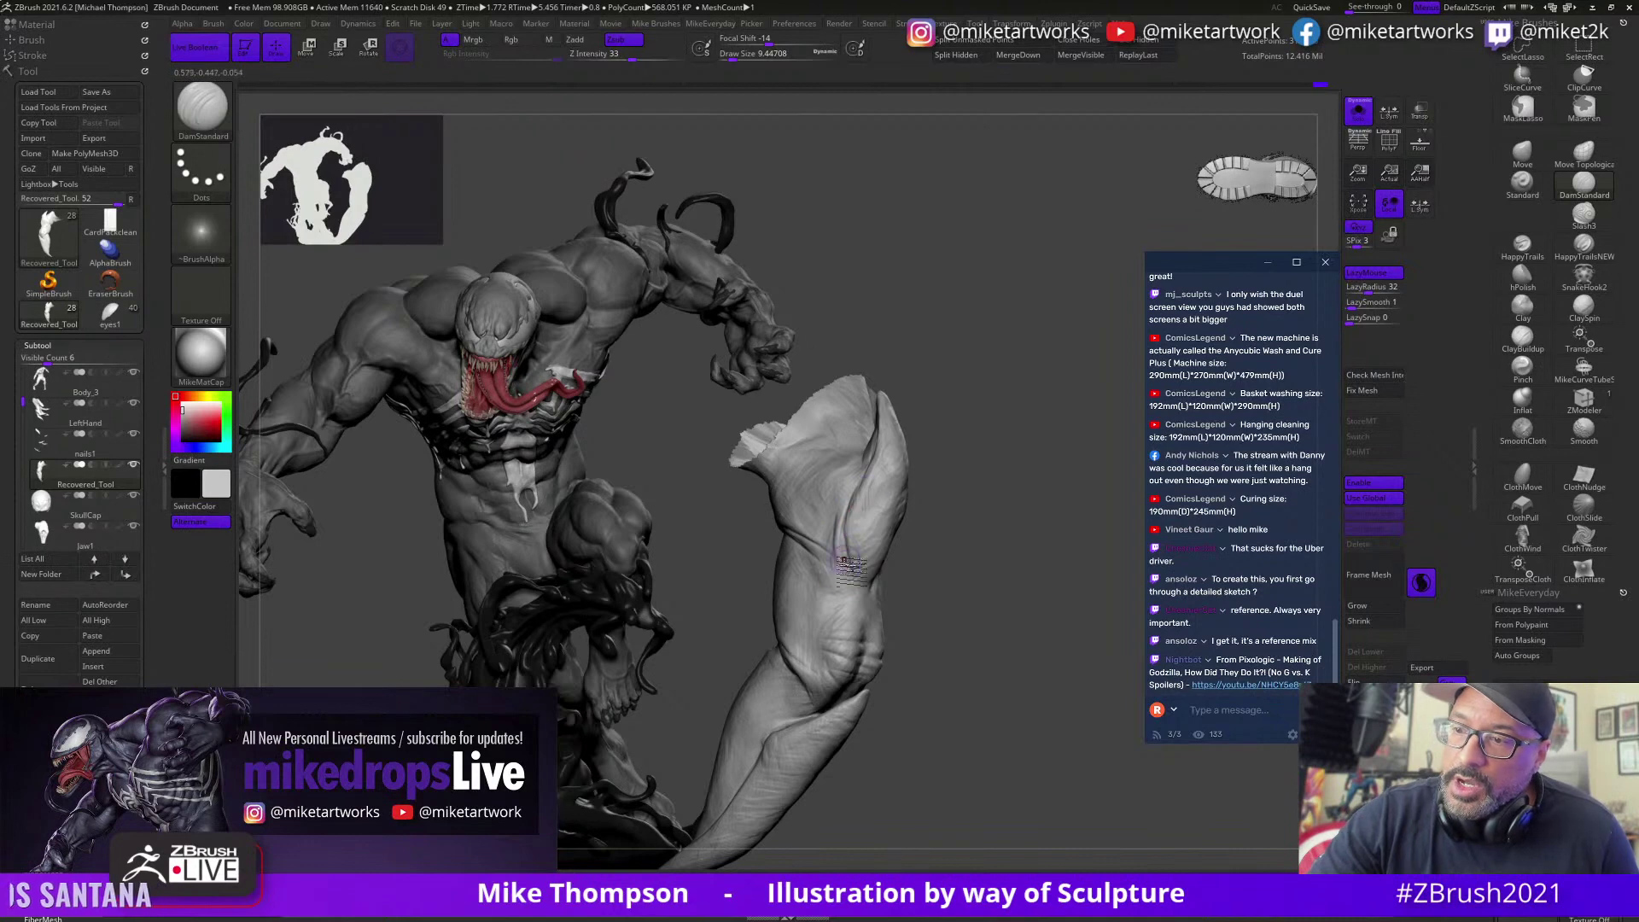
Step: Unhide the rest of the clawed hand around the isolated finger
mouse_move(967, 512)
right_down()
mouse_move(989, 507)
mouse_move(960, 546)
mouse_move(993, 676)
mouse_move(1038, 758)
mouse_move(1024, 678)
mouse_move(1053, 768)
mouse_move(1013, 754)
mouse_move(1059, 801)
mouse_move(1052, 747)
mouse_move(1054, 806)
mouse_move(1058, 776)
right_up()
key(ctrl+shift)
ctrl+shift+click(1058, 760)
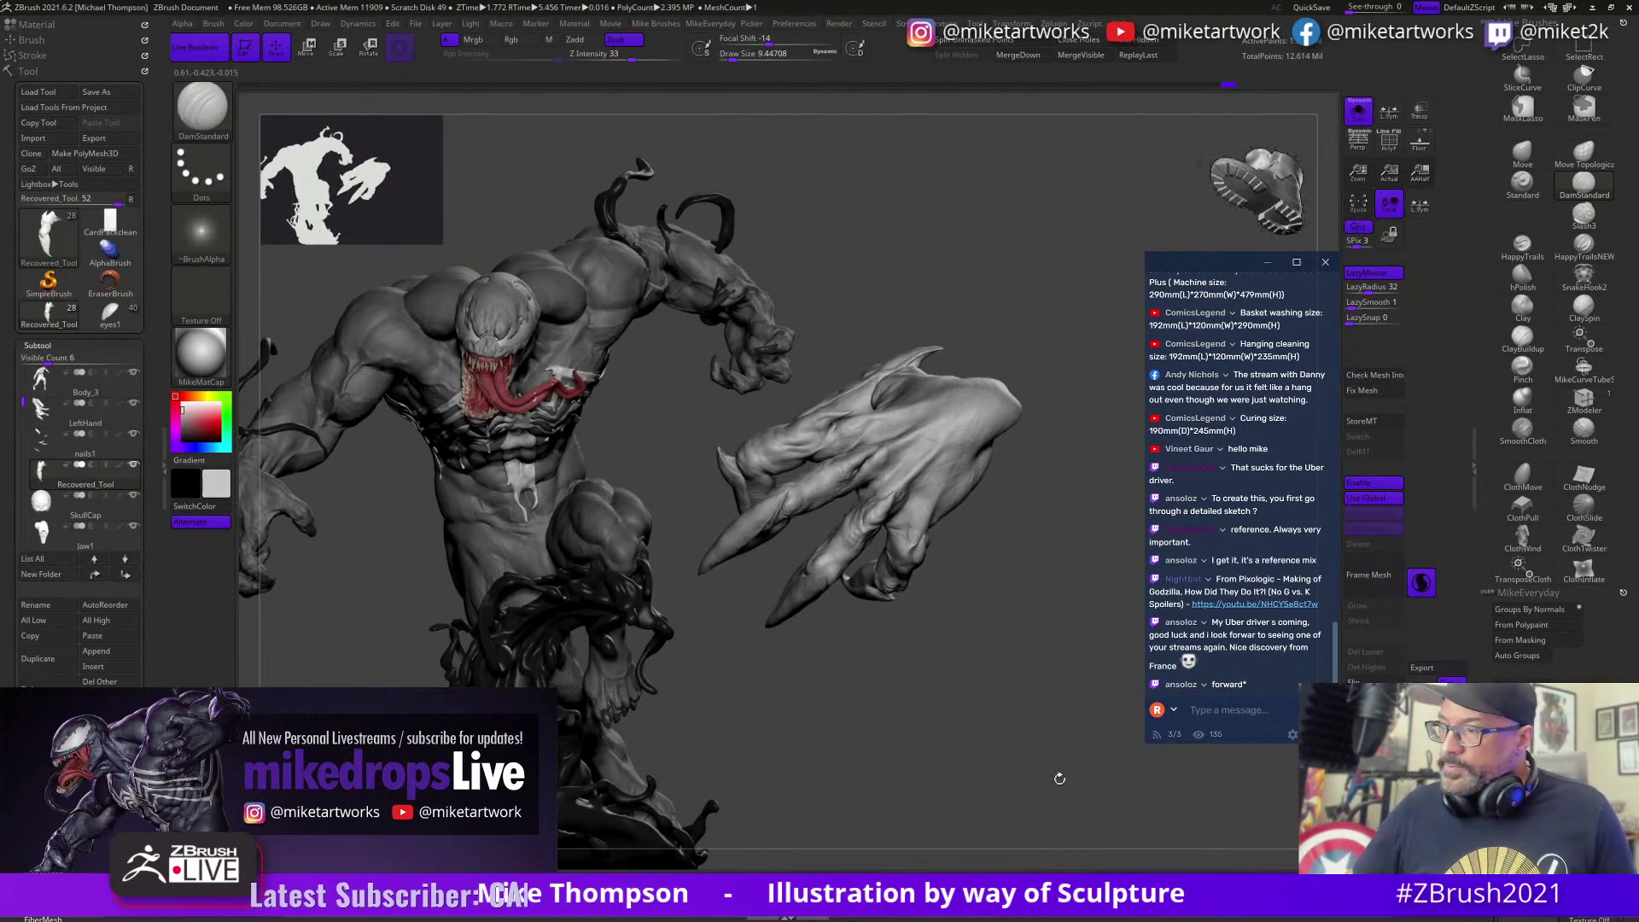
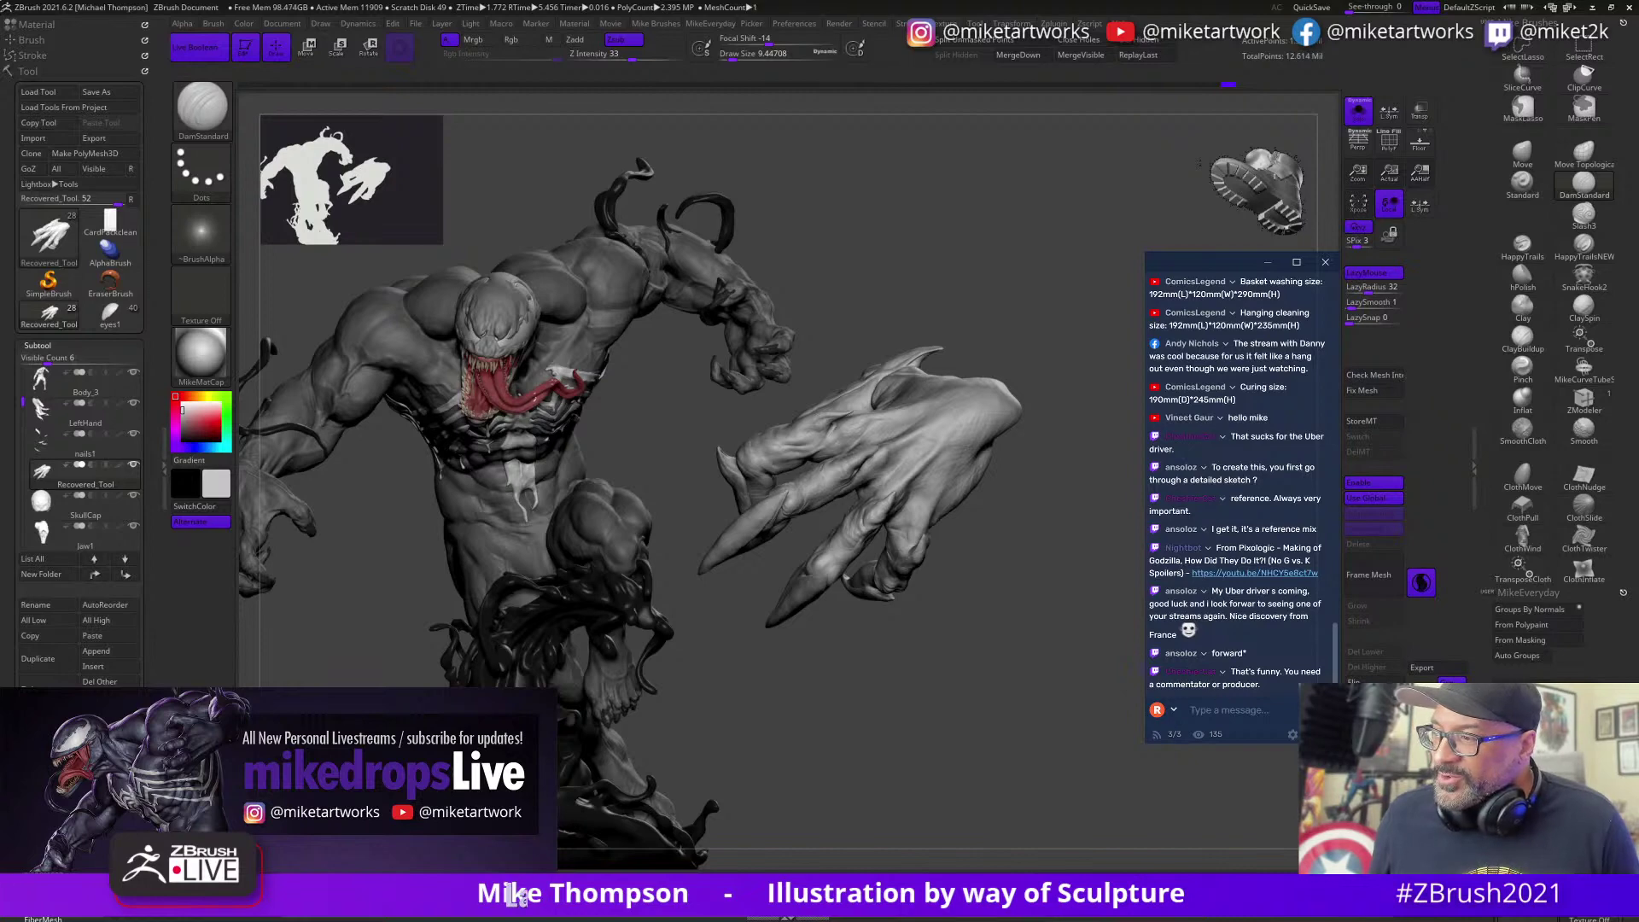
Step: Carve grooves between the tendons and fingers on the back of the hand with DamStandard at a draw size of about 21.6
mouse_move(1033, 652)
mouse_down()
mouse_move(1022, 693)
mouse_move(1036, 521)
mouse_move(1024, 662)
mouse_move(1028, 626)
mouse_up()
key(s)
click(1030, 629)
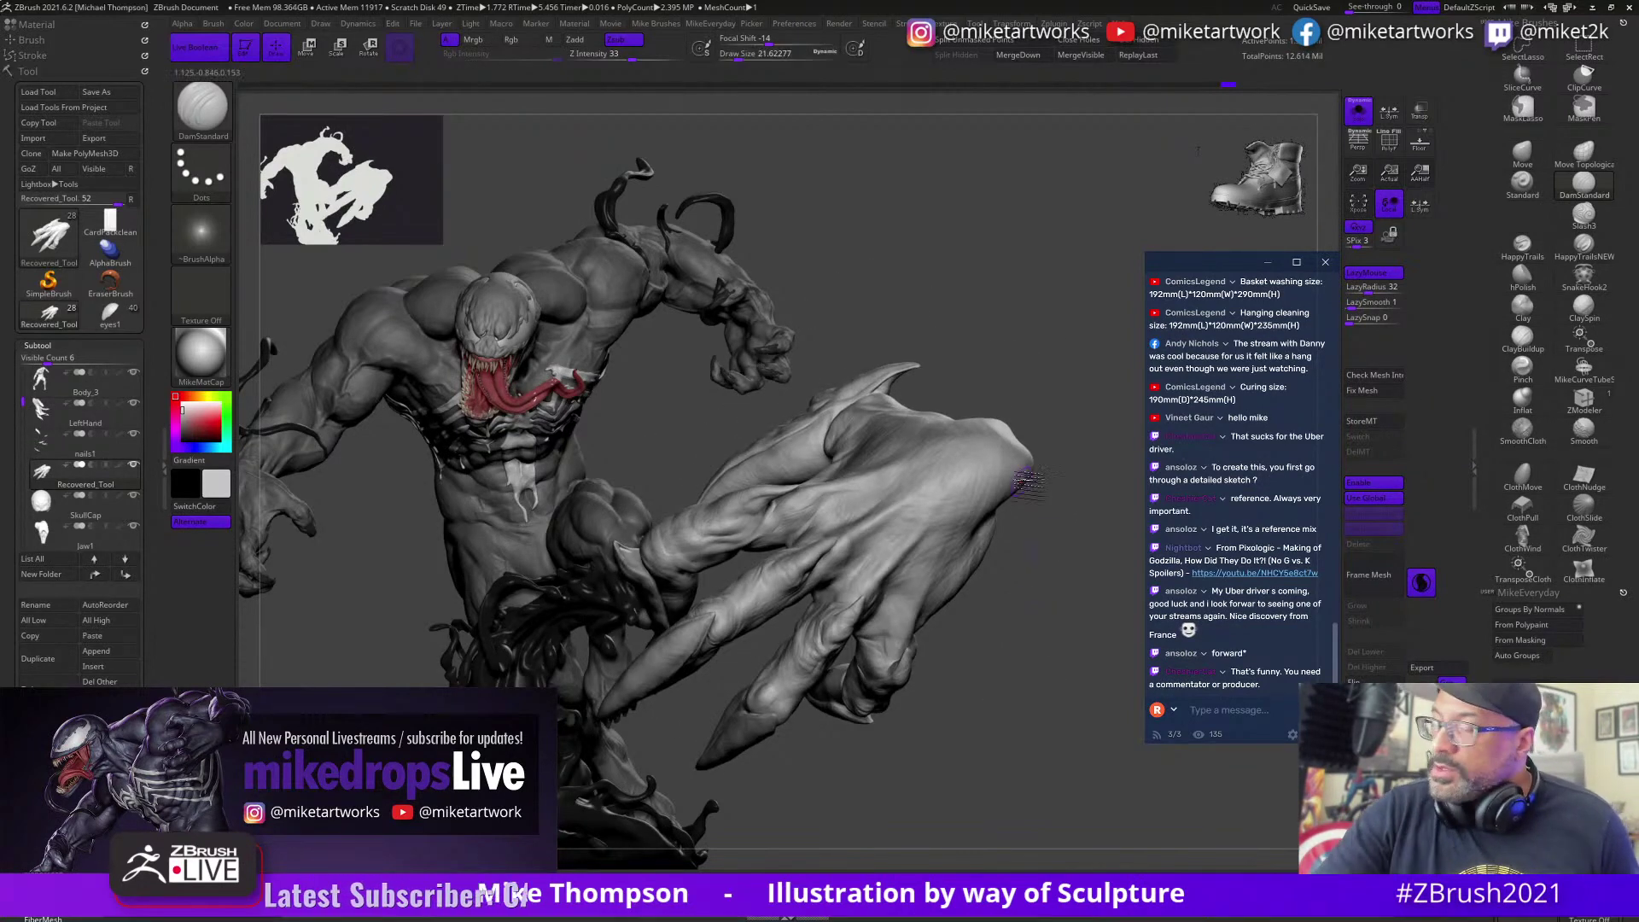
drag(881, 563, 886, 582)
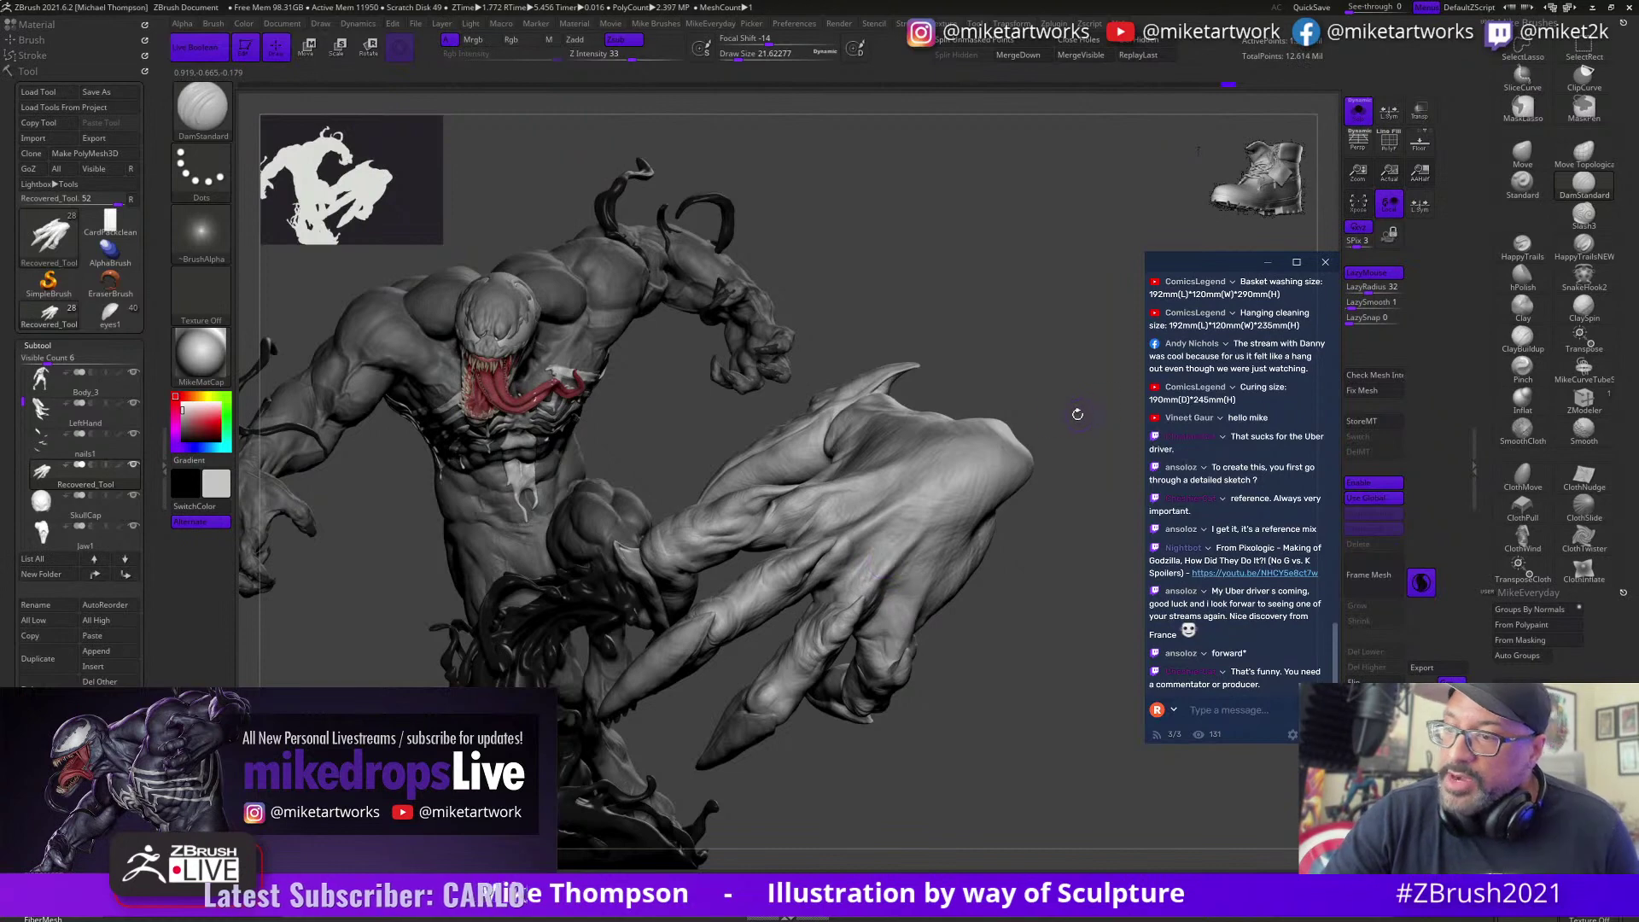
drag(1077, 415, 1110, 419)
mouse_move(889, 587)
mouse_down()
mouse_move(968, 506)
mouse_move(949, 514)
mouse_up()
drag(1051, 510, 1025, 513)
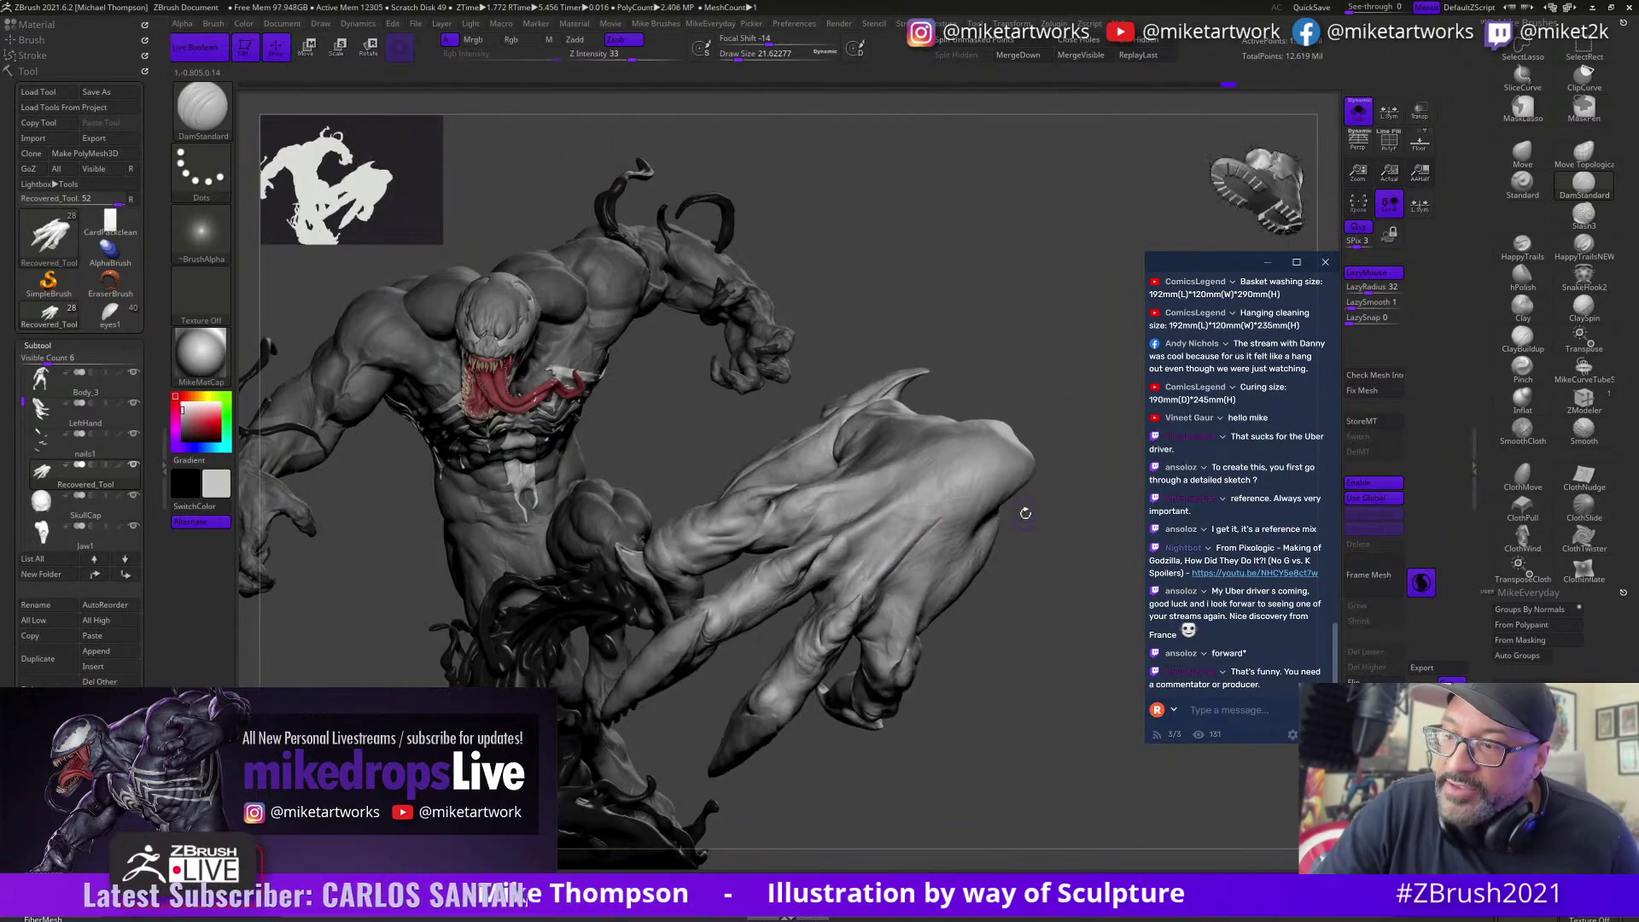
drag(872, 576, 935, 511)
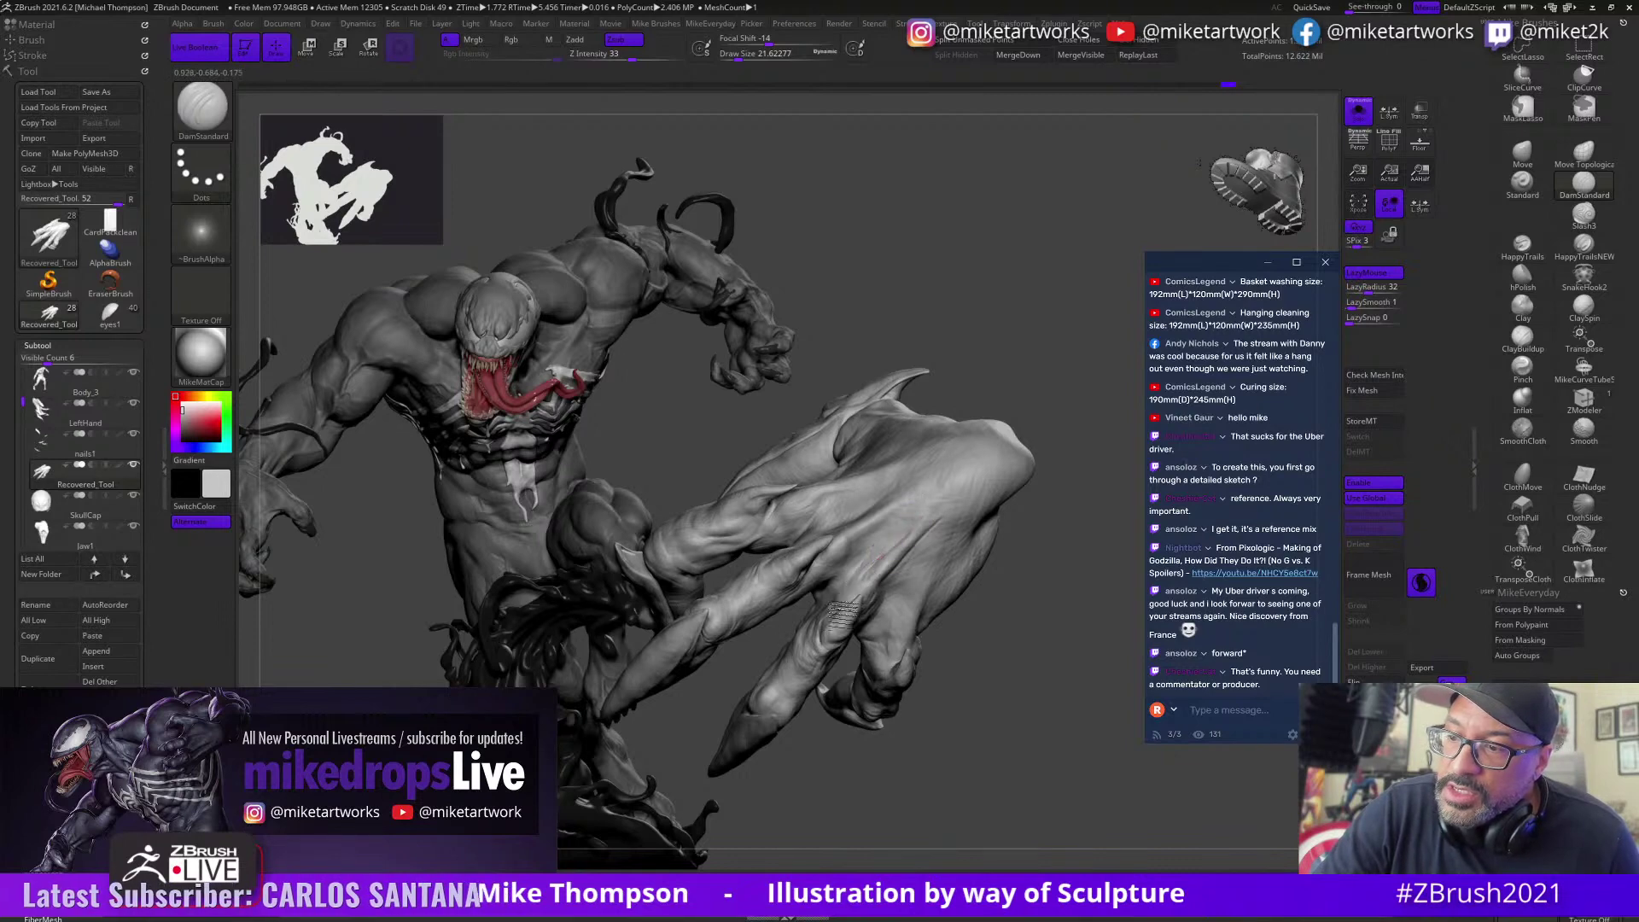
Step: Carve wrinkles along the knuckles and across the back of the hand toward the thumb web with DamStandard at about 21.6
mouse_move(1059, 496)
mouse_down()
mouse_move(1039, 499)
mouse_move(1028, 454)
mouse_move(1002, 475)
mouse_up()
mouse_move(886, 509)
mouse_down()
mouse_move(924, 474)
mouse_move(832, 542)
mouse_up()
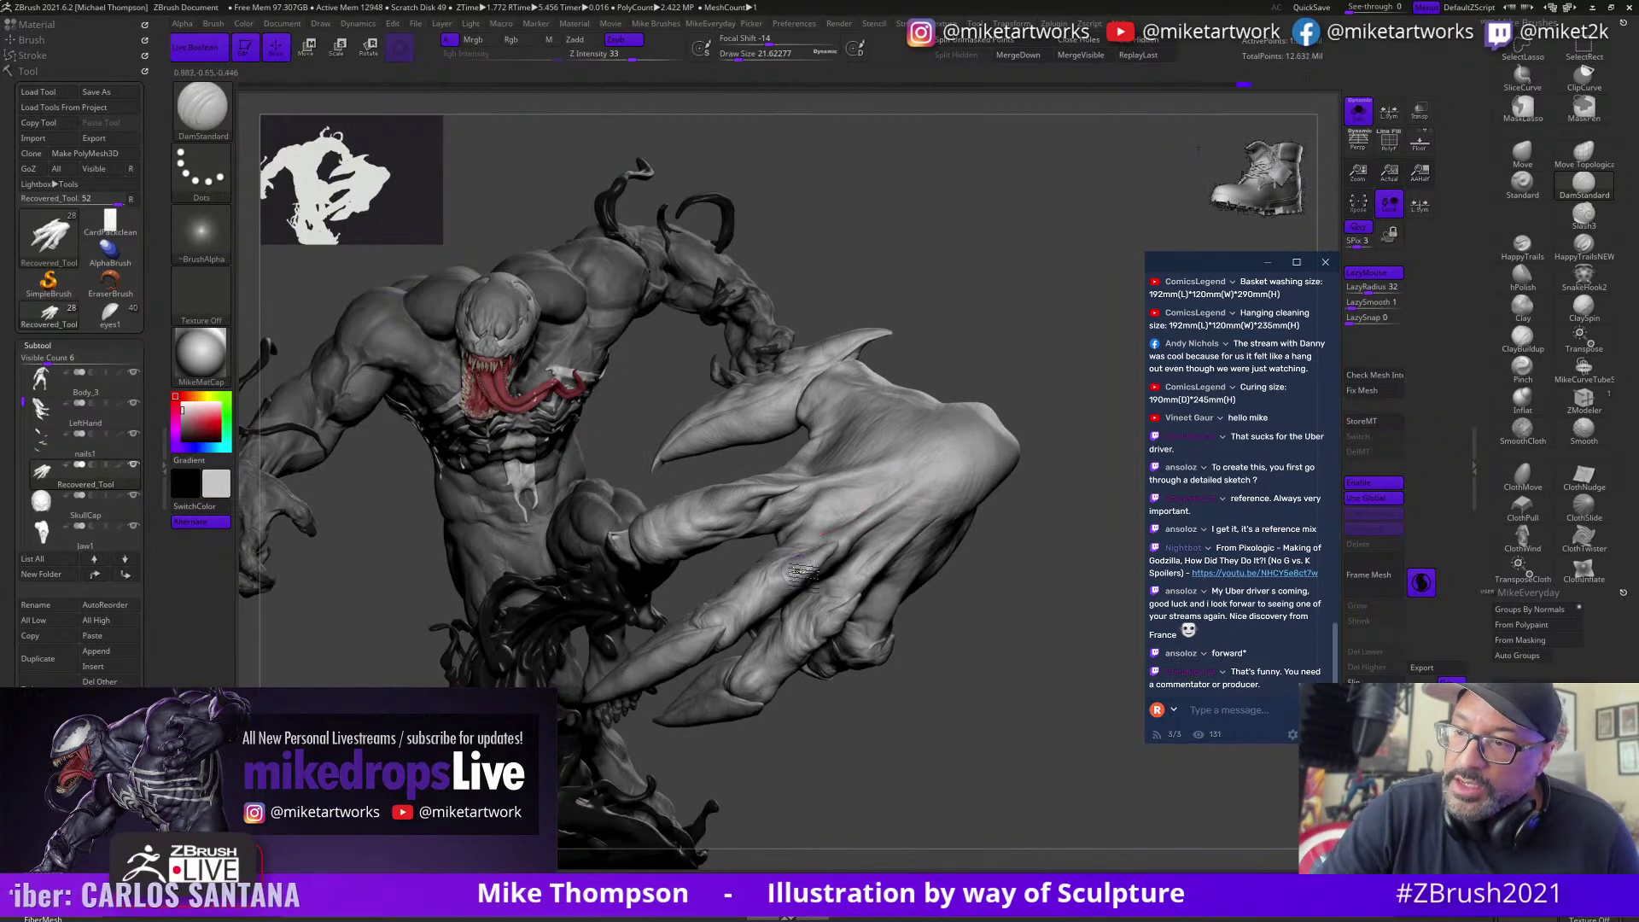
mouse_move(1035, 461)
mouse_down()
mouse_move(1053, 453)
mouse_move(1098, 493)
mouse_up()
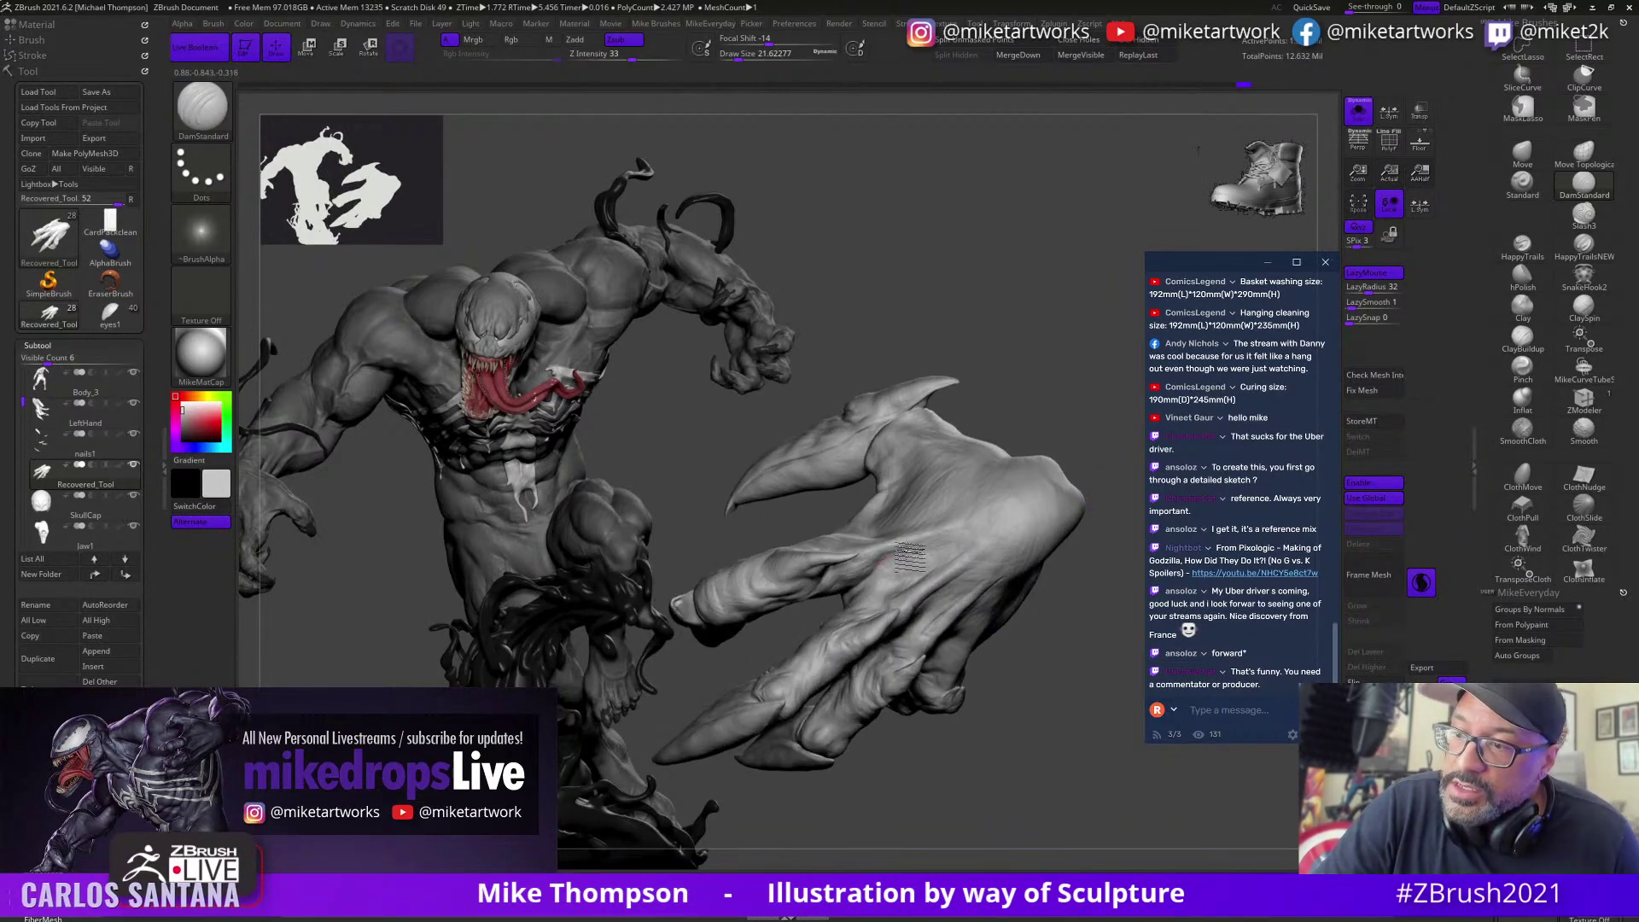
drag(910, 554, 966, 533)
drag(1055, 457, 1031, 426)
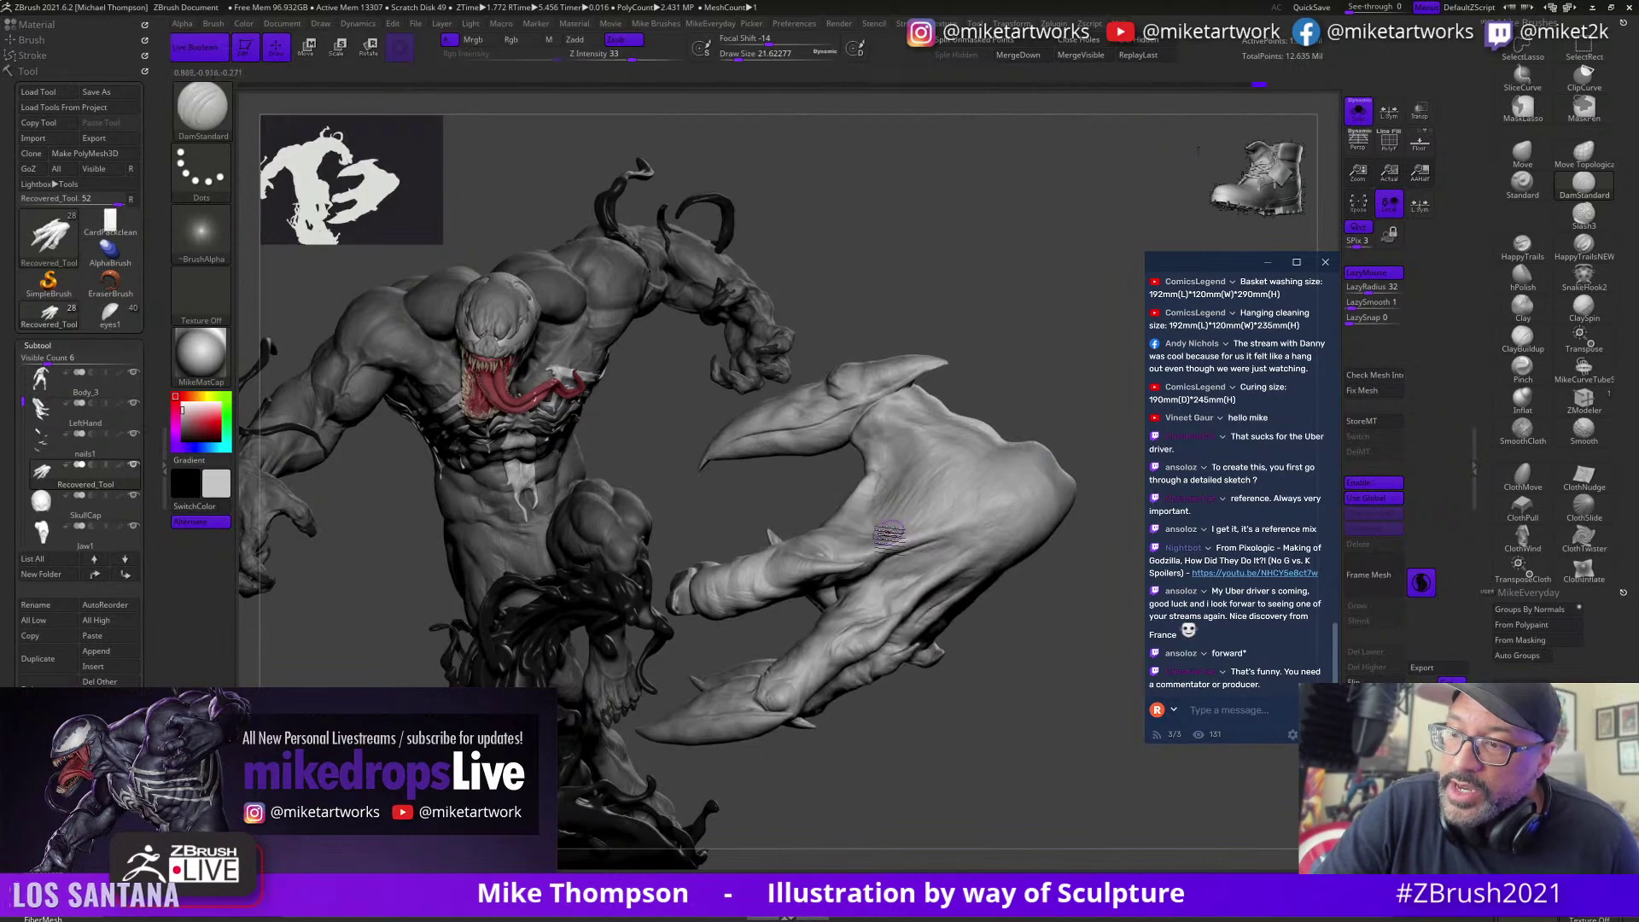
mouse_move(889, 533)
mouse_down()
mouse_move(930, 533)
mouse_move(973, 500)
mouse_up()
drag(1025, 417, 1026, 460)
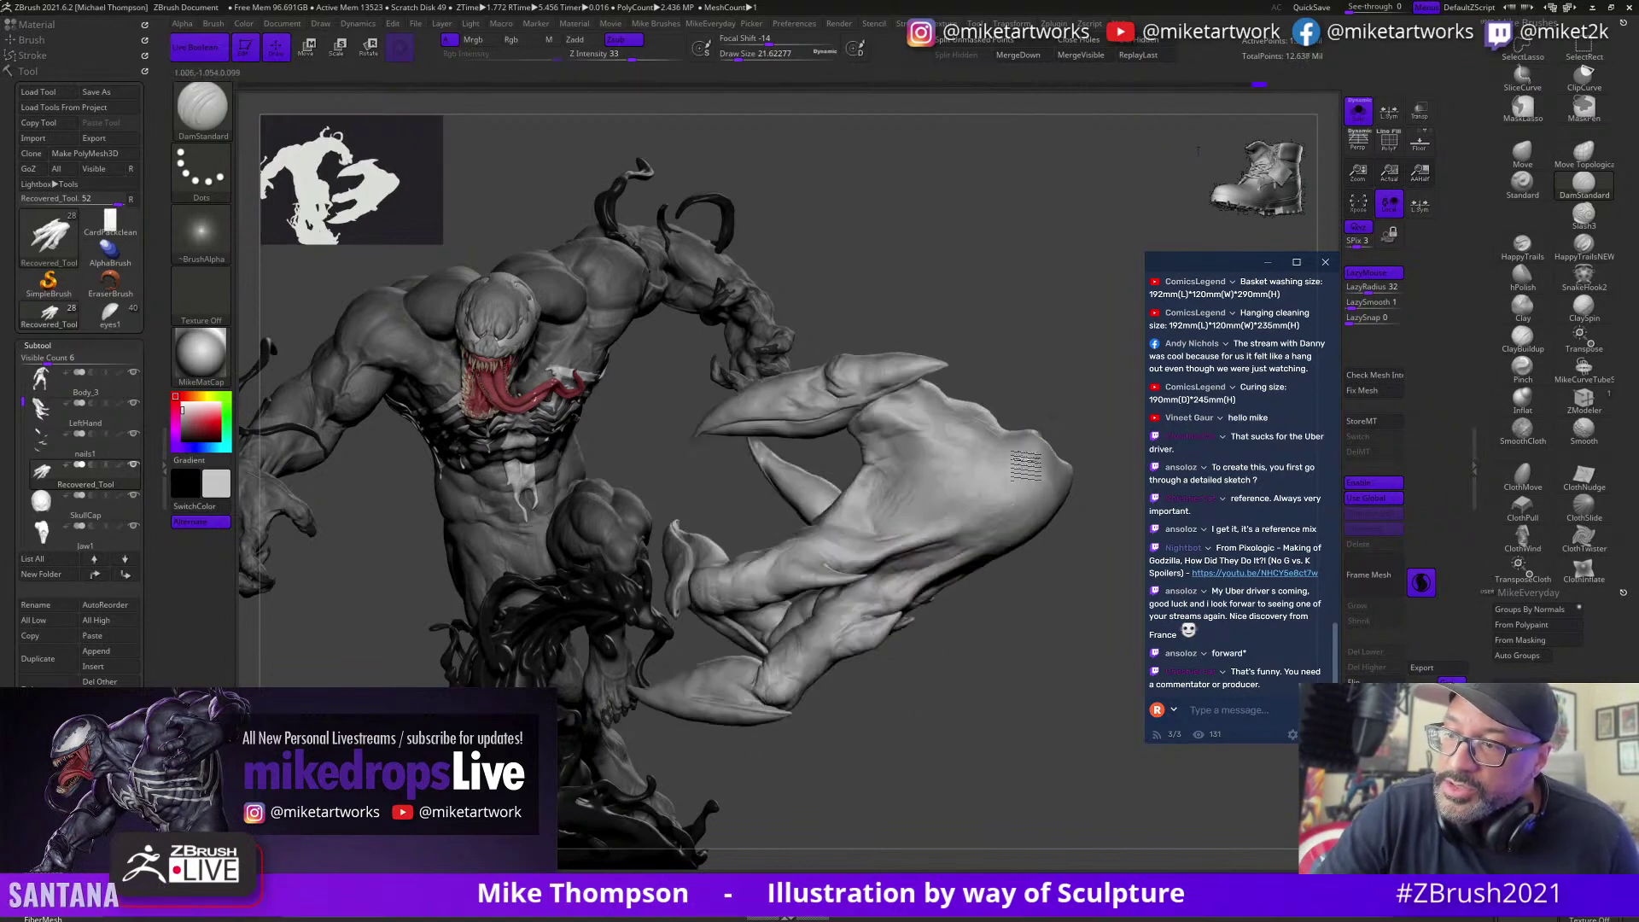
drag(921, 540, 1016, 493)
Step: Cut creases over the knuckles and along the gaps between the outer fingers with DamStandard at about 21.6
drag(1036, 675, 999, 491)
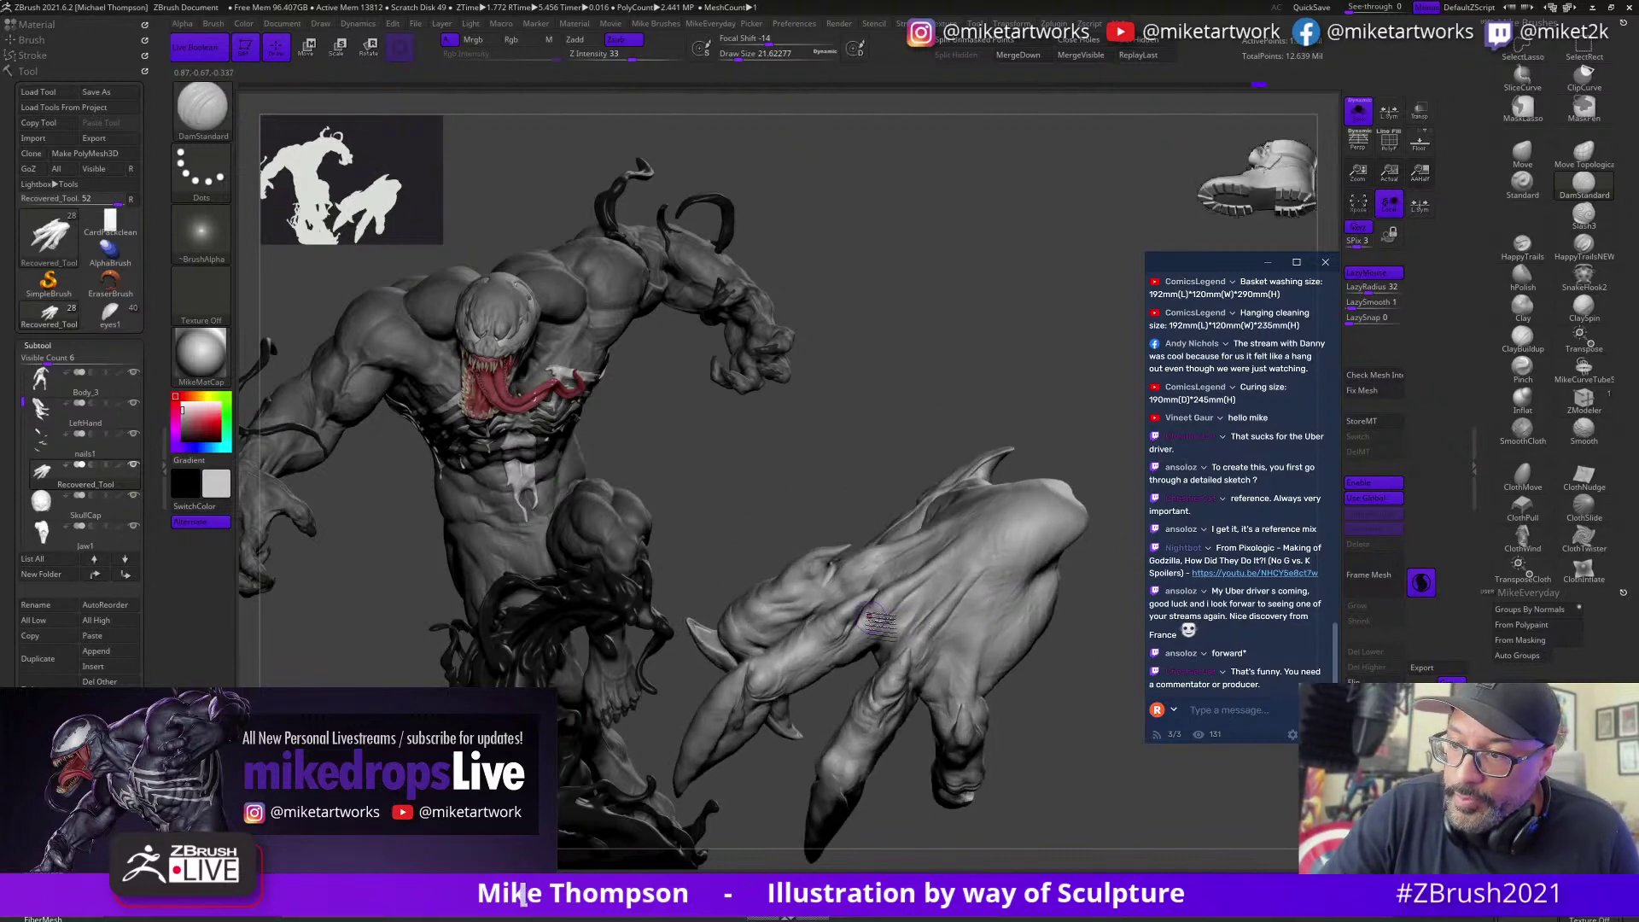
mouse_move(879, 621)
mouse_down()
mouse_move(918, 606)
mouse_move(888, 623)
mouse_up()
mouse_move(1061, 687)
mouse_down()
mouse_move(1037, 640)
mouse_move(918, 687)
mouse_move(943, 649)
mouse_up()
mouse_move(1037, 703)
mouse_down()
mouse_move(1073, 721)
mouse_move(1061, 698)
mouse_up()
drag(977, 655, 953, 703)
drag(986, 621, 956, 690)
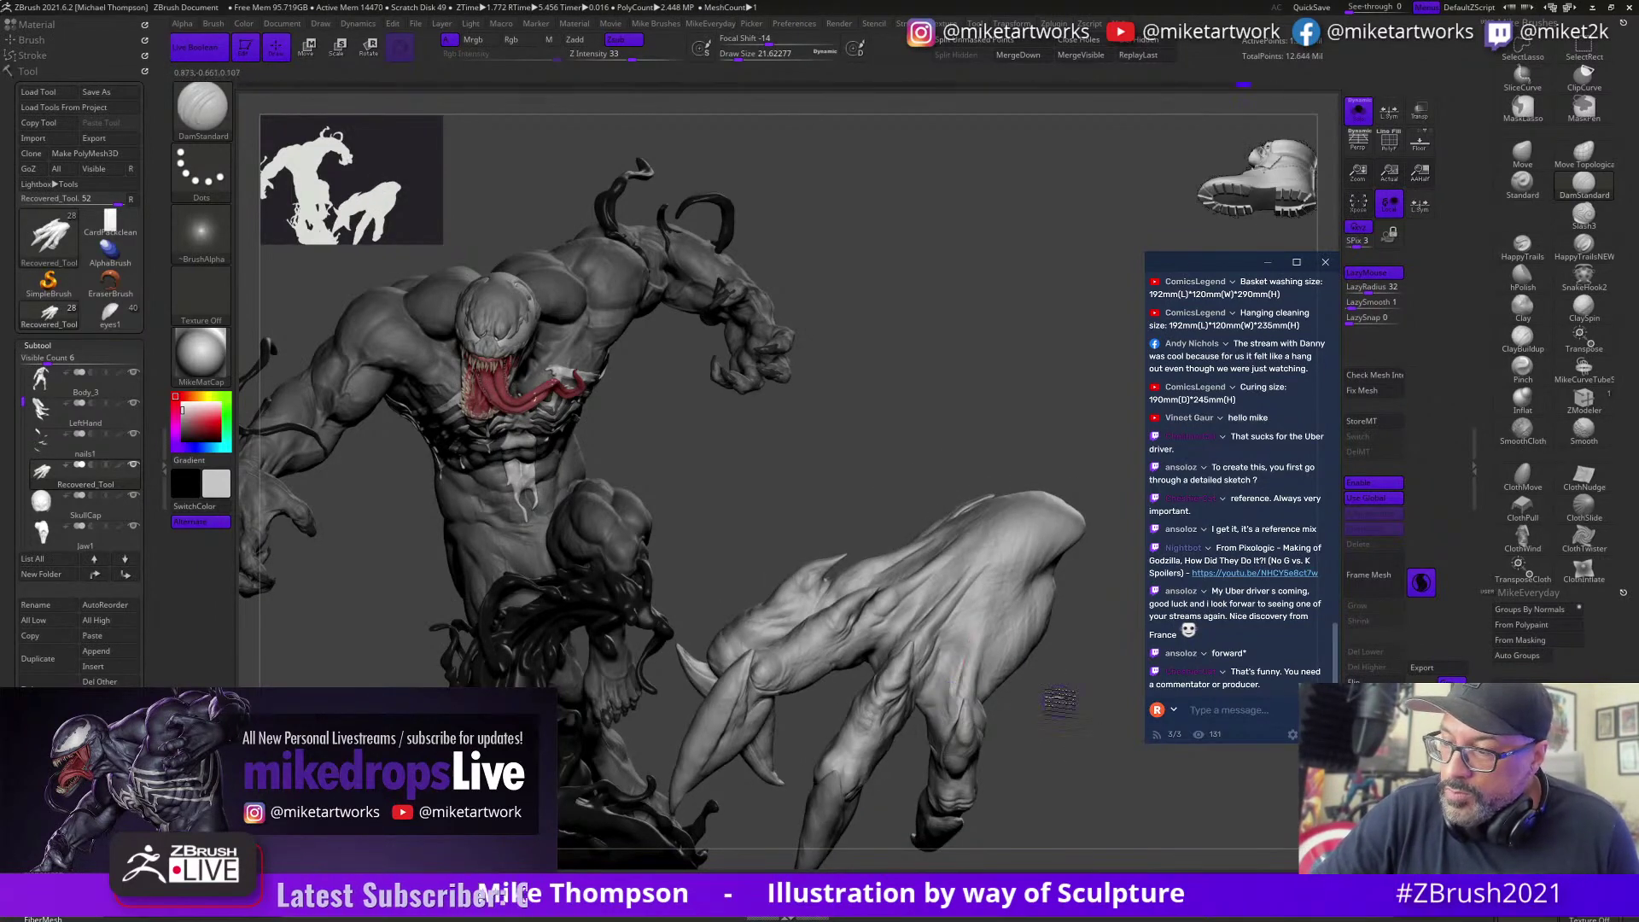
drag(1061, 699, 1046, 687)
drag(1014, 677, 983, 706)
drag(1003, 639, 982, 700)
Step: Carve skin folds across the web between the thumb and index finger with DamStandard at a draw size of about 17
mouse_move(1081, 728)
mouse_down()
mouse_move(1085, 747)
mouse_move(1072, 710)
mouse_move(1077, 767)
mouse_move(1024, 435)
mouse_move(920, 510)
mouse_move(973, 464)
mouse_move(955, 517)
mouse_move(988, 468)
mouse_move(1035, 443)
mouse_up()
key(s)
click(1034, 448)
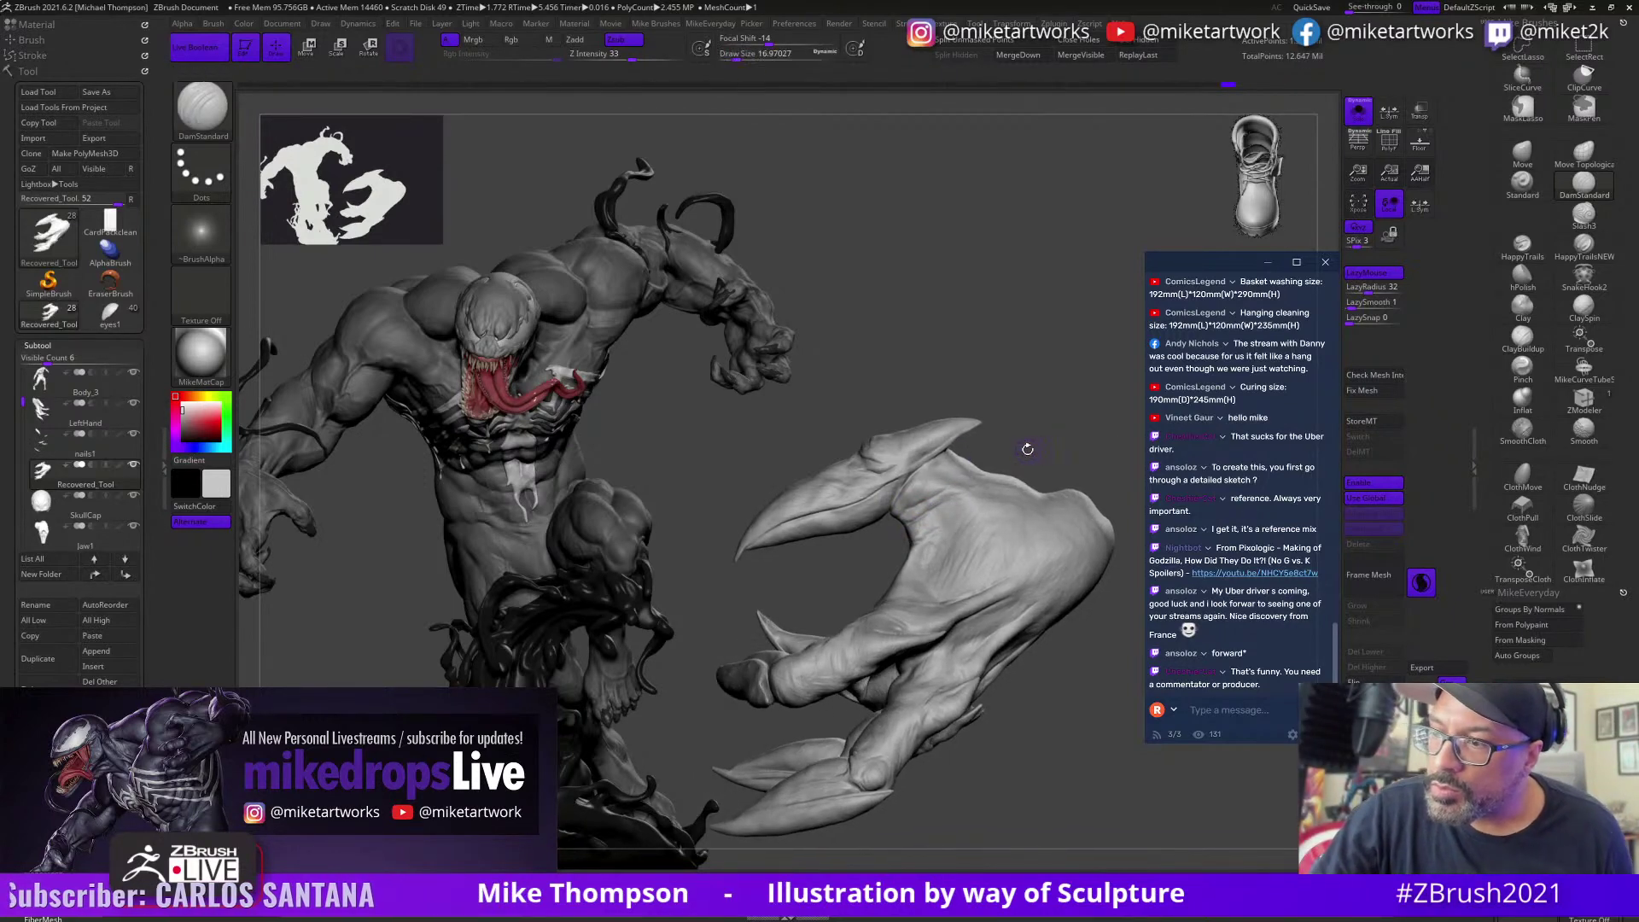
mouse_move(901, 521)
mouse_down()
mouse_move(951, 470)
mouse_move(935, 476)
mouse_move(982, 472)
mouse_move(941, 493)
mouse_move(993, 464)
mouse_move(957, 499)
mouse_move(905, 512)
mouse_up()
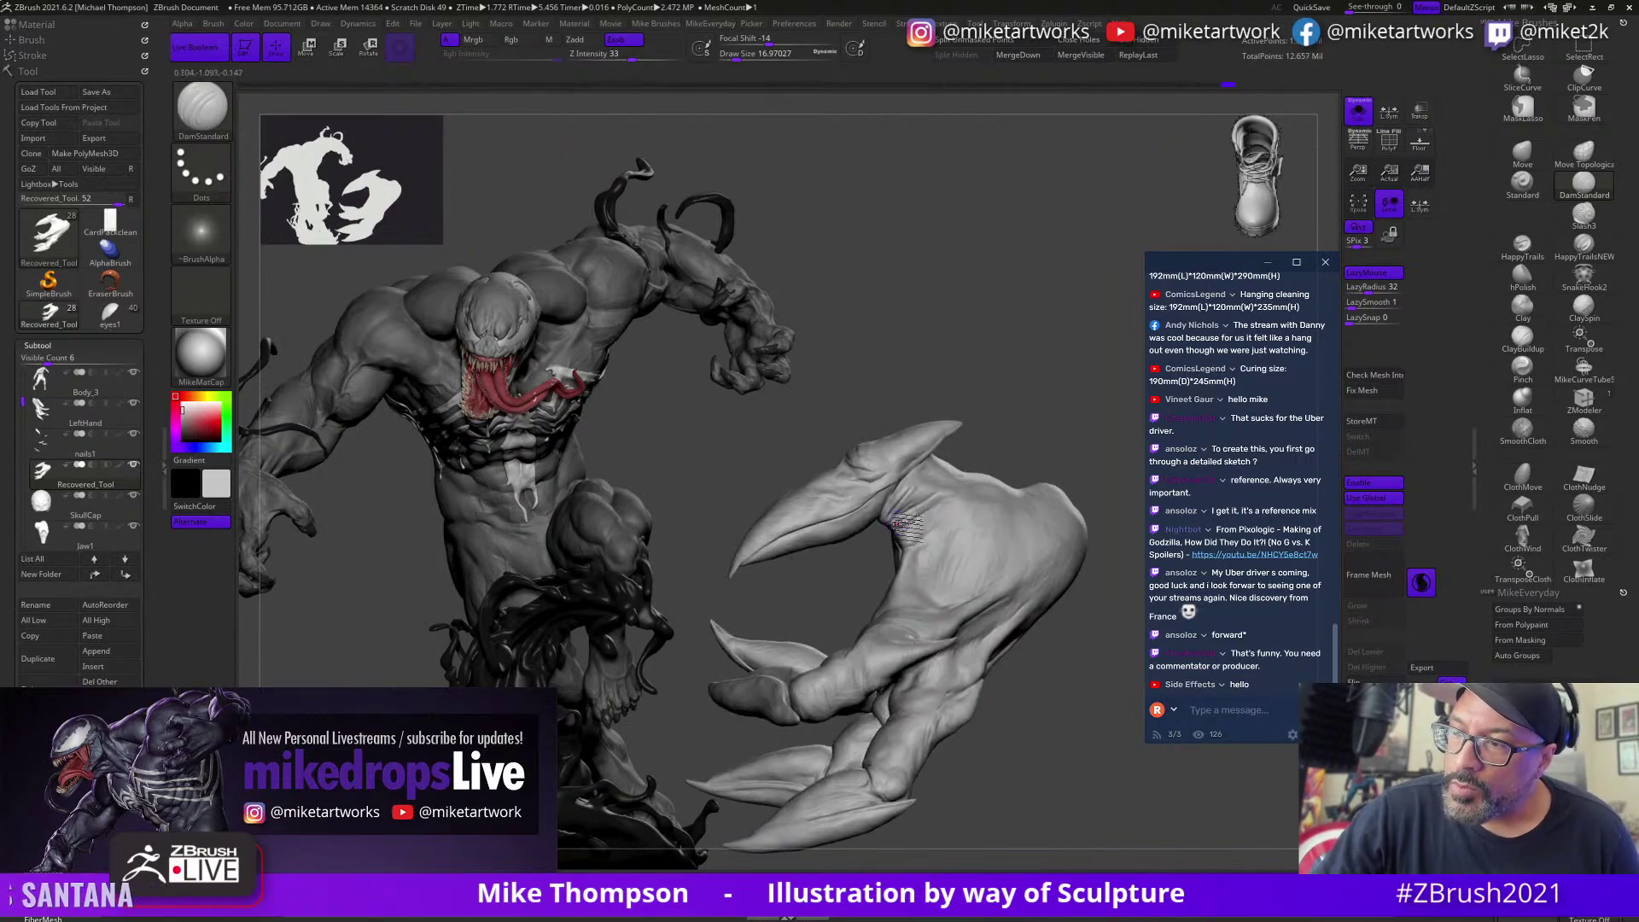
drag(1033, 457, 1009, 483)
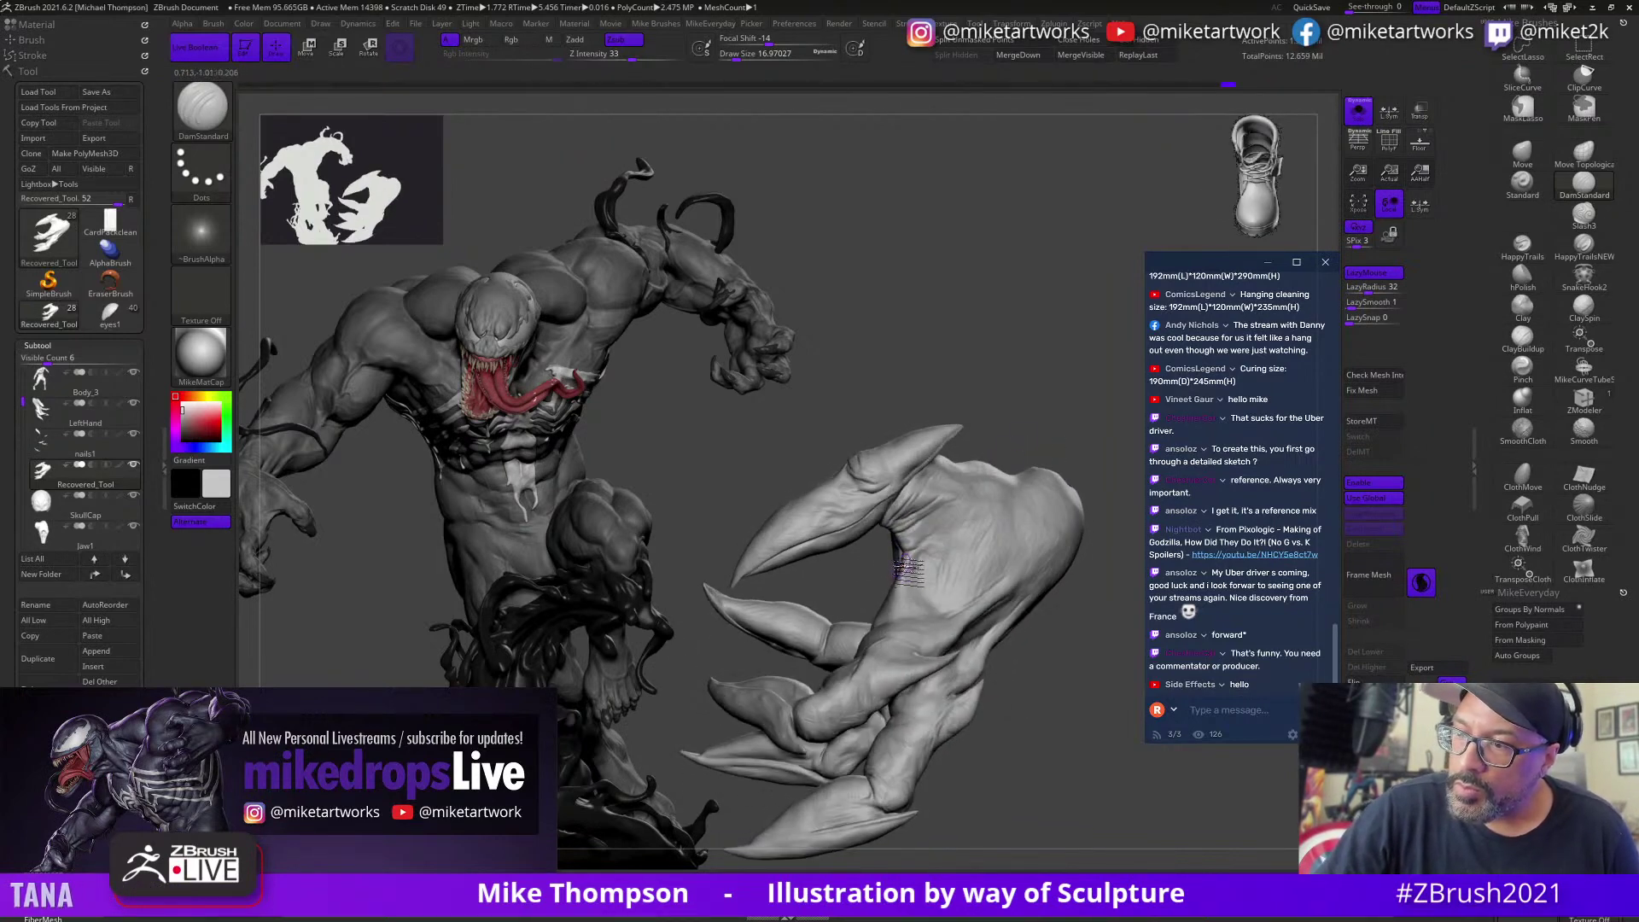
drag(910, 573, 965, 563)
right_drag(995, 538, 939, 536)
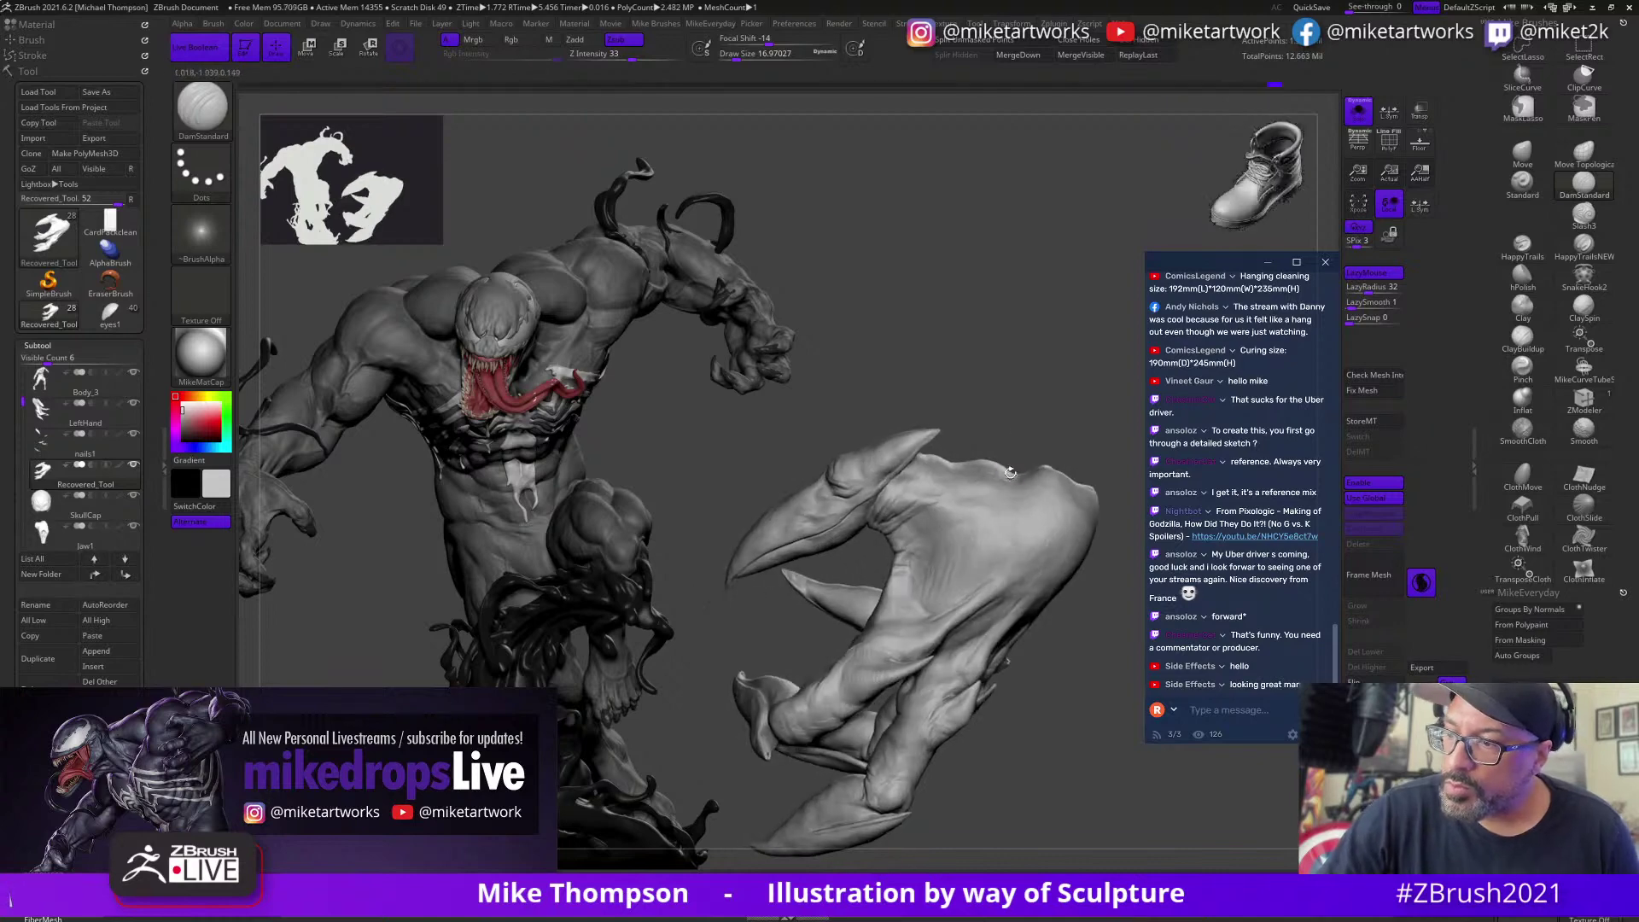
drag(910, 548, 978, 523)
mouse_move(1061, 659)
mouse_down()
mouse_move(1093, 741)
mouse_move(1060, 745)
mouse_move(1086, 694)
mouse_up()
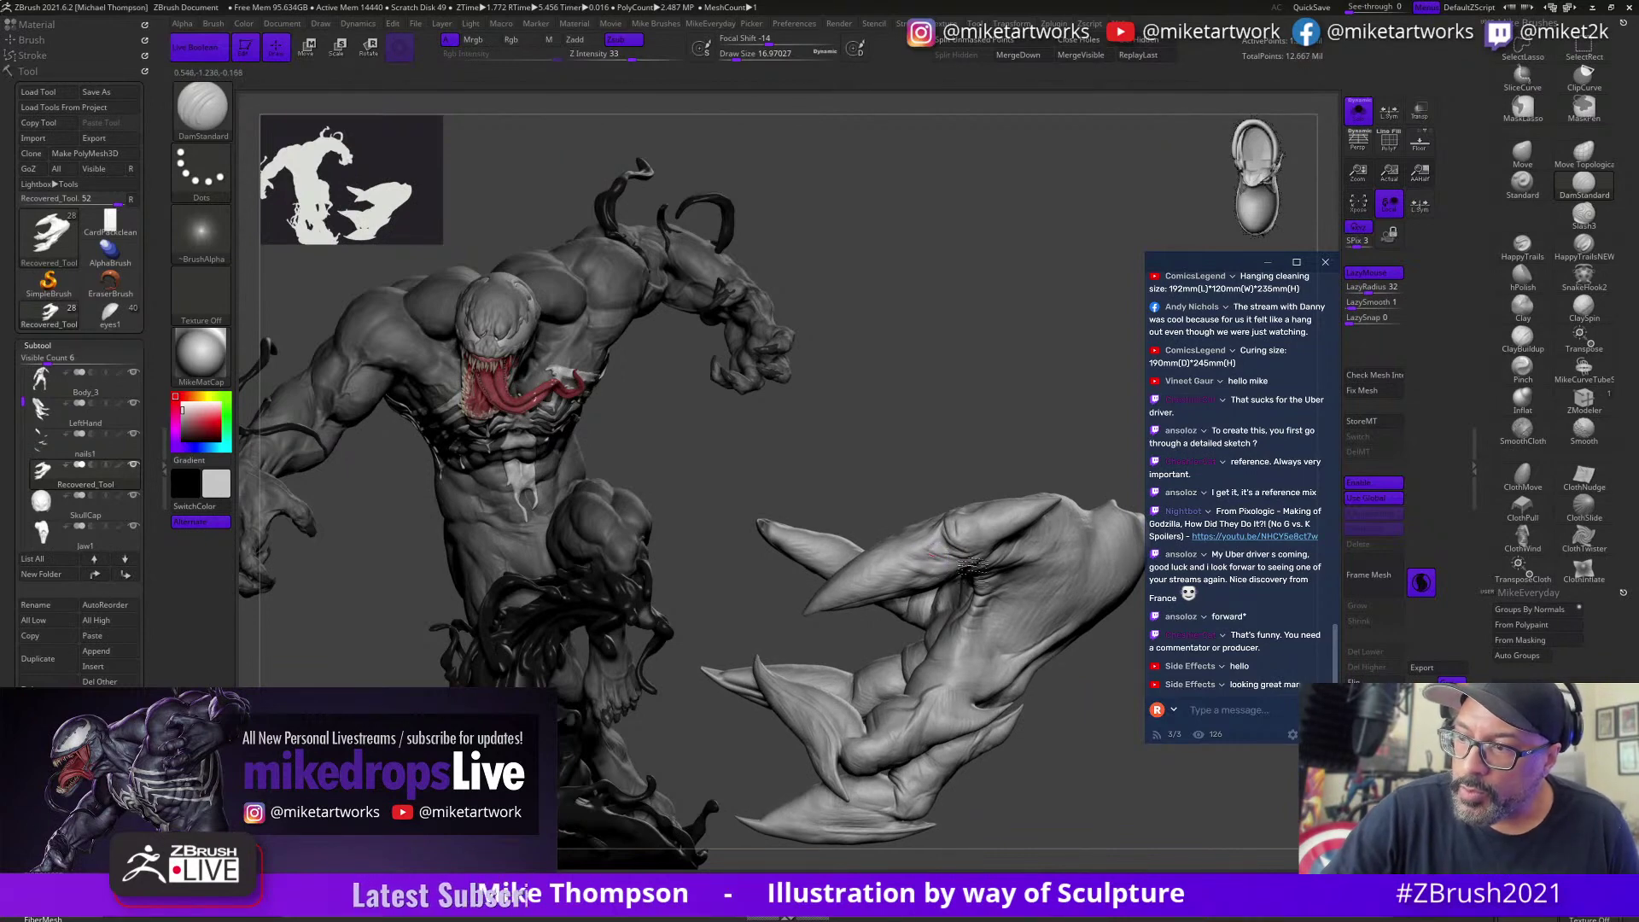
Step: Try carving creases on the side of the thumb near its claw, and undo the strokes
drag(969, 568, 936, 581)
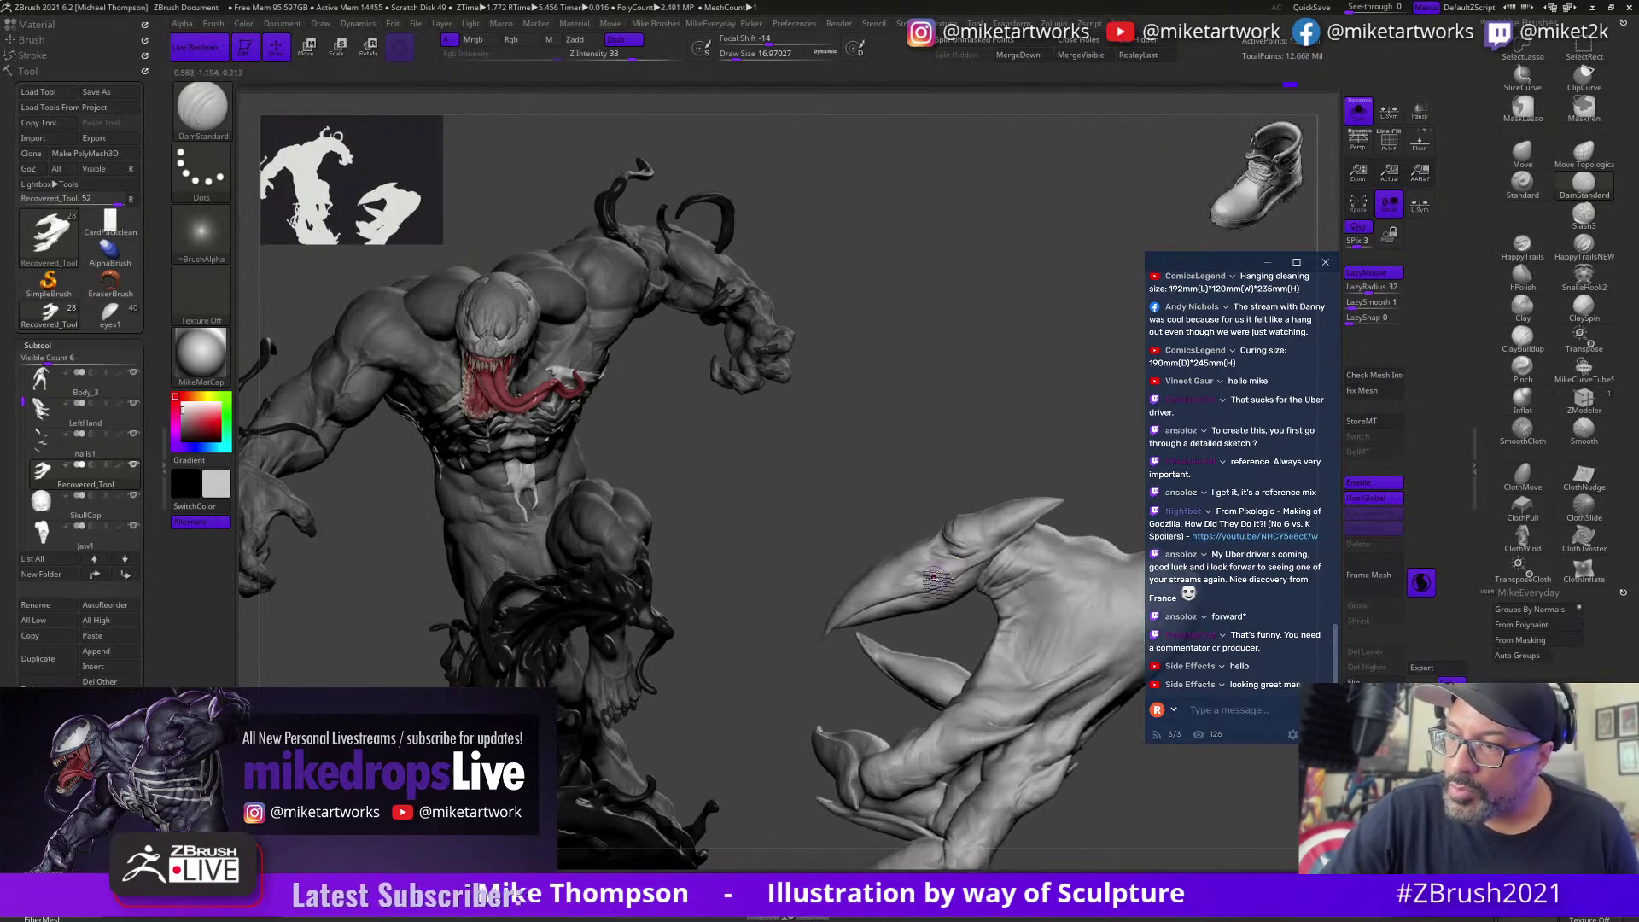
key(ctrl+z)
key(ctrl+z)
key(ctrl+z)
key(ctrl+z)
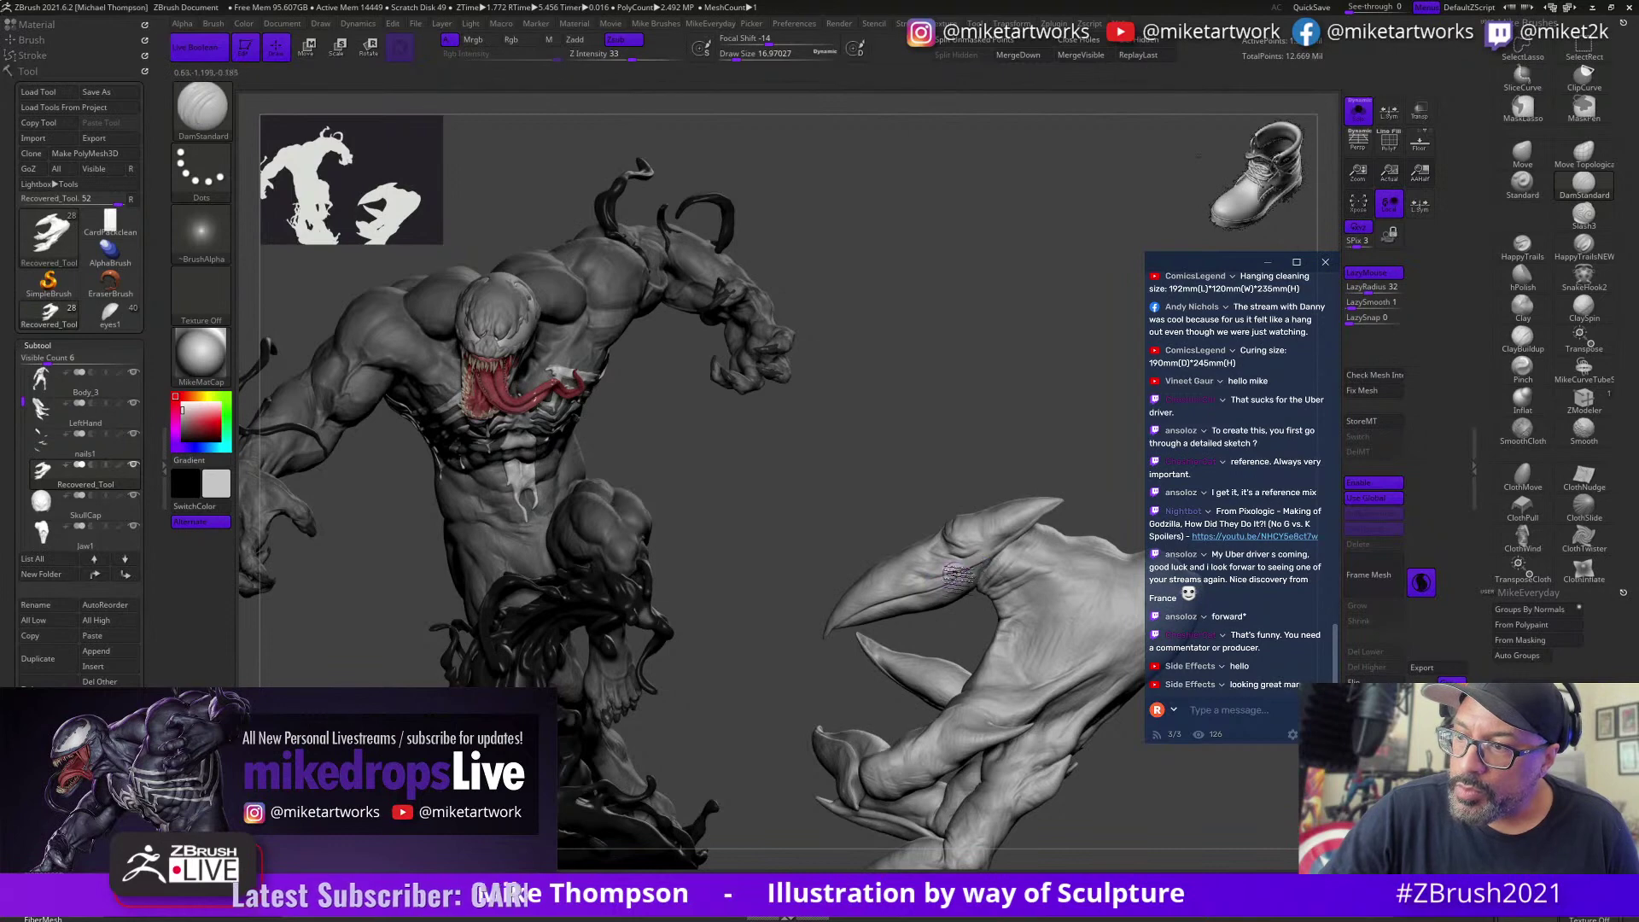
mouse_move(1061, 413)
mouse_down()
mouse_move(1041, 572)
mouse_move(960, 520)
mouse_move(948, 478)
mouse_up()
key(ctrl+z)
Step: Carve creases along the side of the thumb and around its flared joint with DamStandard at about 17
drag(937, 570, 914, 588)
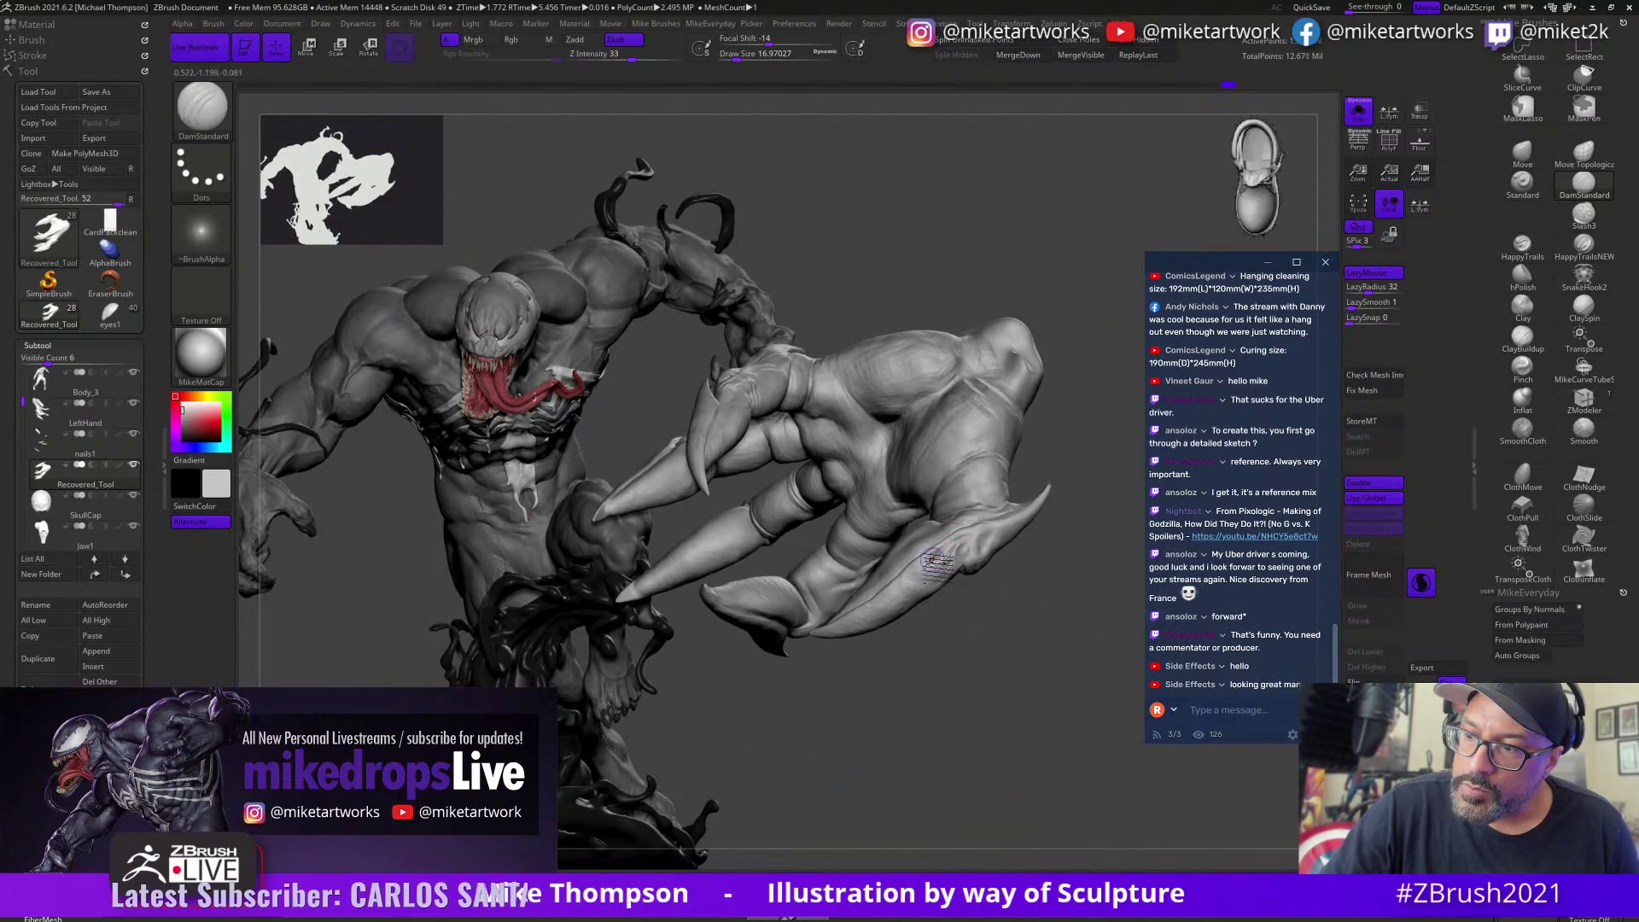
drag(1027, 611, 988, 581)
mouse_move(990, 582)
right_down()
mouse_move(1012, 542)
mouse_move(991, 546)
right_up()
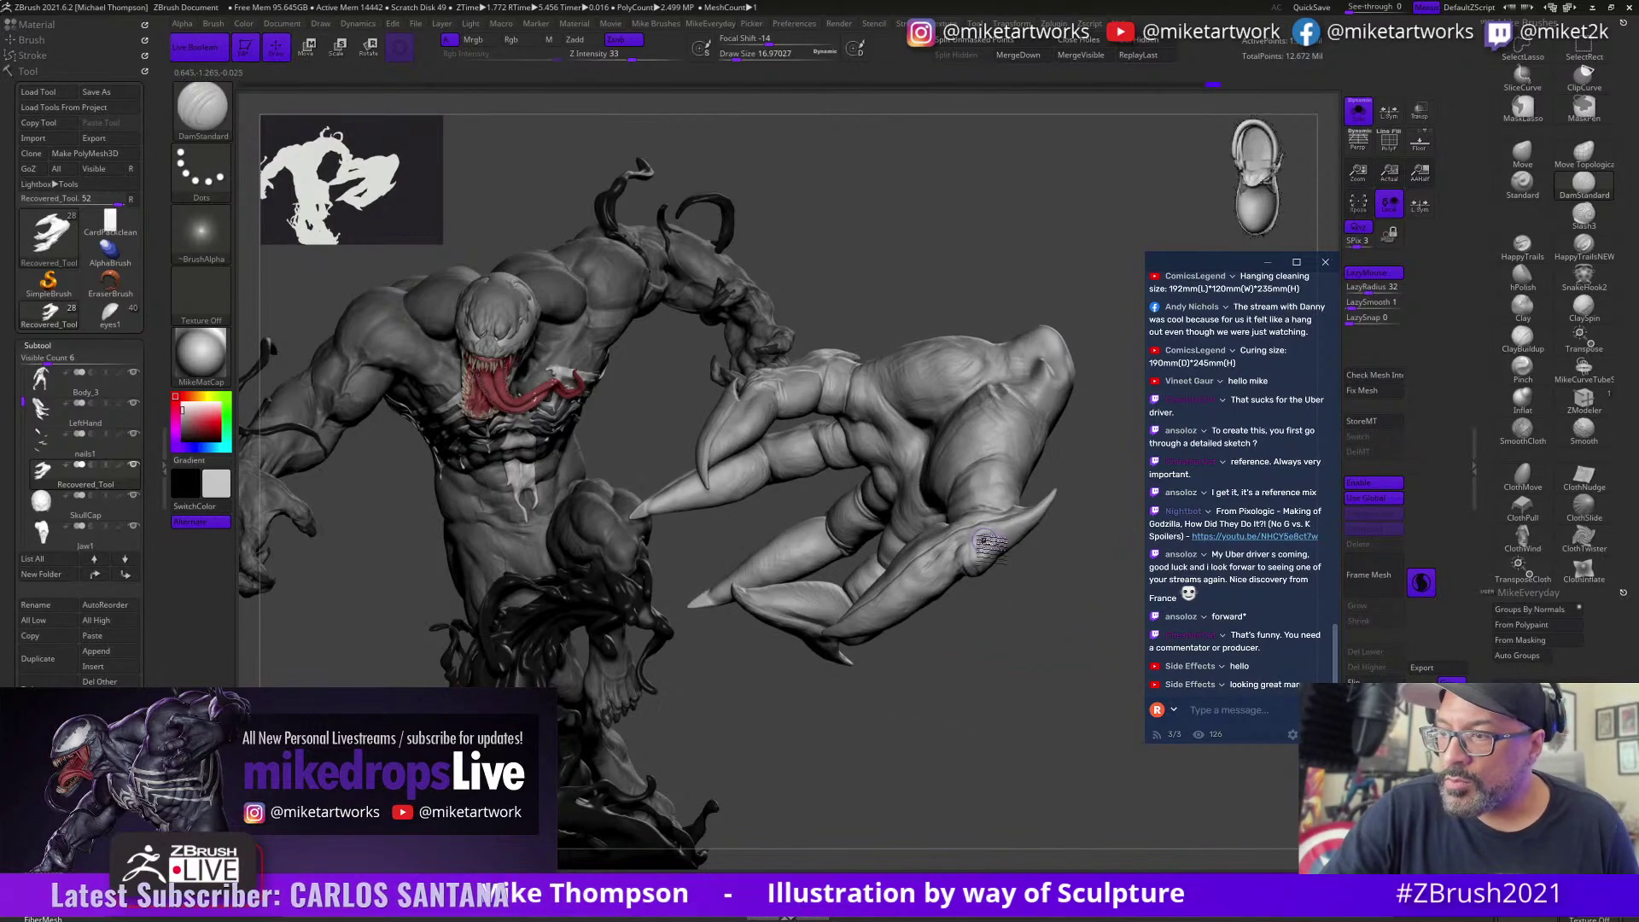
mouse_move(1016, 523)
mouse_down()
mouse_move(995, 538)
mouse_move(1072, 495)
mouse_up()
drag(1095, 618, 1111, 730)
mouse_move(1024, 518)
mouse_down()
mouse_move(1028, 390)
mouse_move(933, 249)
mouse_move(1032, 504)
mouse_up()
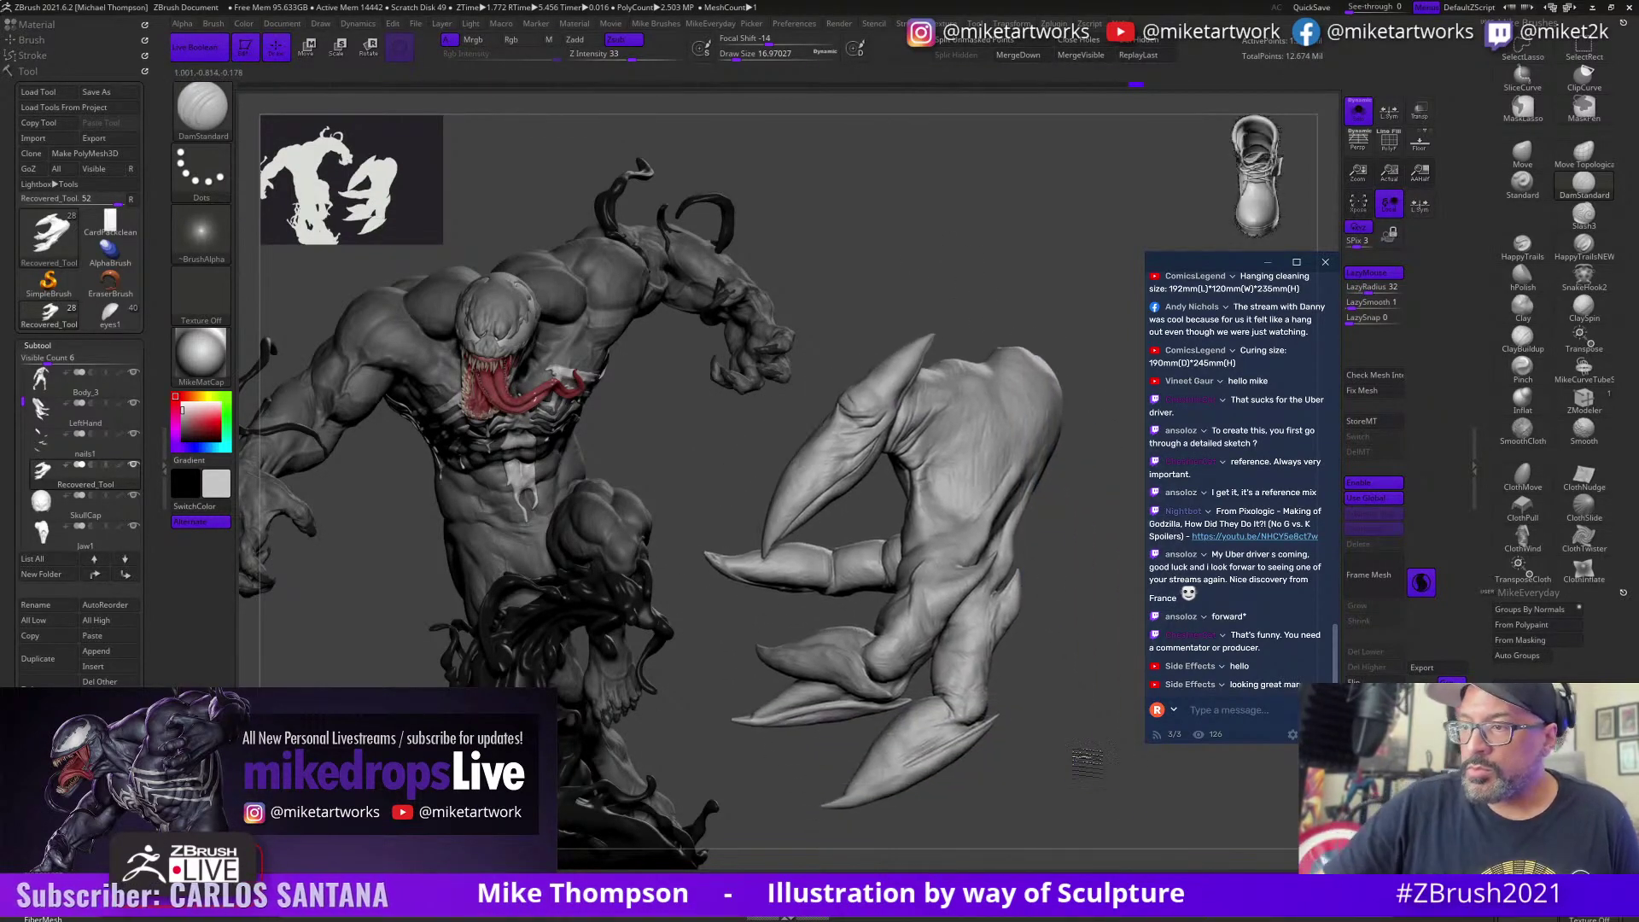
mouse_move(1086, 759)
mouse_down()
mouse_move(1093, 797)
mouse_move(1108, 782)
mouse_up()
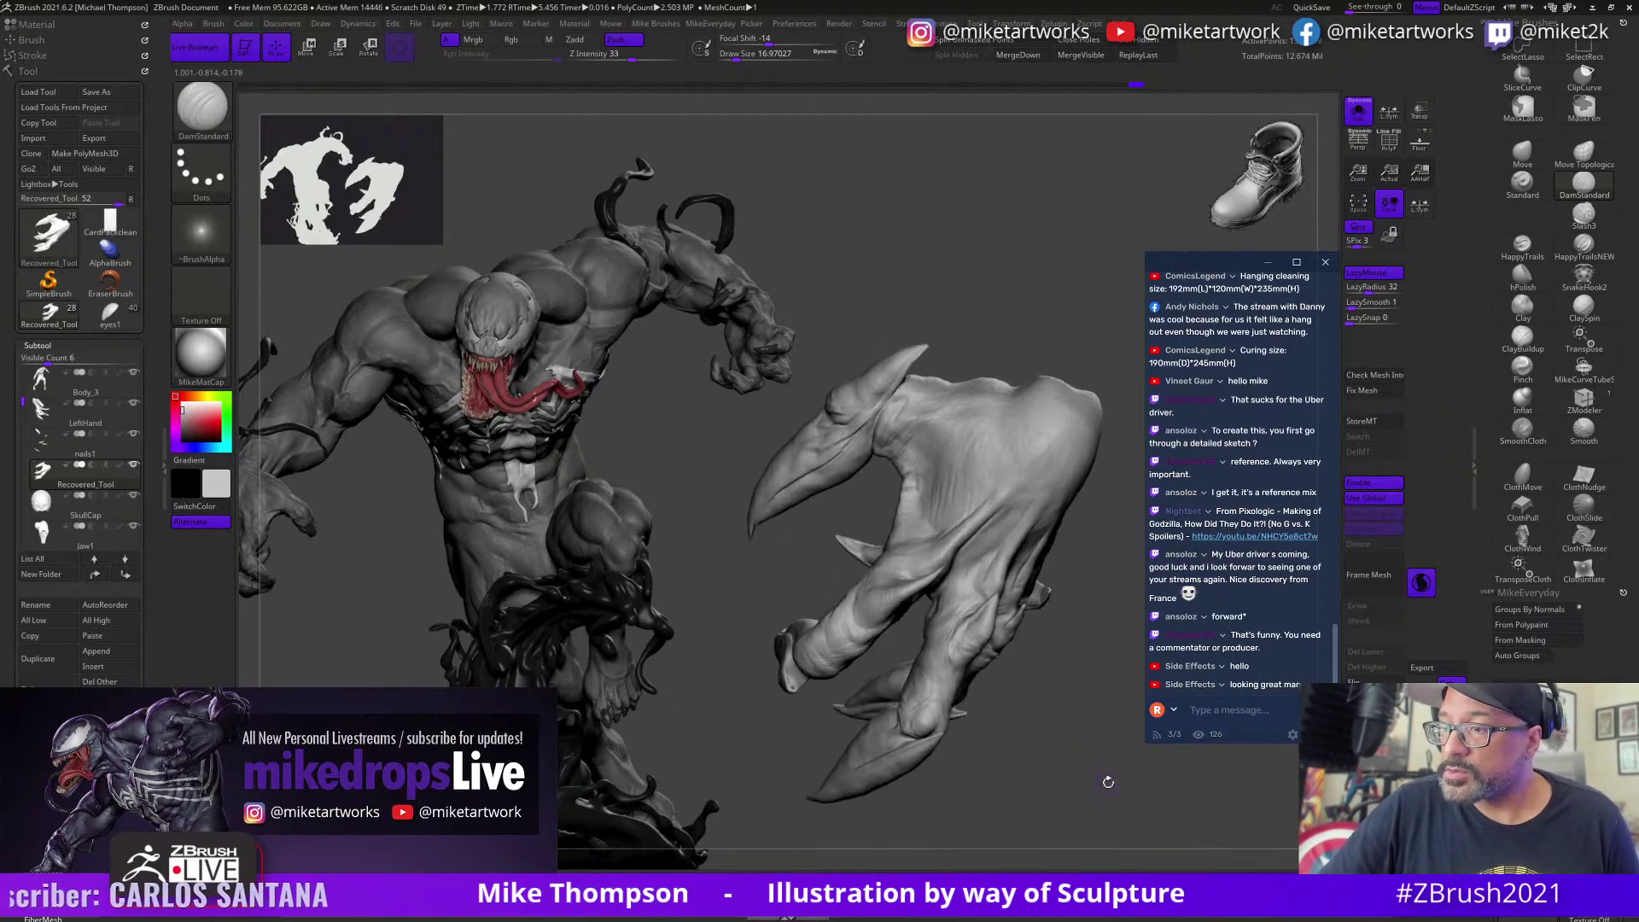
Step: Set ClayBuildup to Z Intensity 1 and a draw size of about 62 for the back of the hand
click(1523, 338)
key(s)
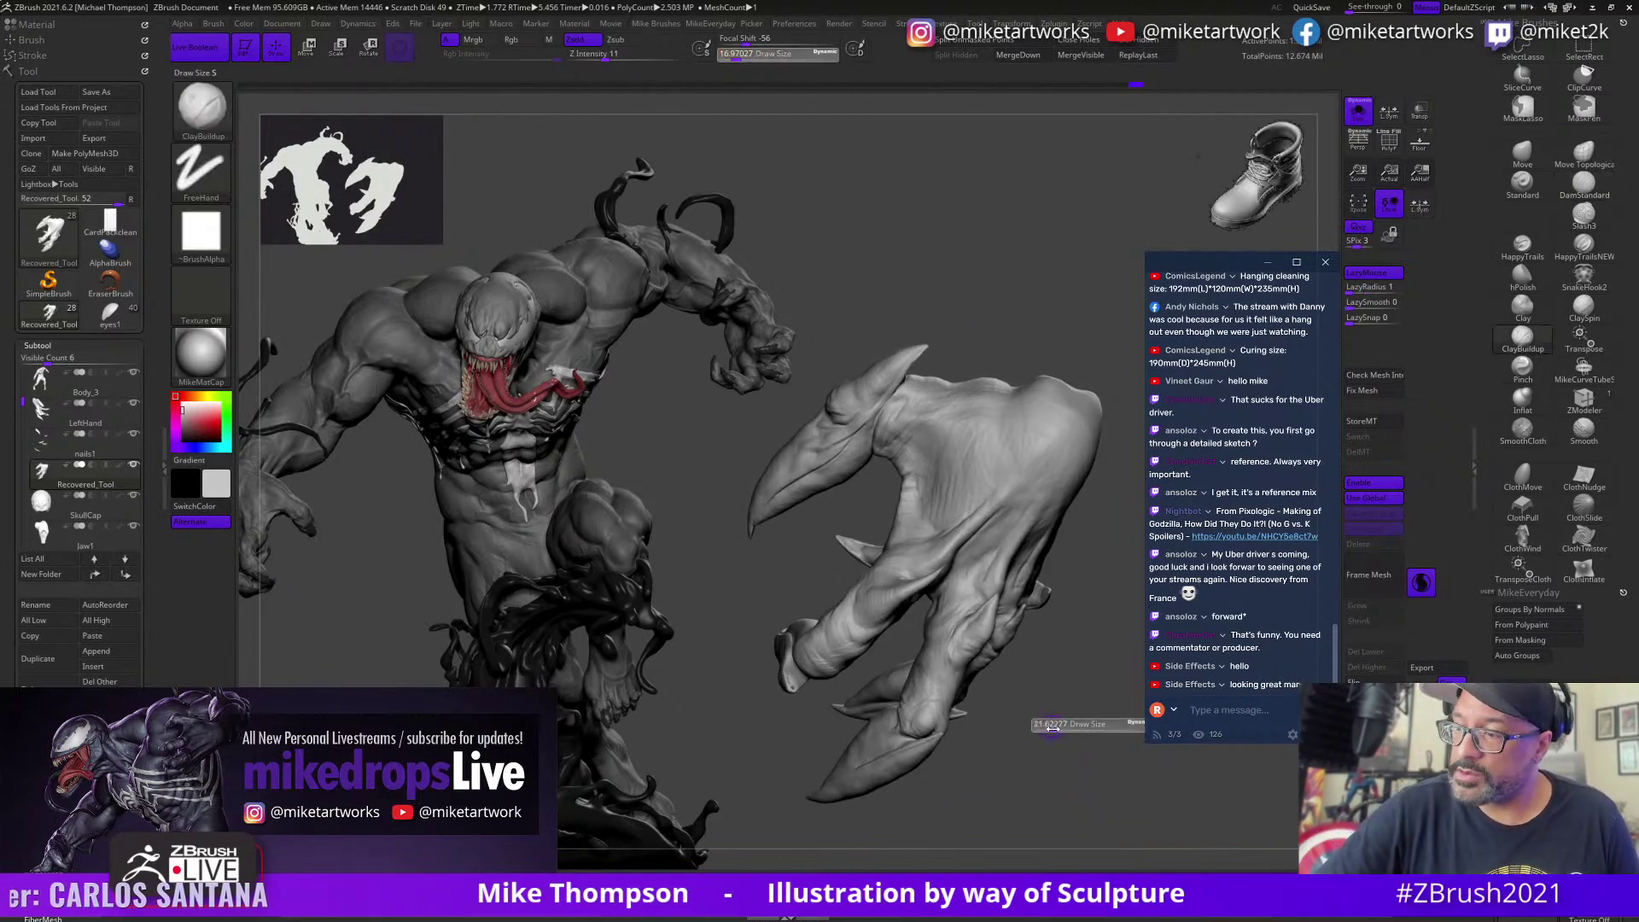
drag(1054, 732, 1052, 731)
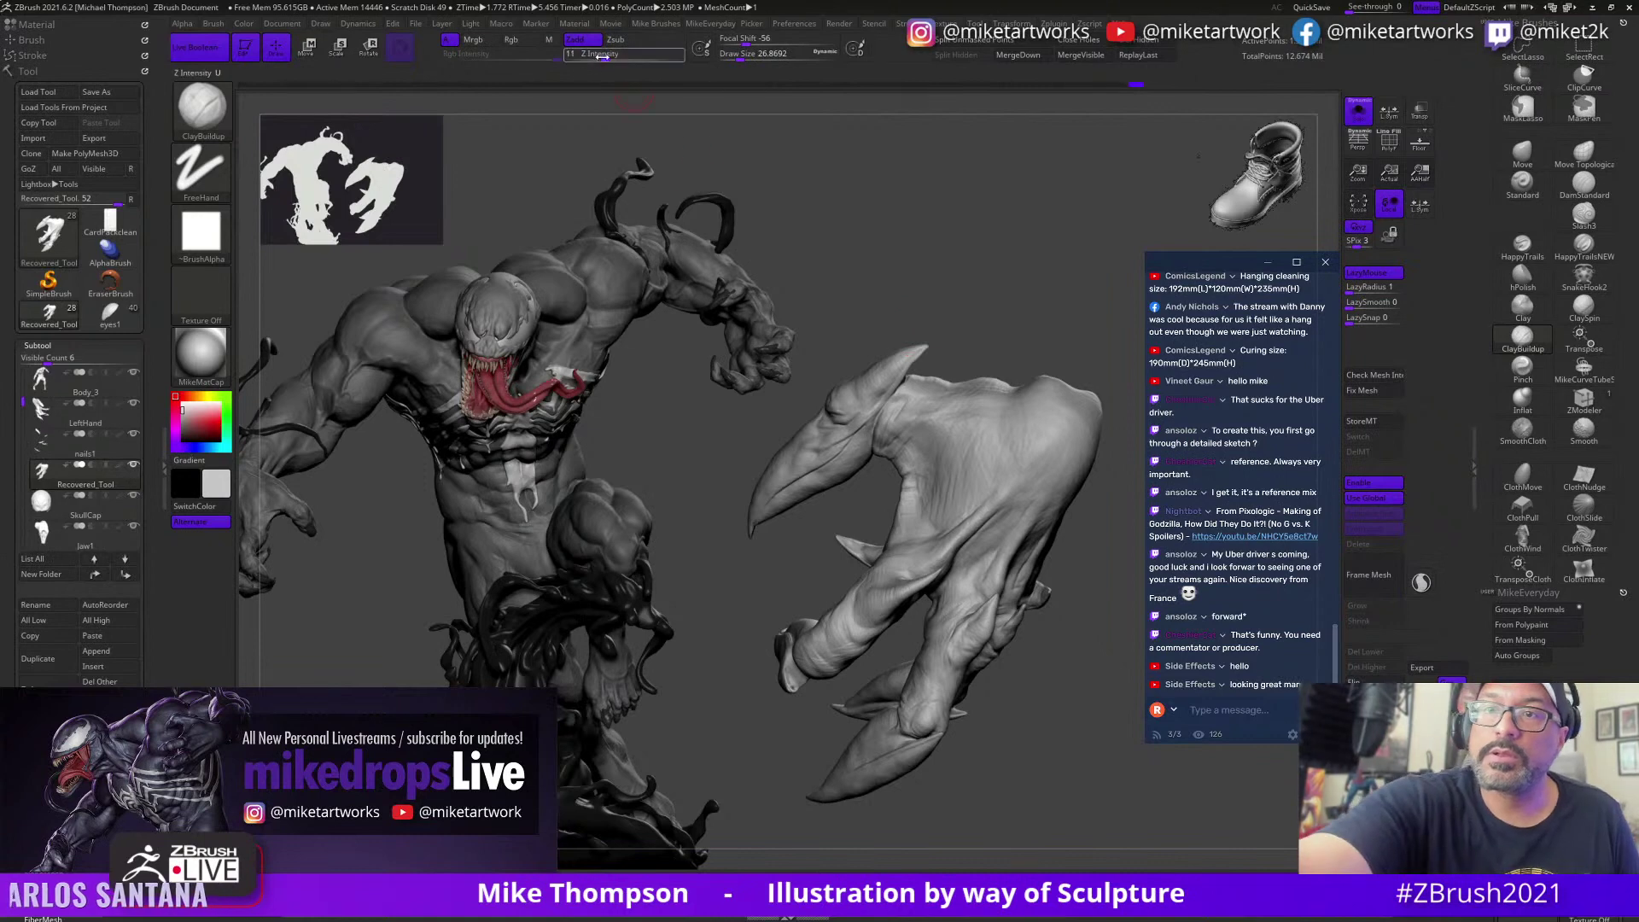
drag(603, 53, 589, 53)
key(Return)
right_drag(1003, 612, 1030, 558)
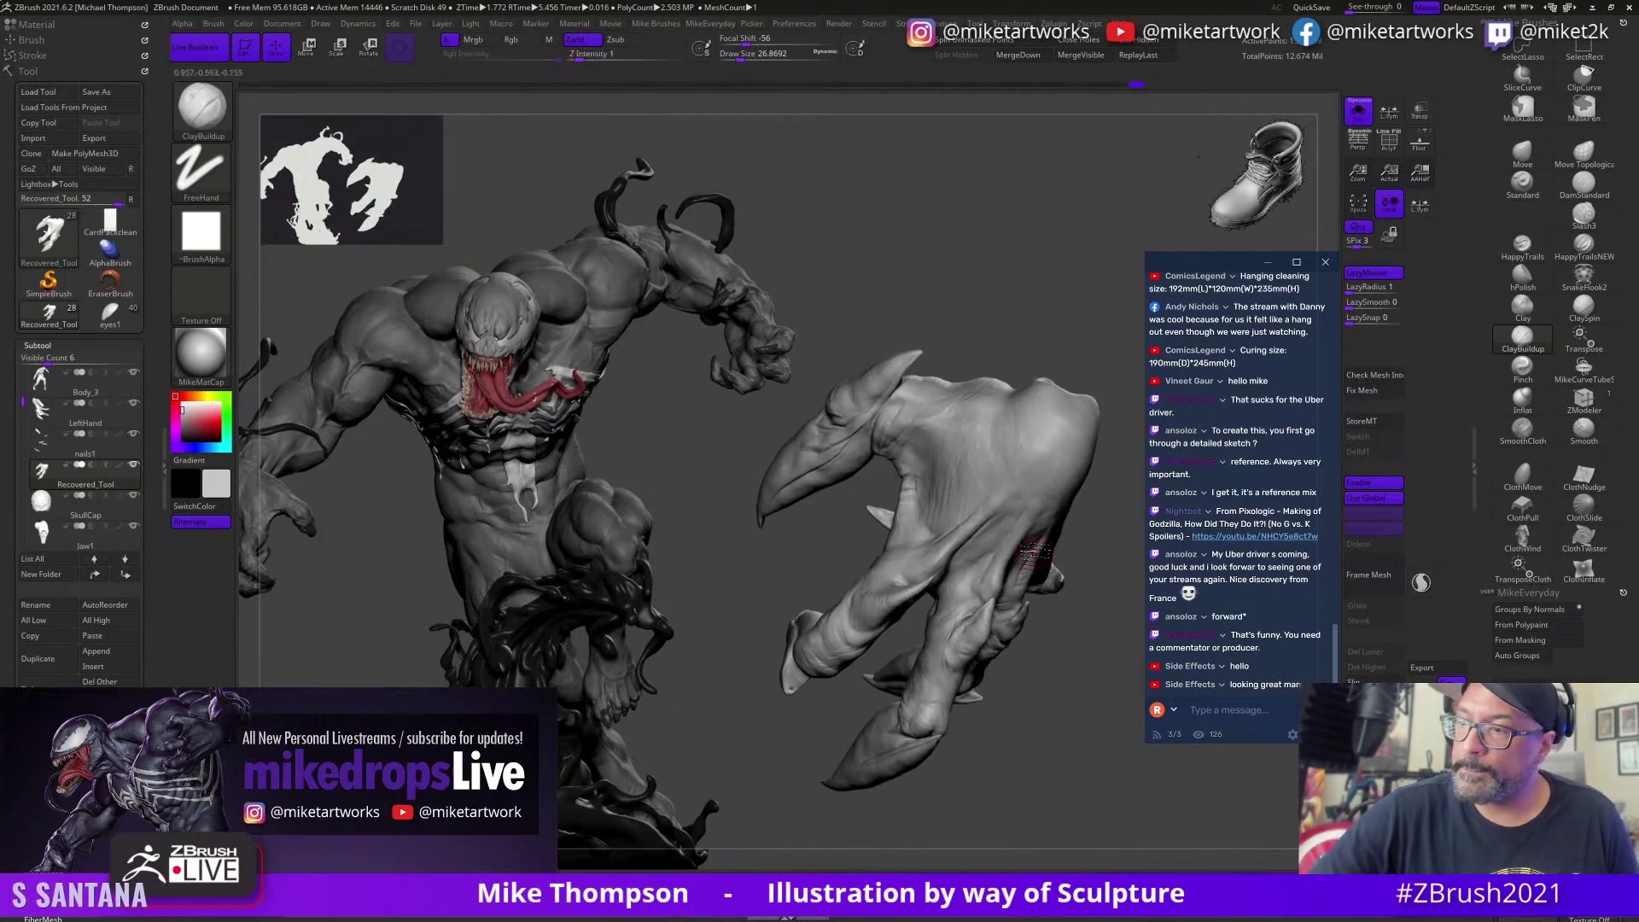
key(s)
click(985, 341)
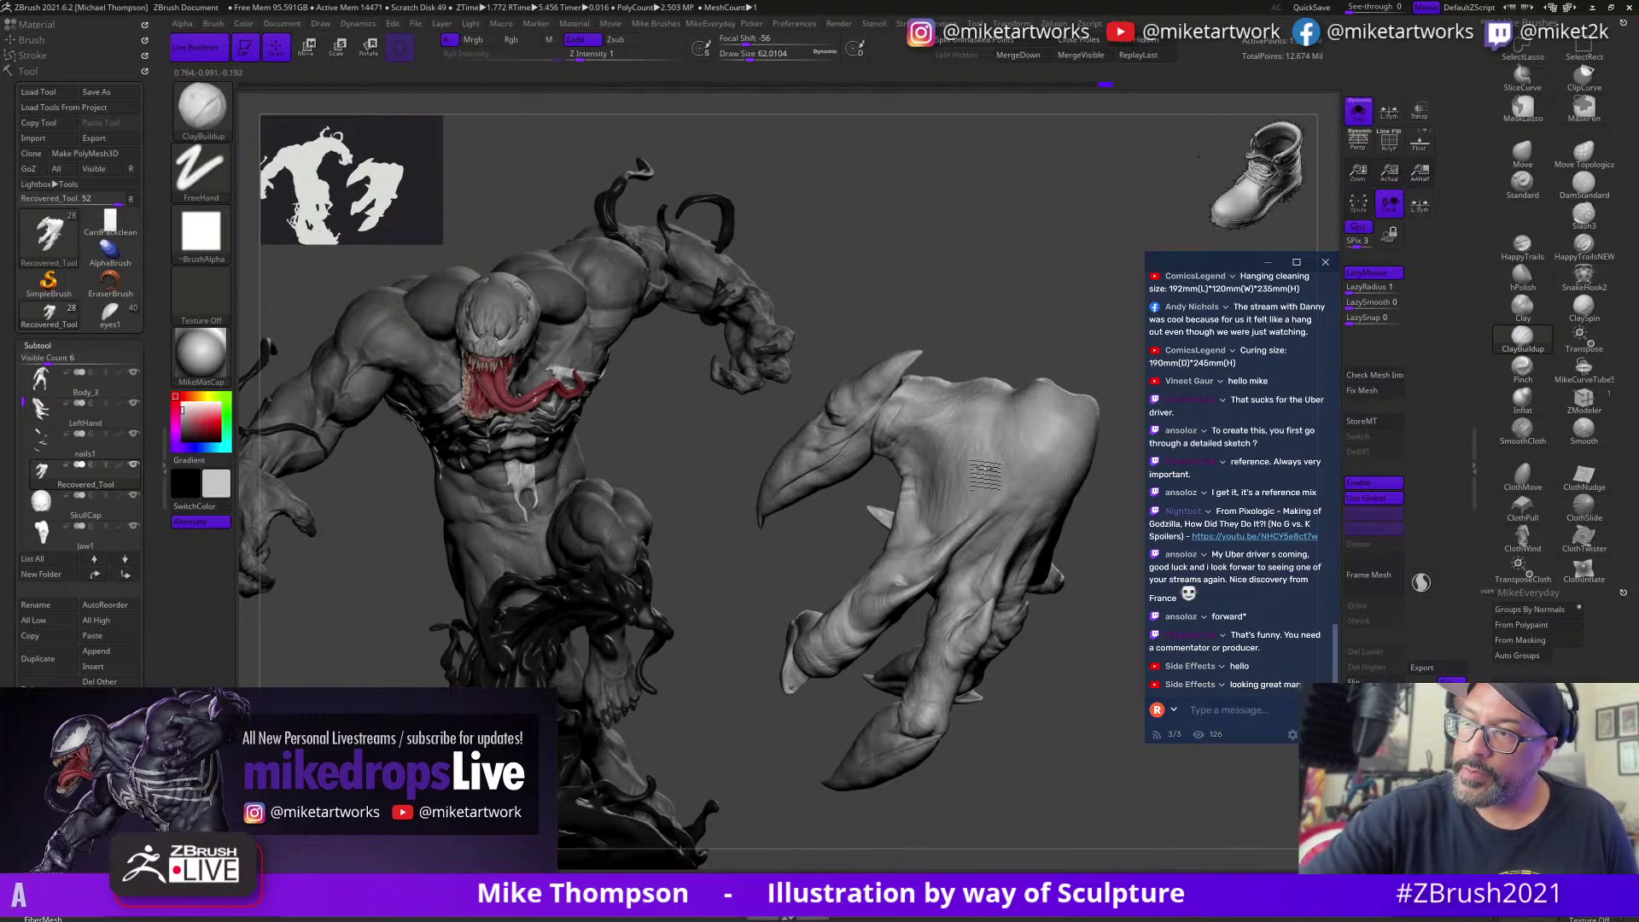
right_drag(1014, 343, 925, 544)
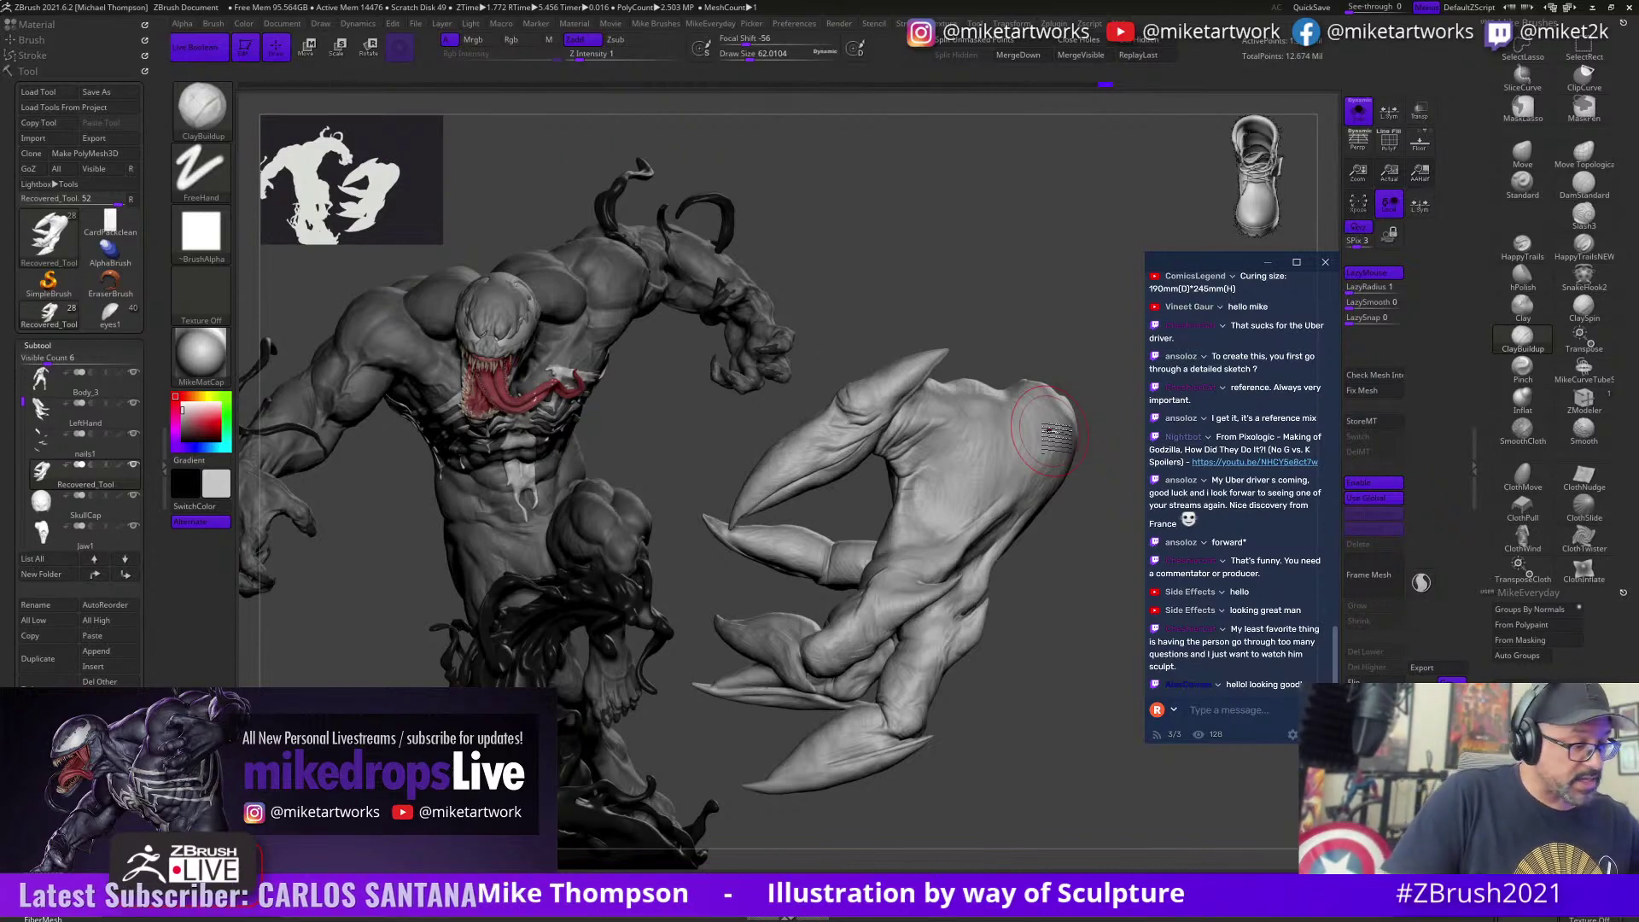
Step: Carve creases over the finger knuckles and joints with DamStandard at a draw size of about 23.3
mouse_move(1061, 776)
mouse_down()
mouse_move(1048, 583)
mouse_move(1001, 684)
mouse_move(1020, 677)
mouse_move(978, 702)
mouse_up()
key(s)
key(s)
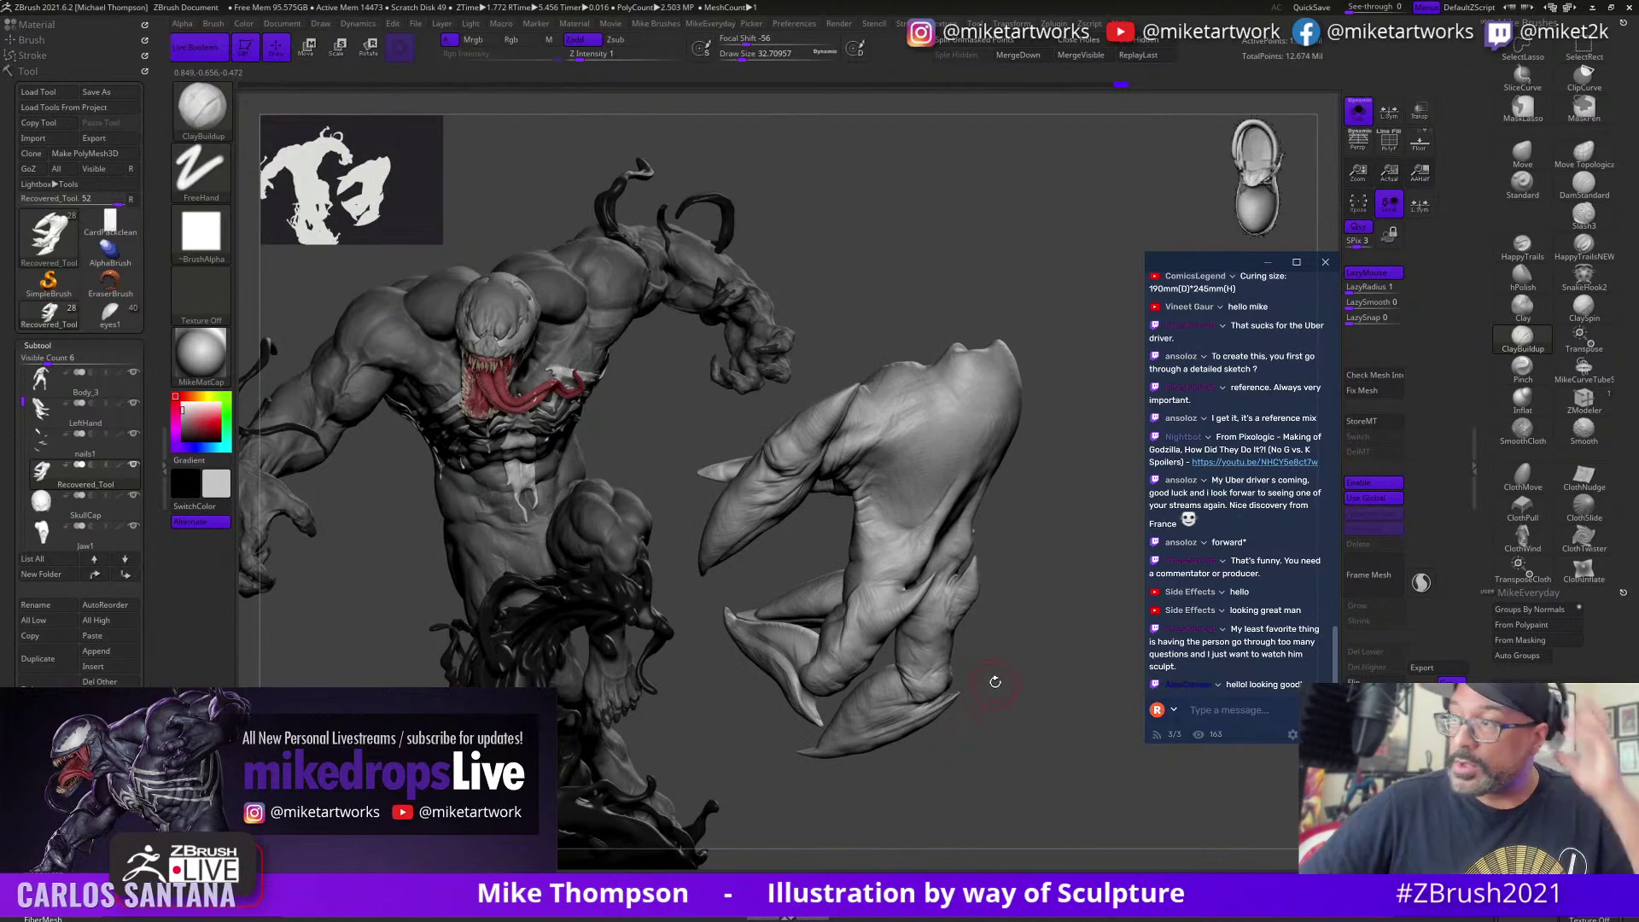
click(1583, 182)
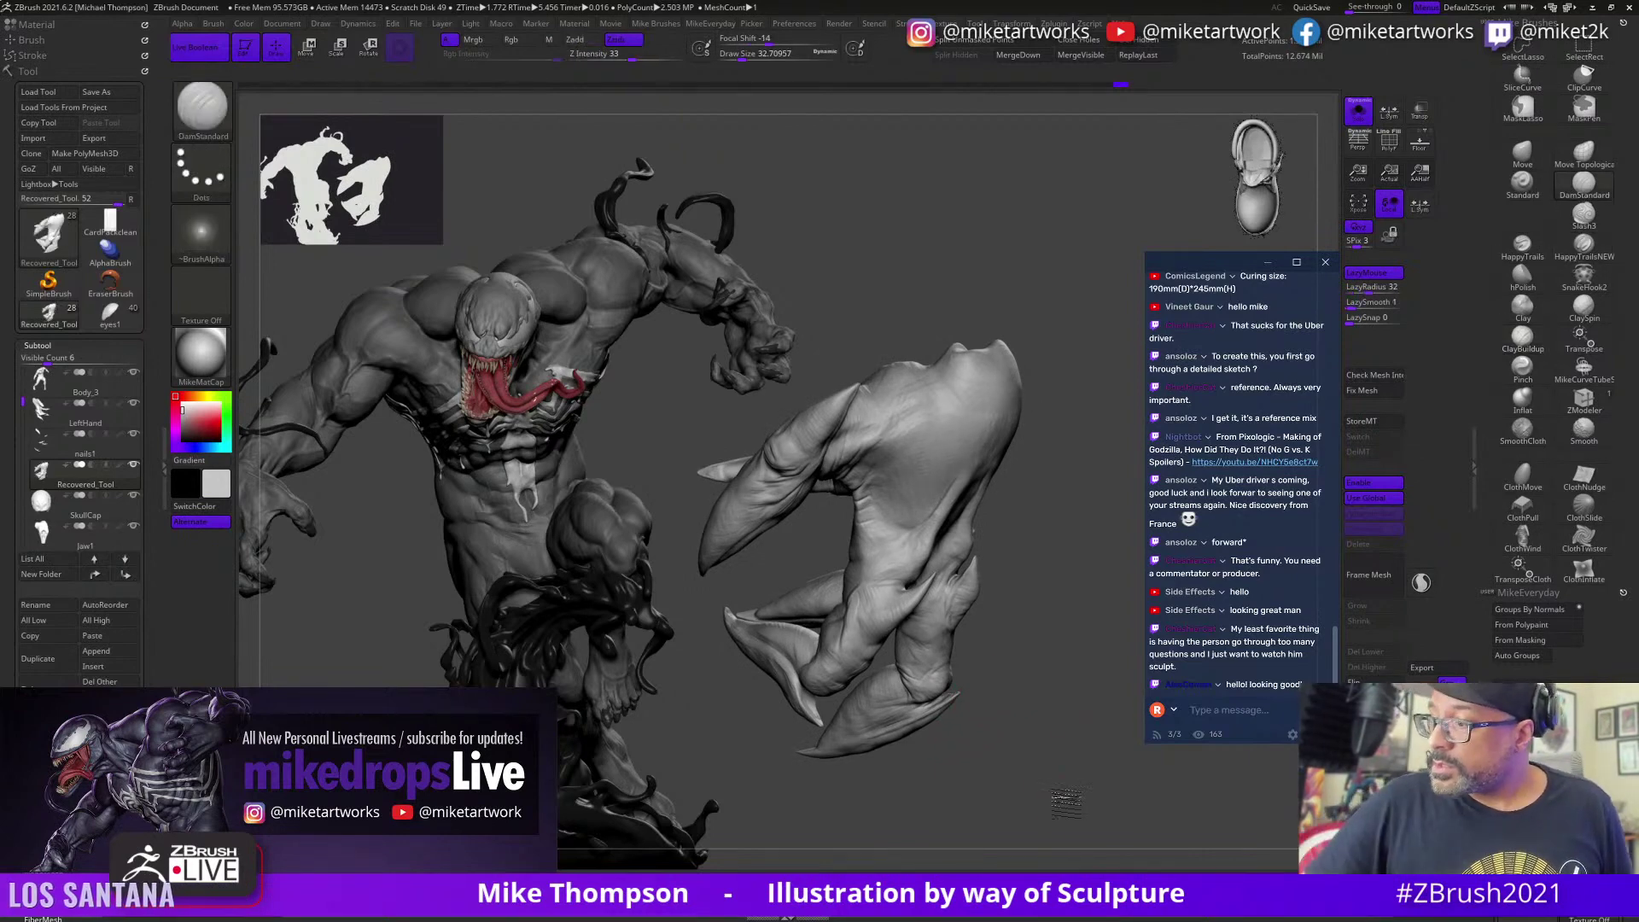
mouse_move(1065, 803)
mouse_down()
mouse_move(1012, 589)
mouse_move(896, 589)
mouse_up()
key(s)
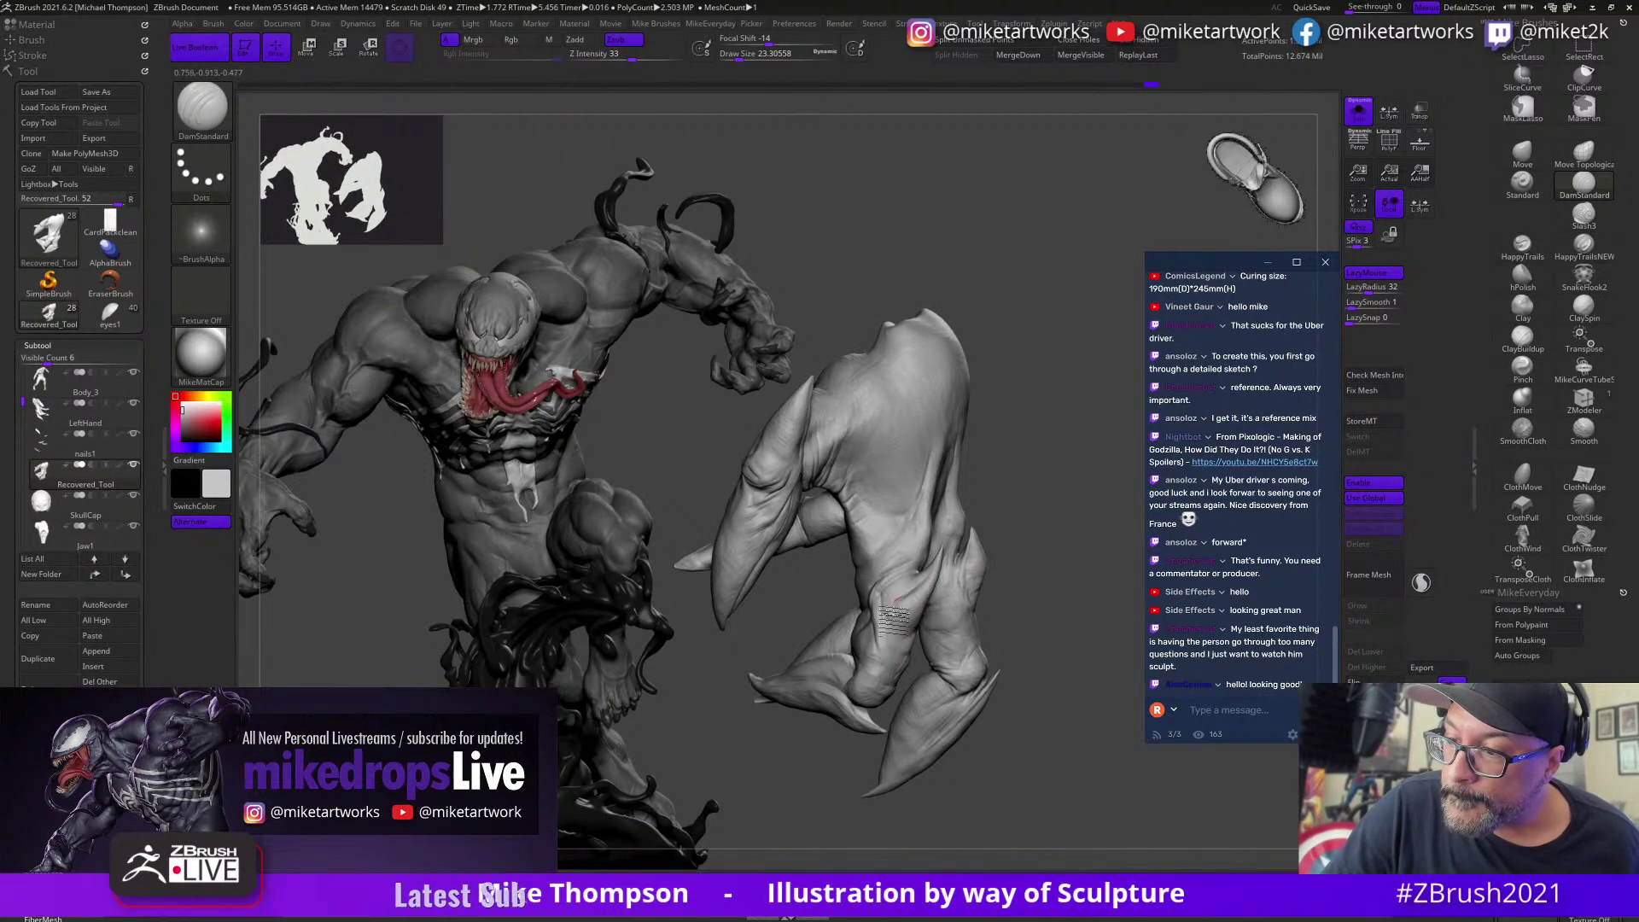
drag(1035, 504, 892, 615)
drag(1024, 627, 920, 661)
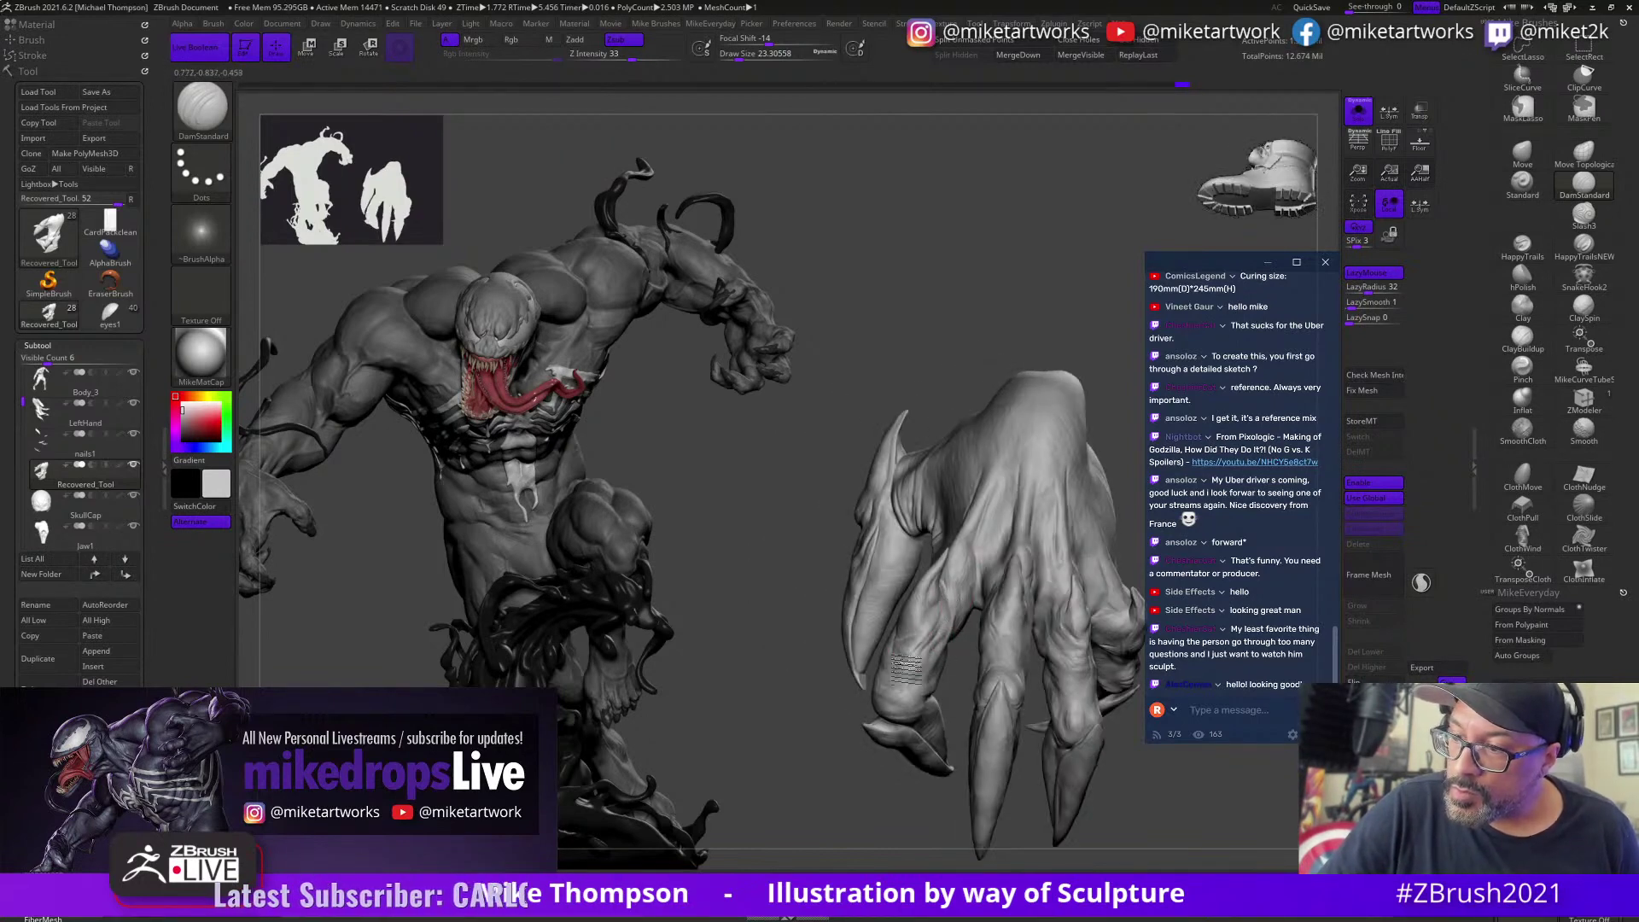
mouse_move(989, 707)
mouse_down()
mouse_move(917, 676)
mouse_move(944, 699)
mouse_move(947, 670)
mouse_move(1002, 662)
mouse_move(1077, 768)
mouse_move(1129, 777)
mouse_move(1106, 825)
mouse_move(1056, 832)
mouse_move(1086, 574)
mouse_move(1090, 658)
mouse_up()
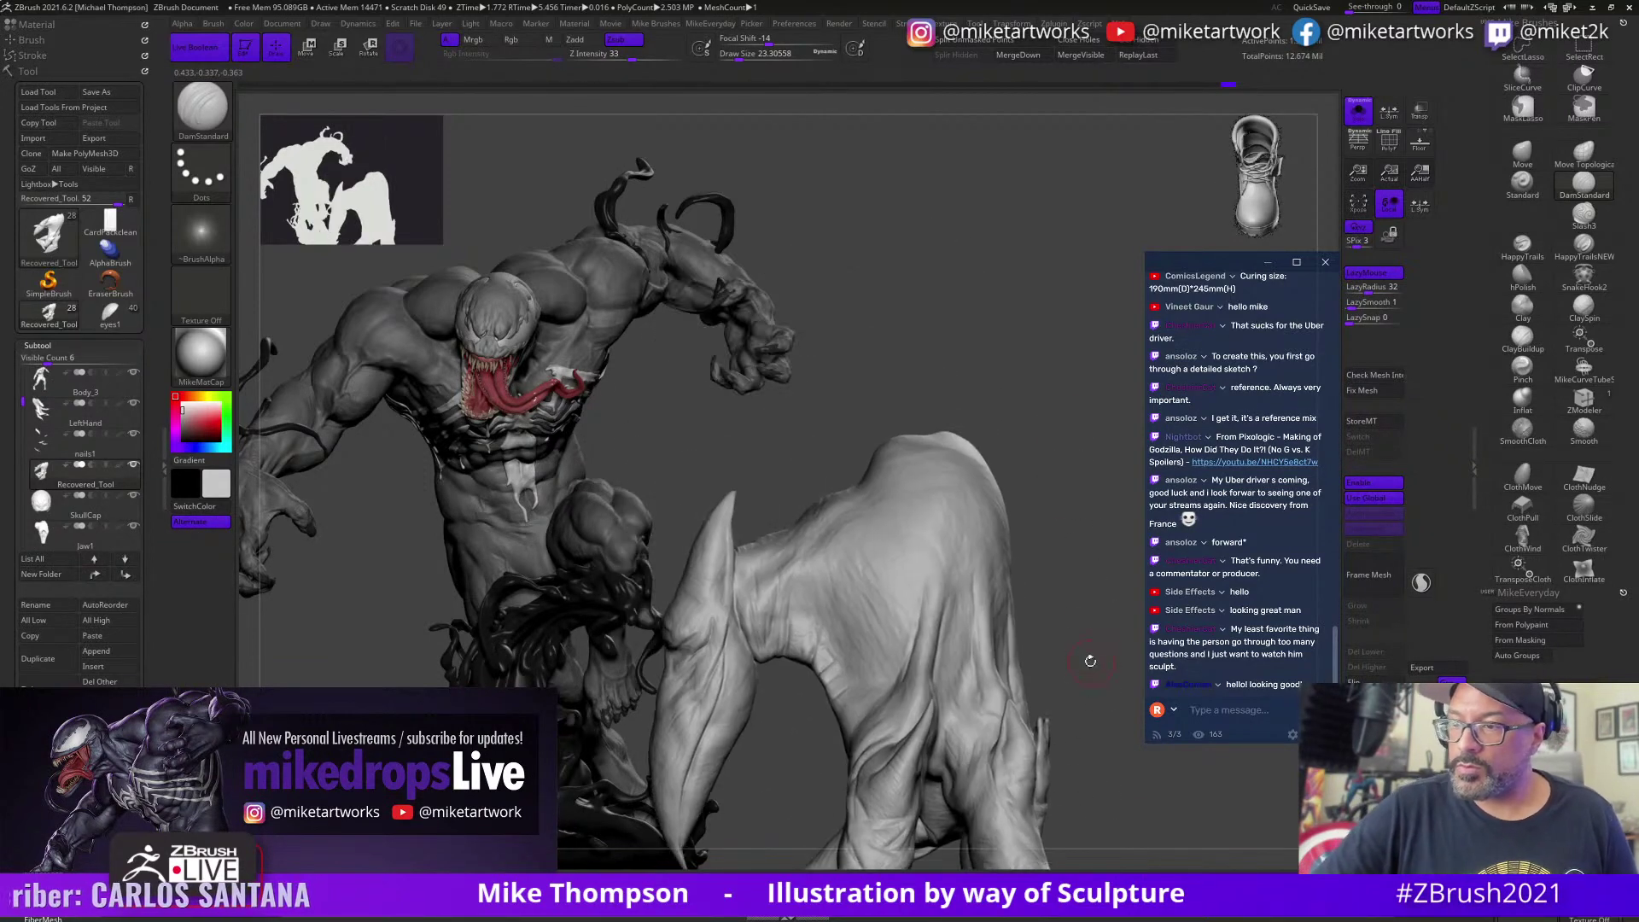
Step: Layer ClayBuildup strokes from the thumb web up the side of the hand at Z Intensity 4 and a draw size of about 39
click(1521, 339)
key(s)
drag(1077, 492, 1084, 492)
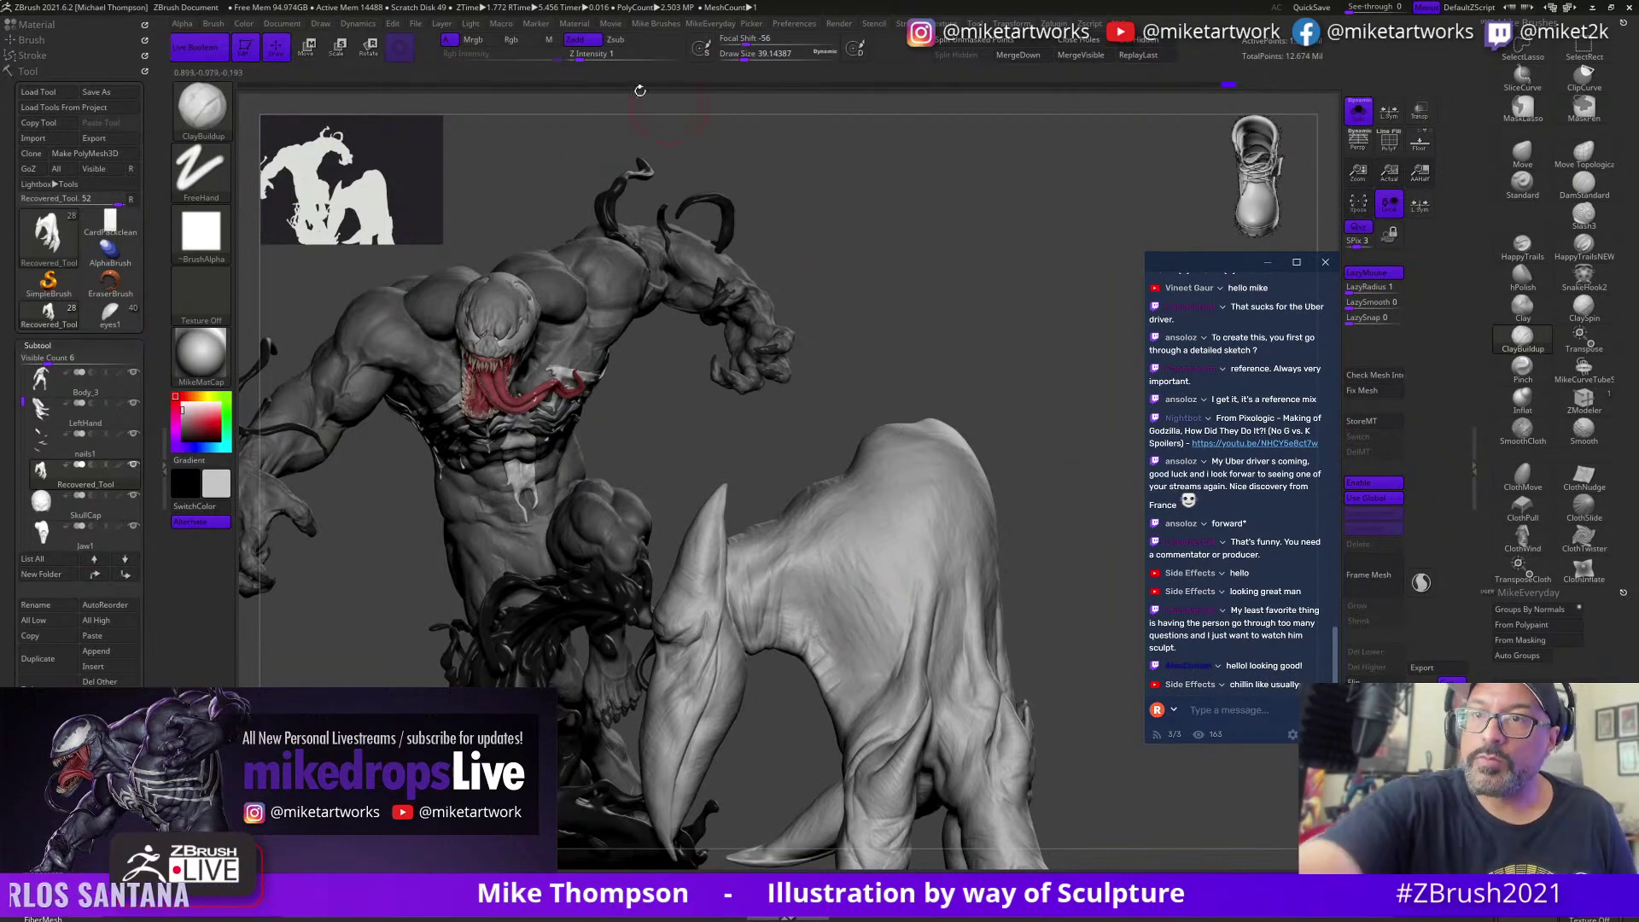
click(588, 54)
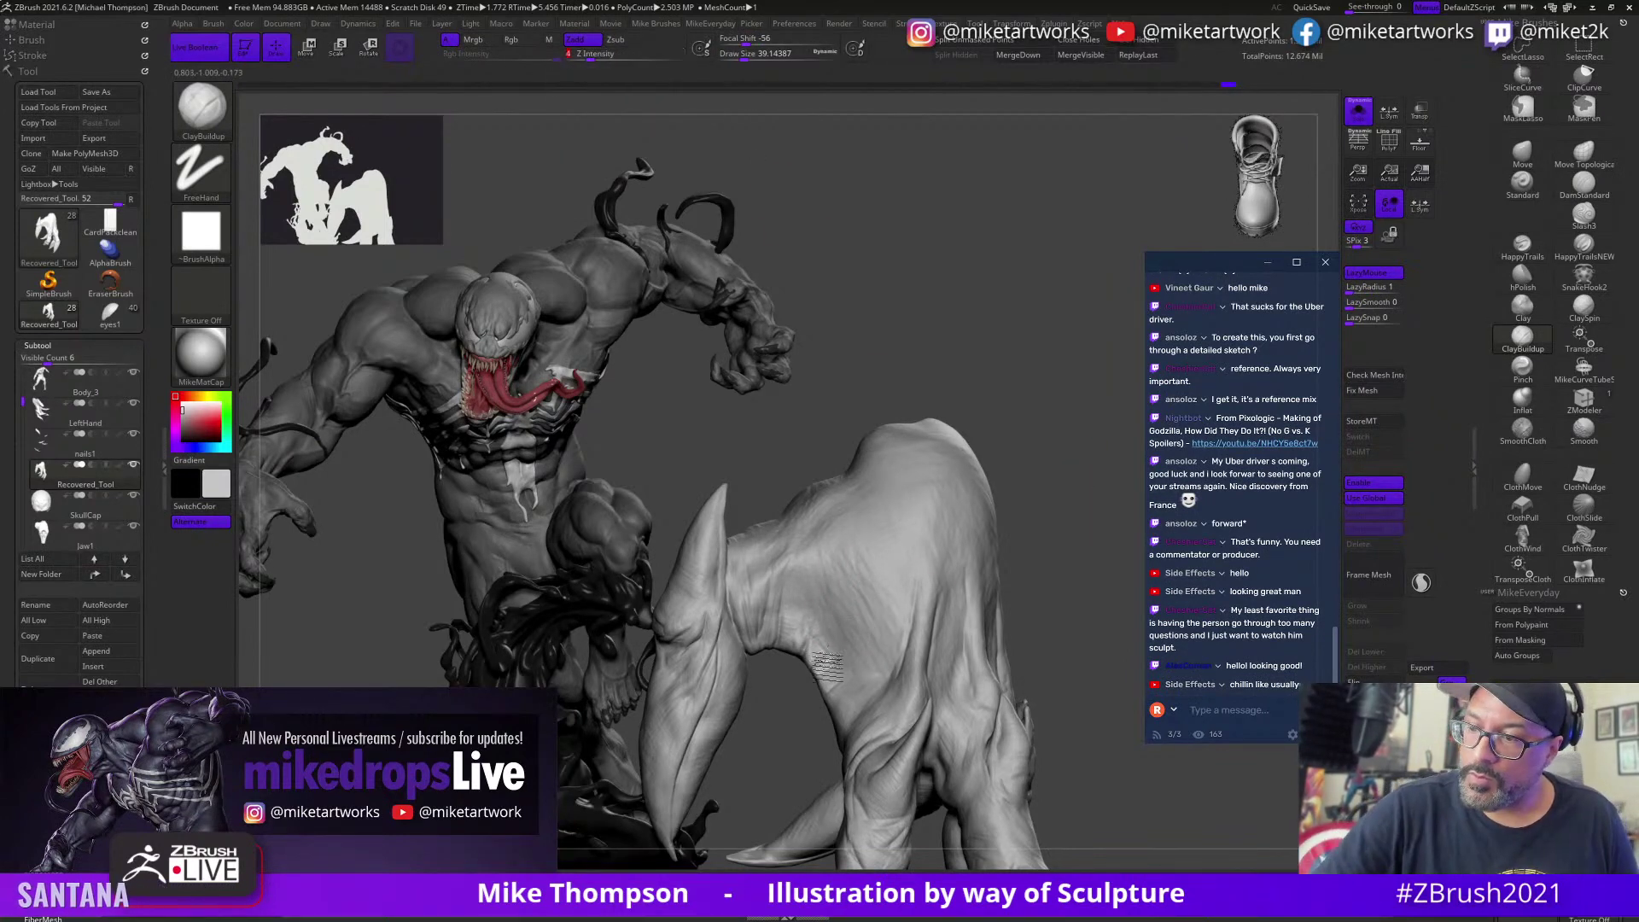
mouse_move(851, 665)
mouse_down()
mouse_move(873, 589)
mouse_move(853, 566)
mouse_up()
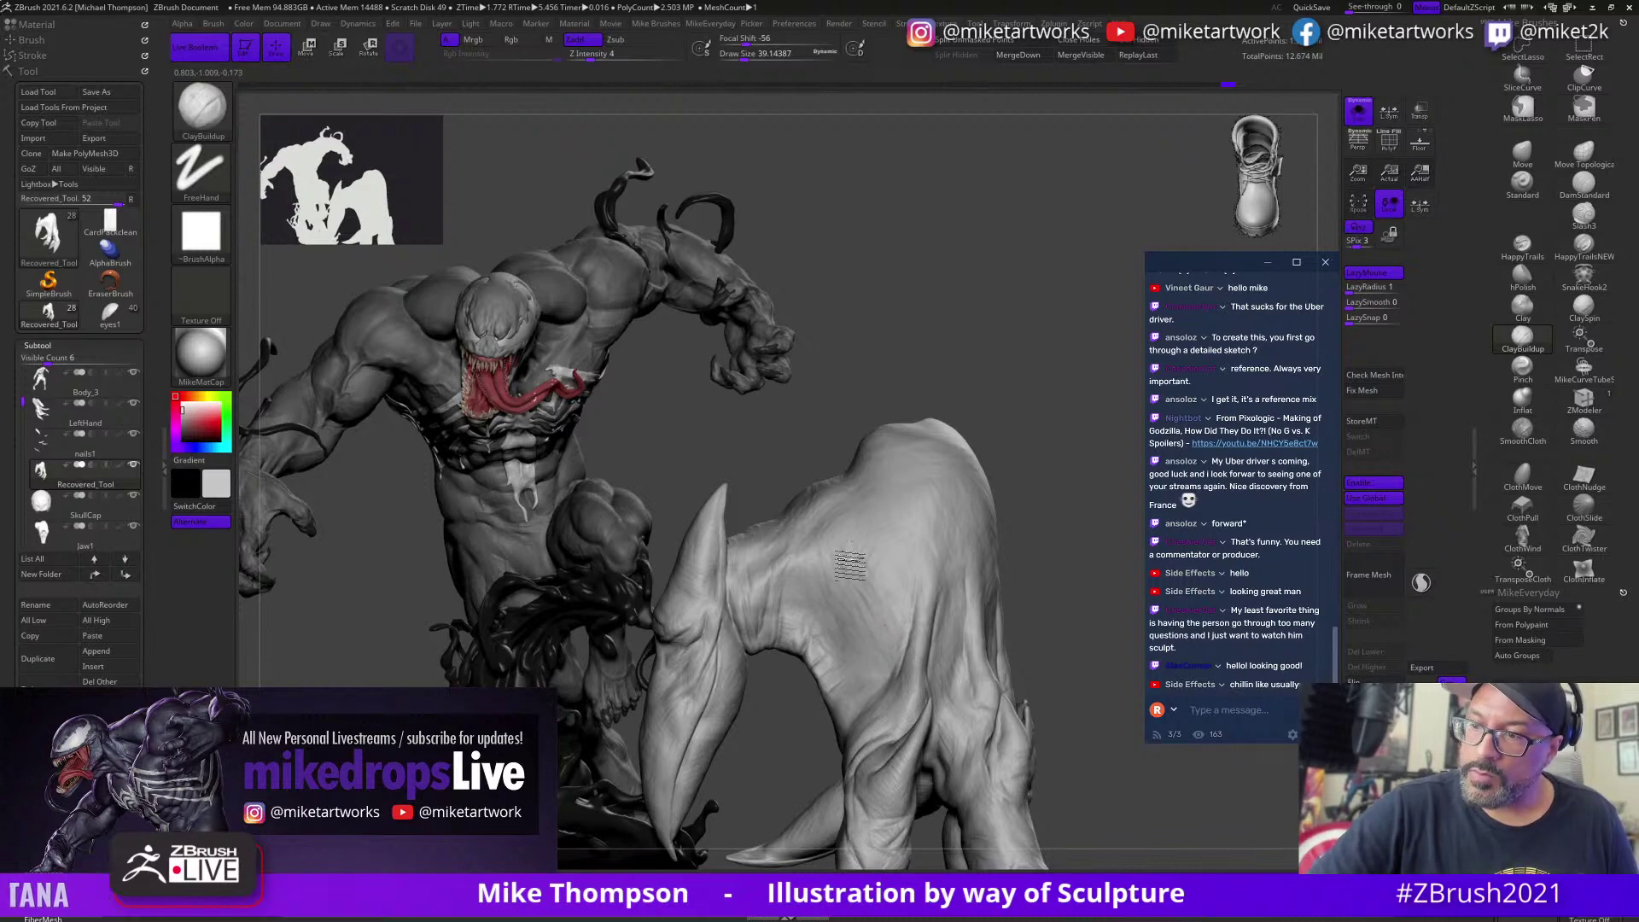
drag(804, 621, 869, 540)
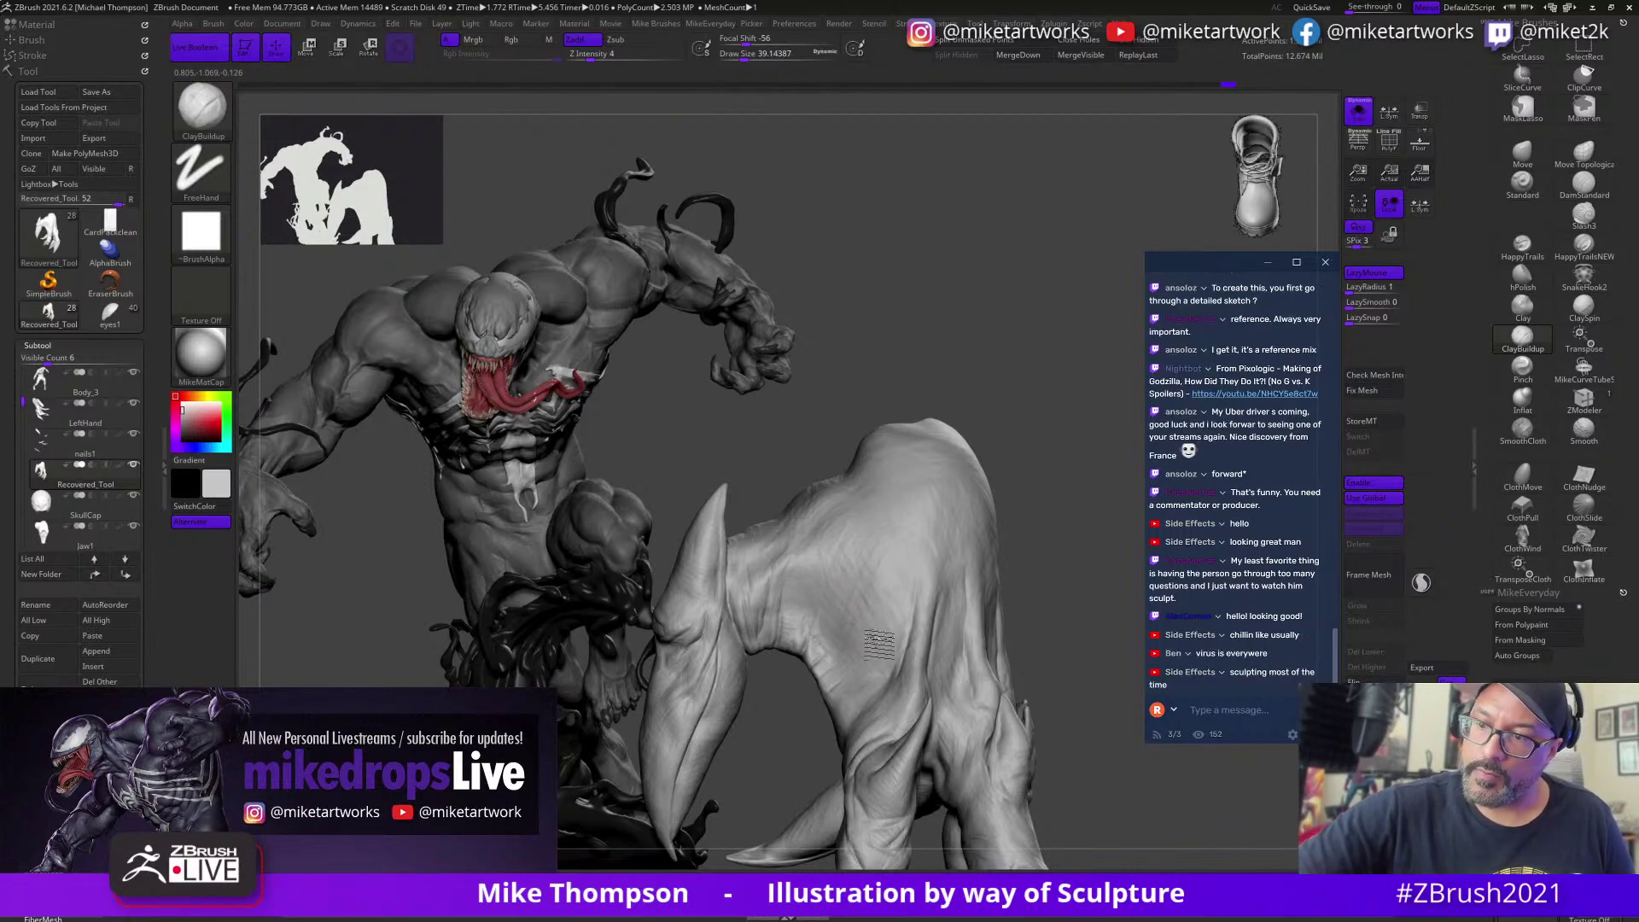
drag(891, 626, 869, 529)
mouse_move(919, 599)
mouse_down()
mouse_move(870, 544)
mouse_move(897, 525)
mouse_up()
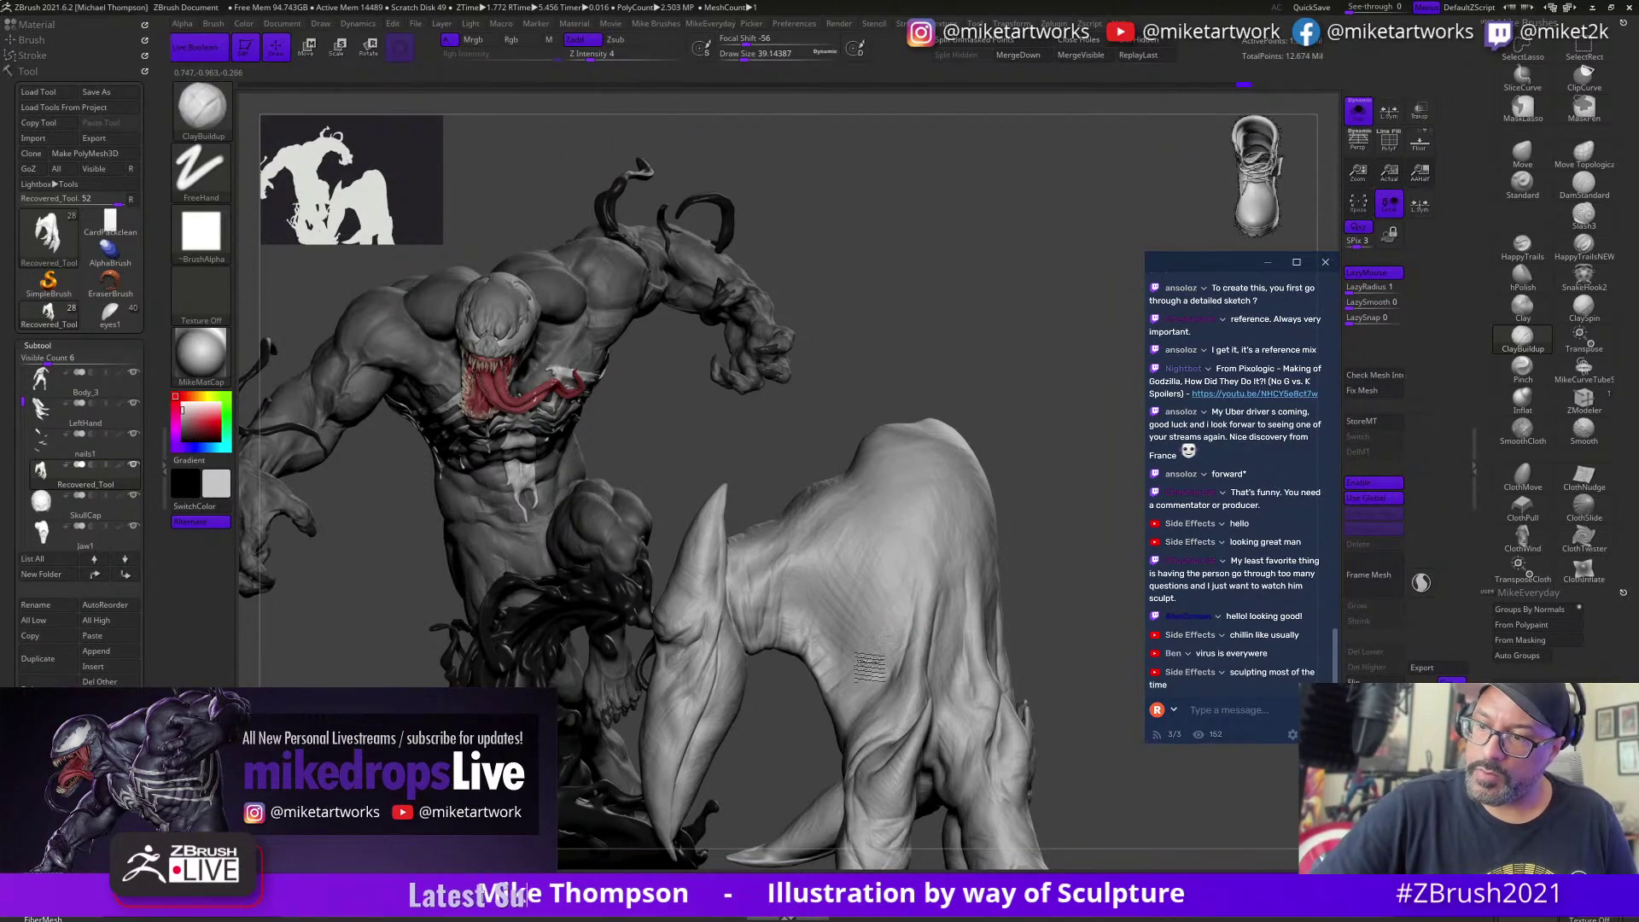
mouse_move(839, 702)
mouse_down()
mouse_move(857, 618)
mouse_move(841, 601)
mouse_move(880, 628)
mouse_up()
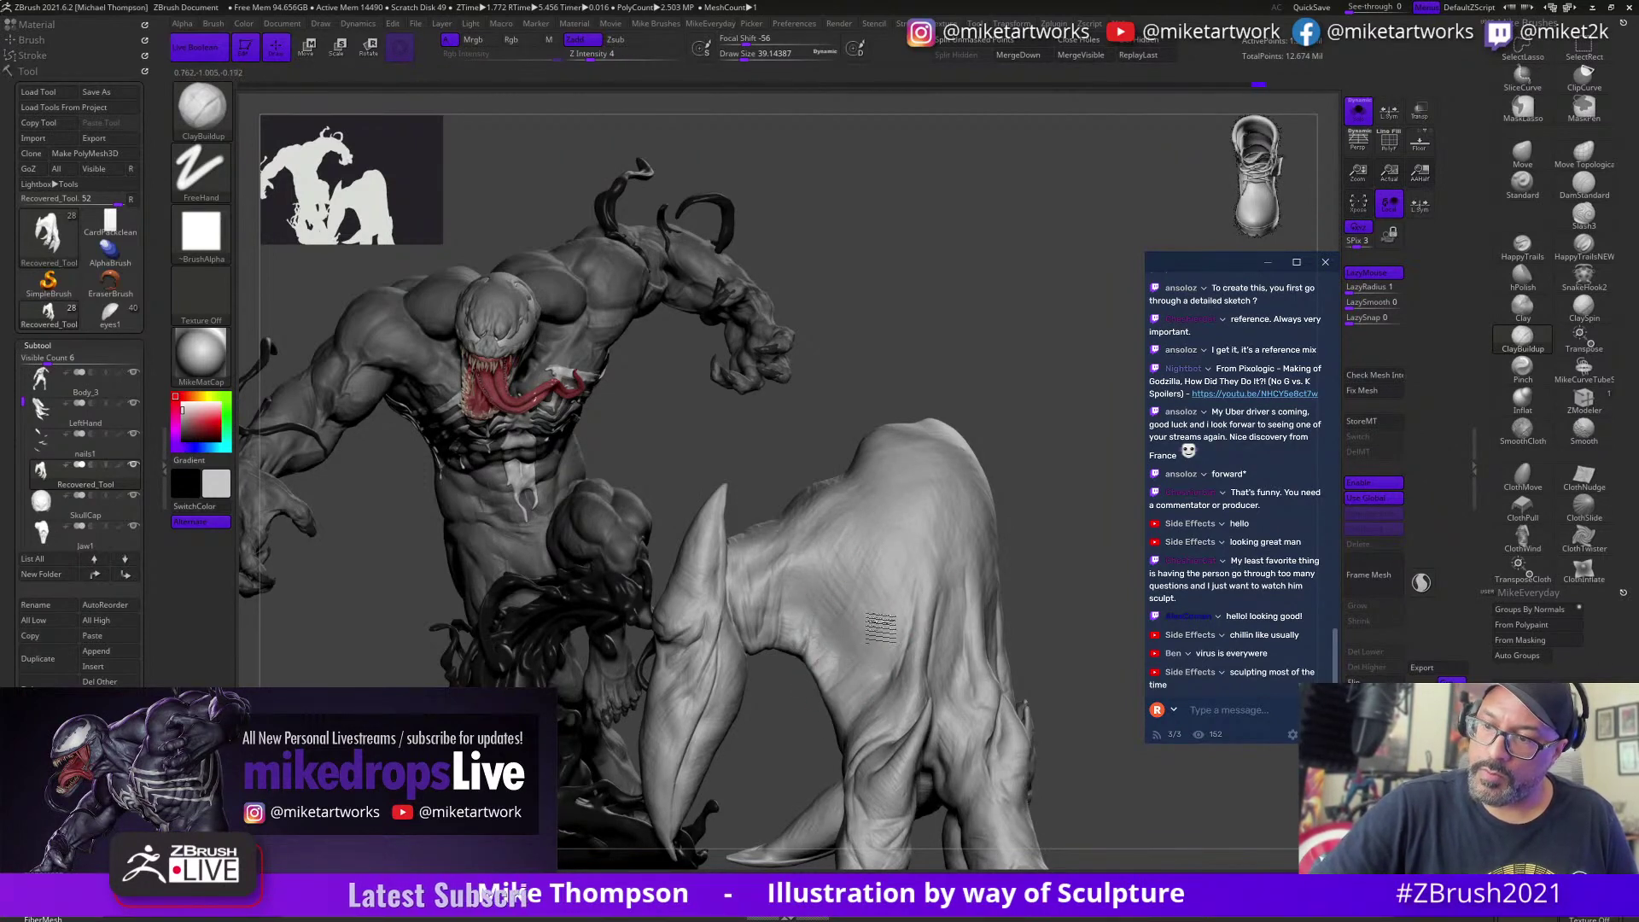
Step: Build up long ClayBuildup strokes from the index finger's base up over the back of the hand
mouse_move(1037, 598)
mouse_down()
mouse_move(1070, 589)
mouse_move(1058, 597)
mouse_up()
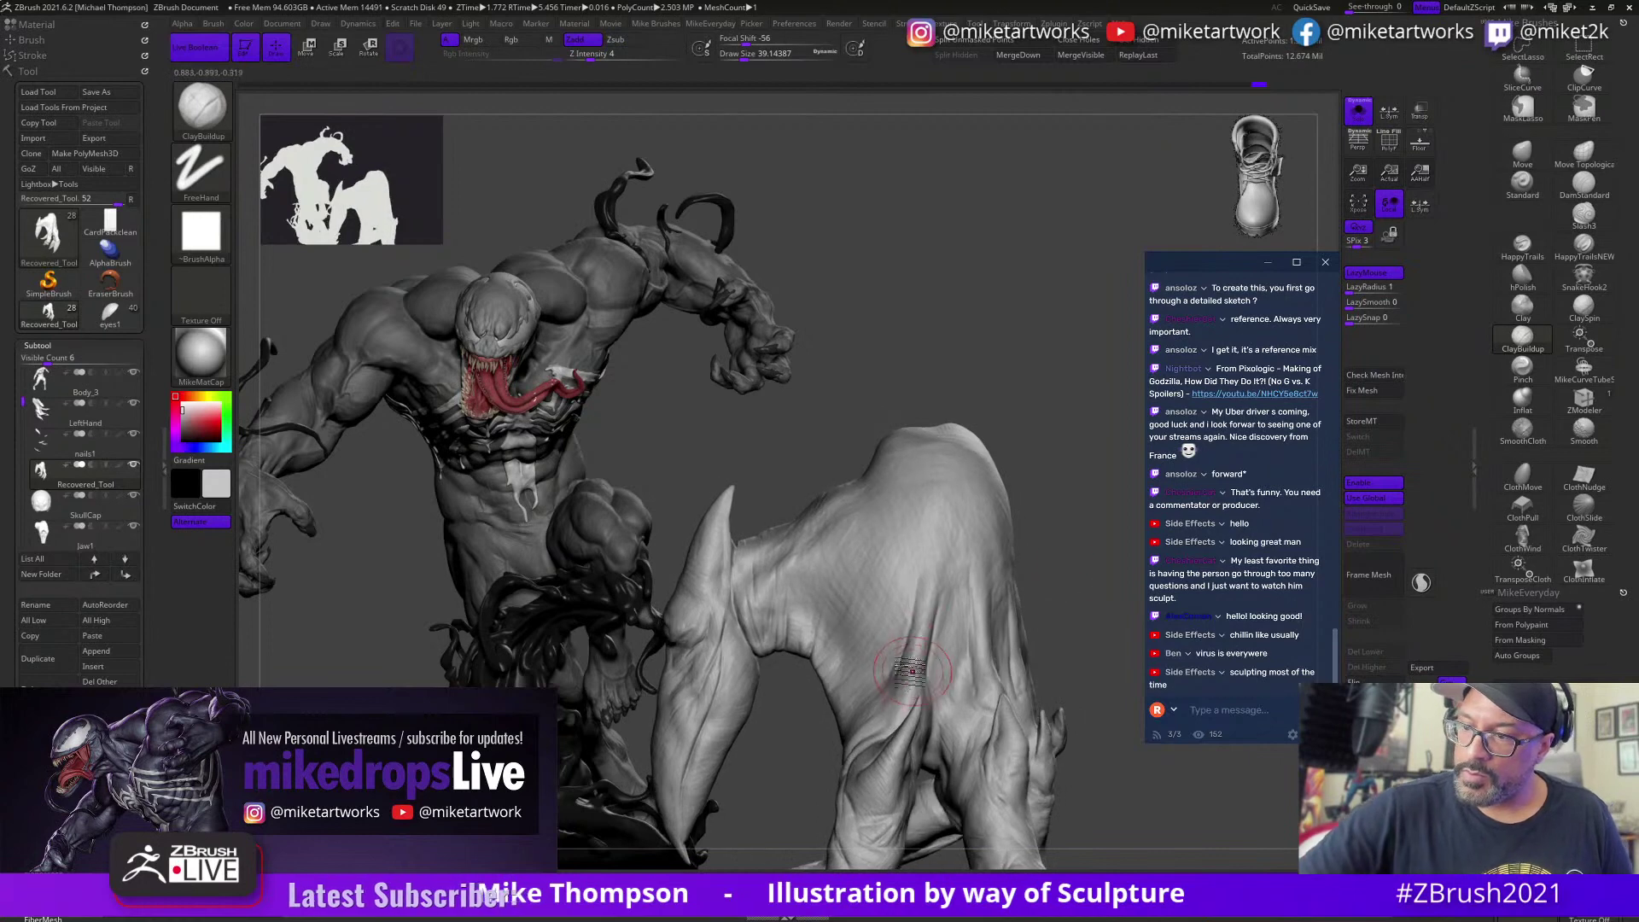
mouse_move(906, 671)
mouse_down()
mouse_move(939, 555)
mouse_move(913, 646)
mouse_move(922, 630)
mouse_up()
mouse_move(896, 705)
mouse_down()
mouse_move(929, 632)
mouse_move(904, 612)
mouse_move(919, 599)
mouse_up()
drag(919, 693, 957, 527)
Step: Add ClayBuildup strokes down the middle of the back of the hand, and undo the last stroke
drag(1058, 555, 1084, 561)
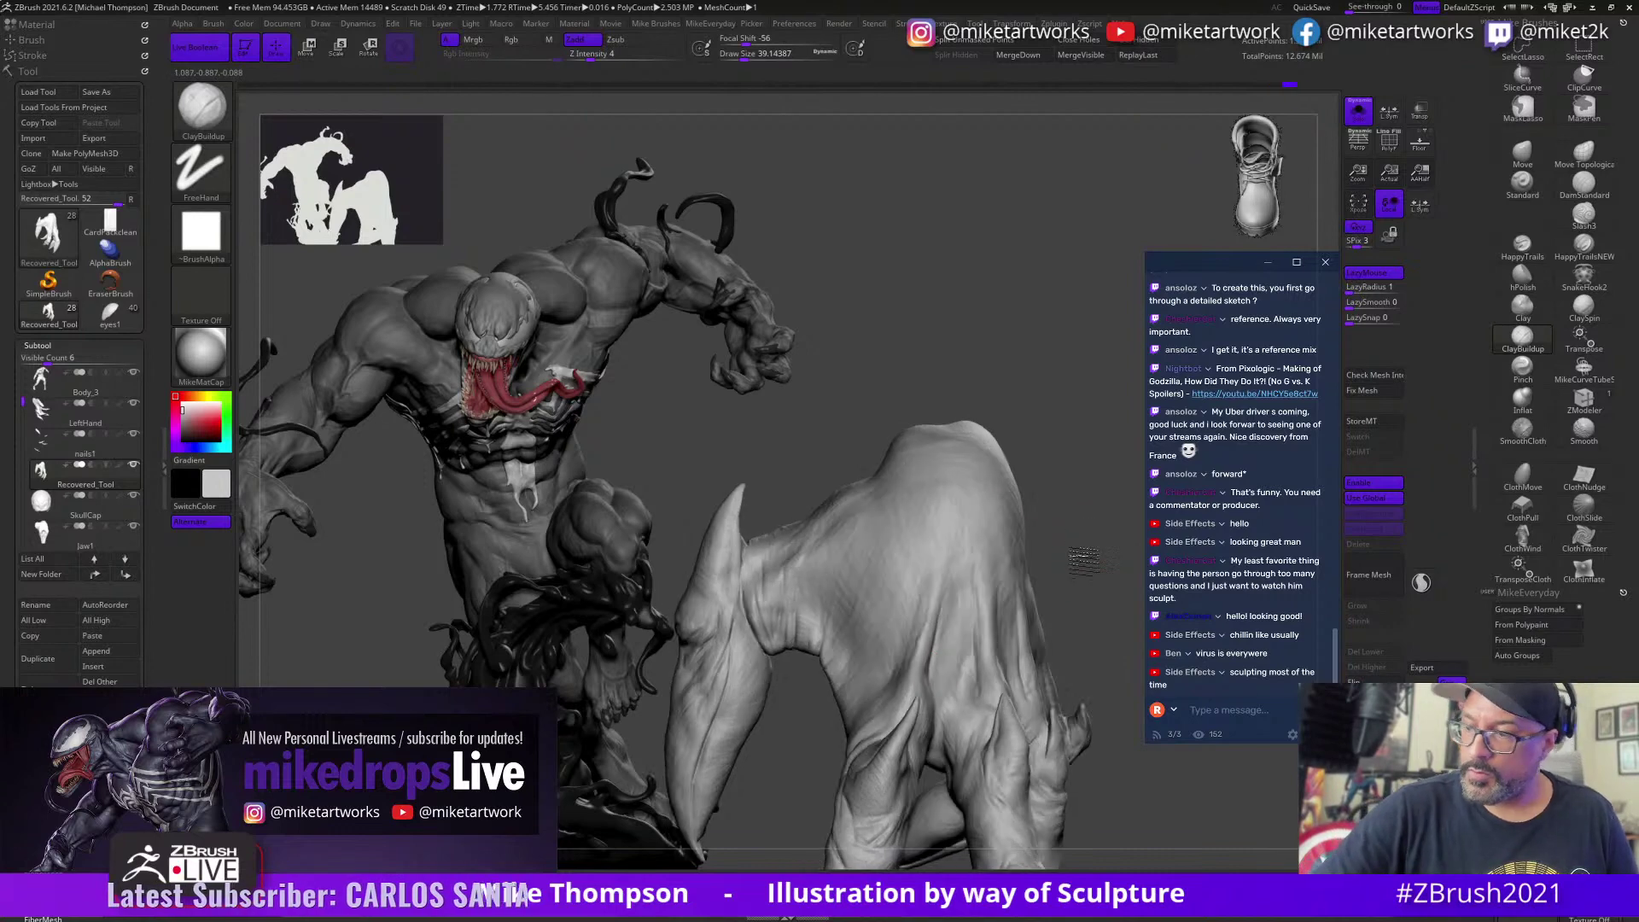
right_drag(1084, 559, 972, 595)
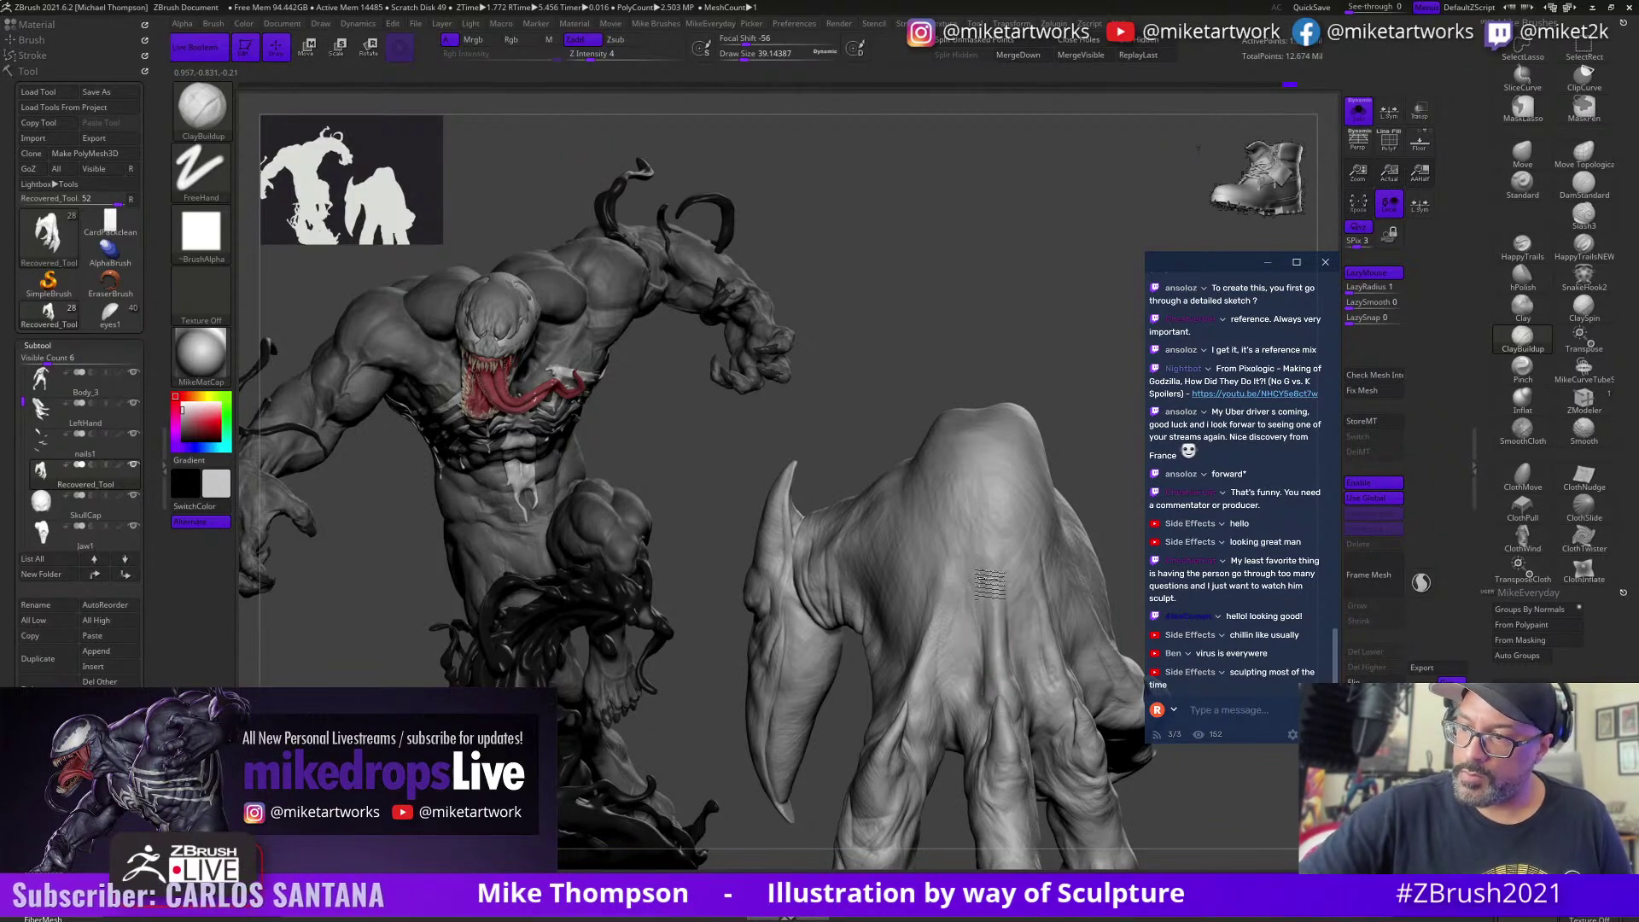
right_drag(1103, 835, 1123, 827)
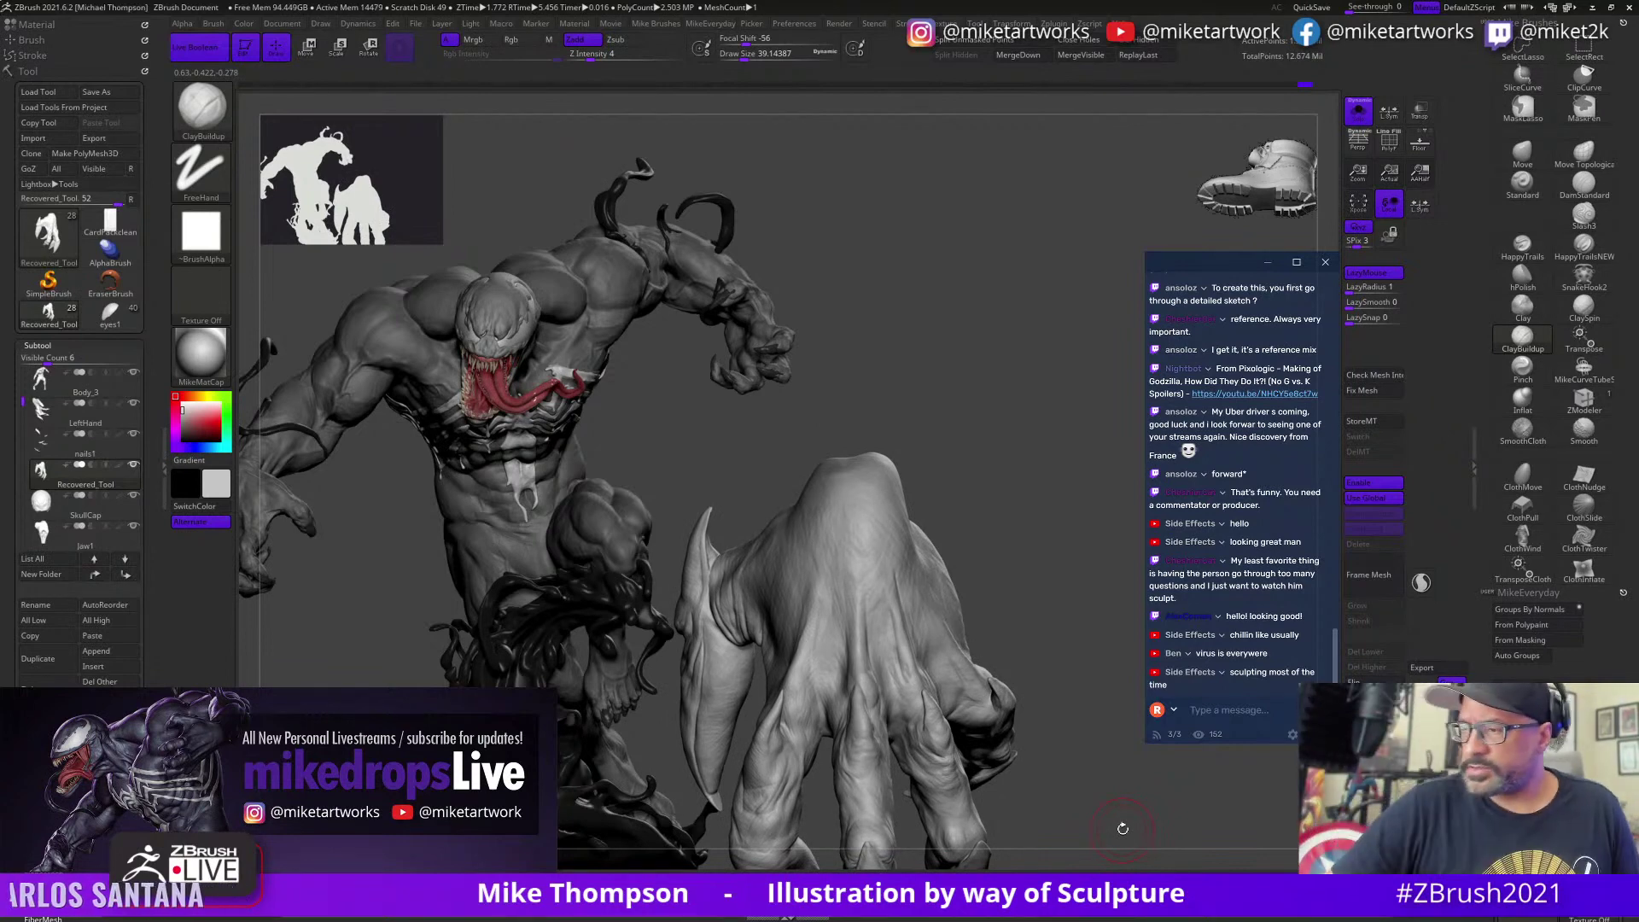
drag(1110, 796, 1060, 743)
drag(1031, 518, 1079, 516)
mouse_move(874, 603)
mouse_down()
mouse_move(875, 559)
mouse_move(860, 684)
mouse_move(886, 652)
mouse_up()
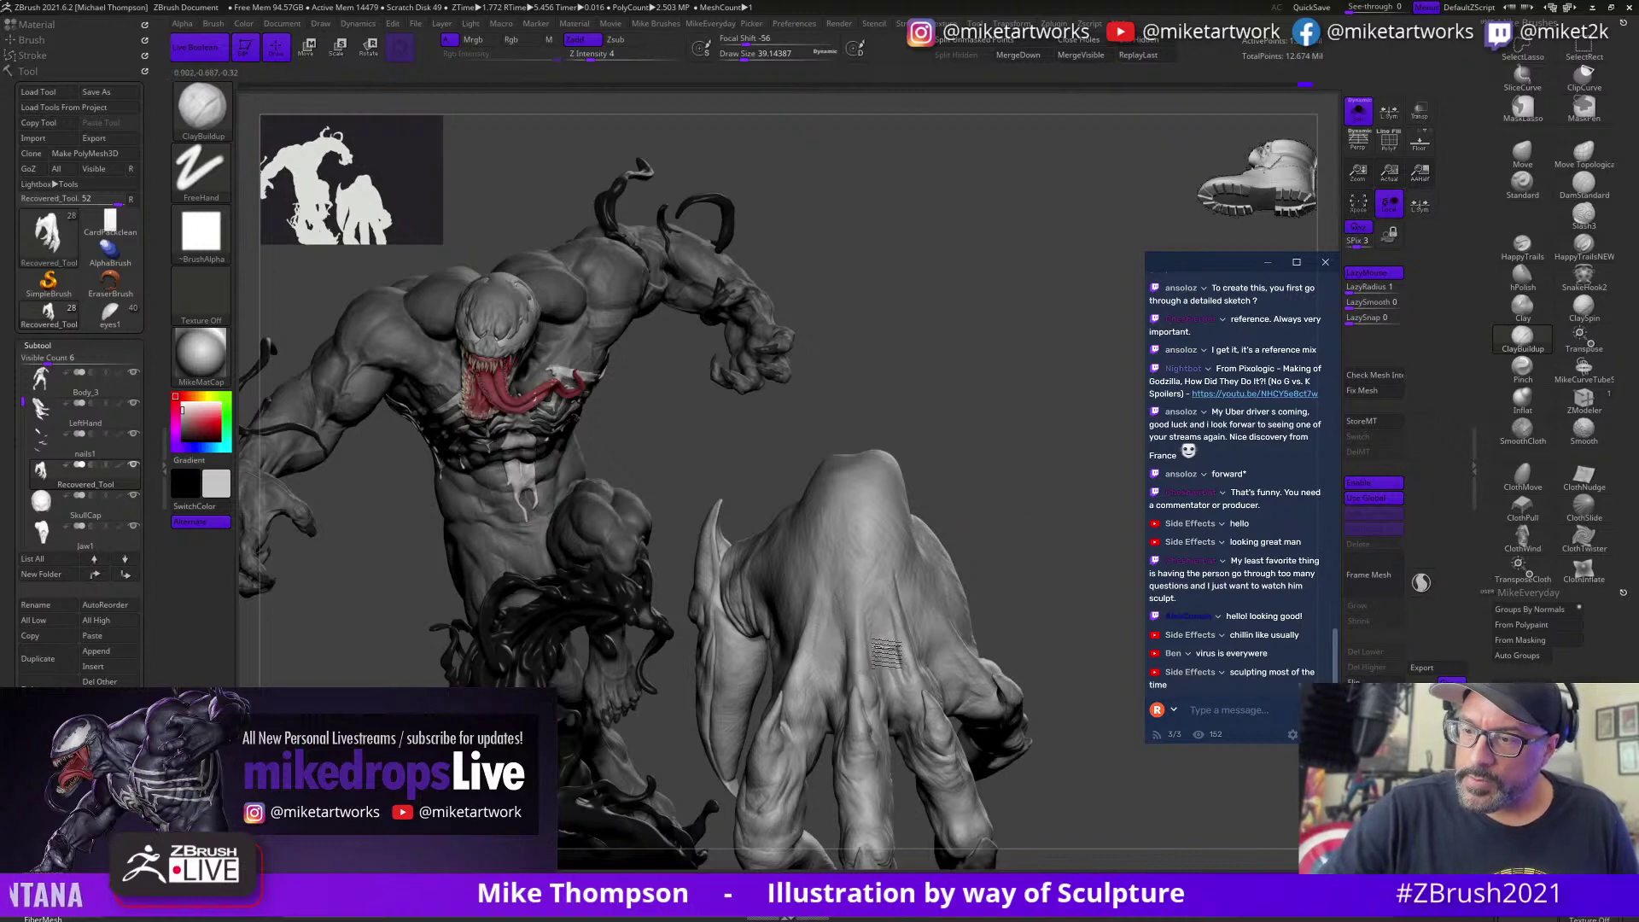
right_drag(886, 652, 857, 612)
mouse_move(858, 612)
mouse_down()
mouse_move(885, 643)
mouse_move(884, 697)
mouse_move(871, 650)
mouse_move(877, 683)
mouse_up()
key(ctrl+z)
Step: Build up tendon-like ClayBuildup strokes along the outer half of the back of the hand towards the outer fingers
mouse_move(903, 581)
mouse_down()
mouse_move(897, 638)
mouse_move(917, 687)
mouse_move(905, 626)
mouse_up()
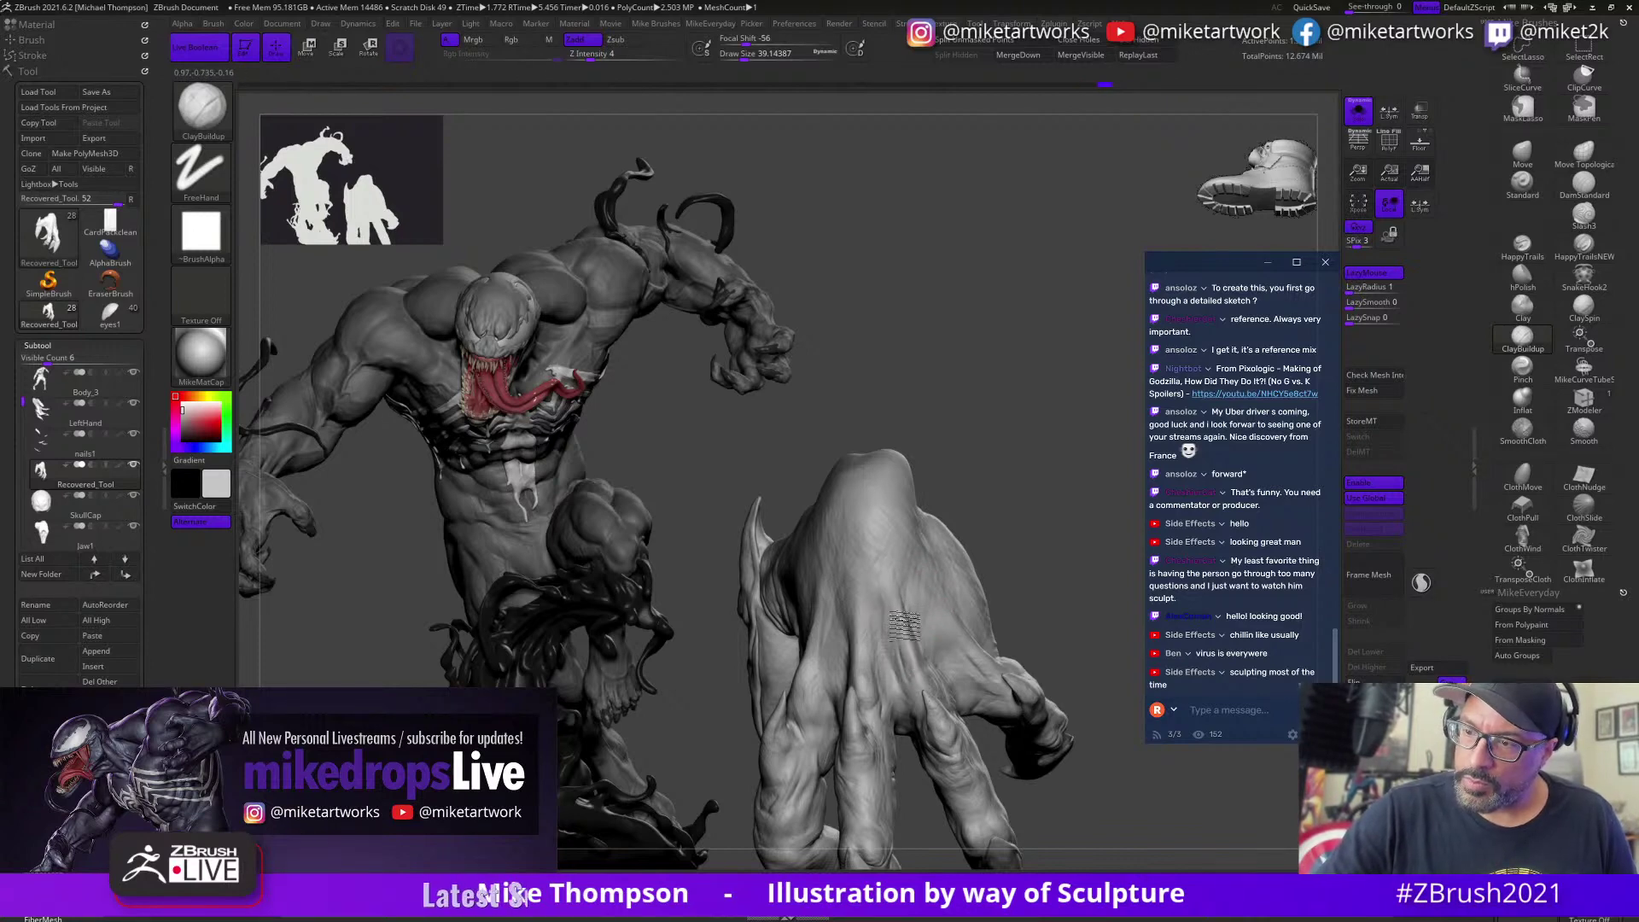
drag(910, 570, 939, 668)
drag(914, 566, 950, 664)
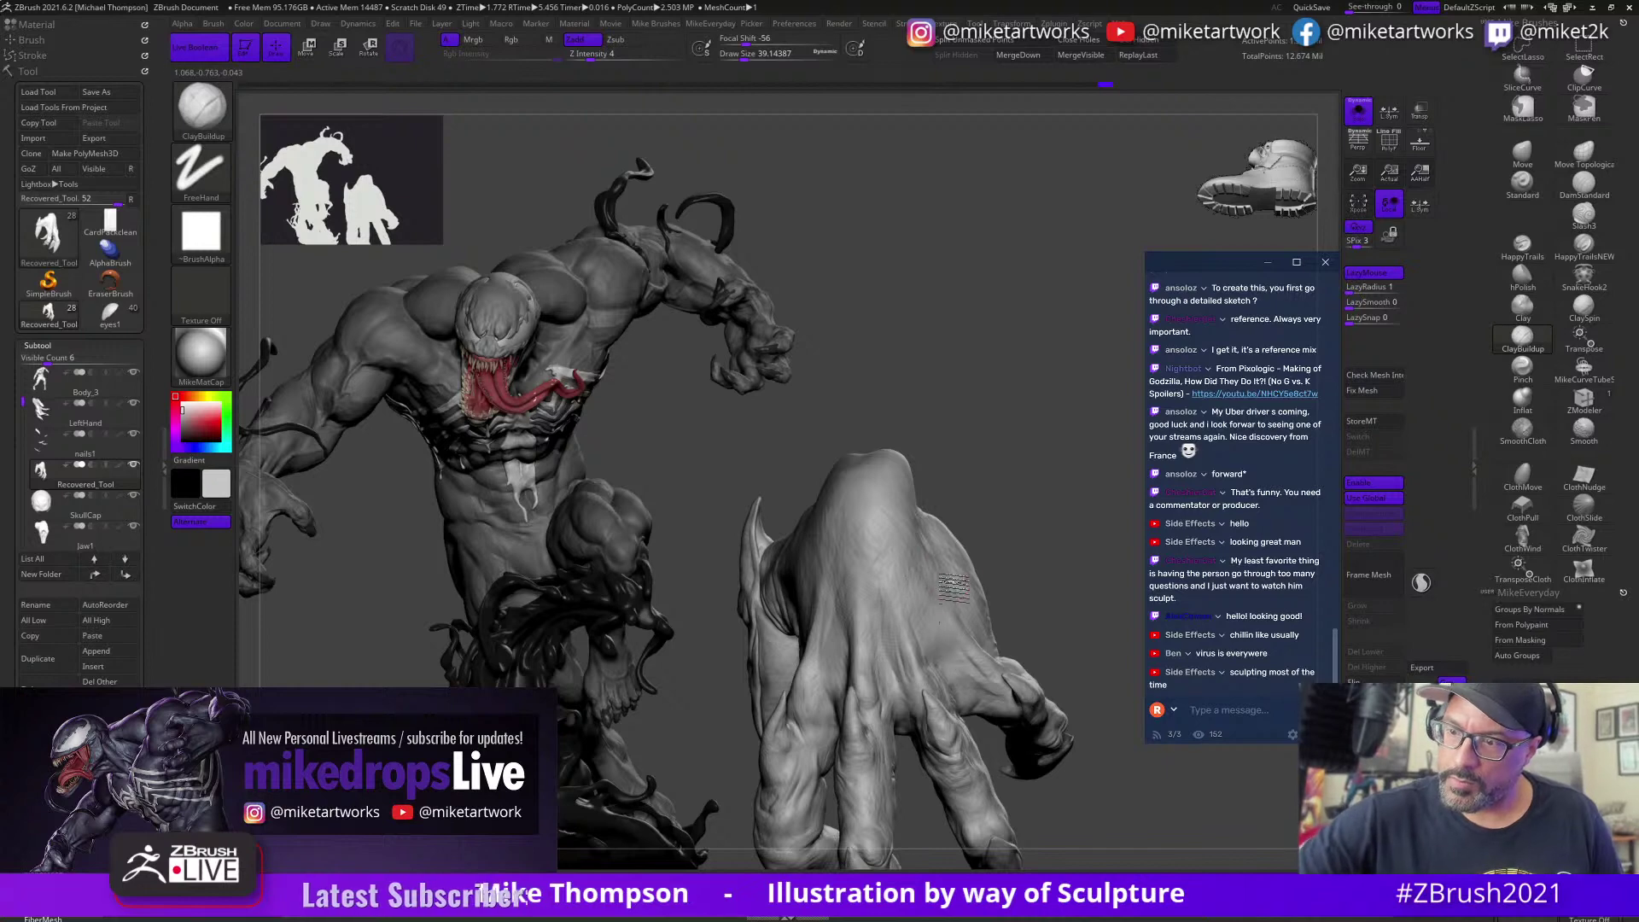
mouse_move(954, 589)
mouse_down()
mouse_move(958, 683)
mouse_move(987, 697)
mouse_up()
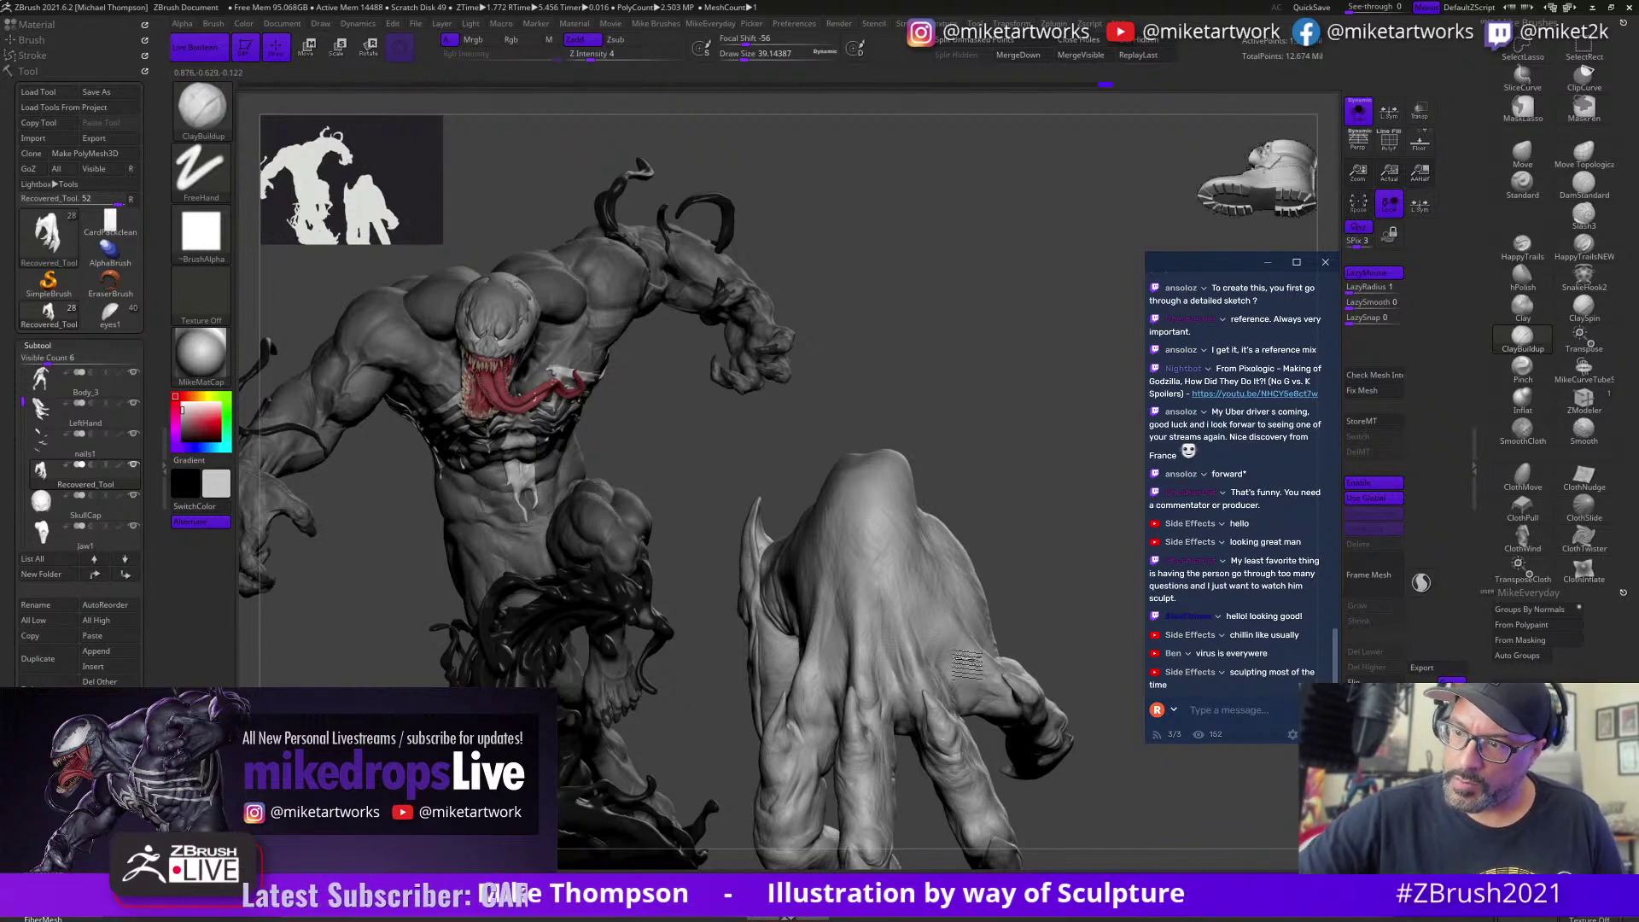
drag(1055, 512, 1020, 553)
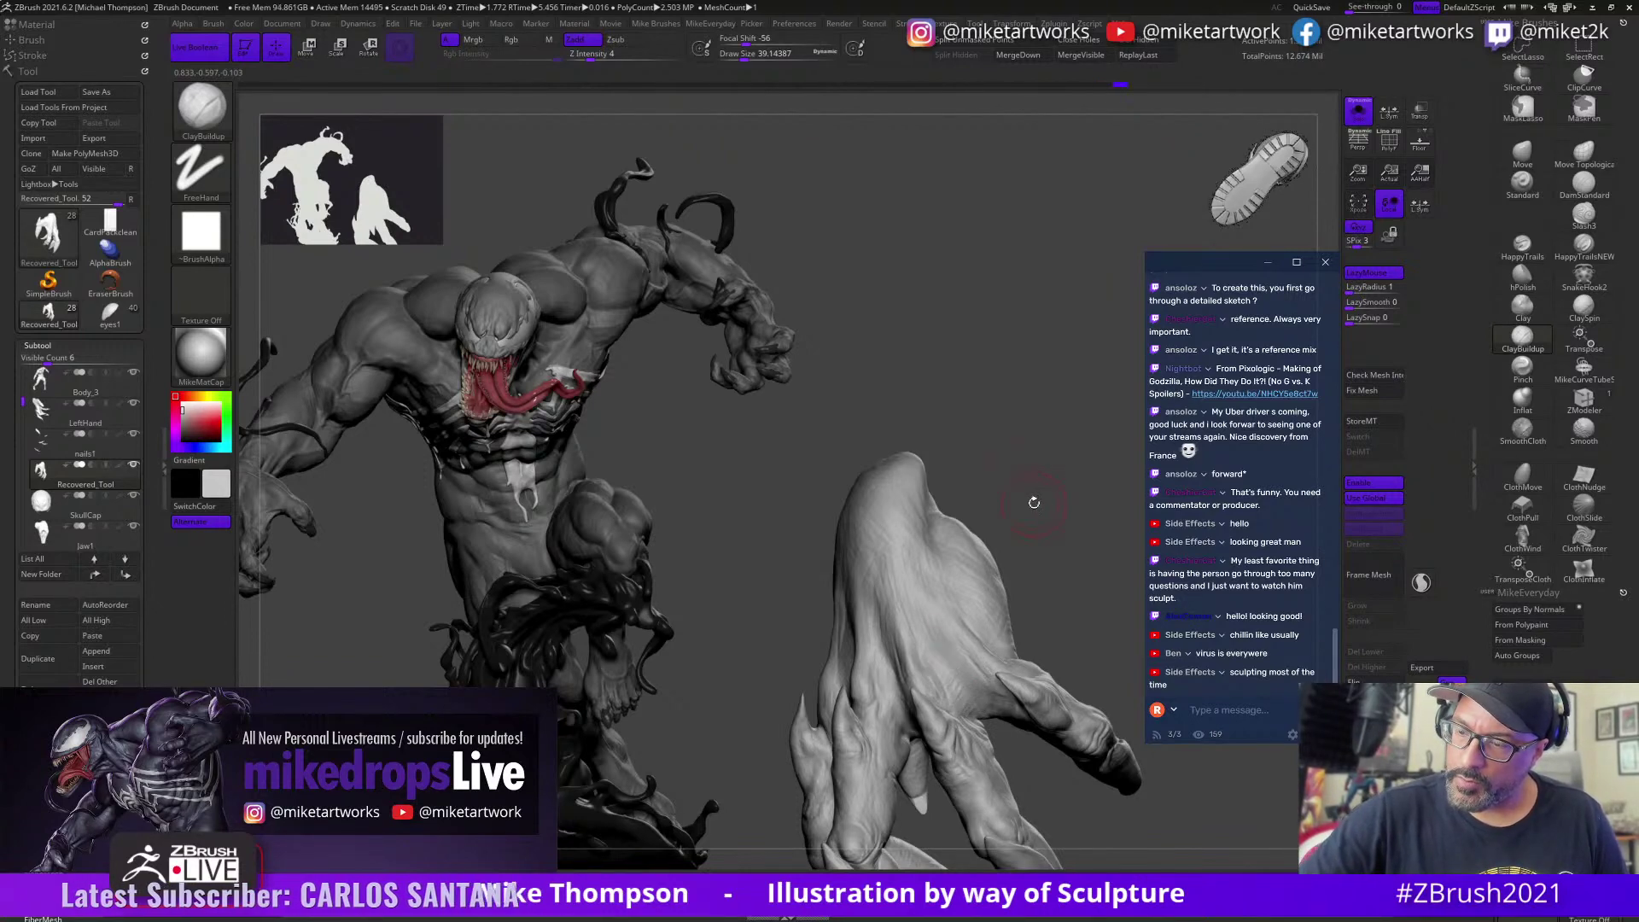
right_drag(944, 680, 958, 690)
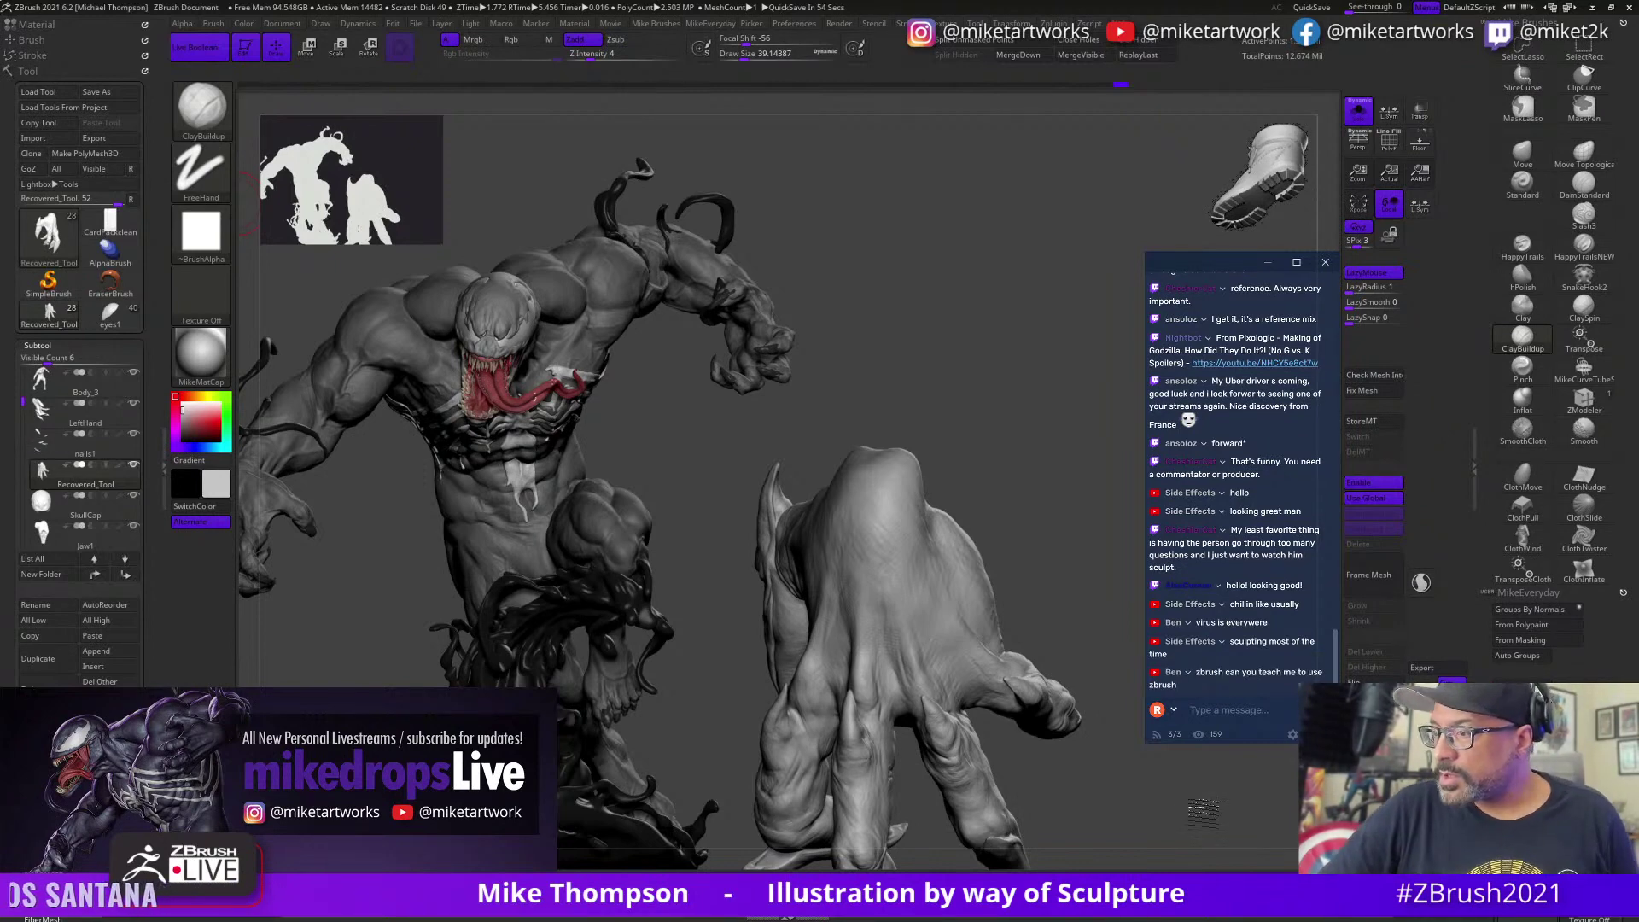
mouse_move(1204, 811)
mouse_down()
mouse_move(1170, 810)
mouse_move(1220, 845)
mouse_move(1106, 822)
mouse_move(1158, 830)
mouse_move(980, 565)
mouse_move(855, 674)
mouse_up()
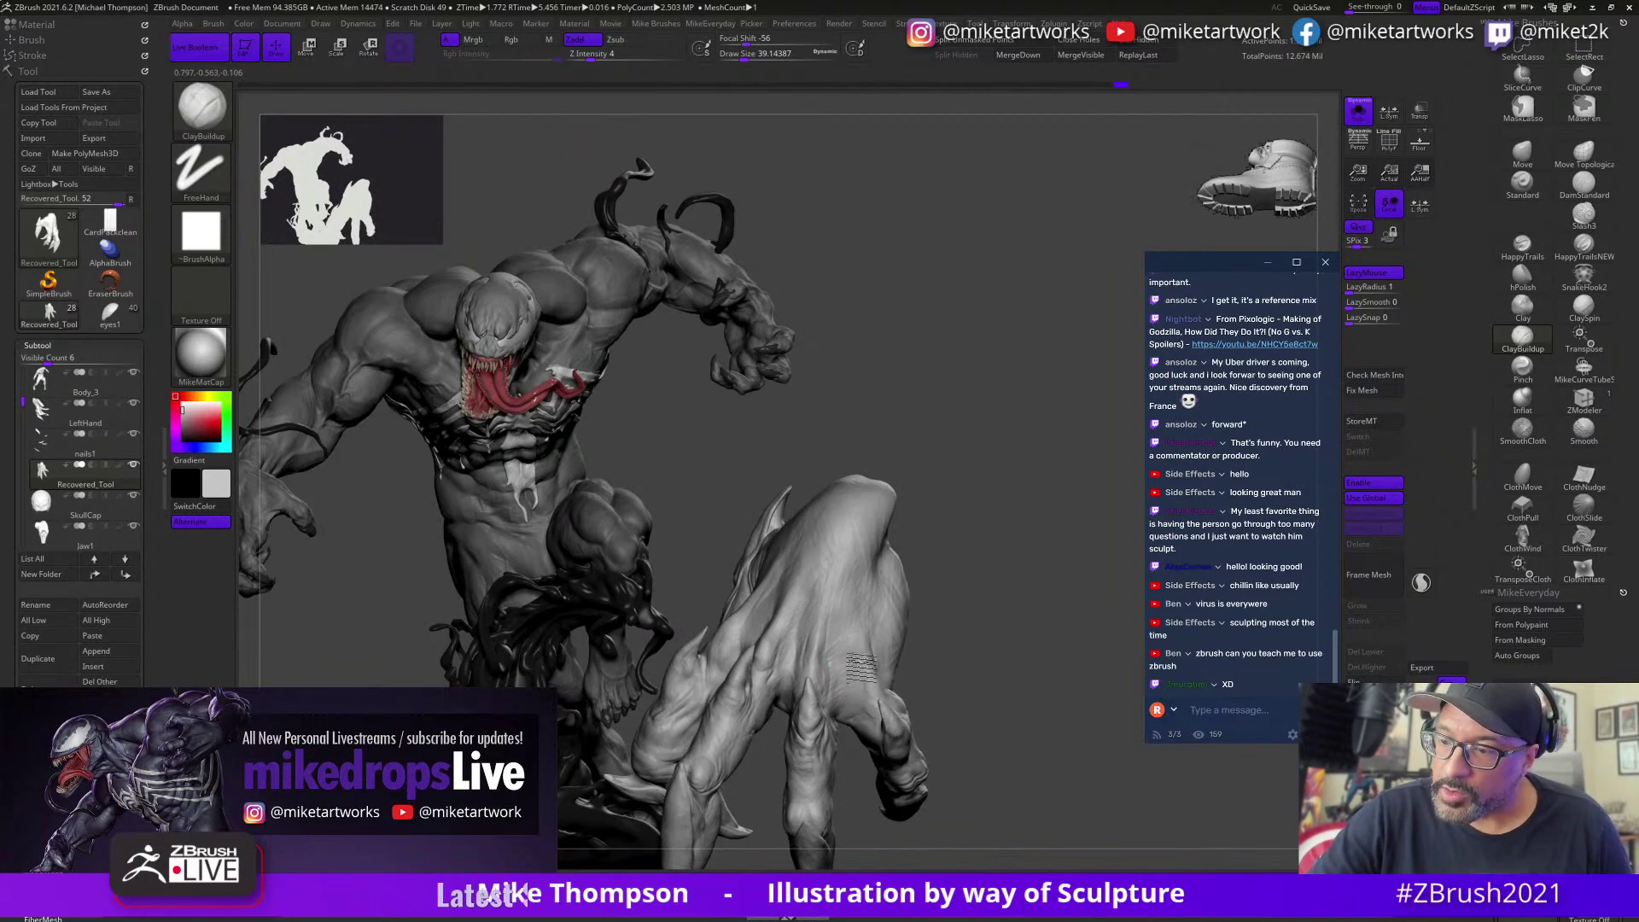
Step: Build up the muscle forms along the side and palm of the detached clawed hand with the ClayBuildup brush
mouse_move(952, 602)
mouse_down()
mouse_move(980, 549)
mouse_move(944, 586)
mouse_move(991, 576)
mouse_move(875, 610)
mouse_up()
drag(993, 541, 934, 602)
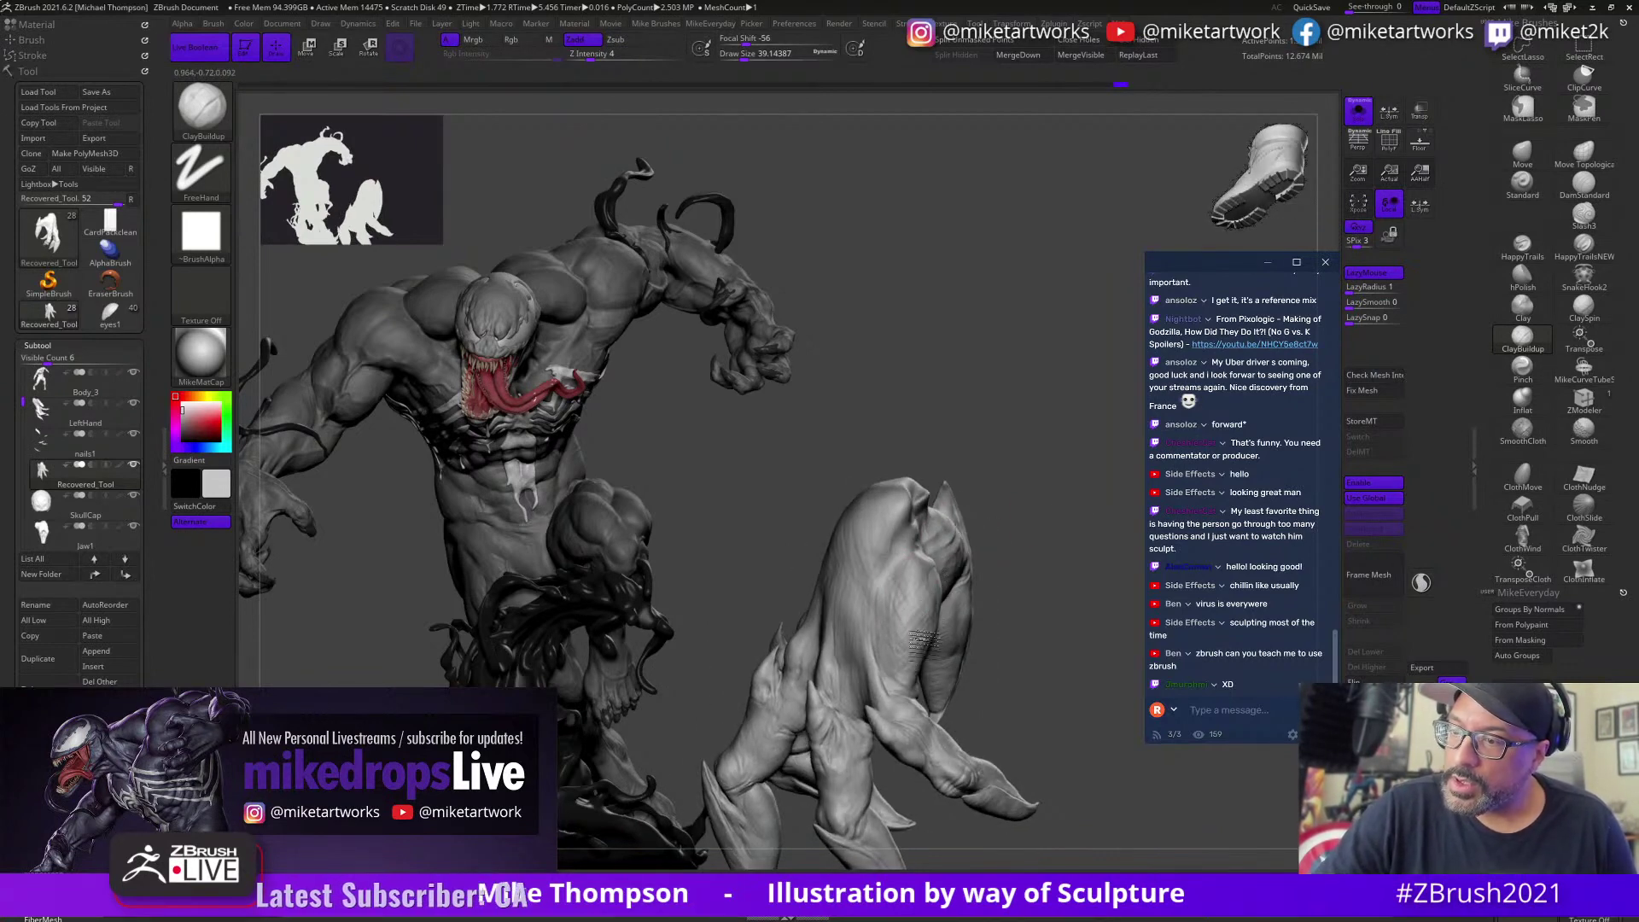
drag(1058, 519, 1089, 549)
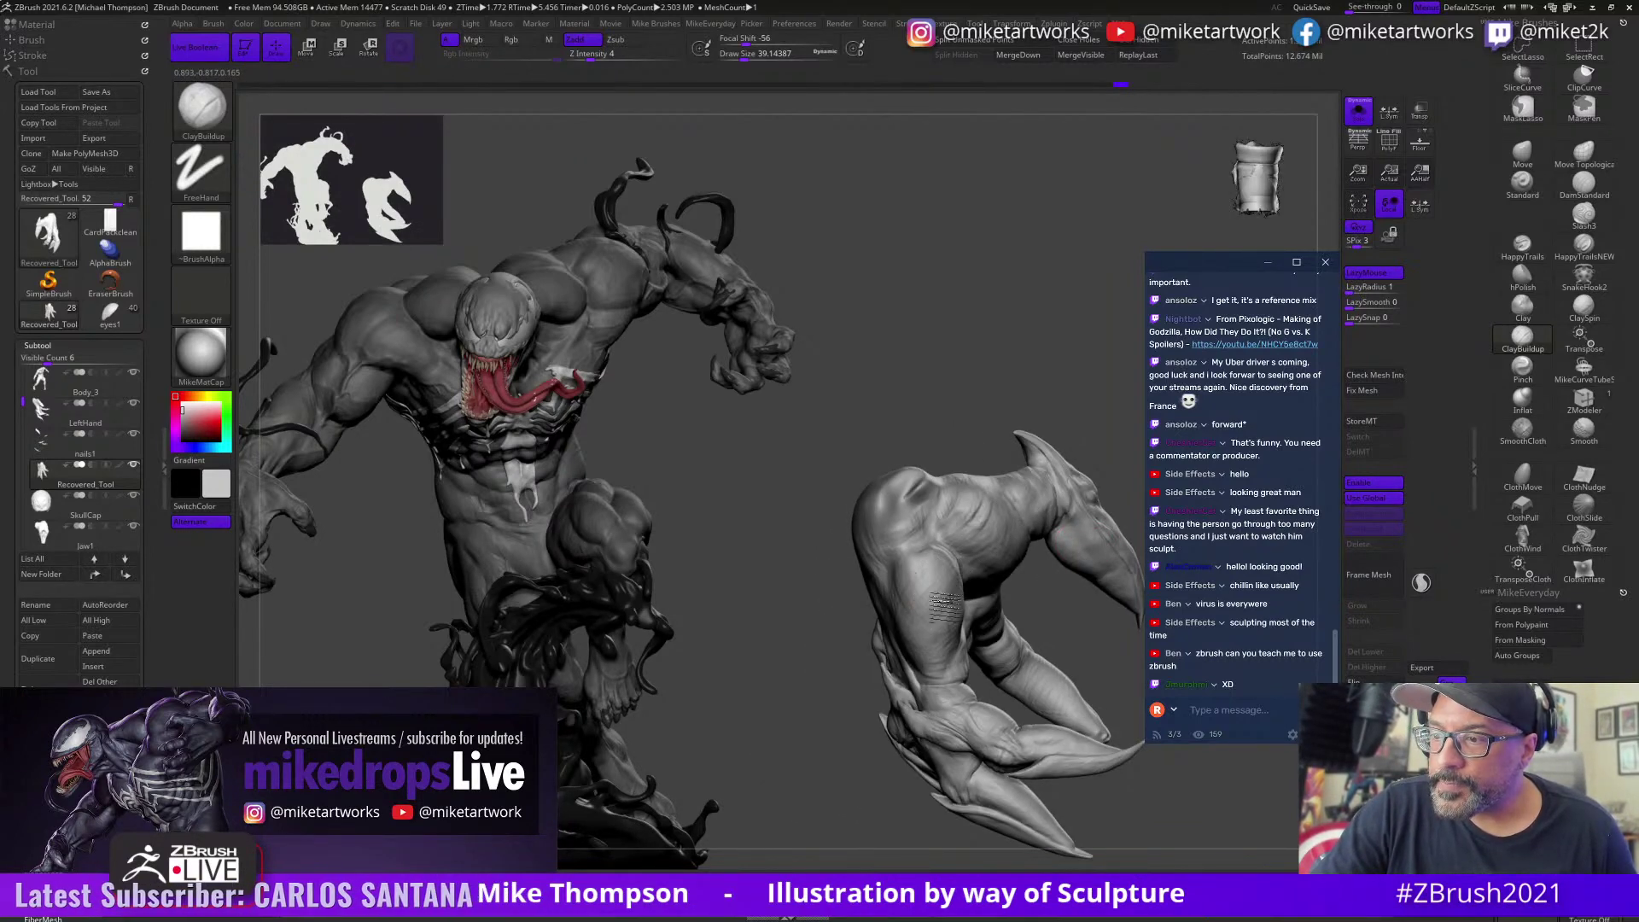
drag(850, 711, 1020, 616)
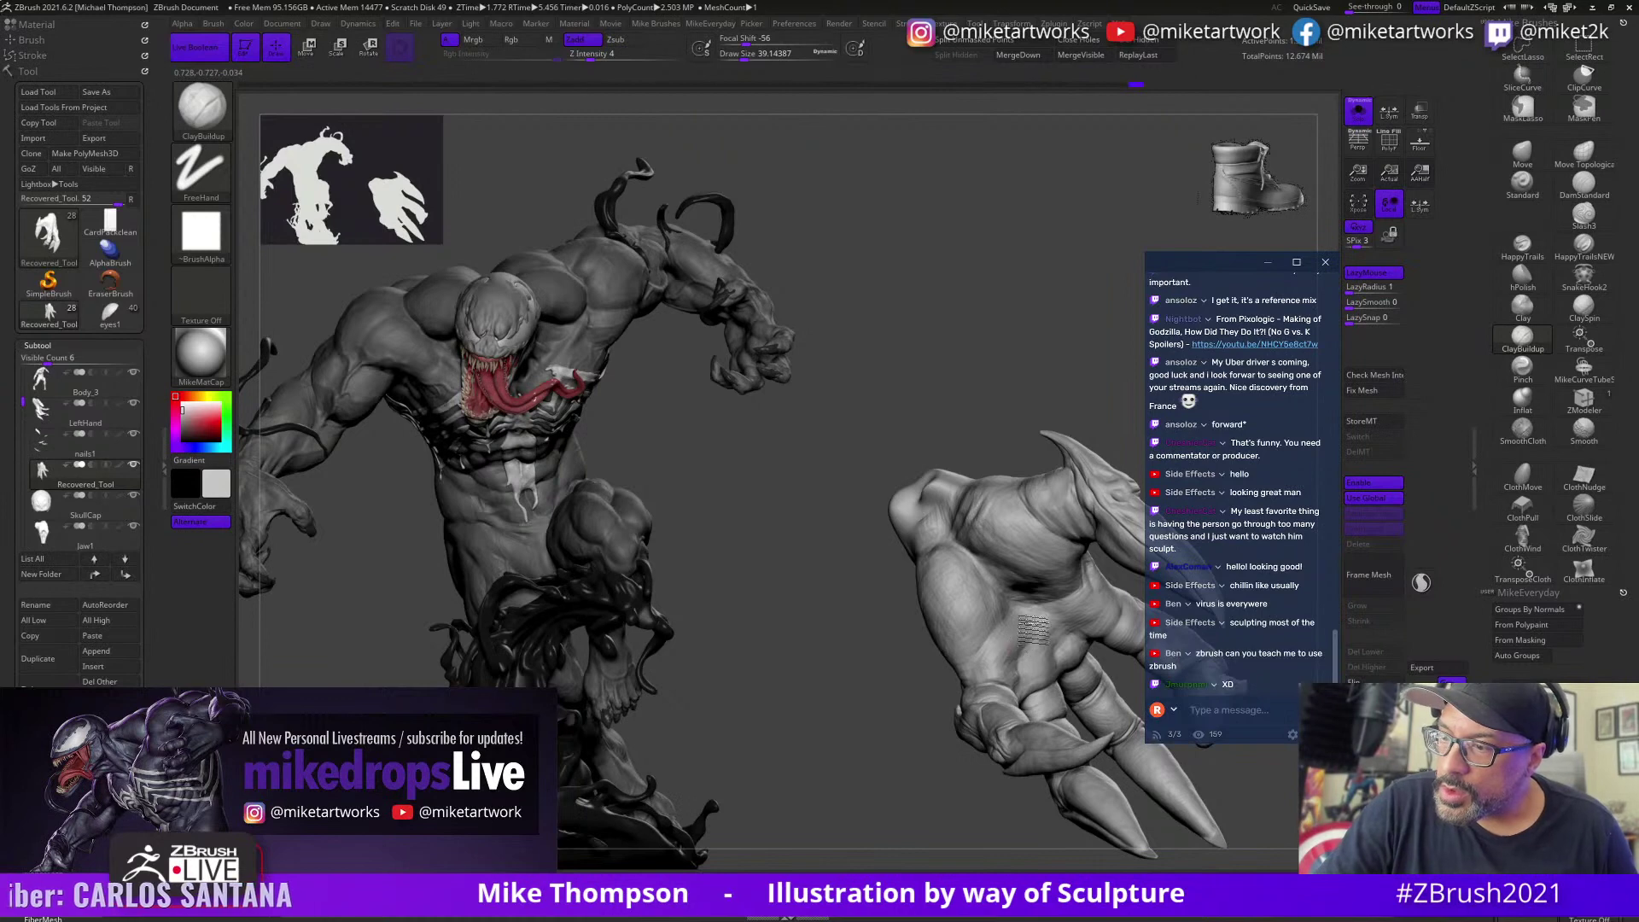
mouse_move(1088, 597)
mouse_down()
mouse_move(1101, 593)
mouse_move(1080, 602)
mouse_up()
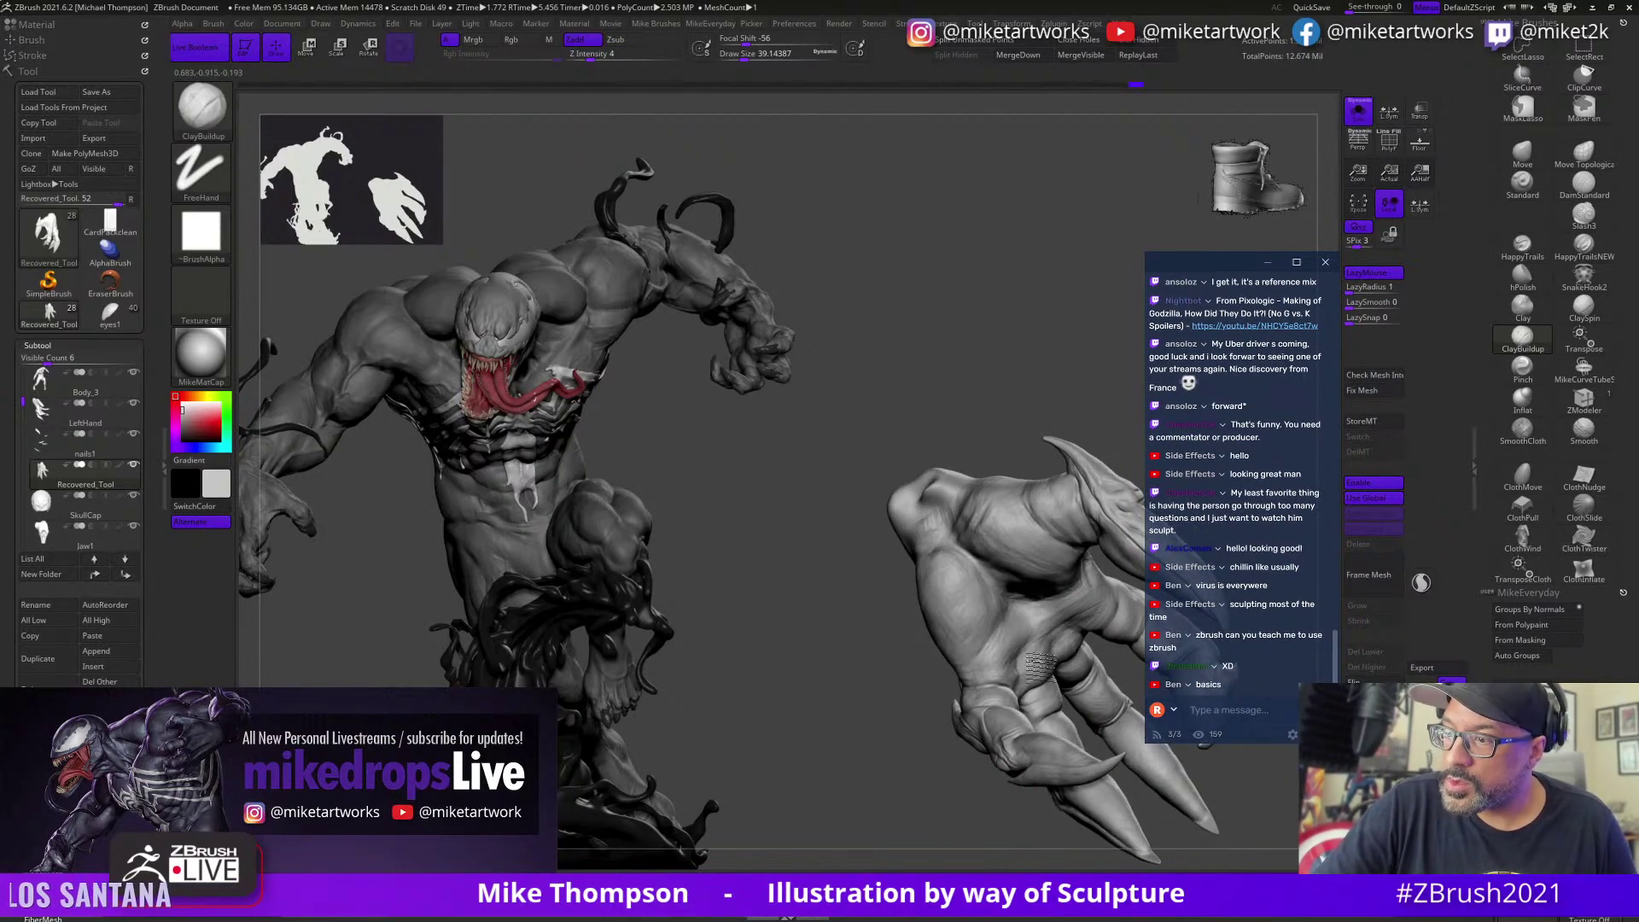
Step: Sculpt the webbing between the thumb and index finger and the finger bases on the palm side with ClayBuildup
mouse_move(922, 785)
mouse_down()
mouse_move(904, 821)
mouse_move(827, 812)
mouse_move(1000, 601)
mouse_up()
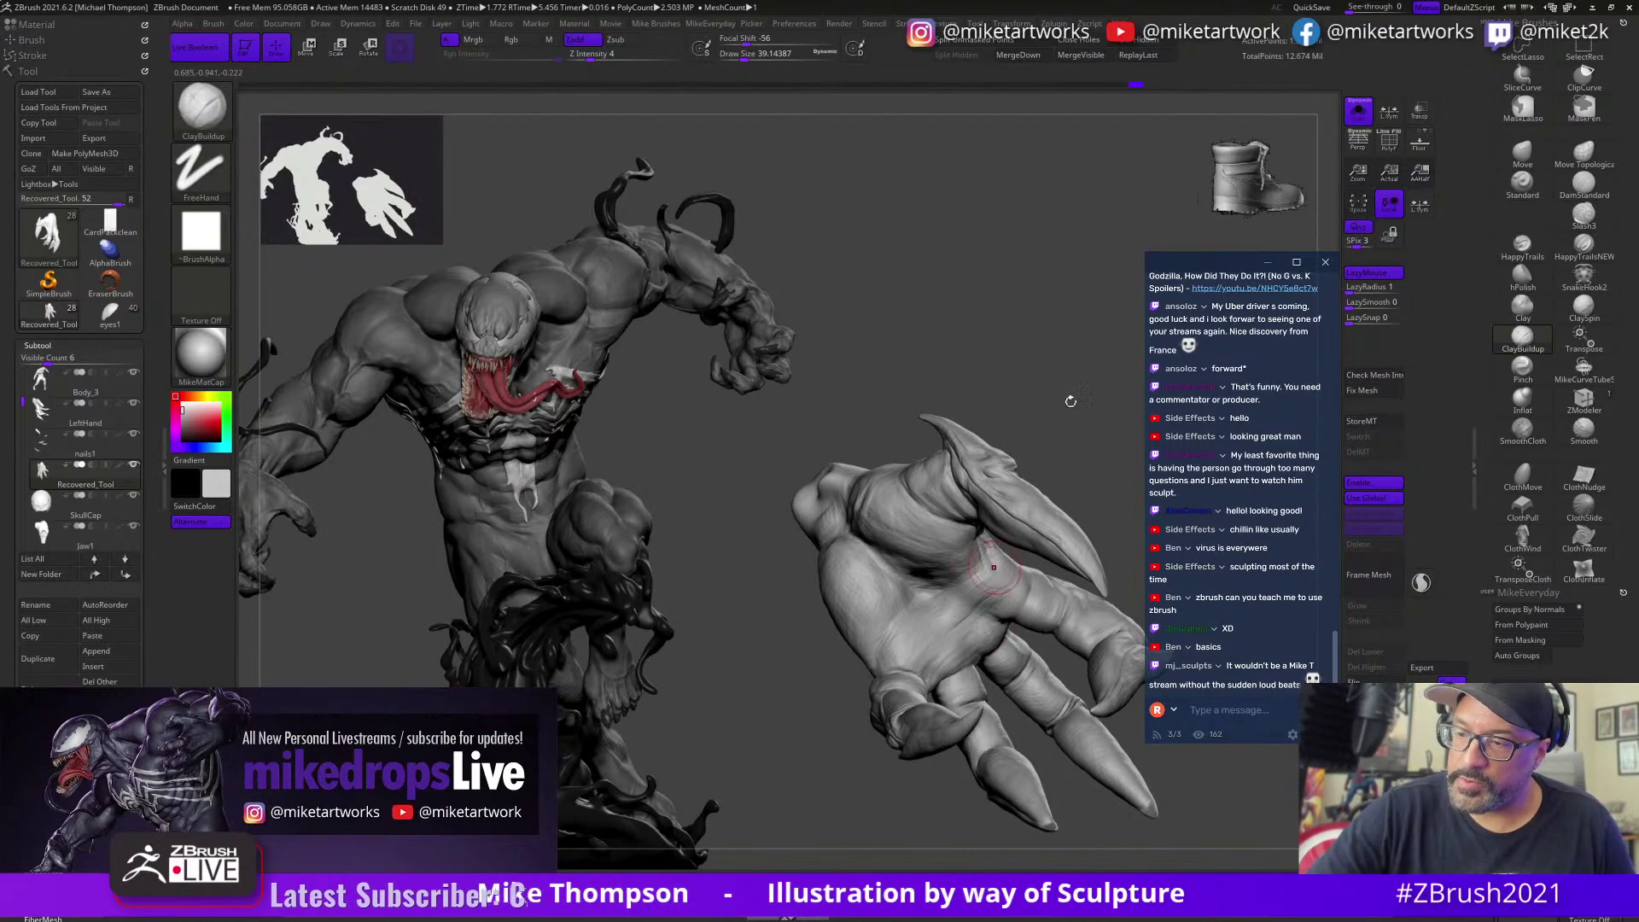
drag(1070, 401, 1055, 425)
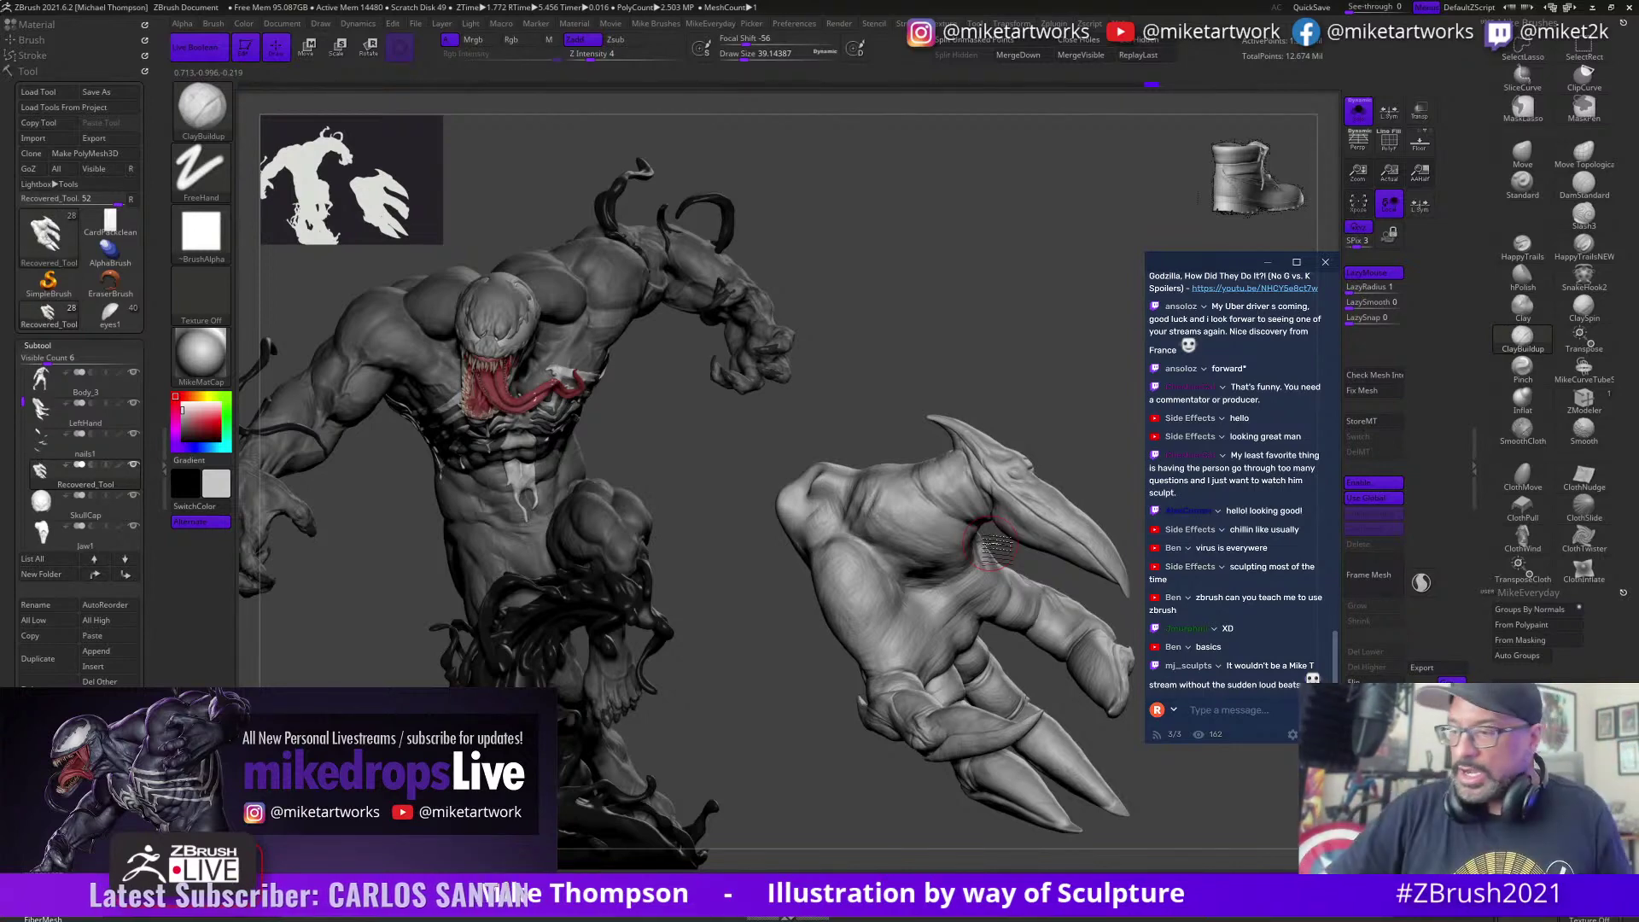
right_drag(1189, 794, 1178, 788)
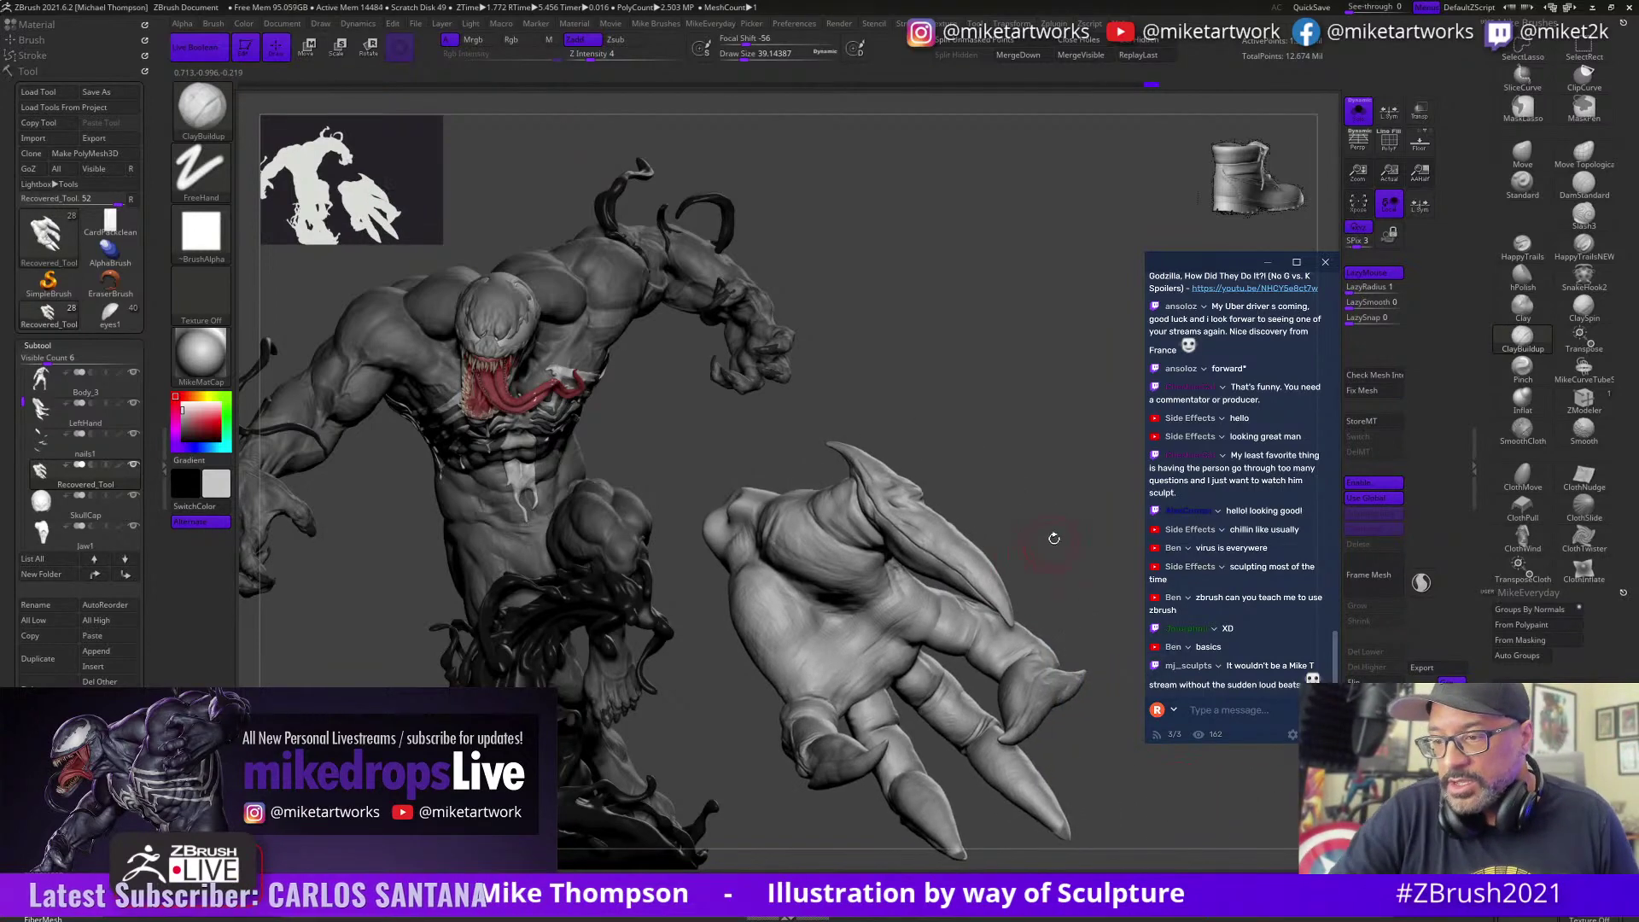
right_drag(1054, 537, 1012, 683)
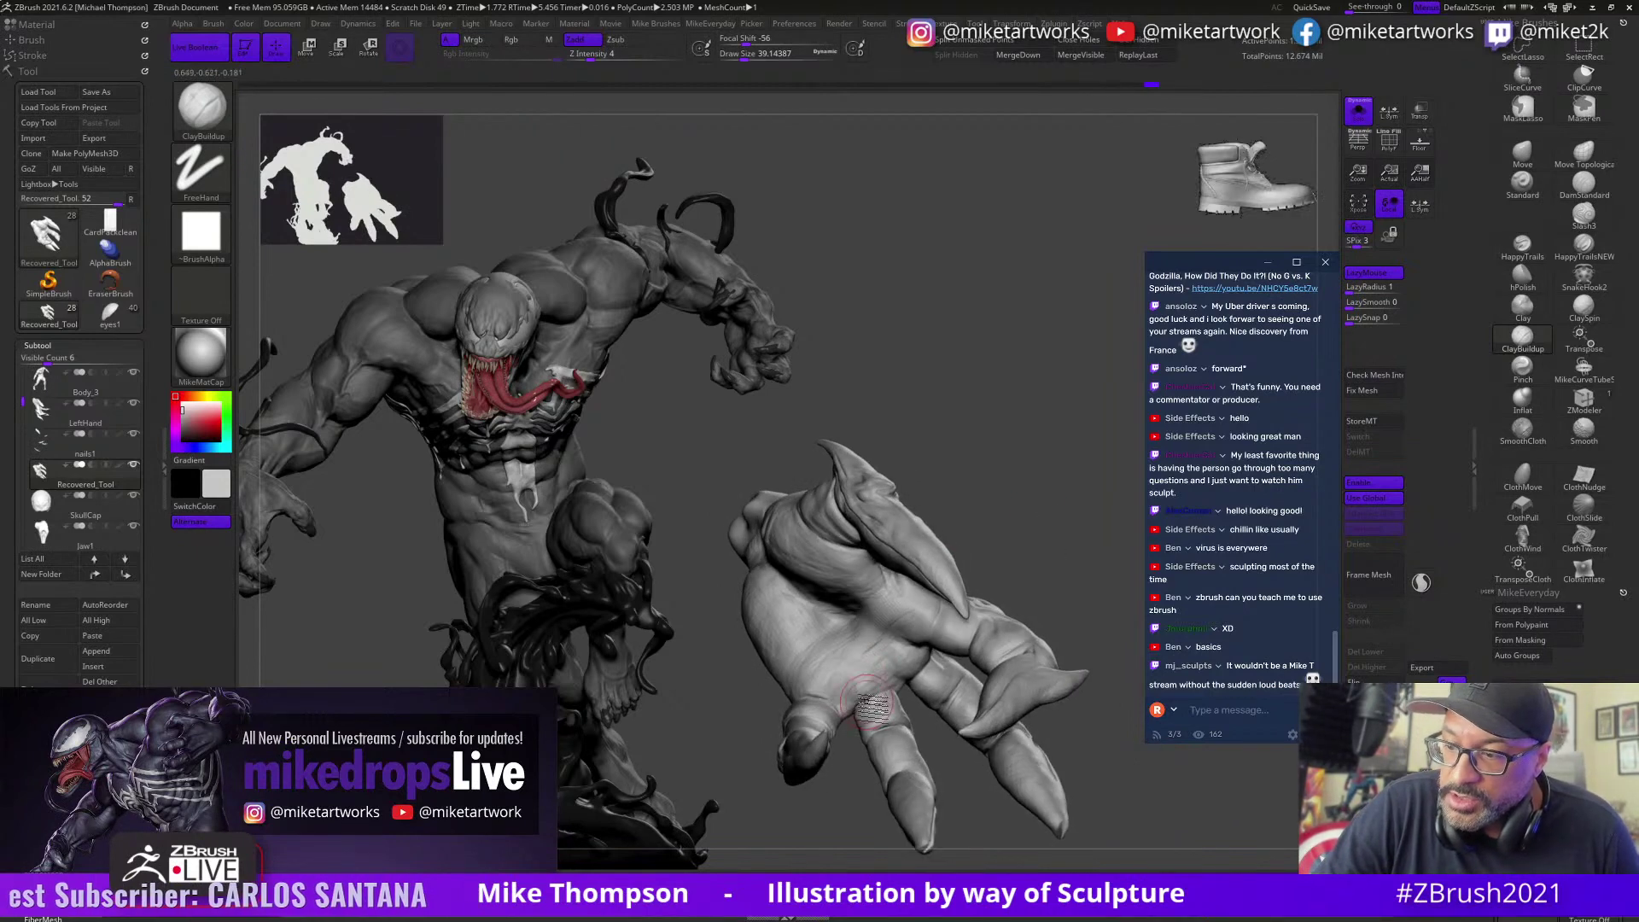
right_drag(892, 670, 922, 631)
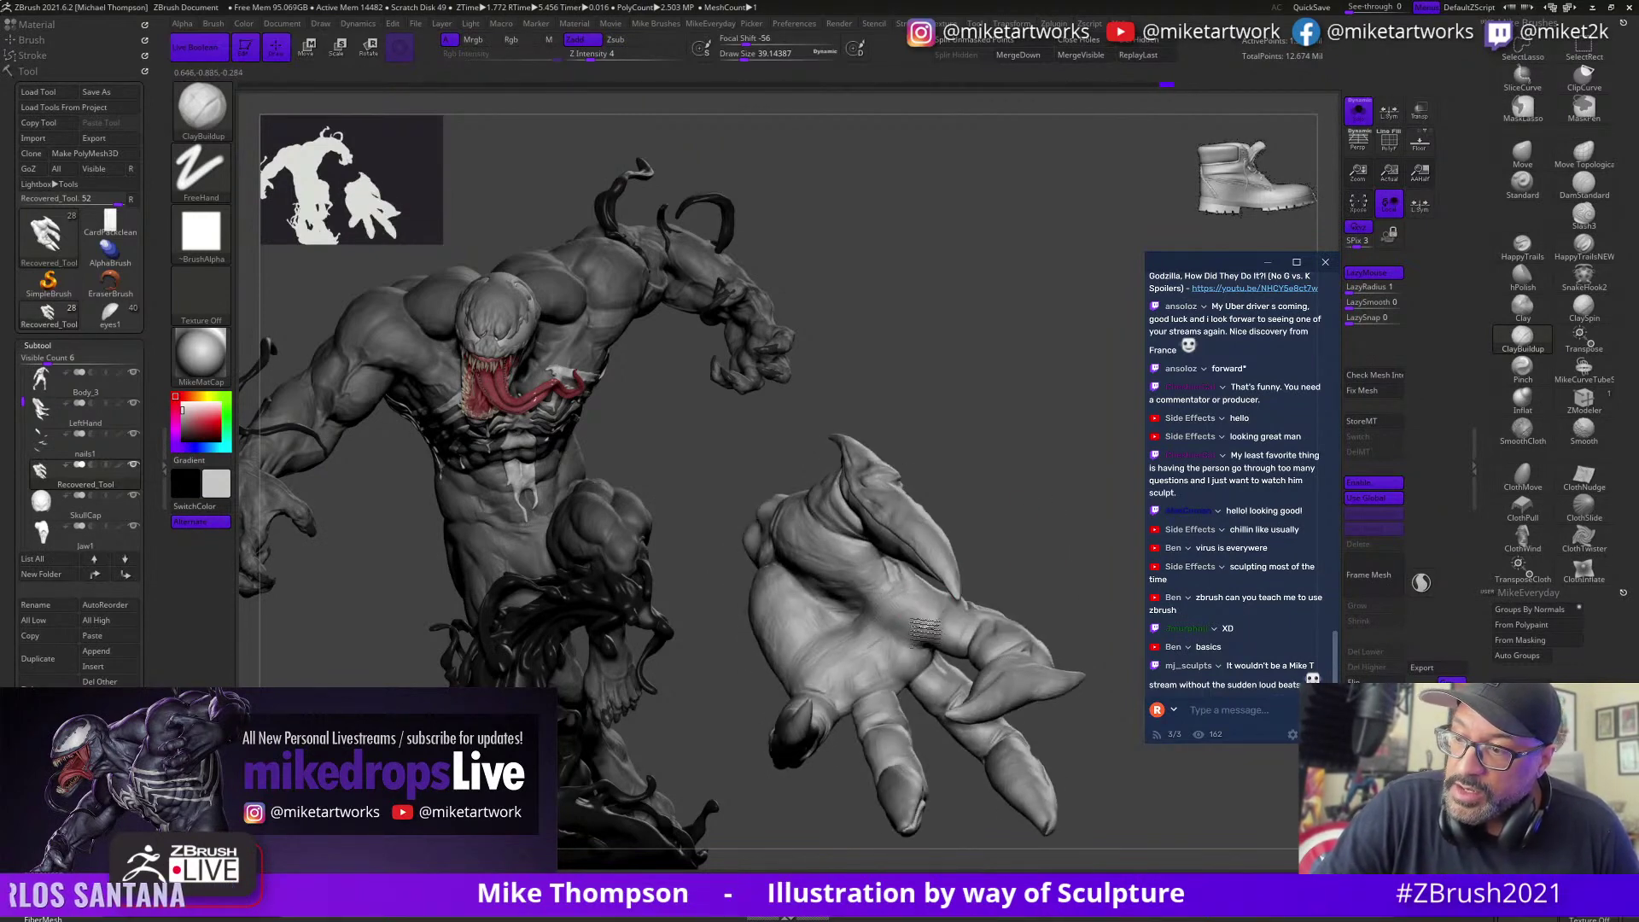
Step: Shape the centre of the palm below the index finger with ClayBuildup strokes from several angles
right_drag(962, 553, 893, 645)
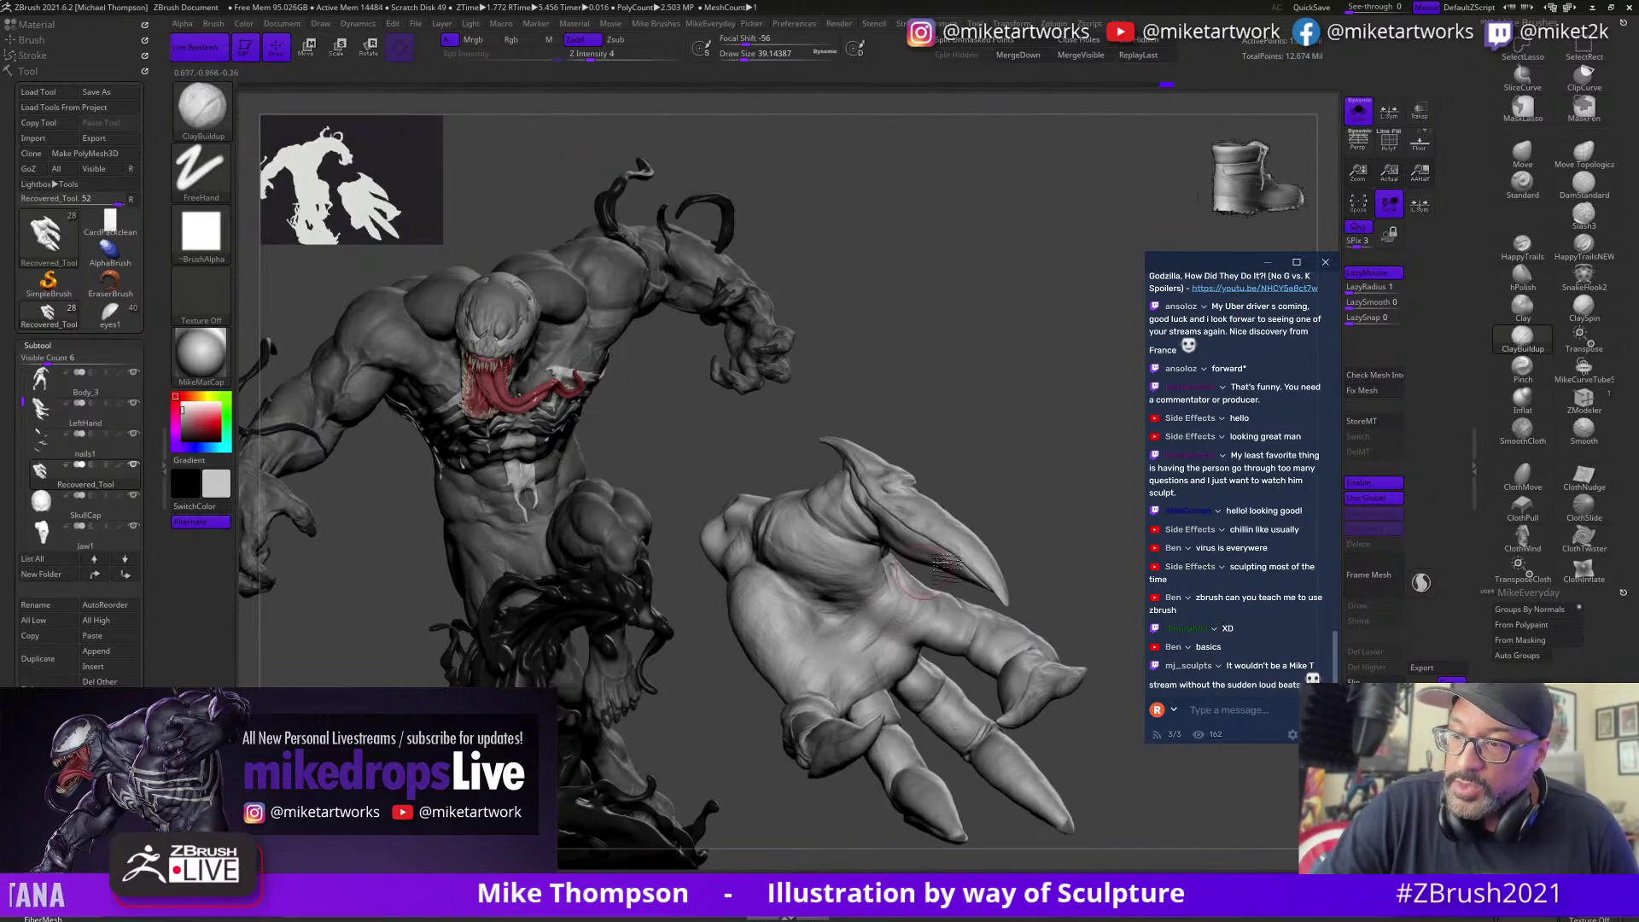
right_drag(947, 568, 1022, 515)
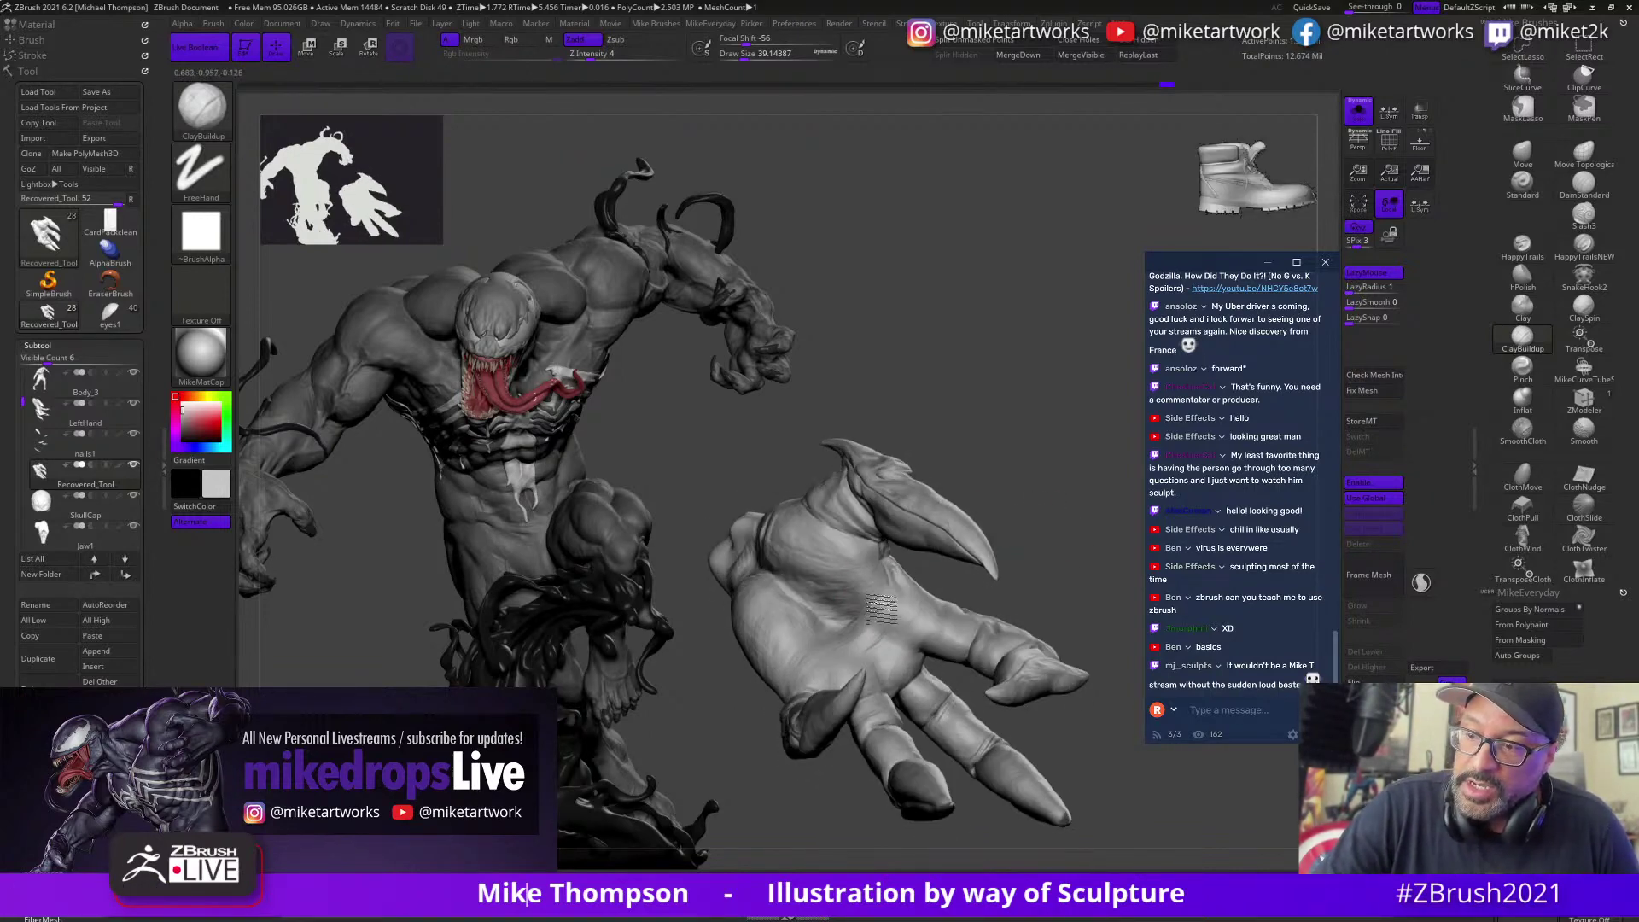
right_drag(966, 514, 1073, 520)
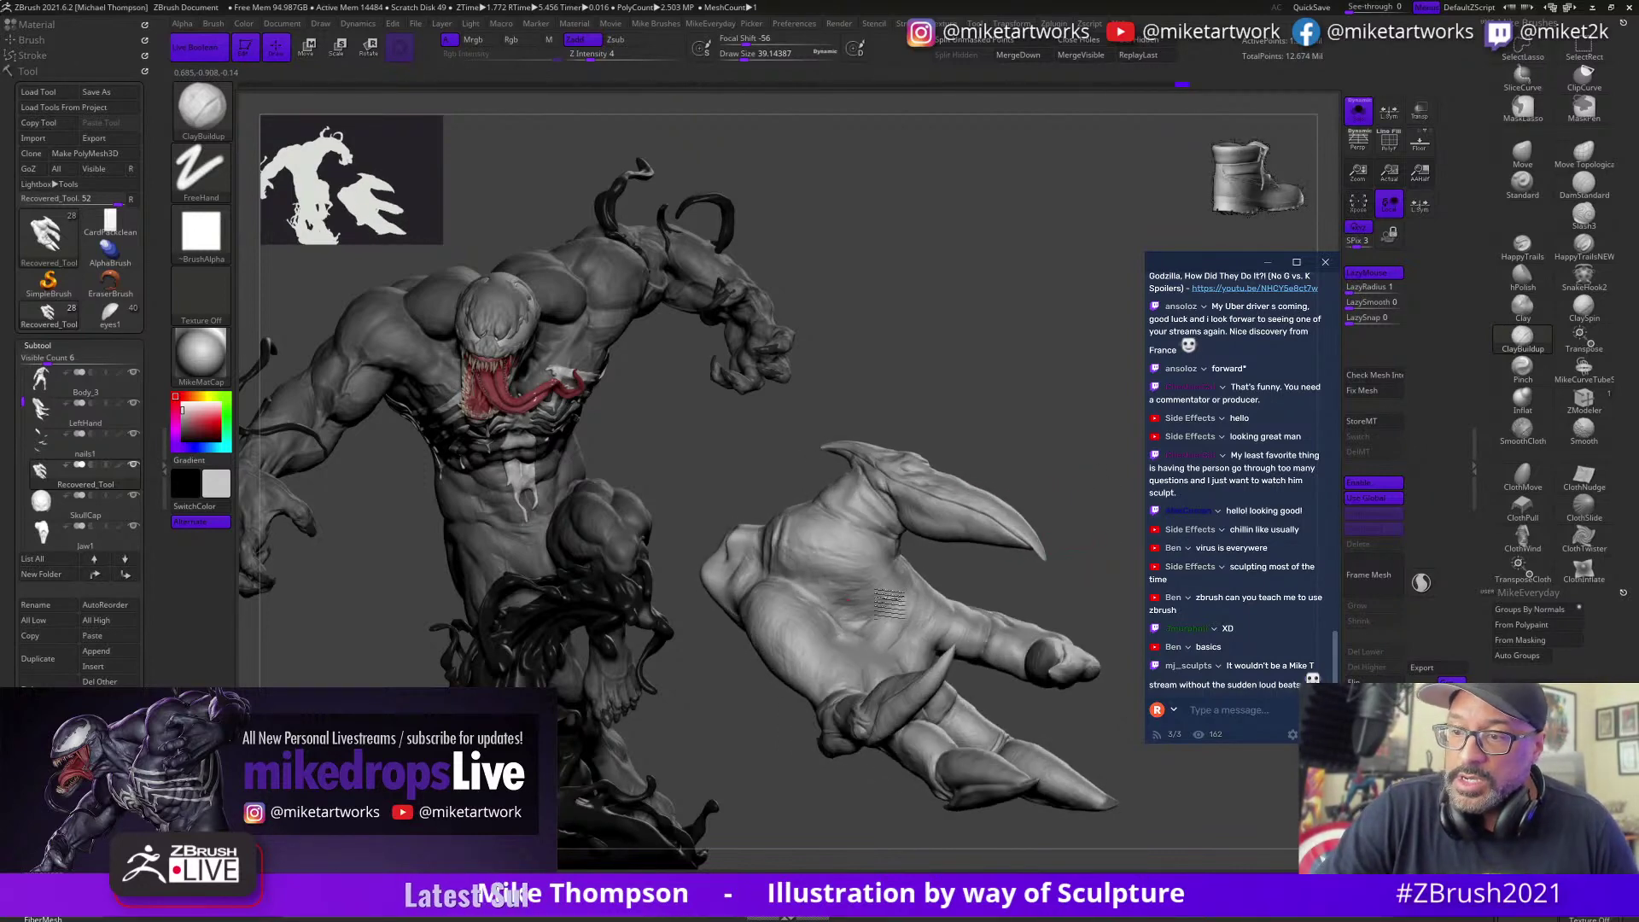
right_drag(956, 536, 905, 568)
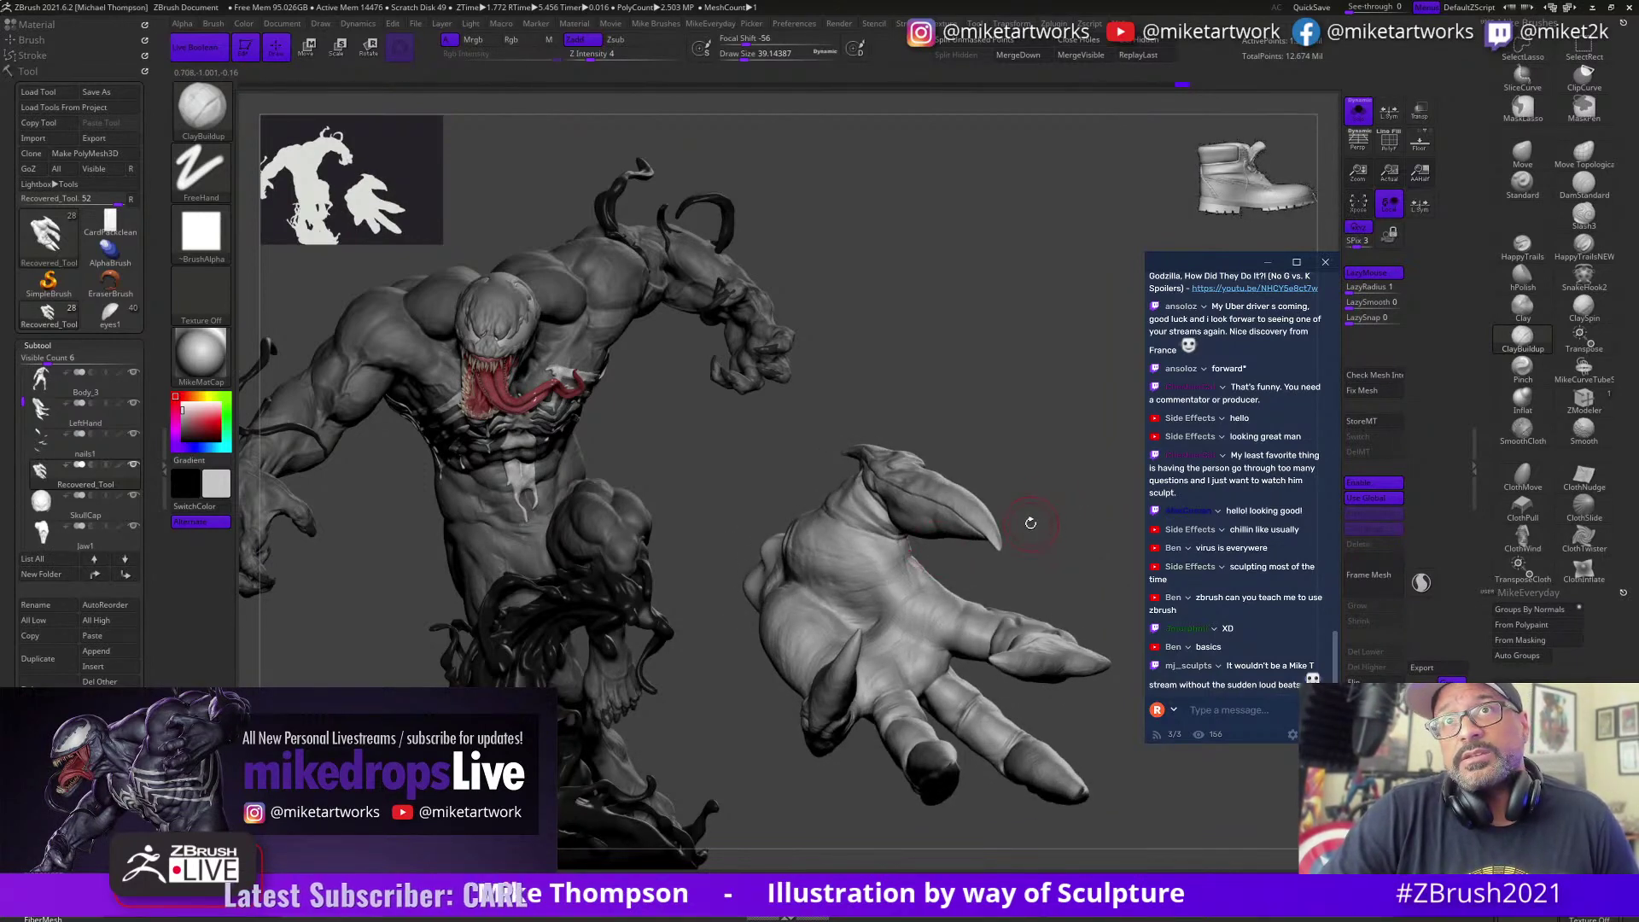
Step: Build up the fleshy mound at the base of the thumb with ClayBuildup strokes
mouse_move(1021, 508)
right_down()
mouse_move(1064, 525)
mouse_move(1046, 512)
right_up()
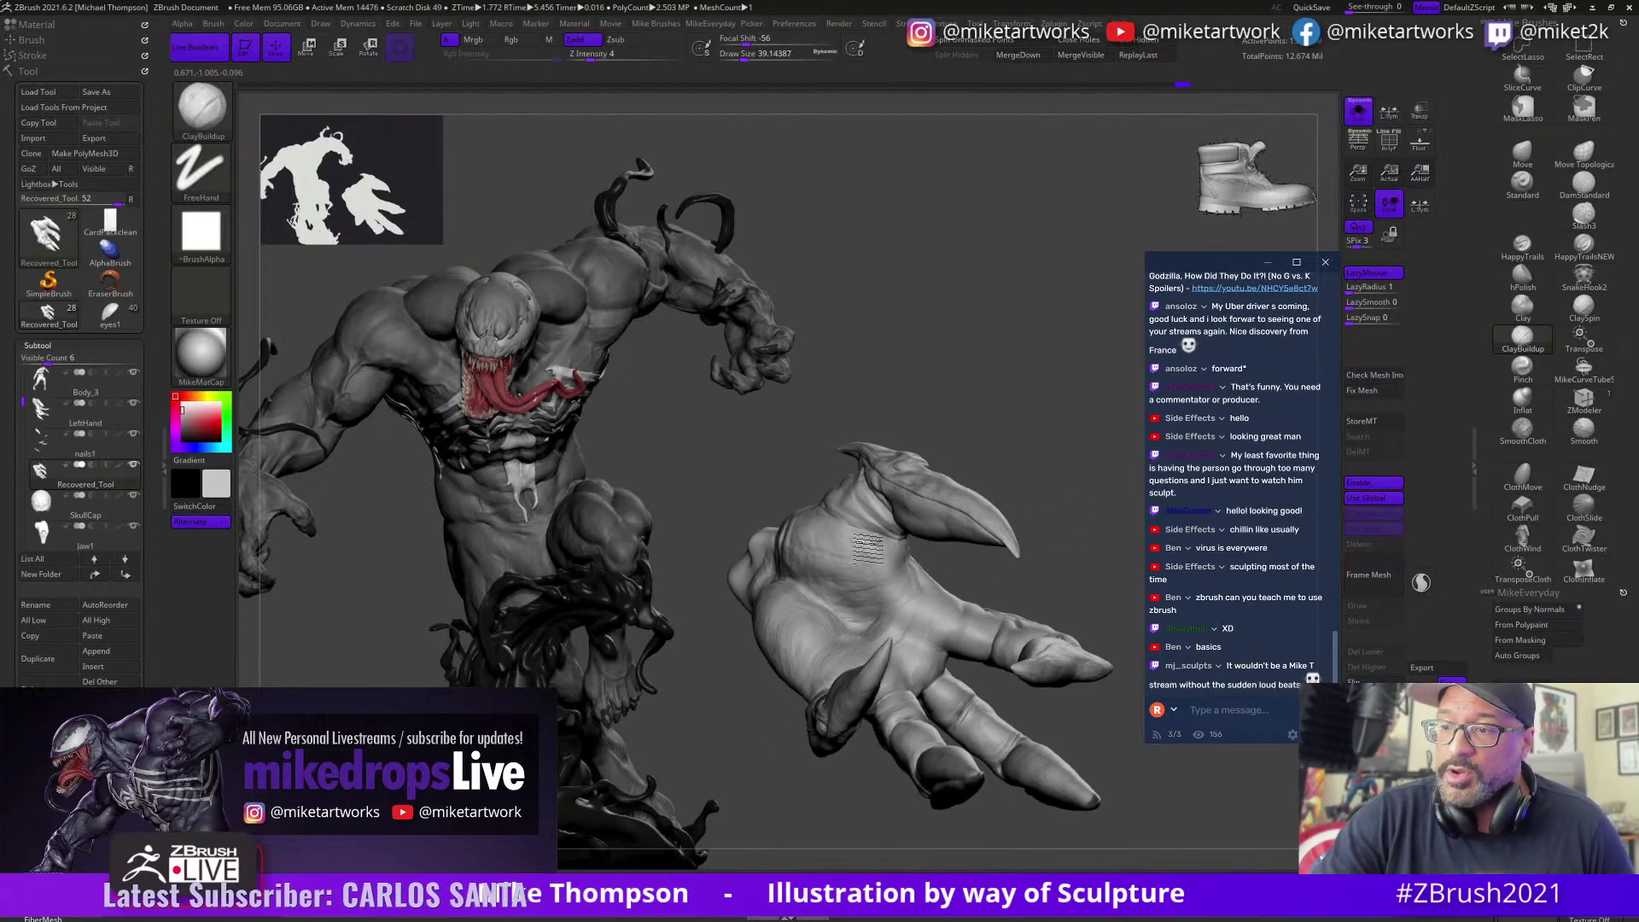
right_drag(867, 548, 850, 589)
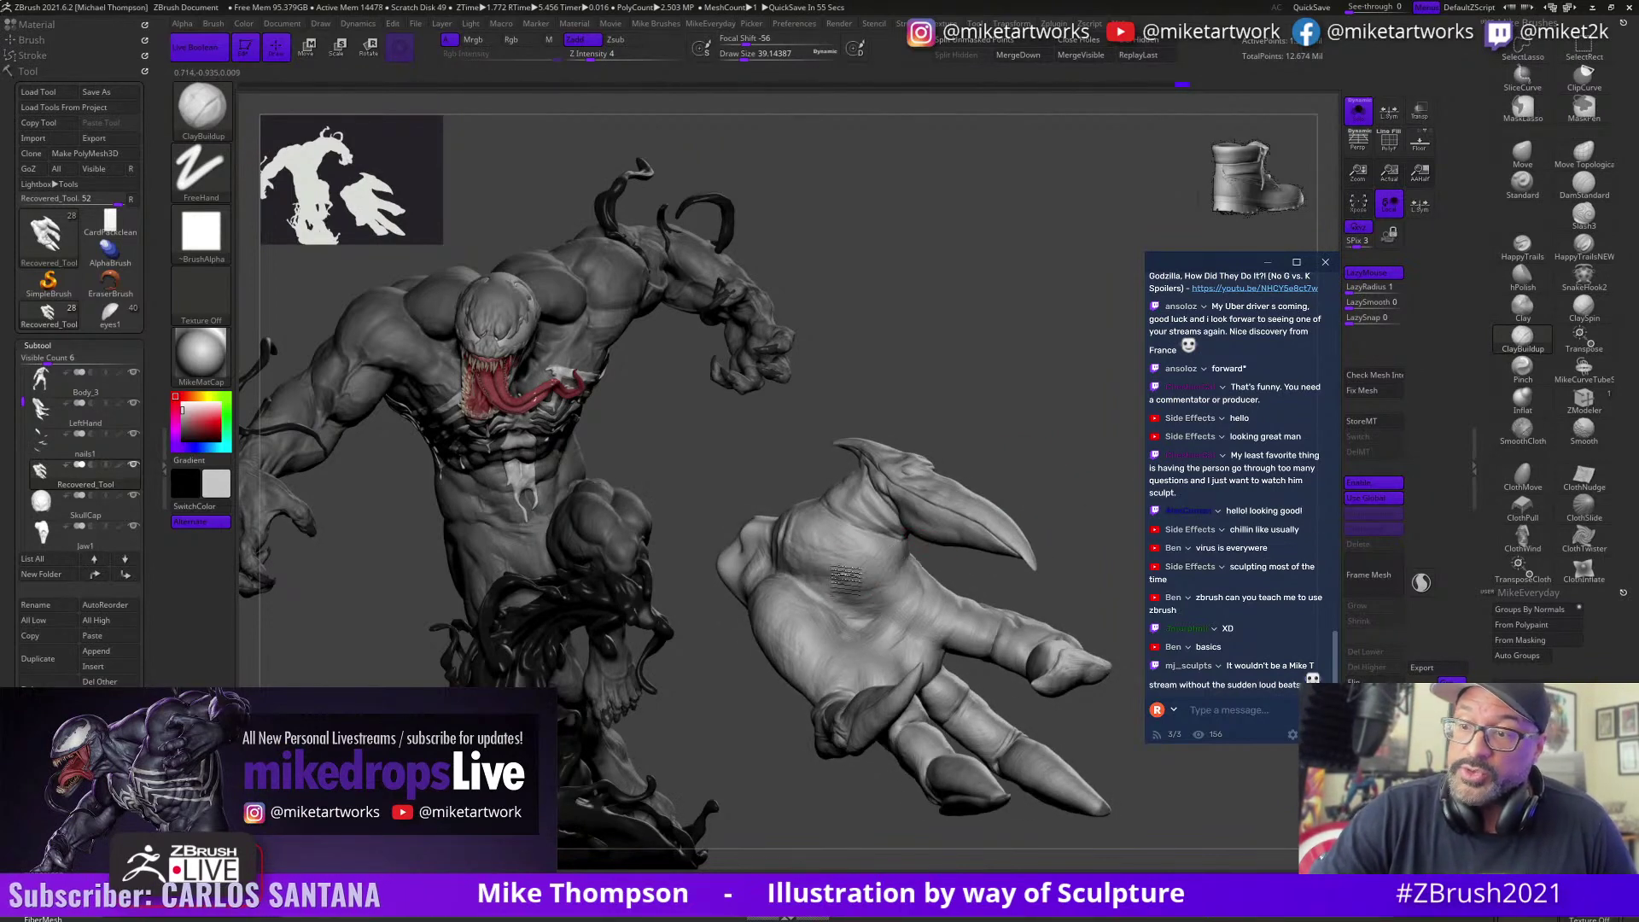
right_drag(845, 581, 847, 533)
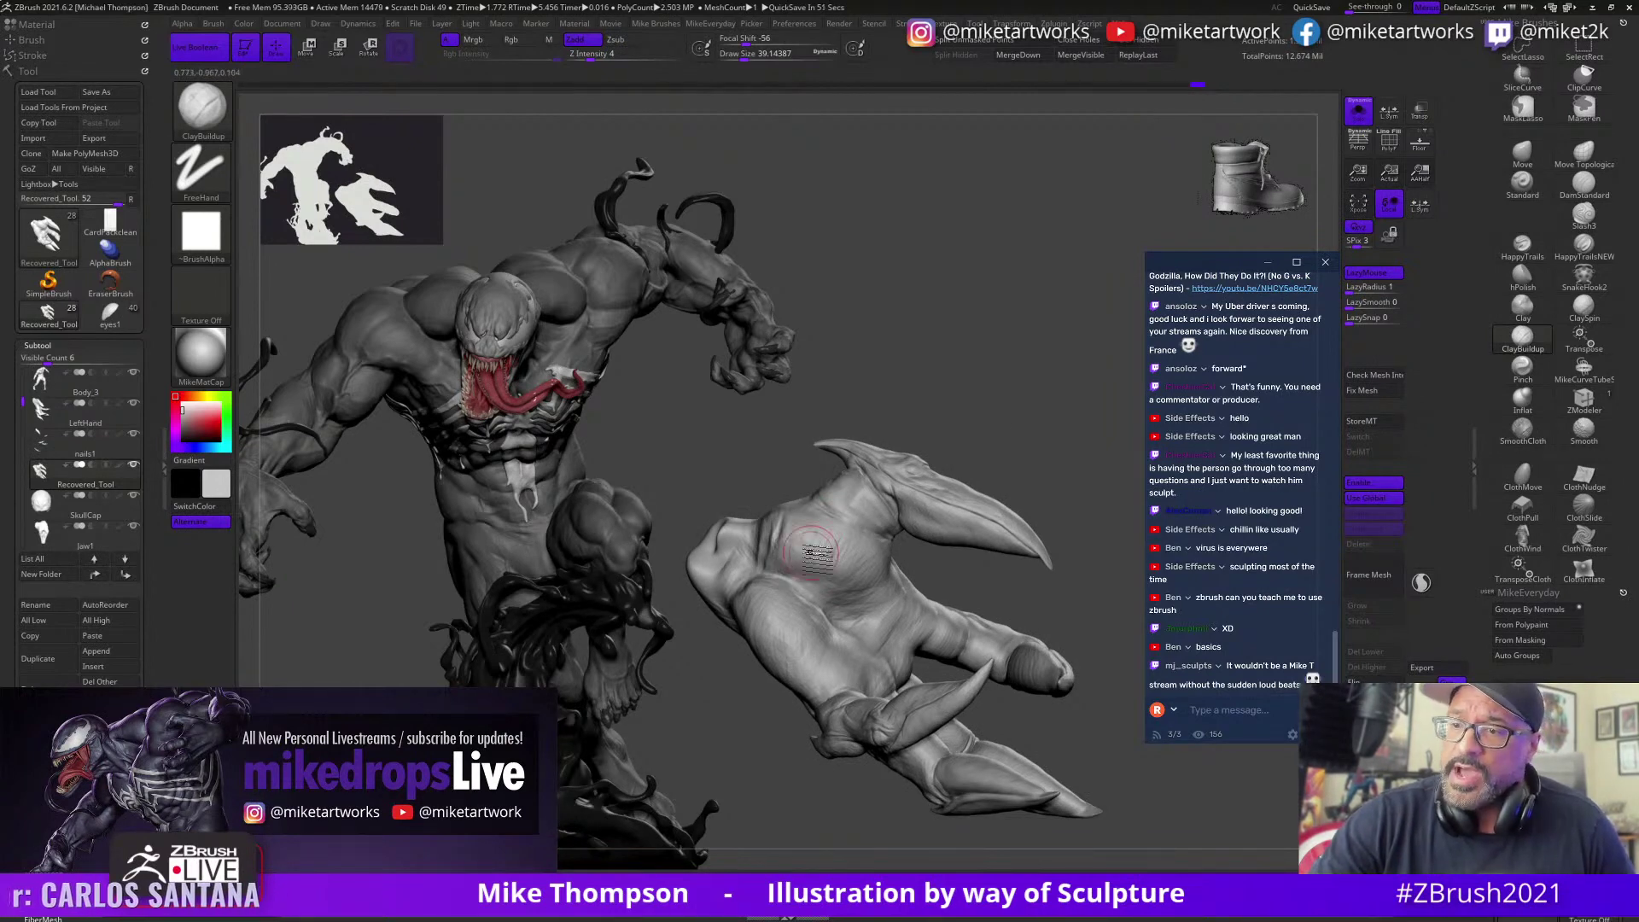
right_drag(815, 553, 813, 600)
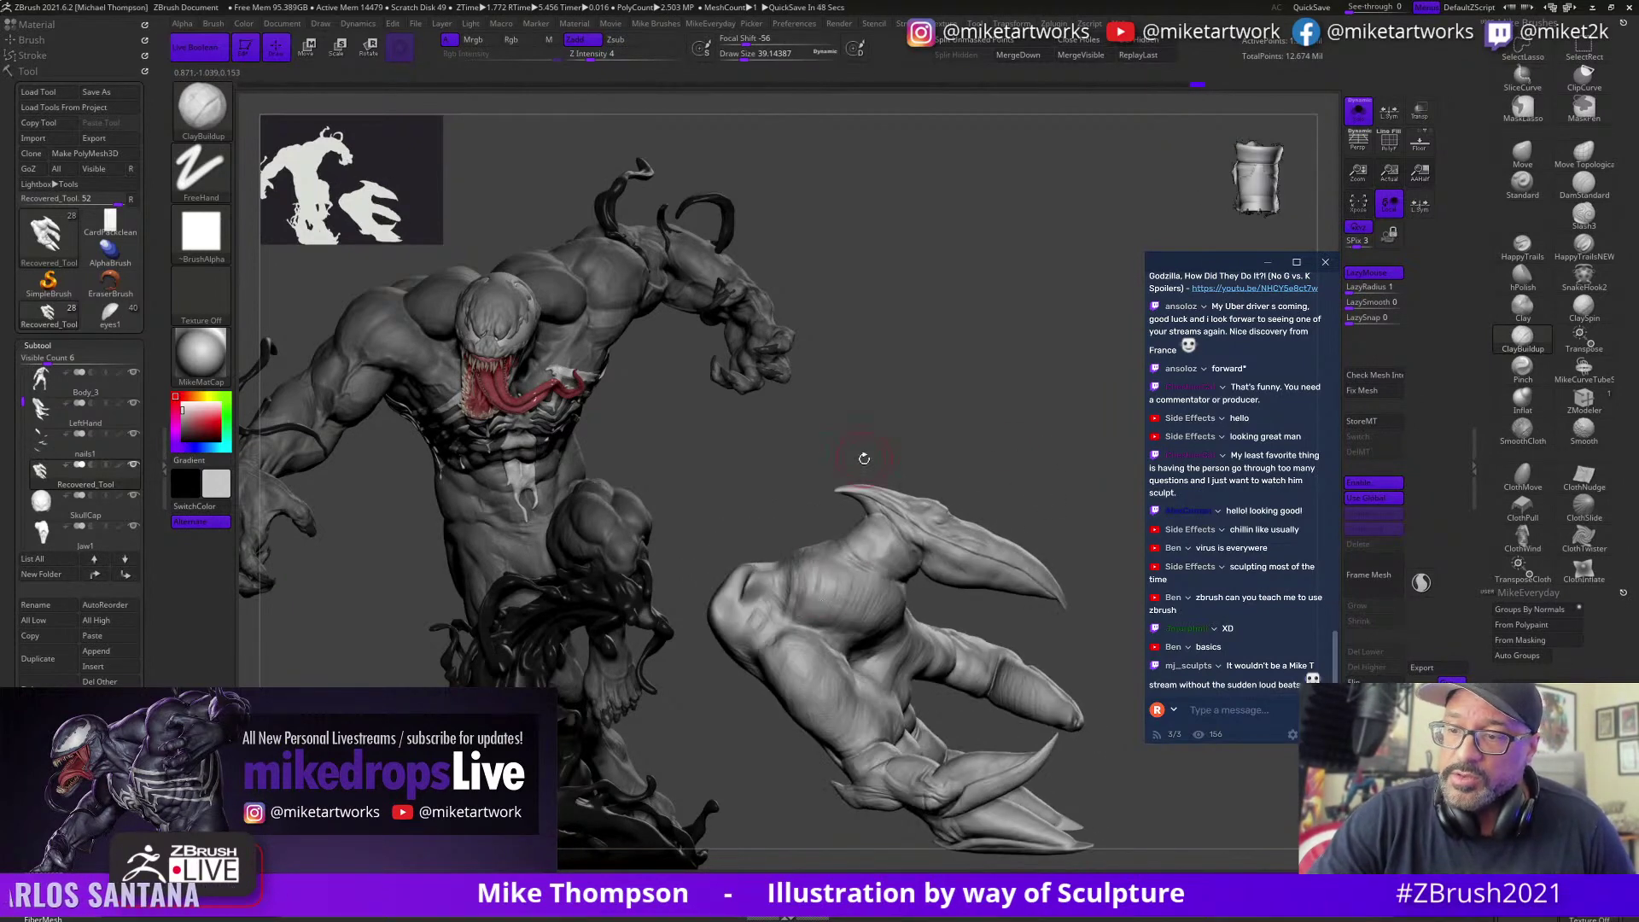
right_drag(863, 458, 794, 580)
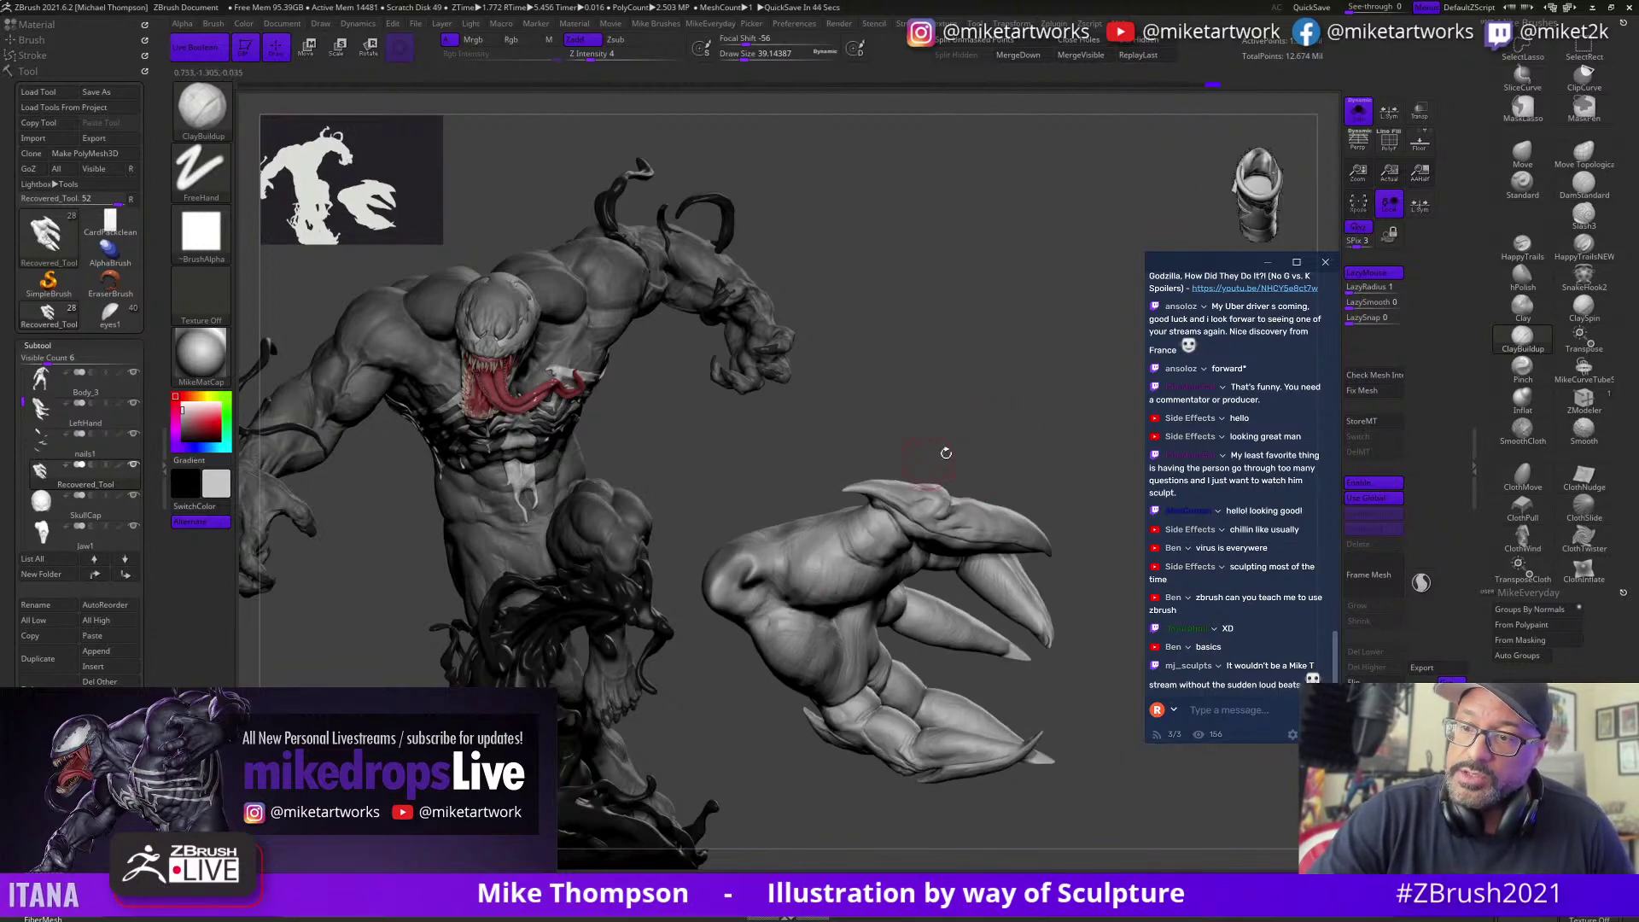
Step: Refine the wrist edge and the thumb base as seen from the back of the hand
right_drag(944, 457, 815, 640)
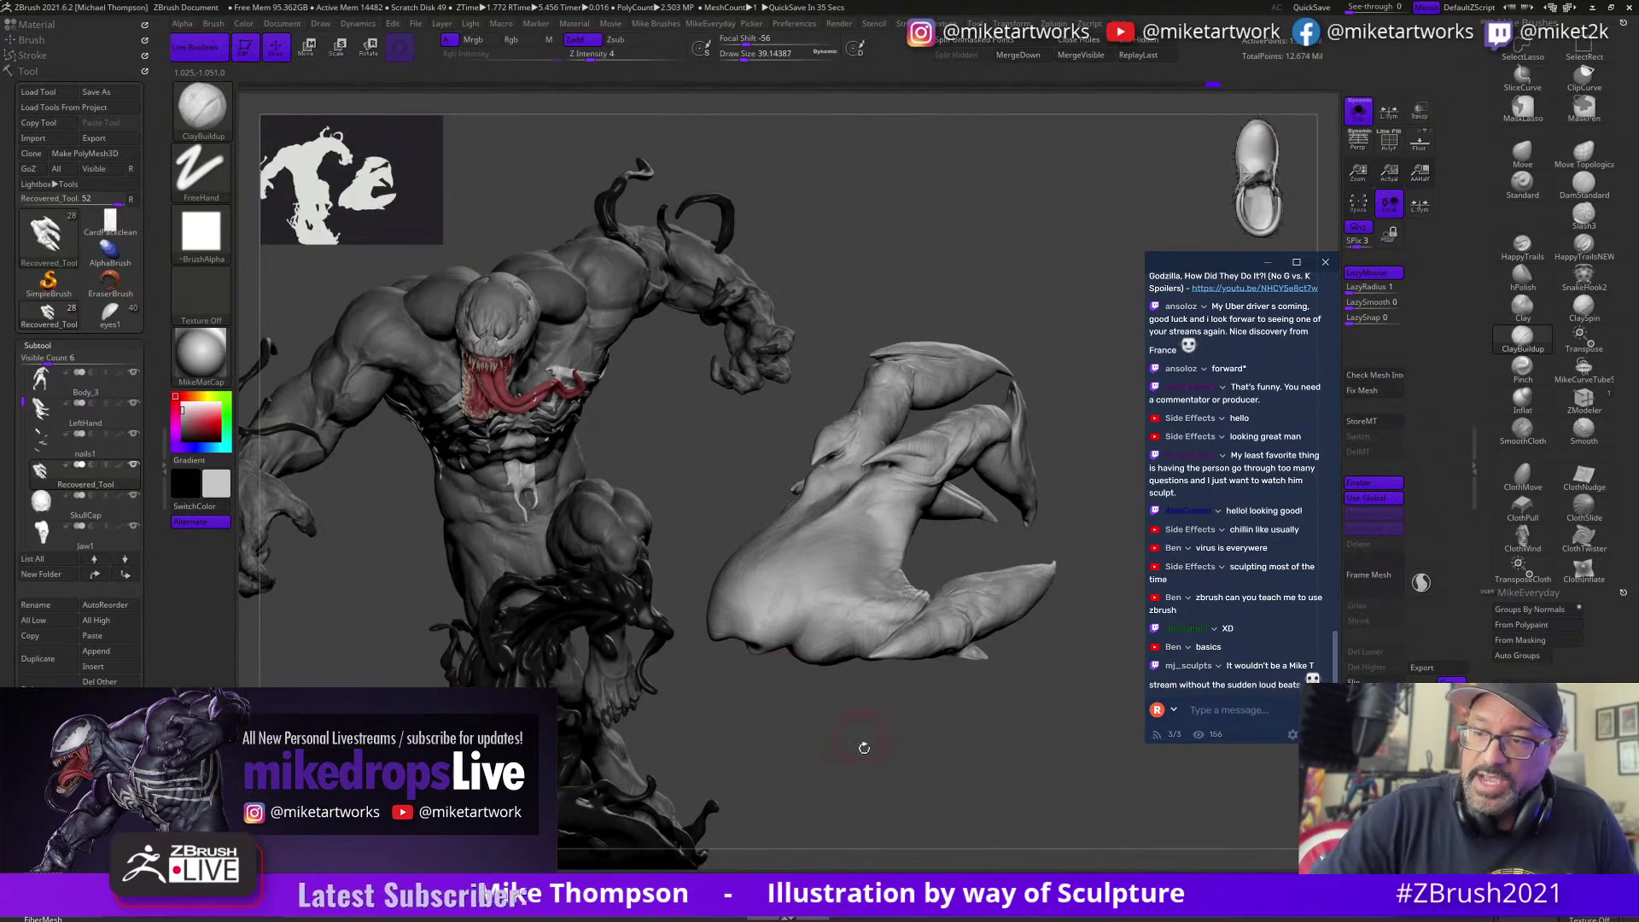
mouse_move(864, 747)
right_down()
mouse_move(863, 789)
mouse_move(876, 772)
right_up()
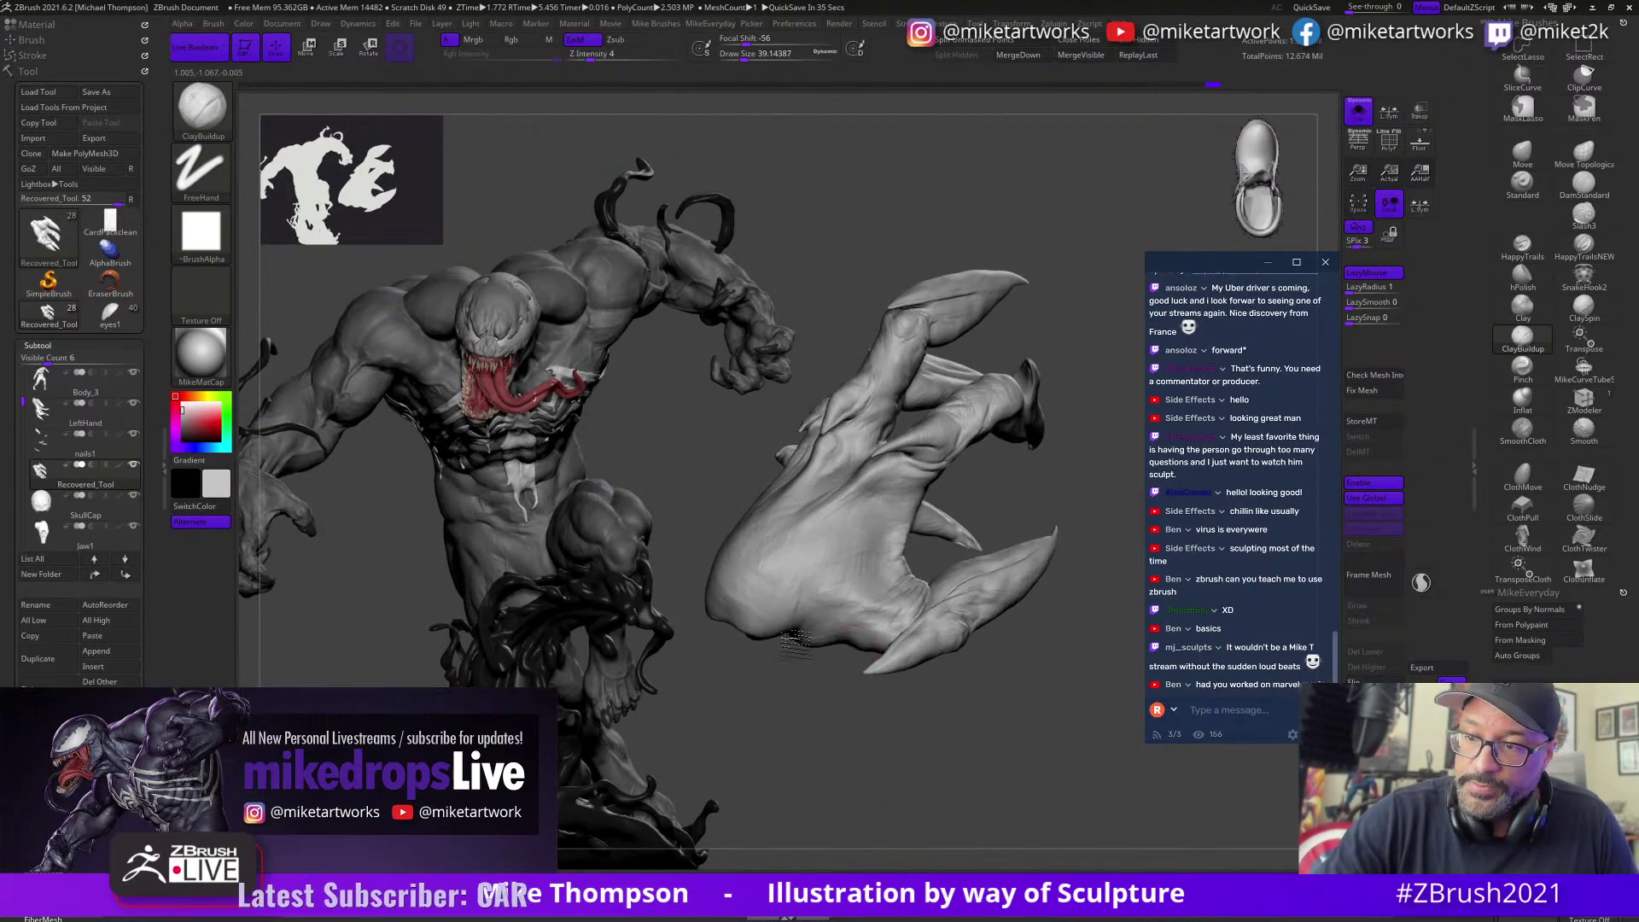
right_drag(901, 719, 795, 592)
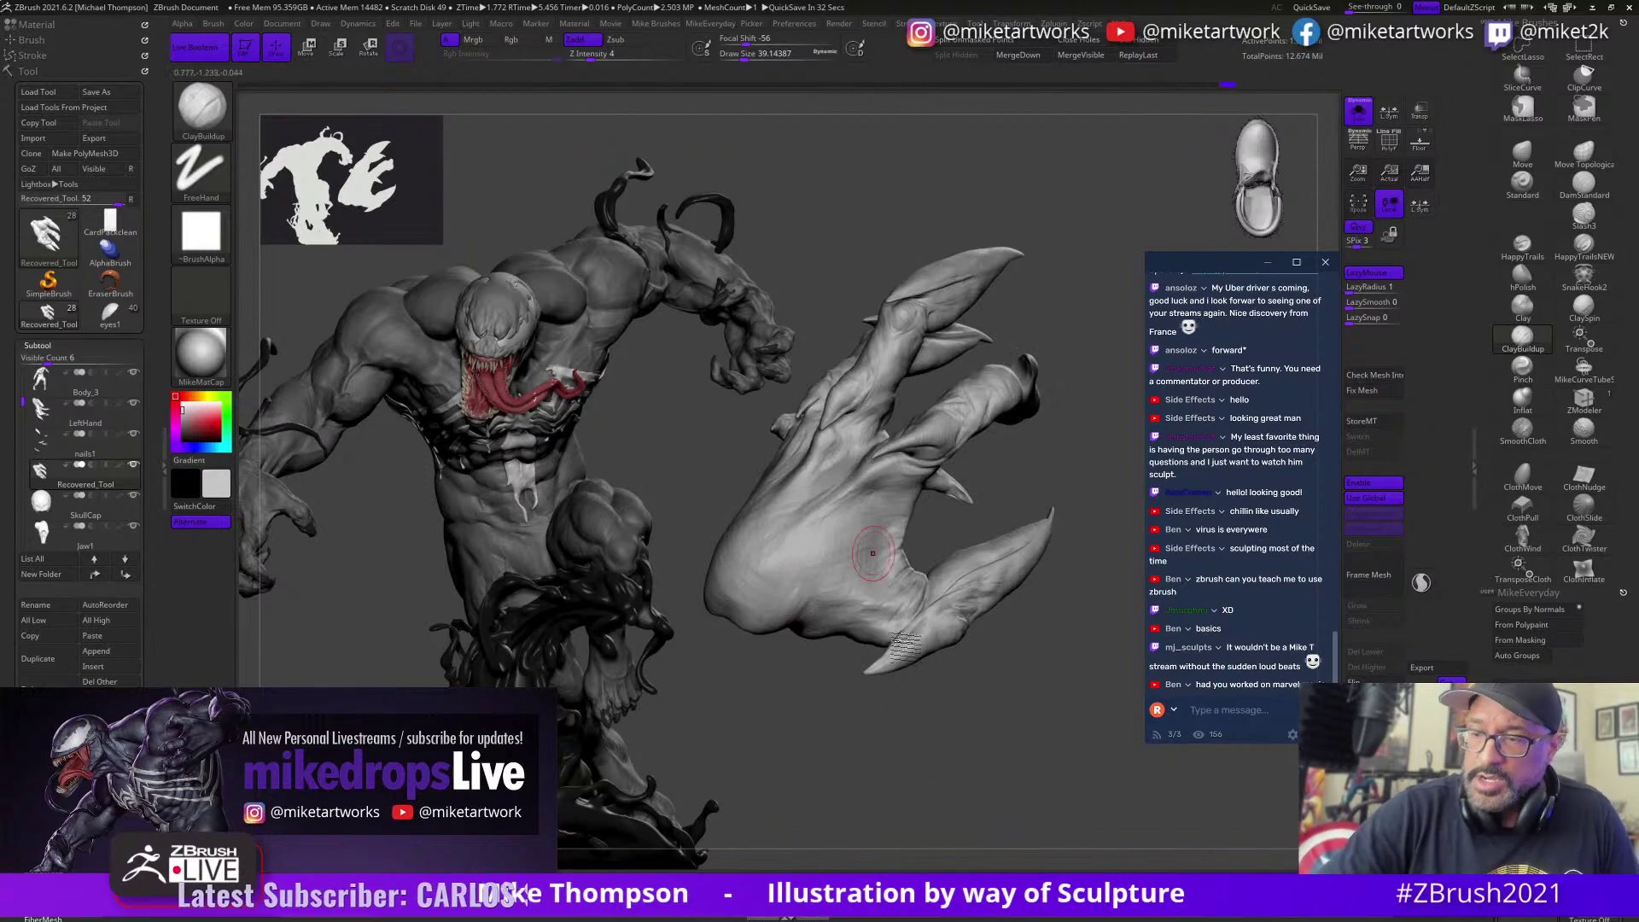
Step: Reduce the brush's Draw Size to about 18 and refine the surface forms across the back of the hand
mouse_move(871, 555)
right_down()
mouse_move(1002, 459)
mouse_move(1009, 636)
right_up()
key(s)
drag(1008, 636, 1003, 637)
mouse_move(1006, 640)
right_down()
mouse_move(1043, 642)
mouse_move(840, 655)
right_up()
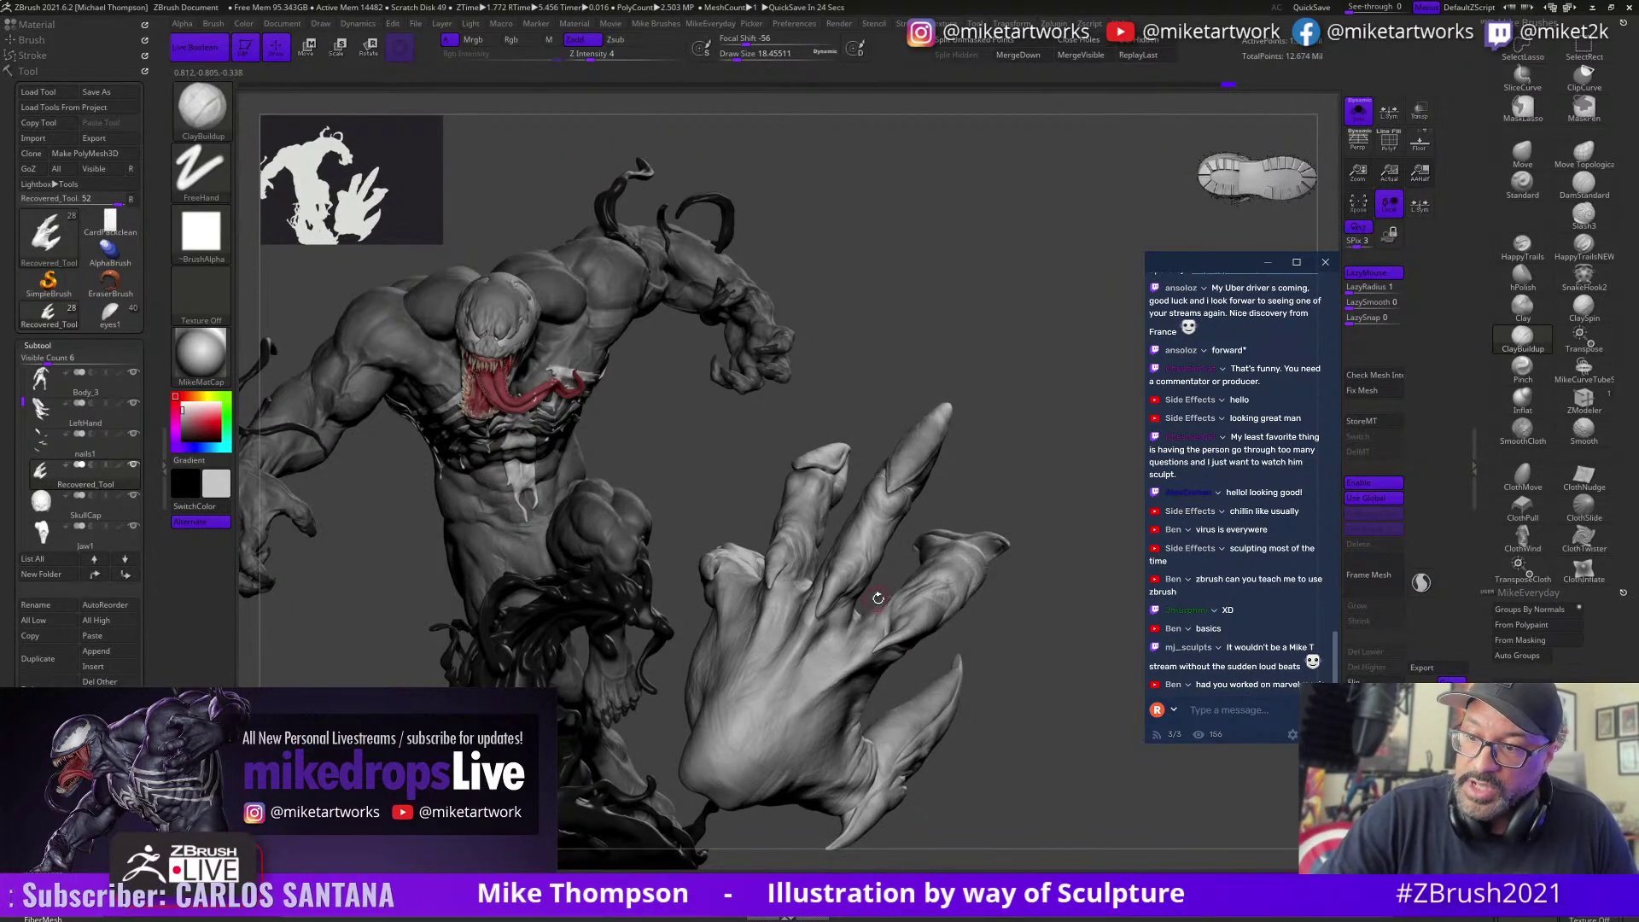
drag(1048, 635, 997, 628)
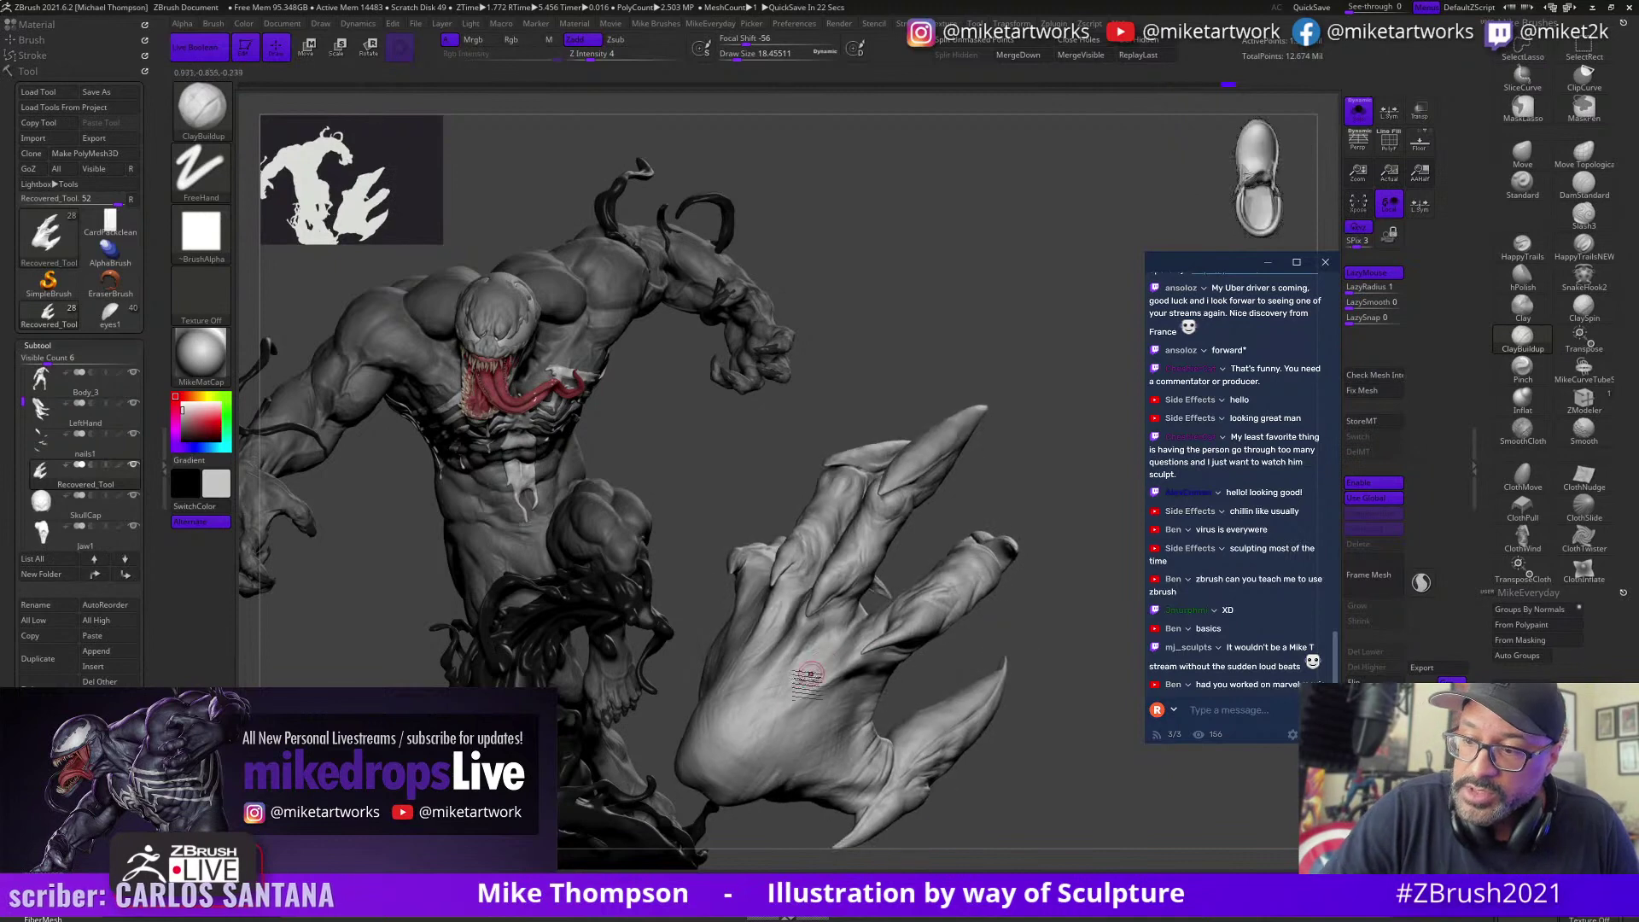
right_drag(803, 692, 796, 702)
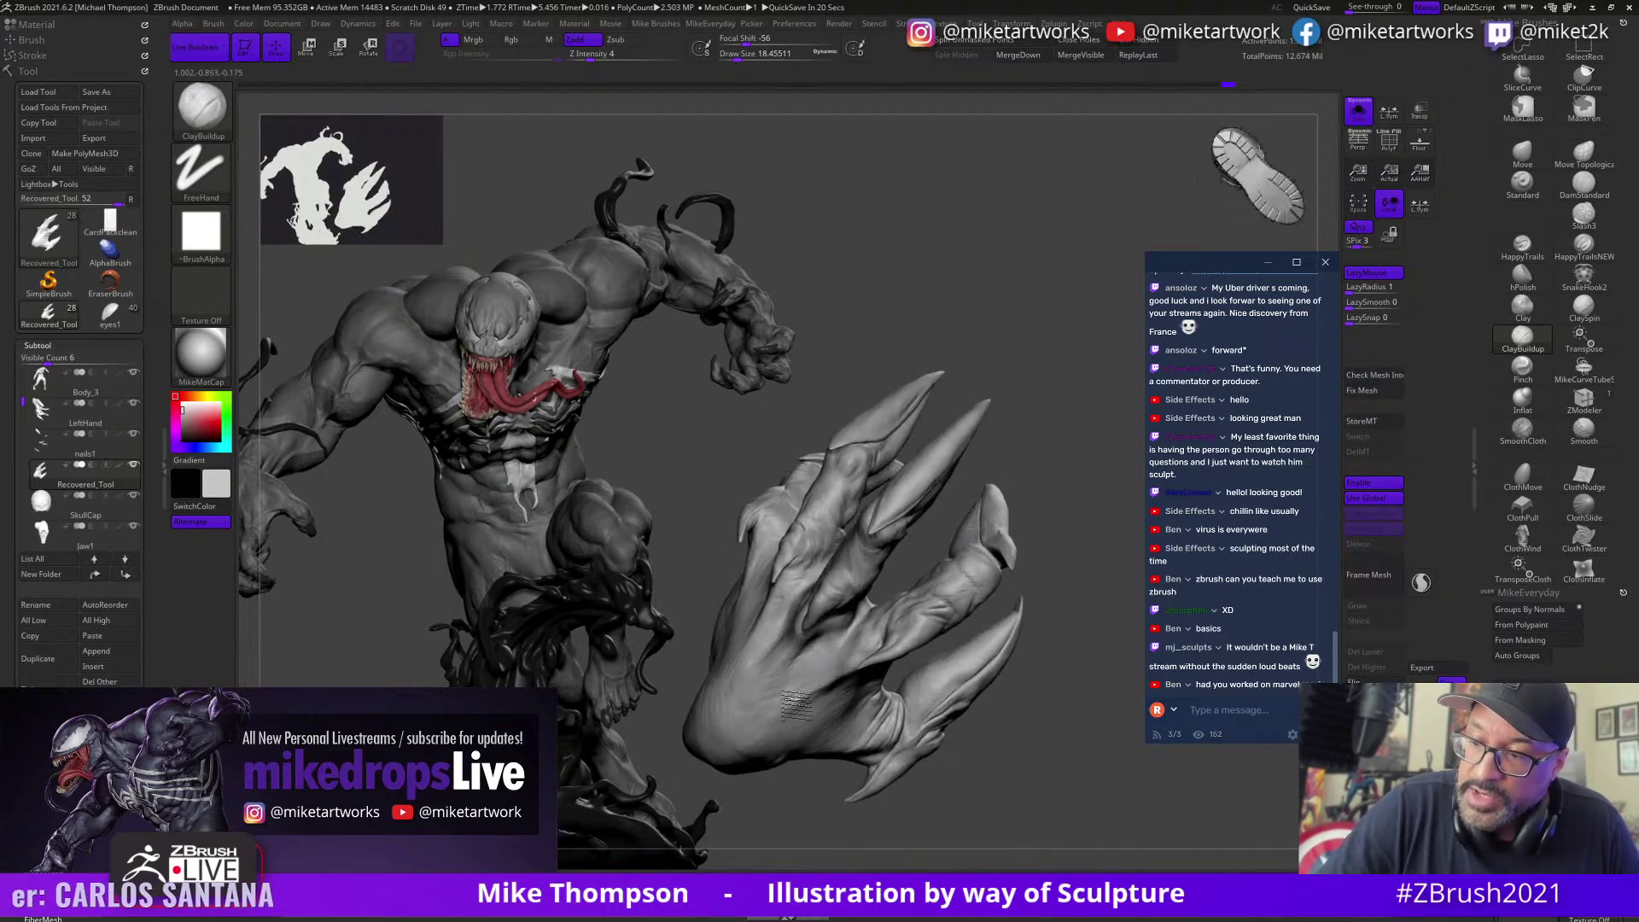
mouse_move(1035, 646)
right_down()
mouse_move(1067, 651)
mouse_move(810, 638)
right_up()
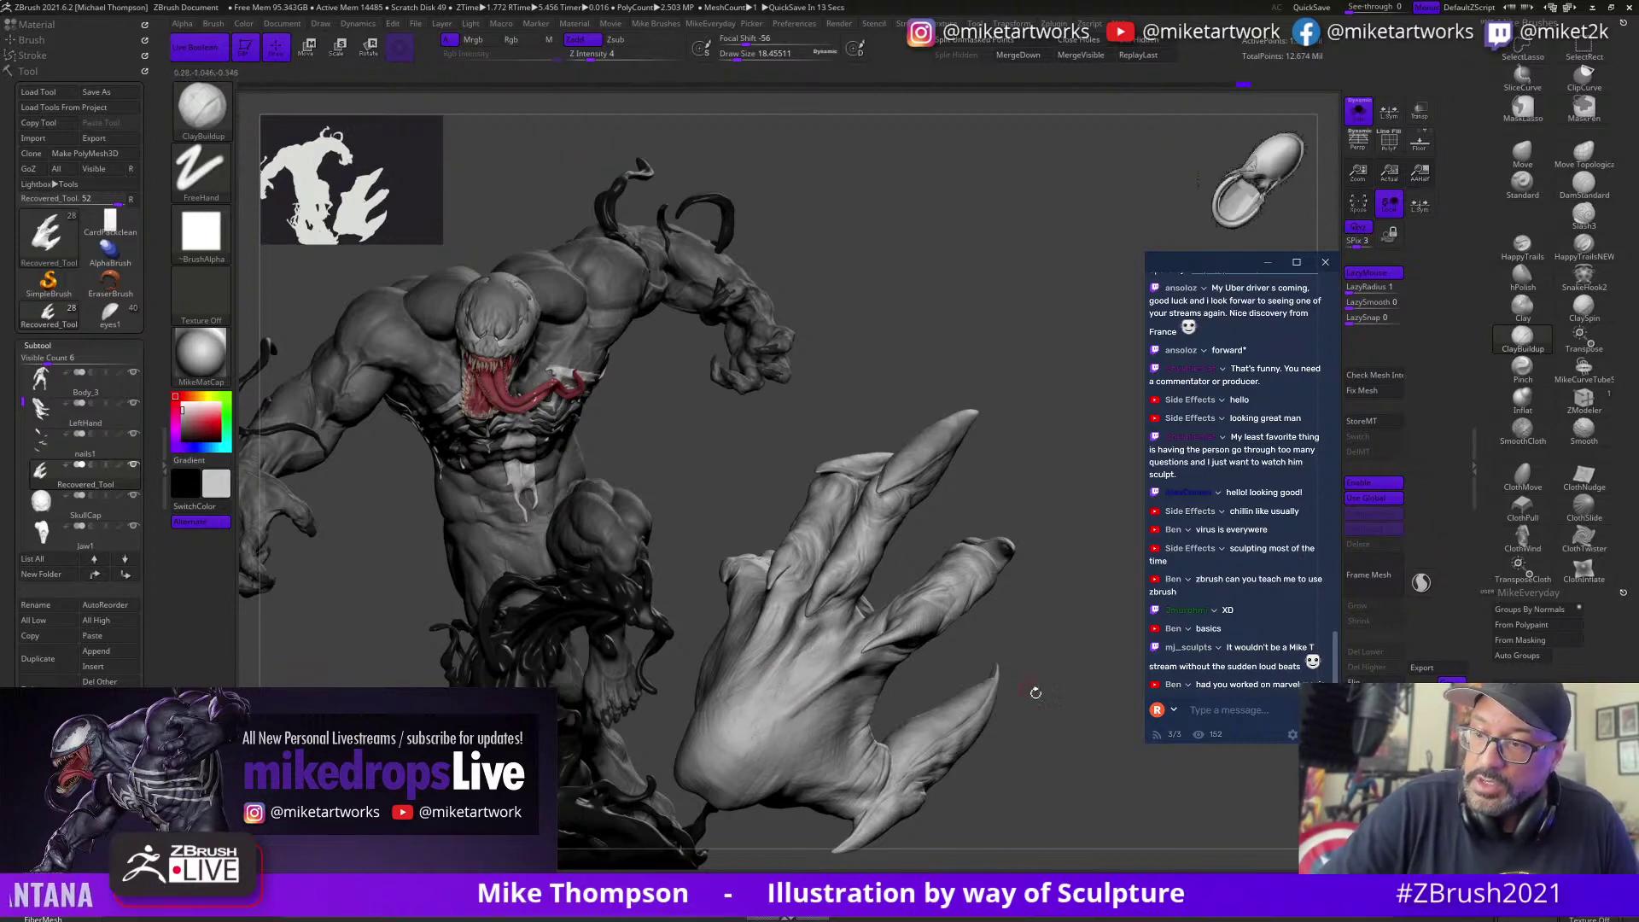
mouse_move(1035, 692)
right_down()
mouse_move(1049, 699)
mouse_move(1029, 724)
right_up()
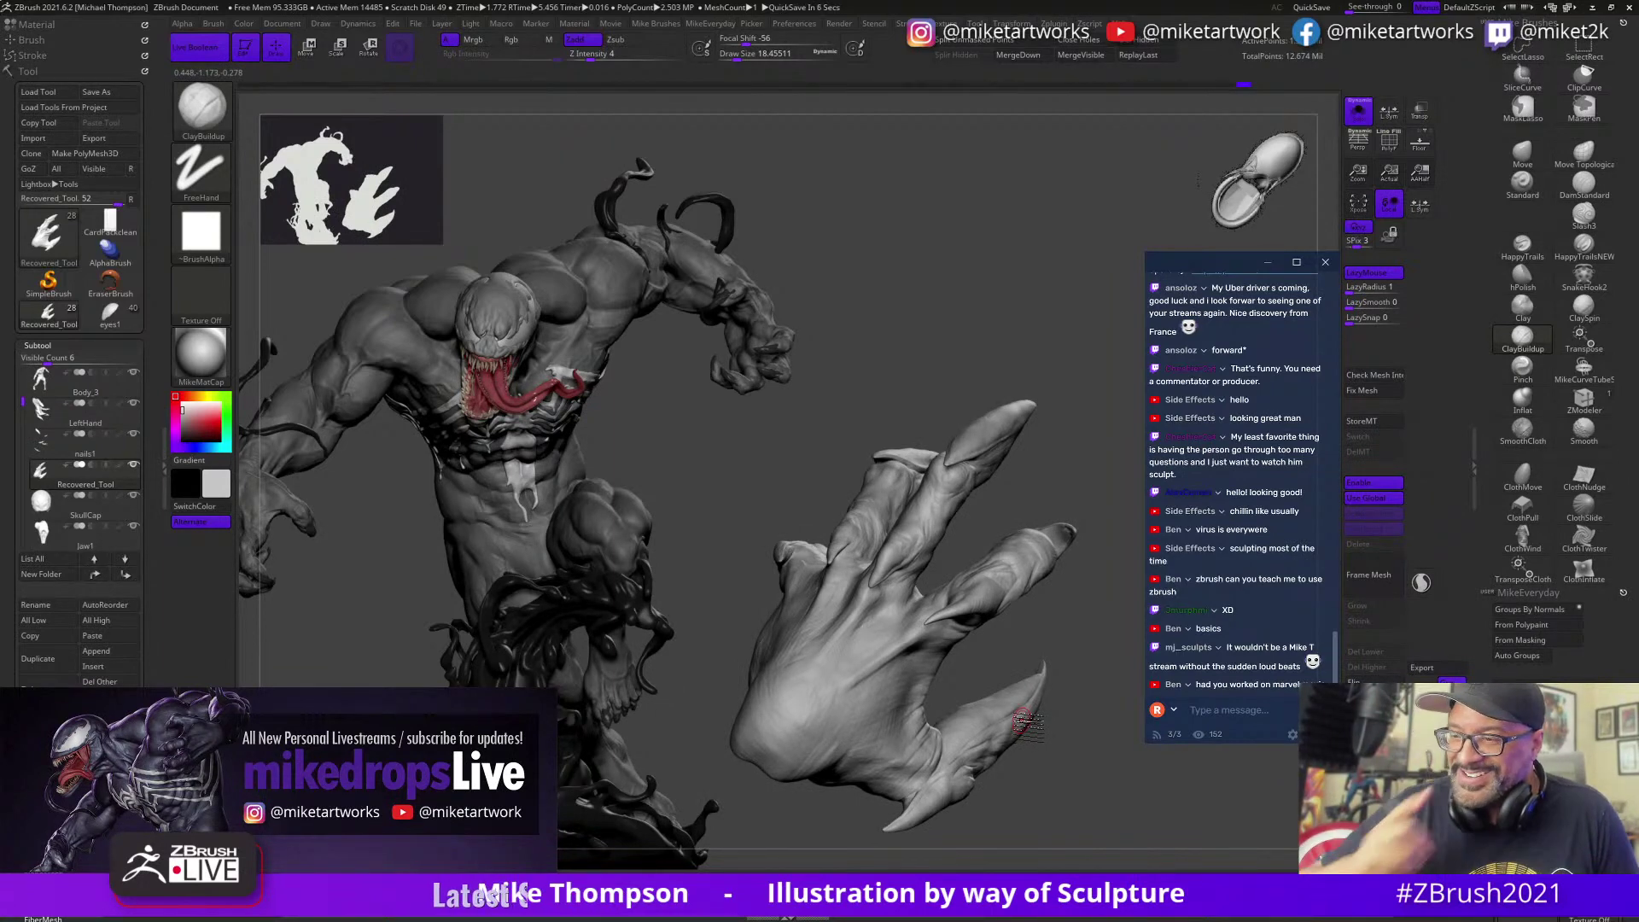
Step: Raise the Draw Size to about 25 and build up the knuckle area on the back of the hand near the thumb web
right_drag(1027, 723, 894, 650)
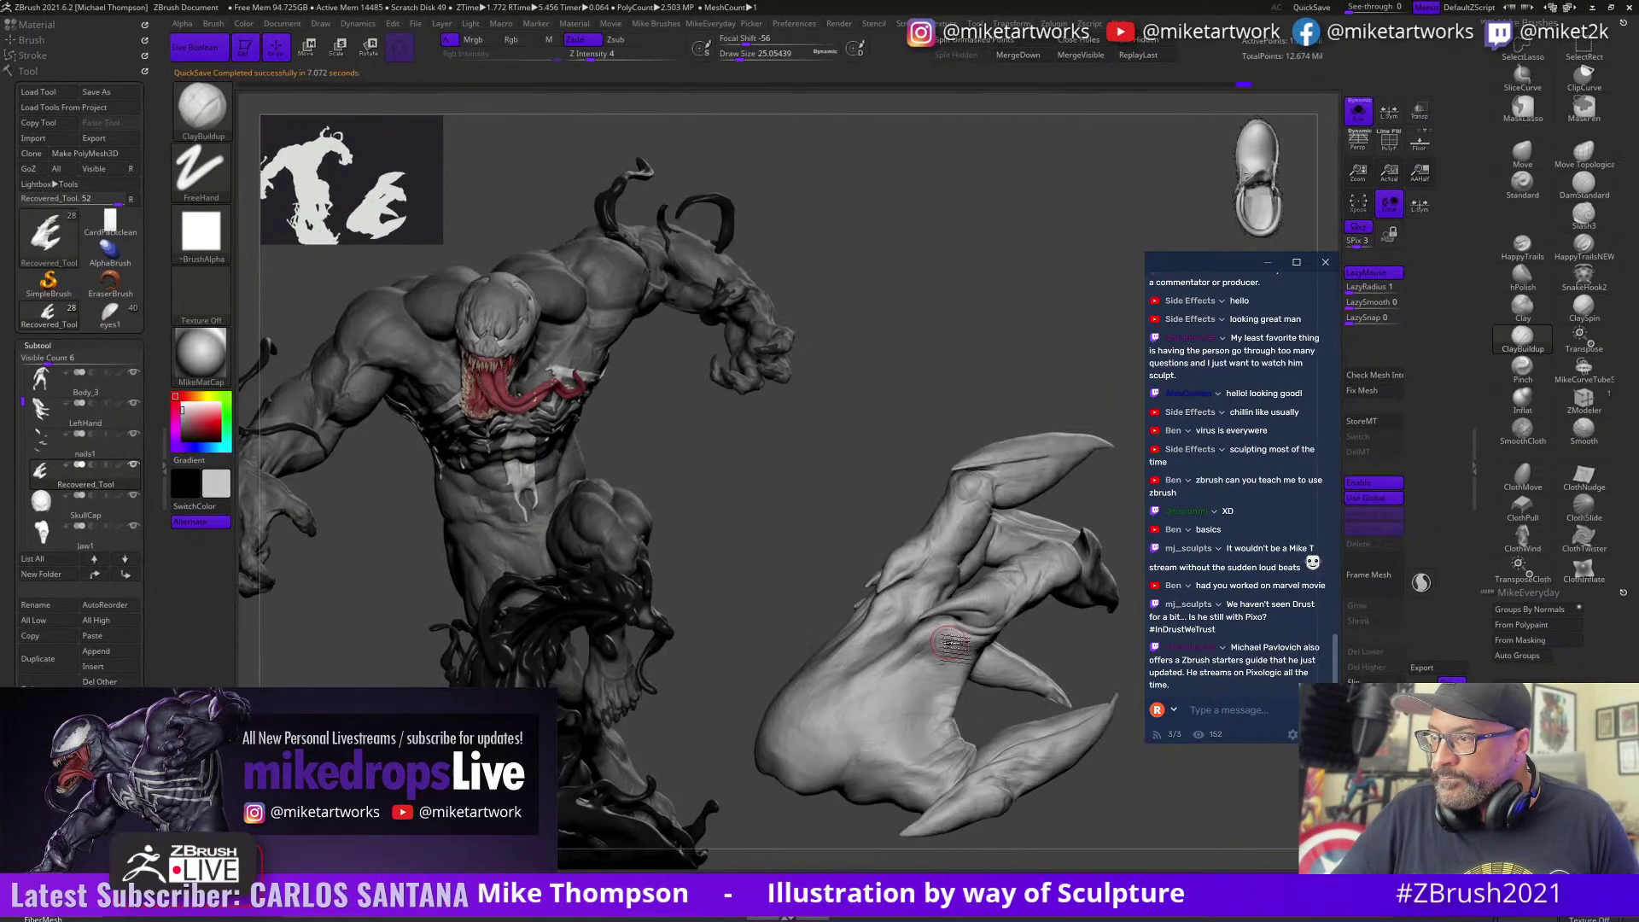
drag(1103, 782, 1095, 737)
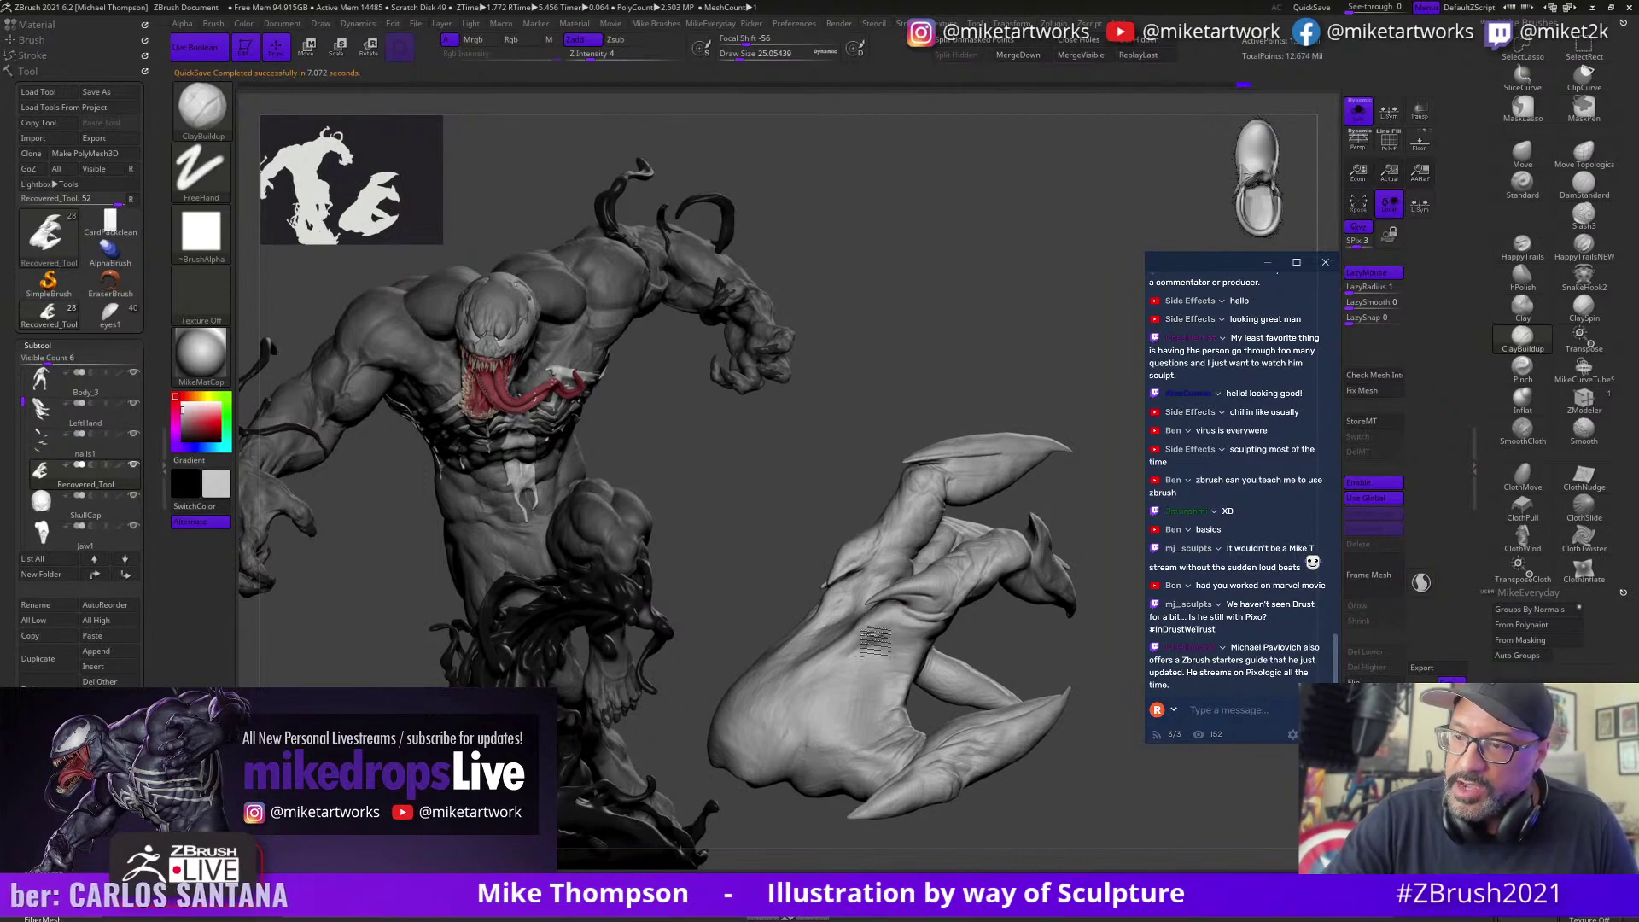
drag(1060, 627, 1063, 584)
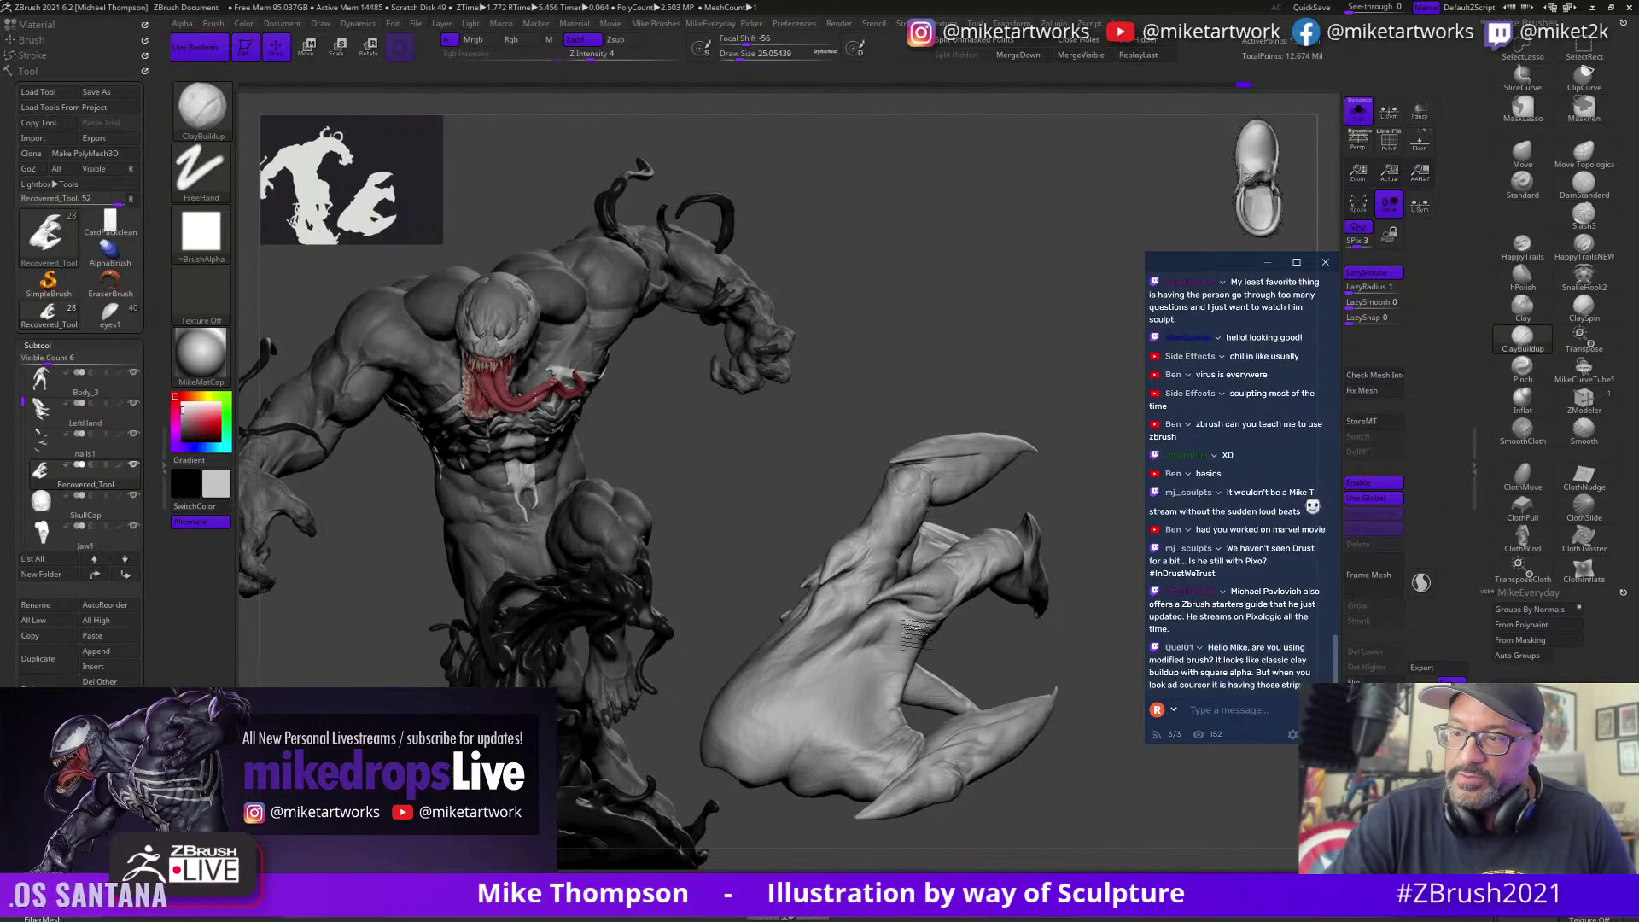
drag(1006, 640, 1005, 655)
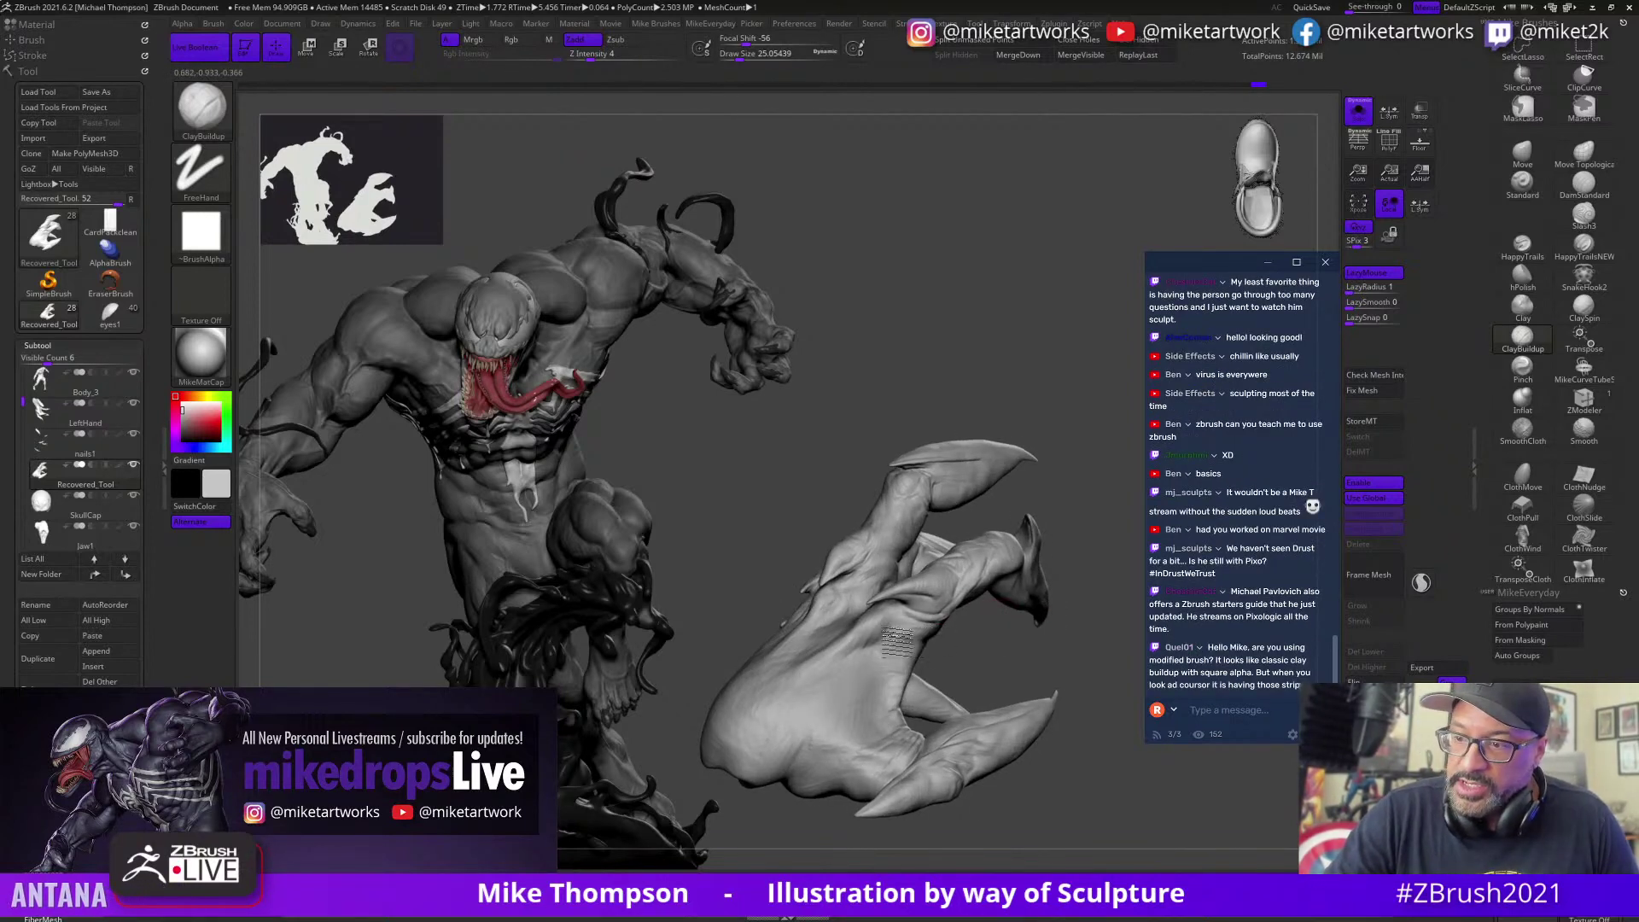
Step: Sculpt the knuckles and tendons where the fingers meet the back of the hand with ClayBuildup
right_drag(1016, 647, 1035, 577)
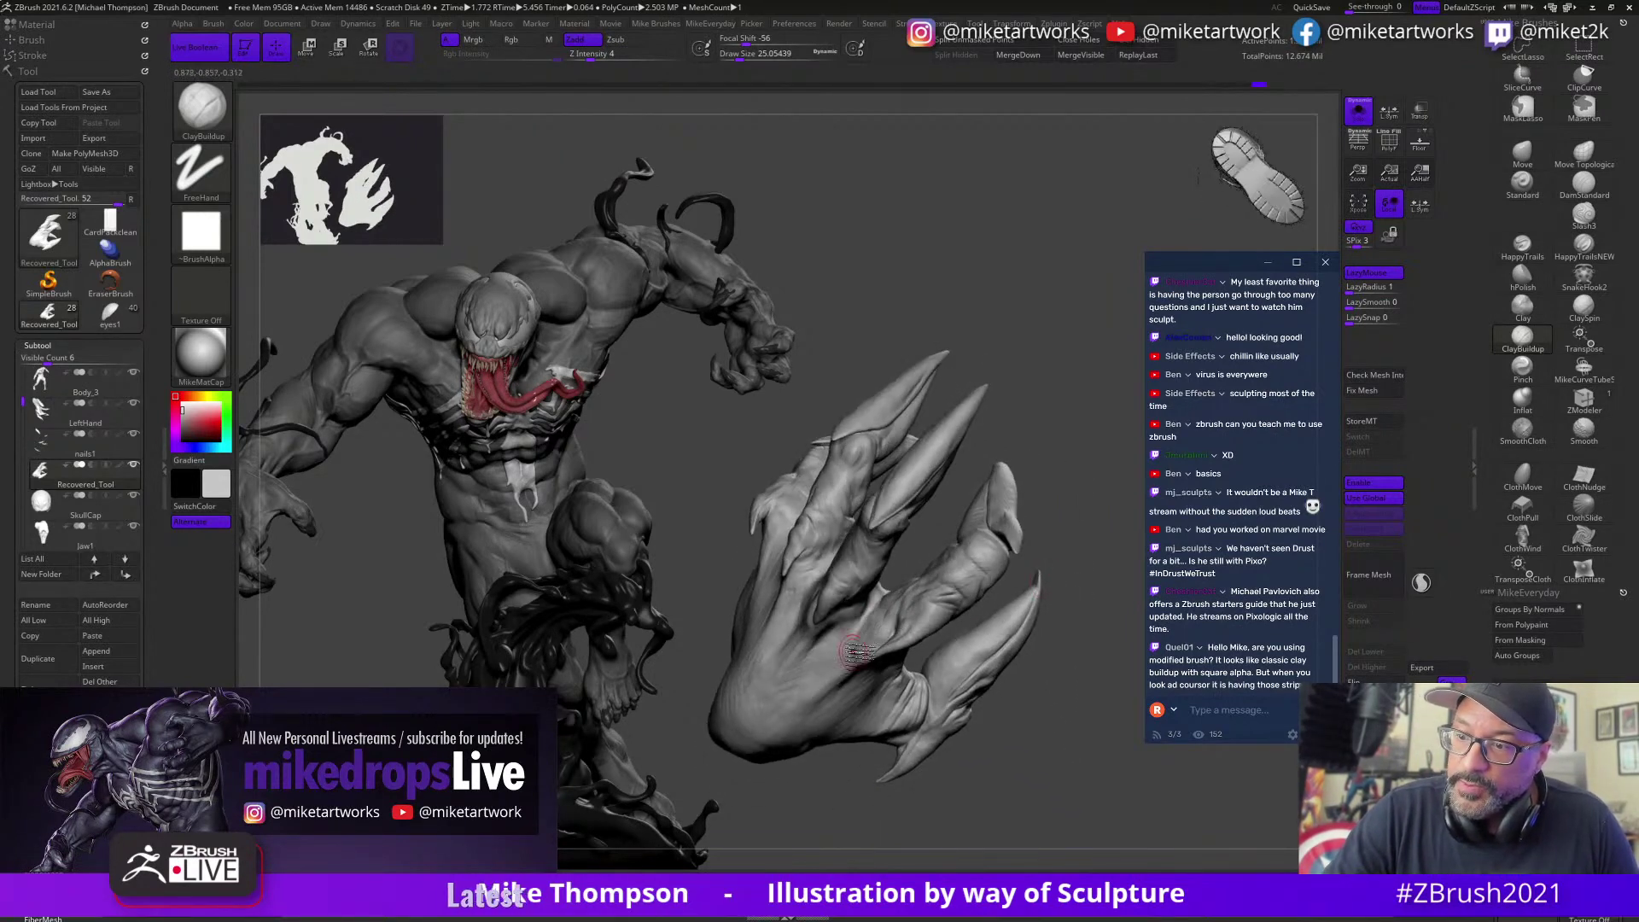
right_drag(869, 651, 834, 650)
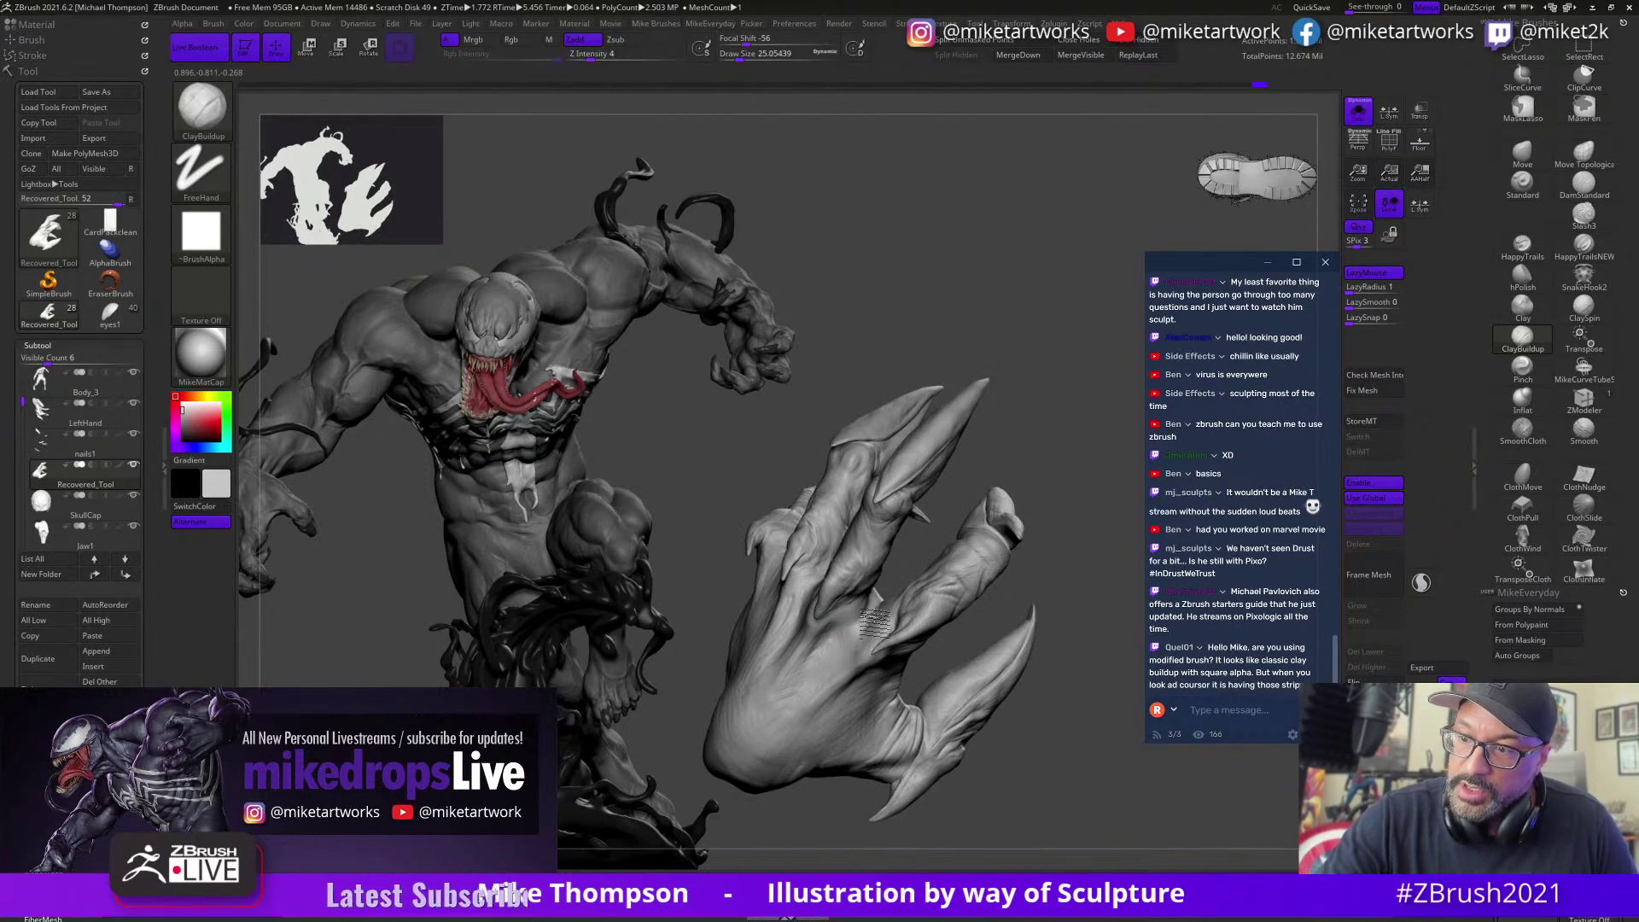
right_drag(1035, 457, 823, 647)
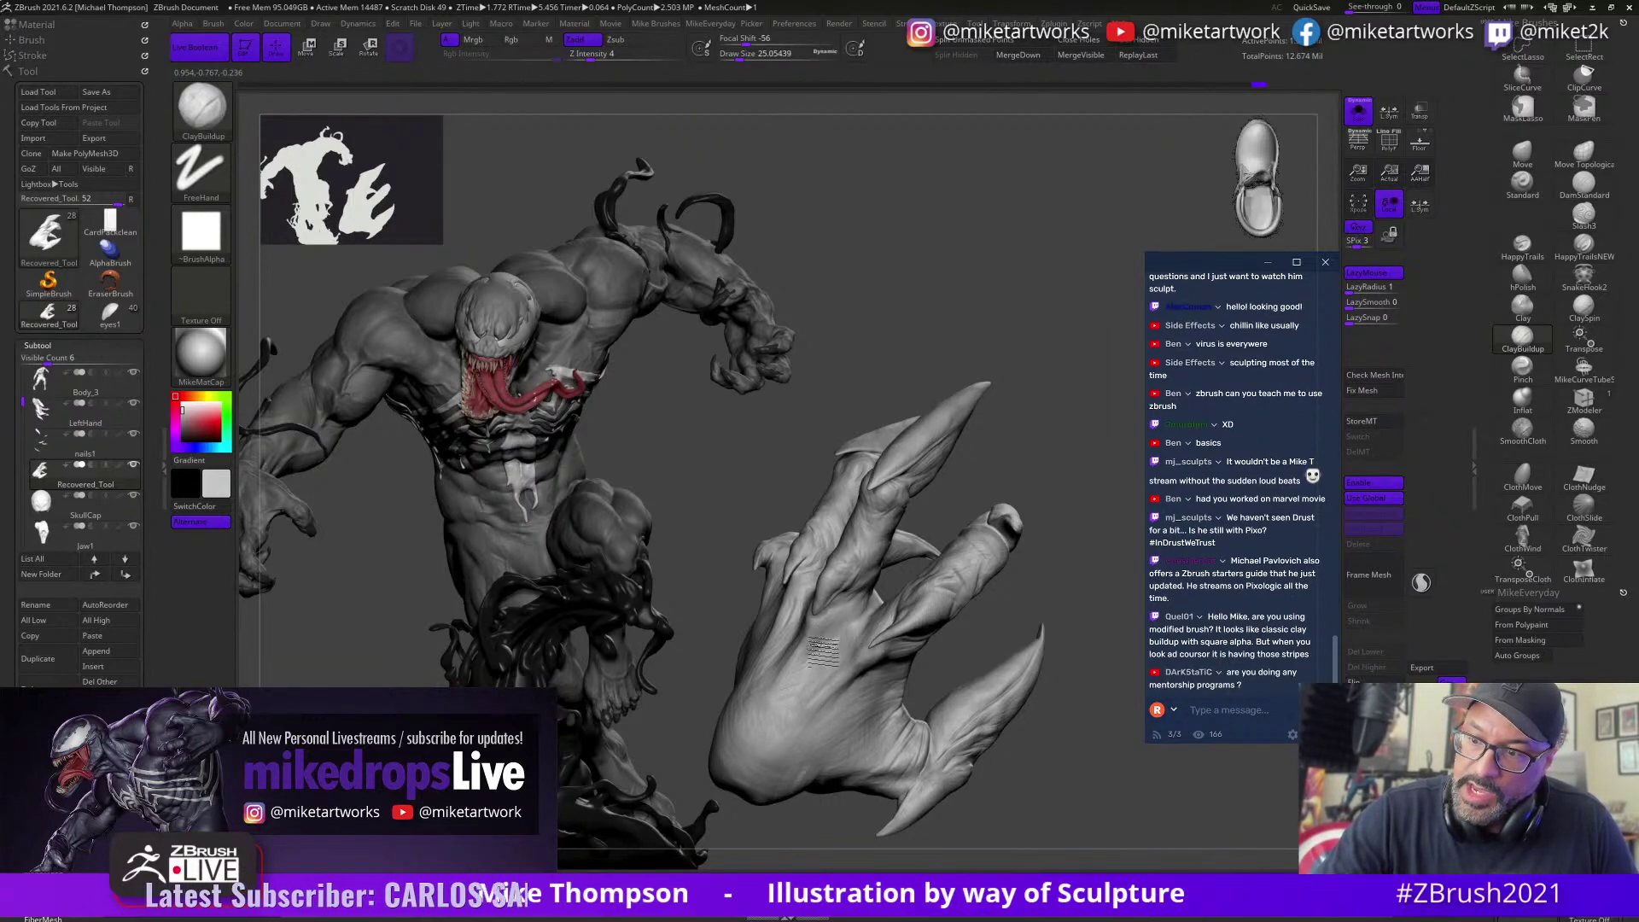
drag(1066, 473, 1051, 460)
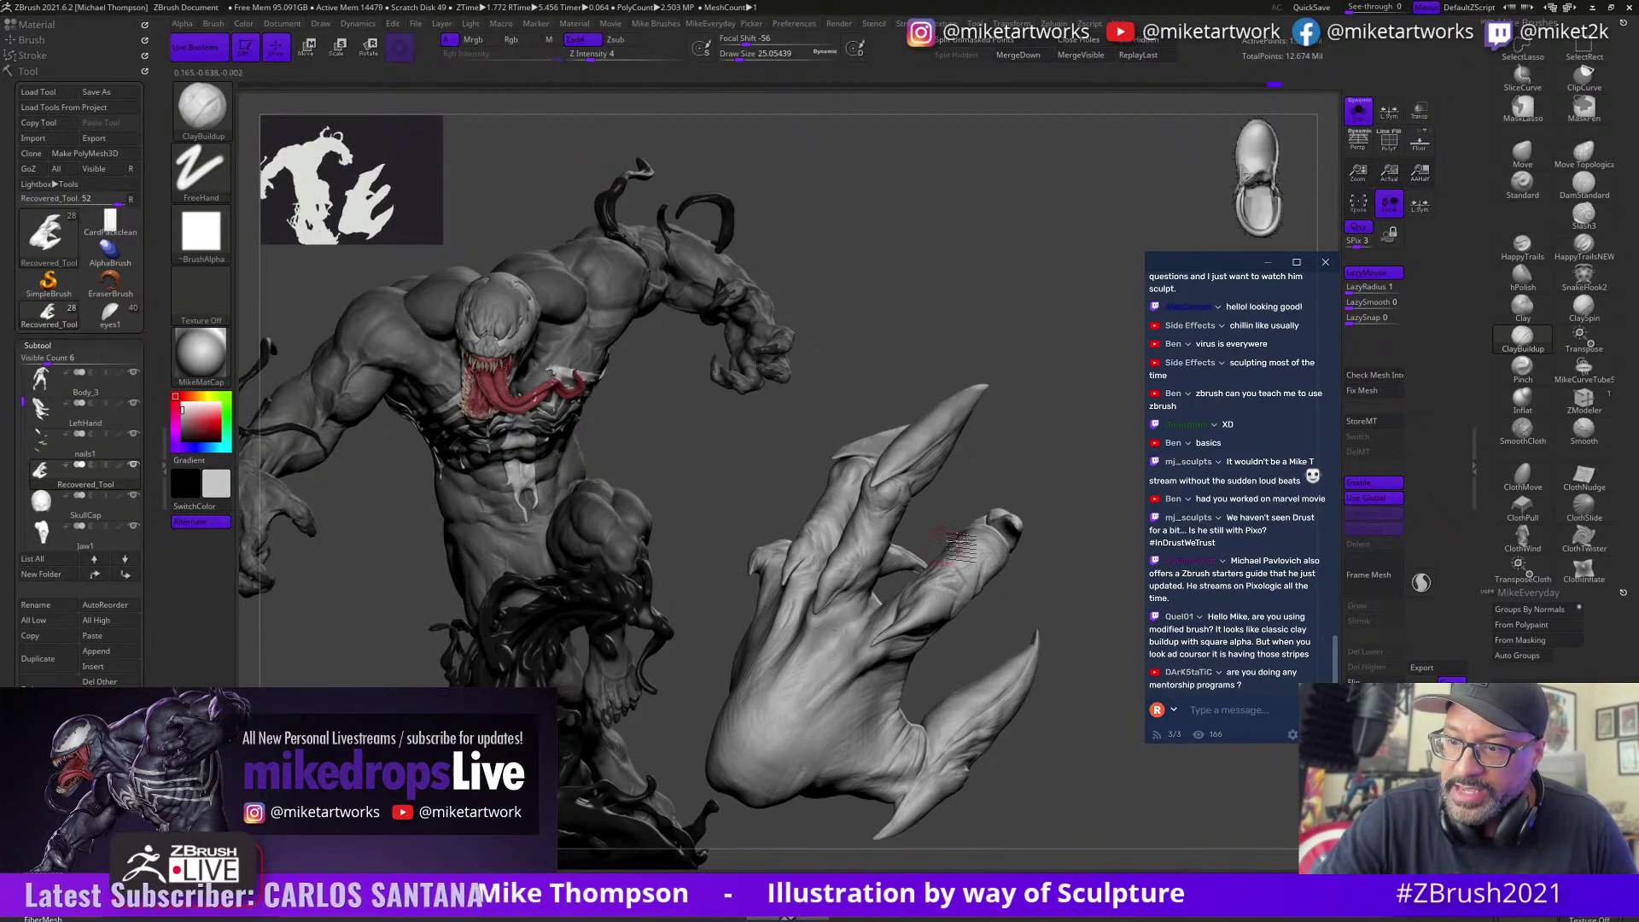
mouse_move(1051, 488)
mouse_down()
mouse_move(1029, 499)
mouse_move(1064, 474)
mouse_move(1082, 492)
mouse_move(1035, 498)
mouse_move(1079, 512)
mouse_move(1032, 510)
mouse_up()
drag(816, 604, 998, 519)
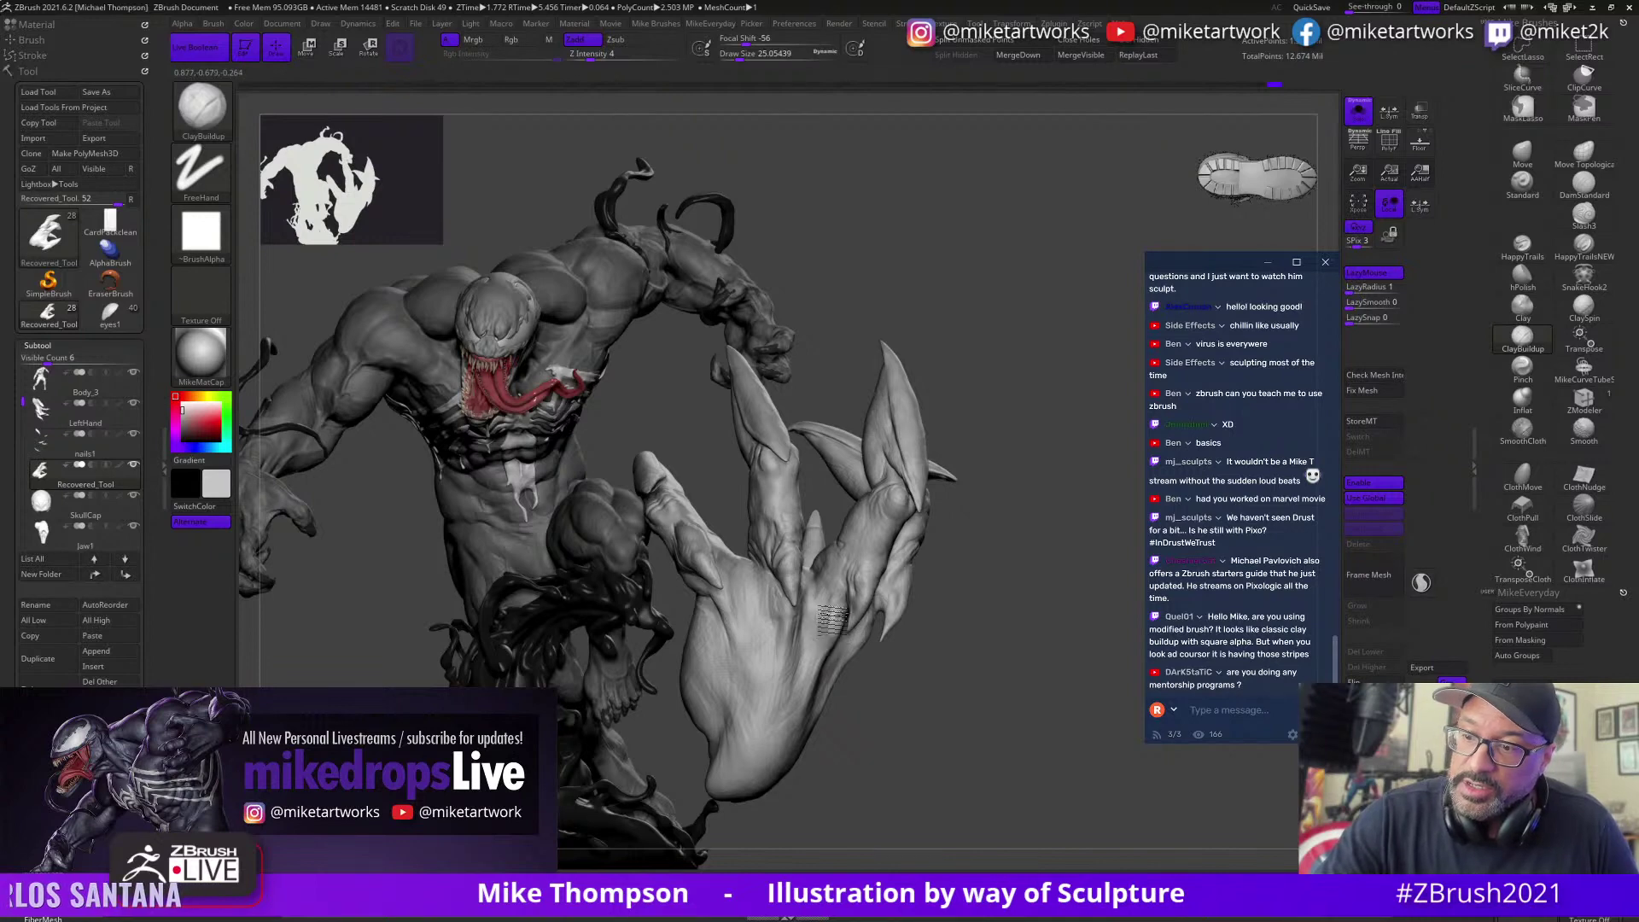
Step: Leave the isolated hand view to show the whole spiked figure, and clear the leftover Venom figure from the canvas
mouse_move(1029, 499)
mouse_down()
mouse_move(1007, 512)
mouse_move(1005, 490)
mouse_up()
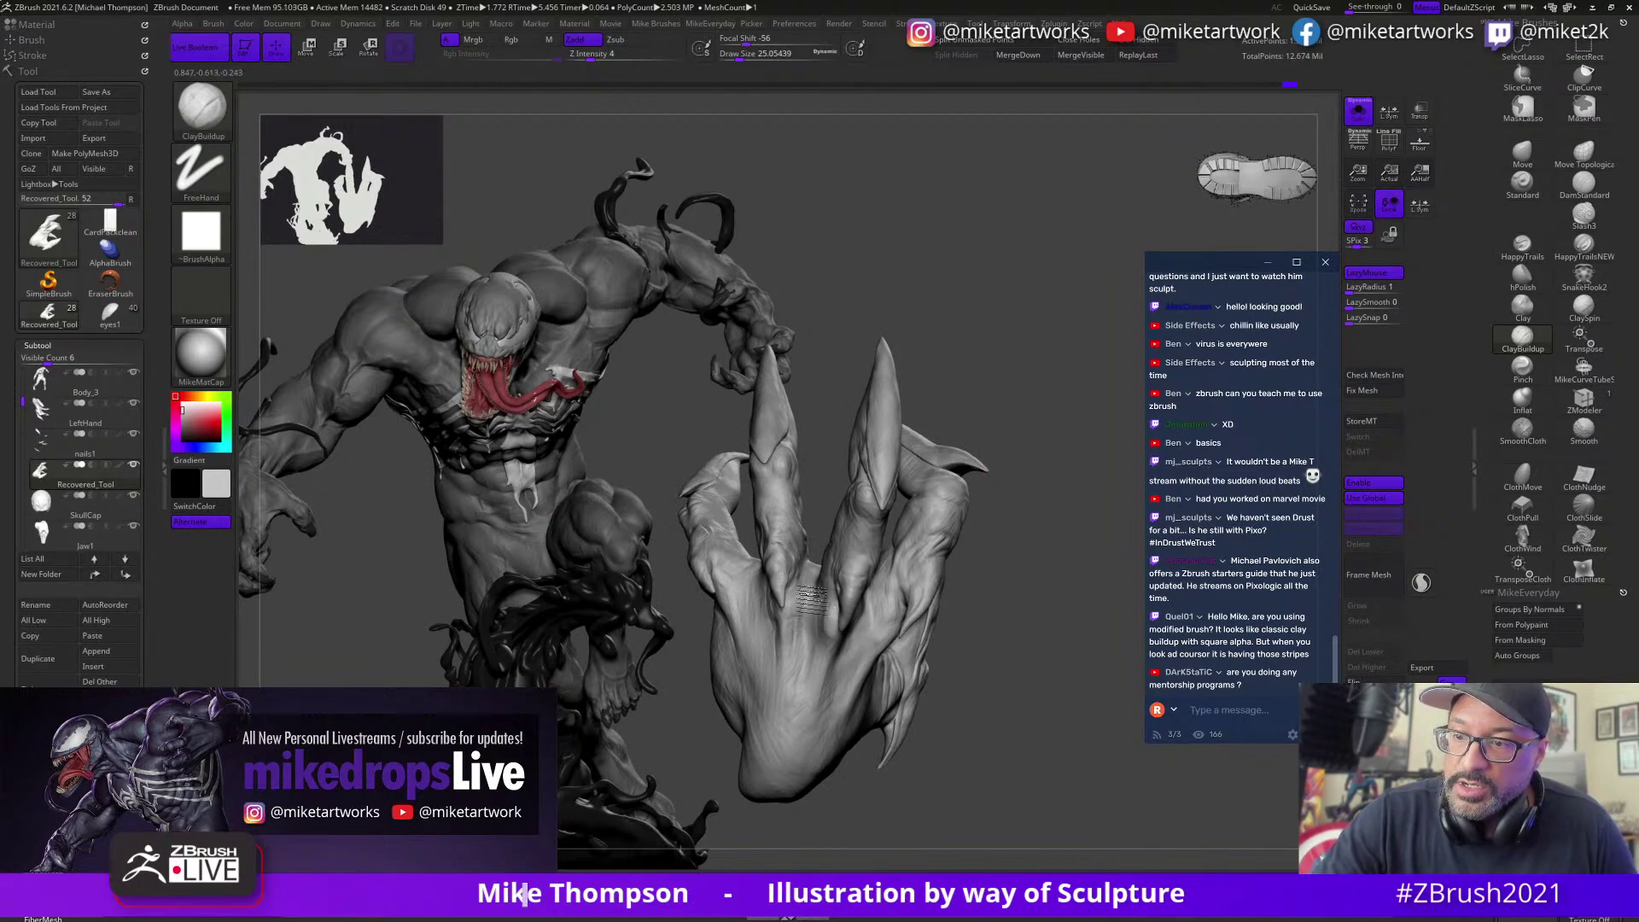
drag(1043, 537, 768, 661)
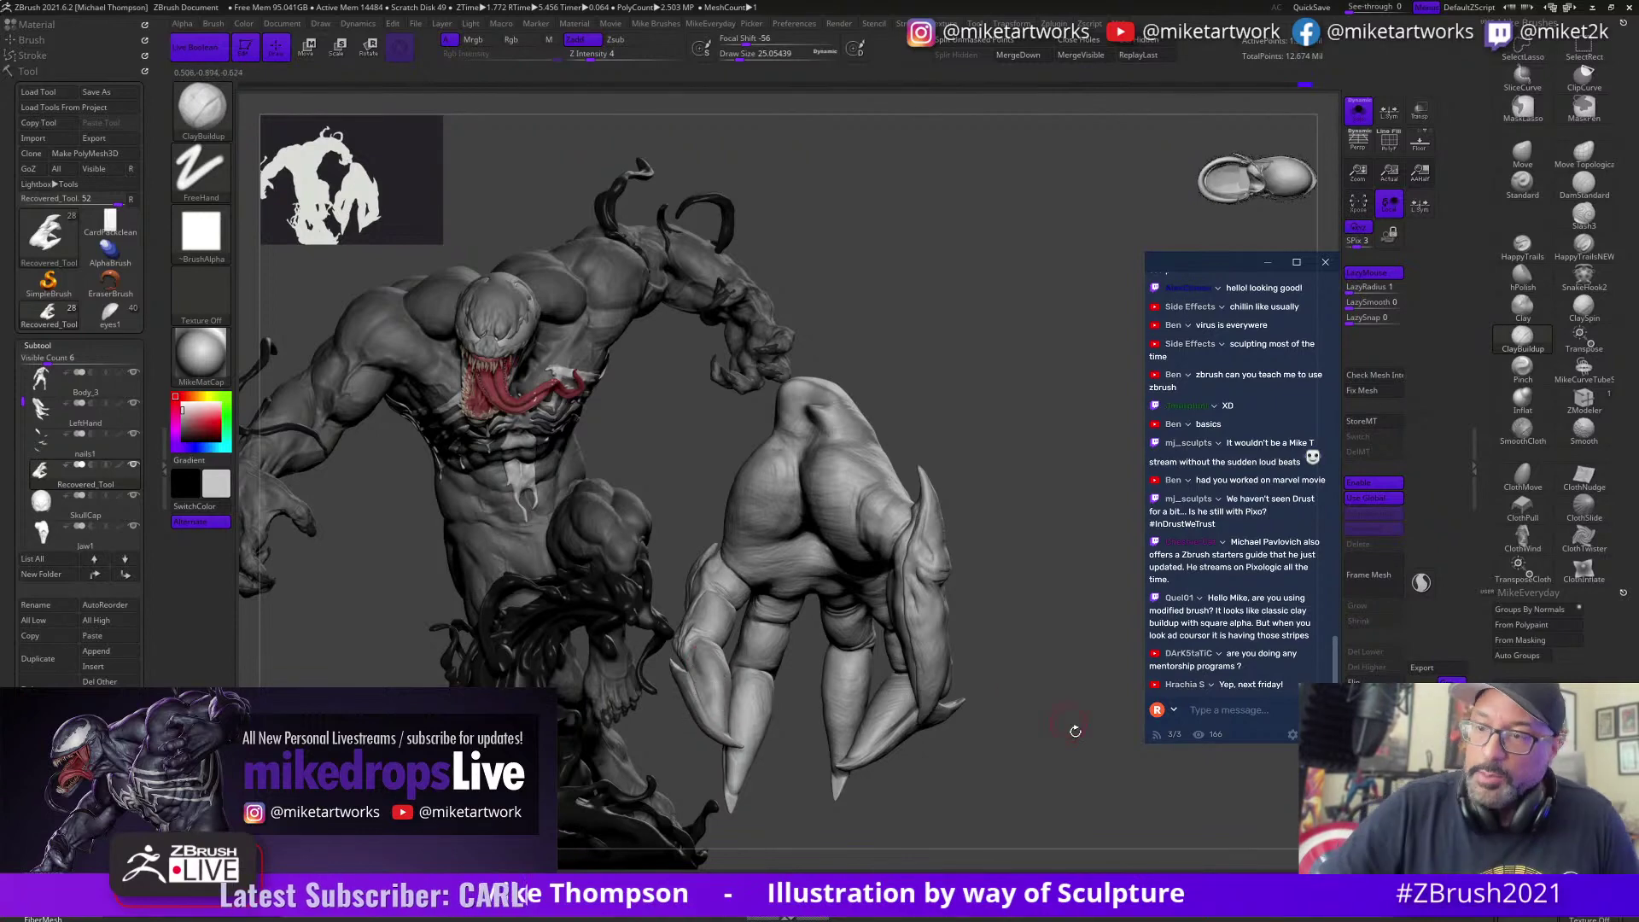
drag(1072, 720, 1041, 797)
key(ctrl+z)
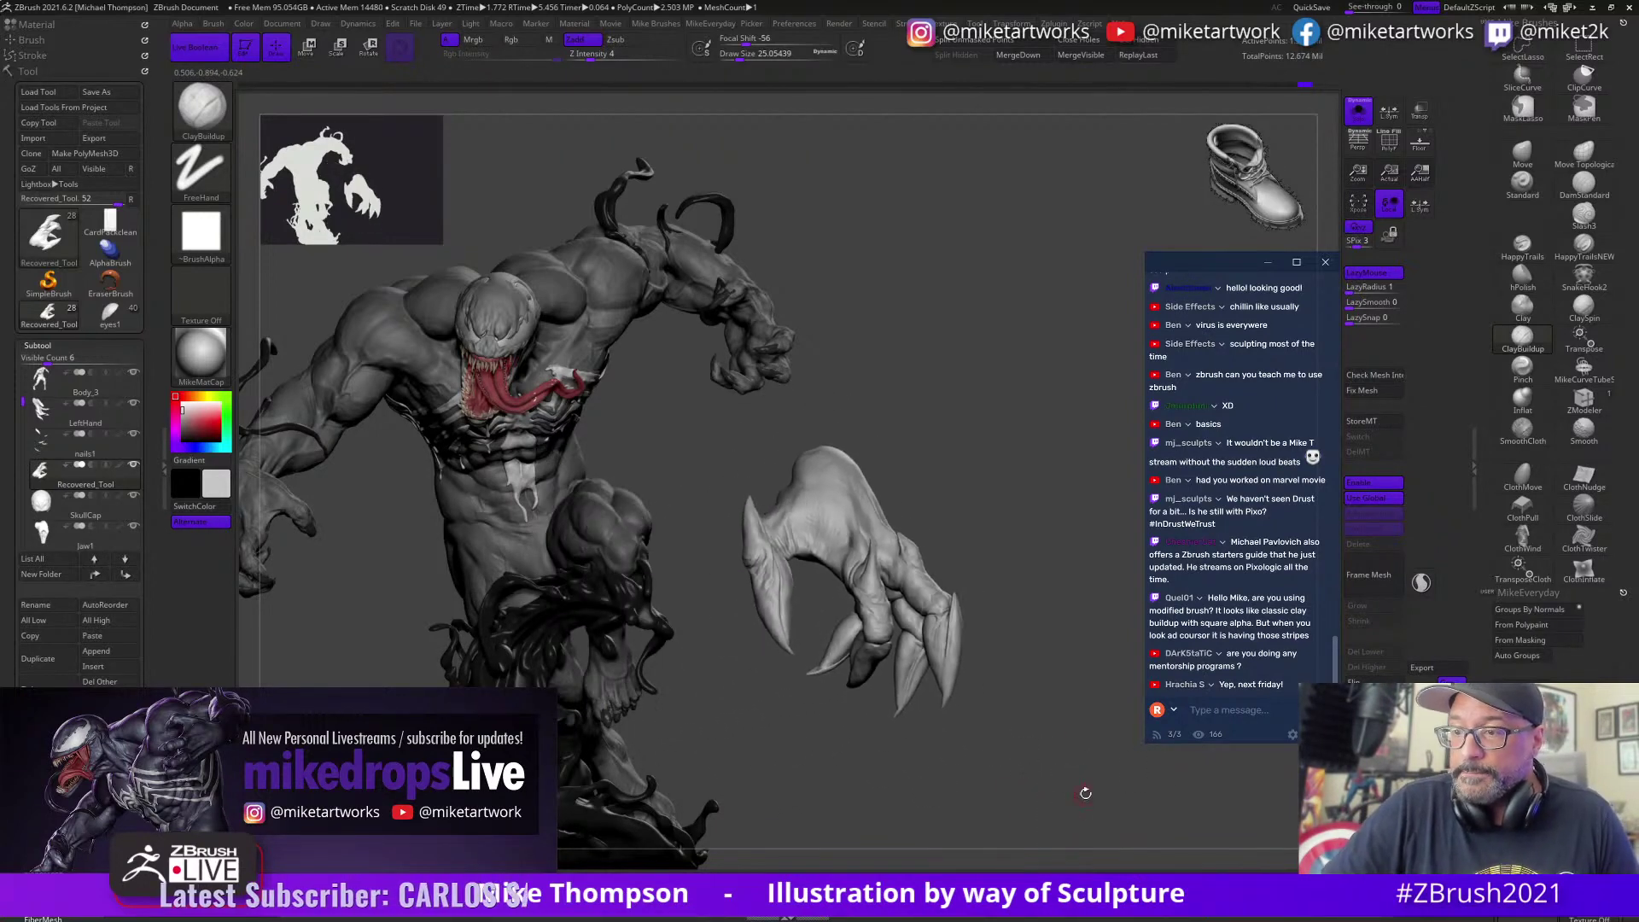
key(ctrl+shift)
ctrl+shift+click(1104, 676)
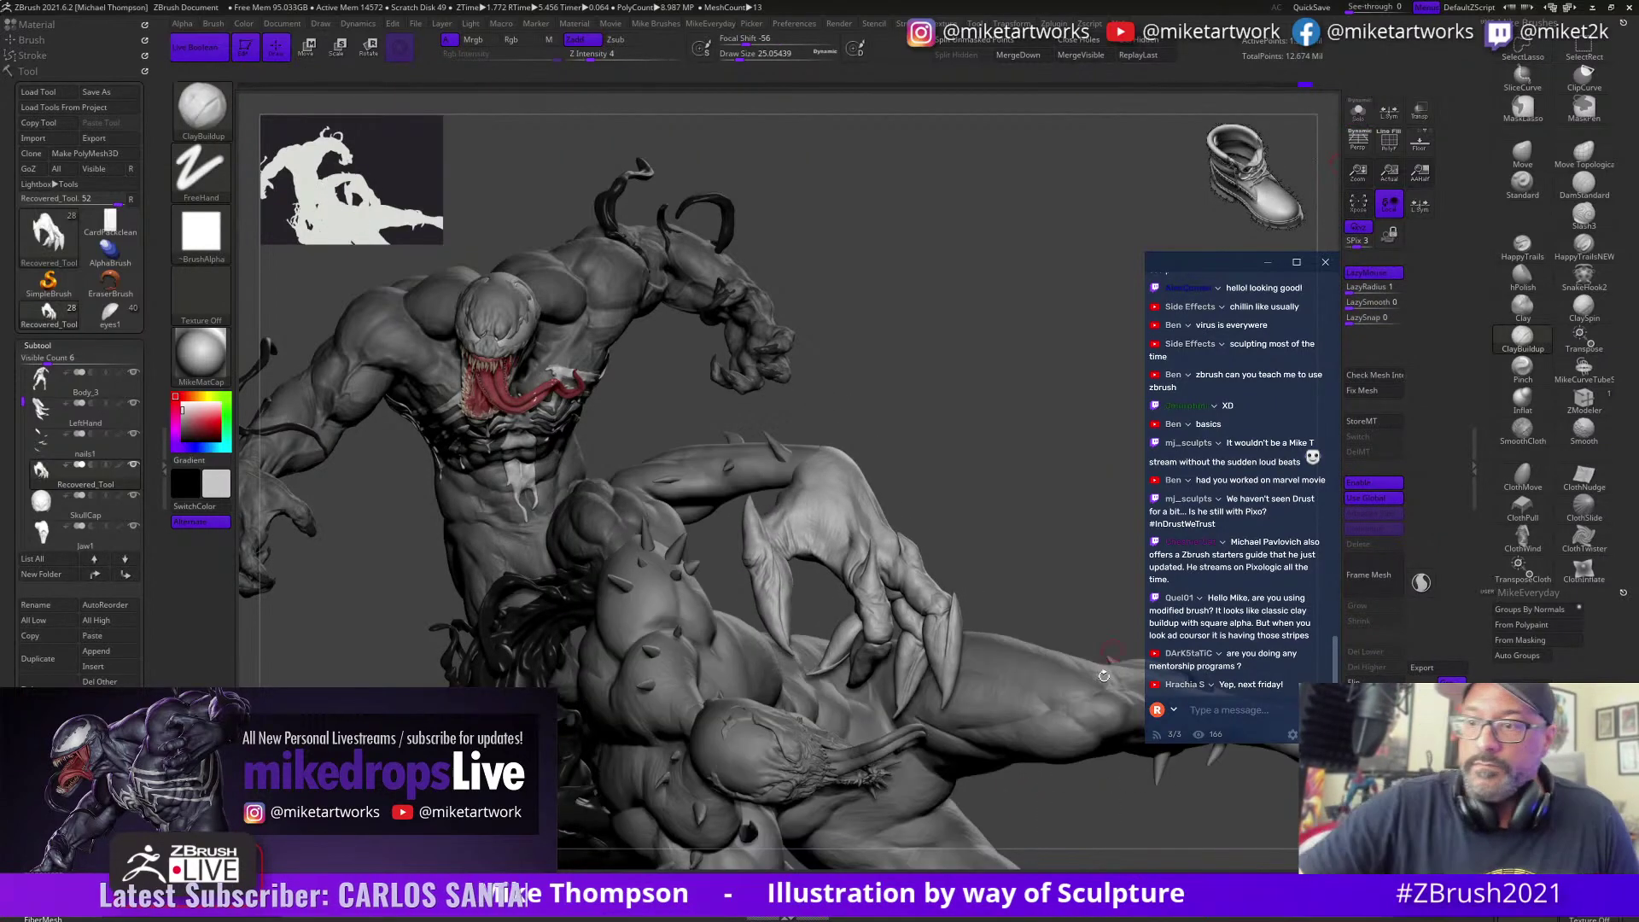
mouse_move(1105, 700)
mouse_down()
mouse_move(1101, 792)
mouse_move(1208, 778)
mouse_up()
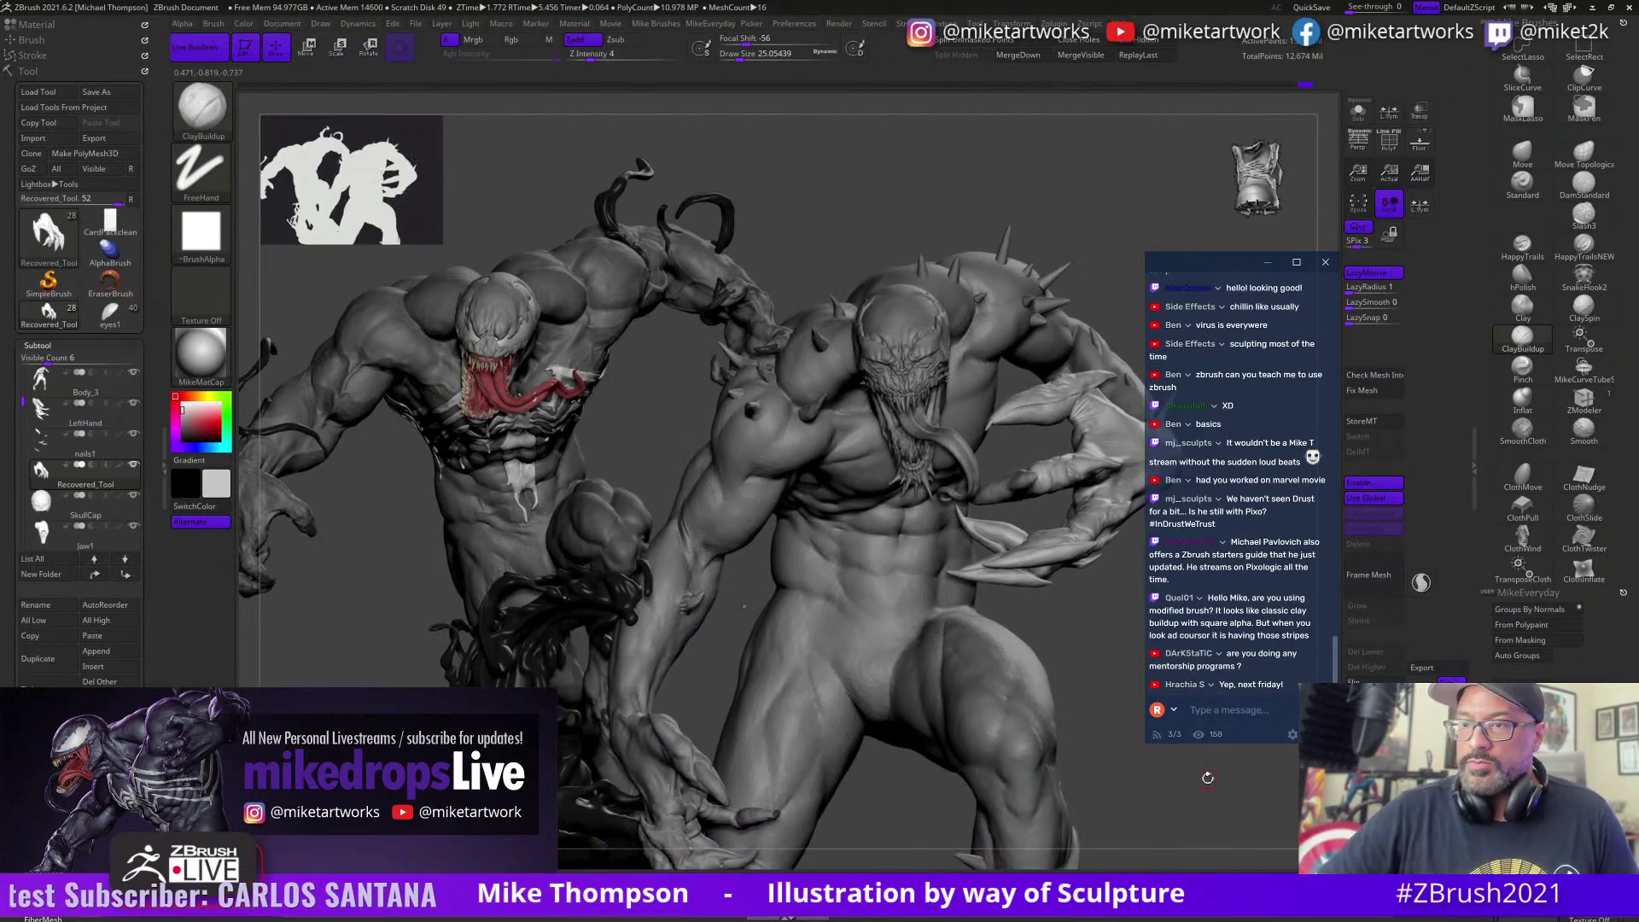
key(ctrl)
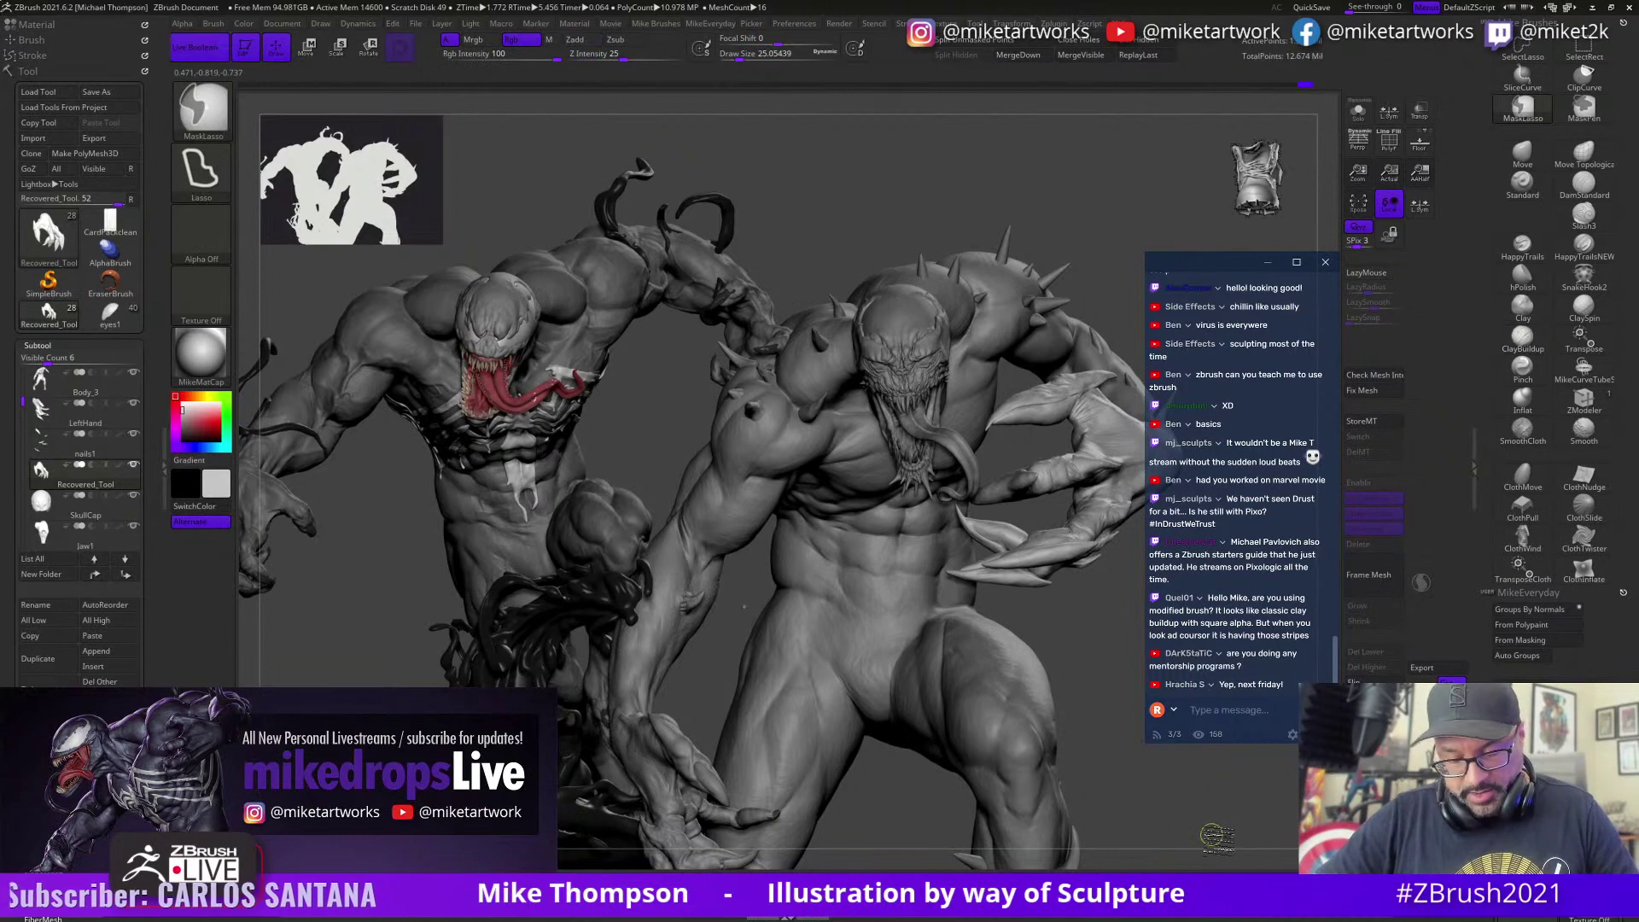
key(ctrl+n)
alt+drag(1221, 805, 1028, 766)
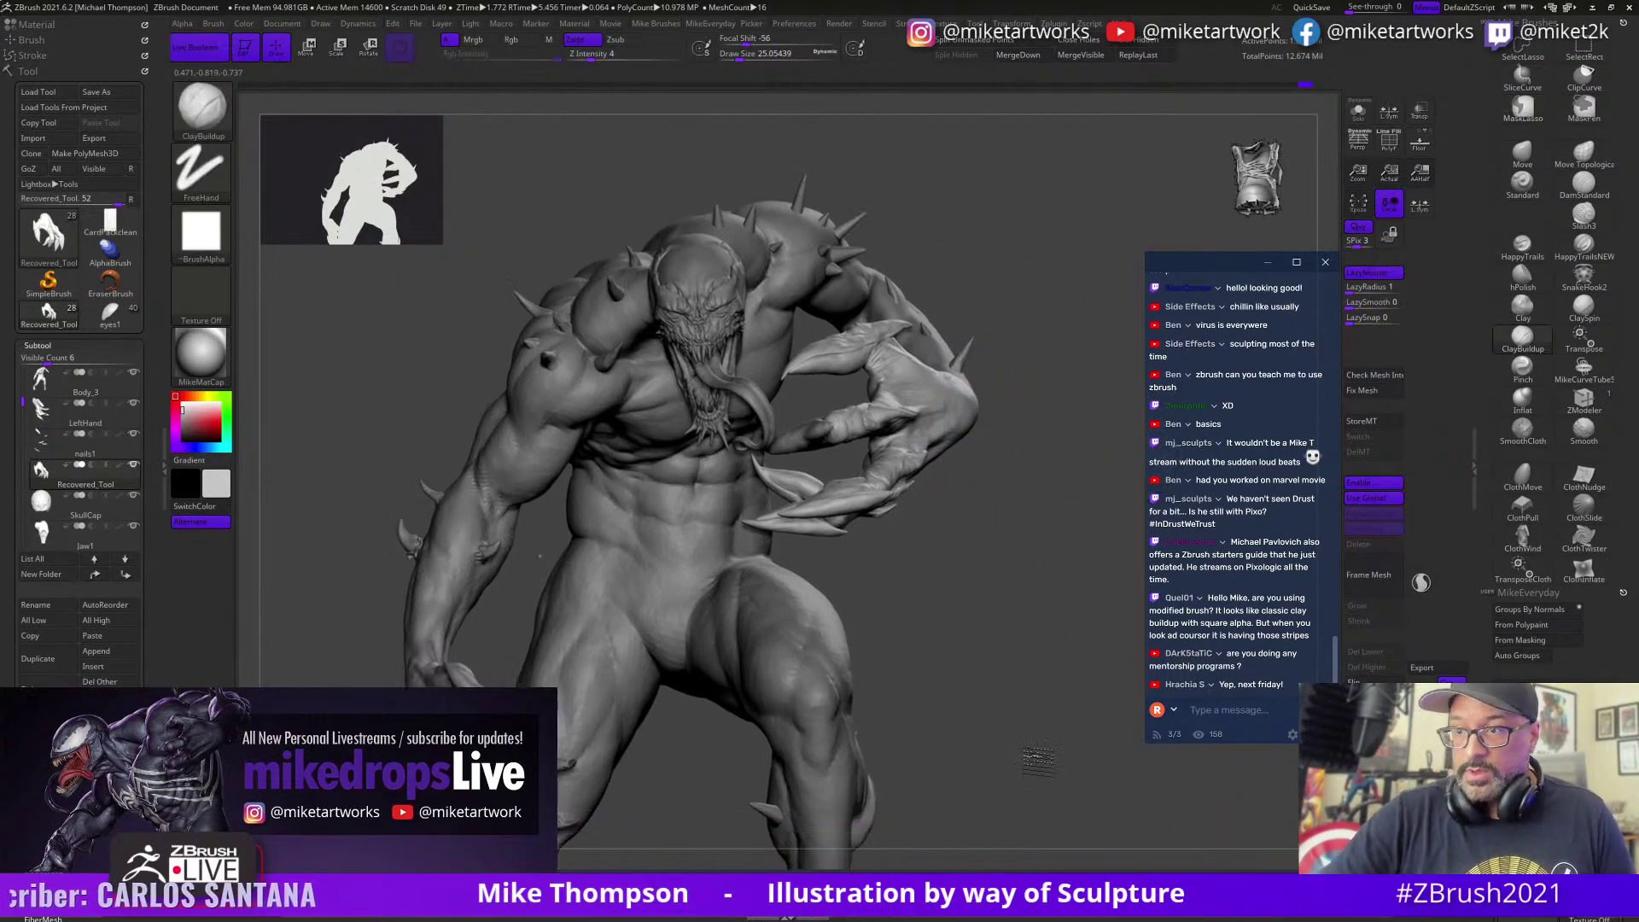
Step: Inspect the spiked figure from the side and back, and examine the spikes on the lowered forearm up close
mouse_move(1133, 807)
mouse_down()
mouse_move(1078, 772)
mouse_move(1067, 796)
mouse_move(1029, 804)
mouse_move(1069, 588)
mouse_up()
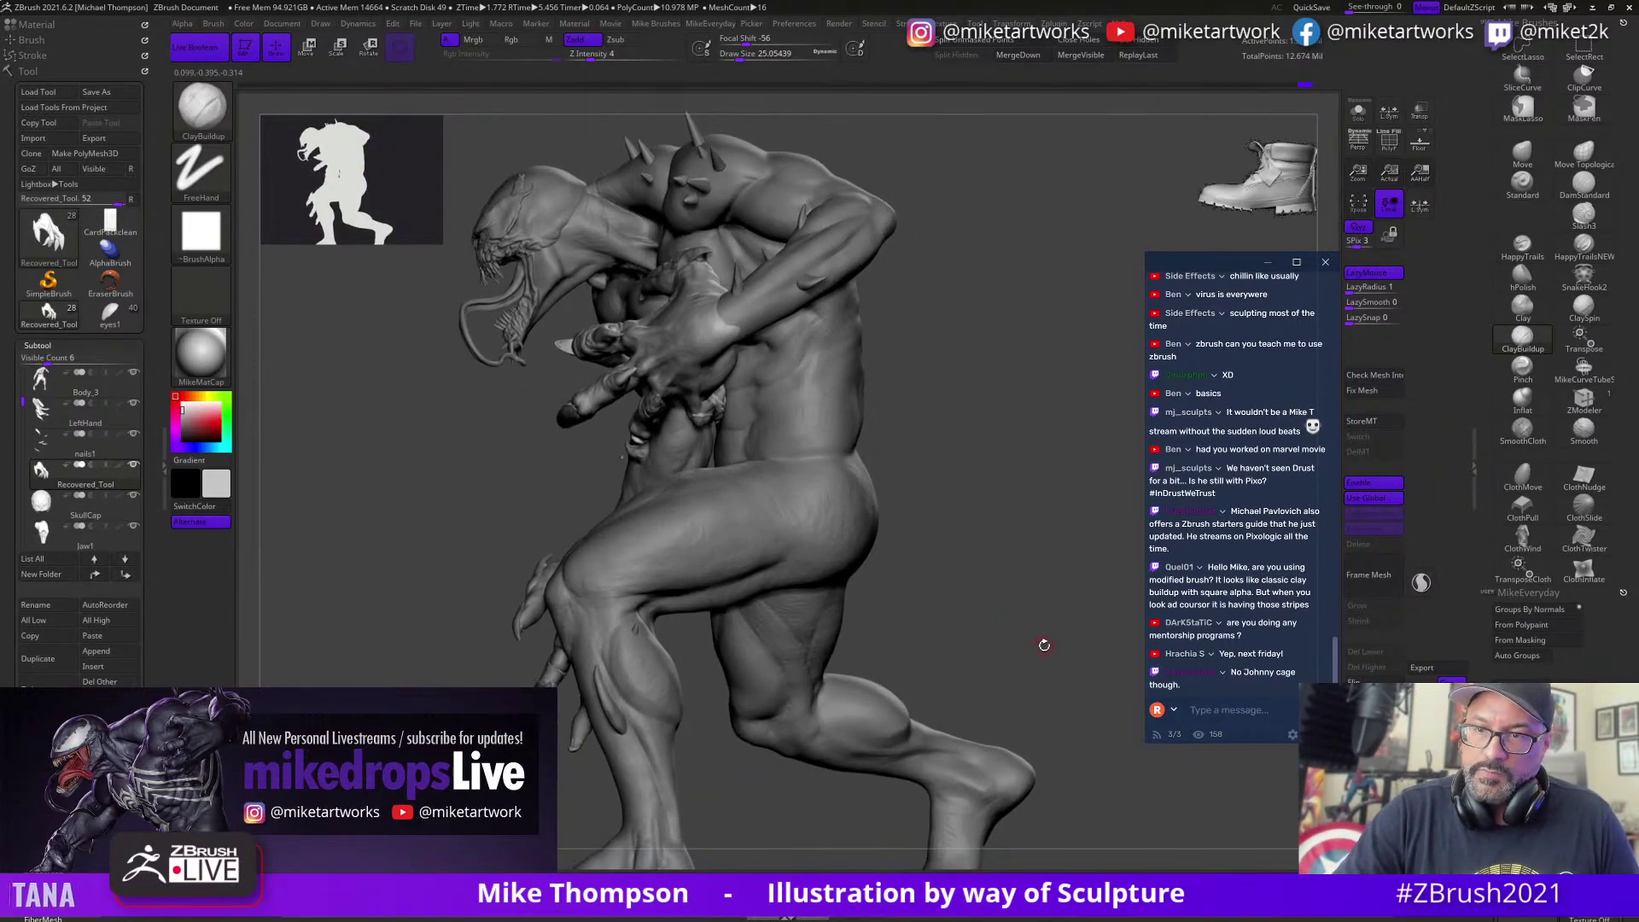
mouse_move(1044, 644)
mouse_down()
mouse_move(1067, 674)
mouse_move(1046, 683)
mouse_move(1015, 658)
mouse_move(1079, 683)
mouse_move(1092, 616)
mouse_move(1118, 721)
mouse_move(918, 582)
mouse_up()
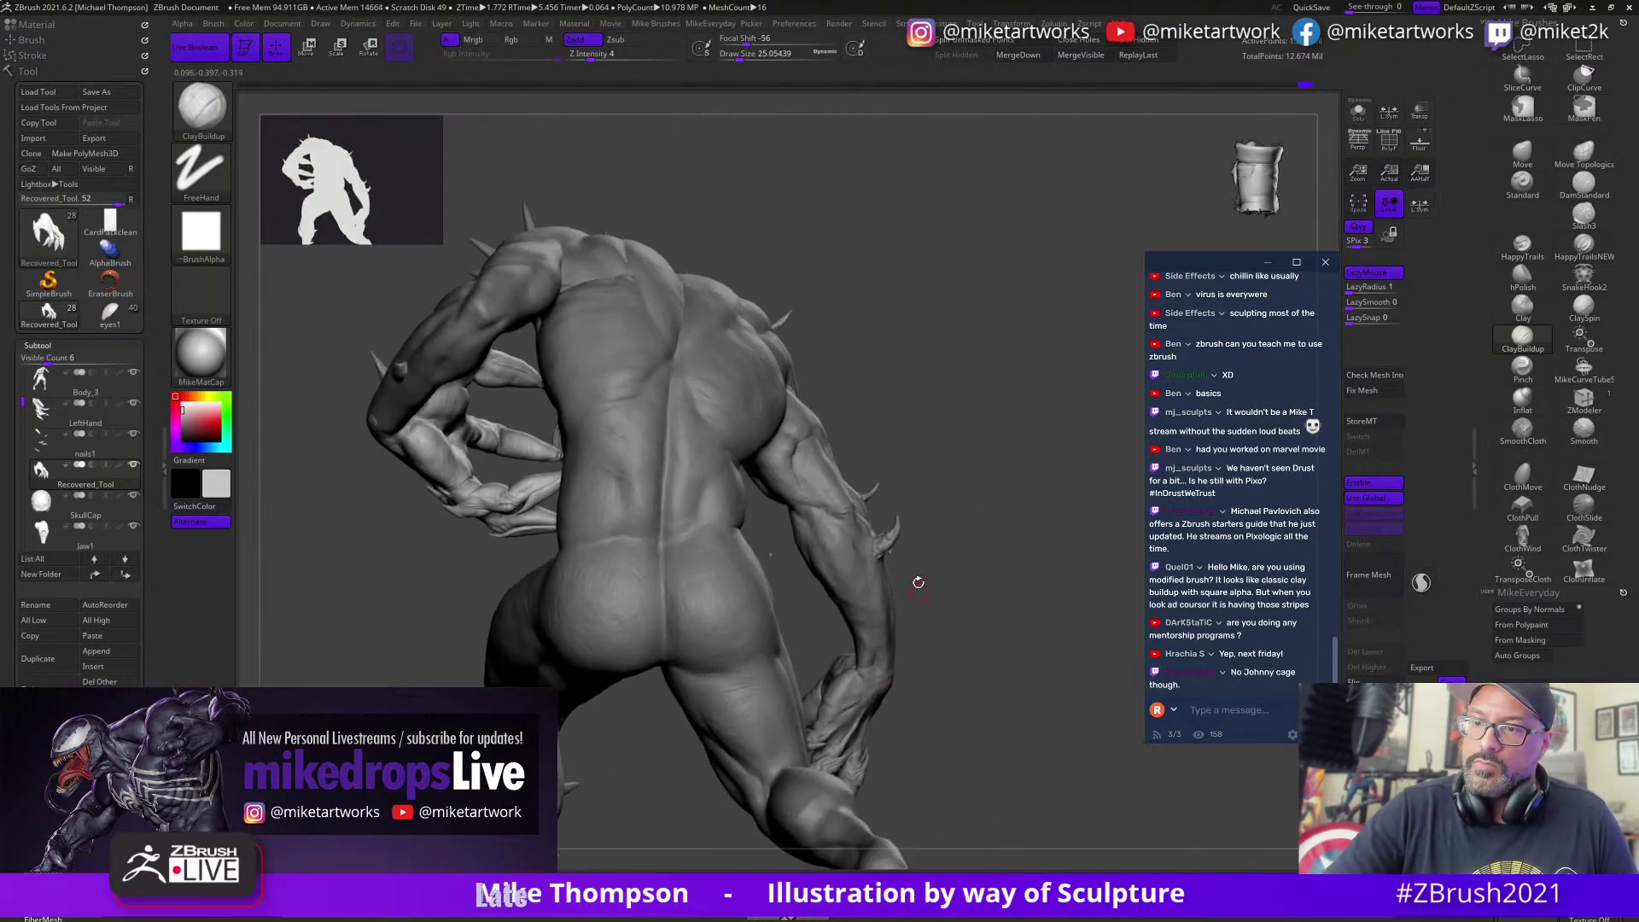
drag(965, 522, 837, 630)
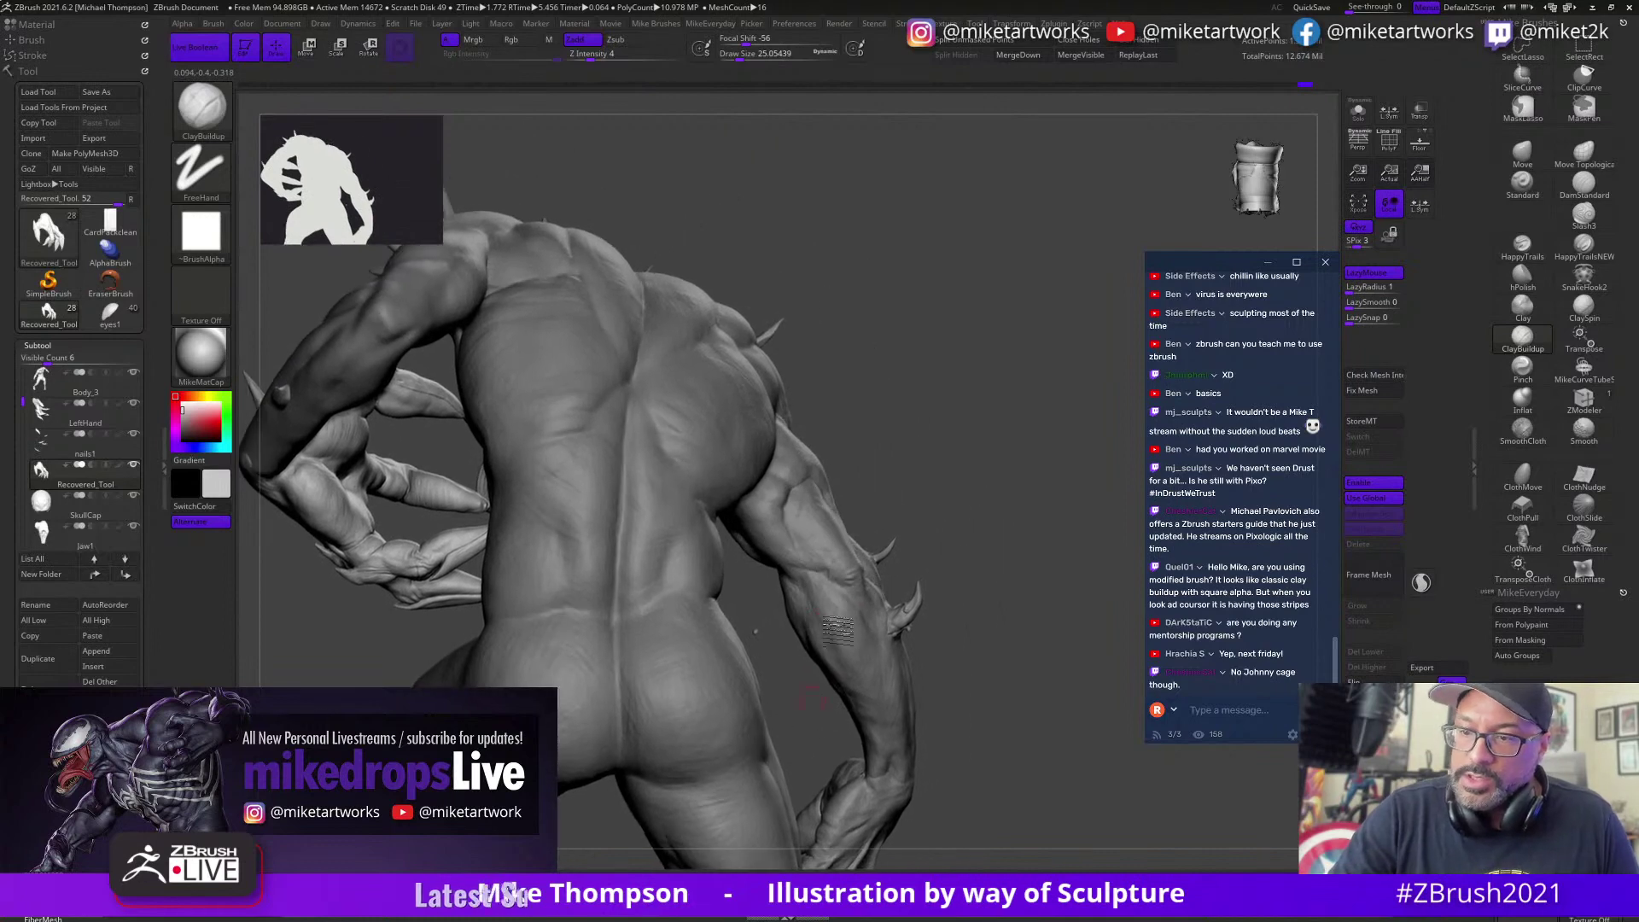
drag(1023, 556, 1015, 610)
alt+drag(998, 786, 775, 748)
drag(1010, 671, 982, 648)
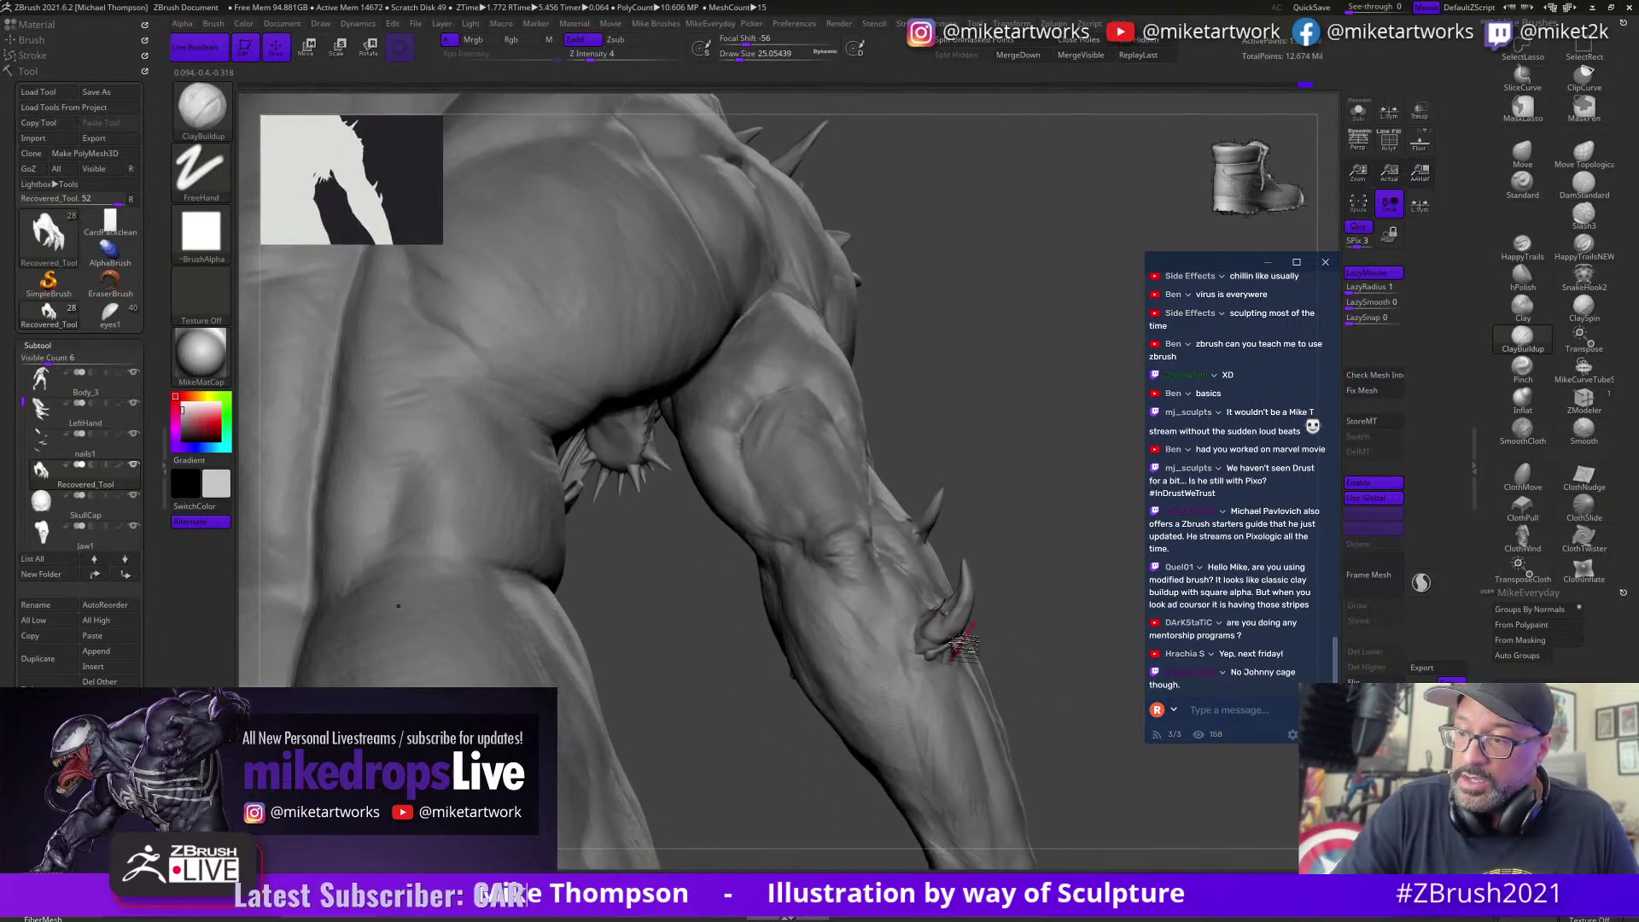
Step: On the BodySpikes1 subtool, duplicate the small sphere in front of the thigh and move the copy to the upper forearm spike
alt+click(946, 634)
drag(1064, 702, 704, 588)
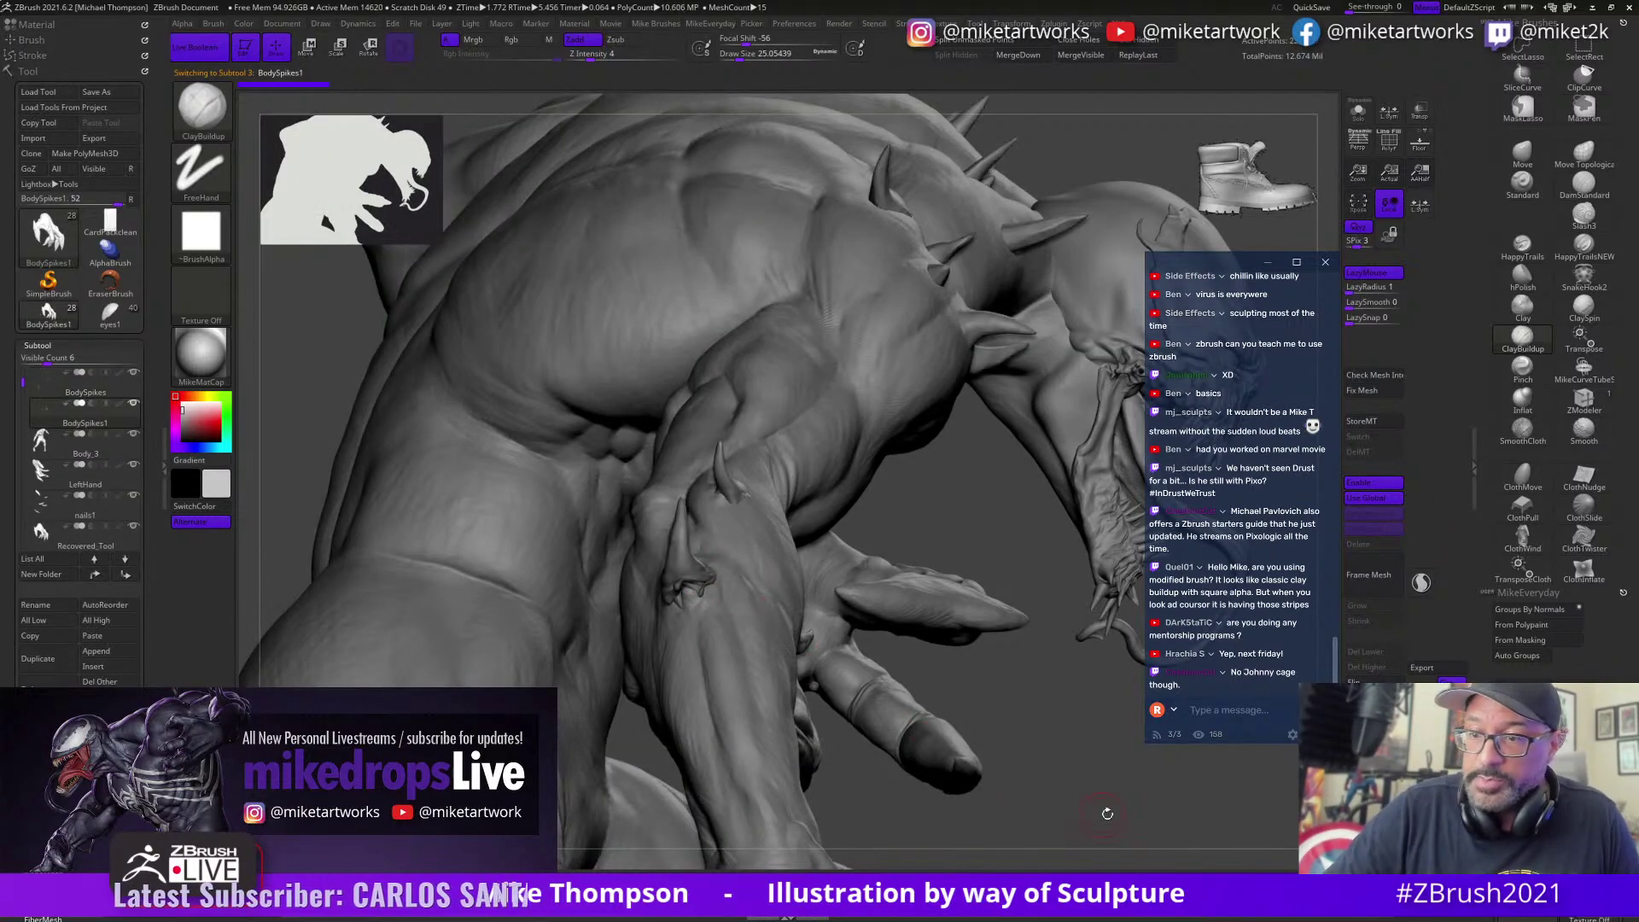
mouse_move(1107, 813)
mouse_down()
mouse_move(721, 336)
mouse_move(741, 354)
mouse_move(703, 355)
mouse_move(811, 322)
mouse_move(717, 332)
mouse_move(1019, 683)
mouse_up()
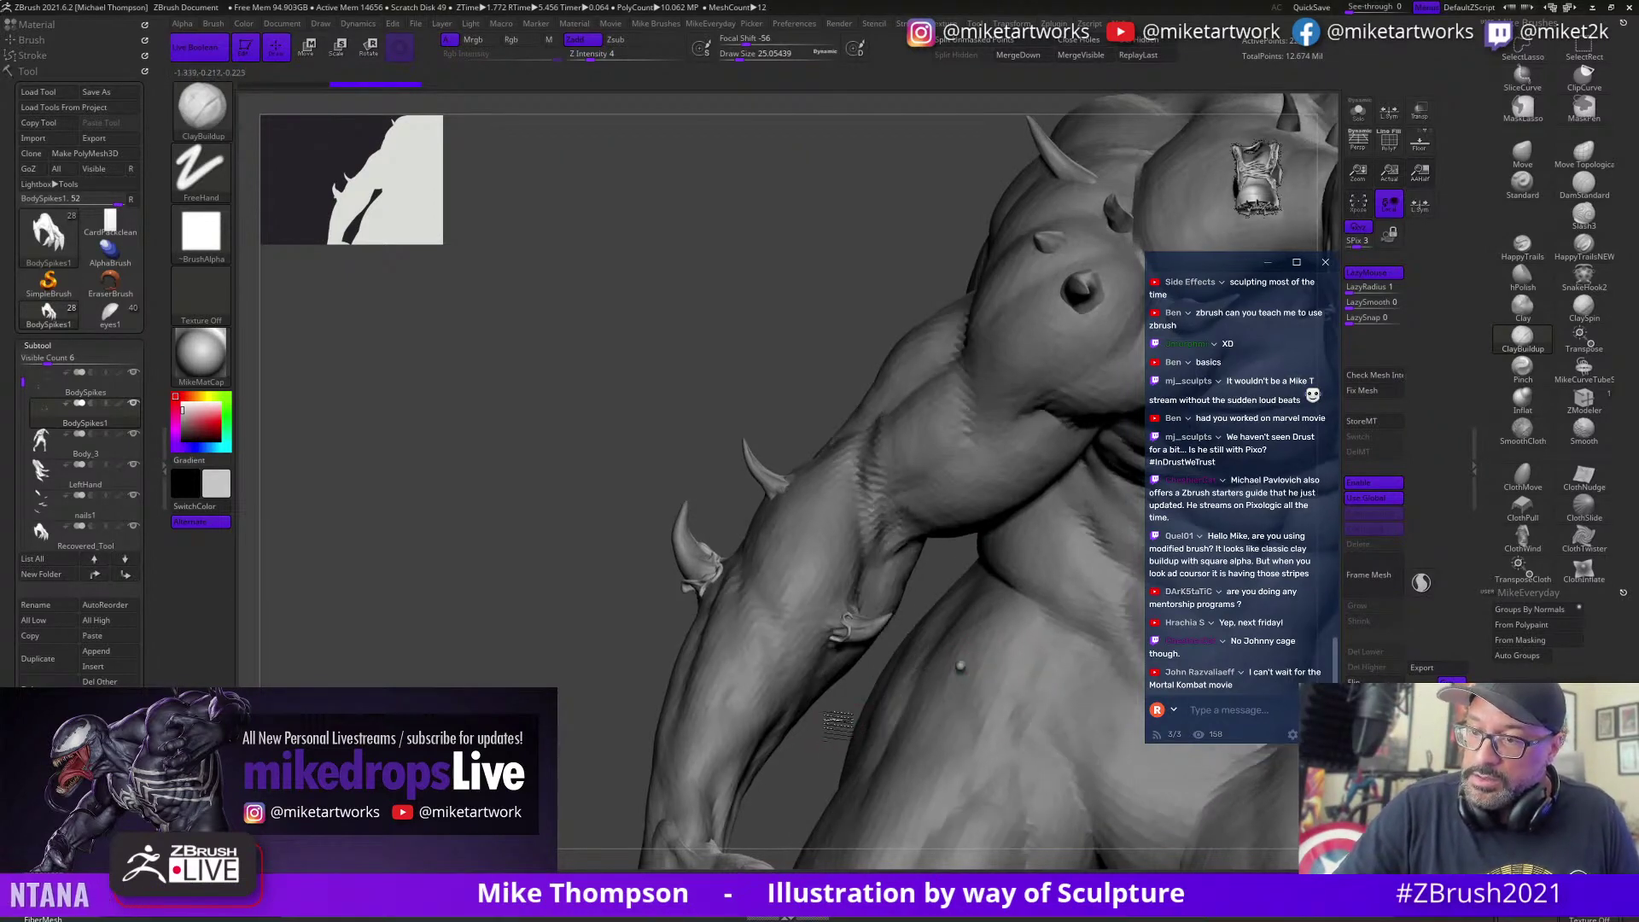
key(ctrl)
ctrl+drag(932, 710, 939, 666)
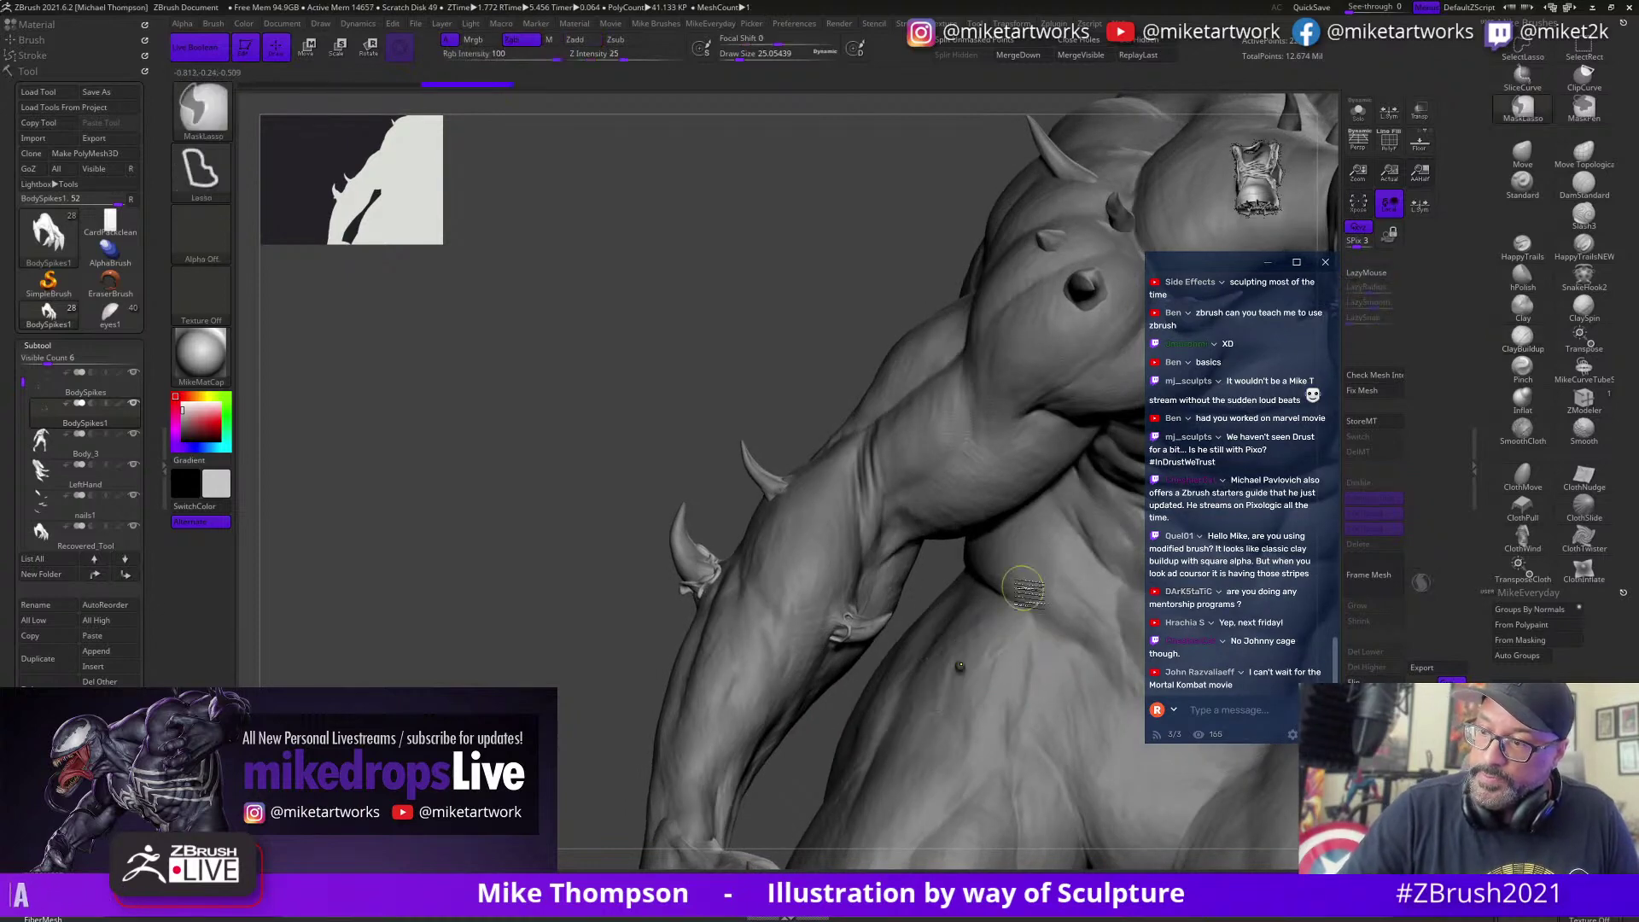
key(w)
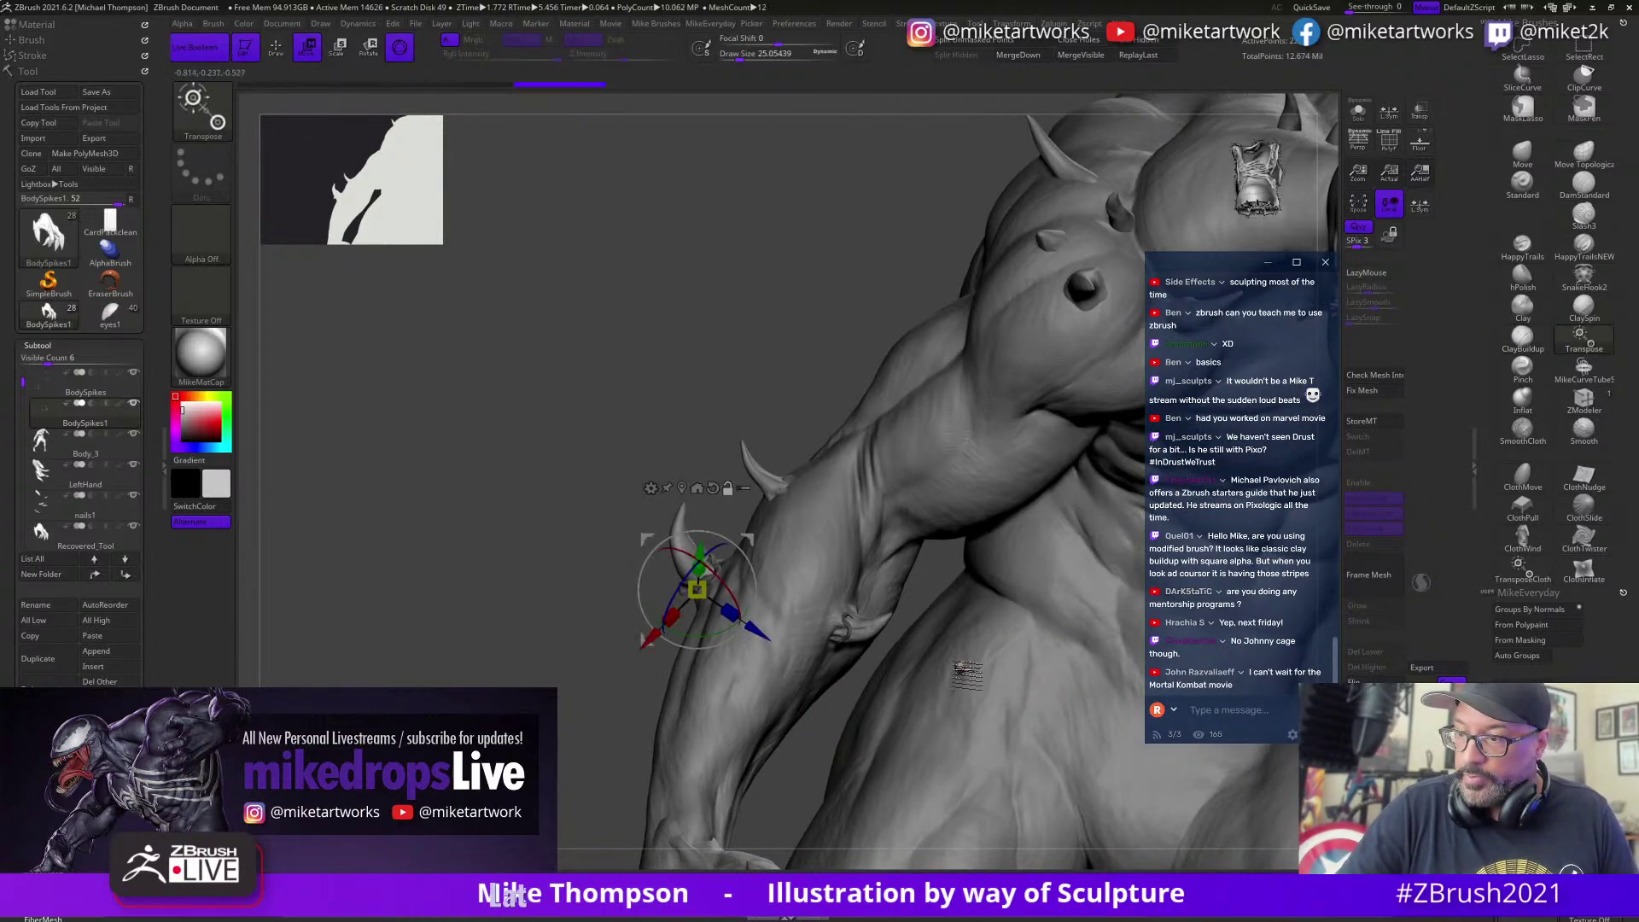
click(962, 666)
alt+drag(1014, 716, 817, 467)
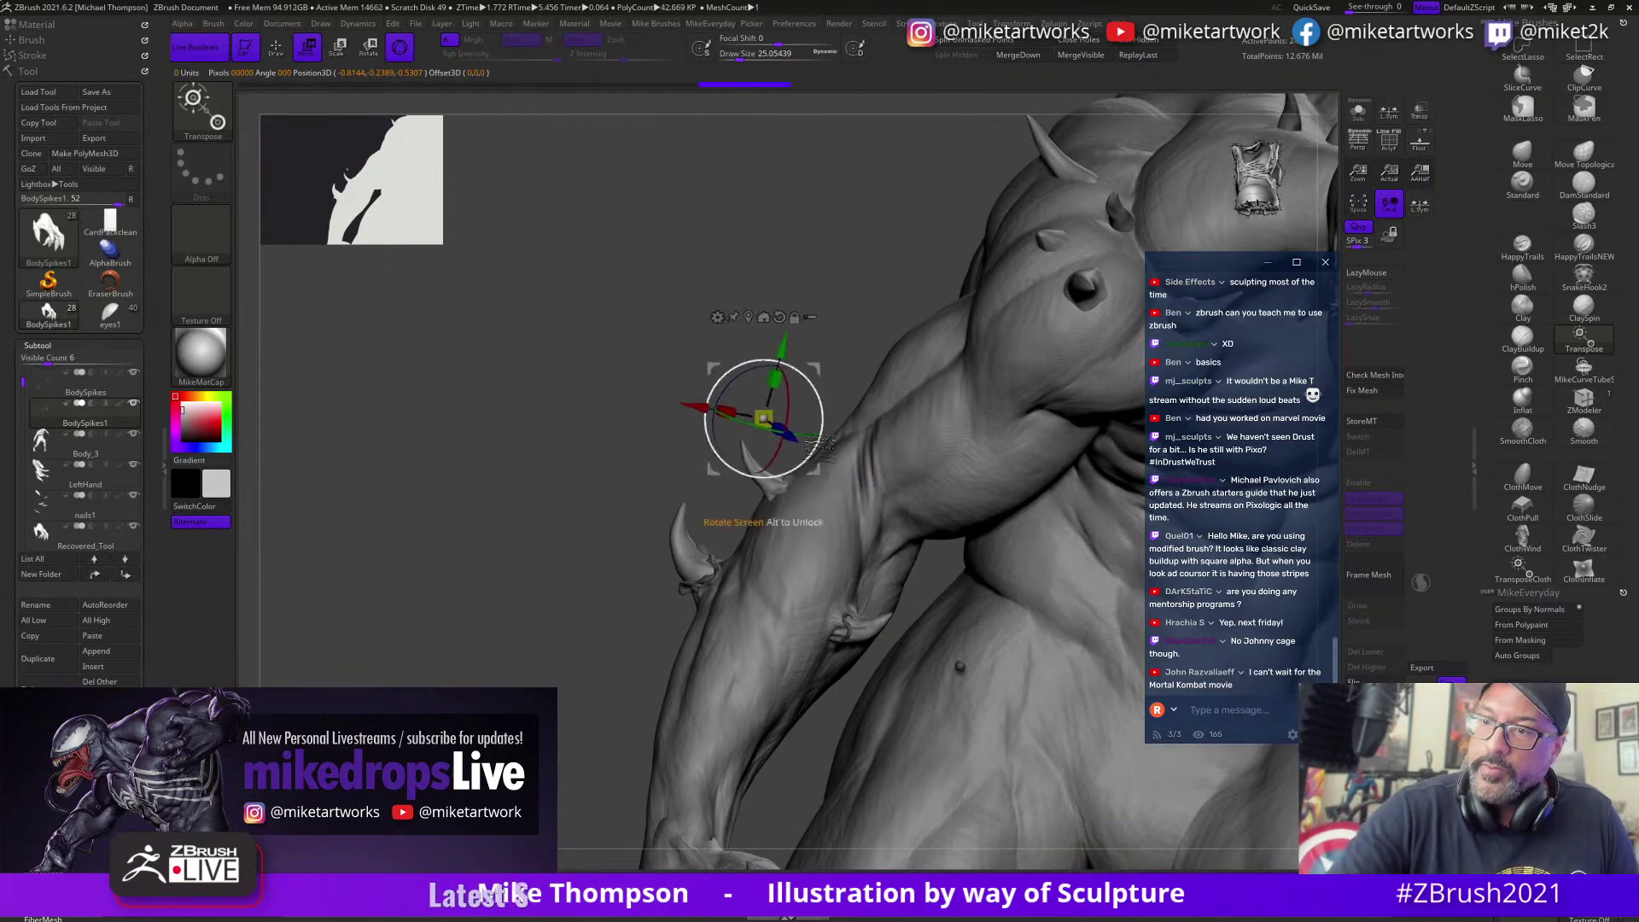
Step: Seat the copied sphere at the base of the upper forearm spike, against the surface of the arm
right_drag(804, 372, 939, 733)
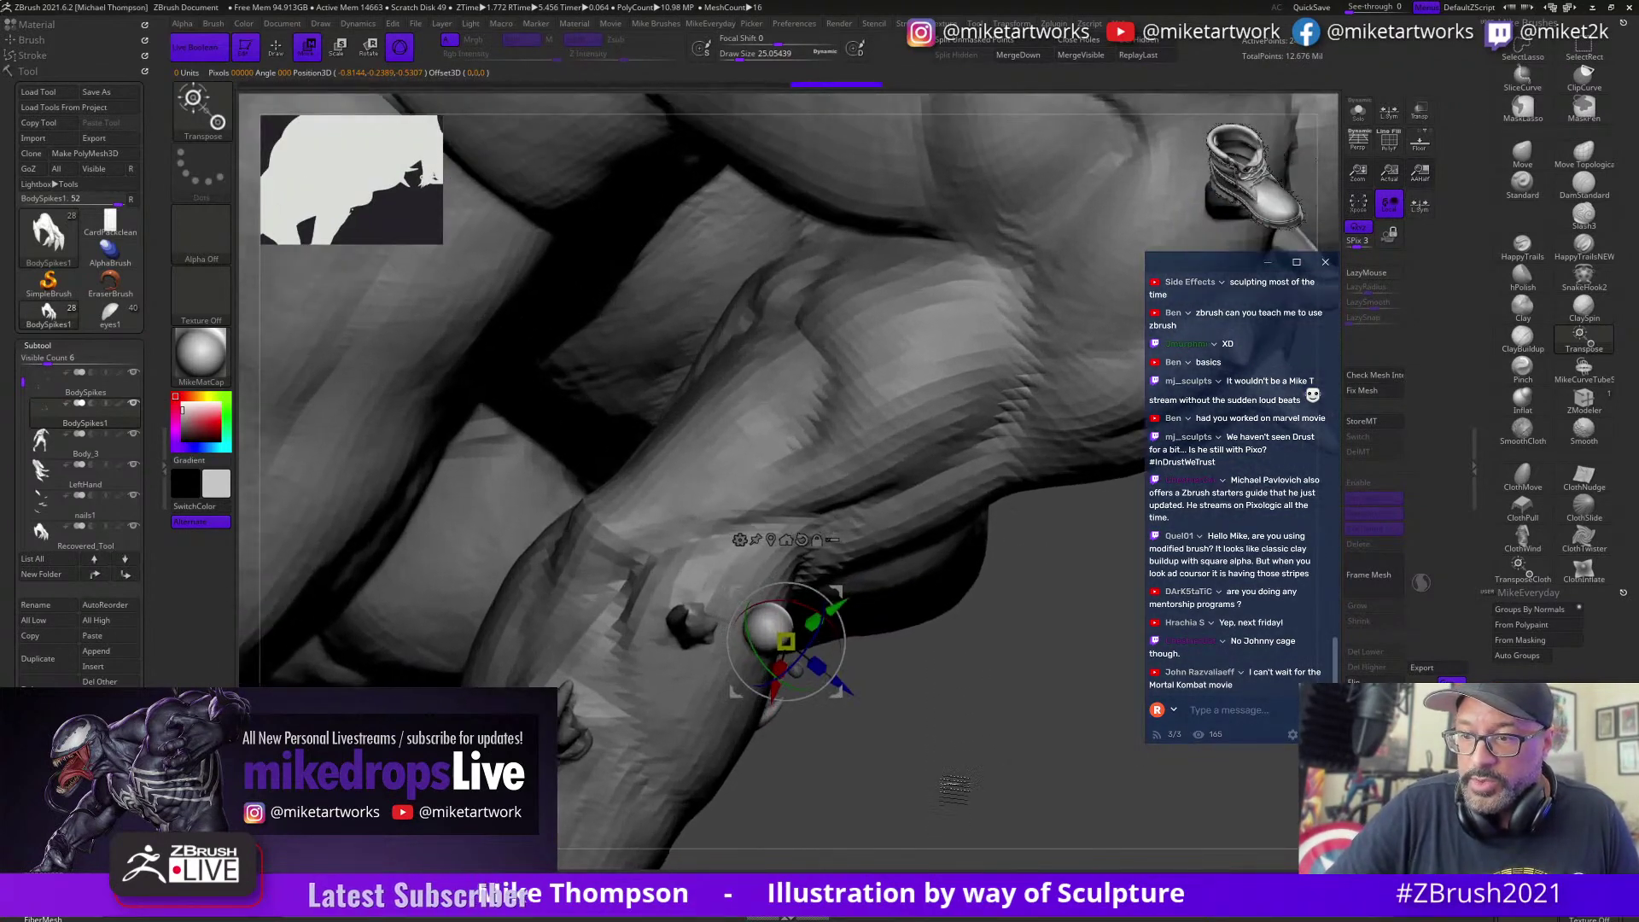
drag(838, 694, 819, 769)
right_drag(847, 523, 870, 577)
drag(869, 576, 819, 772)
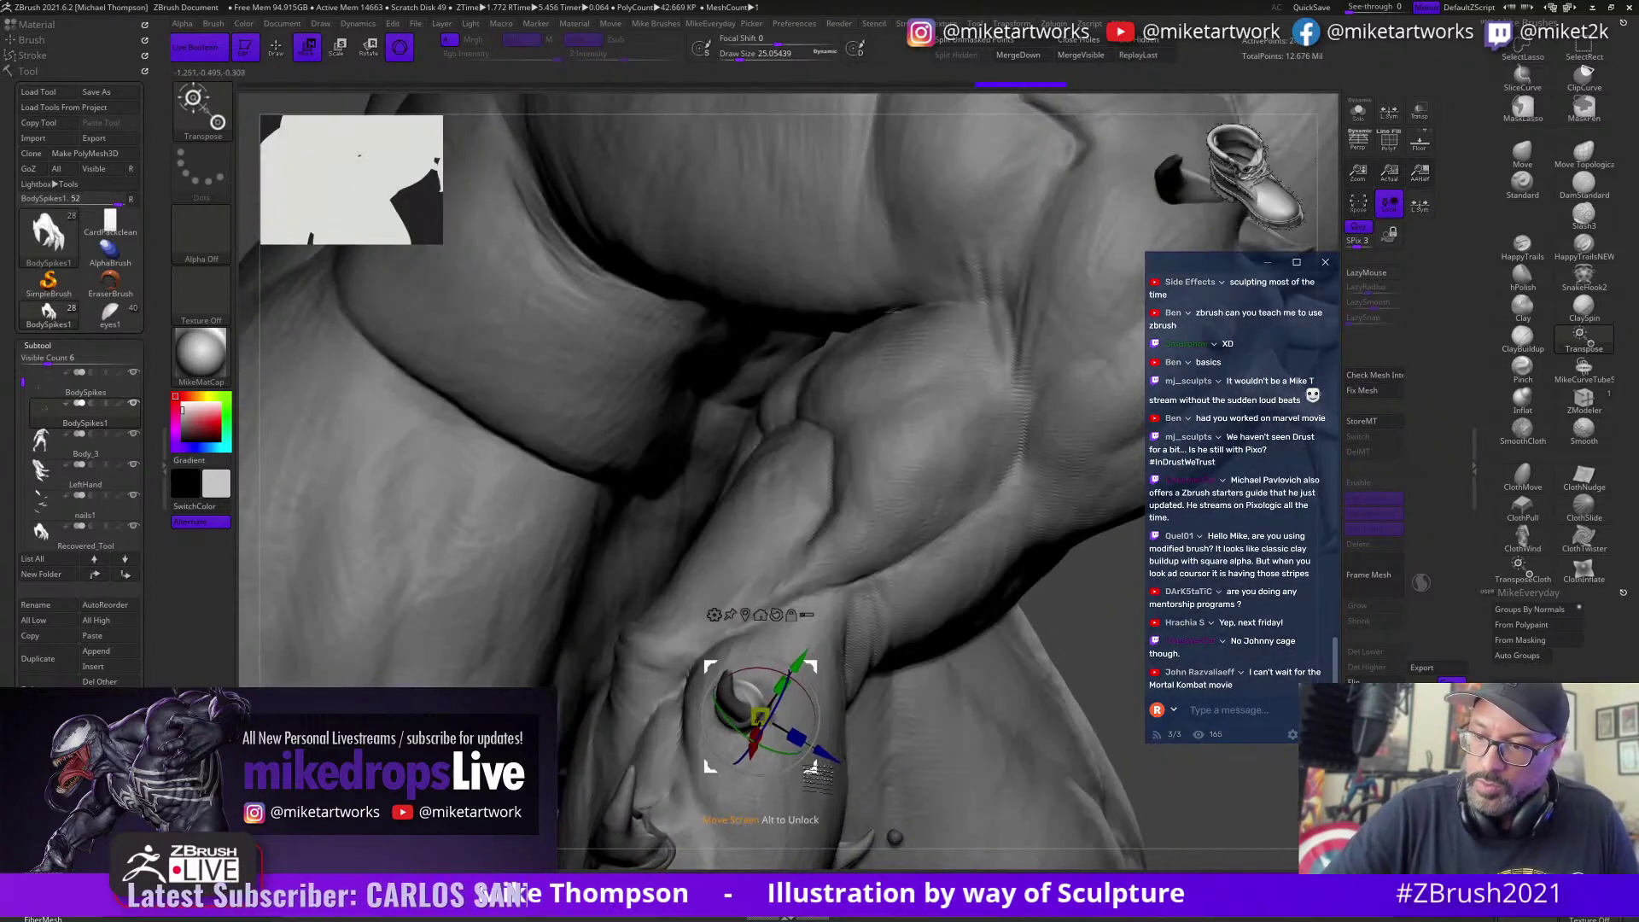
Step: With the Move brush at a Draw Size of about 13, pull the sphere into a fleshy base around the upper forearm spike
key(q)
mouse_move(1091, 653)
mouse_down()
mouse_move(796, 602)
mouse_move(807, 567)
mouse_move(821, 597)
mouse_up()
key(s)
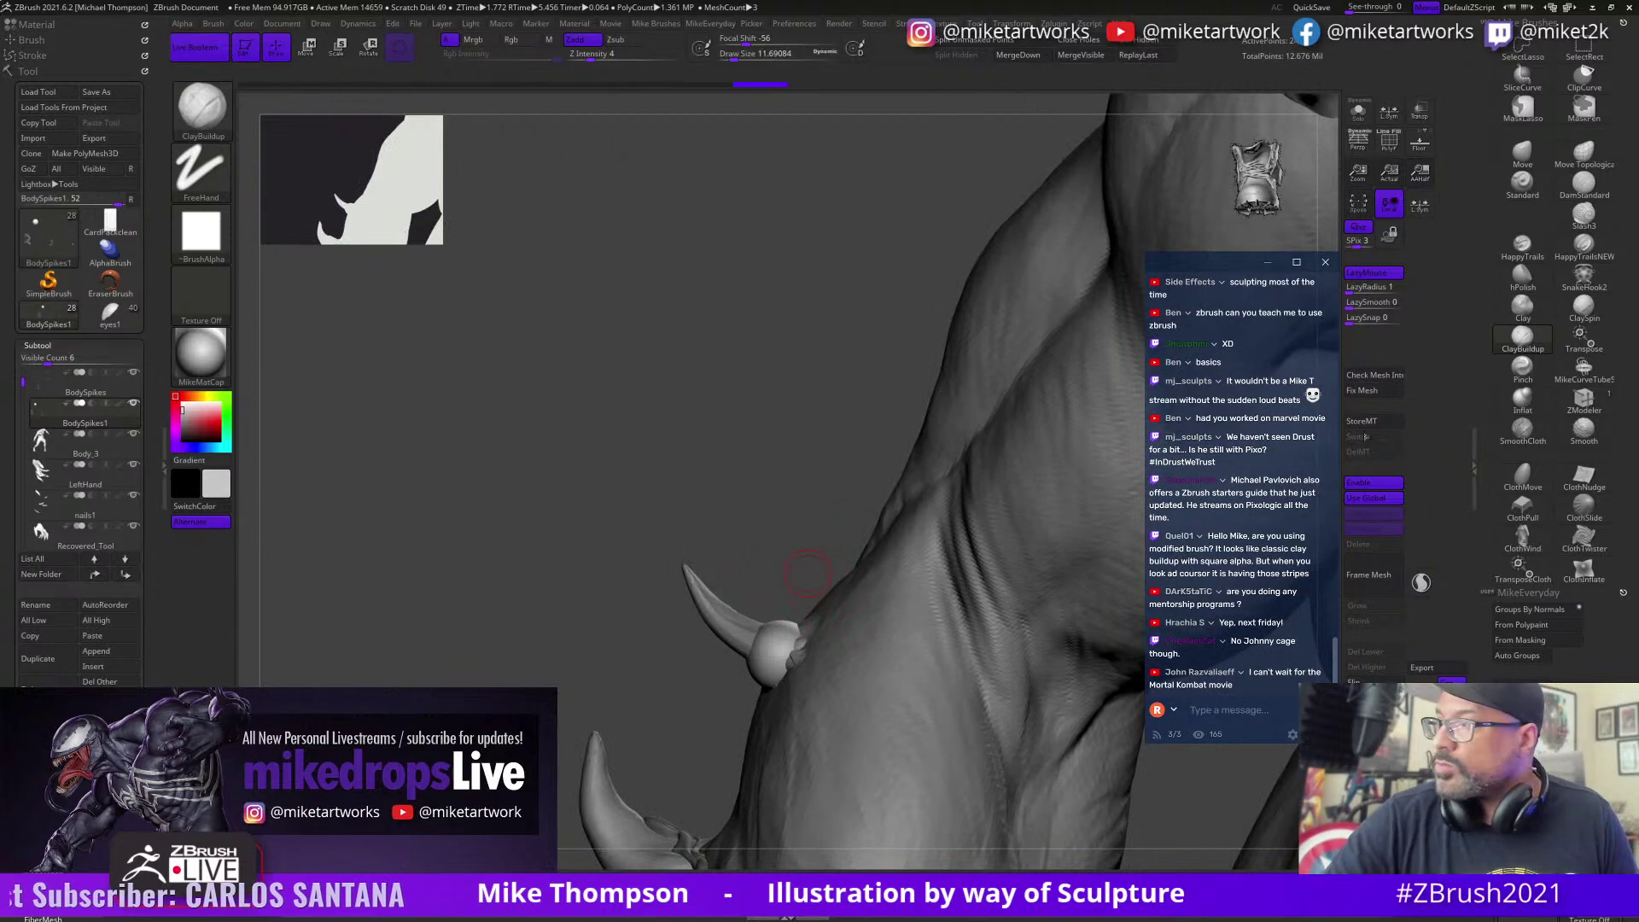
click(1522, 159)
key(s)
drag(776, 583, 799, 664)
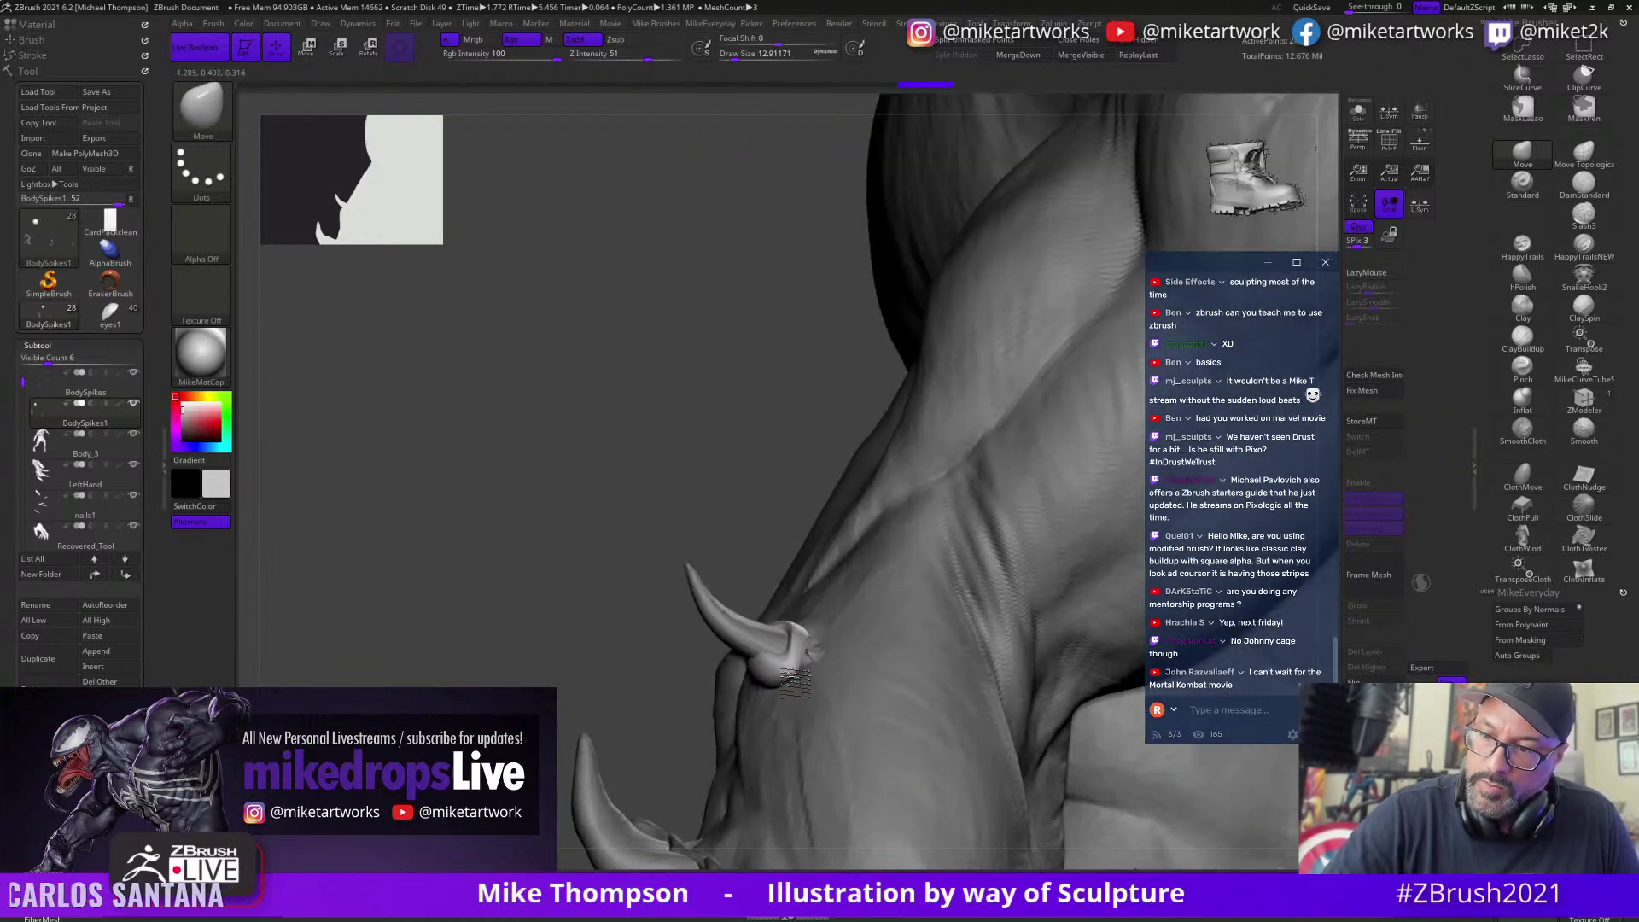
drag(788, 516, 792, 670)
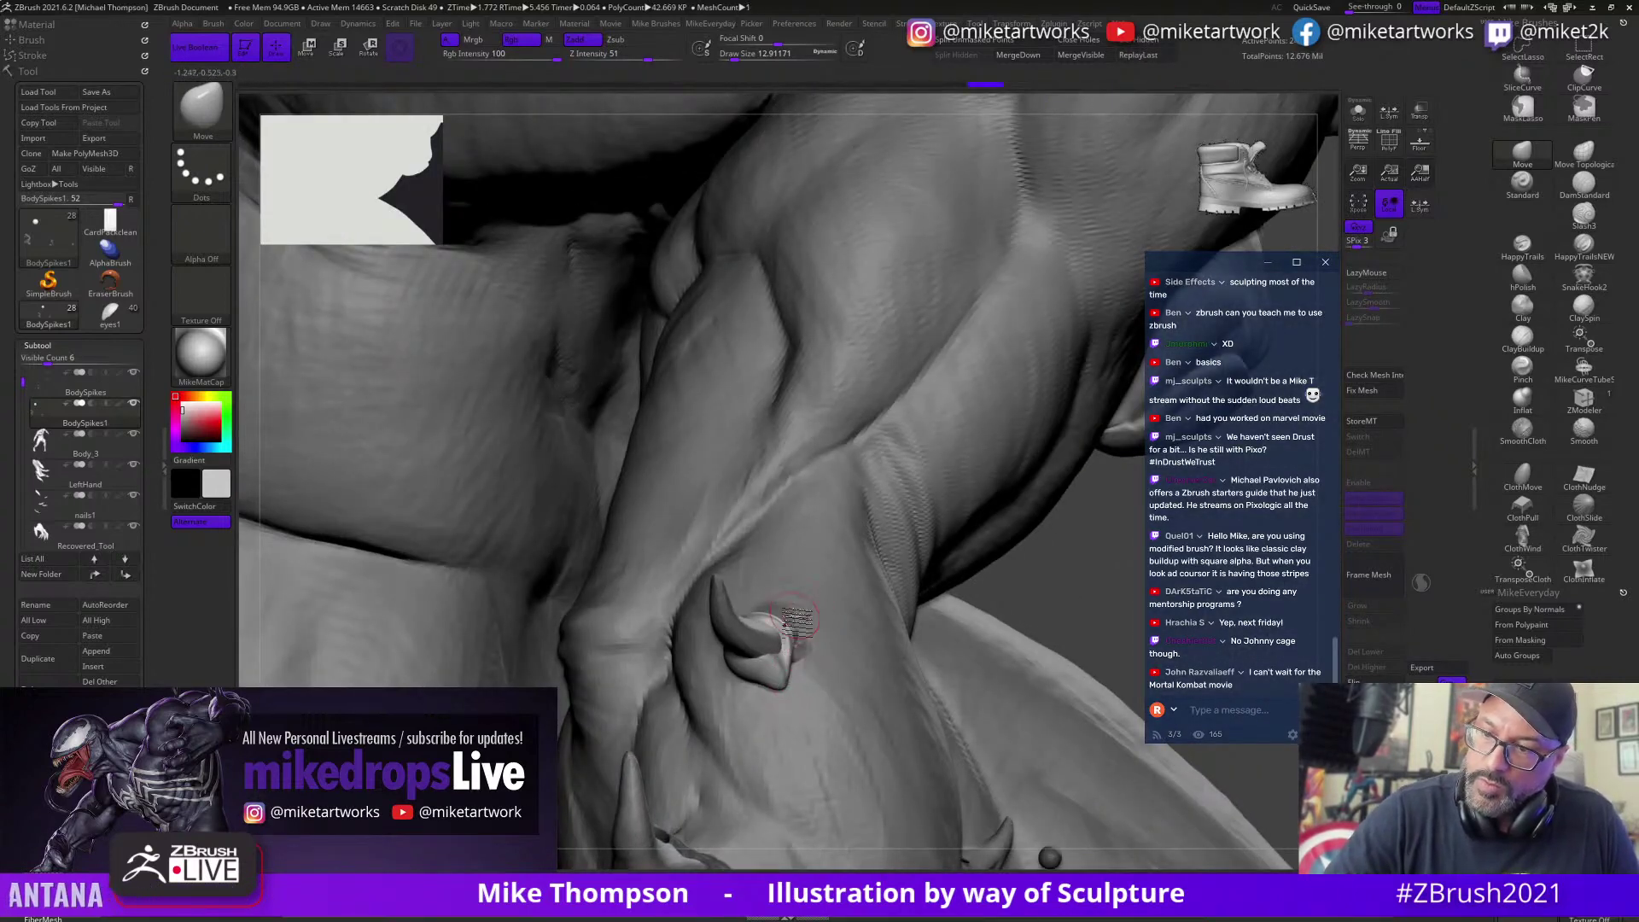
drag(1050, 589, 1057, 646)
drag(648, 545, 542, 452)
Step: Isolate the lowered arm on the Body_3 subtool and hide the BodySpikes spikes floating around the body
key(f)
drag(1171, 844, 954, 649)
alt+click(952, 637)
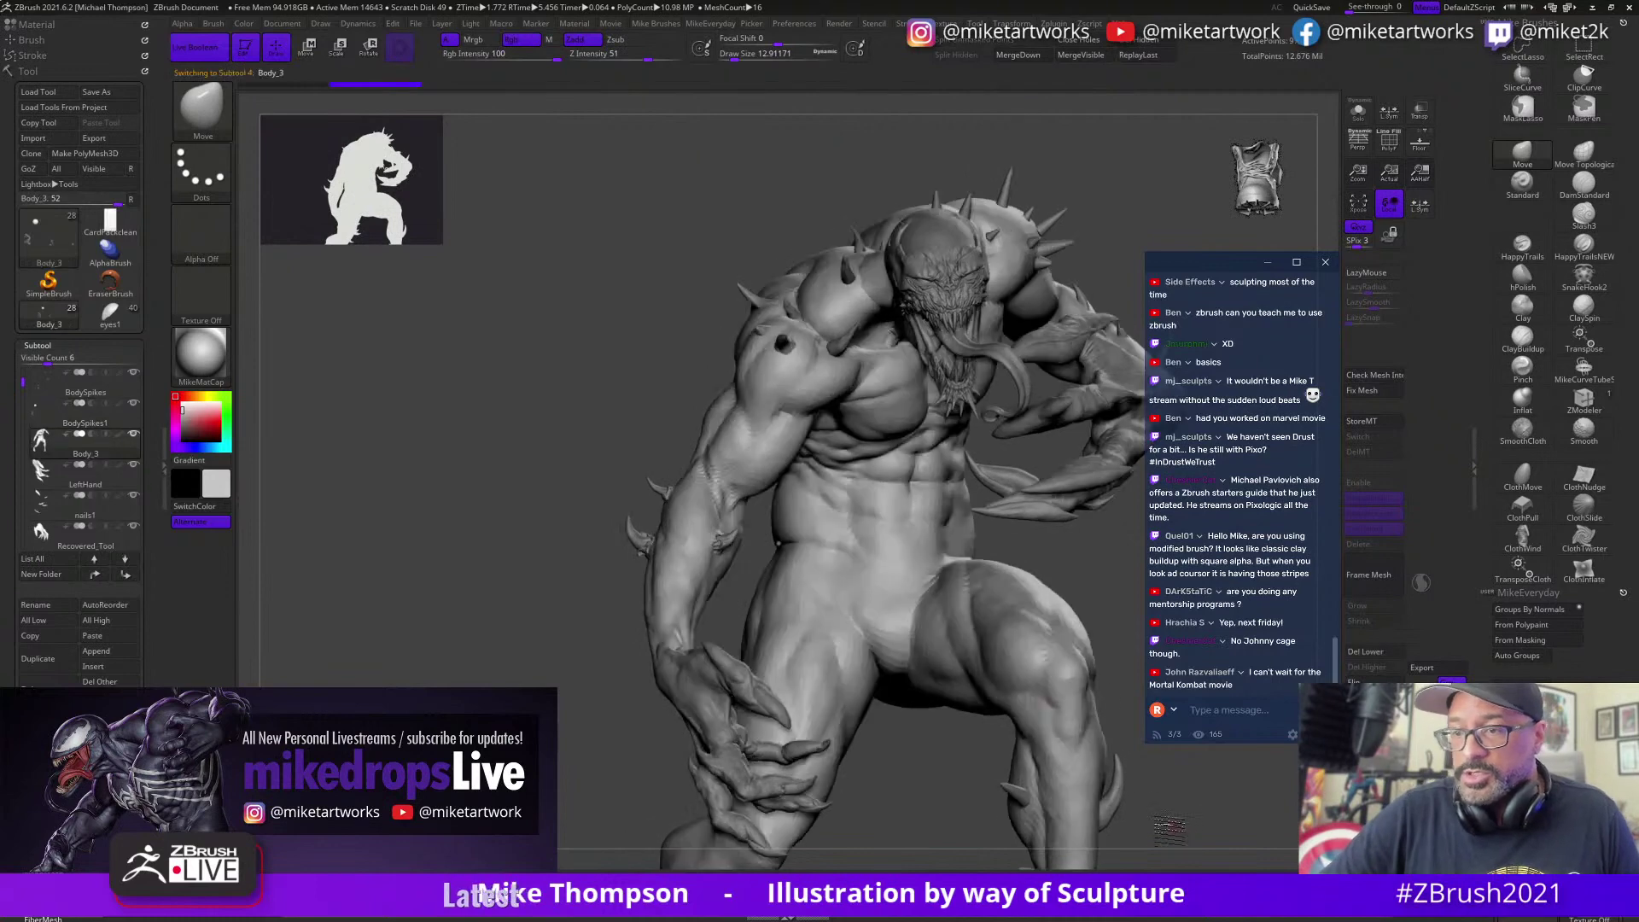
mouse_move(990, 768)
mouse_down()
mouse_move(938, 839)
mouse_move(898, 766)
mouse_move(713, 783)
mouse_move(776, 530)
mouse_move(853, 322)
mouse_move(684, 181)
mouse_move(580, 798)
mouse_move(790, 811)
mouse_move(717, 829)
mouse_up()
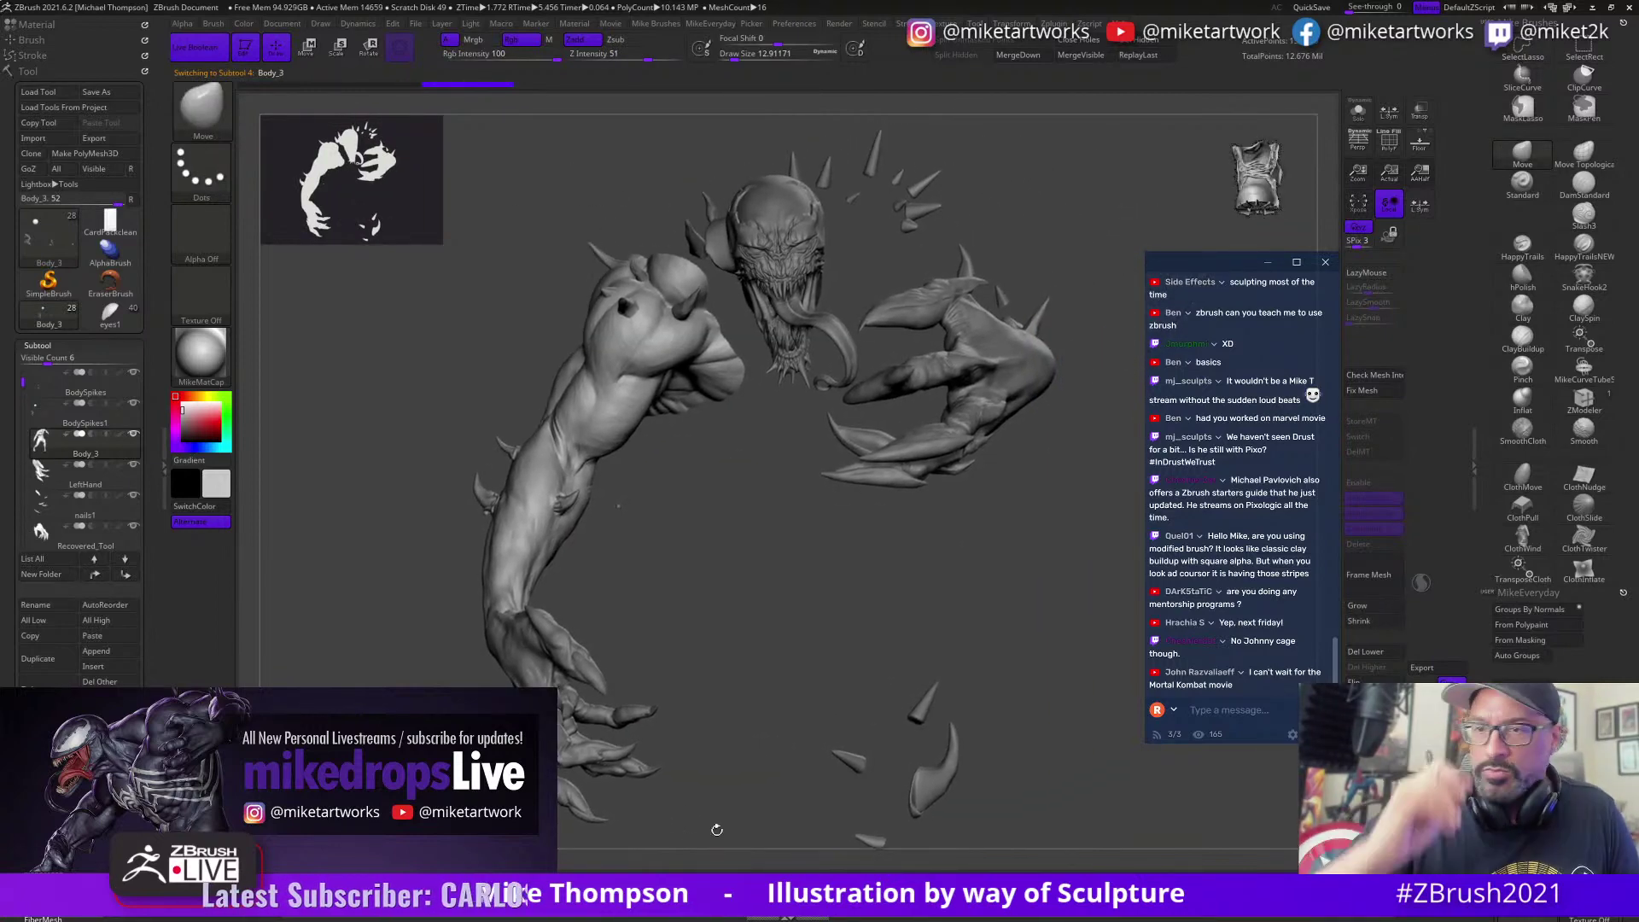
alt+click(573, 502)
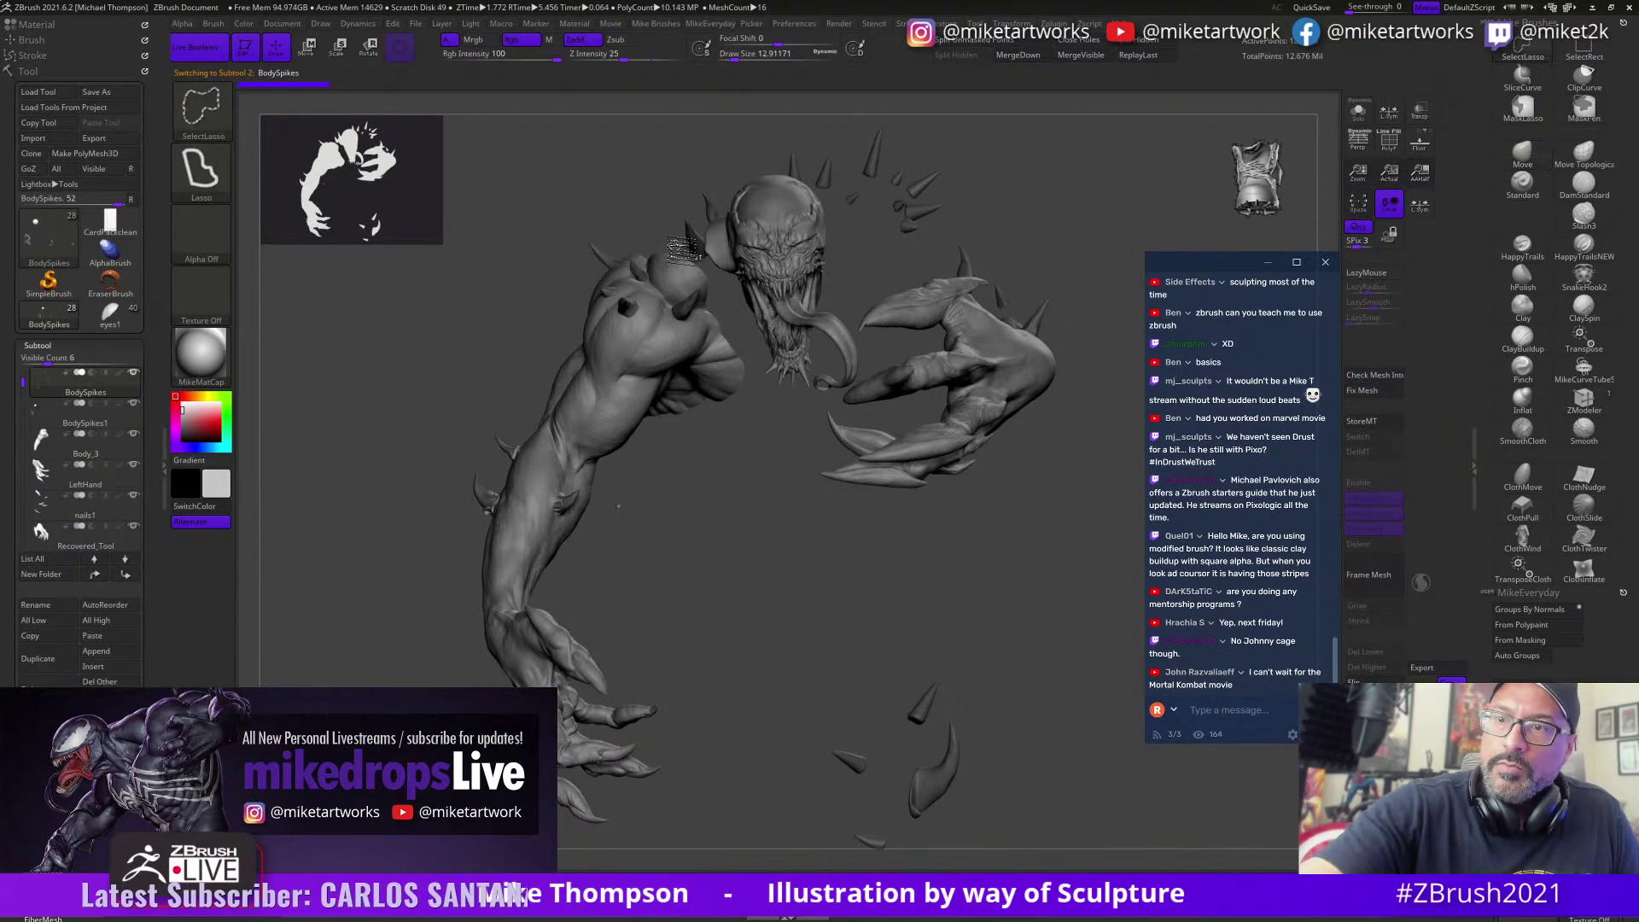
mouse_move(773, 393)
ctrl+shift+mouse_down()
mouse_move(675, 854)
mouse_move(388, 324)
mouse_move(598, 150)
ctrl+shift+mouse_up()
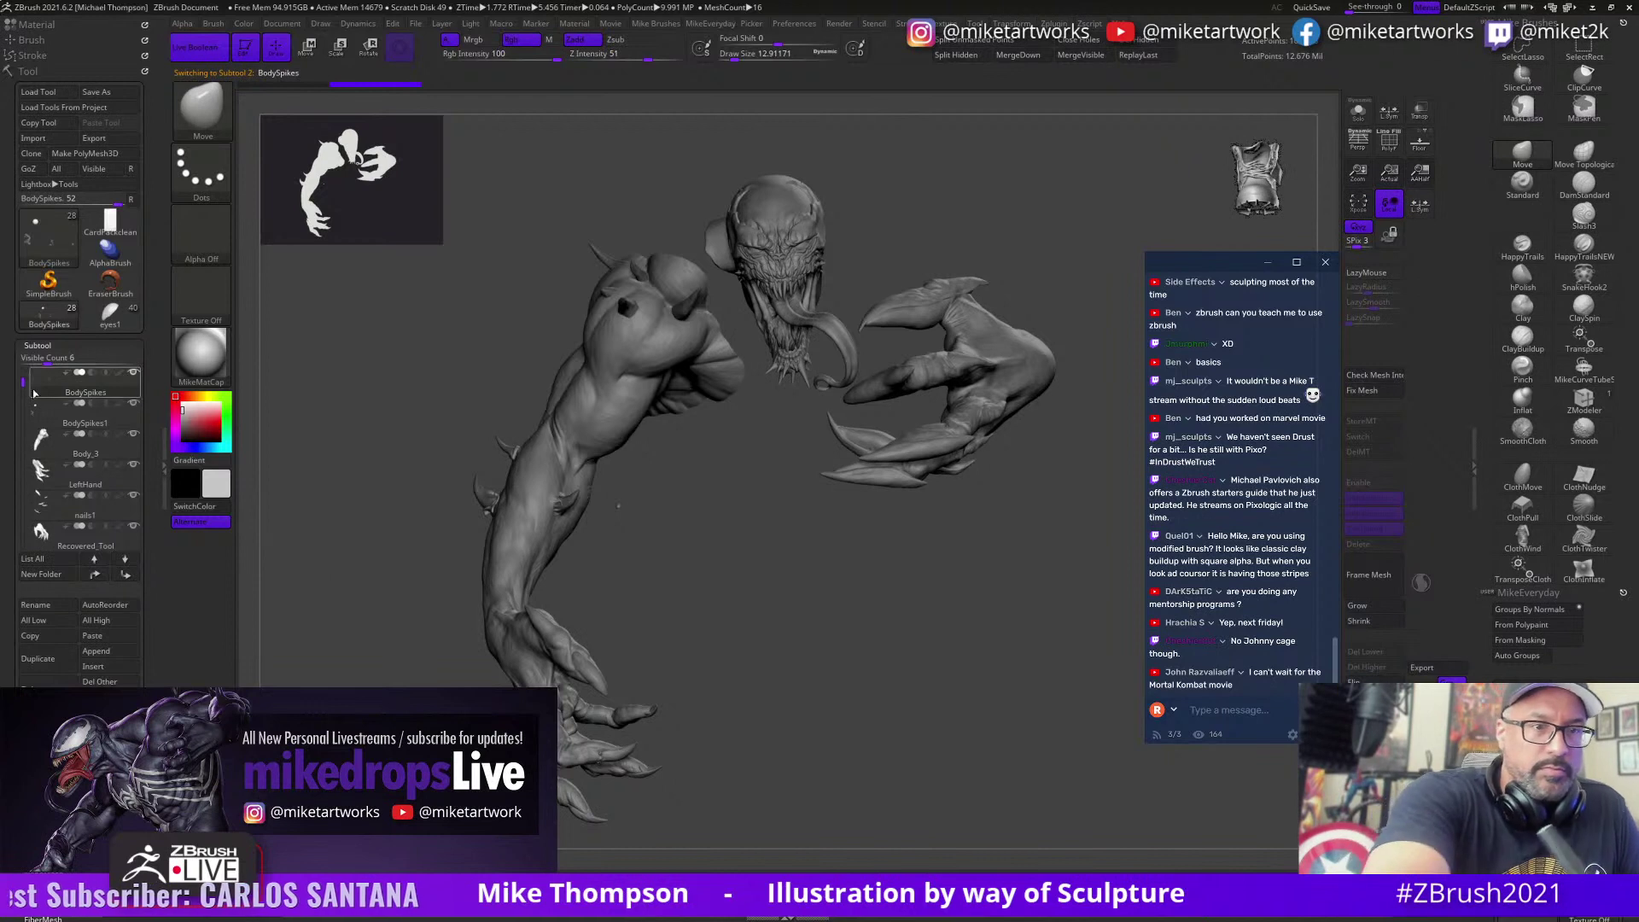
Step: Hide the UMesh_tongue2 subtool and the folder of mouth parts, and collapse that folder
drag(34, 393, 21, 433)
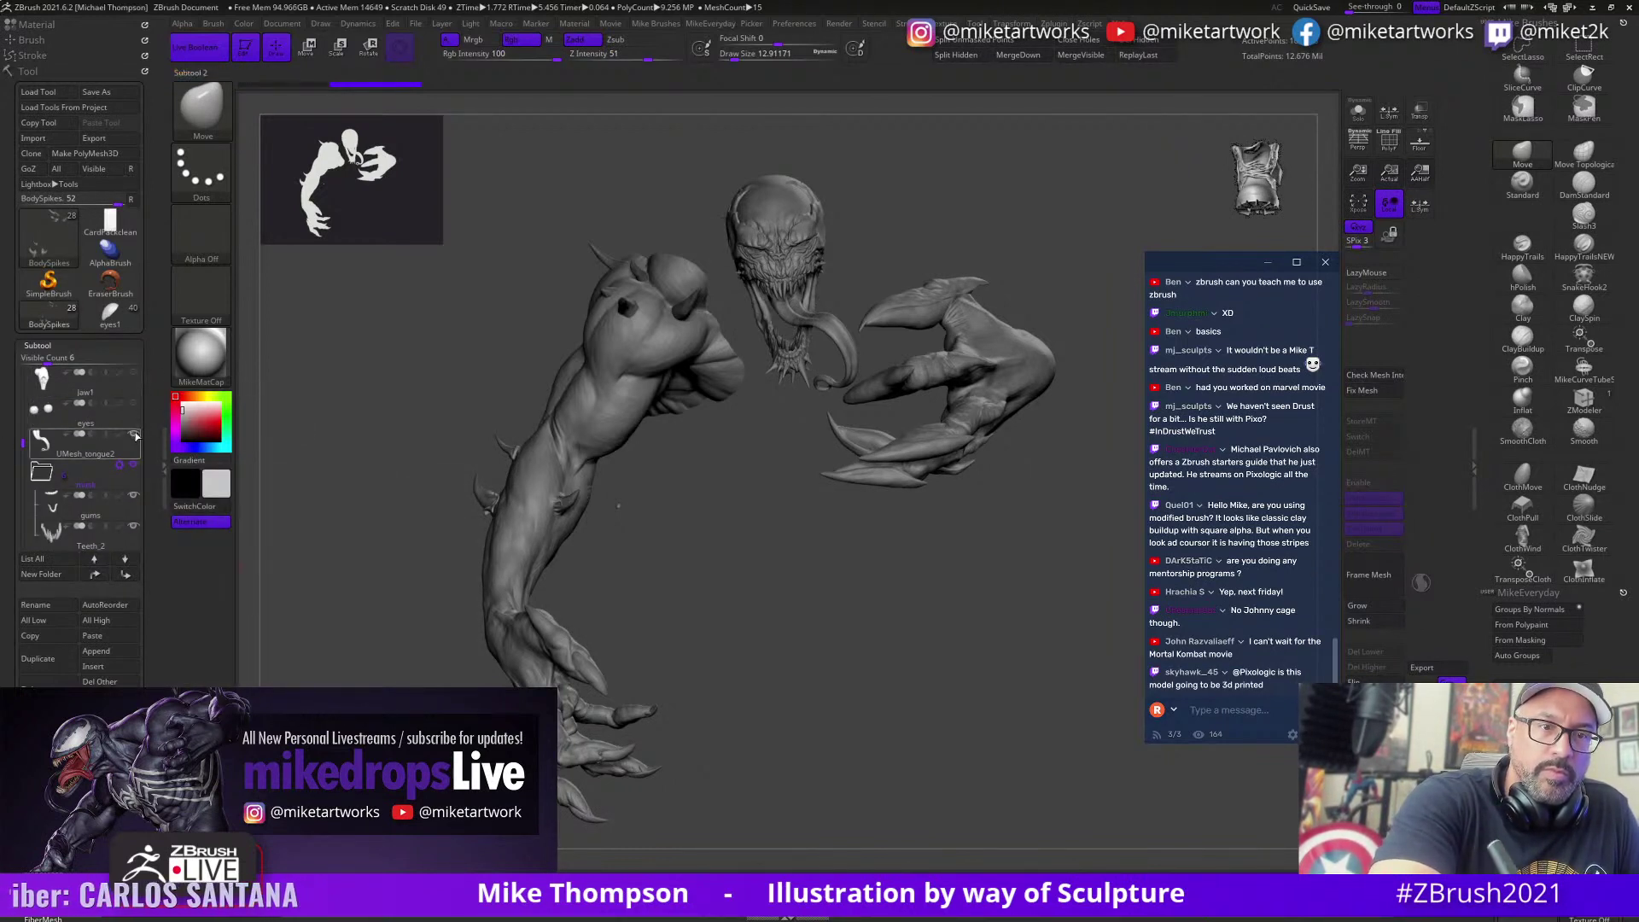
click(134, 434)
click(134, 464)
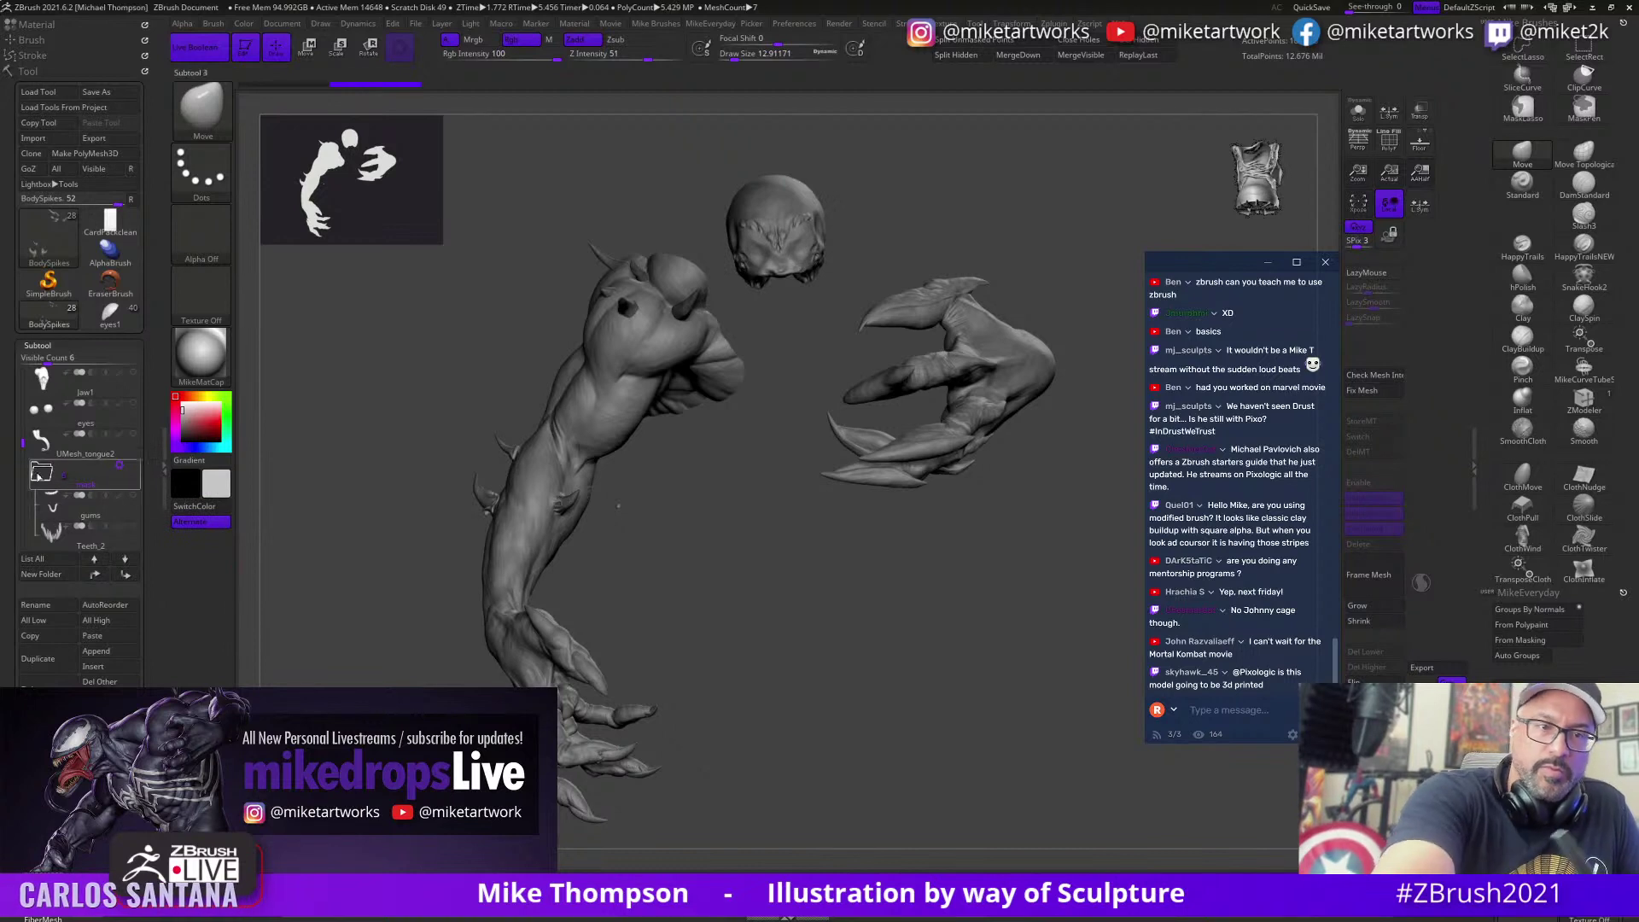
click(40, 474)
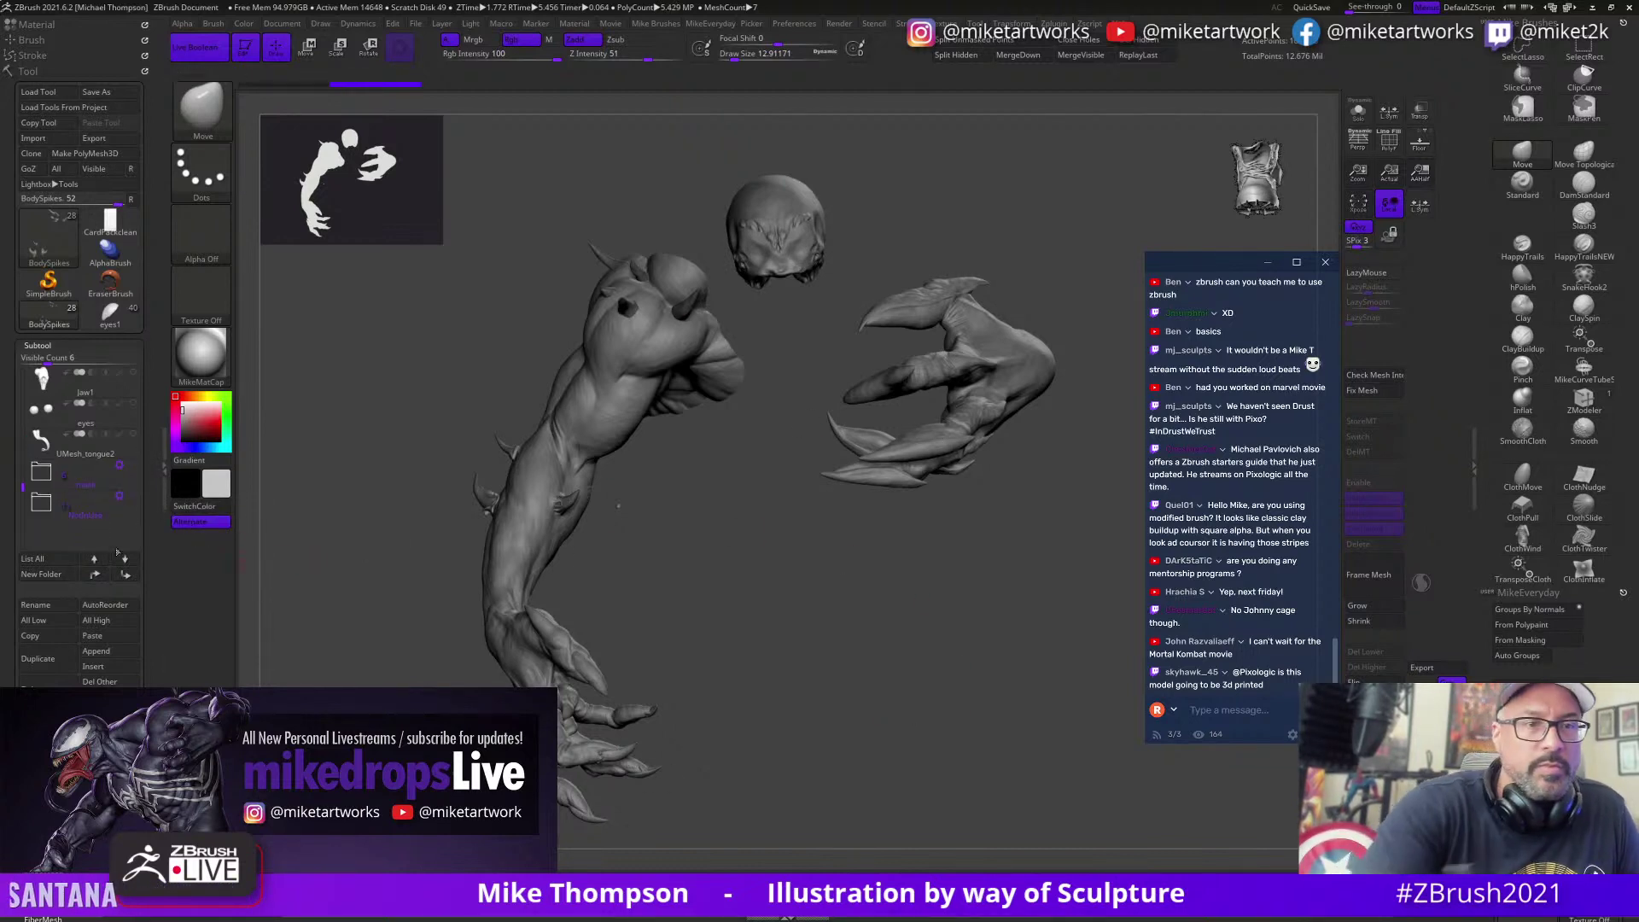
Step: Hide the raised hand (Recovered_Tool) and the SkullCap subtool so only the lowered arm is shown
drag(34, 372, 30, 350)
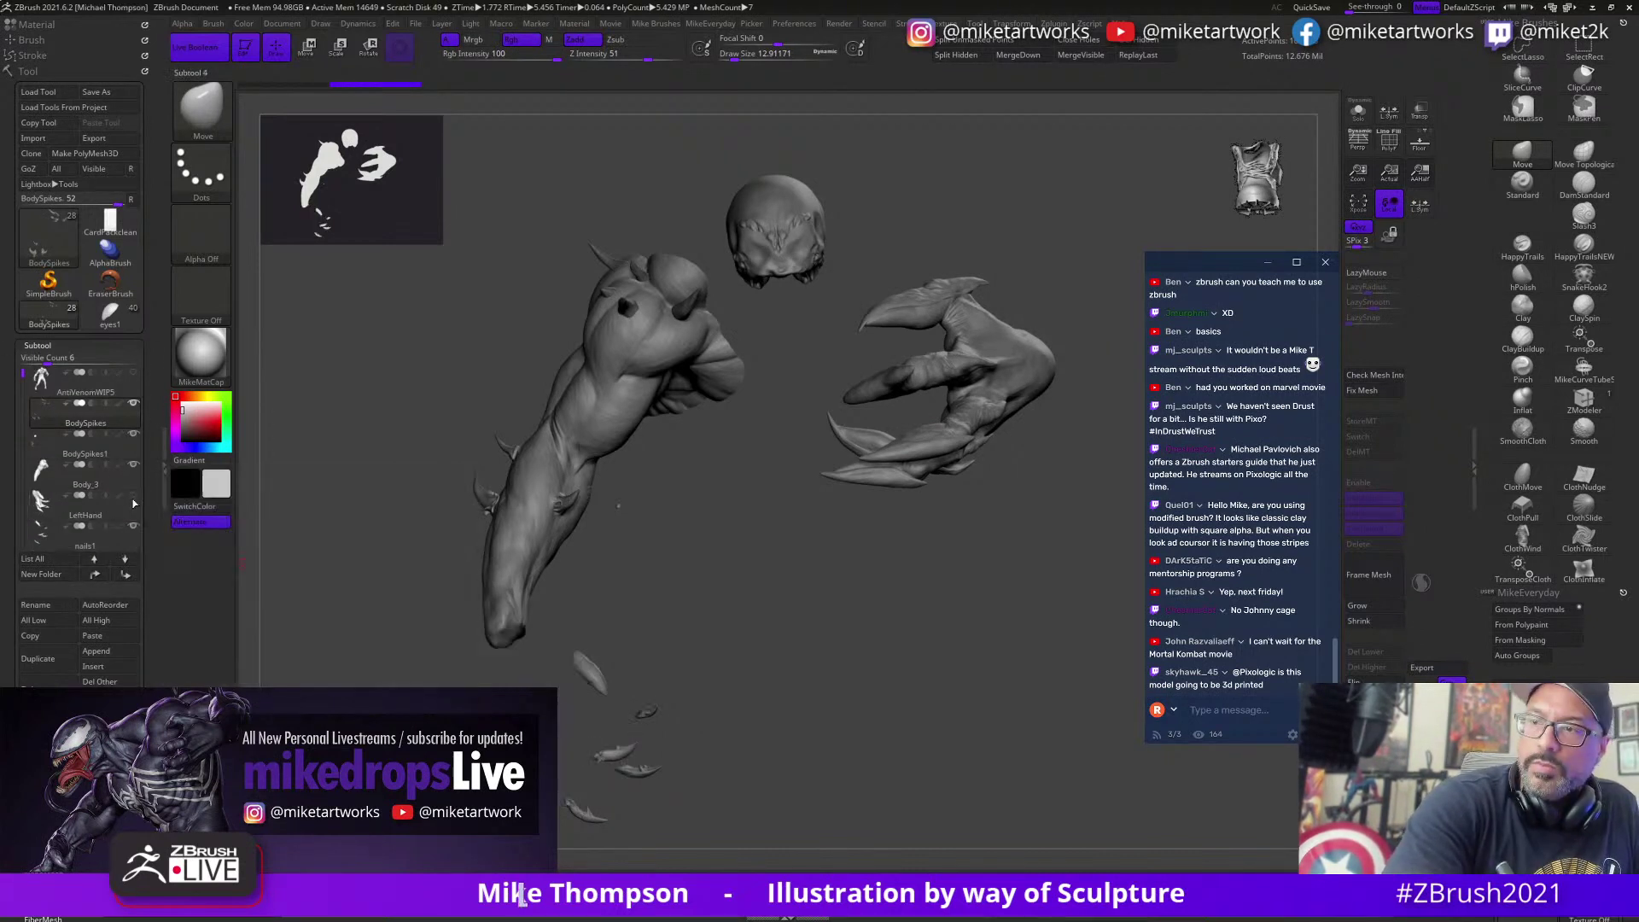
drag(25, 375, 27, 414)
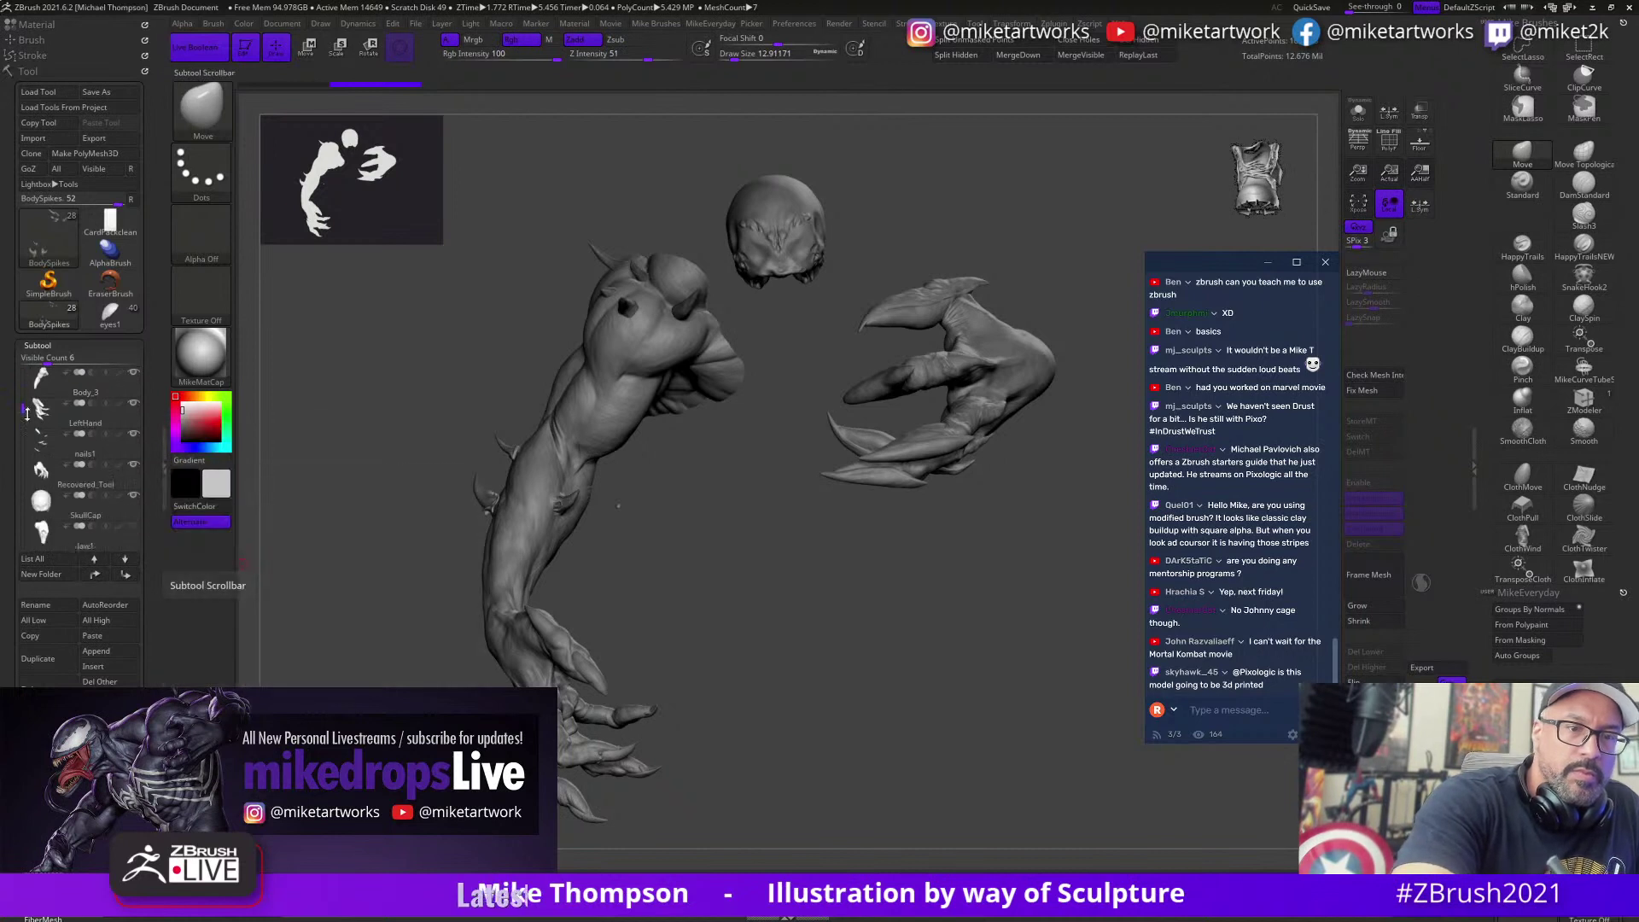
click(134, 464)
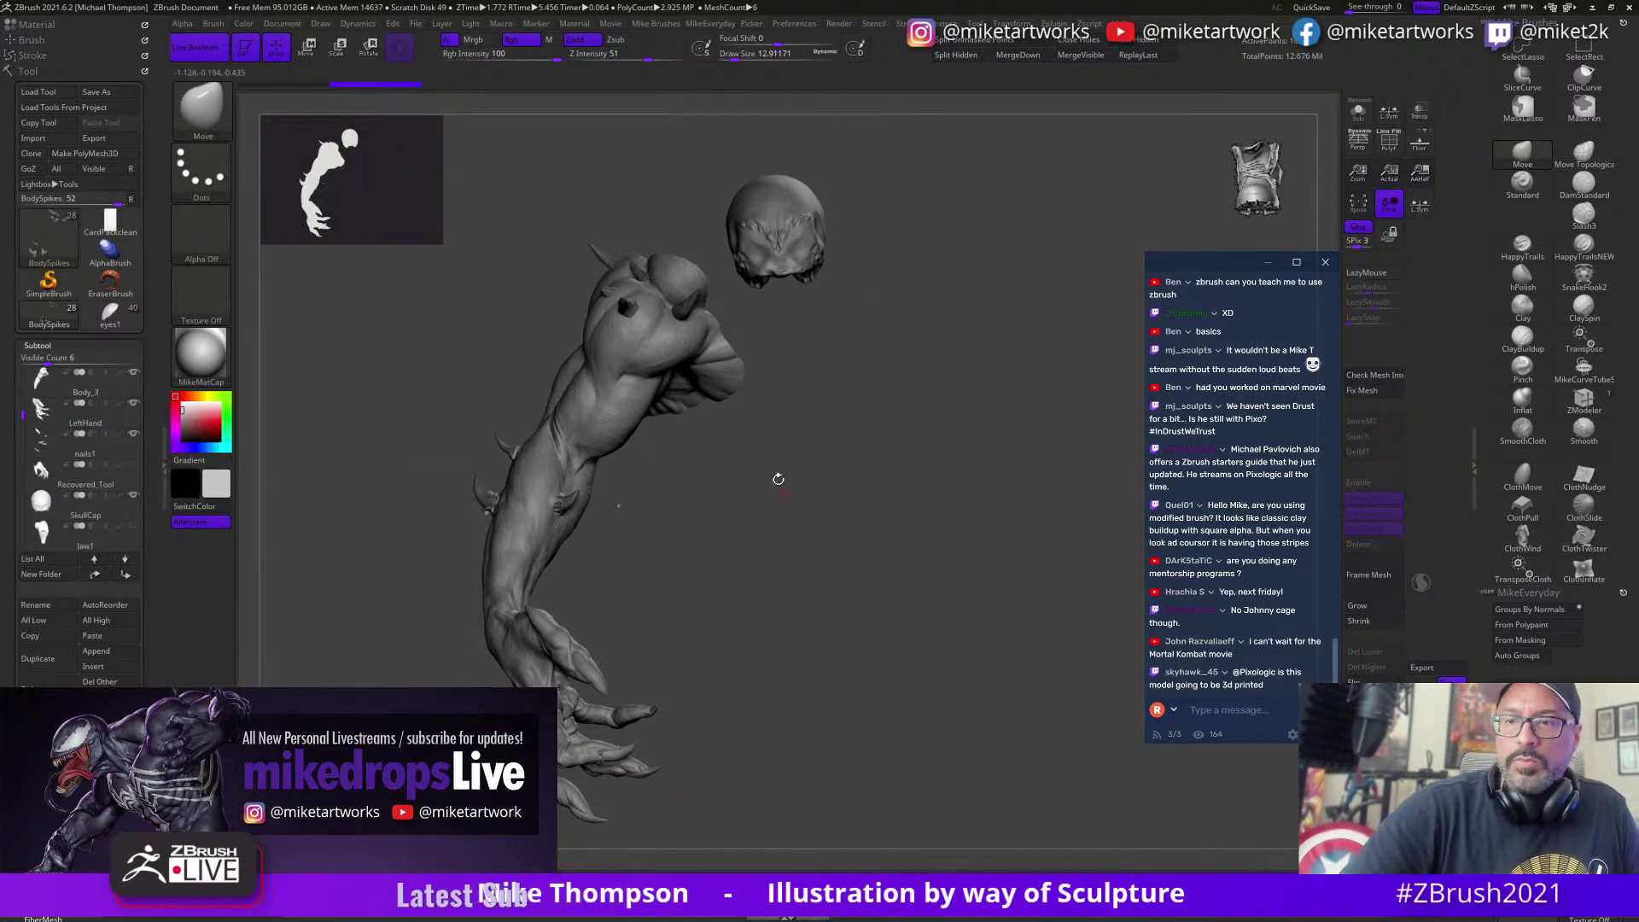
alt+click(623, 427)
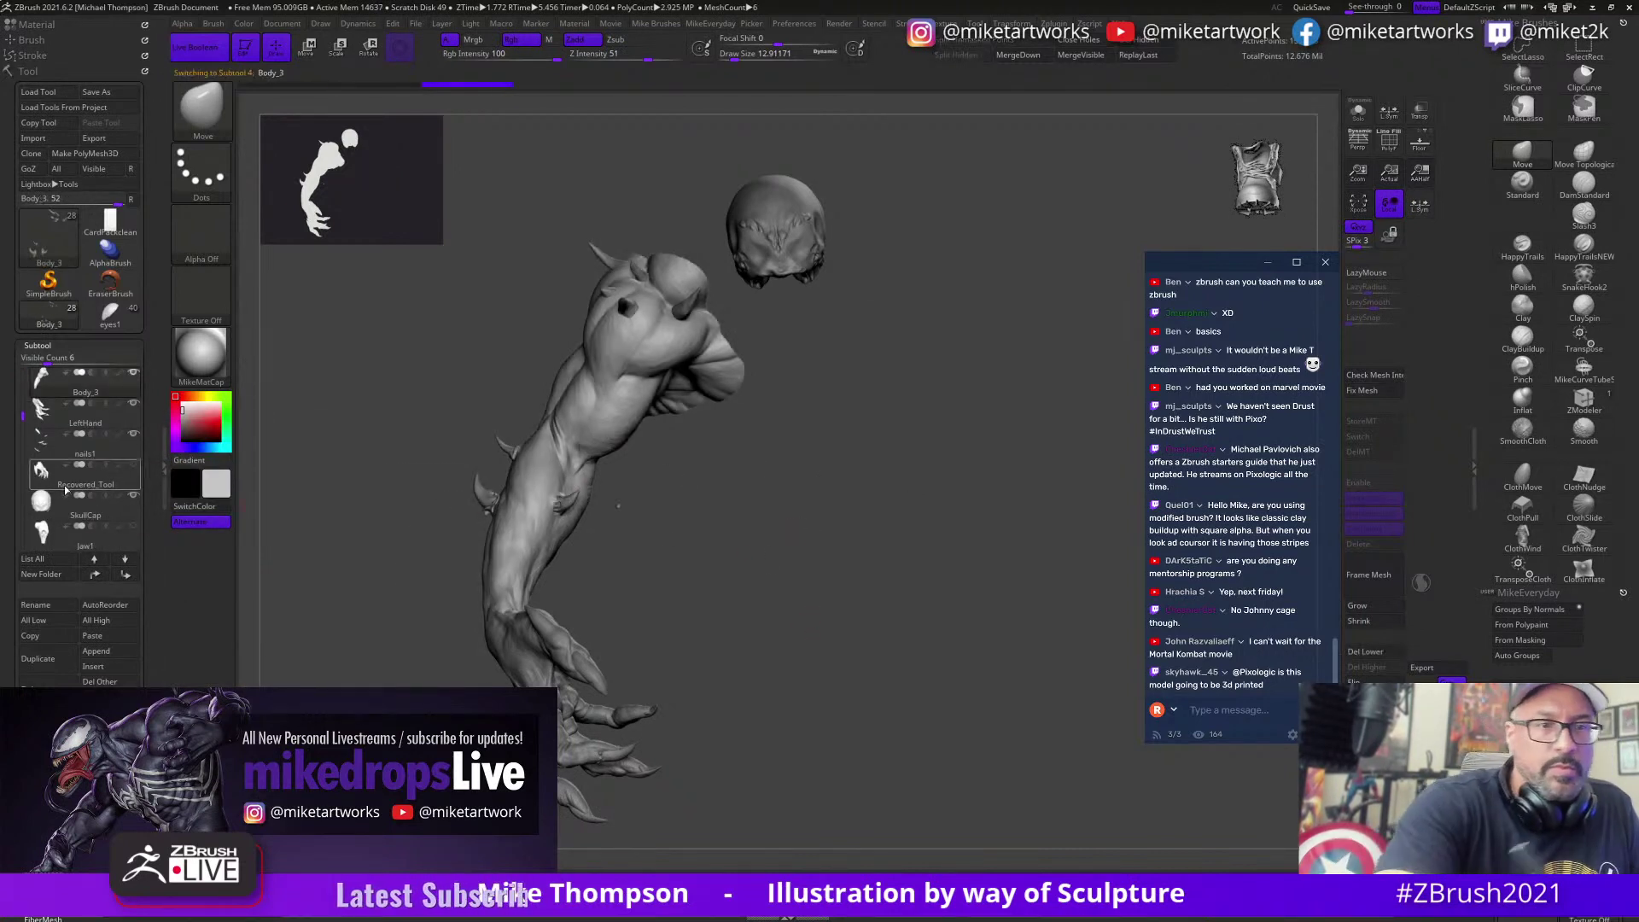
click(134, 497)
Step: With the Move brush at a Draw Size of about 13, pull the BodySpikes1 sphere into a fleshy base around the spike near the elbow
drag(692, 651, 818, 589)
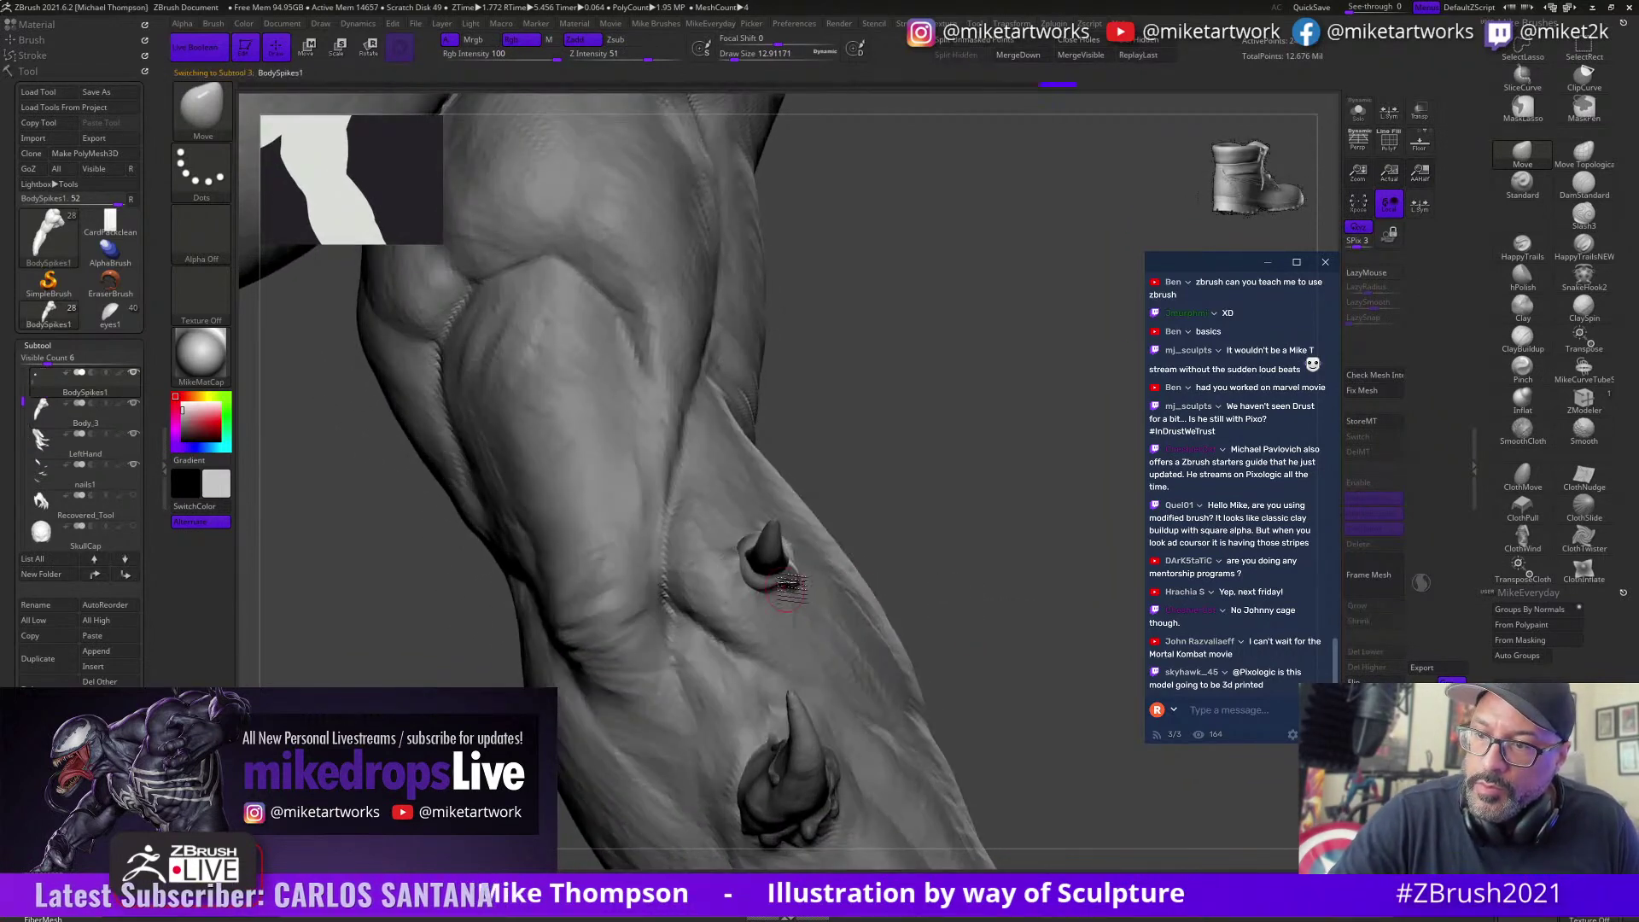
drag(960, 559, 931, 402)
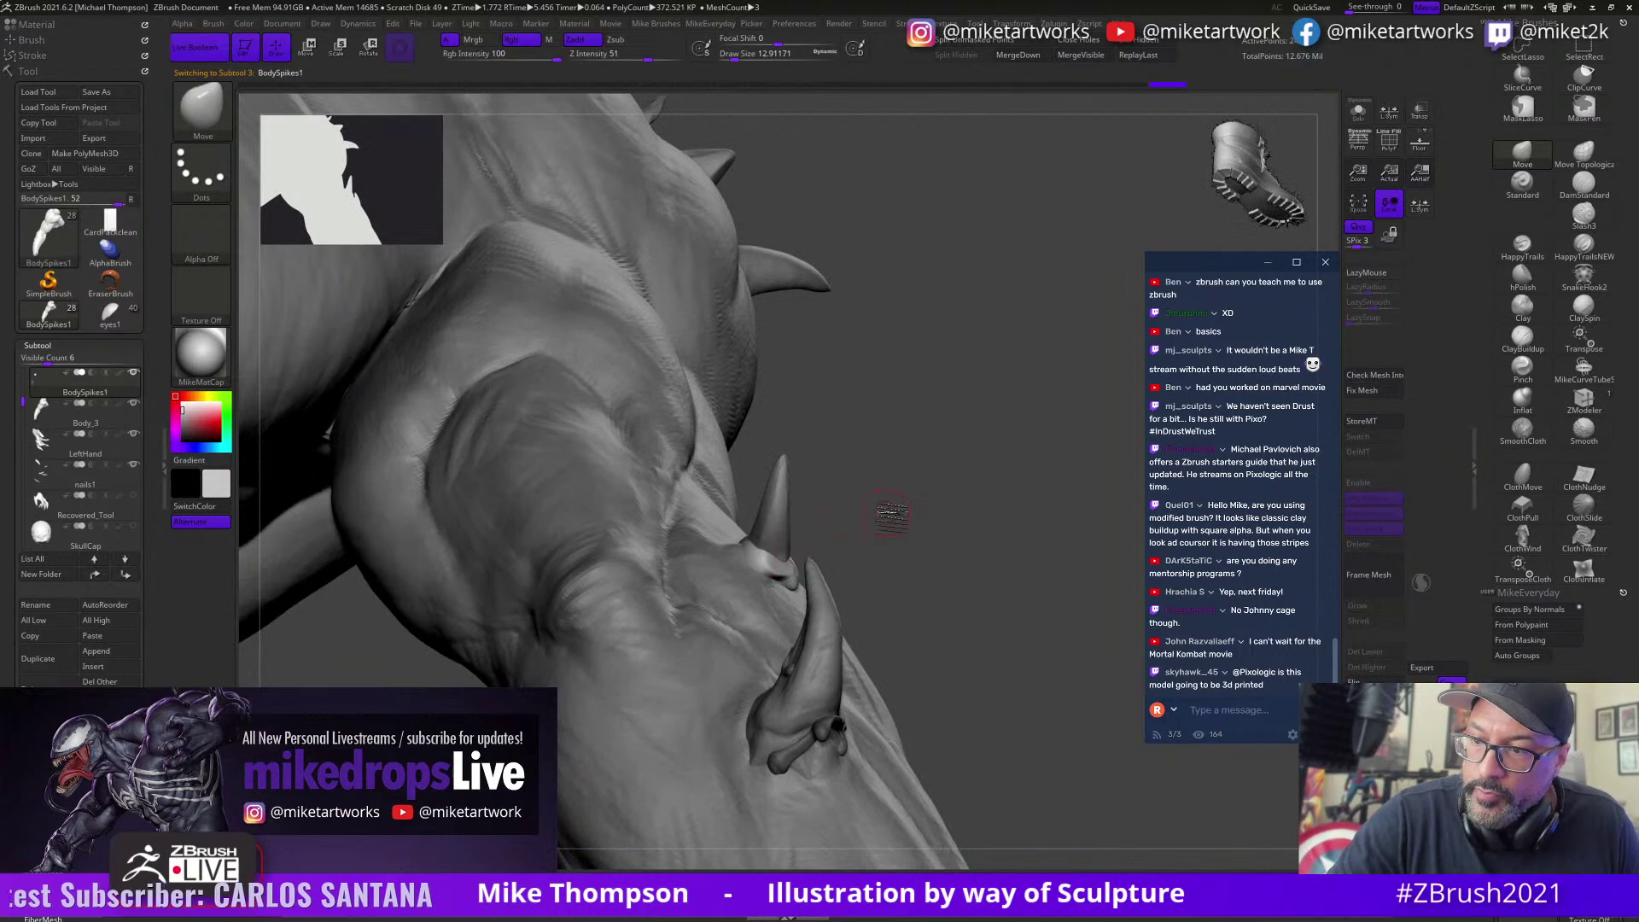
right_drag(892, 513, 778, 546)
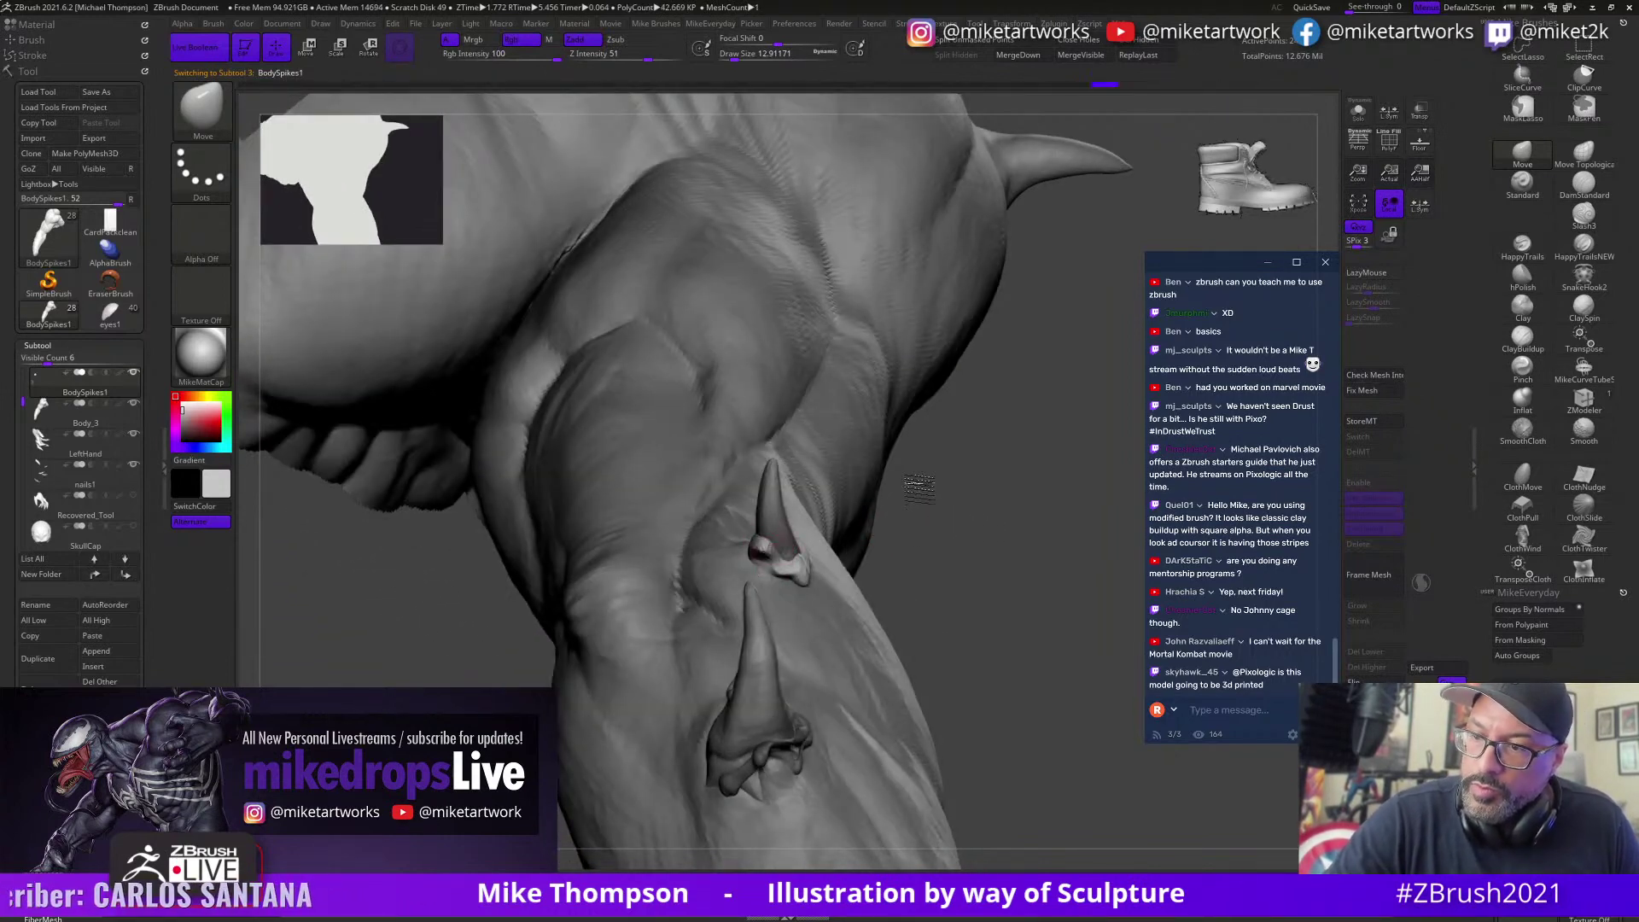
right_drag(901, 518, 813, 529)
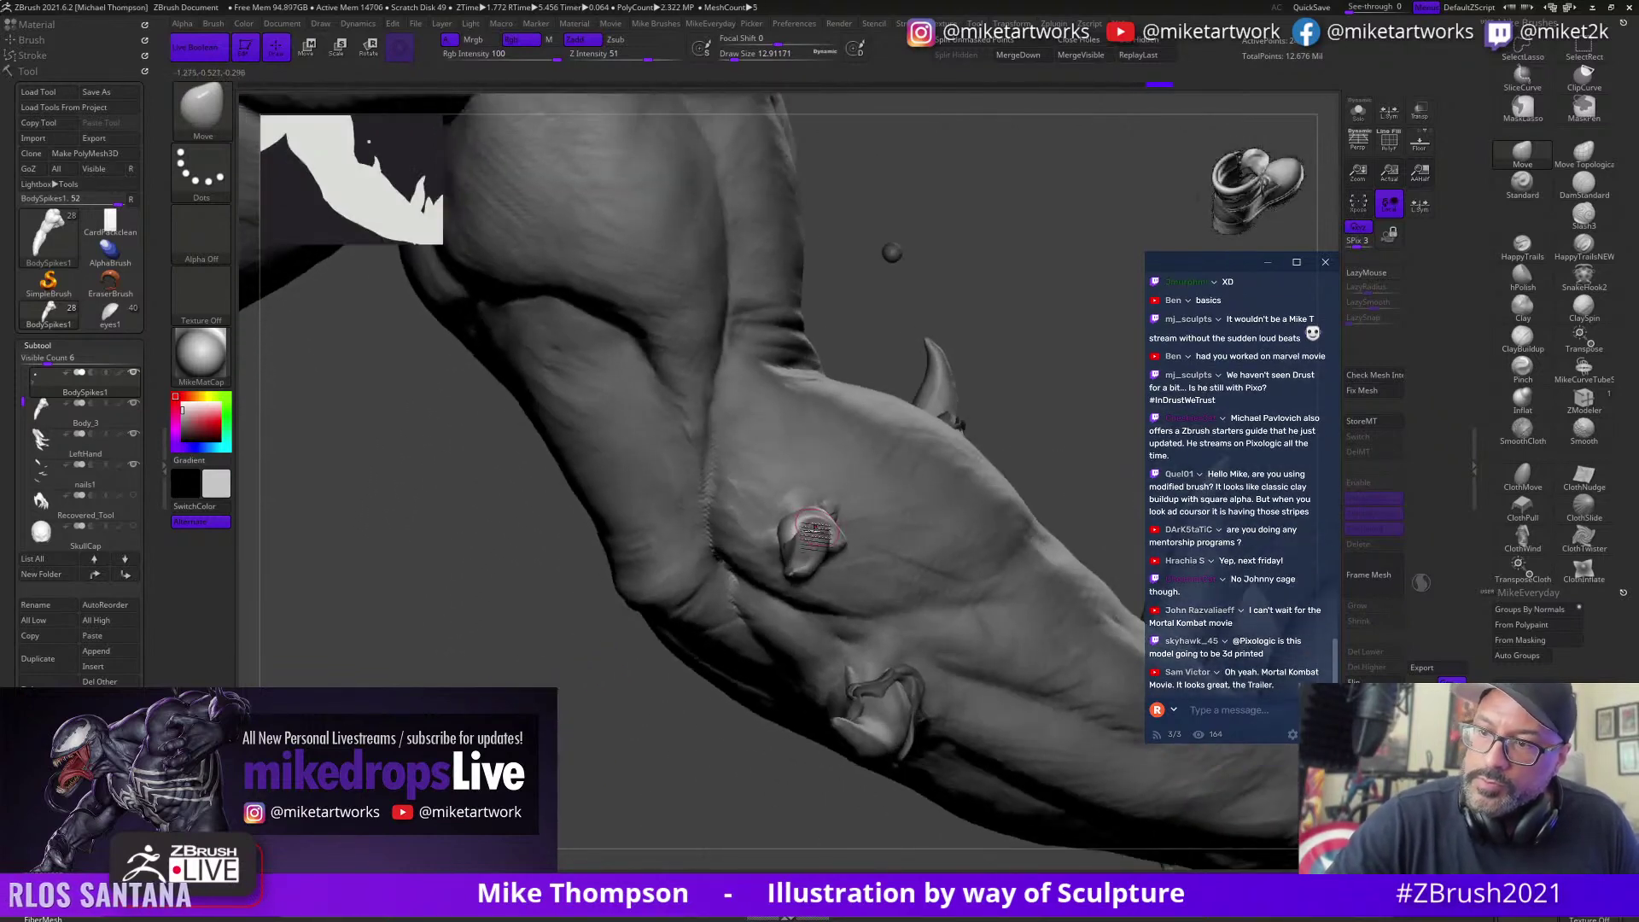
right_drag(1062, 346, 795, 512)
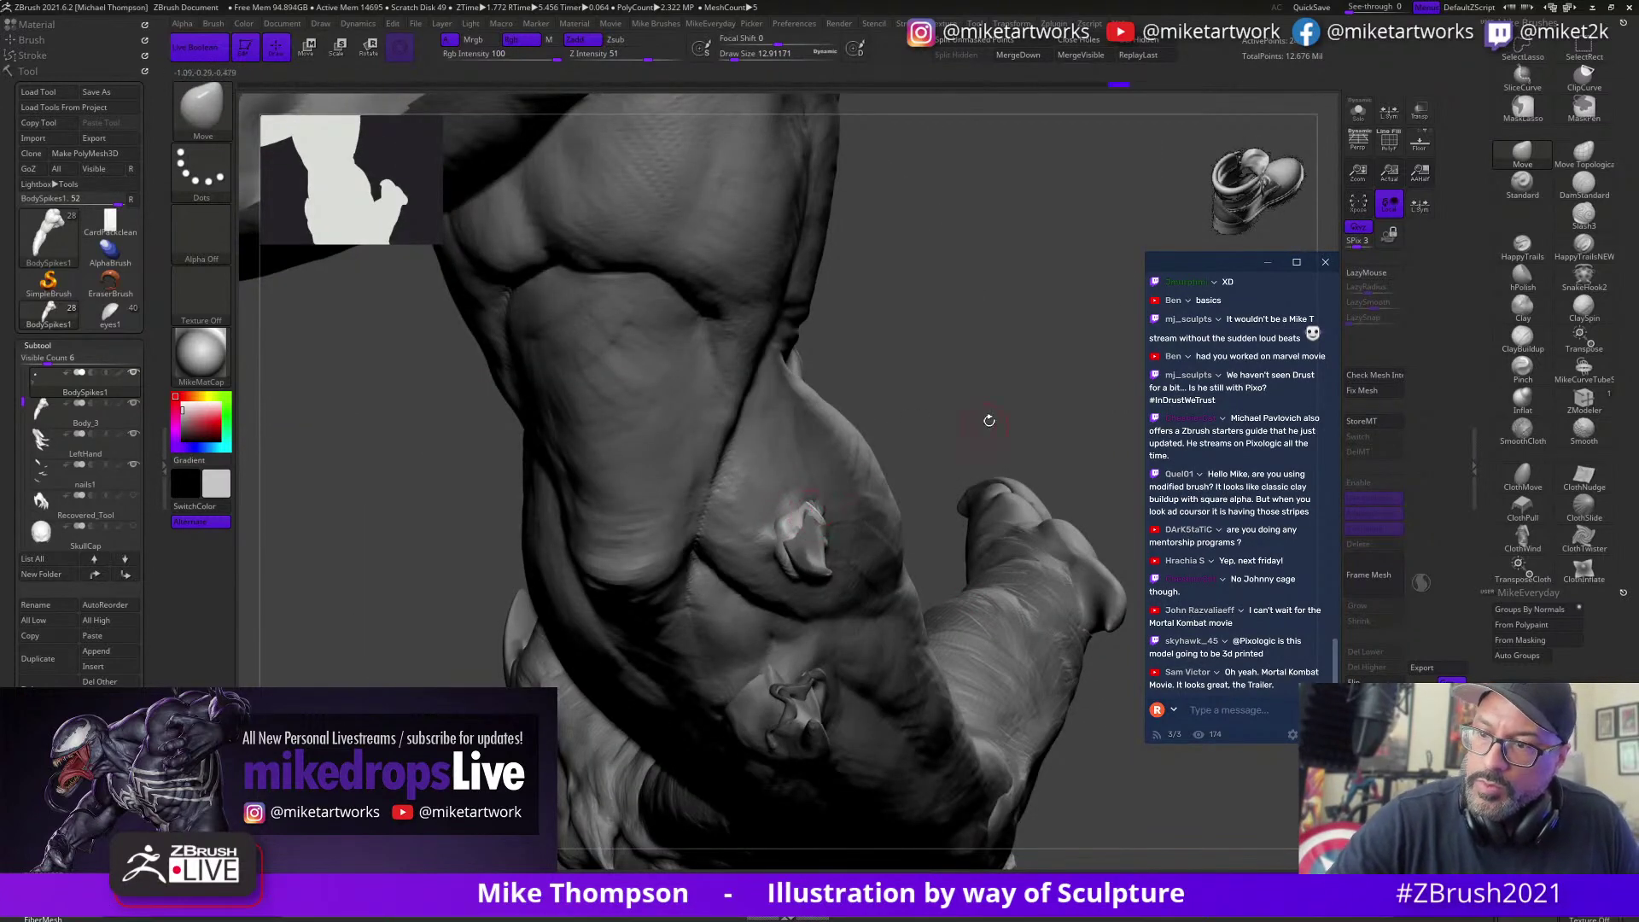
Step: Refine the lobes of the elbow spike's base with the Move brush at a Draw Size of about 4.3
right_drag(989, 420, 905, 474)
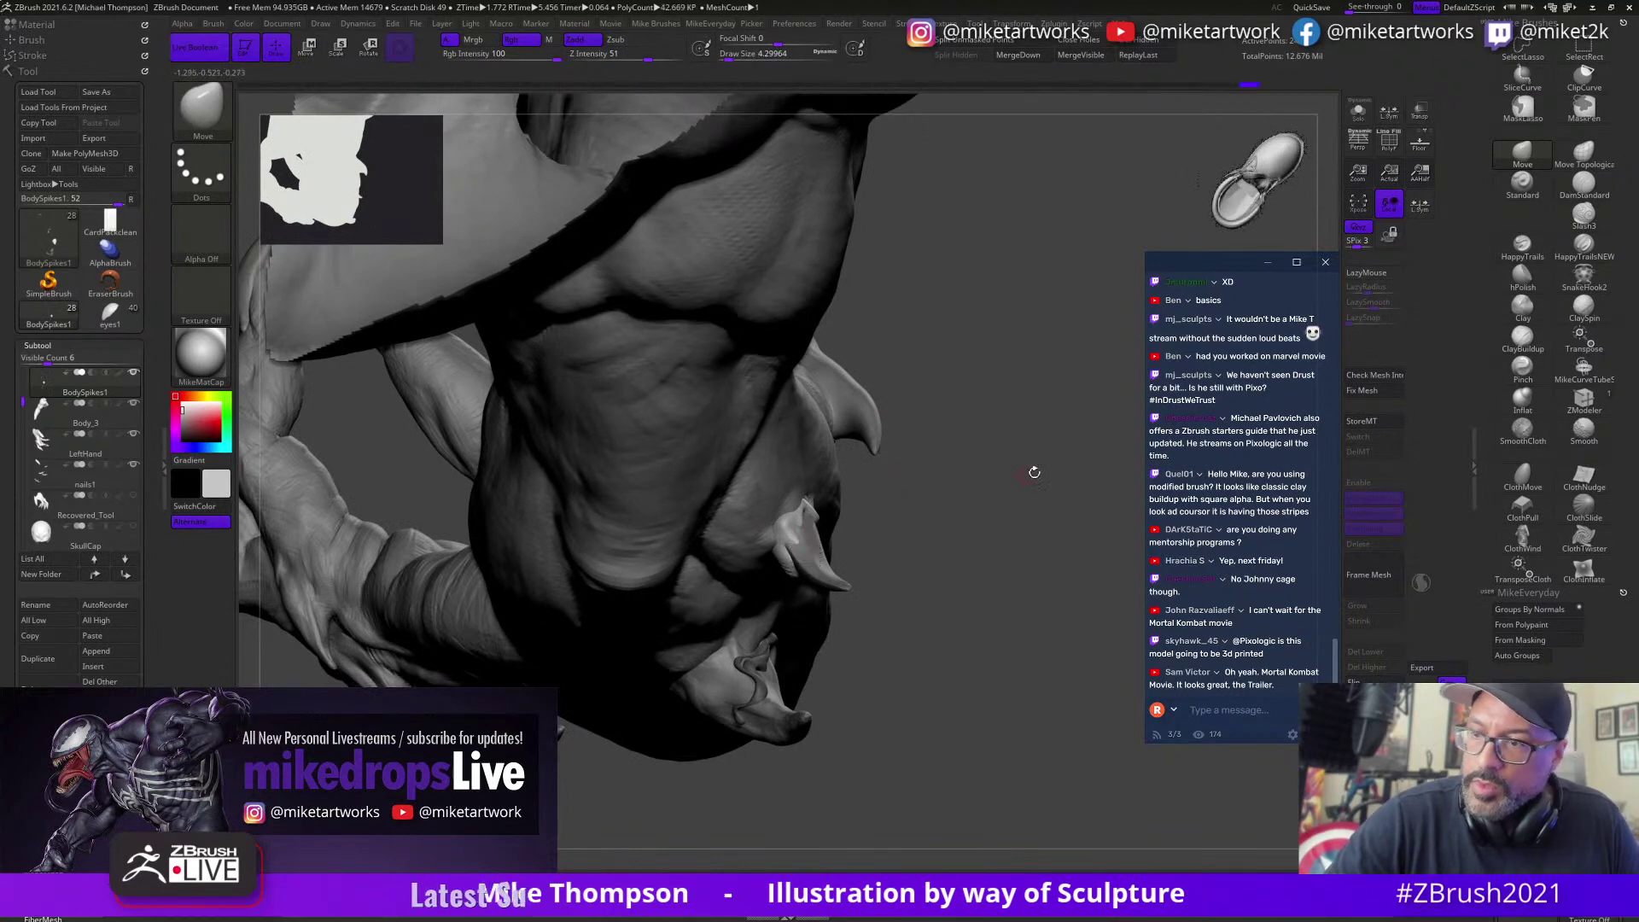
right_drag(1034, 472, 832, 550)
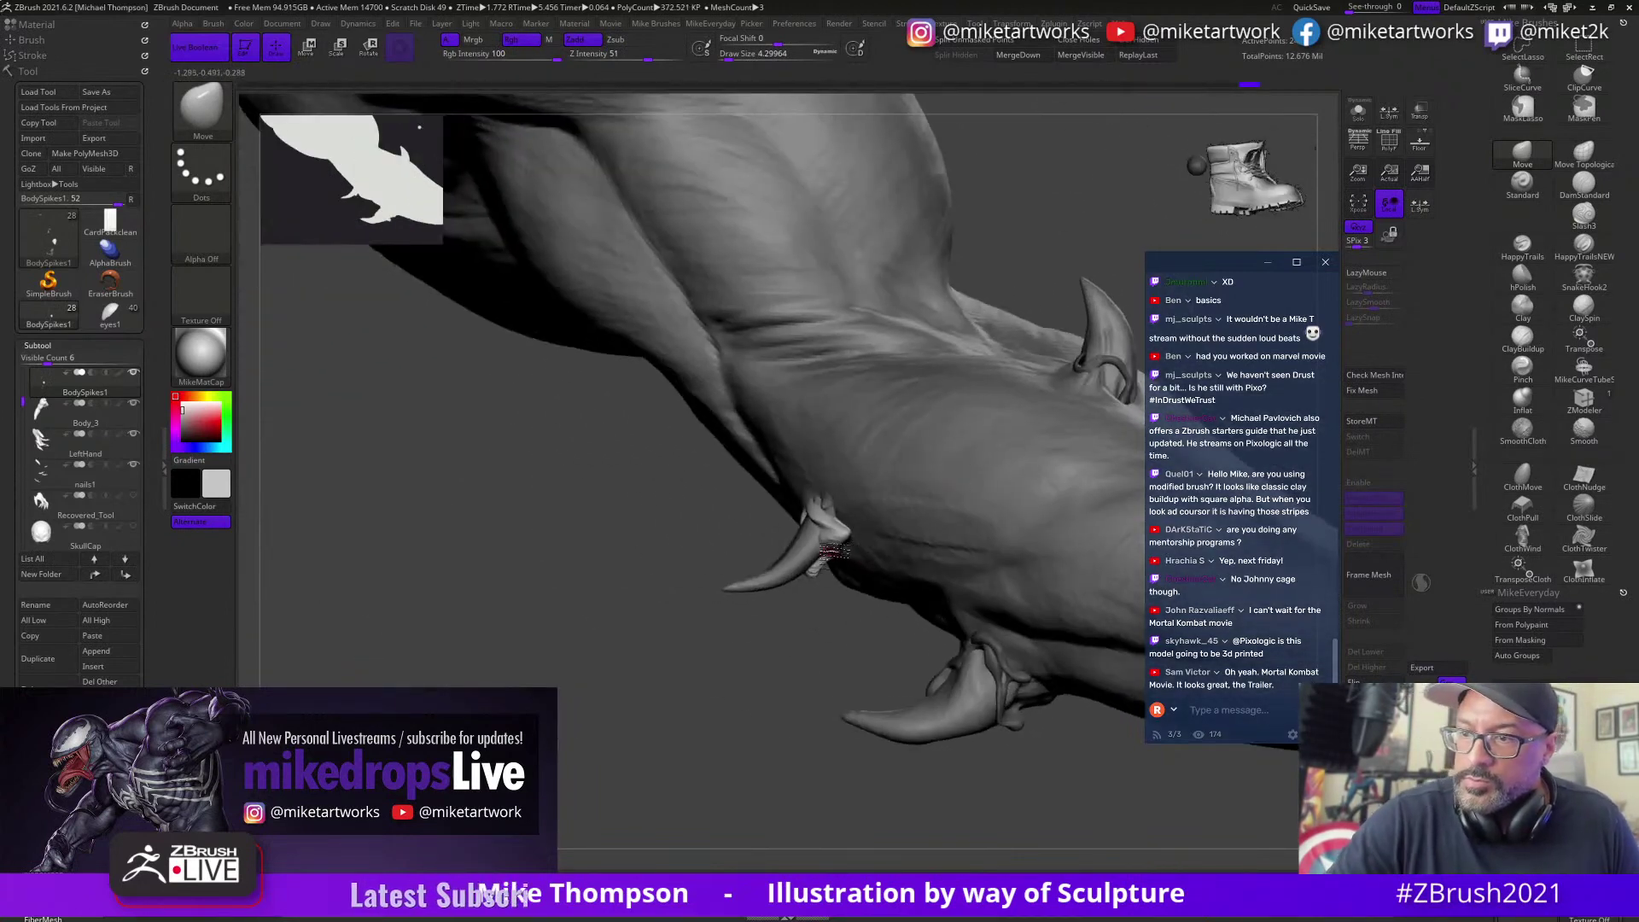
right_drag(841, 620, 860, 426)
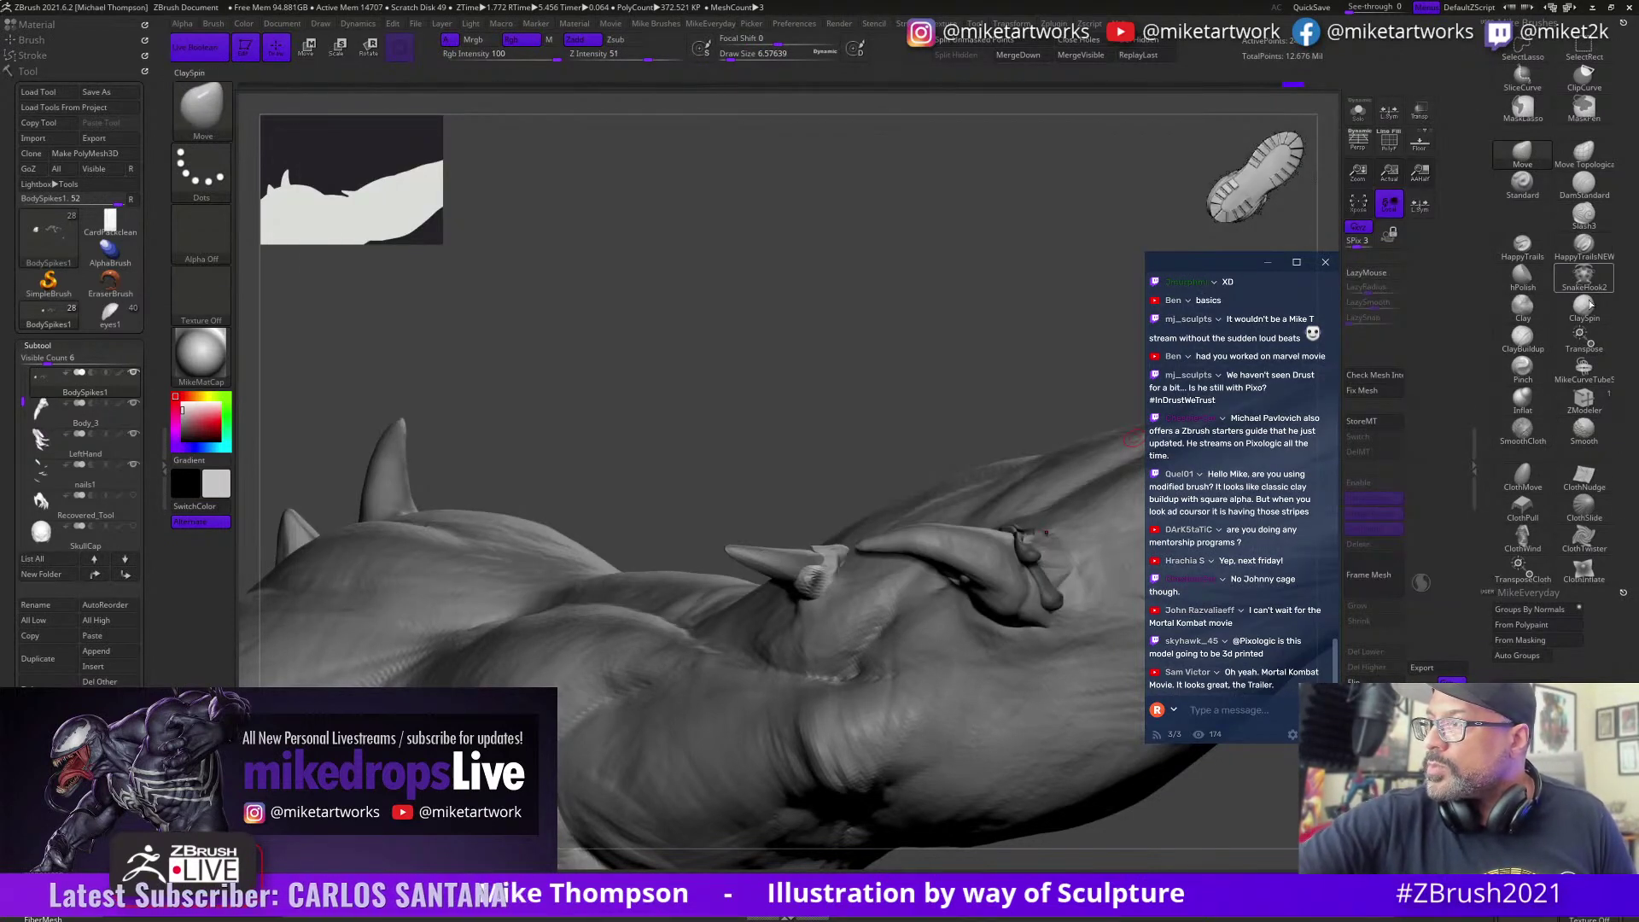
Step: Pull thin tendrils out of the elbow spike's base with the SnakeHook2 brush at a Draw Size of about 7.5
click(1583, 274)
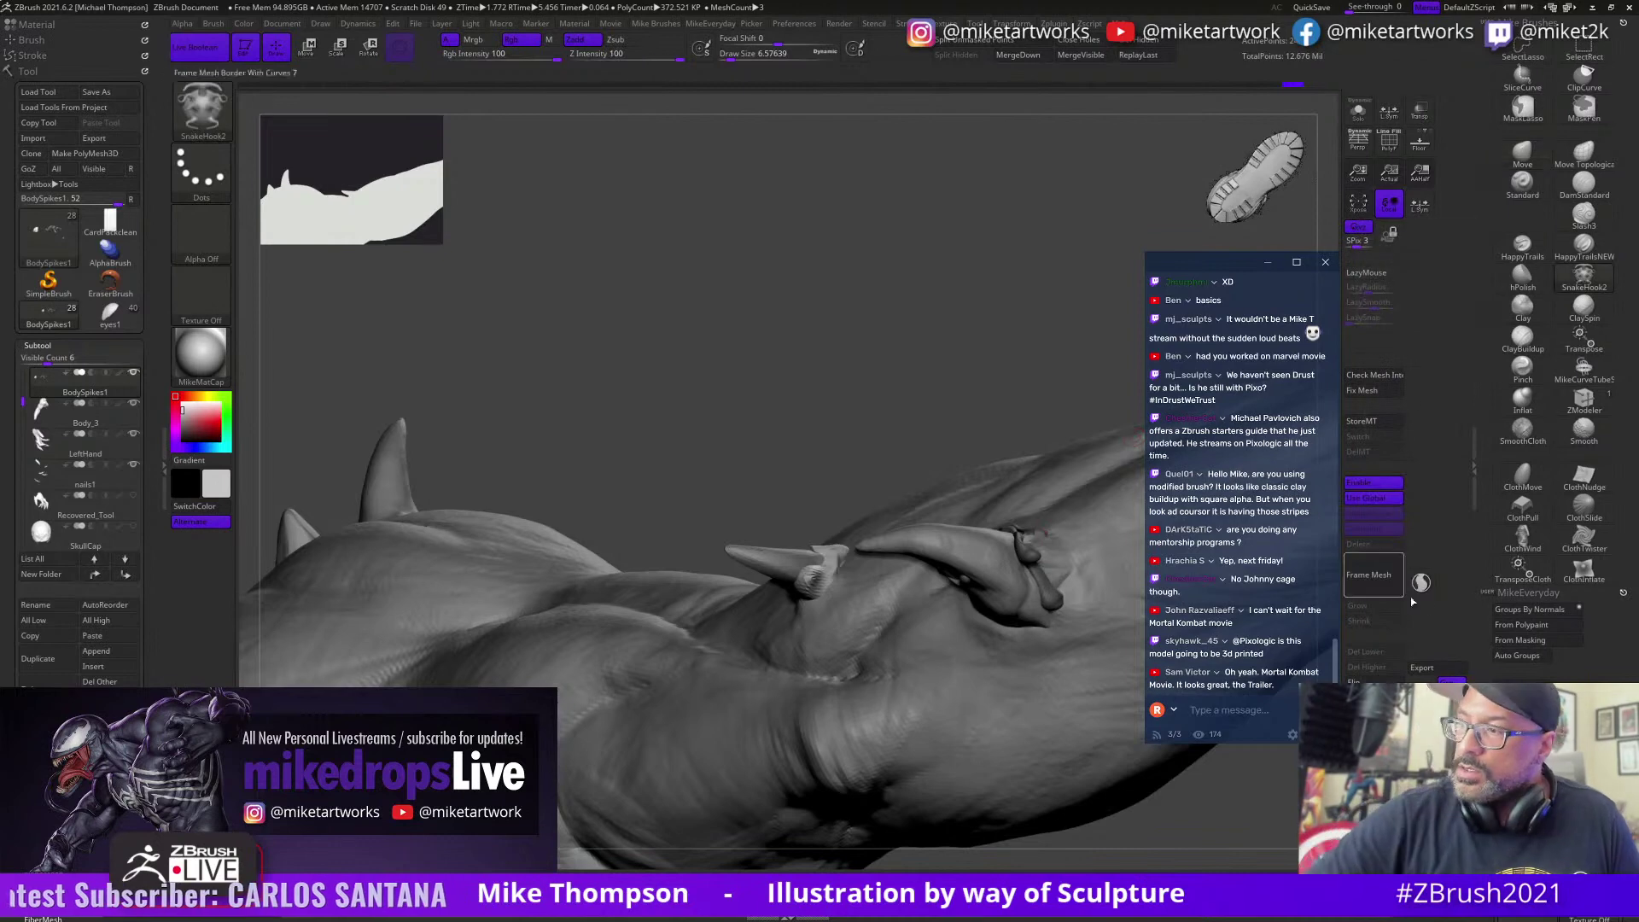
key(s)
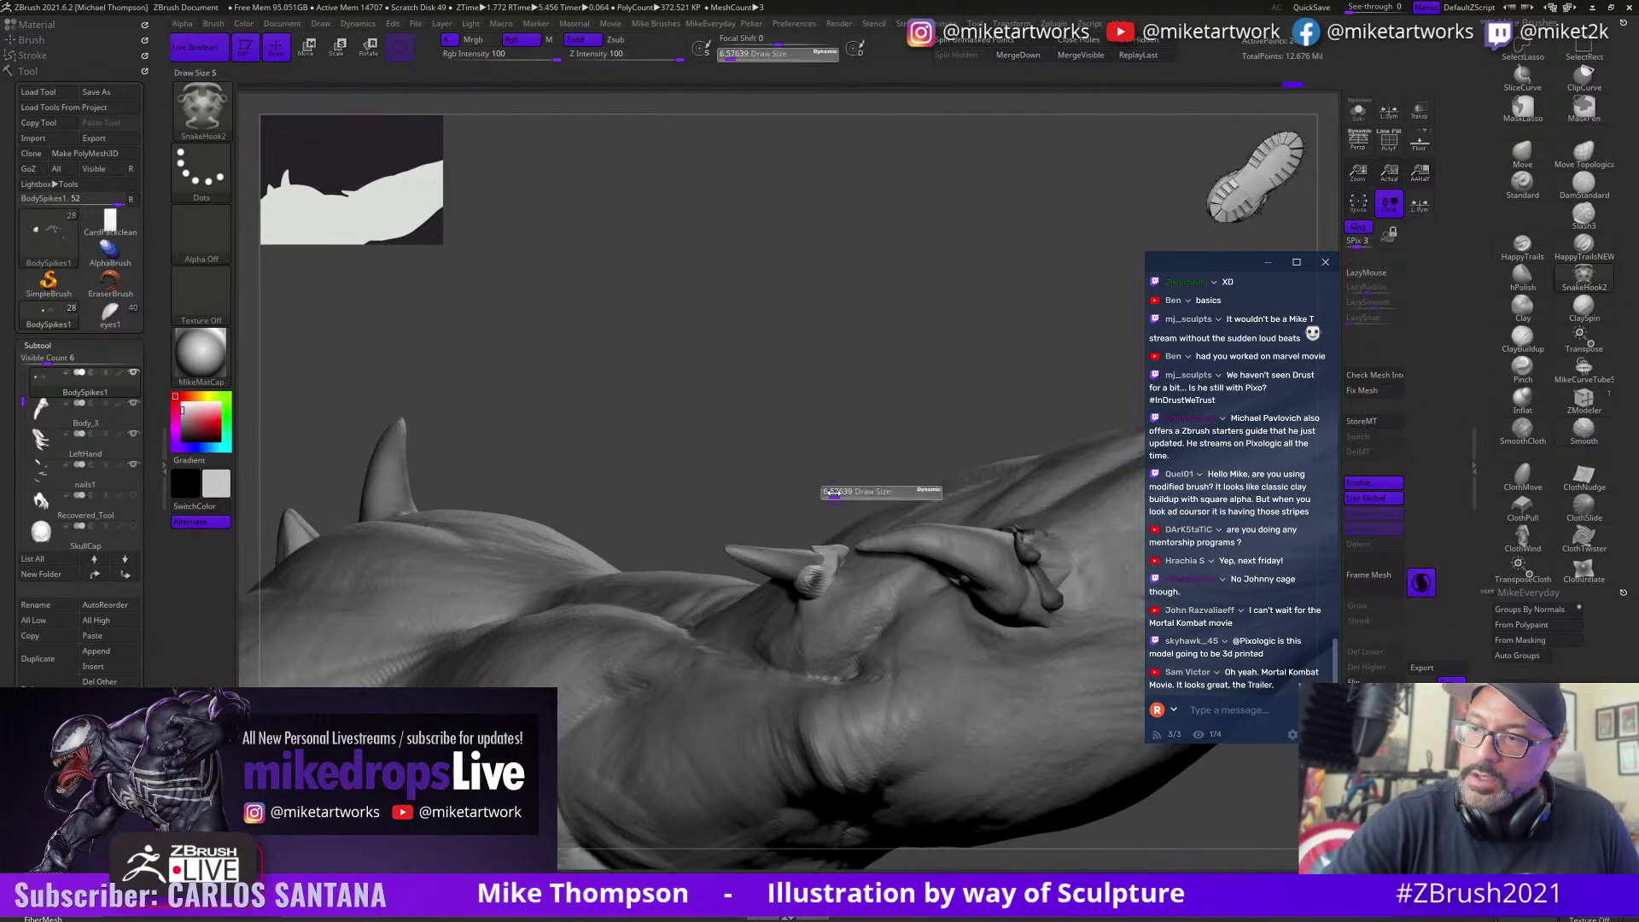
click(832, 495)
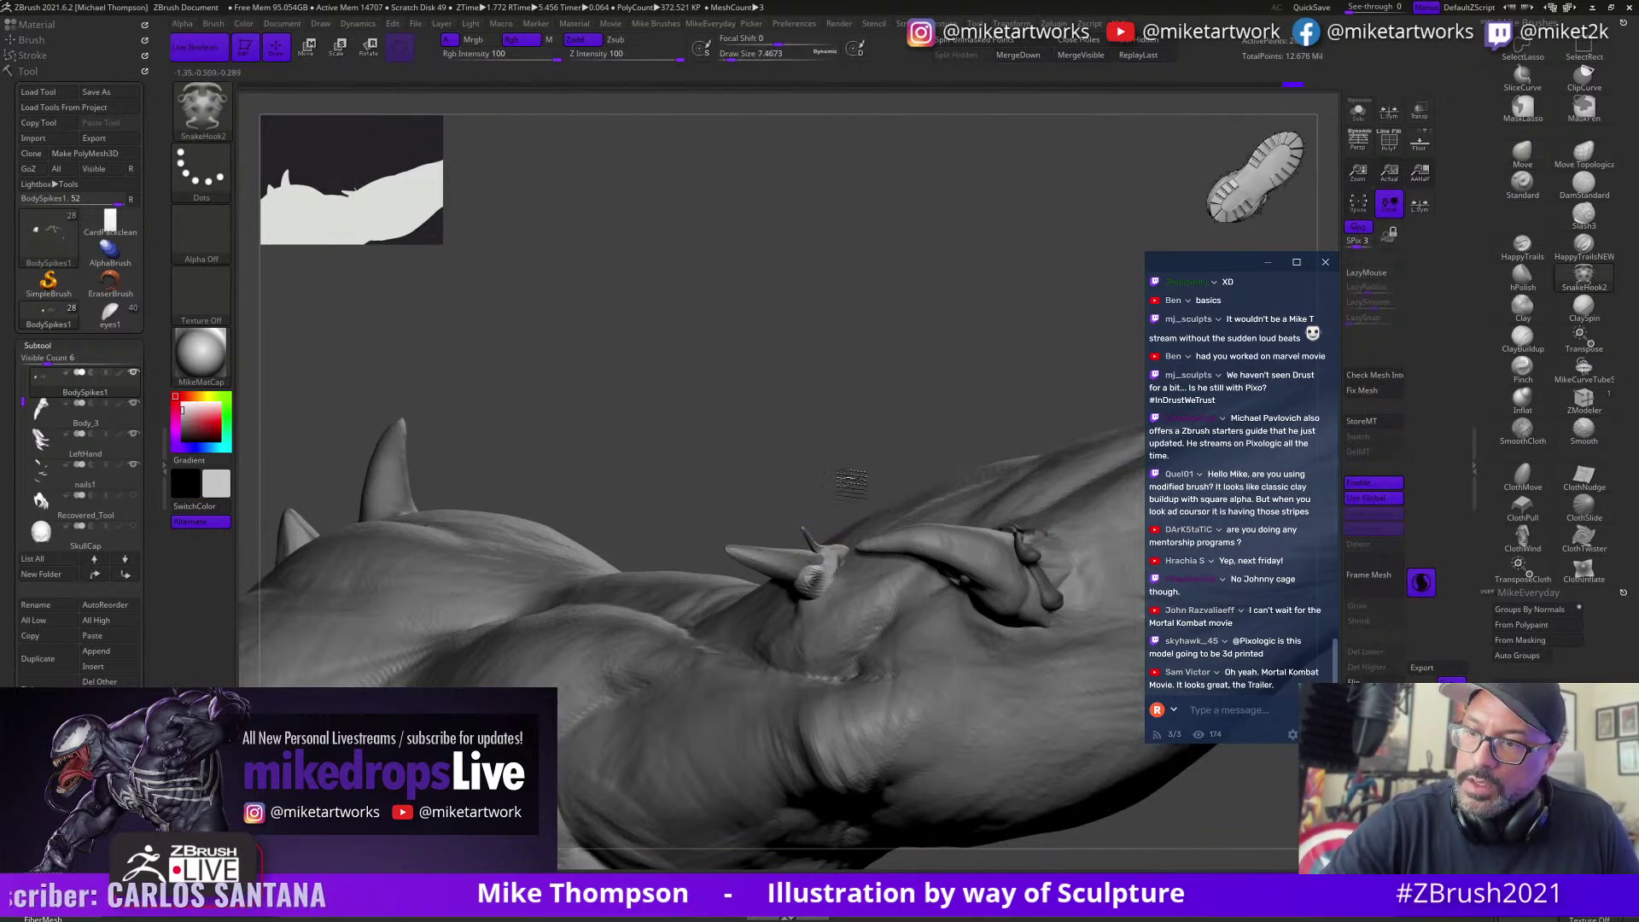
mouse_move(851, 483)
mouse_down()
mouse_move(879, 384)
mouse_move(815, 480)
mouse_move(817, 692)
mouse_move(840, 759)
mouse_up()
key(s)
click(826, 483)
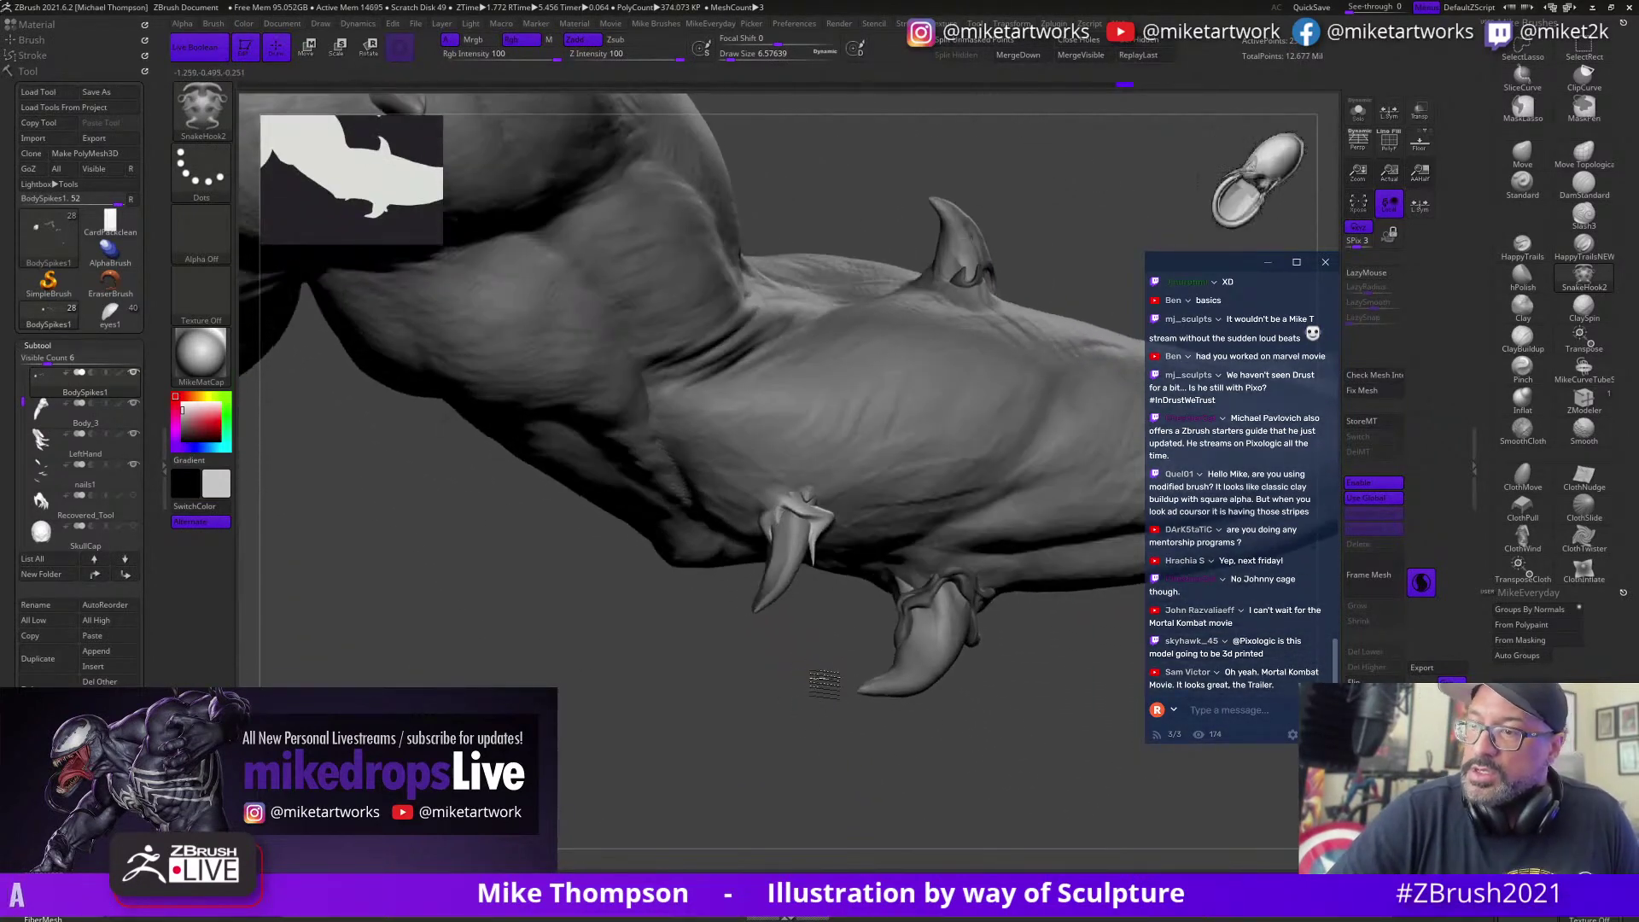
Step: Reshape the base around the elbow spike with the Move brush, using Draw Sizes of about 22 and 8.4
click(1522, 154)
key(s)
click(807, 685)
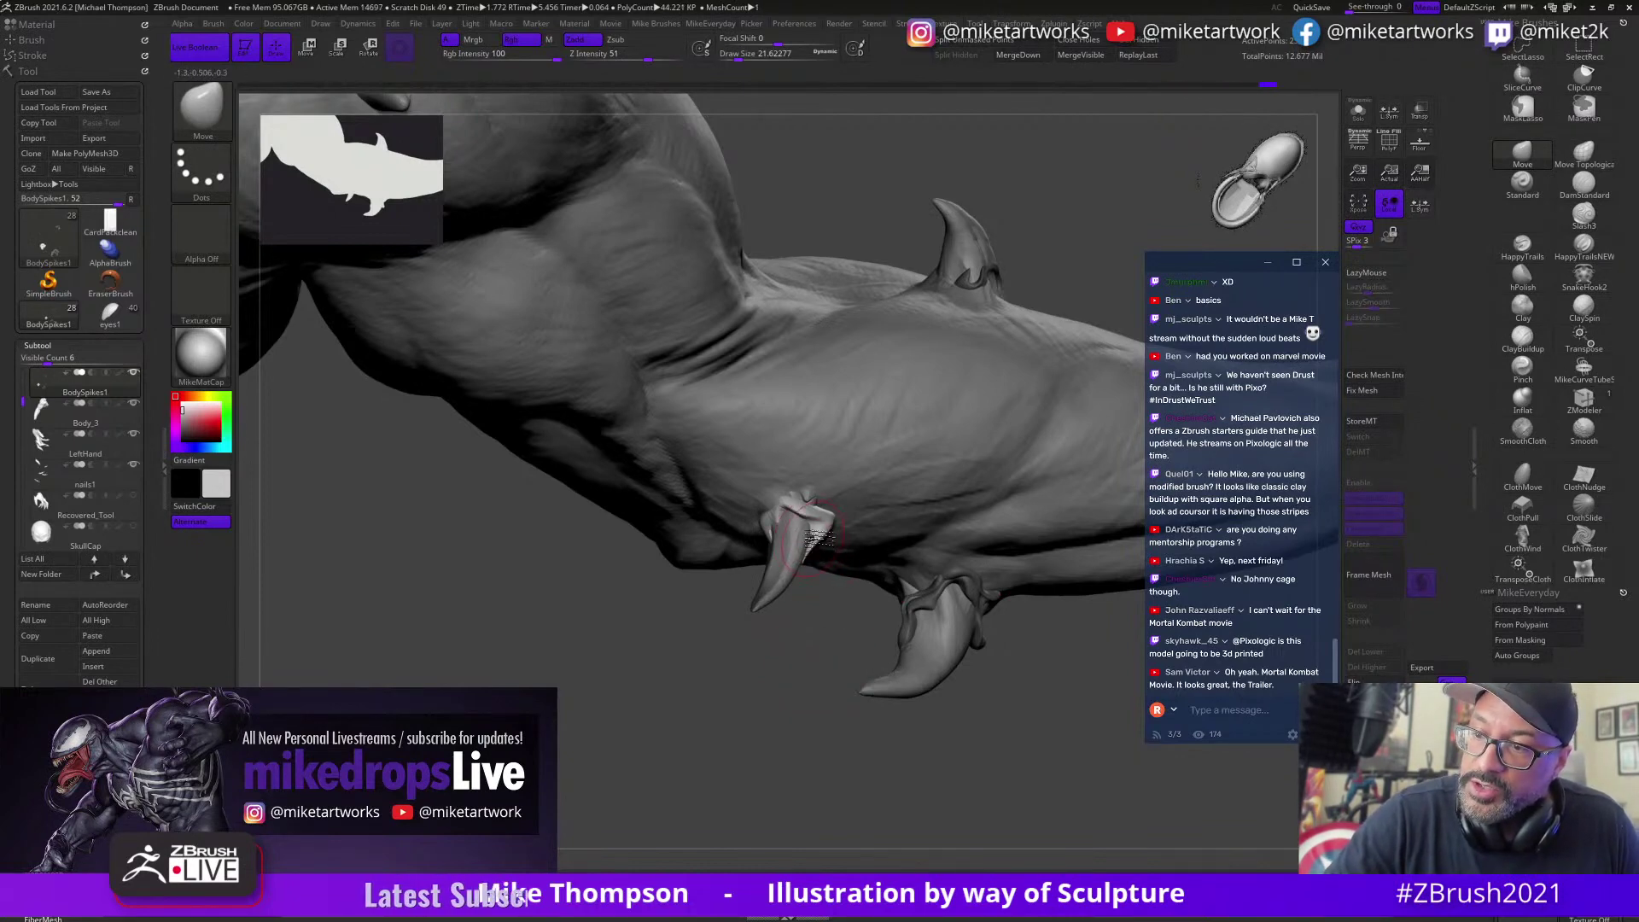
mouse_move(818, 536)
mouse_down()
mouse_move(777, 617)
mouse_move(821, 546)
mouse_up()
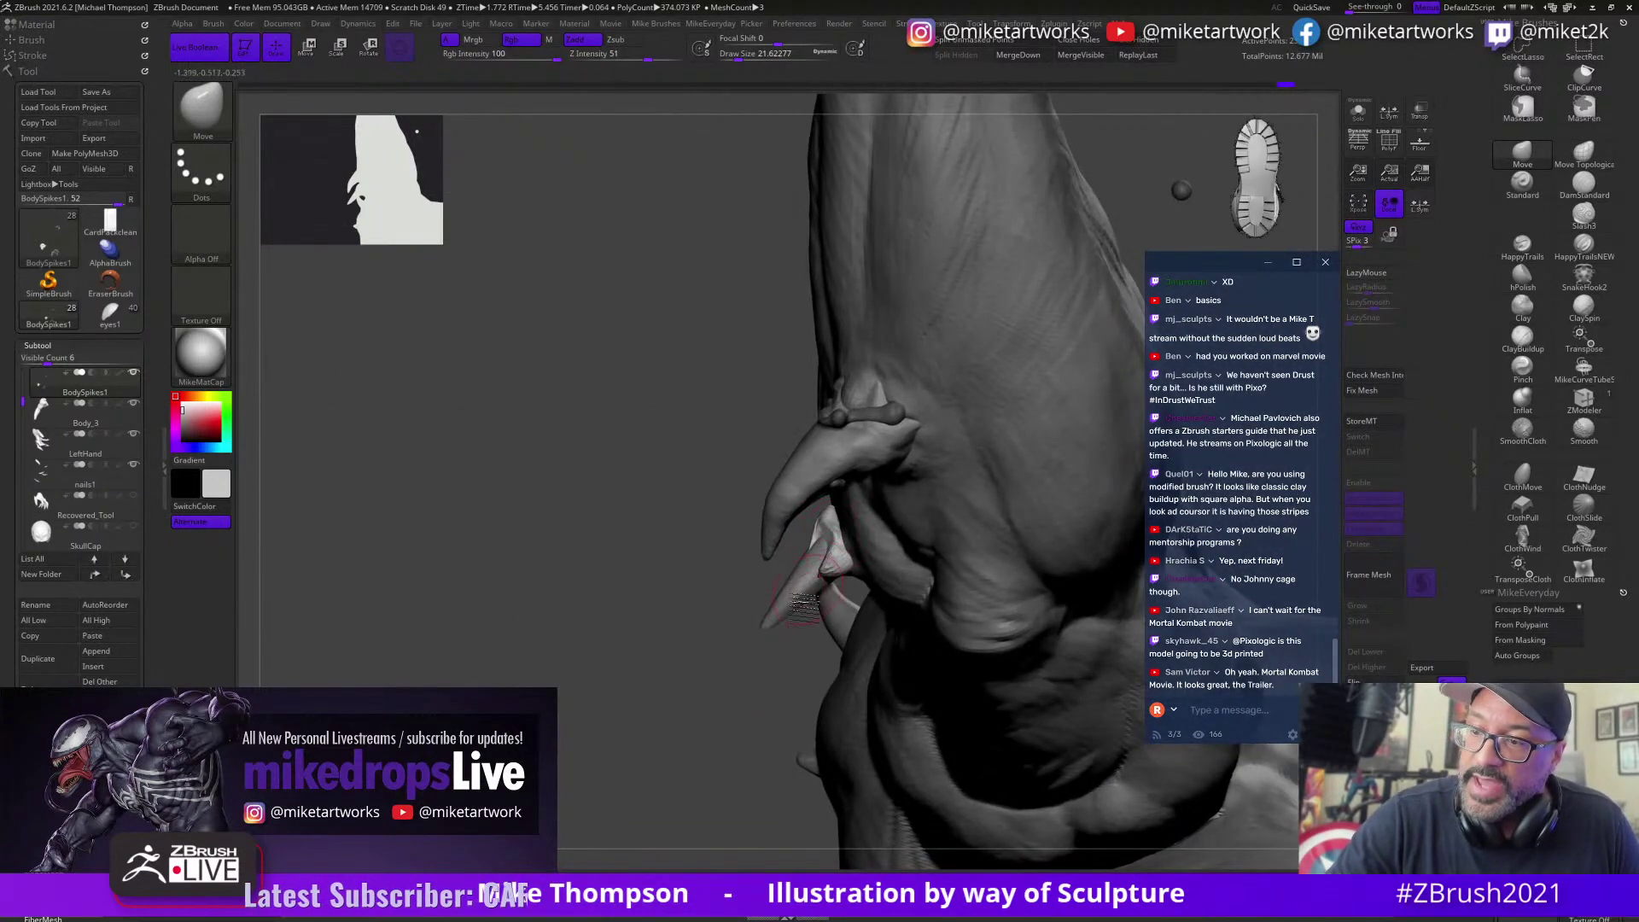
drag(807, 602, 866, 670)
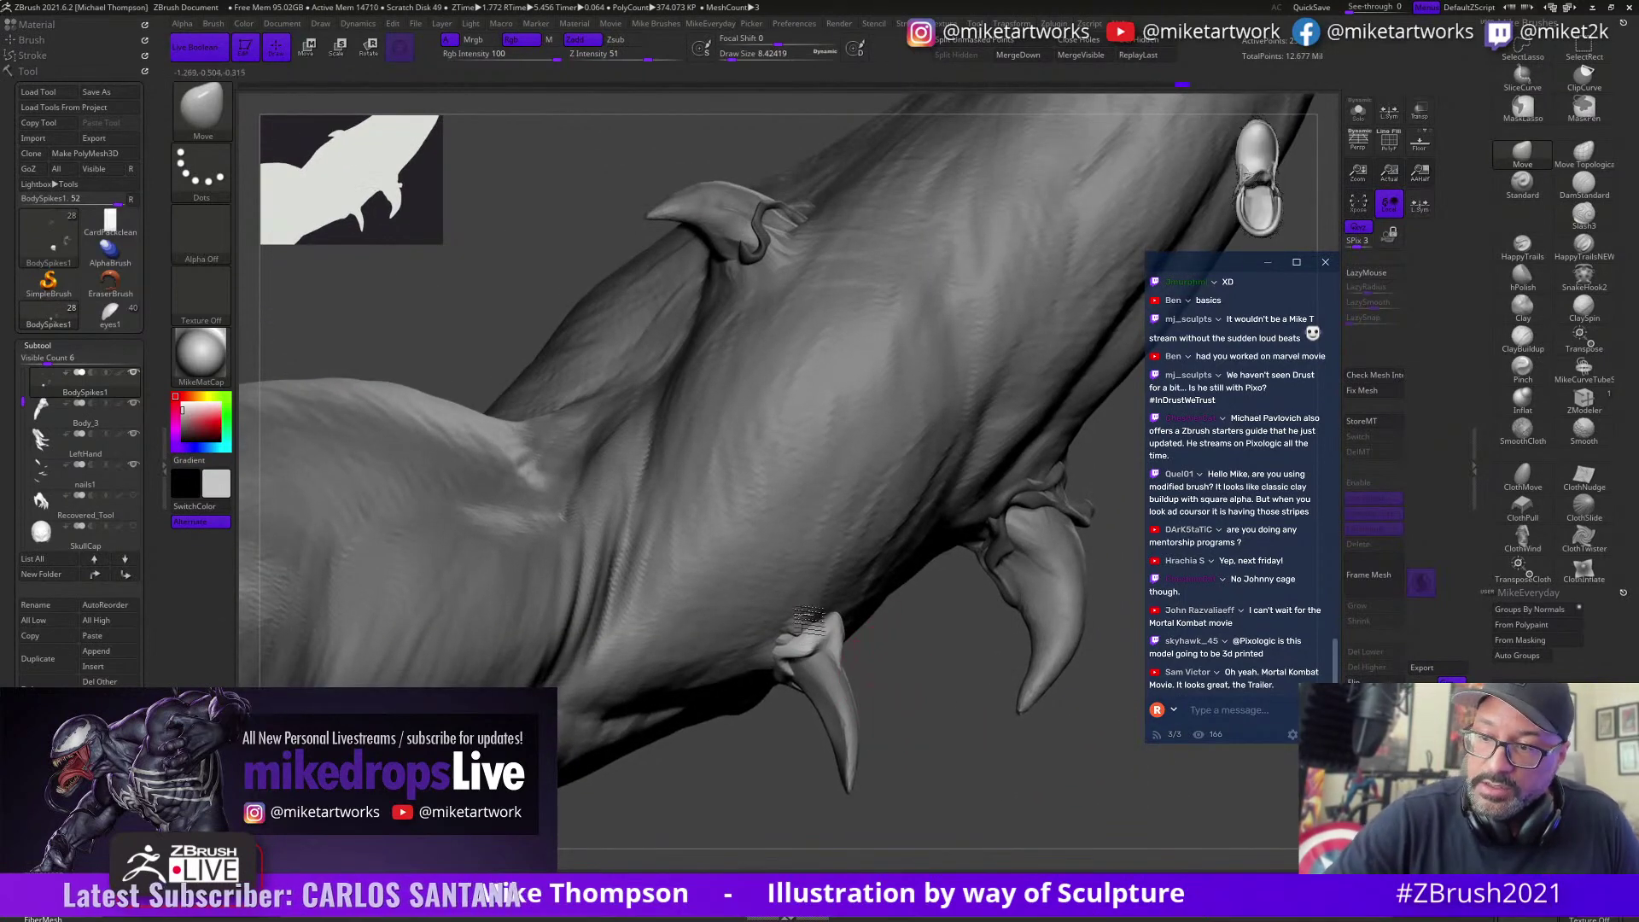
mouse_move(815, 623)
right_down()
mouse_move(841, 658)
mouse_move(823, 649)
mouse_move(832, 635)
right_up()
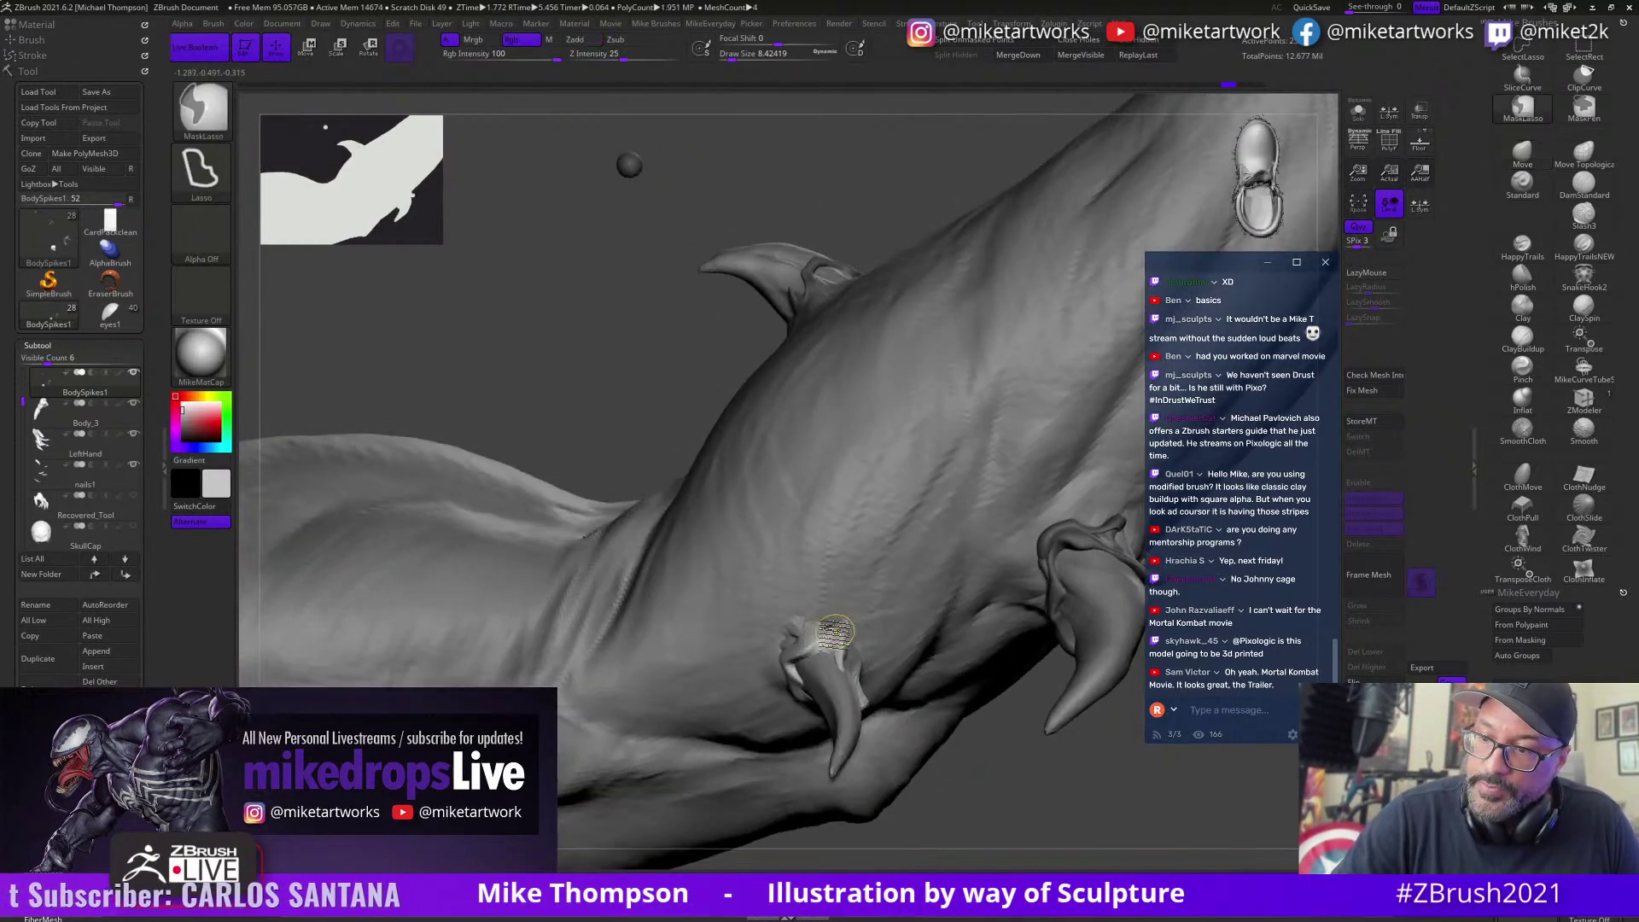
mouse_move(1019, 778)
mouse_down()
mouse_move(1042, 834)
mouse_move(1101, 739)
mouse_up()
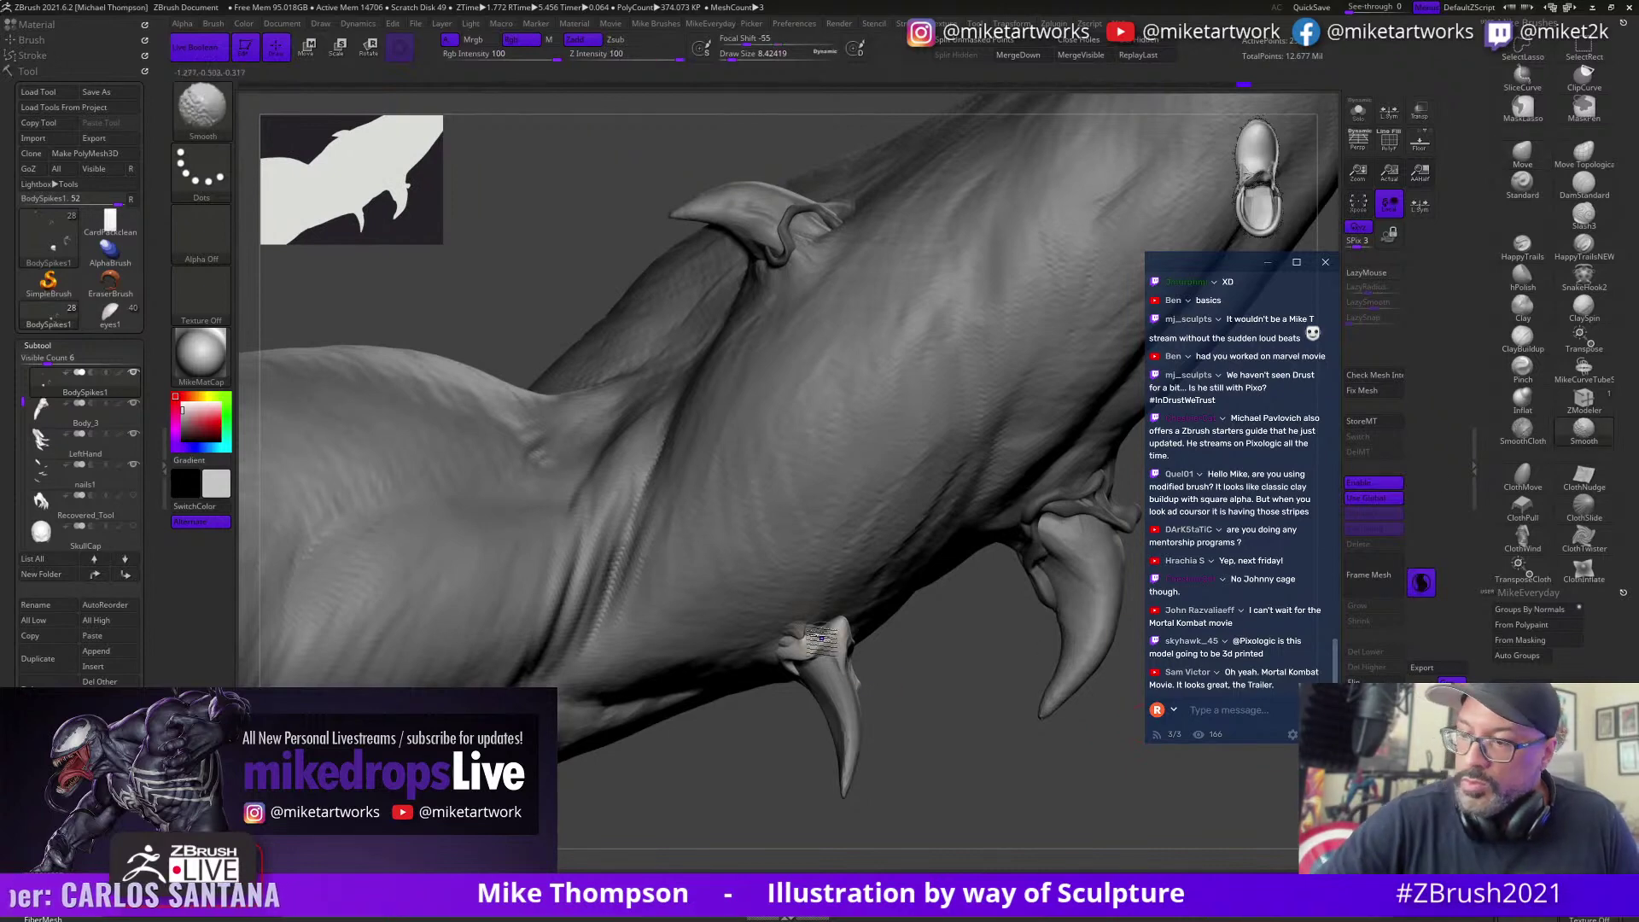
Step: Smooth the base against the elbow spike from several sides with the Smooth brush at a Draw Size of about 8.4
key(ctrl+shift+z)
key(ctrl+shift+z)
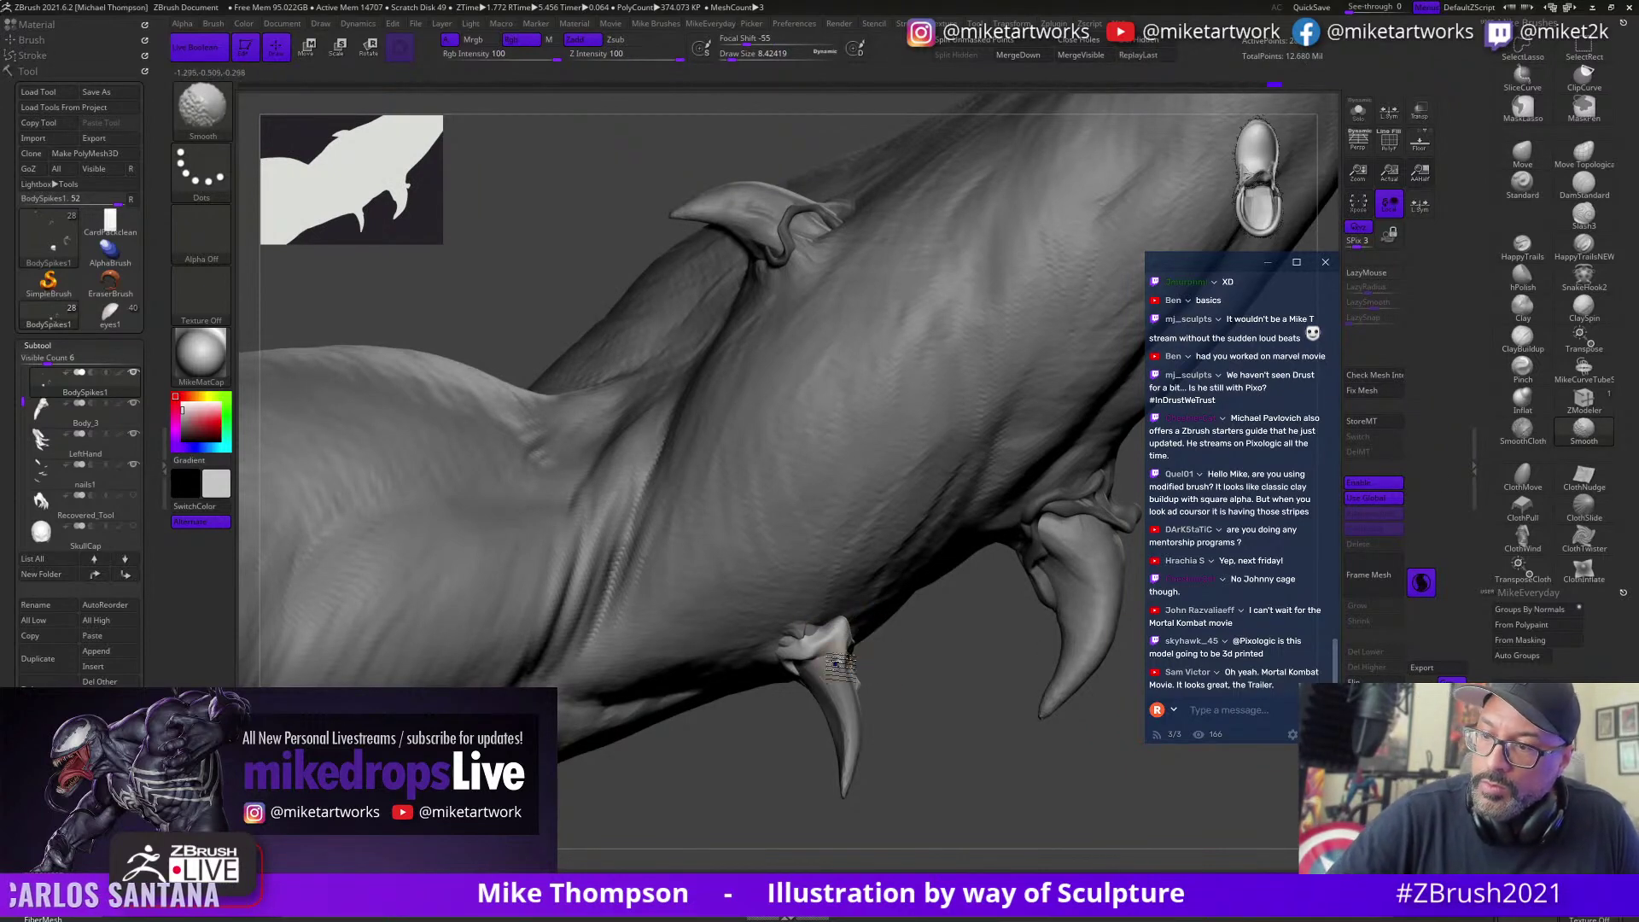
mouse_move(973, 775)
mouse_down()
mouse_move(861, 651)
mouse_move(866, 636)
mouse_up()
mouse_move(1028, 743)
mouse_down()
mouse_move(1063, 704)
mouse_move(1067, 639)
mouse_up()
mouse_move(886, 701)
shift+mouse_down()
mouse_move(884, 715)
mouse_move(887, 683)
shift+mouse_up()
mouse_move(802, 409)
mouse_down()
mouse_move(841, 478)
mouse_move(845, 546)
mouse_up()
shift+drag(865, 723, 876, 719)
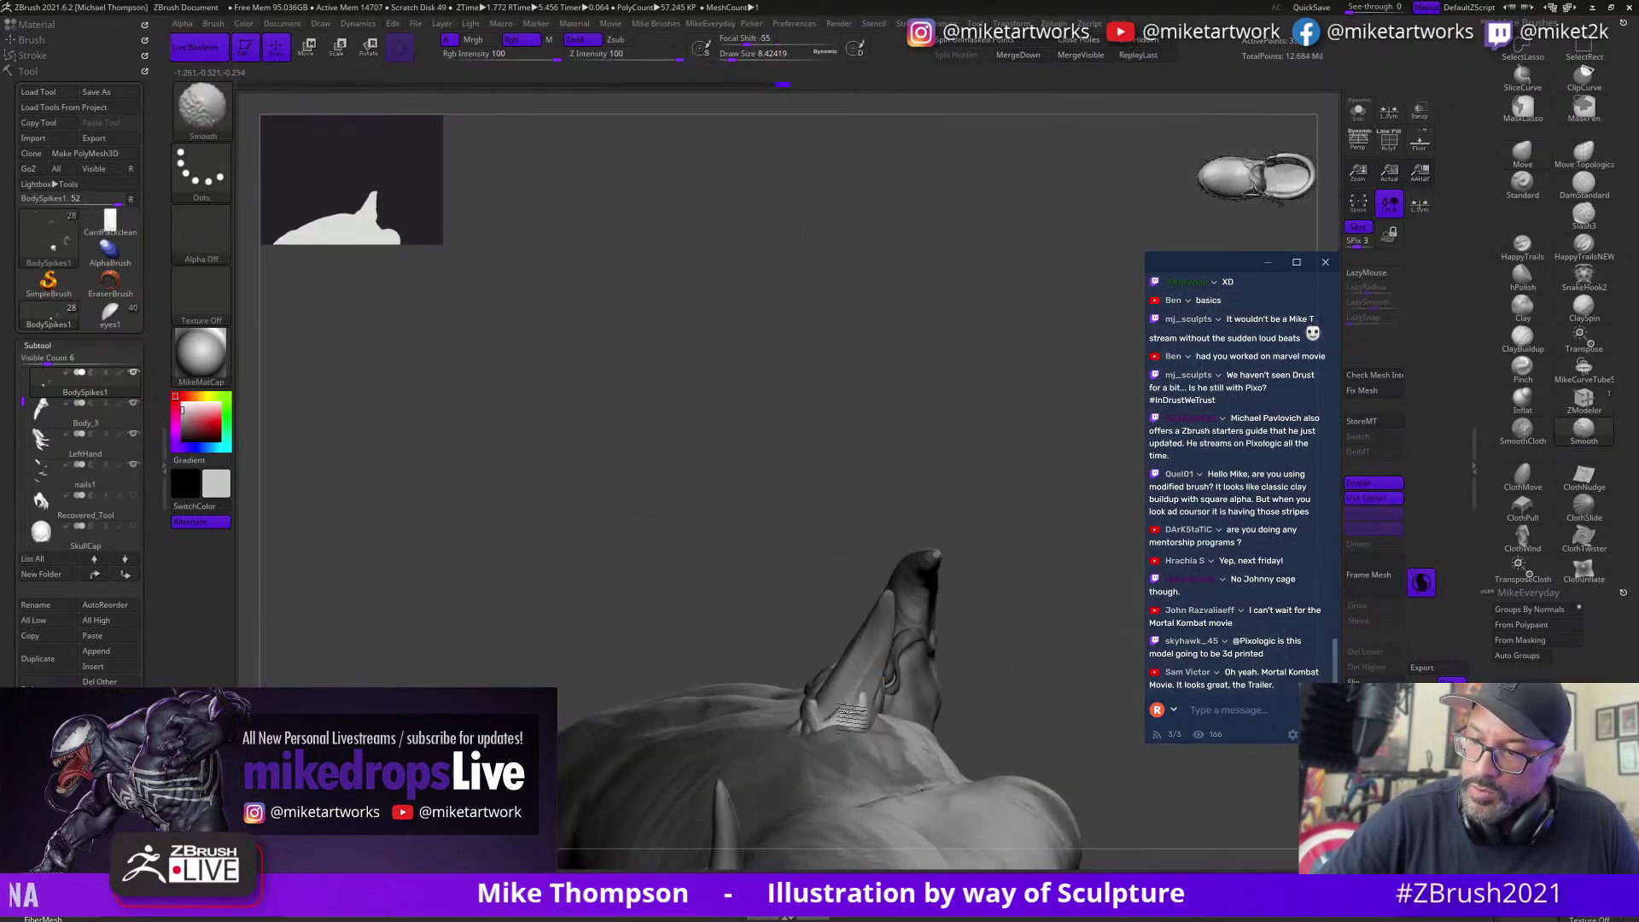
drag(947, 546, 1058, 568)
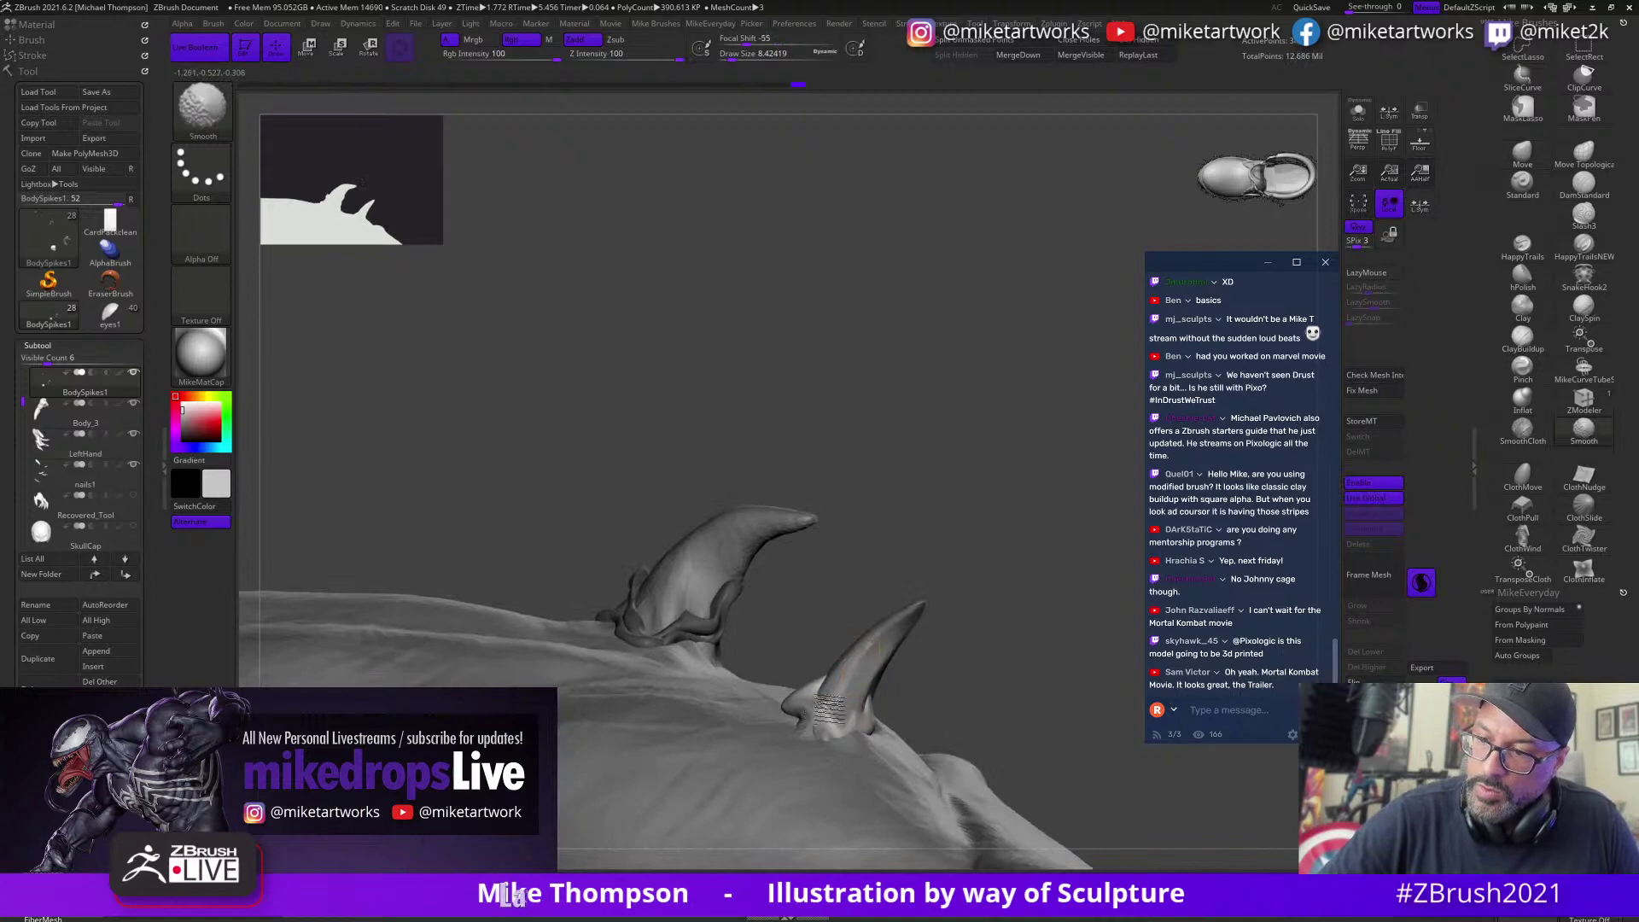
drag(922, 519, 947, 669)
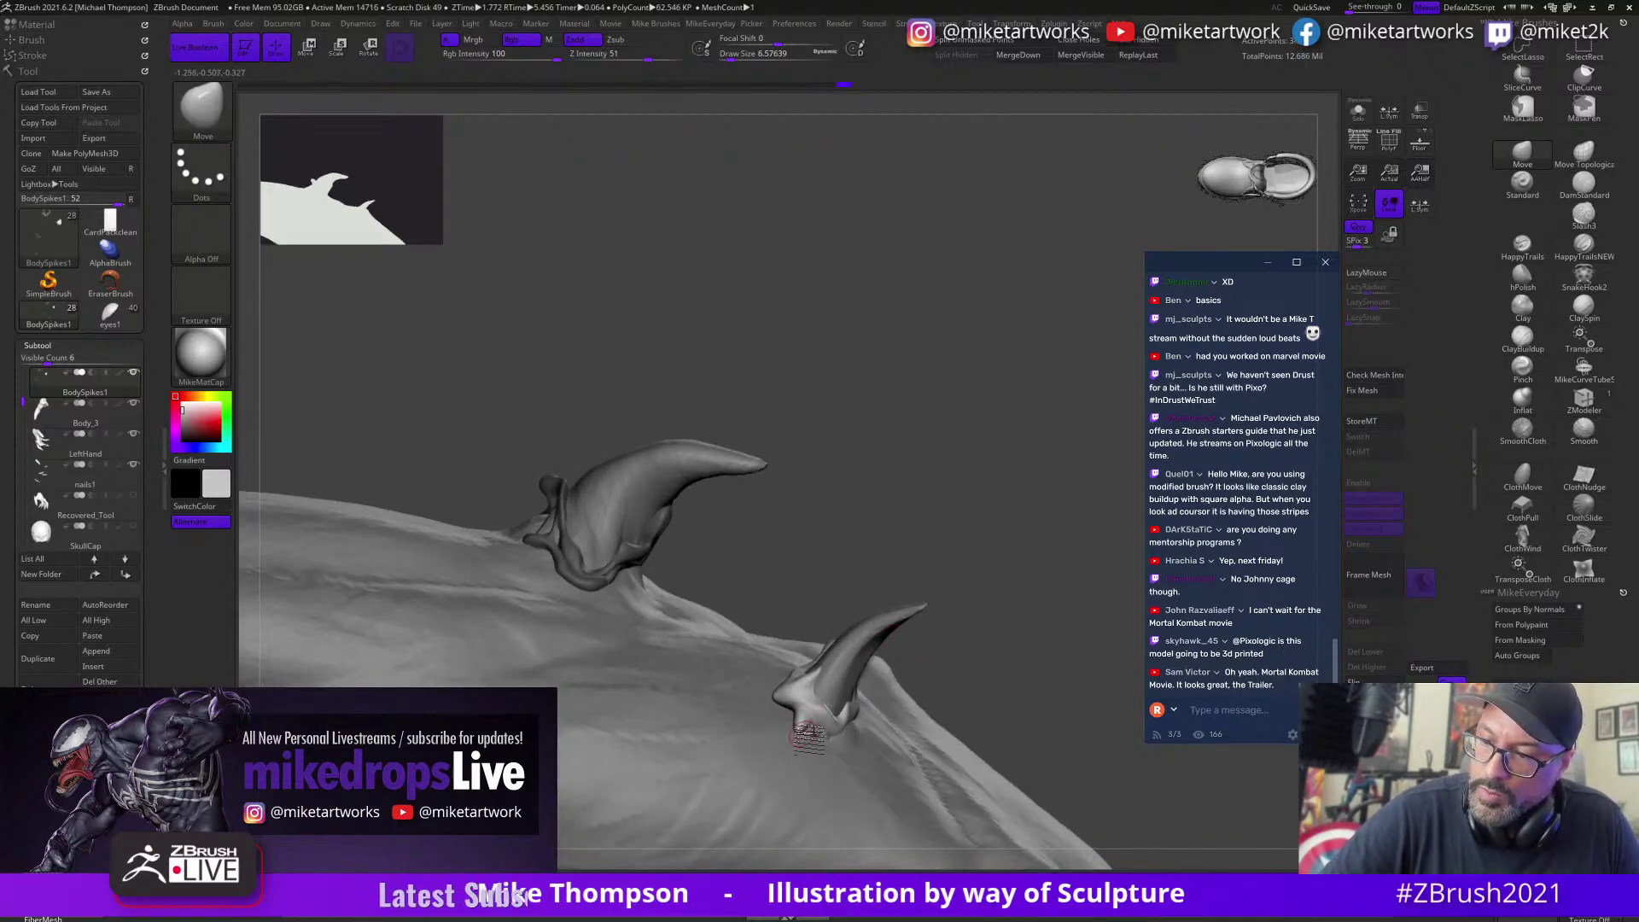
Step: Adjust the pointed flaps of the elbow spike's base with the Move brush, reducing the Draw Size from about 14 to 2.6
mouse_move(994, 630)
mouse_down()
mouse_move(978, 639)
mouse_move(1081, 668)
mouse_move(1024, 614)
mouse_move(1007, 670)
mouse_up()
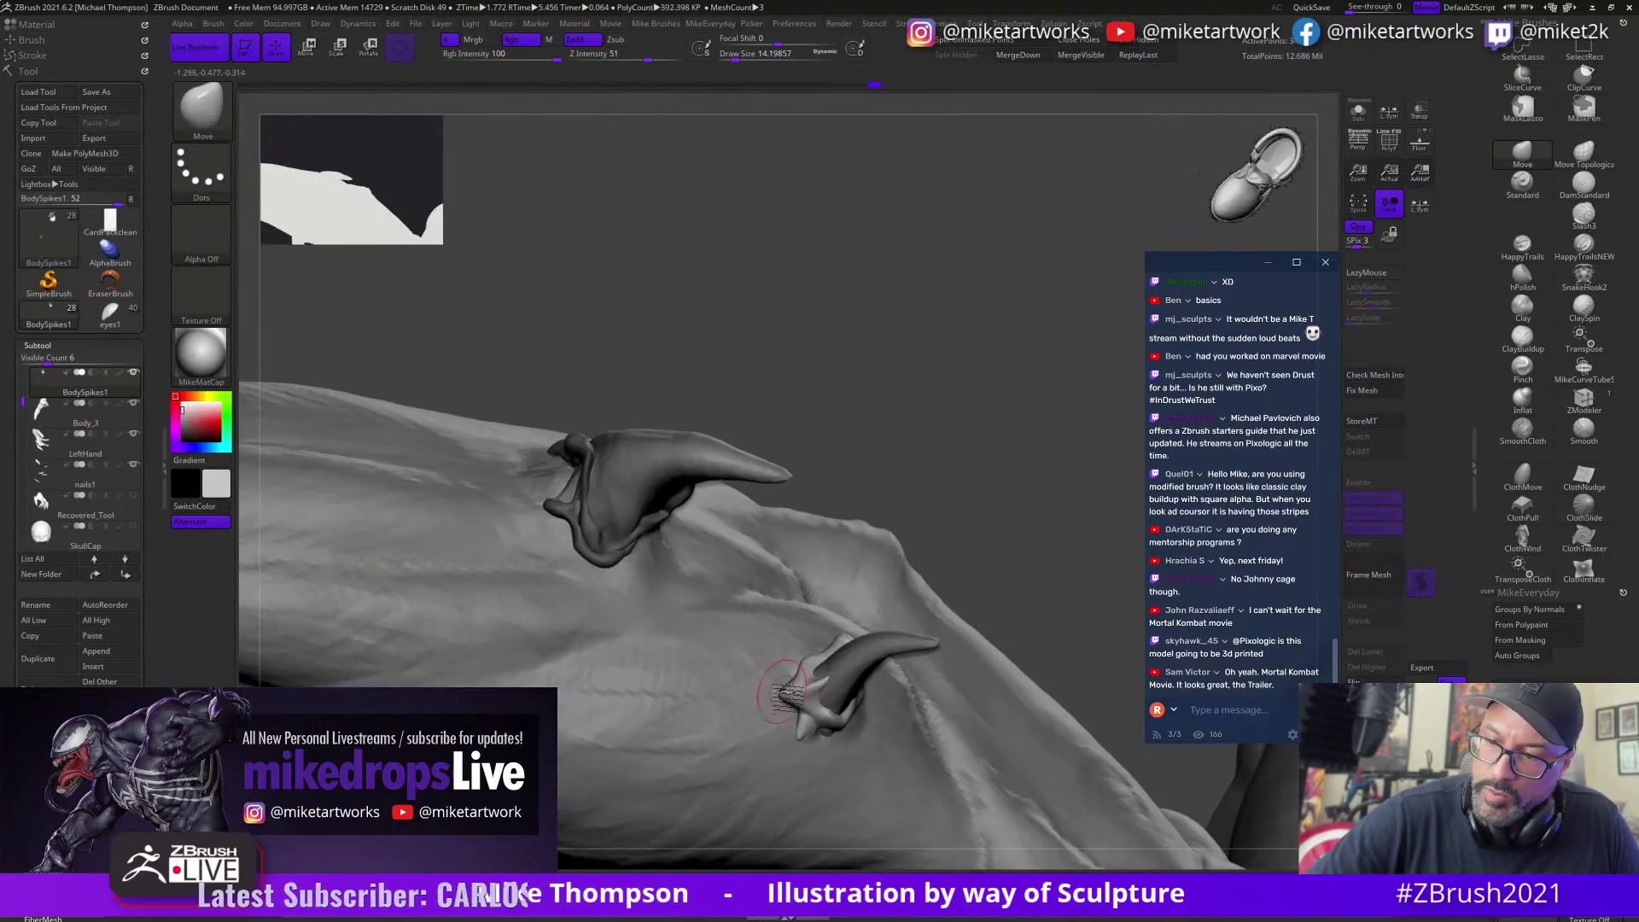
mouse_move(792, 684)
right_down()
mouse_move(821, 672)
mouse_move(785, 678)
mouse_move(786, 659)
mouse_move(779, 684)
right_up()
key(s)
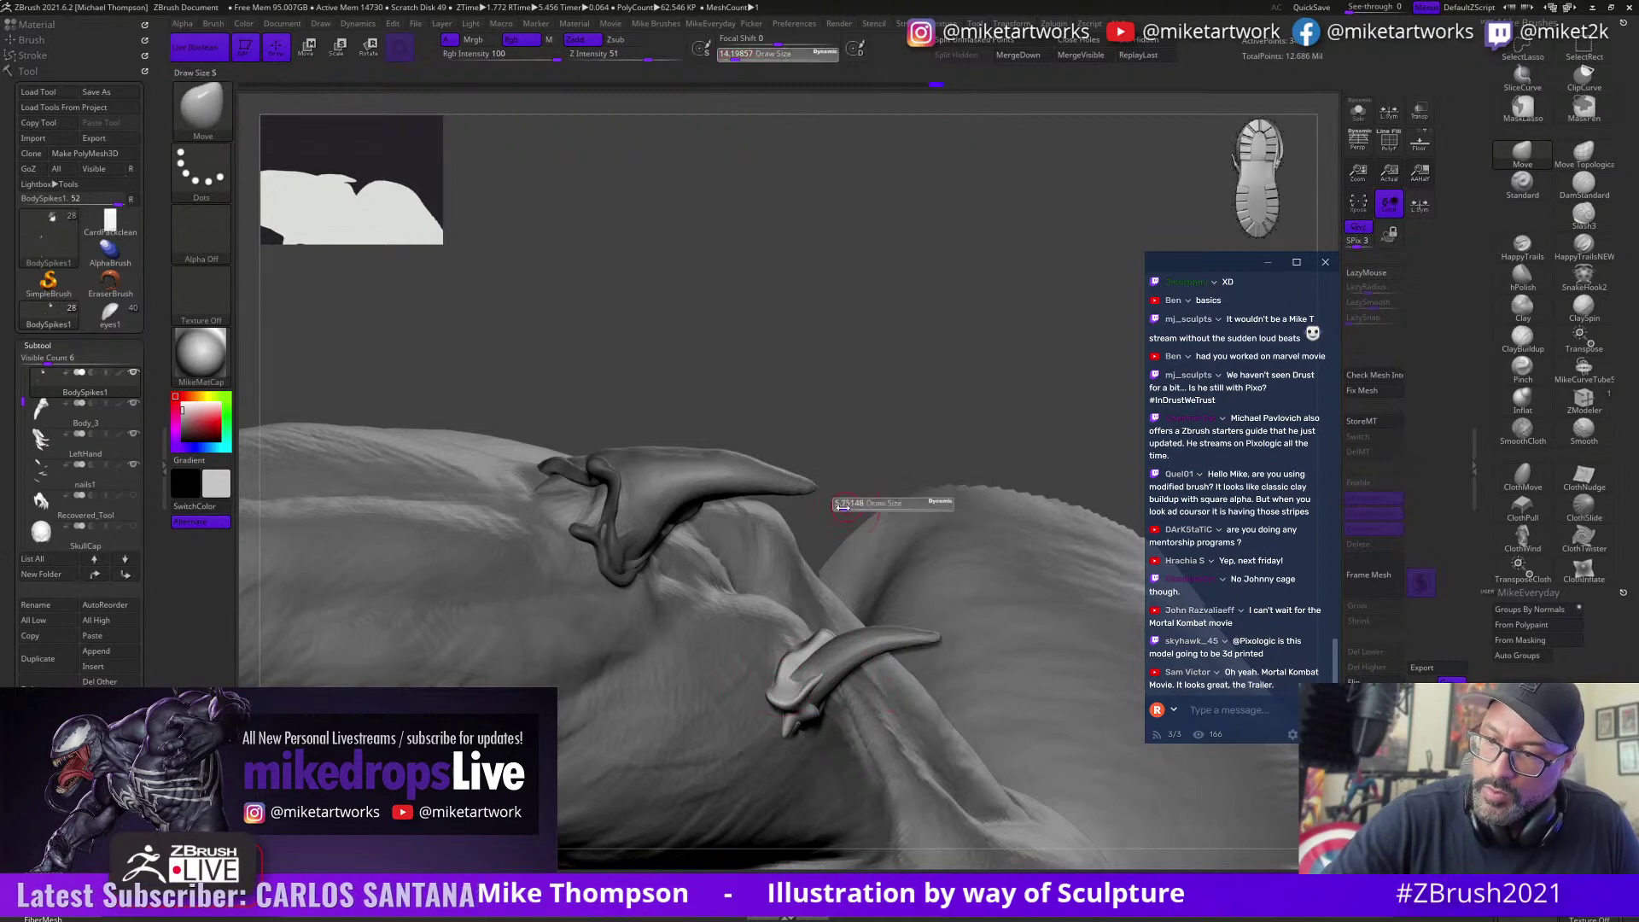
click(839, 506)
drag(877, 467, 877, 503)
right_drag(876, 504, 799, 683)
mouse_move(749, 364)
right_down()
mouse_move(735, 348)
mouse_move(757, 325)
right_up()
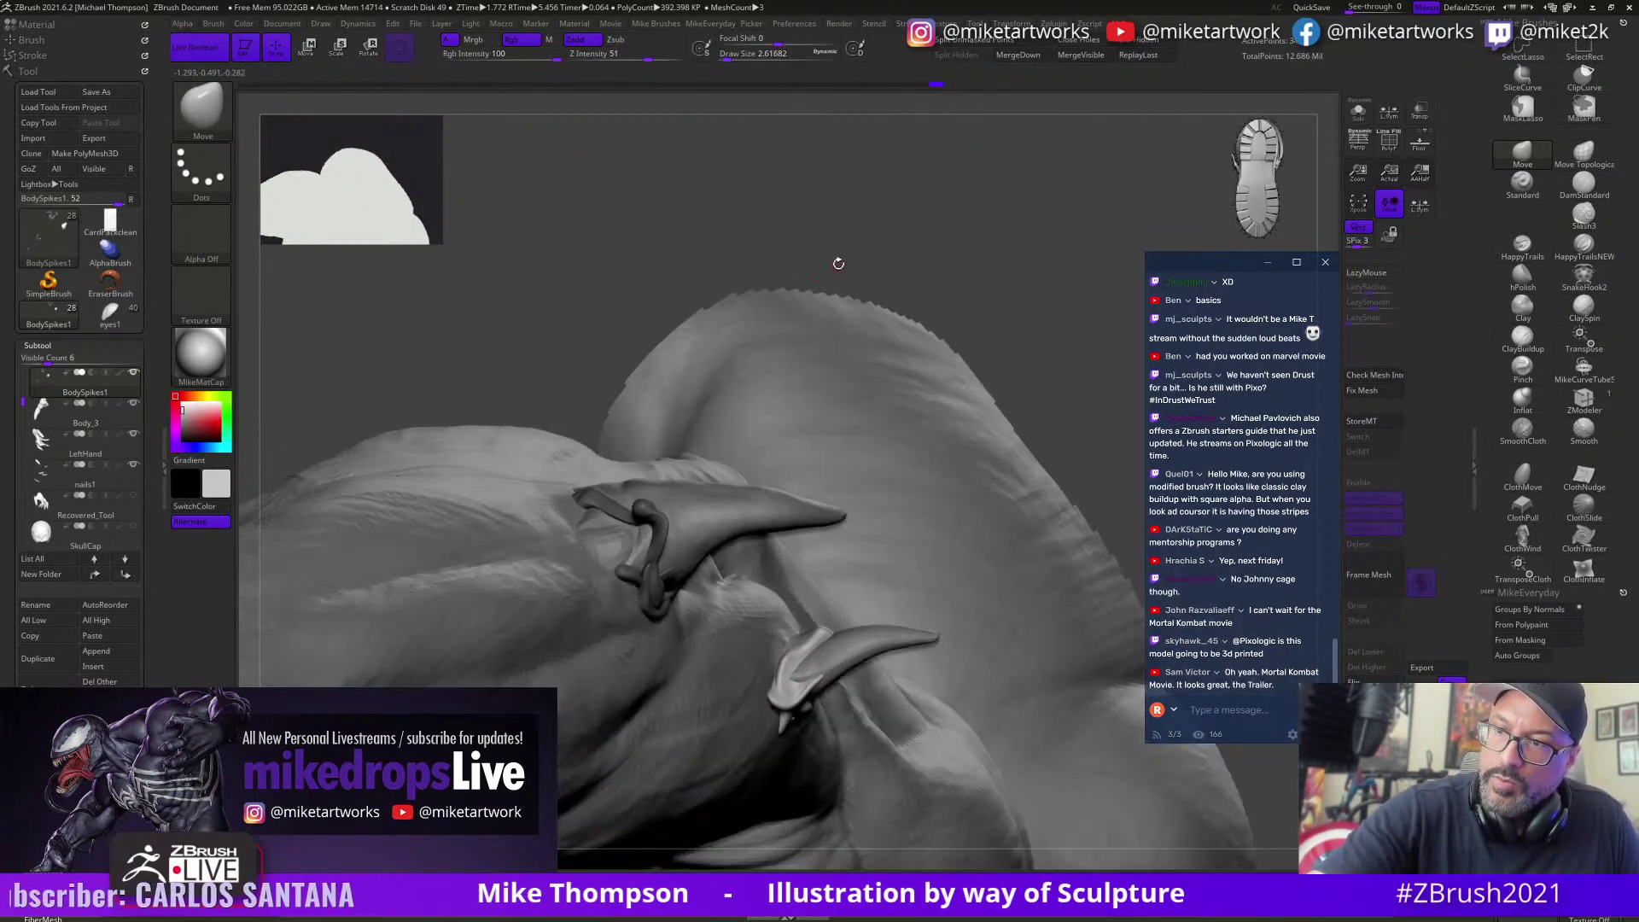
Step: Pull the rear lobe of the elbow spike's base along the forearm with the Move brush at a Draw Size of about 6.6
key(s)
click(842, 264)
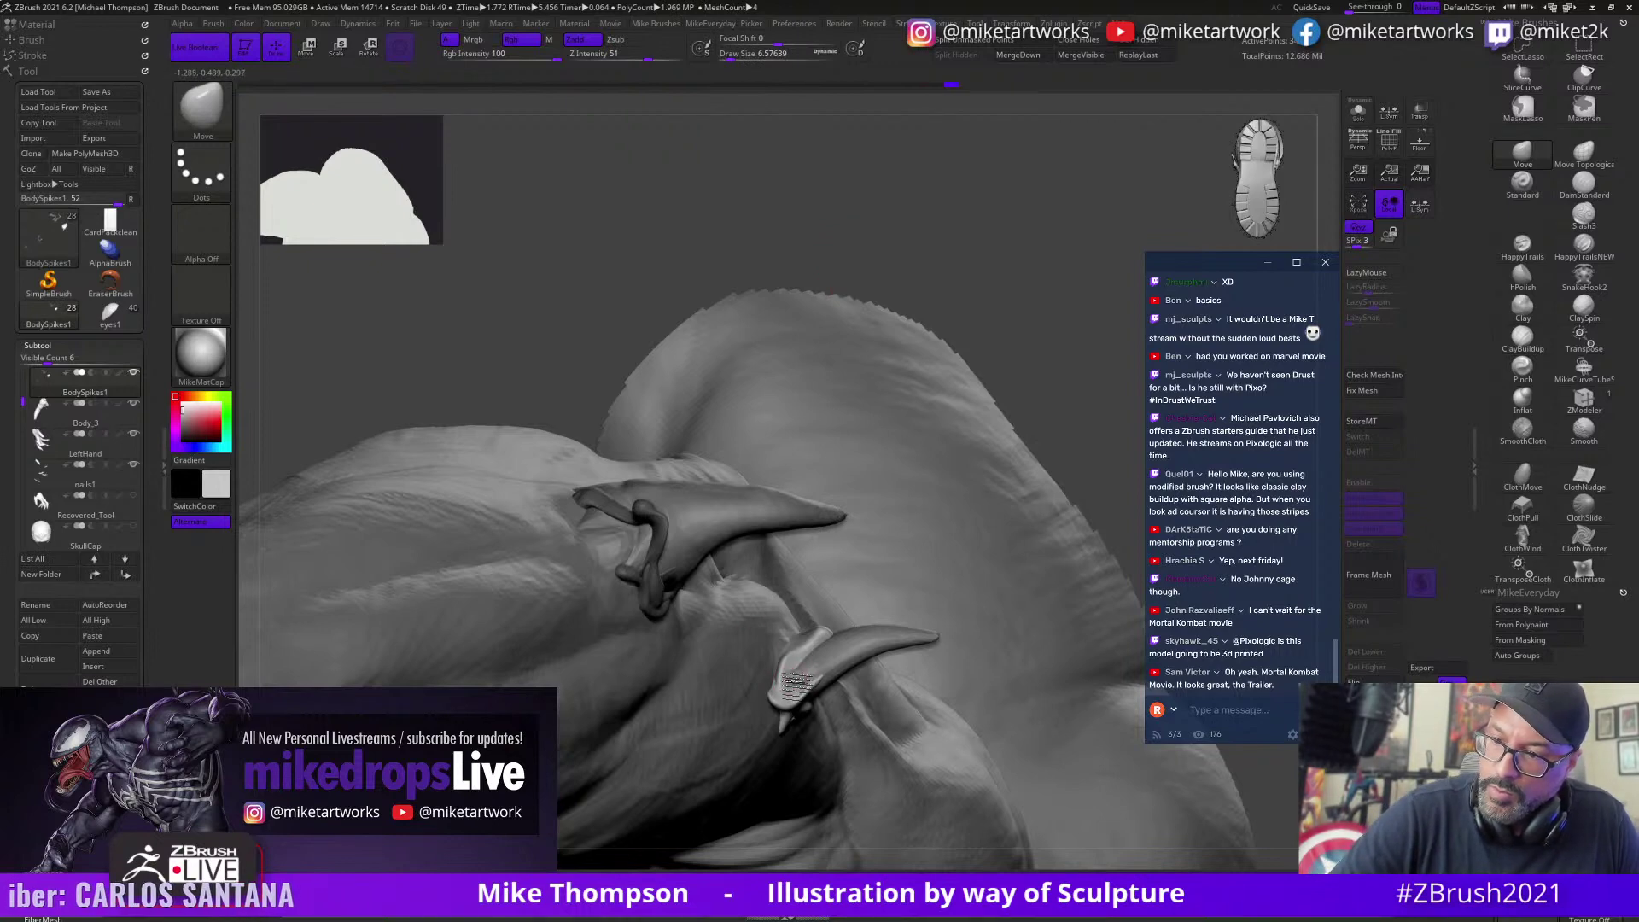
mouse_move(1058, 324)
right_down()
mouse_move(1024, 282)
mouse_move(1028, 391)
mouse_move(775, 689)
right_up()
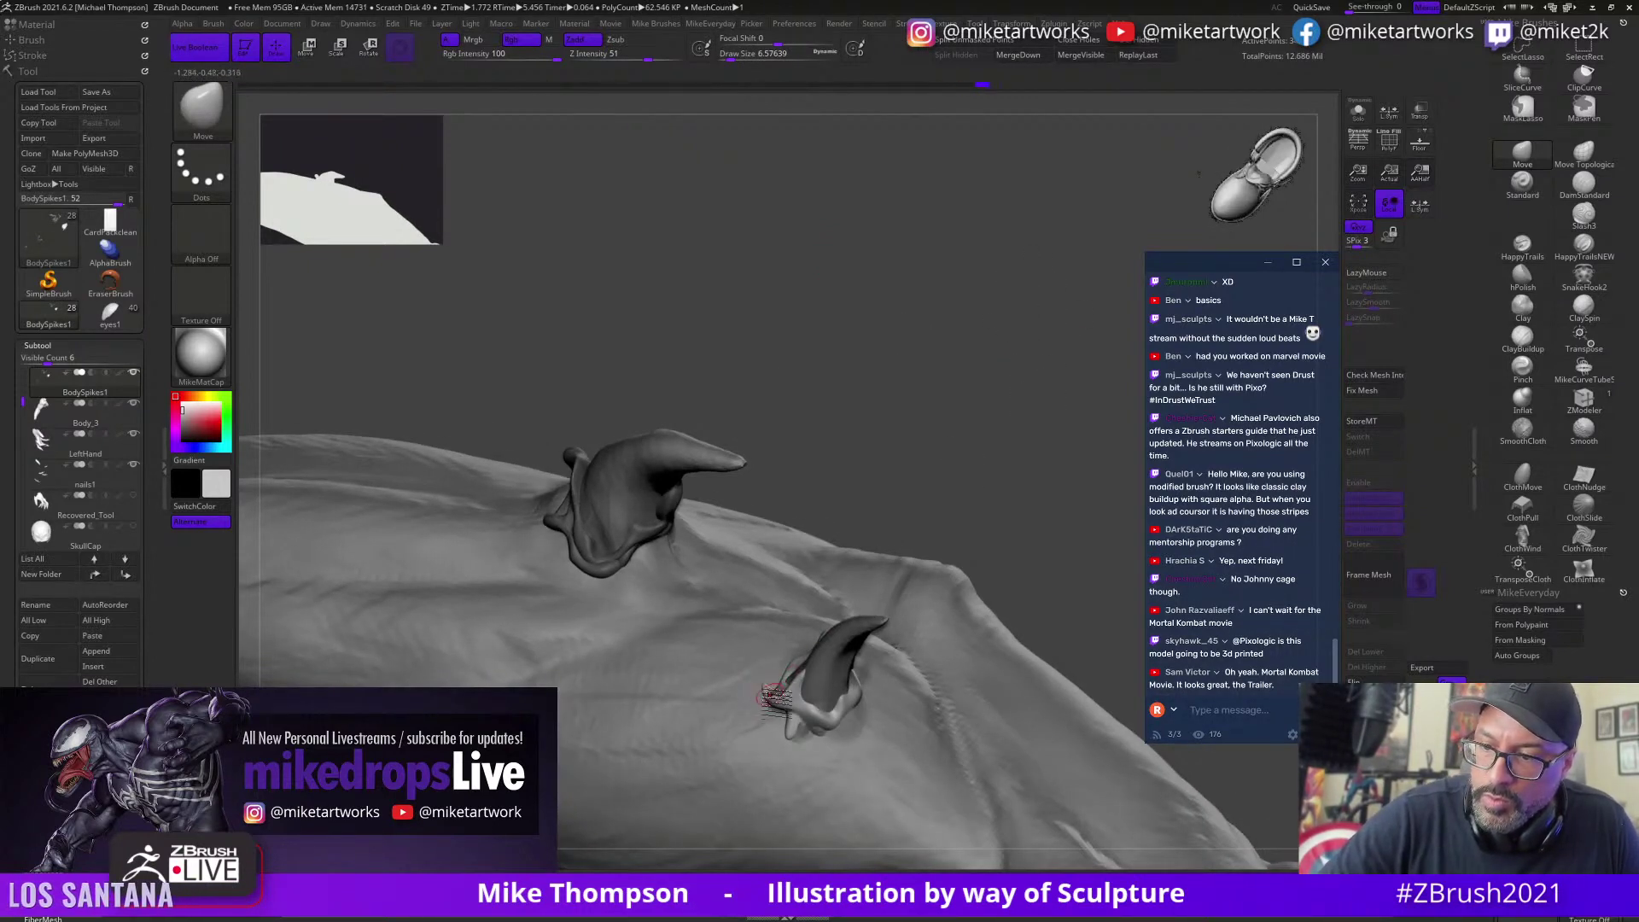
Step: Thicken the flaps of the elbow spike's base with the Inflat brush at Z Intensity 10, and smooth where they meet the spike
key(b)
key(i)
key(n)
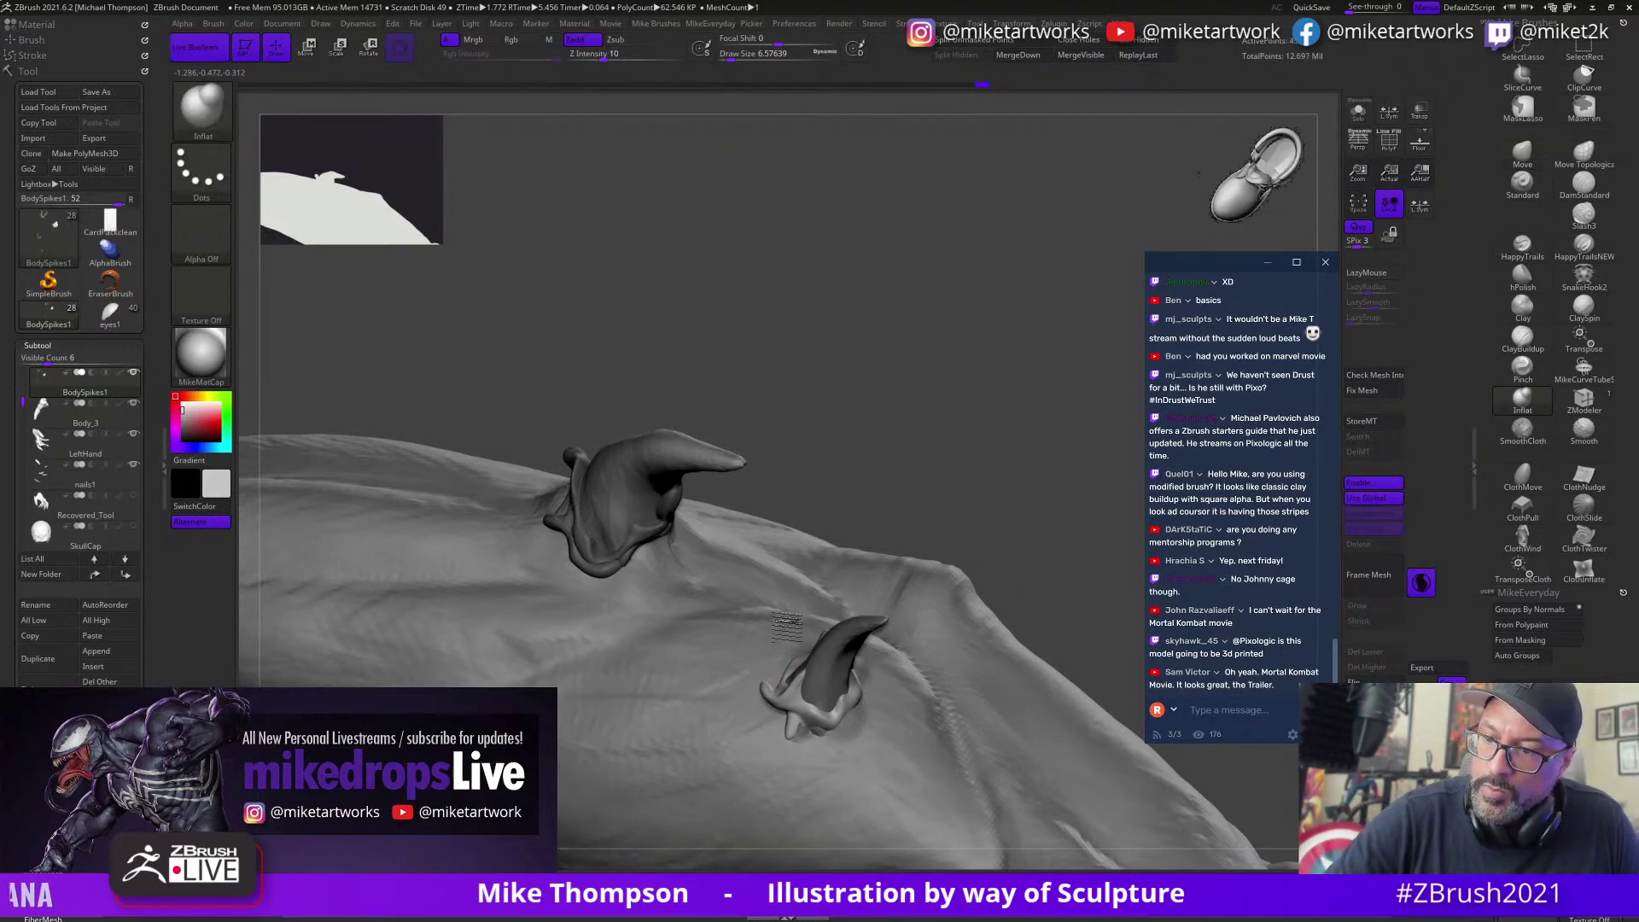
mouse_move(786, 628)
right_down()
mouse_move(998, 505)
mouse_move(768, 683)
right_up()
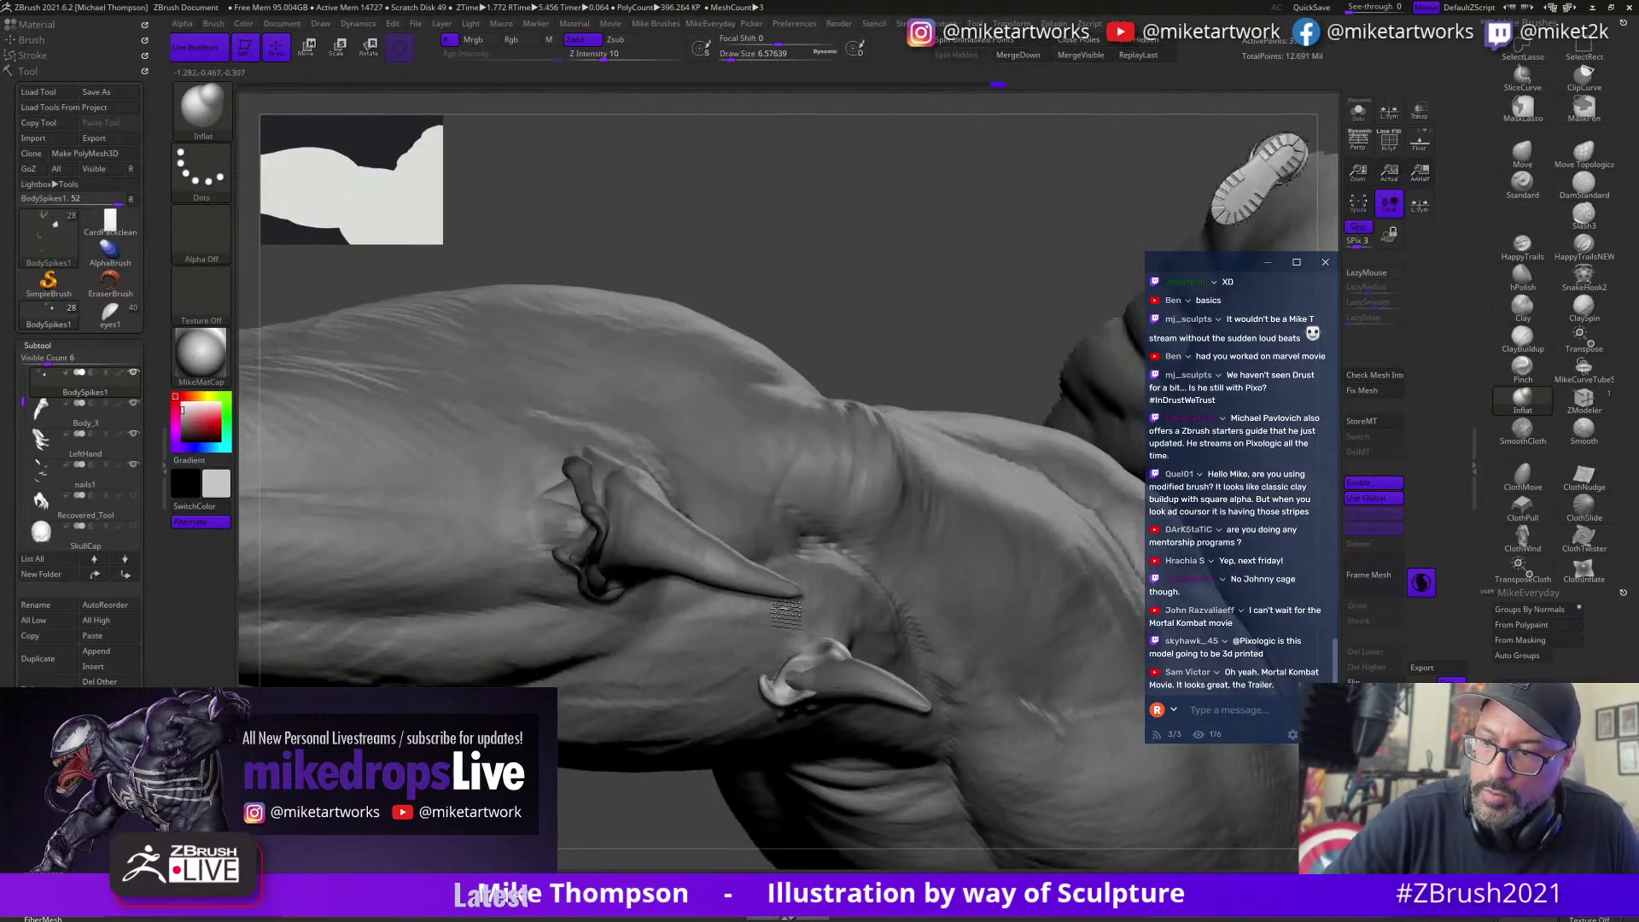
right_drag(932, 398, 995, 315)
mouse_move(1010, 523)
right_down()
mouse_move(953, 517)
mouse_move(1020, 505)
mouse_move(828, 682)
right_up()
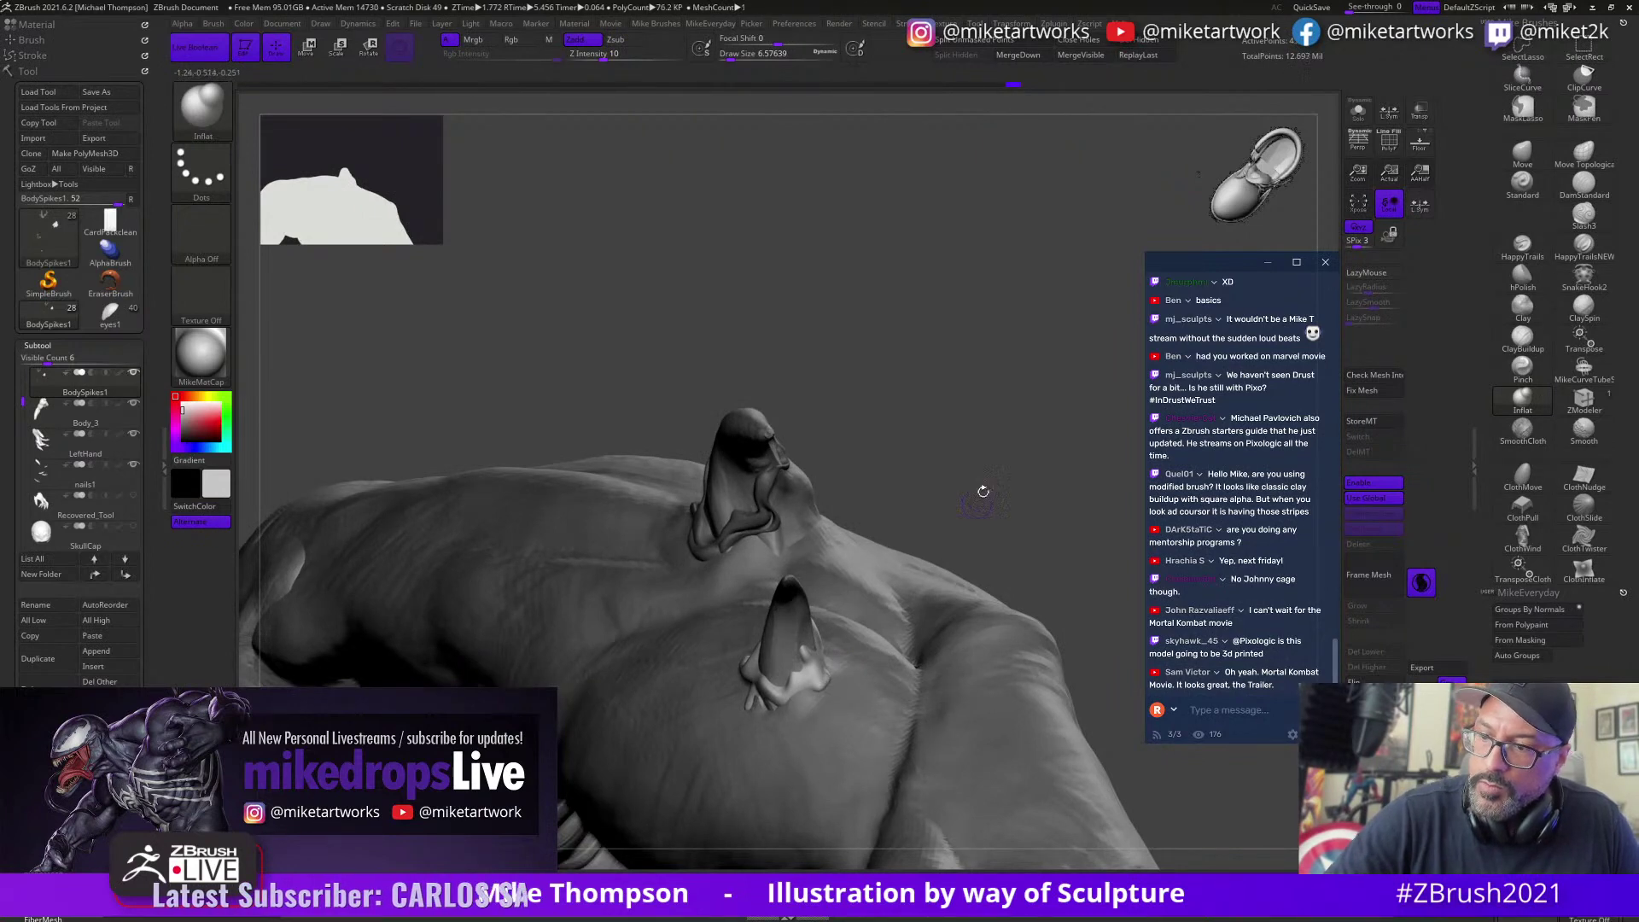
mouse_move(976, 483)
right_down()
mouse_move(1006, 428)
mouse_move(988, 458)
mouse_move(960, 460)
mouse_move(922, 551)
mouse_move(839, 630)
right_up()
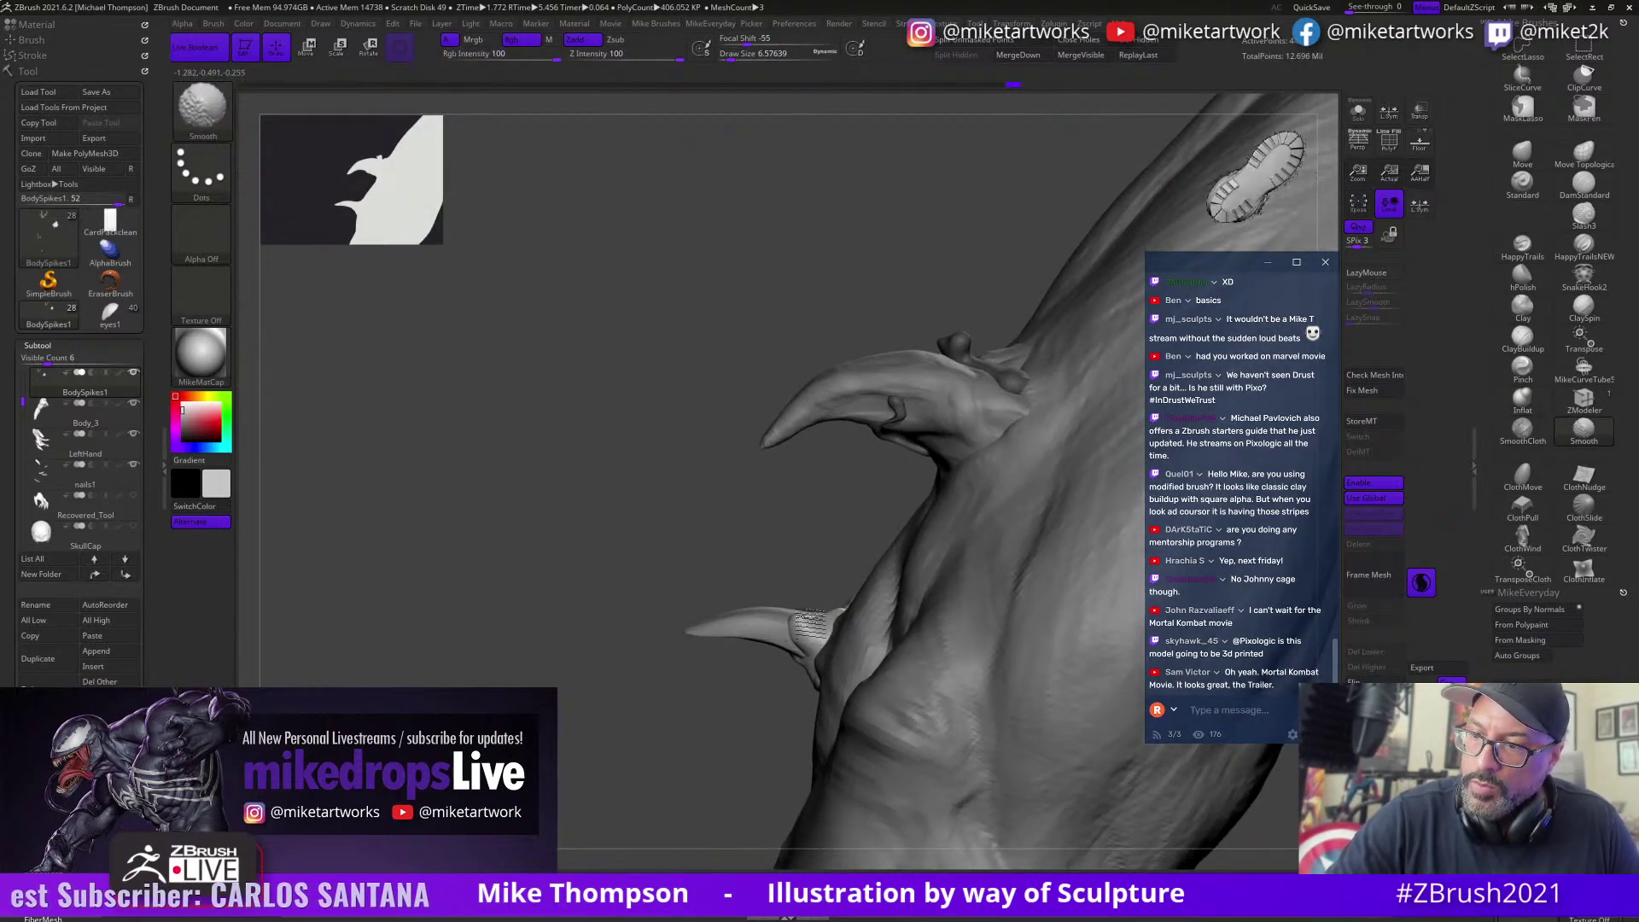
mouse_move(837, 541)
right_down()
mouse_move(879, 392)
mouse_move(940, 450)
mouse_move(976, 427)
mouse_move(860, 282)
mouse_move(977, 811)
mouse_move(949, 799)
mouse_move(990, 815)
mouse_move(935, 864)
mouse_move(984, 768)
mouse_move(1028, 772)
mouse_move(1054, 661)
right_up()
Step: Shape the base of the elbow spike against the arm with the Move brush, setting the Draw Size to about 9.4
key(s)
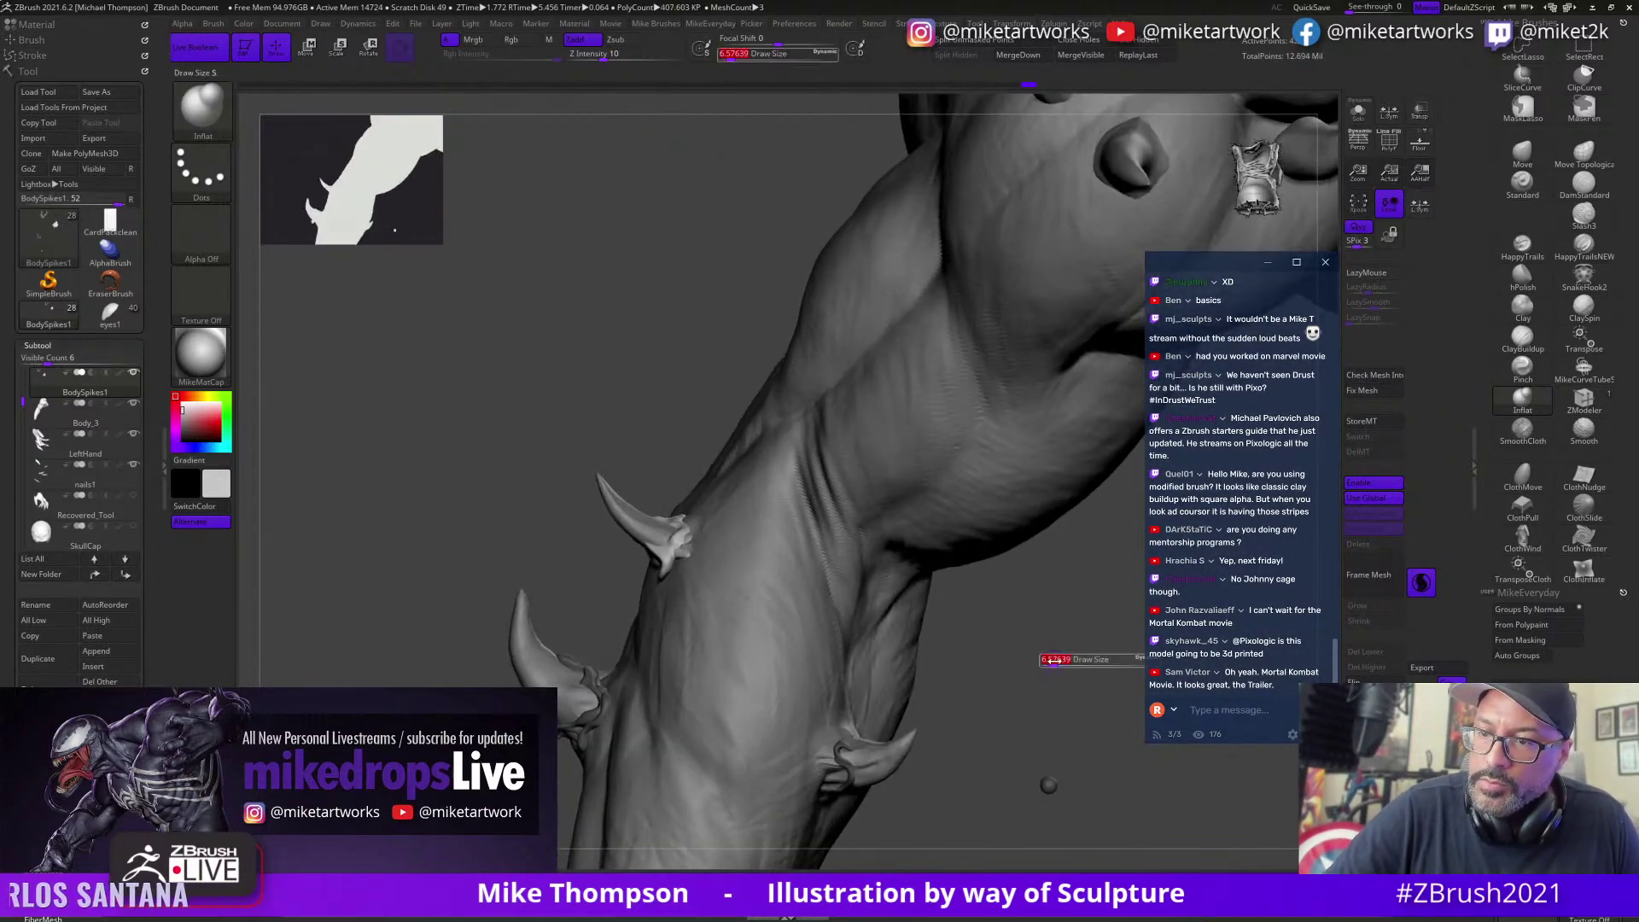
drag(1054, 662, 1059, 662)
click(1522, 154)
right_drag(982, 670, 1025, 689)
drag(729, 592, 717, 577)
right_drag(1018, 611, 1011, 615)
key(s)
drag(1010, 615, 1006, 616)
right_drag(1008, 615, 854, 570)
Step: Switch from the BodySpikes subtool to the Body_3 arm and check the spike bases on the whole lowered arm
alt+click(666, 525)
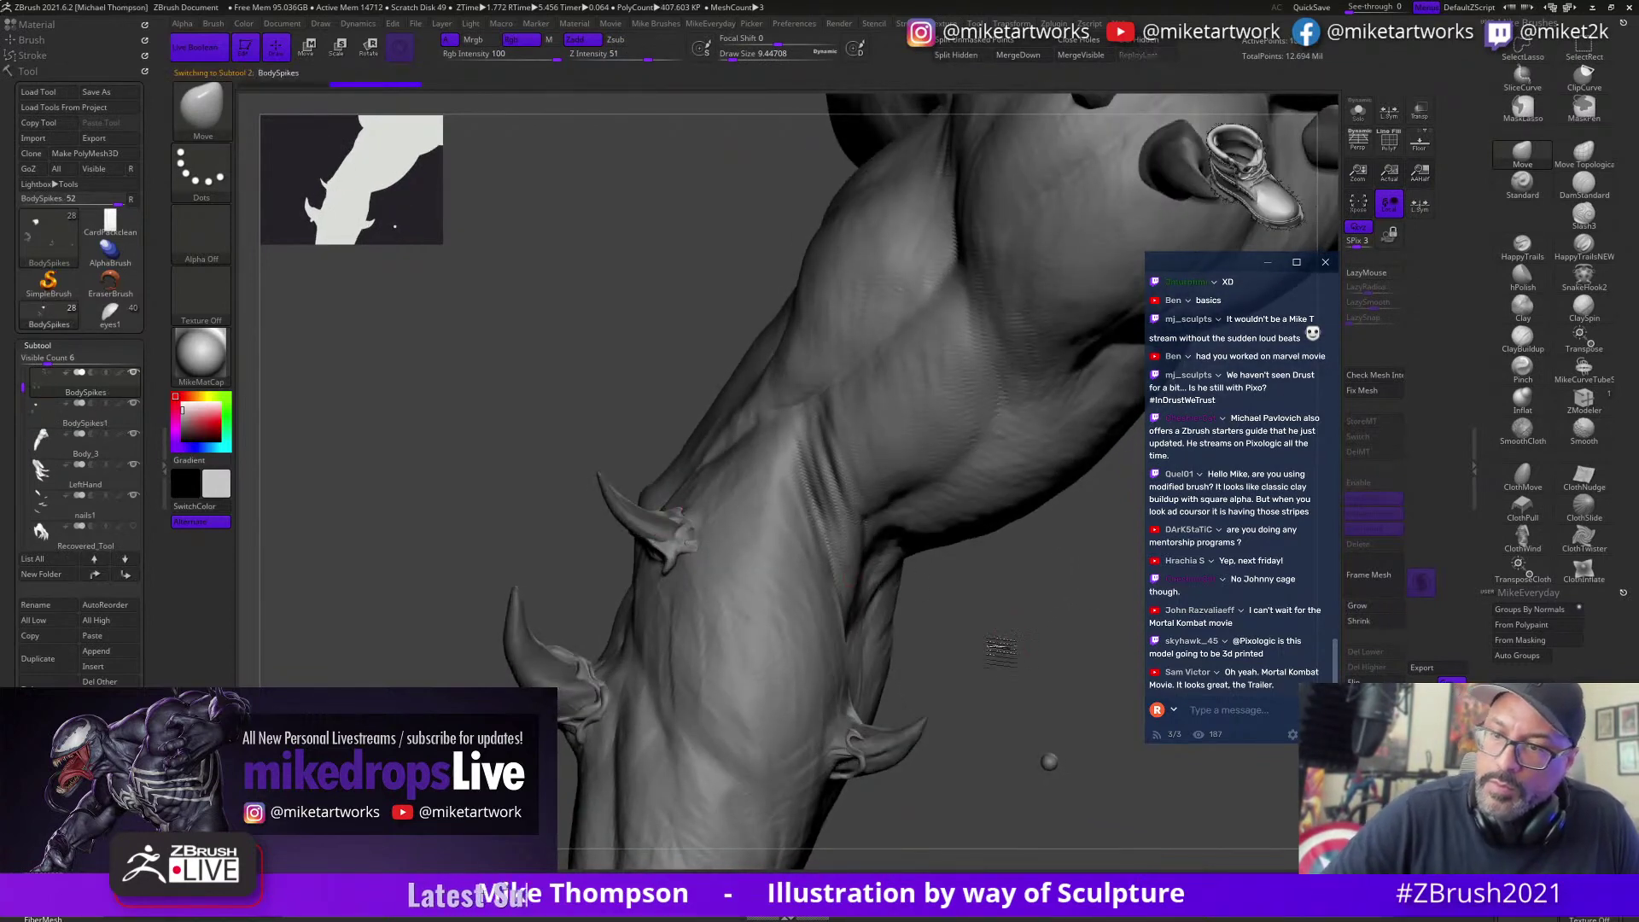
right_drag(666, 525, 779, 621)
alt+click(768, 589)
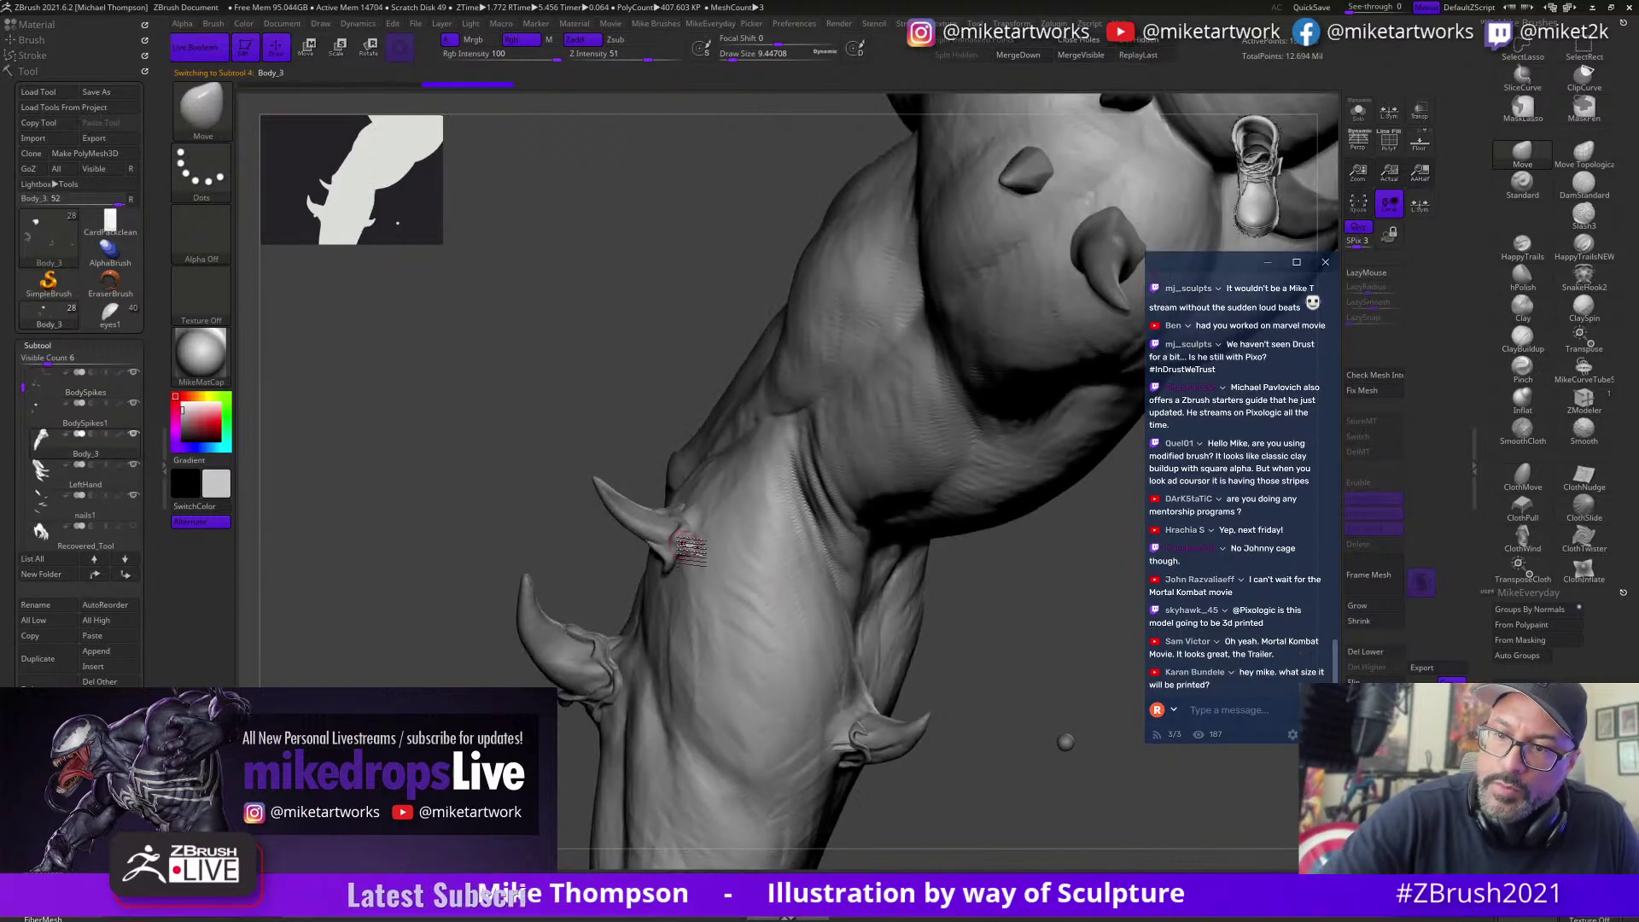
mouse_move(1038, 645)
right_down()
mouse_move(995, 659)
mouse_move(998, 742)
mouse_move(978, 763)
mouse_move(1027, 729)
right_up()
key(shift)
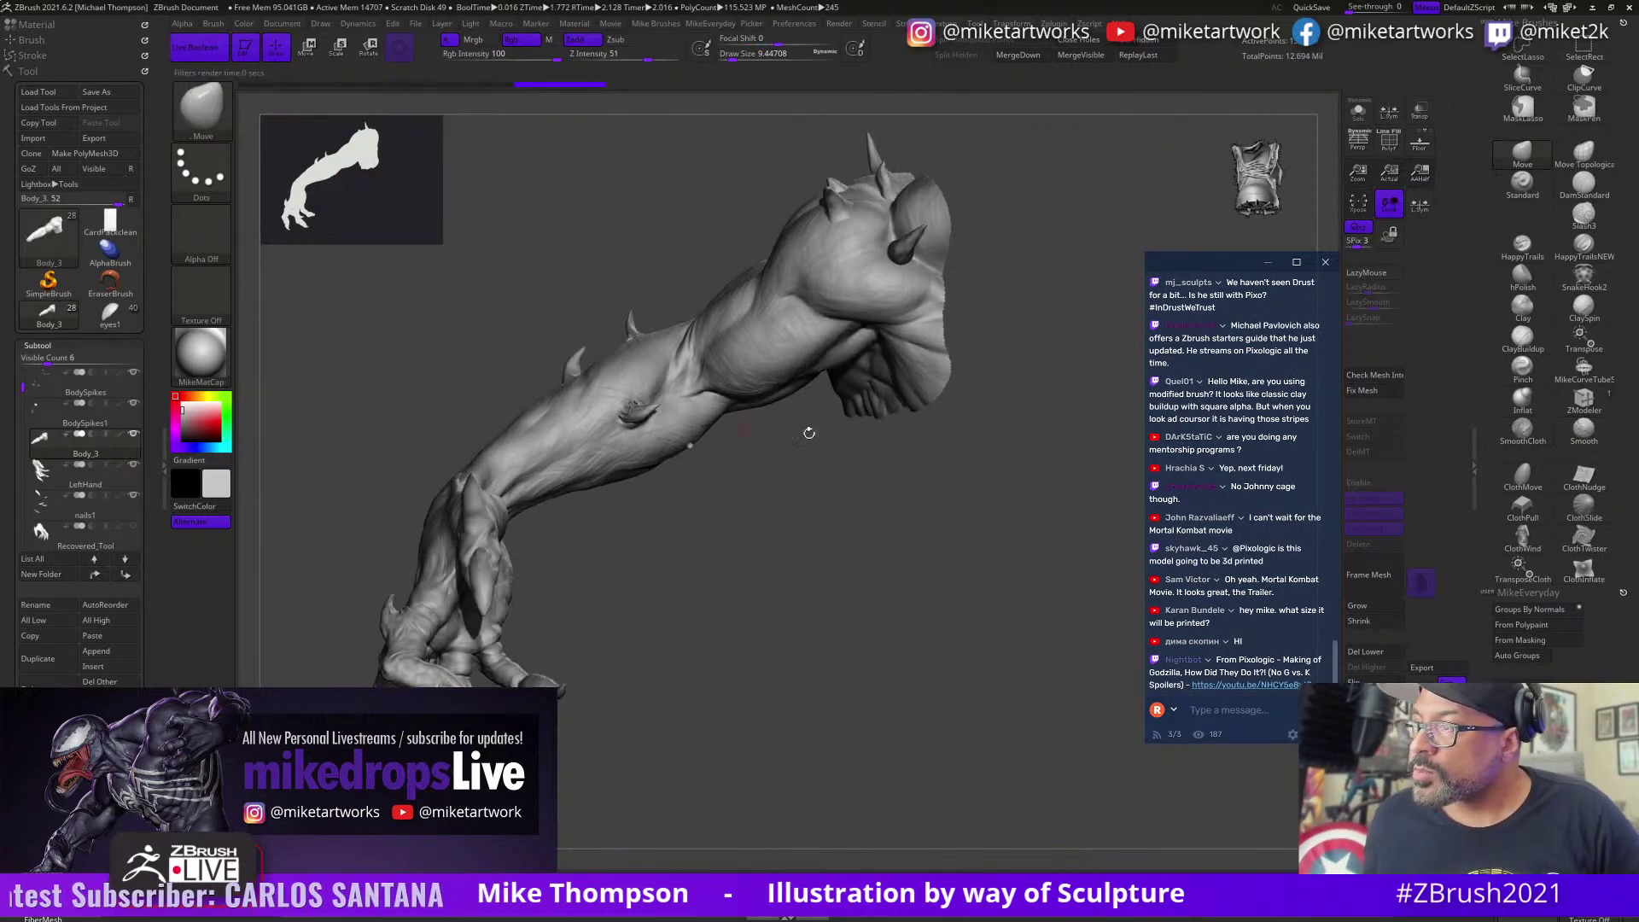
scroll(1233, 483, up, 1)
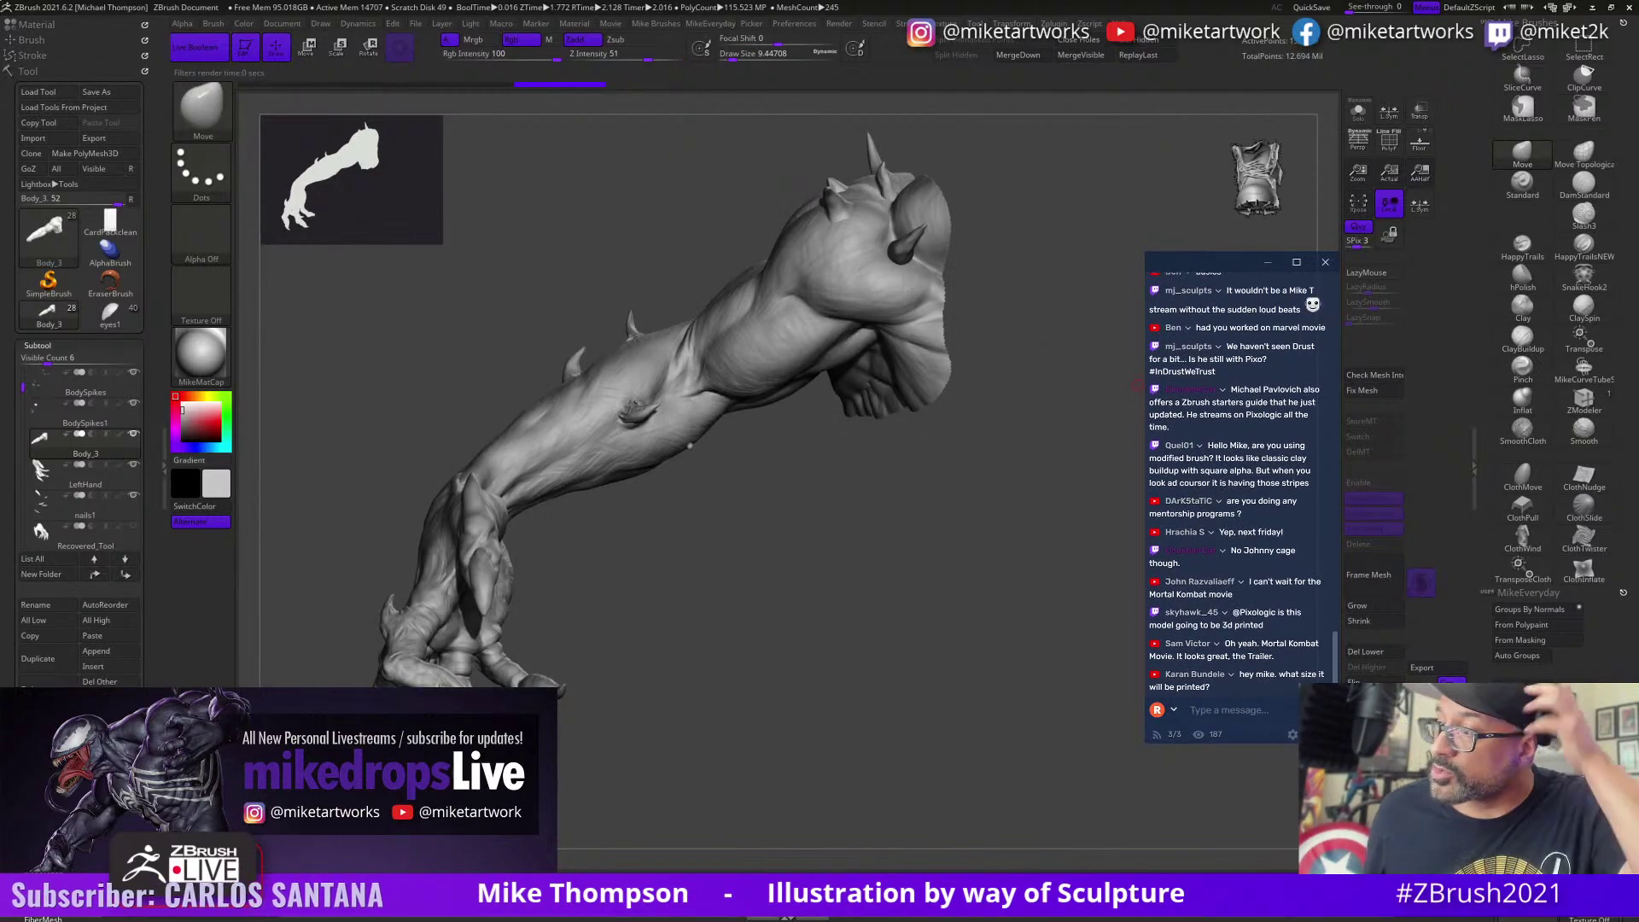
Step: Read the stream chat messages and examine the lowered arm's spikes and musculature from several angles
scroll(1255, 478, up, 2)
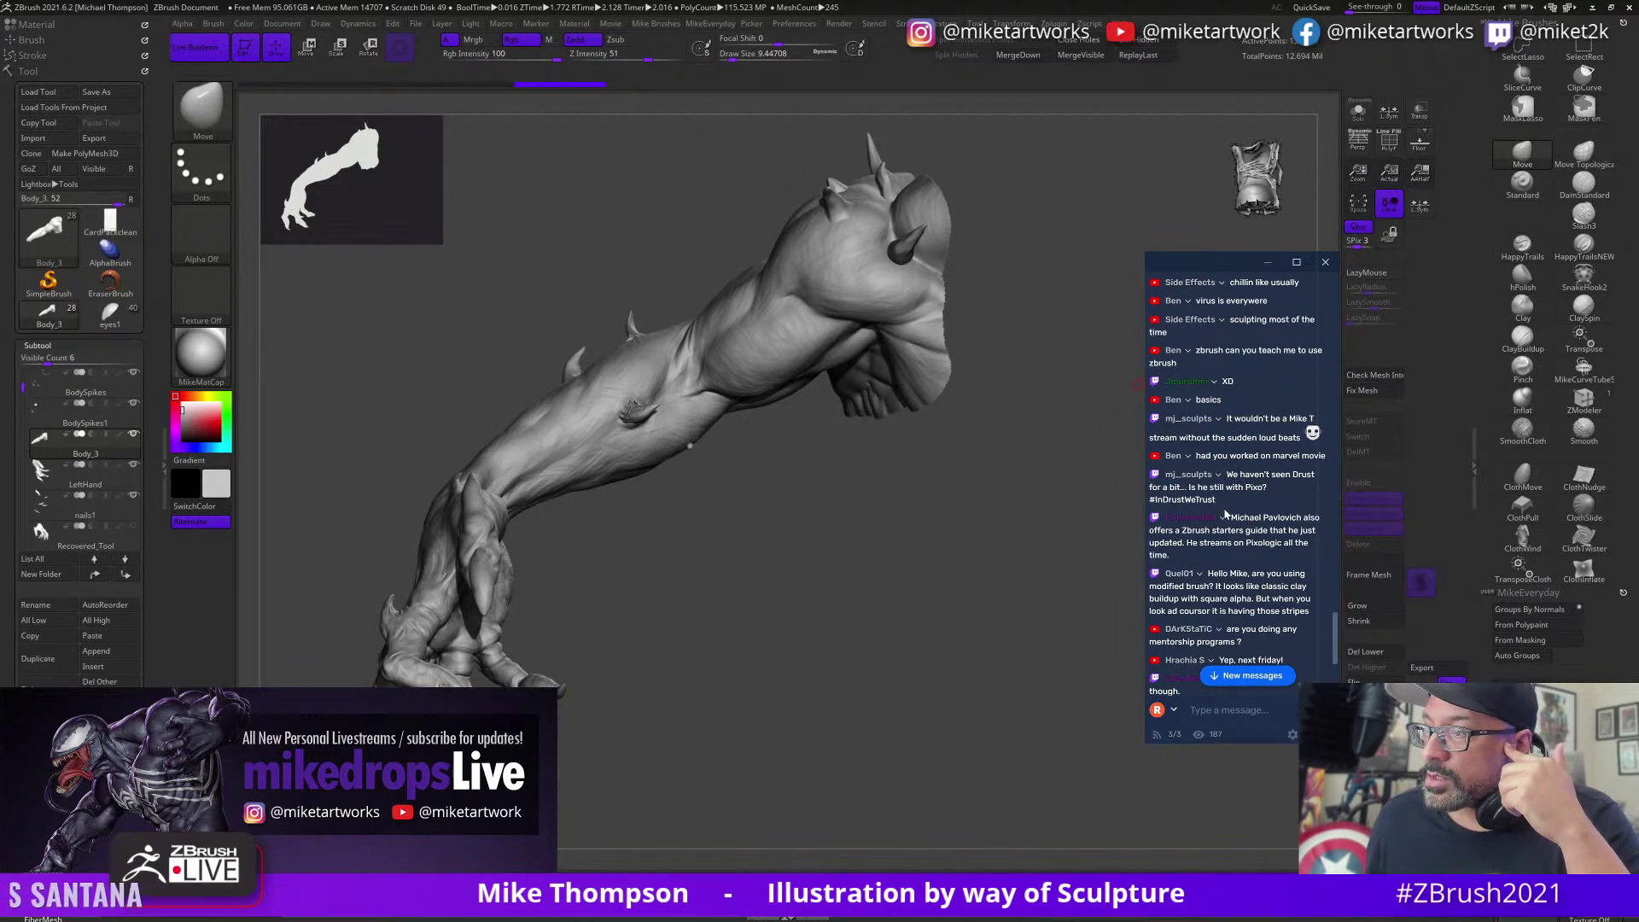
scroll(1225, 513, down, 3)
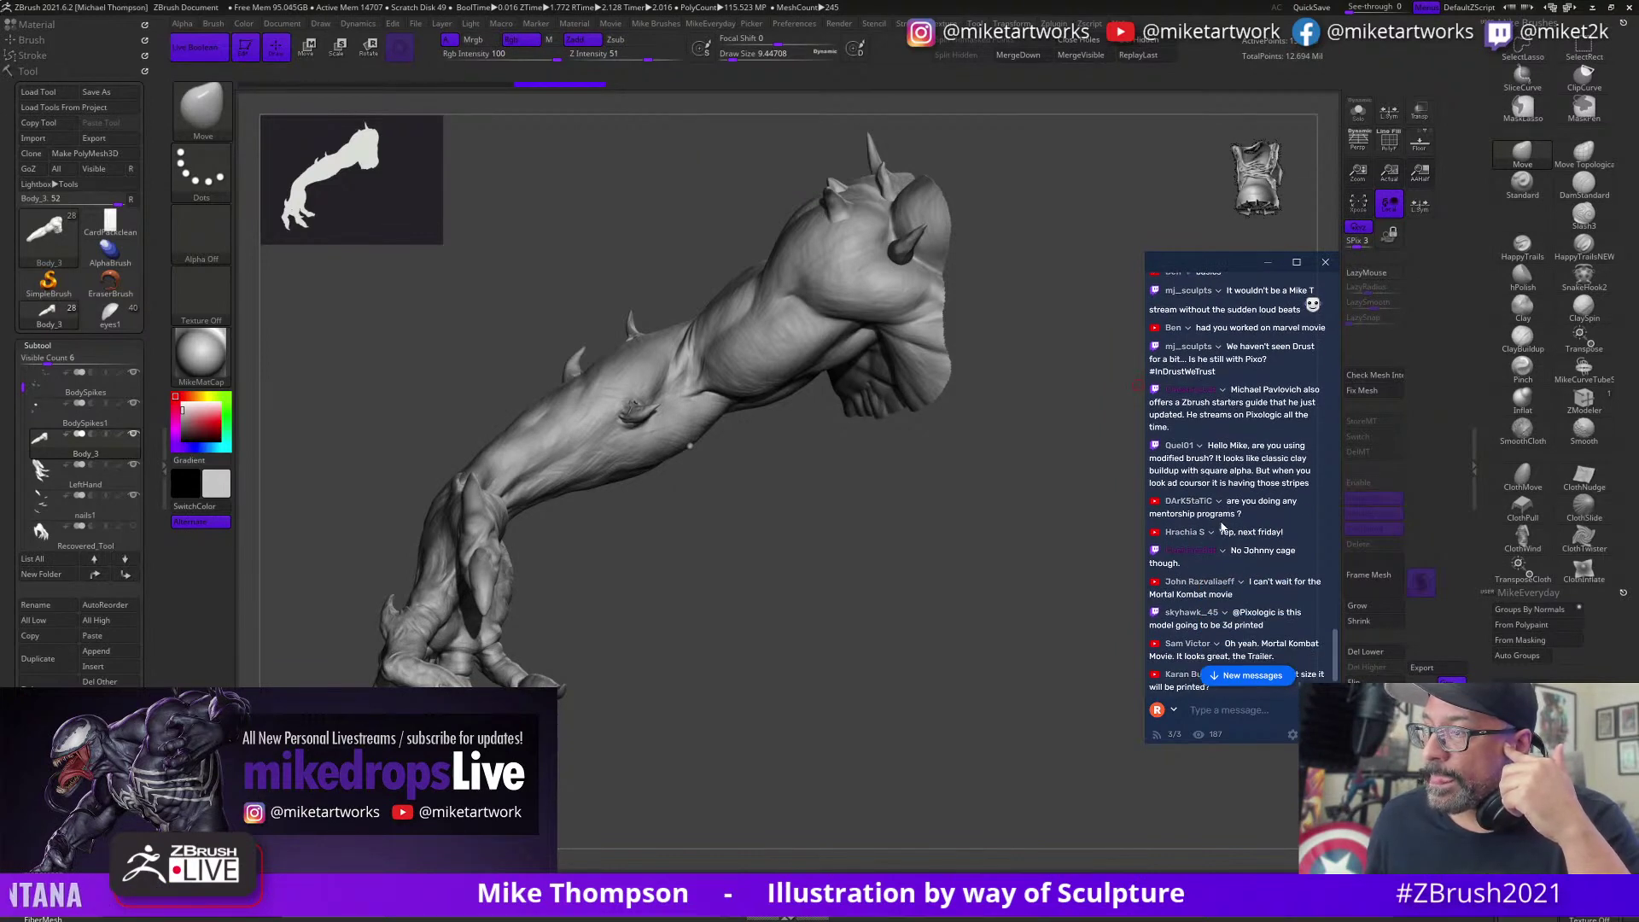
scroll(1222, 528, down, 2)
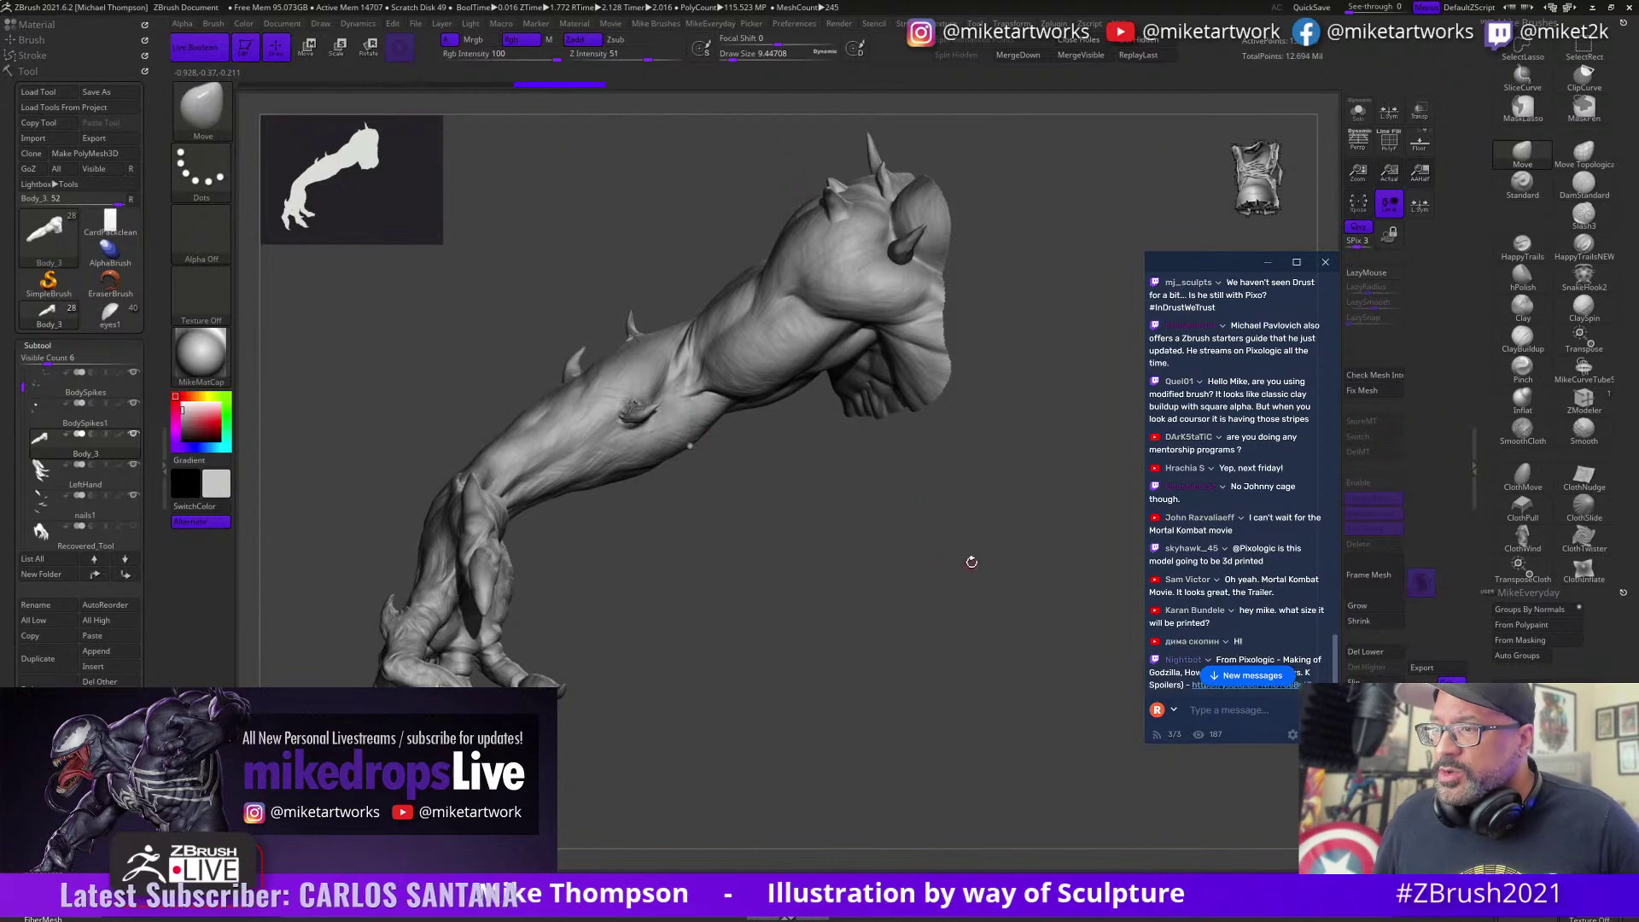
drag(972, 562, 949, 559)
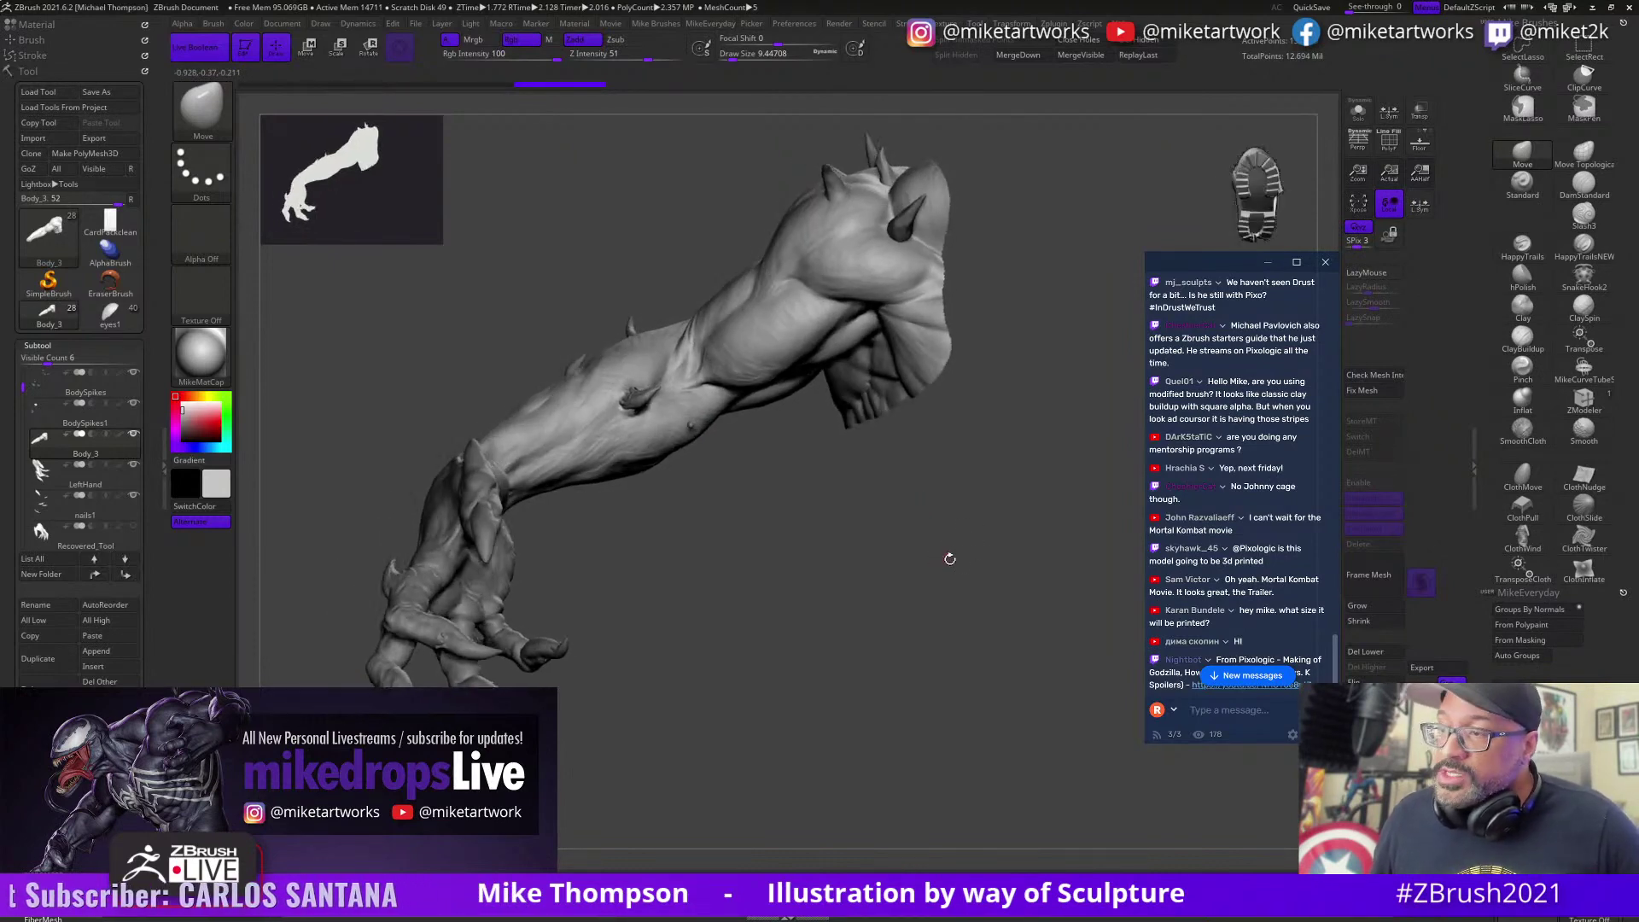
alt+drag(960, 662, 893, 776)
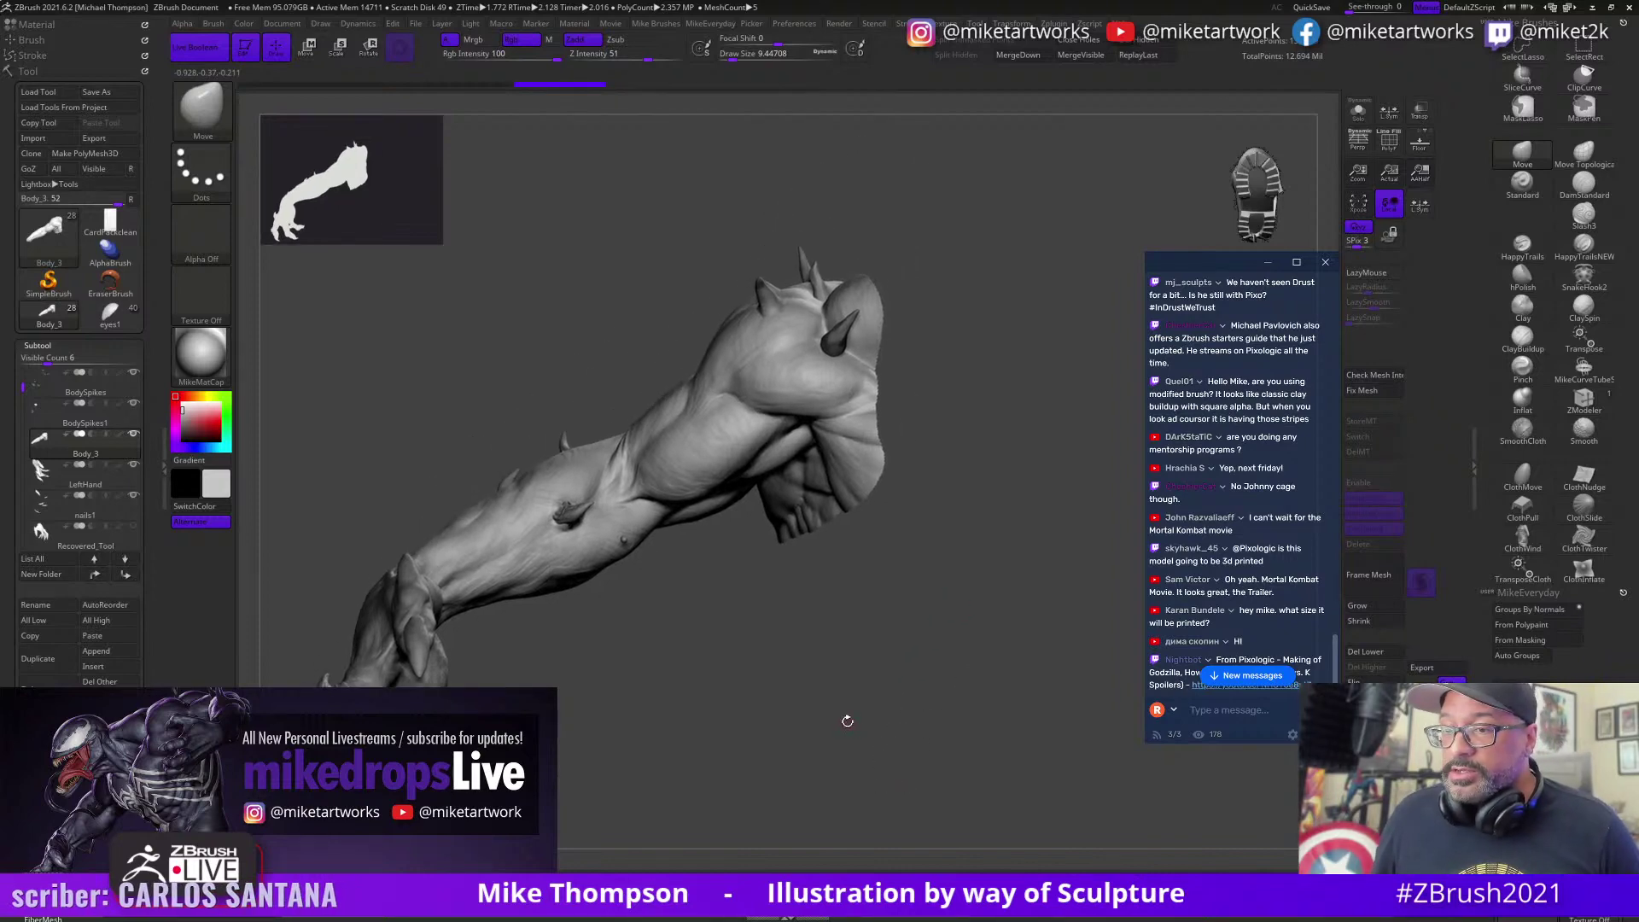
mouse_move(847, 722)
alt+mouse_down()
mouse_move(858, 752)
mouse_move(893, 681)
mouse_move(856, 695)
mouse_move(925, 717)
mouse_move(911, 707)
alt+mouse_up()
key(shift)
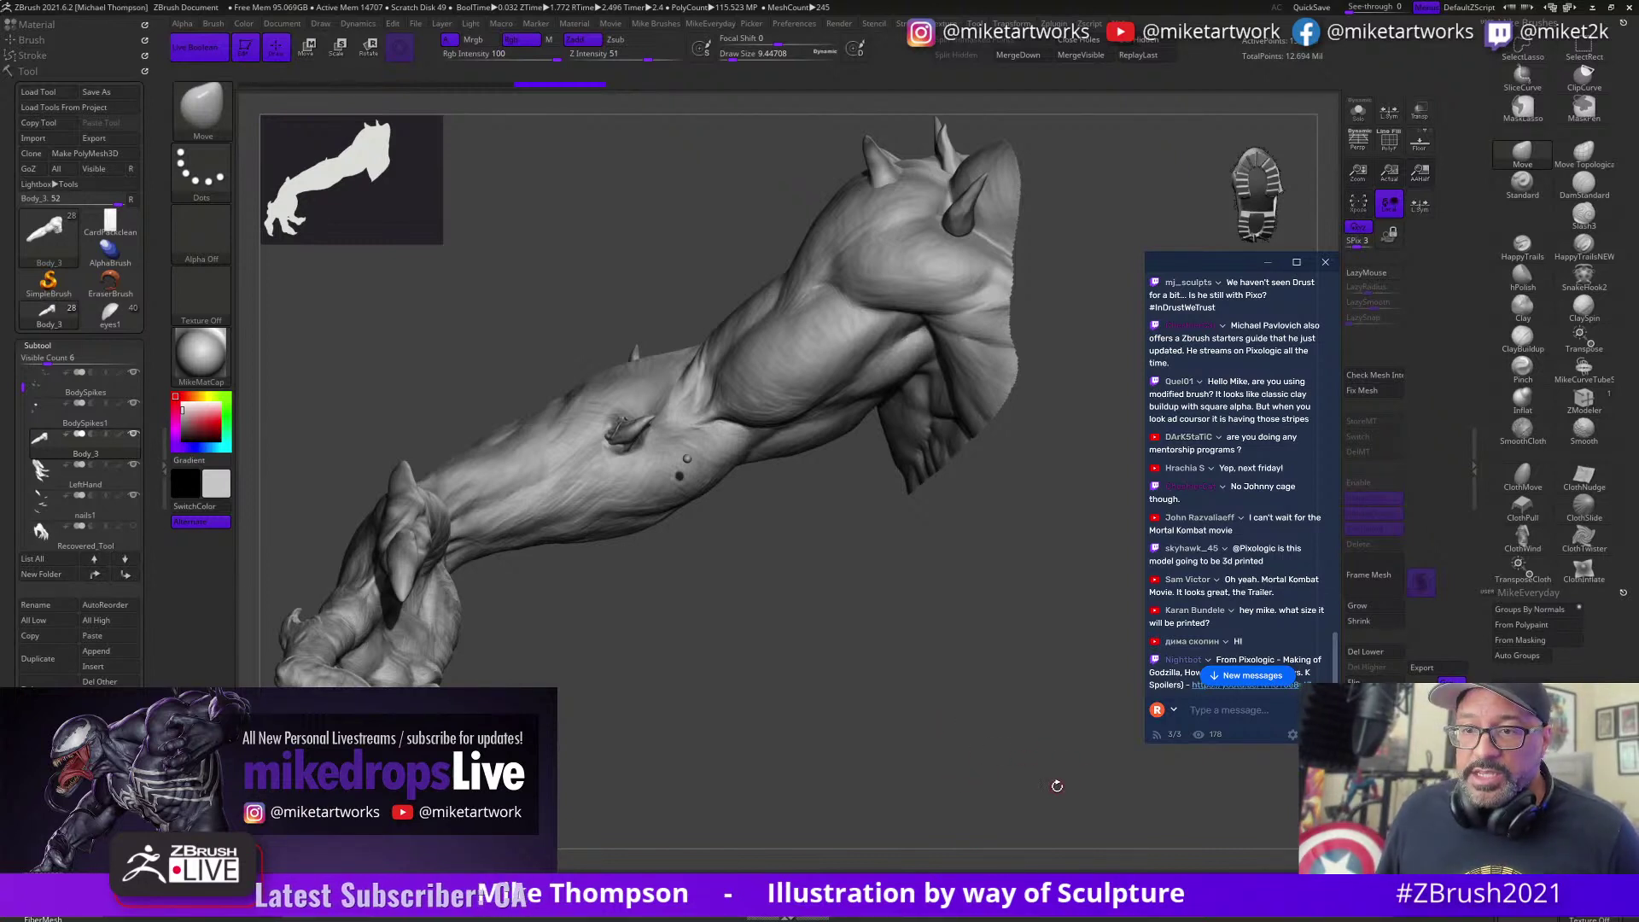
drag(1057, 785, 1059, 791)
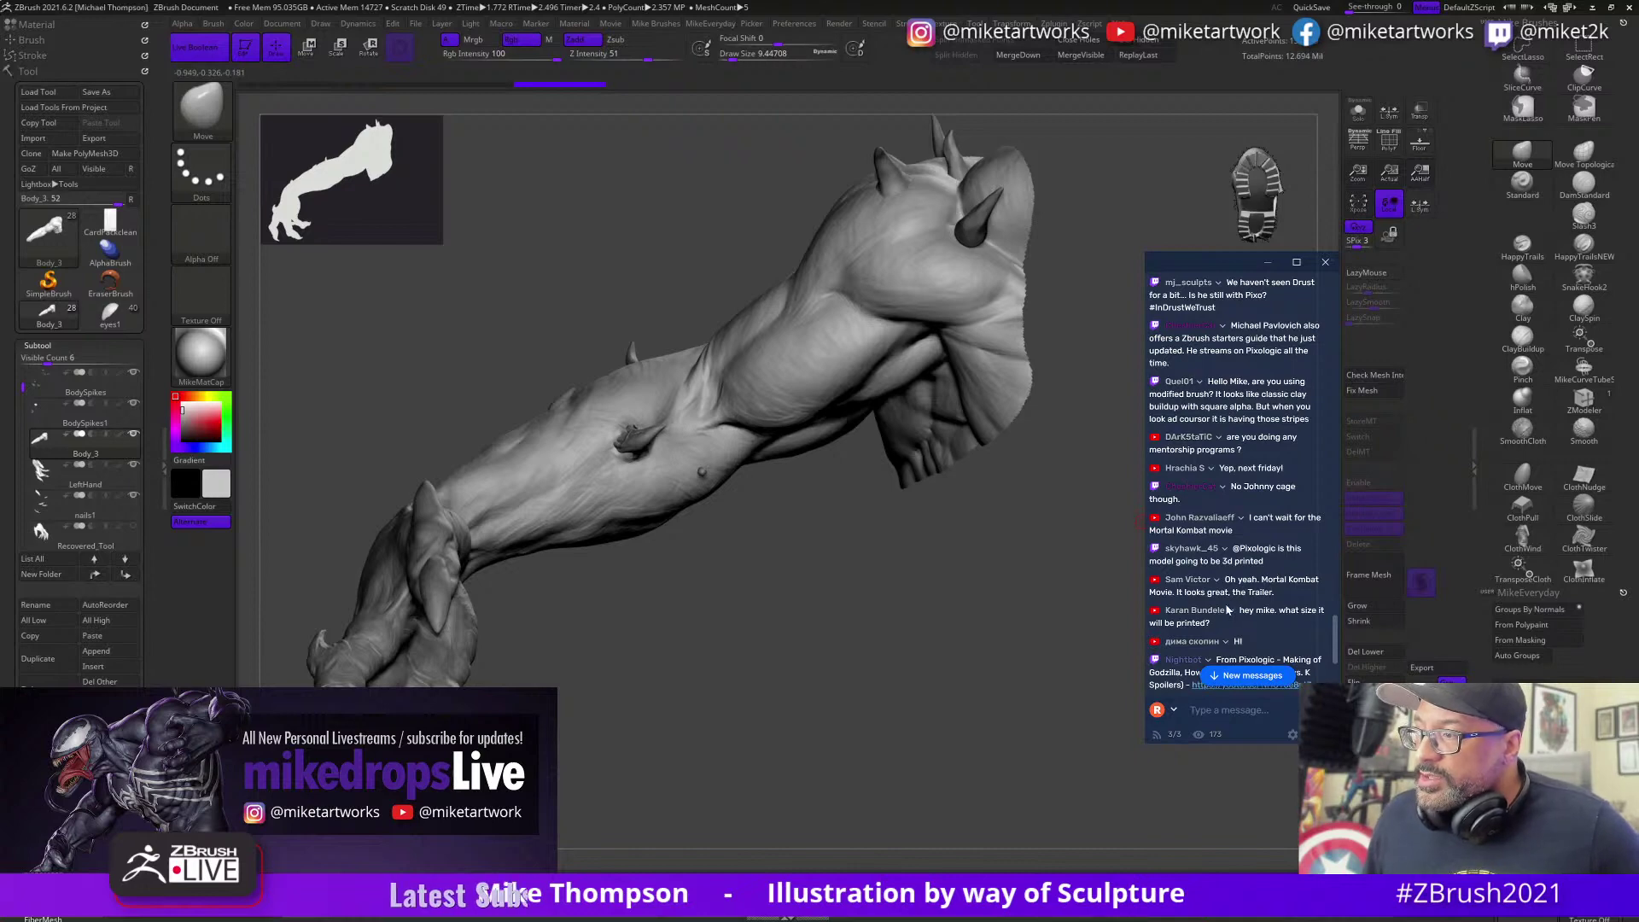
scroll(1227, 609, down, 3)
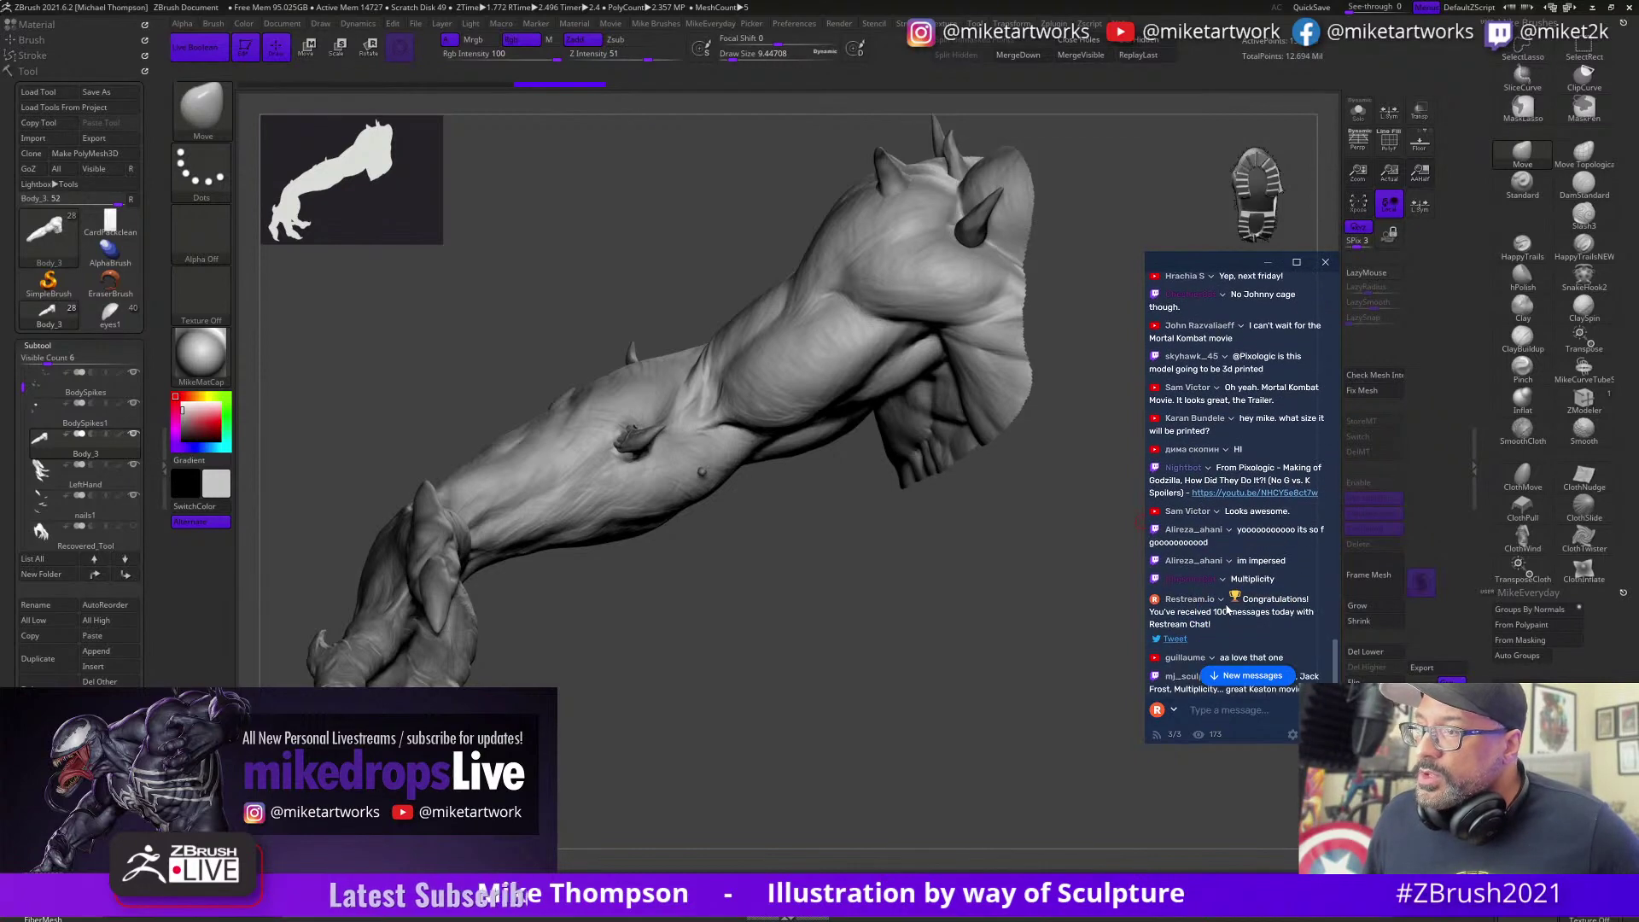
scroll(1227, 609, down, 1)
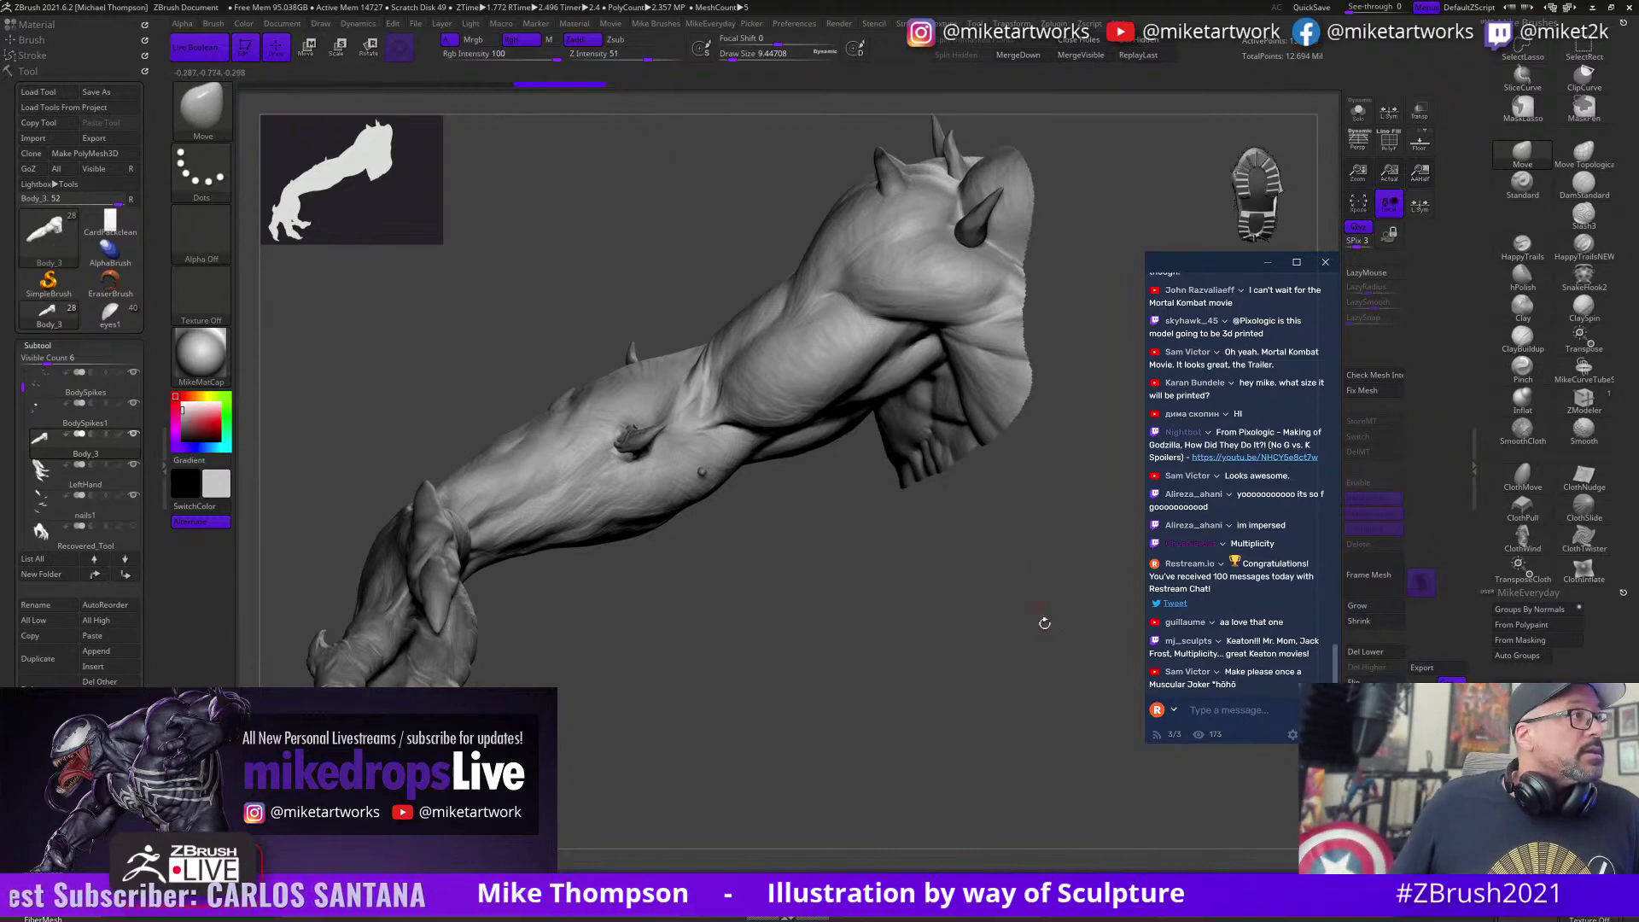
mouse_move(1042, 622)
mouse_down()
mouse_move(825, 466)
mouse_move(701, 472)
mouse_up()
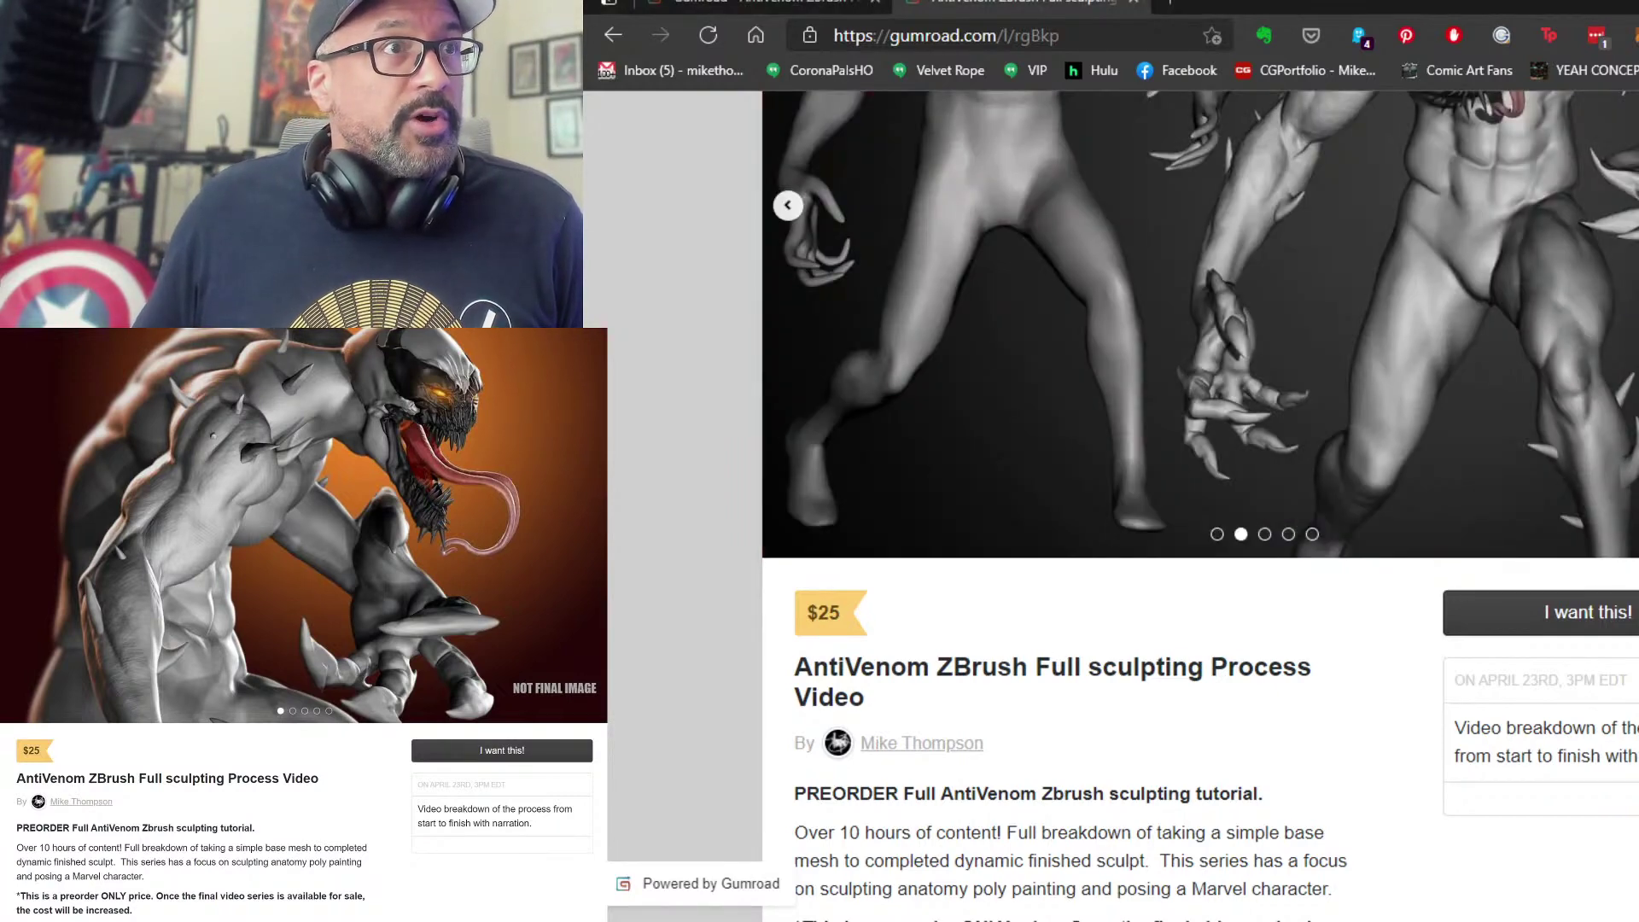
Step: Switch to the browser and look through the preview images on the Gumroad page for the AntiVenom ZBrush Full sculpting Process Video
scroll(1195, 504, up, 3)
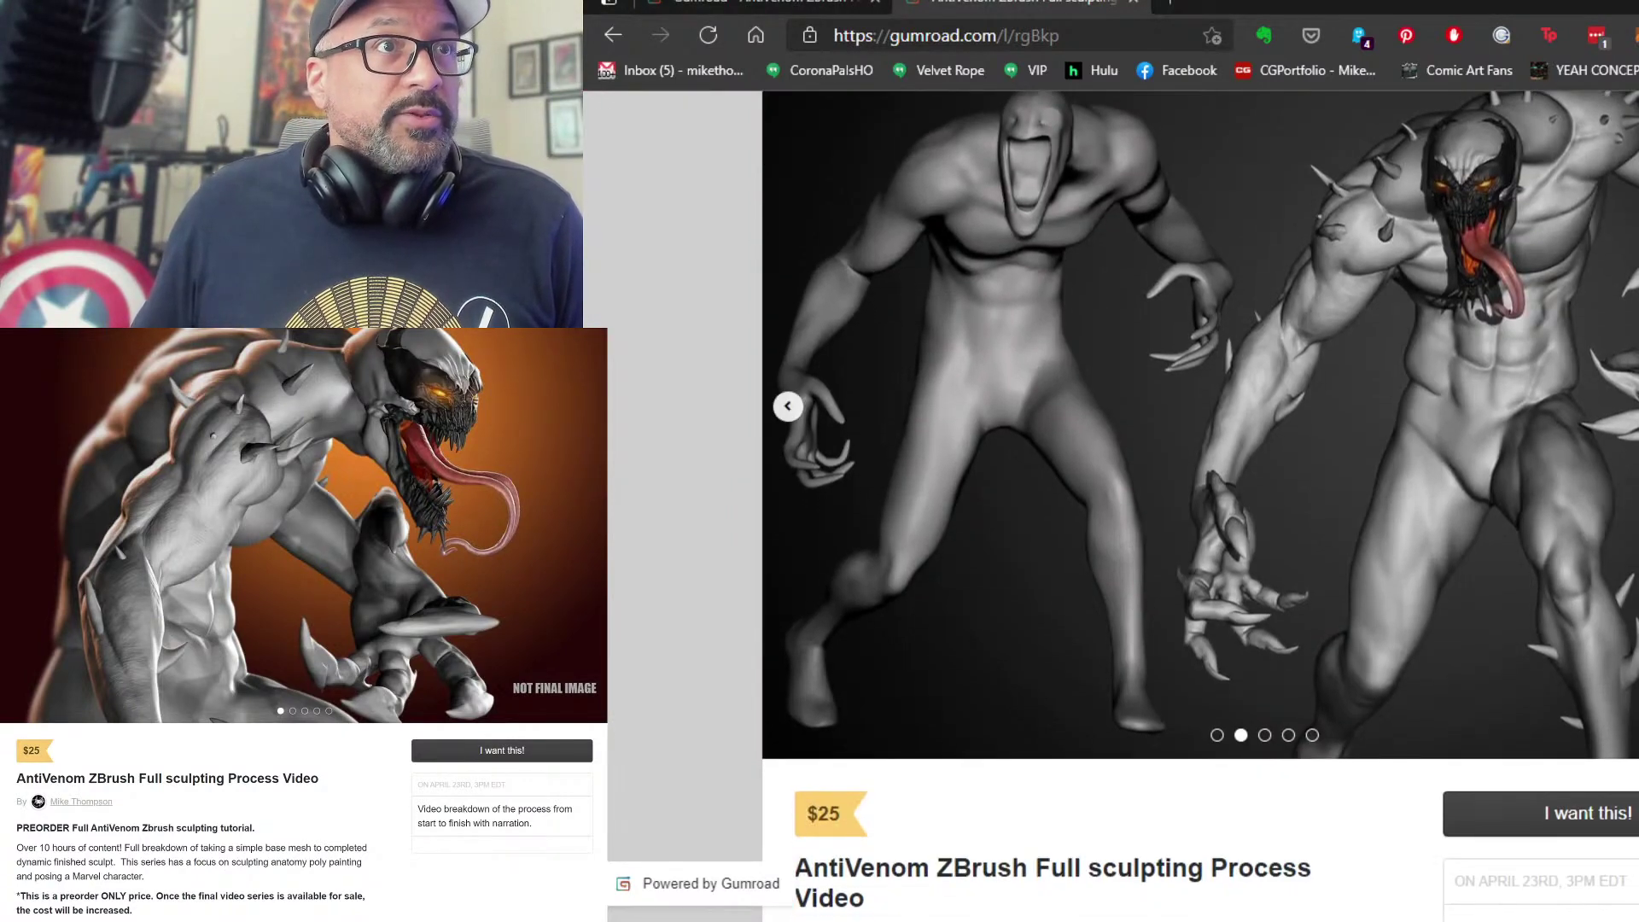
scroll(1195, 504, up, 2)
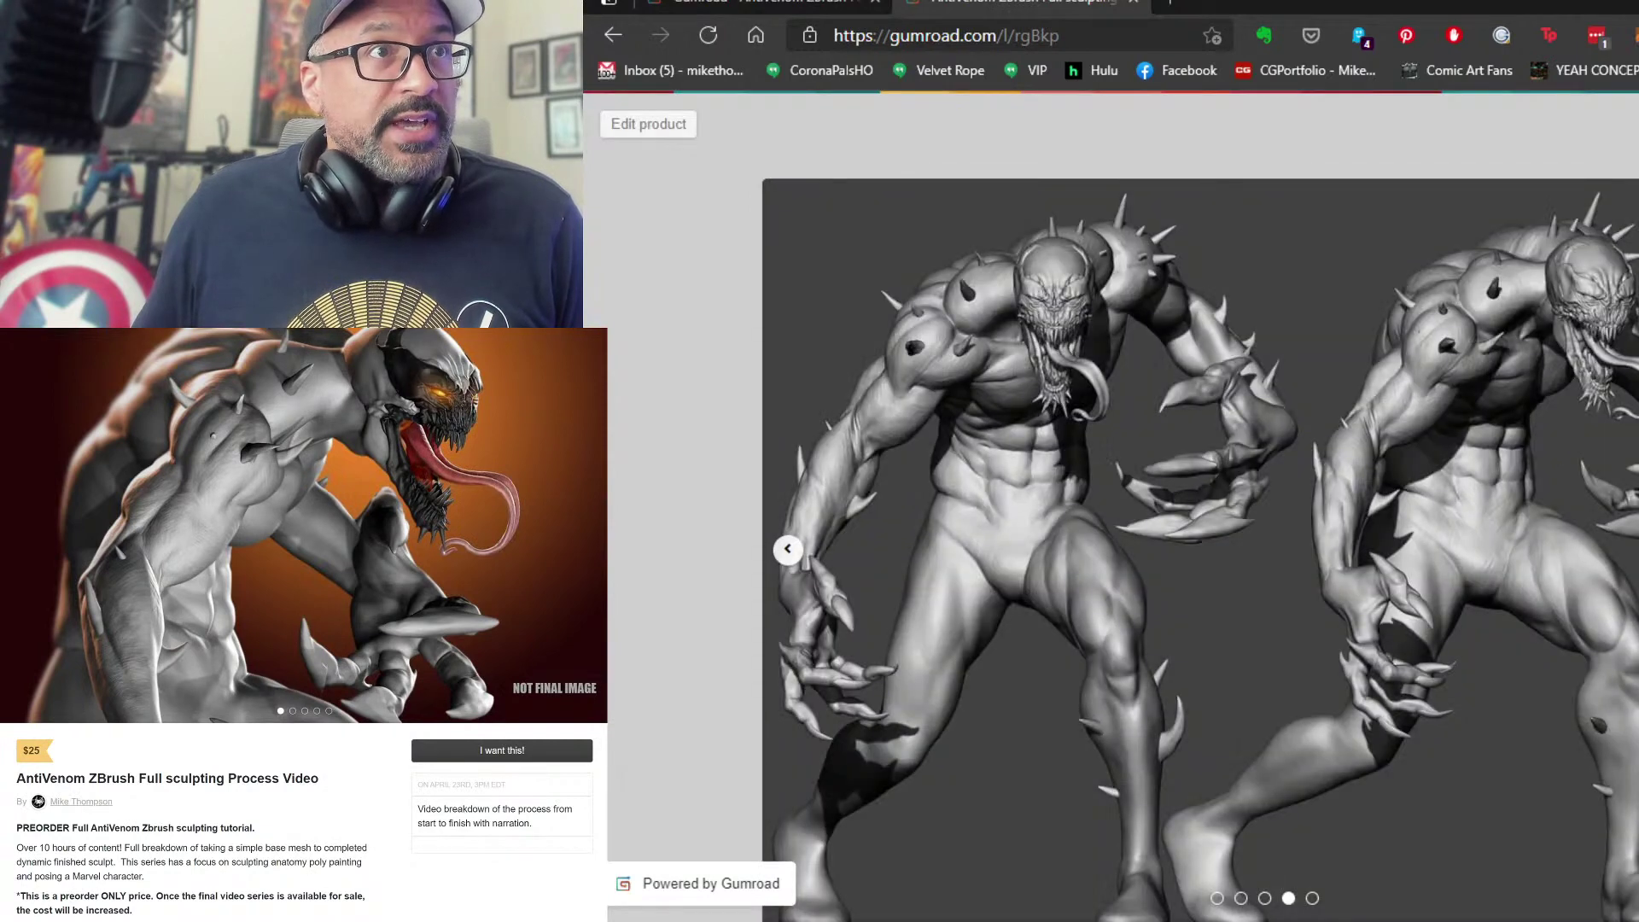
scroll(787, 529, down, 3)
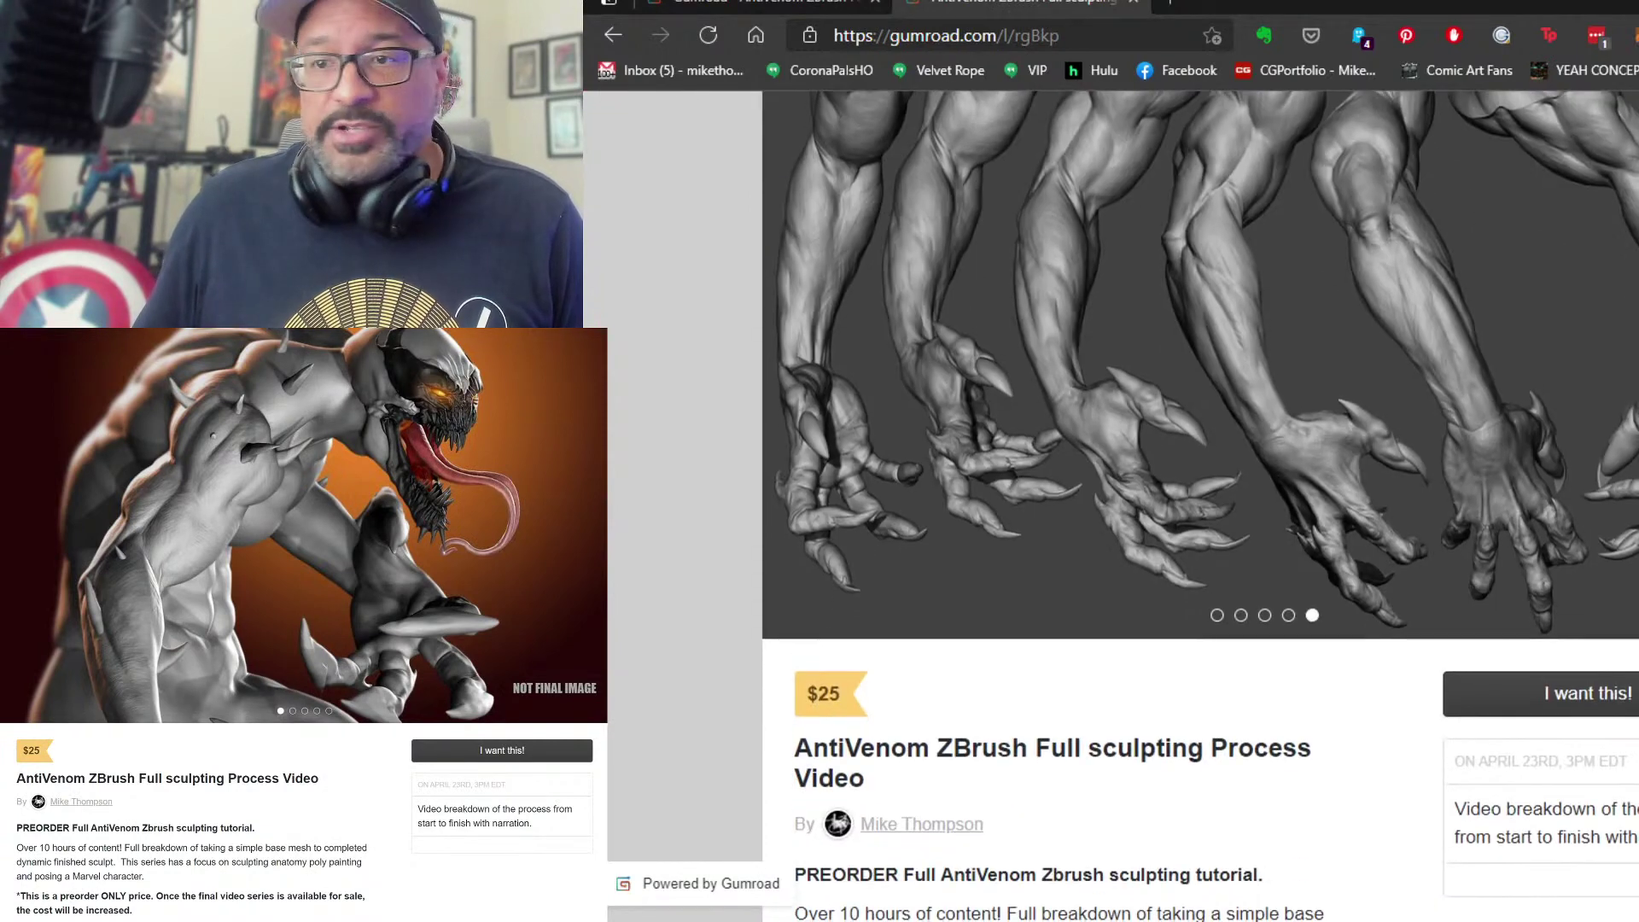
click(790, 295)
click(790, 295)
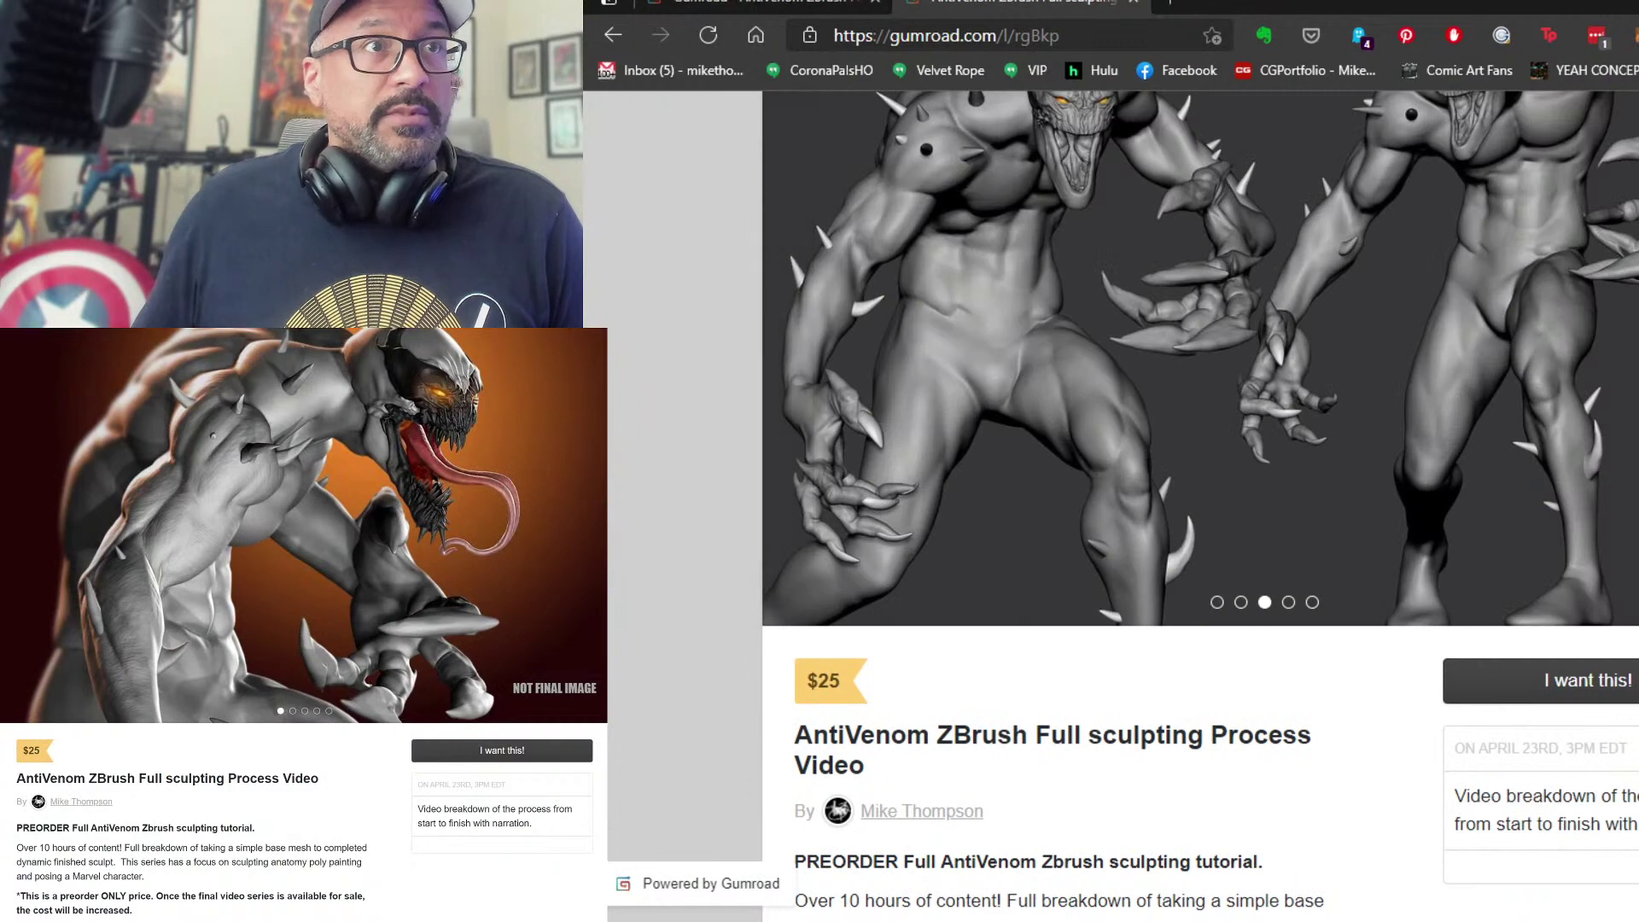
scroll(781, 307, up, 2)
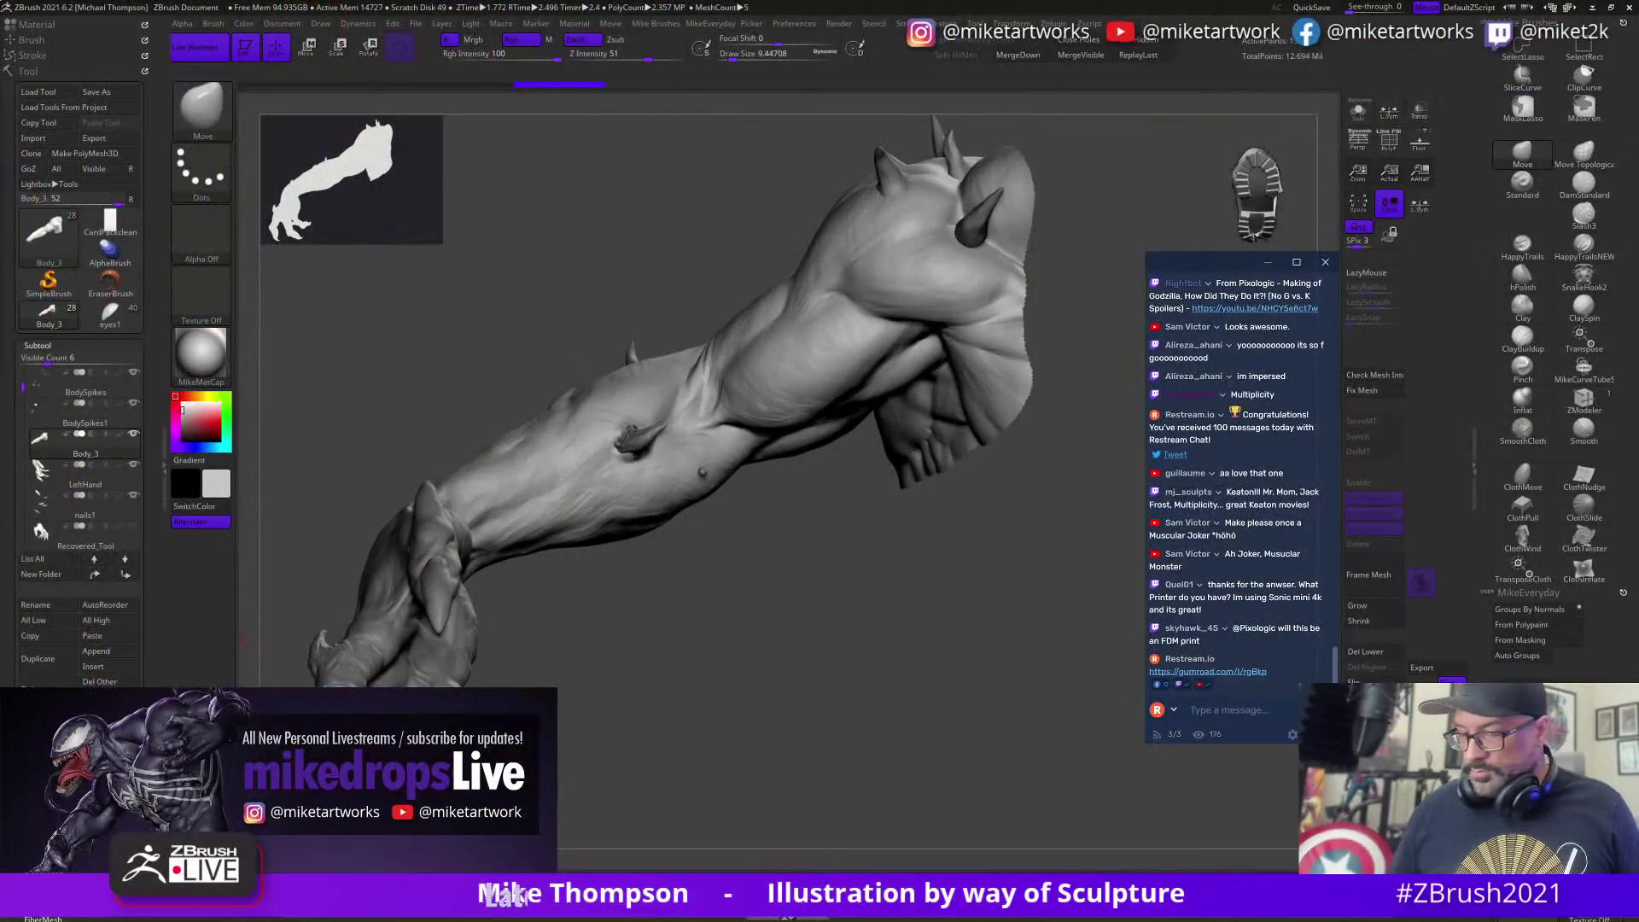
Step: Switch back to ZBrush, turn the arm to check the forearm, and read back through the recent stream chat messages
drag(842, 664, 856, 652)
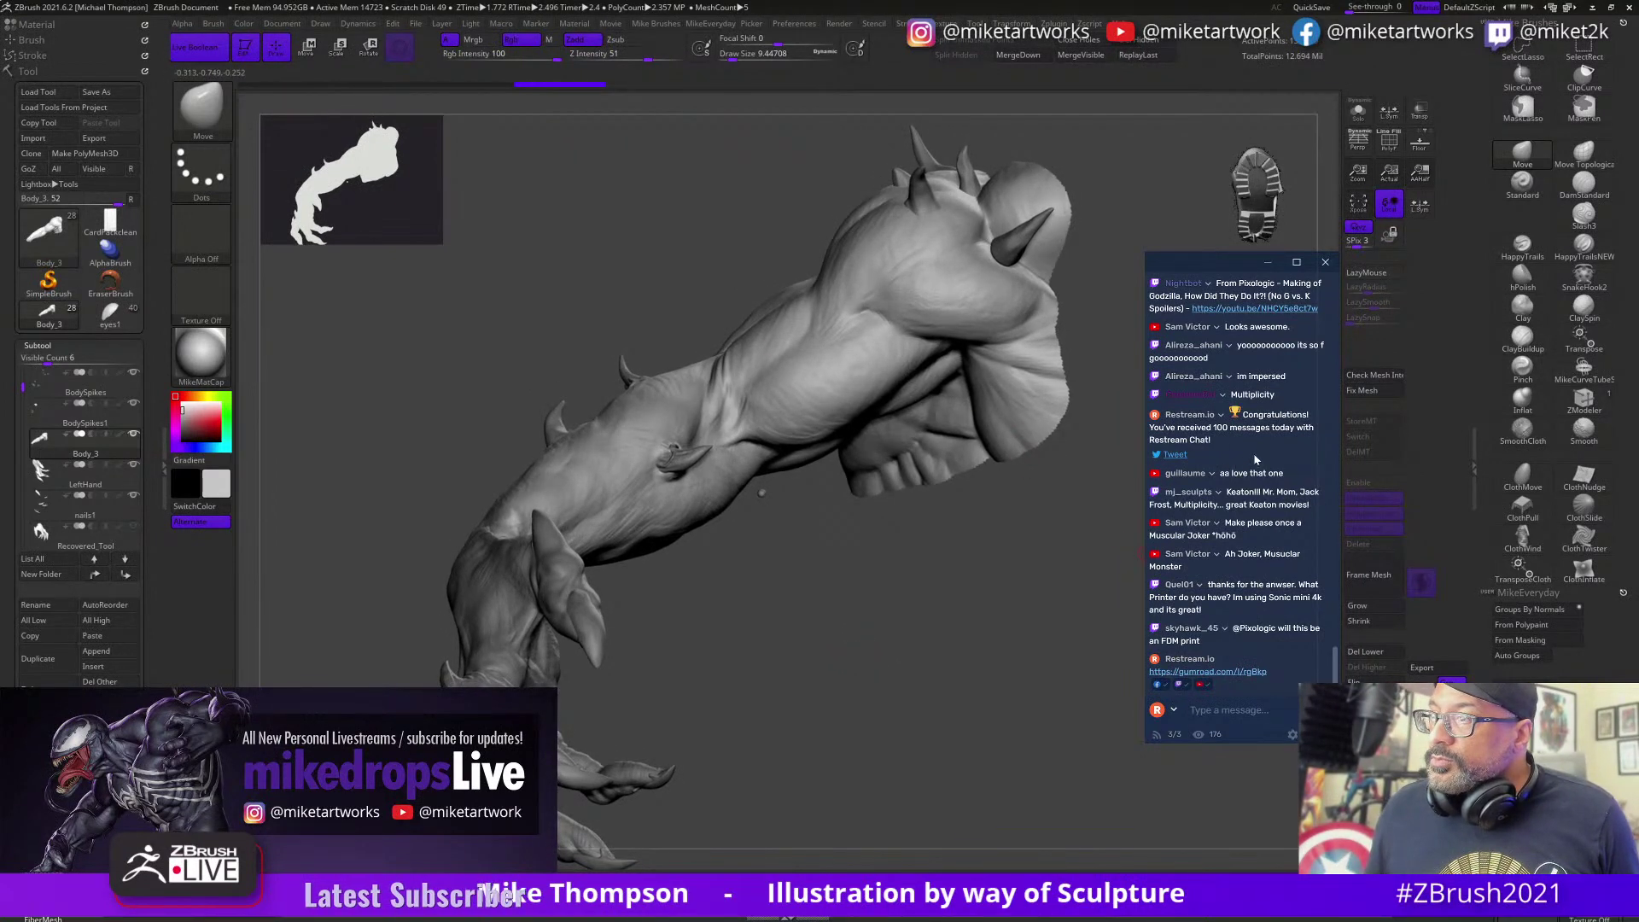
scroll(1255, 459, up, 3)
scroll(1257, 469, up, 2)
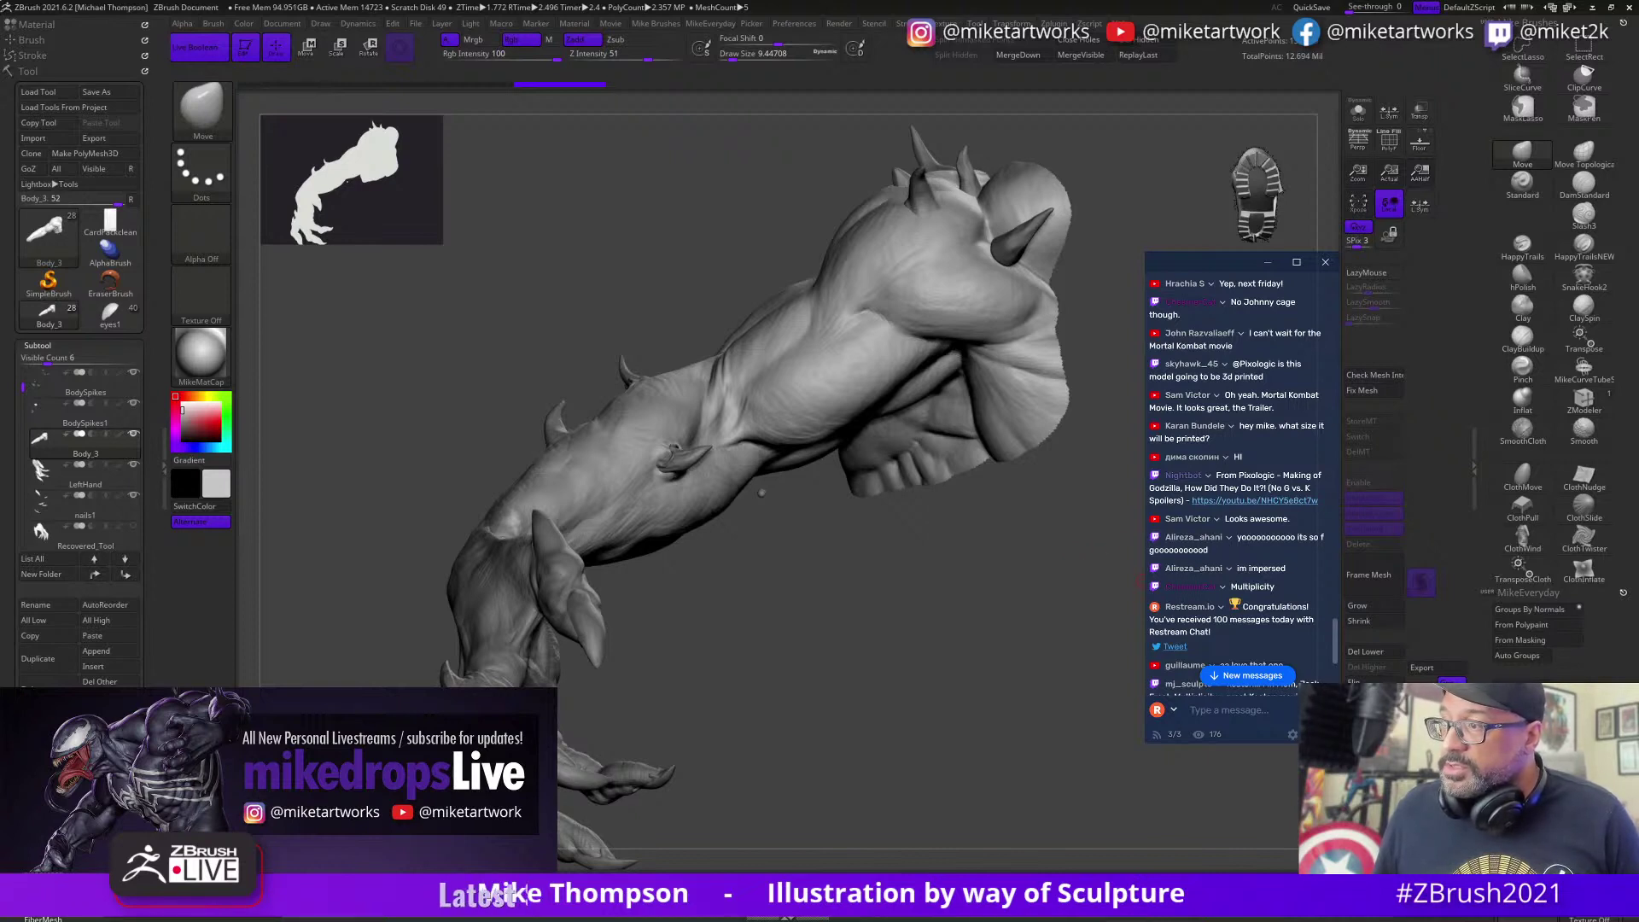
scroll(1240, 575, down, 3)
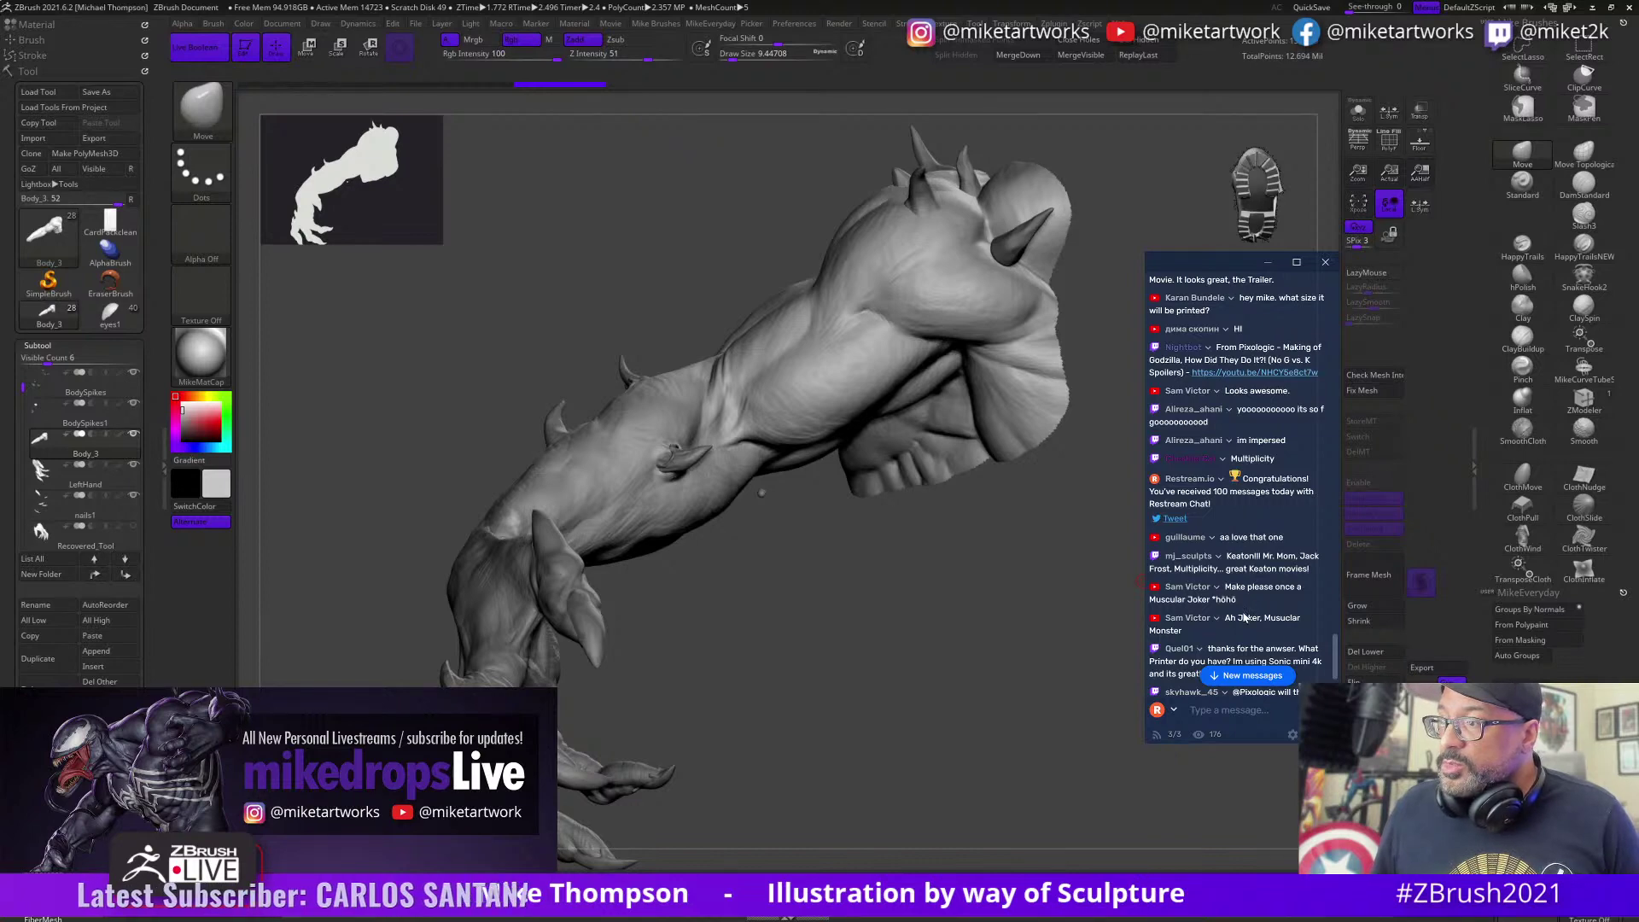
scroll(1244, 616, down, 2)
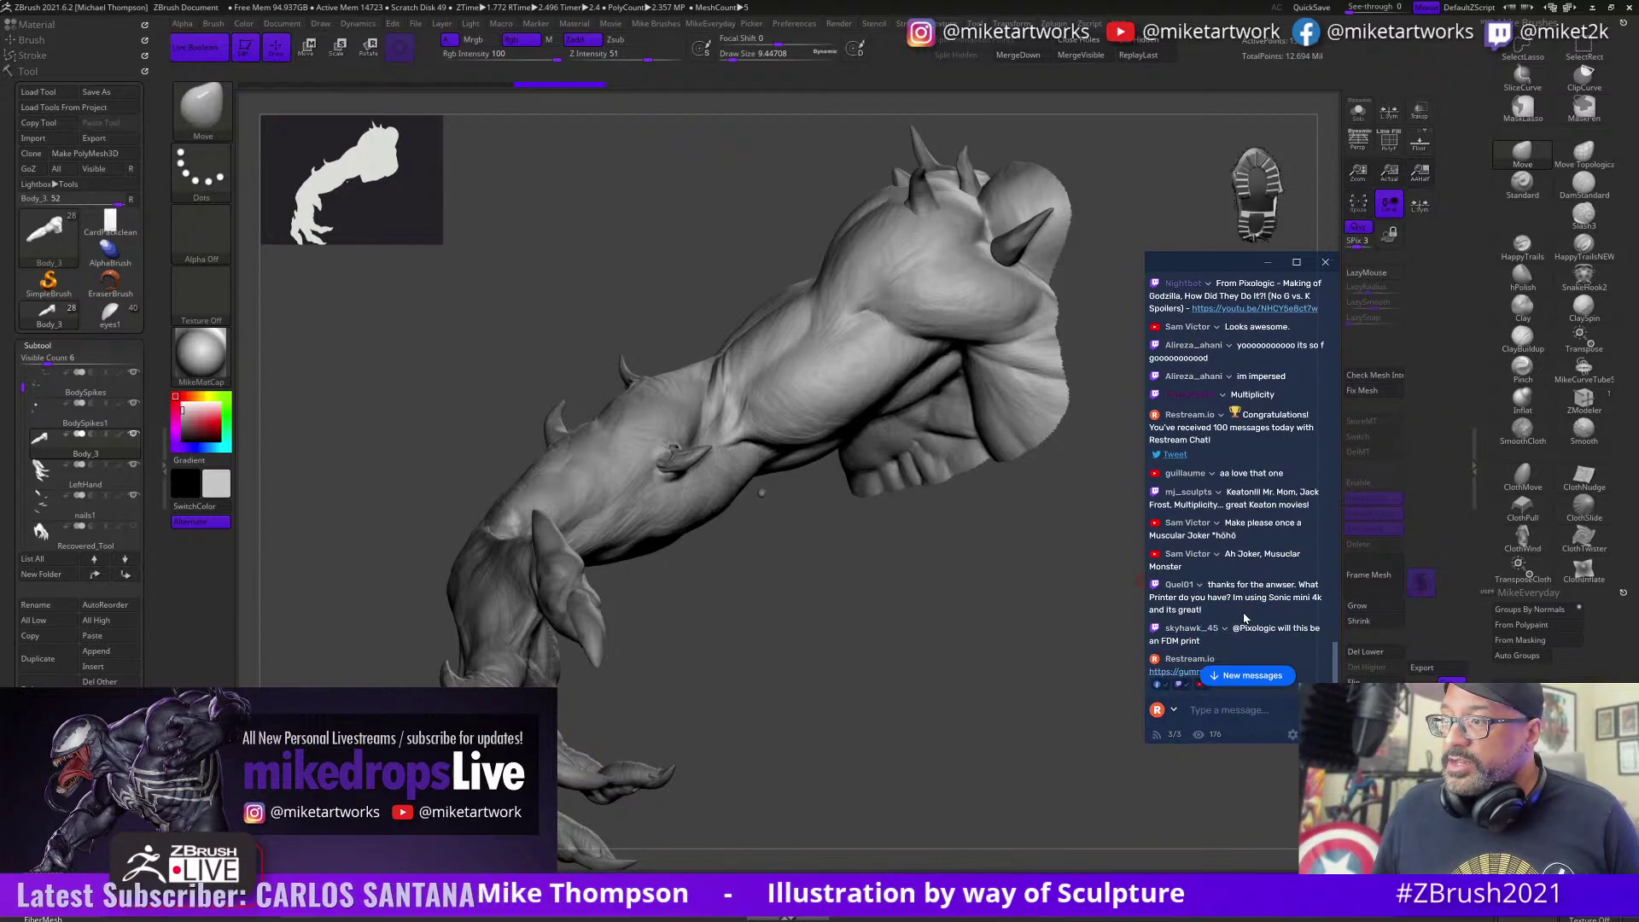
scroll(1244, 616, down, 2)
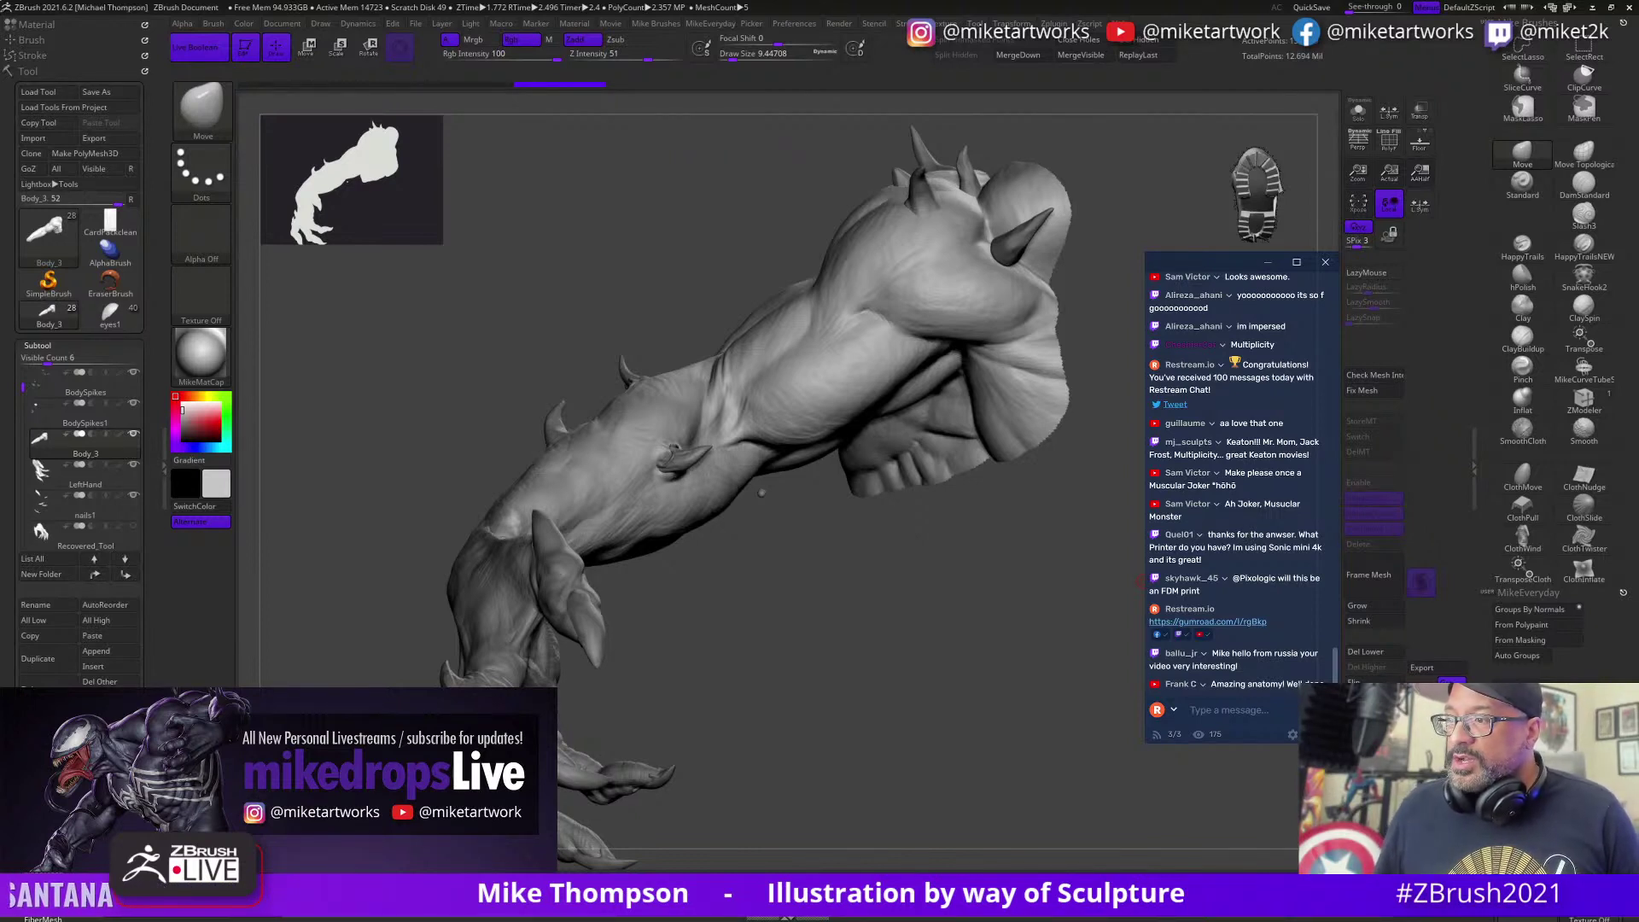
Step: Adjust the underside of the upper arm with the Move brush at a Draw Size of about 32.7
mouse_move(1012, 756)
mouse_down()
mouse_move(1026, 762)
mouse_move(972, 781)
mouse_move(1048, 732)
mouse_move(1153, 811)
mouse_move(1104, 790)
mouse_move(1024, 811)
mouse_move(970, 797)
mouse_move(920, 733)
mouse_move(937, 747)
mouse_move(976, 719)
mouse_up()
key(s)
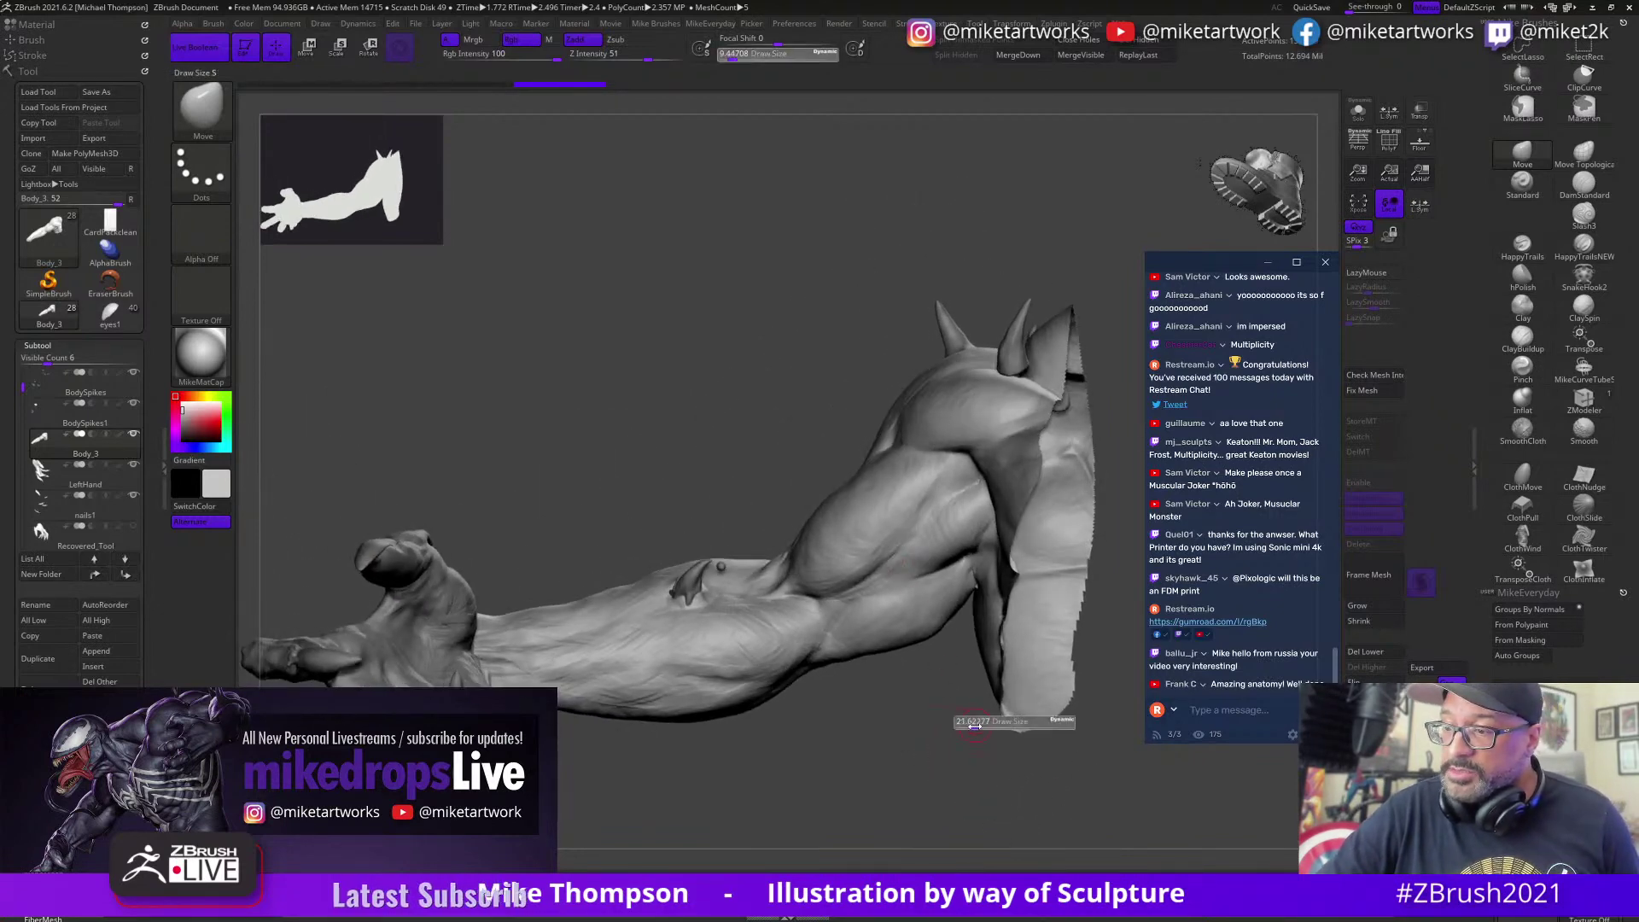
key(s)
drag(920, 663, 925, 664)
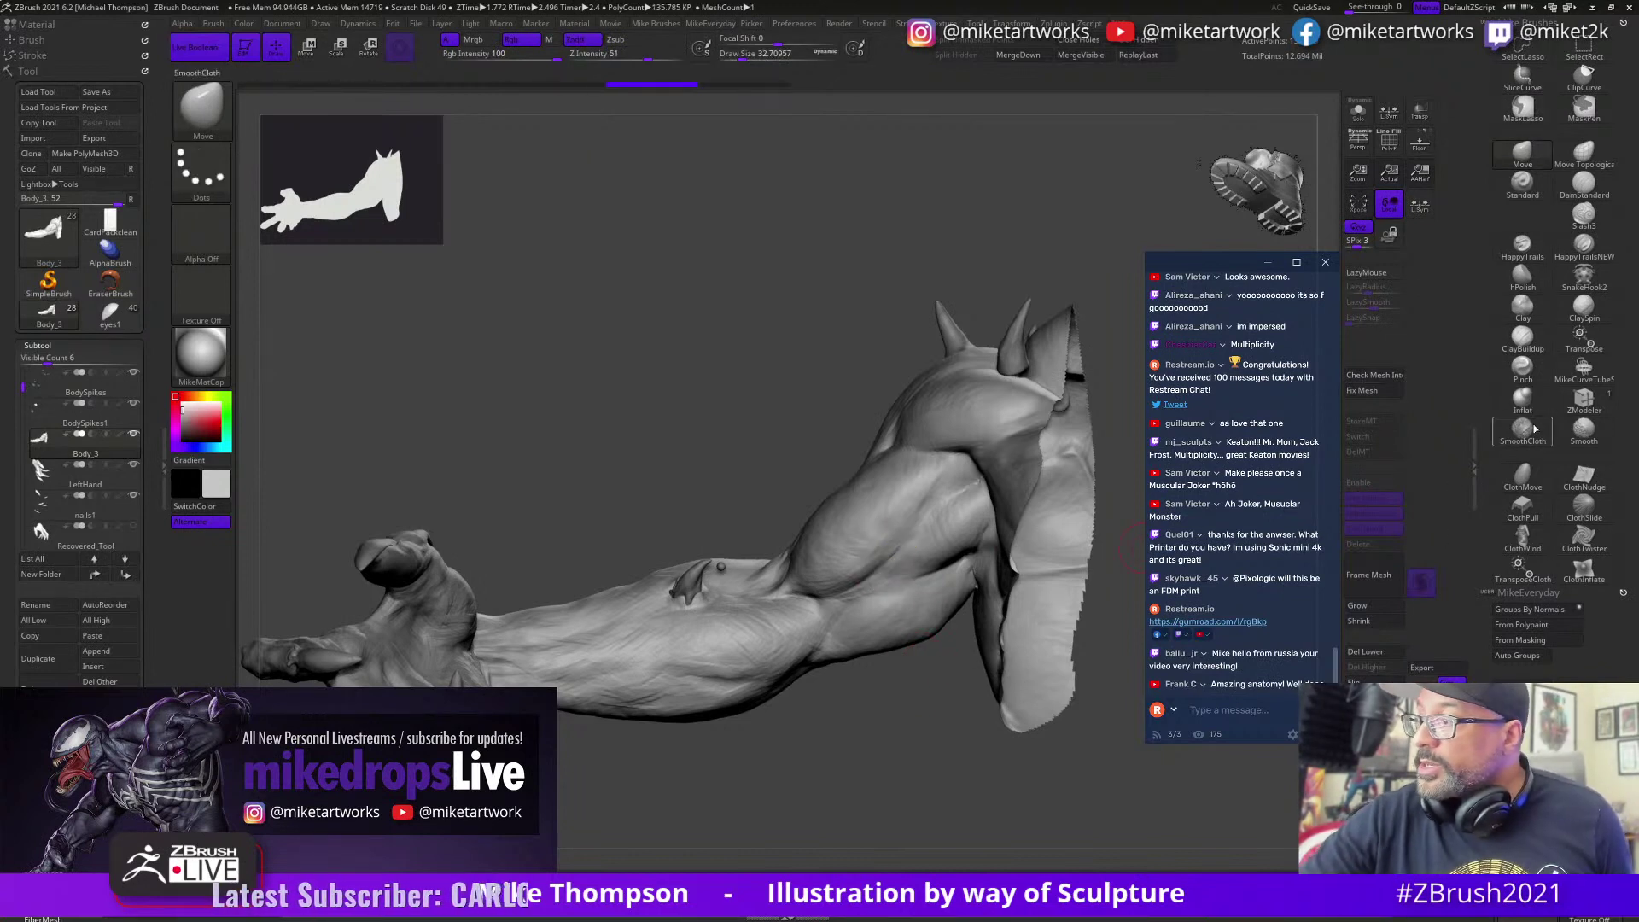
Step: Build up the muscles of the inner upper arm with the ClayBuildup brush at Z Intensity 4
click(1522, 337)
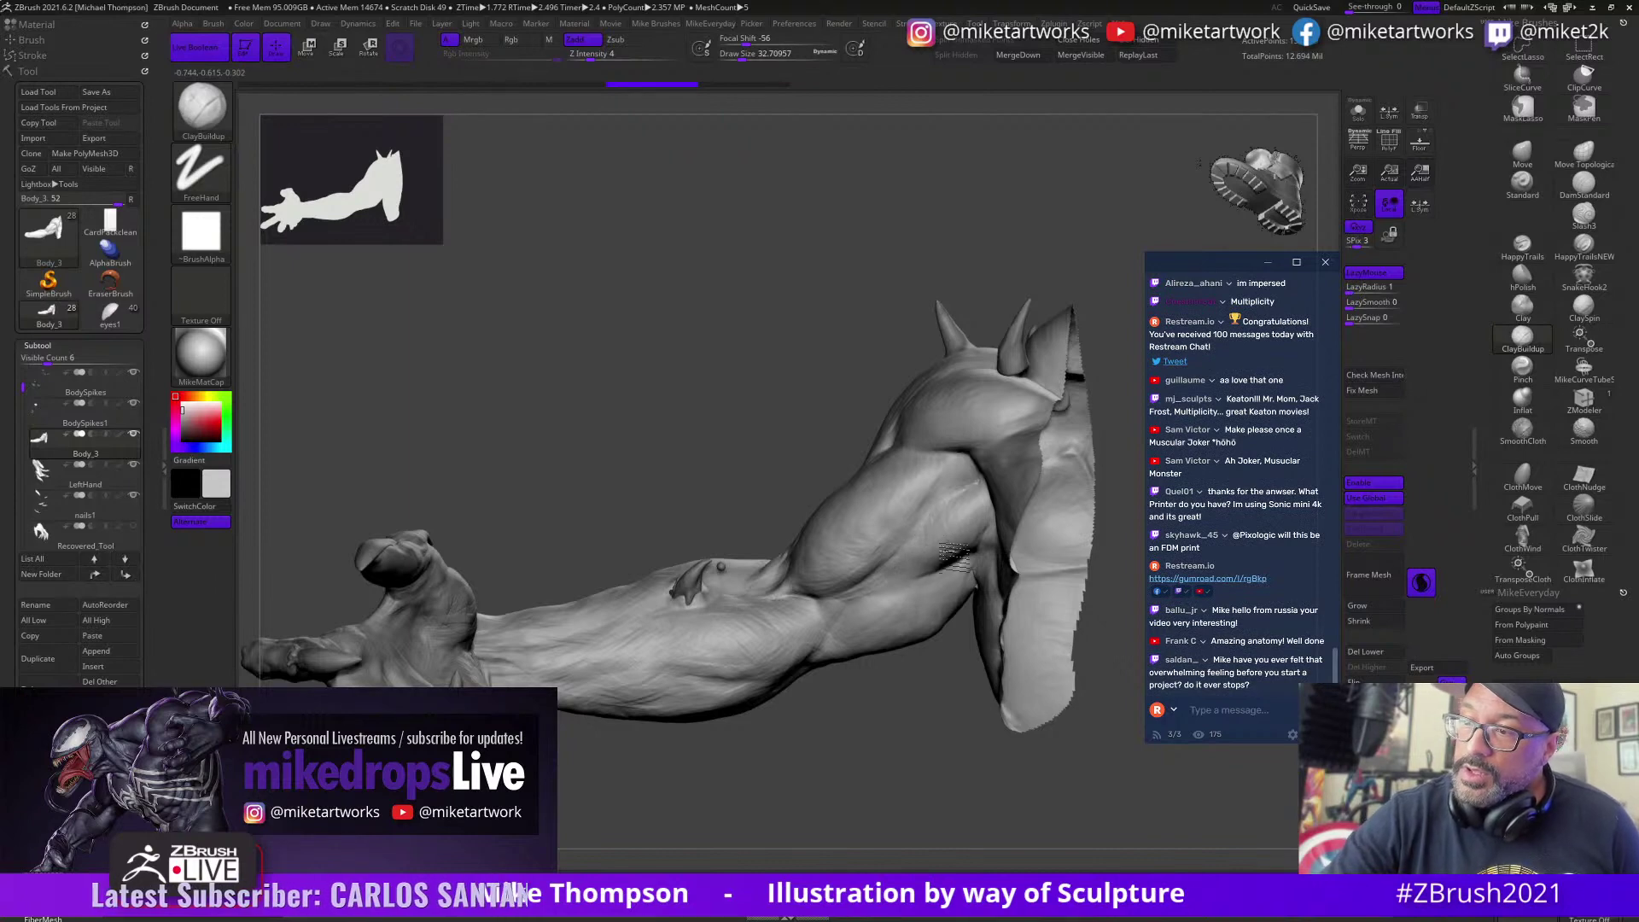
click(960, 541)
drag(971, 731, 967, 679)
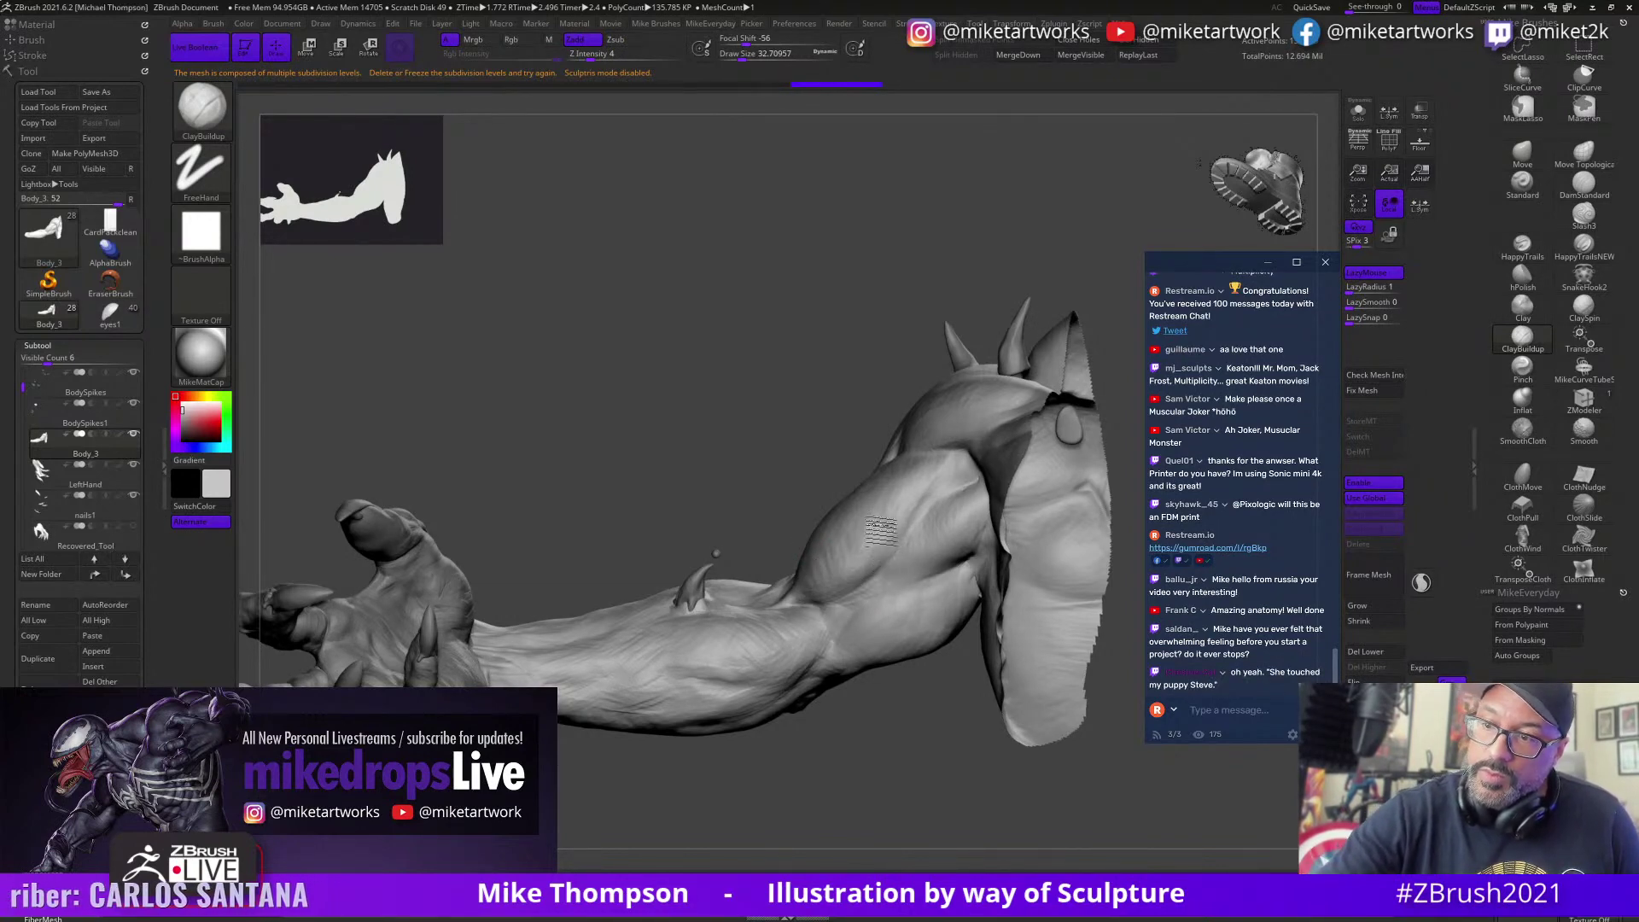
right_drag(882, 530, 827, 559)
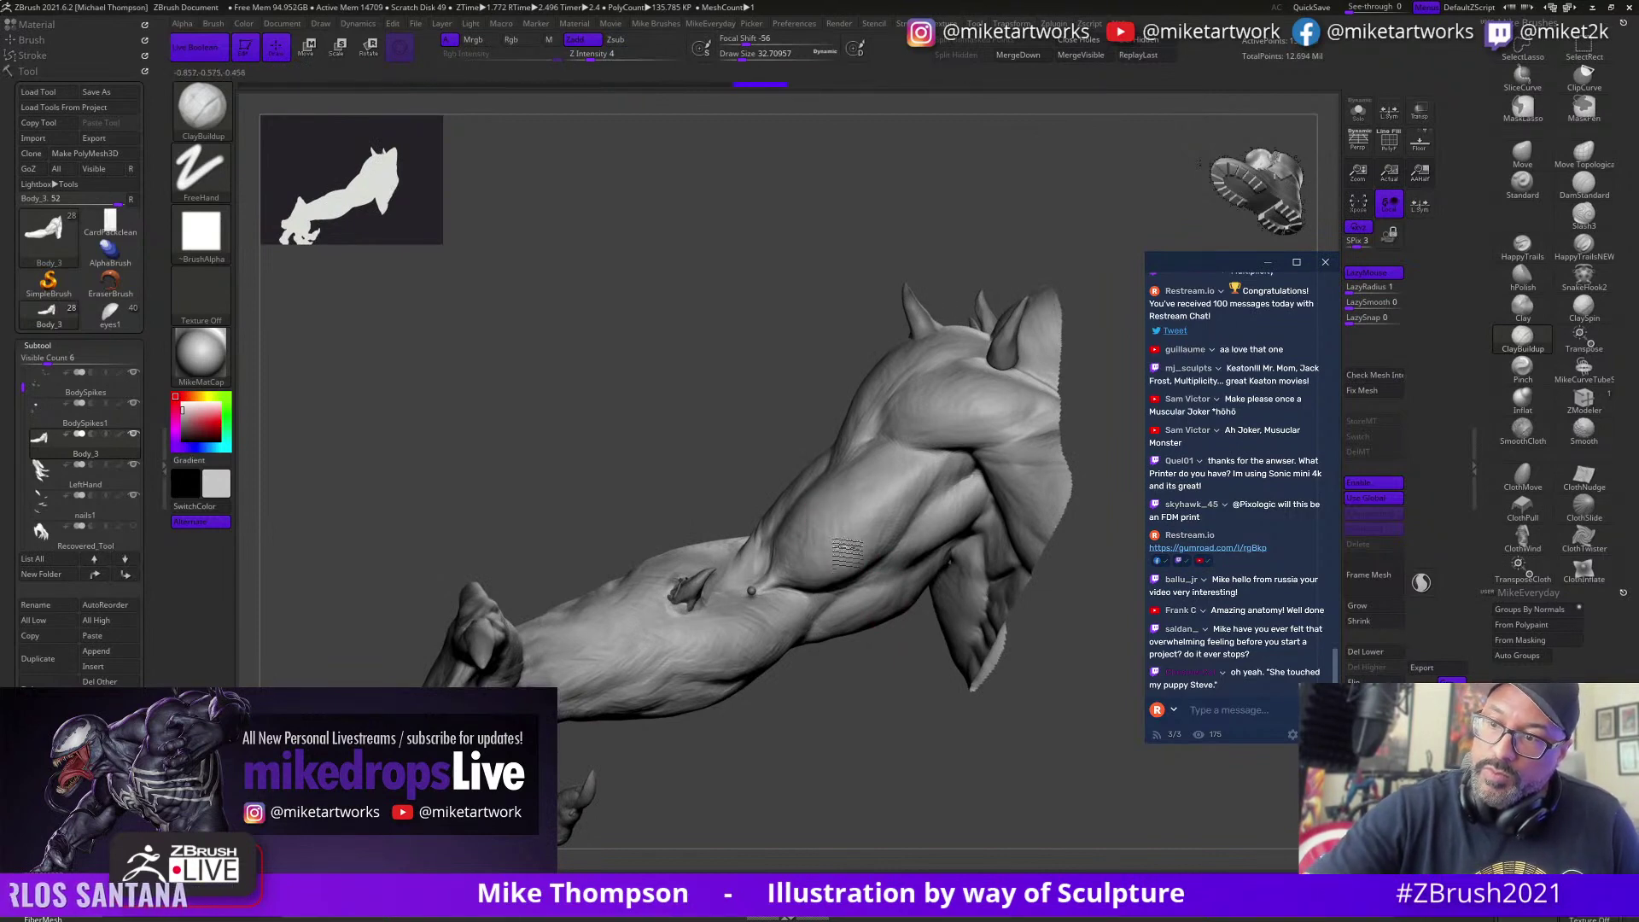
right_drag(857, 530, 796, 536)
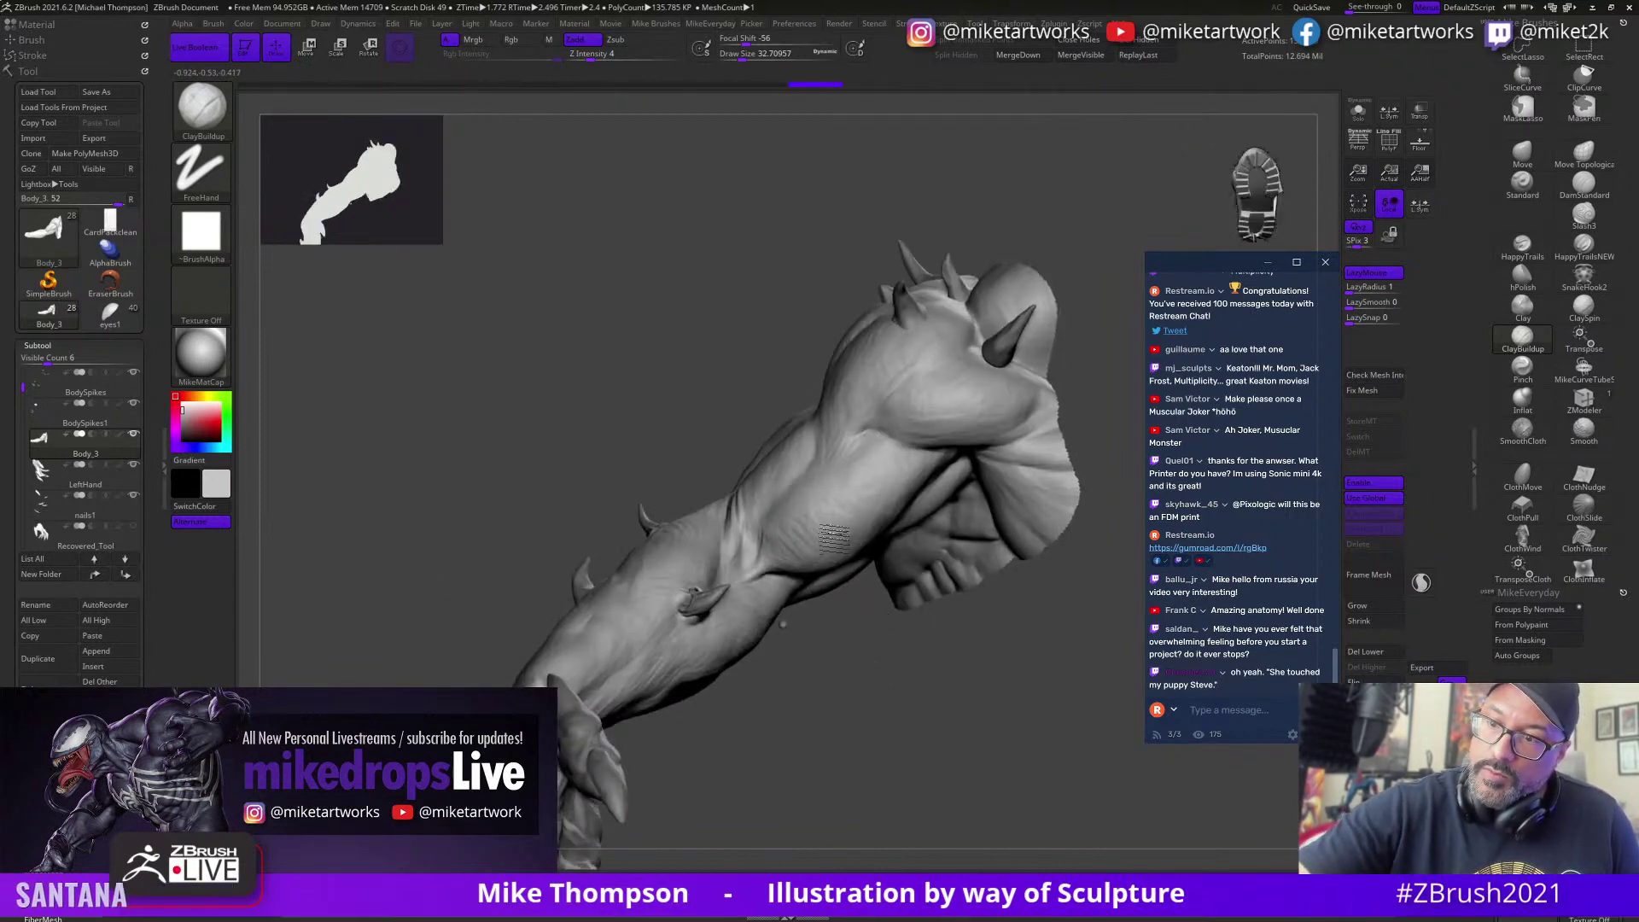
right_drag(811, 546, 742, 640)
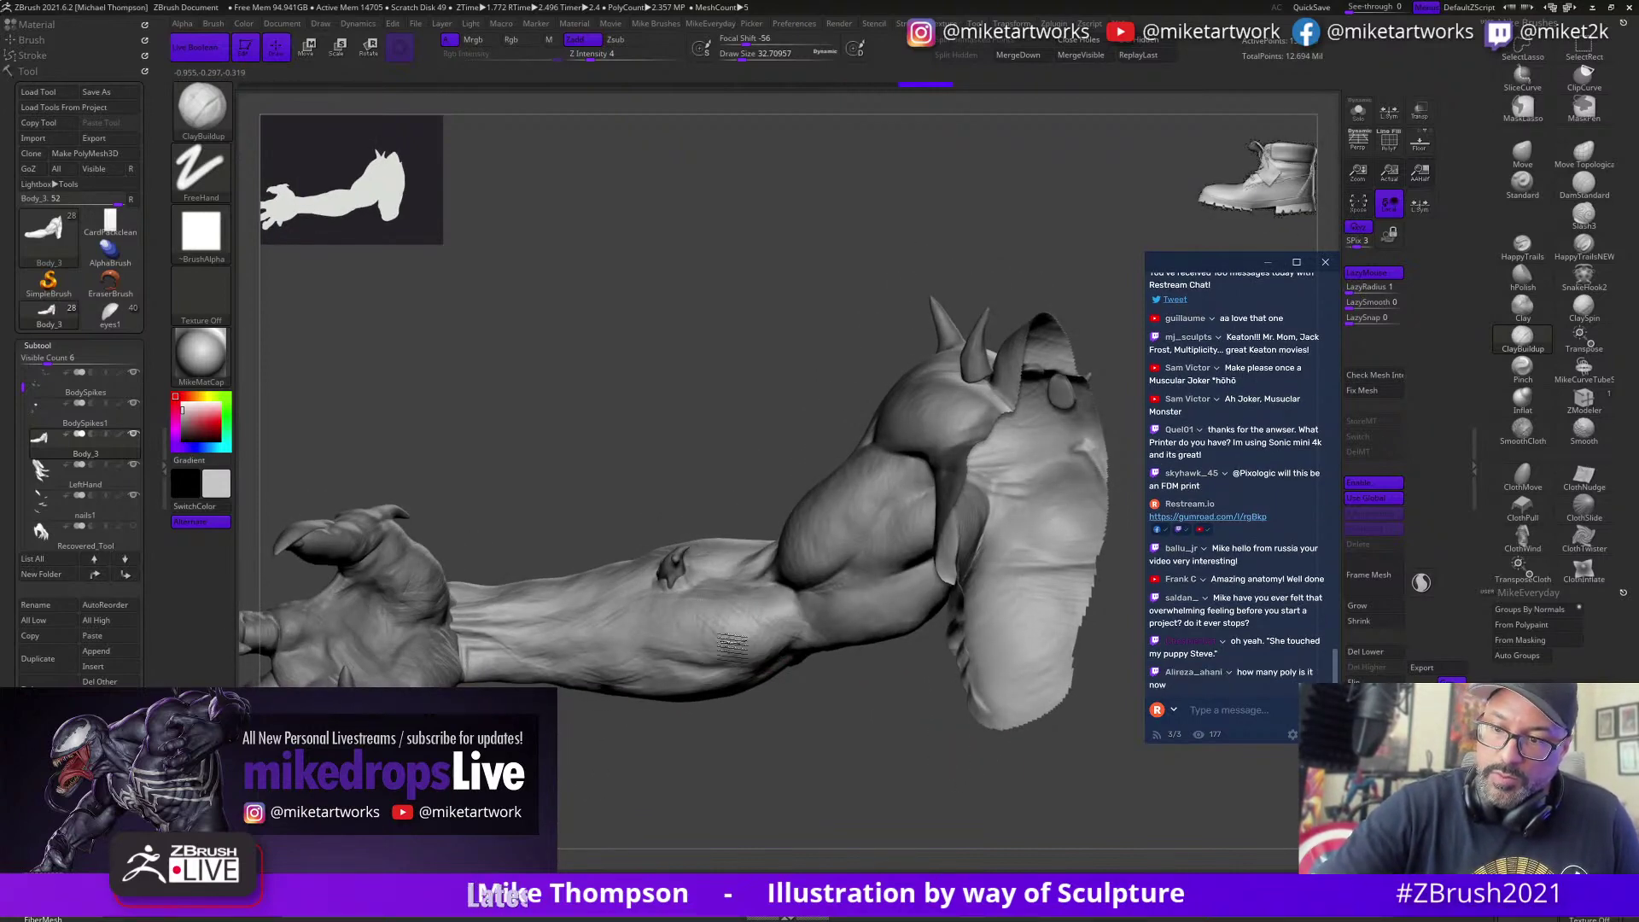
Step: Build up the forearm muscles around the wrist side and spike bases with the ClayBuildup brush at Draw Size about 46.2 and Z Intensity 4
drag(939, 836, 925, 827)
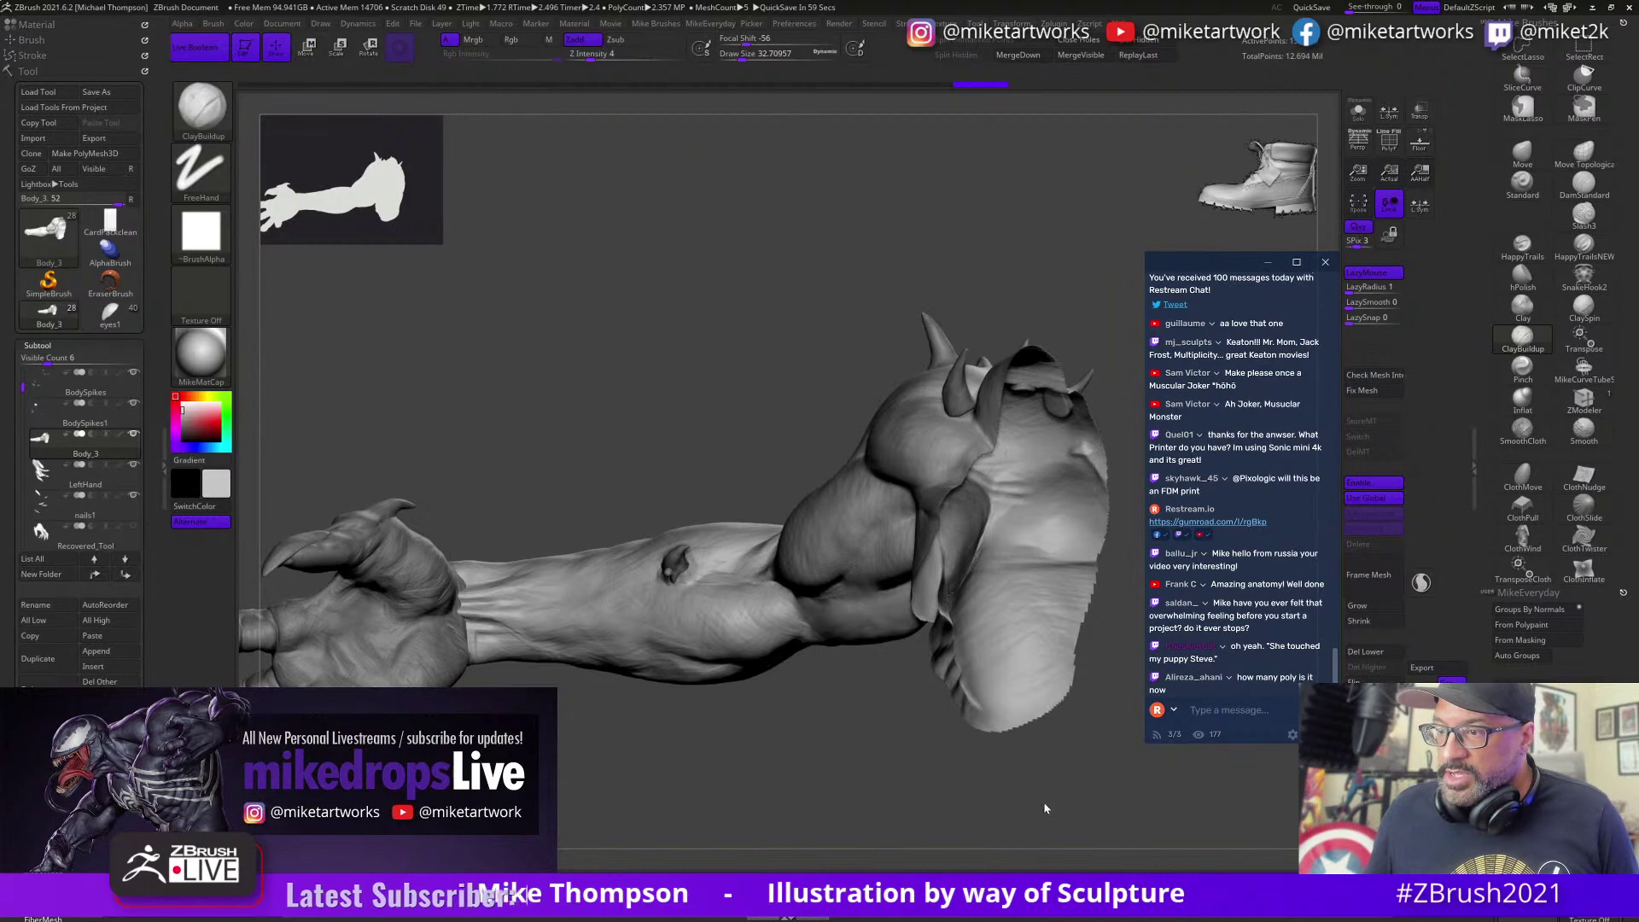
drag(940, 782, 950, 748)
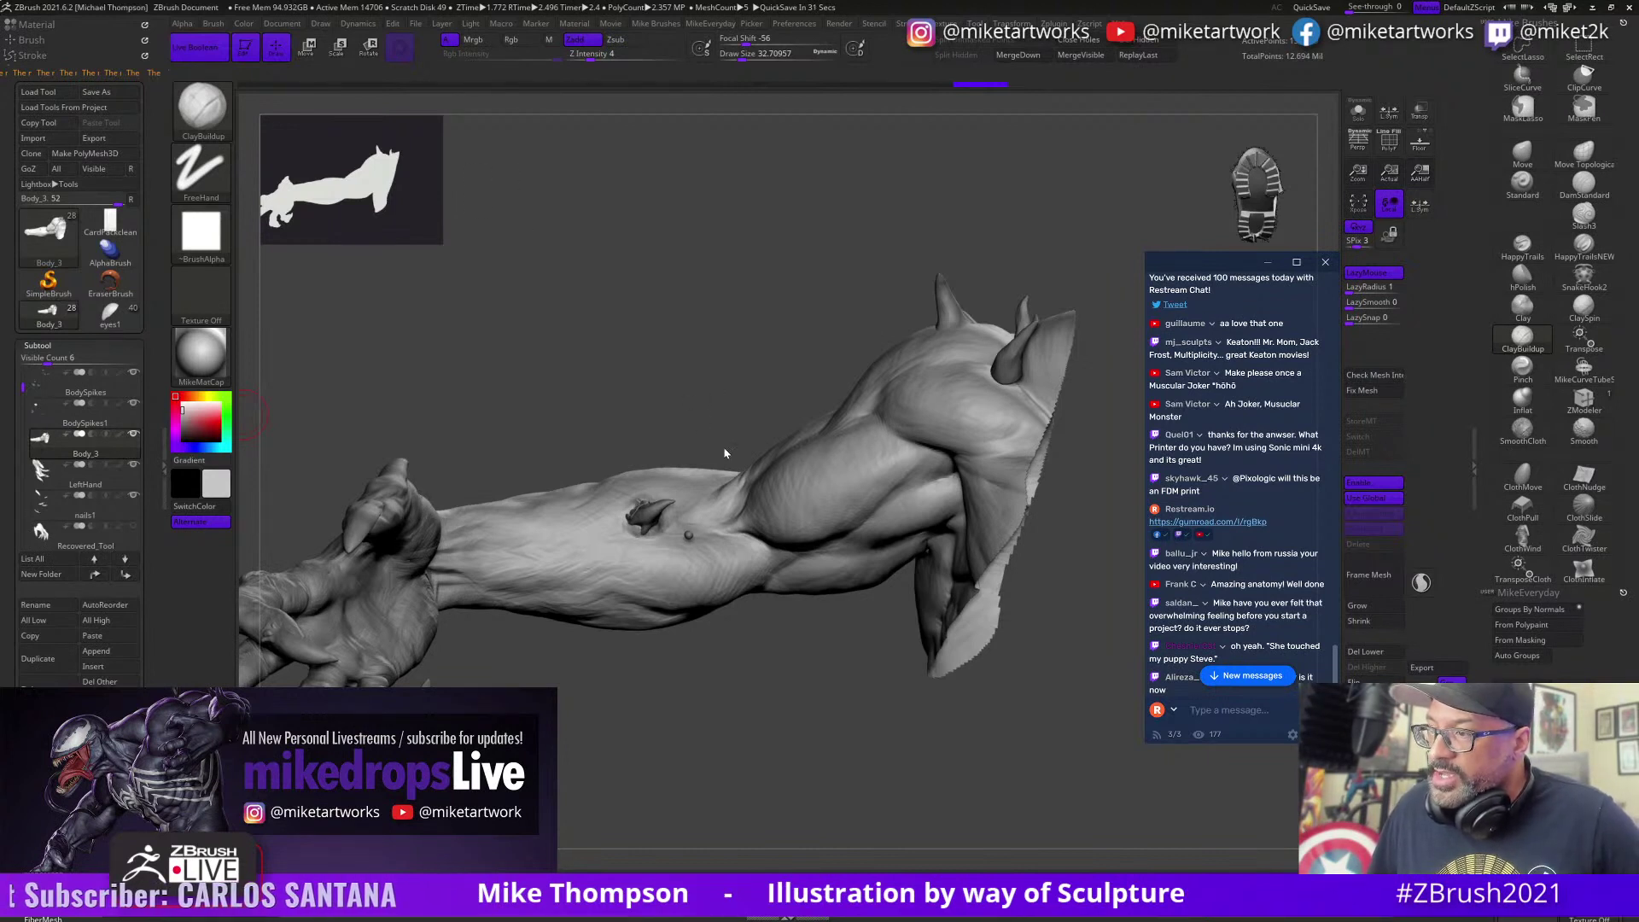
scroll(1240, 566, down, 2)
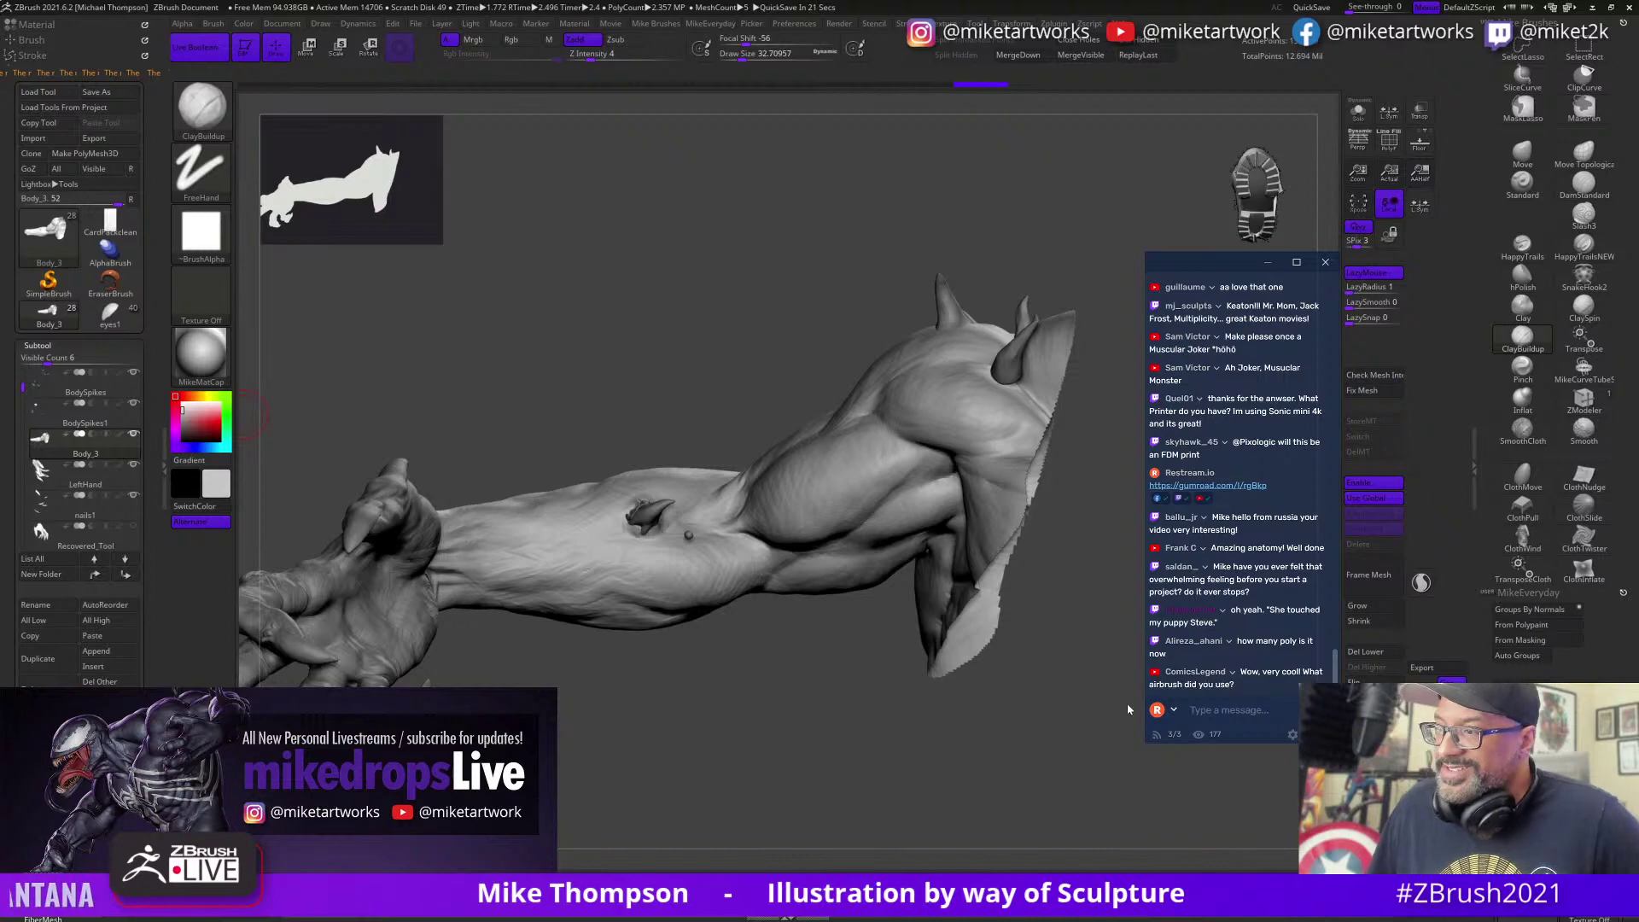
mouse_move(953, 759)
mouse_down()
mouse_move(983, 803)
mouse_move(952, 788)
mouse_up()
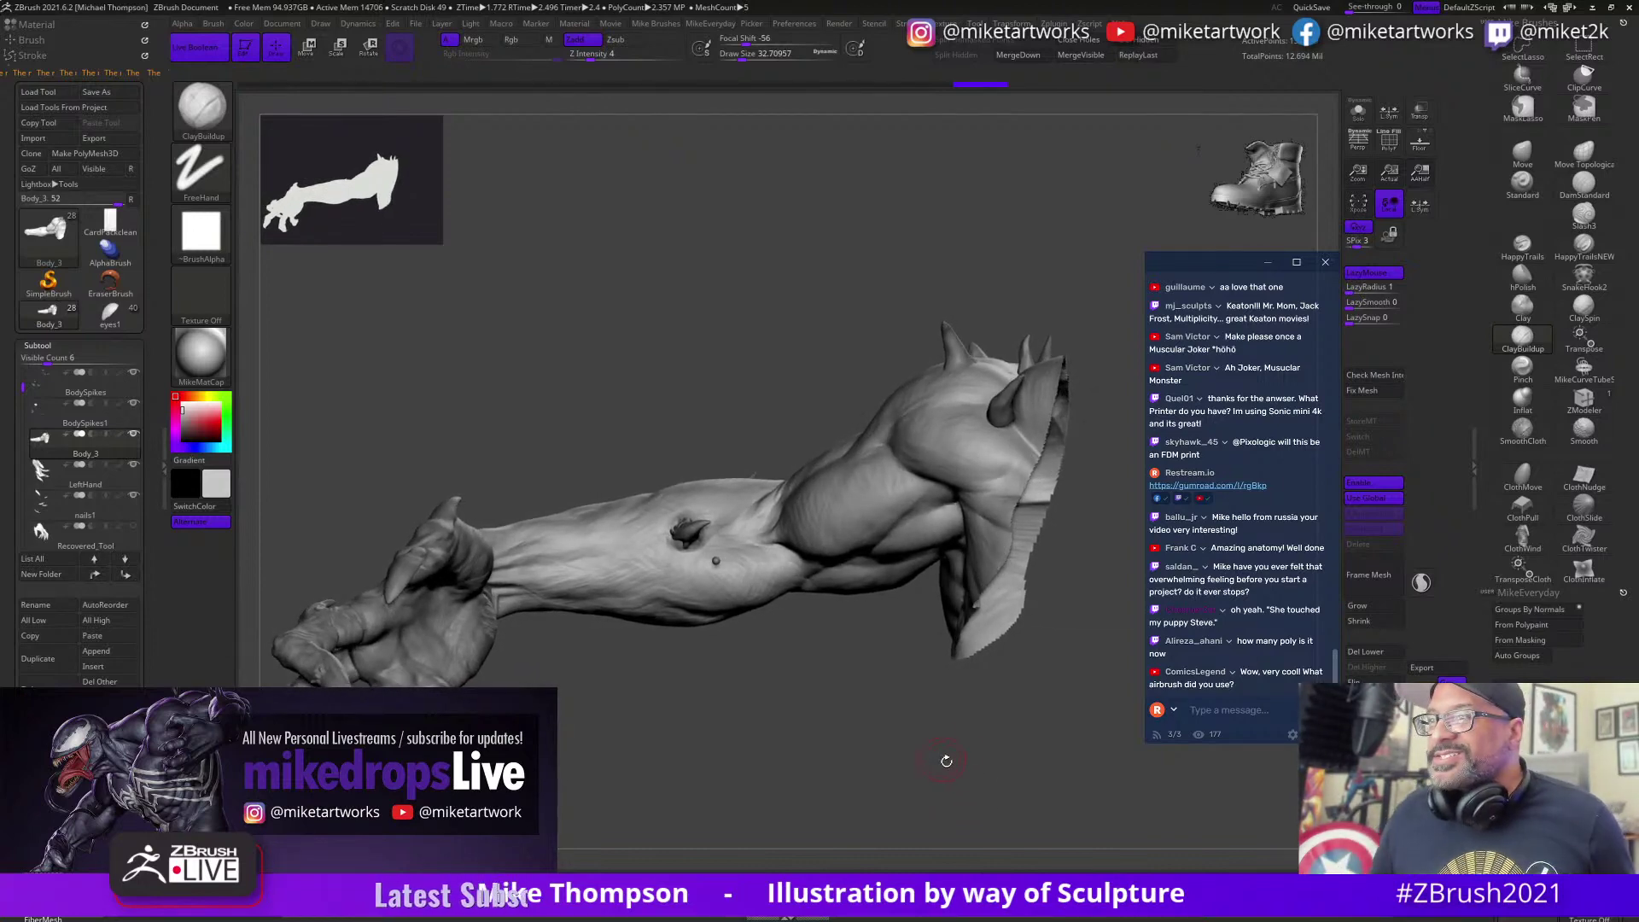
drag(794, 747, 805, 677)
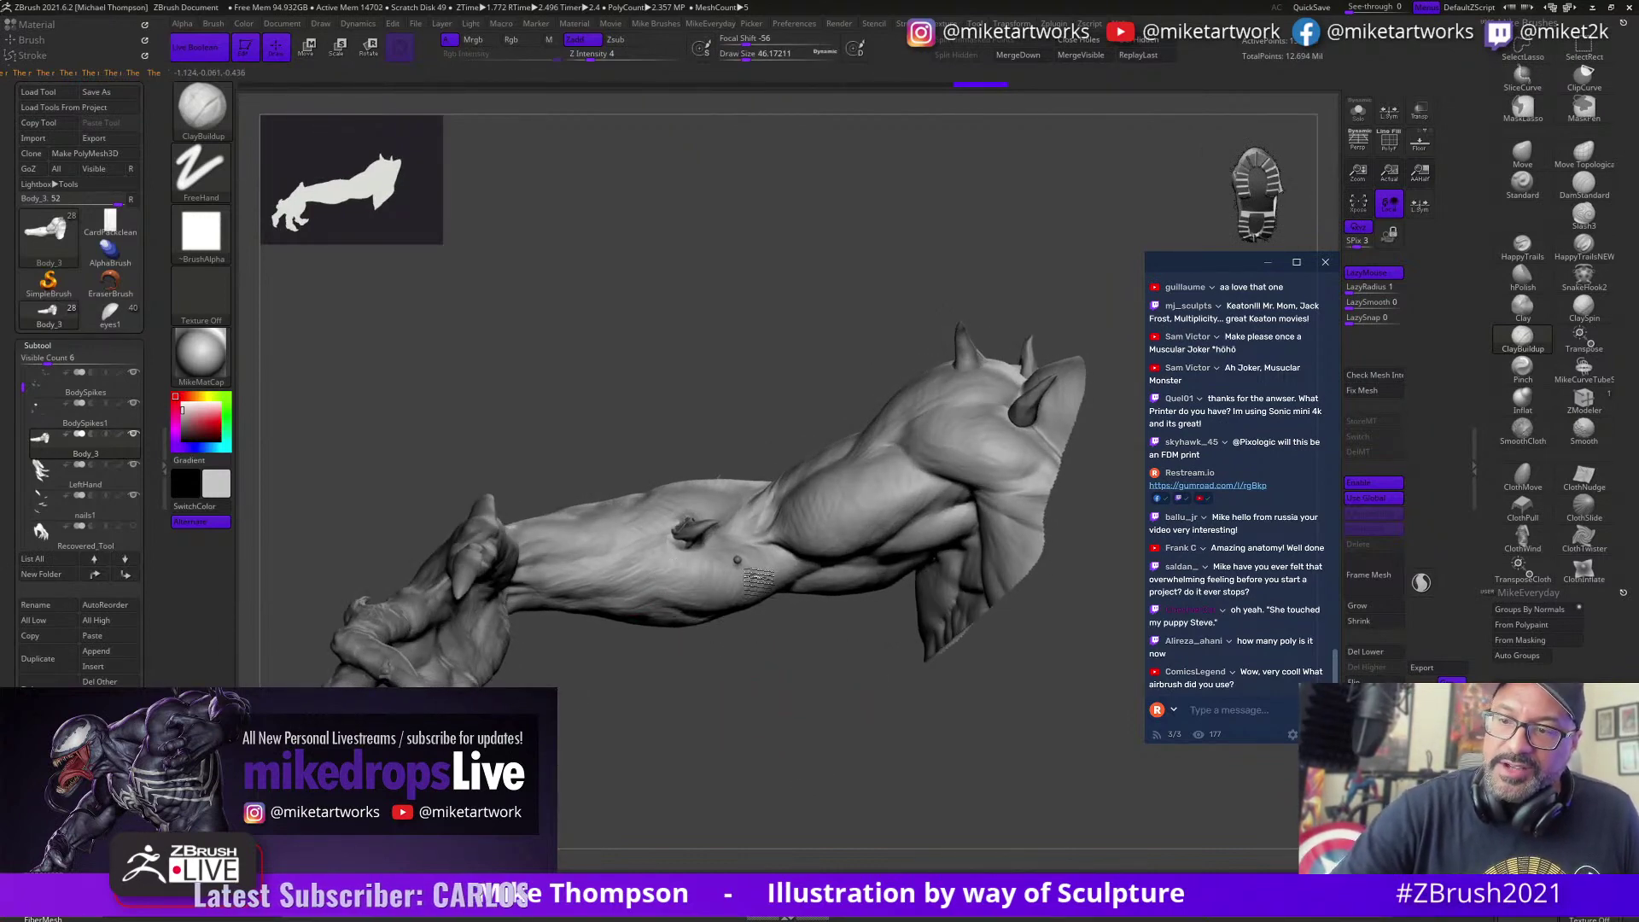
drag(787, 629, 653, 595)
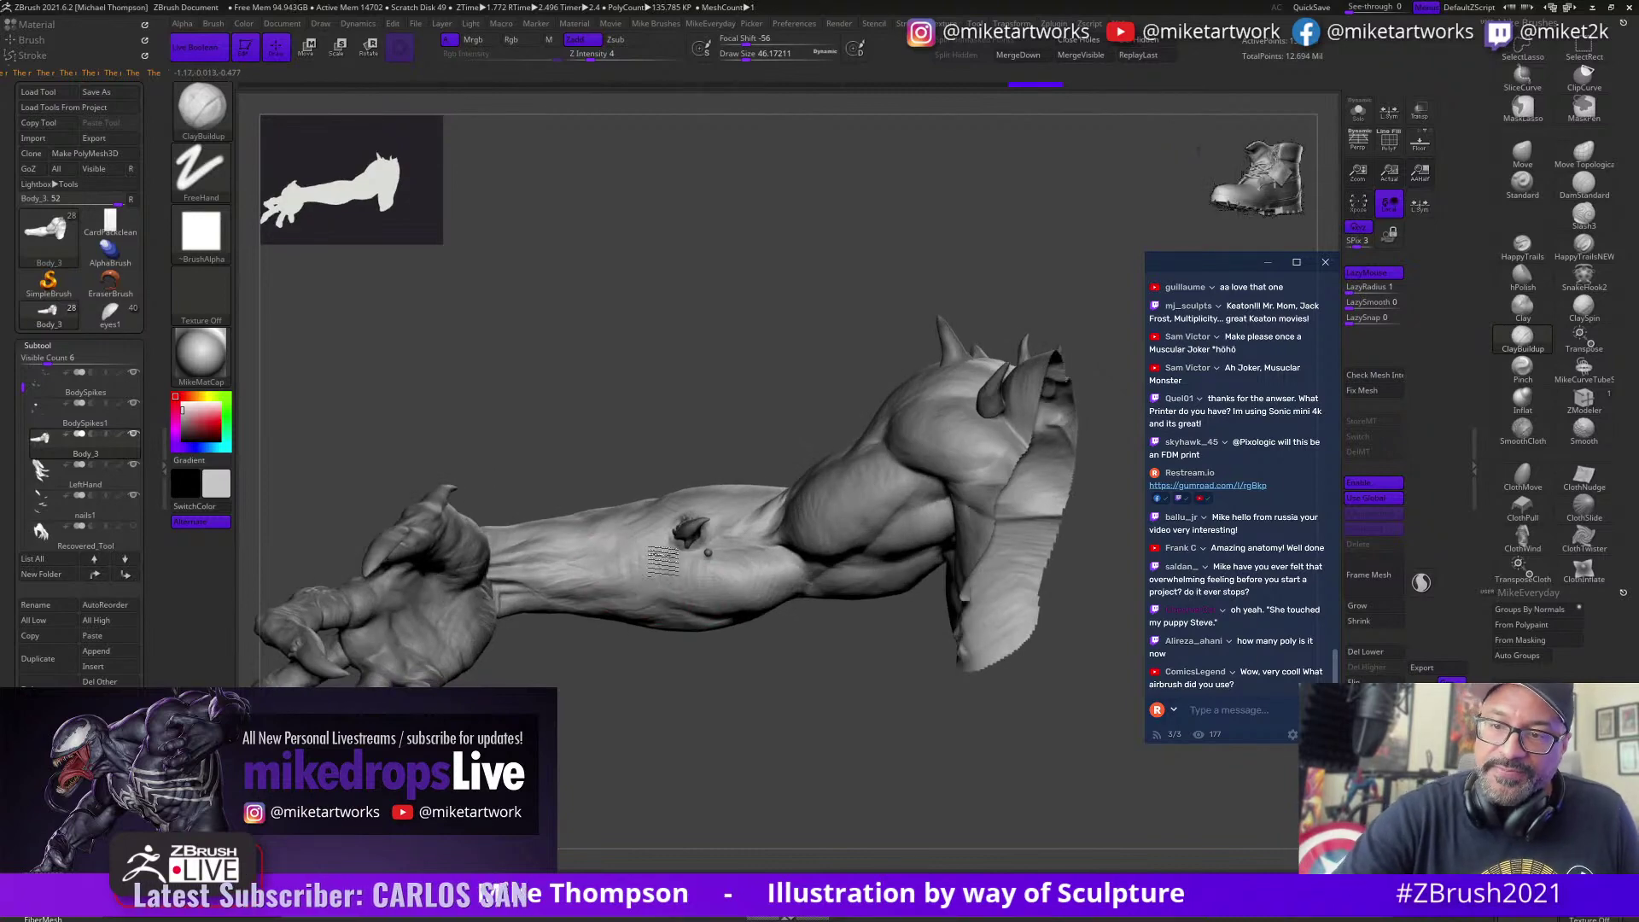
drag(713, 717, 586, 591)
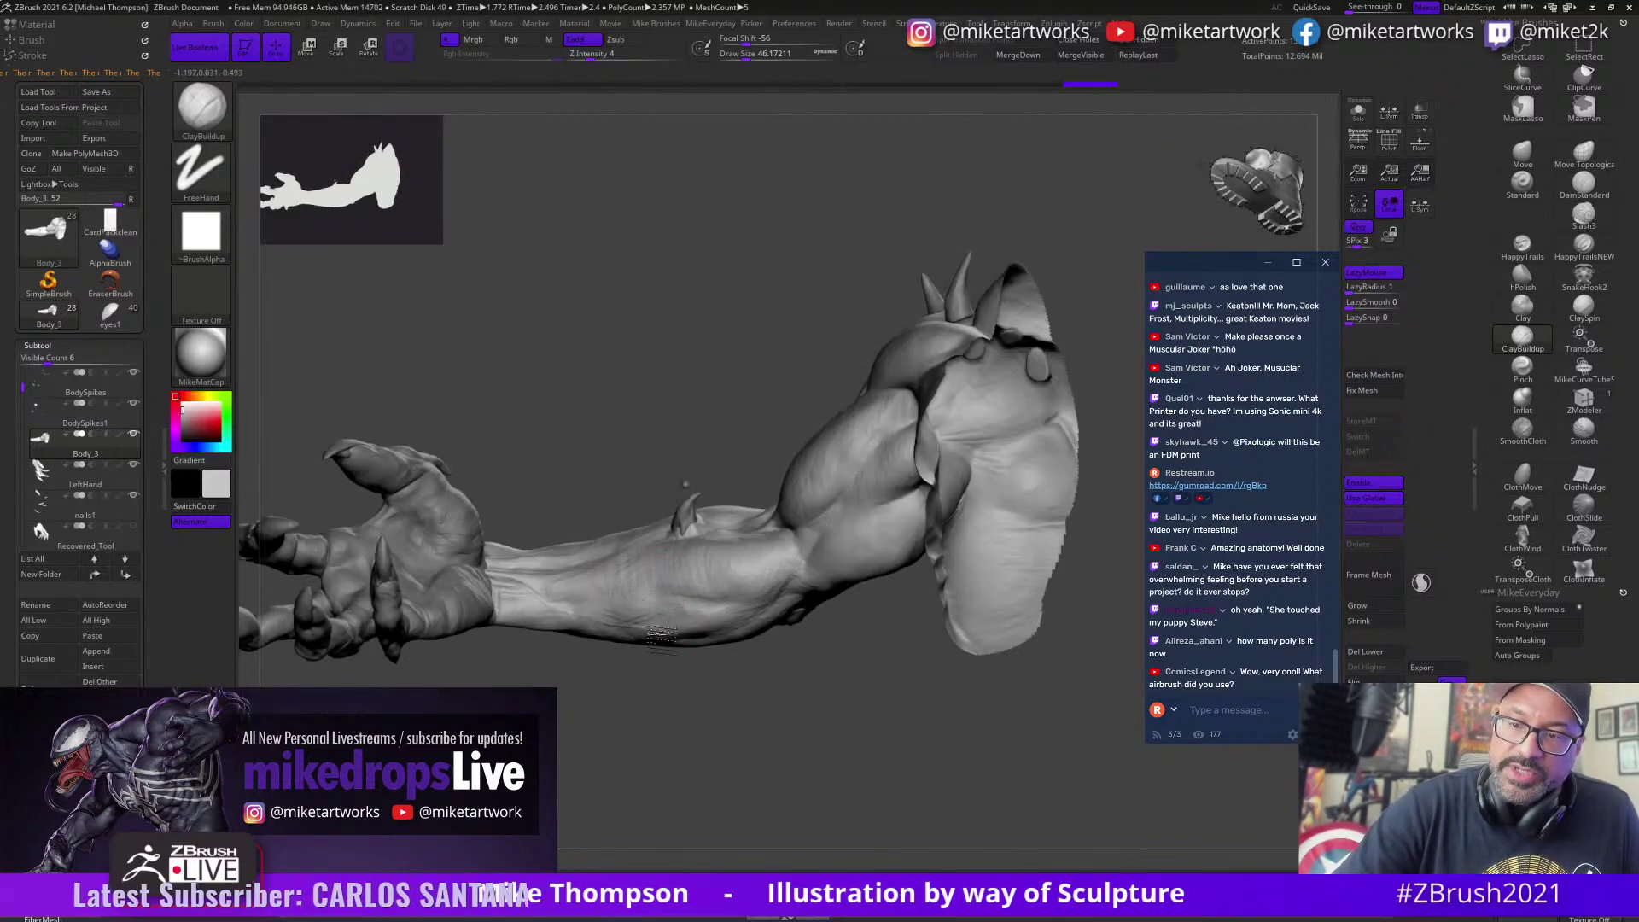
drag(710, 676, 607, 596)
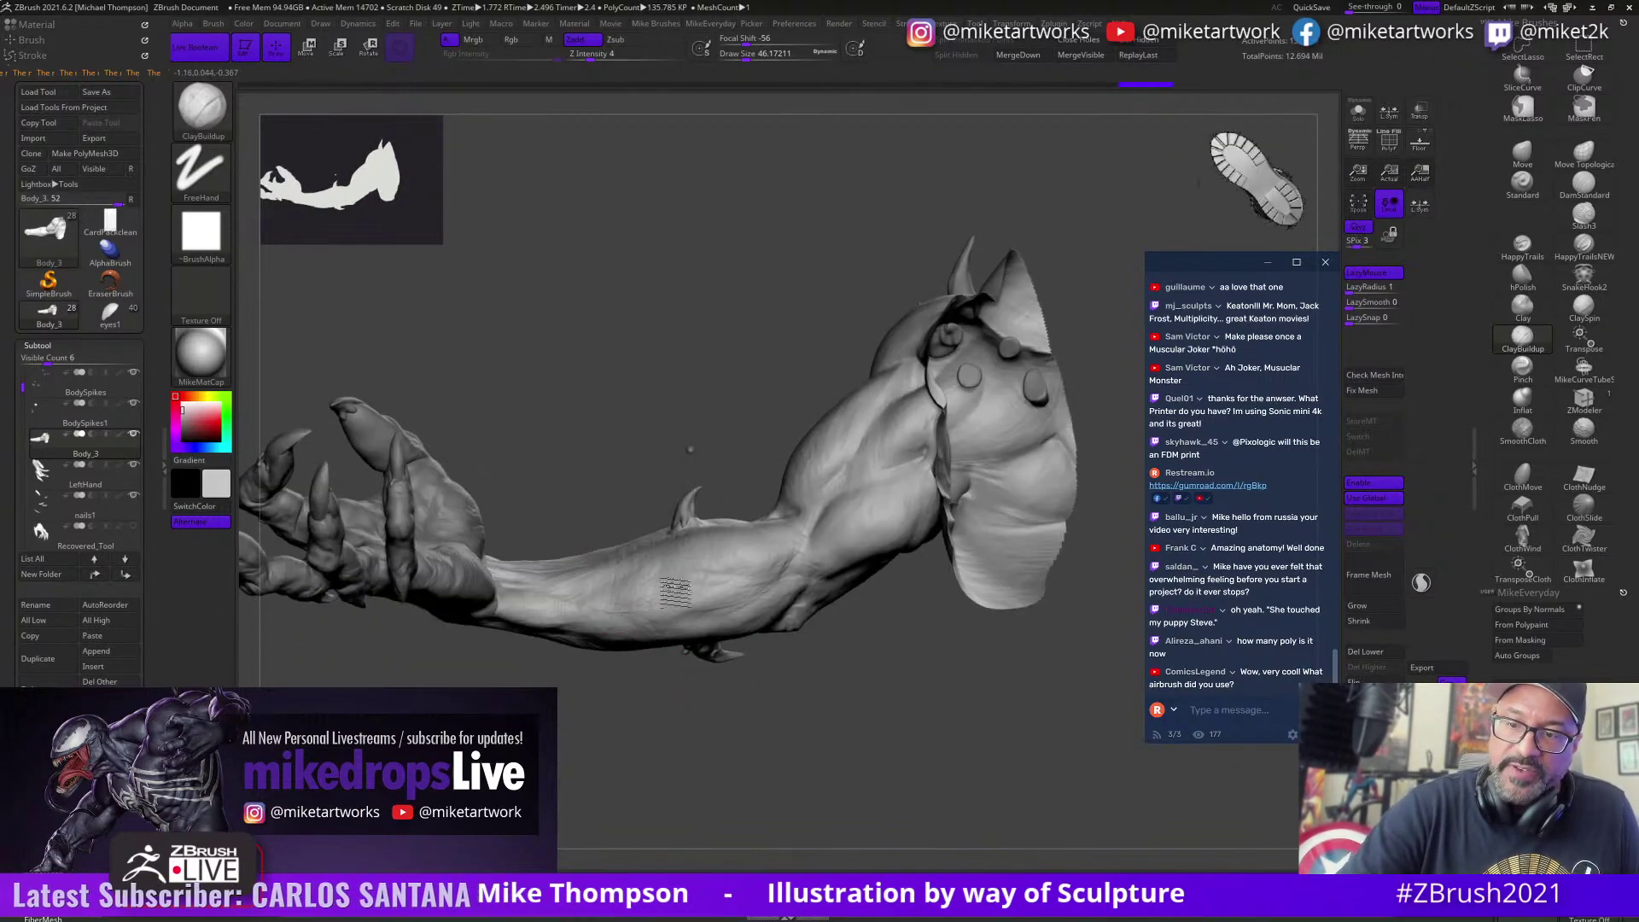
drag(885, 802, 879, 790)
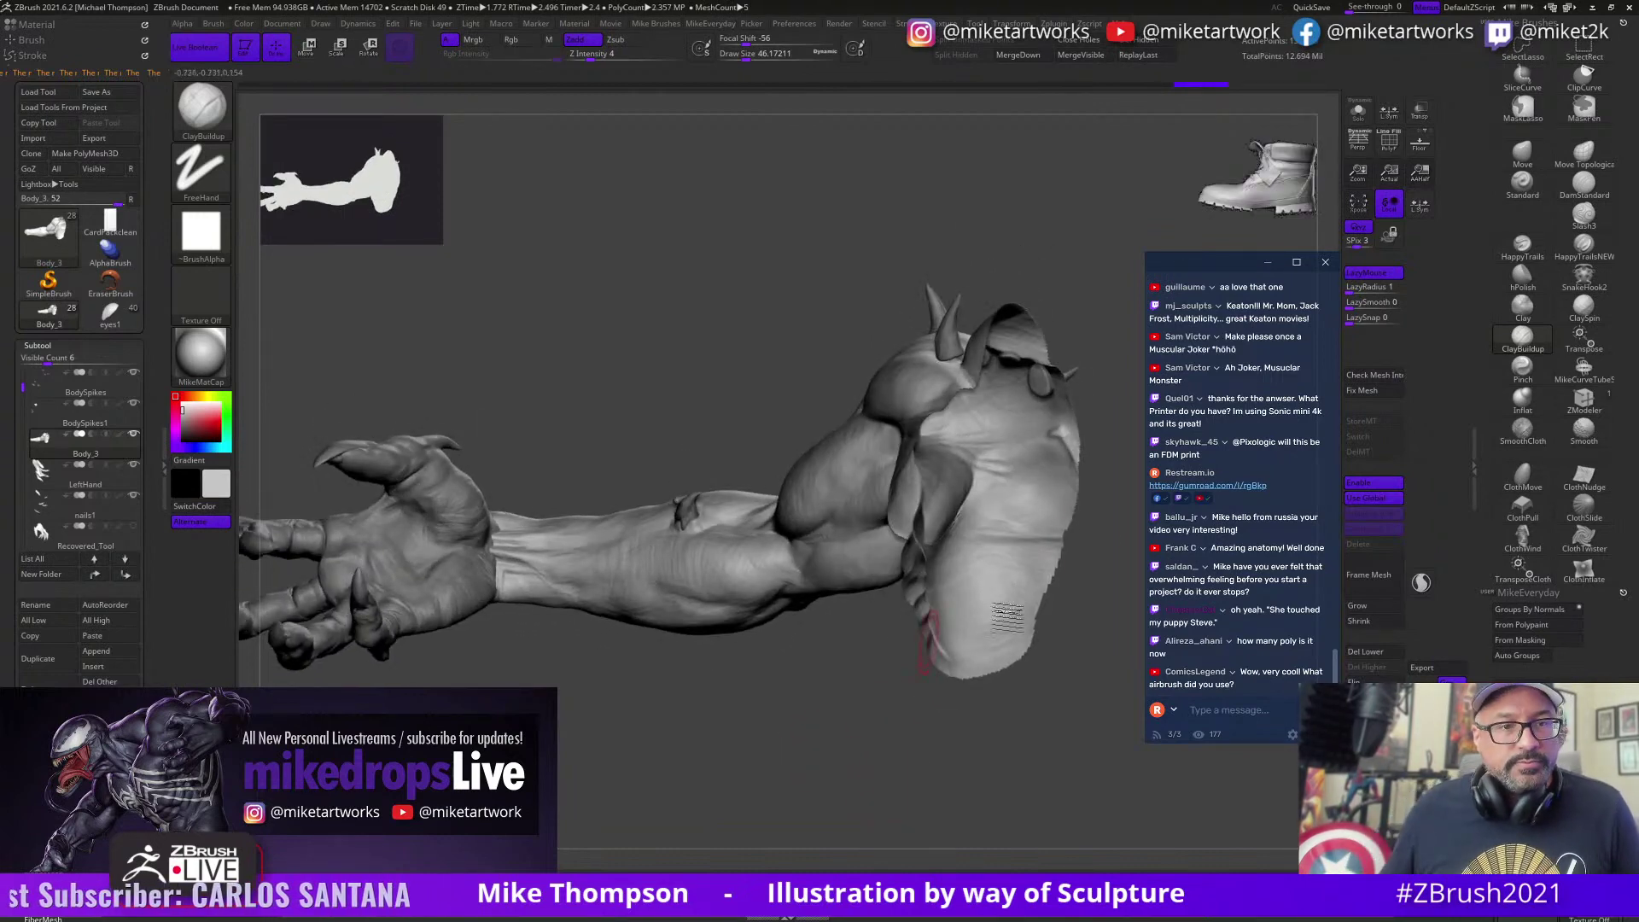
drag(903, 677, 477, 630)
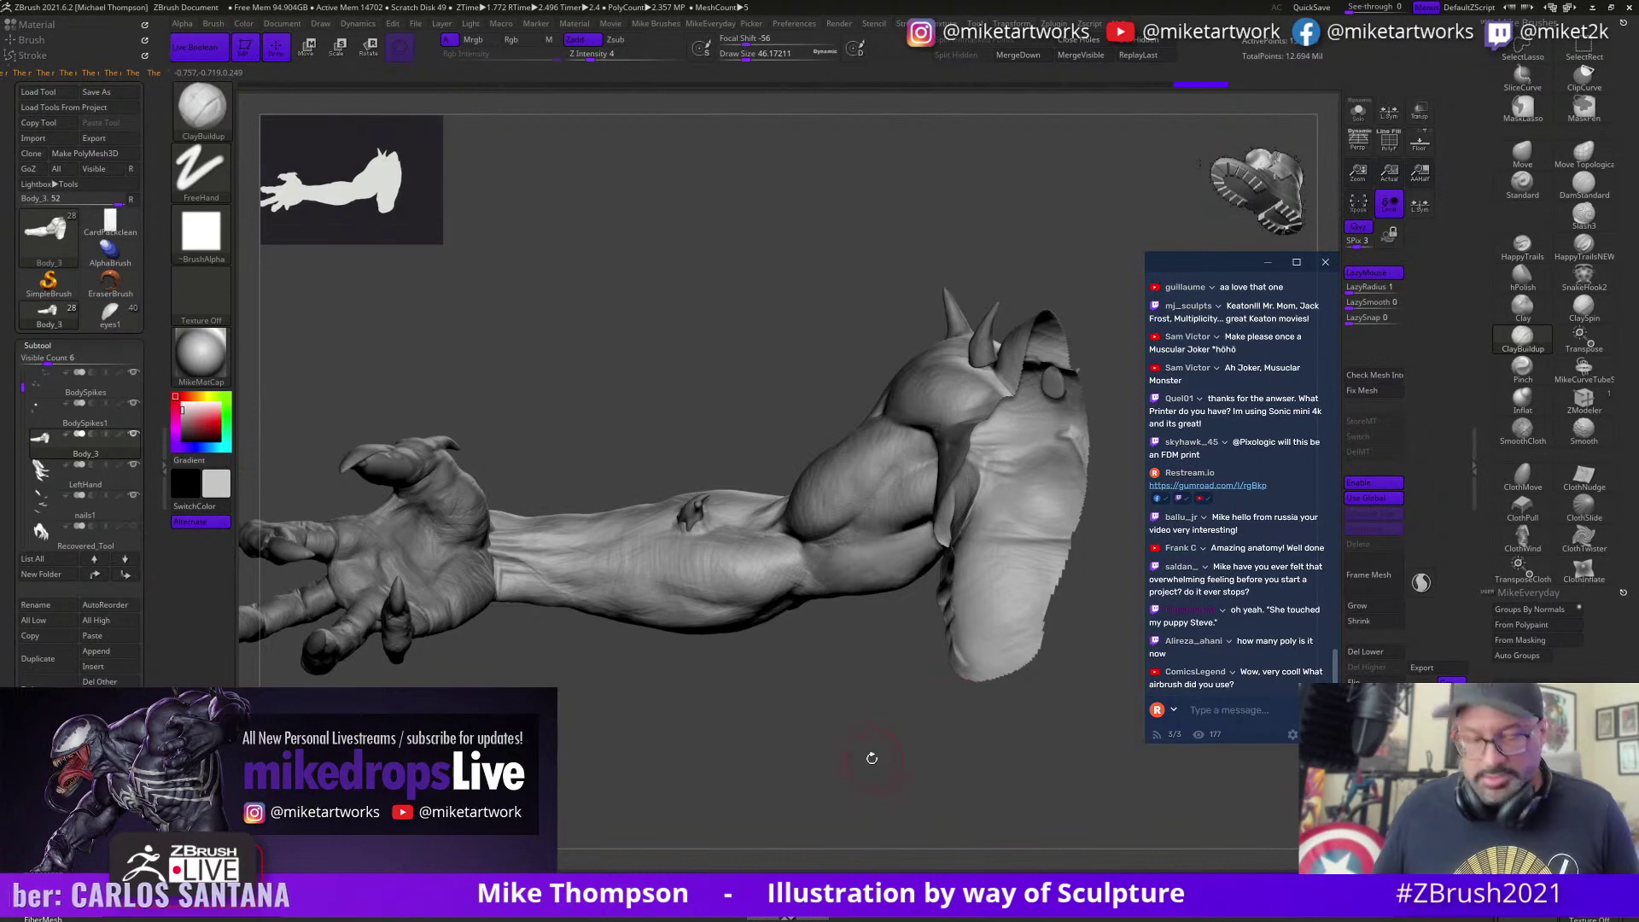
mouse_move(872, 758)
mouse_down()
mouse_move(892, 789)
mouse_move(802, 658)
mouse_move(994, 768)
mouse_move(961, 705)
mouse_move(950, 748)
mouse_move(983, 717)
mouse_move(783, 670)
mouse_up()
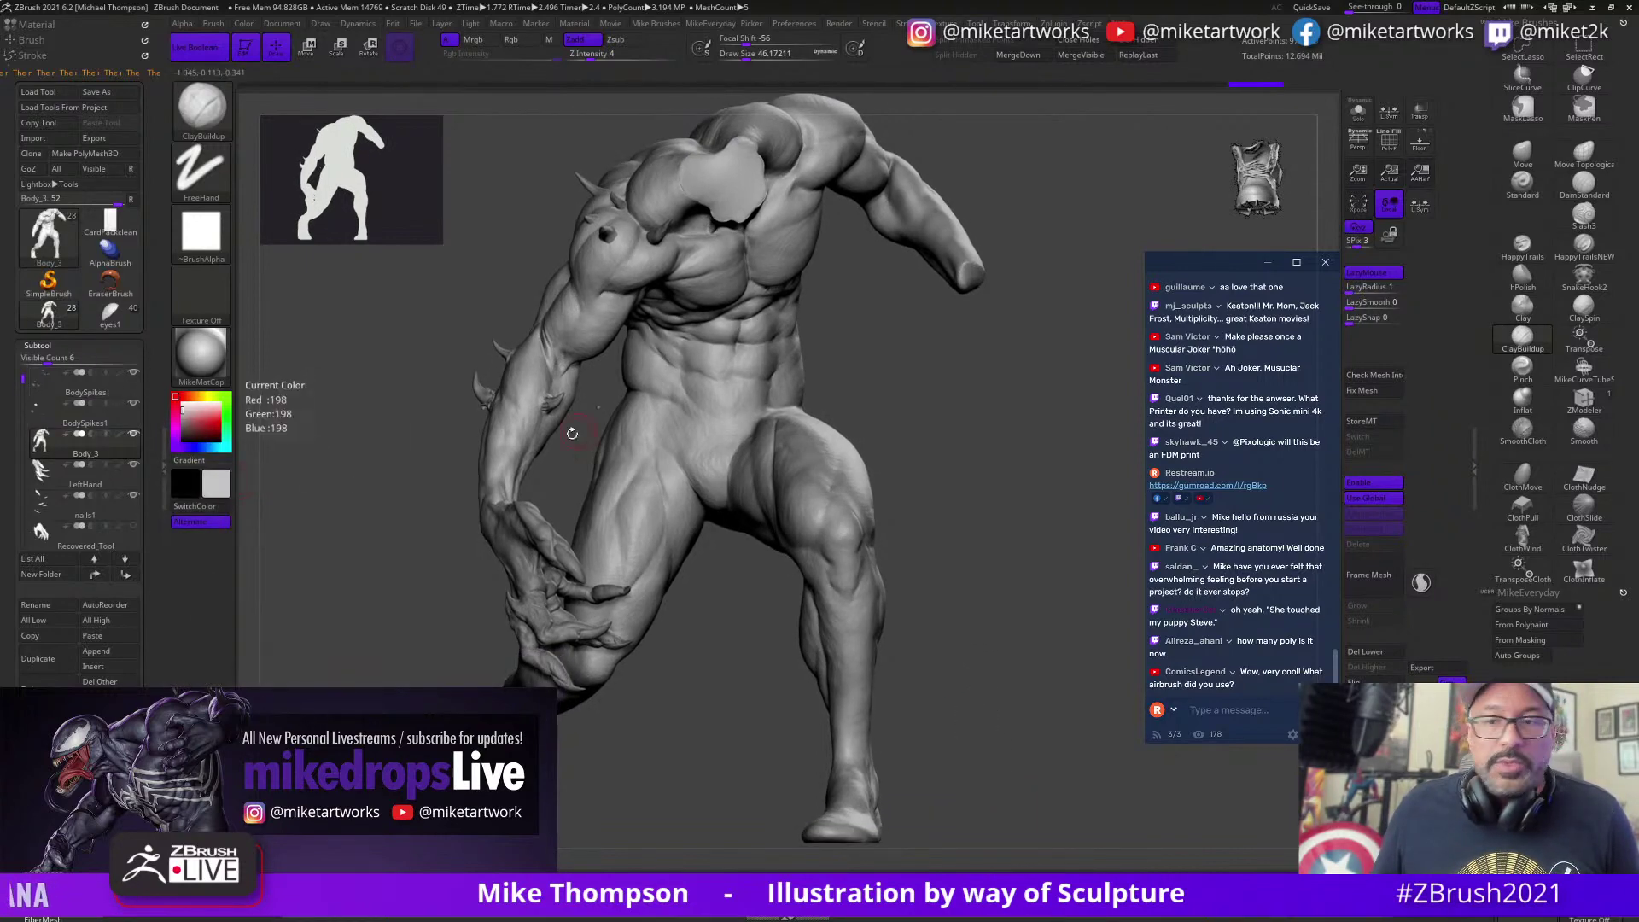
Step: Select the BodySpikes subtool and make the Recovered_Tool, SkullCap and Jaw1 subtools visible
alt+click(483, 395)
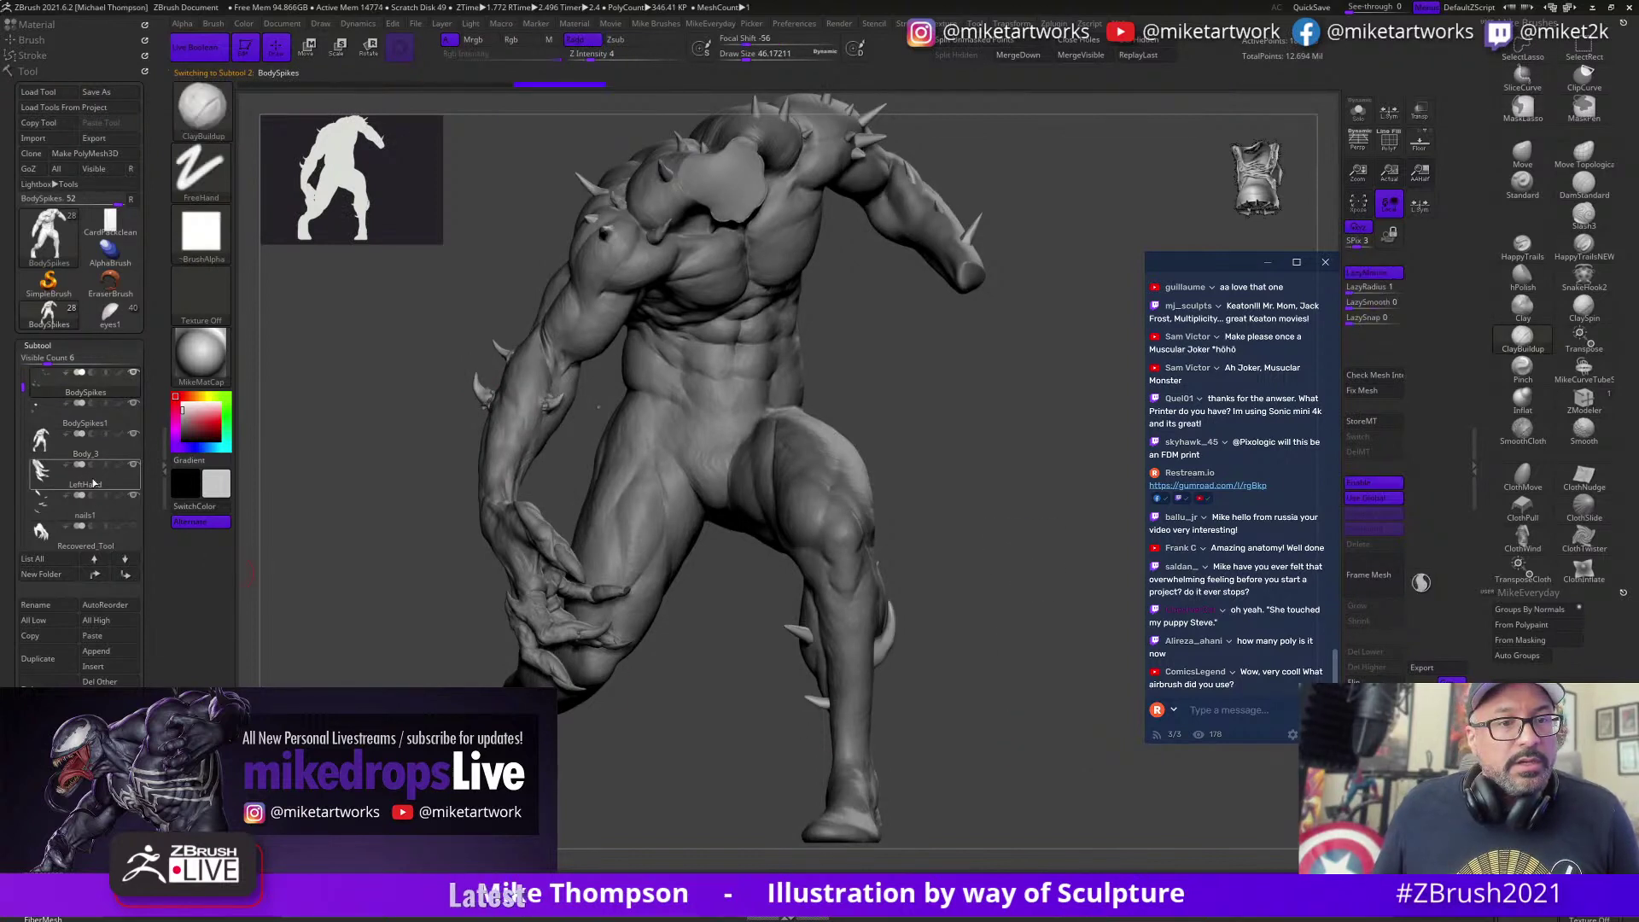
click(134, 526)
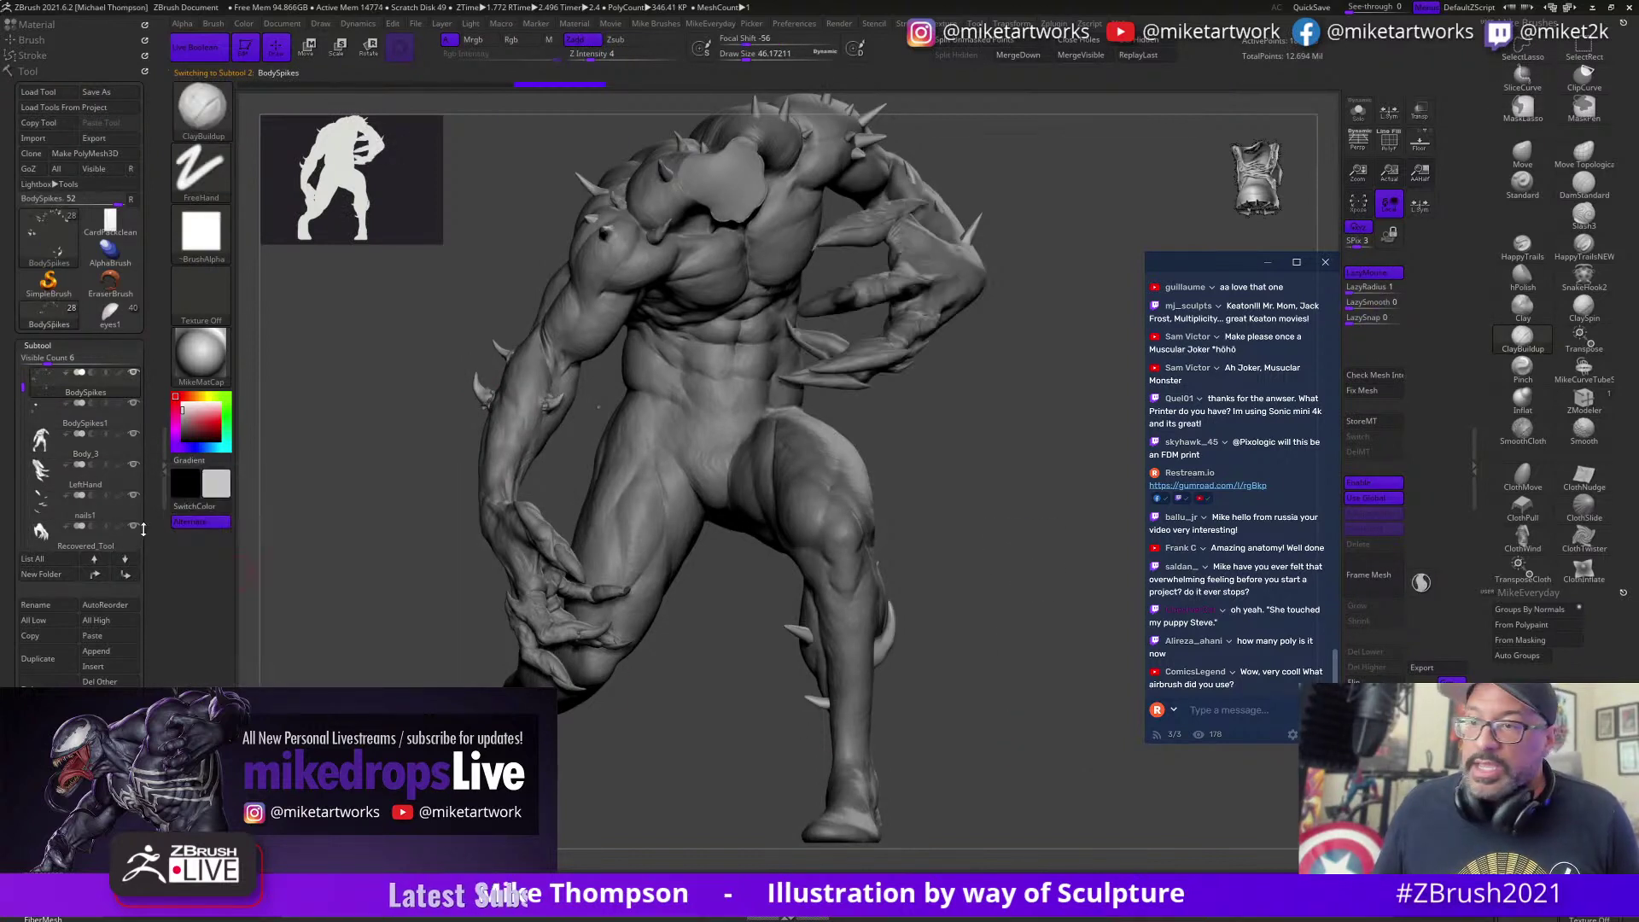
drag(22, 391, 22, 431)
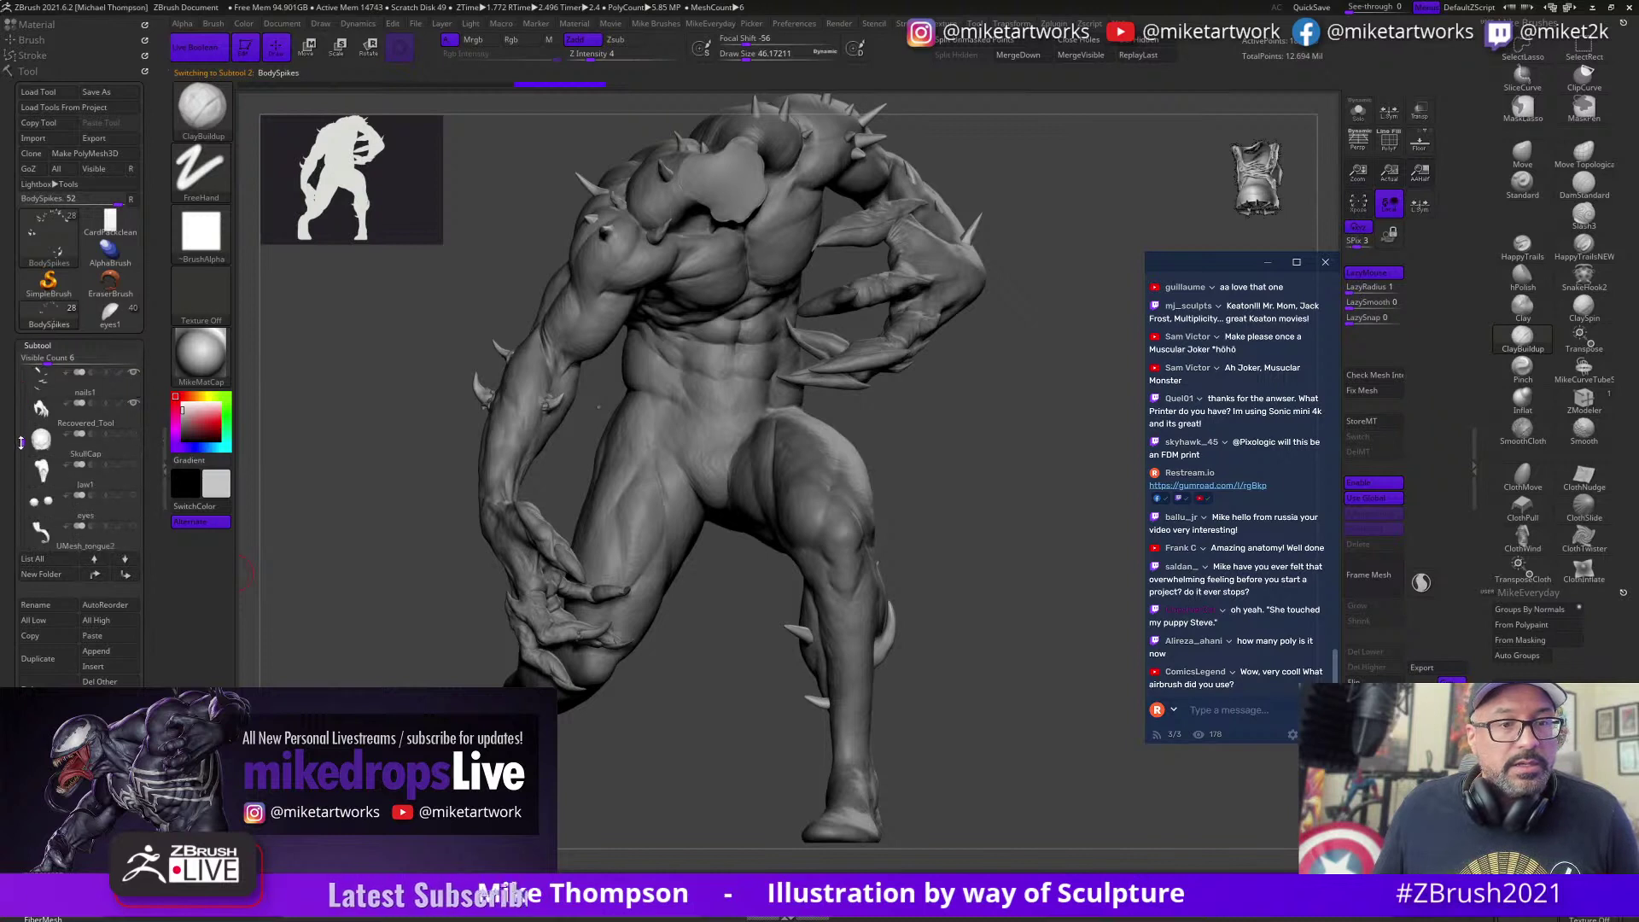
click(134, 433)
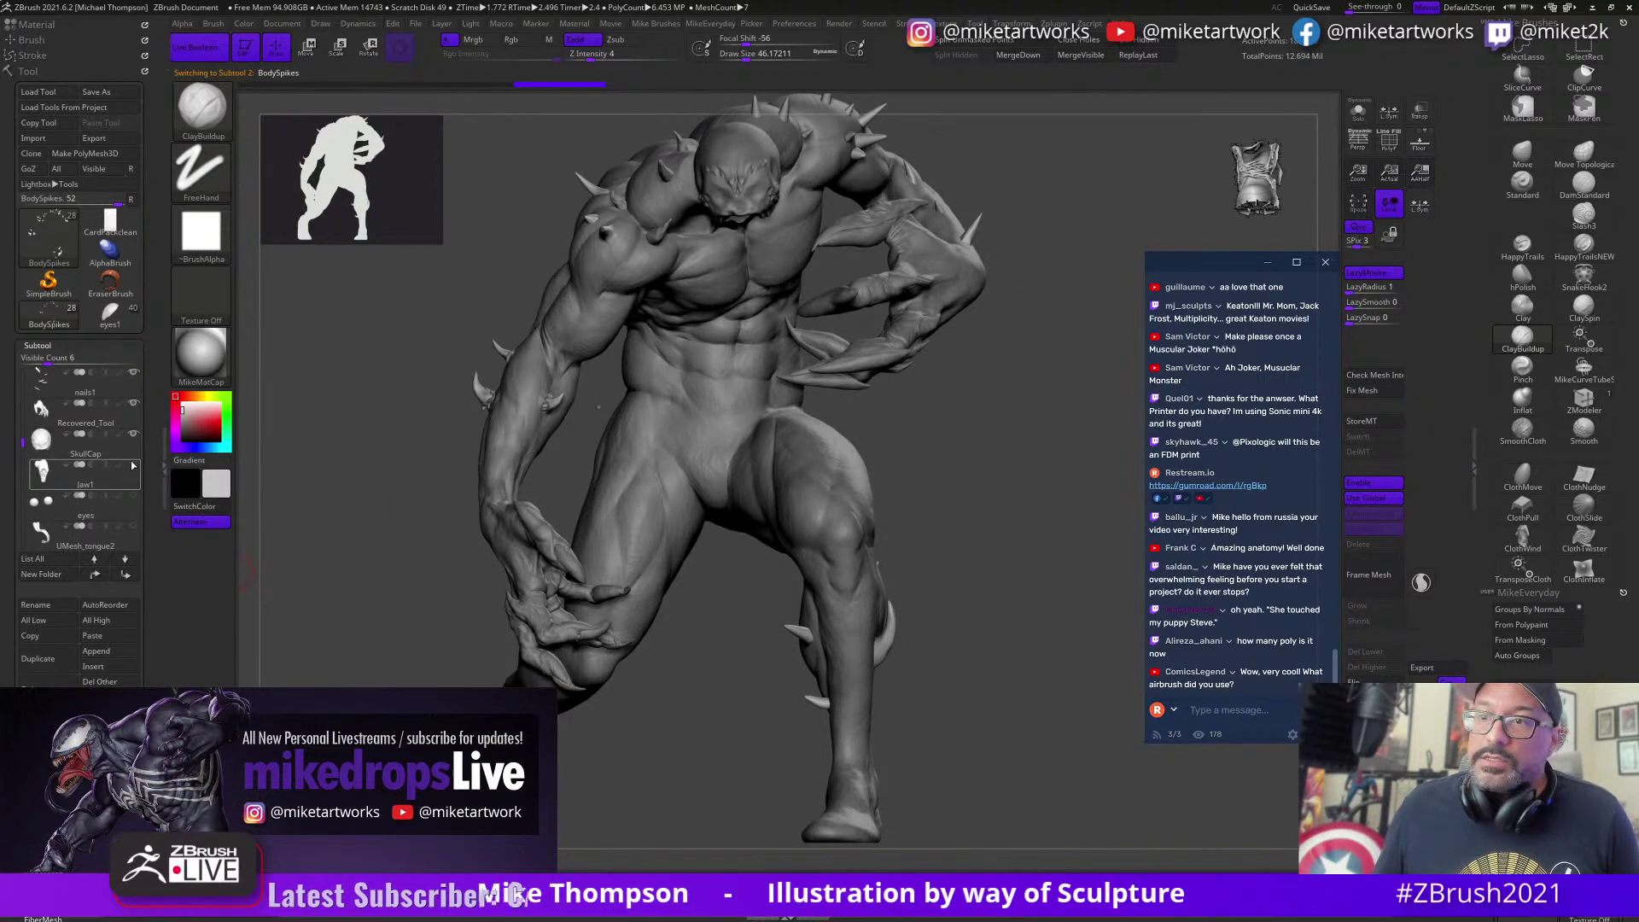
click(133, 465)
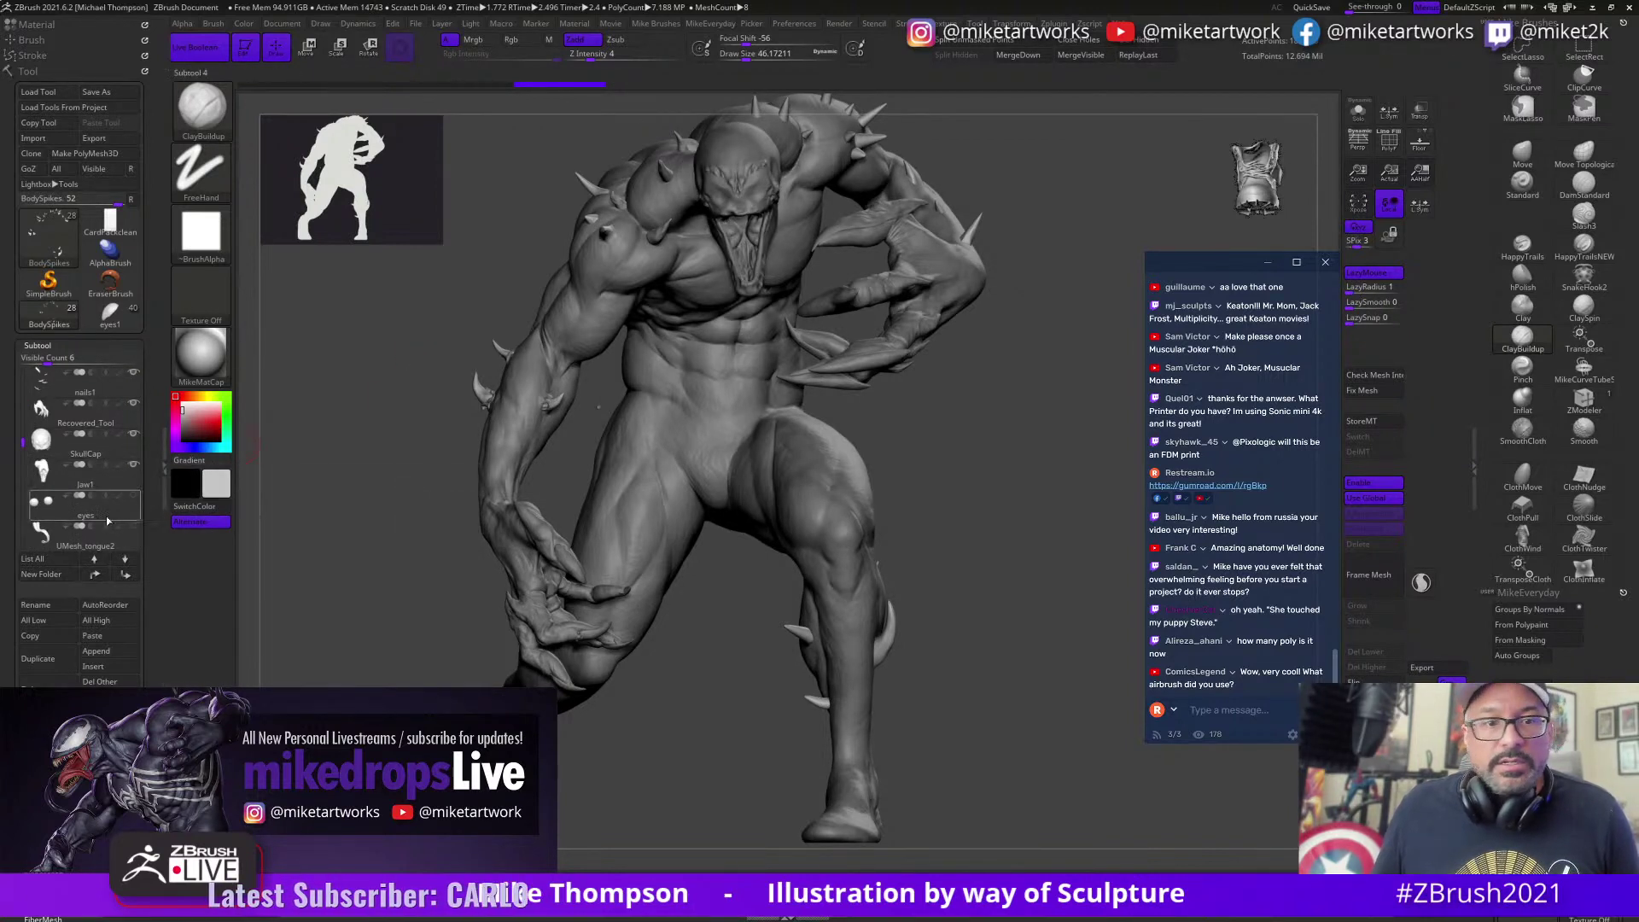
Step: Turn on painted colour for all subtools and show the eyes, UMesh_tongue2 and the folder holding the mask and teeth parts
shift+click(120, 467)
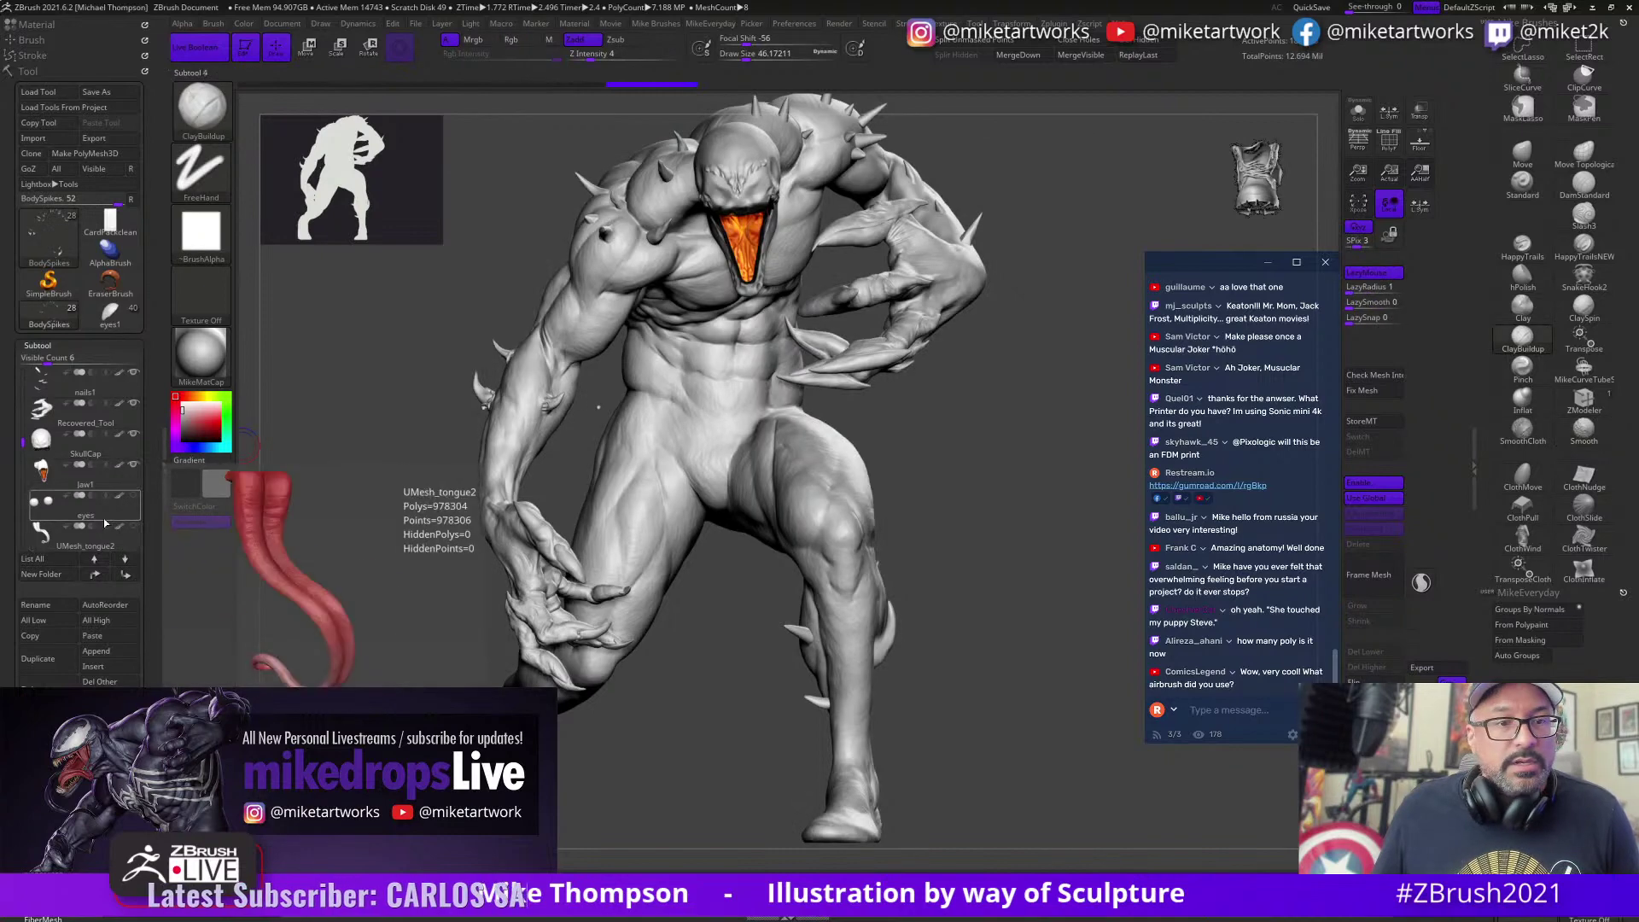
click(135, 497)
click(133, 526)
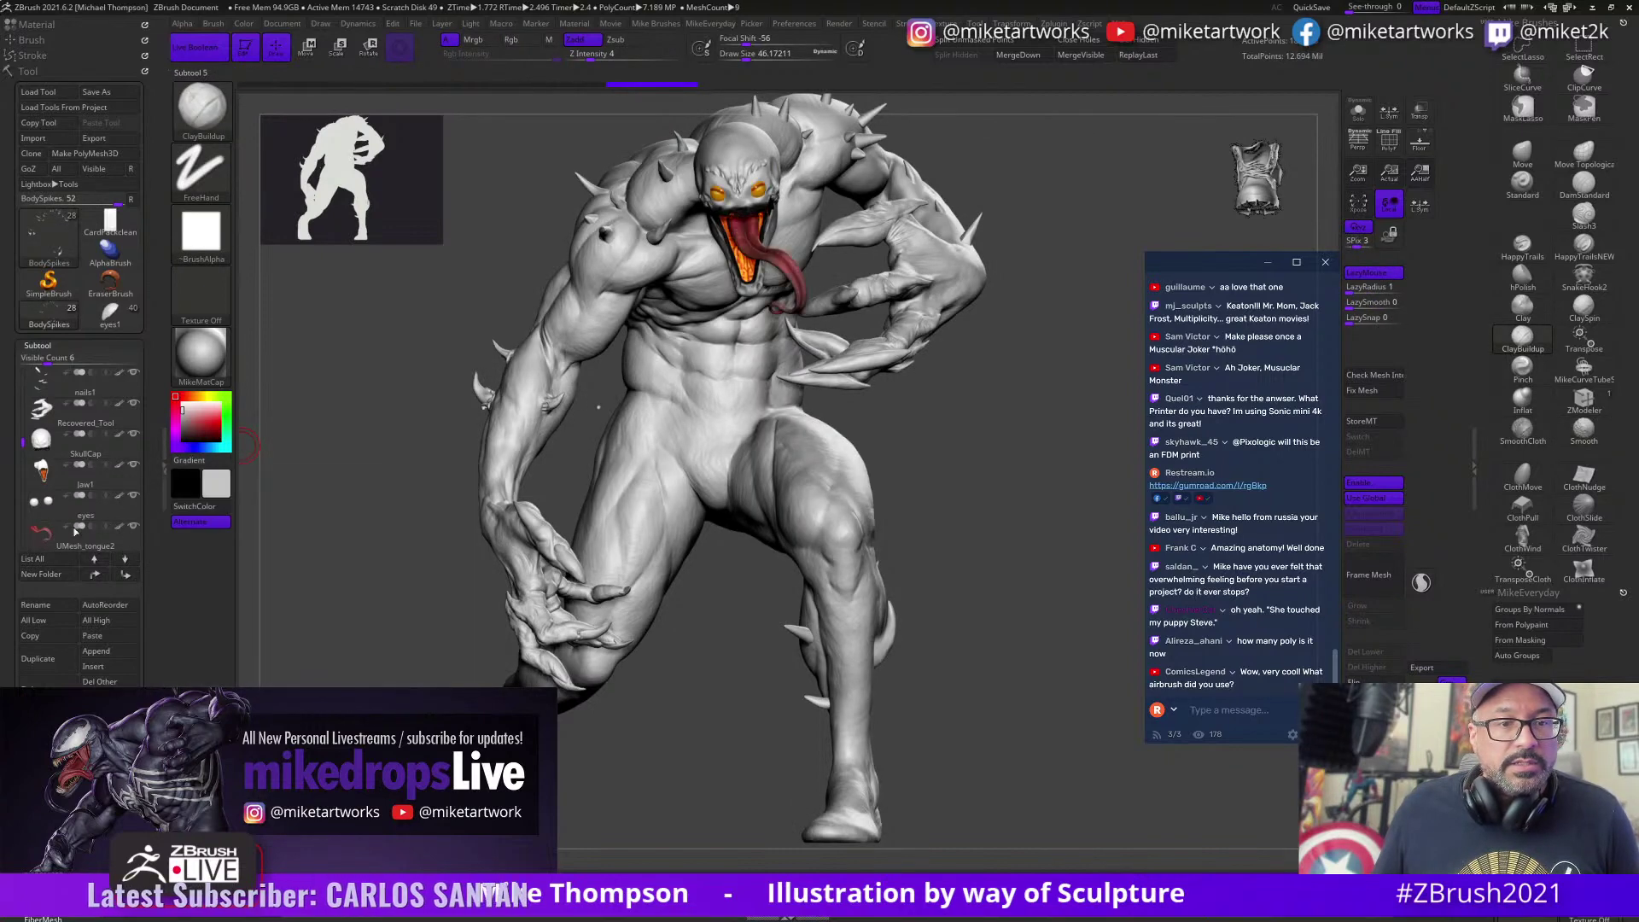
drag(22, 448, 29, 490)
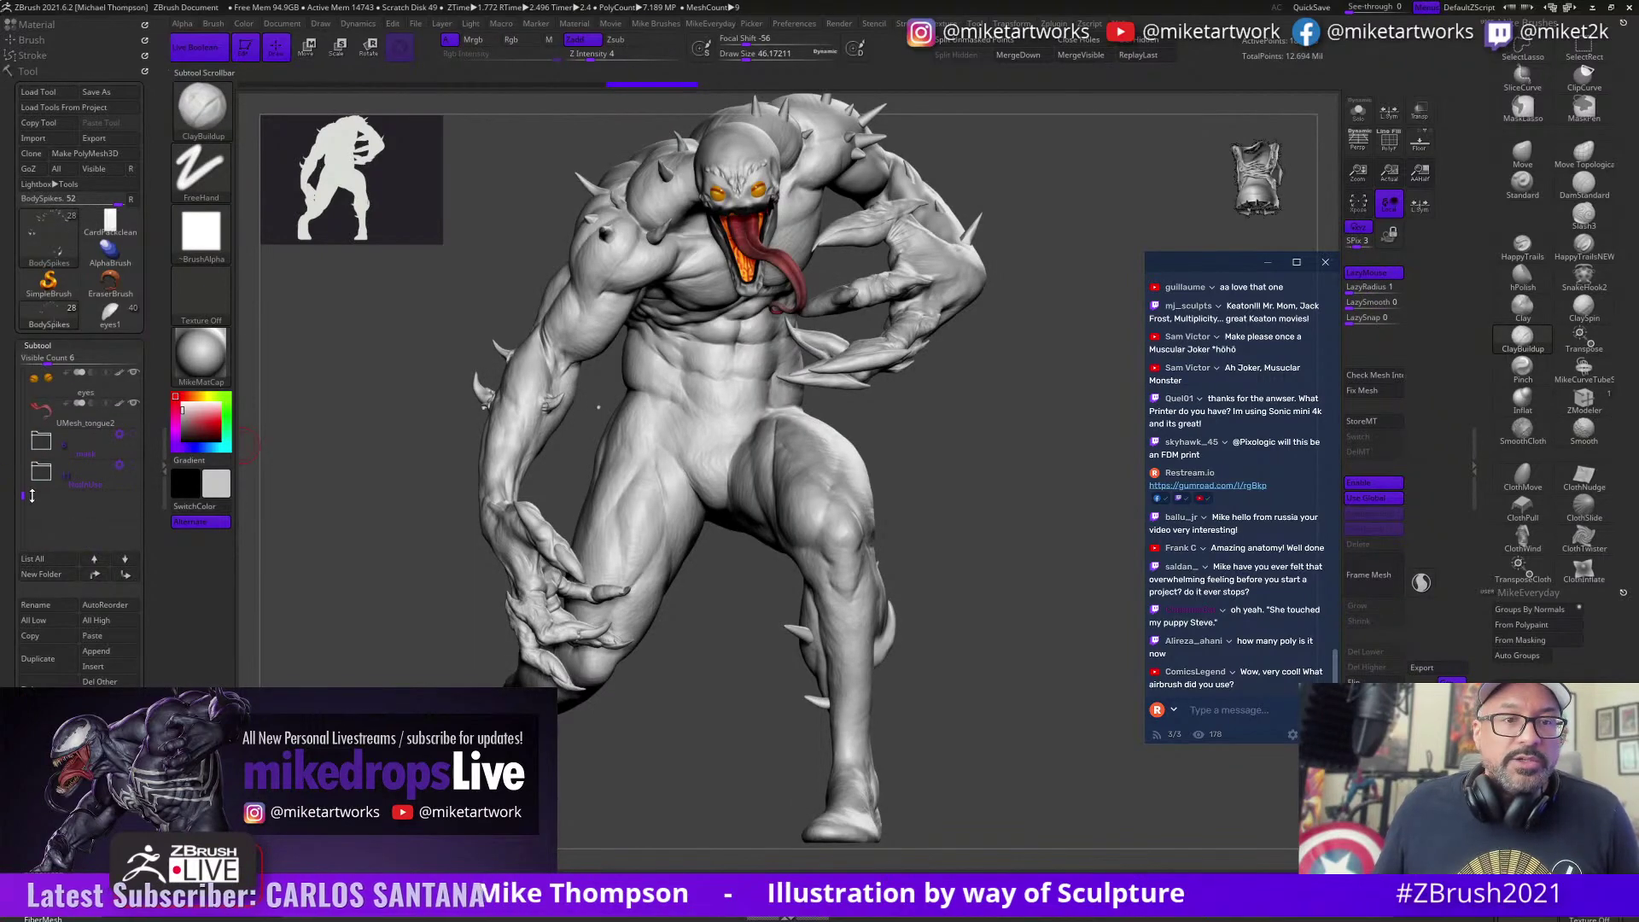
click(131, 444)
click(135, 435)
Step: Select the MaskTop subtool and make a BPR render of the painted head close up
mouse_move(981, 478)
alt+mouse_down()
mouse_move(1010, 783)
mouse_move(1036, 731)
mouse_move(803, 700)
alt+mouse_up()
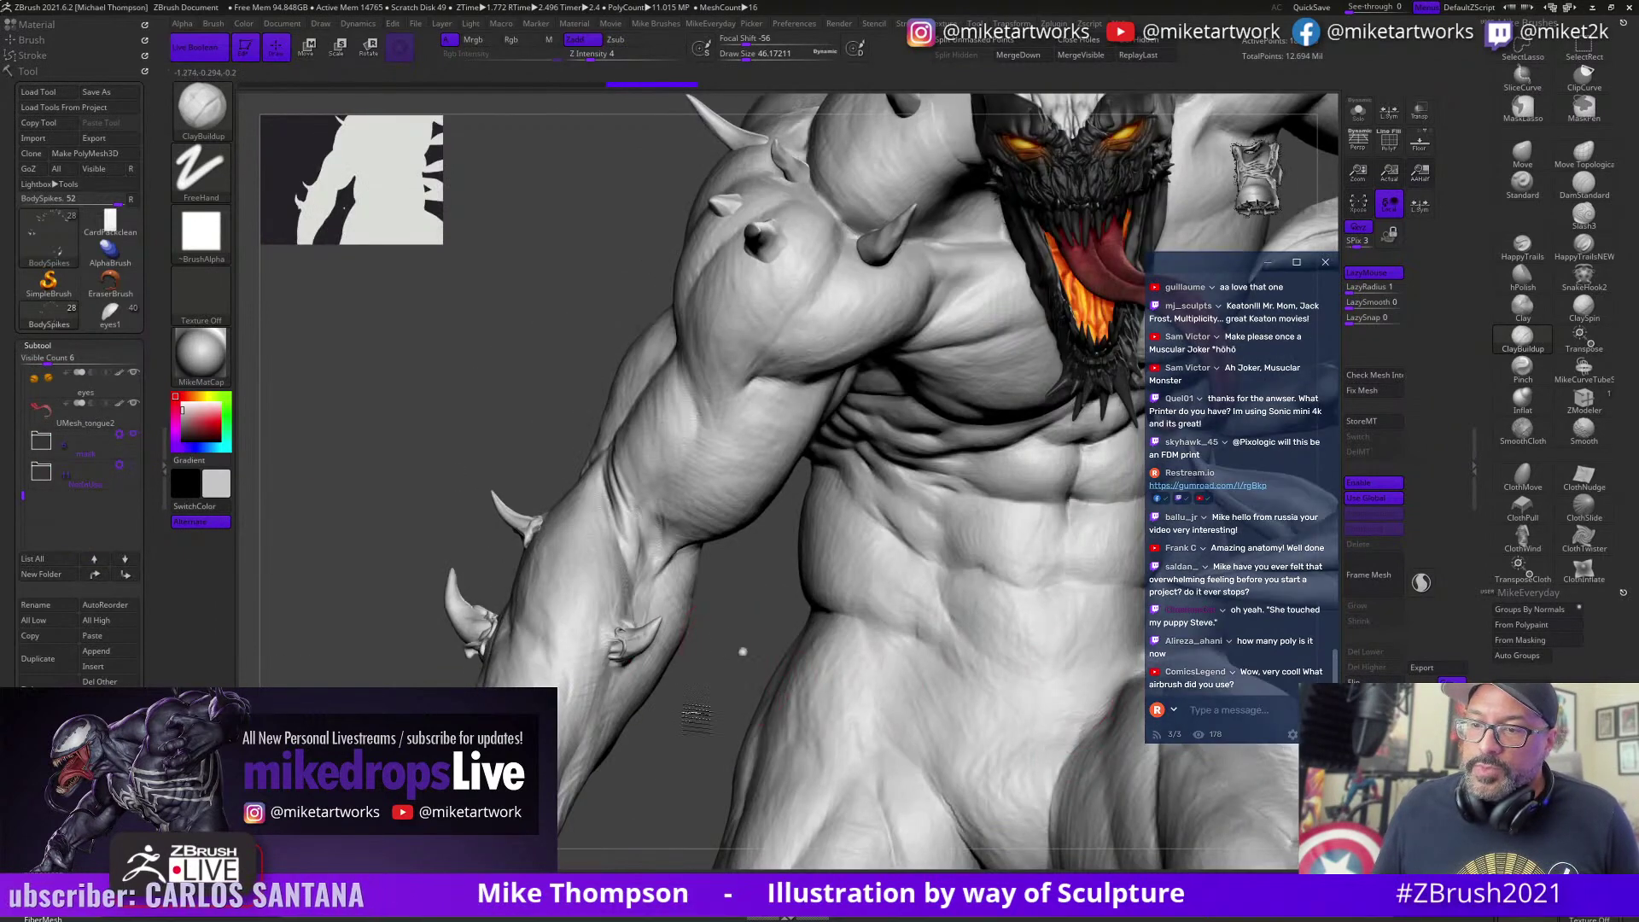
mouse_move(743, 651)
alt+mouse_down()
mouse_move(669, 780)
mouse_move(555, 910)
alt+mouse_up()
drag(643, 187, 623, 295)
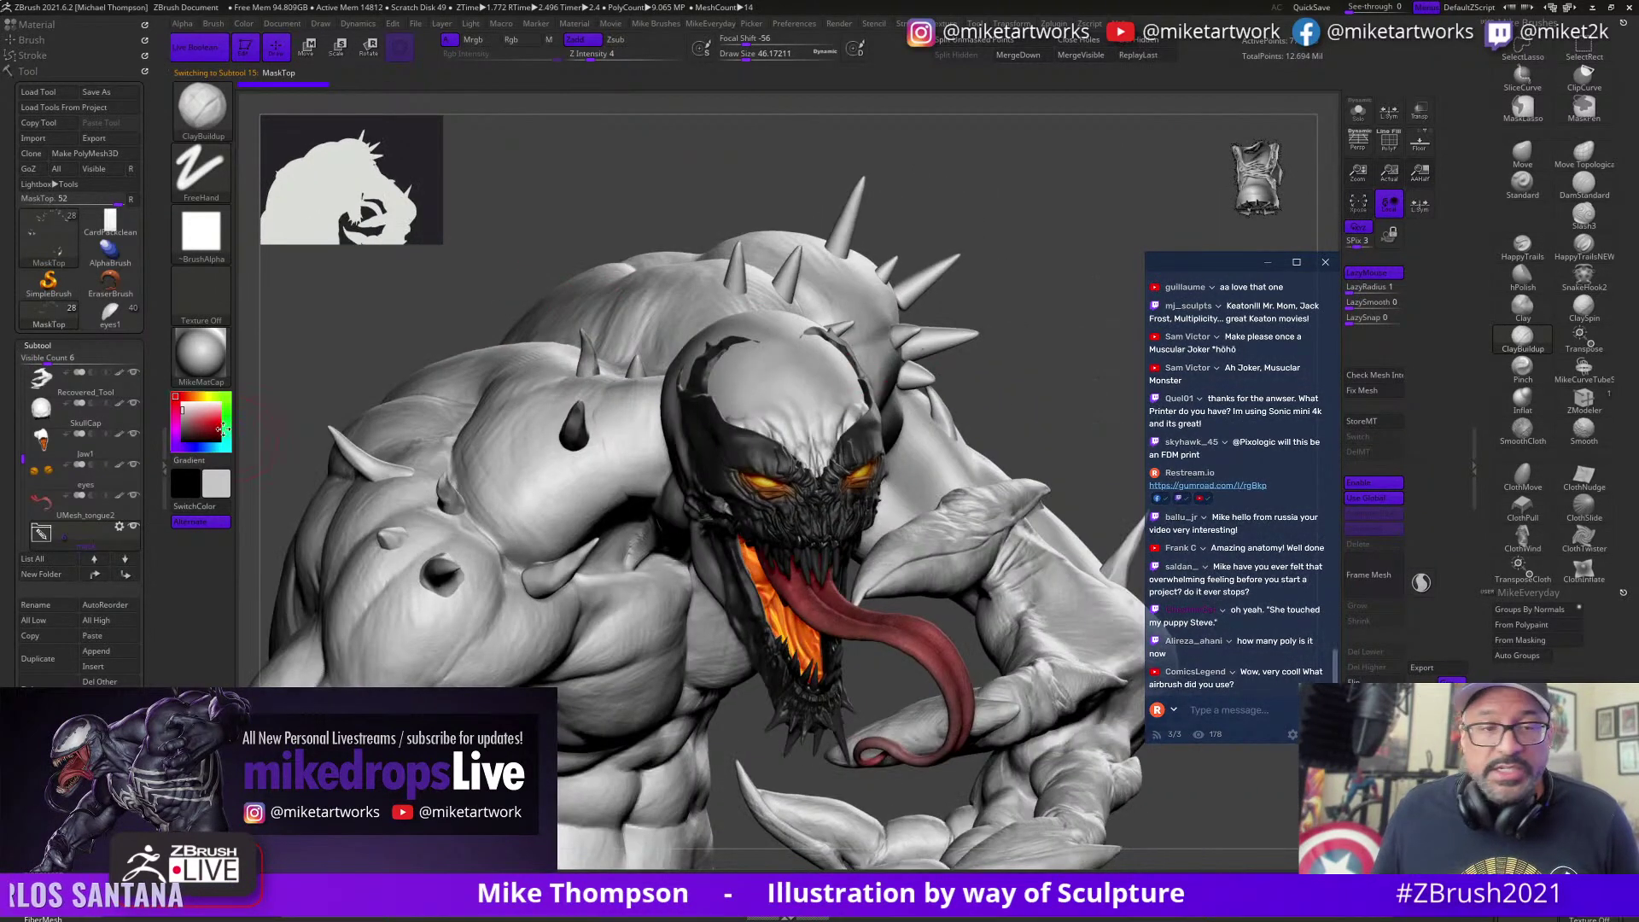
alt+drag(1045, 402, 1042, 420)
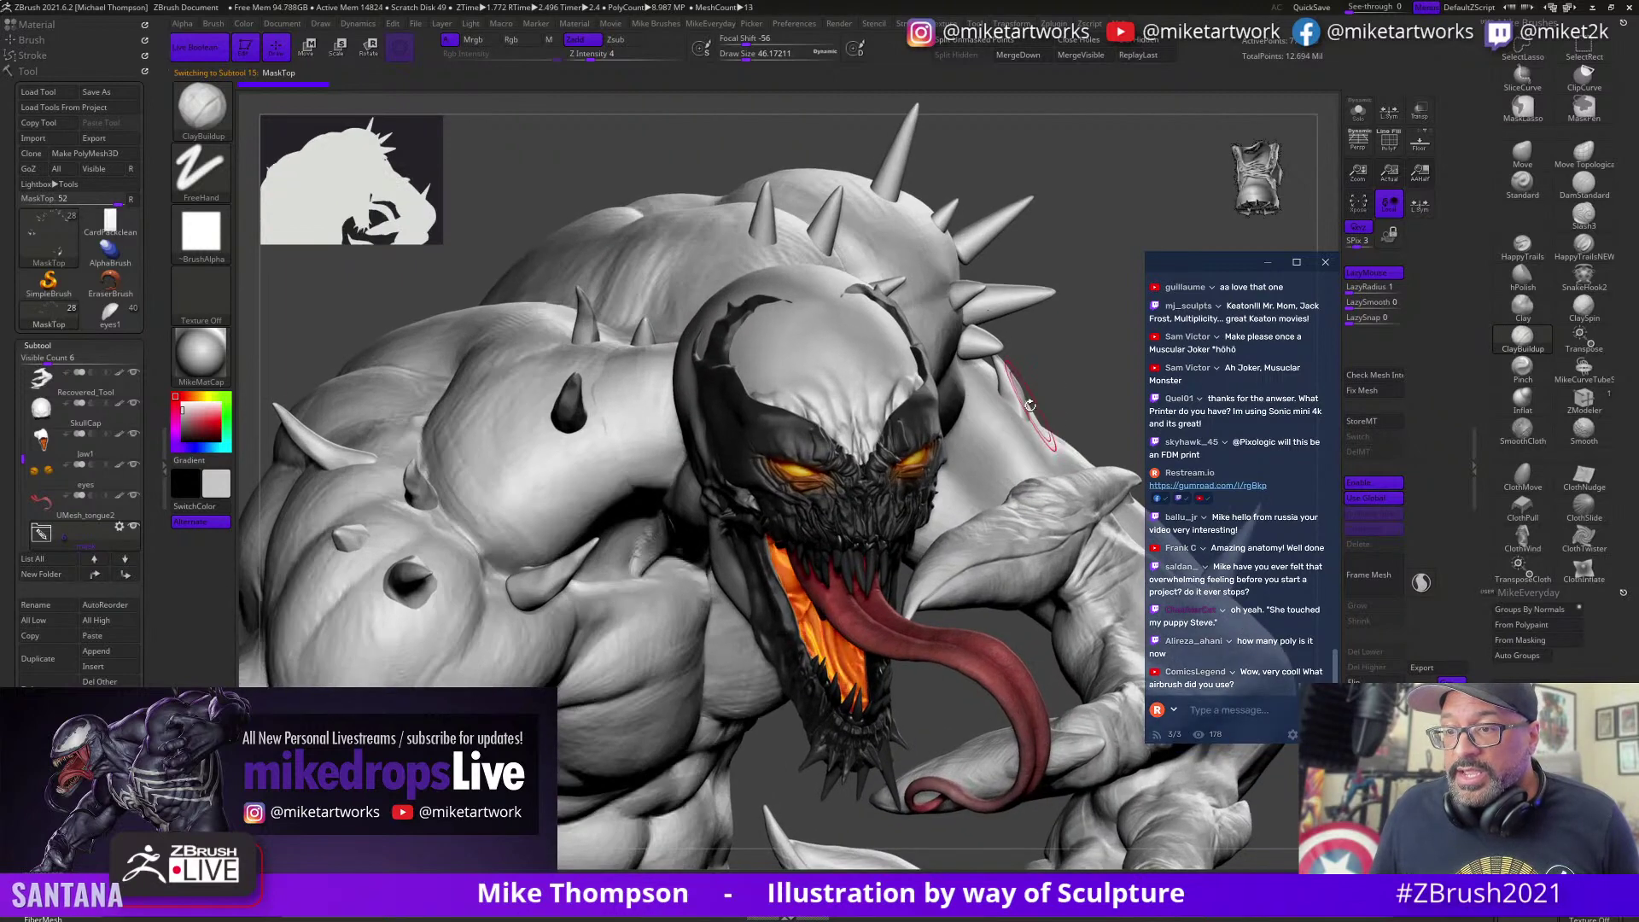
key(shift)
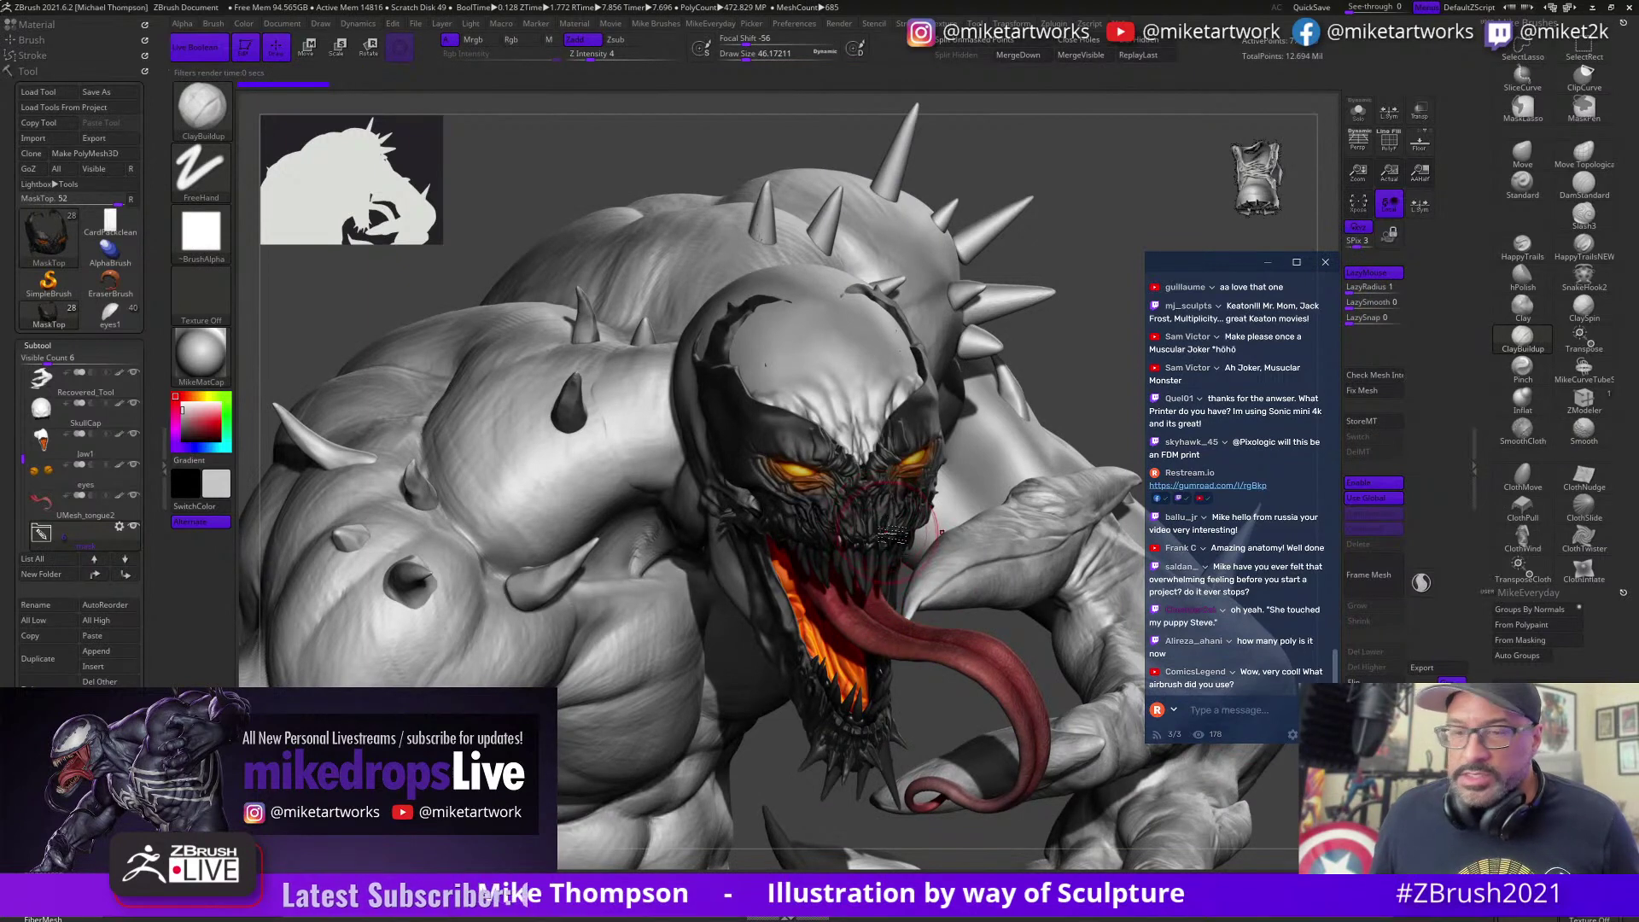
Step: Turn off painted colour for all subtools so the whole character is shown in plain grey material
shift+click(120, 497)
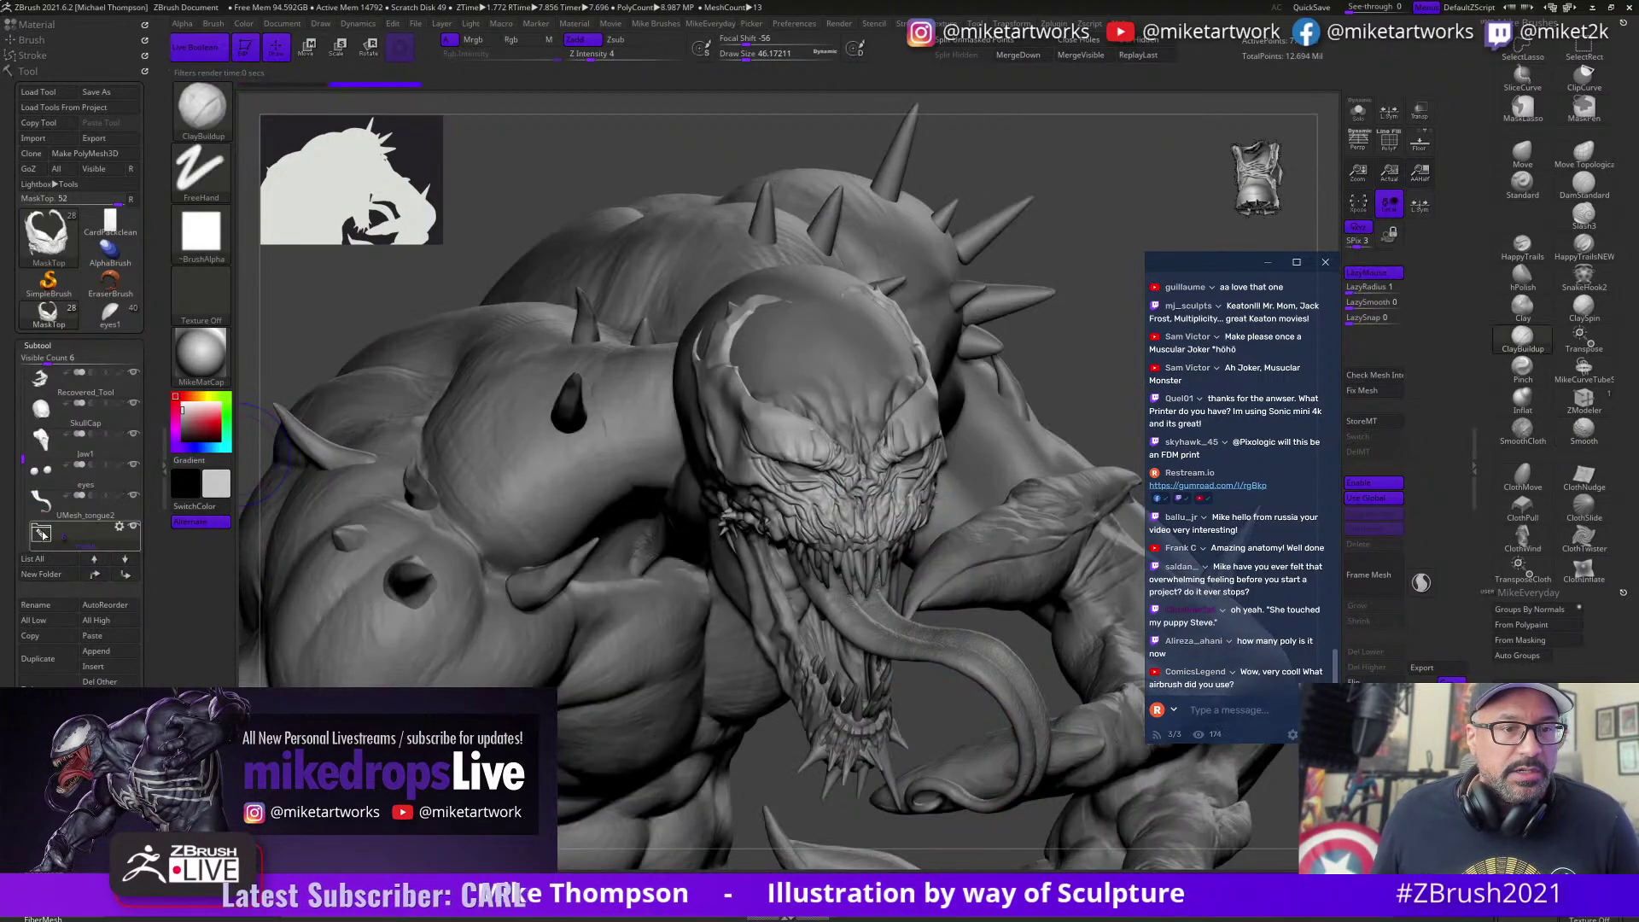
drag(26, 431, 26, 489)
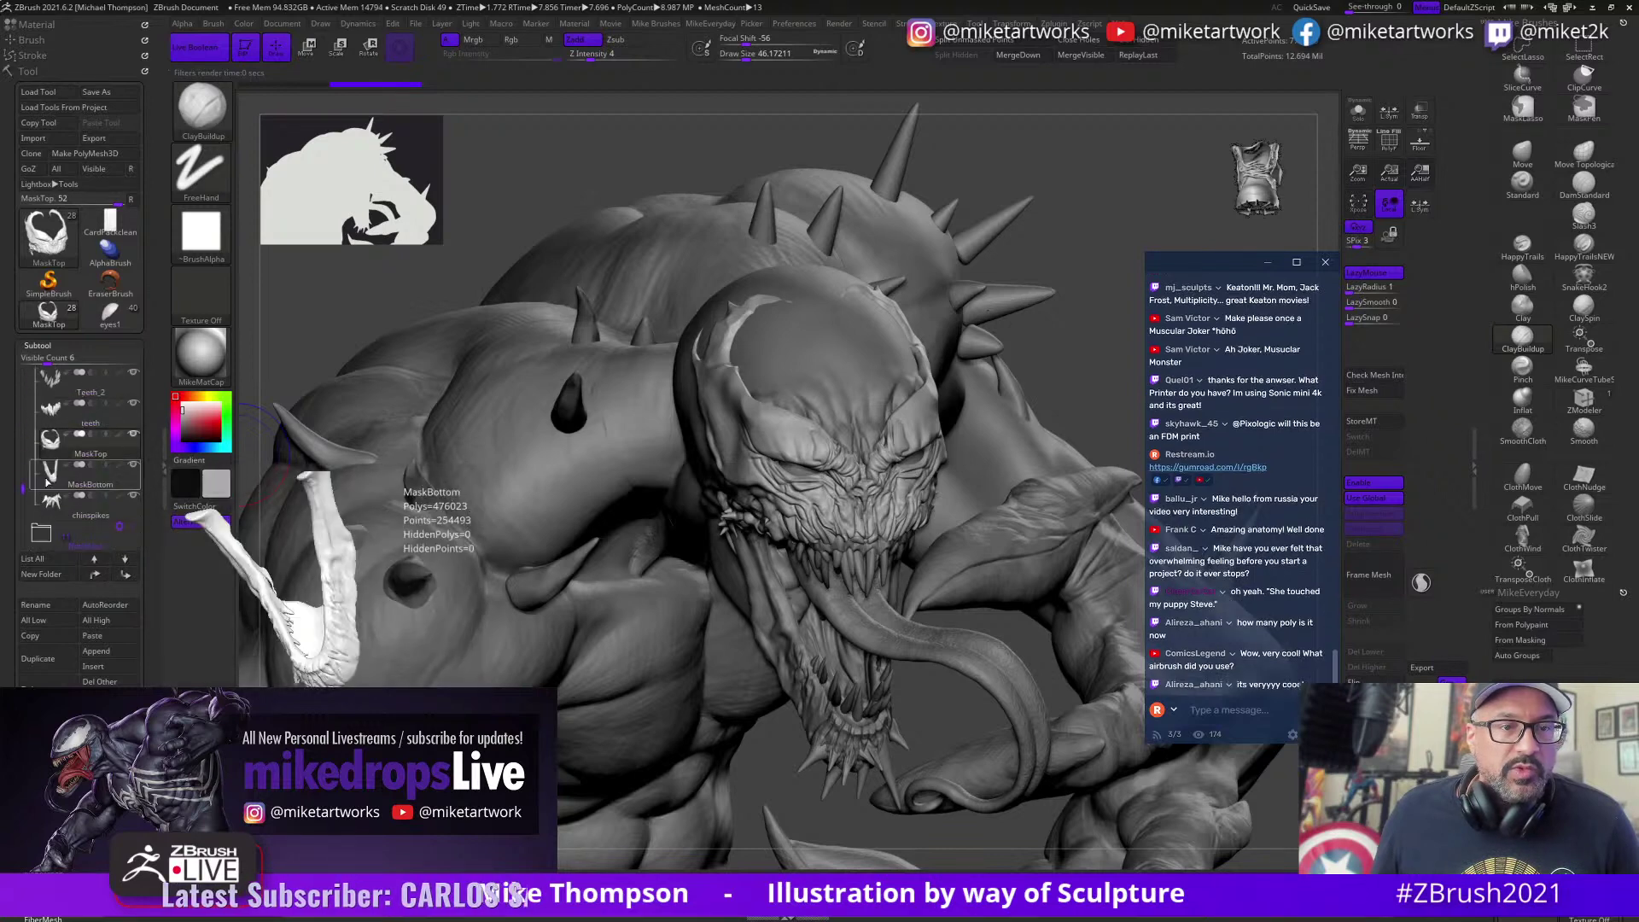
mouse_move(117, 449)
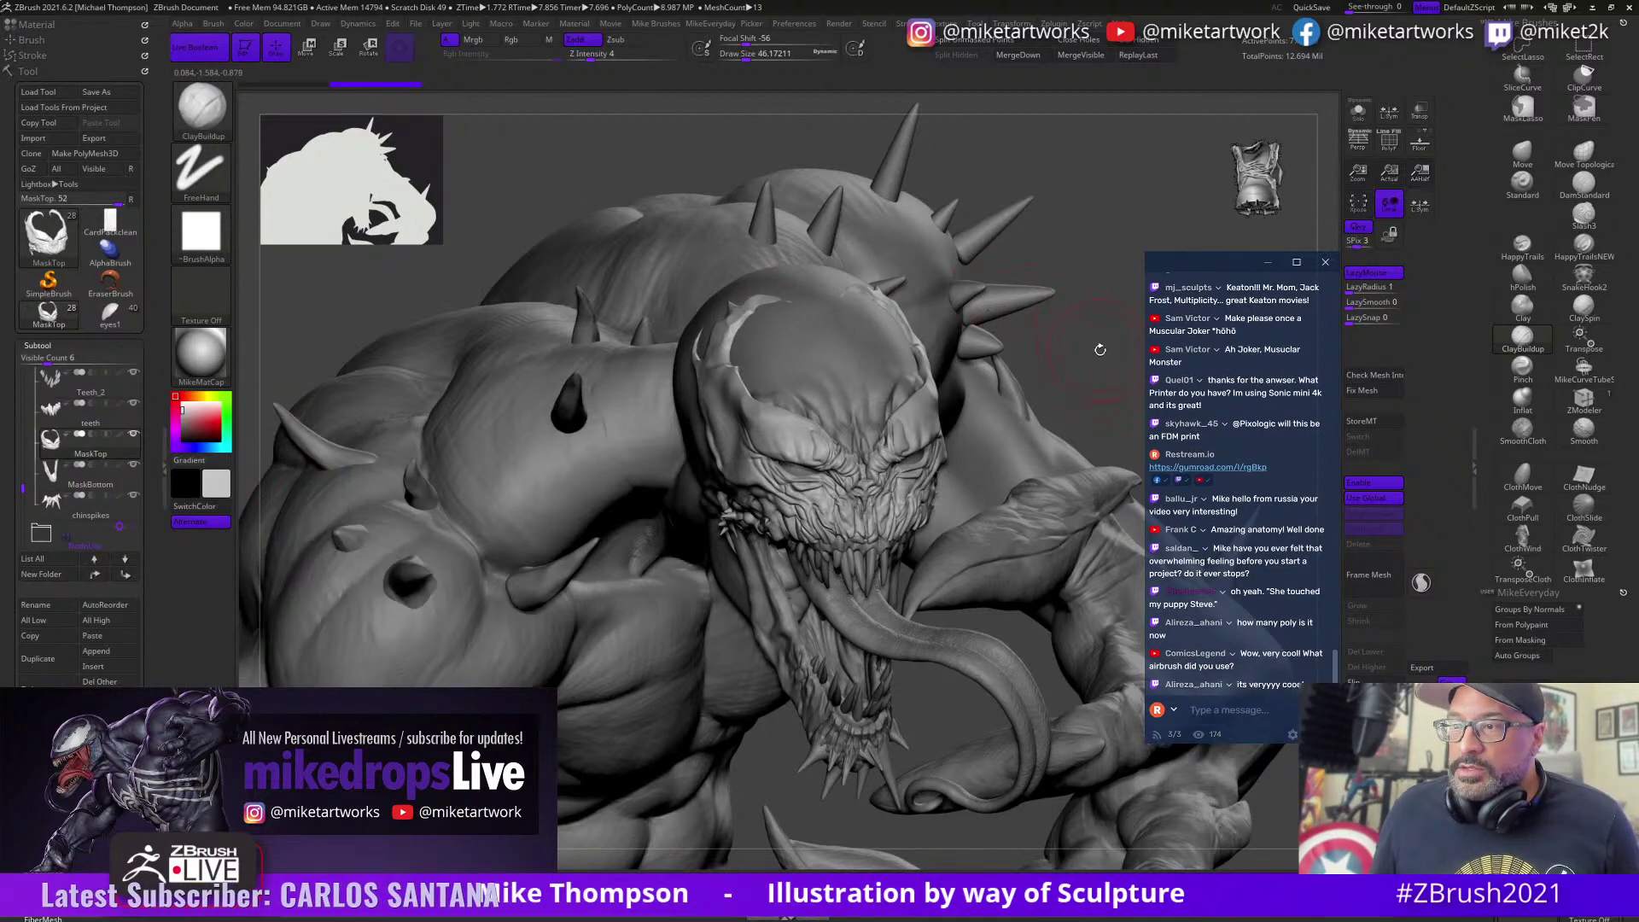
drag(1100, 349, 864, 609)
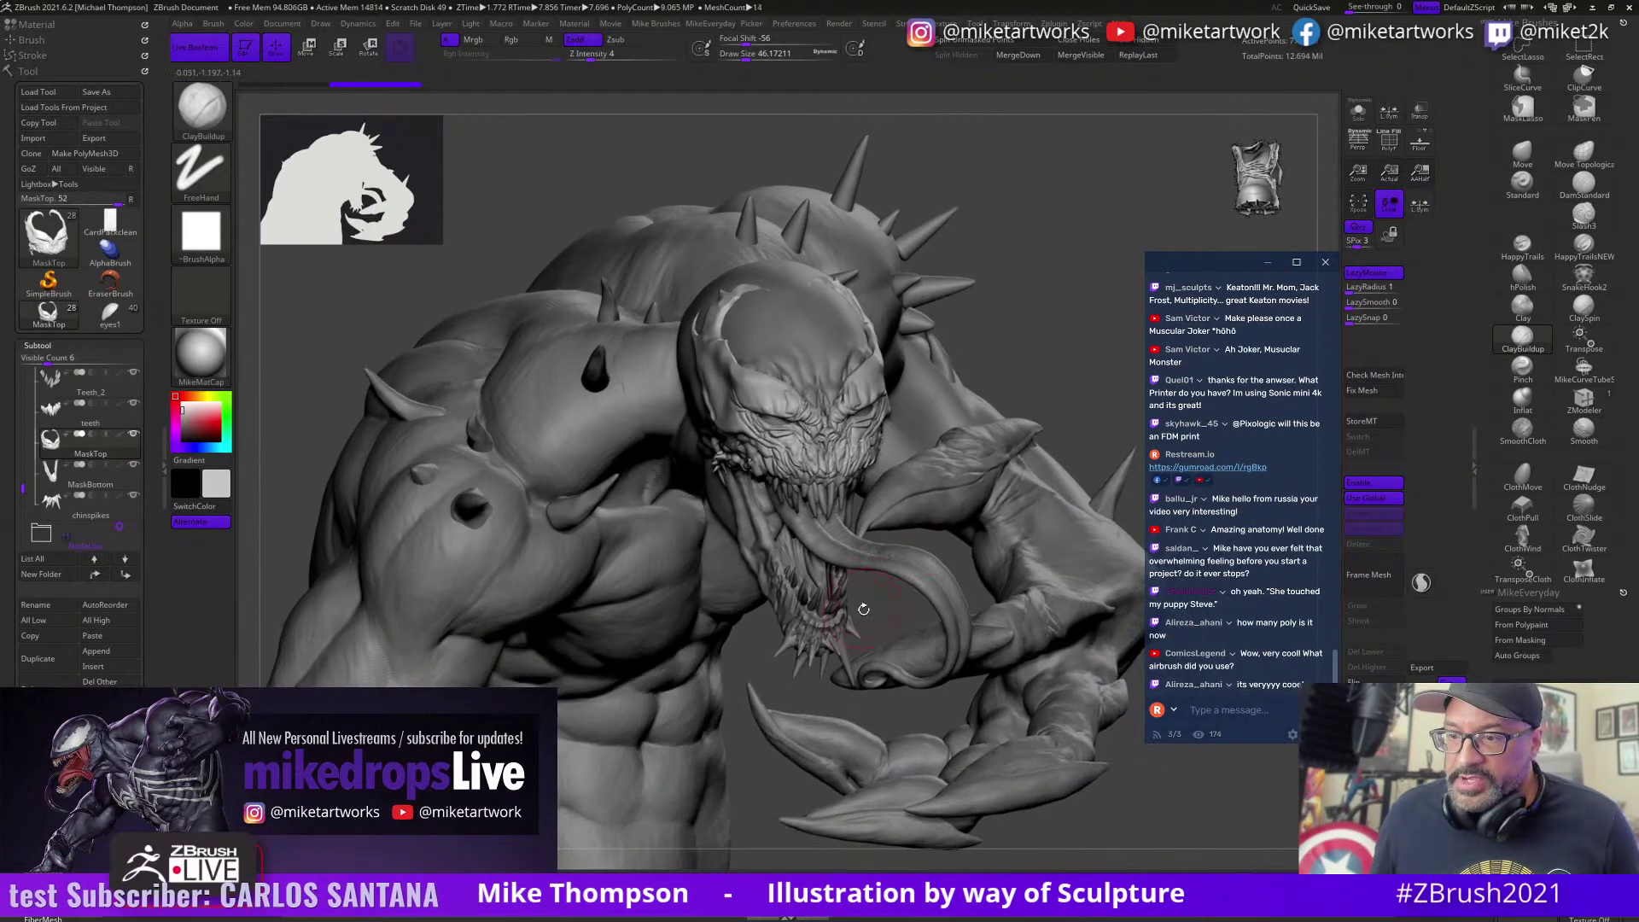
drag(1088, 339, 783, 629)
mouse_move(1022, 526)
mouse_down()
mouse_move(556, 370)
mouse_move(819, 597)
mouse_move(1014, 830)
mouse_move(1037, 758)
mouse_move(1025, 747)
mouse_move(1079, 768)
mouse_move(813, 802)
mouse_move(1013, 791)
mouse_move(956, 743)
mouse_move(939, 769)
mouse_up()
Step: Inspect the body, legs and clawed hands from the side and front, selecting the Body_3 and LeftHand subtools in turn
alt+click(766, 591)
drag(876, 624, 978, 622)
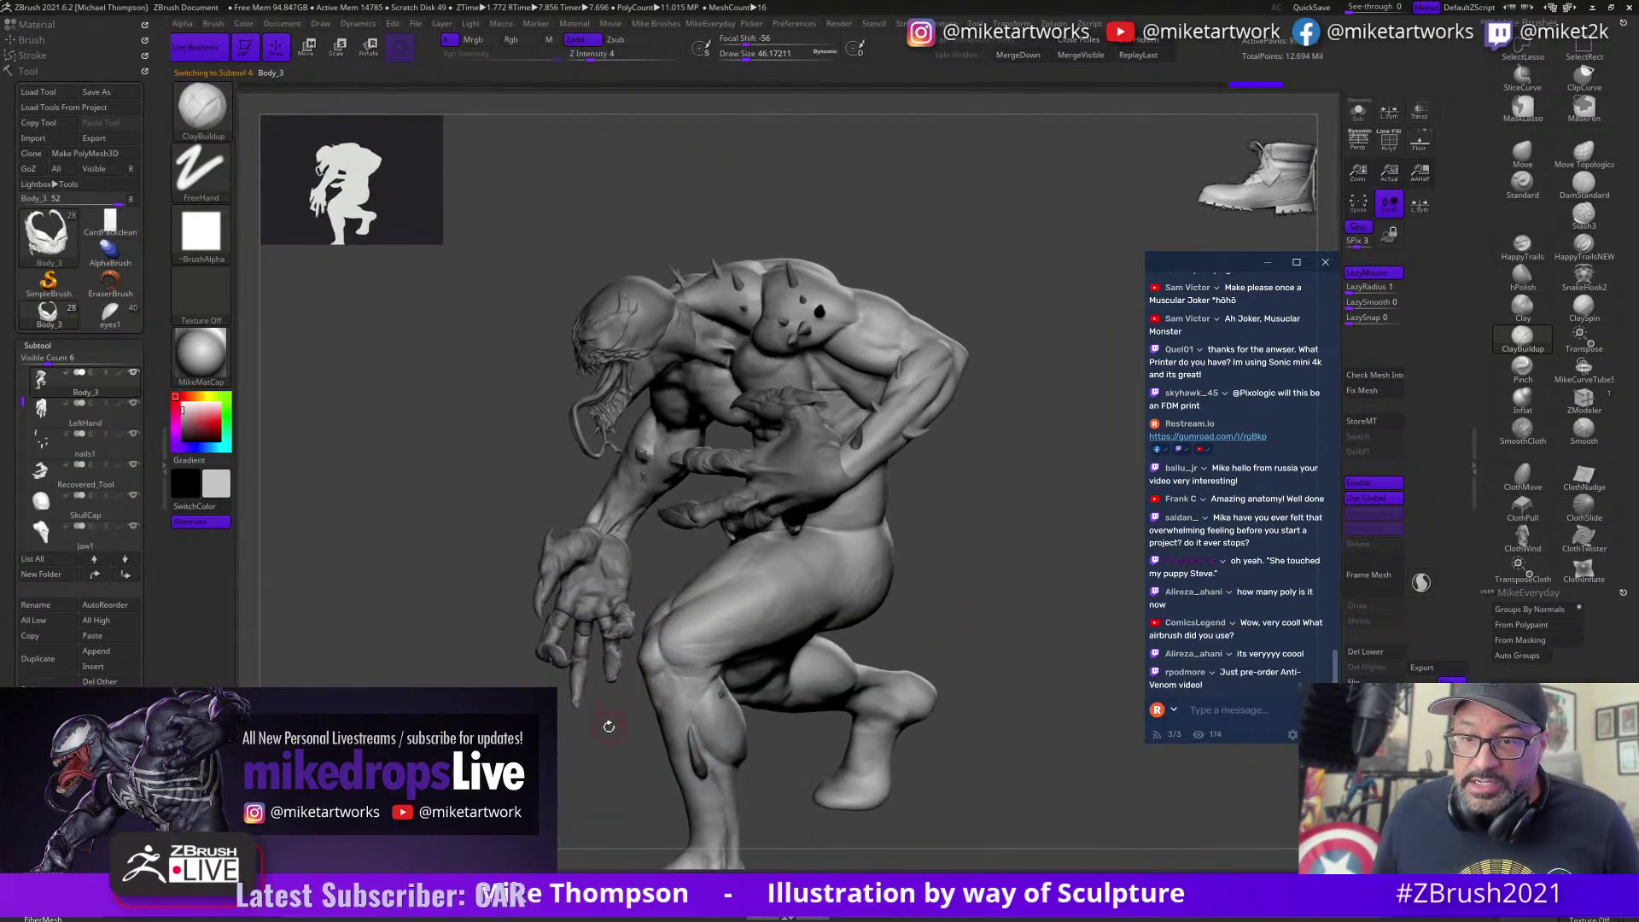
alt+drag(607, 725, 721, 669)
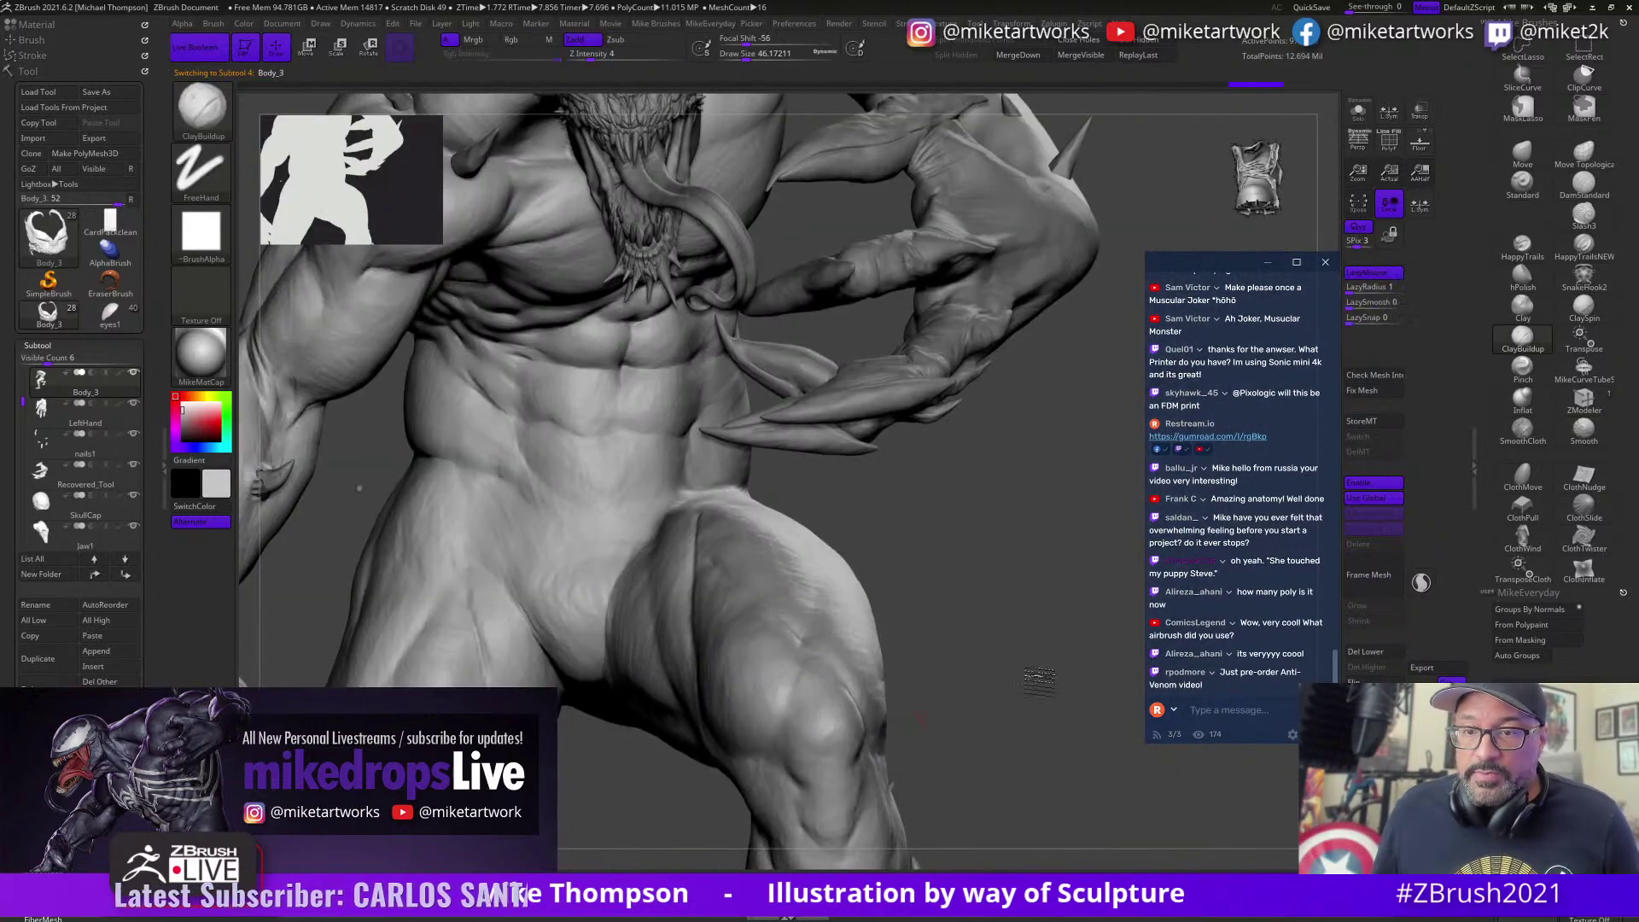
drag(1035, 680, 970, 731)
mouse_move(733, 354)
mouse_down()
mouse_move(731, 763)
mouse_move(754, 671)
mouse_up()
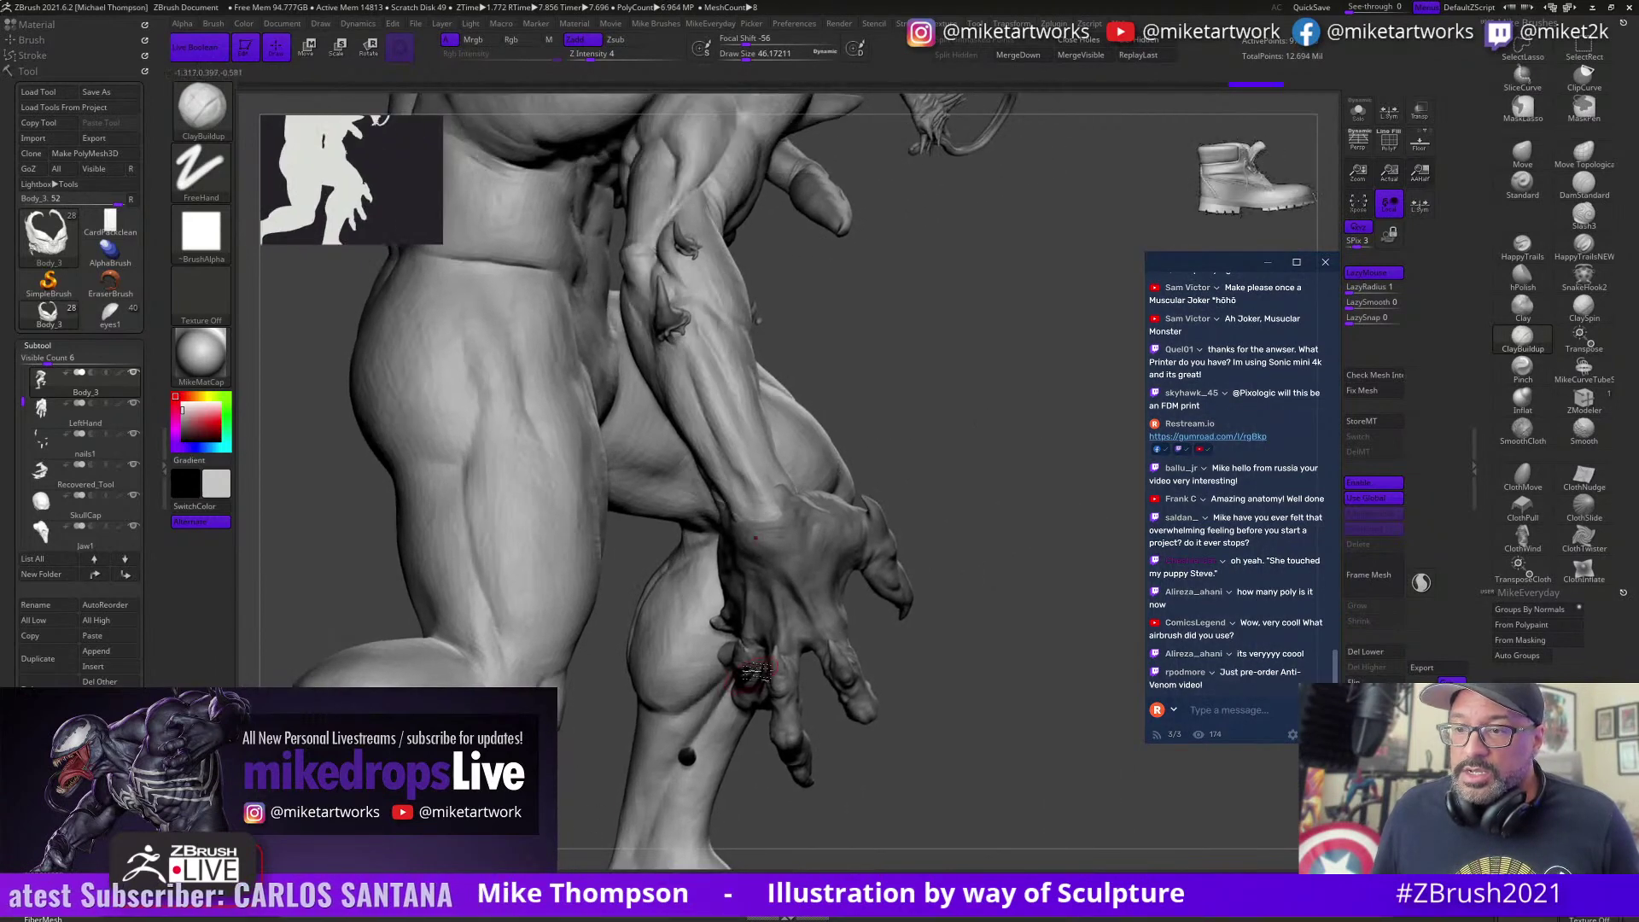
alt+click(782, 570)
drag(973, 679, 938, 819)
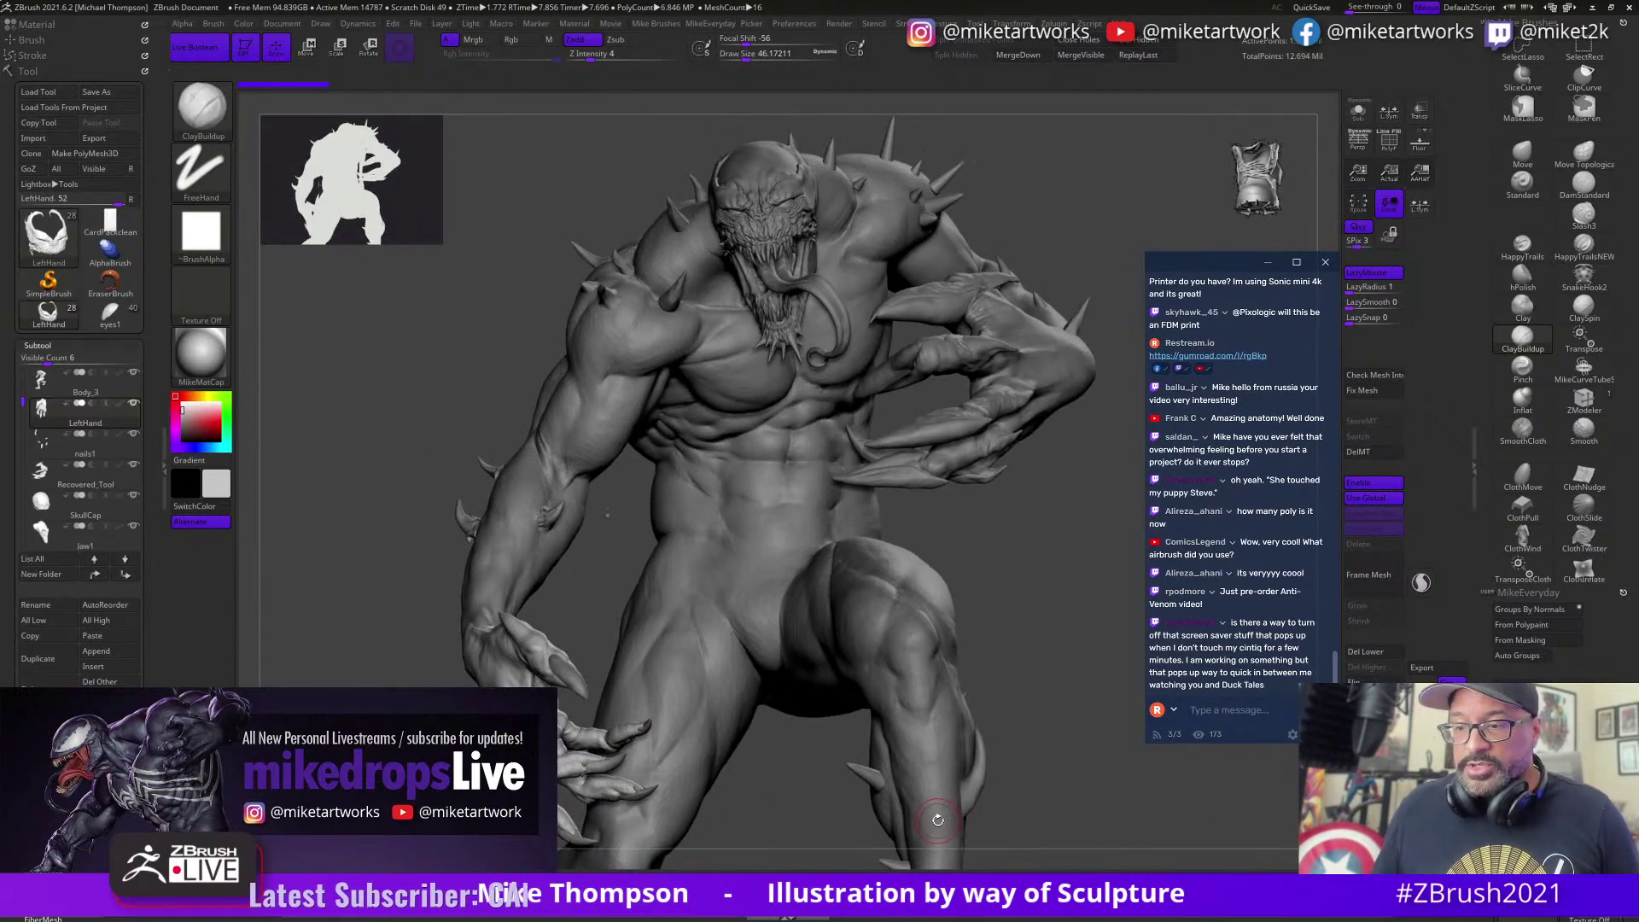
drag(1046, 804, 926, 472)
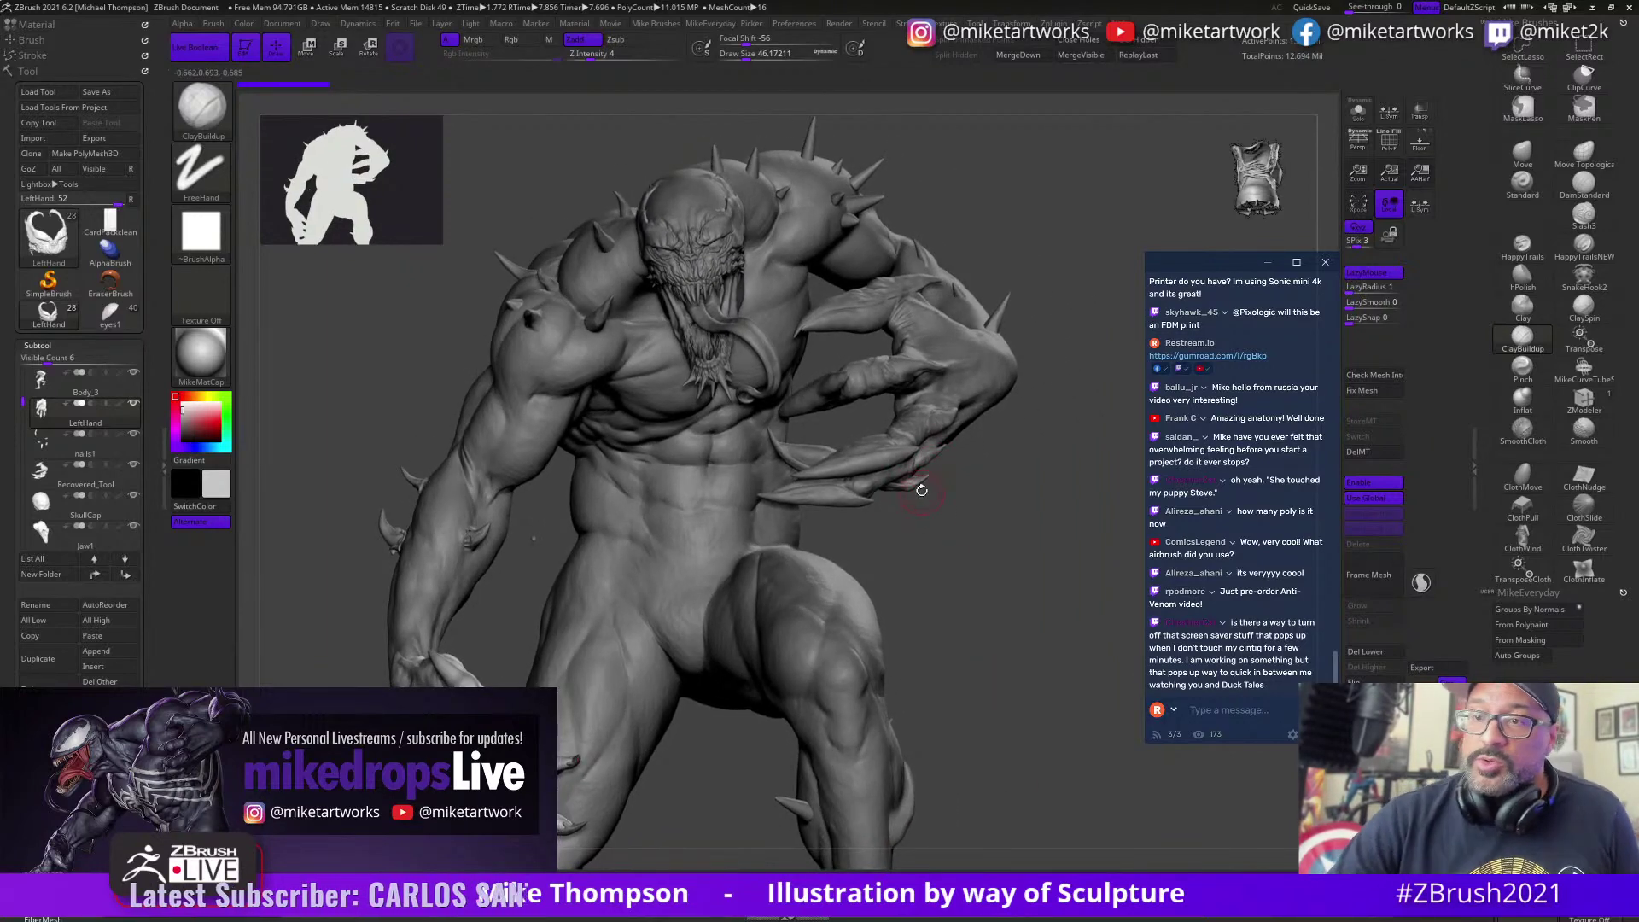
Step: Select the Body_3 subtool and build up the muscles around the raised leg's knee with ClayBuildup at draw size about 56
alt+click(856, 670)
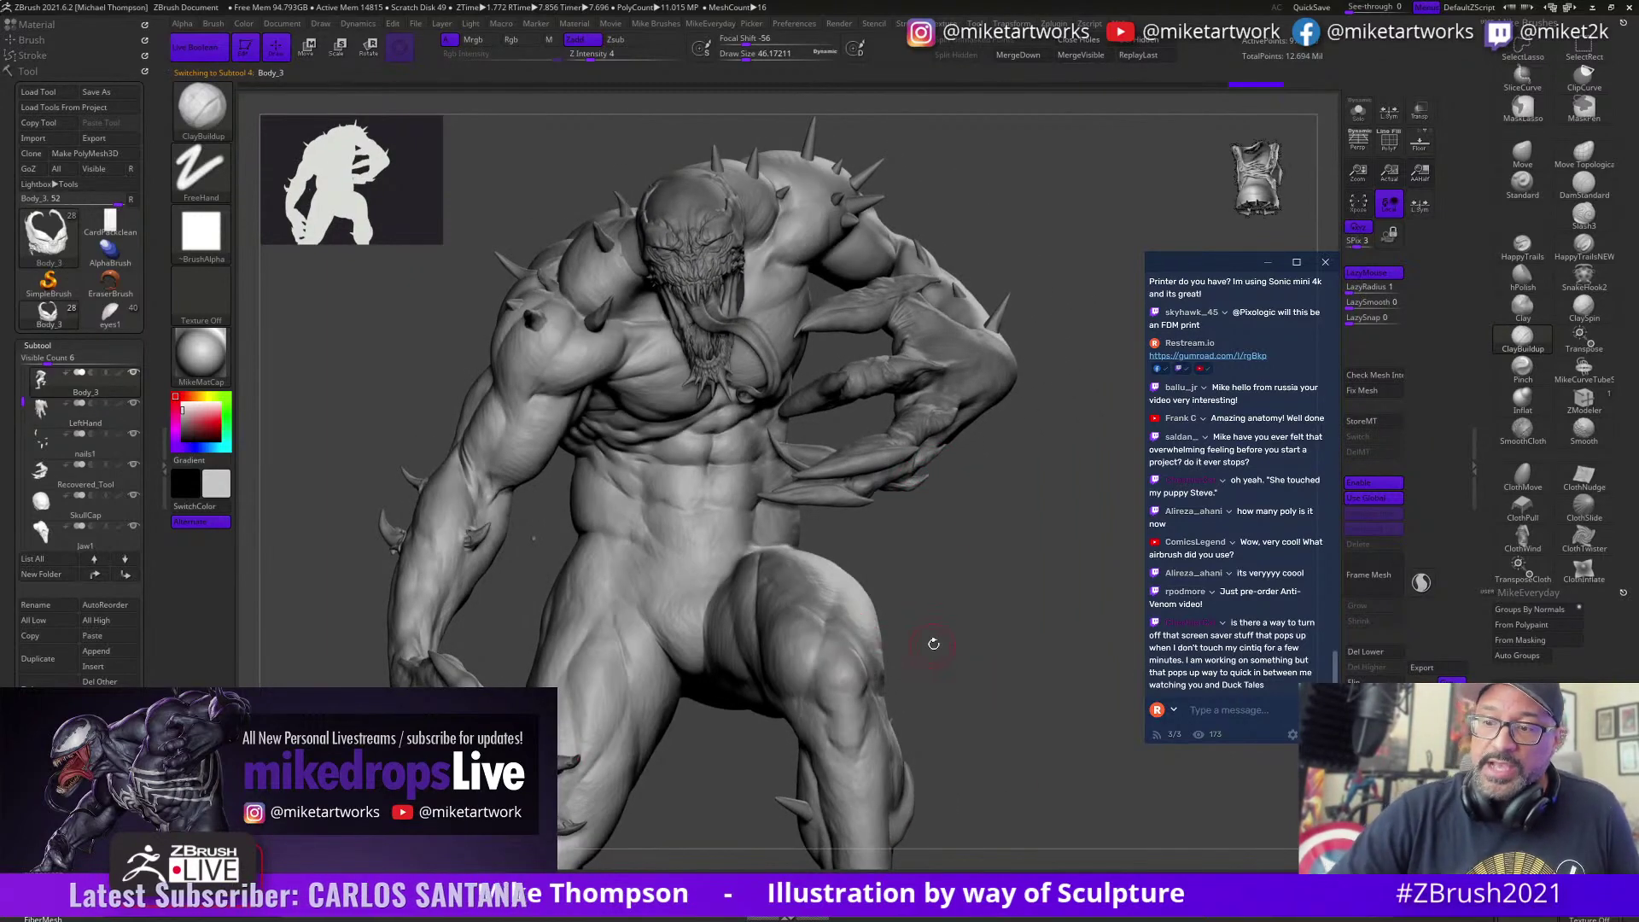
key(s)
drag(934, 673, 907, 632)
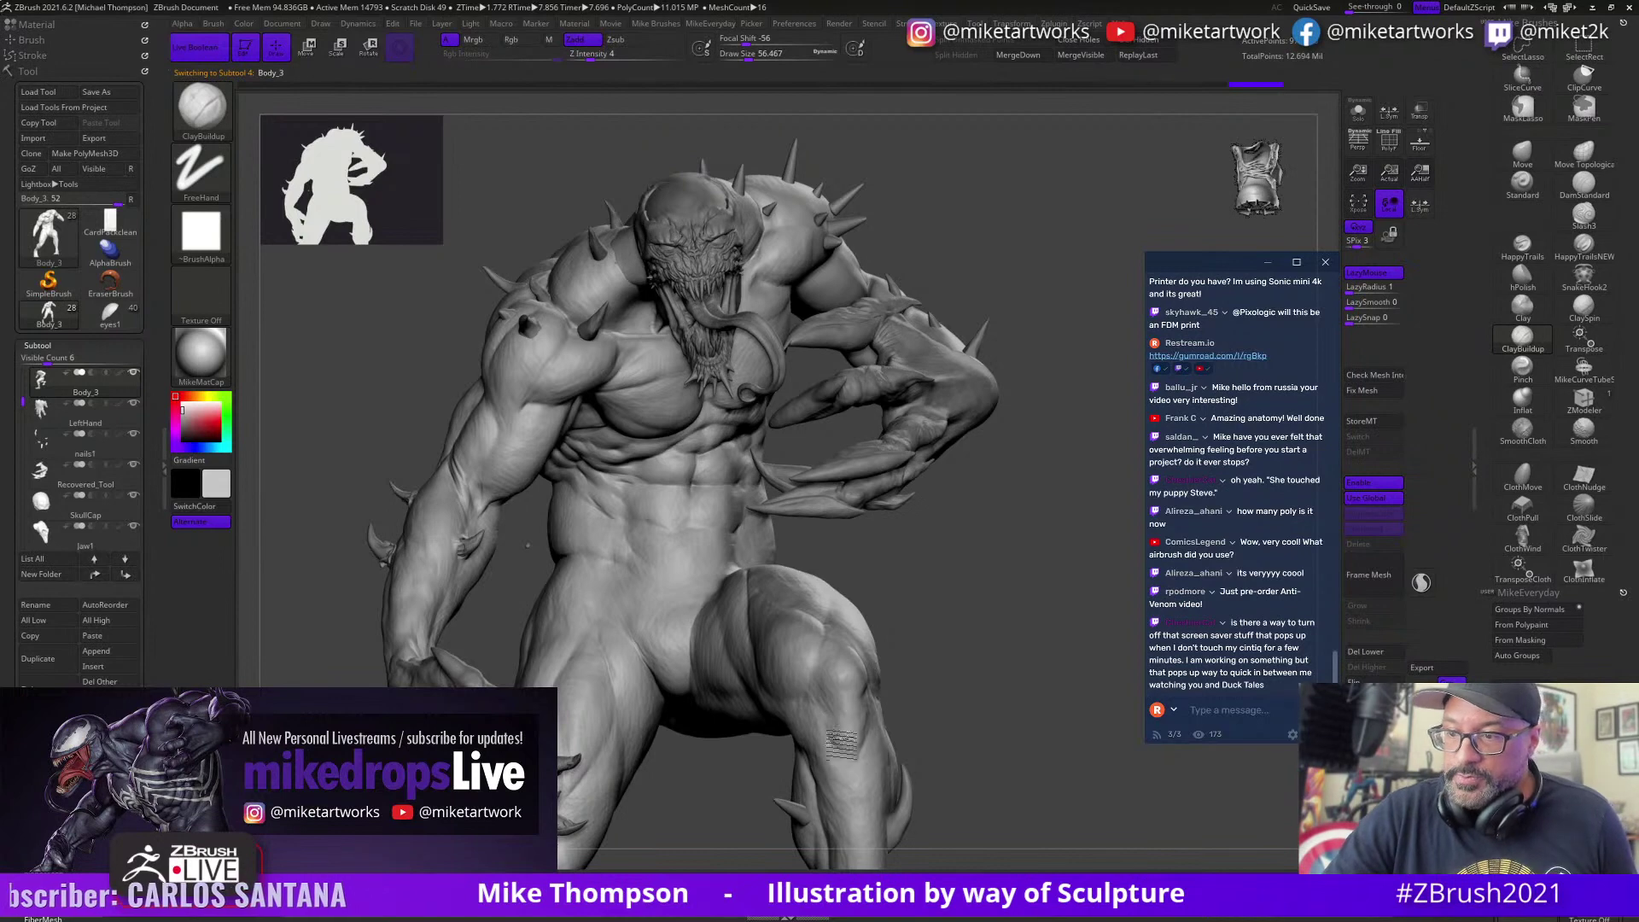
drag(934, 678, 865, 710)
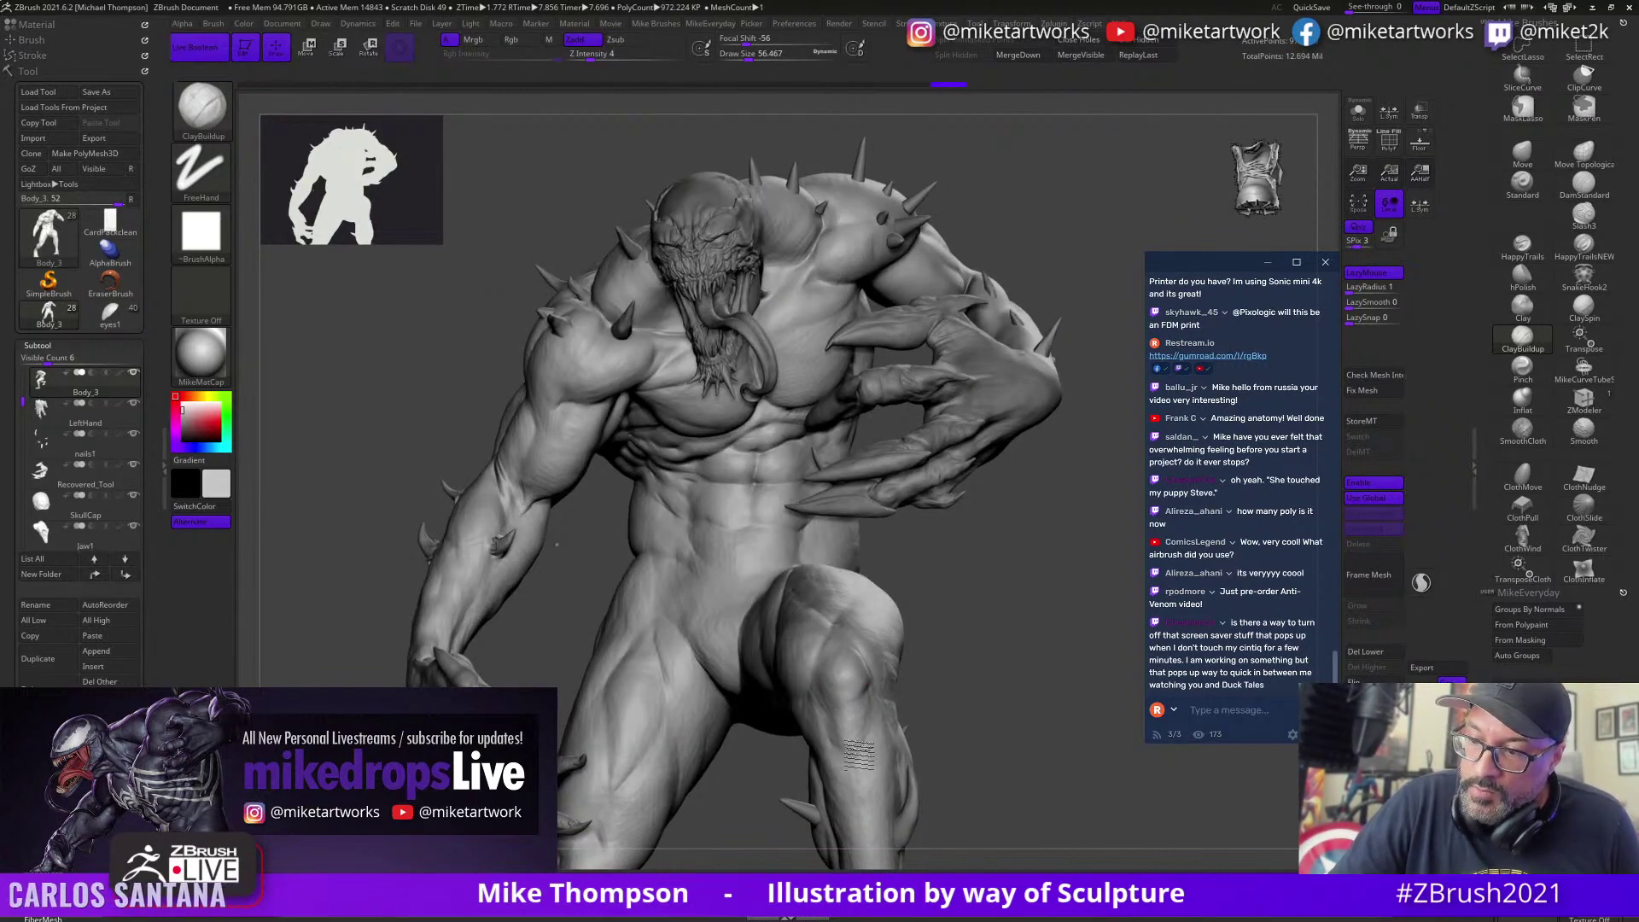
drag(969, 681, 841, 743)
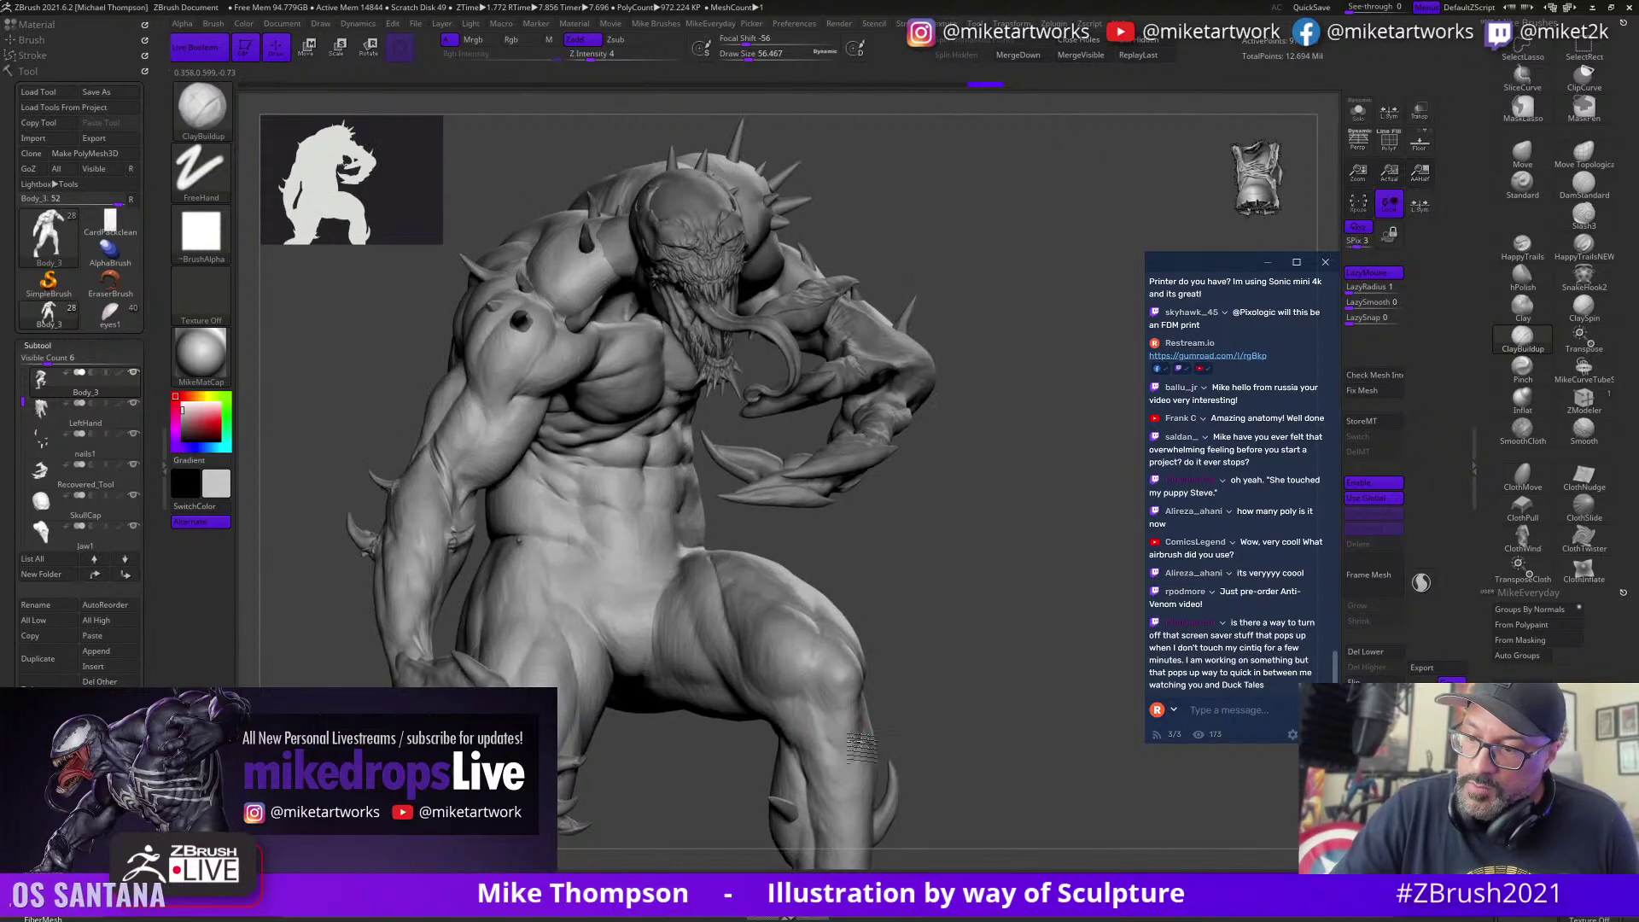
drag(980, 676, 872, 698)
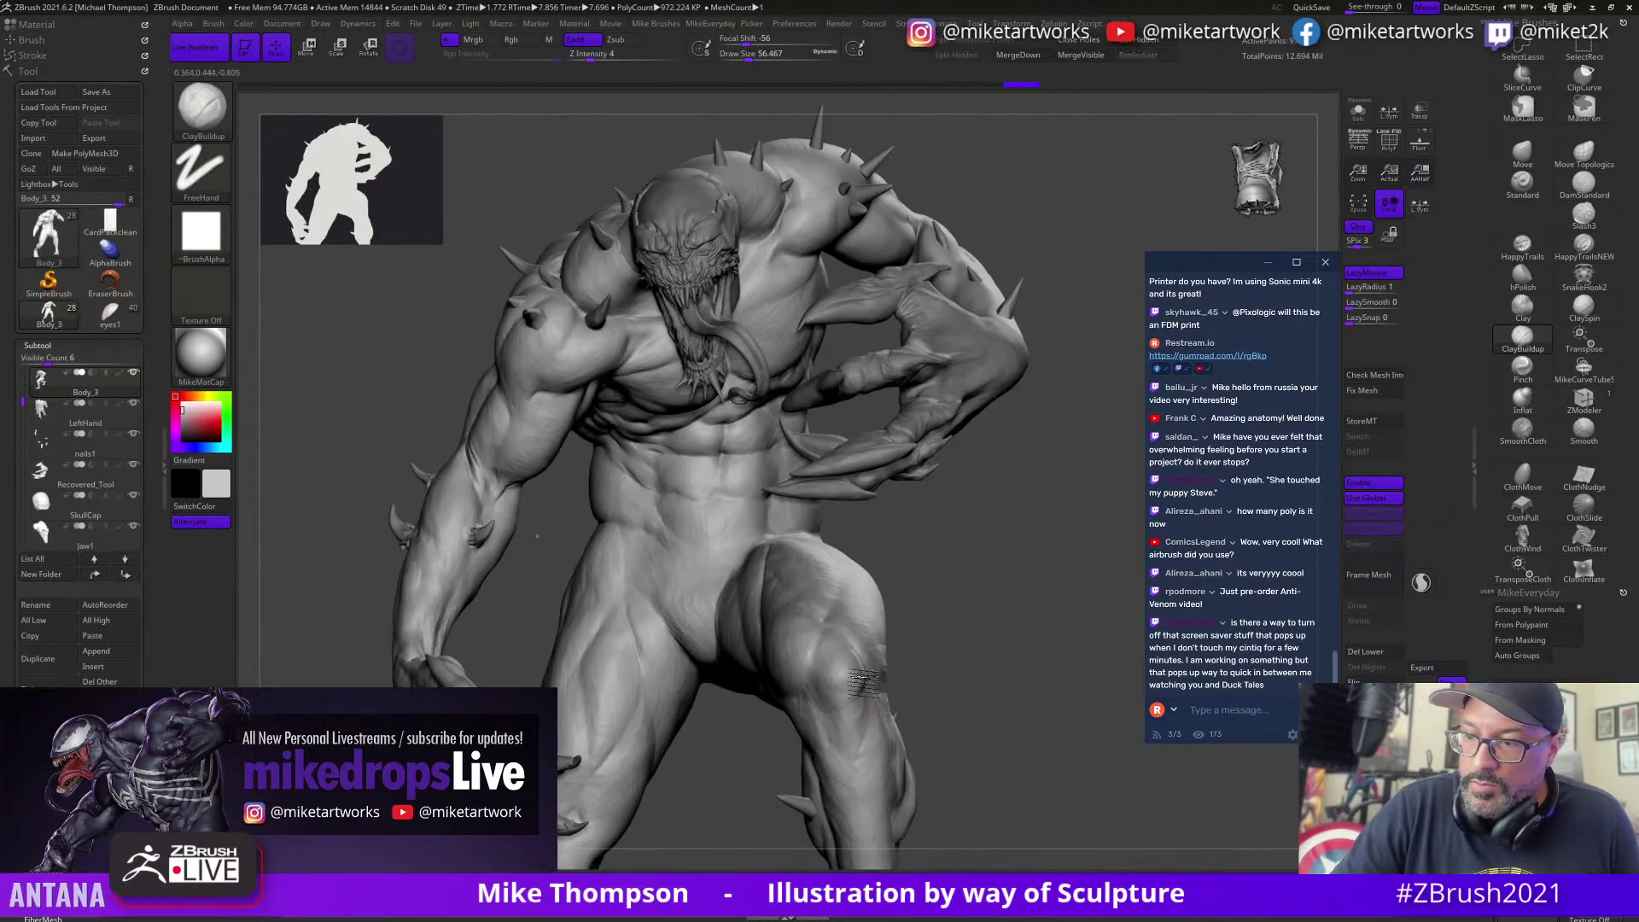
drag(996, 642, 883, 678)
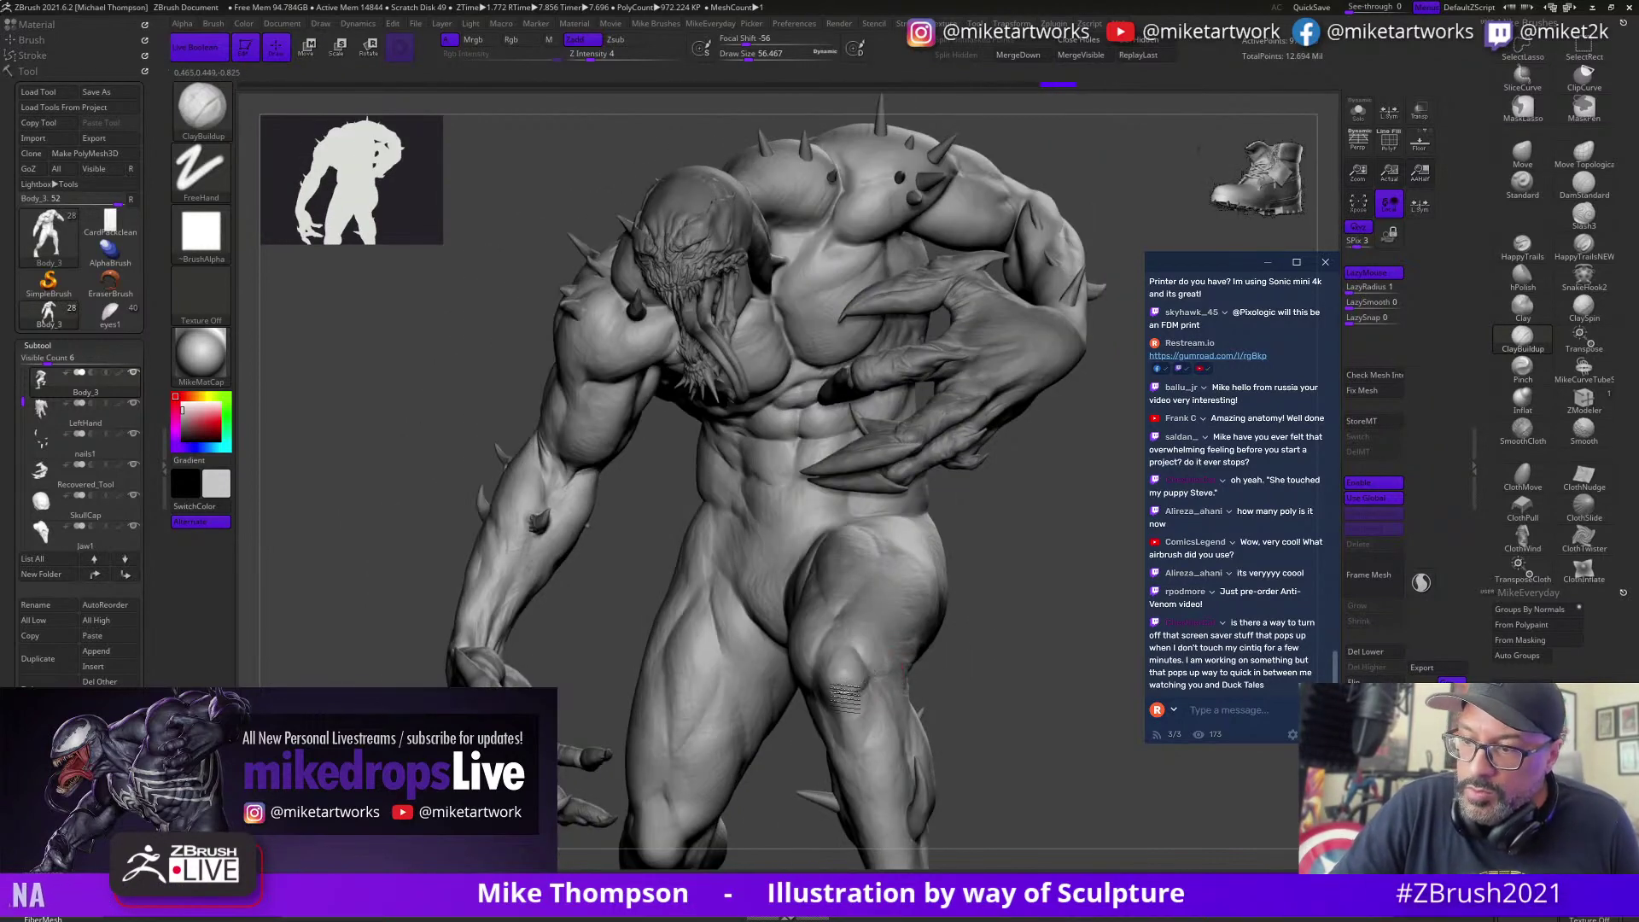
drag(1037, 628, 879, 683)
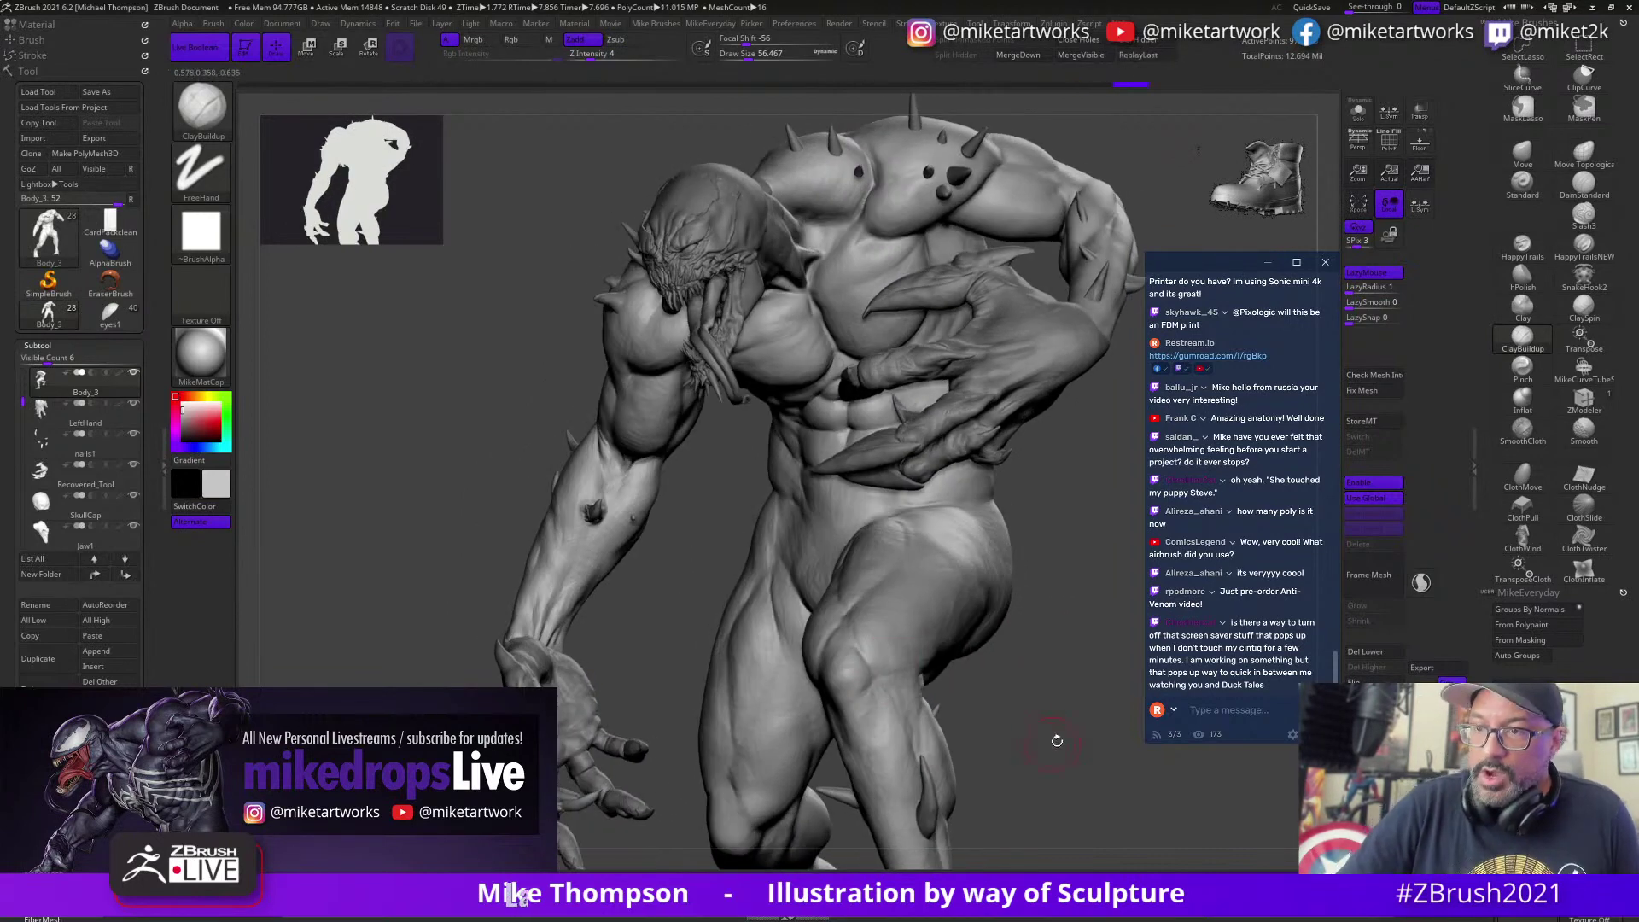
drag(1053, 739, 1068, 727)
drag(964, 800, 1021, 794)
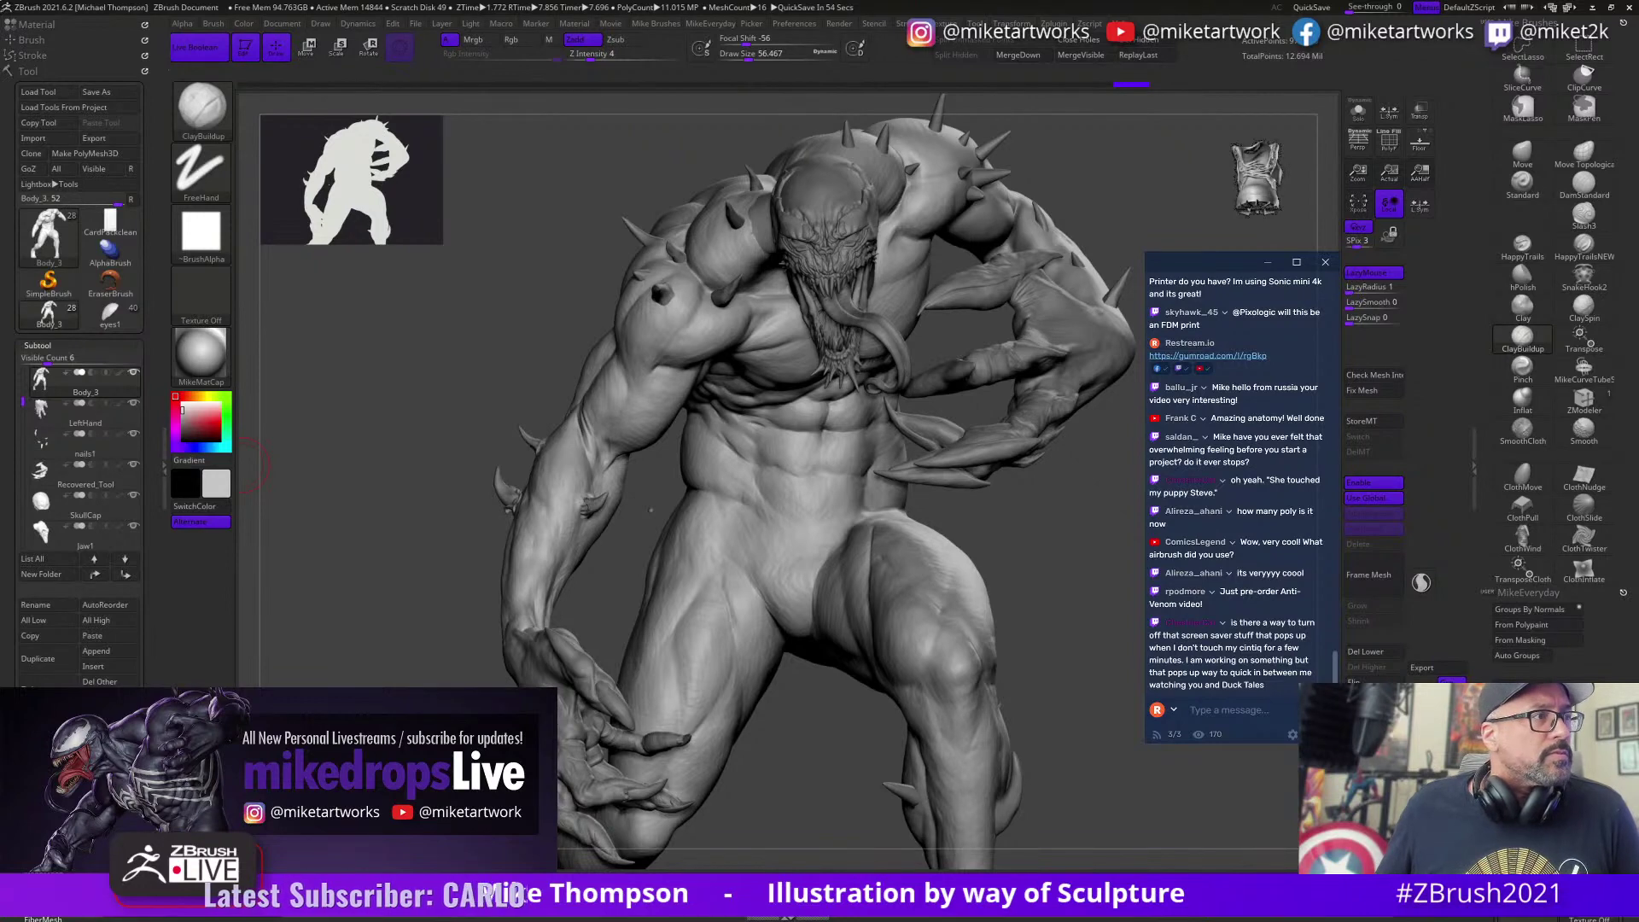
Step: Bring up the reference board over the canvas and zoom in on the black-and-white photo of a muscular bent leg
right_drag(2, 200, 512, 602)
scroll(513, 601, down, 4)
middle_drag(512, 734, 477, 549)
scroll(476, 549, down, 5)
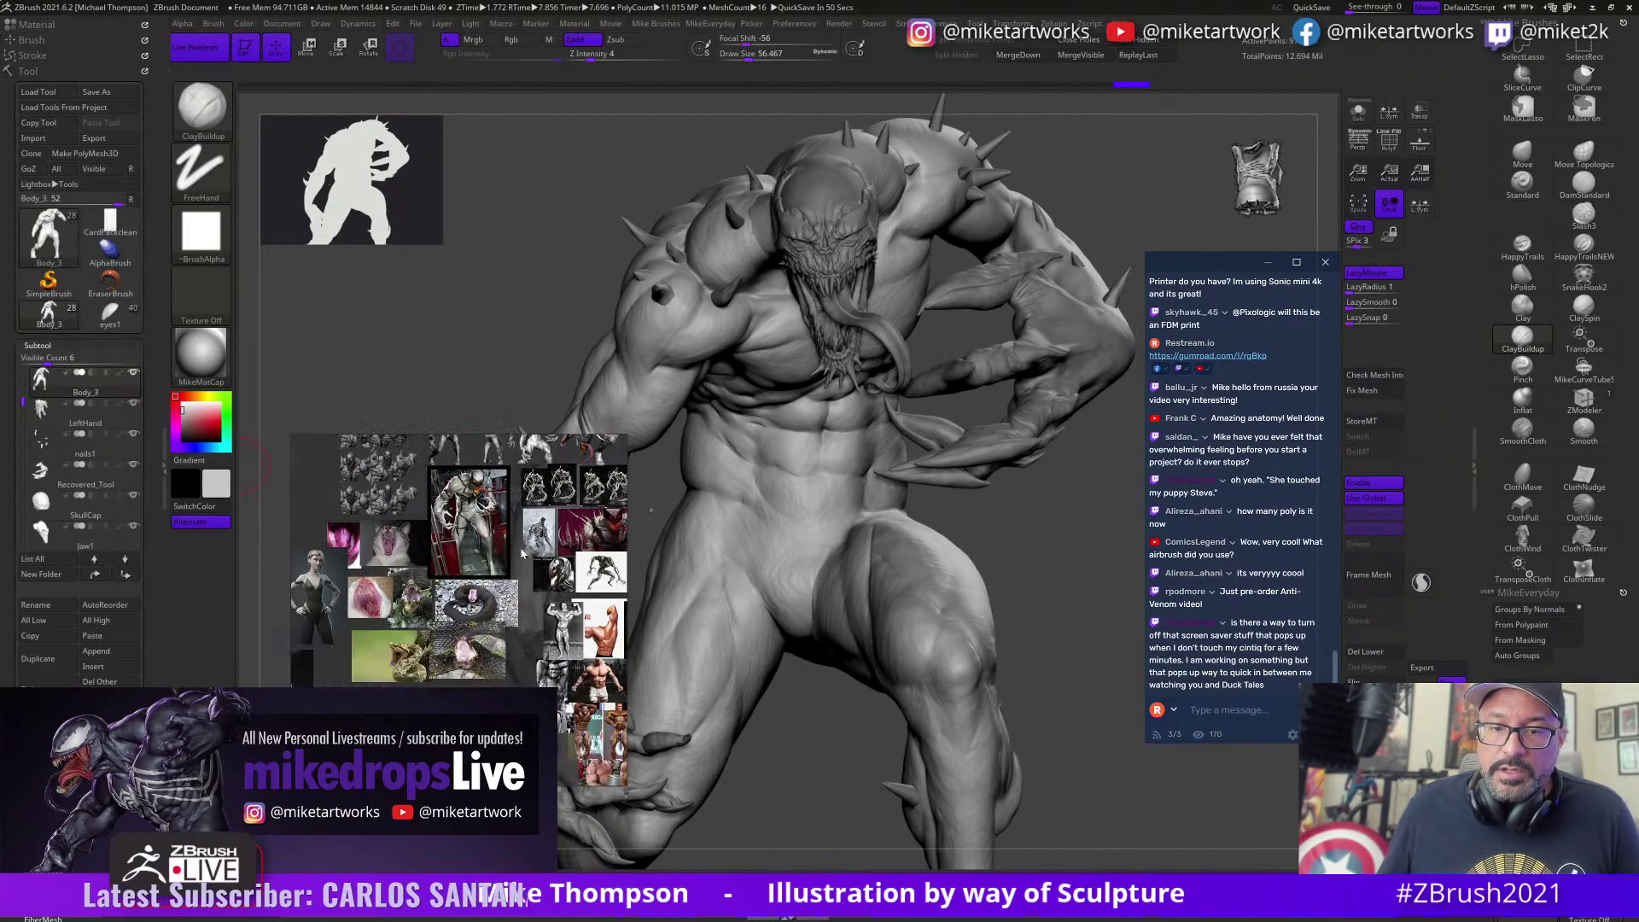
middle_drag(564, 649, 534, 546)
scroll(523, 602, up, 4)
middle_drag(299, 726, 559, 658)
scroll(444, 640, up, 2)
middle_drag(431, 620, 478, 589)
scroll(563, 616, down, 4)
middle_drag(598, 688, 478, 589)
middle_drag(625, 645, 528, 699)
scroll(502, 570, down, 2)
scroll(478, 581, up, 4)
right_drag(426, 618, 303, 679)
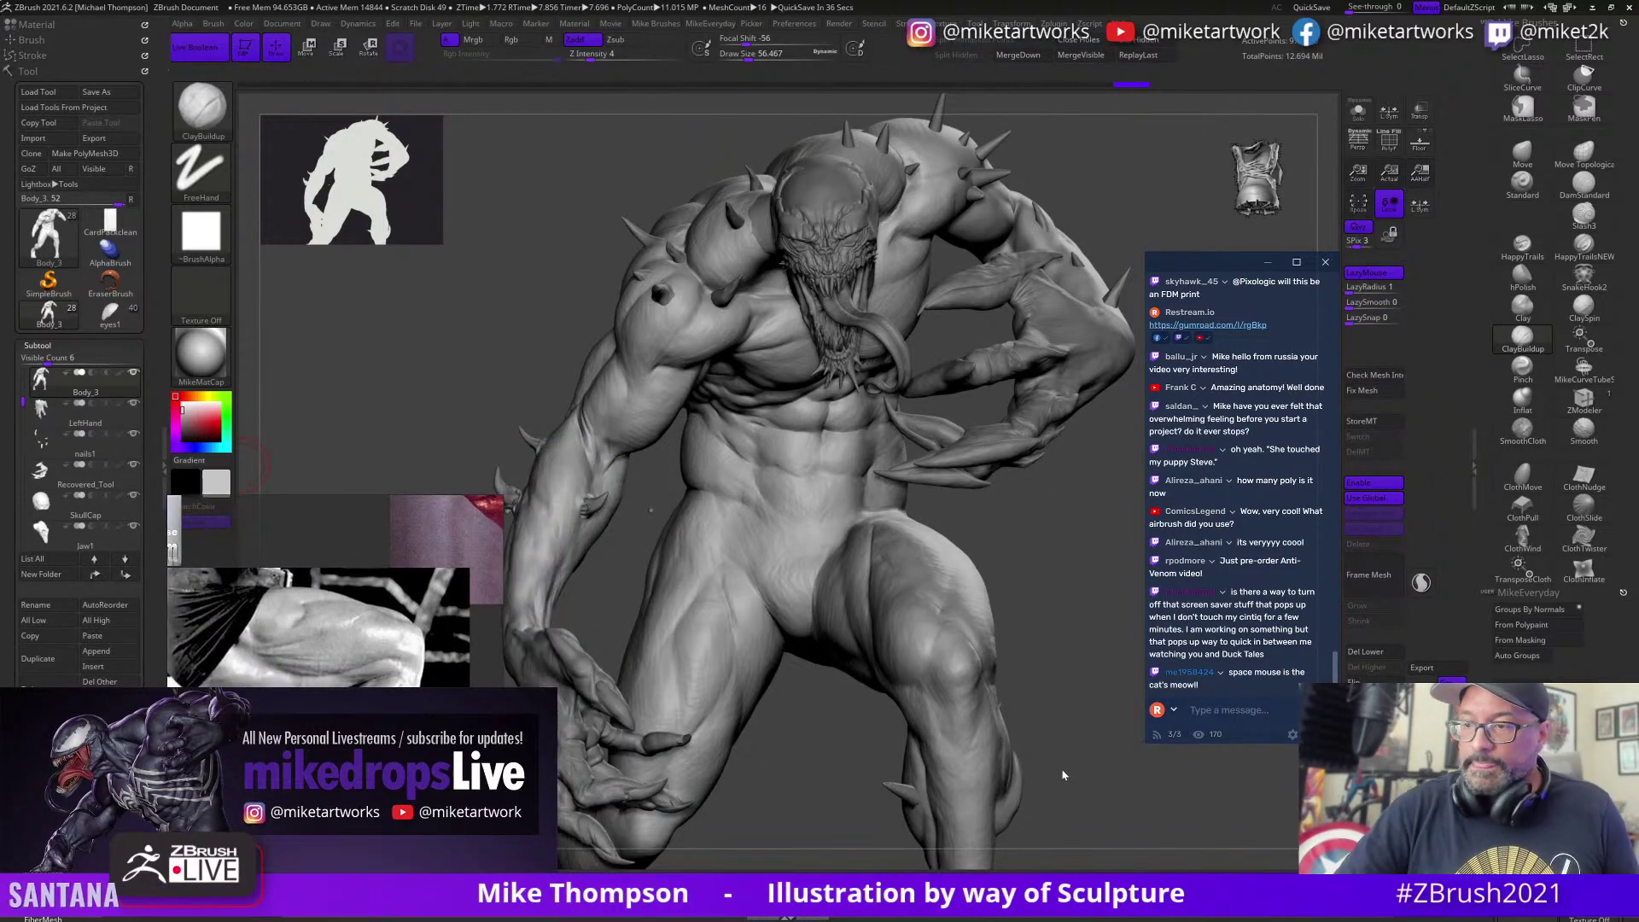
Step: Isolate the bent leg of Body_3 in Solo mode, hiding the rest of the body and the leftover hip geometry
mouse_move(1077, 809)
mouse_down()
mouse_move(1071, 771)
mouse_move(1110, 841)
mouse_move(1061, 645)
mouse_up()
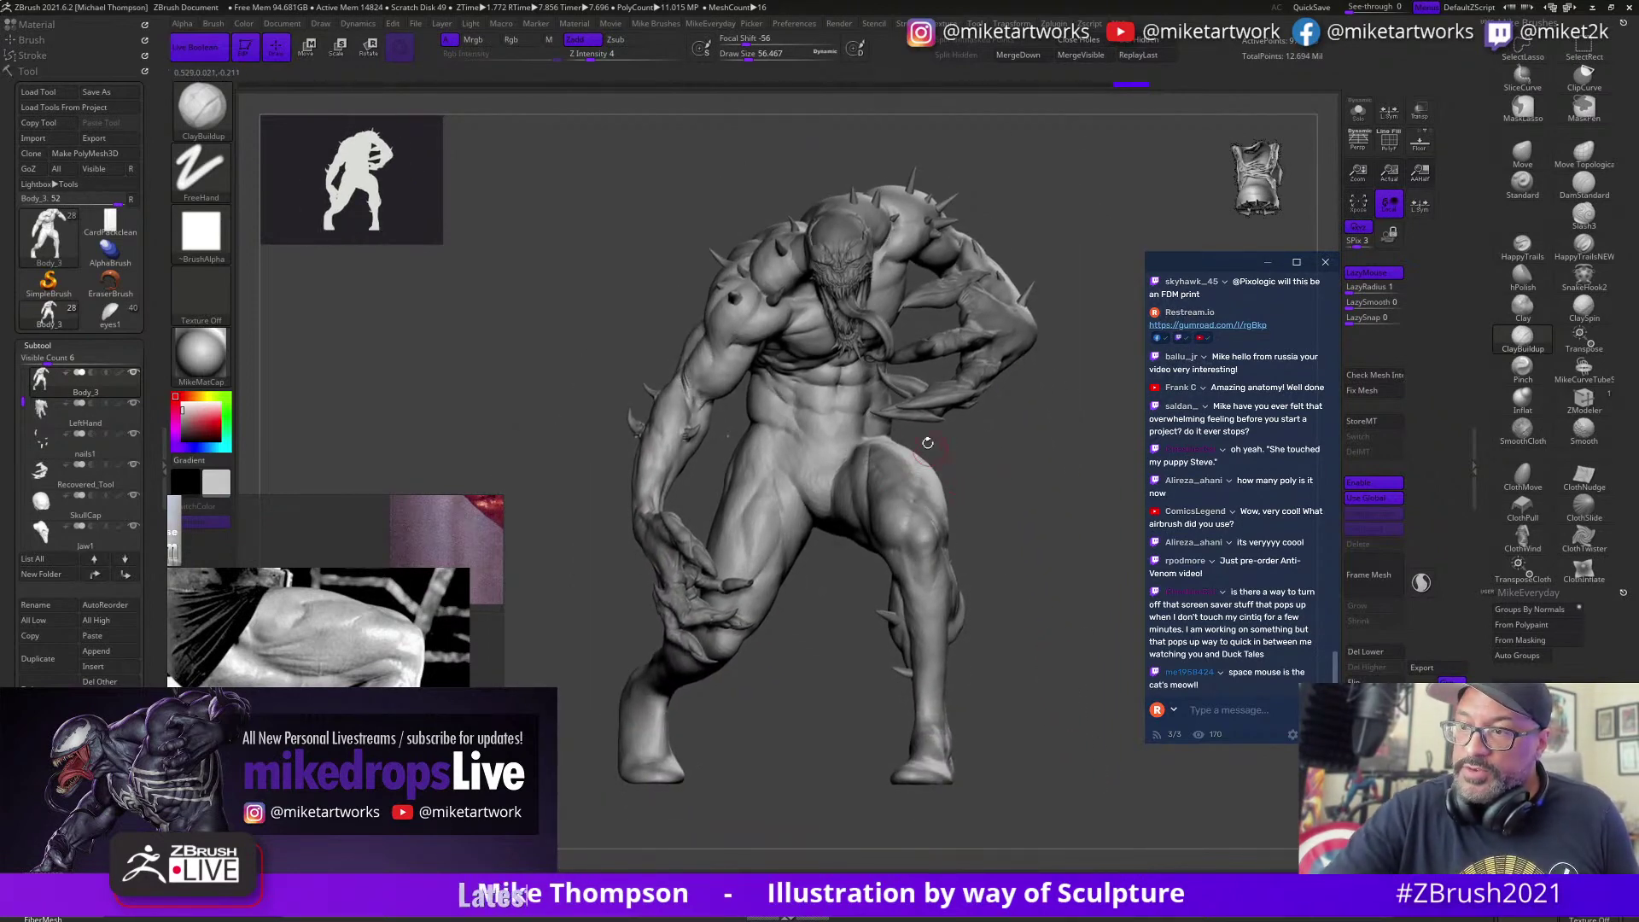
mouse_move(928, 443)
ctrl+shift+mouse_down()
mouse_move(1015, 708)
mouse_move(854, 751)
mouse_move(820, 572)
mouse_move(896, 440)
mouse_move(922, 440)
ctrl+shift+mouse_up()
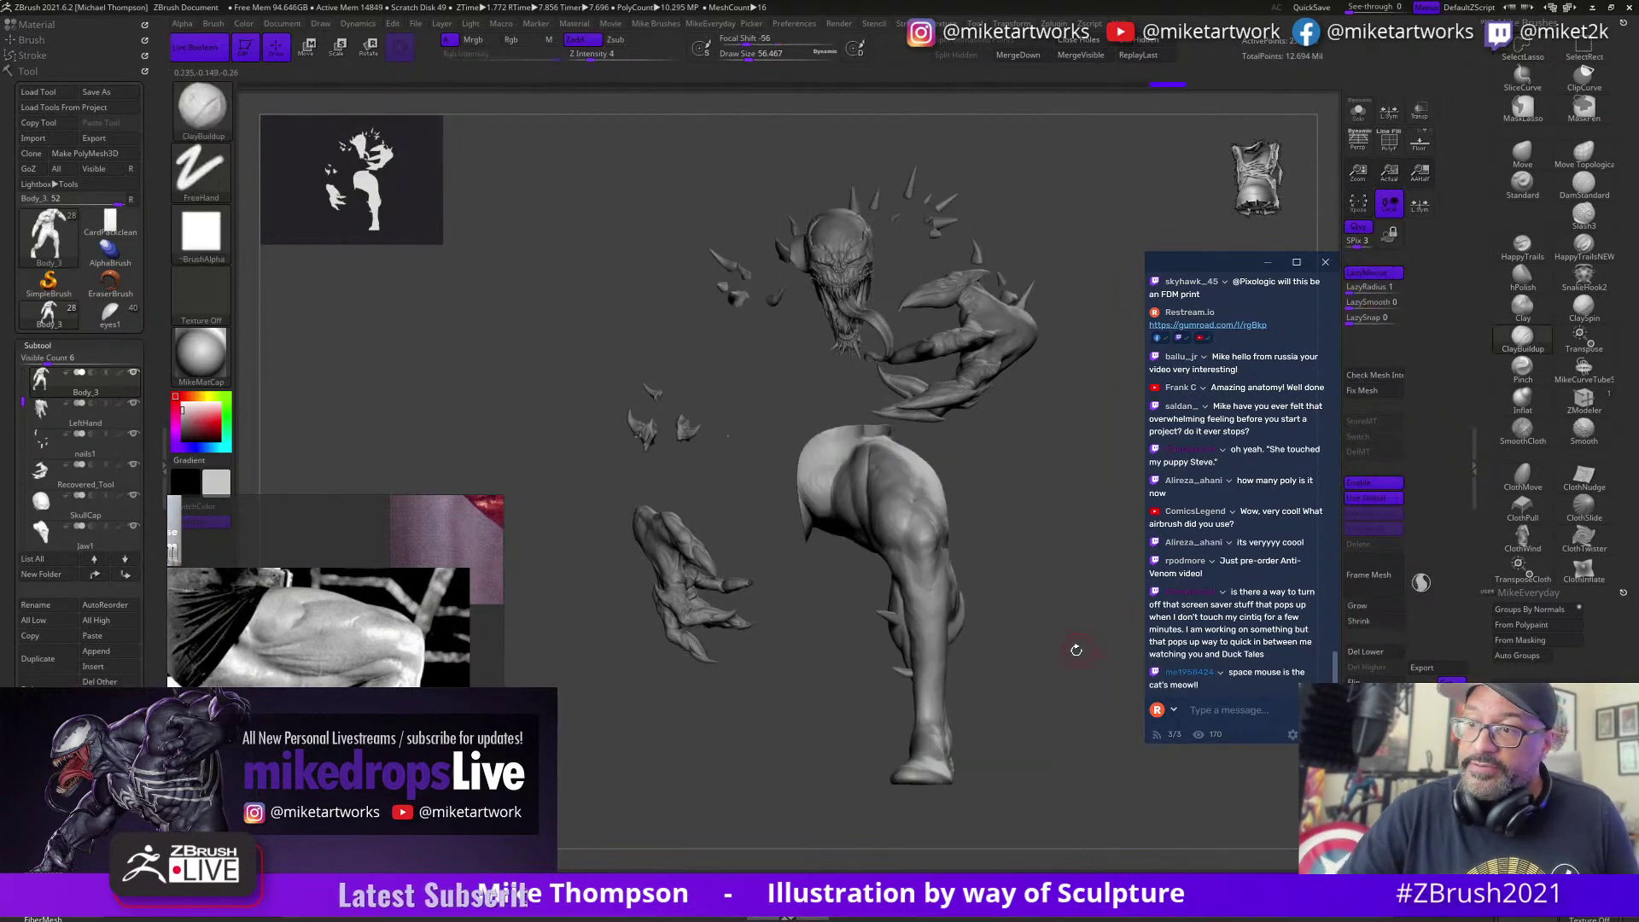
click(1358, 111)
mouse_move(1079, 746)
mouse_down()
mouse_move(939, 792)
mouse_move(996, 761)
mouse_move(964, 785)
mouse_move(1041, 763)
mouse_move(1020, 751)
mouse_move(1021, 629)
mouse_up()
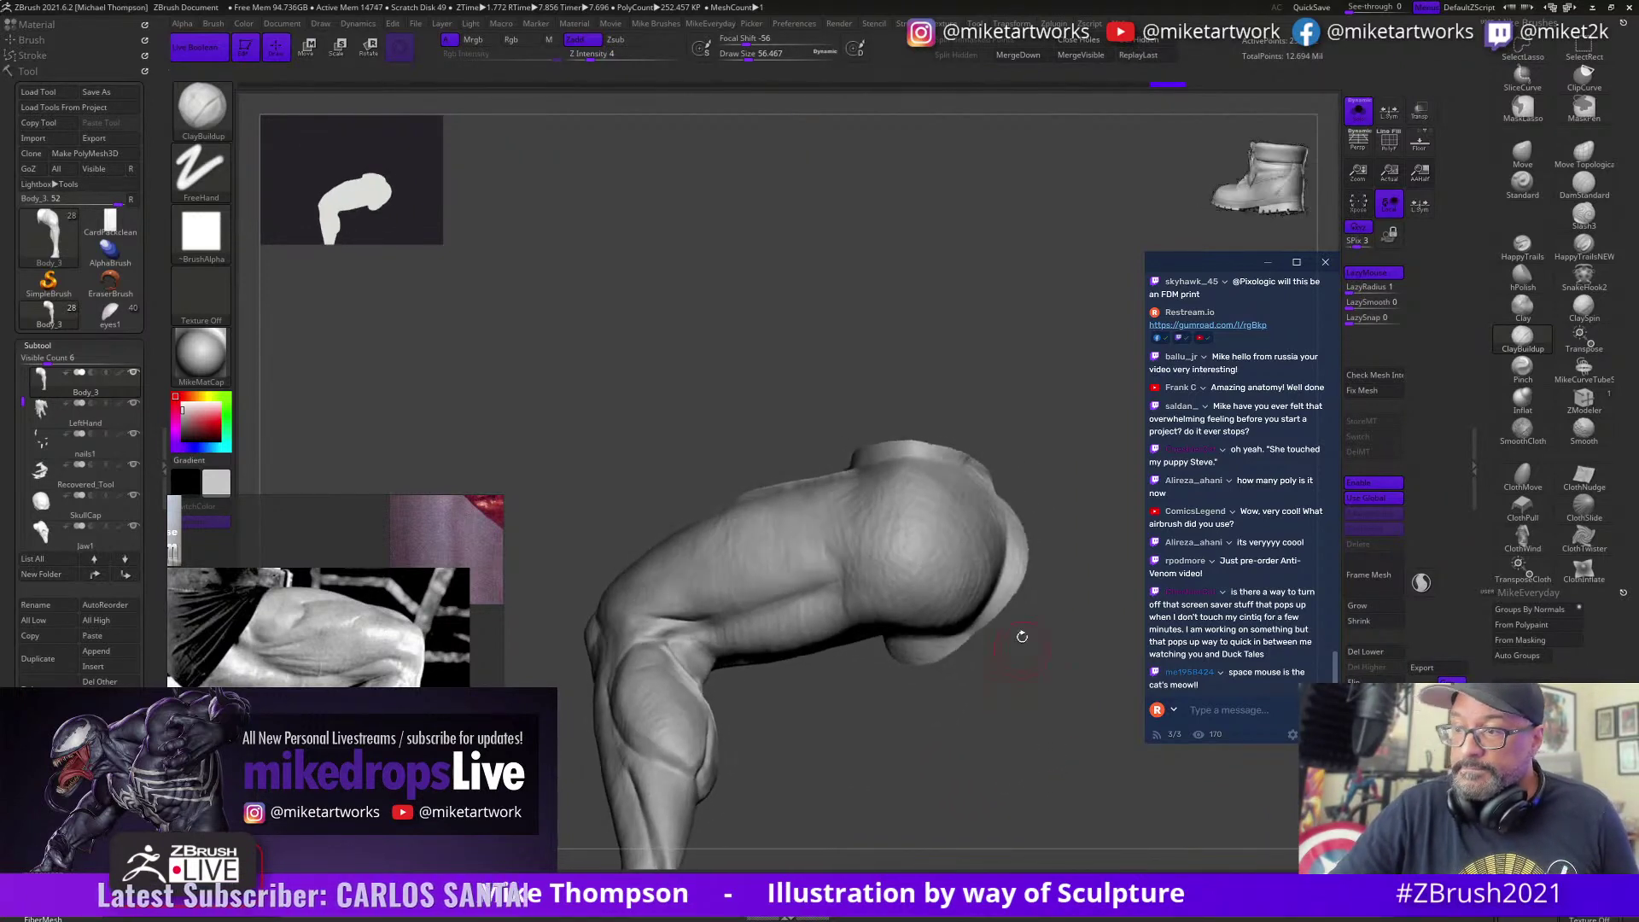
key(ctrl+shift)
ctrl+shift+click(945, 654)
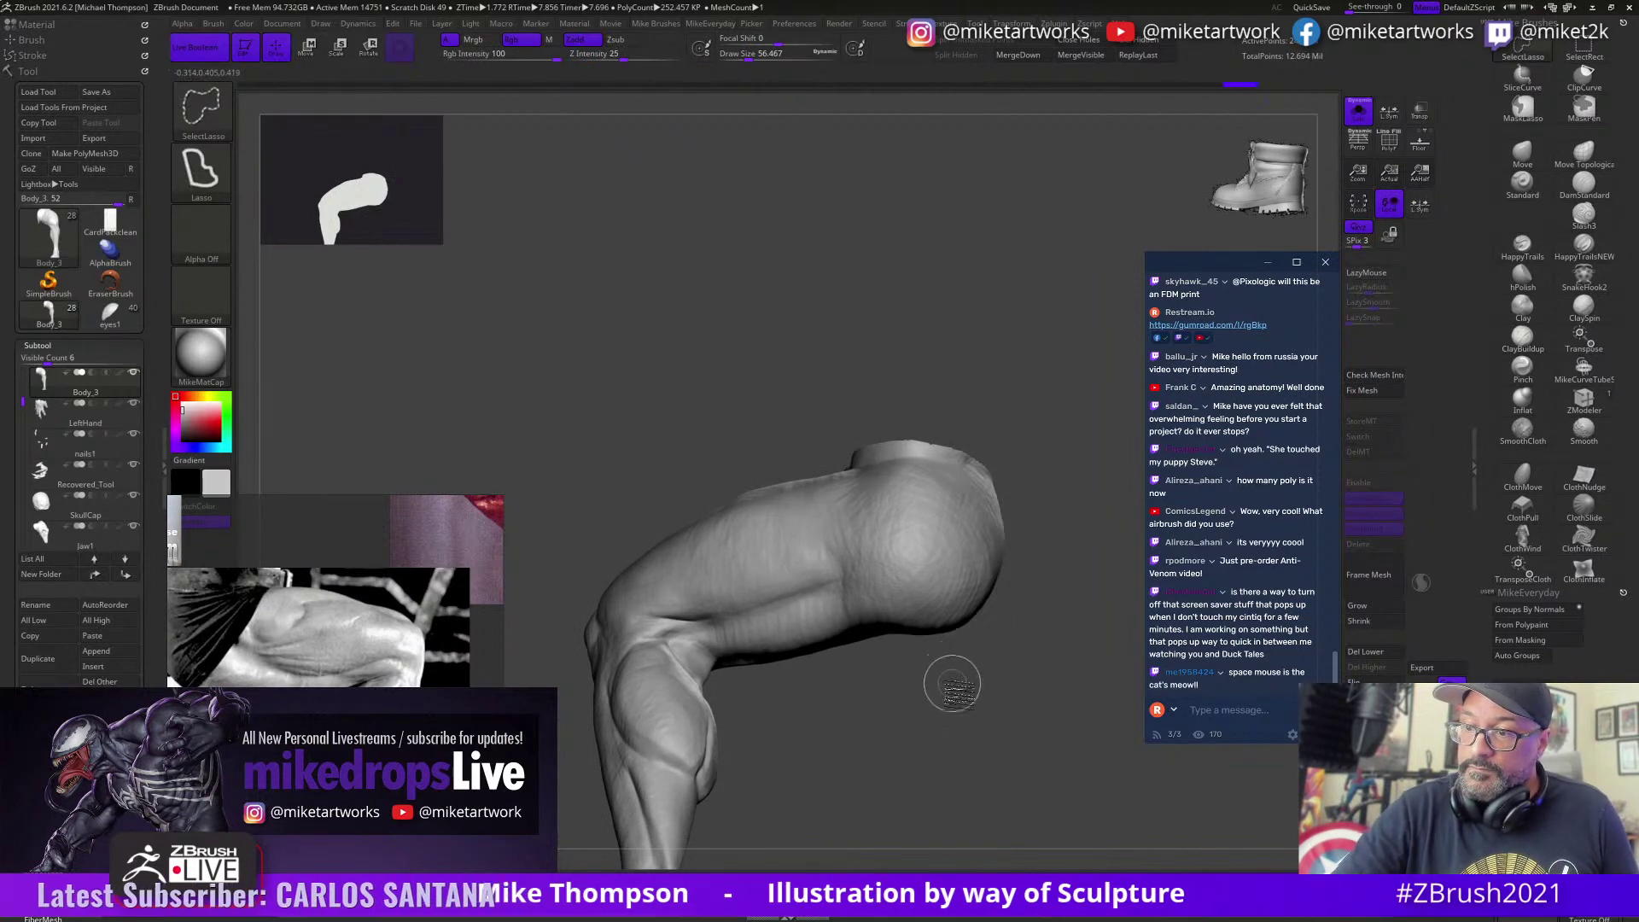
mouse_move(949, 684)
mouse_down()
mouse_move(999, 745)
mouse_move(1043, 738)
mouse_move(1035, 689)
mouse_up()
Step: Build up the outer thigh and glute of the isolated leg using ClayBuildup at draw size about 128
click(1516, 340)
key(s)
key(s)
drag(869, 698, 874, 697)
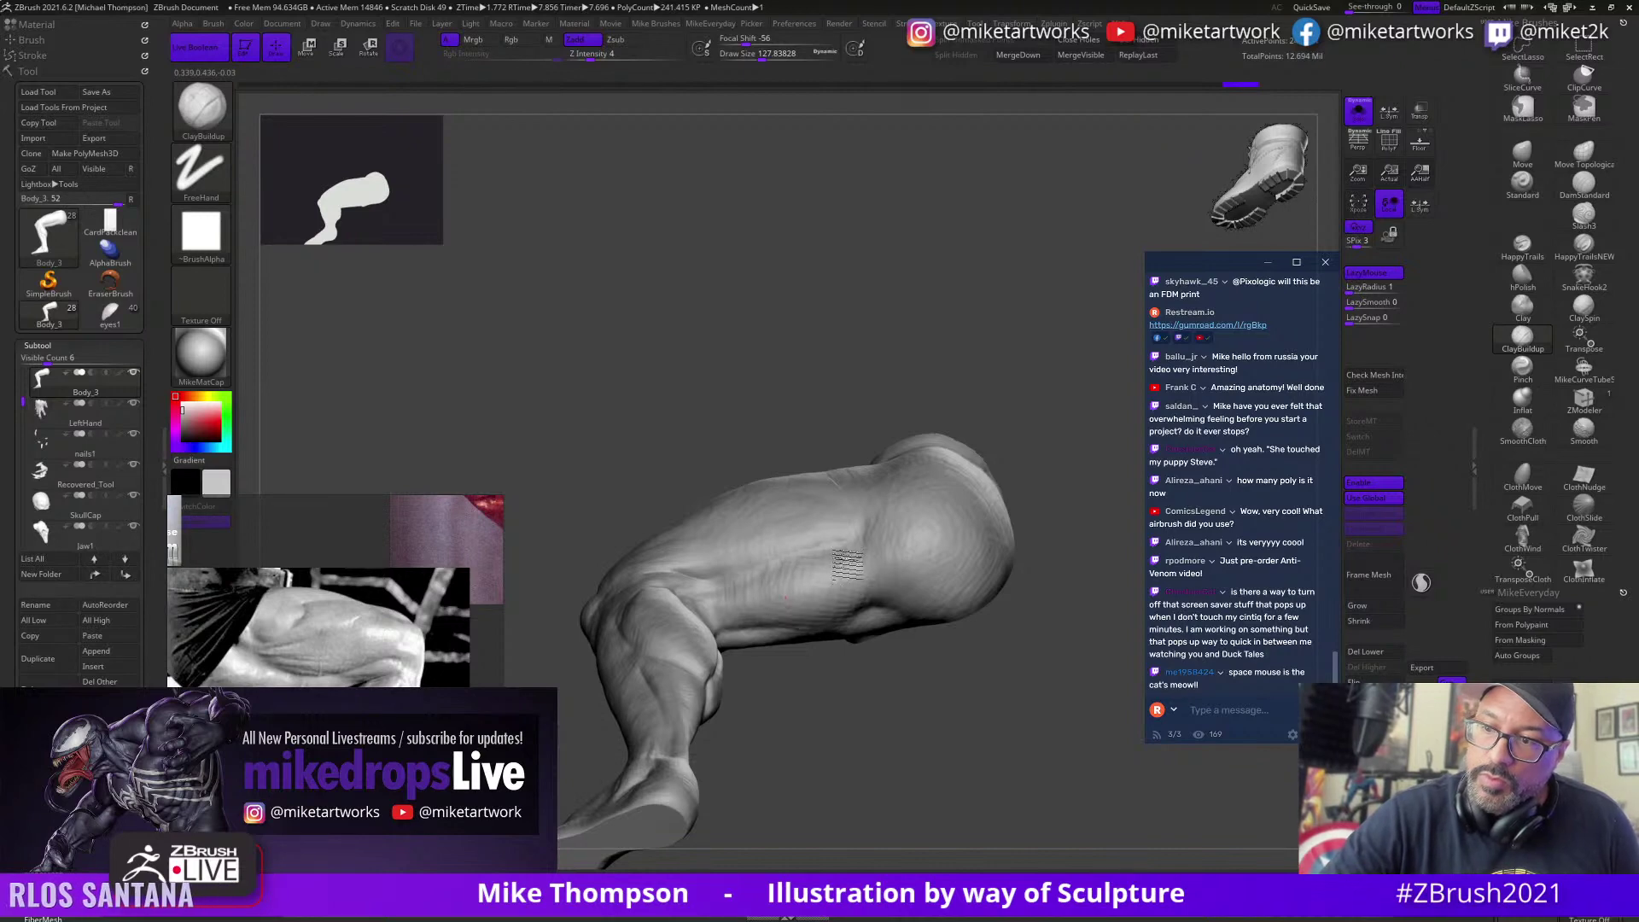
mouse_move(946, 648)
mouse_down()
mouse_move(954, 703)
mouse_move(1007, 648)
mouse_move(970, 662)
mouse_move(915, 589)
mouse_move(962, 551)
mouse_move(911, 556)
mouse_move(883, 533)
mouse_up()
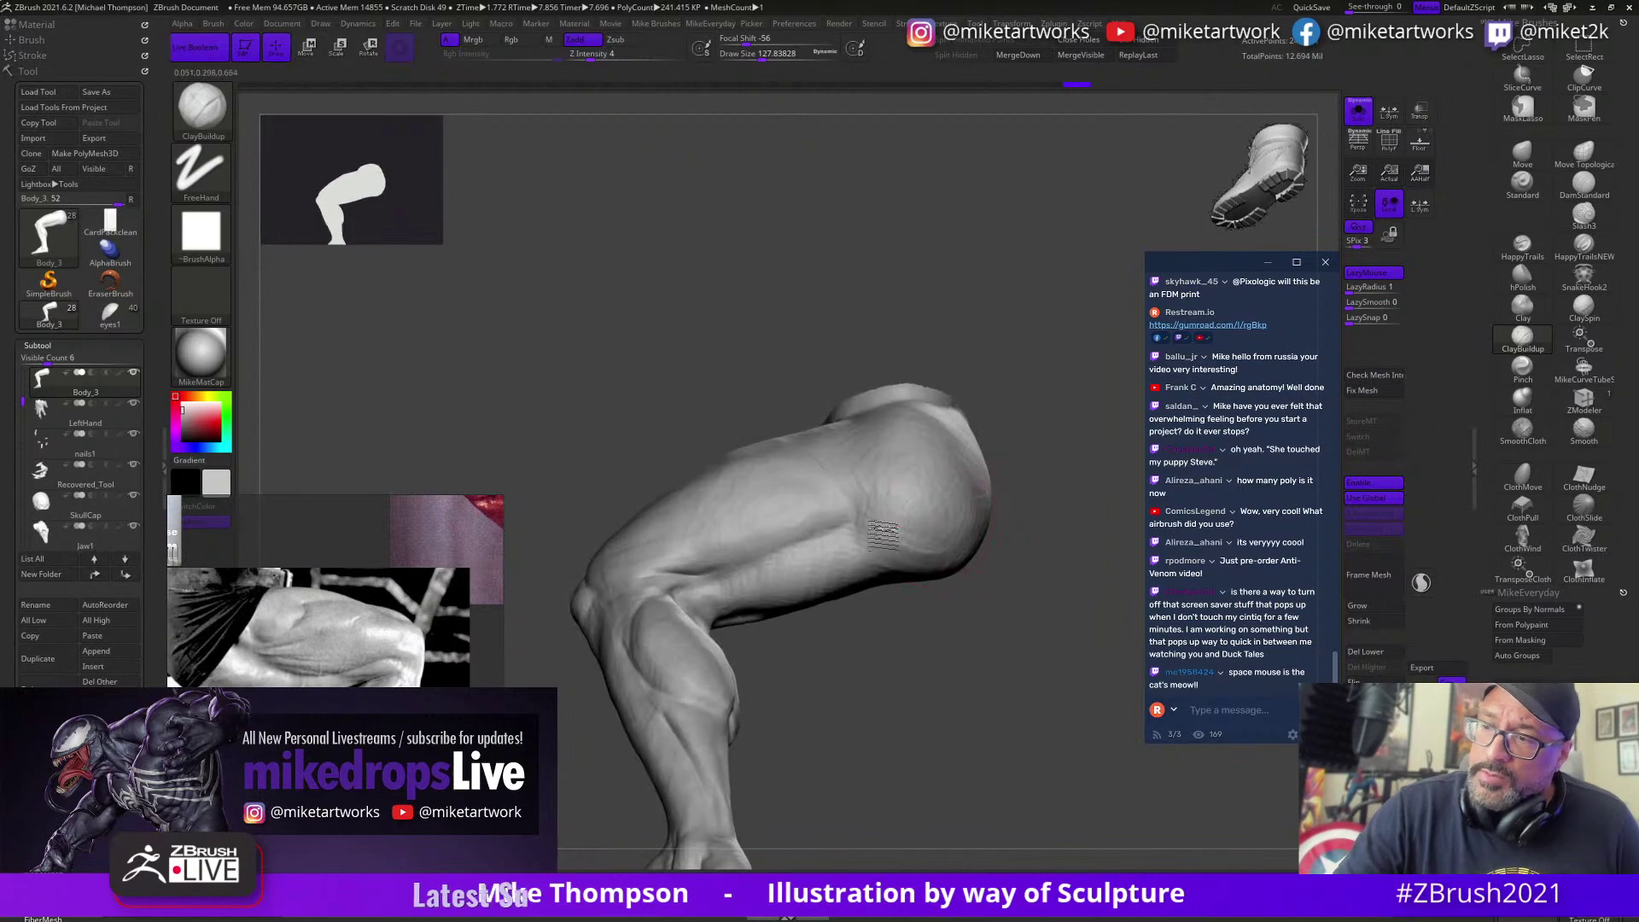
drag(1037, 561, 908, 570)
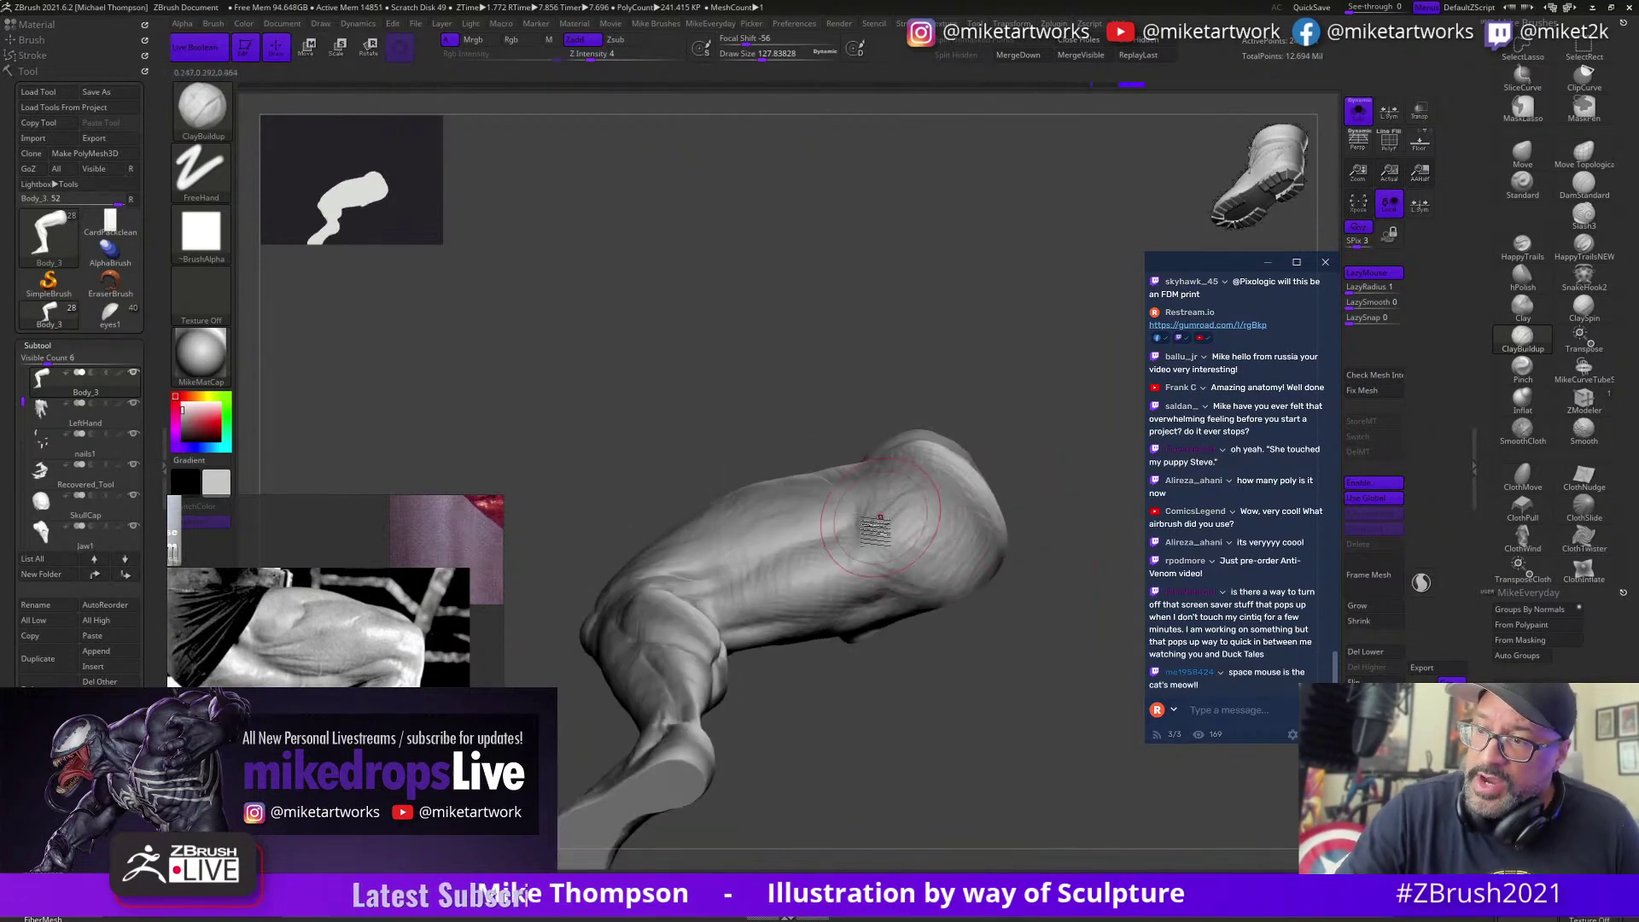
drag(1050, 550, 950, 515)
drag(984, 589, 1015, 536)
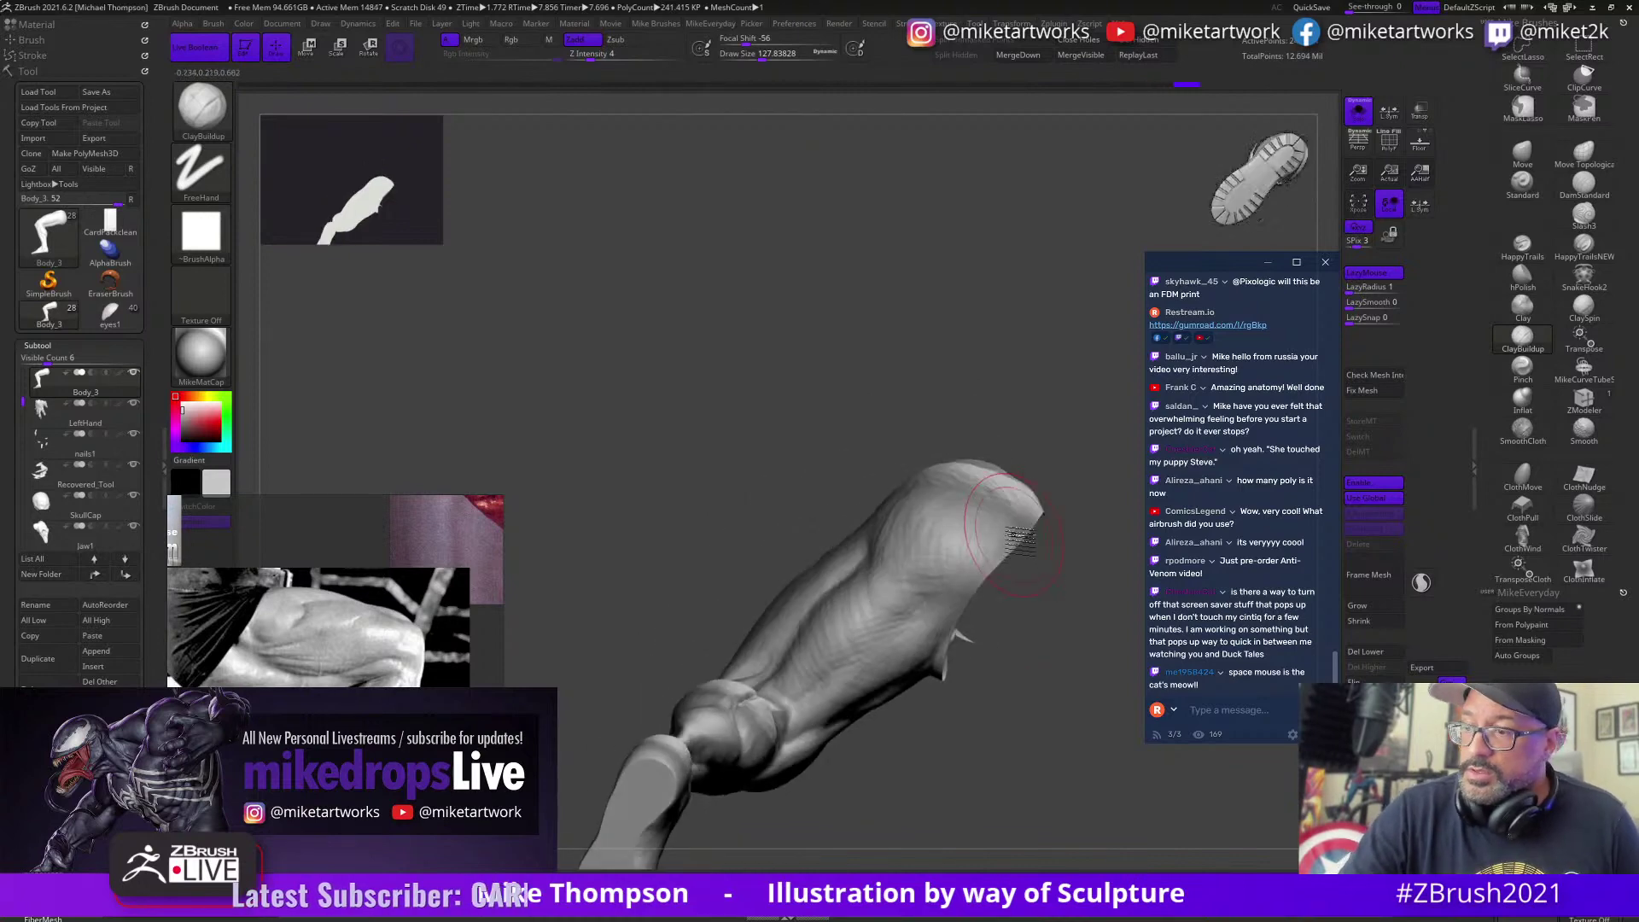
mouse_move(908, 574)
mouse_down()
mouse_move(1021, 597)
mouse_move(1010, 621)
mouse_move(1026, 620)
mouse_up()
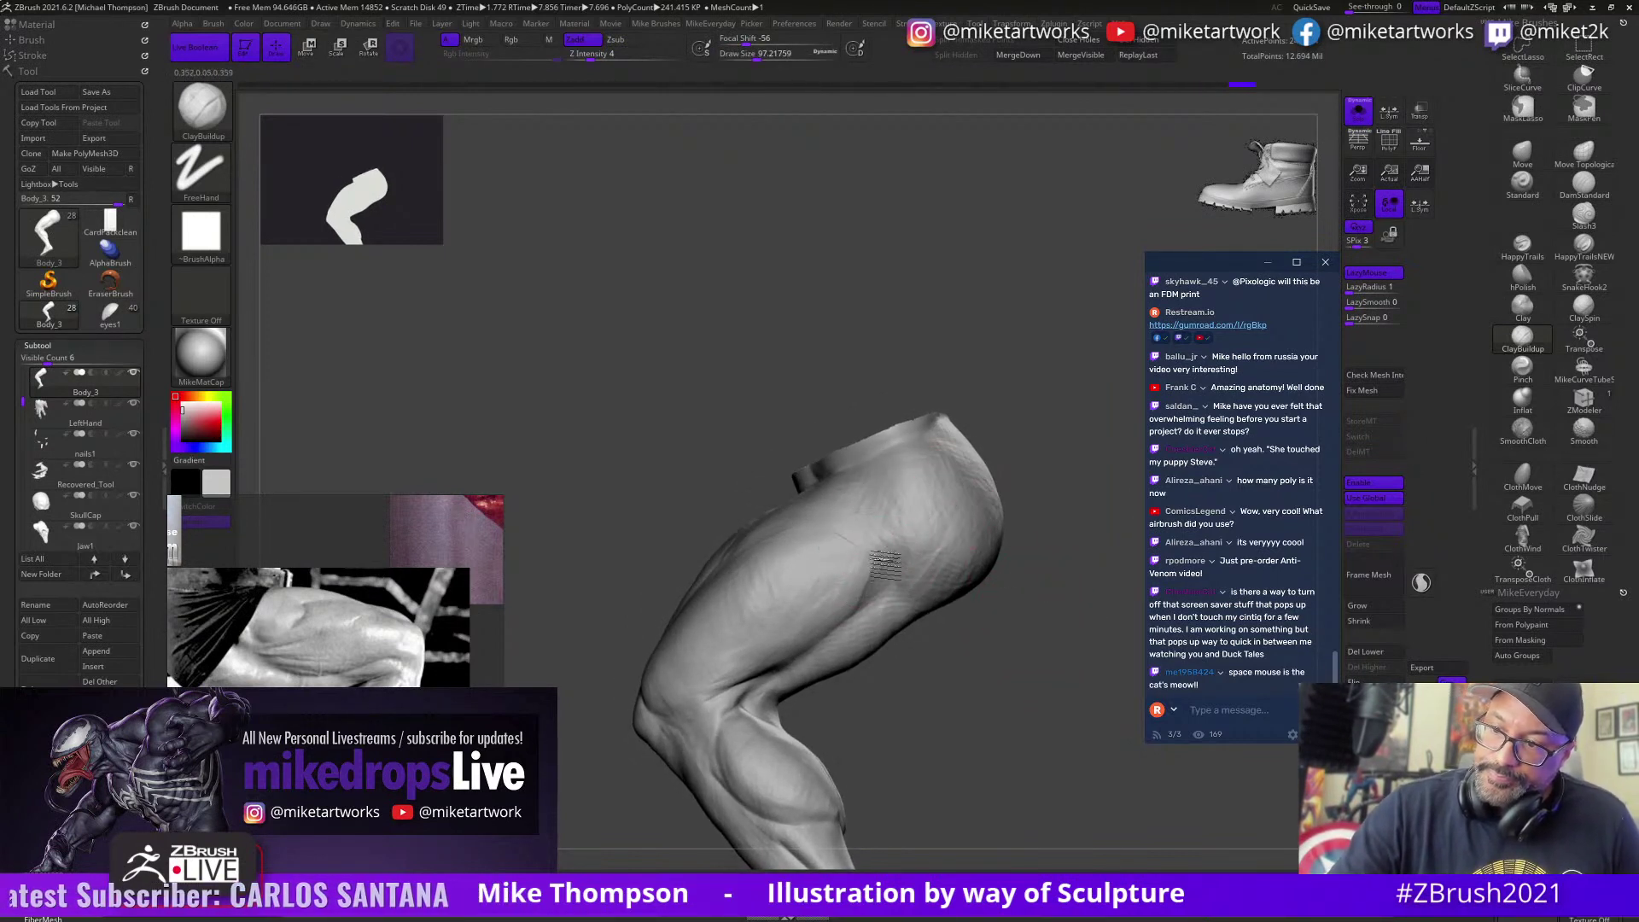
Step: Refine the transition between hip, glute and upper thigh from several angles with ClayBuildup at draw size about 97
mouse_move(1031, 560)
mouse_down()
mouse_move(1072, 574)
mouse_move(1081, 553)
mouse_up()
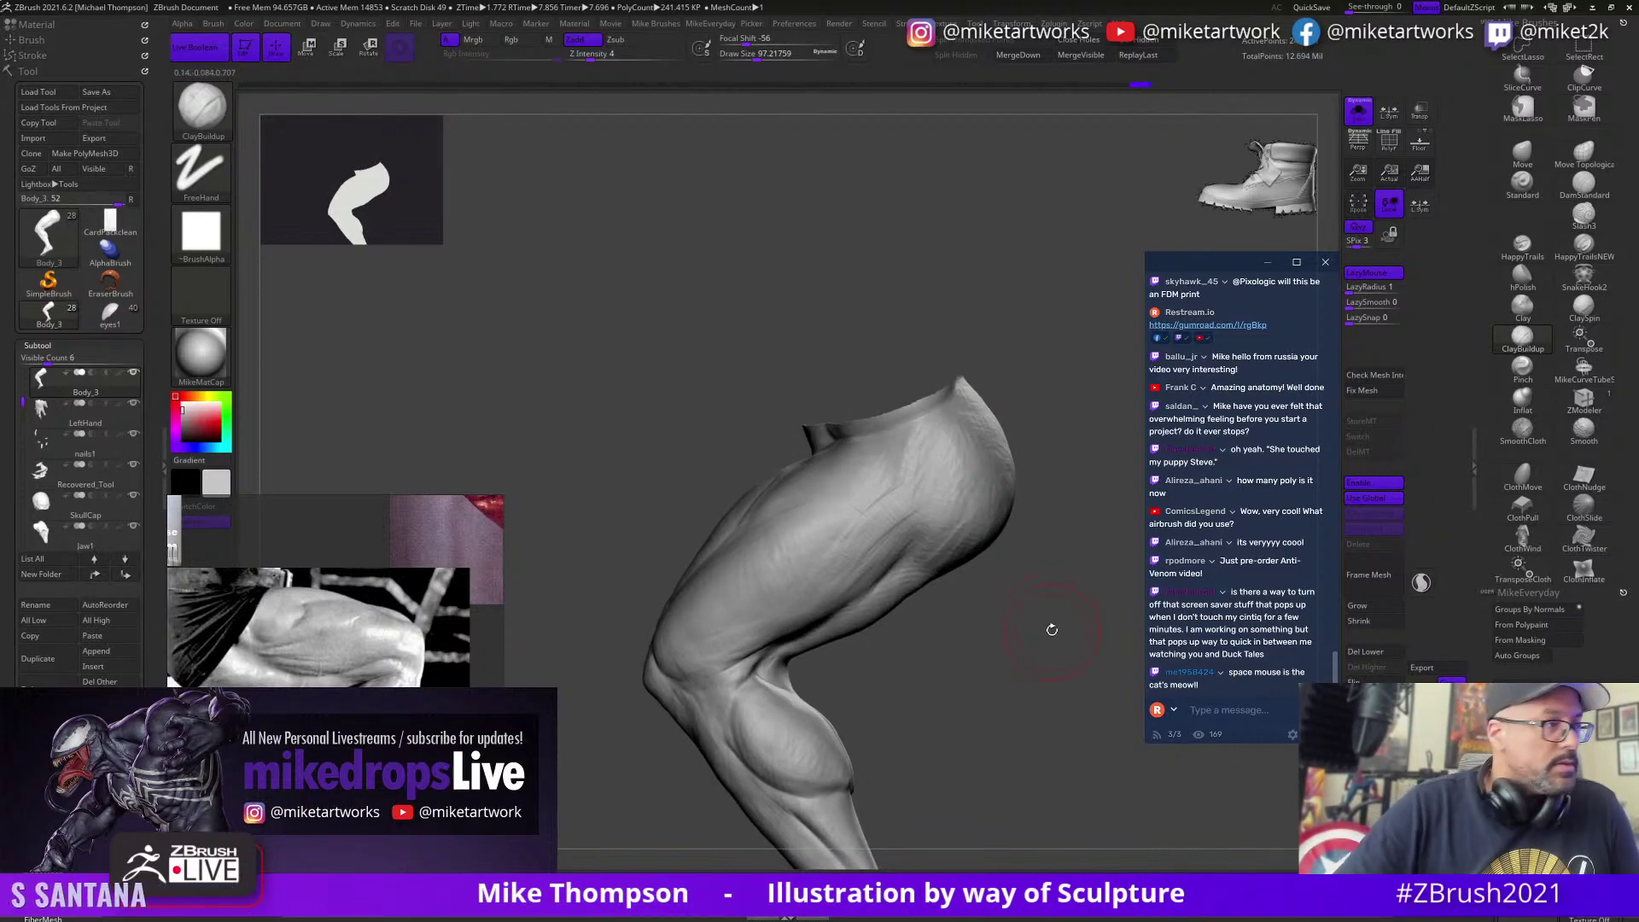
drag(1052, 629, 1041, 621)
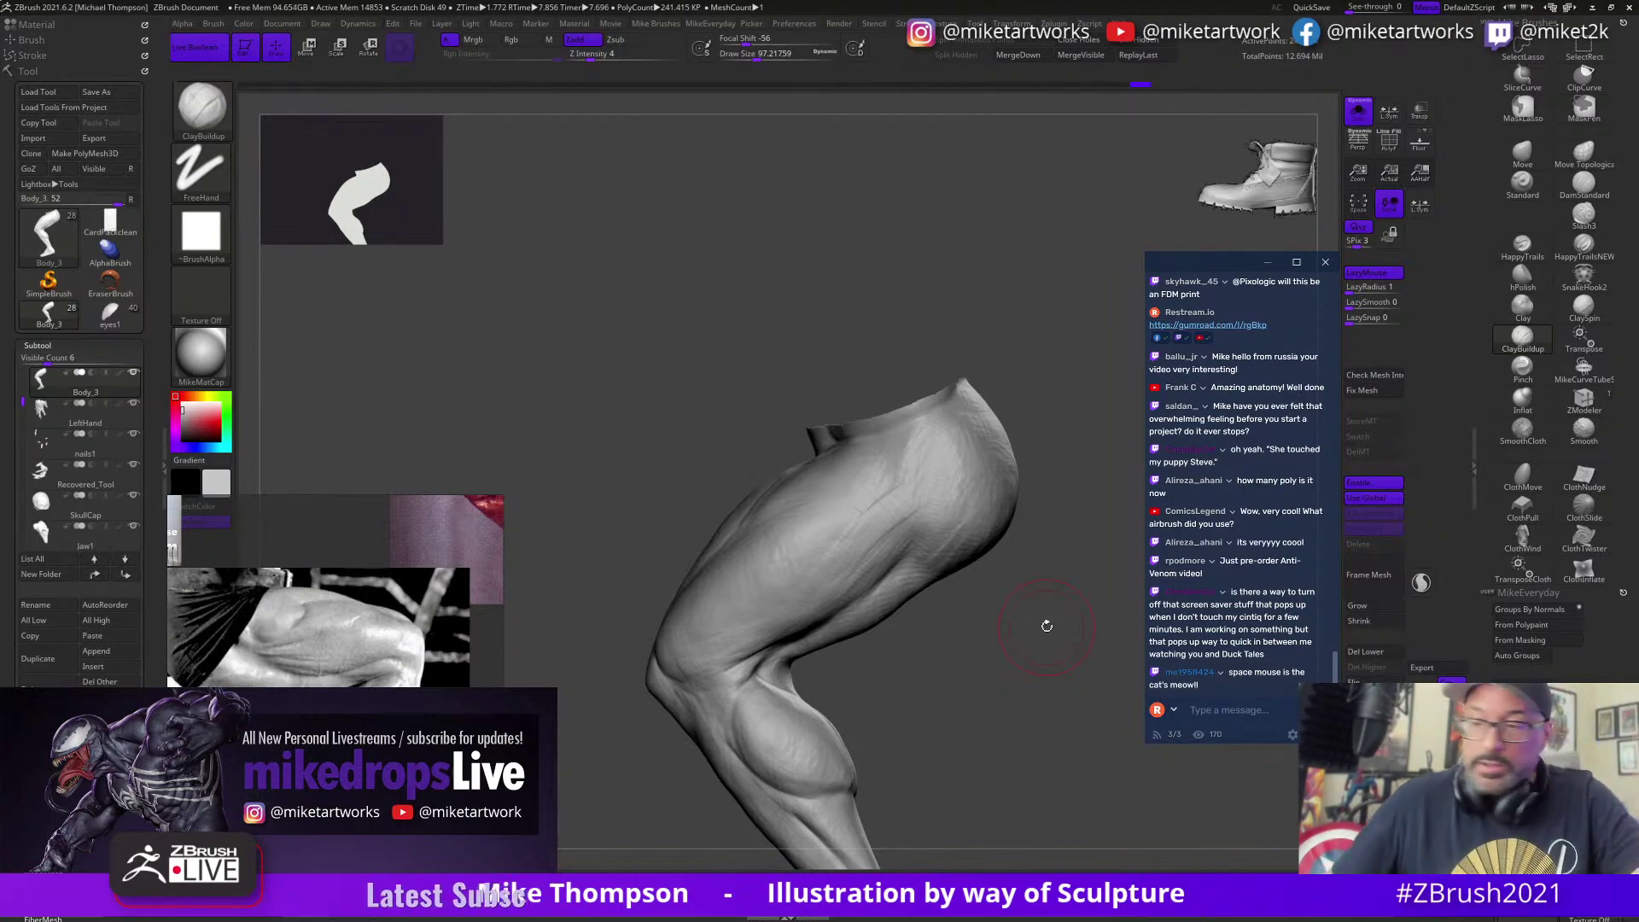
drag(1011, 629, 1003, 636)
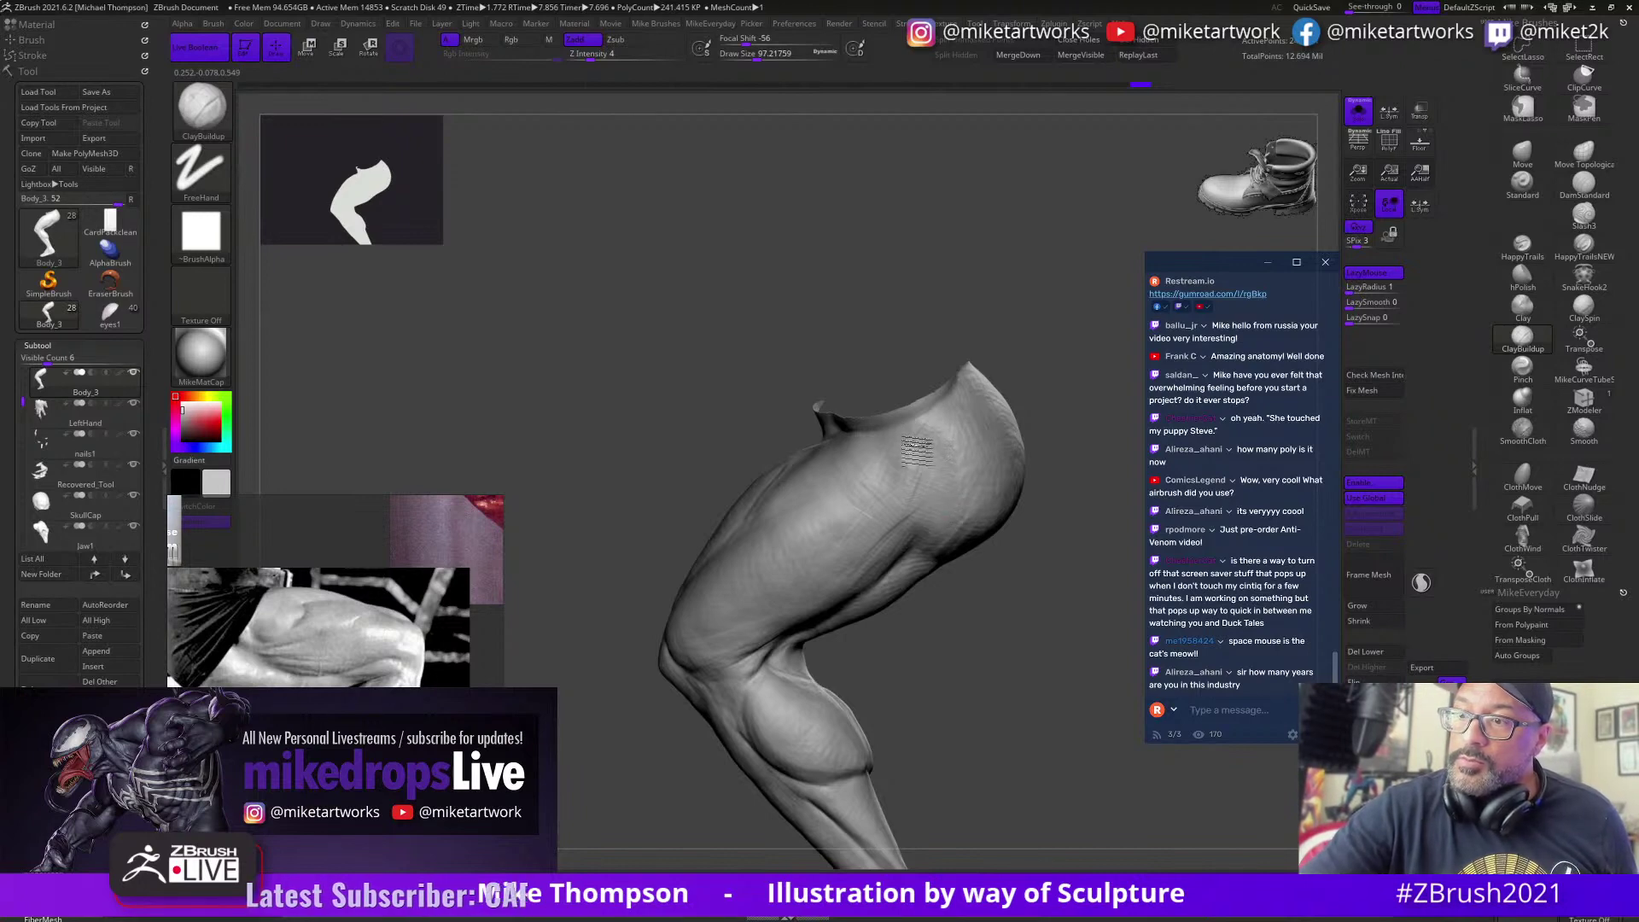
alt+drag(1007, 654, 939, 726)
drag(939, 726, 937, 602)
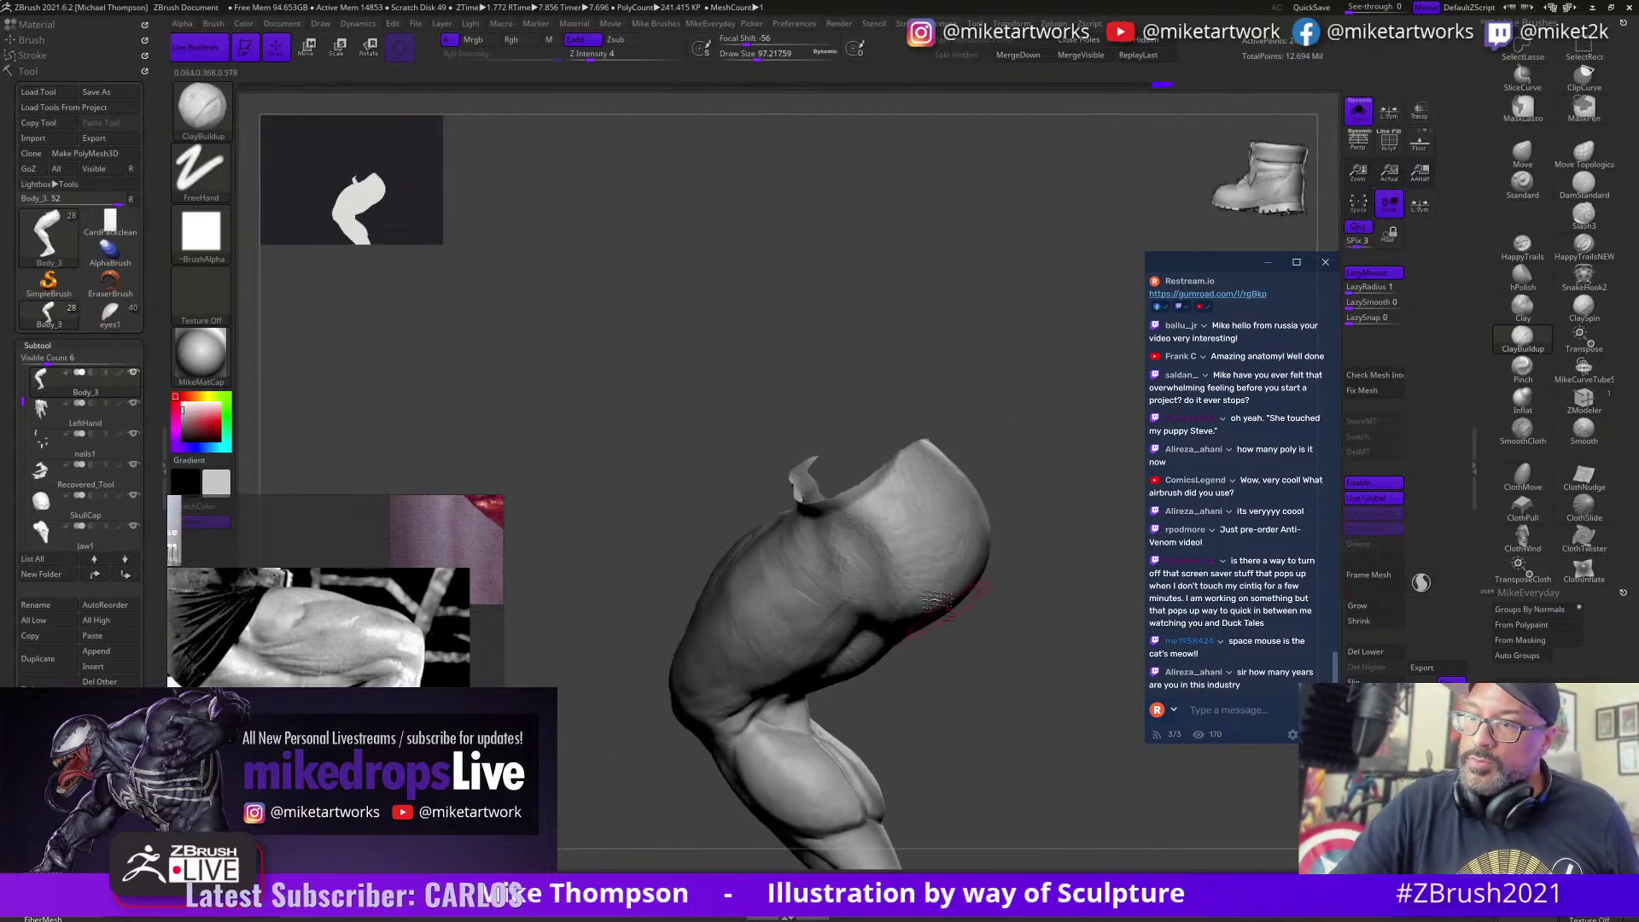
drag(1034, 643, 889, 531)
mouse_move(968, 622)
mouse_down()
mouse_move(1002, 673)
mouse_move(947, 636)
mouse_up()
alt+drag(955, 695, 1033, 611)
Step: Enlarge the reference board and examine the bodybuilder's back view for the glutes and hamstrings
scroll(408, 669, down, 6)
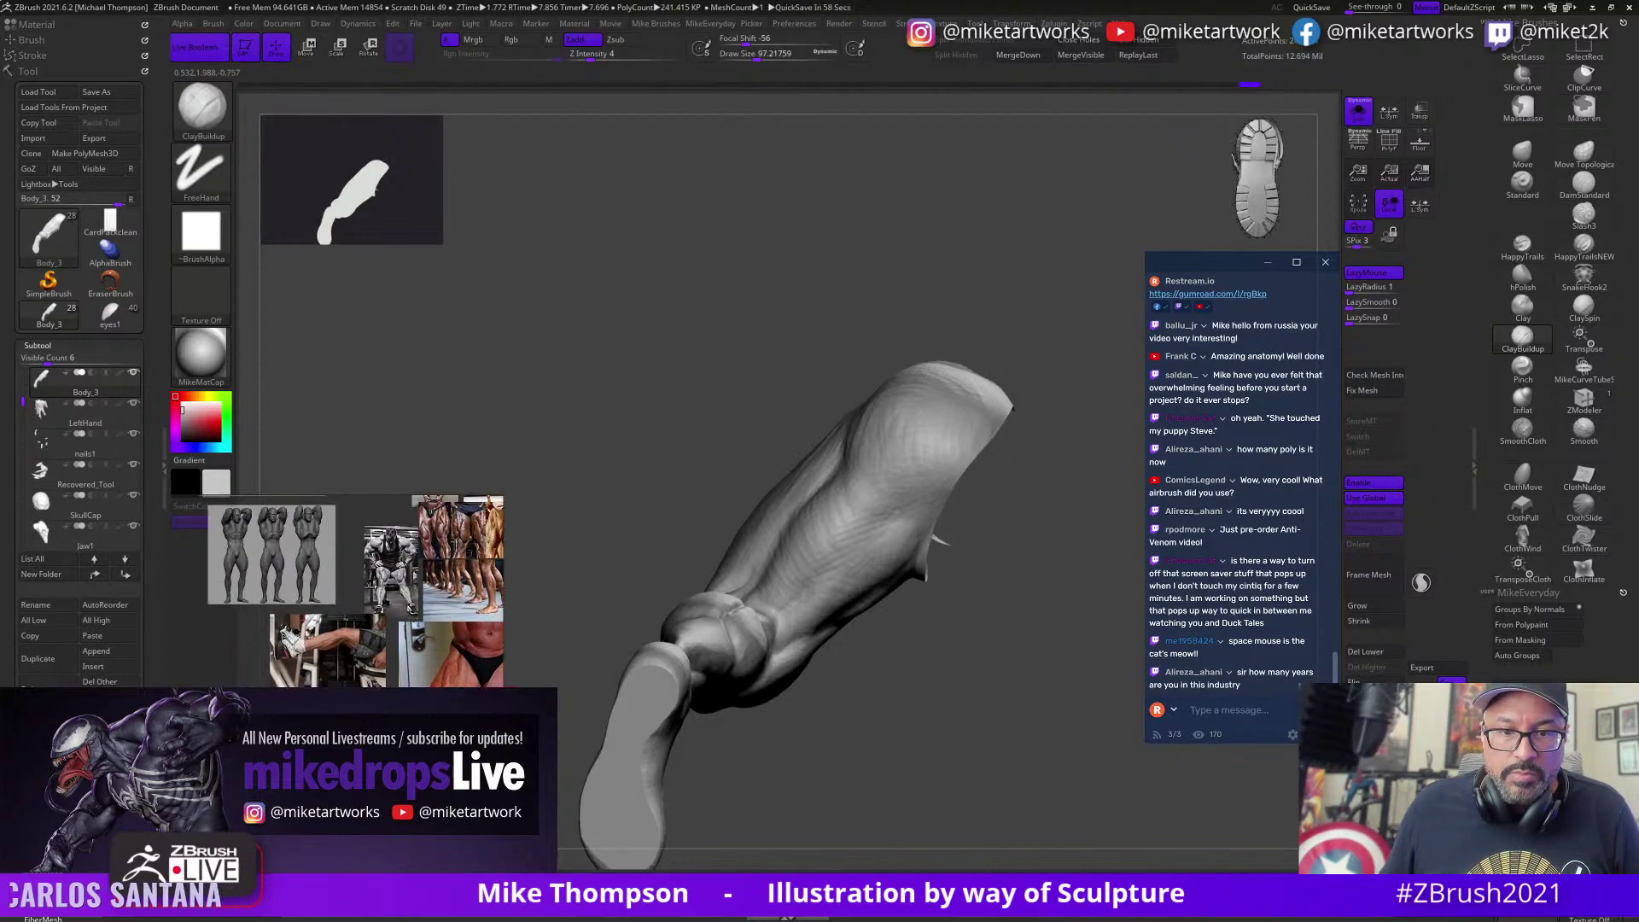
scroll(393, 649, down, 4)
scroll(392, 620, up, 3)
scroll(401, 632, up, 5)
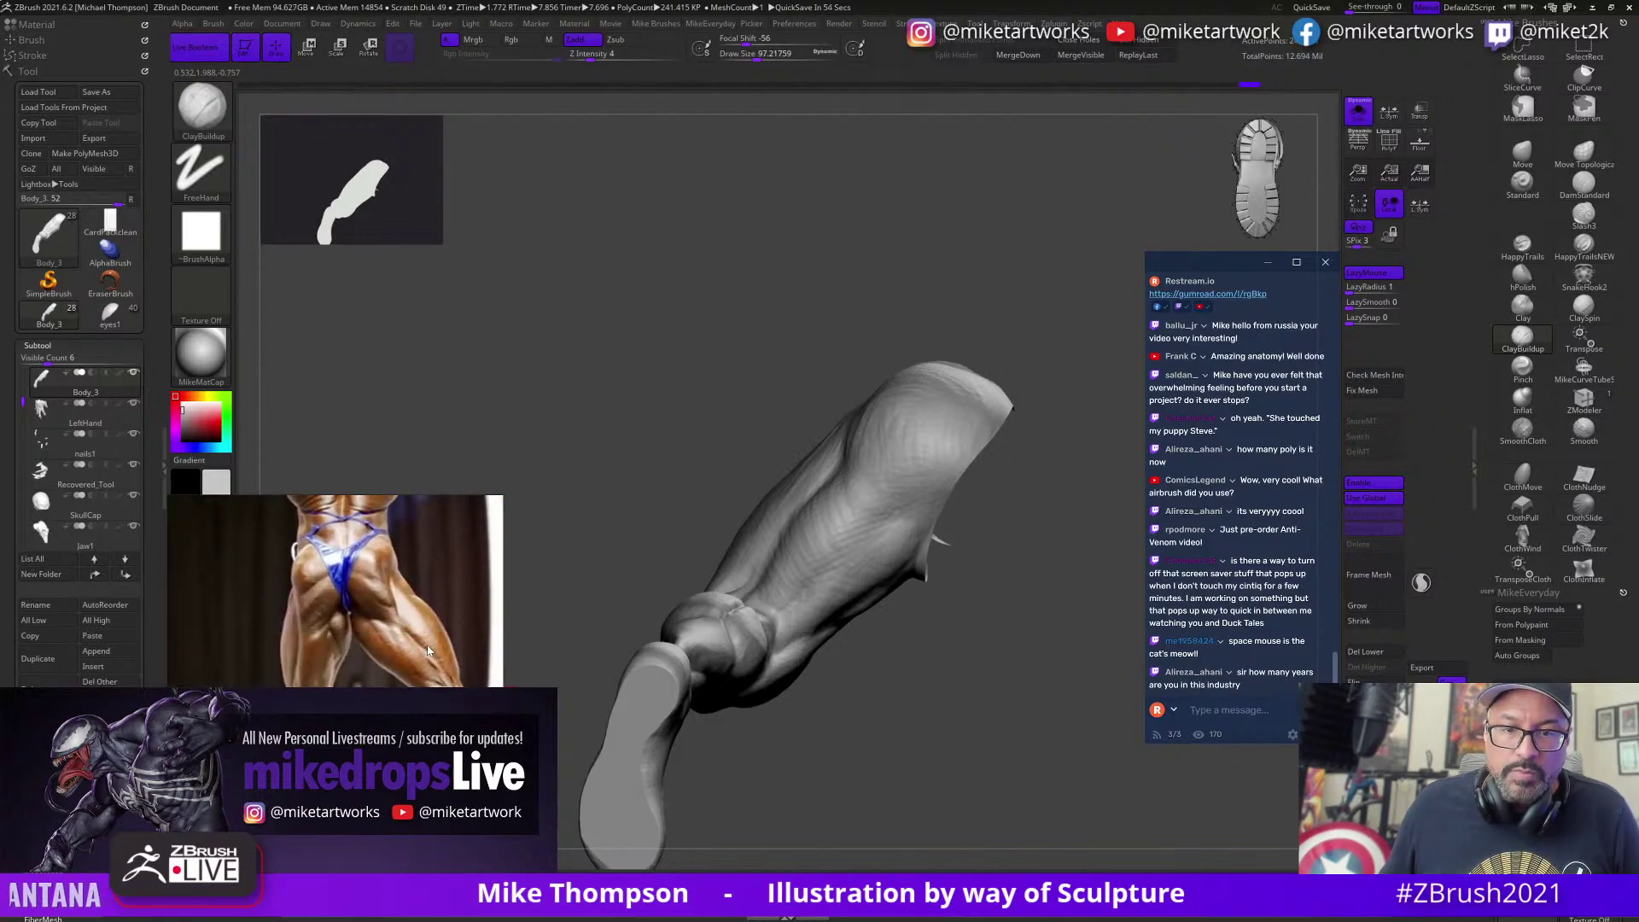
scroll(426, 577, down, 3)
drag(452, 495, 453, 321)
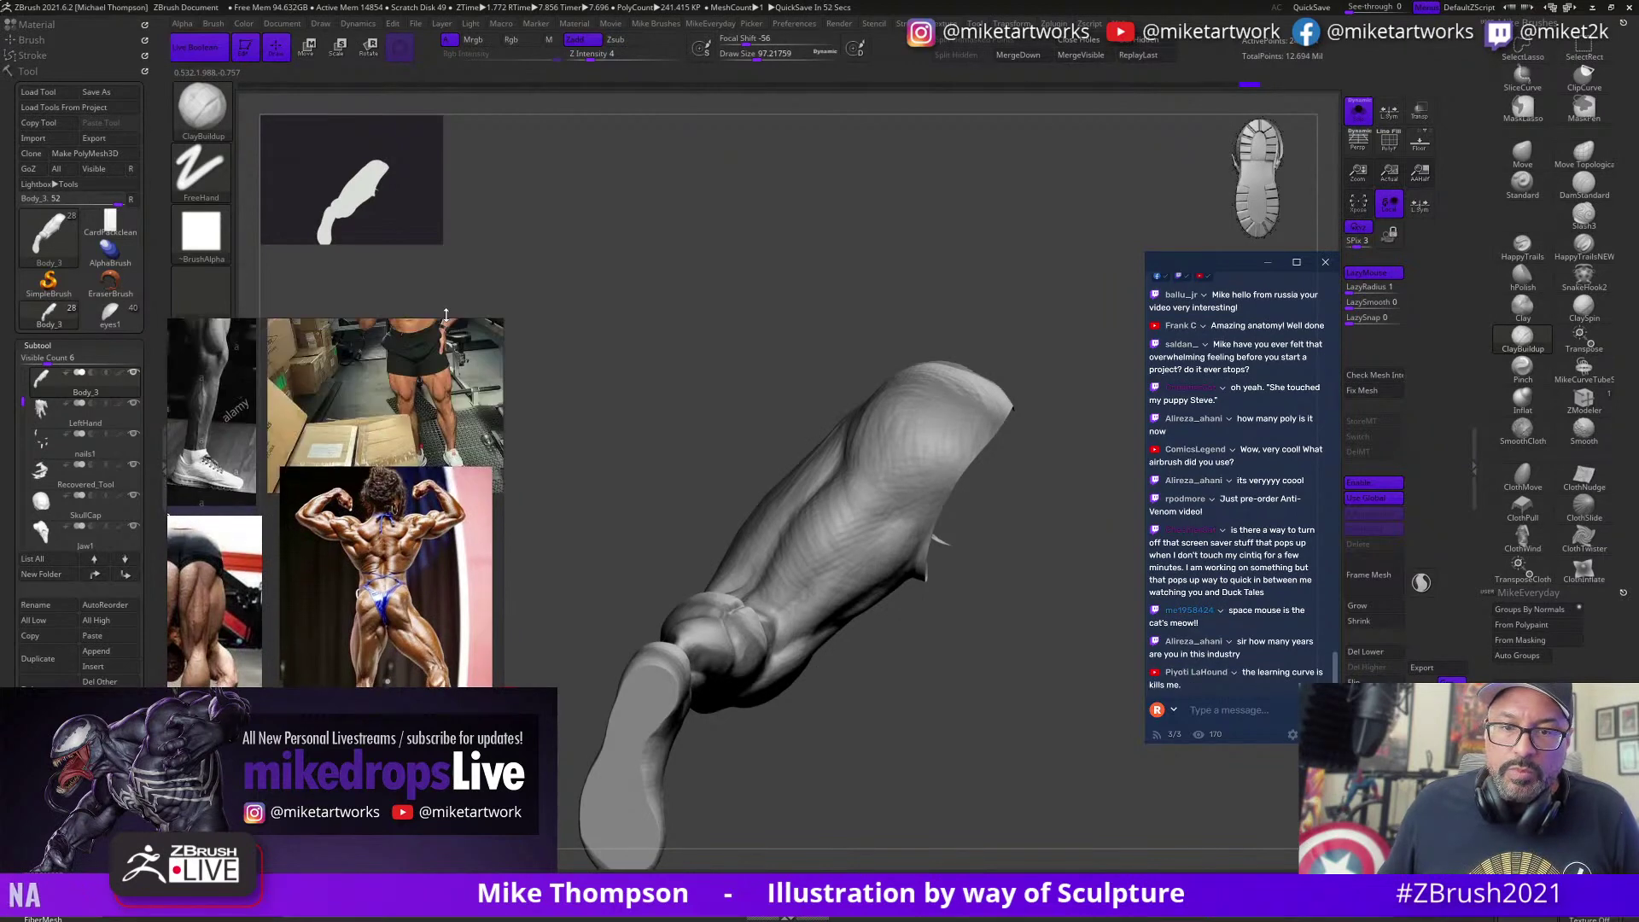
scroll(438, 624, up, 4)
scroll(413, 635, down, 2)
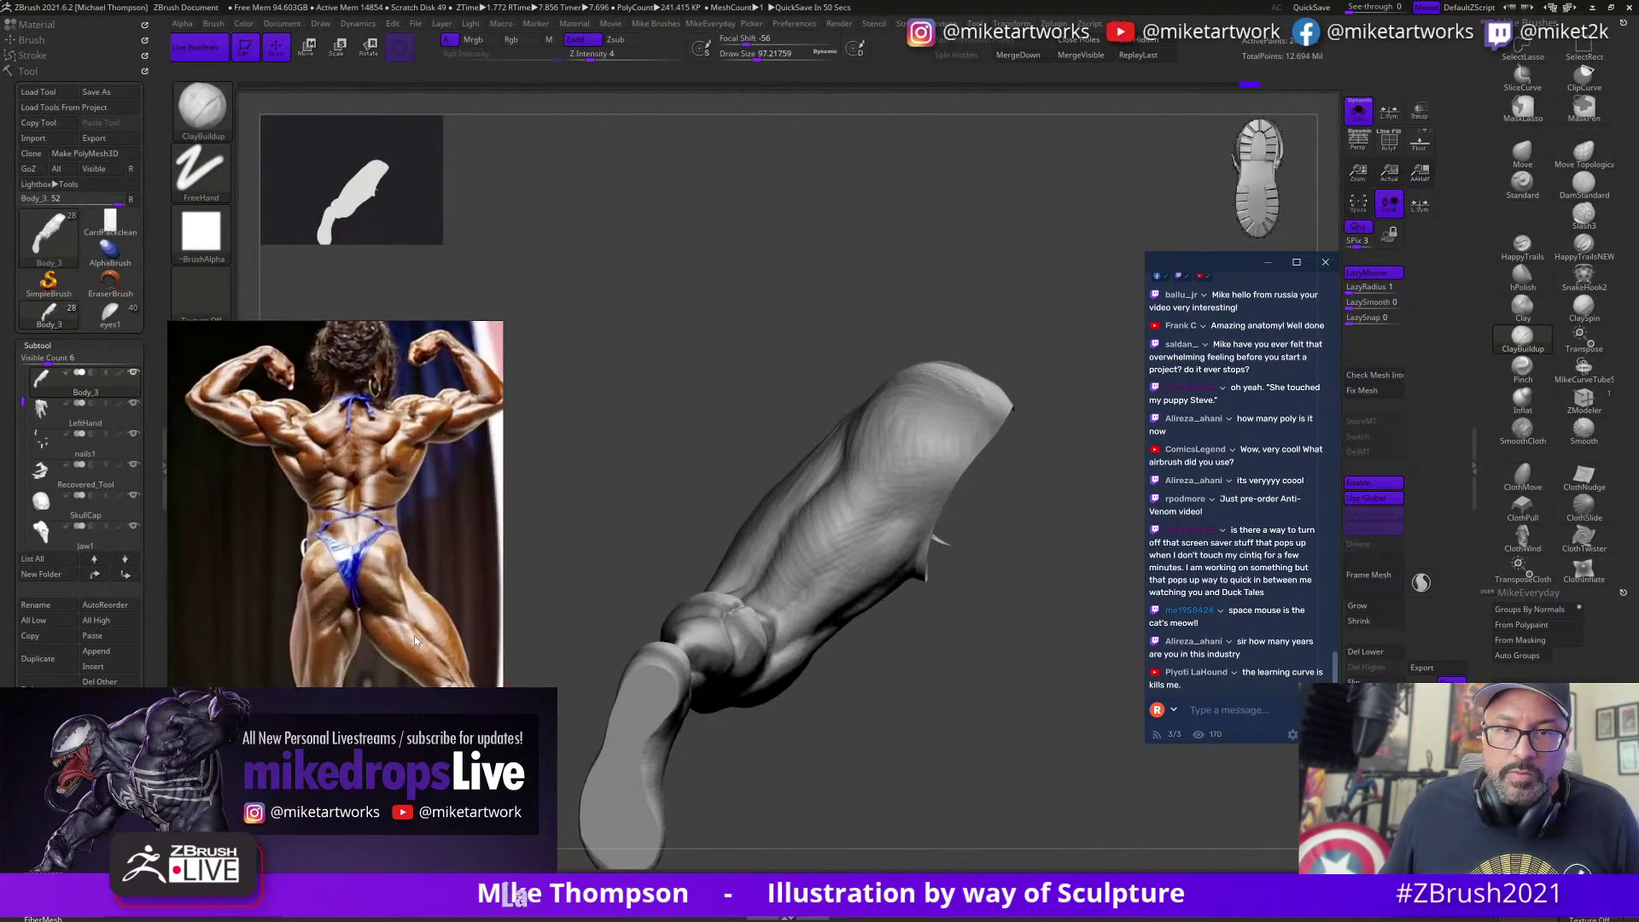
Step: Sculpt the glute and the back of the thigh to match the back-view reference, keeping the ClayBuildup brush
mouse_move(1007, 672)
mouse_down()
mouse_move(1024, 696)
mouse_move(1032, 683)
mouse_move(1001, 687)
mouse_move(1028, 676)
mouse_move(1054, 701)
mouse_move(953, 612)
mouse_up()
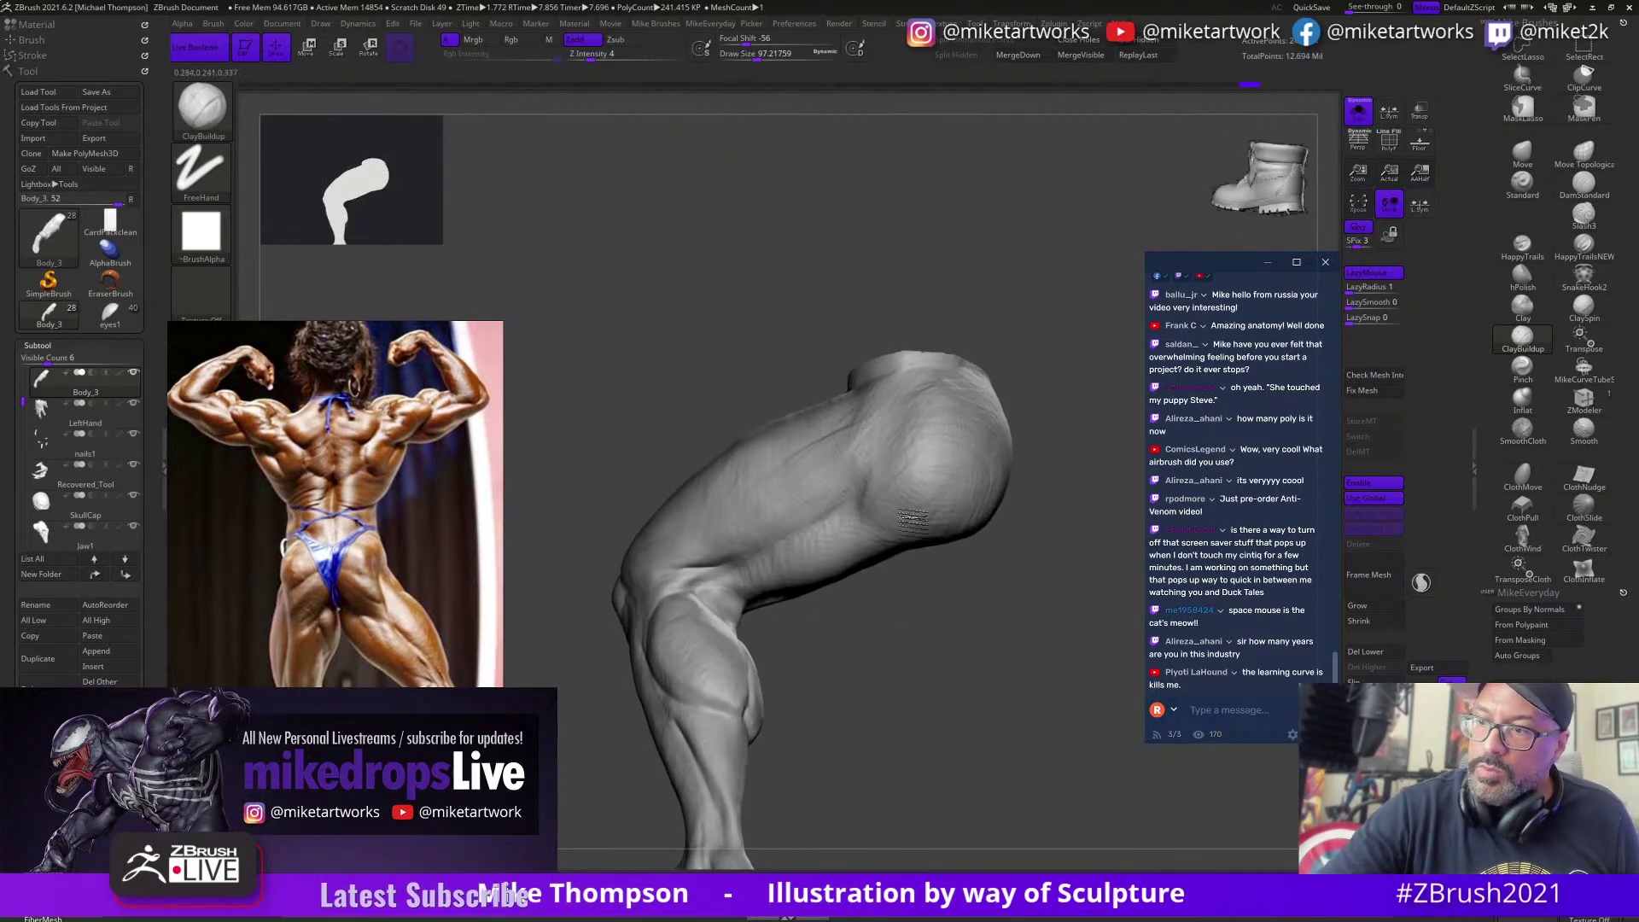
mouse_move(891, 514)
mouse_down()
mouse_move(1006, 586)
mouse_move(1042, 574)
mouse_move(897, 529)
mouse_move(1020, 549)
mouse_move(912, 474)
mouse_up()
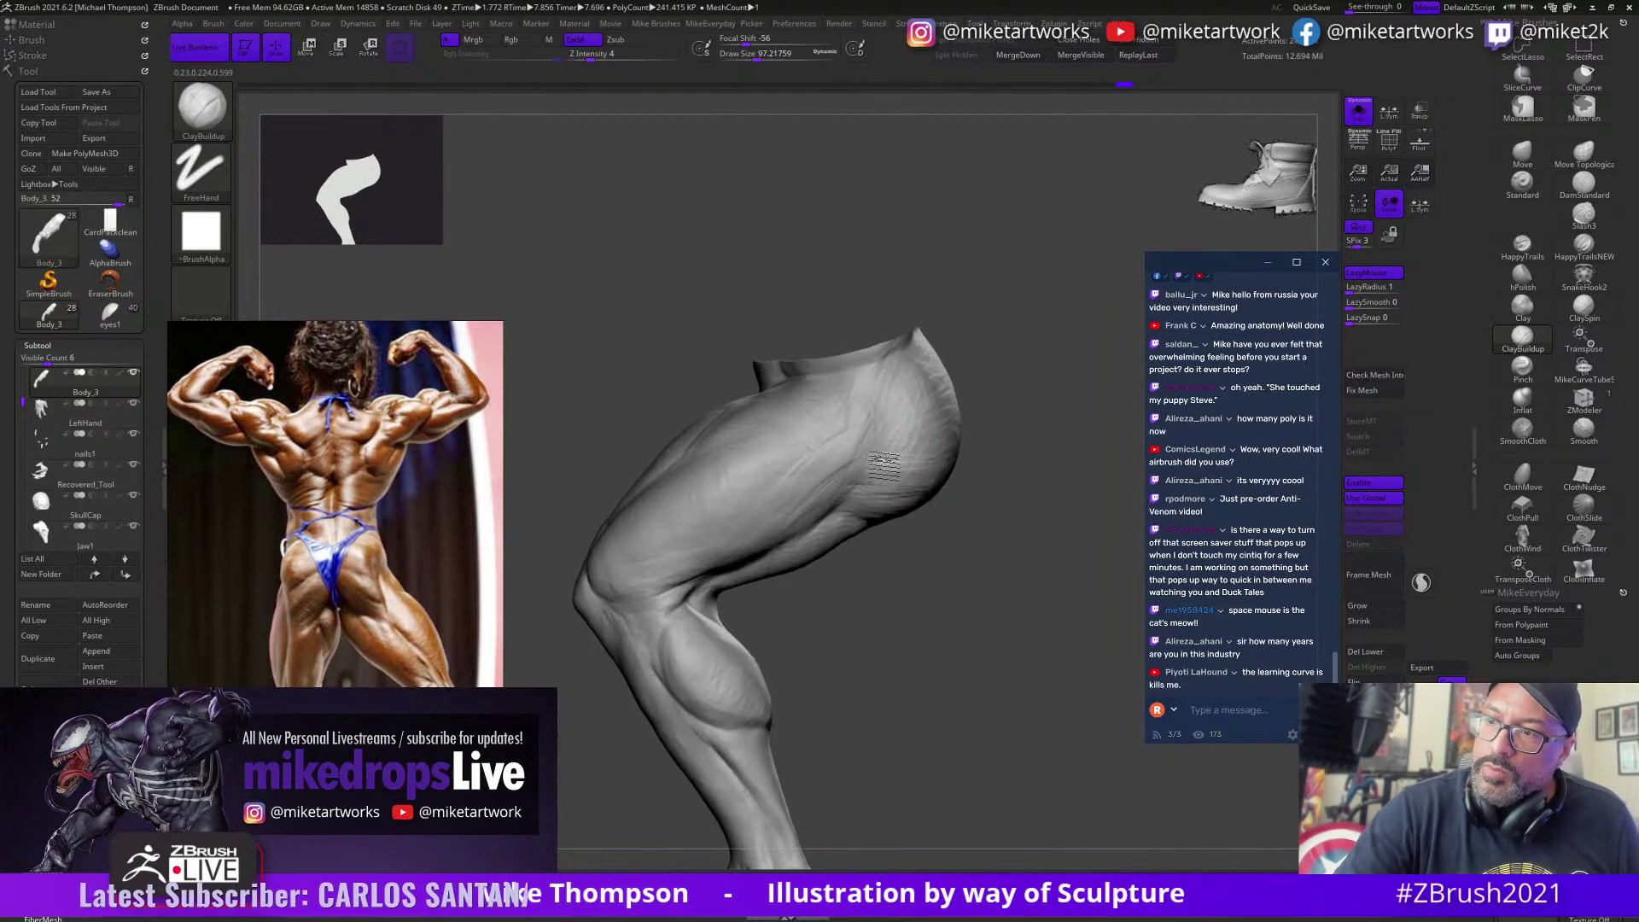
mouse_move(1049, 595)
mouse_down()
mouse_move(1040, 512)
mouse_move(956, 555)
mouse_move(1046, 555)
mouse_move(1072, 597)
mouse_move(1059, 613)
mouse_move(1089, 628)
mouse_move(1009, 598)
mouse_move(1048, 640)
mouse_up()
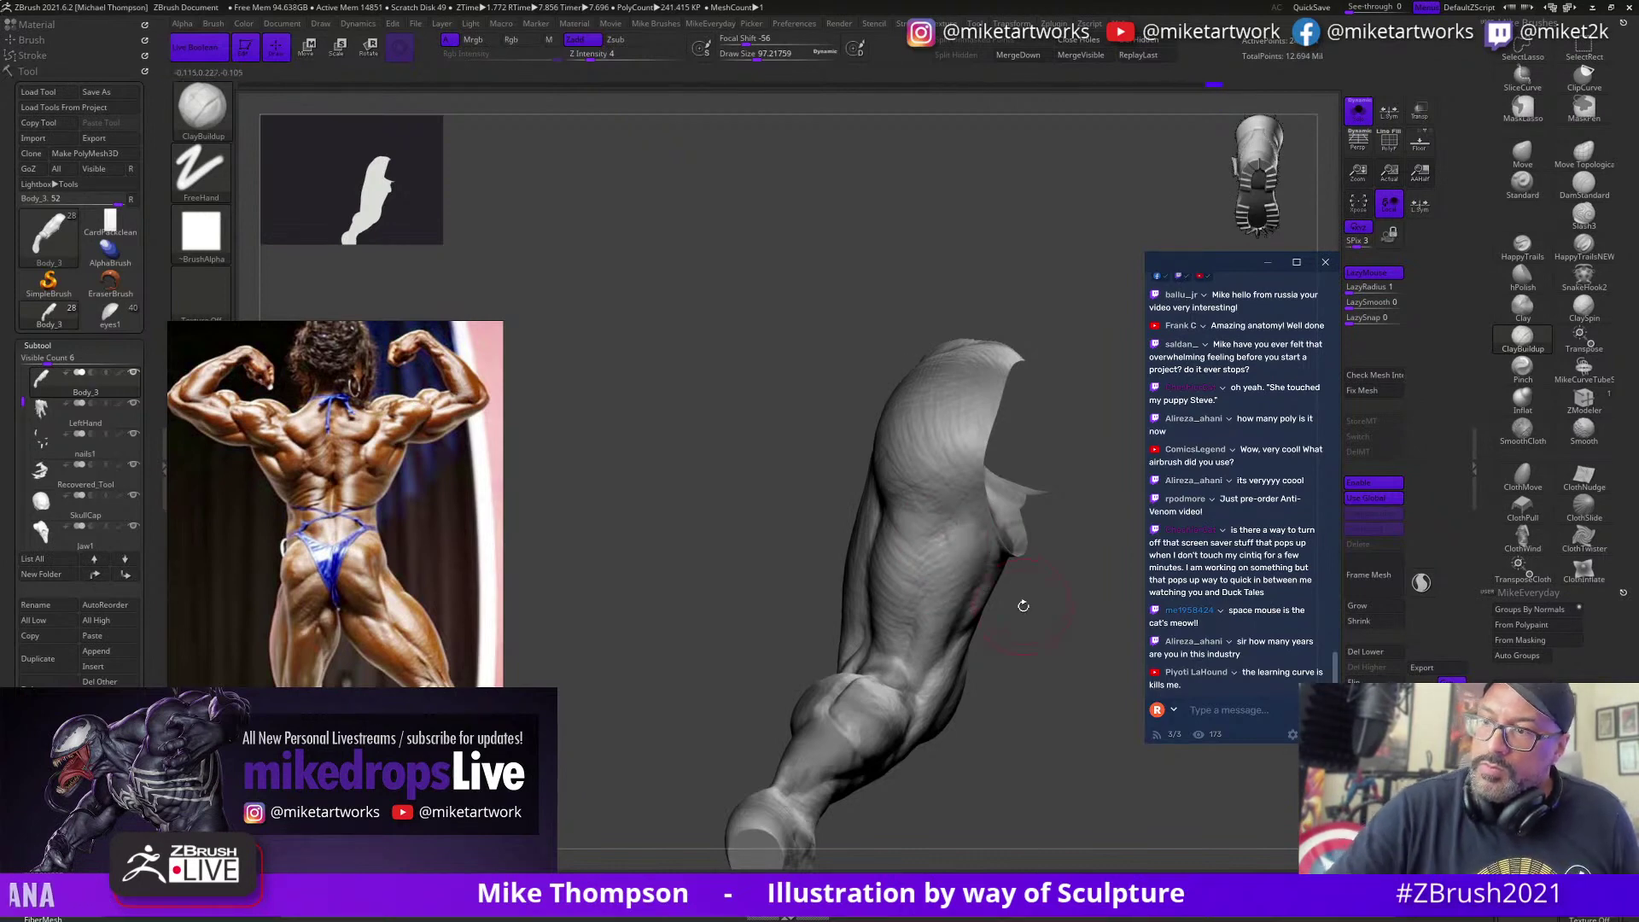
drag(1023, 605, 956, 525)
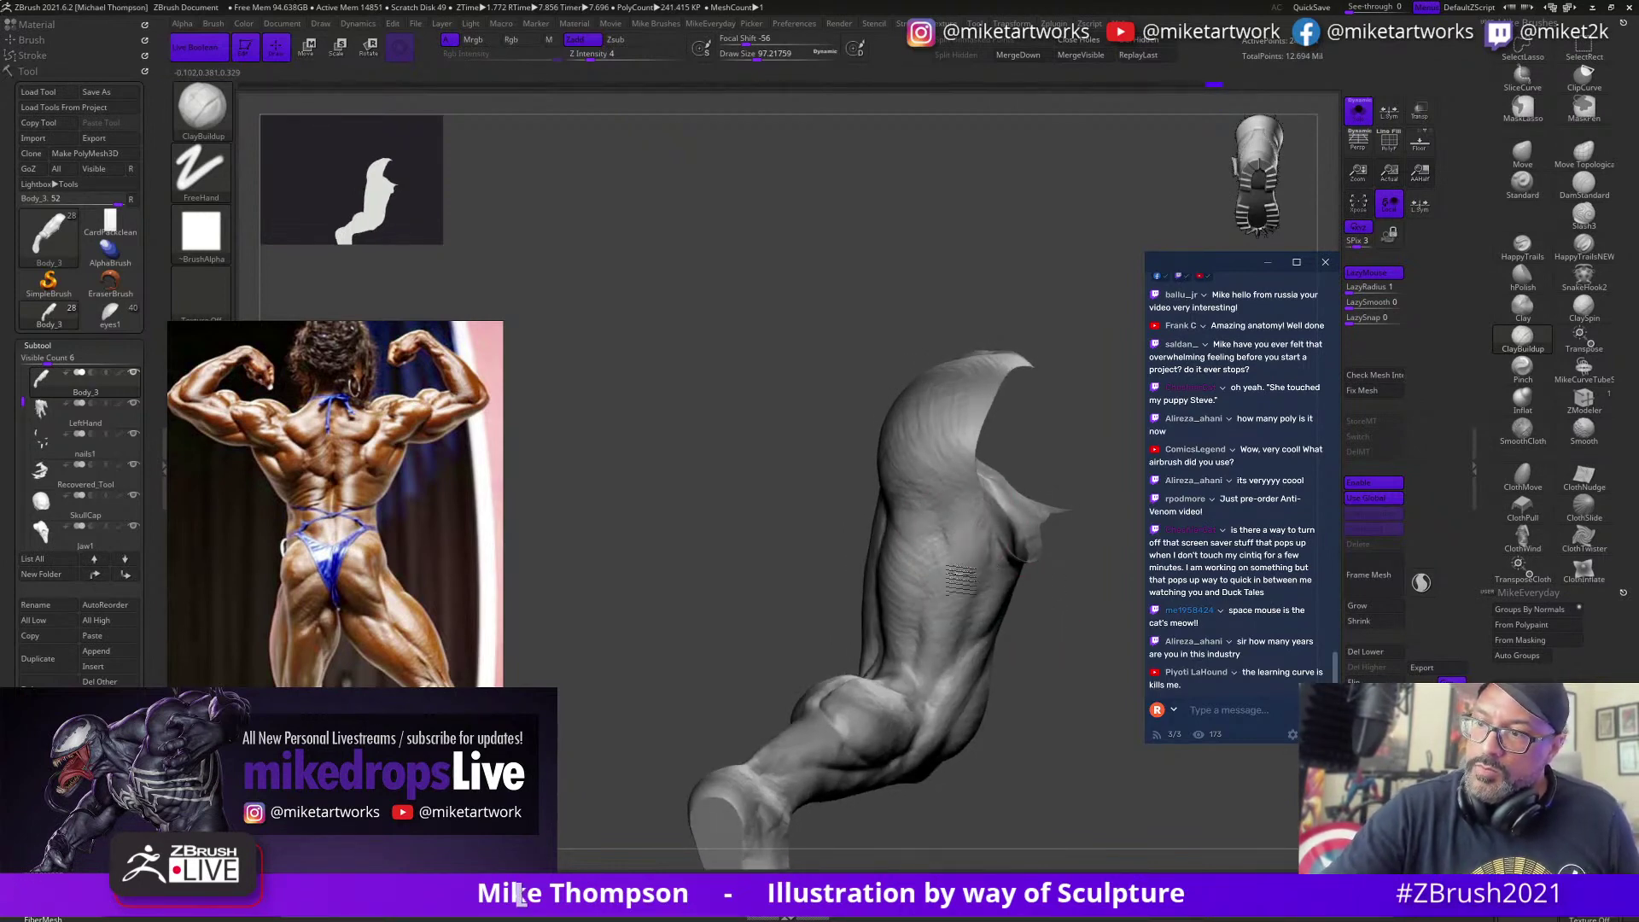
Step: Refine the inner thigh muscles running toward the knee with ClayBuildup at draw sizes of about 39 and 65
mouse_move(960, 582)
mouse_down()
mouse_move(1056, 691)
mouse_move(1042, 658)
mouse_move(1035, 680)
mouse_move(1004, 653)
mouse_up()
key(s)
key(s)
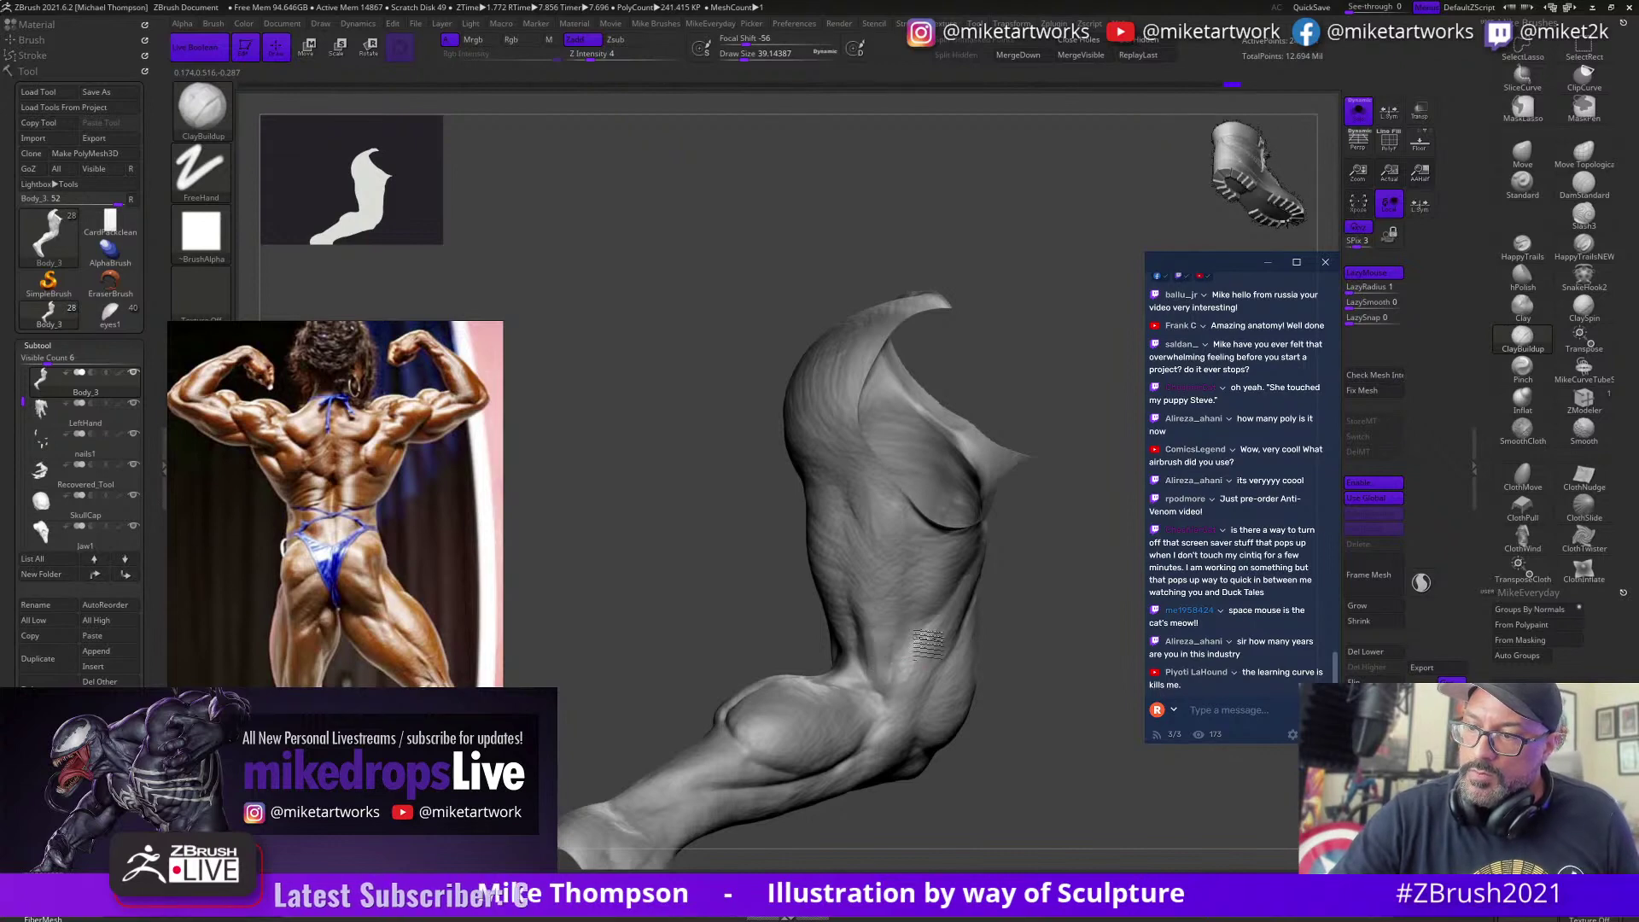
mouse_move(929, 641)
mouse_down()
mouse_move(1067, 621)
mouse_move(903, 709)
mouse_up()
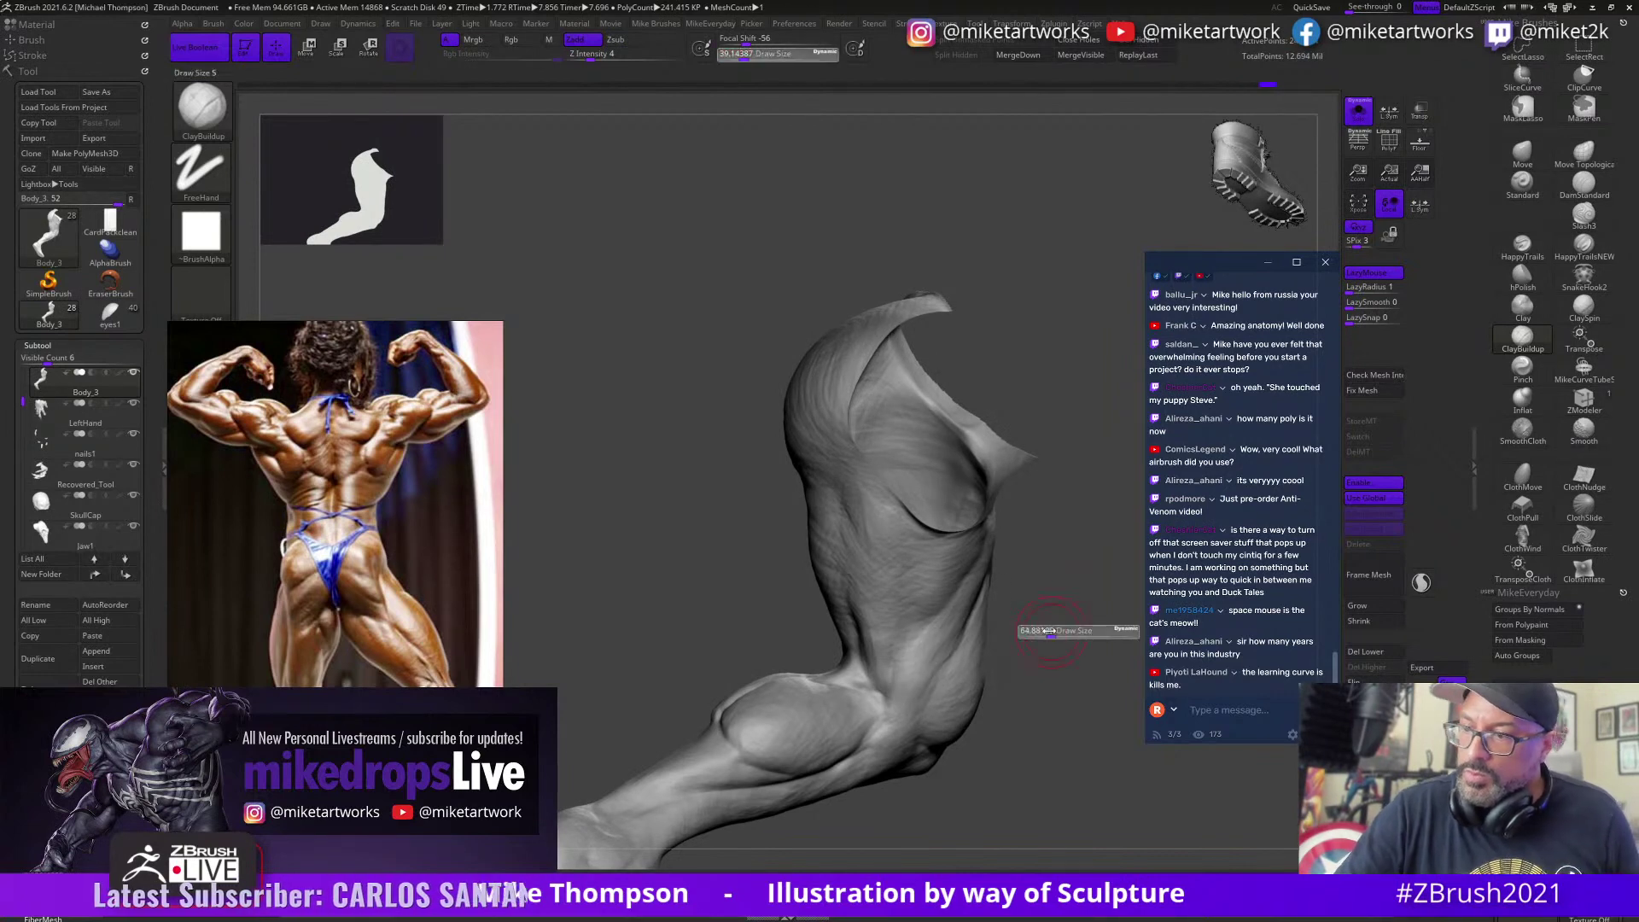
drag(1031, 629, 930, 662)
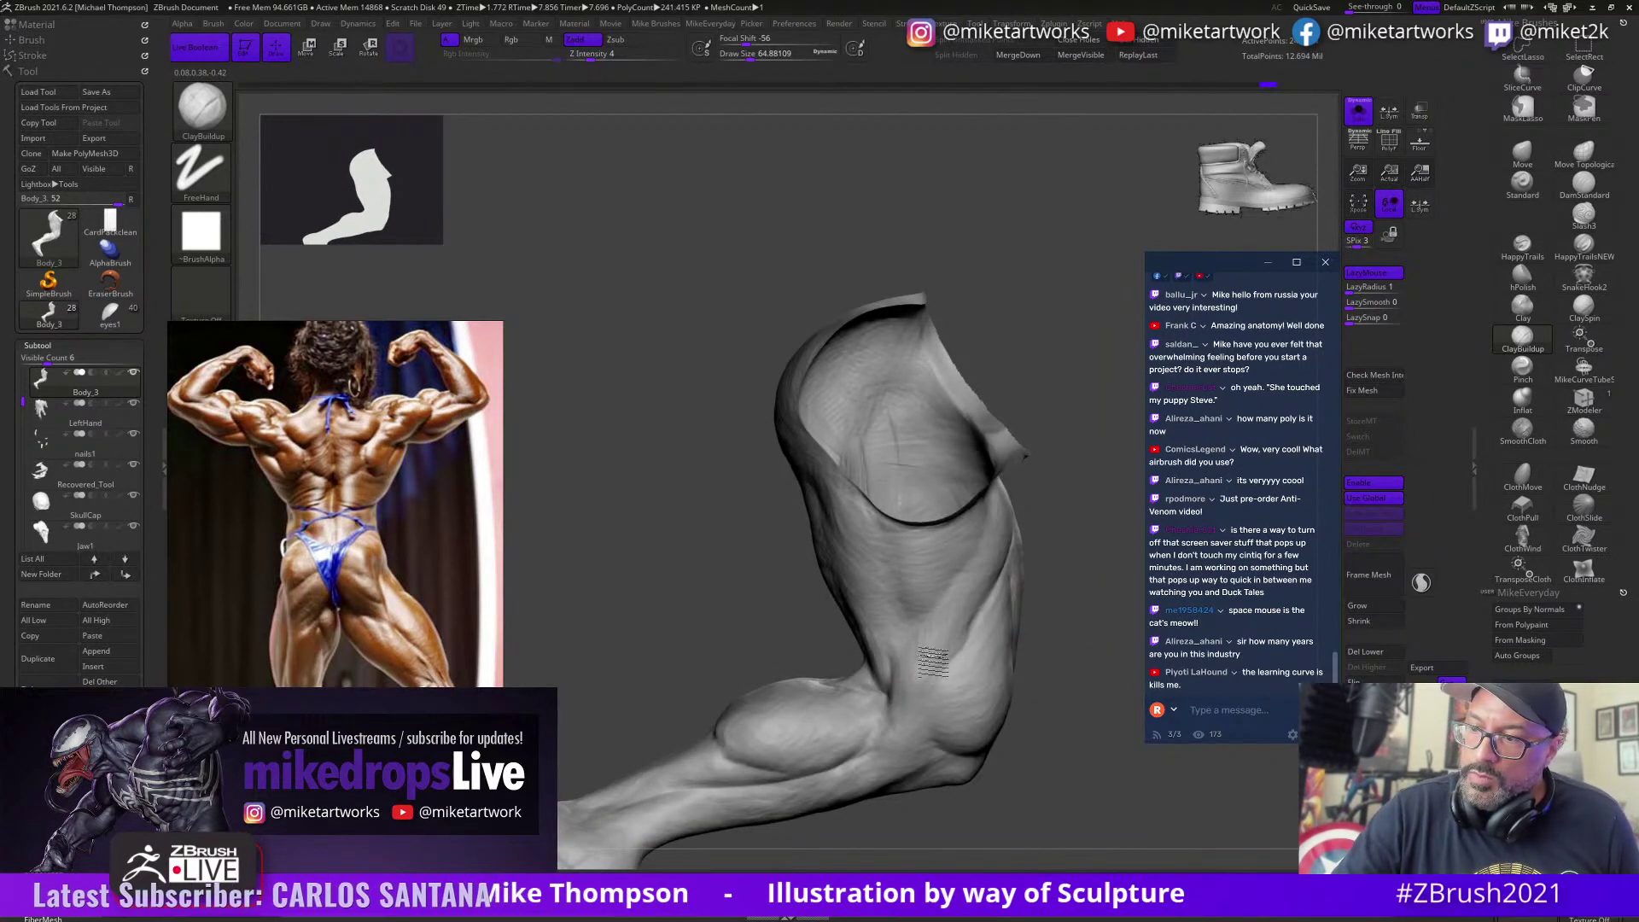
drag(1074, 602, 987, 613)
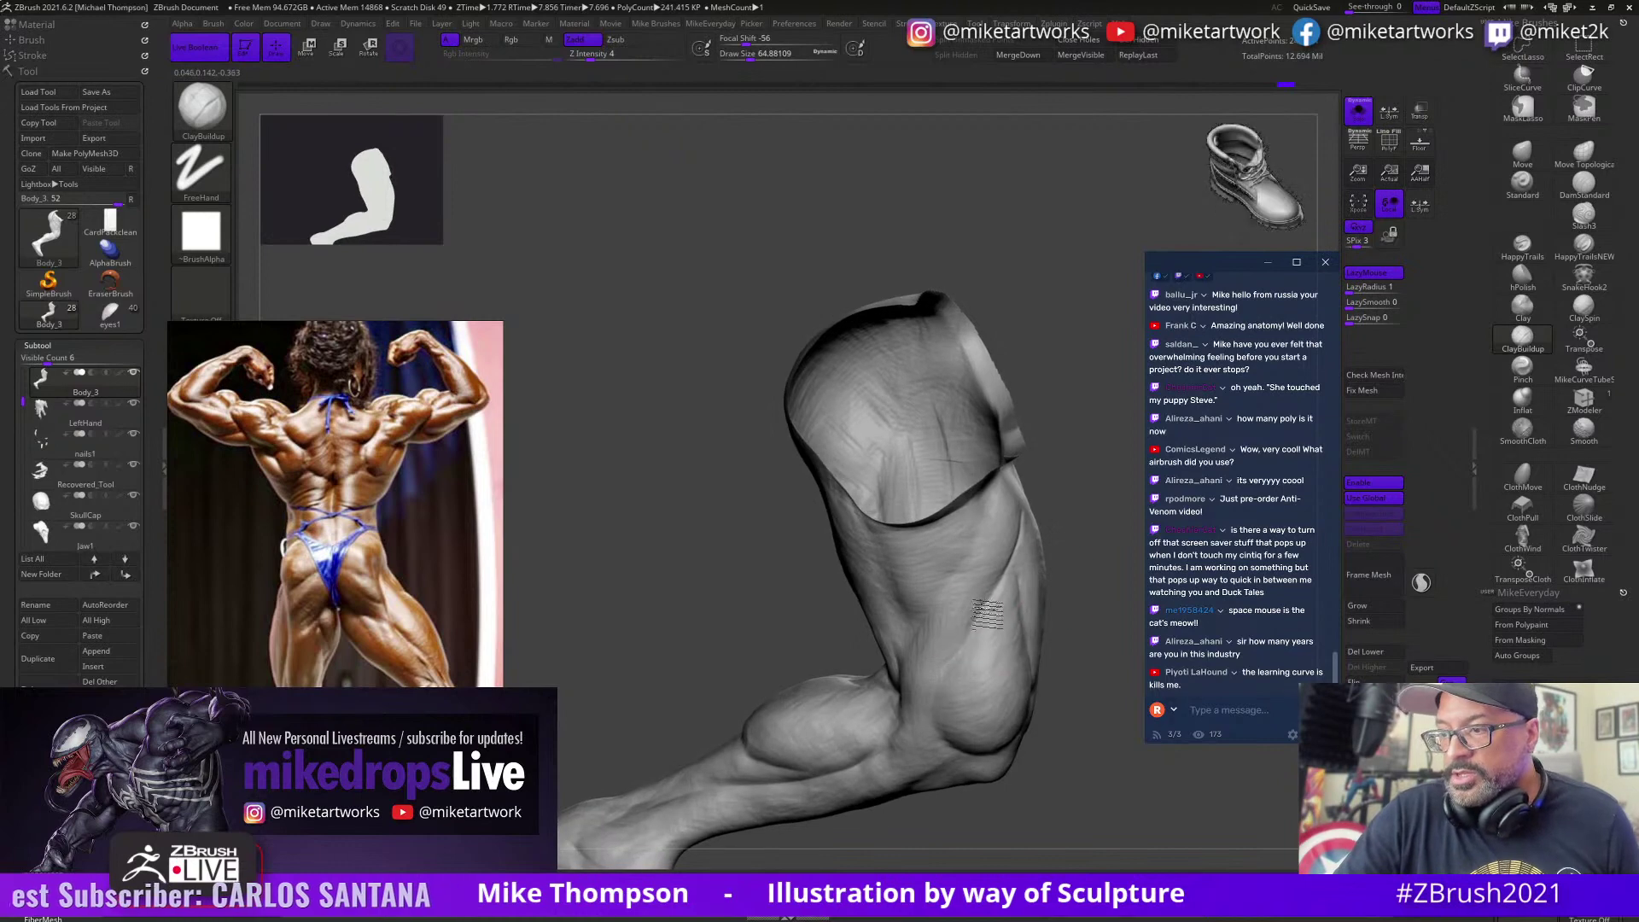
Step: Define the teardrop muscle above the inner knee and blend it into the knee with ClayBuildup at draw size about 44
mouse_move(1083, 560)
mouse_down()
mouse_move(996, 612)
mouse_move(1024, 603)
mouse_move(909, 632)
mouse_move(1037, 588)
mouse_move(956, 618)
mouse_up()
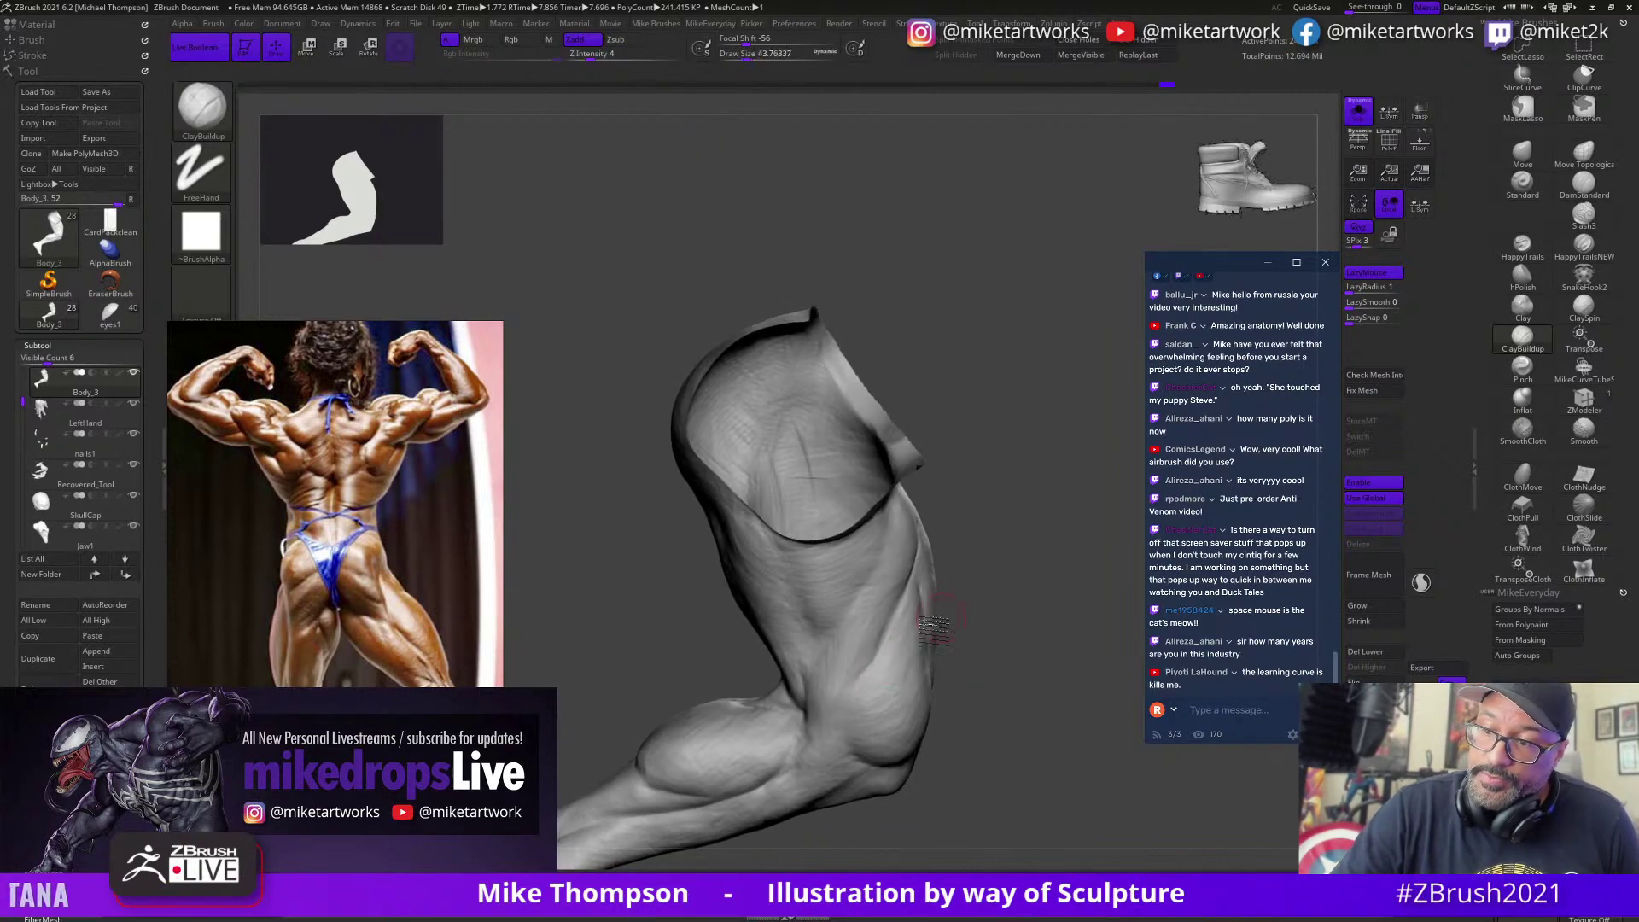
drag(1038, 584, 868, 650)
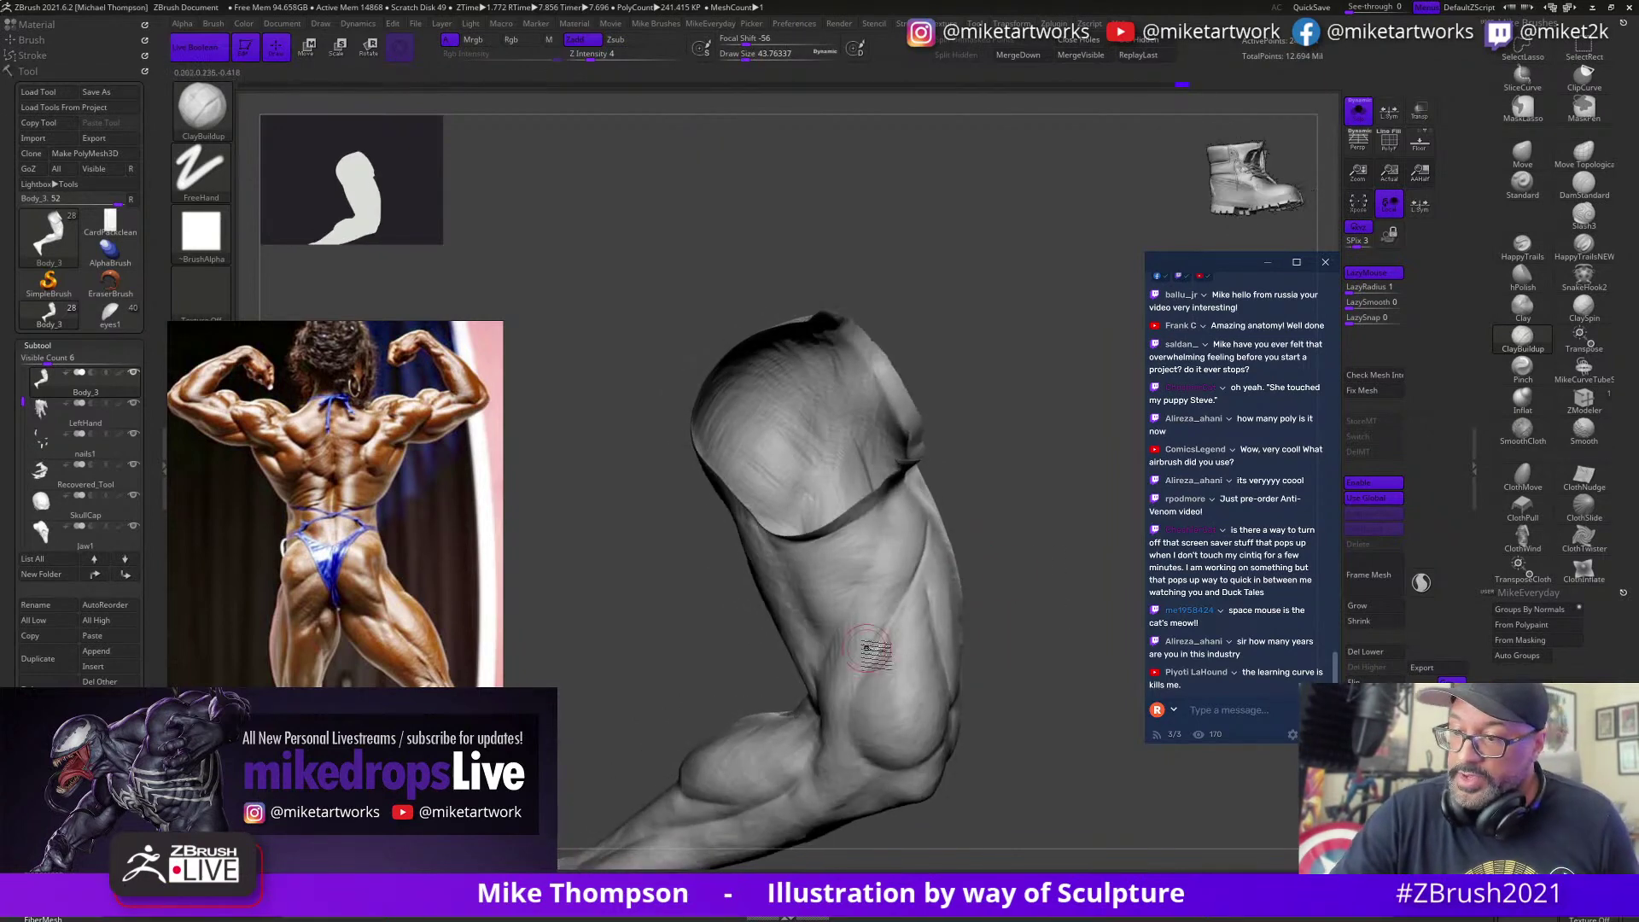
mouse_move(1043, 560)
mouse_down()
mouse_move(992, 579)
mouse_move(1028, 565)
mouse_move(1077, 587)
mouse_up()
drag(925, 600, 914, 615)
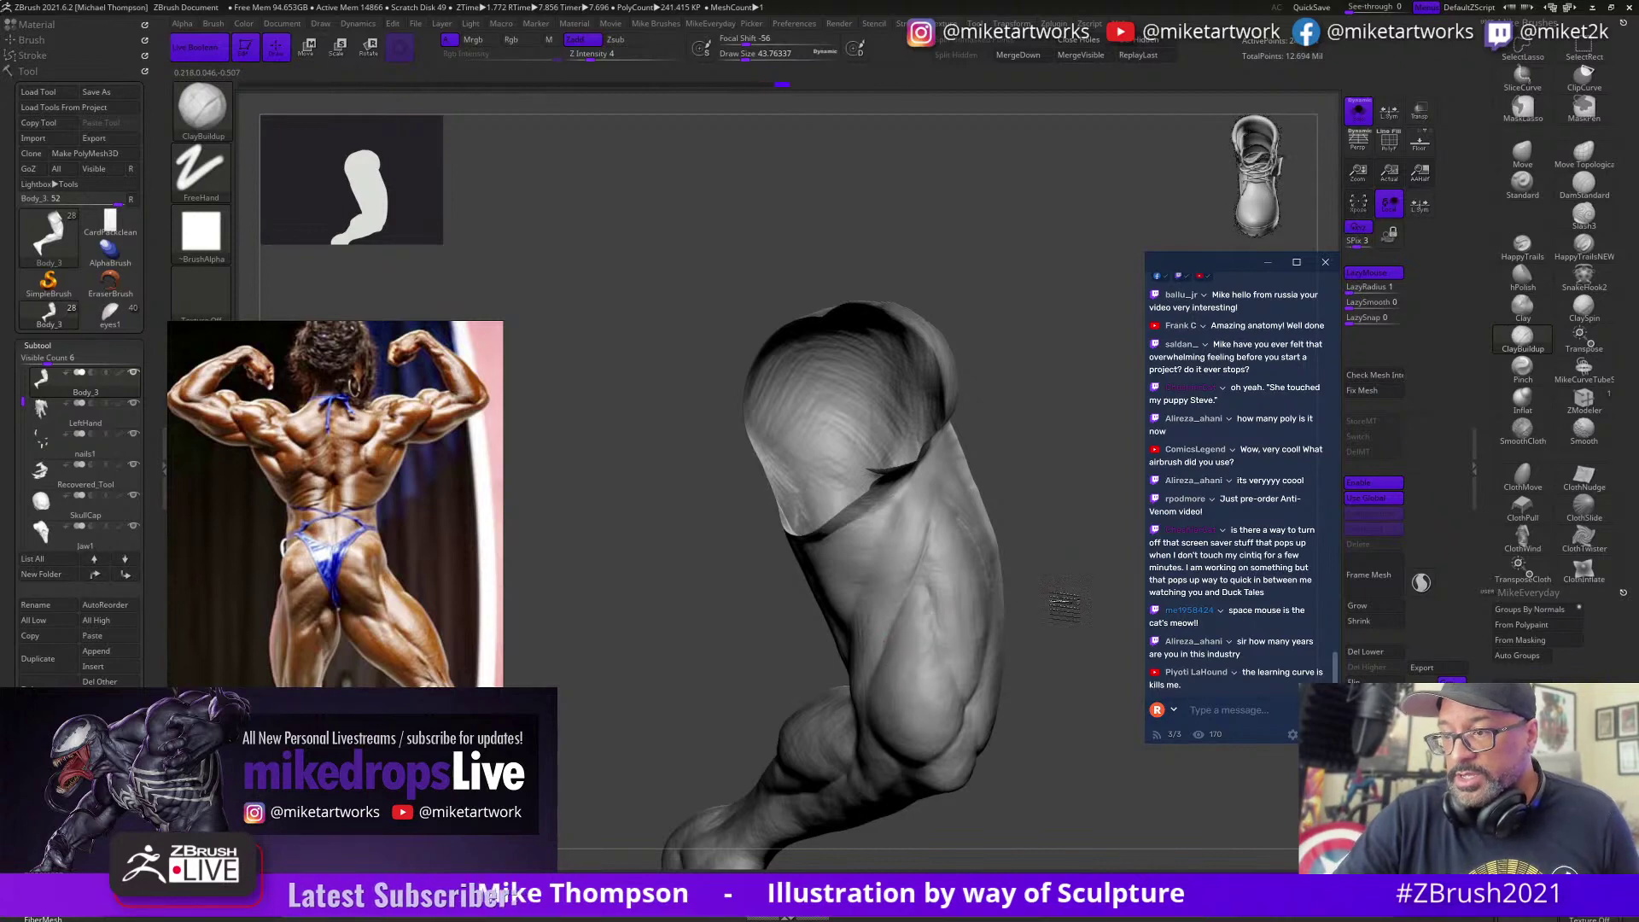
drag(1065, 603, 841, 742)
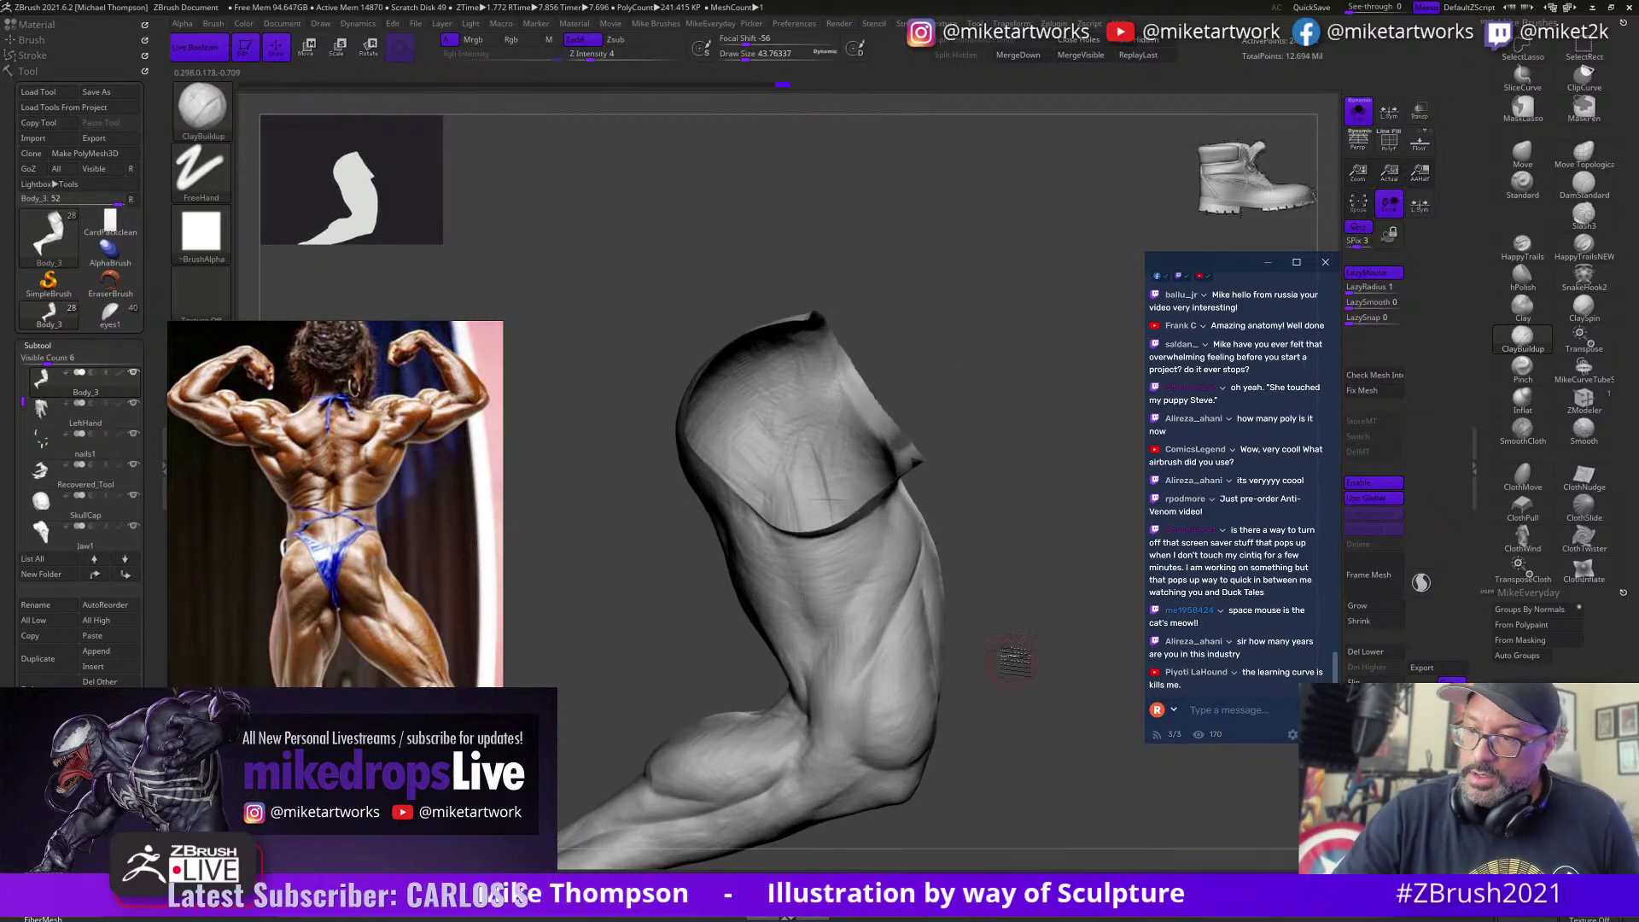
drag(1013, 659, 894, 783)
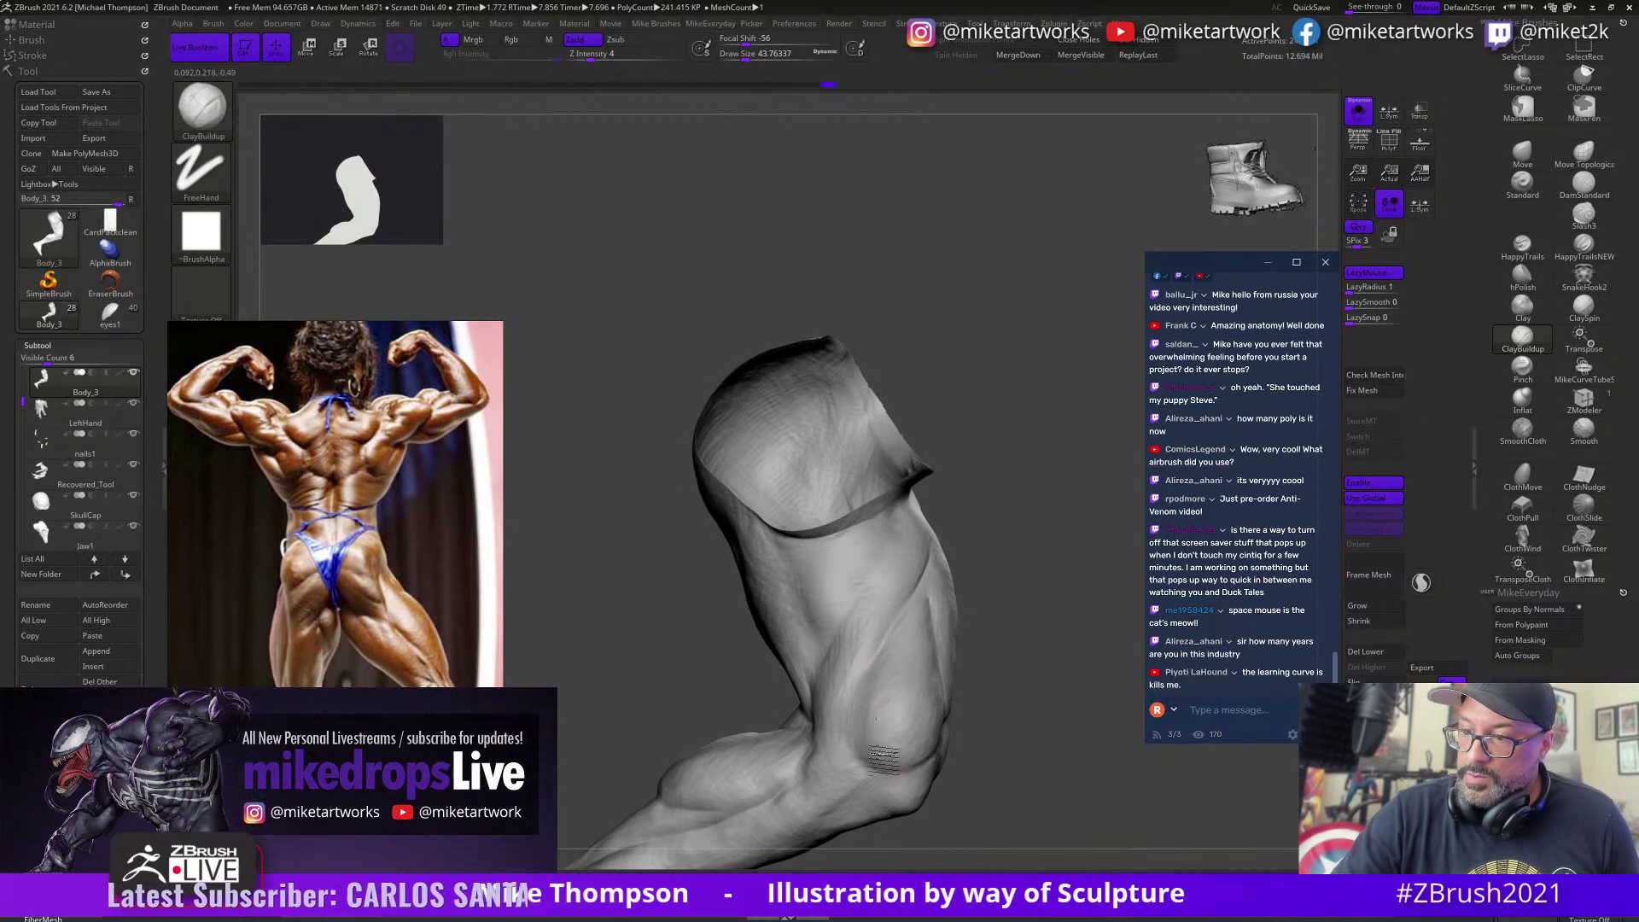
Step: Shape the hamstrings along the rear inner thigh down to the back of the knee, keeping ClayBuildup
mouse_move(981, 725)
mouse_down()
mouse_move(1031, 624)
mouse_move(1015, 600)
mouse_up()
drag(985, 598, 939, 602)
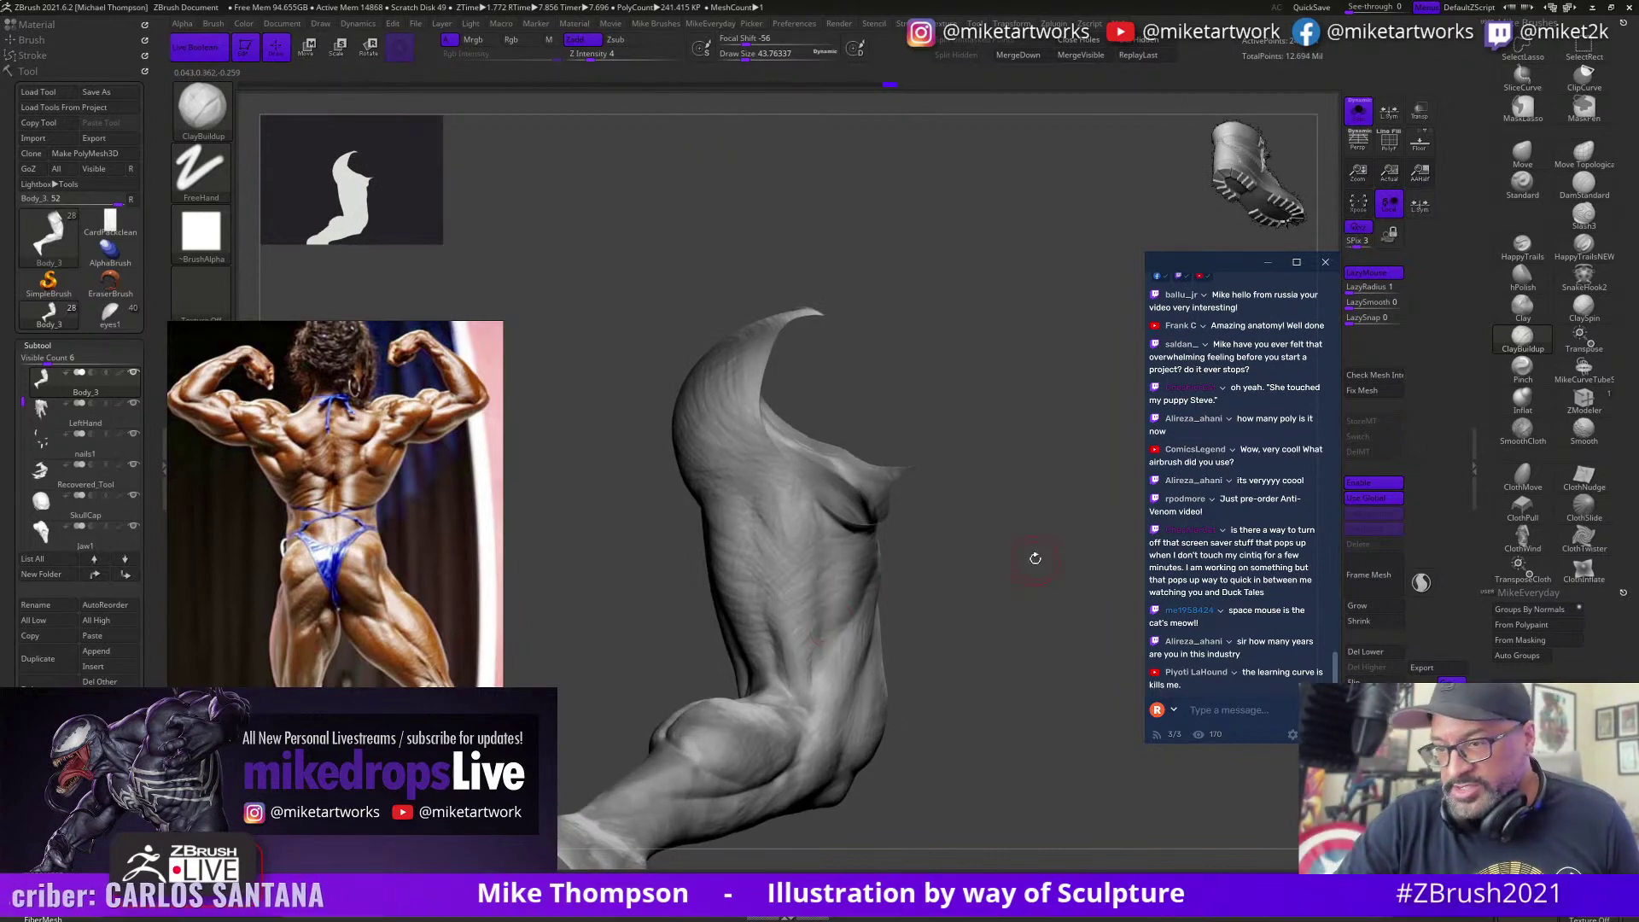
drag(1036, 560, 998, 538)
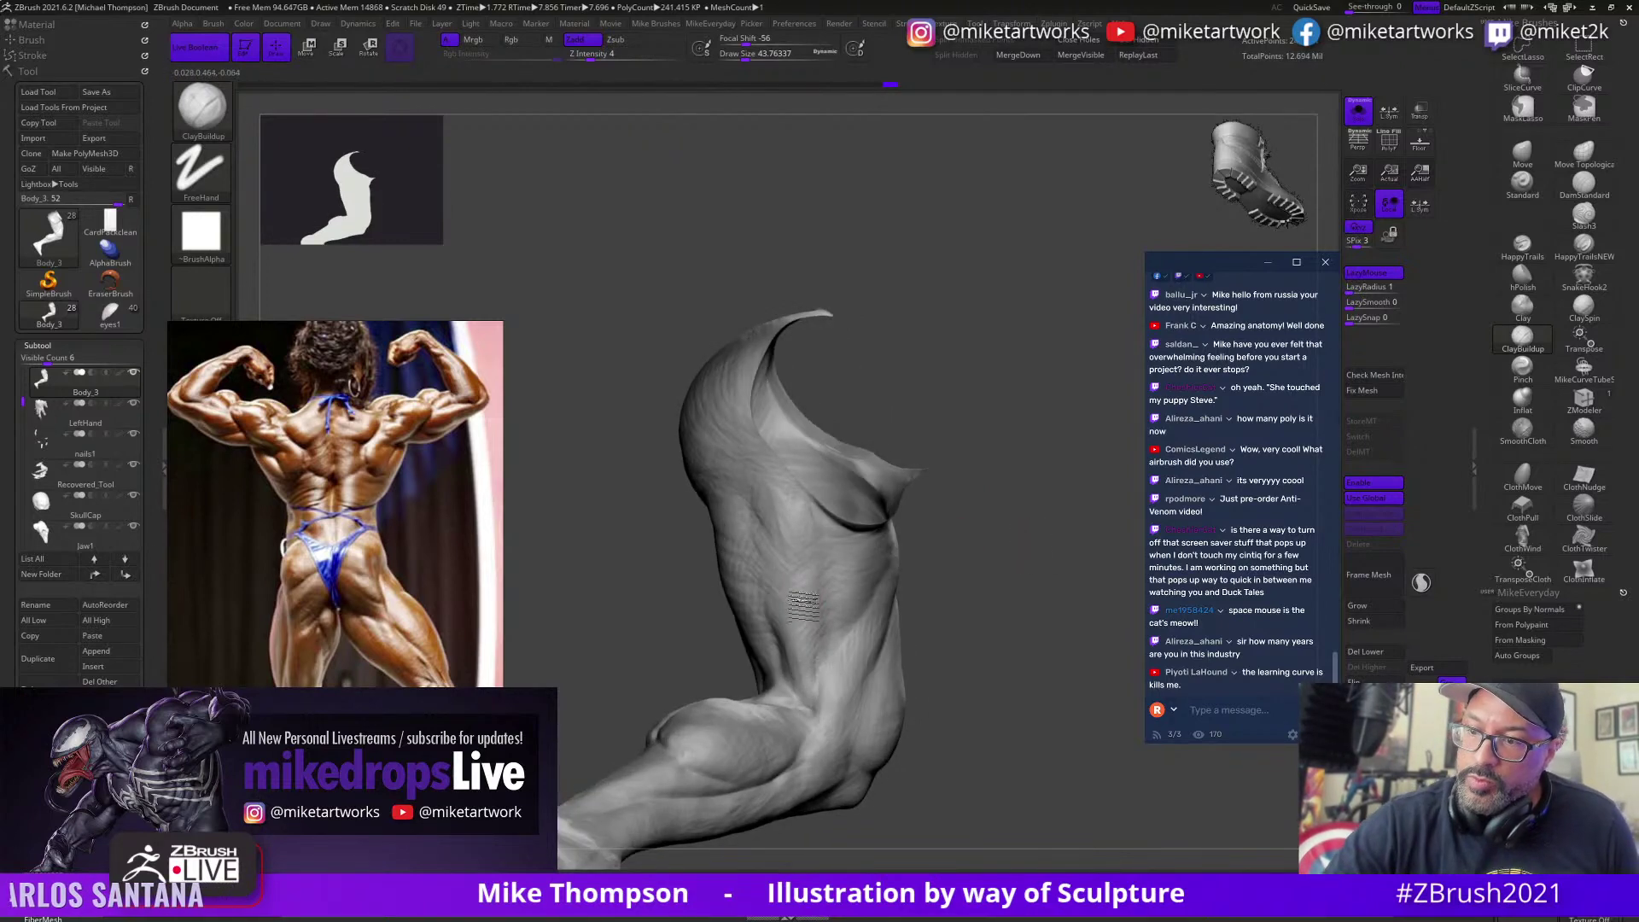
drag(820, 576, 819, 619)
drag(990, 589, 928, 687)
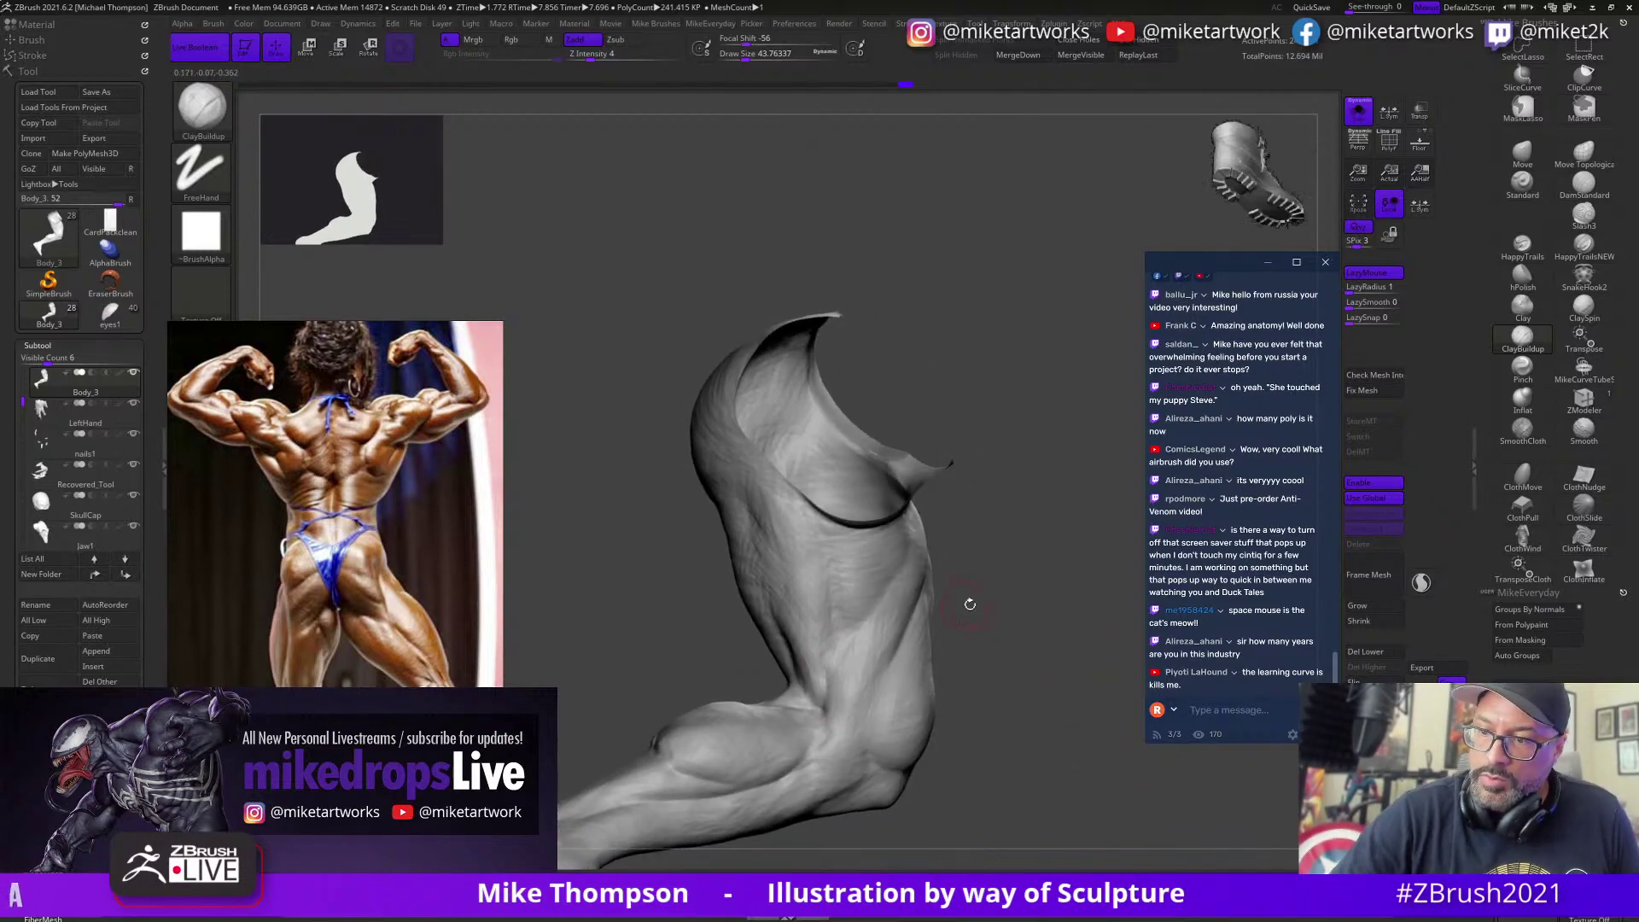
drag(969, 603, 801, 649)
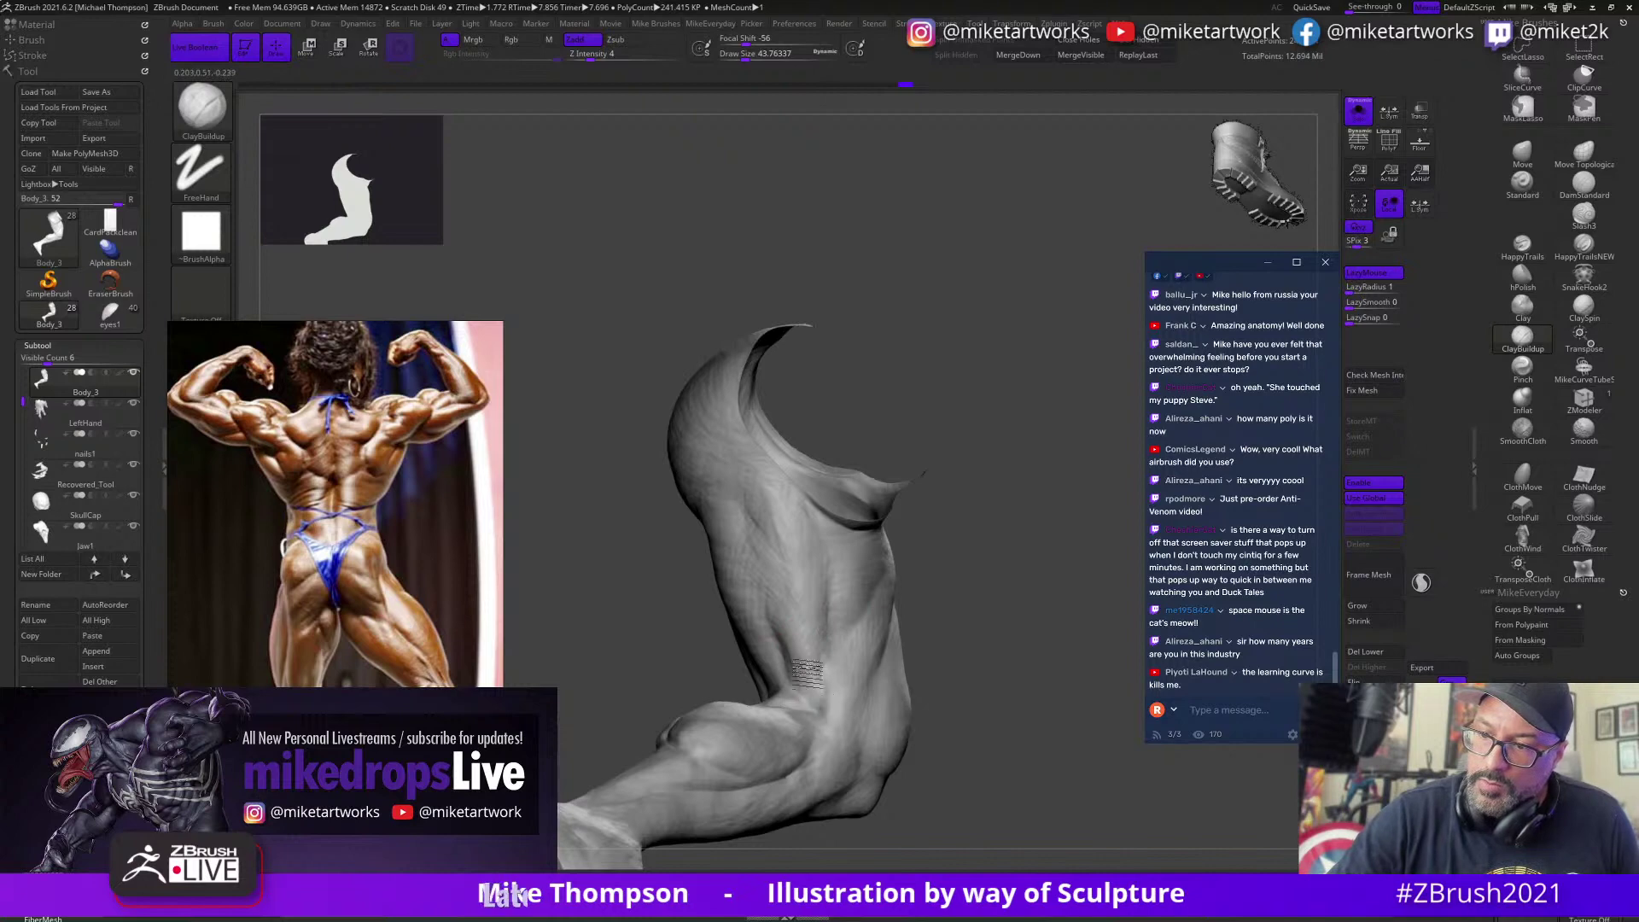
Step: Sculpt the central groove and lower edge between the two calf heads from behind, keeping ClayBuildup at draw size about 44
mouse_move(956, 682)
mouse_down()
mouse_move(1071, 781)
mouse_move(1046, 768)
mouse_move(1052, 734)
mouse_move(1045, 778)
mouse_move(1072, 766)
mouse_move(1067, 751)
mouse_move(1007, 770)
mouse_move(1058, 760)
mouse_move(1033, 736)
mouse_up()
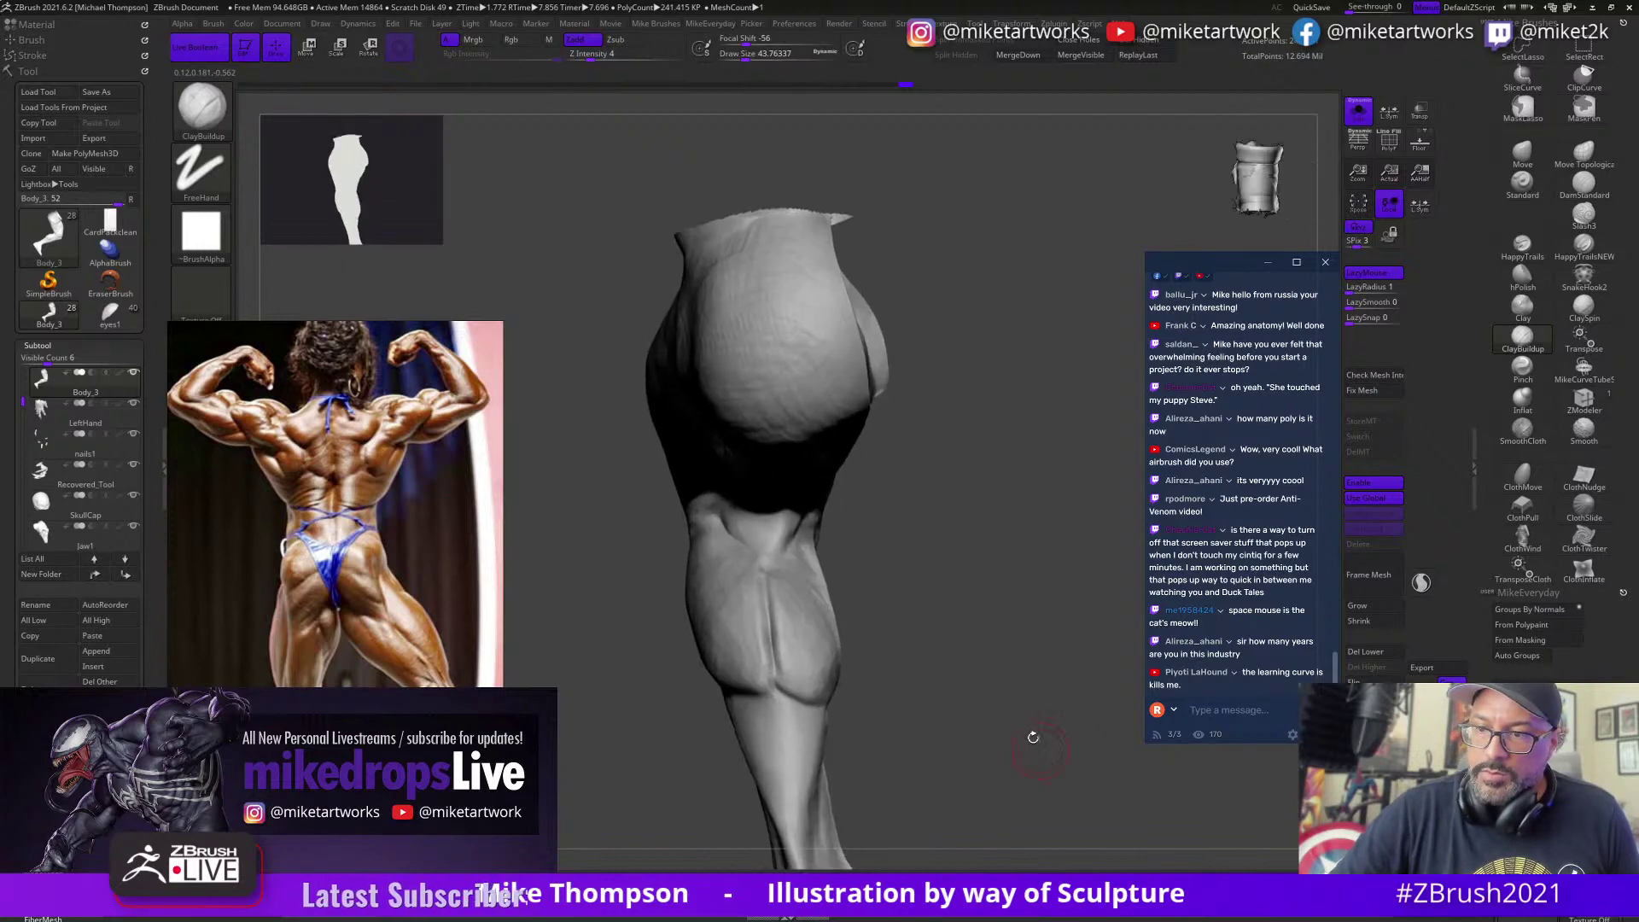
mouse_move(936, 577)
mouse_down()
mouse_move(779, 622)
mouse_move(787, 703)
mouse_up()
mouse_move(780, 584)
mouse_down()
mouse_move(781, 690)
mouse_move(785, 672)
mouse_up()
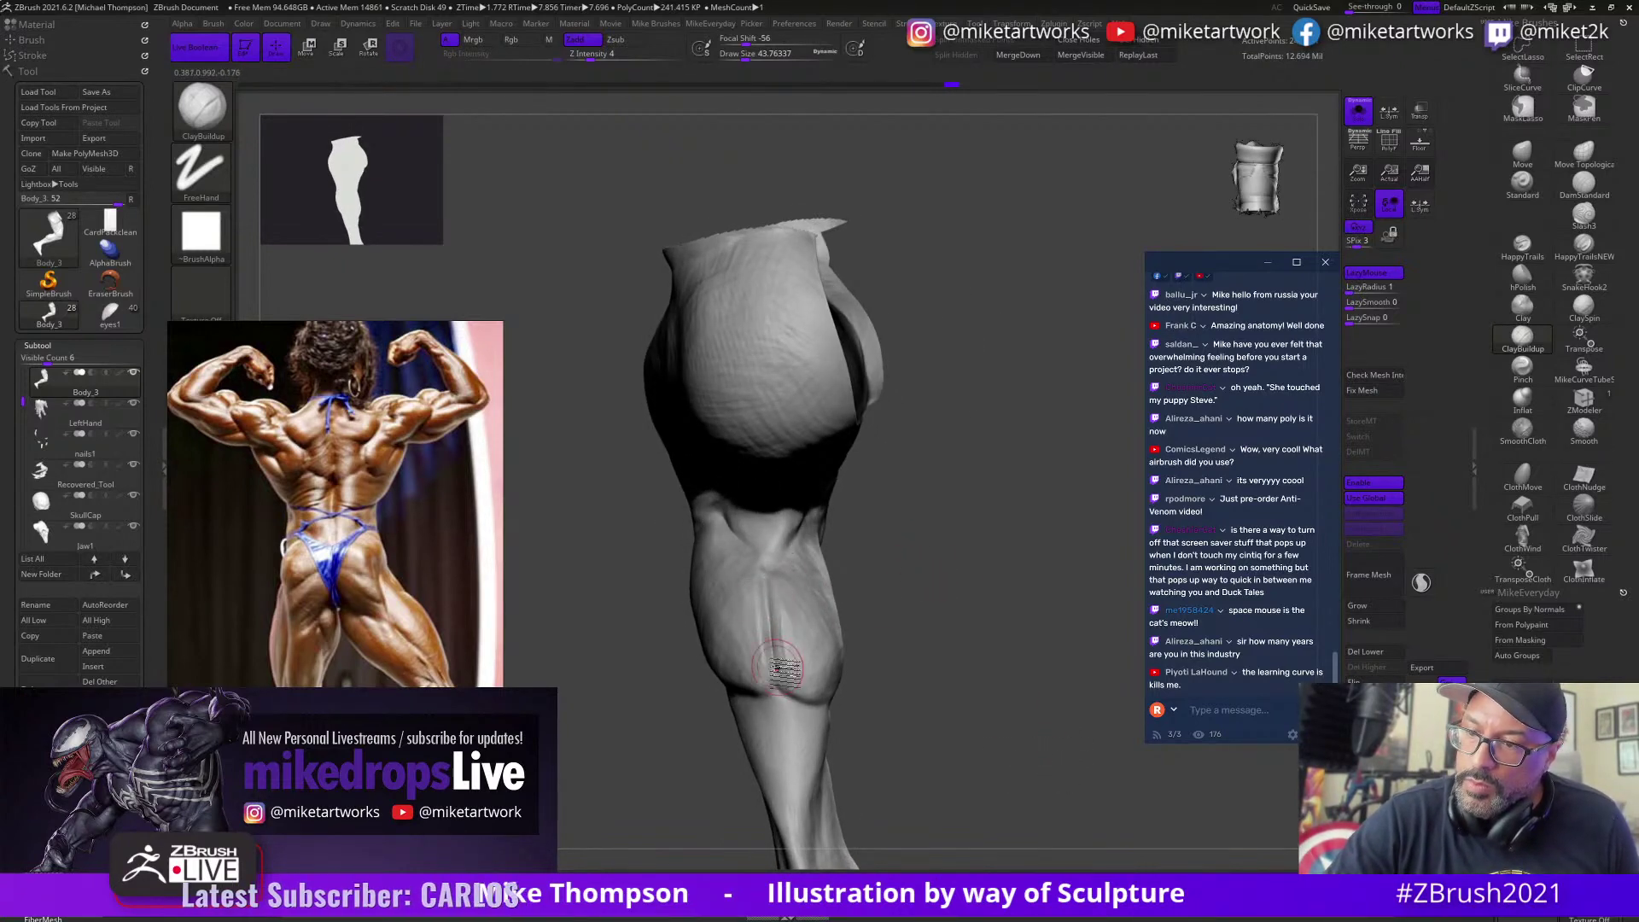
drag(904, 559, 864, 565)
drag(760, 633, 774, 691)
drag(766, 599, 776, 699)
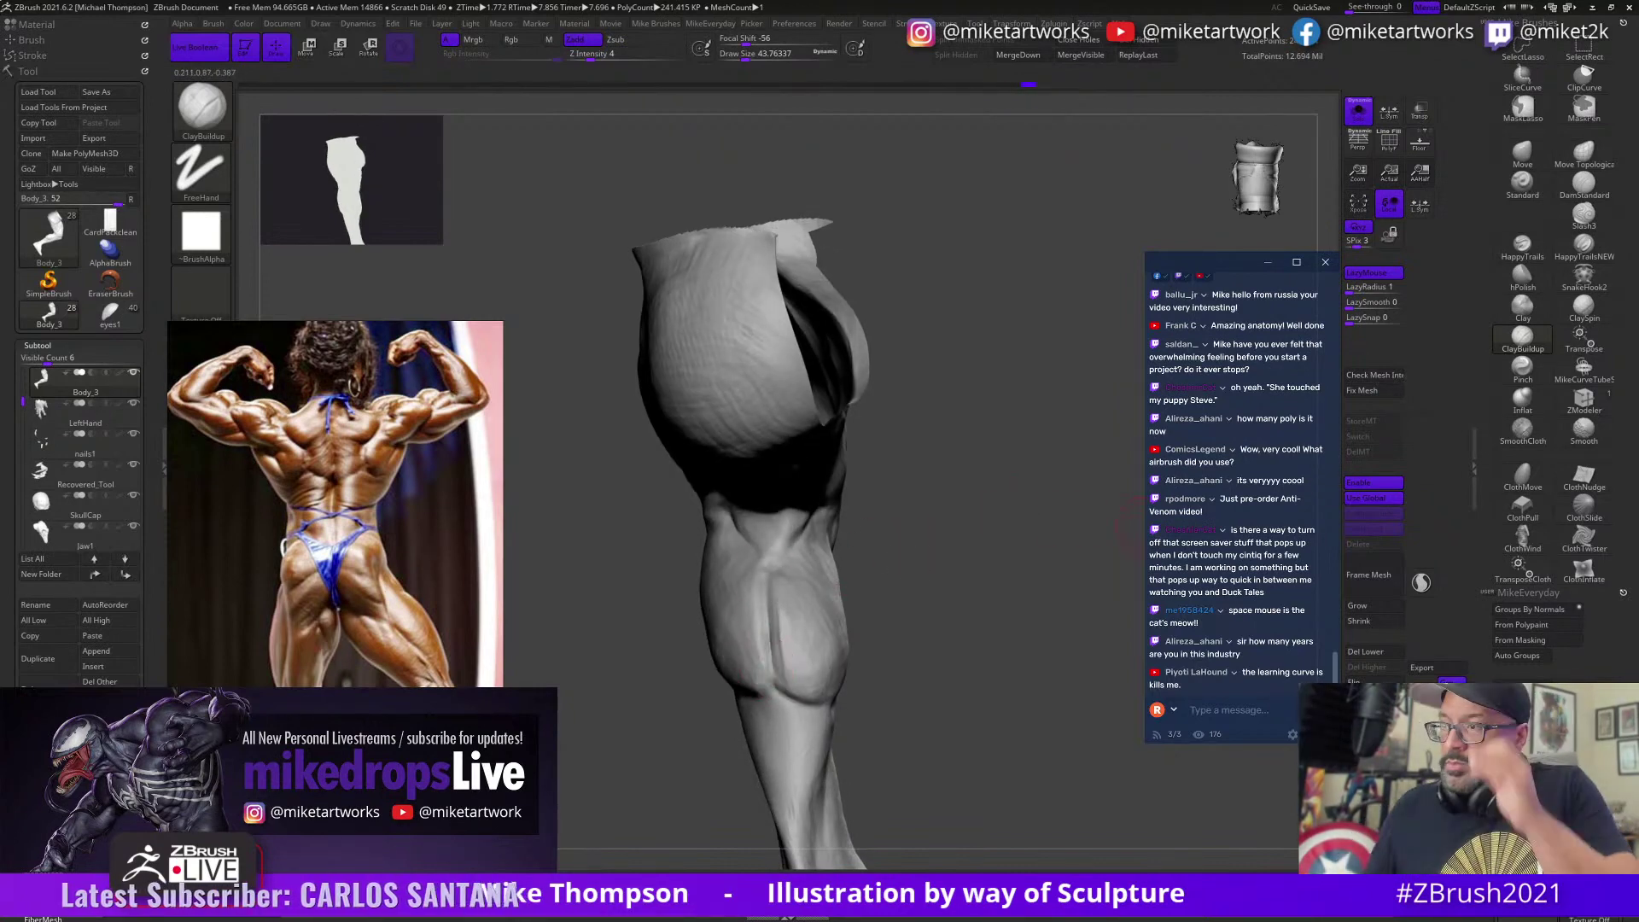
Step: Check the whole bent leg from behind and from the side, and set the draw size to about 56
right_drag(1022, 566, 1176, 493)
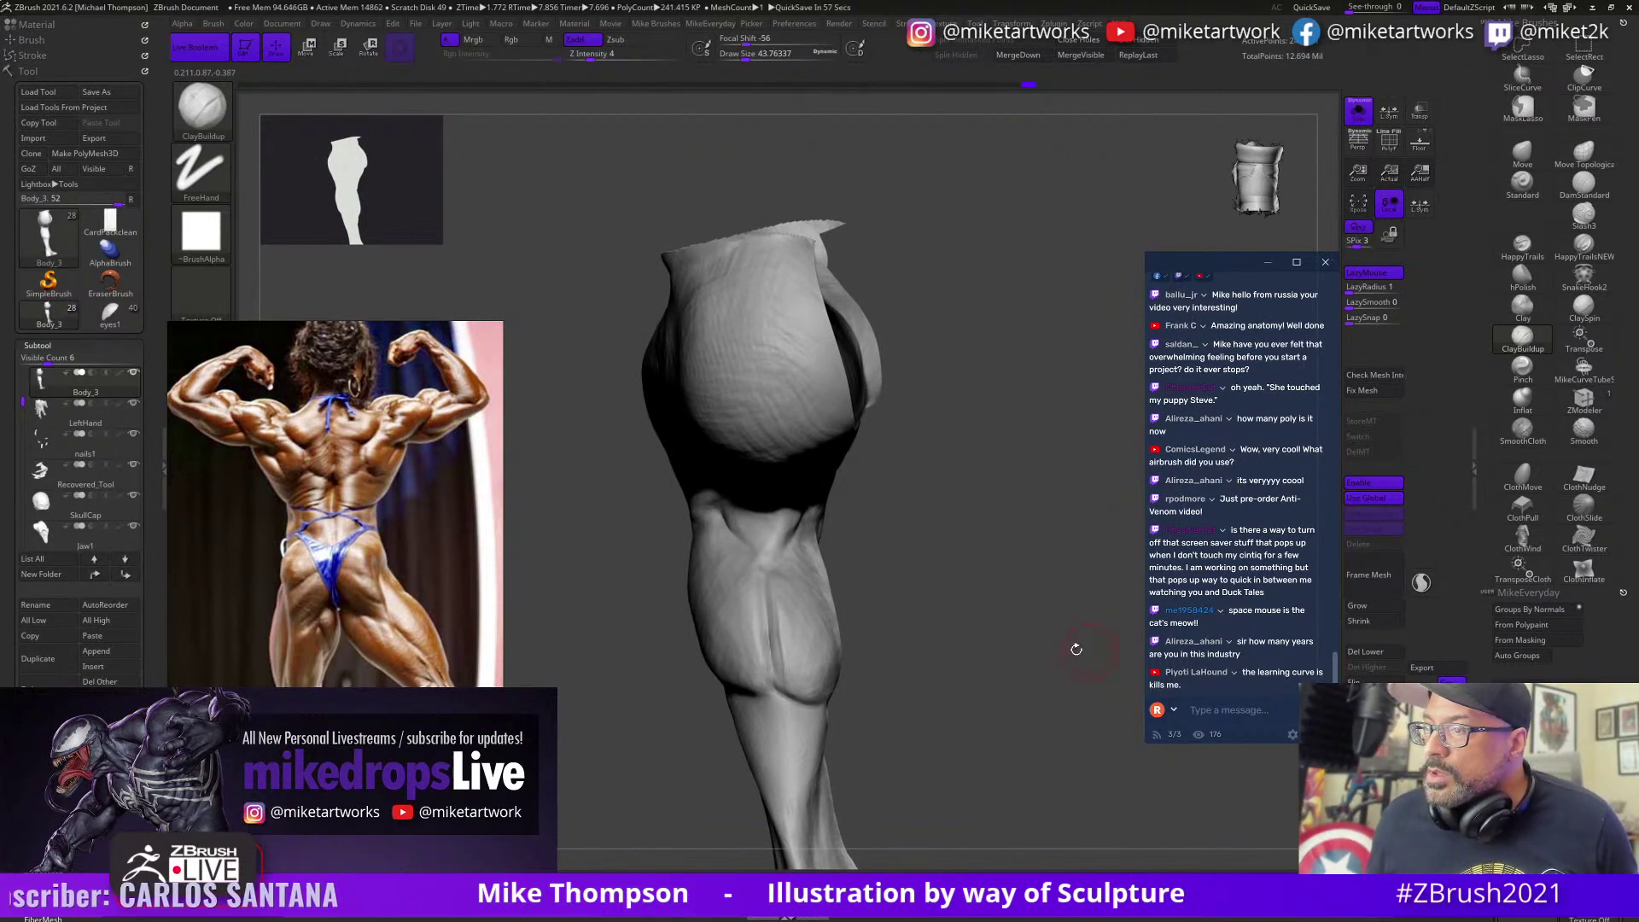
right_drag(1040, 612, 955, 658)
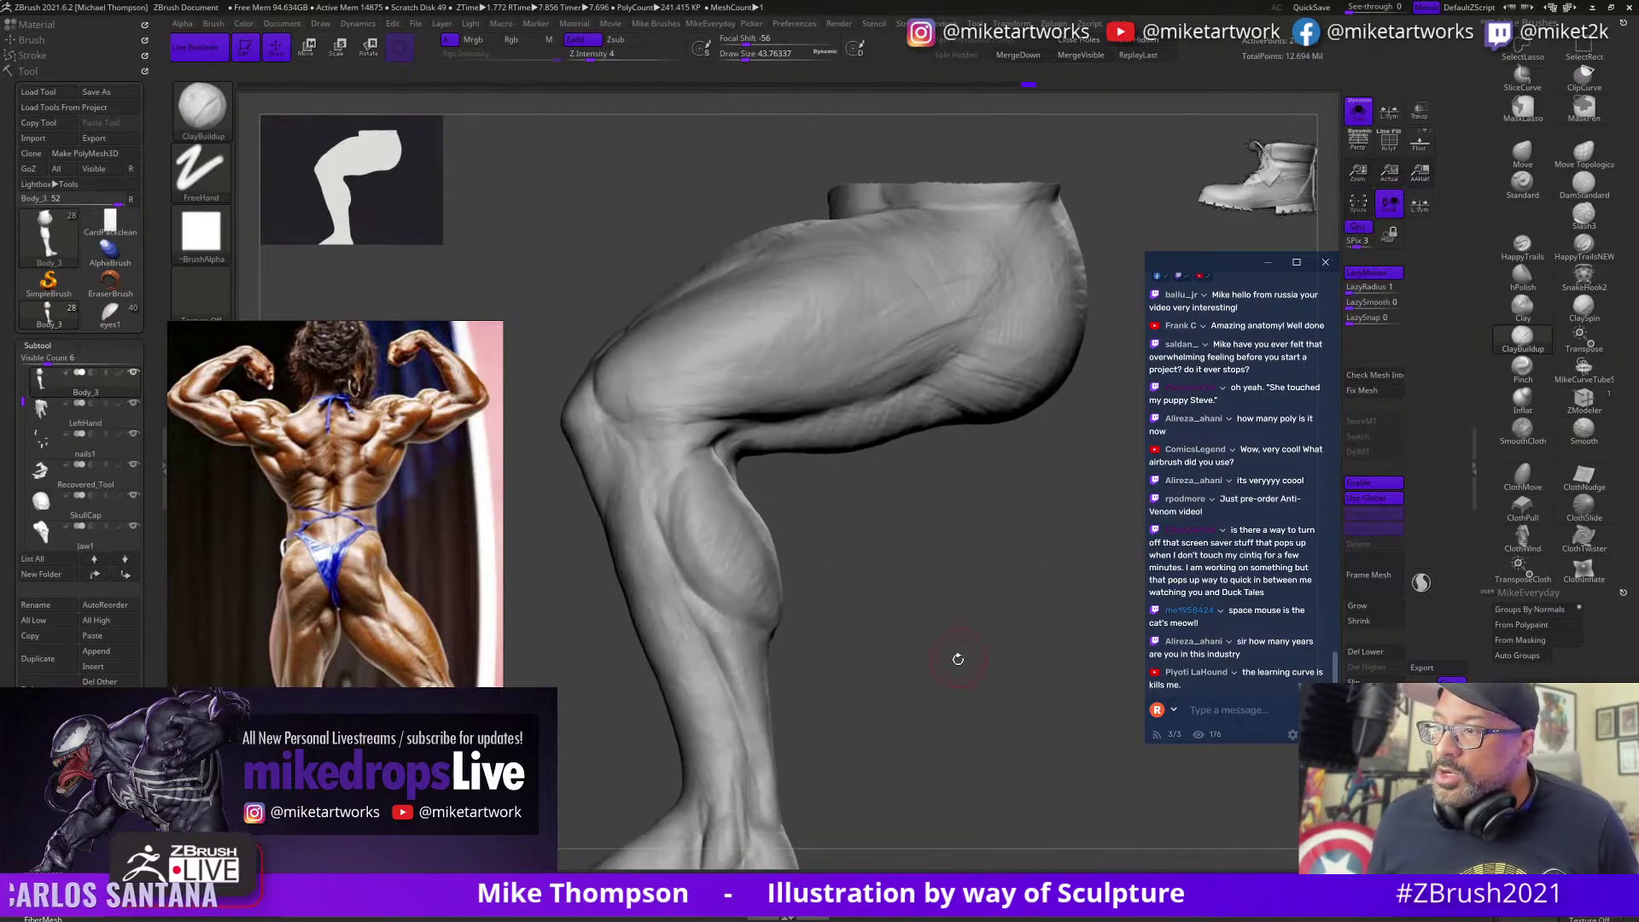
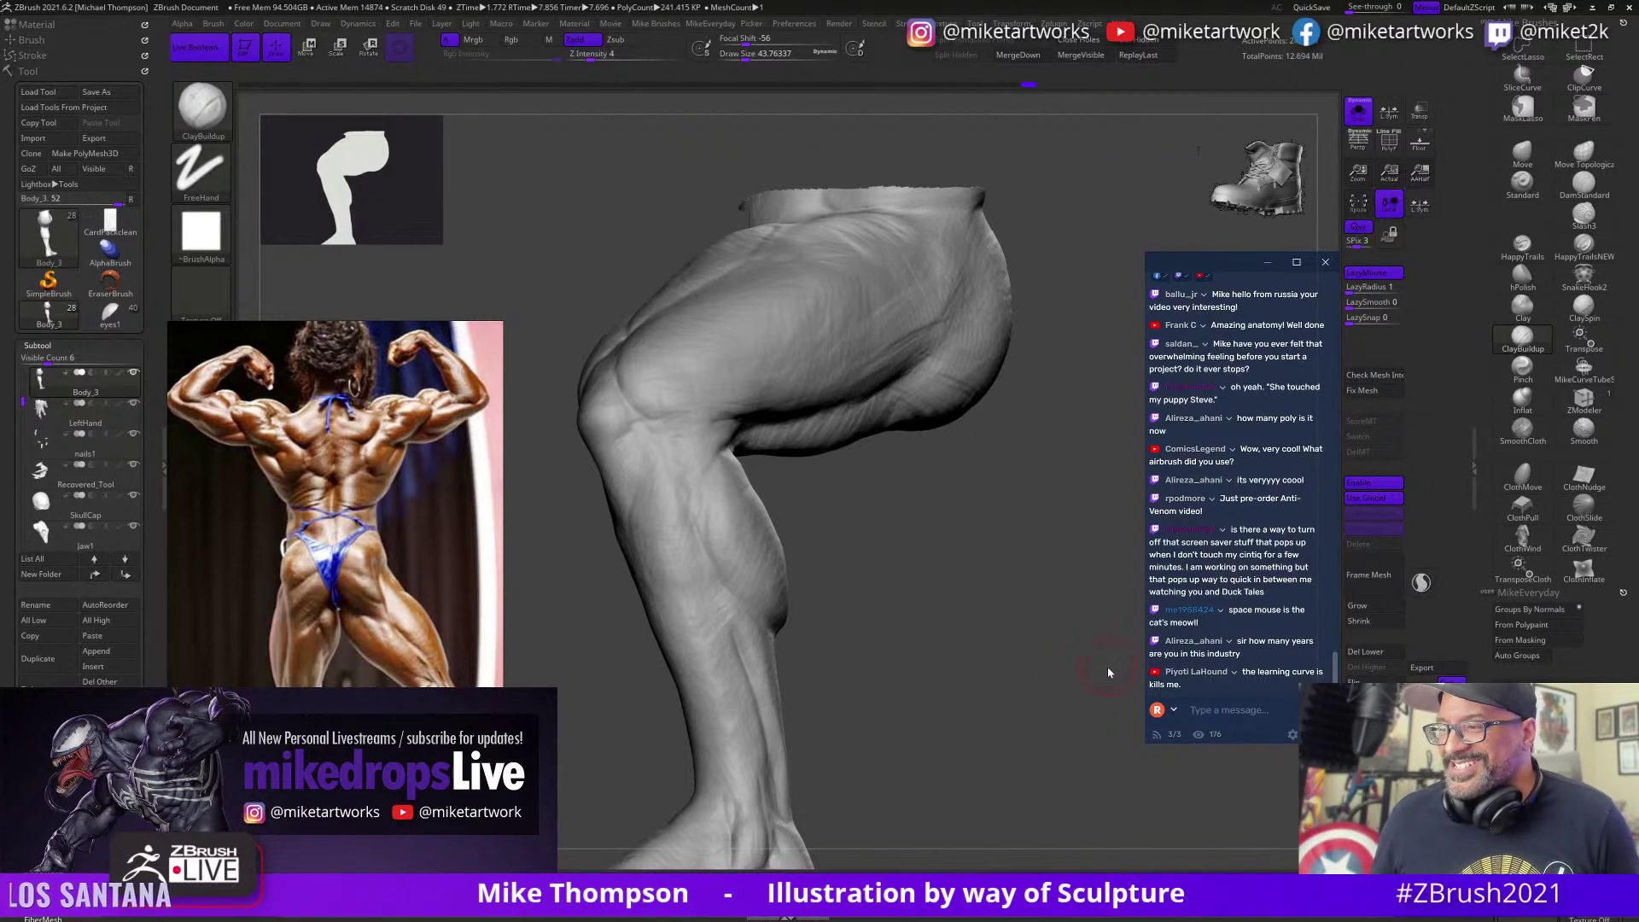
mouse_move(1058, 683)
mouse_down()
mouse_move(962, 694)
mouse_move(982, 736)
mouse_move(988, 714)
mouse_up()
key(s)
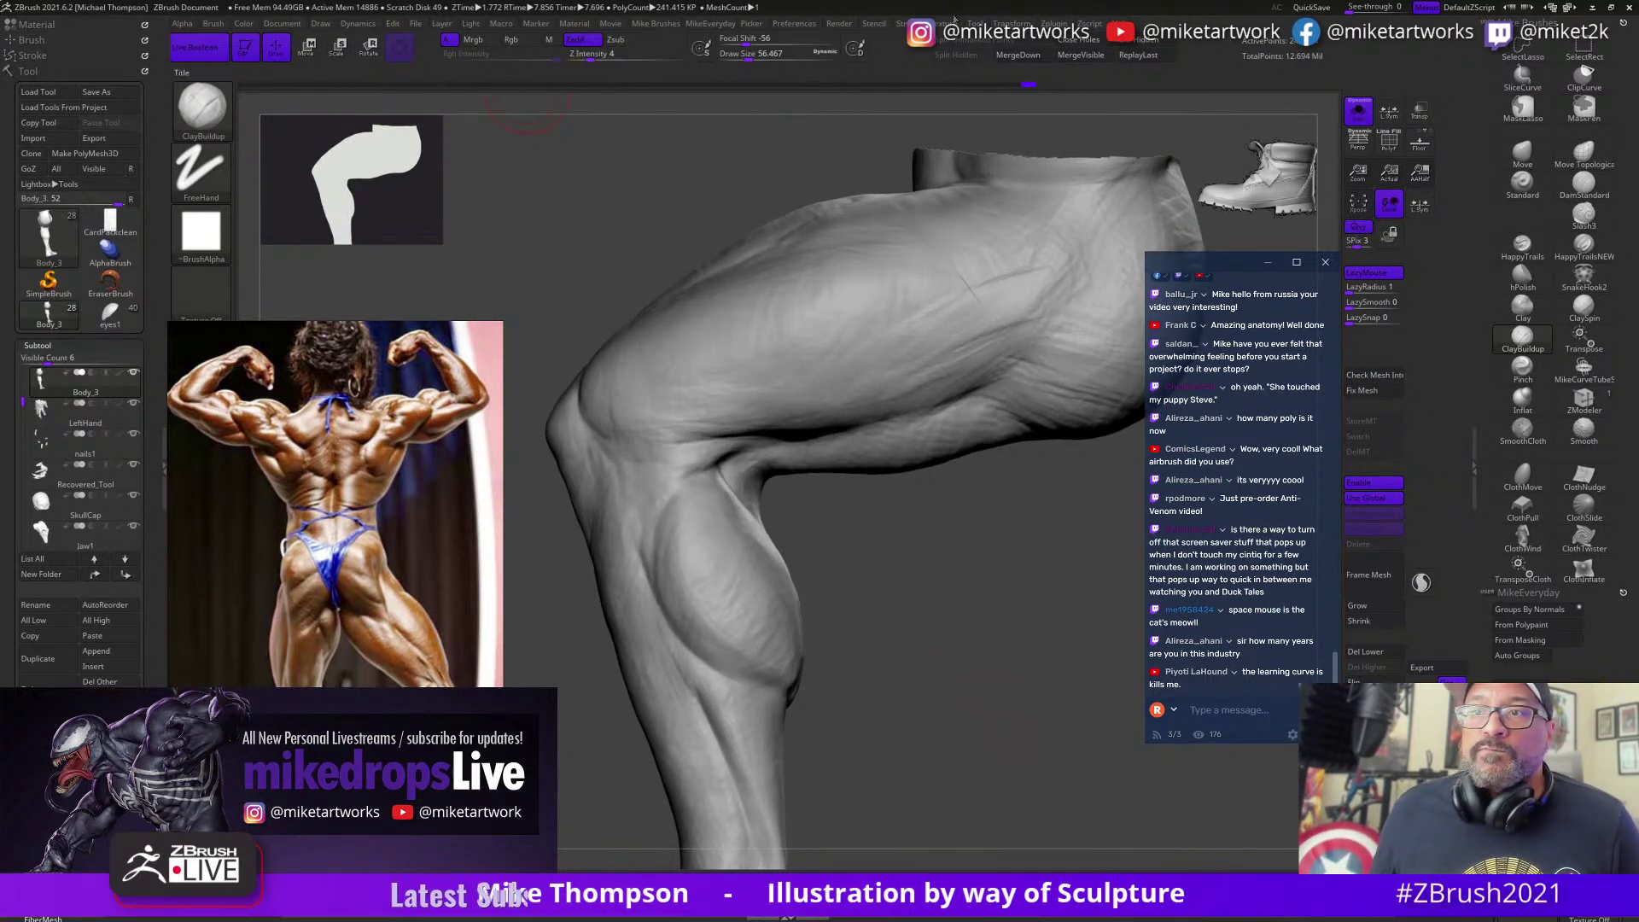
Step: Set the screen saver timer to 1969 seconds in the preferences and toggle the screen saver switch
click(793, 27)
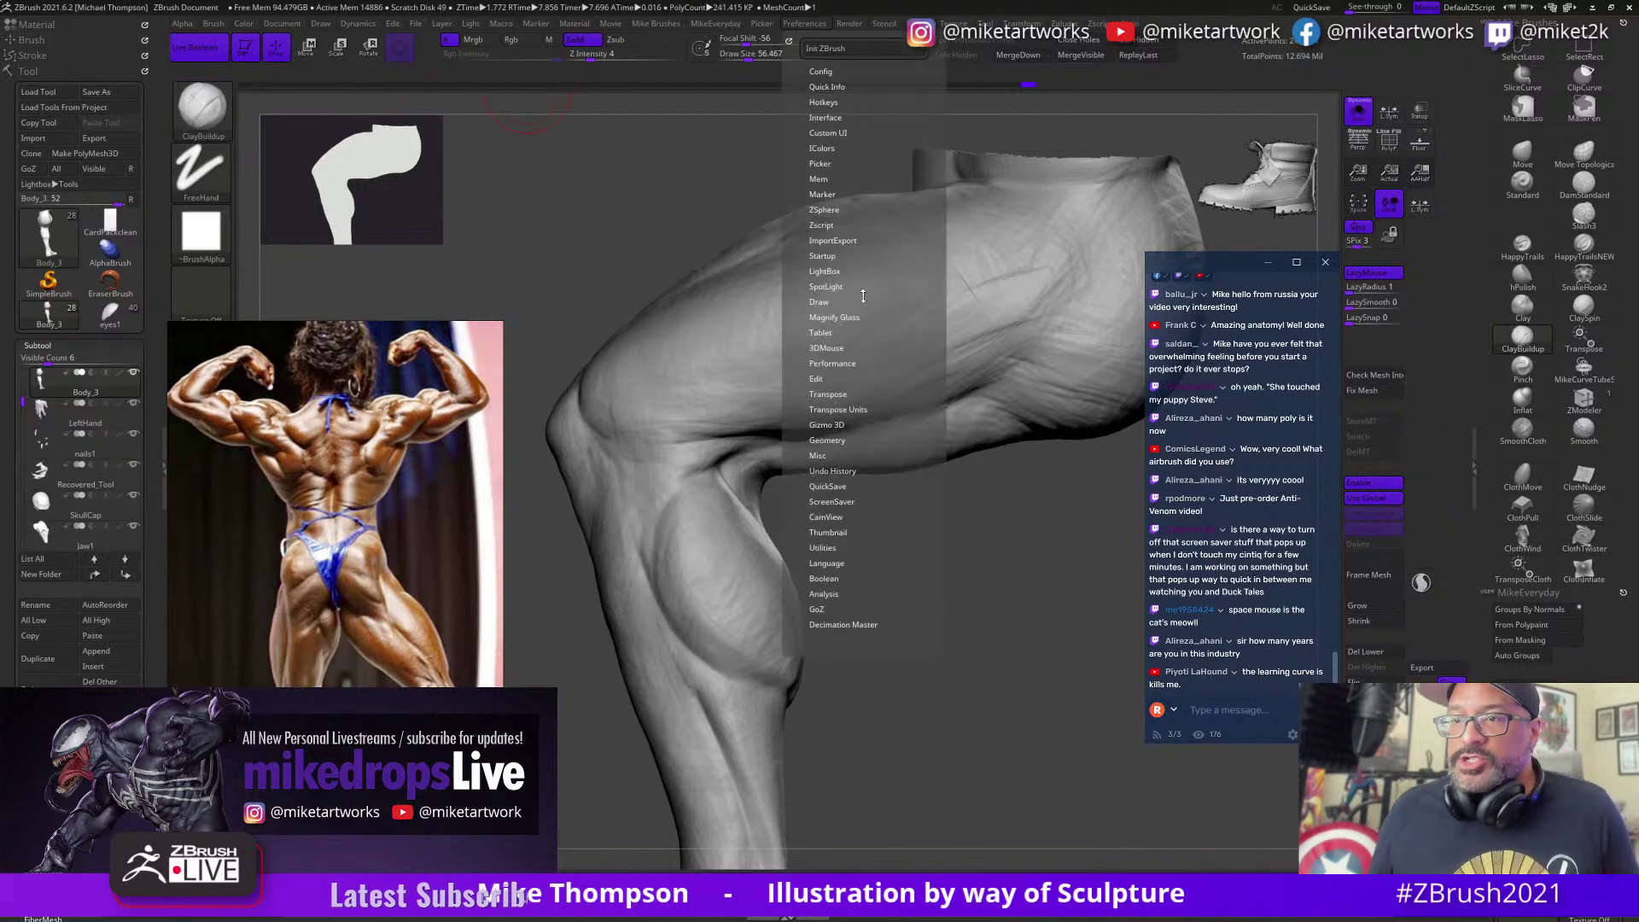
click(842, 502)
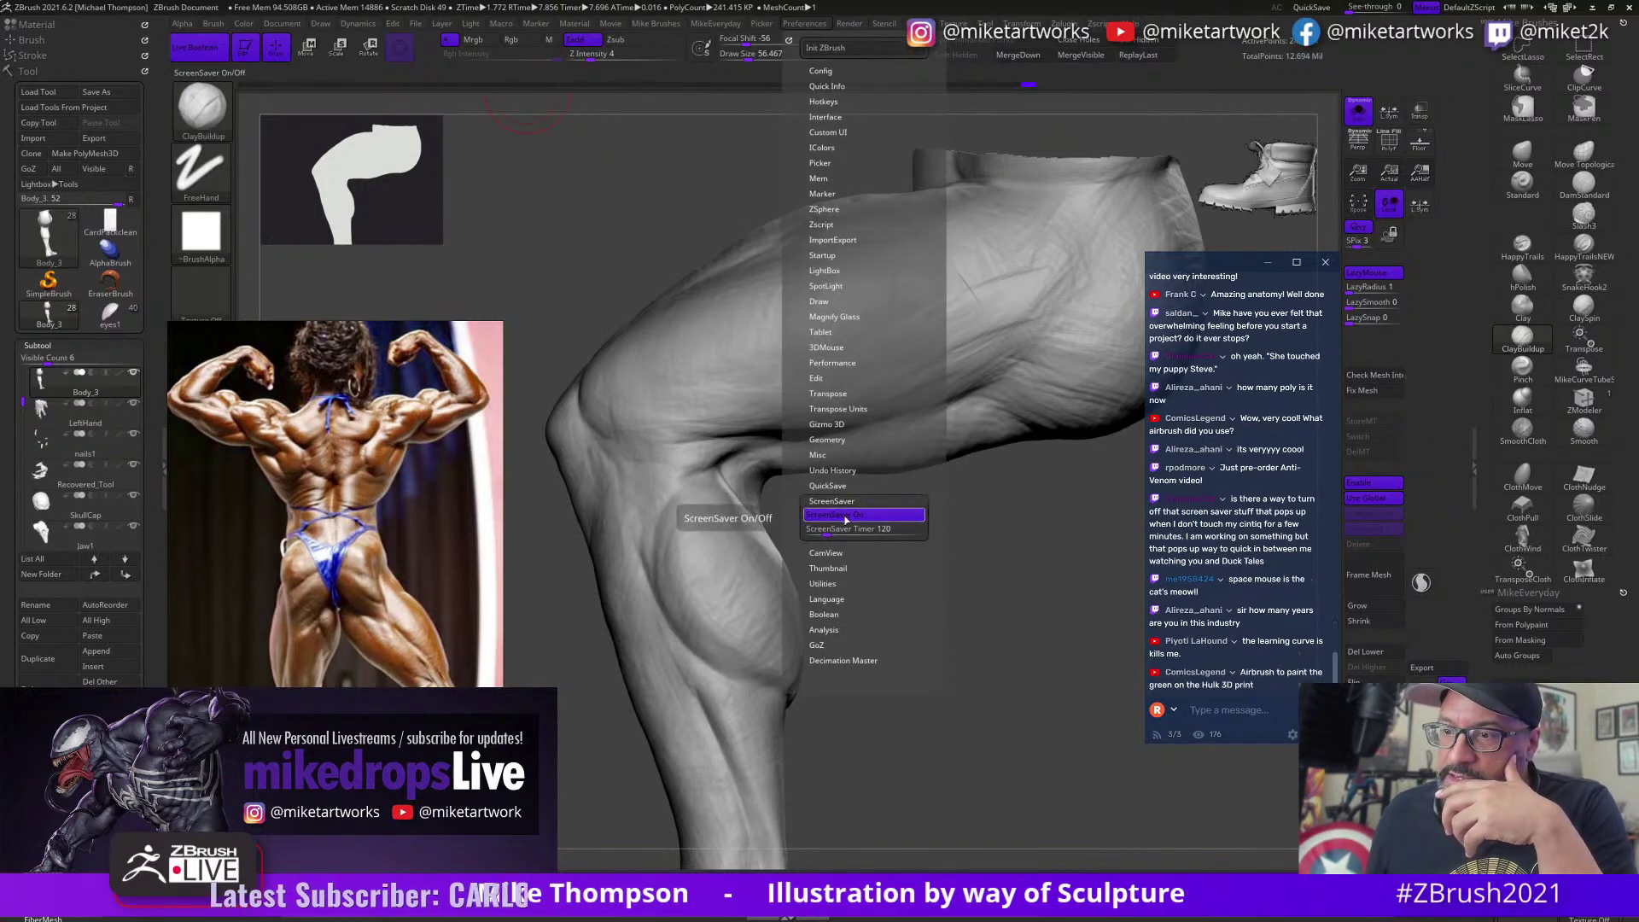
drag(862, 532, 845, 533)
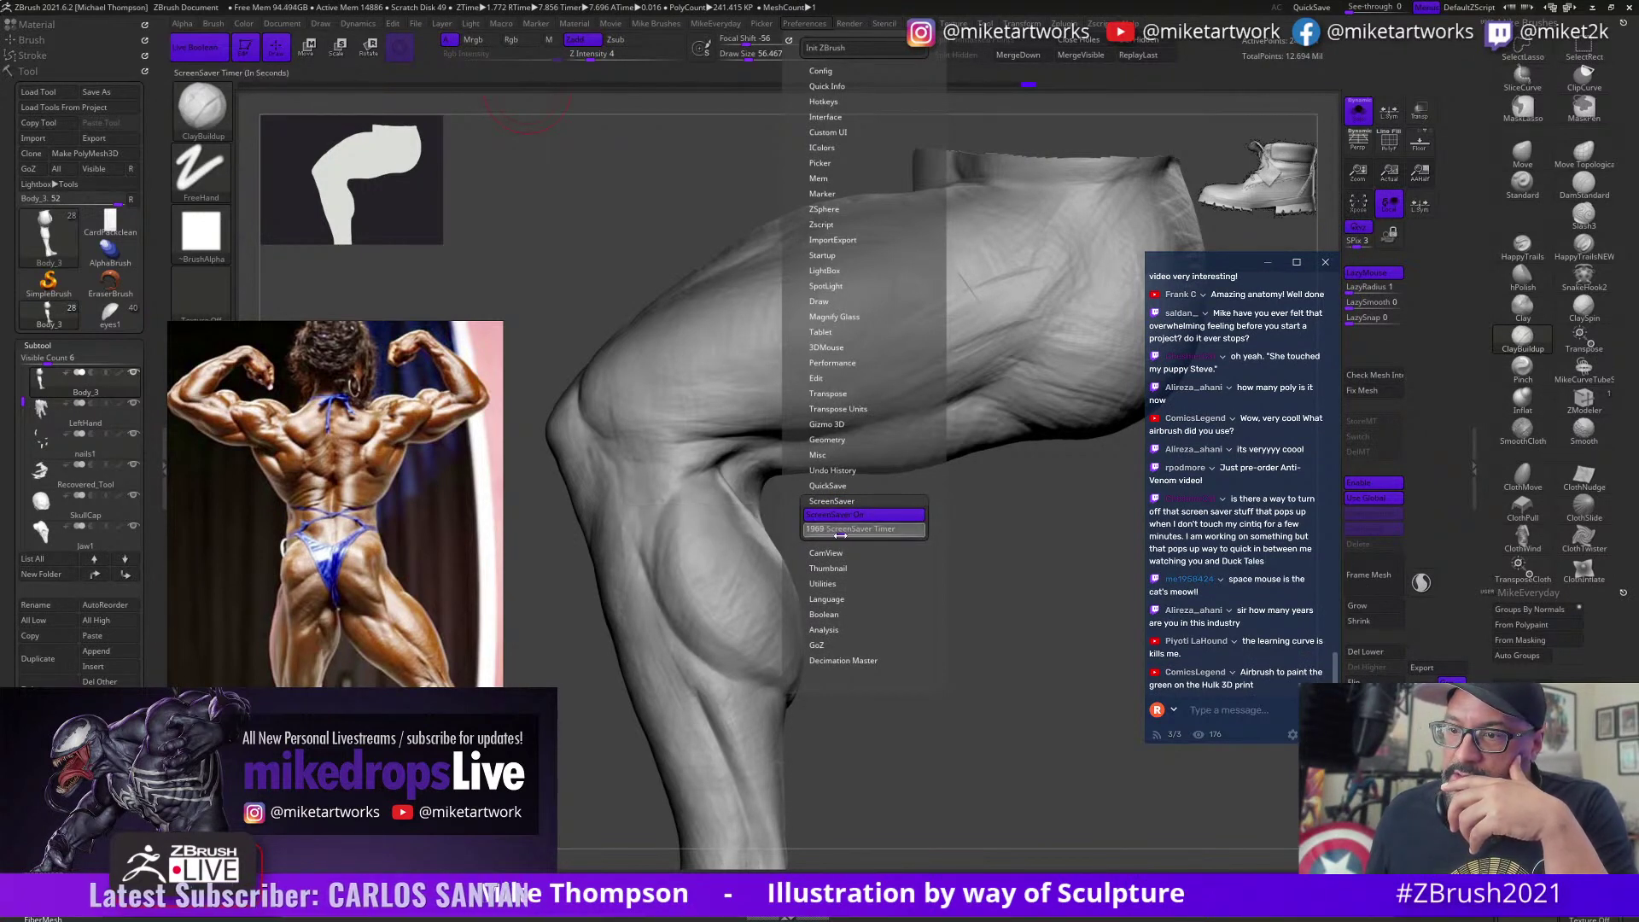
click(841, 535)
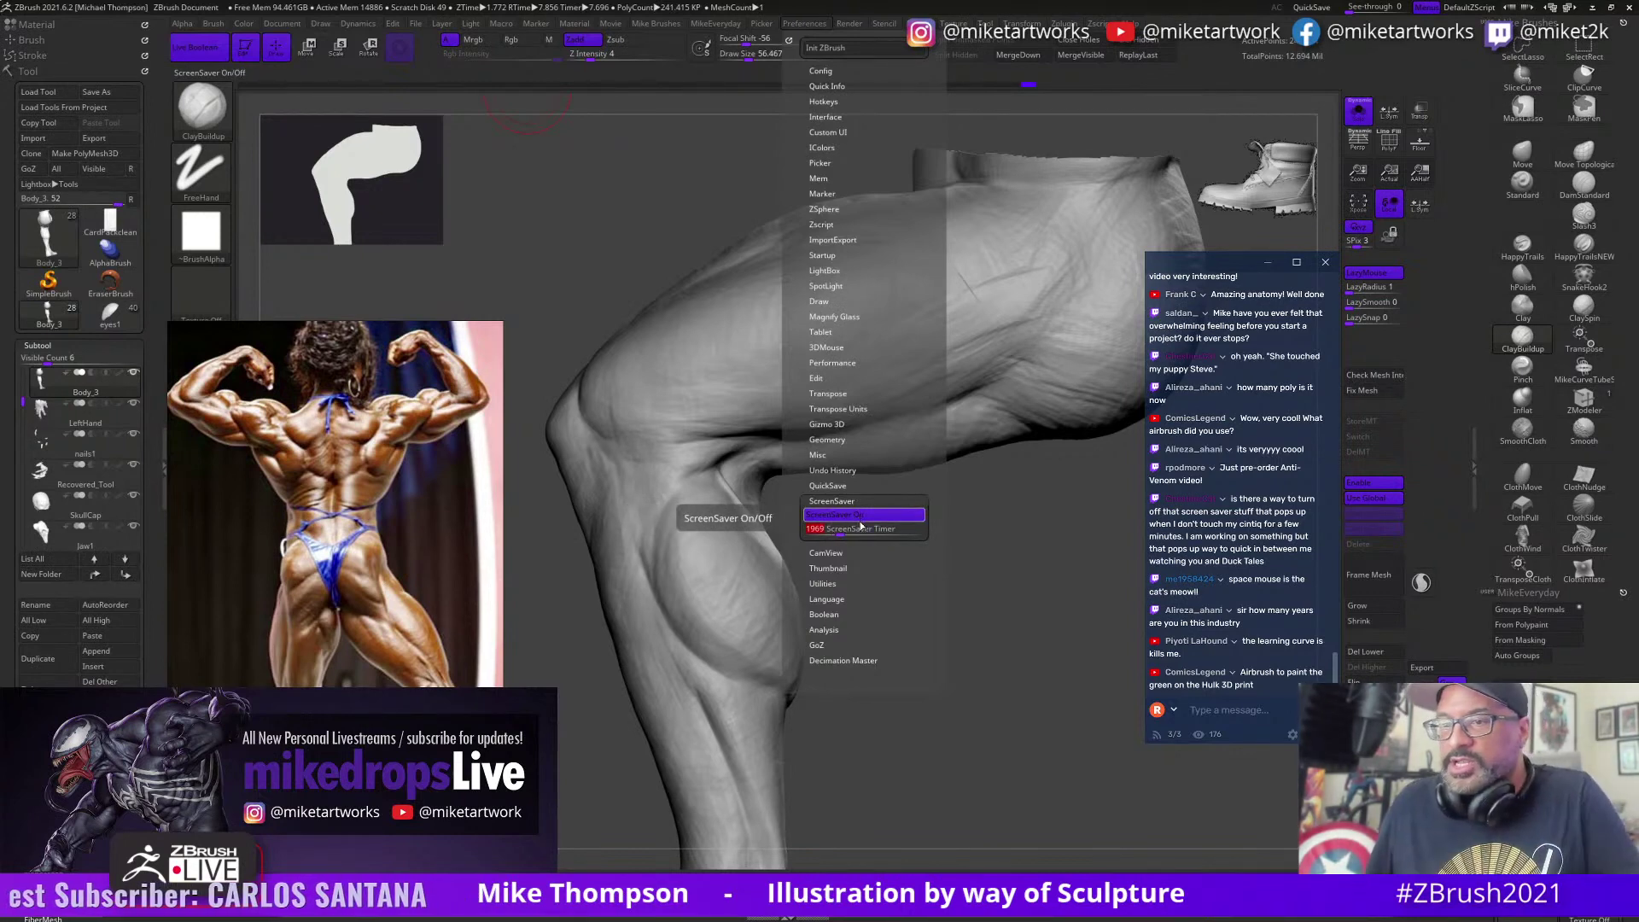
click(859, 515)
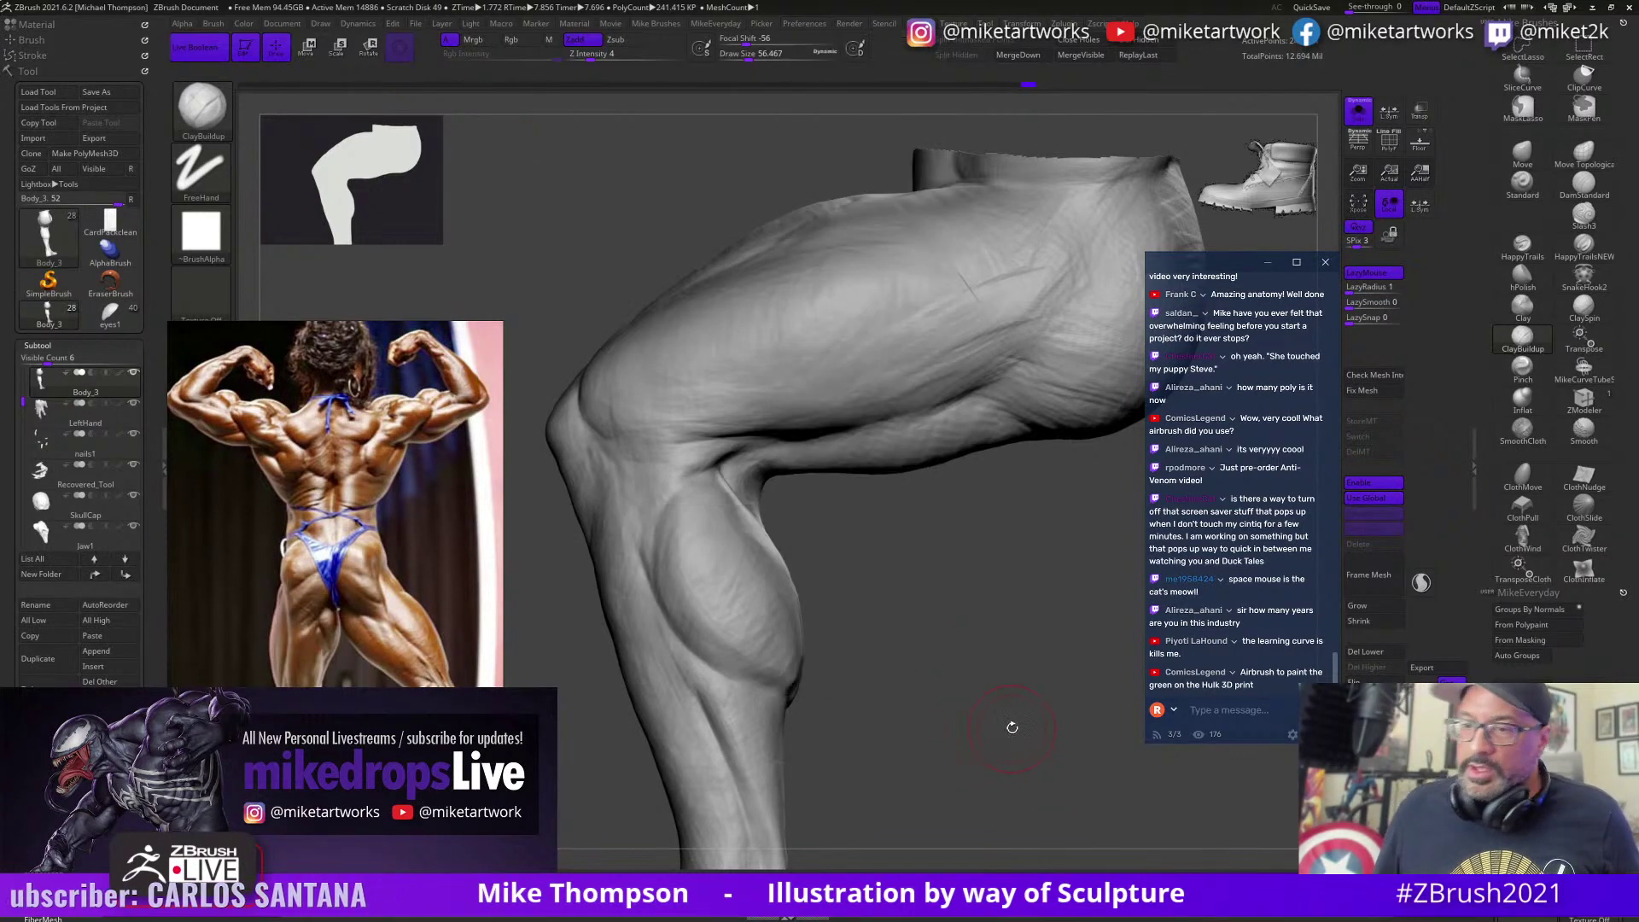
Step: Refine the calf muscles from the side and rear with ClayBuildup at draw size about 56
drag(1007, 717, 923, 712)
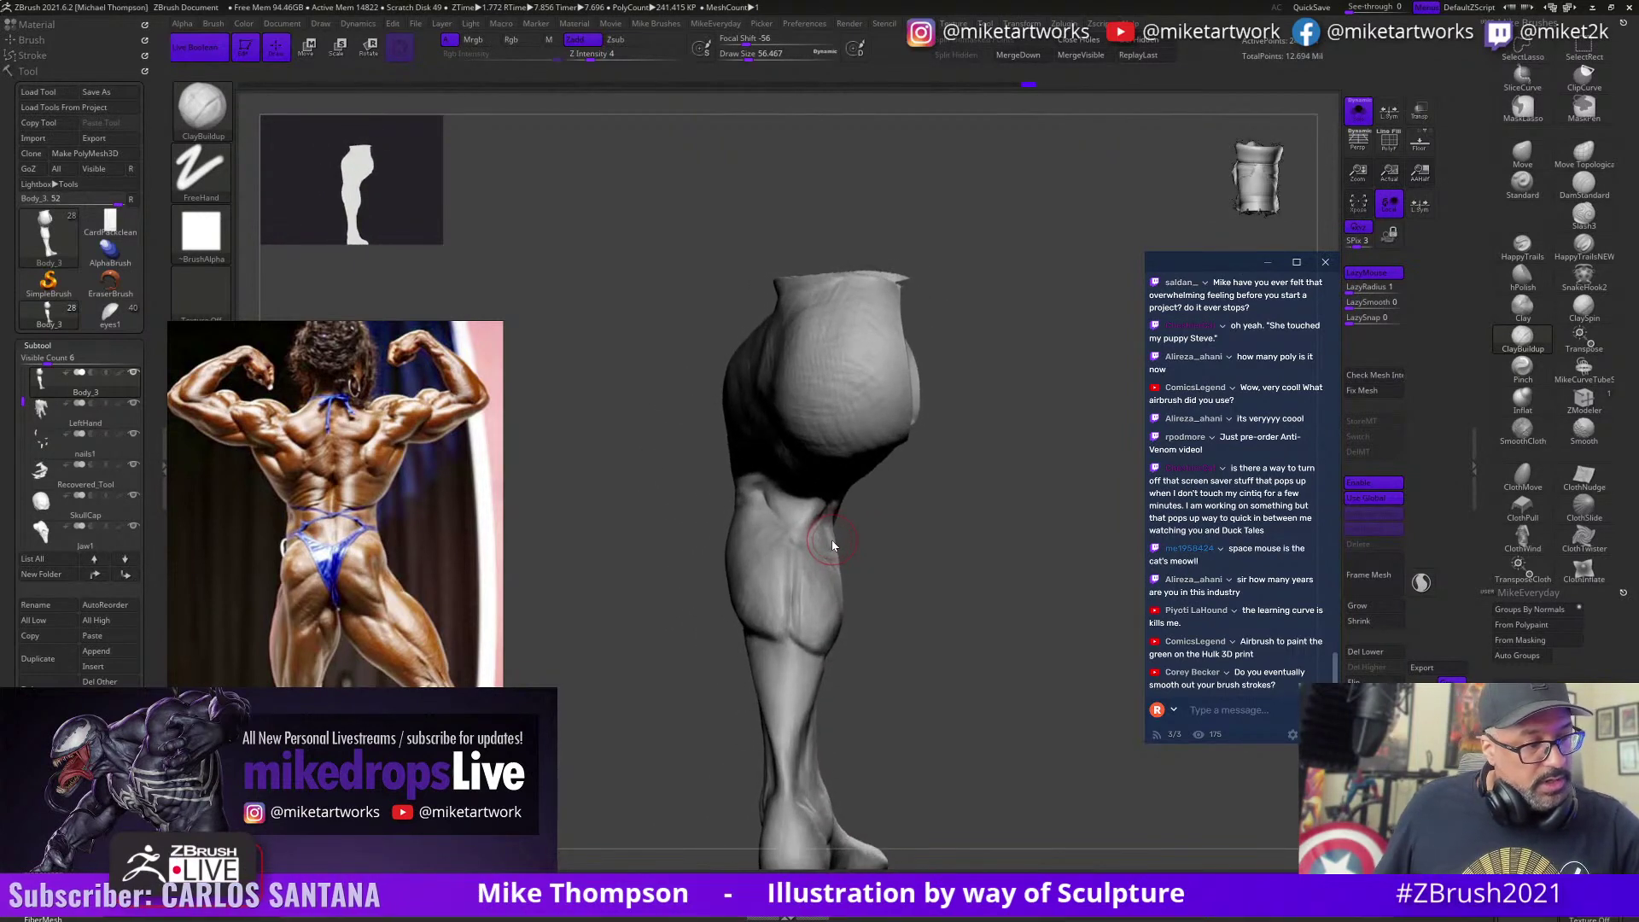
drag(831, 539, 839, 551)
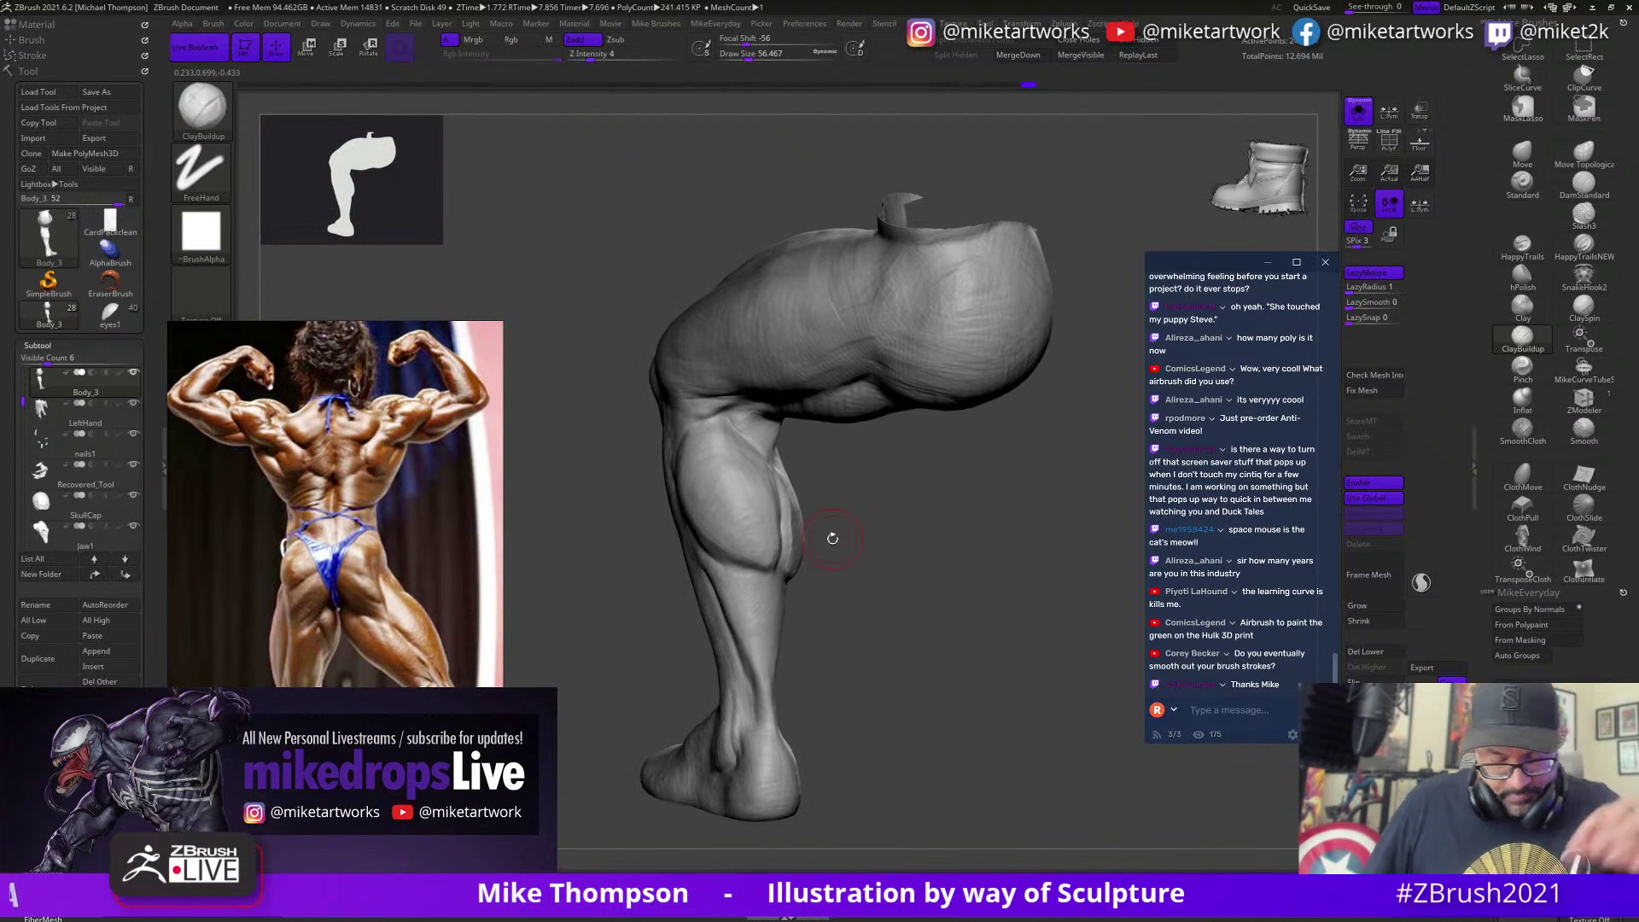
key(ctrl)
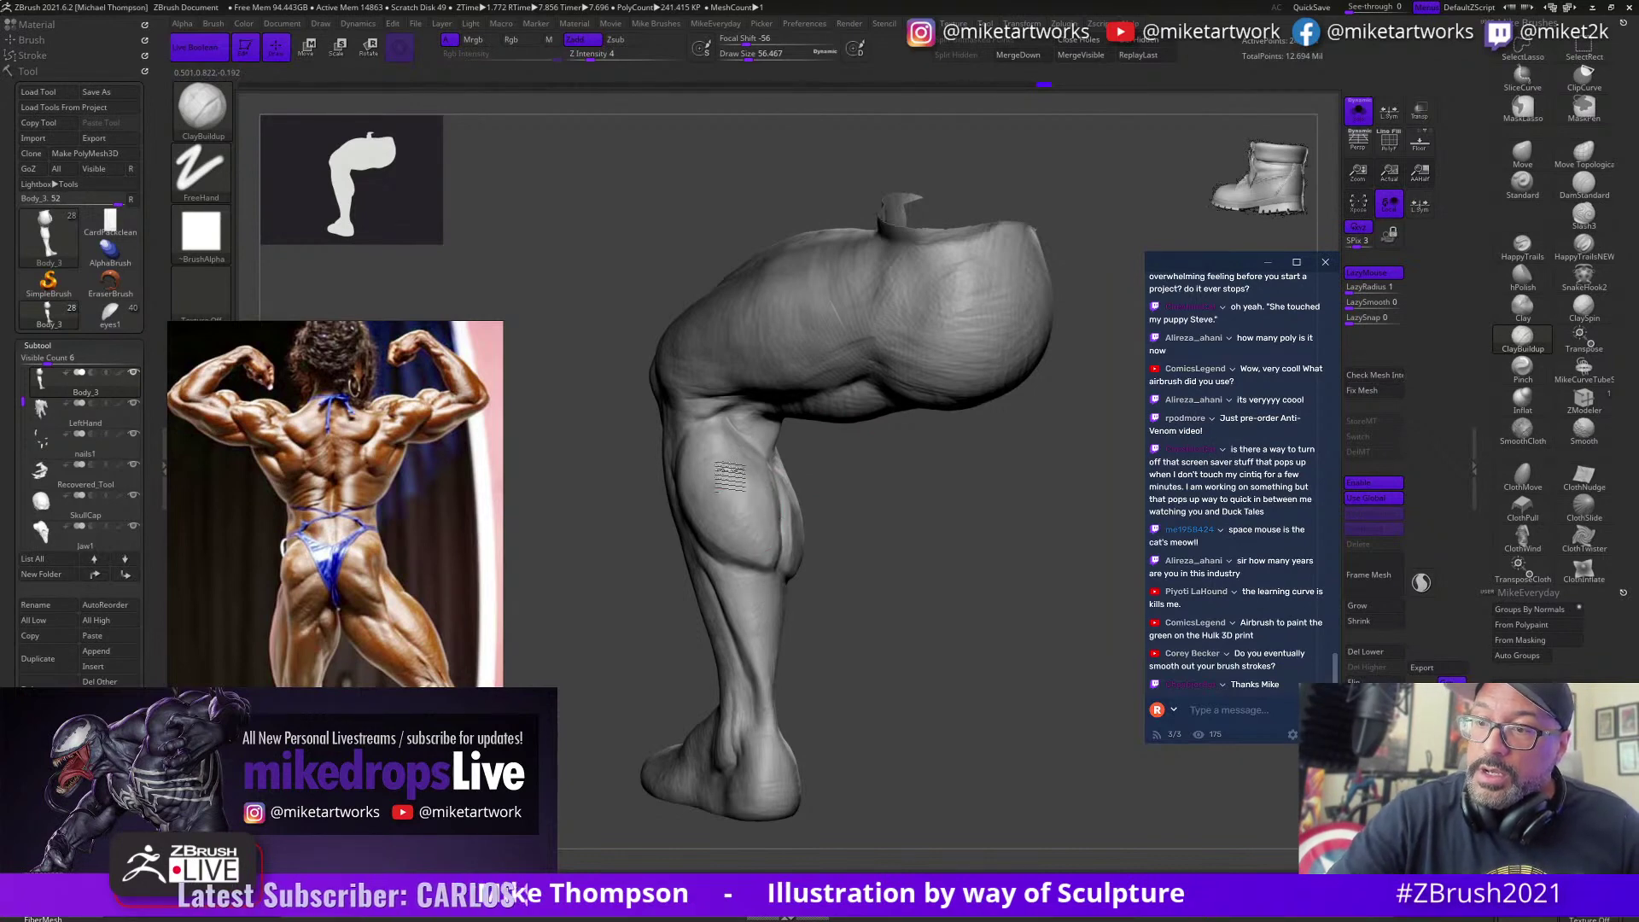
key(super)
drag(888, 506, 739, 497)
key(super)
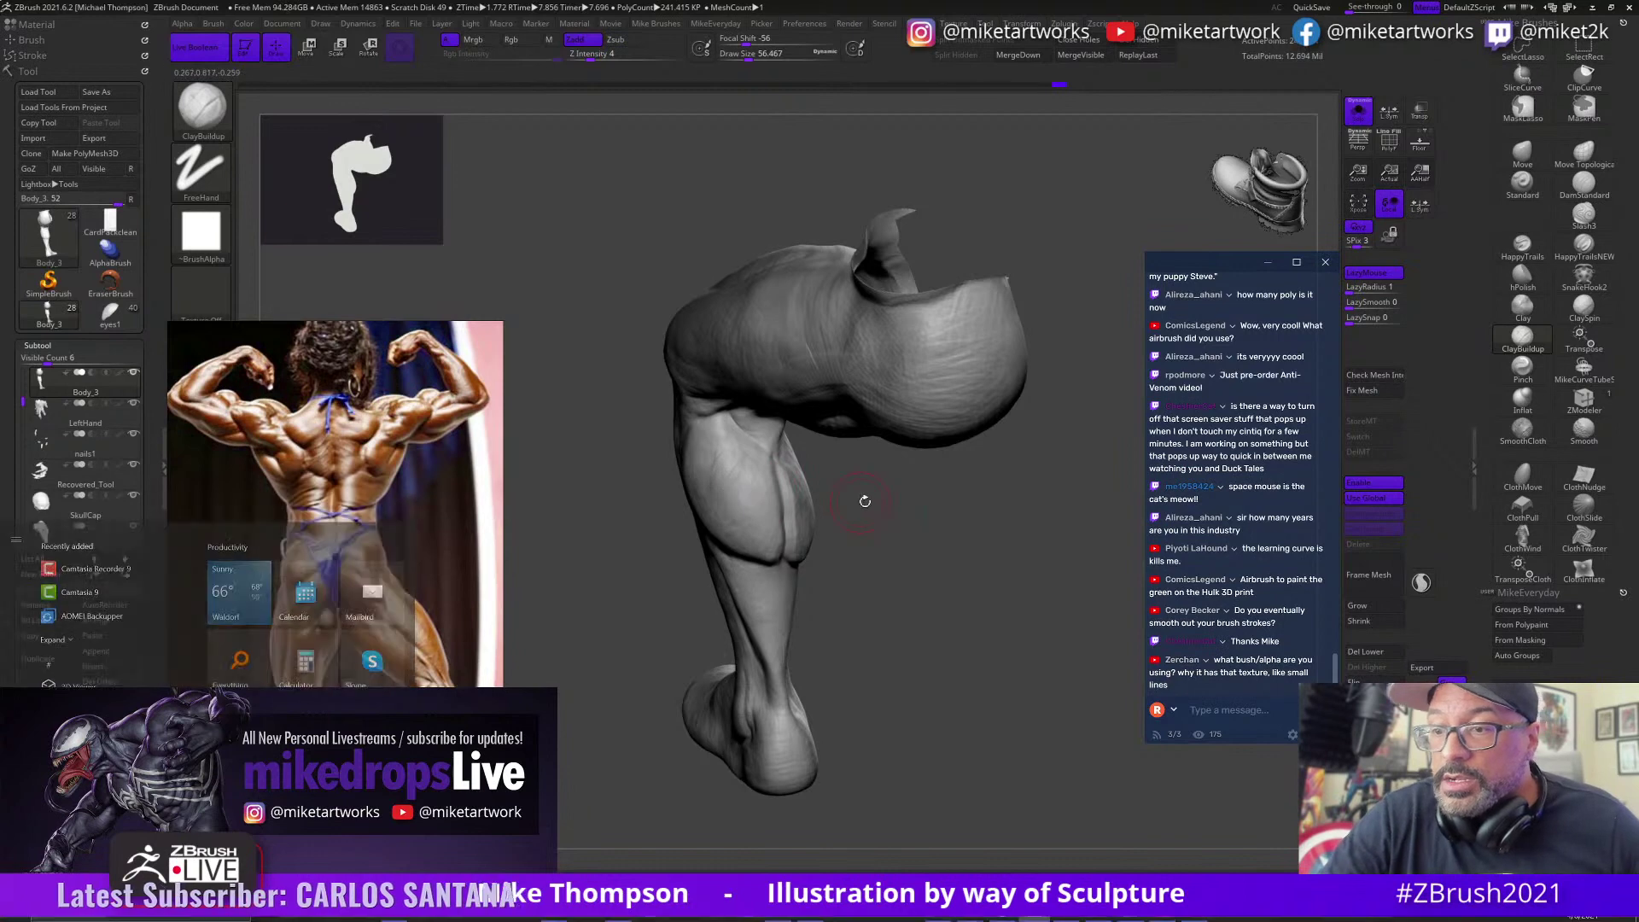
drag(864, 502, 748, 485)
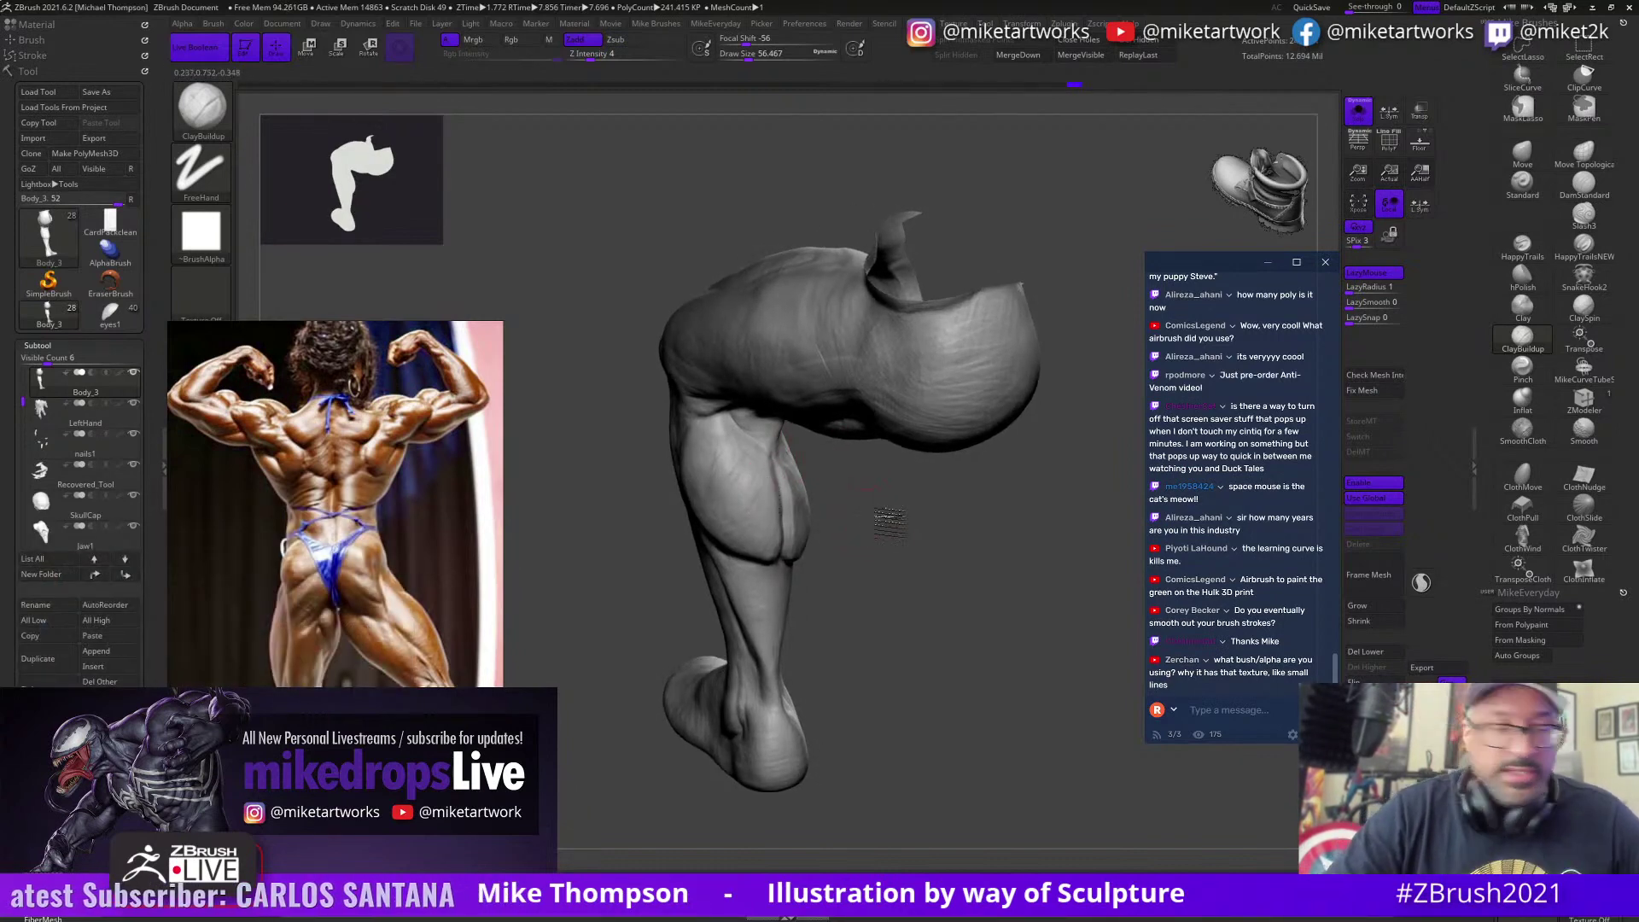
drag(891, 525, 836, 505)
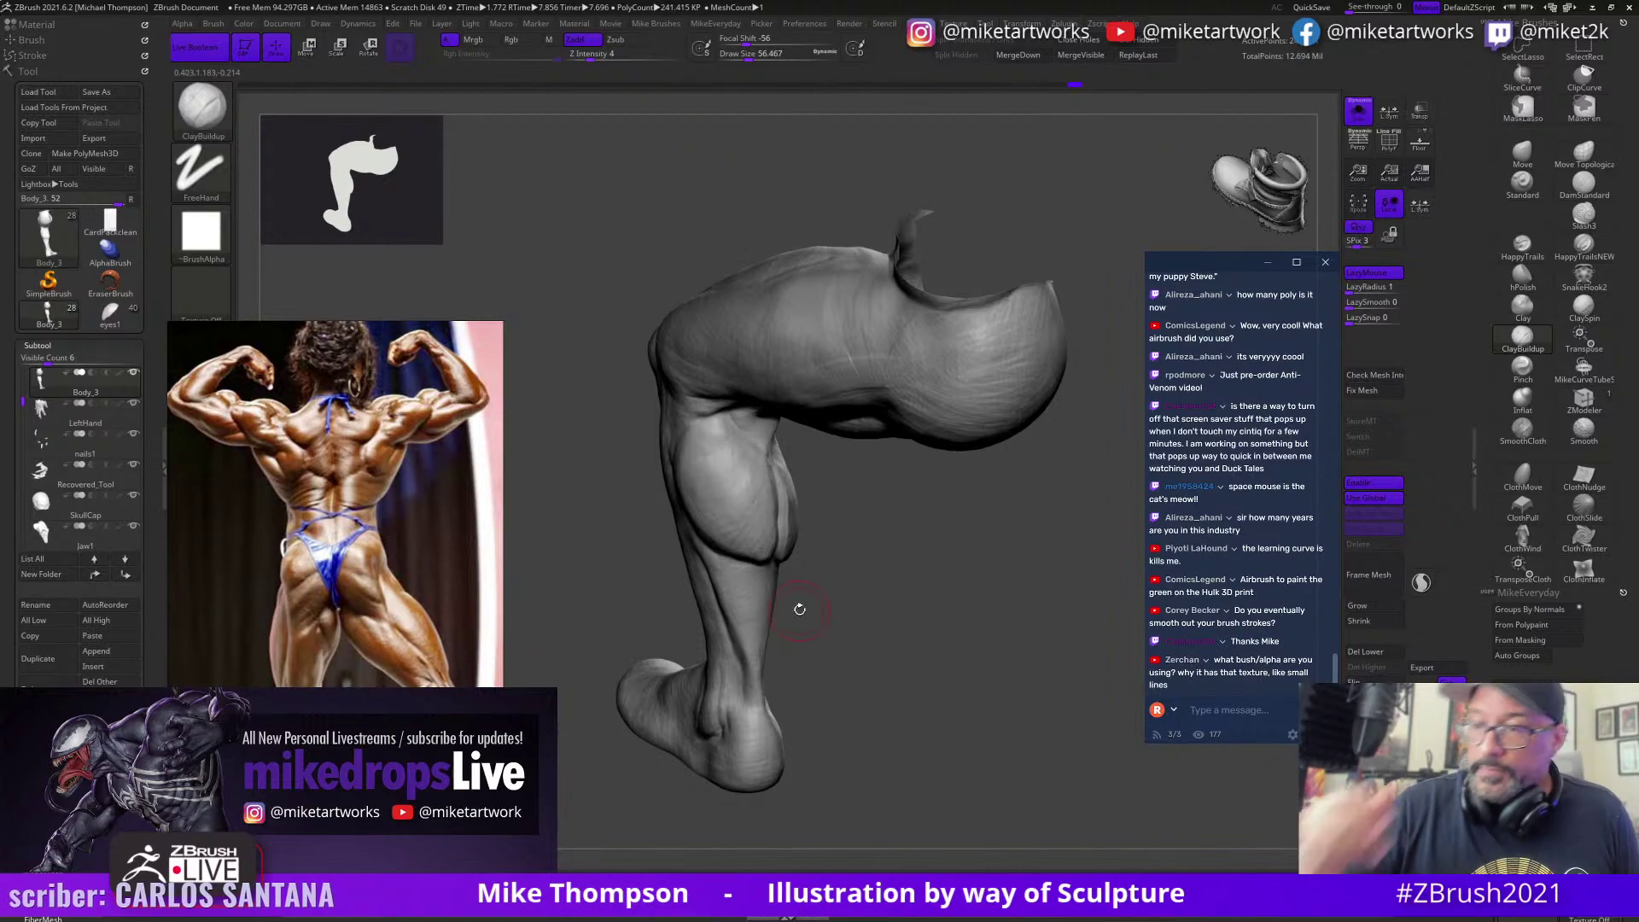
mouse_move(799, 608)
mouse_down()
mouse_move(889, 531)
mouse_move(853, 505)
mouse_move(789, 523)
mouse_move(779, 494)
mouse_move(784, 537)
mouse_up()
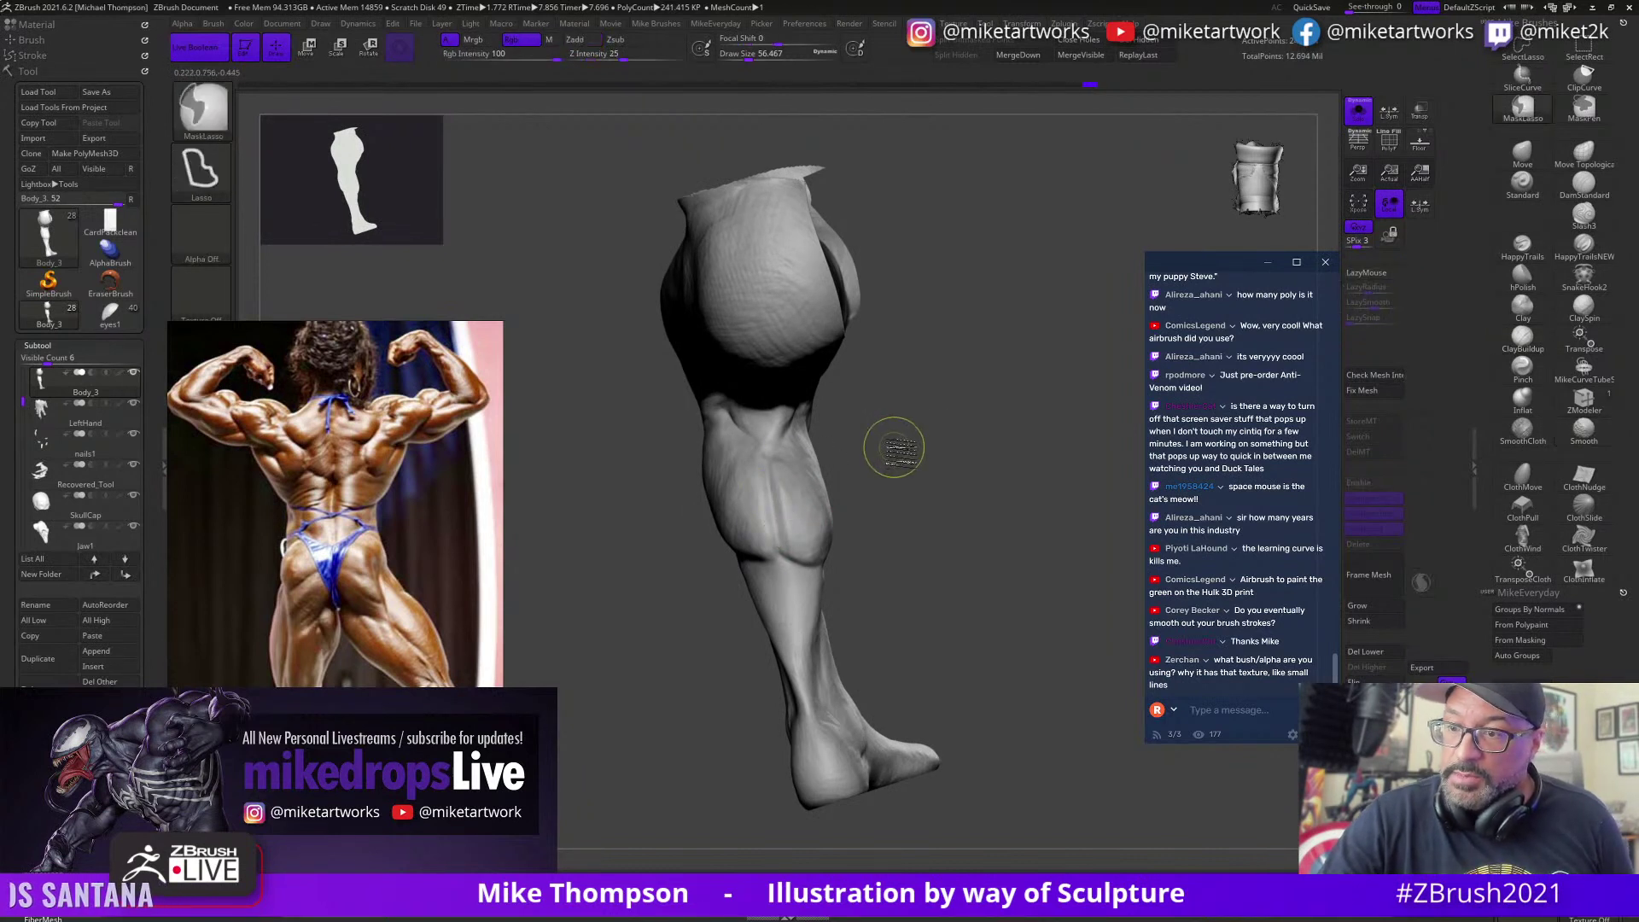
Step: Undo the last calf stroke and rework the groove between the calf heads from behind
key(ctrl)
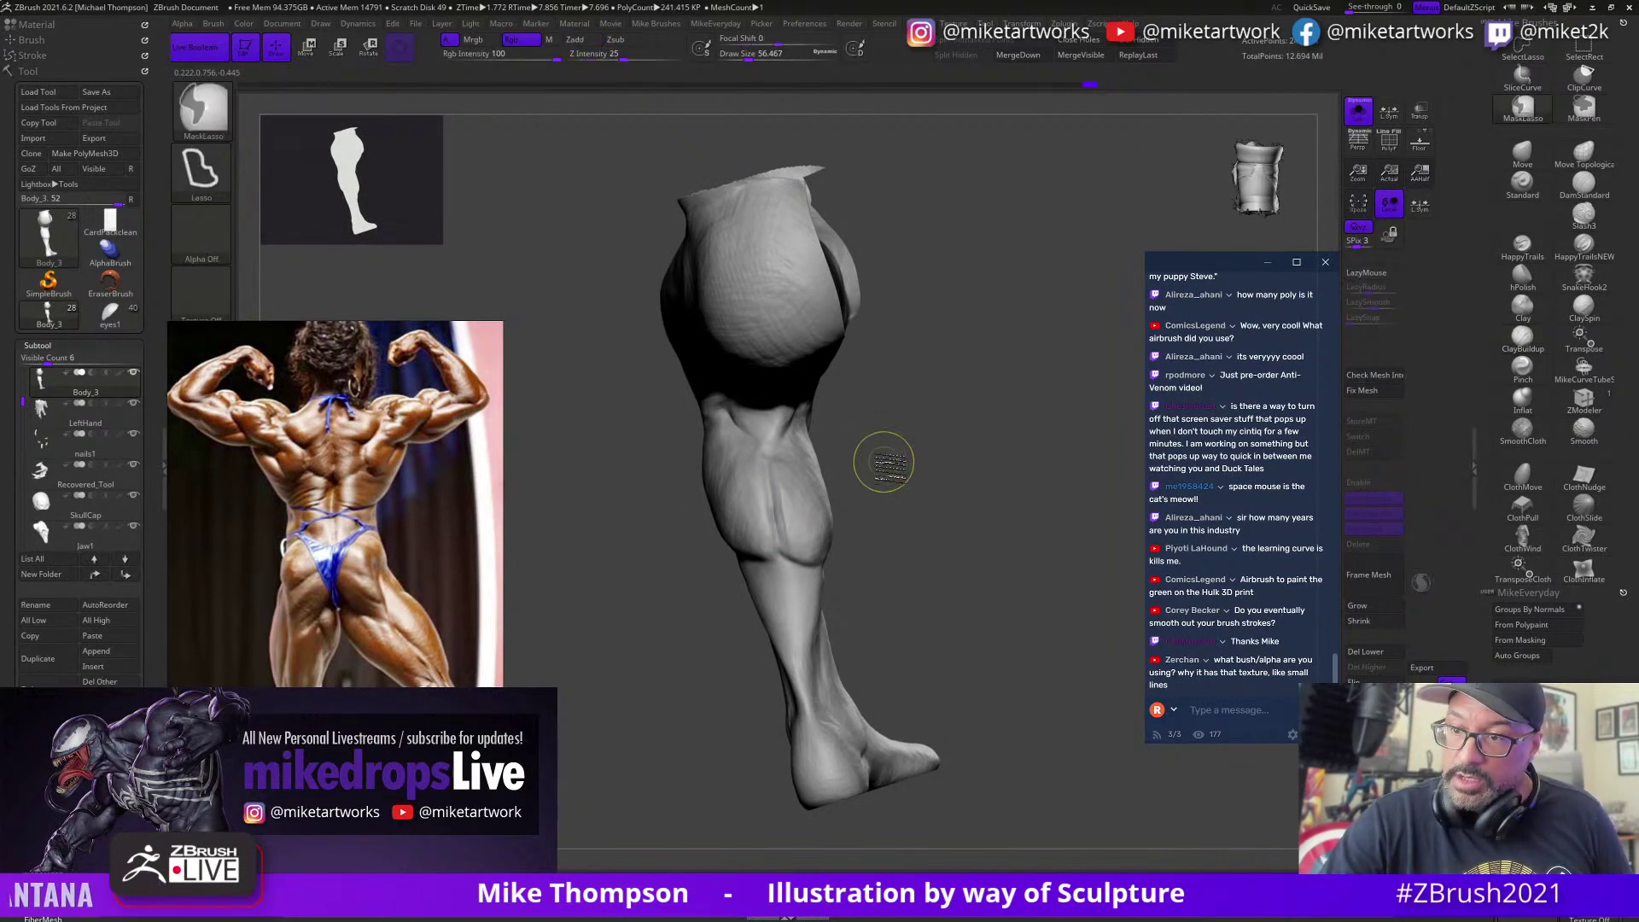
drag(882, 457, 858, 464)
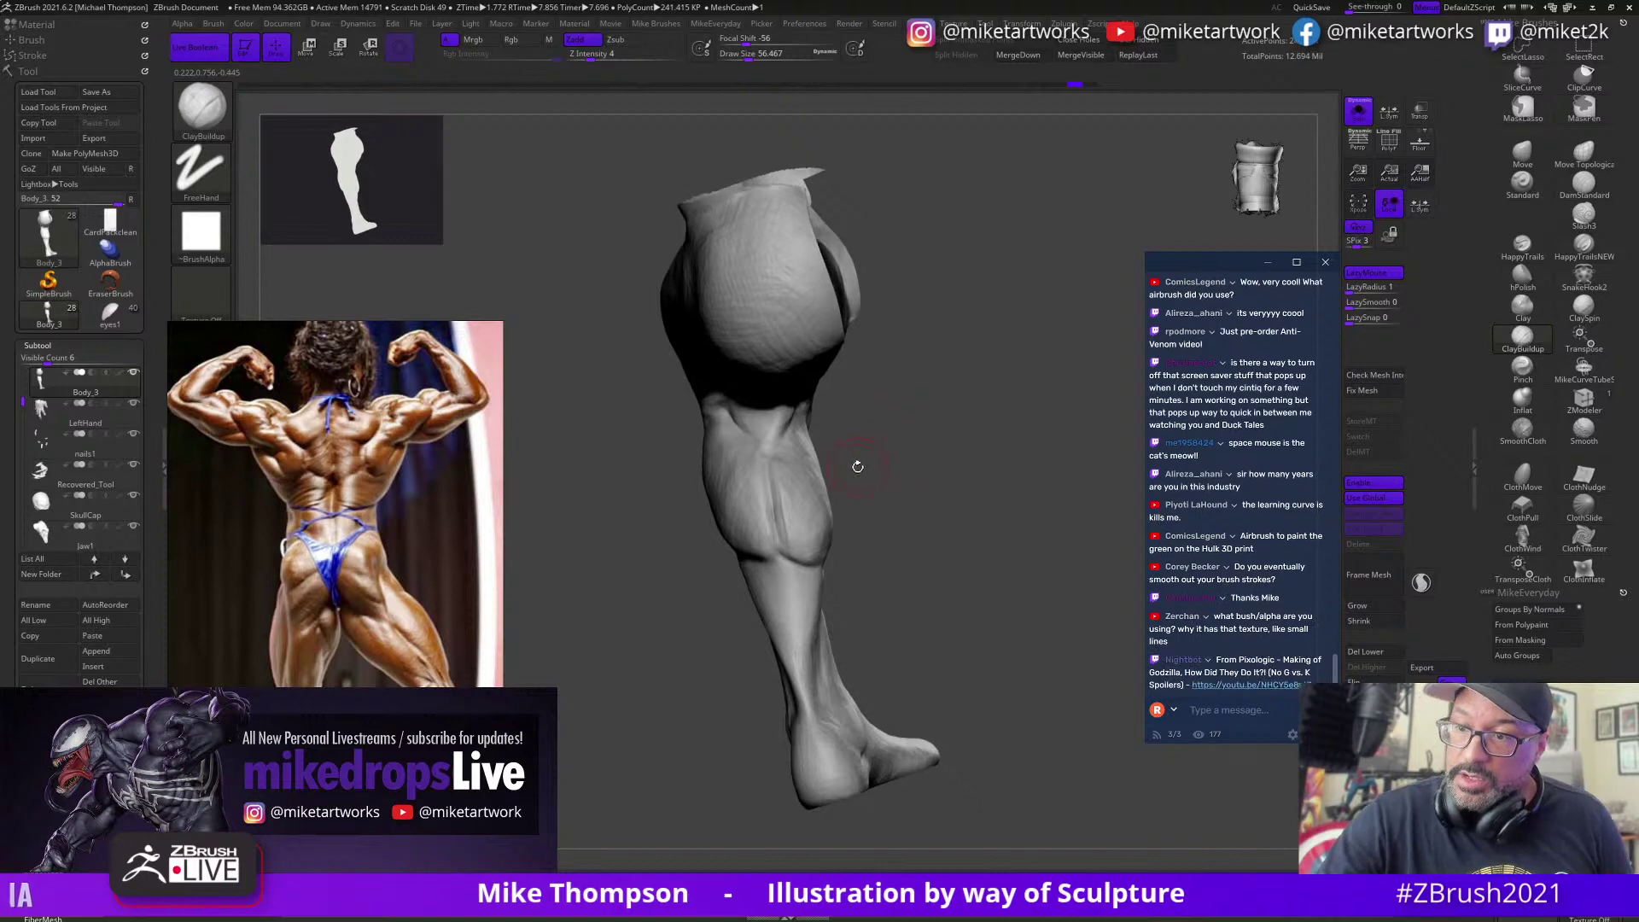
mouse_move(778, 528)
mouse_down()
mouse_move(798, 570)
mouse_move(782, 476)
mouse_up()
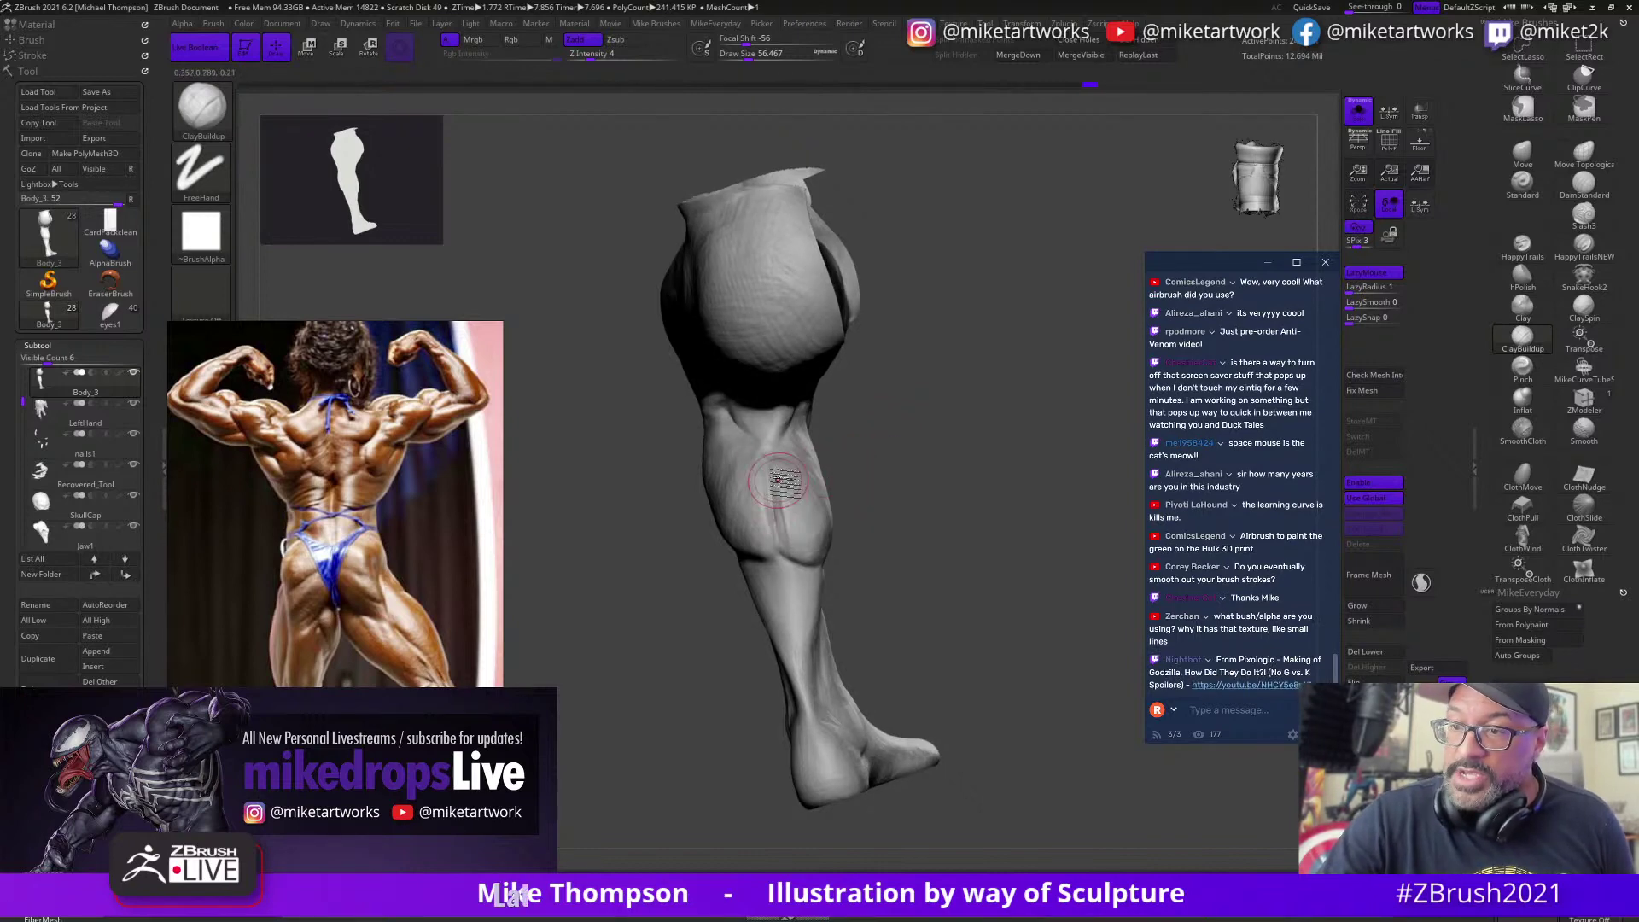
Step: Refine the calf heads from behind and from the inner side with ClayBuildup, and check the bent leg from both sides
drag(799, 570, 783, 461)
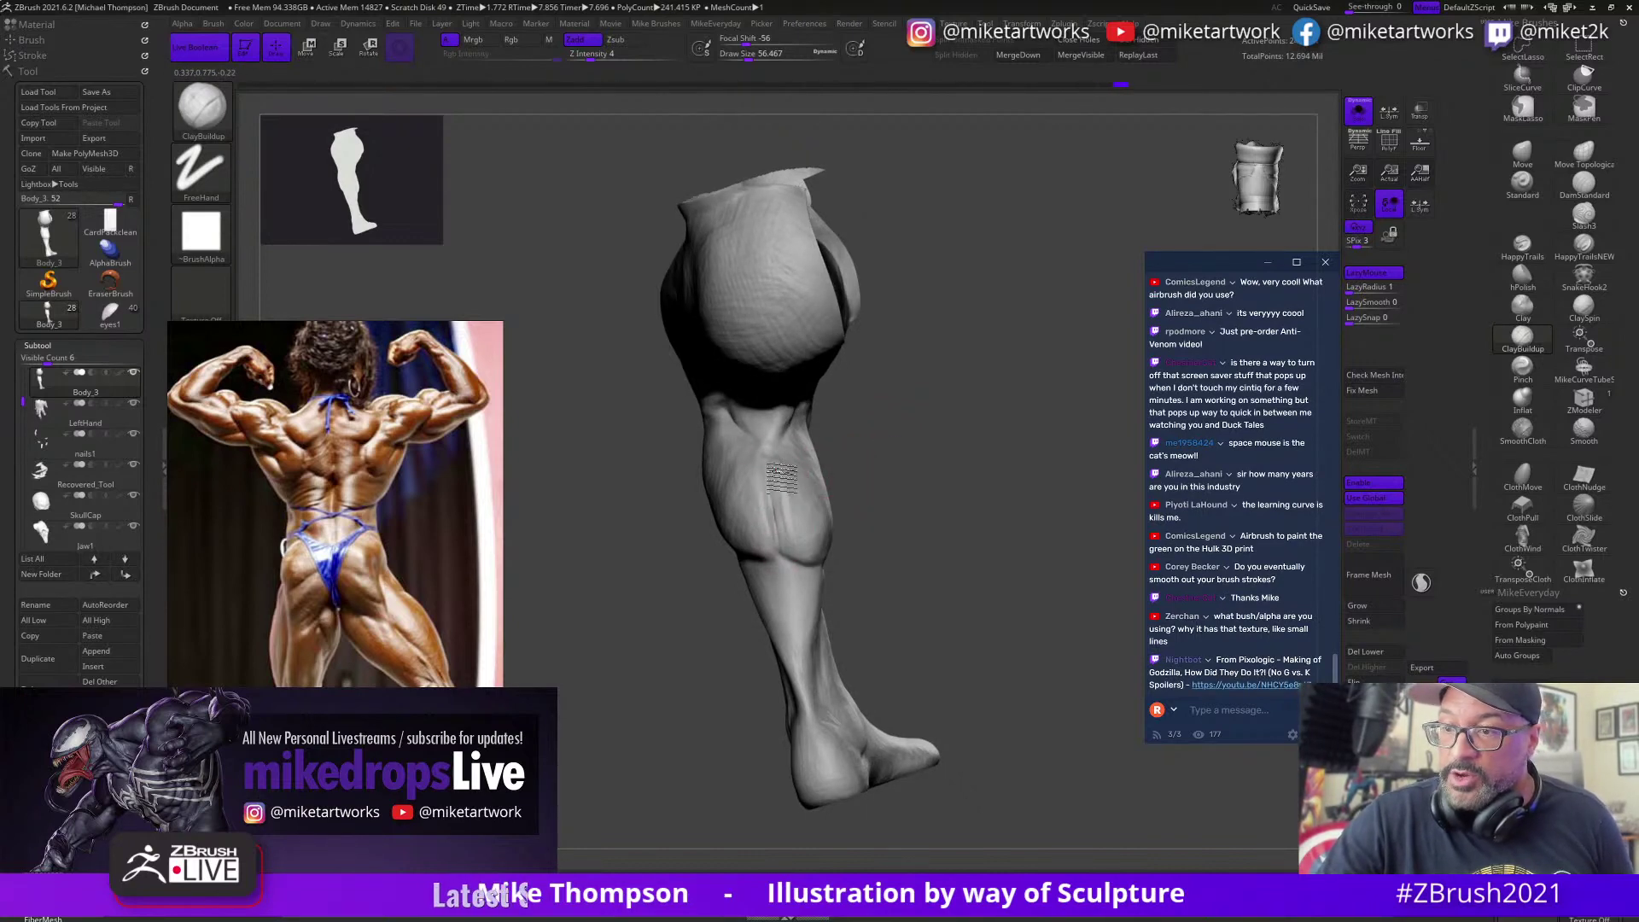
mouse_move(884, 488)
mouse_down()
mouse_move(903, 504)
mouse_move(898, 486)
mouse_up()
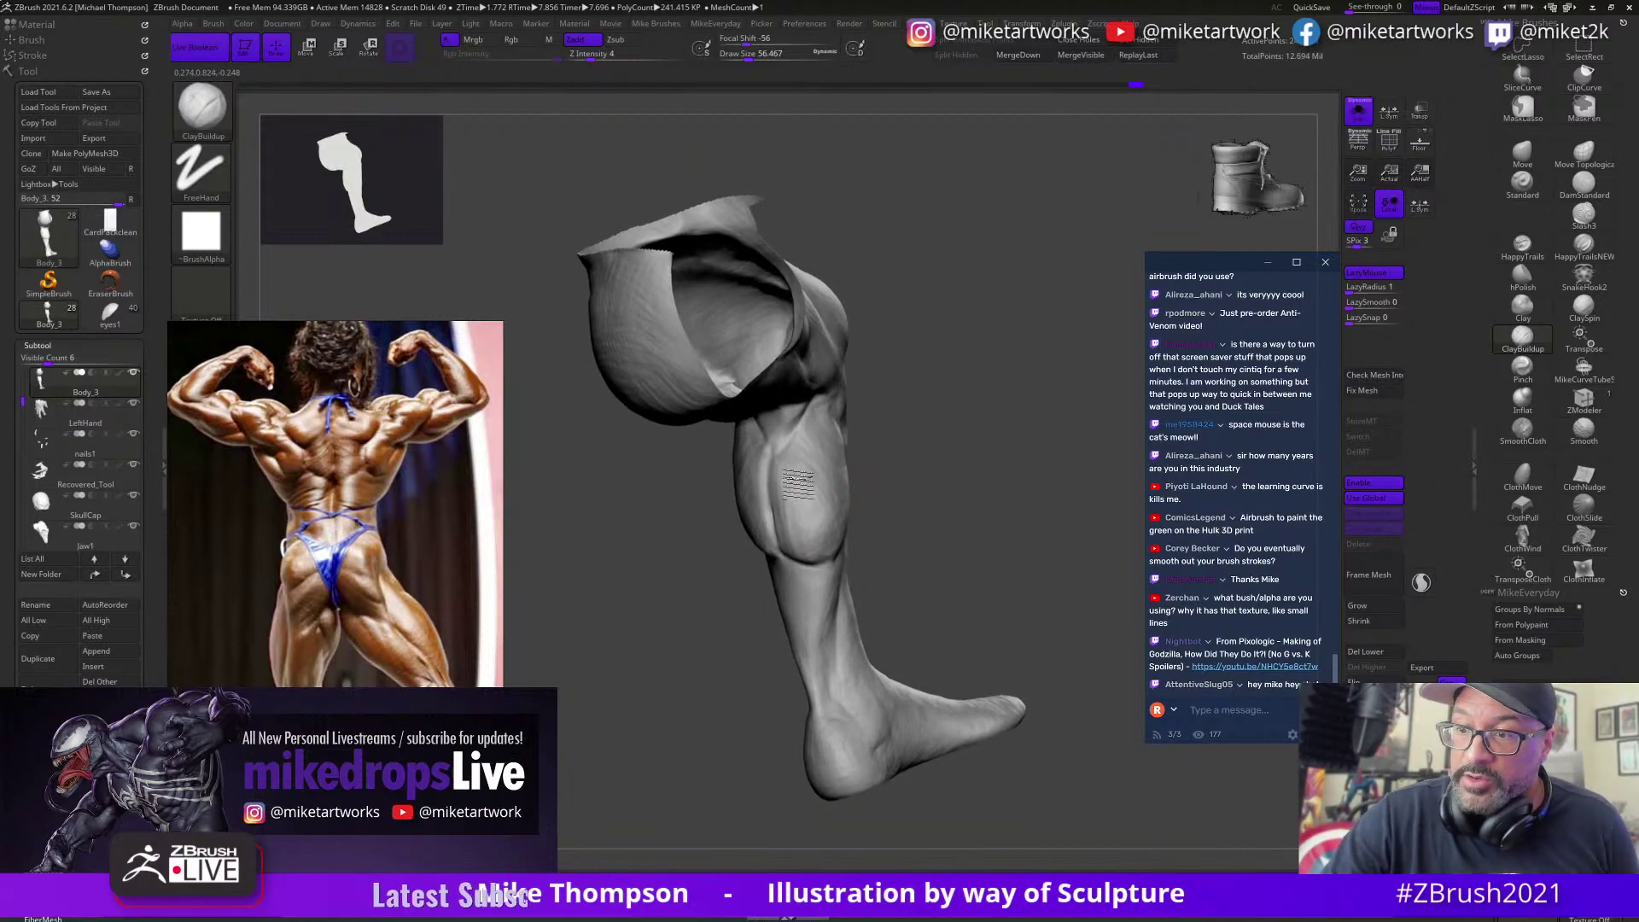
mouse_move(785, 485)
mouse_down()
mouse_move(804, 569)
mouse_move(809, 538)
mouse_move(797, 565)
mouse_move(792, 538)
mouse_up()
mouse_move(959, 478)
mouse_down()
mouse_move(936, 475)
mouse_move(940, 446)
mouse_move(945, 485)
mouse_up()
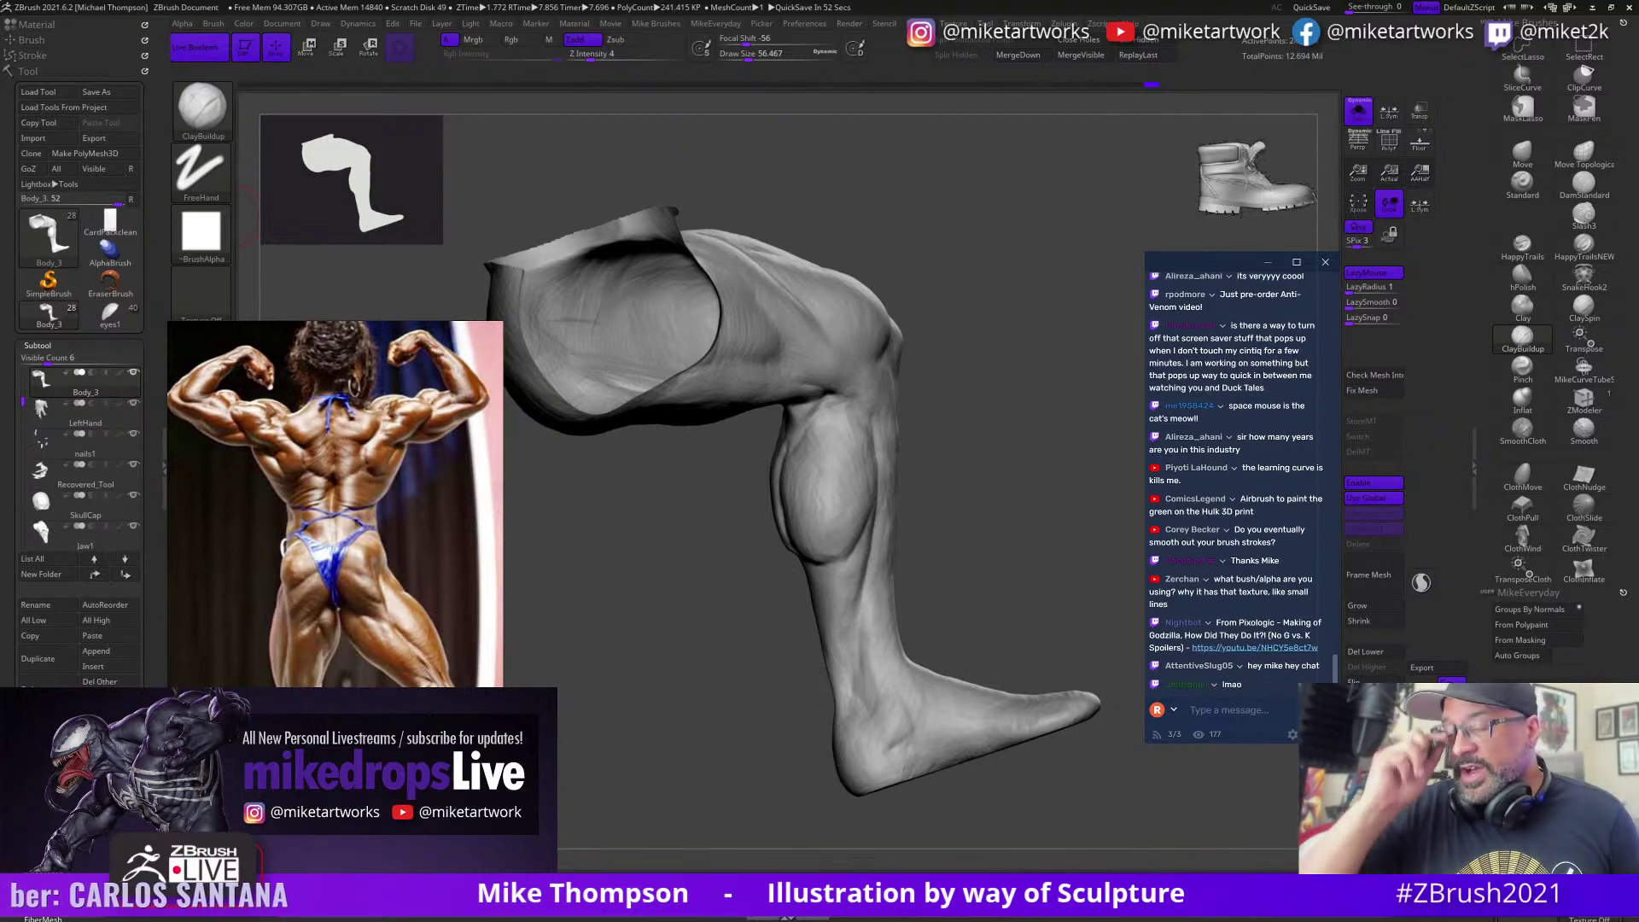
mouse_move(944, 546)
mouse_down()
mouse_move(984, 547)
mouse_move(964, 527)
mouse_up()
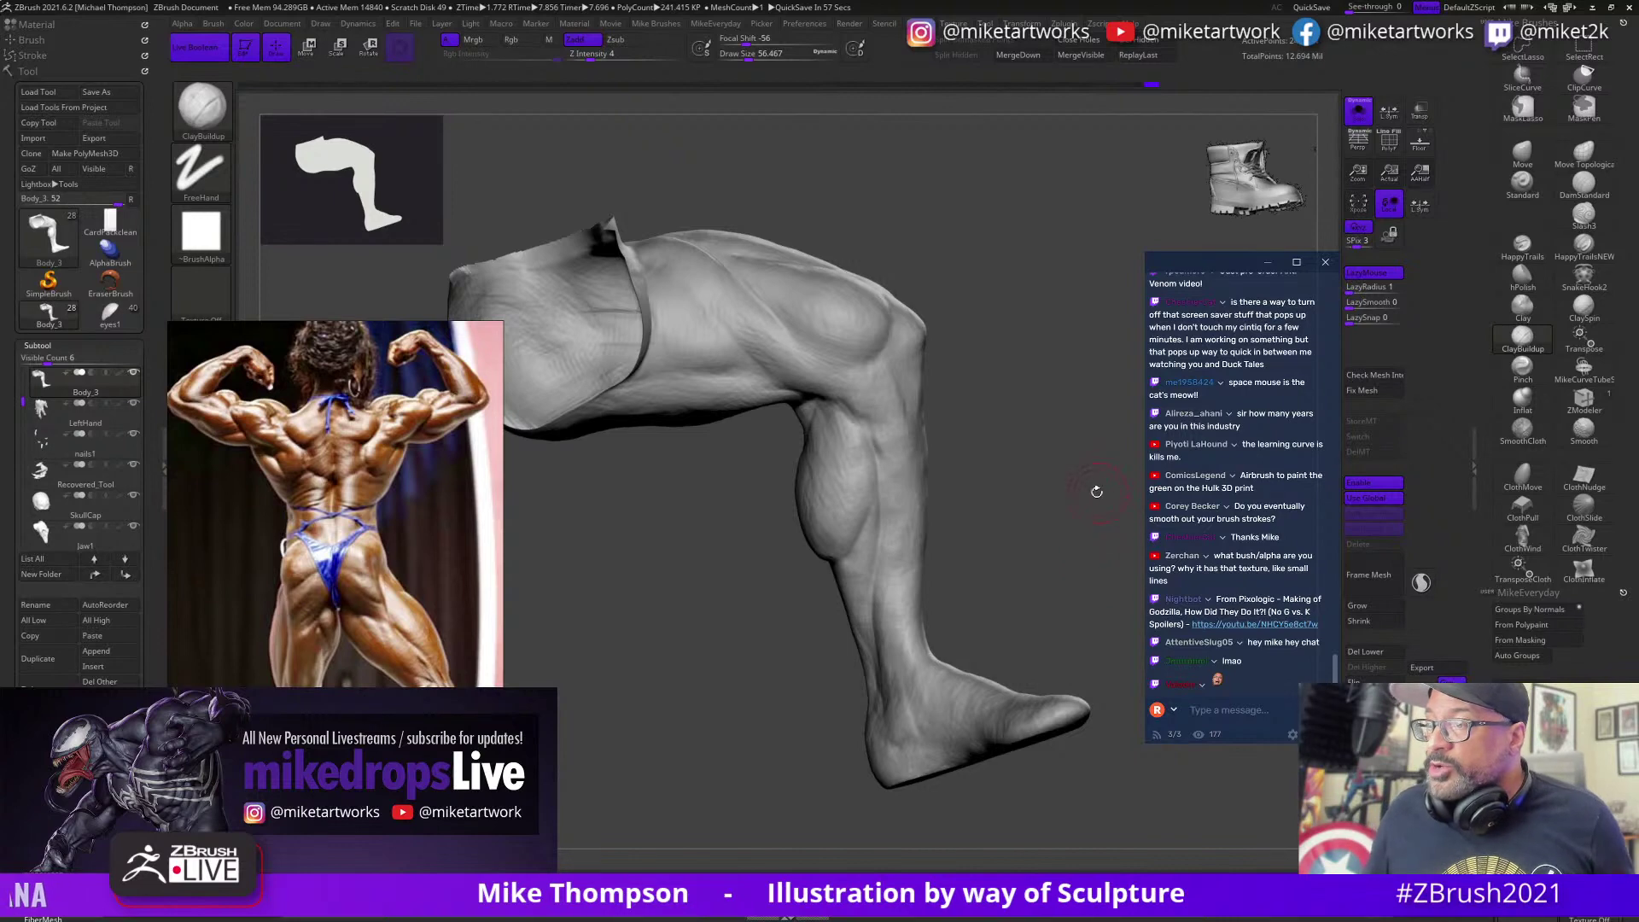
drag(1046, 501, 1093, 505)
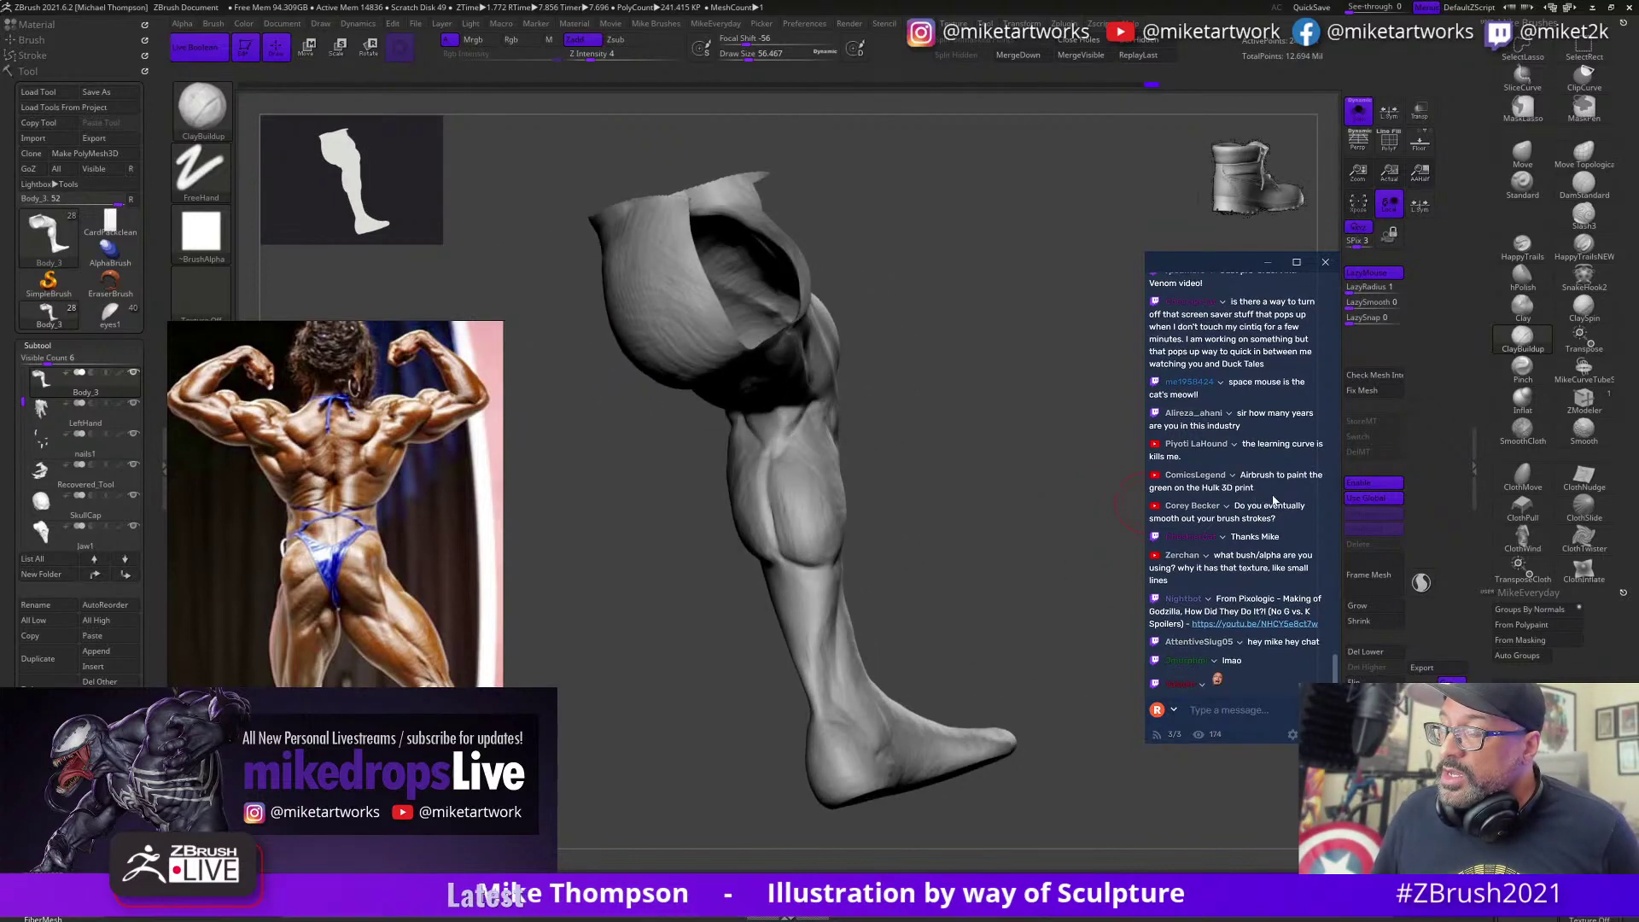
drag(1050, 605, 1093, 684)
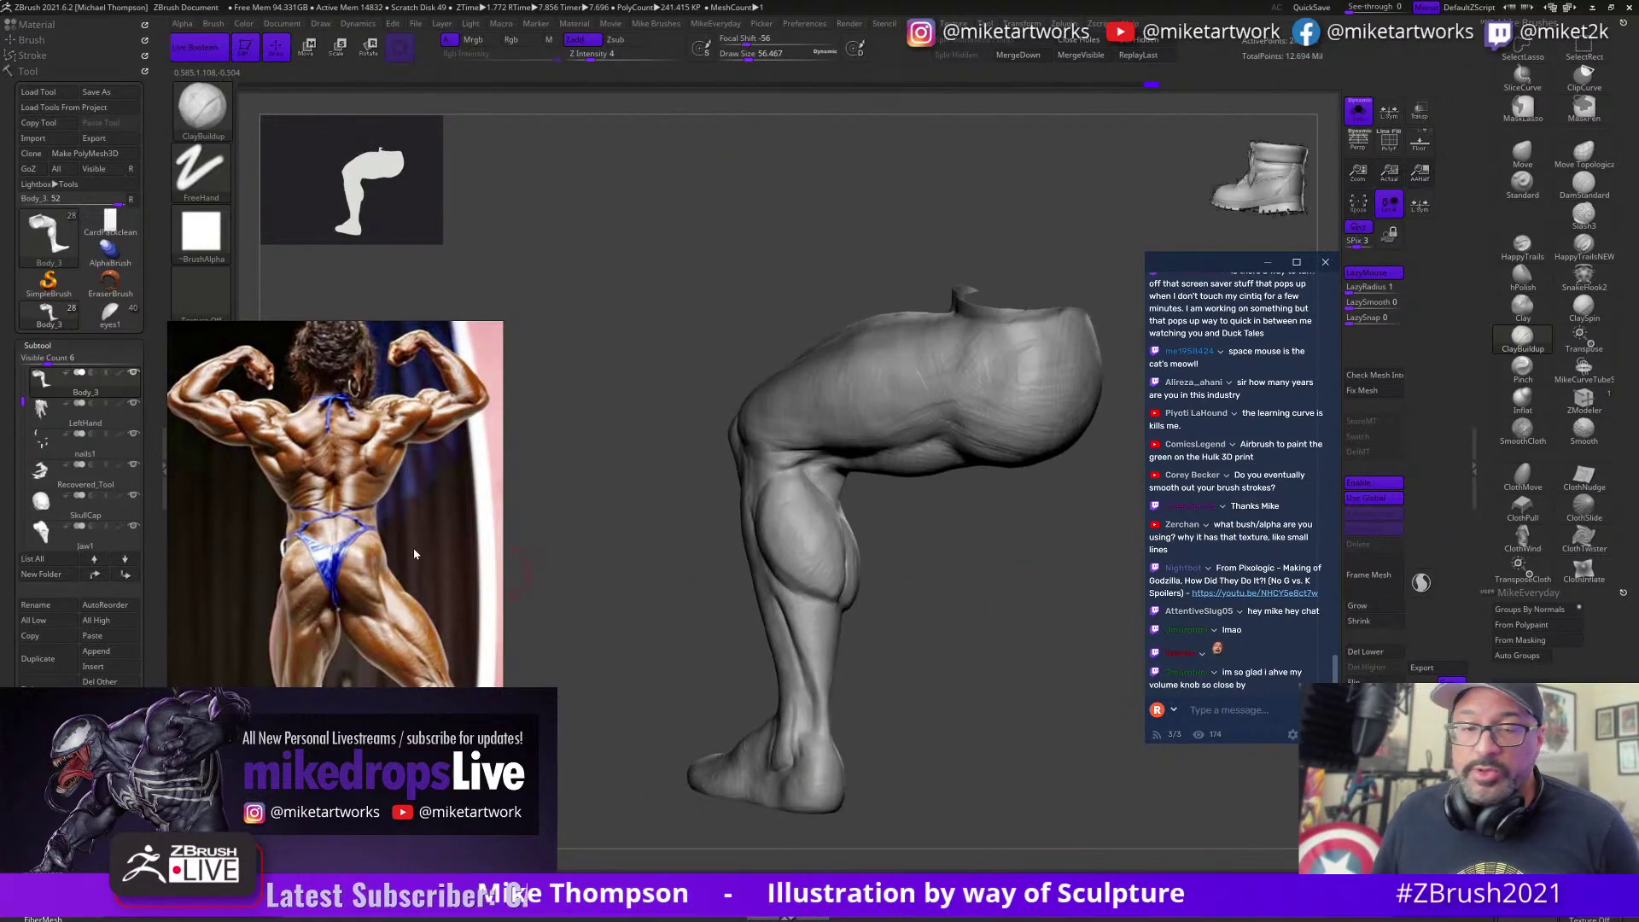
Step: Move the reference photo lower, switch to the eyes1 tool with all subtools shown, and look over the full Venom figure
drag(413, 554, 538, 829)
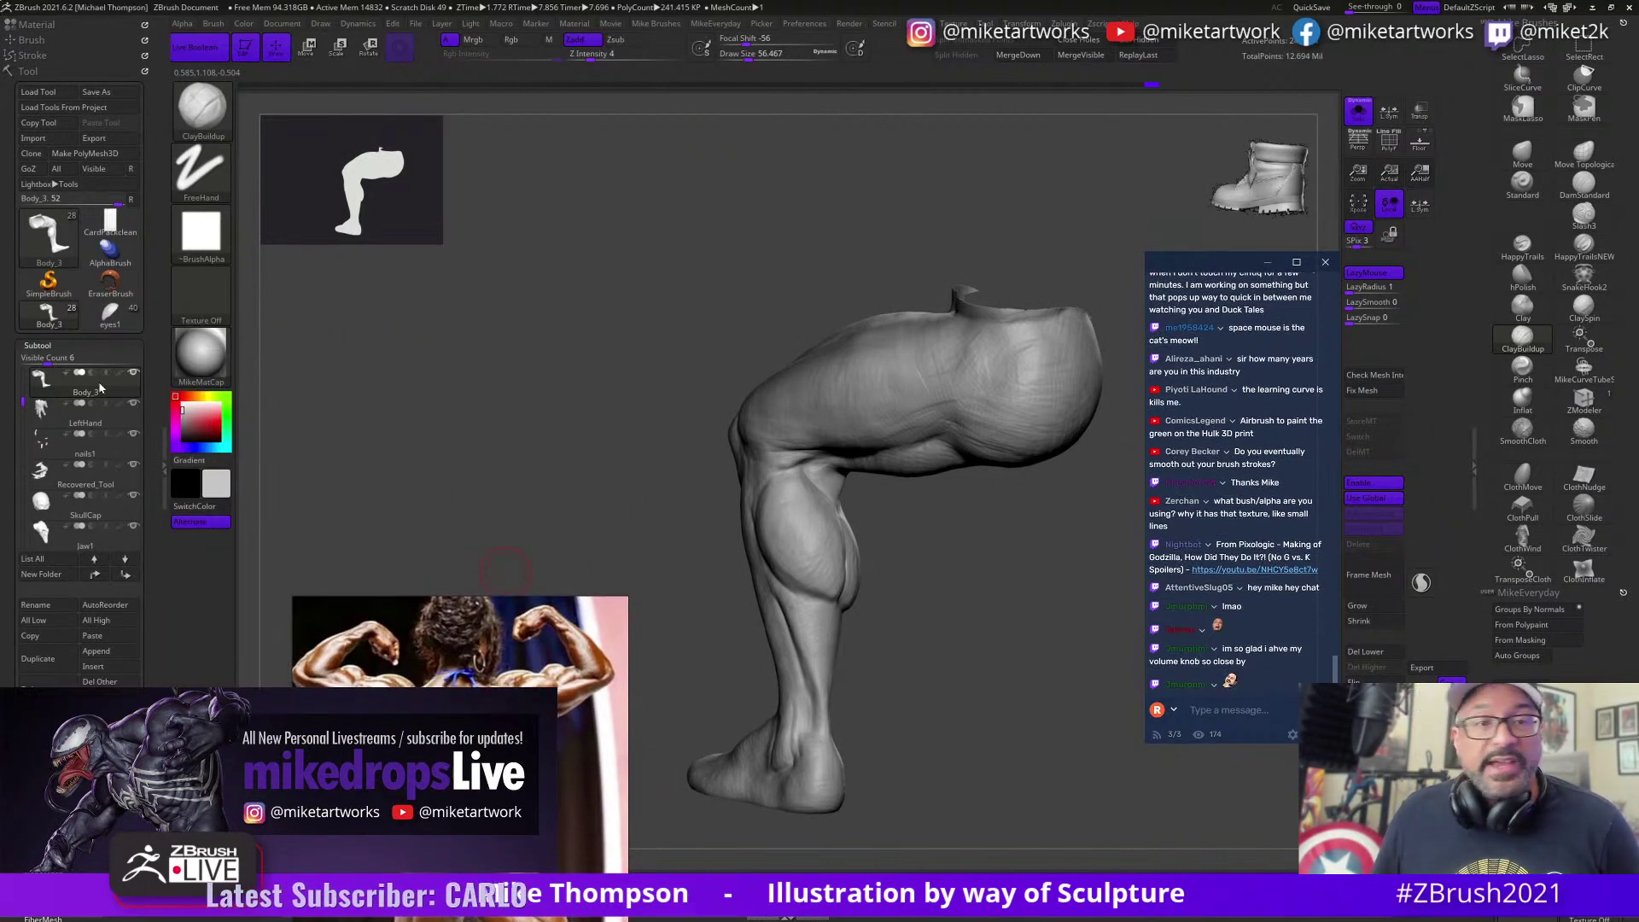
click(108, 317)
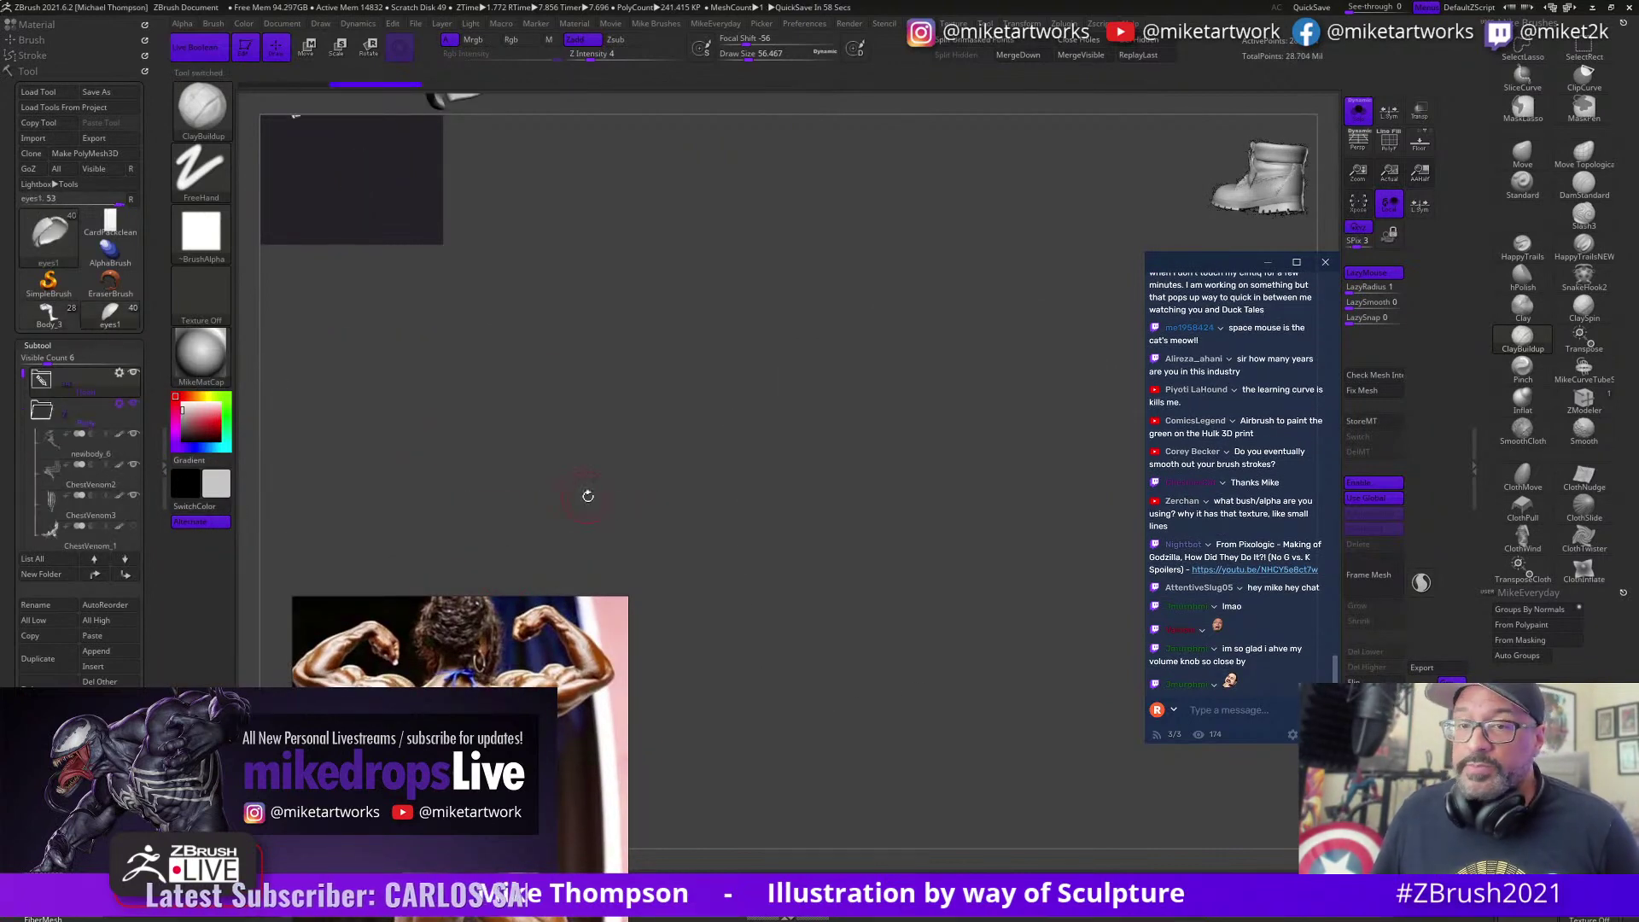
click(1358, 111)
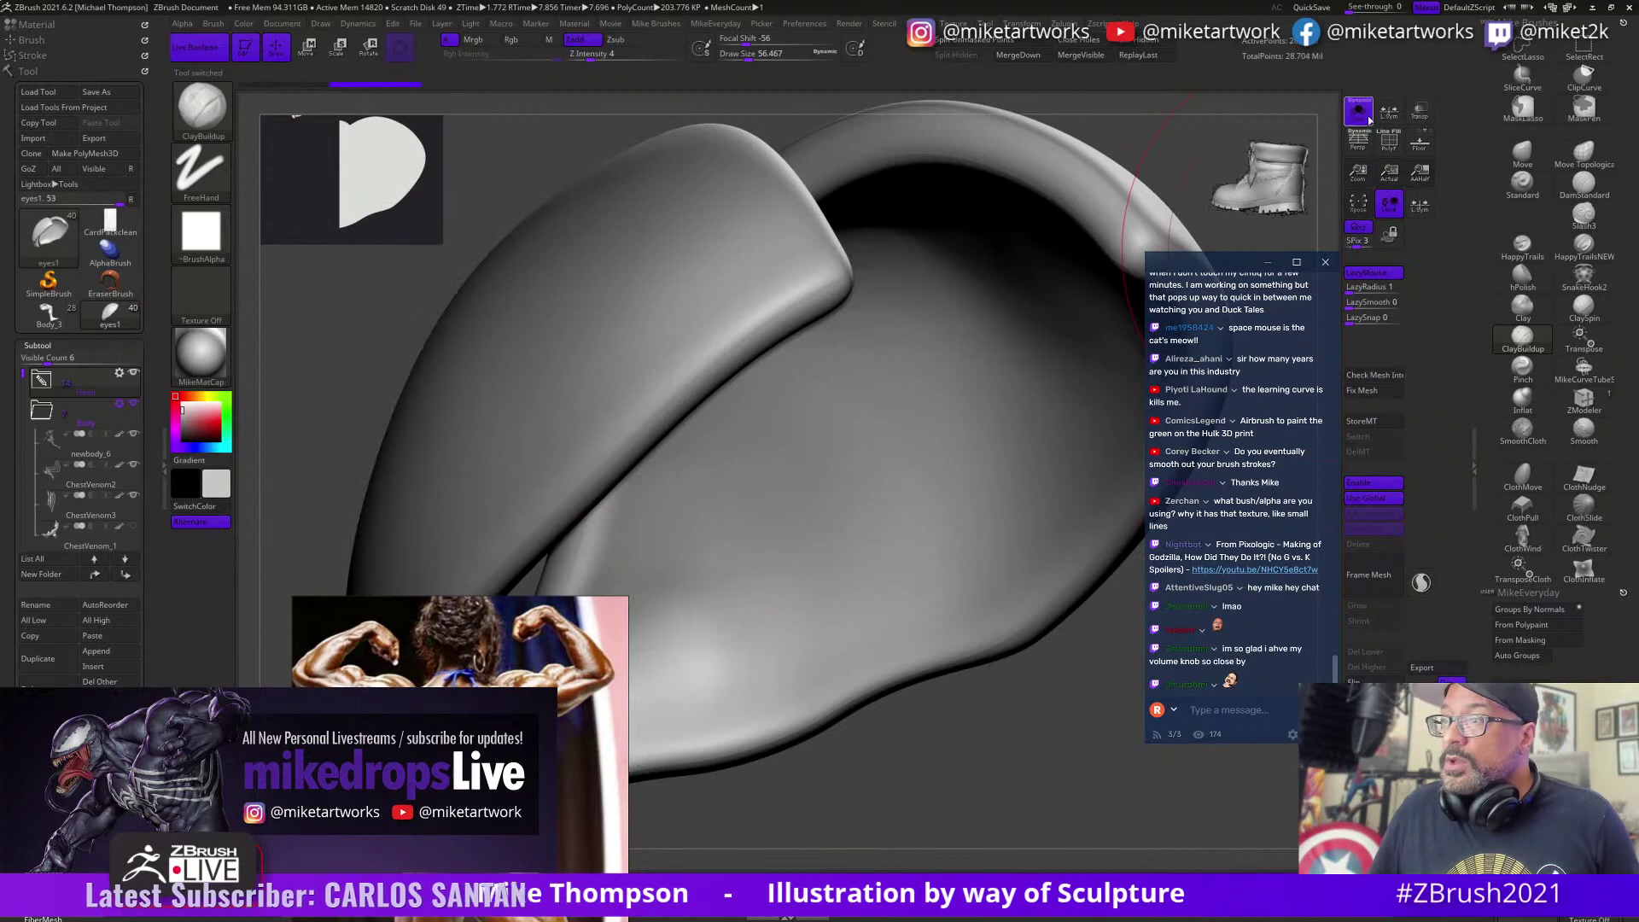
key(f)
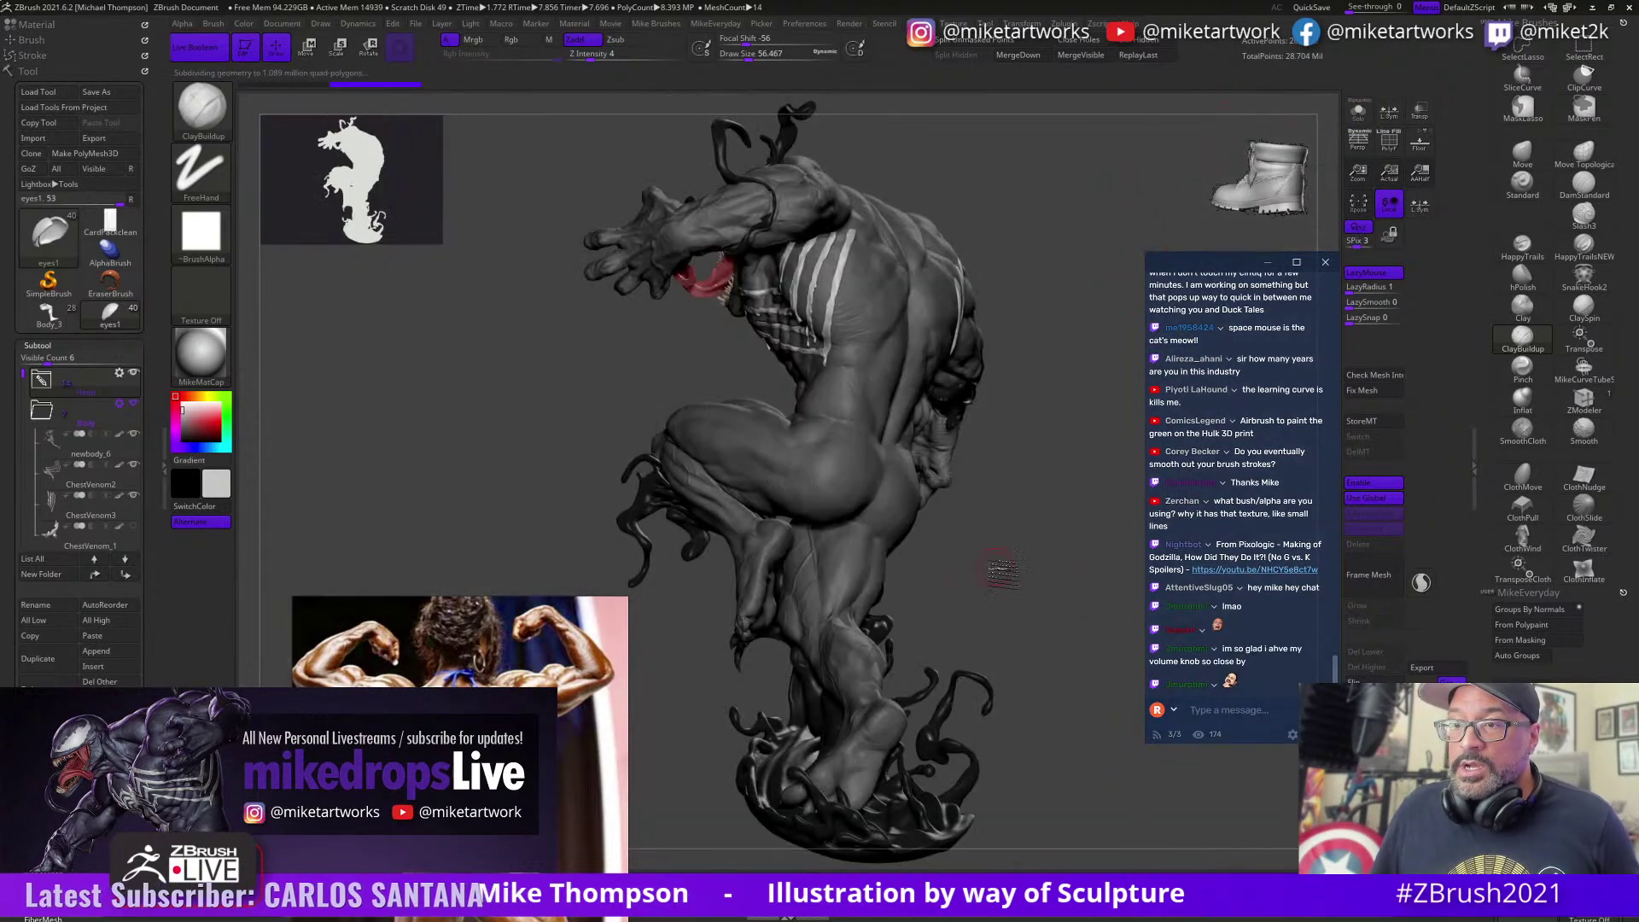
drag(1003, 570, 1058, 690)
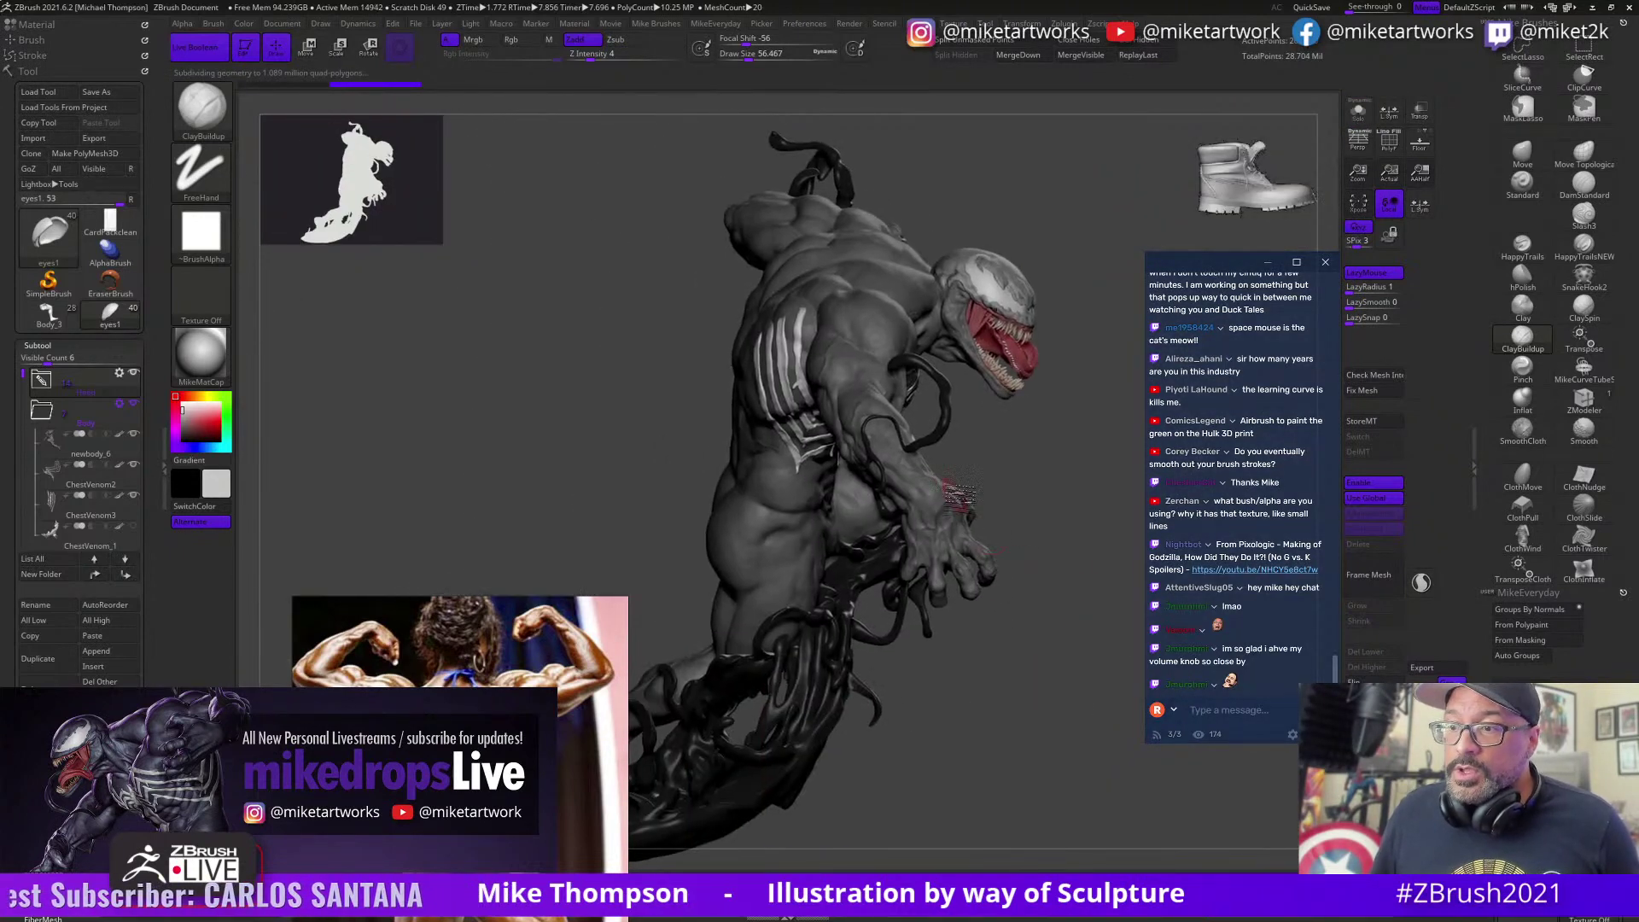
drag(1035, 600, 949, 548)
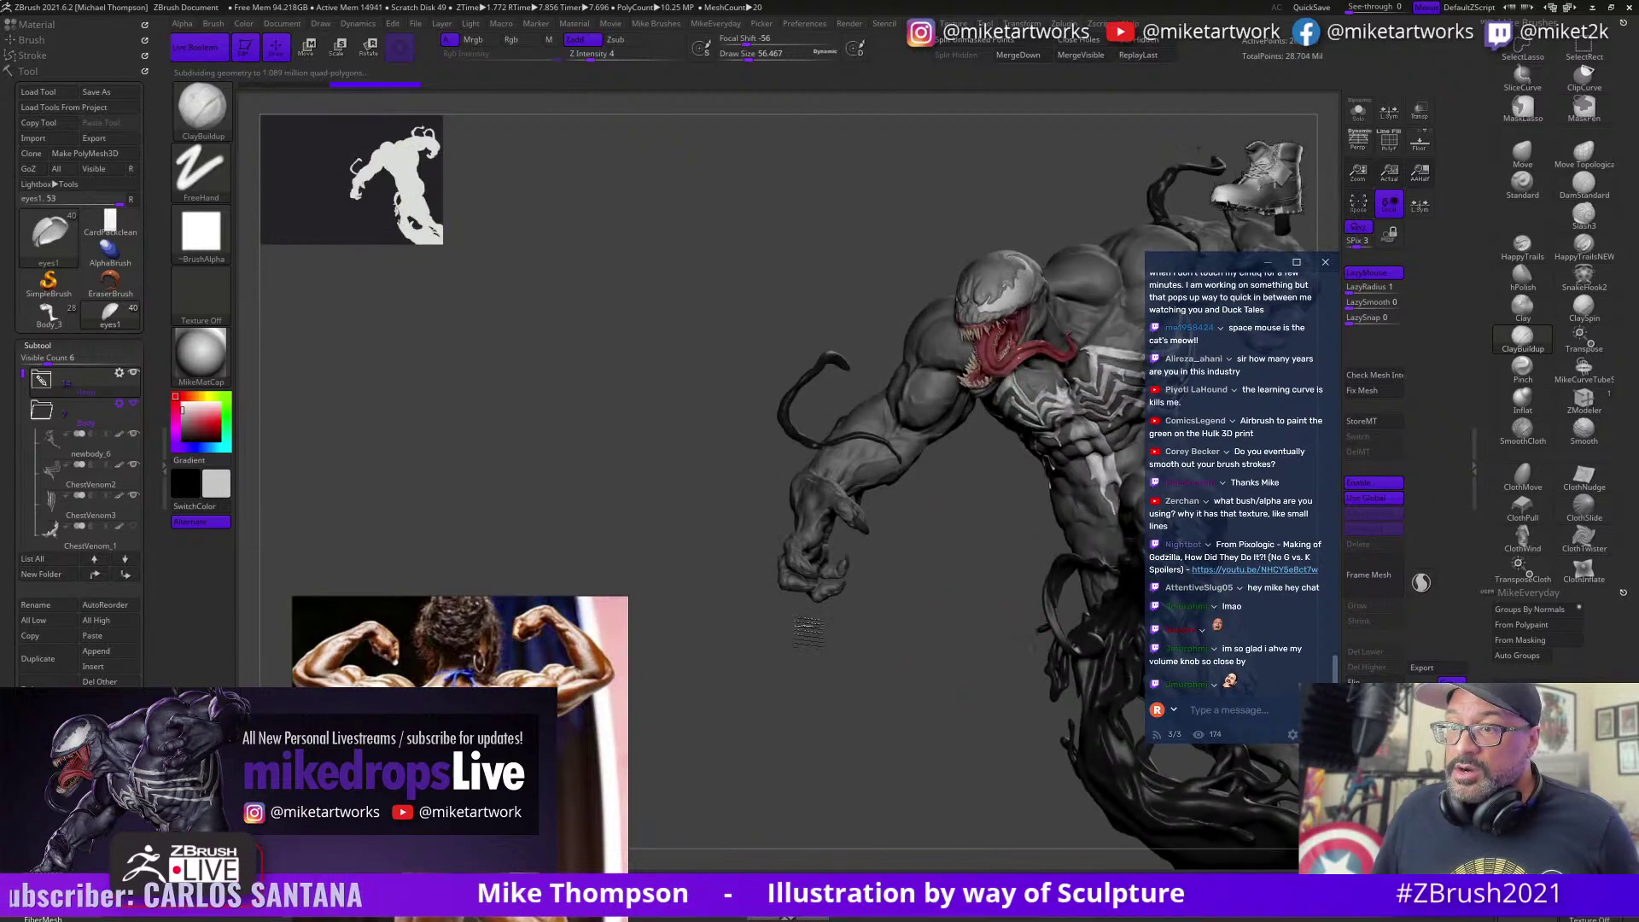
drag(807, 632, 612, 570)
Step: Isolate the bent arm of the newbody_6 subtool in Solo mode and turn off the polypaint display on all subtools
alt+click(664, 258)
drag(896, 373, 855, 361)
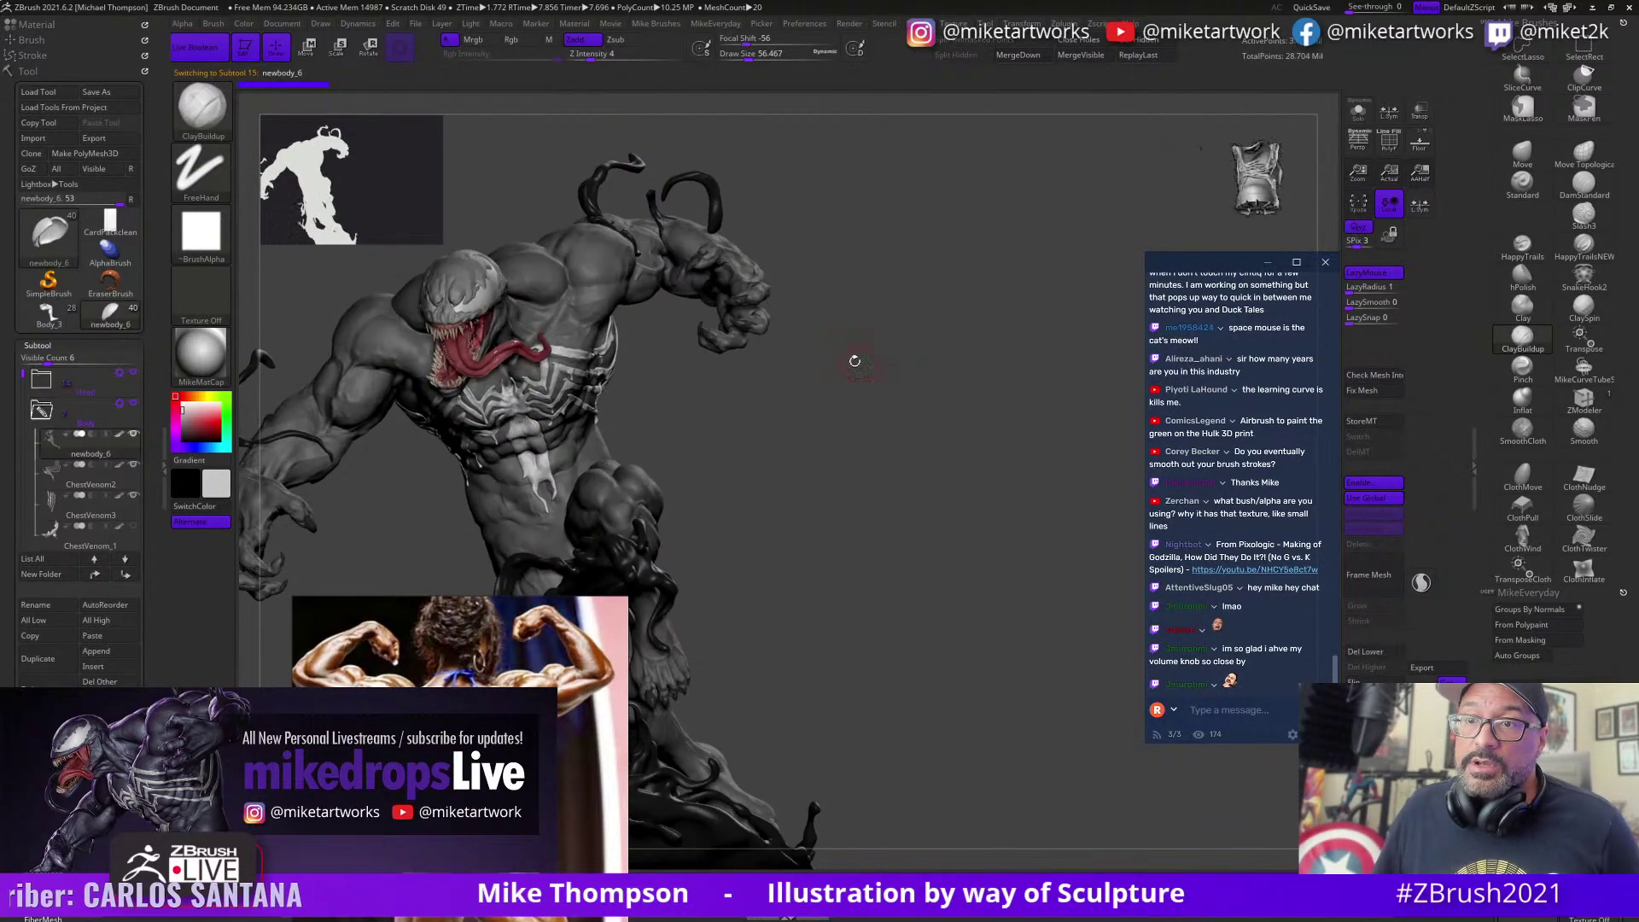
mouse_move(756, 118)
ctrl+shift+mouse_down()
mouse_move(804, 390)
mouse_move(644, 359)
mouse_move(551, 273)
mouse_move(598, 119)
mouse_move(752, 142)
ctrl+shift+mouse_up()
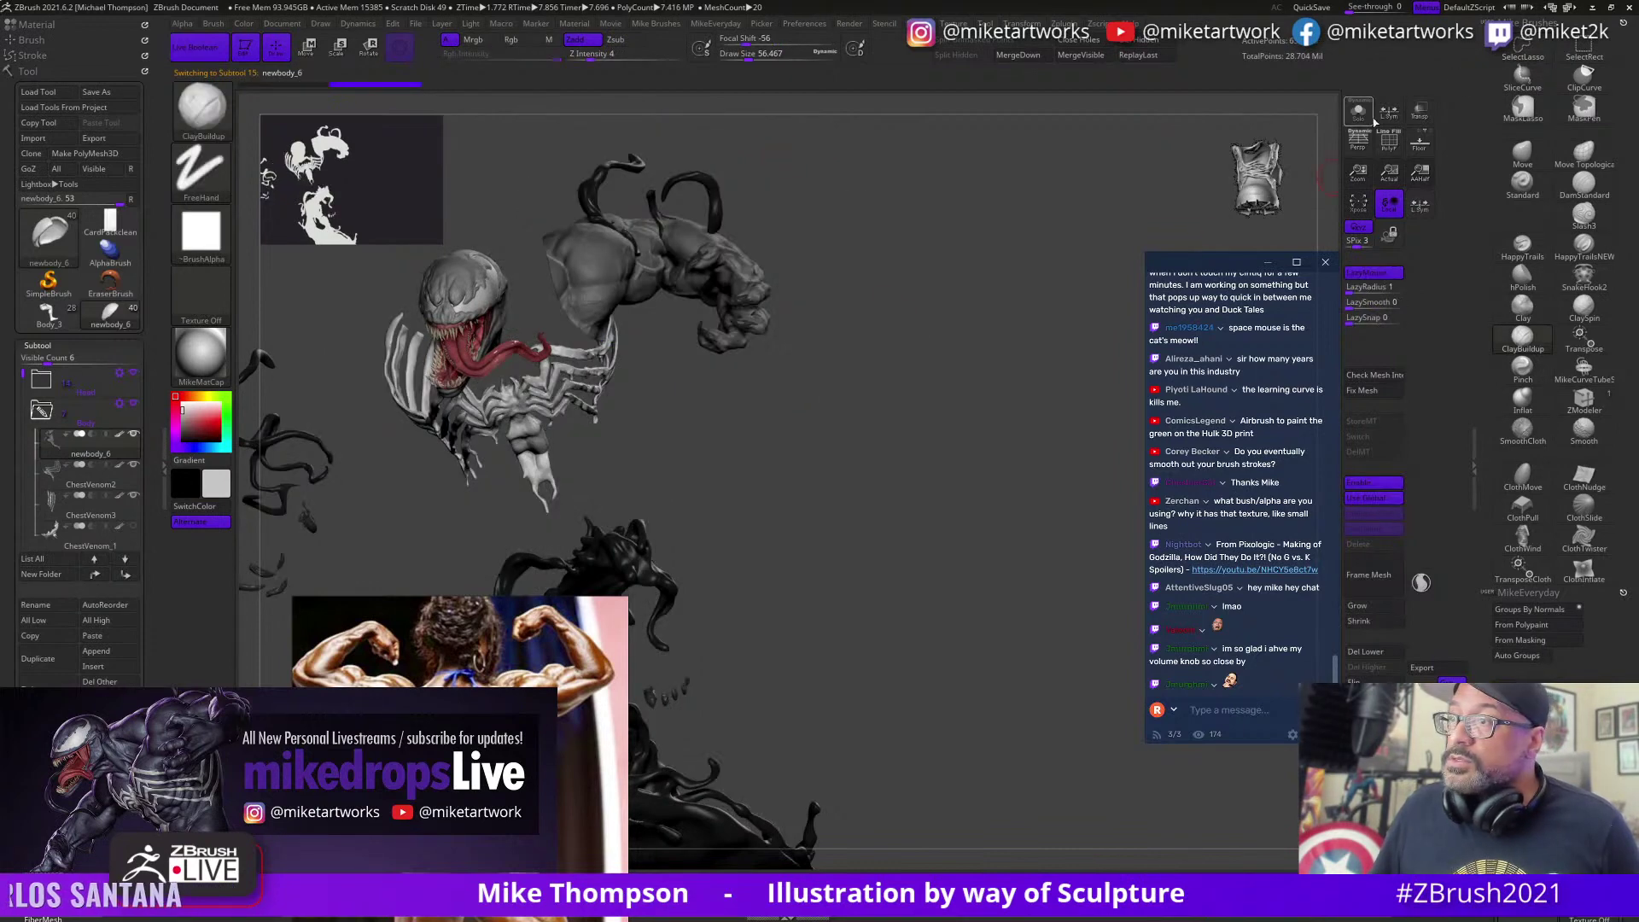
drag(1337, 205, 1375, 192)
click(1357, 117)
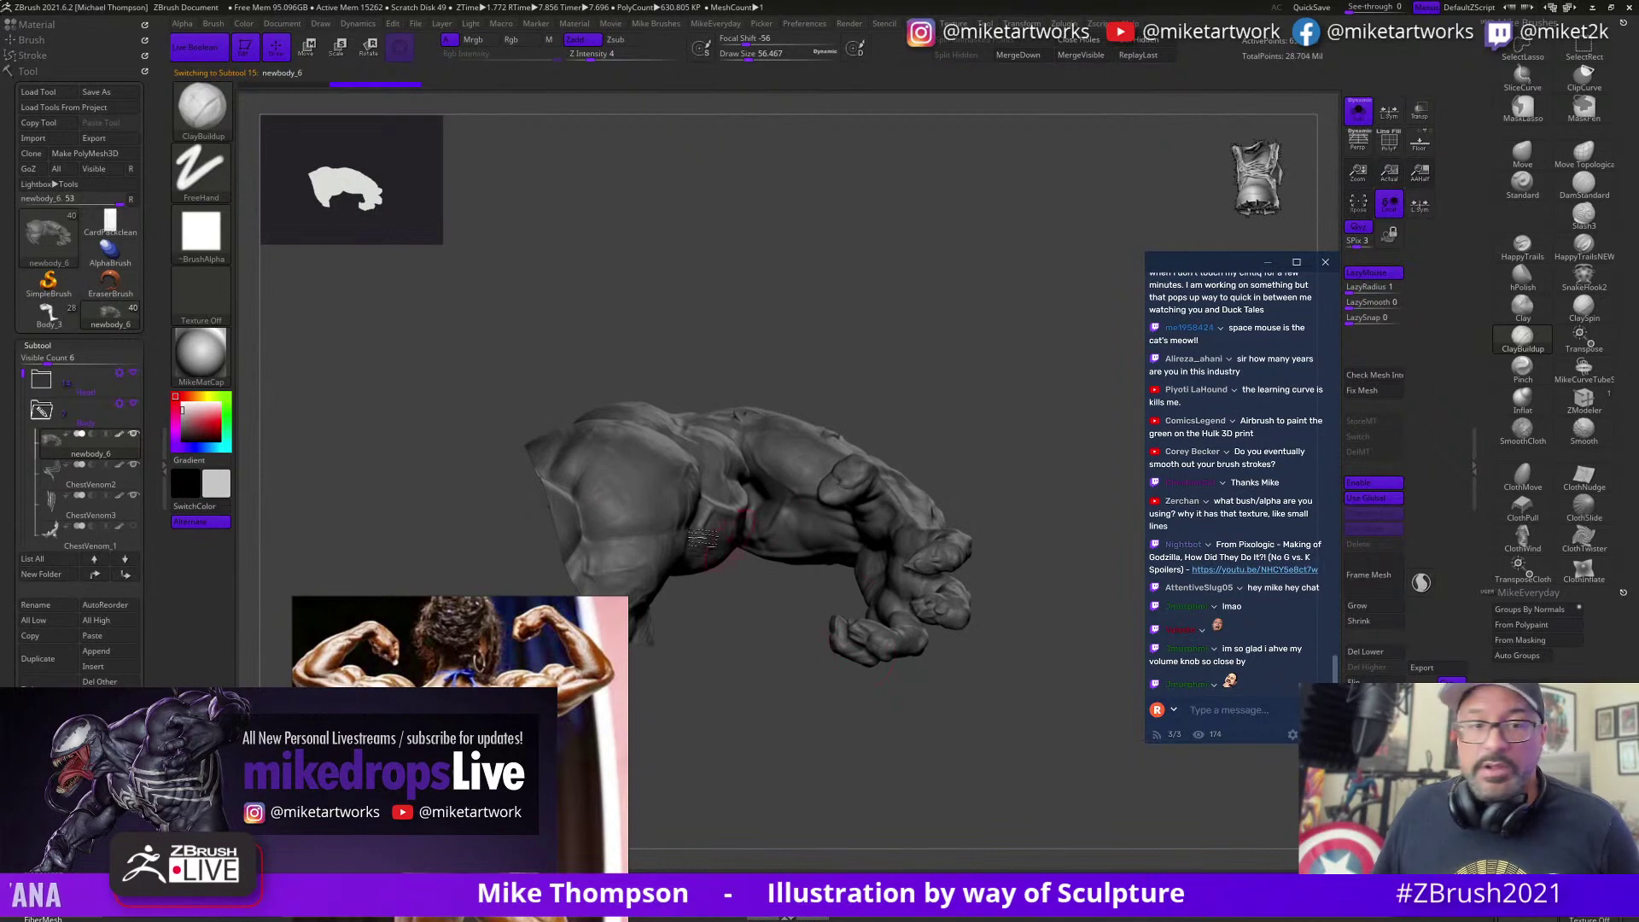
key(shift)
shift+click(122, 439)
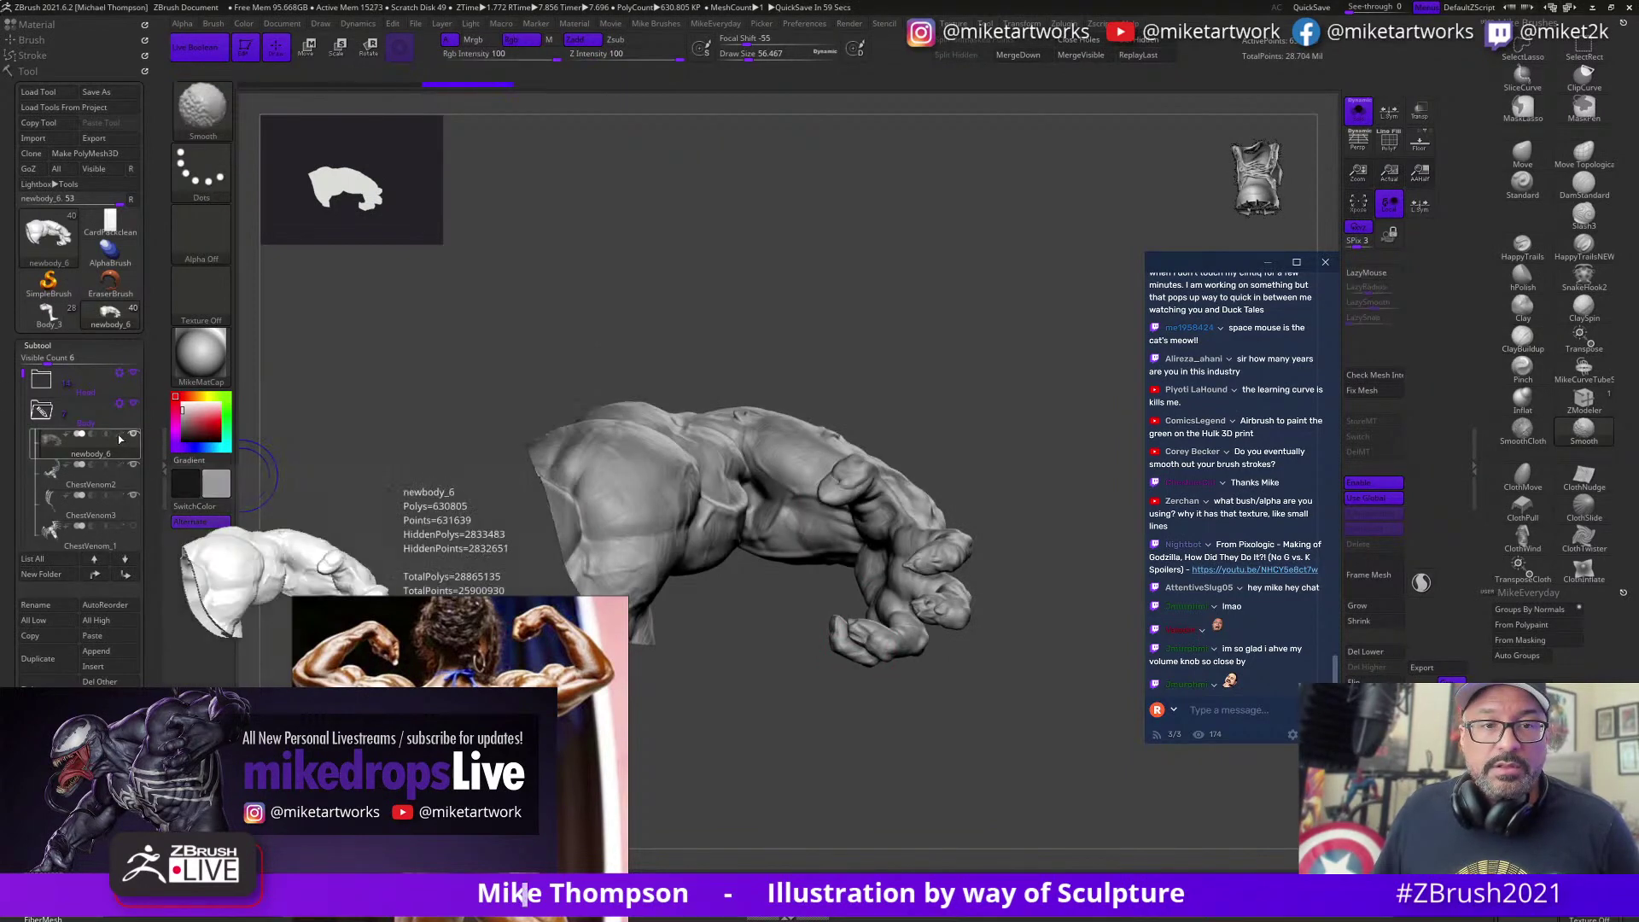
Step: Stroke along the forearm and elbow muscles of the isolated arm with ClayBuildup at draw size about 51, and examine it from several sides
mouse_move(1031, 861)
mouse_down()
mouse_move(992, 725)
mouse_move(997, 660)
mouse_up()
mouse_move(962, 721)
mouse_down()
mouse_move(973, 731)
mouse_move(999, 670)
mouse_move(1014, 692)
mouse_move(1025, 676)
mouse_move(1016, 708)
mouse_up()
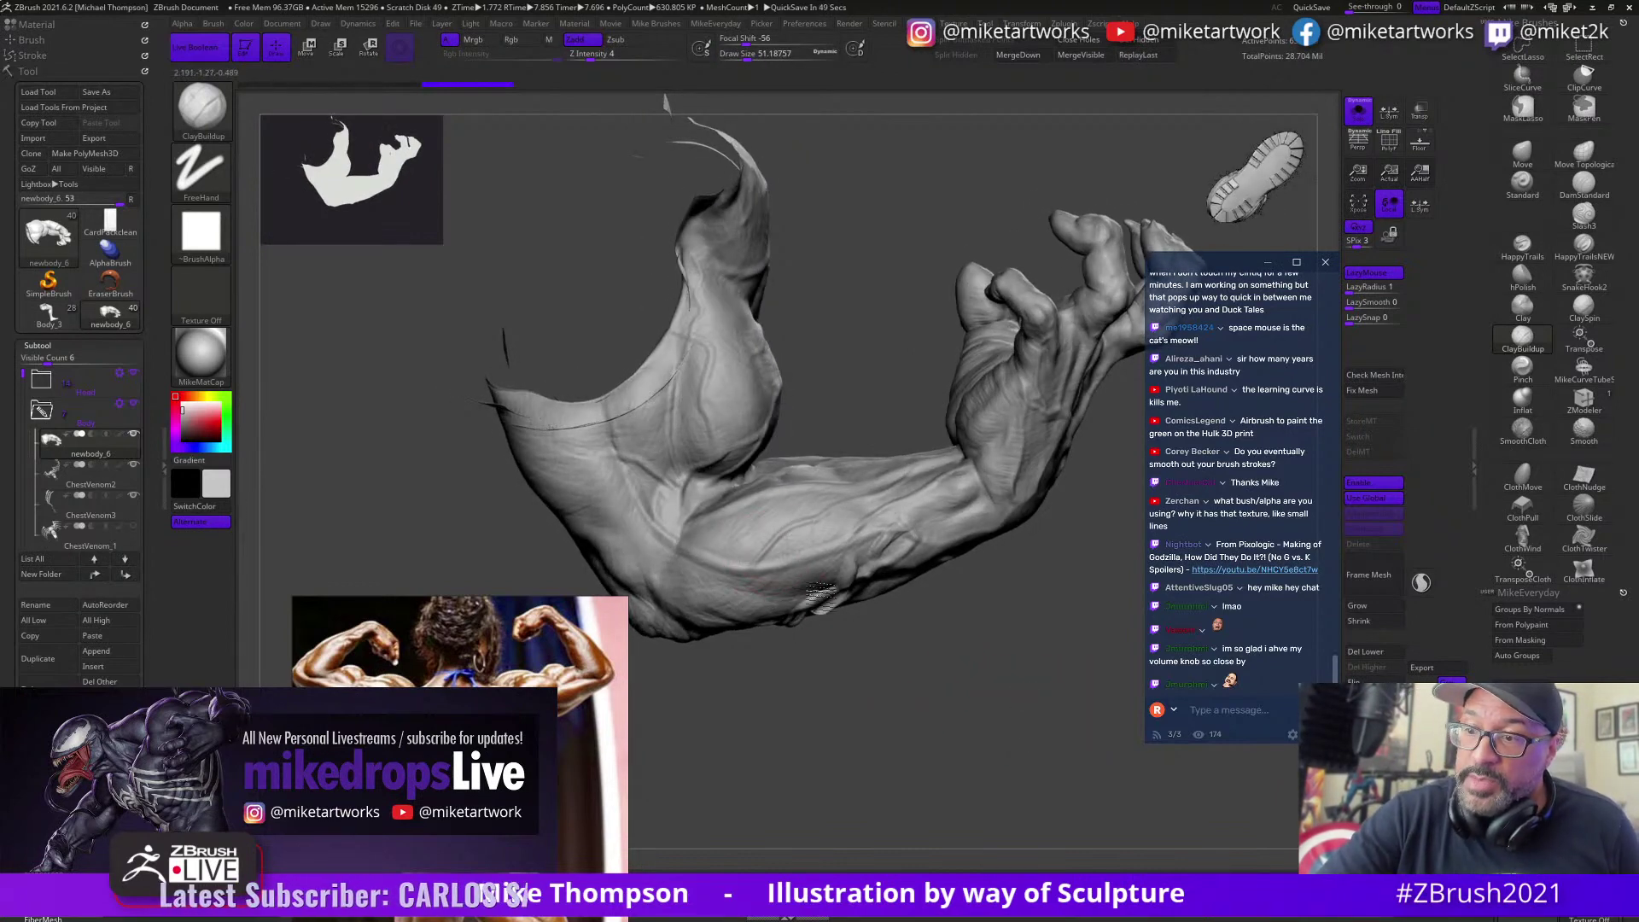
mouse_move(821, 596)
mouse_down()
mouse_move(868, 563)
mouse_move(855, 579)
mouse_up()
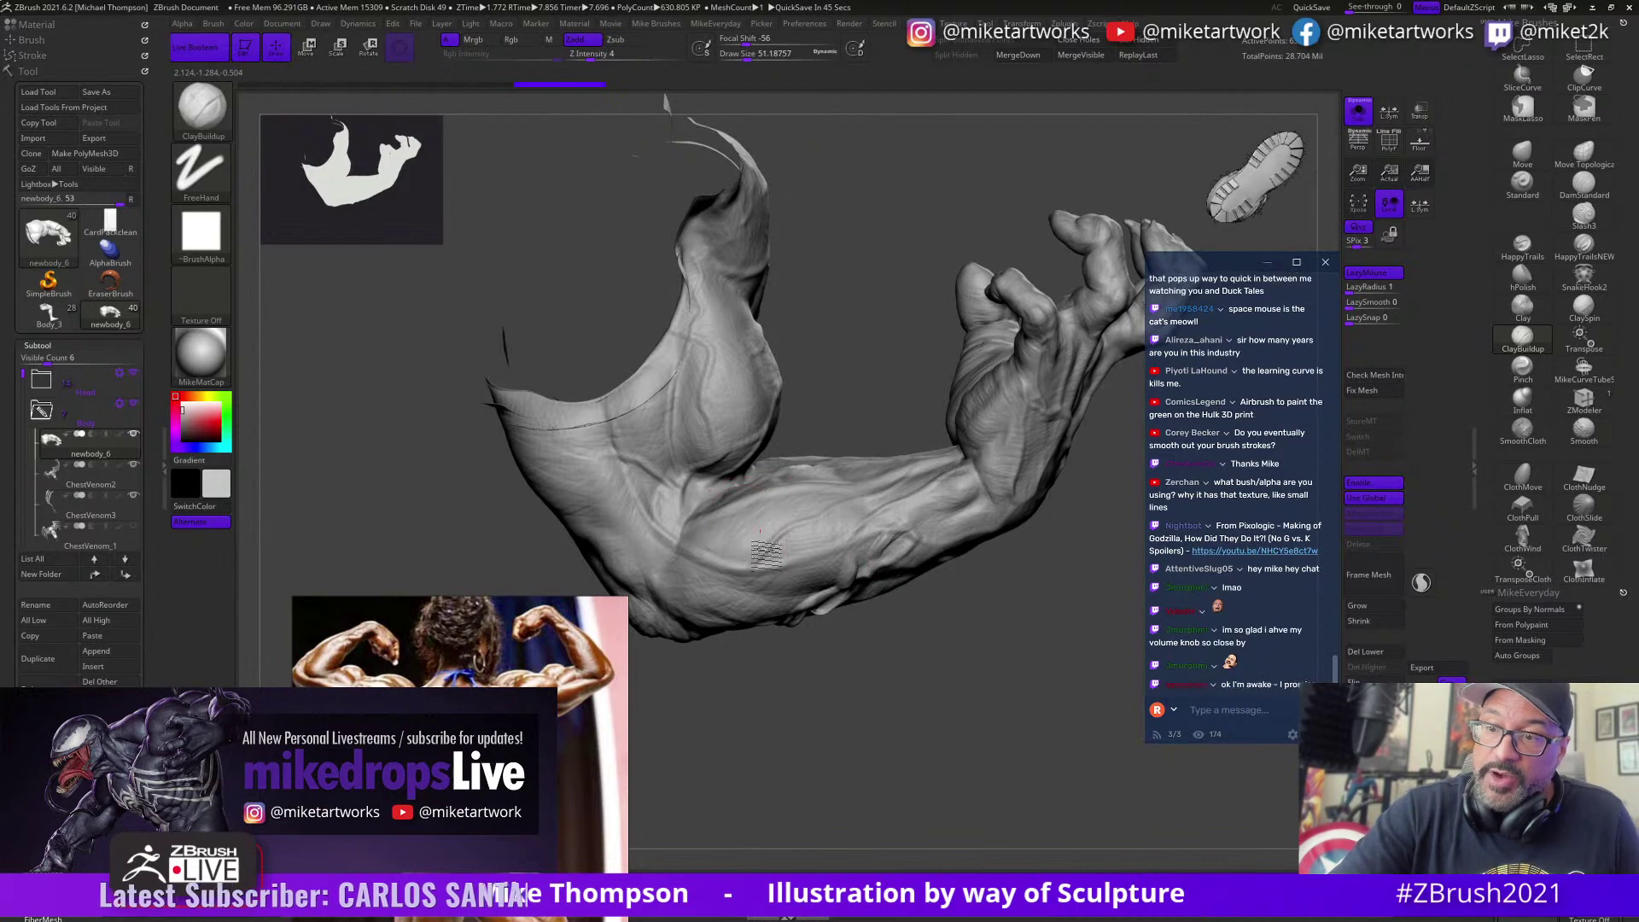
drag(766, 555, 809, 615)
mouse_move(882, 658)
mouse_down()
mouse_move(947, 651)
mouse_move(712, 593)
mouse_up()
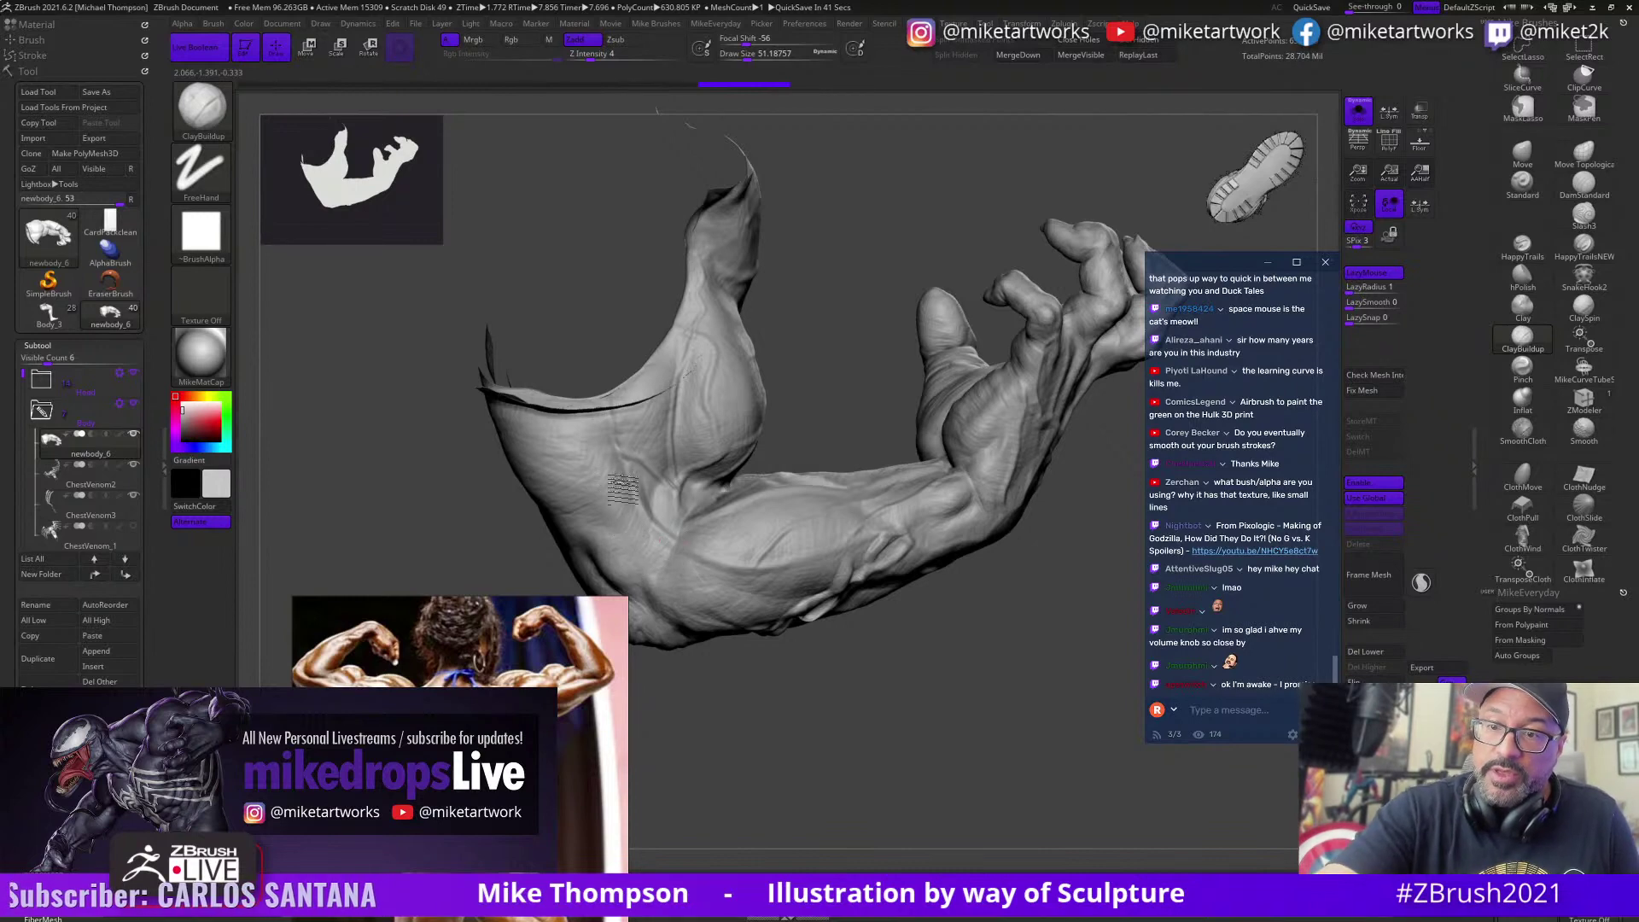
mouse_move(972, 676)
mouse_down()
mouse_move(1048, 728)
mouse_move(1043, 696)
mouse_up()
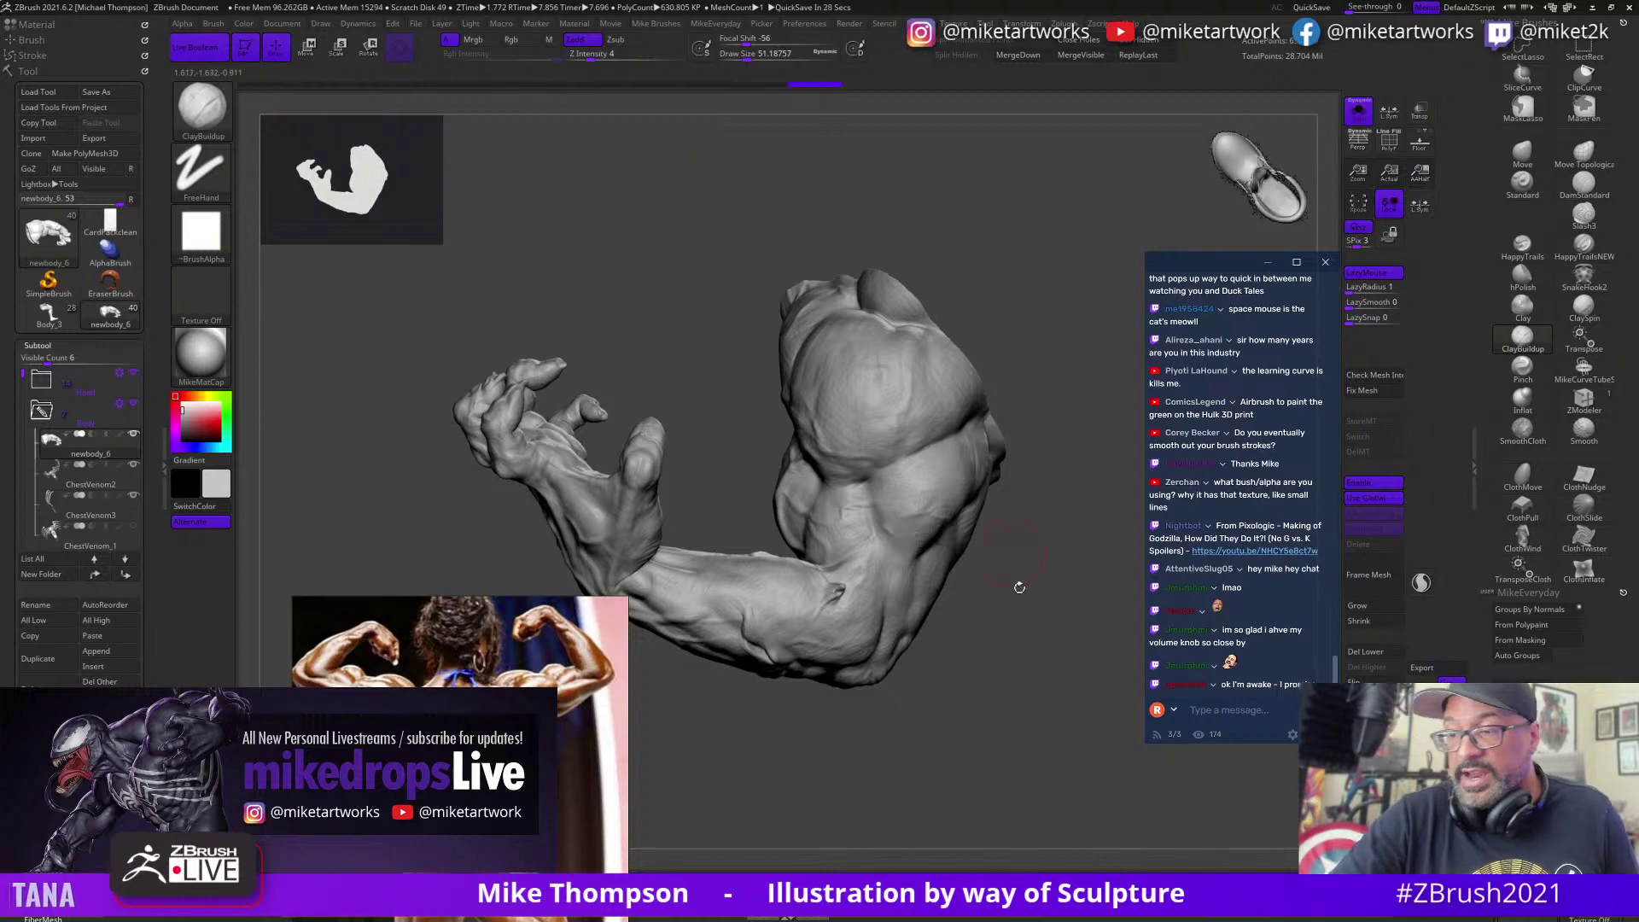
mouse_move(1067, 674)
mouse_down()
mouse_move(1073, 687)
mouse_move(1047, 695)
mouse_up()
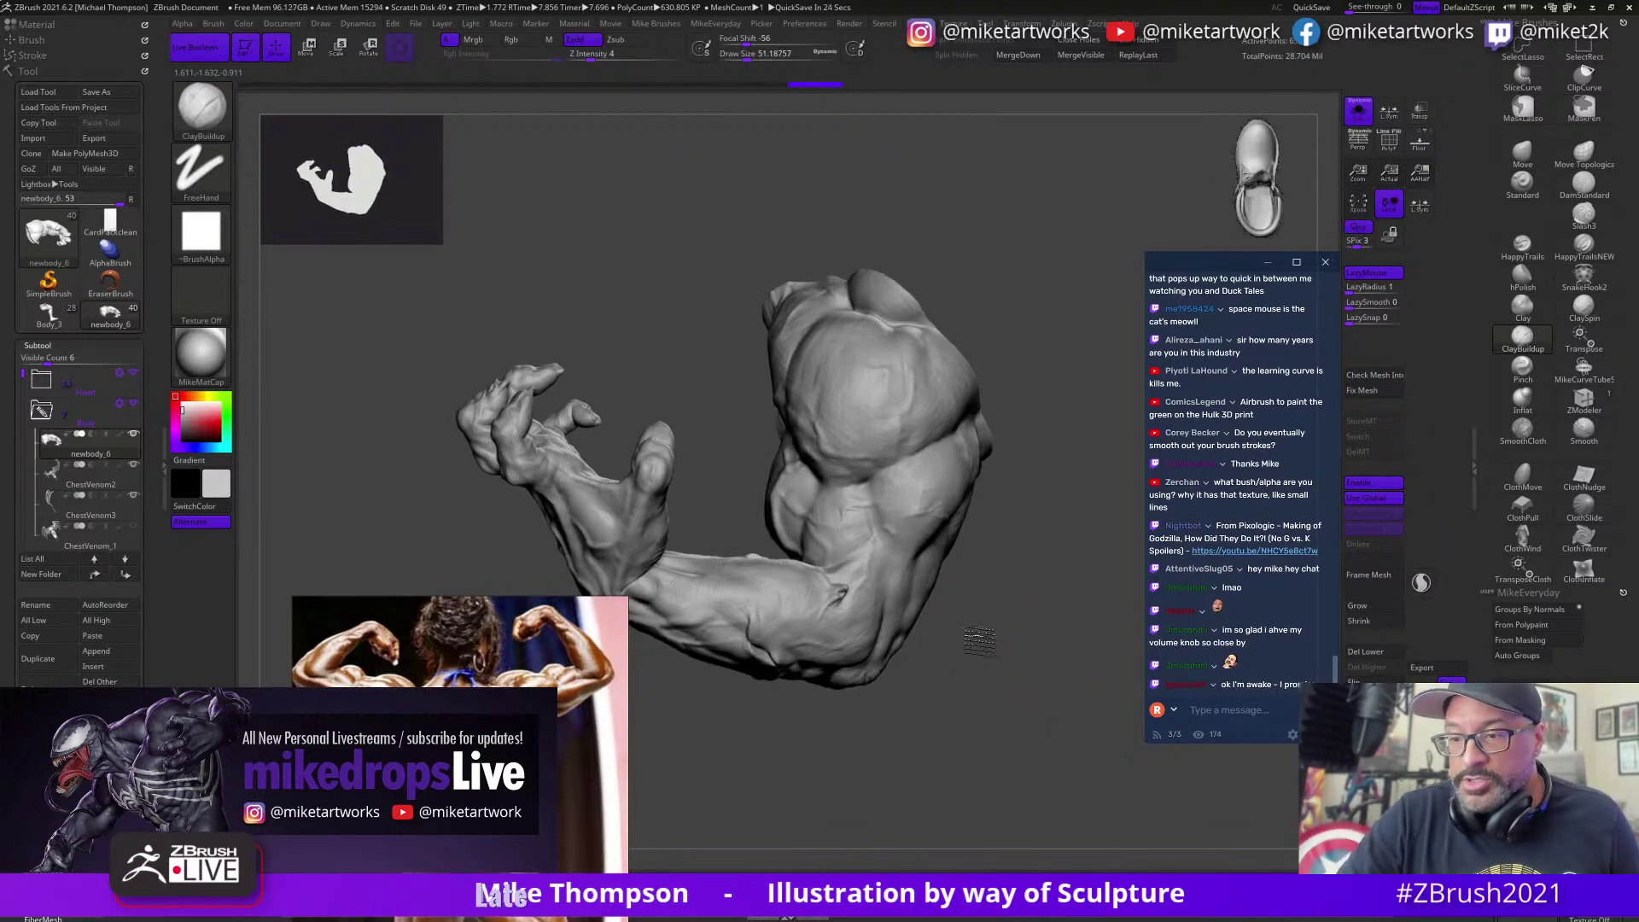
mouse_move(980, 640)
mouse_down()
mouse_move(1024, 649)
mouse_move(1036, 597)
mouse_up()
Step: Unhide the rest of the newbody_6 mesh, turn off Solo mode and look over the figure's back
ctrl+shift+click(1040, 712)
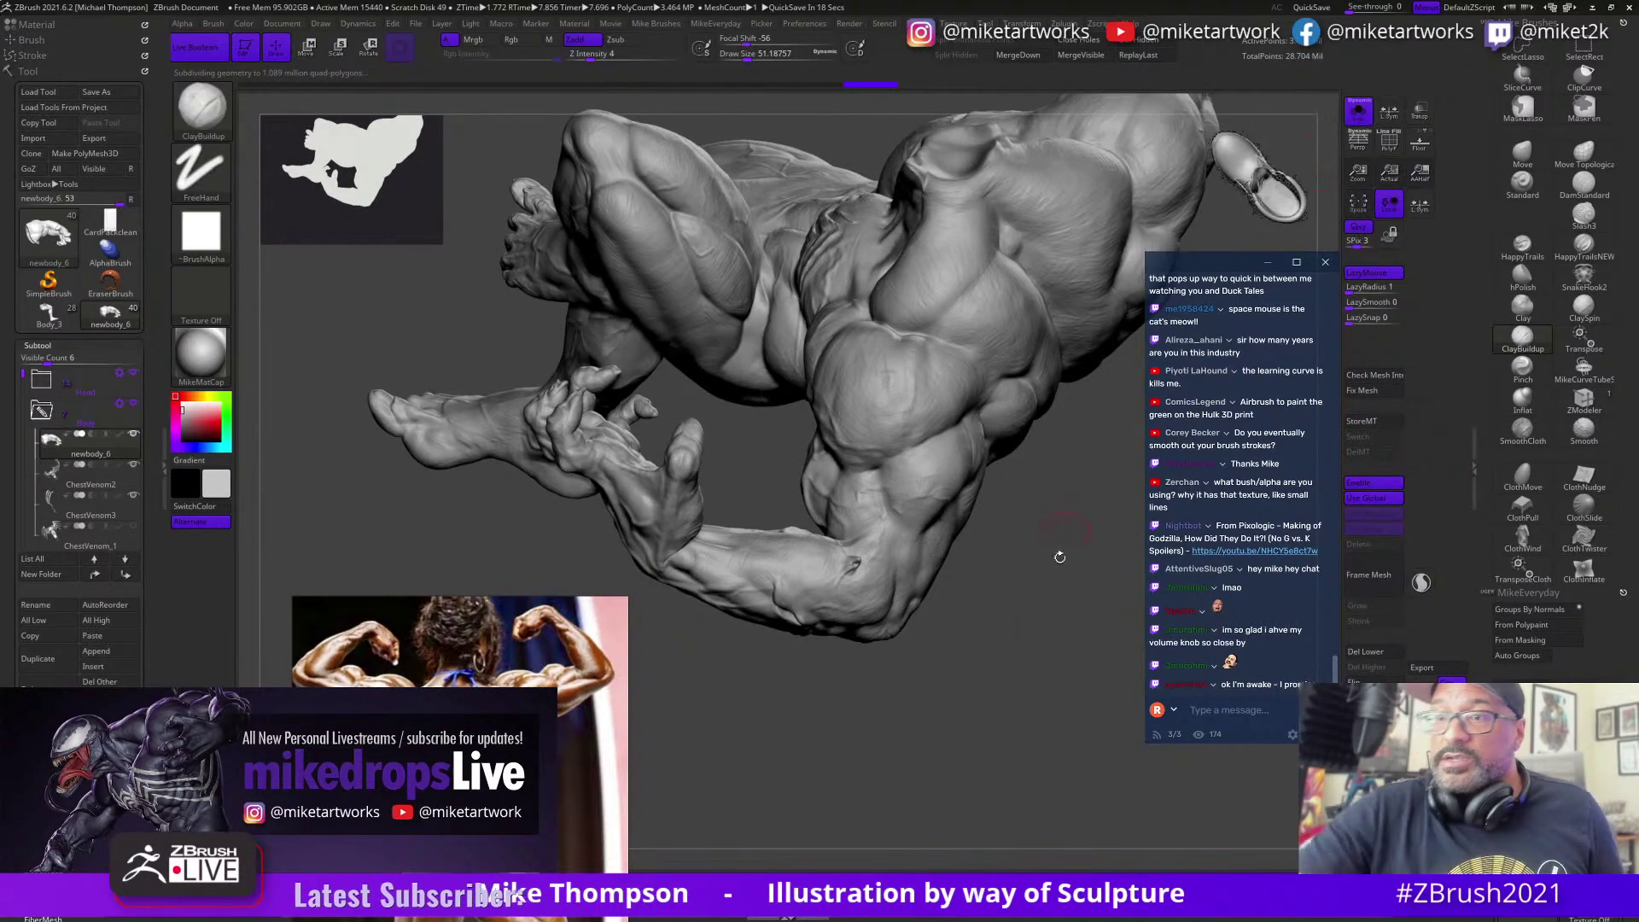
drag(1059, 556, 1063, 761)
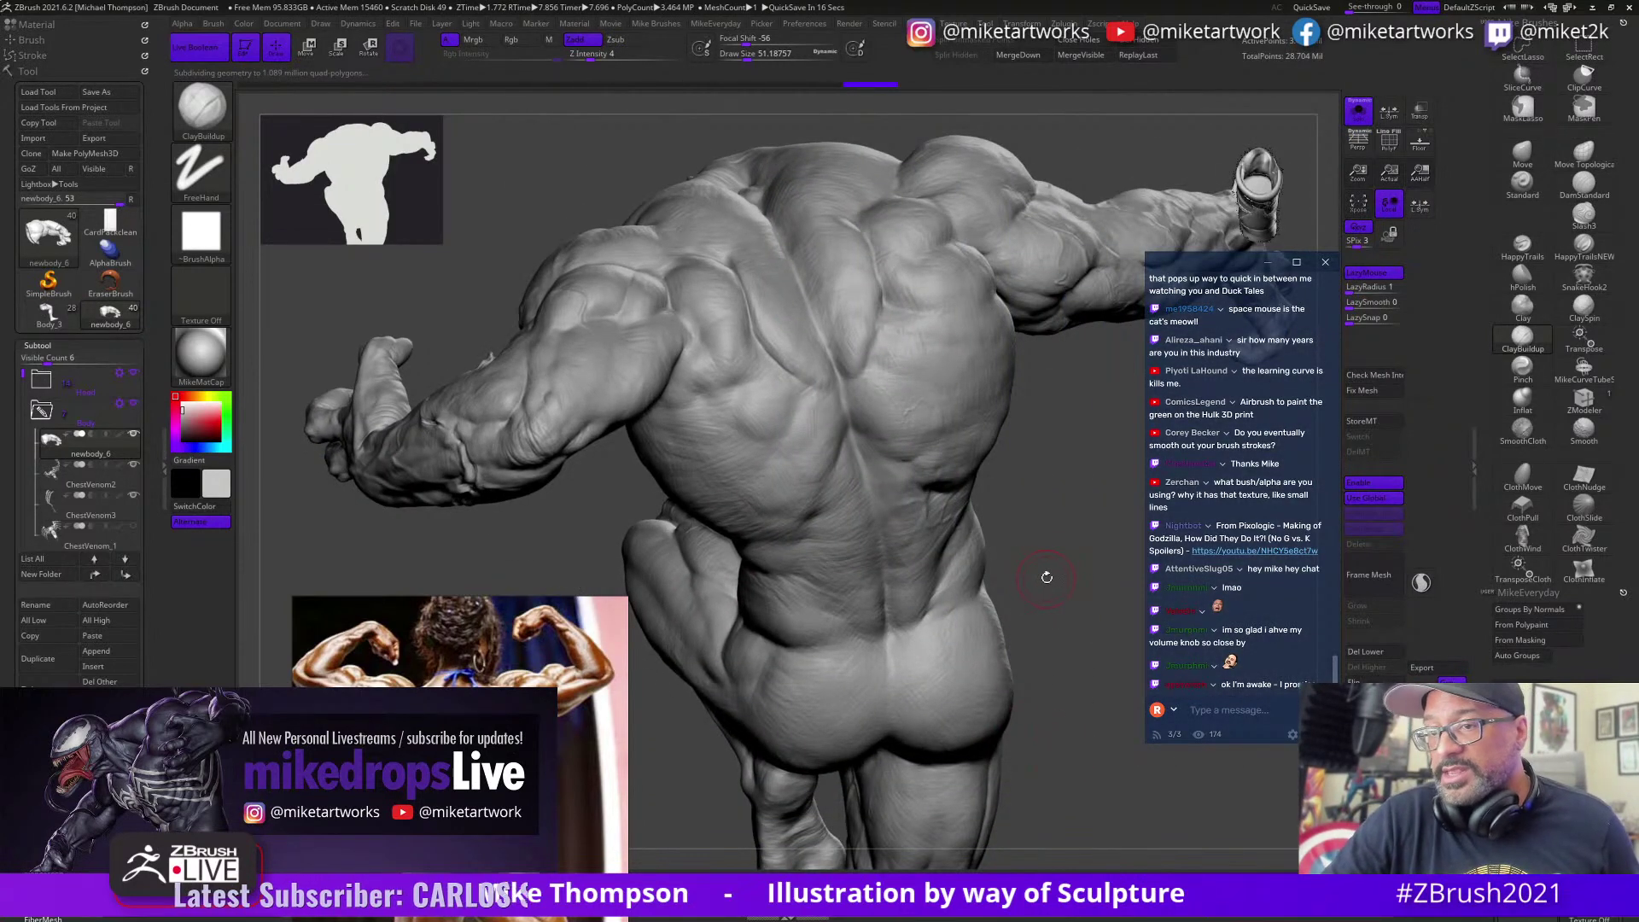
click(1356, 115)
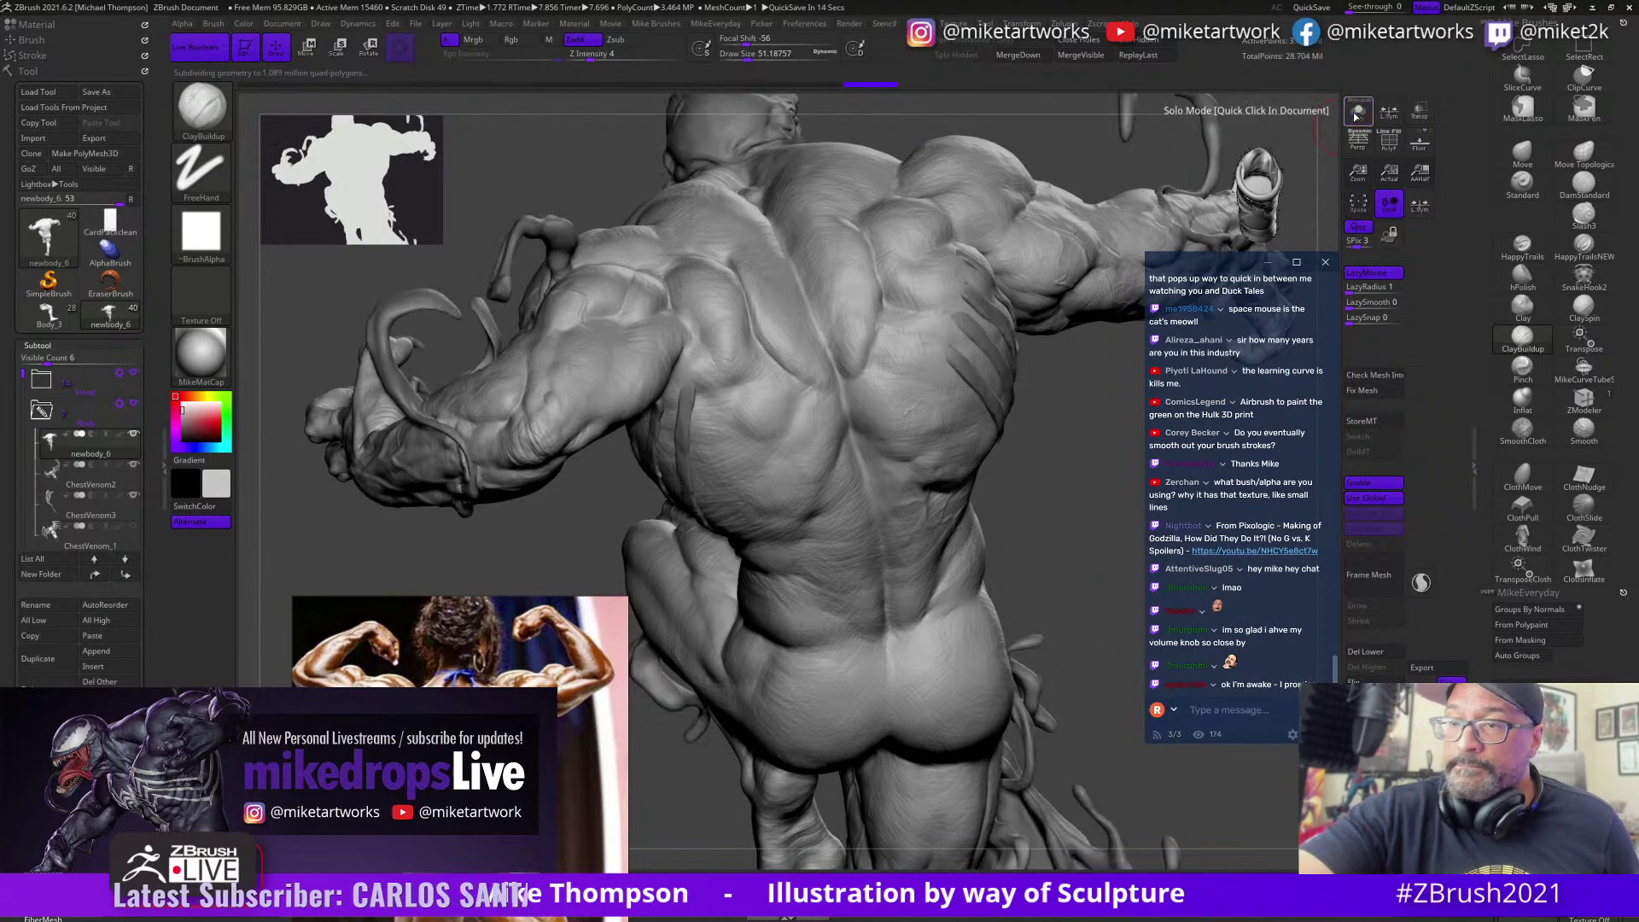
drag(1195, 777, 1099, 530)
Step: Switch back to the Body_3 tool and isolate the bent leg in Solo mode
click(56, 314)
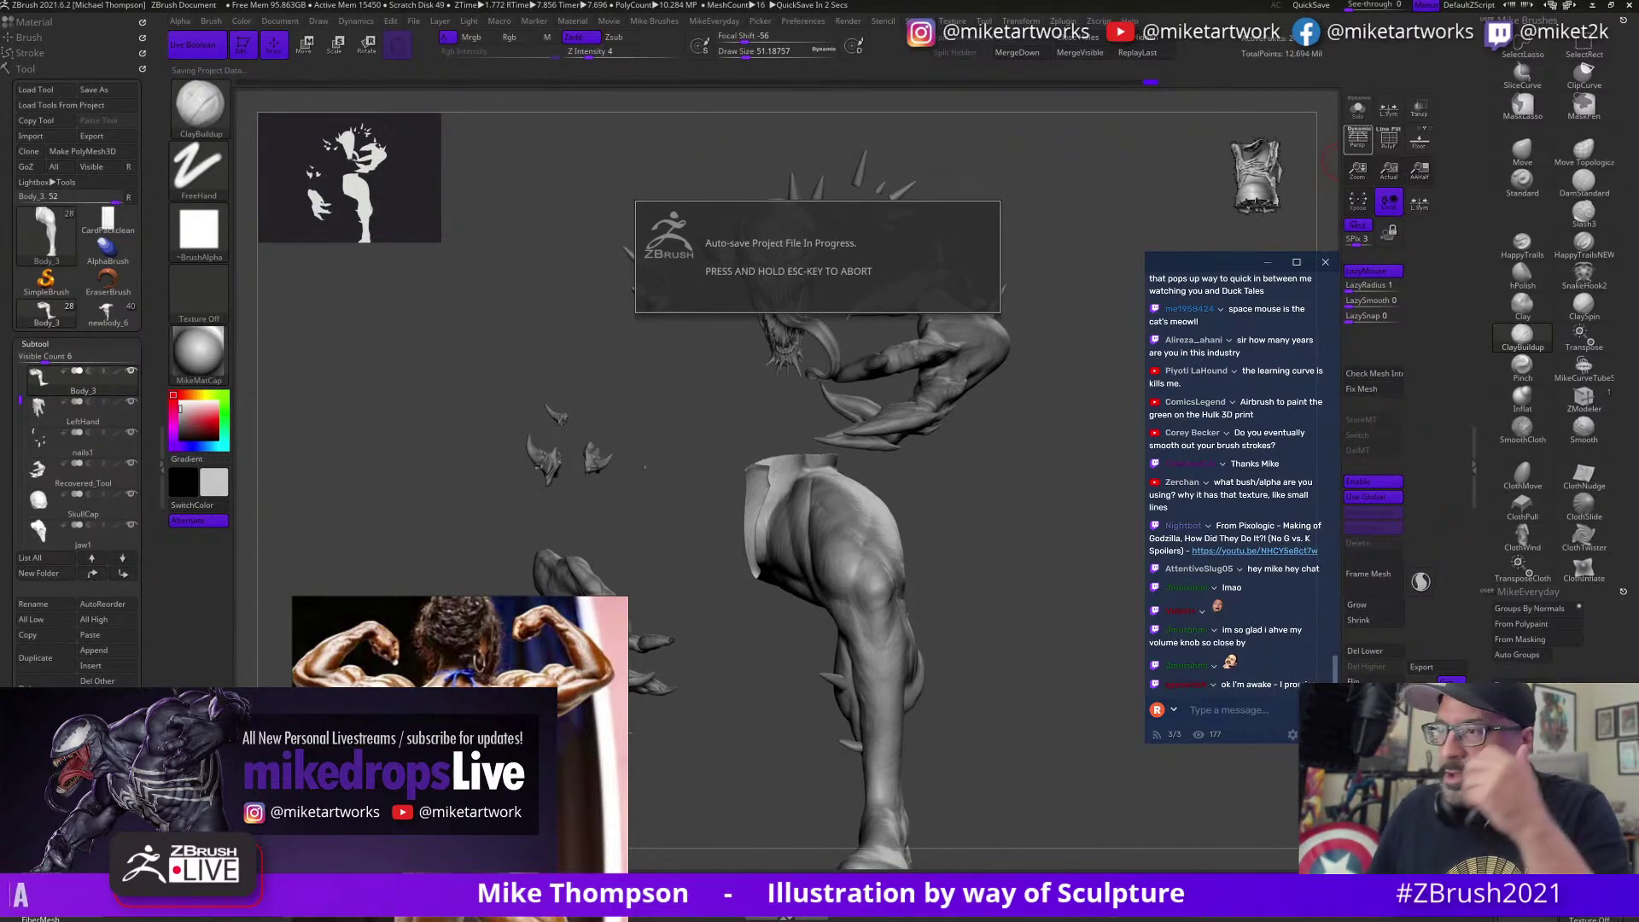
scroll(1234, 512, up, 1)
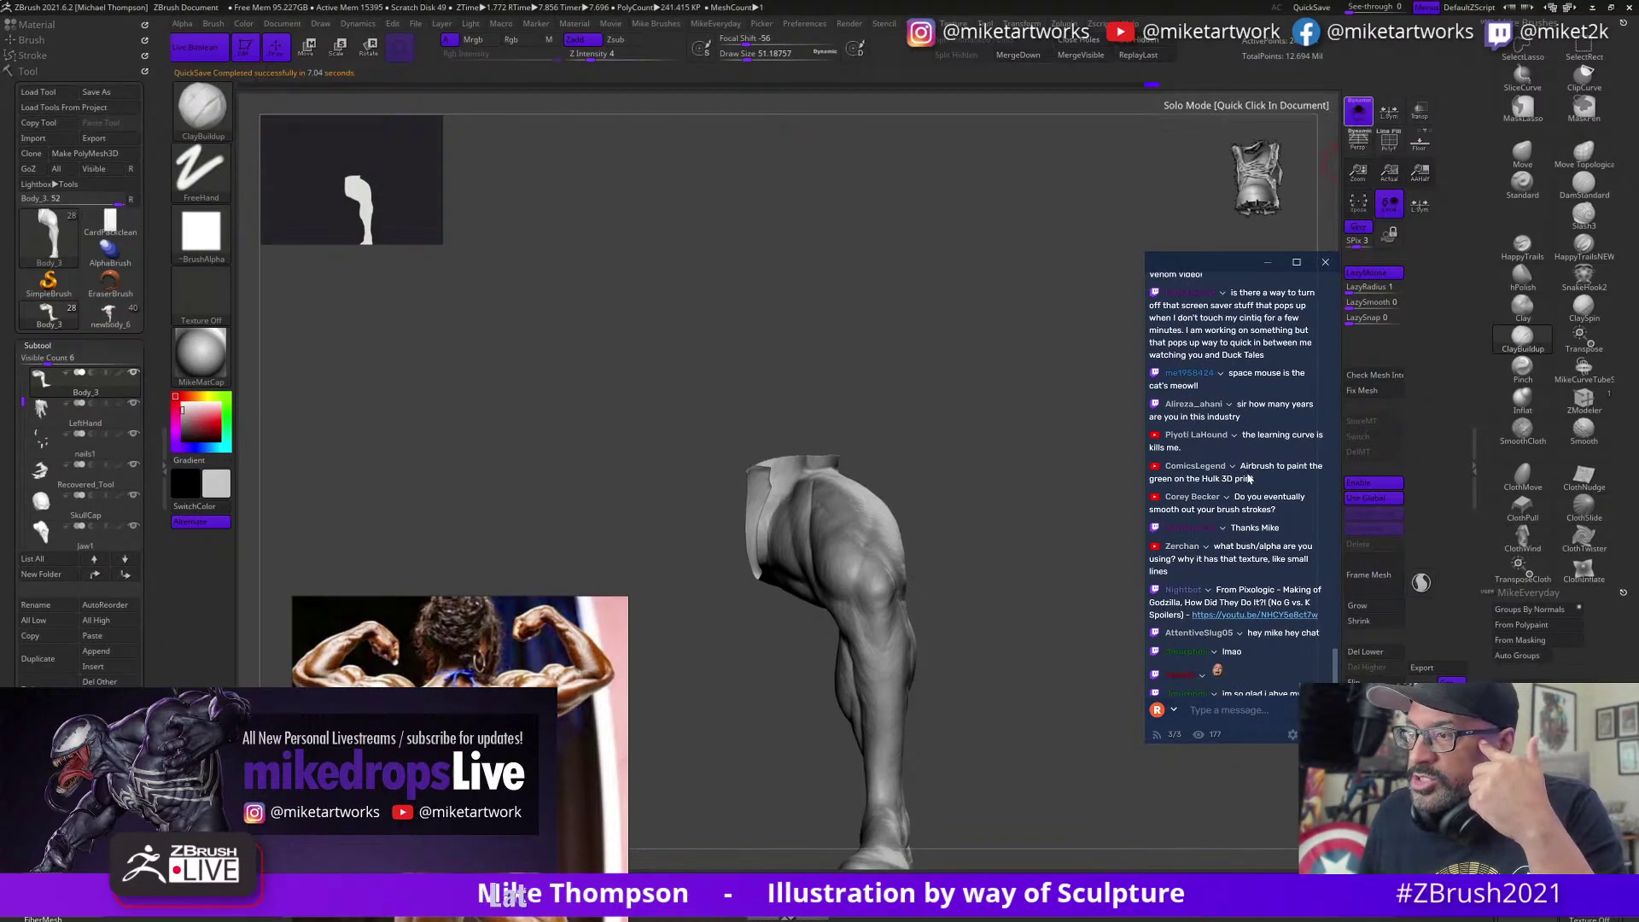
scroll(1249, 480, down, 1)
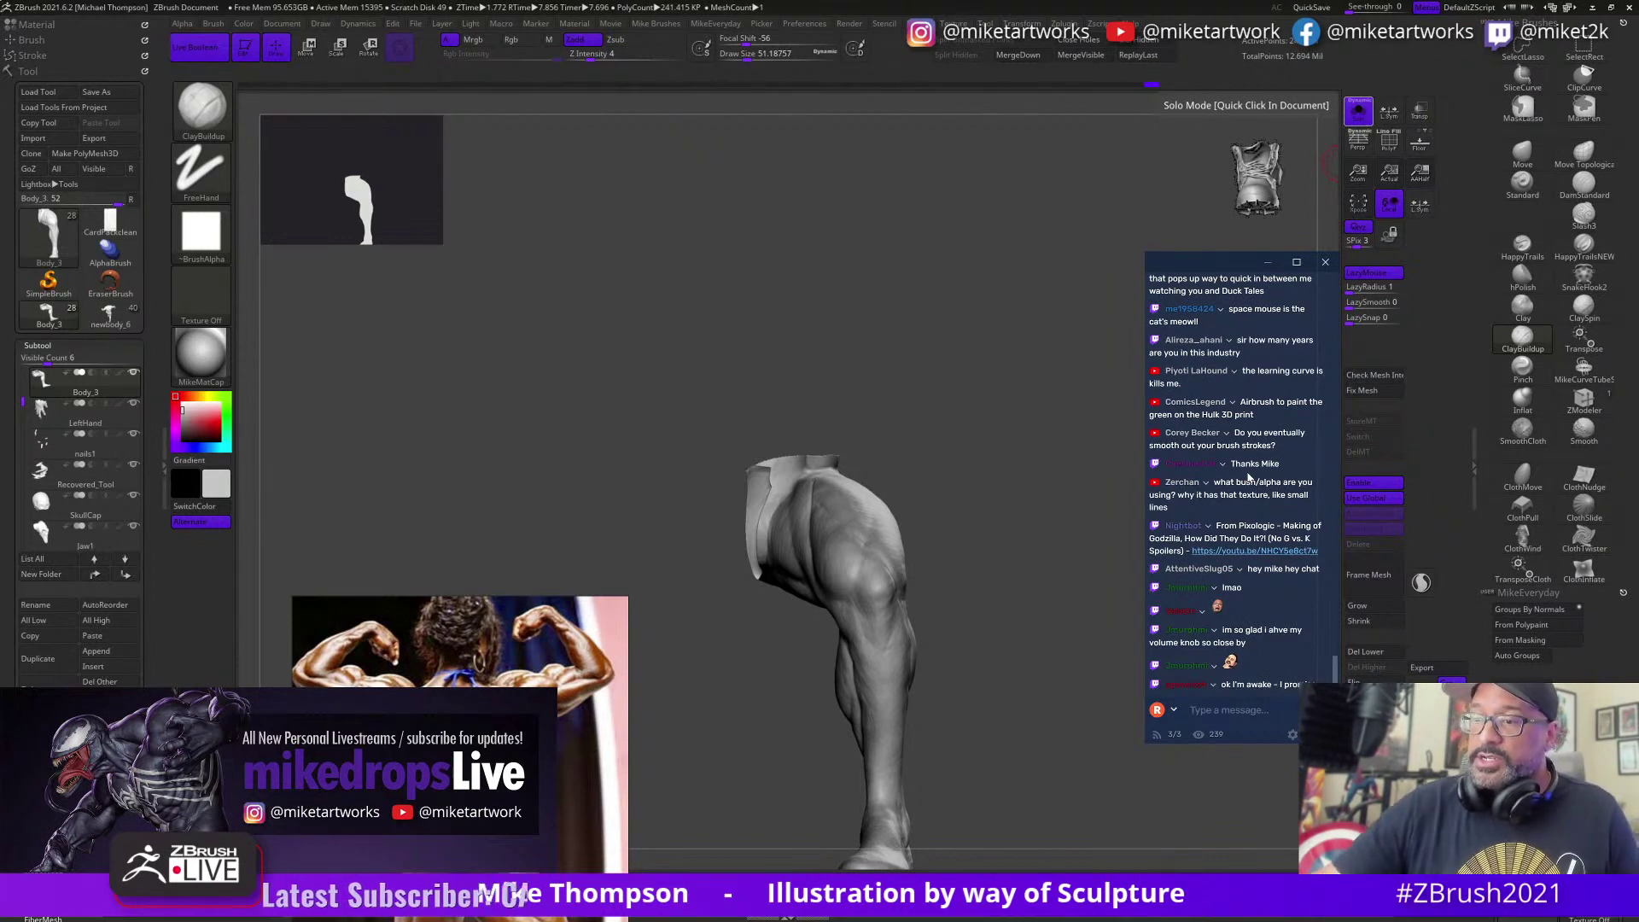
Step: Set the draw size to about 65 and refine the front and inner thigh muscles from above with ClayBuildup
key(s)
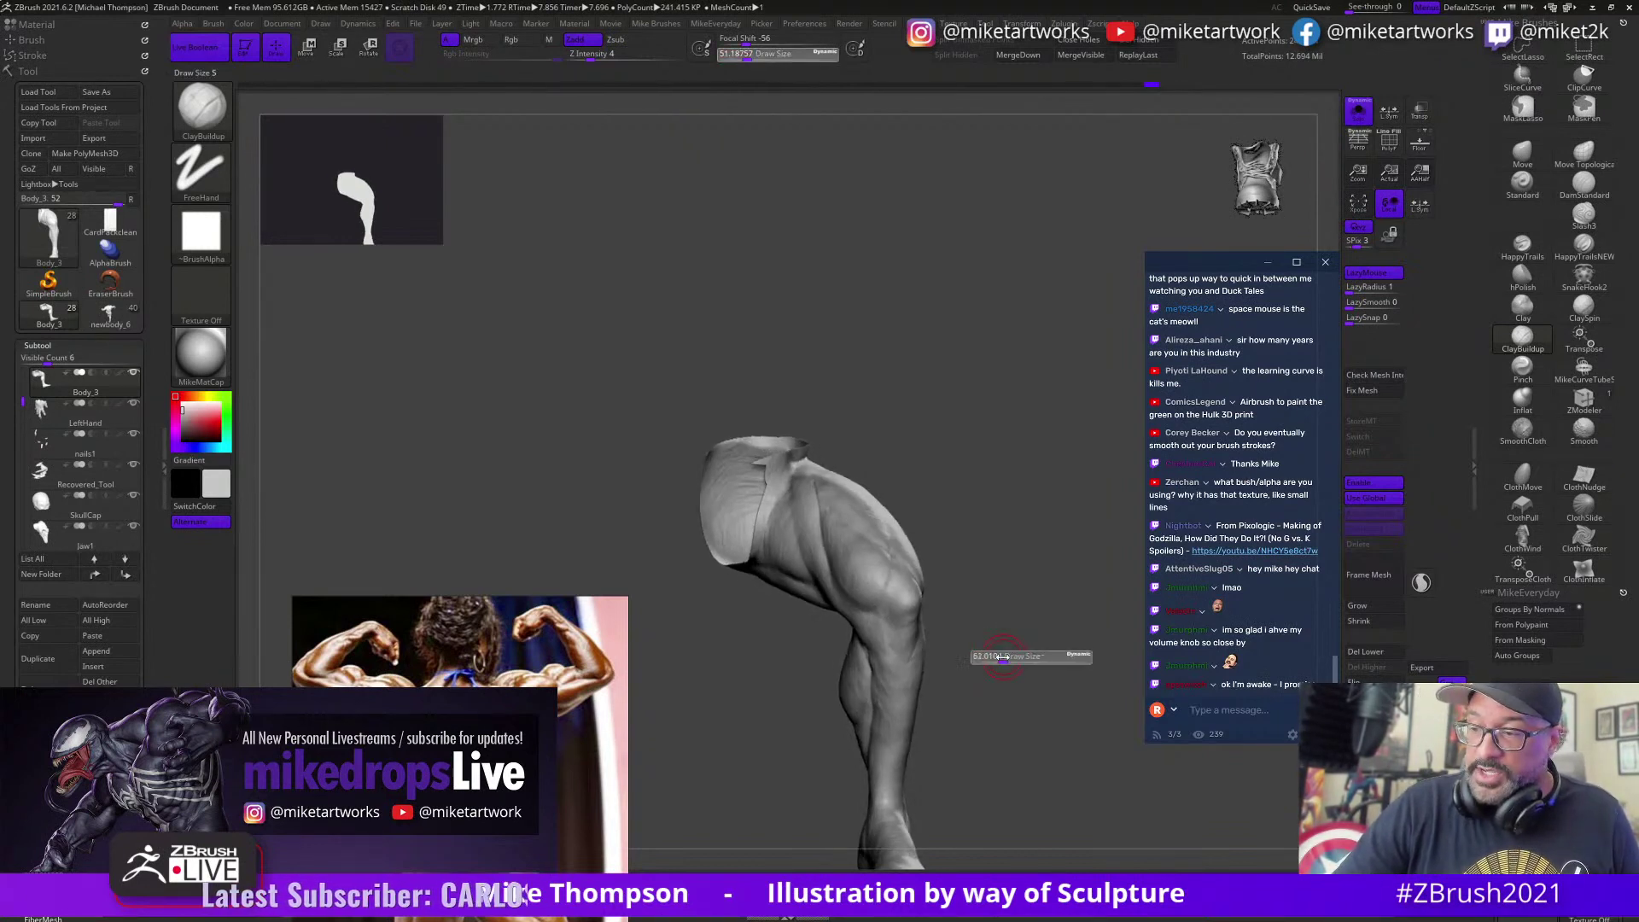
drag(1003, 657, 1006, 657)
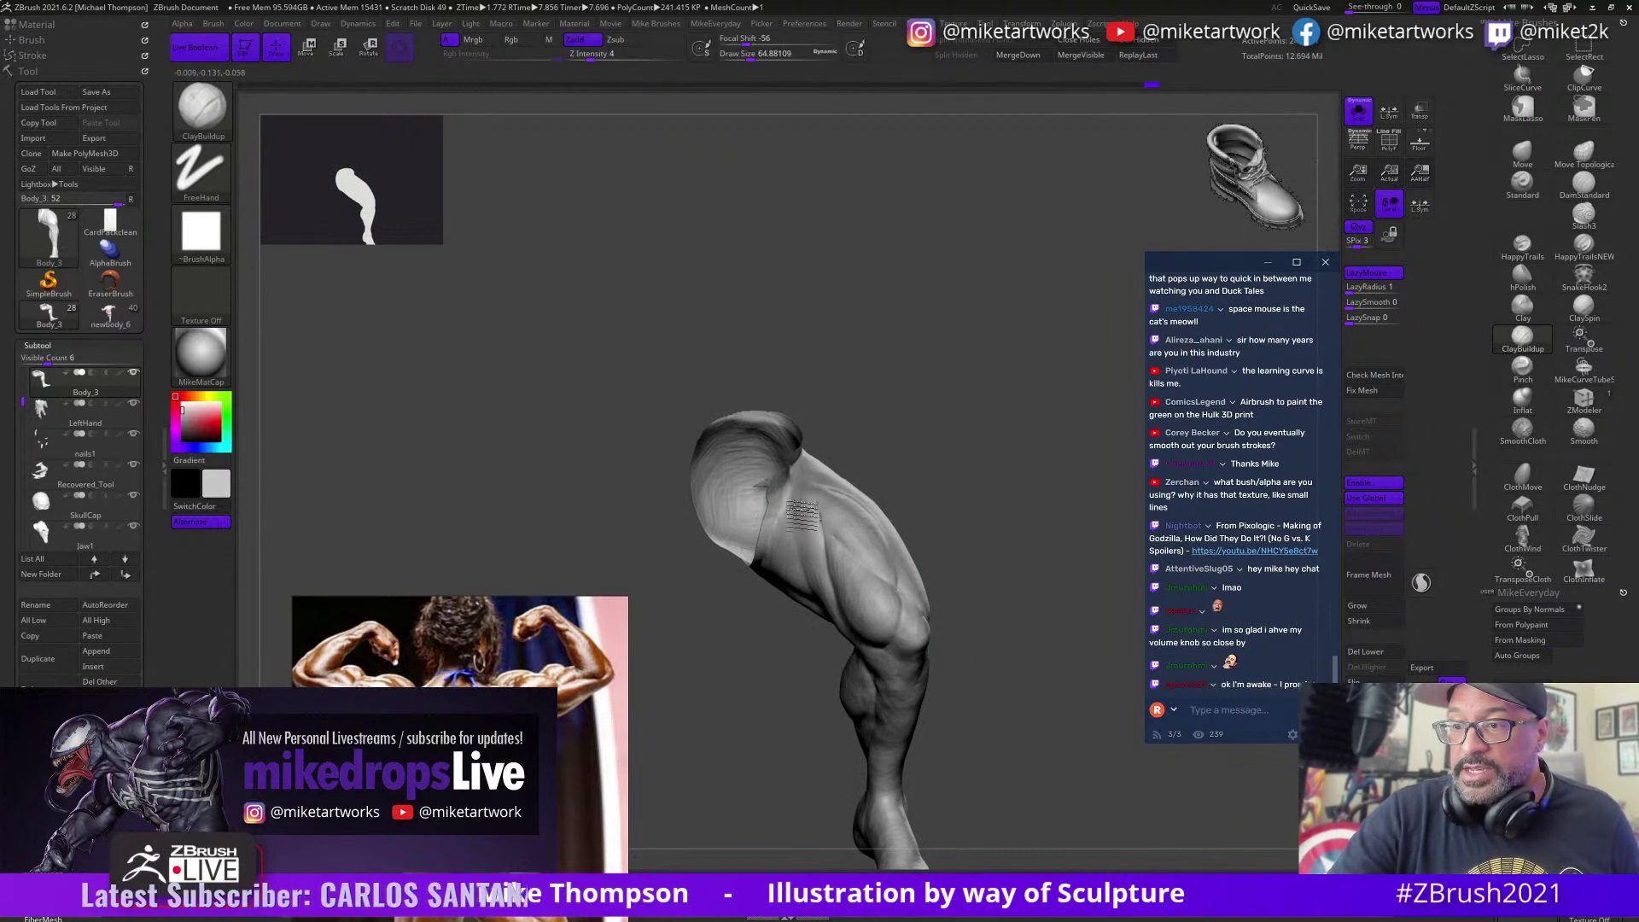
drag(973, 479, 887, 460)
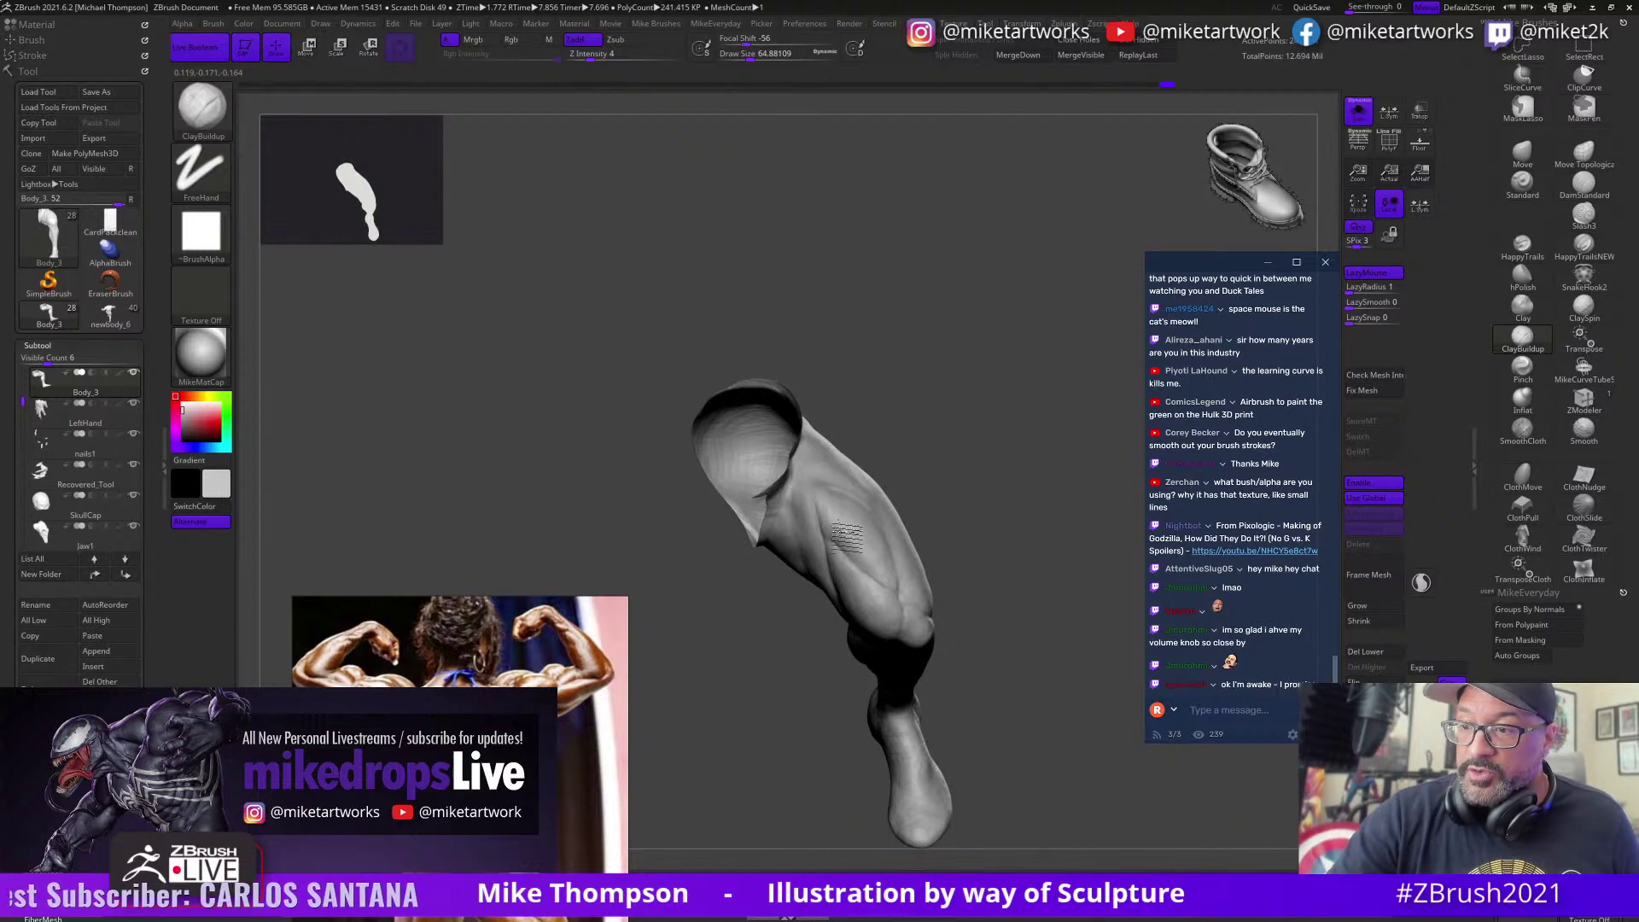
drag(970, 486, 845, 518)
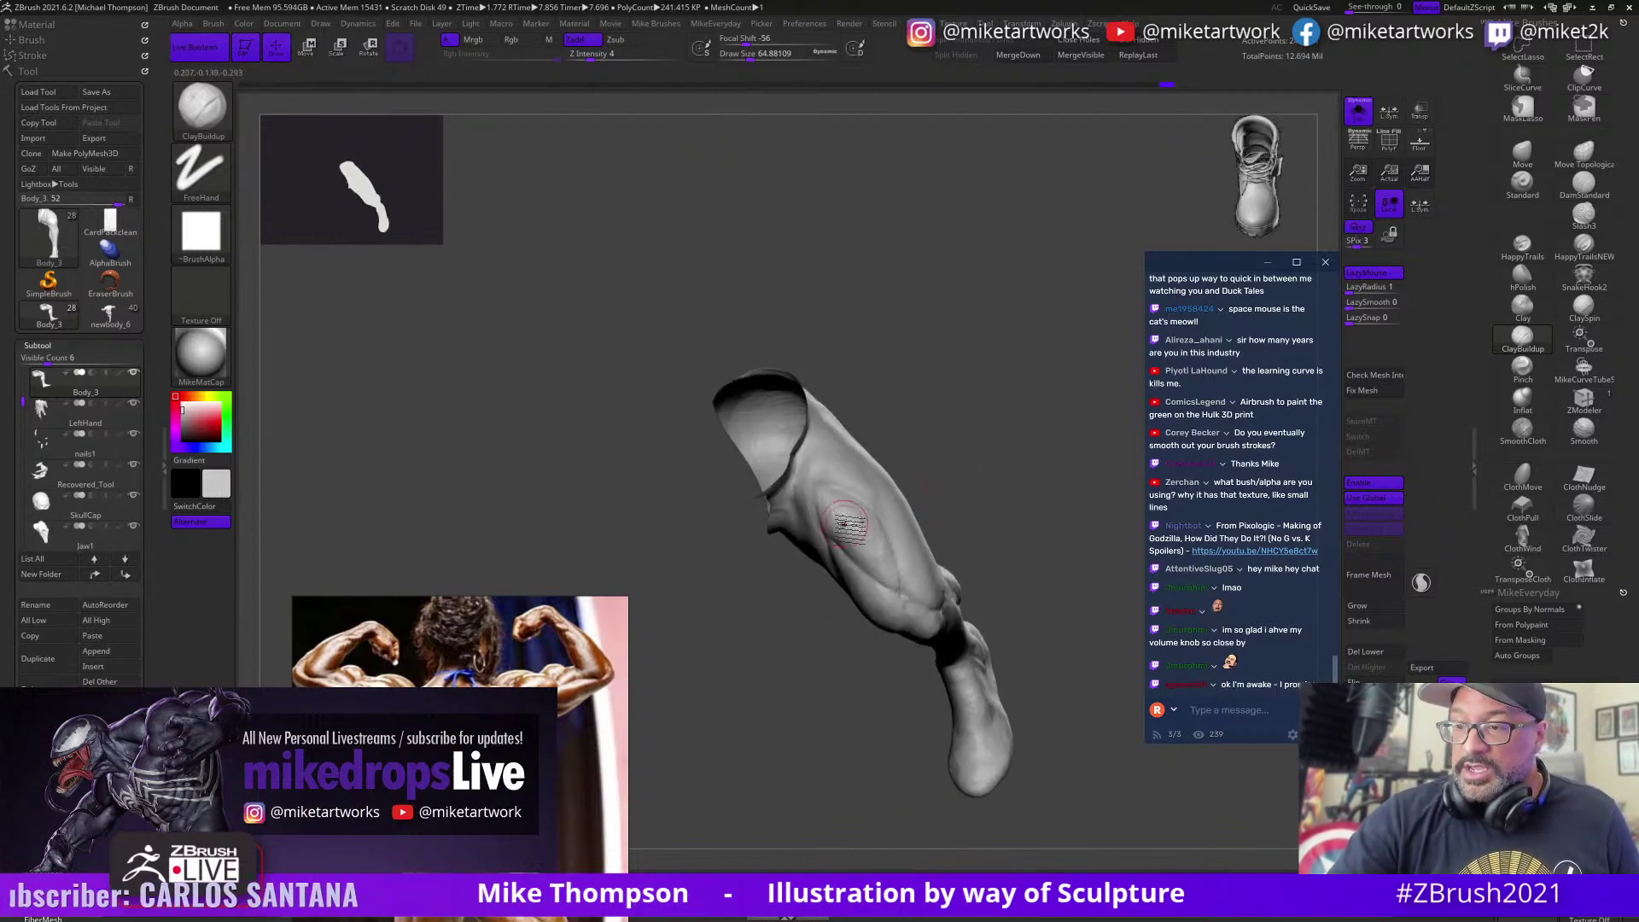
mouse_move(989, 490)
mouse_down()
mouse_move(918, 504)
mouse_move(879, 440)
mouse_move(862, 461)
mouse_up()
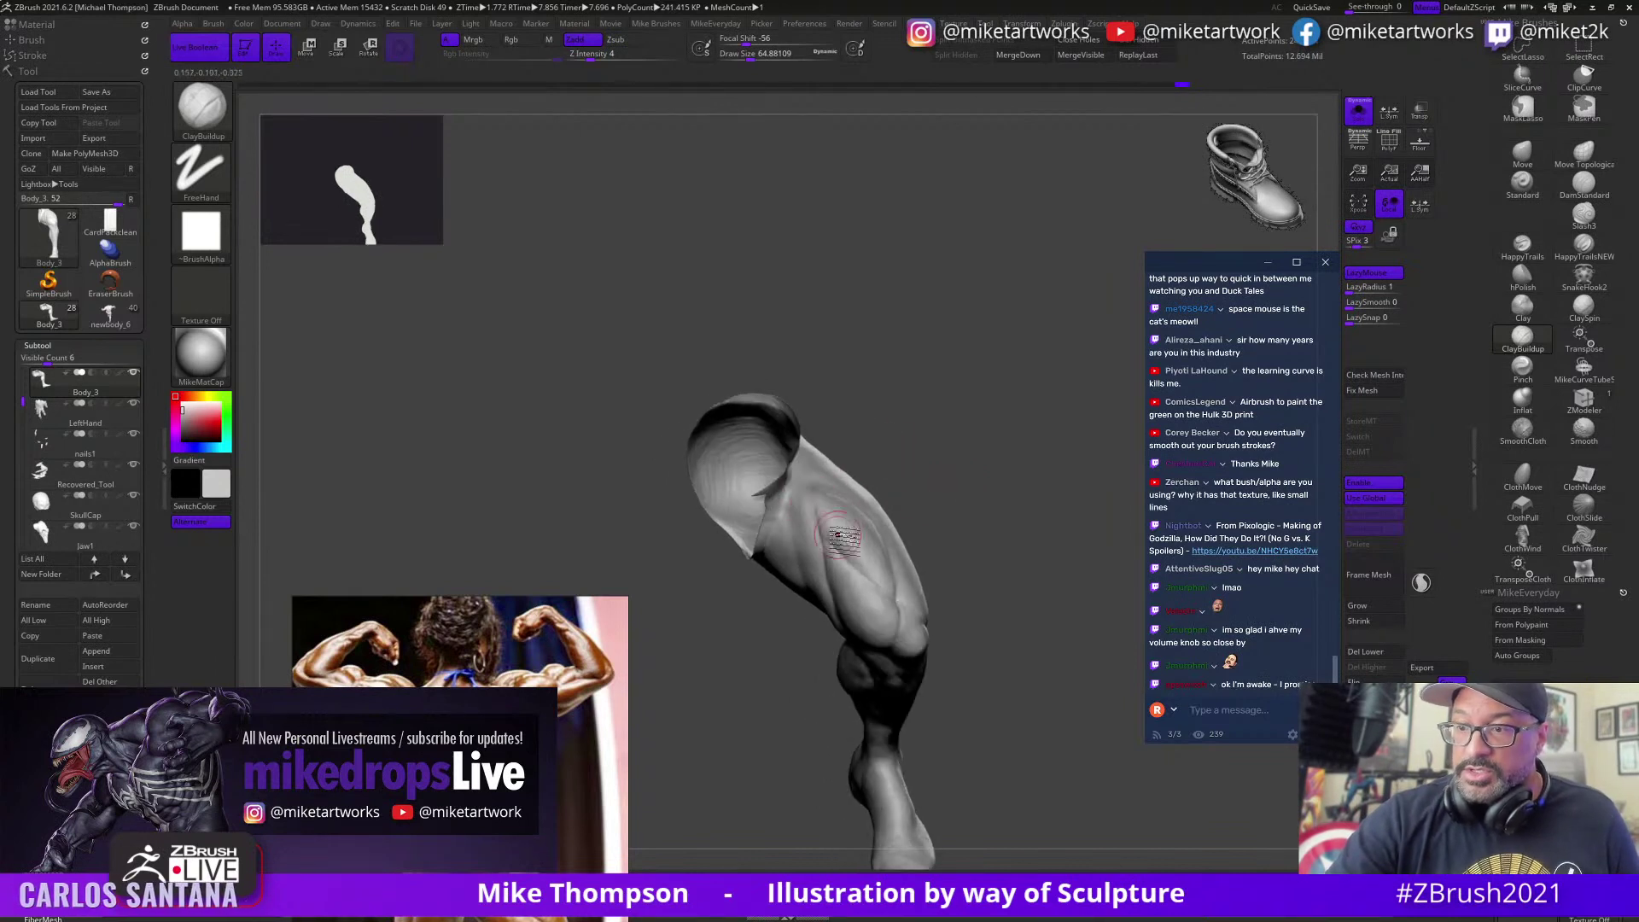
mouse_move(950, 491)
mouse_down()
mouse_move(925, 535)
mouse_move(925, 494)
mouse_move(942, 495)
mouse_up()
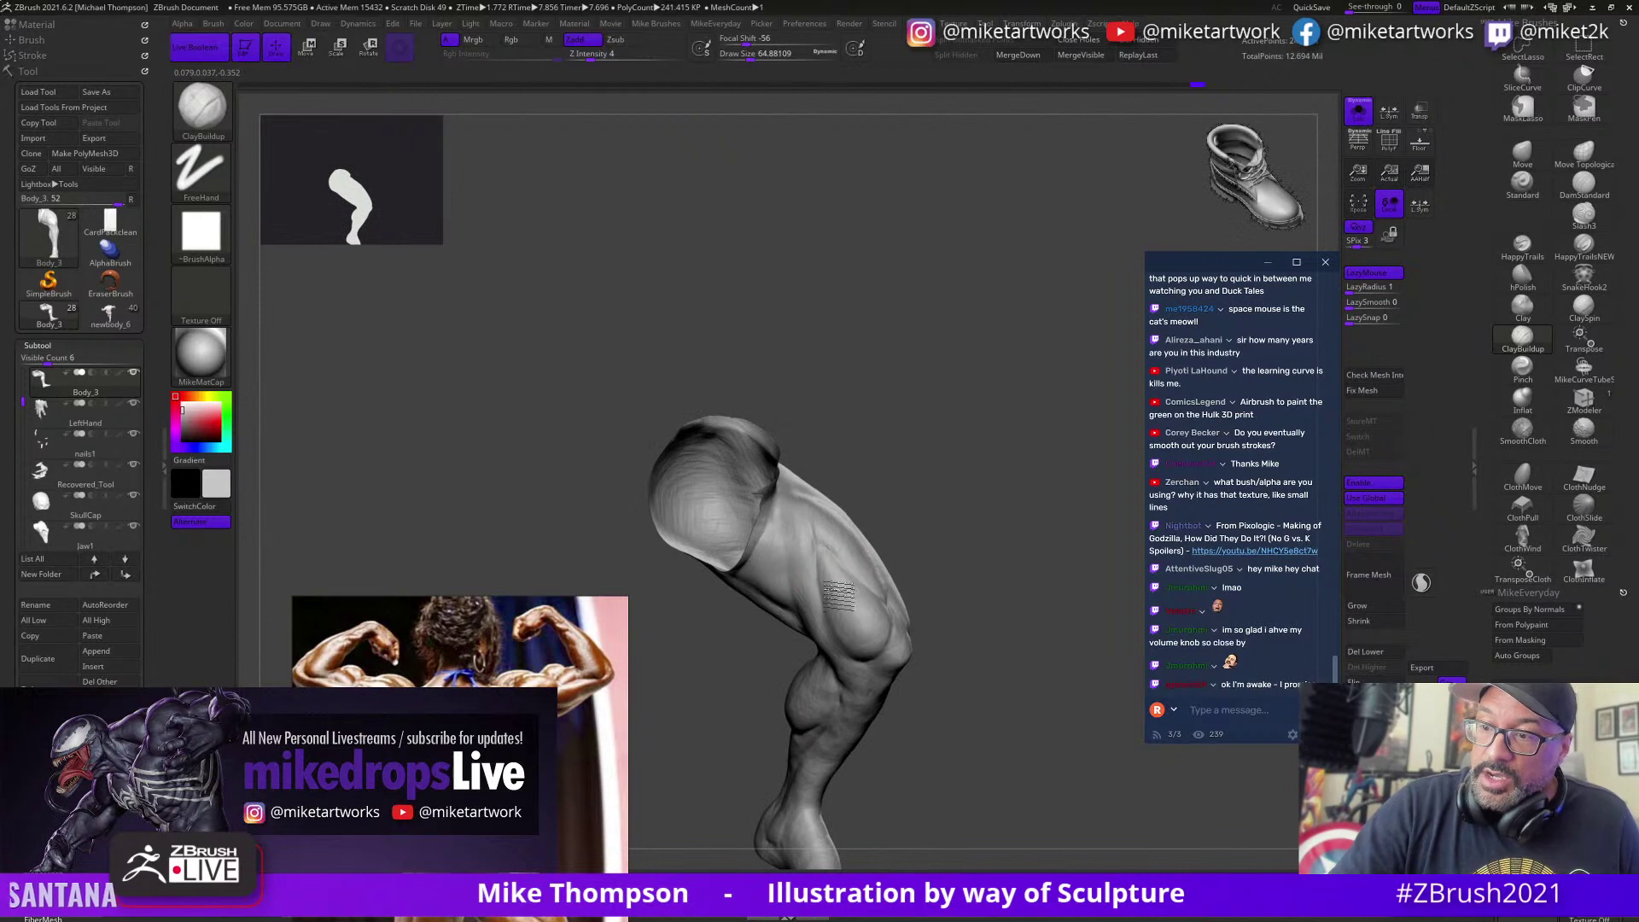
Step: Refine the lower thigh muscle just above the knee with ClayBuildup and bring the inner calf into view
drag(838, 596, 862, 620)
mouse_move(976, 545)
mouse_down()
mouse_move(945, 551)
mouse_move(1013, 546)
mouse_move(1020, 501)
mouse_move(995, 556)
mouse_move(989, 539)
mouse_move(933, 546)
mouse_move(961, 528)
mouse_up()
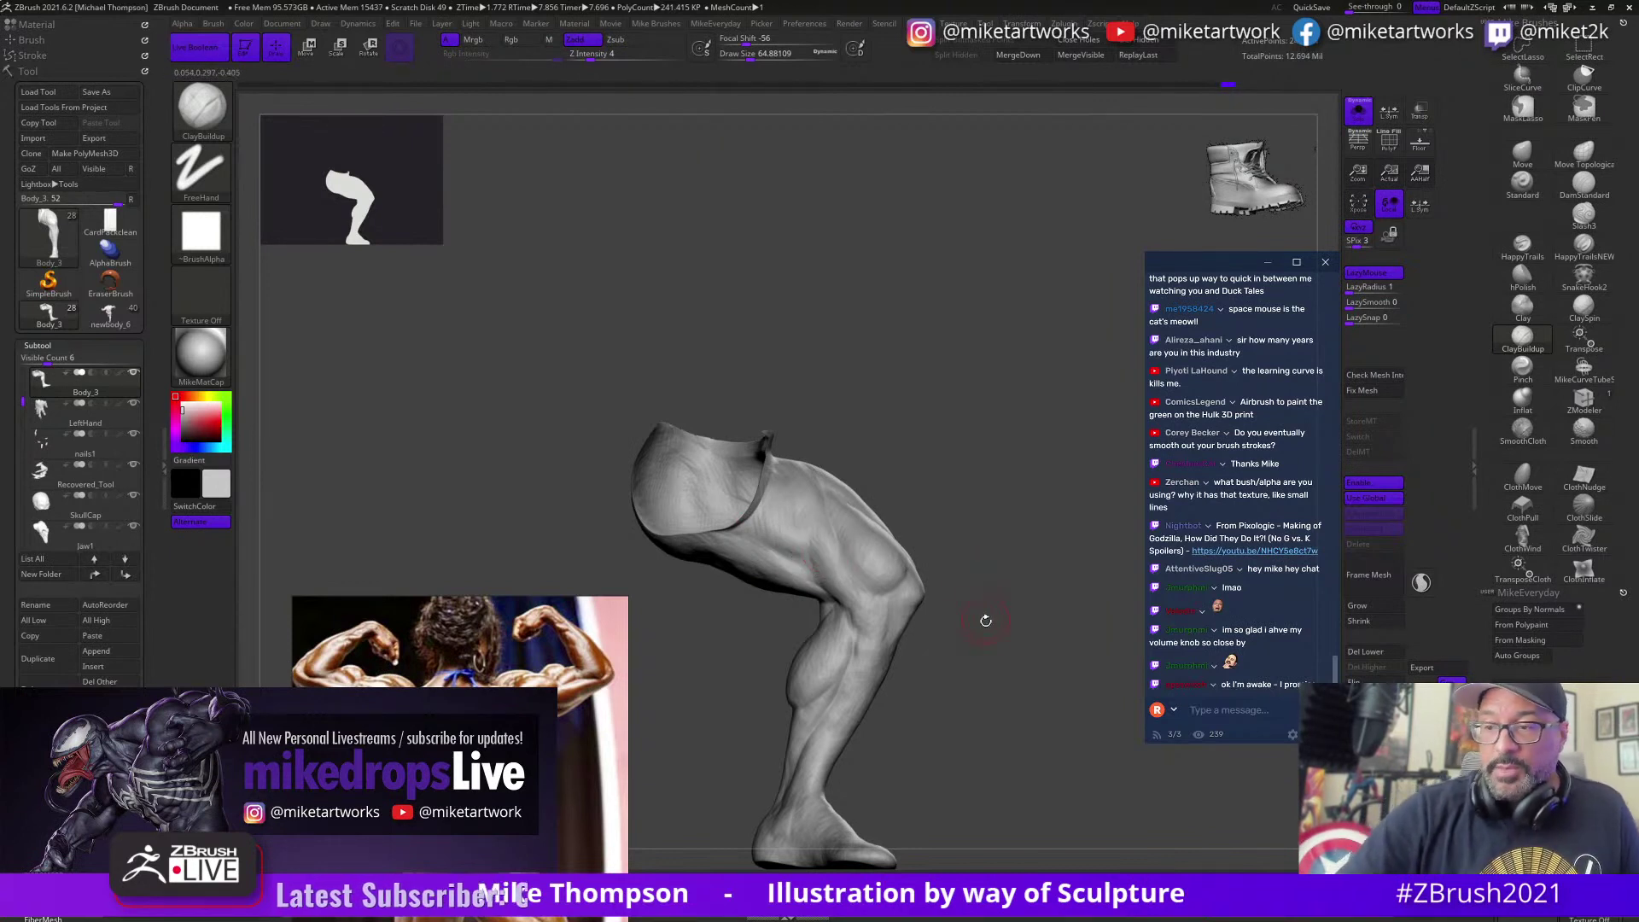
mouse_move(984, 622)
mouse_down()
mouse_move(995, 637)
mouse_move(937, 654)
mouse_move(955, 629)
mouse_move(983, 640)
mouse_move(972, 628)
mouse_up()
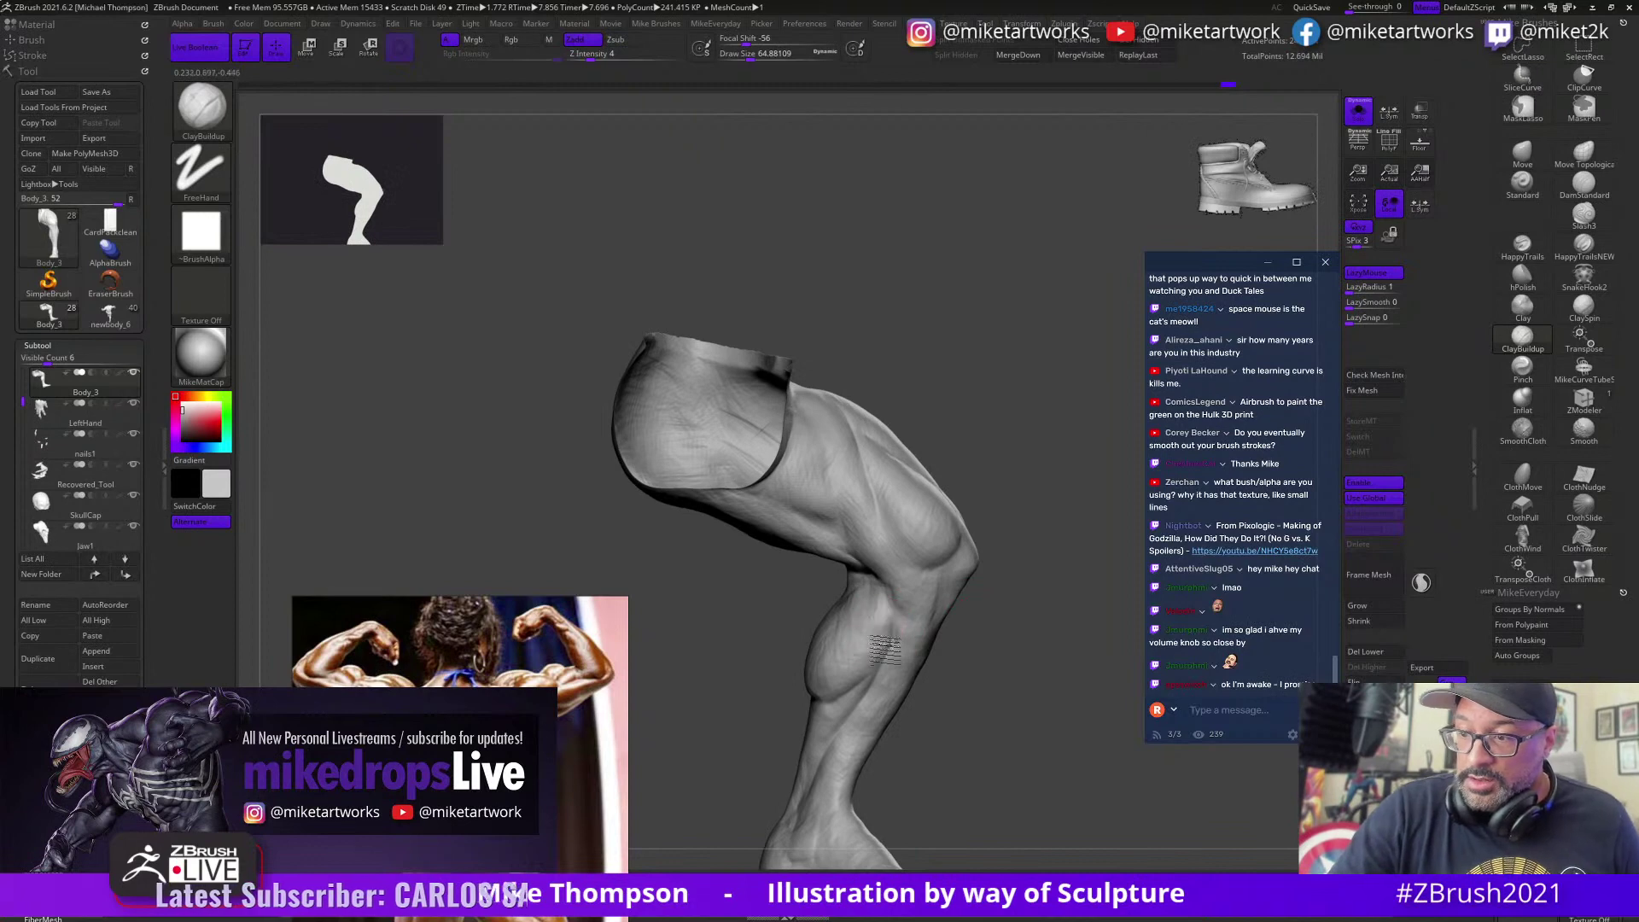
Step: Refine the inner calf with ClayBuildup, then bring the glute and back-thigh photo into view on the reference board
mouse_move(964, 698)
mouse_down()
mouse_move(937, 623)
mouse_move(918, 653)
mouse_up()
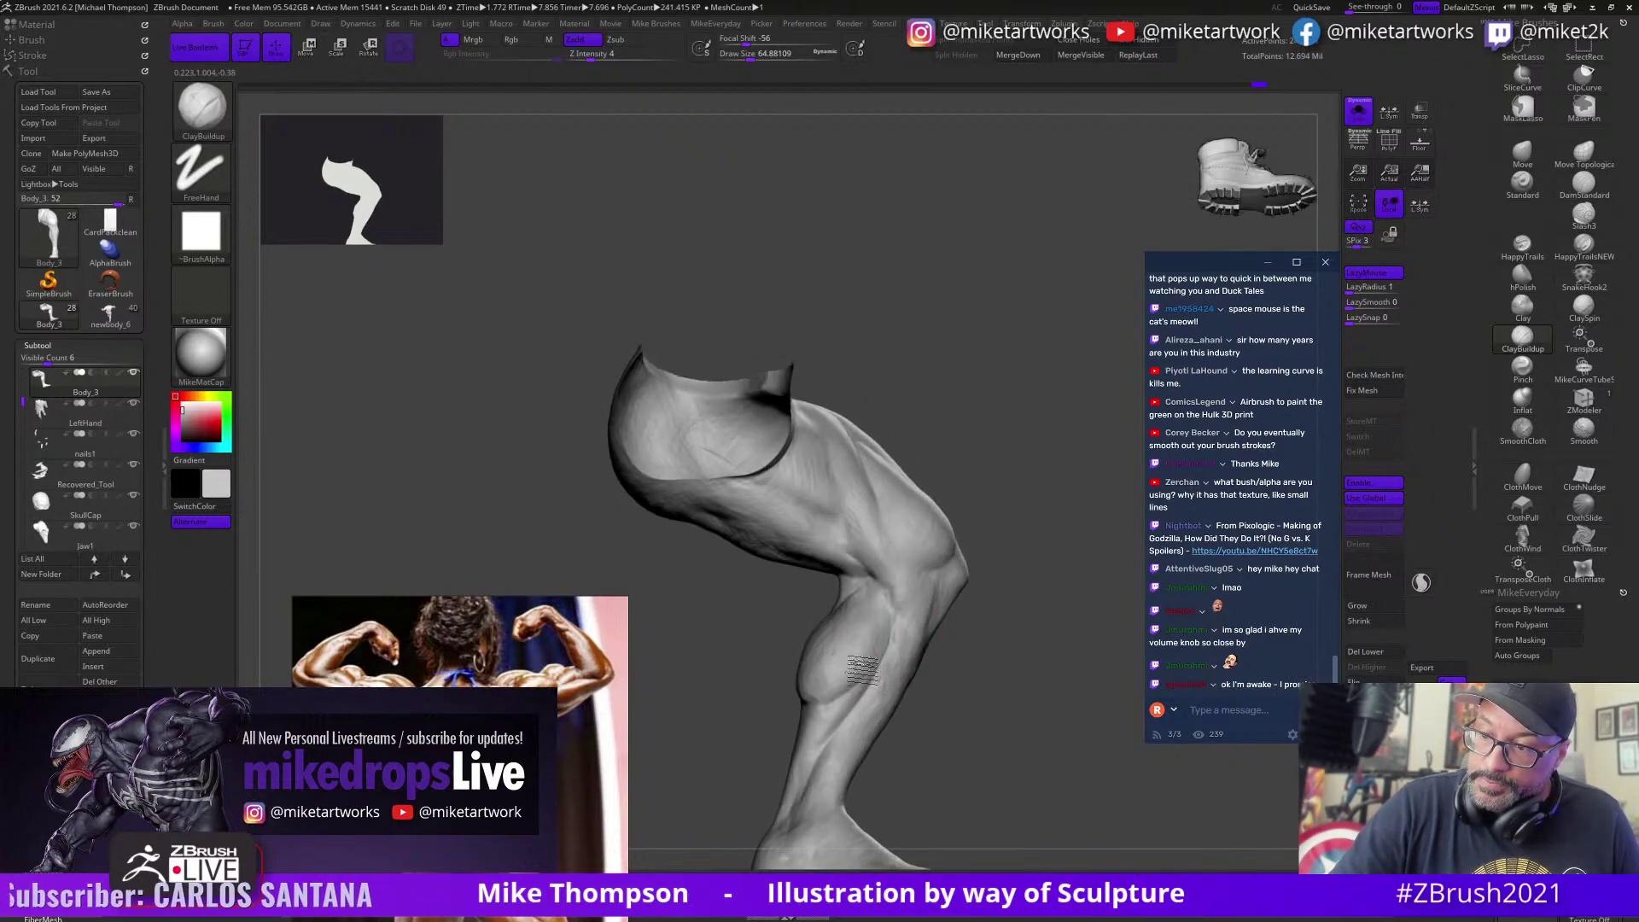
drag(1022, 669, 970, 620)
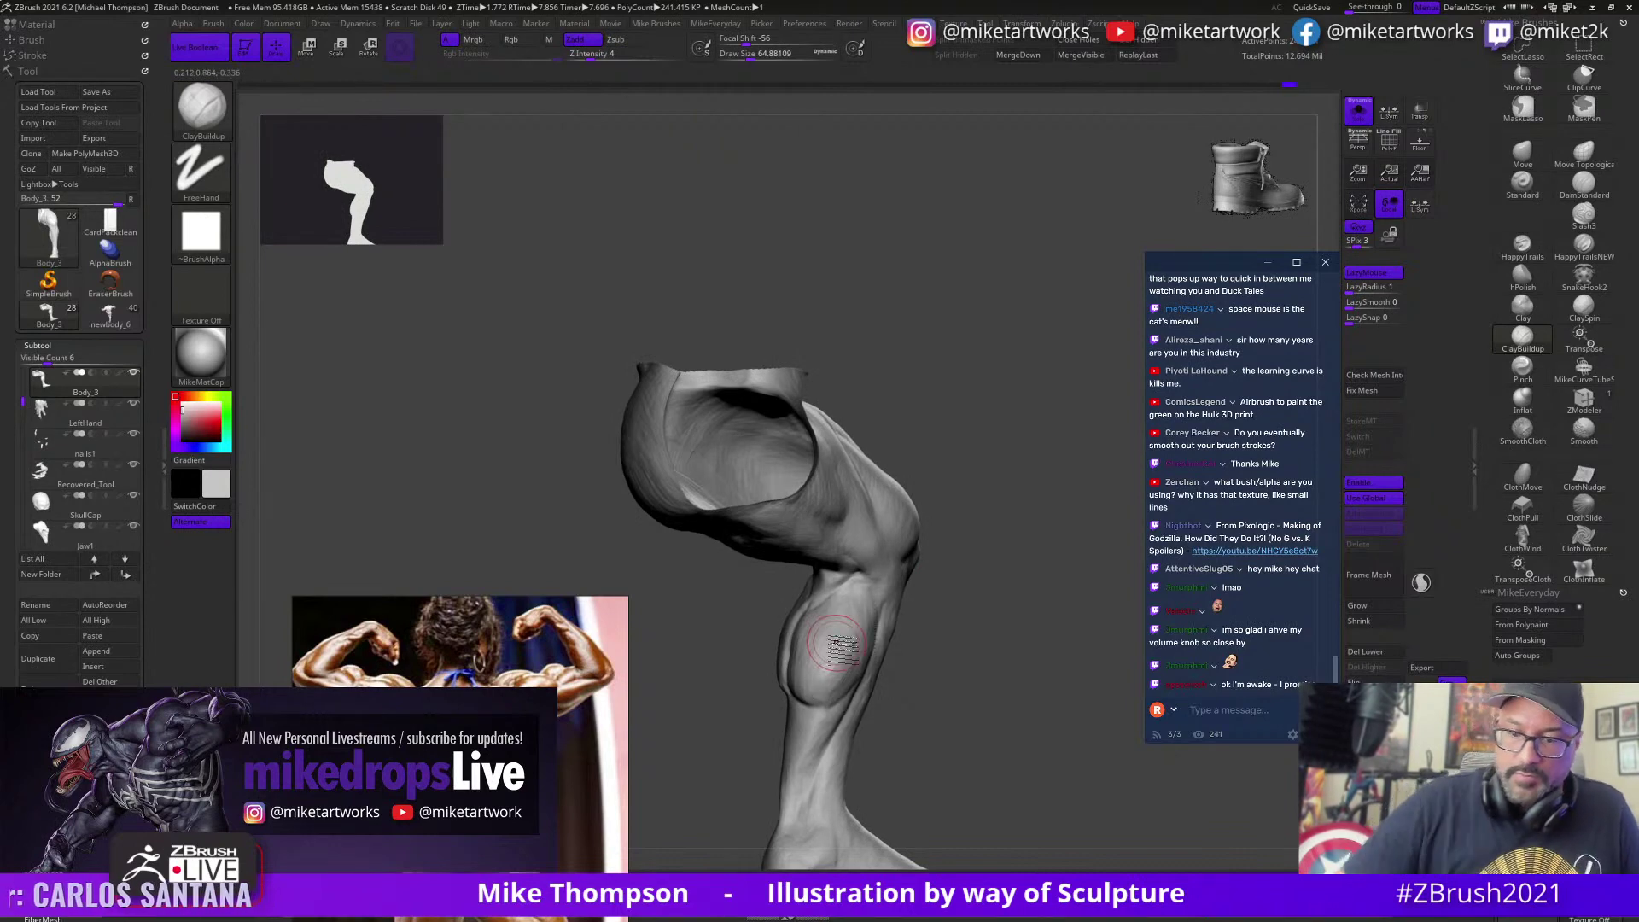
scroll(540, 649, down, 4)
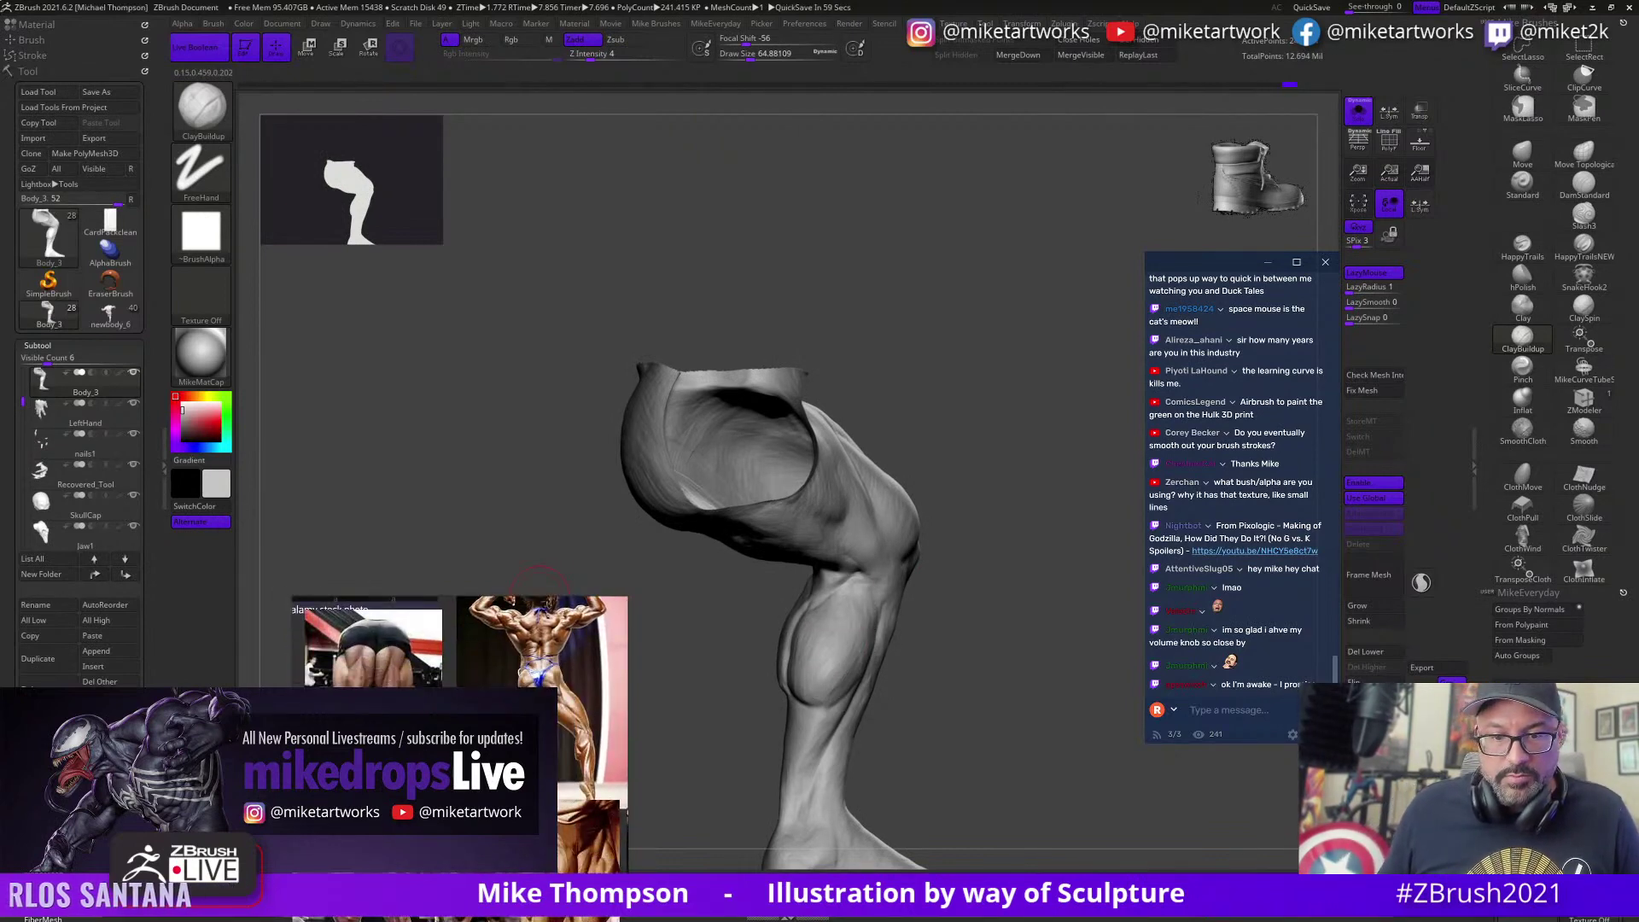
middle_drag(539, 615, 596, 683)
mouse_move(1125, 649)
mouse_down()
mouse_move(1020, 626)
mouse_move(1016, 728)
mouse_move(1050, 674)
mouse_move(1039, 699)
mouse_move(1052, 692)
mouse_up()
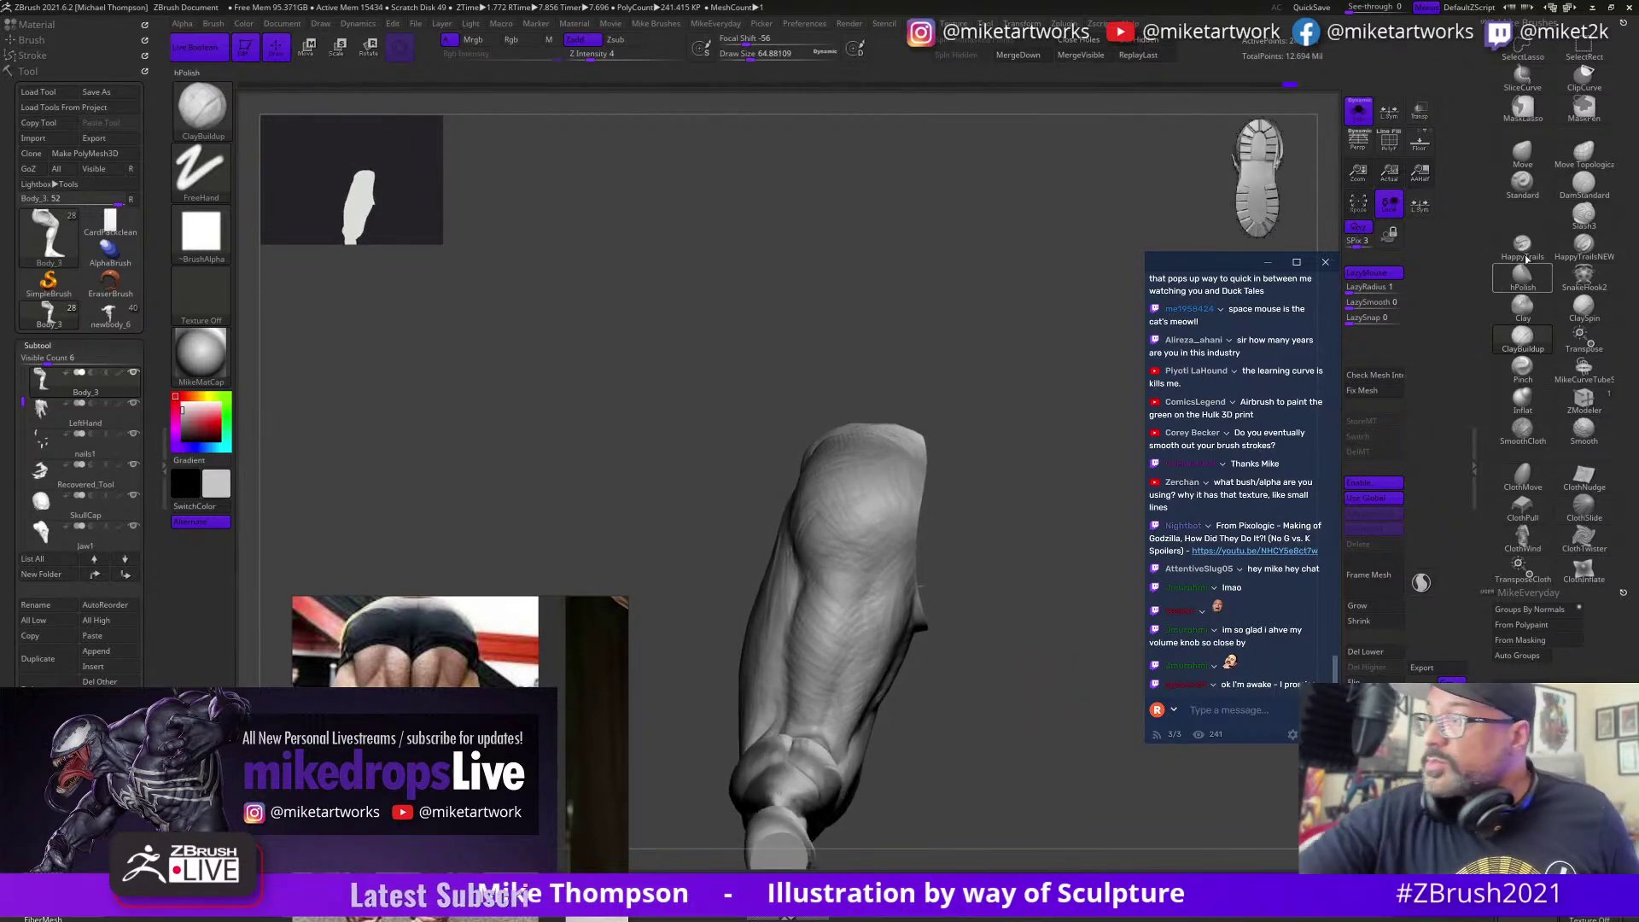
Step: Carve the crease beneath the buttock with the DamStandard brush at a draw size of about 46
click(1584, 184)
key(s)
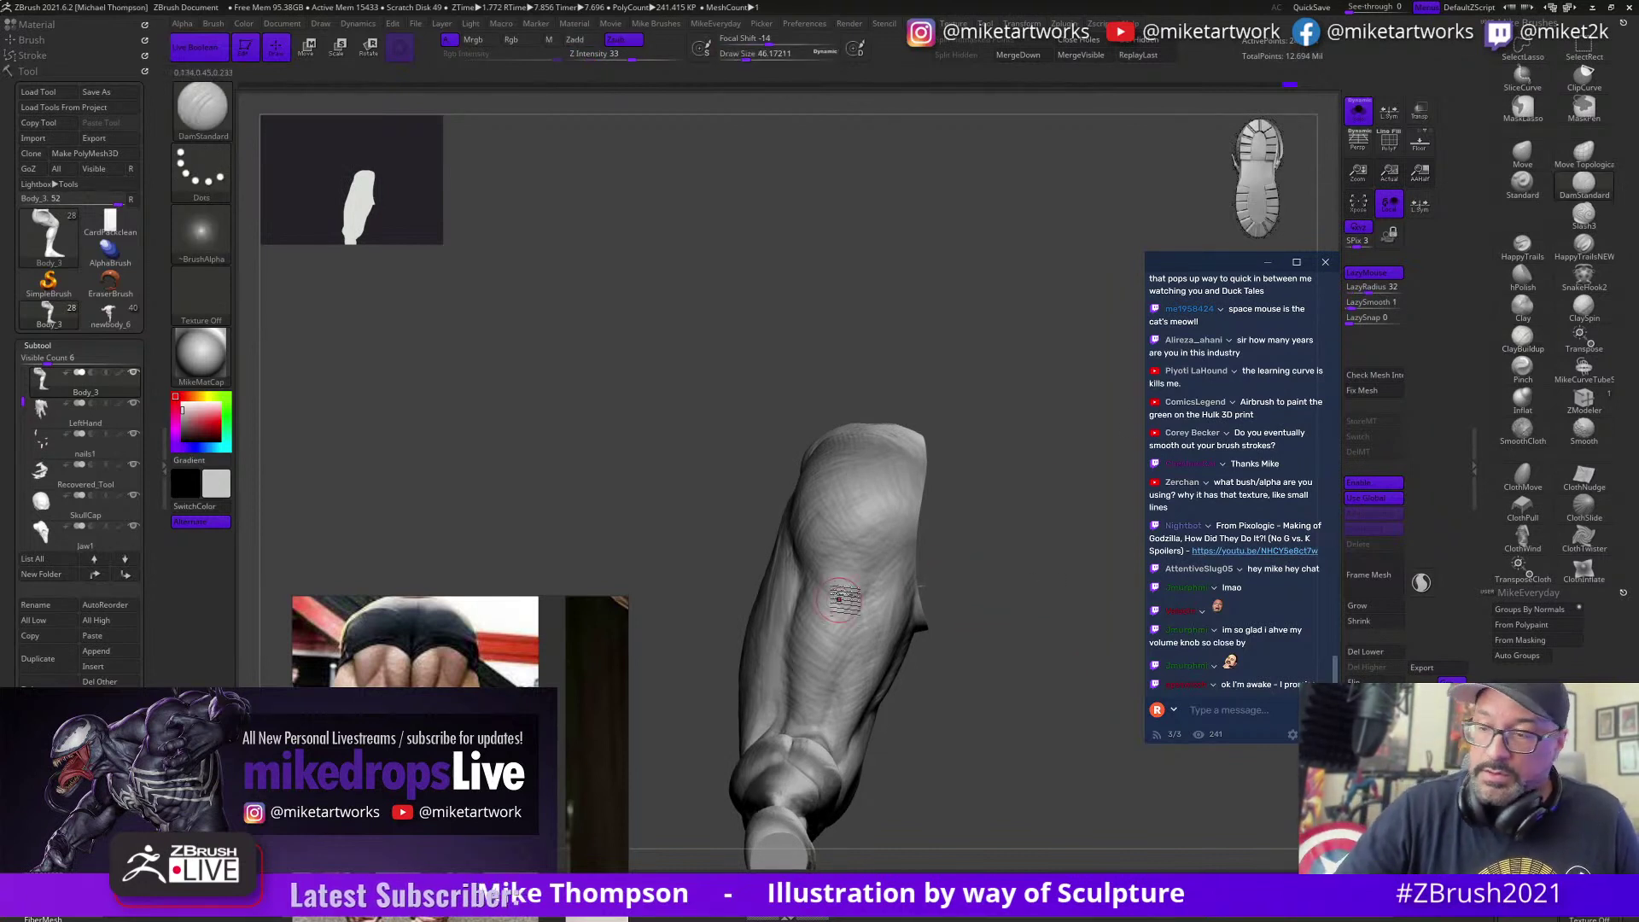
drag(803, 590, 897, 535)
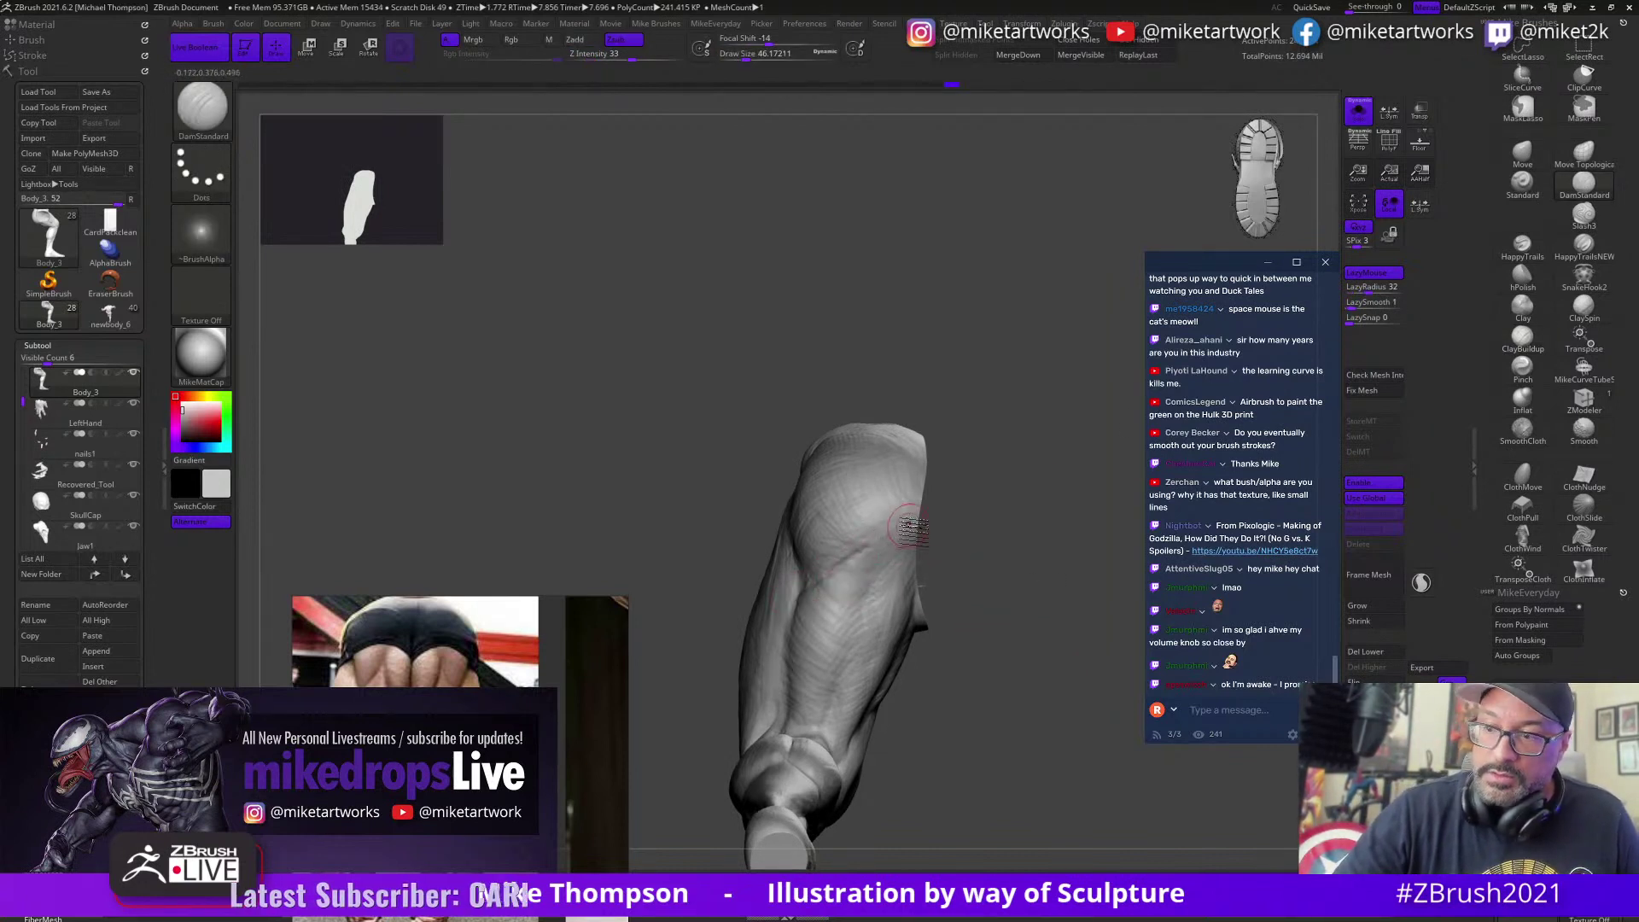
drag(943, 610, 1010, 535)
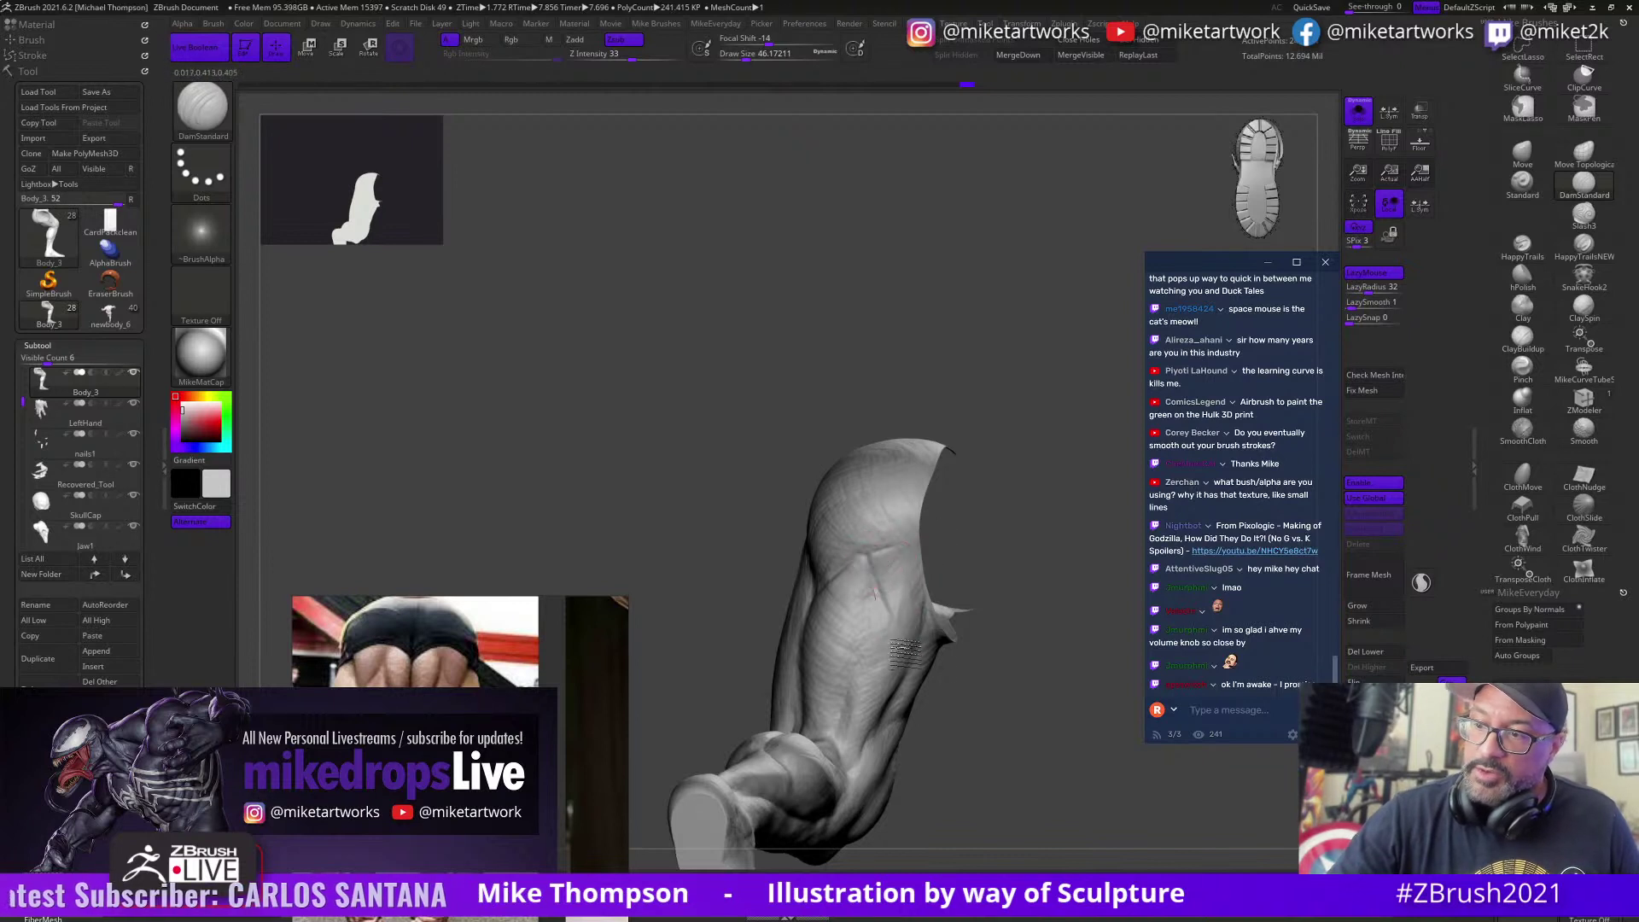
mouse_move(934, 656)
mouse_down()
mouse_move(1001, 625)
mouse_move(996, 598)
mouse_up()
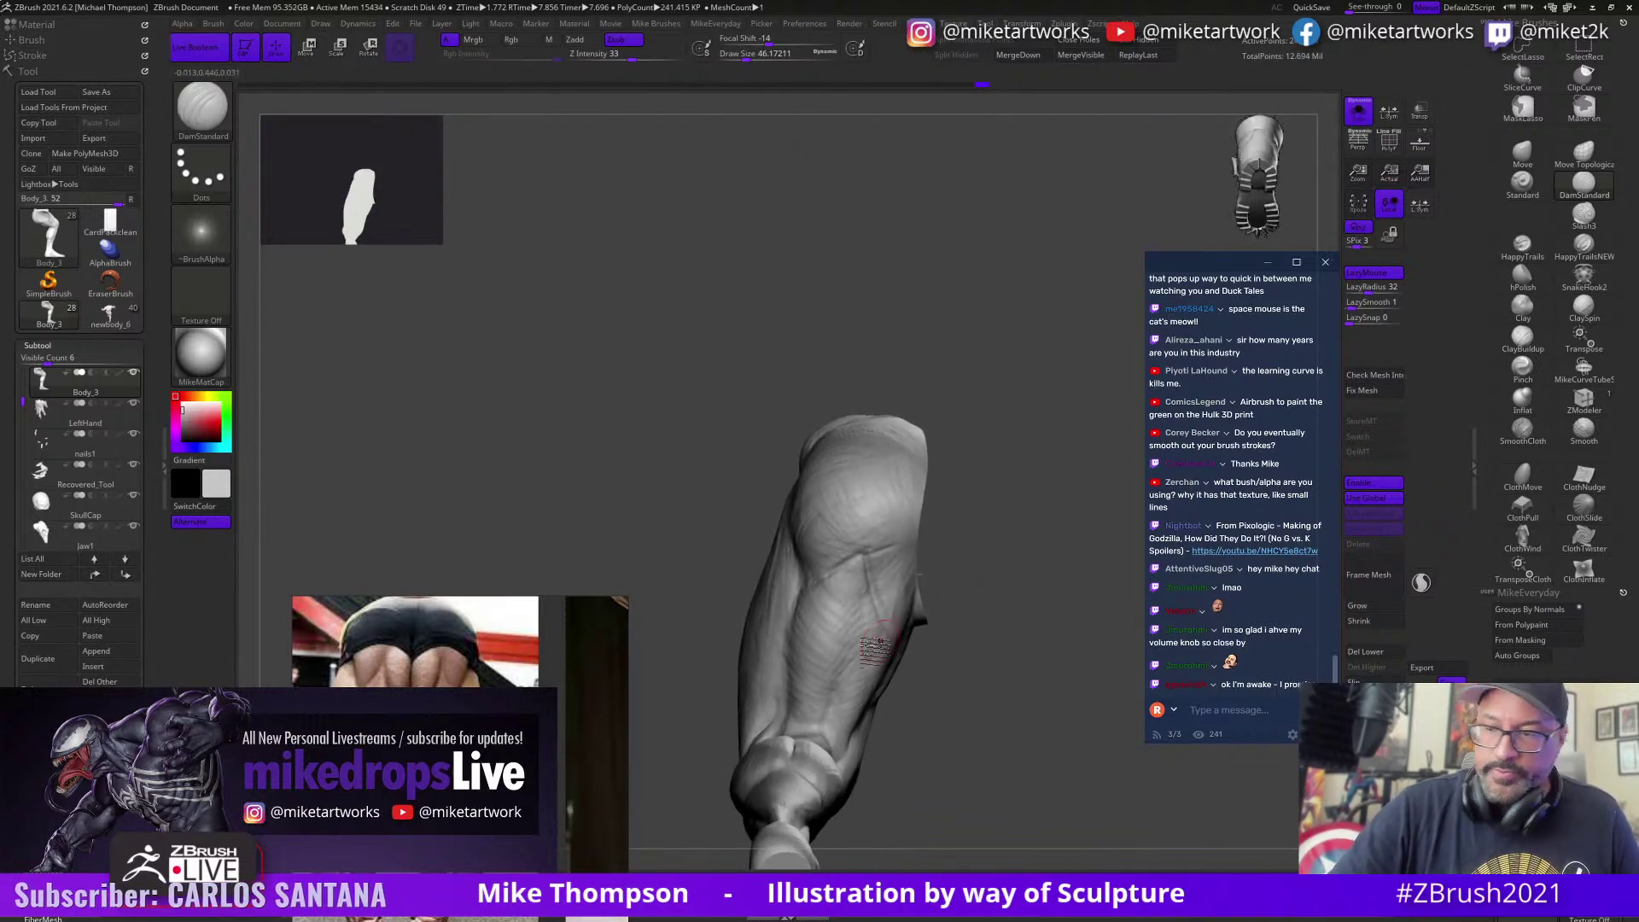
Step: Carve the groove separating the hamstring muscles down the back of the thigh with DamStandard
drag(864, 581, 829, 725)
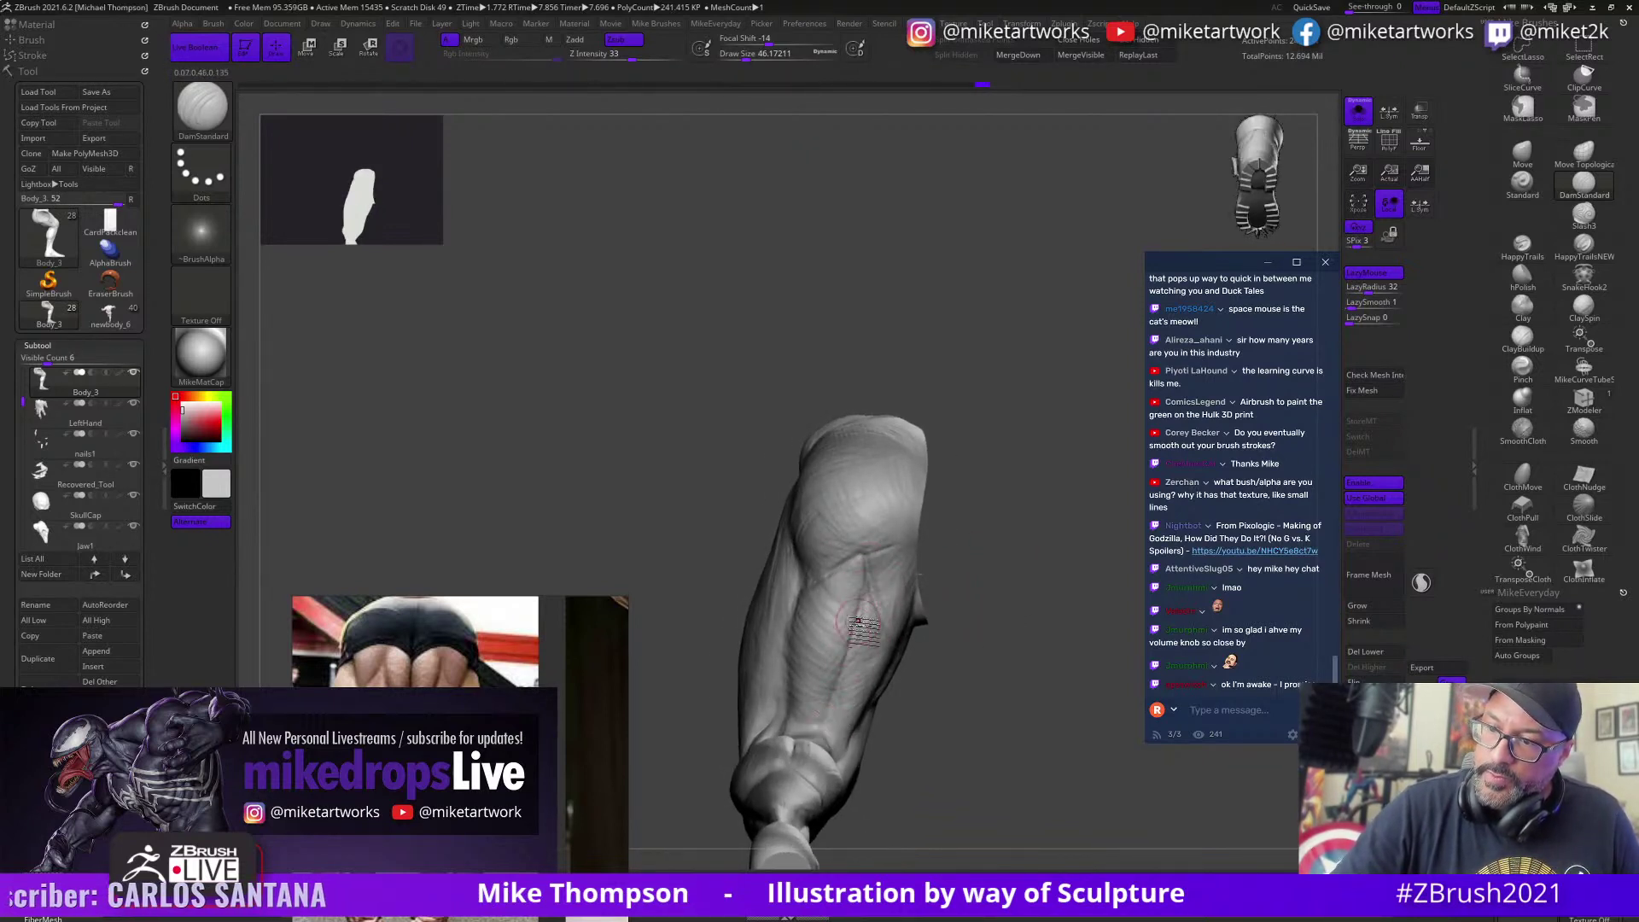
drag(849, 621, 826, 734)
mouse_move(965, 683)
mouse_down()
mouse_move(1006, 669)
mouse_move(982, 648)
mouse_move(1043, 649)
mouse_move(1028, 649)
mouse_up()
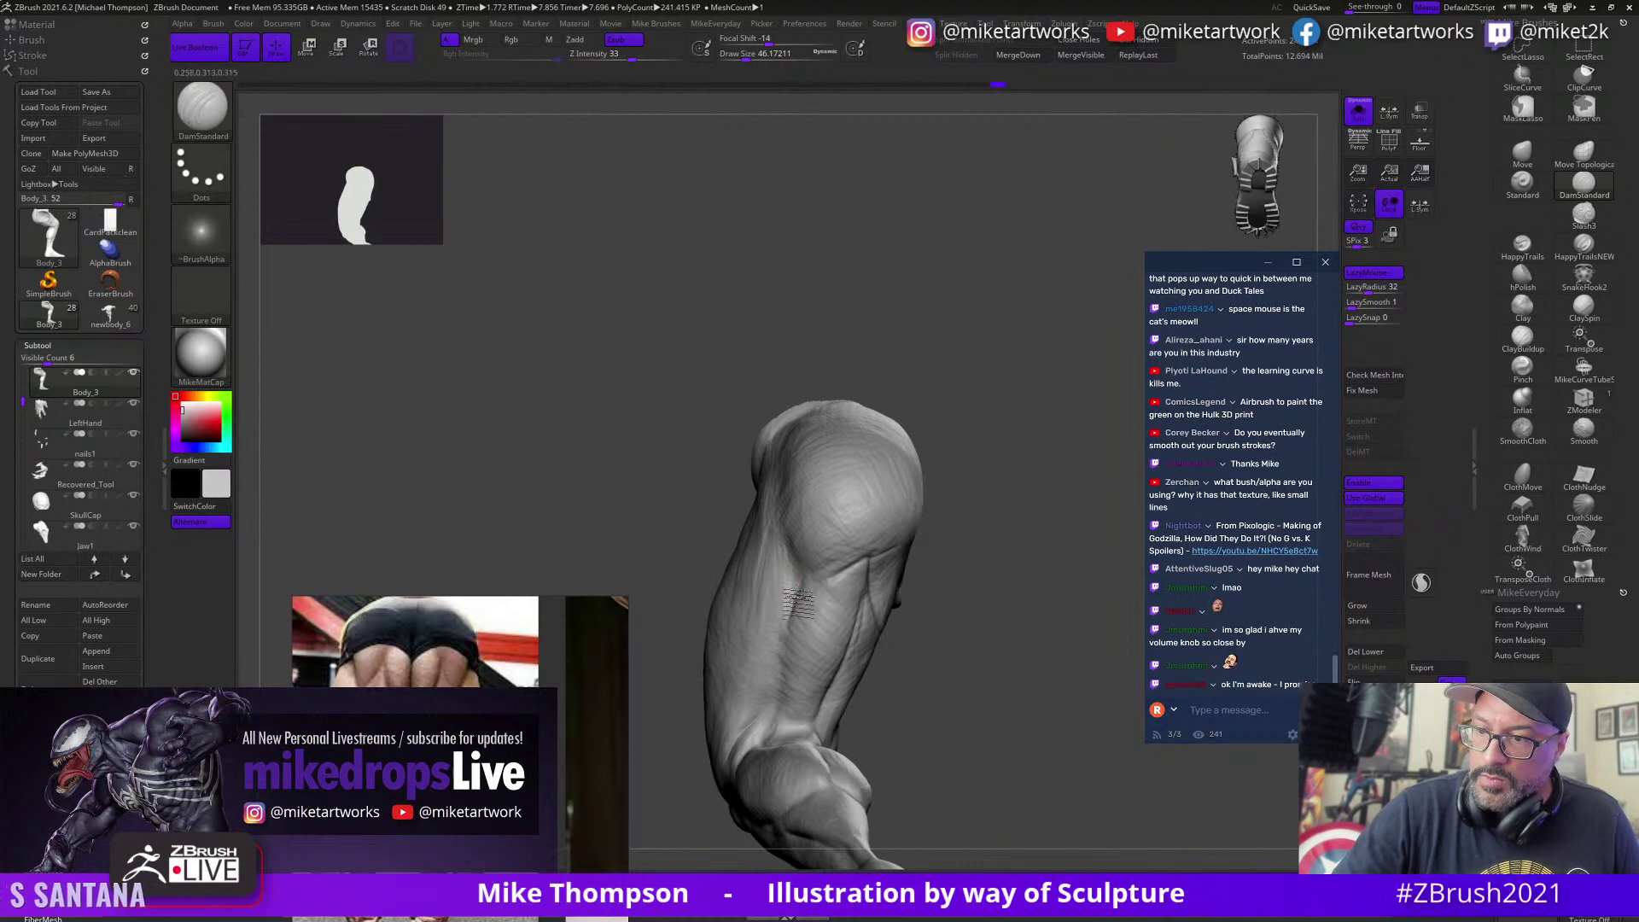
mouse_move(956, 589)
mouse_down()
mouse_move(1019, 561)
mouse_move(998, 564)
mouse_up()
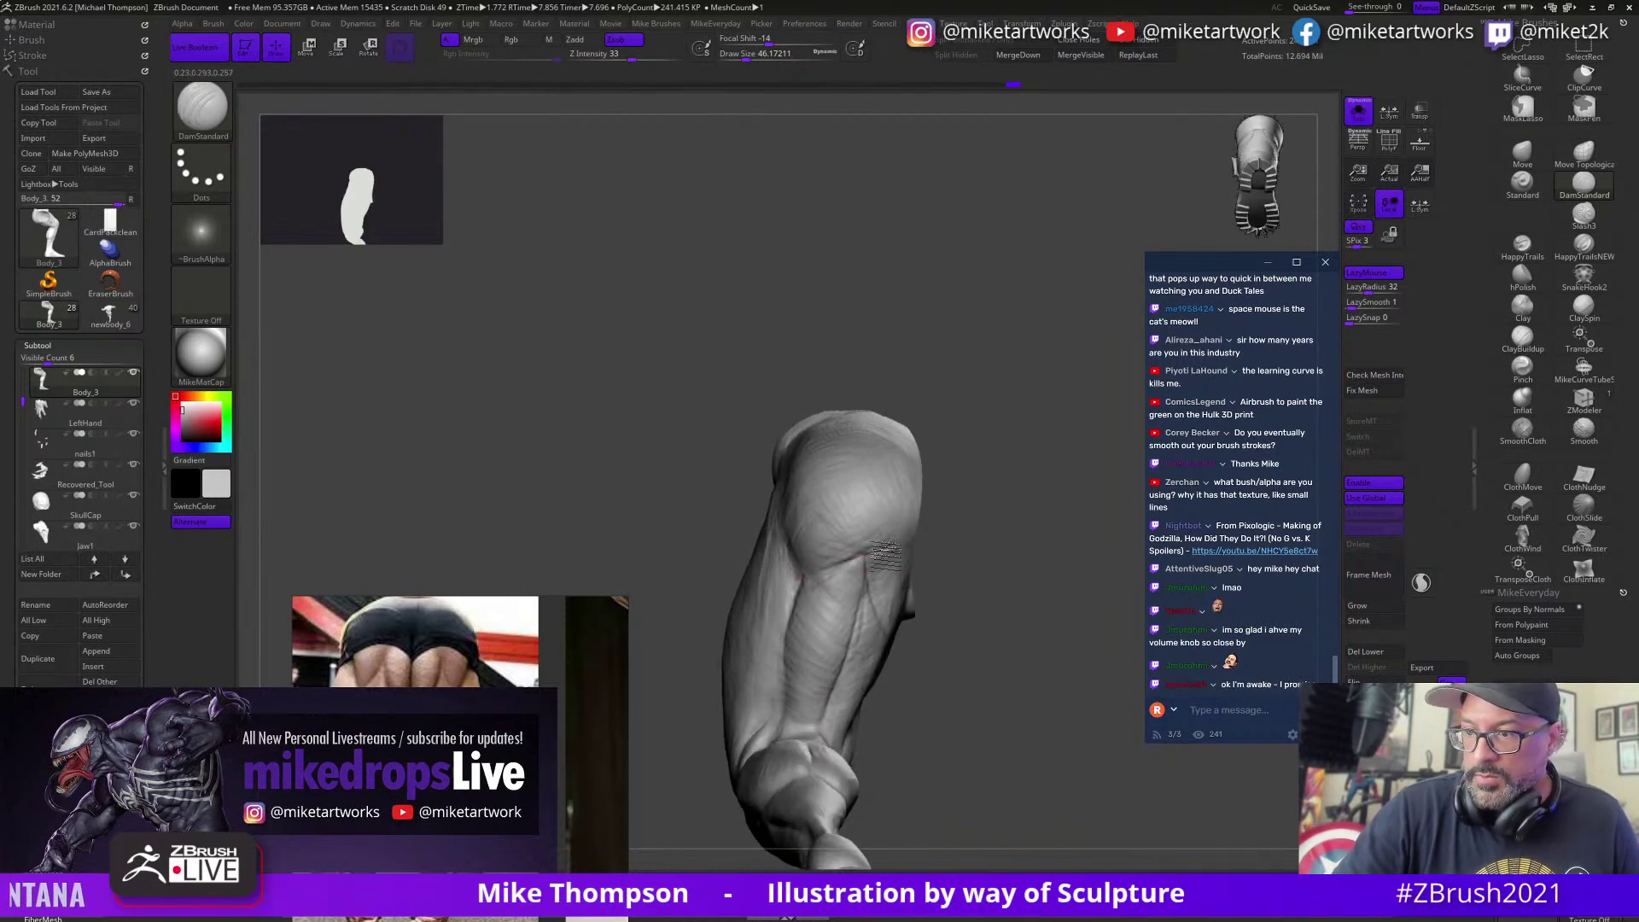
mouse_move(1080, 524)
mouse_down()
mouse_move(1015, 540)
mouse_move(1013, 514)
mouse_up()
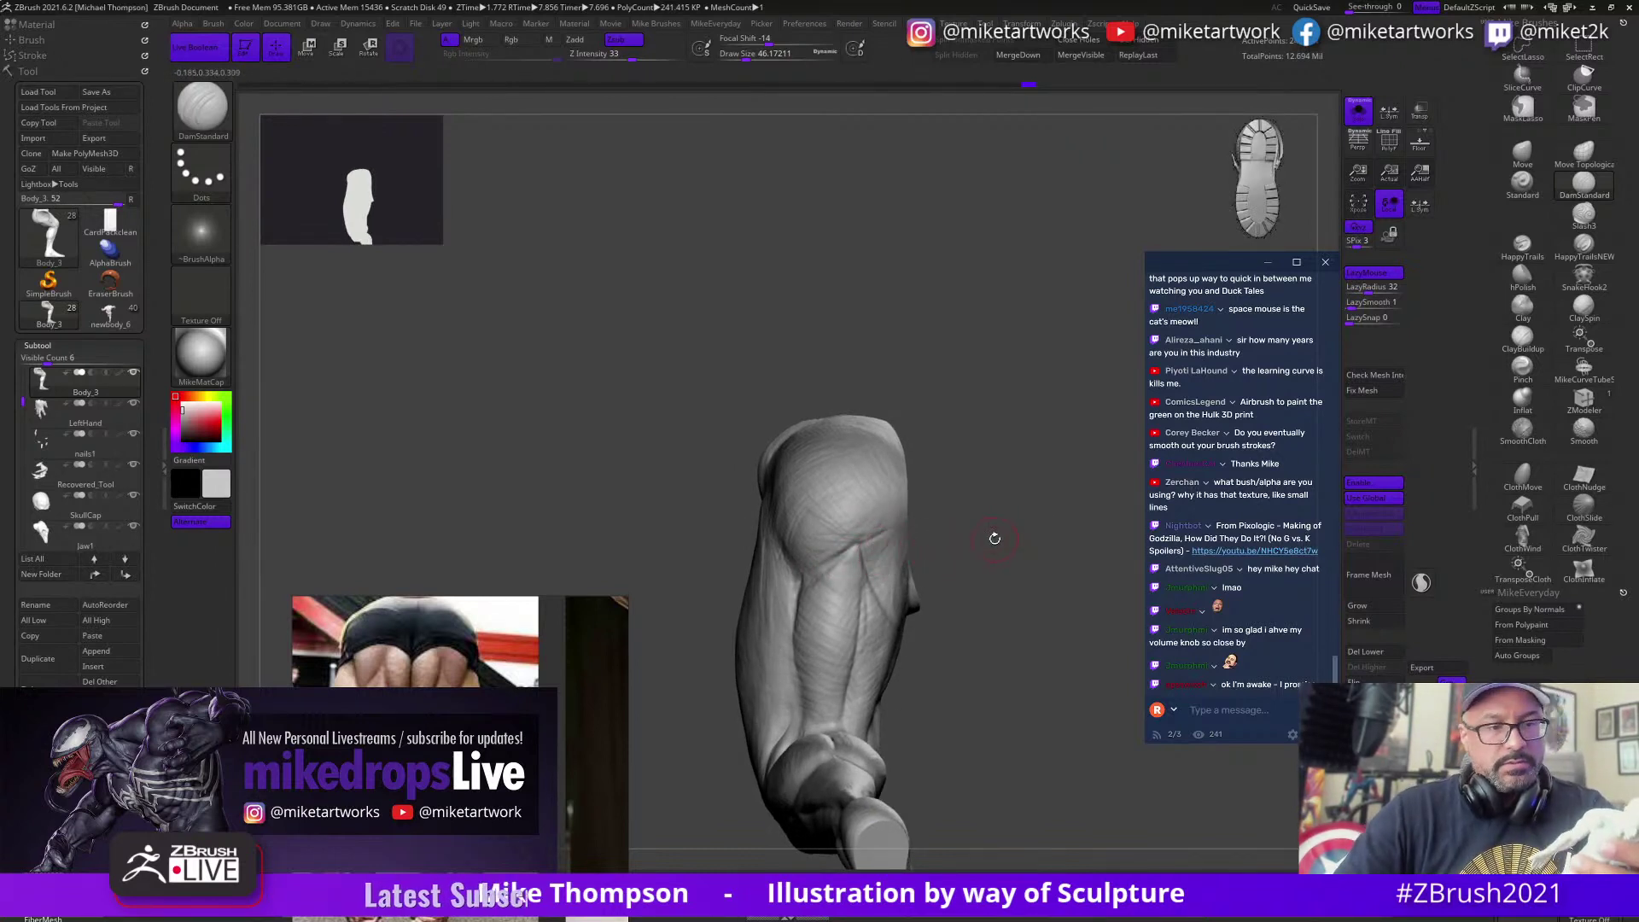
Step: Define the hamstring edges above the back of the knee and along the outer thigh with DamStandard
drag(1022, 538, 1010, 530)
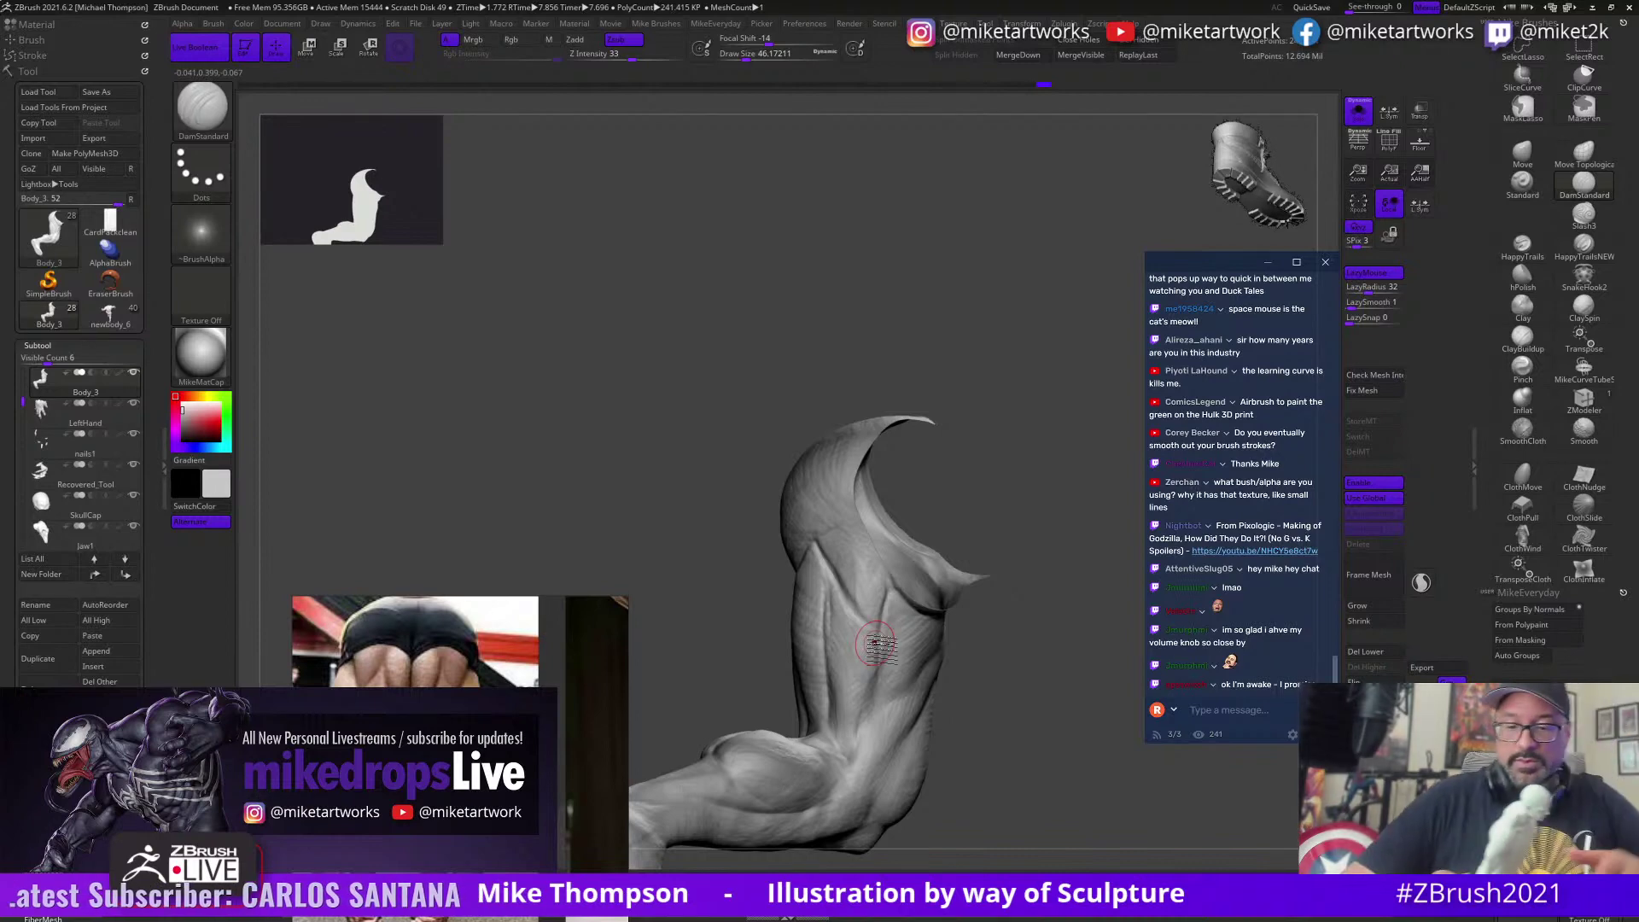
drag(1032, 739, 848, 662)
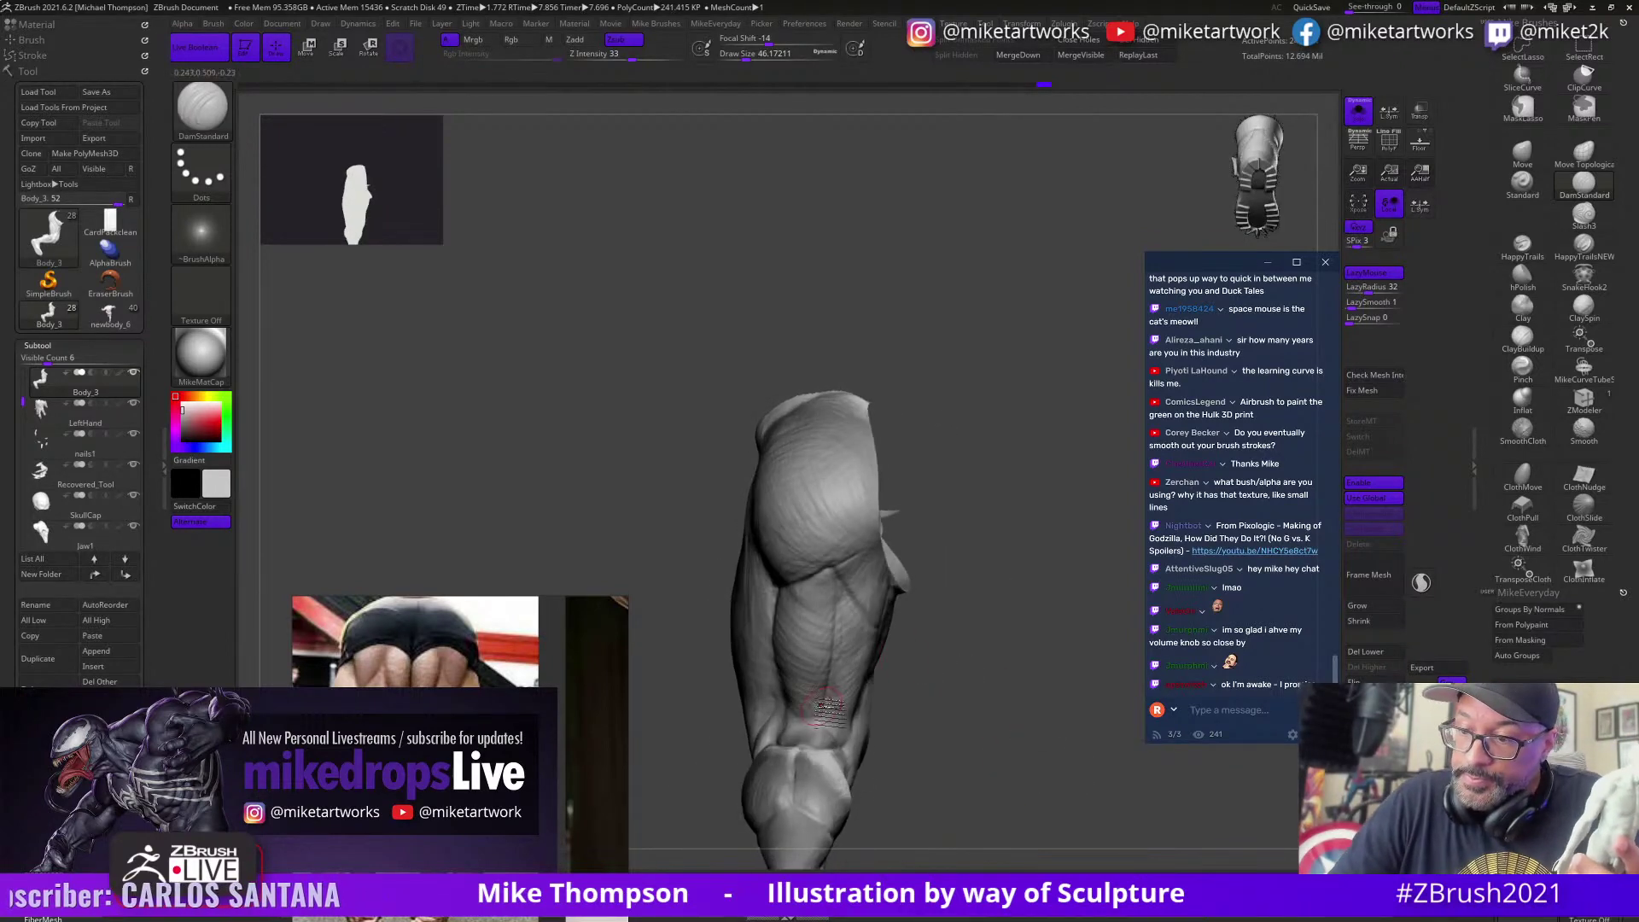
right_drag(815, 725, 850, 722)
drag(862, 729, 957, 662)
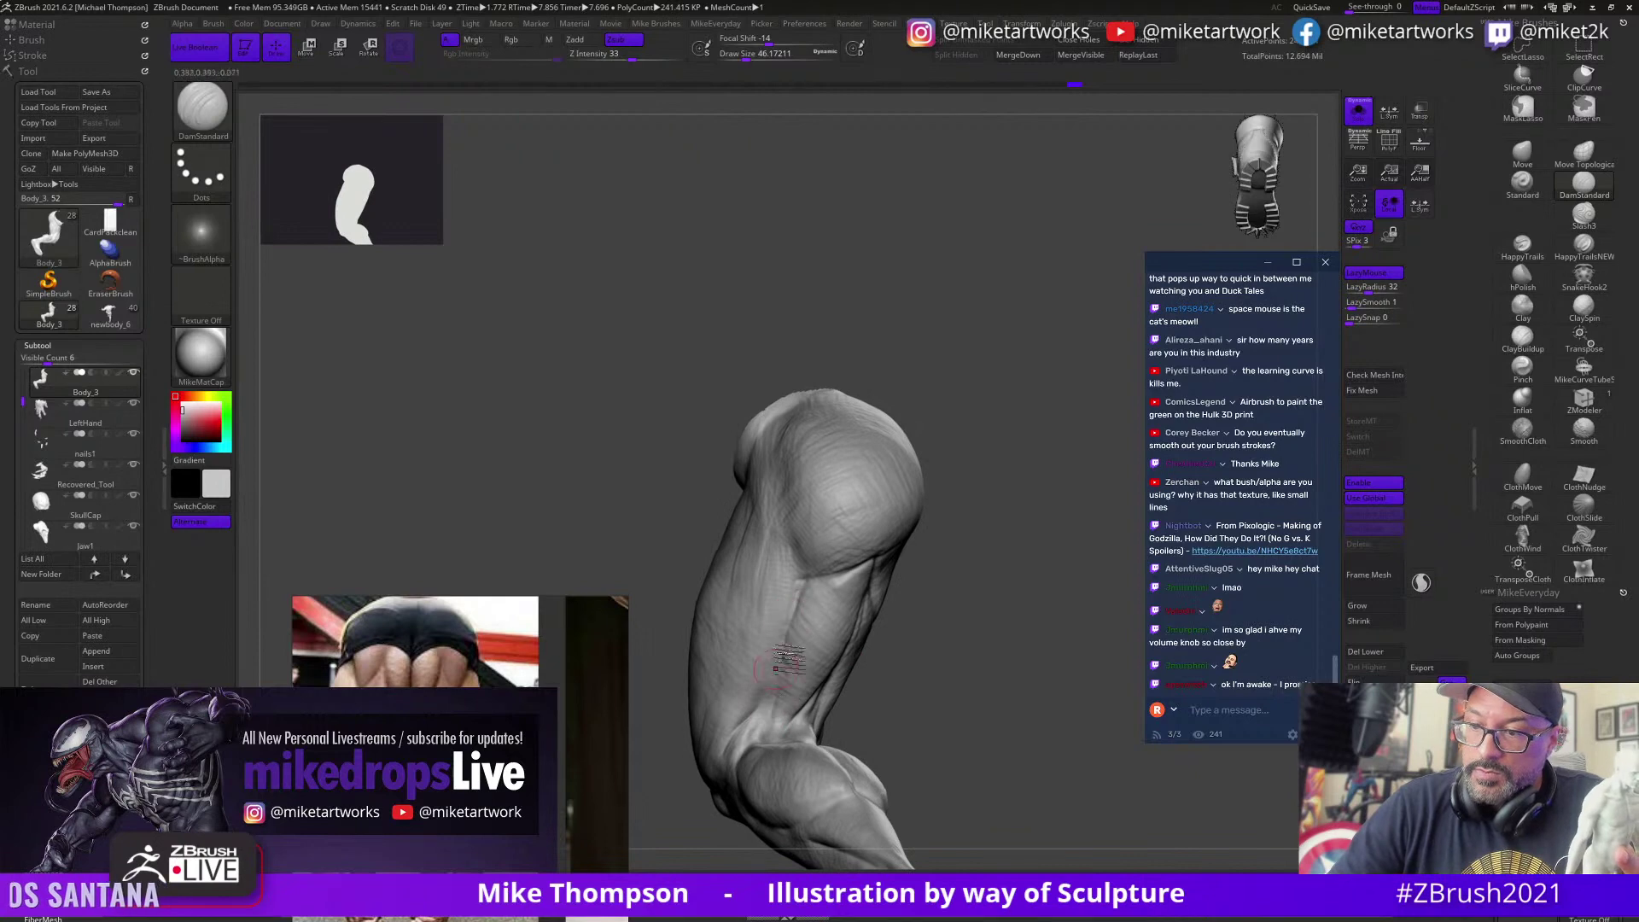
mouse_move(968, 597)
mouse_down()
mouse_move(982, 605)
mouse_move(965, 600)
mouse_up()
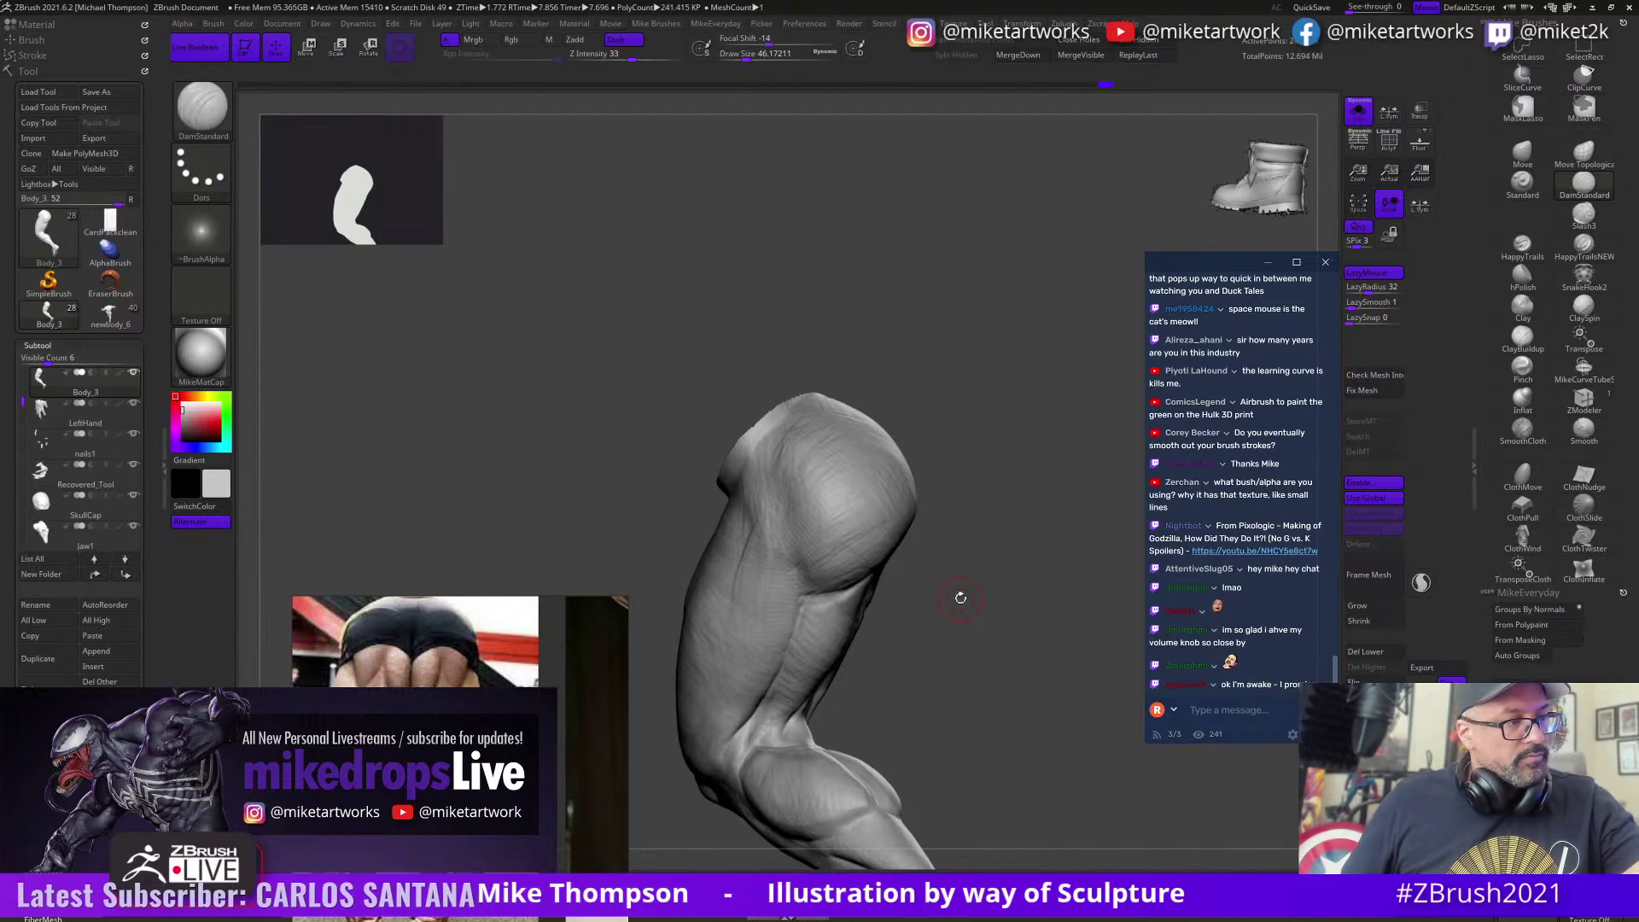
drag(973, 702, 1005, 691)
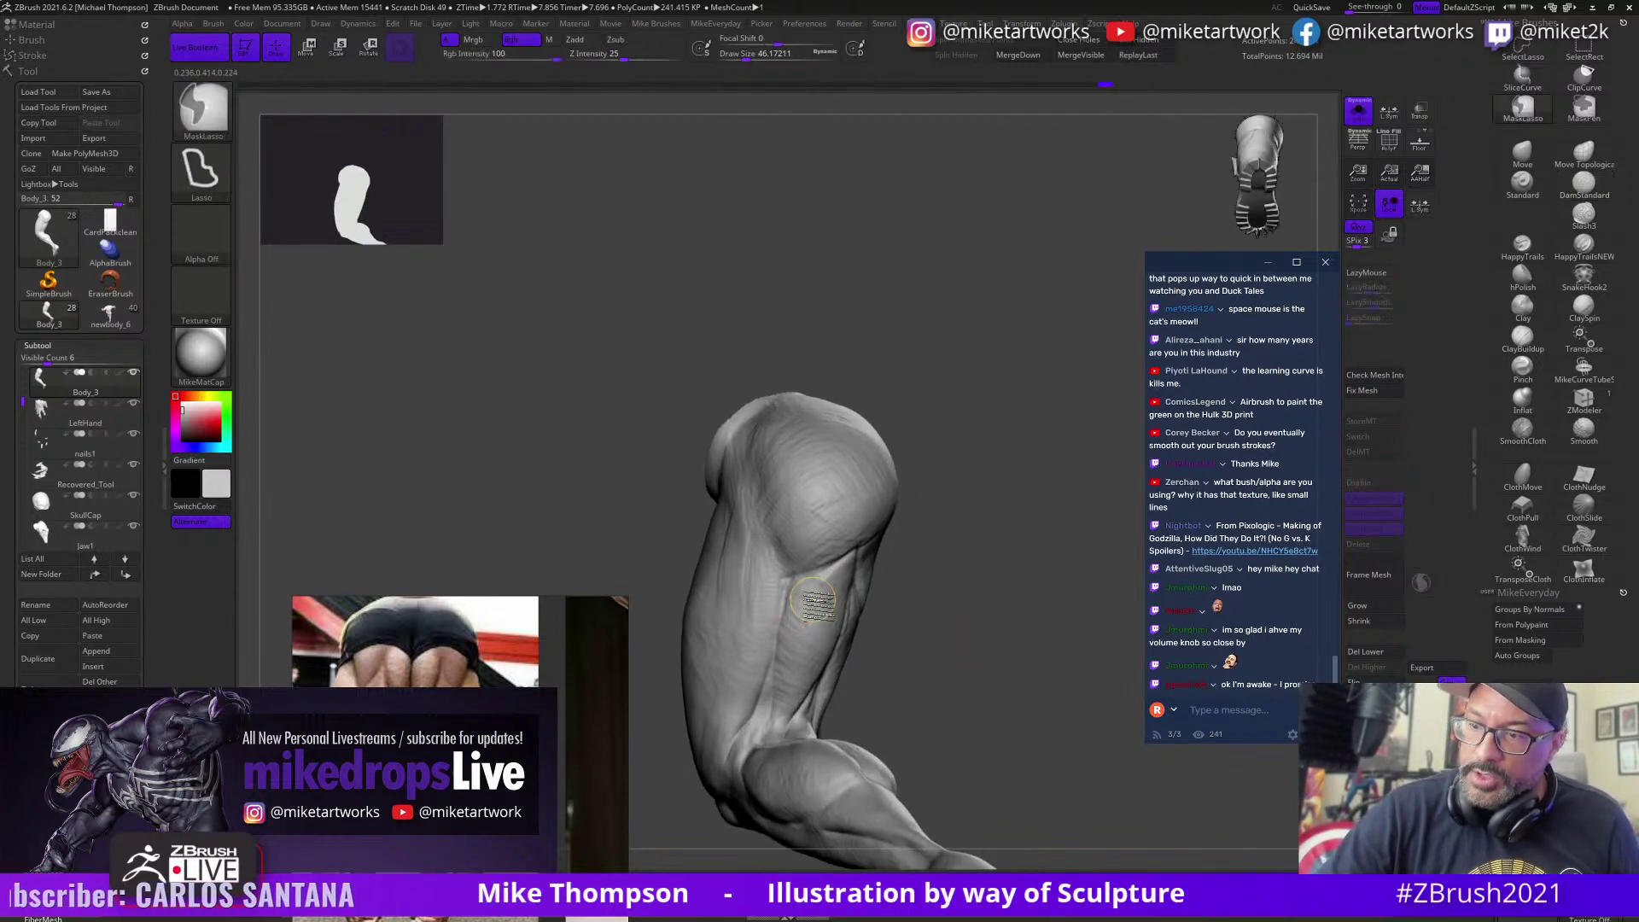
Step: Build up the inner thigh with ClayBuildup at a draw size of about 77 and bring up the leg-muscle reference photos
click(1523, 339)
mouse_move(1050, 597)
mouse_down()
mouse_move(1036, 670)
mouse_move(980, 556)
mouse_move(1012, 535)
mouse_move(941, 490)
mouse_up()
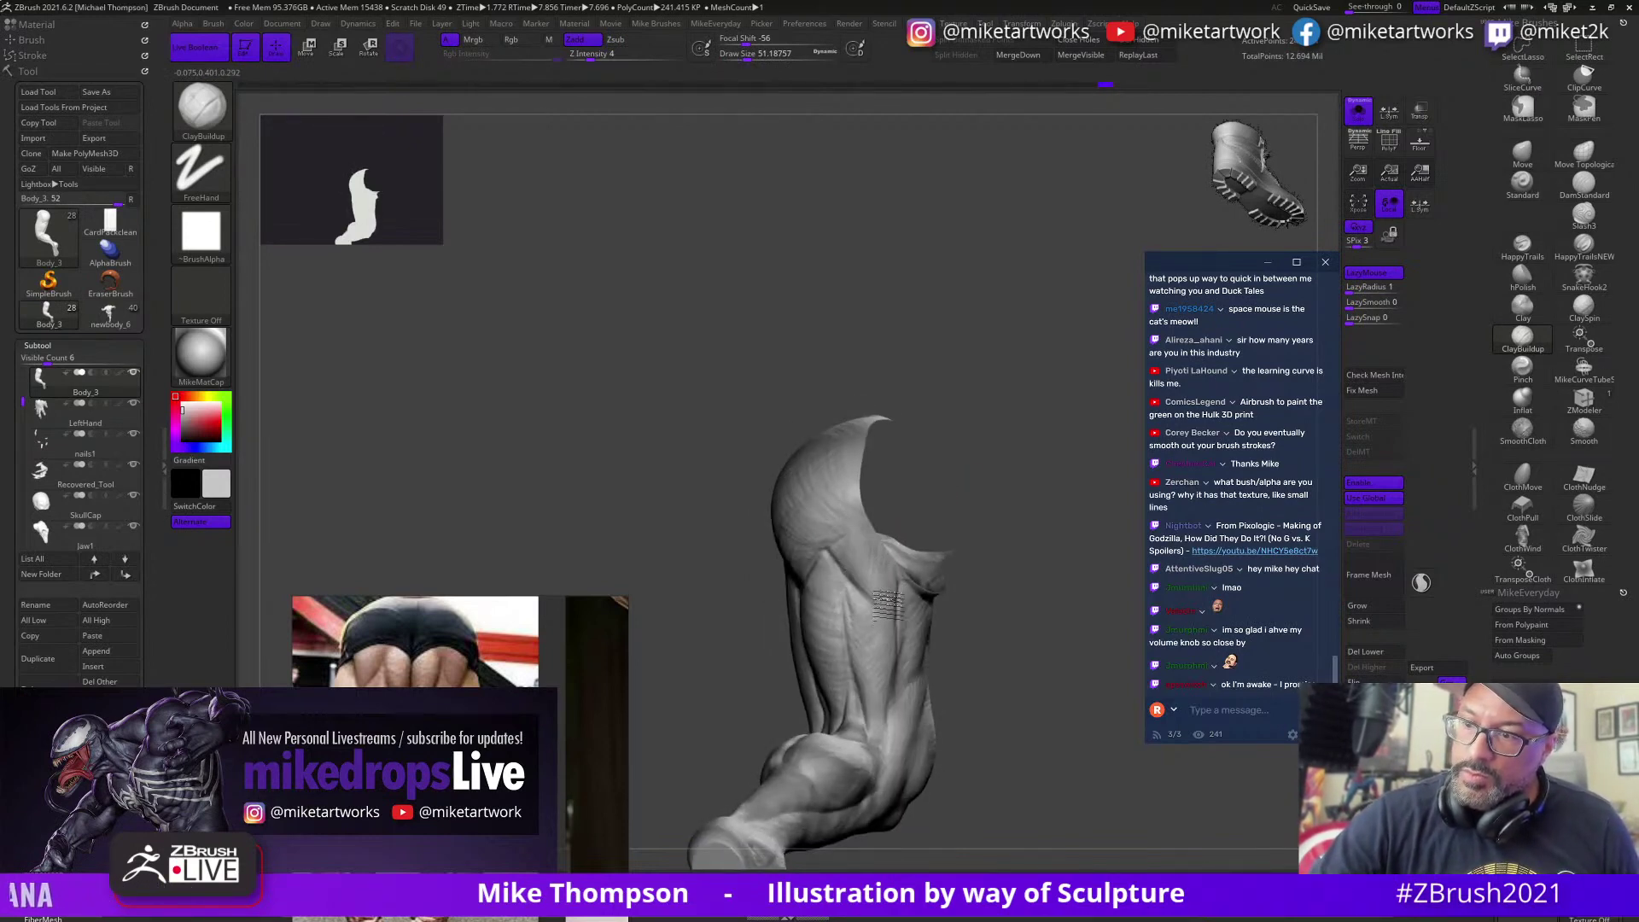
drag(995, 486, 980, 468)
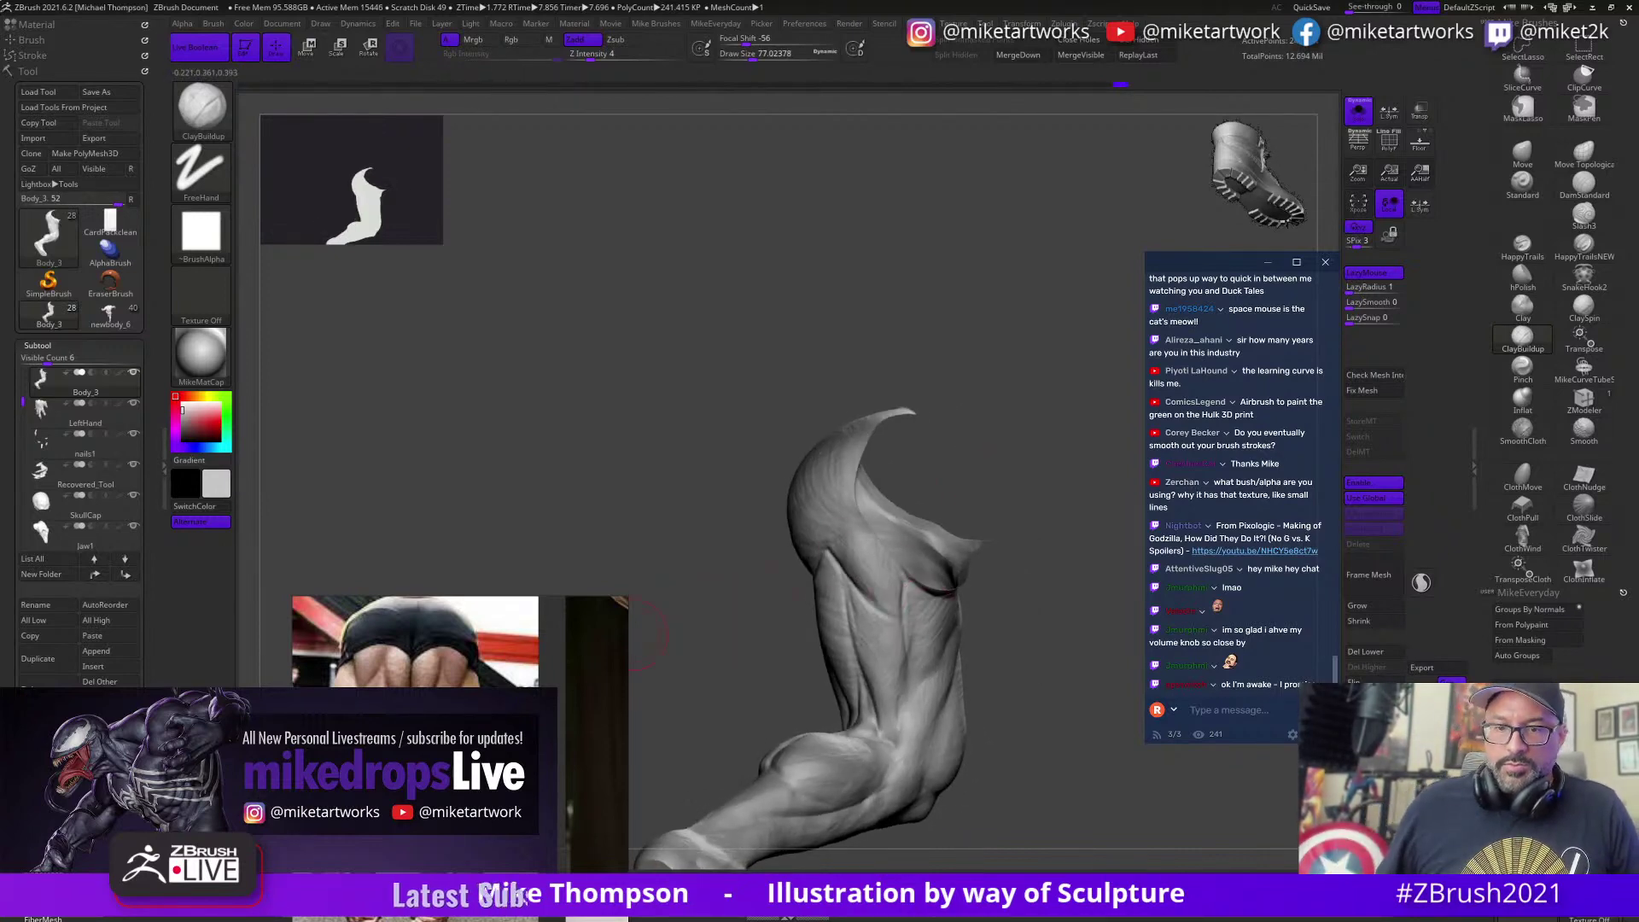
scroll(460, 641, down, 4)
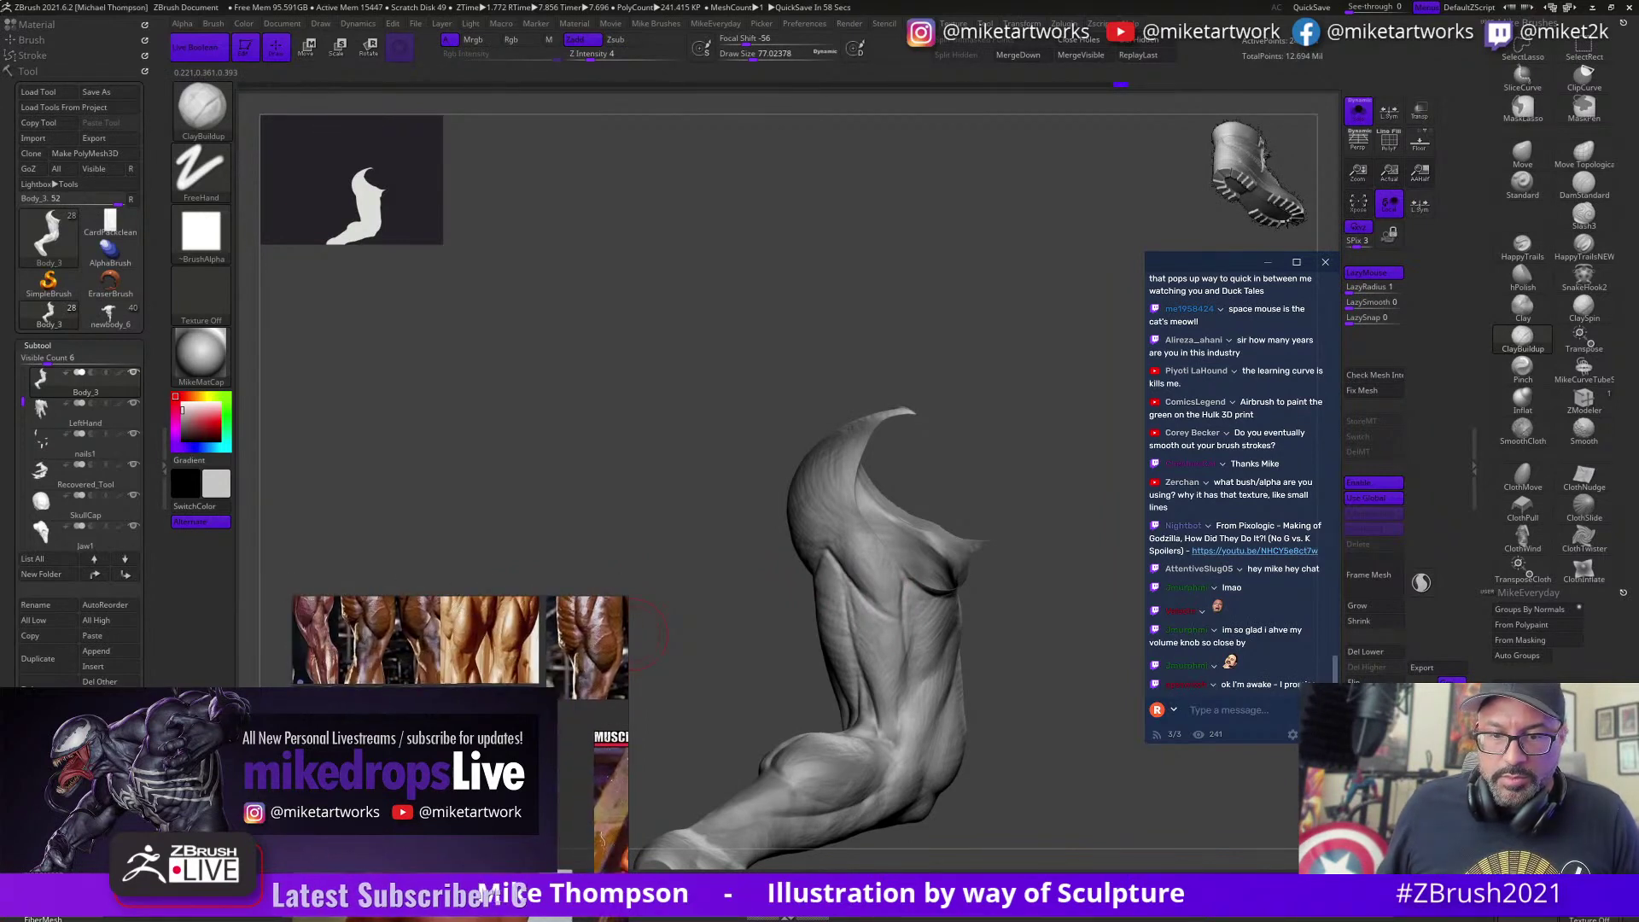
mouse_move(988, 741)
mouse_down()
mouse_move(1058, 683)
mouse_move(1087, 608)
mouse_move(896, 546)
mouse_up()
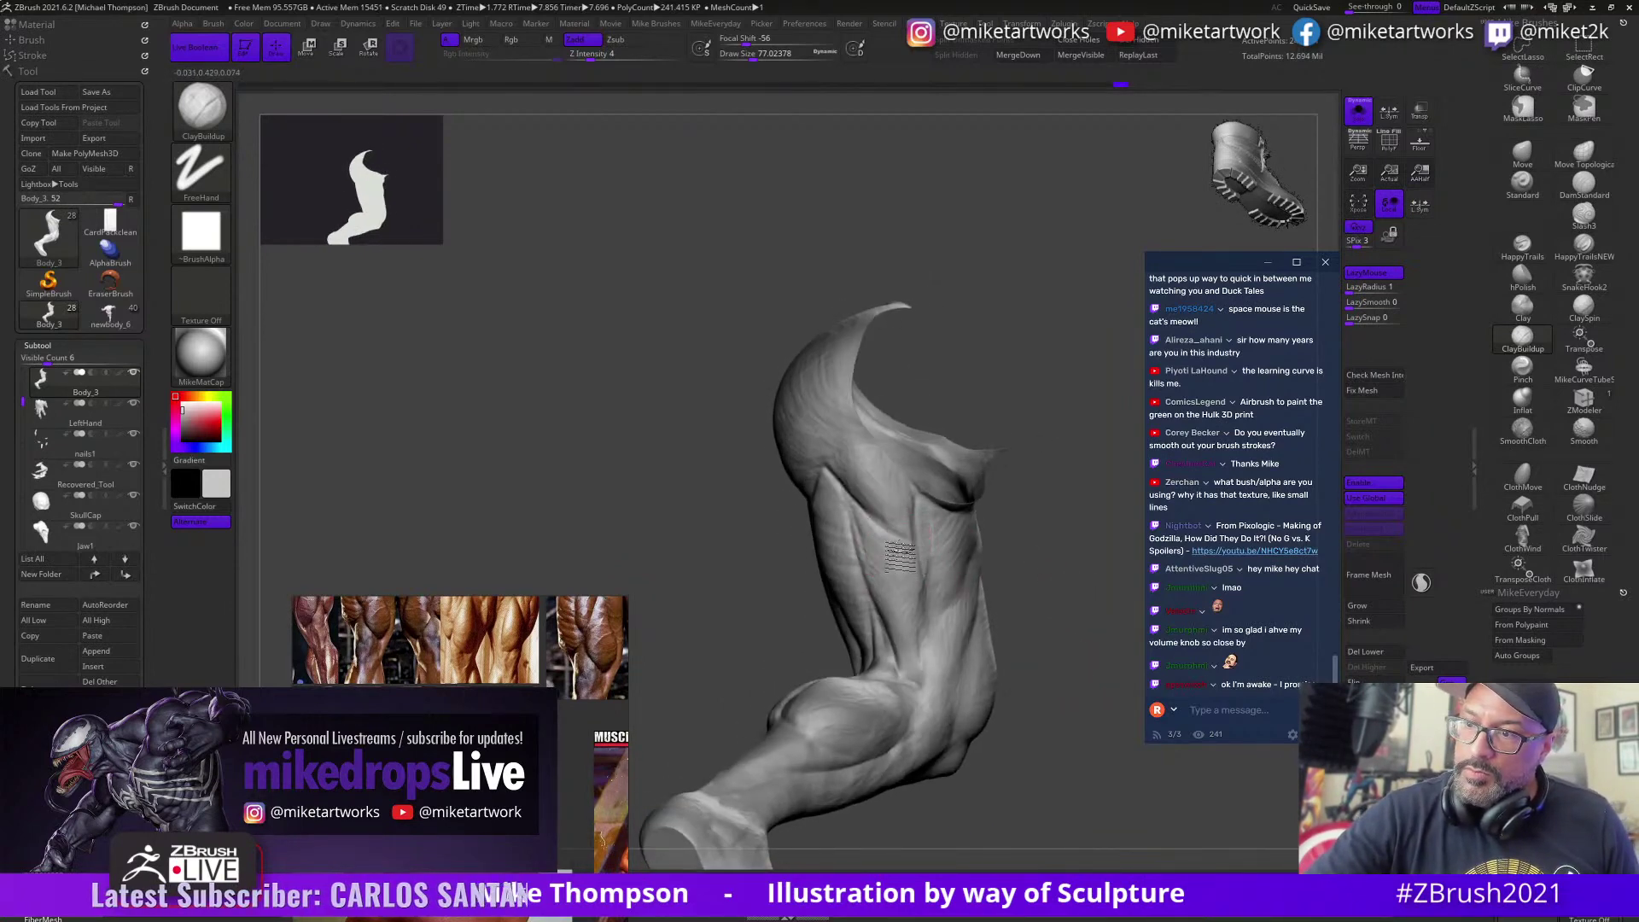
Step: Shape the inner thigh muscles between the groin and the hamstrings with ClayBuildup
drag(1024, 507, 866, 506)
drag(1043, 541, 990, 533)
mouse_move(892, 514)
mouse_down()
mouse_move(915, 510)
mouse_move(911, 539)
mouse_up()
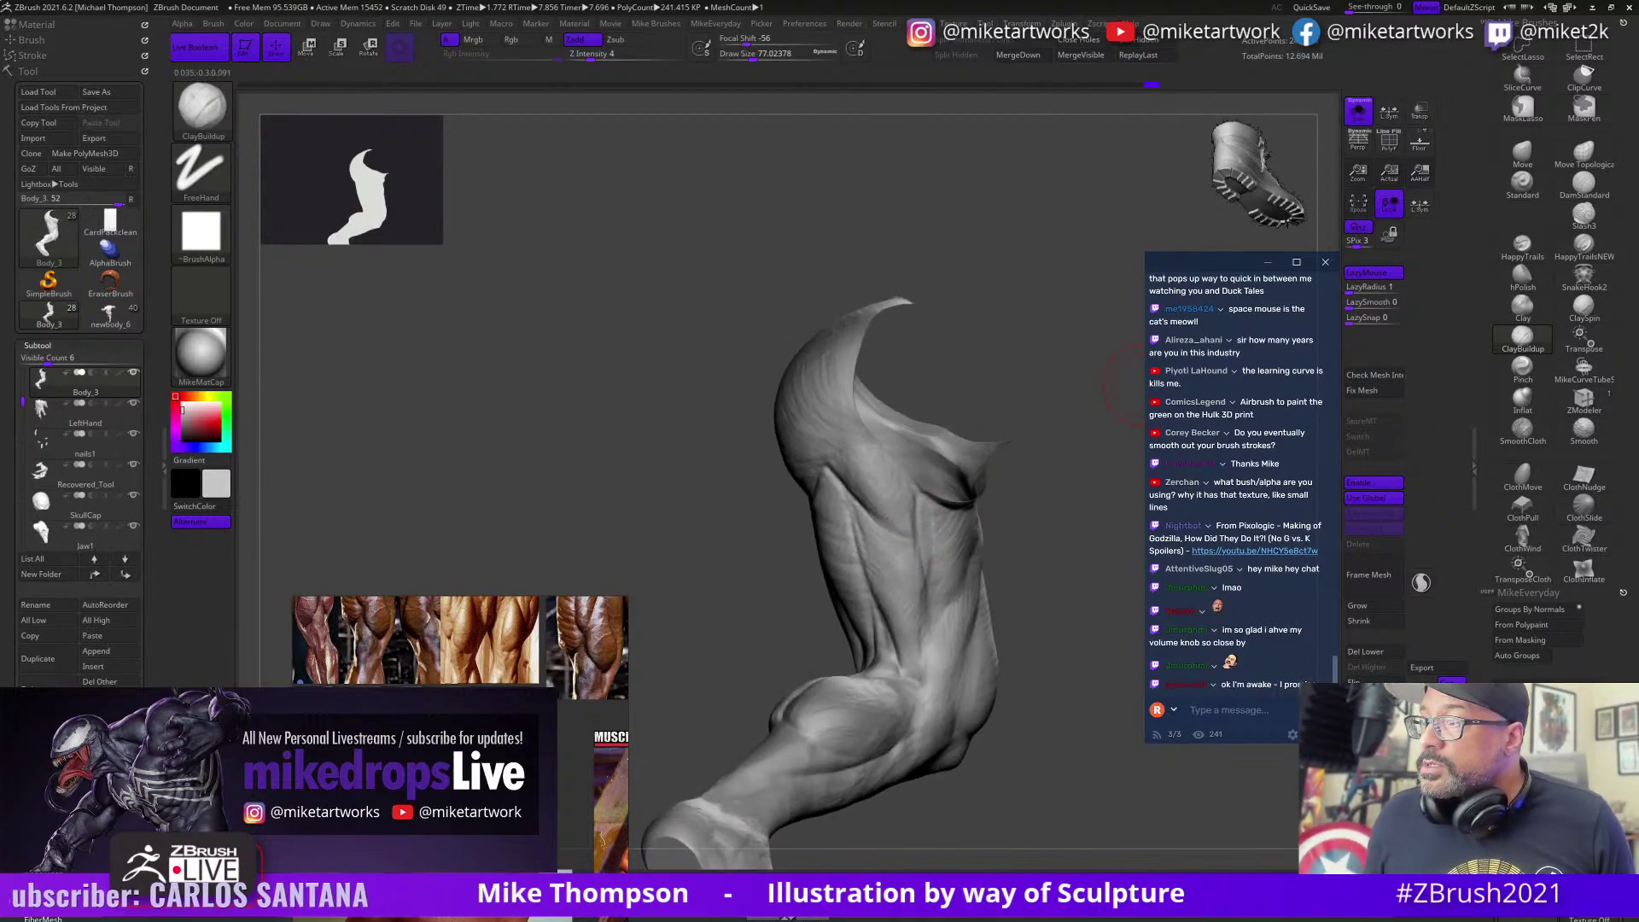
scroll(1294, 581, up, 1)
scroll(1294, 581, down, 1)
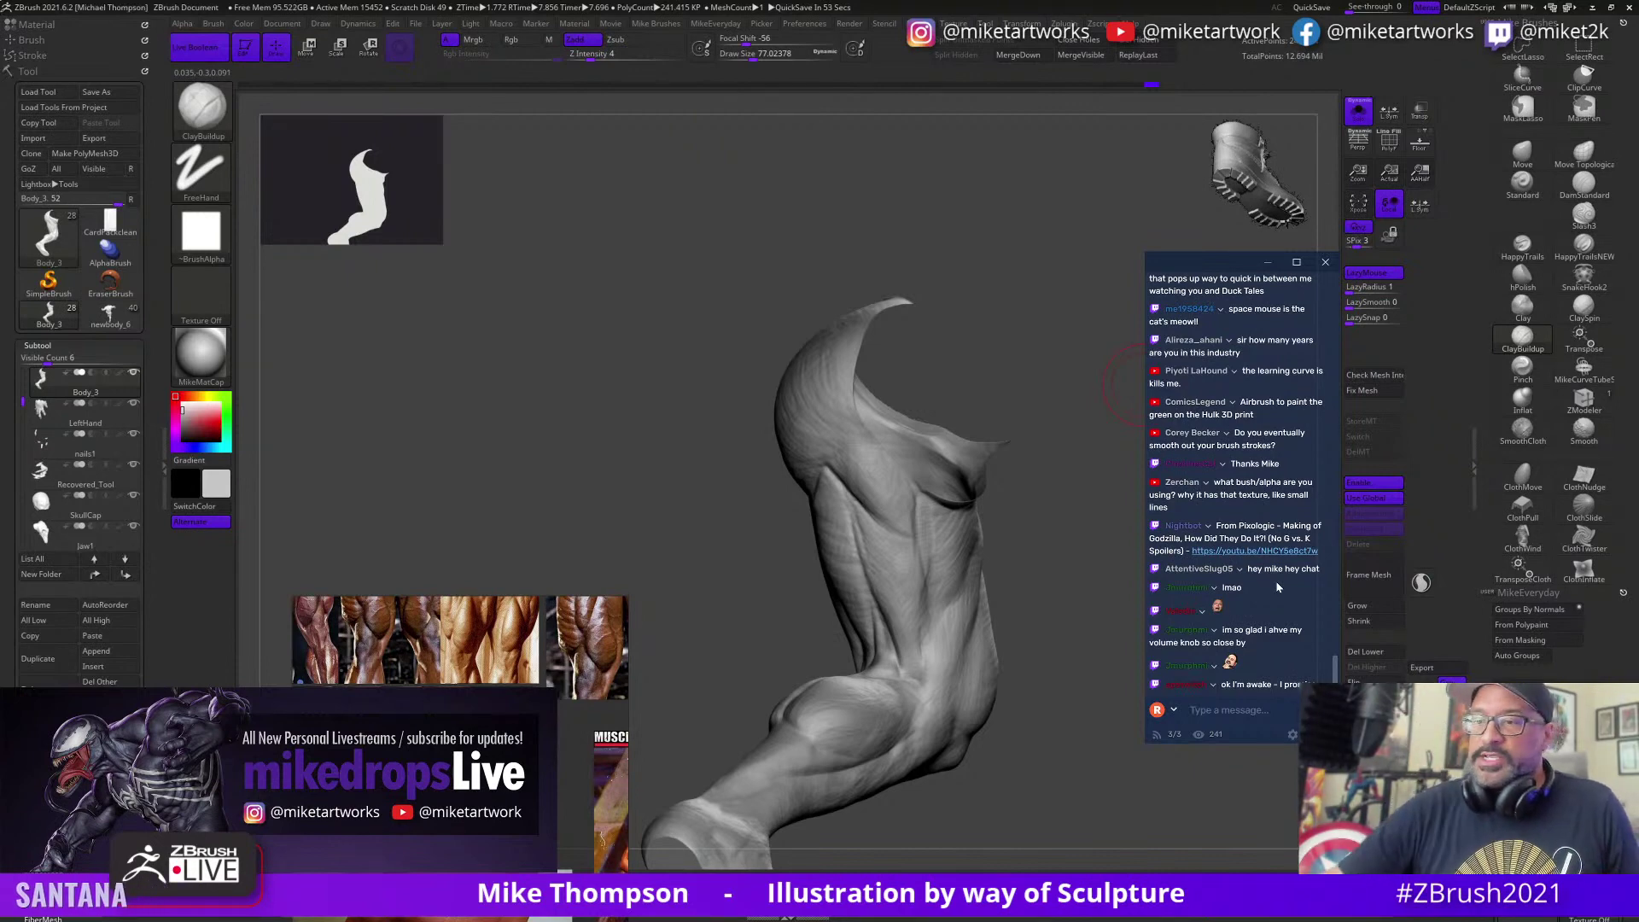
Step: Reduce the draw size to about 62 and refine the upper inner thigh and inner hamstring with ClayBuildup
drag(1021, 549, 926, 512)
key(s)
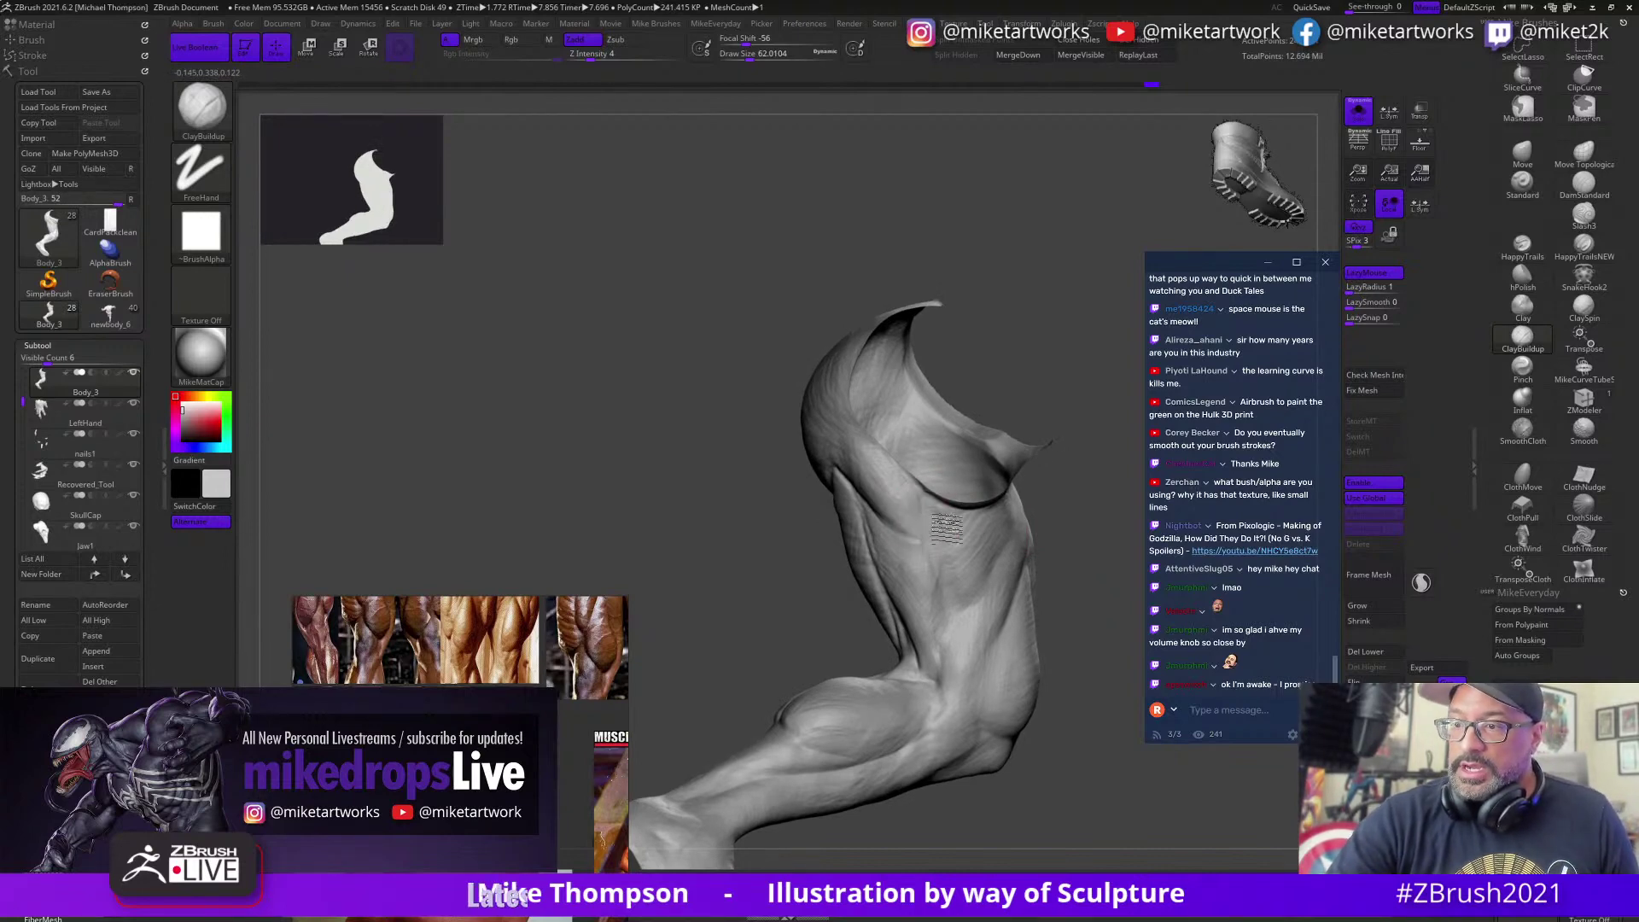
drag(1072, 461, 900, 496)
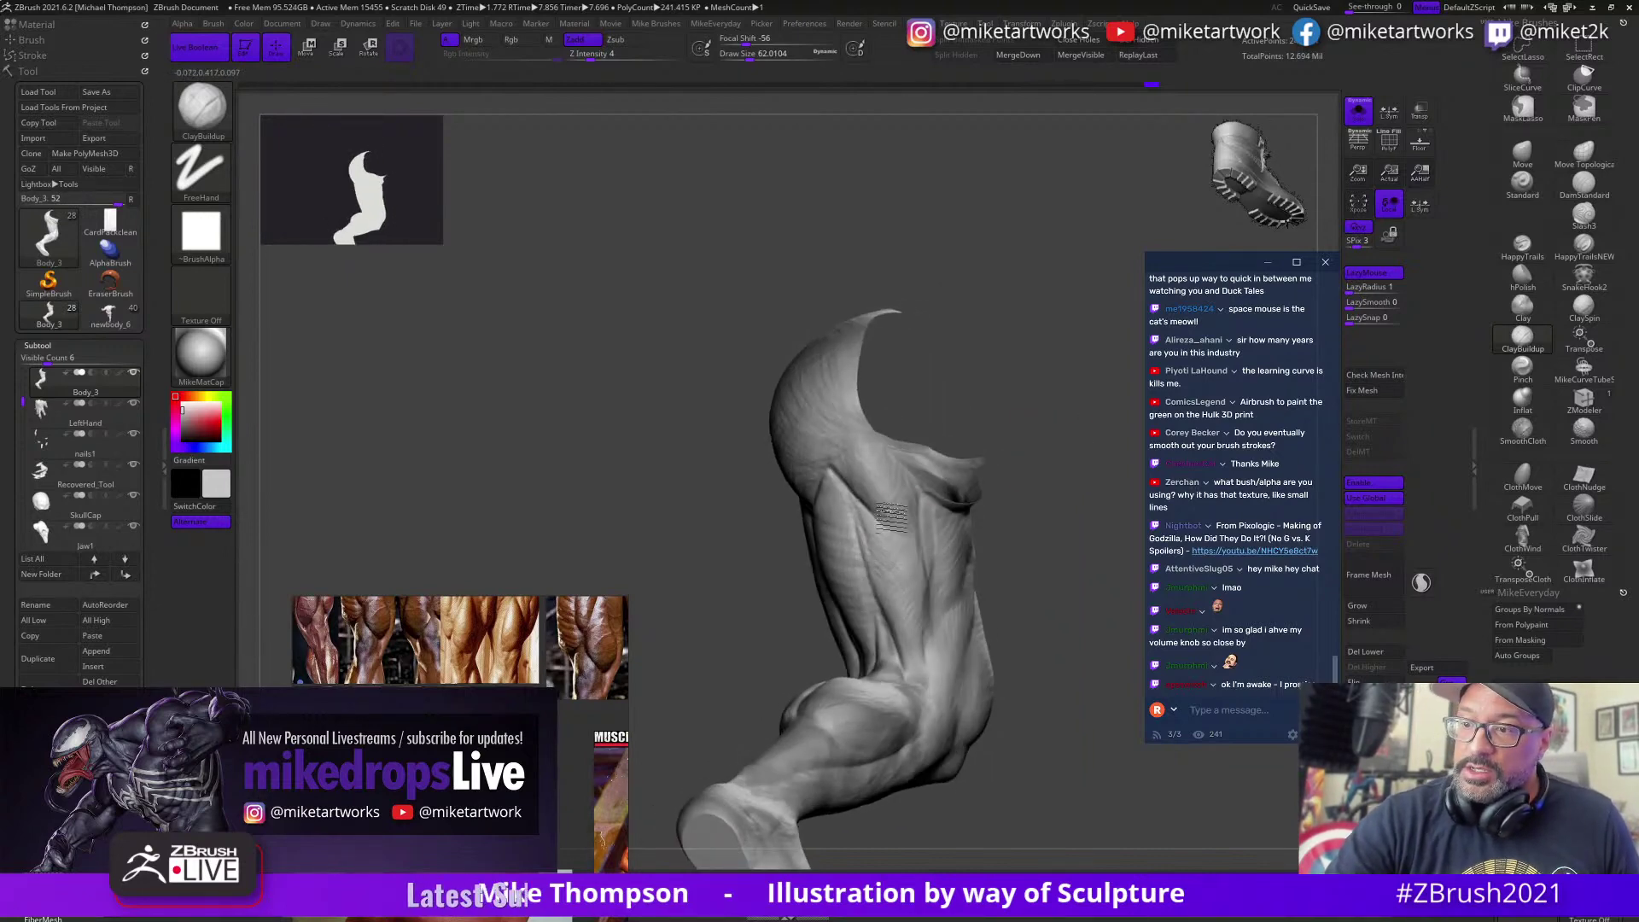
mouse_move(1040, 449)
mouse_down()
mouse_move(1031, 467)
mouse_move(1024, 422)
mouse_move(1058, 428)
mouse_move(1031, 420)
mouse_move(864, 491)
mouse_up()
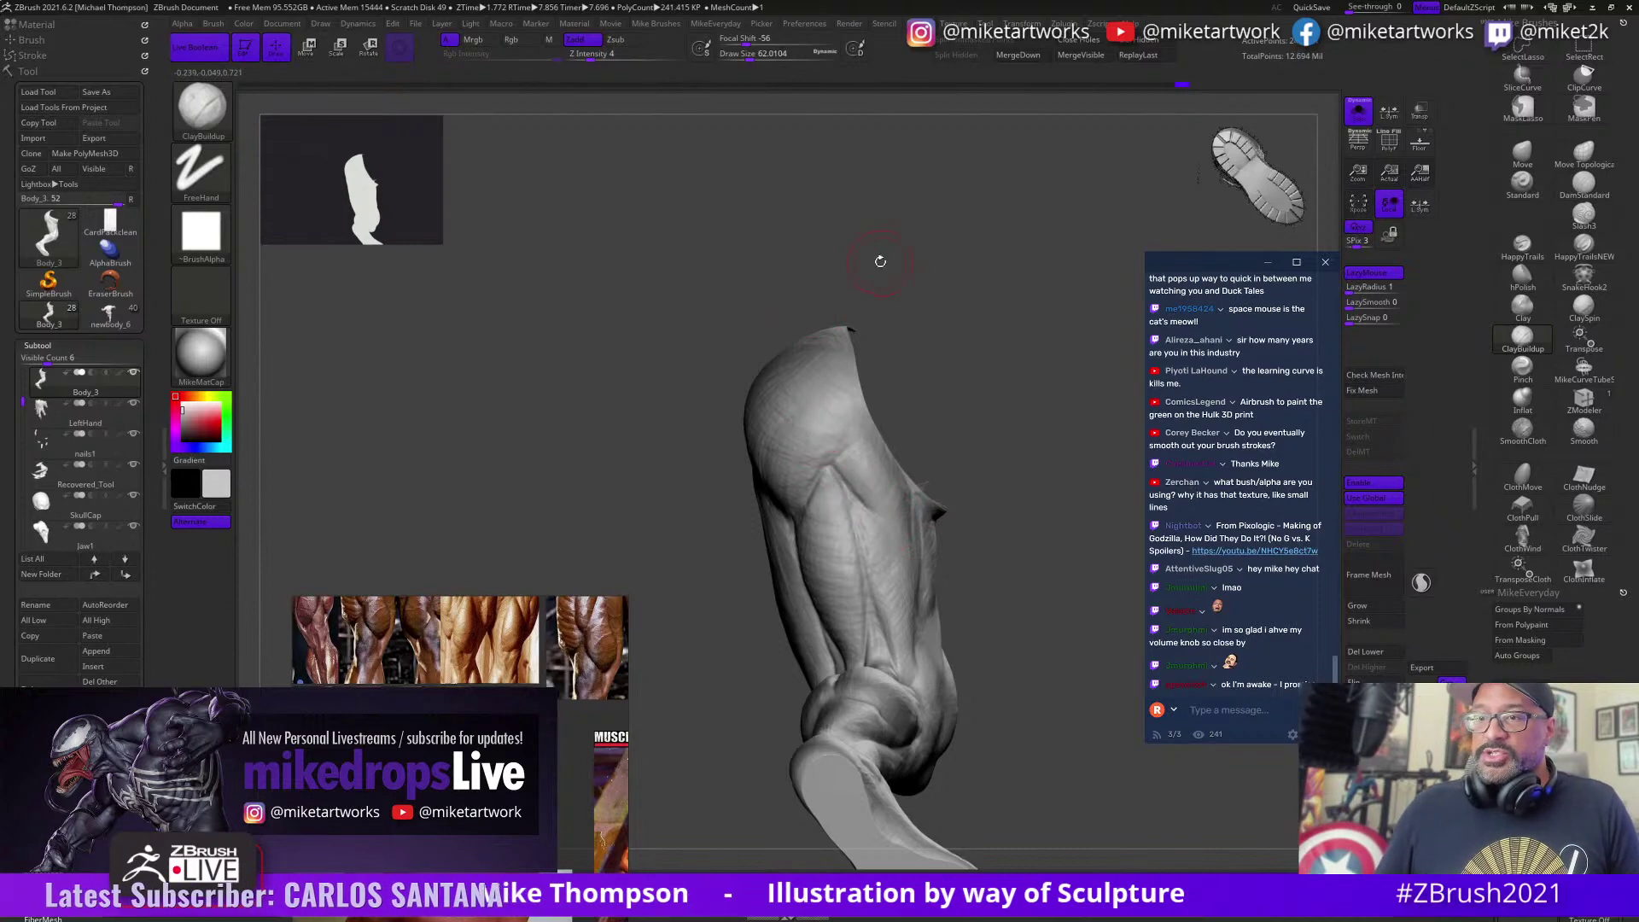
drag(994, 418, 977, 427)
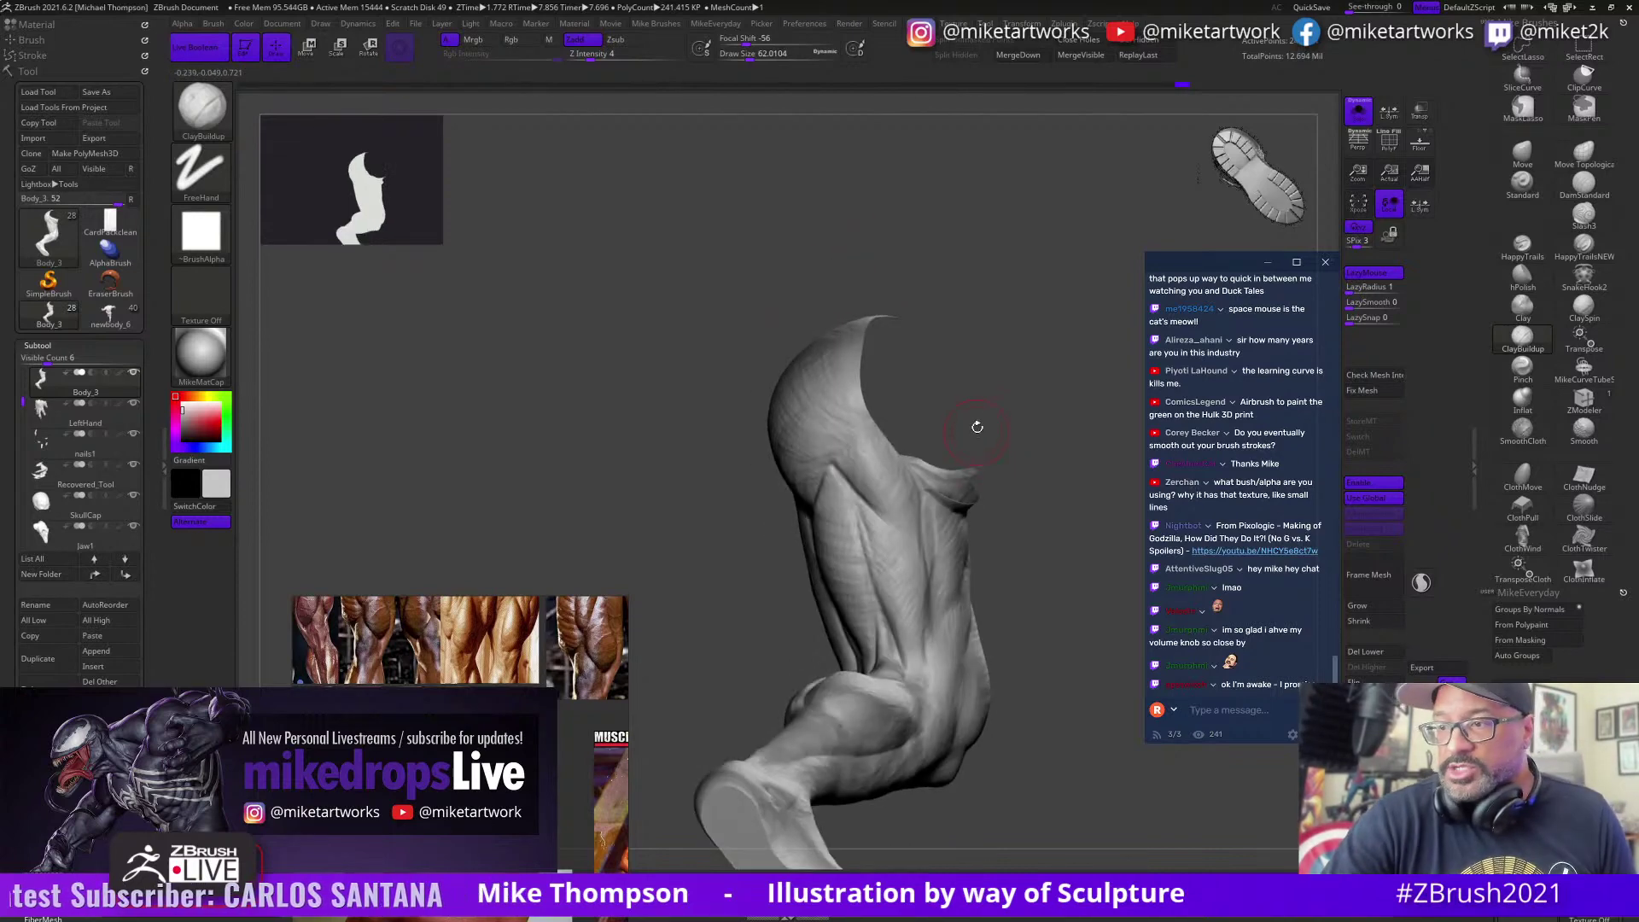
mouse_move(1067, 505)
mouse_down()
mouse_move(1049, 465)
mouse_move(929, 533)
mouse_up()
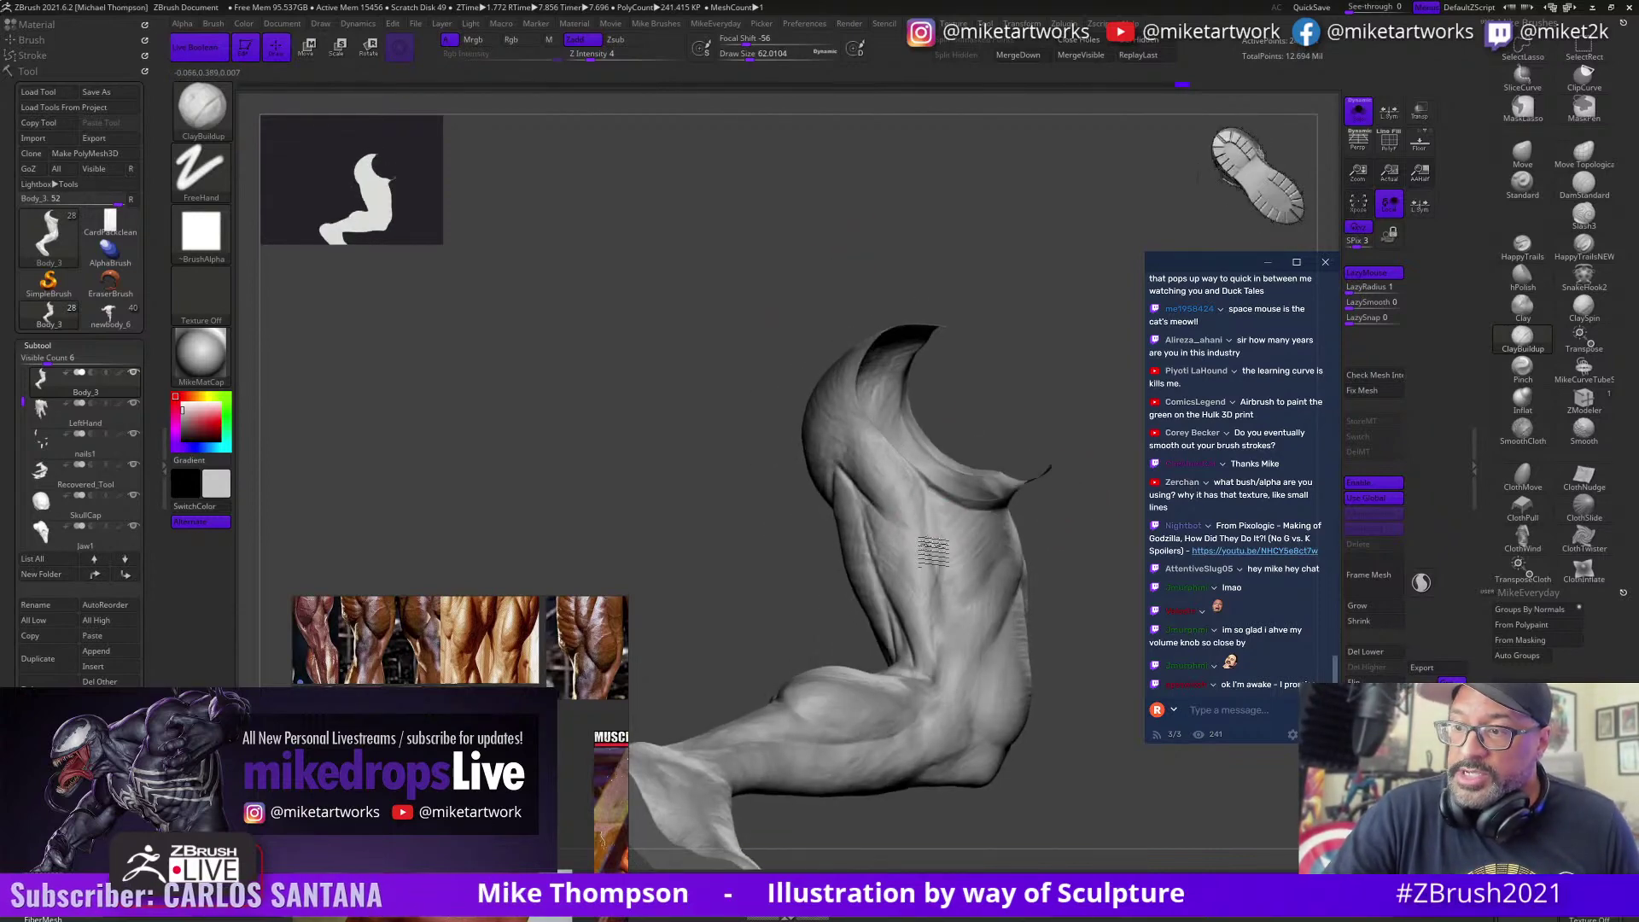
mouse_move(1075, 475)
mouse_down()
mouse_move(1065, 494)
mouse_move(877, 507)
mouse_up()
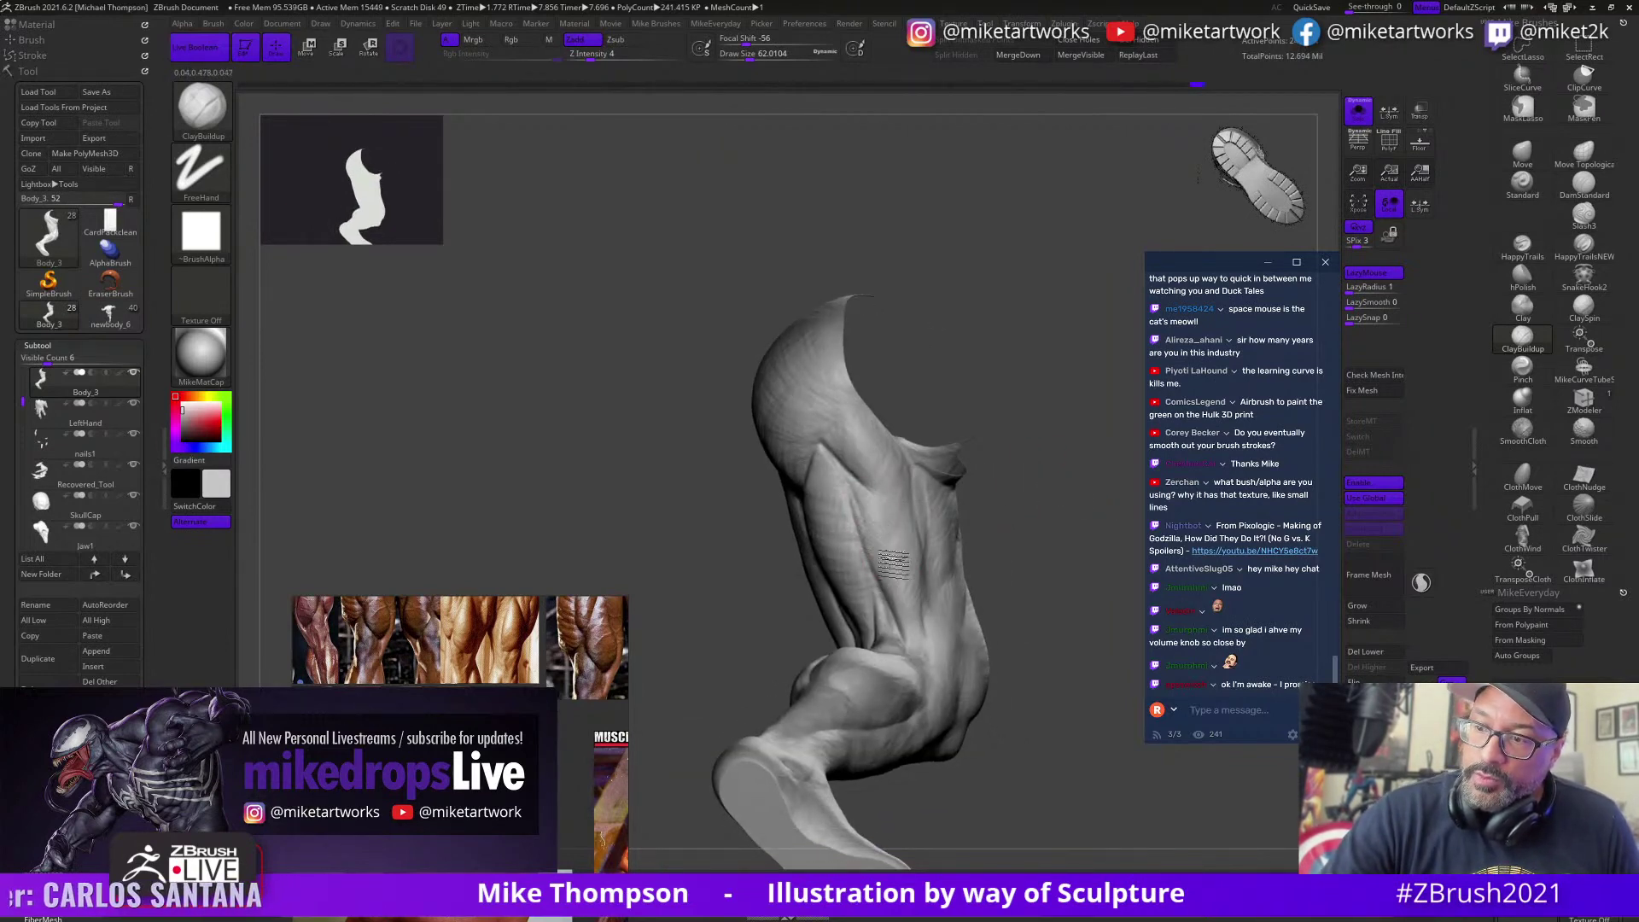
mouse_move(1043, 501)
mouse_down()
mouse_move(994, 504)
mouse_move(1061, 479)
mouse_move(1039, 450)
mouse_move(845, 474)
mouse_up()
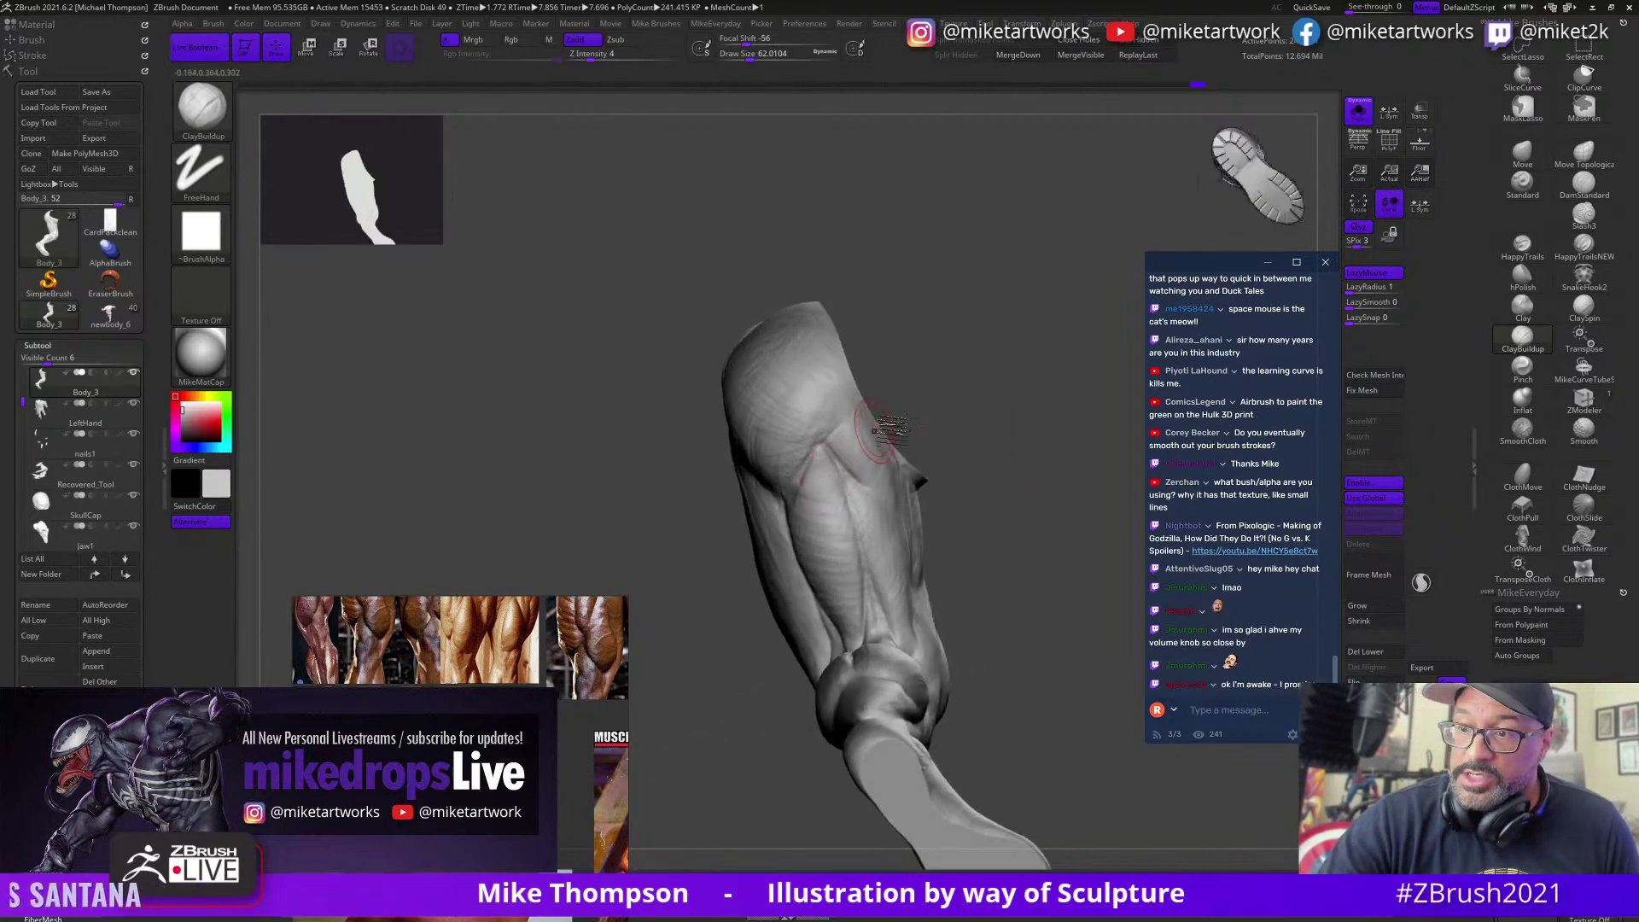
Step: Set the draw size to about 51 and refine the top of the hamstrings just below the buttock crease
key(s)
drag(945, 408, 941, 408)
drag(940, 408, 904, 417)
drag(823, 452, 827, 461)
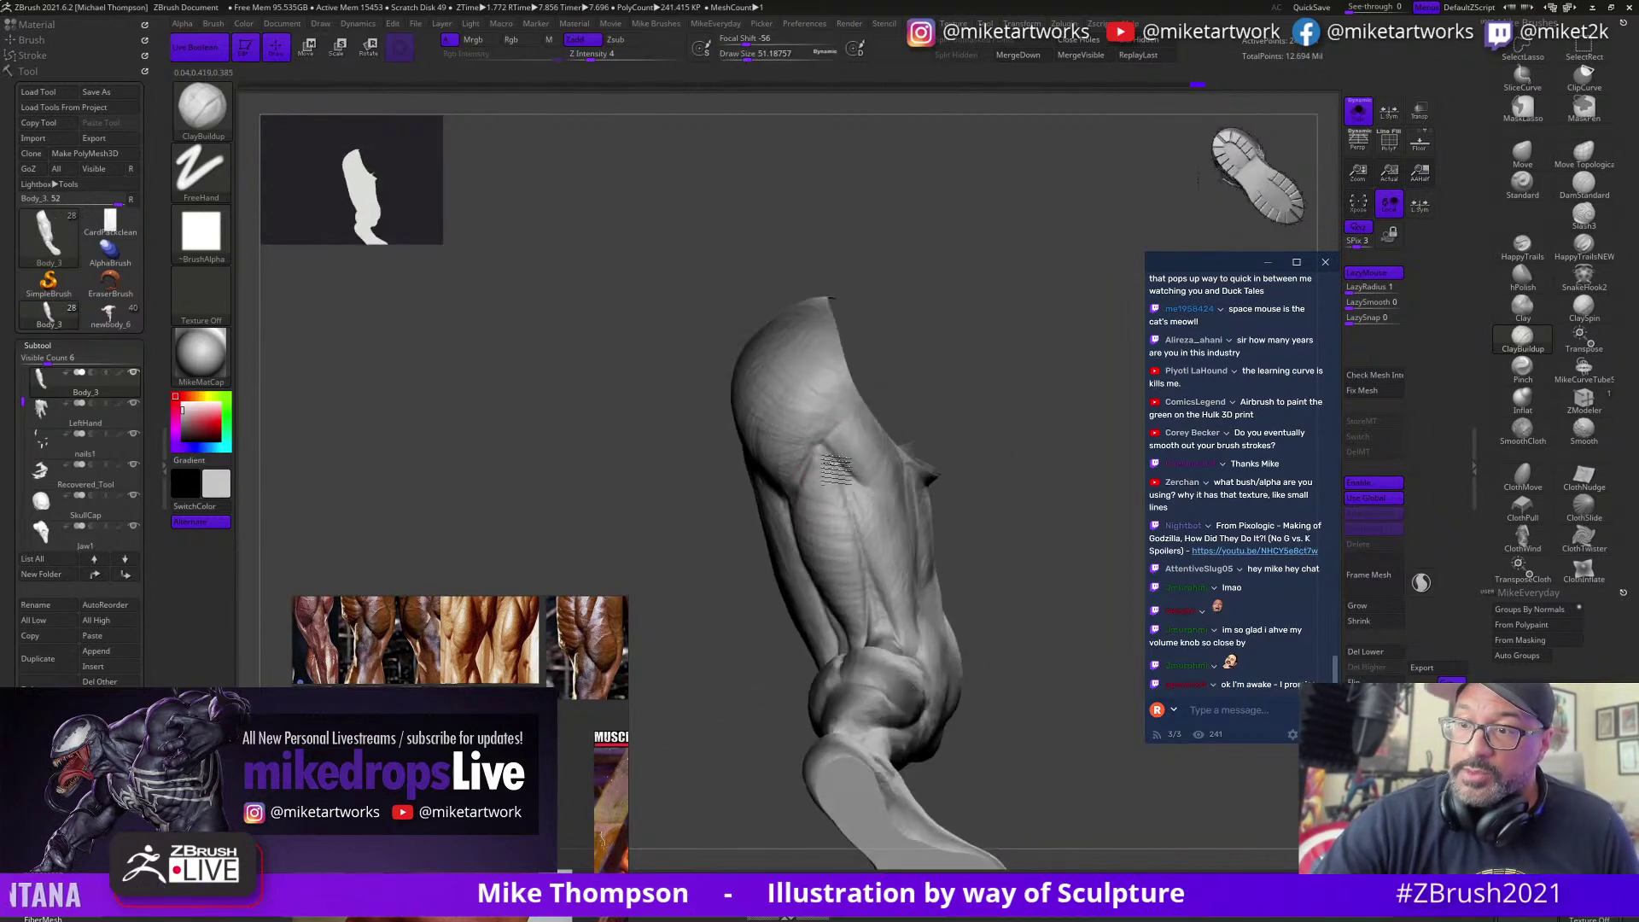
drag(956, 427, 840, 452)
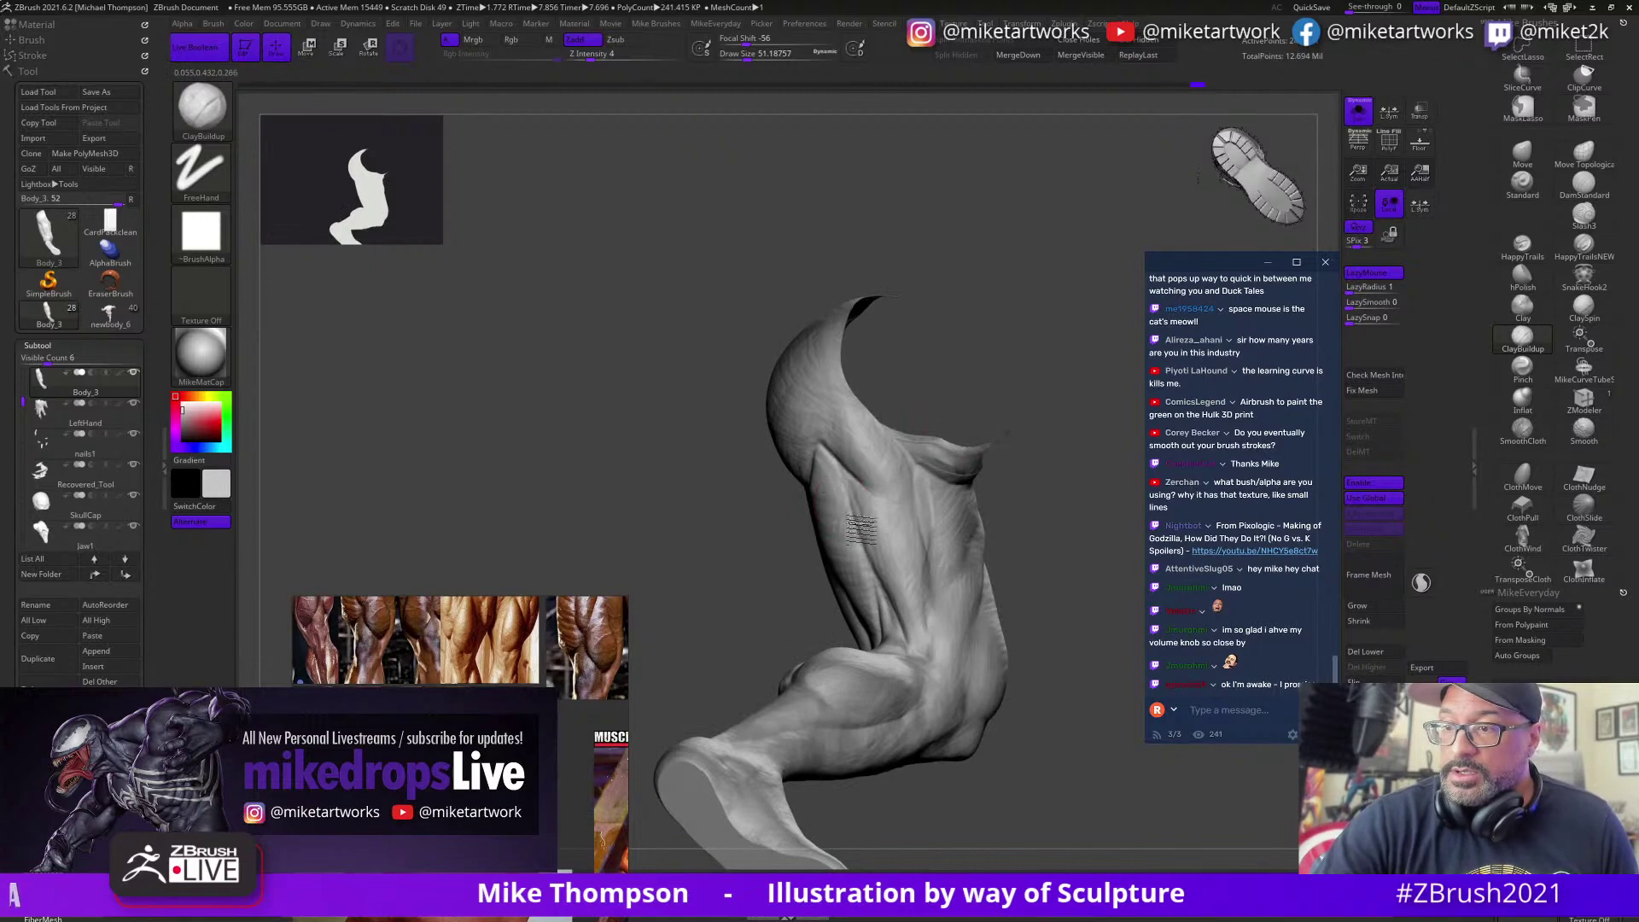
Step: Set the draw size to about 68 and fill out the hamstrings along the back of the thigh with ClayBuildup
mouse_move(1002, 431)
mouse_down()
mouse_move(1016, 397)
mouse_move(965, 384)
mouse_move(1029, 384)
mouse_up()
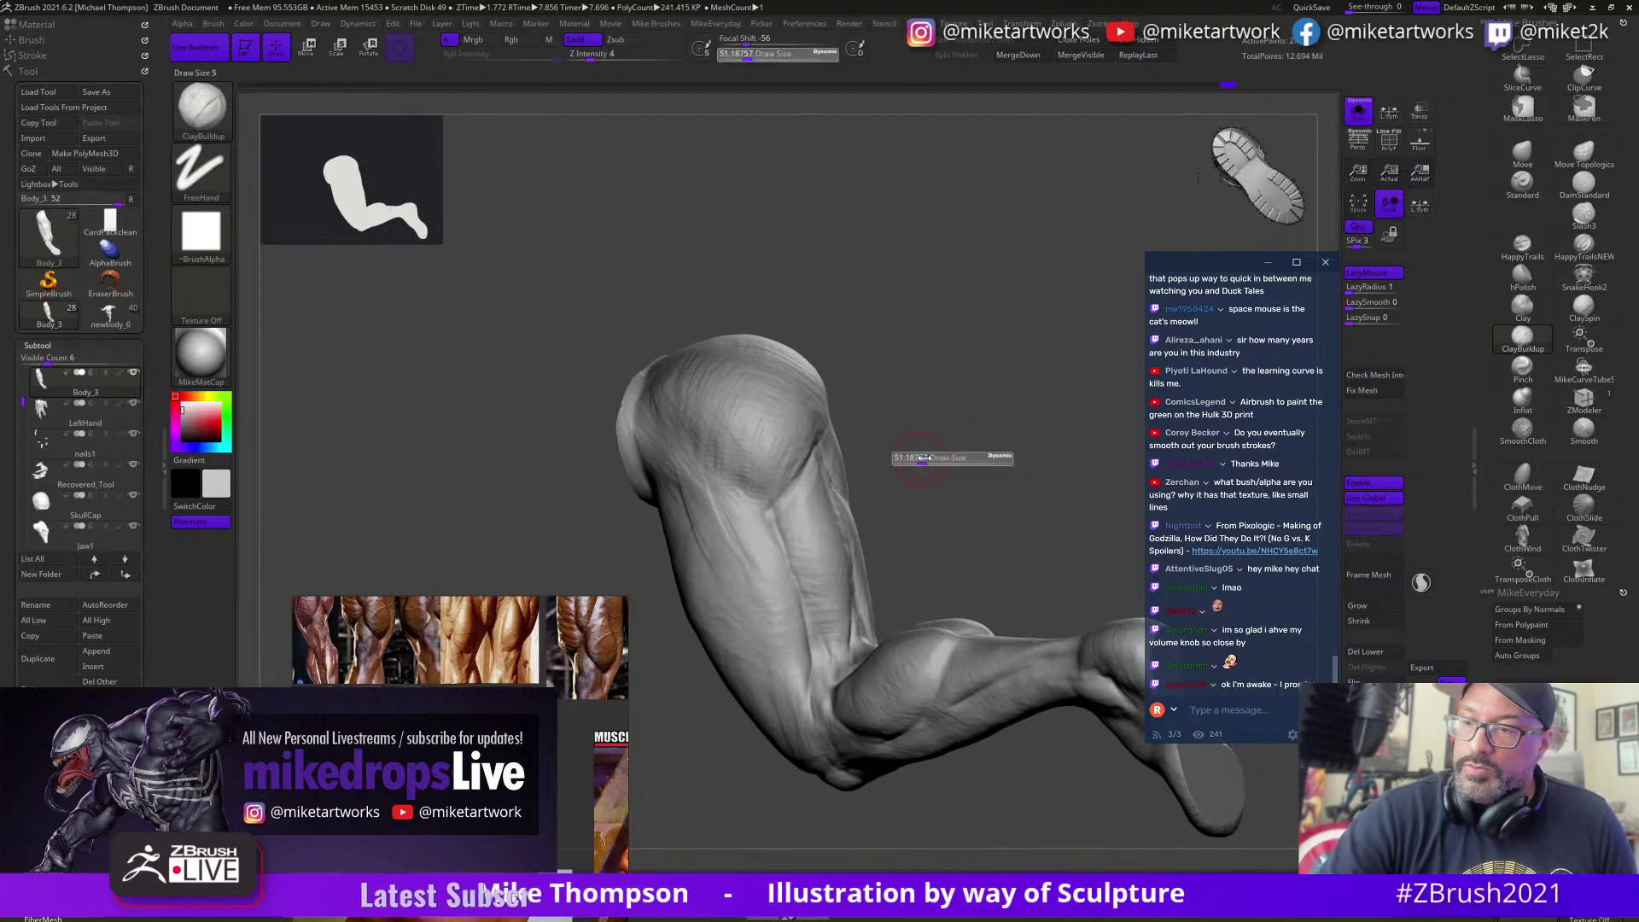
drag(947, 461, 815, 512)
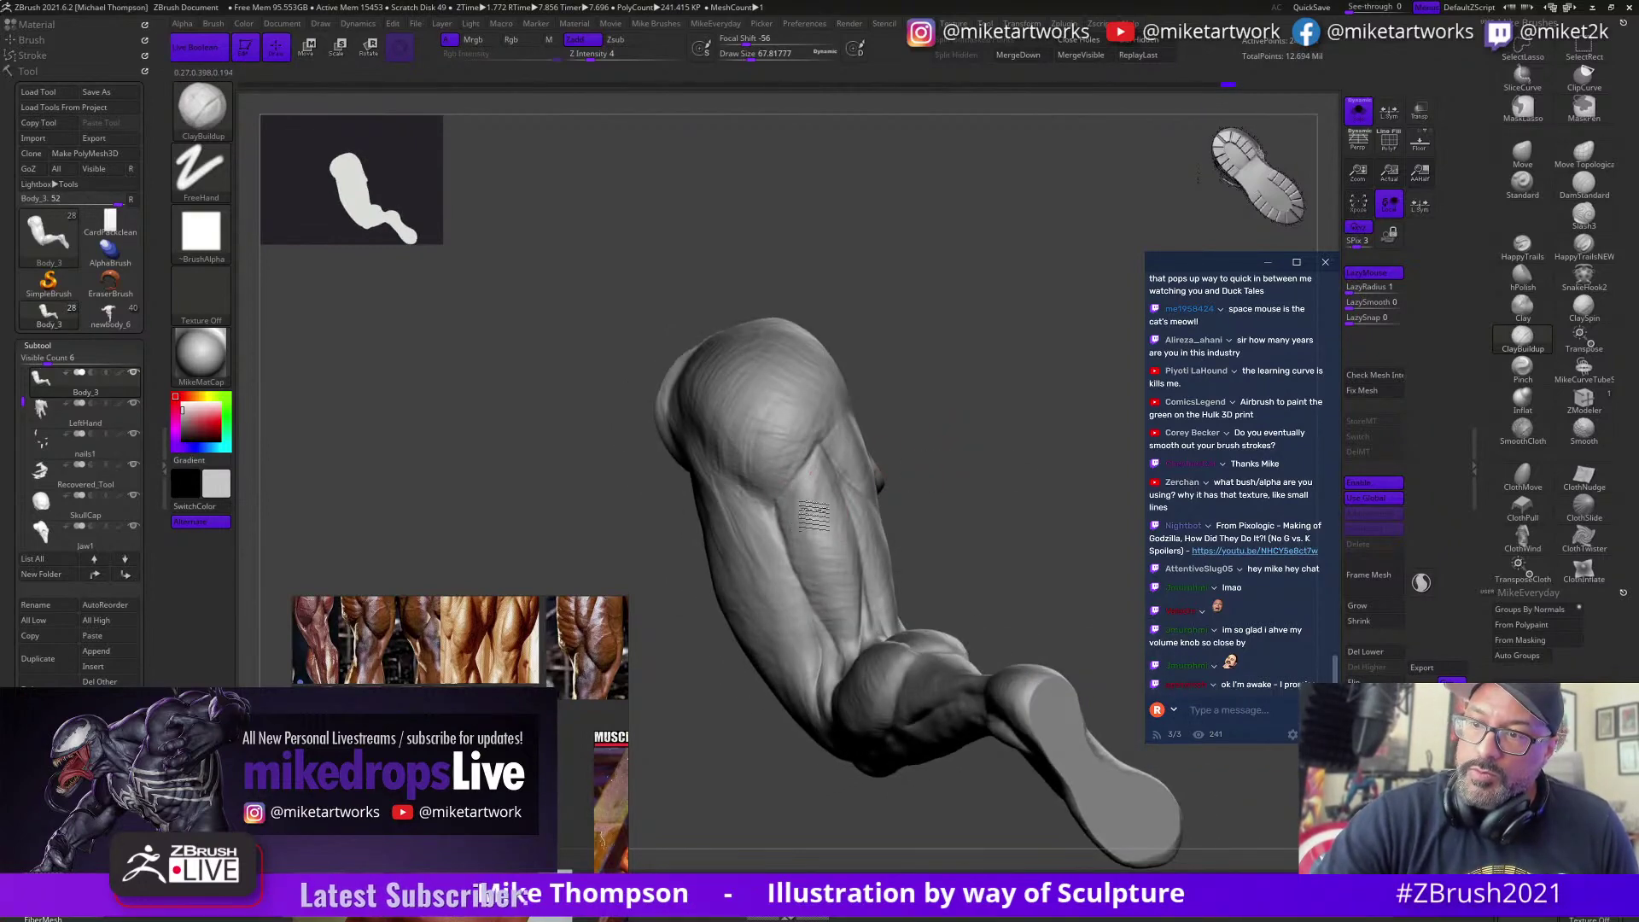
drag(1024, 432, 956, 448)
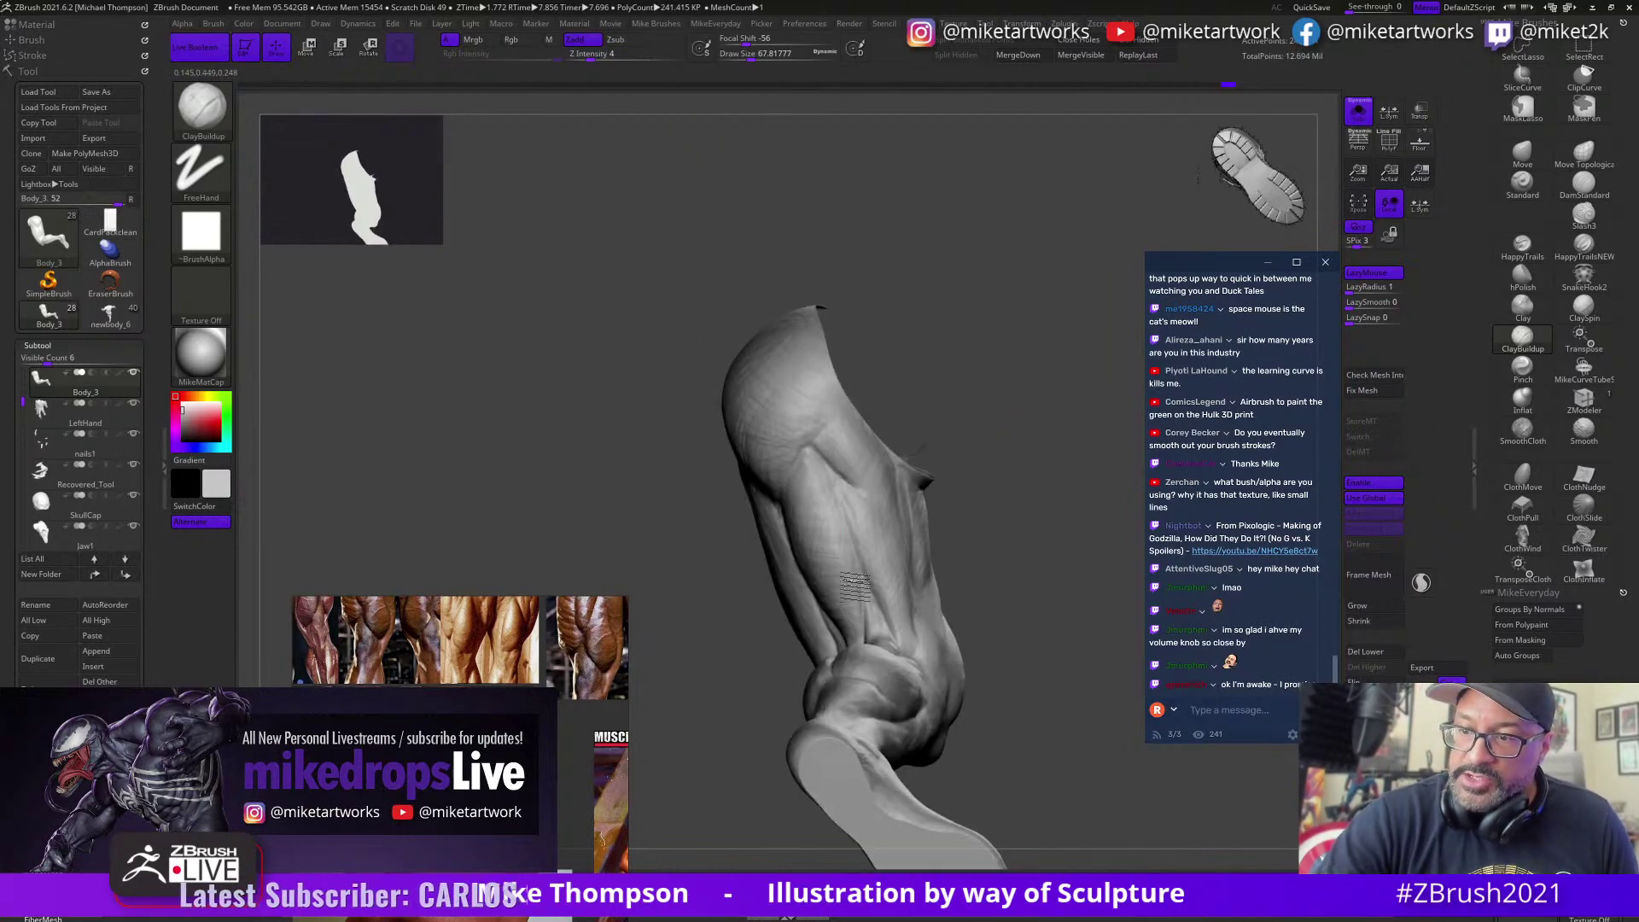
Step: Refine the hamstrings and the inner thigh below the groin with ClayBuildup at a draw size of about 68
drag(989, 394, 808, 489)
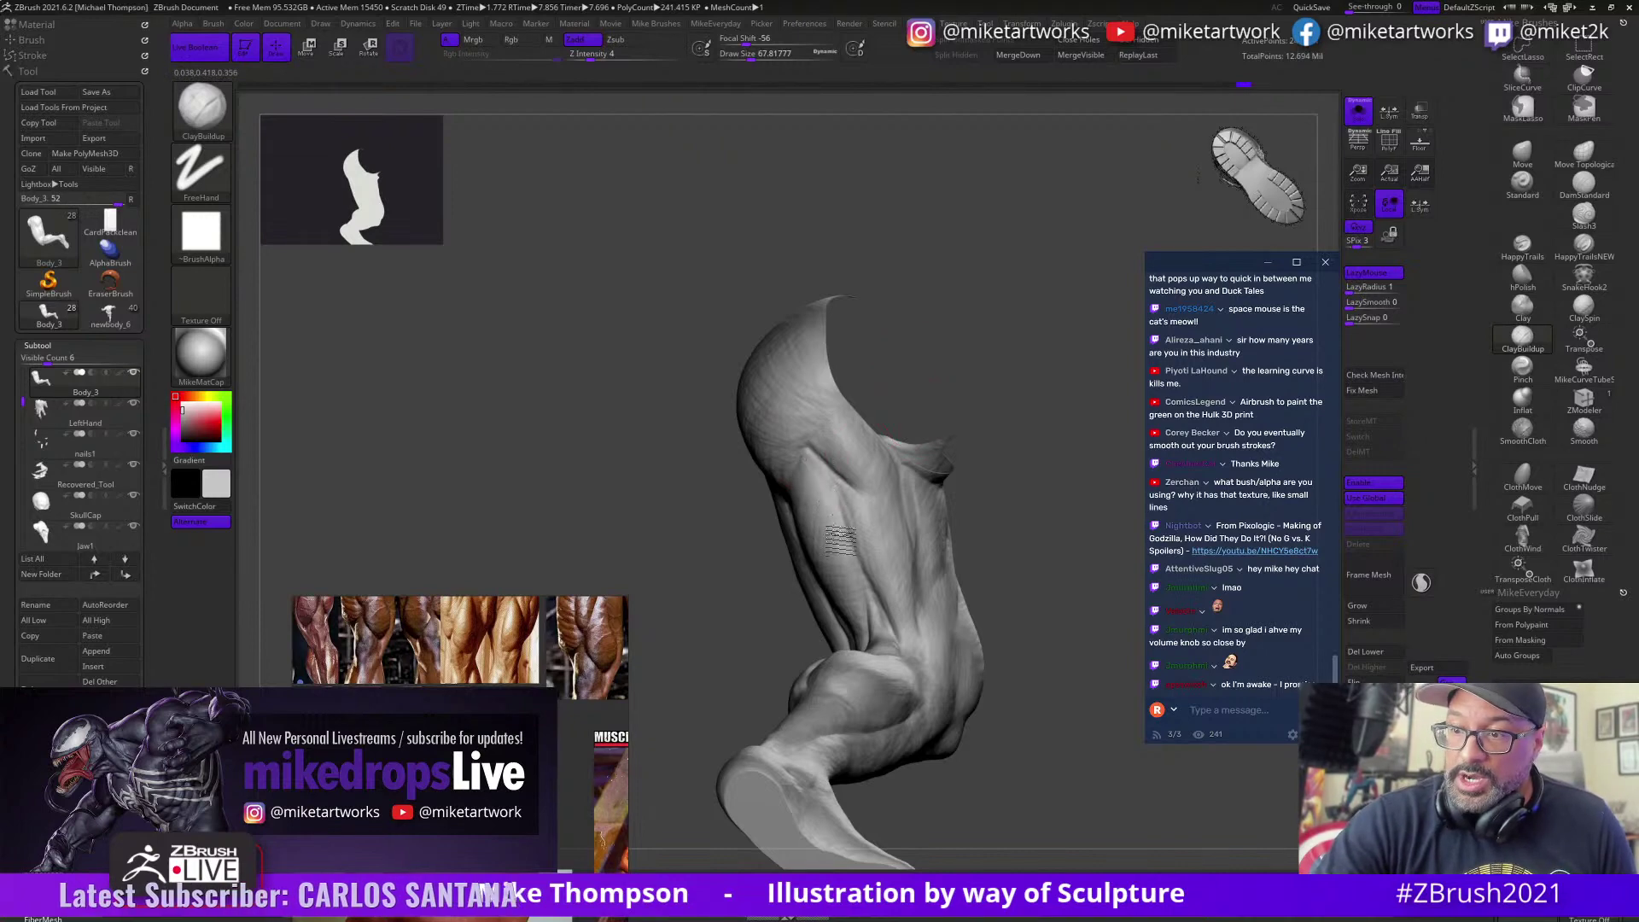
mouse_move(998, 512)
mouse_down()
mouse_move(1031, 420)
mouse_move(990, 442)
mouse_up()
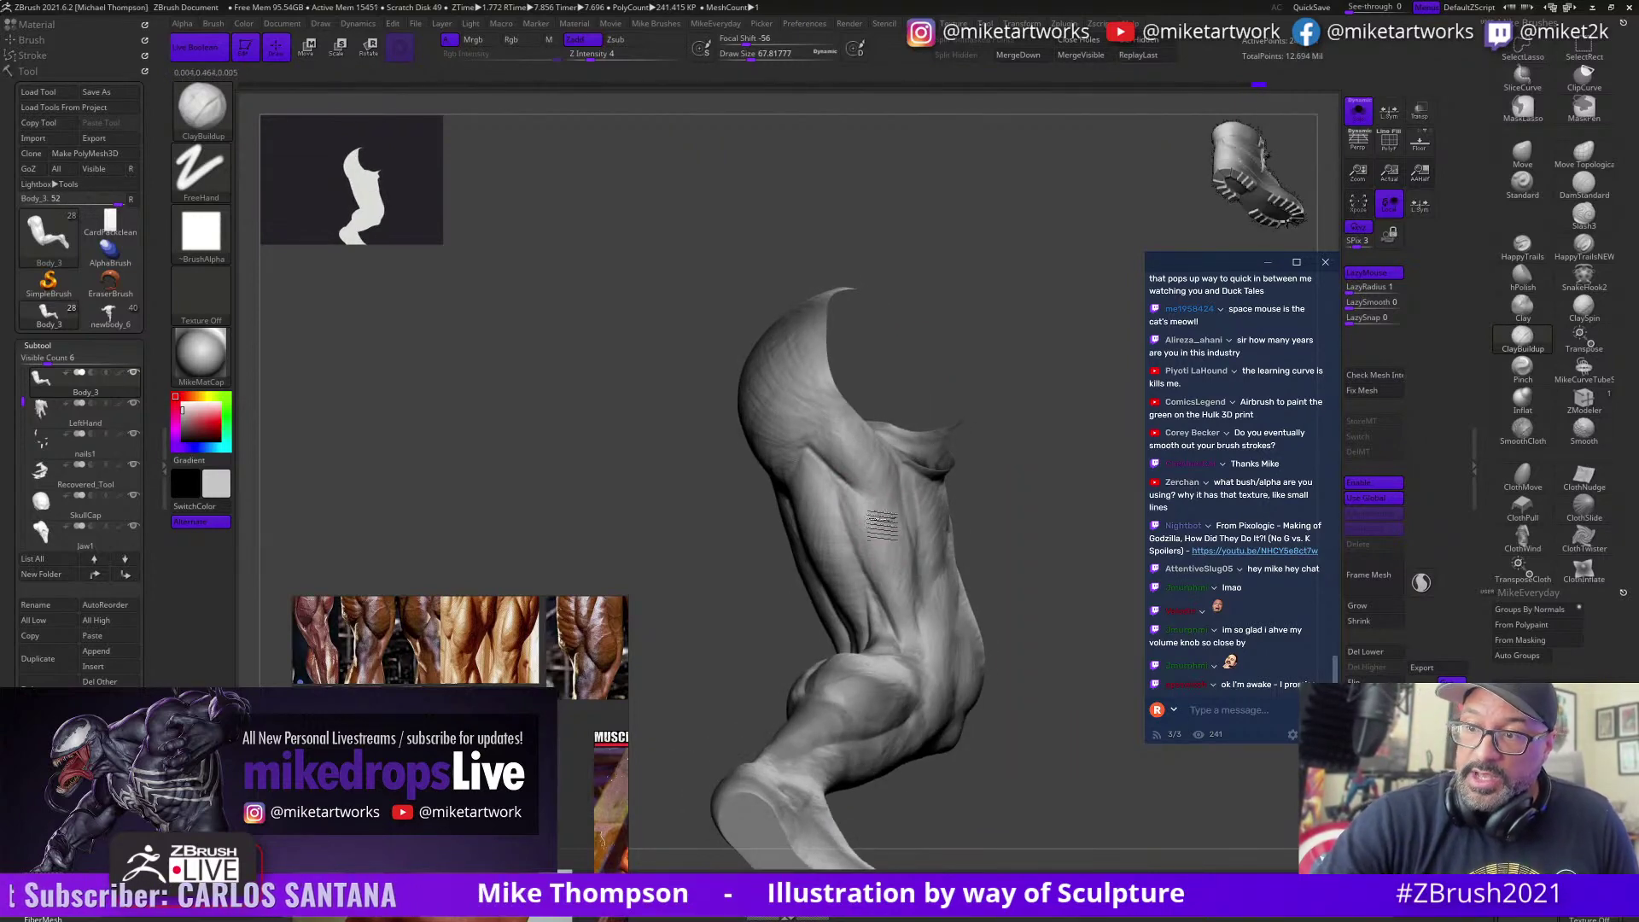
mouse_move(995, 504)
mouse_down()
mouse_move(1056, 382)
mouse_move(917, 602)
mouse_up()
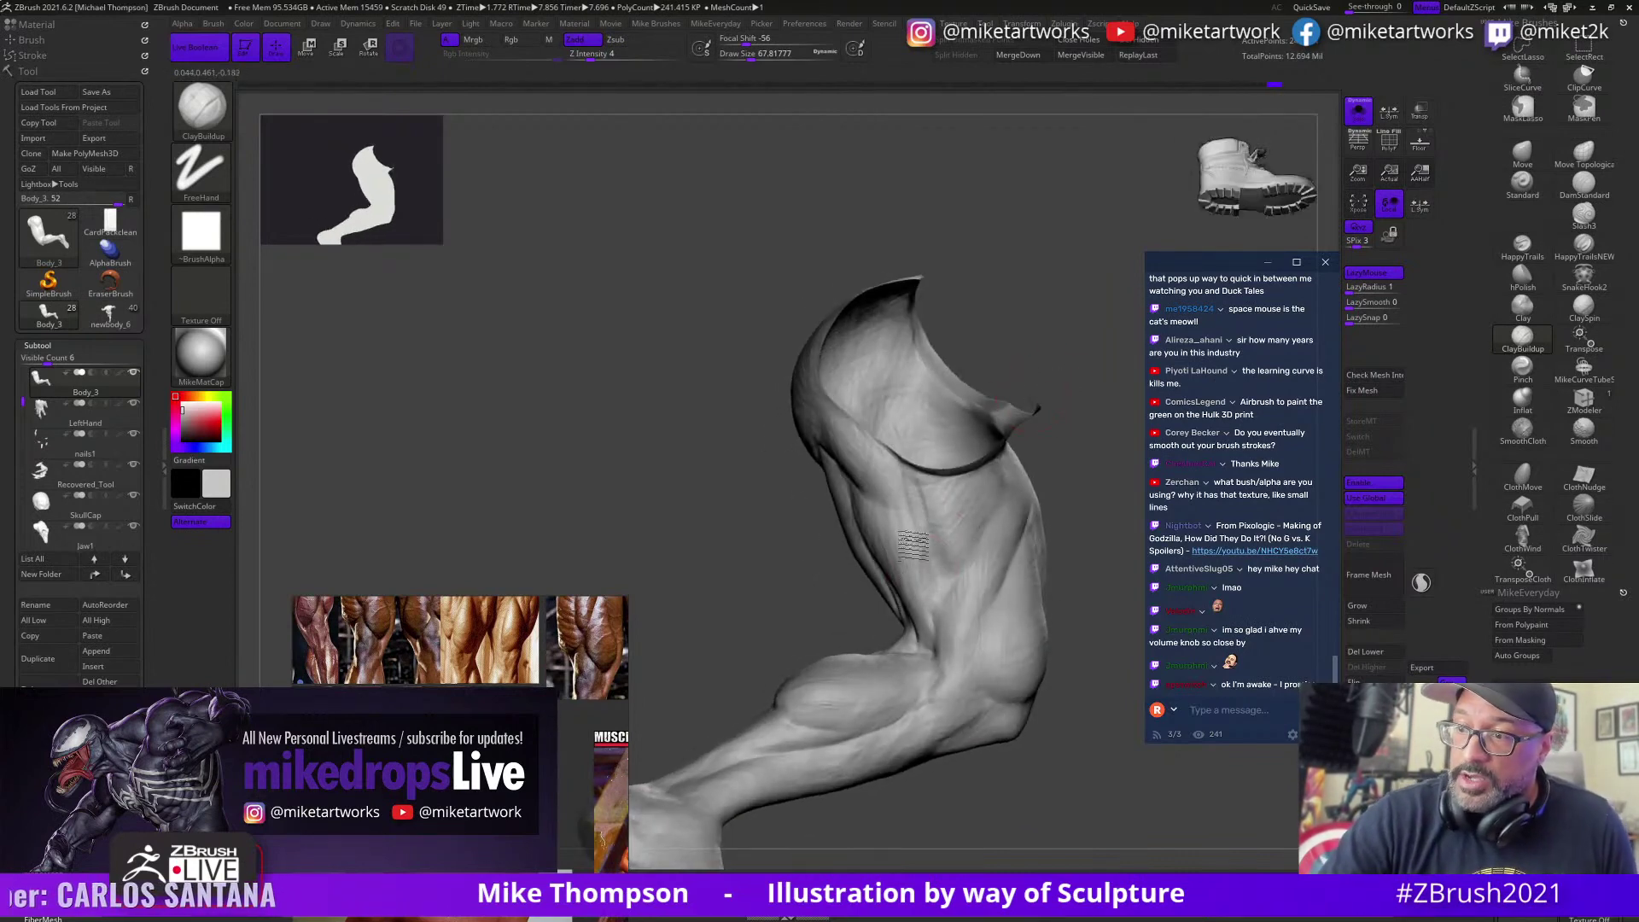
alt+drag(1105, 492, 1027, 417)
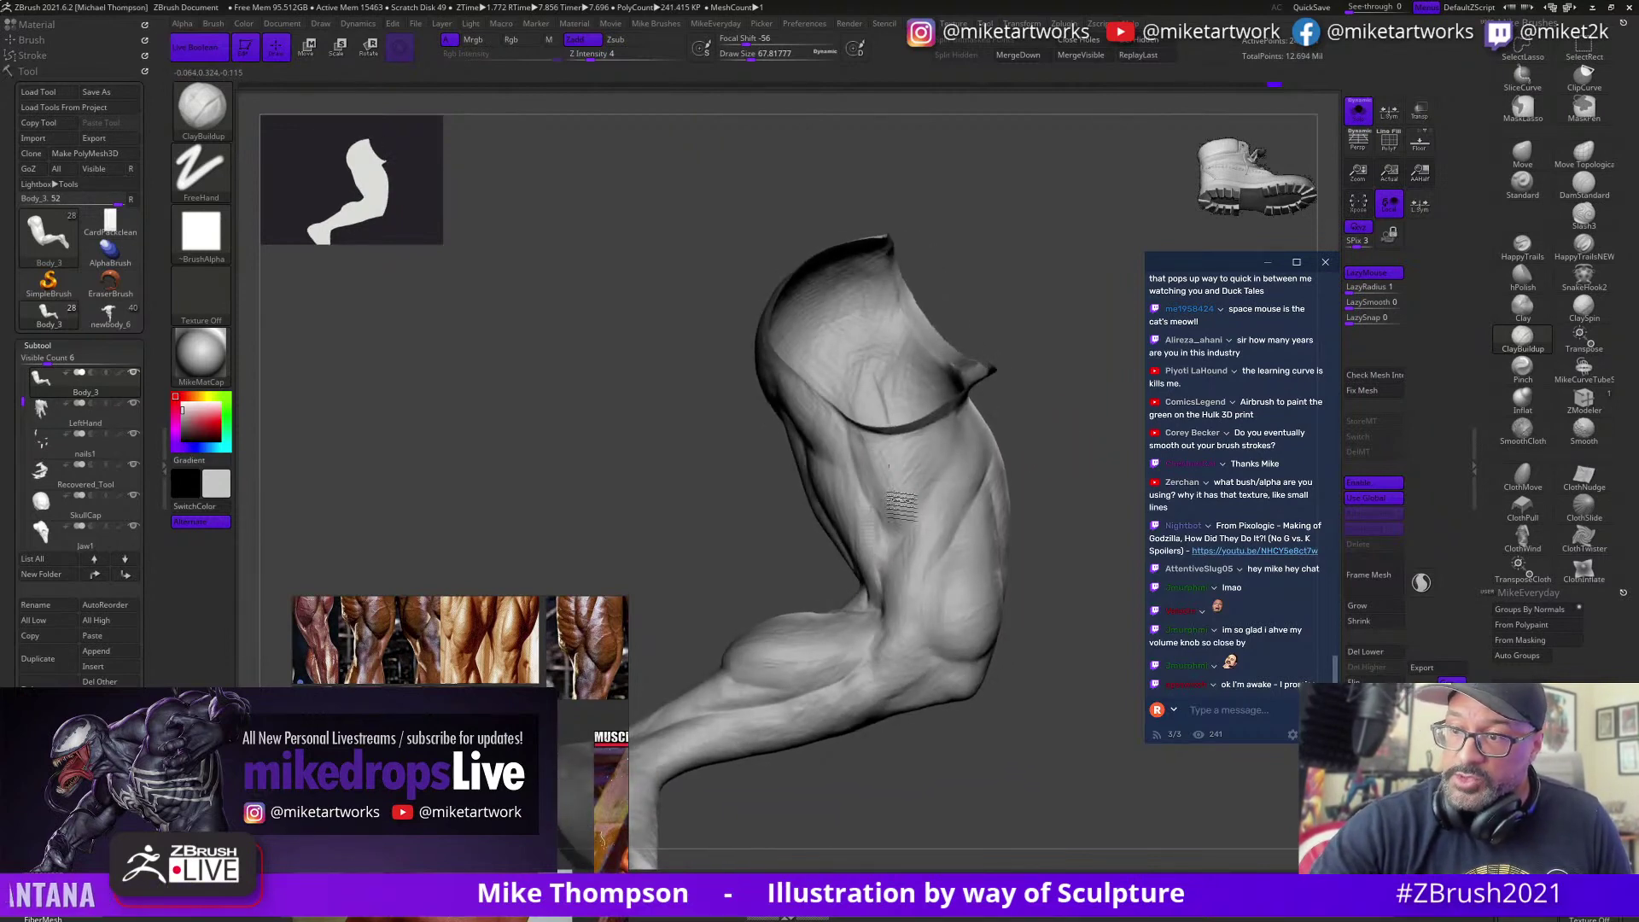
drag(1024, 494, 1074, 503)
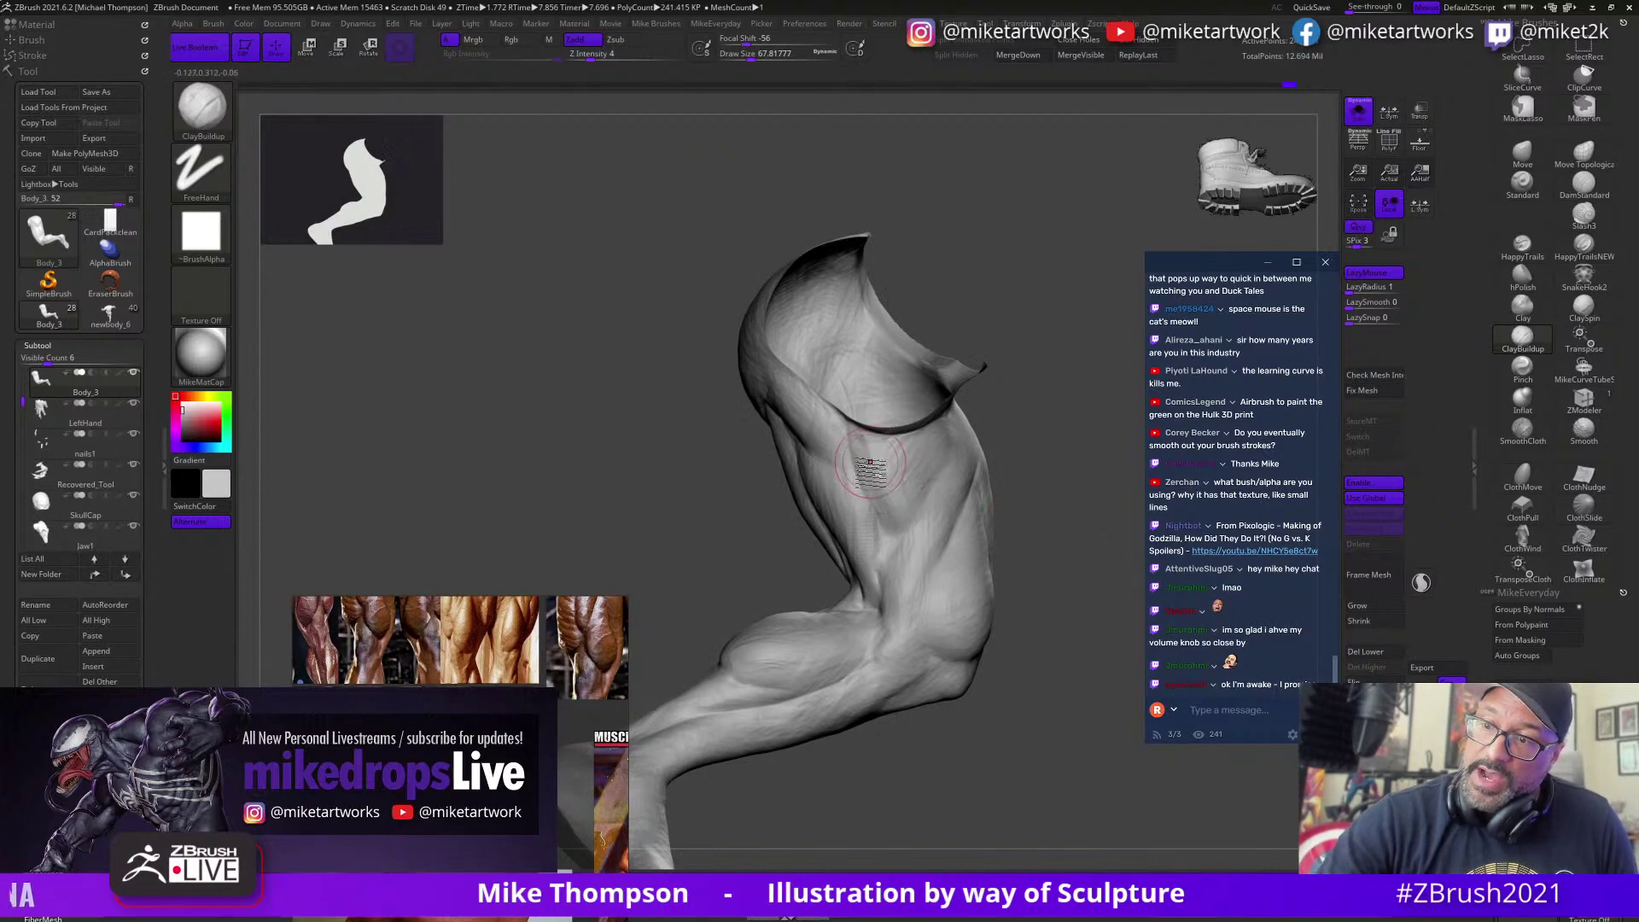
drag(1013, 448, 1004, 440)
drag(910, 478, 932, 547)
mouse_move(998, 460)
mouse_down()
mouse_move(1028, 427)
mouse_move(963, 416)
mouse_move(1001, 431)
mouse_up()
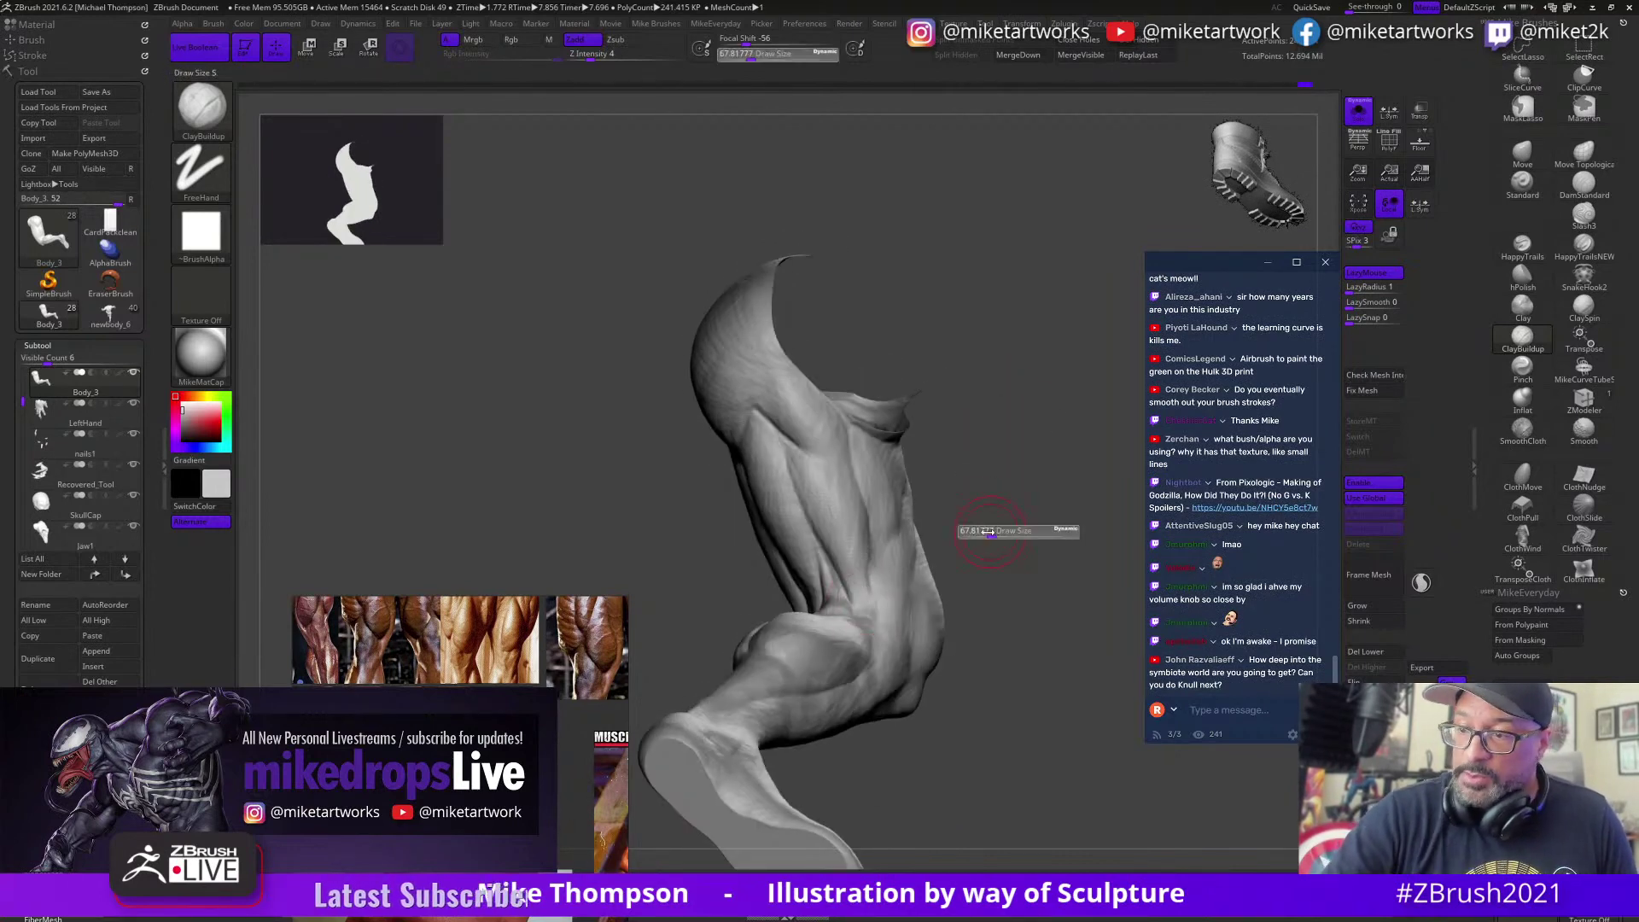
Step: Reduce the draw size to about 33 and refine the lower inner thigh just above the knee
drag(986, 539, 877, 589)
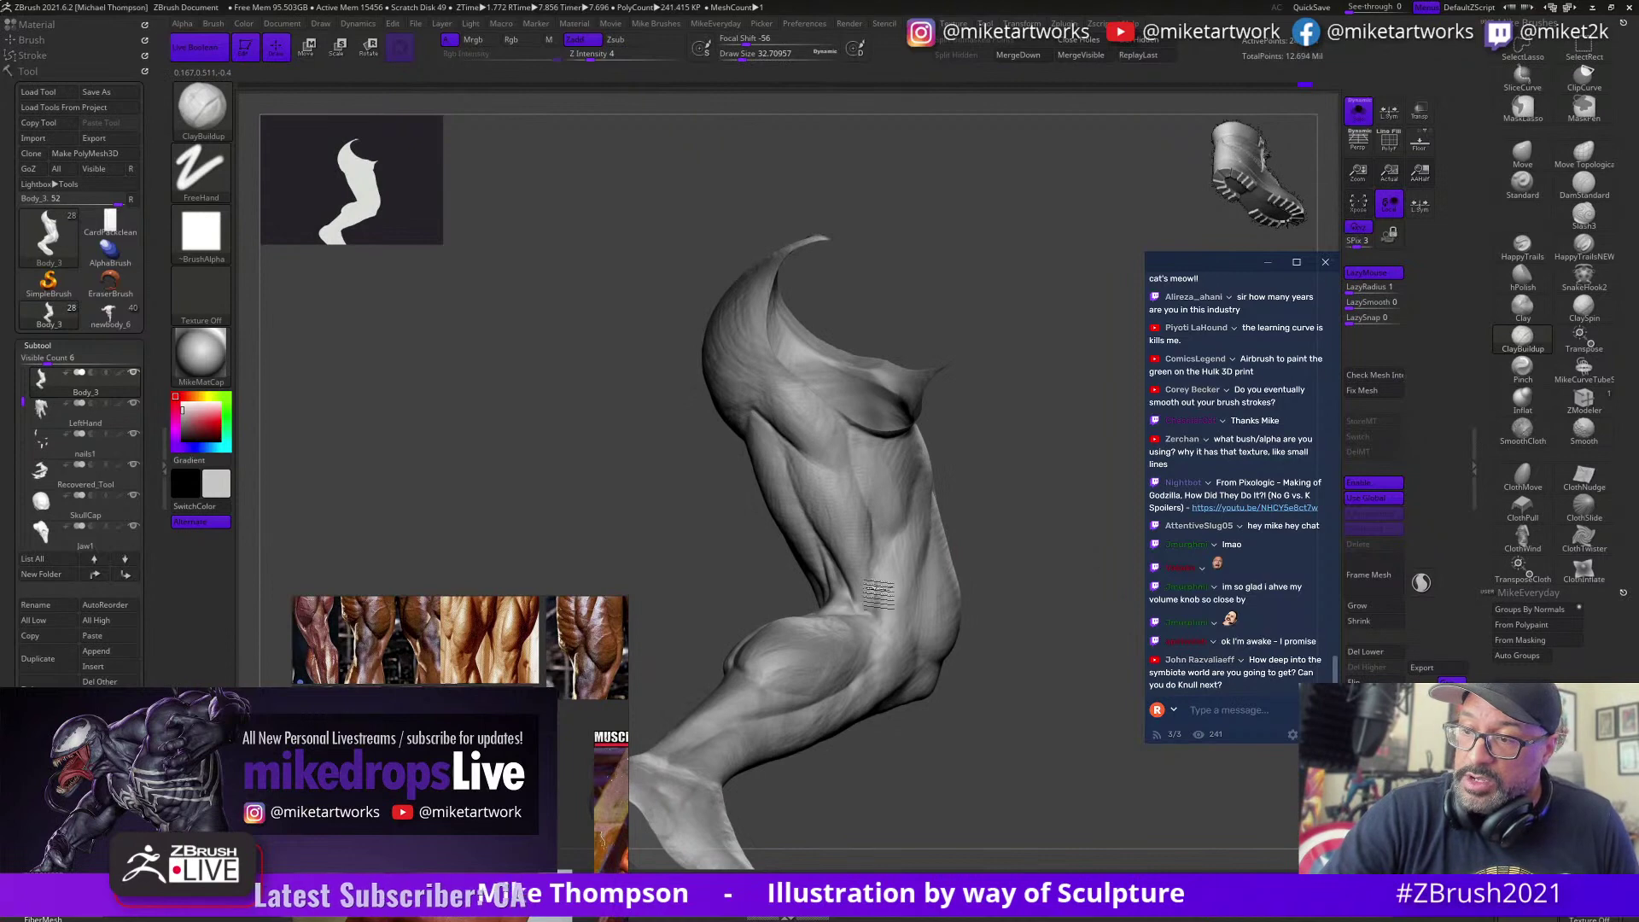
drag(1018, 481, 877, 551)
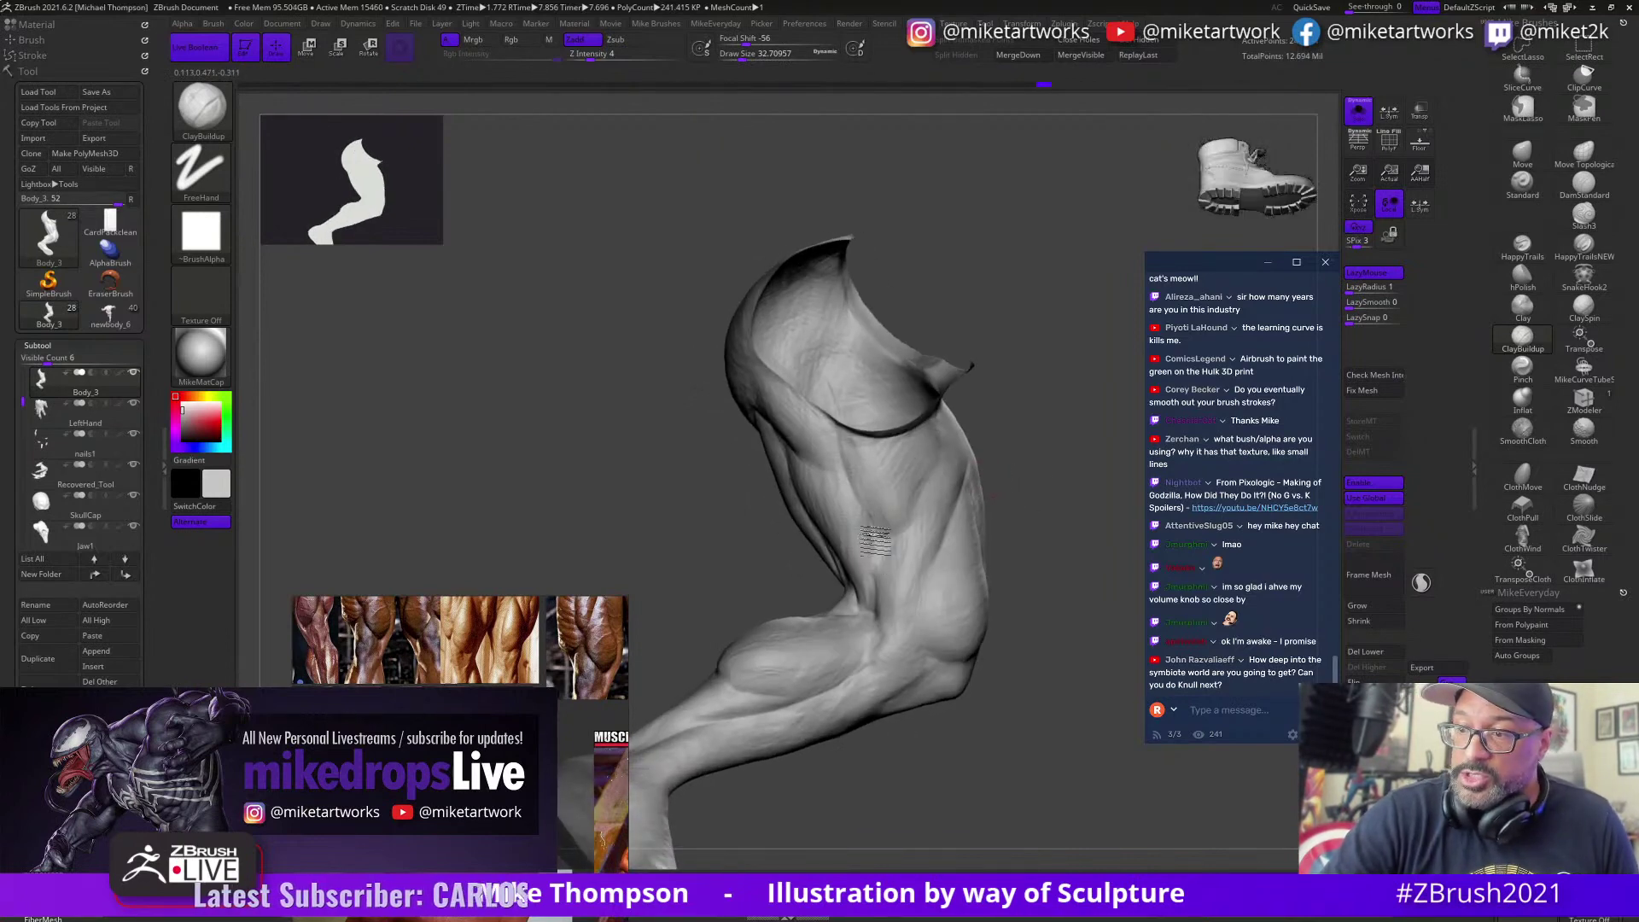
mouse_move(995, 499)
mouse_down()
mouse_move(1046, 465)
mouse_move(1027, 486)
mouse_move(990, 469)
mouse_move(955, 490)
mouse_up()
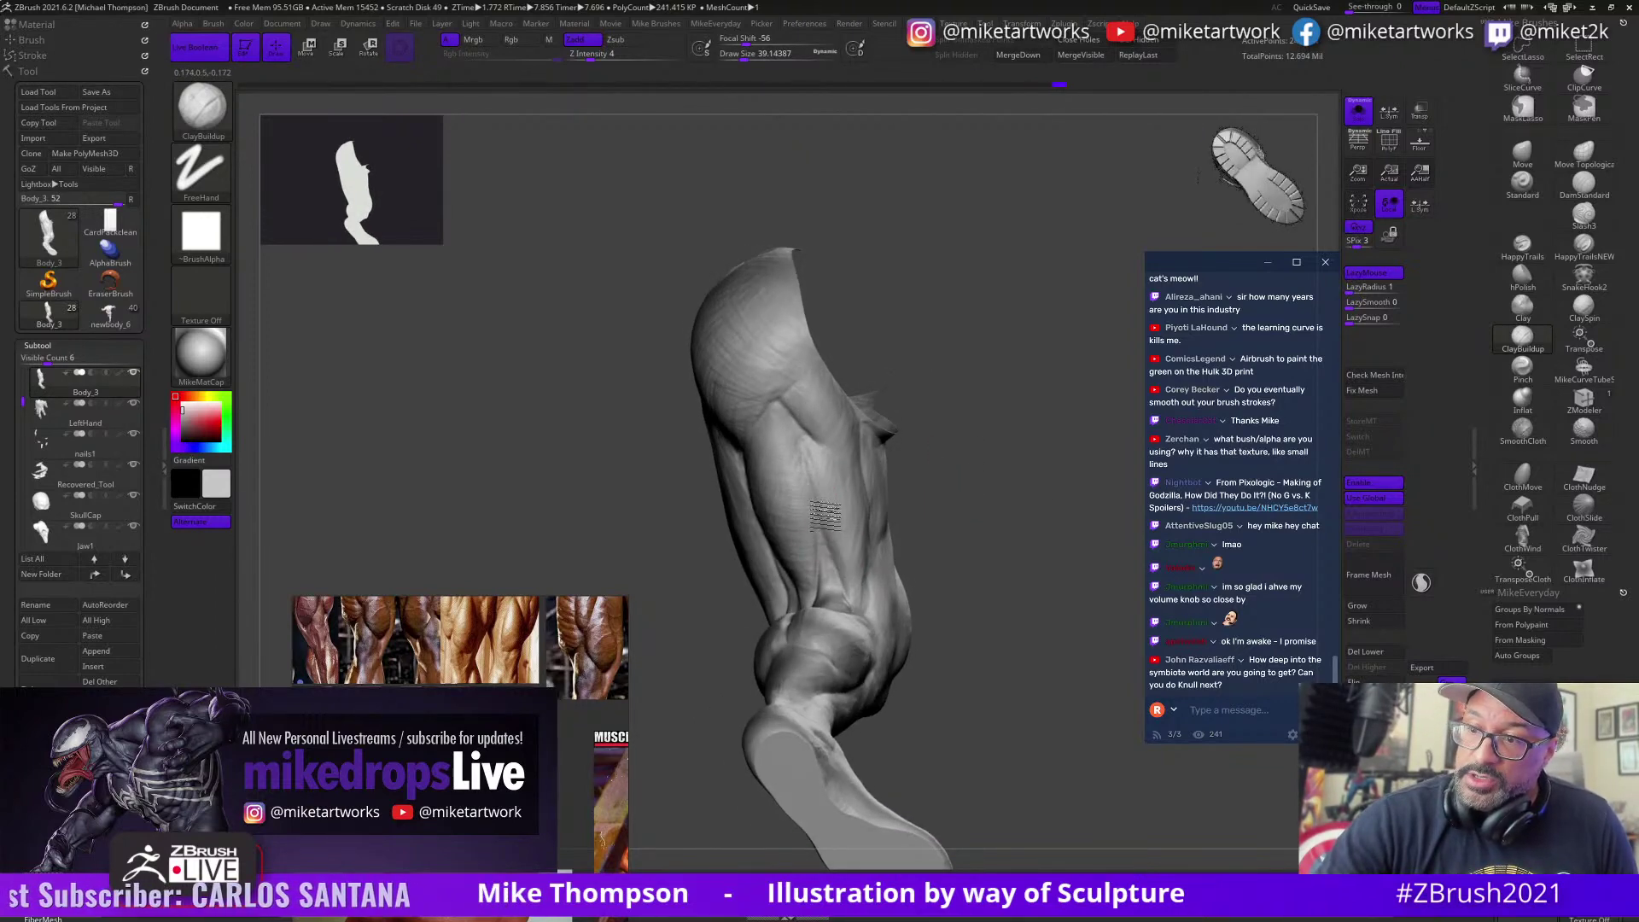
Step: Set the draw size to about 39 and define the lower hamstrings and the tendons behind the knee
drag(961, 485, 850, 578)
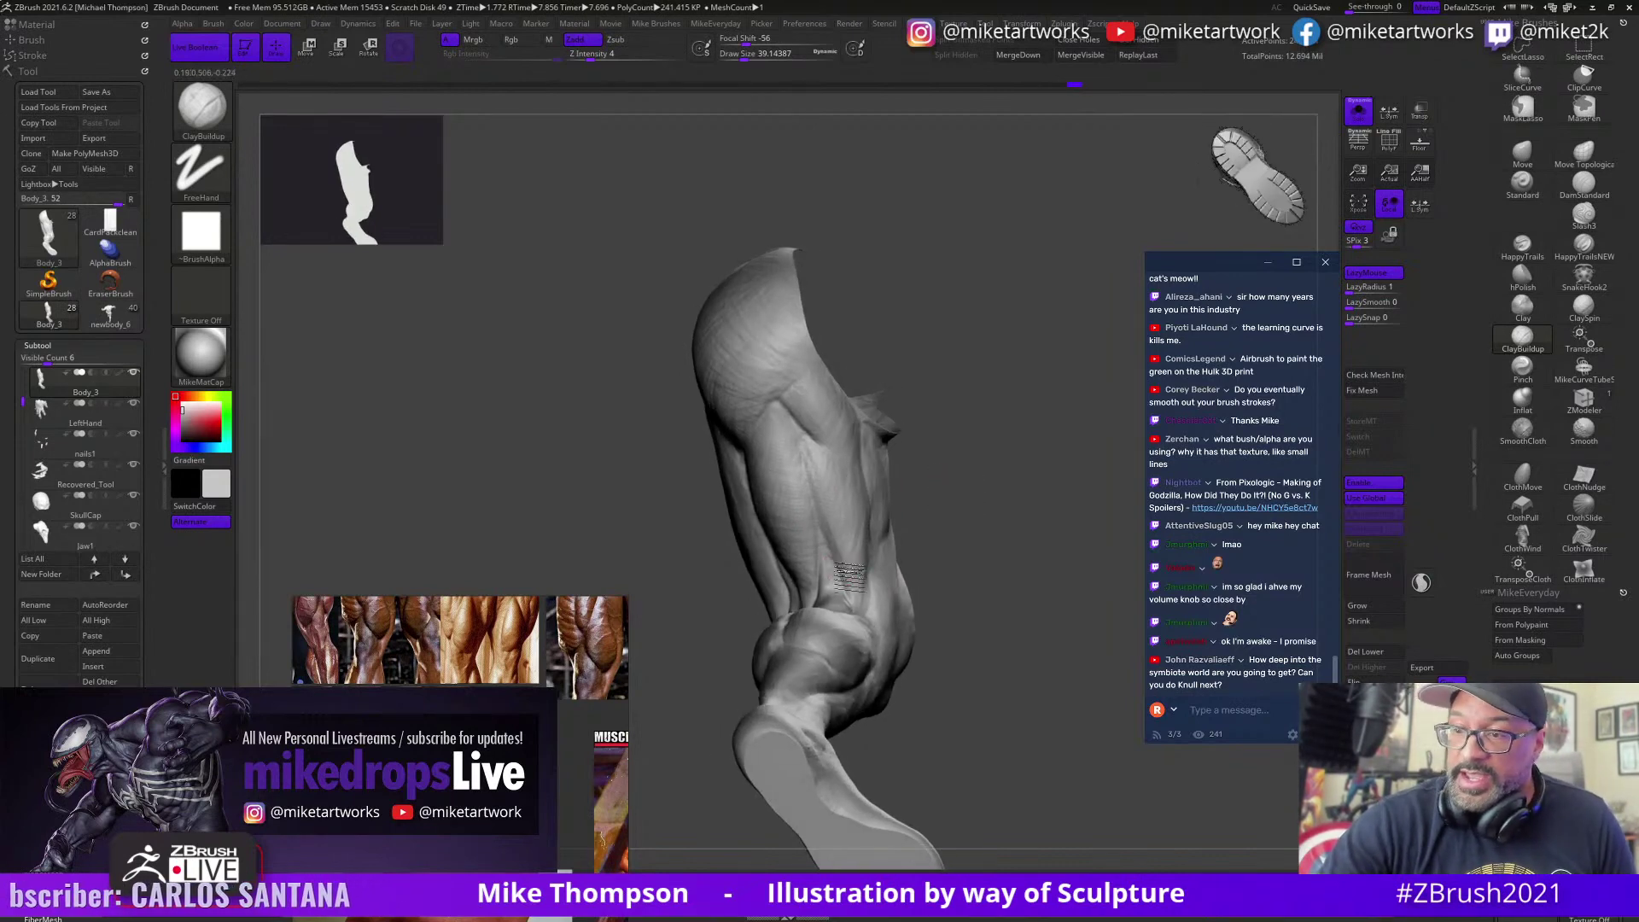
mouse_move(1007, 402)
mouse_down()
mouse_move(998, 417)
mouse_move(1028, 395)
mouse_move(990, 405)
mouse_move(939, 503)
mouse_move(998, 502)
mouse_move(995, 475)
mouse_move(1015, 466)
mouse_move(828, 559)
mouse_up()
drag(950, 505, 919, 543)
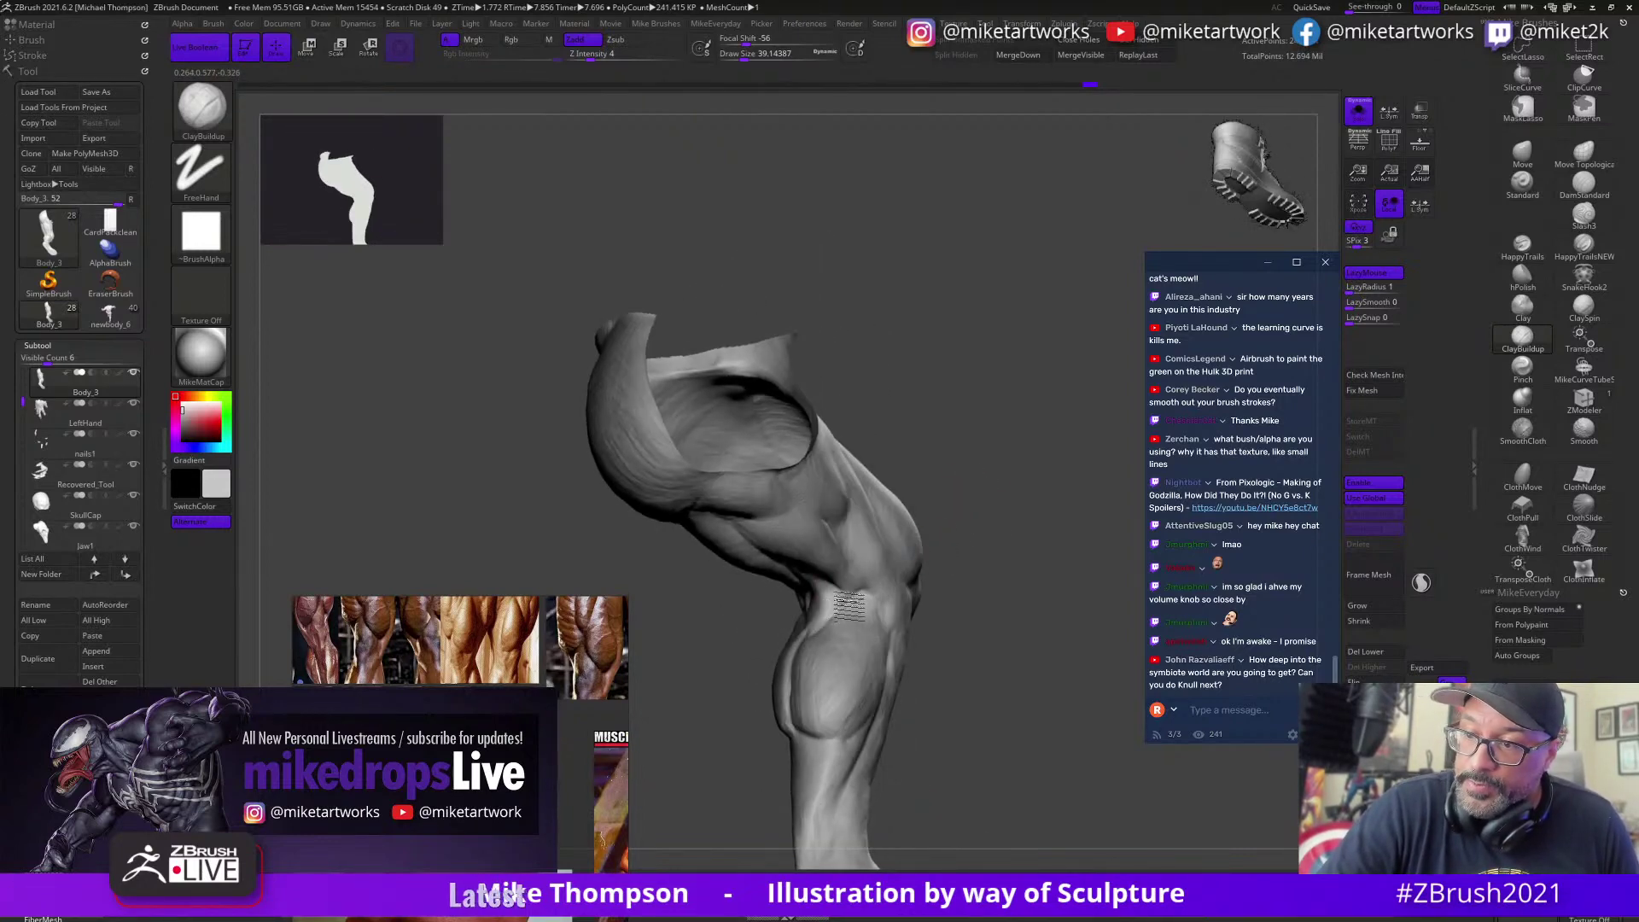
mouse_move(847, 604)
mouse_down()
mouse_move(904, 549)
mouse_move(819, 628)
mouse_move(982, 486)
mouse_move(965, 485)
mouse_up()
Step: Set the draw size to about 51 and shape the outer hamstring down to its tendon behind the knee
mouse_move(825, 570)
mouse_down()
mouse_move(965, 478)
mouse_move(779, 564)
mouse_move(862, 546)
mouse_move(962, 486)
mouse_move(917, 479)
mouse_move(813, 520)
mouse_up()
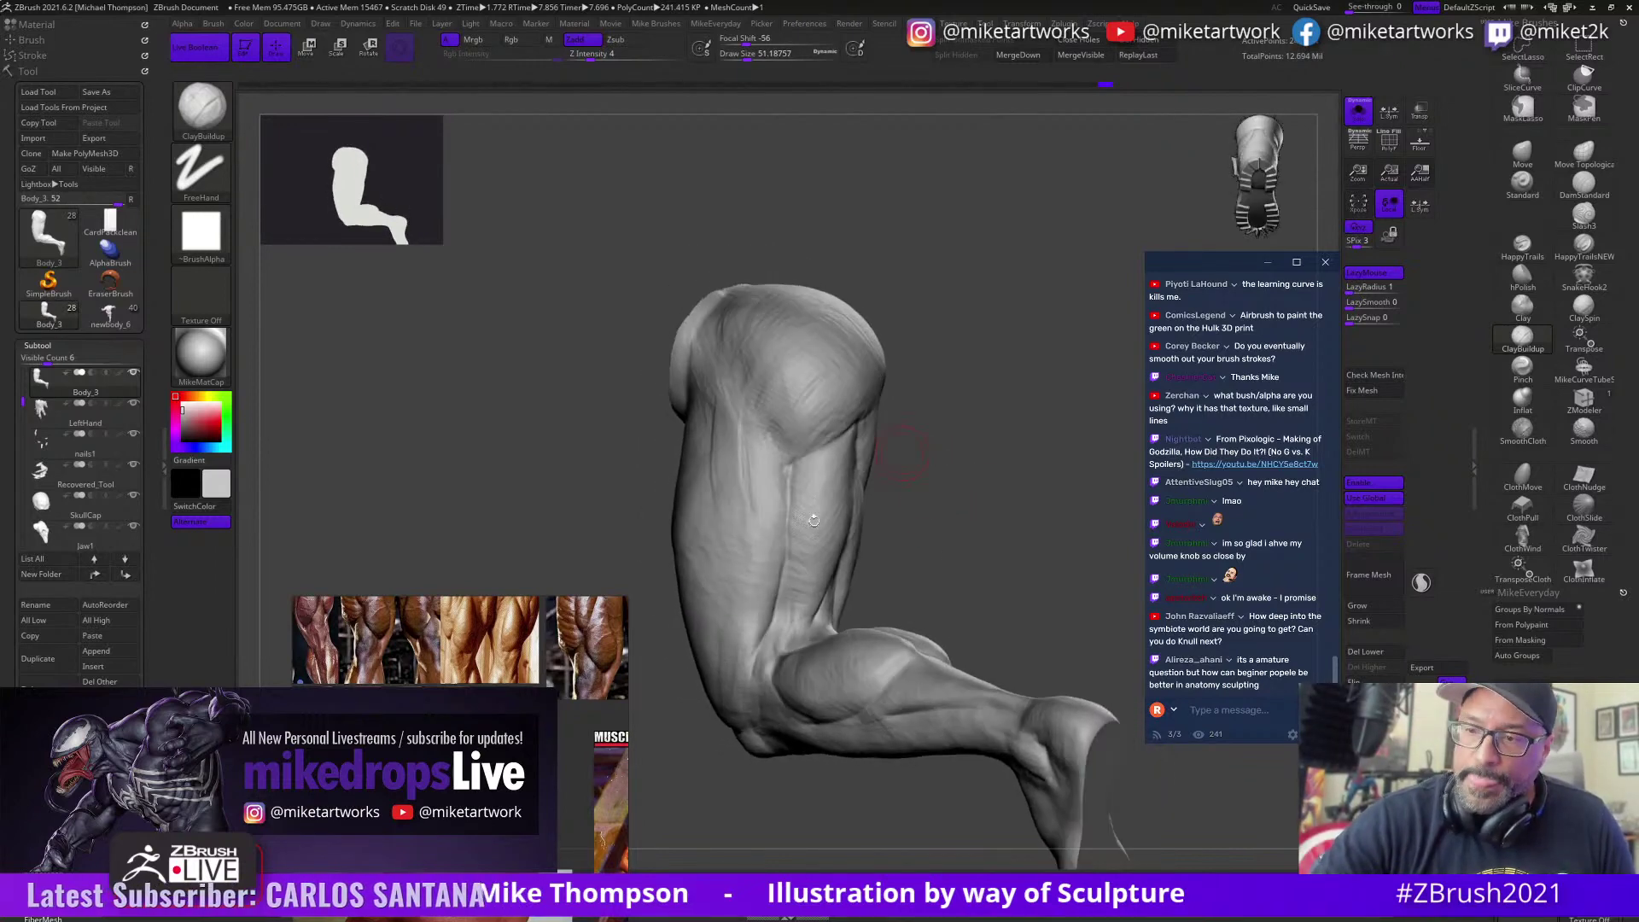
drag(935, 381, 770, 589)
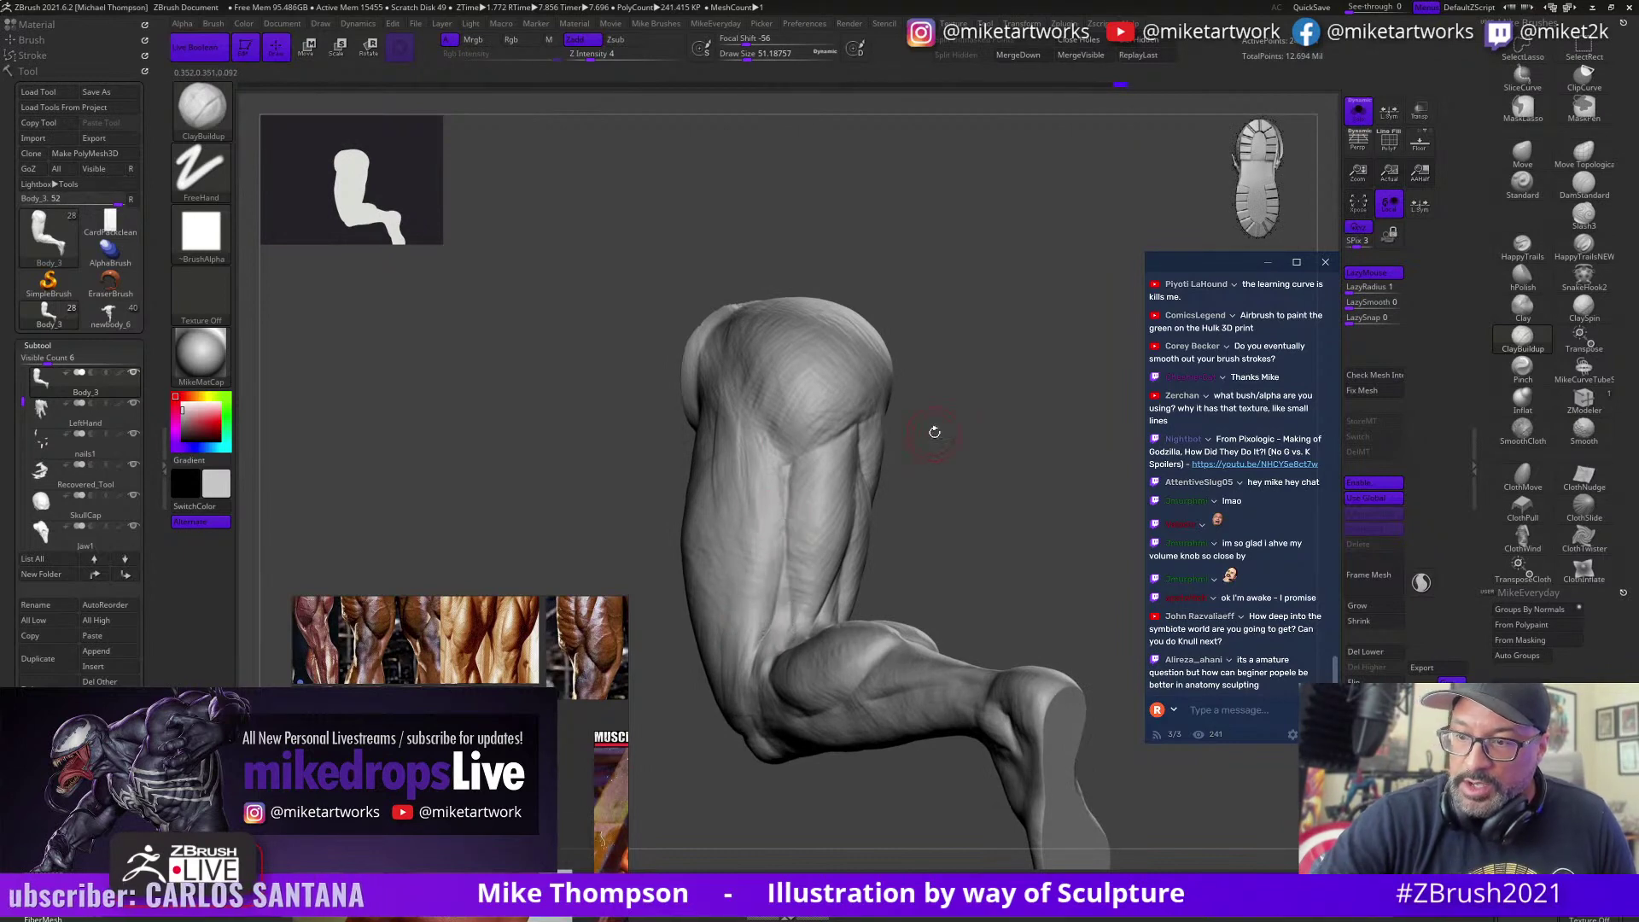
drag(933, 432, 751, 639)
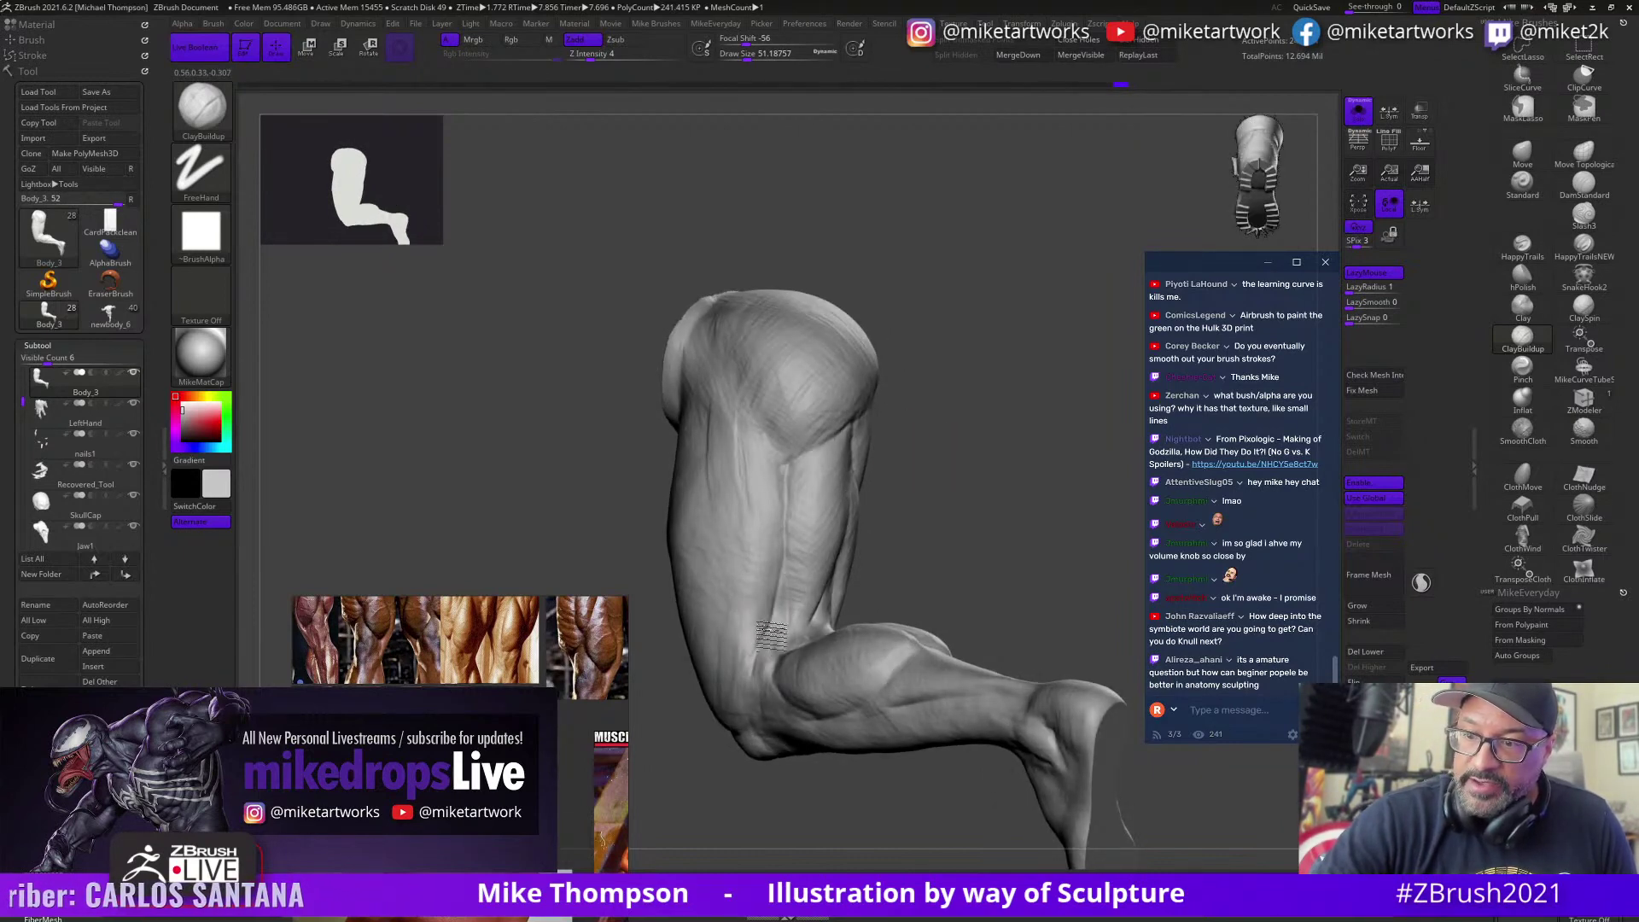
drag(896, 456, 769, 516)
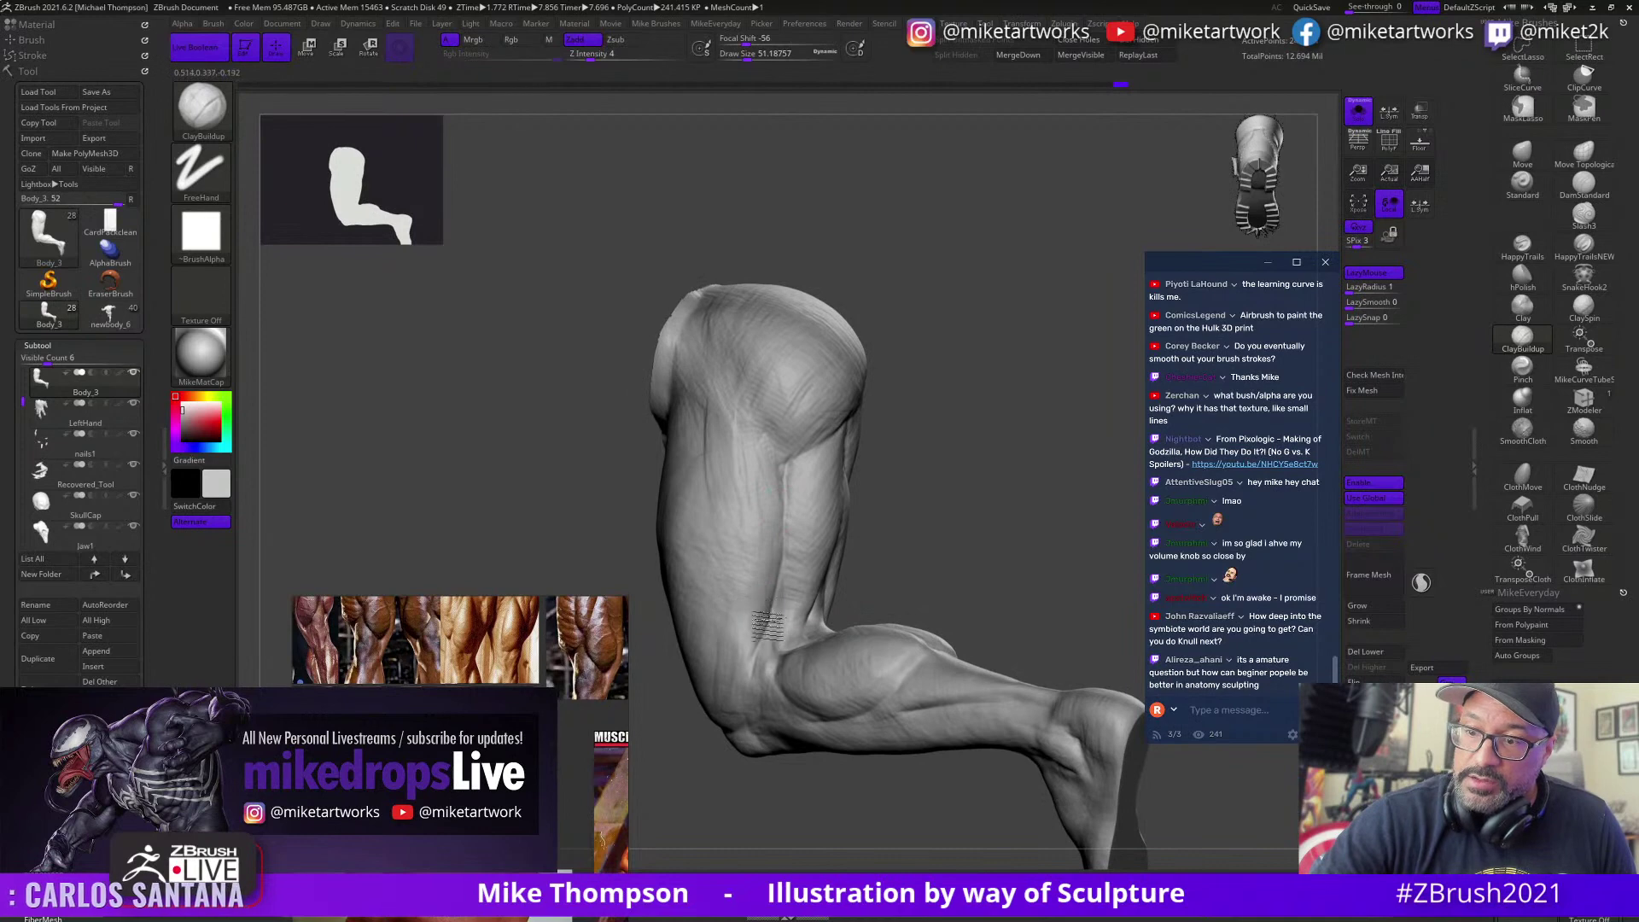
Step: Refine the outer side of the knee where the thigh meets the calf with ClayBuildup
mouse_move(939, 444)
mouse_down()
mouse_move(925, 427)
mouse_move(936, 458)
mouse_move(1001, 440)
mouse_move(974, 436)
mouse_up()
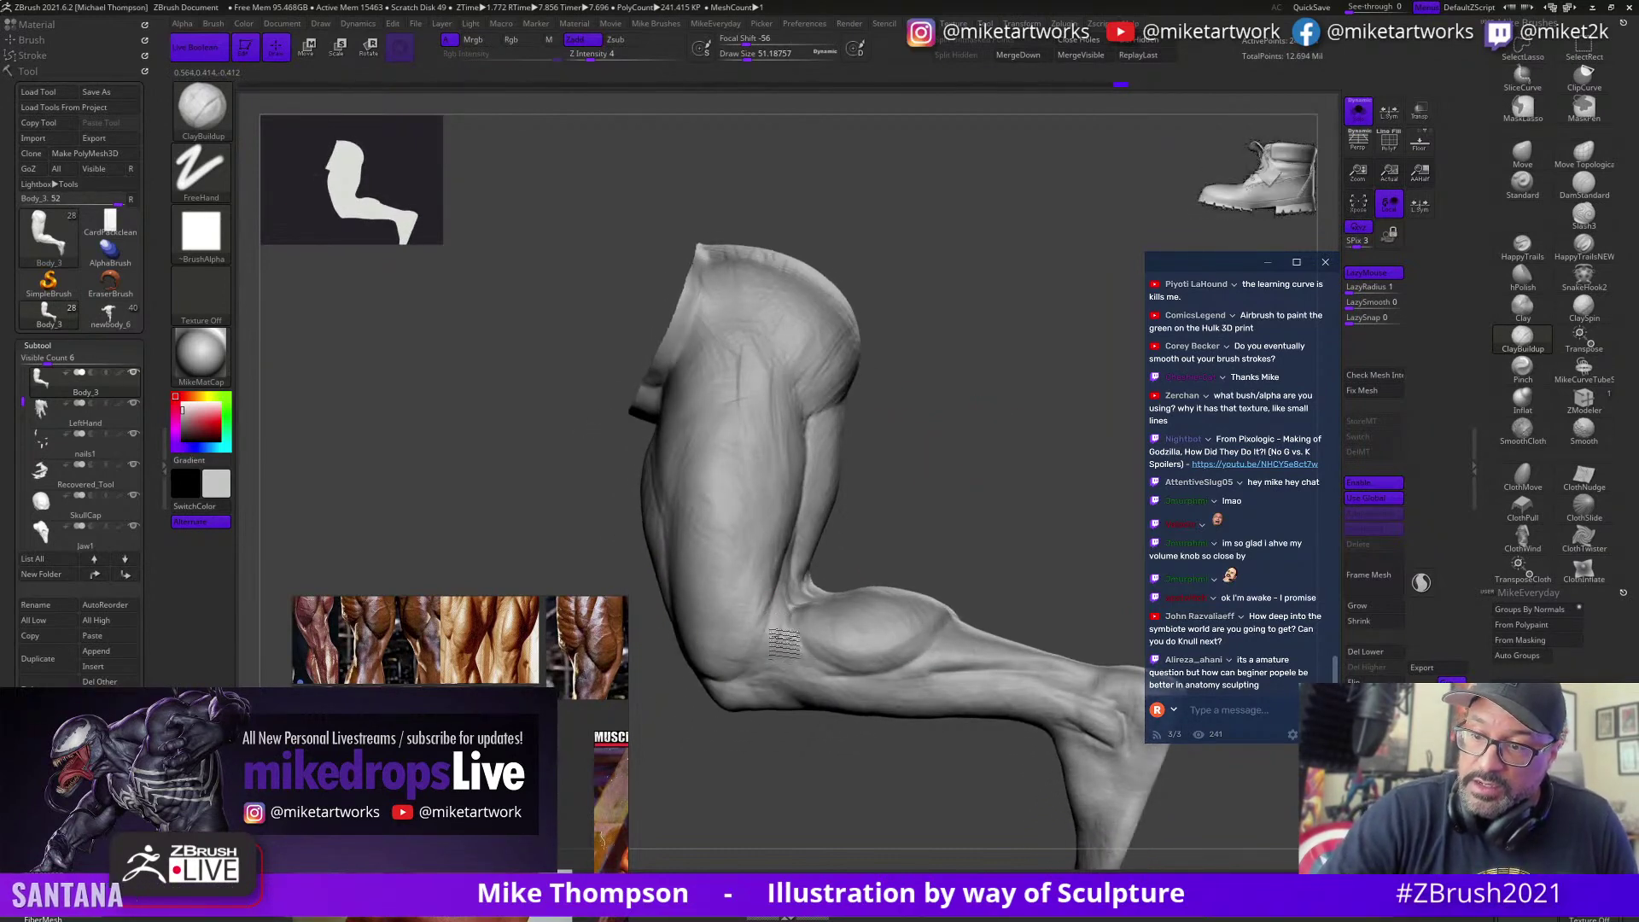
drag(996, 487, 772, 638)
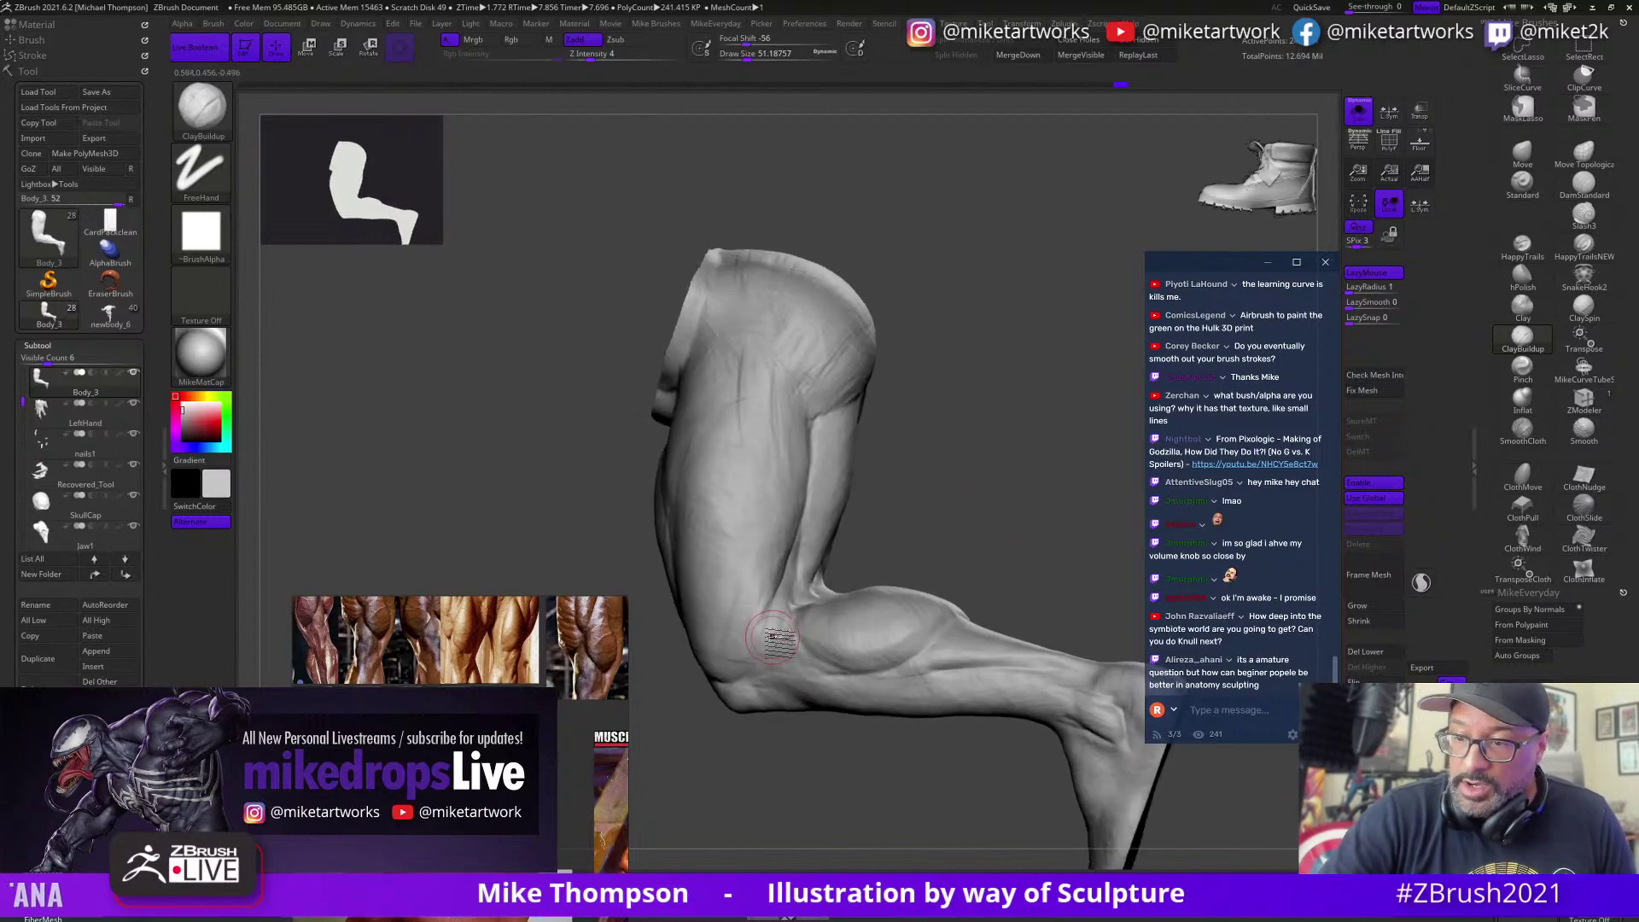
mouse_move(953, 484)
mouse_down()
mouse_move(959, 468)
mouse_move(848, 501)
mouse_move(955, 490)
mouse_move(874, 495)
mouse_move(722, 670)
mouse_up()
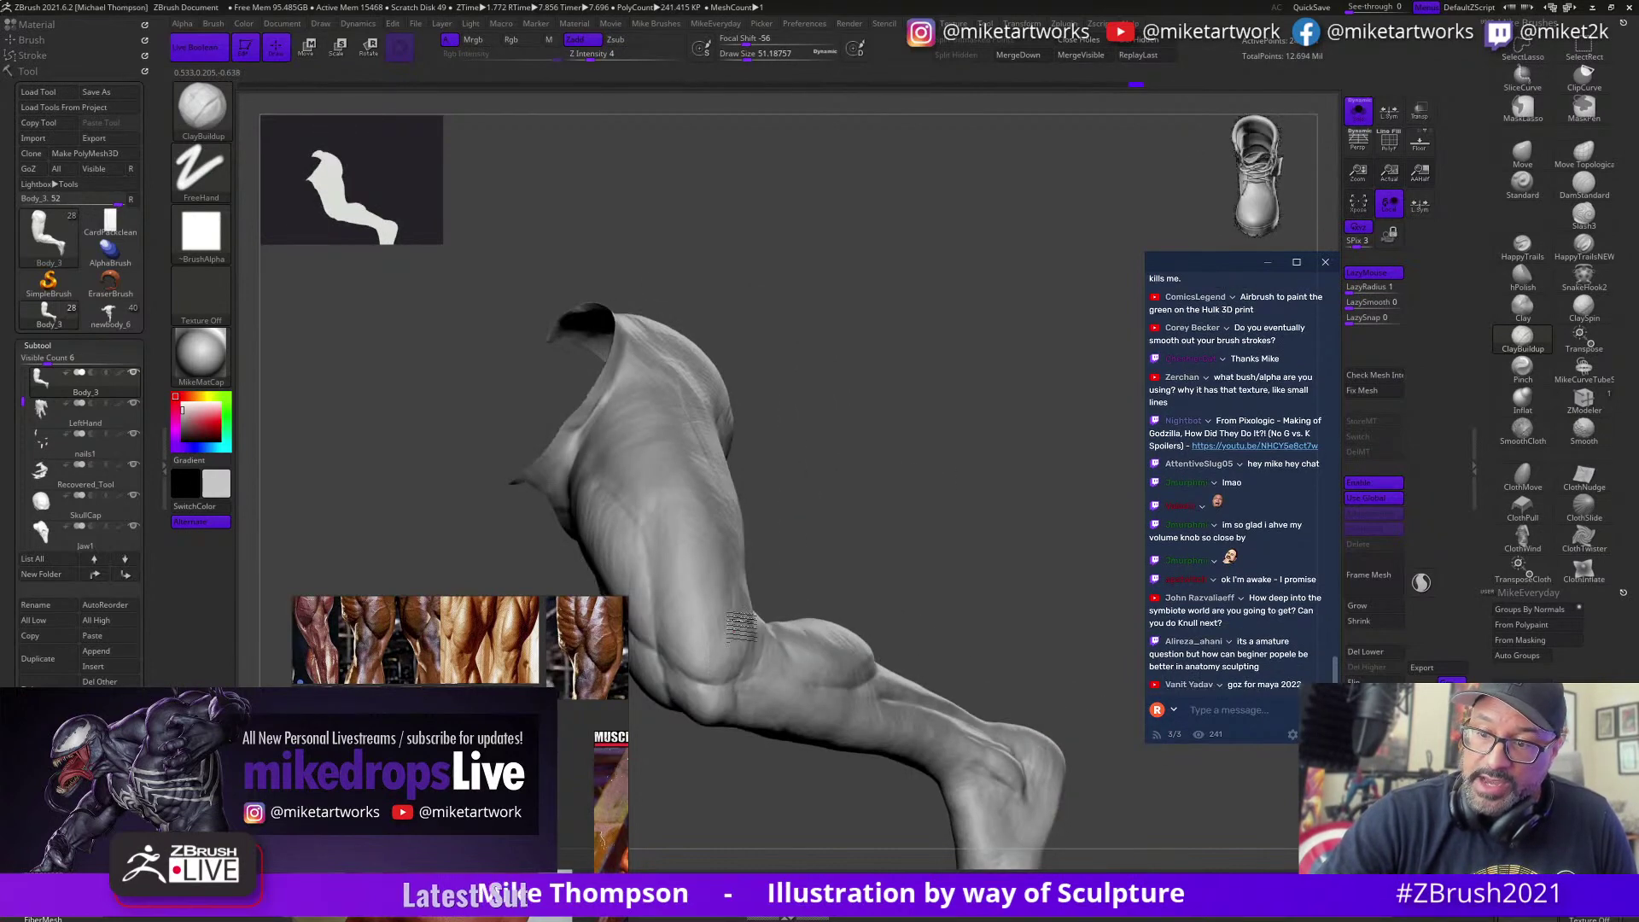
Step: Shape the front of the knee and the inner knee where the thigh muscles run into the upper shin
mouse_move(894, 533)
mouse_down()
mouse_move(947, 493)
mouse_move(913, 492)
mouse_up()
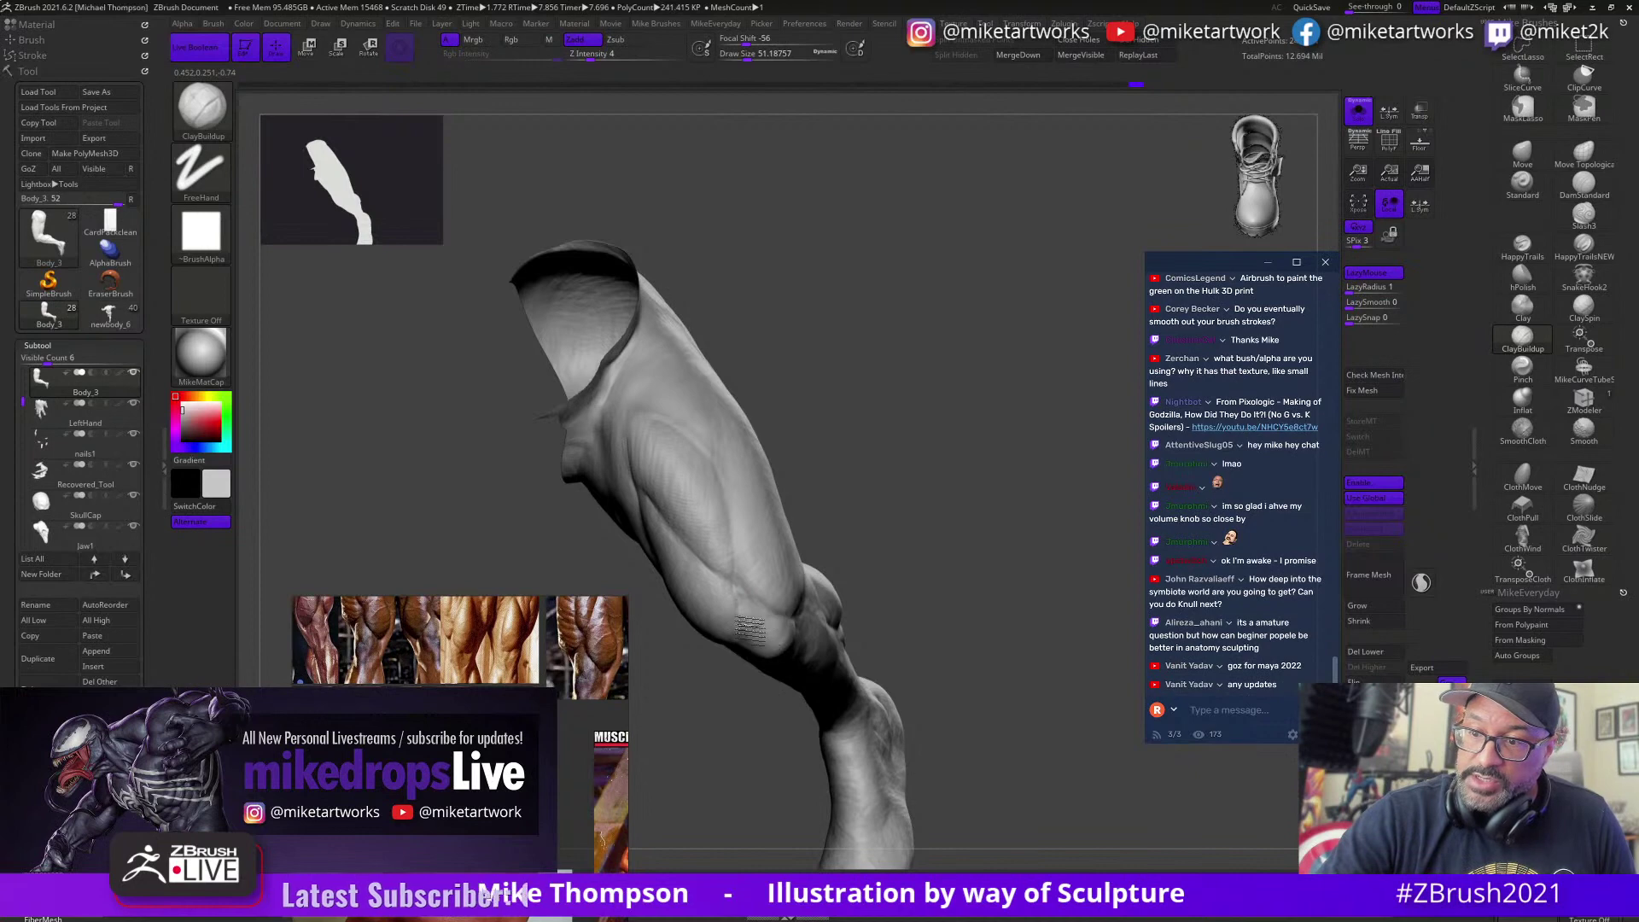
mouse_move(889, 518)
mouse_down()
mouse_move(768, 600)
mouse_move(882, 490)
mouse_move(967, 470)
mouse_move(943, 479)
mouse_move(948, 461)
mouse_move(958, 486)
mouse_move(921, 487)
mouse_up()
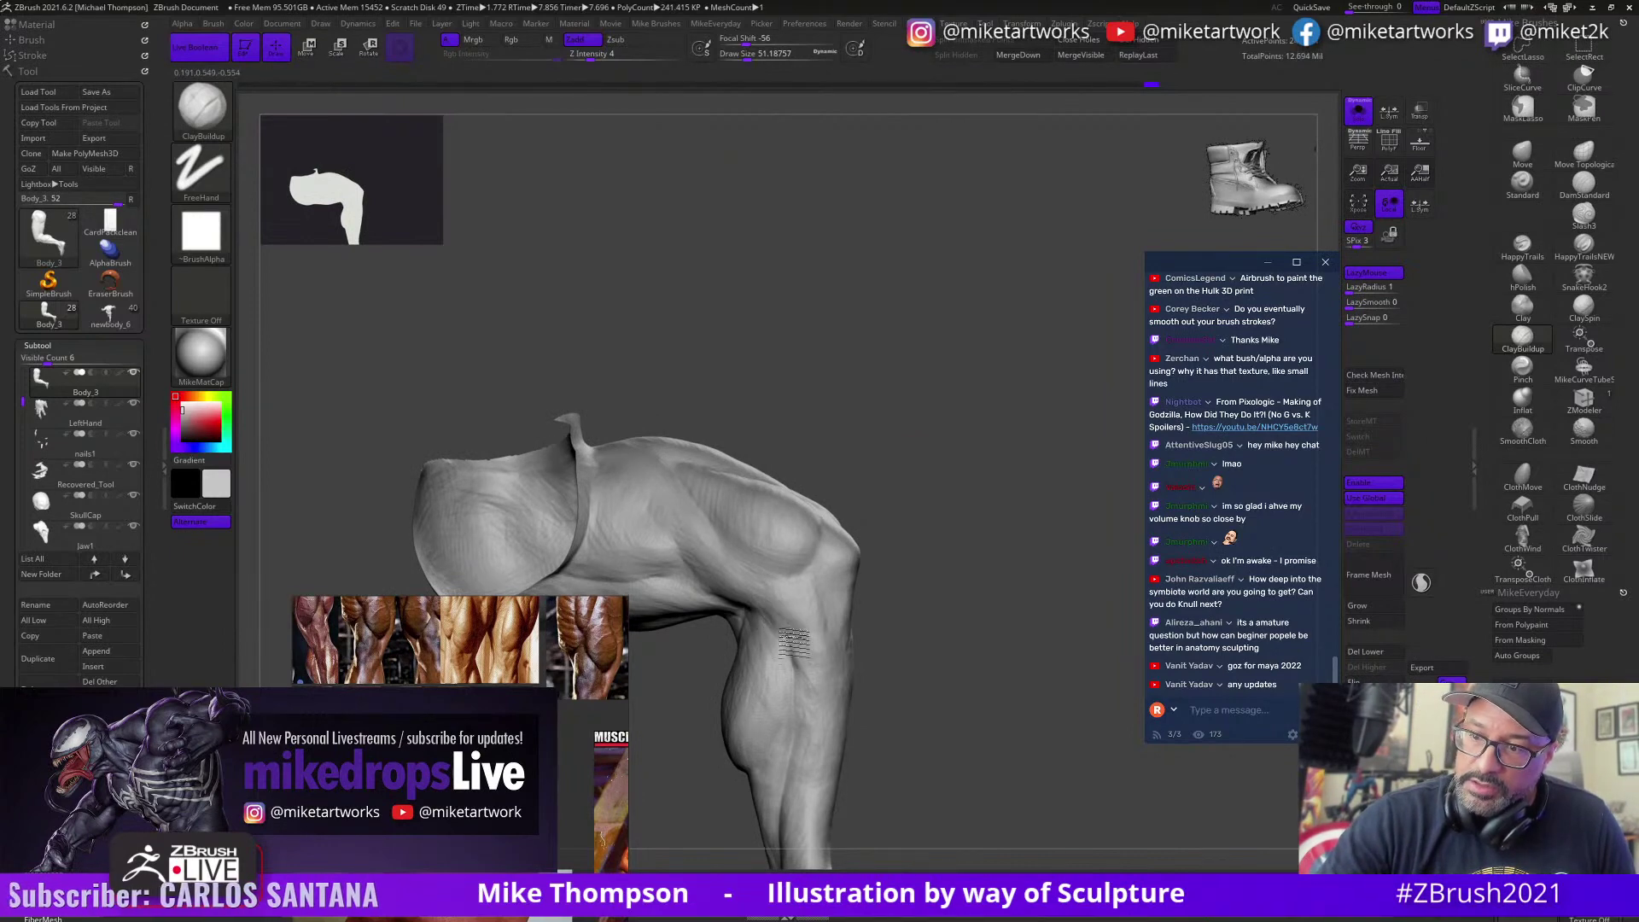
mouse_move(872, 632)
mouse_down()
mouse_move(922, 623)
mouse_move(905, 632)
mouse_up()
drag(885, 560, 794, 614)
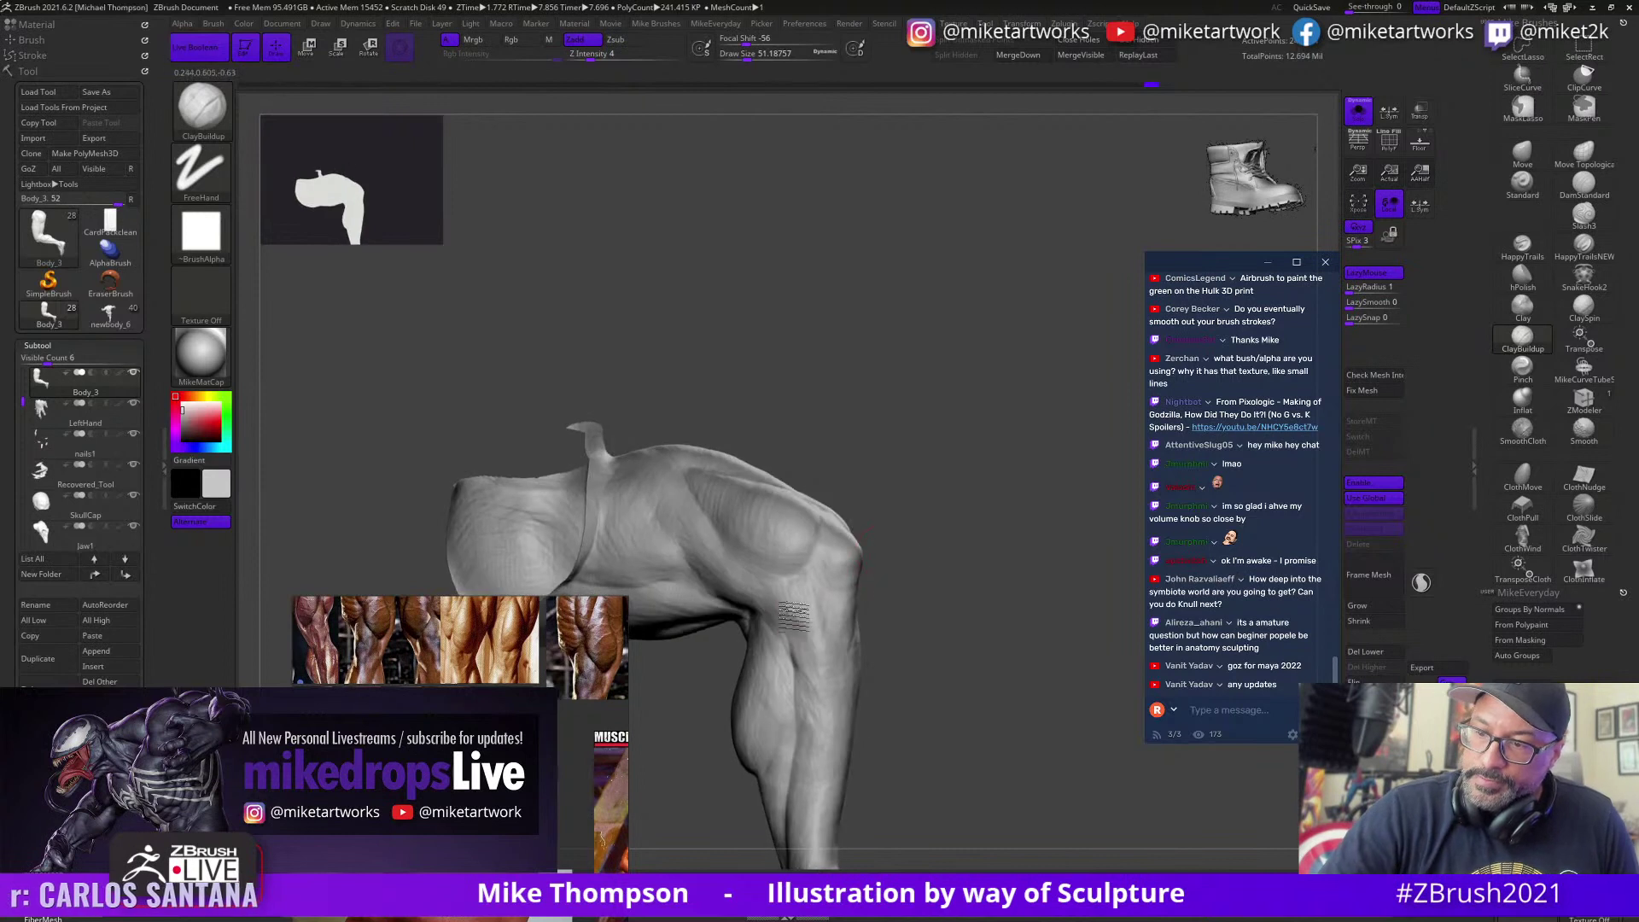
mouse_move(932, 576)
mouse_down()
mouse_move(1022, 516)
mouse_move(996, 504)
mouse_up()
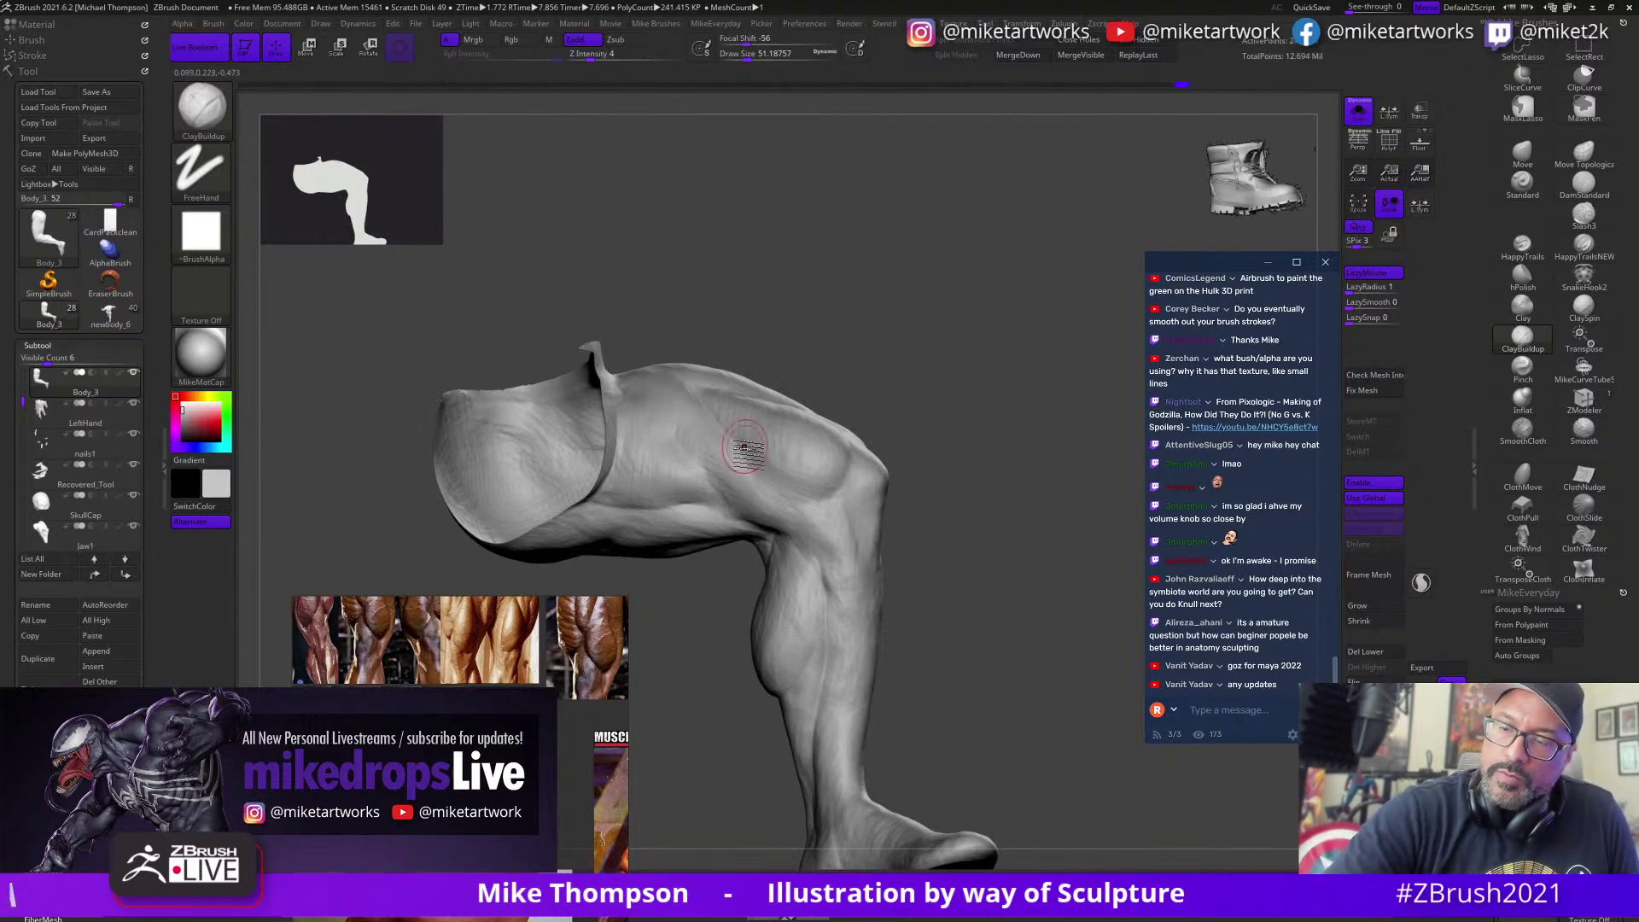
Step: Increase the draw size to about 59 and build up the inner thigh muscles between the groin and the knee
right_drag(758, 465, 658, 469)
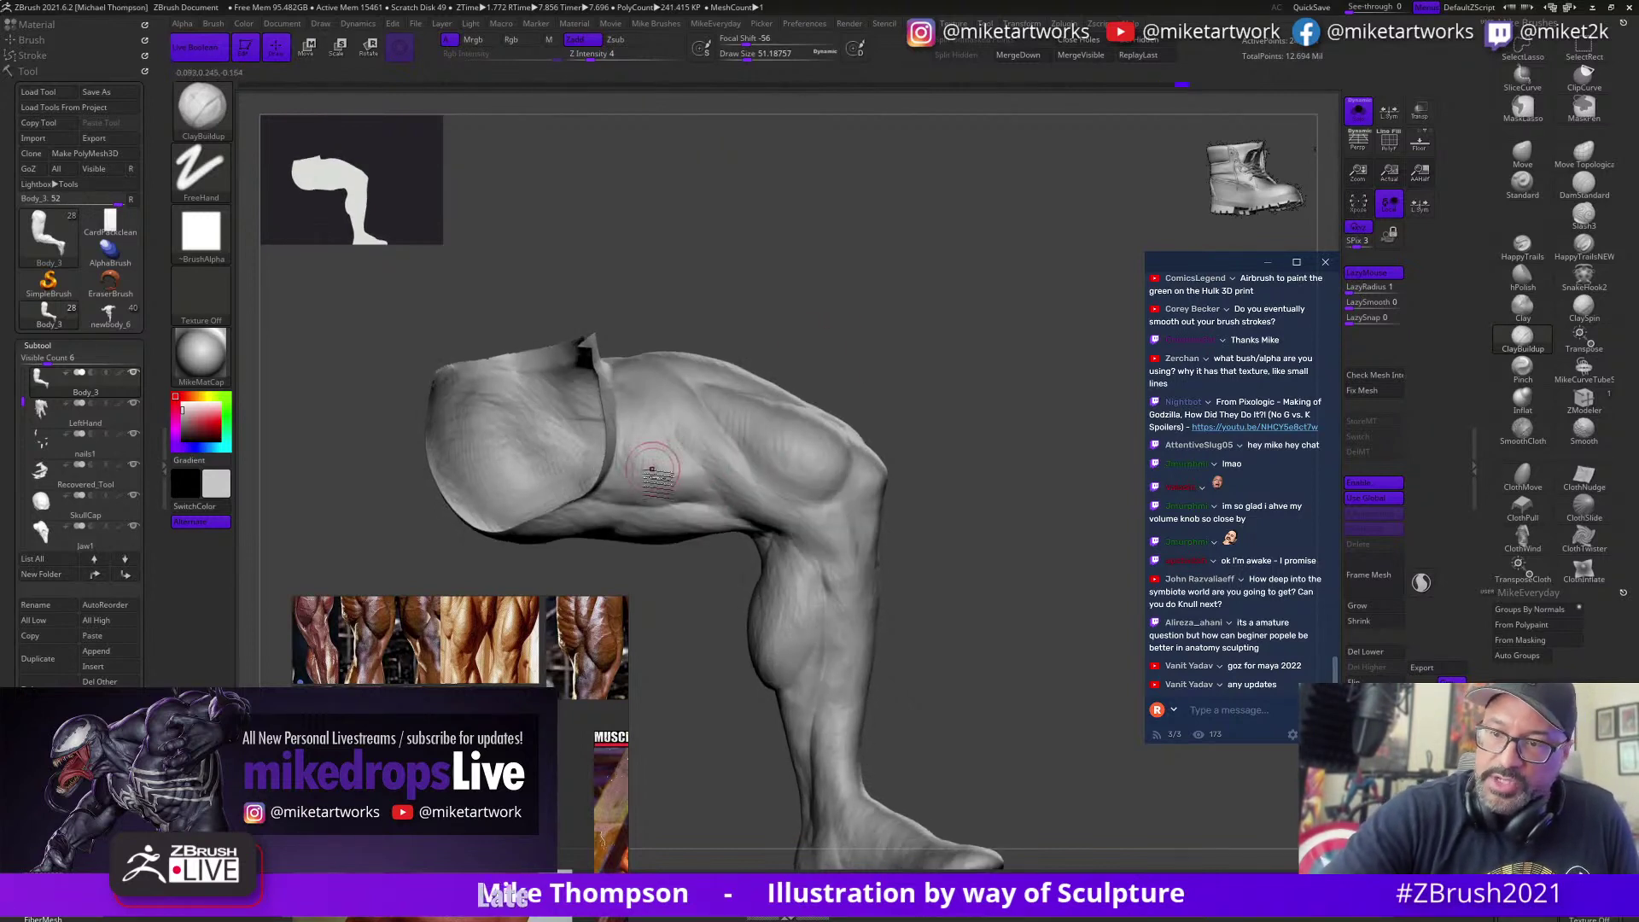
right_drag(777, 499, 1029, 591)
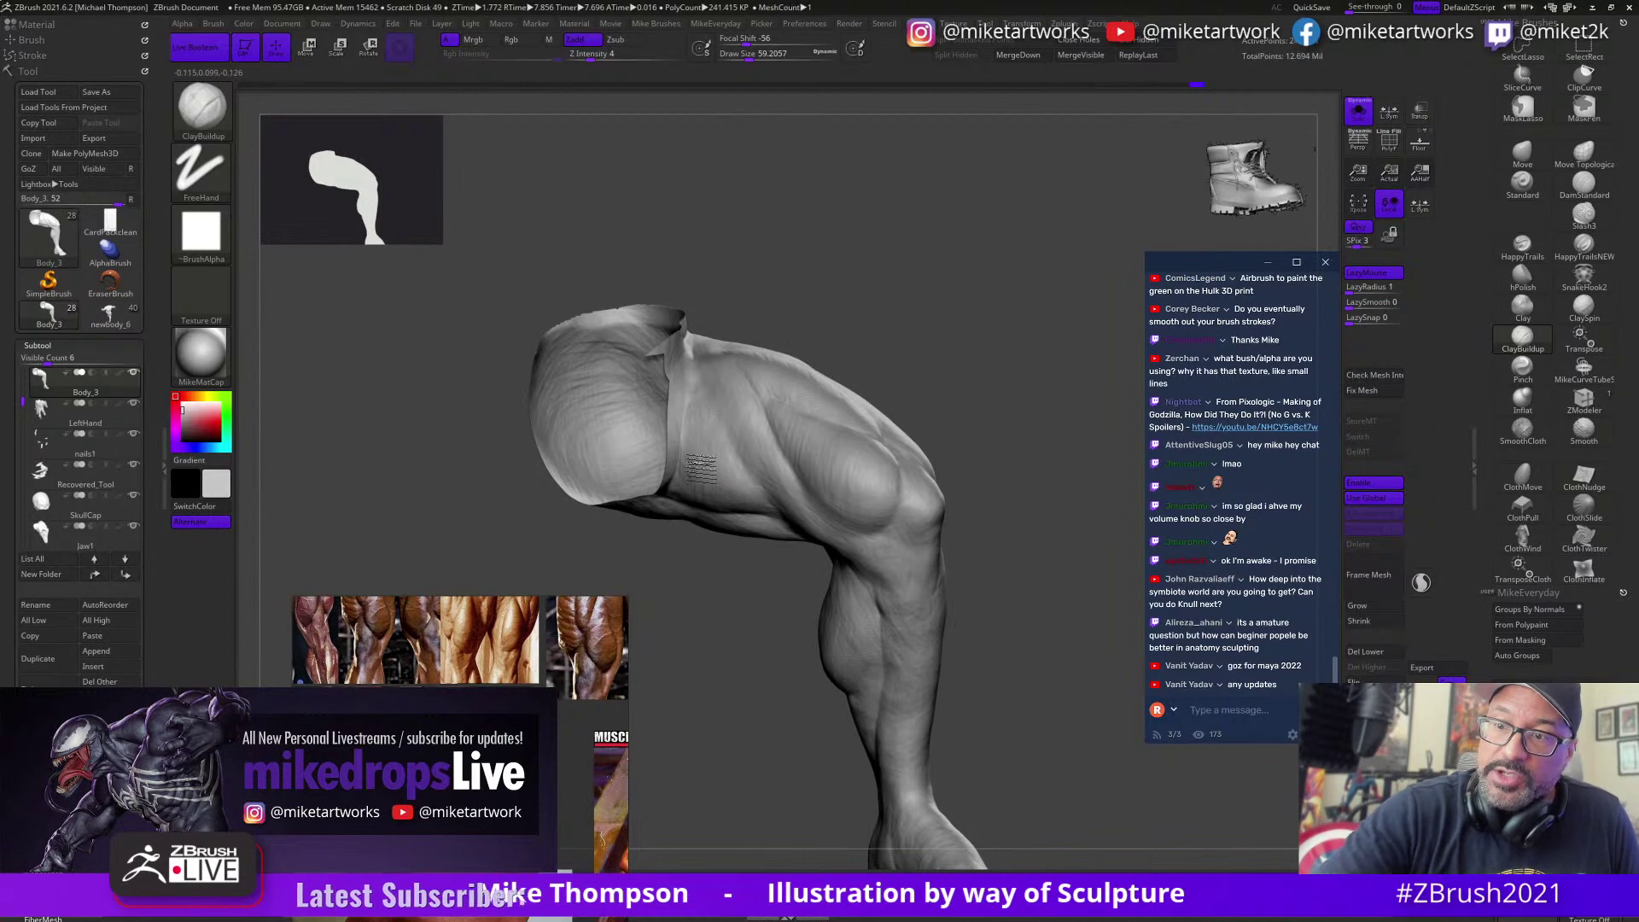
mouse_move(960, 399)
mouse_down()
mouse_move(995, 387)
mouse_move(948, 401)
mouse_up()
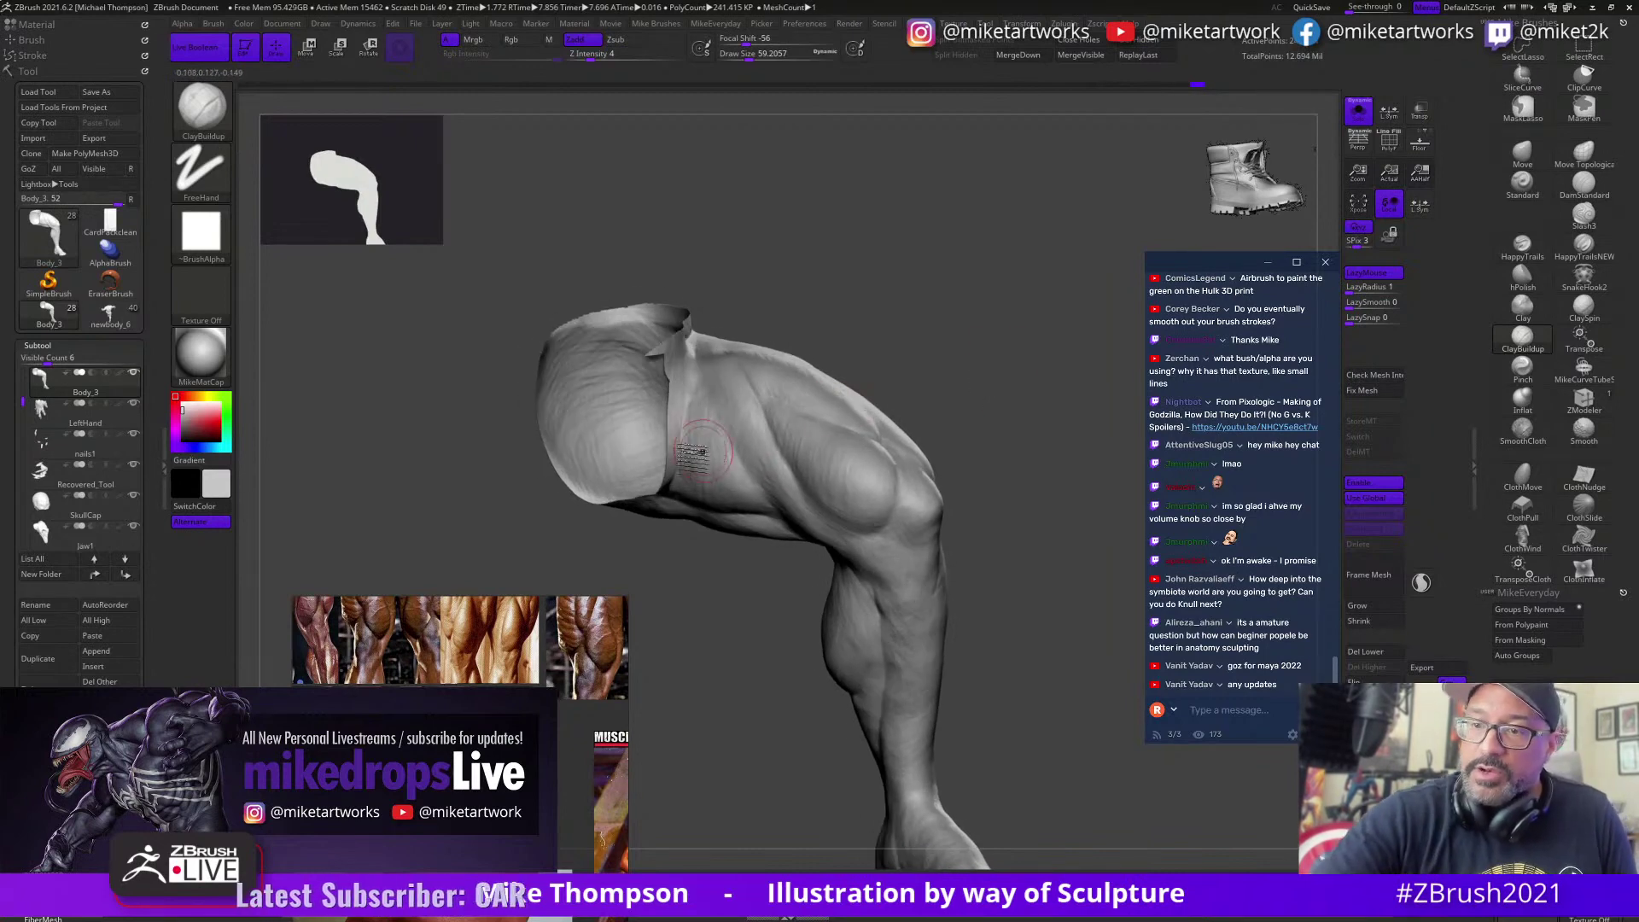
mouse_move(706, 469)
right_down()
mouse_move(704, 414)
mouse_move(1010, 555)
mouse_move(781, 475)
right_up()
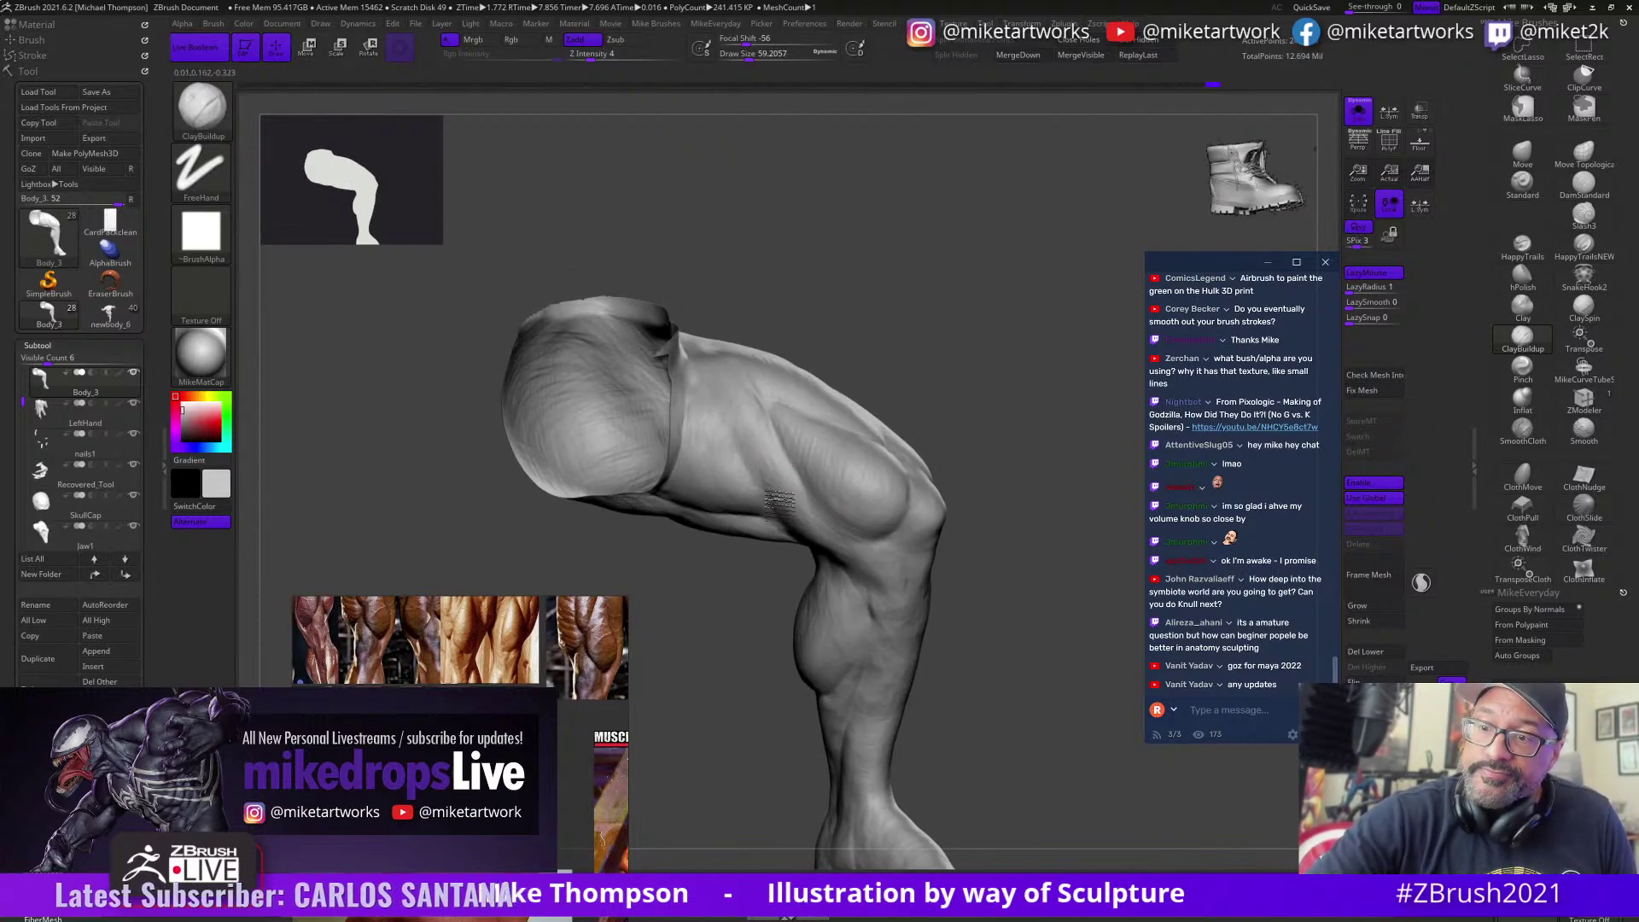
Step: Build up the muscle forms around the inner knee and upper calf of the isolated leg with the ClayBuildup brush
right_drag(1011, 439, 807, 525)
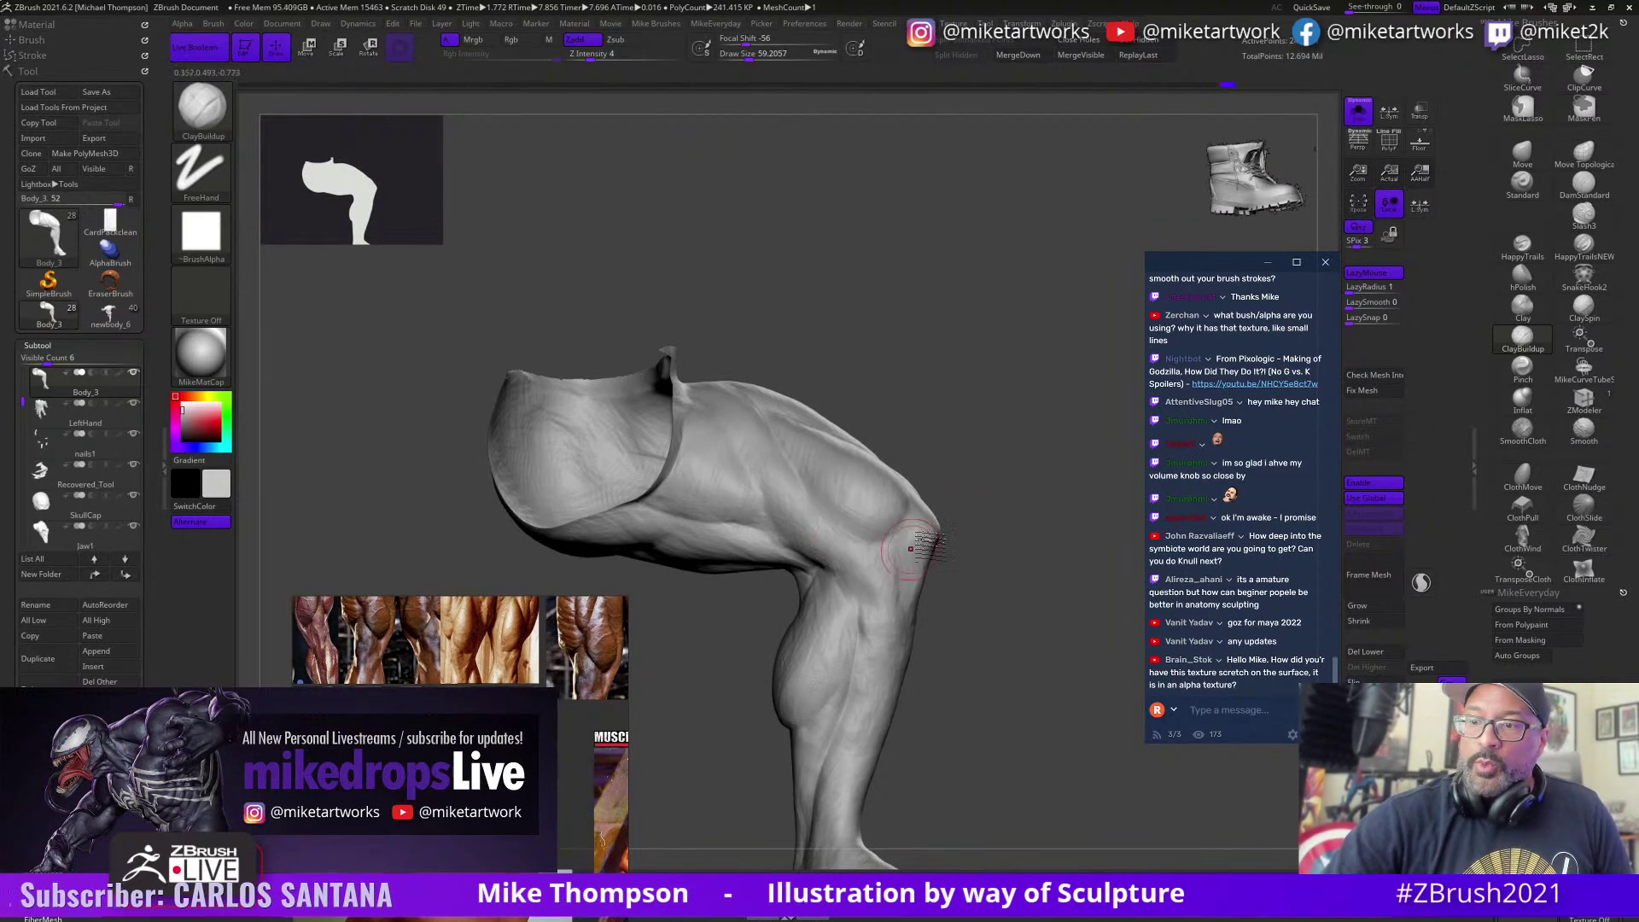
mouse_move(926, 544)
right_down()
mouse_move(984, 511)
mouse_move(977, 465)
mouse_move(842, 475)
mouse_move(962, 439)
mouse_move(1023, 544)
right_up()
right_drag(978, 627, 840, 481)
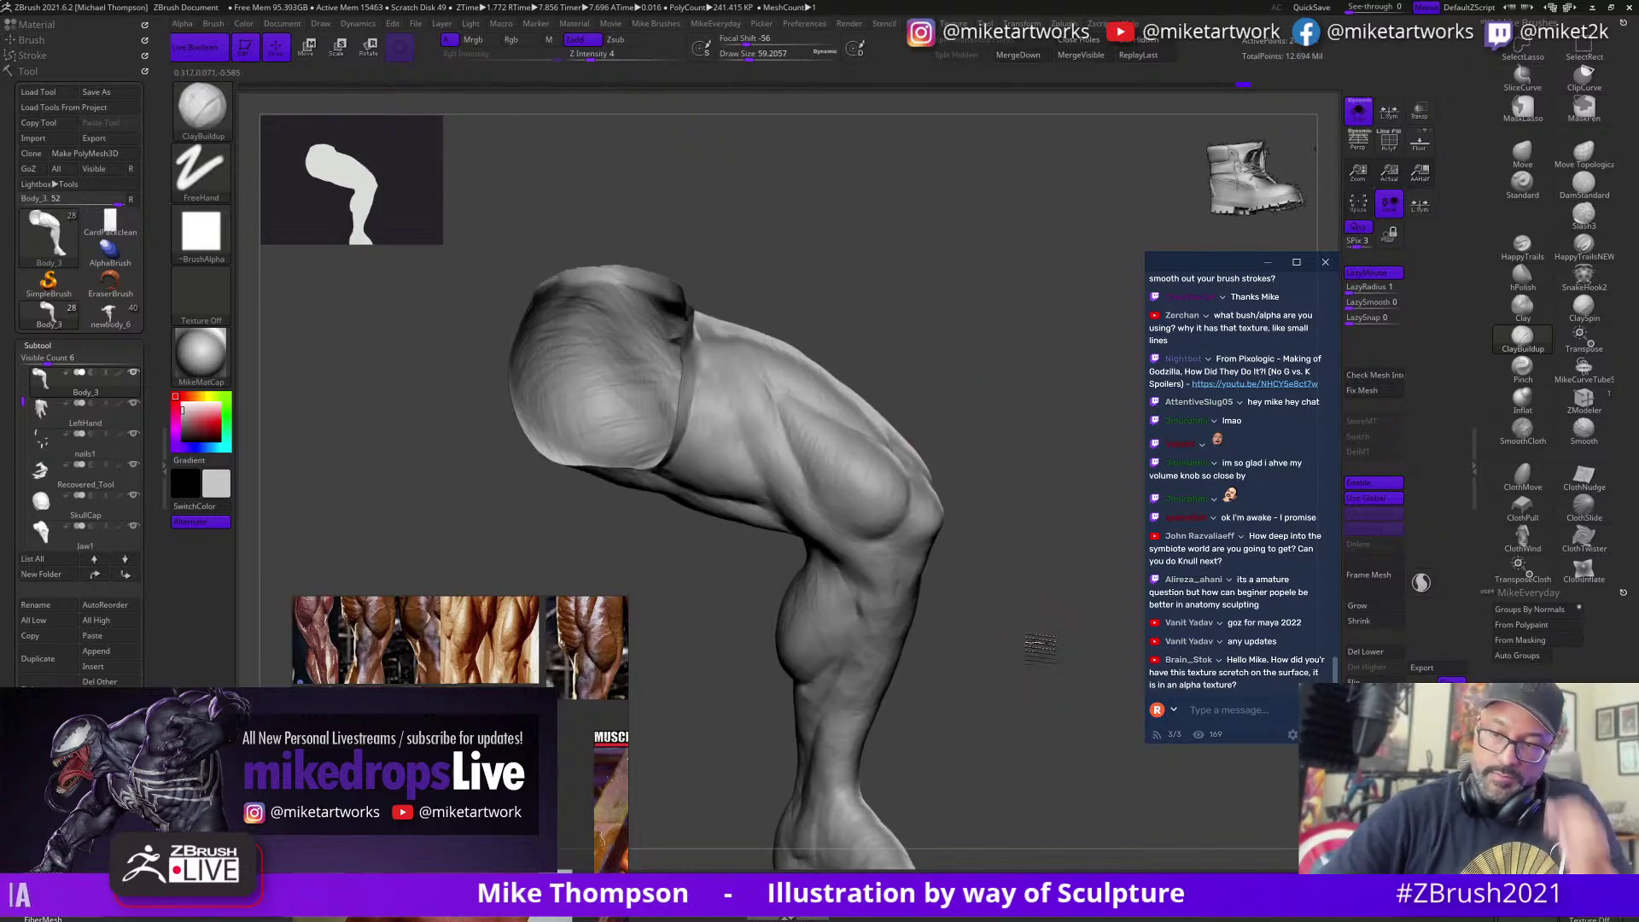
right_drag(1040, 646, 935, 512)
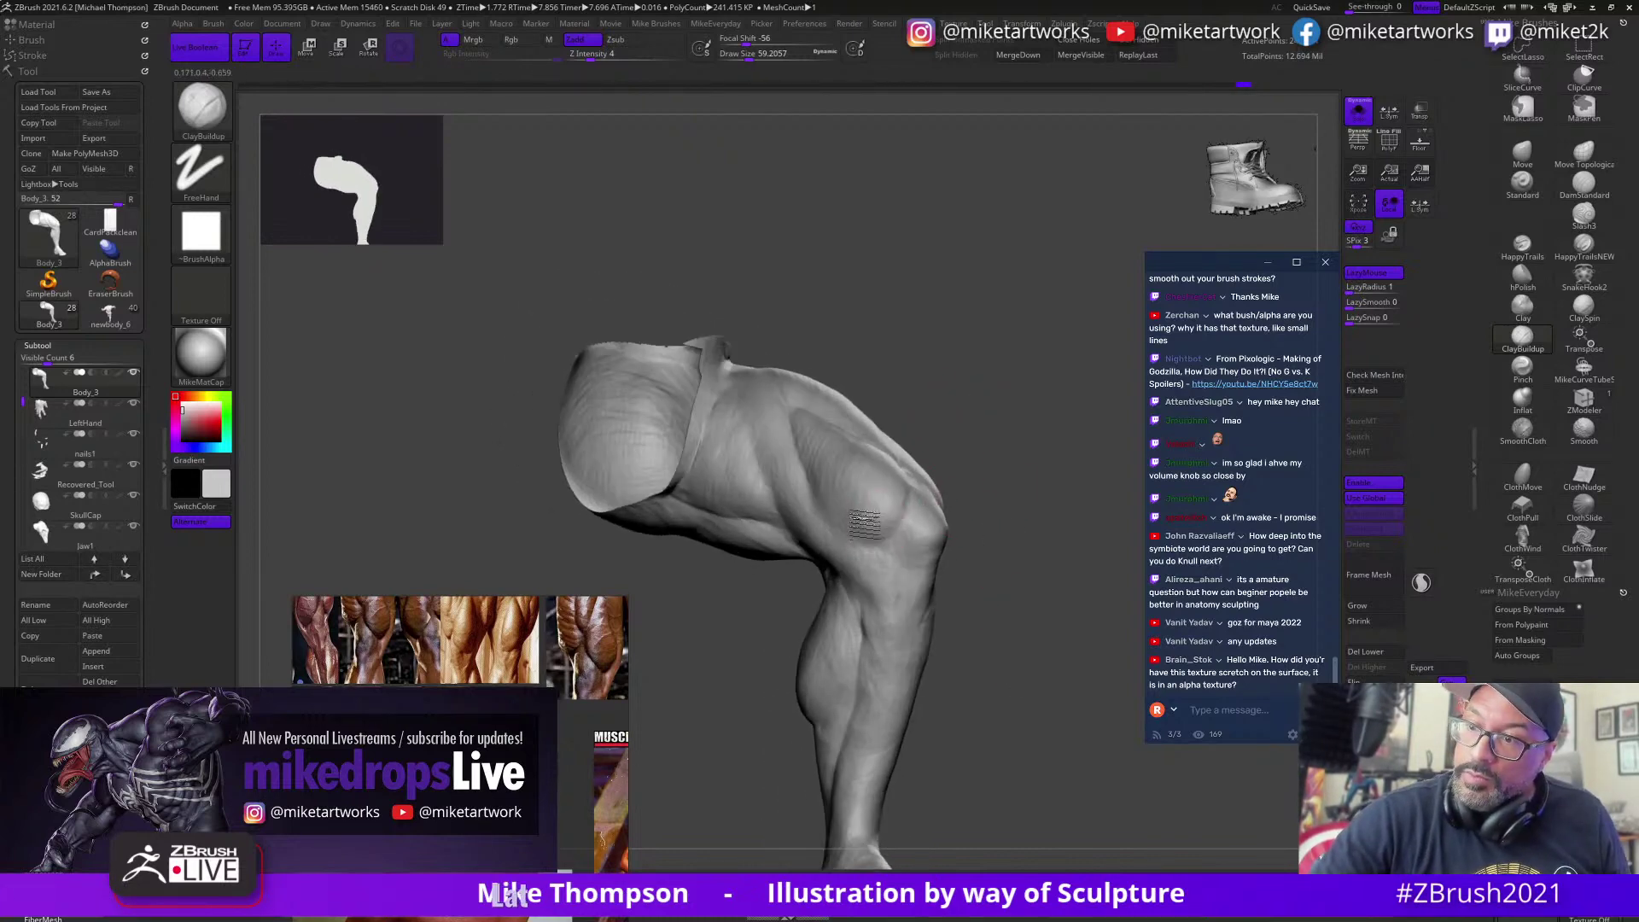
drag(979, 448, 940, 447)
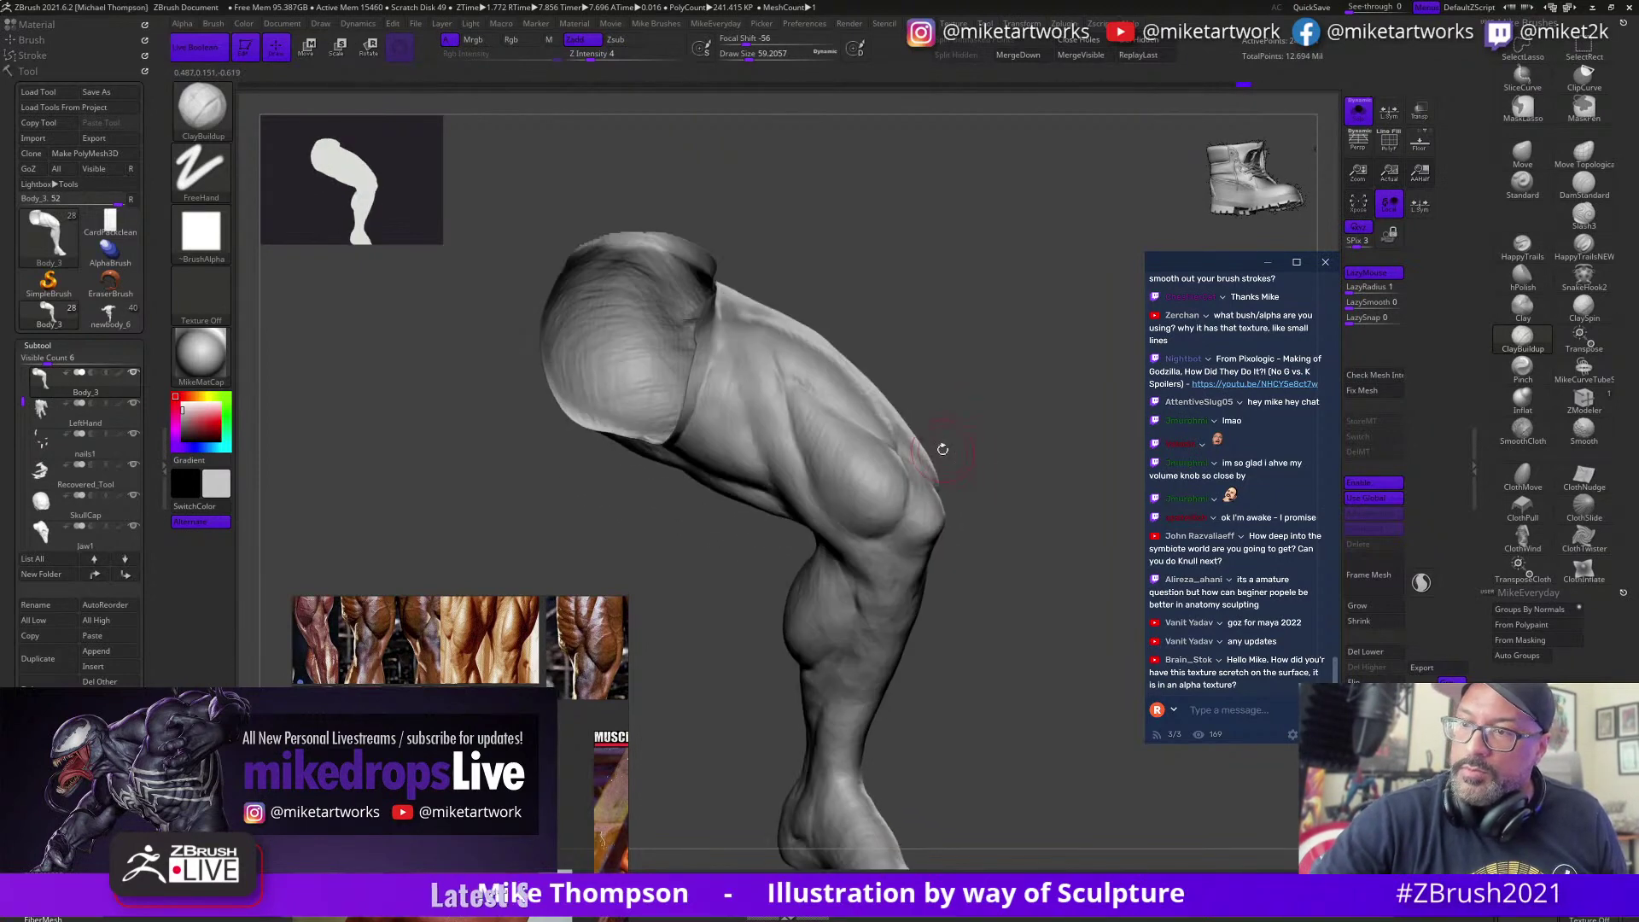
drag(990, 589, 1053, 719)
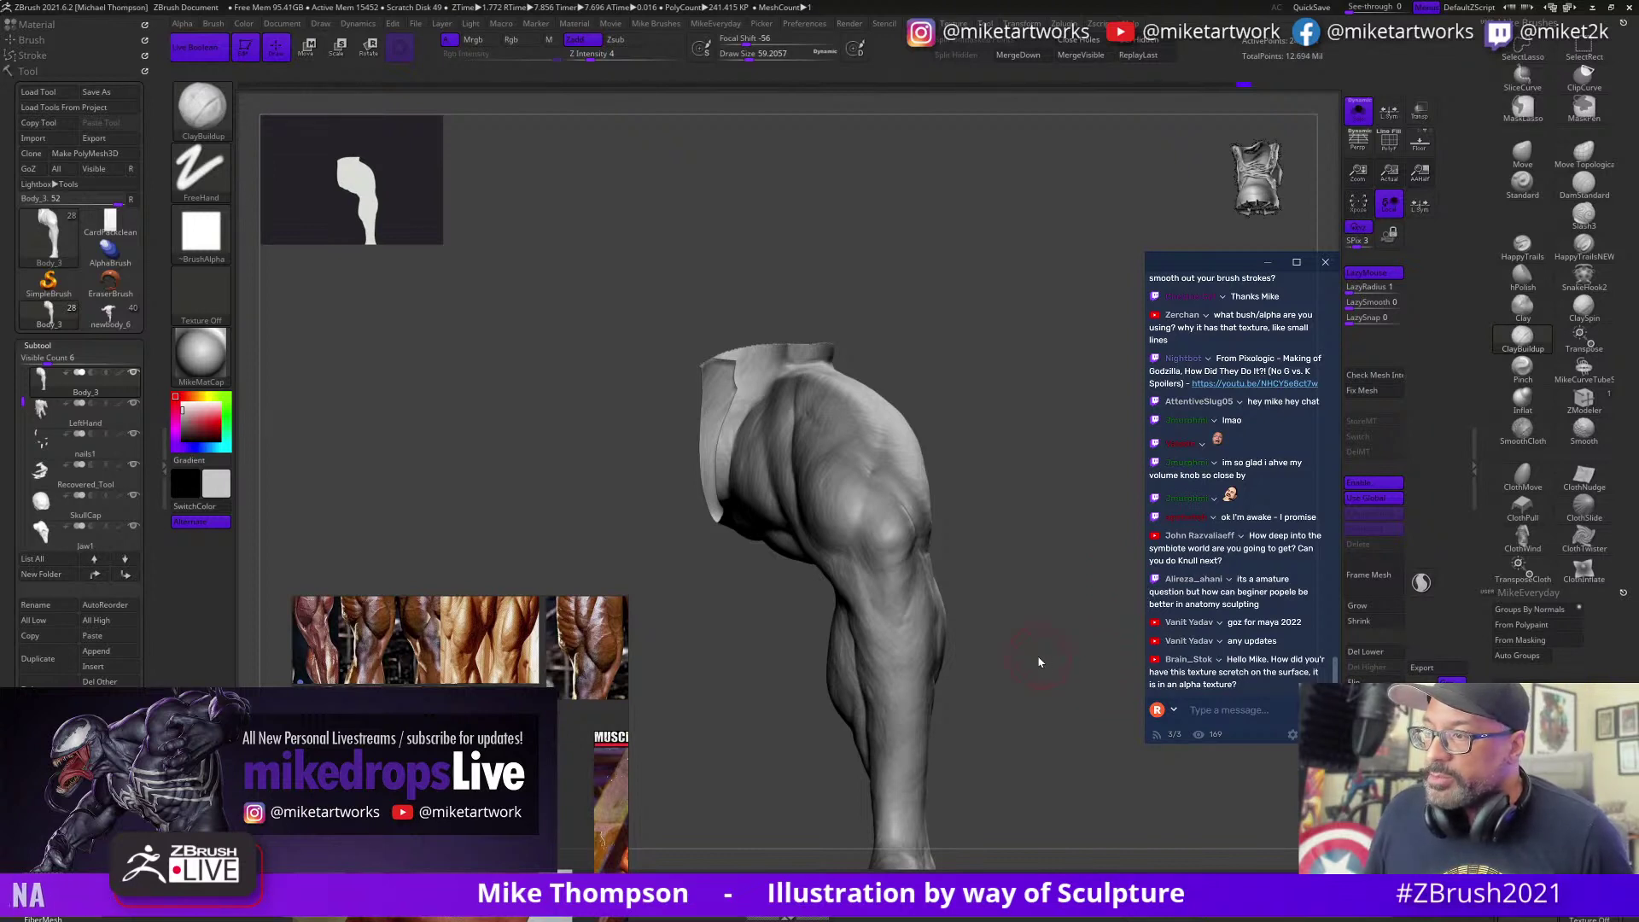
mouse_move(1039, 777)
mouse_down()
mouse_move(1046, 764)
mouse_move(1083, 786)
mouse_move(1073, 751)
mouse_move(1096, 803)
mouse_move(1083, 785)
mouse_move(1063, 795)
mouse_move(1050, 720)
mouse_move(1074, 739)
mouse_up()
drag(1022, 598, 874, 615)
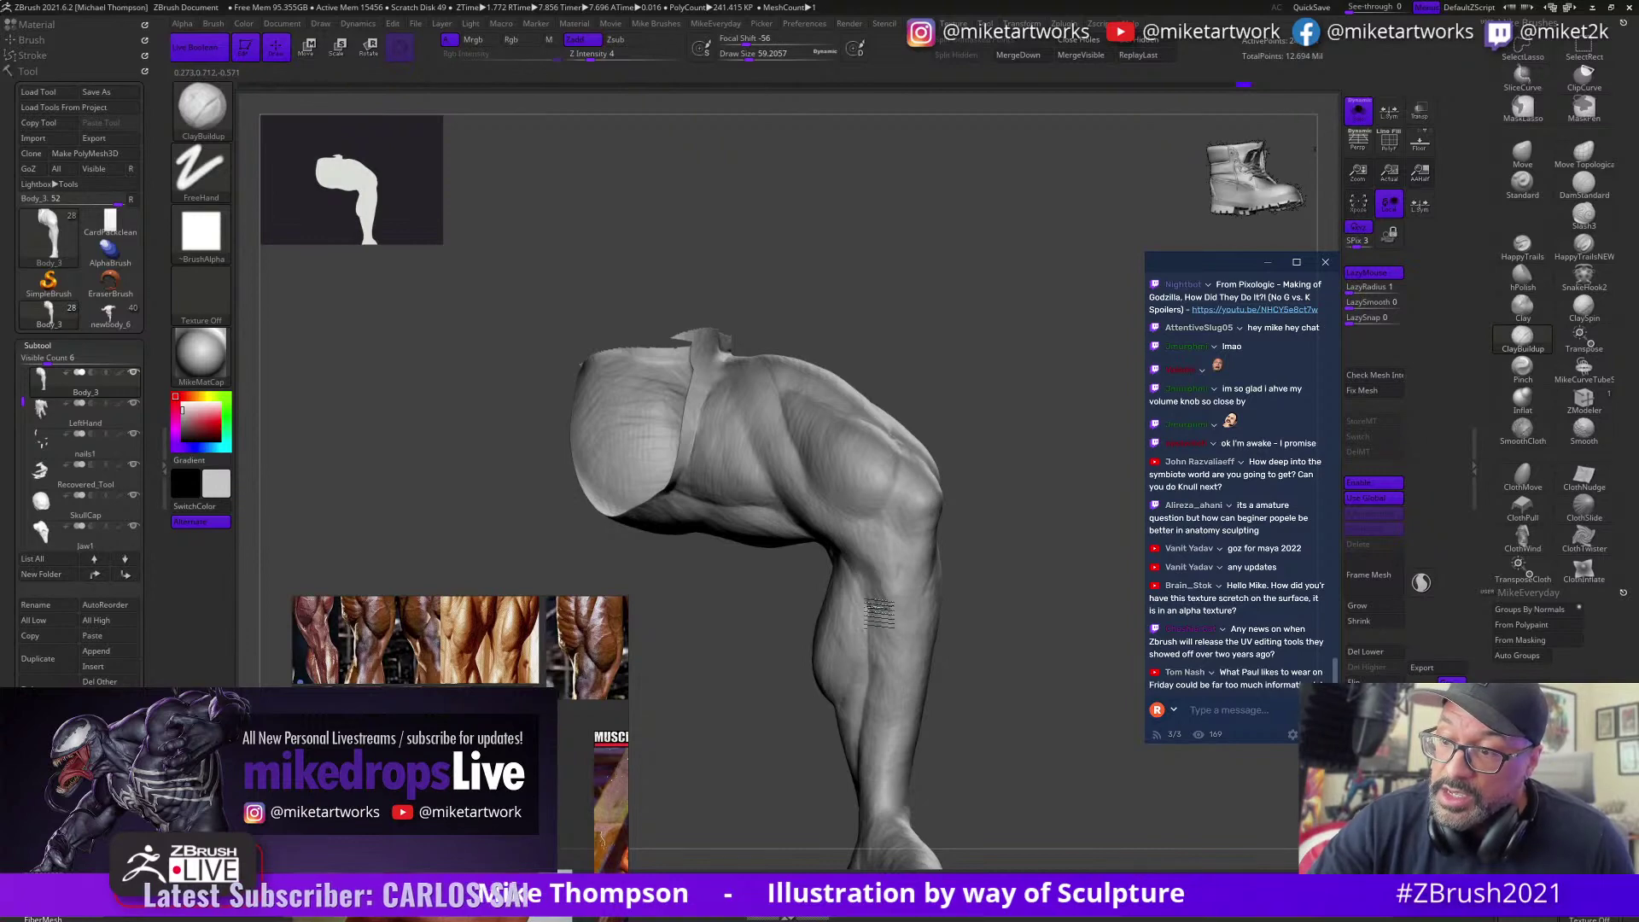
Step: Refine the tendon and muscle transitions from the inner knee down into the shin with ClayBuildup strokes
drag(1029, 556, 864, 567)
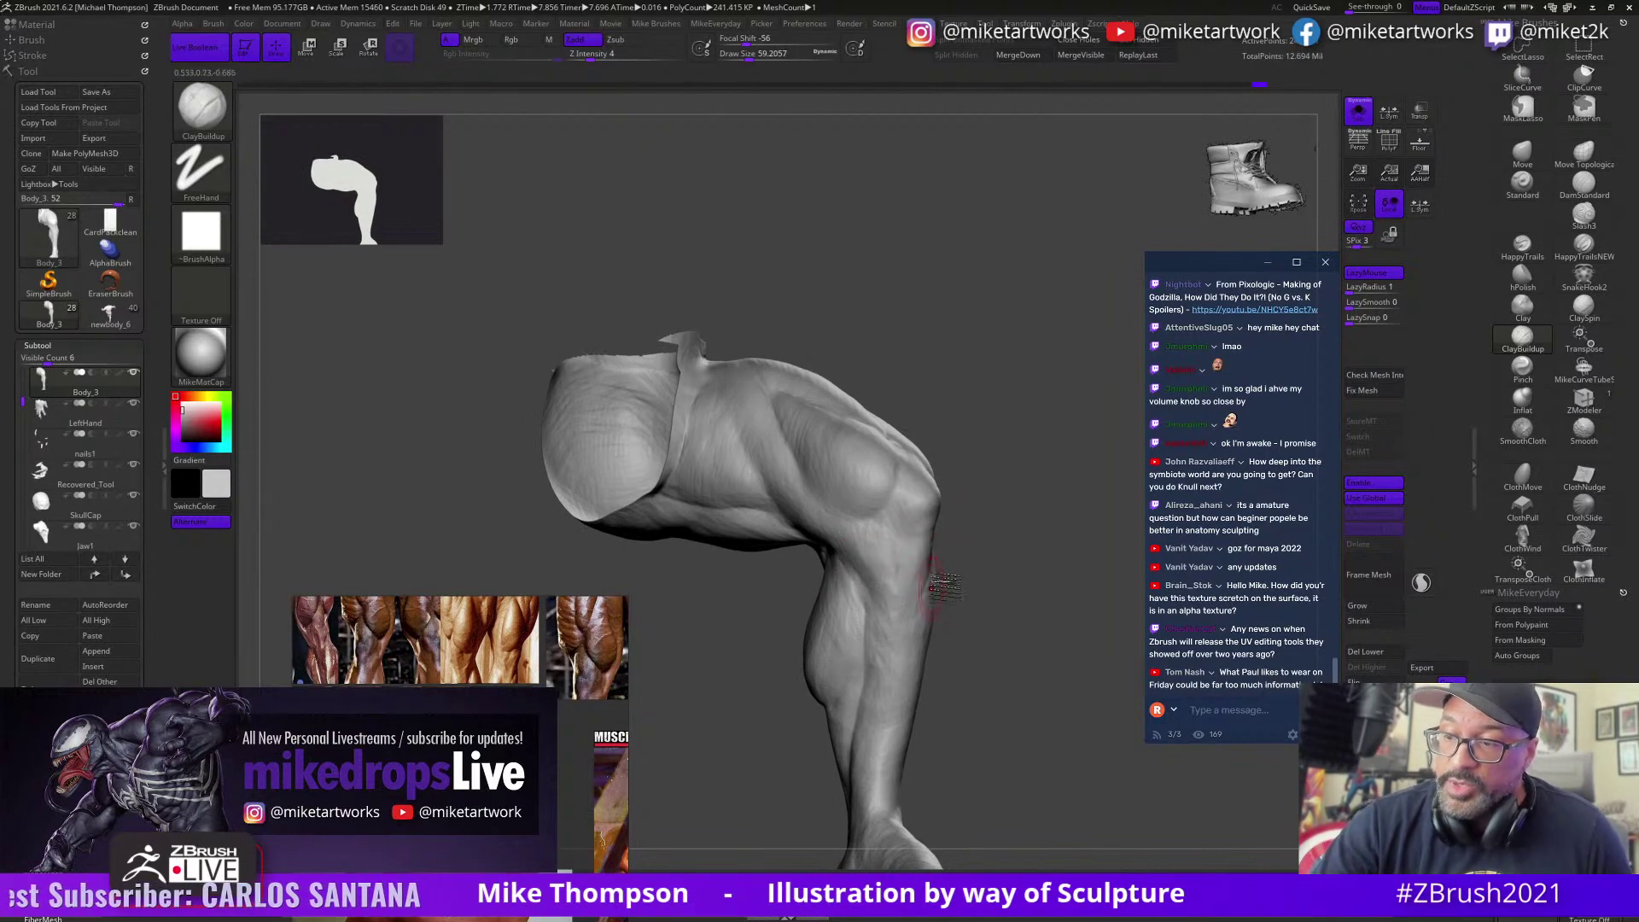
drag(1006, 523, 854, 536)
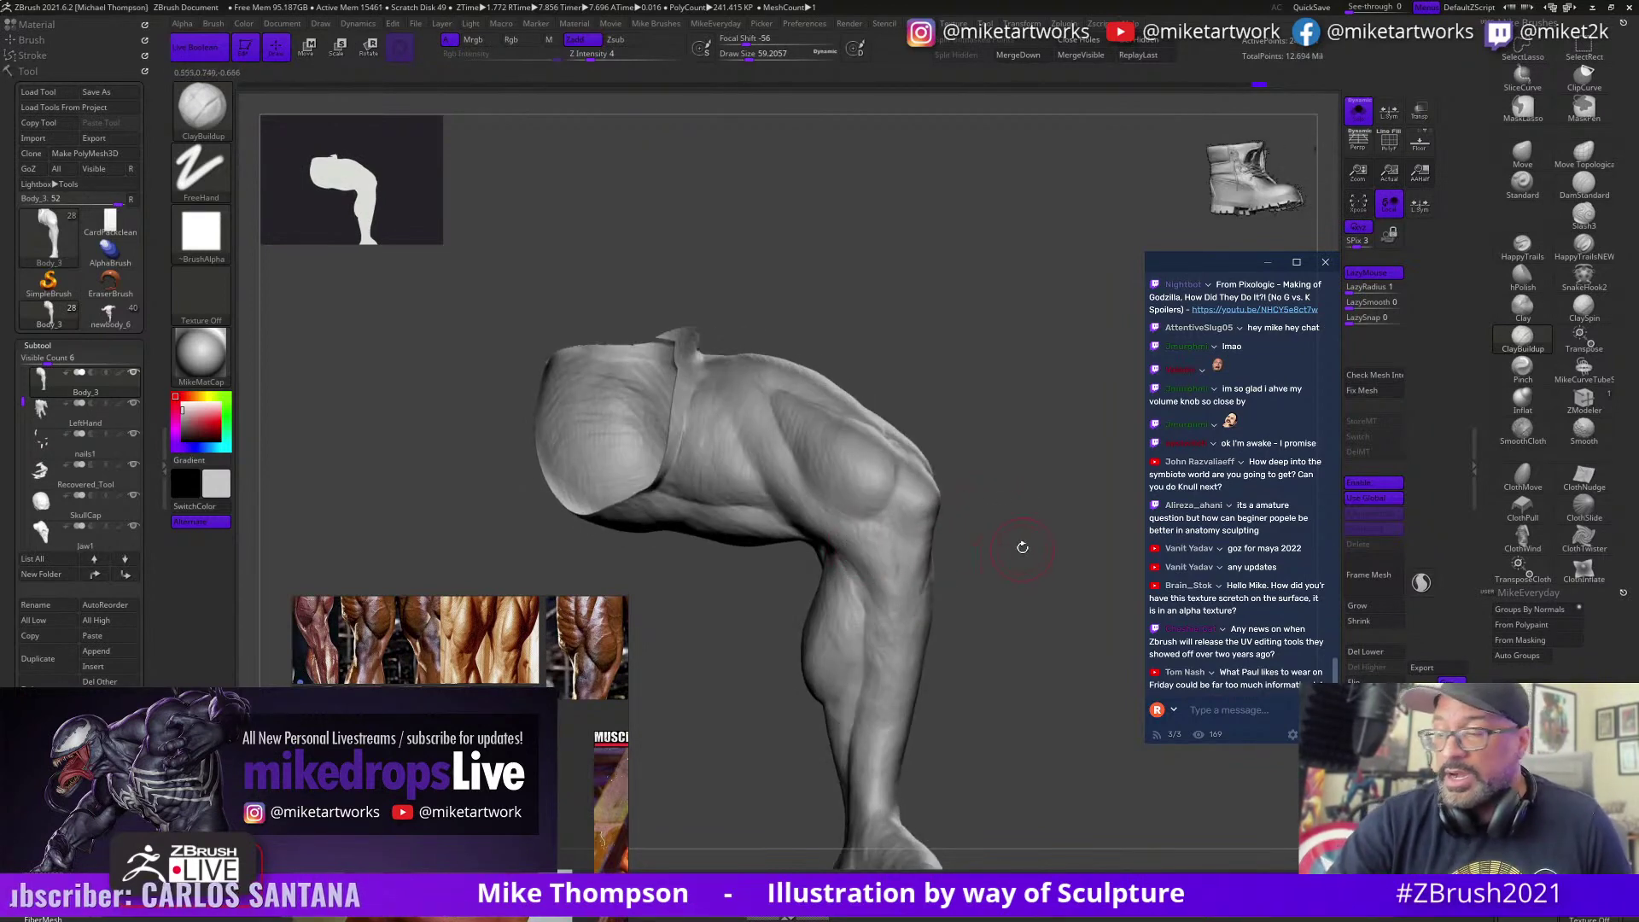
mouse_move(1022, 547)
mouse_down()
mouse_move(1006, 556)
mouse_move(1036, 549)
mouse_move(862, 538)
mouse_up()
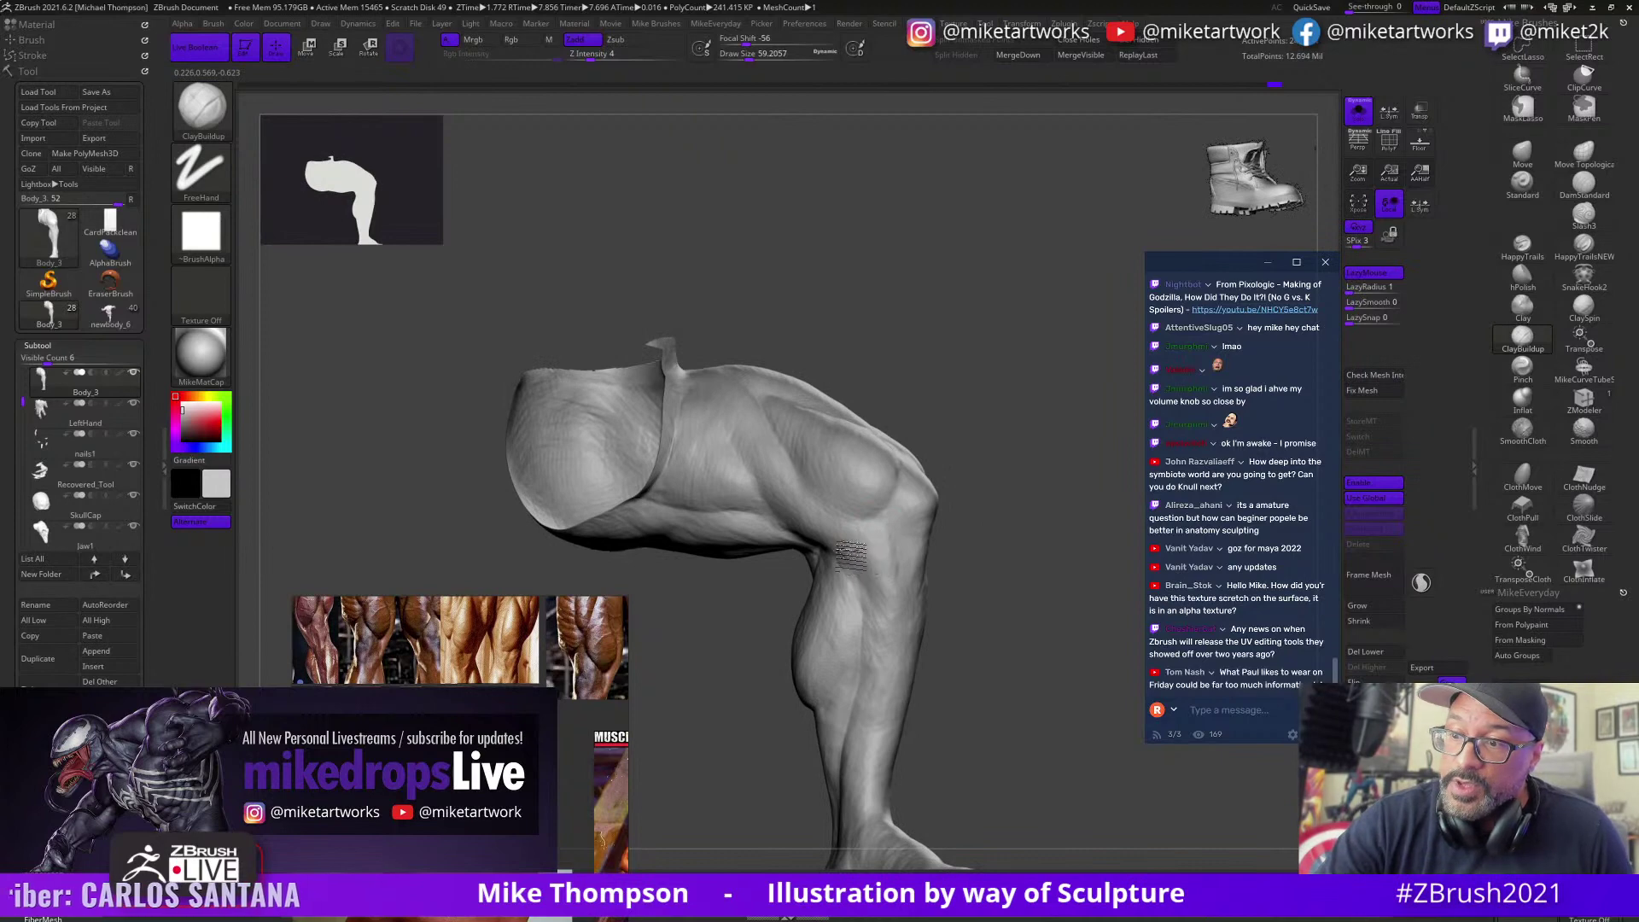
drag(1002, 517, 879, 549)
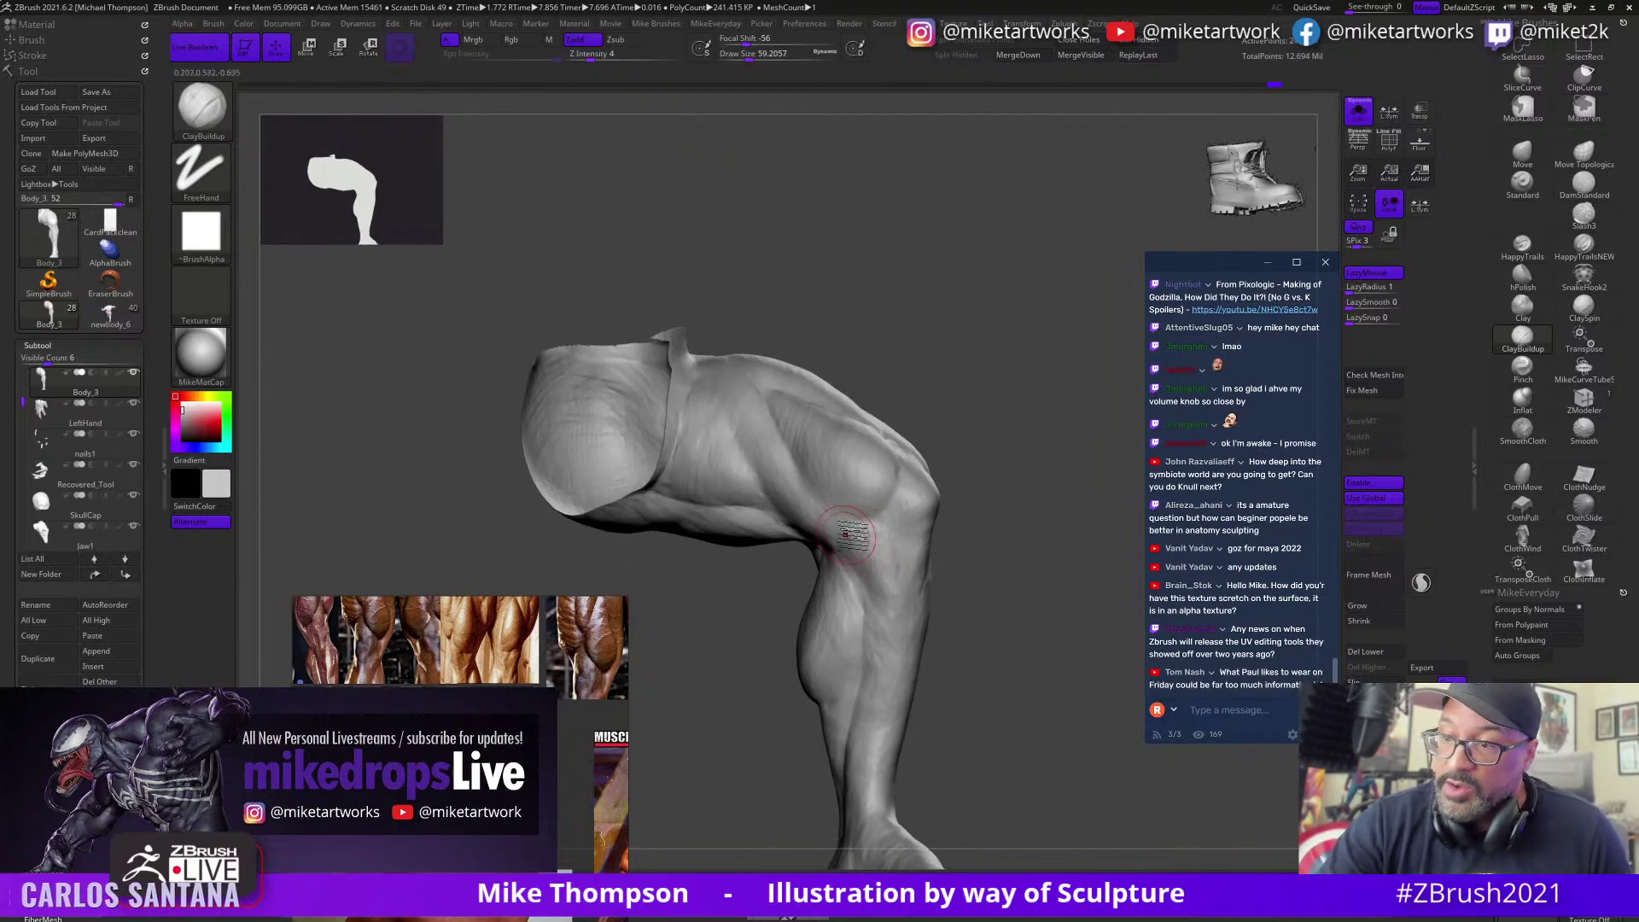
drag(1015, 495, 896, 570)
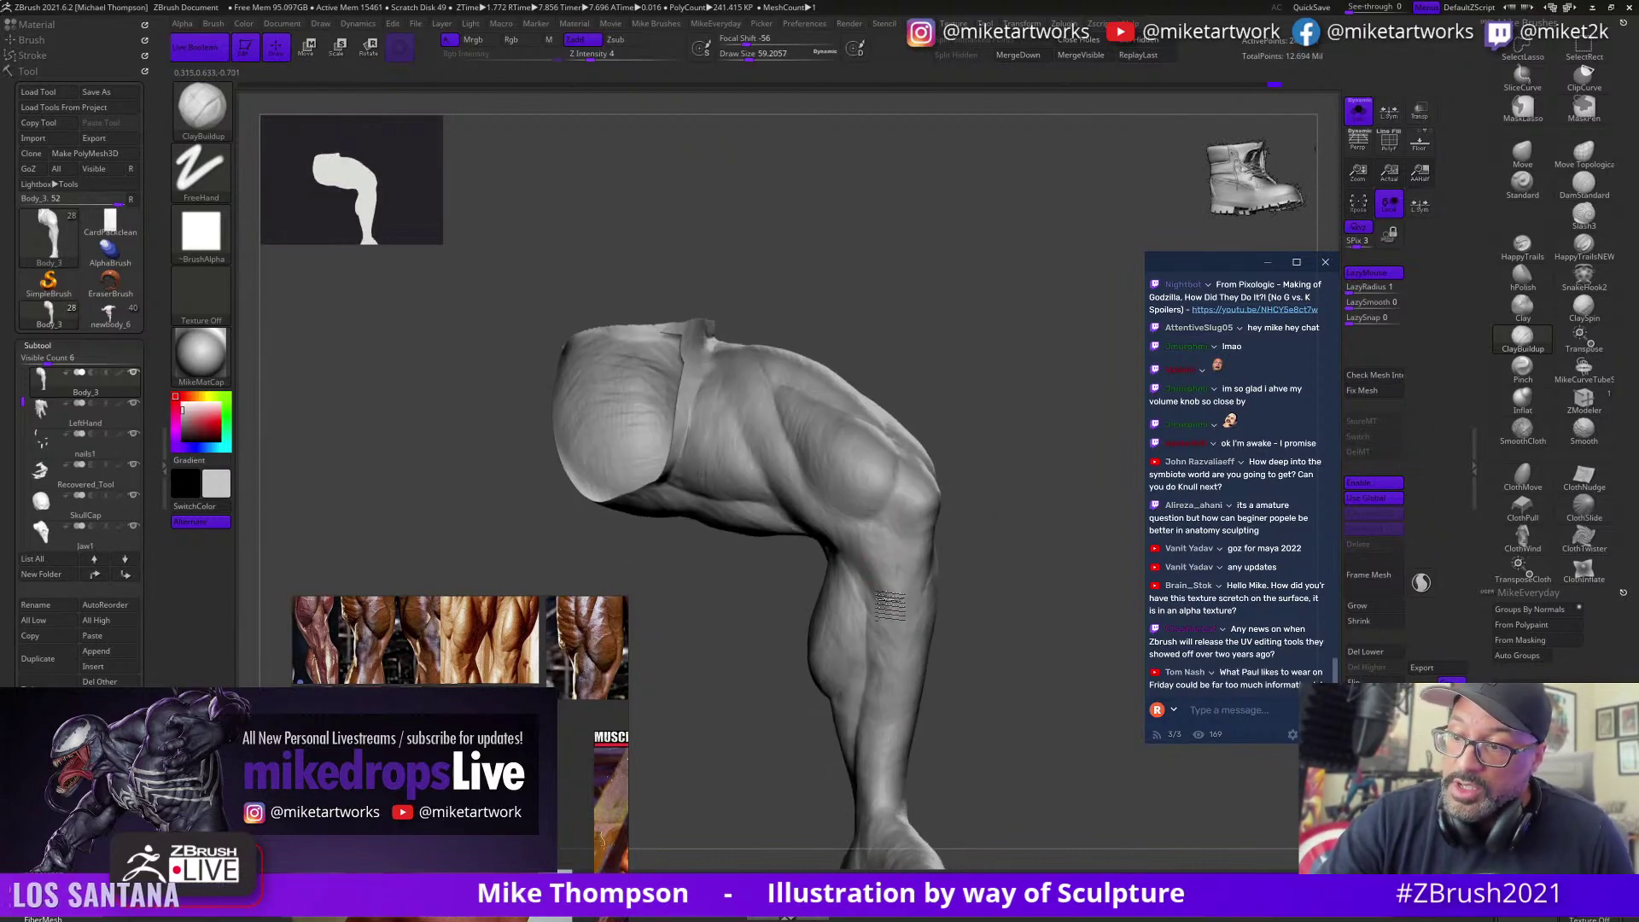
drag(1011, 507, 892, 604)
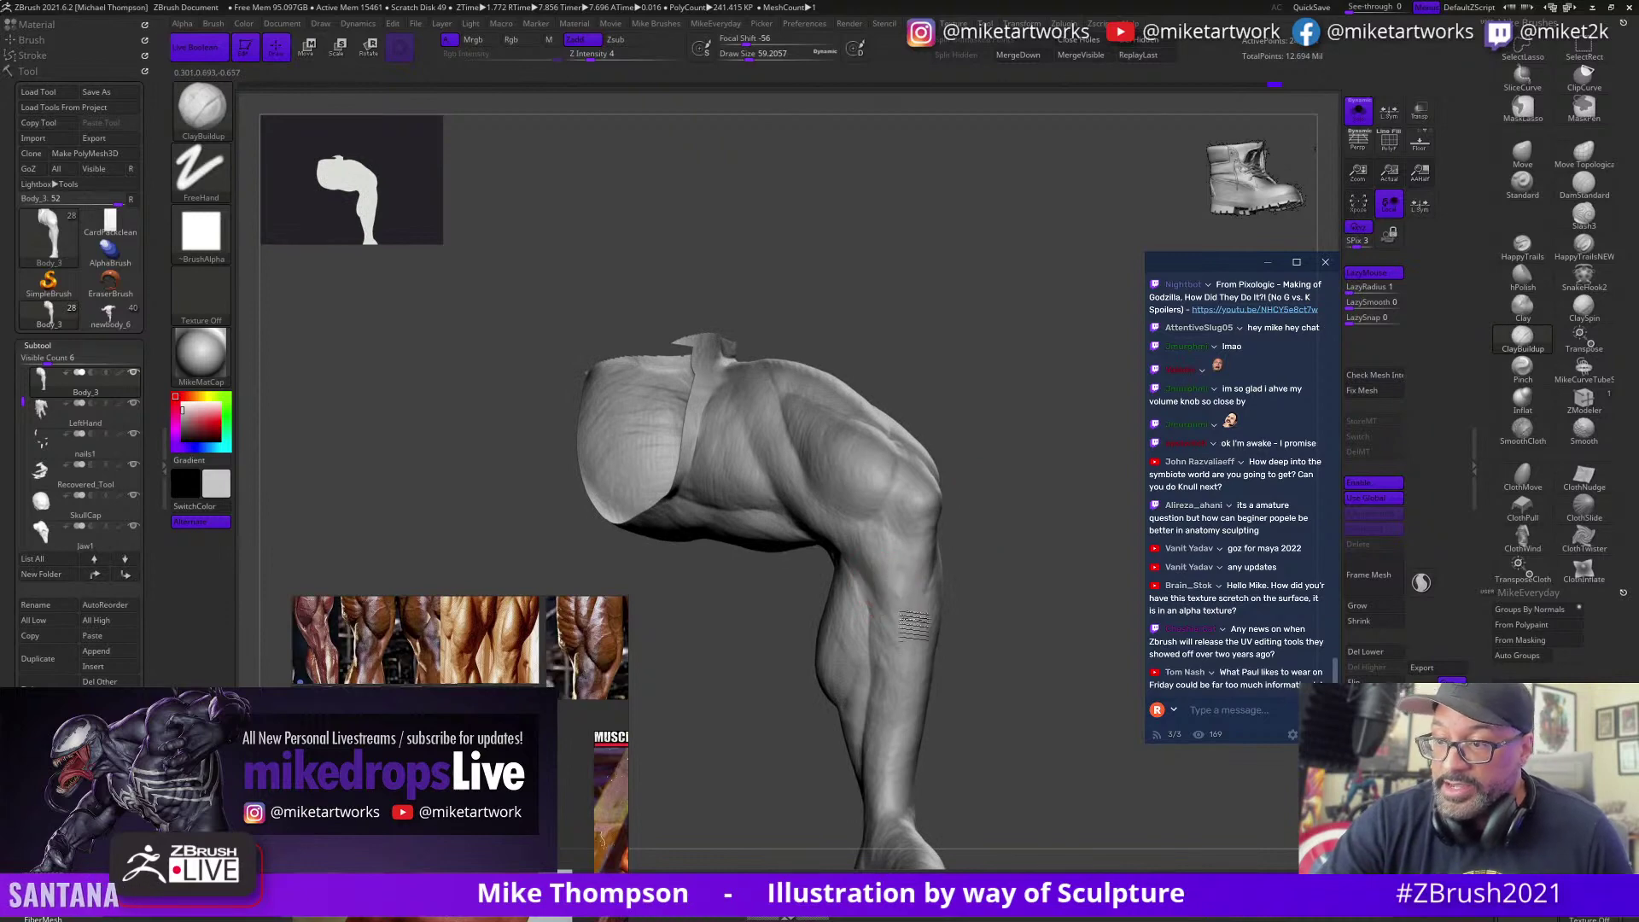
drag(1030, 512, 936, 574)
Step: Sculpt the forms below the kneecap and along the upper shin using ClayBuildup at a draw size of about 44
right_drag(924, 566, 961, 557)
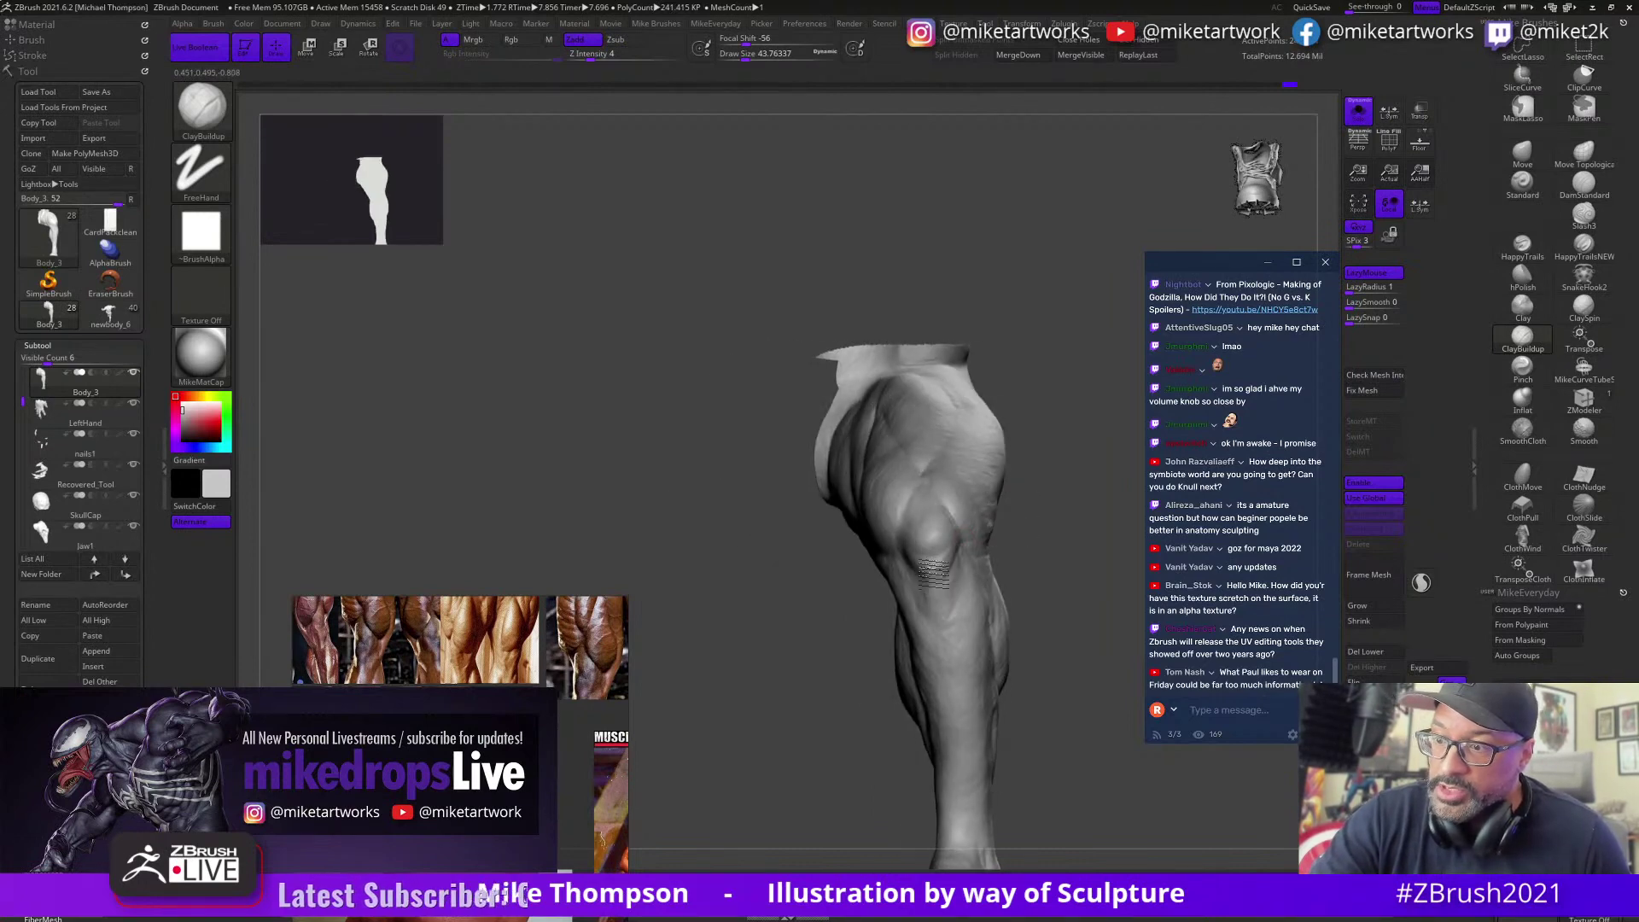
mouse_move(950, 591)
right_down()
mouse_move(1035, 485)
mouse_move(933, 543)
mouse_move(1055, 514)
mouse_move(921, 527)
mouse_move(939, 499)
right_up()
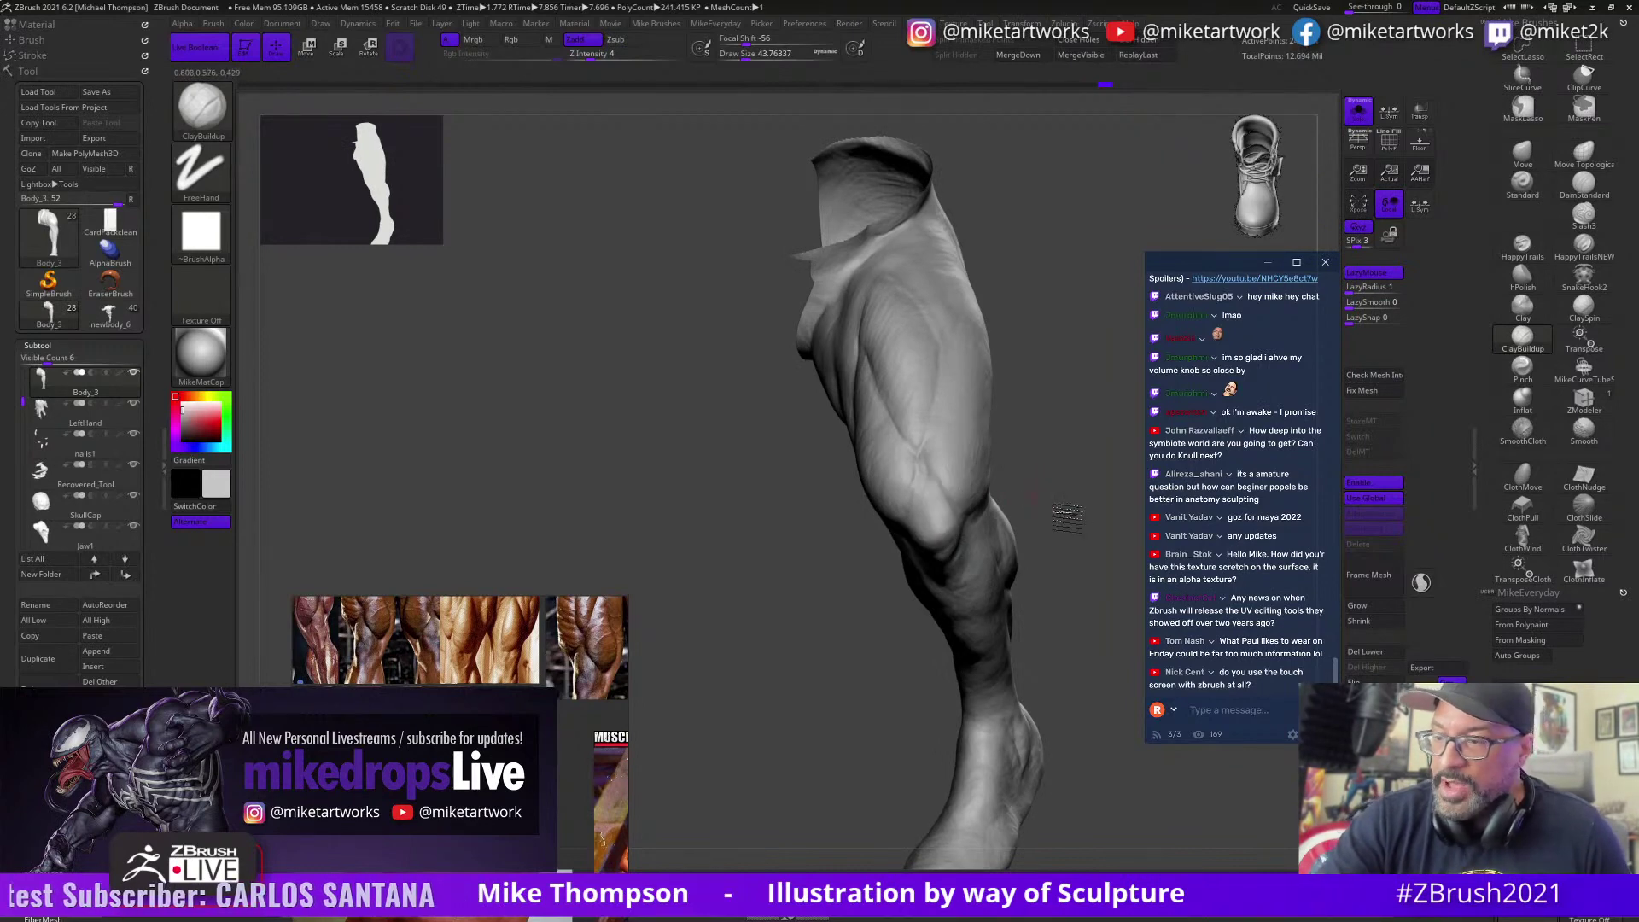
mouse_move(1067, 516)
right_down()
mouse_move(1007, 473)
mouse_move(918, 510)
right_up()
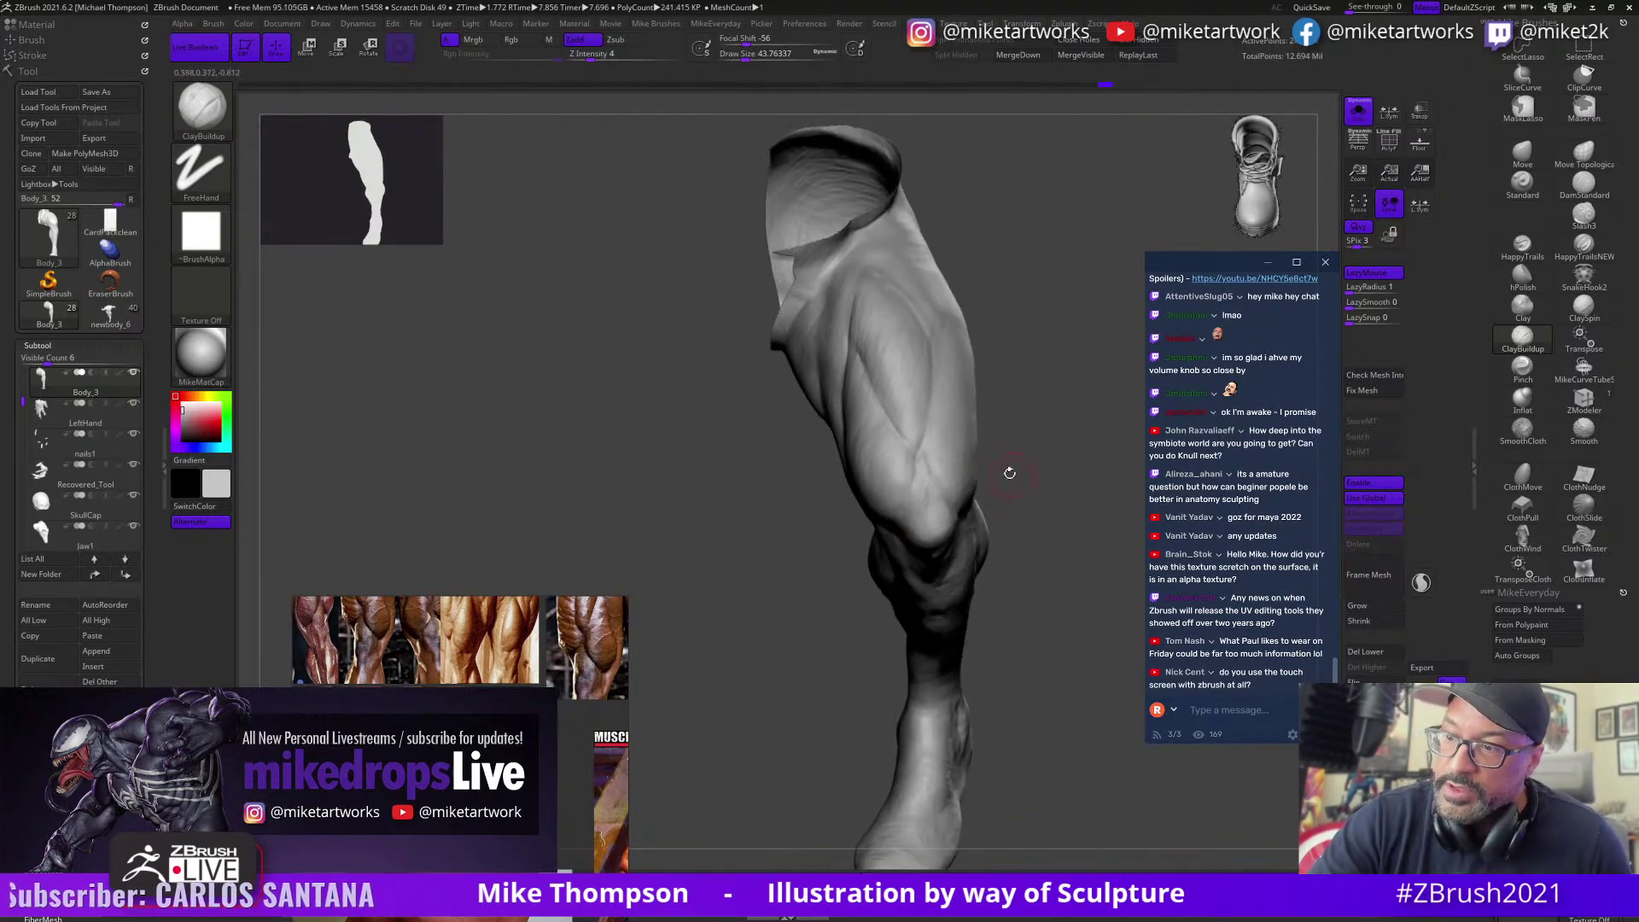
right_drag(1009, 474, 922, 531)
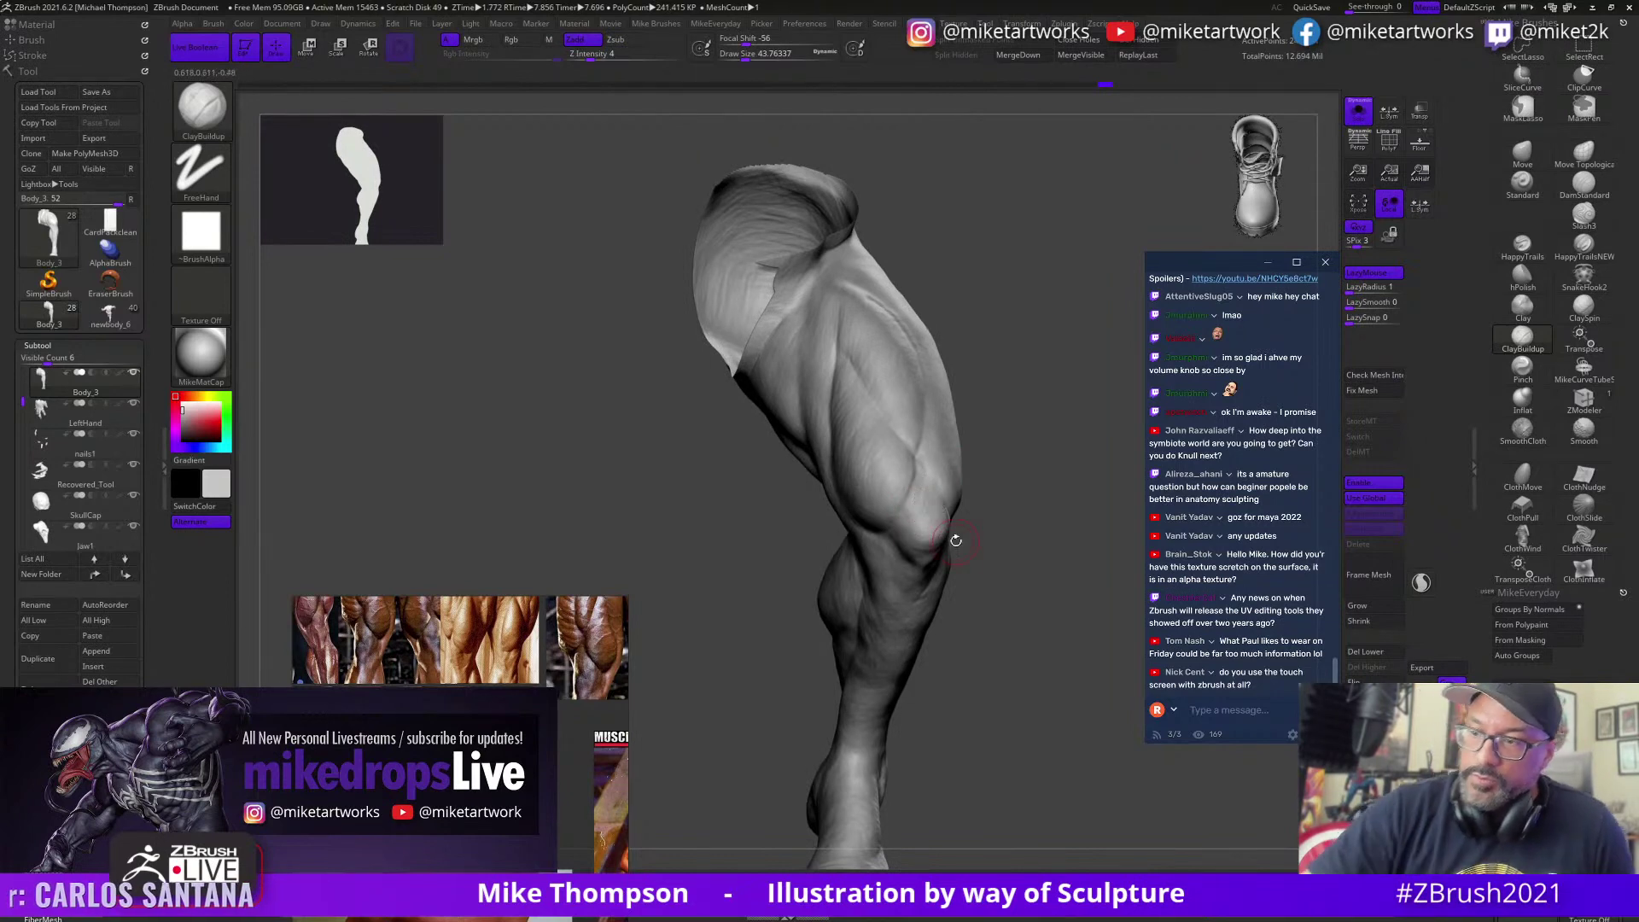
mouse_move(1044, 680)
right_down()
mouse_move(1072, 666)
mouse_move(1067, 687)
mouse_move(1035, 677)
mouse_move(965, 464)
mouse_move(882, 489)
right_up()
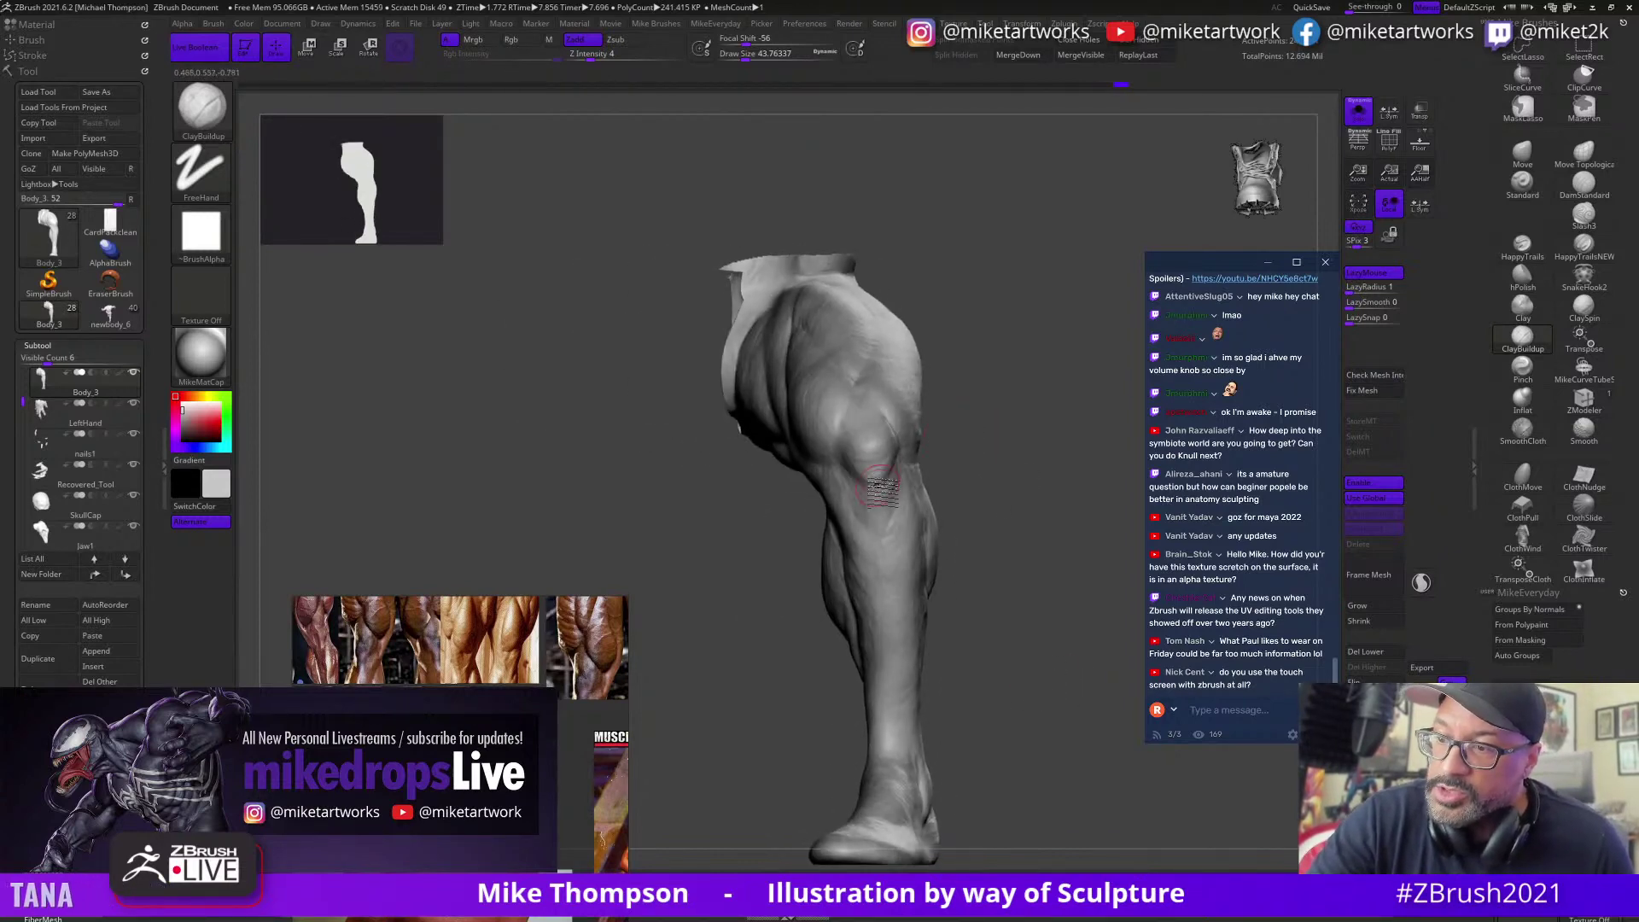
mouse_move(975, 425)
right_down()
mouse_move(877, 478)
mouse_move(931, 453)
right_up()
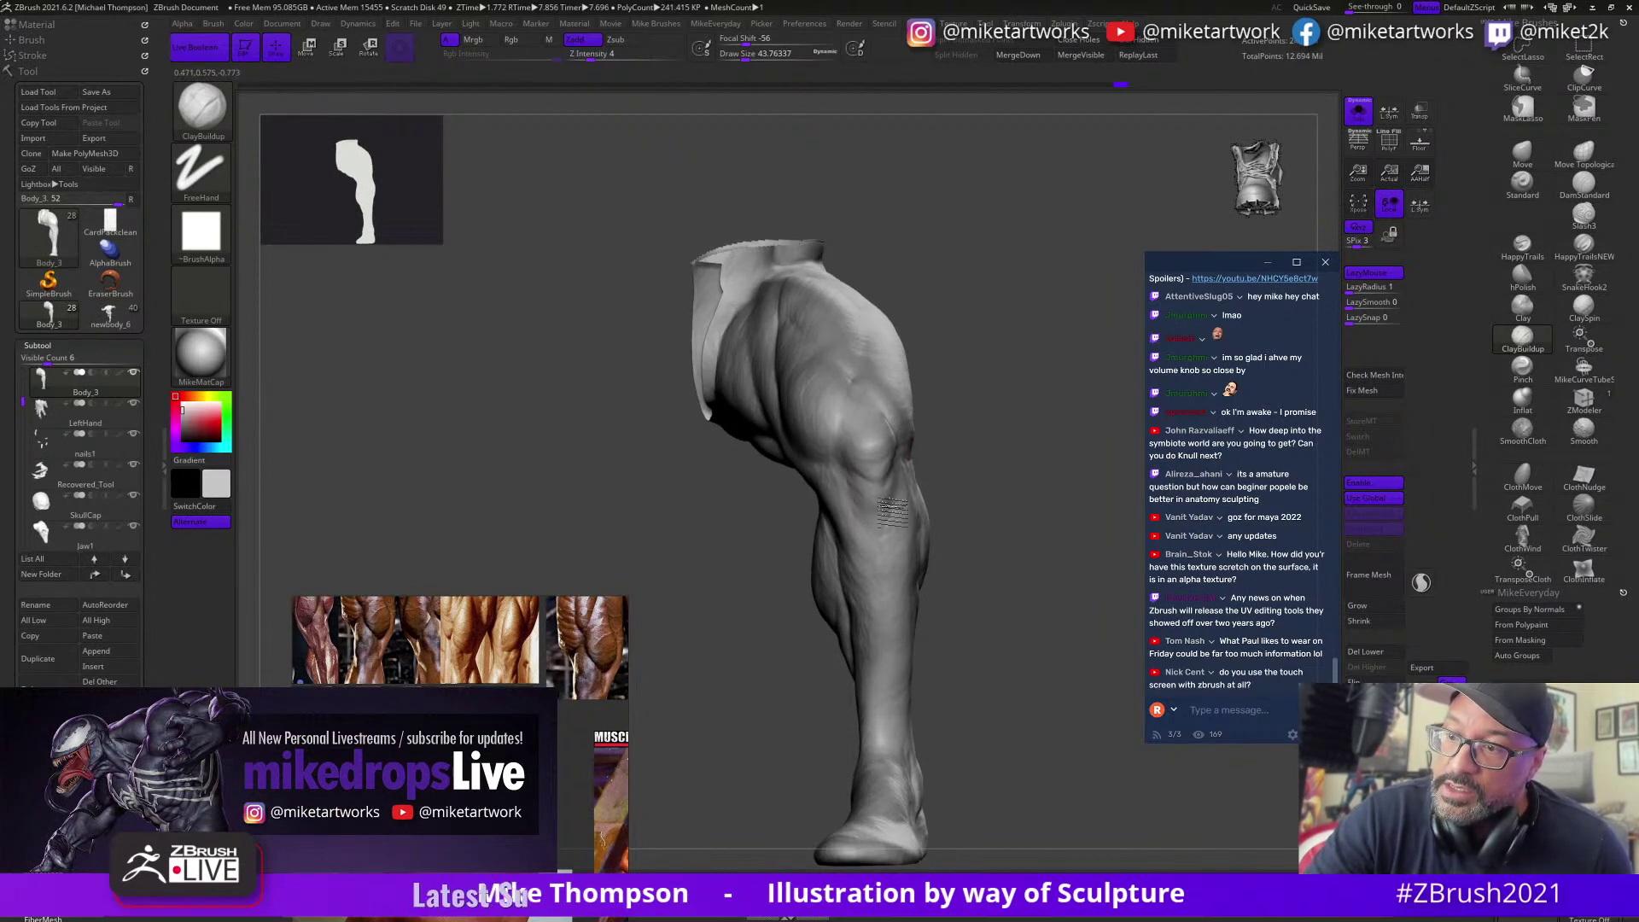
mouse_move(864, 506)
right_down()
mouse_move(948, 553)
mouse_move(1006, 549)
mouse_move(1022, 519)
mouse_move(987, 476)
mouse_move(886, 563)
right_up()
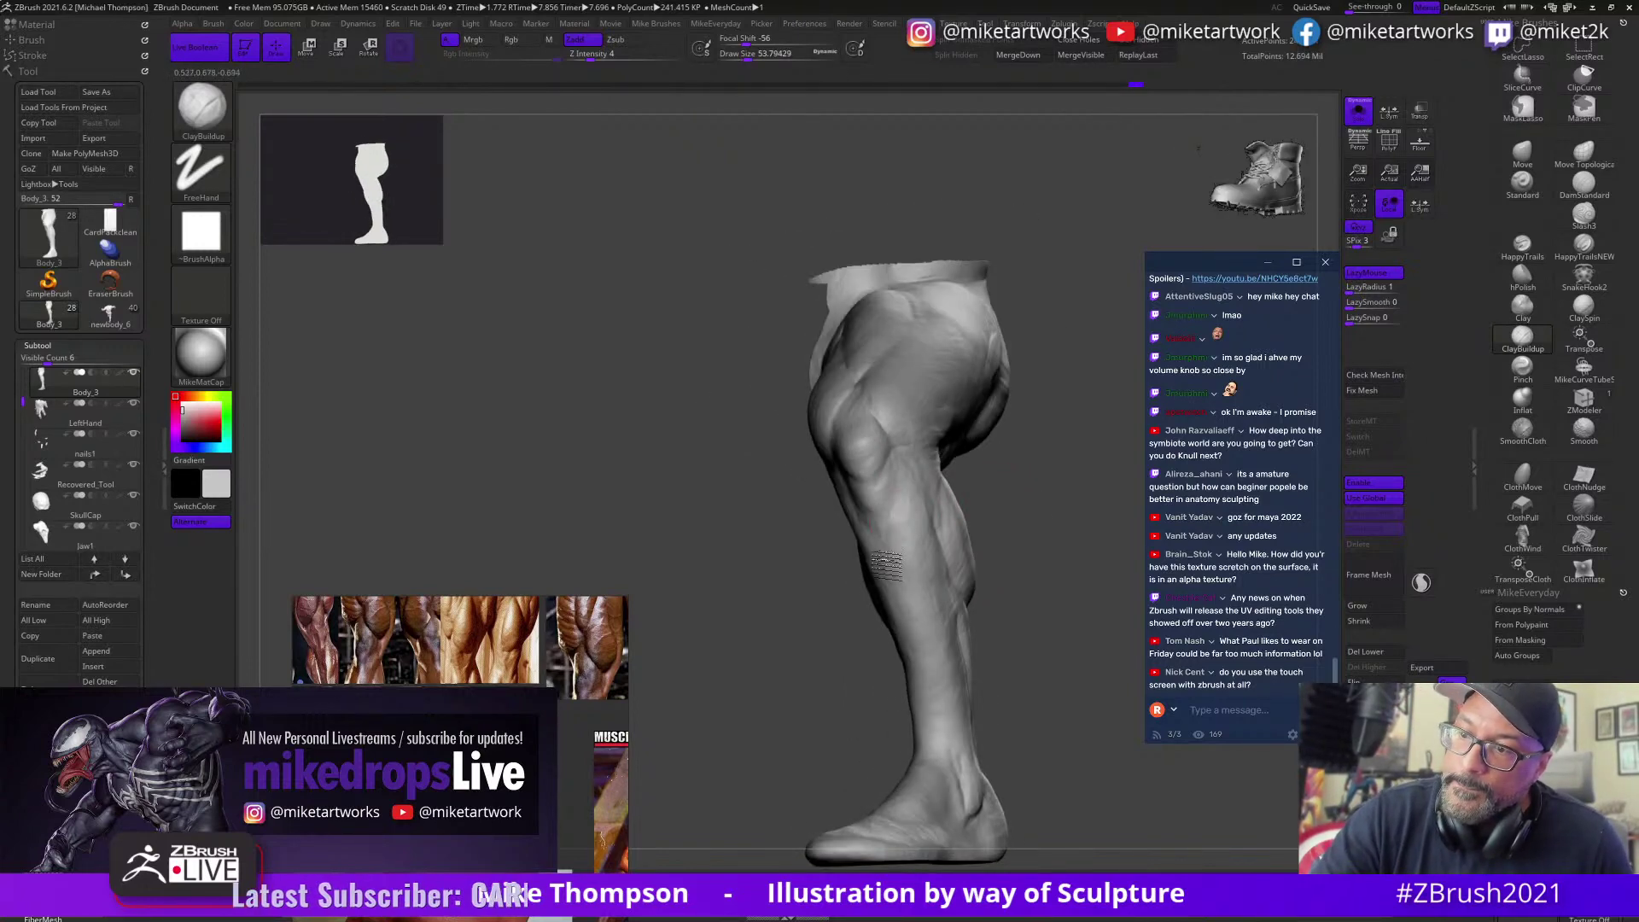
Step: Unhide the rest of the body and turn off Solo to review the complete figure from several angles
right_drag(1042, 663, 1061, 724)
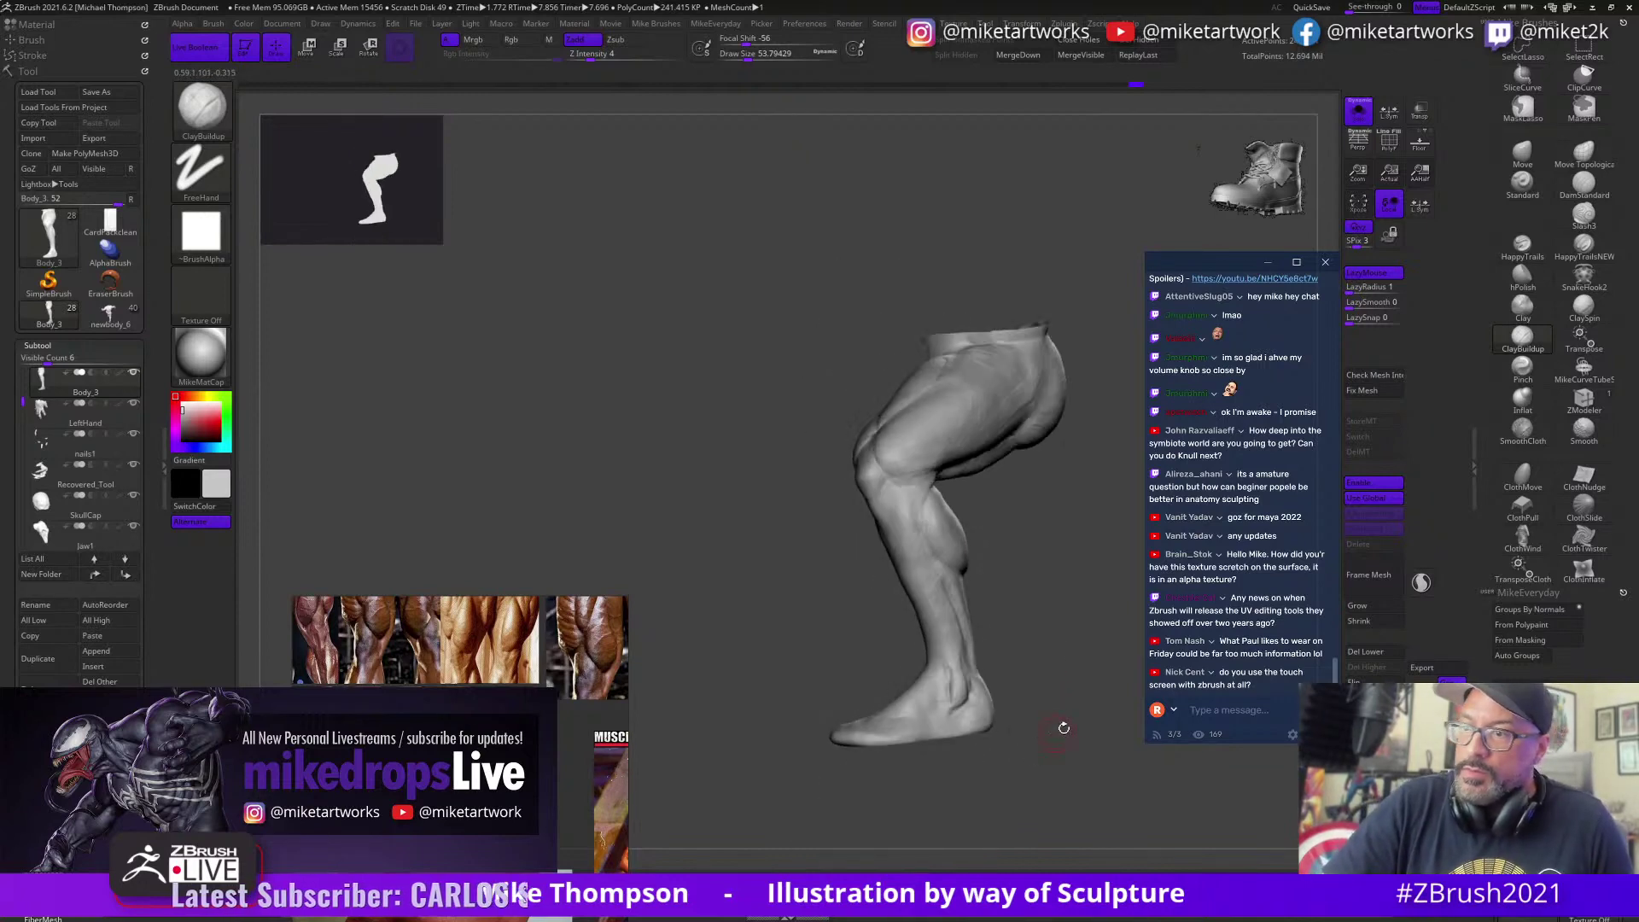
ctrl+shift+click(1082, 748)
mouse_move(1085, 786)
right_down()
mouse_move(1080, 801)
mouse_move(1098, 799)
mouse_move(1021, 790)
right_up()
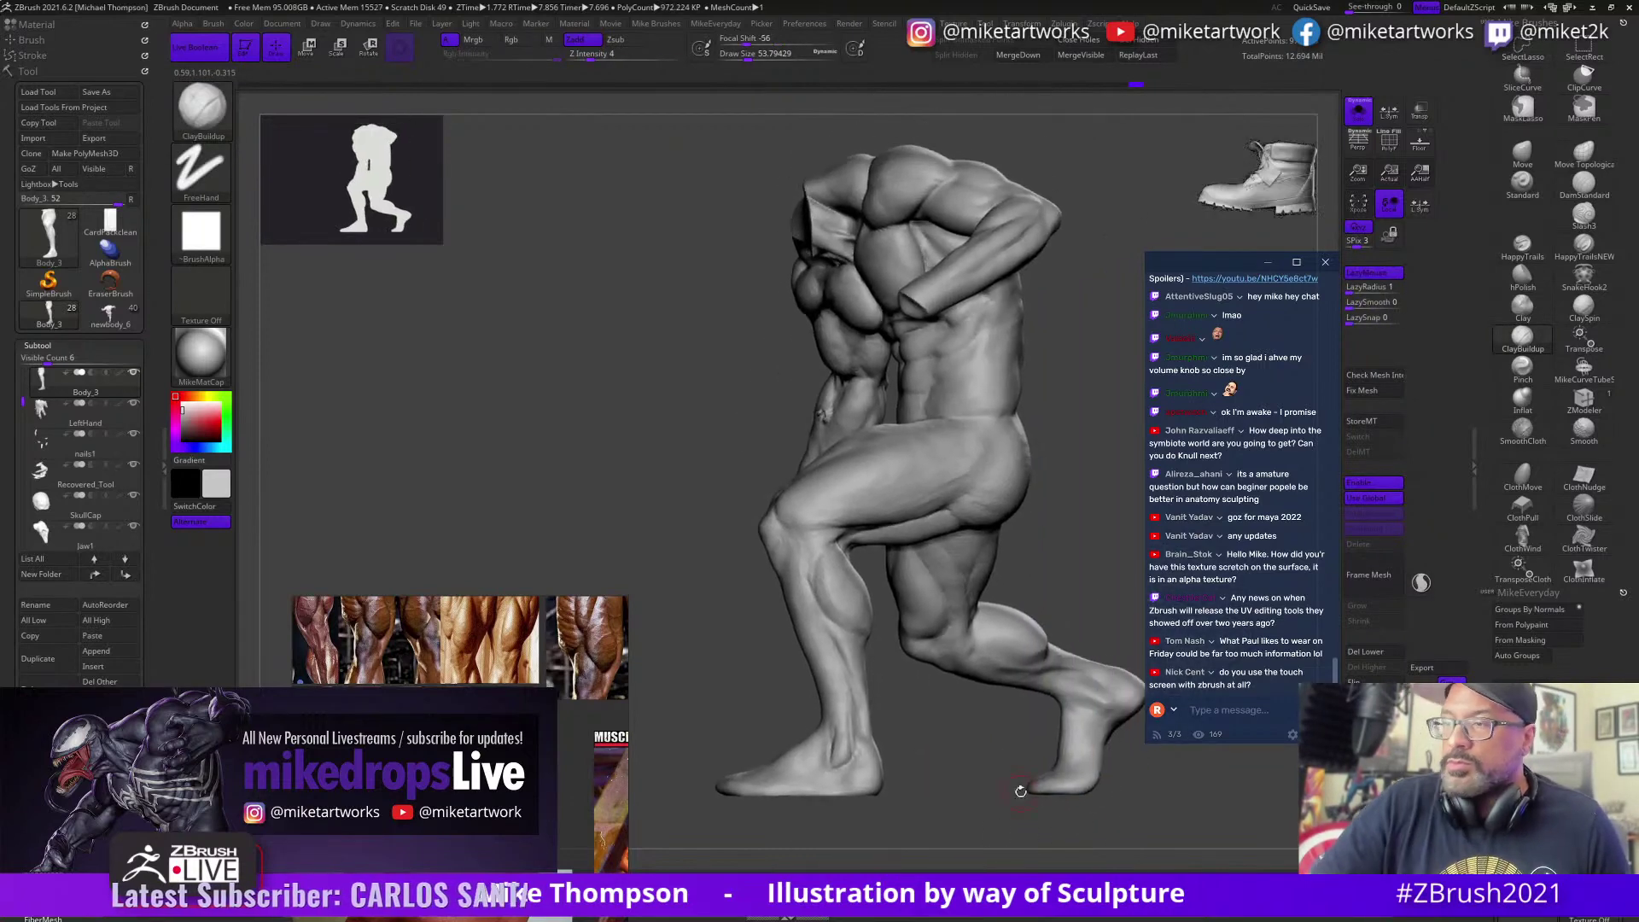
click(1349, 115)
right_drag(1135, 794, 1184, 826)
right_drag(1091, 796, 1079, 534)
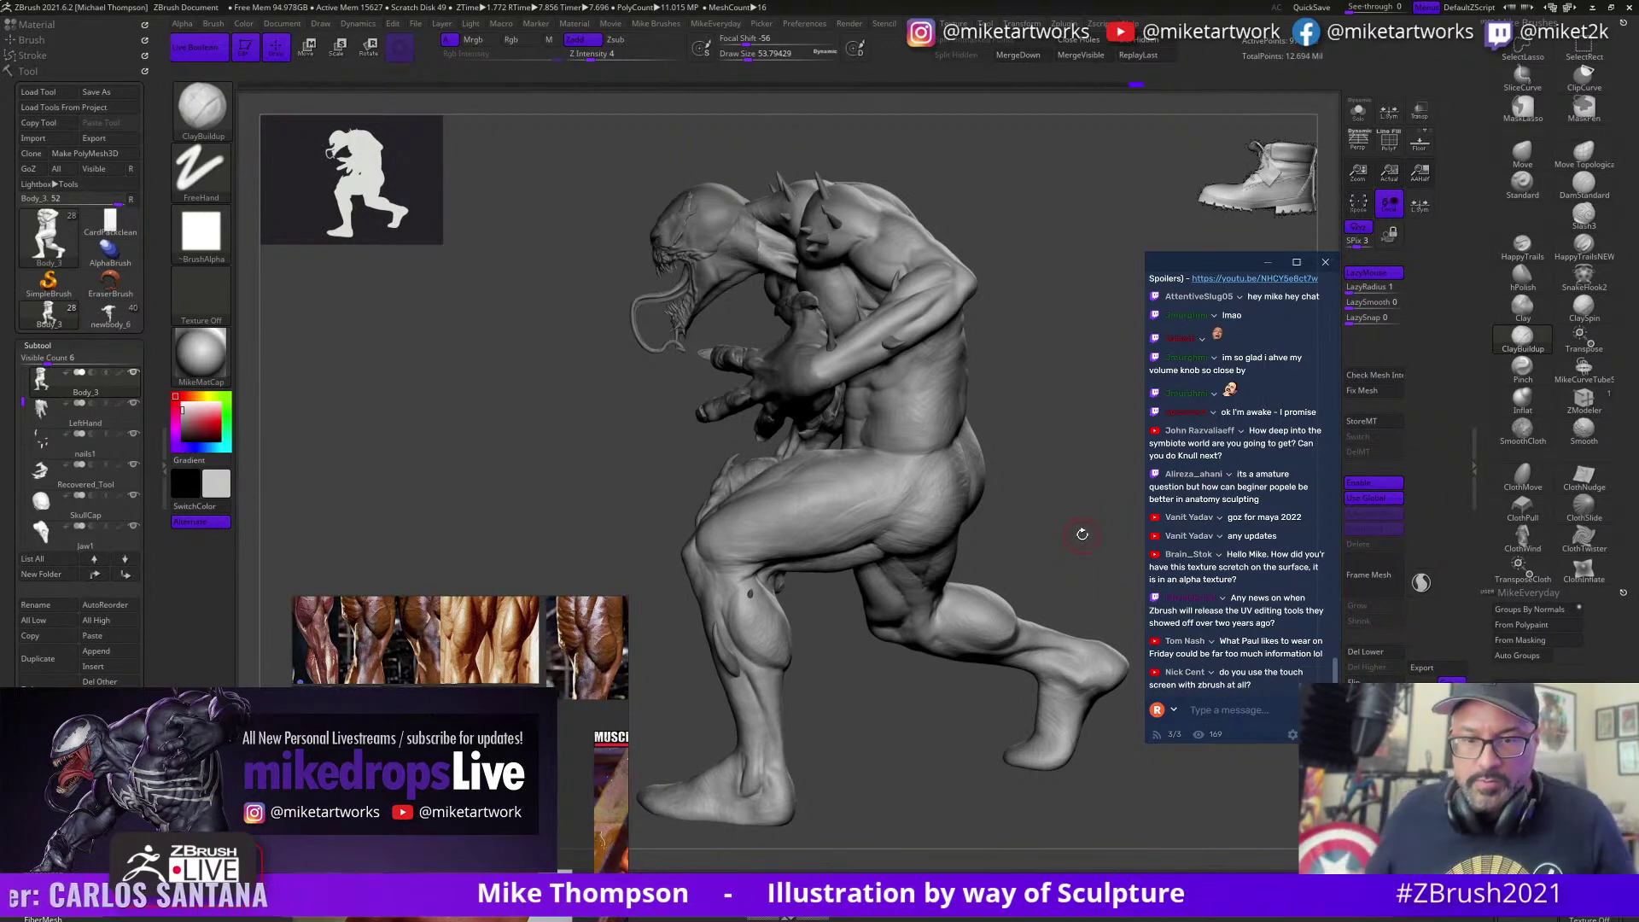
scroll(397, 630, down, 5)
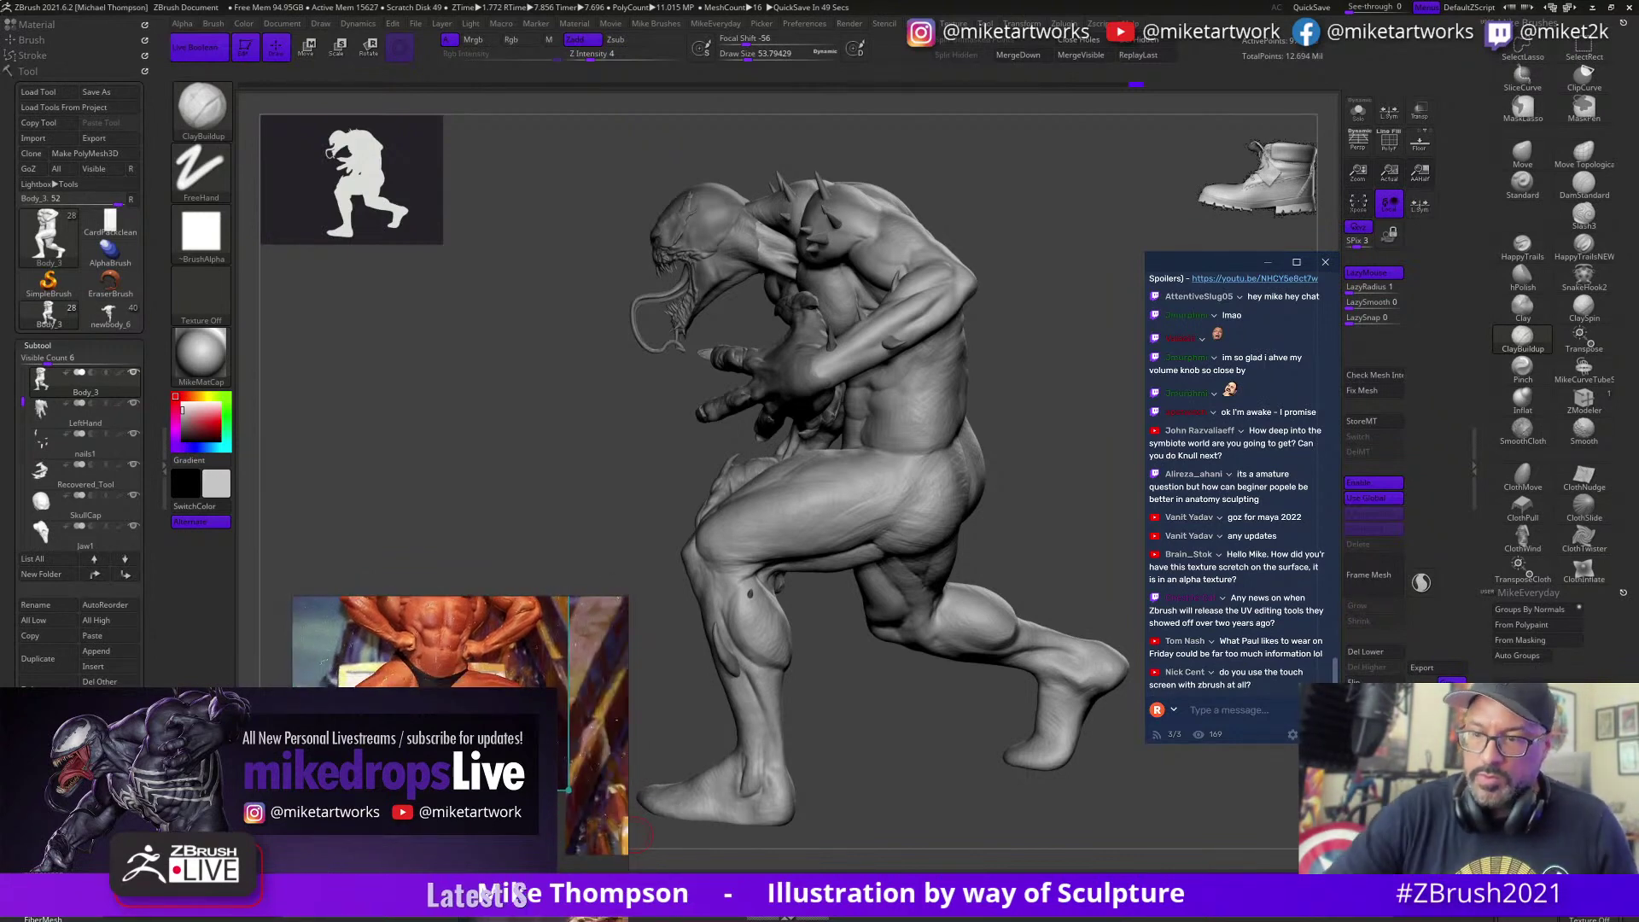
mouse_move(972, 808)
mouse_down()
mouse_move(1013, 805)
mouse_move(867, 684)
mouse_move(1064, 757)
mouse_move(917, 653)
mouse_up()
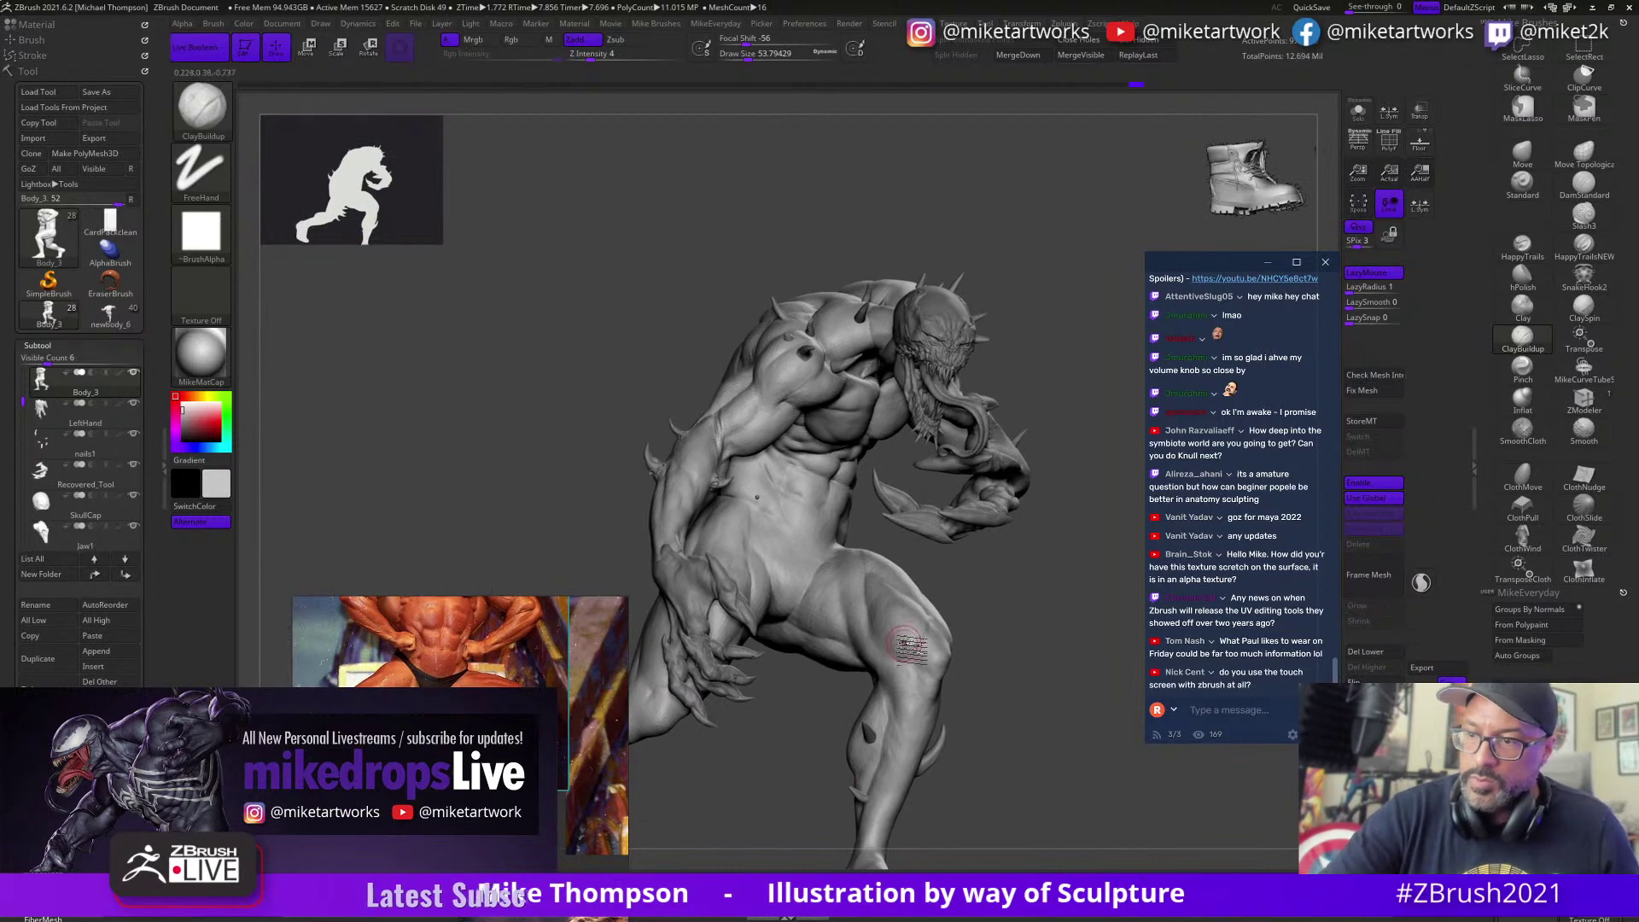
Step: Hide the forward leg's thigh and lower-leg polygroups and solo the body subtool
key(ctrl+shift)
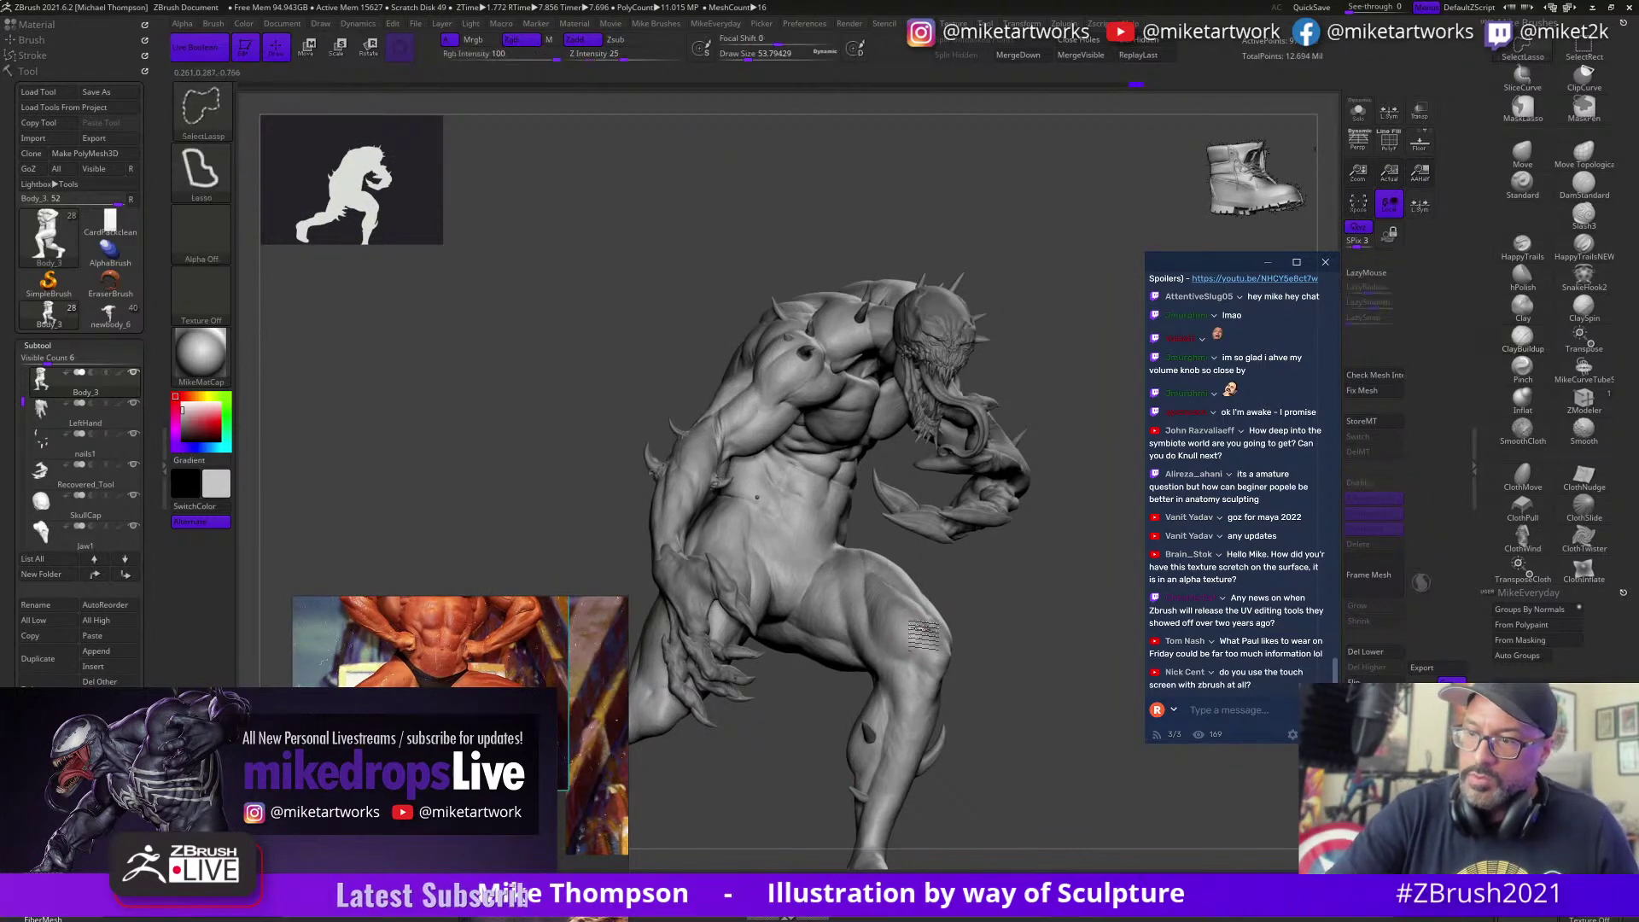
ctrl+shift+click(926, 627)
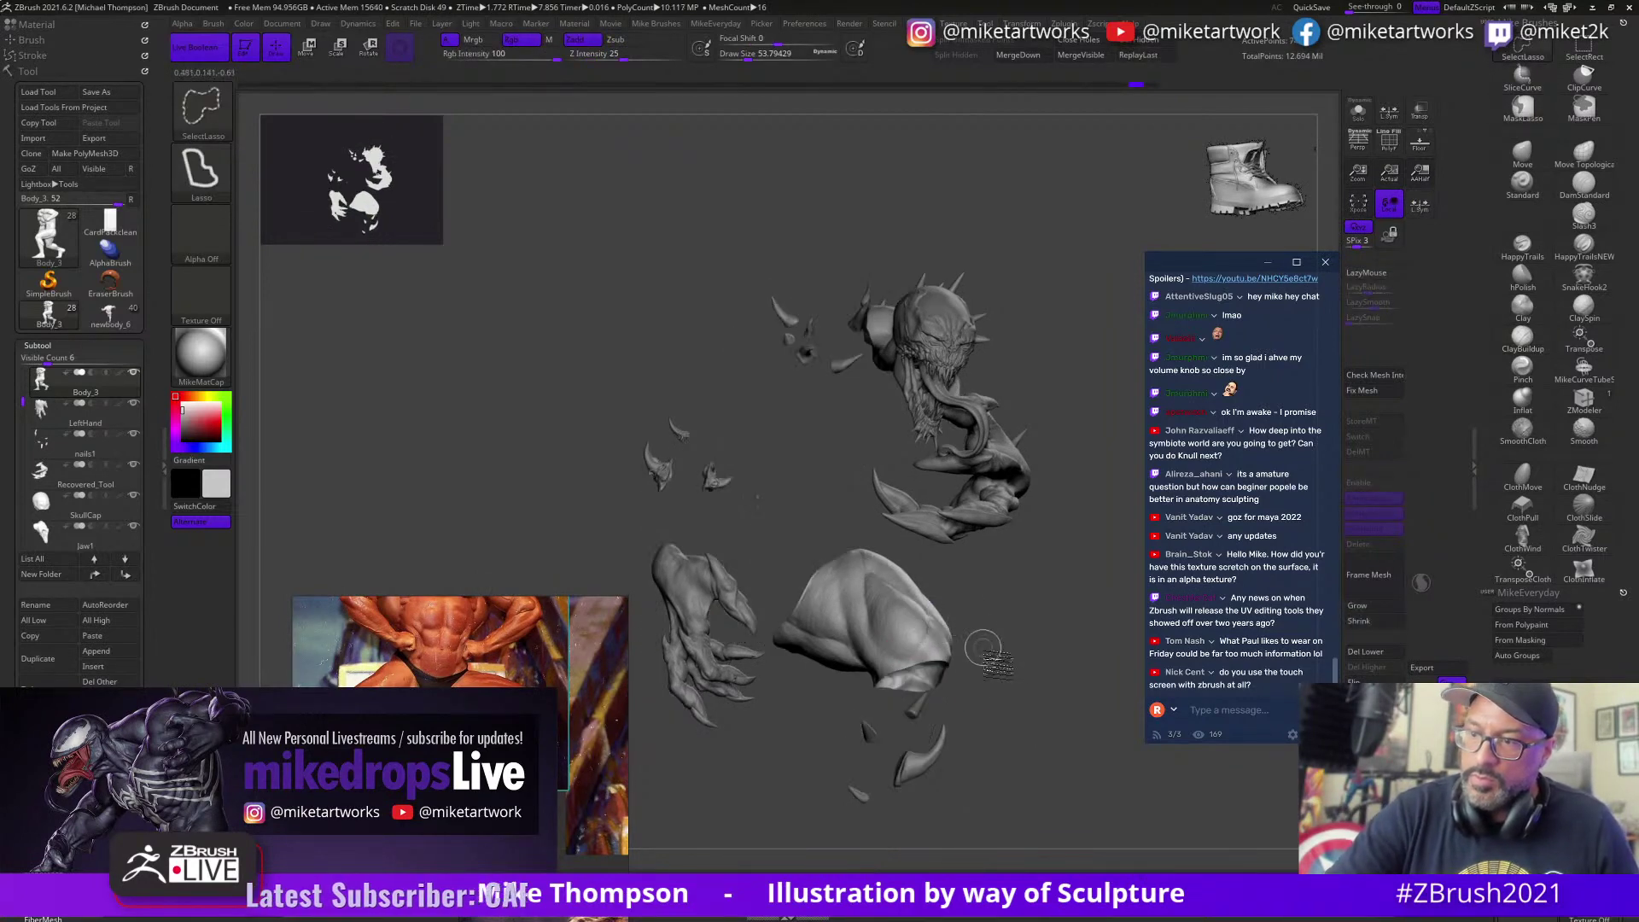
ctrl+shift+drag(983, 649, 999, 716)
ctrl+alt+shift+click(939, 701)
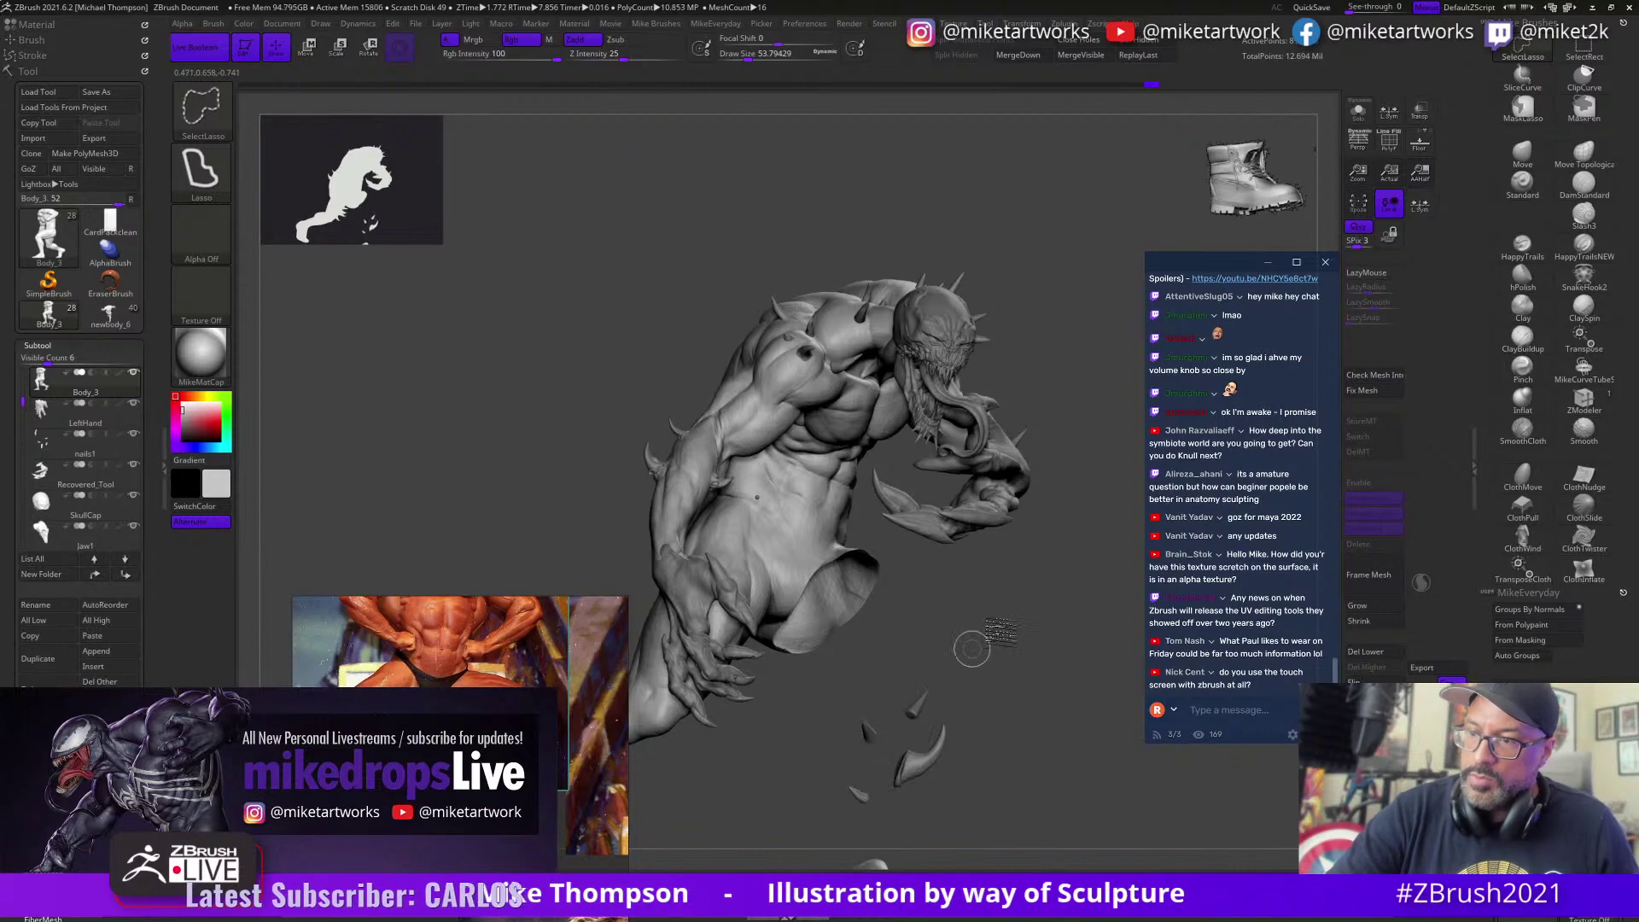
click(1358, 111)
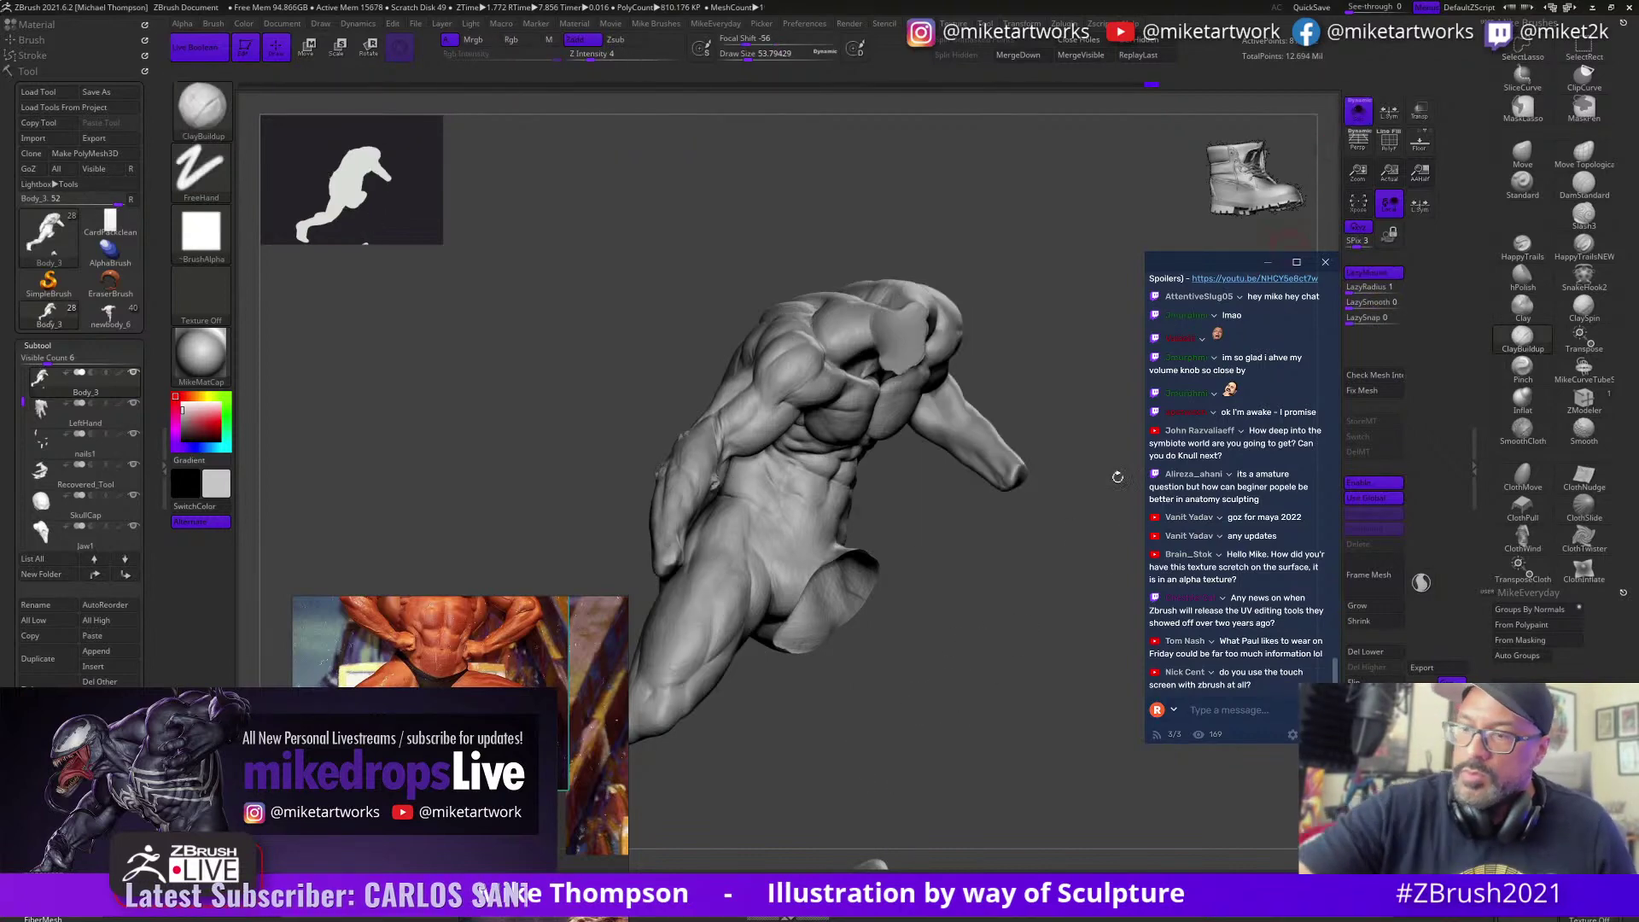
Step: Drop the body to a lower subdivision level and shrink its visible region twice around the hidden leg
mouse_move(1011, 687)
mouse_down()
mouse_move(1025, 736)
mouse_move(1018, 718)
mouse_up()
key(shift)
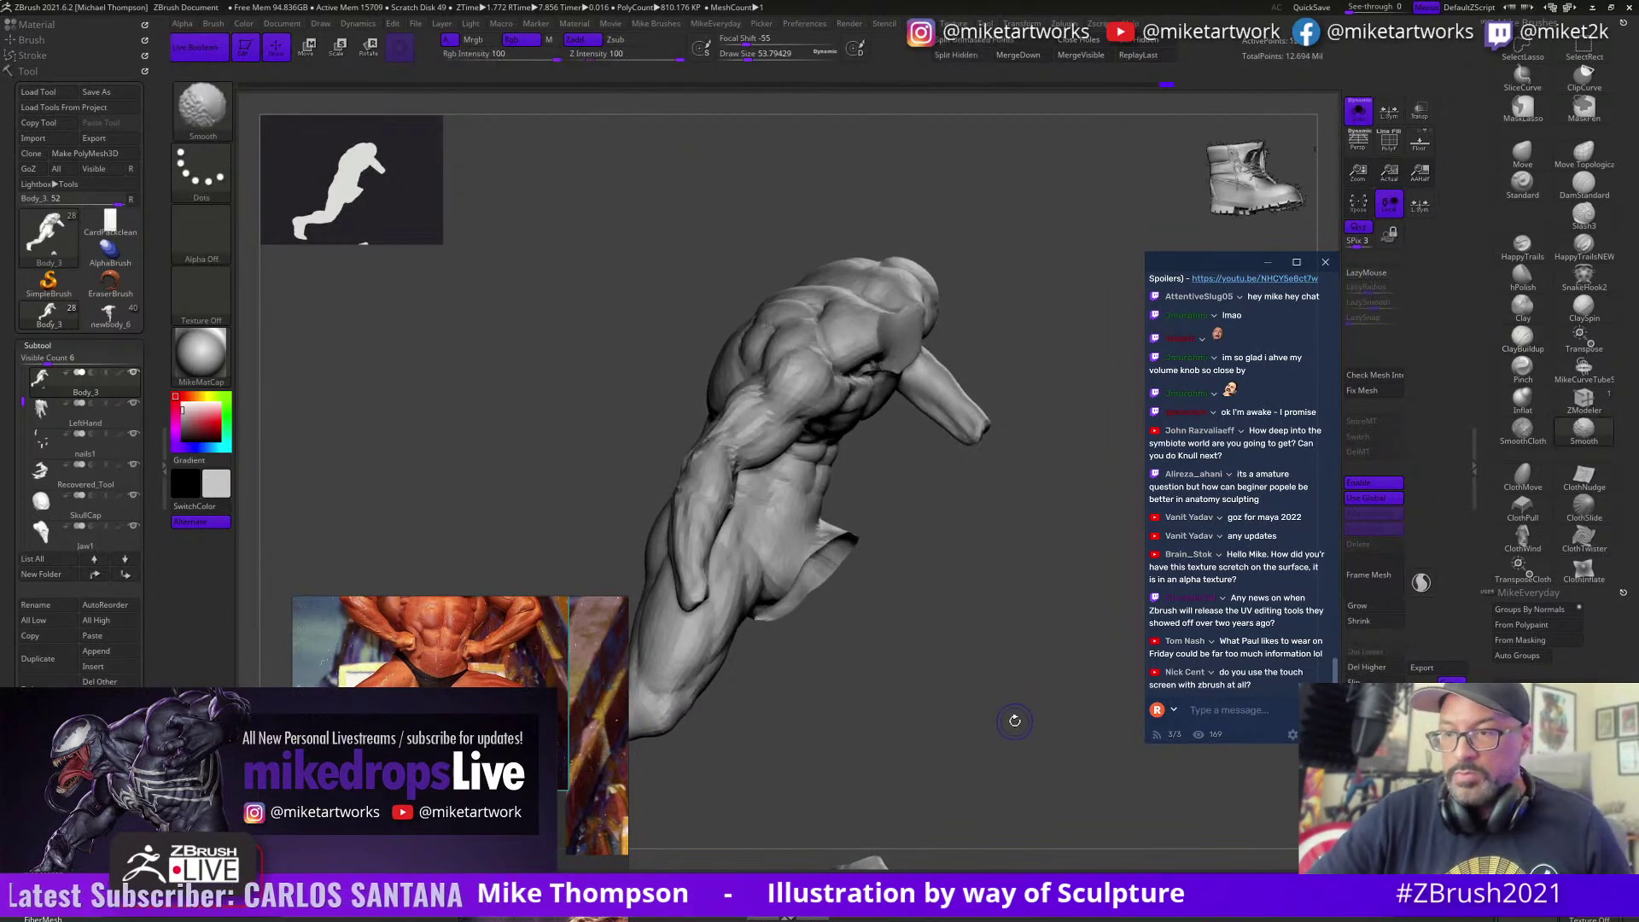
click(1368, 624)
click(1370, 623)
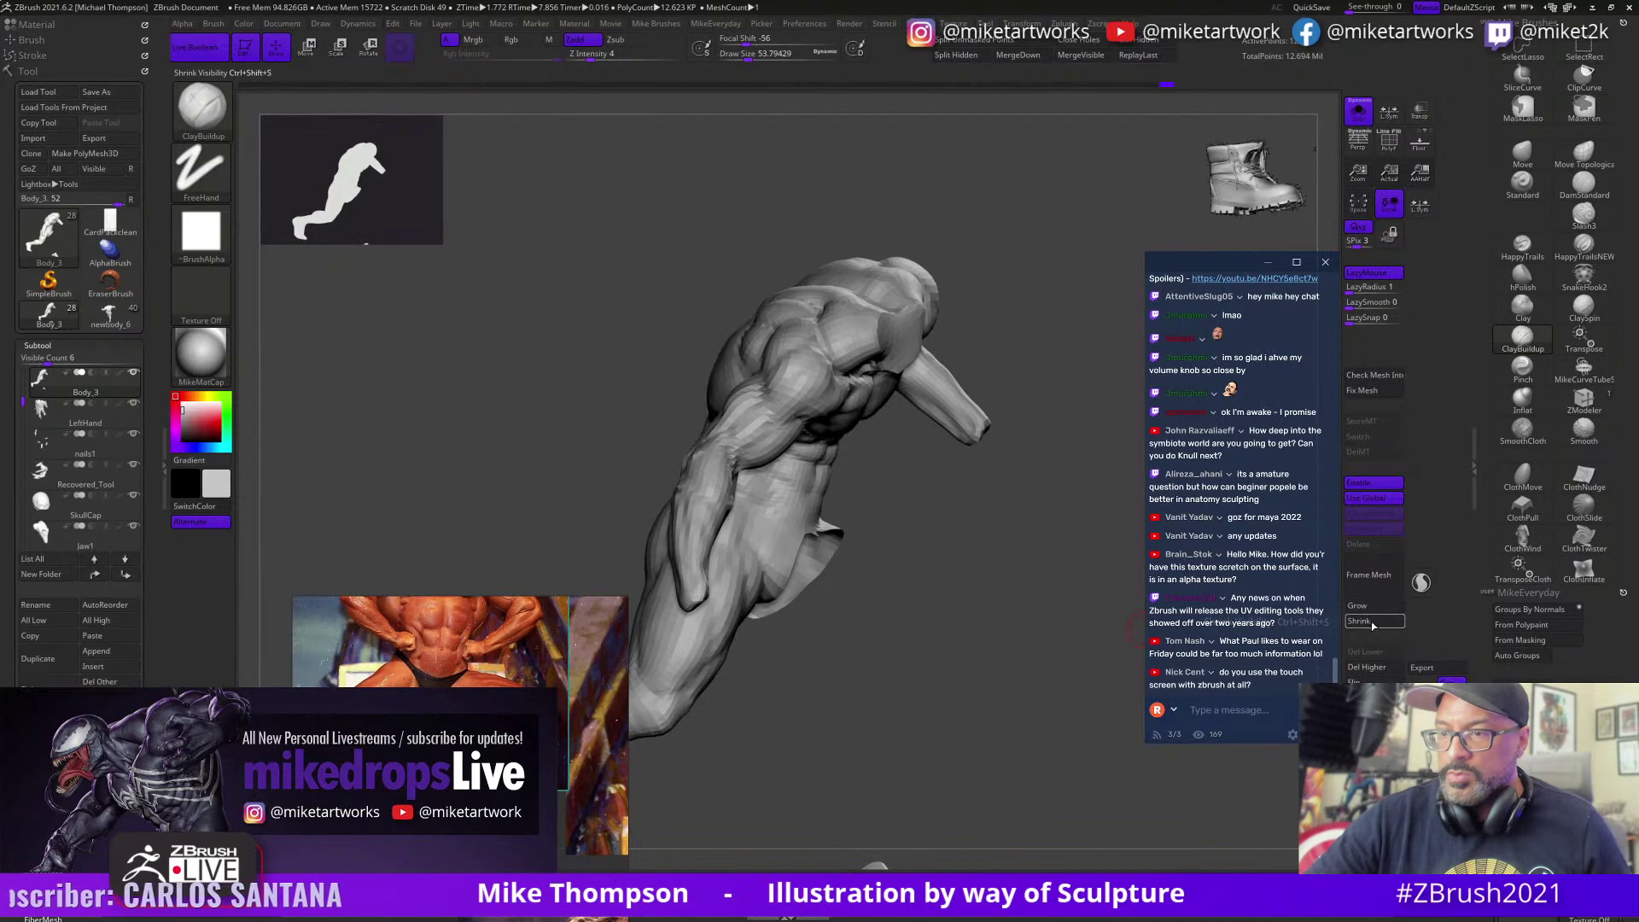
Step: Isolate the forward leg by hiding the leftover foot geometry and inverting visibility, and return it to a higher subdivision level
mouse_move(858, 544)
mouse_down()
mouse_move(896, 589)
mouse_move(955, 461)
mouse_move(958, 406)
mouse_up()
mouse_move(978, 634)
ctrl+alt+shift+mouse_down()
mouse_move(920, 815)
mouse_move(979, 816)
ctrl+alt+shift+mouse_up()
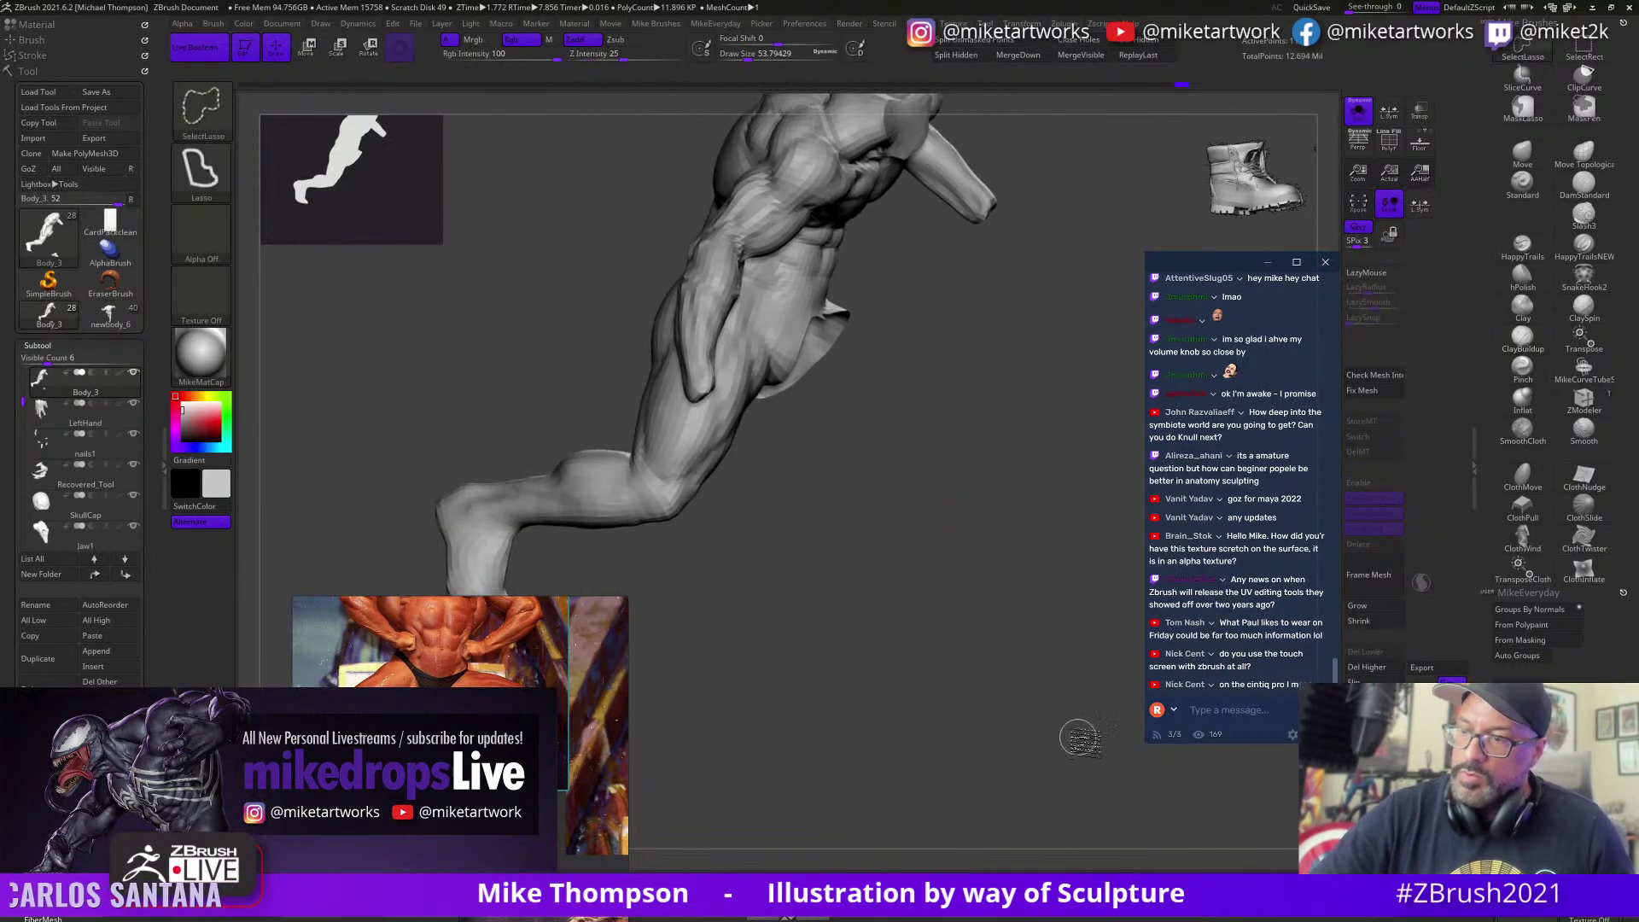
ctrl+shift+drag(1078, 732, 1050, 795)
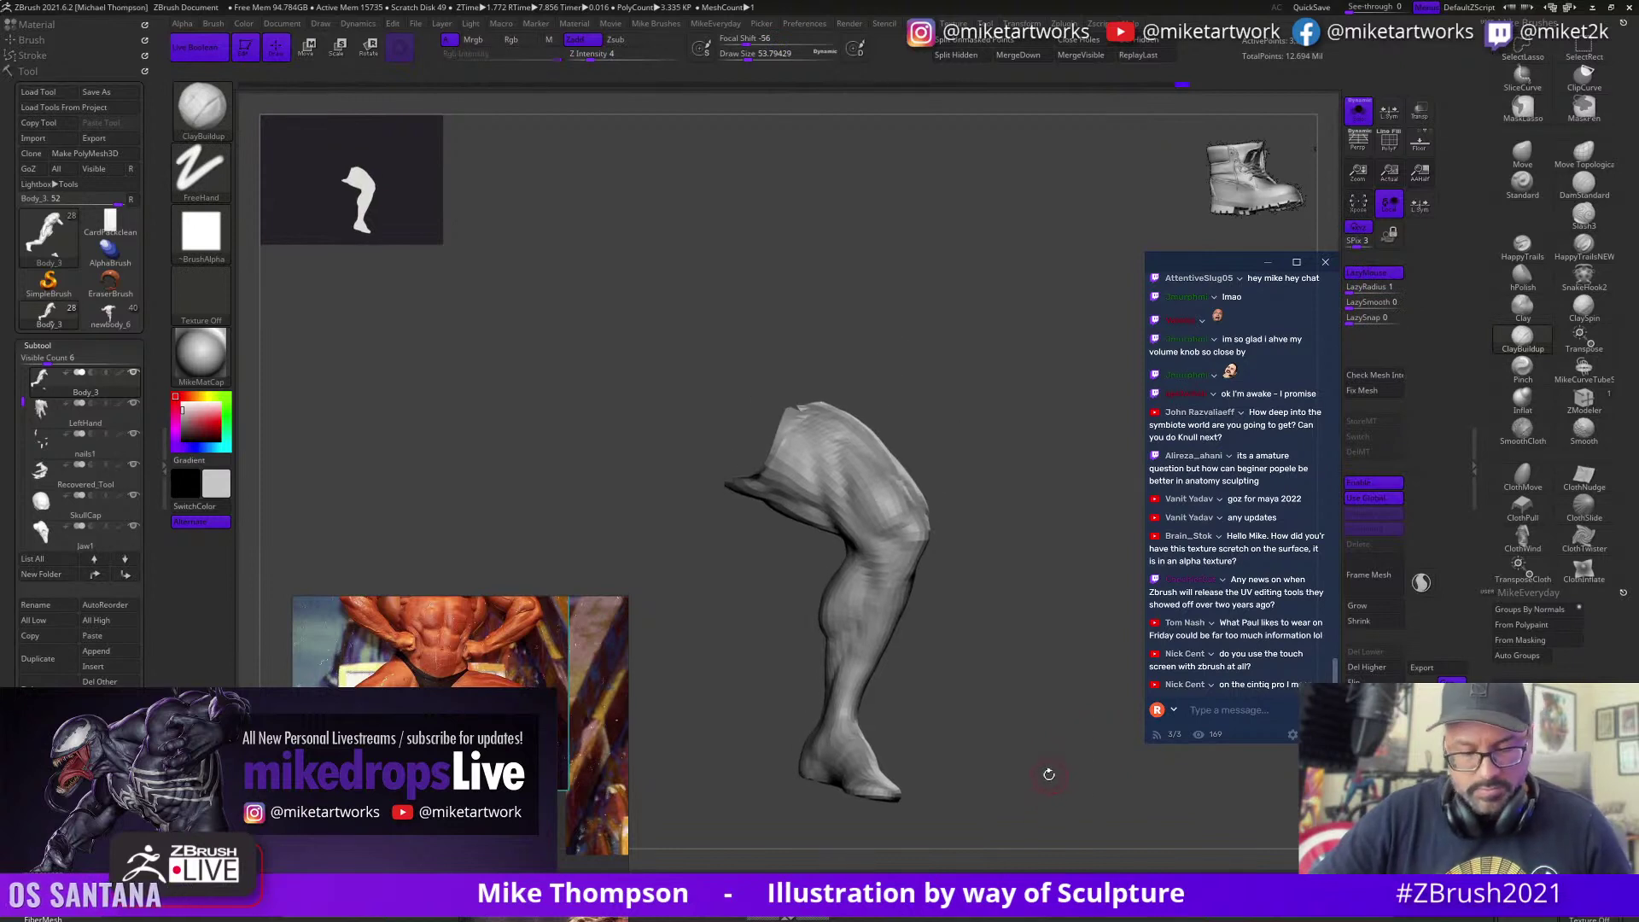
key(d)
mouse_move(1024, 723)
mouse_down()
mouse_move(1042, 749)
mouse_move(1052, 712)
mouse_move(1077, 703)
mouse_up()
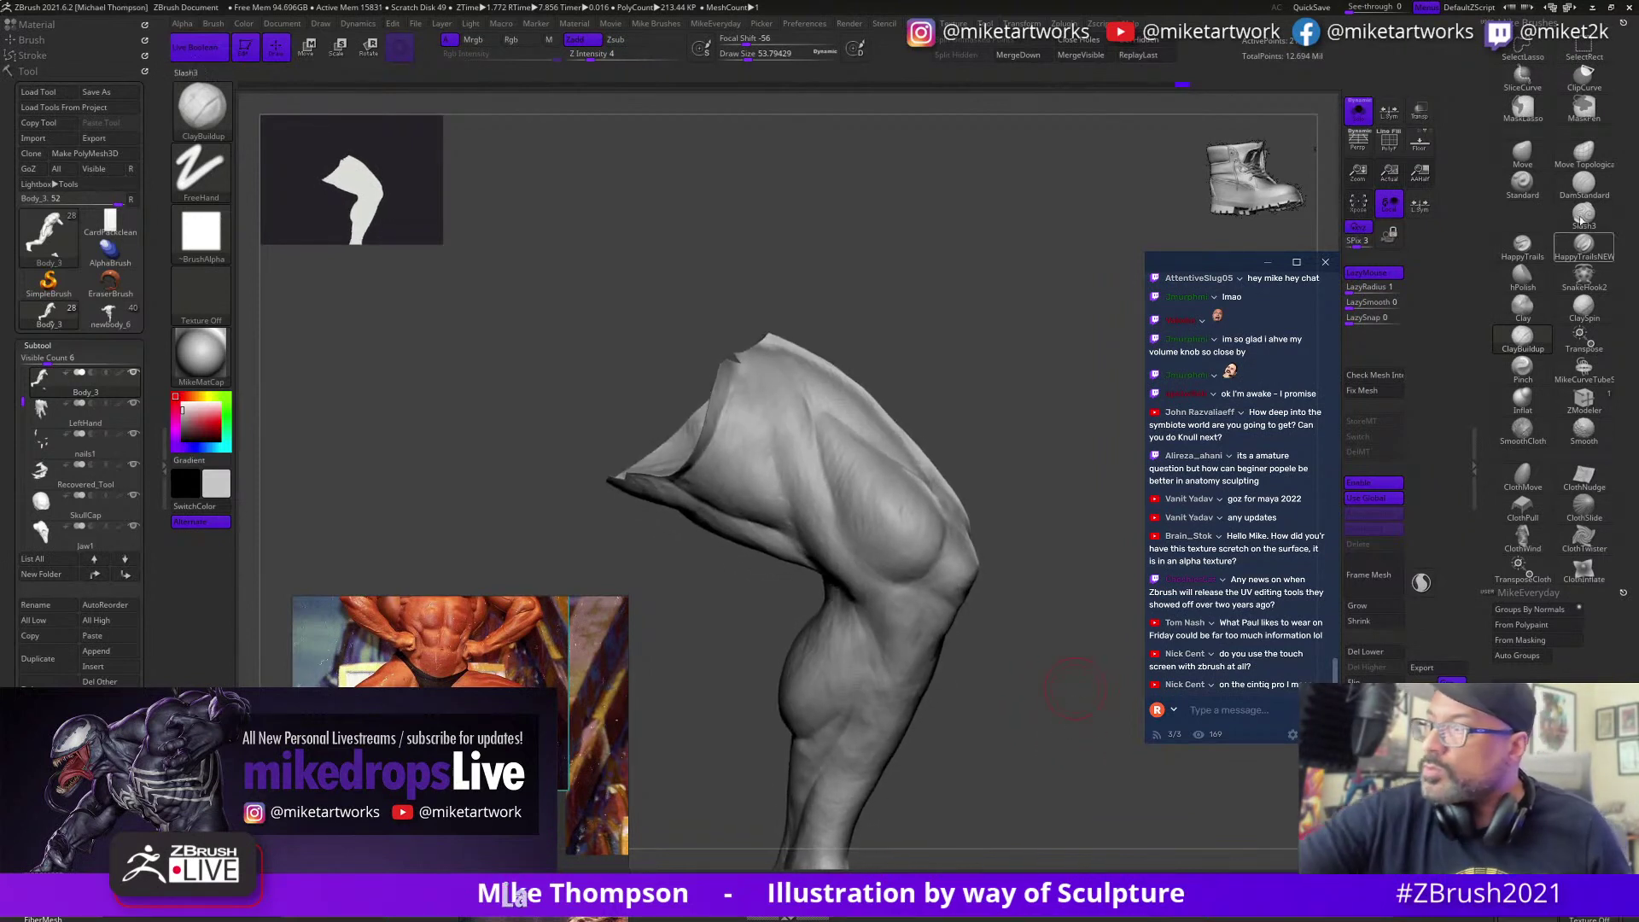
Step: Carve the grooves separating the thigh muscles above the knee with the DamStandard brush, reducing the draw size to about 39
key(b)
key(d)
key(s)
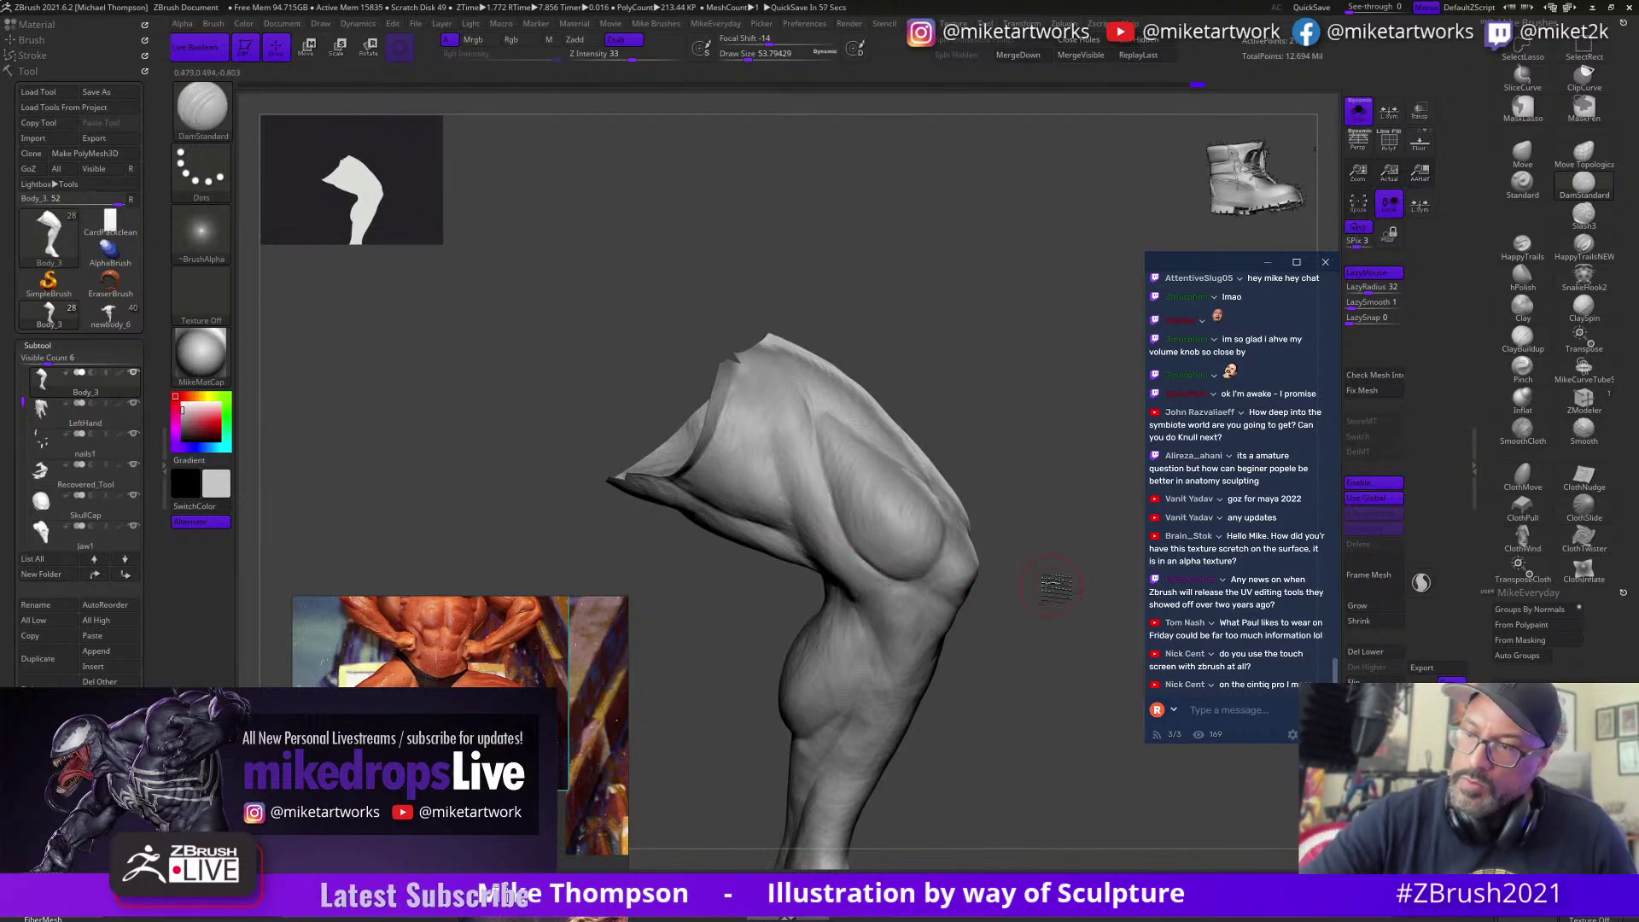
drag(1055, 586, 908, 575)
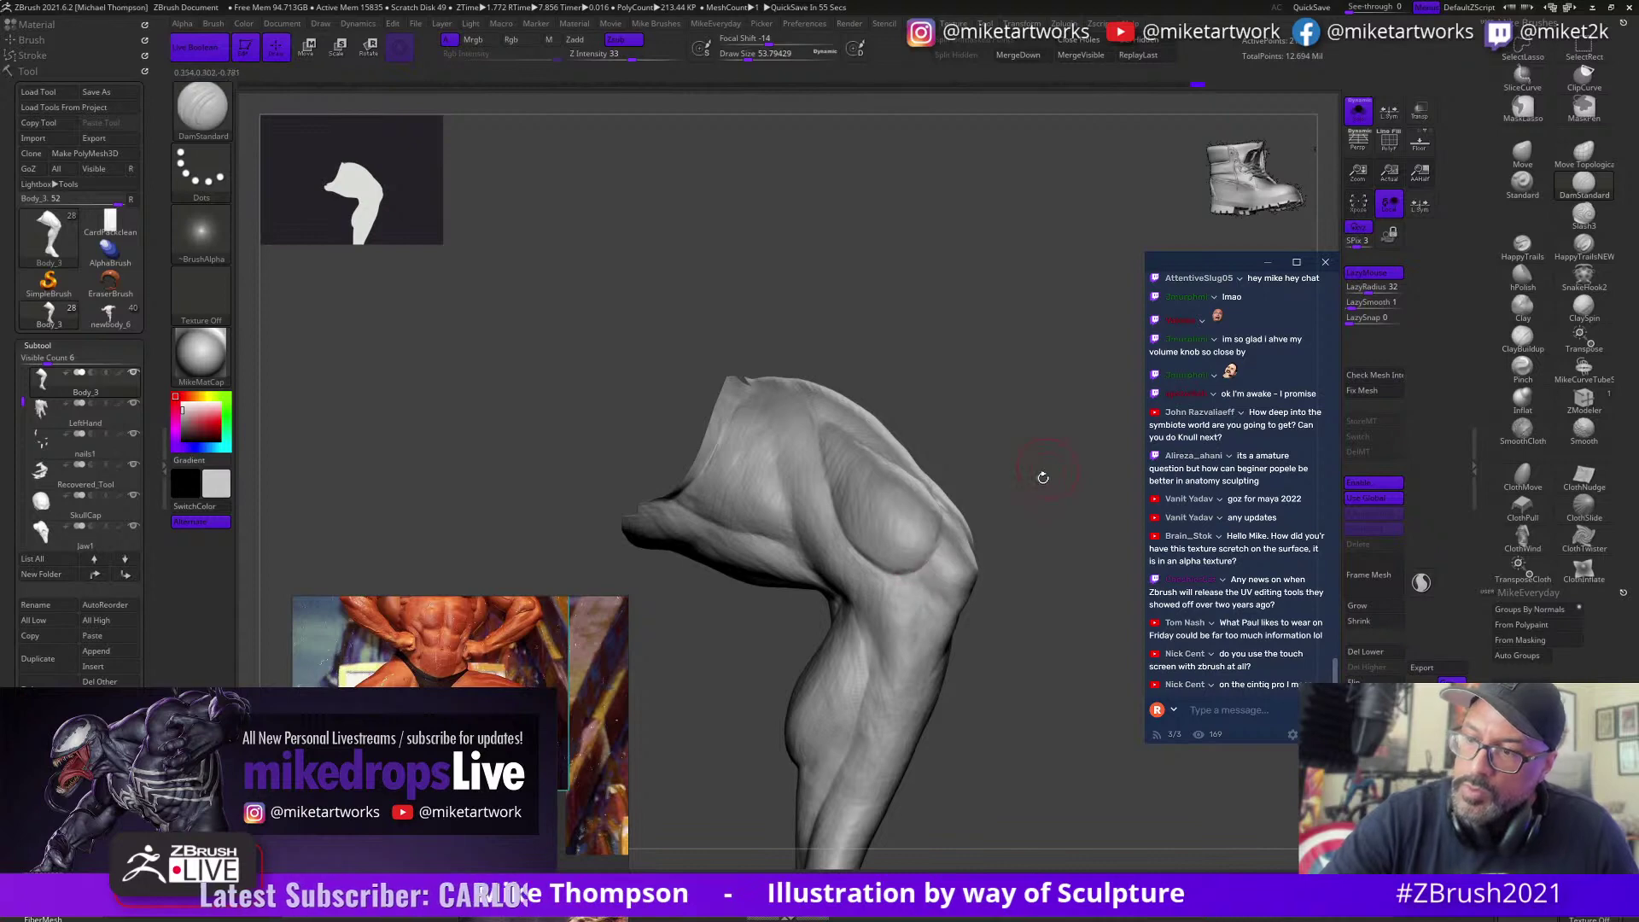
mouse_move(1042, 477)
mouse_down()
mouse_move(1067, 513)
mouse_move(1043, 518)
mouse_move(1053, 508)
mouse_move(1013, 453)
mouse_up()
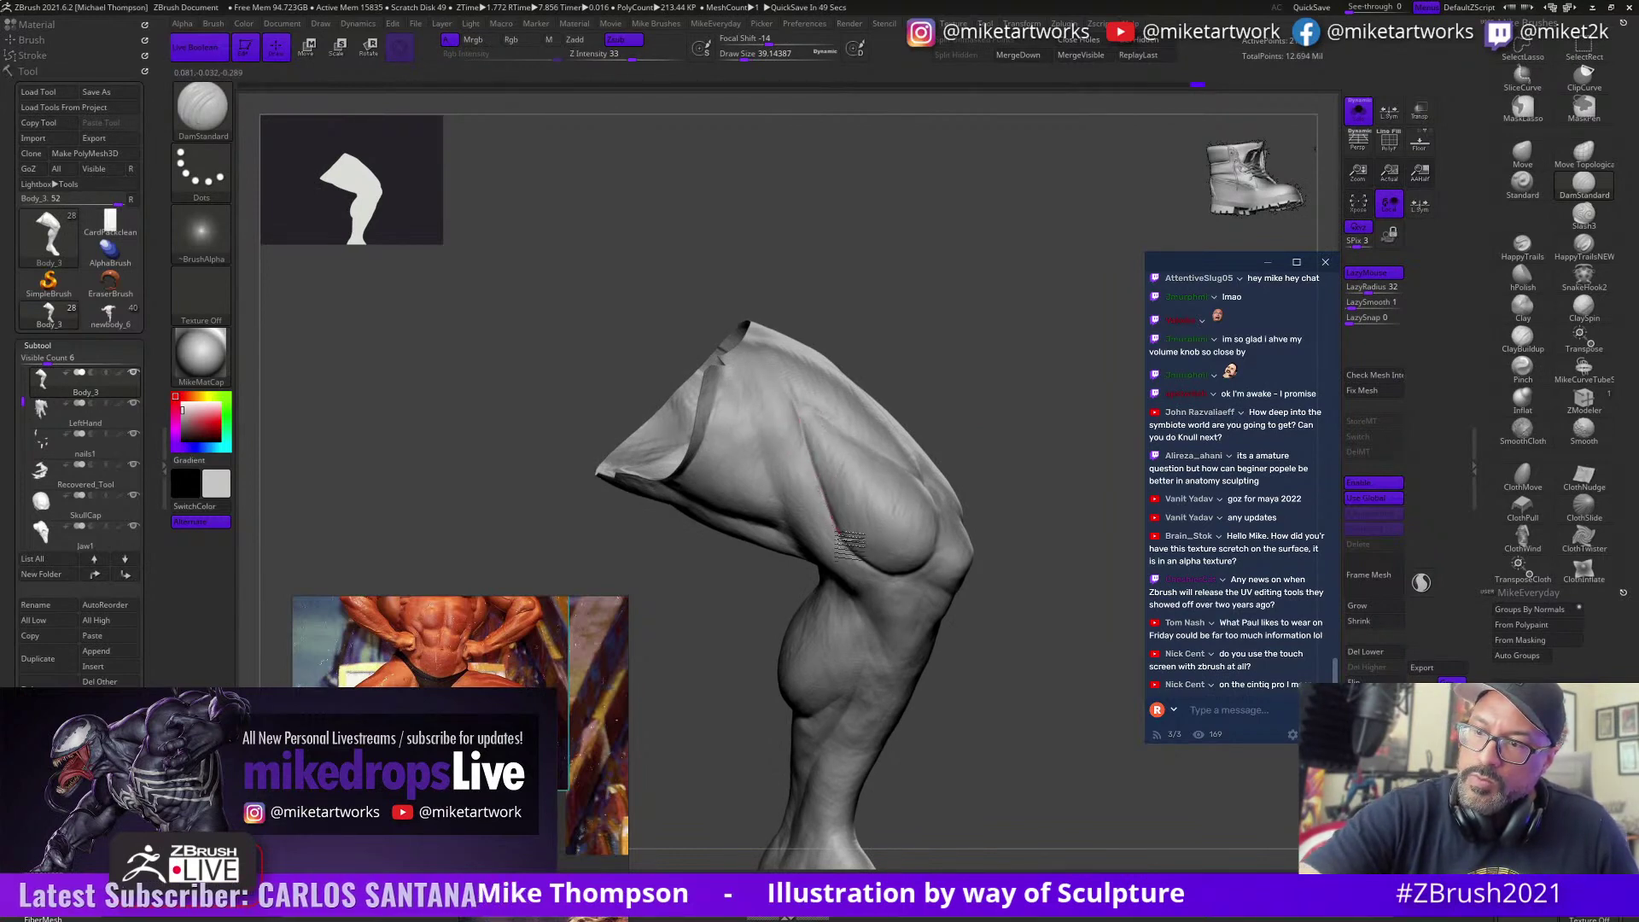
drag(1053, 683, 717, 583)
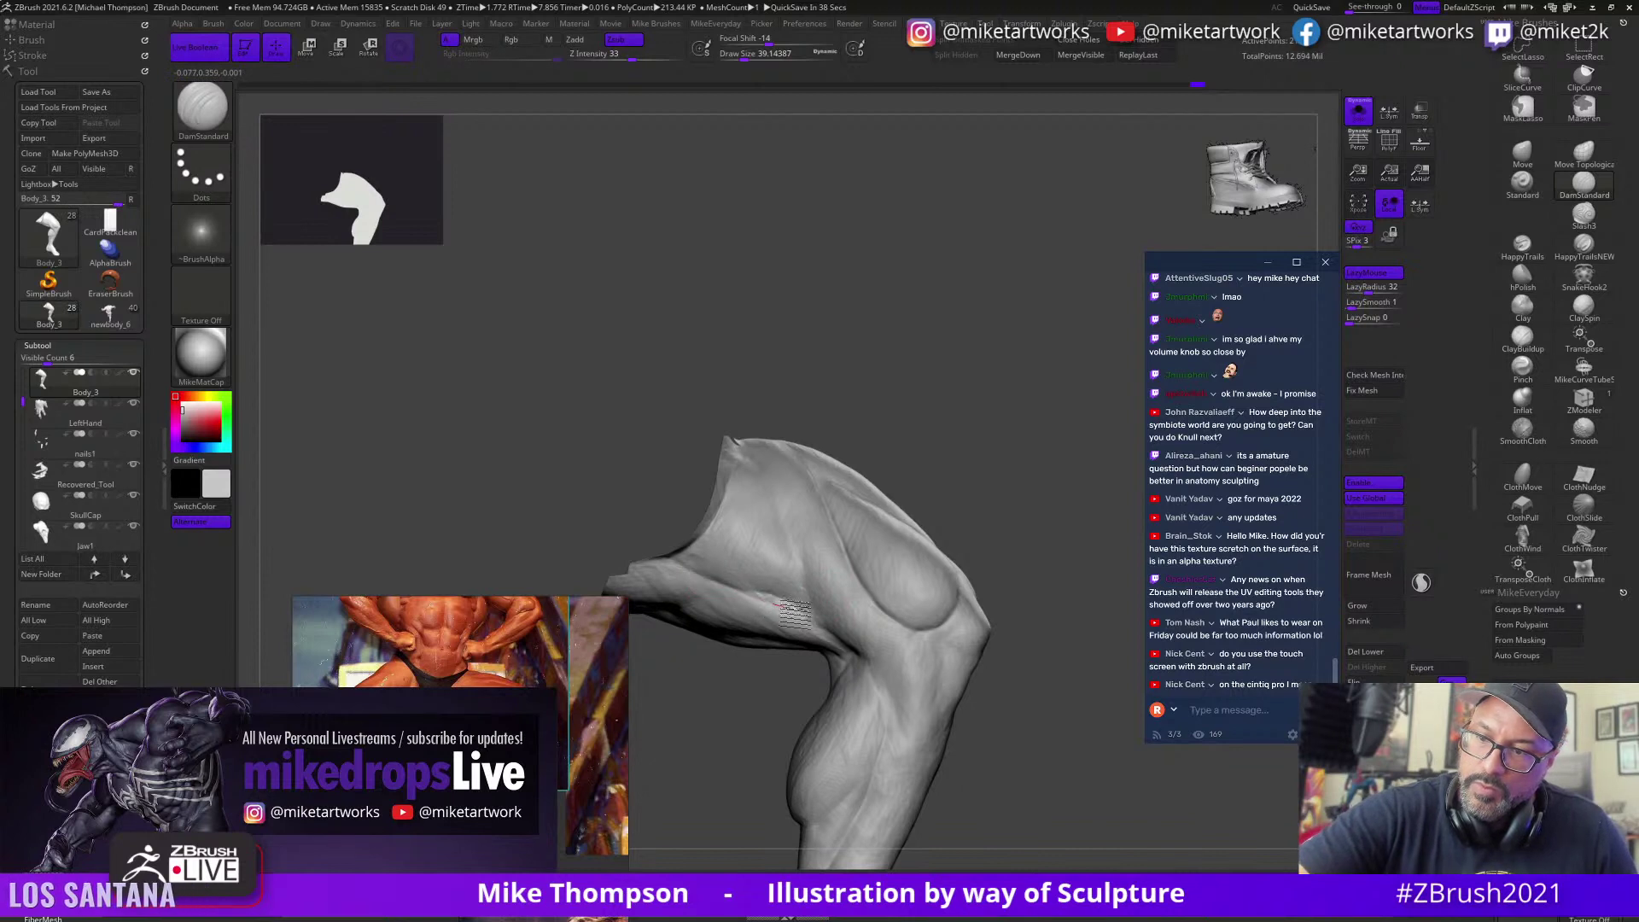
drag(1046, 688, 1061, 673)
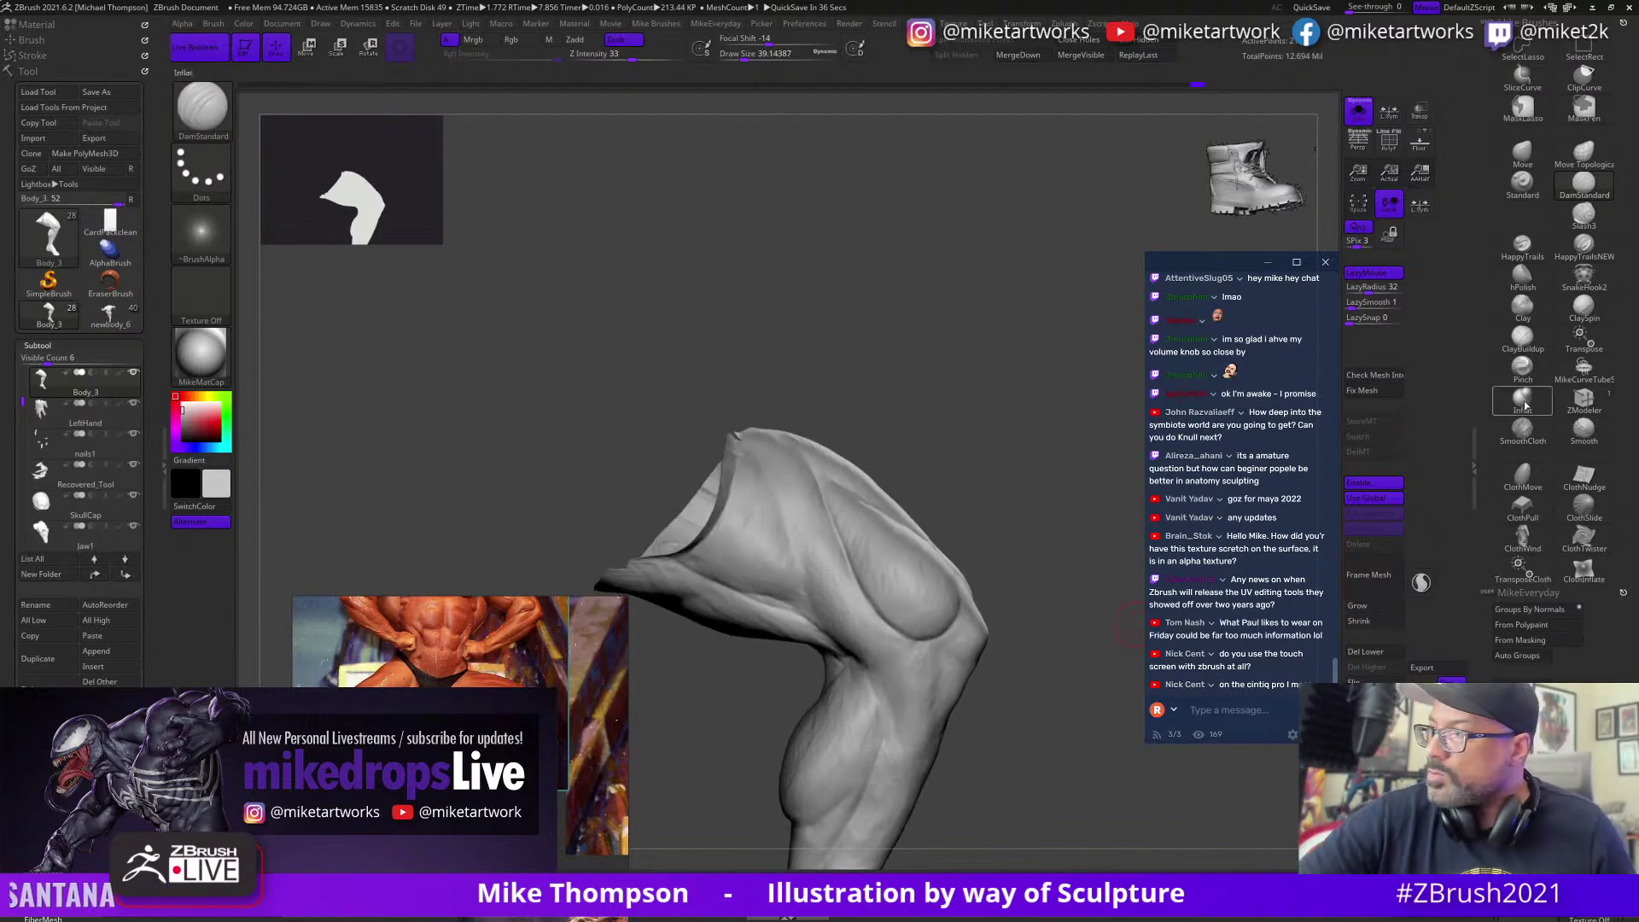
Step: Build up the thigh muscle forms and soften the carved grooves with ClayBuildup at a draw size of about 39
click(1523, 337)
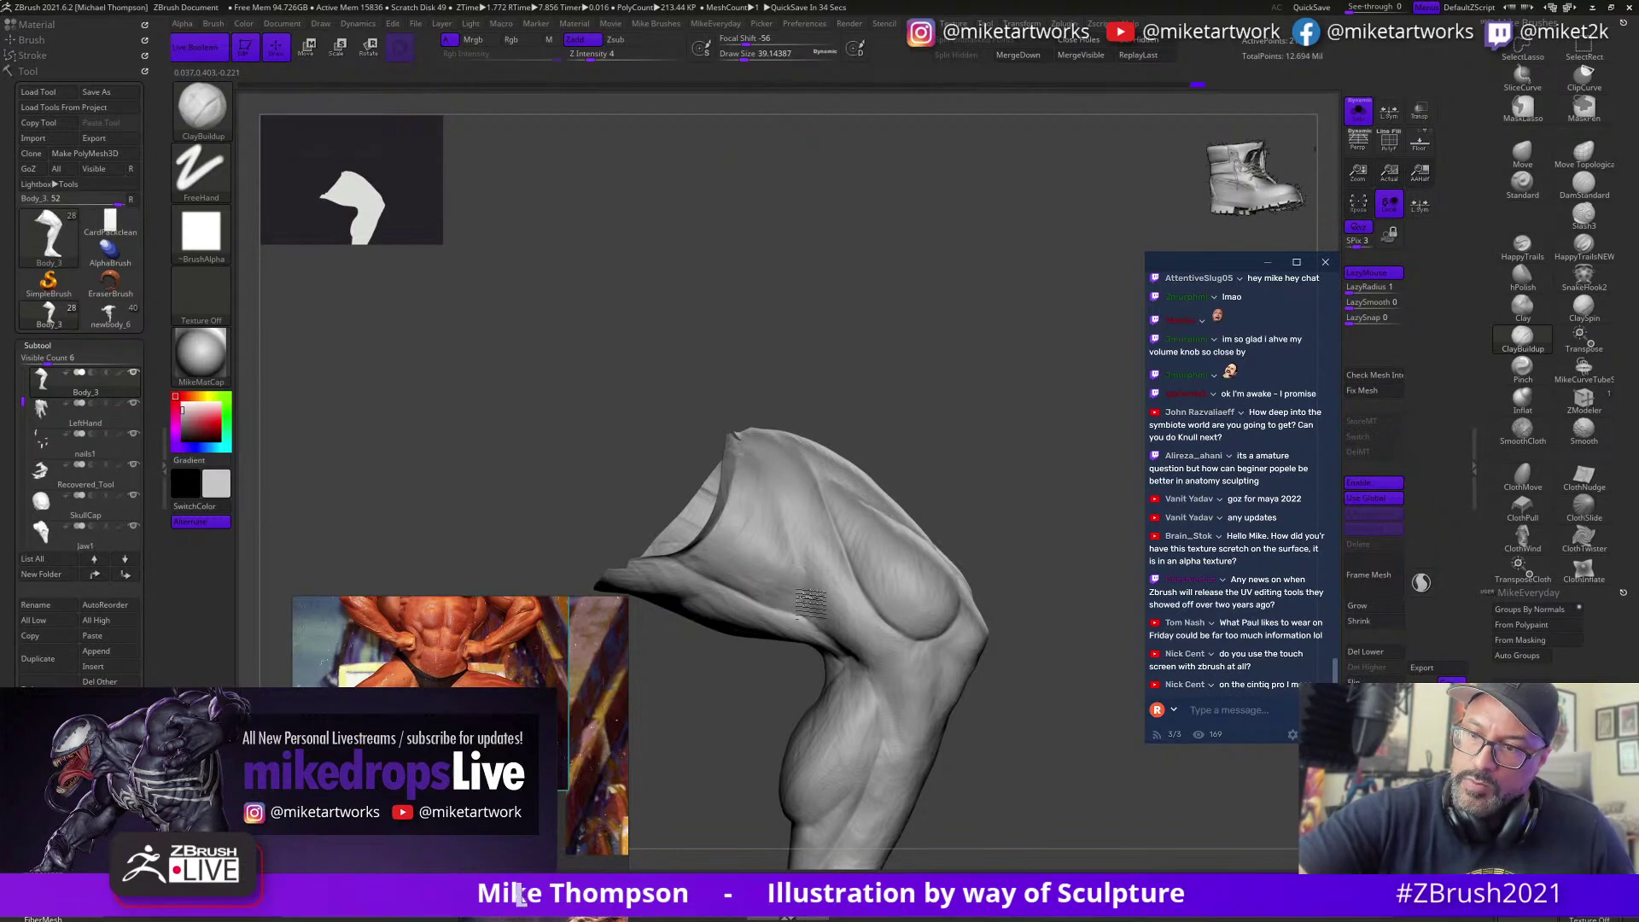
drag(975, 504, 996, 491)
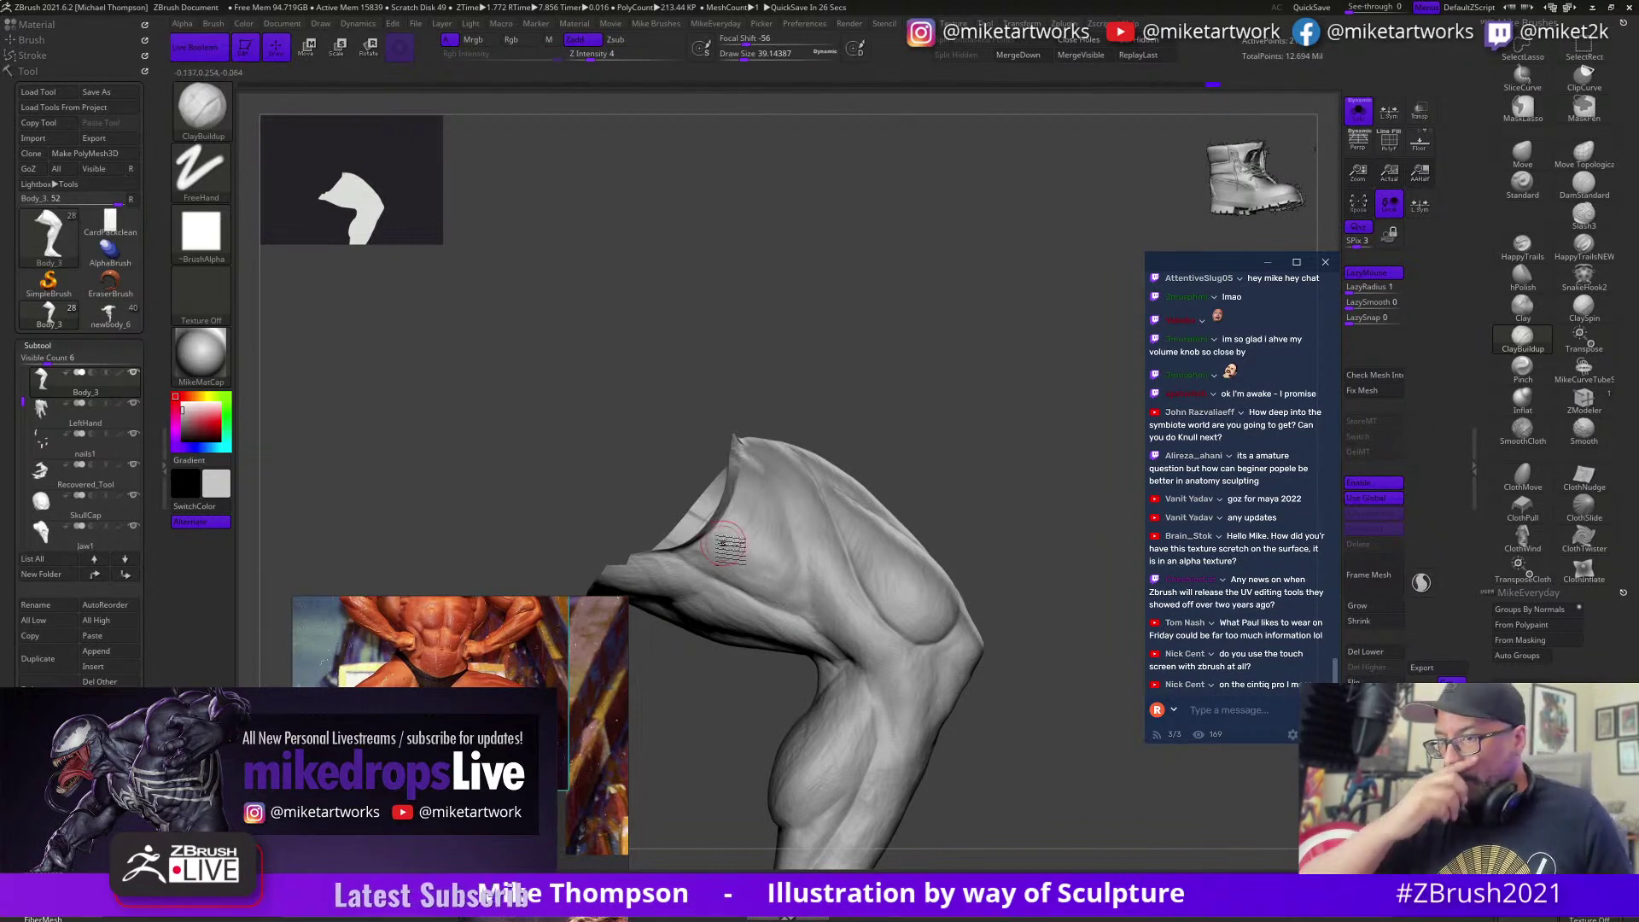
drag(1043, 703, 1078, 700)
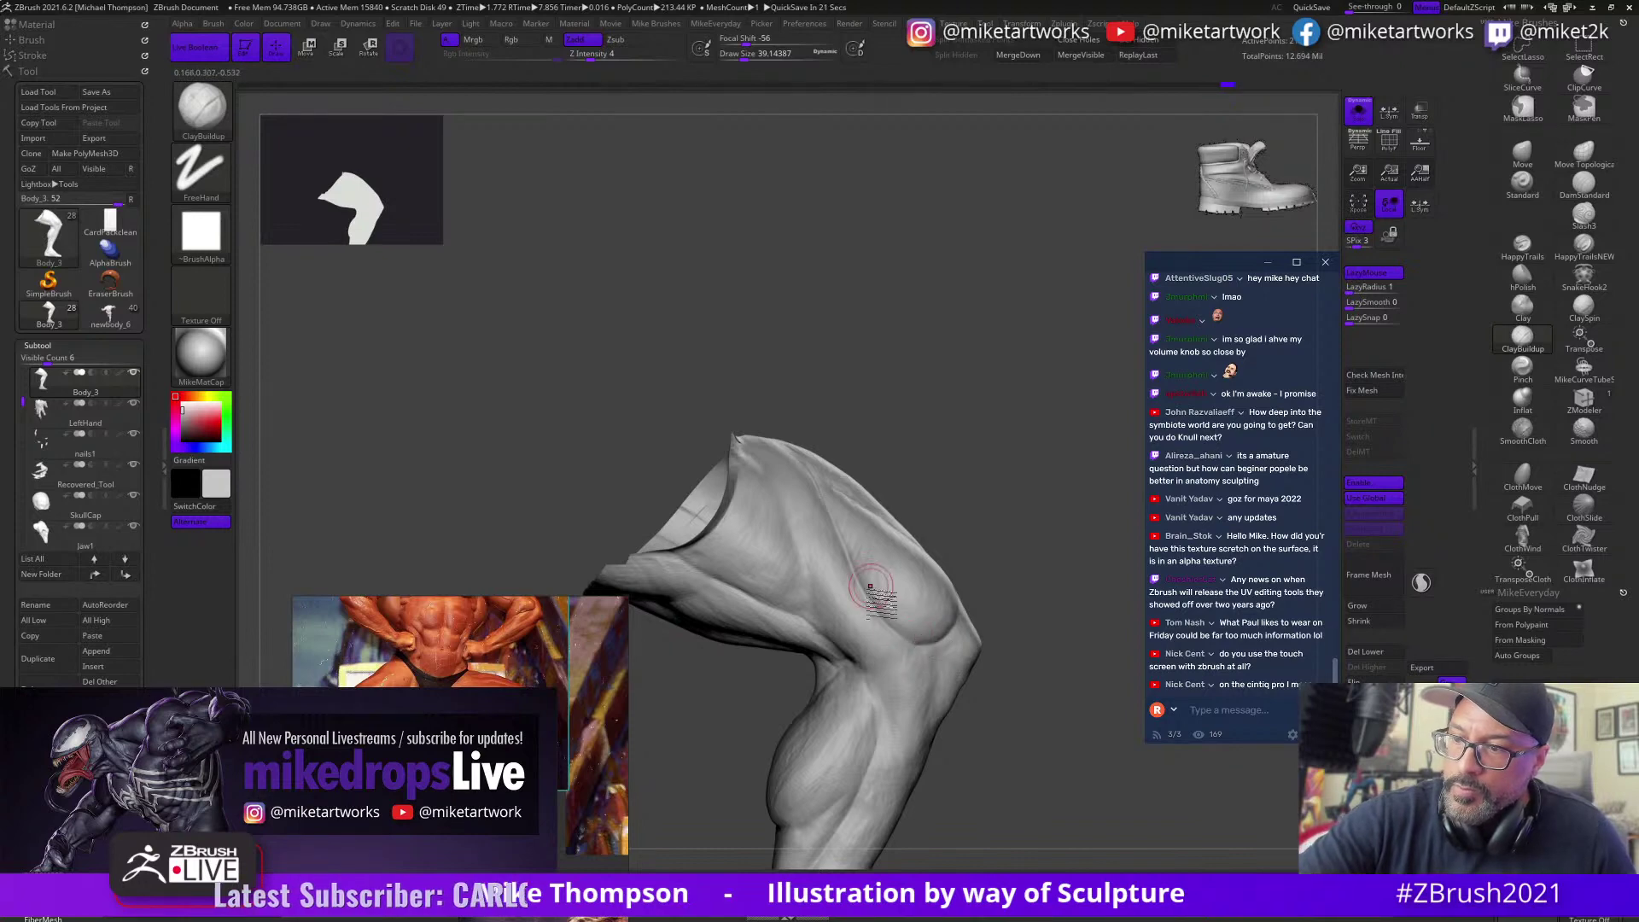
mouse_move(899, 625)
right_down()
mouse_move(932, 636)
mouse_move(1057, 760)
mouse_move(845, 538)
right_up()
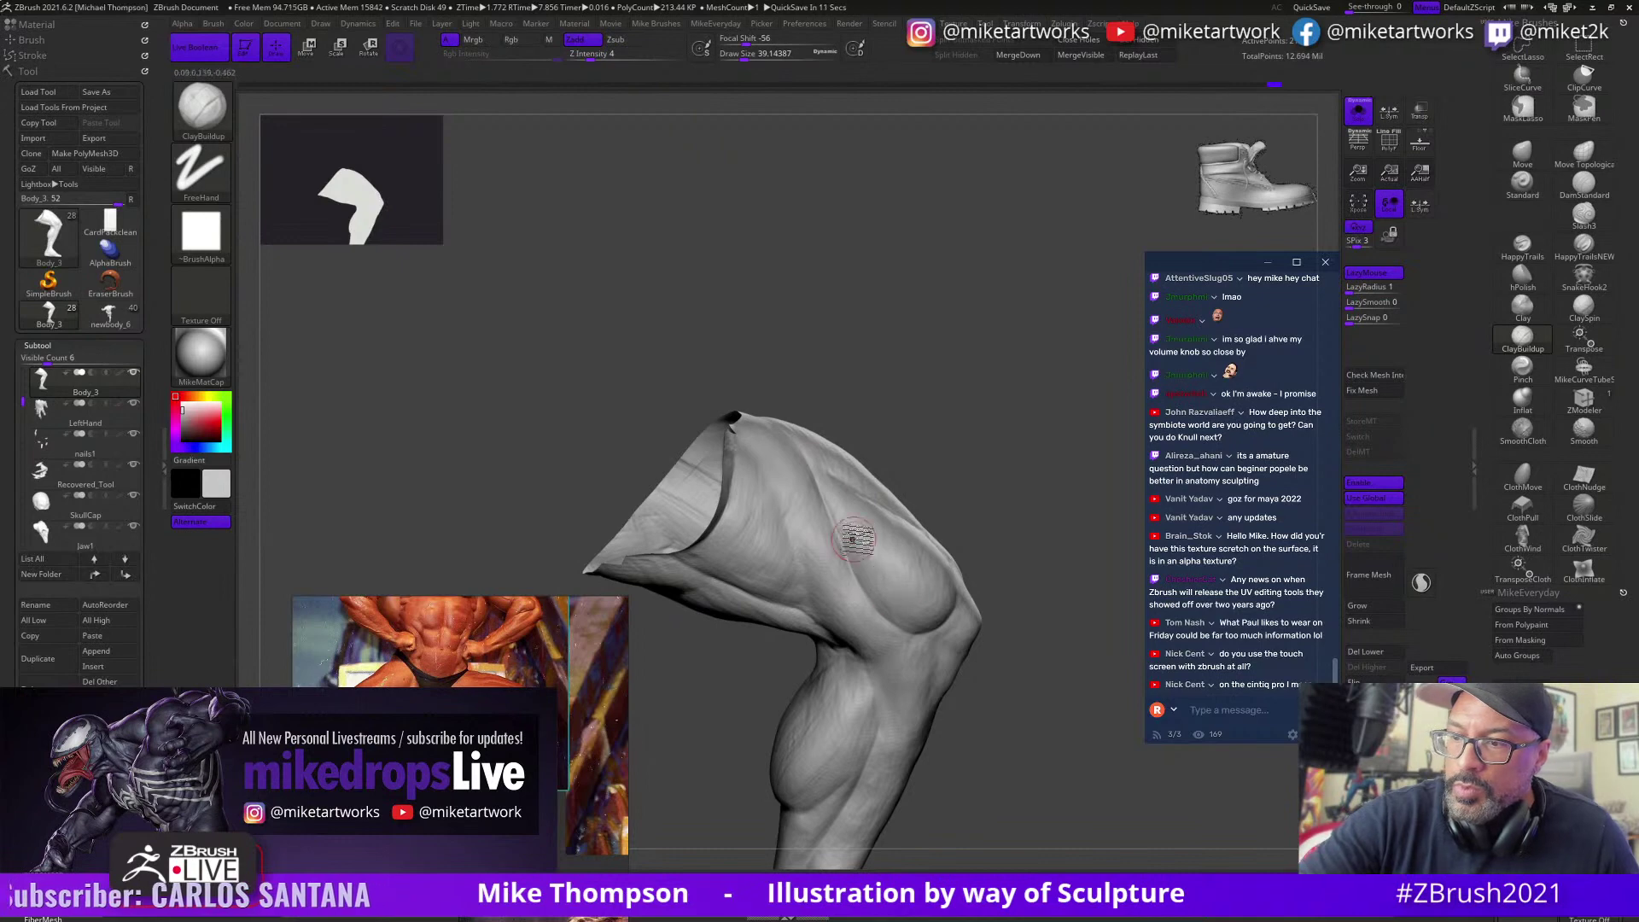
mouse_move(955, 621)
right_down()
mouse_move(1069, 739)
mouse_move(1087, 794)
mouse_move(1101, 772)
mouse_move(1109, 793)
mouse_move(1067, 810)
right_up()
Step: Refine the teardrop muscle and its transition into the knee with ClayBuildup at draw sizes of about 56 and 44
drag(963, 387, 997, 392)
key(s)
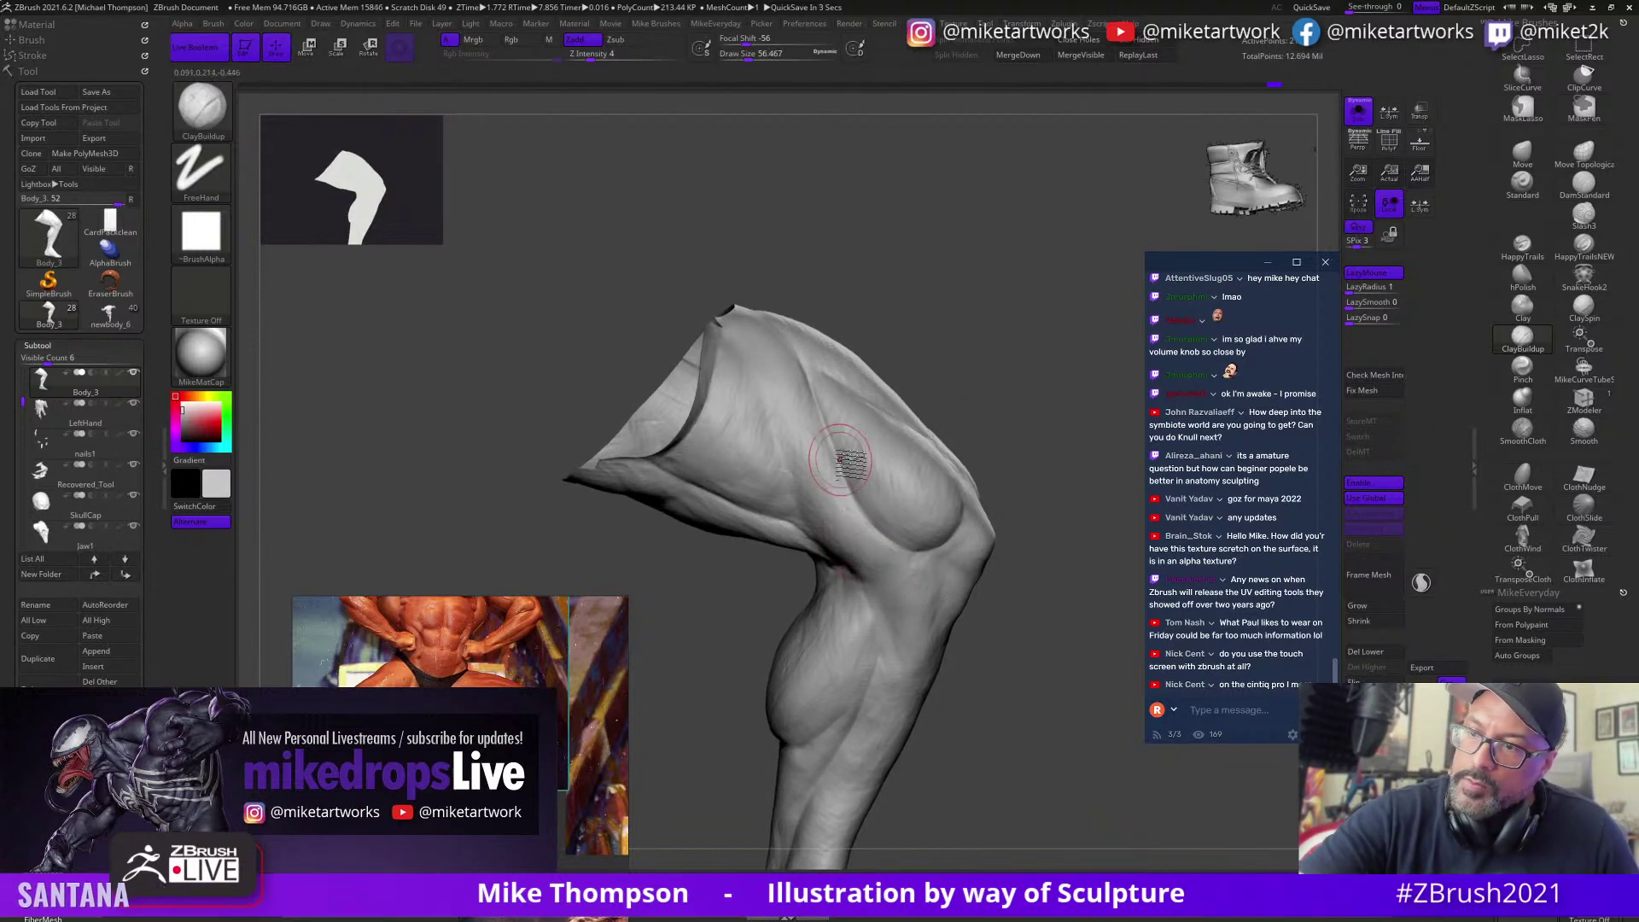
right_drag(927, 350, 878, 376)
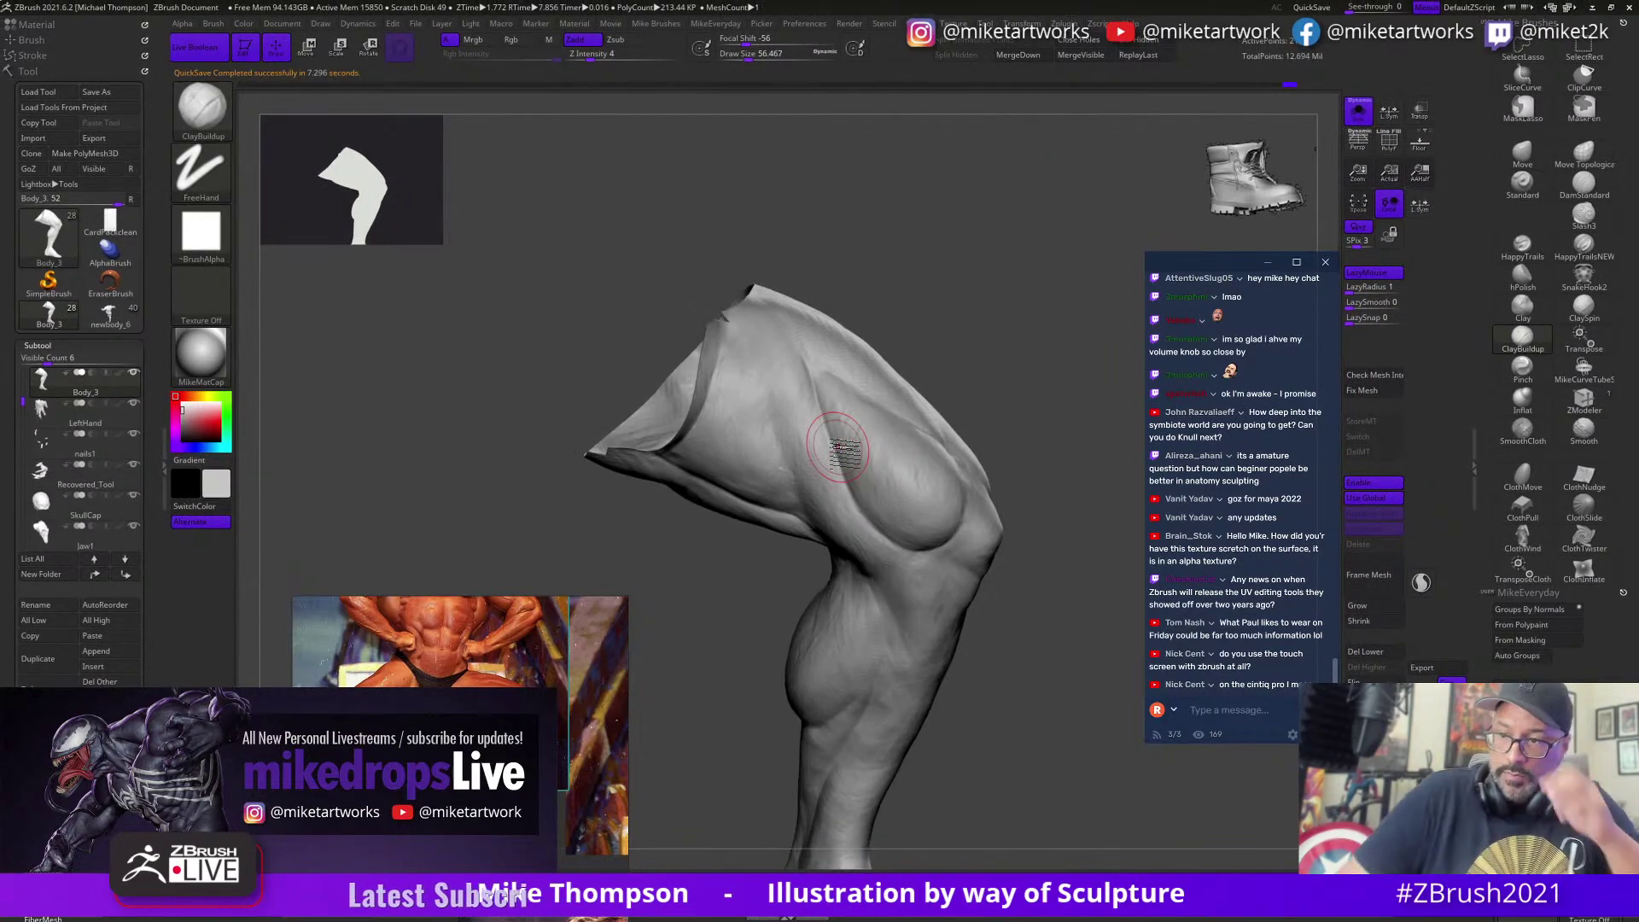
drag(1063, 717, 1042, 512)
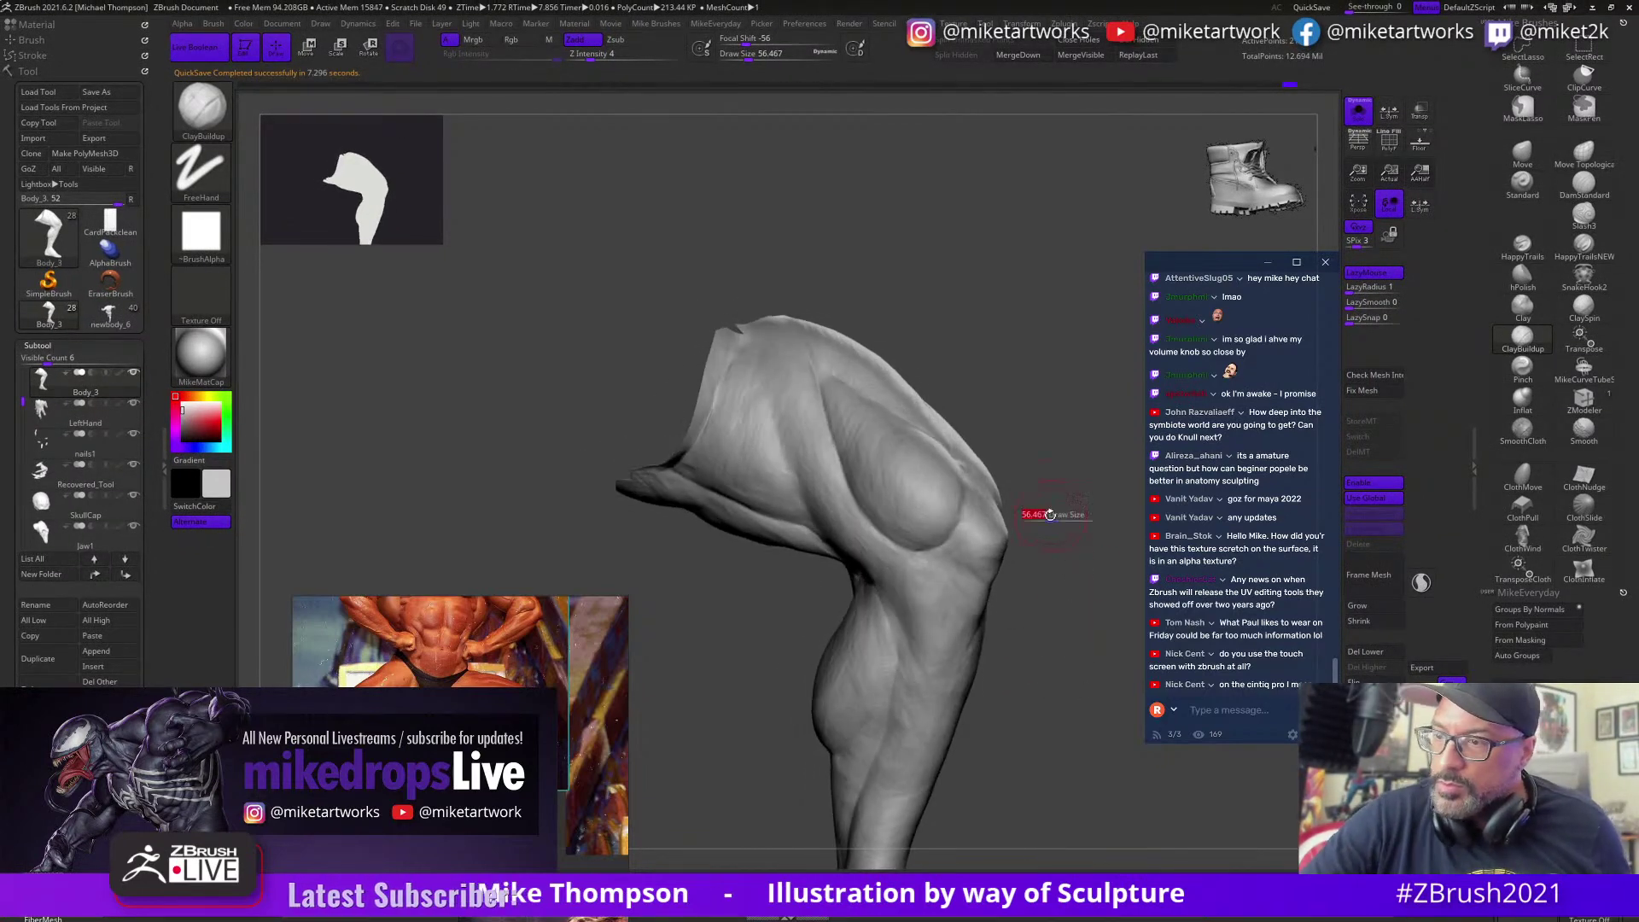
drag(933, 551, 934, 561)
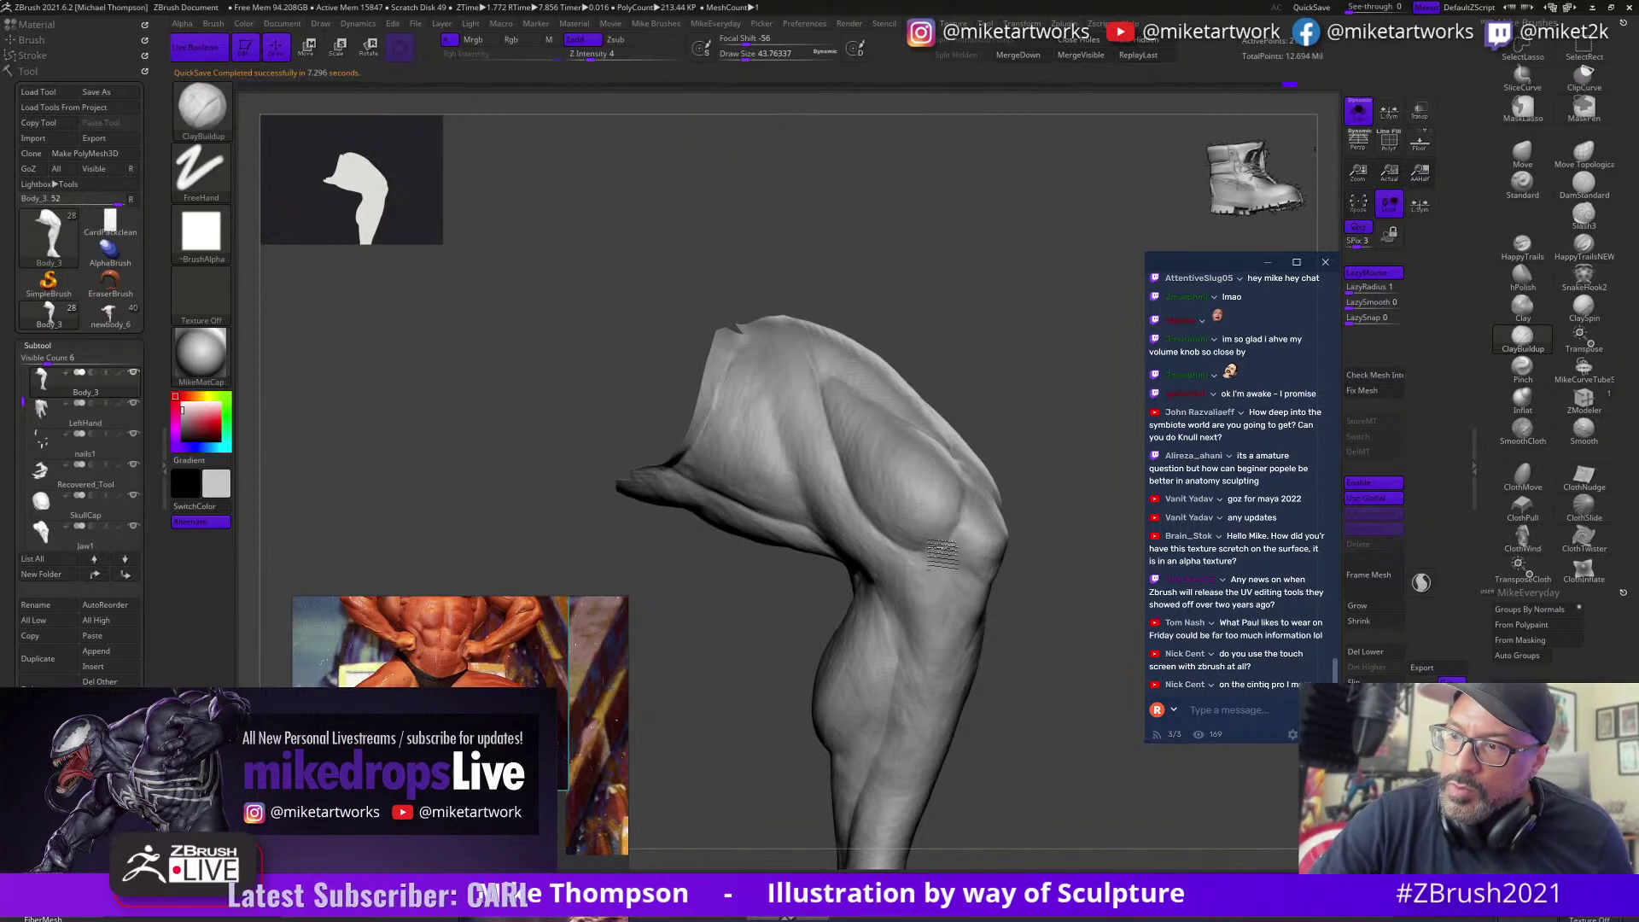
drag(1031, 499, 999, 486)
drag(917, 538, 930, 555)
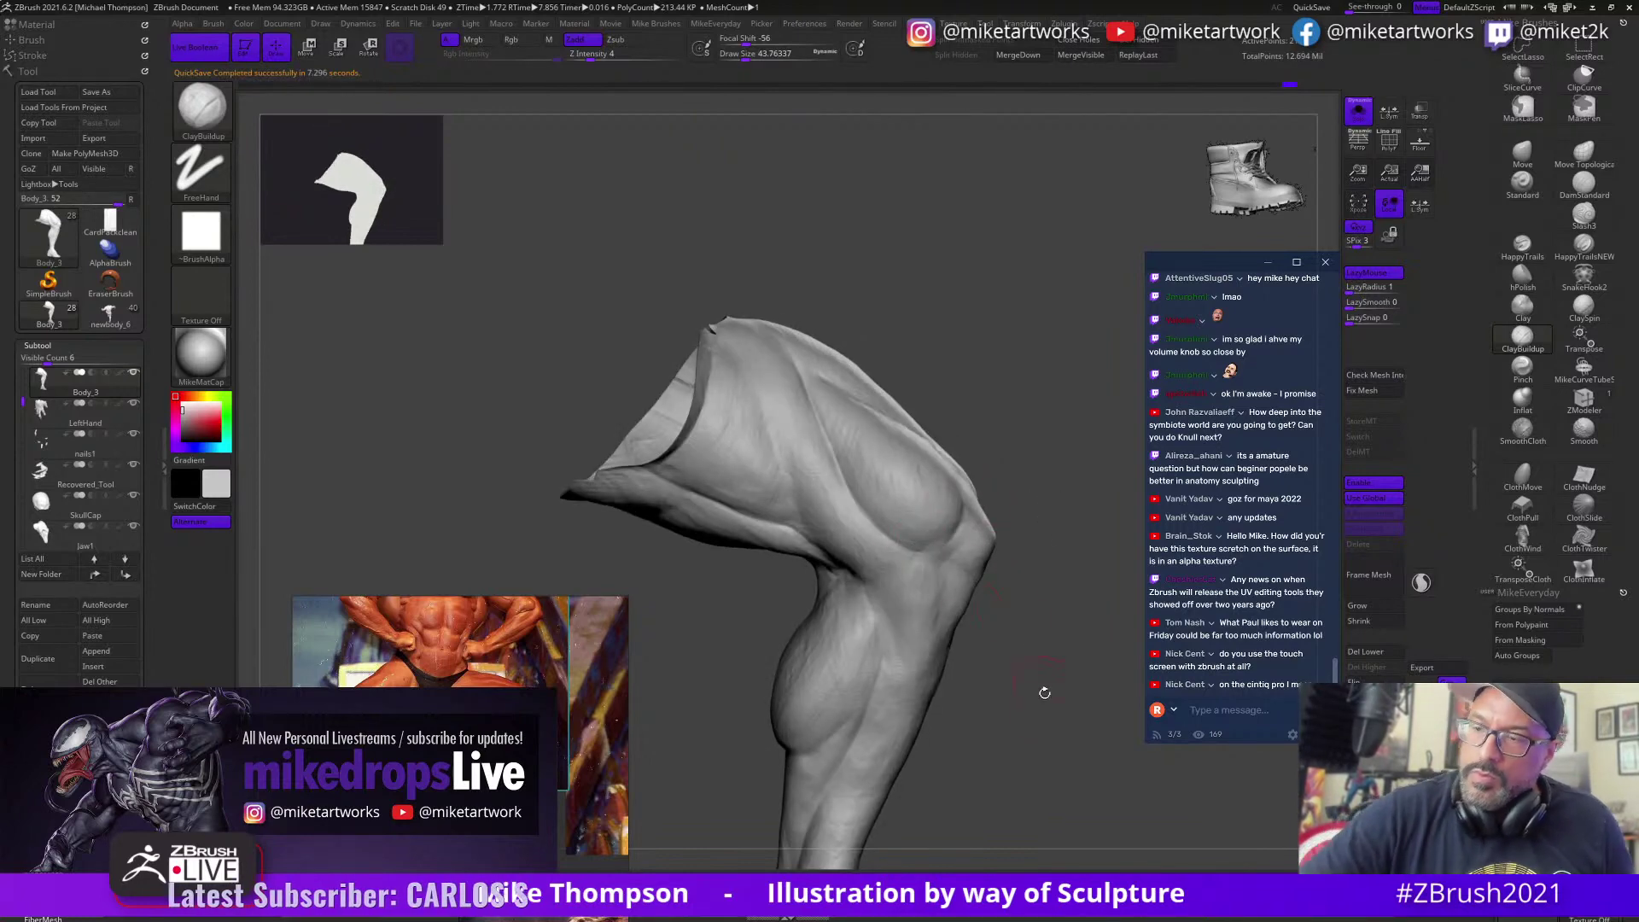
Step: Review the whole leg from the side around to the front and read back through the chat
mouse_move(1043, 691)
mouse_down()
mouse_move(1066, 797)
mouse_move(1038, 637)
mouse_up()
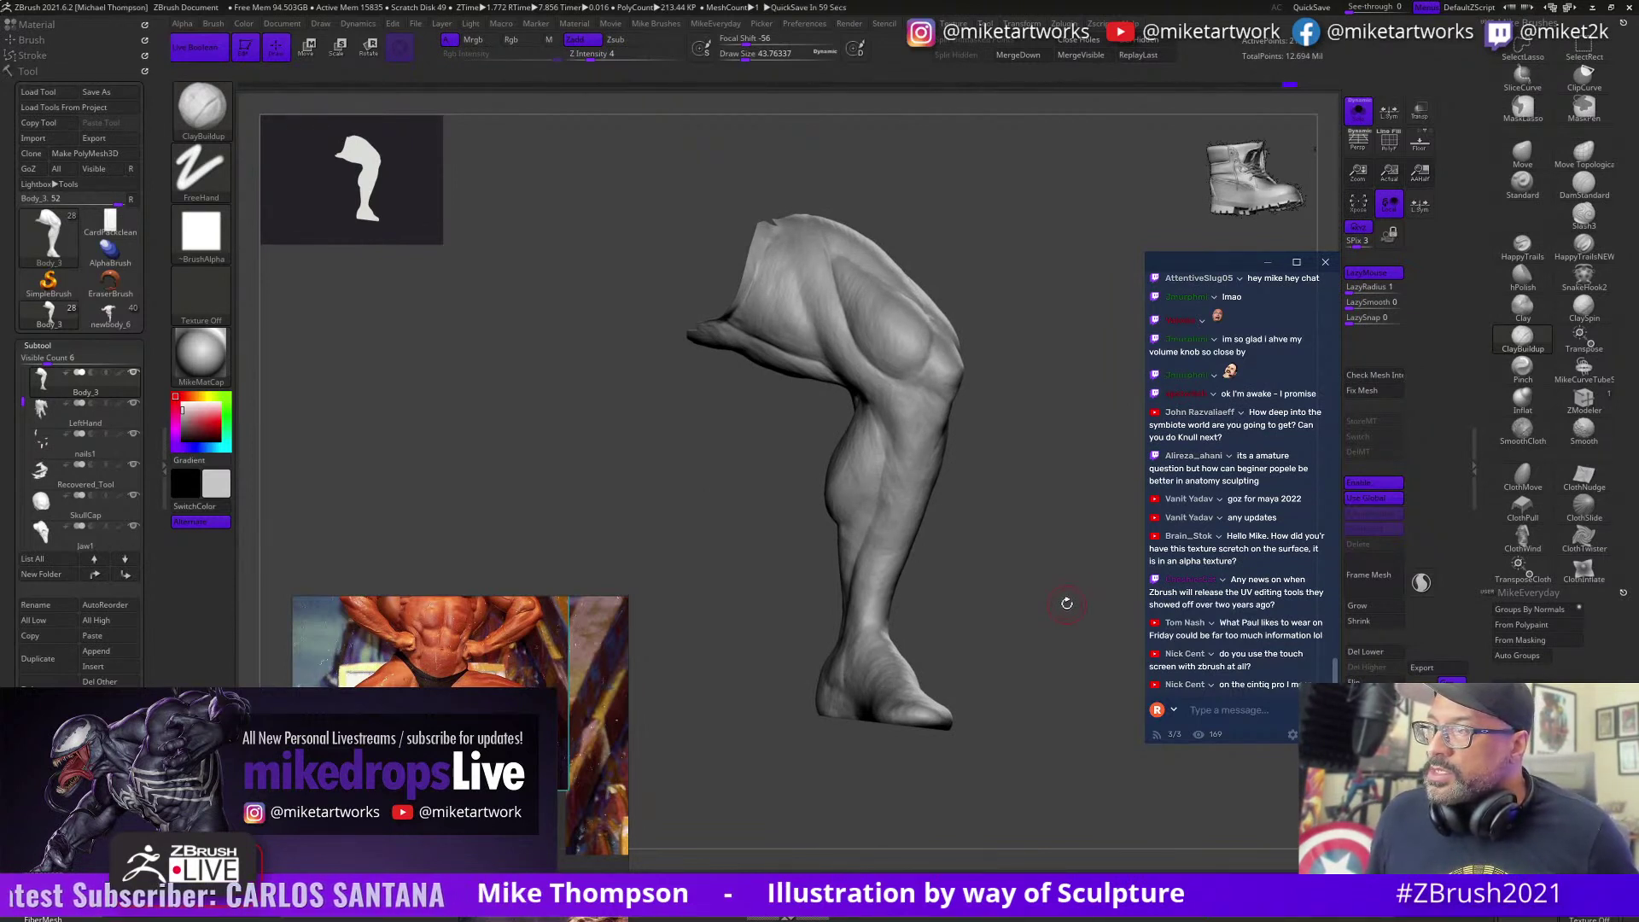
drag(1067, 603, 1069, 587)
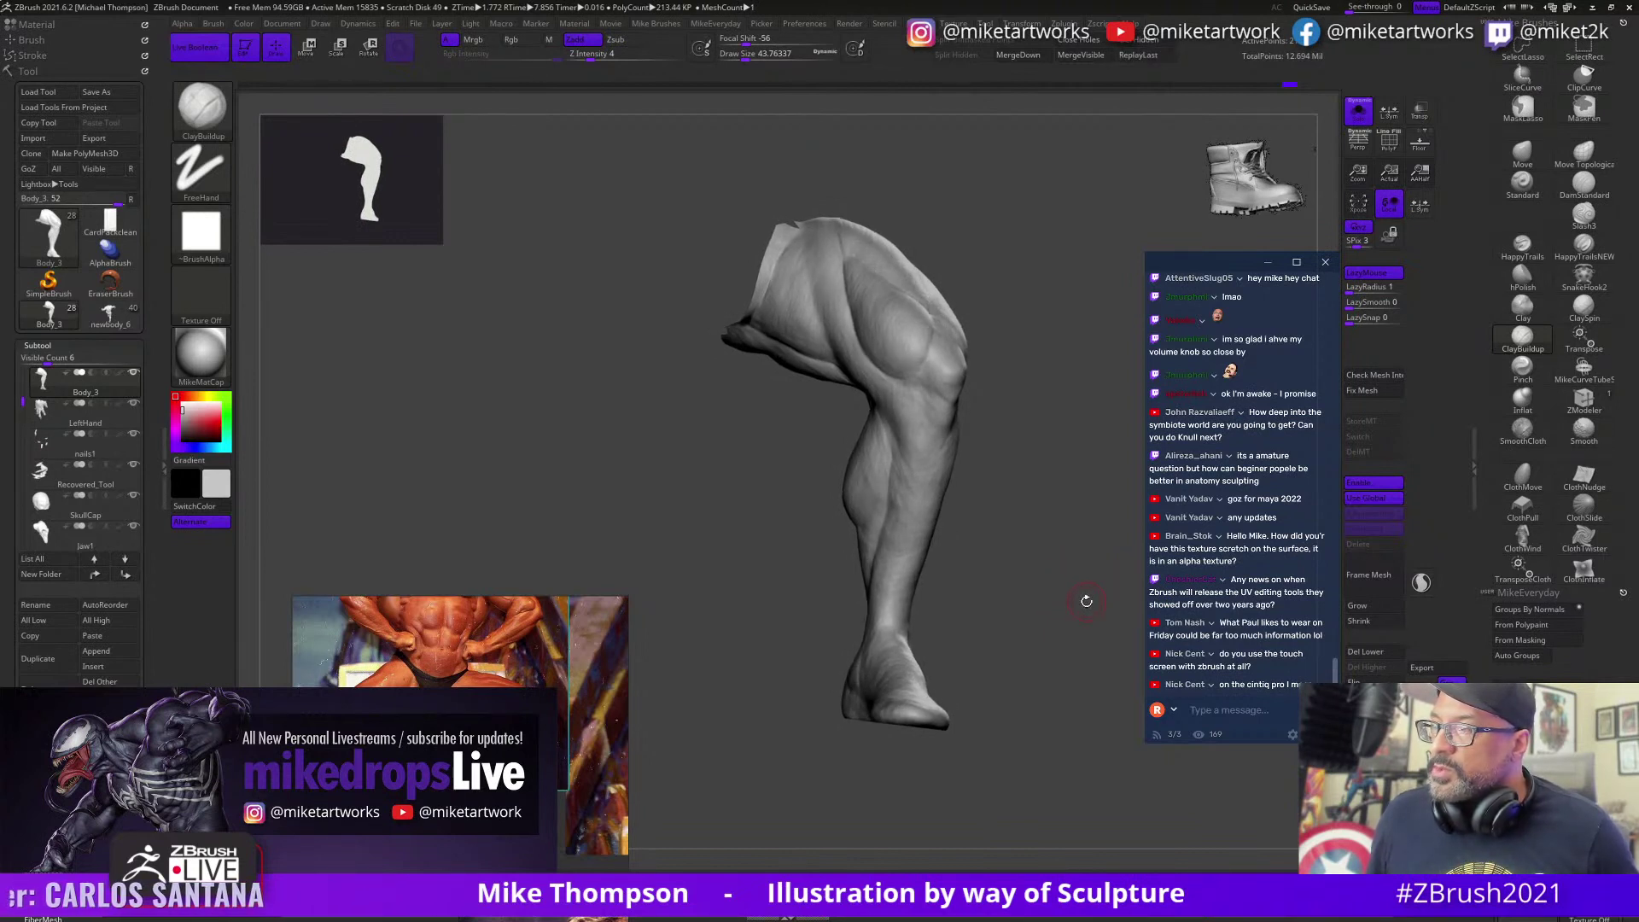
mouse_move(1061, 612)
mouse_down()
mouse_move(1072, 623)
mouse_move(1042, 667)
mouse_up()
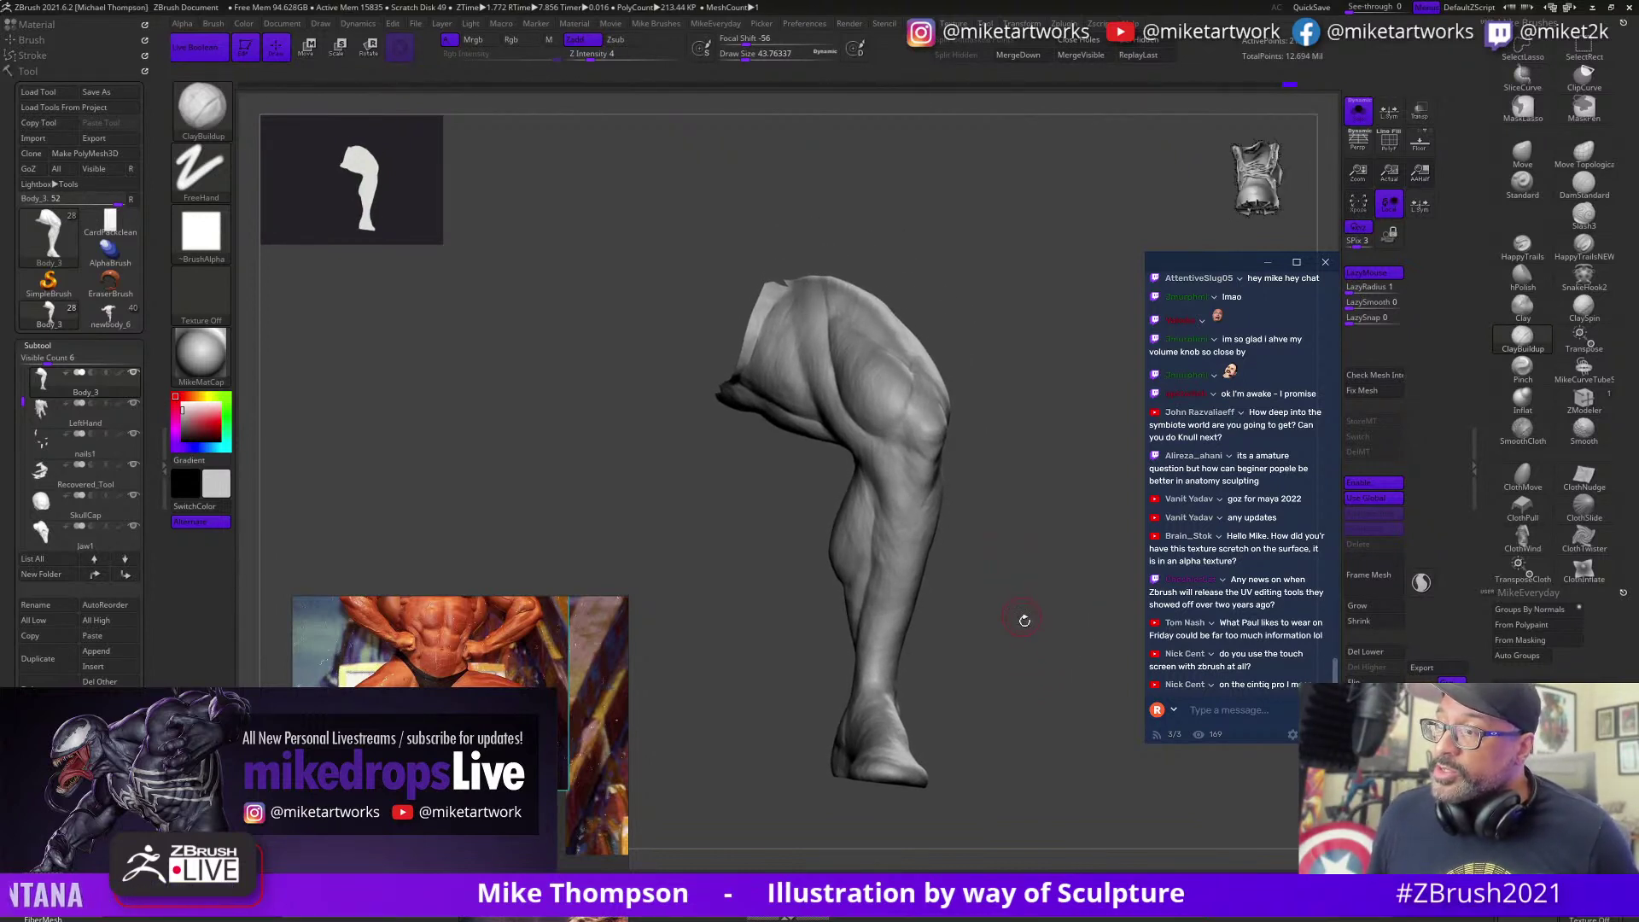
drag(1036, 651, 961, 641)
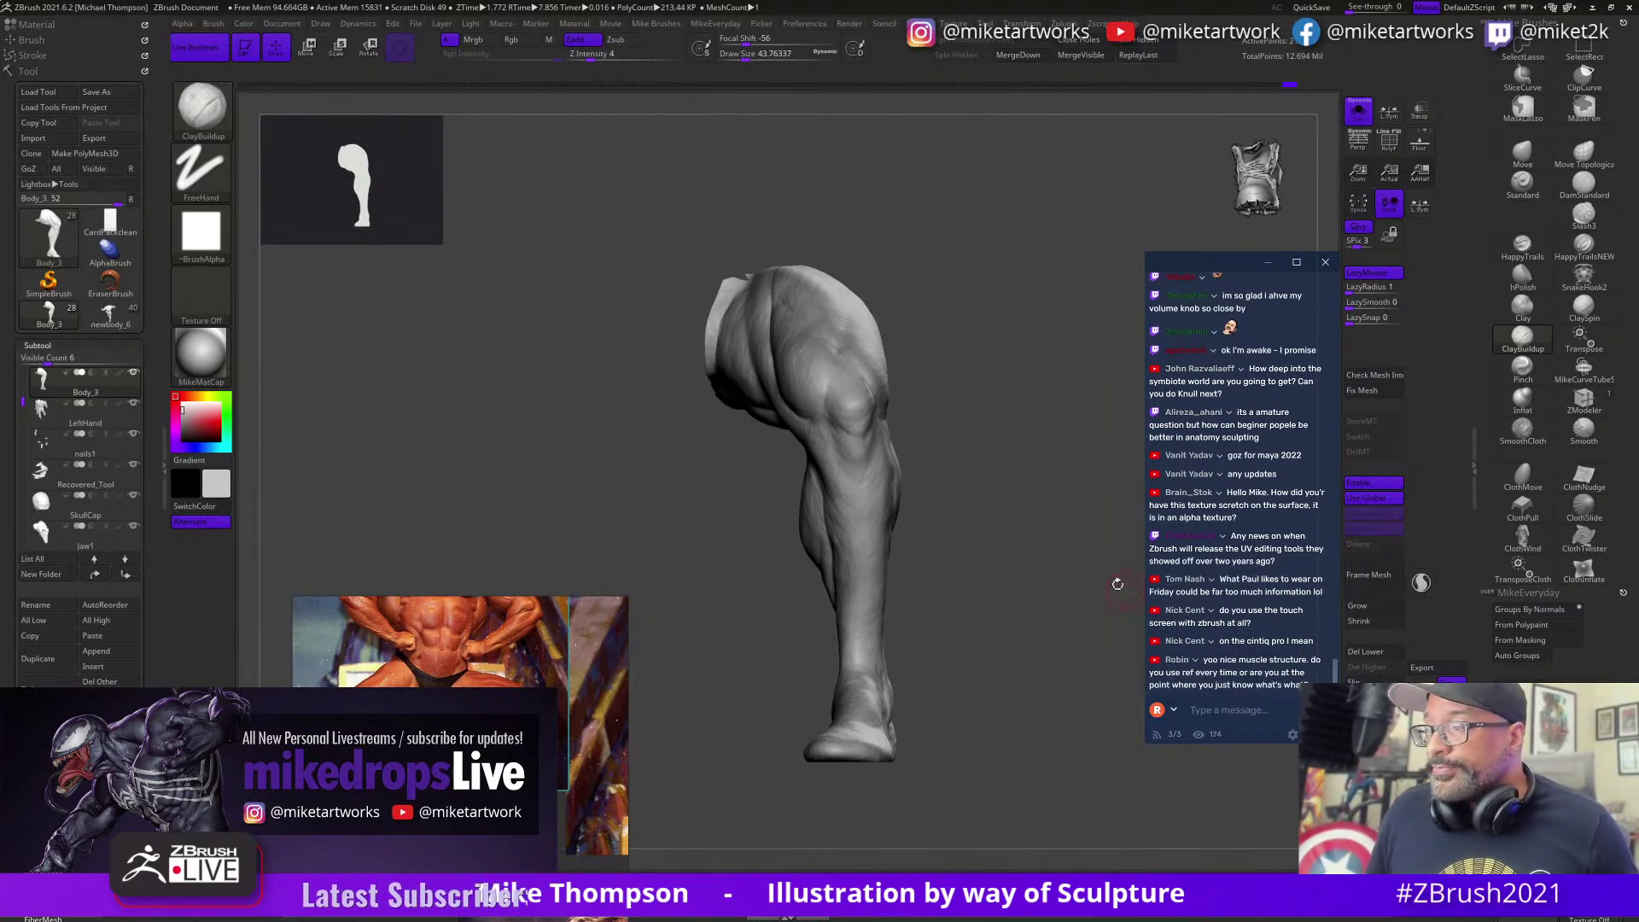
scroll(1281, 492, up, 5)
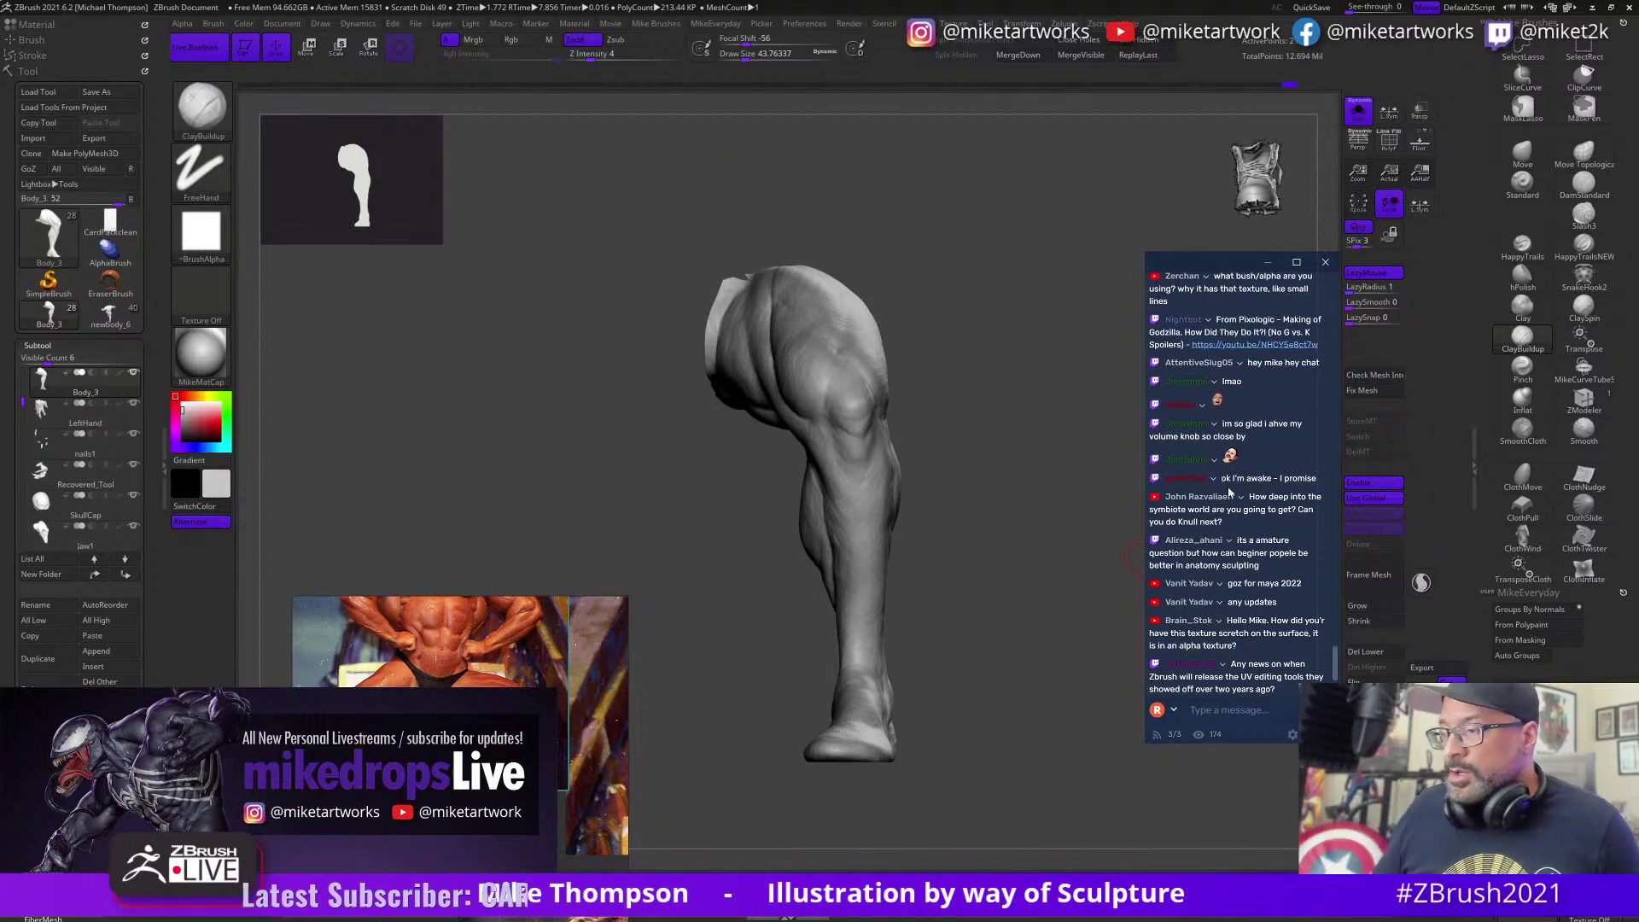
scroll(1243, 516, down, 5)
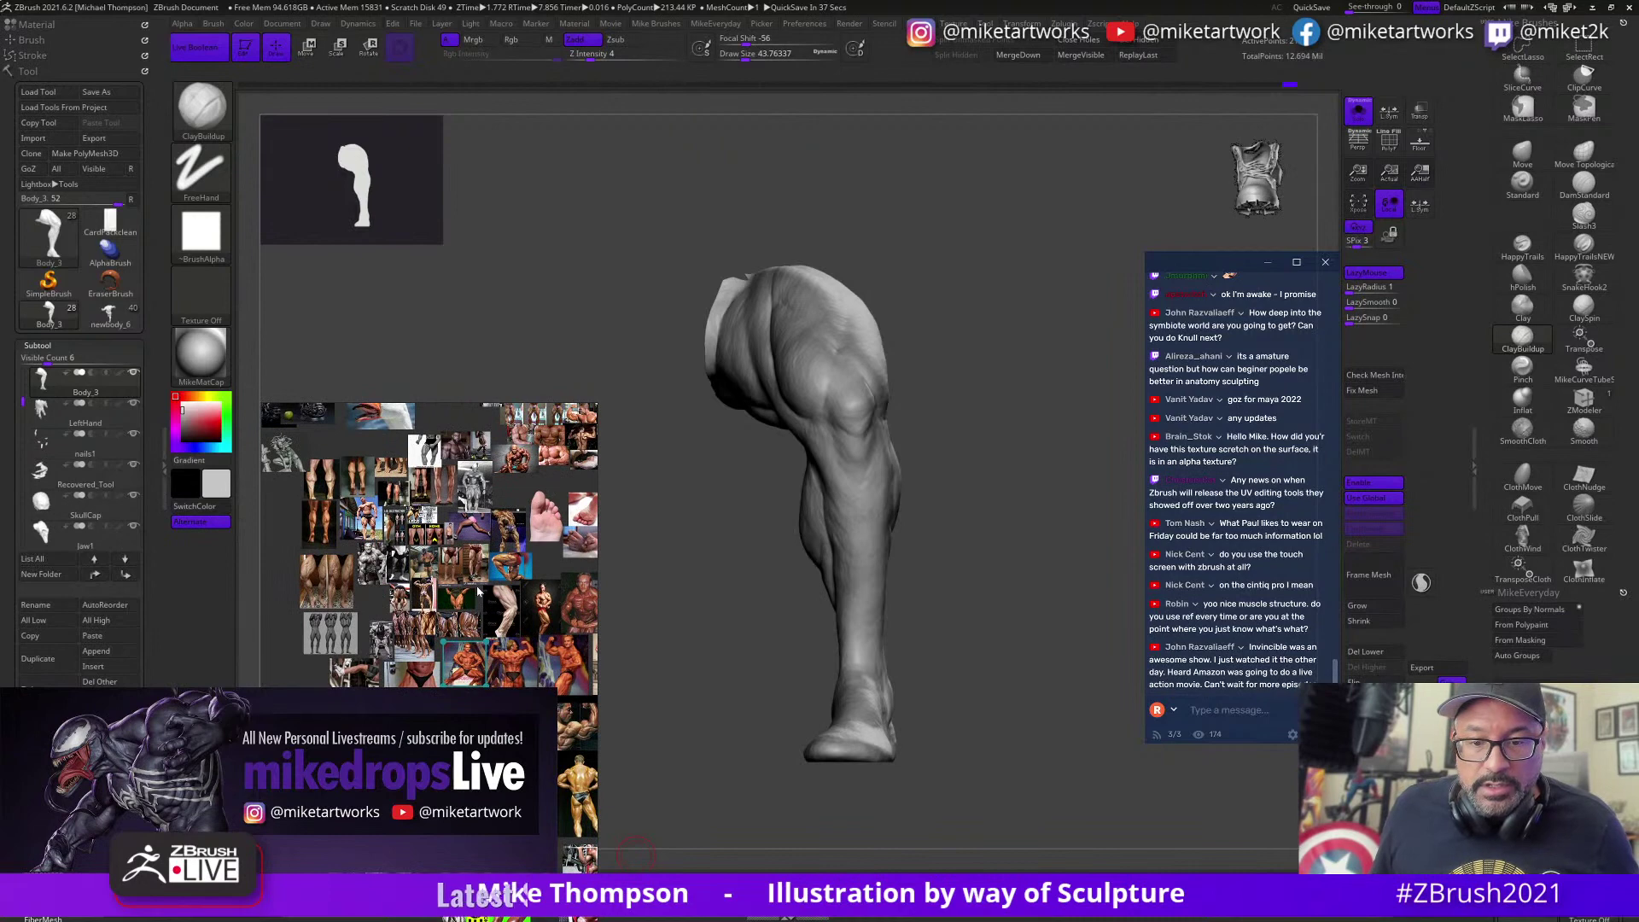
Step: Browse the anatomy reference board and enlarge the photo of standing muscular legs seen from the front
scroll(514, 677, up, 3)
middle_drag(478, 478, 476, 648)
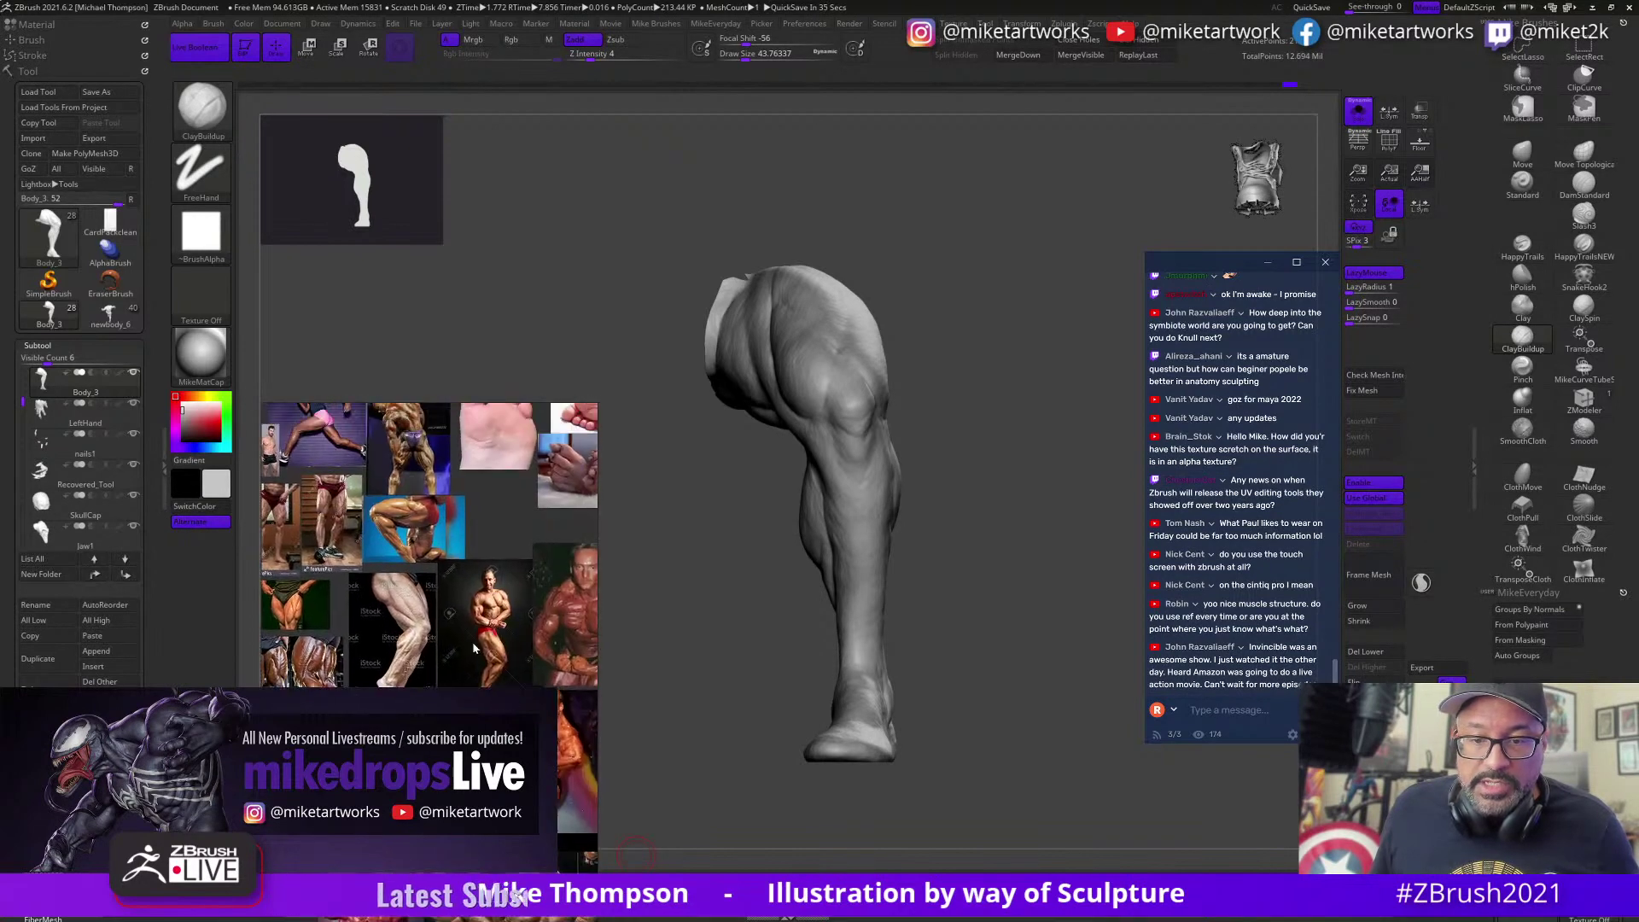
middle_drag(512, 521, 478, 640)
middle_drag(466, 525, 517, 637)
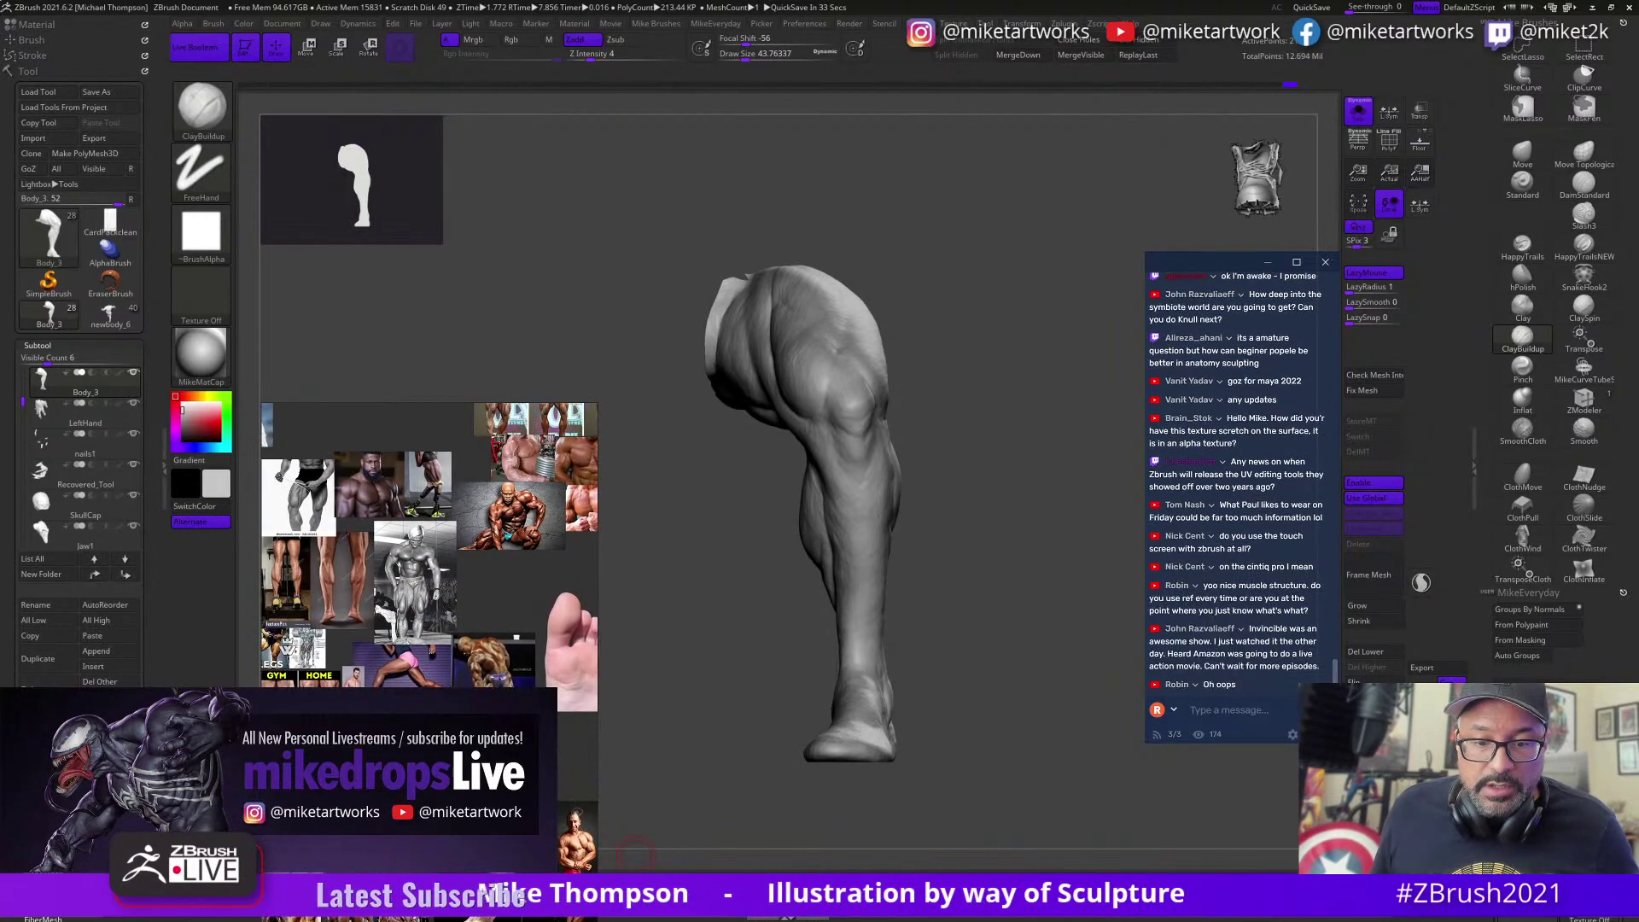
middle_drag(478, 529, 443, 508)
scroll(466, 641, up, 4)
scroll(466, 641, down, 5)
scroll(461, 597, up, 5)
scroll(439, 478, up, 2)
Step: Build up the calf and inner shin below the knee with ClayBuildup at a draw size of about 100
drag(1042, 732, 985, 578)
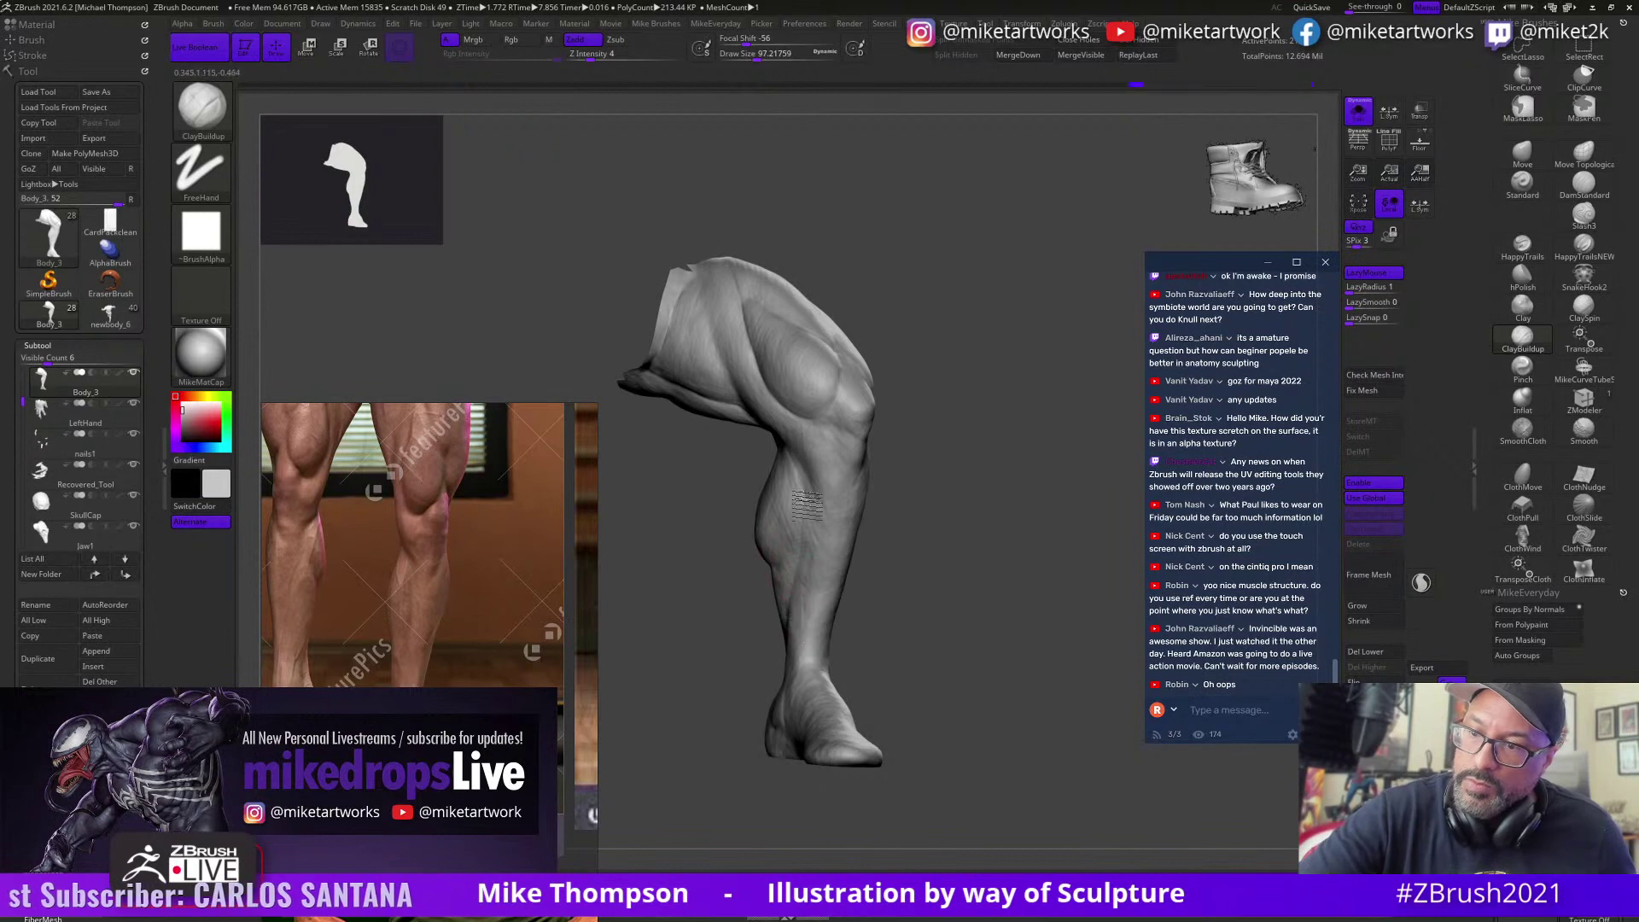
mouse_move(905, 589)
mouse_down()
mouse_move(970, 571)
mouse_move(912, 559)
mouse_up()
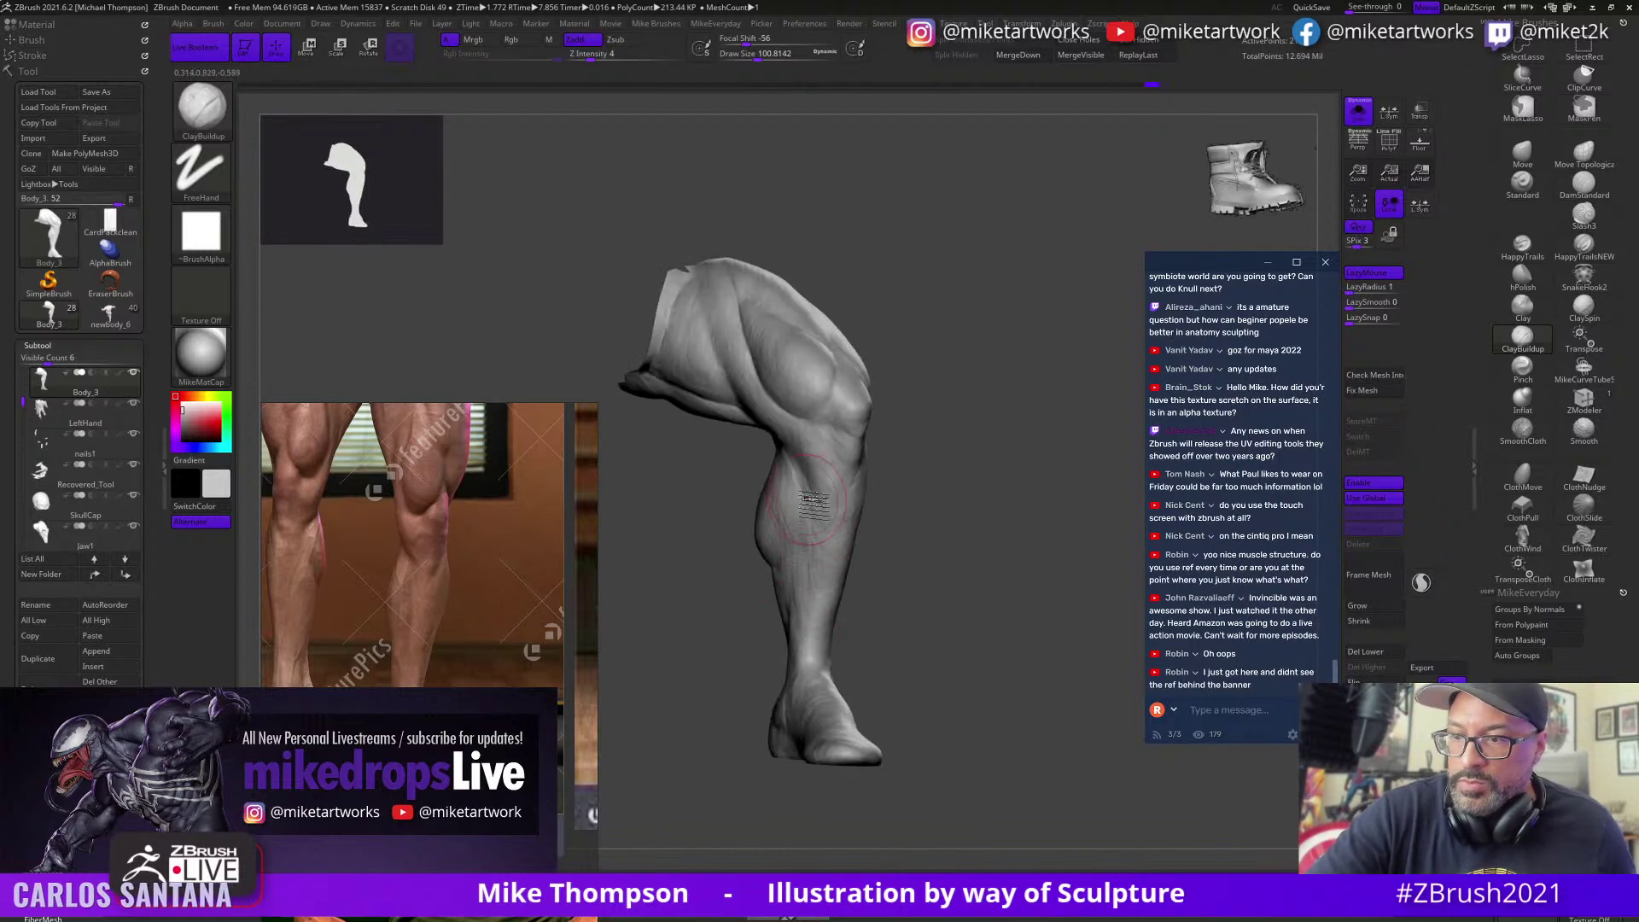
drag(949, 640, 1098, 495)
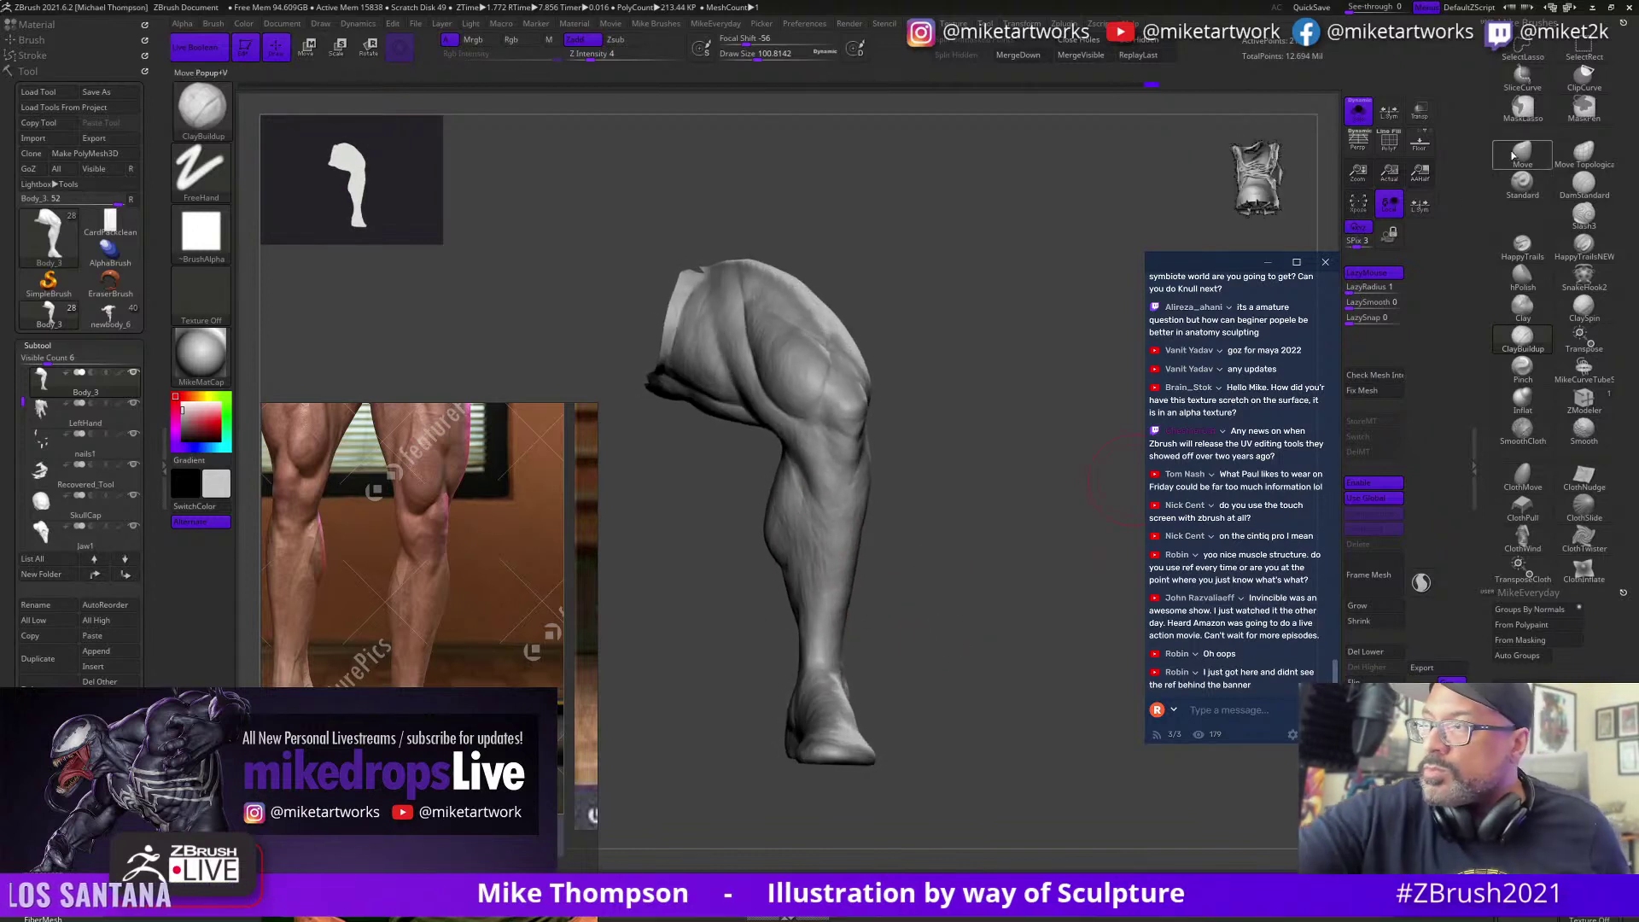
Step: Drop the leg to a low subdivision level and reshape the upper calf contour with the Move brush at draw size 136
key(b)
key(m)
key(v)
key(s)
drag(964, 522, 952, 522)
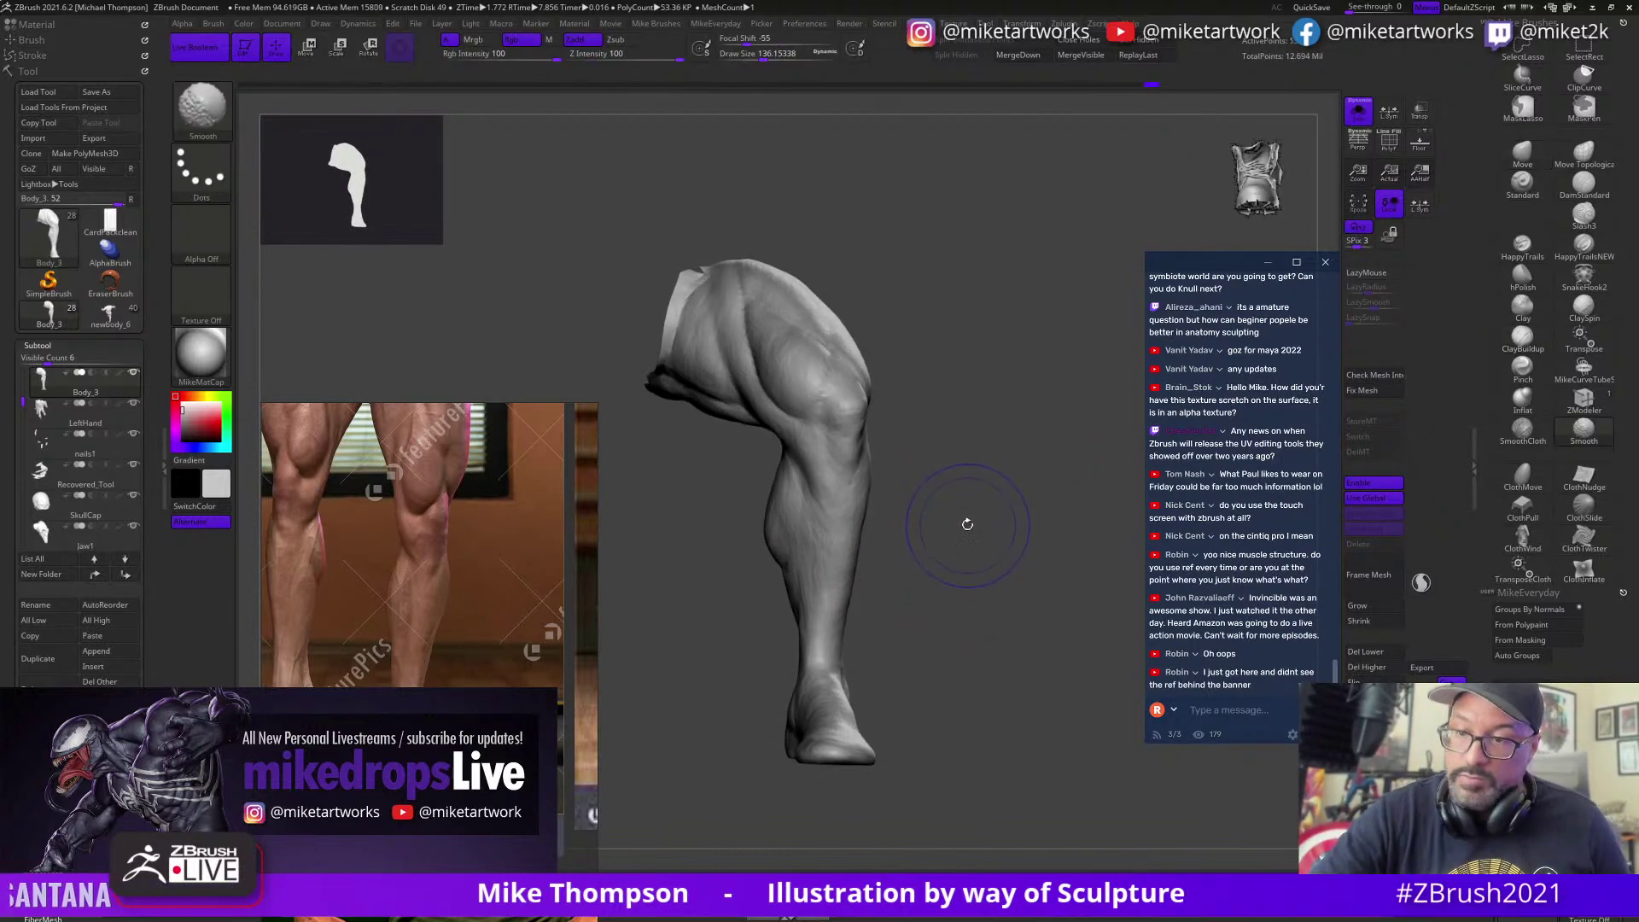
key(shift+d)
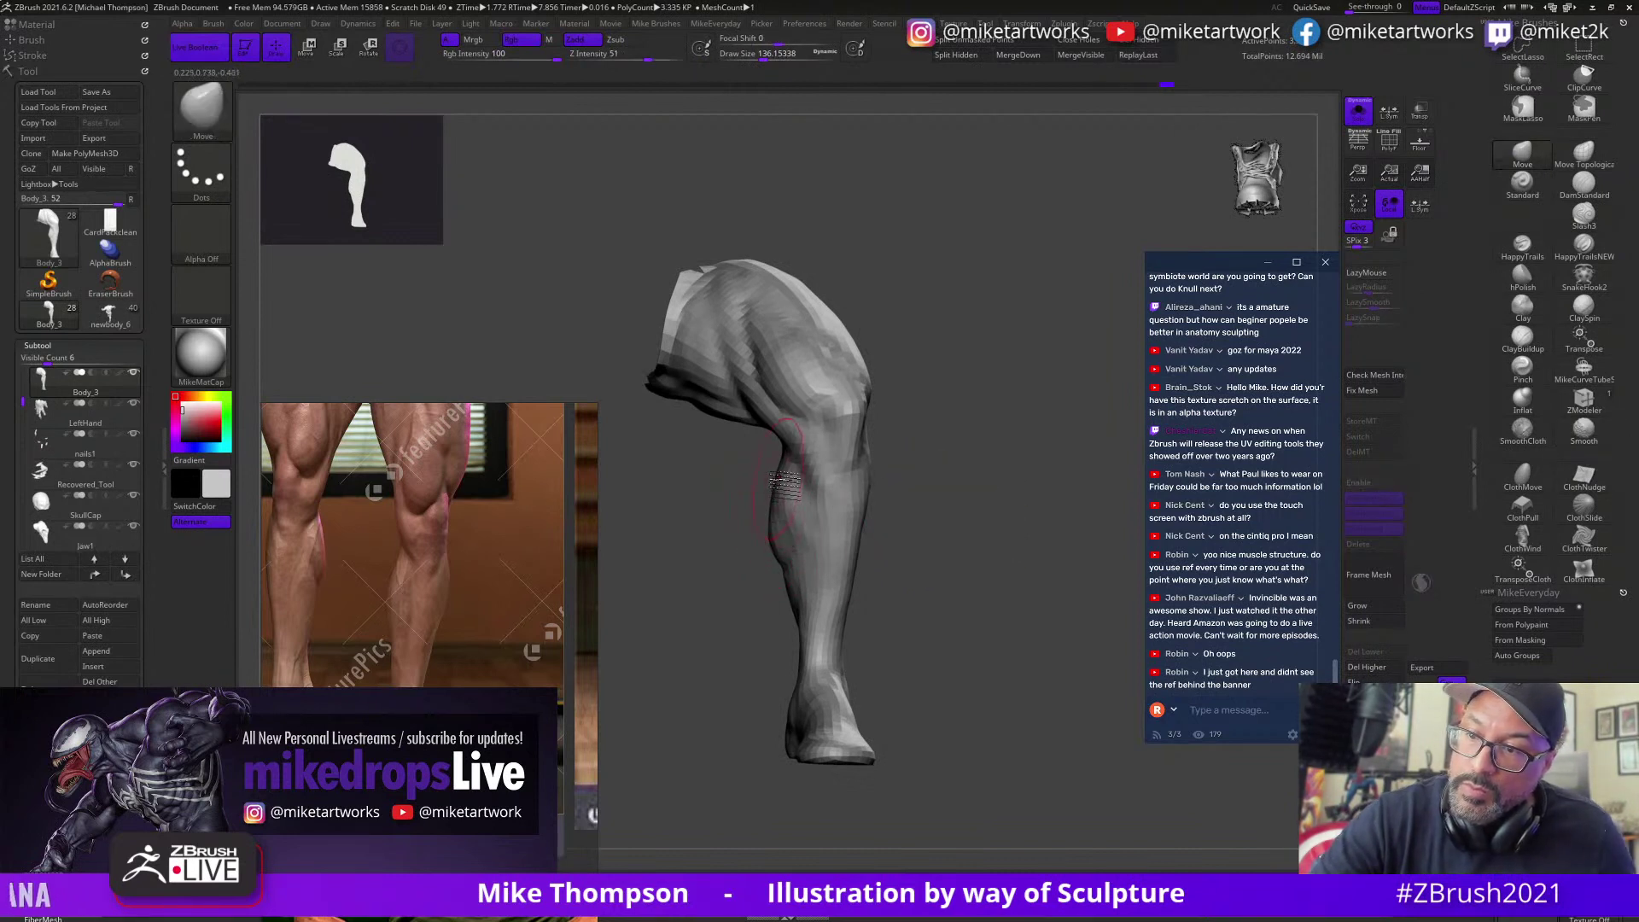
drag(928, 474, 898, 539)
Step: Reshape the lower end of the calf from behind with the Move brush, varying the draw size between about 54 and 112
key(s)
key(s)
key(s)
mouse_move(894, 545)
mouse_down()
mouse_move(913, 552)
mouse_move(919, 534)
mouse_move(867, 556)
mouse_move(925, 545)
mouse_move(868, 567)
mouse_move(830, 550)
mouse_up()
key([)
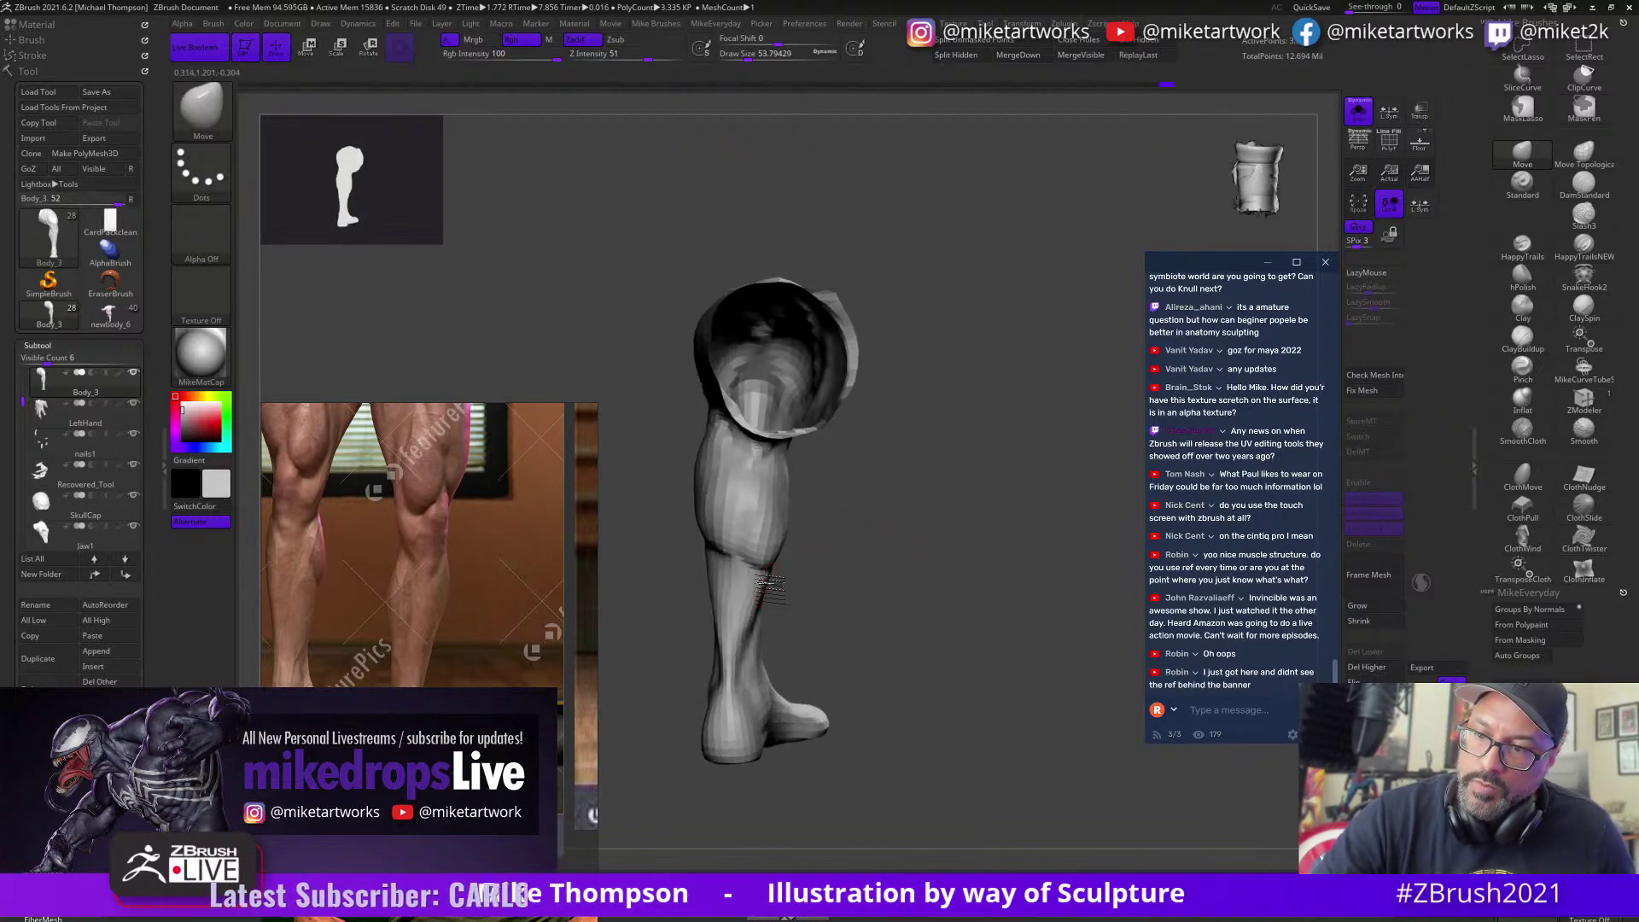
mouse_move(810, 619)
mouse_down()
mouse_move(819, 640)
mouse_move(837, 633)
mouse_up()
key(s)
key(s)
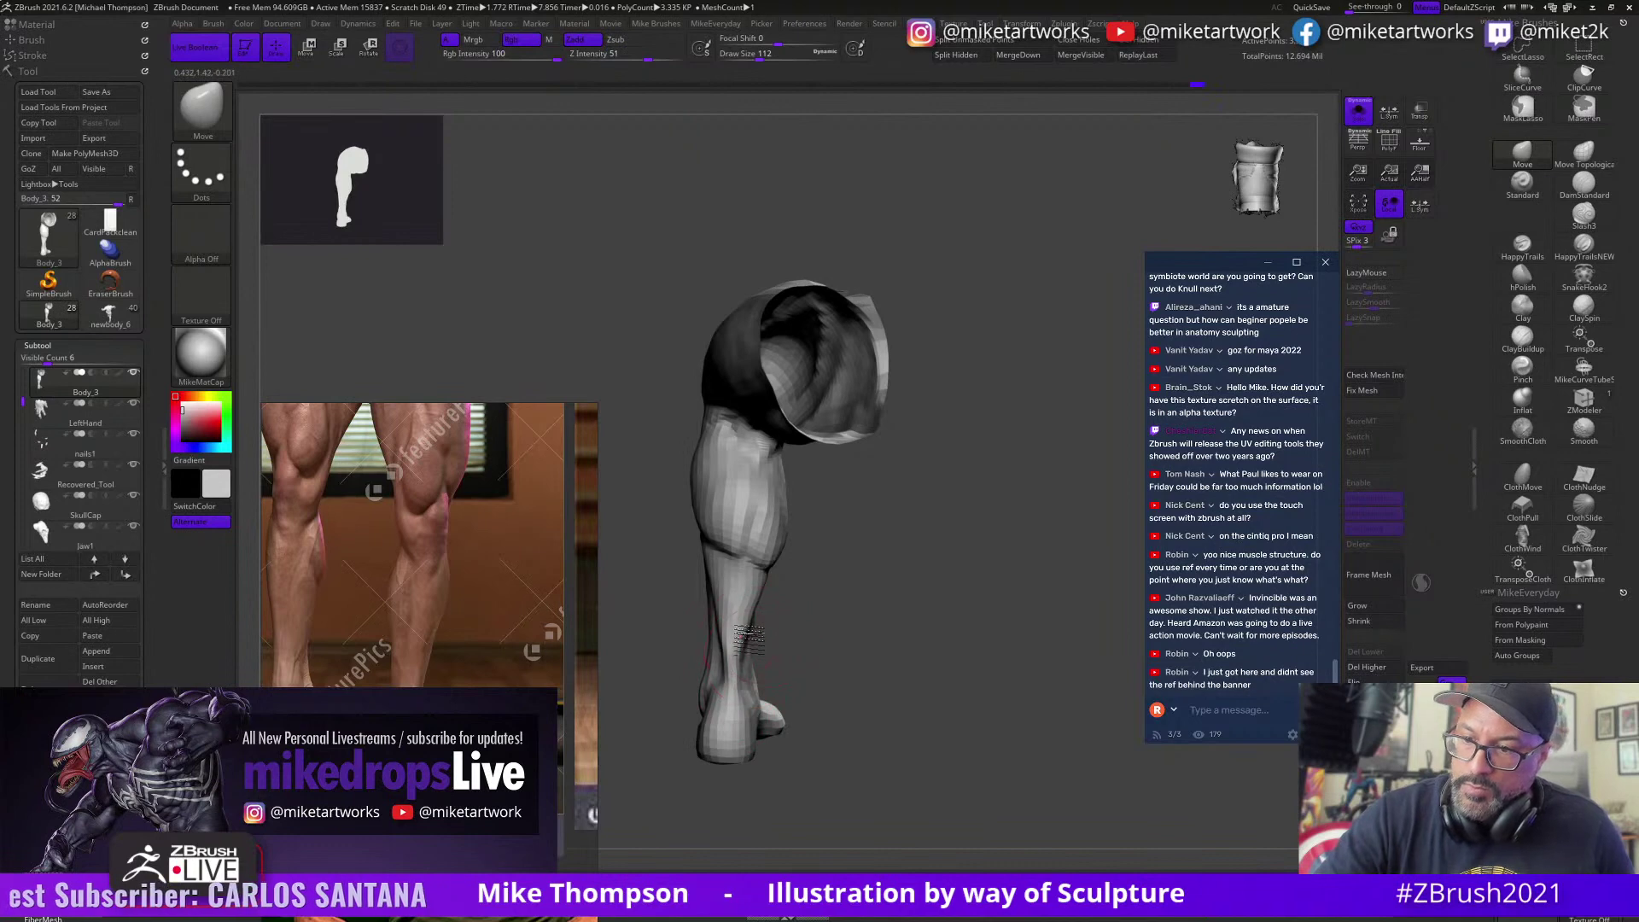
Step: Adjust the transition from the calf to the Achilles area with the Move brush and smooth the back of the lower leg
key(s)
drag(795, 599, 787, 600)
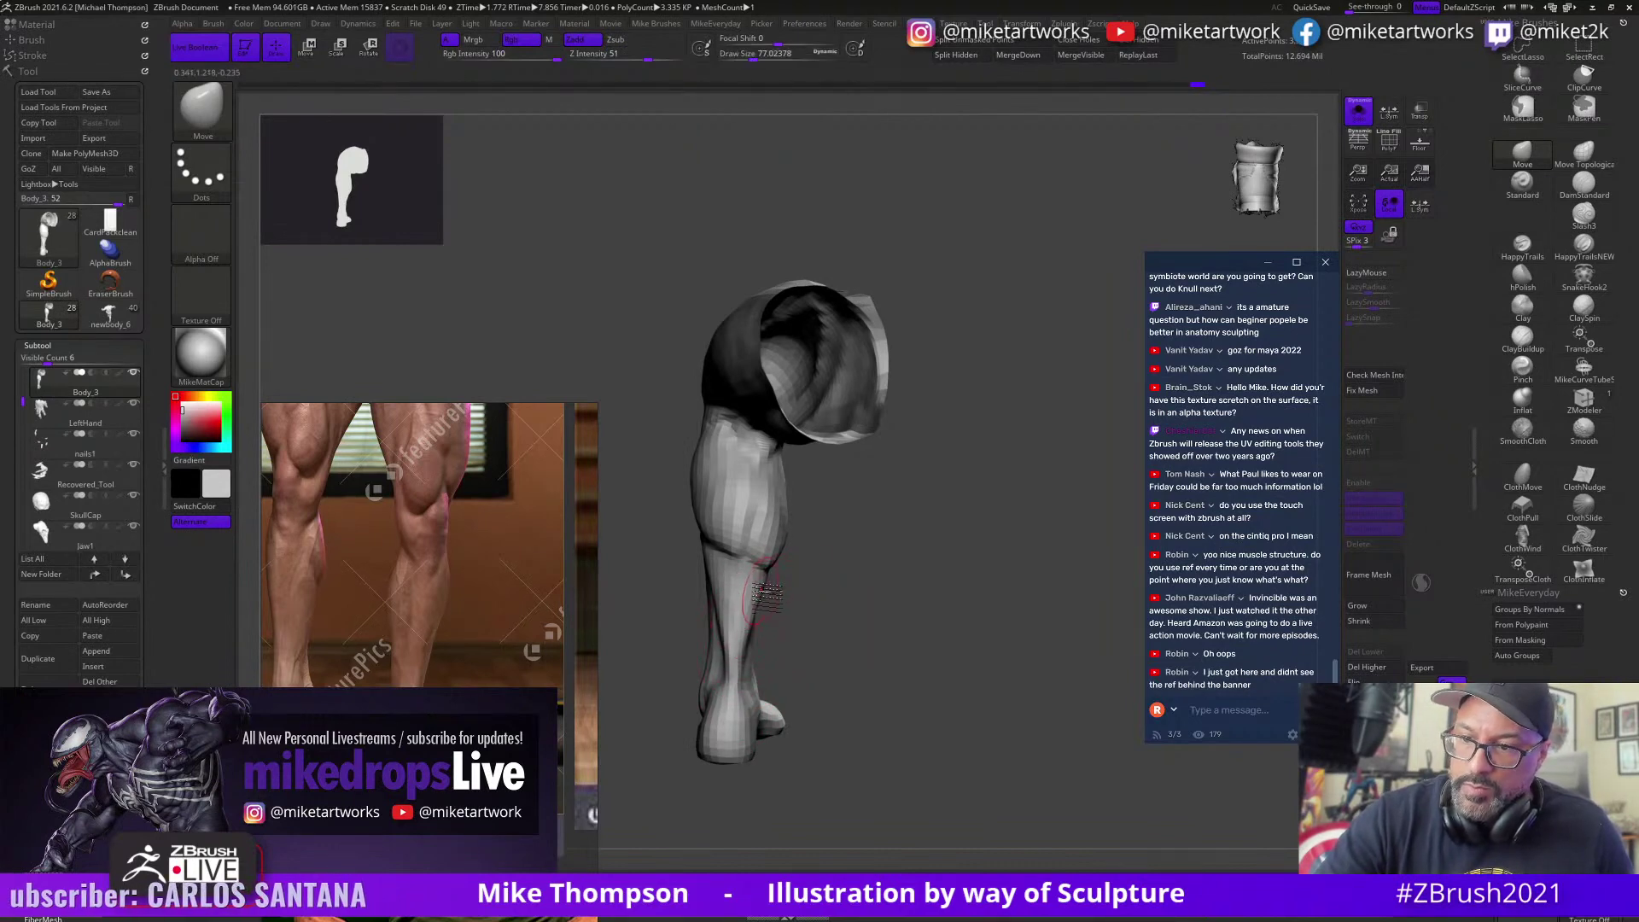
drag(895, 544, 822, 565)
key(s)
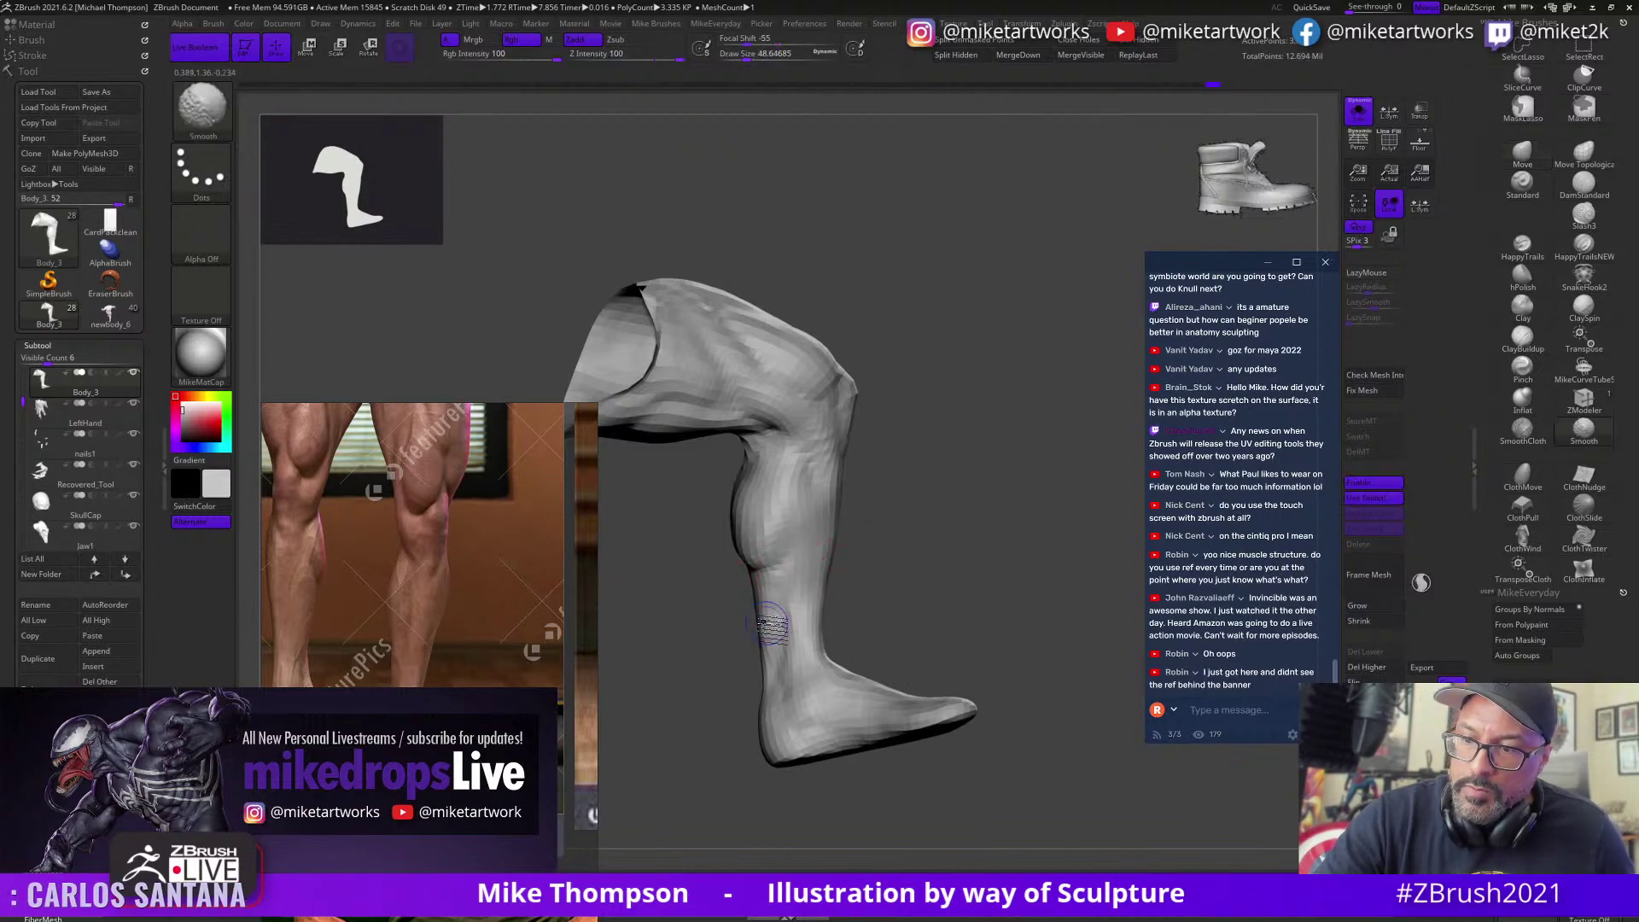
shift+drag(777, 622, 778, 651)
mouse_move(947, 595)
mouse_down()
mouse_move(969, 589)
mouse_move(915, 567)
mouse_move(933, 569)
mouse_up()
key(s)
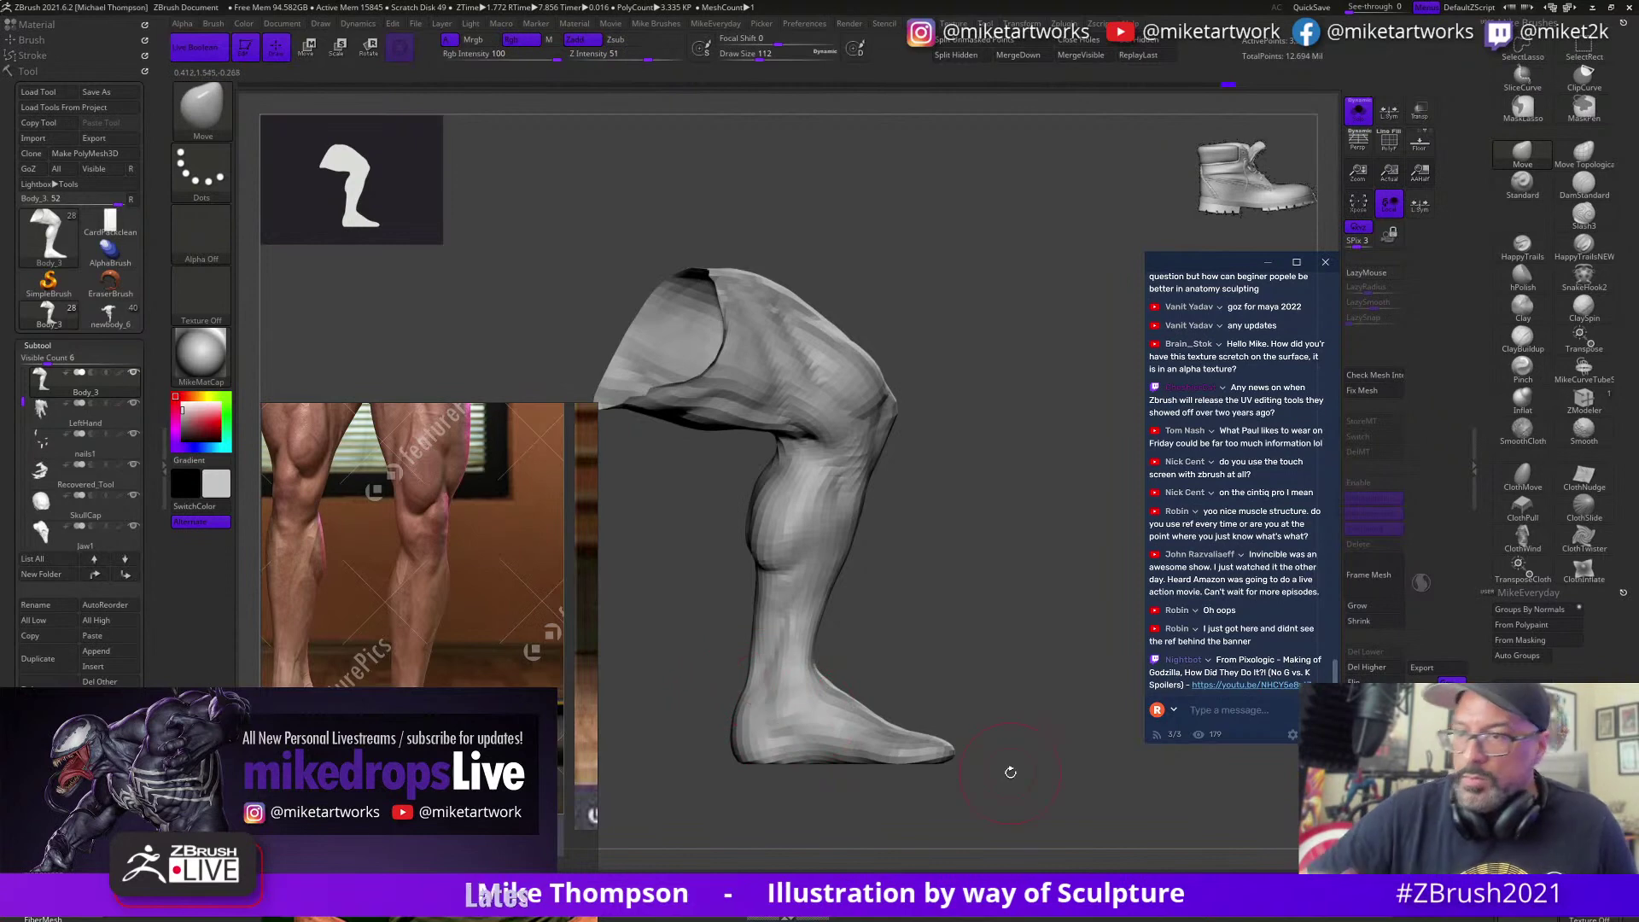
Step: Return the leg to its higher subdivision level and check the reshaped calf from the front
key(d)
key(d)
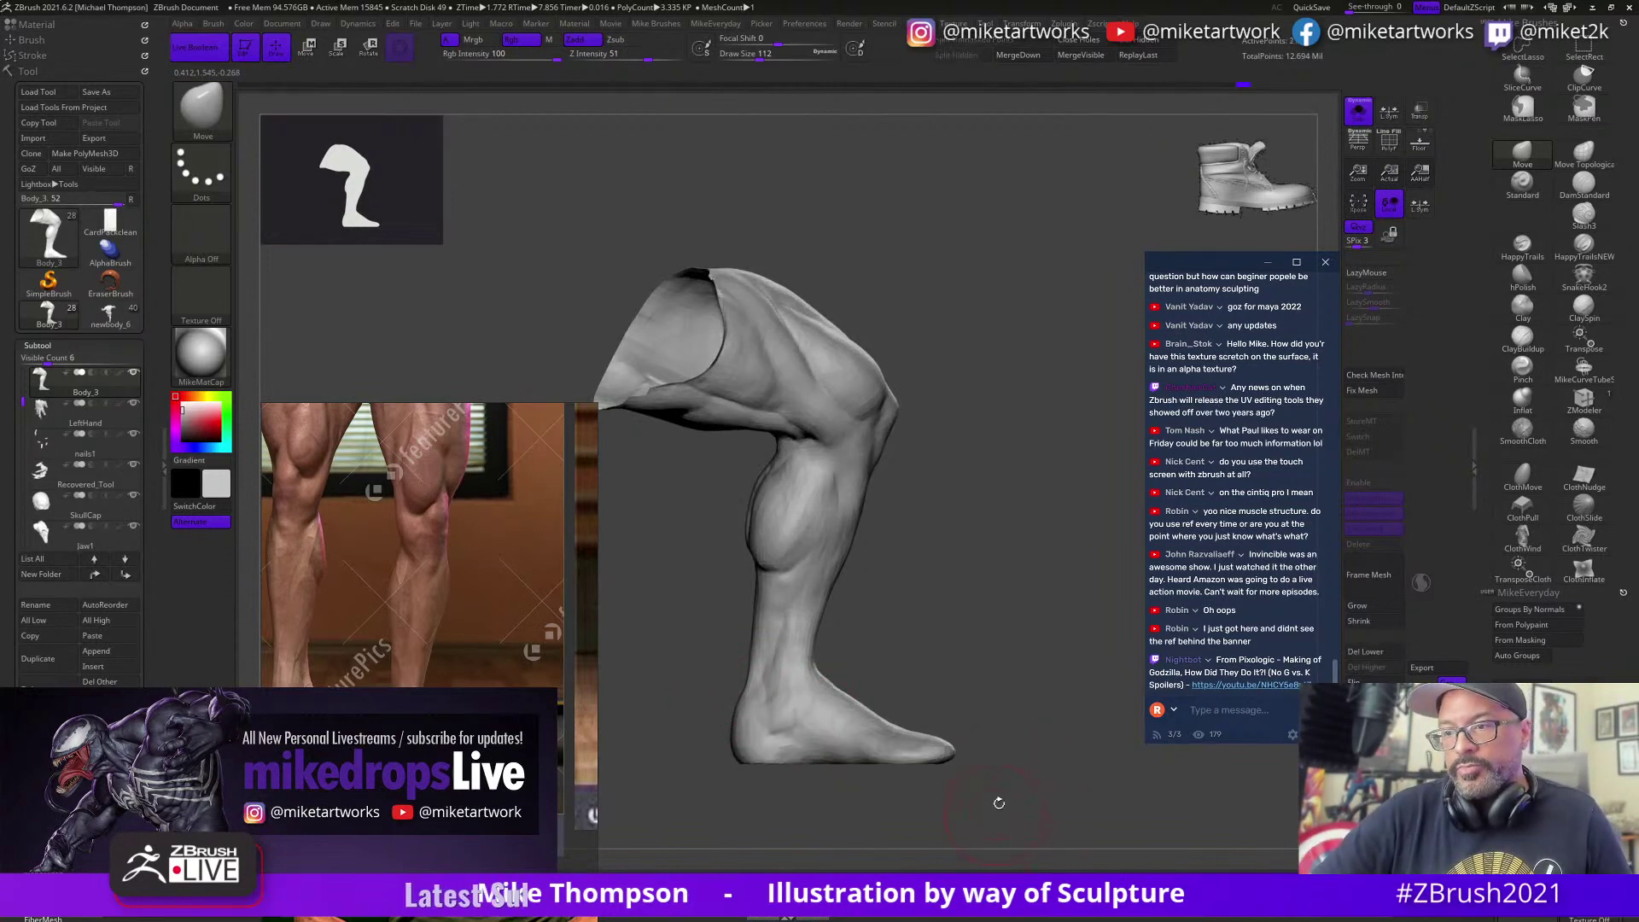
drag(998, 802, 1028, 819)
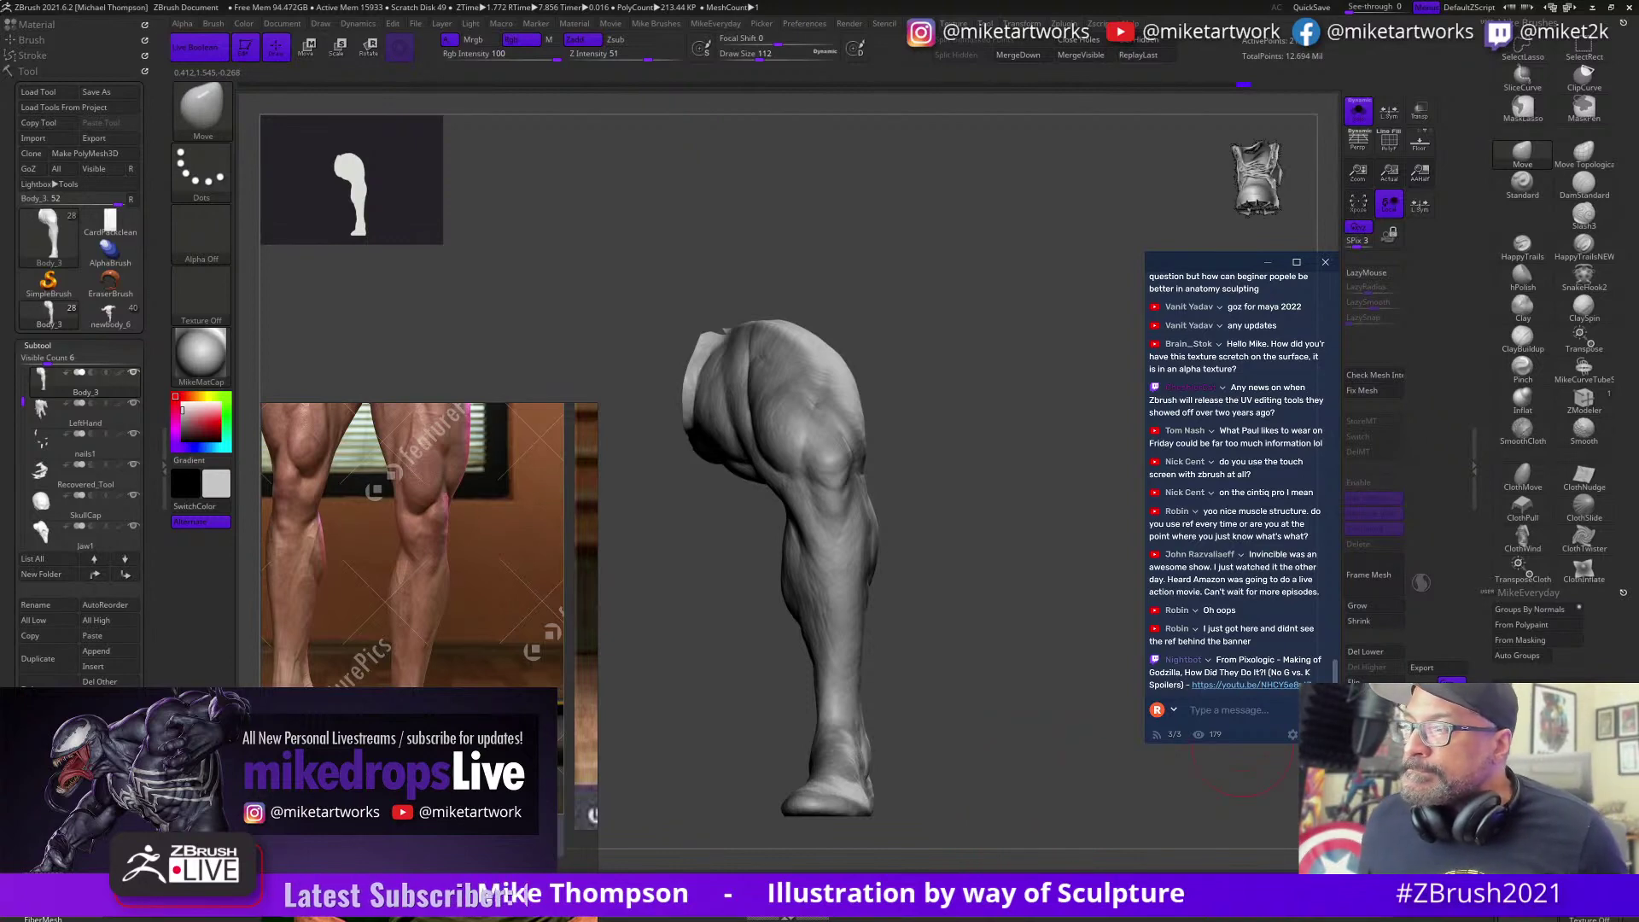
scroll(1237, 482, up, 2)
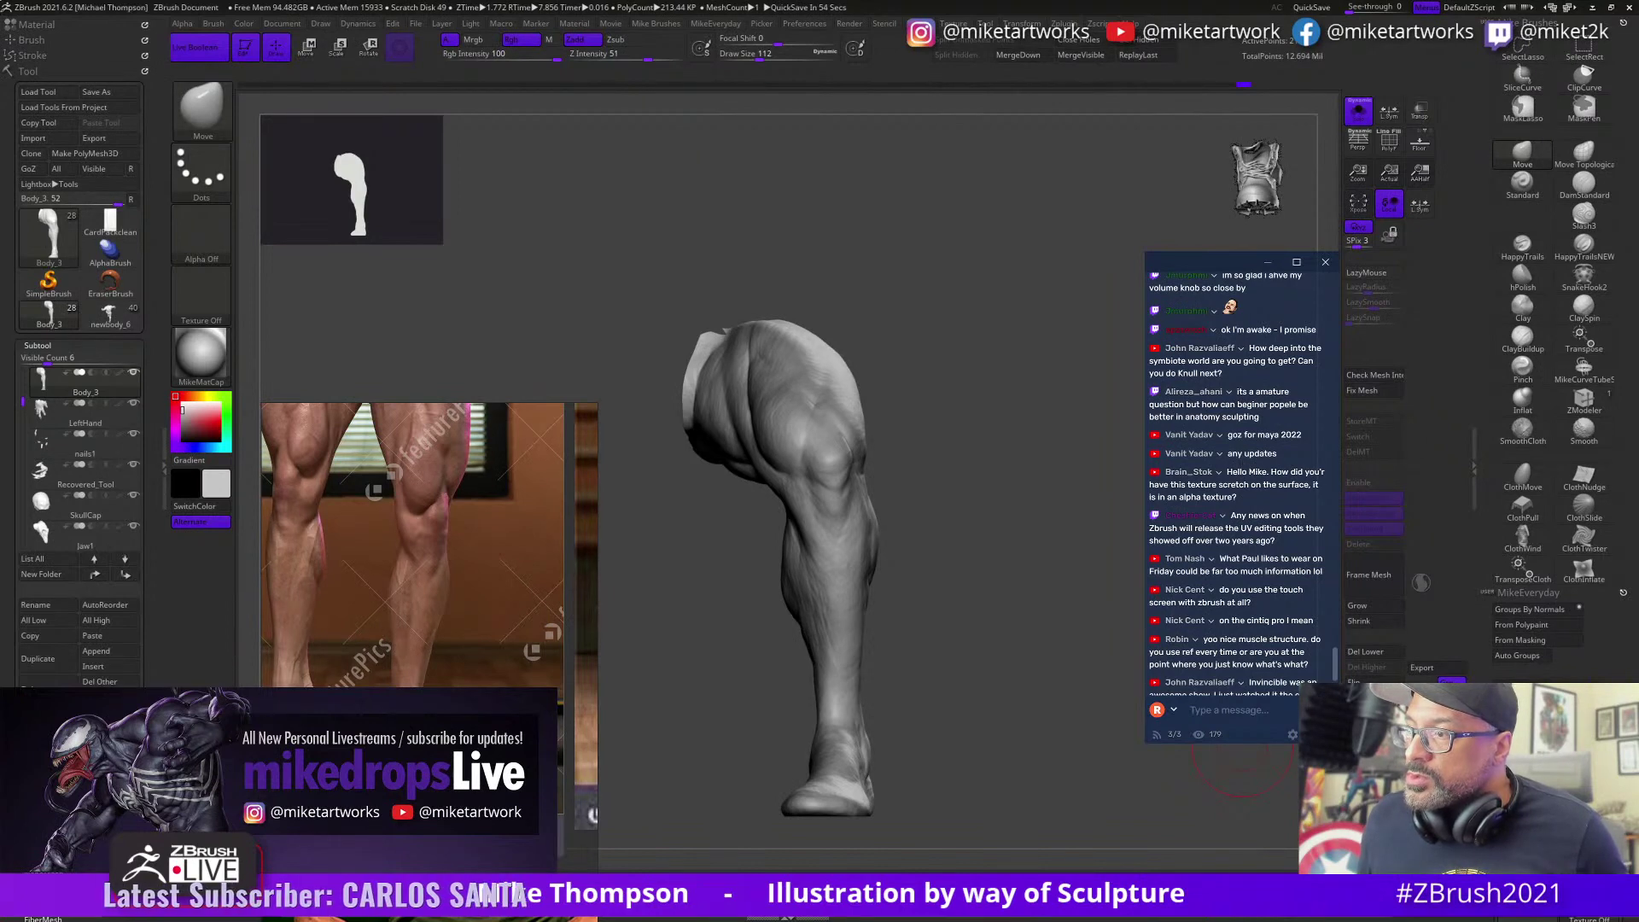
Step: Widen the chat window and read through the recent viewer messages
scroll(1253, 488, down, 2)
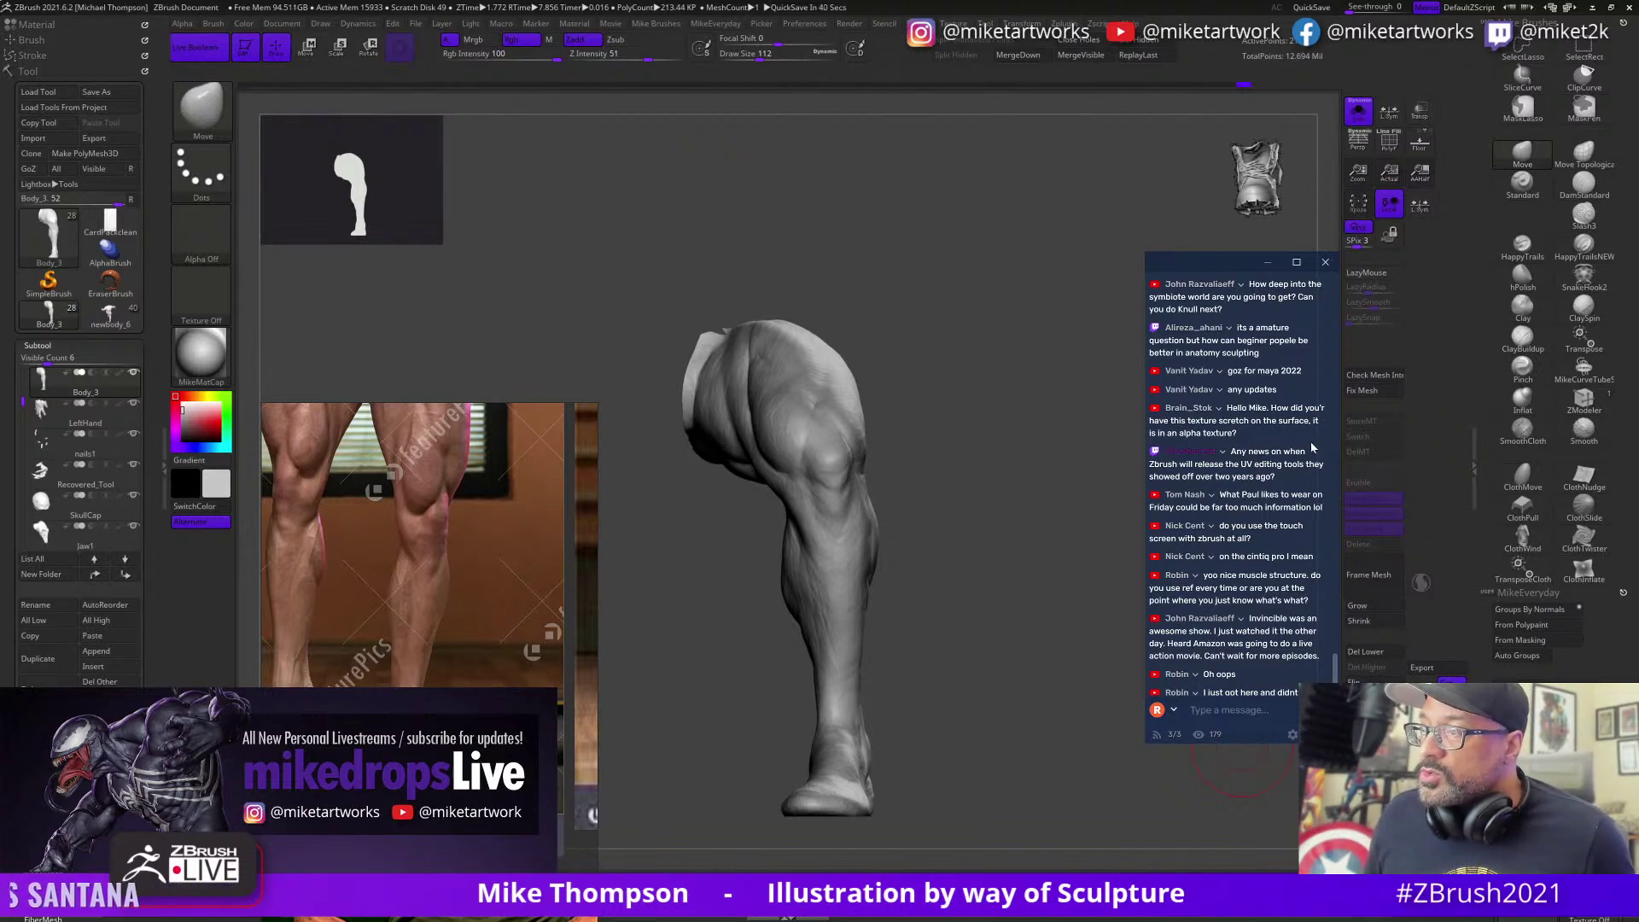
mouse_move(1145, 450)
mouse_down()
mouse_move(1116, 450)
mouse_move(1141, 447)
mouse_up()
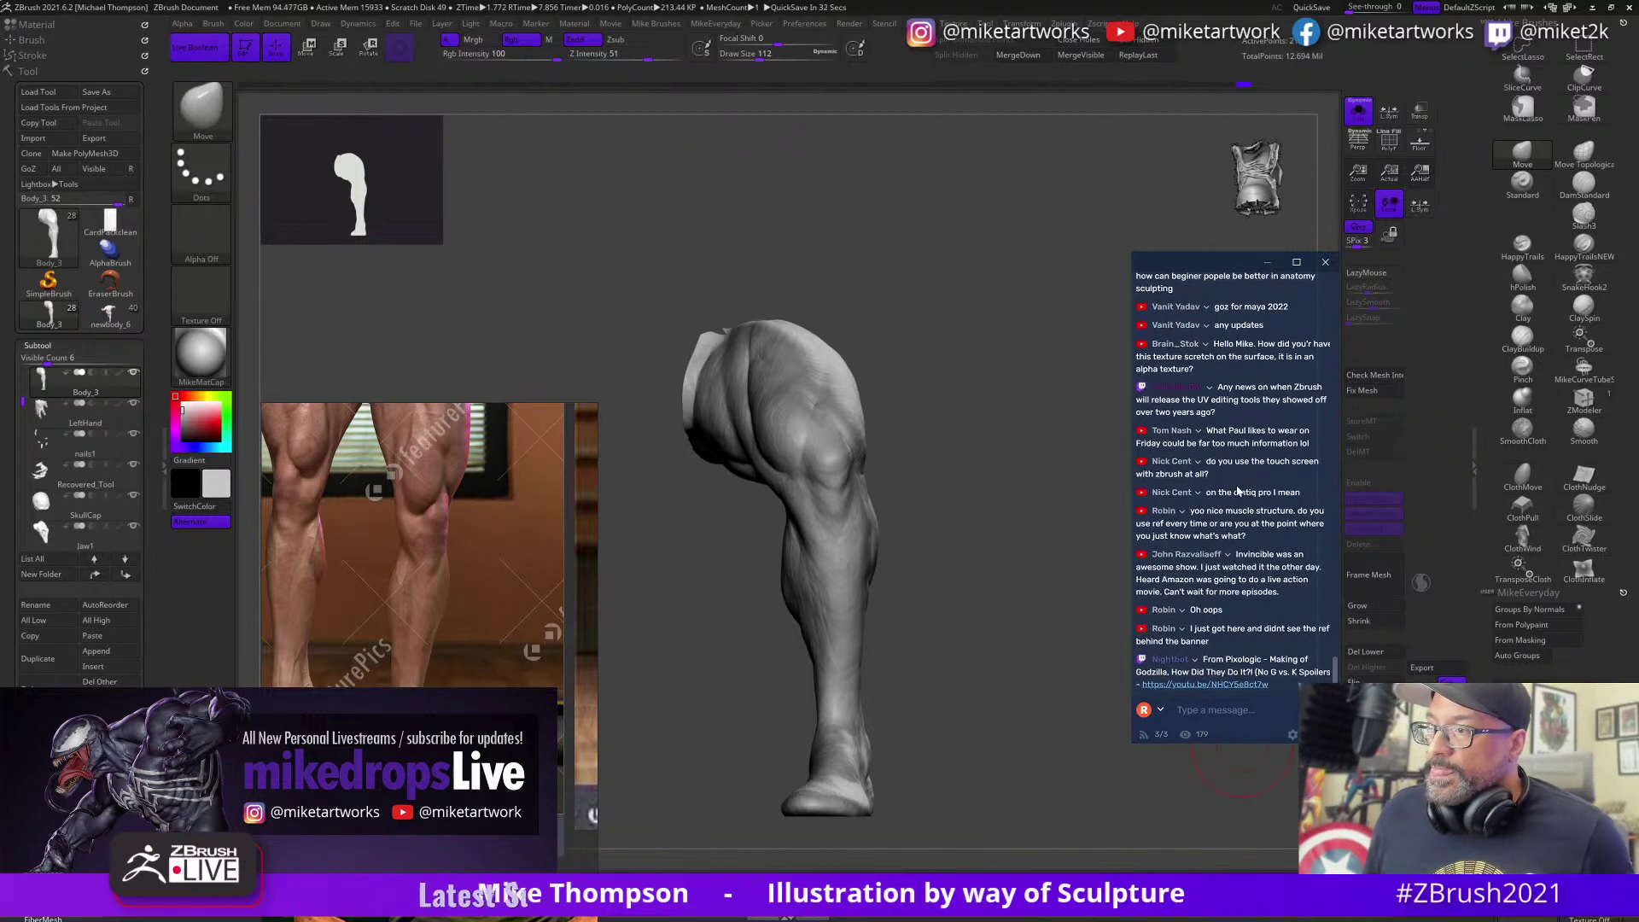
scroll(1239, 492, up, 2)
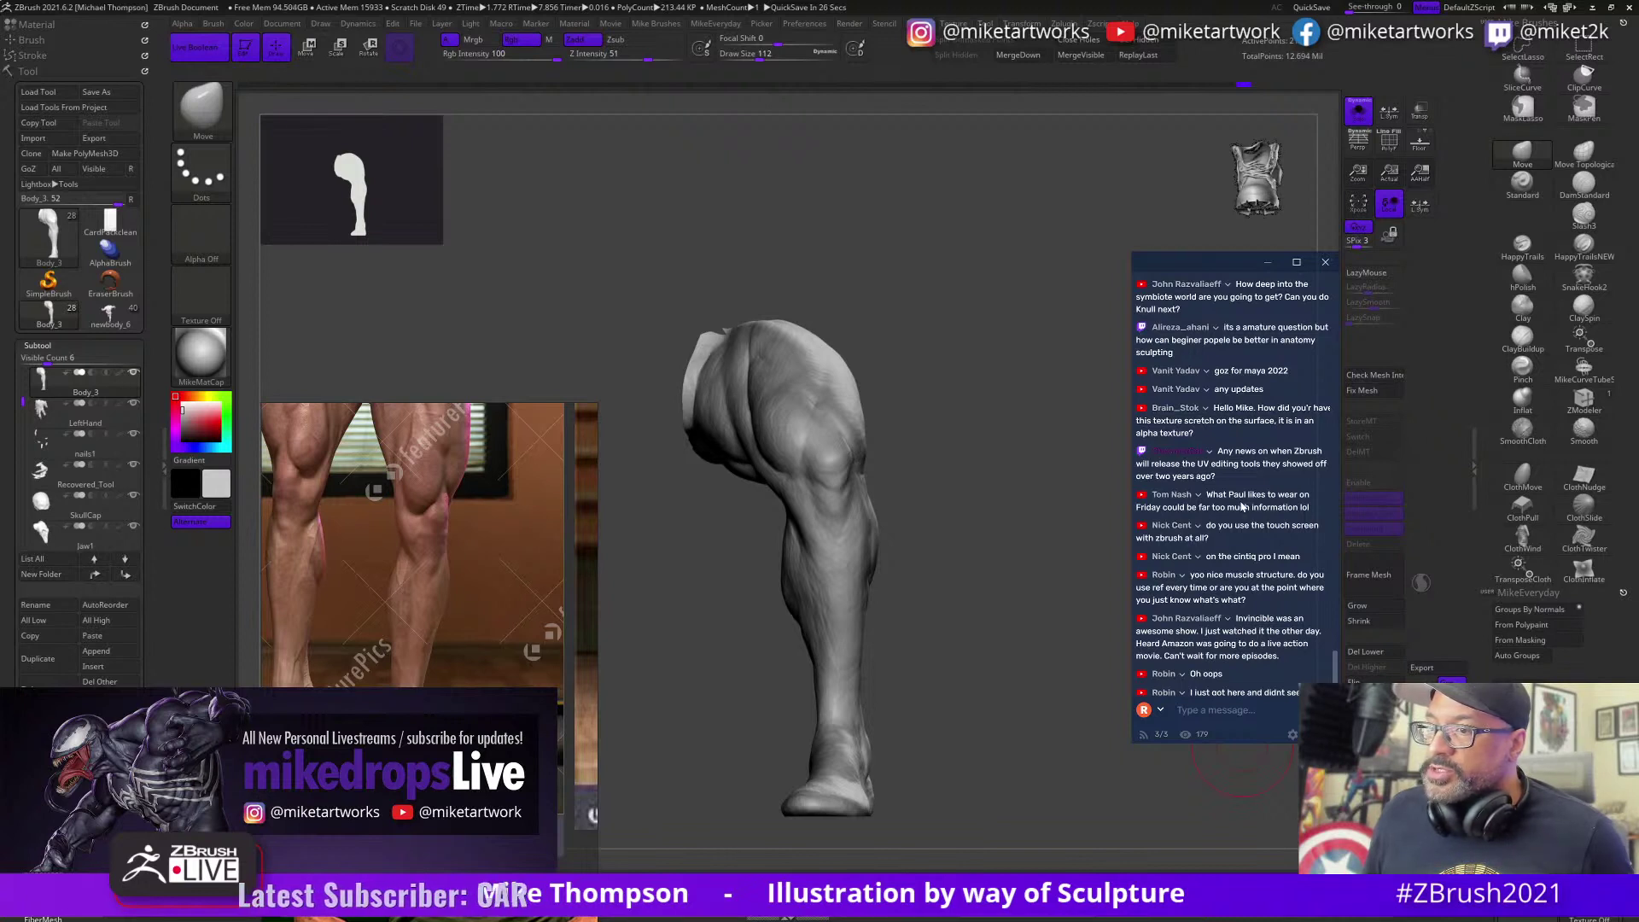
Step: Build up the inner calf with the ClayBuildup brush at draw size about 87
drag(922, 695, 987, 733)
key(s)
mouse_move(995, 732)
mouse_down()
mouse_move(1007, 713)
mouse_move(978, 675)
mouse_move(896, 659)
mouse_up()
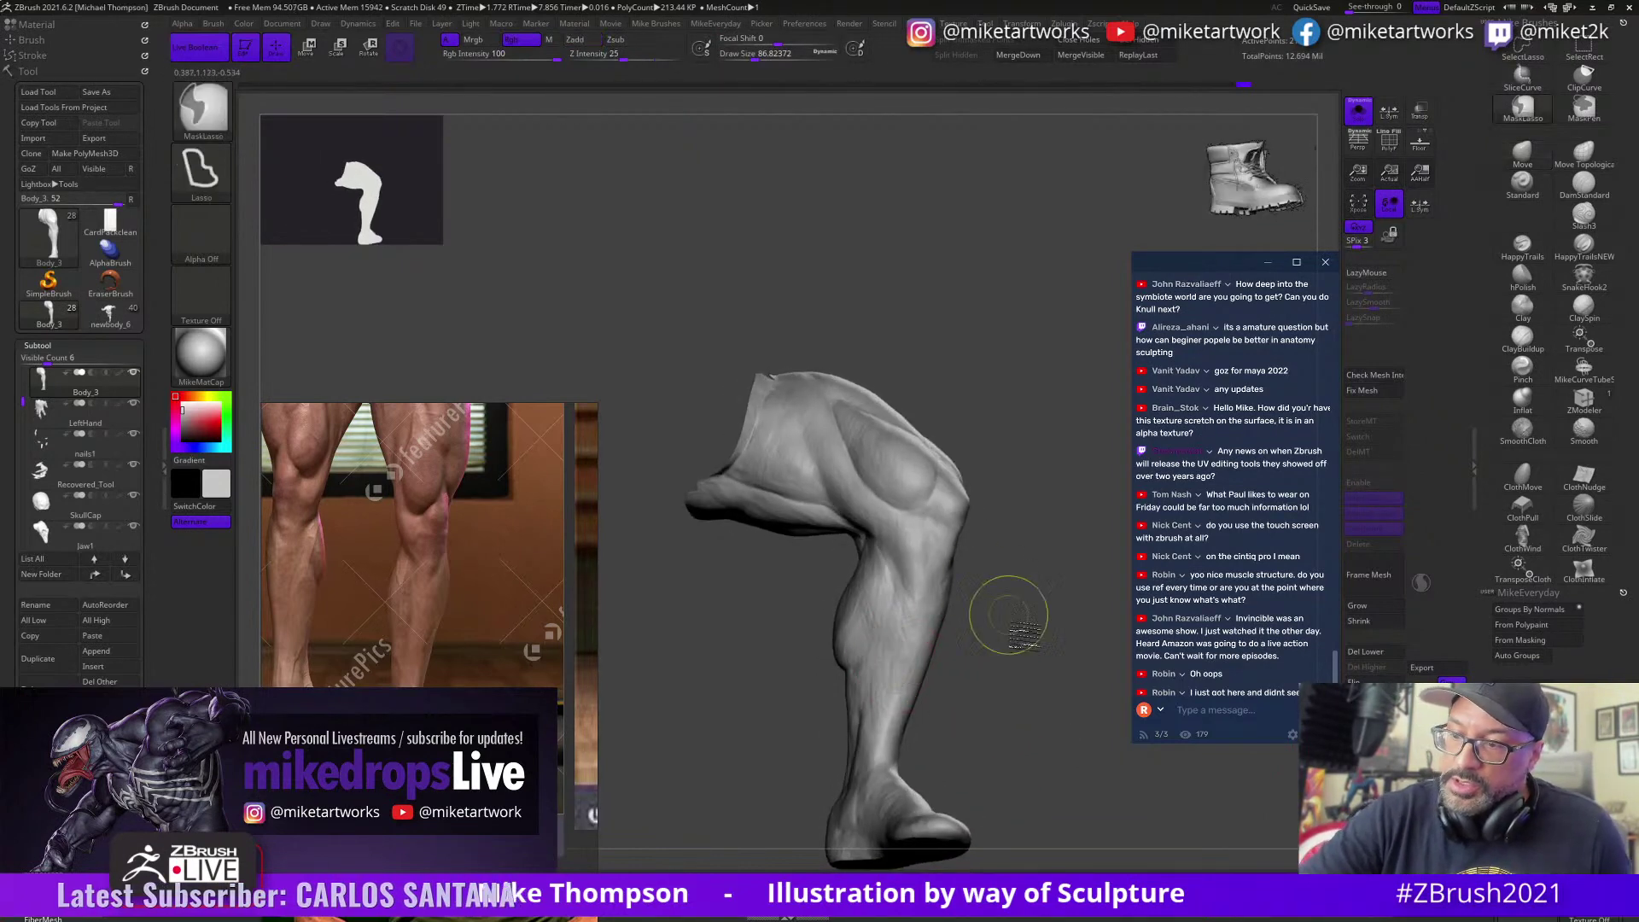
click(1522, 340)
drag(937, 642, 888, 688)
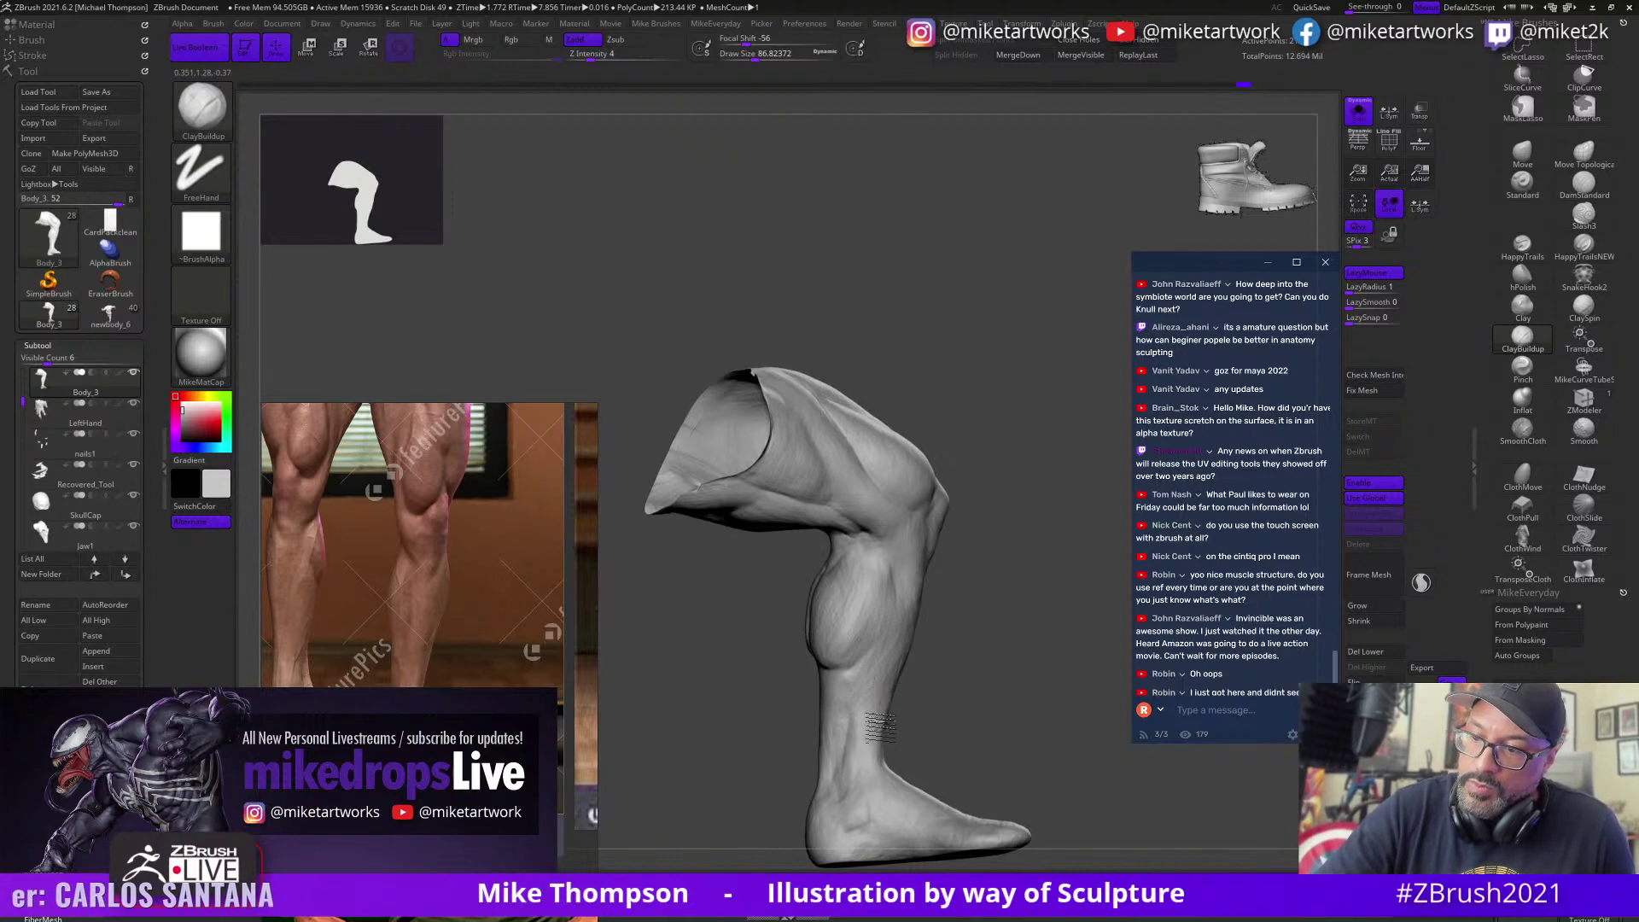
mouse_move(880, 726)
right_down()
mouse_move(973, 676)
mouse_move(1001, 583)
mouse_move(942, 553)
mouse_move(940, 593)
mouse_move(845, 610)
mouse_move(857, 656)
right_up()
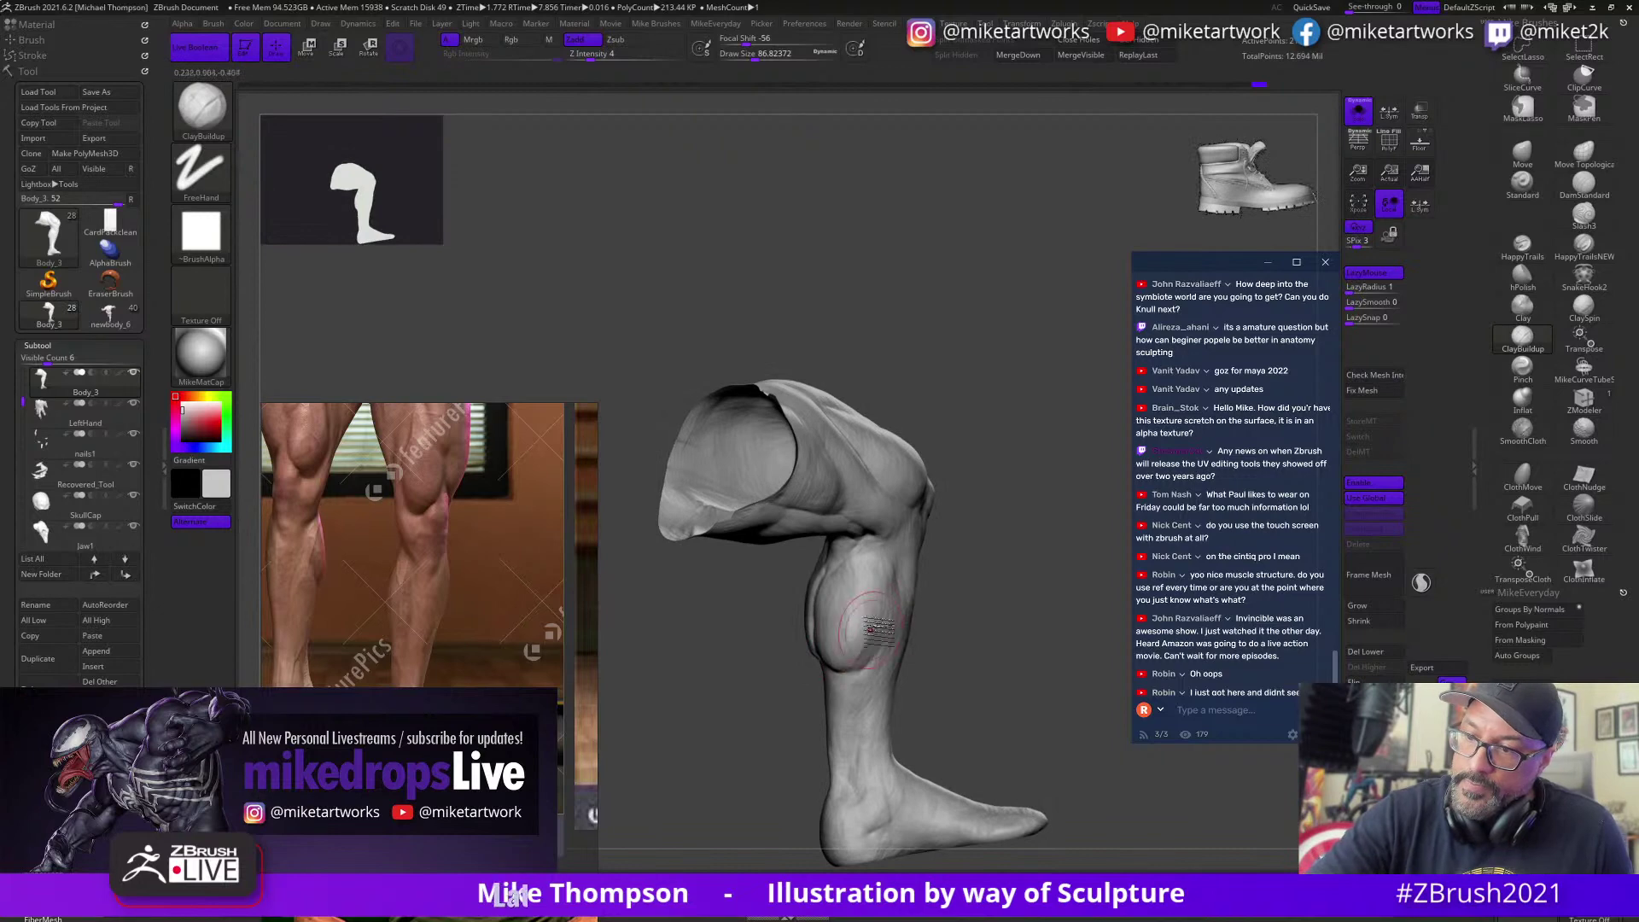
Step: Refine the inner side of the upper calf with the ClayBuildup brush at draw size about 51
drag(995, 586, 957, 586)
key(s)
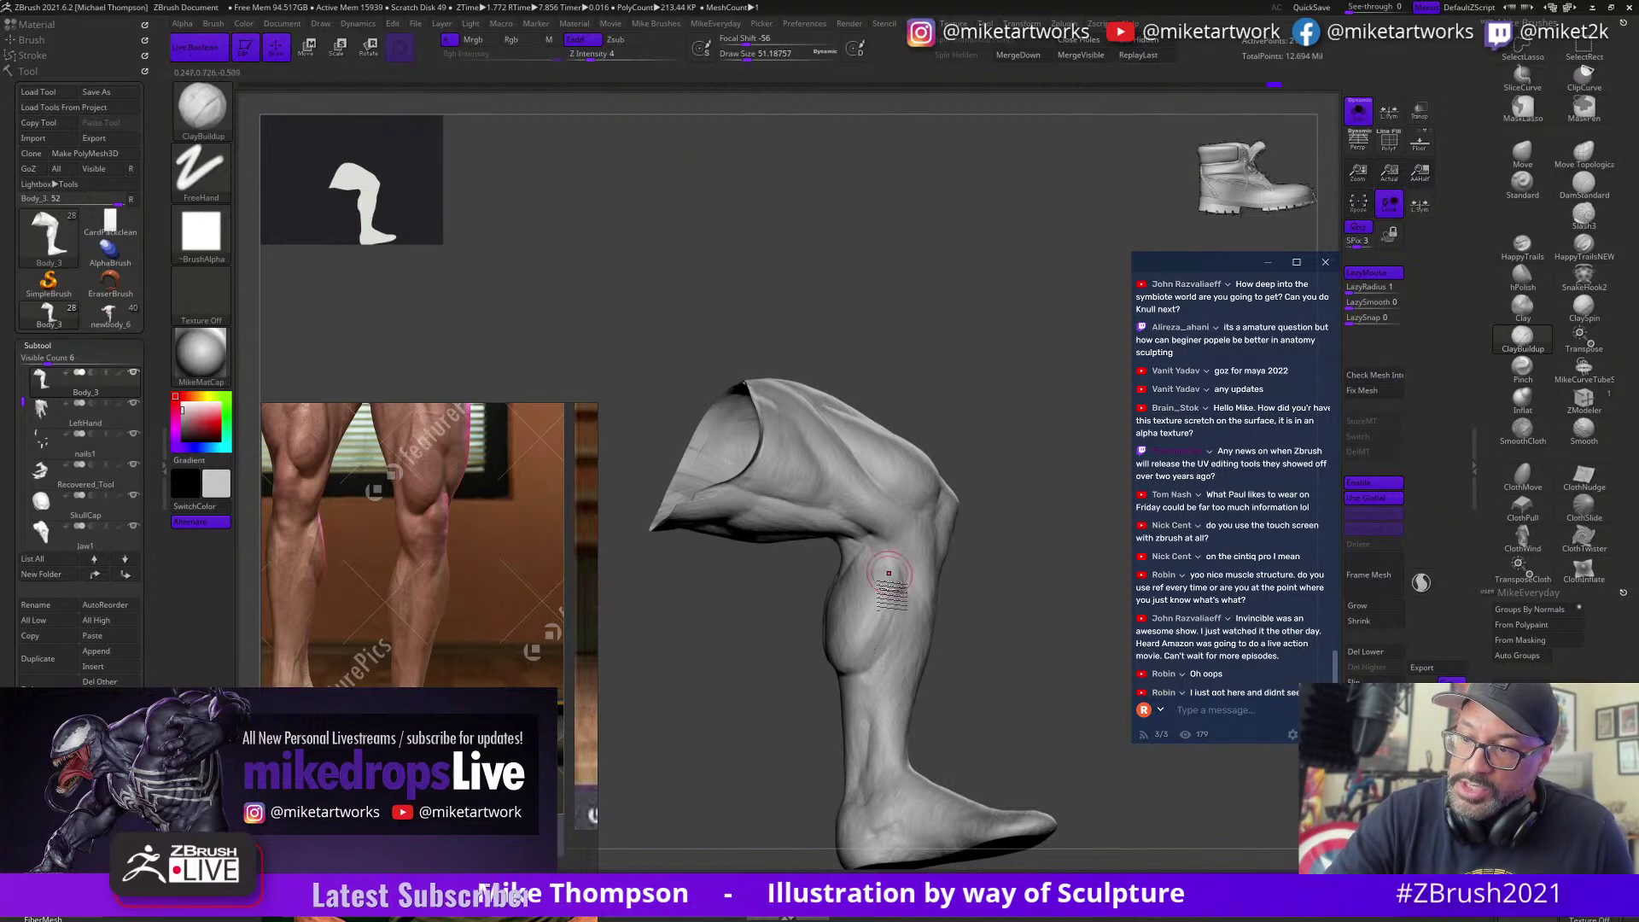
right_drag(889, 573, 850, 621)
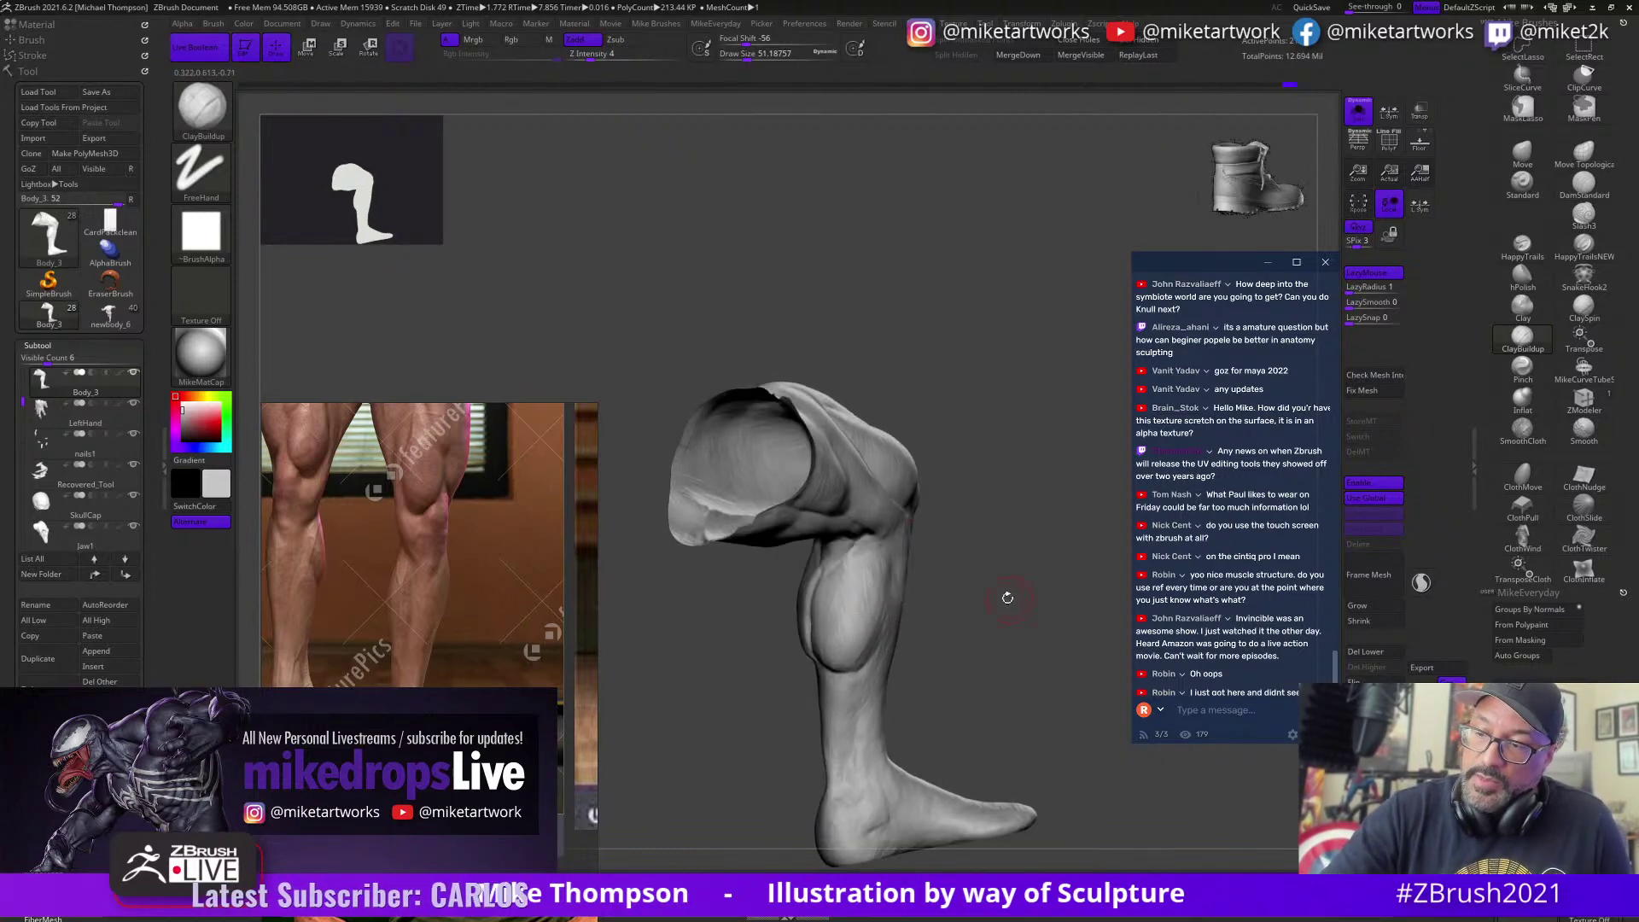
mouse_move(1007, 598)
mouse_down()
mouse_move(986, 591)
mouse_move(965, 618)
mouse_up()
key(s)
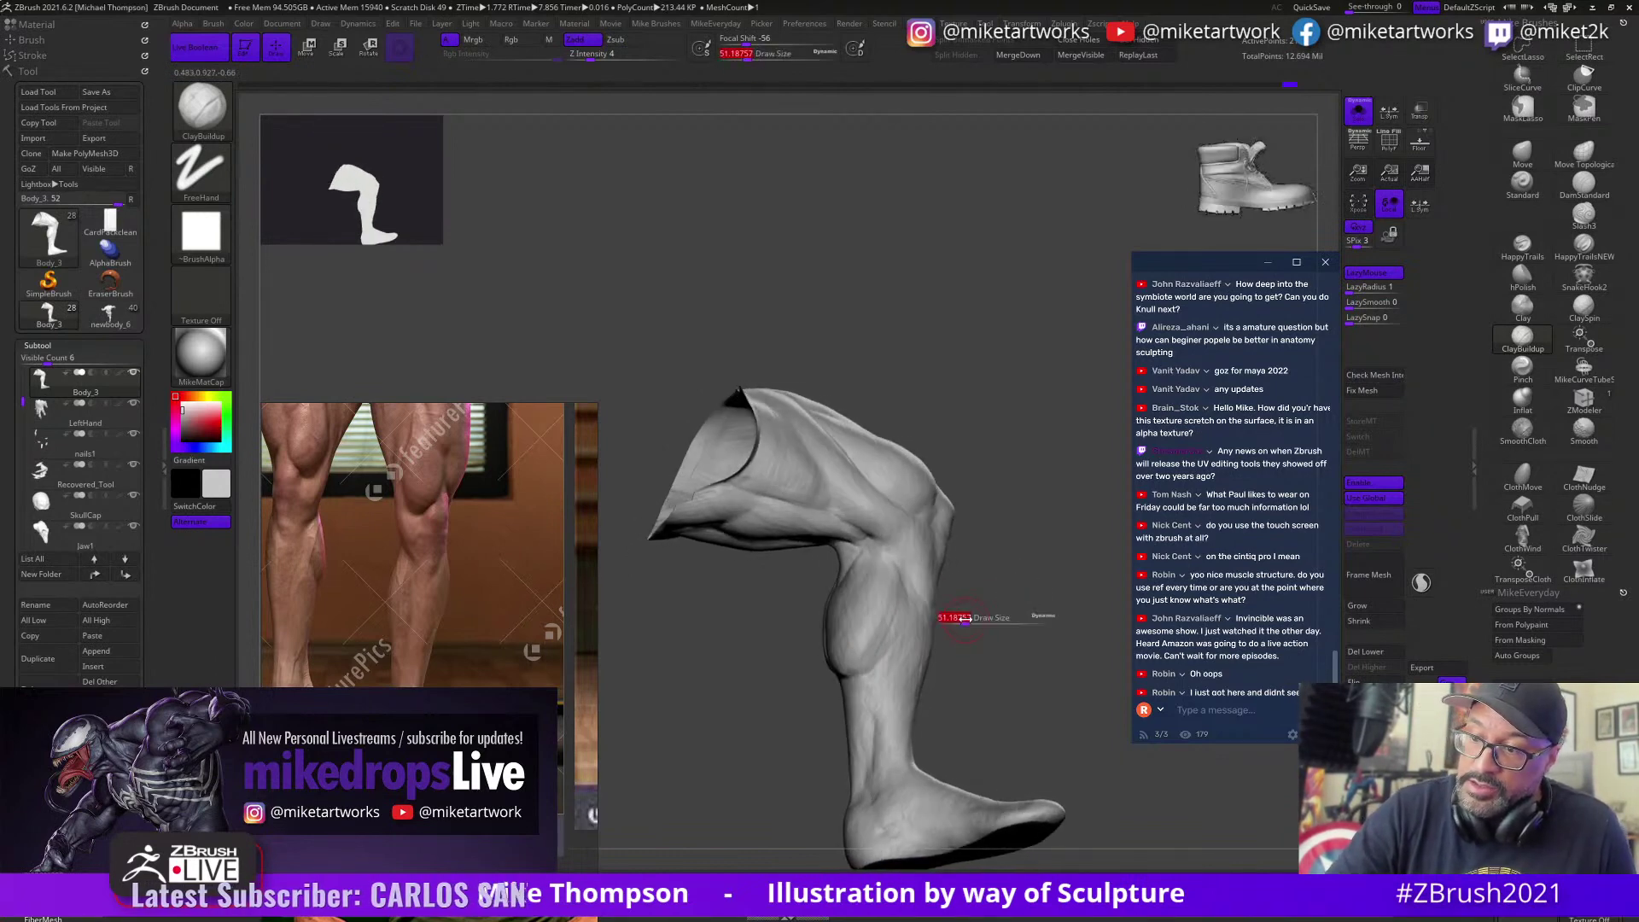
right_drag(1003, 597, 972, 608)
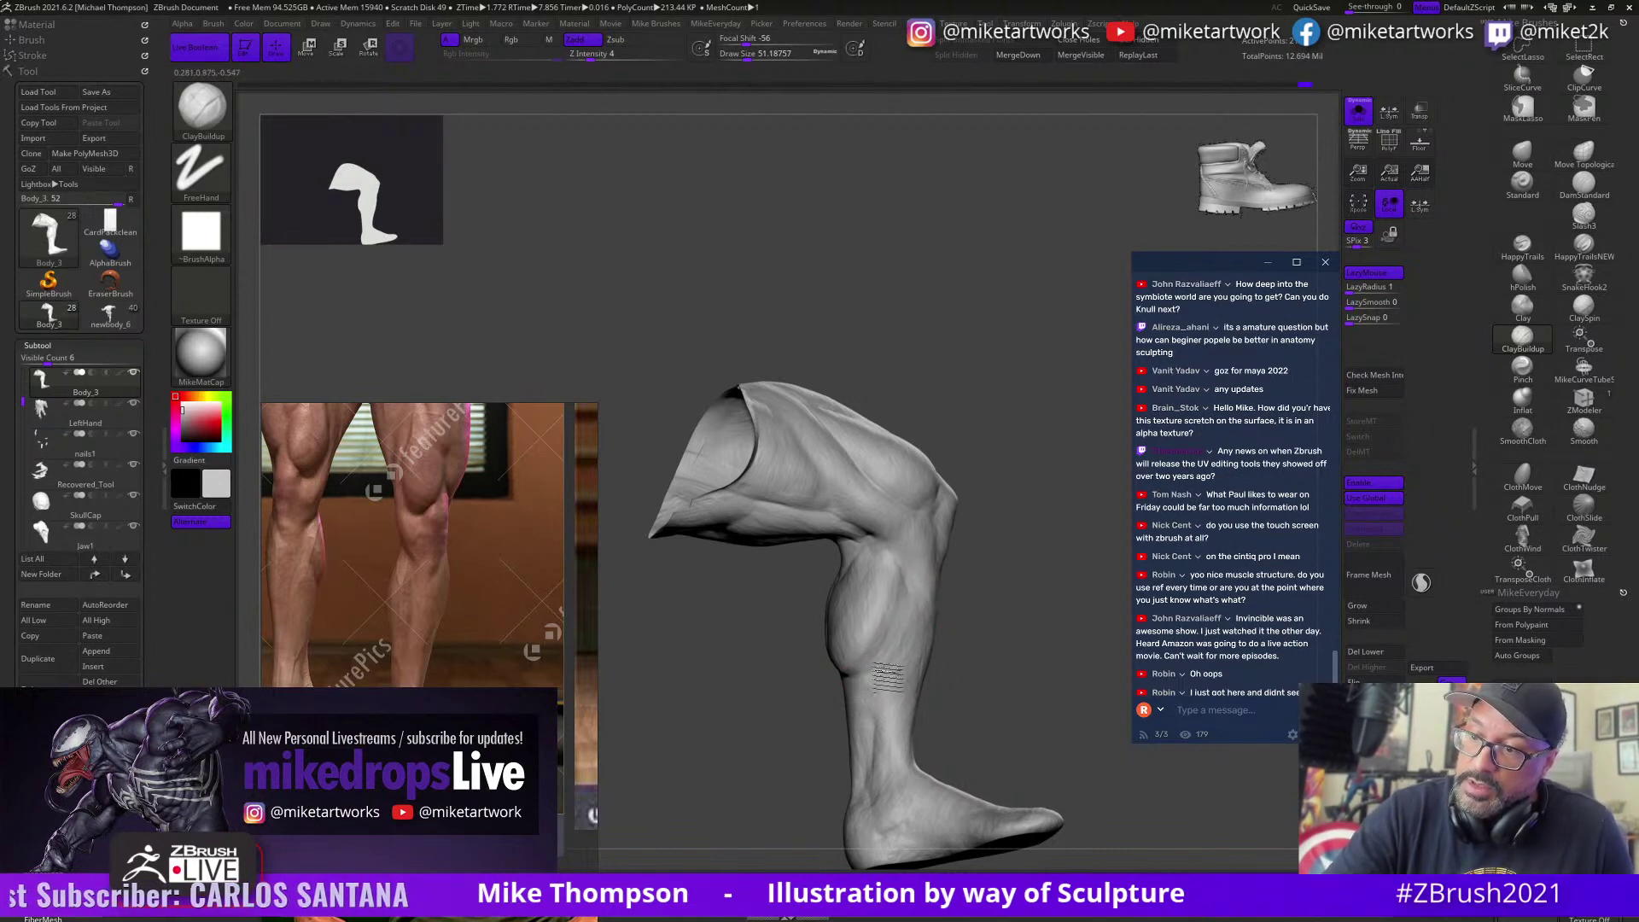
Step: Define the calf muscle's lower edge and inner surface with the ClayBuildup brush, raising the draw size to about 54
mouse_move(1030, 674)
mouse_down()
mouse_move(992, 680)
mouse_move(1024, 666)
mouse_up()
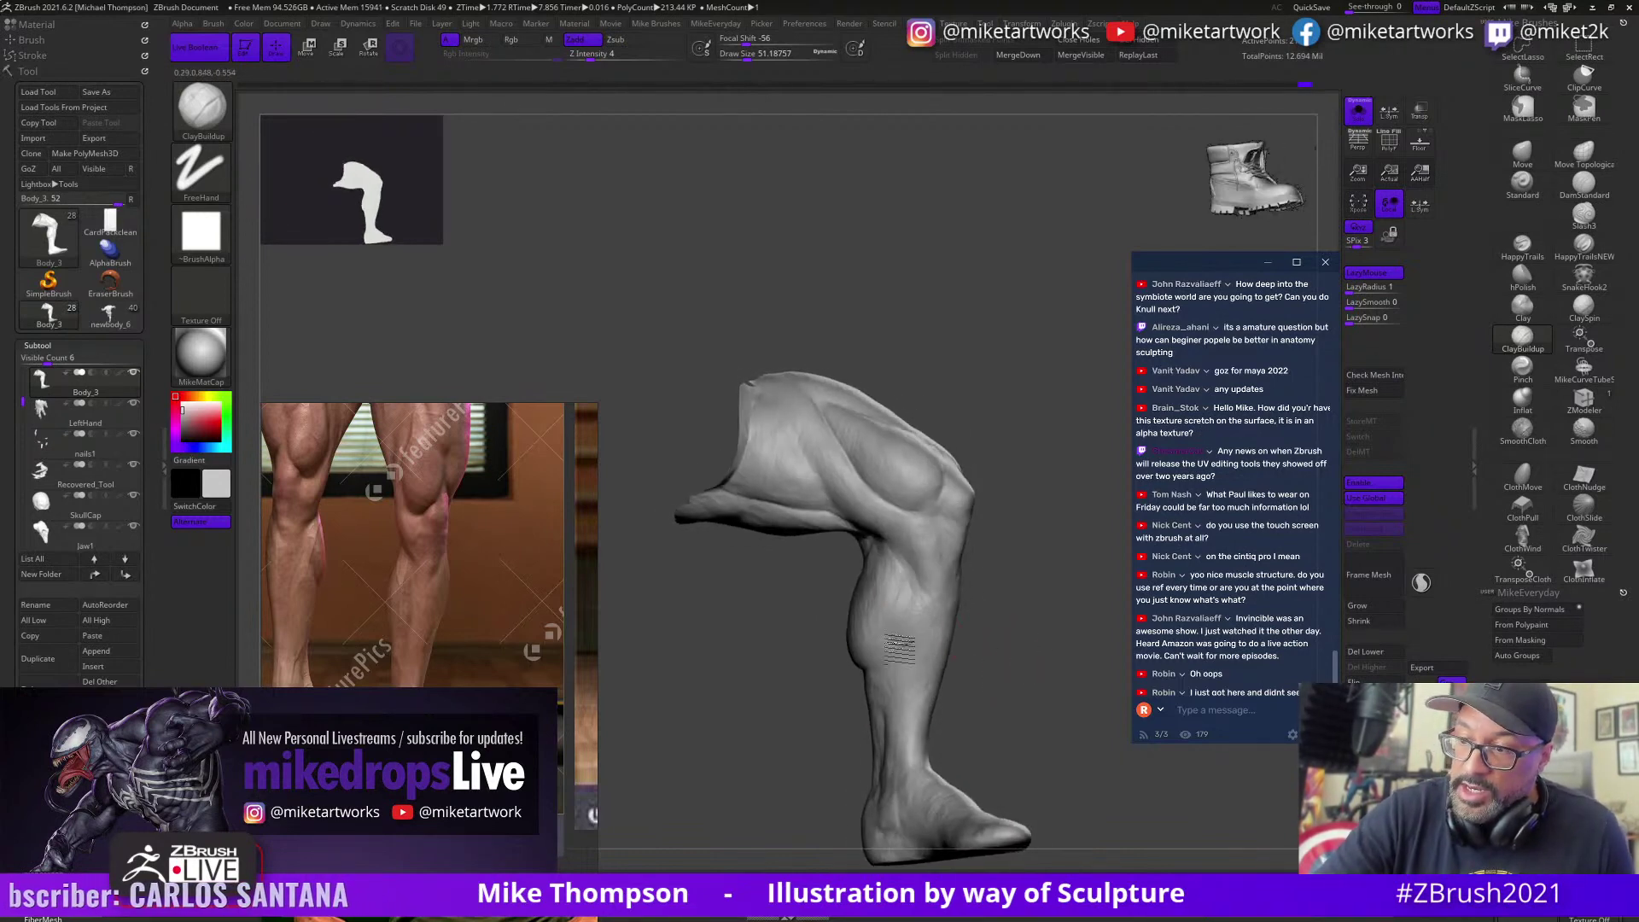
right_drag(1006, 696, 896, 610)
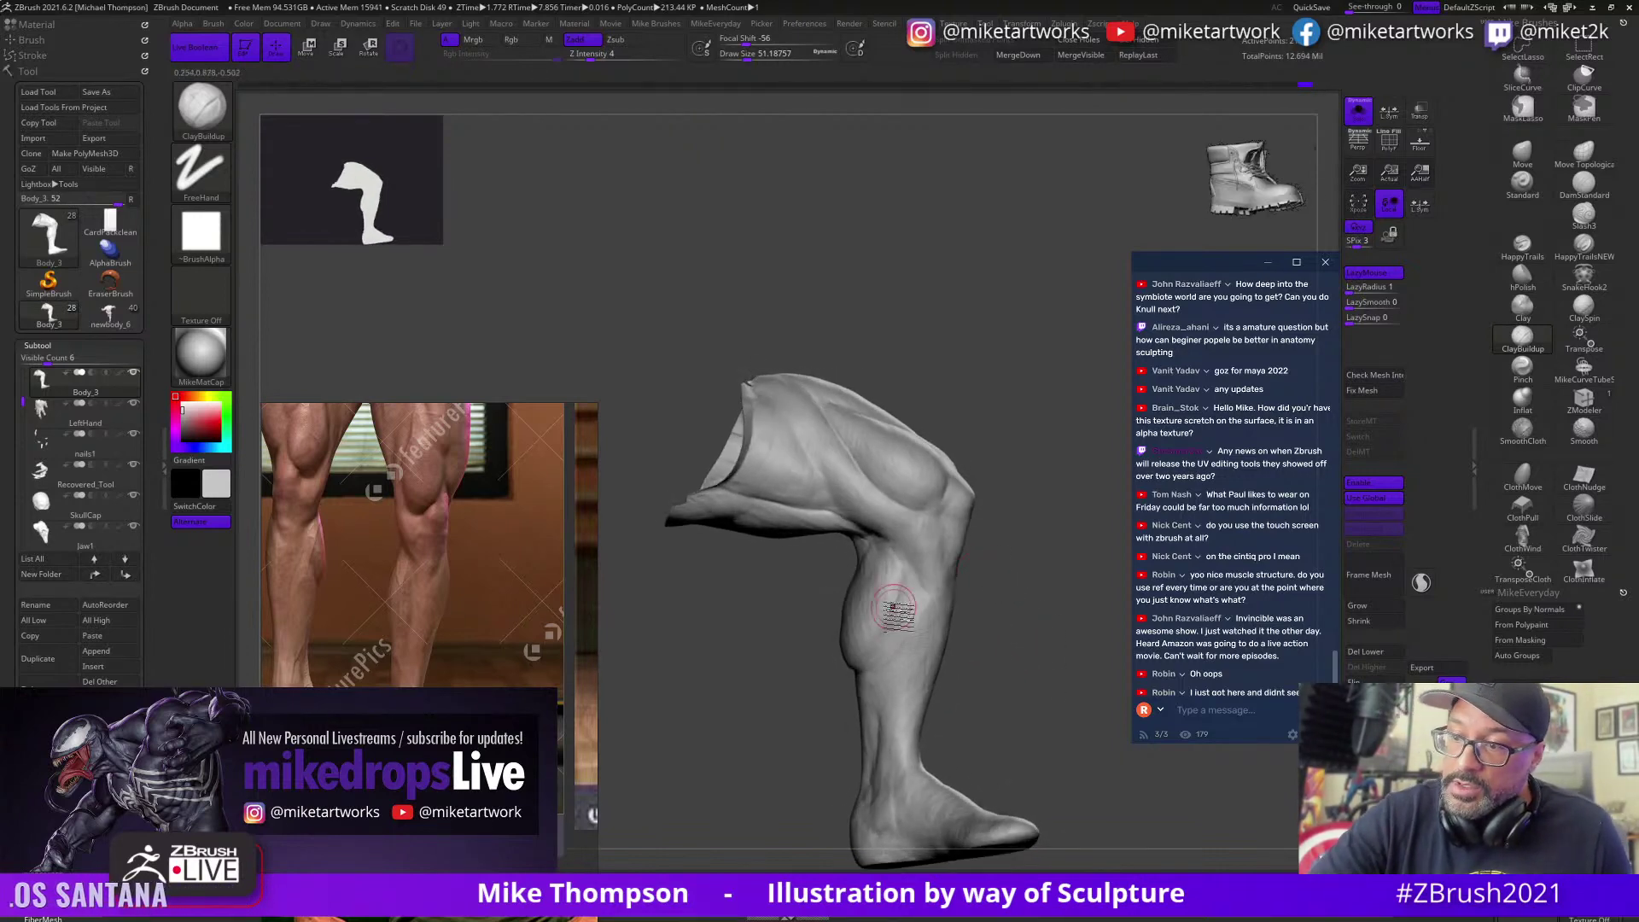
right_drag(1006, 616, 1013, 633)
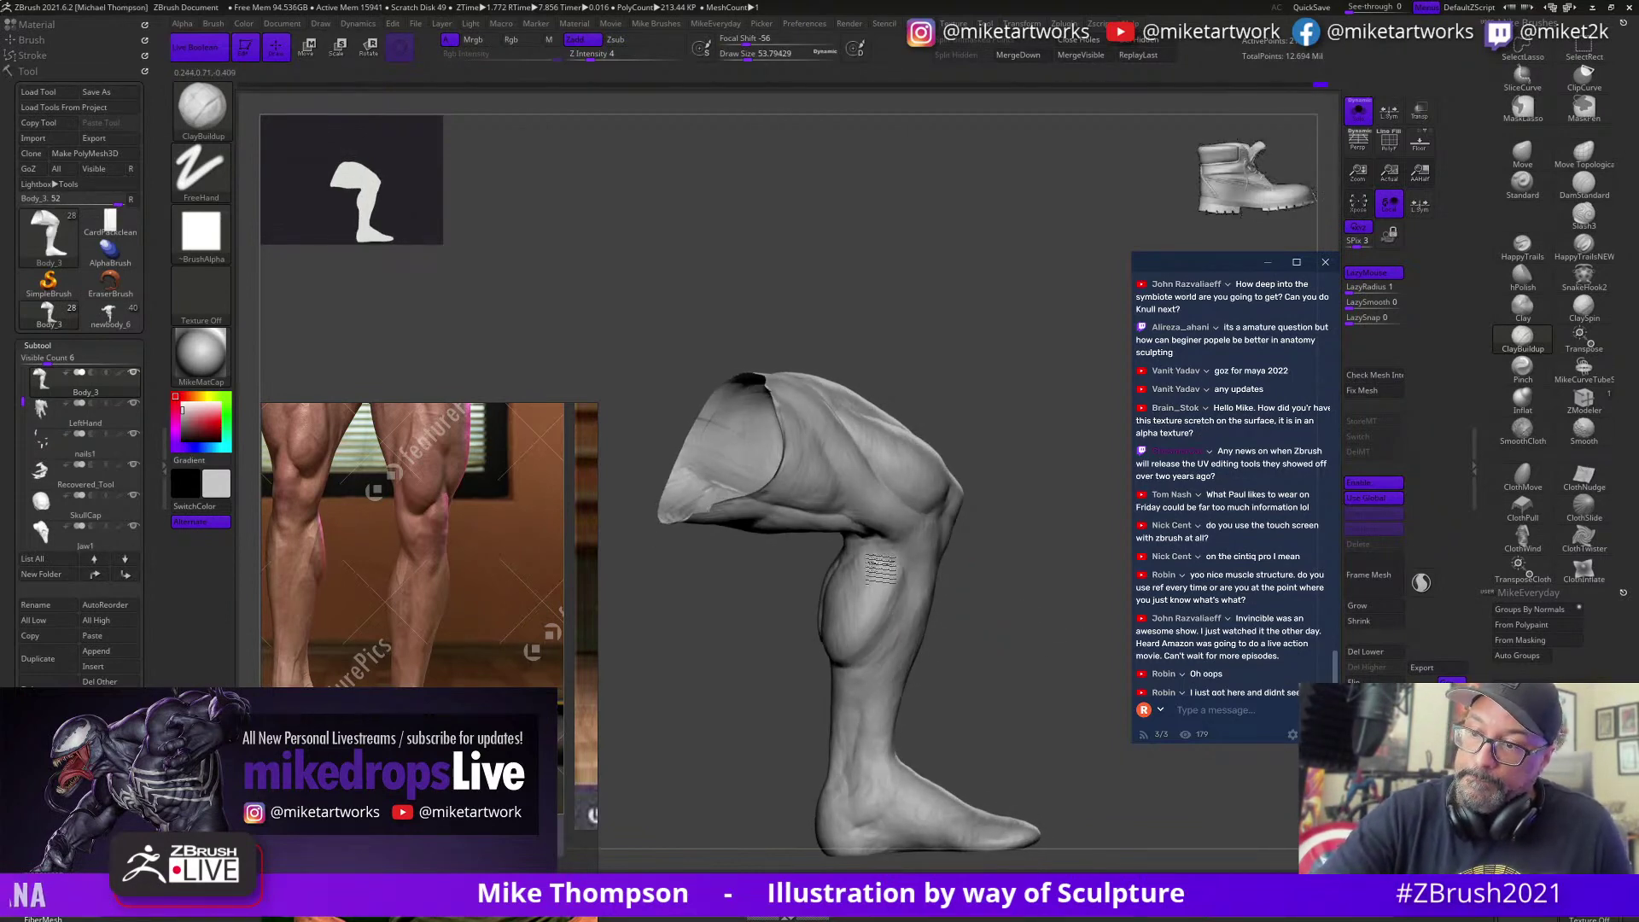
right_drag(973, 578, 866, 666)
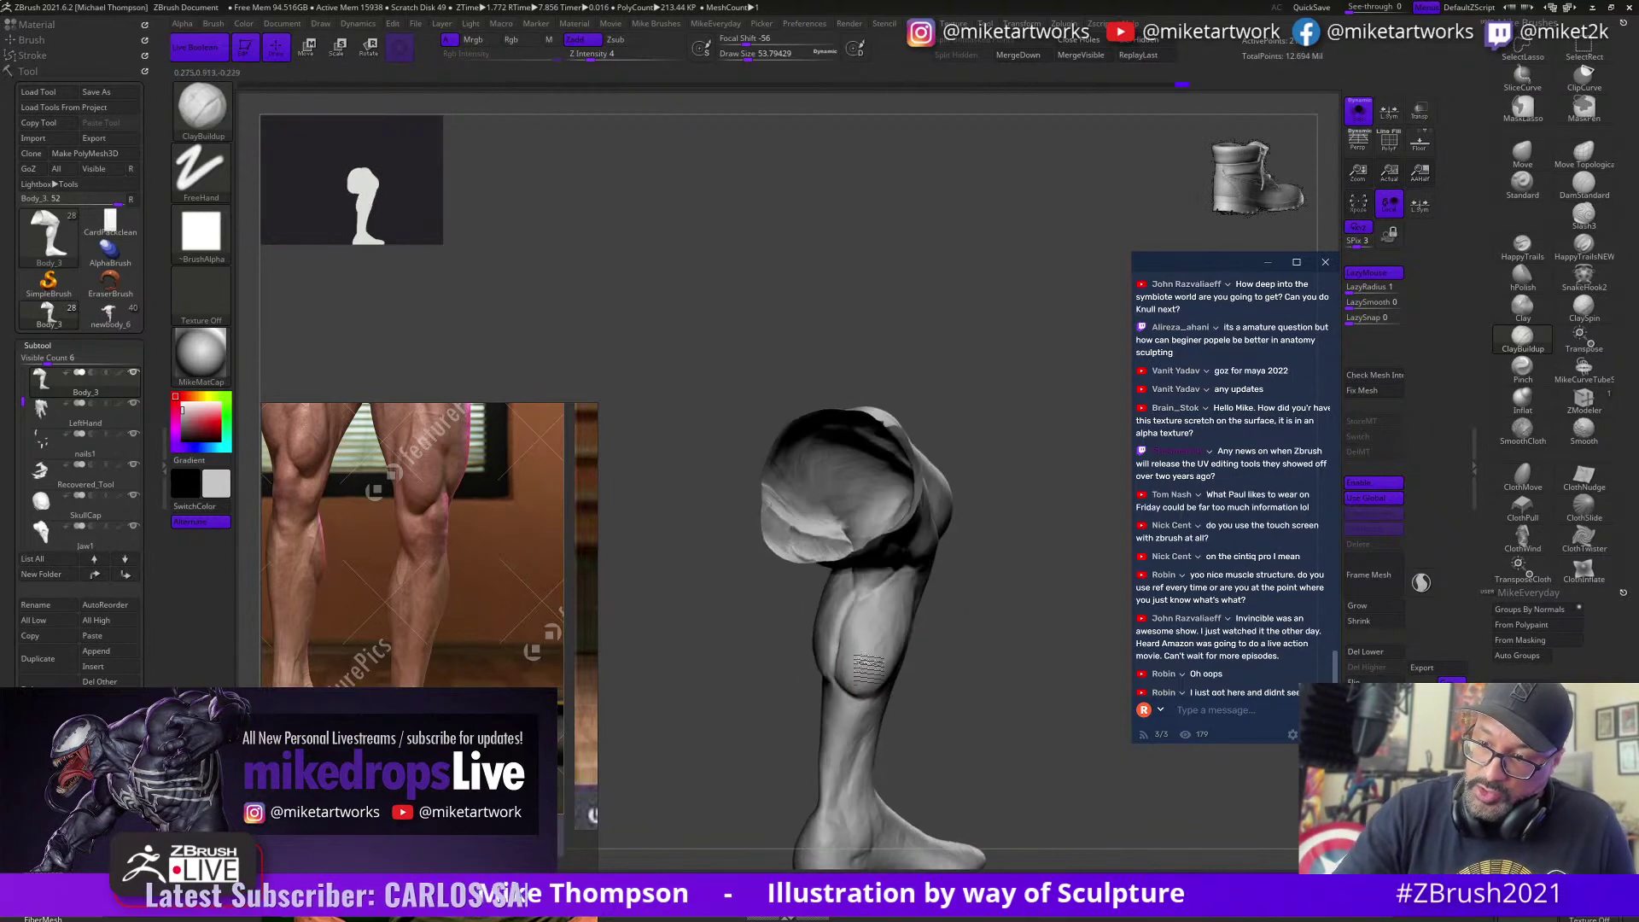
Step: Shape the calf from behind and along both sides with the ClayBuildup brush at draw size about 54
right_drag(1010, 673, 957, 659)
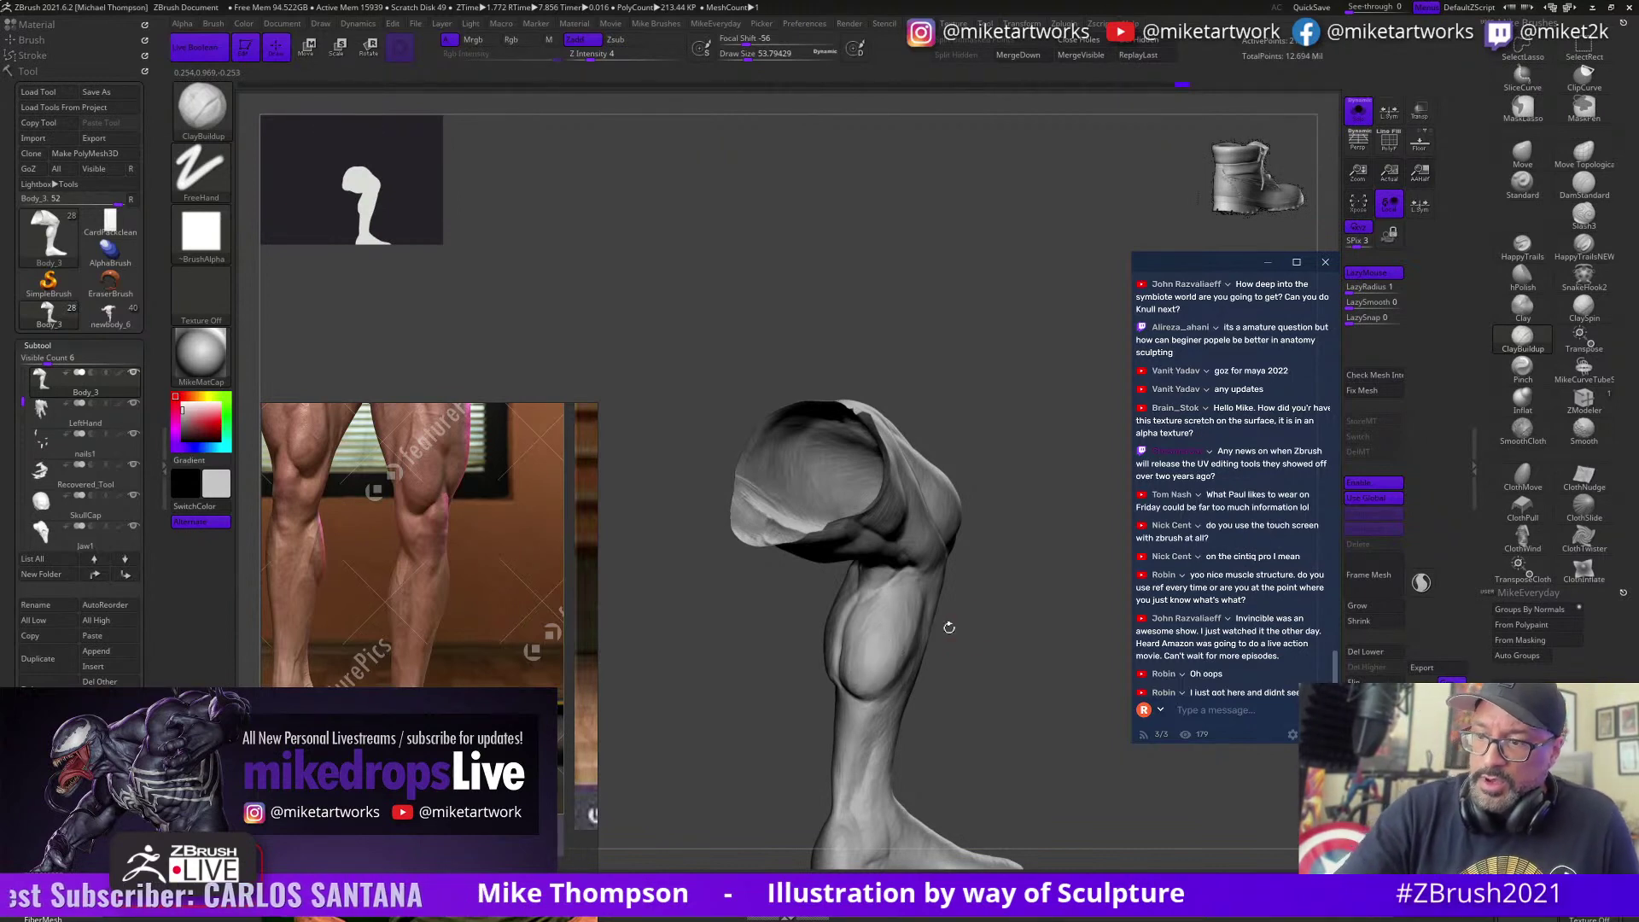
mouse_move(1067, 678)
mouse_down()
mouse_move(986, 685)
mouse_move(1038, 689)
mouse_up()
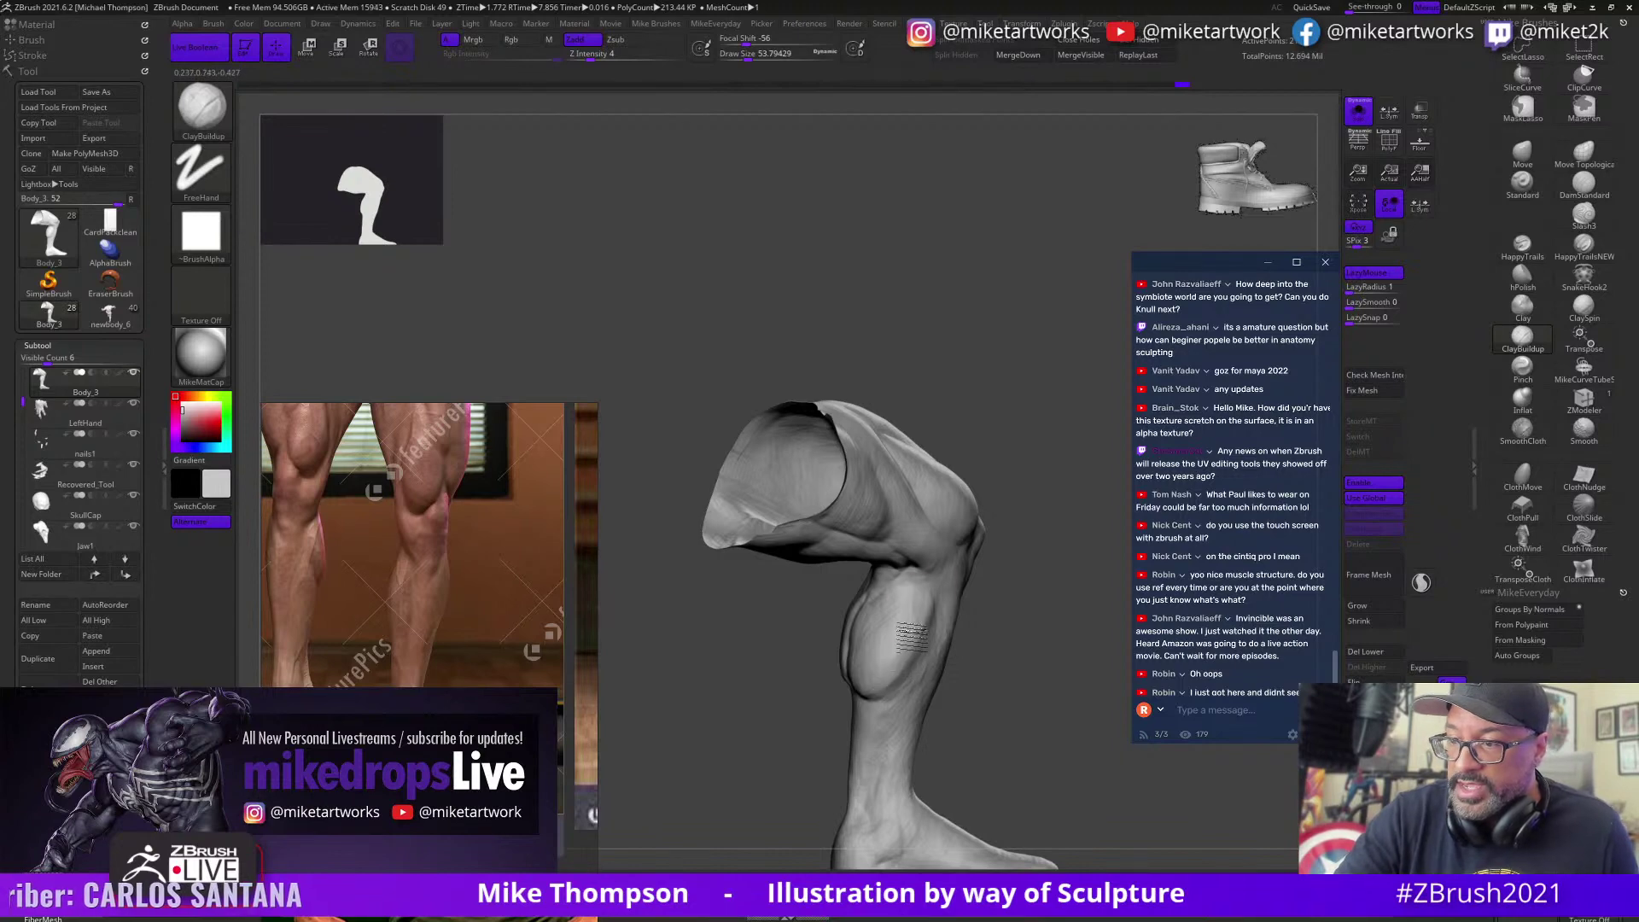
mouse_move(1091, 583)
mouse_down()
mouse_move(1047, 582)
mouse_move(1050, 567)
mouse_move(898, 655)
mouse_up()
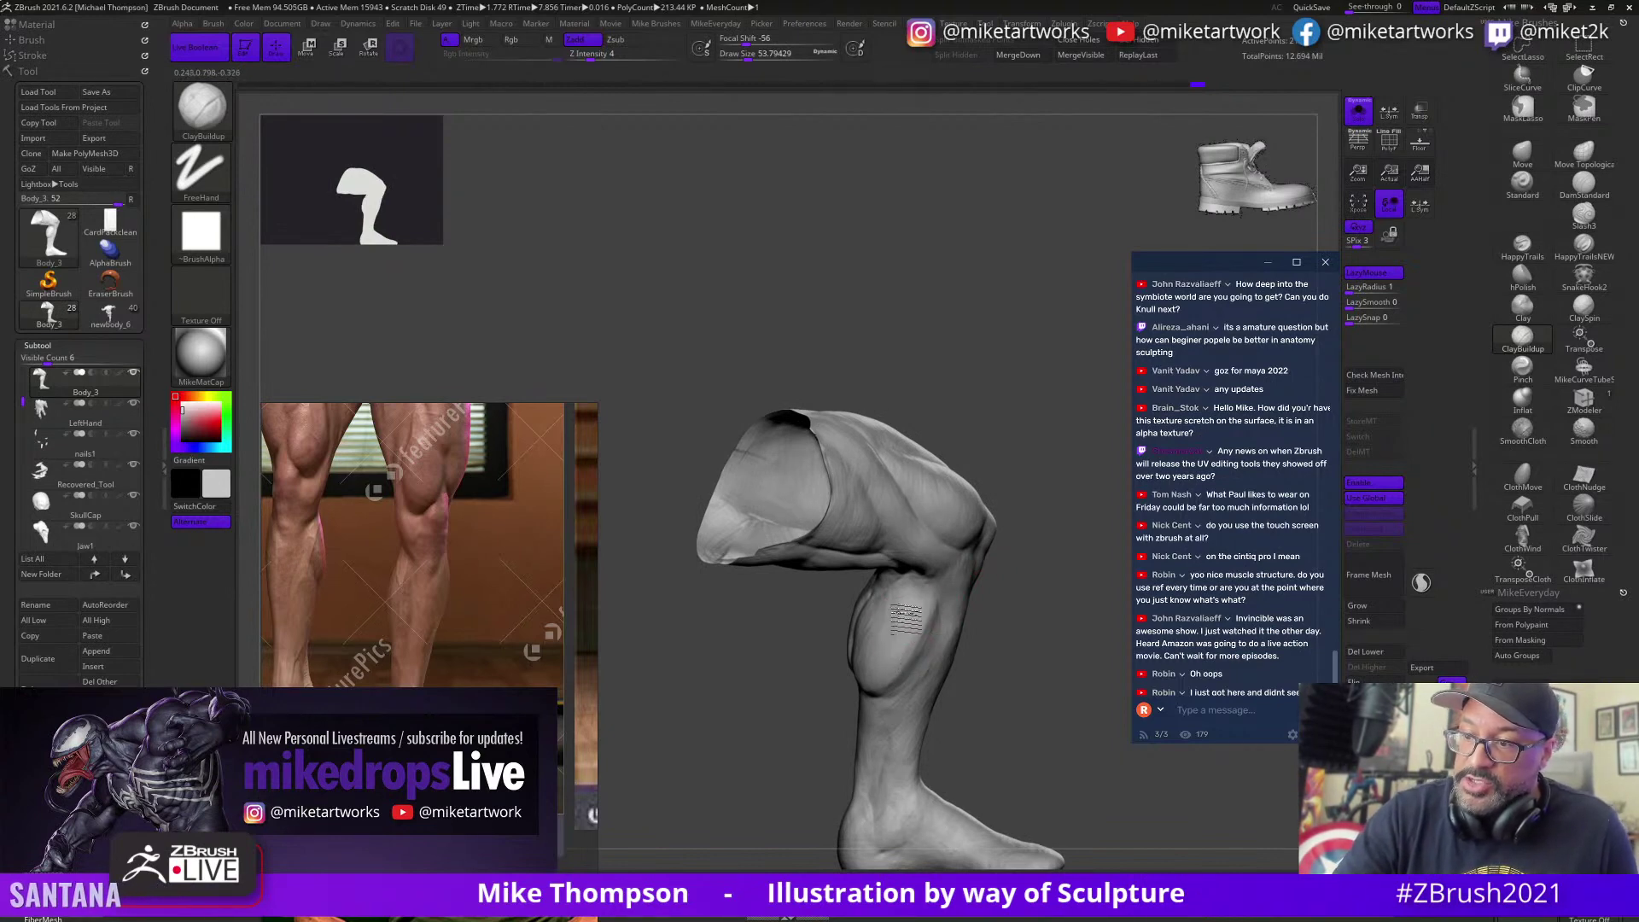
drag(961, 589, 946, 621)
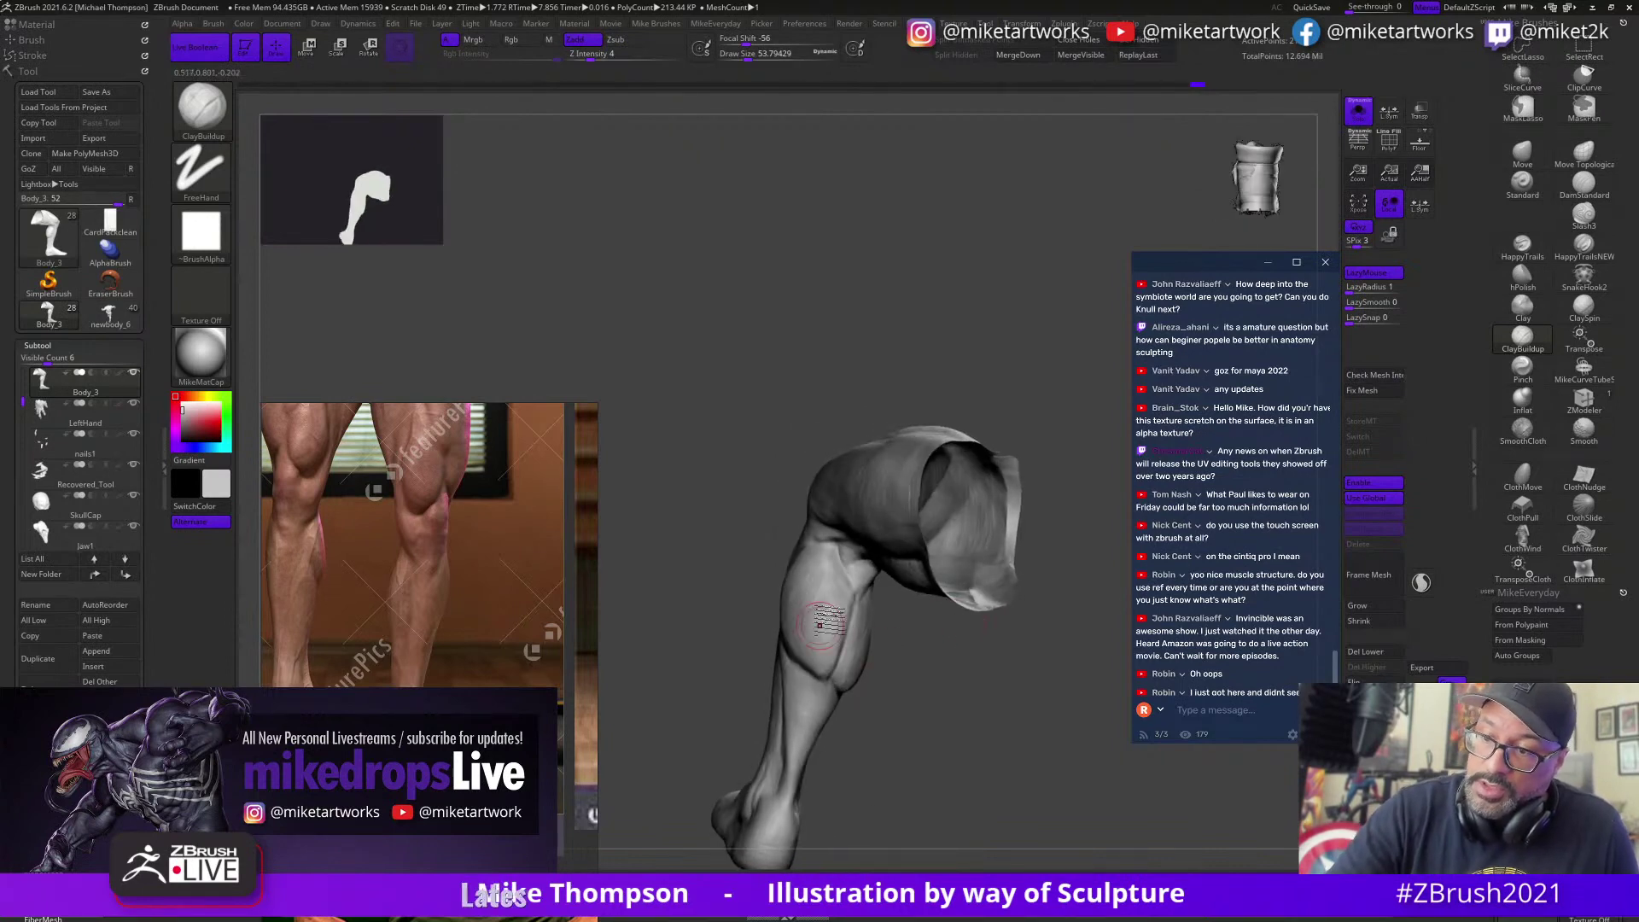
mouse_move(944, 695)
mouse_down()
mouse_move(966, 712)
mouse_move(916, 625)
mouse_up()
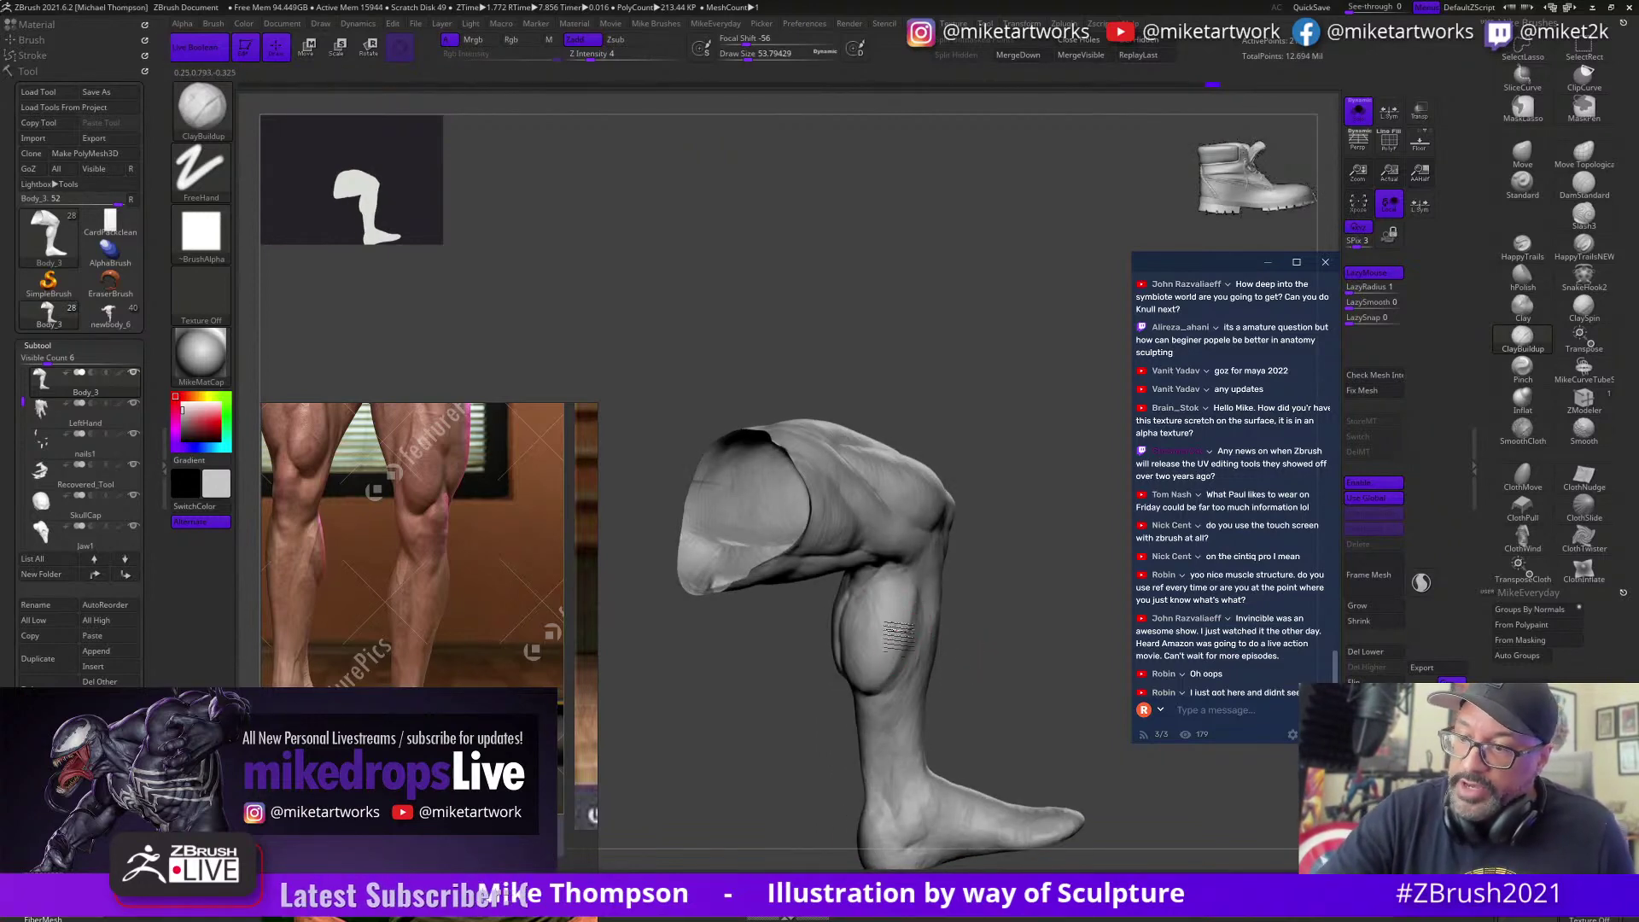
drag(979, 623, 966, 624)
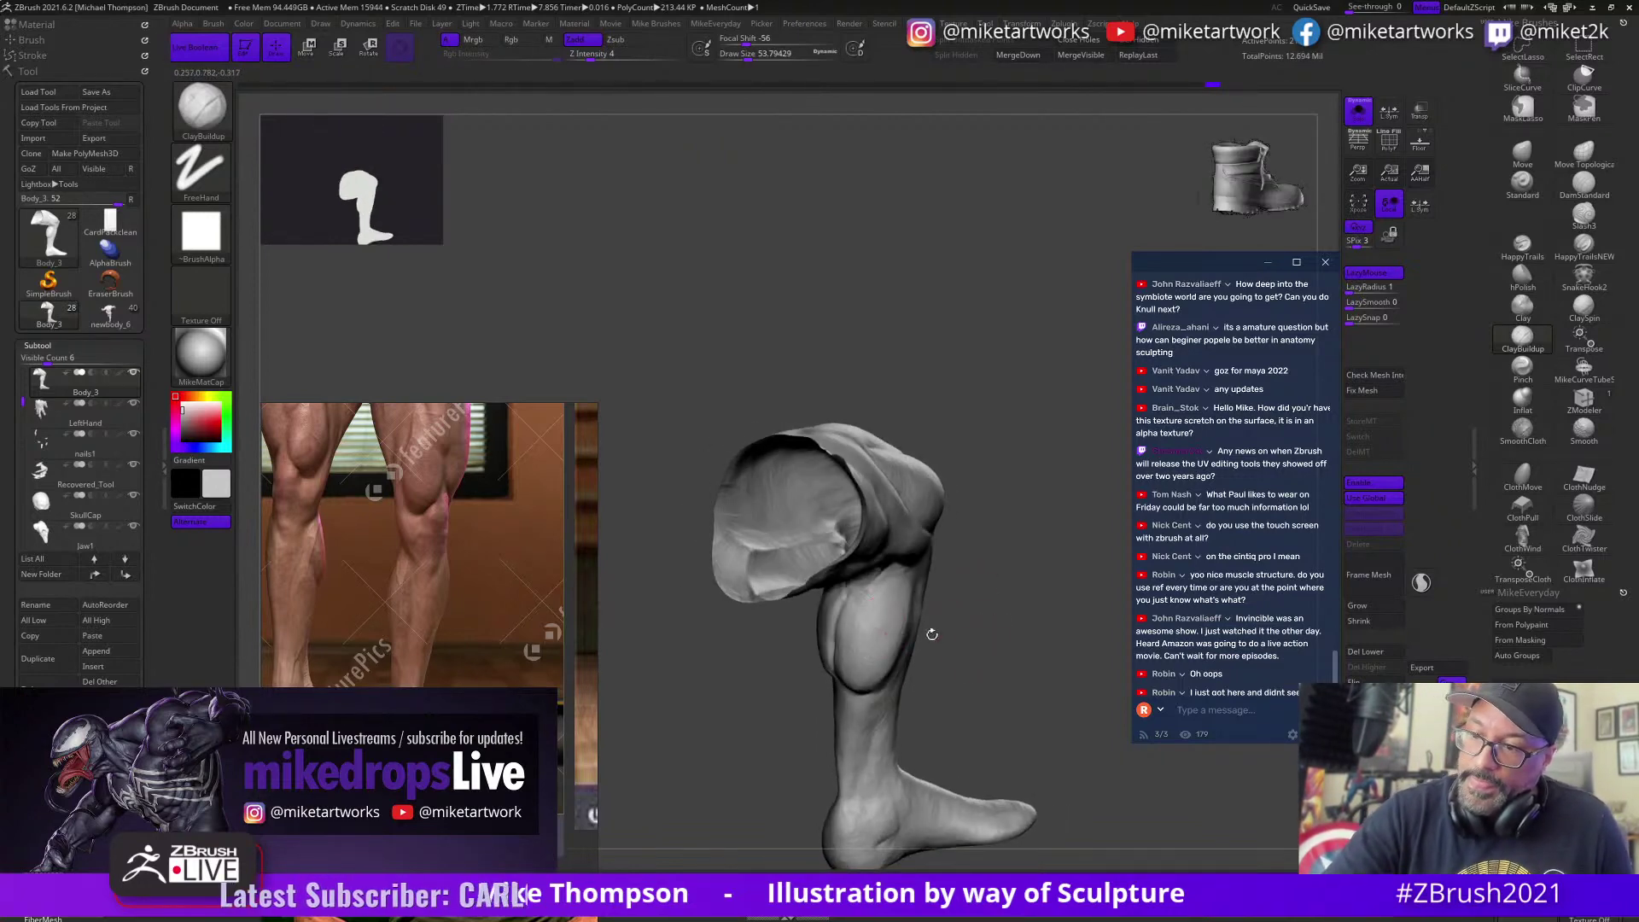
Step: Detail the inner calf and the area just below the knee with the ClayBuildup brush at draw size about 39
mouse_move(1042, 730)
mouse_down()
mouse_move(1033, 677)
mouse_move(987, 635)
mouse_up()
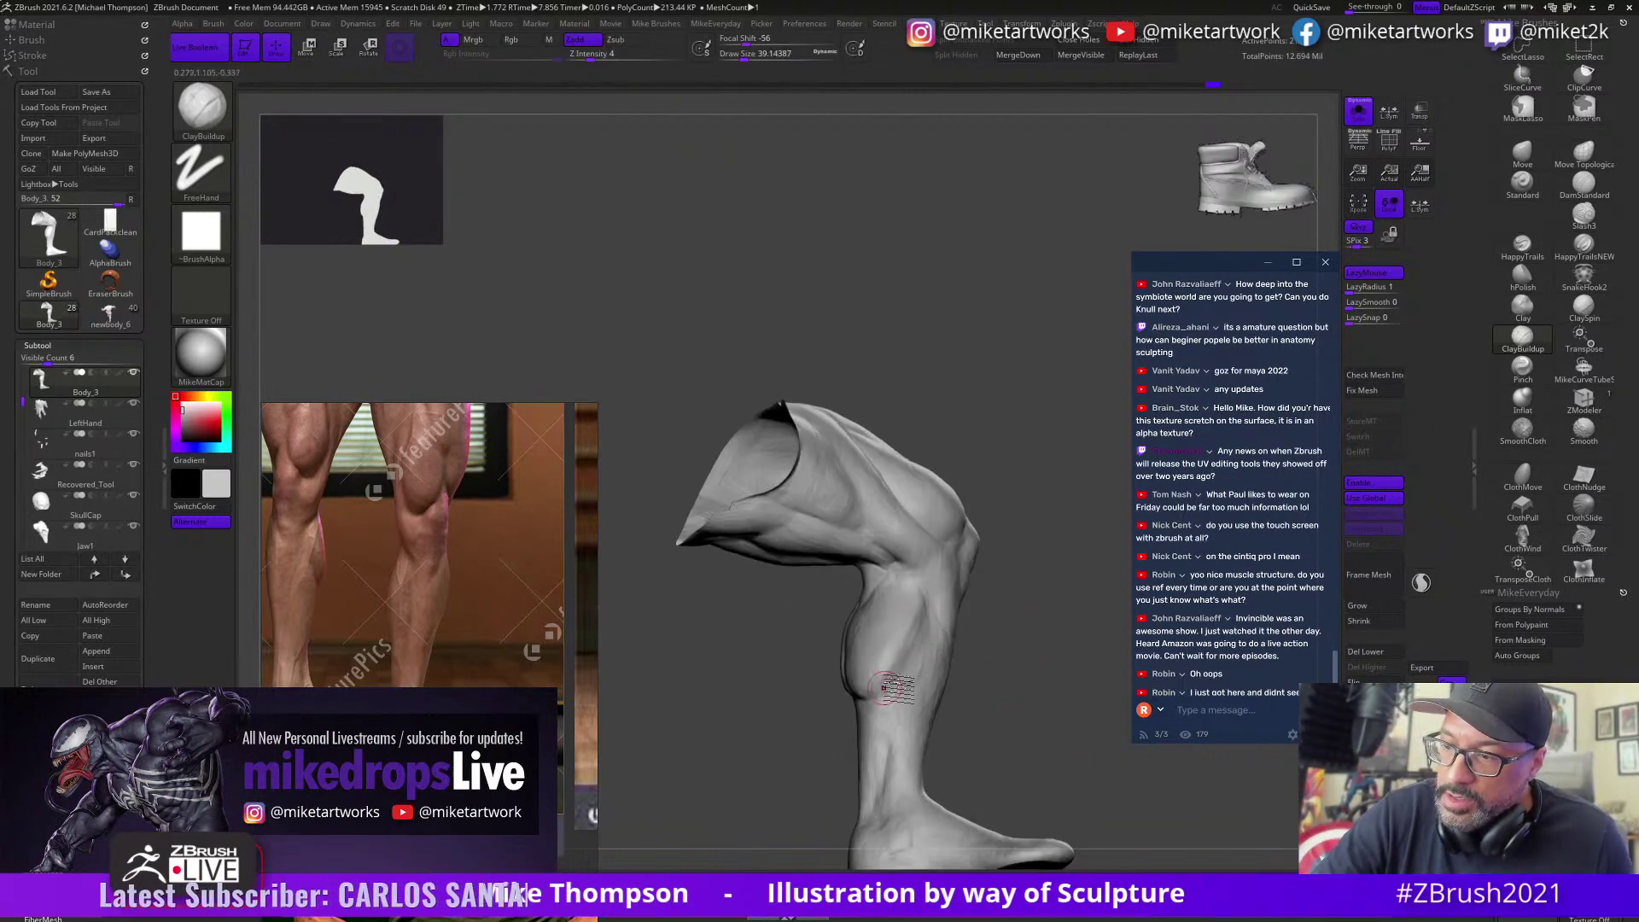
drag(1007, 607, 983, 618)
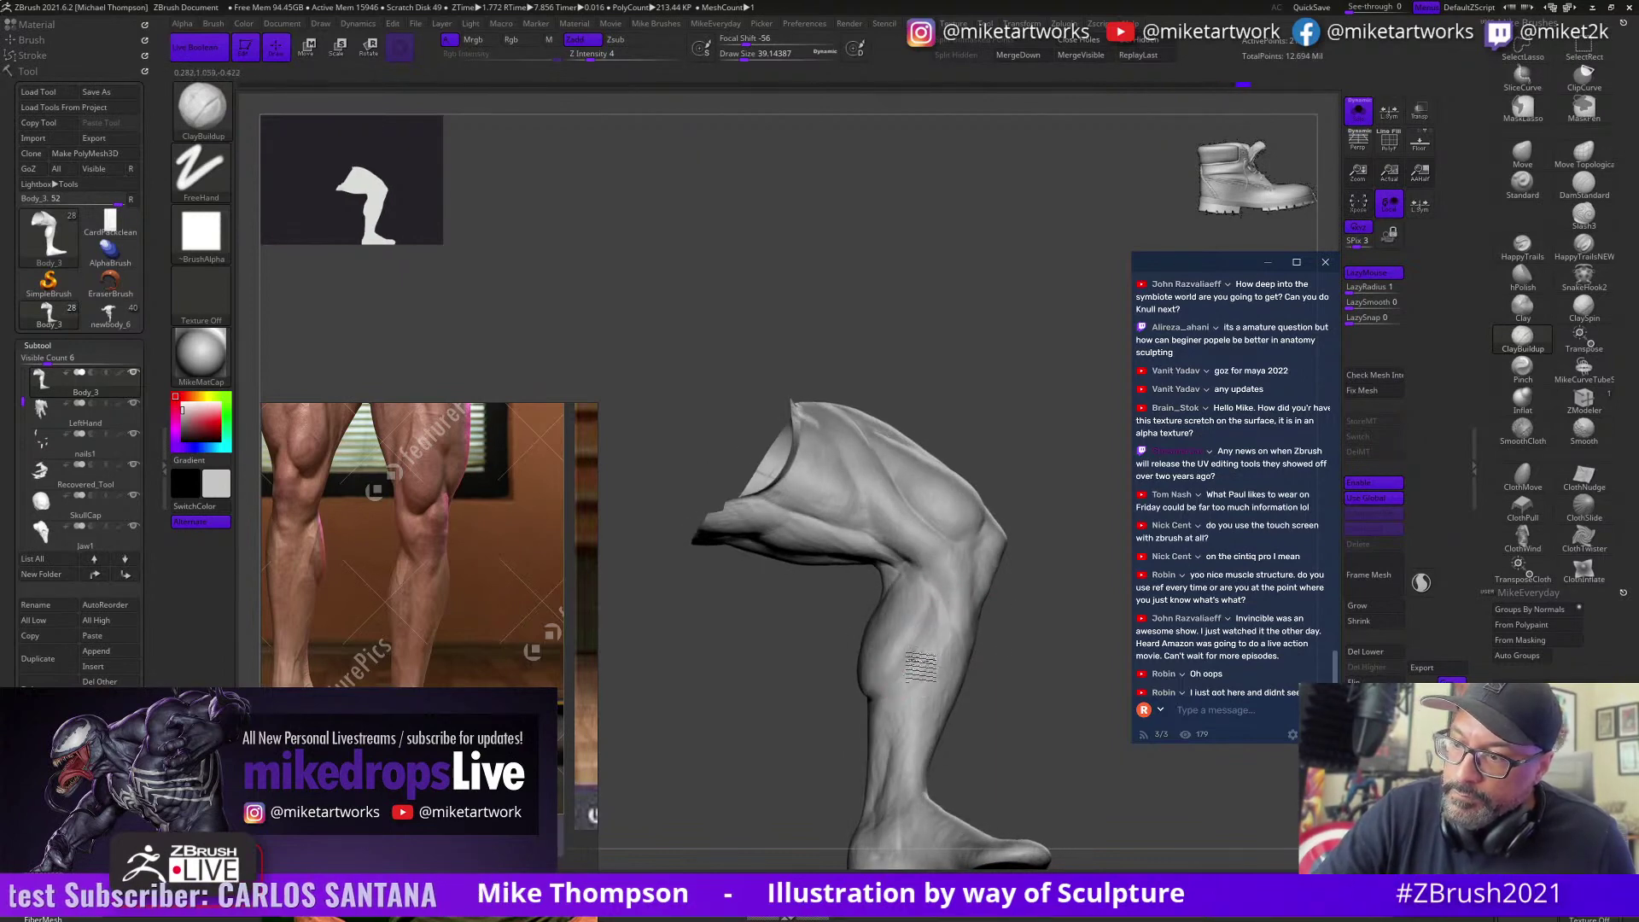
mouse_move(1025, 730)
mouse_down()
mouse_move(1064, 743)
mouse_move(1057, 658)
mouse_move(988, 518)
mouse_move(869, 563)
mouse_up()
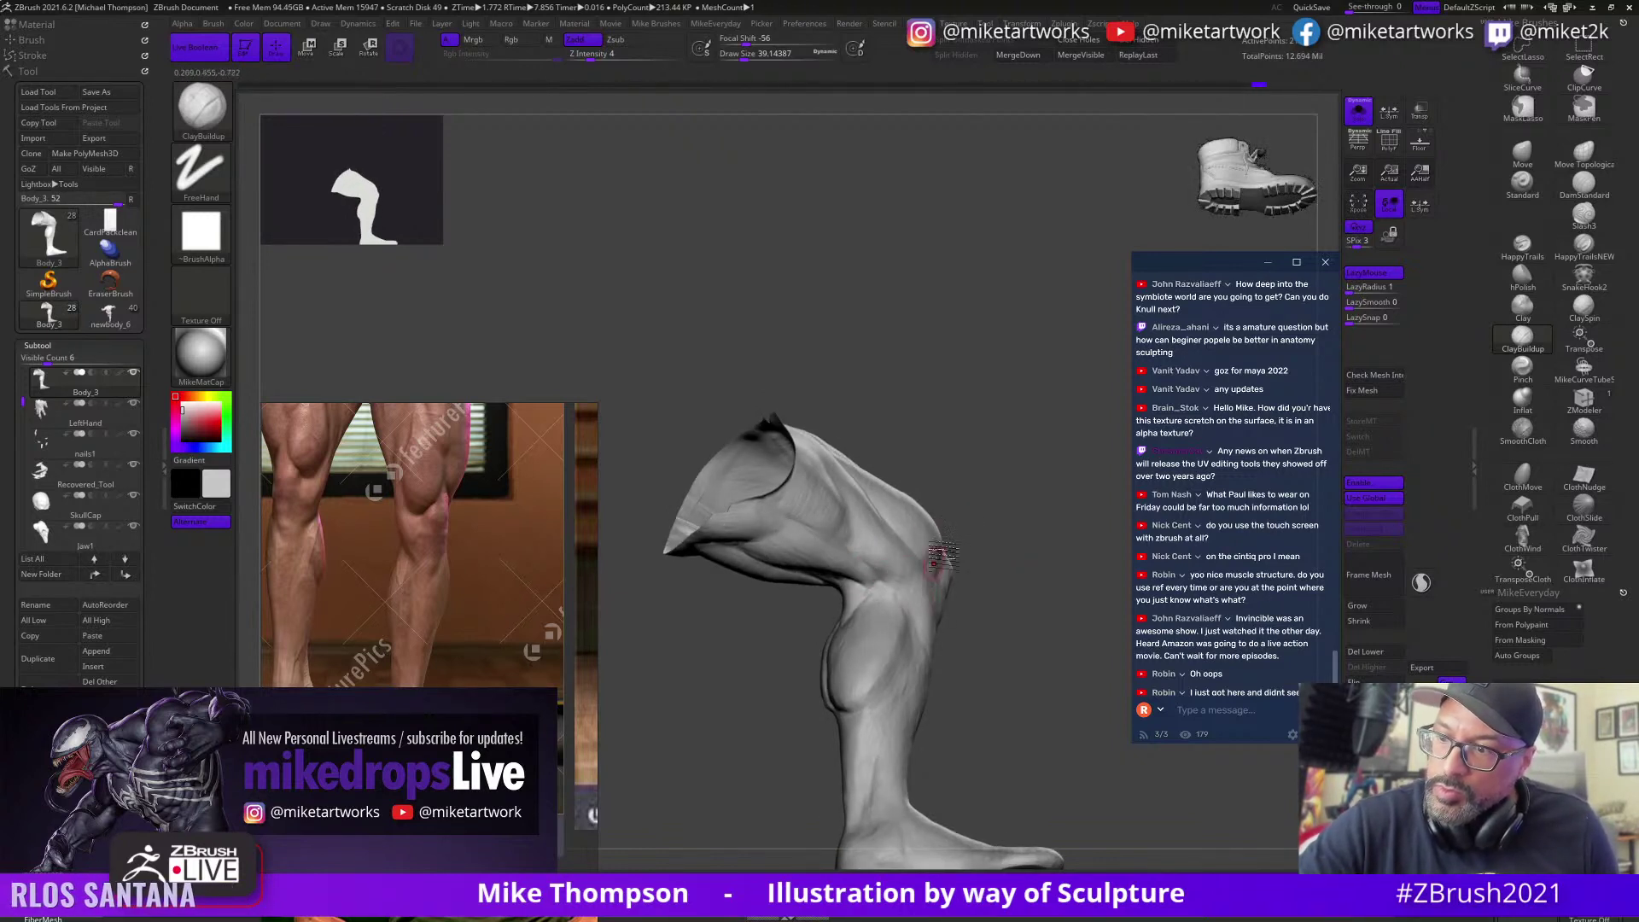
drag(1008, 493, 917, 527)
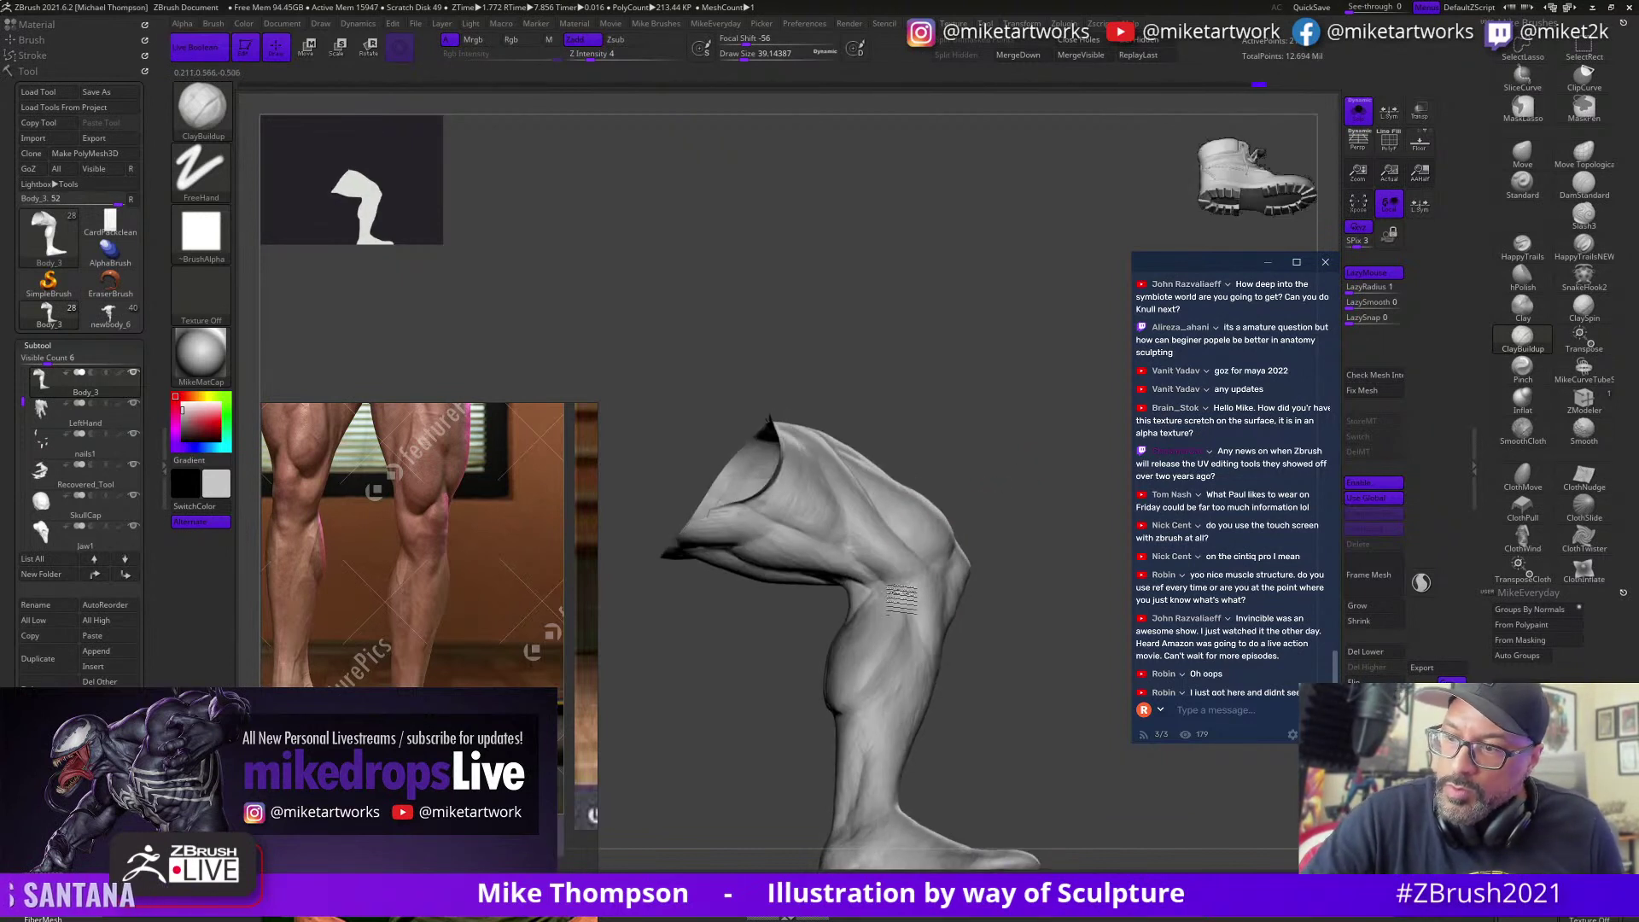
mouse_move(1039, 500)
mouse_down()
mouse_move(1014, 500)
mouse_move(1020, 482)
mouse_up()
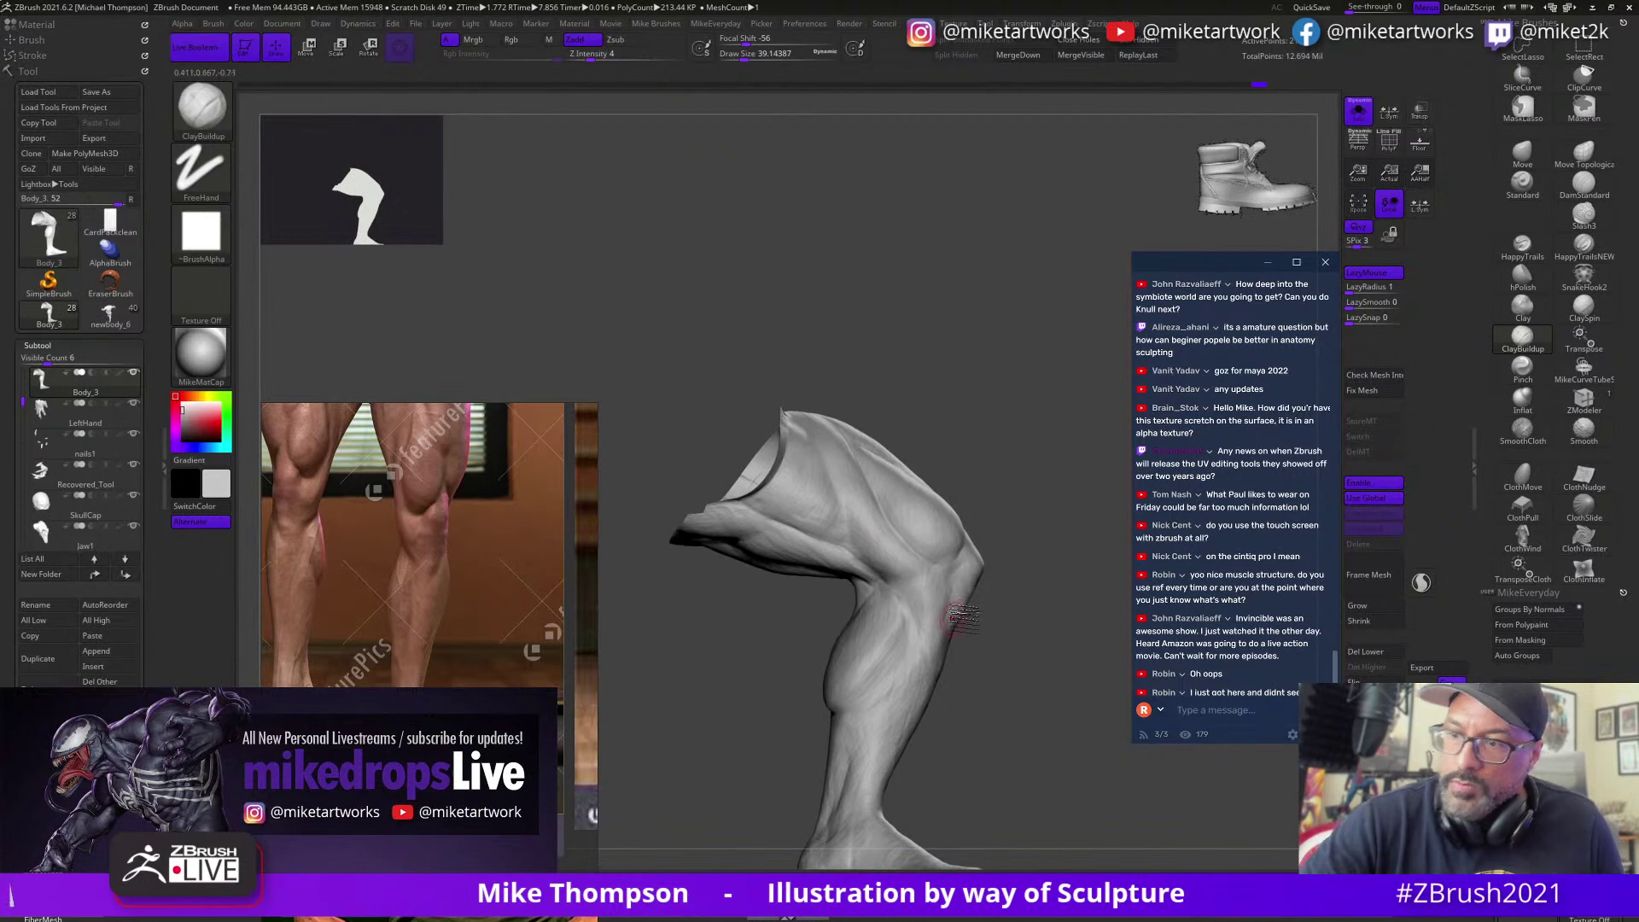
mouse_move(999, 665)
mouse_down()
mouse_move(1050, 757)
mouse_move(1072, 760)
mouse_move(1052, 773)
mouse_move(1024, 721)
mouse_move(1032, 742)
mouse_up()
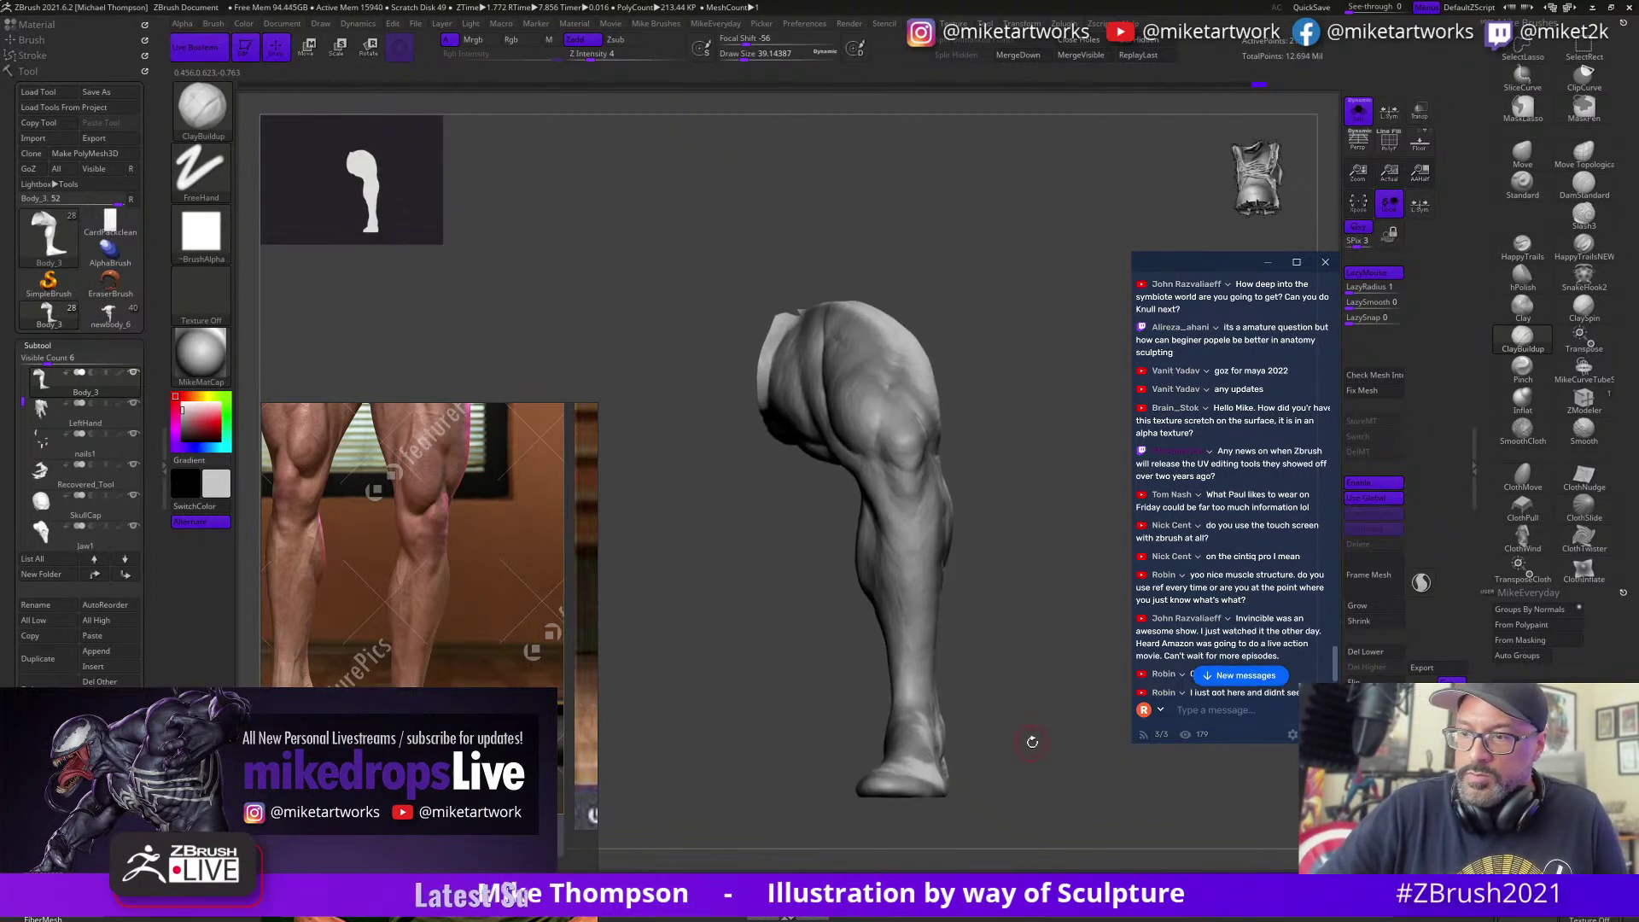
Step: Drop the leg three subdivision levels and adjust the lower leg with the Move brush at draw size about 251
click(1523, 159)
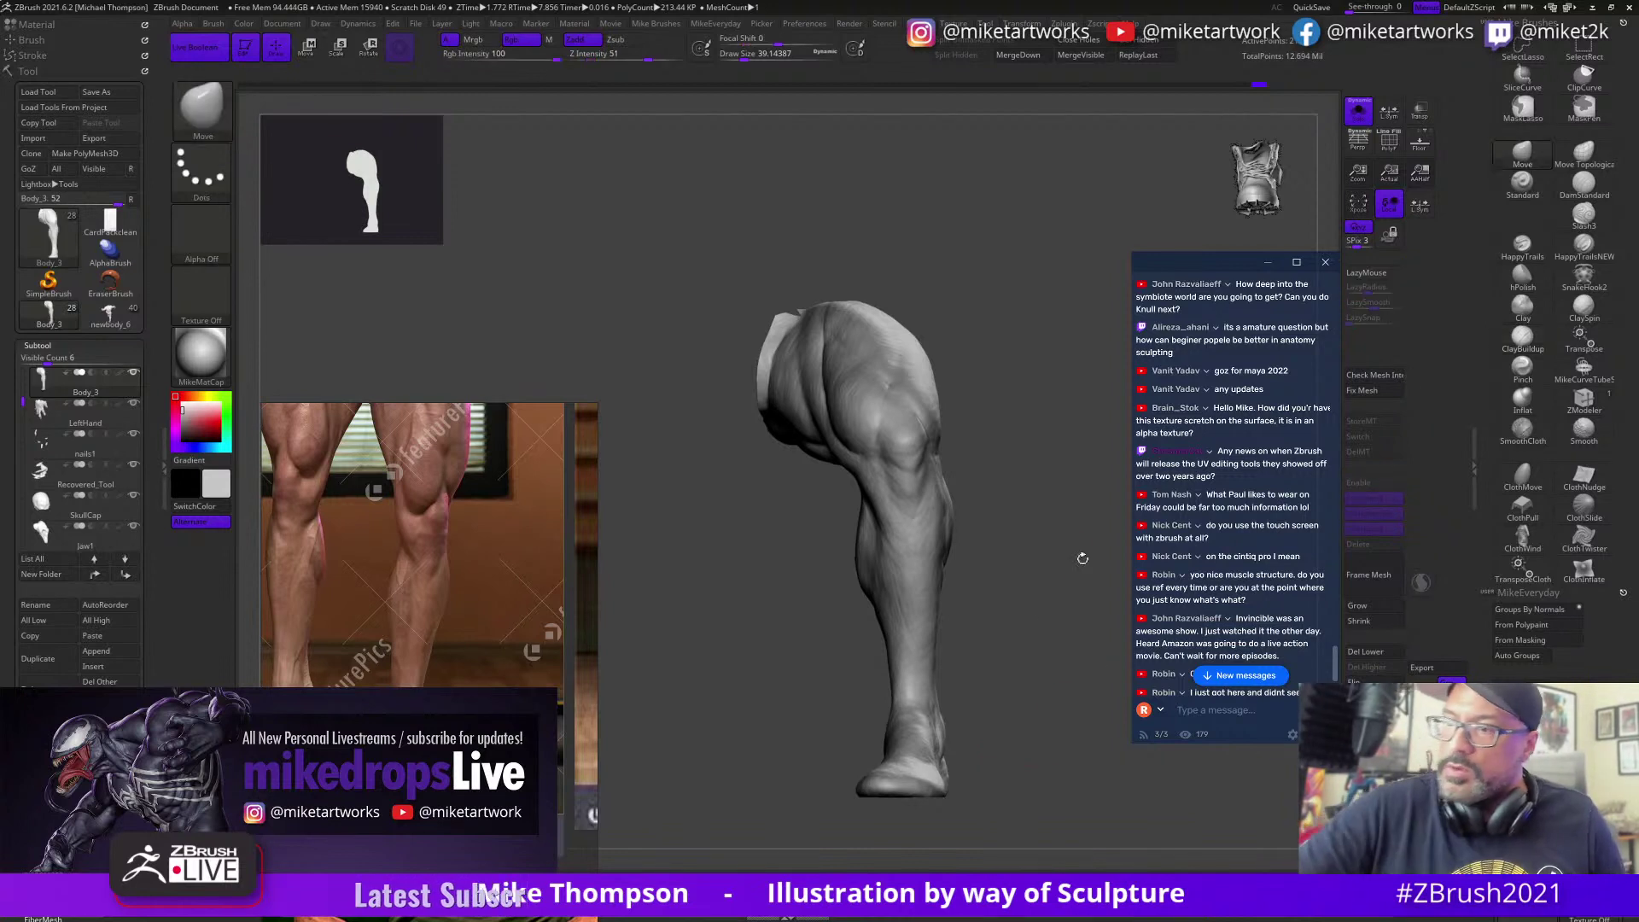
key(s)
mouse_move(1013, 673)
mouse_down()
mouse_move(1040, 684)
mouse_move(1023, 650)
mouse_up()
key(shift+d)
key(shift+d)
key(shift+d)
key(s)
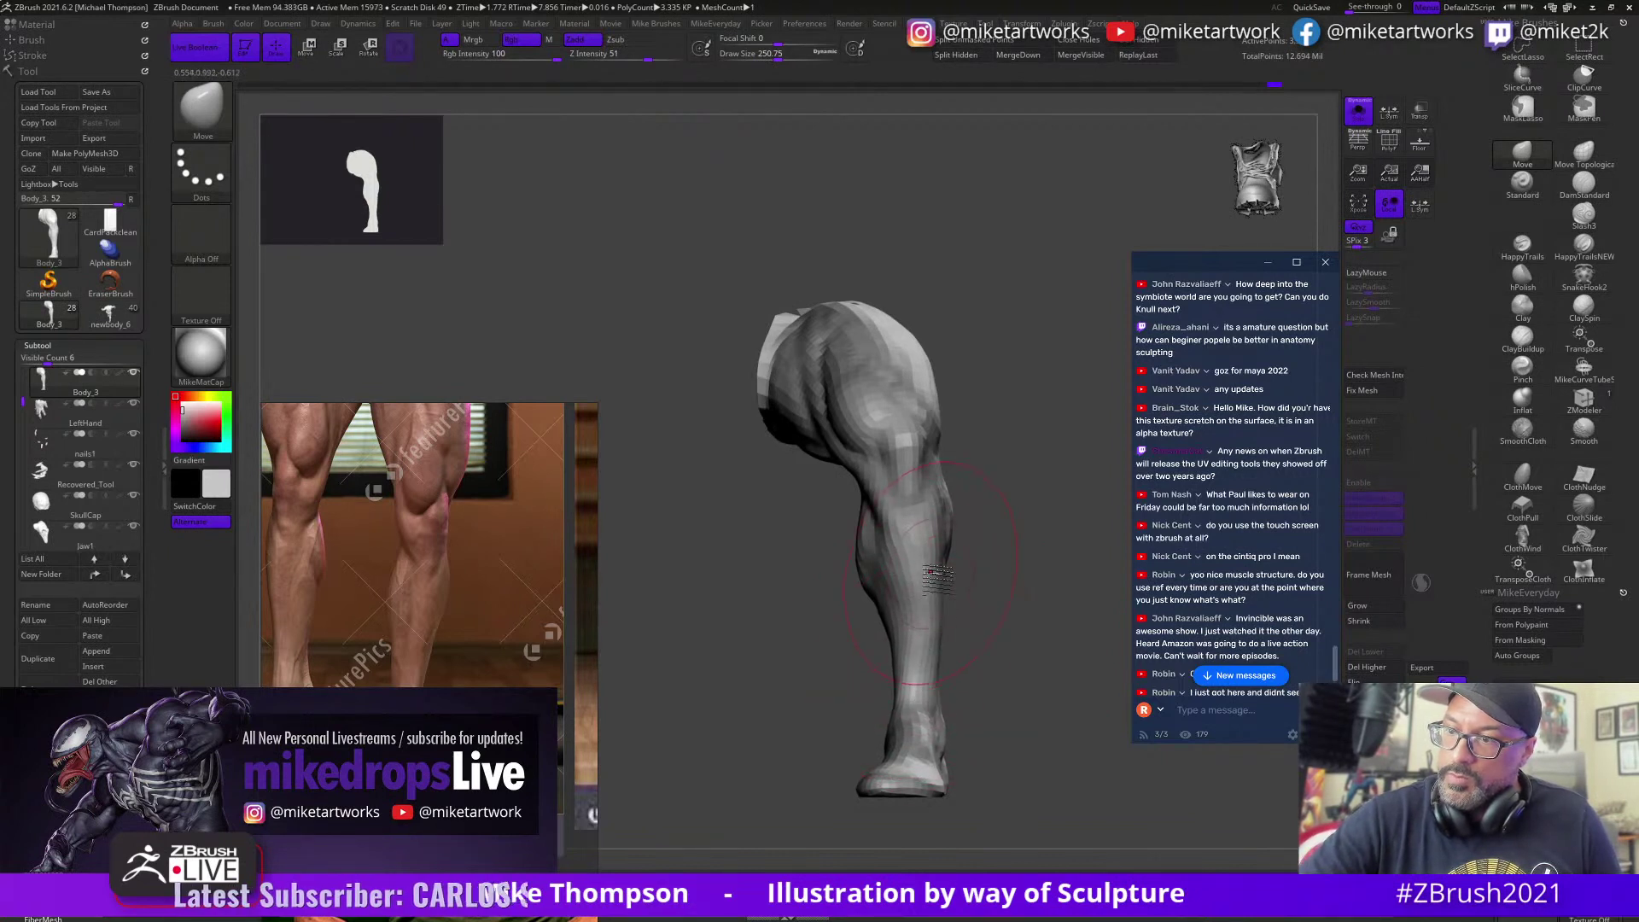
Step: Reshape the calf silhouette from the front with the Move brush at draw sizes of about 187 and 97
key(s)
drag(982, 613, 964, 613)
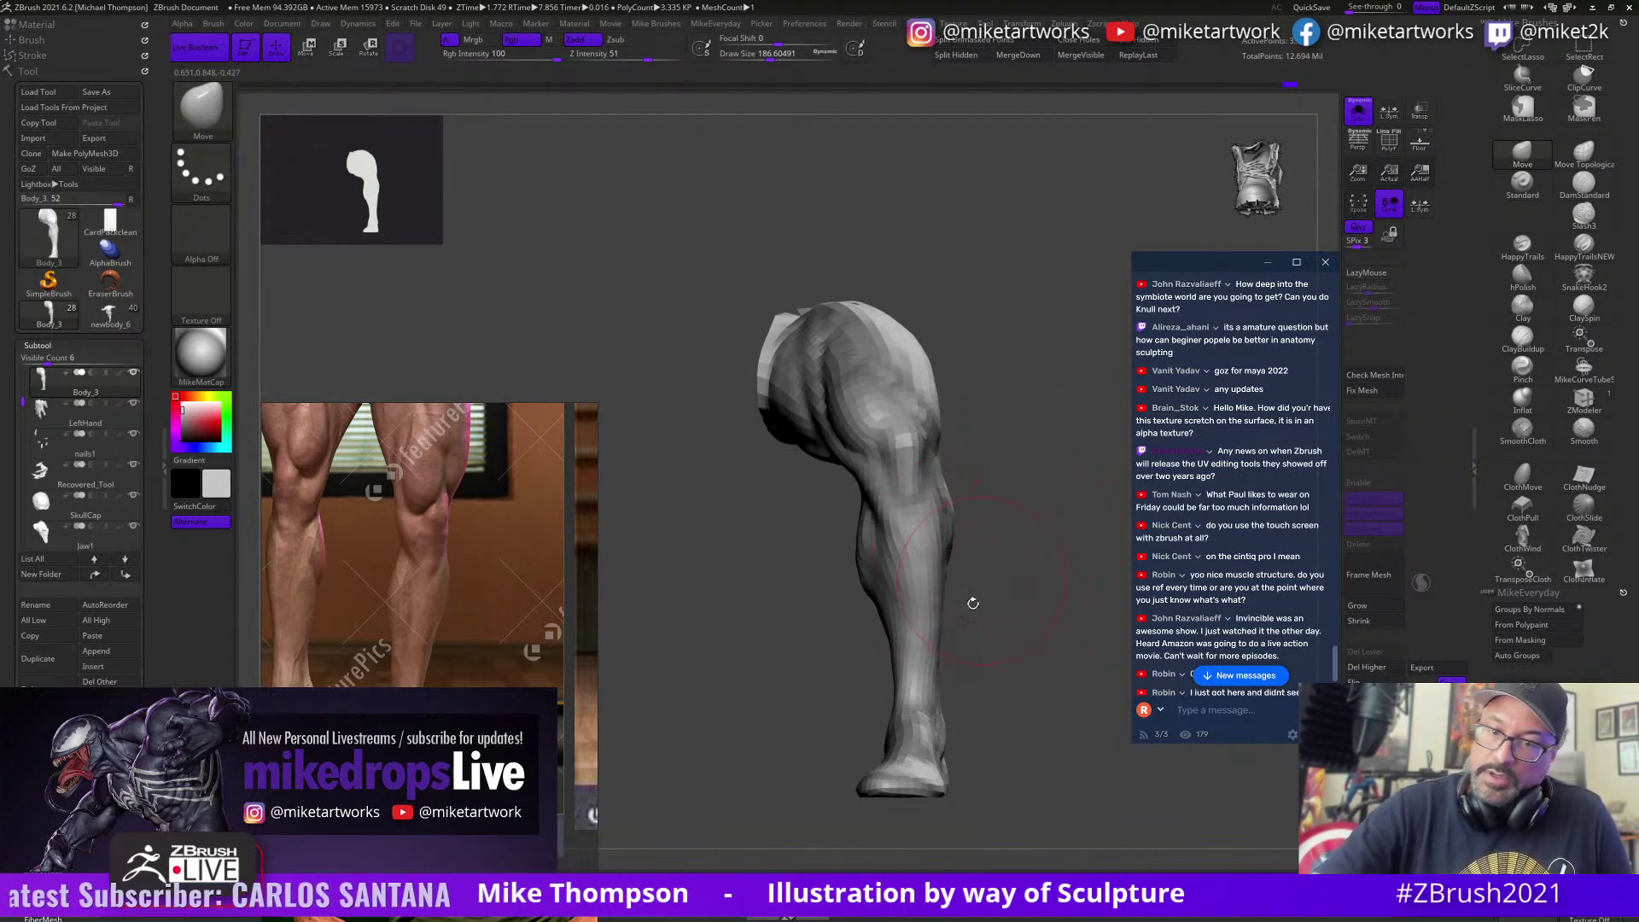
key(s)
drag(982, 654, 960, 654)
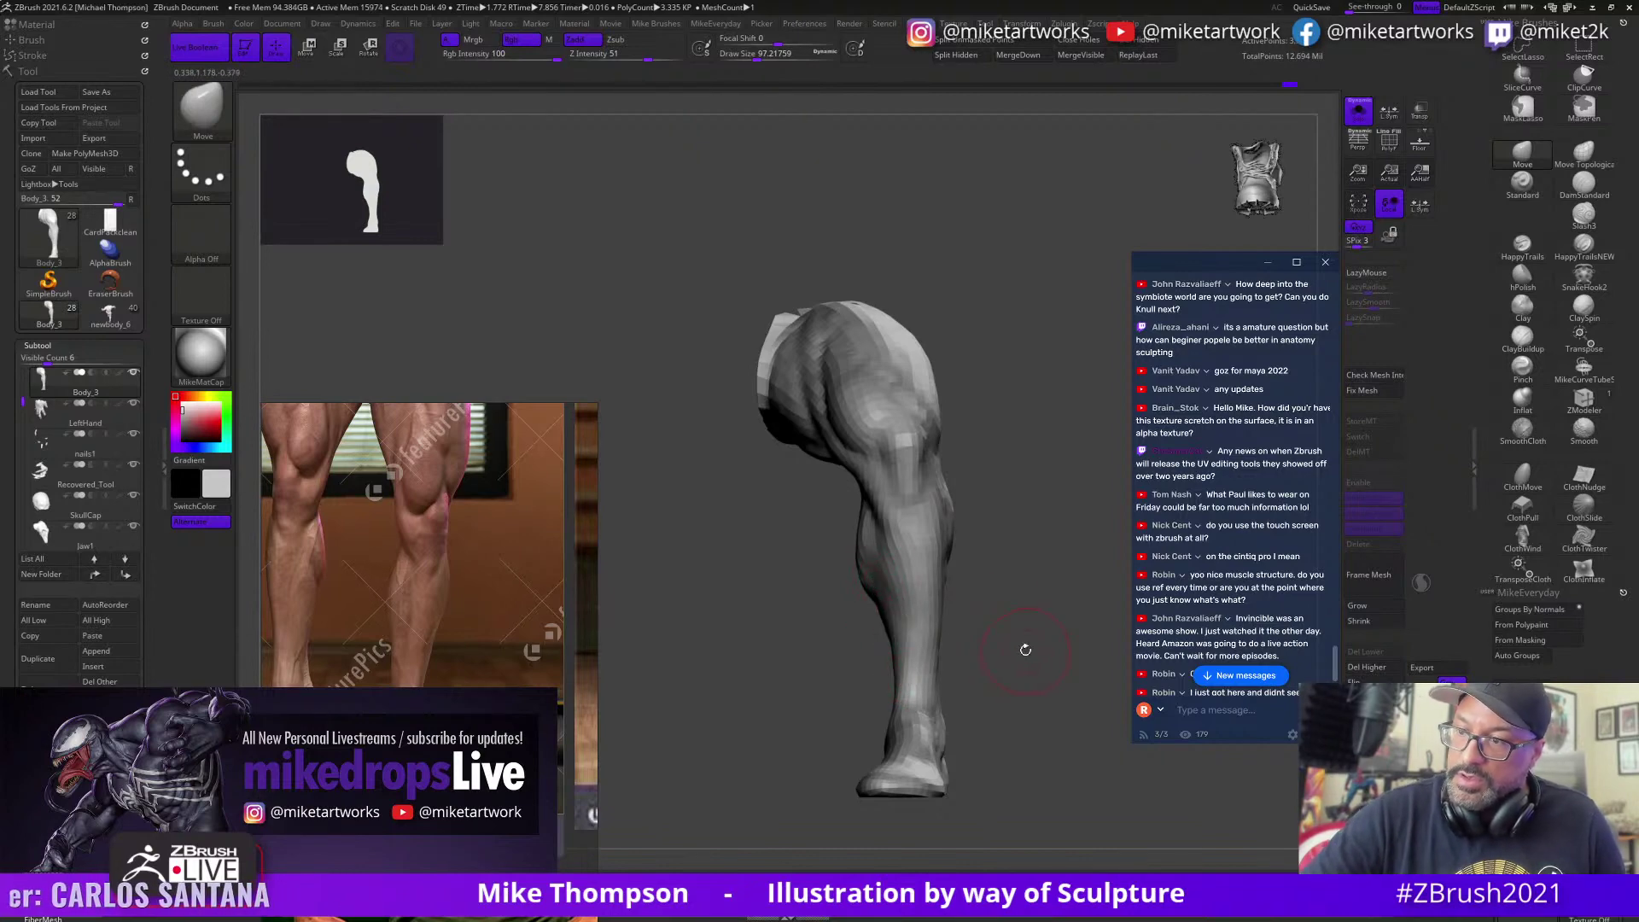
Step: Adjust the lower leg from above the foot and from below with the Move brush at draw size about 71
mouse_move(1056, 731)
mouse_down()
mouse_move(1073, 759)
mouse_move(1033, 721)
mouse_move(921, 725)
mouse_up()
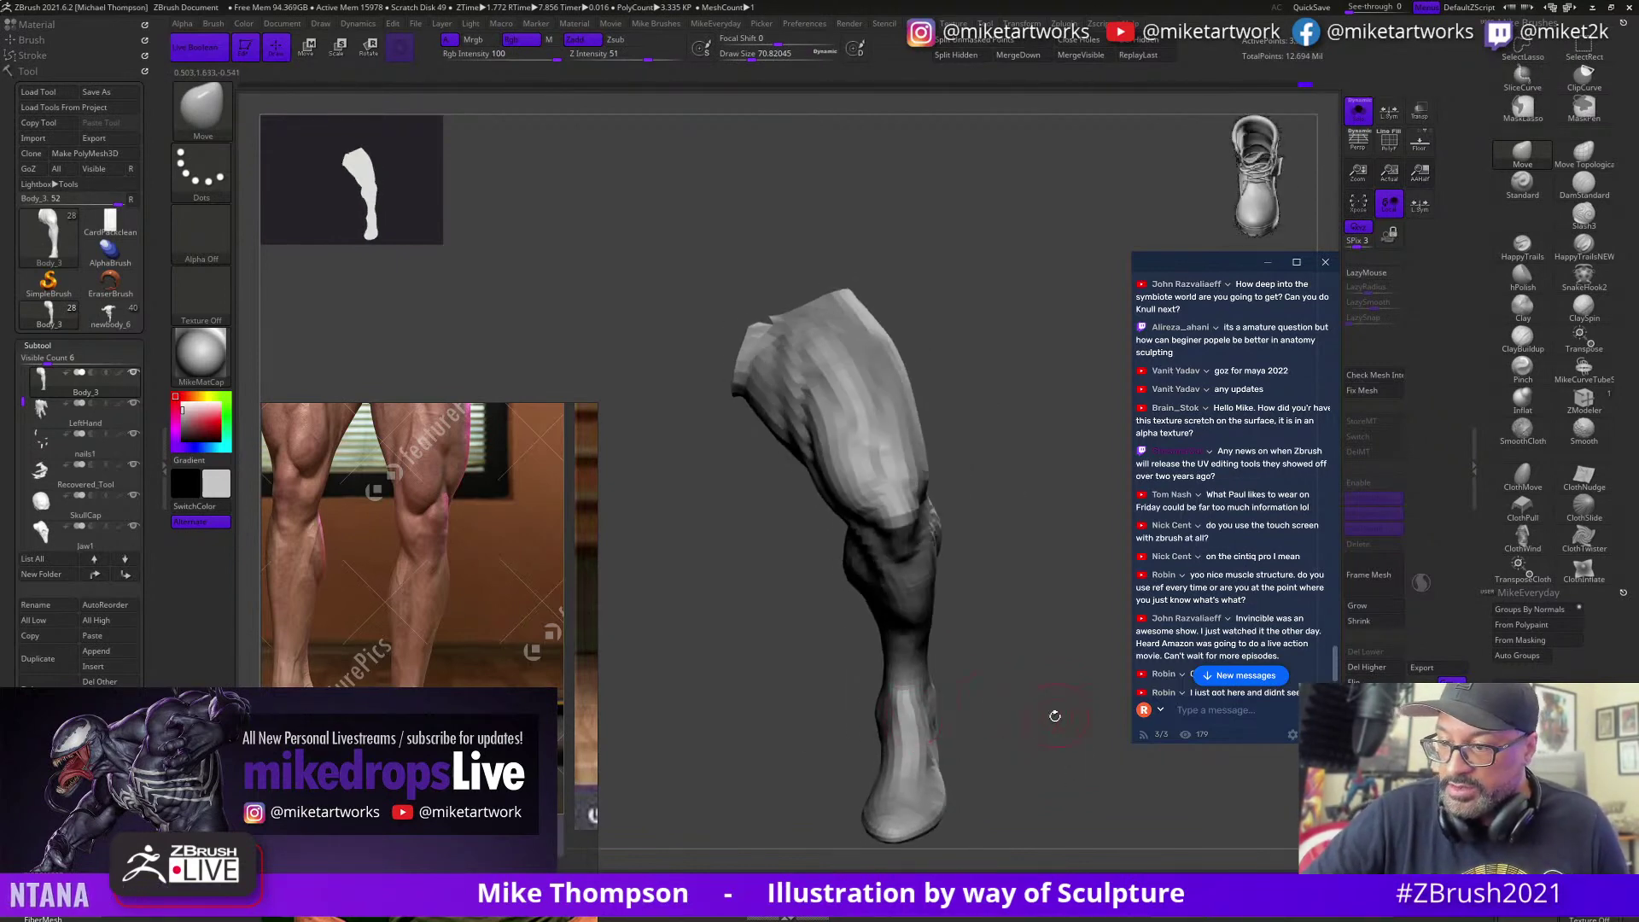
drag(1055, 715, 904, 751)
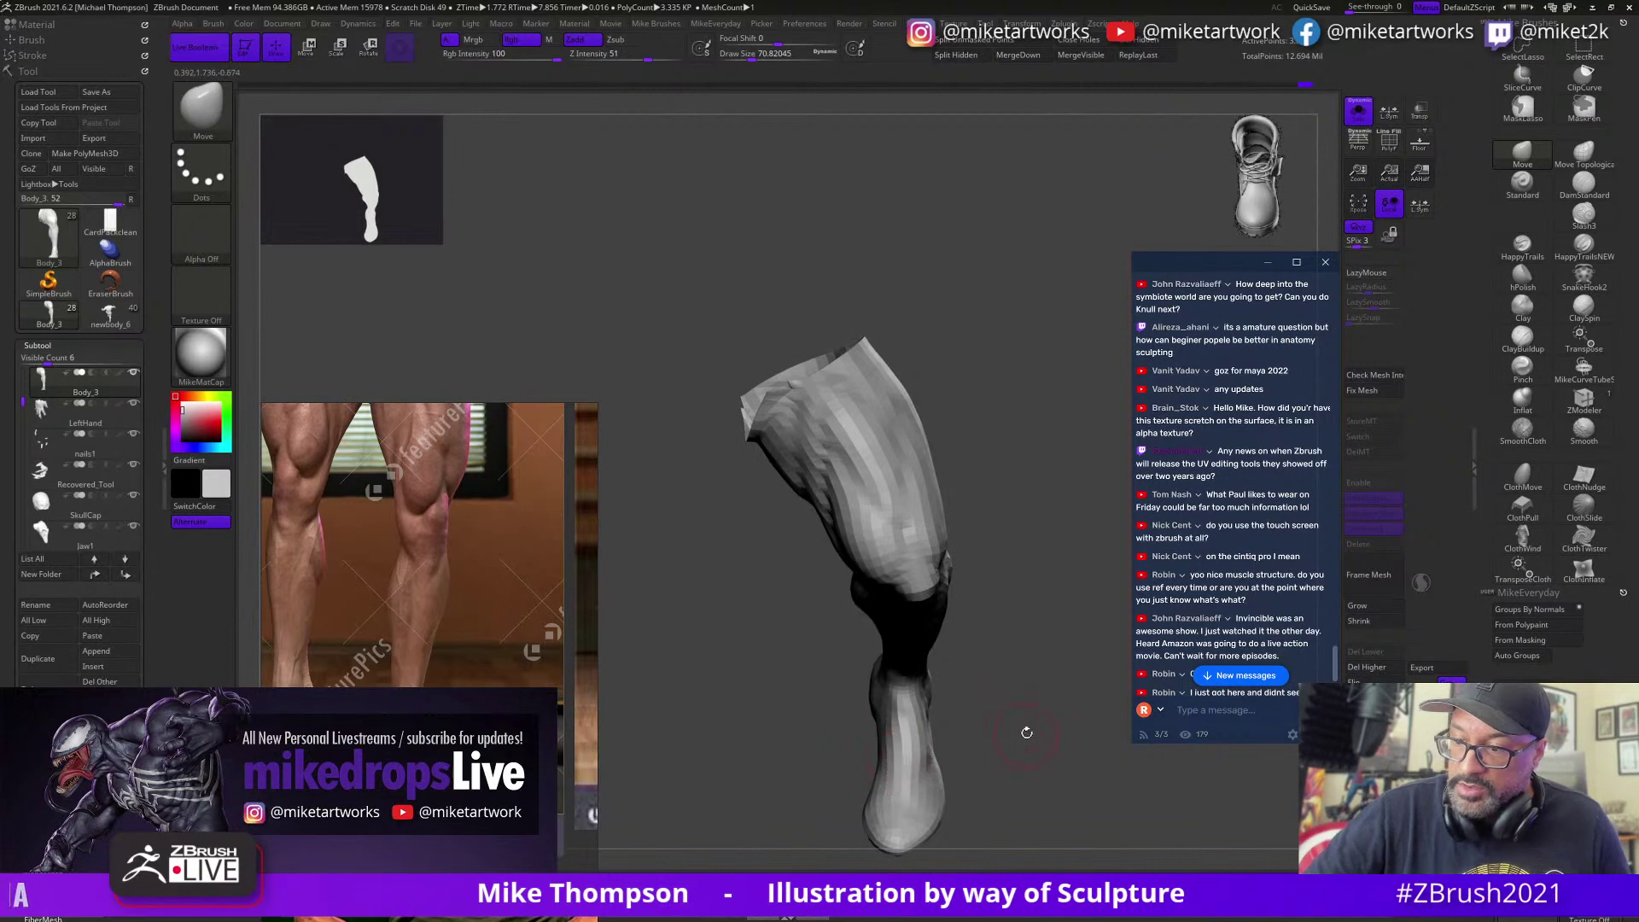
drag(1027, 732, 1039, 652)
Step: Unhide the whole body, go up one subdivision level and adjust the forward shin and knee with the Move brush at draw sizes about 104 and 80
ctrl+shift+click(1068, 726)
mouse_move(1061, 739)
alt+mouse_down()
mouse_move(1047, 697)
mouse_move(1077, 742)
mouse_move(1019, 756)
mouse_move(1013, 807)
alt+mouse_up()
key(shift+d)
key(s)
drag(1012, 722, 1033, 722)
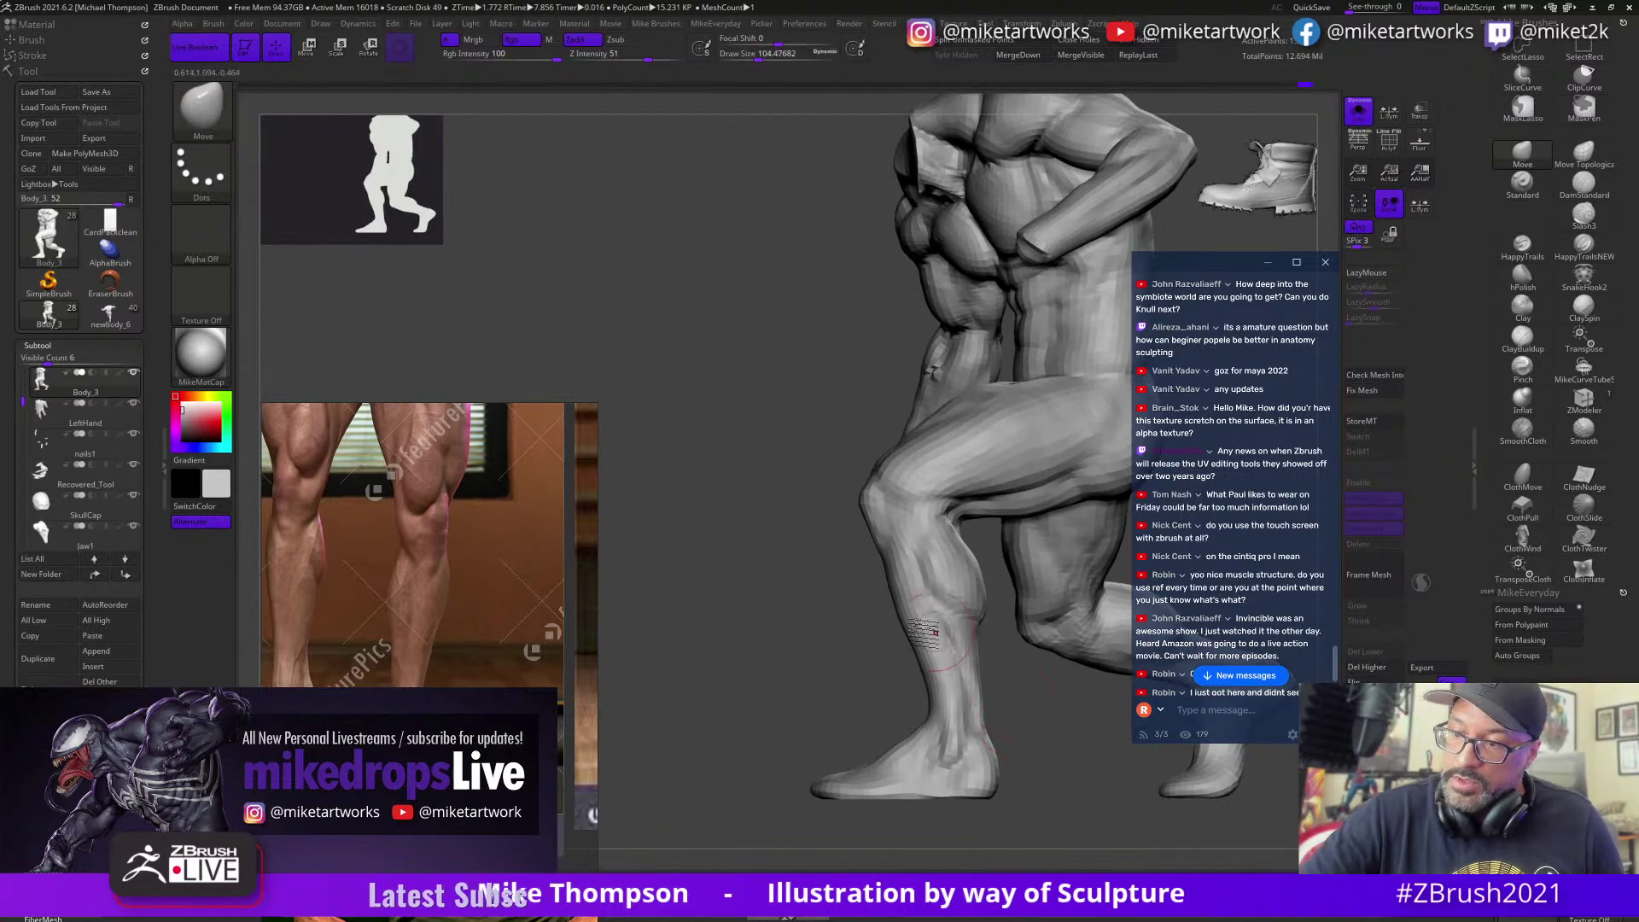
key(s)
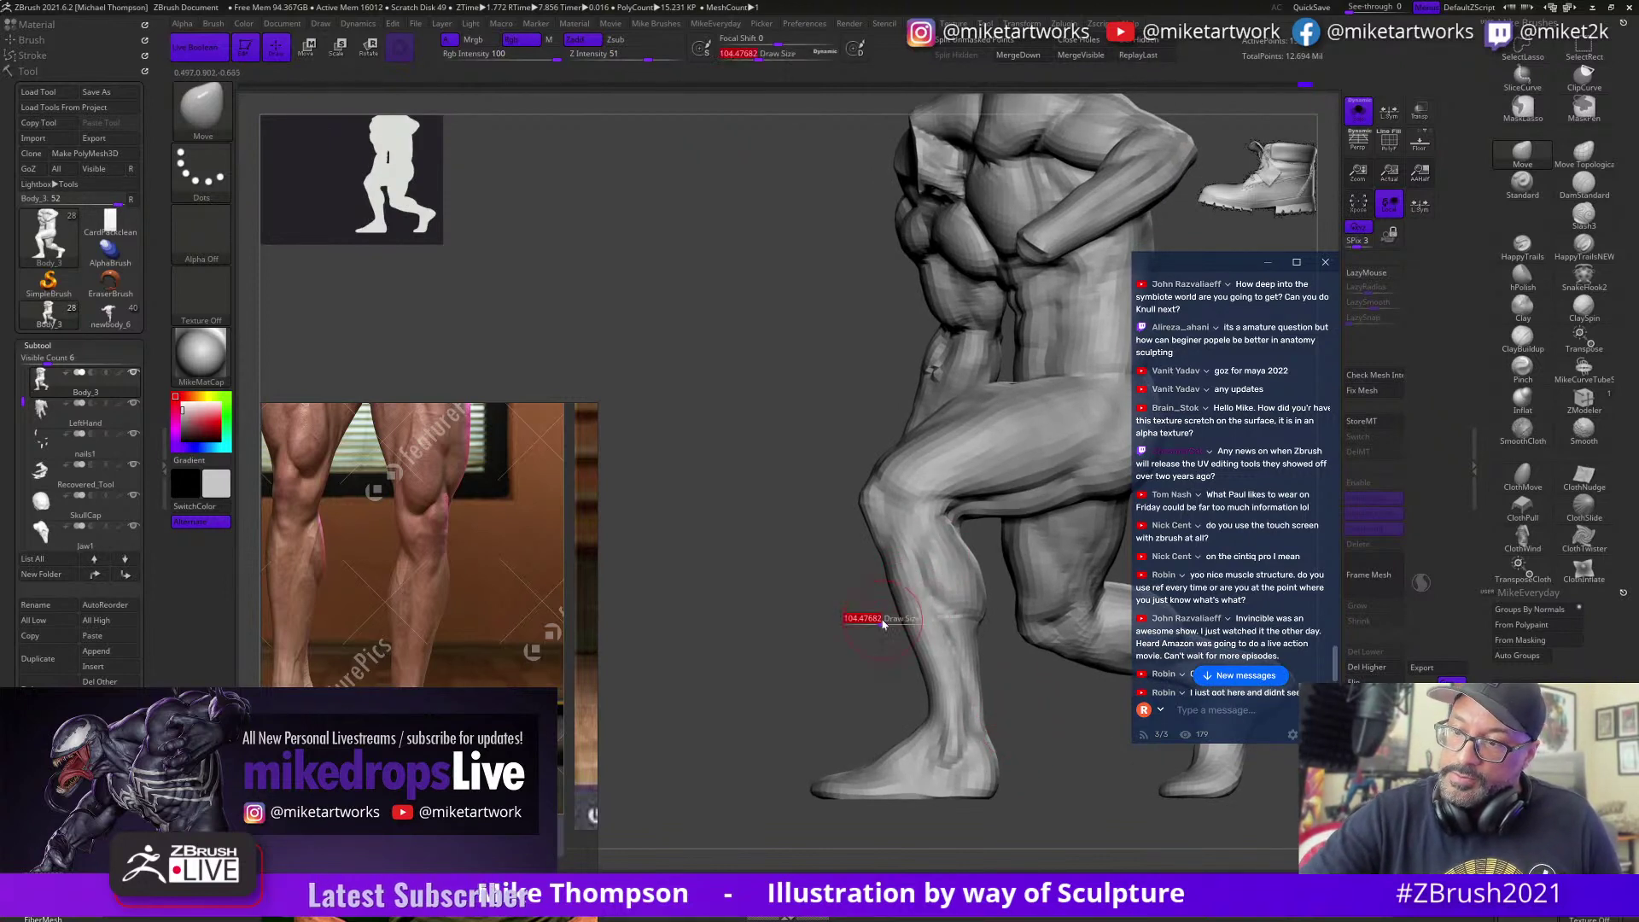
drag(882, 622, 876, 622)
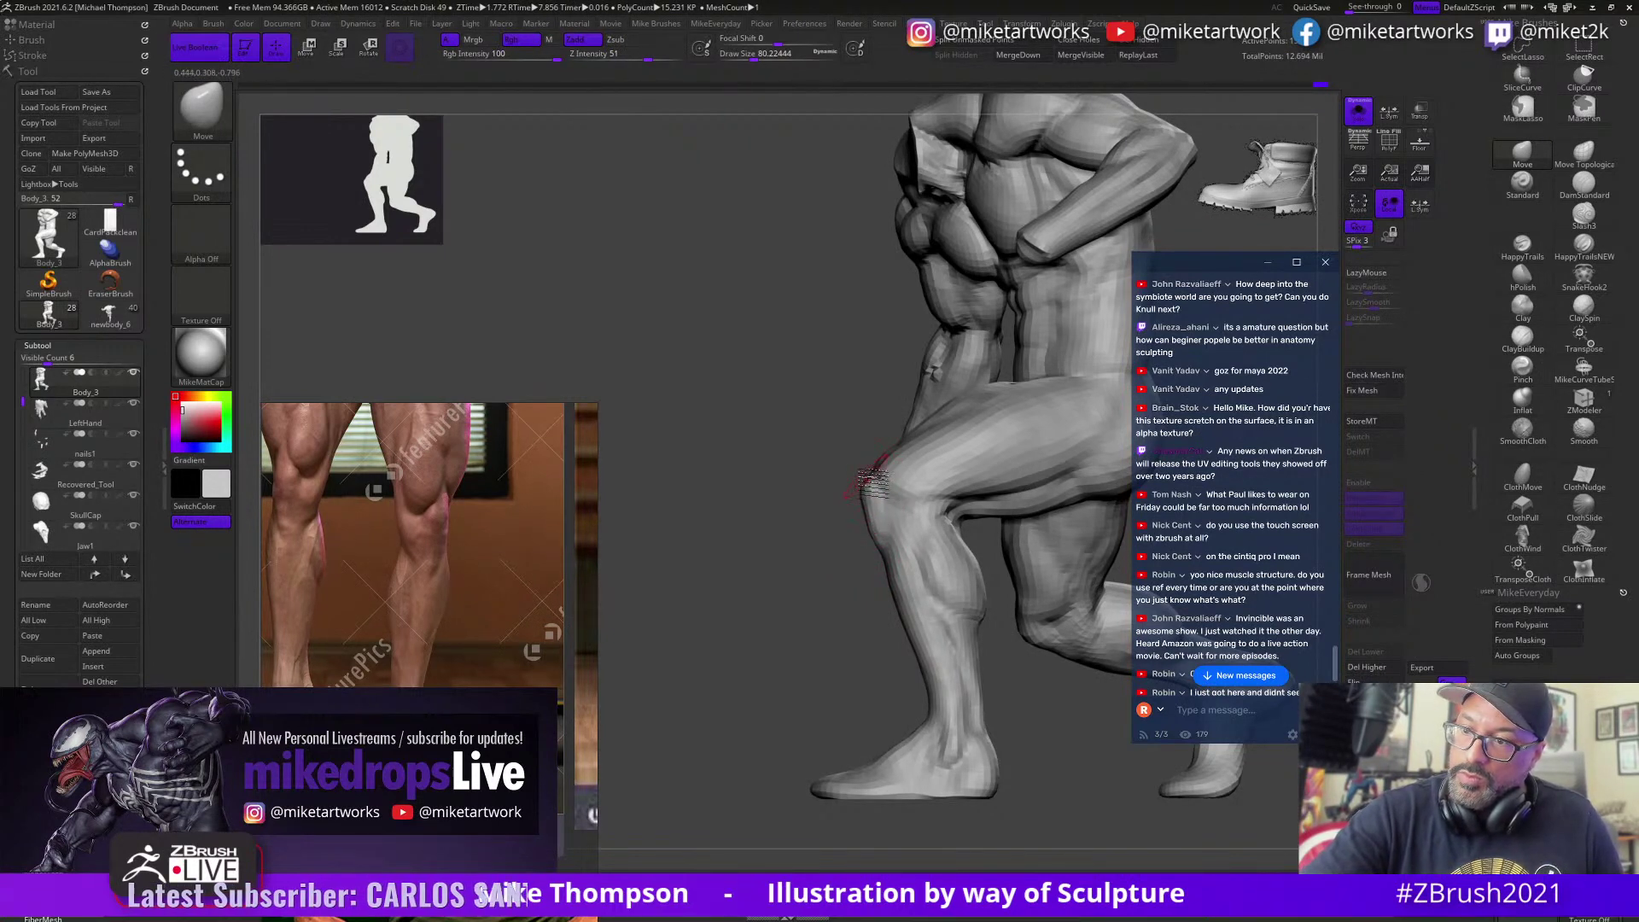
Step: Raise the body three subdivision levels and build up the forward lower leg with the ClayBuildup brush at draw size about 37
mouse_move(1048, 724)
mouse_down()
mouse_move(1105, 768)
mouse_move(1095, 808)
mouse_up()
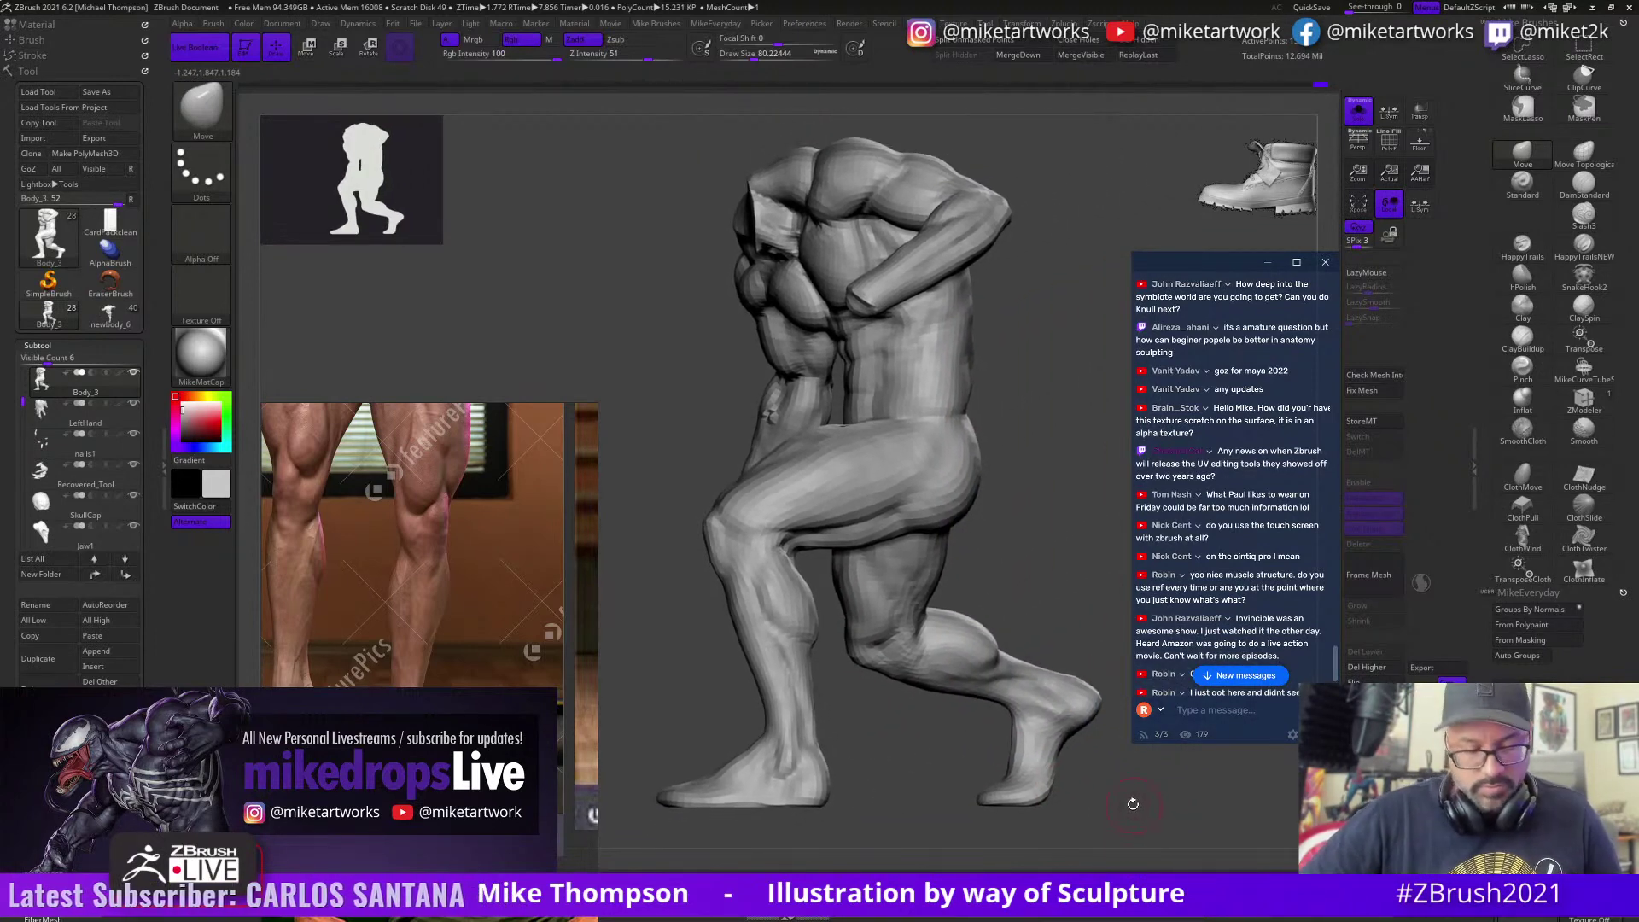
key(d)
key(d)
key(d)
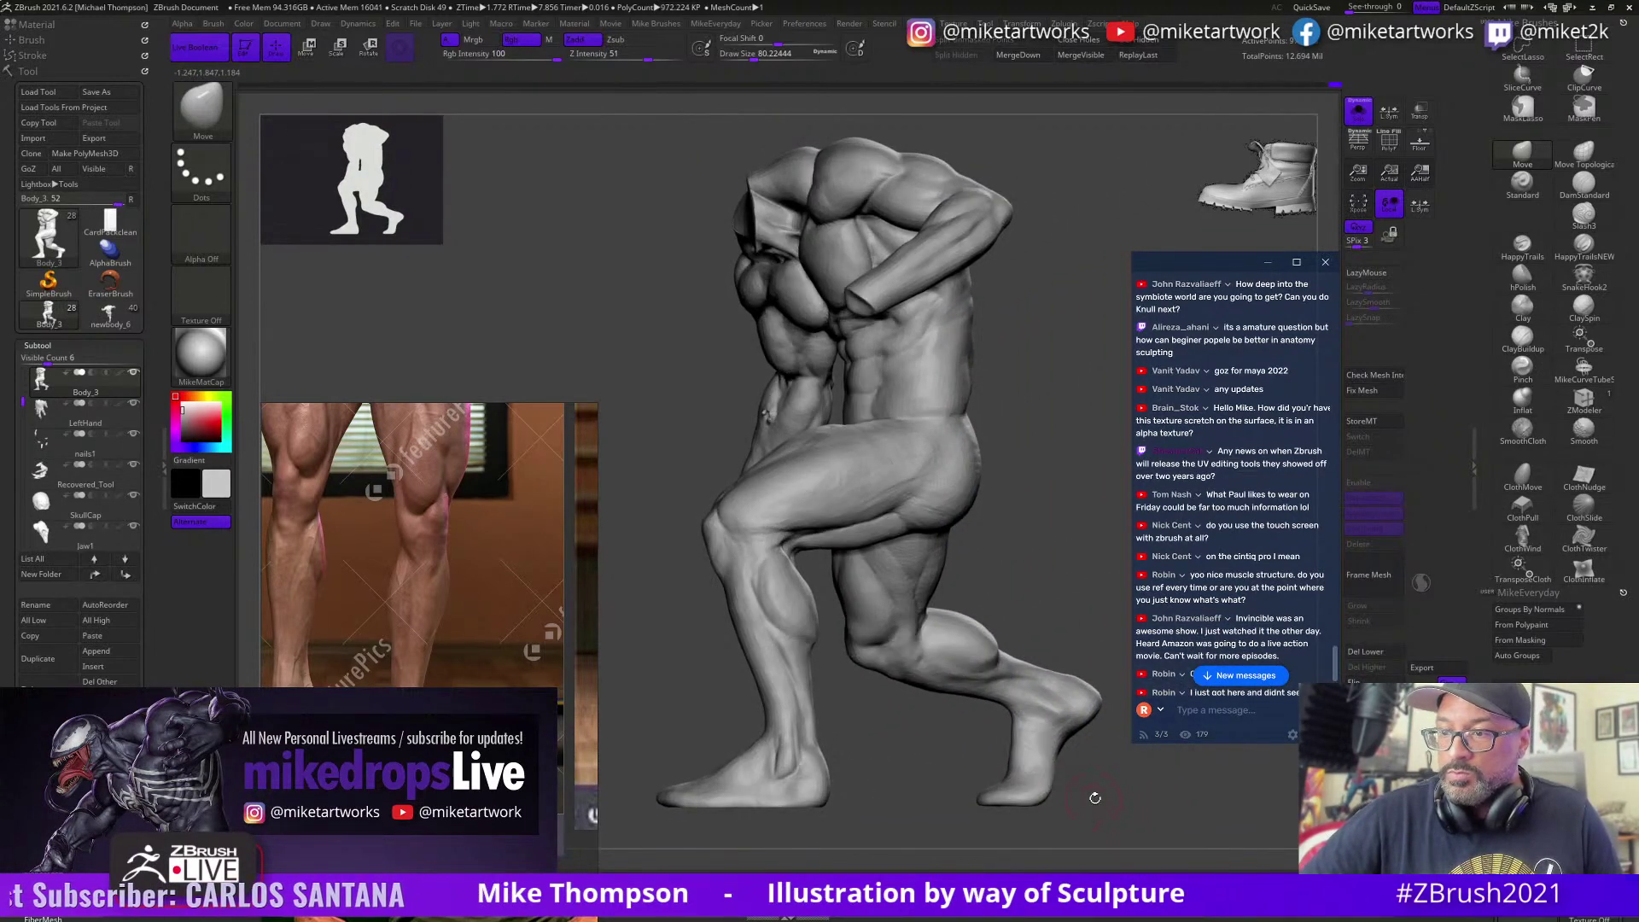
mouse_move(901, 753)
alt+mouse_down()
mouse_move(926, 815)
mouse_move(963, 824)
mouse_move(955, 843)
mouse_move(962, 784)
mouse_move(932, 757)
alt+mouse_up()
key(s)
key(s)
click(1522, 337)
key(s)
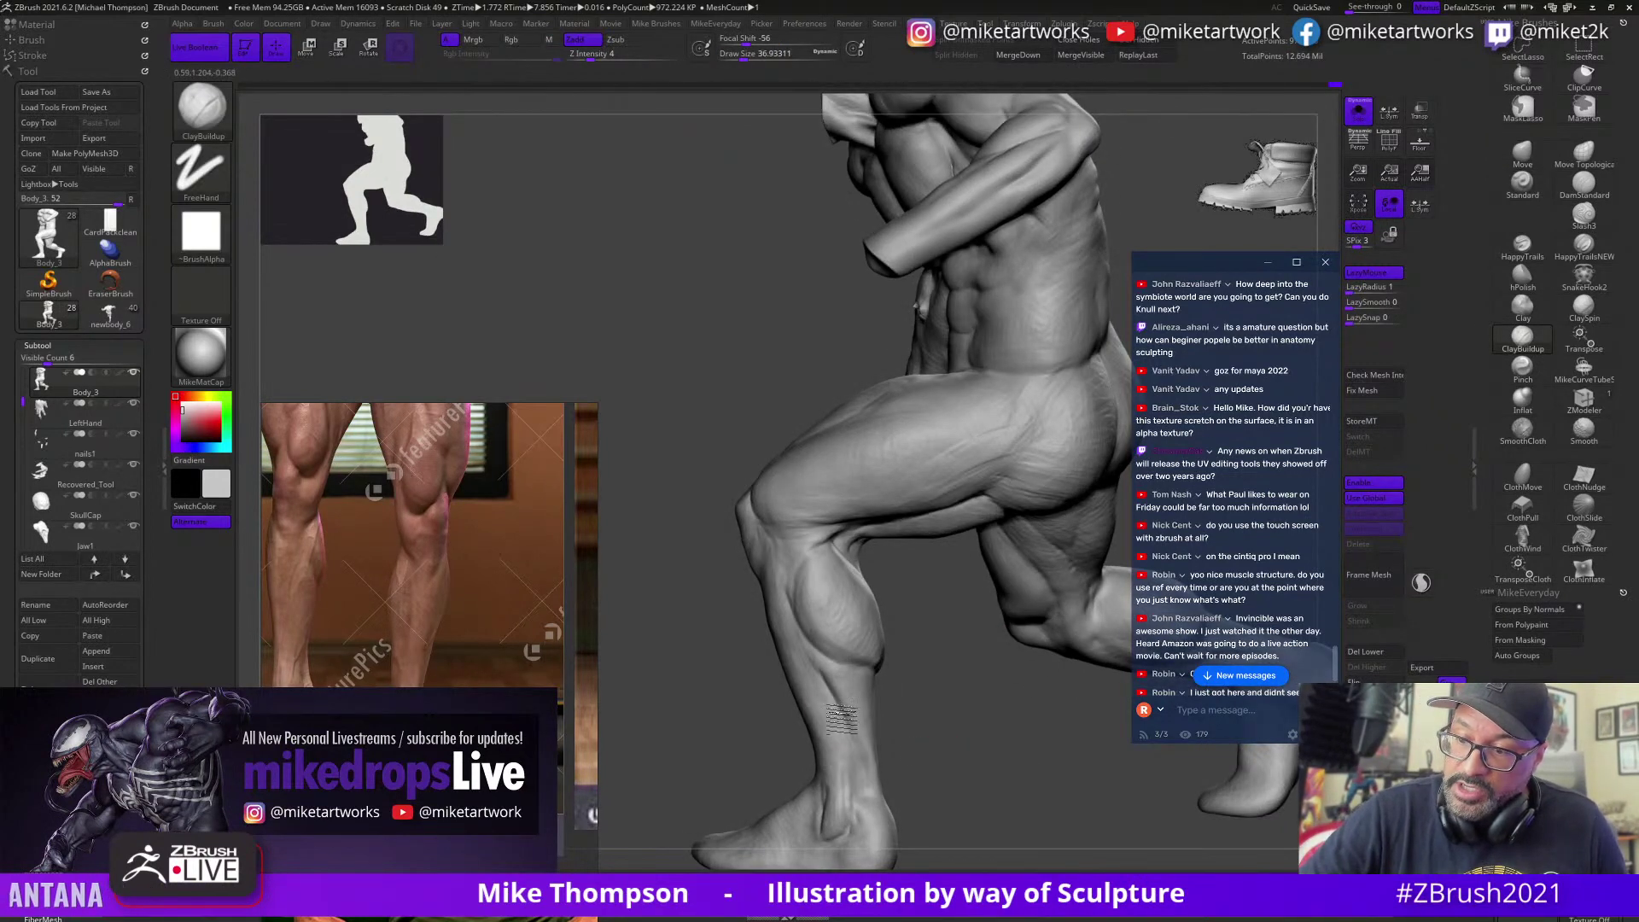
key(ctrl+z)
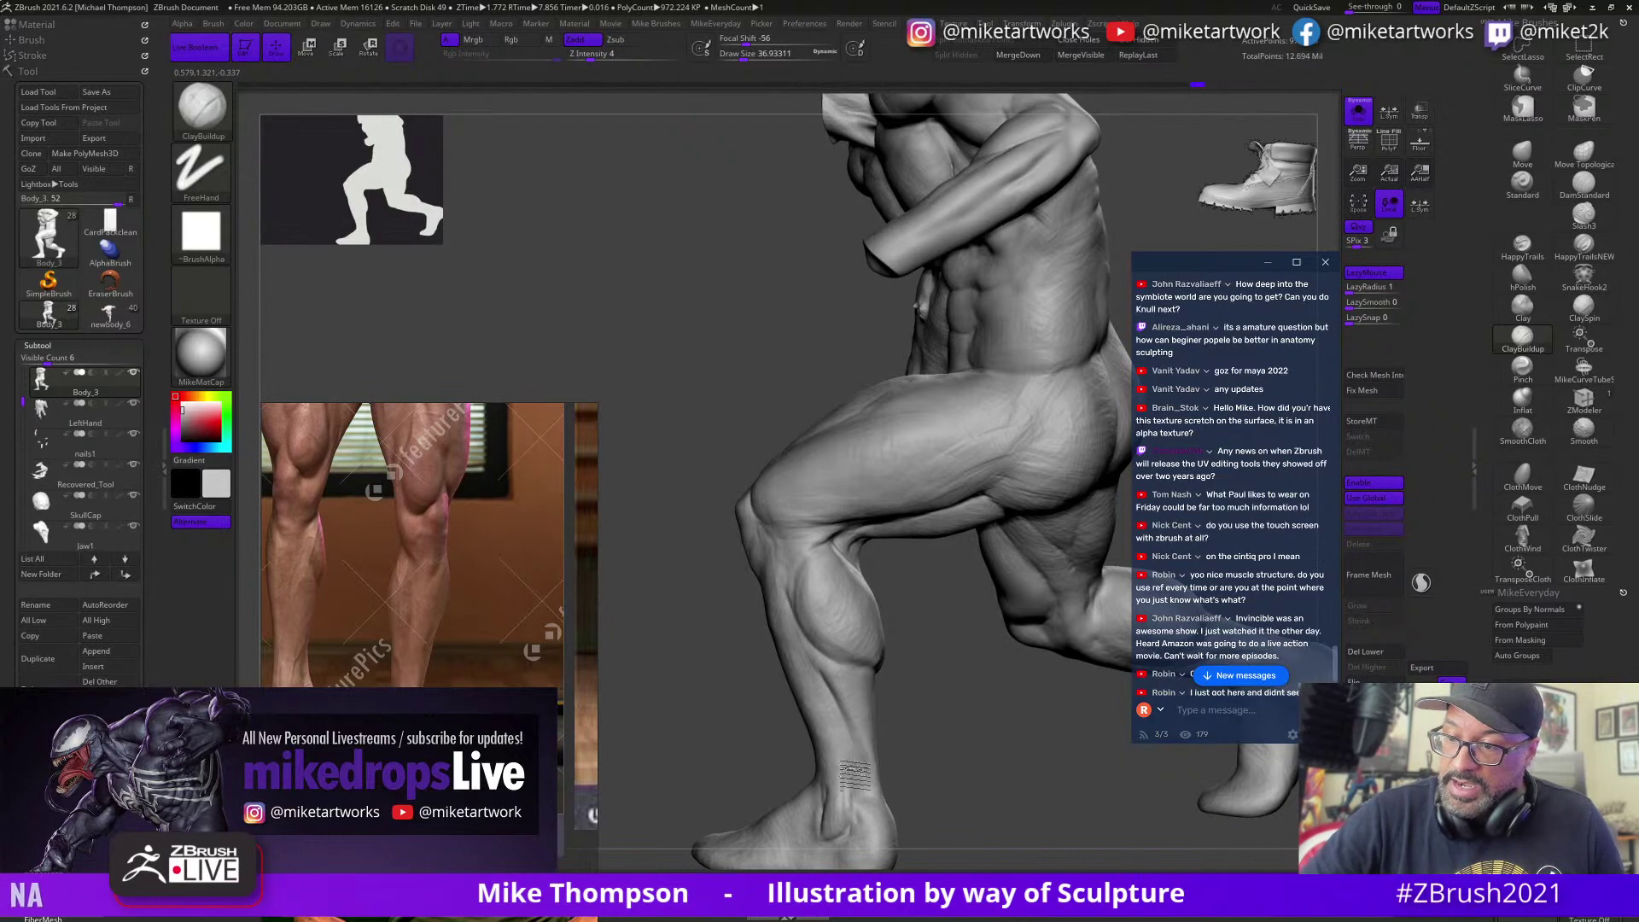
mouse_move(927, 762)
mouse_down()
mouse_move(992, 760)
mouse_move(923, 745)
mouse_up()
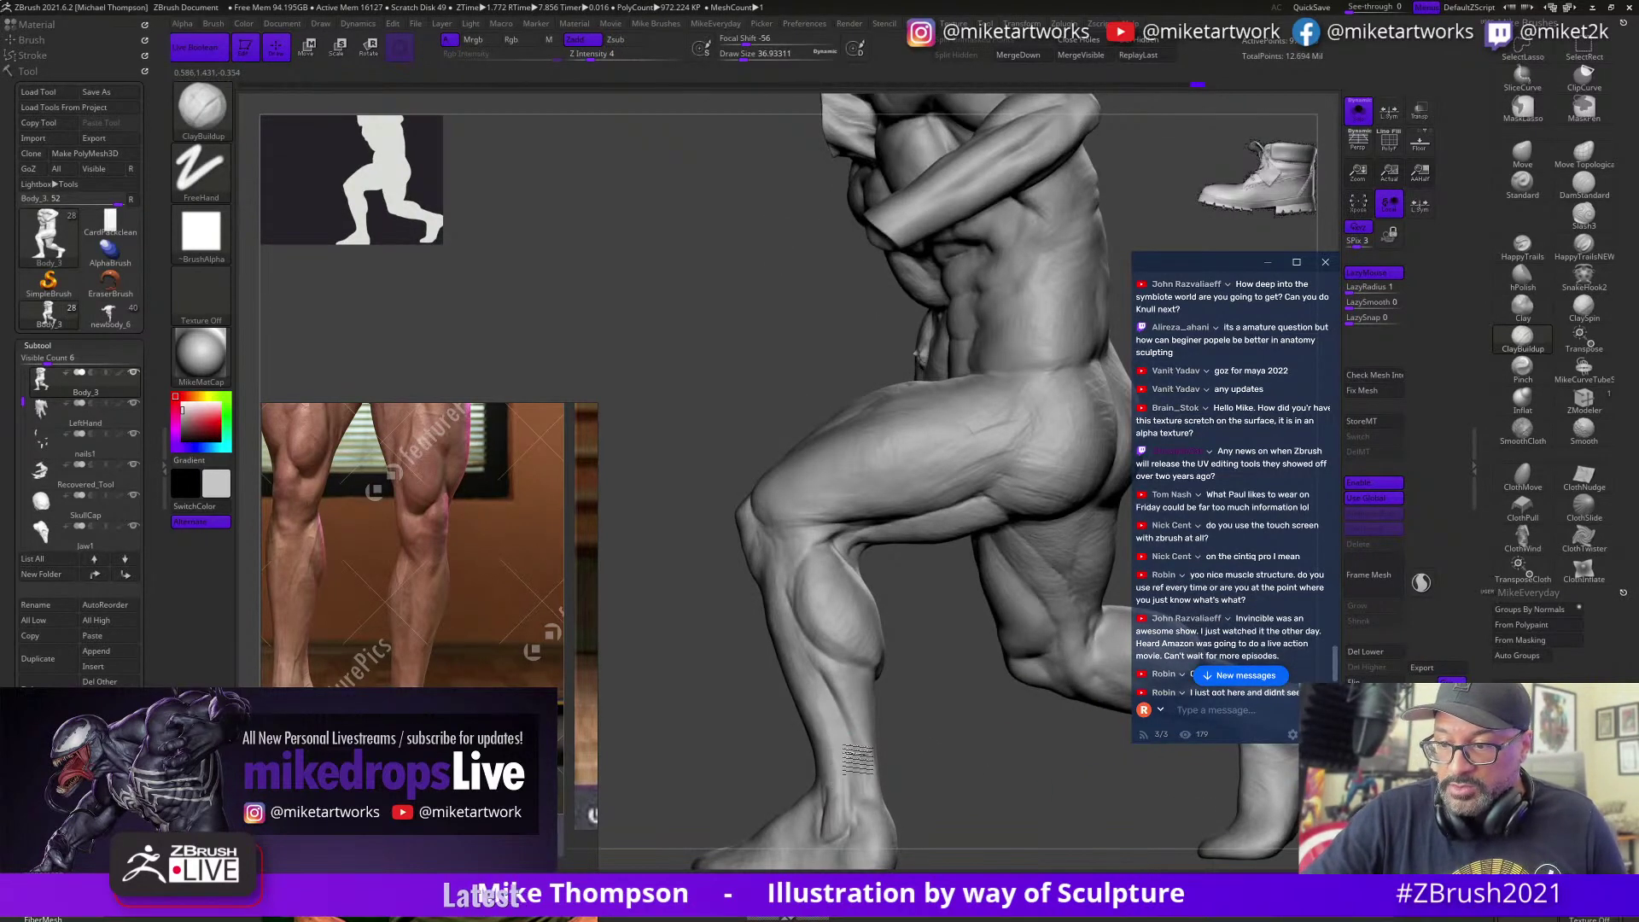
Step: Refine the forward leg's ankle, lower calf and knee with the ClayBuildup brush at draw size about 29
mouse_move(964, 784)
right_down()
mouse_move(952, 808)
mouse_move(988, 751)
mouse_move(967, 815)
mouse_move(982, 790)
mouse_move(964, 759)
mouse_move(882, 703)
right_up()
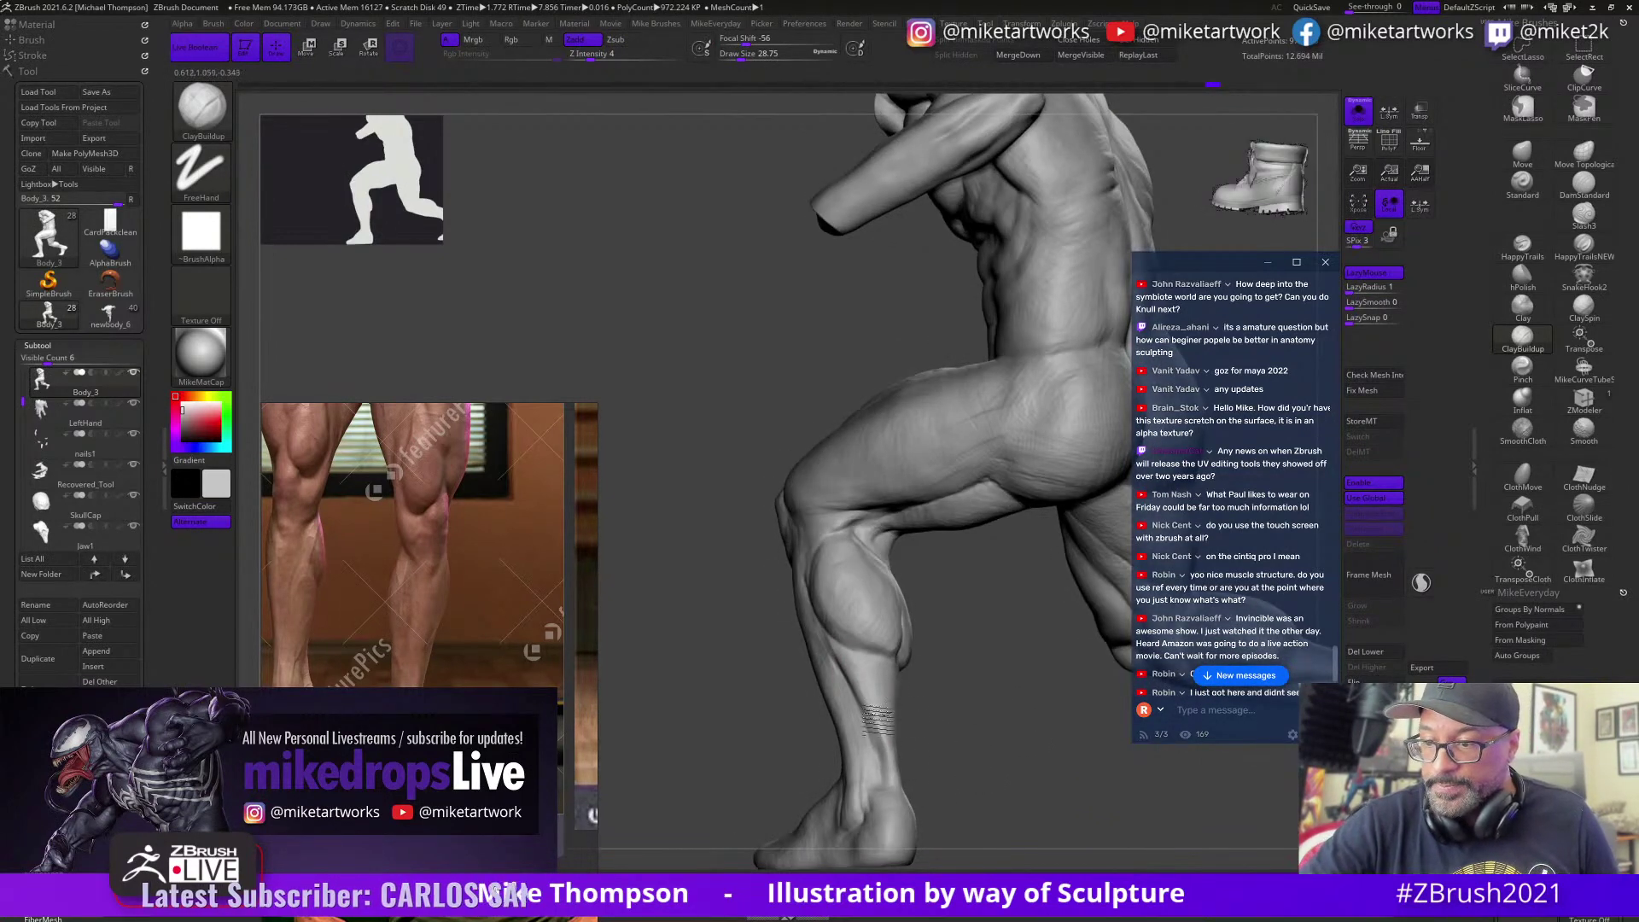
right_drag(908, 756, 874, 722)
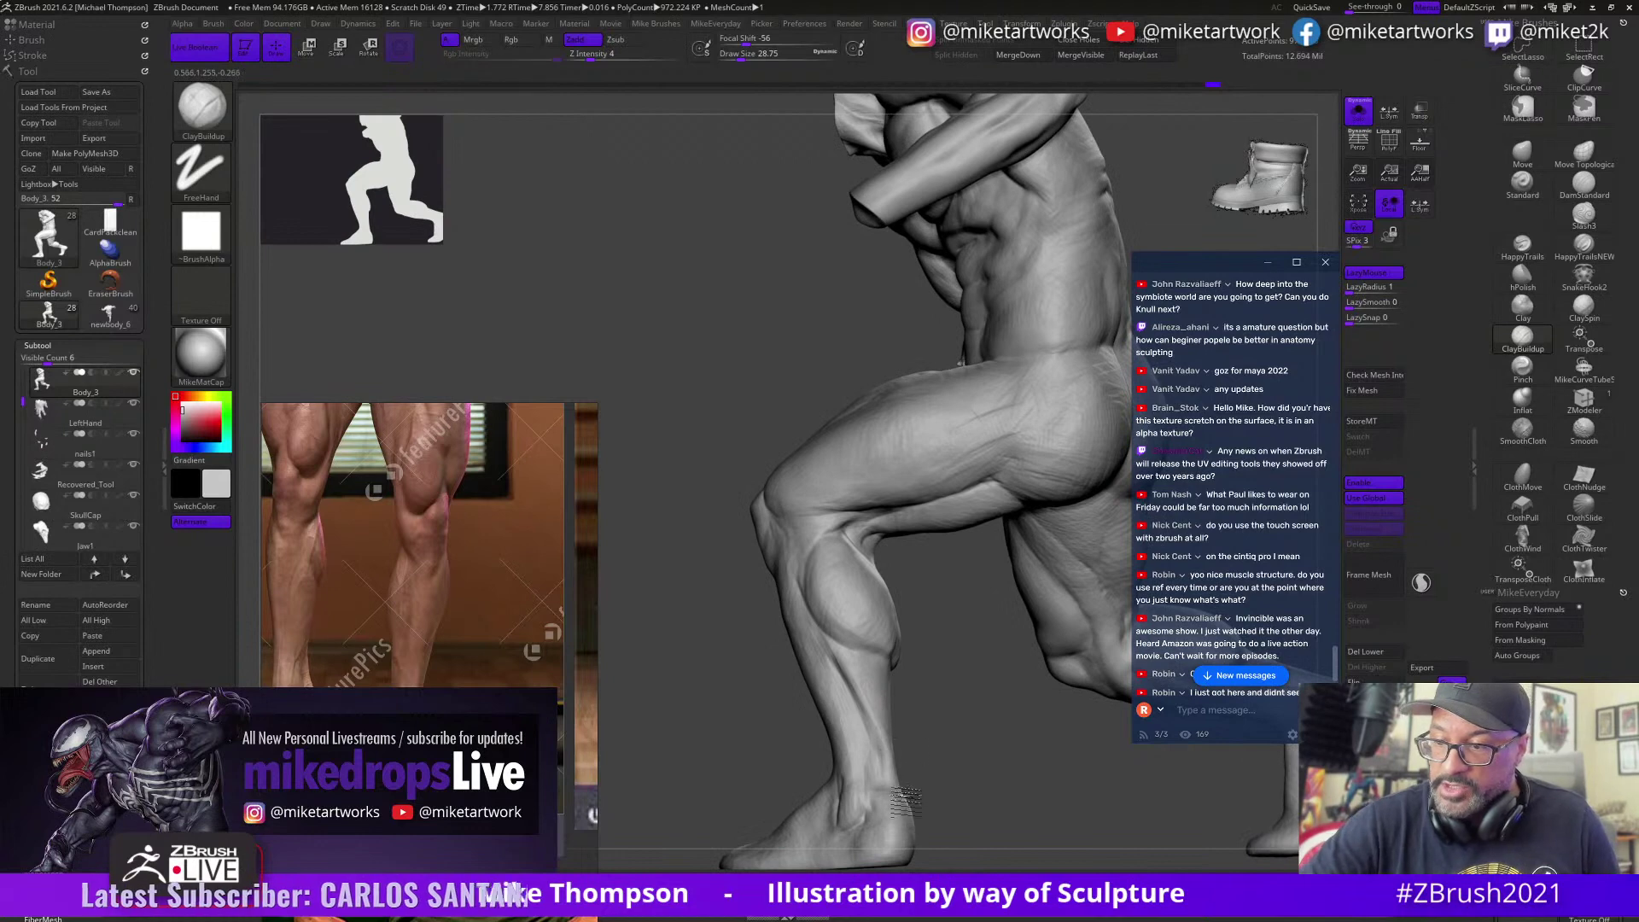
right_drag(910, 786, 884, 736)
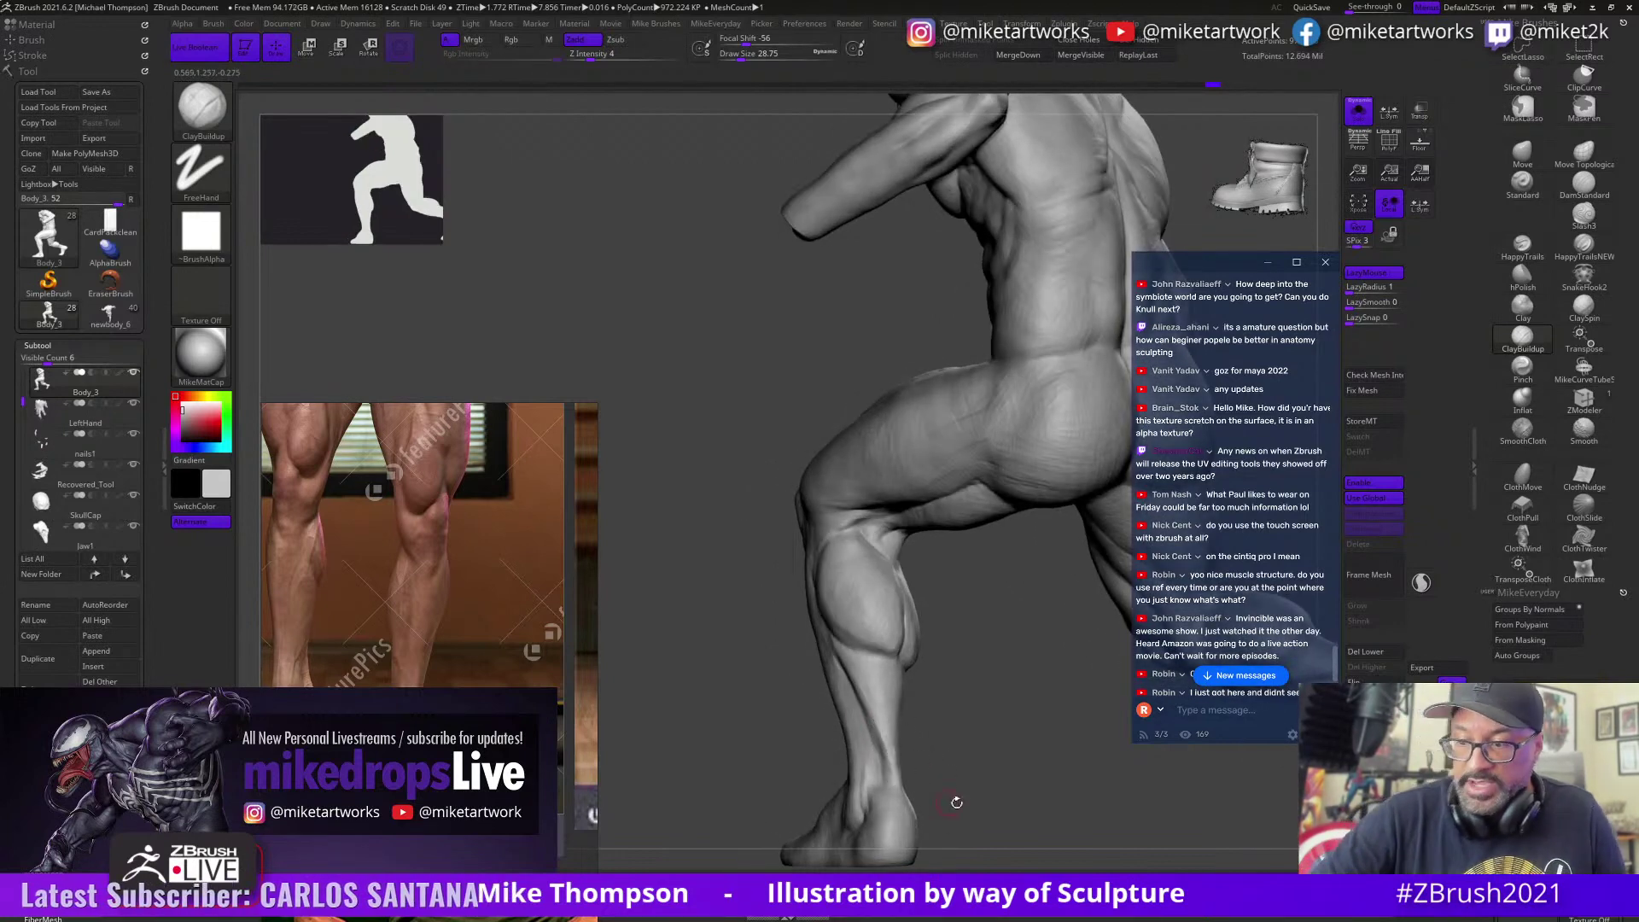
right_drag(956, 802, 1084, 688)
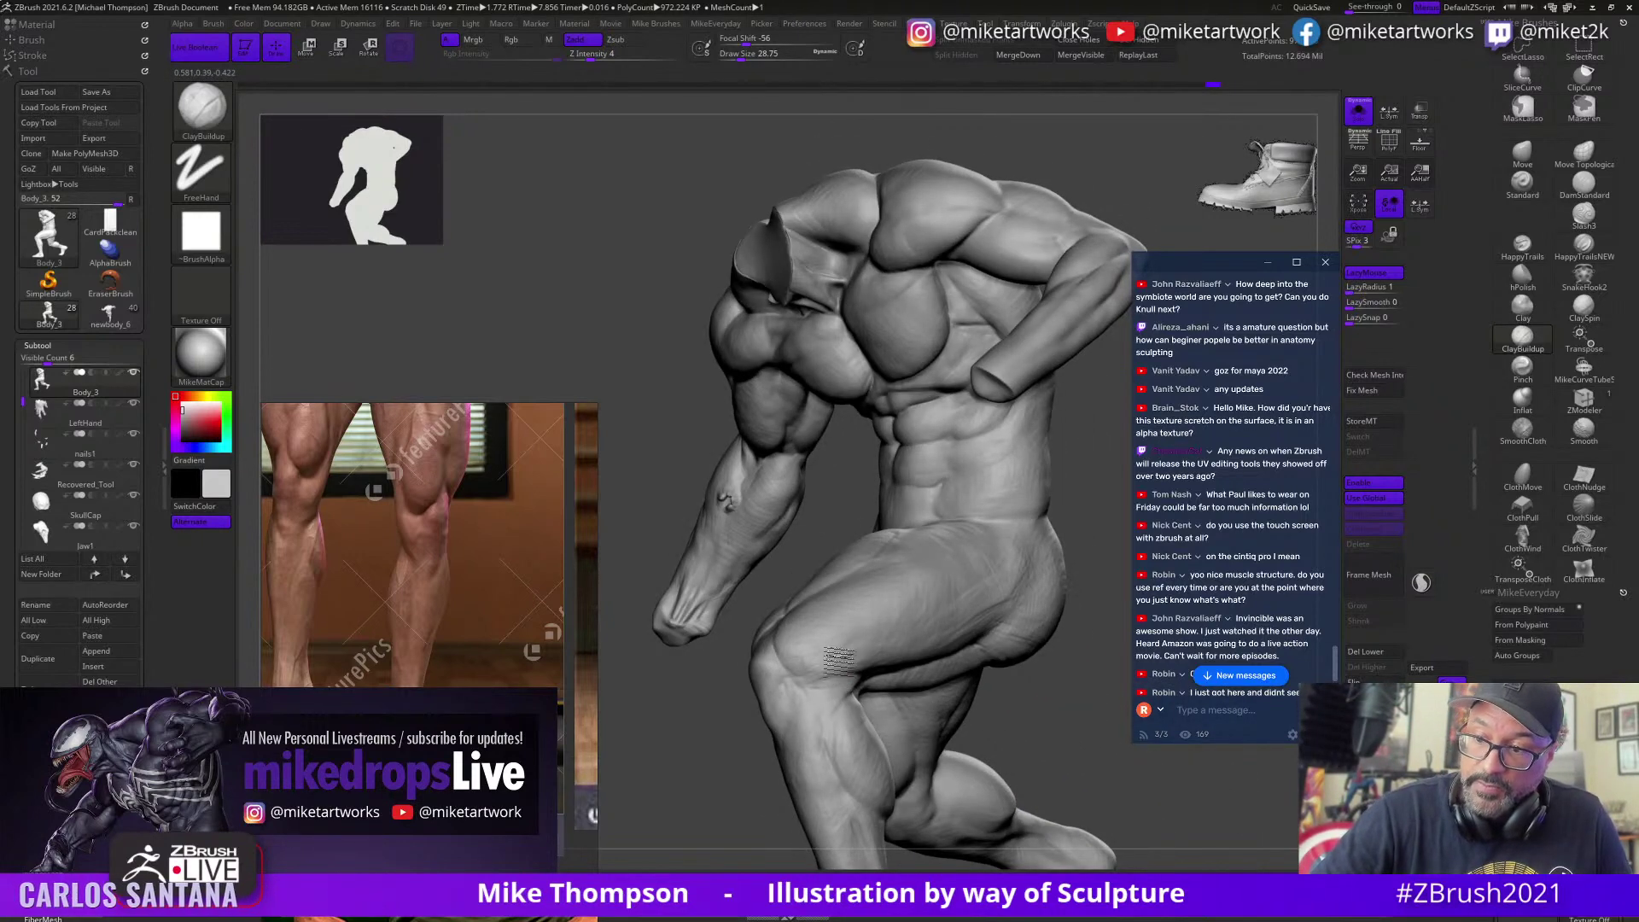
mouse_move(1071, 769)
right_down()
mouse_move(1105, 713)
mouse_move(1060, 662)
mouse_move(1093, 683)
mouse_move(995, 751)
mouse_move(1084, 741)
right_up()
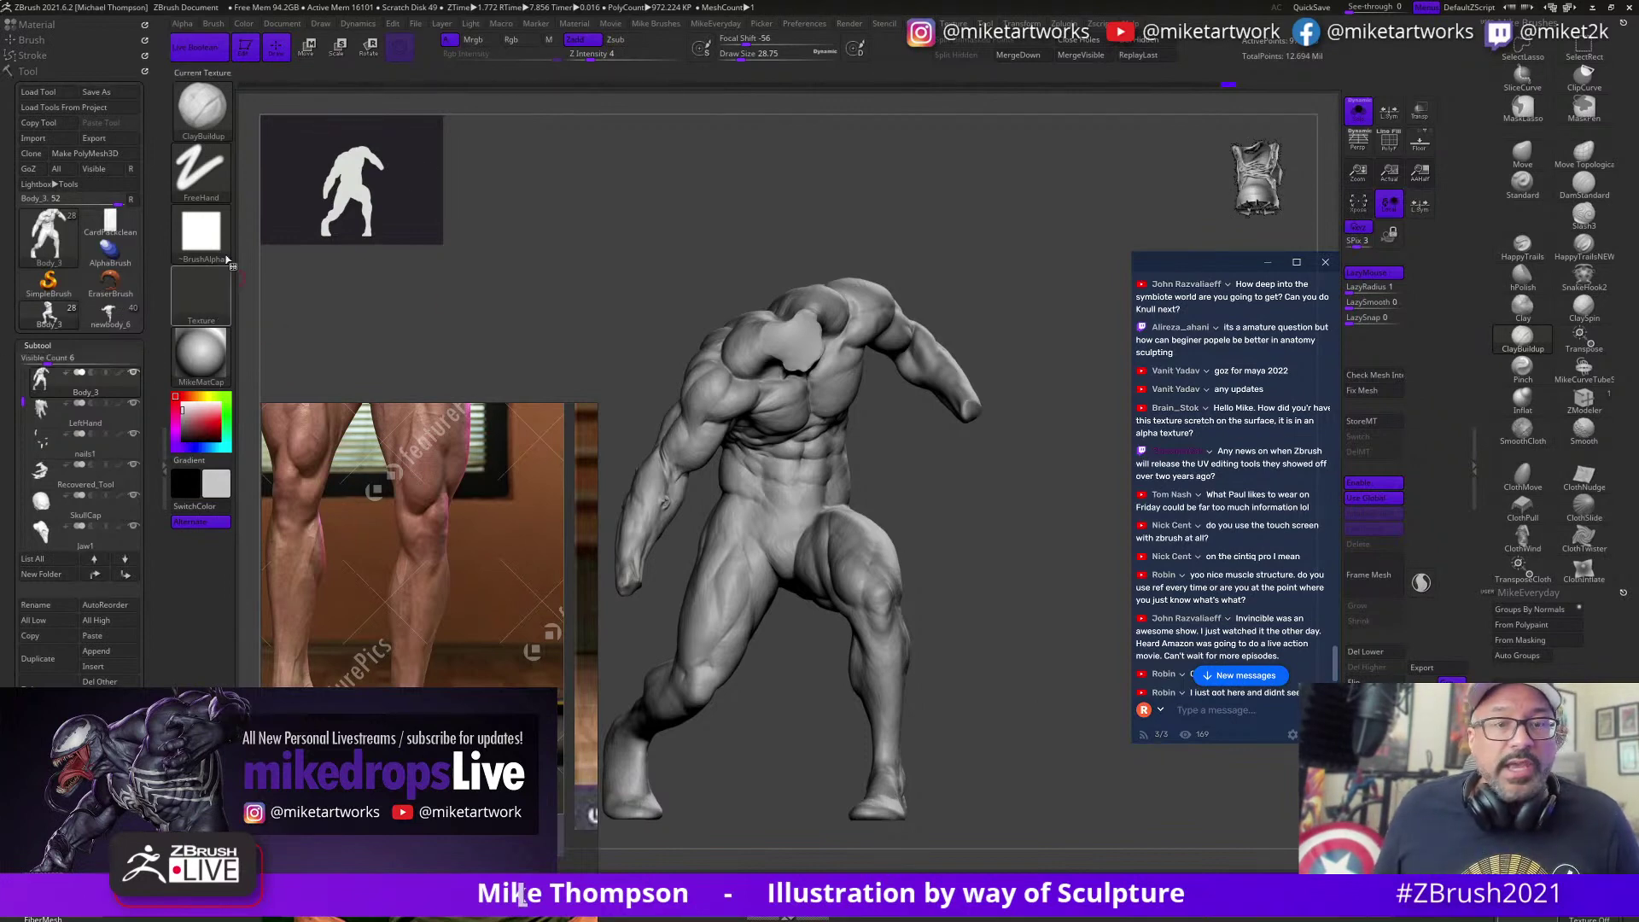
Step: Show all subtools of the figure and save the tool in the Pixologic folder
click(1358, 112)
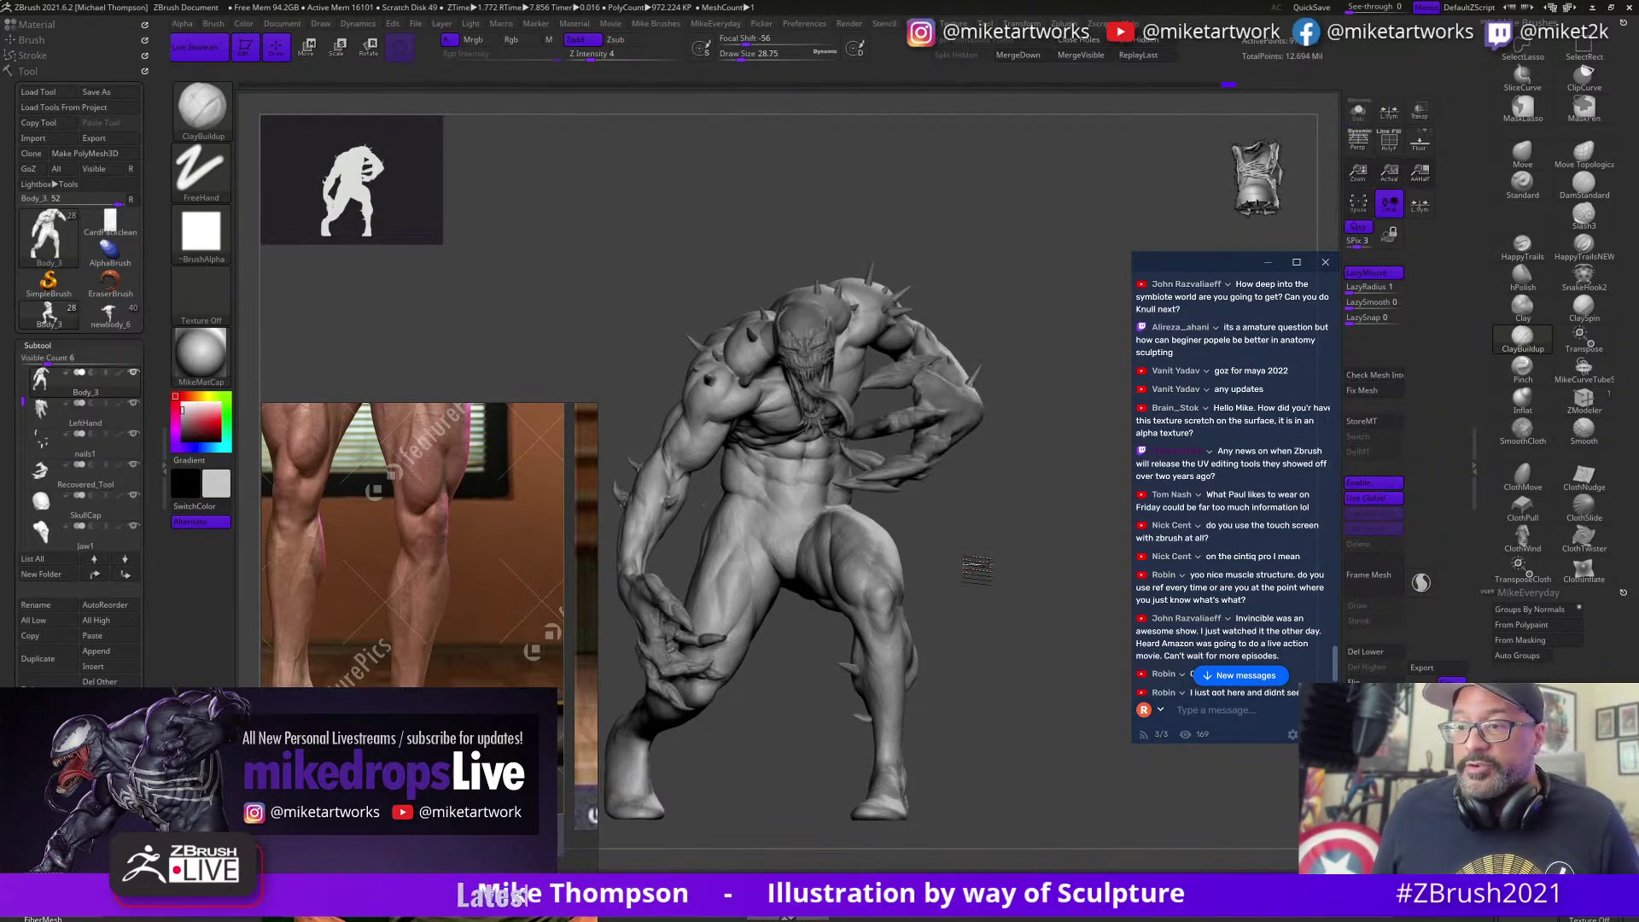
mouse_move(1095, 553)
mouse_down()
mouse_move(1099, 570)
mouse_move(1050, 573)
mouse_up()
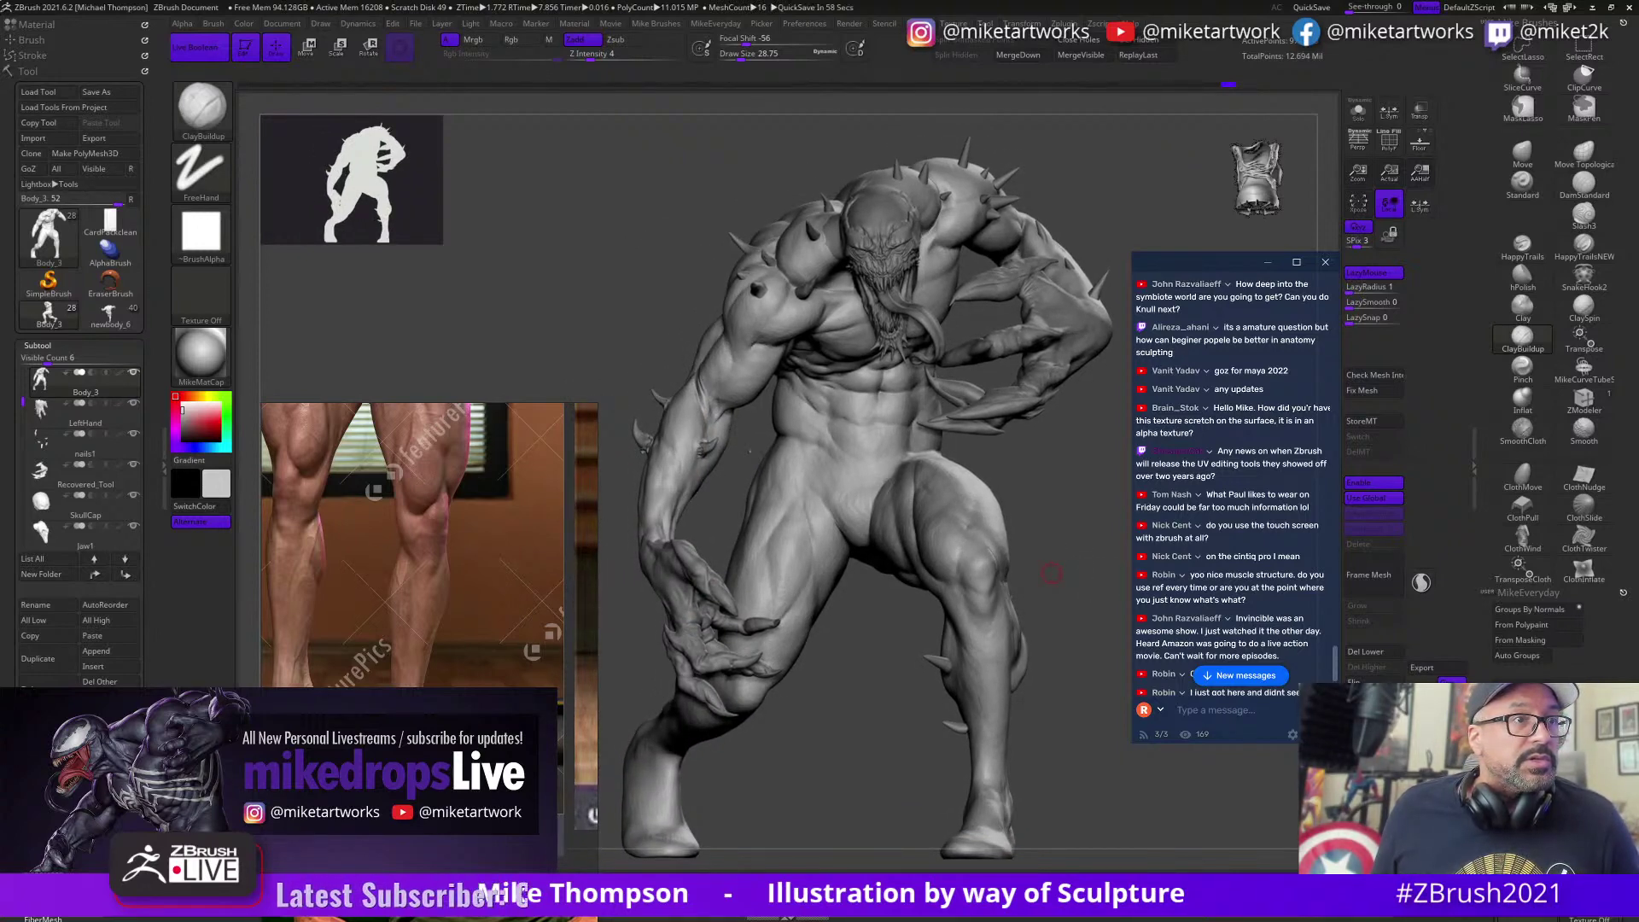
click(97, 91)
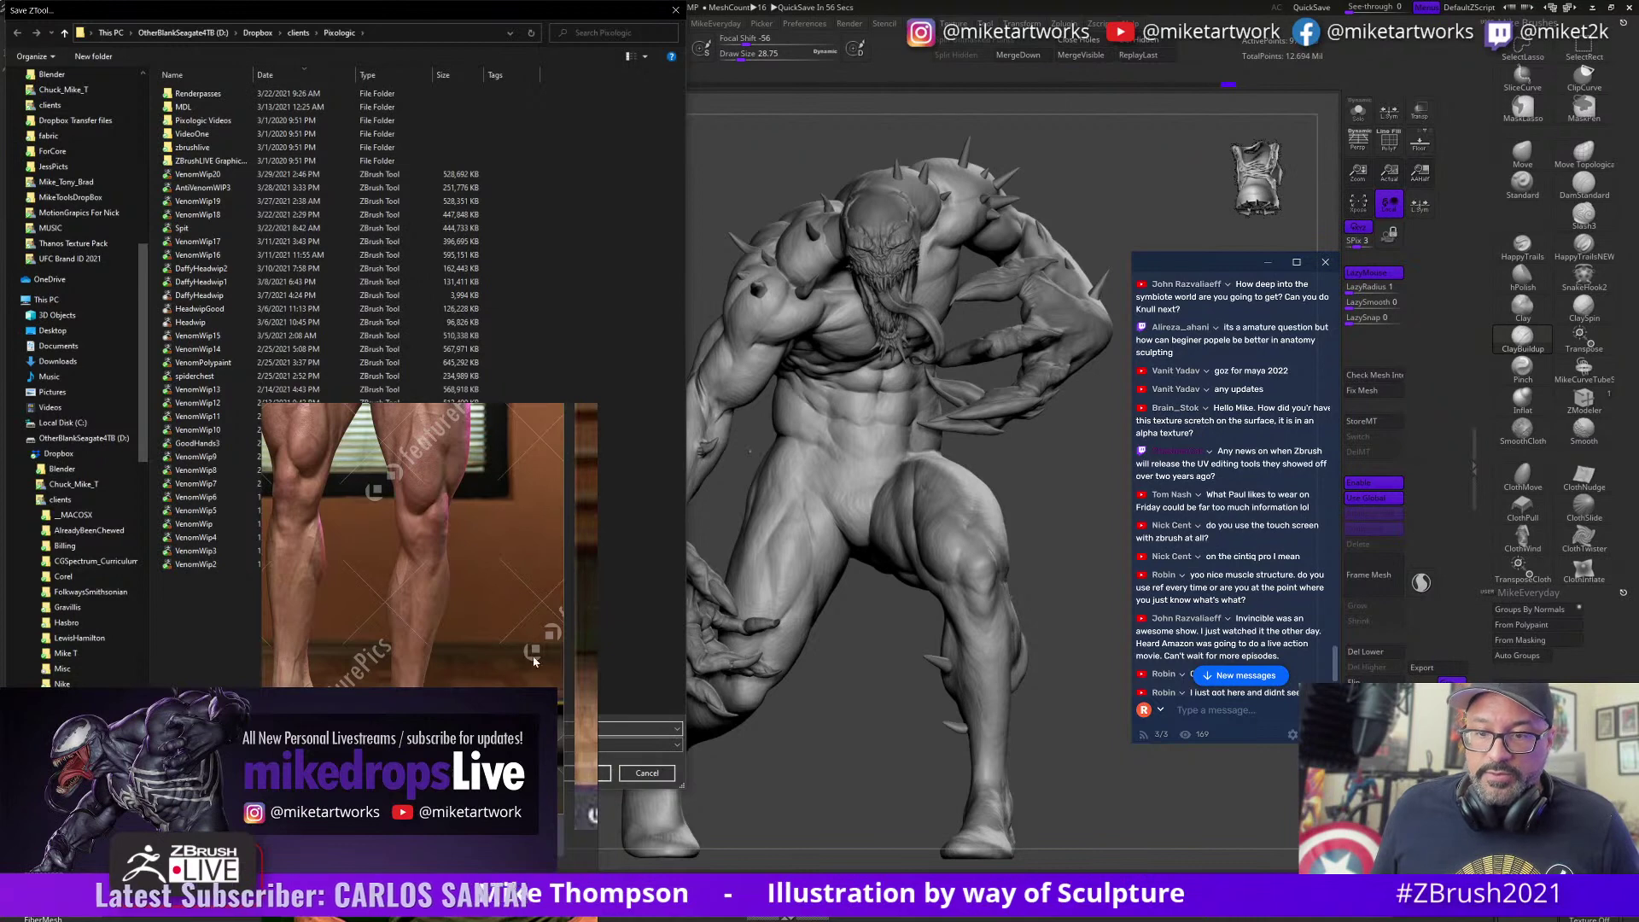
drag(534, 662, 387, 760)
click(587, 773)
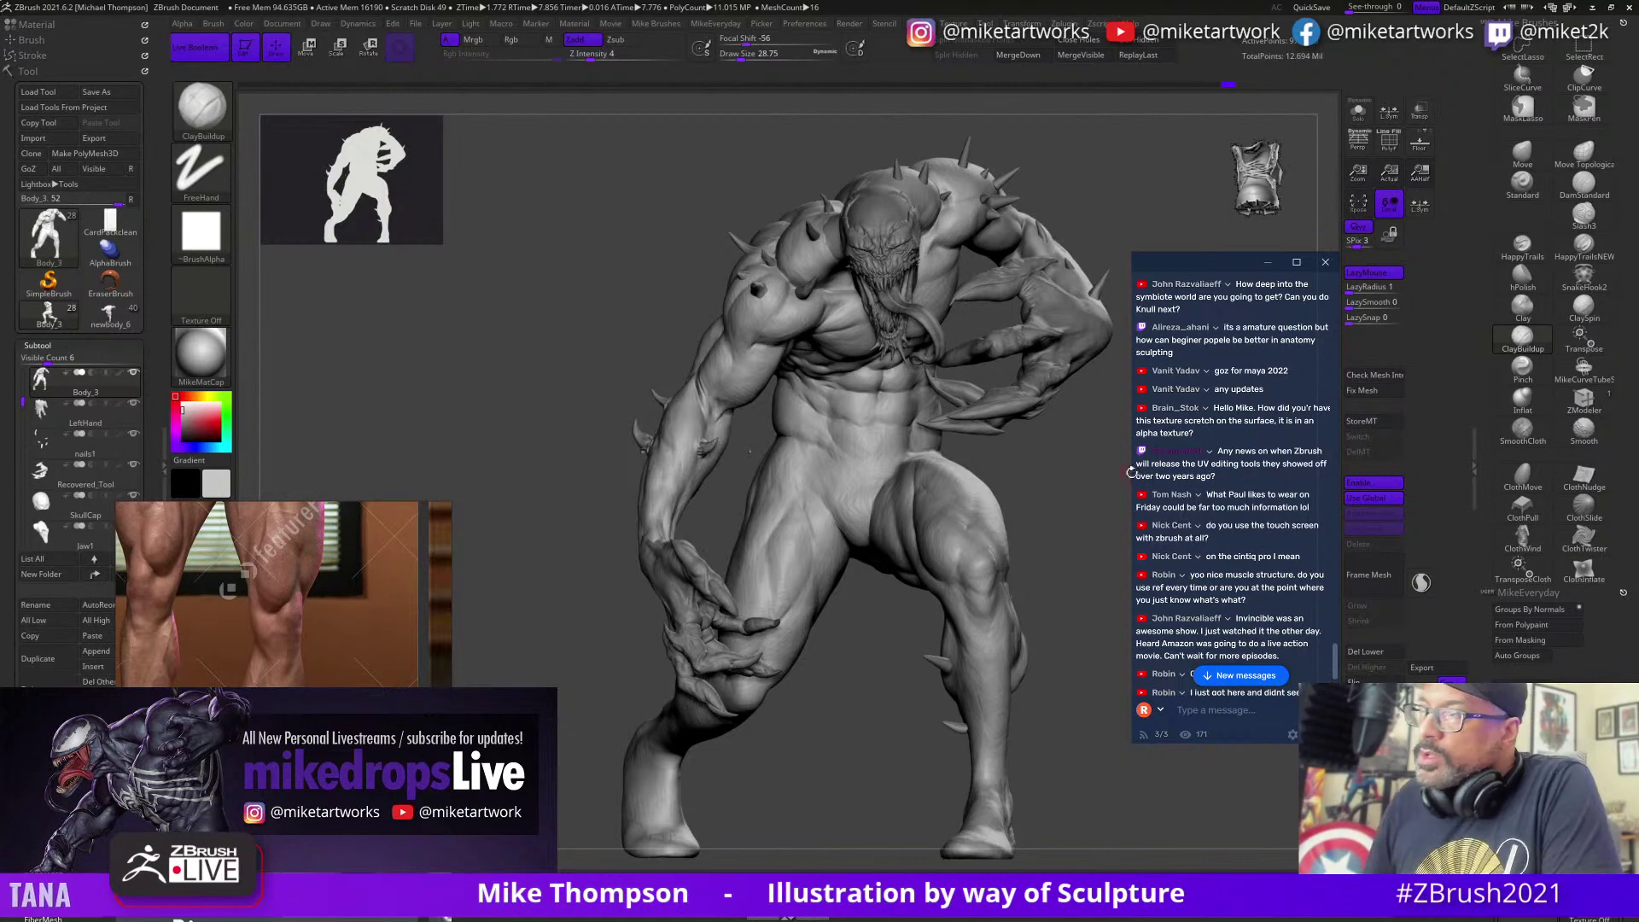
Step: Read the newest stream chat messages and examine the full figure from the front and side
scroll(1272, 492, down, 2)
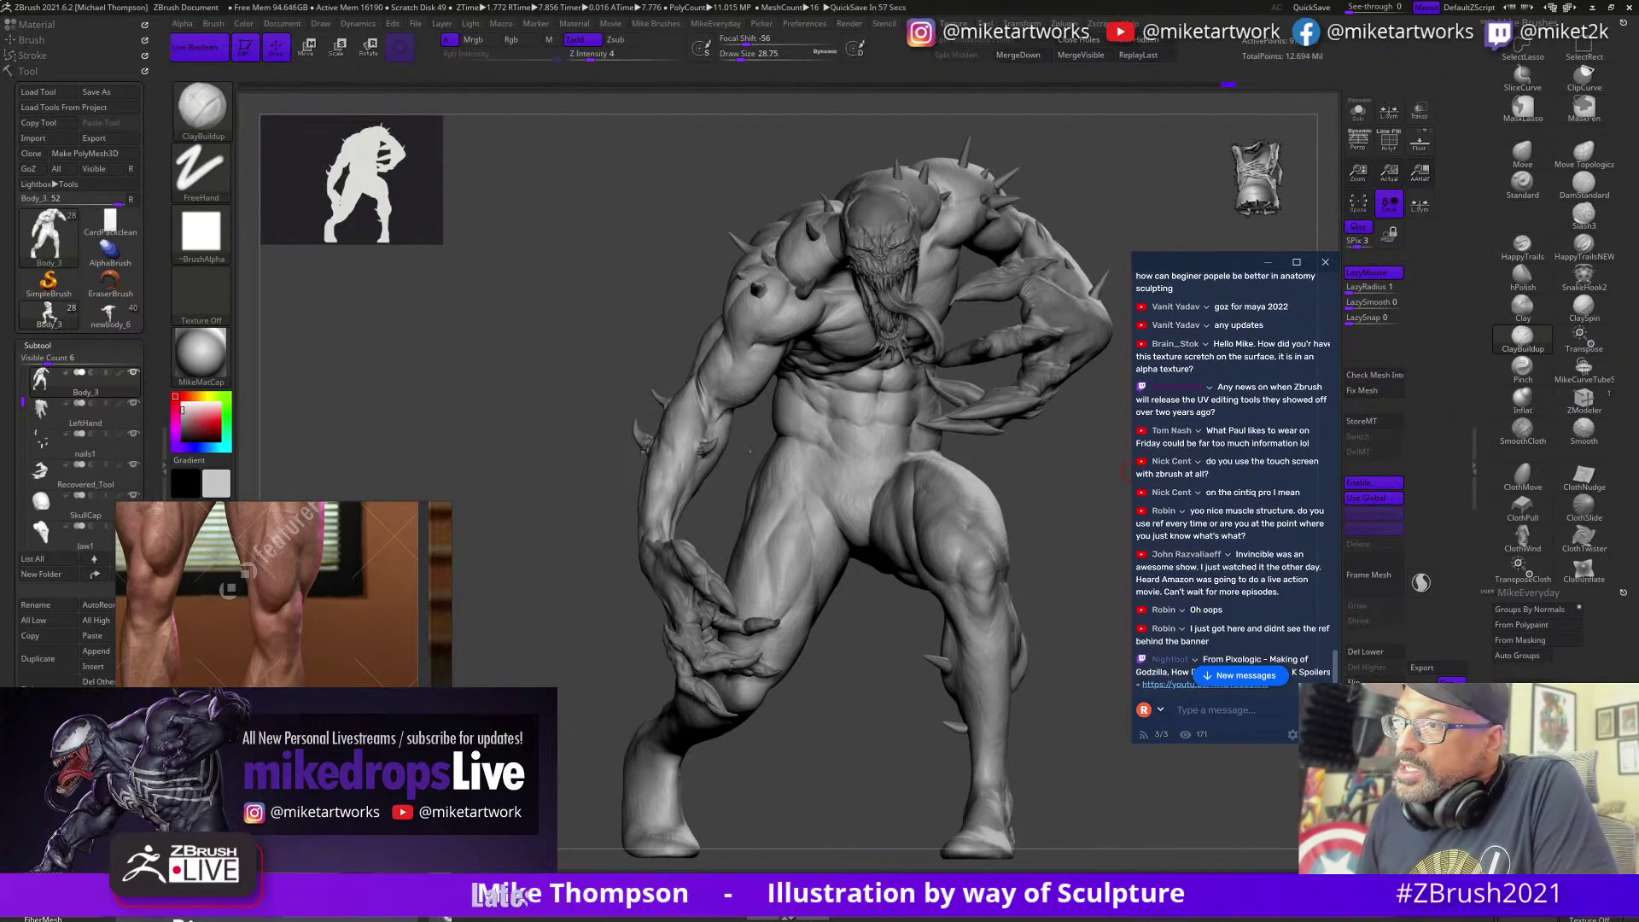
scroll(1280, 507, down, 2)
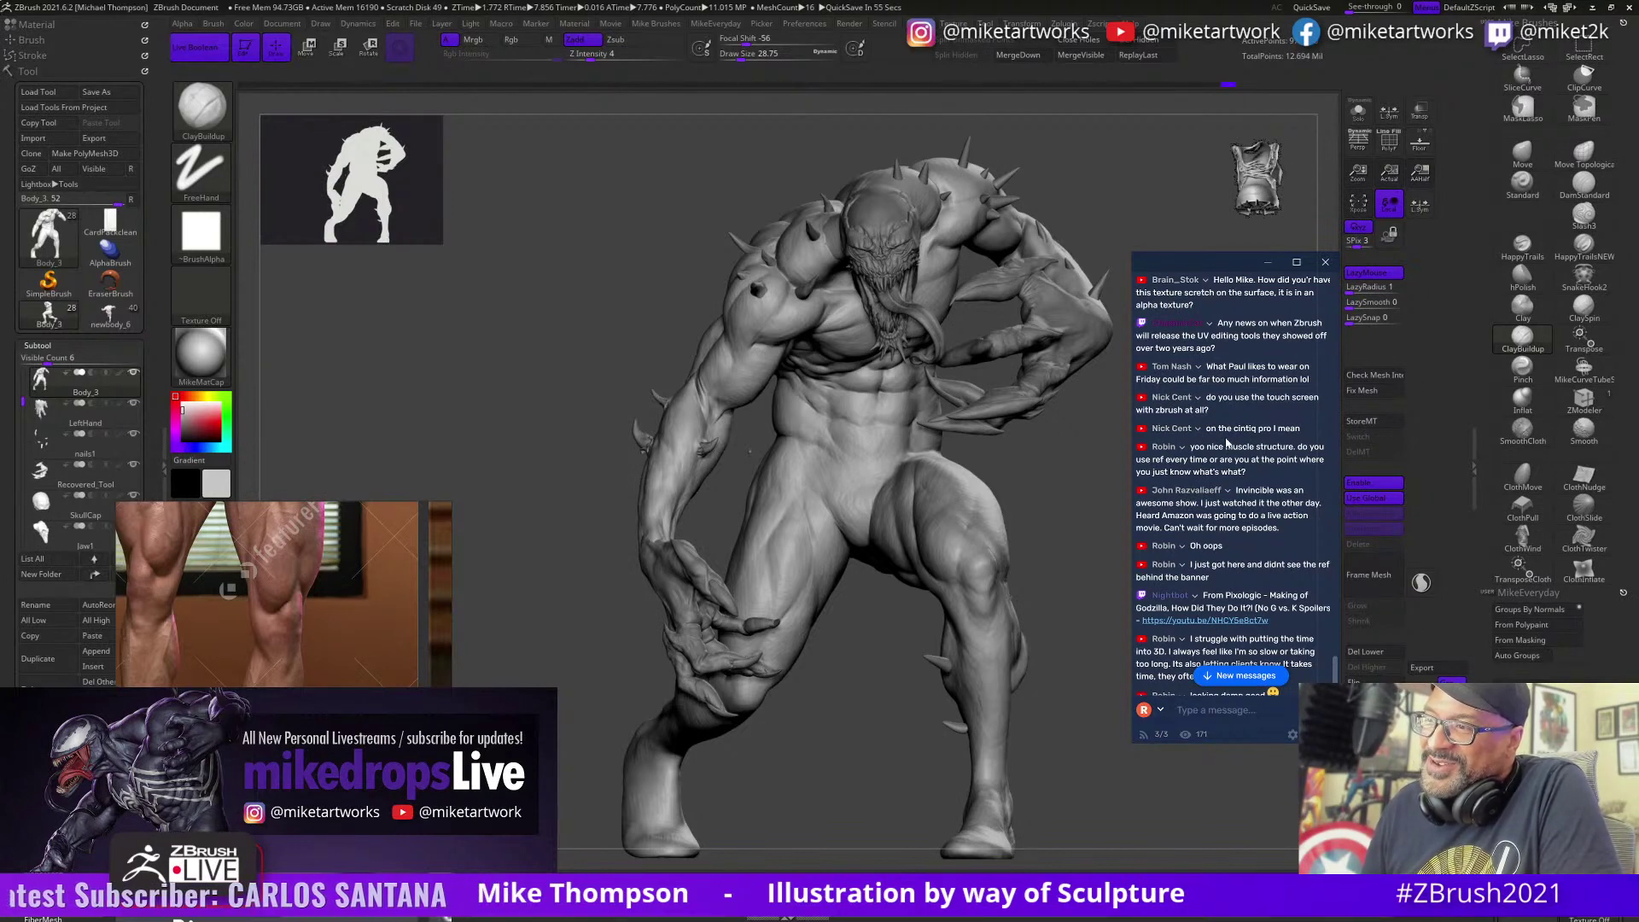
click(1263, 677)
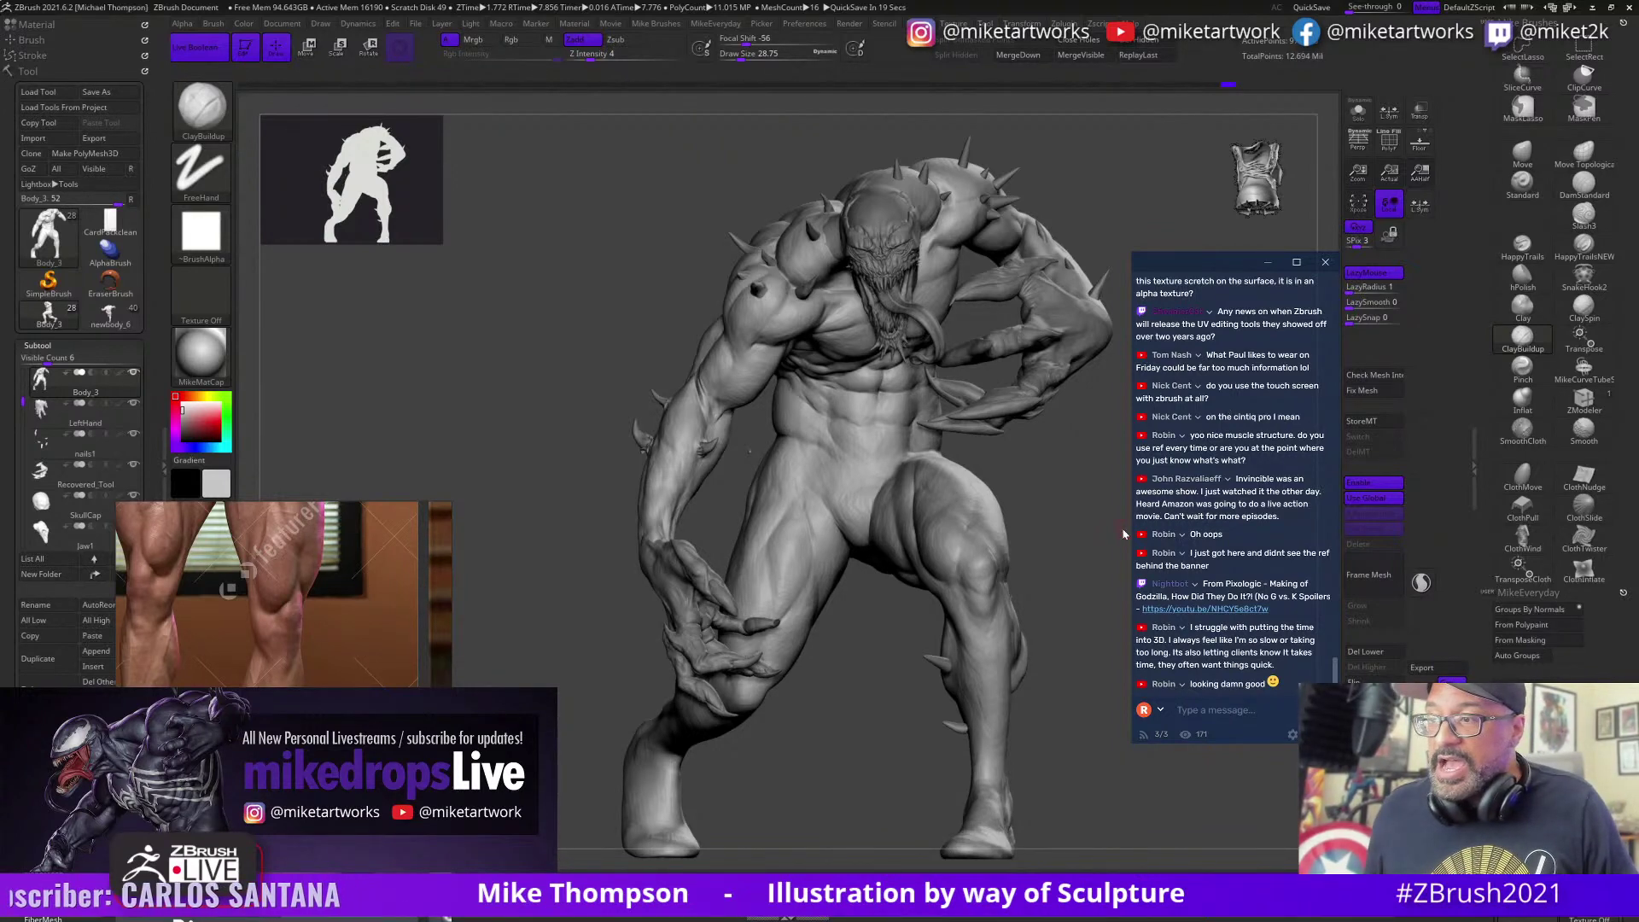
drag(1092, 555, 1080, 588)
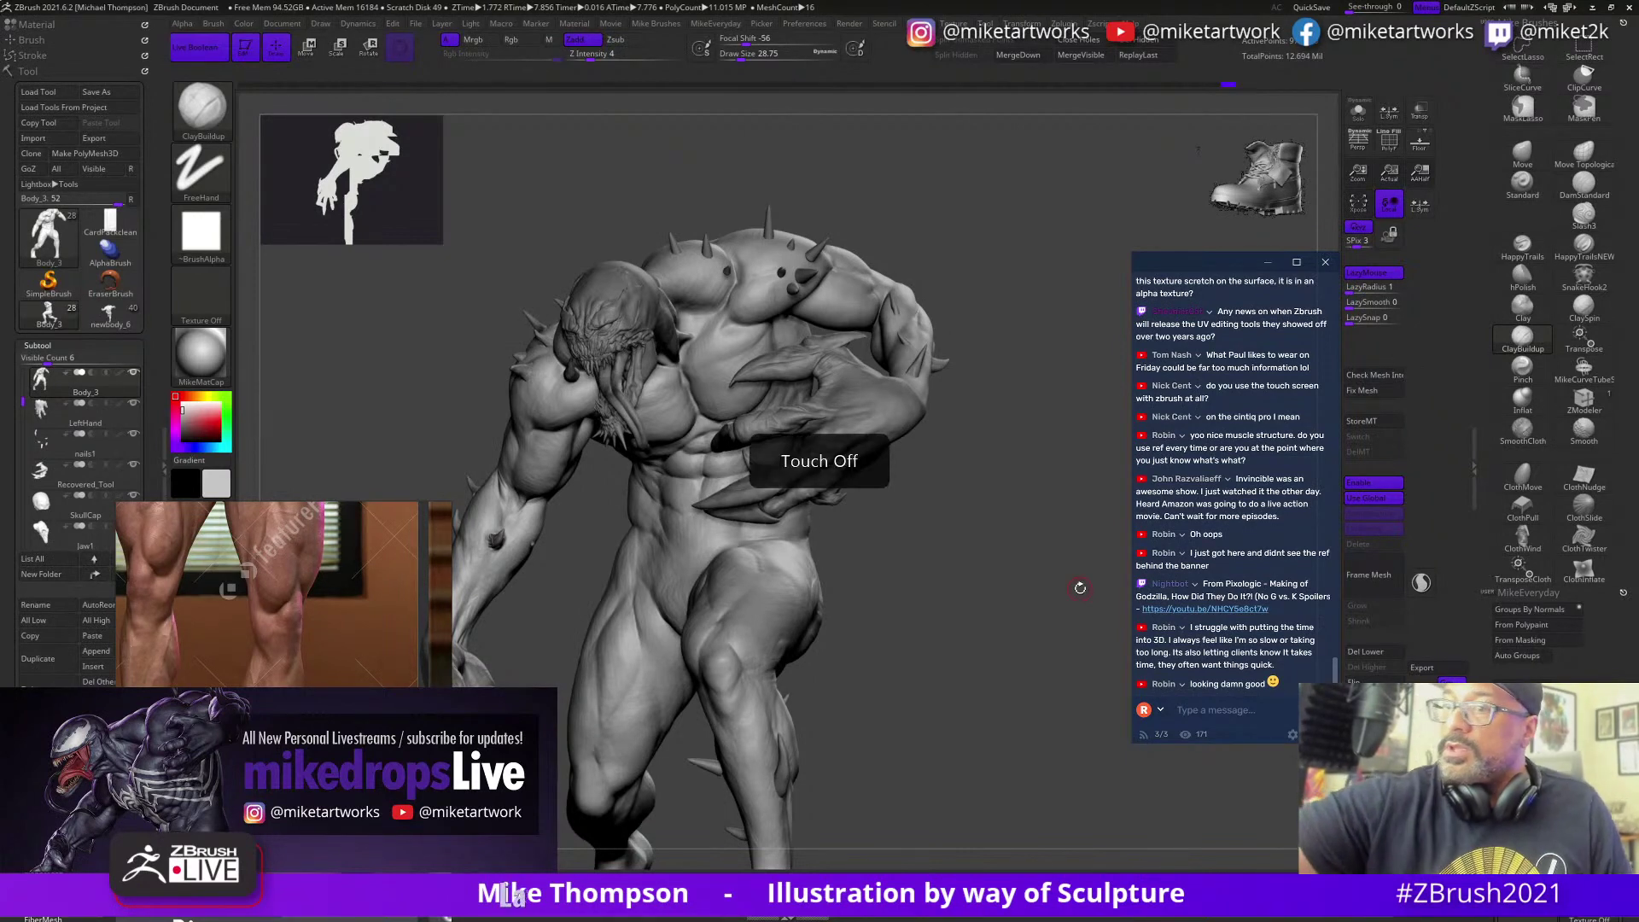
drag(1080, 587, 1127, 595)
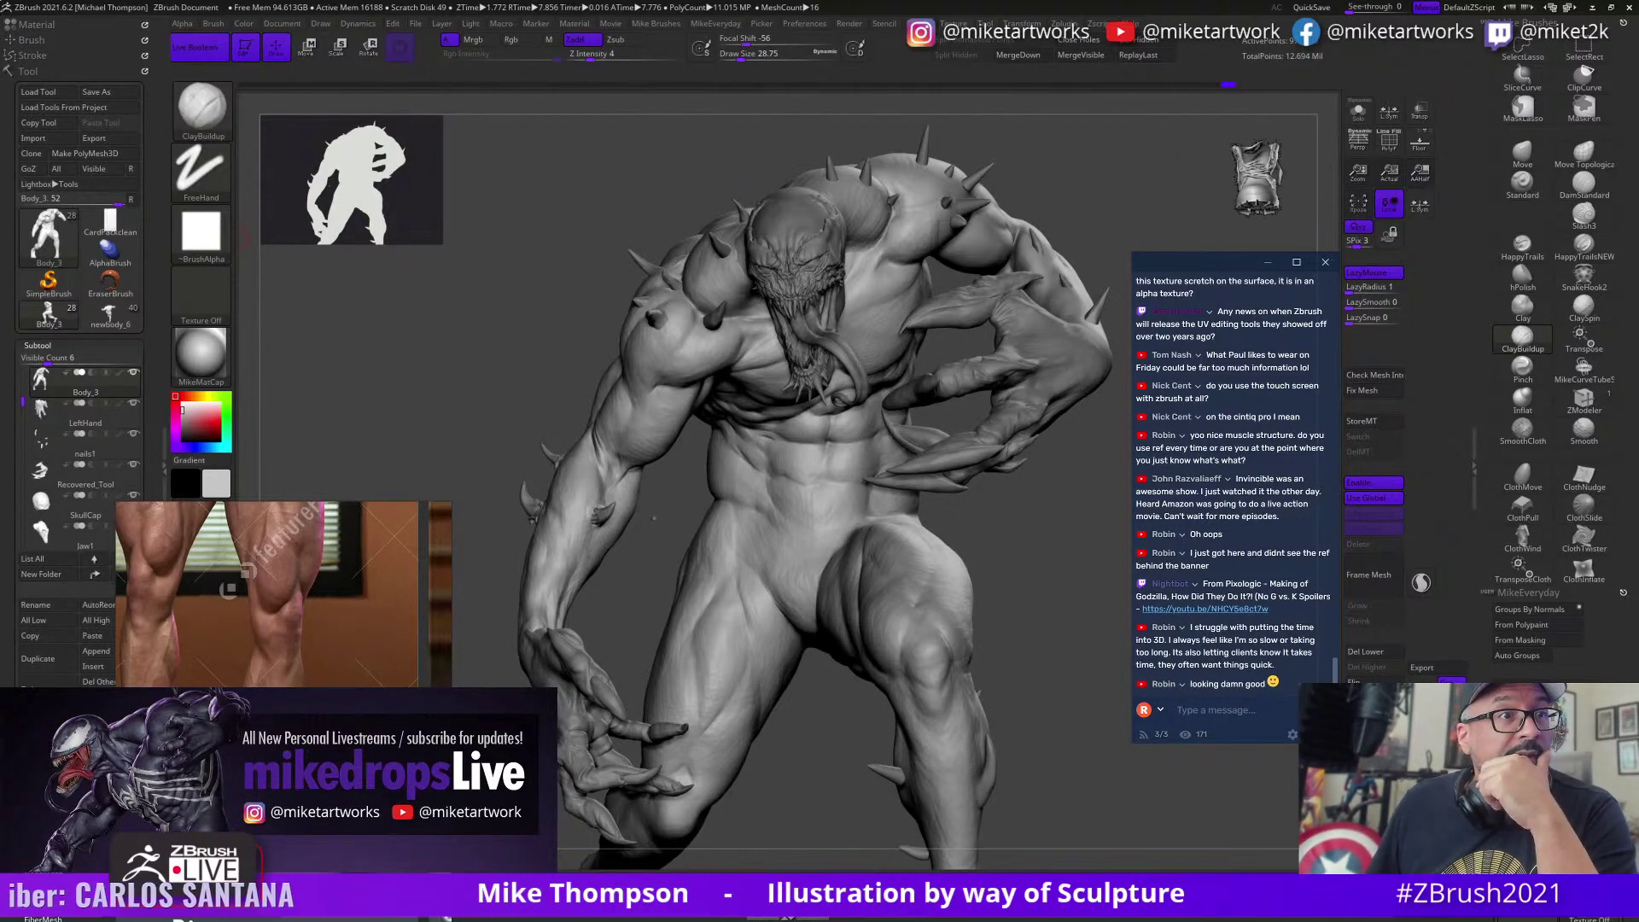
Step: Switch to the AVSTREAM3 project in TechSmith Camtasia and return to ZBrush
key(alt+Tab)
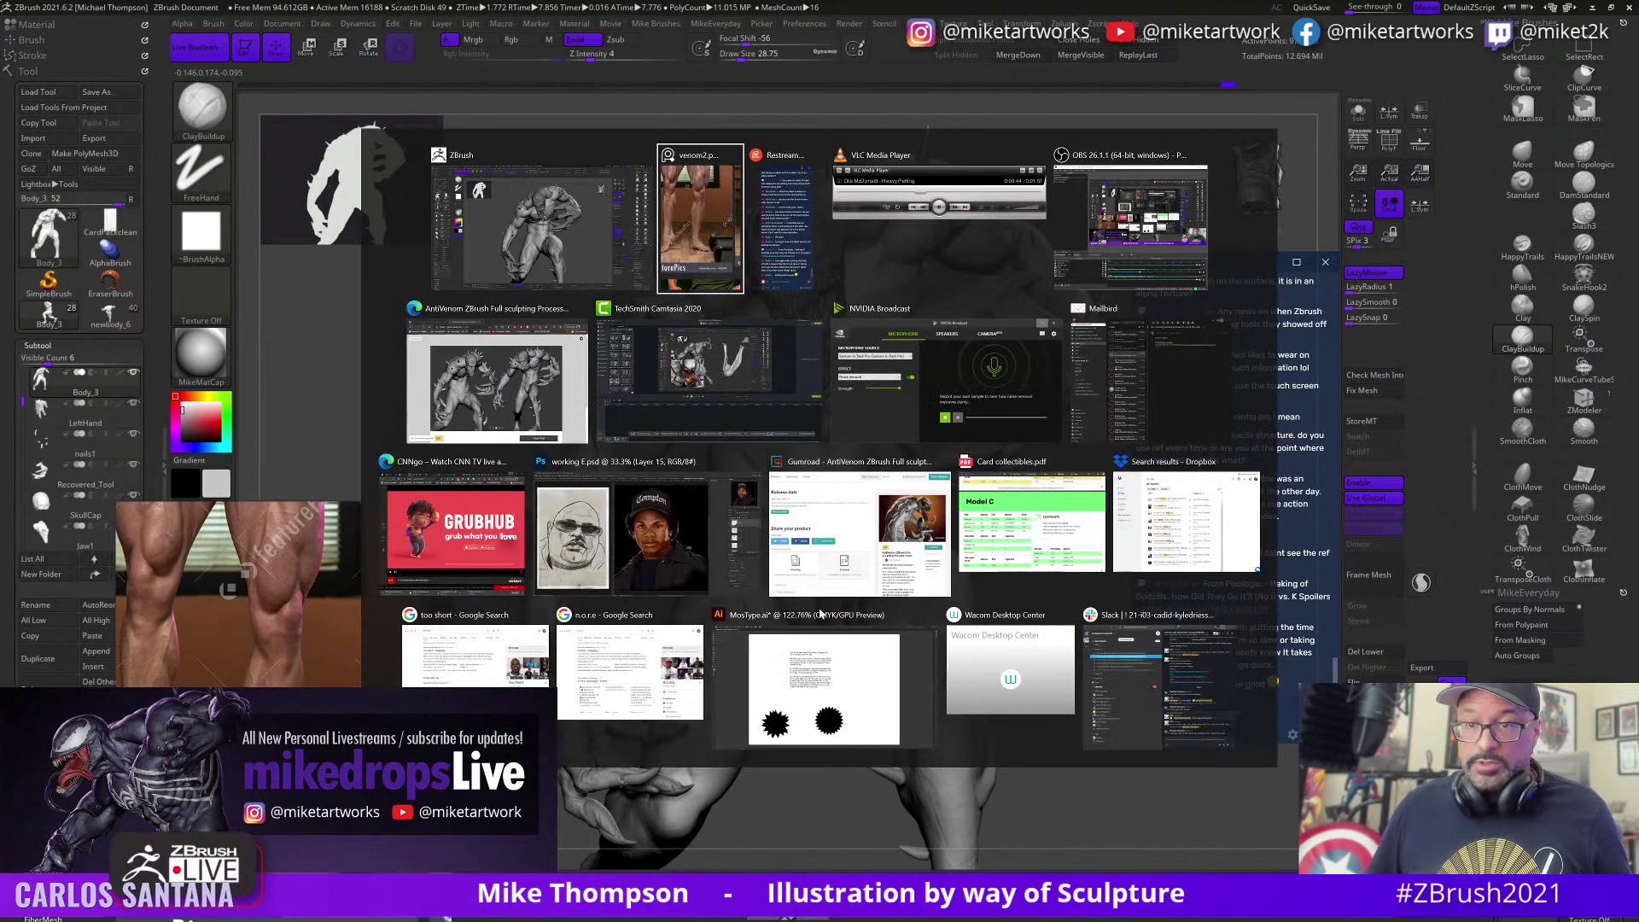
key(alt+Tab)
key(alt+Tab)
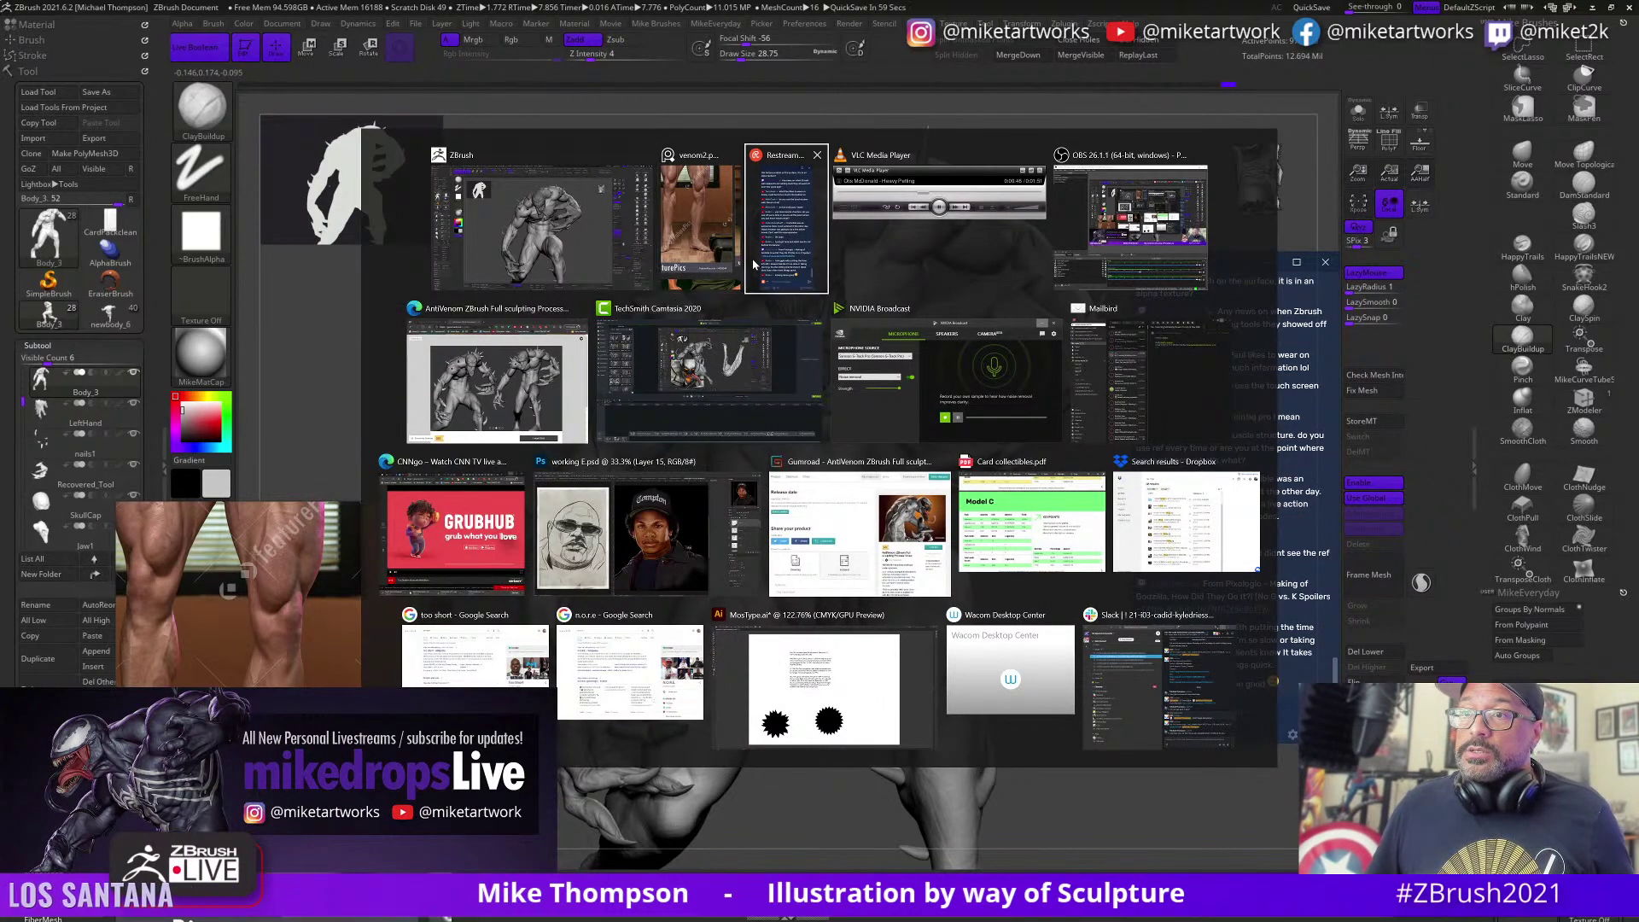
key(alt+Tab)
key(alt+Tab)
key(alt+Tab)
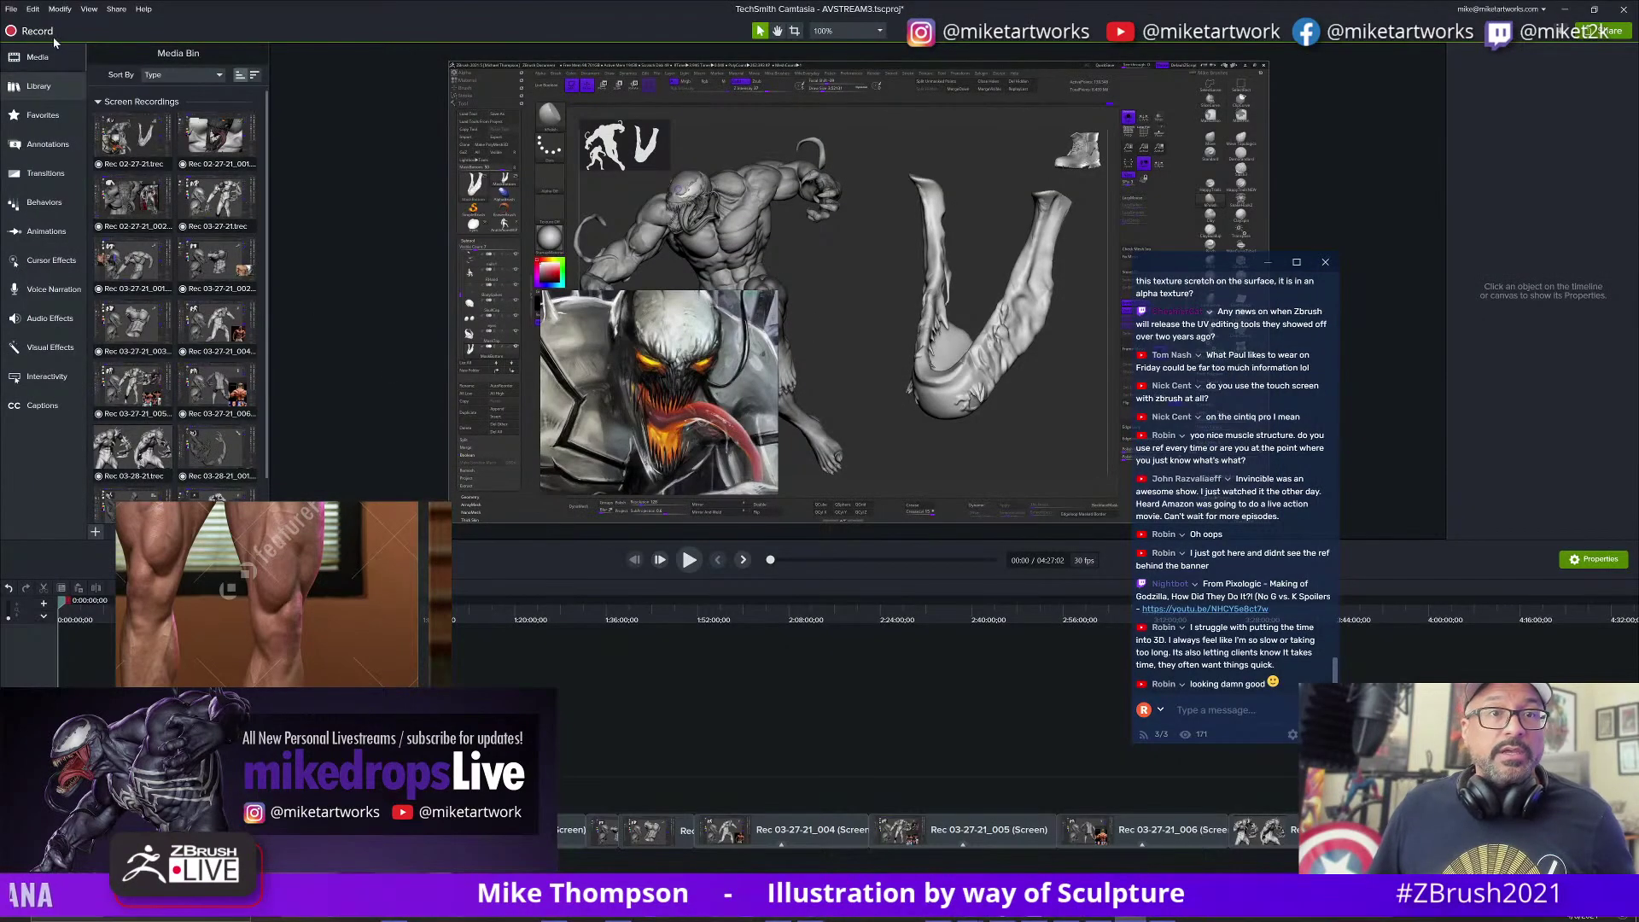
key(alt+Tab)
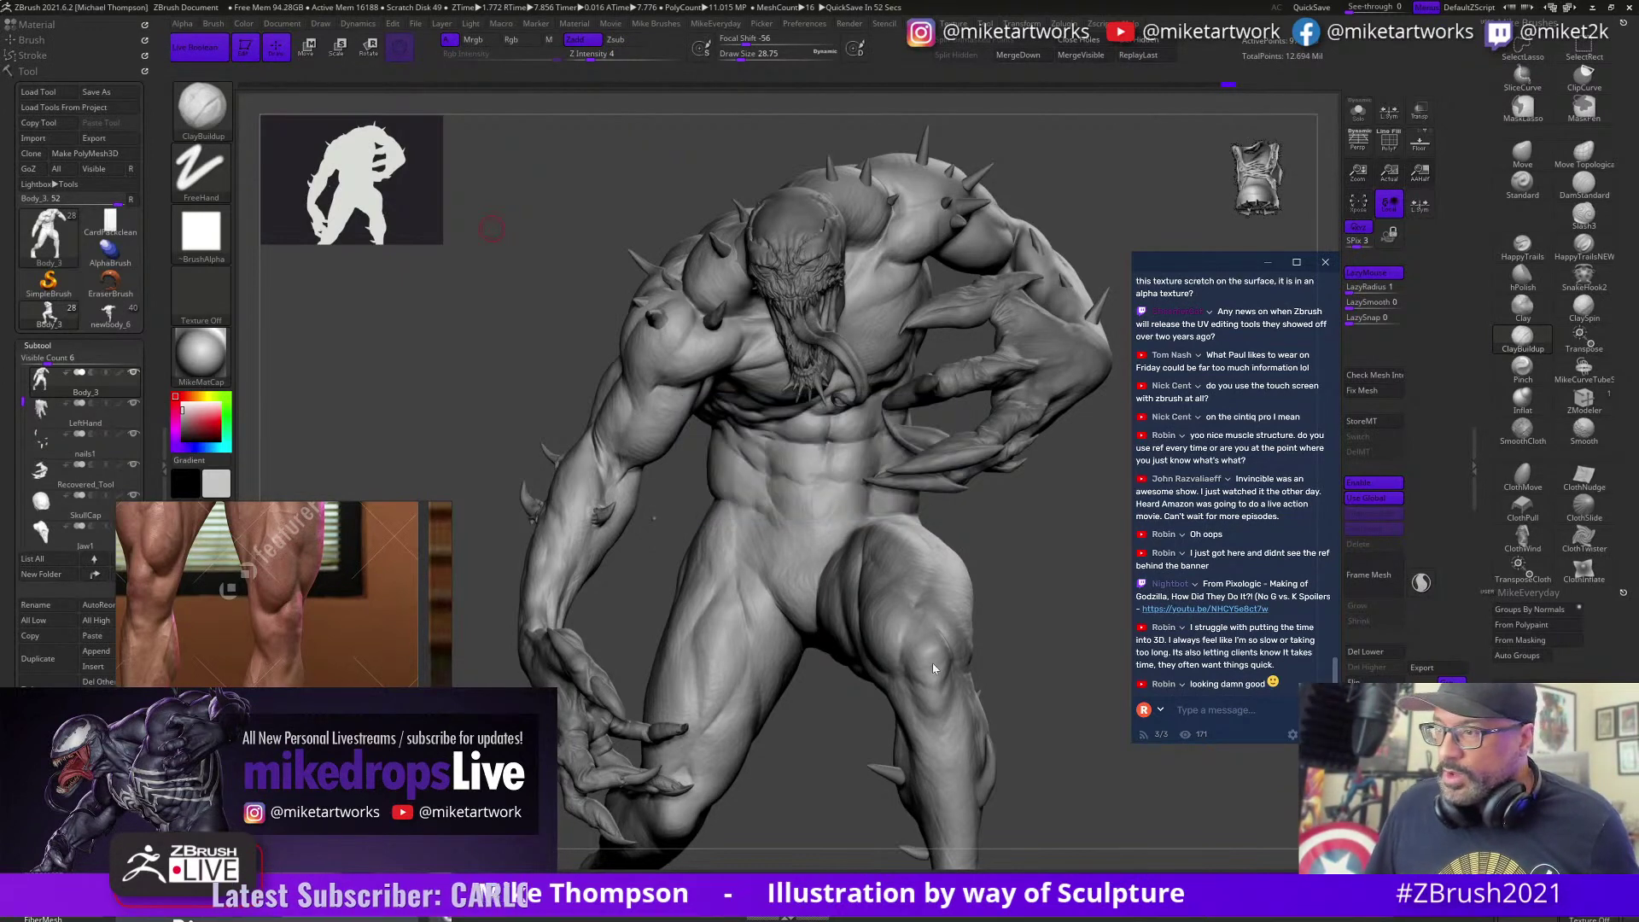
Step: Isolate the raised clawed hand's Recovered_Tool subtool, clone it and open the clone as a separate tool
alt+click(1039, 388)
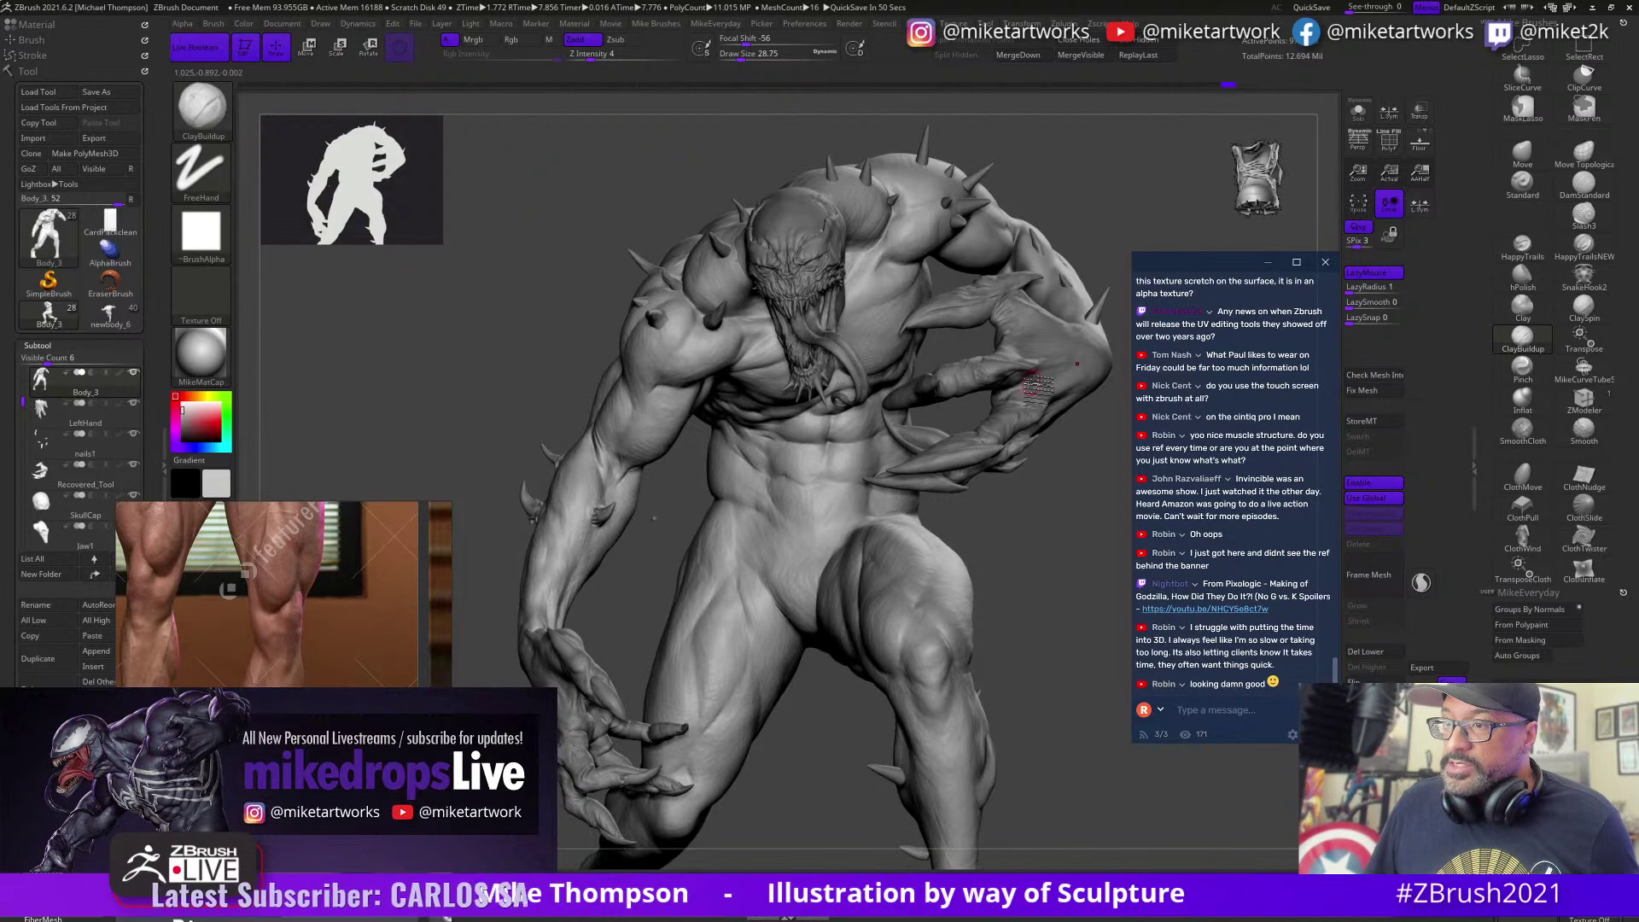
click(1357, 111)
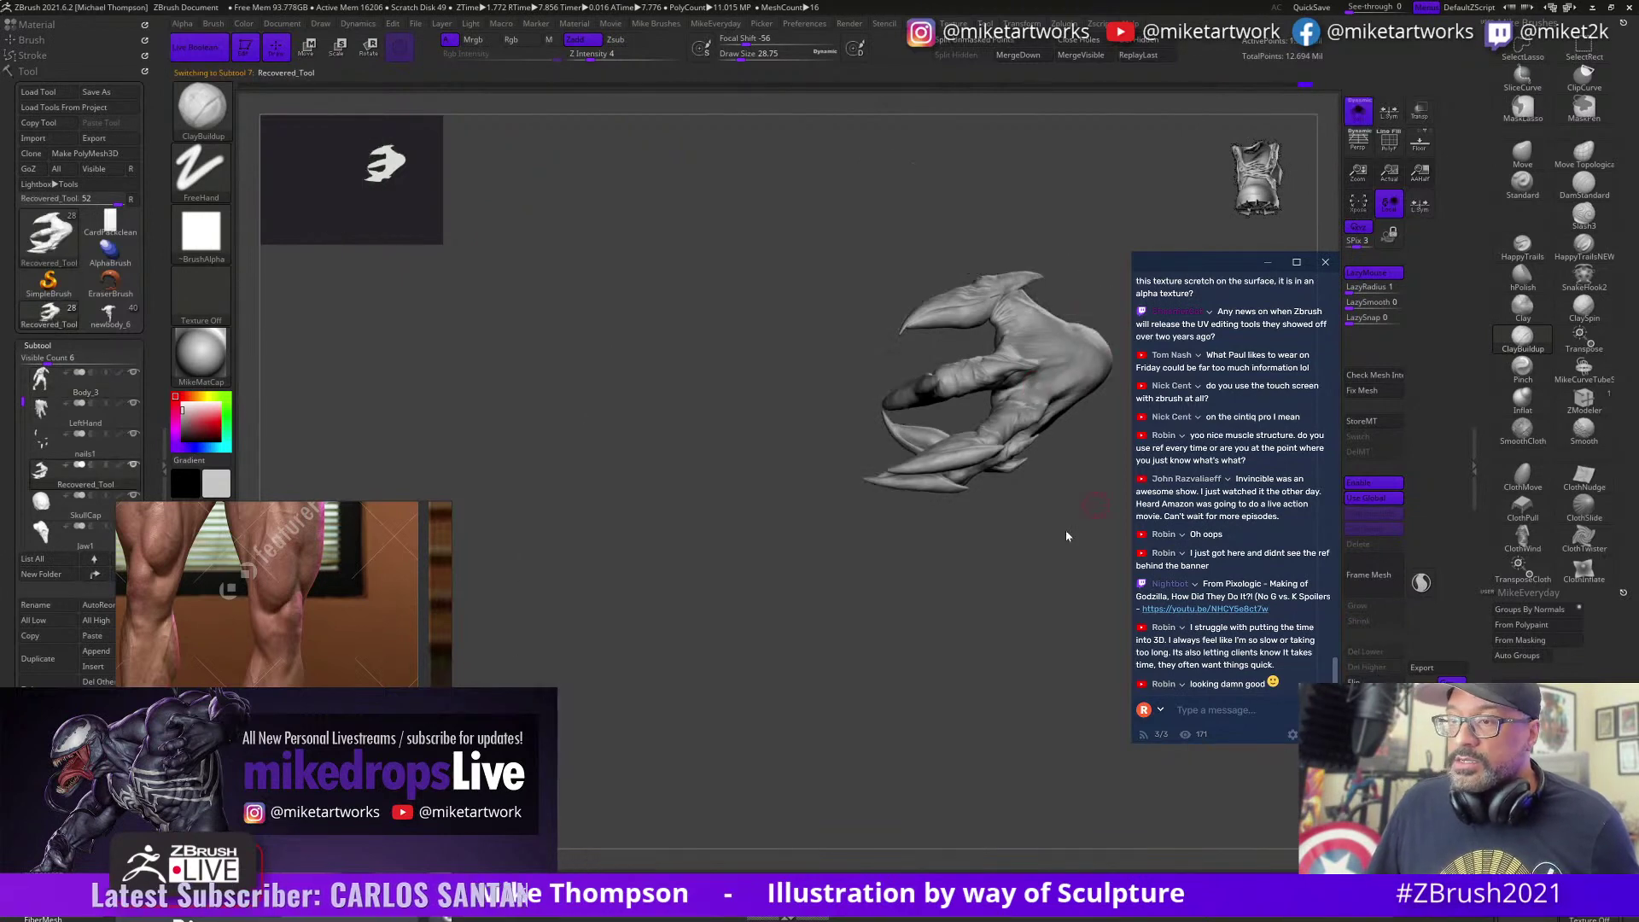
drag(969, 631, 971, 708)
right_drag(403, 623, 725, 921)
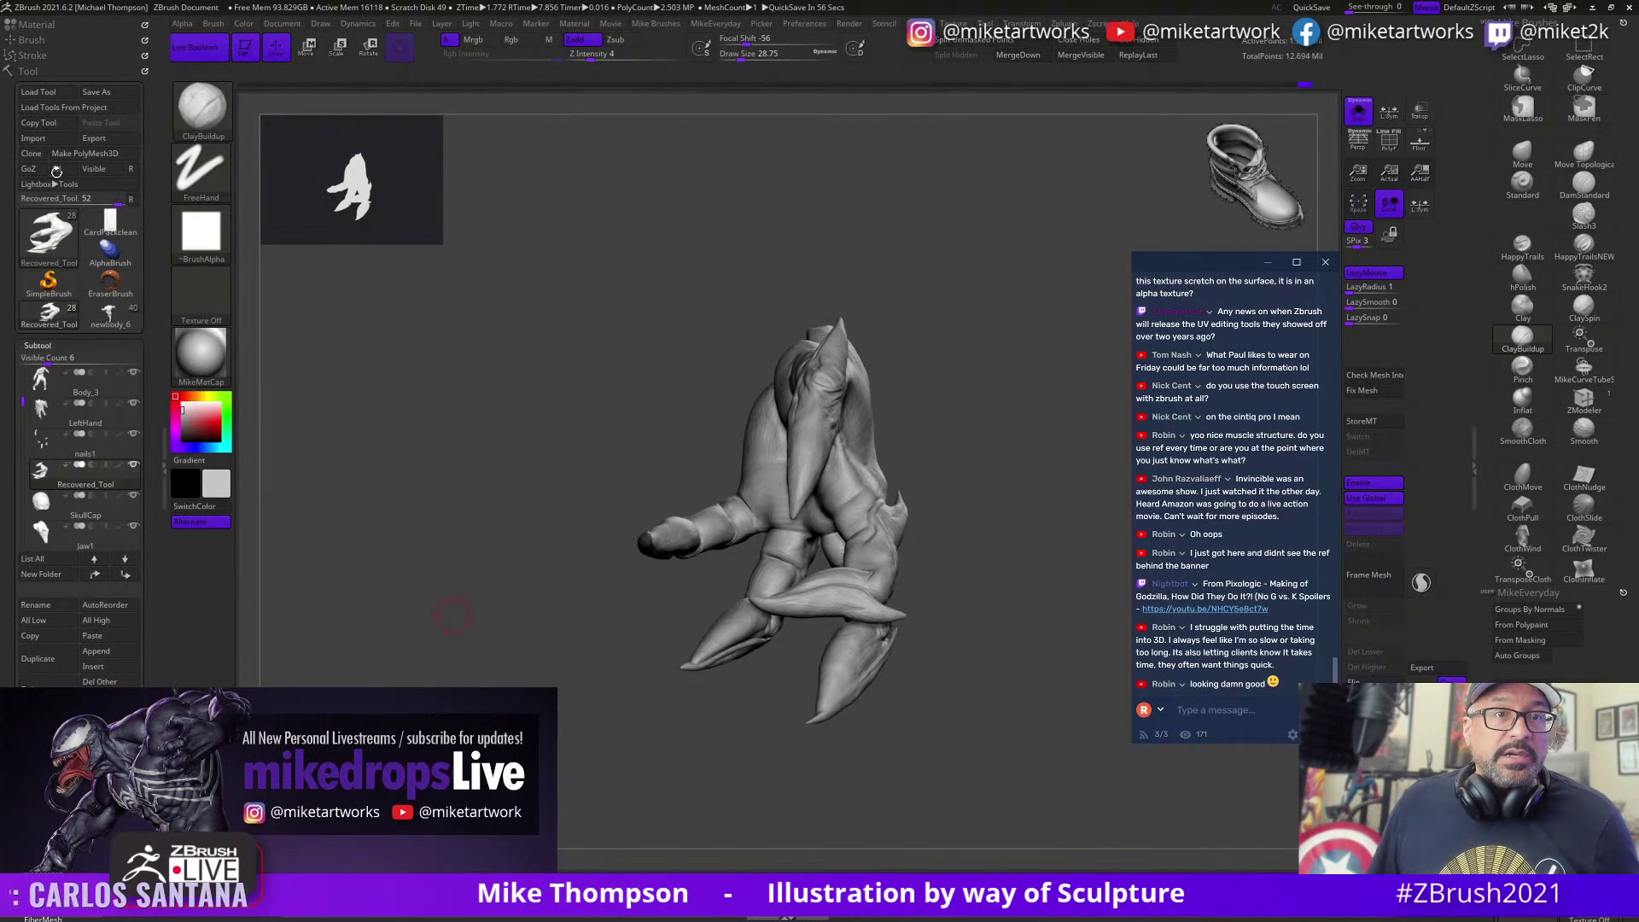
click(30, 154)
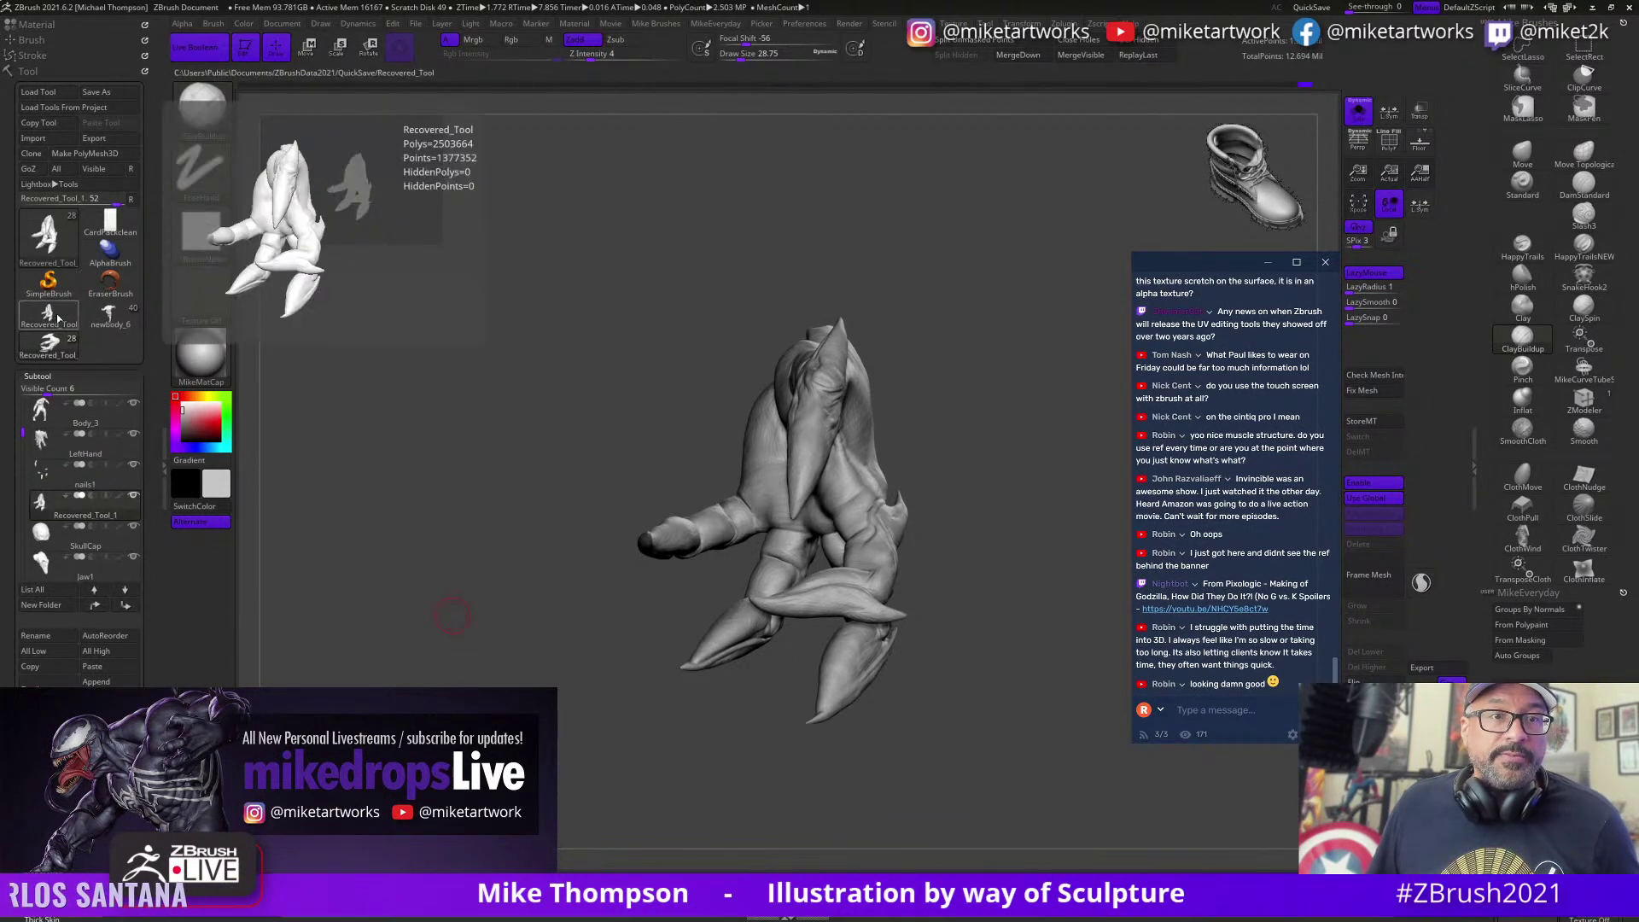
mouse_move(1006, 553)
mouse_down()
mouse_move(1068, 597)
mouse_move(914, 586)
mouse_up()
Step: Turn on the polyframe display and merge the whole cloned hand into a single polygroup
key(space)
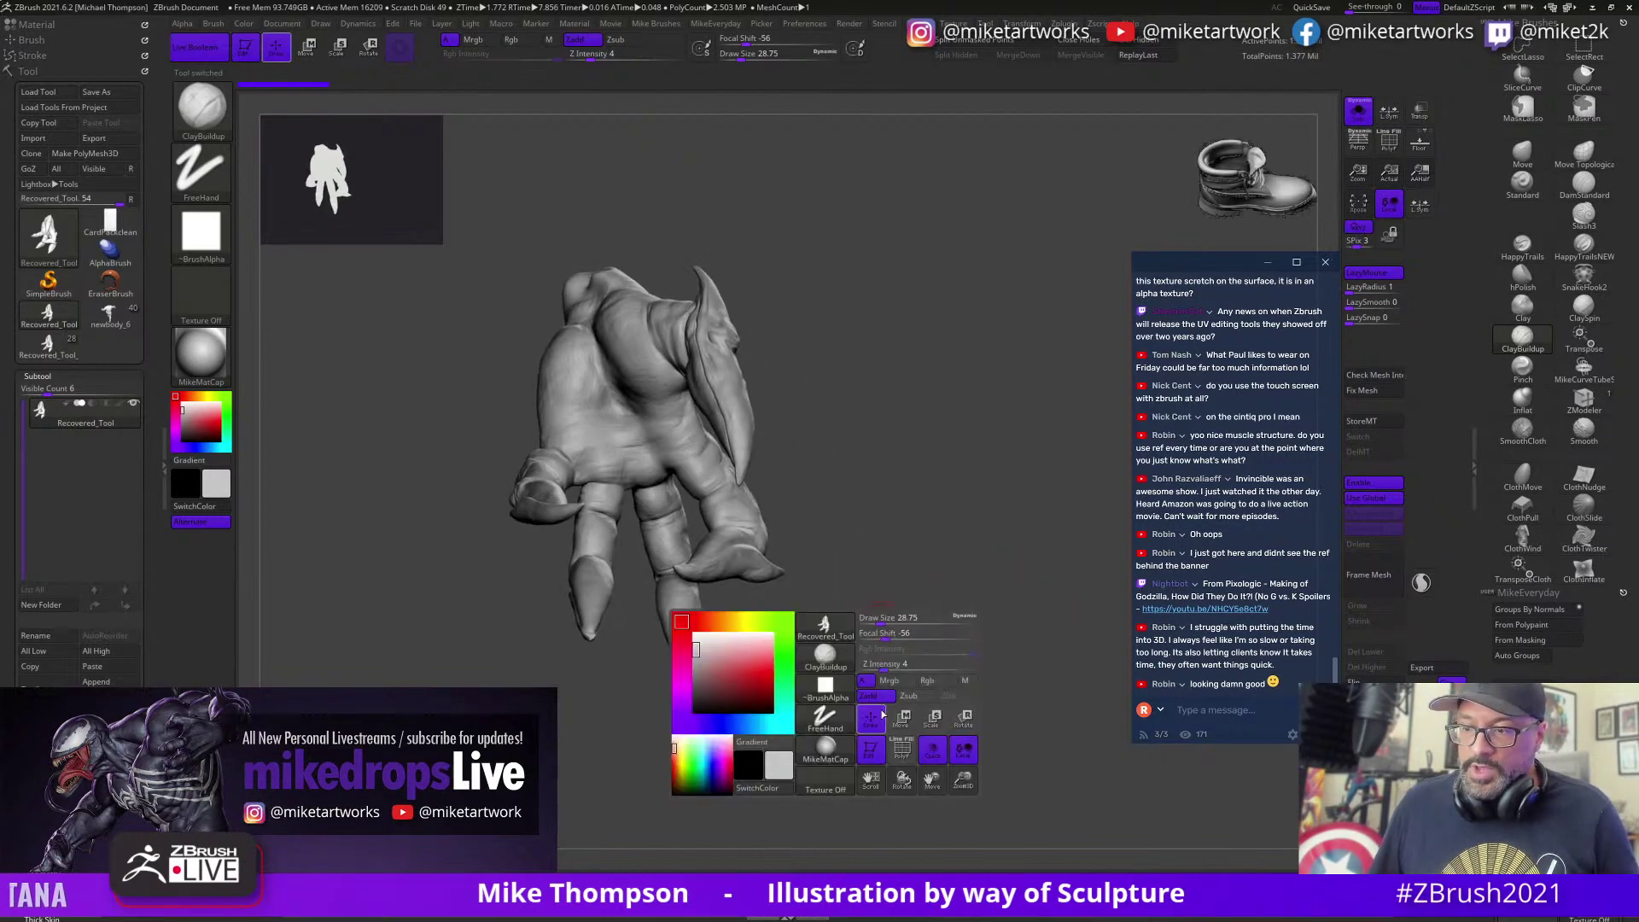
click(902, 751)
drag(896, 669, 895, 686)
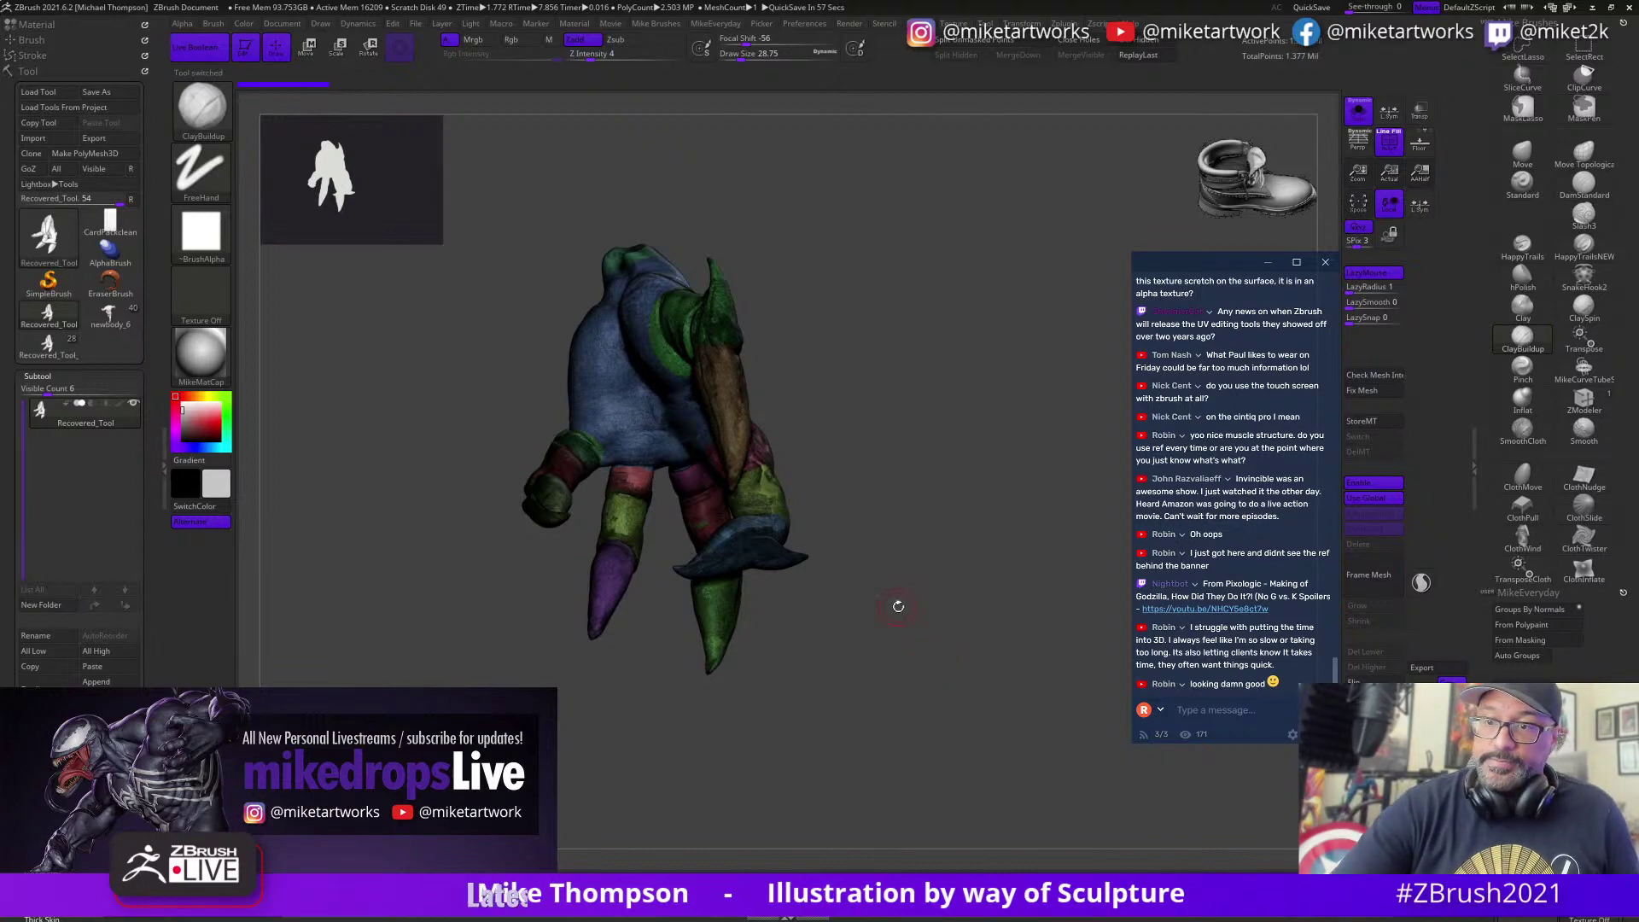
mouse_move(898, 606)
mouse_down()
mouse_move(934, 636)
mouse_move(870, 640)
mouse_move(930, 629)
mouse_move(903, 640)
mouse_move(912, 622)
mouse_up()
key(ctrl)
key(ctrl+w)
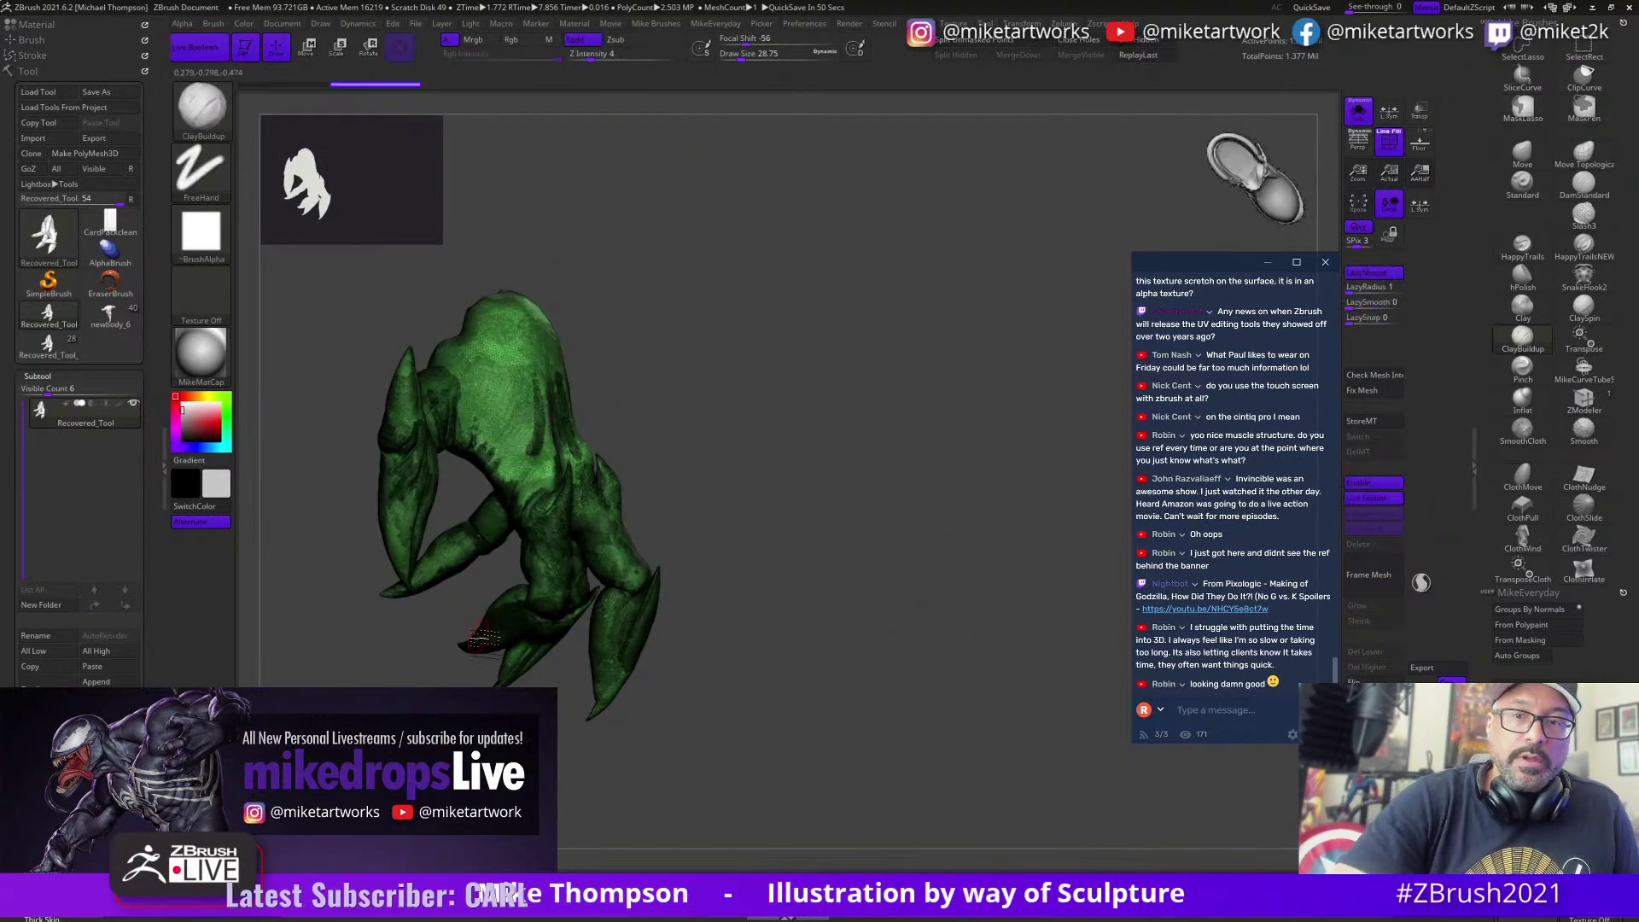
Step: Duplicate the hand subtool, reduce the copy's polygon count and inspect its shape with the polyframe display off
click(48, 682)
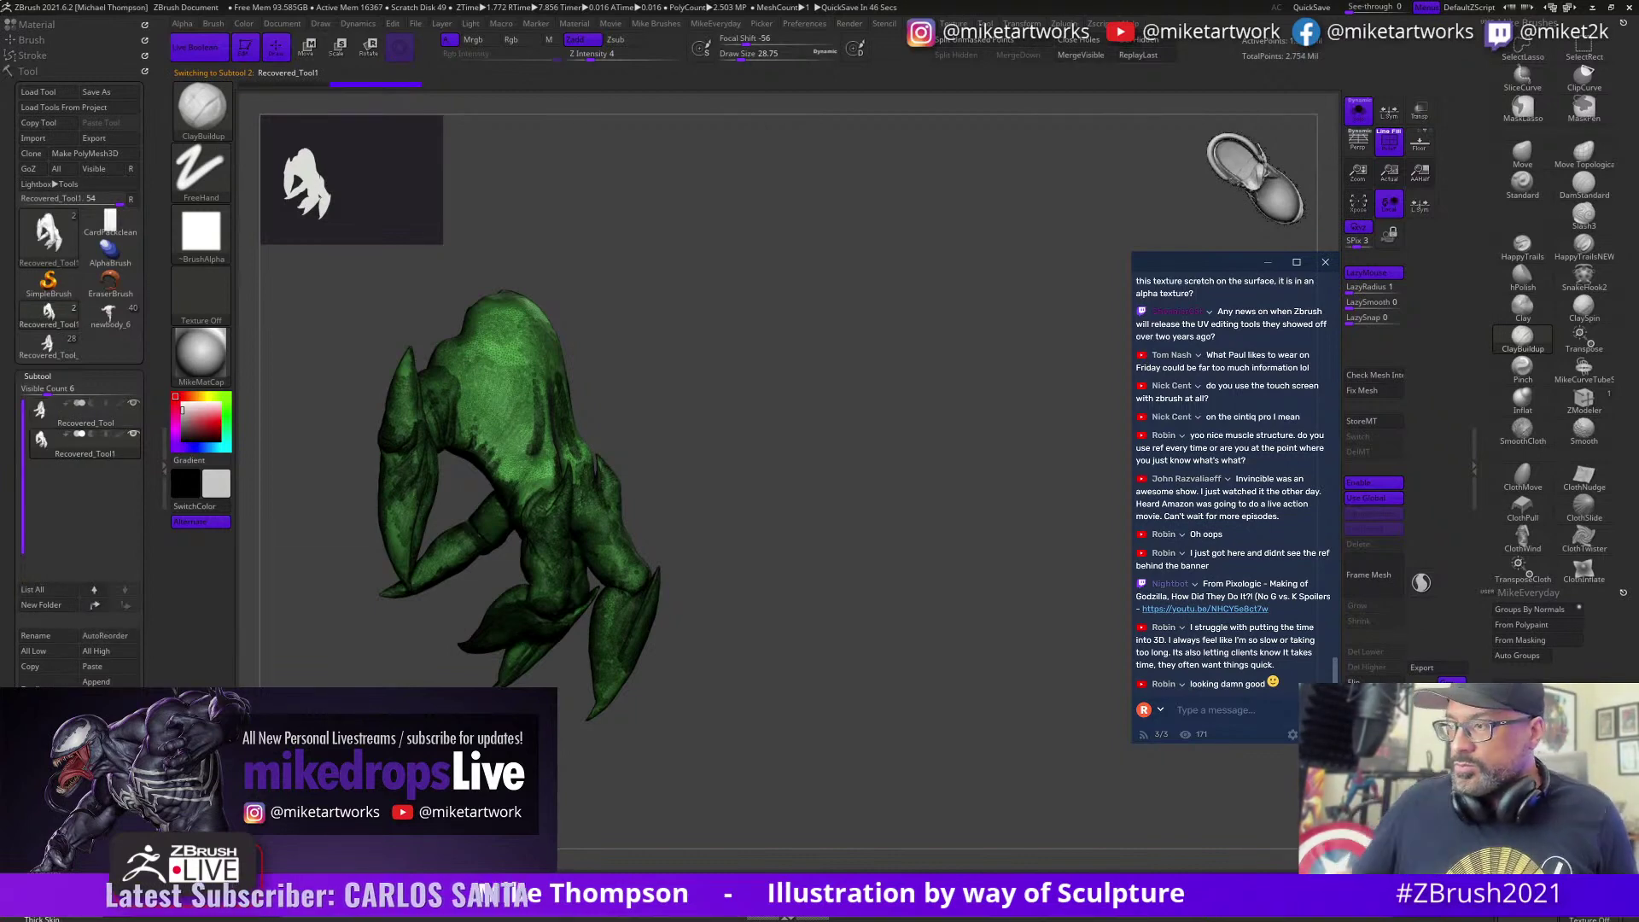
drag(740, 712, 942, 718)
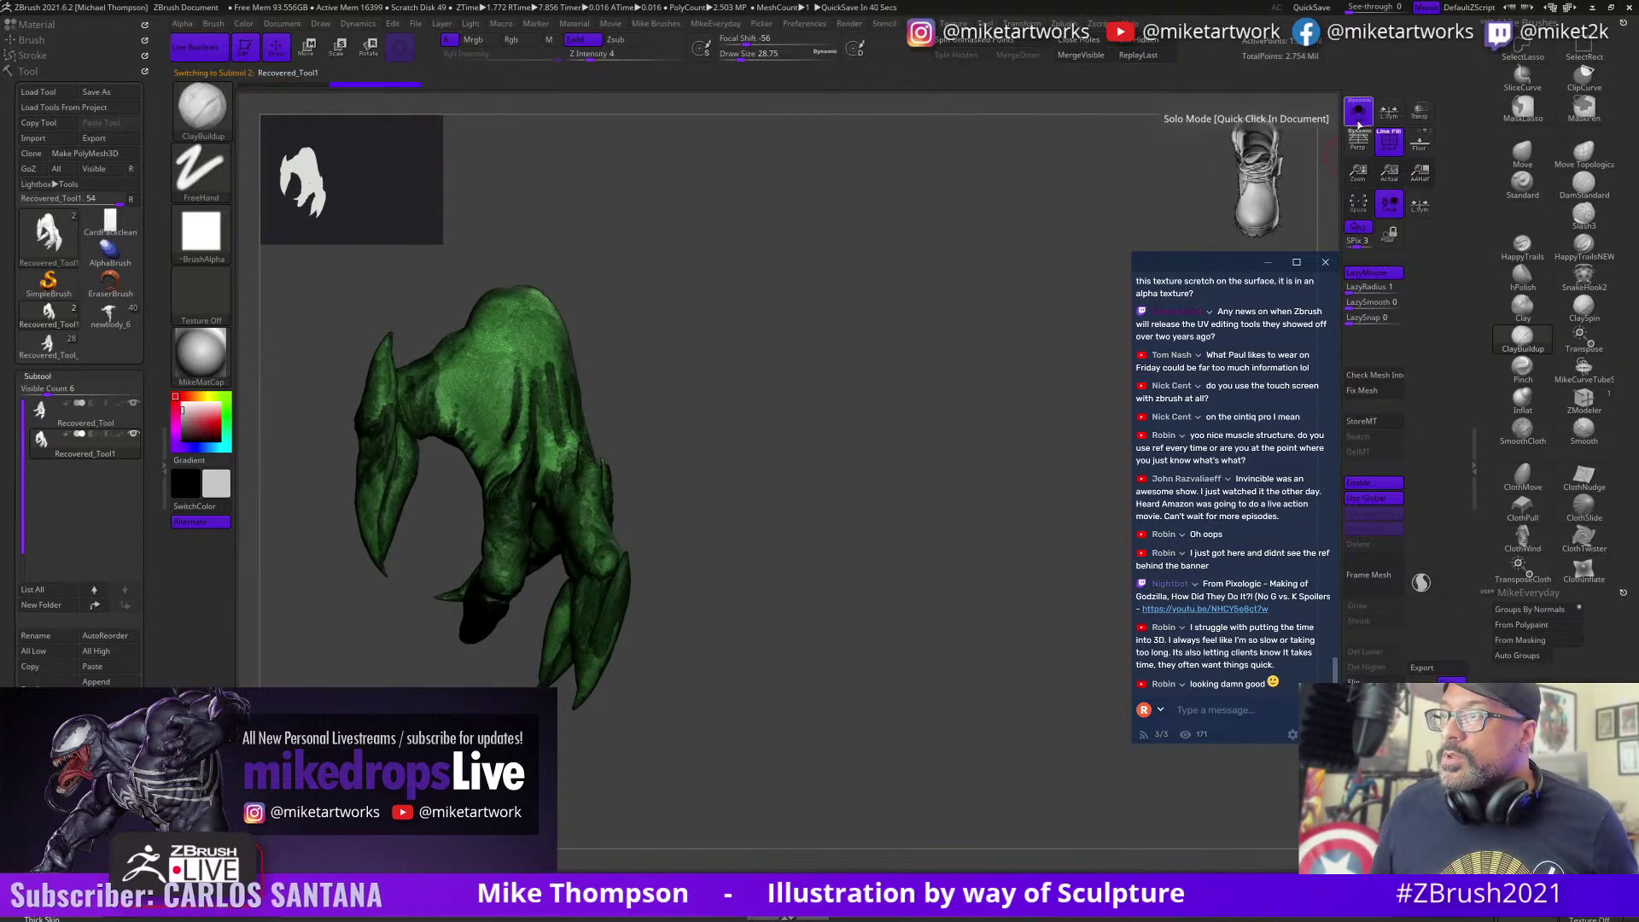
mouse_move(833, 570)
alt+mouse_down()
mouse_move(904, 597)
mouse_move(951, 676)
mouse_move(934, 600)
alt+mouse_up()
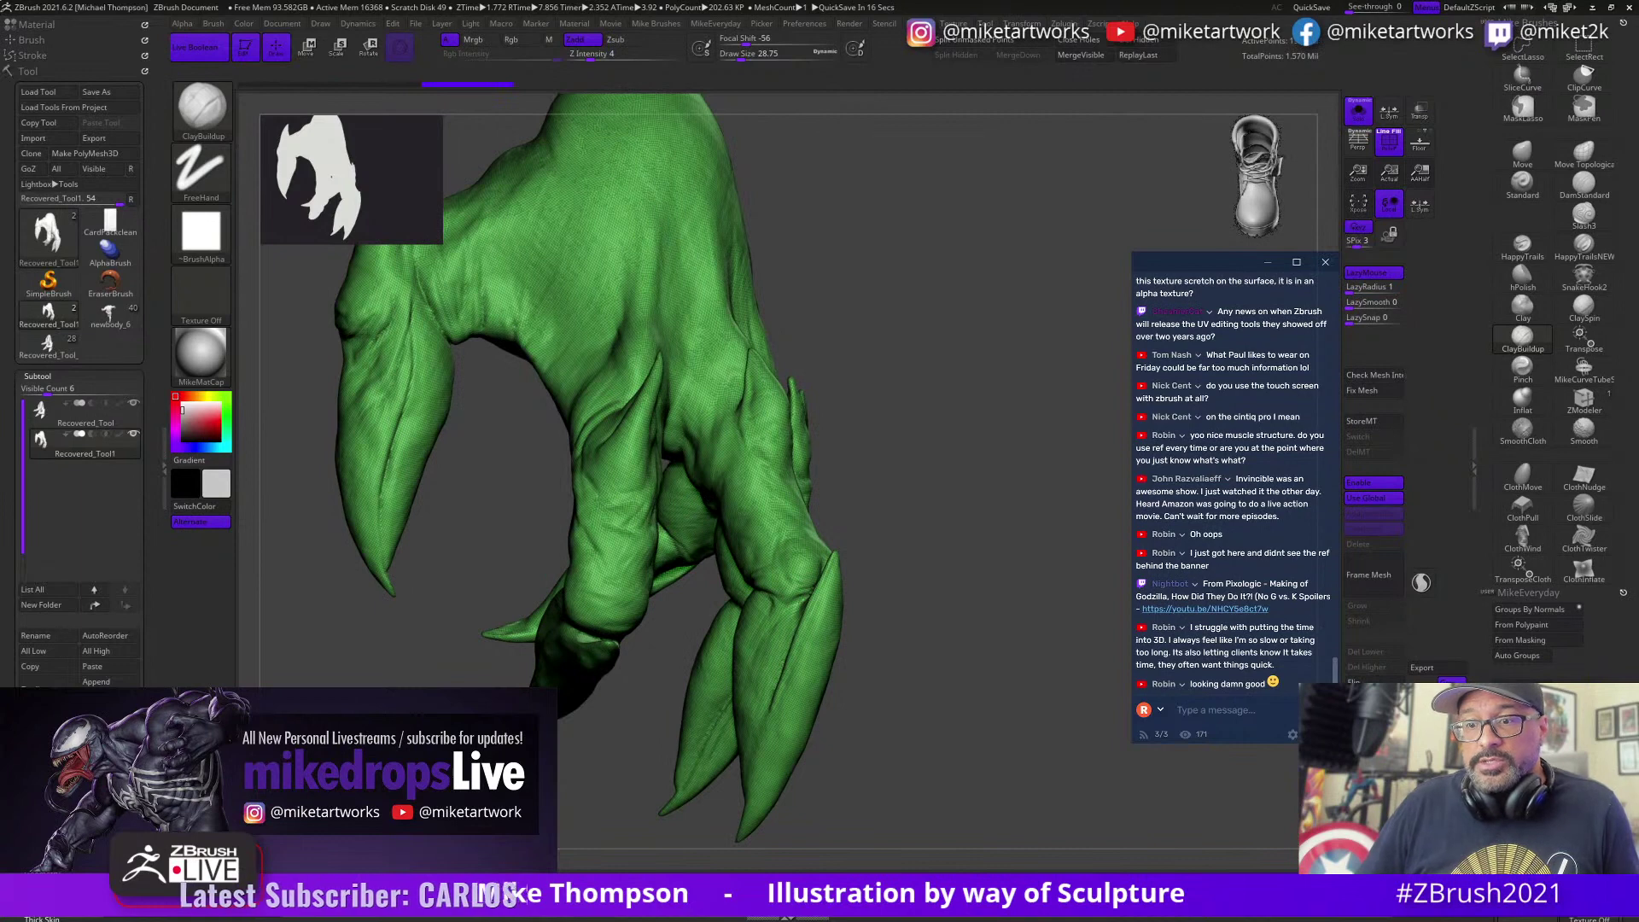
key(shift+f)
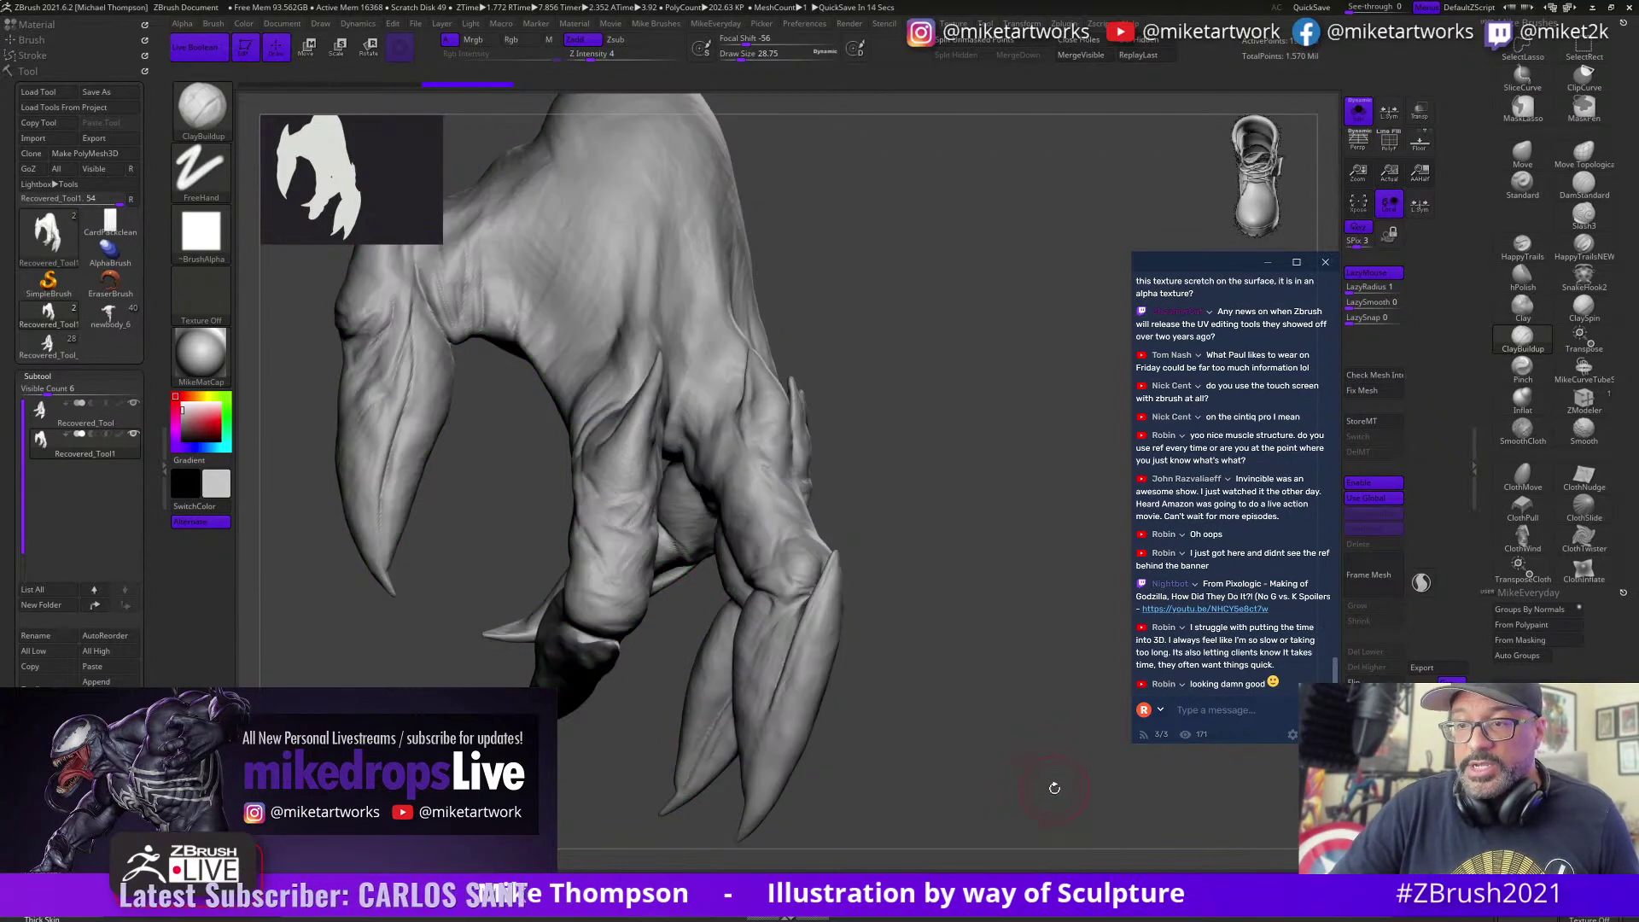
mouse_move(1054, 780)
mouse_down()
mouse_move(1077, 767)
mouse_move(1016, 772)
mouse_move(845, 682)
mouse_up()
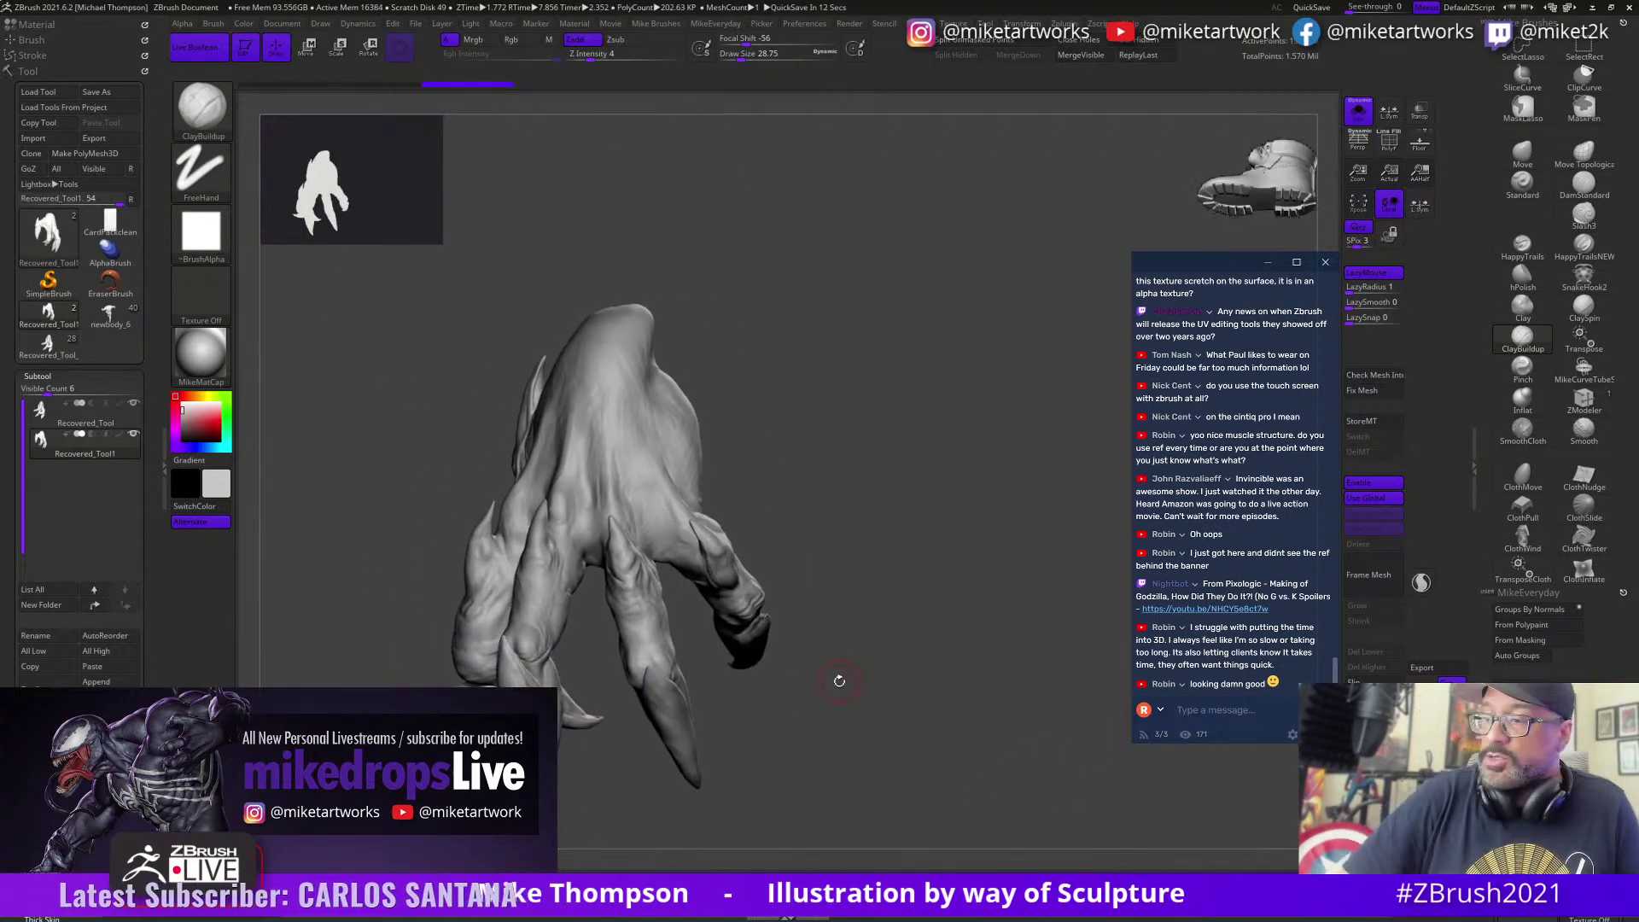
Step: Compare the original hand subtool with its reduced copy and examine the copy from several sides
click(113, 413)
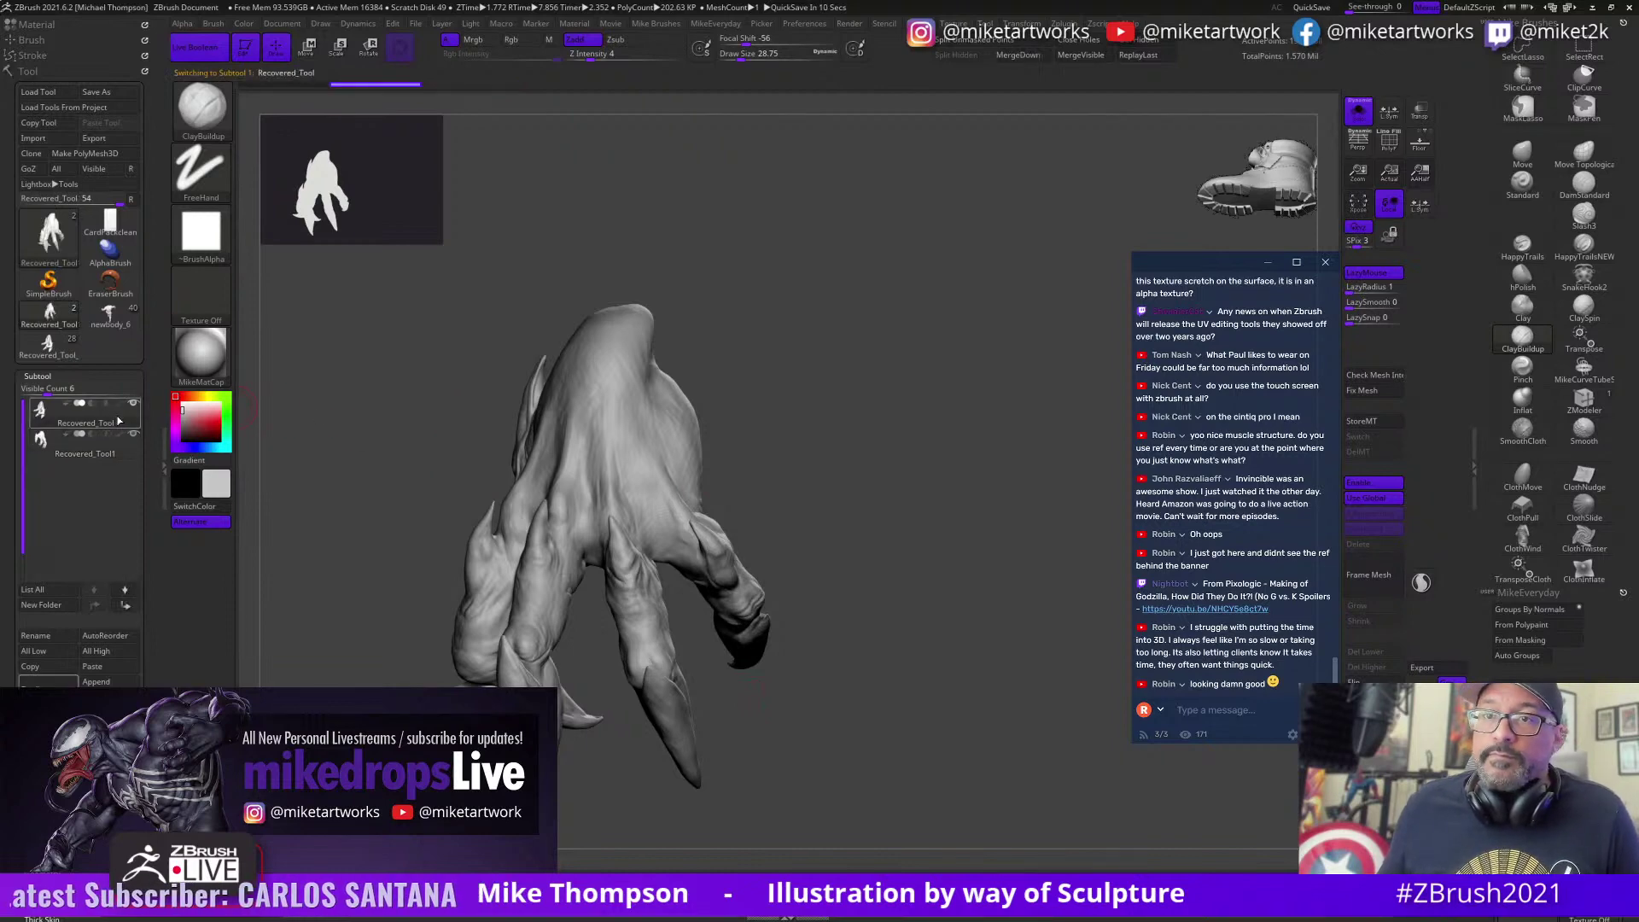
click(124, 451)
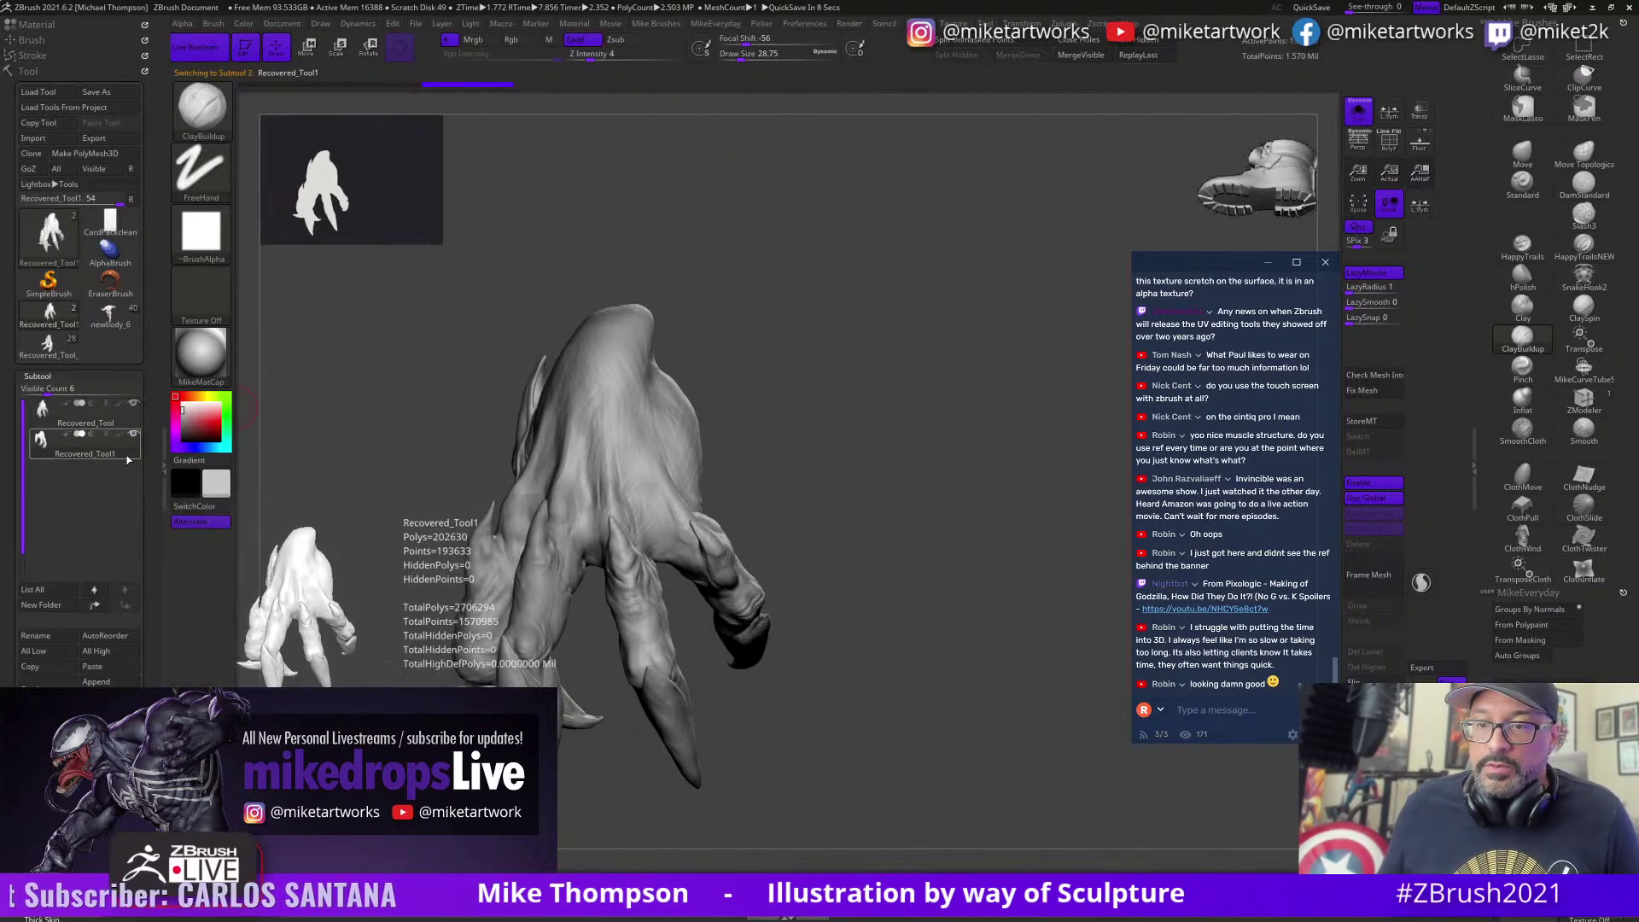
drag(917, 630, 970, 643)
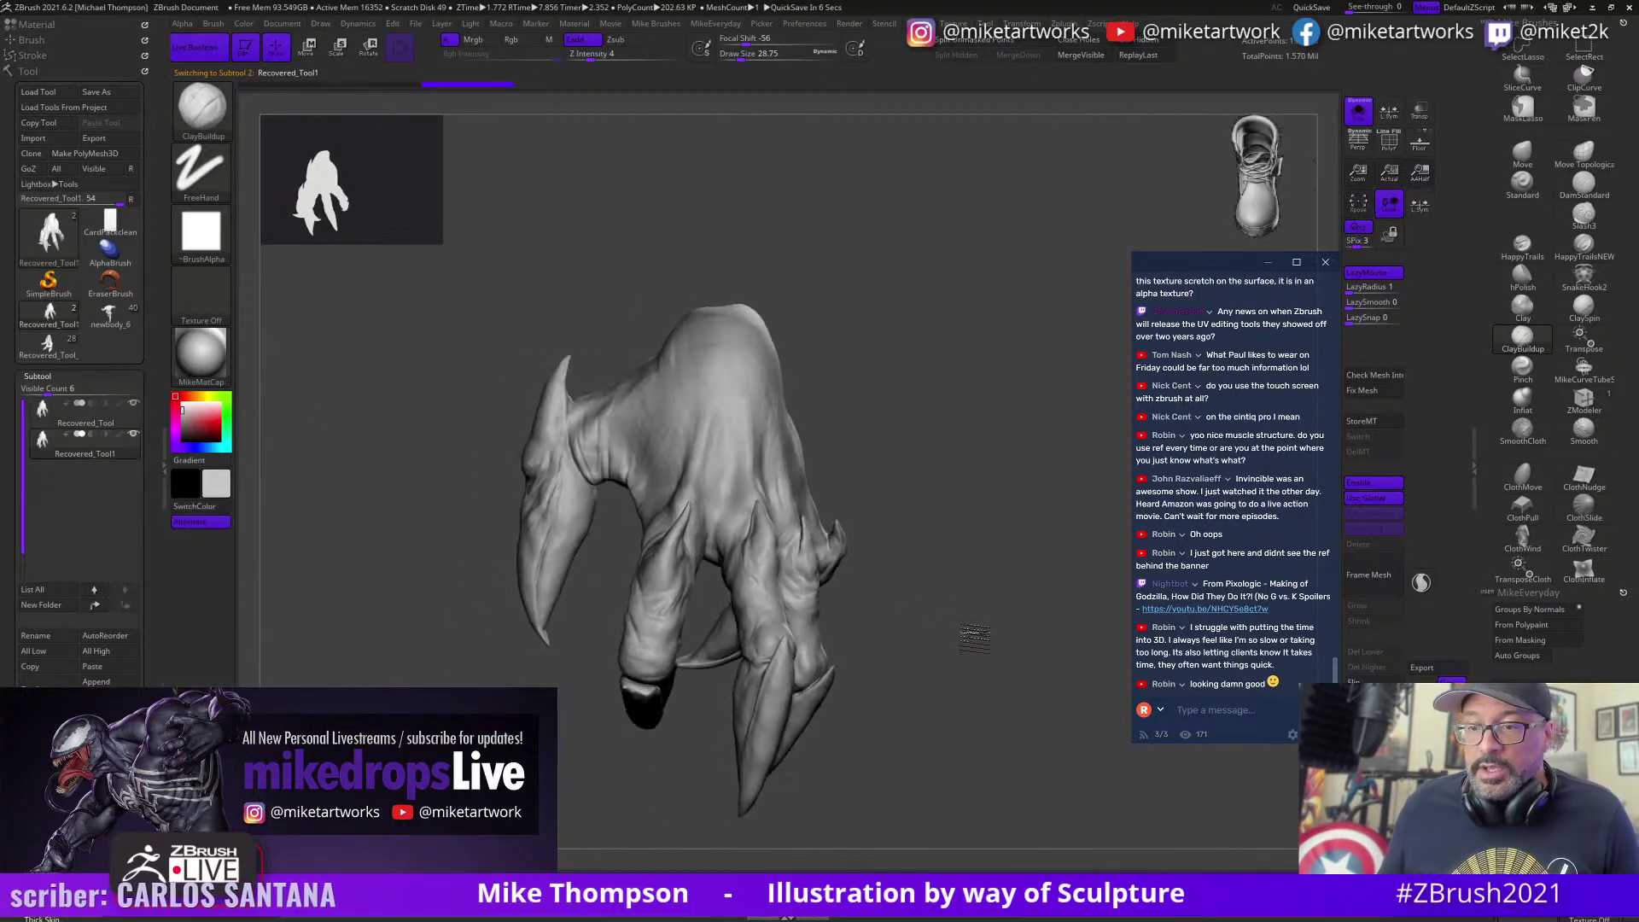
drag(1038, 709, 870, 706)
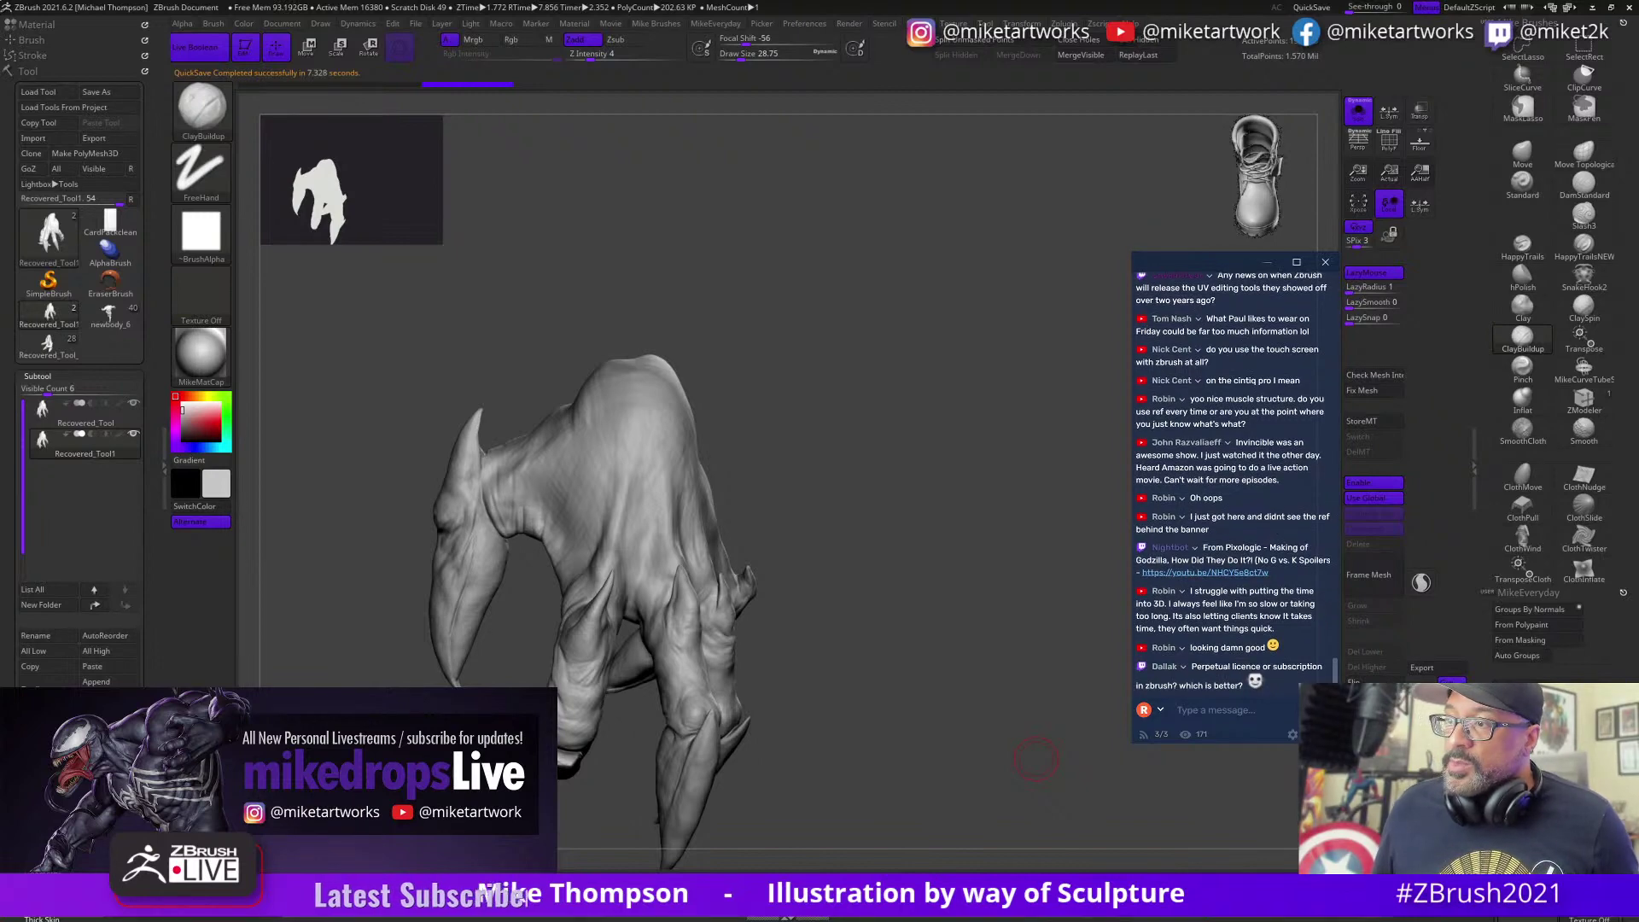
Step: Read through the recent viewer messages in the stream chat
scroll(1234, 478, up, 1)
scroll(1254, 493, down, 1)
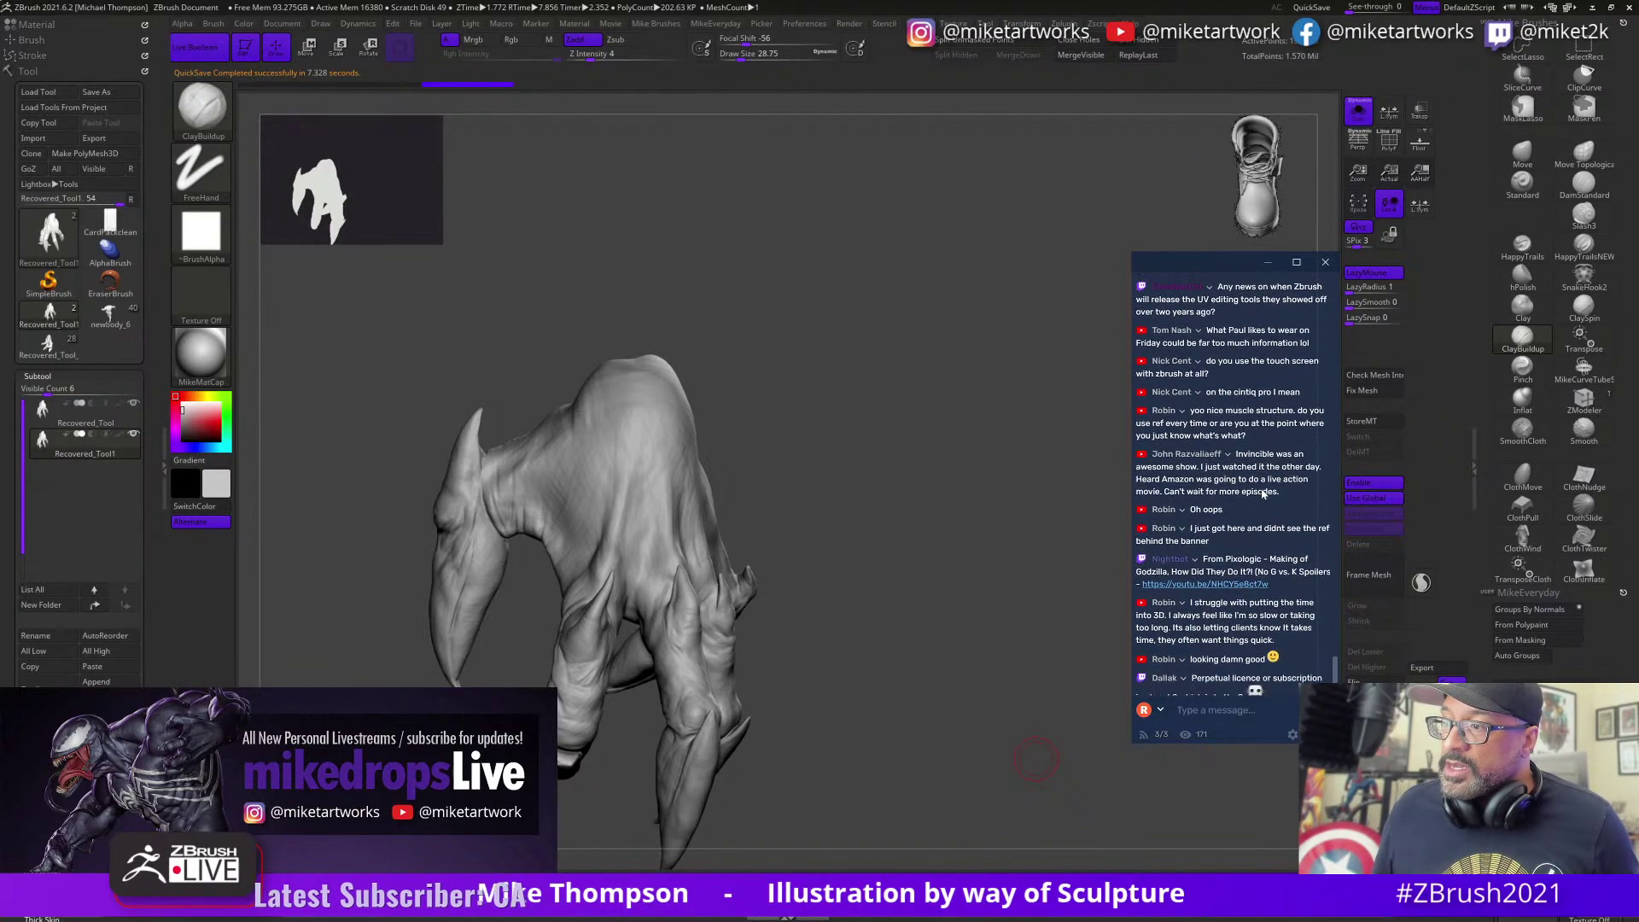
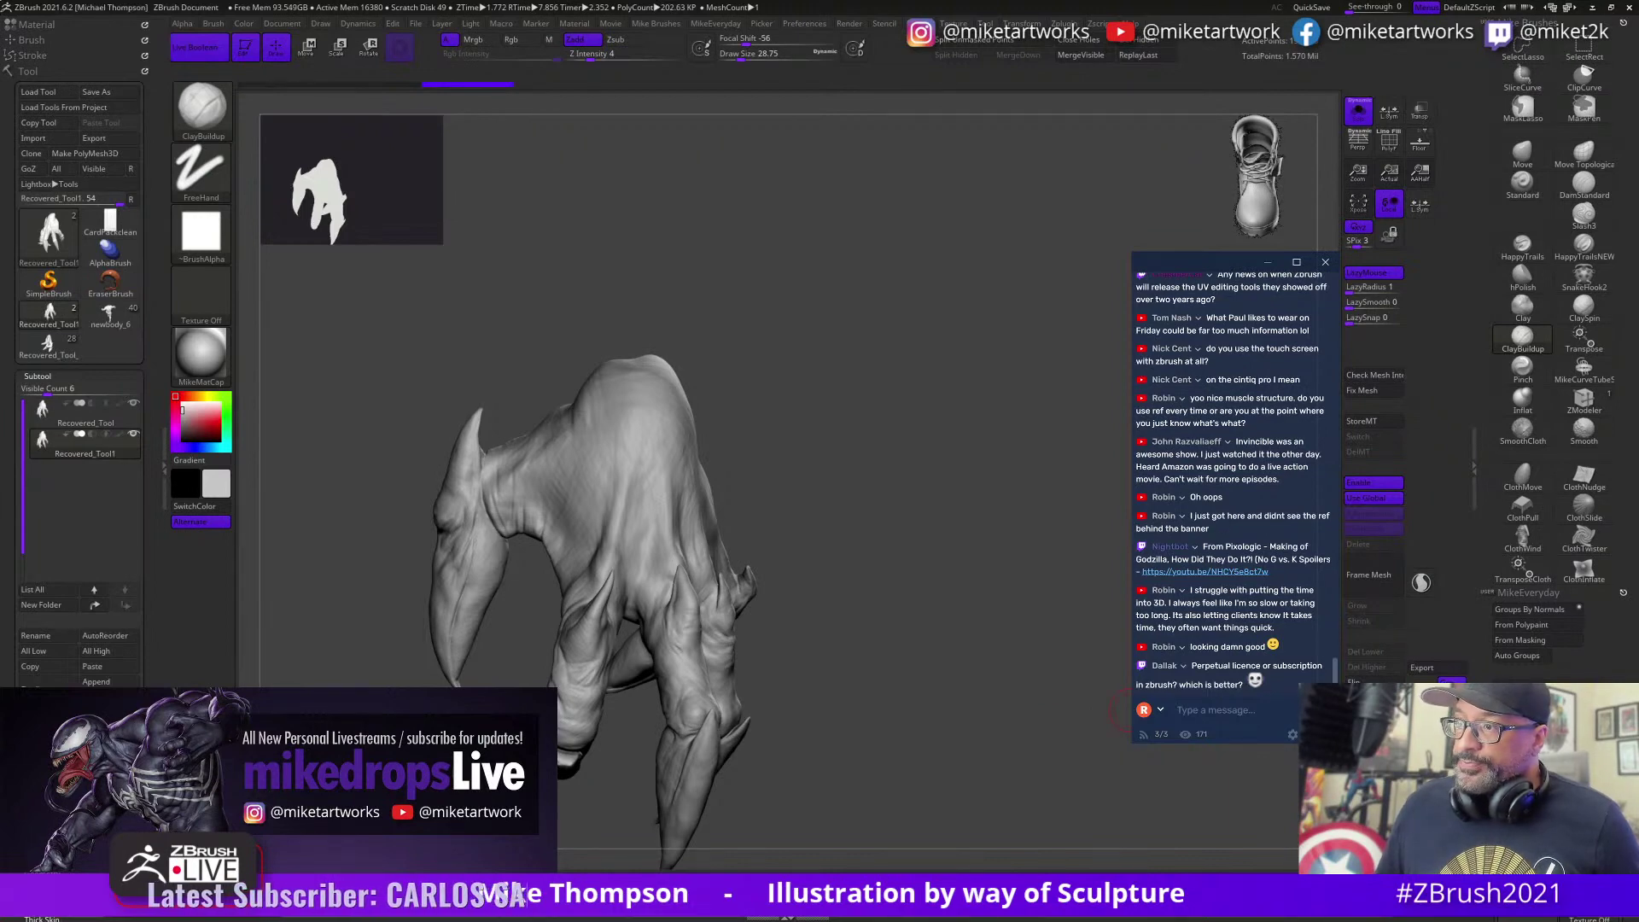
scroll(1255, 491, up, 2)
scroll(1255, 490, down, 1)
scroll(1254, 490, up, 1)
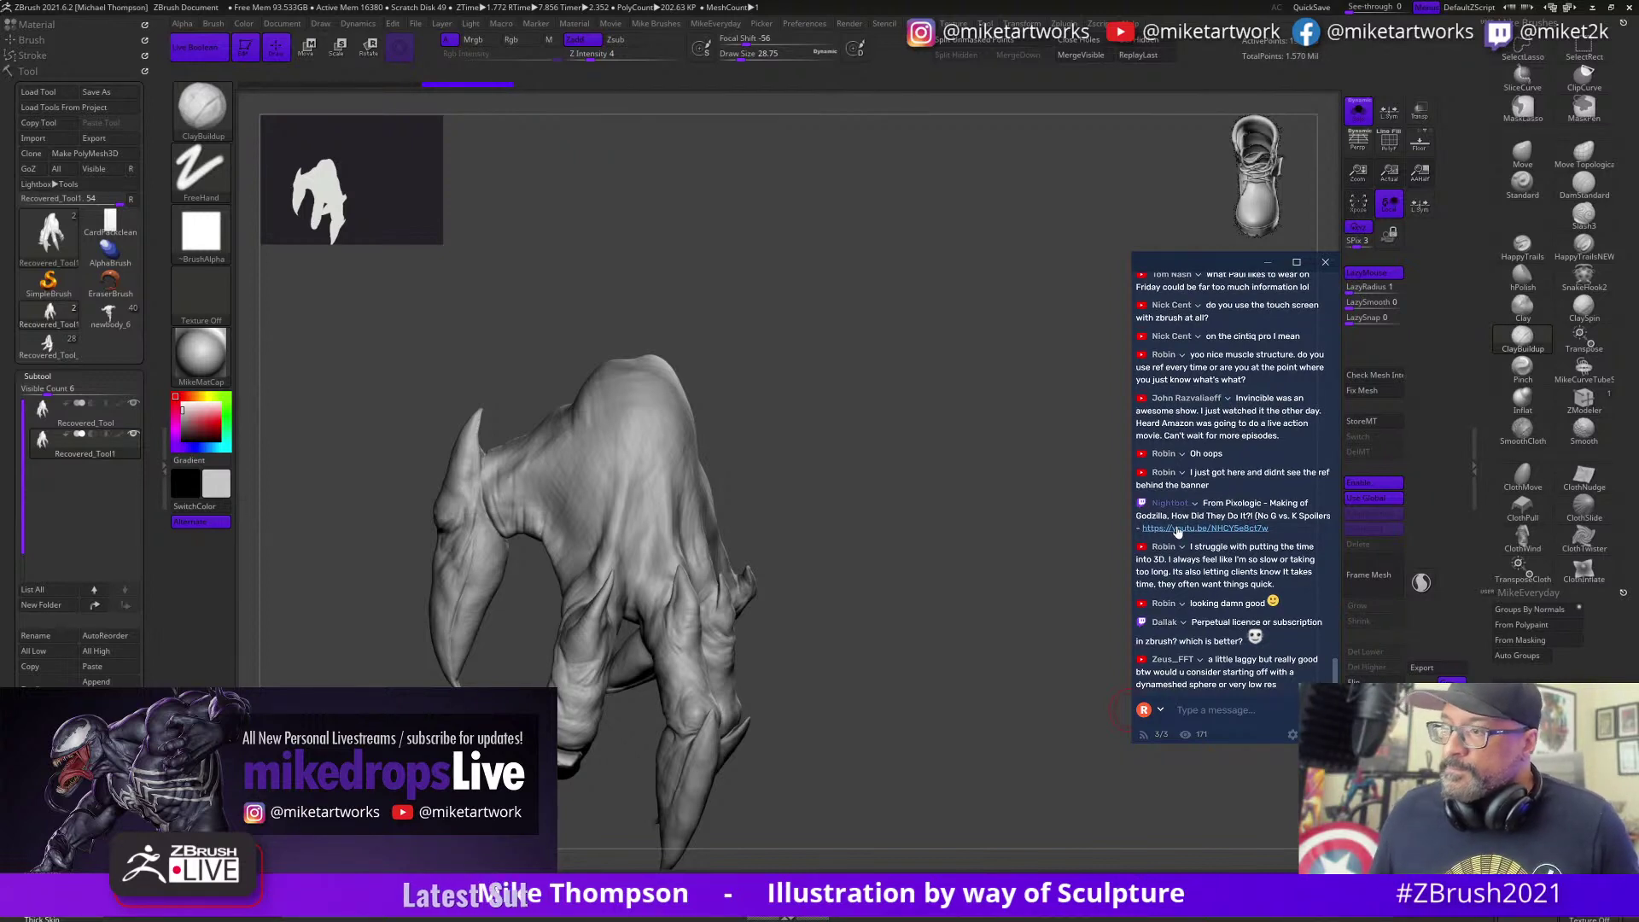
Step: Turn on the polyframe display for the reduced hand copy
mouse_move(954, 745)
mouse_down()
mouse_move(973, 714)
mouse_move(945, 741)
mouse_up()
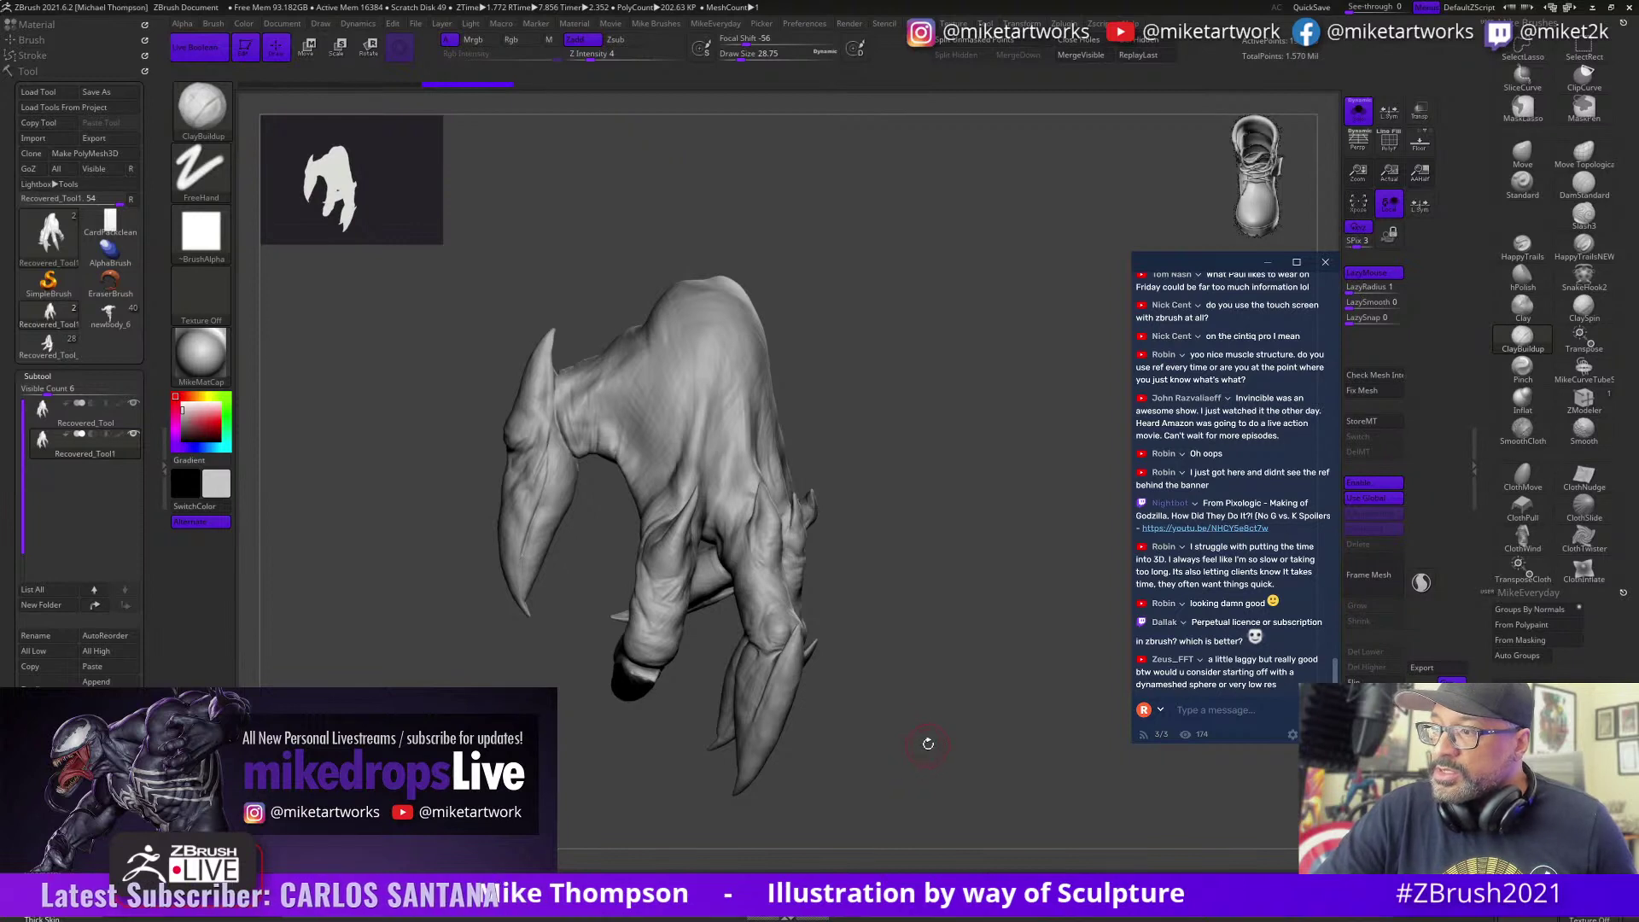
mouse_move(908, 761)
mouse_down()
mouse_move(957, 747)
mouse_move(895, 770)
mouse_up()
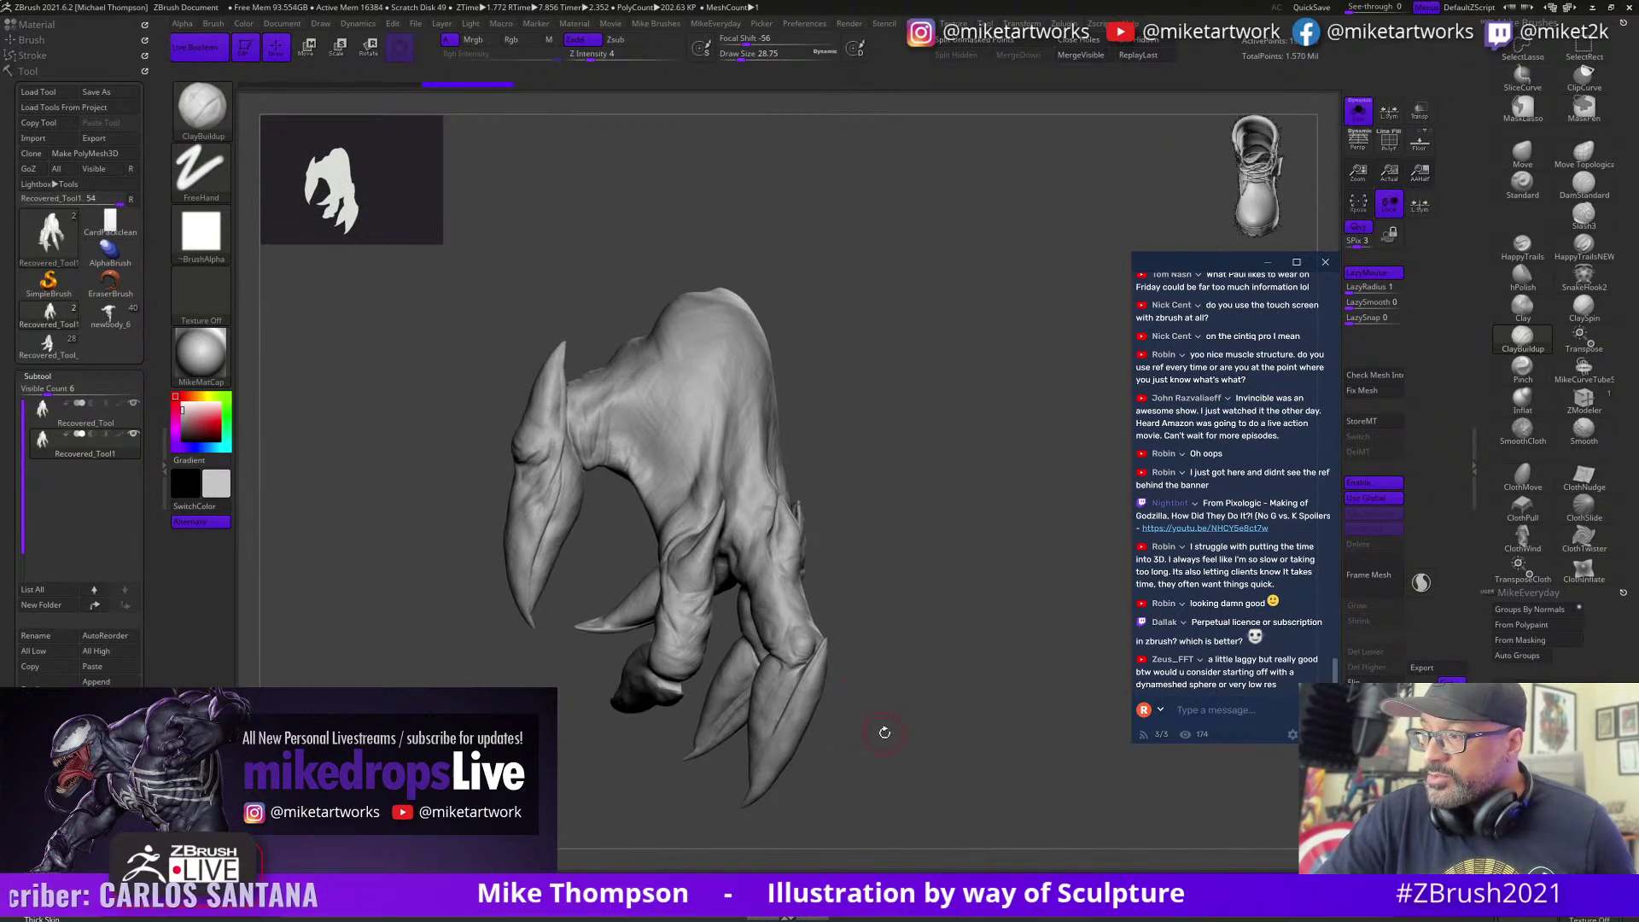
drag(907, 745, 1002, 818)
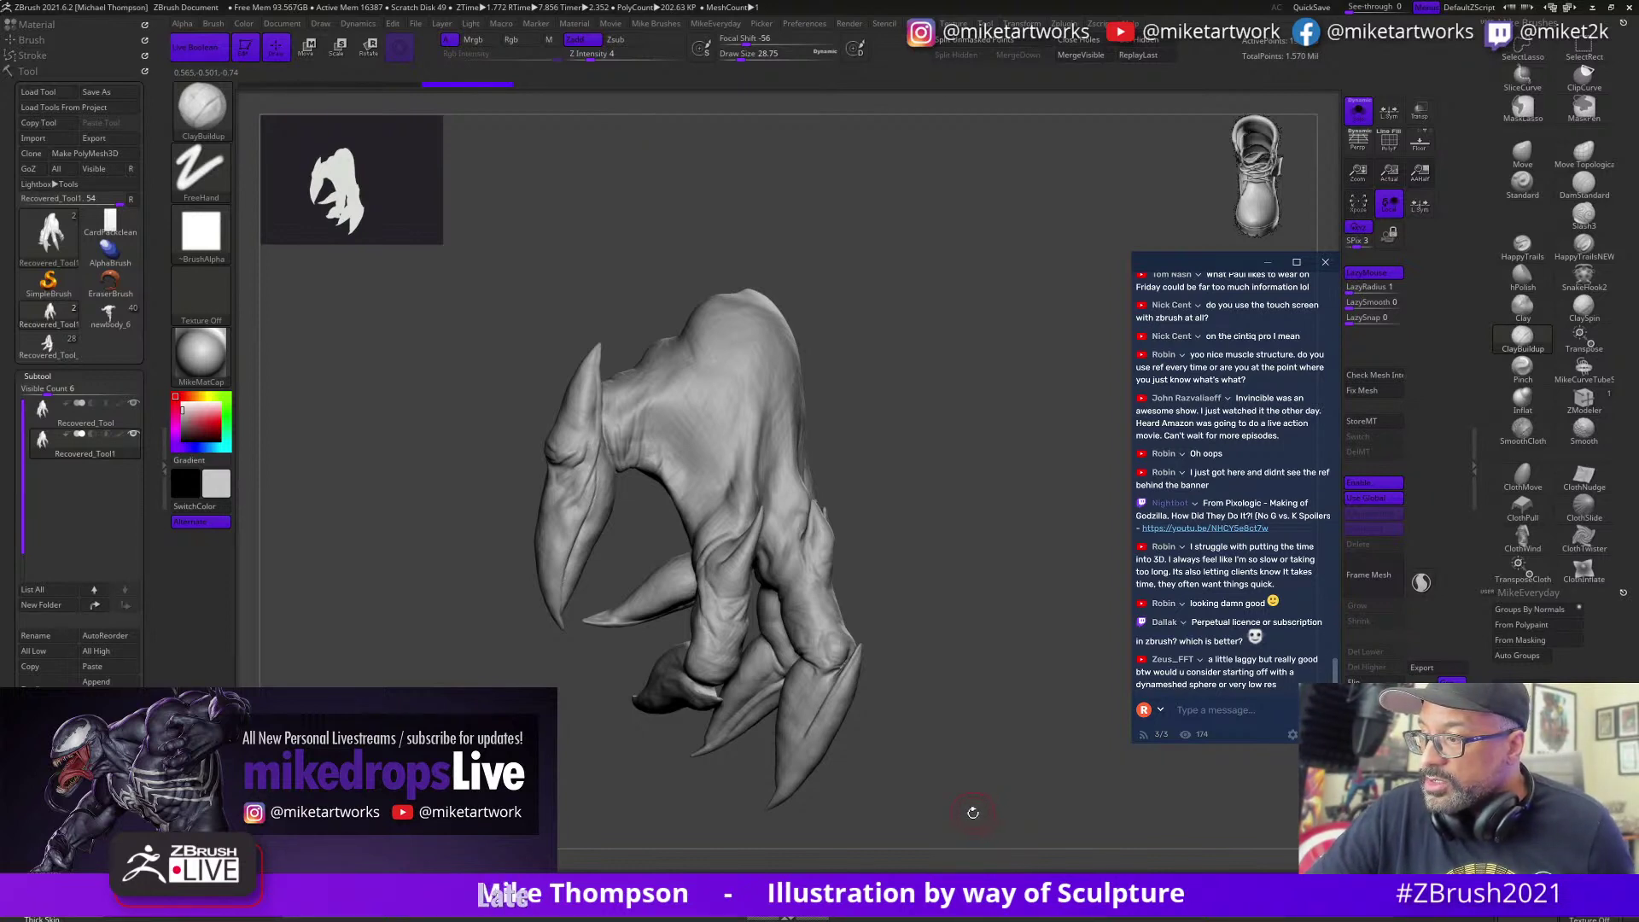
drag(984, 819, 1038, 669)
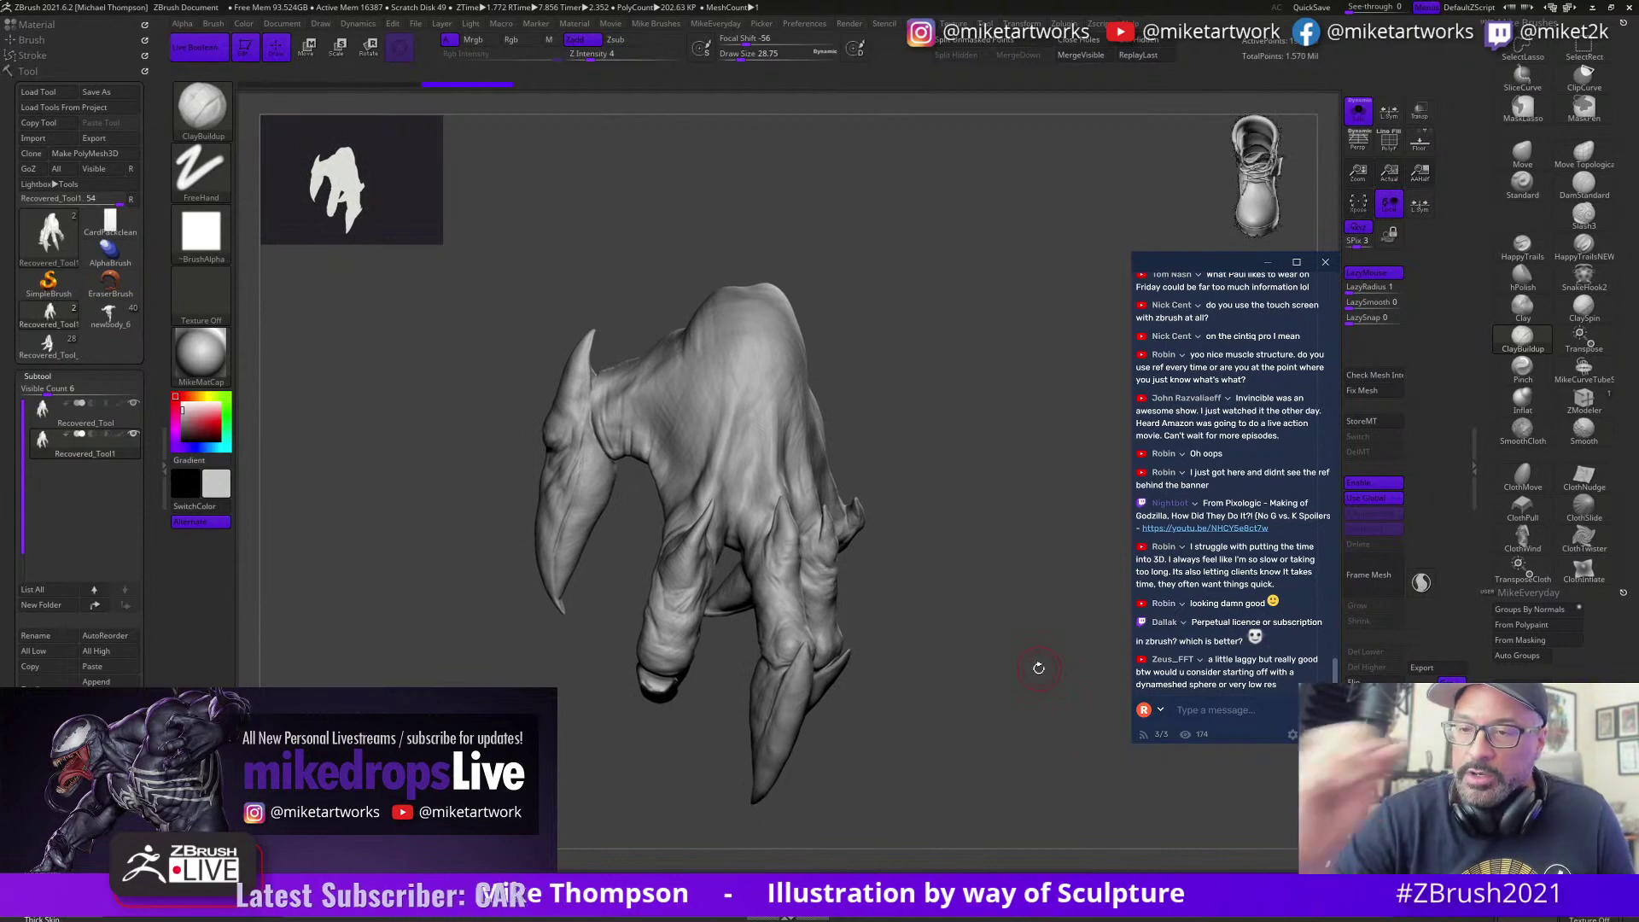
key(space)
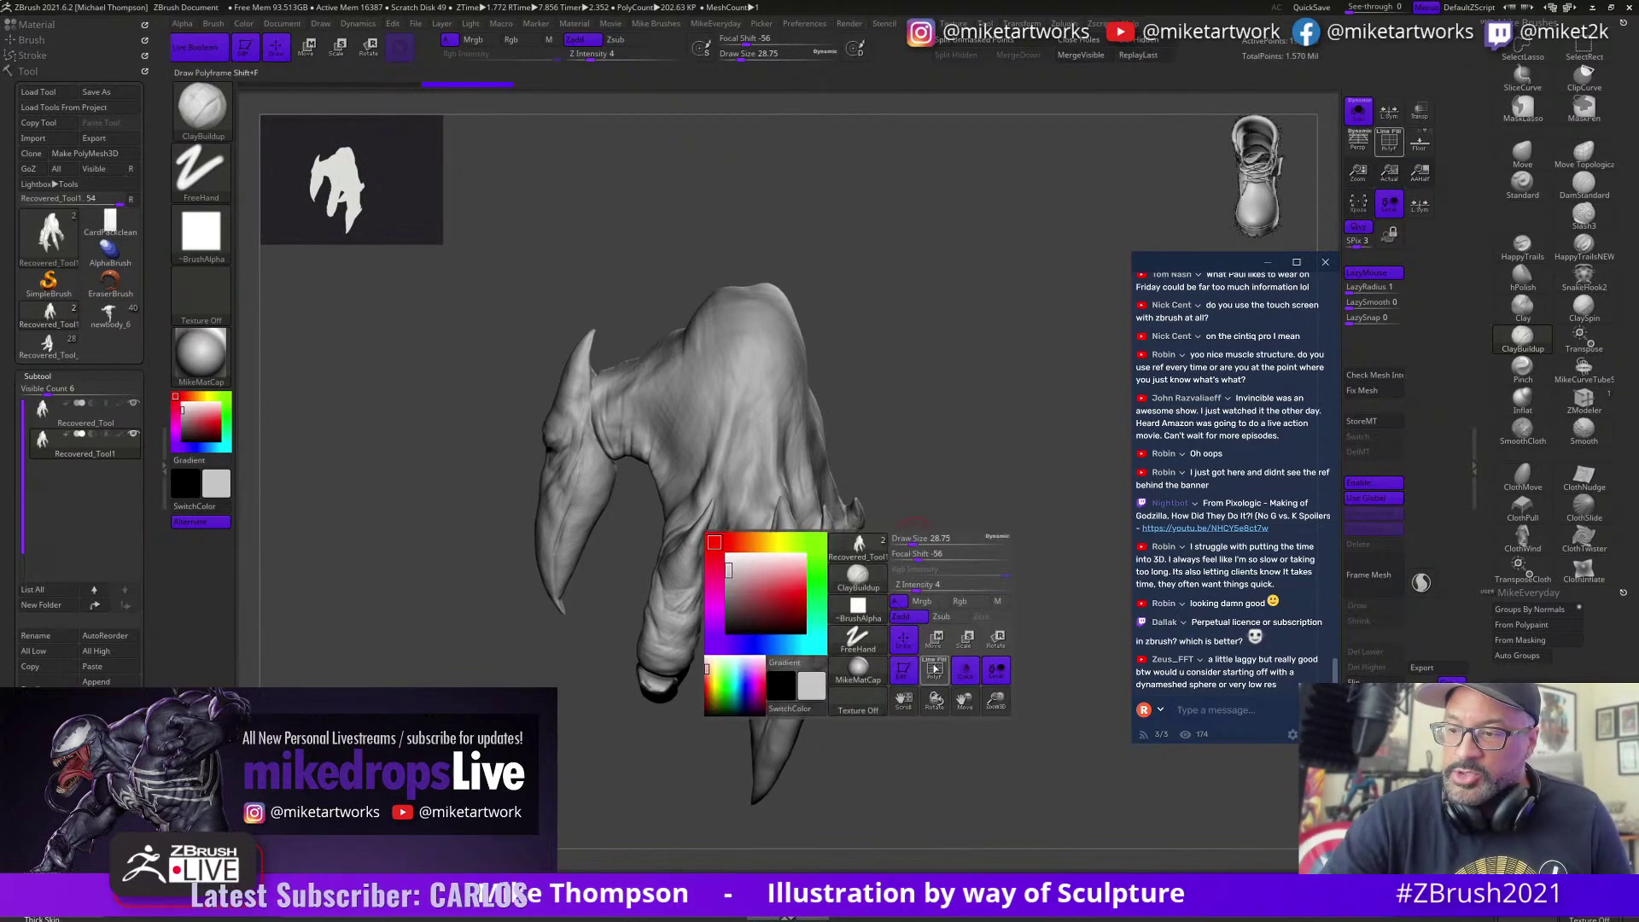
click(937, 675)
mouse_move(962, 527)
mouse_down()
mouse_move(1017, 475)
mouse_move(1020, 523)
mouse_move(1052, 472)
mouse_move(962, 458)
mouse_move(784, 338)
mouse_up()
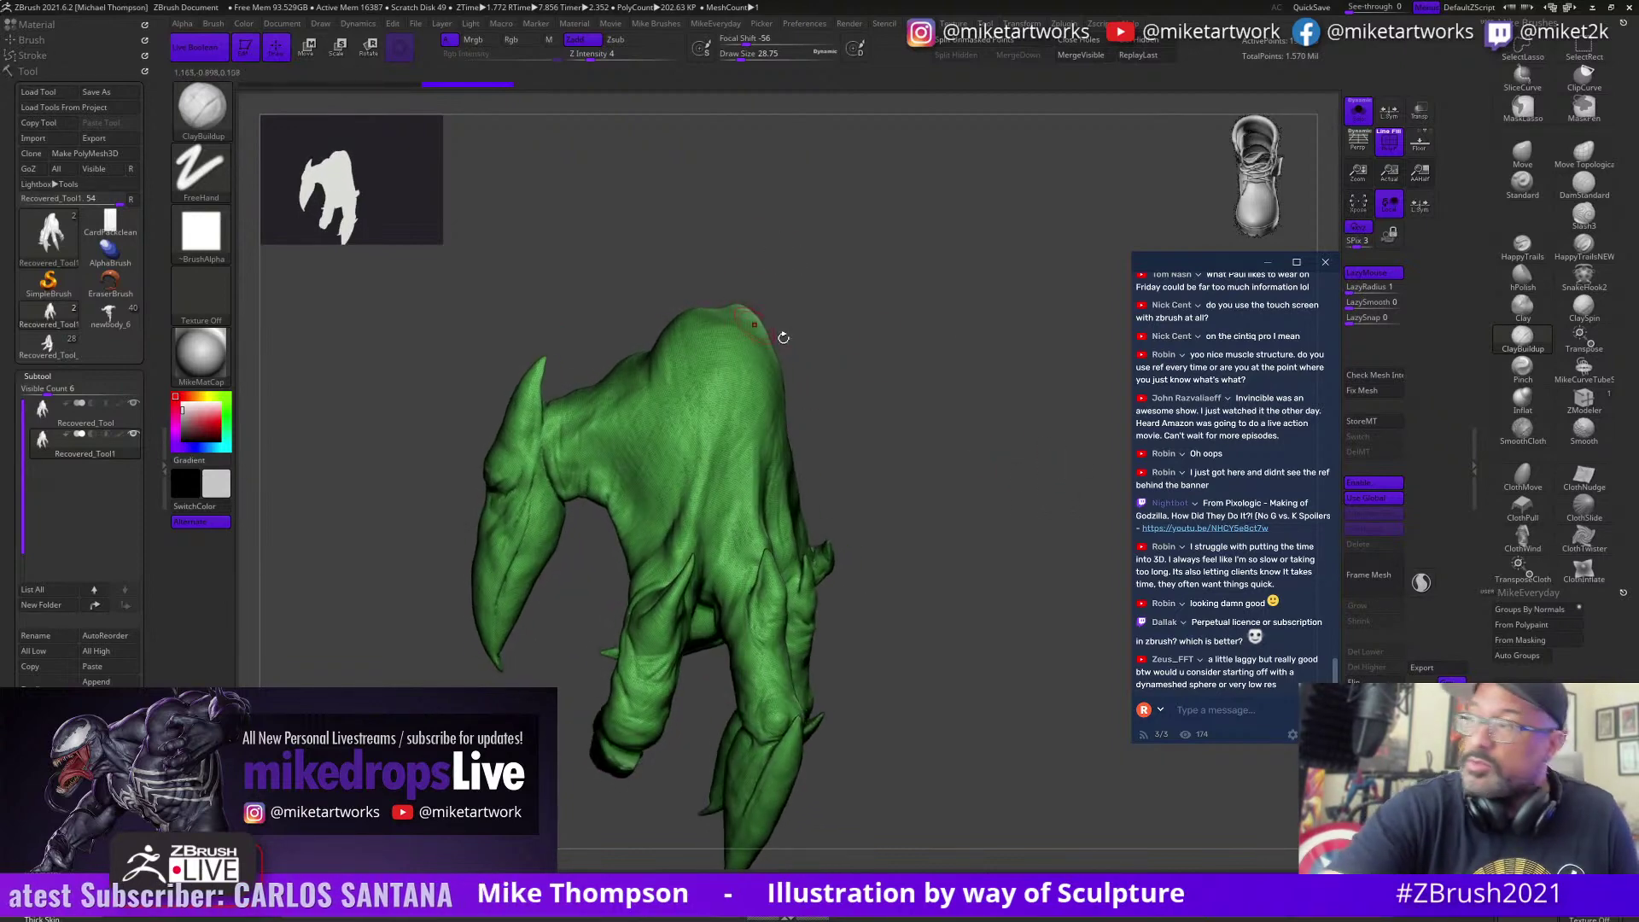
Step: Isolate the hand's thumb with lasso selections, trimming stray polygons from its base, and give it its own polygroup
key(ctrl+shift)
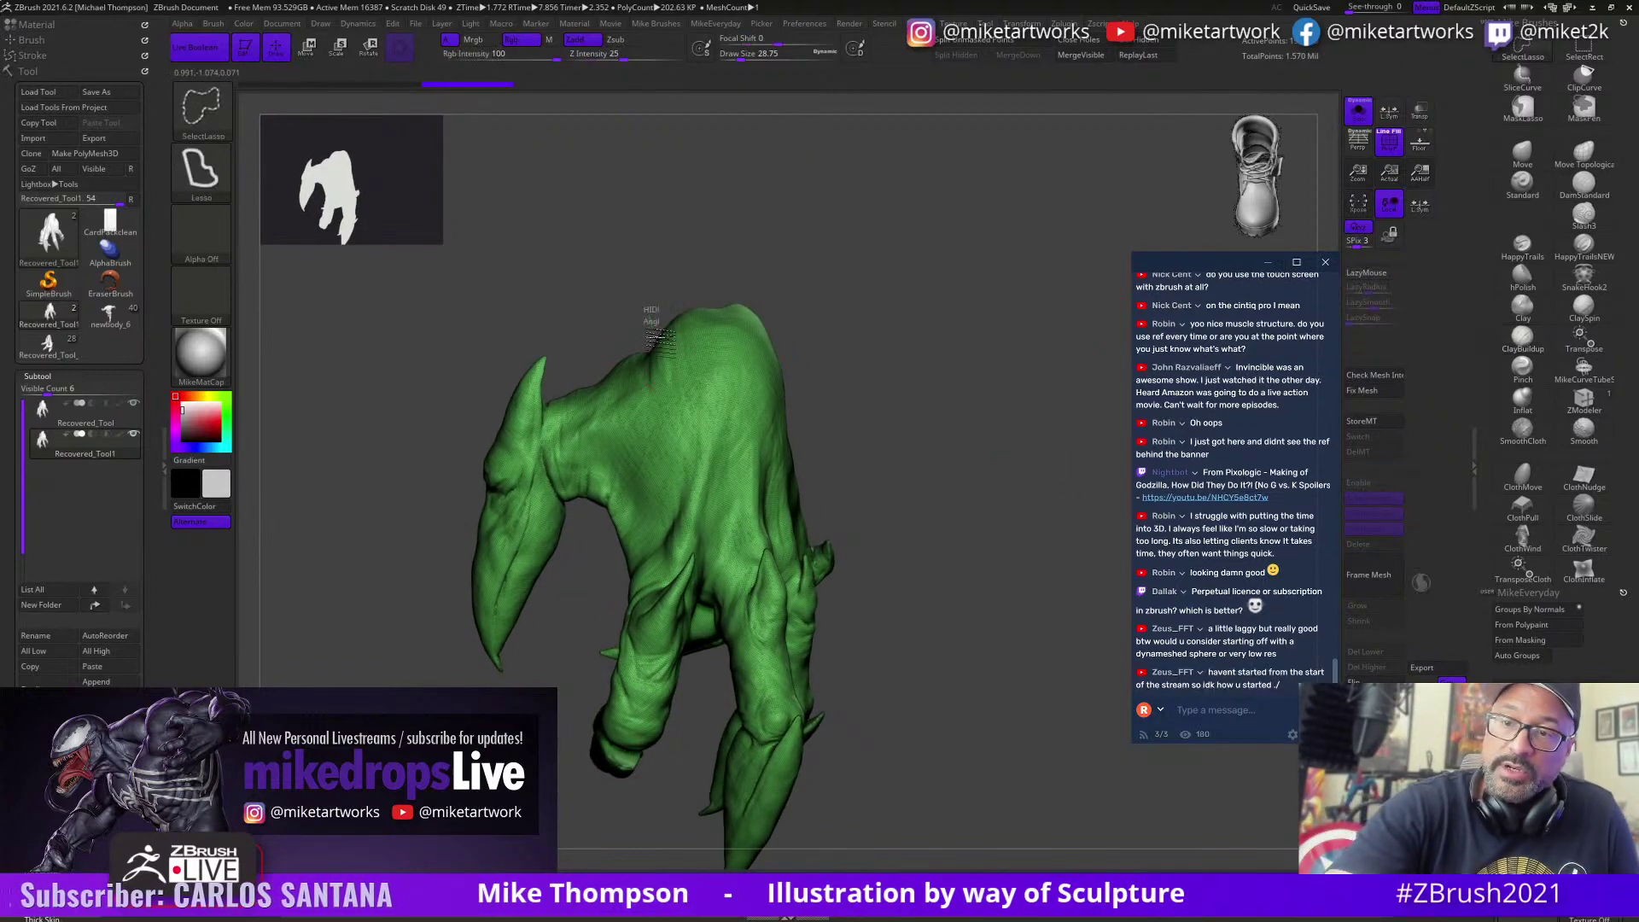
mouse_move(644, 461)
ctrl+shift+mouse_down()
mouse_move(619, 546)
mouse_move(401, 675)
mouse_move(632, 316)
ctrl+shift+mouse_up()
mouse_move(909, 612)
mouse_down()
mouse_move(854, 618)
mouse_move(720, 790)
mouse_move(982, 603)
mouse_move(977, 631)
mouse_move(939, 631)
mouse_move(1042, 566)
mouse_move(1020, 602)
mouse_move(787, 566)
mouse_up()
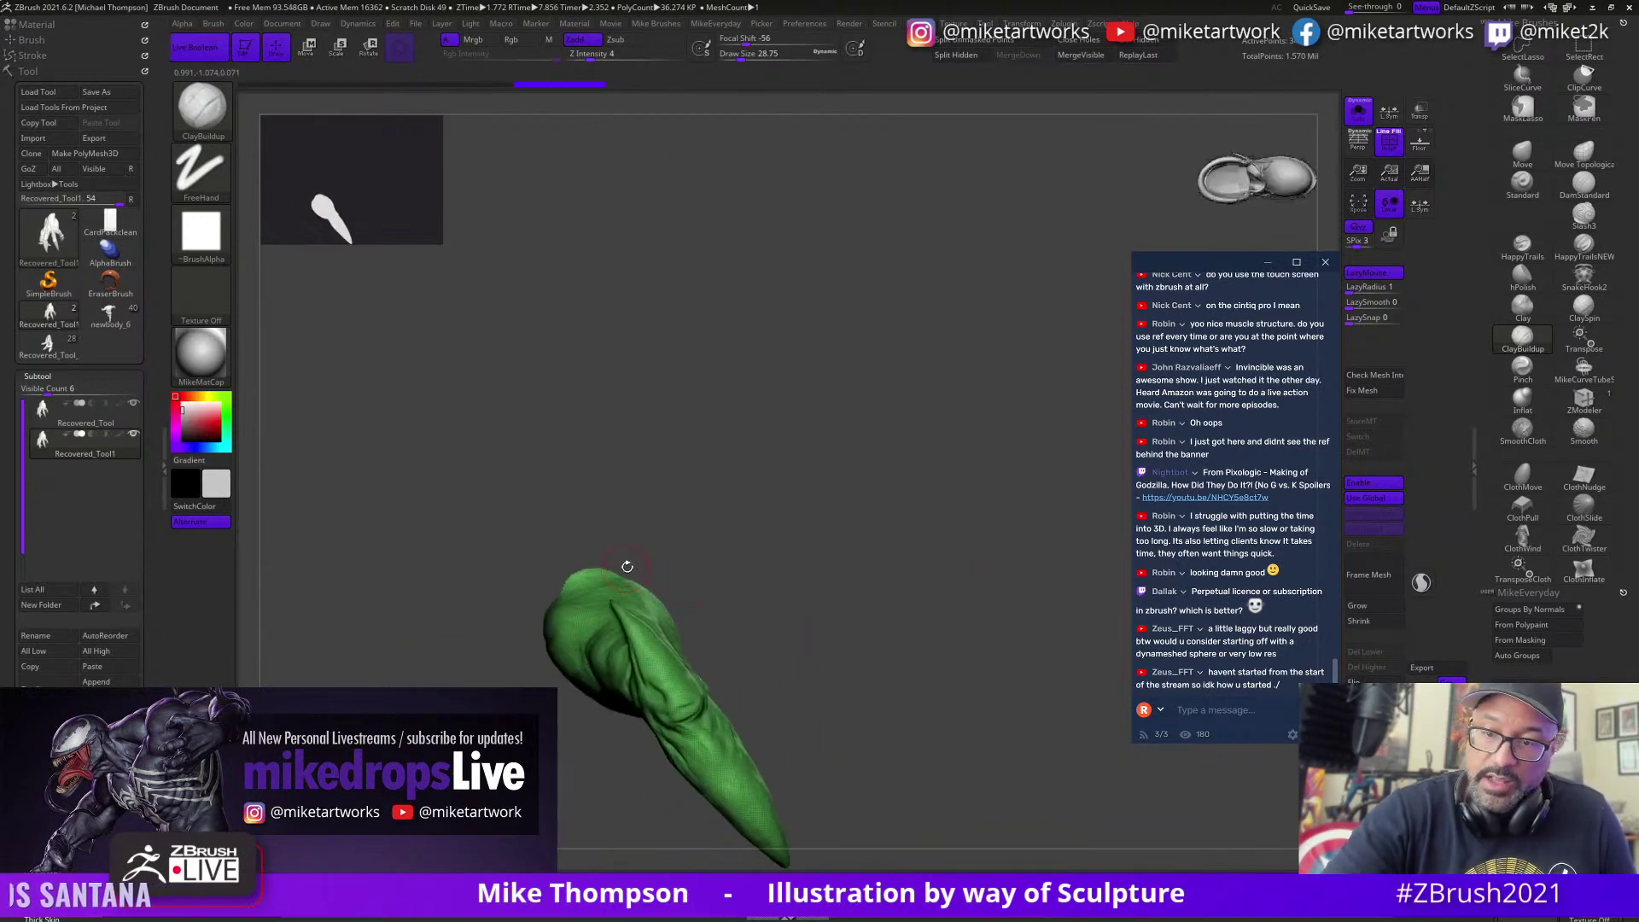
ctrl+alt+shift+drag(602, 585, 550, 546)
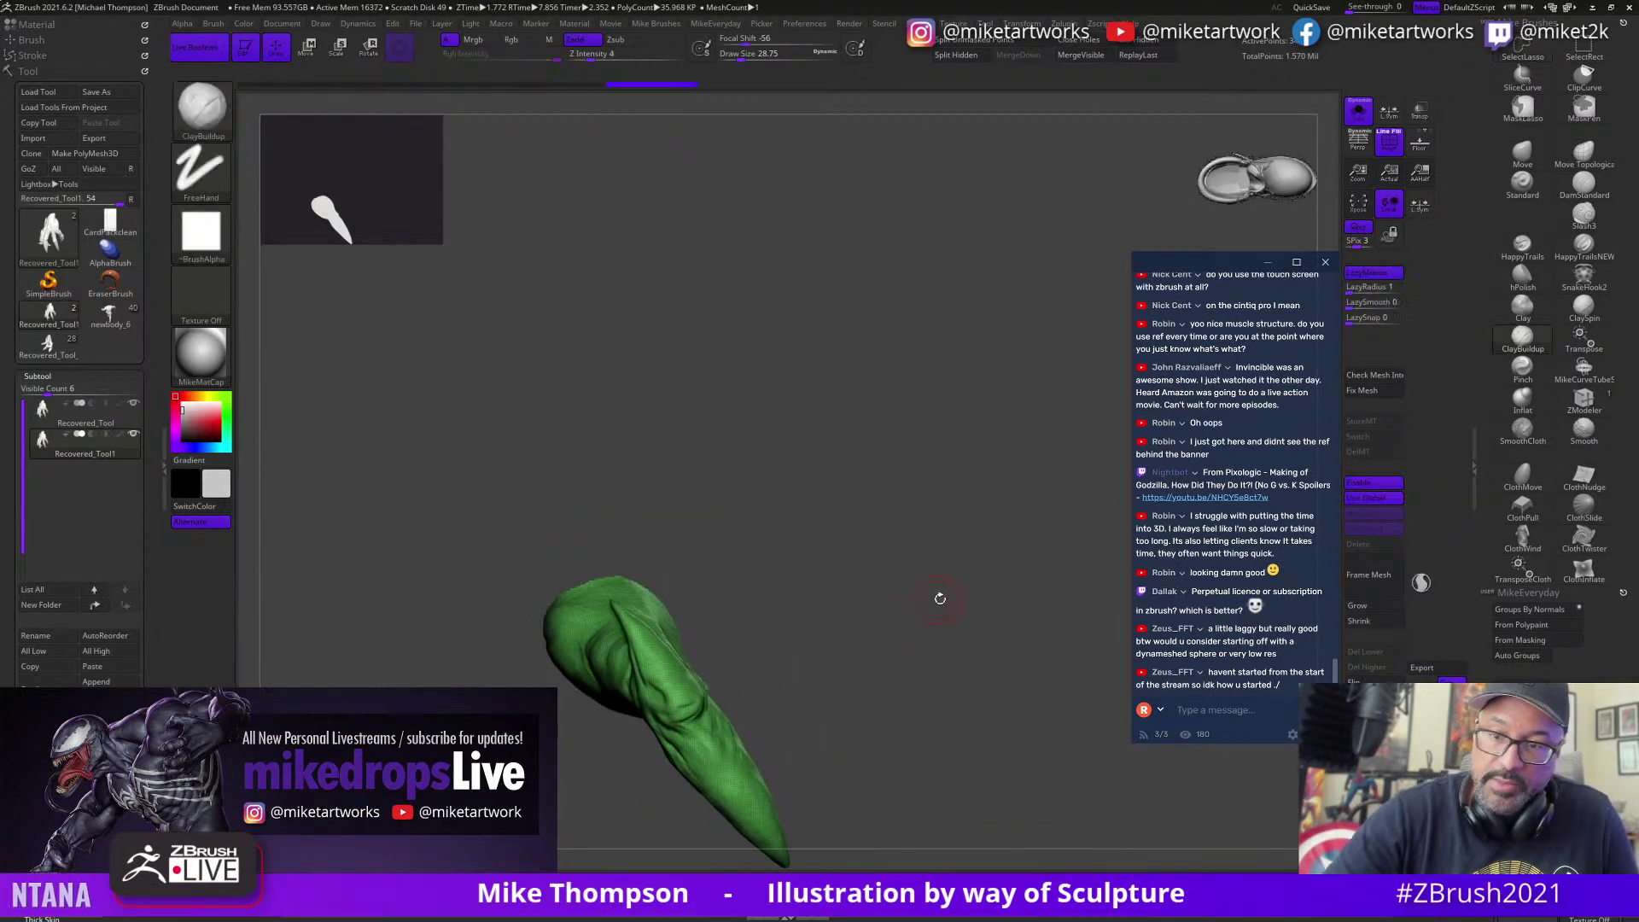
mouse_move(939, 597)
mouse_down()
mouse_move(903, 615)
mouse_move(910, 569)
mouse_move(889, 614)
mouse_move(914, 629)
mouse_move(883, 610)
mouse_up()
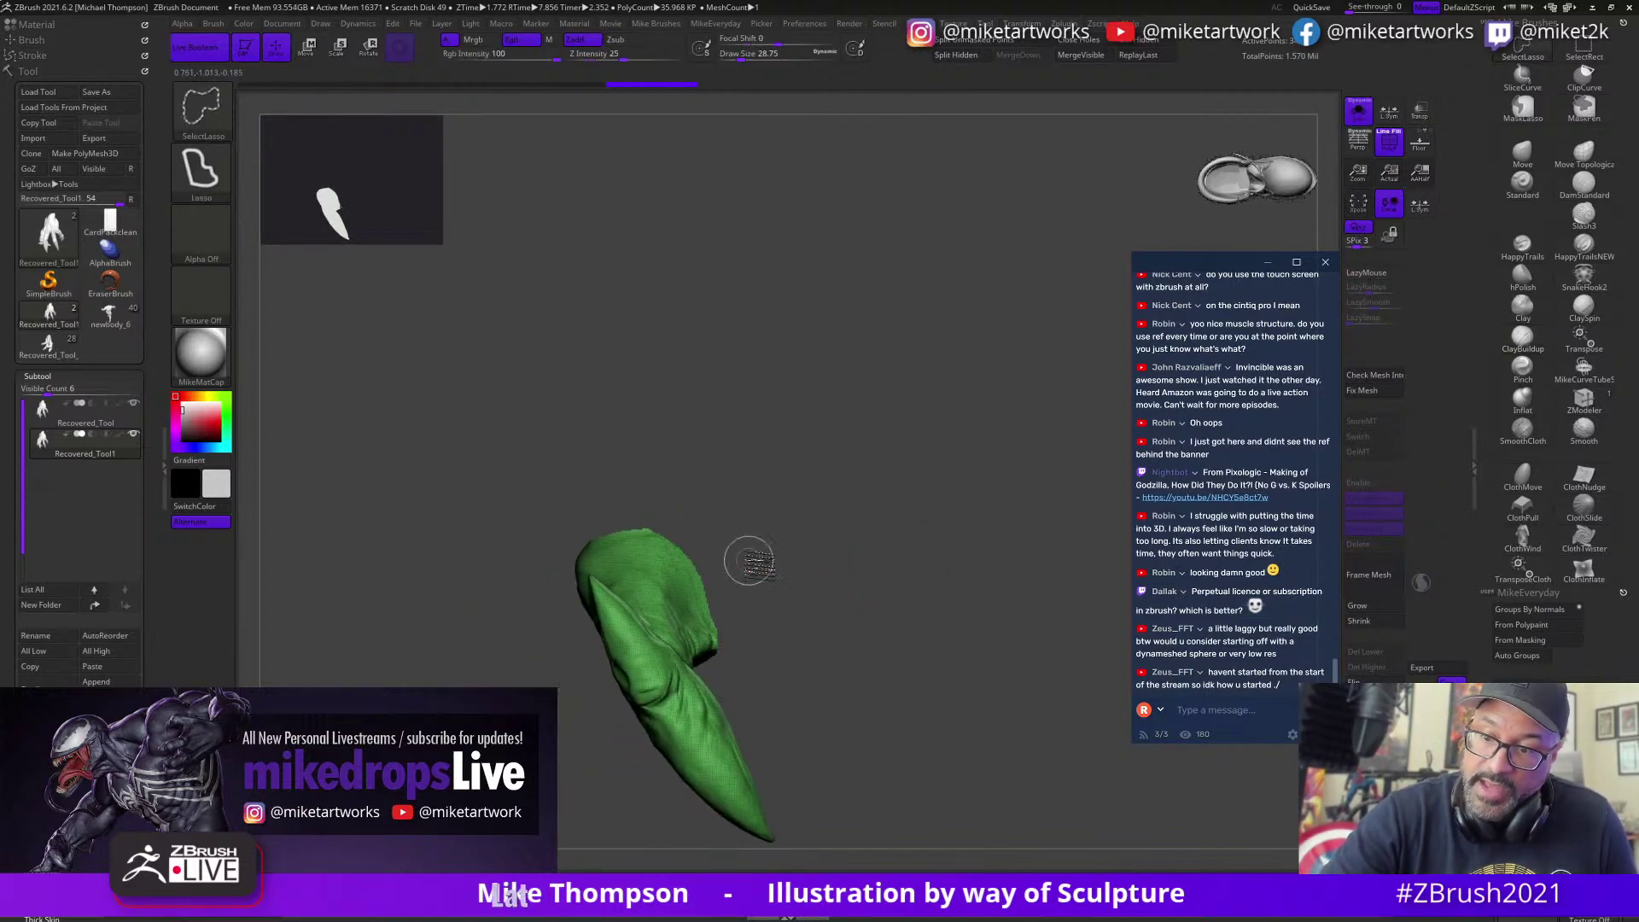
mouse_move(750, 559)
mouse_down()
mouse_move(1036, 523)
mouse_move(971, 560)
mouse_move(1024, 538)
mouse_move(1012, 501)
mouse_move(1022, 513)
mouse_move(991, 523)
mouse_move(962, 512)
mouse_move(973, 490)
mouse_move(981, 534)
mouse_move(969, 513)
mouse_move(802, 557)
mouse_up()
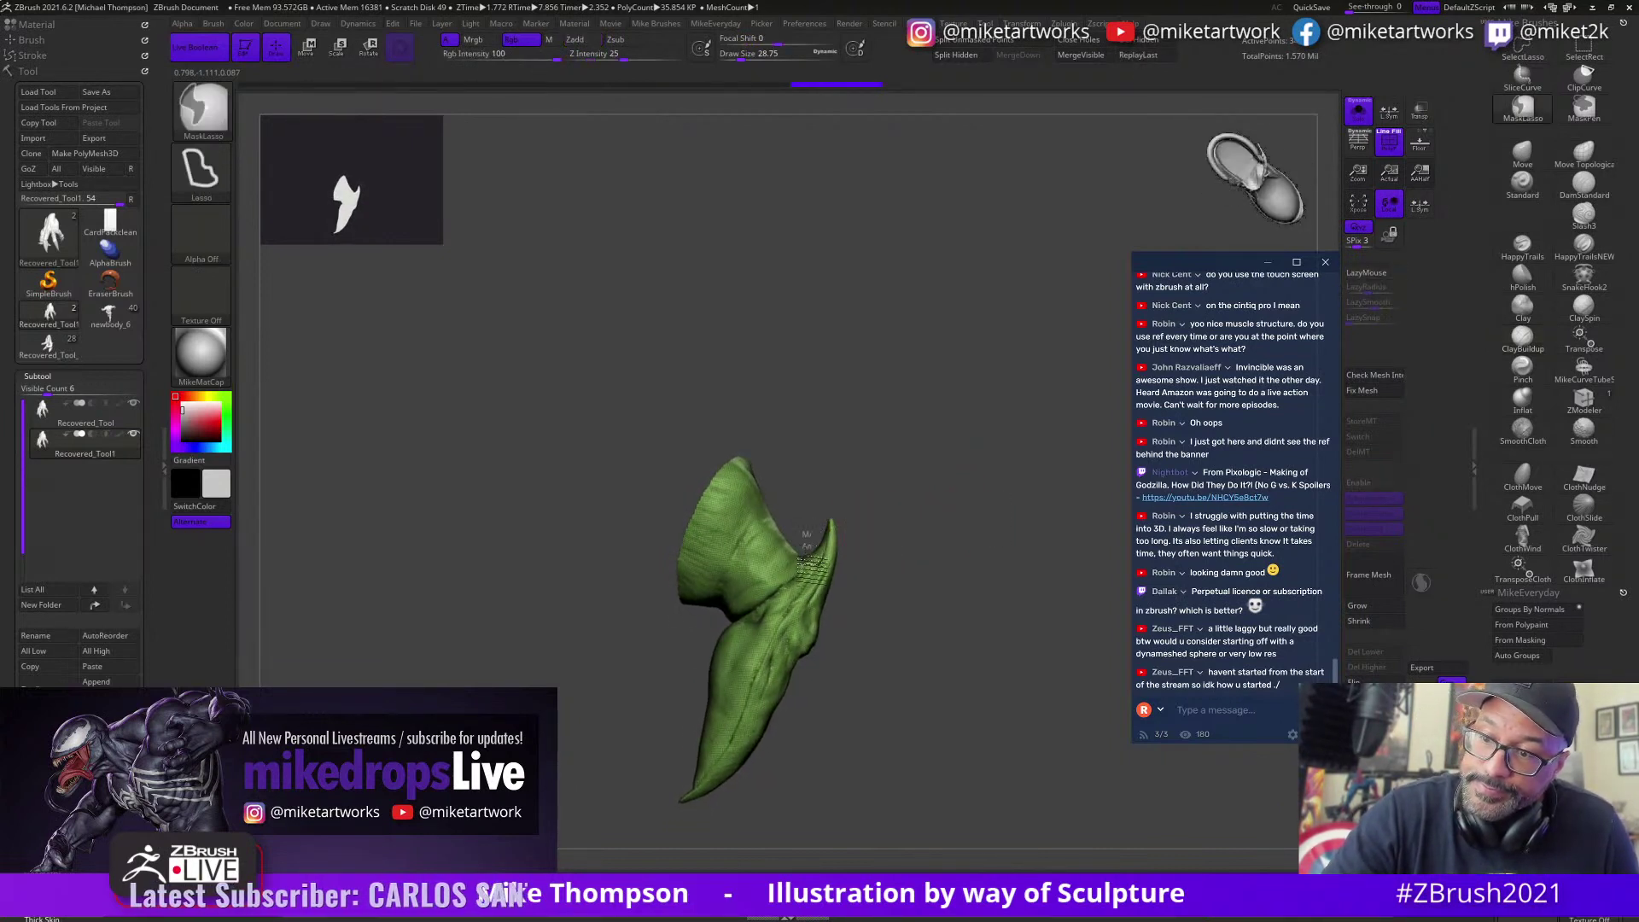
Step: Lasso-mask the thumb's clawed end, separate it from the thumb base as a polygroup and show the whole hand again
mouse_move(742, 620)
ctrl+mouse_down()
mouse_move(602, 617)
mouse_move(895, 290)
ctrl+mouse_up()
mouse_move(1017, 637)
mouse_down()
mouse_move(824, 609)
mouse_move(836, 579)
mouse_move(716, 450)
mouse_move(694, 458)
mouse_up()
key(ctrl)
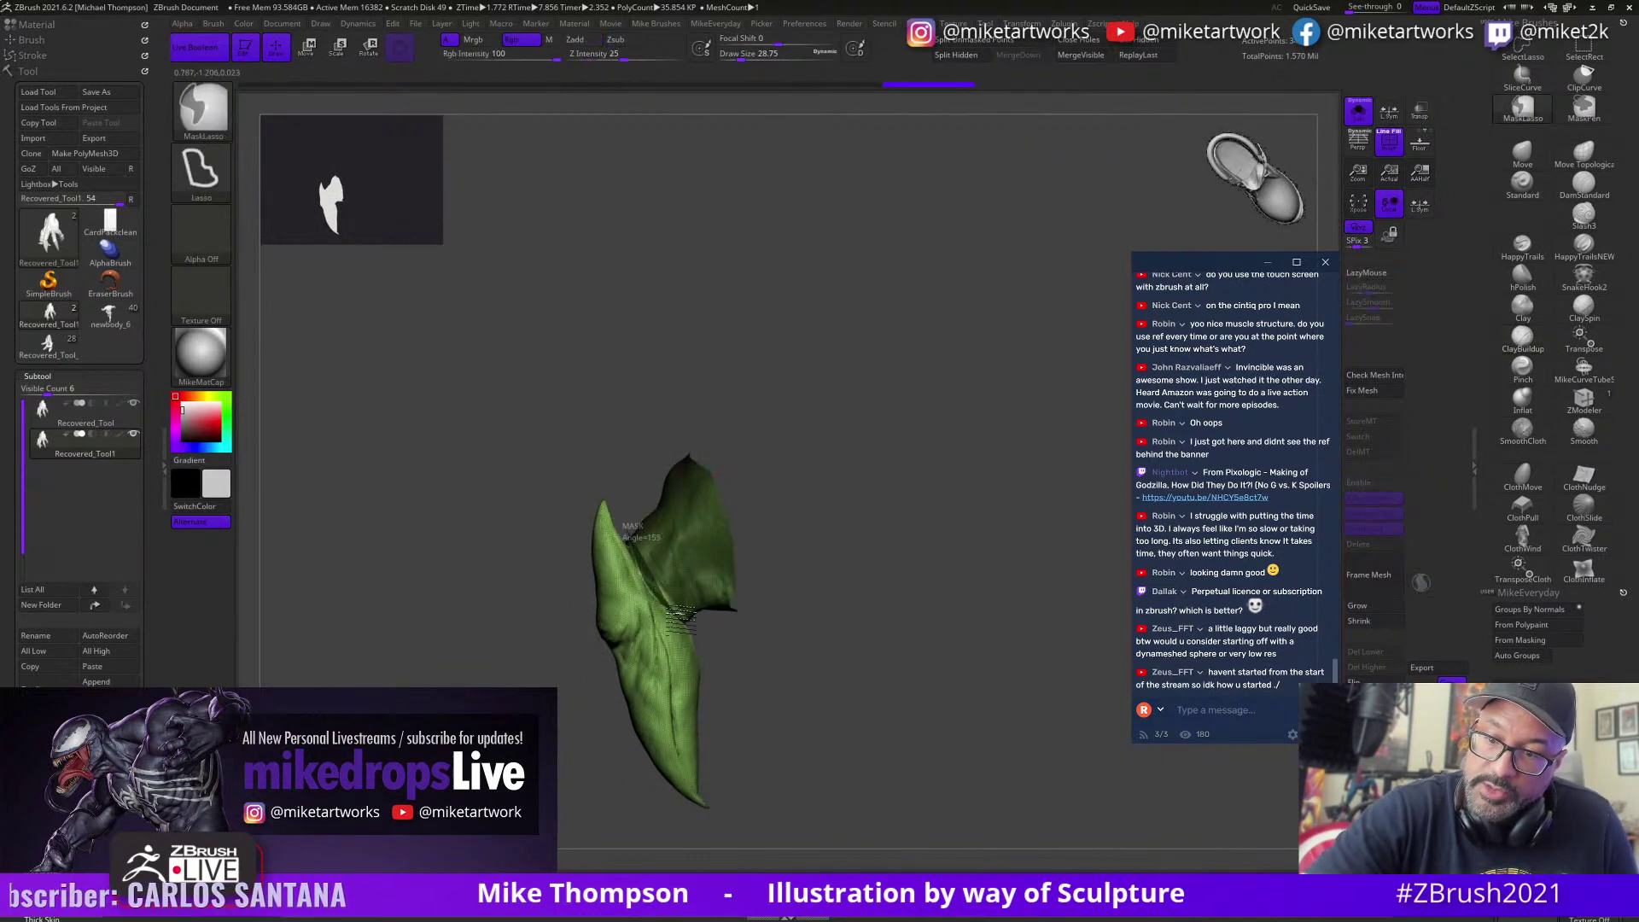
mouse_move(959, 603)
mouse_down()
mouse_move(918, 611)
mouse_move(958, 636)
mouse_move(950, 583)
mouse_up()
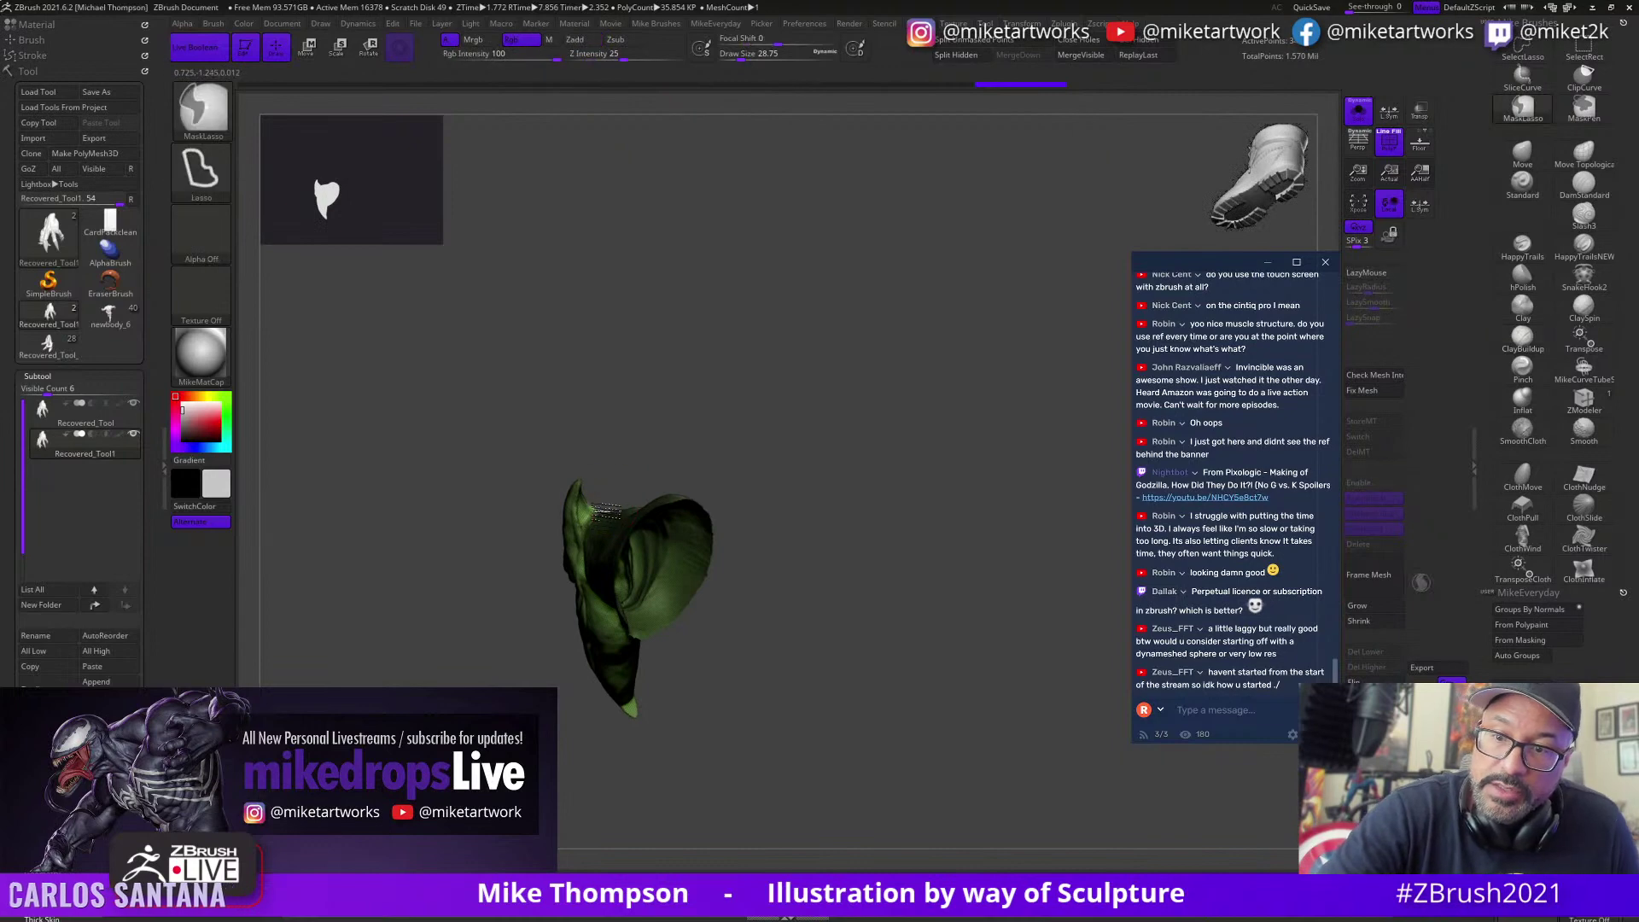
ctrl+alt+drag(604, 517, 678, 368)
mouse_move(1024, 671)
mouse_down()
mouse_move(944, 751)
mouse_move(976, 683)
mouse_move(871, 694)
mouse_move(973, 697)
mouse_move(990, 767)
mouse_move(1056, 756)
mouse_move(1024, 678)
mouse_move(1006, 536)
mouse_up()
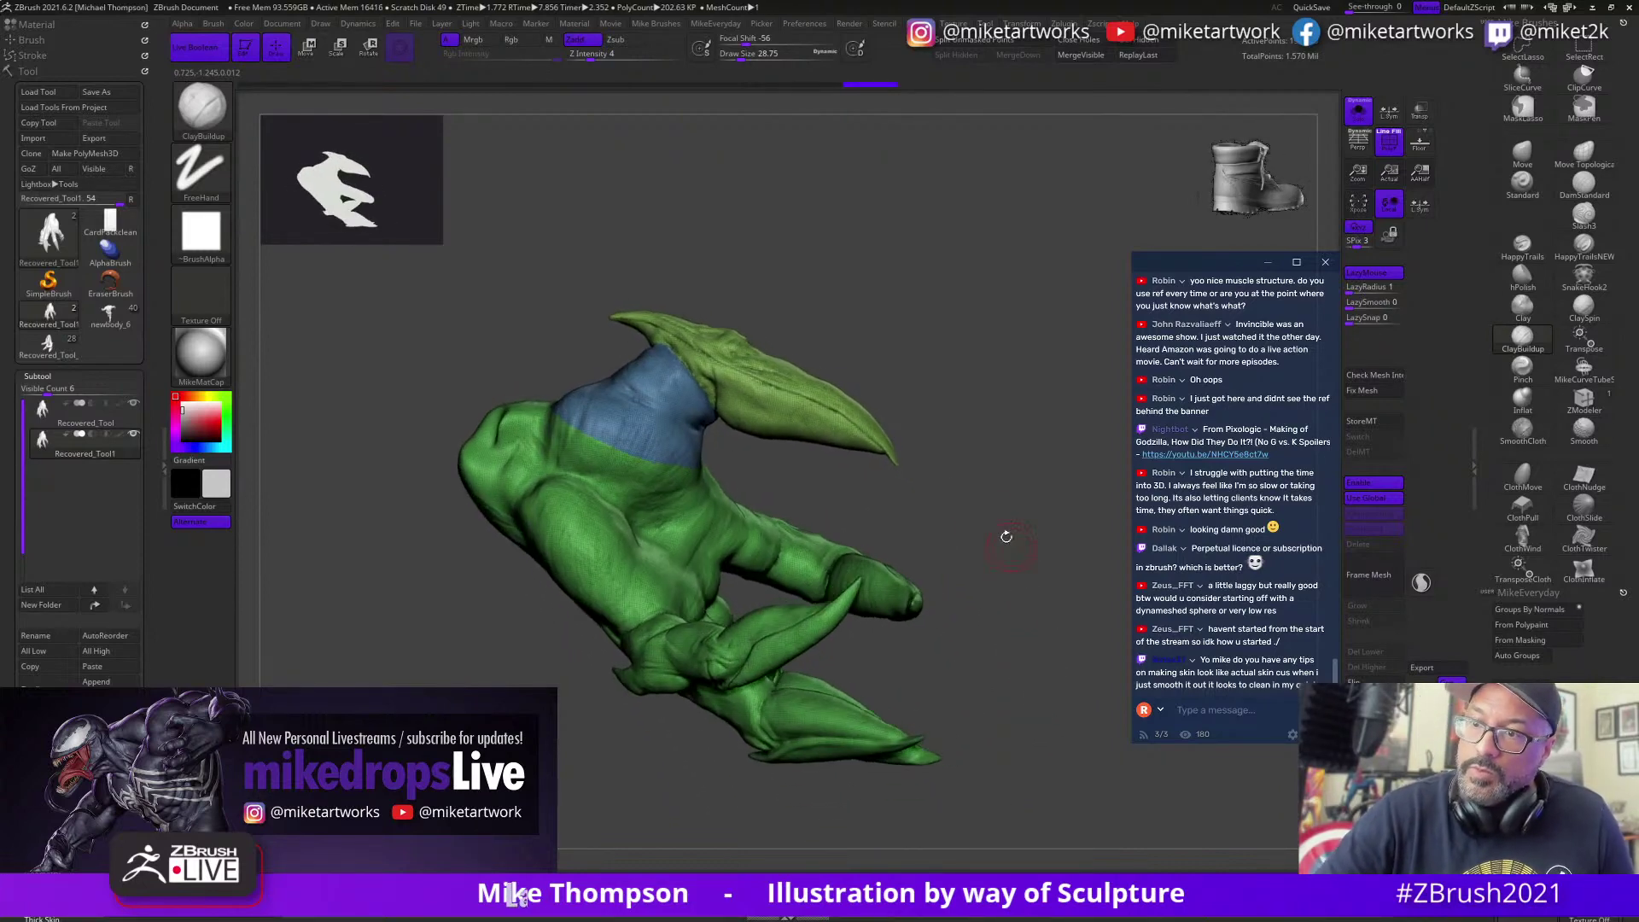
Step: Mask the thumb claw's pointed tip and its rear spike and turn each into its own polygroup
mouse_move(871, 309)
mouse_down()
mouse_move(845, 316)
mouse_move(990, 480)
mouse_move(862, 247)
mouse_up()
mouse_move(769, 452)
ctrl+mouse_down()
mouse_move(964, 346)
mouse_move(847, 258)
ctrl+mouse_up()
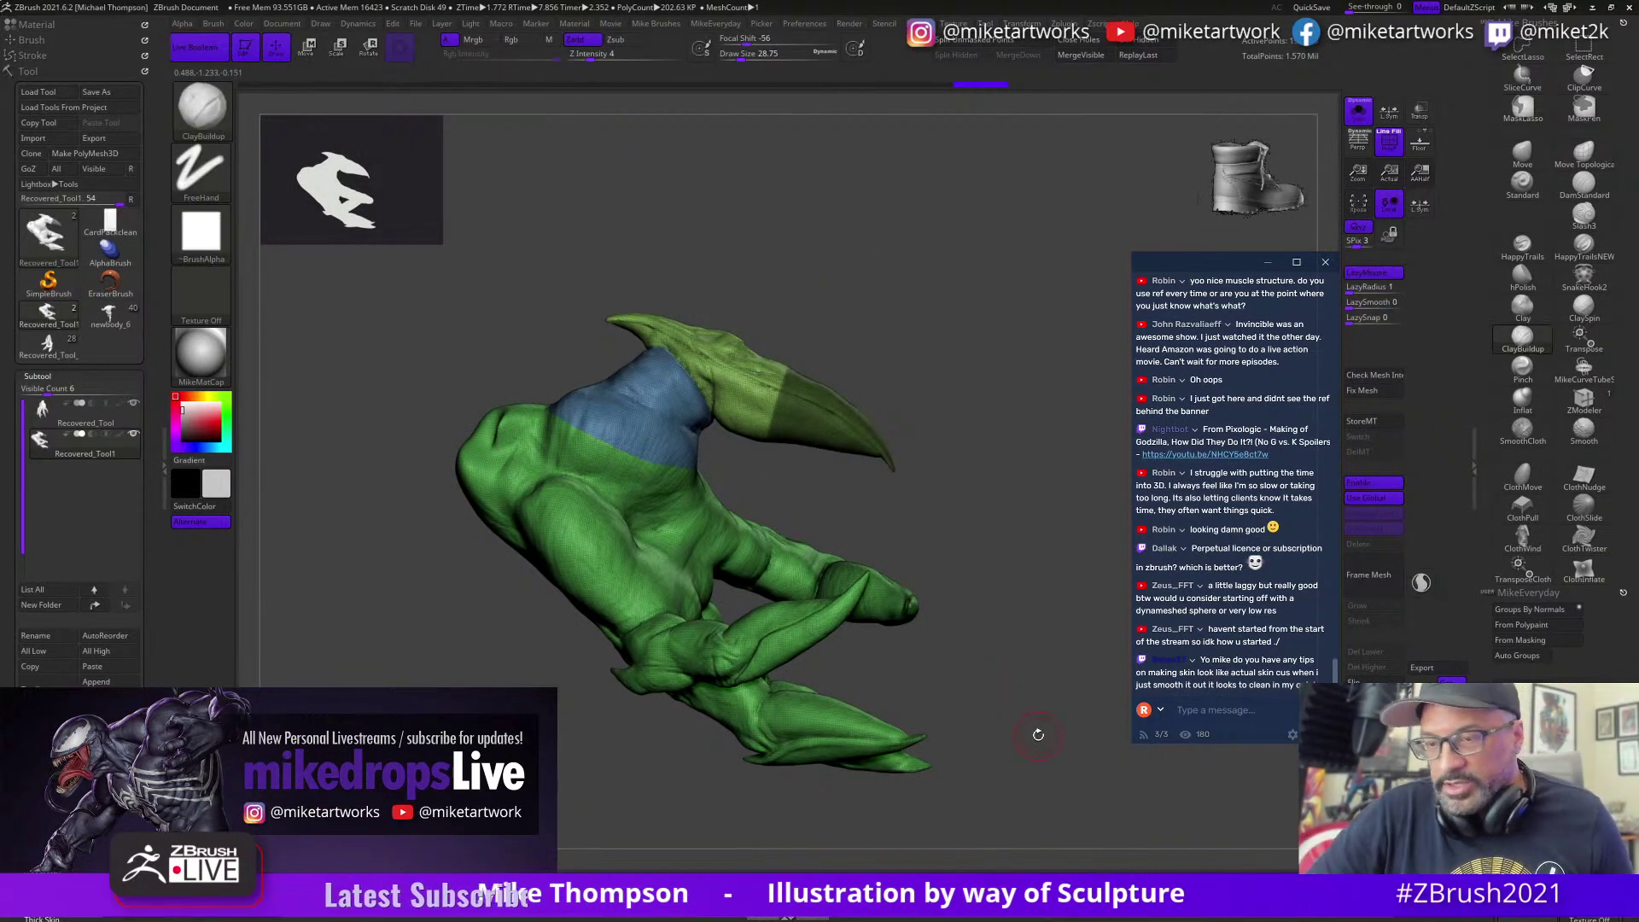
mouse_move(1038, 734)
ctrl+mouse_down()
mouse_move(1022, 789)
mouse_move(1042, 706)
ctrl+mouse_up()
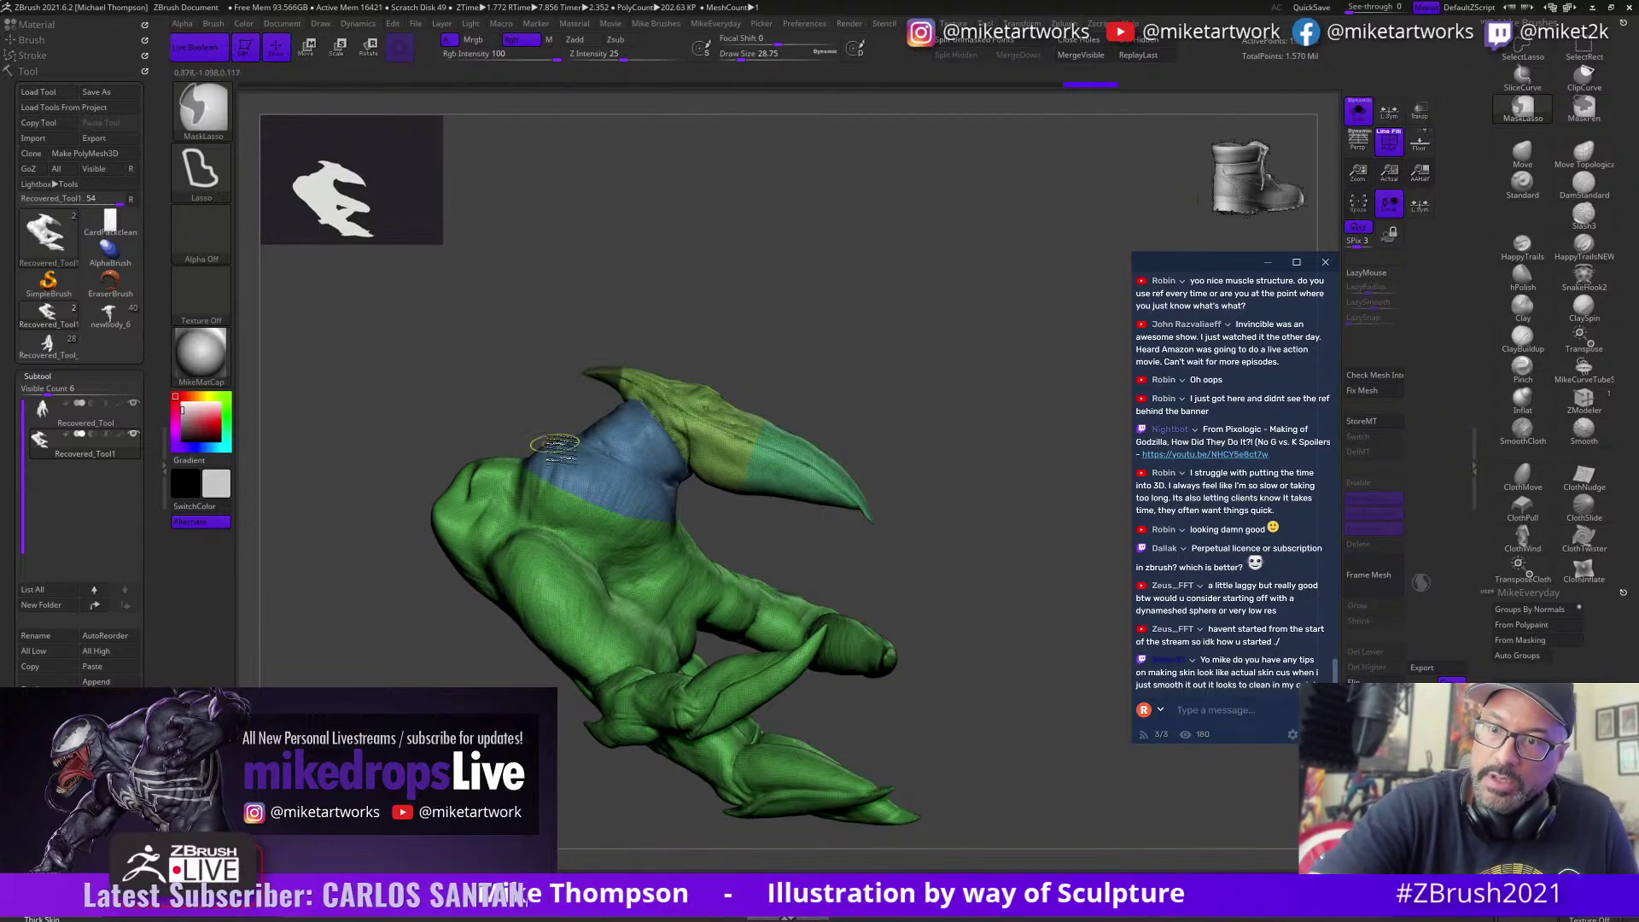
mouse_move(939, 516)
mouse_down()
mouse_move(959, 565)
mouse_move(968, 556)
mouse_up()
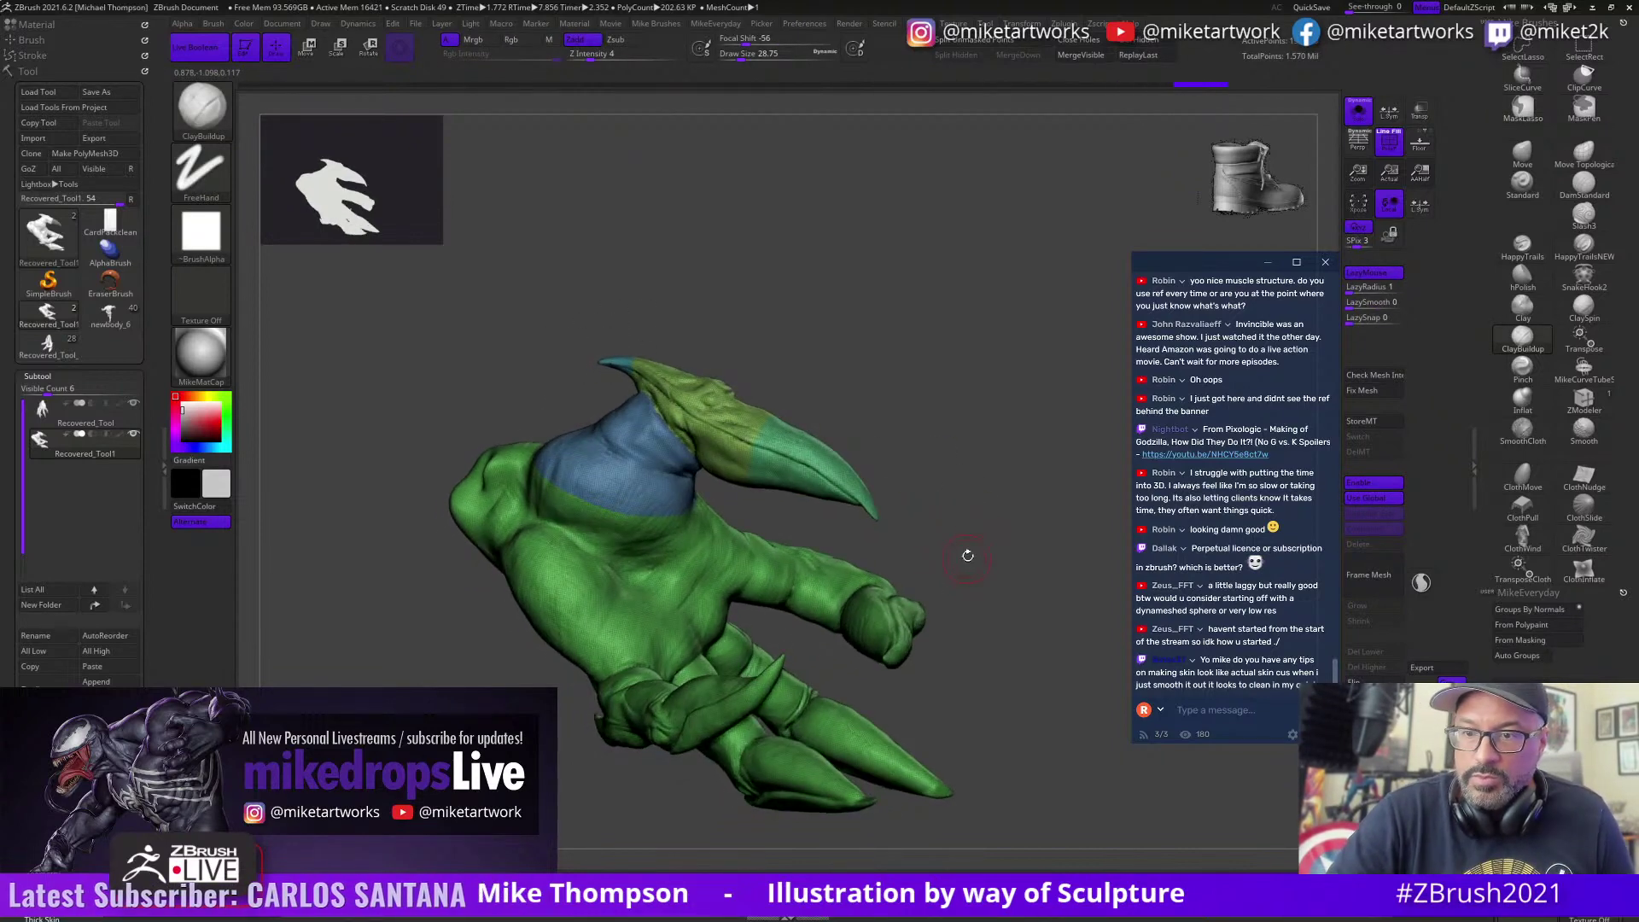
Step: Isolate the green palm and finger polygroup and hide the fingers' outer segments with a lasso selection
ctrl+shift+click(732, 576)
drag(871, 495, 993, 494)
mouse_move(776, 448)
ctrl+shift+mouse_down()
mouse_move(776, 642)
mouse_move(517, 693)
mouse_move(779, 247)
mouse_move(794, 256)
ctrl+shift+mouse_up()
mouse_move(949, 683)
mouse_down()
mouse_move(977, 717)
mouse_move(970, 779)
mouse_move(990, 755)
mouse_up()
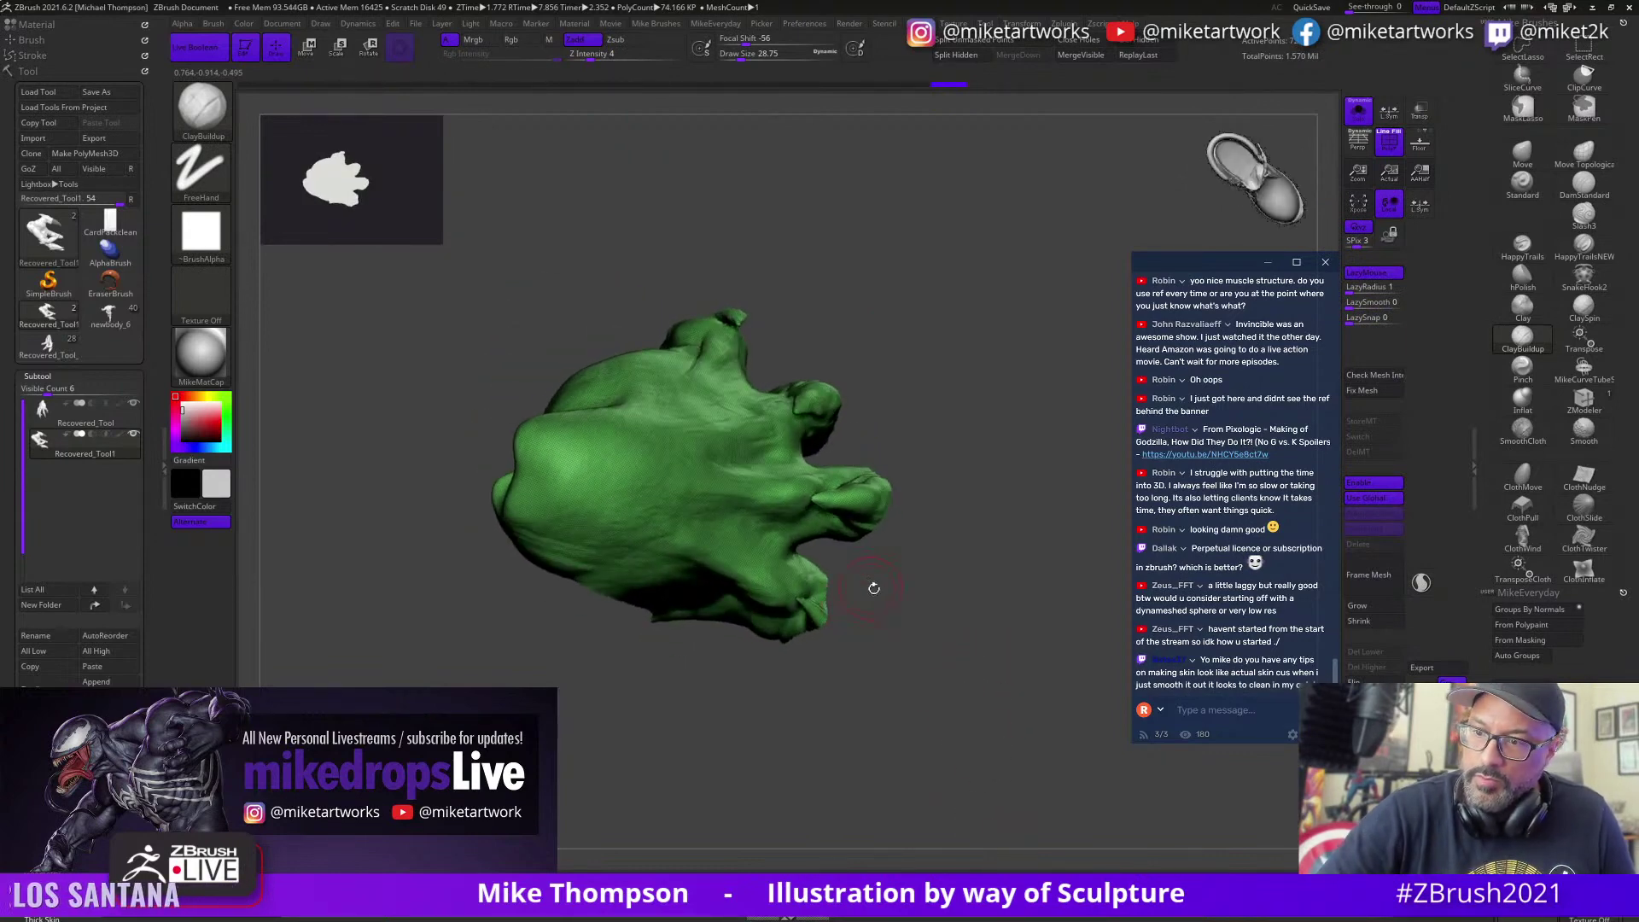
Step: Hide the remaining finger stubs around the palm with lasso selections, working around the knuckles
mouse_move(874, 588)
mouse_down()
mouse_move(901, 605)
mouse_move(848, 565)
mouse_up()
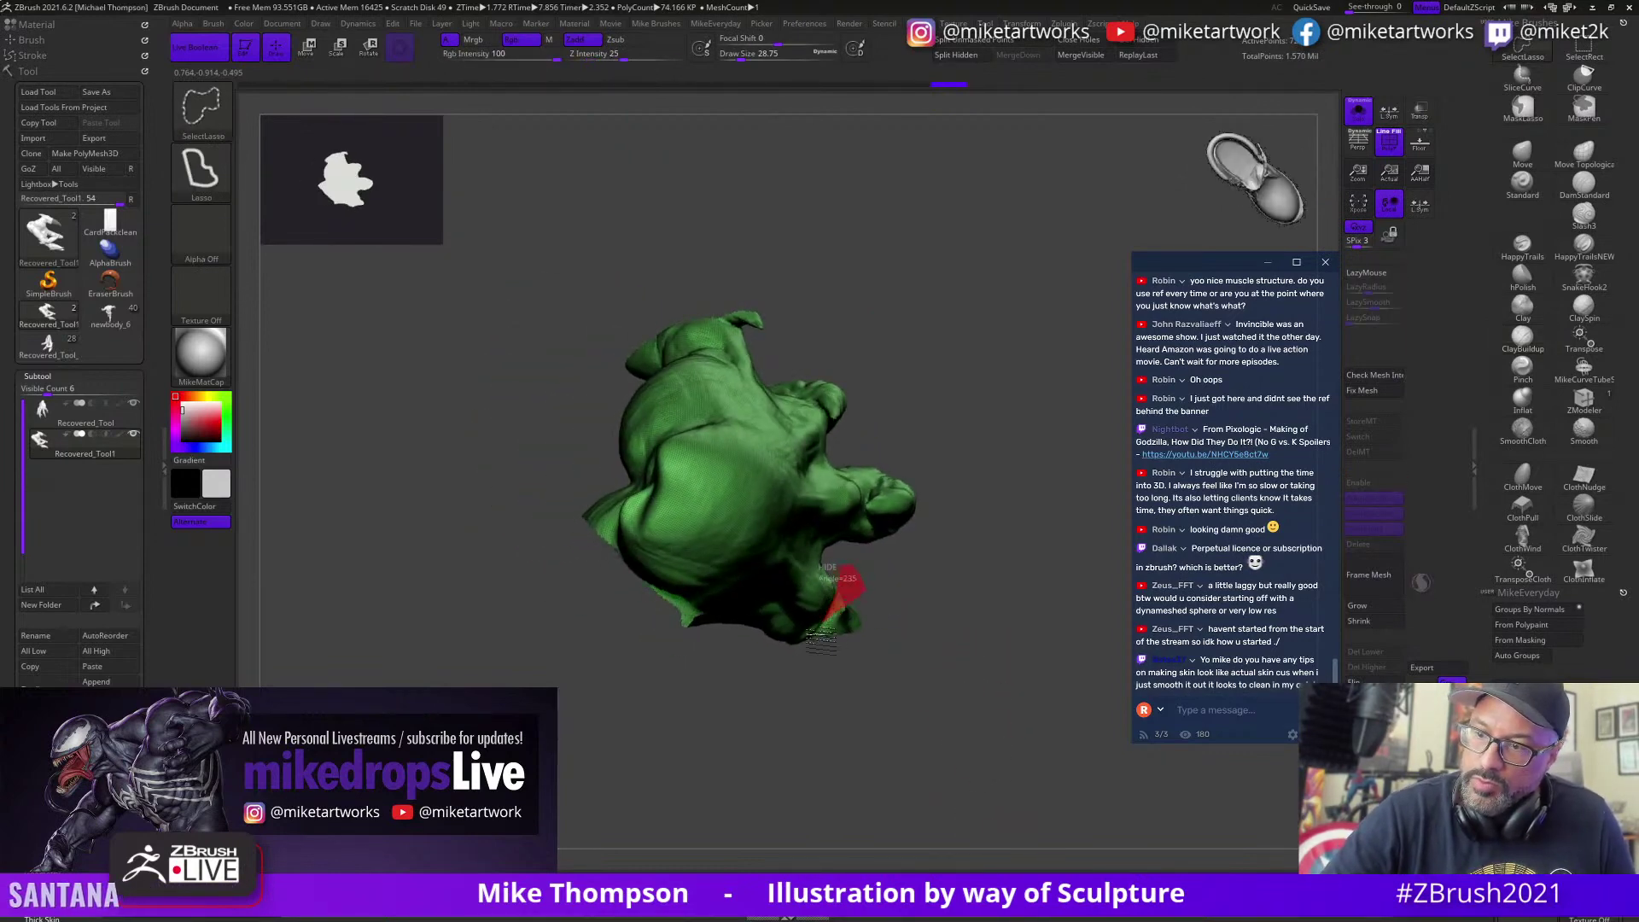
mouse_move(924, 444)
mouse_down()
mouse_move(859, 452)
mouse_move(877, 599)
mouse_up()
mouse_move(871, 395)
mouse_down()
mouse_move(867, 355)
mouse_move(814, 357)
mouse_move(839, 419)
mouse_up()
mouse_move(885, 296)
mouse_down()
mouse_move(744, 275)
mouse_move(724, 312)
mouse_move(754, 334)
mouse_up()
drag(946, 398, 973, 538)
key(ctrl+shift)
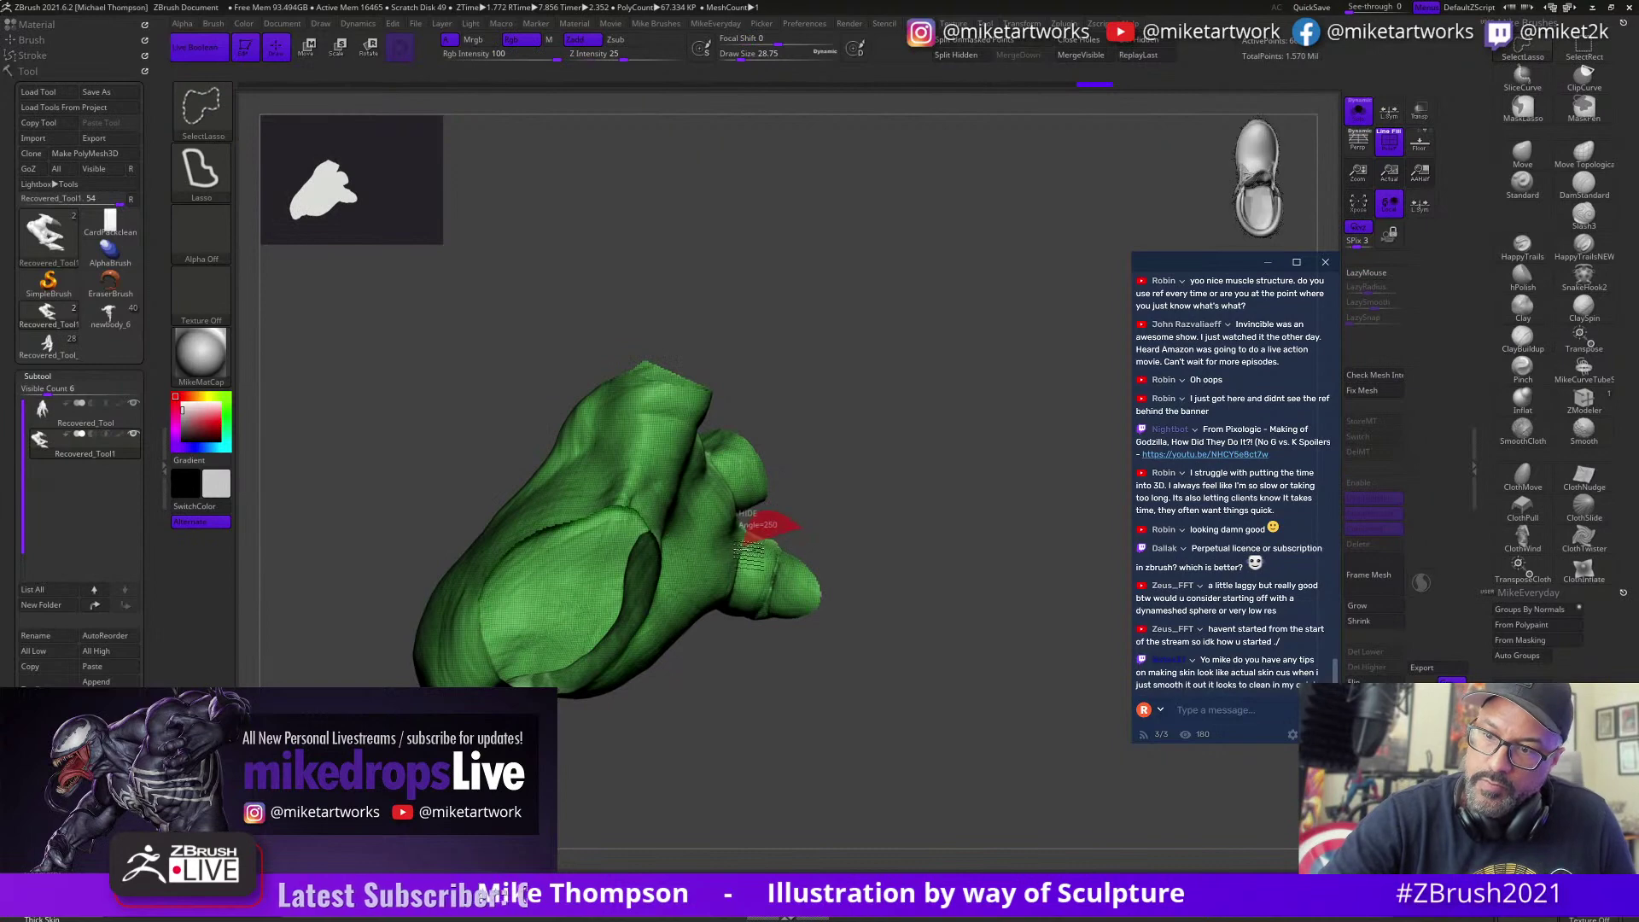
ctrl+alt+shift+drag(736, 603, 997, 538)
Step: Hide the jagged leftover spikes along the lower knuckle edge of the palm with lasso selections
drag(1012, 674, 915, 768)
drag(568, 676, 586, 680)
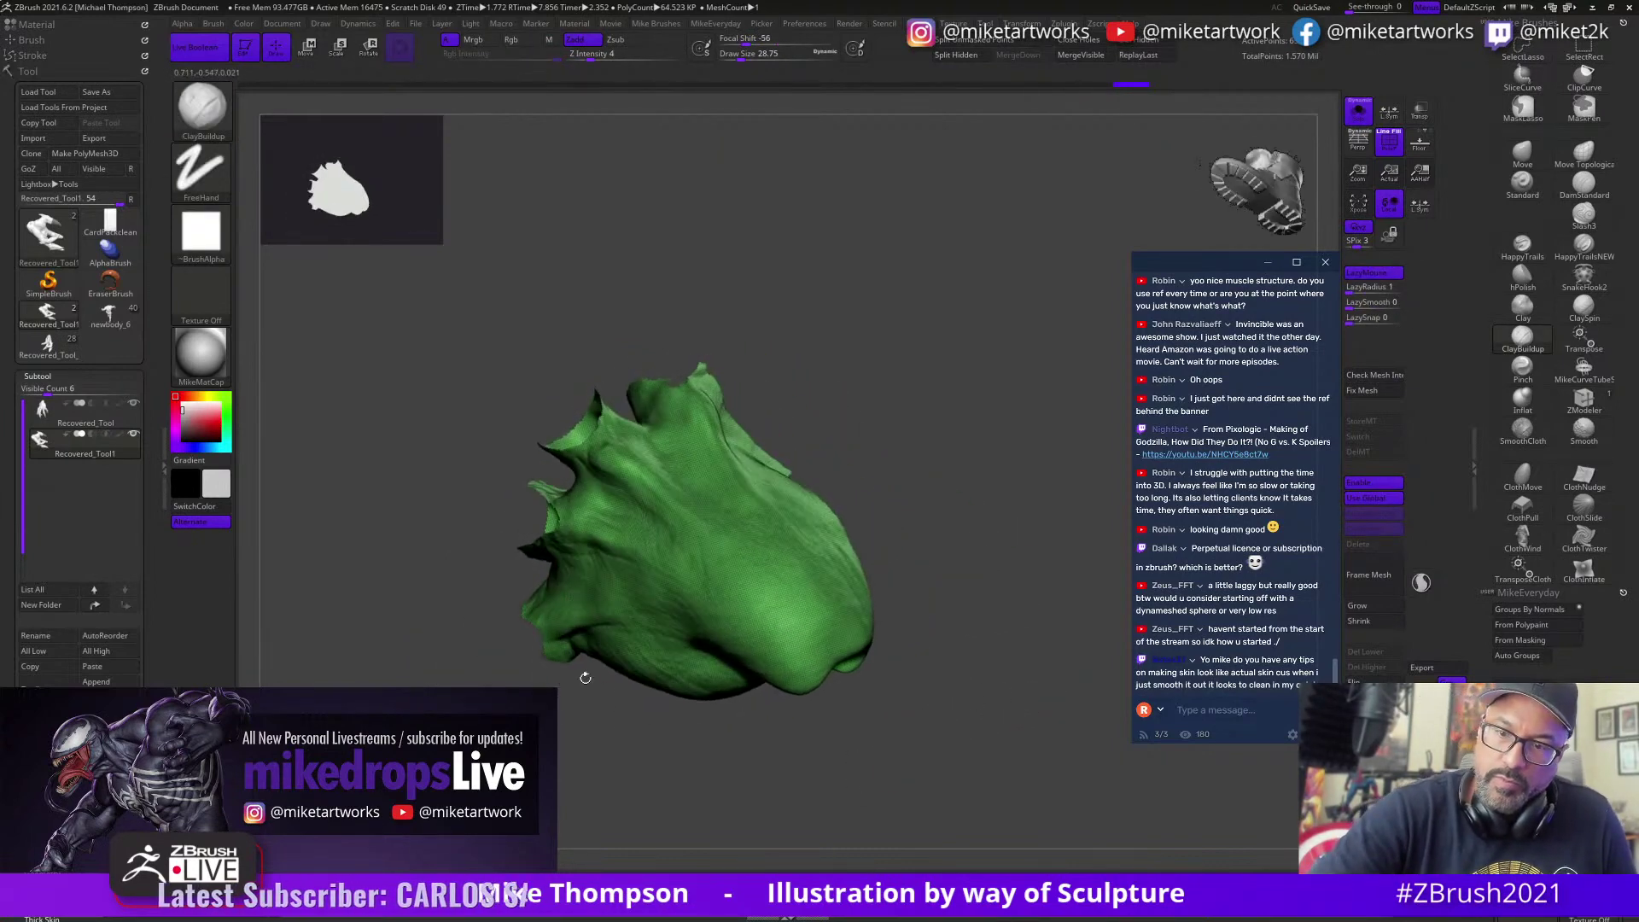
key(ctrl+shift)
mouse_move(565, 621)
ctrl+alt+shift+mouse_down()
mouse_move(431, 572)
mouse_move(427, 478)
ctrl+alt+shift+mouse_up()
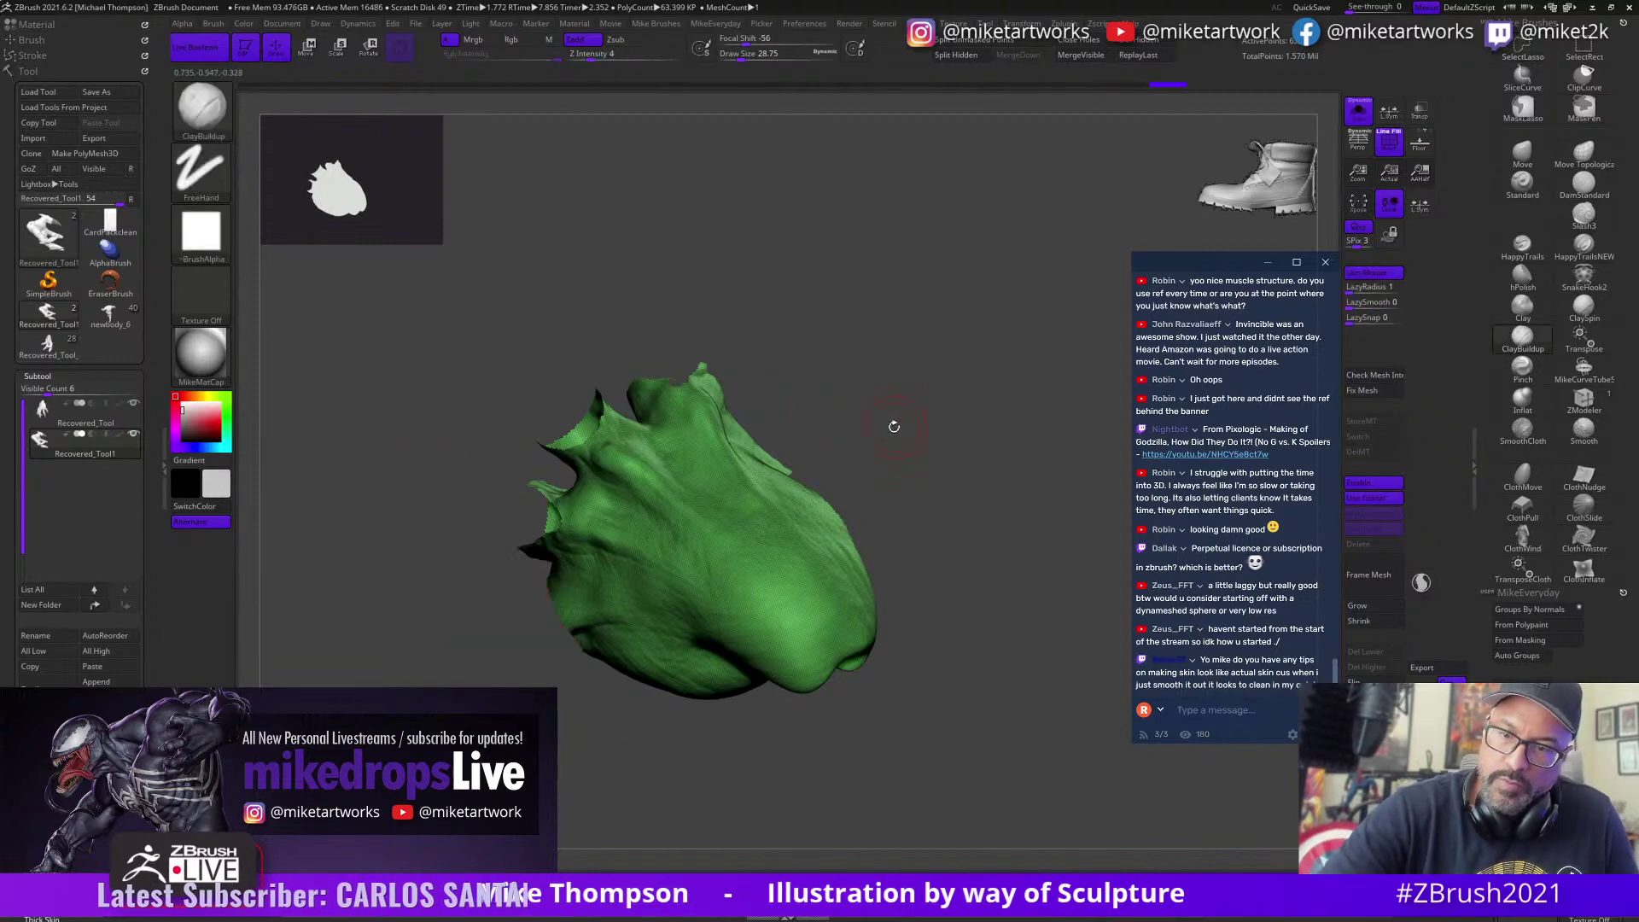
mouse_move(894, 426)
mouse_down()
mouse_move(888, 438)
mouse_move(877, 411)
mouse_up()
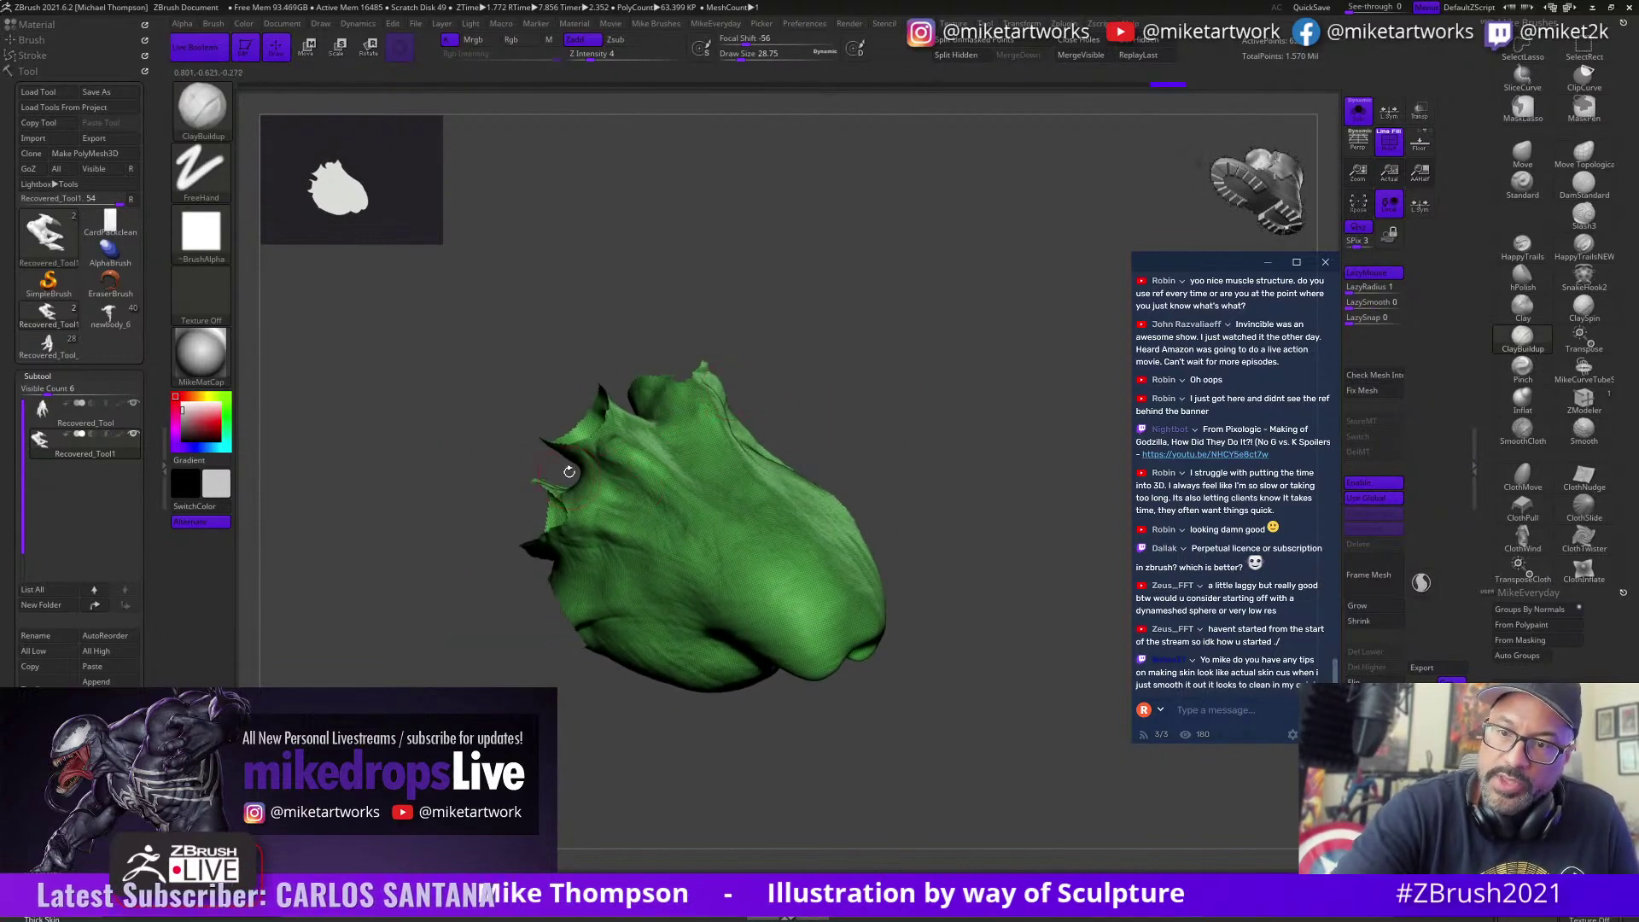
key(ctrl+shift)
ctrl+alt+shift+drag(551, 576, 504, 474)
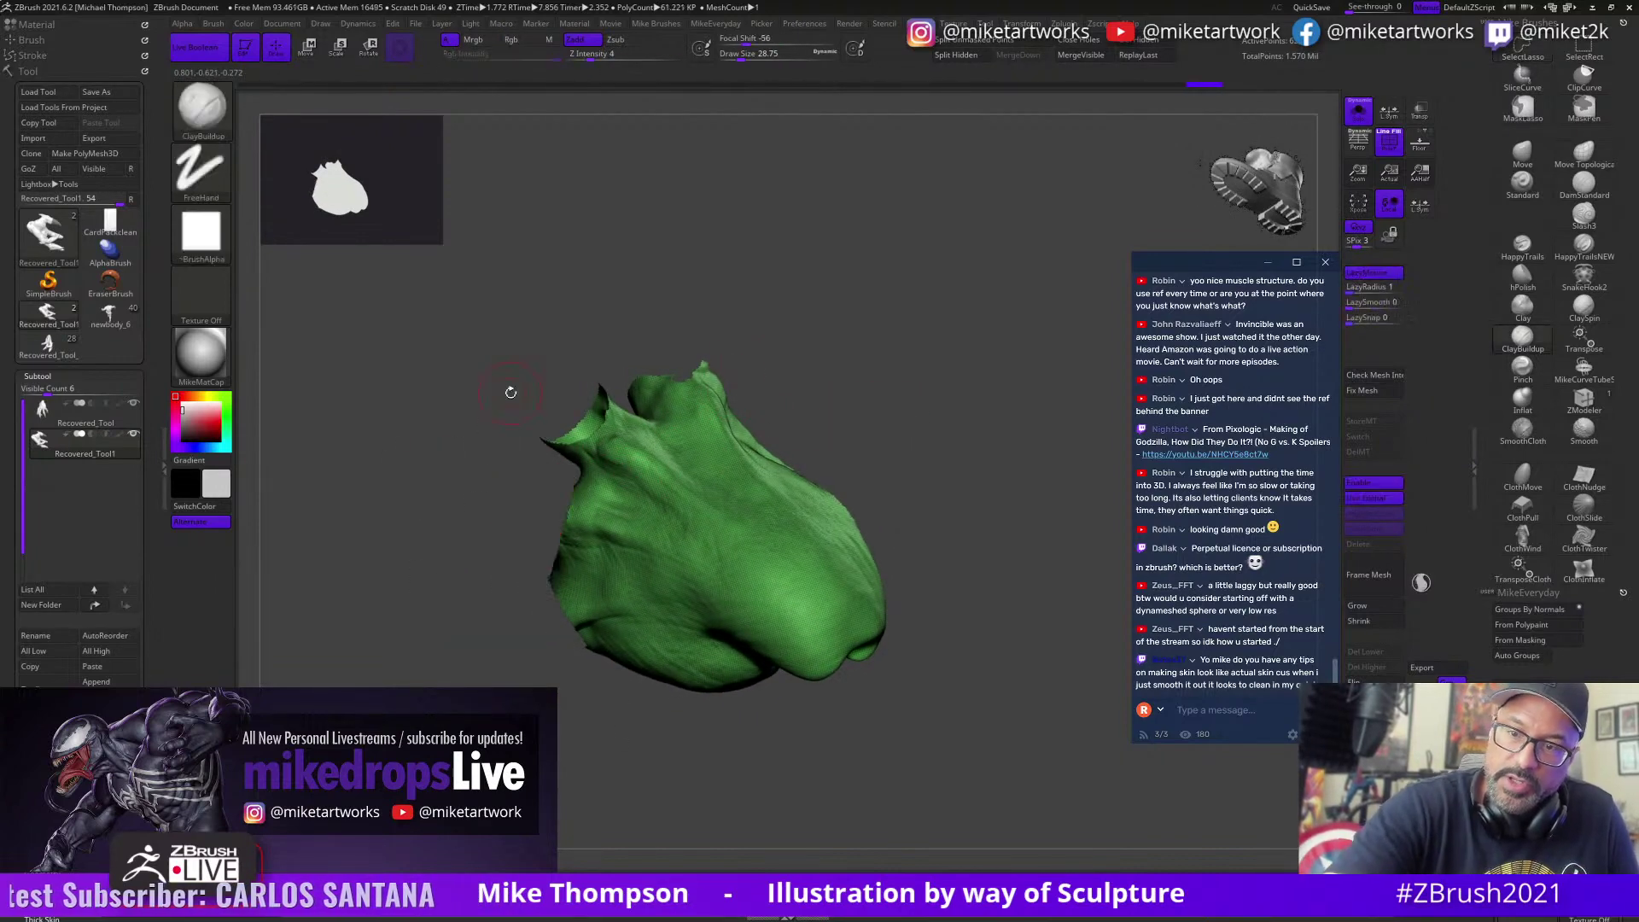
Step: Hide the leftover finger scraps along the side edge of the palm's knuckle openings with lasso selections
mouse_move(948, 430)
mouse_down()
mouse_move(966, 464)
mouse_move(1024, 469)
mouse_move(747, 489)
mouse_up()
key(ctrl+shift)
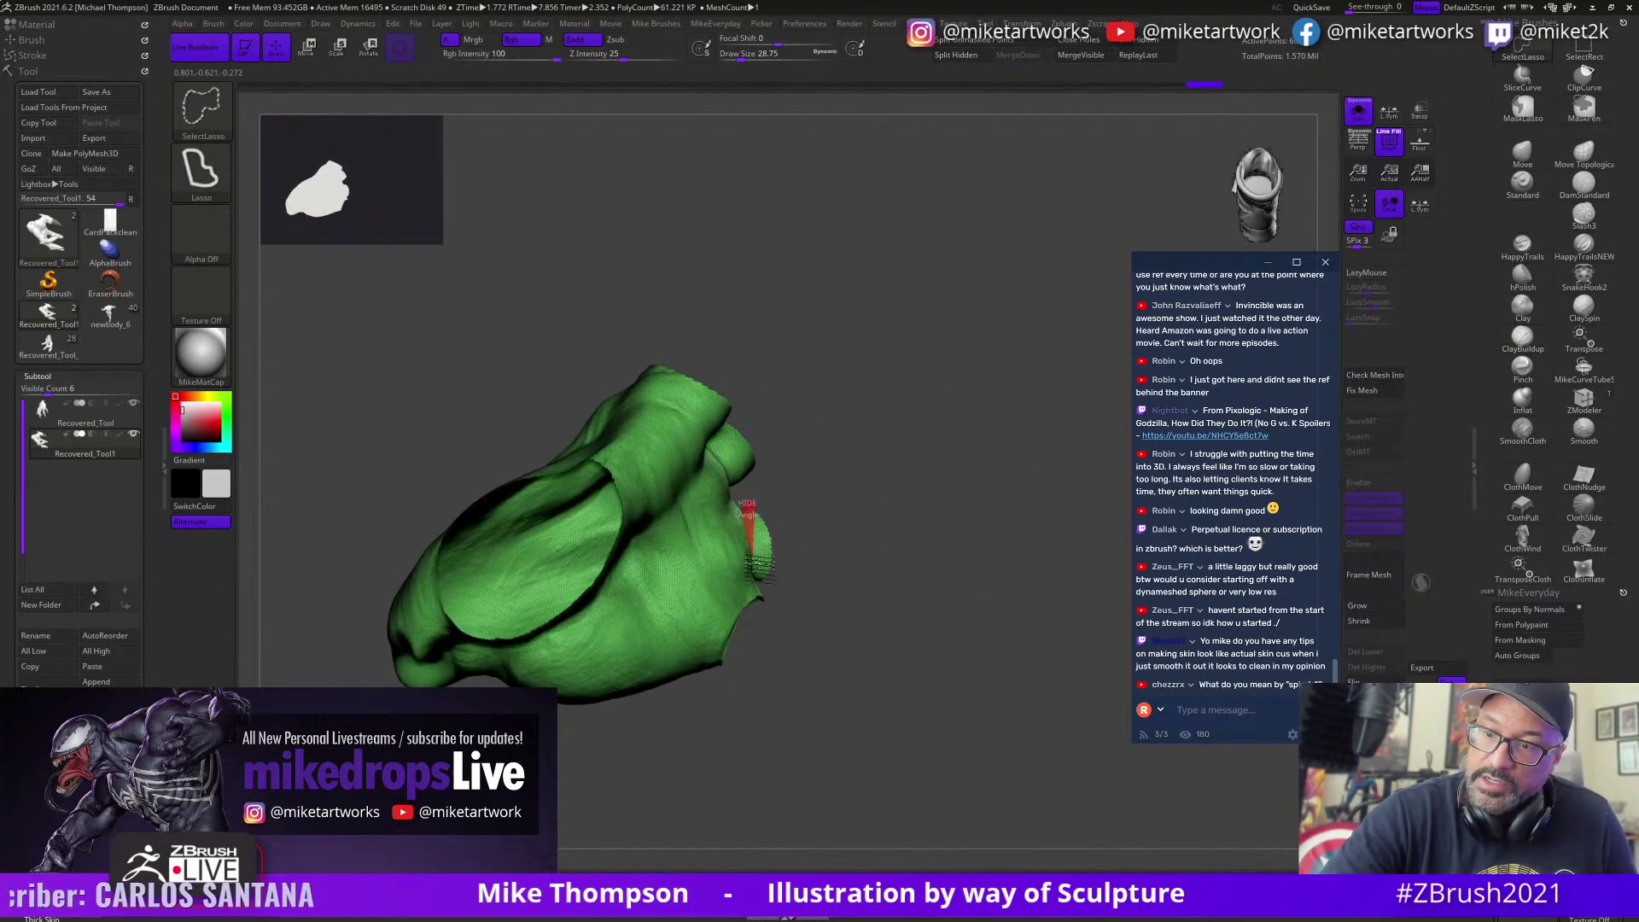
ctrl+shift+drag(836, 517, 883, 478)
mouse_move(944, 548)
mouse_down()
mouse_move(871, 681)
mouse_move(922, 567)
mouse_move(965, 548)
mouse_move(941, 576)
mouse_move(959, 555)
mouse_move(877, 552)
mouse_up()
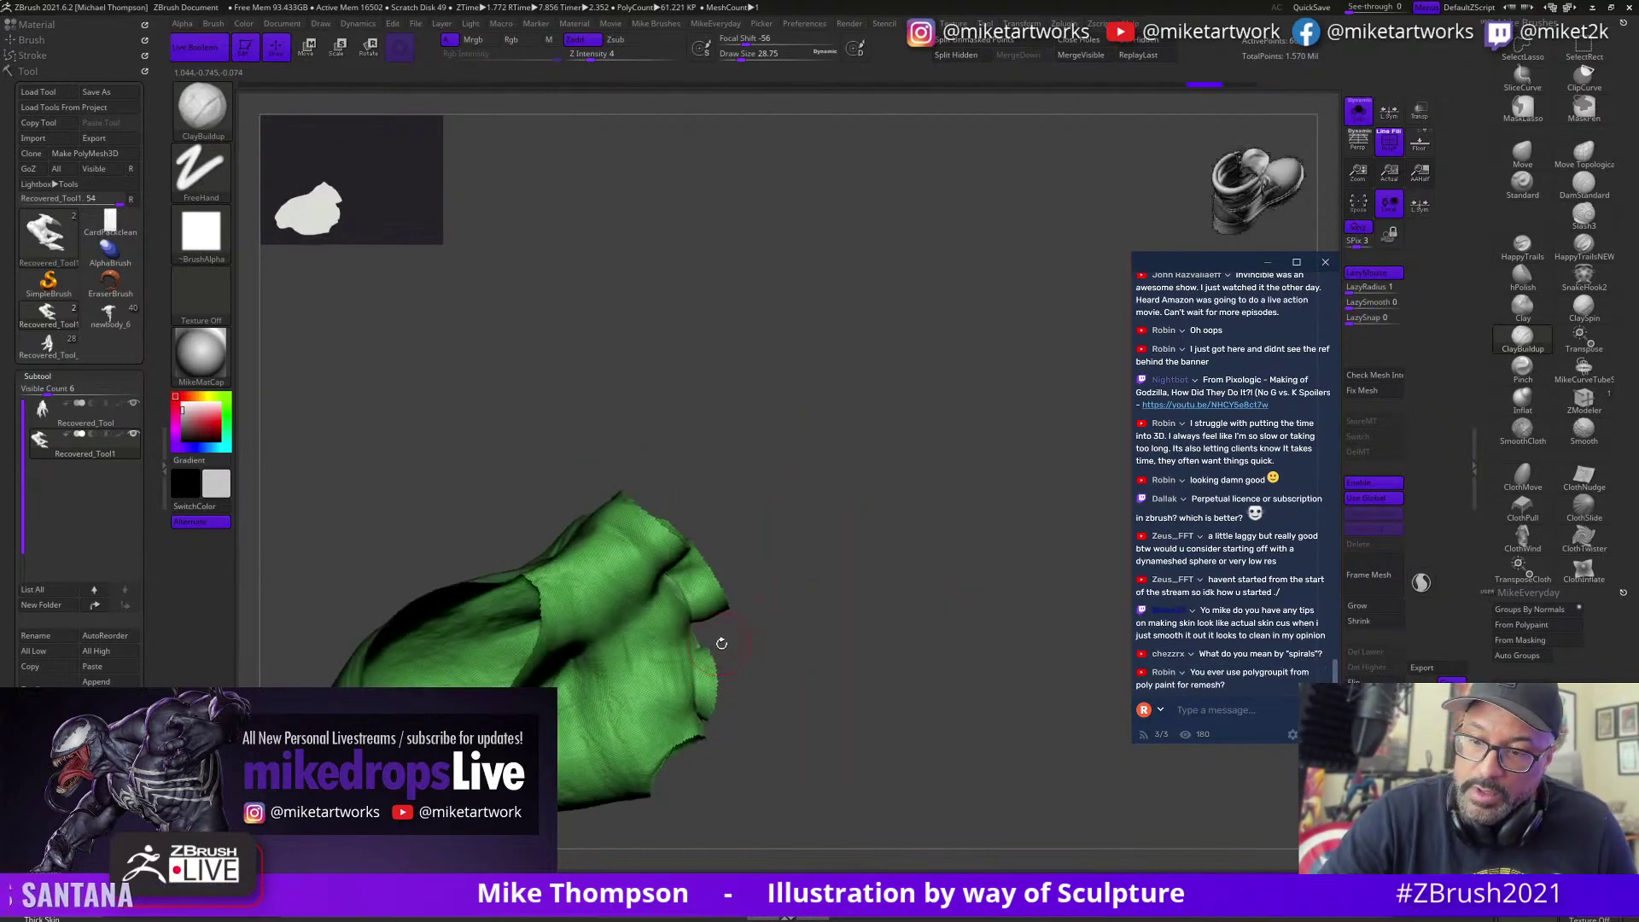
drag(721, 643, 715, 647)
key(ctrl+shift)
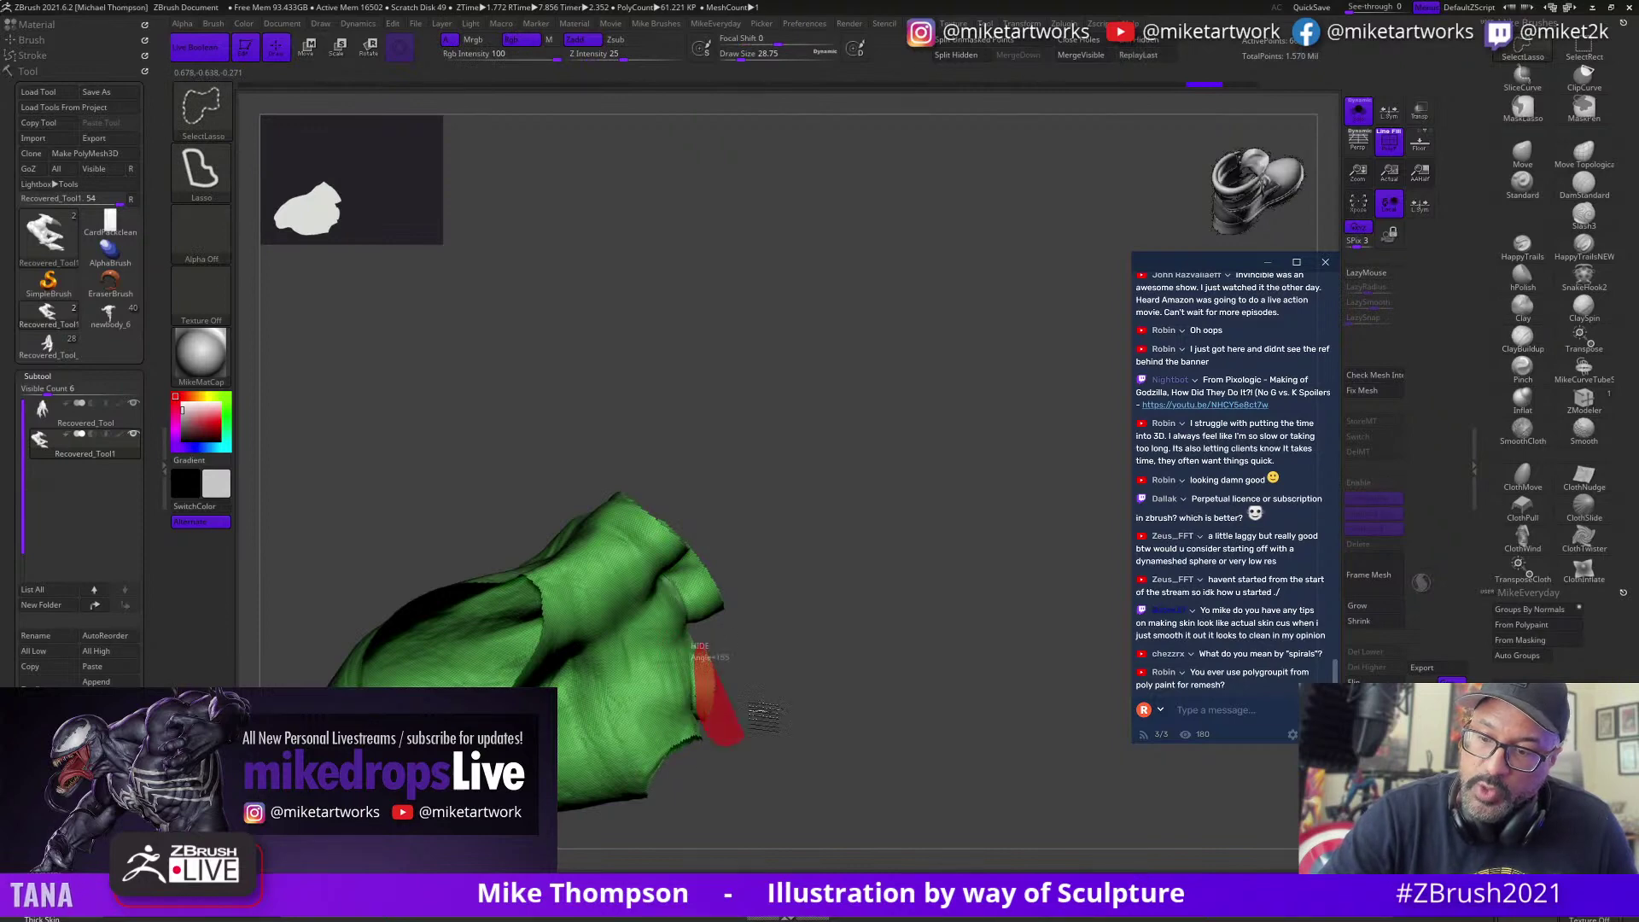
ctrl+alt+shift+drag(764, 717, 767, 713)
Step: Hide the pointed spikes along the palm's upper knuckle edge with lasso selections
drag(988, 527, 955, 551)
shift+drag(954, 533, 955, 527)
key(ctrl+shift)
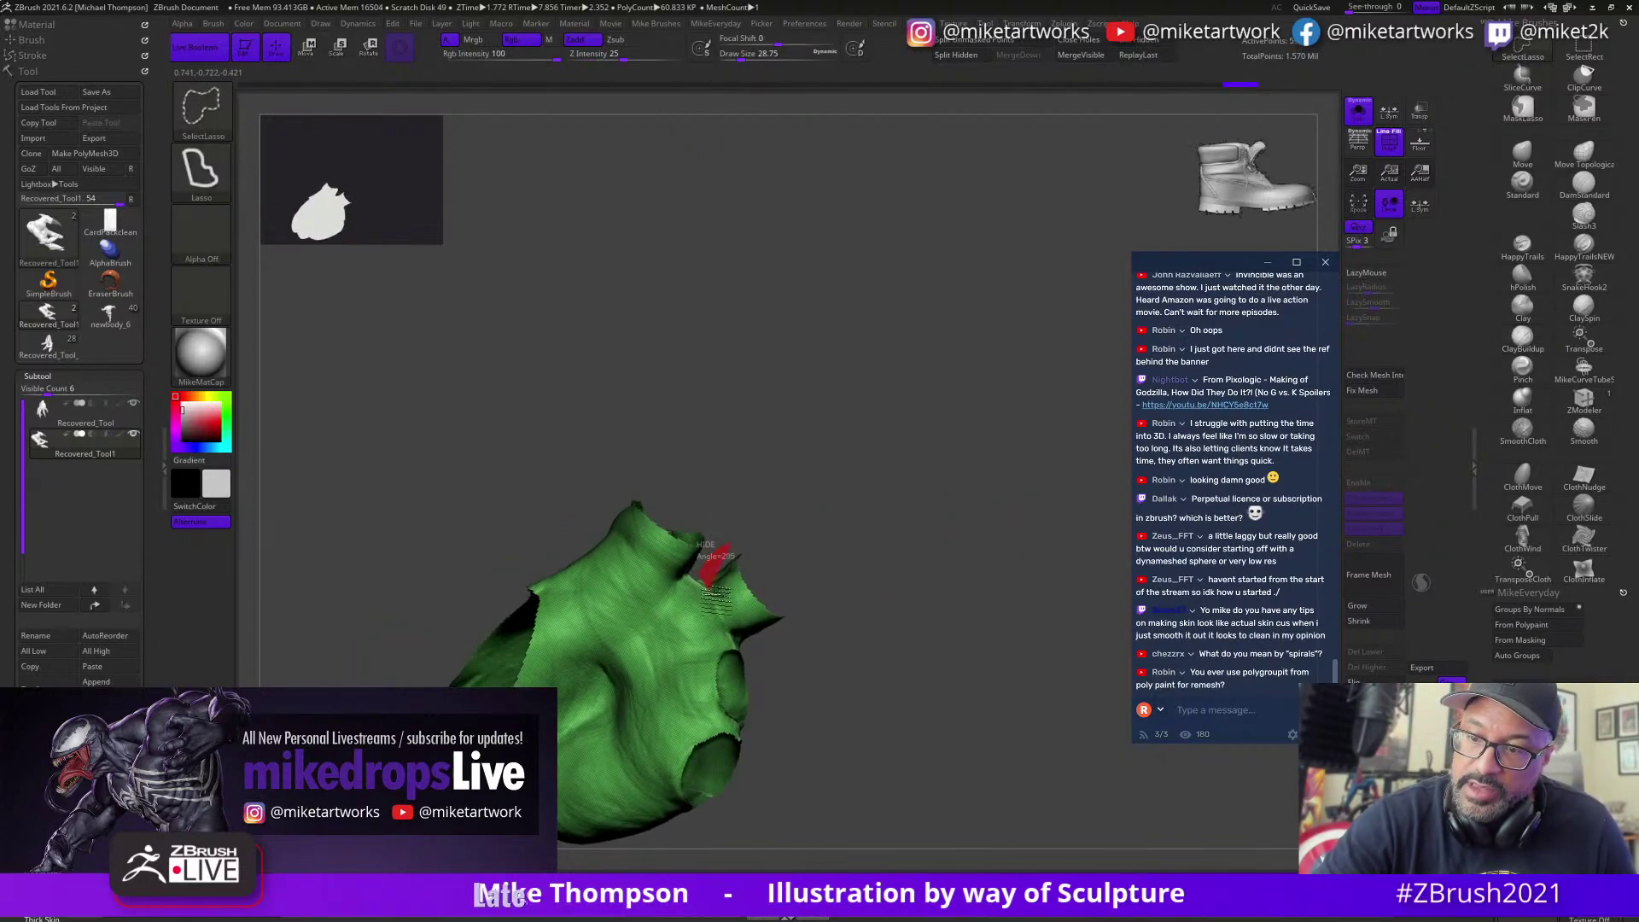
mouse_move(891, 436)
mouse_down()
mouse_move(915, 498)
mouse_move(973, 457)
mouse_move(848, 464)
mouse_up()
key(ctrl+shift)
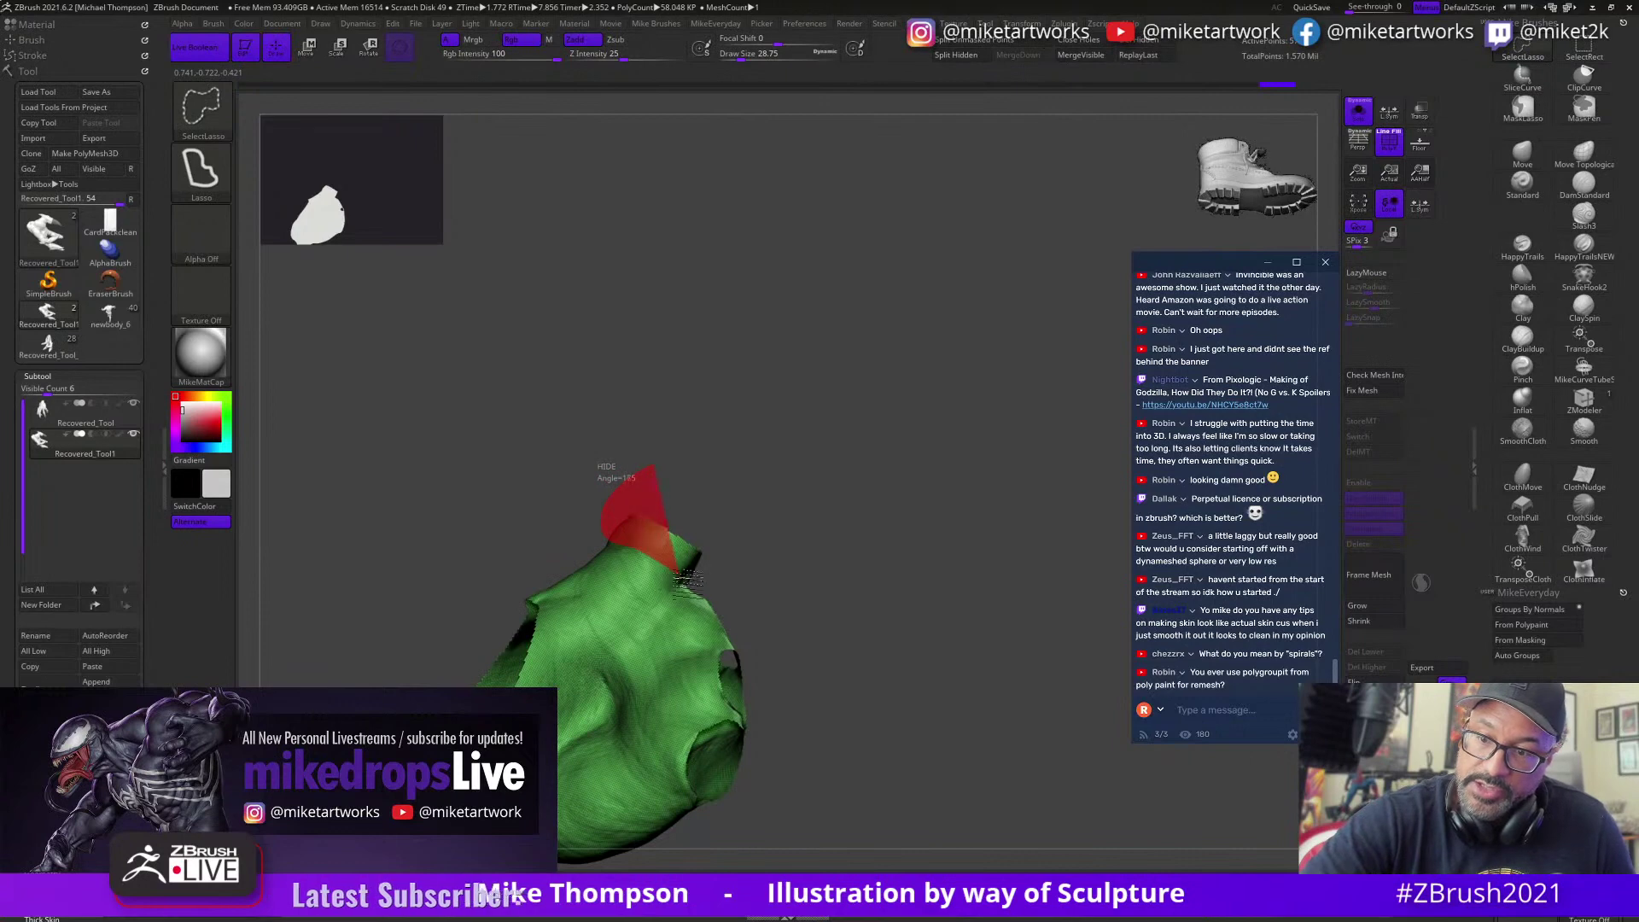
Step: Isolate the detached fingers without the palm and give each one its own polygroup with Auto Groups
mouse_move(768, 553)
mouse_down()
mouse_move(900, 479)
mouse_move(947, 604)
mouse_move(907, 585)
mouse_move(965, 574)
mouse_move(984, 512)
mouse_move(1001, 542)
mouse_up()
drag(1033, 775, 653, 571)
drag(950, 421, 653, 569)
ctrl+shift+click(652, 568)
drag(888, 440, 1014, 399)
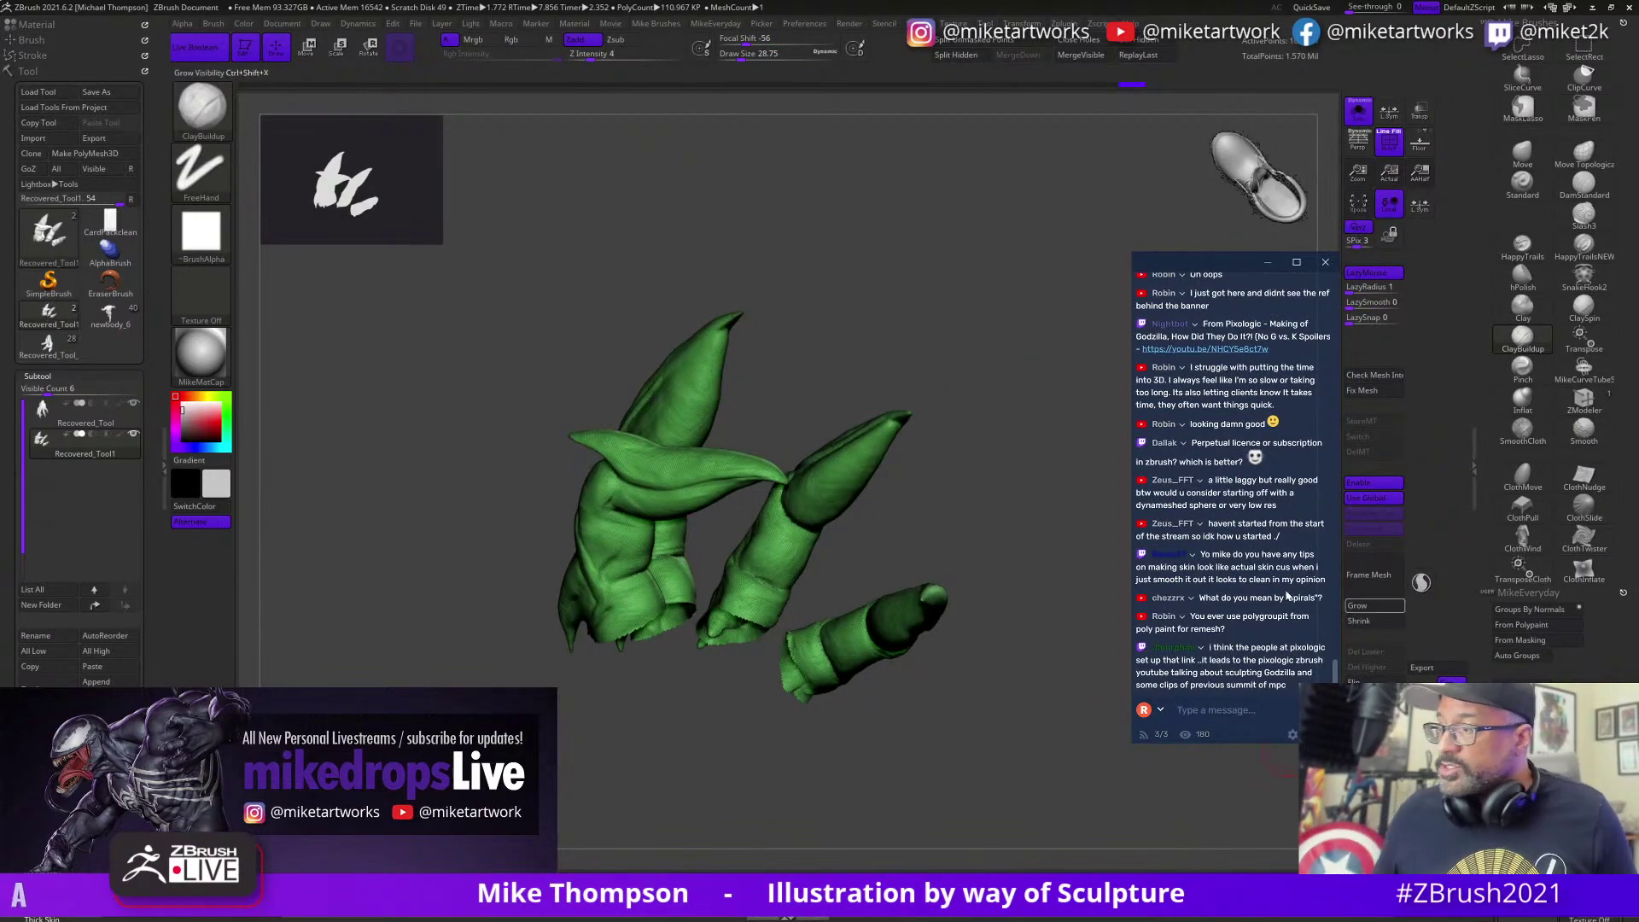
click(1518, 655)
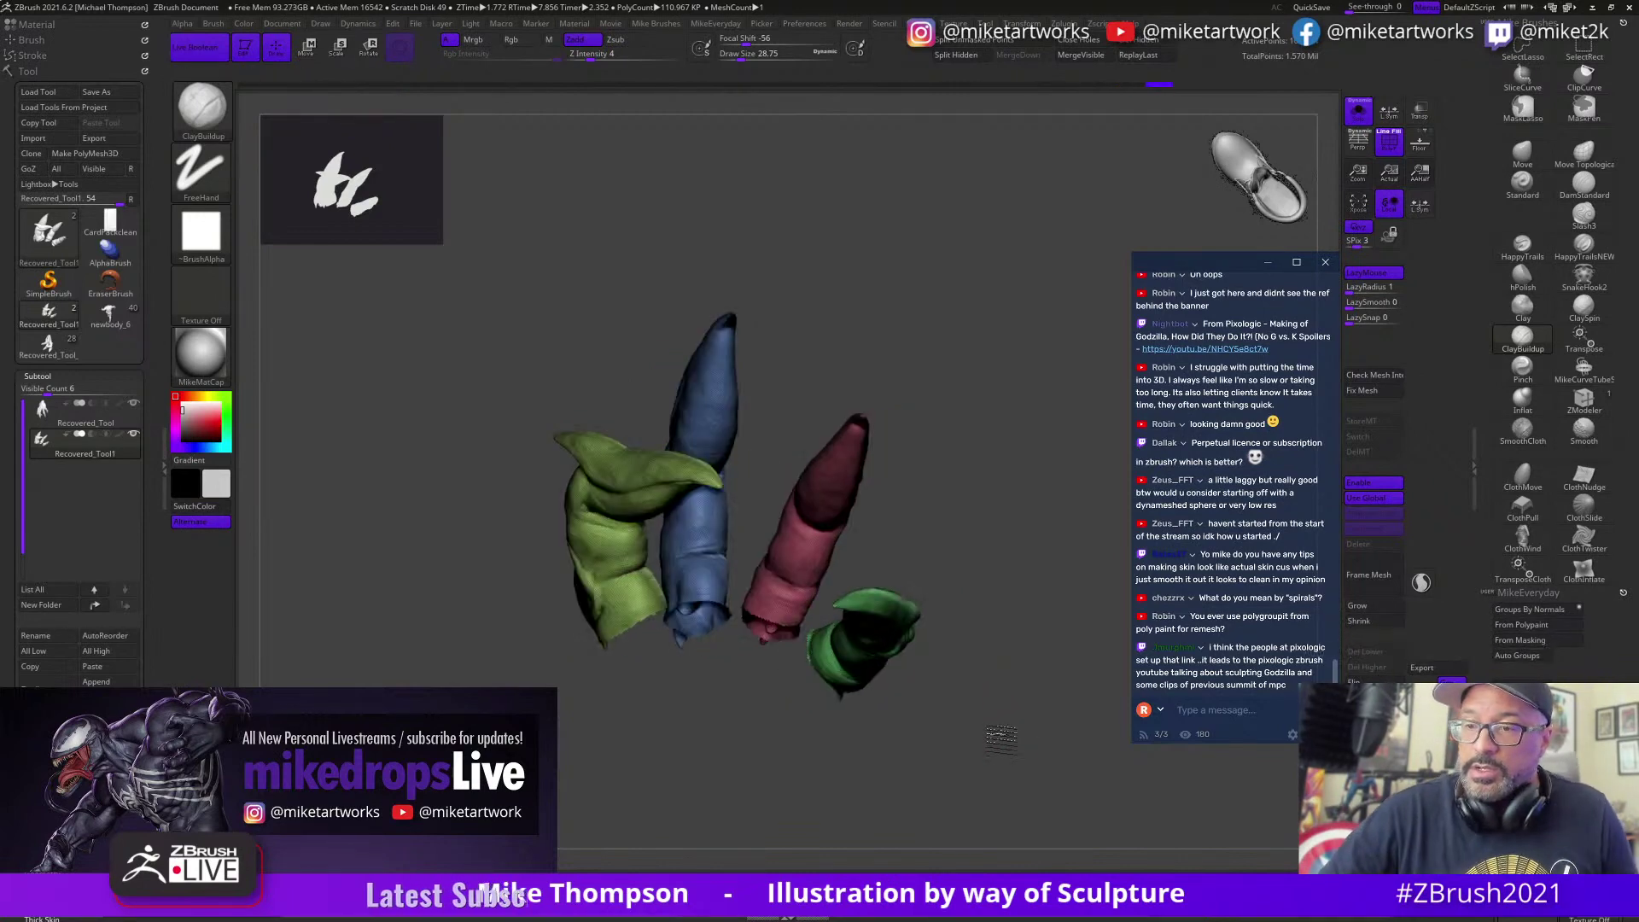
Step: Isolate the olive finger, mask its base segment and turn the masked area into its own polygroup
ctrl+shift+click(1010, 571)
ctrl+shift+click(648, 517)
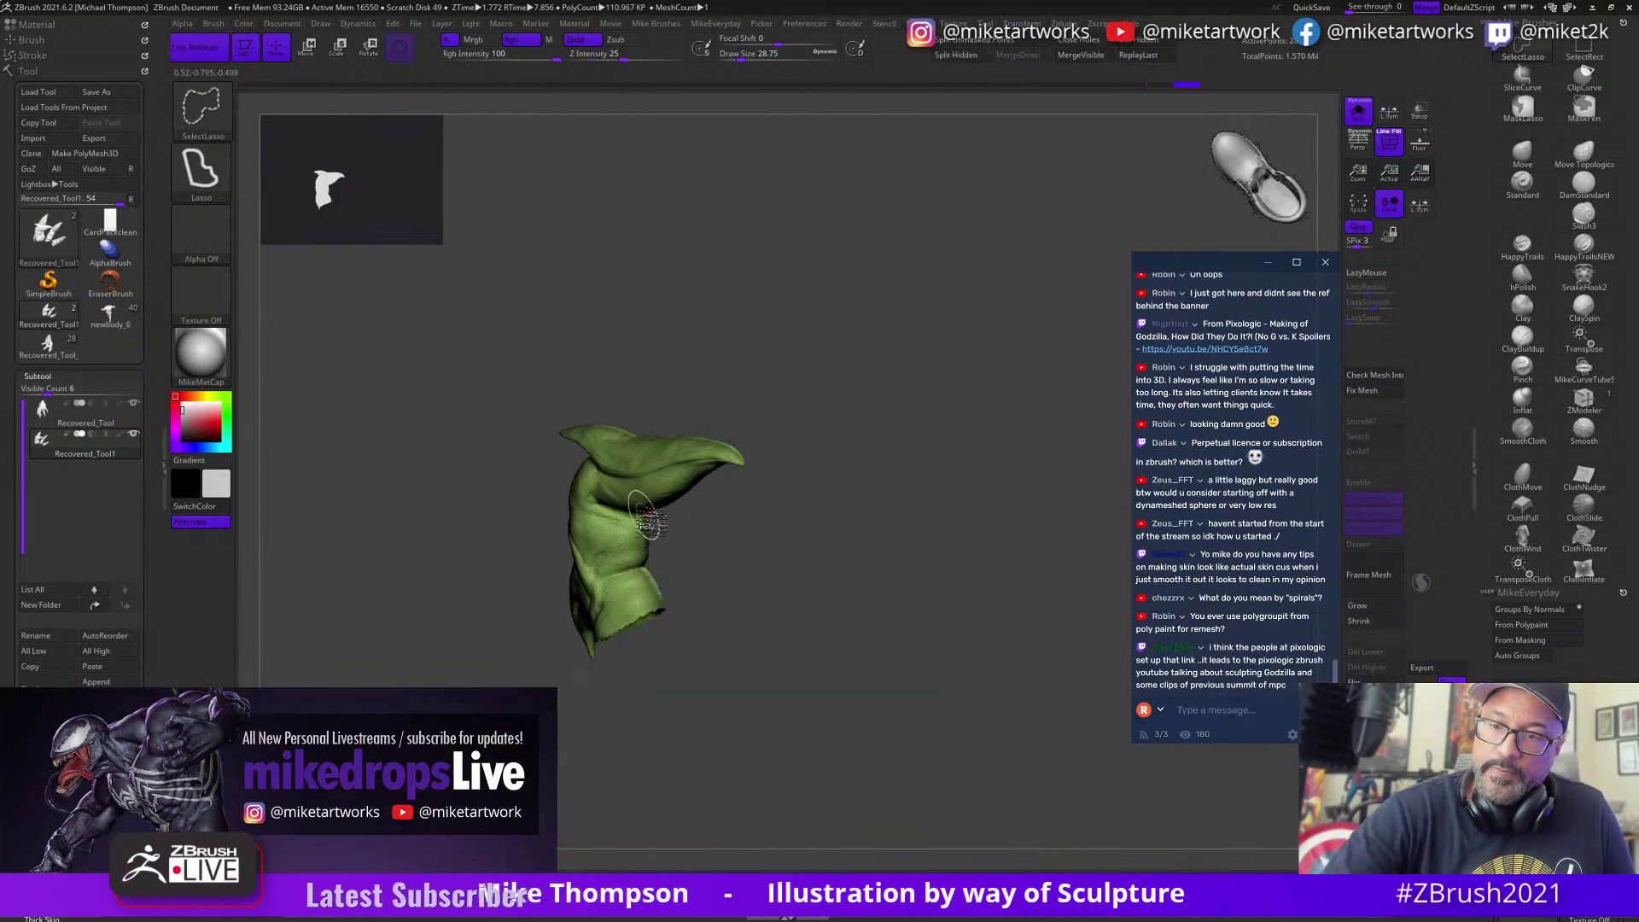
drag(1033, 491, 944, 589)
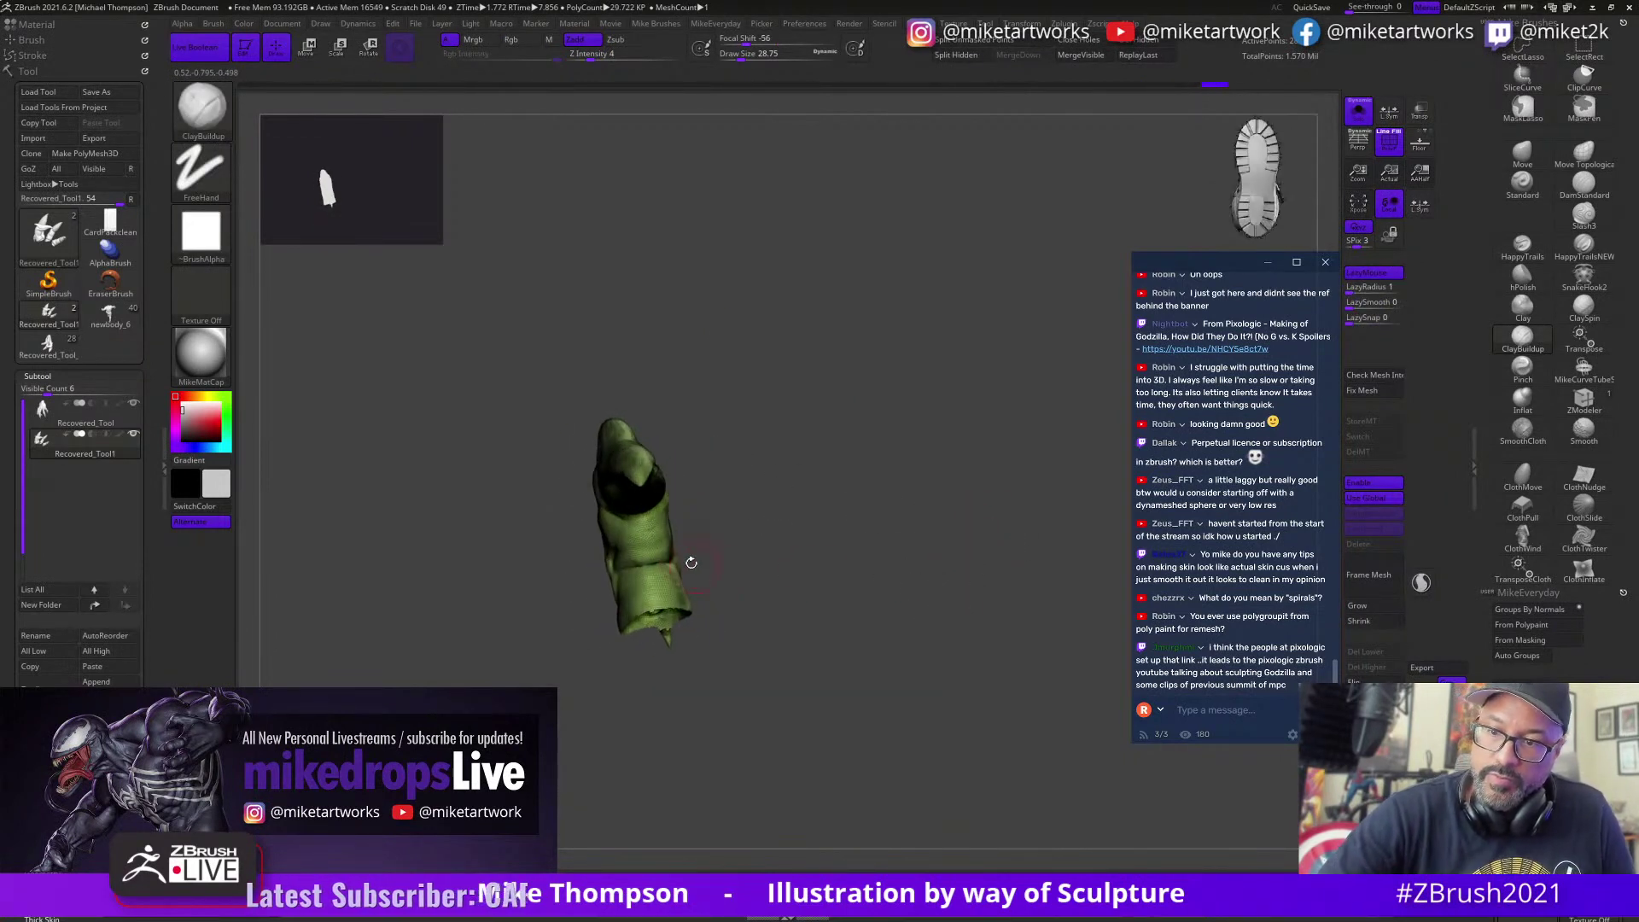
key(ctrl)
mouse_move(607, 565)
ctrl+mouse_down()
mouse_move(679, 776)
mouse_move(821, 530)
ctrl+mouse_up()
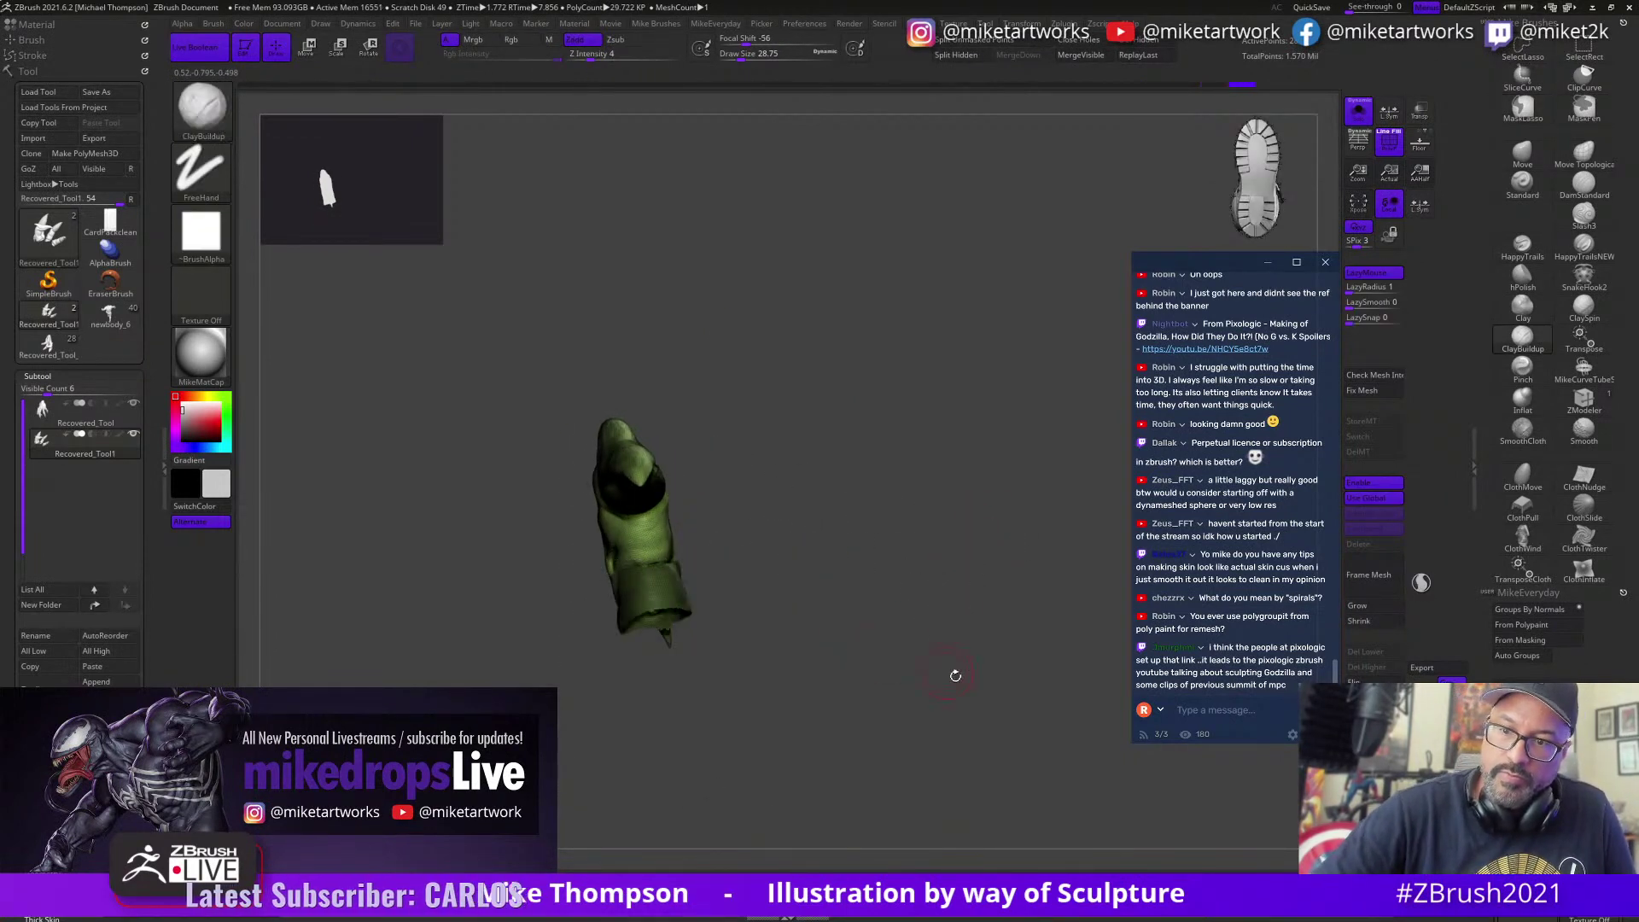
mouse_move(951, 674)
mouse_down()
mouse_move(878, 732)
mouse_move(944, 670)
mouse_up()
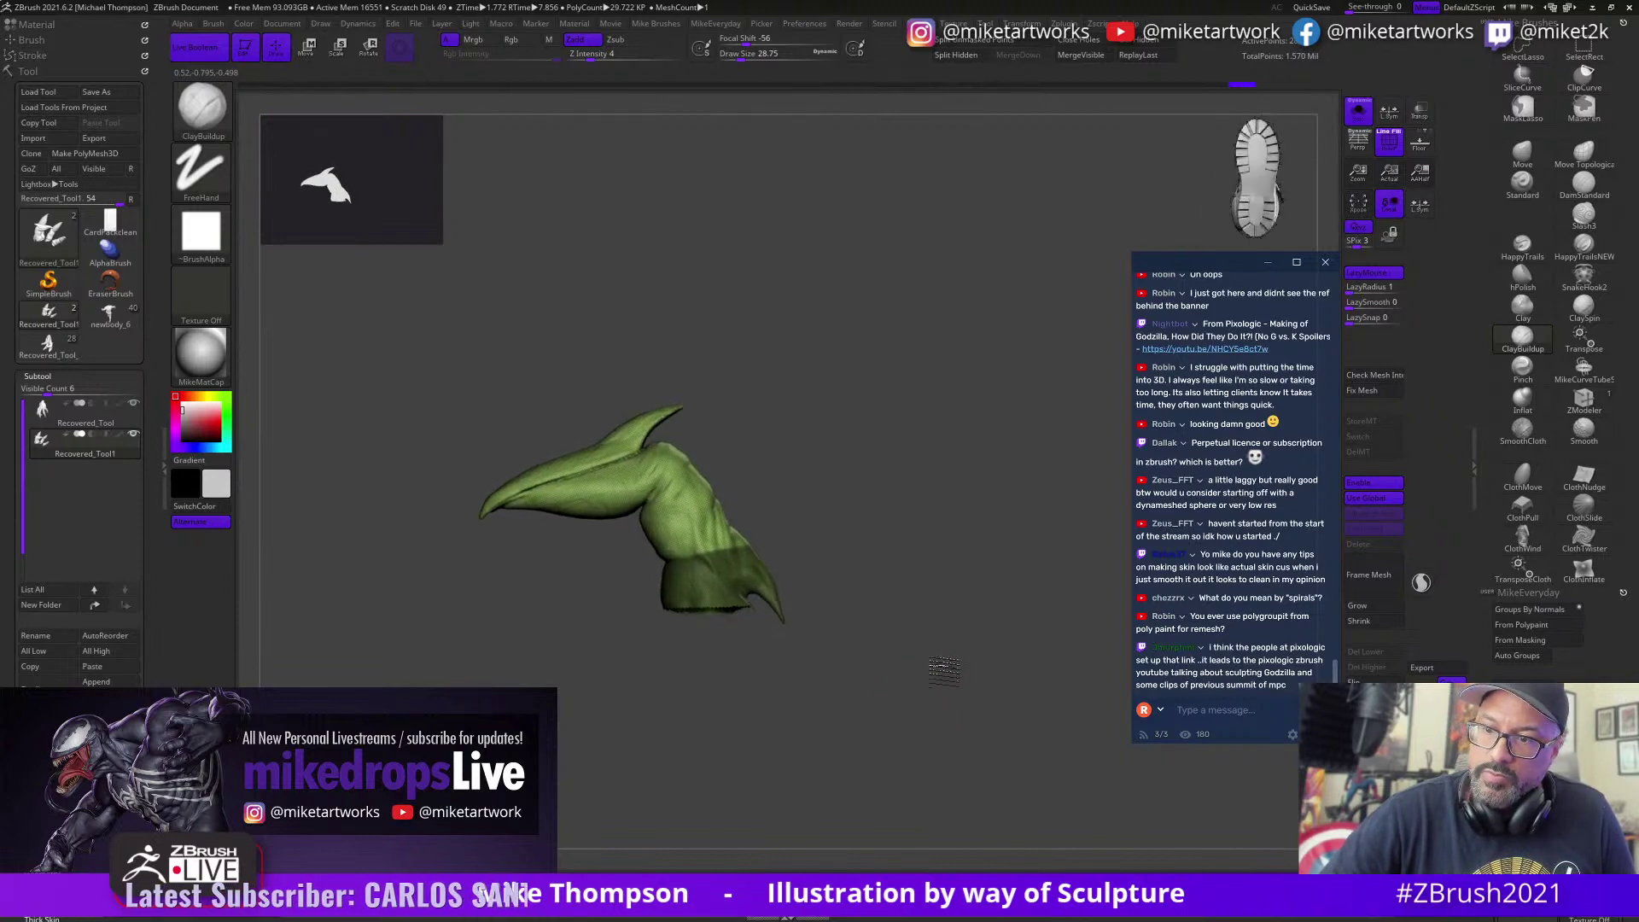
key(ctrl)
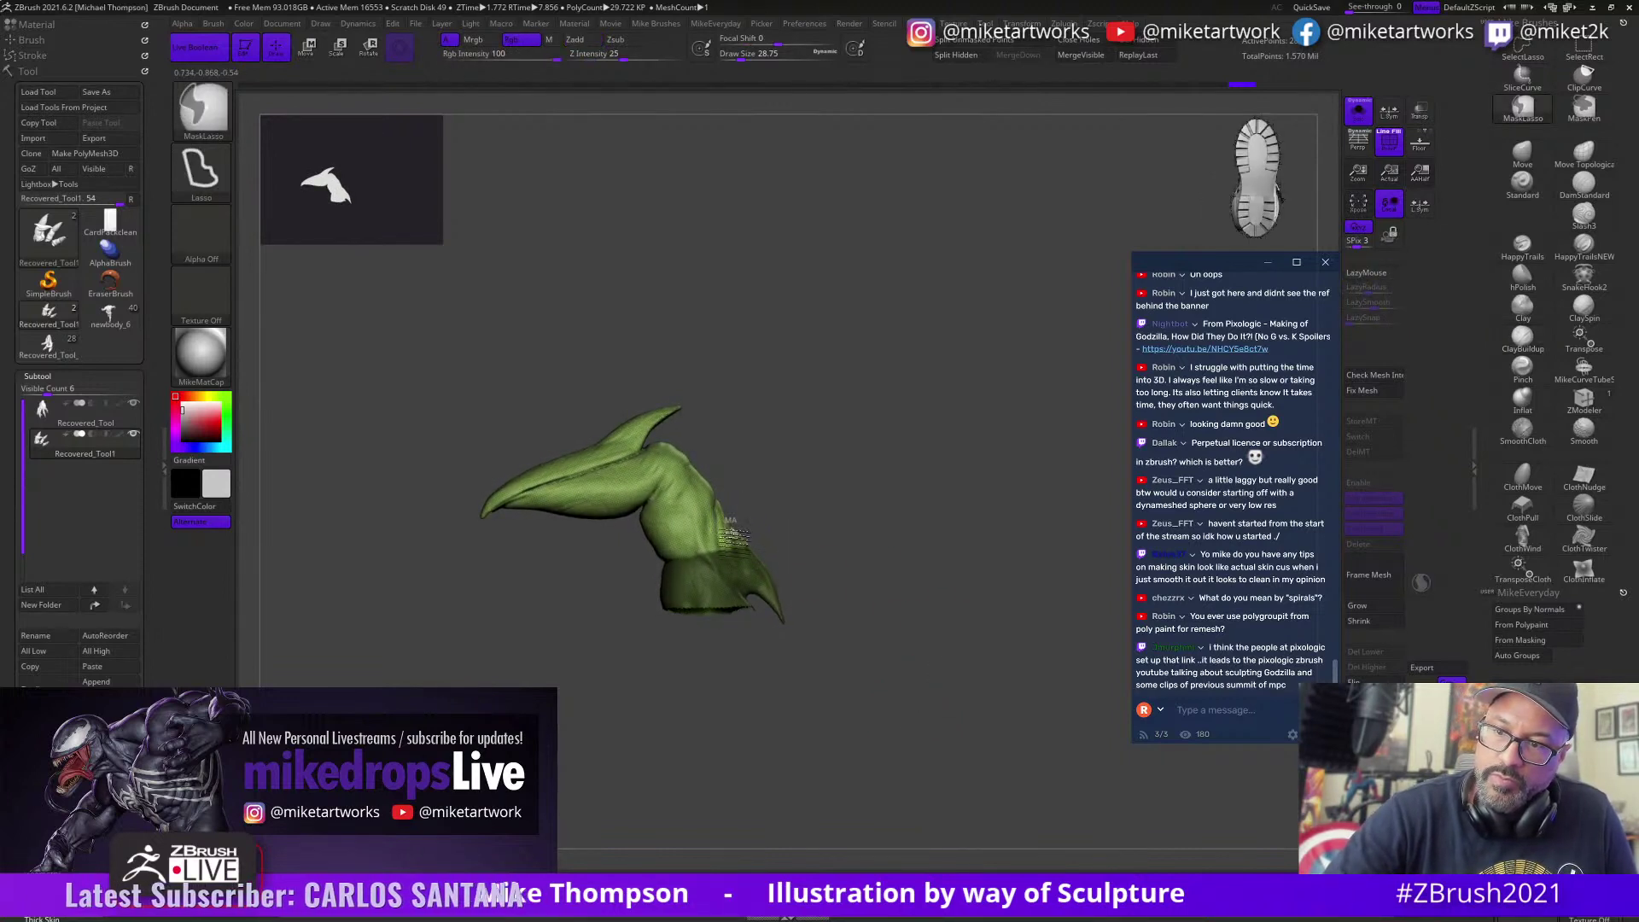
ctrl+drag(743, 666, 907, 461)
drag(929, 592, 907, 769)
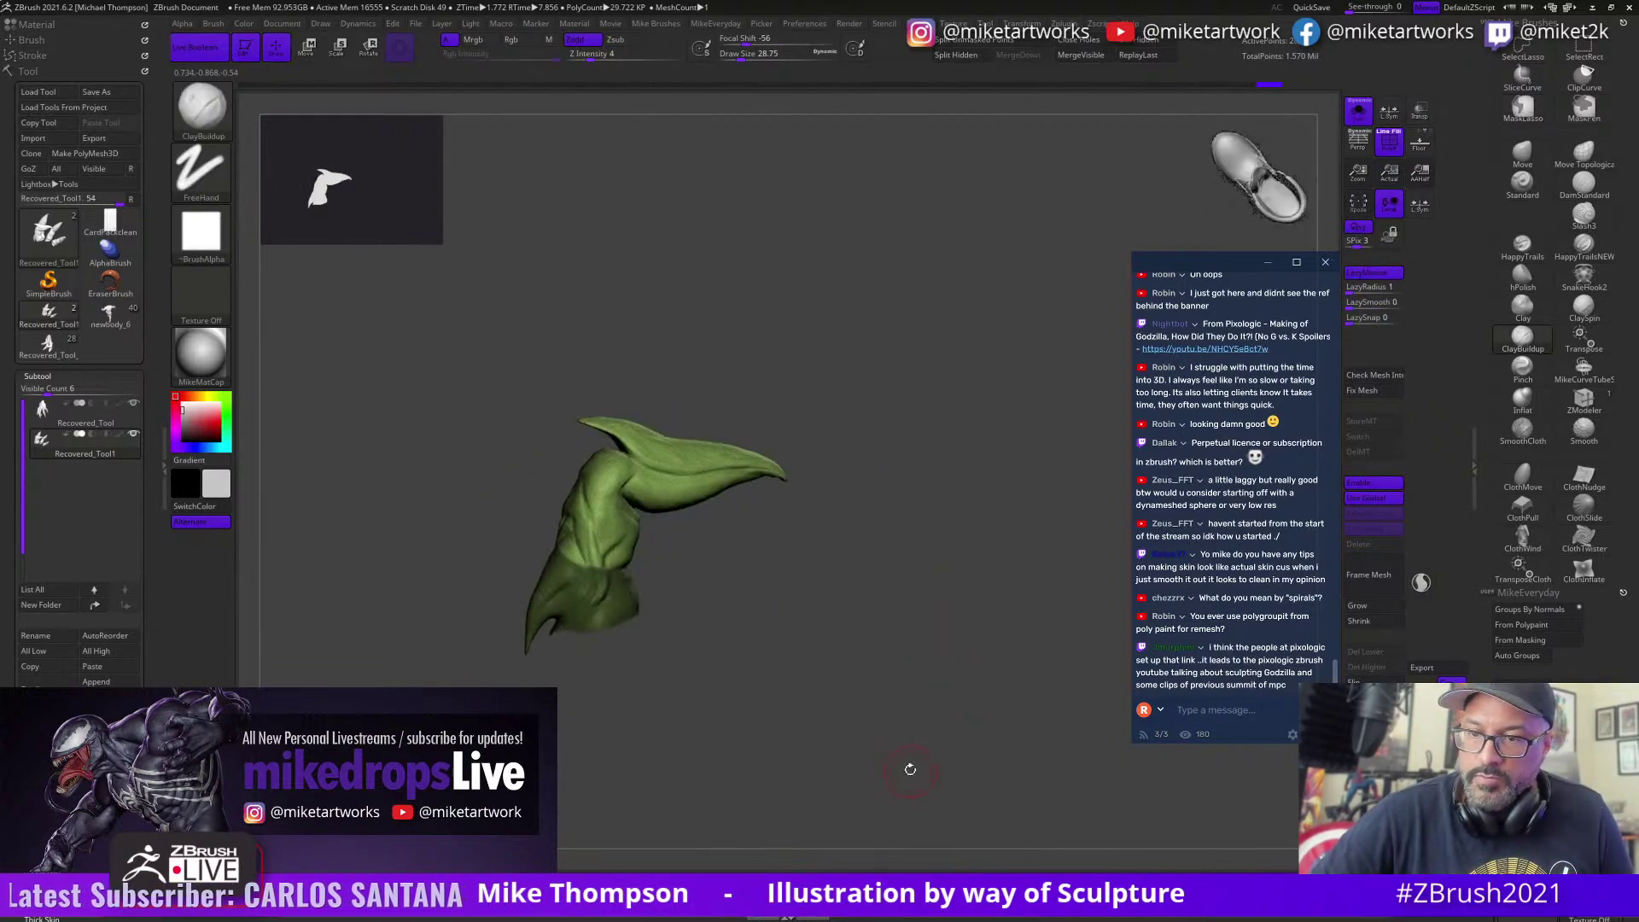
mouse_move(840, 698)
mouse_down()
mouse_move(805, 655)
mouse_move(928, 696)
mouse_move(944, 811)
mouse_up()
key(ctrl)
key(ctrl)
key(ctrl+w)
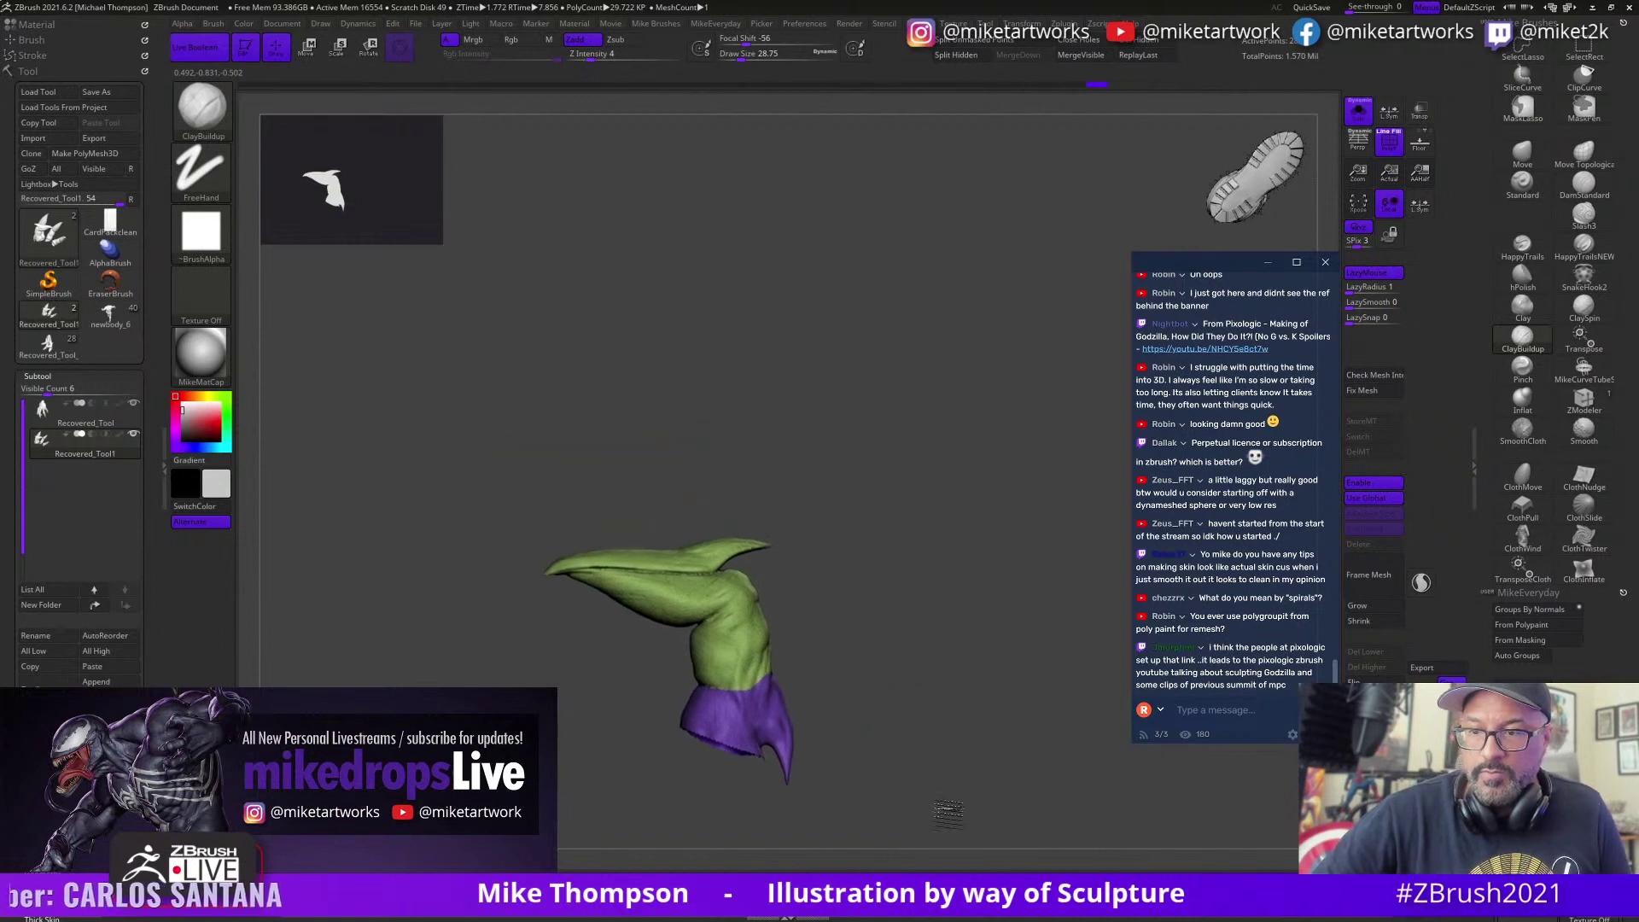
Step: Hide the finger's purple base segment and mask the middle segment below the claw
key(ctrl+shift)
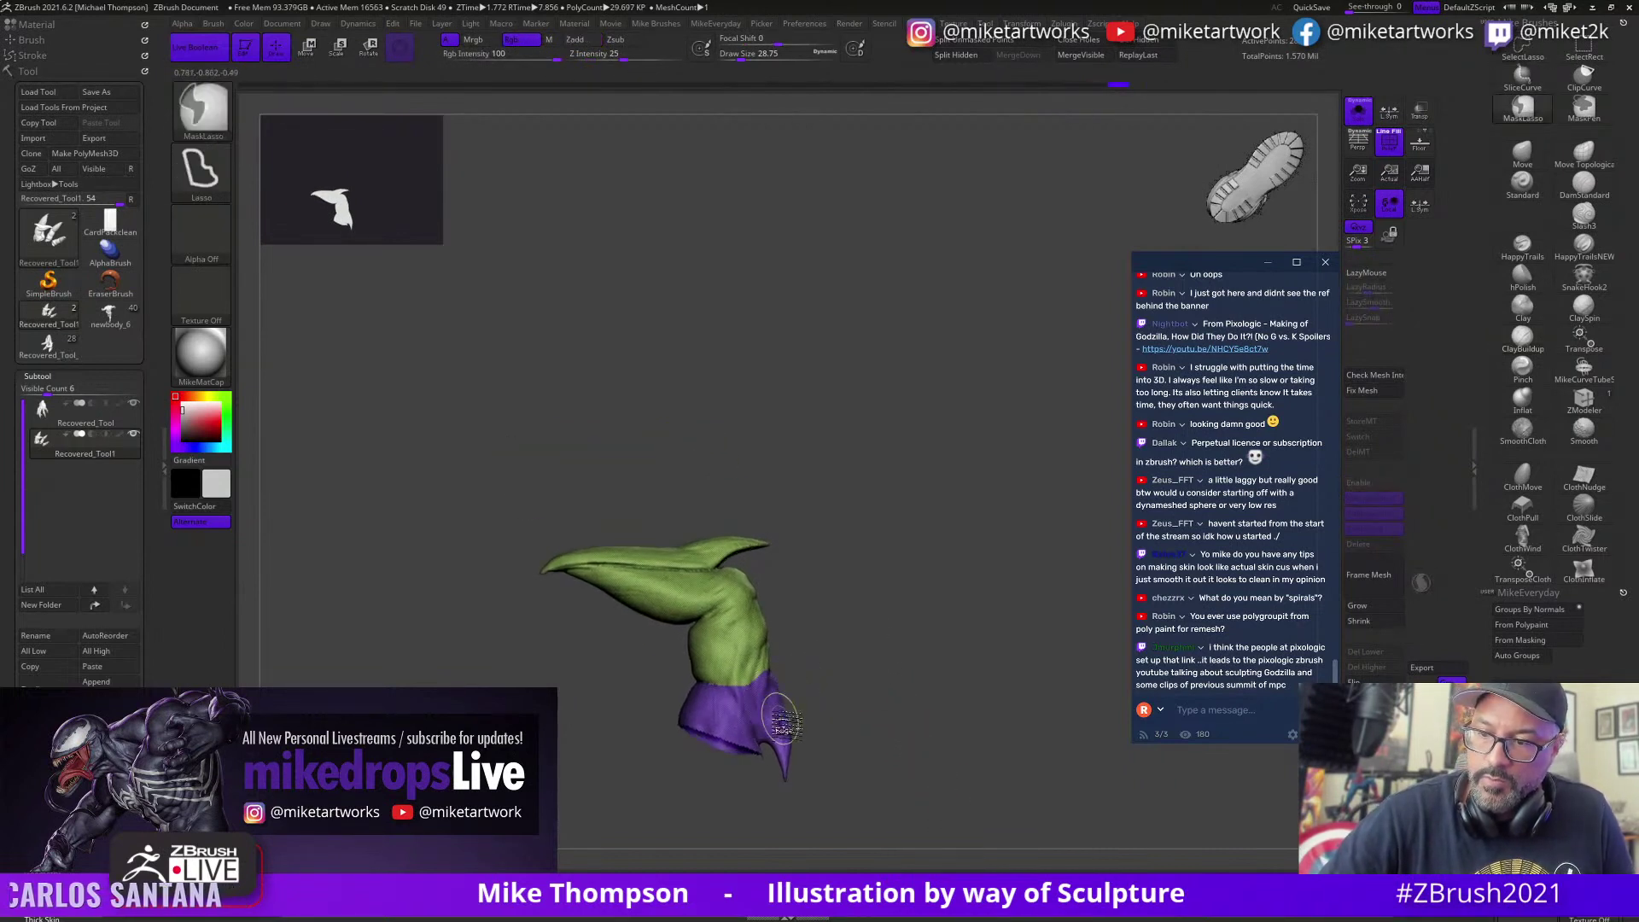
ctrl+alt+shift+click(779, 717)
key(ctrl)
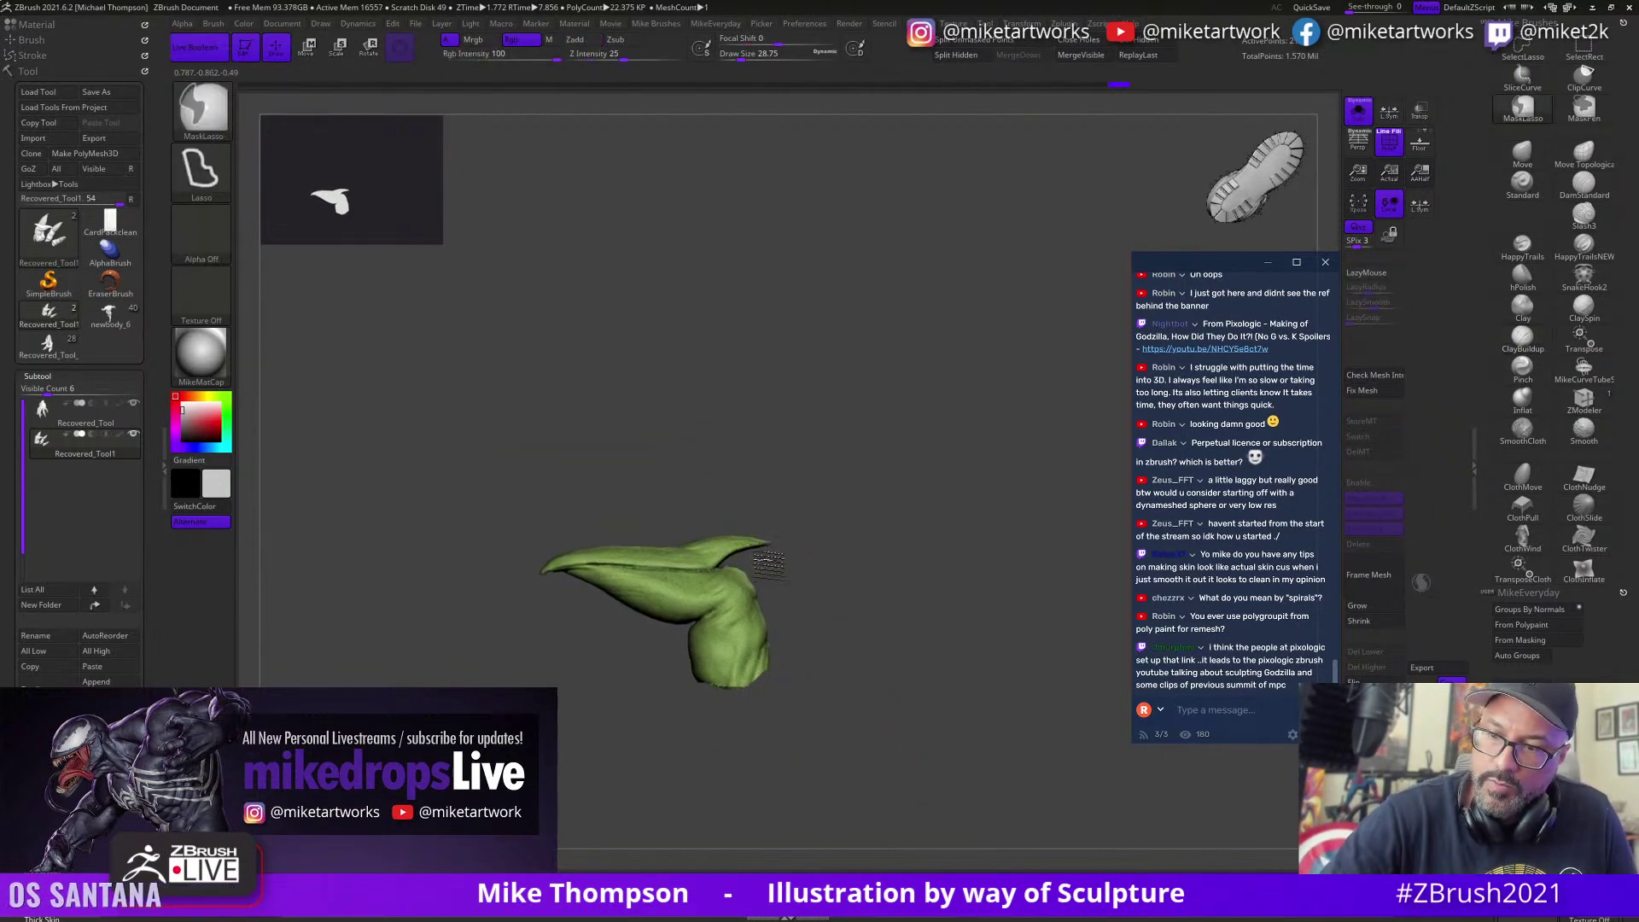
mouse_move(696, 627)
ctrl+mouse_down()
mouse_move(811, 564)
mouse_move(760, 563)
ctrl+mouse_up()
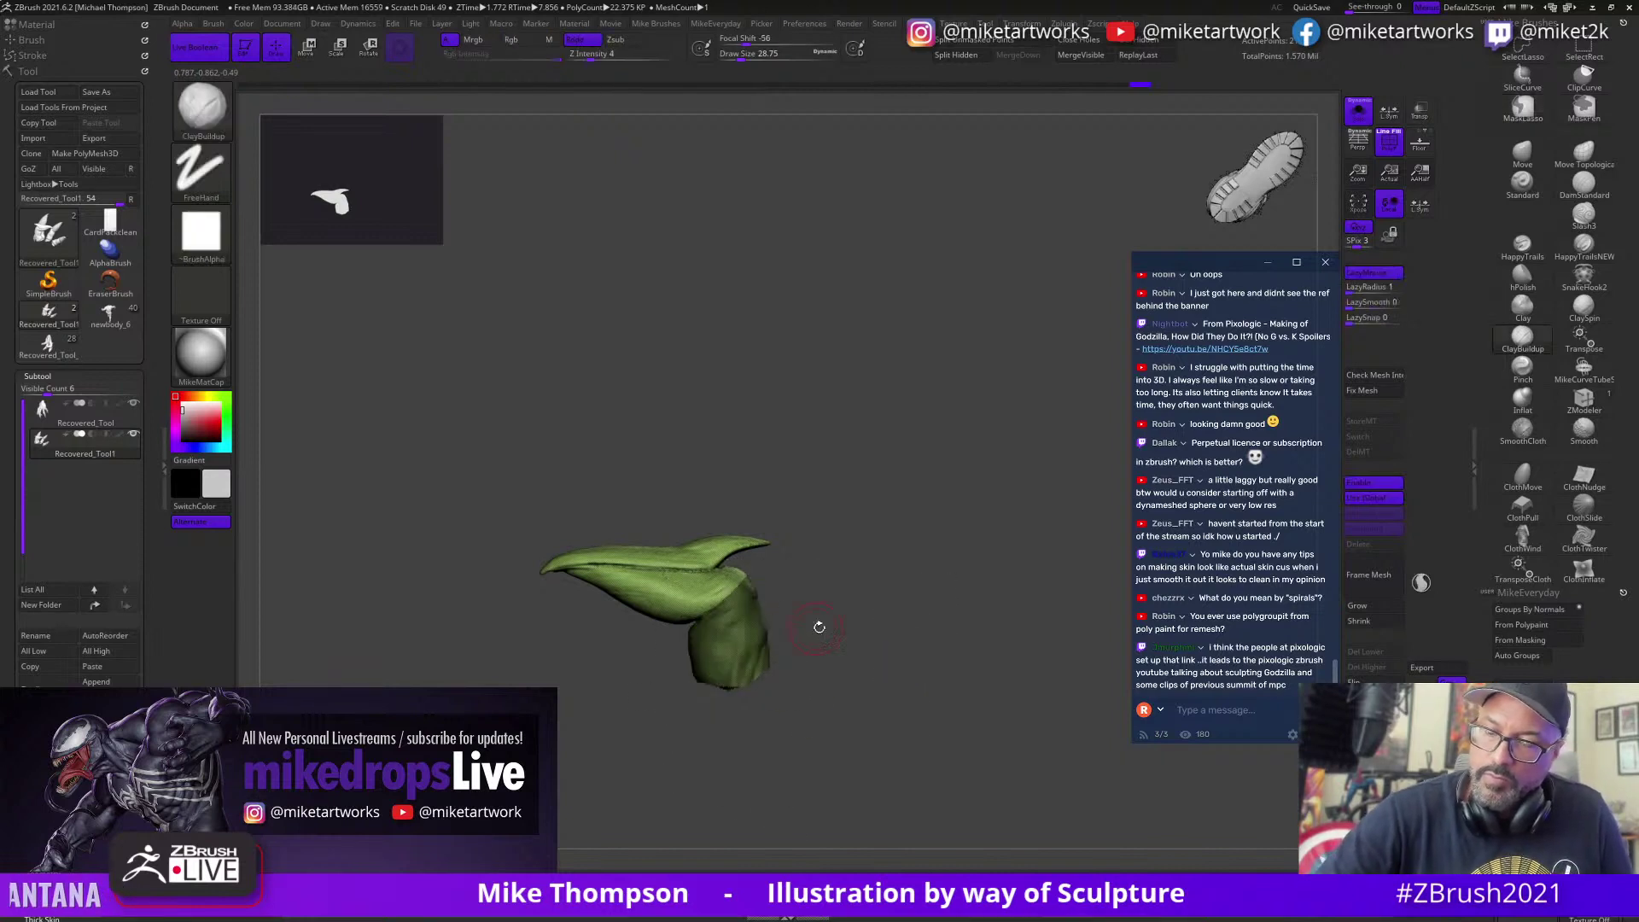
drag(819, 626, 913, 588)
drag(961, 665, 981, 629)
key(ctrl)
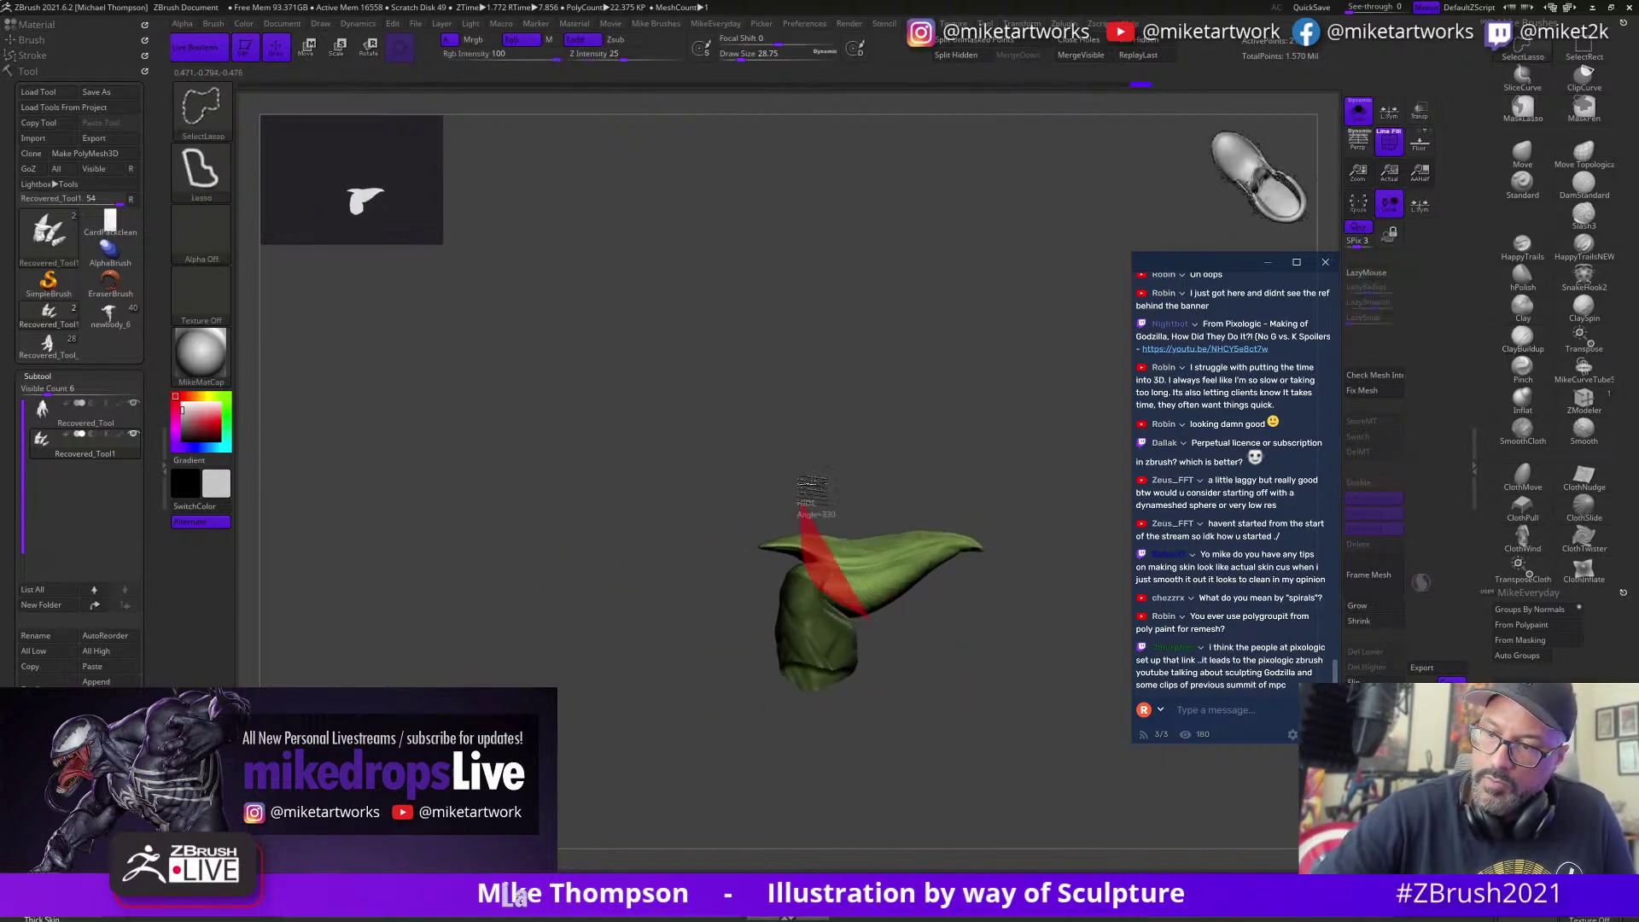
ctrl+alt+shift+drag(815, 486, 1000, 433)
drag(1057, 722, 1013, 679)
ctrl+shift+click(1057, 717)
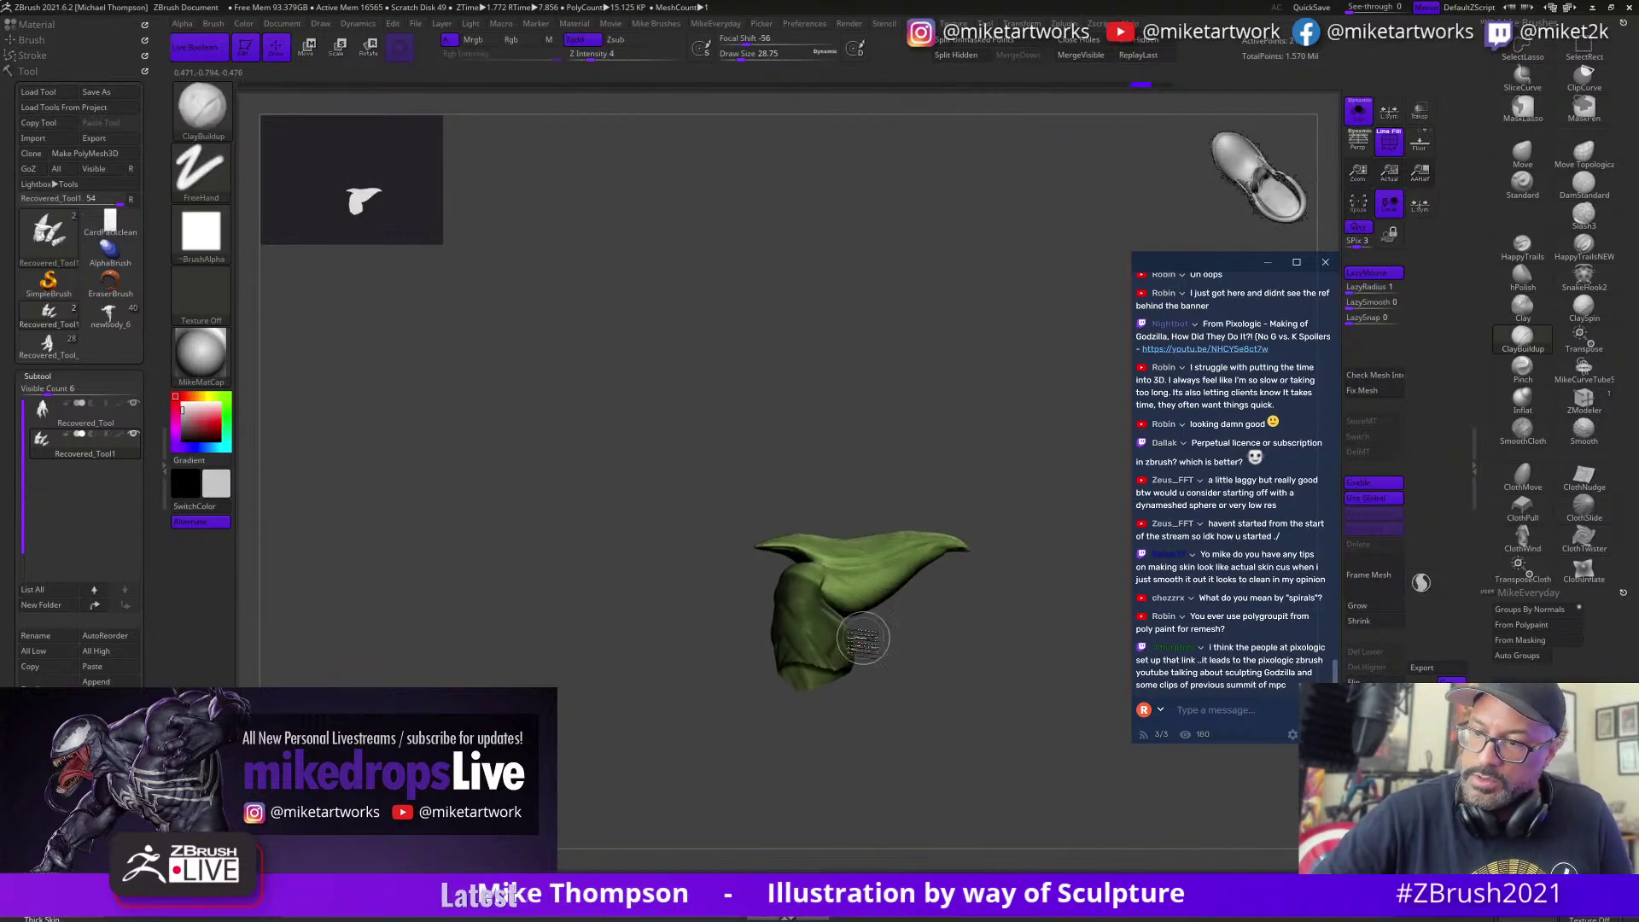
key(ctrl+shift)
mouse_move(973, 468)
ctrl+shift+mouse_down()
mouse_move(901, 361)
mouse_move(727, 217)
ctrl+shift+mouse_up()
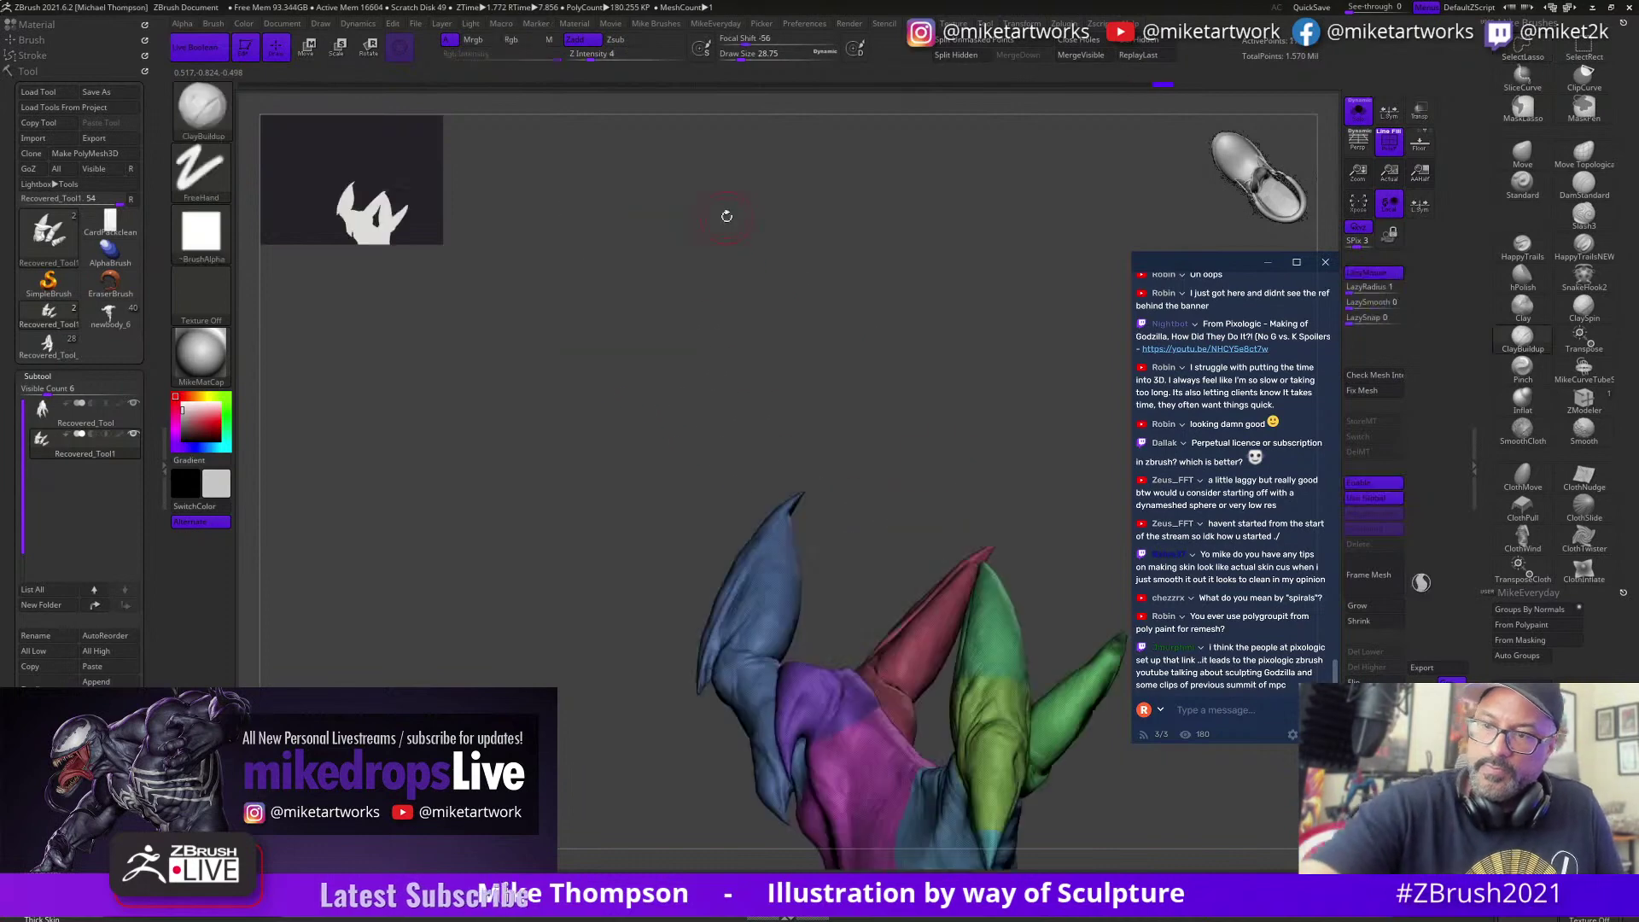
ctrl+shift+click(945, 551)
drag(891, 631, 871, 656)
Step: Complete the mask on the finger's middle segment and separate it from the claw as its own polygroup
key(ctrl)
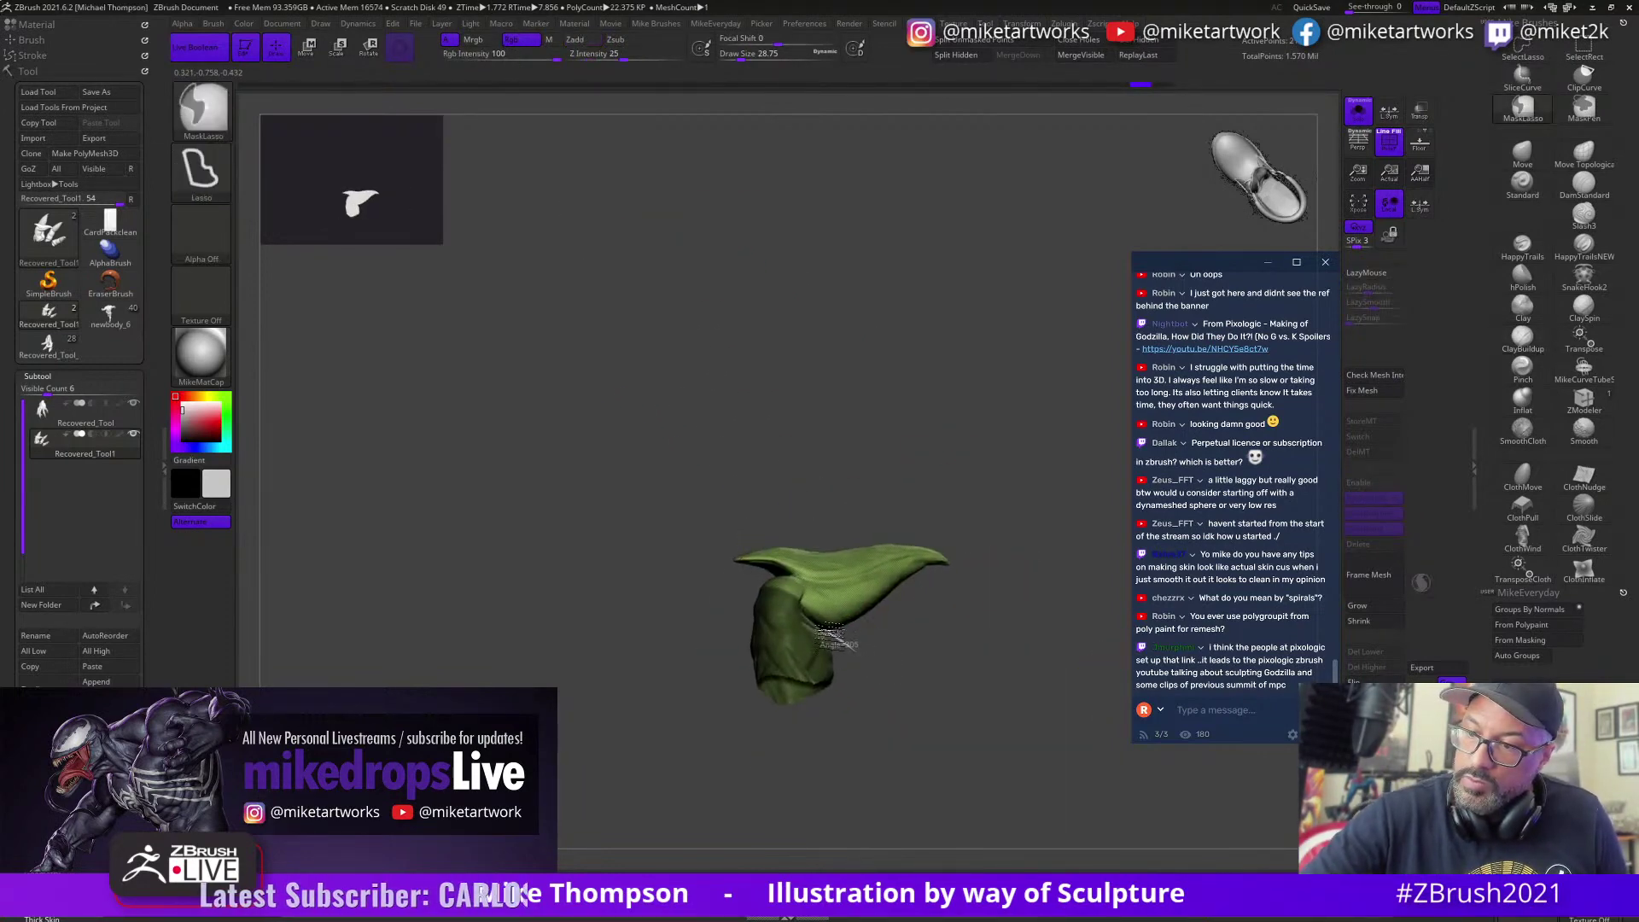
mouse_move(1035, 757)
mouse_down()
mouse_move(1013, 810)
mouse_move(1043, 805)
mouse_move(1024, 764)
mouse_move(960, 771)
mouse_move(990, 768)
mouse_up()
key(ctrl)
key(ctrl)
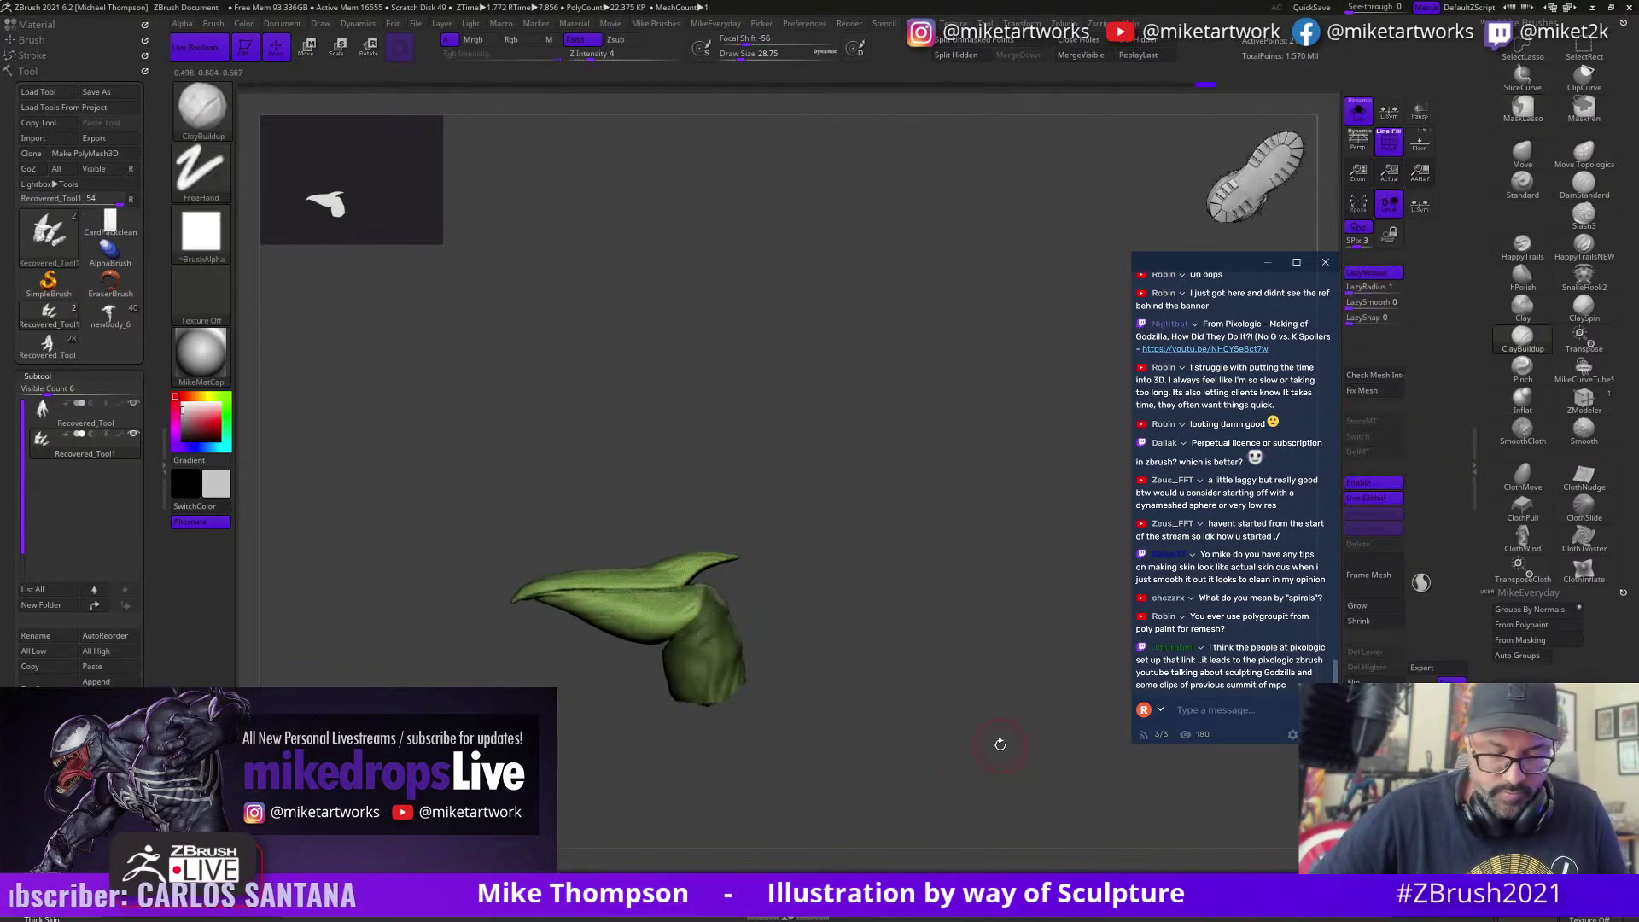
drag(1000, 745, 989, 752)
key(ctrl+shift)
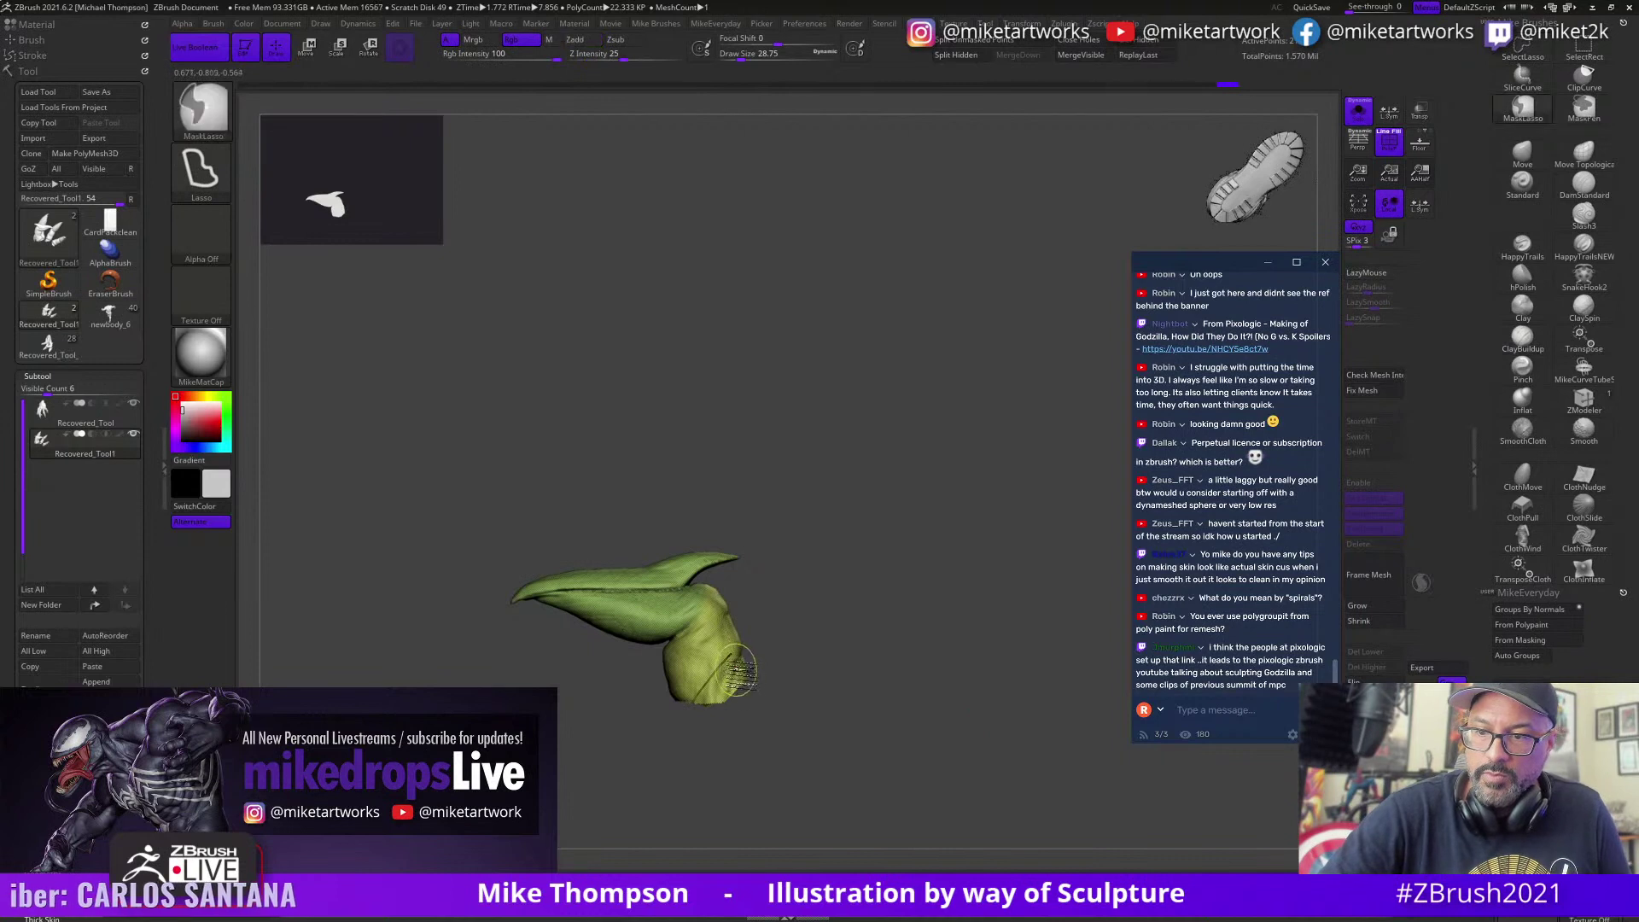
Step: Isolate the finger's claw, turn its front pointed half into a separate polygroup and show the whole hand
ctrl+shift+click(735, 653)
mouse_move(739, 629)
mouse_down()
mouse_move(683, 616)
mouse_move(770, 595)
mouse_up()
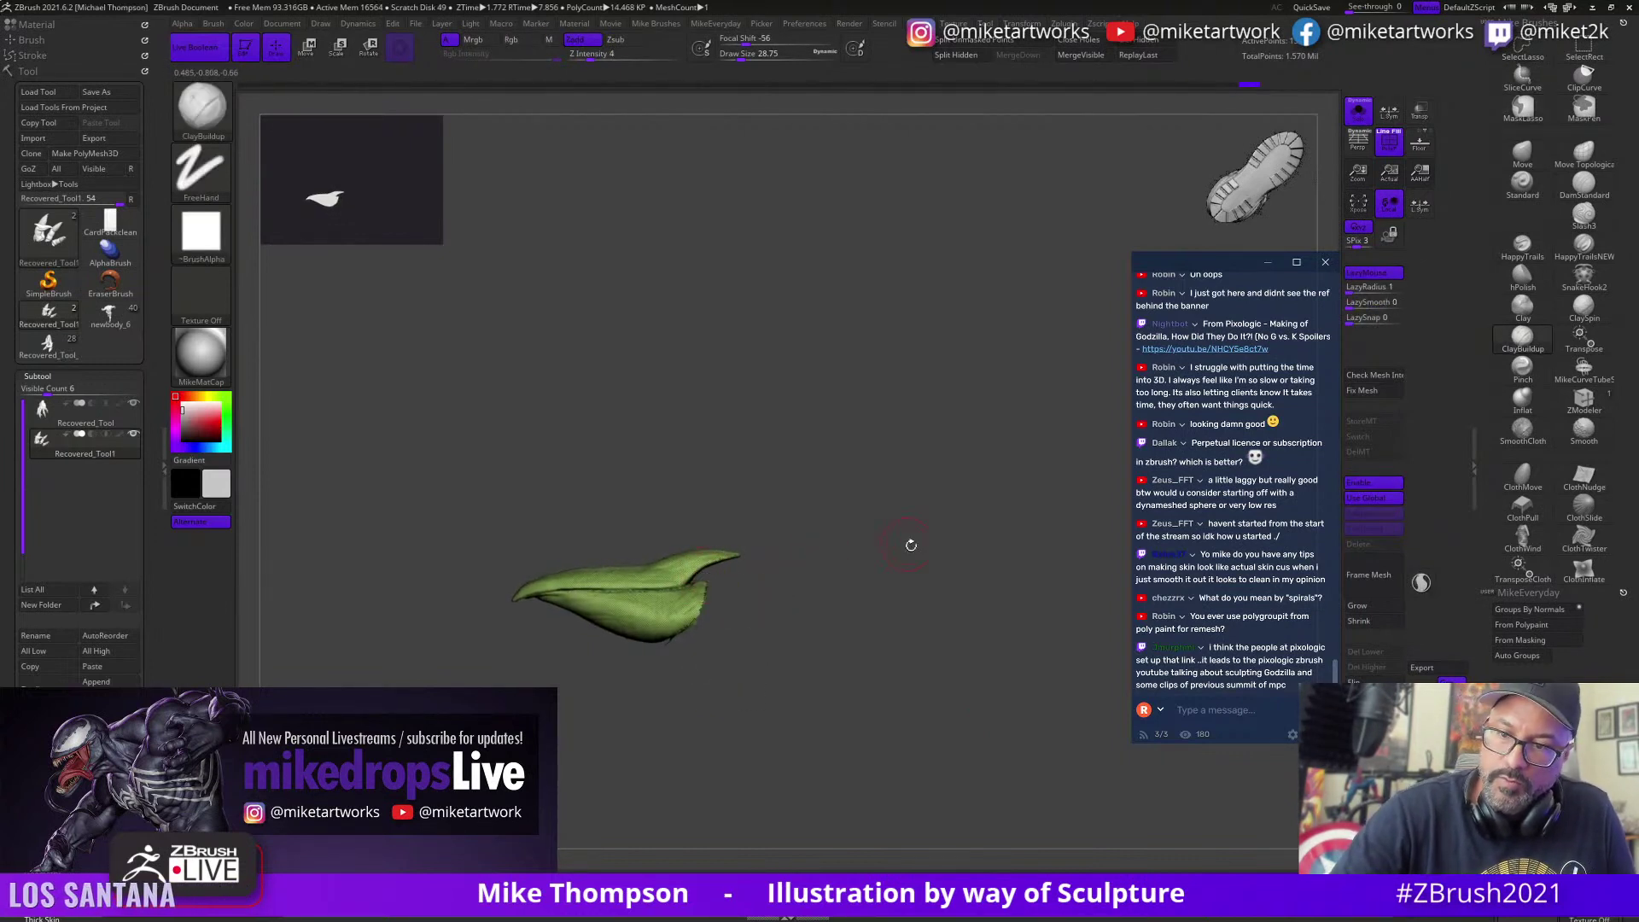
drag(908, 546, 976, 574)
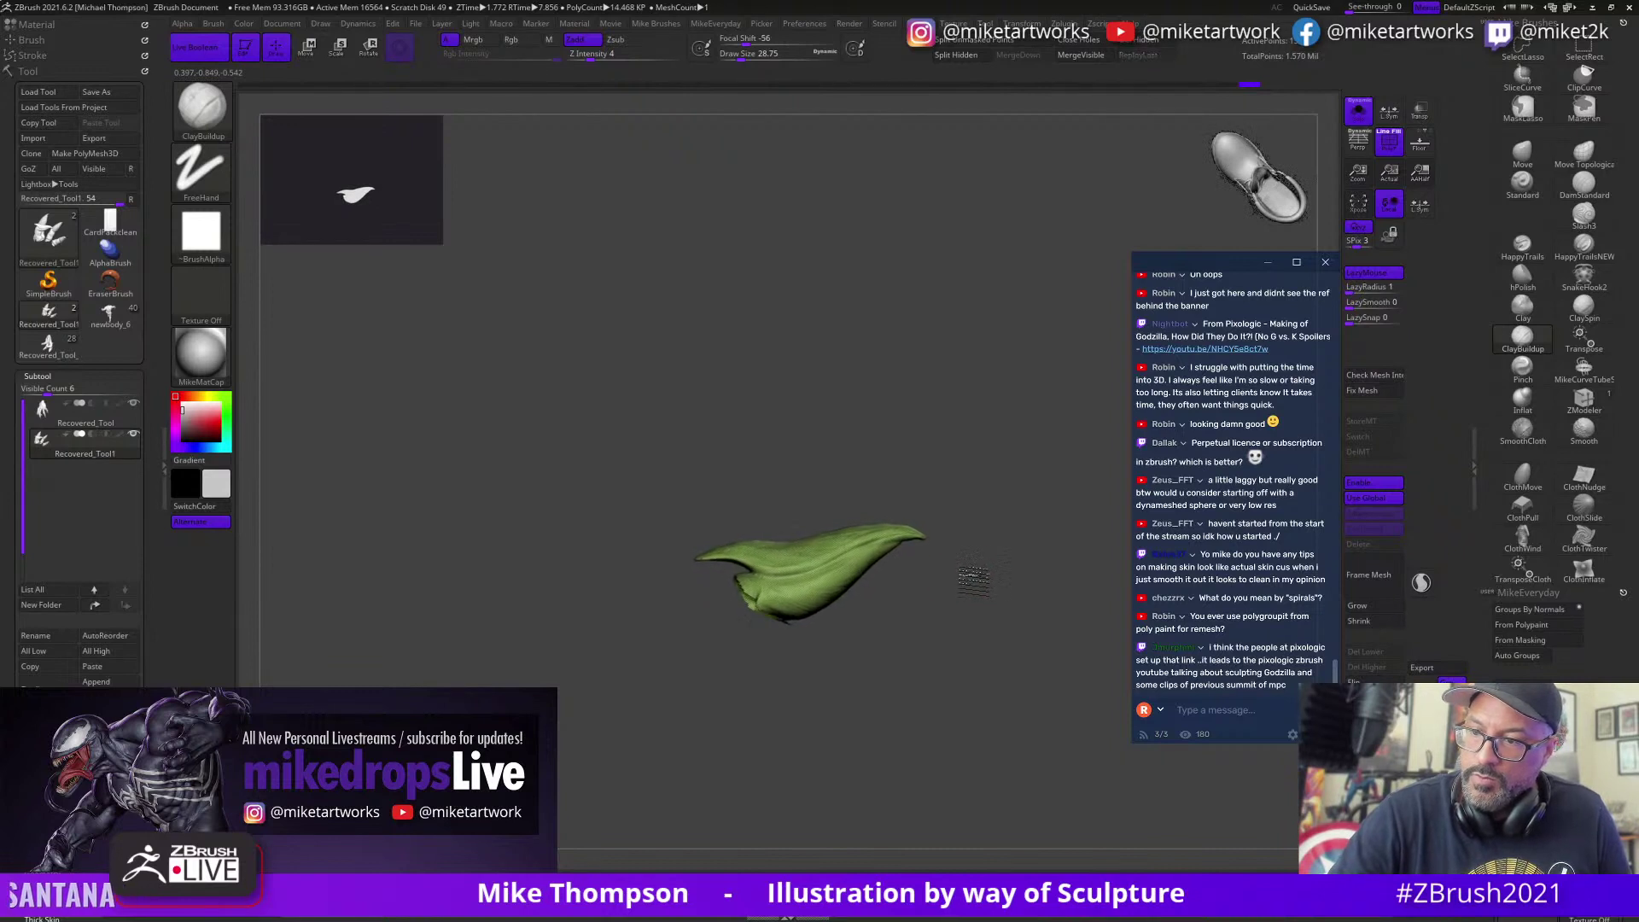
mouse_move(805, 512)
ctrl+mouse_down()
mouse_move(994, 564)
mouse_move(897, 384)
ctrl+mouse_up()
ctrl+shift+click(1007, 724)
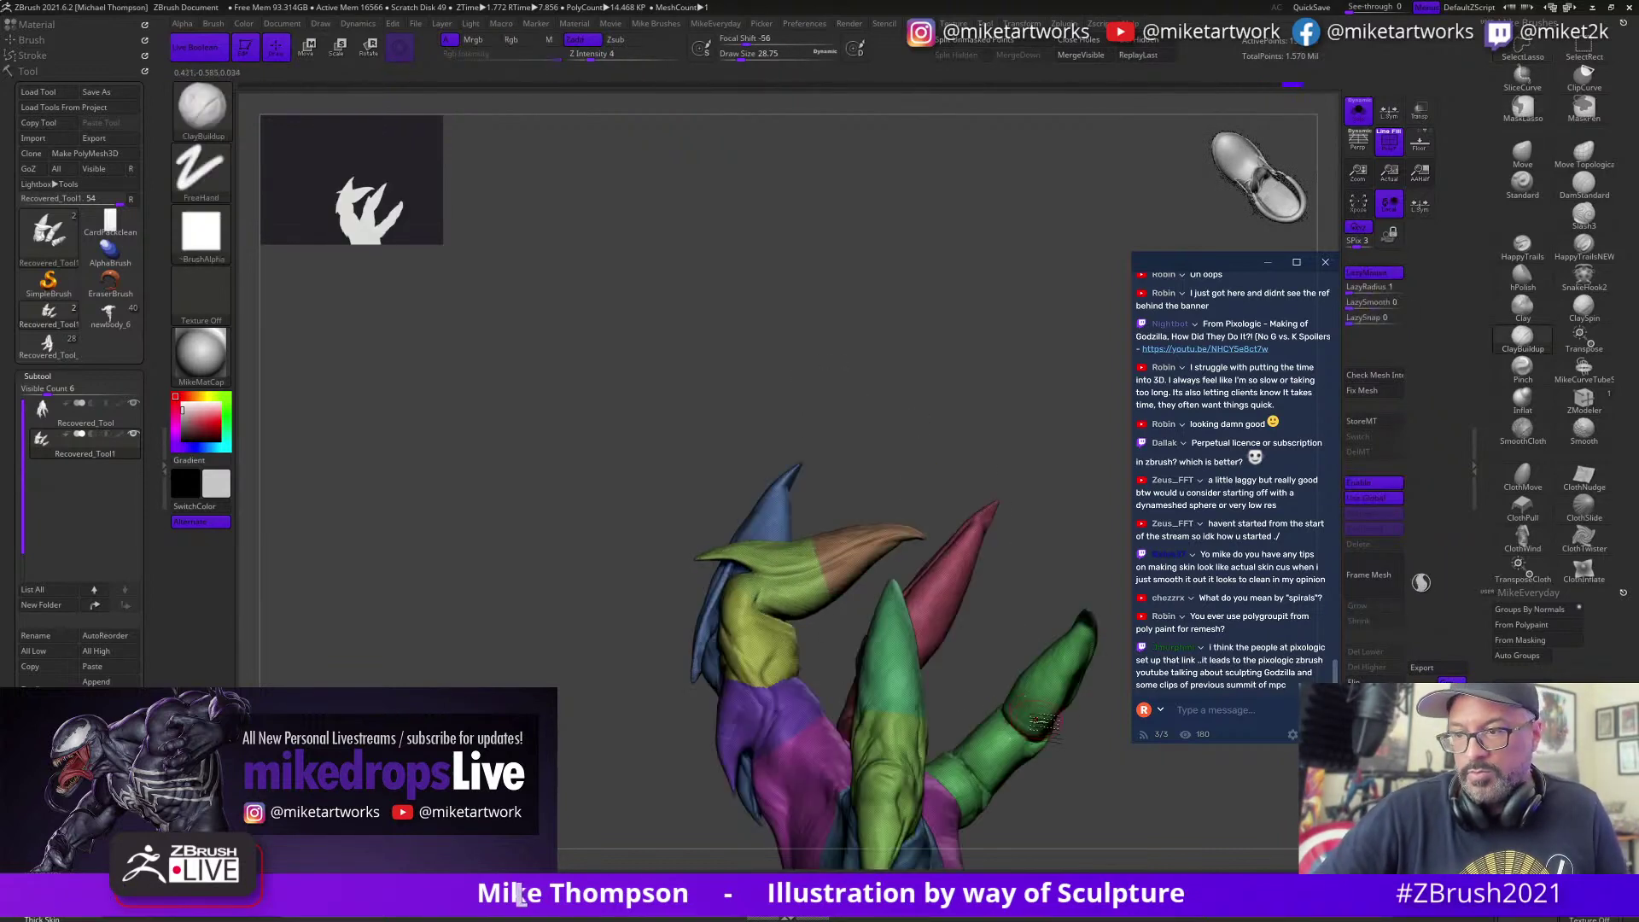
Step: Switch the selection brush to SelectRect and isolate the blue finger
mouse_move(1071, 748)
mouse_down()
mouse_move(1037, 776)
mouse_move(1014, 770)
mouse_move(1071, 721)
mouse_move(1043, 744)
mouse_move(1012, 734)
mouse_up()
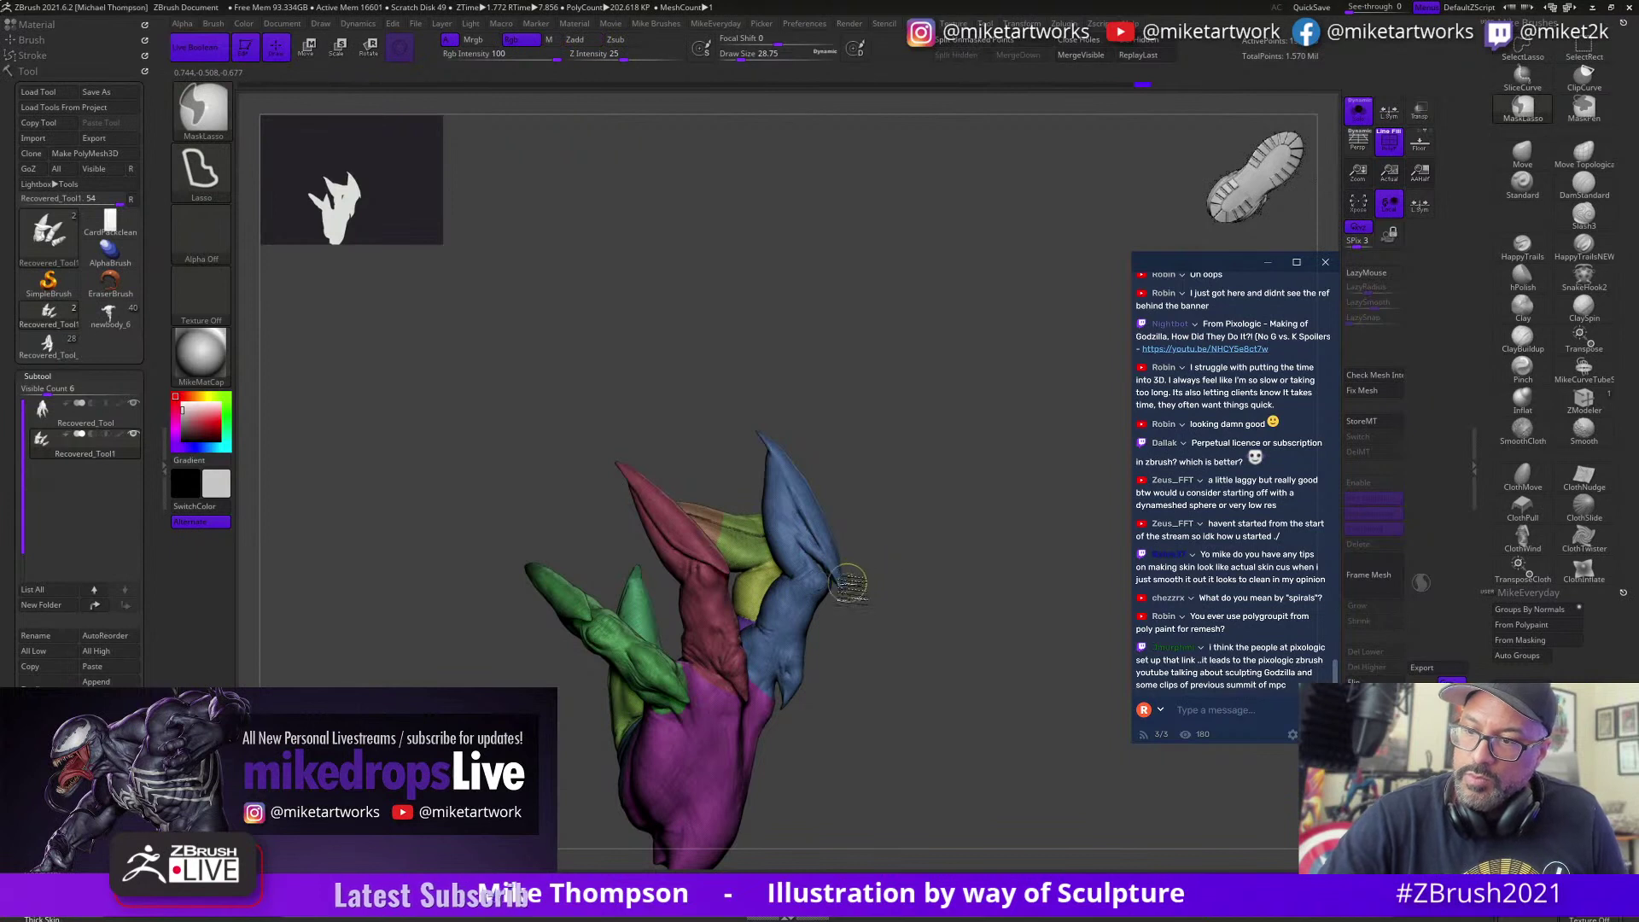
key(ctrl+shift)
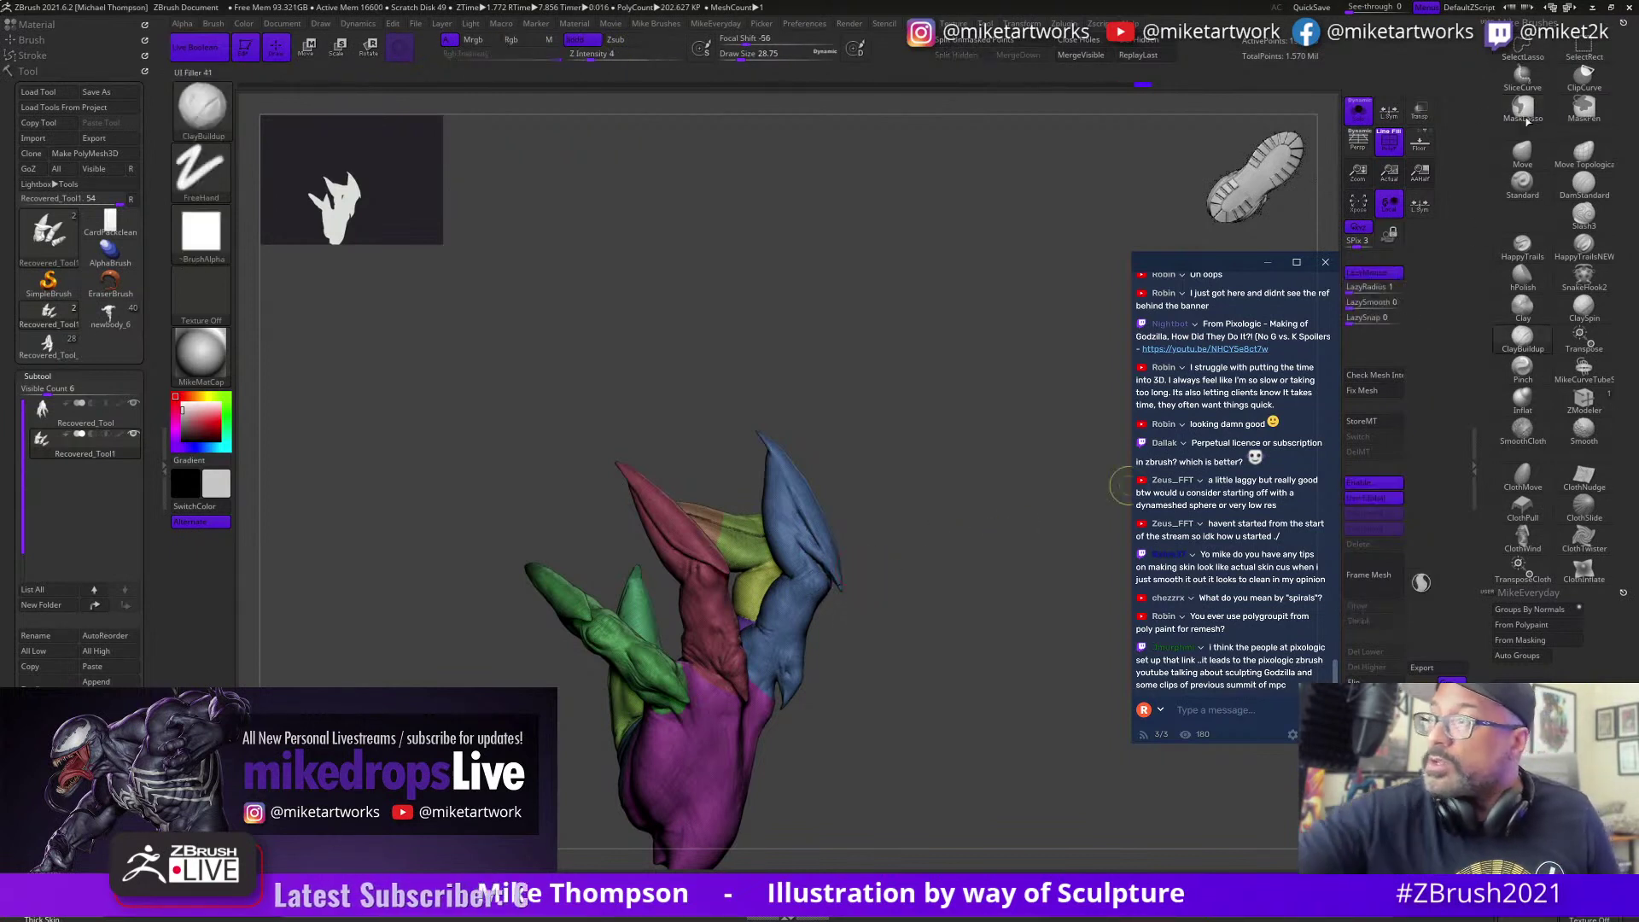
click(1579, 54)
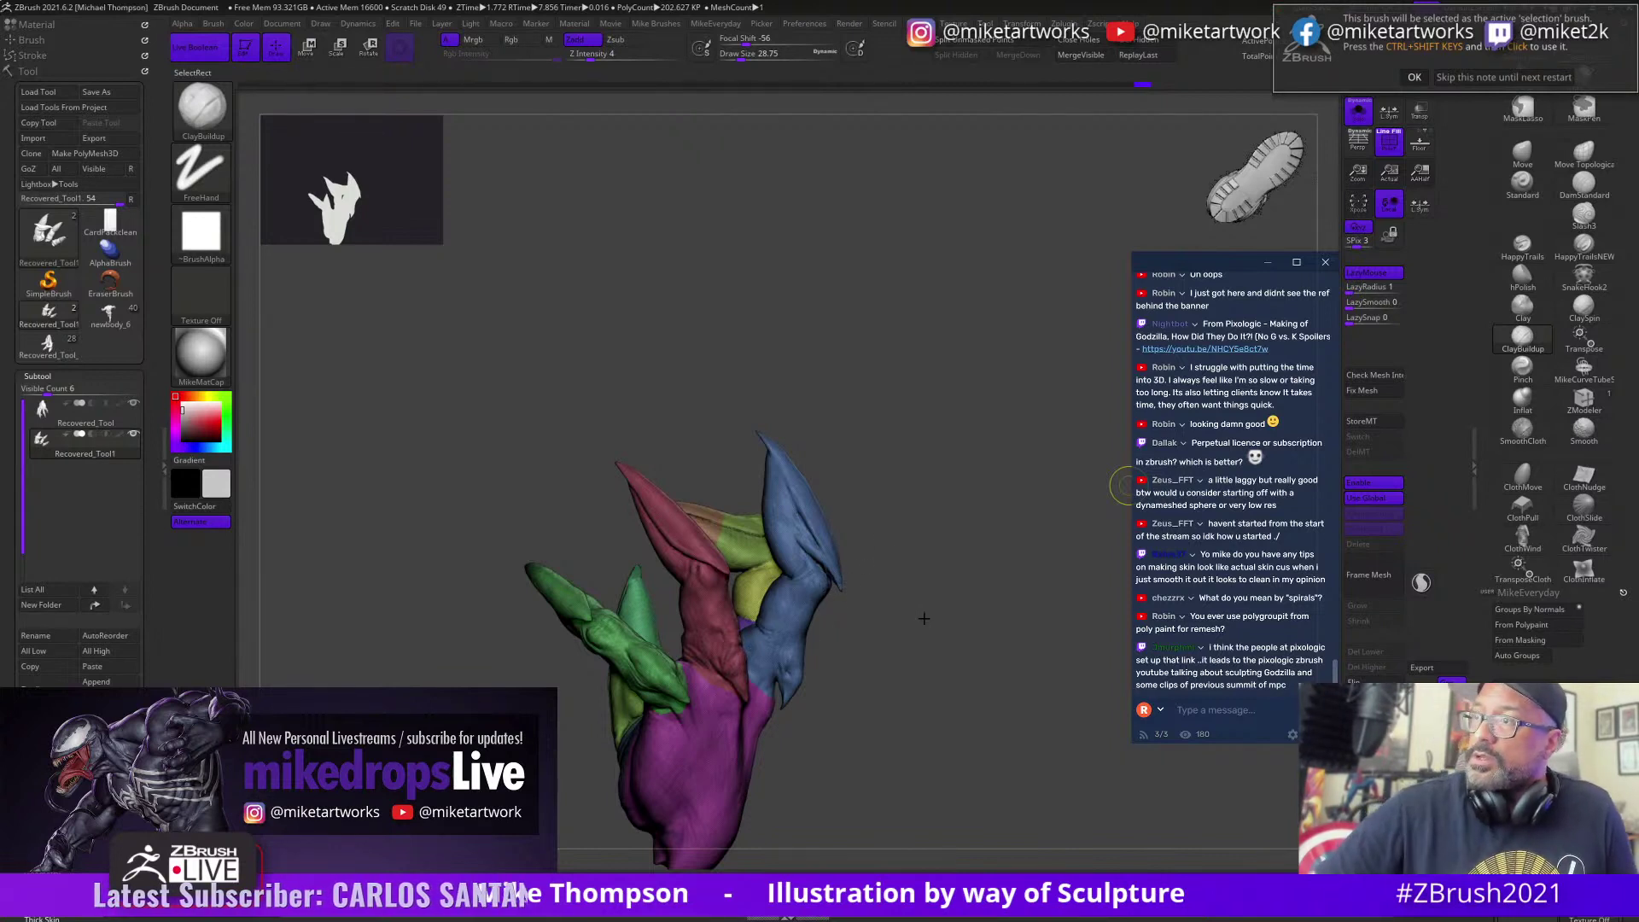
ctrl+shift+click(832, 580)
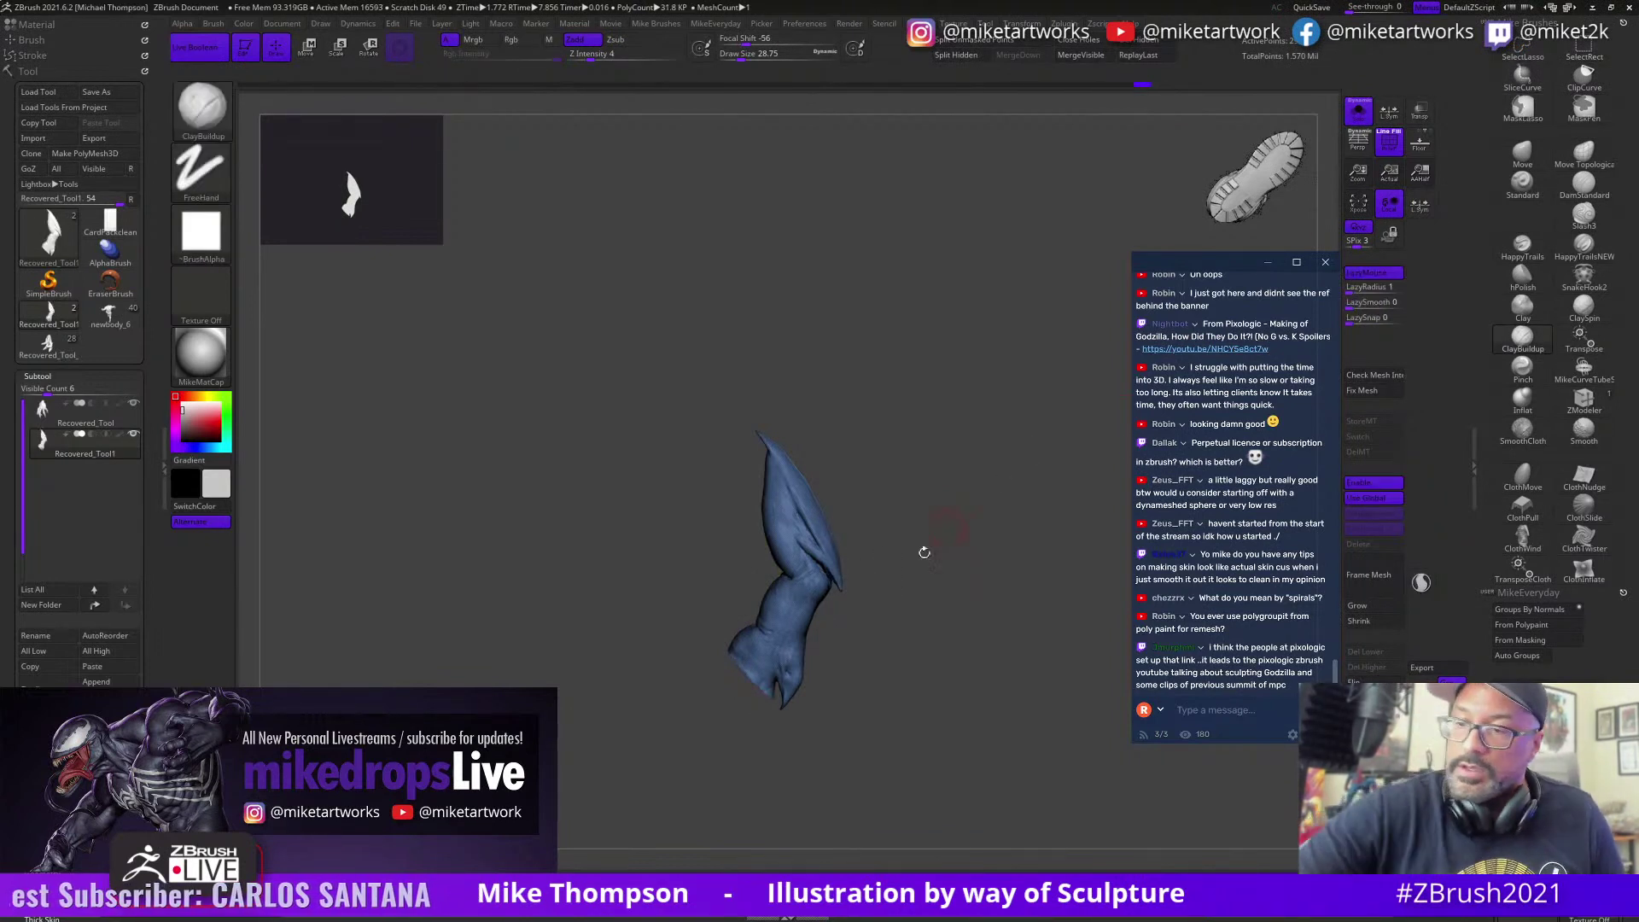
Step: Mask the blue finger's claw down to the first joint and turn it into its own polygroup
drag(924, 552, 943, 570)
ctrl+drag(772, 405, 750, 517)
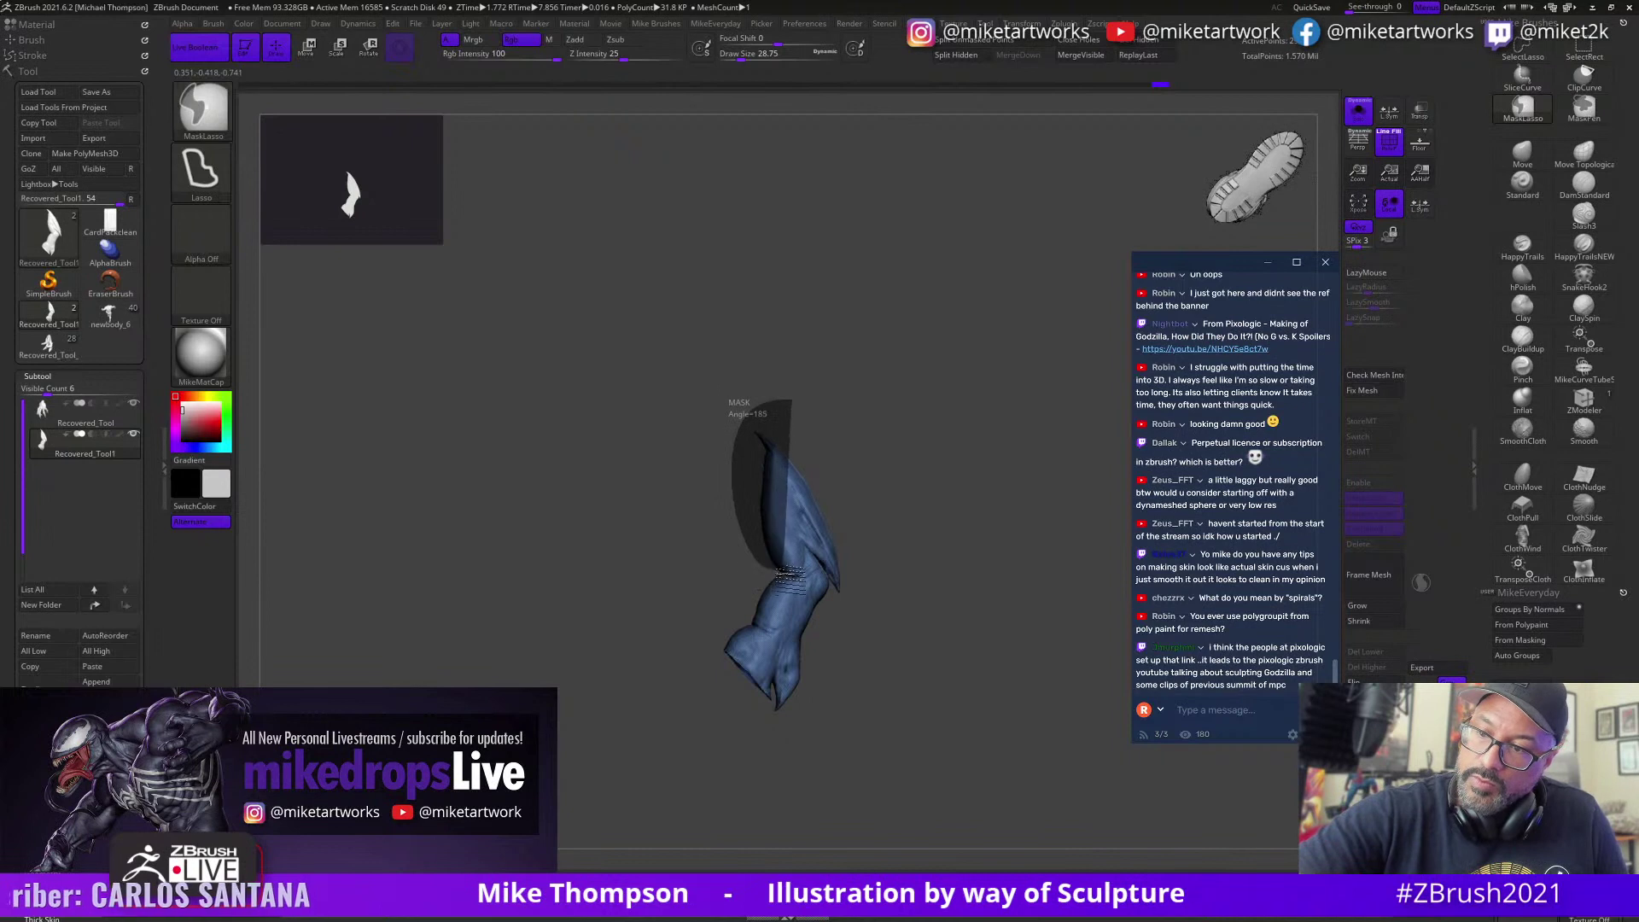
ctrl+drag(812, 584, 910, 598)
mouse_move(1031, 597)
mouse_down()
mouse_move(1049, 553)
mouse_move(1034, 602)
mouse_up()
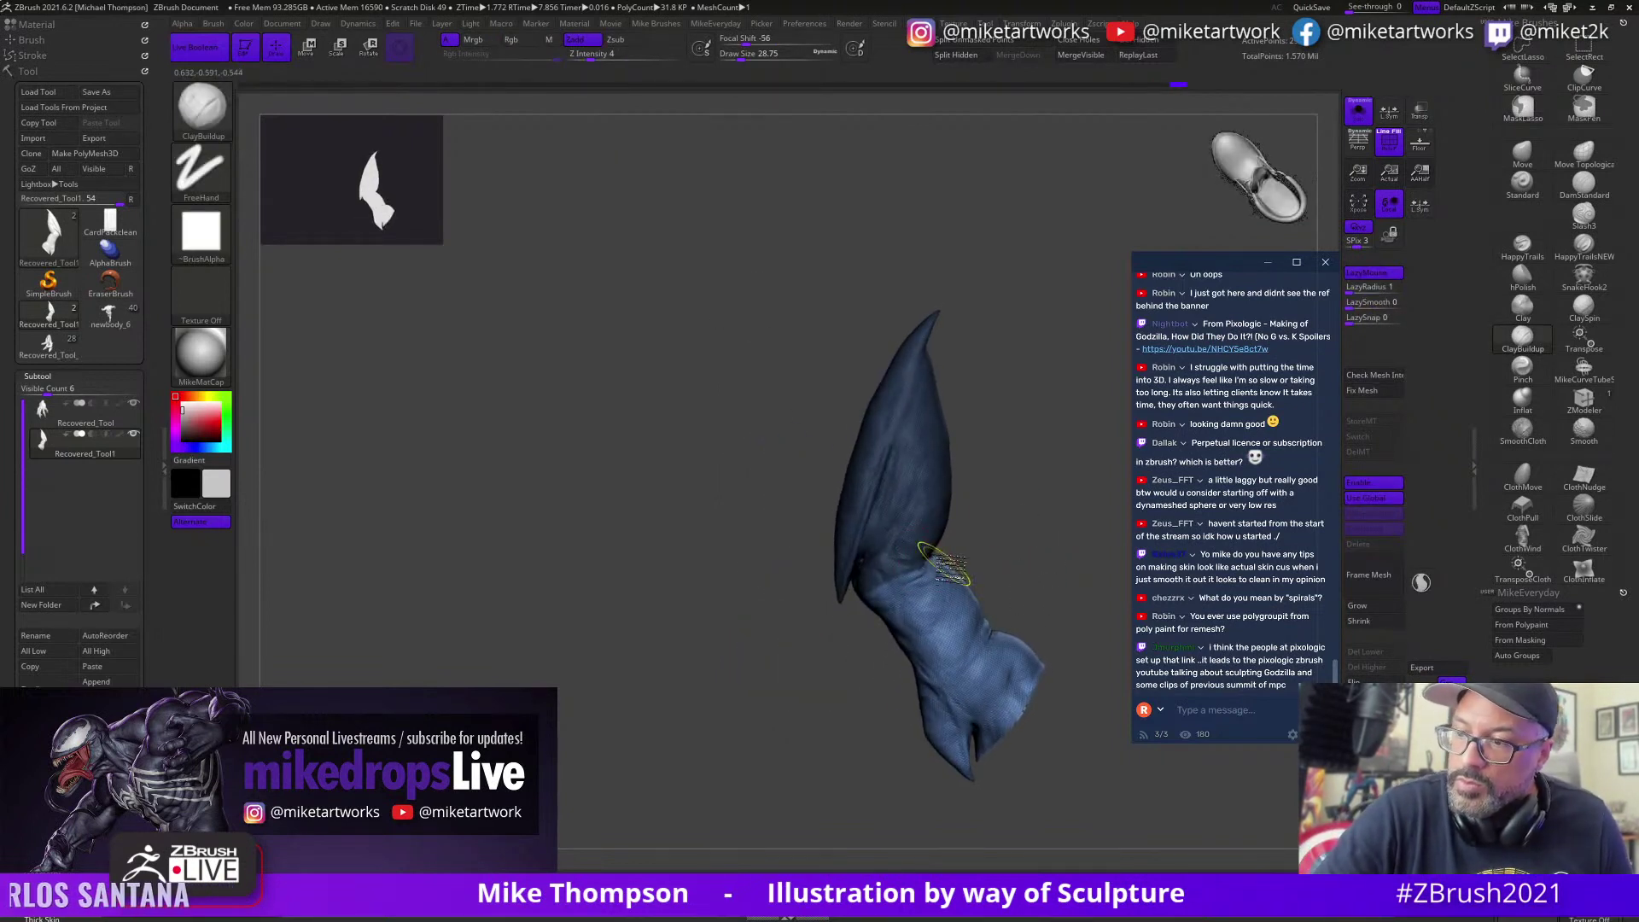
ctrl+drag(924, 571, 1053, 538)
mouse_move(1054, 538)
mouse_down()
mouse_move(970, 553)
mouse_move(967, 569)
mouse_move(1046, 535)
mouse_move(872, 604)
mouse_move(970, 538)
mouse_up()
key(ctrl+w)
Step: Hide the claw, split the finger's middle and base segments into separate polygroups, and show the whole hand
ctrl+alt+shift+click(738, 560)
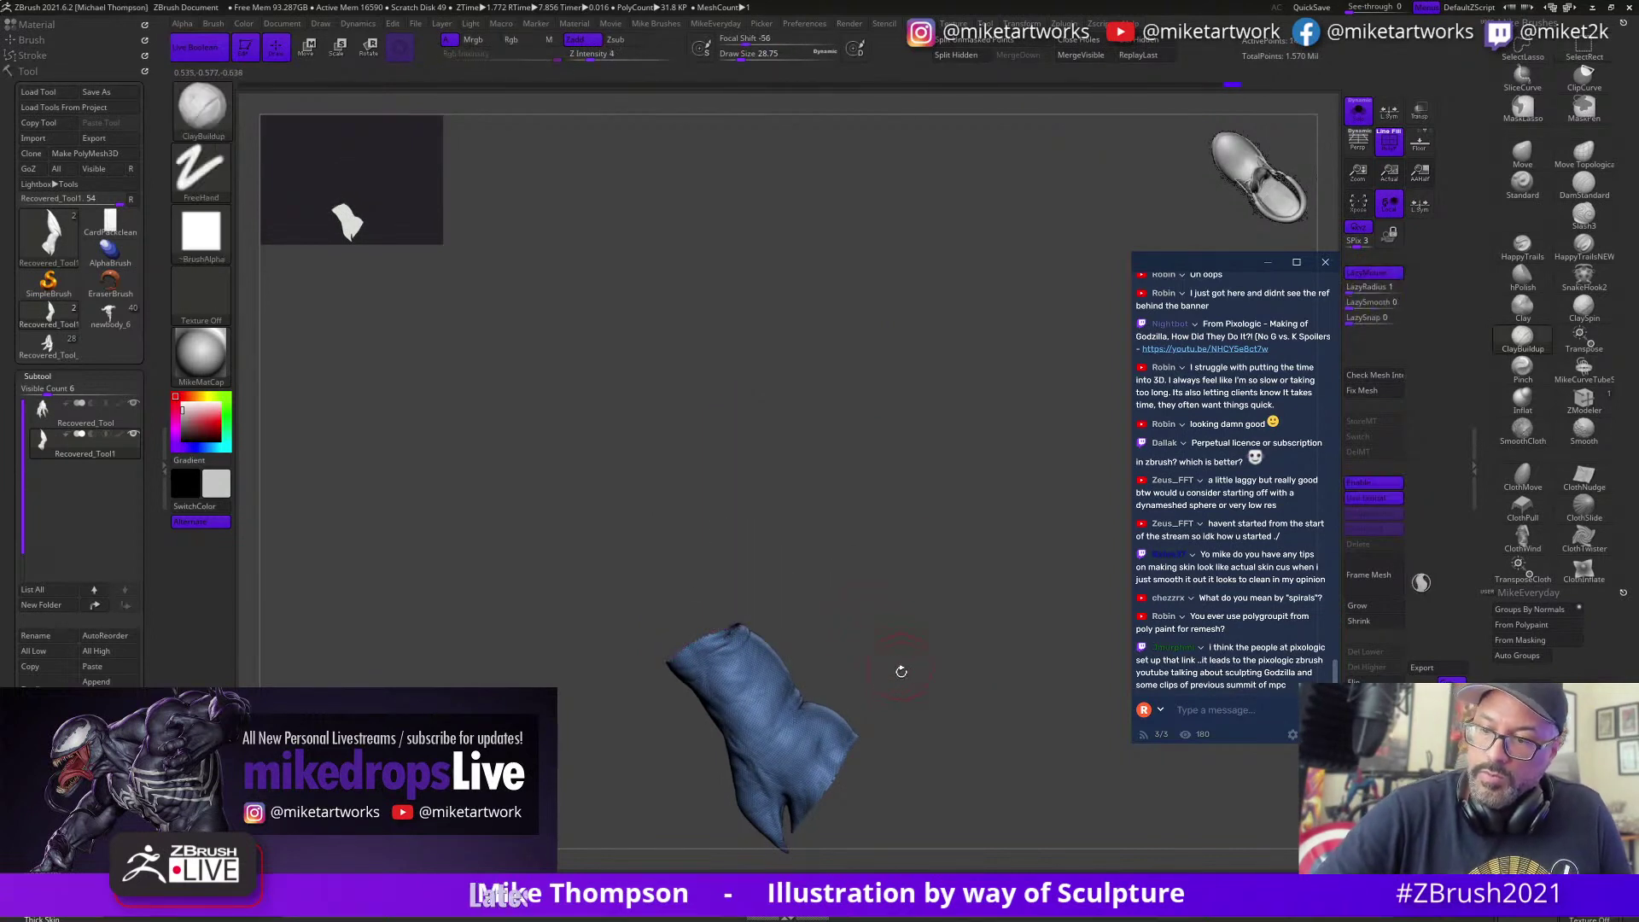
drag(899, 671, 884, 683)
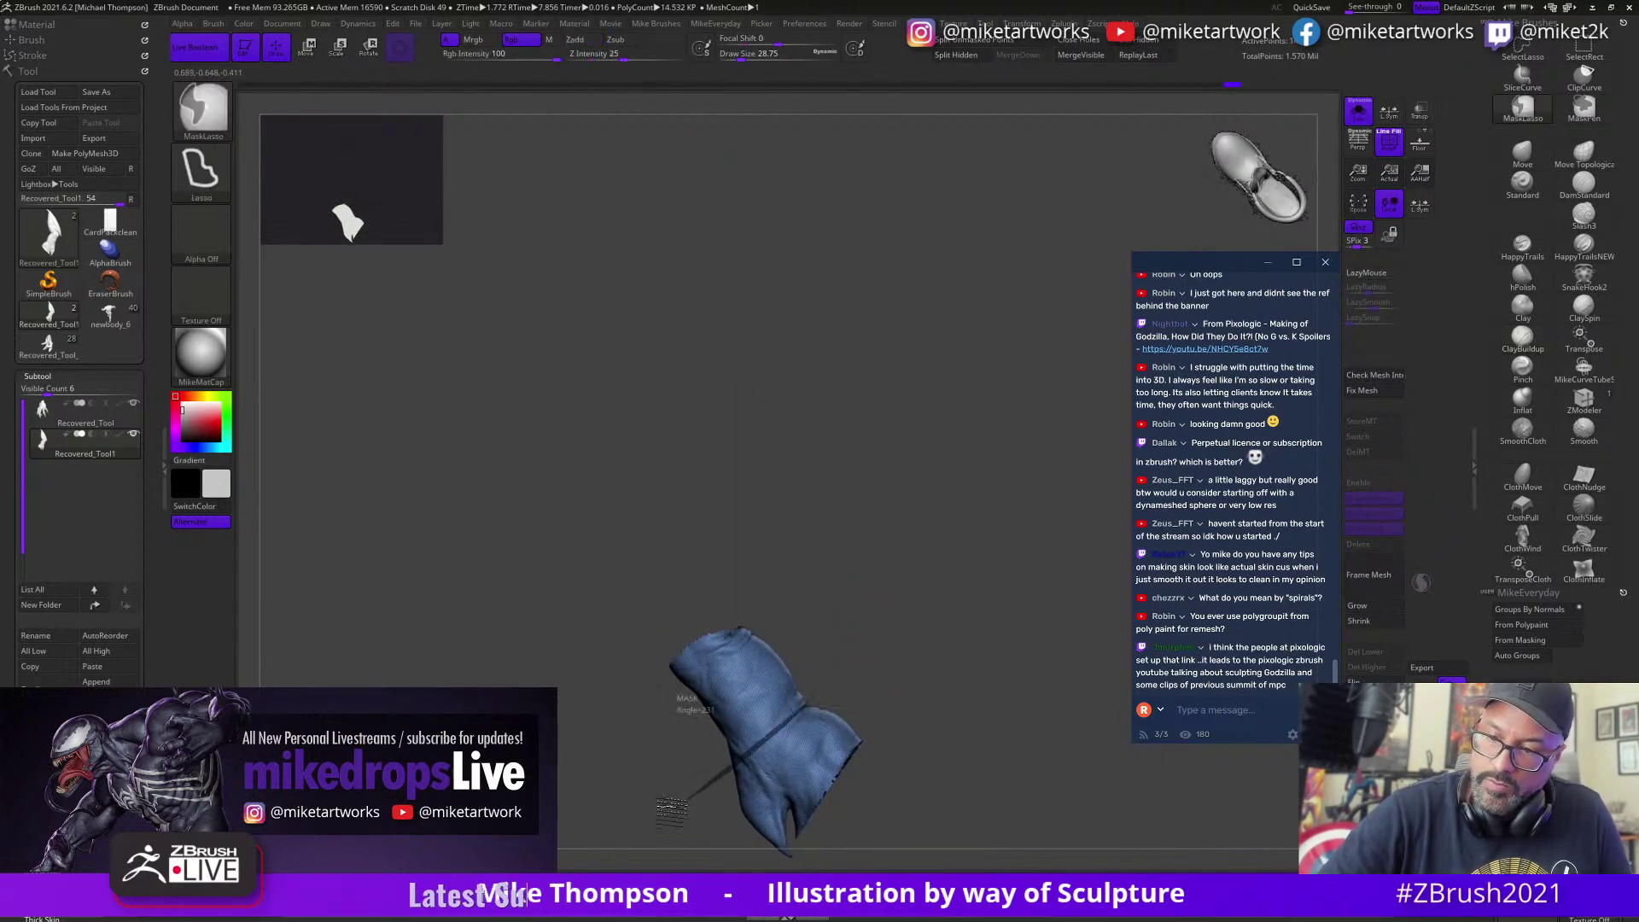
ctrl+drag(672, 807, 965, 625)
mouse_move(925, 815)
shift+mouse_down()
mouse_move(885, 828)
mouse_move(950, 778)
mouse_move(1011, 624)
shift+mouse_up()
ctrl+shift+click(957, 778)
mouse_move(965, 408)
mouse_down()
mouse_move(1073, 416)
mouse_move(1043, 333)
mouse_move(790, 203)
mouse_up()
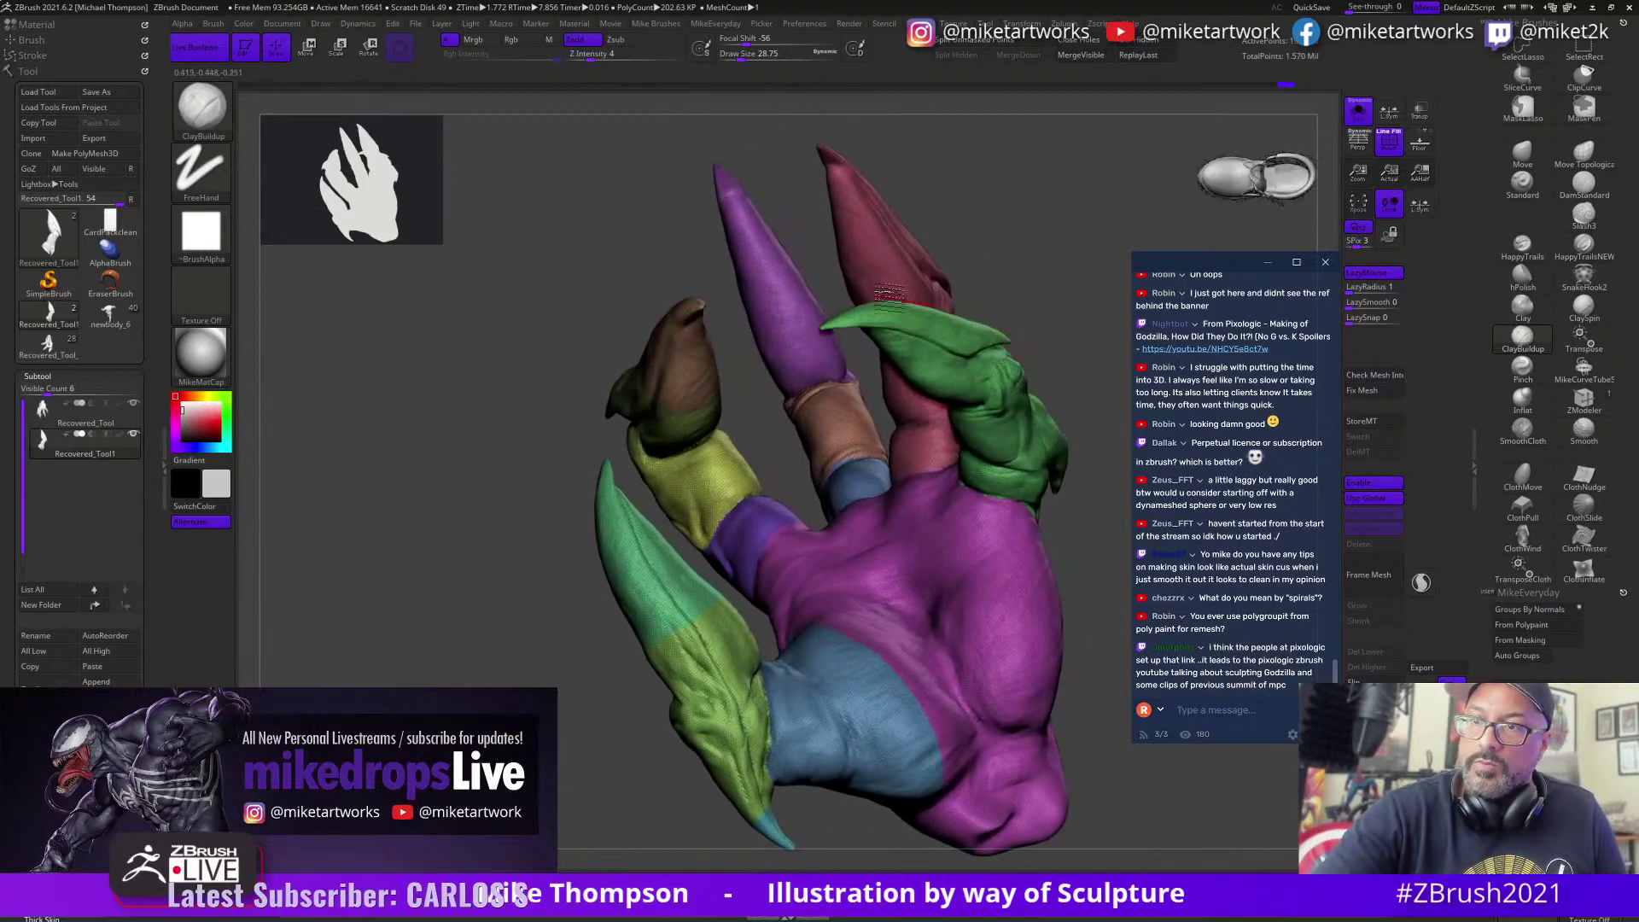
Step: Turn the pointed half of the purple finger's claw into its own polygroup and isolate the red finger
ctrl+drag(728, 322, 696, 53)
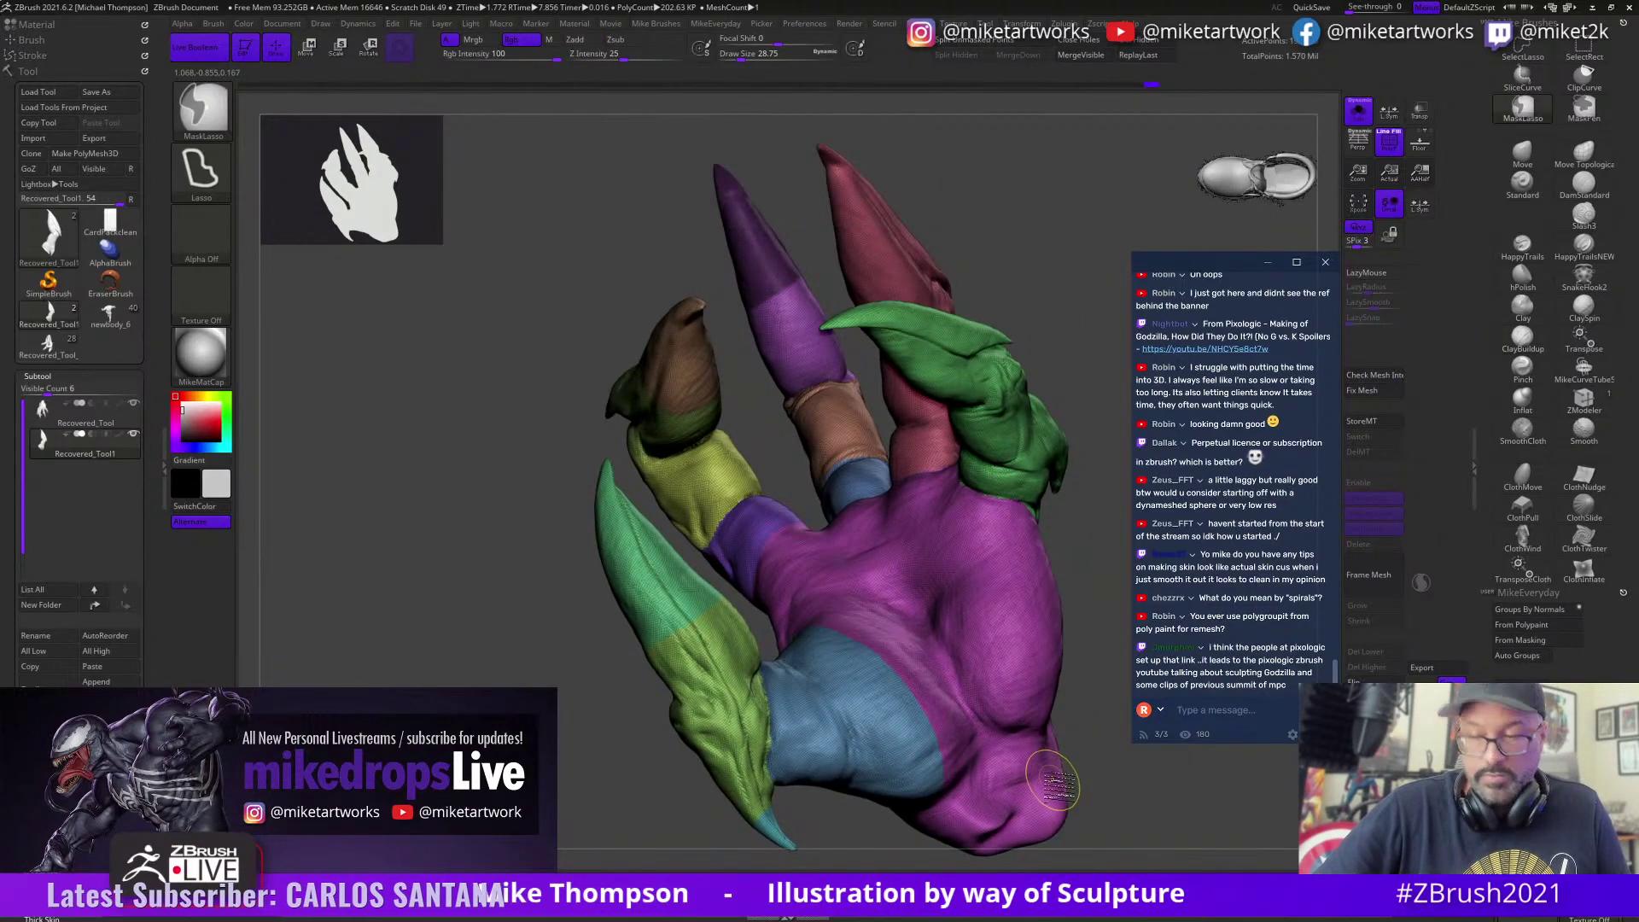
mouse_move(1068, 688)
mouse_down()
mouse_move(1001, 438)
mouse_move(1016, 661)
mouse_move(960, 717)
mouse_up()
ctrl+shift+click(875, 456)
key(ctrl)
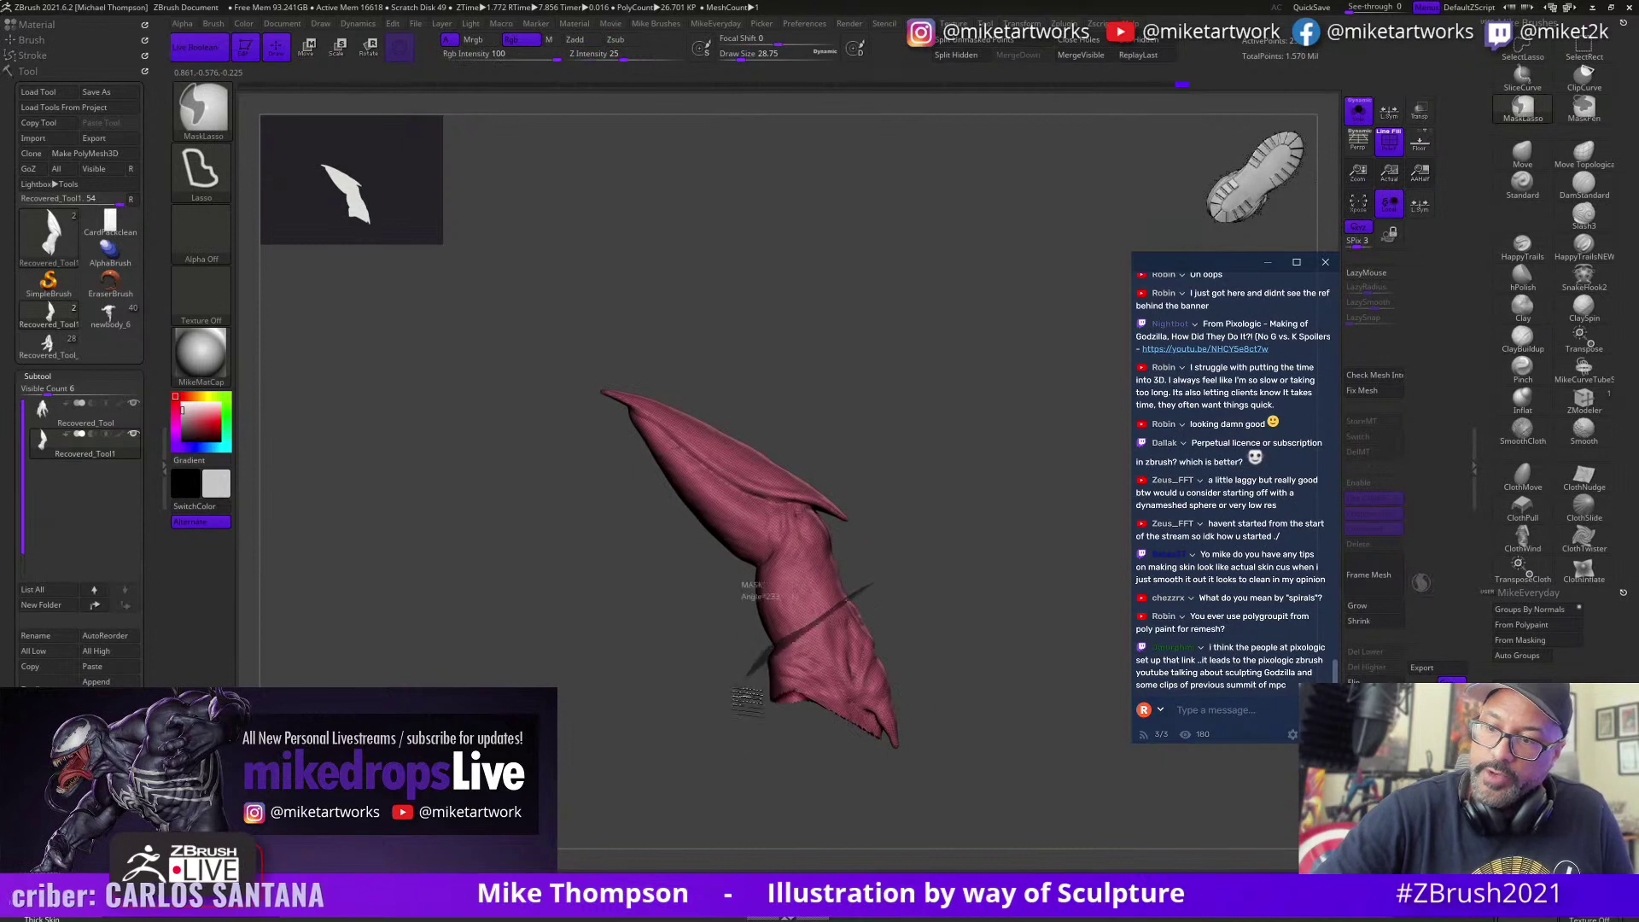
Step: Mask the red finger's base segment up to the lower joint and turn it into its own polygroup
ctrl+drag(747, 698, 751, 649)
mouse_move(1068, 695)
mouse_down()
mouse_move(922, 772)
mouse_move(984, 758)
mouse_move(950, 771)
mouse_up()
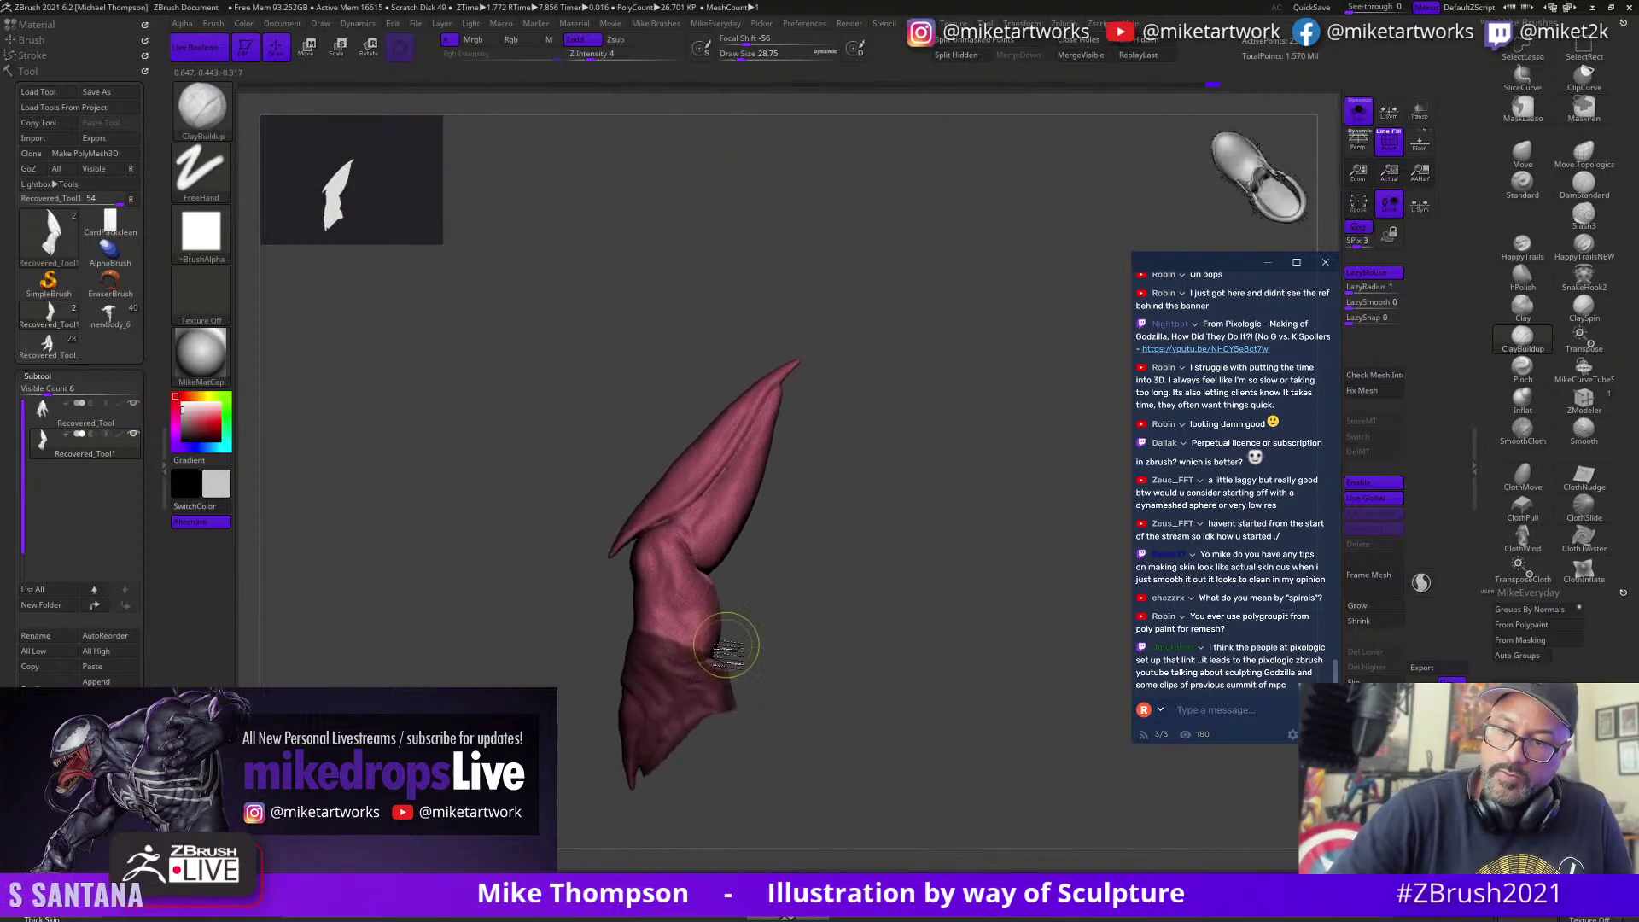
key(ctrl)
ctrl+alt+drag(690, 663, 722, 543)
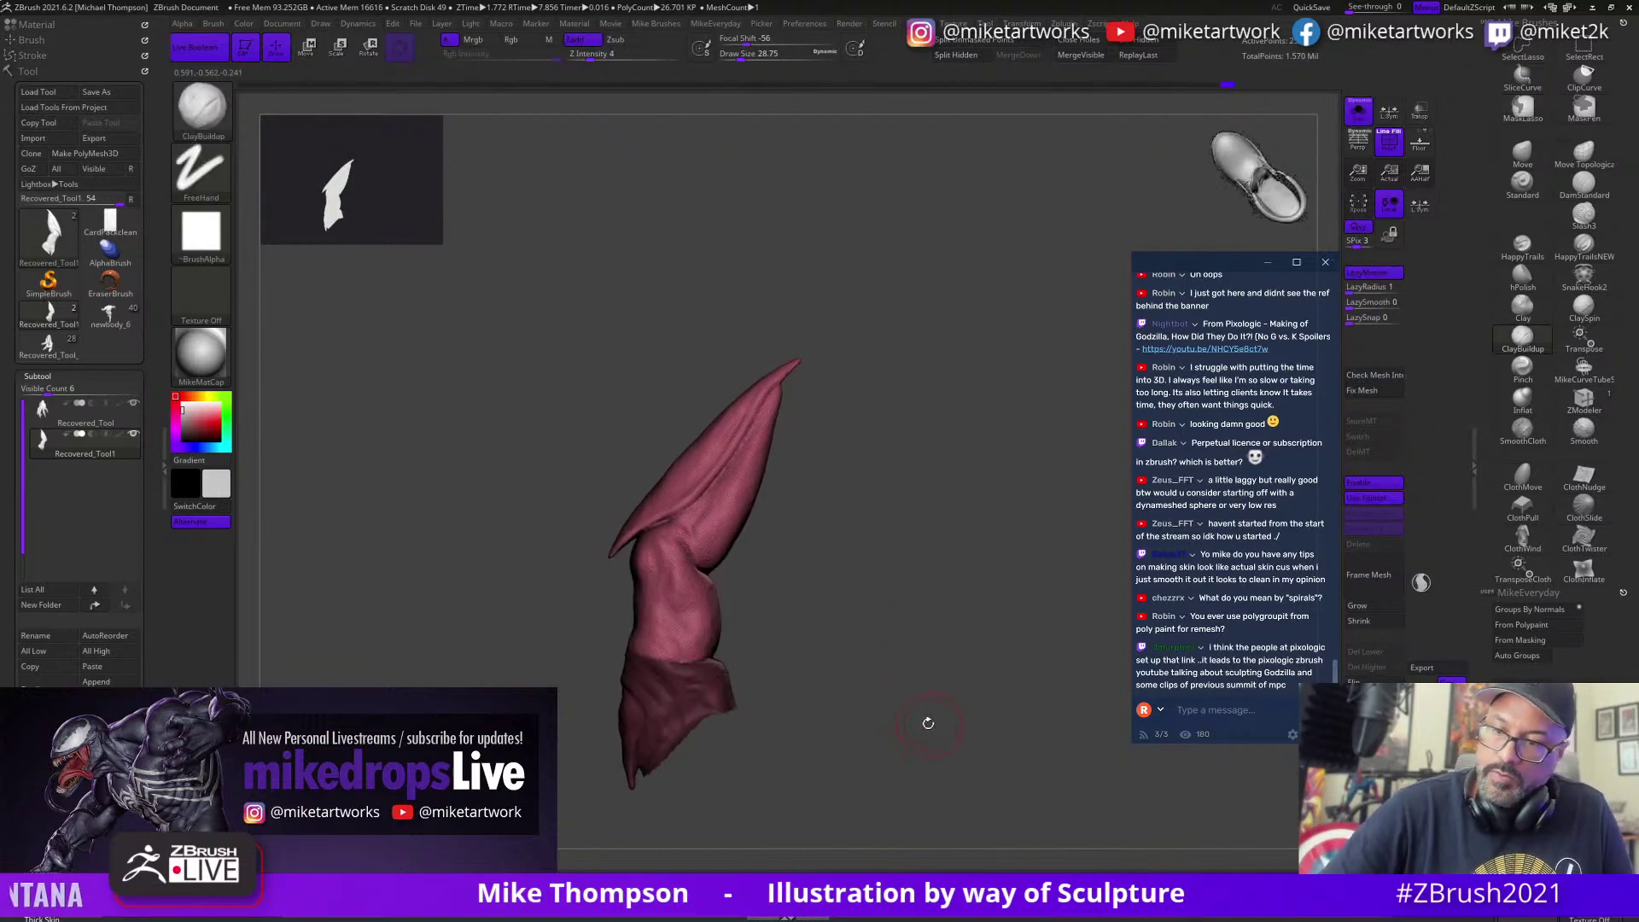
key(ctrl+w)
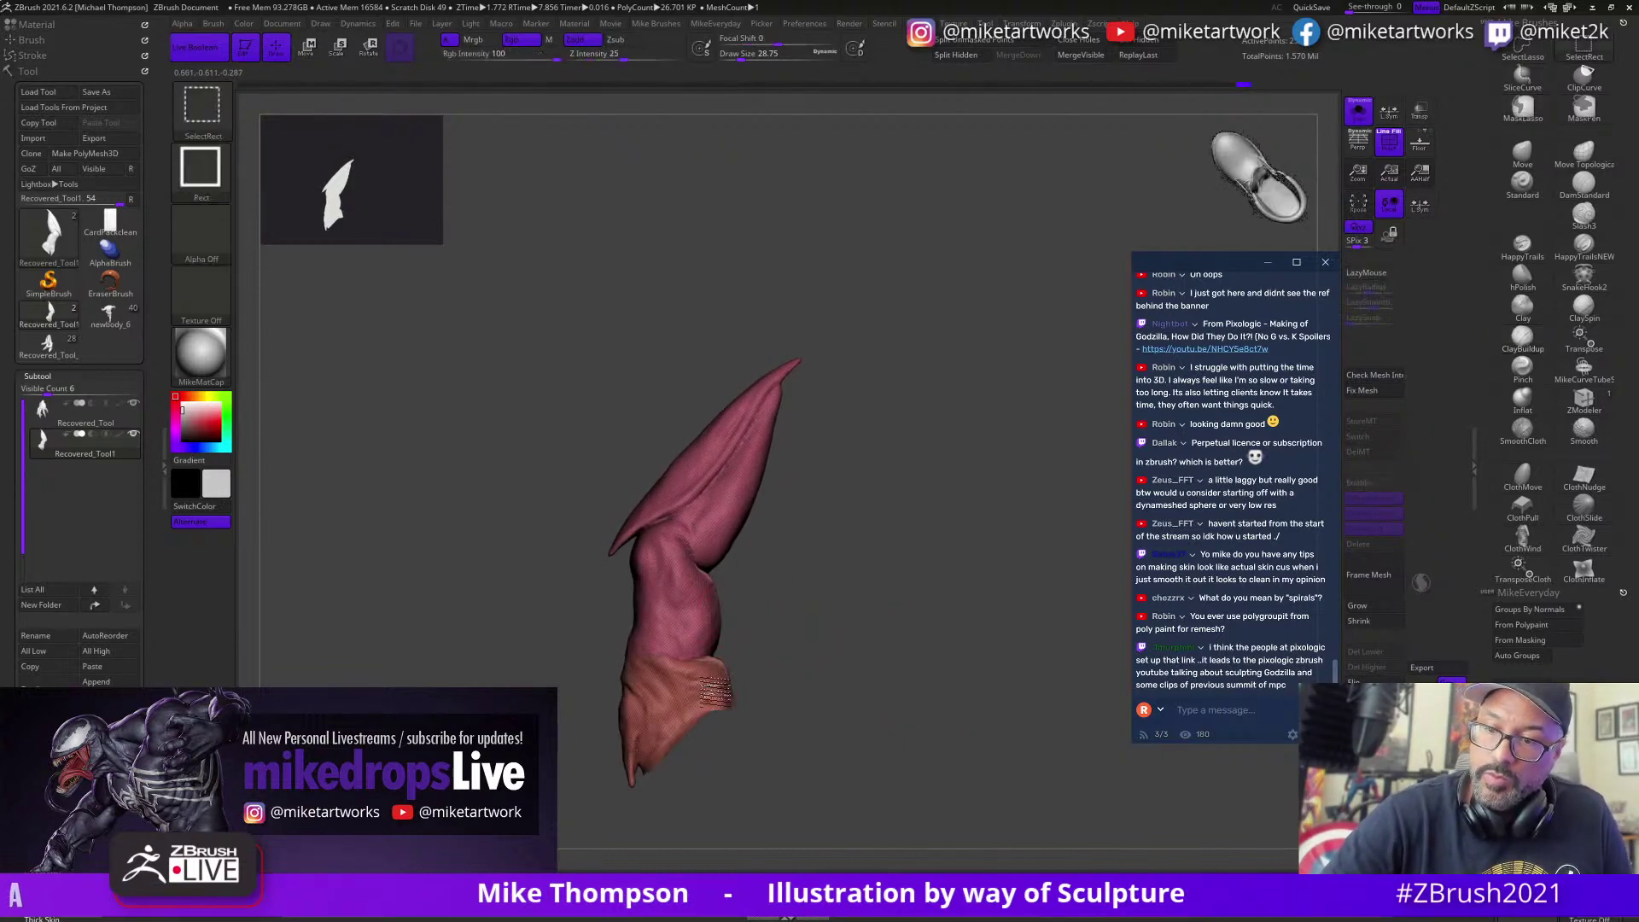
Step: Hide the red finger's base segment, mask the middle segment up to the claw and make it a separate polygroup
ctrl+alt+shift+click(719, 668)
drag(786, 555, 799, 577)
key(ctrl)
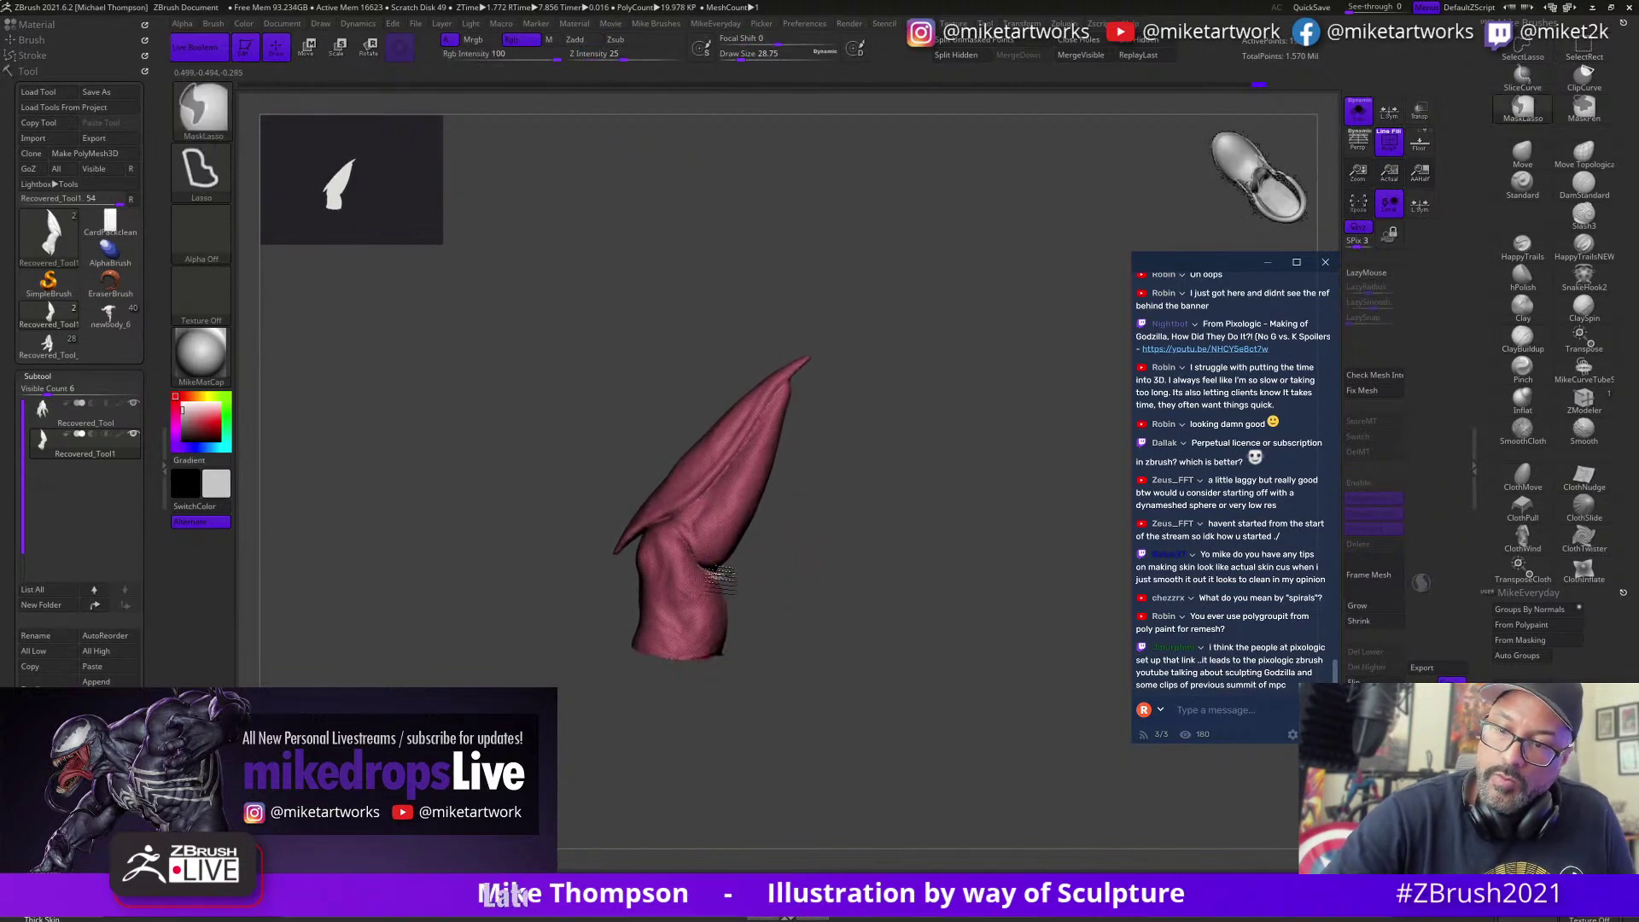
ctrl+drag(598, 637, 815, 755)
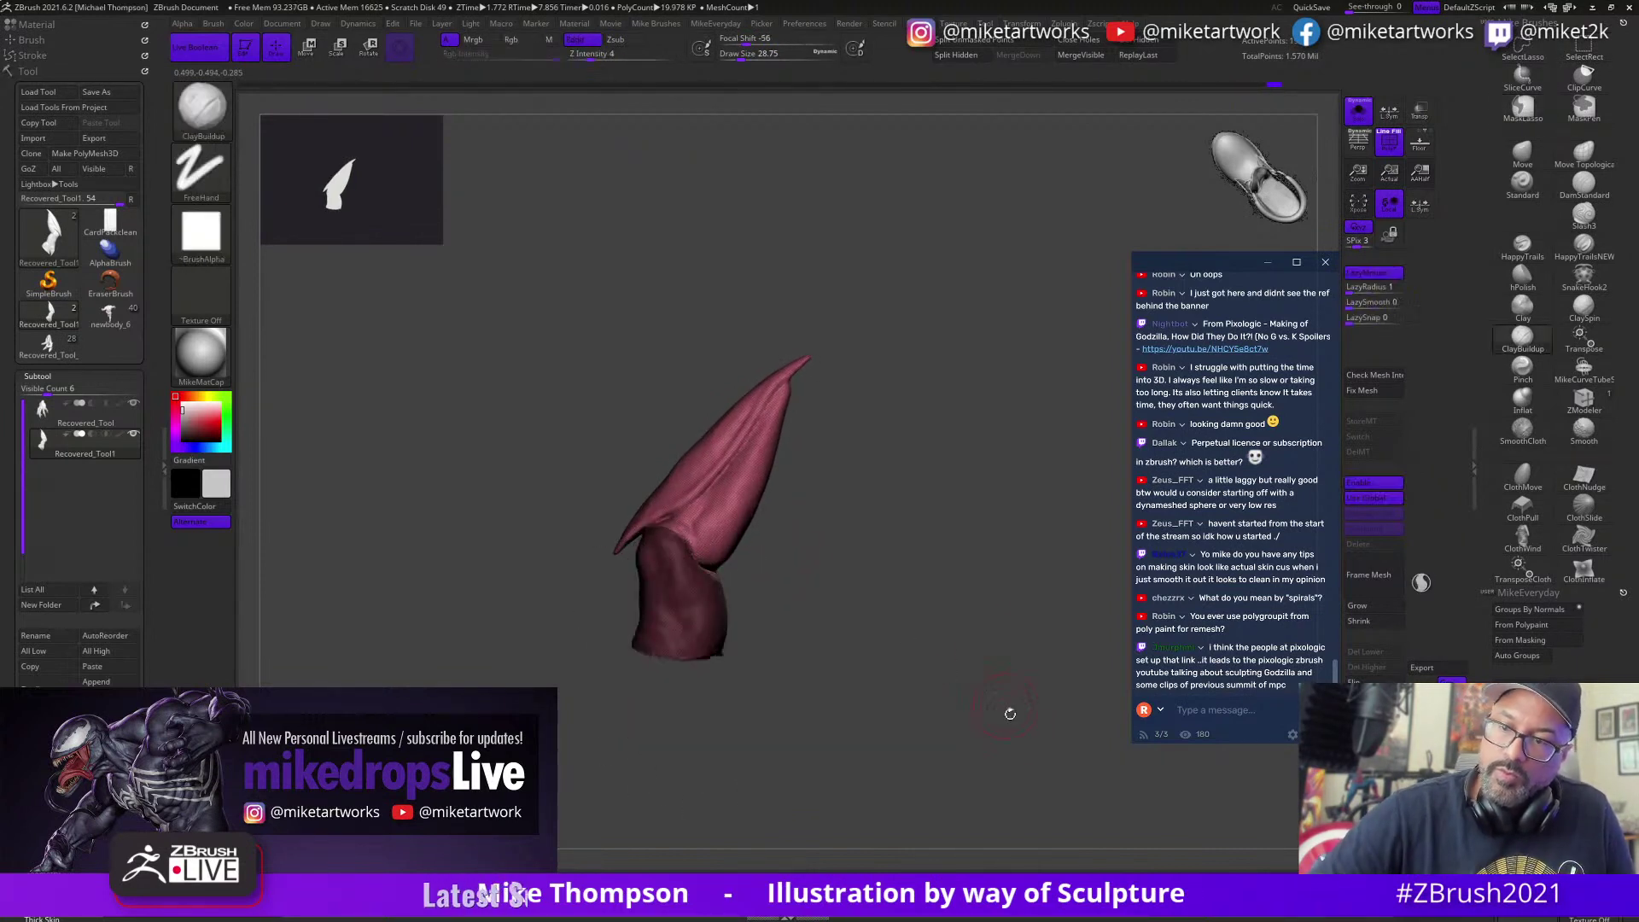
mouse_move(1010, 717)
mouse_down()
mouse_move(926, 683)
mouse_move(773, 546)
mouse_up()
key(ctrl)
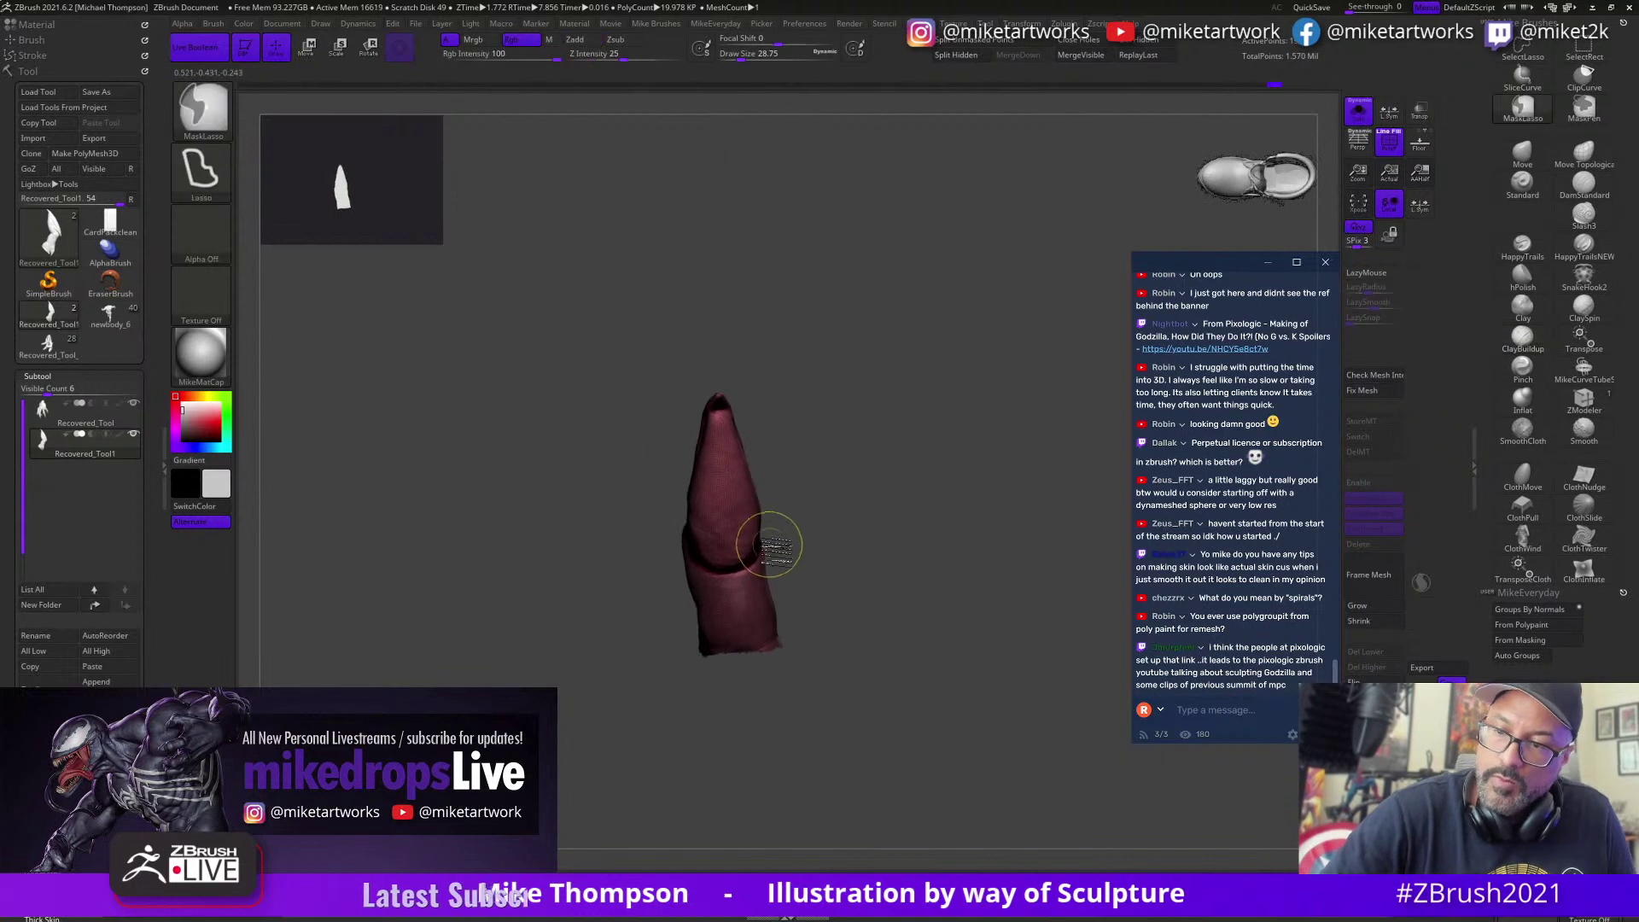
mouse_move(977, 677)
mouse_down()
mouse_move(959, 688)
mouse_move(949, 651)
mouse_up()
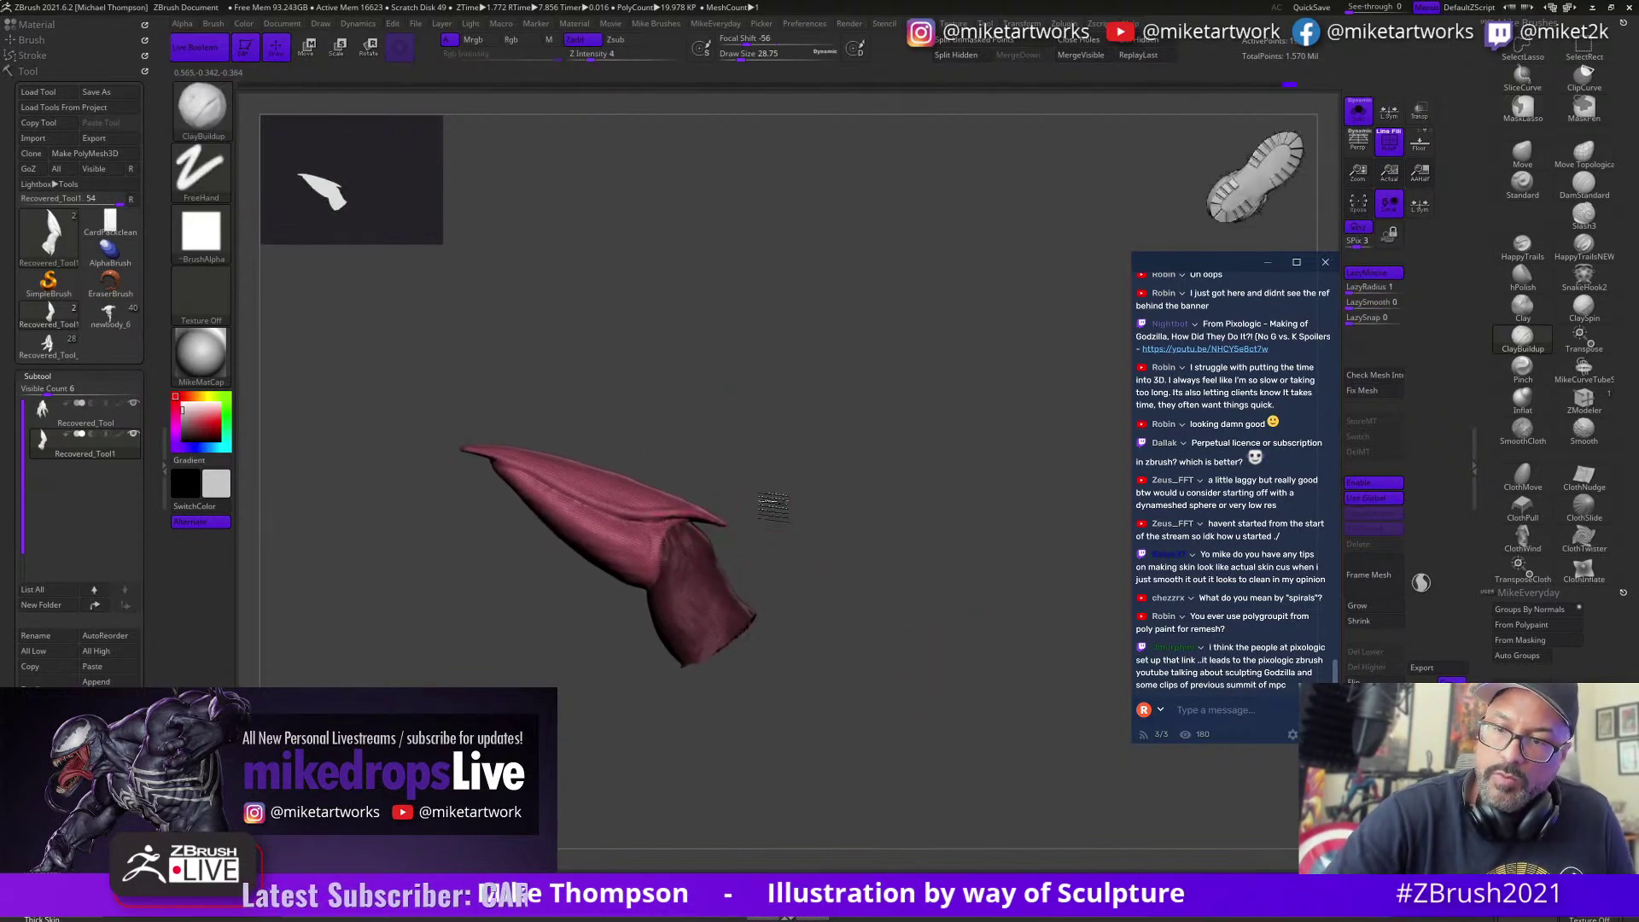
key(ctrl)
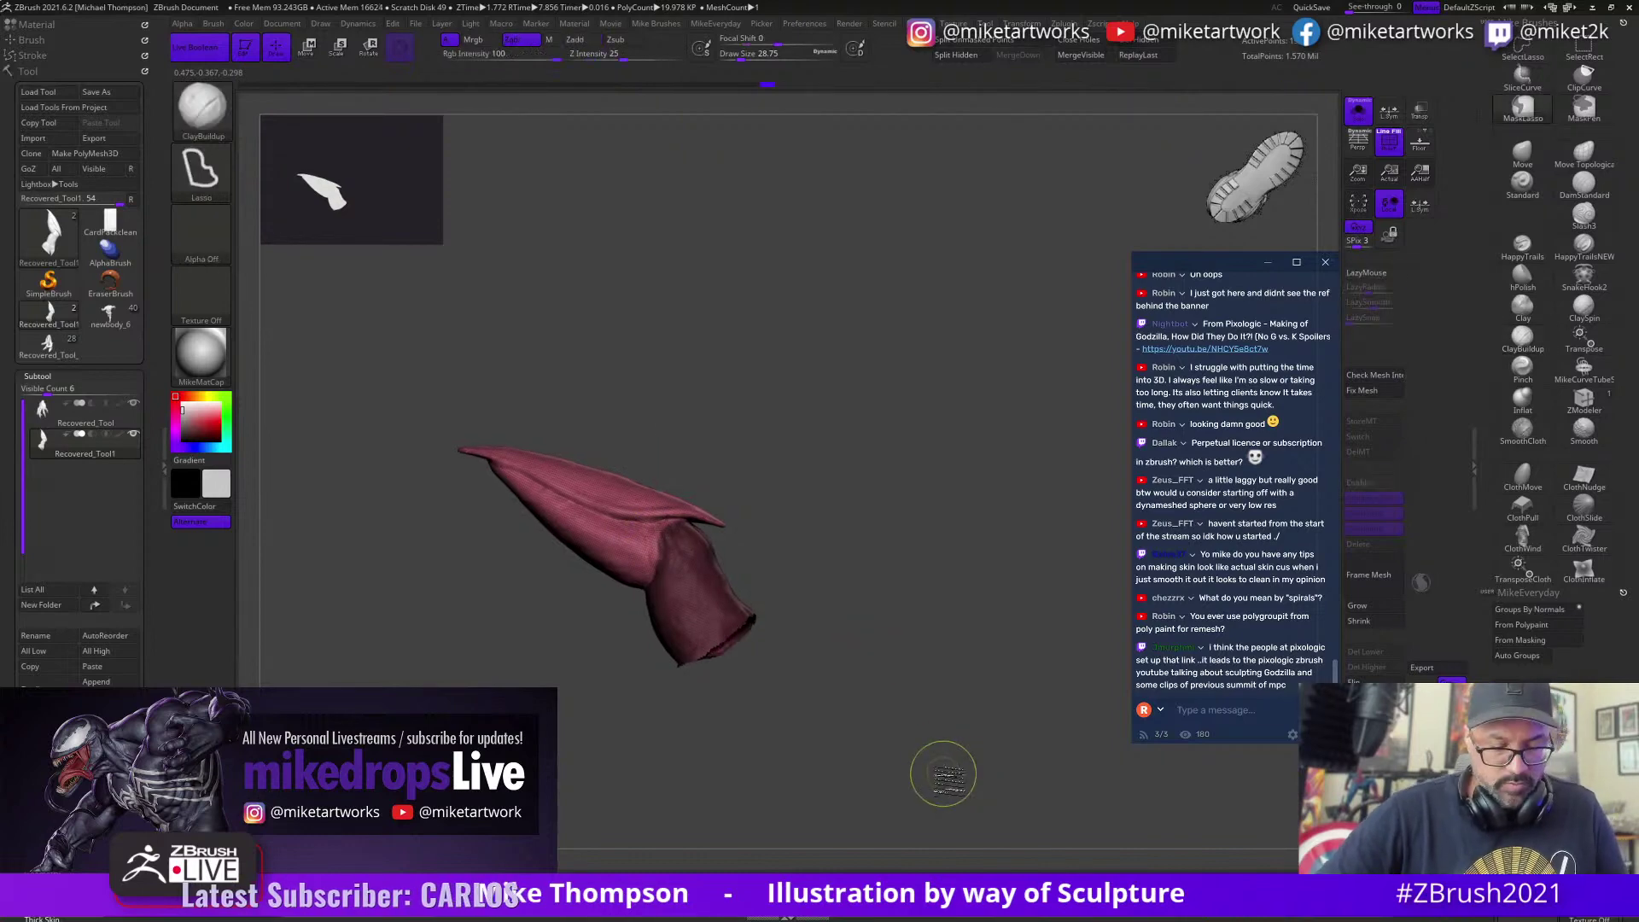
ctrl+click(940, 781)
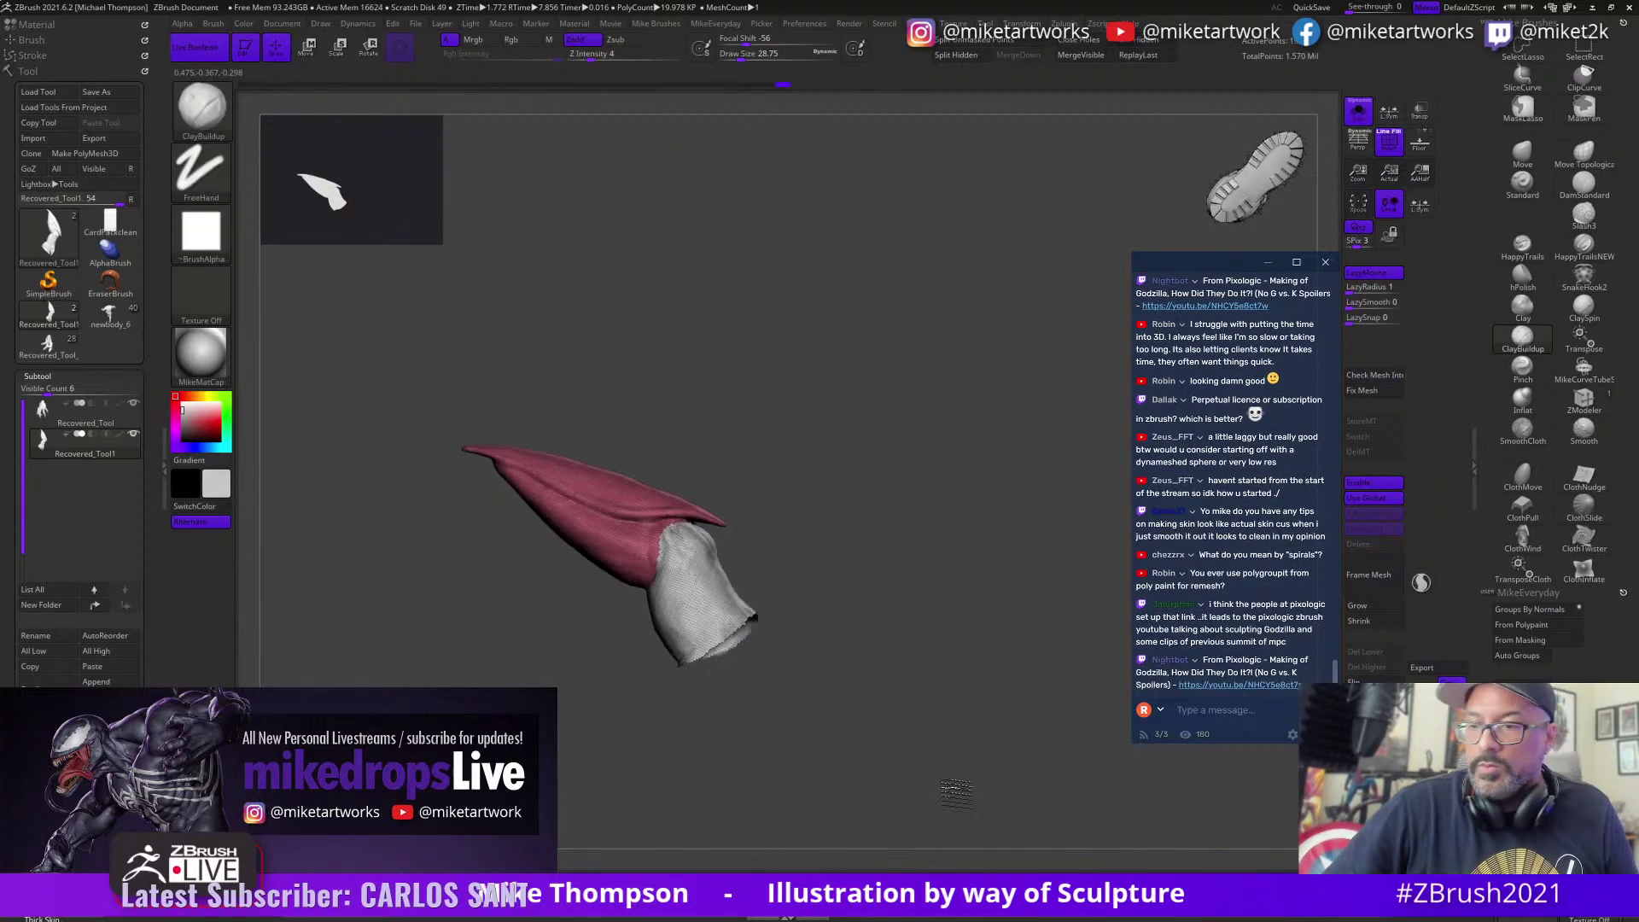
Step: Turn the pointed half of the red claw into its own polygroup and show the whole hand
drag(955, 792, 926, 809)
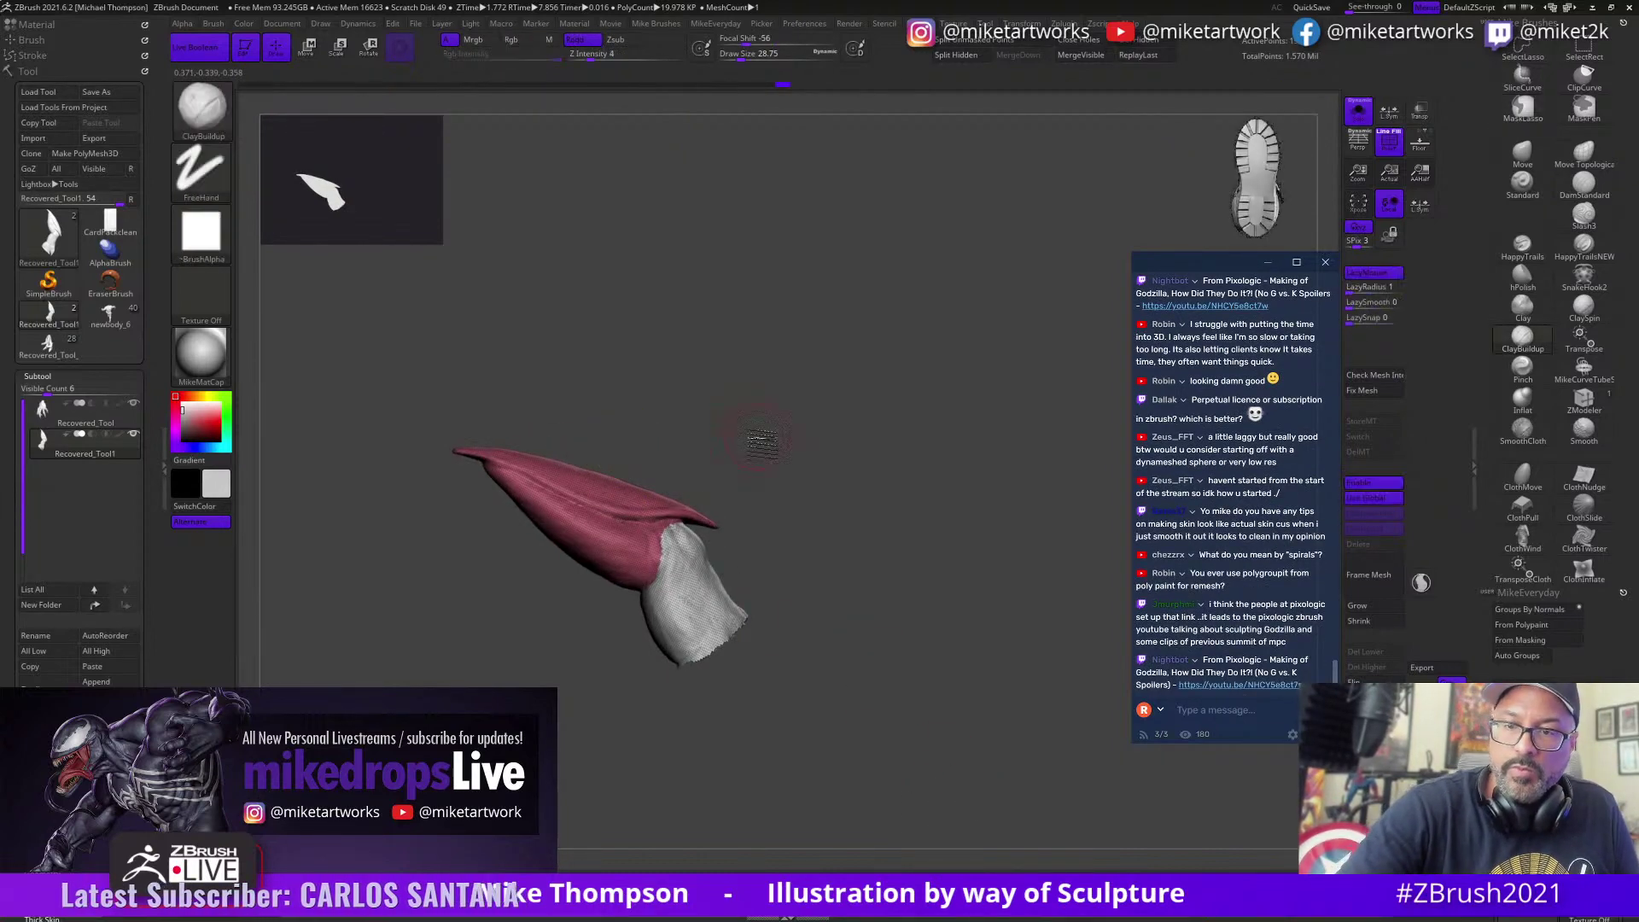
drag(758, 440, 753, 450)
ctrl+drag(626, 432, 432, 347)
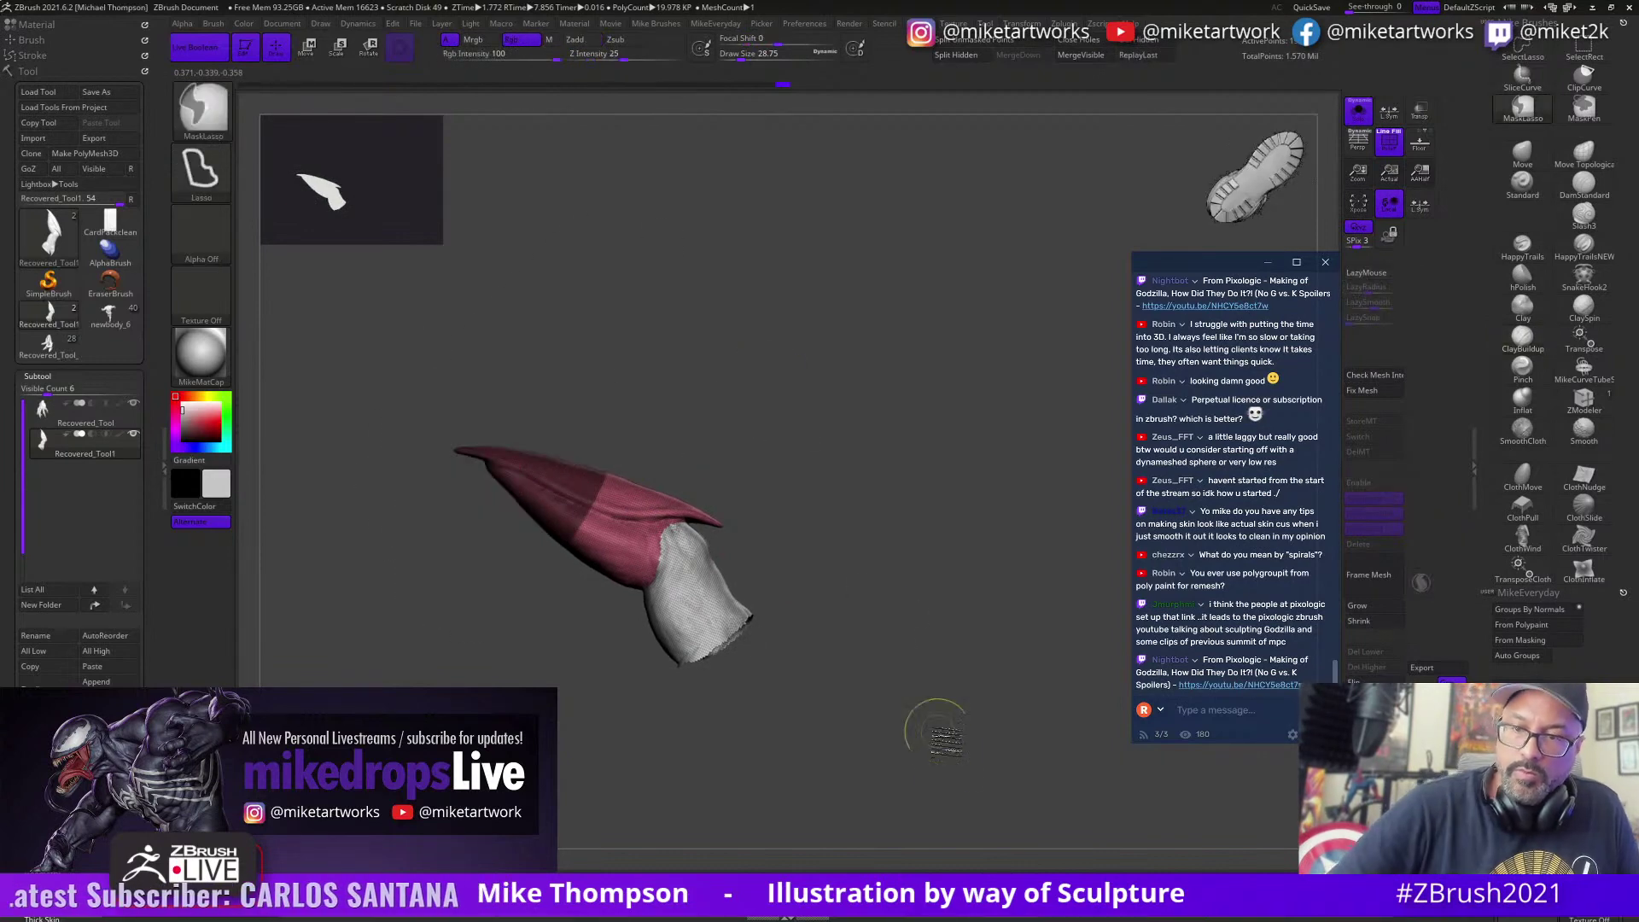
key(ctrl+w)
ctrl+shift+click(949, 784)
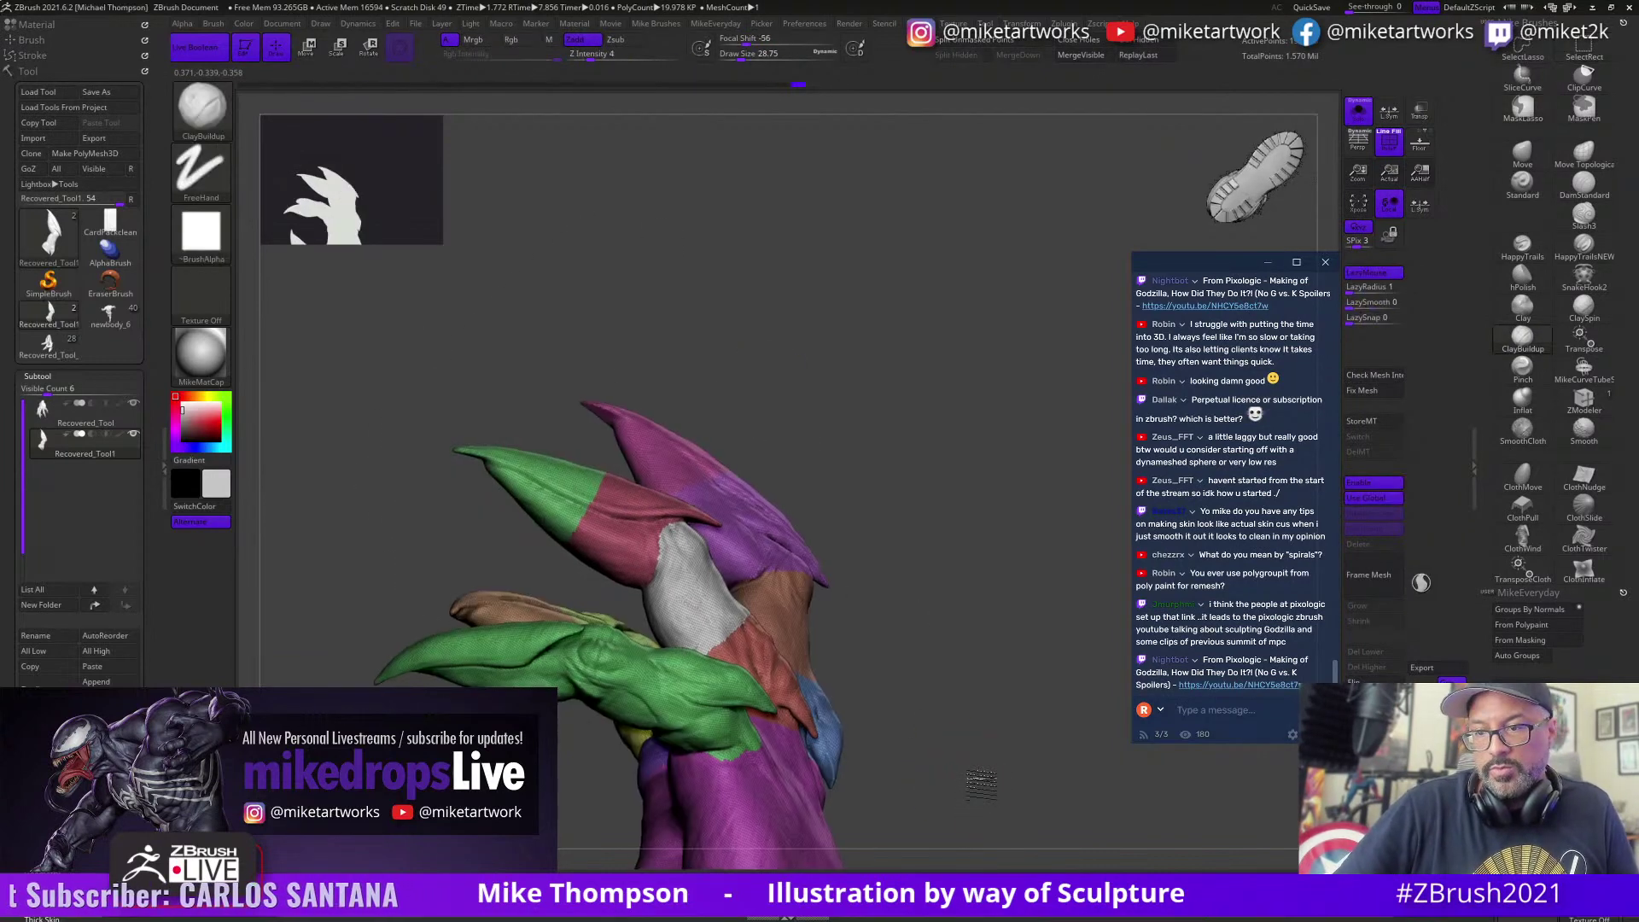
Step: Isolate the remaining green finger and split its base and middle segments into separate polygroups, hiding the base
drag(976, 783, 965, 817)
ctrl+shift+click(677, 645)
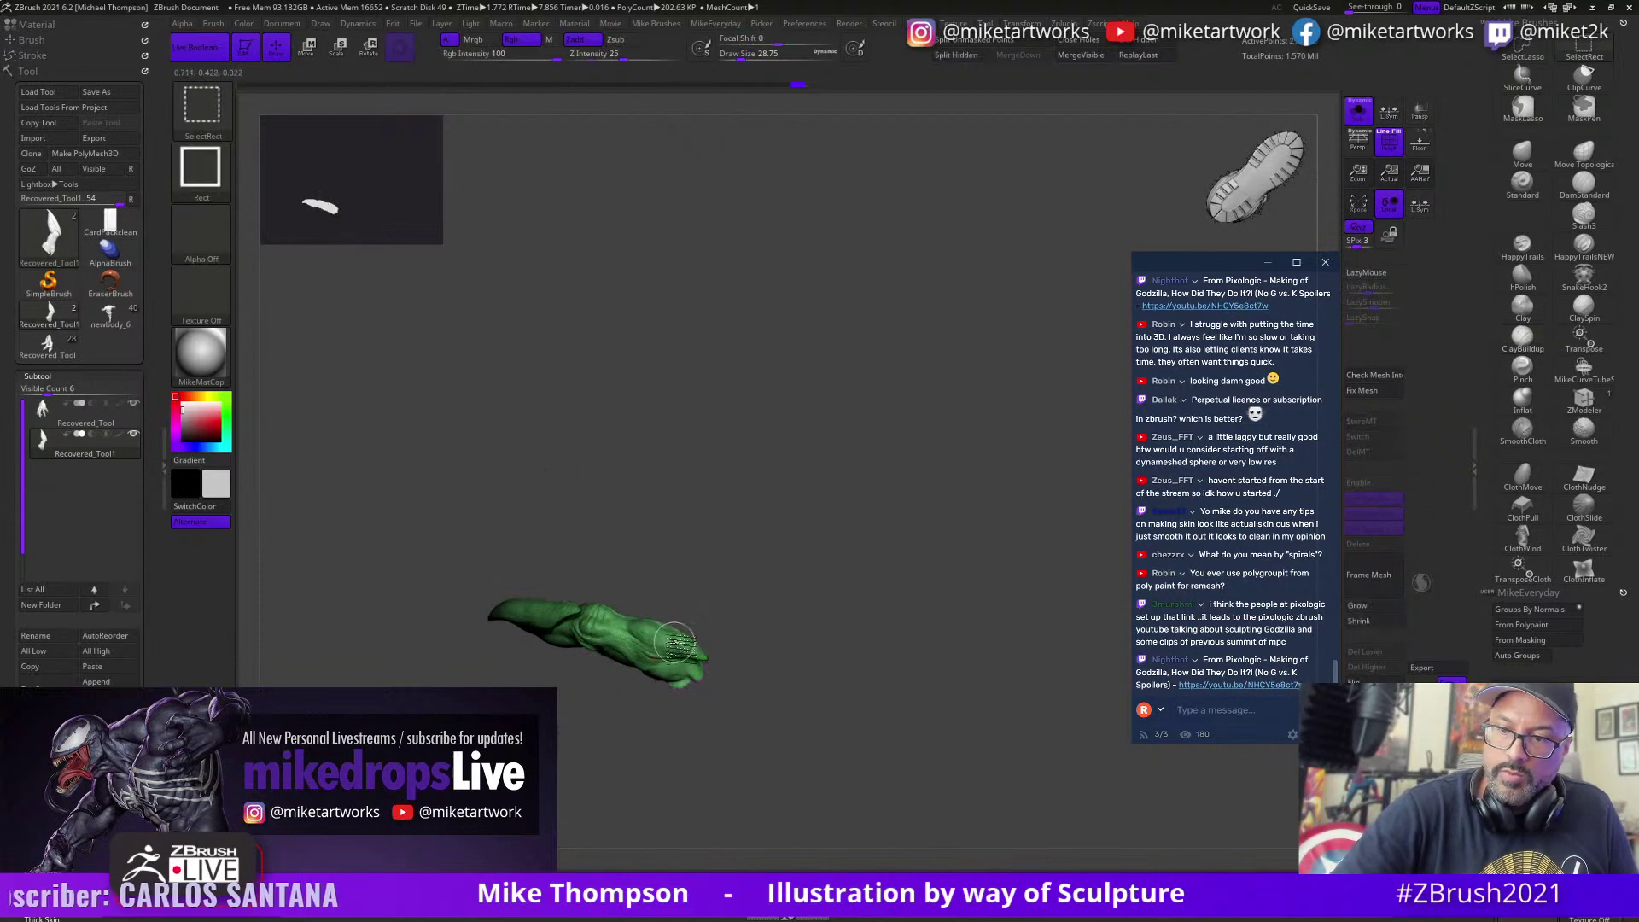
mouse_move(843, 685)
mouse_down()
mouse_move(884, 722)
mouse_move(964, 698)
mouse_move(945, 661)
mouse_move(896, 653)
mouse_move(751, 678)
mouse_move(799, 840)
mouse_move(939, 538)
mouse_move(885, 806)
mouse_move(955, 776)
mouse_move(951, 750)
mouse_move(834, 811)
mouse_move(918, 790)
mouse_up()
ctrl+shift+click(699, 714)
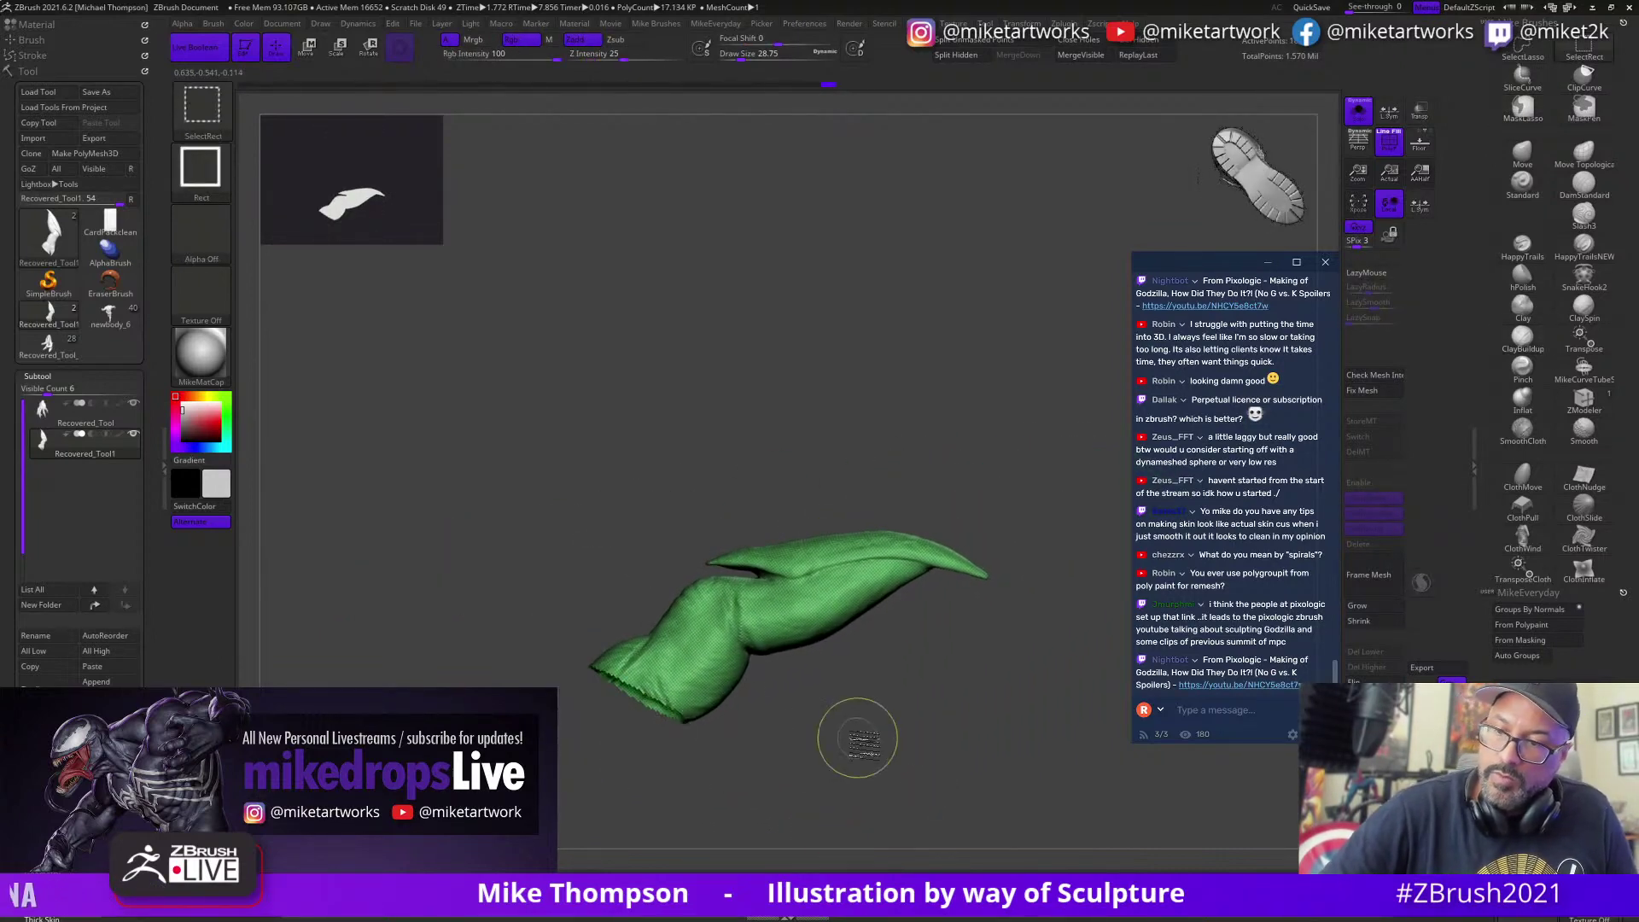
mouse_move(857, 739)
mouse_down()
mouse_move(867, 759)
mouse_move(575, 447)
mouse_move(1072, 760)
mouse_move(945, 725)
mouse_up()
key(ctrl+w)
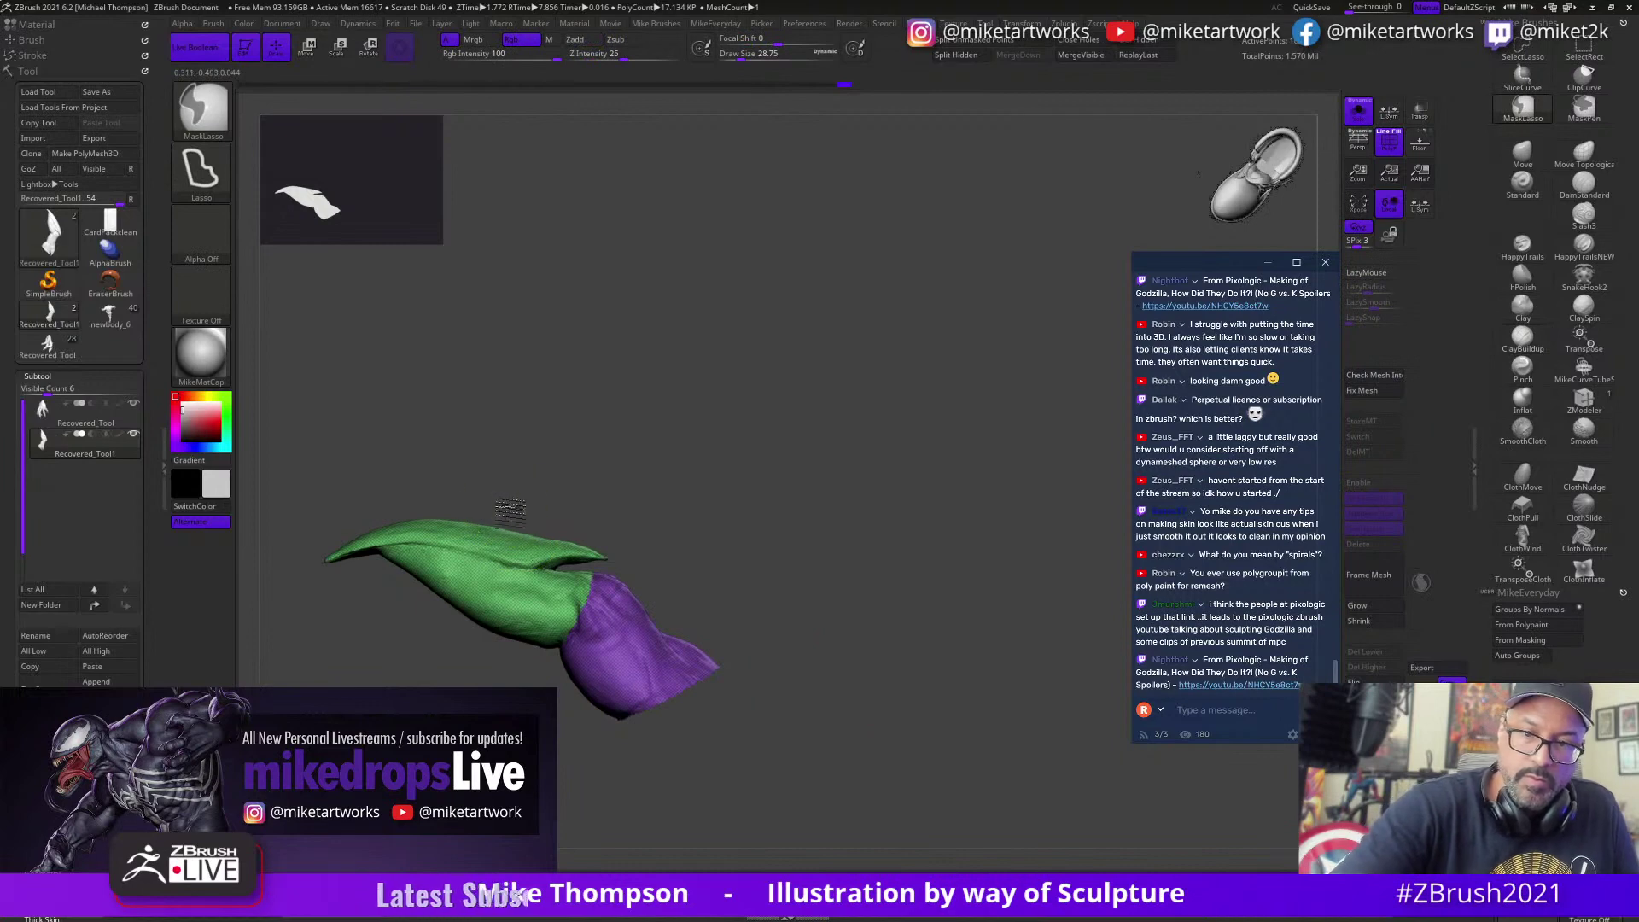
Step: Turn the pointed half of the green finger's claw into a separate polygroup and show the whole hand
mouse_move(509, 504)
ctrl+mouse_down()
mouse_move(304, 416)
mouse_move(358, 408)
ctrl+mouse_up()
key(ctrl+w)
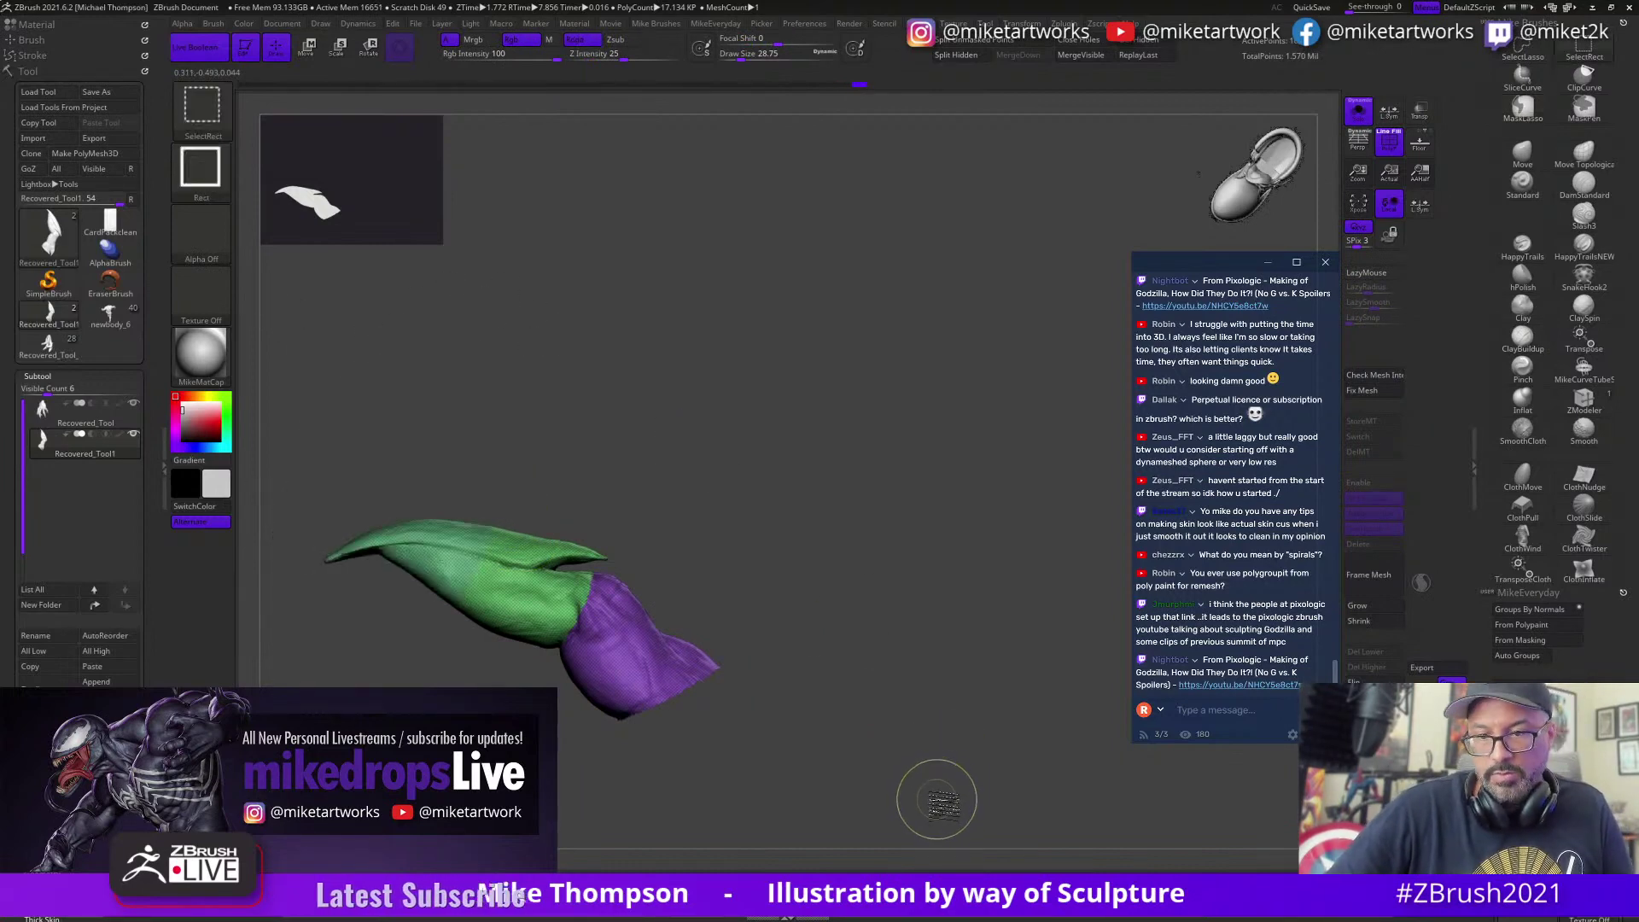
ctrl+shift+click(938, 797)
mouse_move(941, 798)
mouse_down()
mouse_move(969, 776)
mouse_move(939, 858)
mouse_move(1034, 721)
mouse_move(983, 756)
mouse_move(1026, 801)
mouse_move(1046, 773)
mouse_move(1024, 750)
mouse_move(779, 760)
mouse_move(585, 815)
mouse_move(995, 786)
mouse_move(1014, 801)
mouse_move(939, 830)
mouse_move(948, 820)
mouse_up()
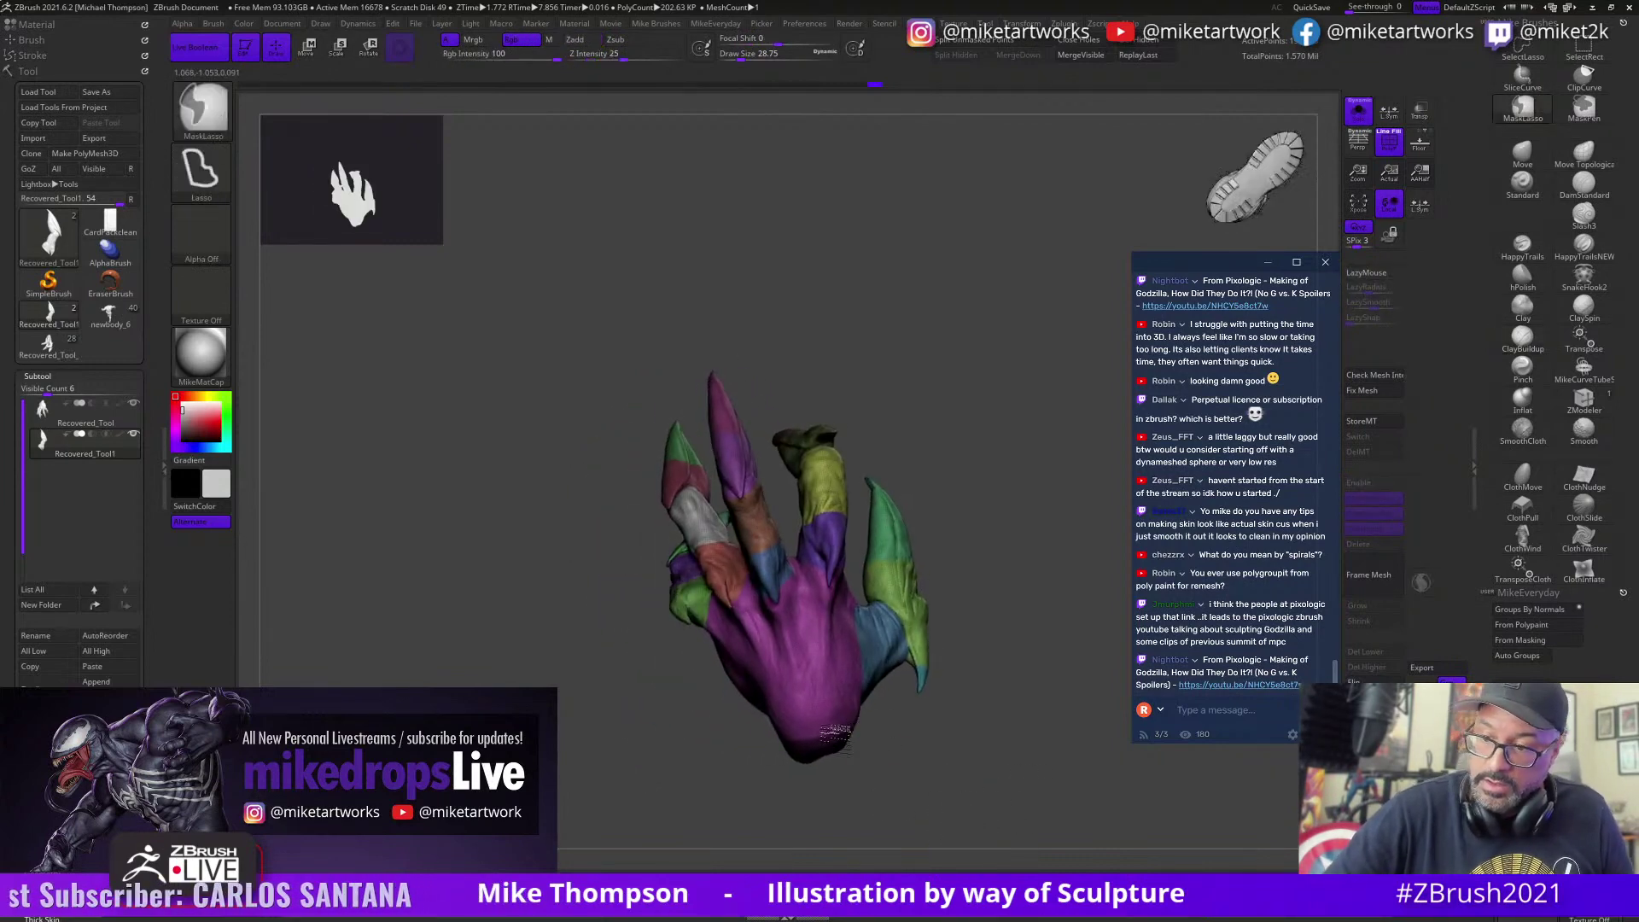
Step: Turn the wrist end of the purple palm into its own polygroup and quick-save the project
ctrl+drag(802, 756, 727, 837)
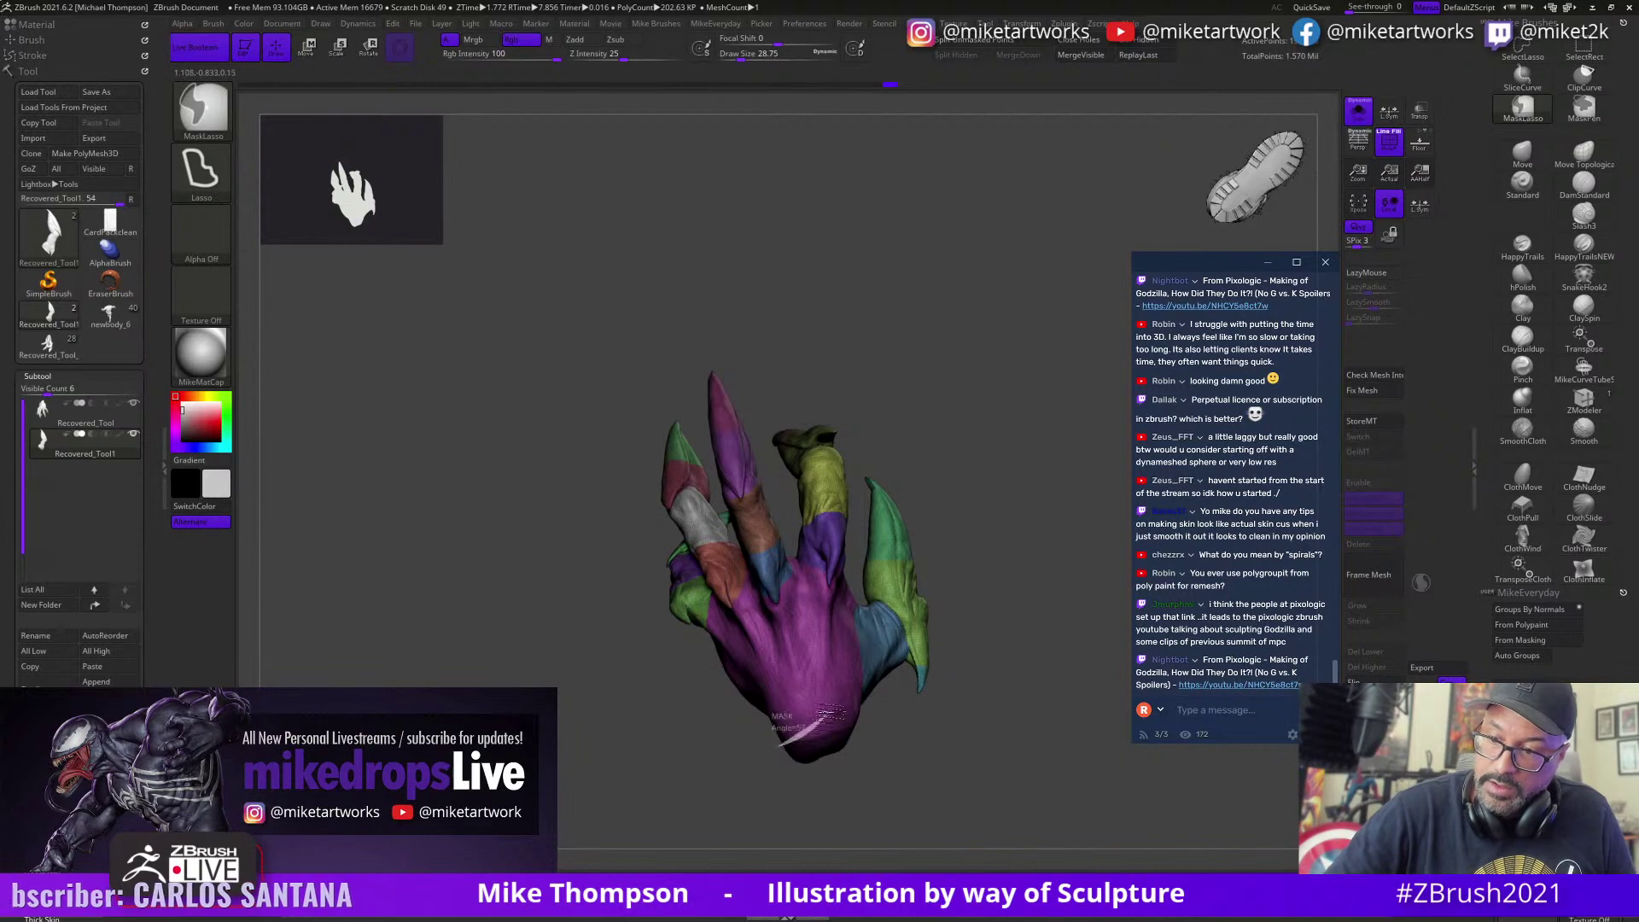
mouse_move(1024, 812)
mouse_down()
mouse_move(945, 829)
mouse_move(1005, 824)
mouse_move(1027, 811)
mouse_move(1013, 797)
mouse_up()
click(1296, 6)
click(1296, 6)
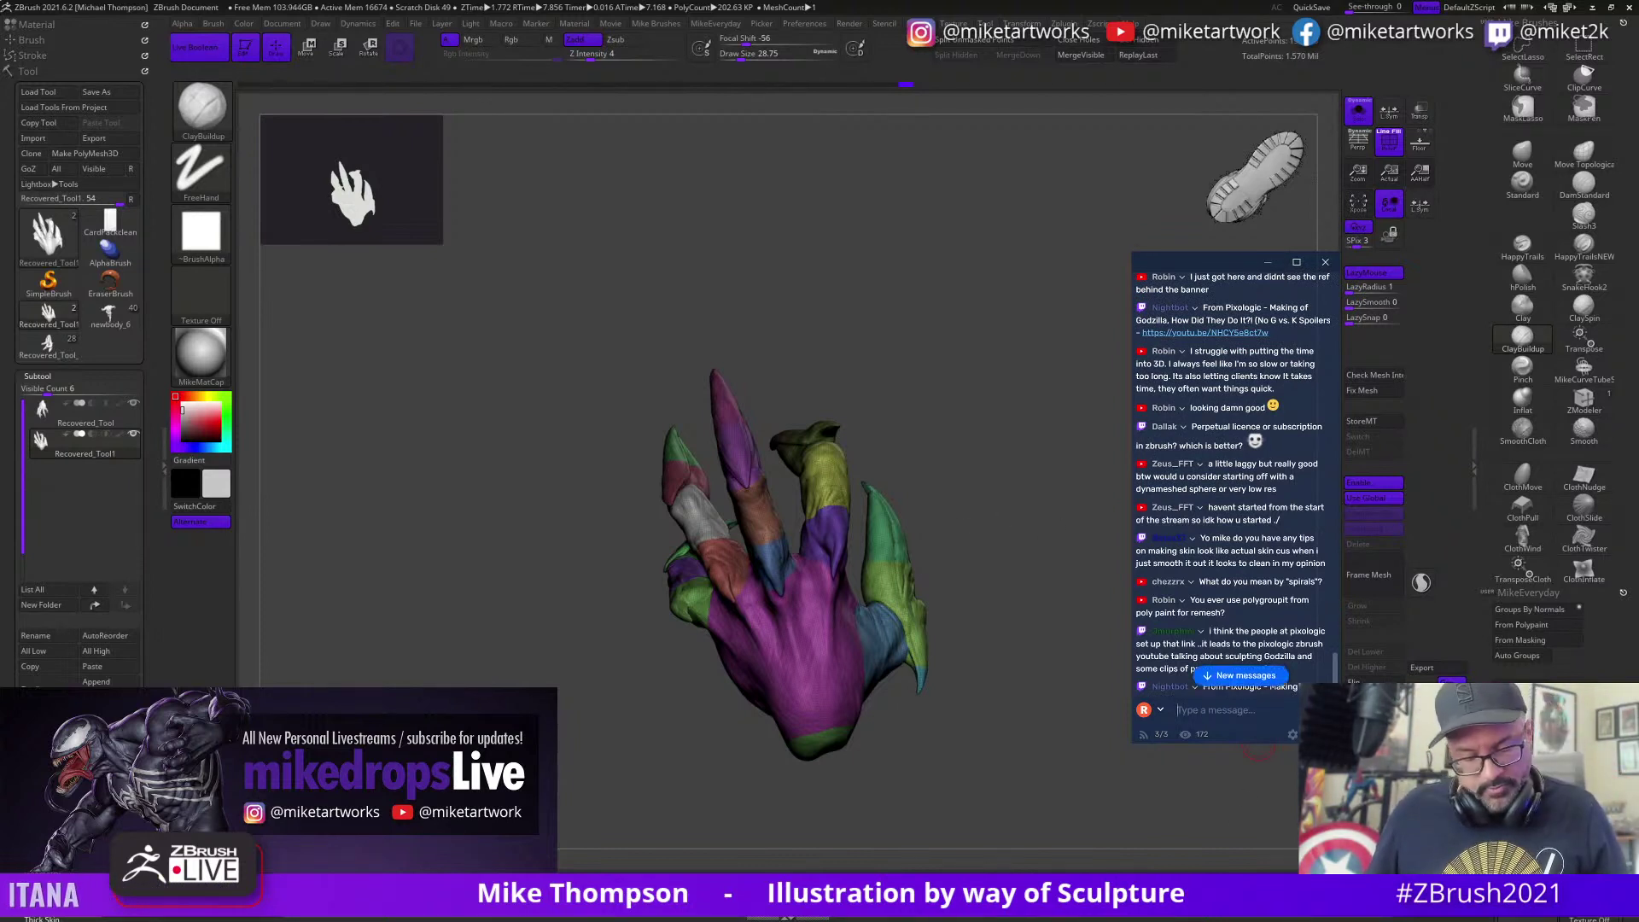
text(https://gumroad.com/l/rgBkp)
key(Return)
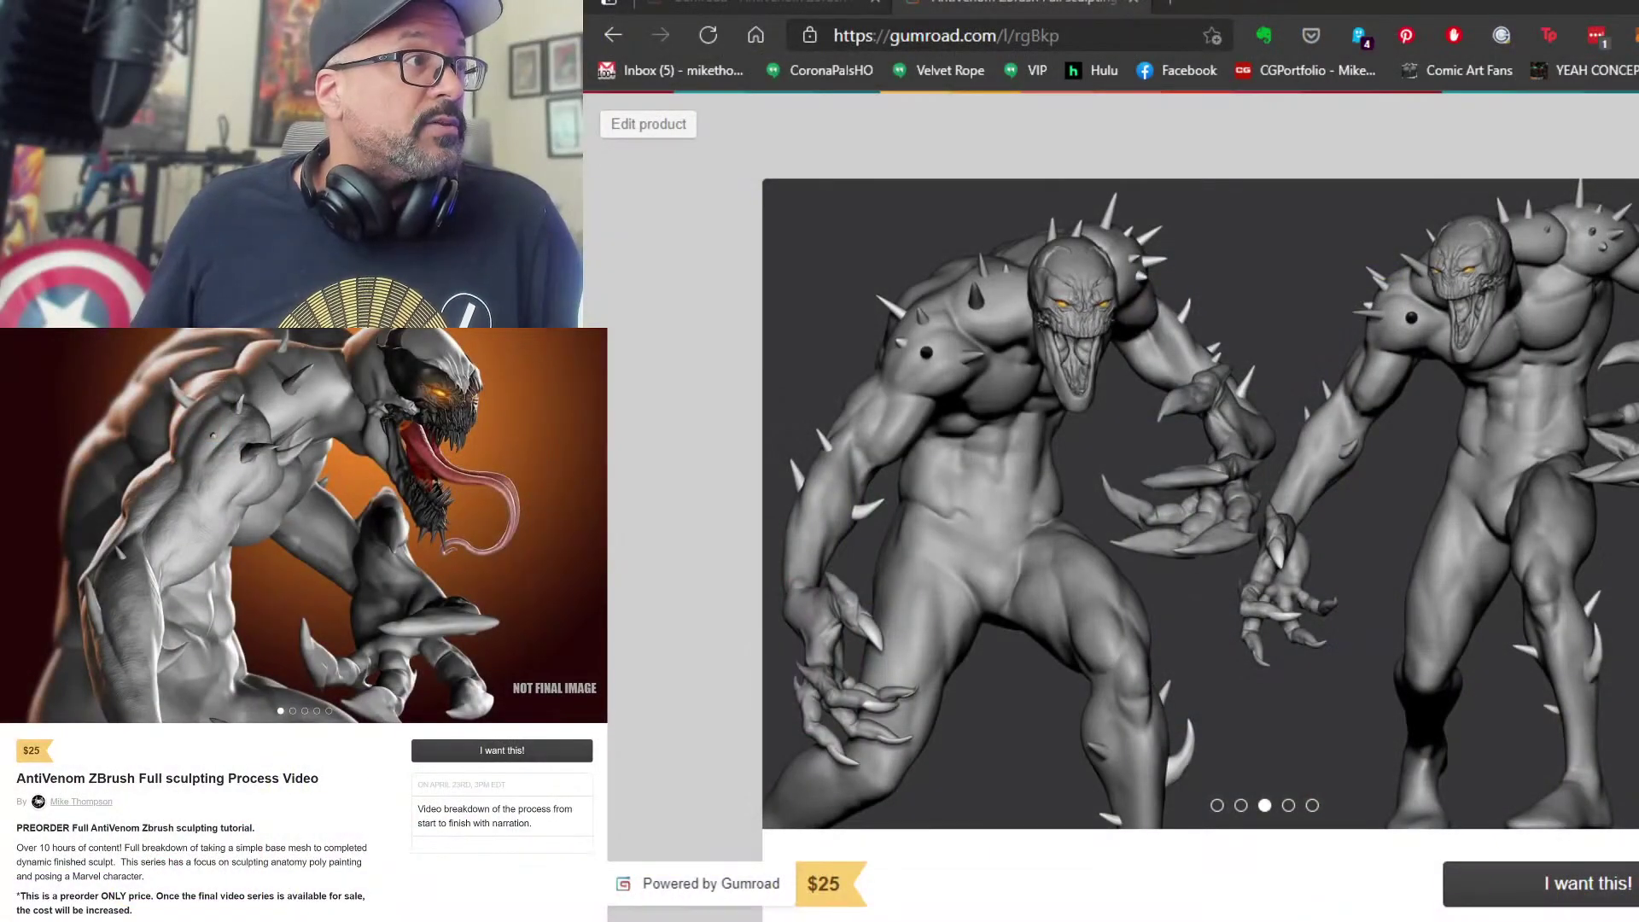
Step: Switch to the web browser and look through the preview images on the AntiVenom tutorial's Gumroad page
click(1217, 804)
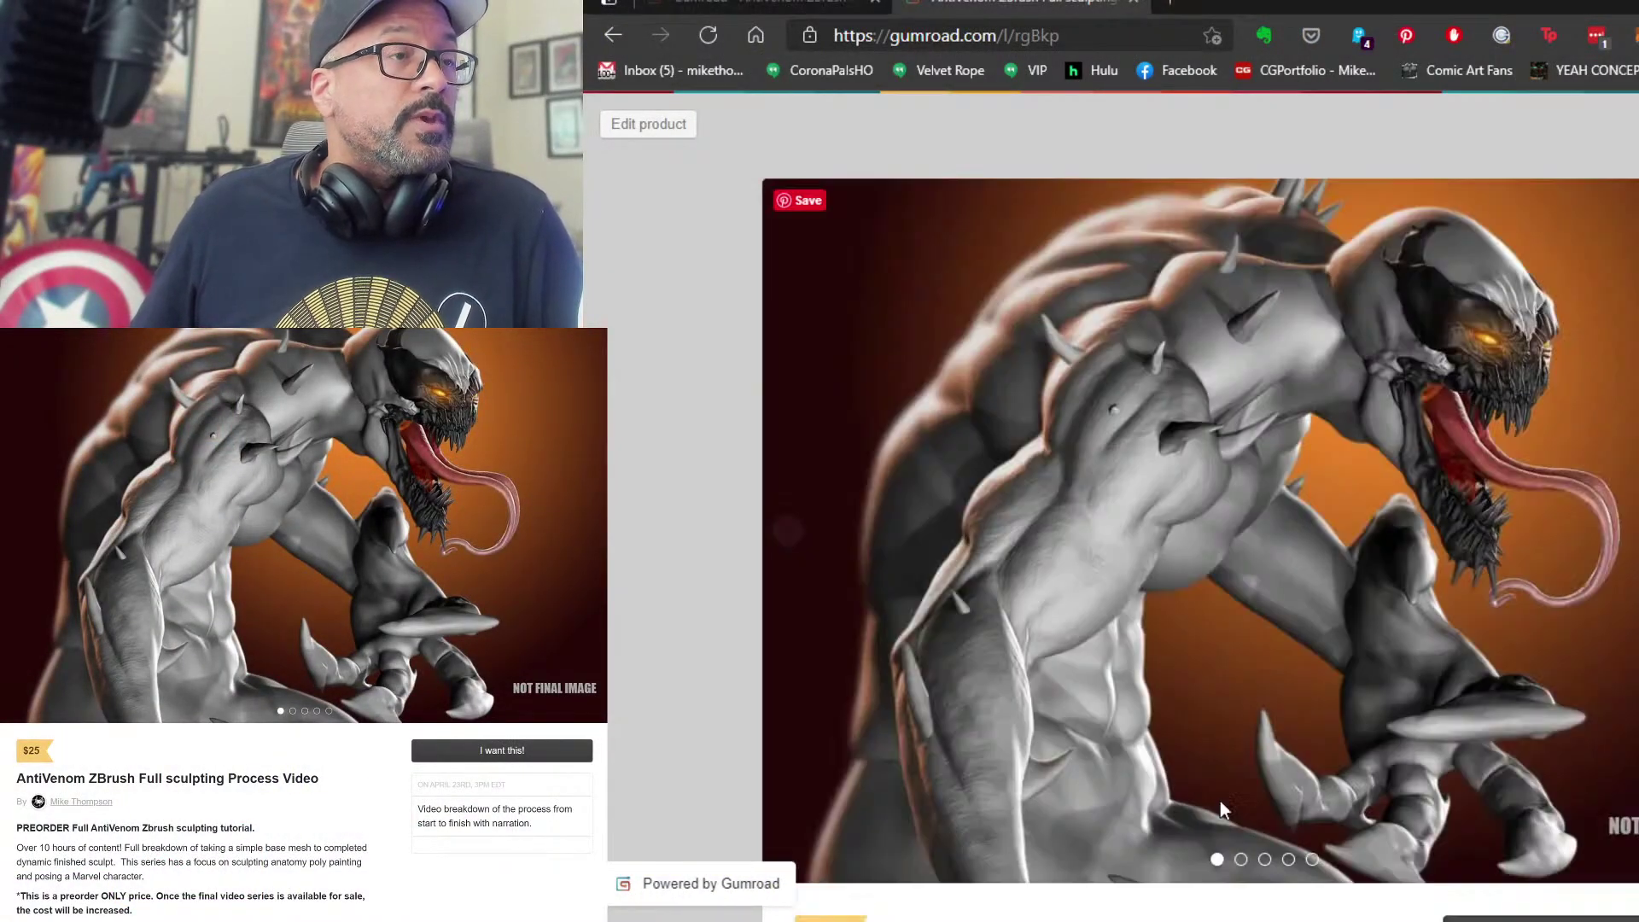
click(1240, 859)
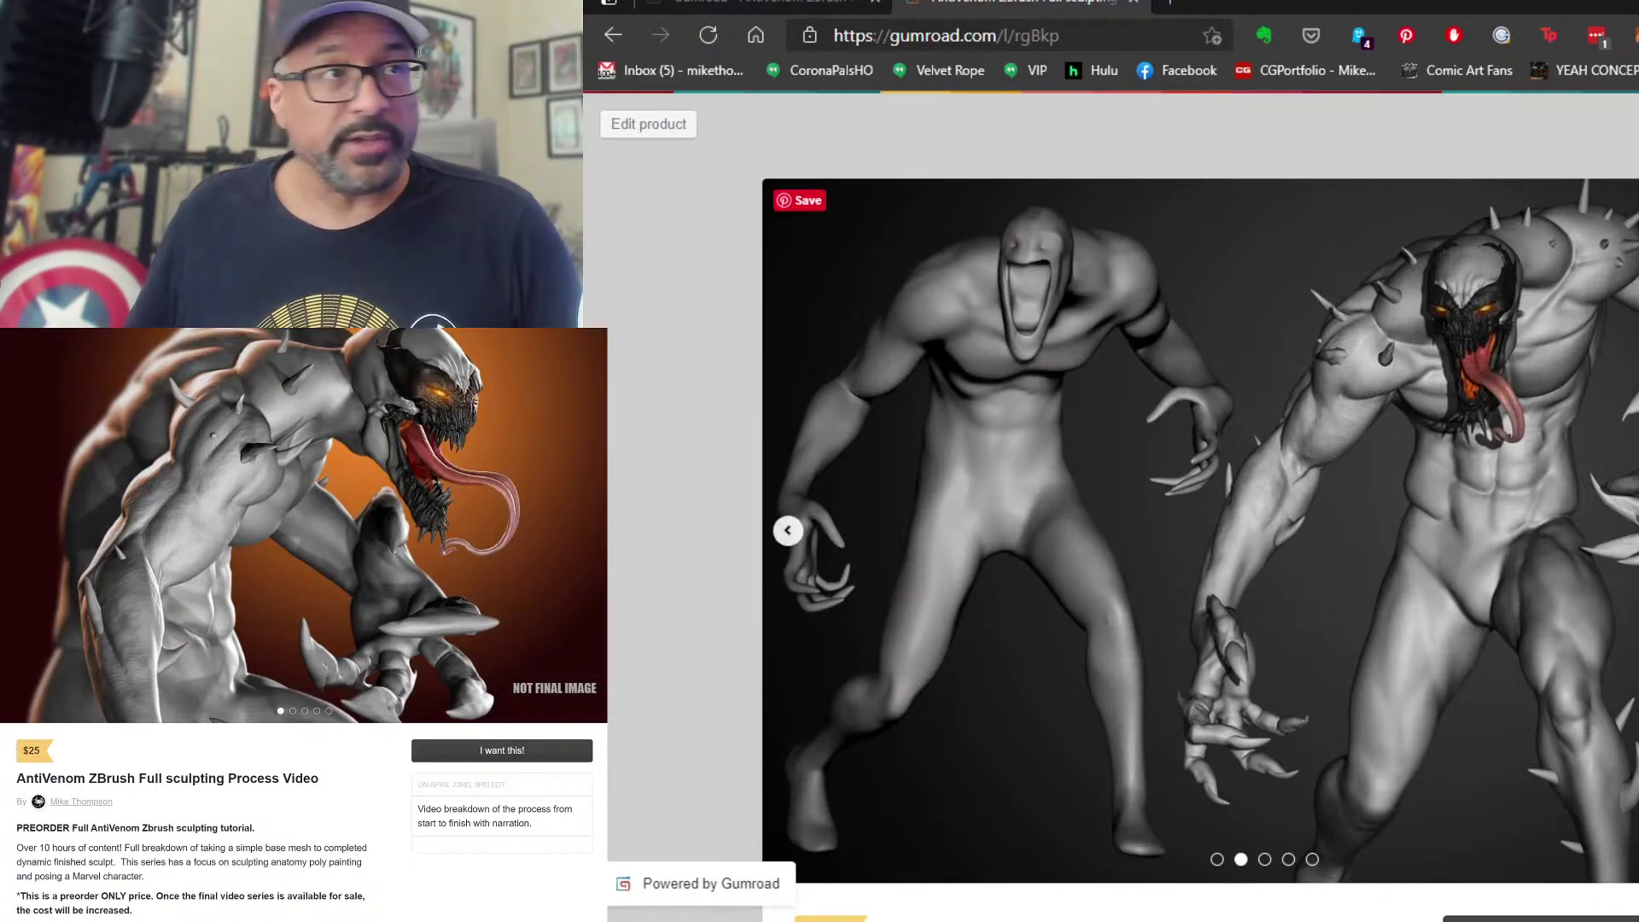
key(Right)
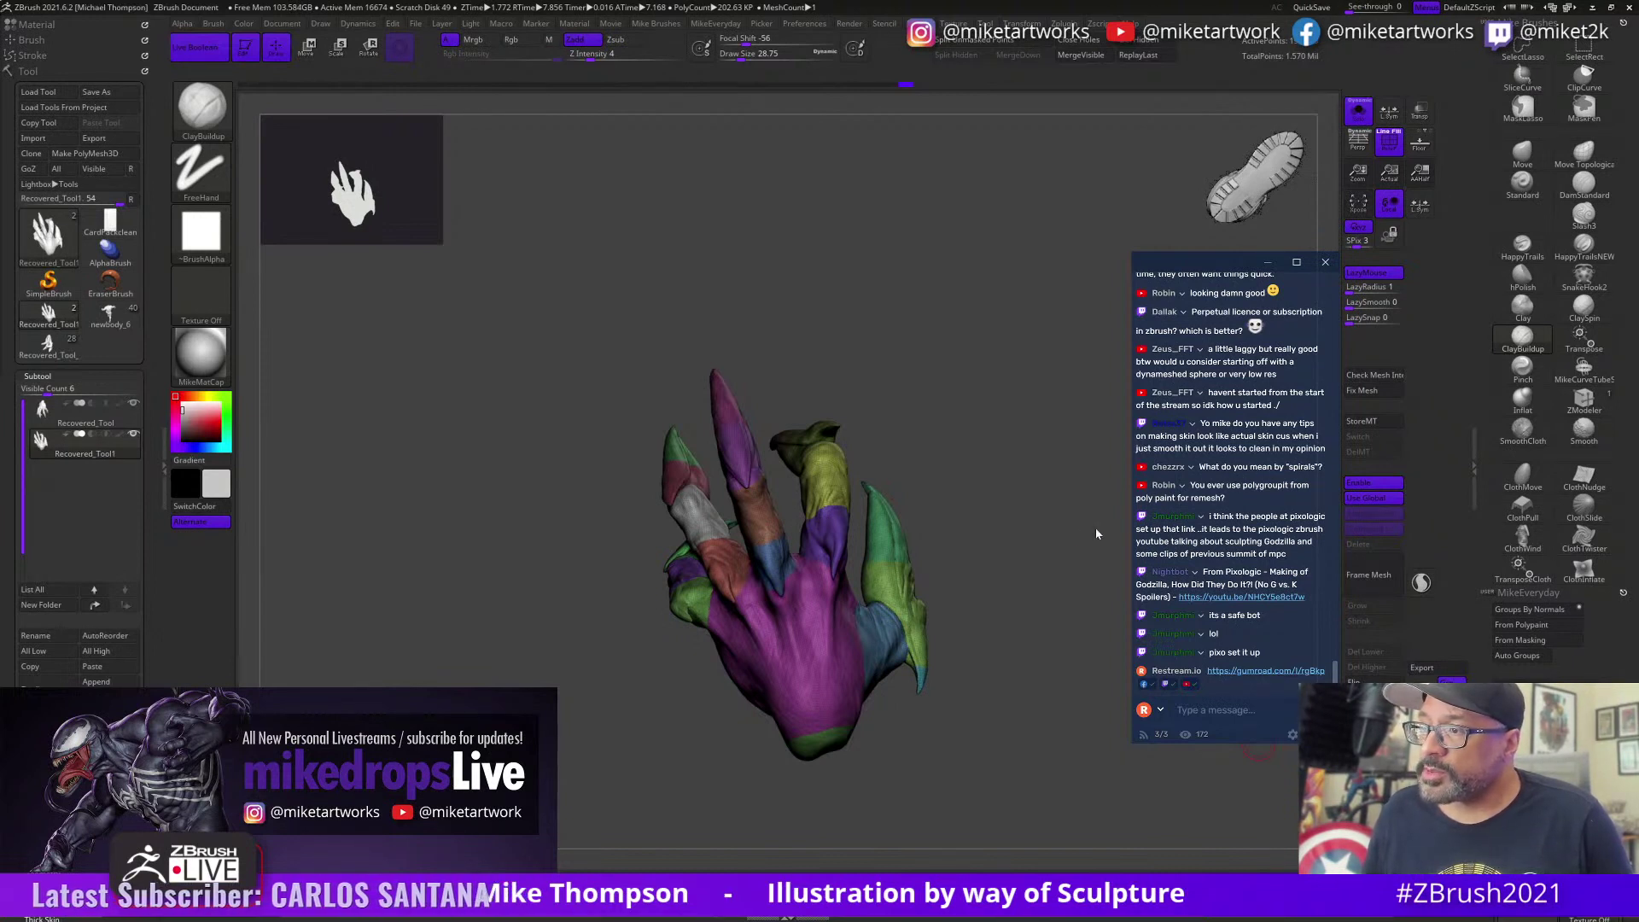
Step: Compare the original green hand subtool with the polygrouped copy, ending with the copy active
drag(1063, 525, 1073, 501)
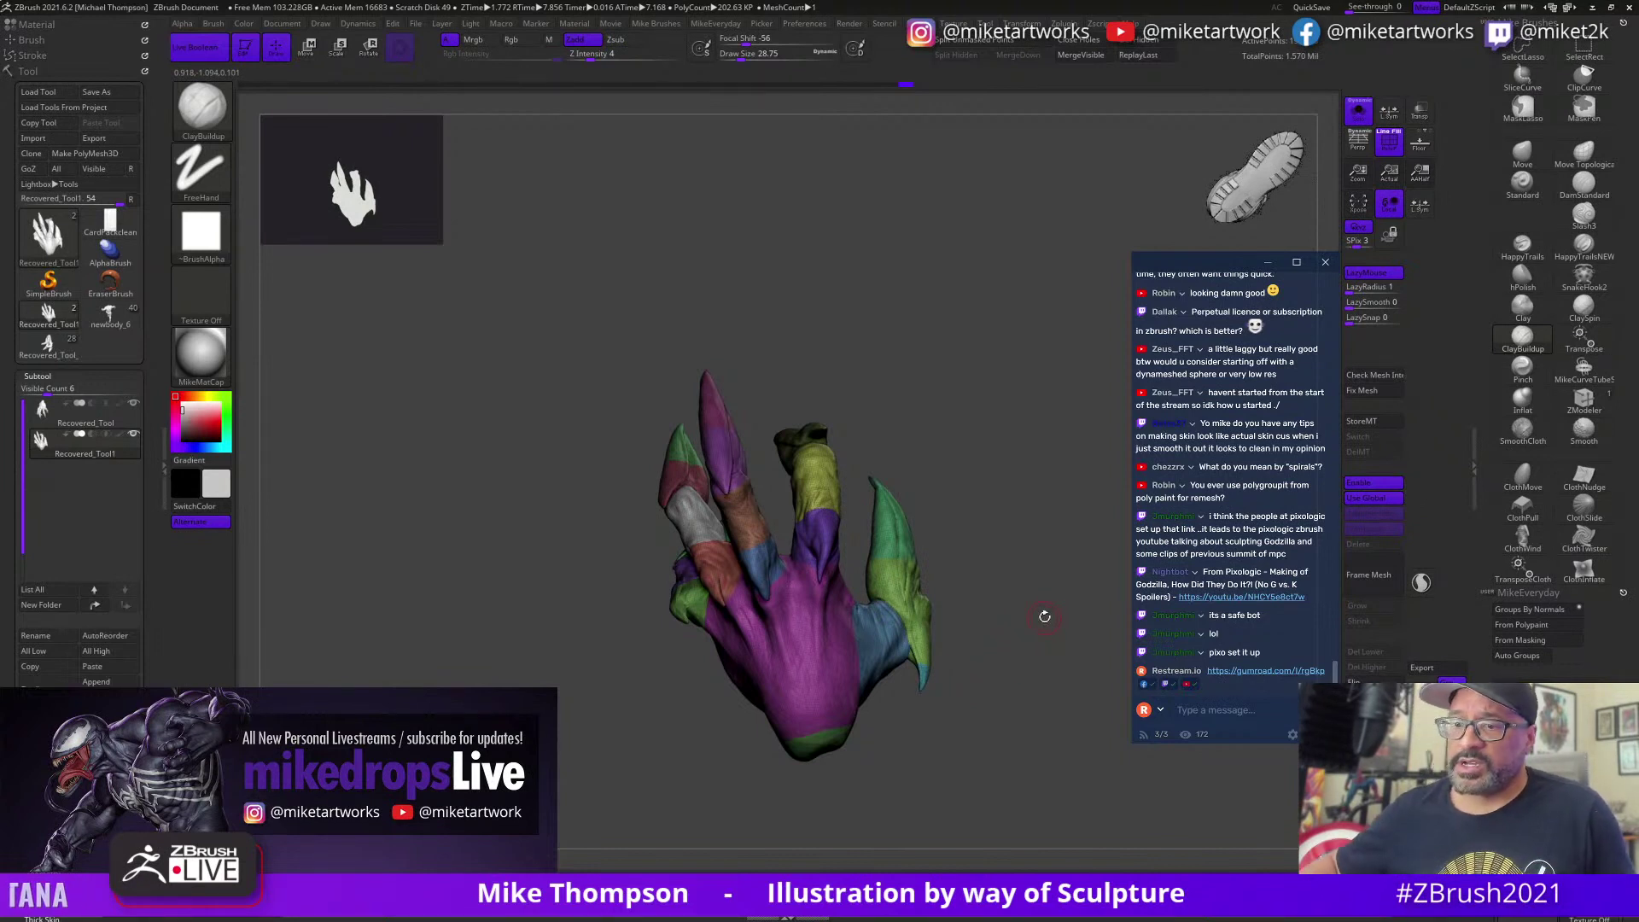
drag(985, 630, 1043, 678)
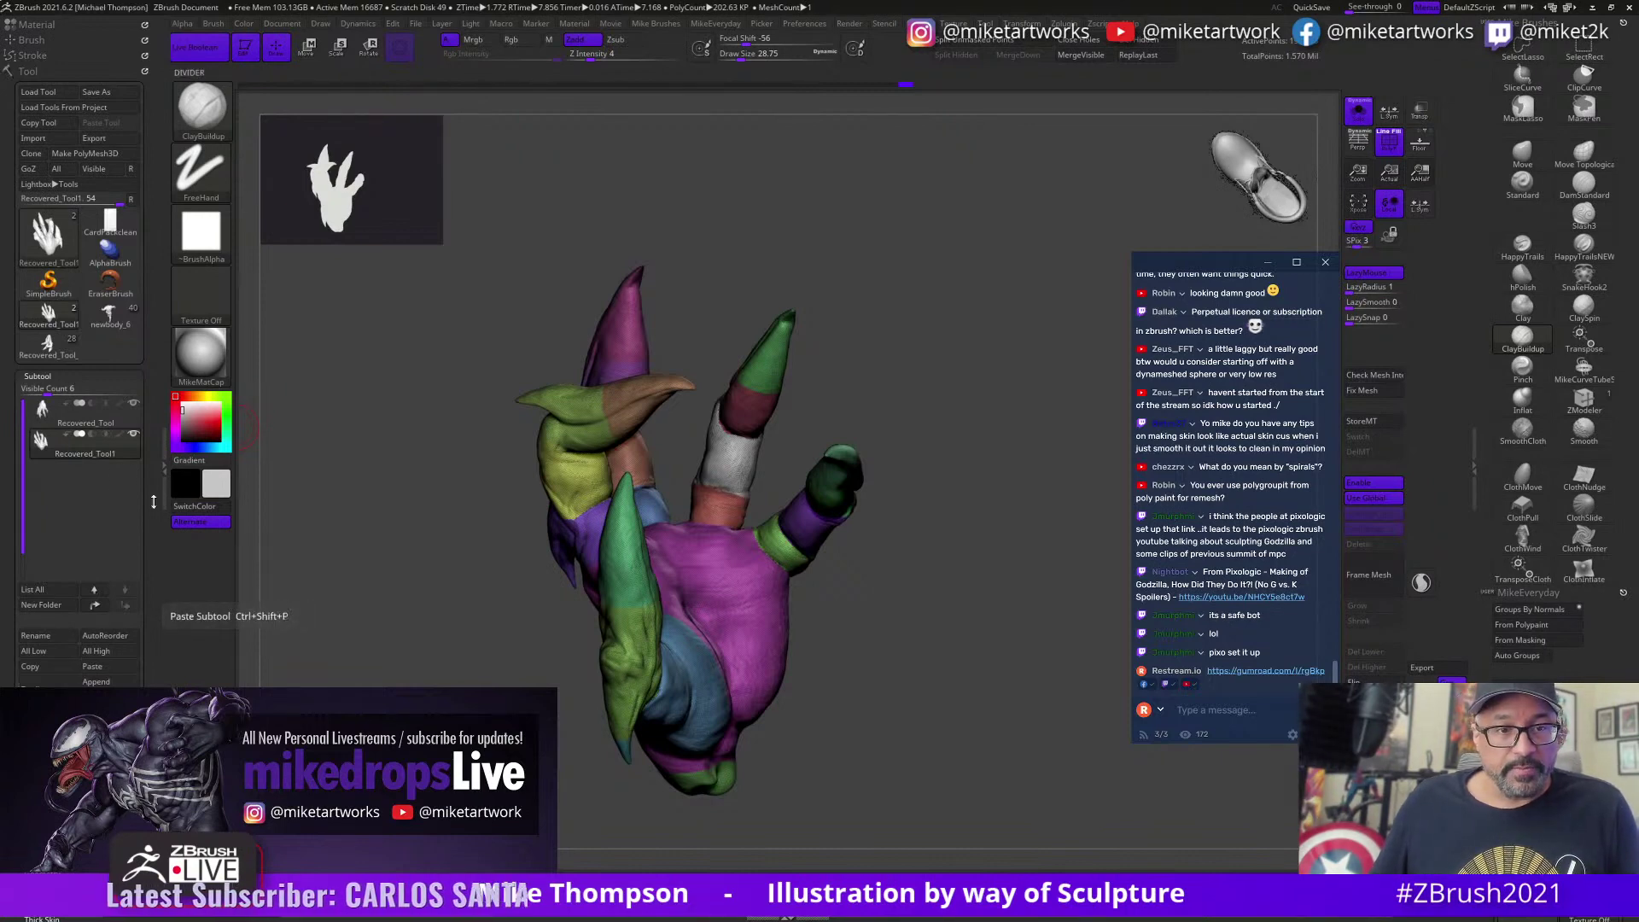
click(117, 424)
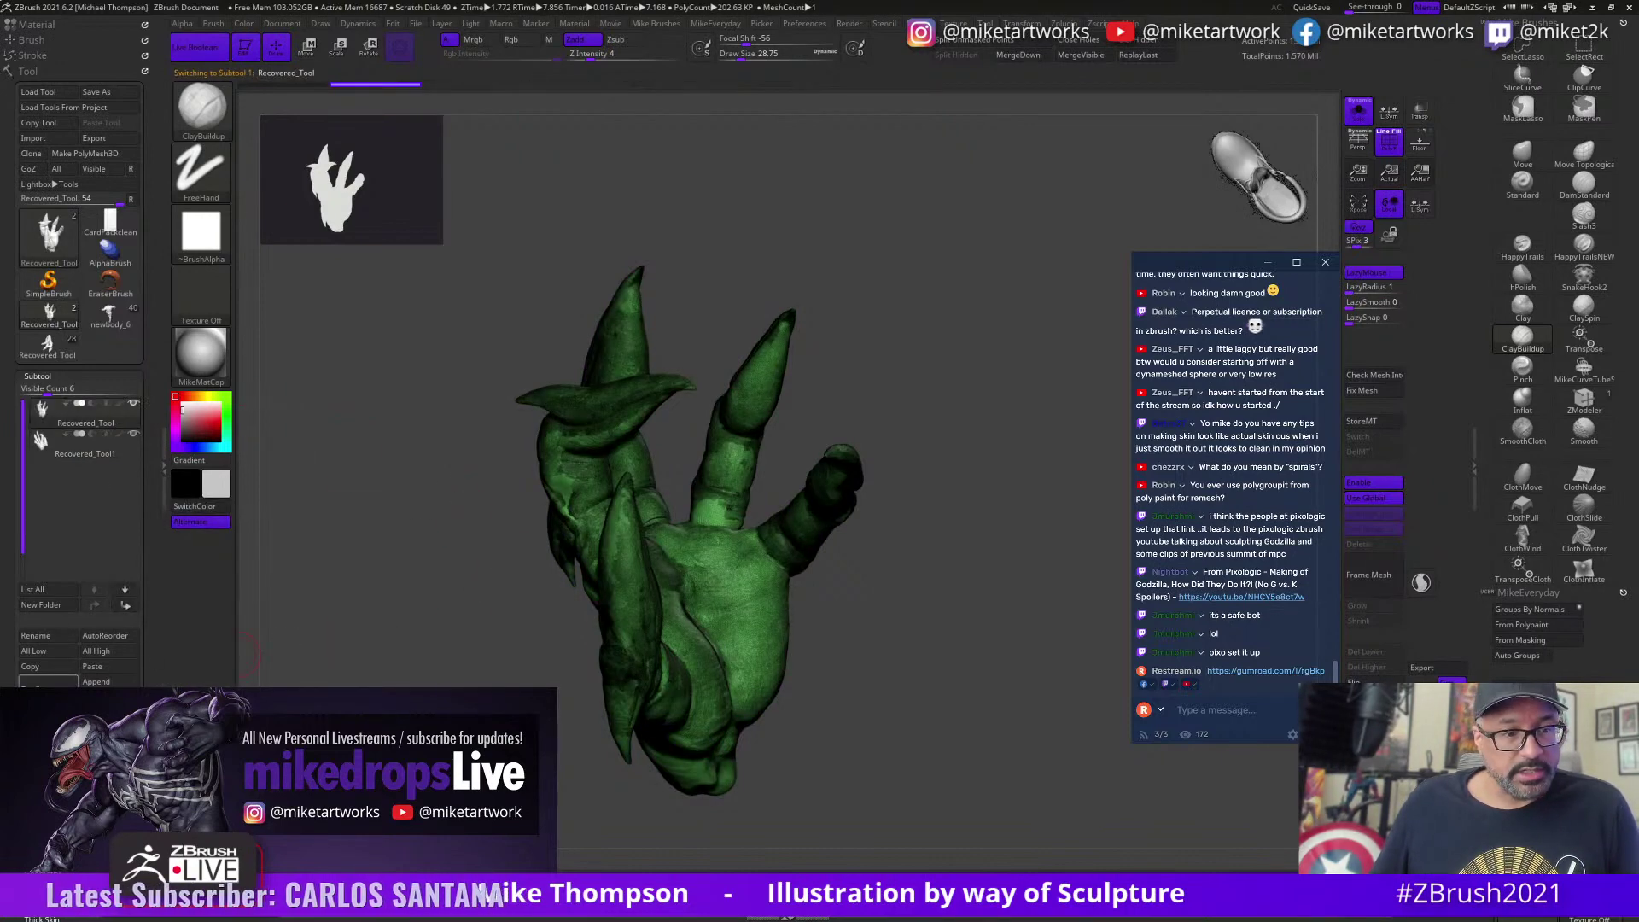
click(105, 453)
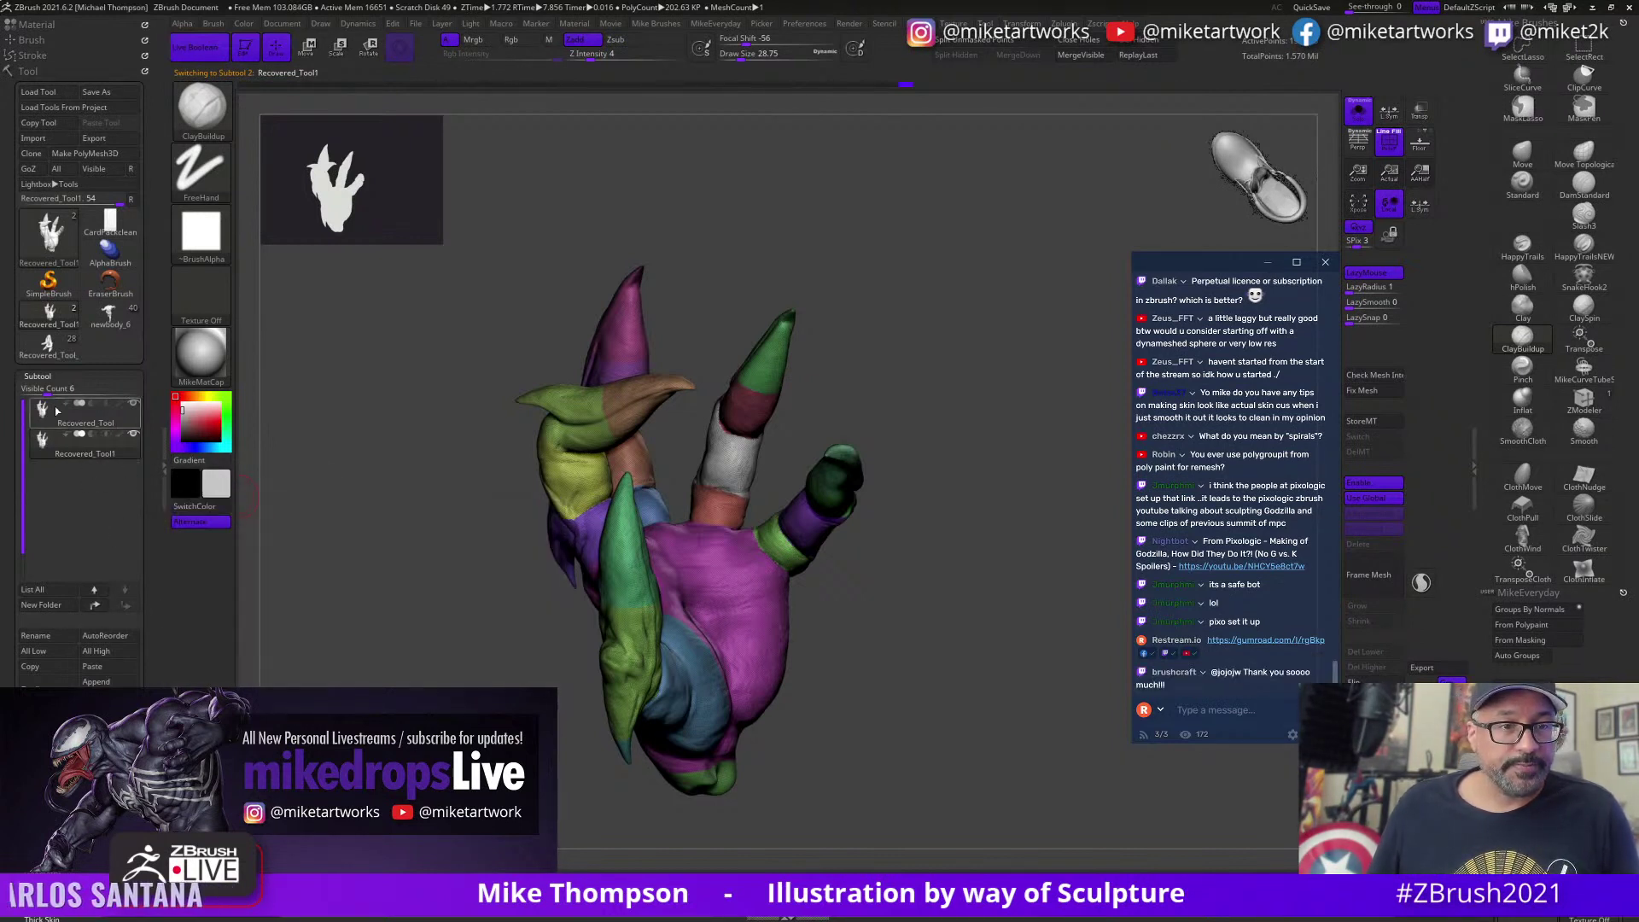
Step: Open the ZRemesher settings for the polygrouped hand, leave Adapt enabled and set AdaptiveSize to 1
click(47, 375)
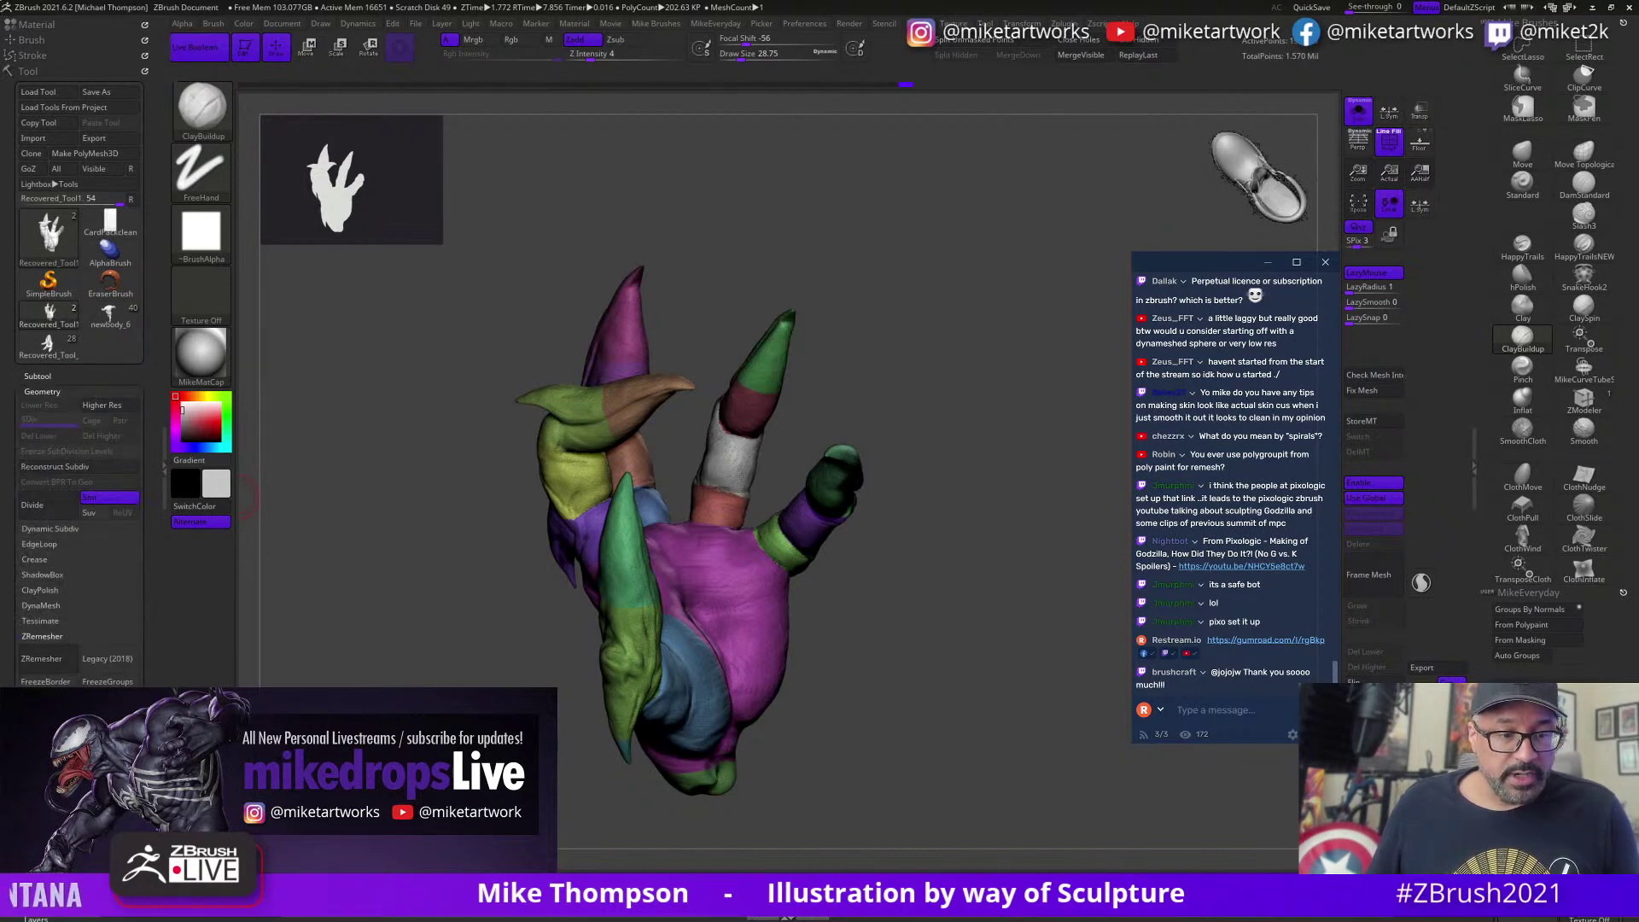
click(50, 811)
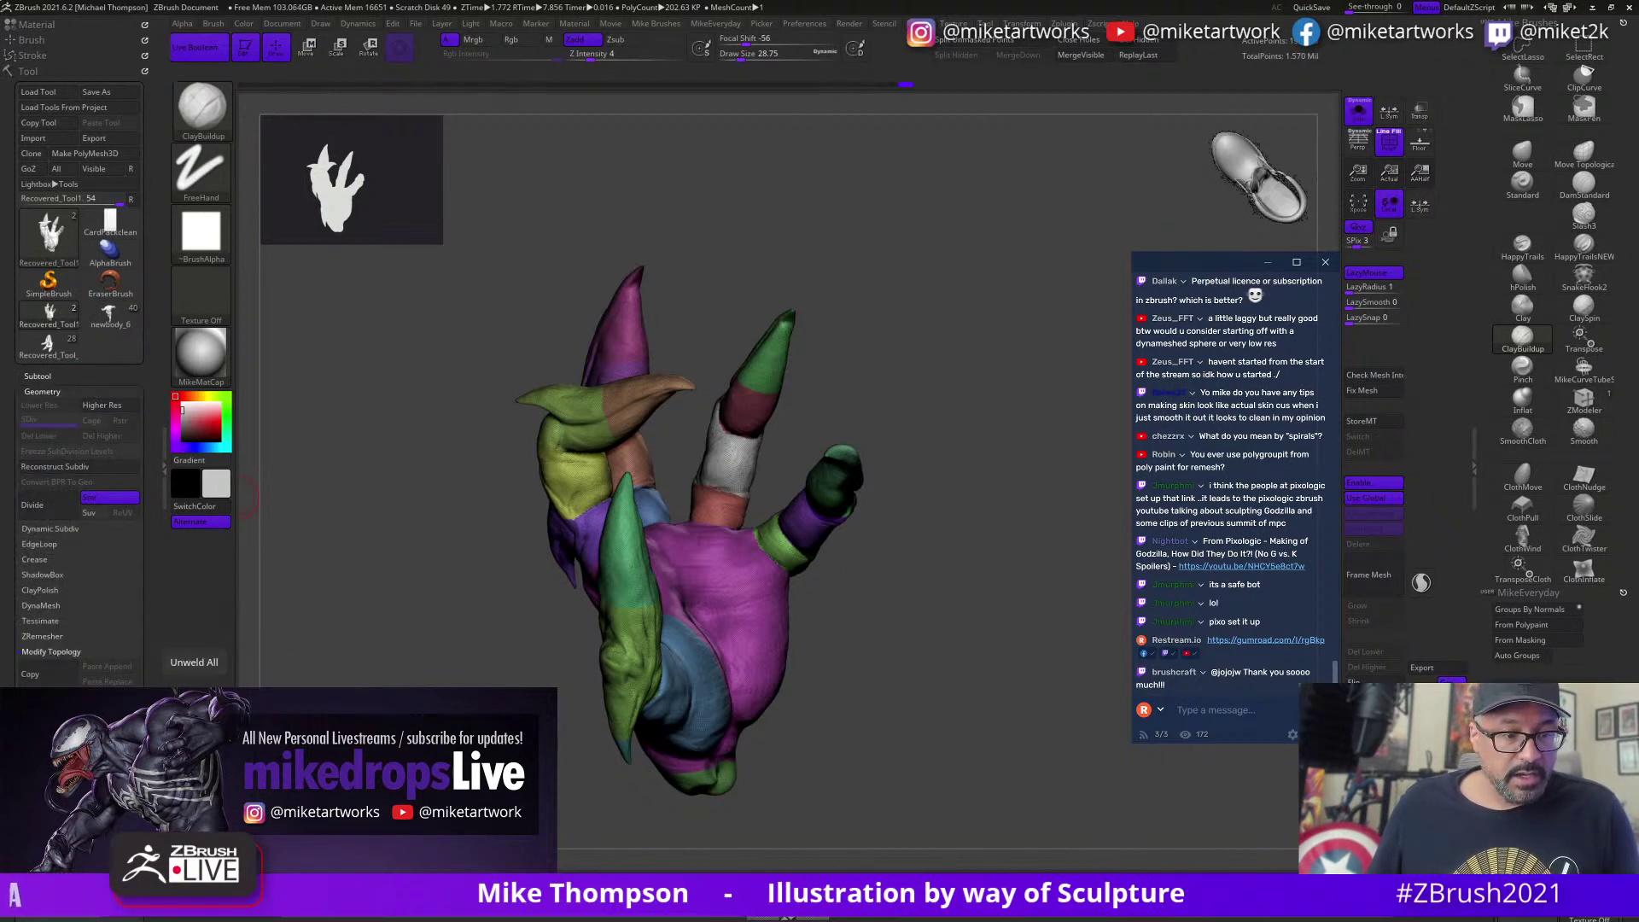
drag(149, 768, 149, 609)
click(42, 477)
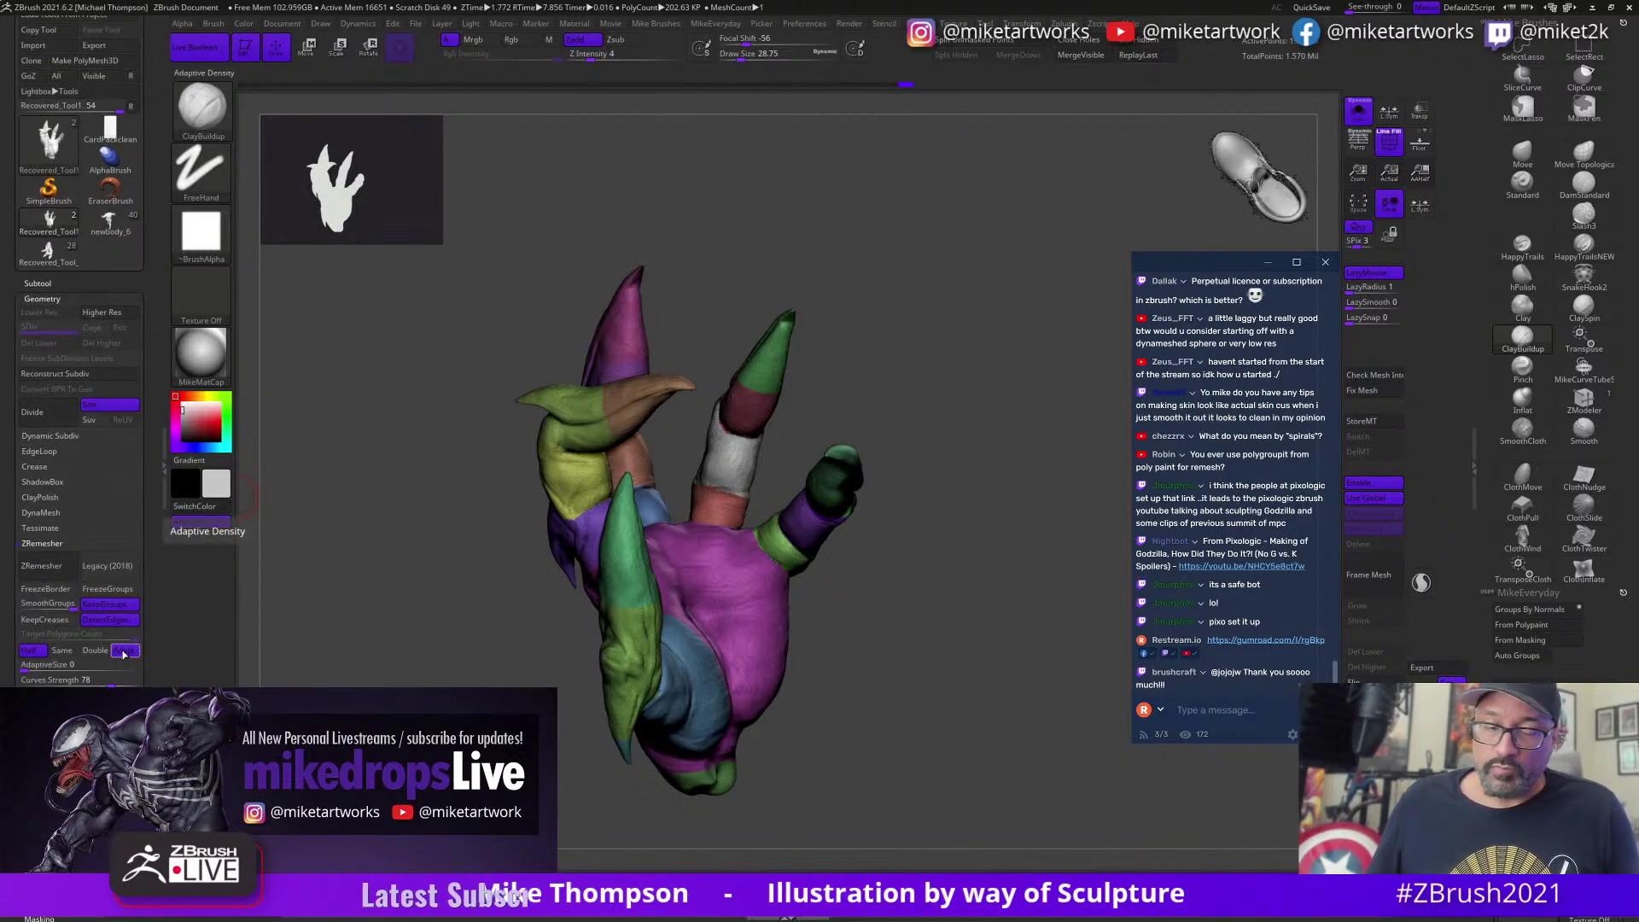
click(126, 652)
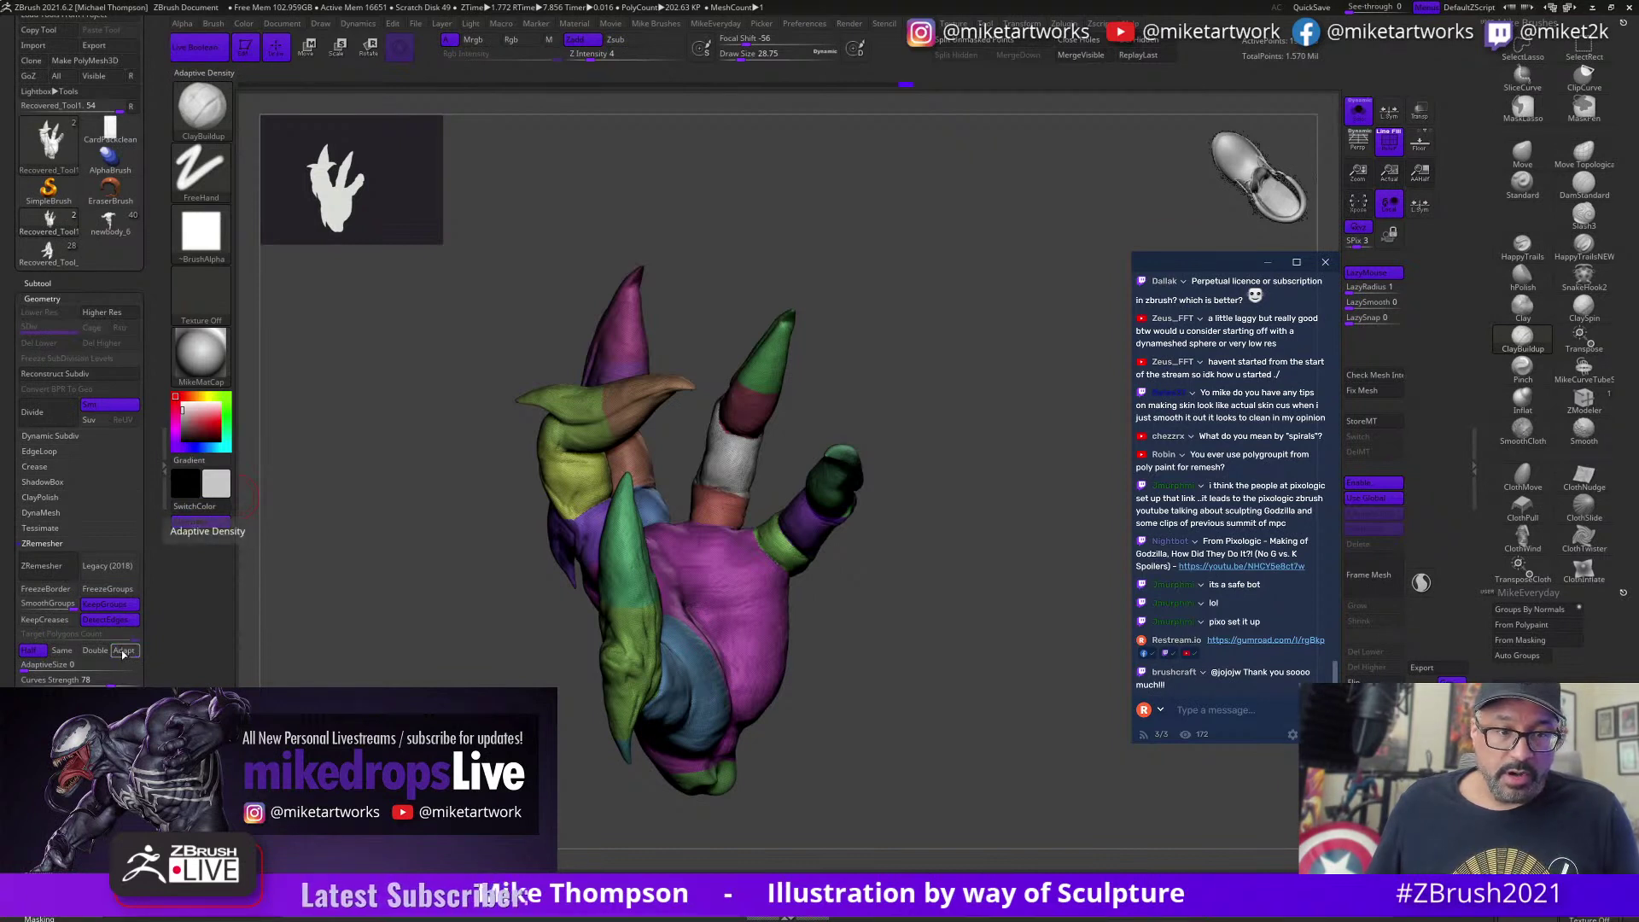
click(24, 671)
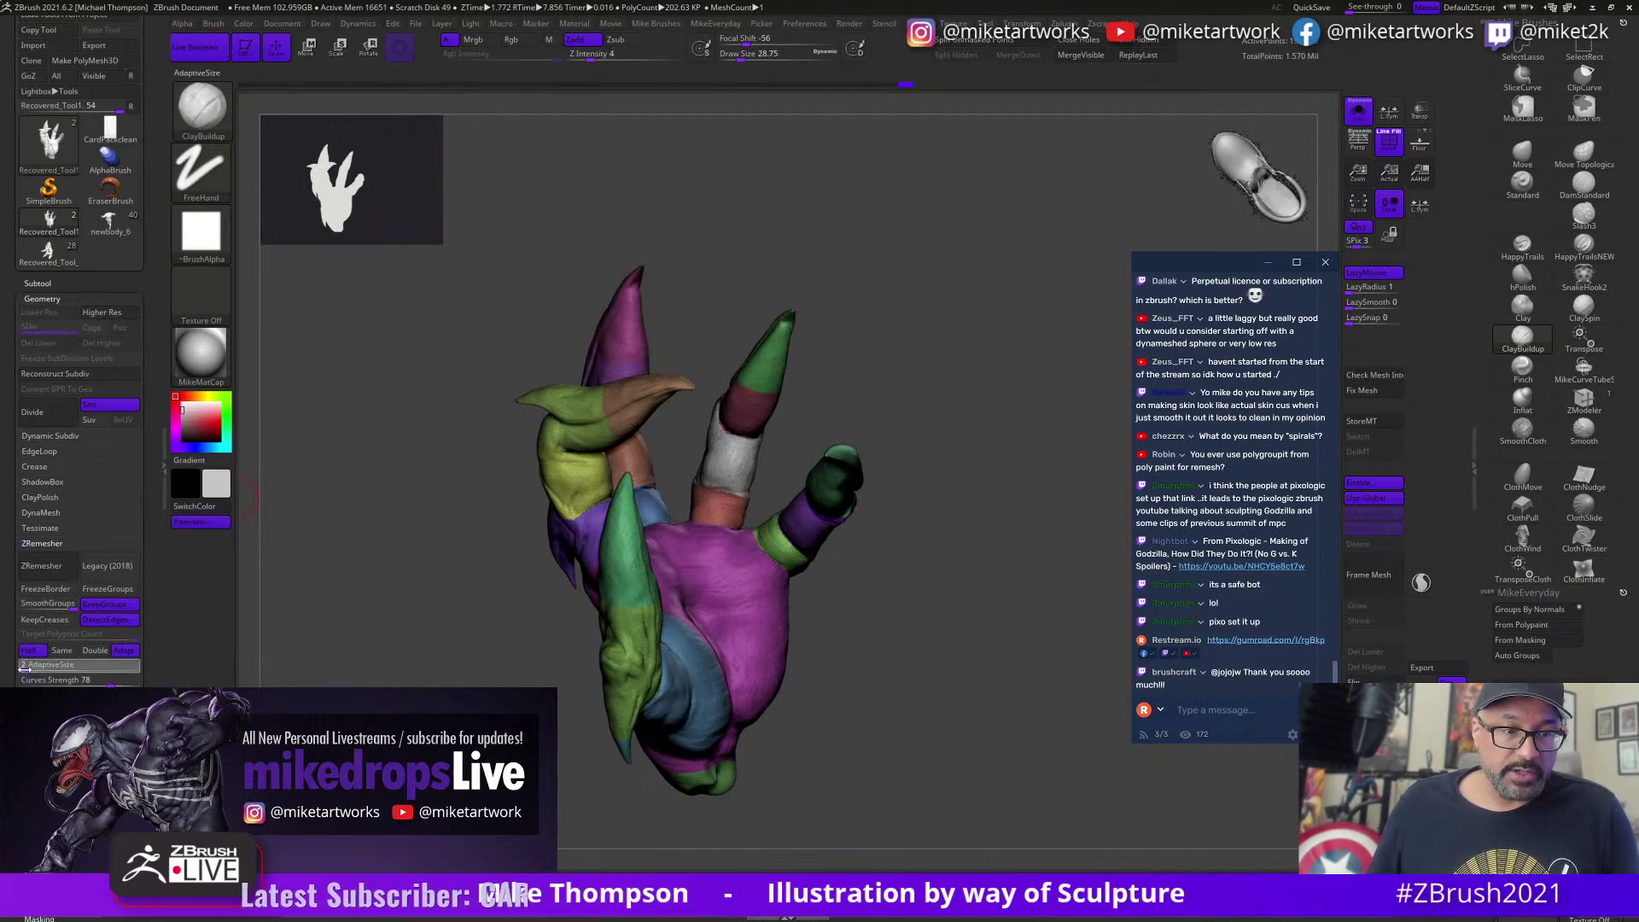
click(25, 672)
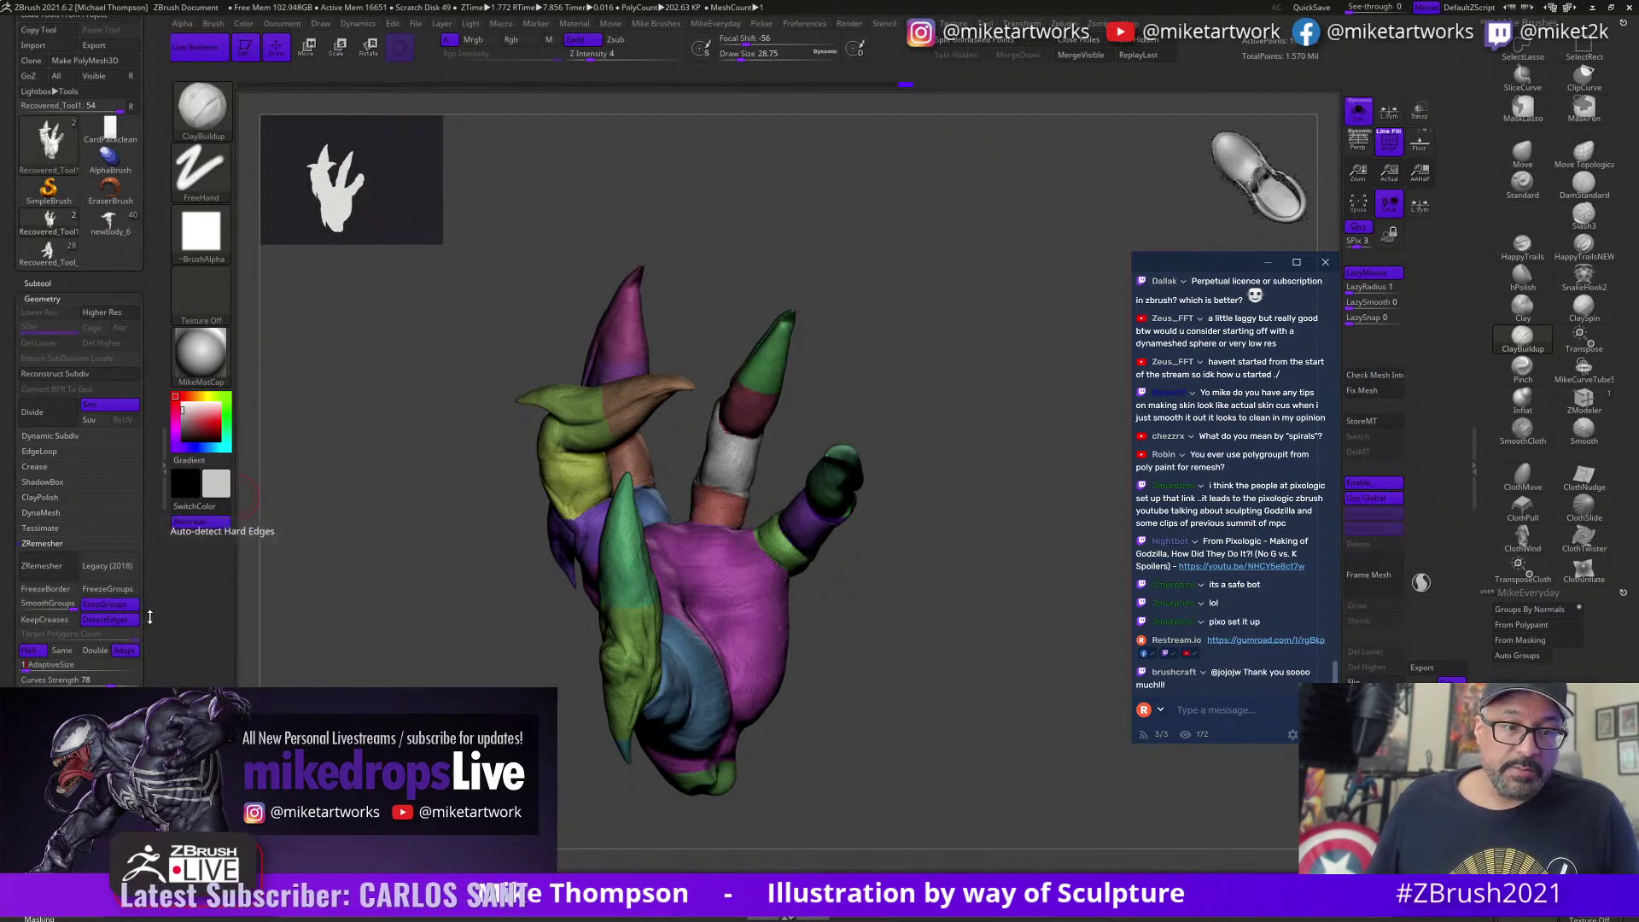
Step: Set ZRemesher's SmoothGroups to about 0.76 and ZRemesh the polygrouped hand with KeepGroups on and Half as the target
click(66, 603)
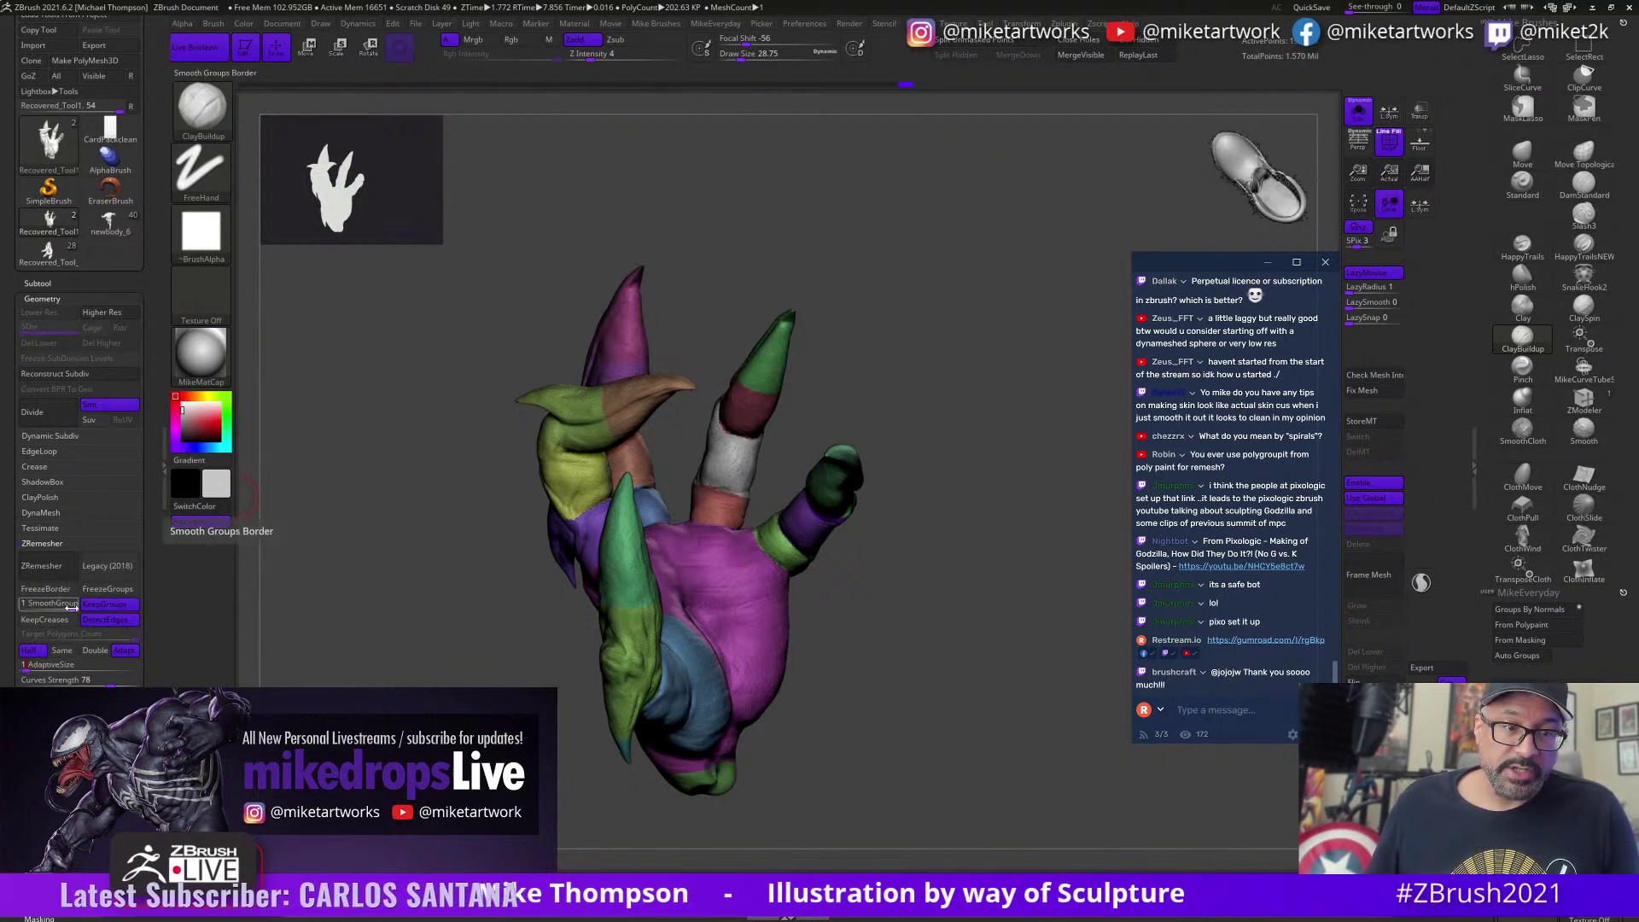
drag(71, 606, 62, 607)
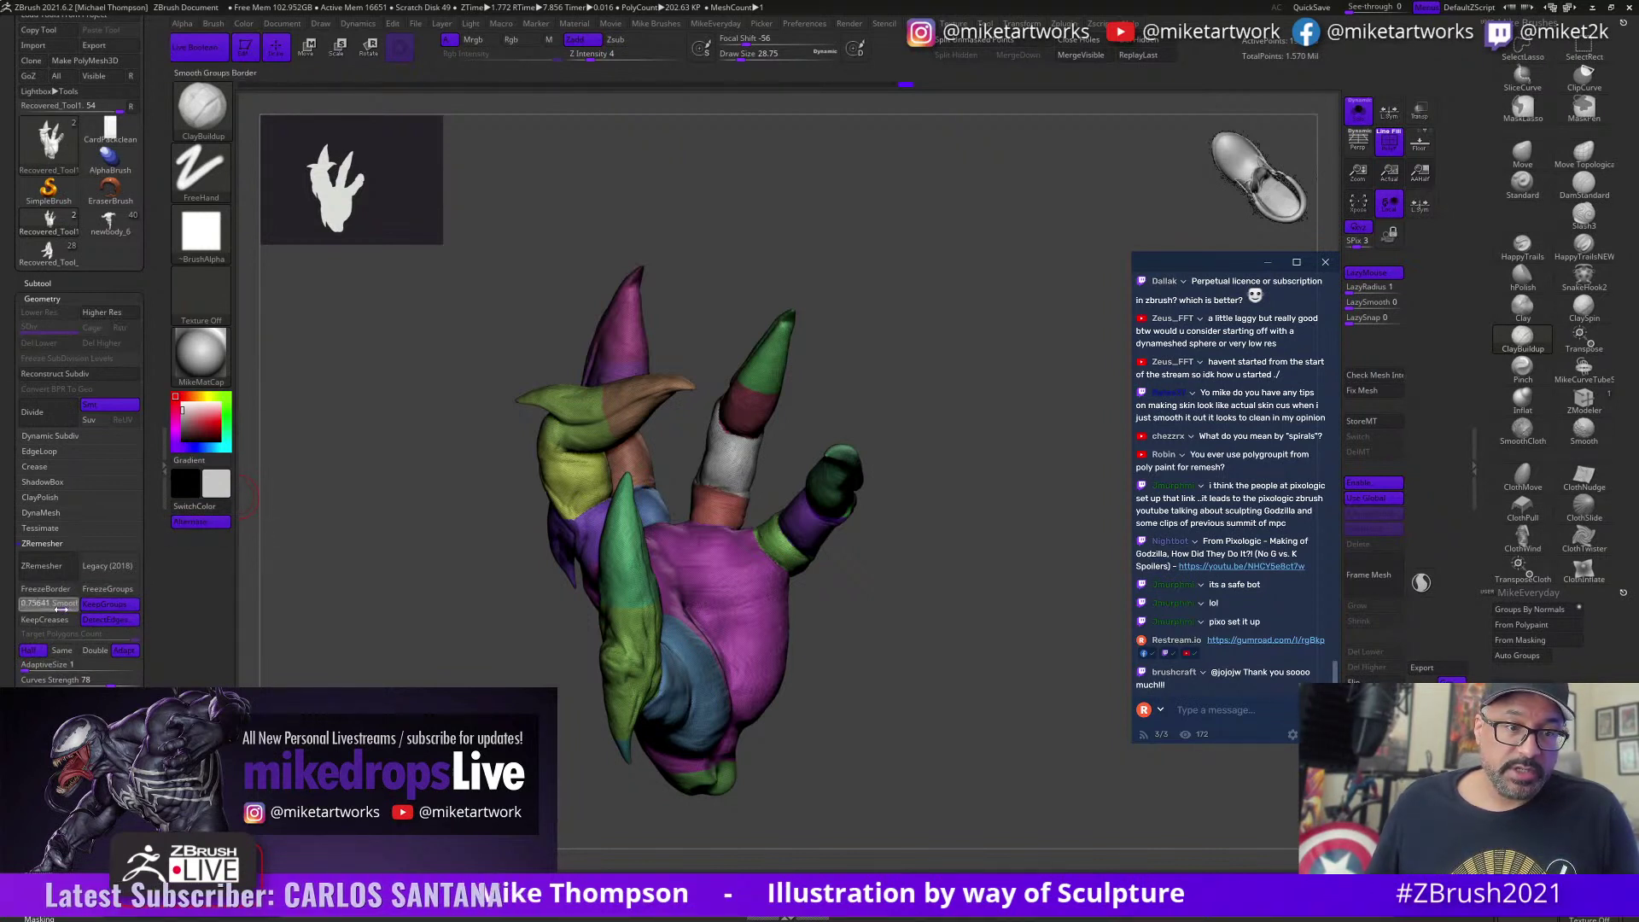
click(41, 566)
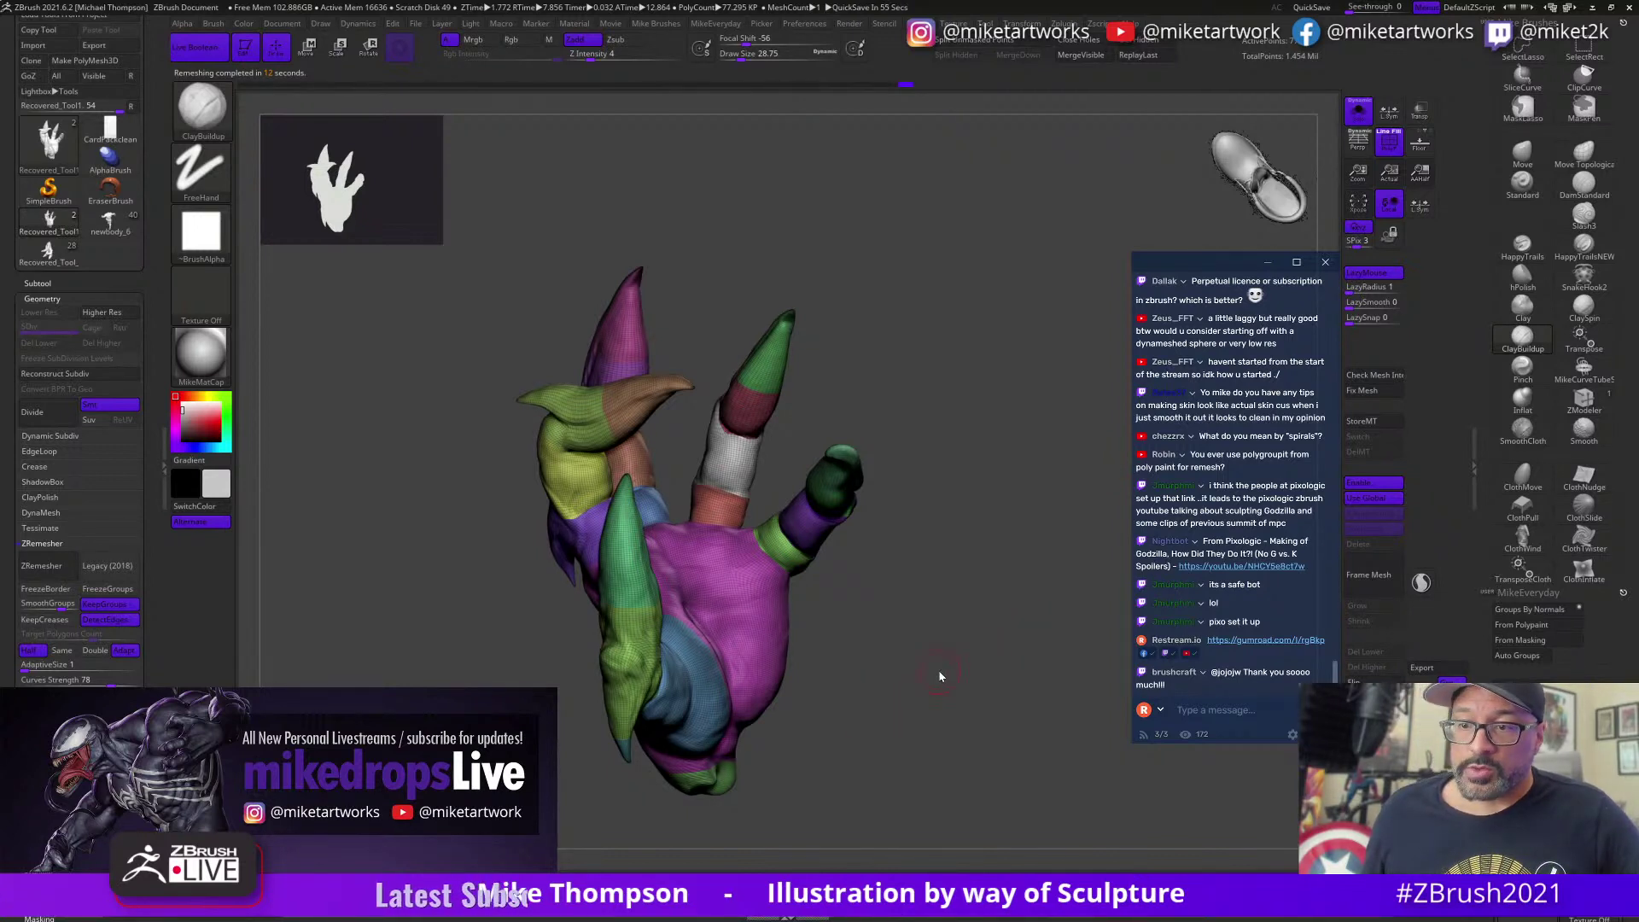
Step: Isolate the thumb claw's polygroup, examine its topology from several angles, and show the whole hand again
drag(939, 676, 900, 663)
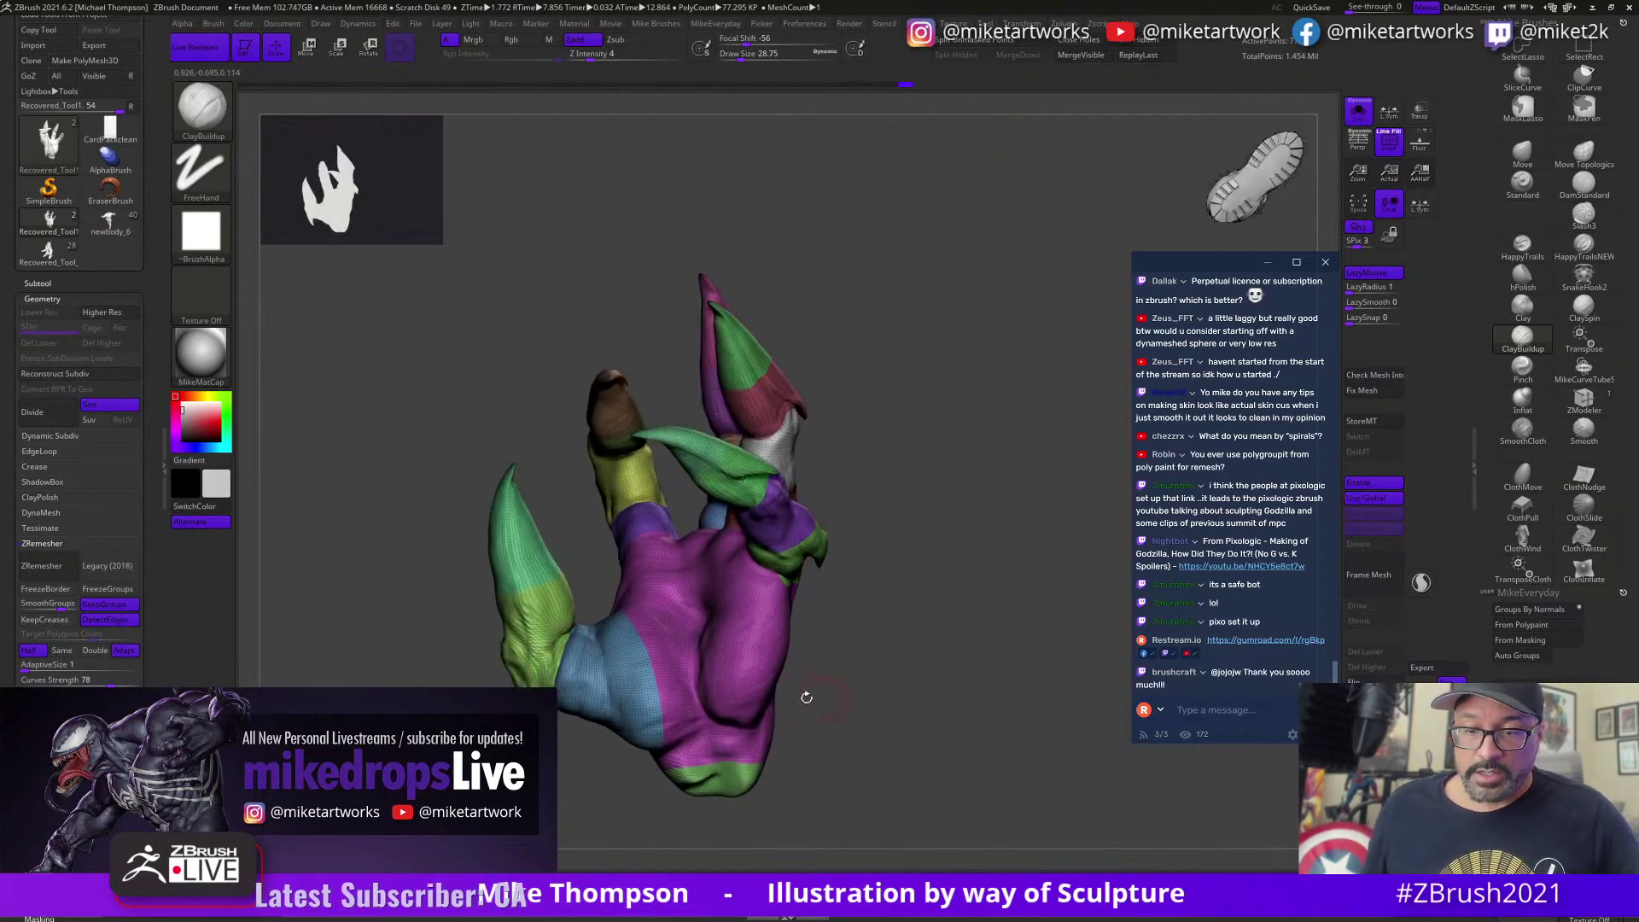
alt+drag(806, 697, 871, 760)
alt+drag(338, 665, 713, 571)
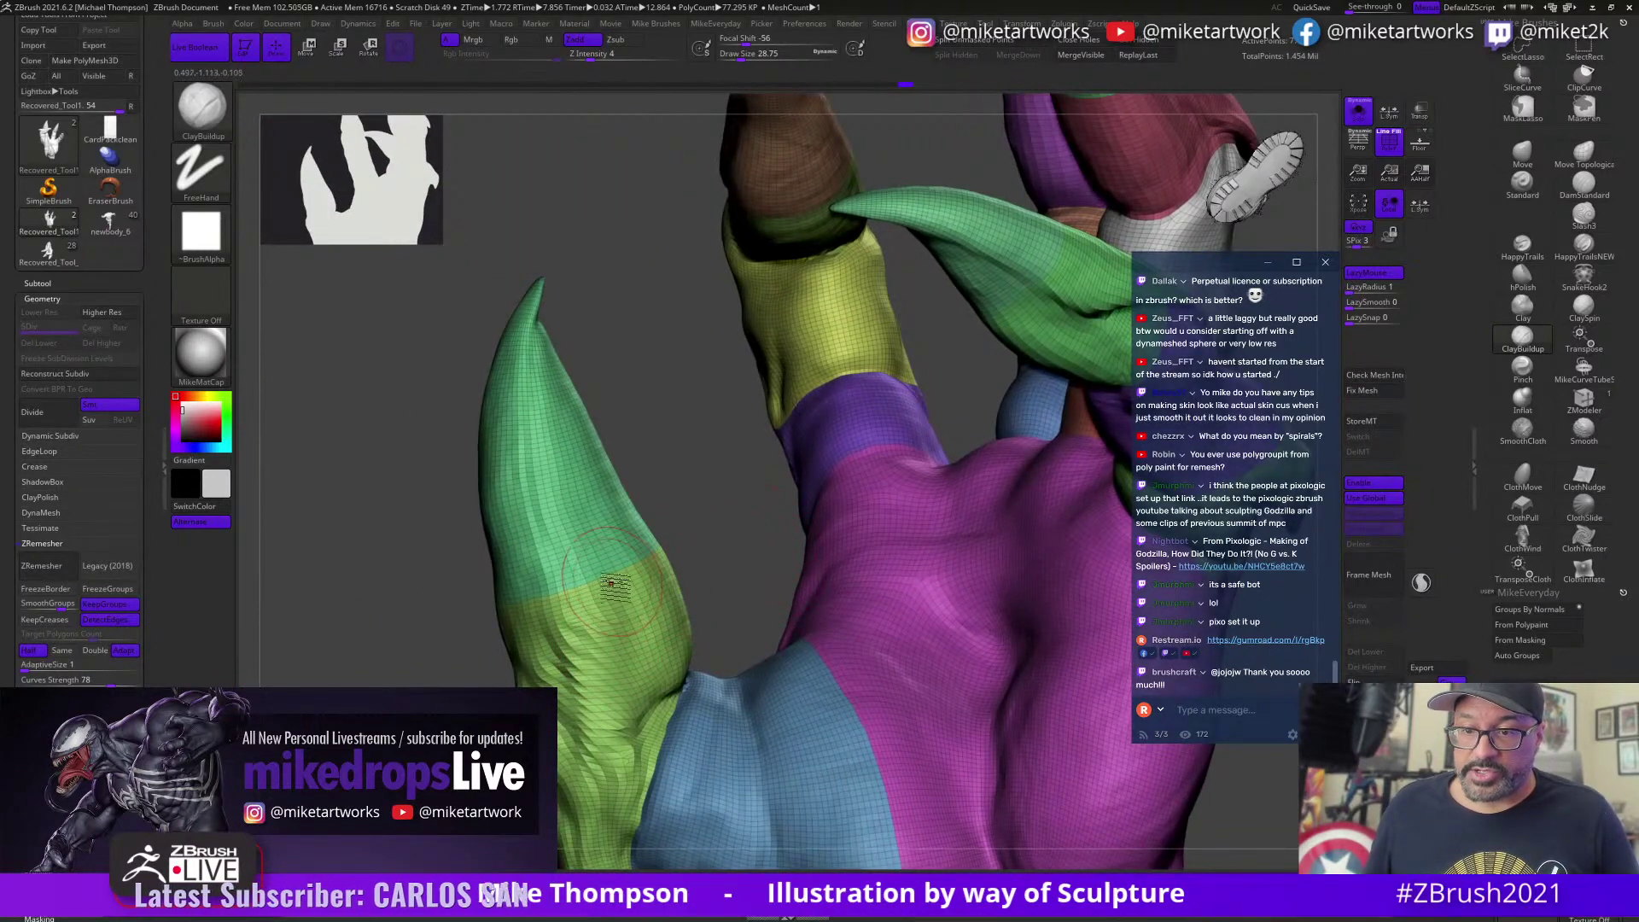
ctrl+shift+click(604, 539)
key(f)
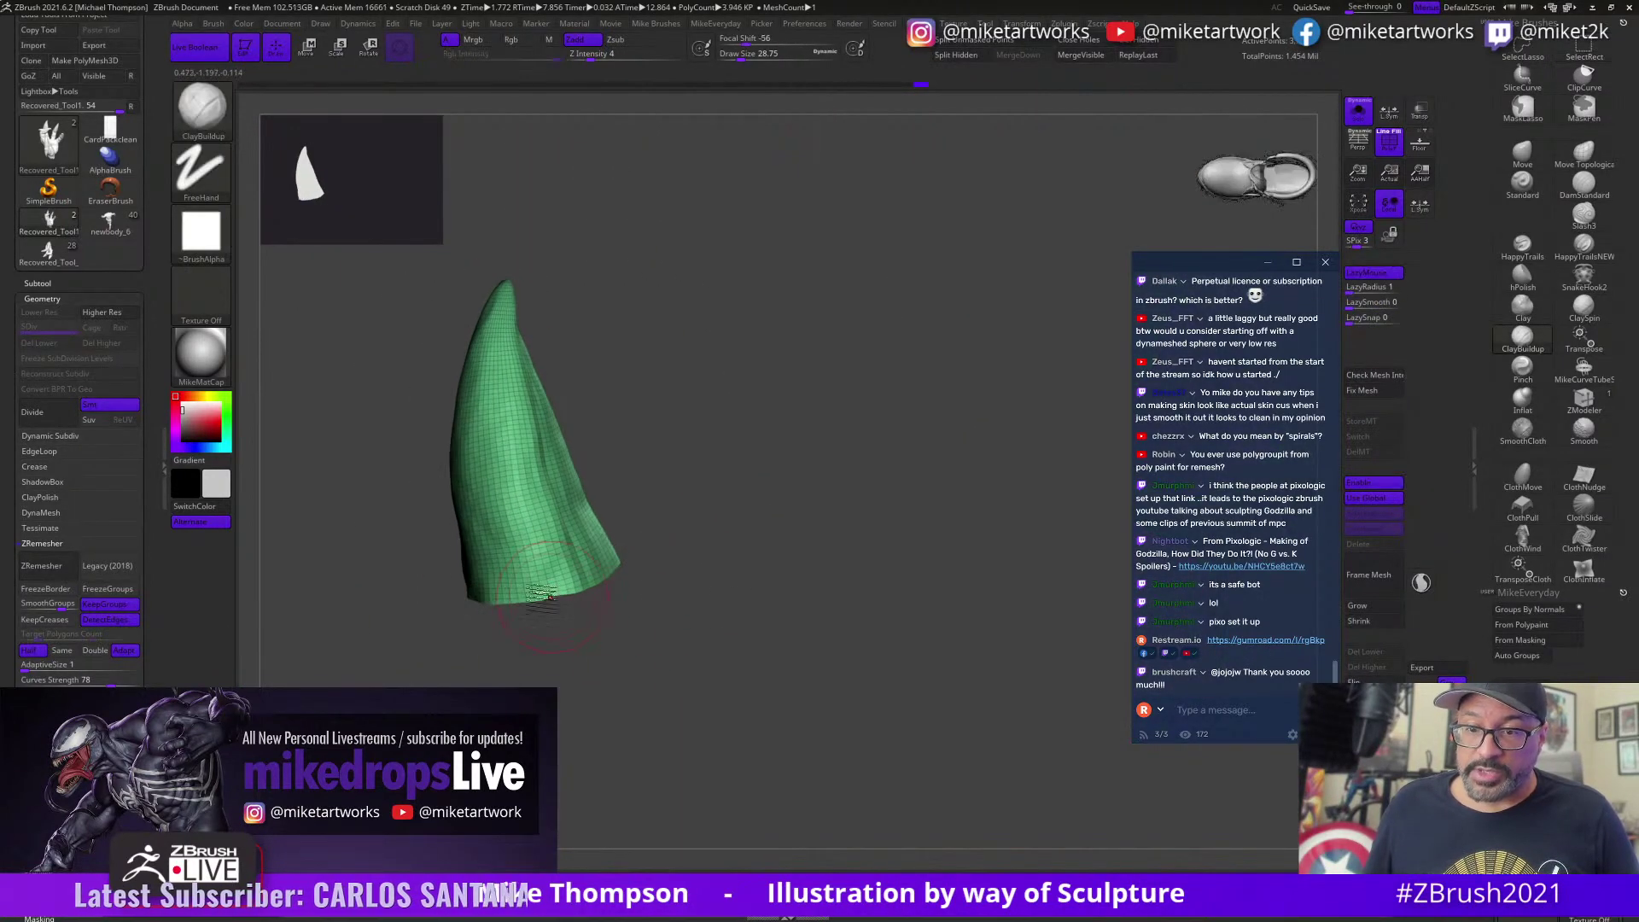
drag(737, 628, 760, 676)
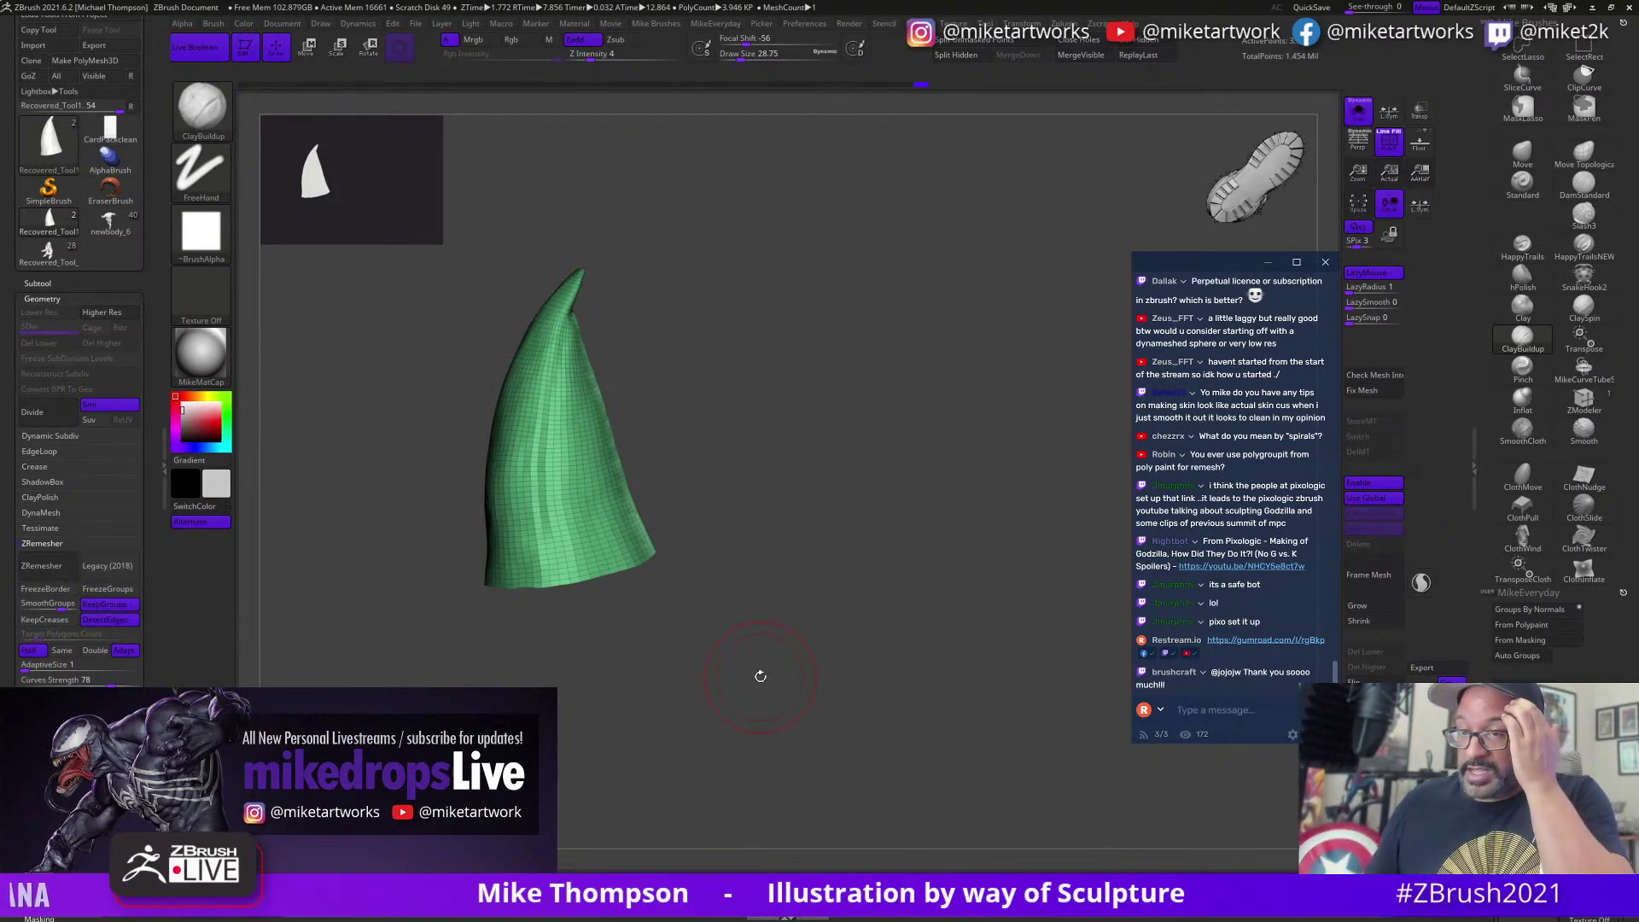
mouse_move(915, 715)
mouse_down()
mouse_move(973, 706)
mouse_move(930, 684)
mouse_move(983, 698)
mouse_move(929, 695)
mouse_up()
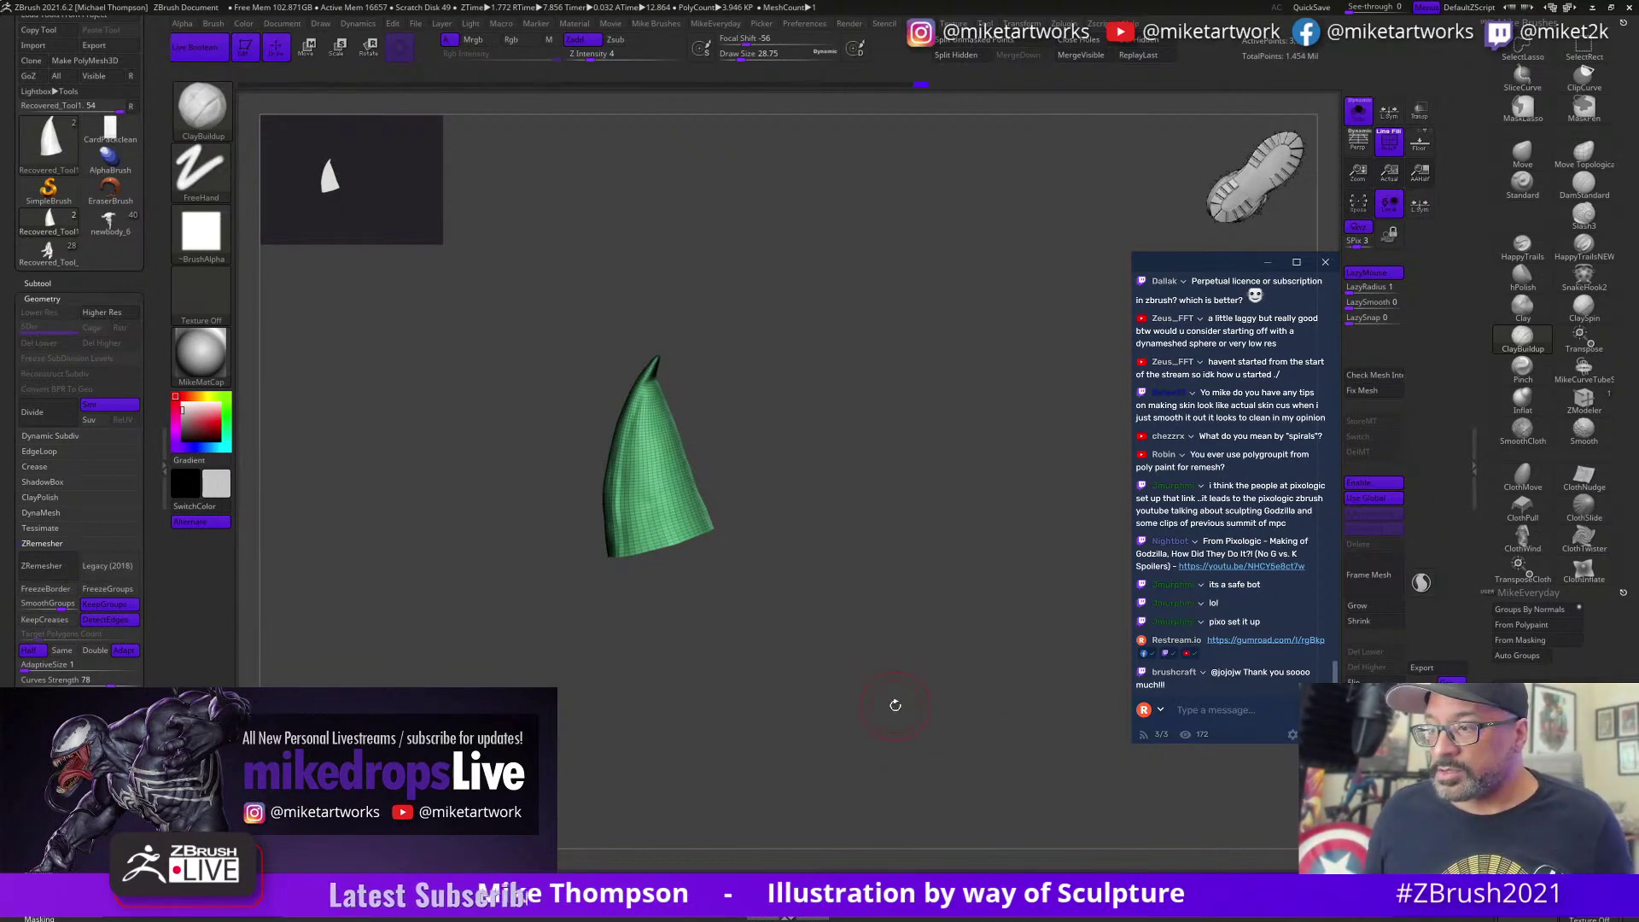
ctrl+shift+click(907, 603)
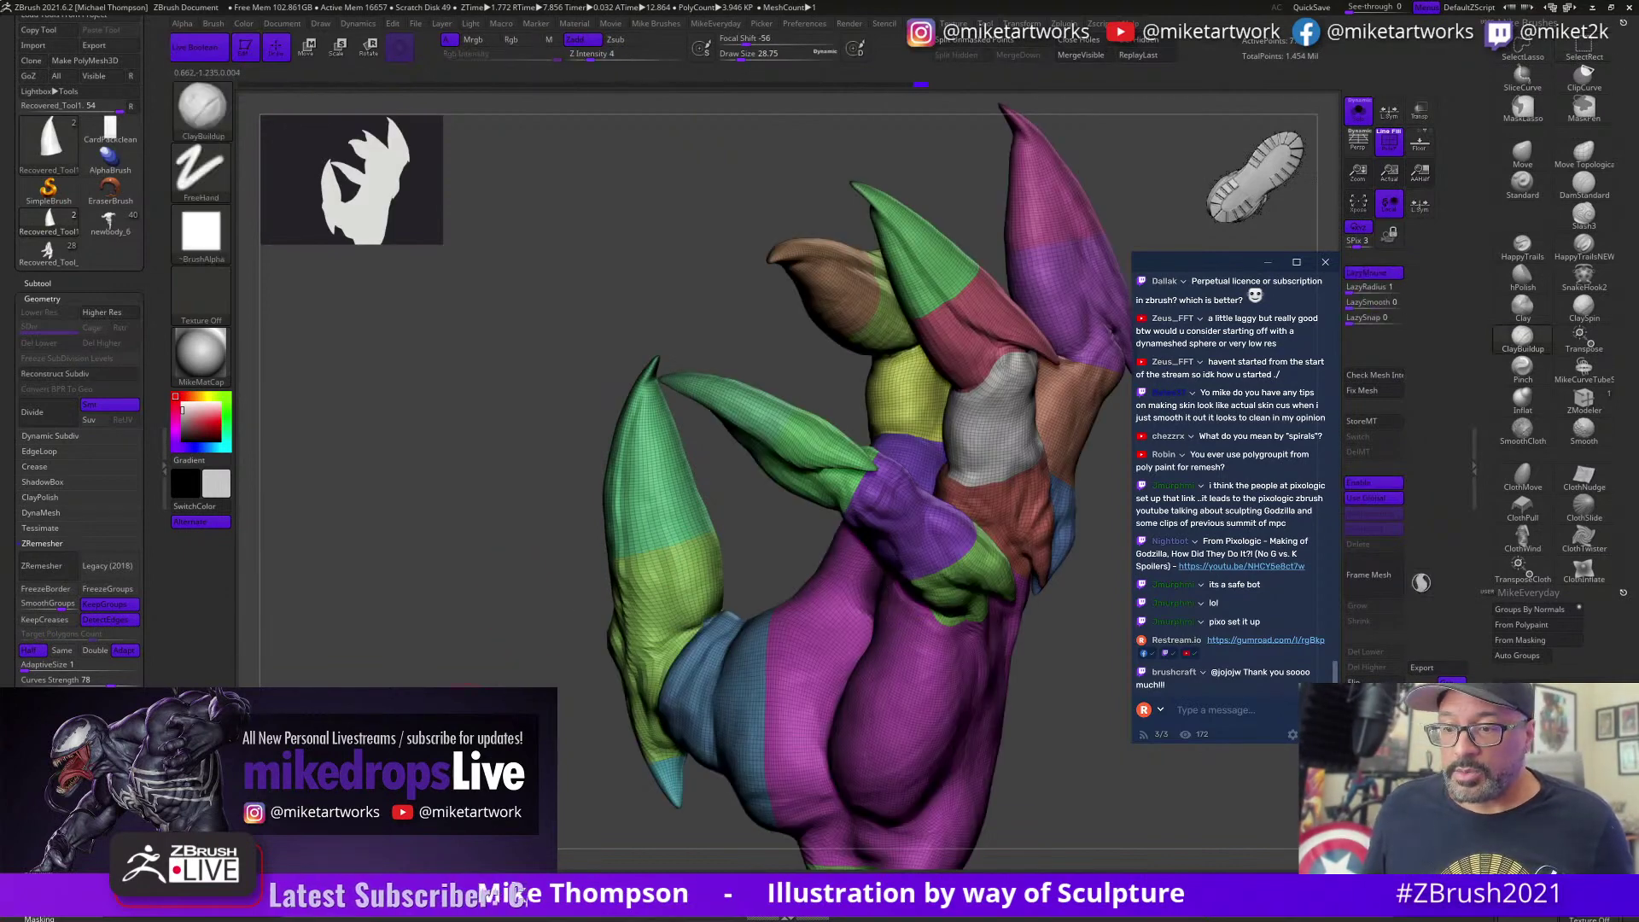
drag(465, 690, 854, 725)
alt+drag(1024, 832, 925, 757)
drag(956, 651, 895, 623)
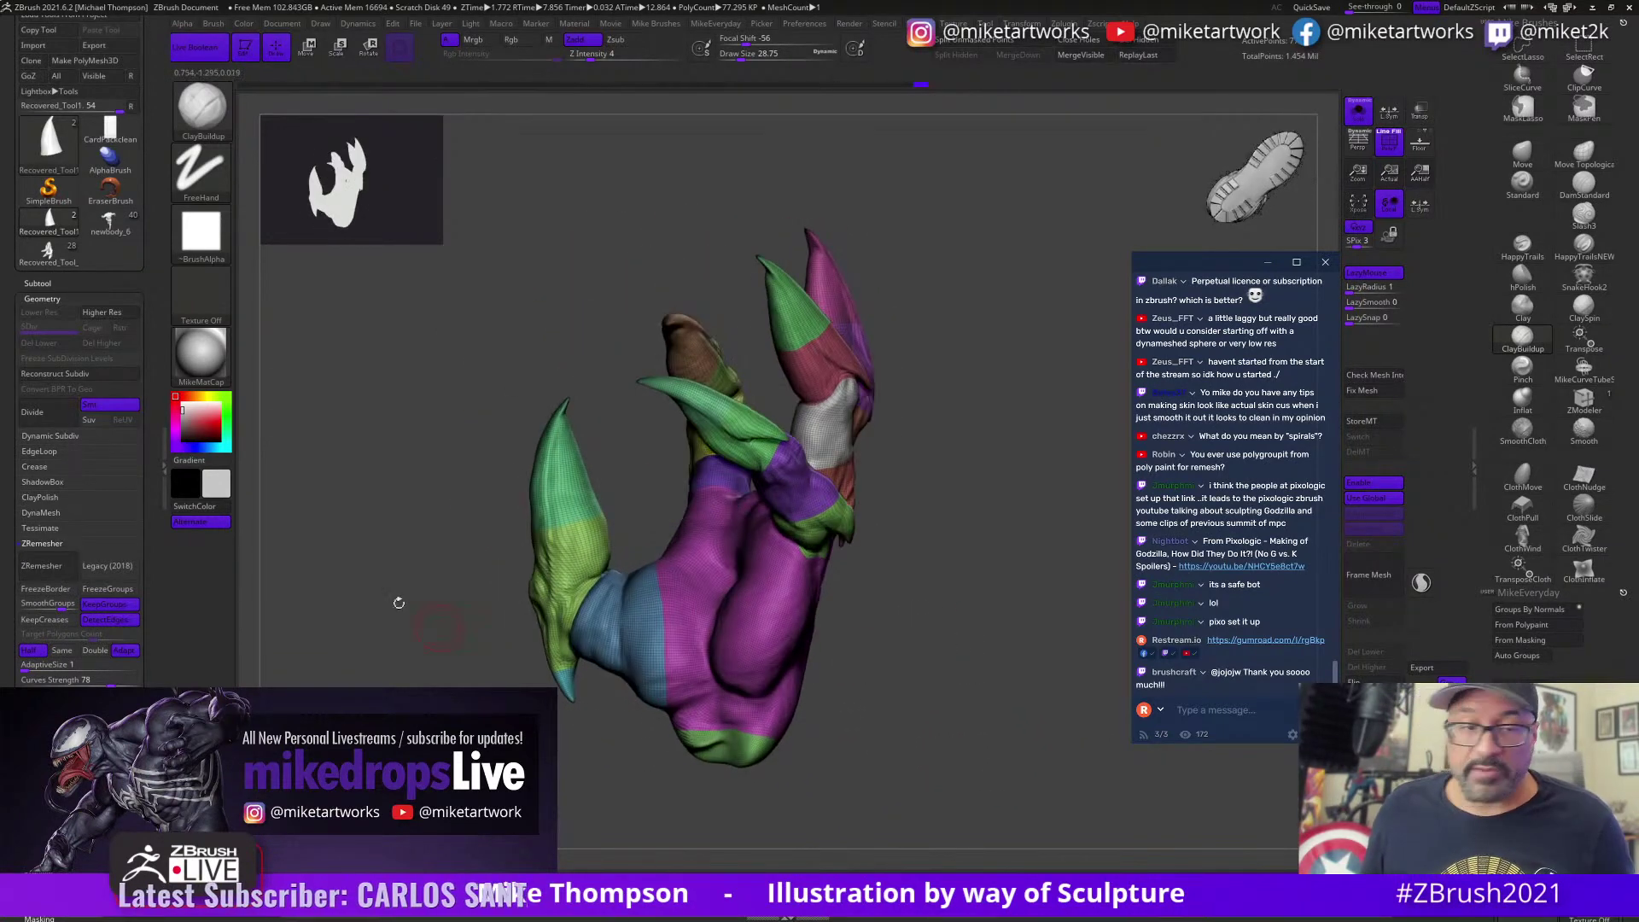
Step: ZRemesh the hand two more times at Half, checking the edge flow after each pass, and hide the polyframe display
click(49, 568)
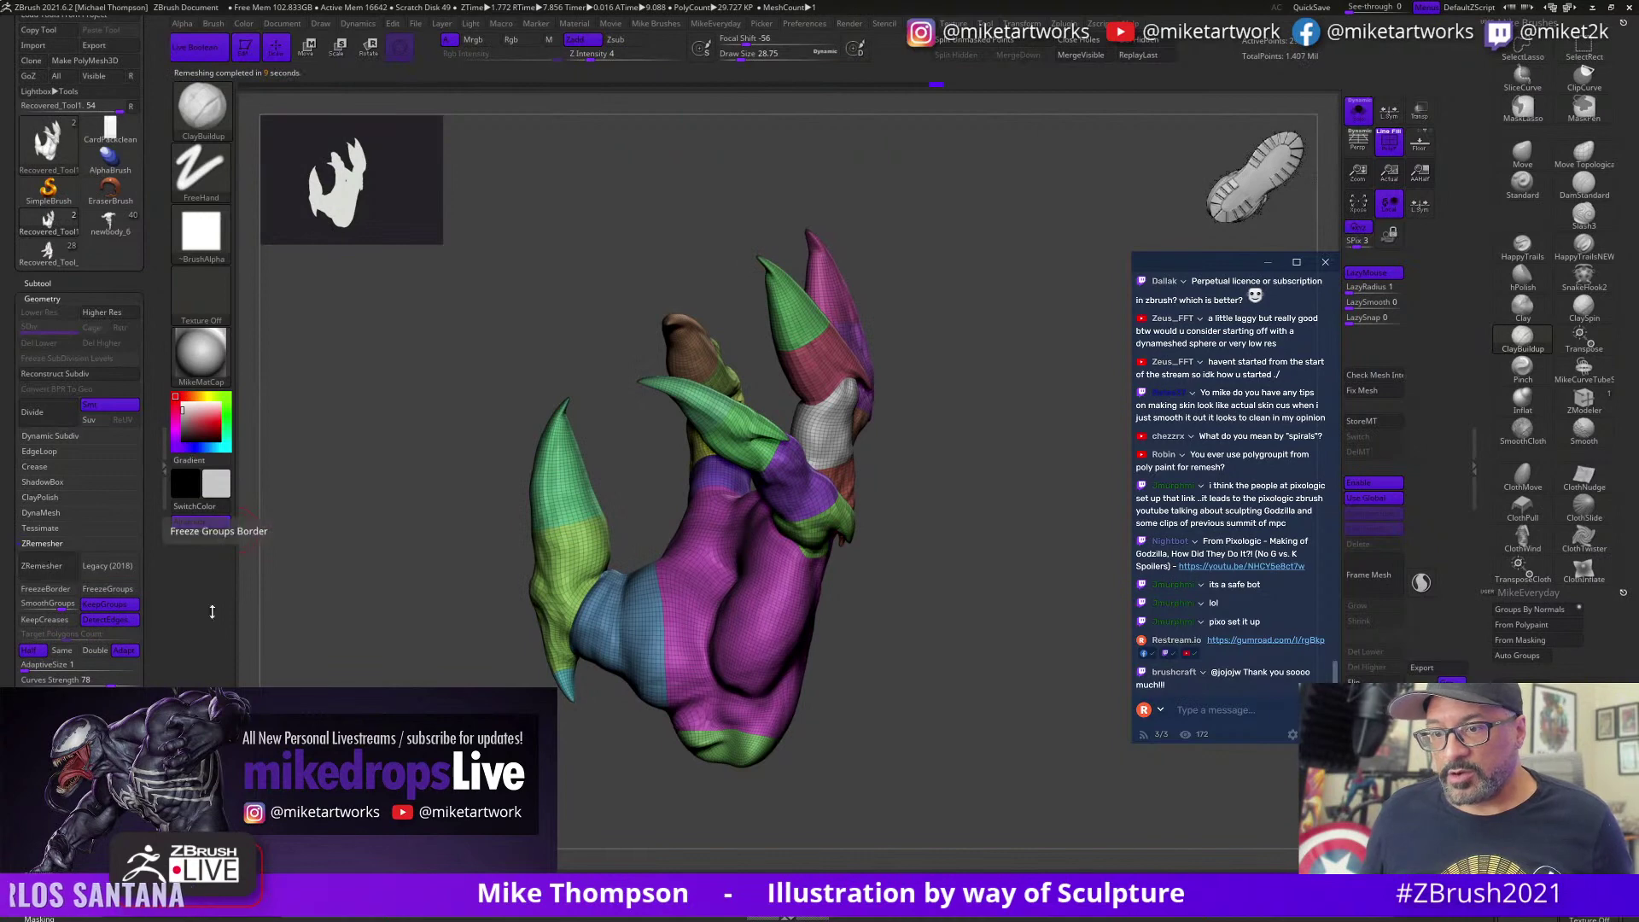
drag(947, 772, 885, 796)
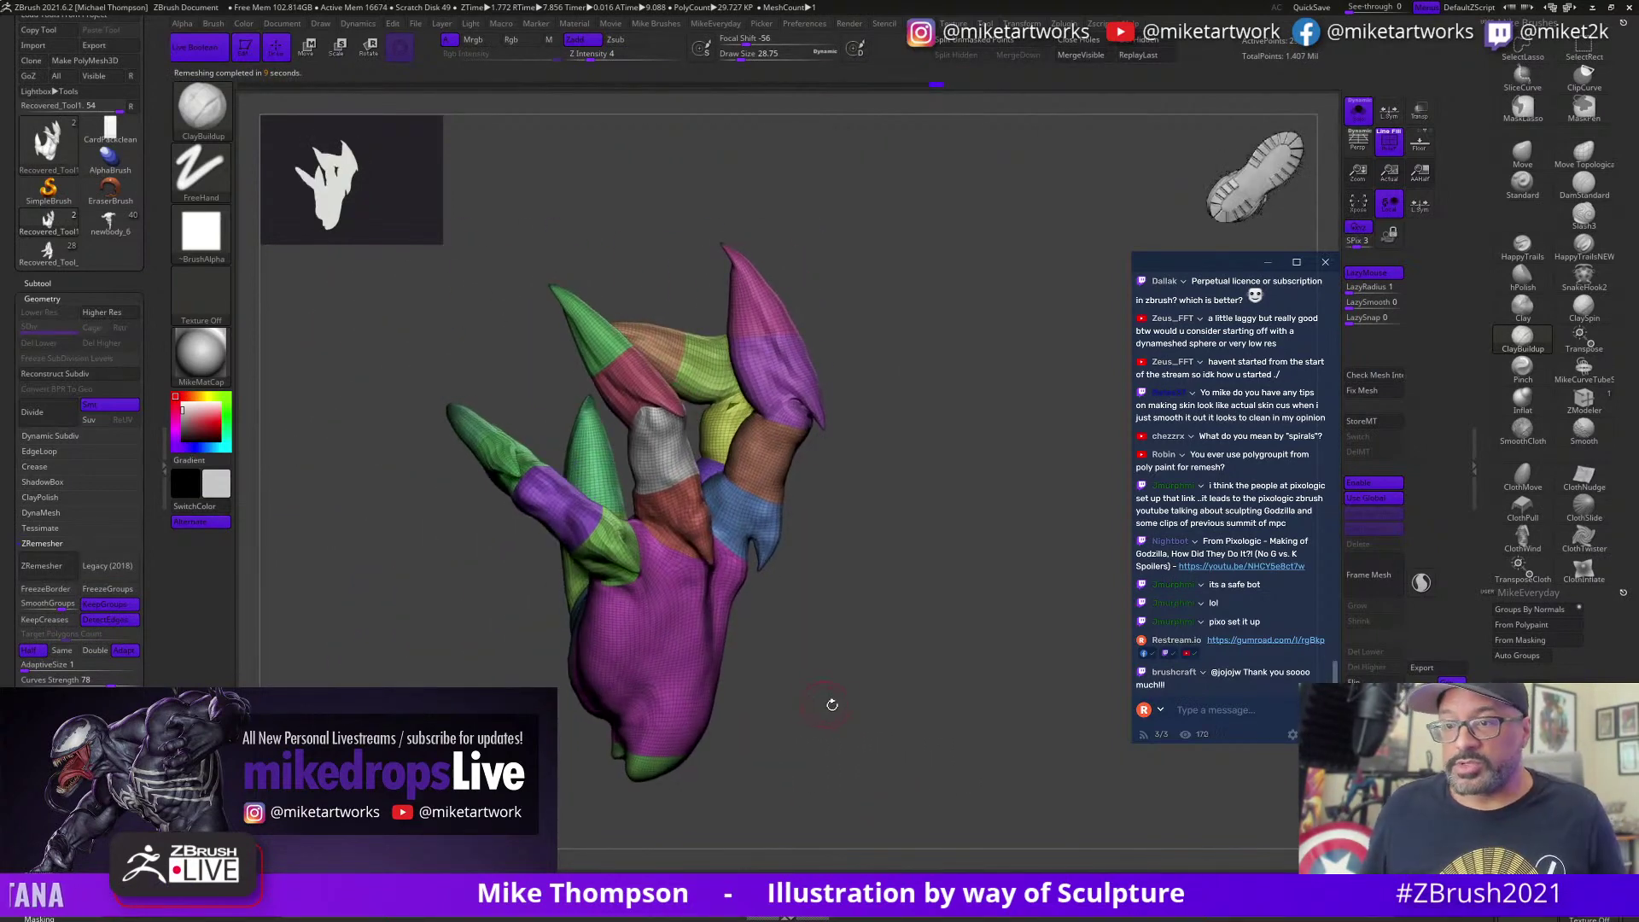
drag(834, 702, 958, 776)
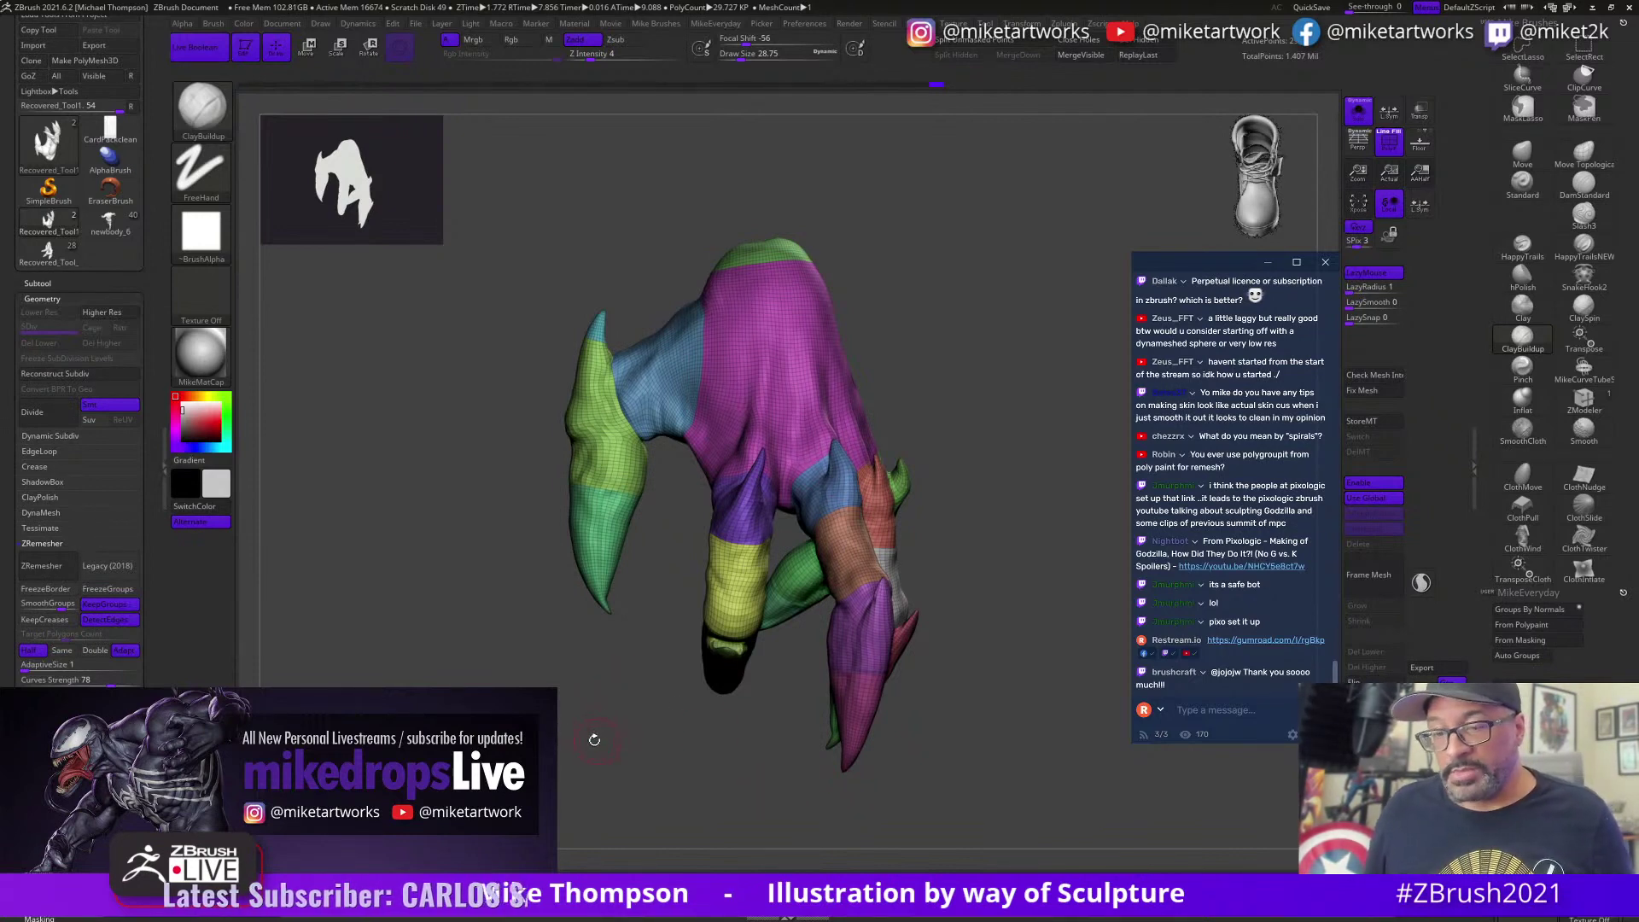
click(42, 565)
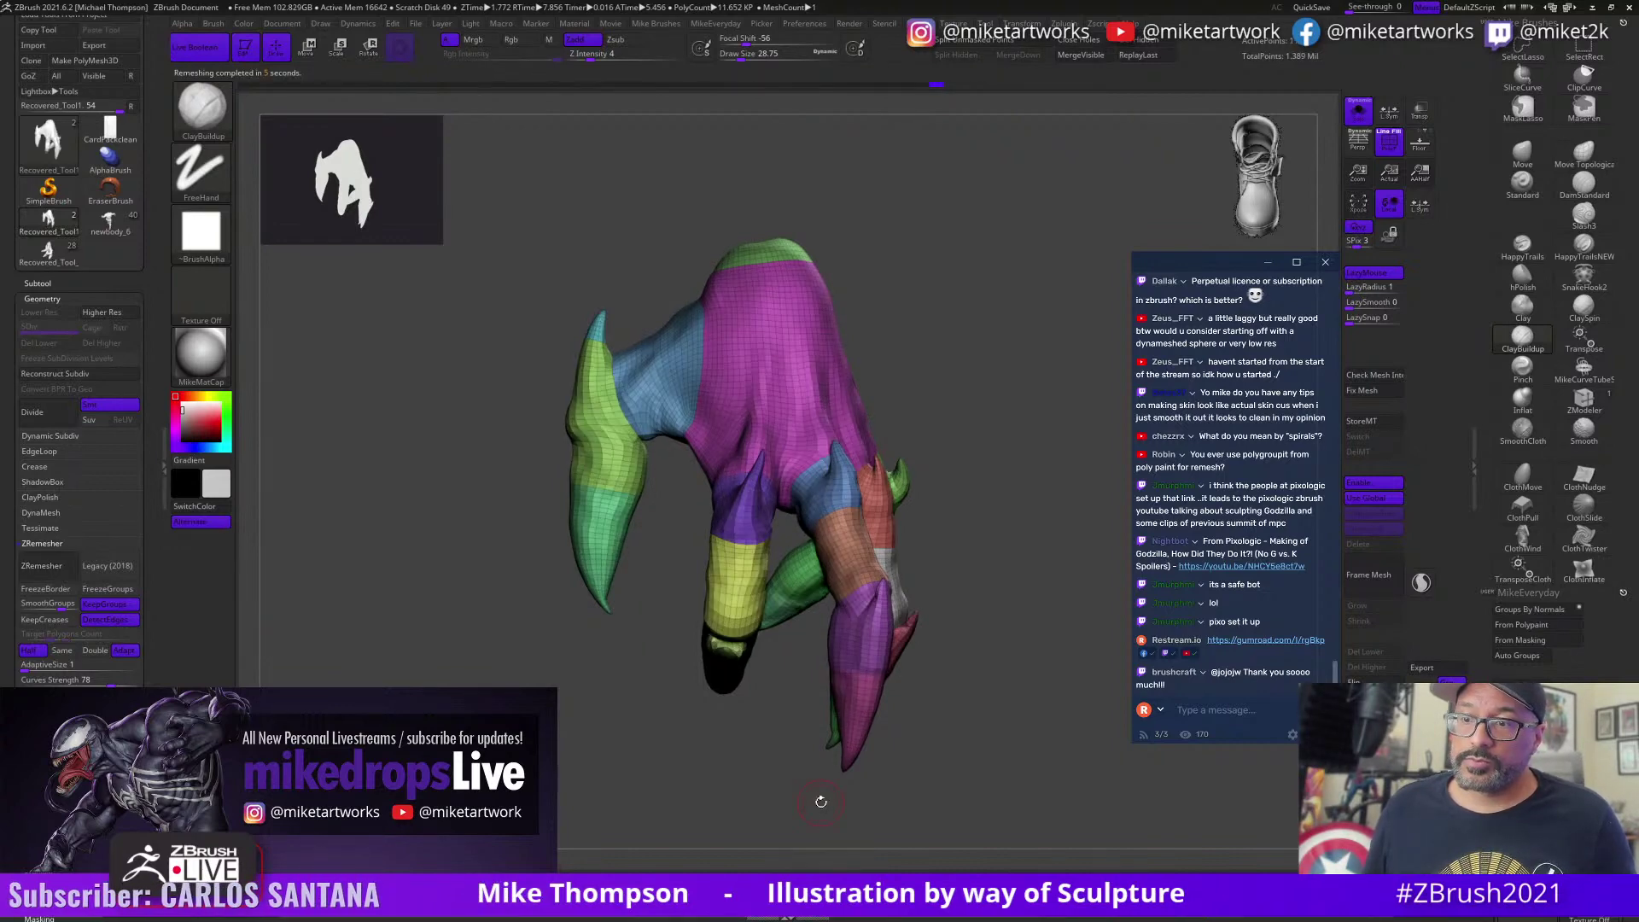
drag(1002, 771, 858, 762)
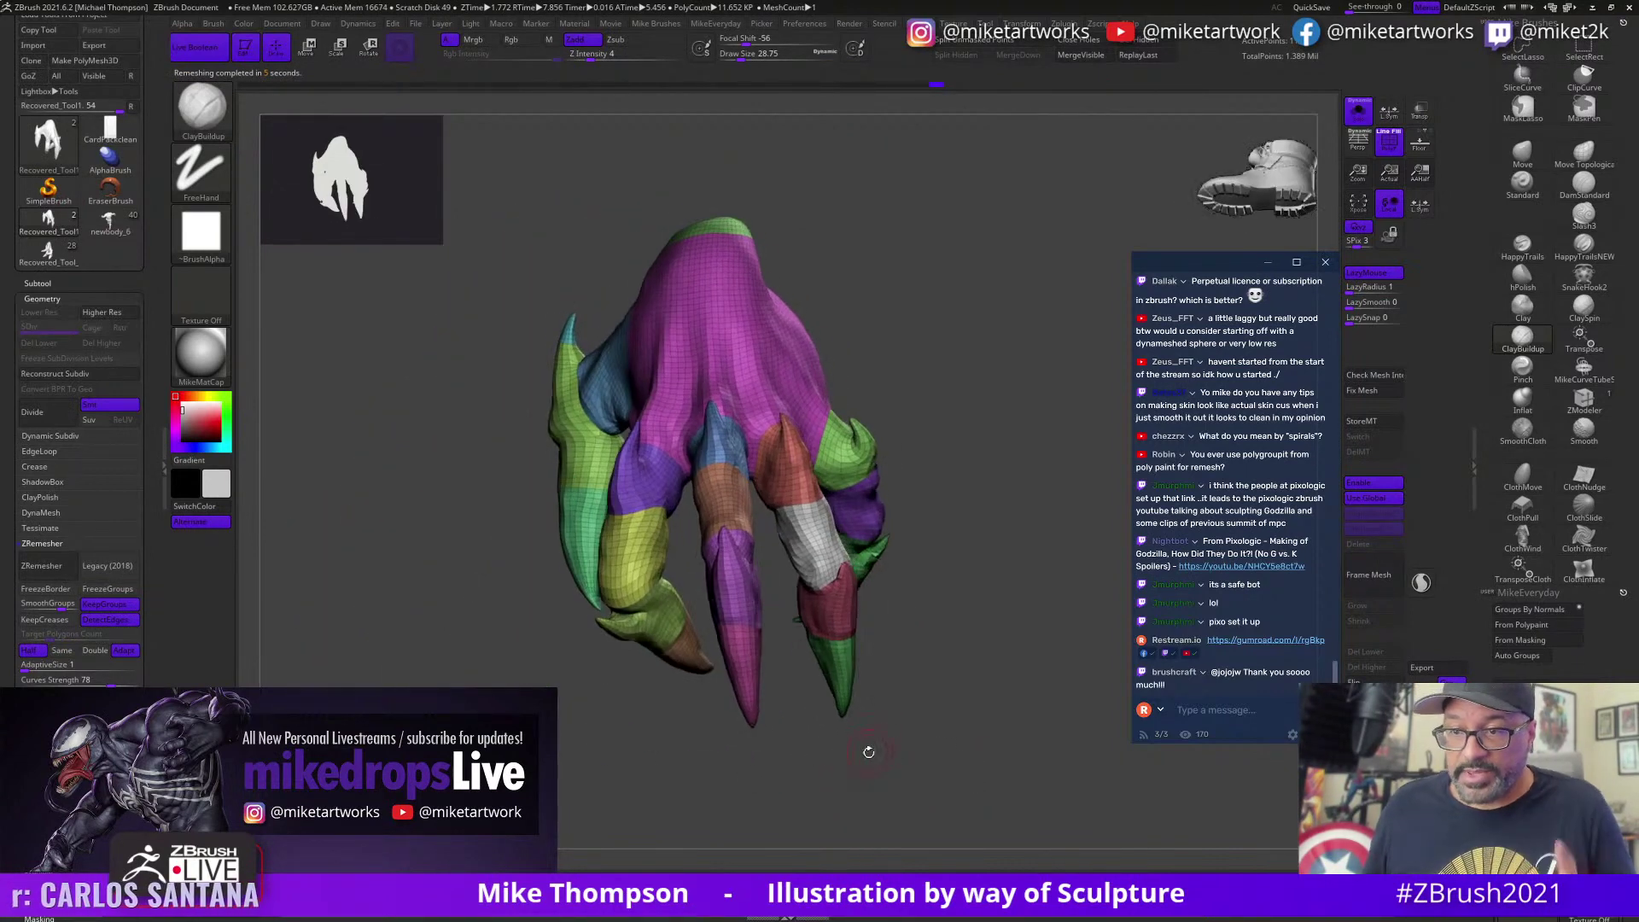
drag(953, 691, 888, 734)
key(shift+f)
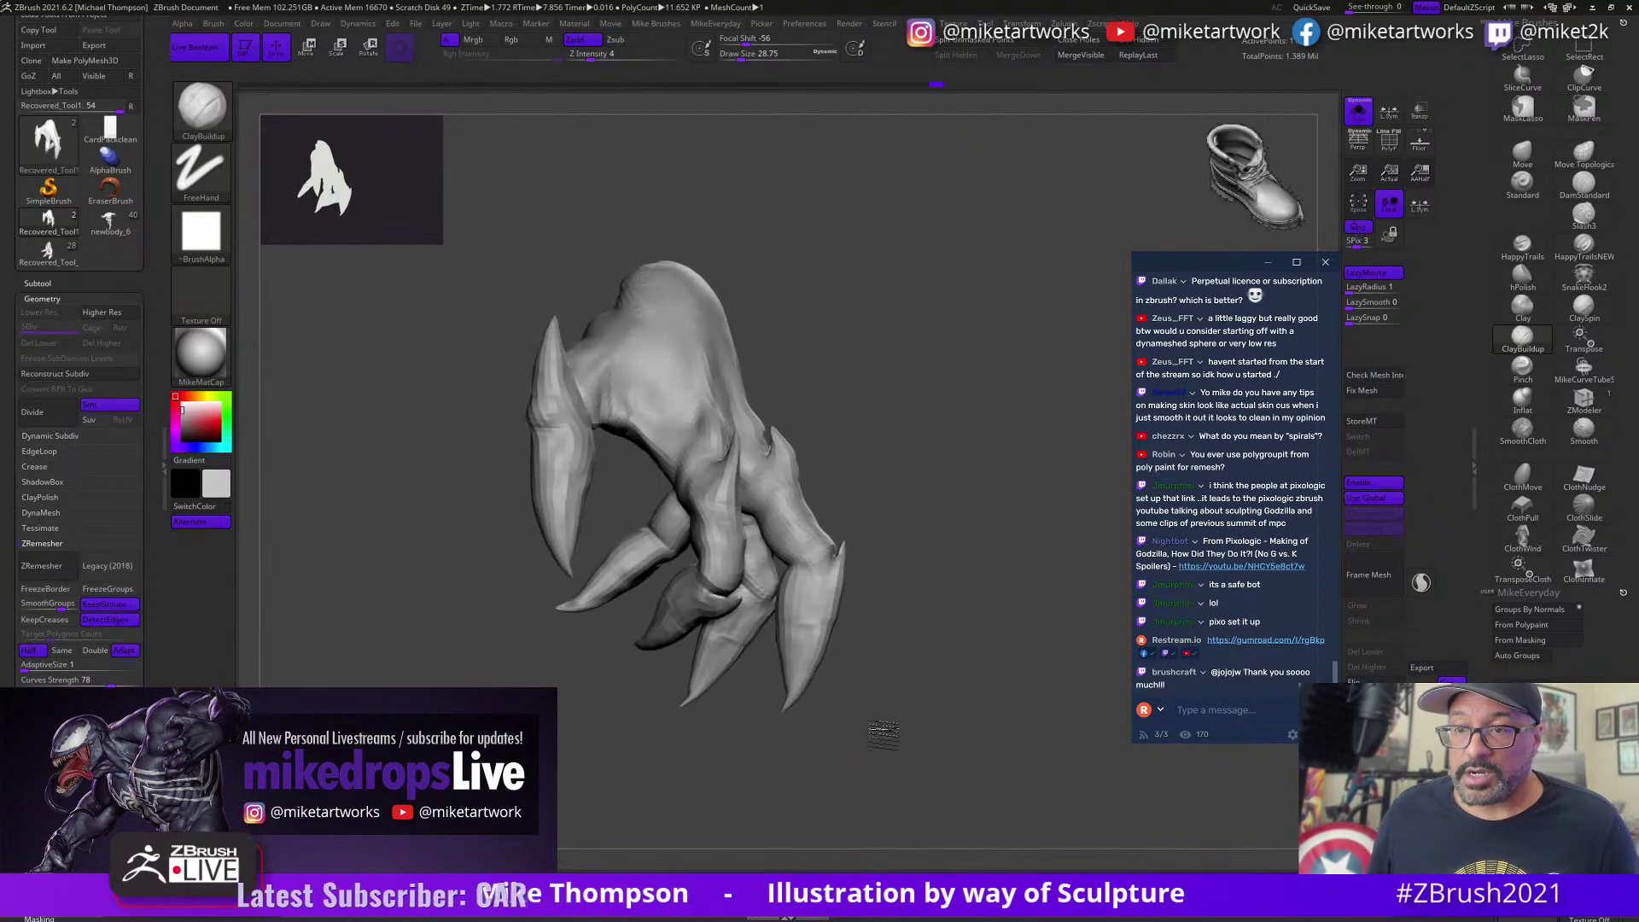
Step: Compare the original detailed hand subtool with the remeshed copy, ending with the copy active
click(57, 283)
click(51, 320)
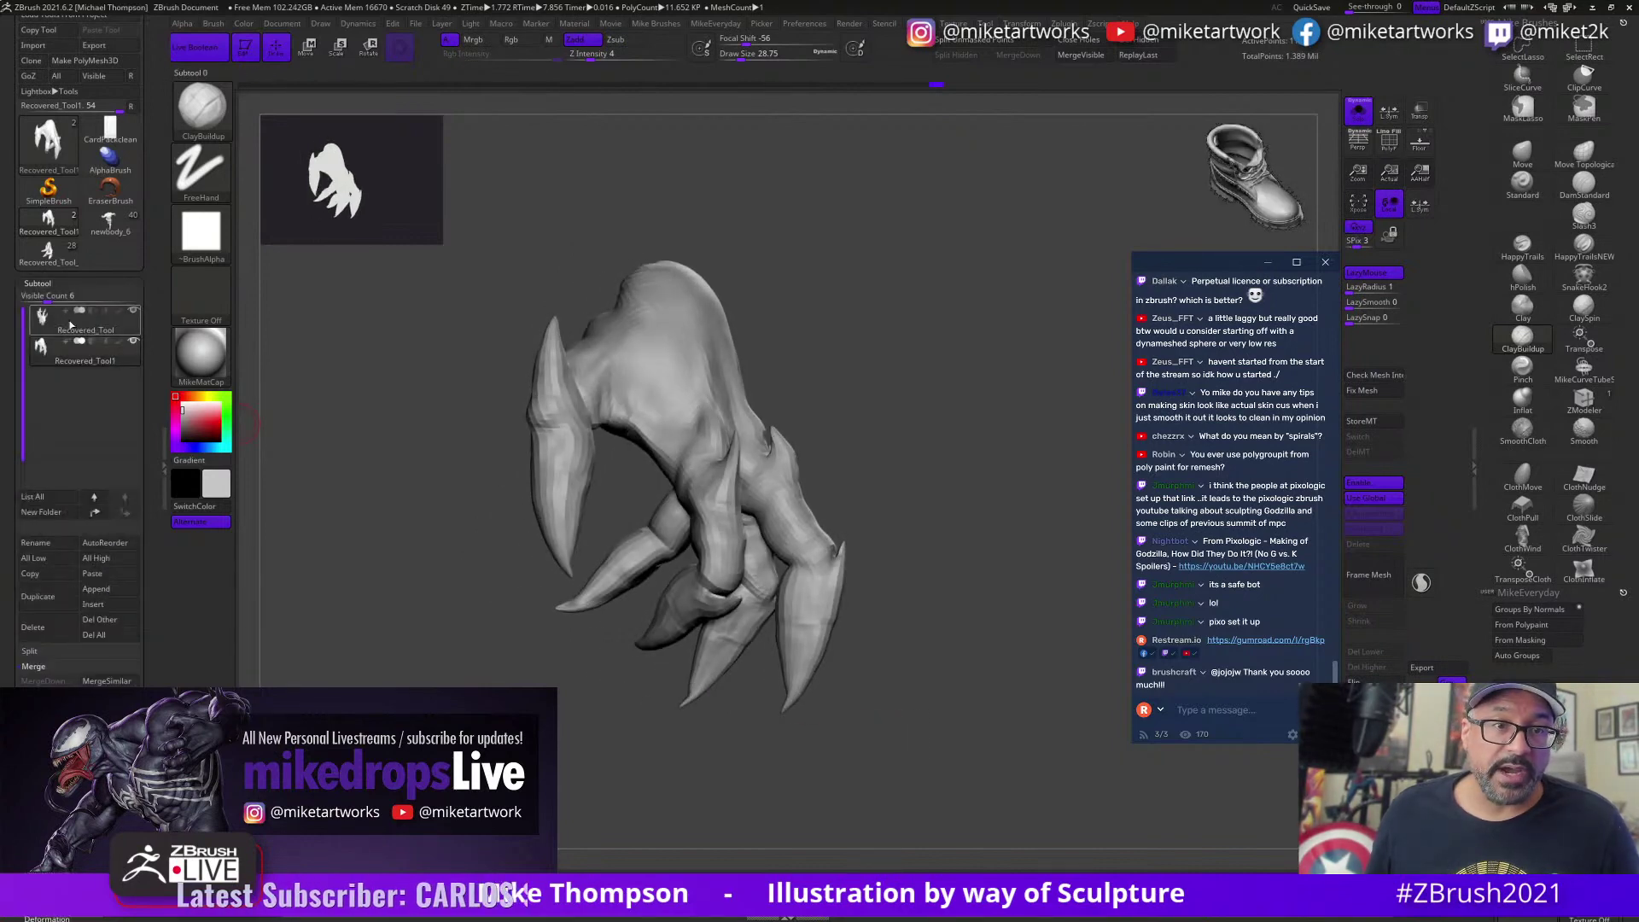
drag(870, 509, 922, 544)
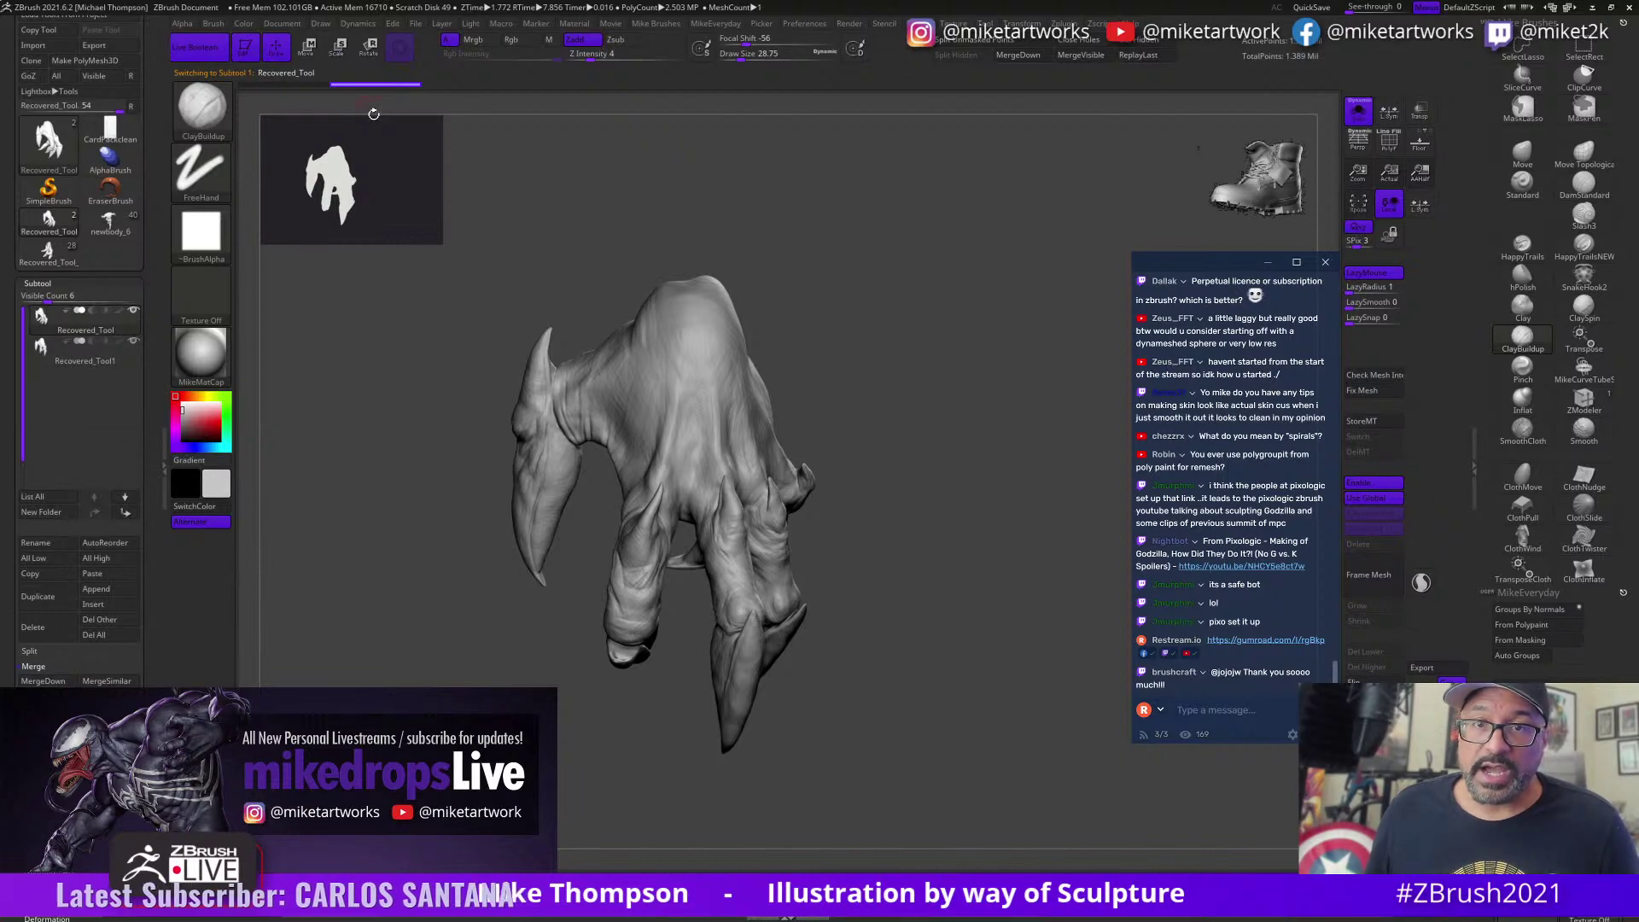
key(ctrl)
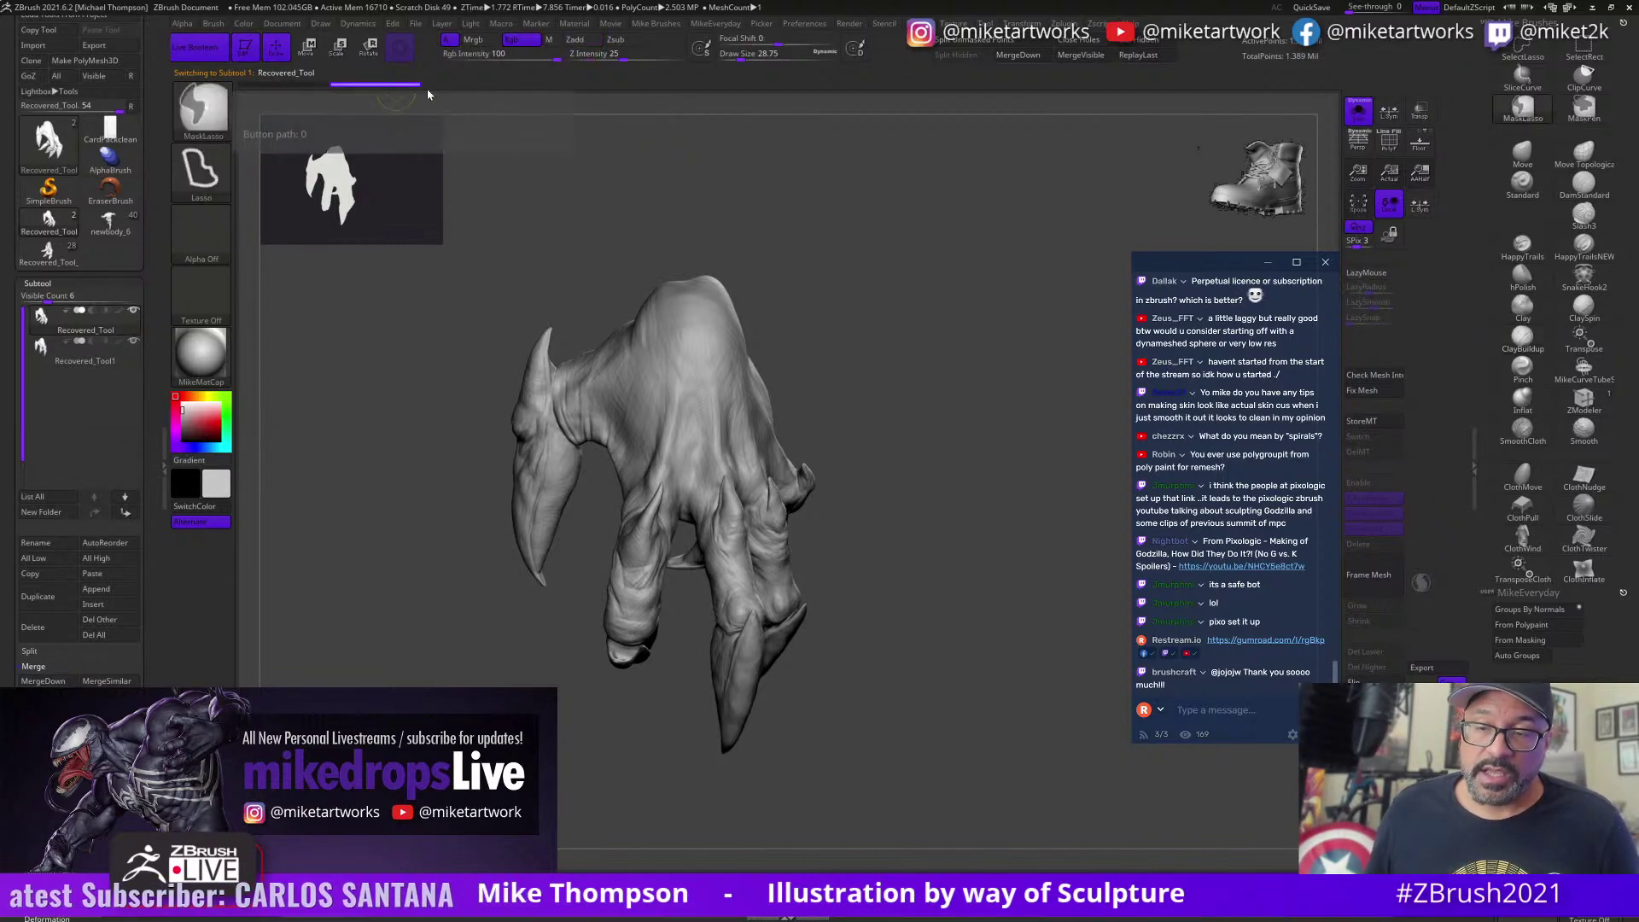
drag(944, 731, 983, 712)
click(85, 350)
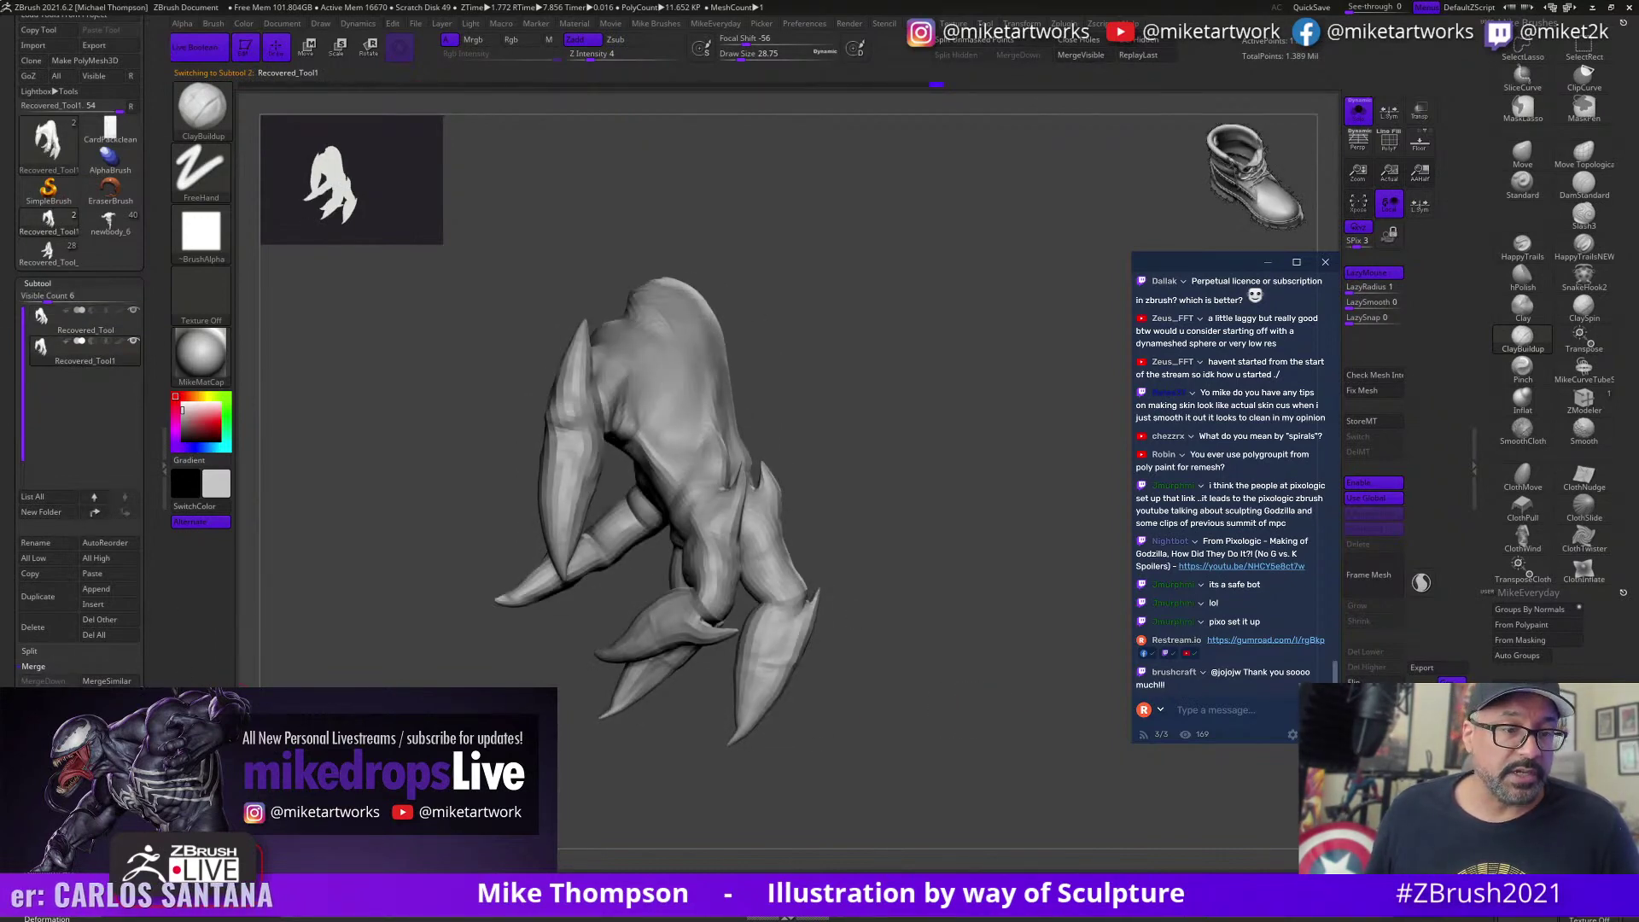
Step: Project the original hand's detail onto the remeshed copy, subdivide the copy once, and project again
click(34, 744)
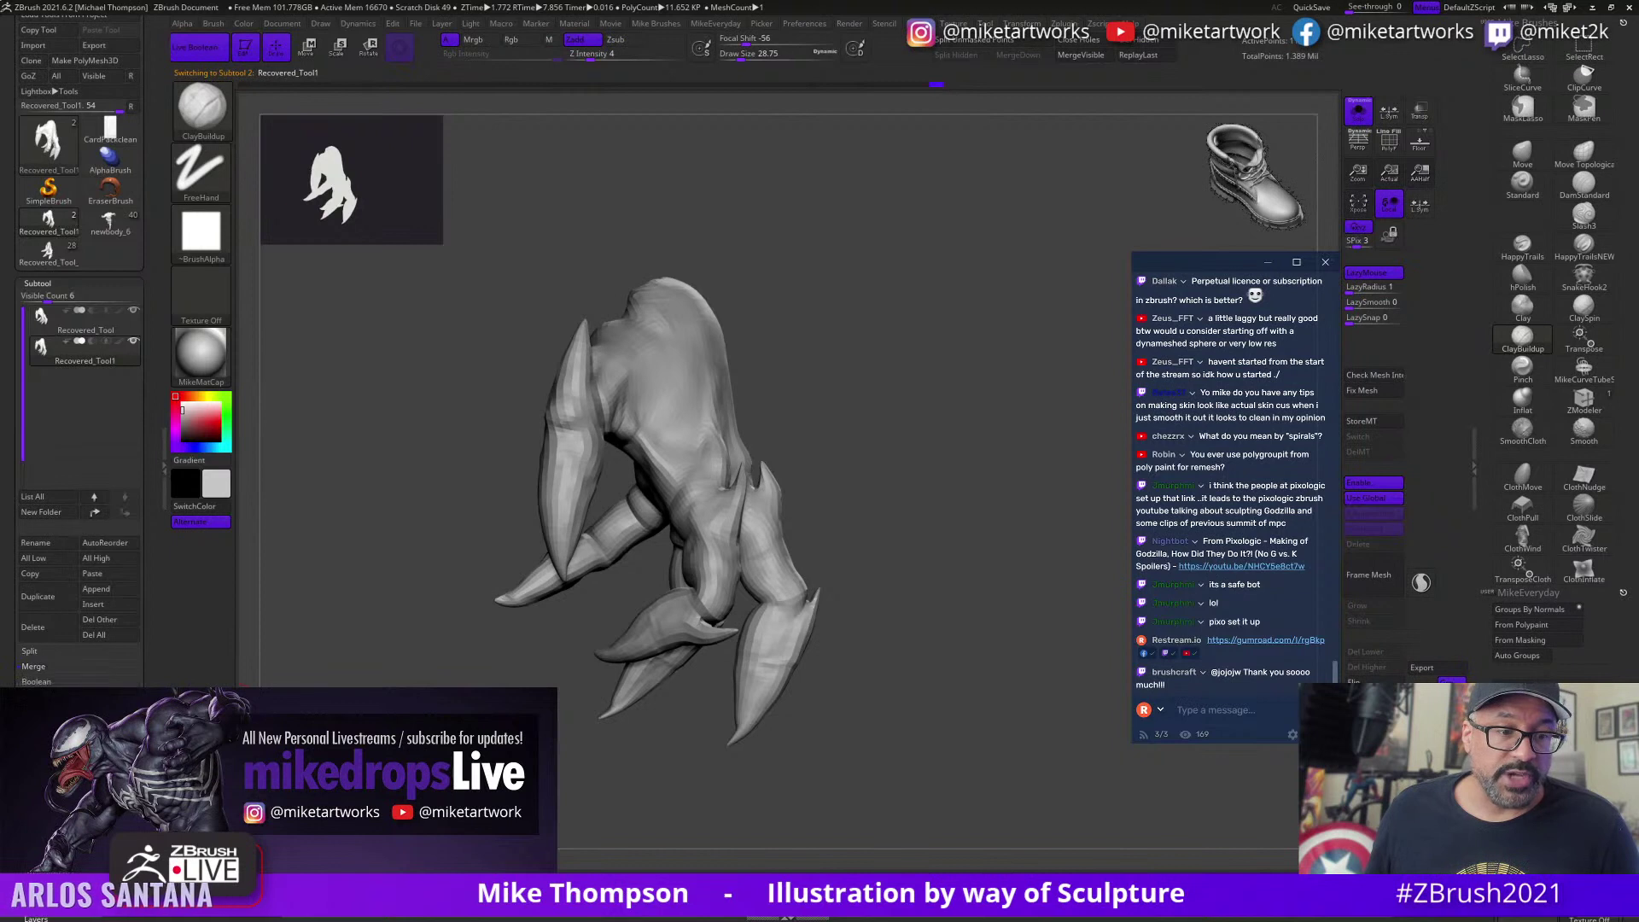
click(48, 727)
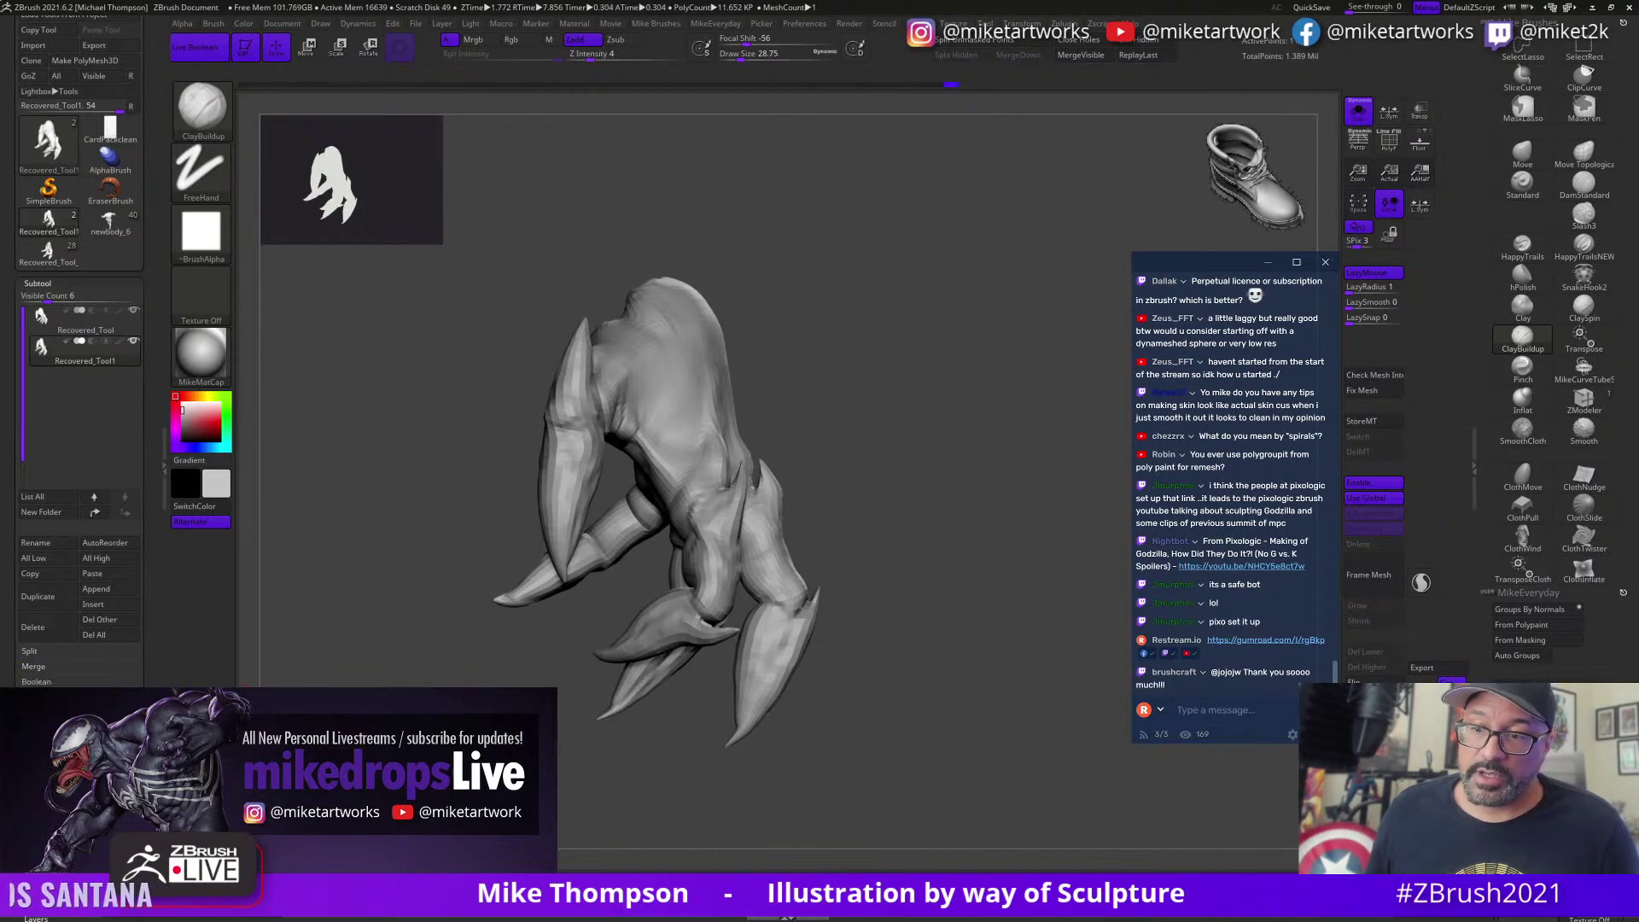
key(ctrl+d)
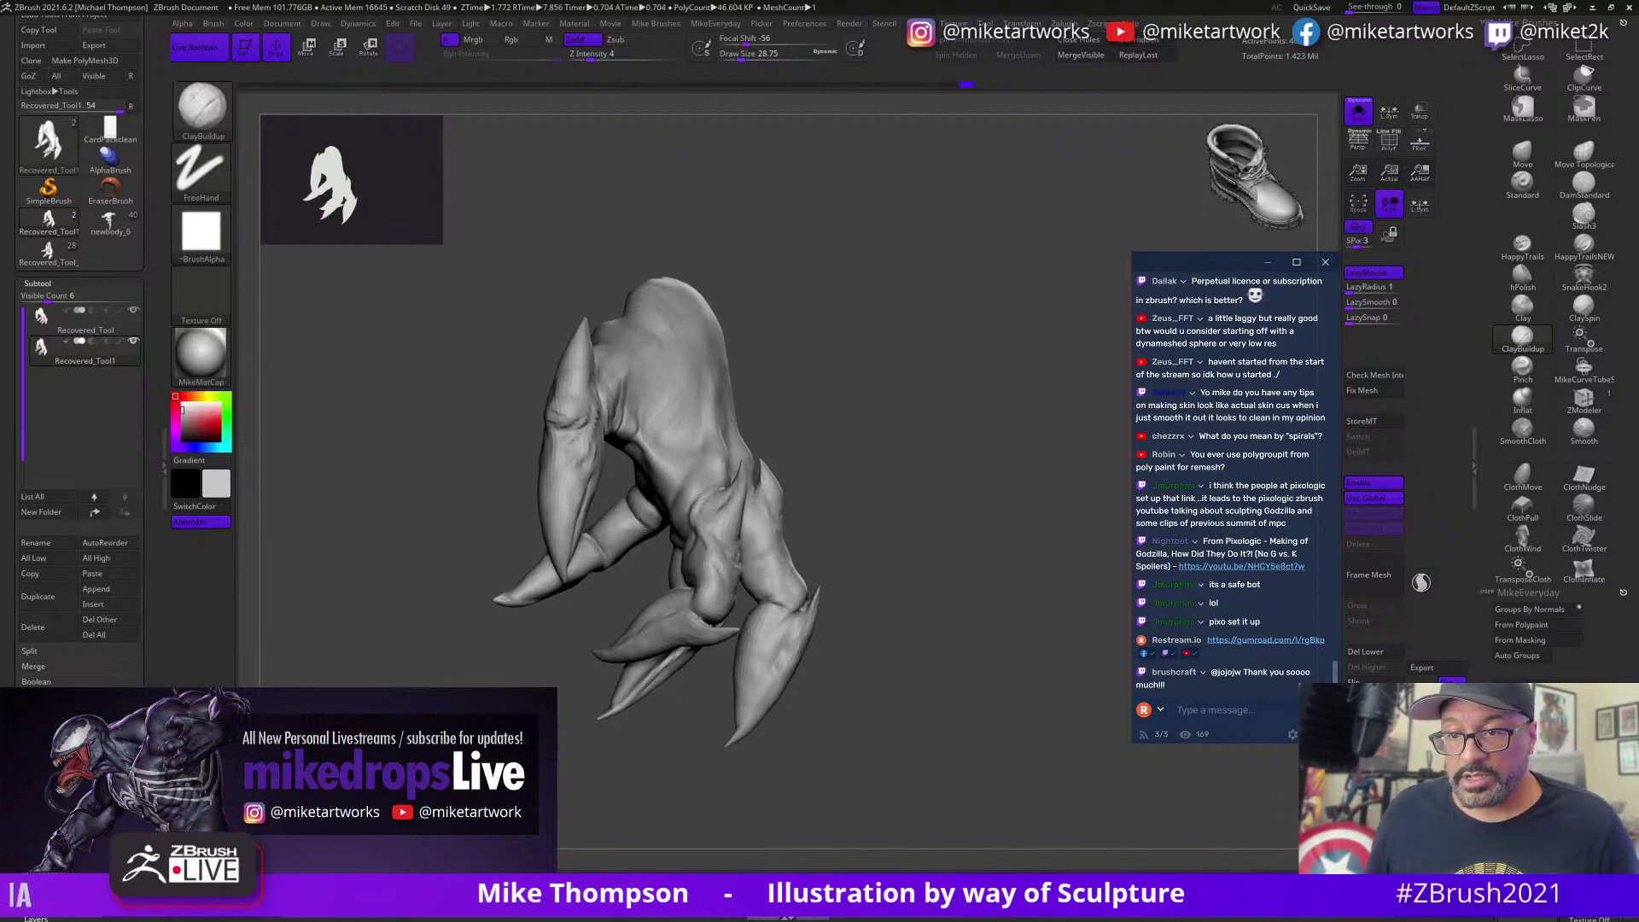
Step: Compare the projected copy with the original hand, then subdivide the copy one more level and reproject the detail
mouse_move(802, 768)
mouse_down()
mouse_move(649, 785)
mouse_move(574, 821)
mouse_move(598, 816)
mouse_up()
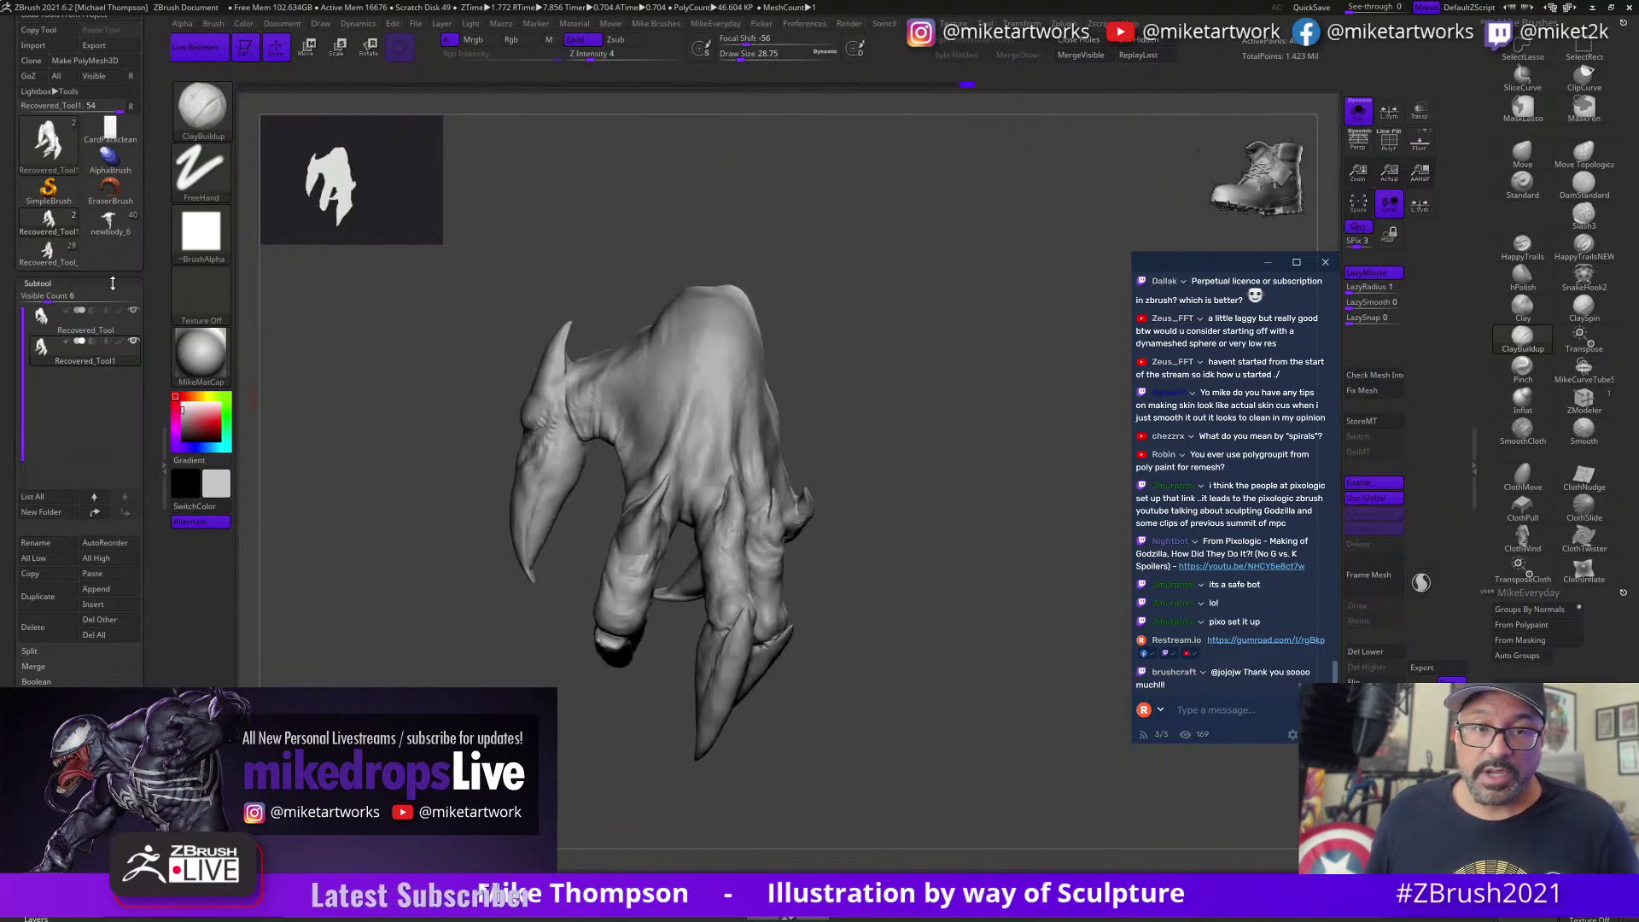
click(85, 317)
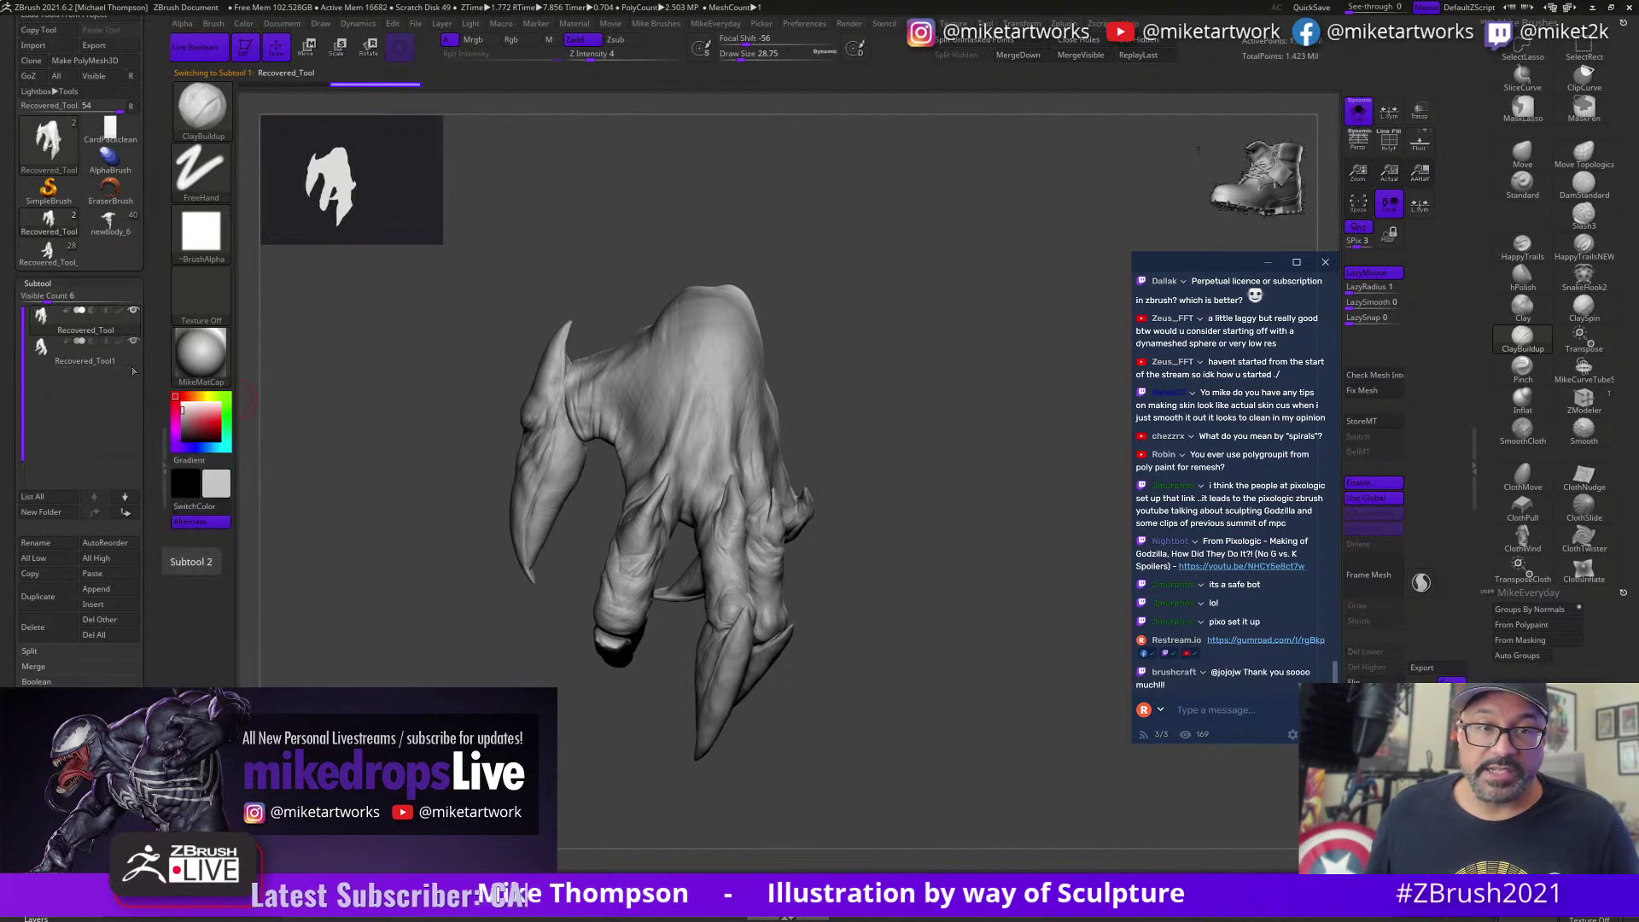
click(132, 365)
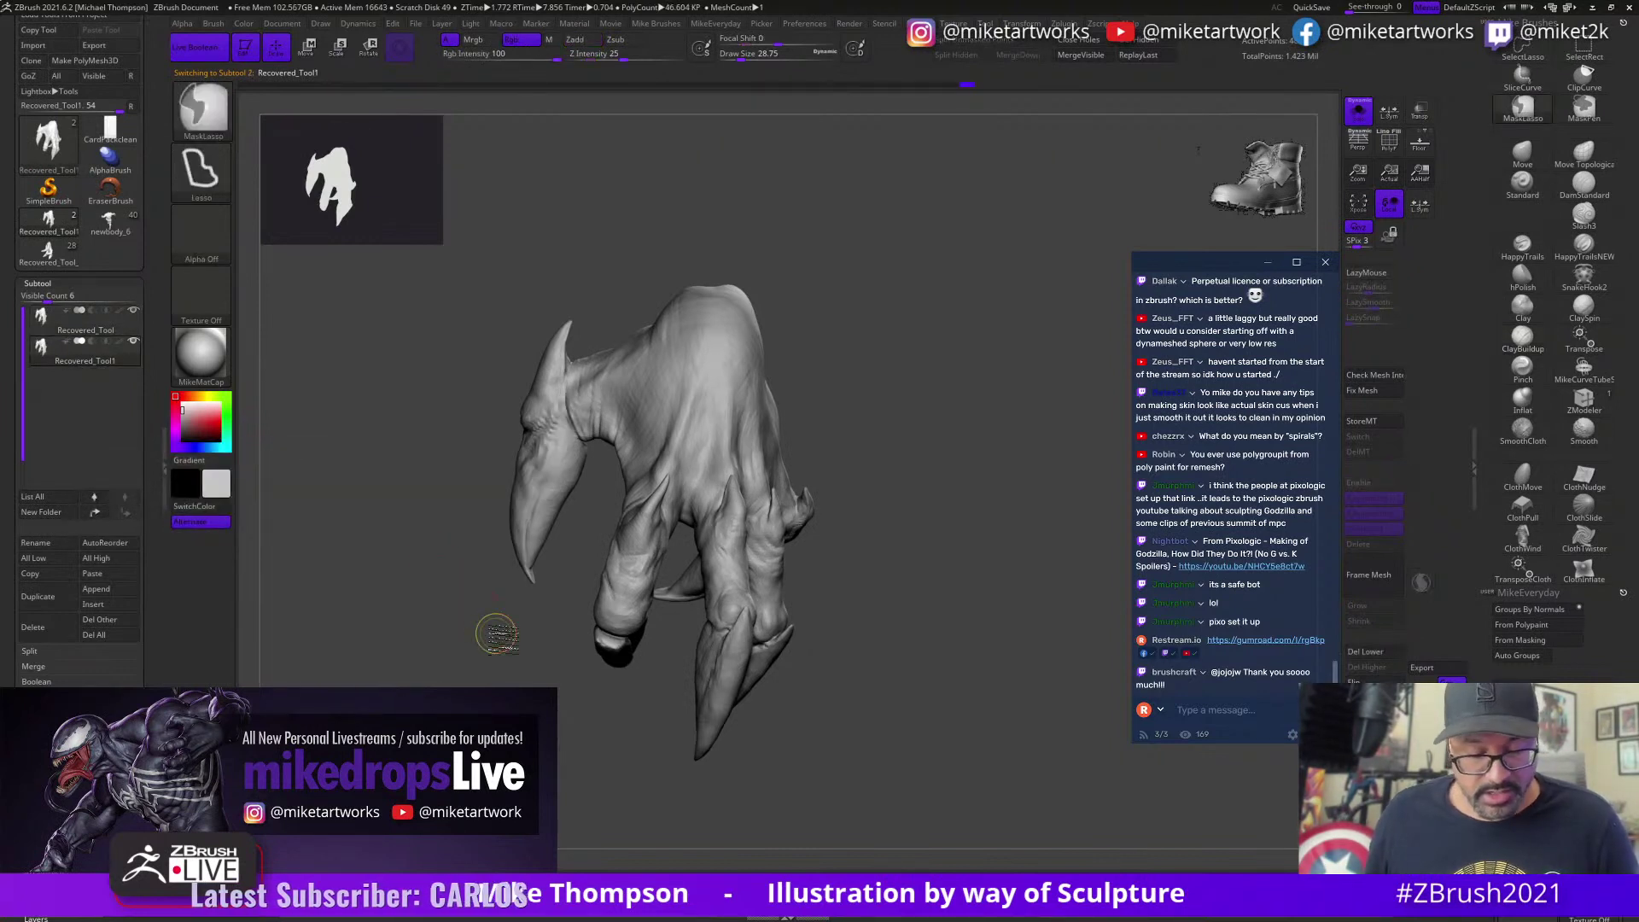
key(d)
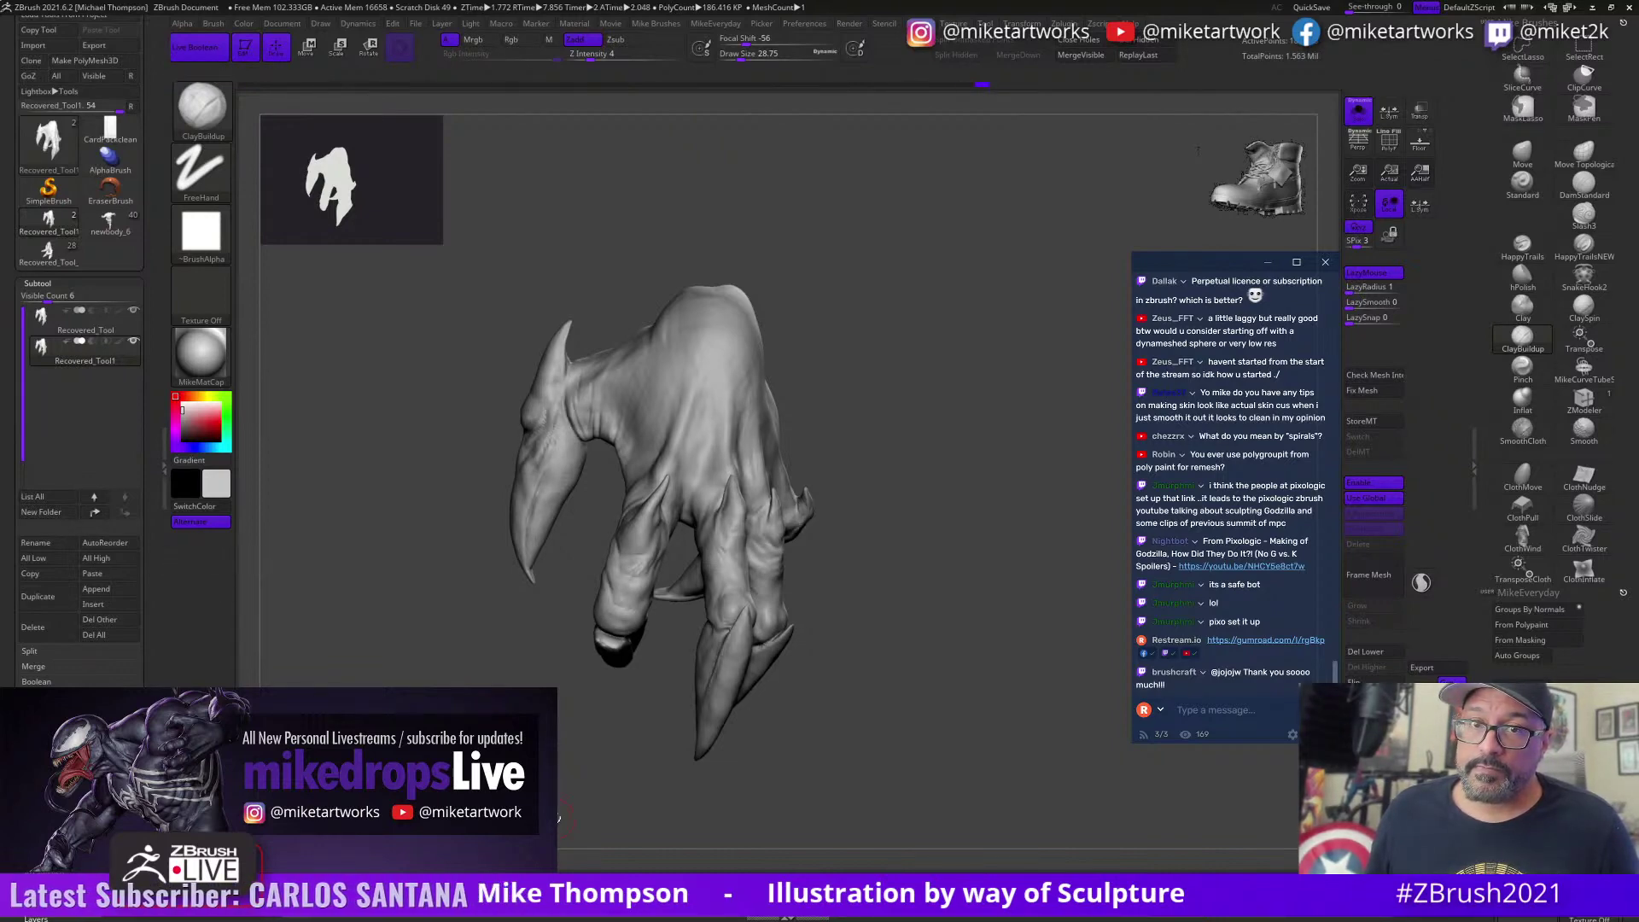
mouse_move(899, 724)
mouse_down()
mouse_move(820, 753)
mouse_move(850, 777)
mouse_move(820, 760)
mouse_up()
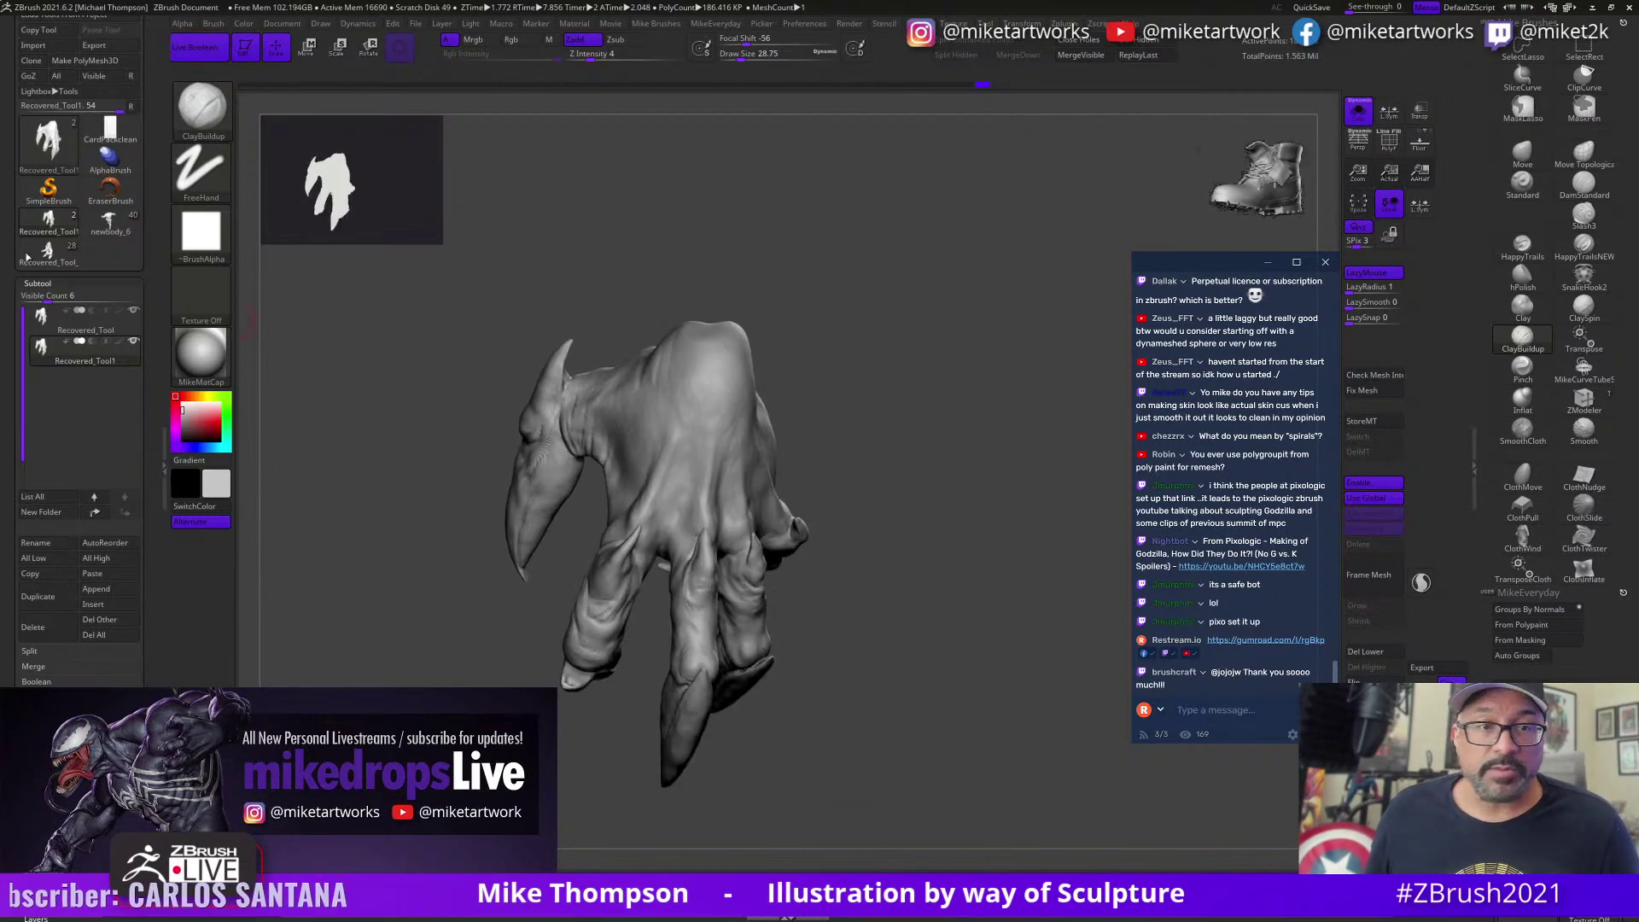
Step: Compare the original hand with the projected copy up close, ending on the copy with a draw size of about 15.6
click(93, 329)
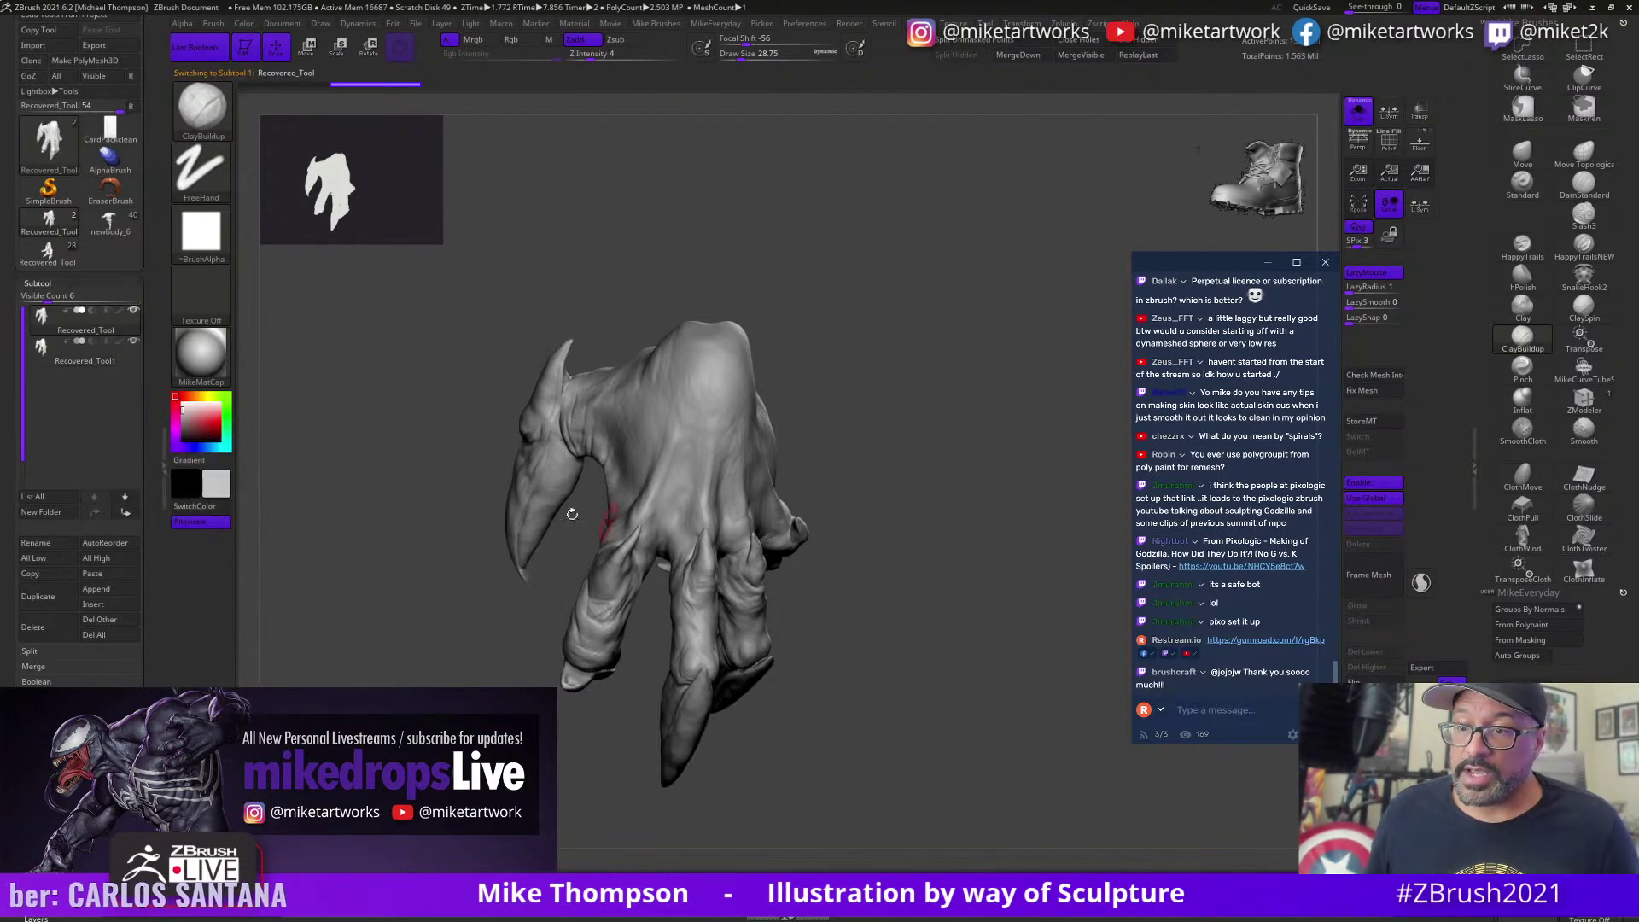
mouse_move(907, 483)
mouse_down()
mouse_move(879, 504)
mouse_move(893, 540)
mouse_move(1008, 629)
mouse_move(923, 645)
mouse_move(923, 679)
mouse_up()
key(s)
mouse_move(1052, 709)
mouse_down()
mouse_move(935, 553)
mouse_move(940, 512)
mouse_move(991, 450)
mouse_up()
key(s)
ctrl+right_drag(991, 449, 1007, 493)
key(s)
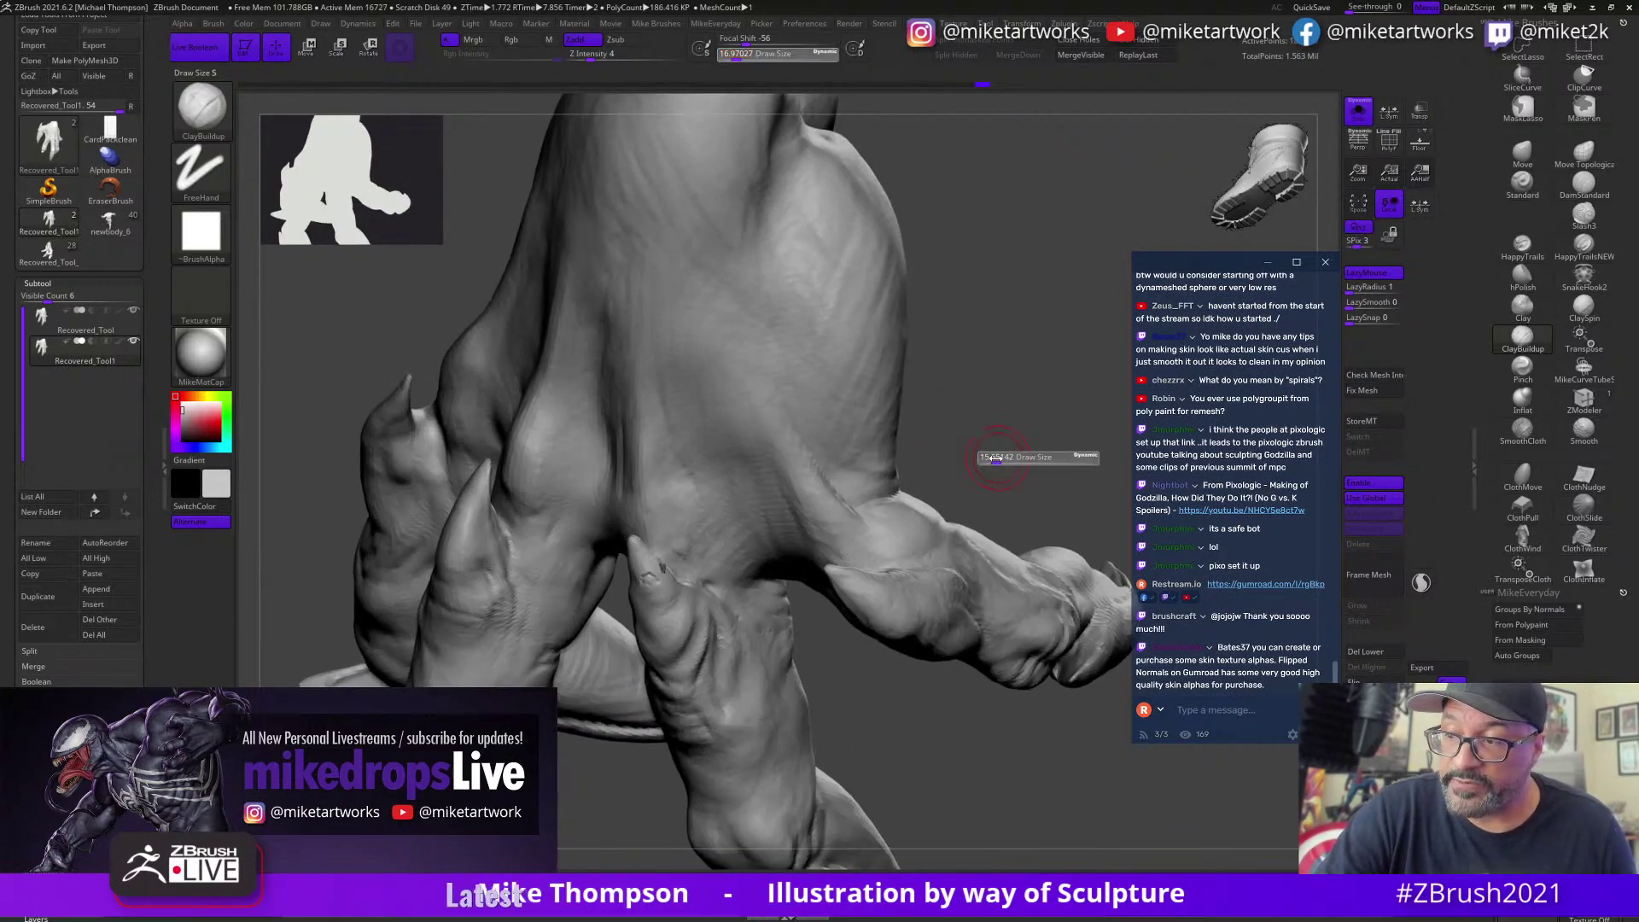
drag(995, 451, 992, 452)
Step: Isolate a small patch of the projected hand around the finger bases, hiding the rest of the mesh
right_drag(662, 571, 783, 497)
mouse_move(783, 496)
mouse_down()
mouse_move(600, 650)
mouse_move(620, 533)
mouse_up()
mouse_move(645, 561)
mouse_down()
mouse_move(721, 555)
mouse_move(642, 523)
mouse_move(648, 673)
mouse_move(600, 658)
mouse_move(611, 638)
mouse_up()
mouse_move(905, 556)
mouse_down()
mouse_move(849, 603)
mouse_move(905, 661)
mouse_move(896, 596)
mouse_up()
ctrl+alt+shift+drag(330, 527, 533, 587)
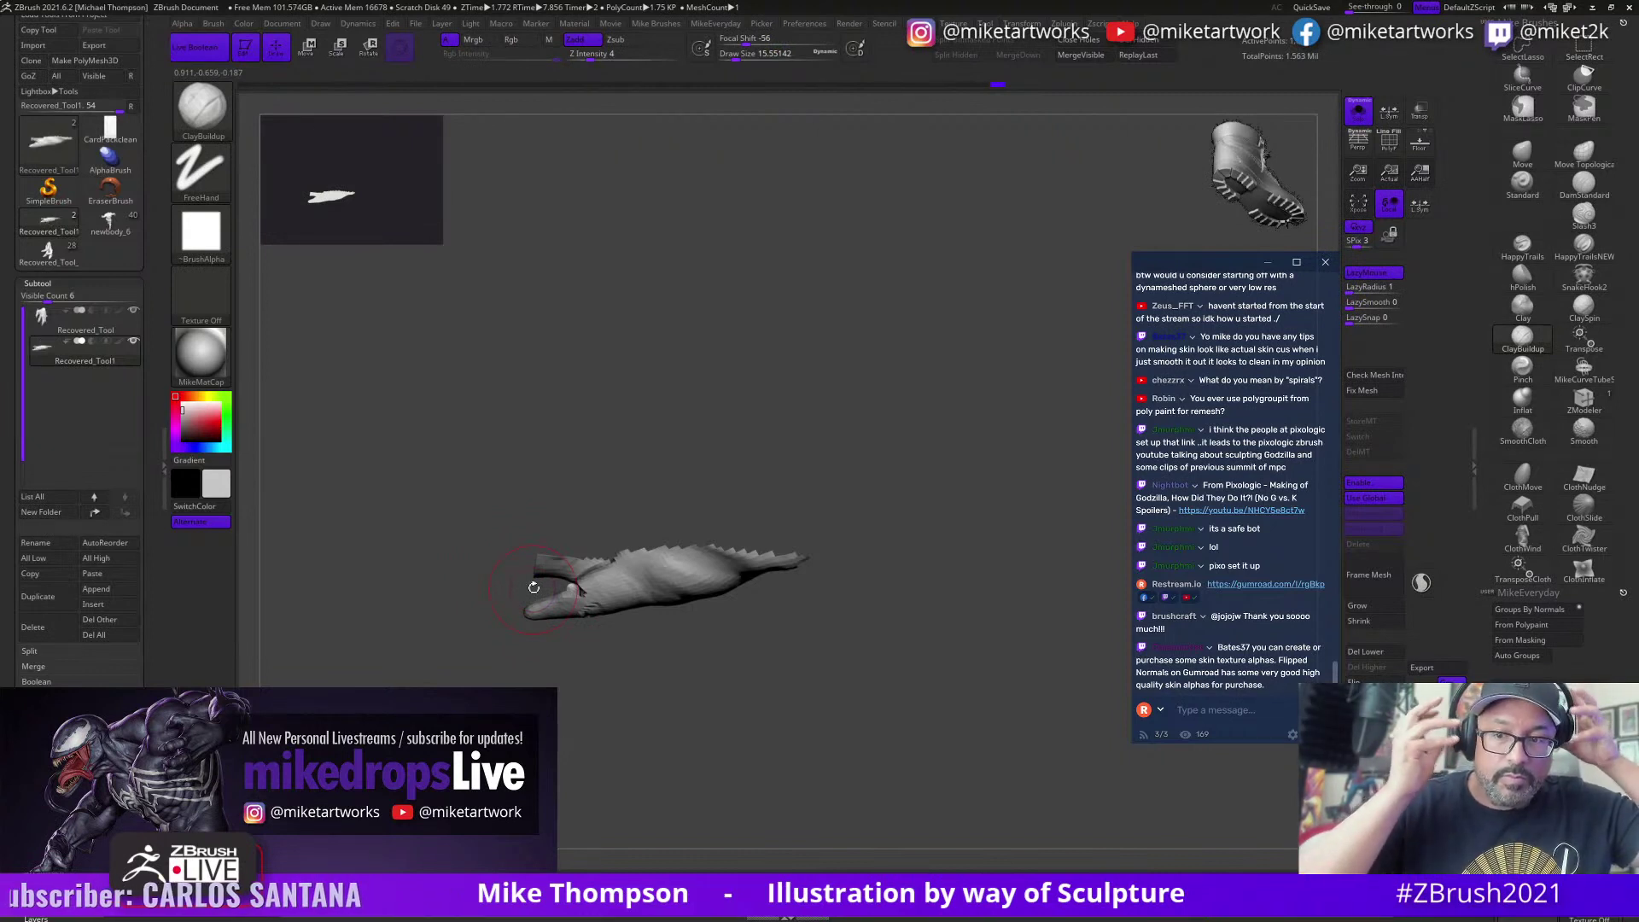
Step: Set the brush draw size to about 6.6 for the isolated patch and check its surface from several sides
mouse_move(845, 640)
mouse_down()
mouse_move(907, 662)
mouse_move(897, 708)
mouse_move(832, 703)
mouse_move(842, 655)
mouse_move(825, 668)
mouse_move(821, 622)
mouse_up()
key(s)
click(826, 704)
key(b)
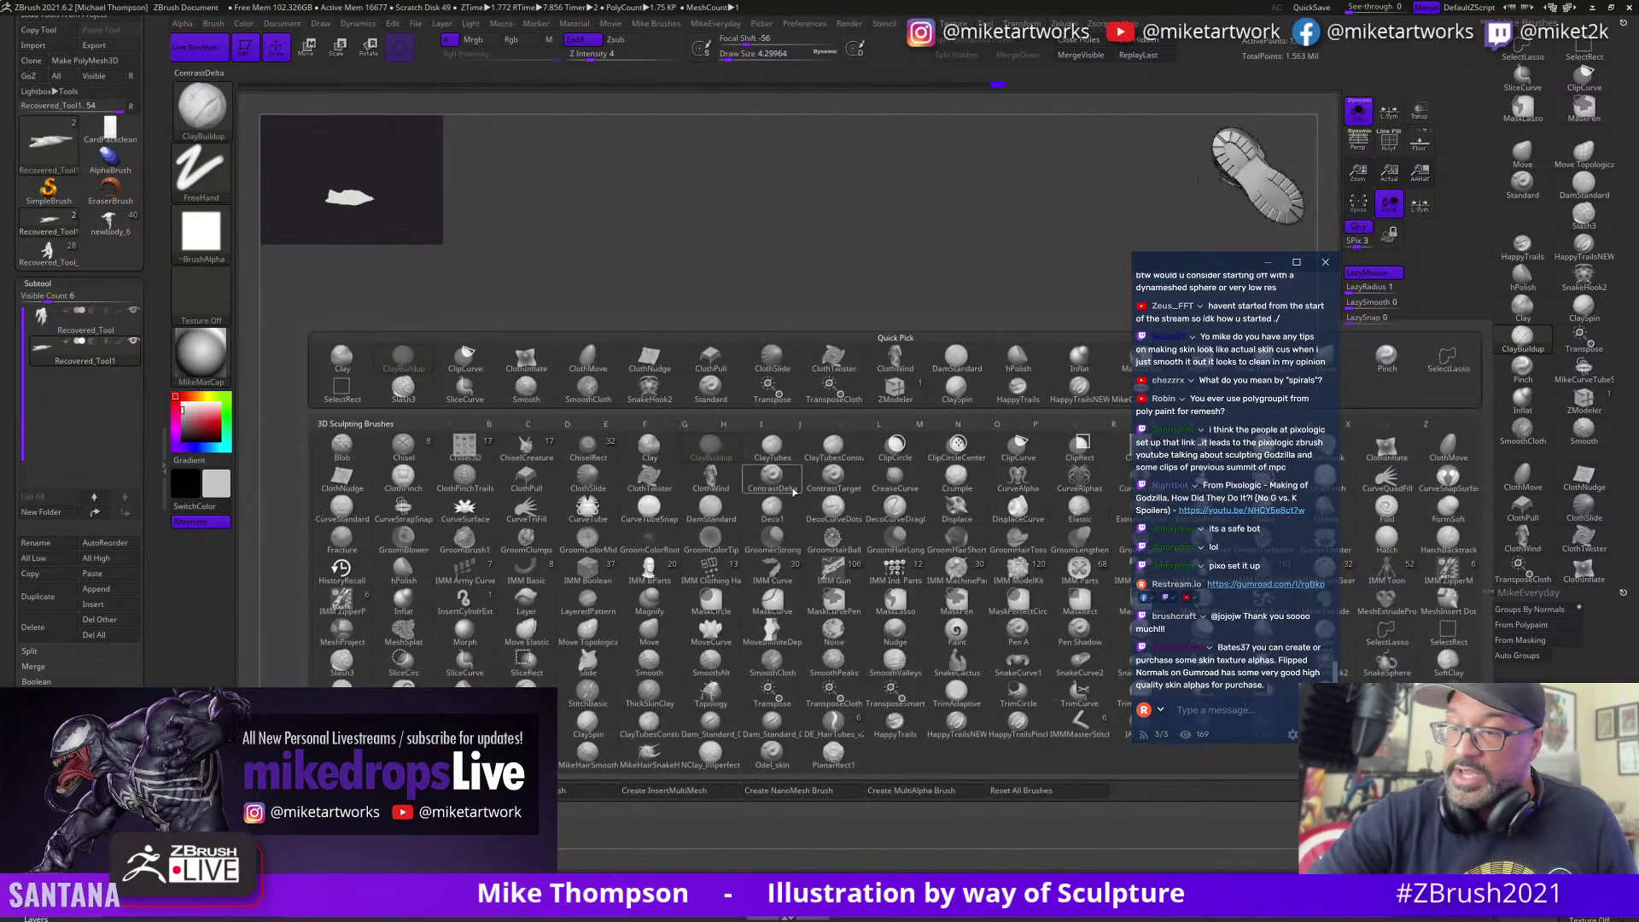
key(s)
click(811, 472)
drag(822, 454, 847, 449)
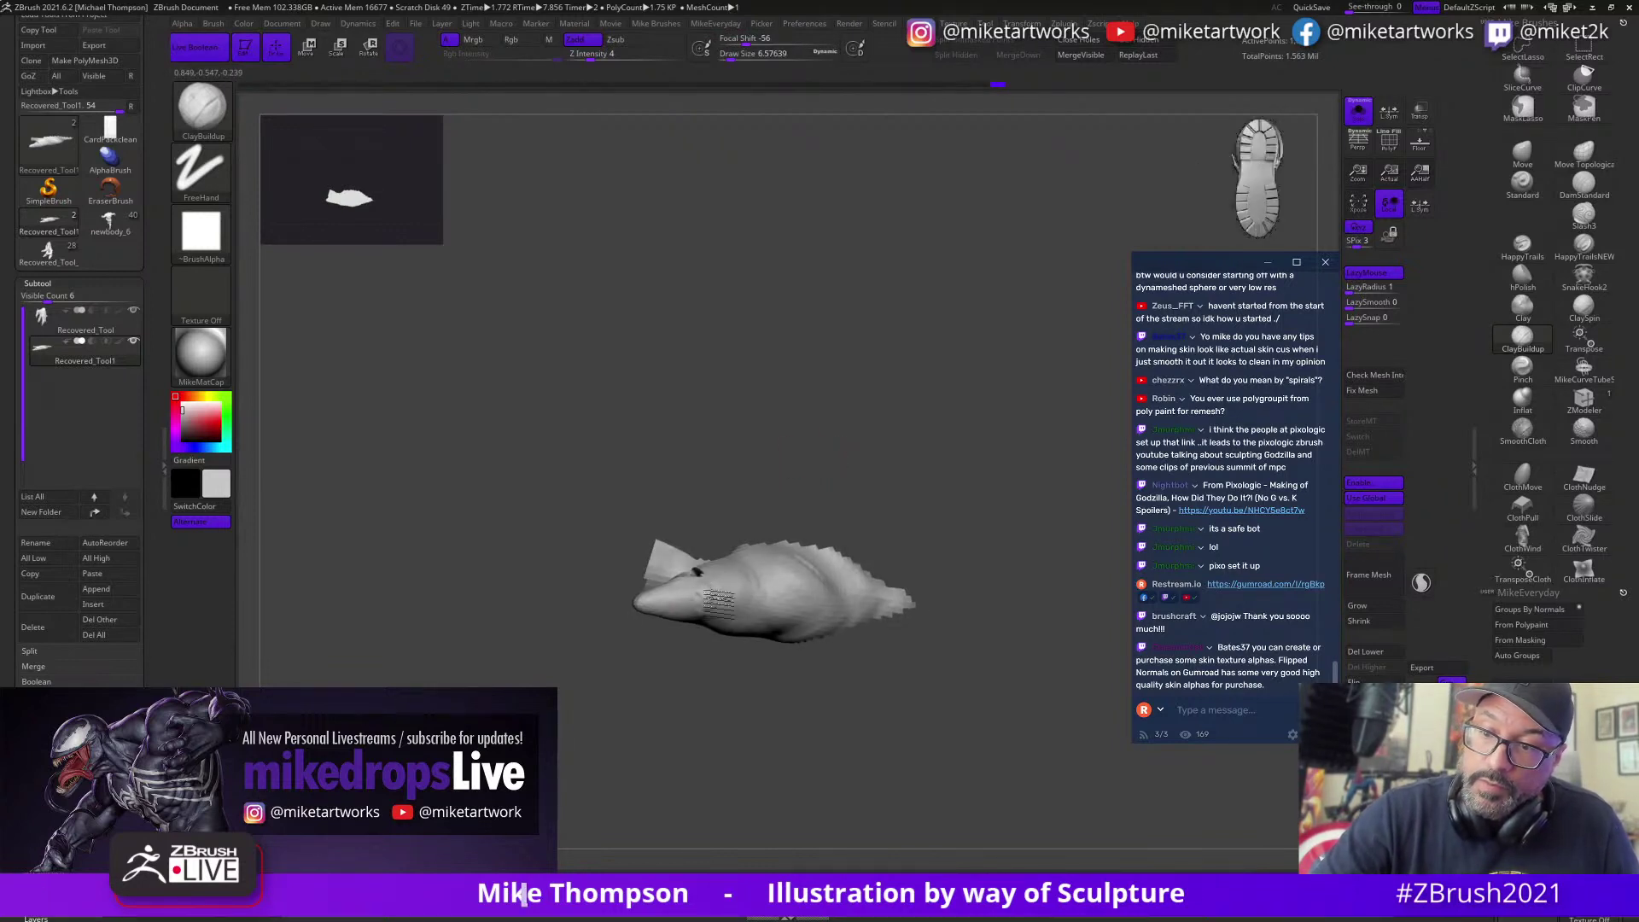
mouse_move(907, 428)
mouse_down()
mouse_move(922, 465)
mouse_move(893, 472)
mouse_move(932, 587)
mouse_move(874, 523)
mouse_up()
key(shift)
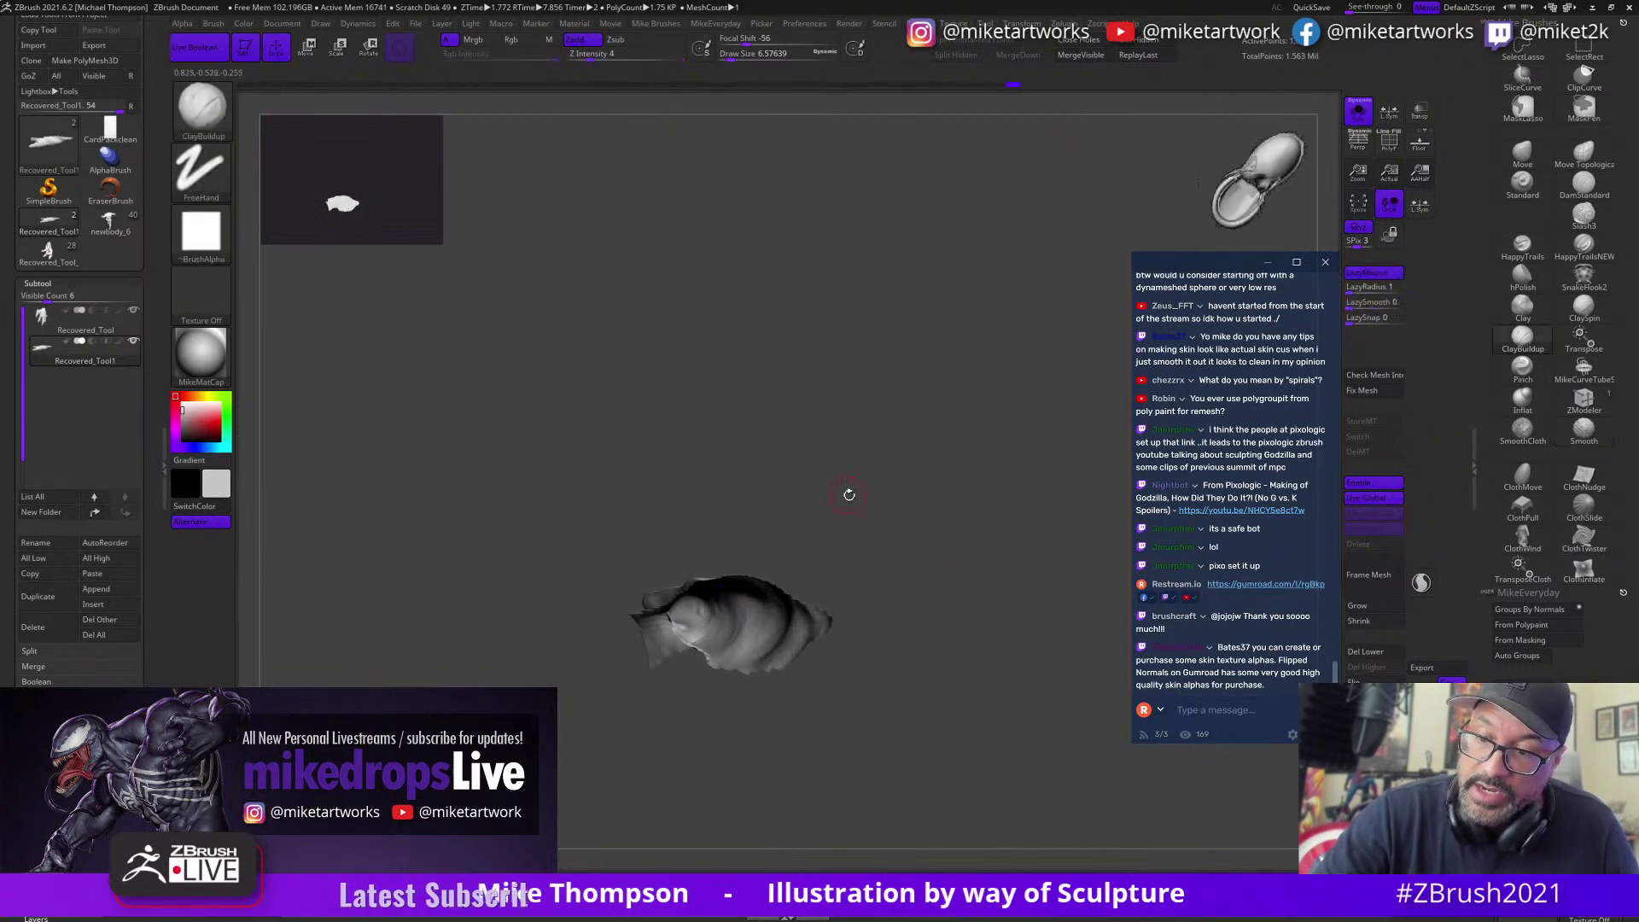
mouse_move(849, 490)
mouse_down()
mouse_move(922, 381)
mouse_move(878, 424)
mouse_up()
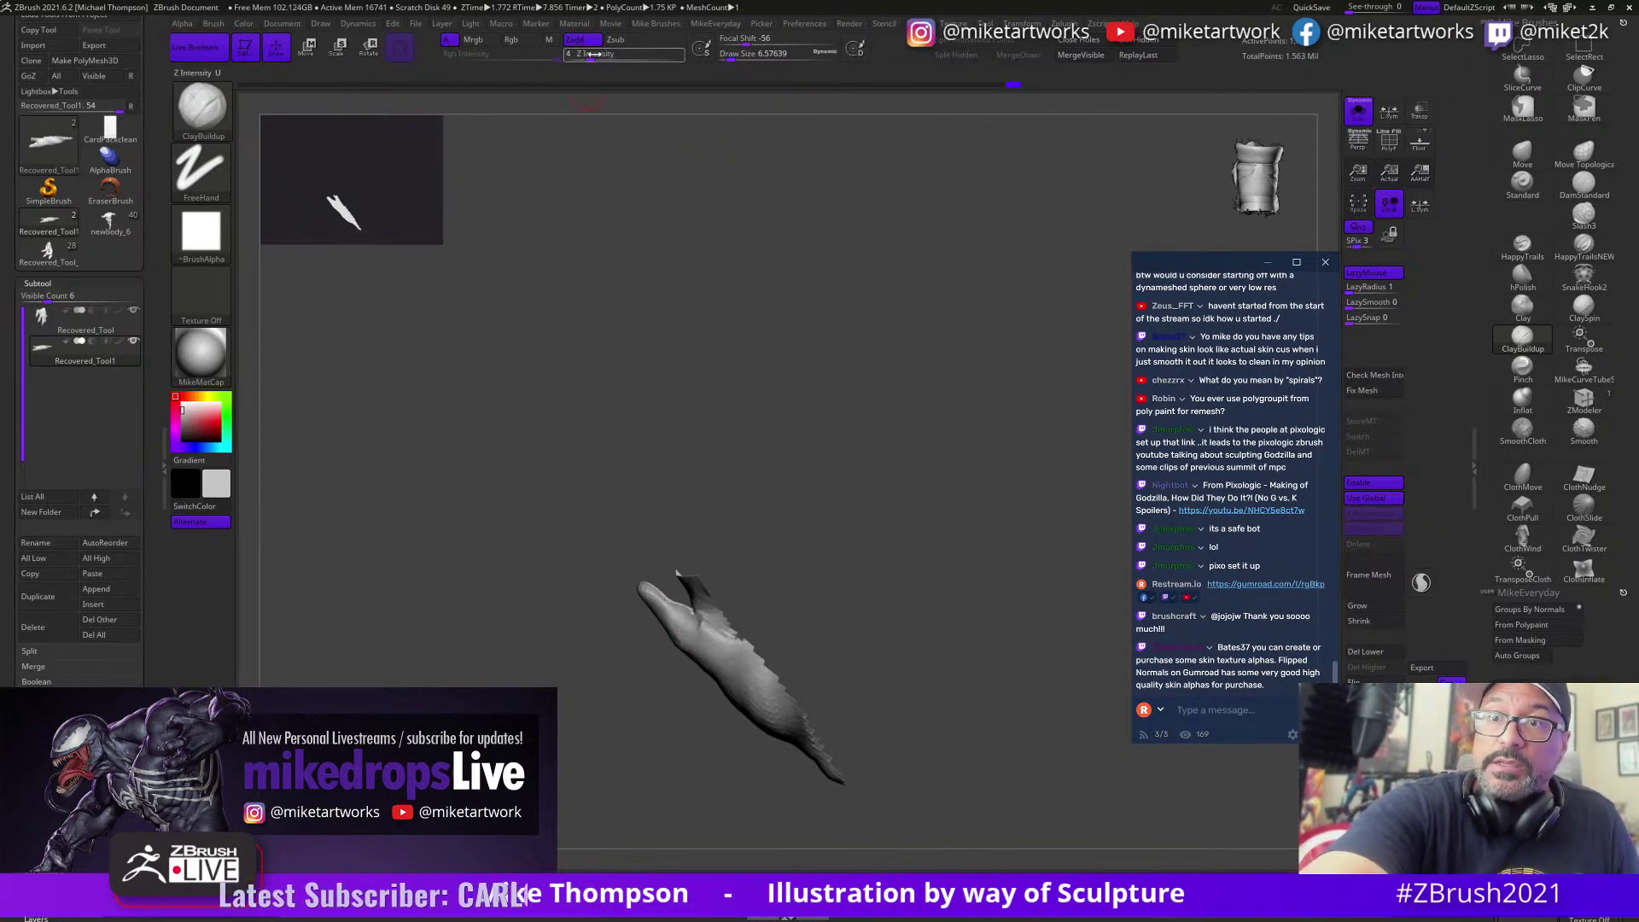
Step: Build up the isolated finger-base patch with ClayBuildup at intensity 10 and draw size up to about 12.9, and project from the undo history
drag(594, 54, 603, 53)
key(s)
click(795, 445)
drag(751, 529, 680, 593)
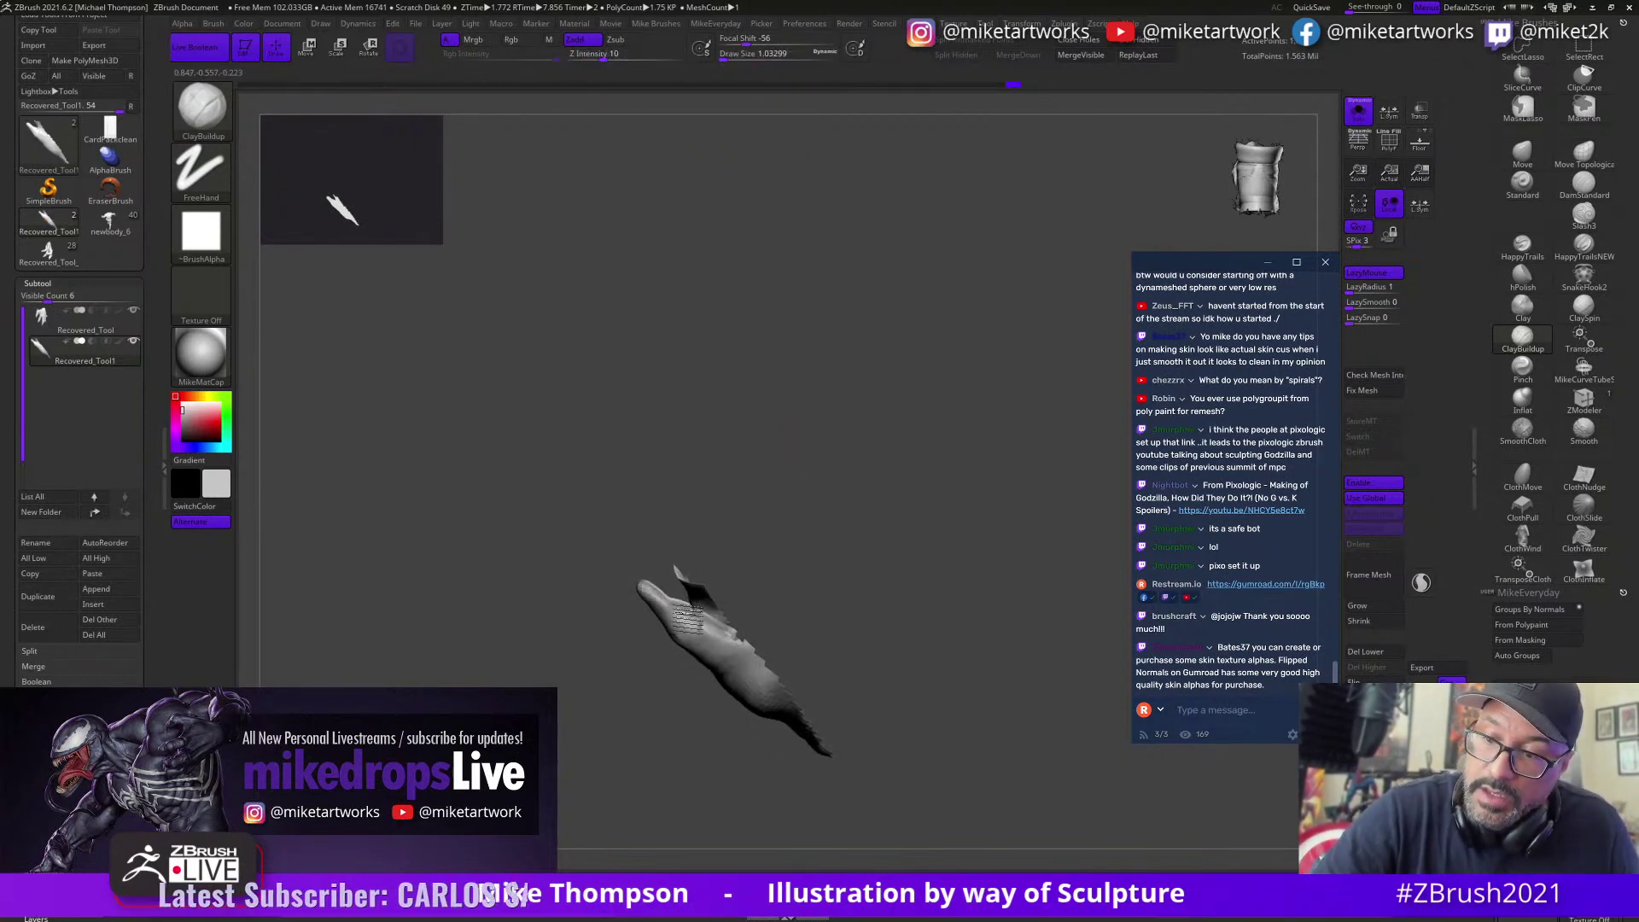
key(s)
click(756, 542)
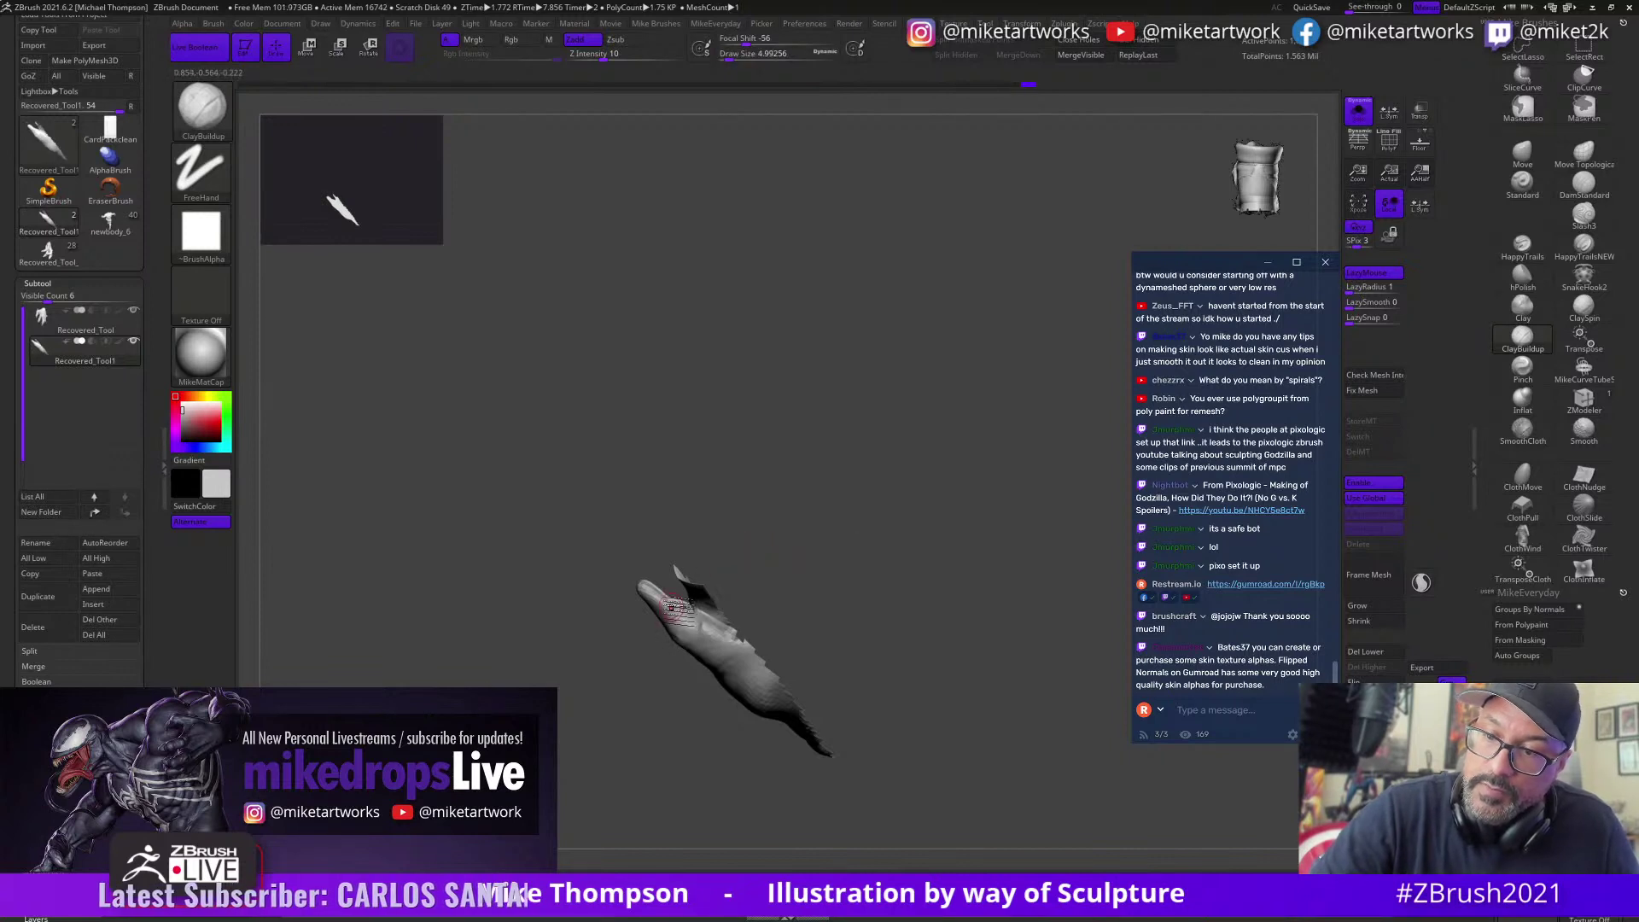
key(s)
mouse_move(742, 539)
mouse_down()
mouse_move(914, 622)
mouse_move(910, 600)
mouse_up()
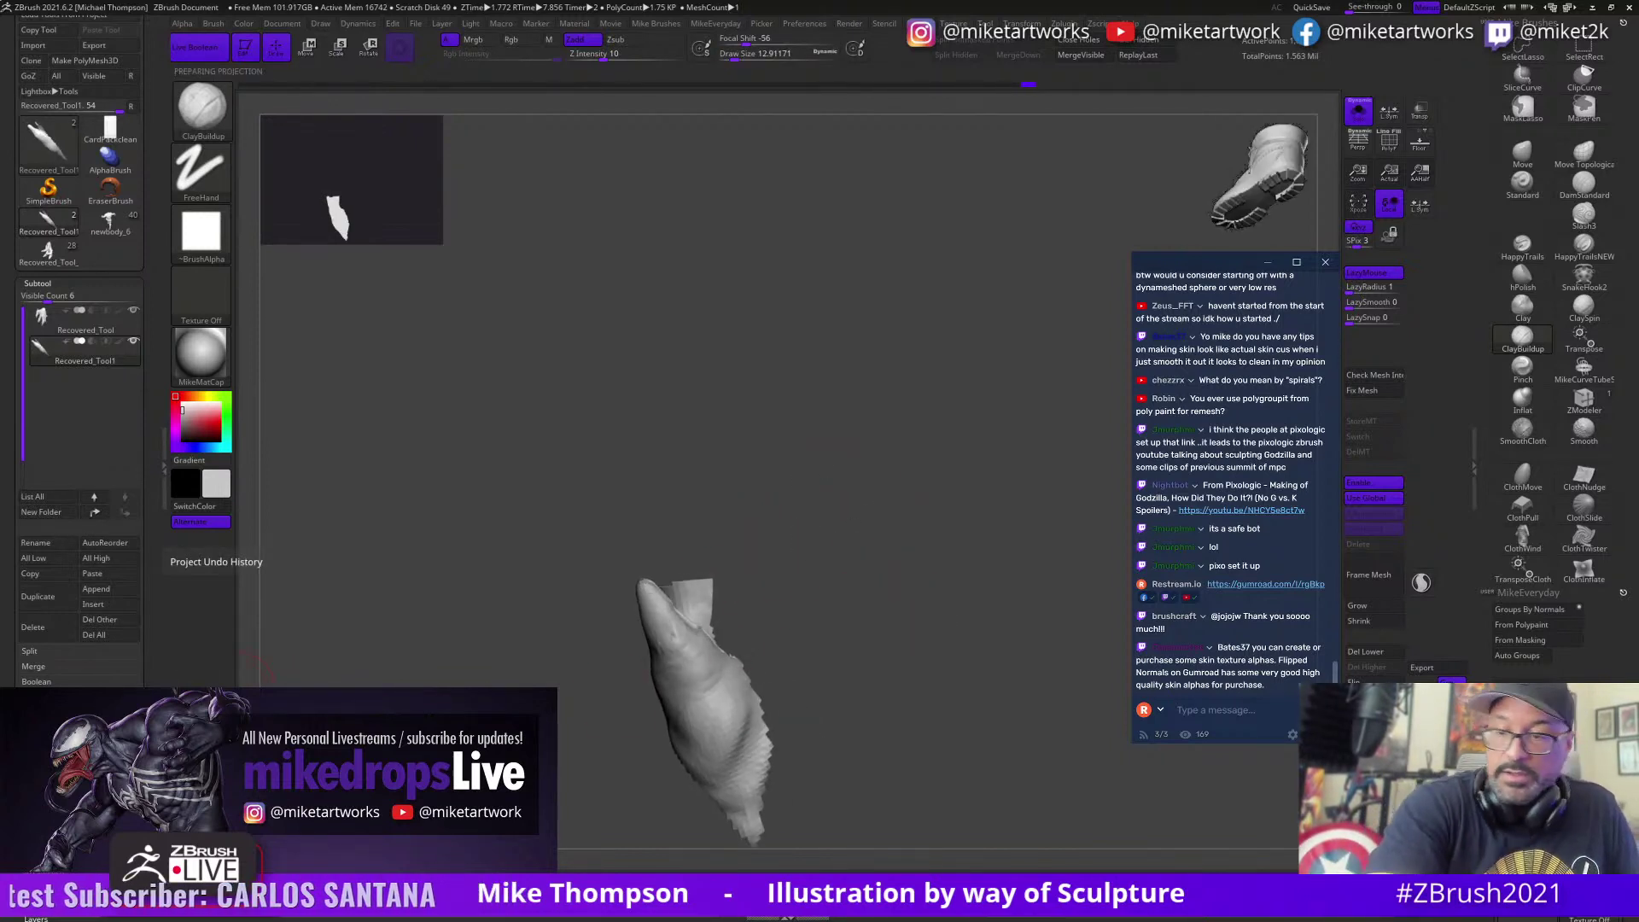
Step: Show the whole hand again and smooth the rough area at the base of the outermost finger's claw
mouse_move(966, 728)
mouse_down()
mouse_move(889, 797)
mouse_move(1000, 712)
mouse_move(1067, 706)
mouse_move(1035, 741)
mouse_move(1059, 731)
mouse_move(1037, 732)
mouse_move(1048, 717)
mouse_move(1055, 743)
mouse_up()
drag(494, 339, 517, 318)
mouse_move(1037, 793)
mouse_down()
mouse_move(1018, 750)
mouse_move(1028, 809)
mouse_move(945, 781)
mouse_move(1093, 811)
mouse_move(1009, 799)
mouse_move(1002, 549)
mouse_move(1022, 458)
mouse_move(937, 614)
mouse_move(869, 661)
mouse_up()
key(shift)
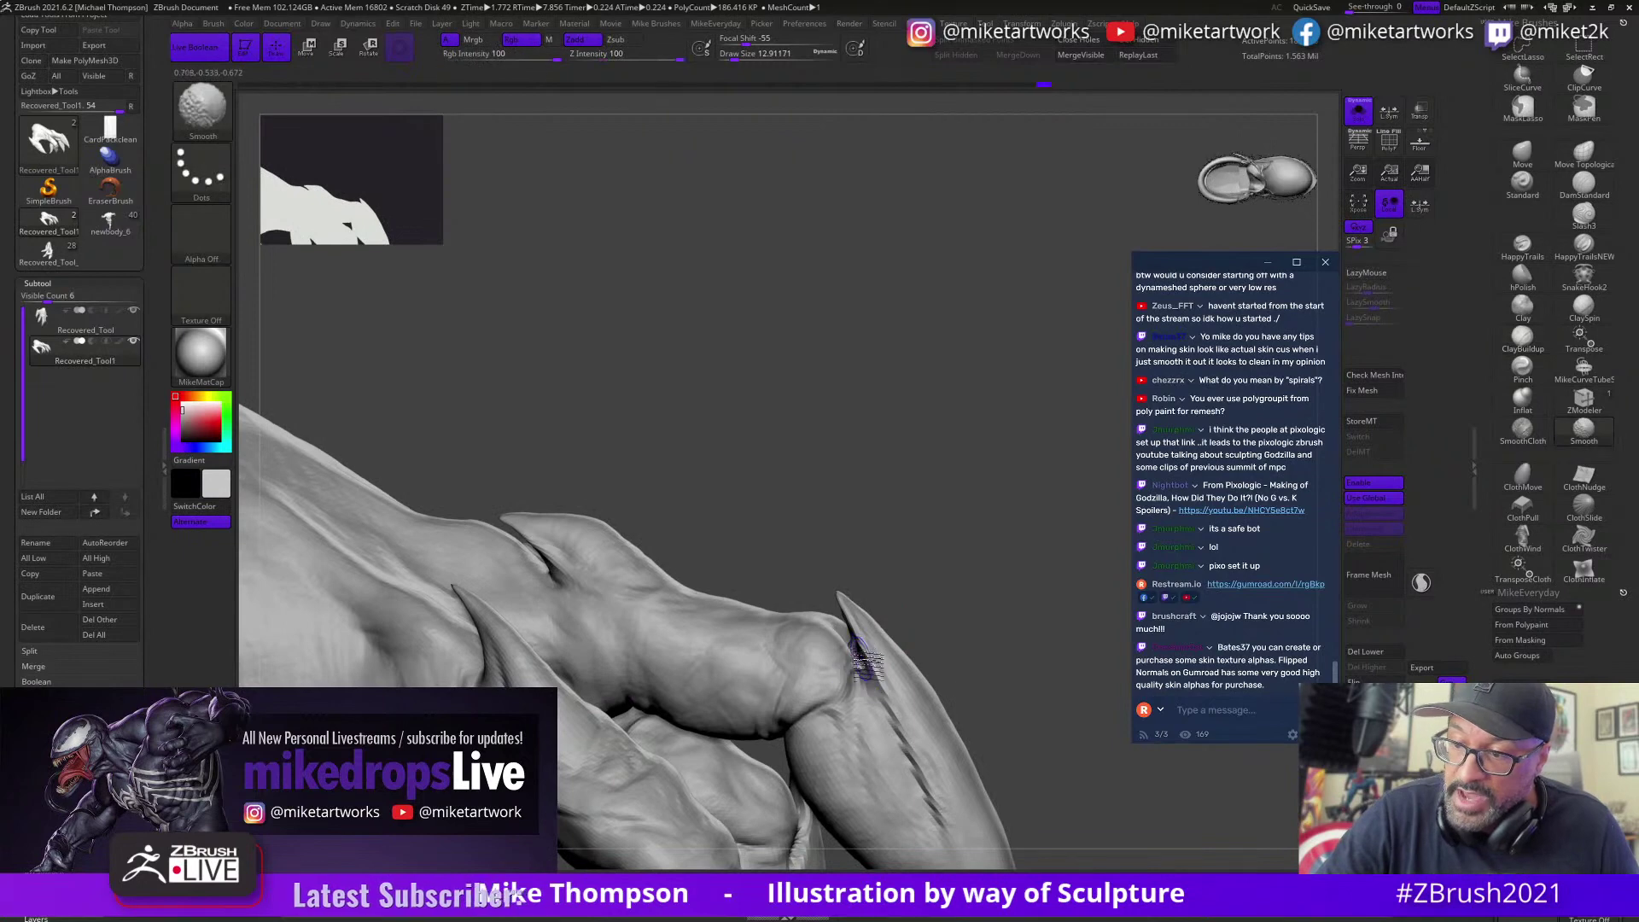
shift+drag(849, 636, 861, 650)
mouse_move(945, 596)
mouse_down()
mouse_move(994, 622)
mouse_move(1024, 526)
mouse_up()
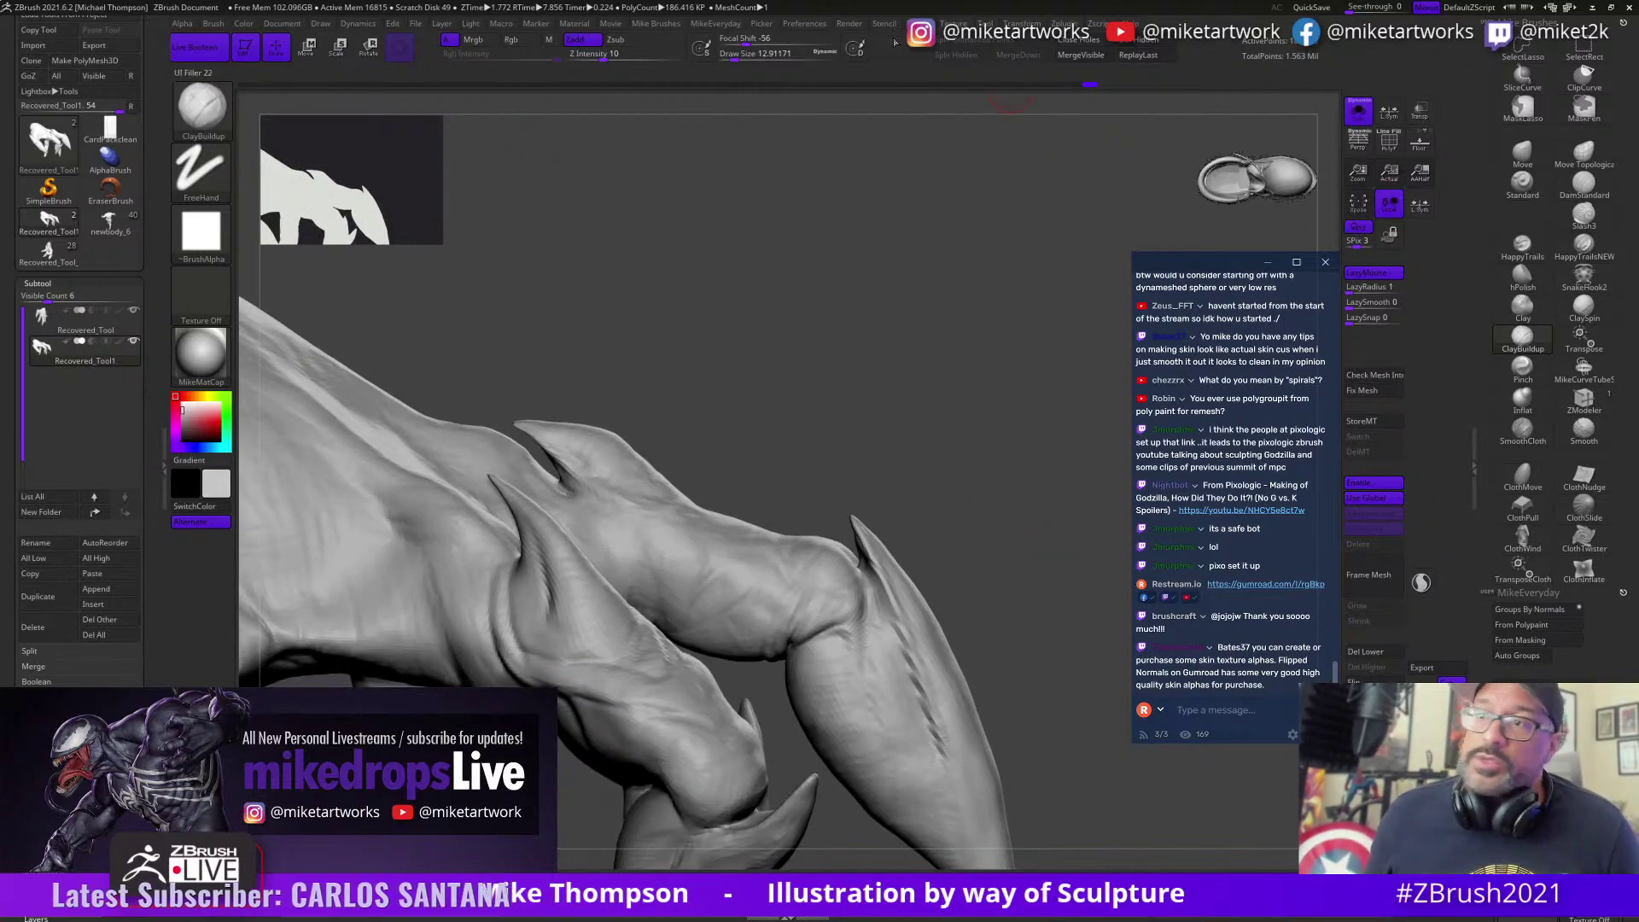
click(811, 24)
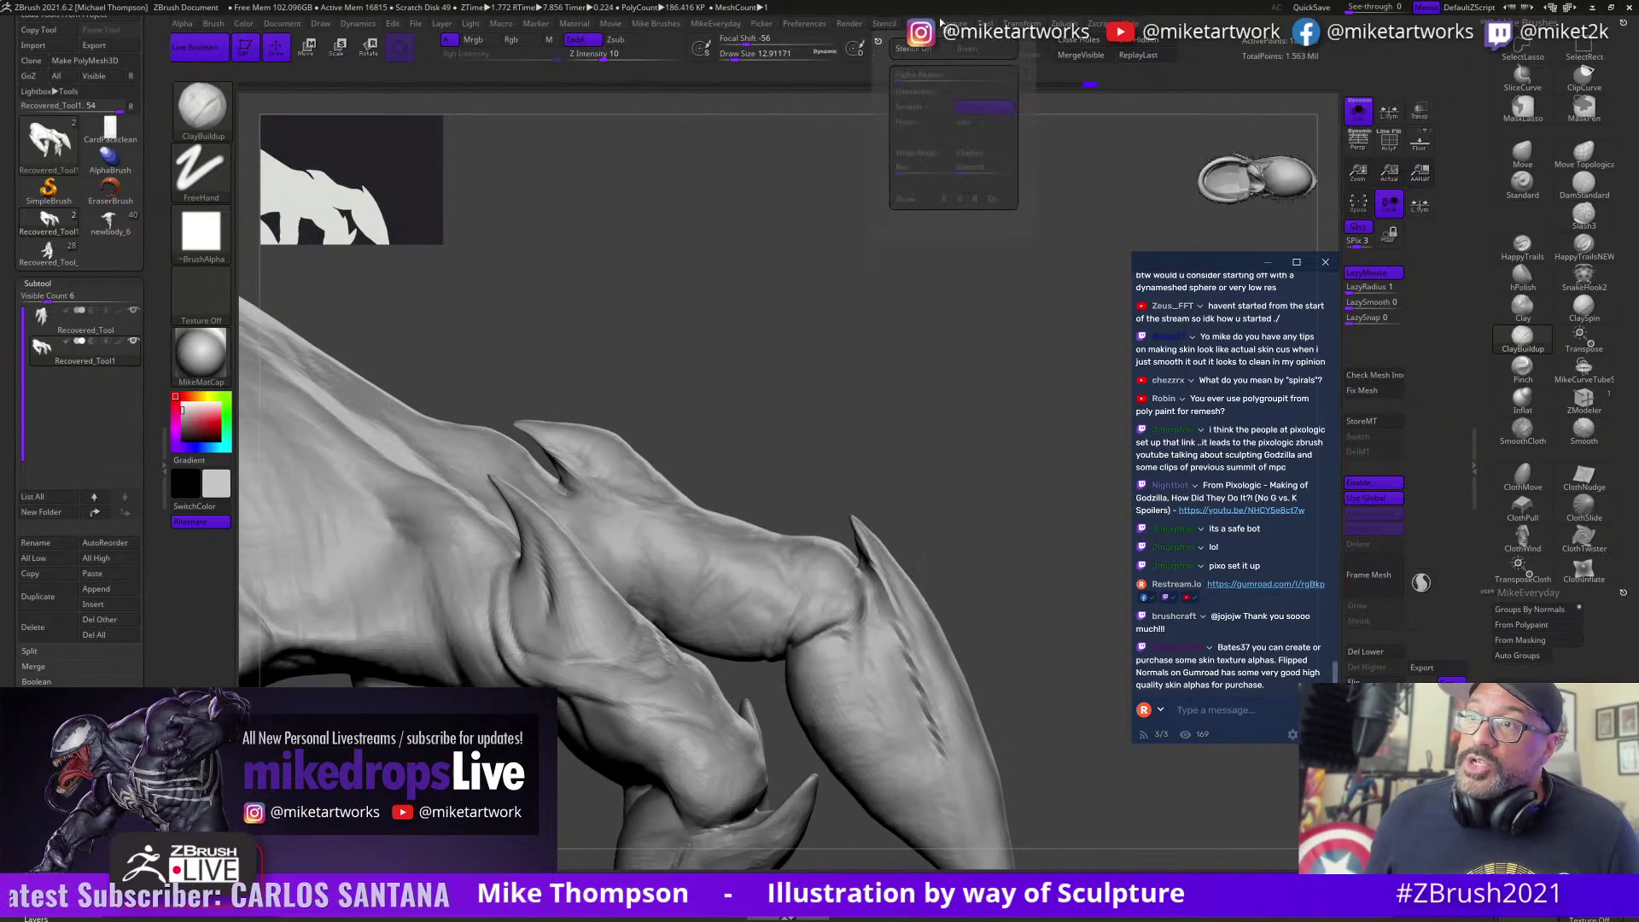
mouse_move(1004, 30)
click(1064, 23)
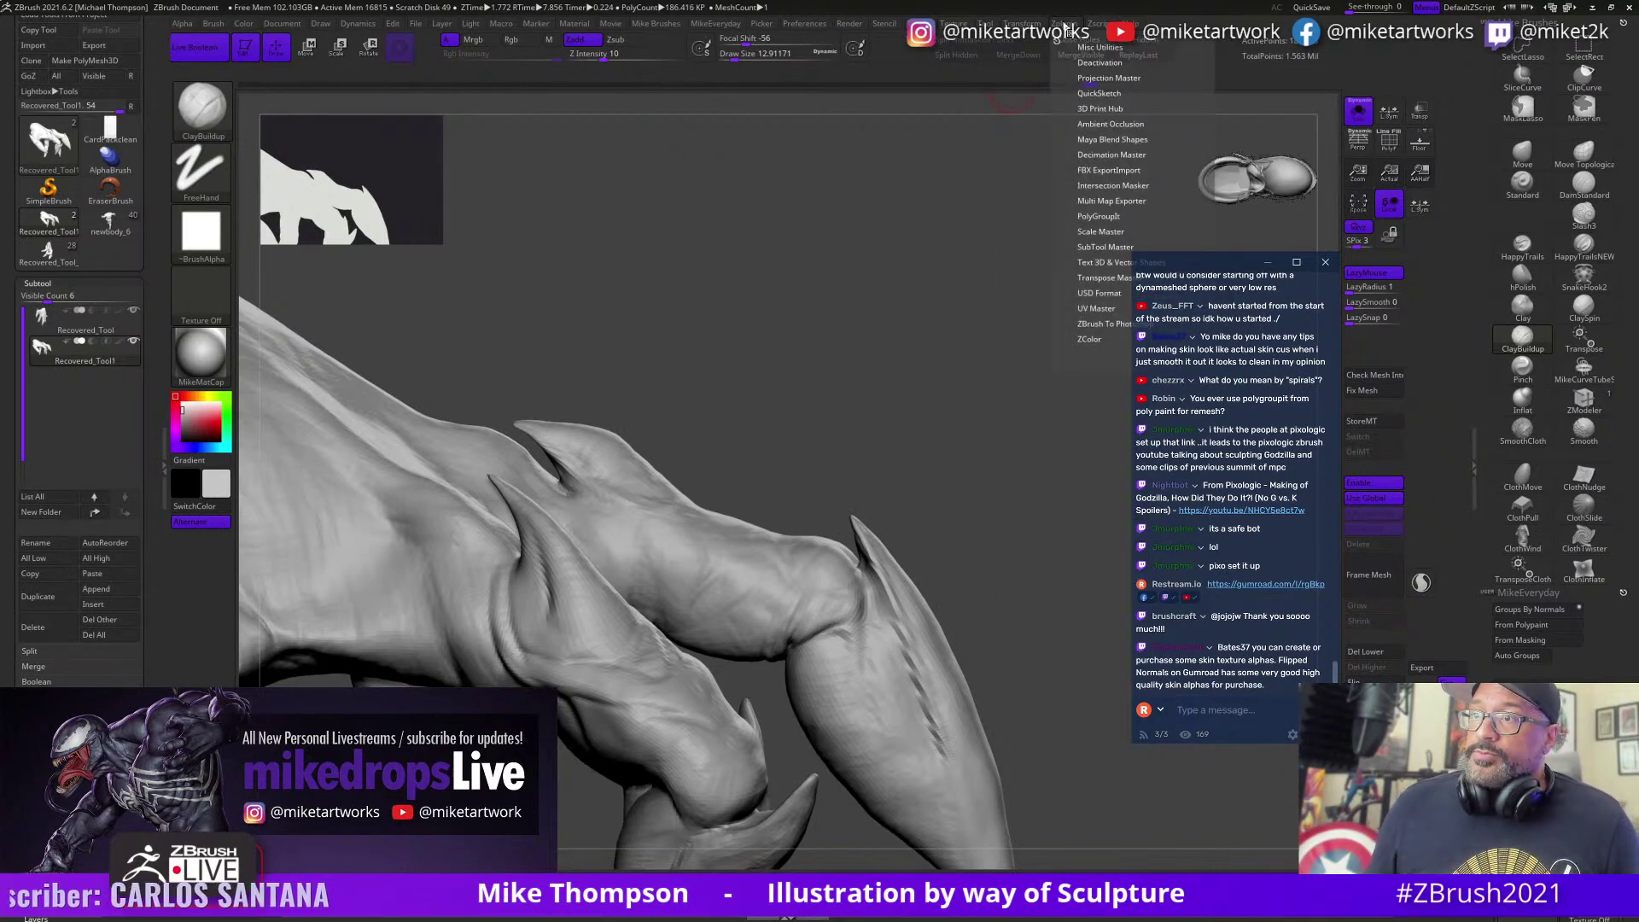
Step: Mask the whole hand except the base of the outermost finger's claw, and set the draw size to about 10.5
mouse_move(870, 209)
mouse_down()
mouse_move(1076, 722)
mouse_move(1069, 620)
mouse_up()
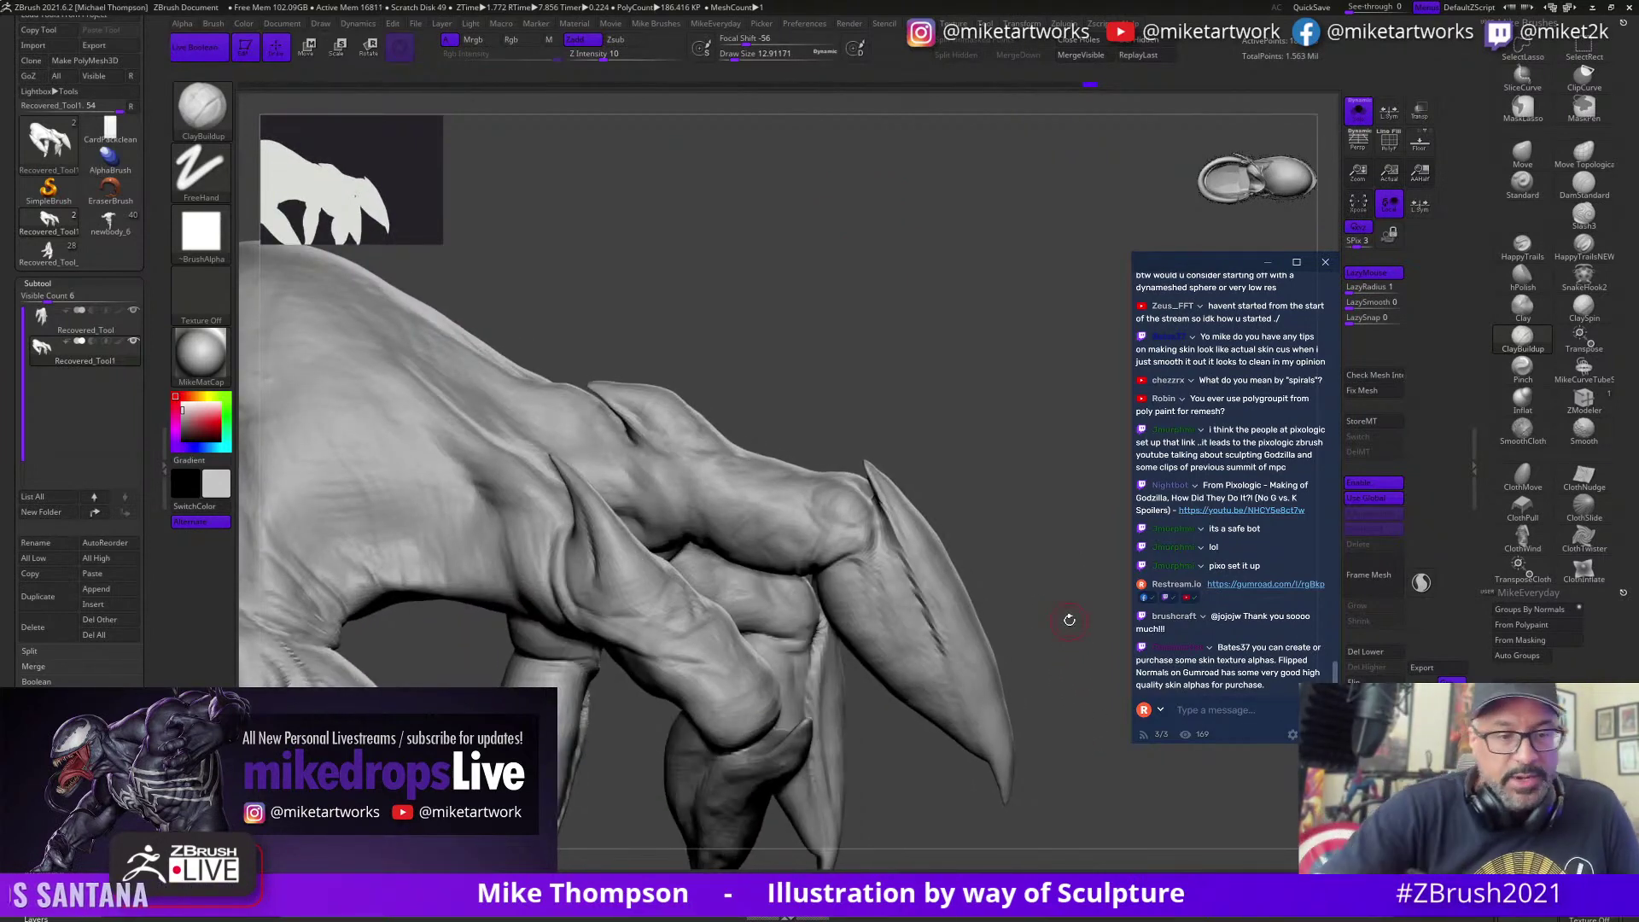
mouse_move(825, 422)
ctrl+mouse_down()
mouse_move(888, 609)
mouse_move(1024, 465)
ctrl+mouse_up()
ctrl+click(985, 512)
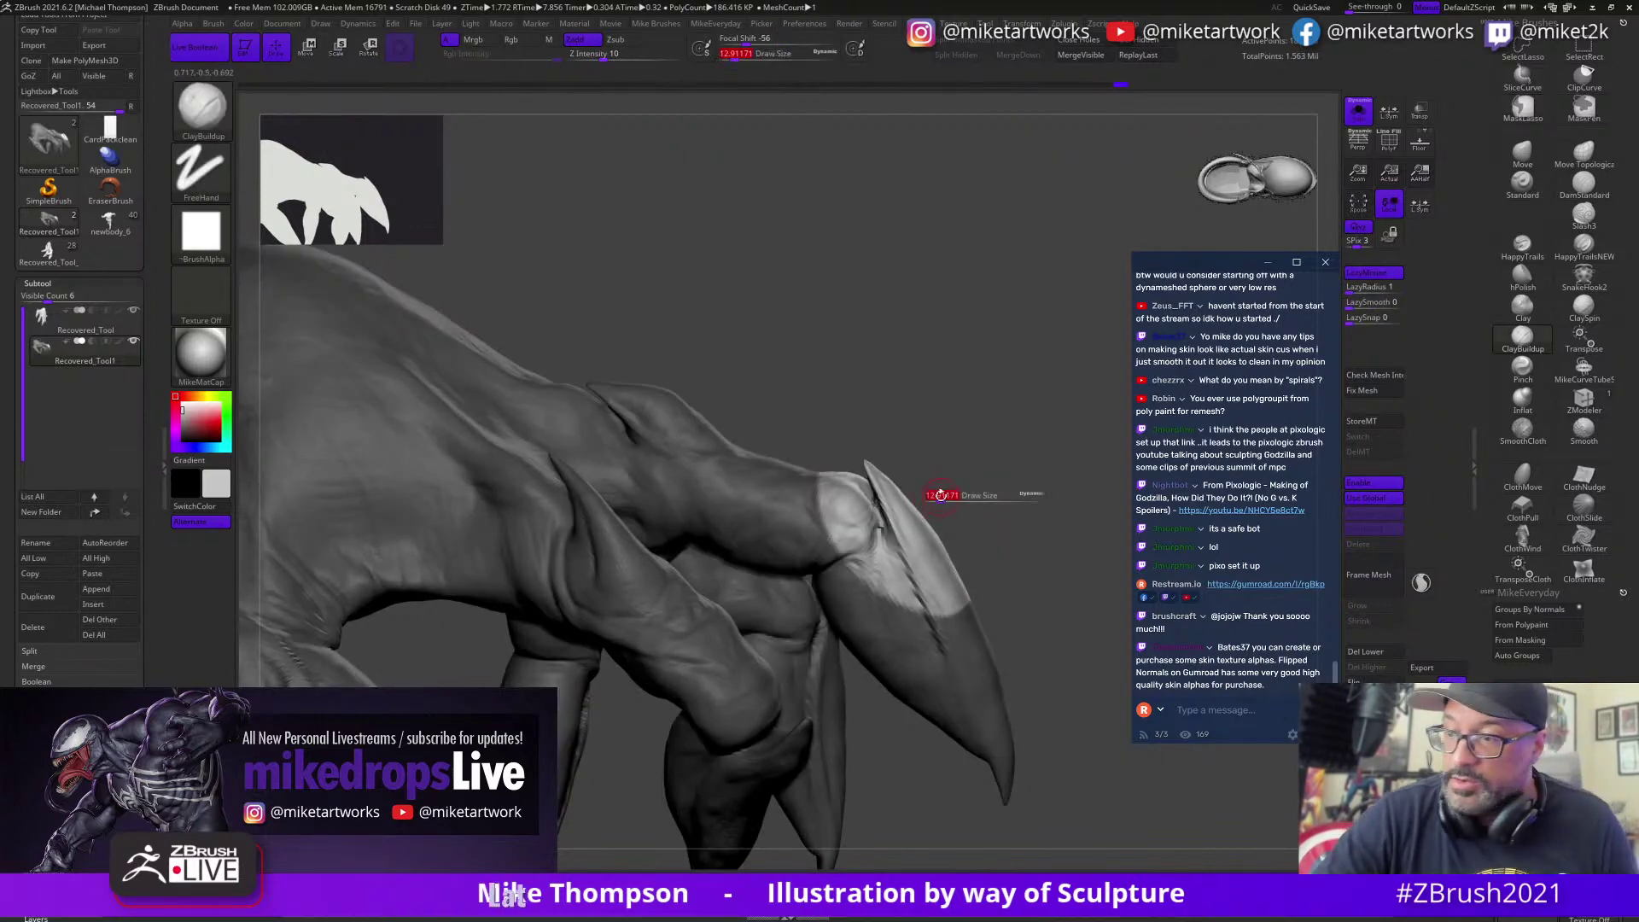
key(shift)
shift+click(1545, 435)
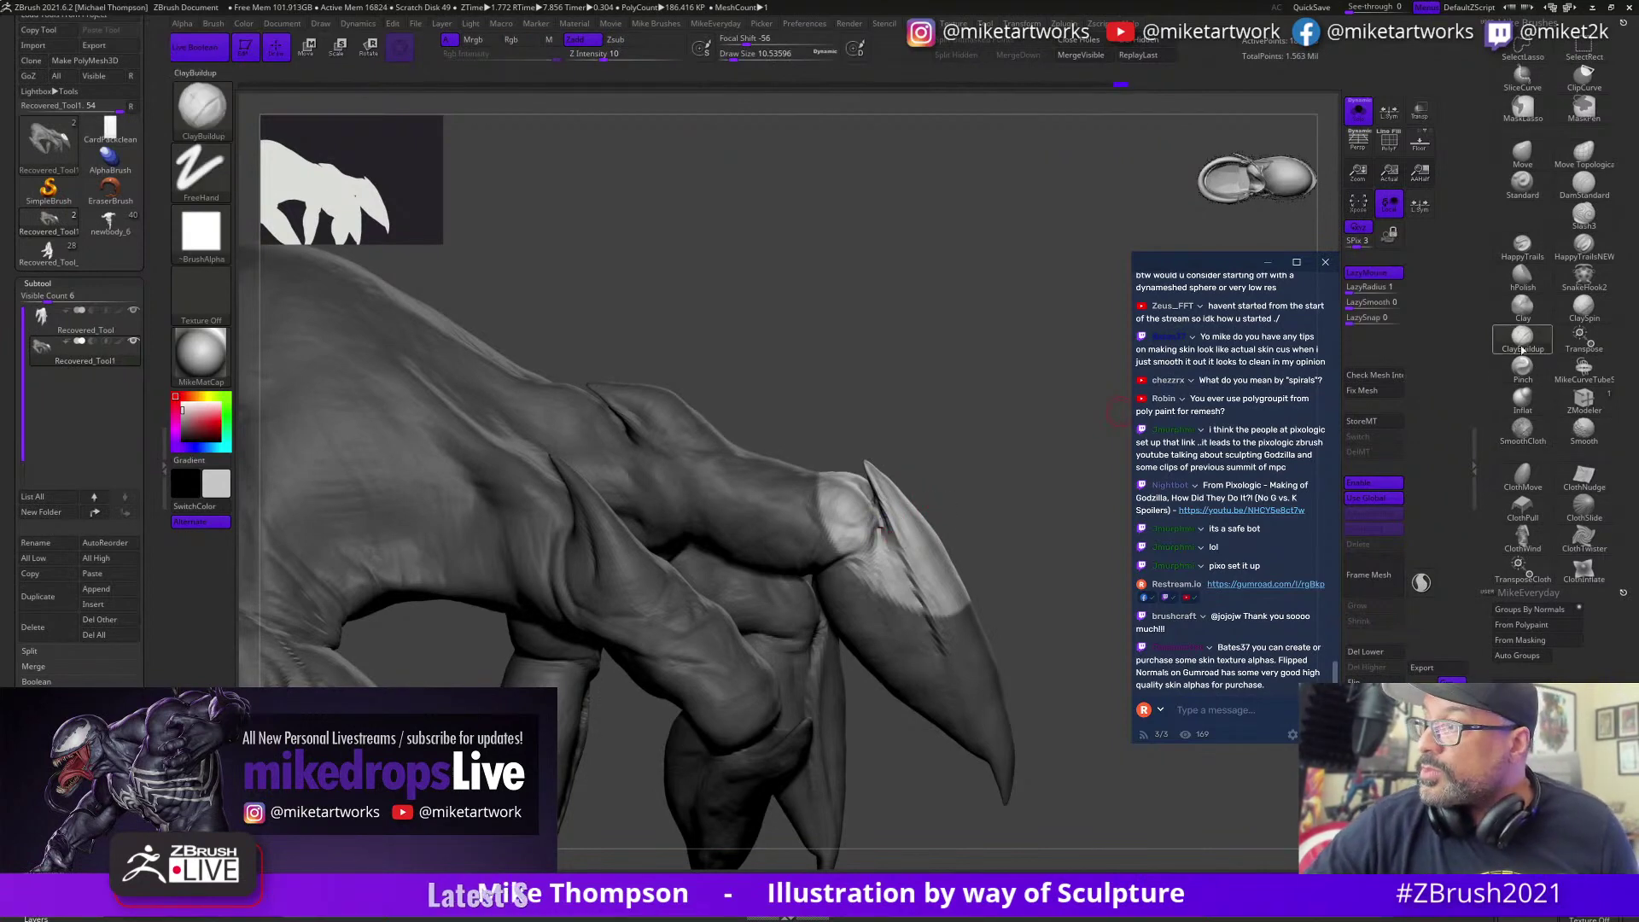
Step: Rework the unmasked claw base with ClayBuildup, DamStandard and smoothing, and project its shape from the undo history
click(1522, 349)
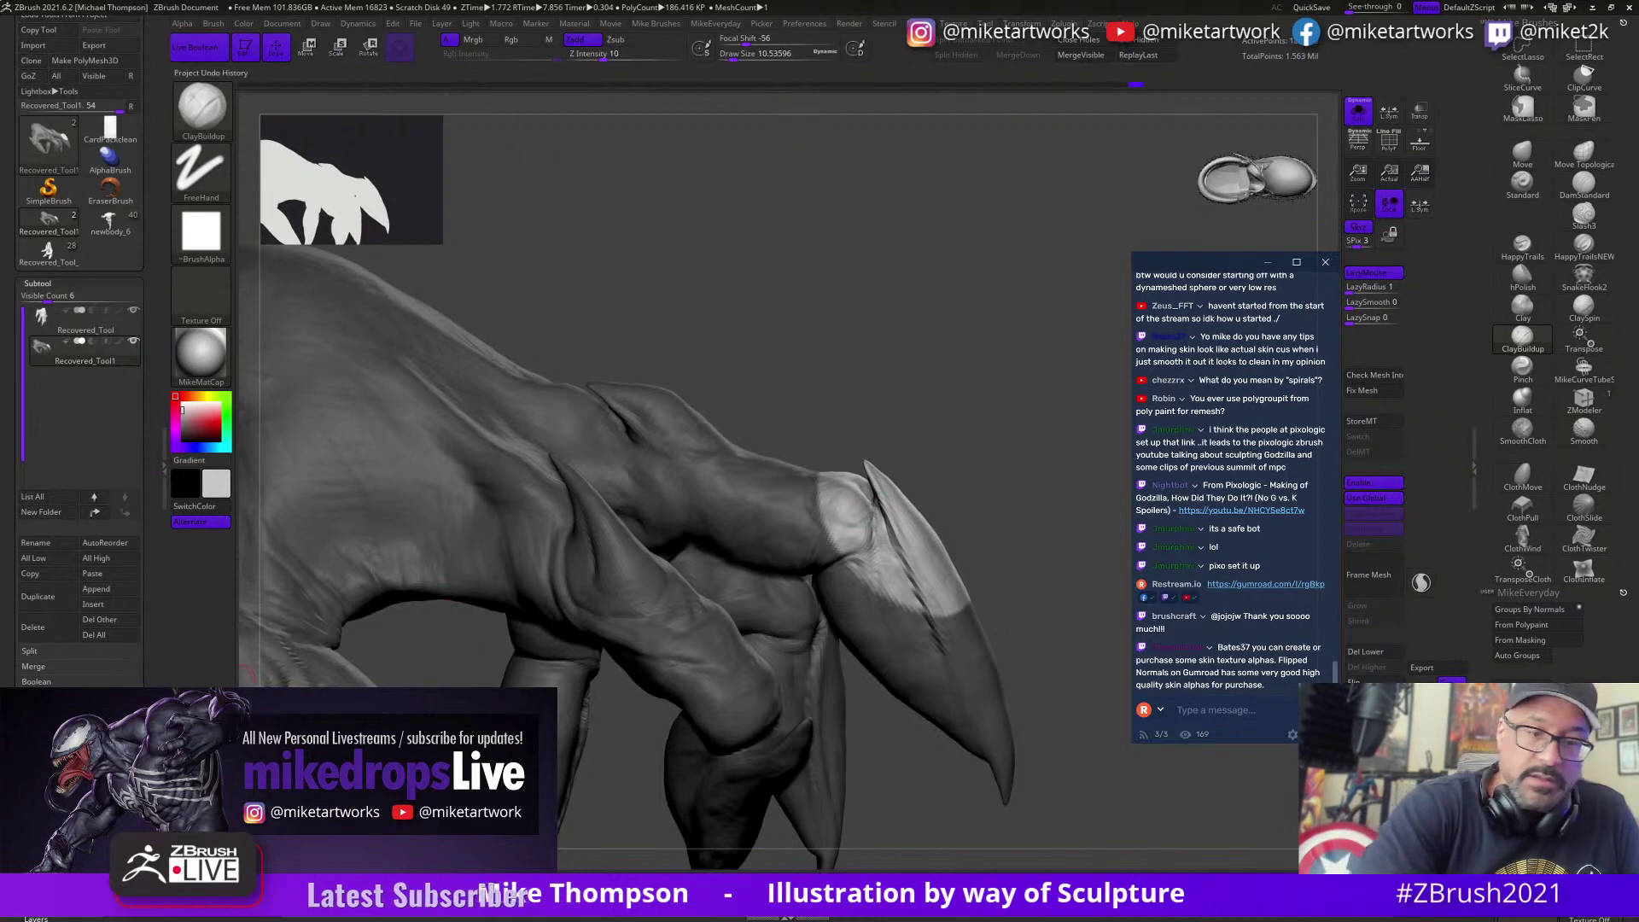
drag(908, 435, 885, 527)
drag(972, 491, 1037, 414)
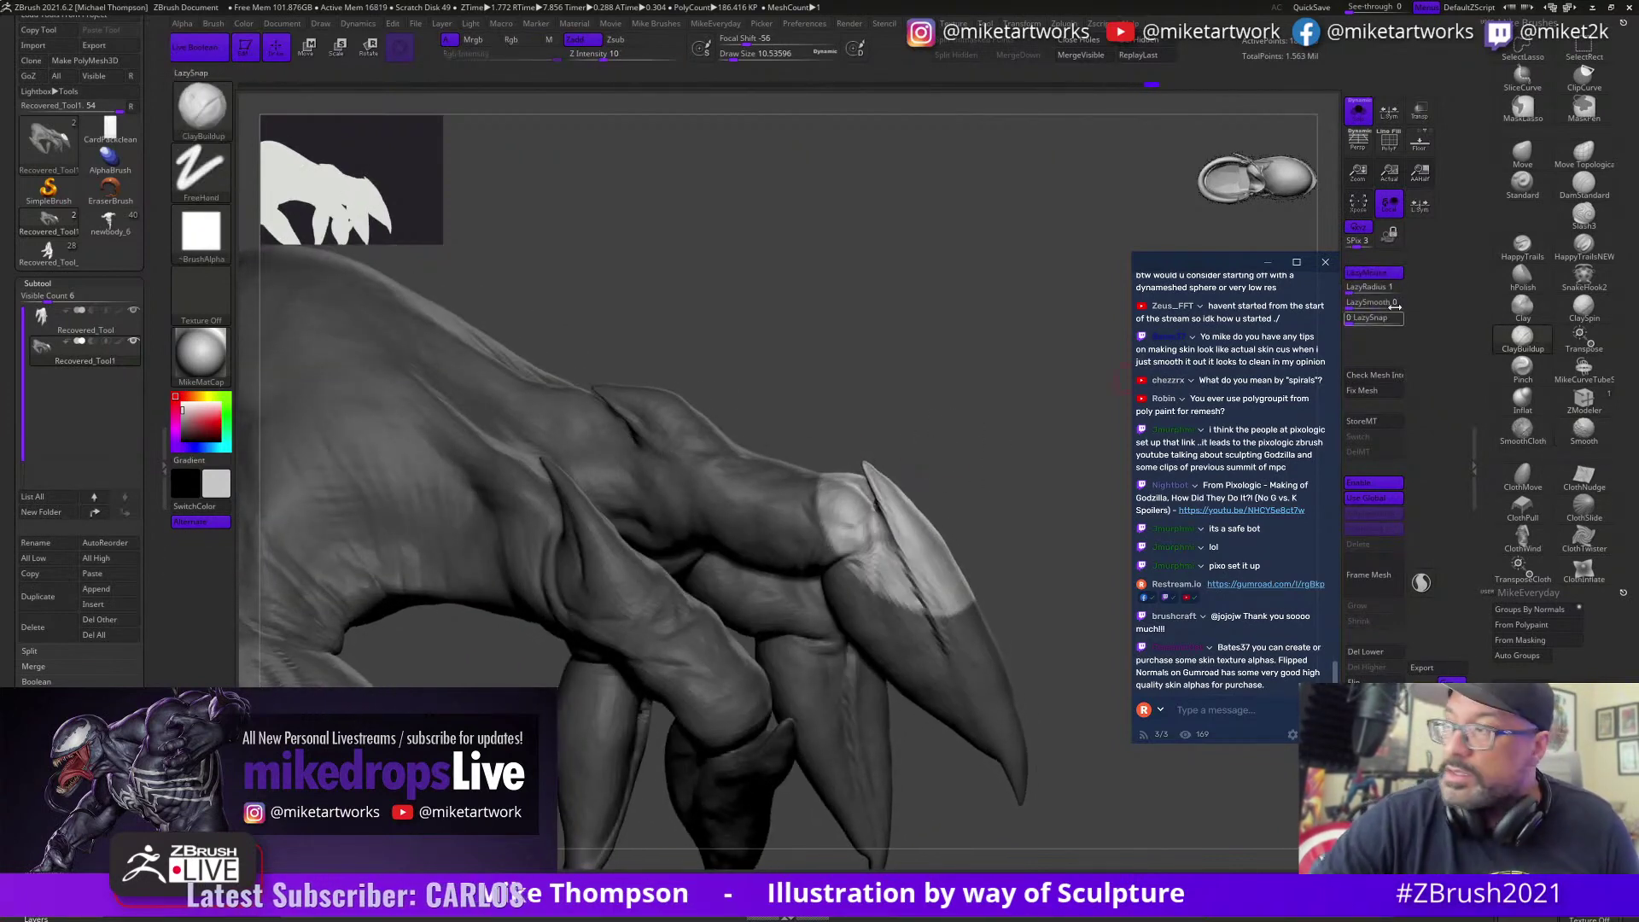
click(1580, 187)
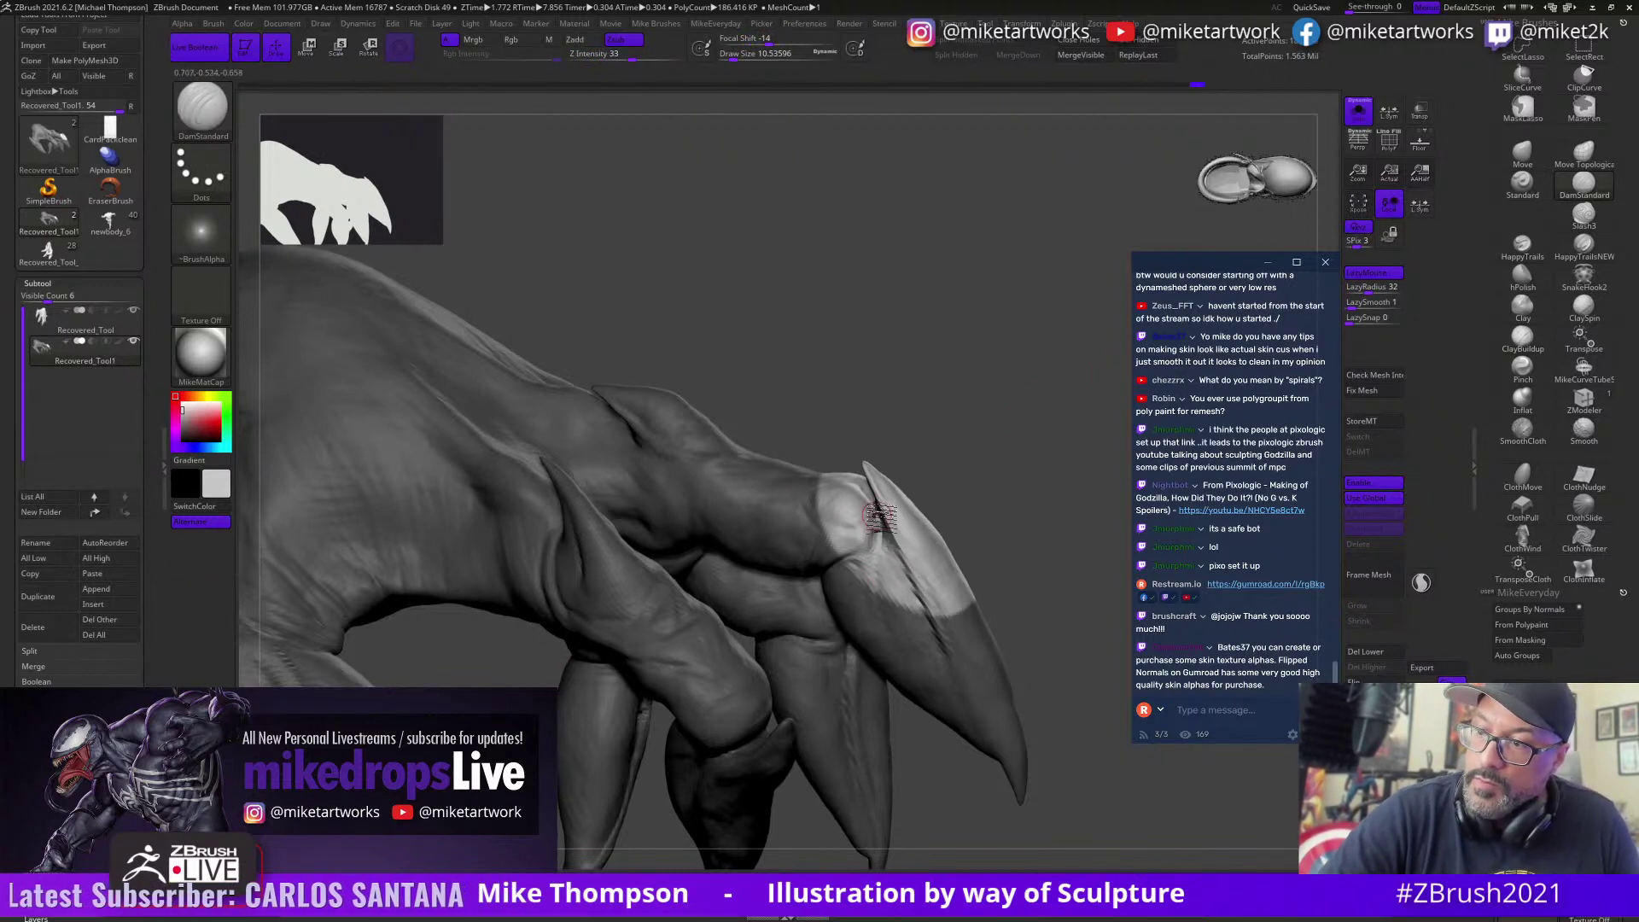
shift+drag(879, 527, 877, 515)
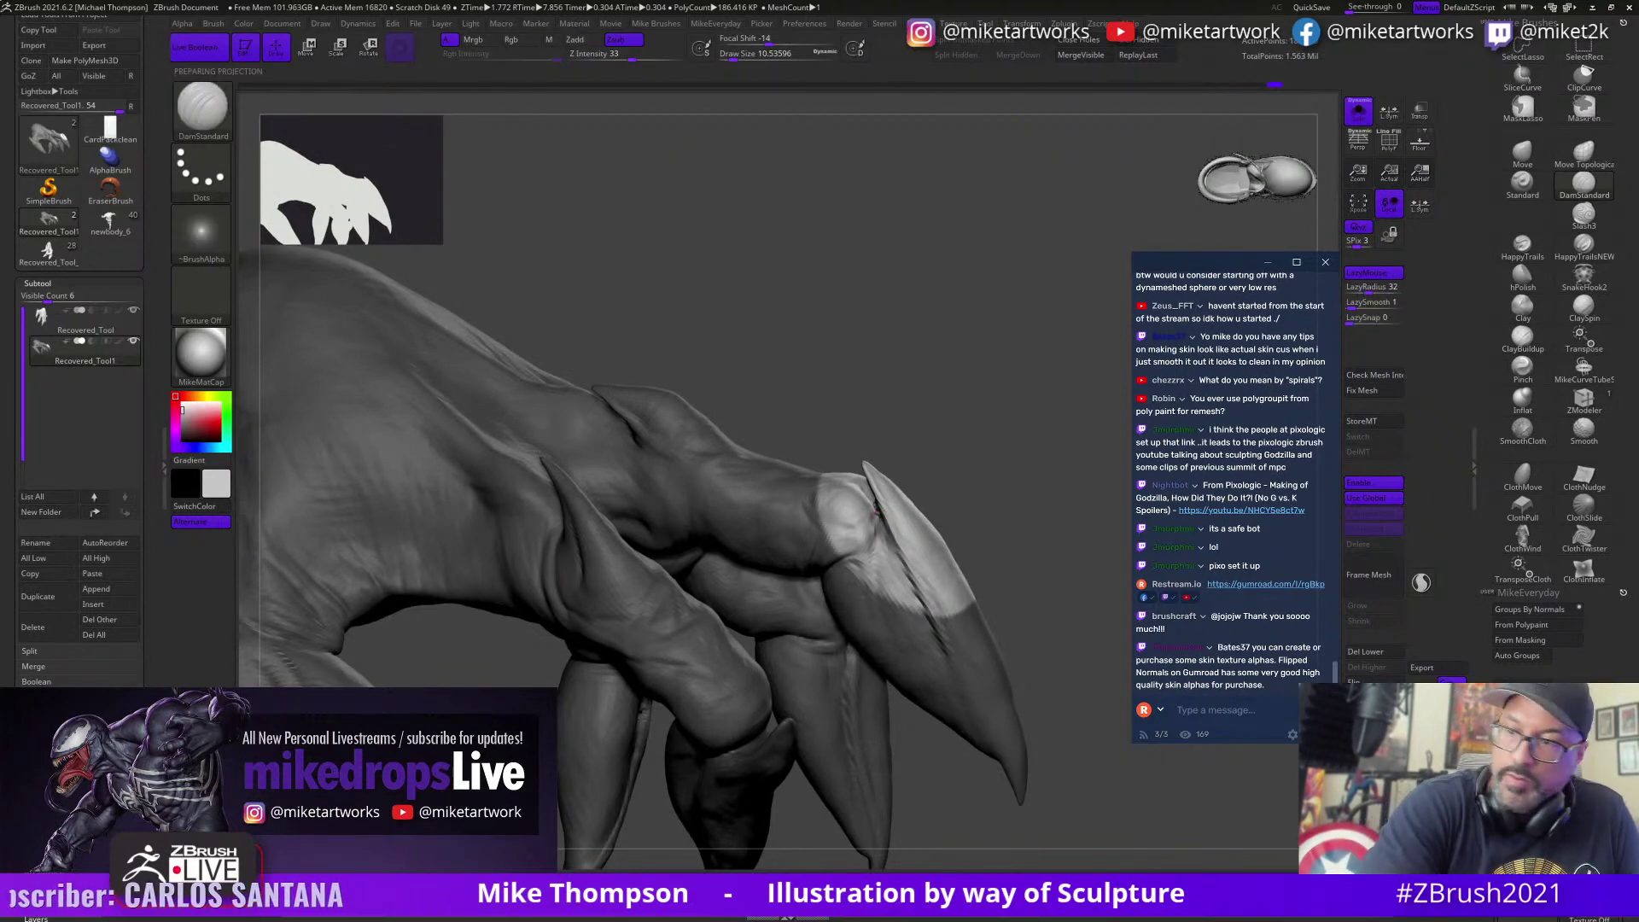
Step: Clear the mask and smooth the pinched seam where the same claw meets the fingertip, working from the other side
right_drag(369, 658, 957, 538)
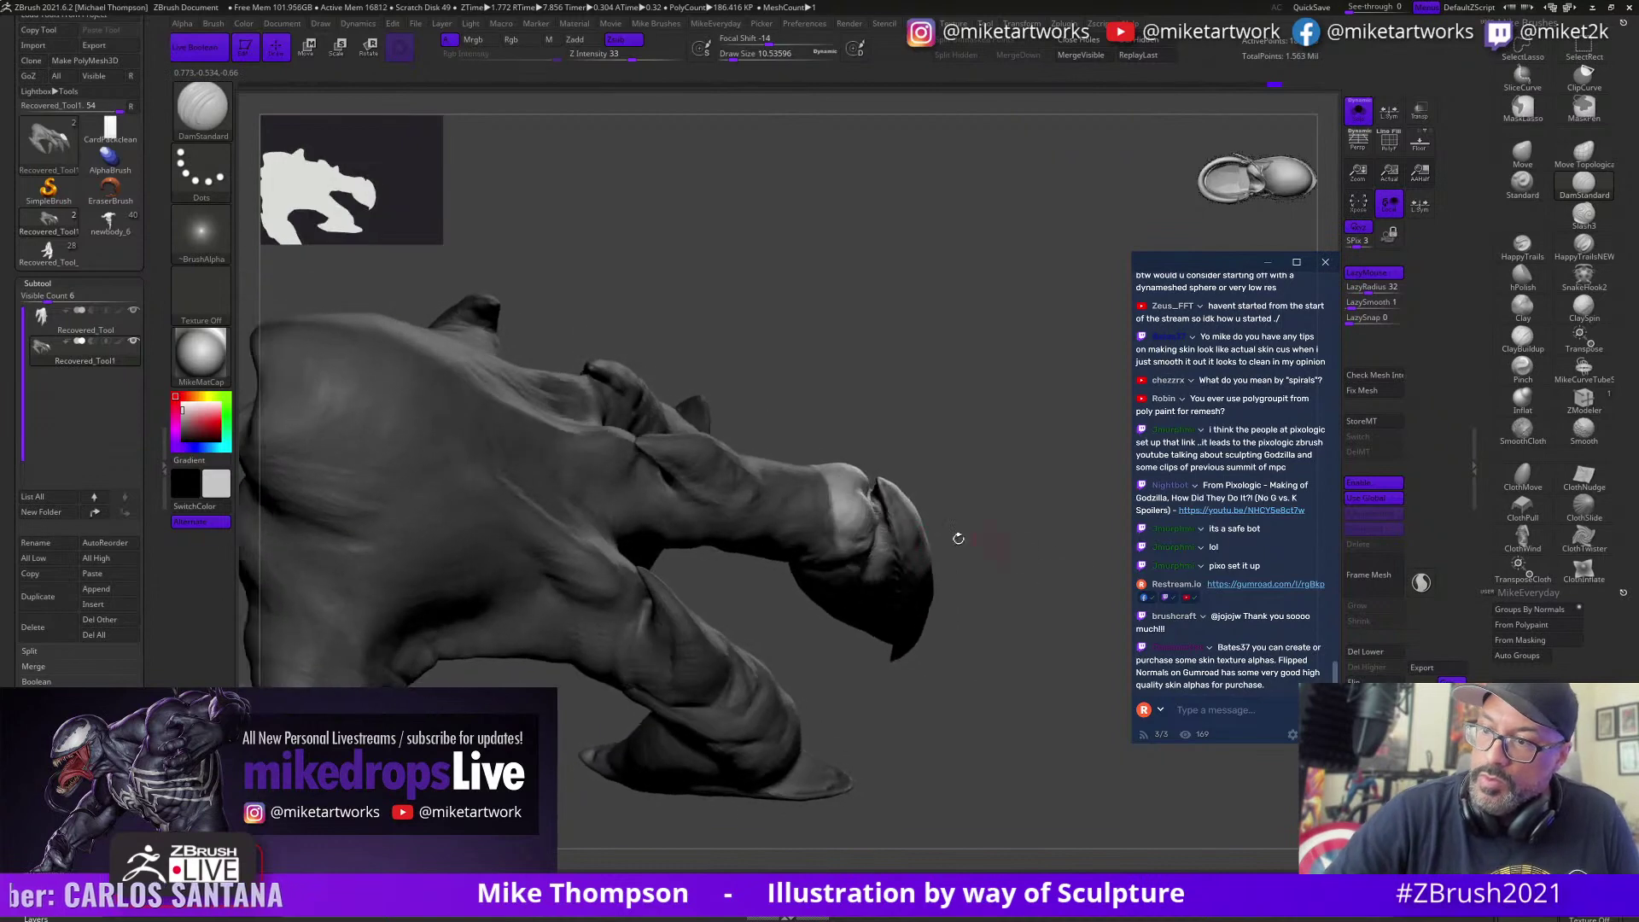
mouse_move(962, 451)
right_down()
mouse_move(1006, 651)
mouse_move(1006, 694)
mouse_move(984, 684)
mouse_move(996, 724)
right_up()
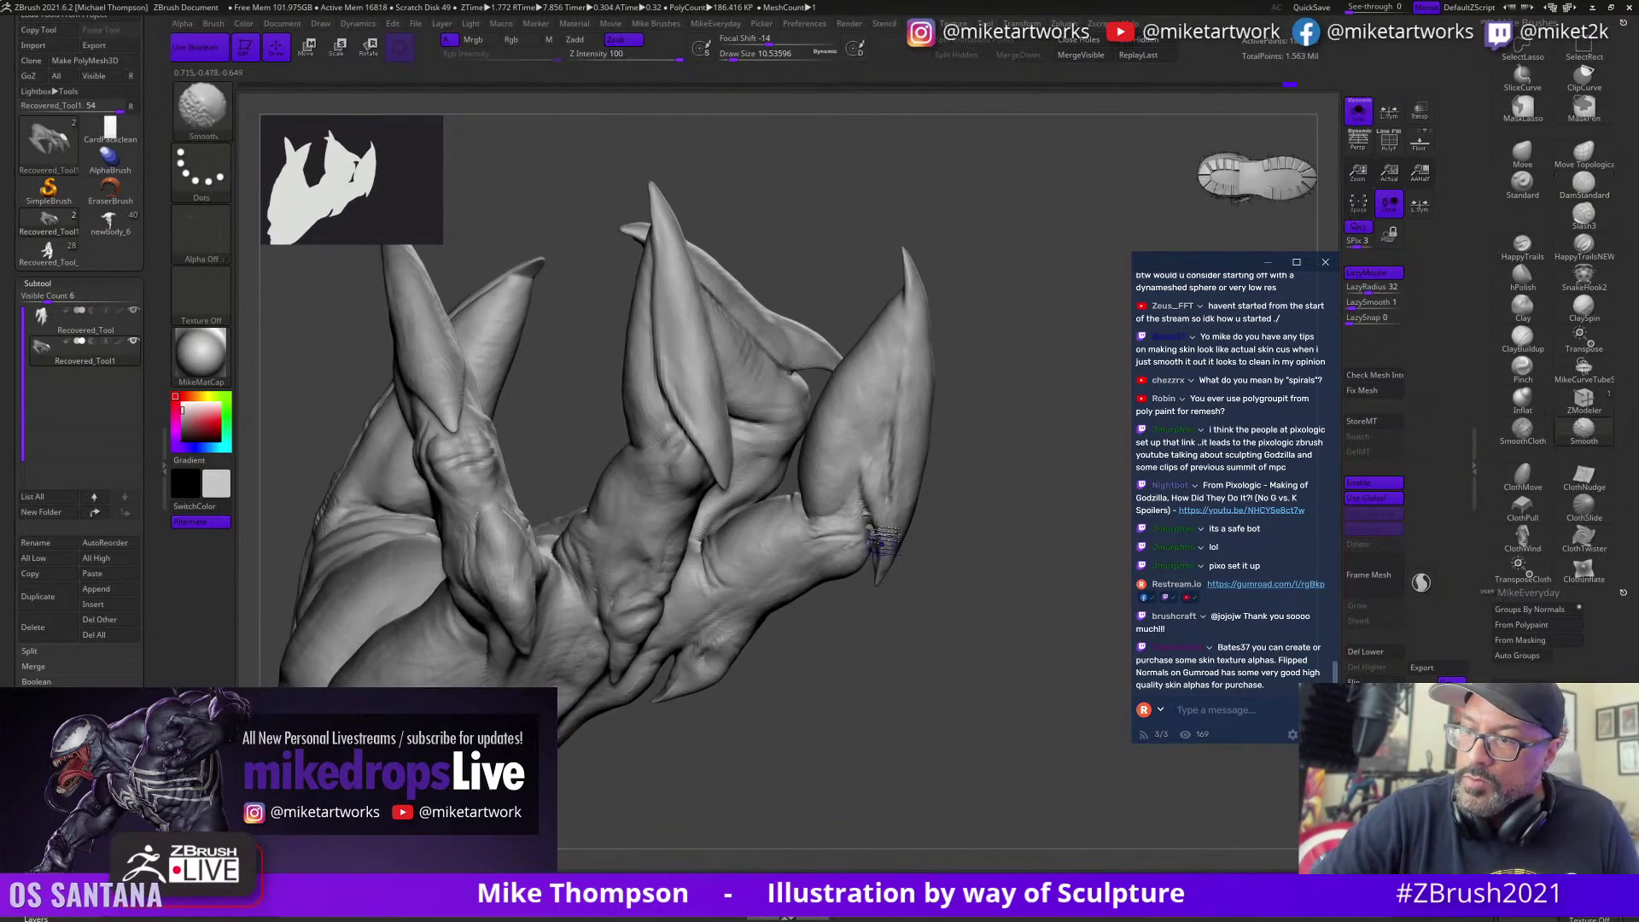
shift+drag(878, 549, 870, 532)
right_drag(868, 509, 886, 515)
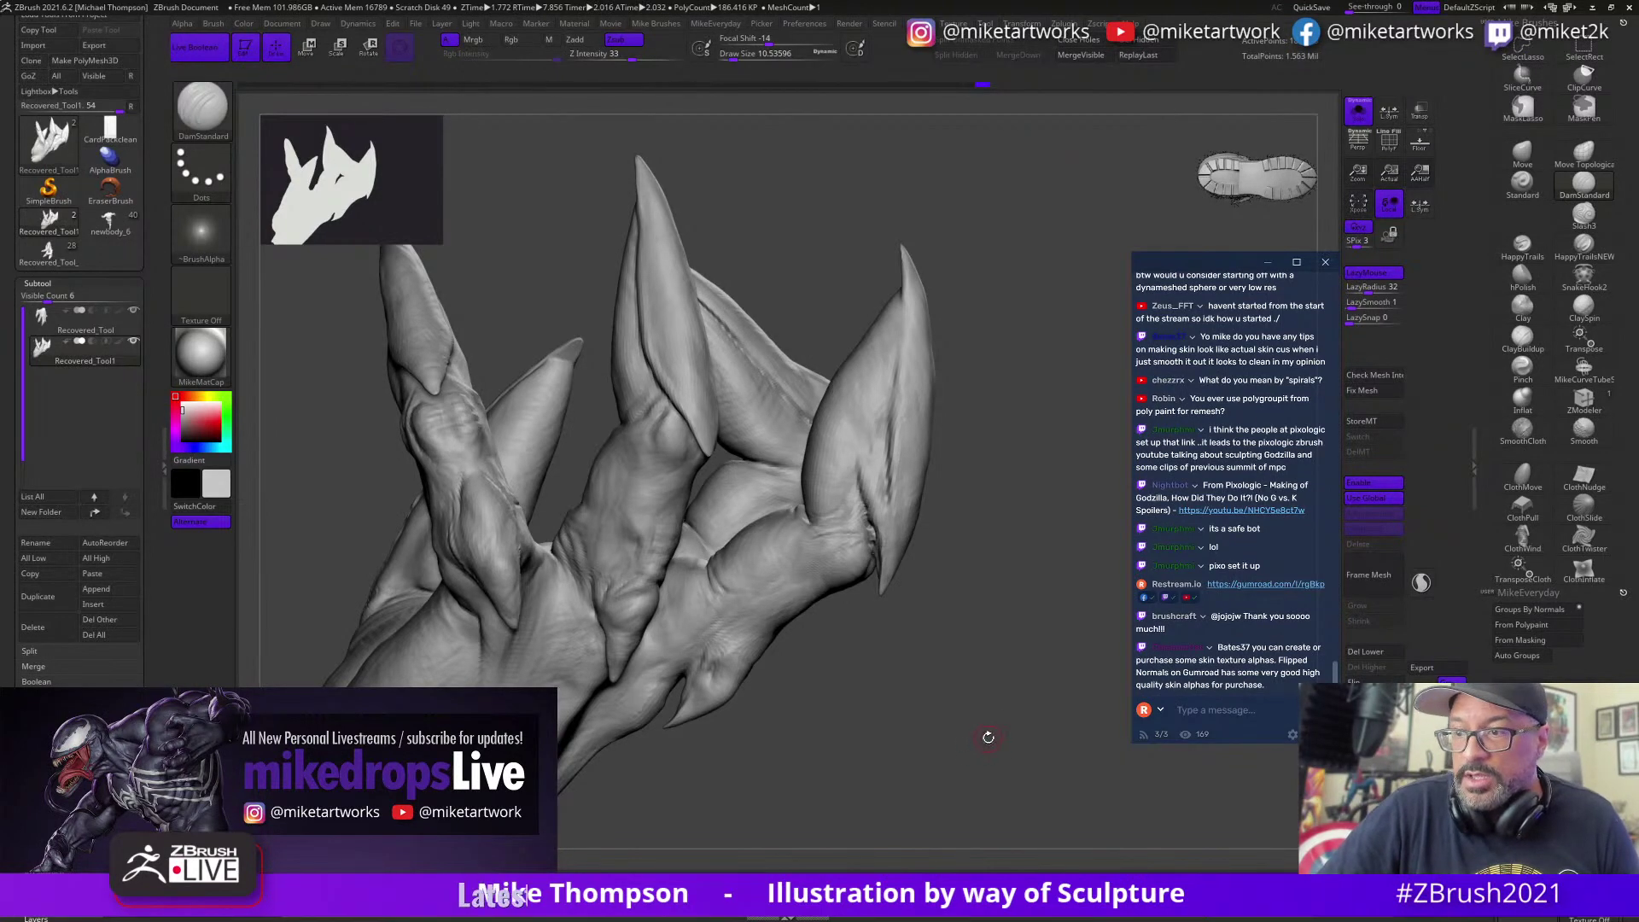
Step: Reproject the original detail onto the hand at the next higher subdivision level, and smooth another claw's base with draw size about 5
mouse_move(1000, 730)
right_down()
mouse_move(984, 739)
mouse_move(1009, 739)
right_up()
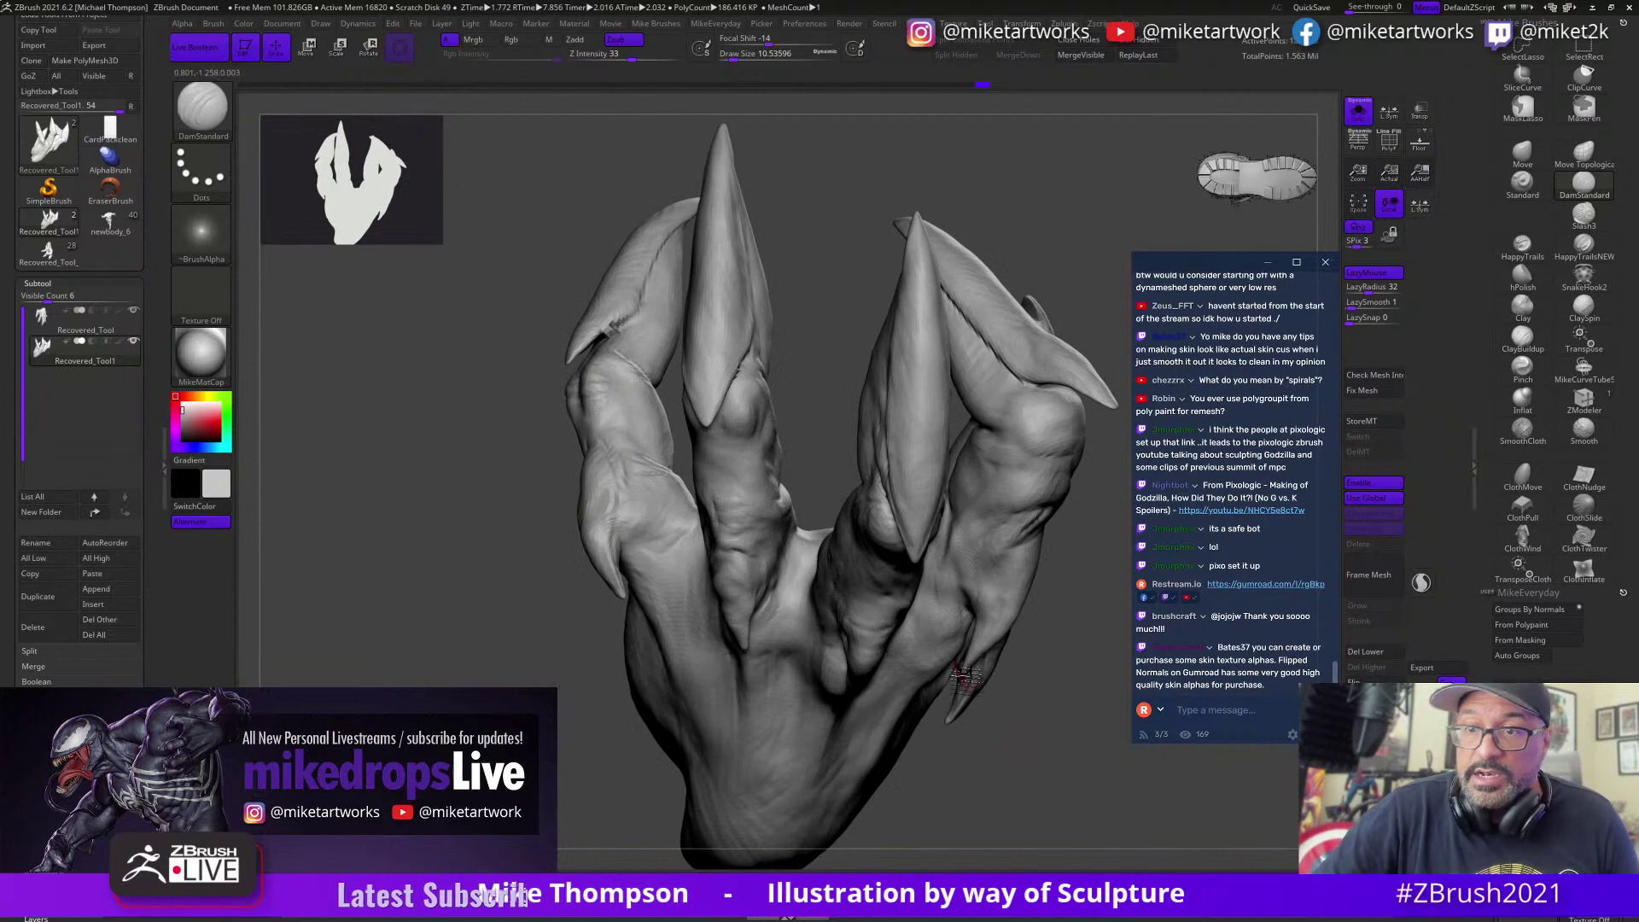
right_drag(512, 487, 626, 333)
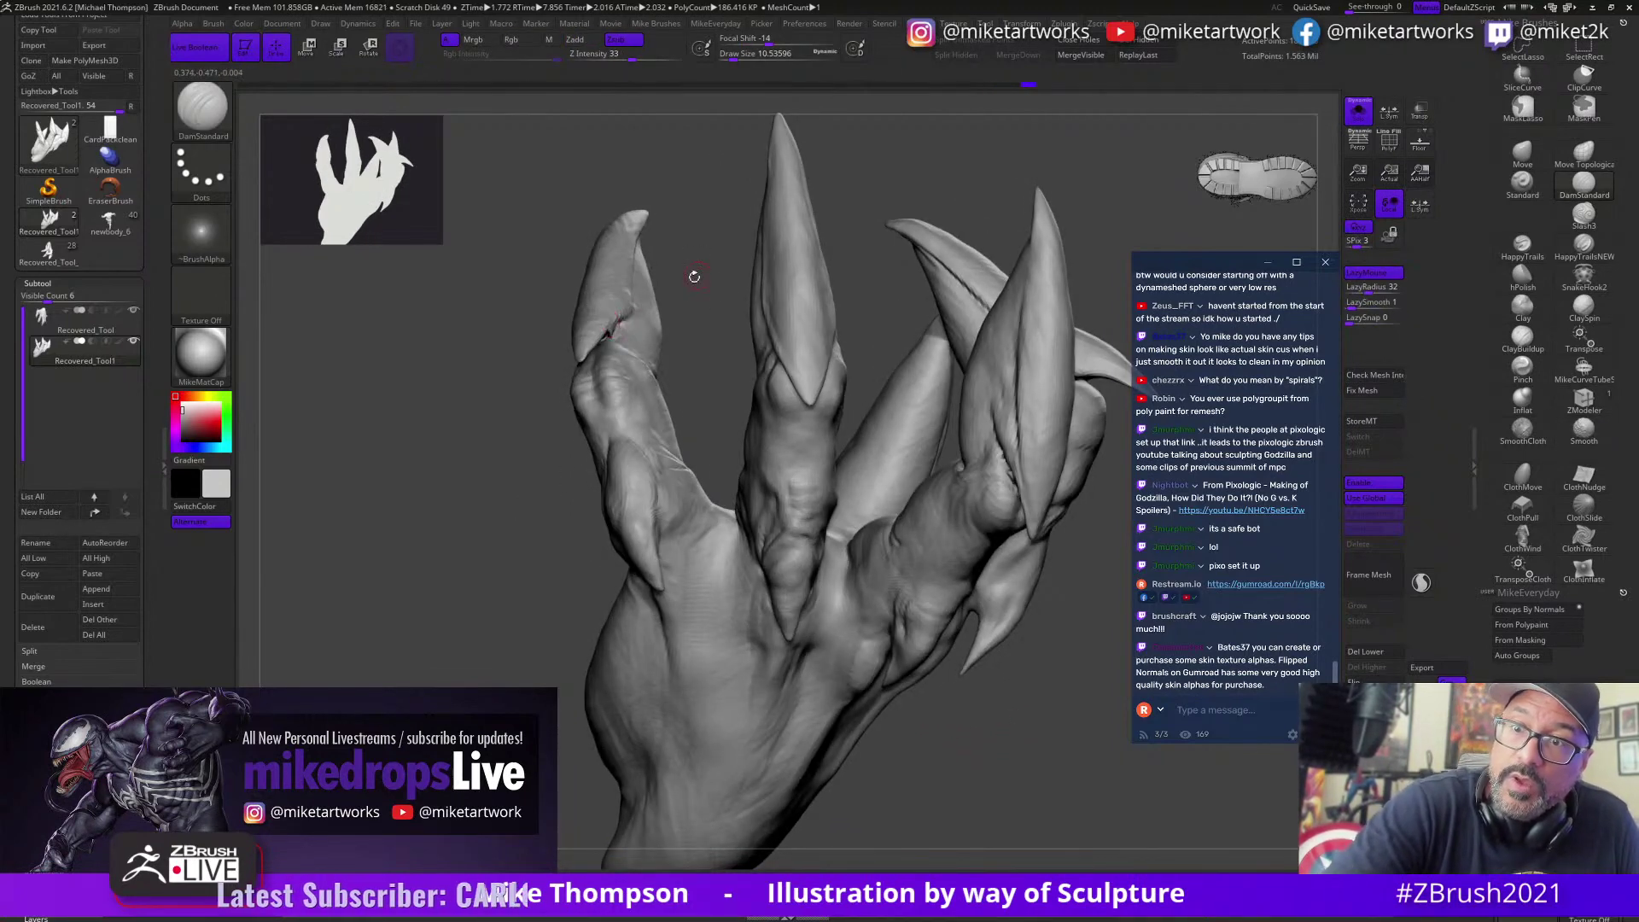
right_drag(694, 276, 707, 275)
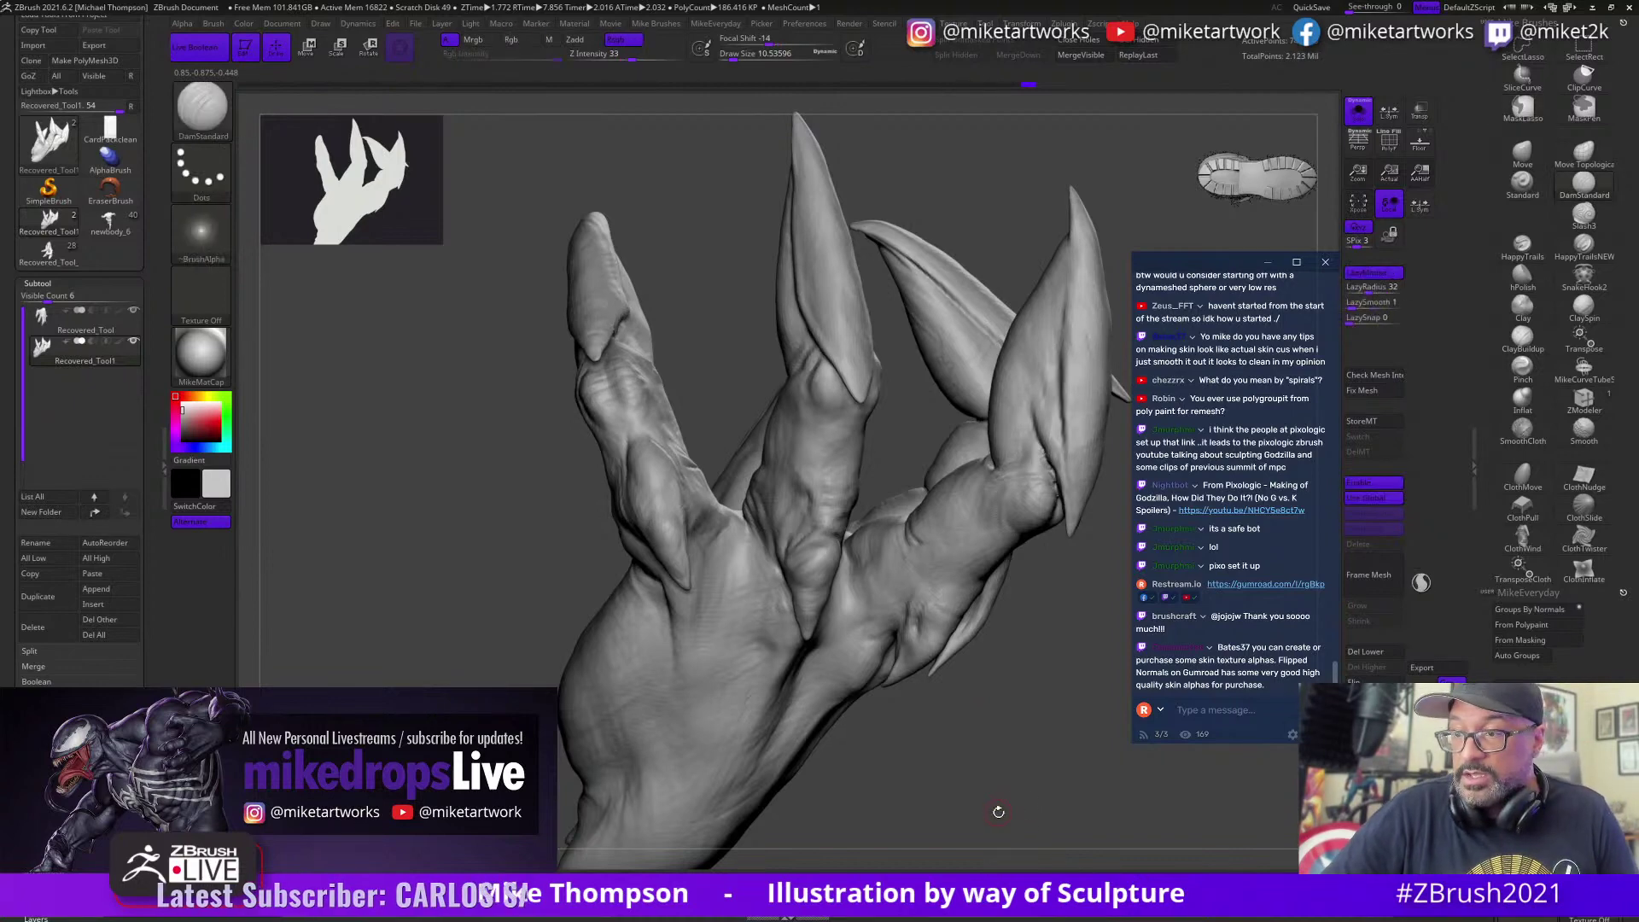
right_drag(995, 812, 836, 780)
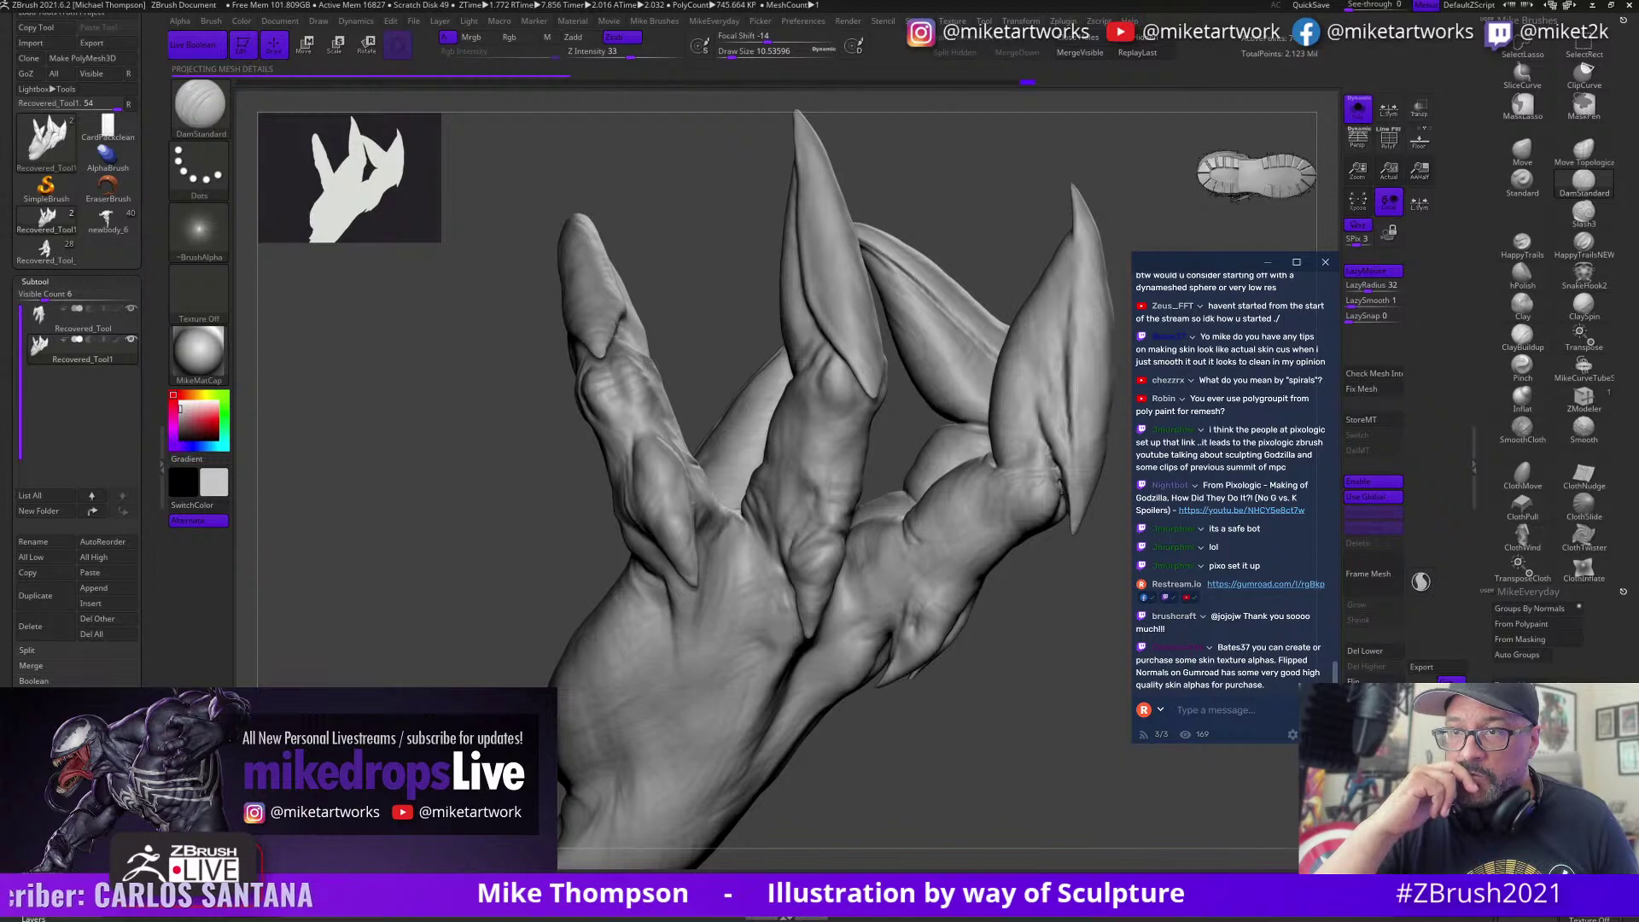
mouse_move(1144, 795)
mouse_down()
mouse_move(1064, 790)
mouse_move(1000, 854)
mouse_move(1072, 779)
mouse_move(1017, 723)
mouse_move(1024, 641)
mouse_move(999, 629)
mouse_move(1013, 620)
mouse_move(936, 627)
mouse_move(1064, 676)
mouse_move(1040, 687)
mouse_move(1067, 743)
mouse_move(982, 832)
mouse_up()
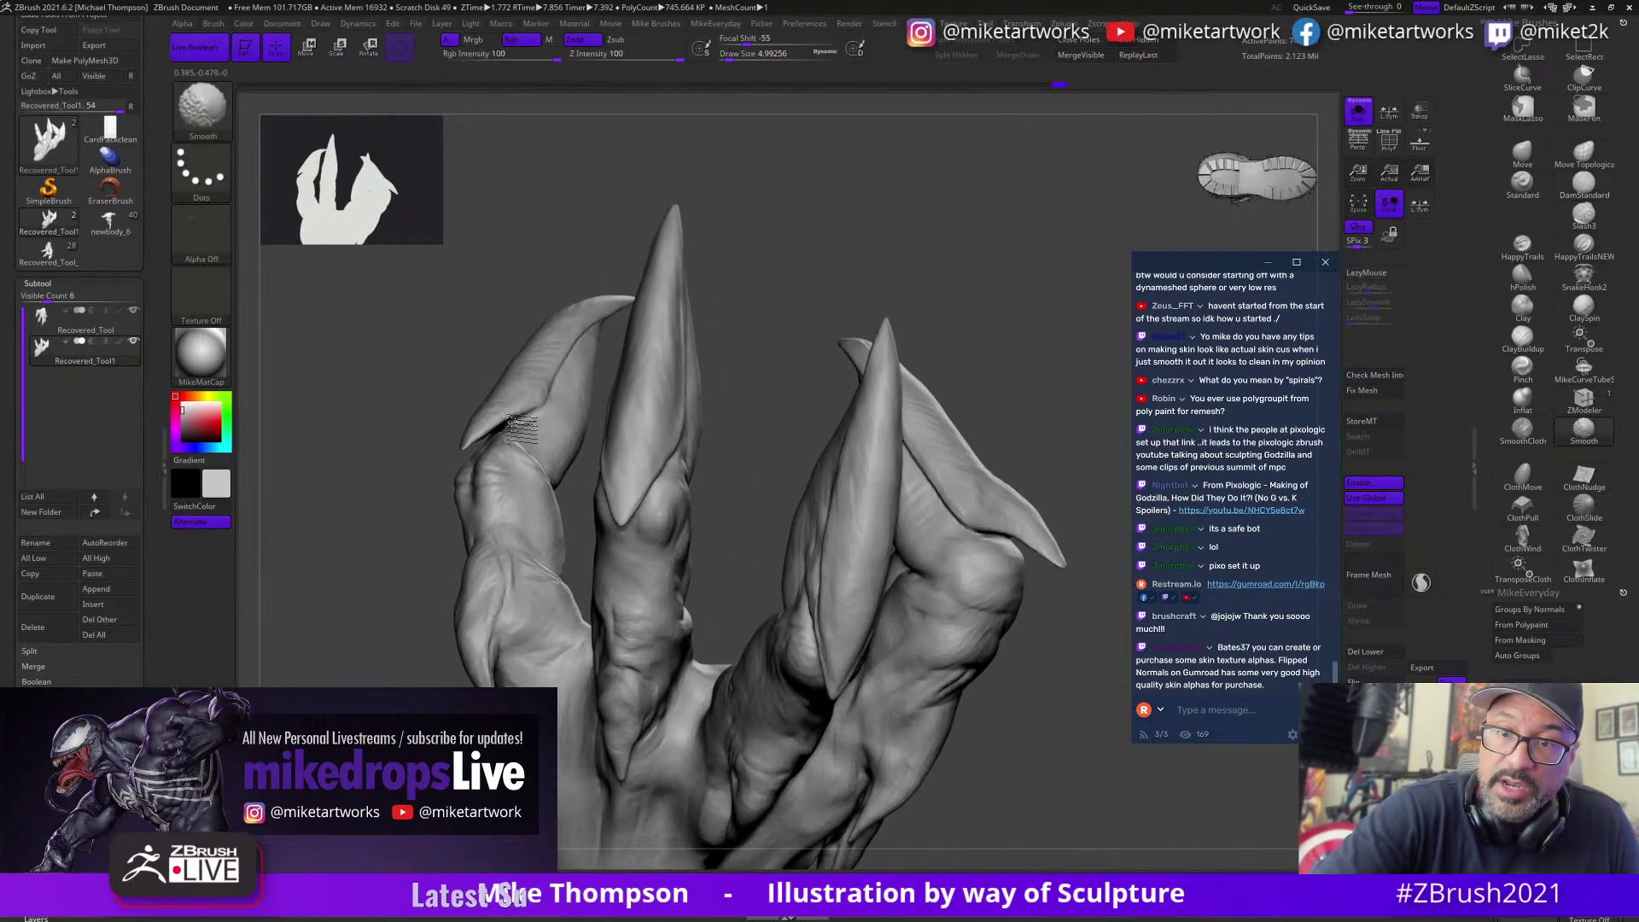
shift+drag(522, 427, 526, 411)
Step: Drop the hand to a low subdivision level and mask everything except one fingertip and its claw, using the claw's polygroups
mouse_move(1056, 770)
mouse_down()
mouse_move(1032, 760)
mouse_move(1096, 819)
mouse_move(1077, 784)
mouse_move(1071, 798)
mouse_move(1024, 755)
mouse_move(1046, 753)
mouse_move(1028, 772)
mouse_move(1053, 783)
mouse_move(1033, 811)
mouse_move(1064, 760)
mouse_move(1044, 757)
mouse_move(1055, 772)
mouse_move(1067, 759)
mouse_move(1056, 775)
mouse_move(955, 666)
mouse_up()
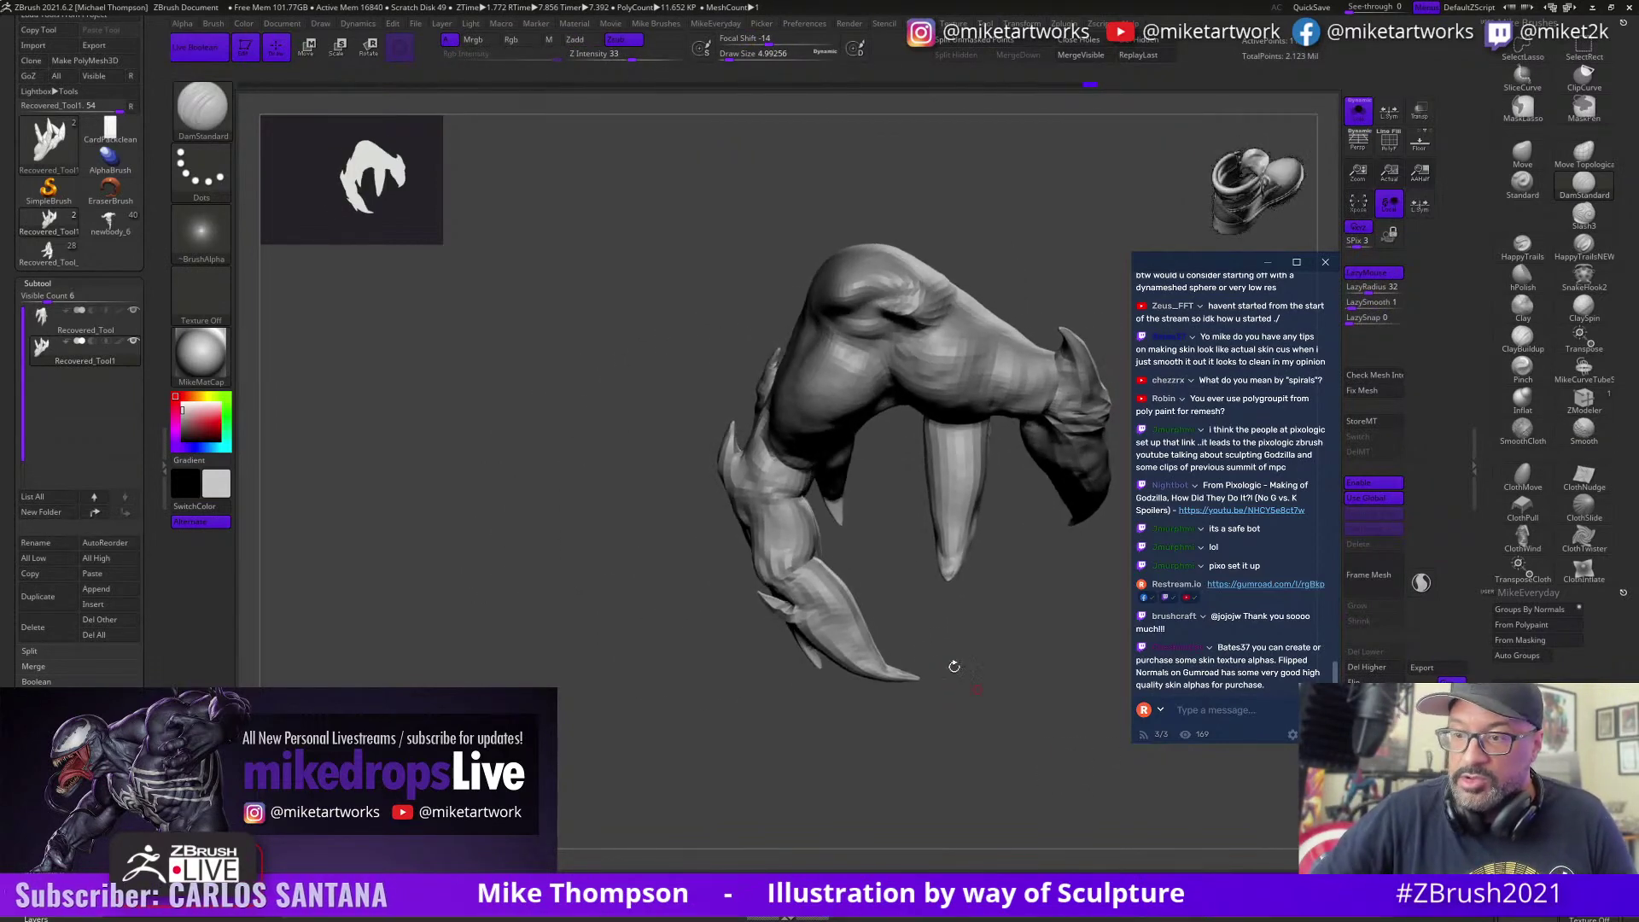
ctrl+shift+click(841, 599)
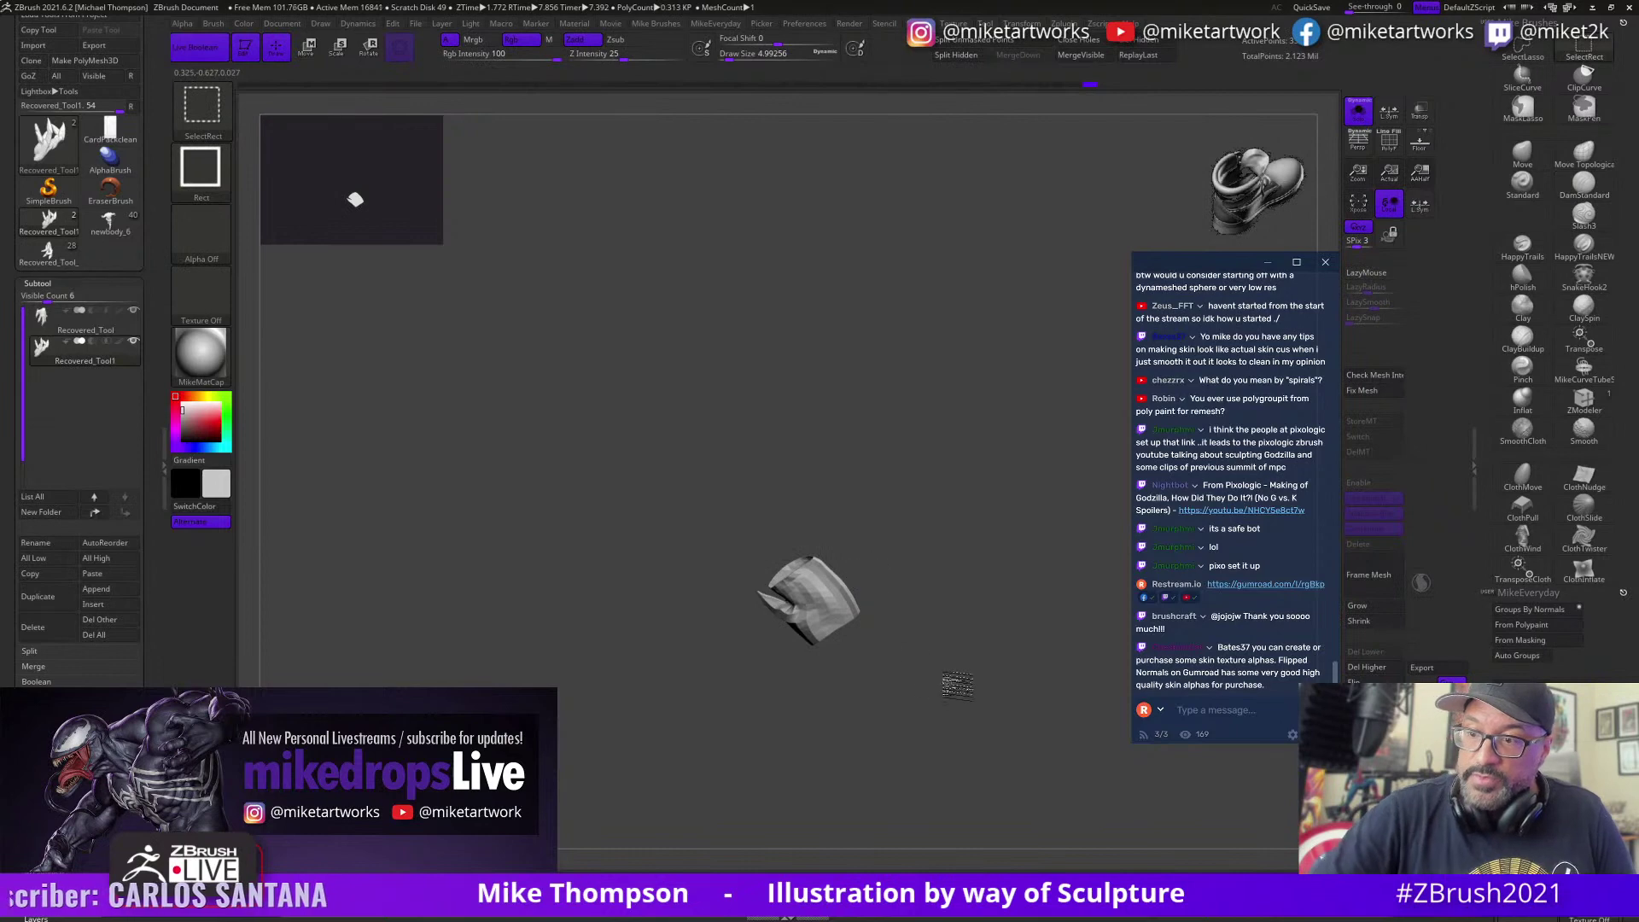
ctrl+shift+click(956, 684)
ctrl+click(998, 757)
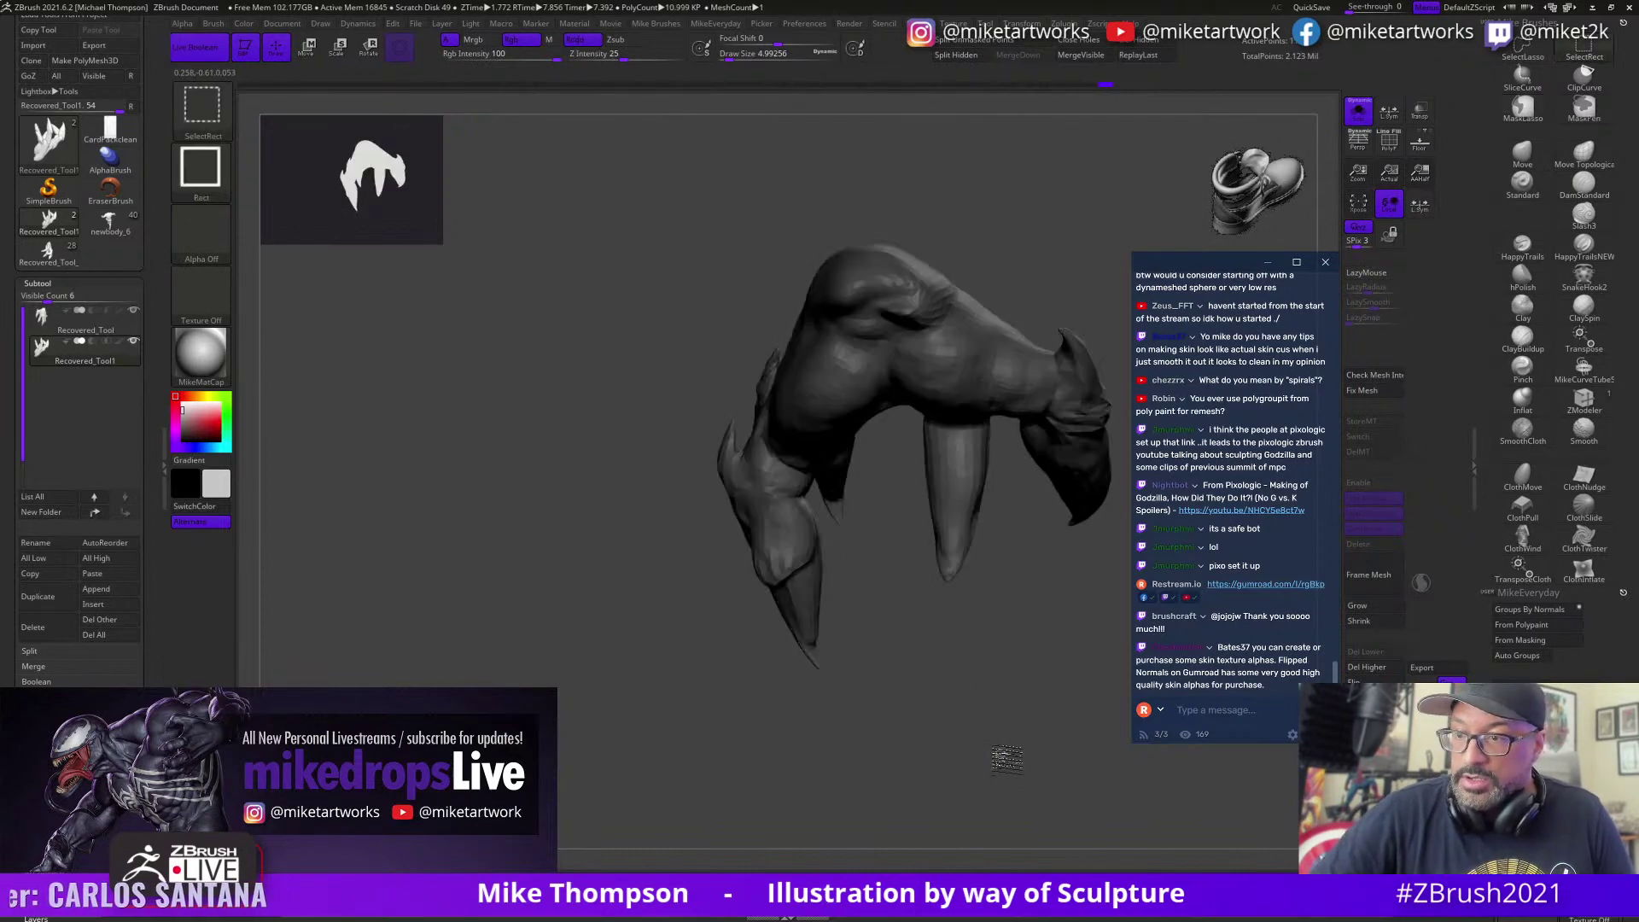
ctrl+shift+click(1000, 759)
drag(1001, 760, 979, 805)
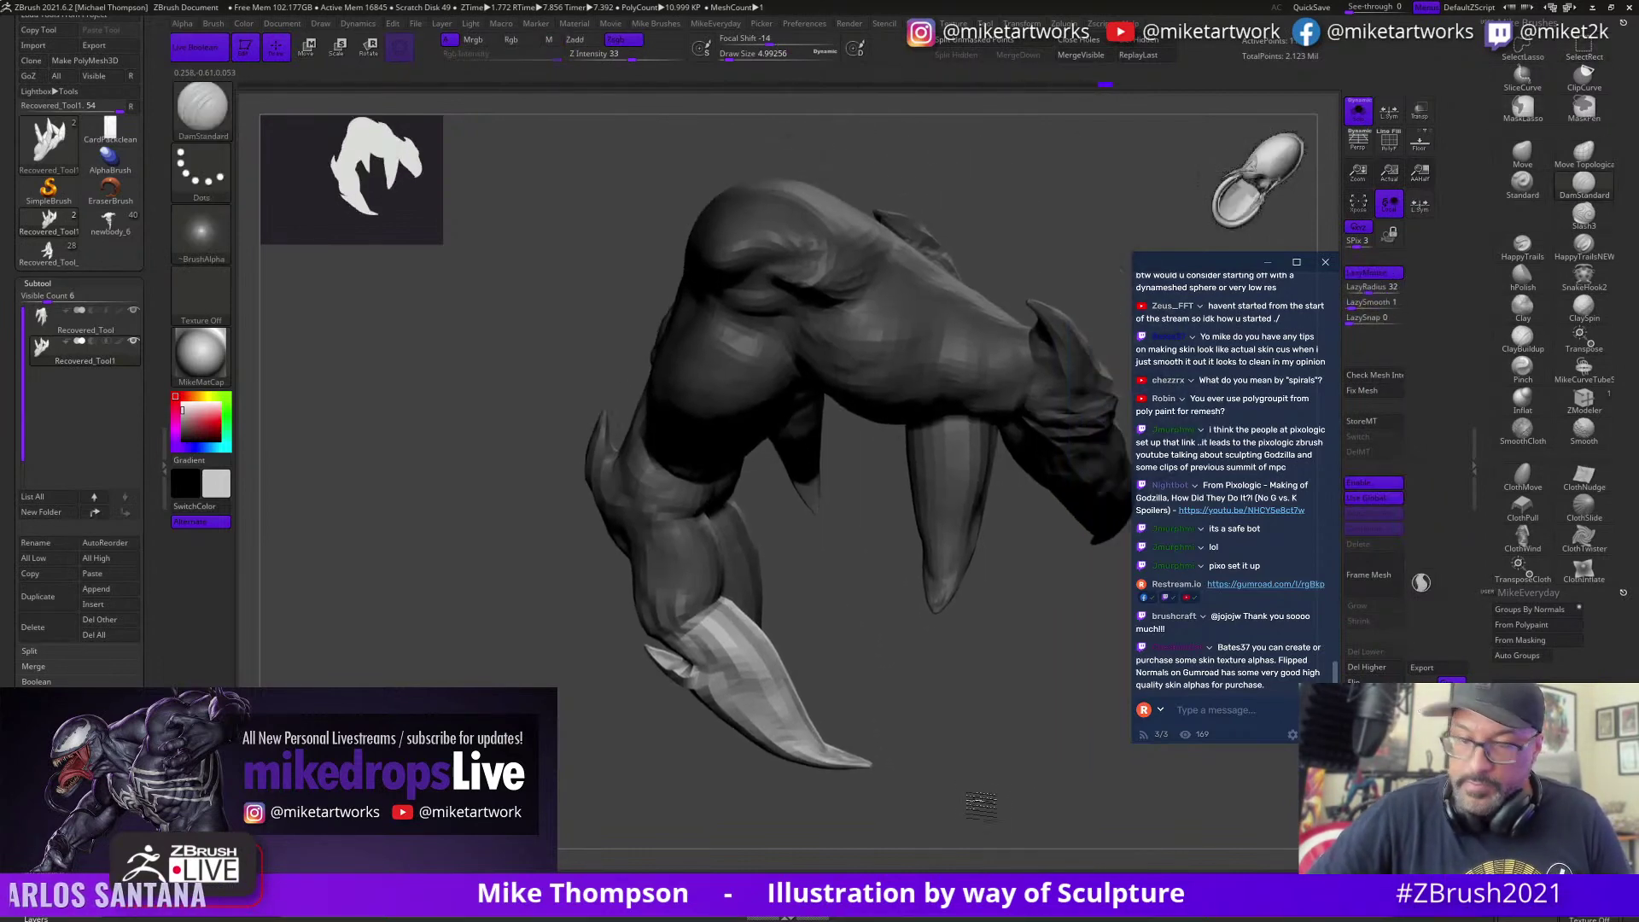
Step: Place the transform gizmo at the unmasked fingertip's joint and rotate the claw to a new angle
key(w)
alt+click(696, 613)
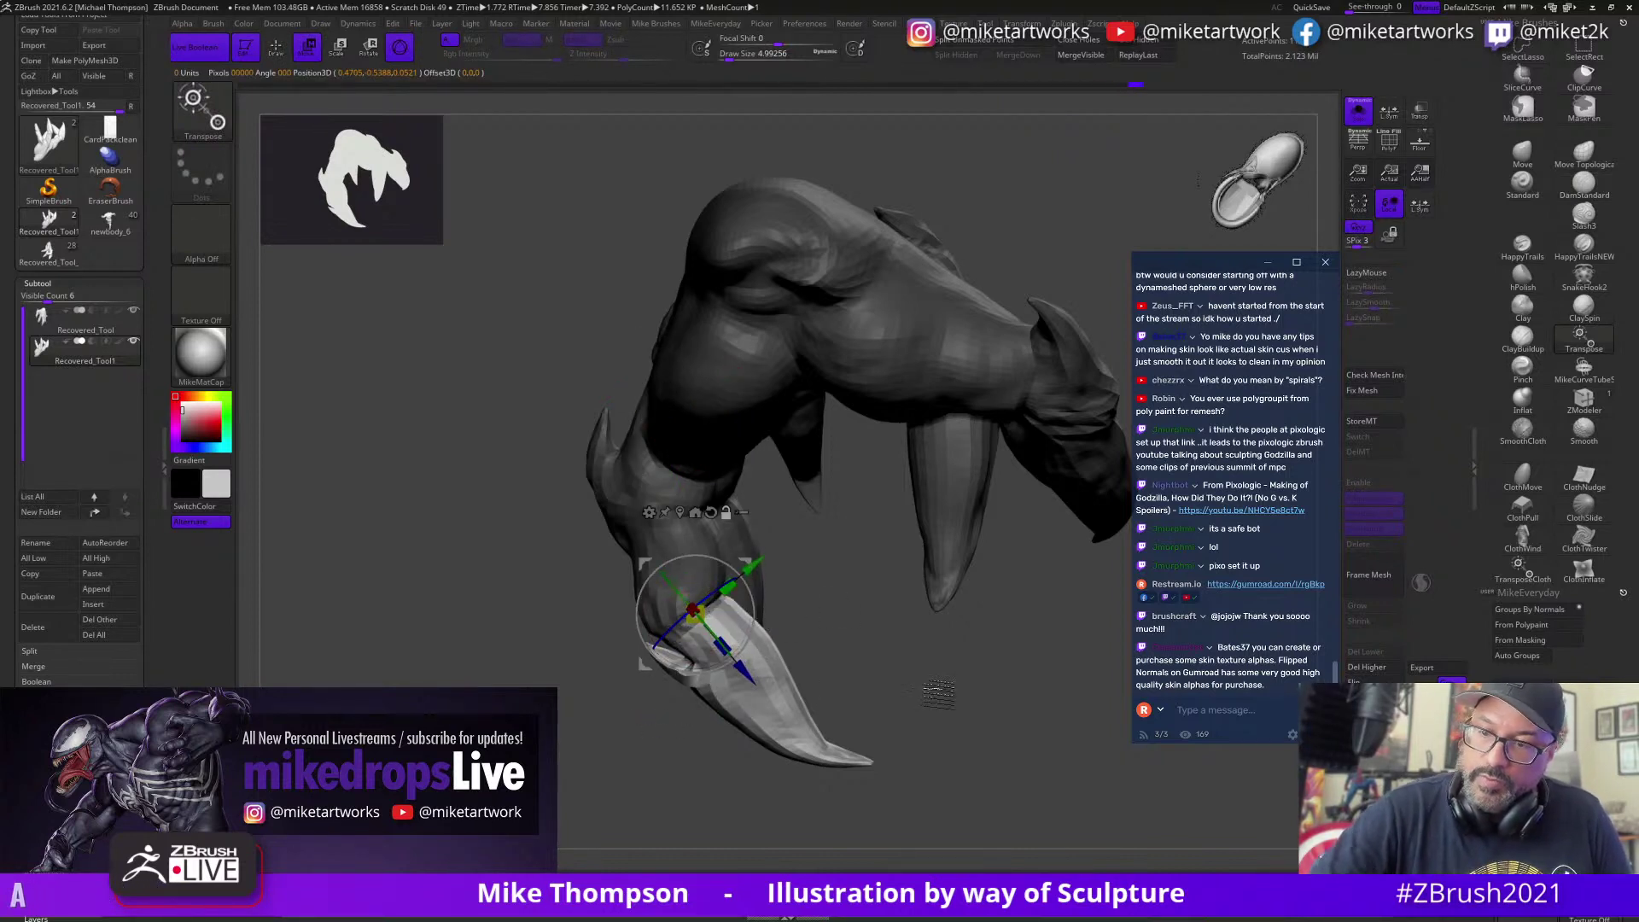
drag(939, 693, 787, 629)
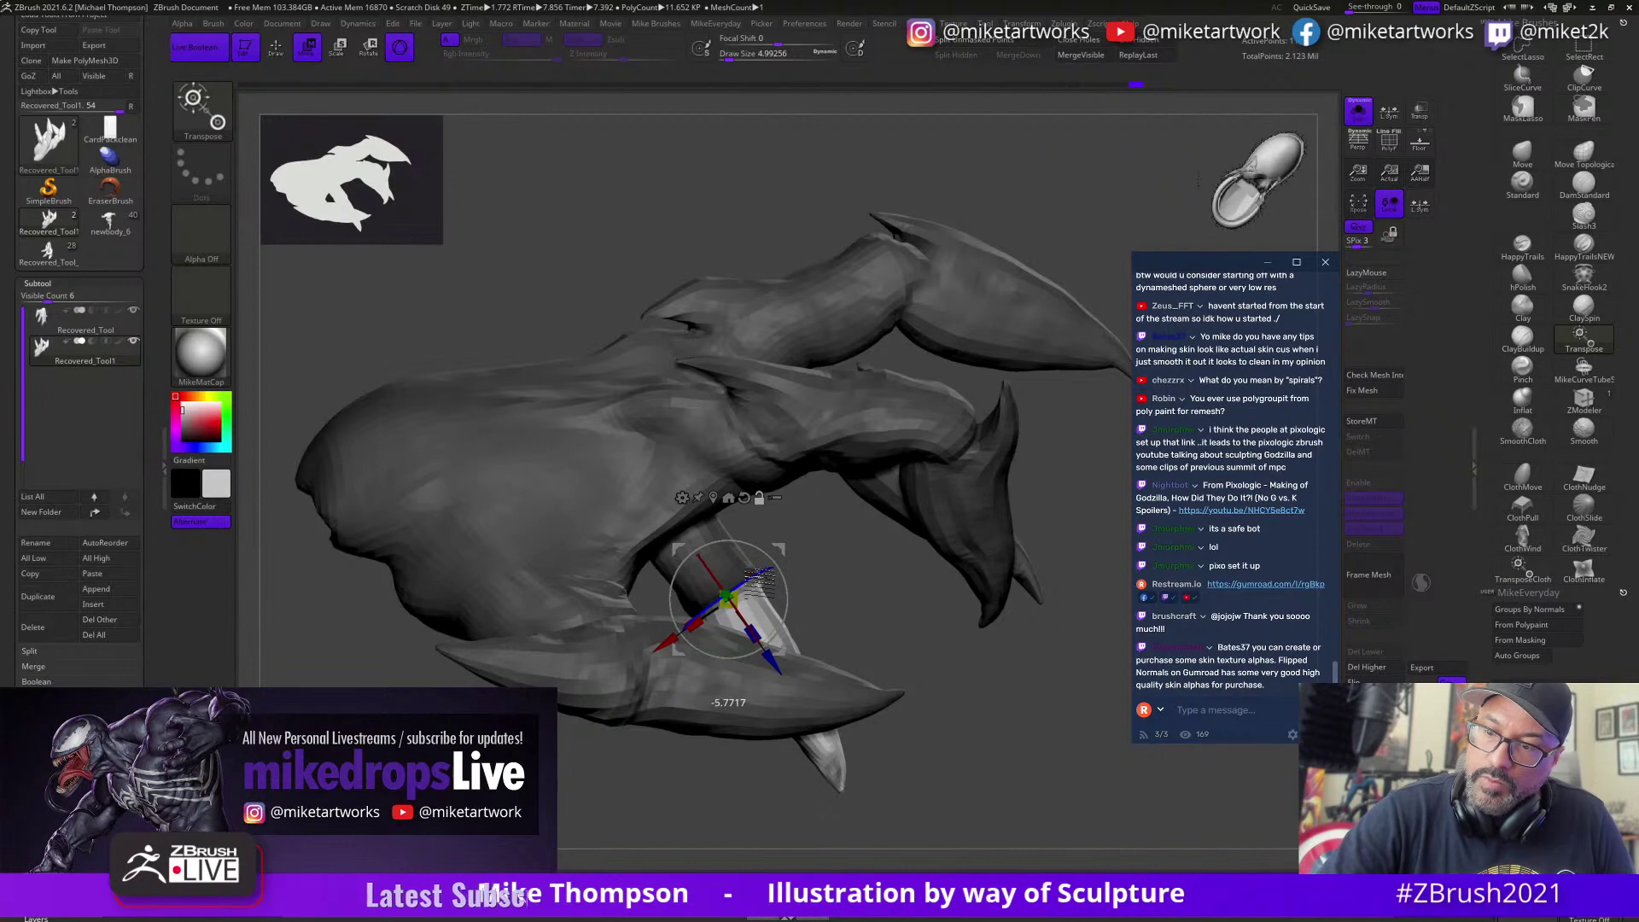
drag(853, 743, 1050, 852)
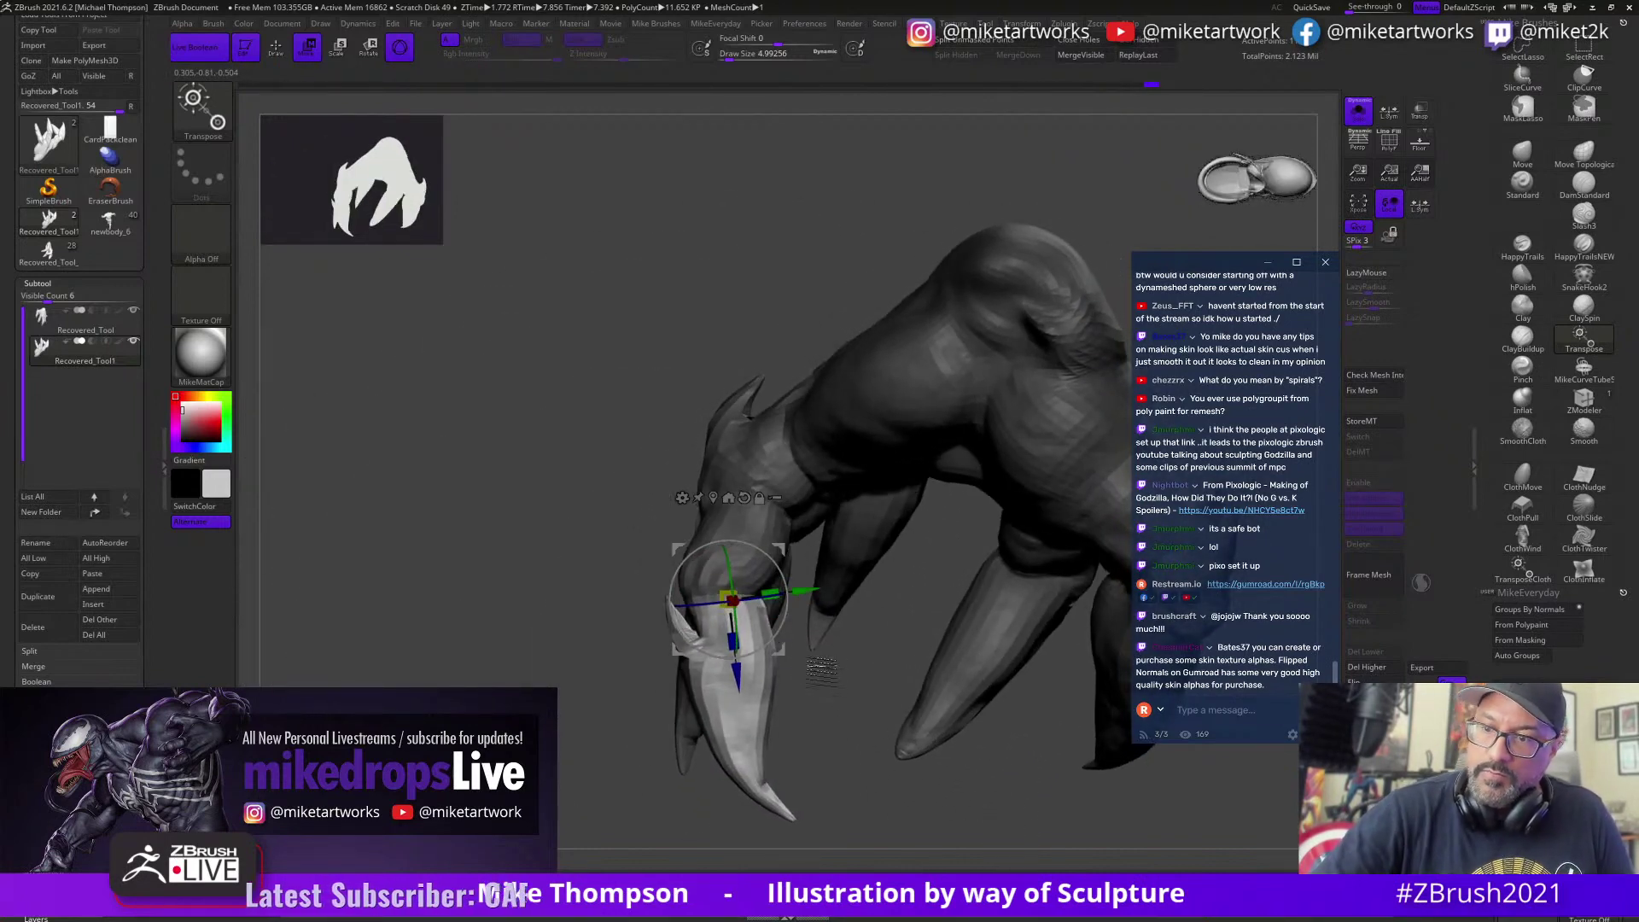
drag(779, 630, 791, 621)
mouse_move(790, 623)
mouse_down()
mouse_move(815, 589)
mouse_move(761, 617)
mouse_up()
Step: Make a small final gizmo adjustment to the posed claw and clear the mask from the hand
key(q)
mouse_move(936, 831)
alt+mouse_down()
mouse_move(921, 791)
mouse_move(1032, 834)
mouse_move(962, 790)
mouse_move(982, 766)
mouse_move(971, 742)
mouse_move(968, 771)
alt+mouse_up()
key(w)
drag(732, 636, 739, 640)
key(q)
mouse_move(883, 762)
ctrl+mouse_down()
mouse_move(981, 790)
mouse_move(1079, 747)
mouse_move(1013, 771)
ctrl+mouse_up()
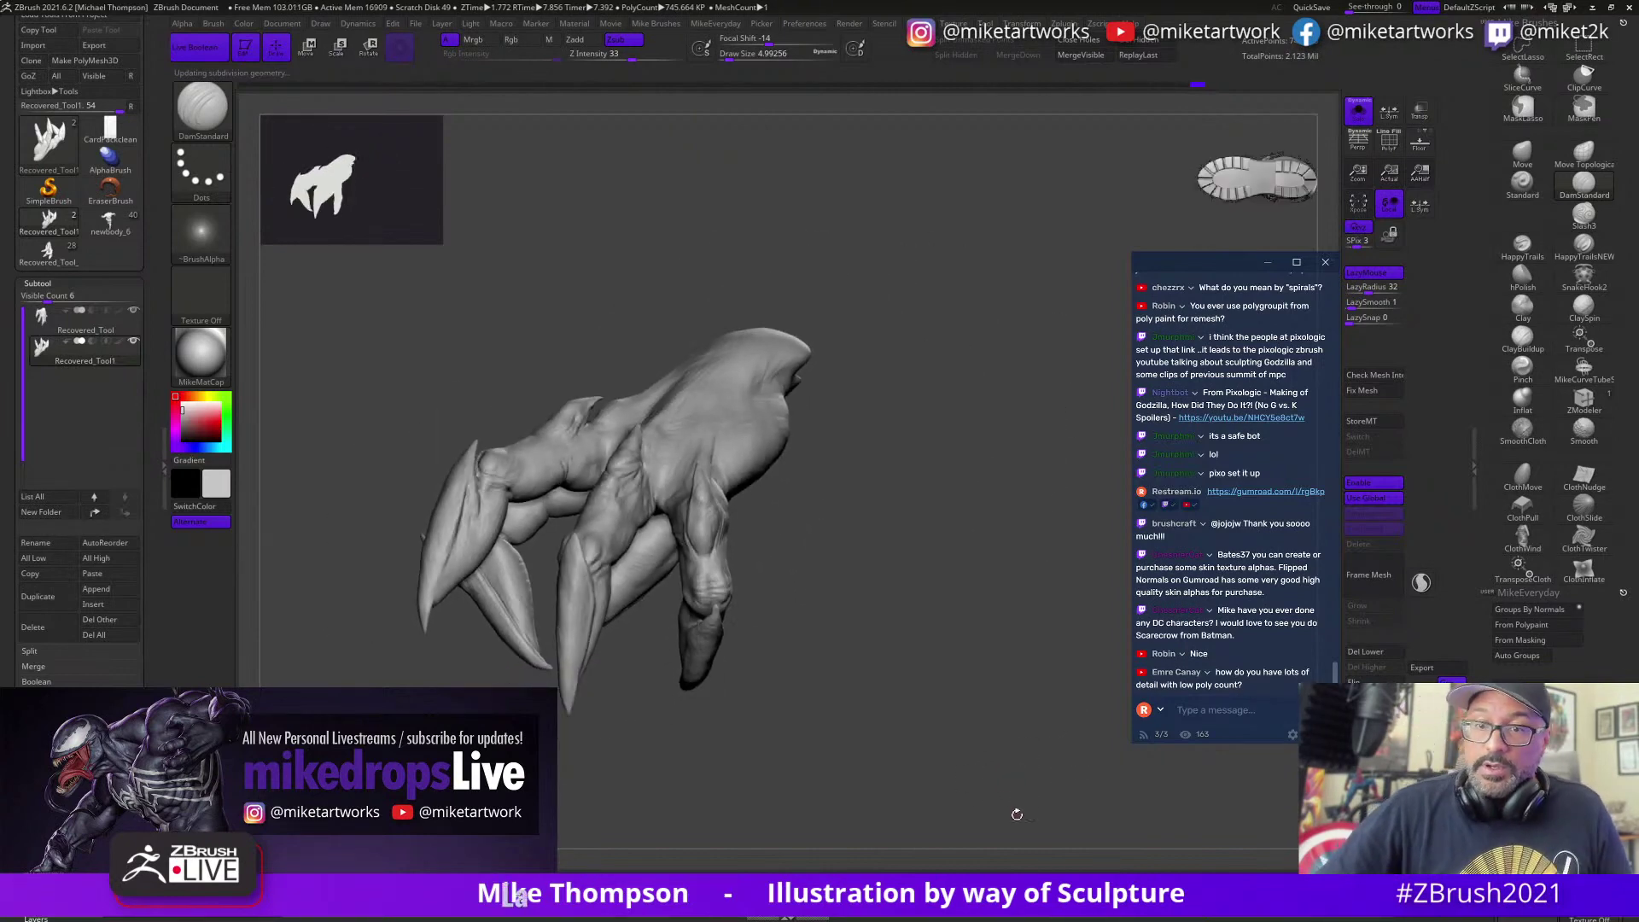
Step: Replace the original hand subtool in the full figure with a pasted copy of the reworked hand, placed after Body_3
drag(777, 745, 811, 751)
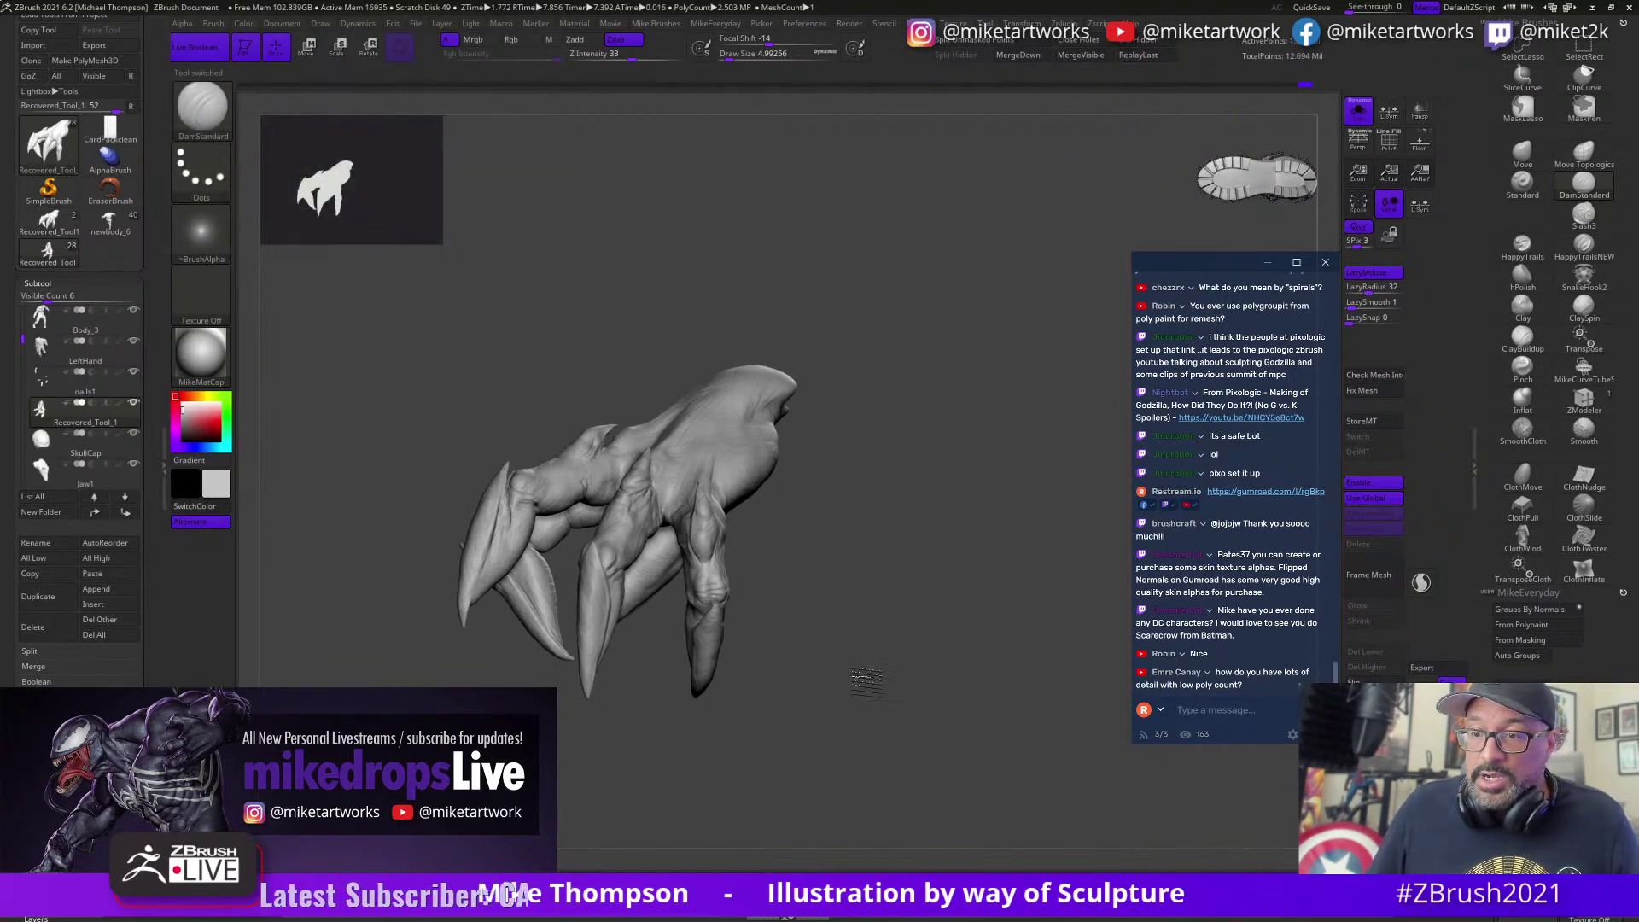
drag(860, 676, 925, 691)
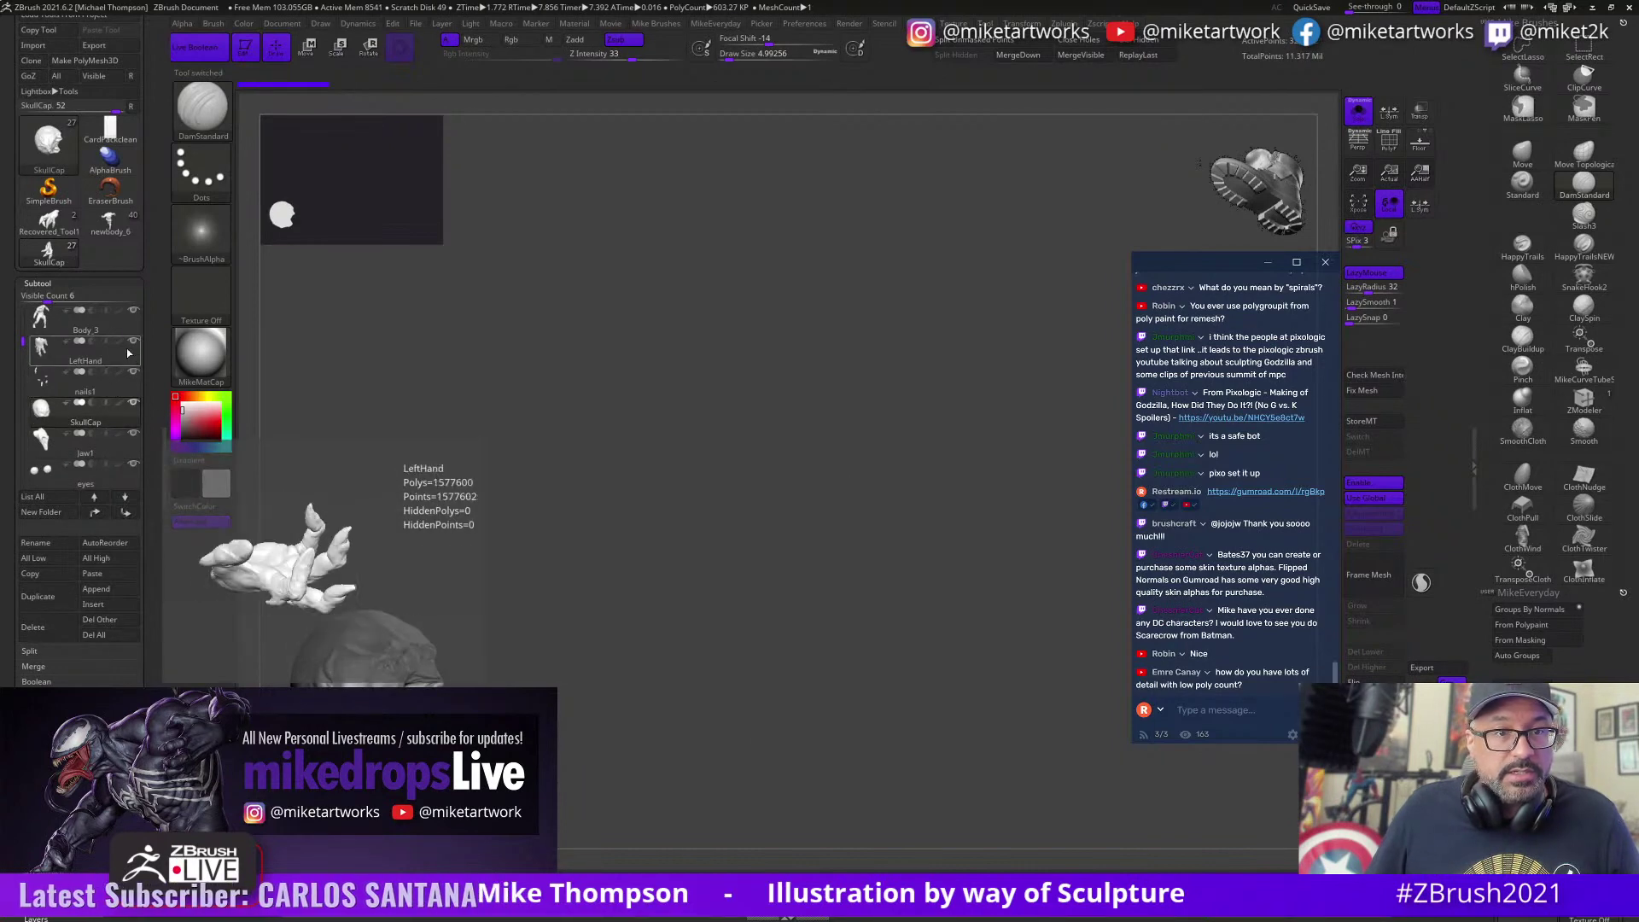
click(133, 322)
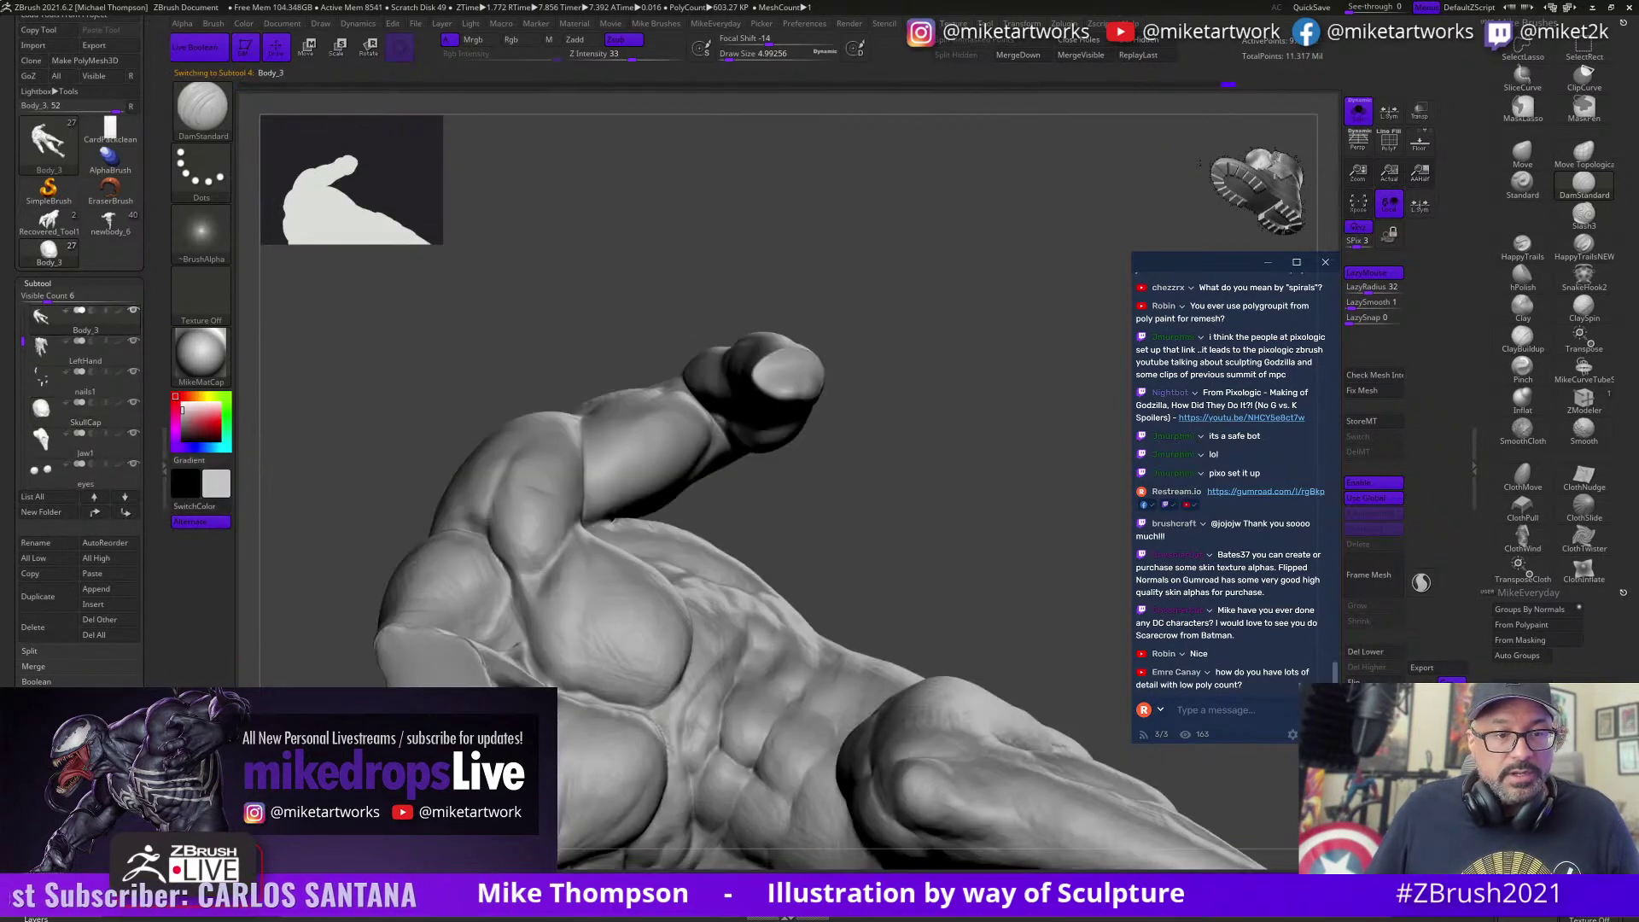
click(103, 573)
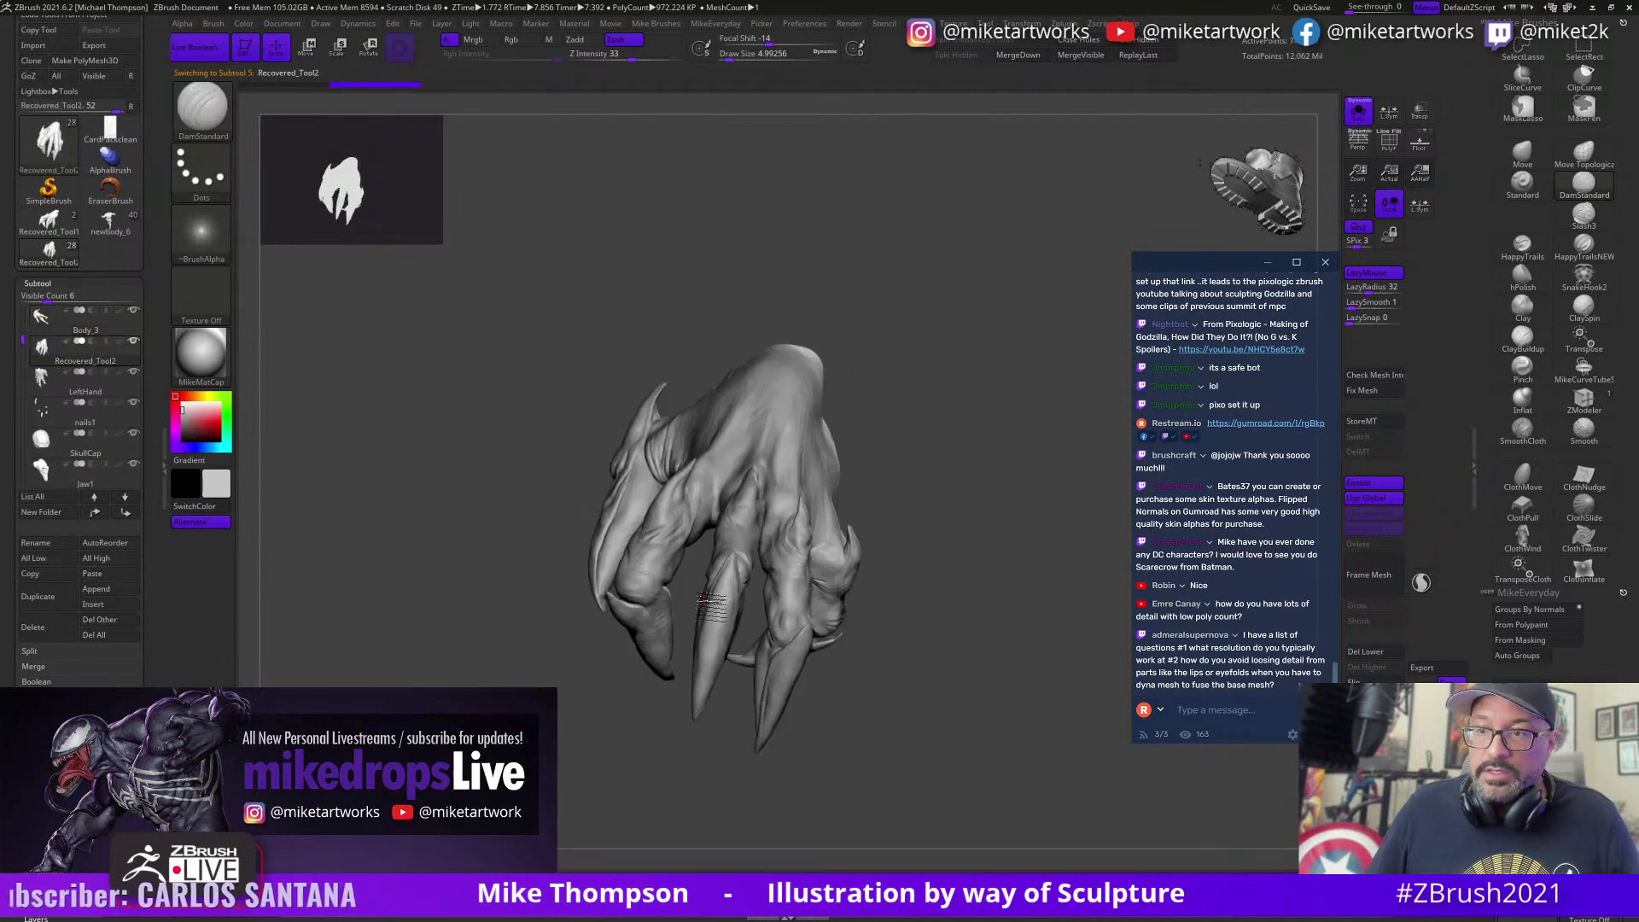
drag(956, 641, 1025, 322)
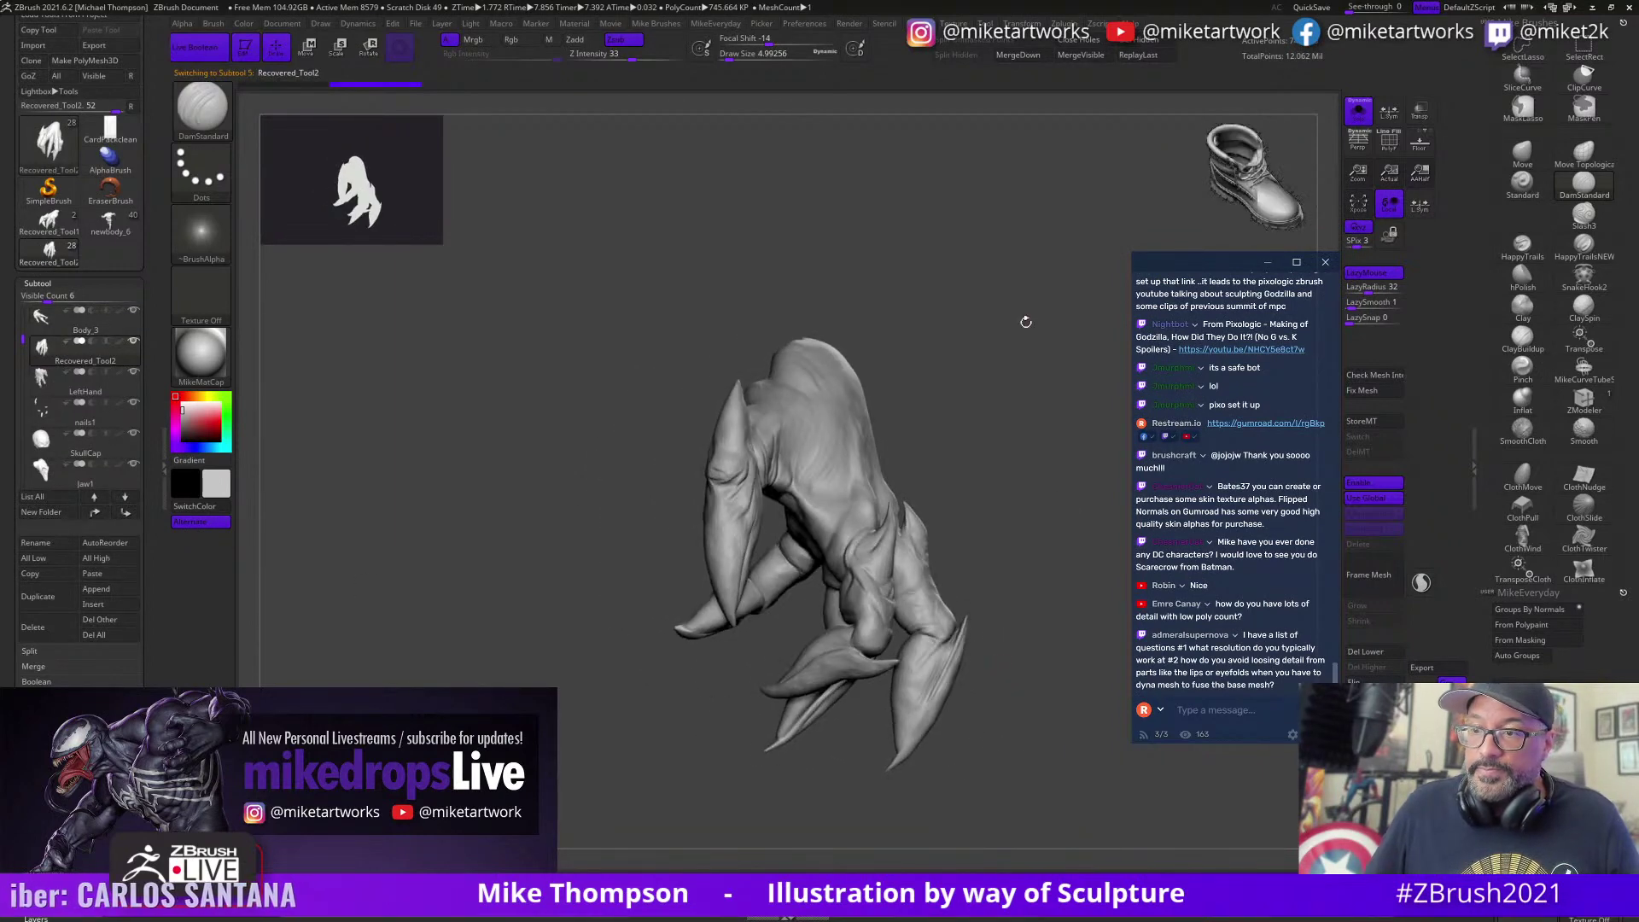
Step: Turn off solo display and examine the reworked hand in place on the full figure from several angles
click(1358, 110)
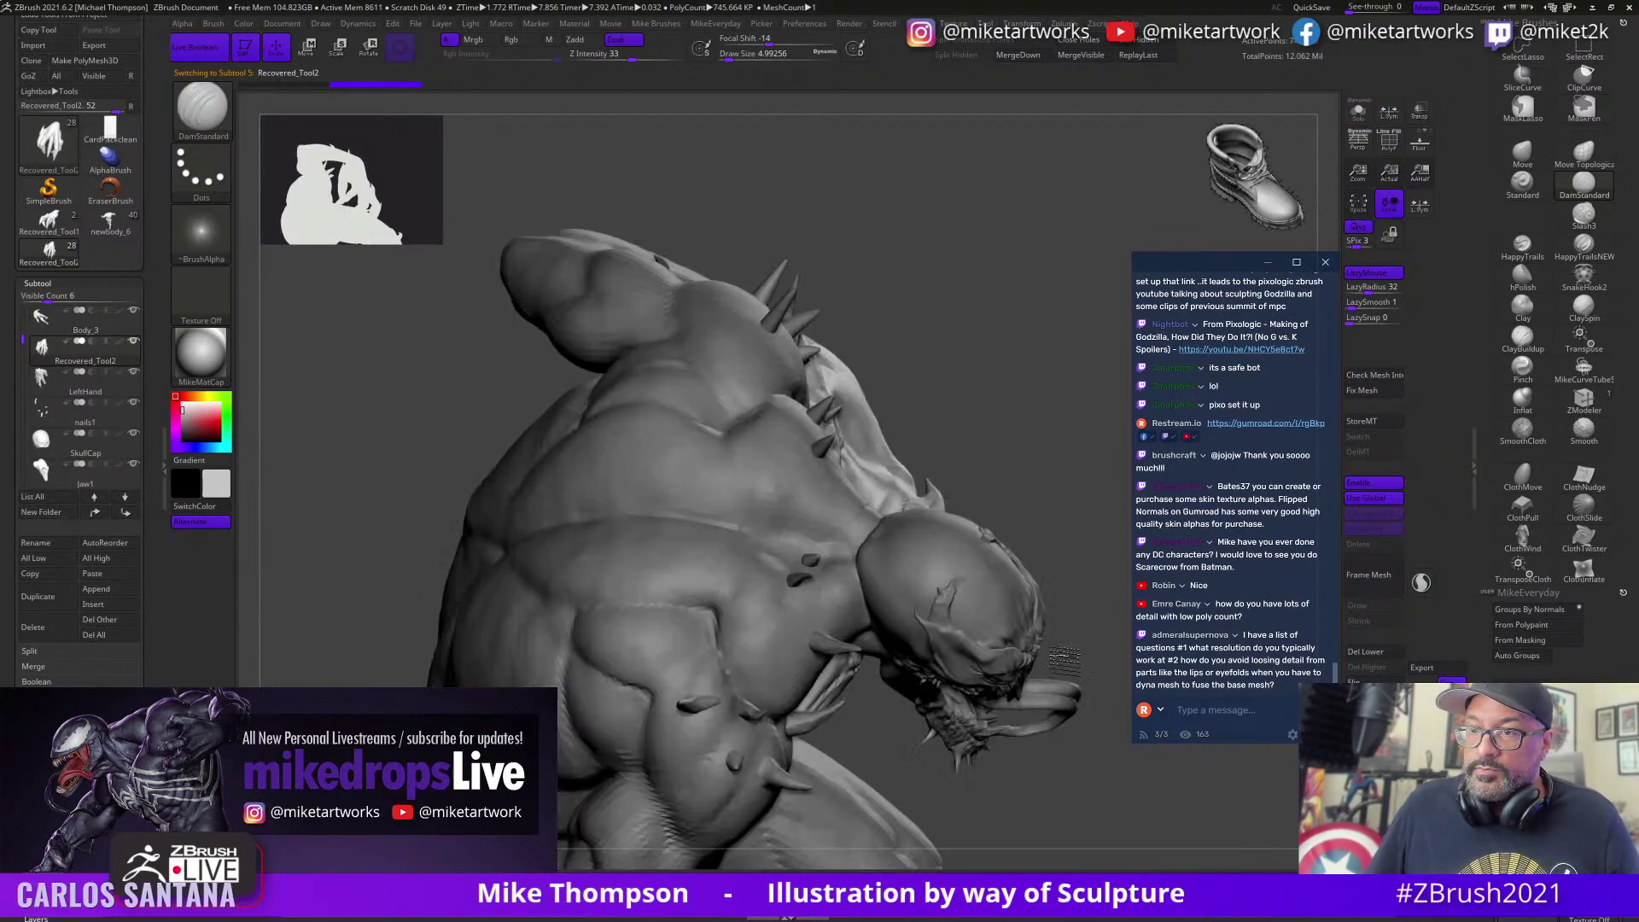
drag(1062, 657, 1085, 810)
drag(1101, 700, 938, 584)
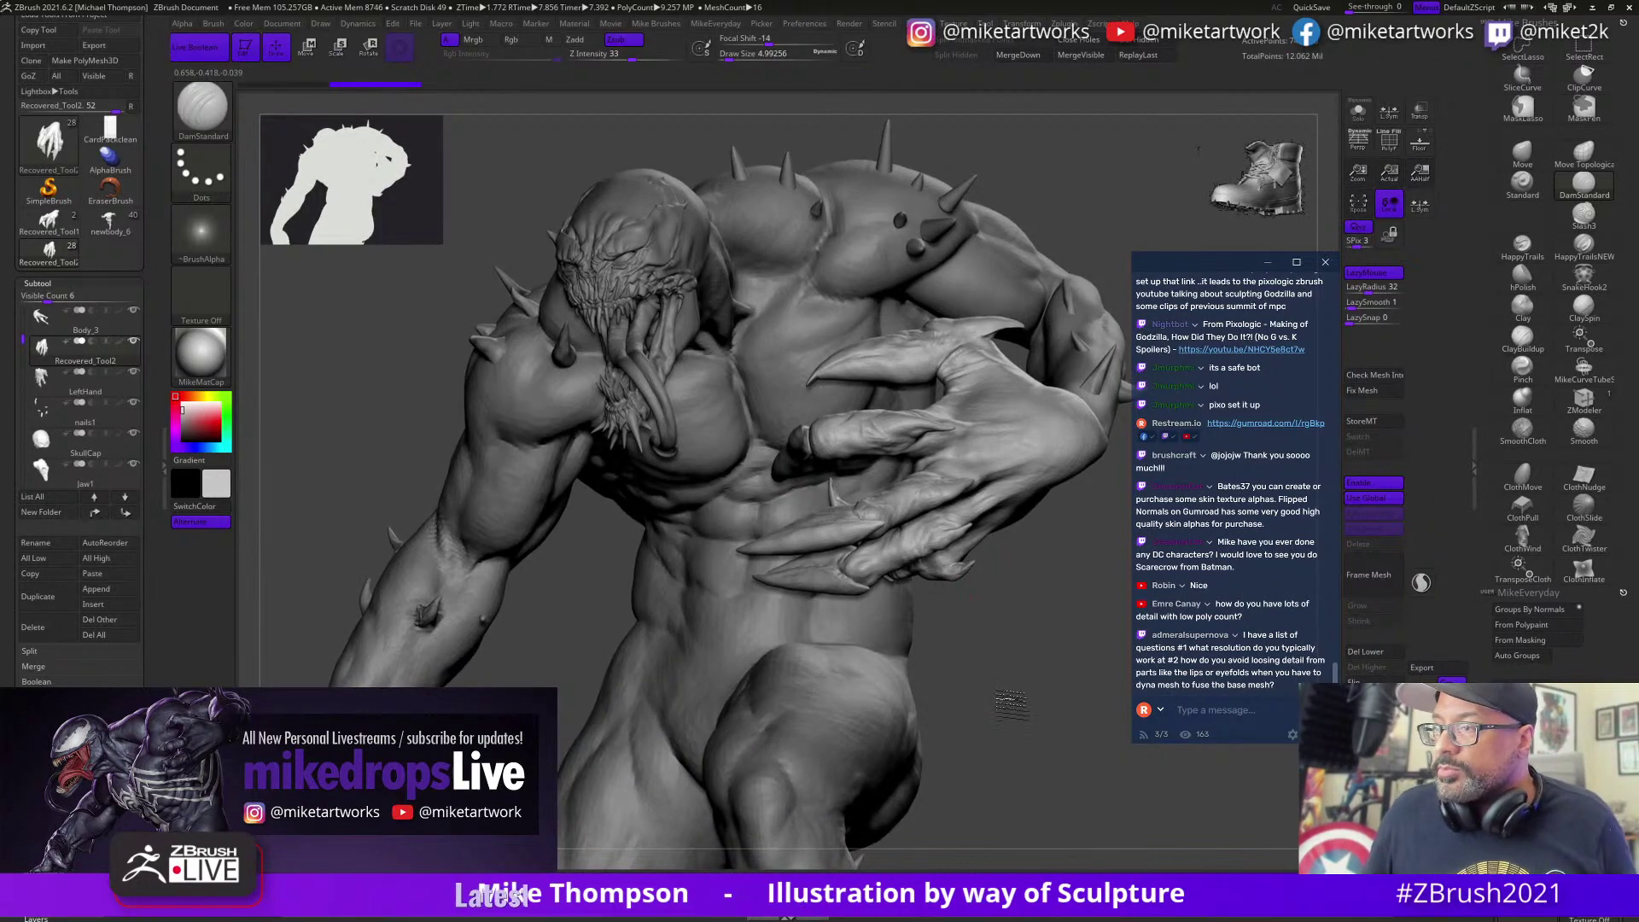
alt+drag(990, 679, 1002, 695)
scroll(1259, 498, up, 3)
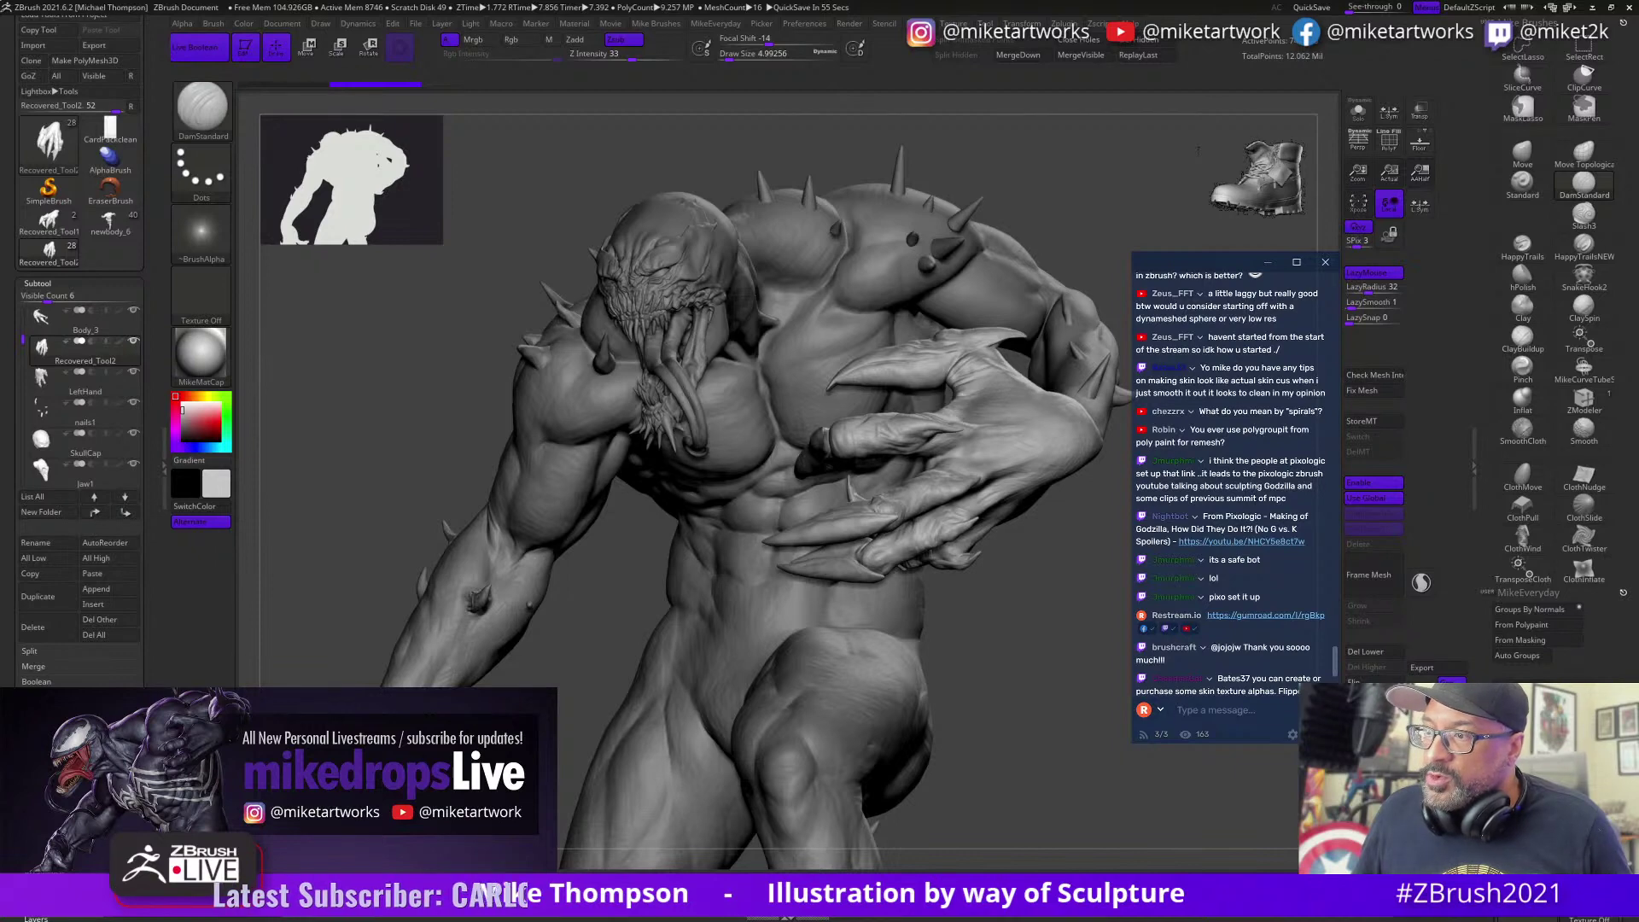
mouse_move(1041, 664)
mouse_down()
mouse_move(1062, 676)
mouse_move(1024, 724)
mouse_move(1034, 670)
mouse_move(1046, 716)
mouse_move(1058, 696)
mouse_up()
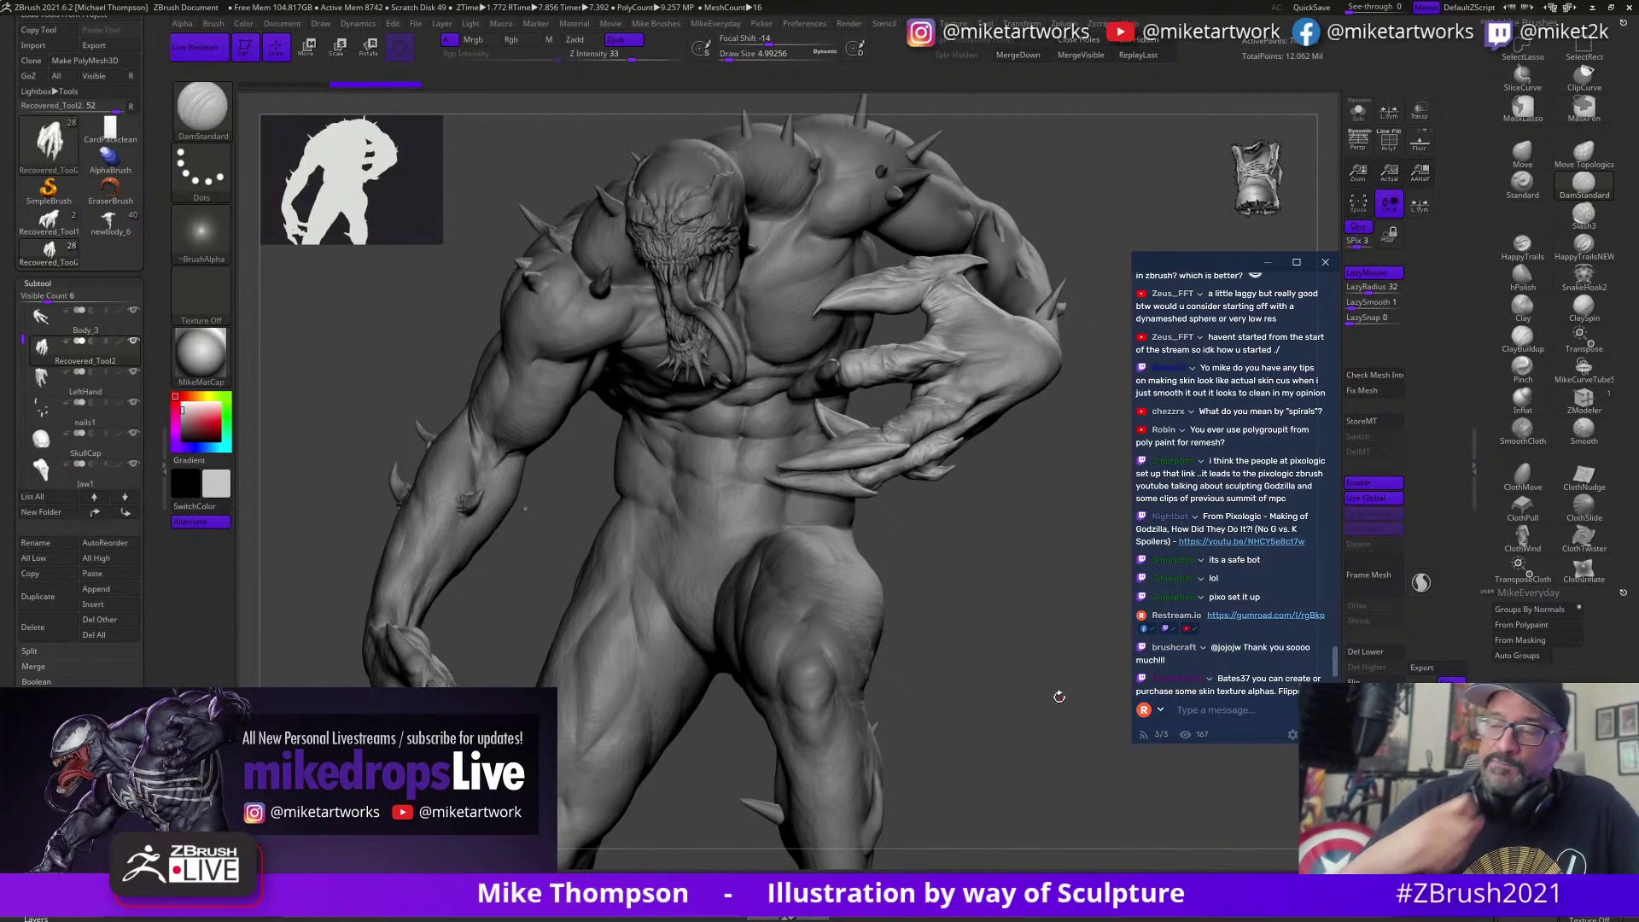
mouse_move(991, 646)
mouse_down()
mouse_move(1000, 657)
mouse_move(992, 632)
mouse_move(973, 639)
mouse_move(1016, 635)
mouse_move(997, 634)
mouse_up()
key(shift)
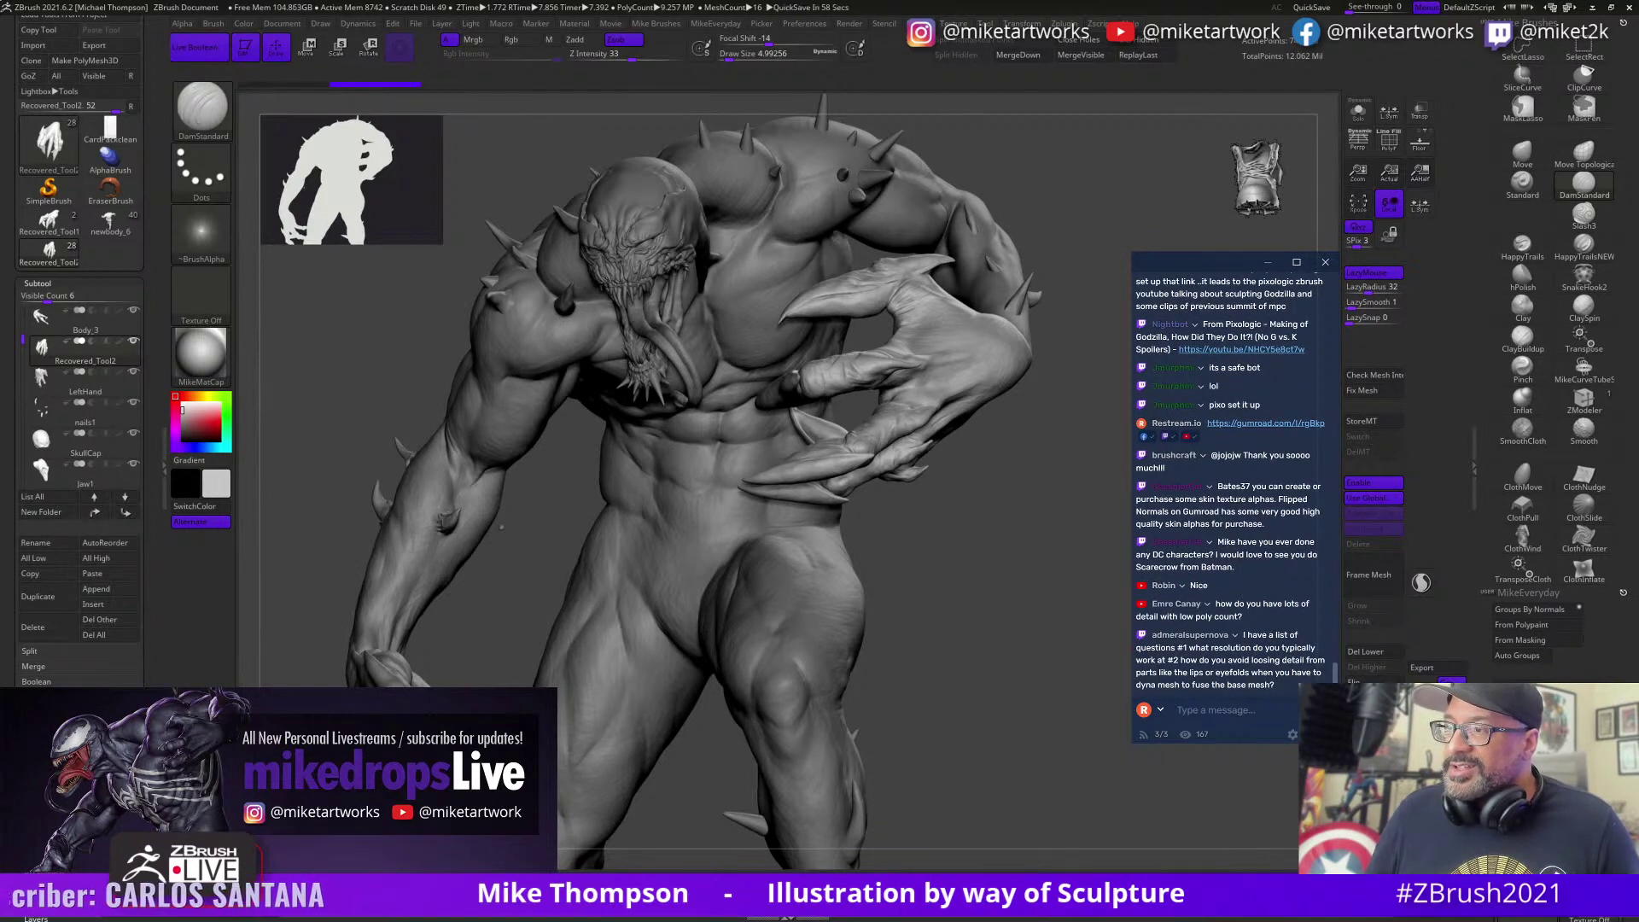
scroll(1230, 486, up, 1)
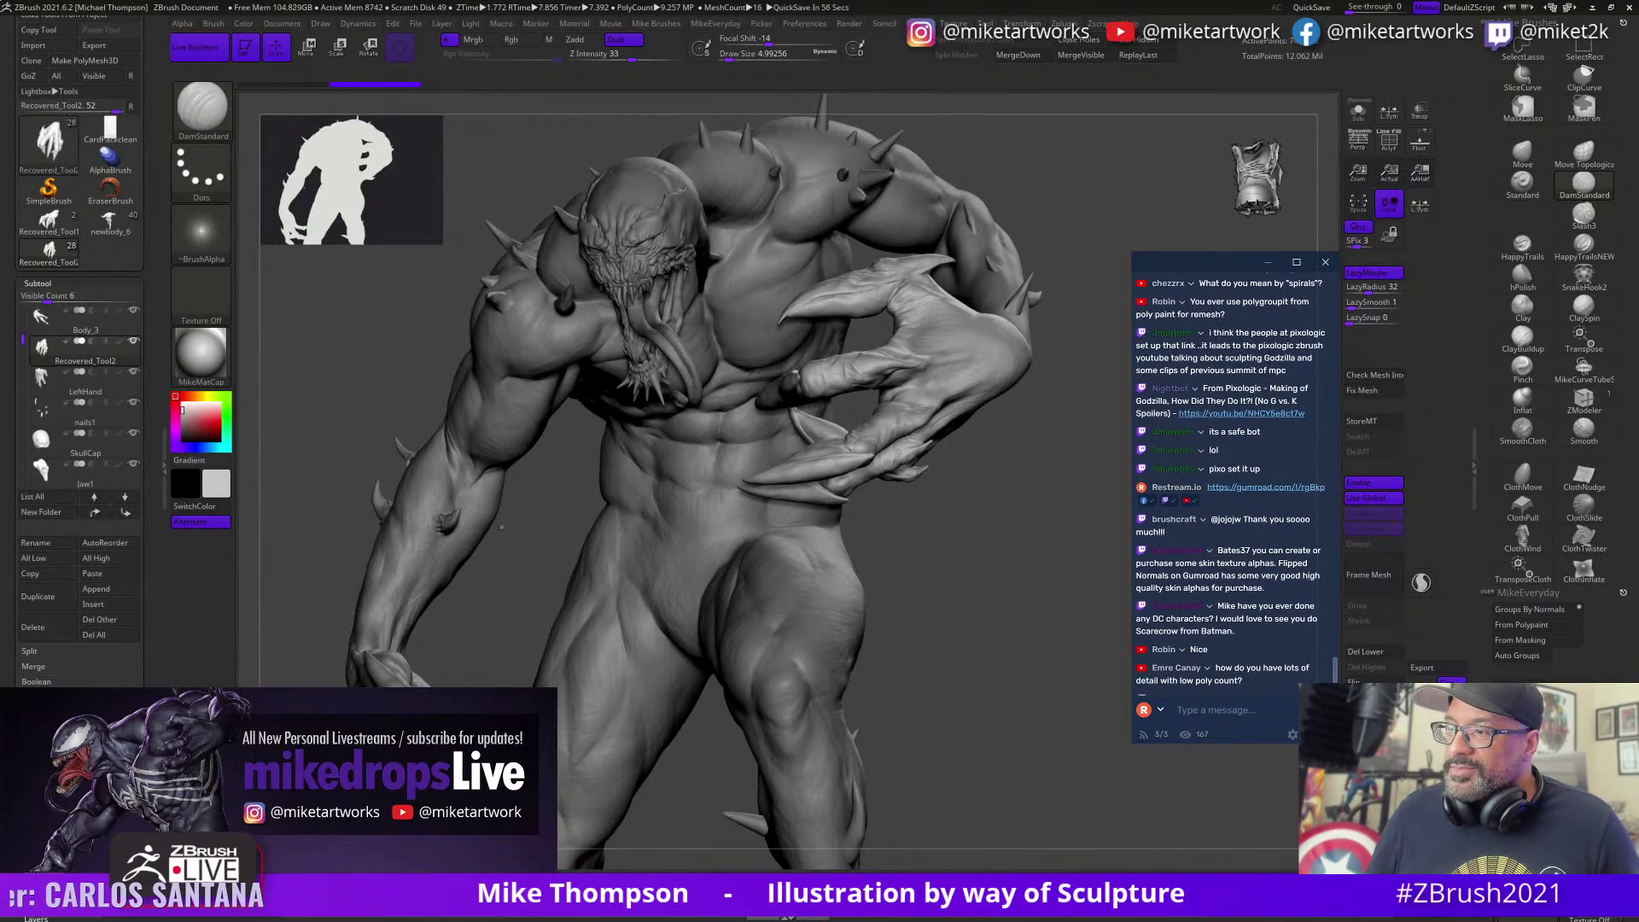
scroll(1230, 482, up, 3)
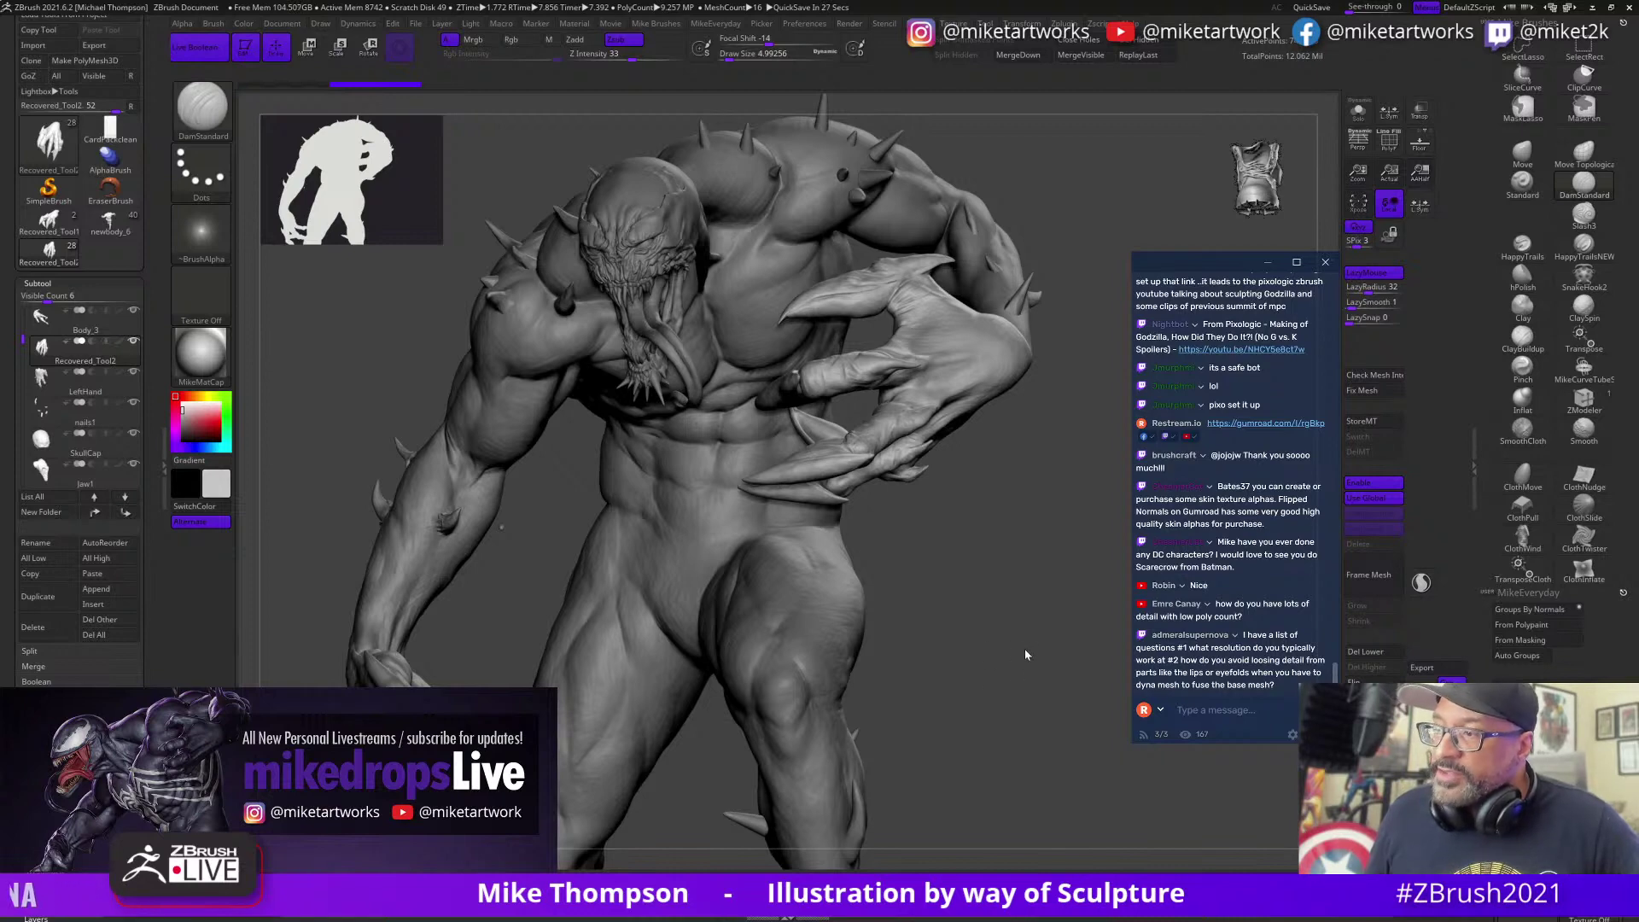
drag(1033, 655, 1018, 652)
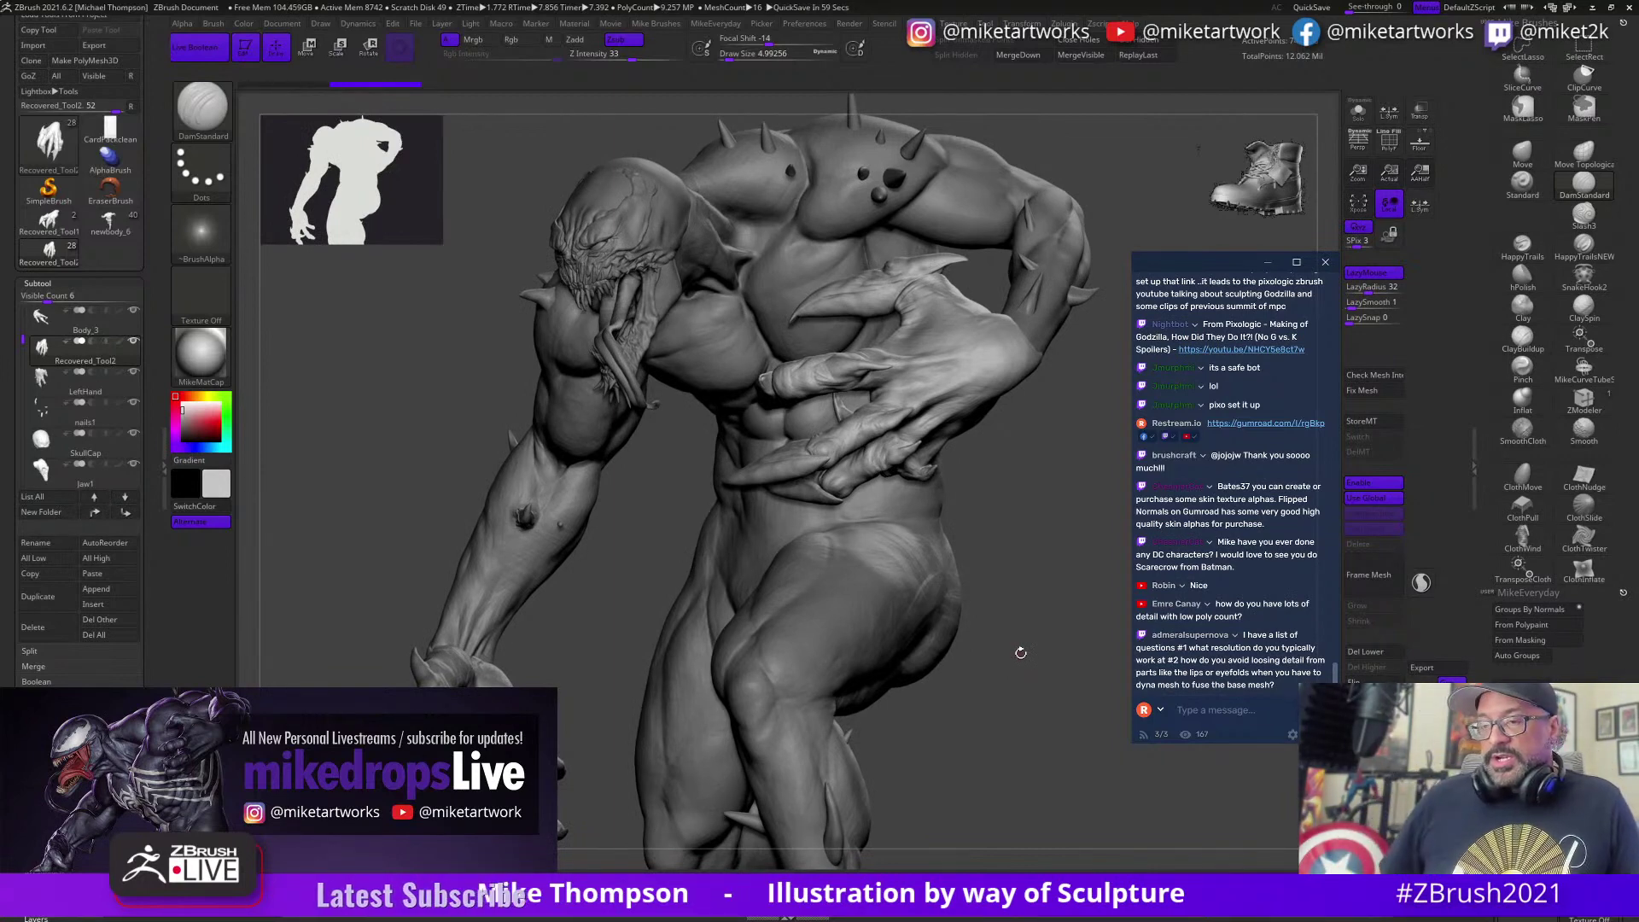
Step: Browse the Lightbox brush library, looking into the custom brush collection and one of its subfolders, and return to the full figure
drag(1023, 776, 1020, 774)
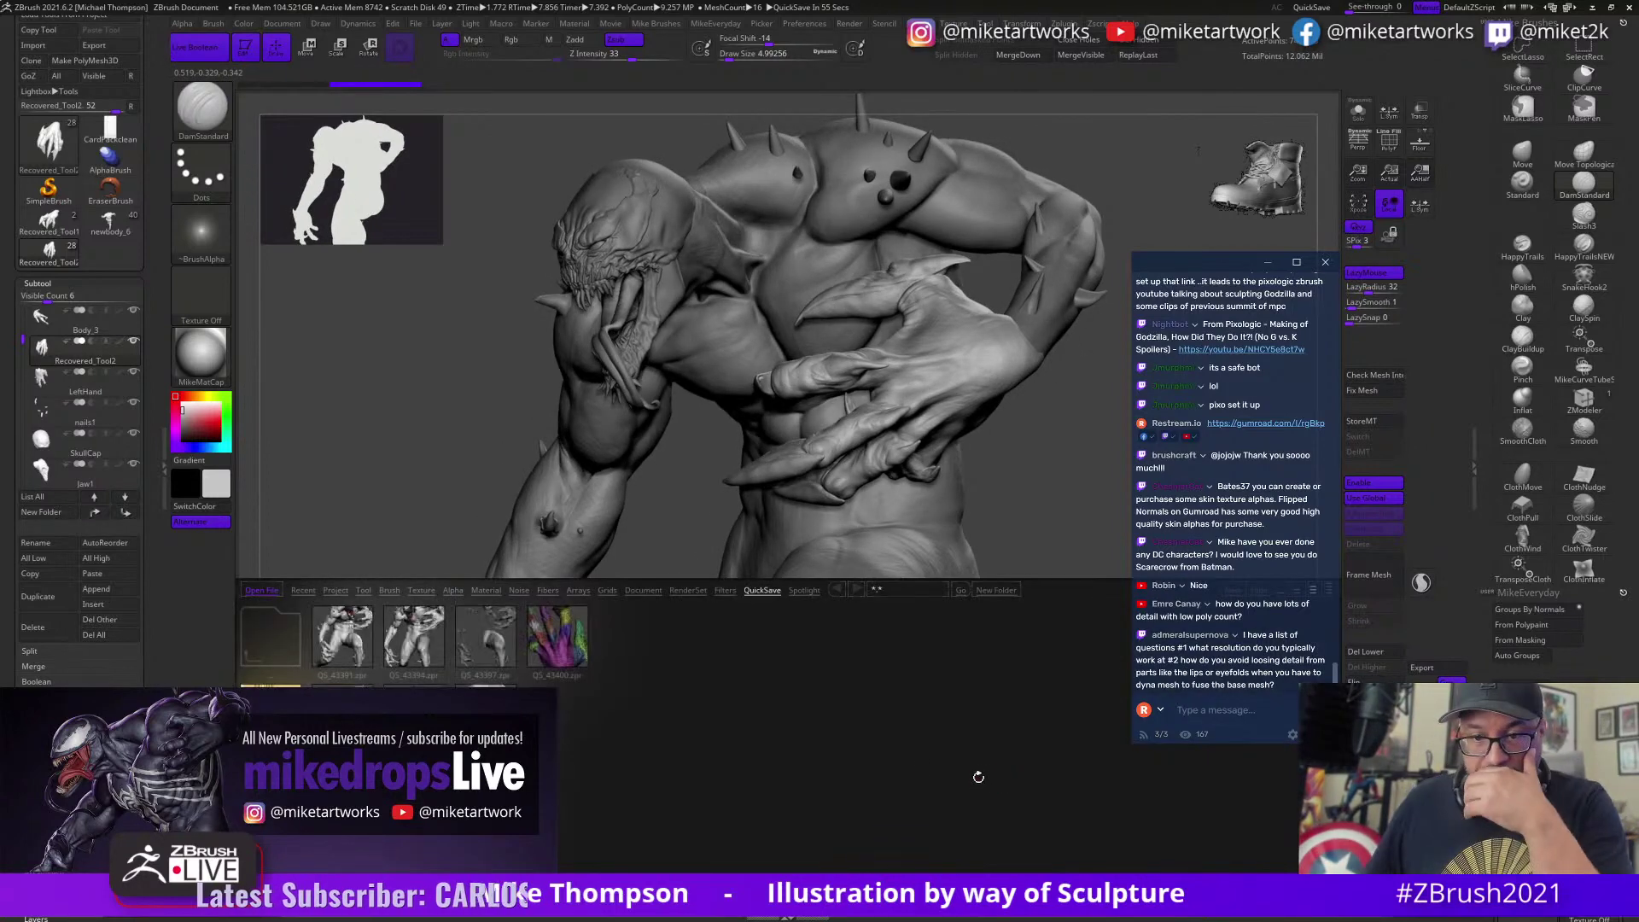
click(389, 589)
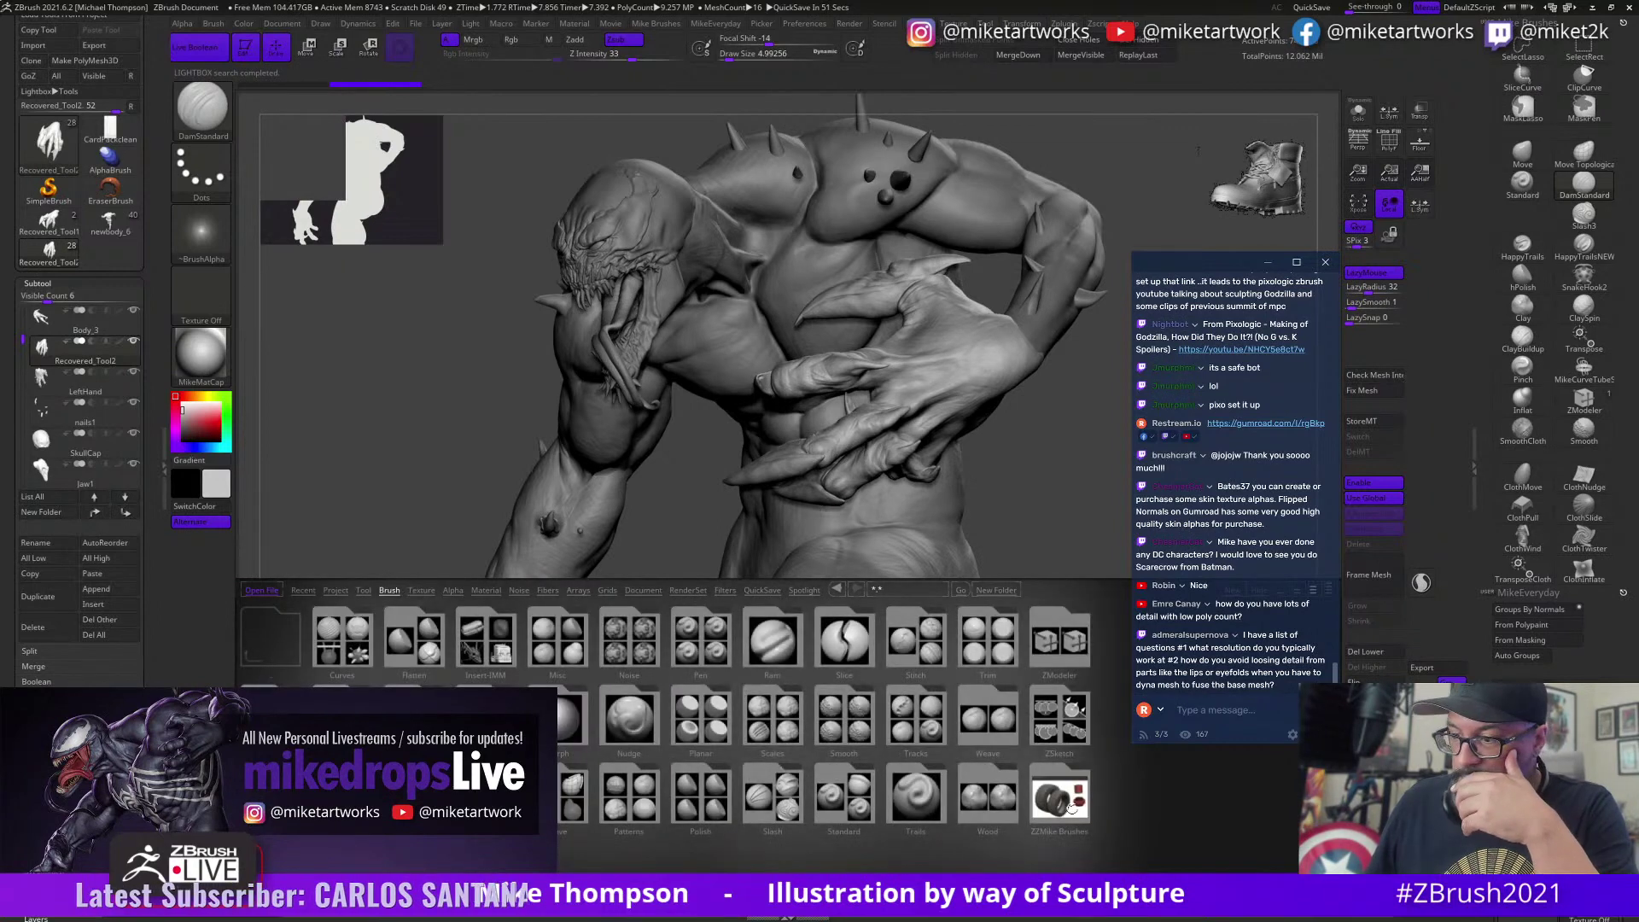
click(1071, 807)
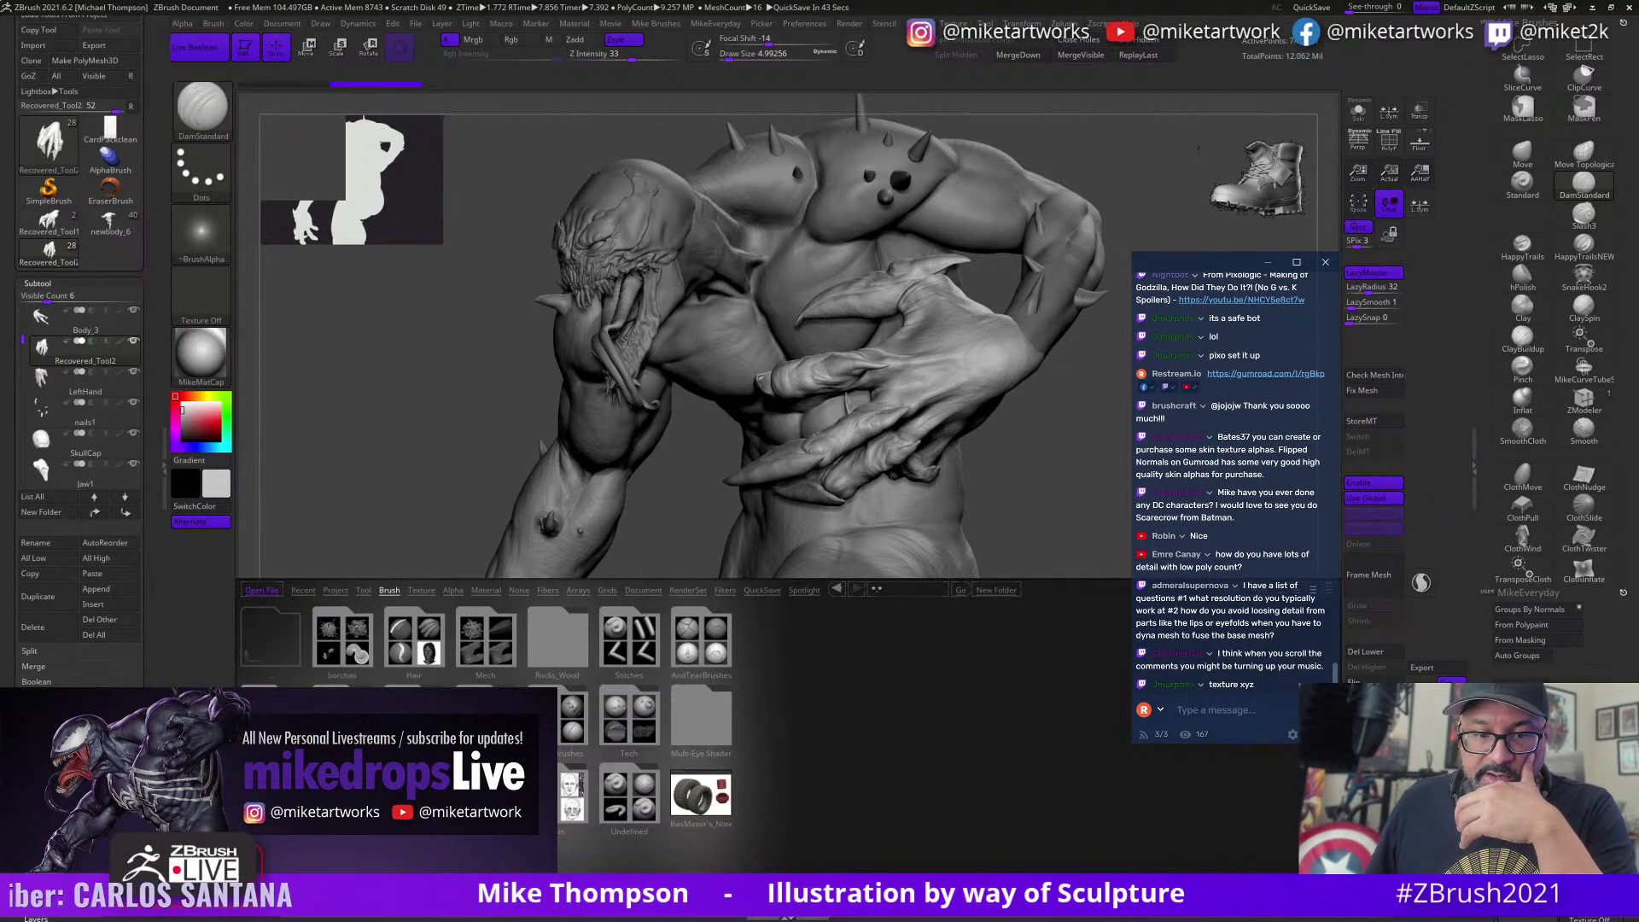
click(567, 800)
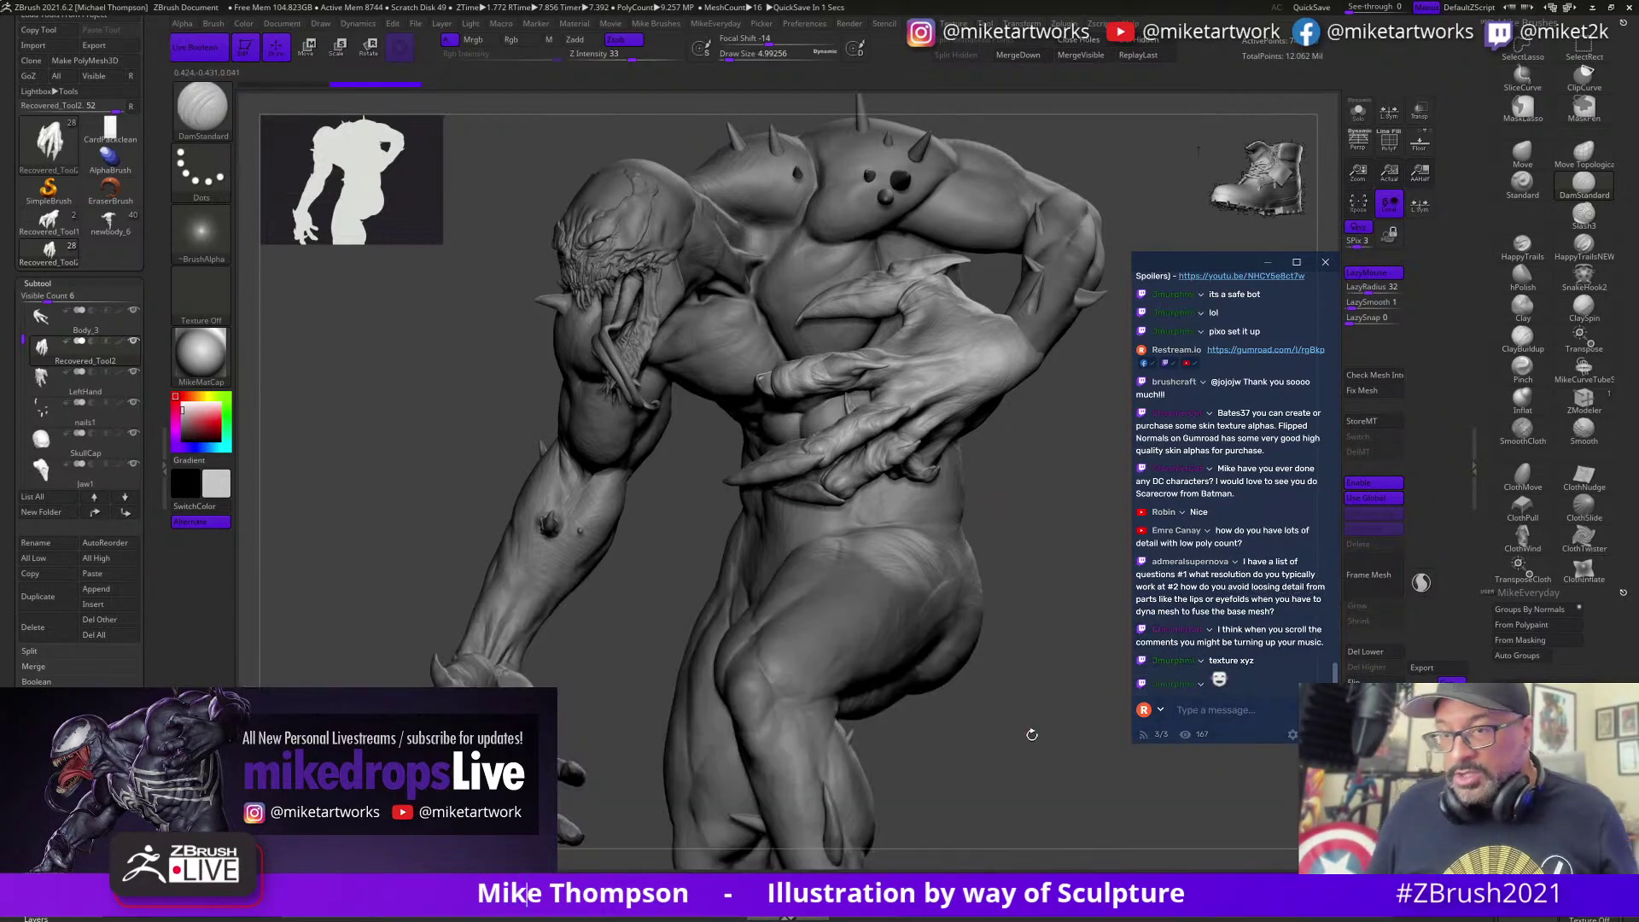
drag(1032, 734, 1053, 746)
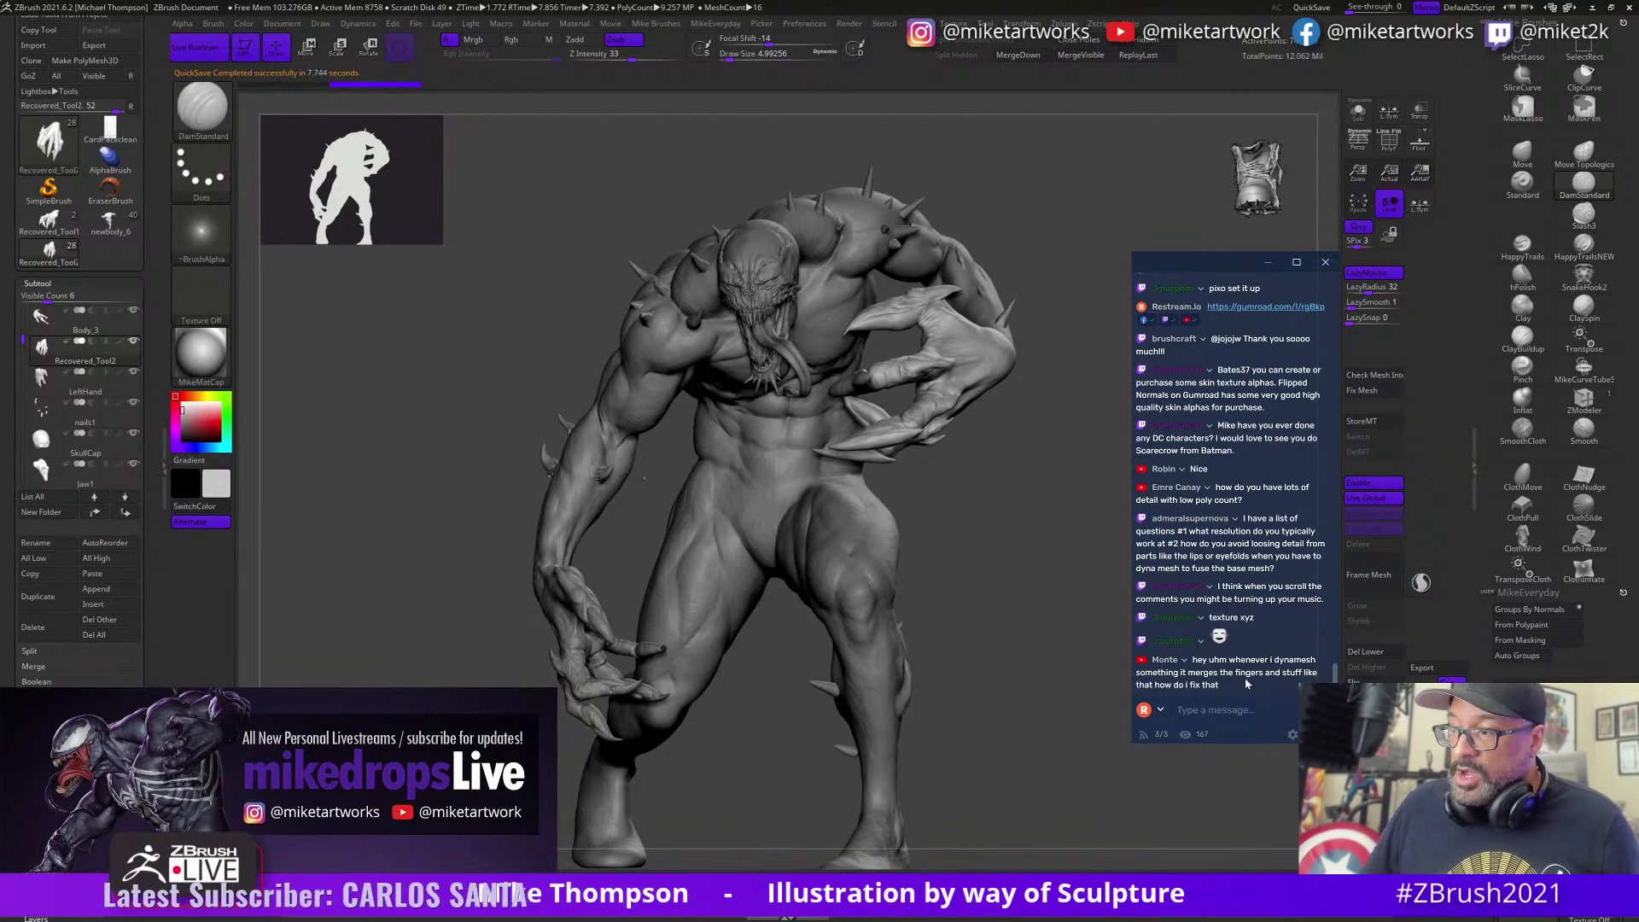
Step: Select the Body_3 subtool and step it down to a lower subdivision level
mouse_move(1040, 684)
mouse_down()
mouse_move(1046, 703)
mouse_move(965, 668)
mouse_move(980, 687)
mouse_move(1068, 693)
mouse_up()
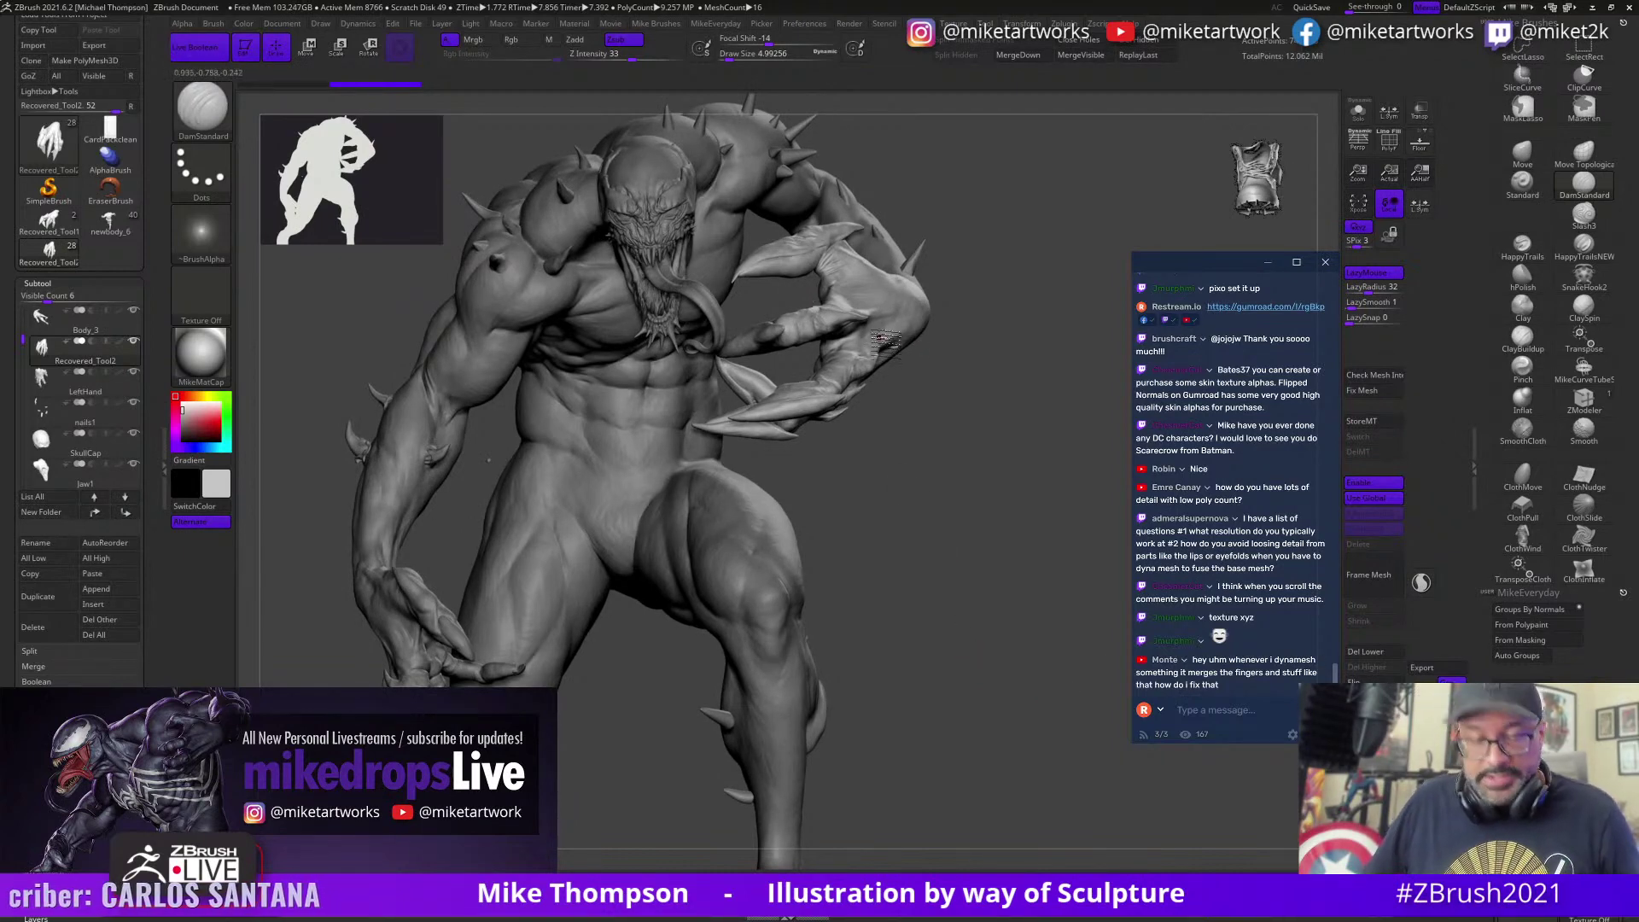
key(shift)
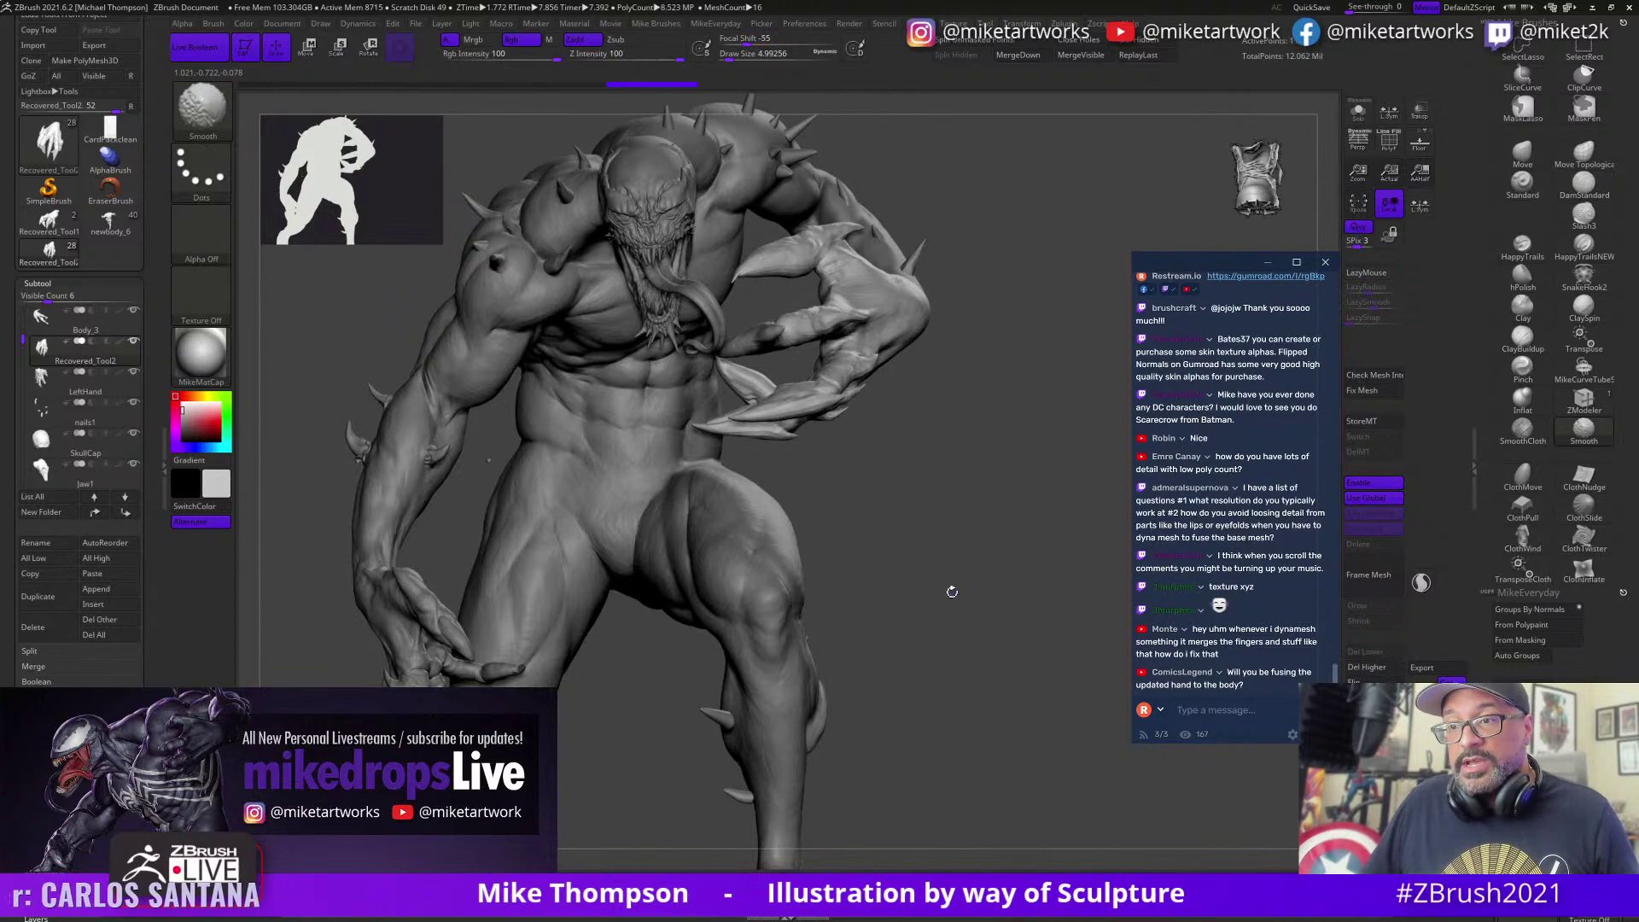
alt+click(742, 582)
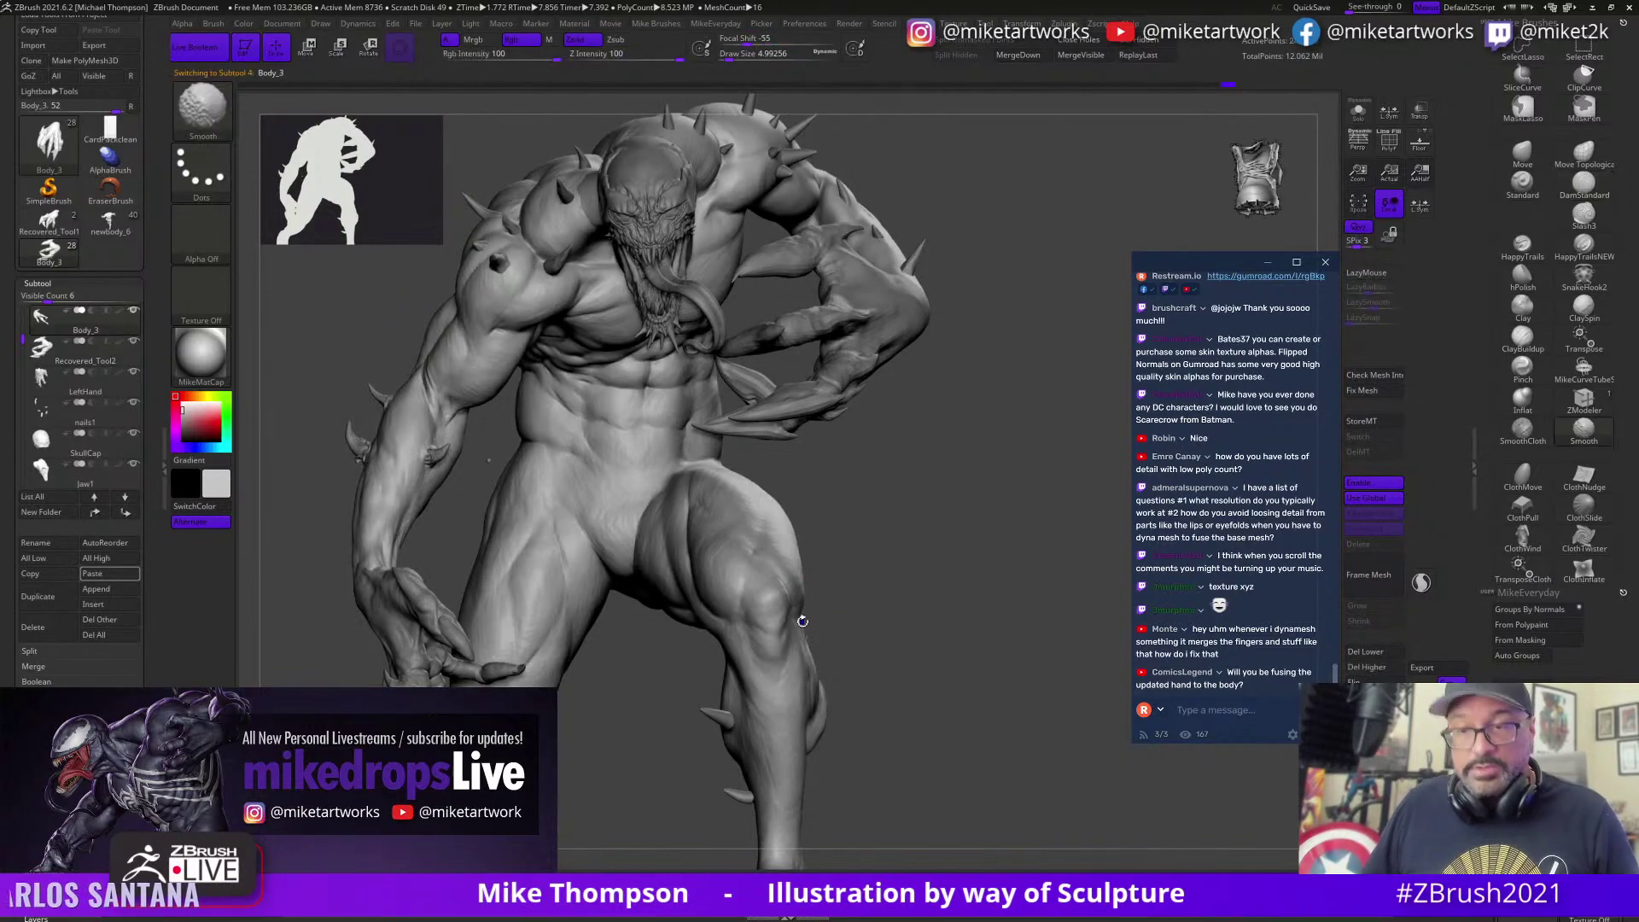
key(shift+d)
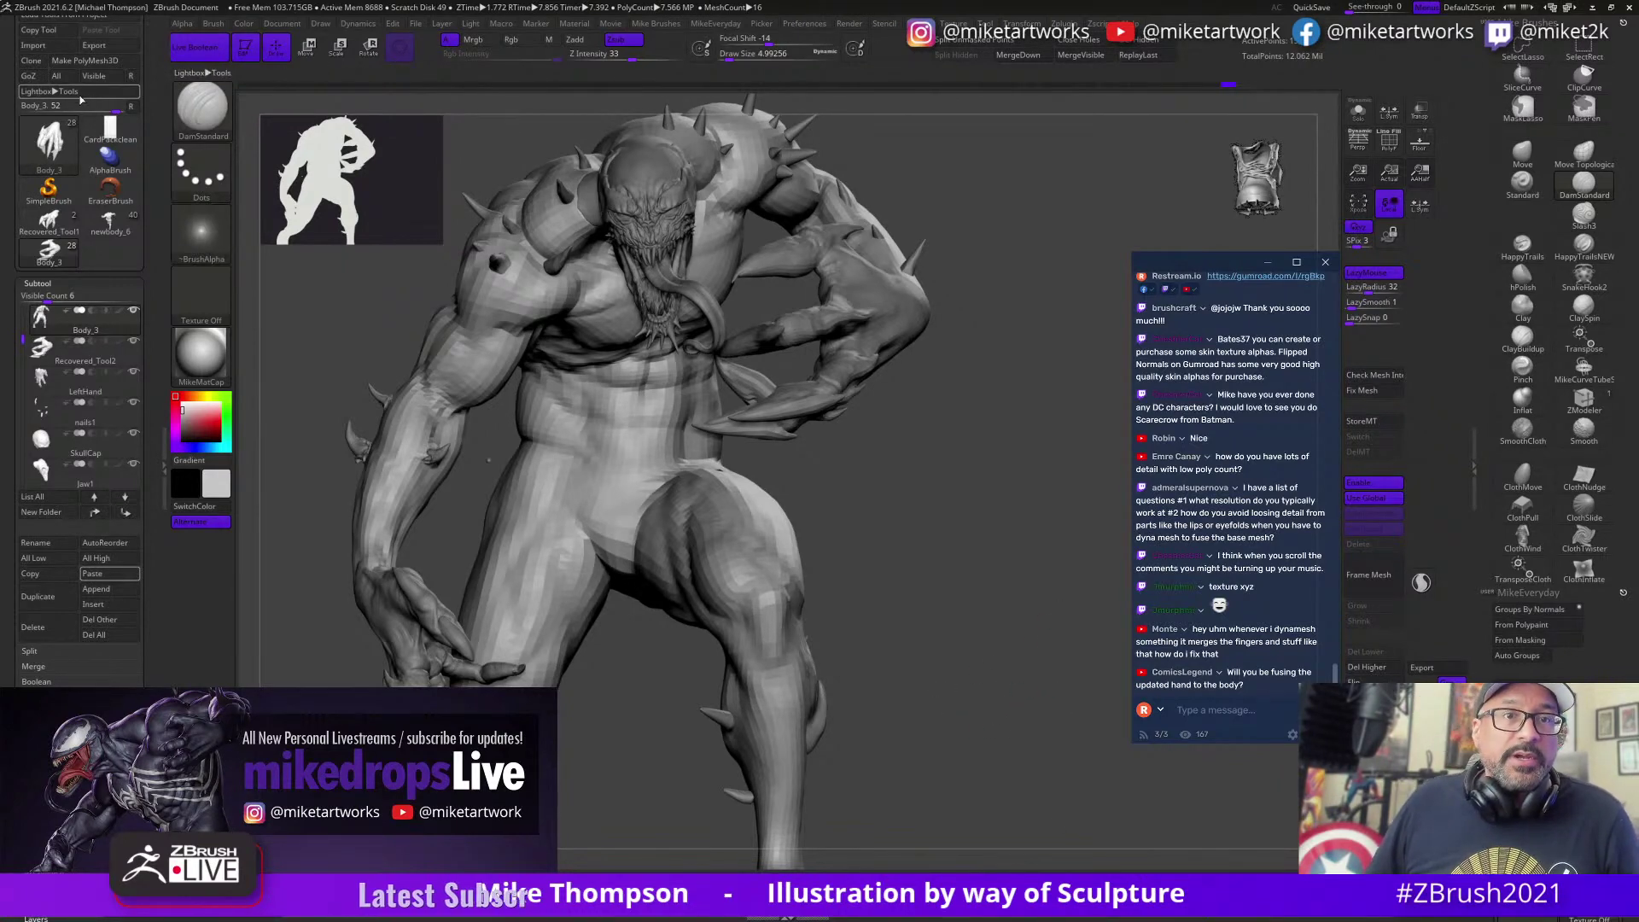
Step: Clone the body into its own tool, switch to the separate Body_3 tool and append the Body_4 copy as a second subtool
click(31, 61)
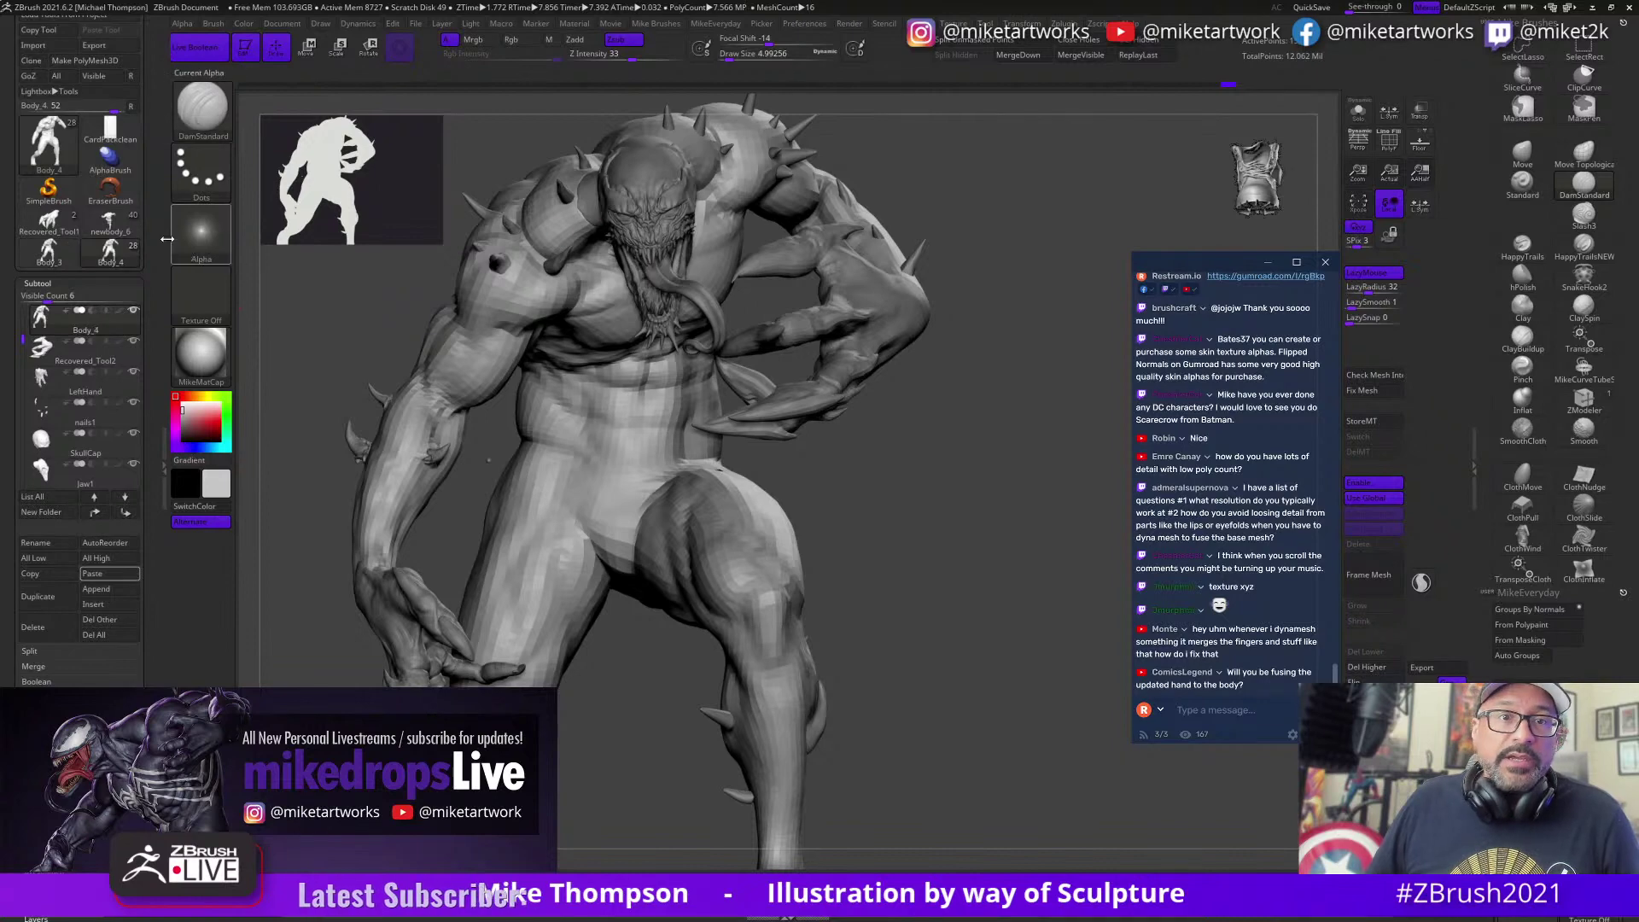
click(50, 262)
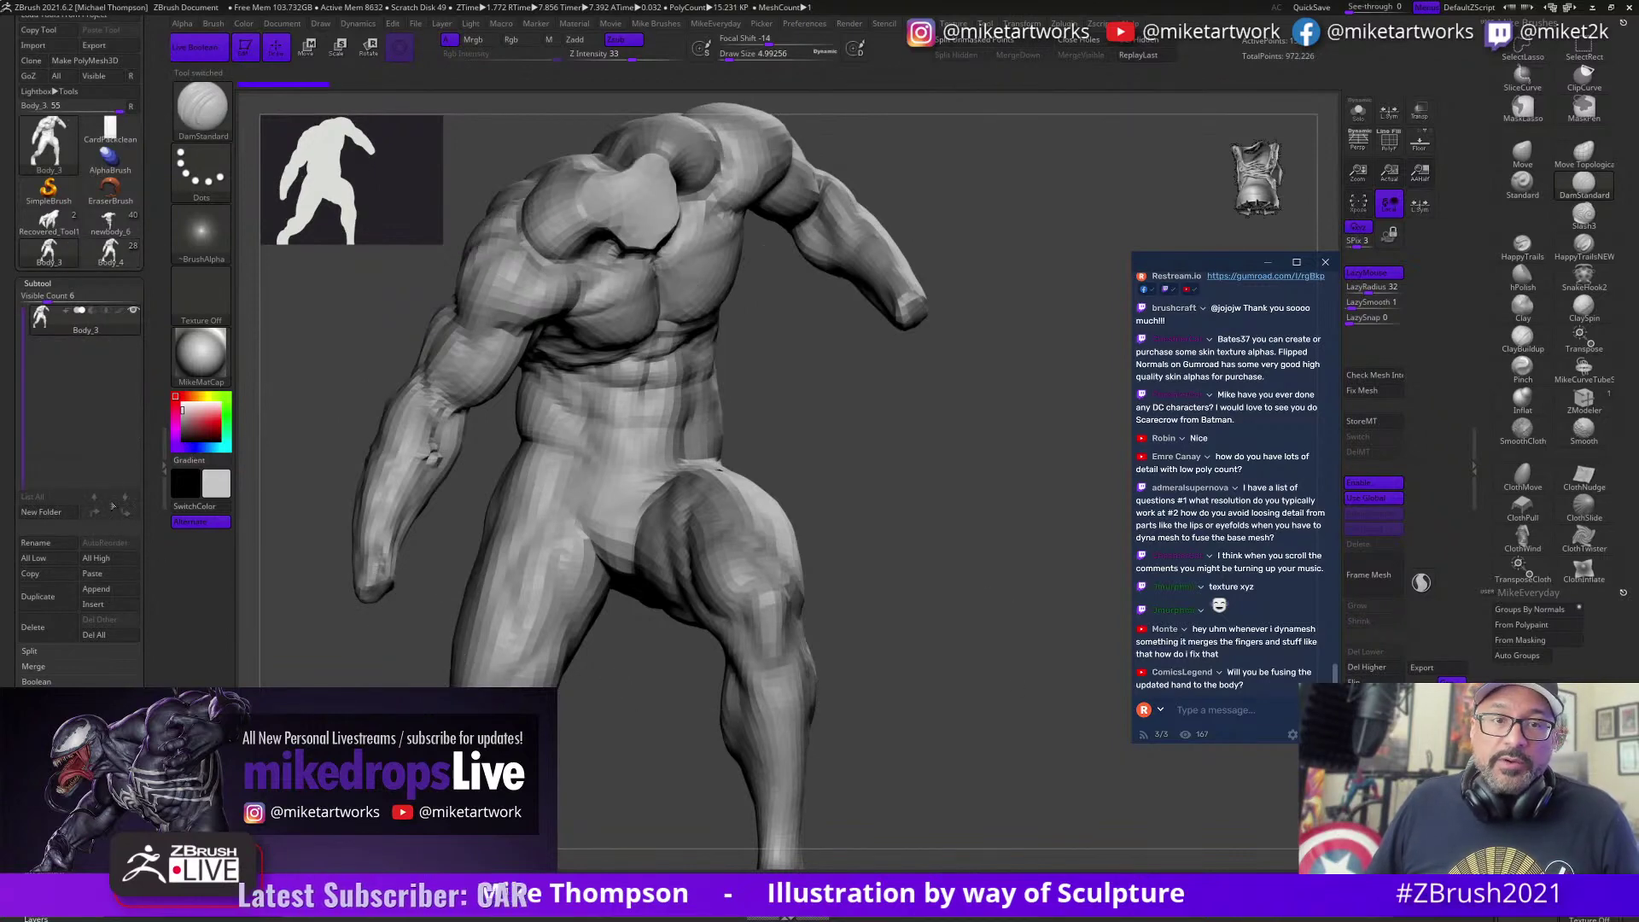
click(94, 589)
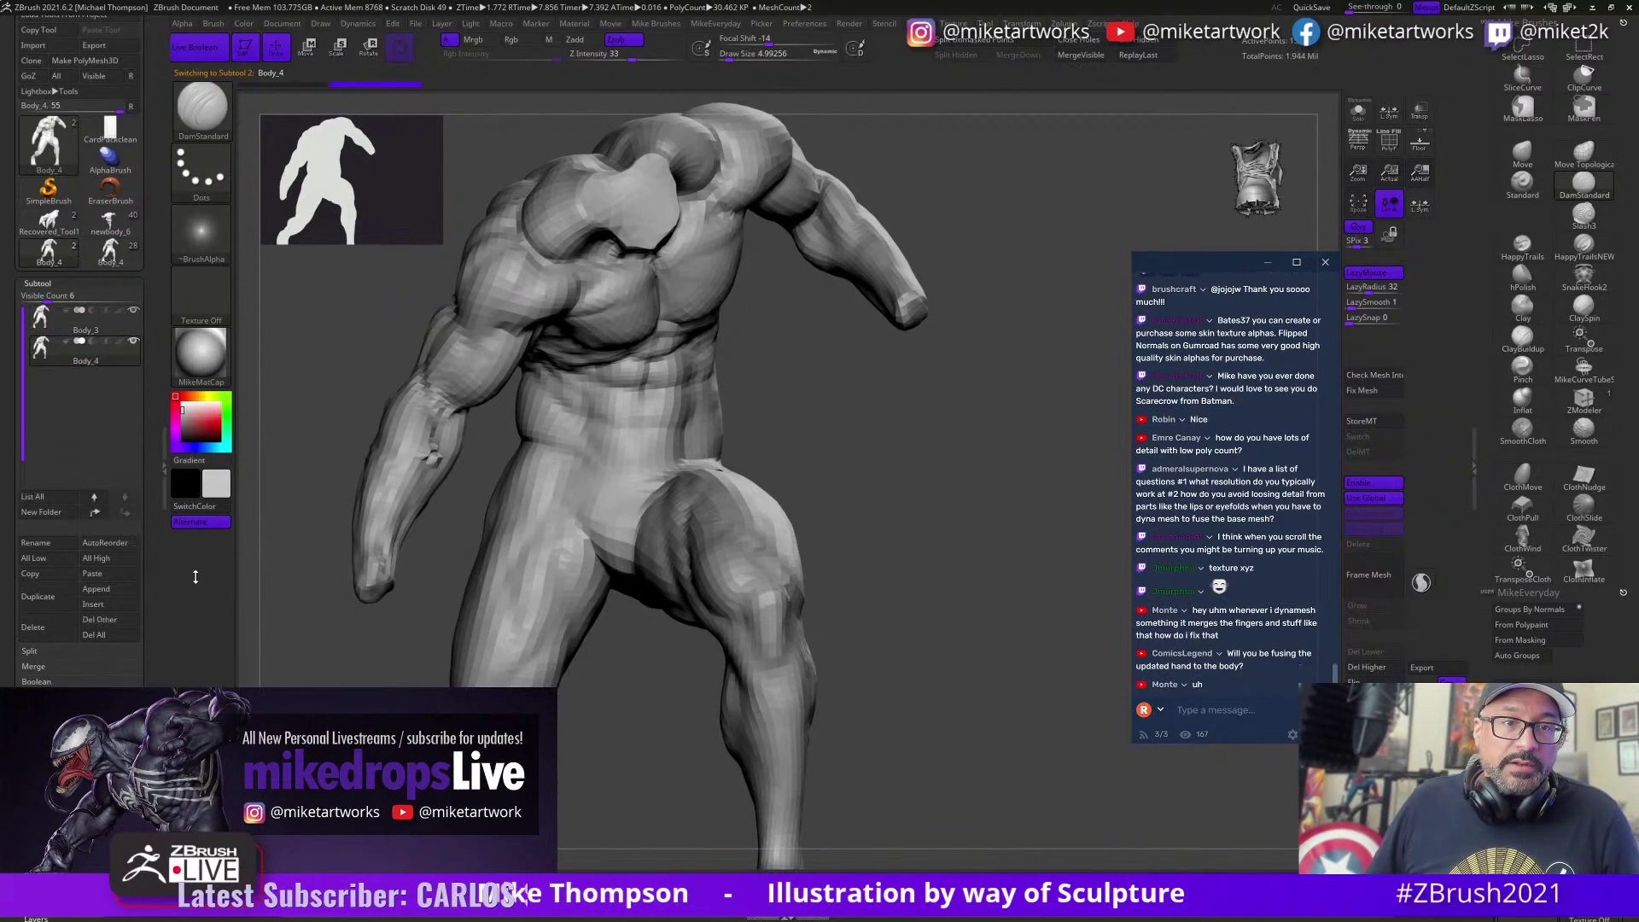
Step: Delete the higher subdivision levels of the Body_3 subtool and subdivide it again into a smooth mesh
click(94, 320)
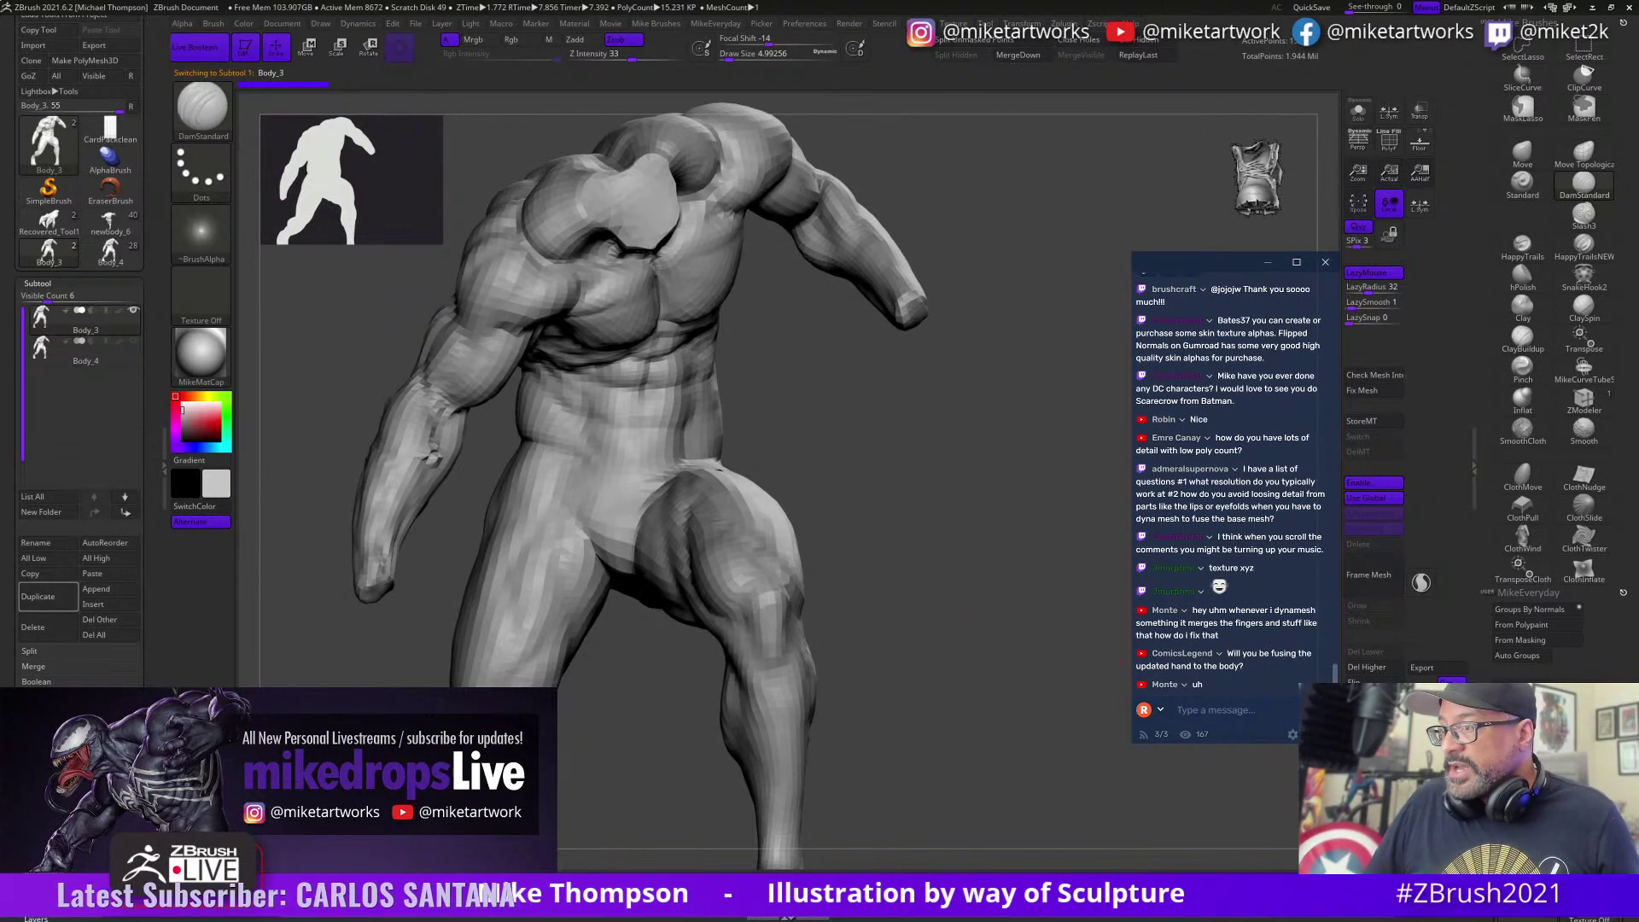
click(1369, 668)
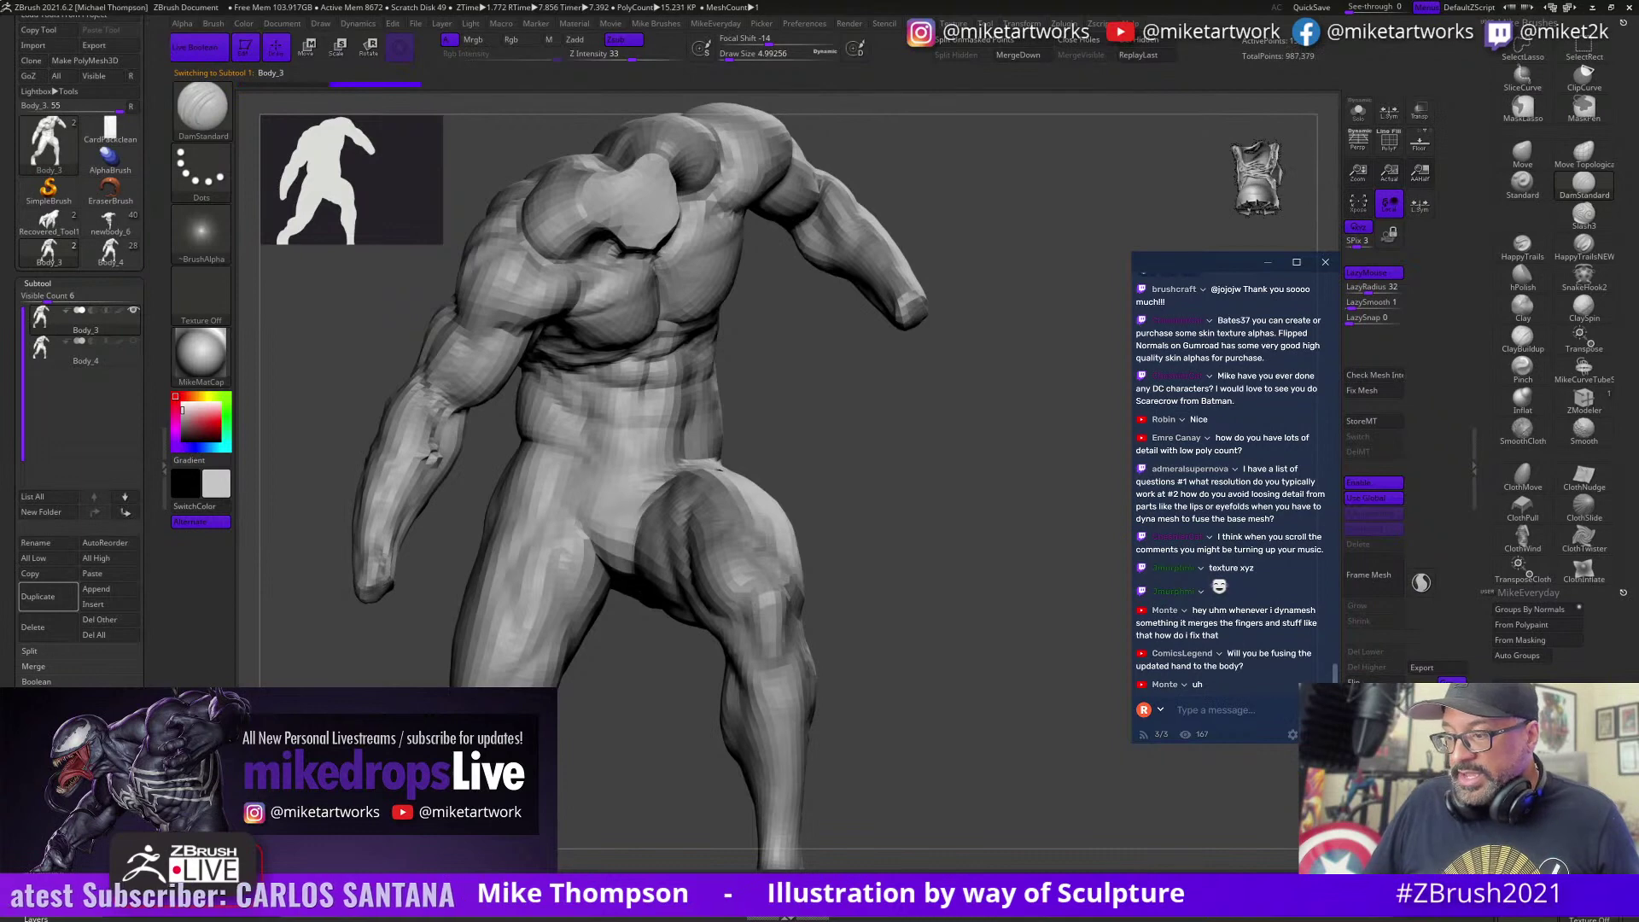
mouse_move(1019, 668)
mouse_down()
mouse_move(997, 690)
mouse_move(1007, 708)
mouse_move(1057, 717)
mouse_move(966, 725)
mouse_move(1001, 756)
mouse_move(966, 746)
mouse_up()
Step: Compare the smooth Body_3 with the detailed Body_4 by switching between the two subtools in Solo mode
click(135, 351)
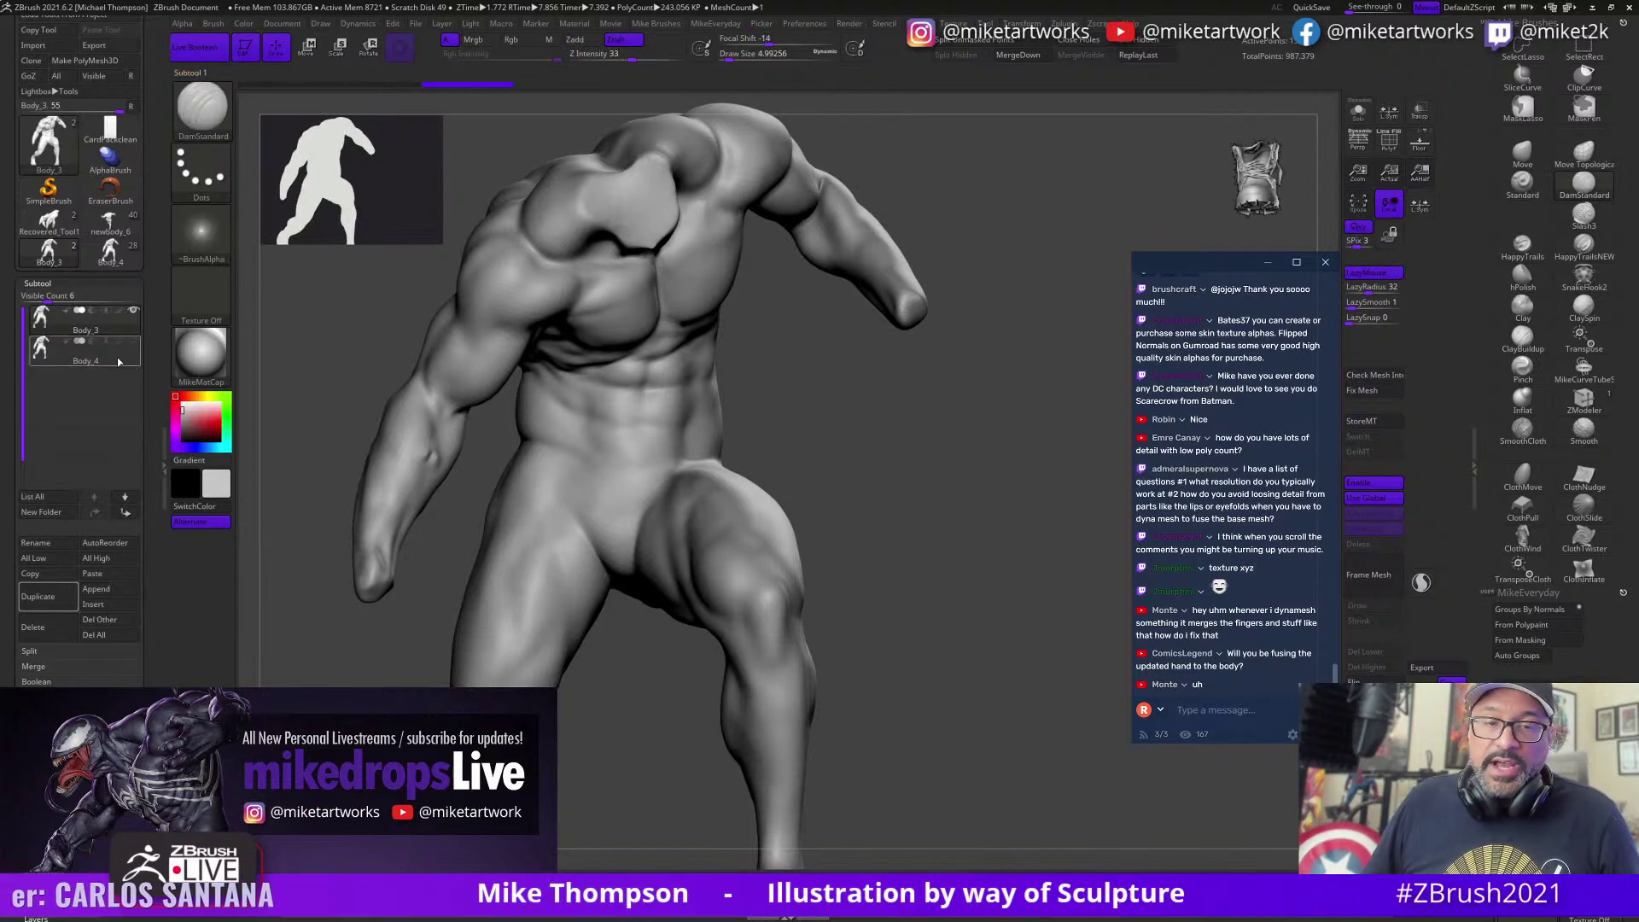
click(1358, 110)
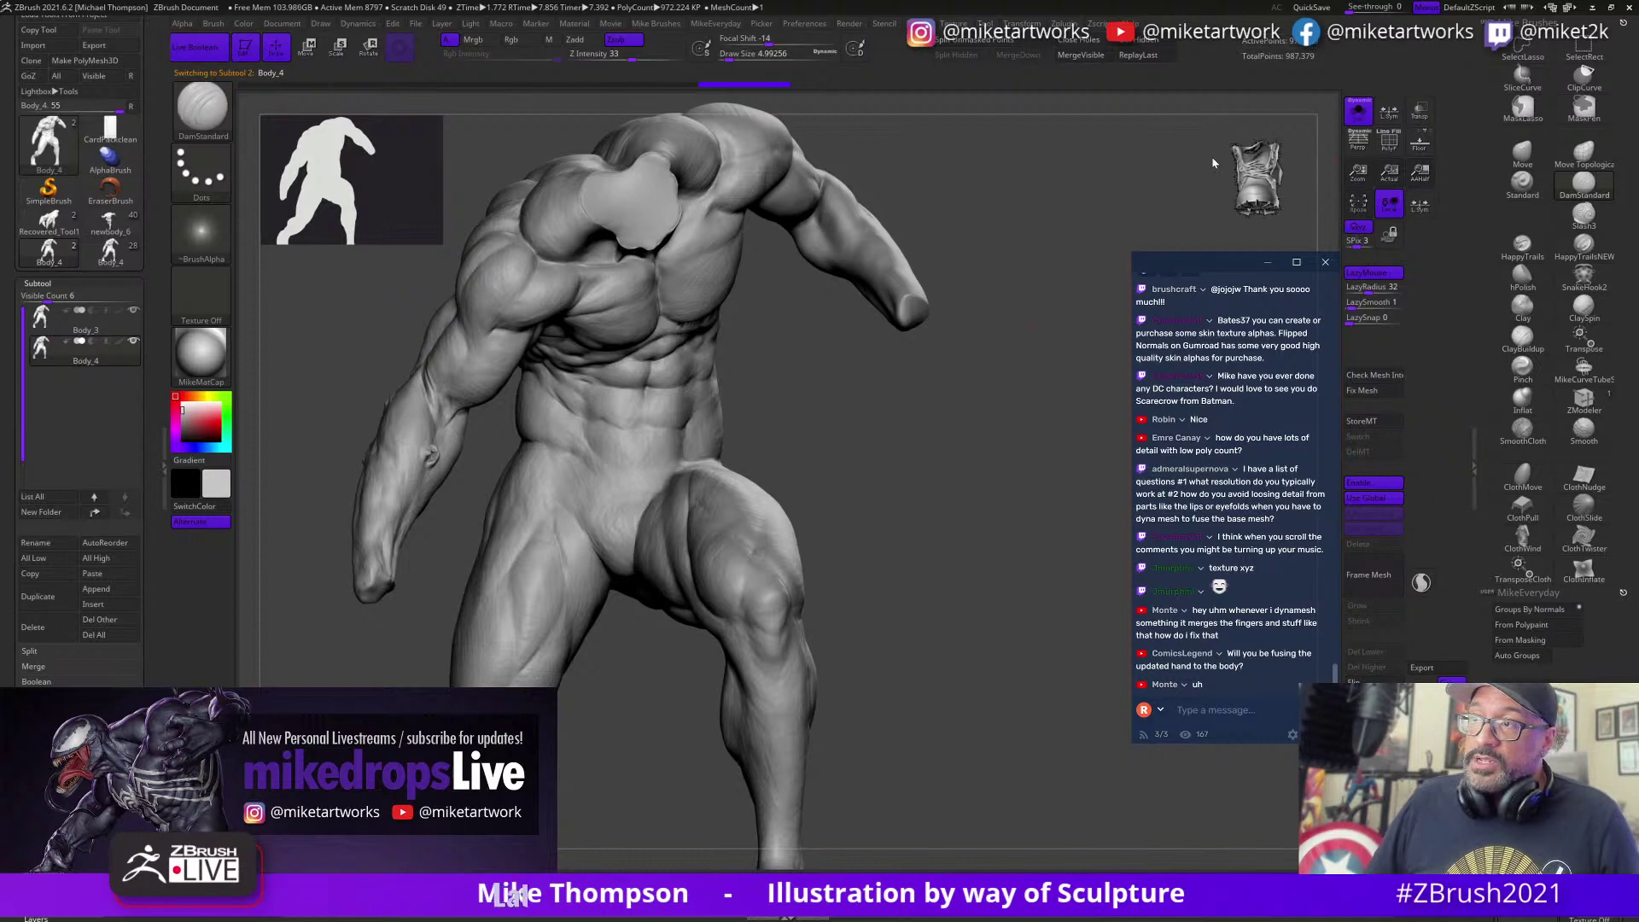
click(83, 330)
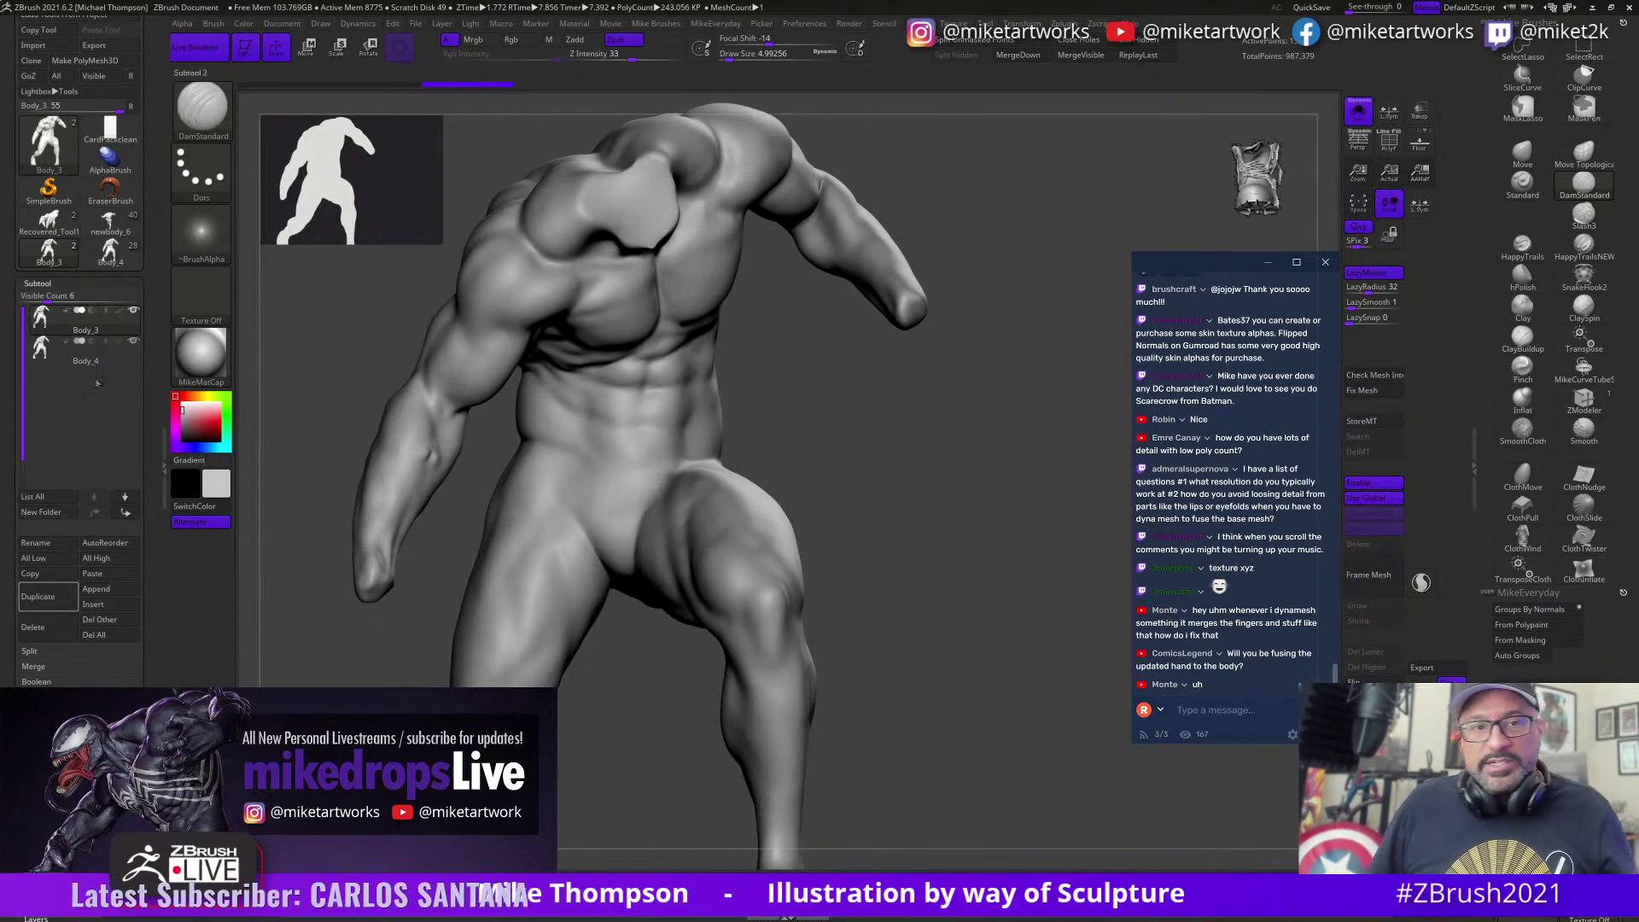
click(94, 357)
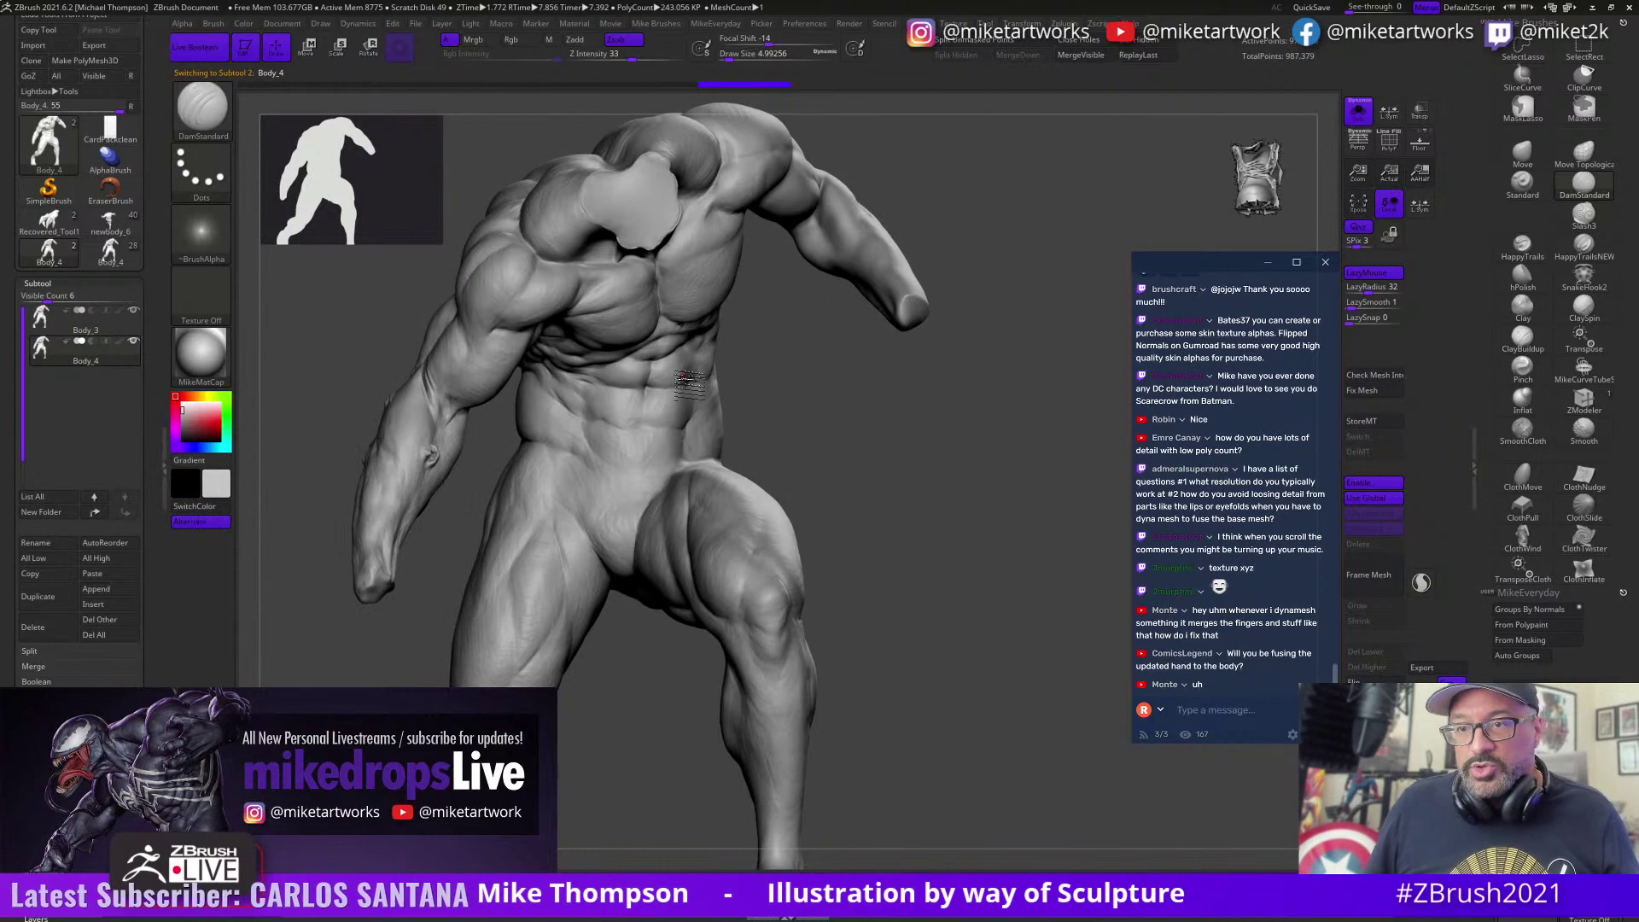
click(117, 329)
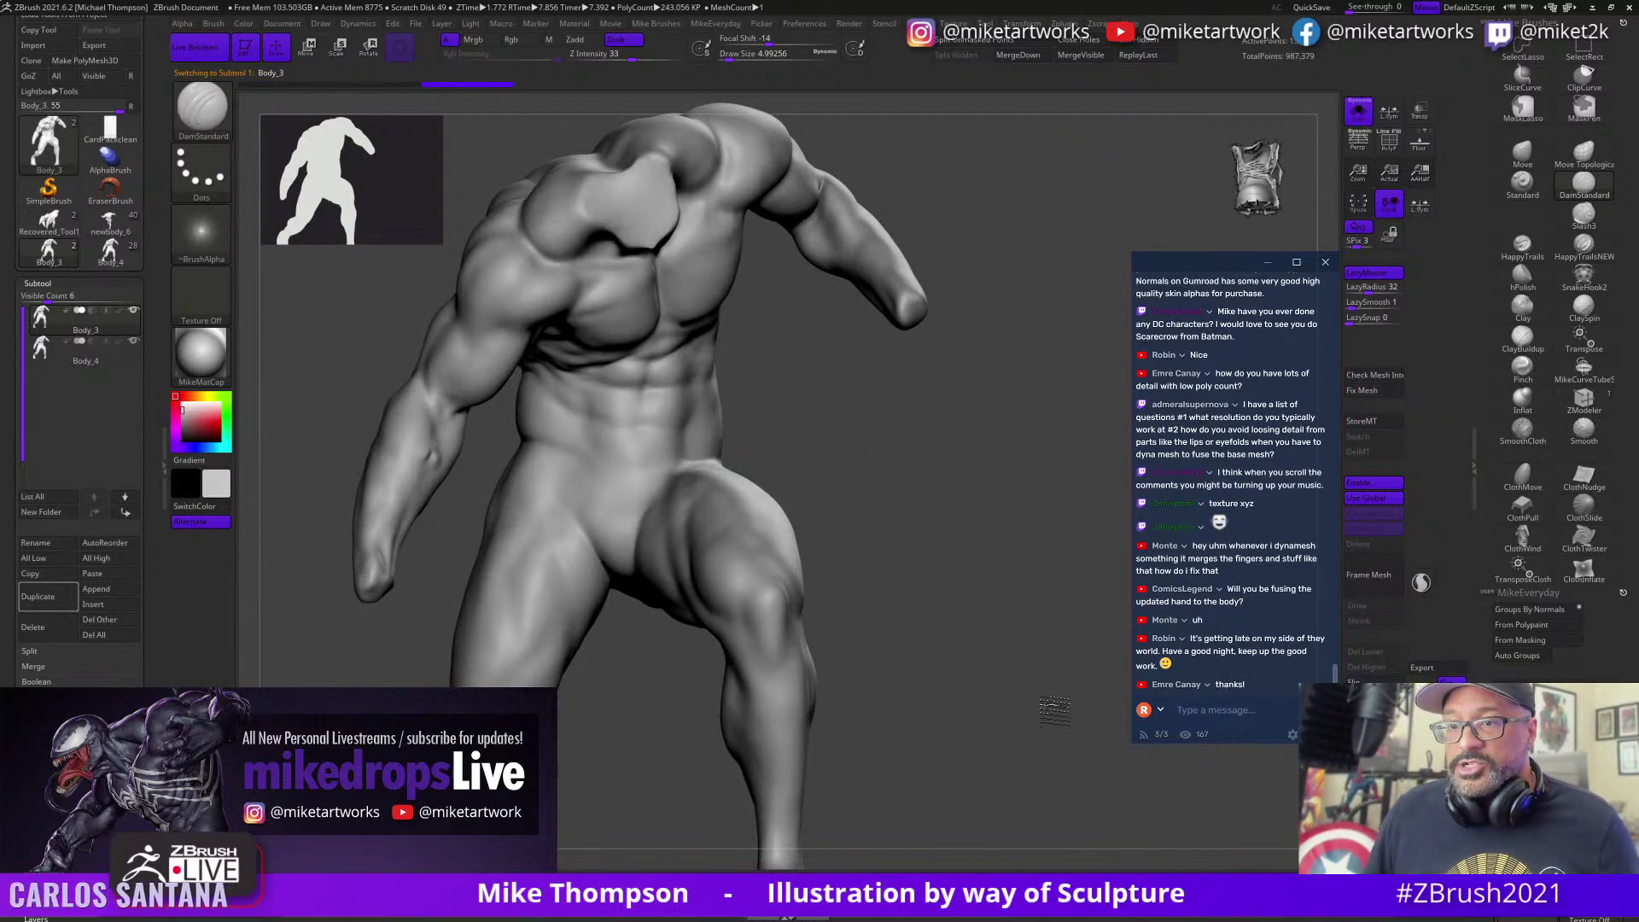
drag(1055, 711, 1052, 711)
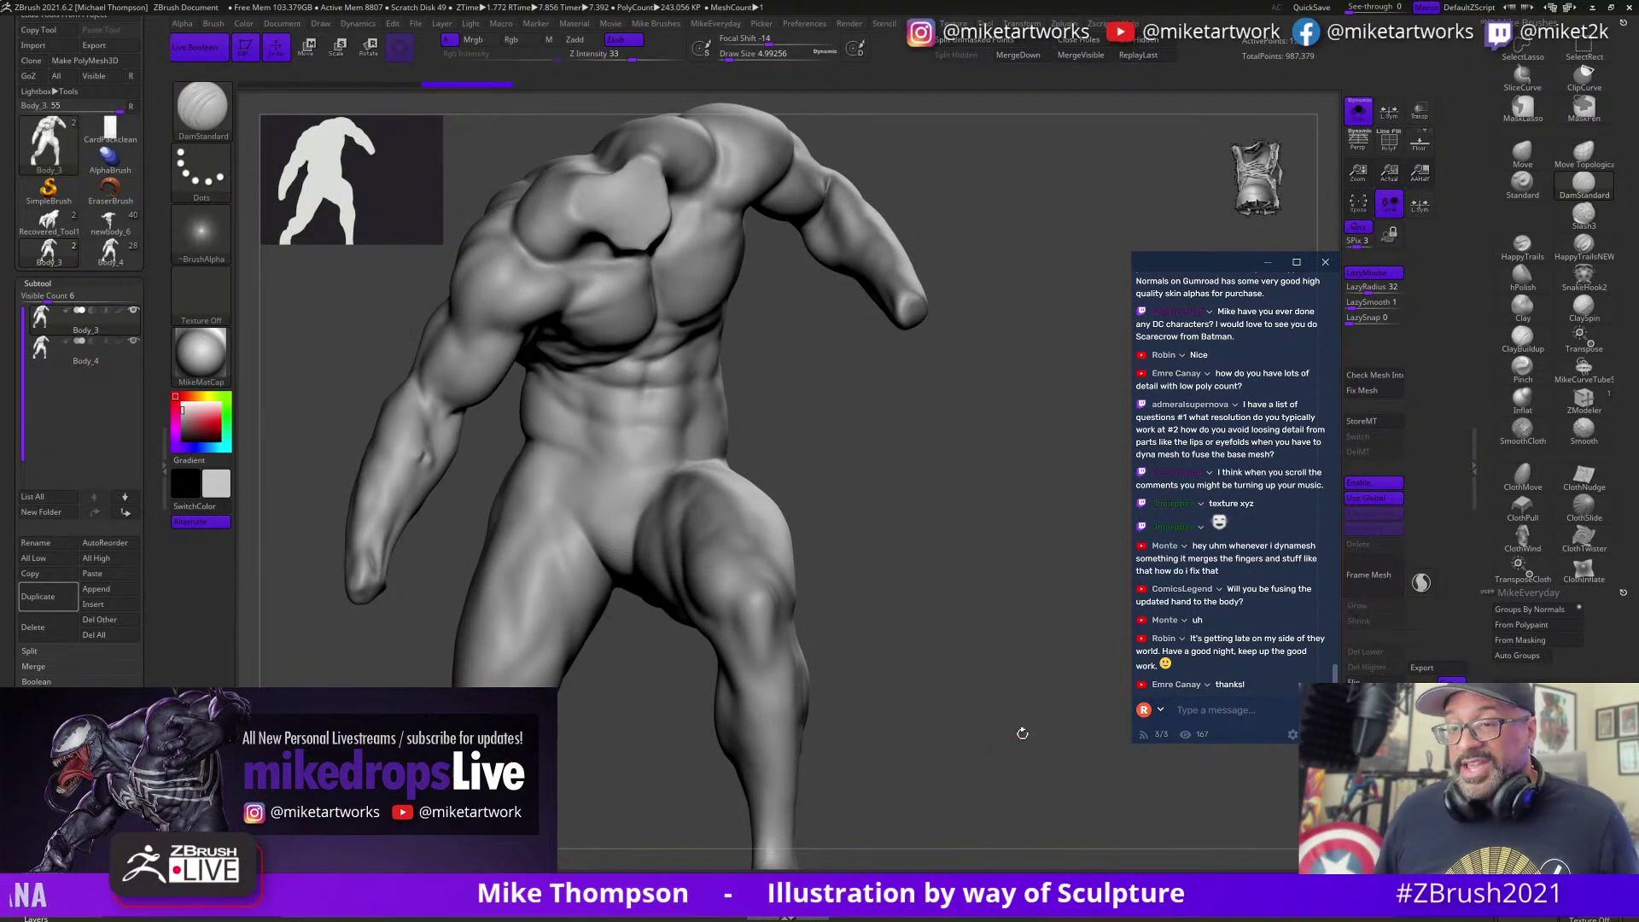
click(128, 361)
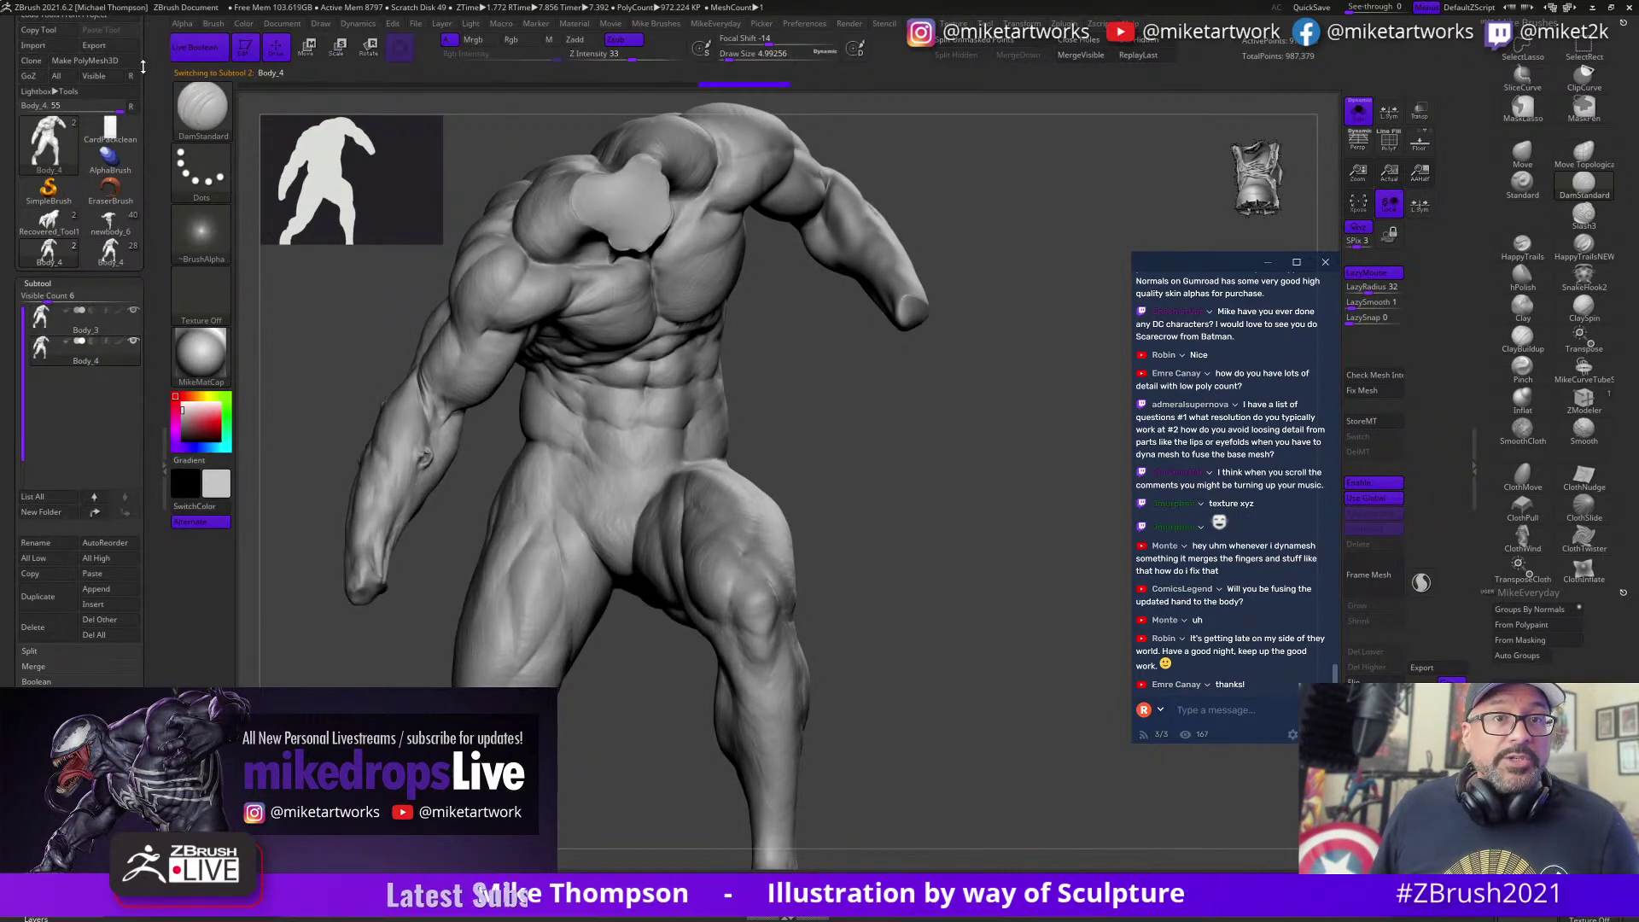
Step: Start loading a tool and browse to the Dropbox folder MikeToolsDropBox > A_MikeSculpts
scroll(143, 66, up, 3)
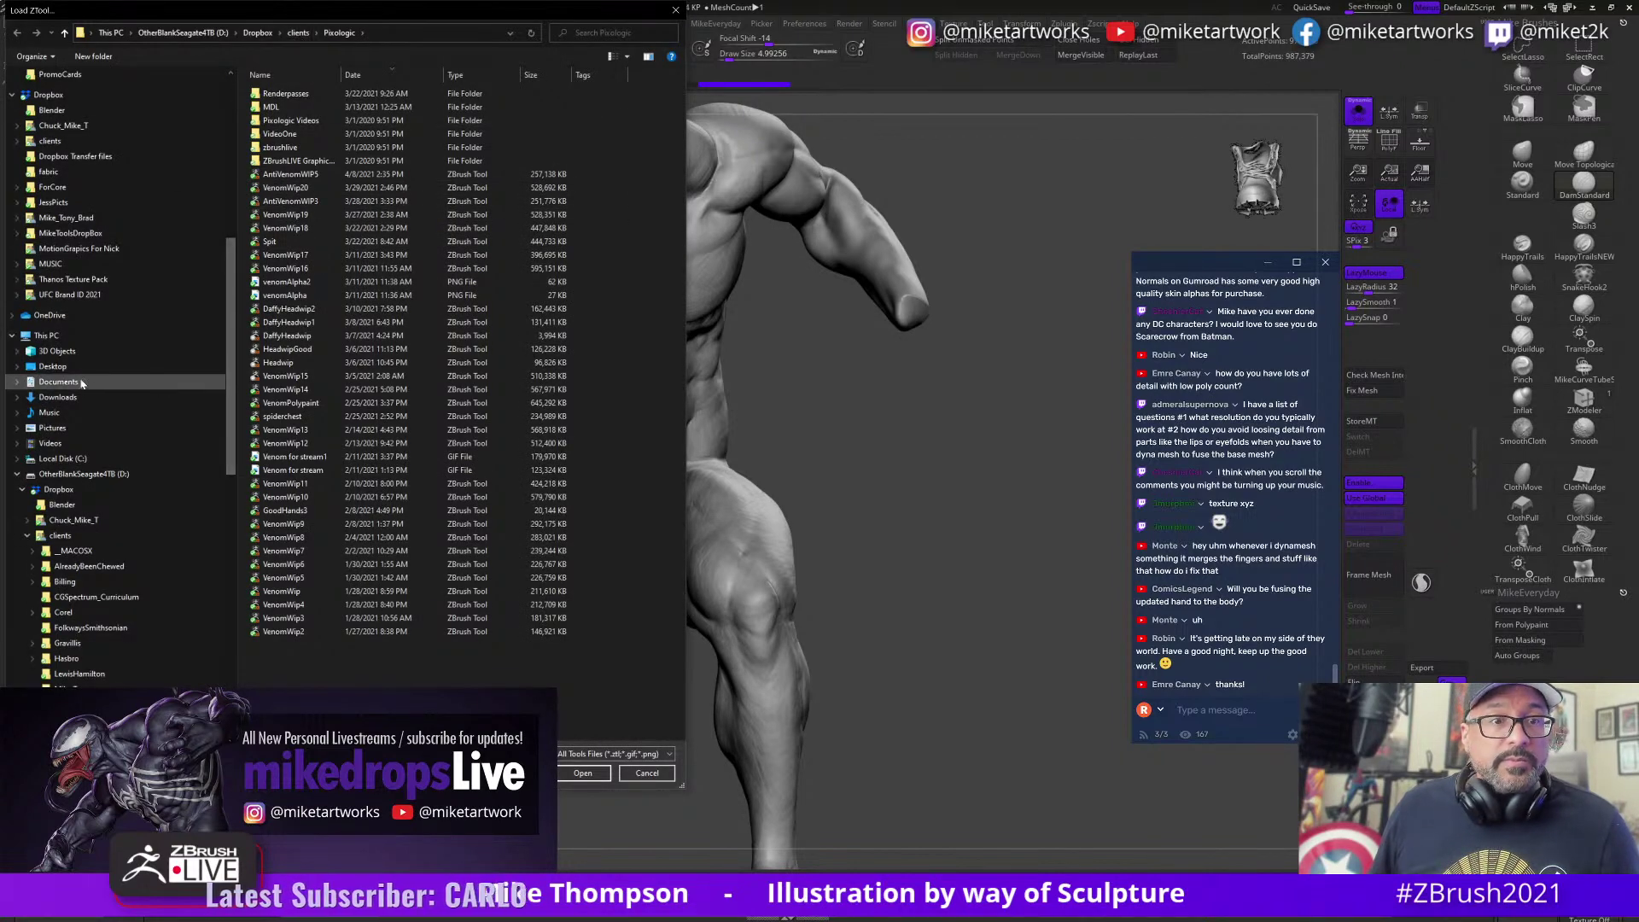
scroll(52, 542, down, 1)
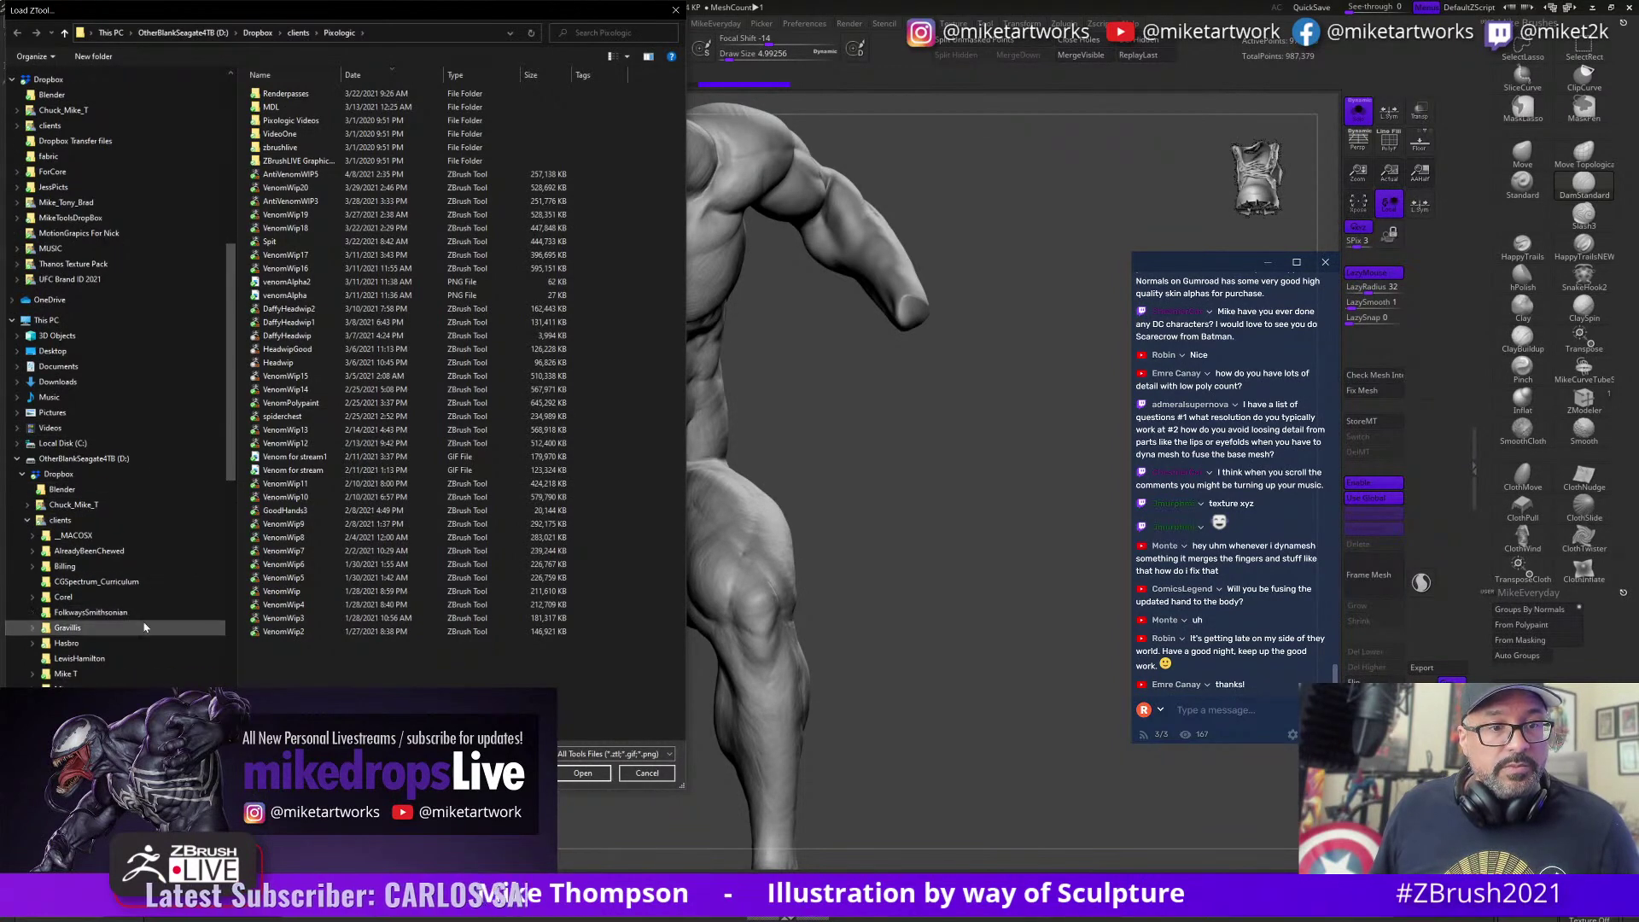
click(35, 523)
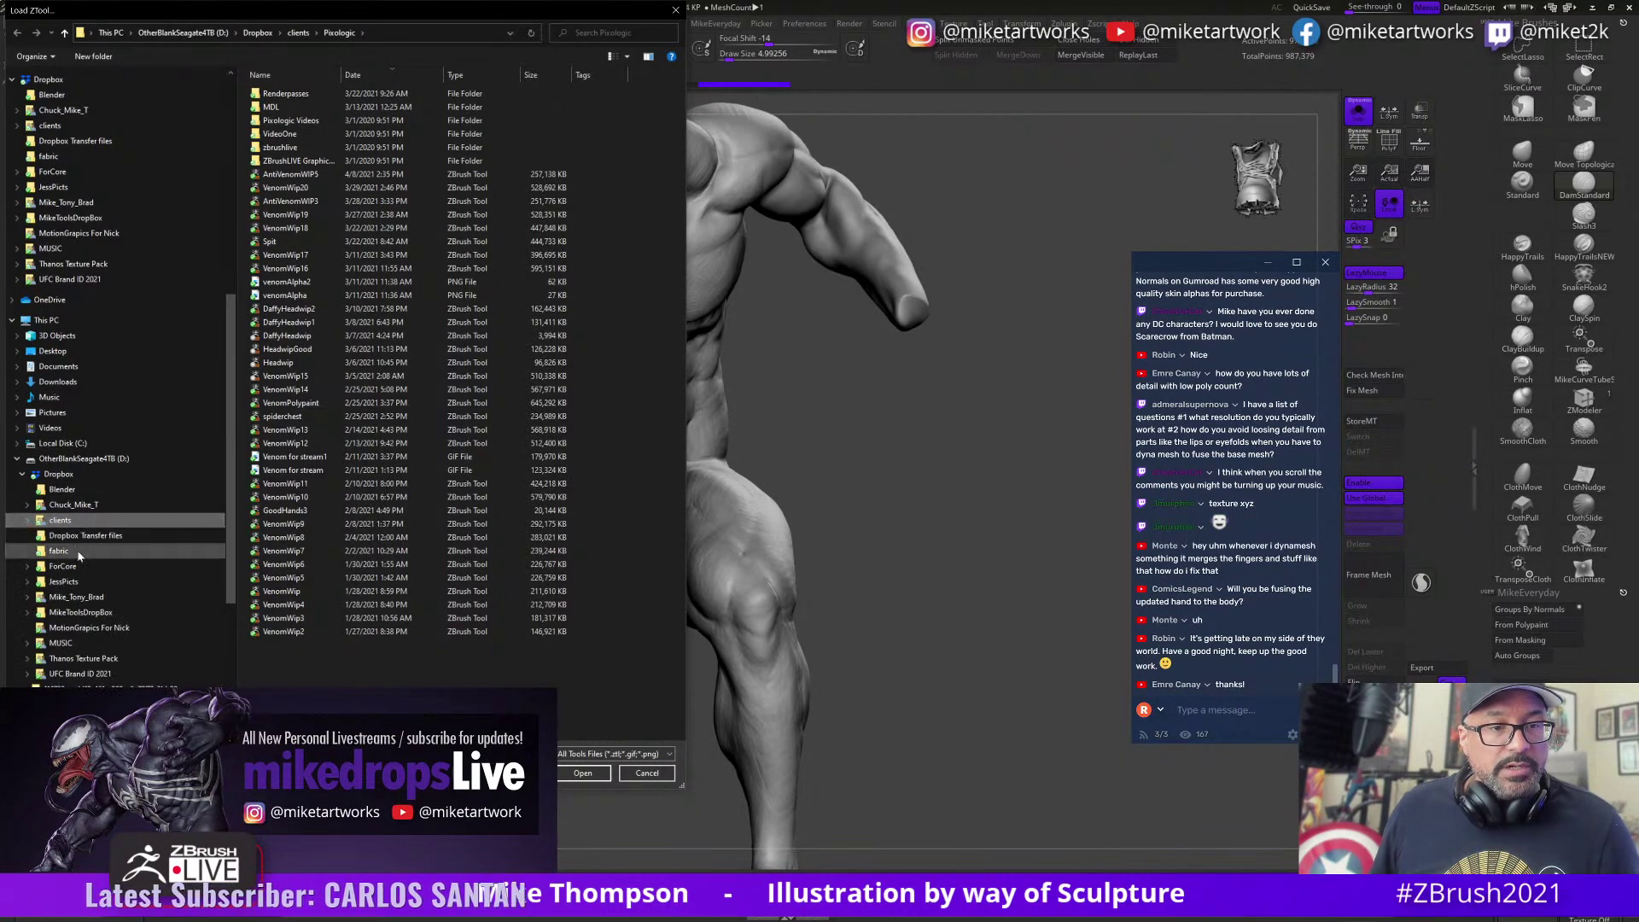
click(100, 613)
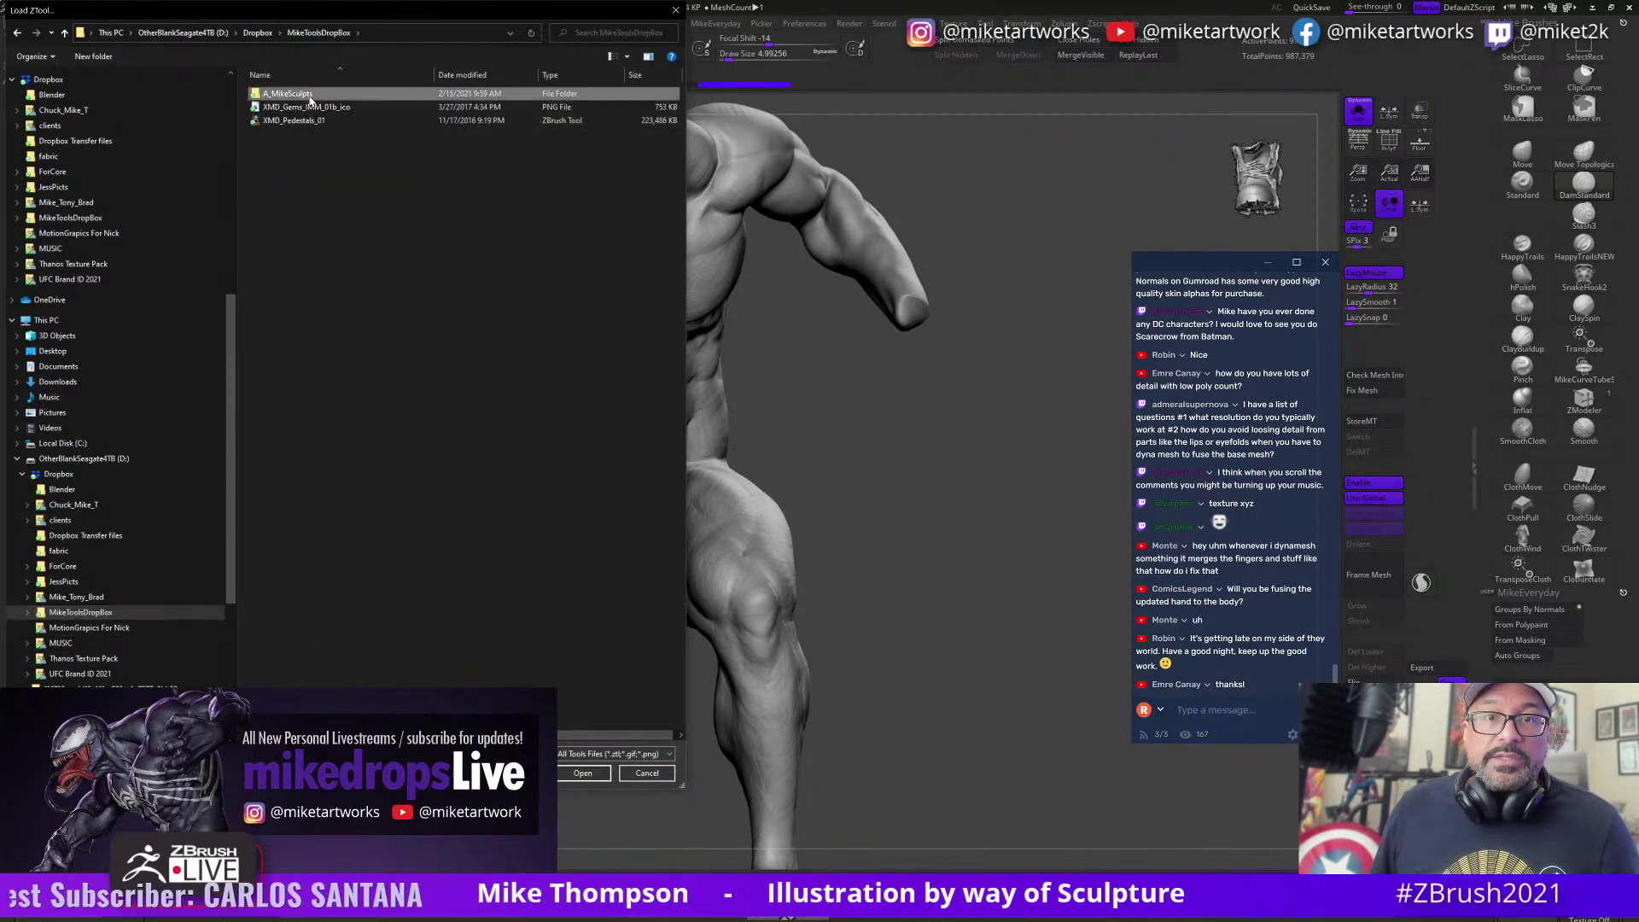
double_click(284, 93)
Step: Sort the sculpt folders by name and open Hulk > ZBrush > HulkStanding
scroll(346, 580, down, 1)
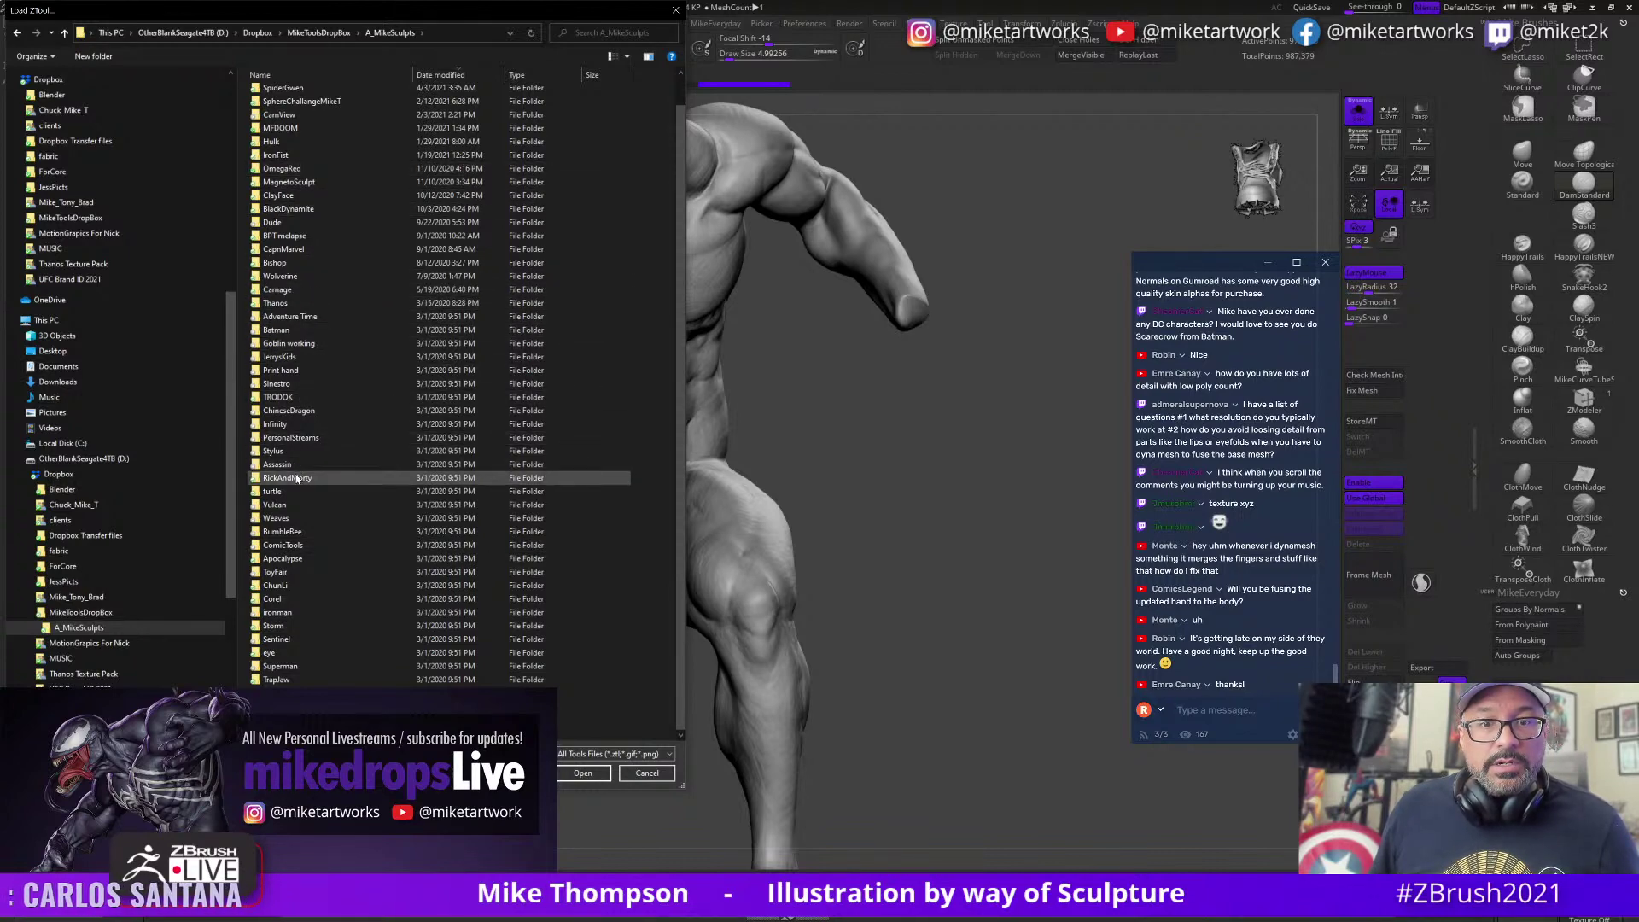
click(291, 74)
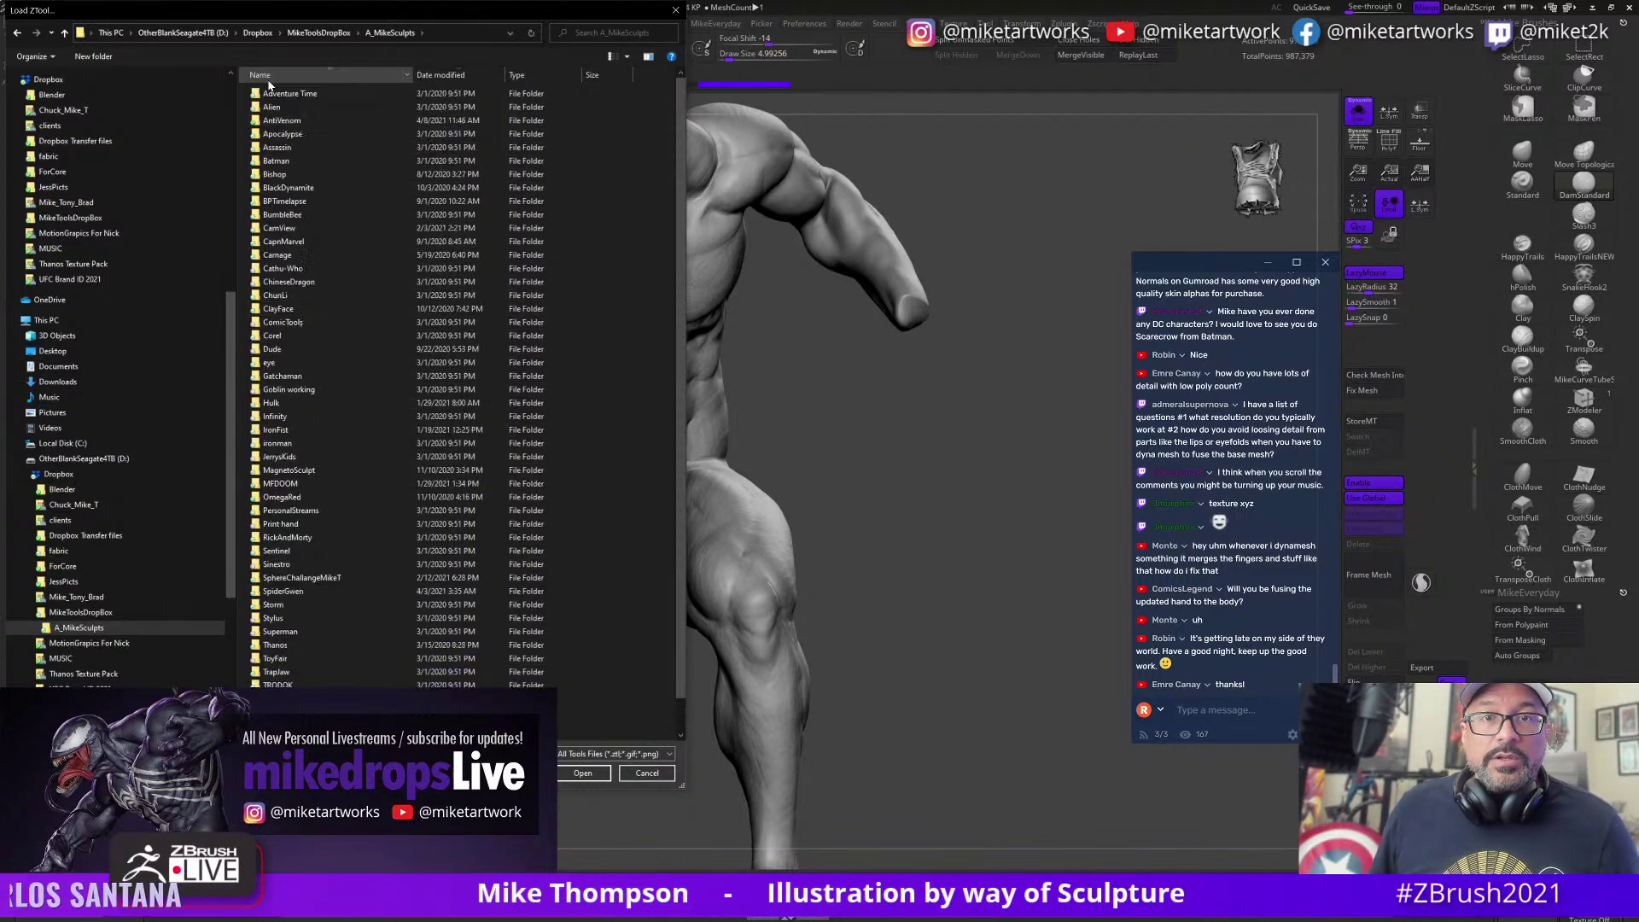
double_click(270, 402)
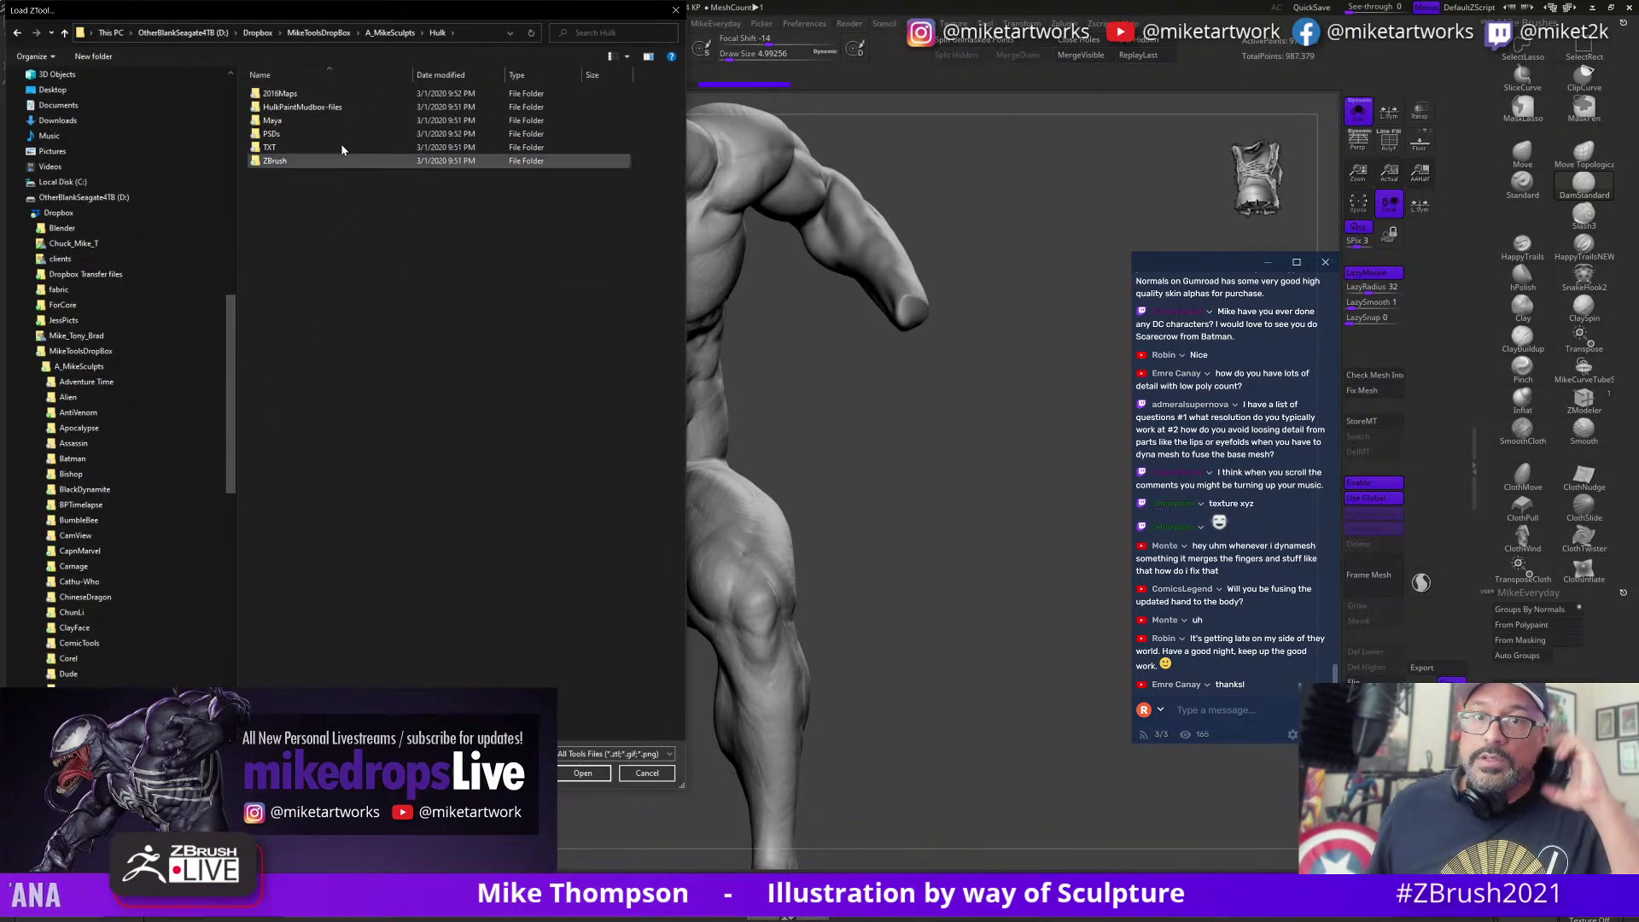
double_click(280, 160)
double_click(295, 108)
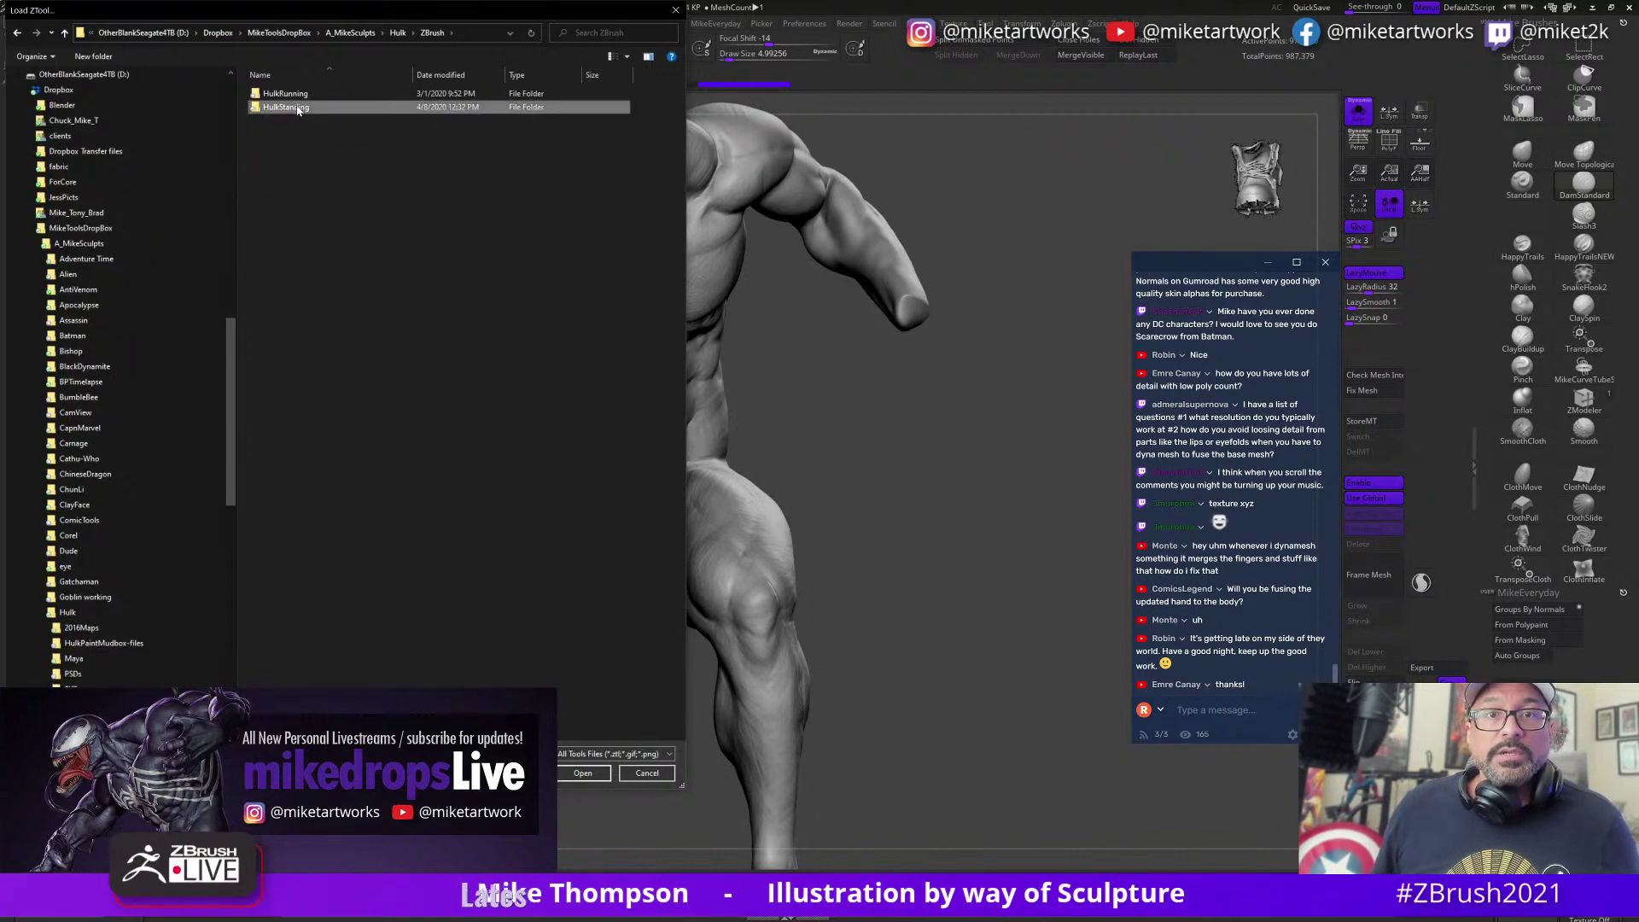
Step: Sort the files by date with the newest first and load the HulkStandingSized1 tool
click(373, 76)
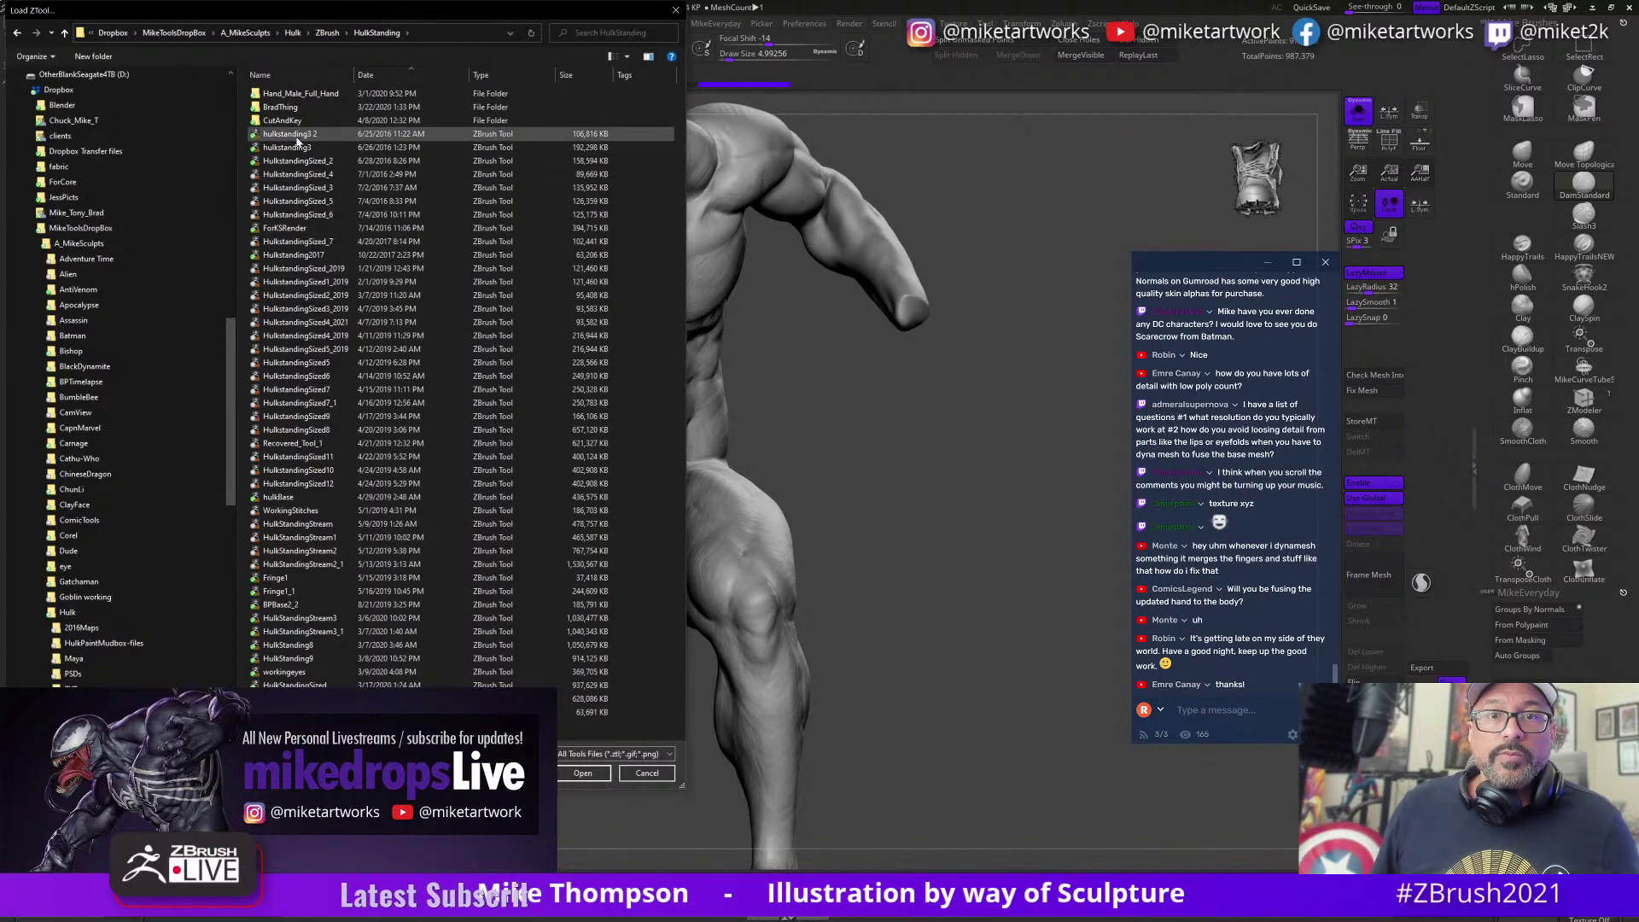
click(373, 76)
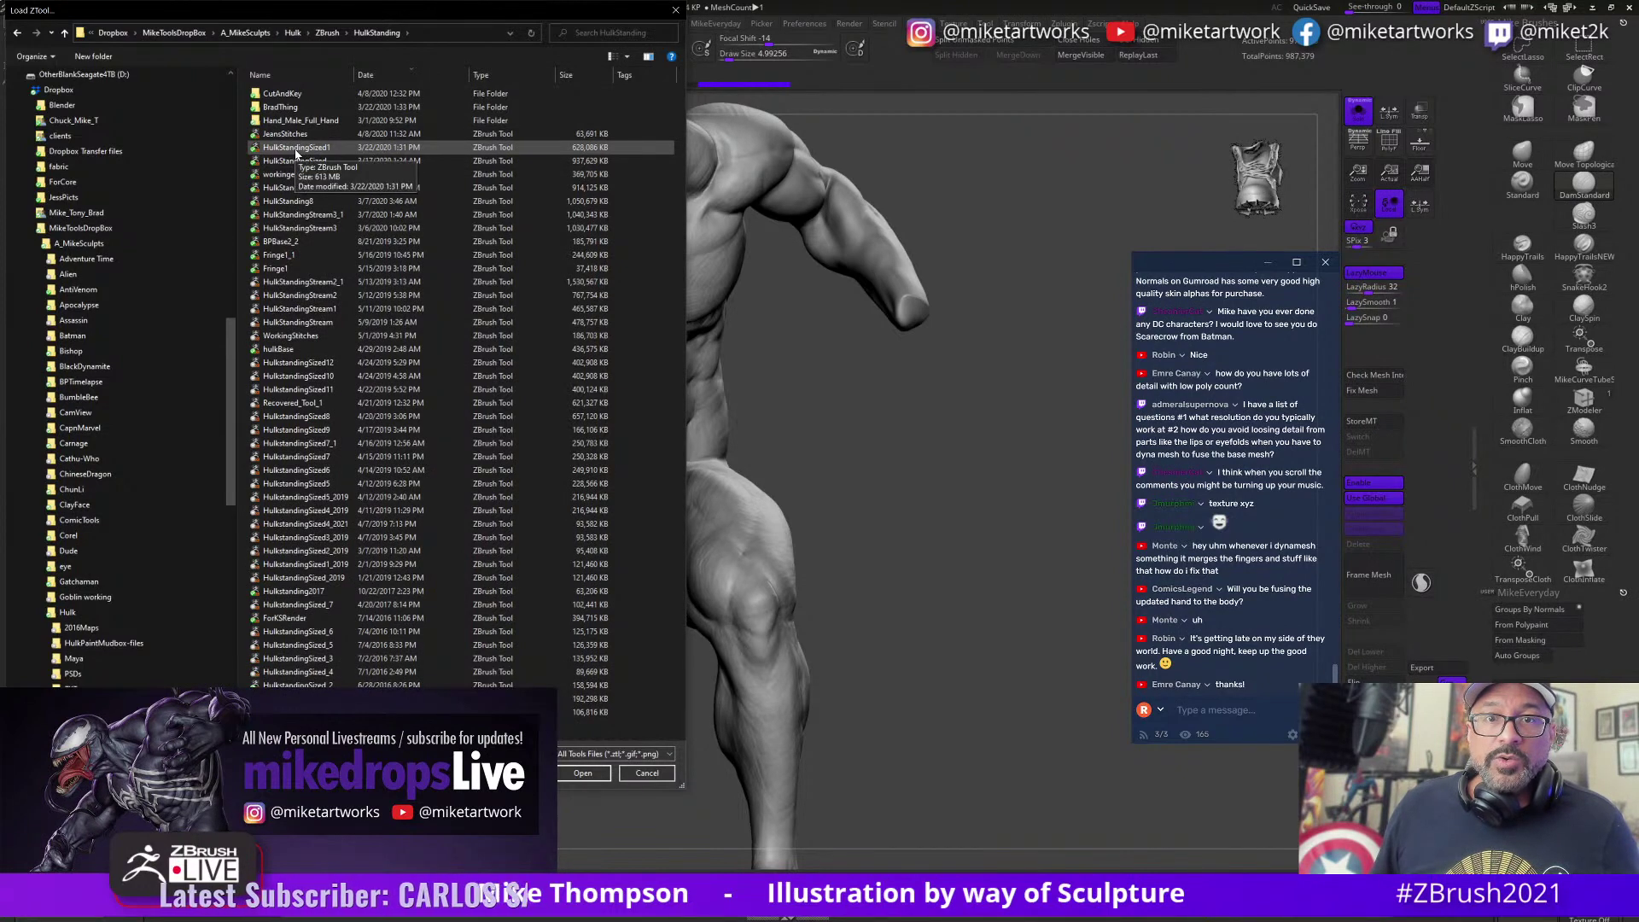
click(297, 152)
click(597, 779)
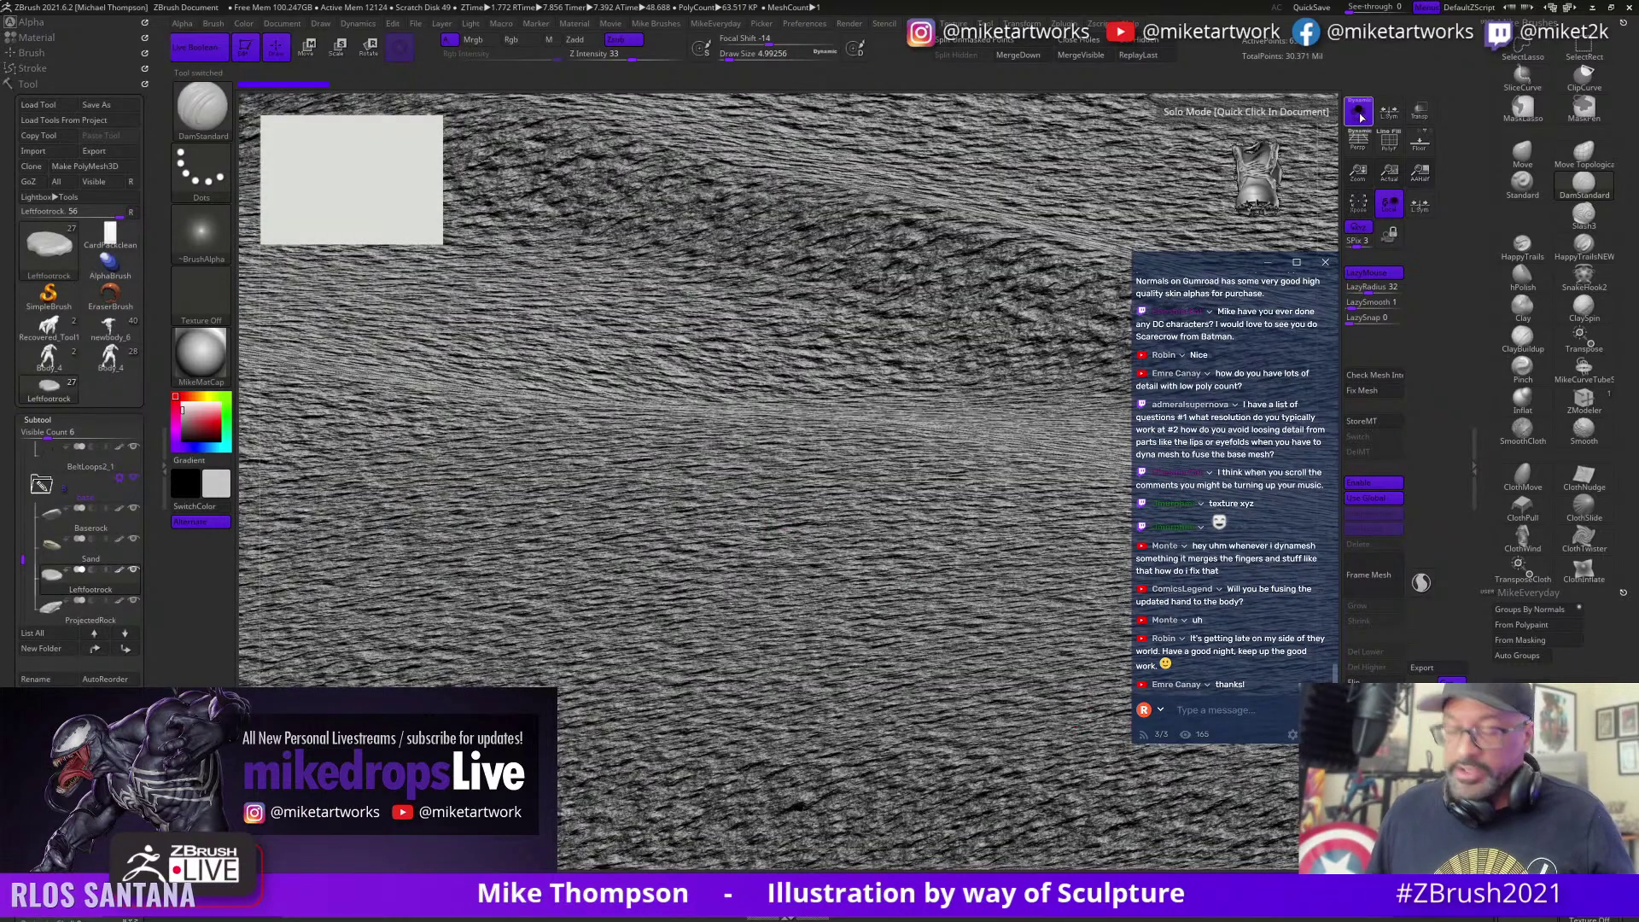
Step: Select the HulkStandingSized1 body subtool, show it alone and turn off its polypaint display
click(1353, 149)
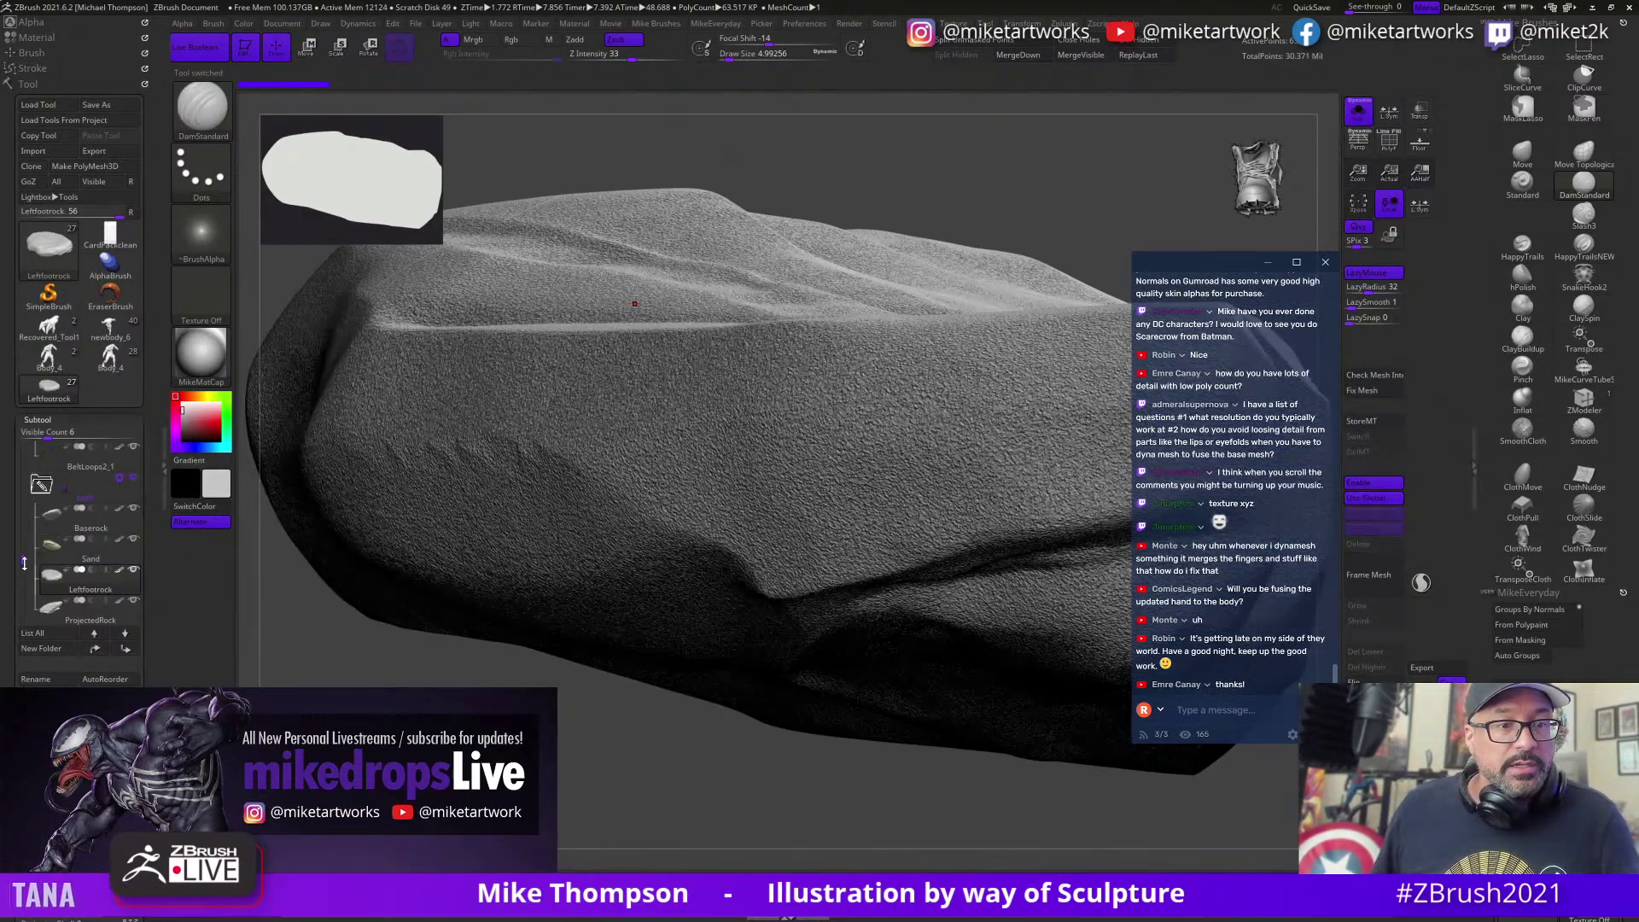
drag(22, 560, 16, 440)
click(42, 454)
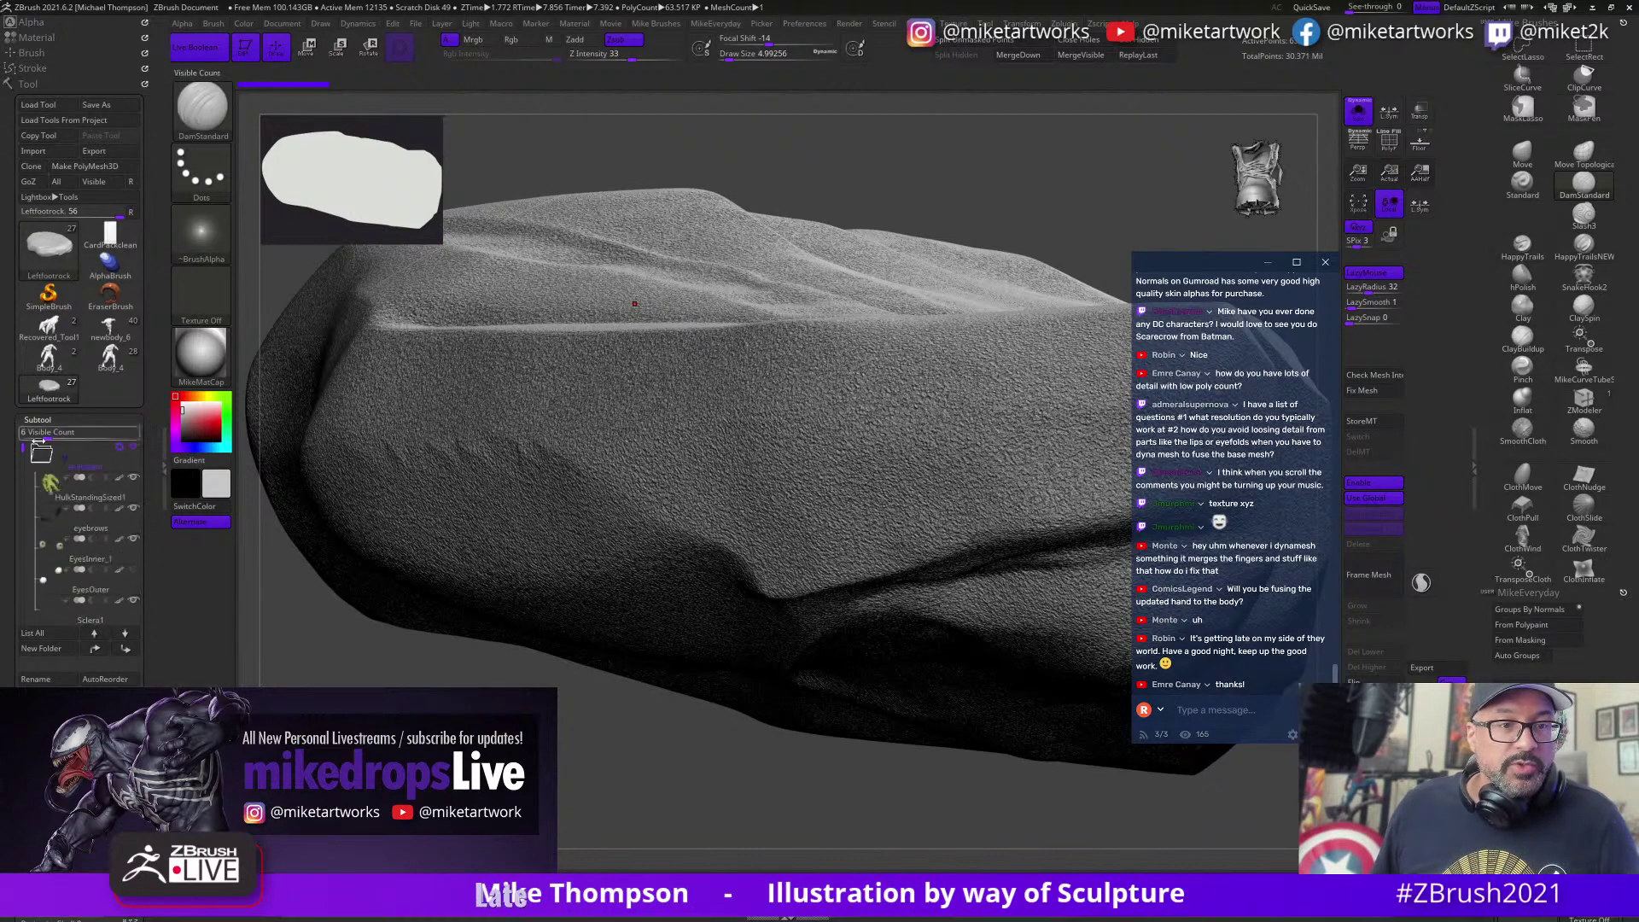
click(122, 498)
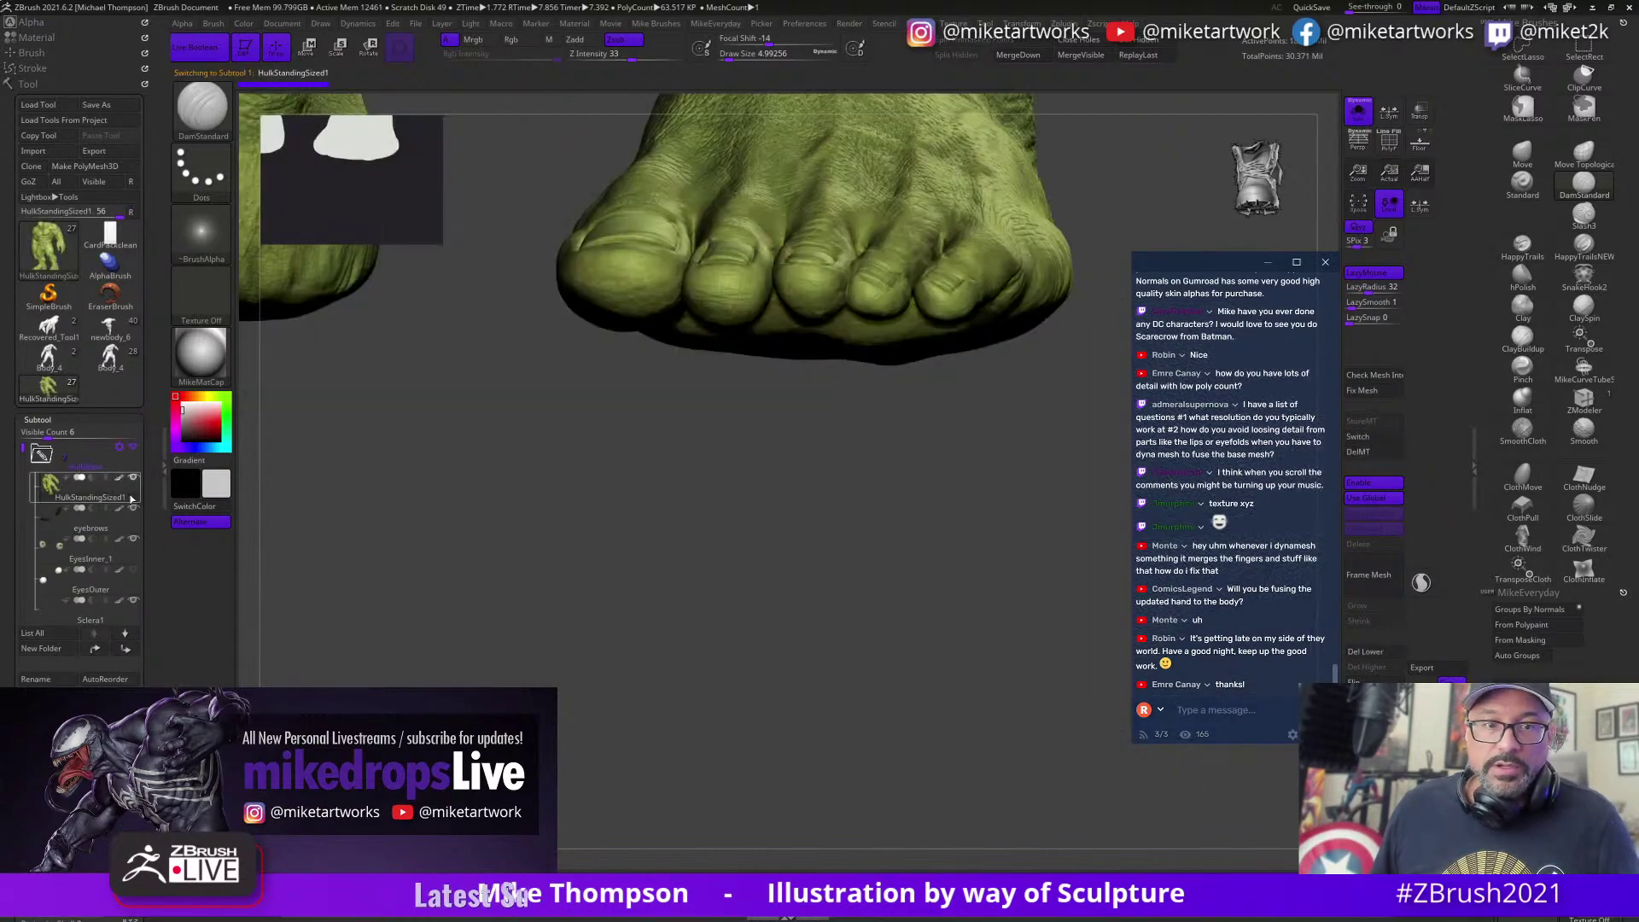
key(f)
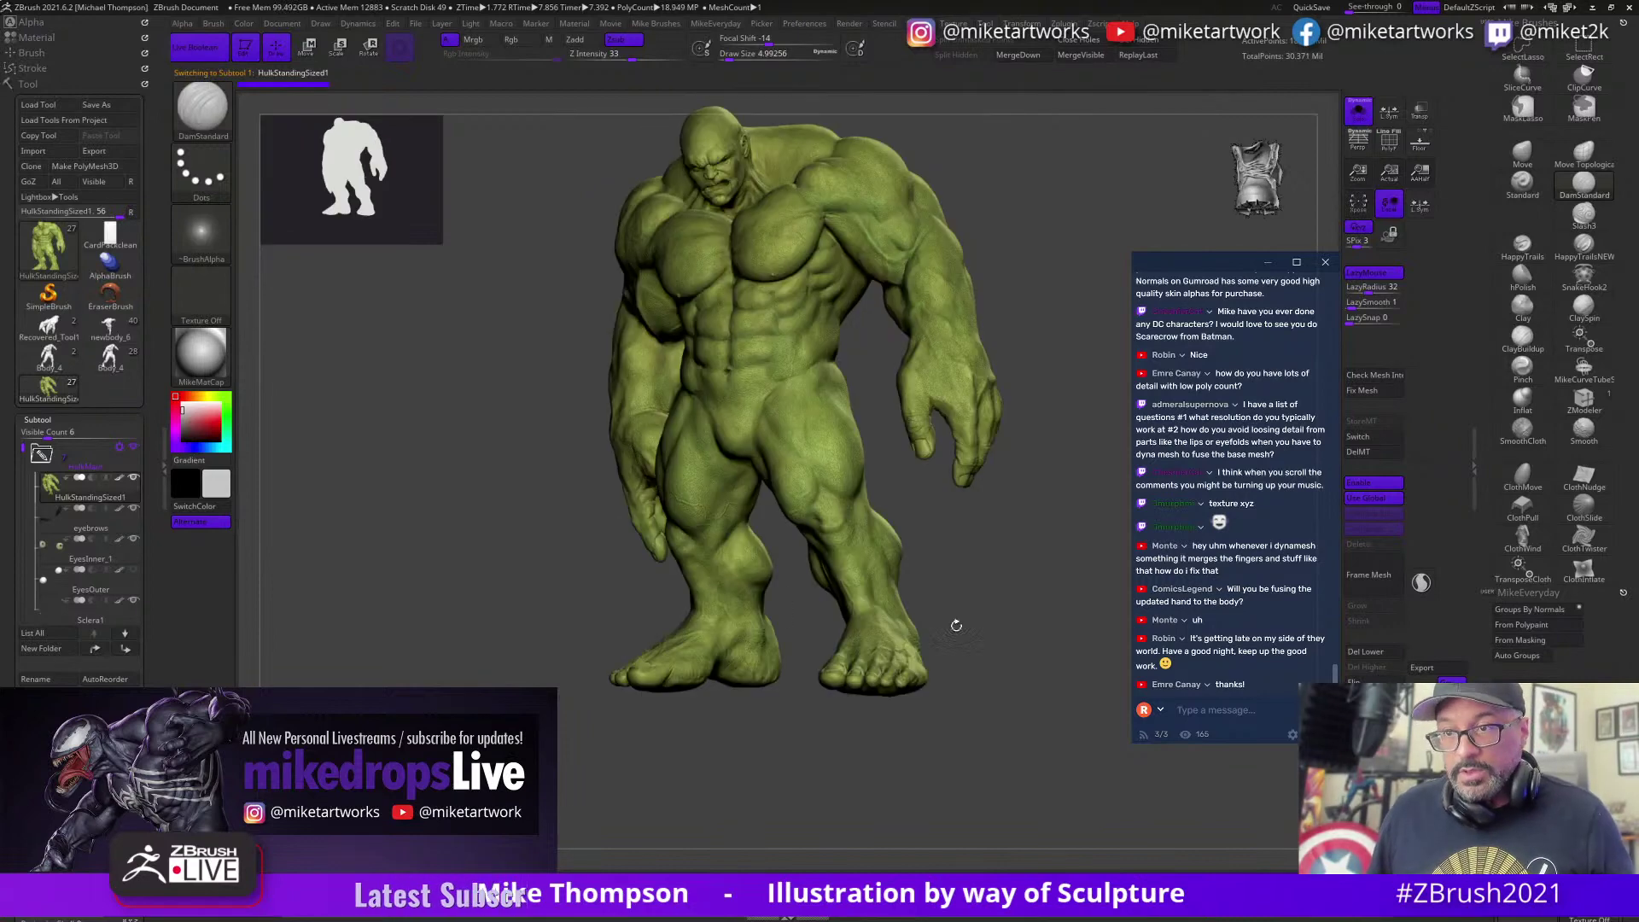
mouse_move(1014, 617)
mouse_down()
mouse_move(990, 752)
mouse_move(968, 731)
mouse_up()
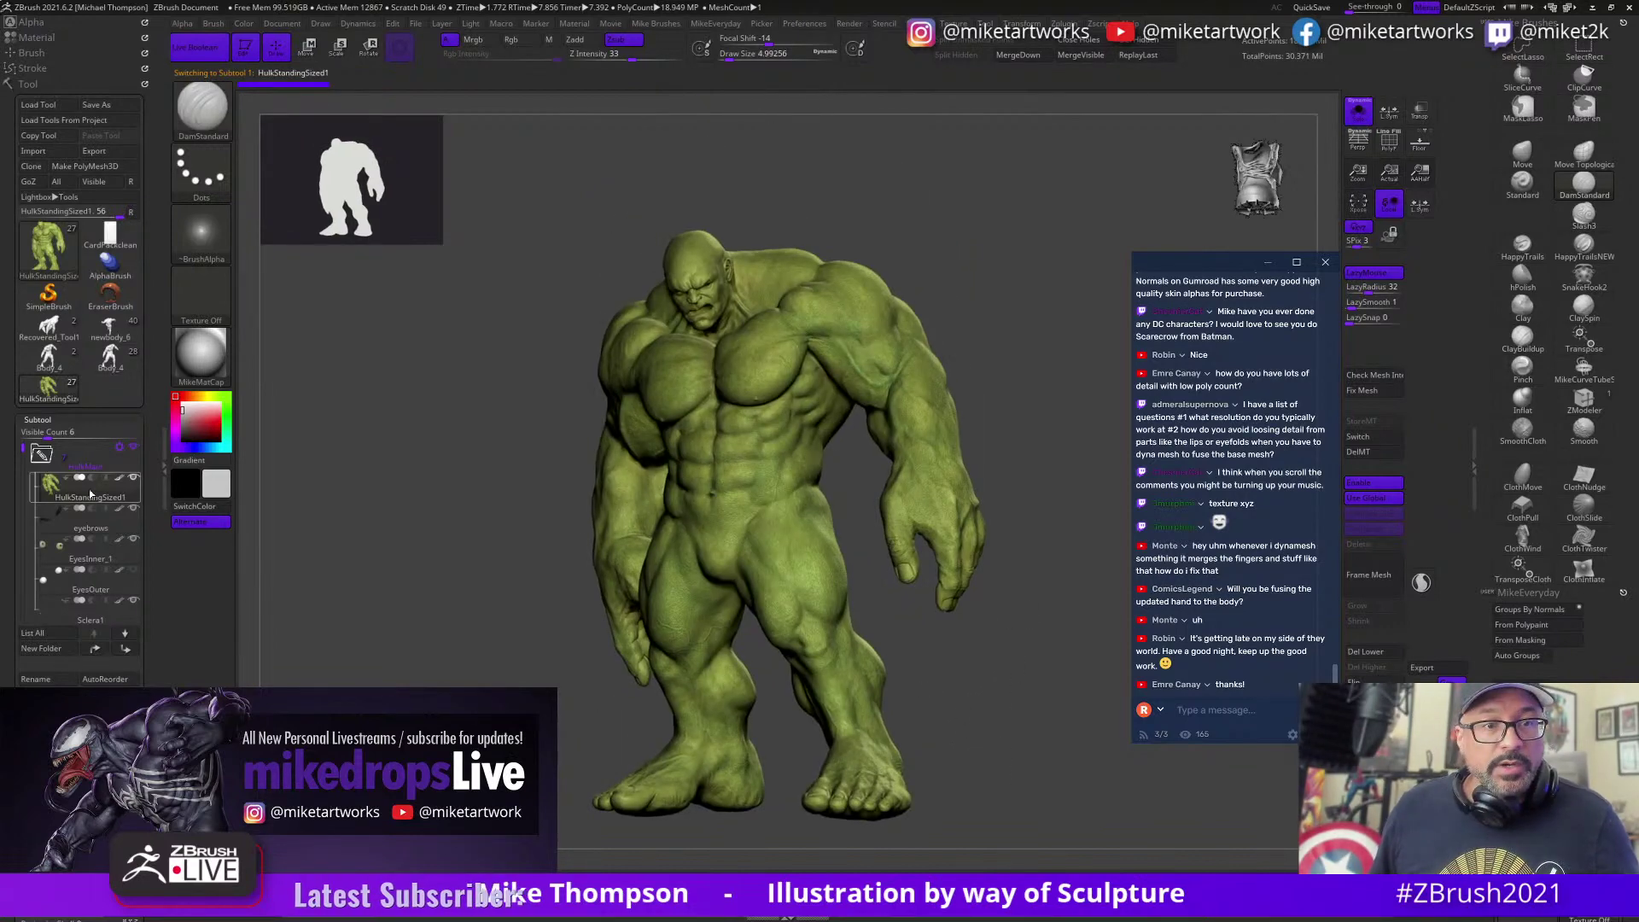
shift+click(121, 479)
Step: Examine the sculpted skin detail on the Hulk's forearm and hand up close
alt+drag(954, 662, 1043, 801)
alt+drag(1035, 480, 1027, 727)
alt+drag(1082, 331, 678, 676)
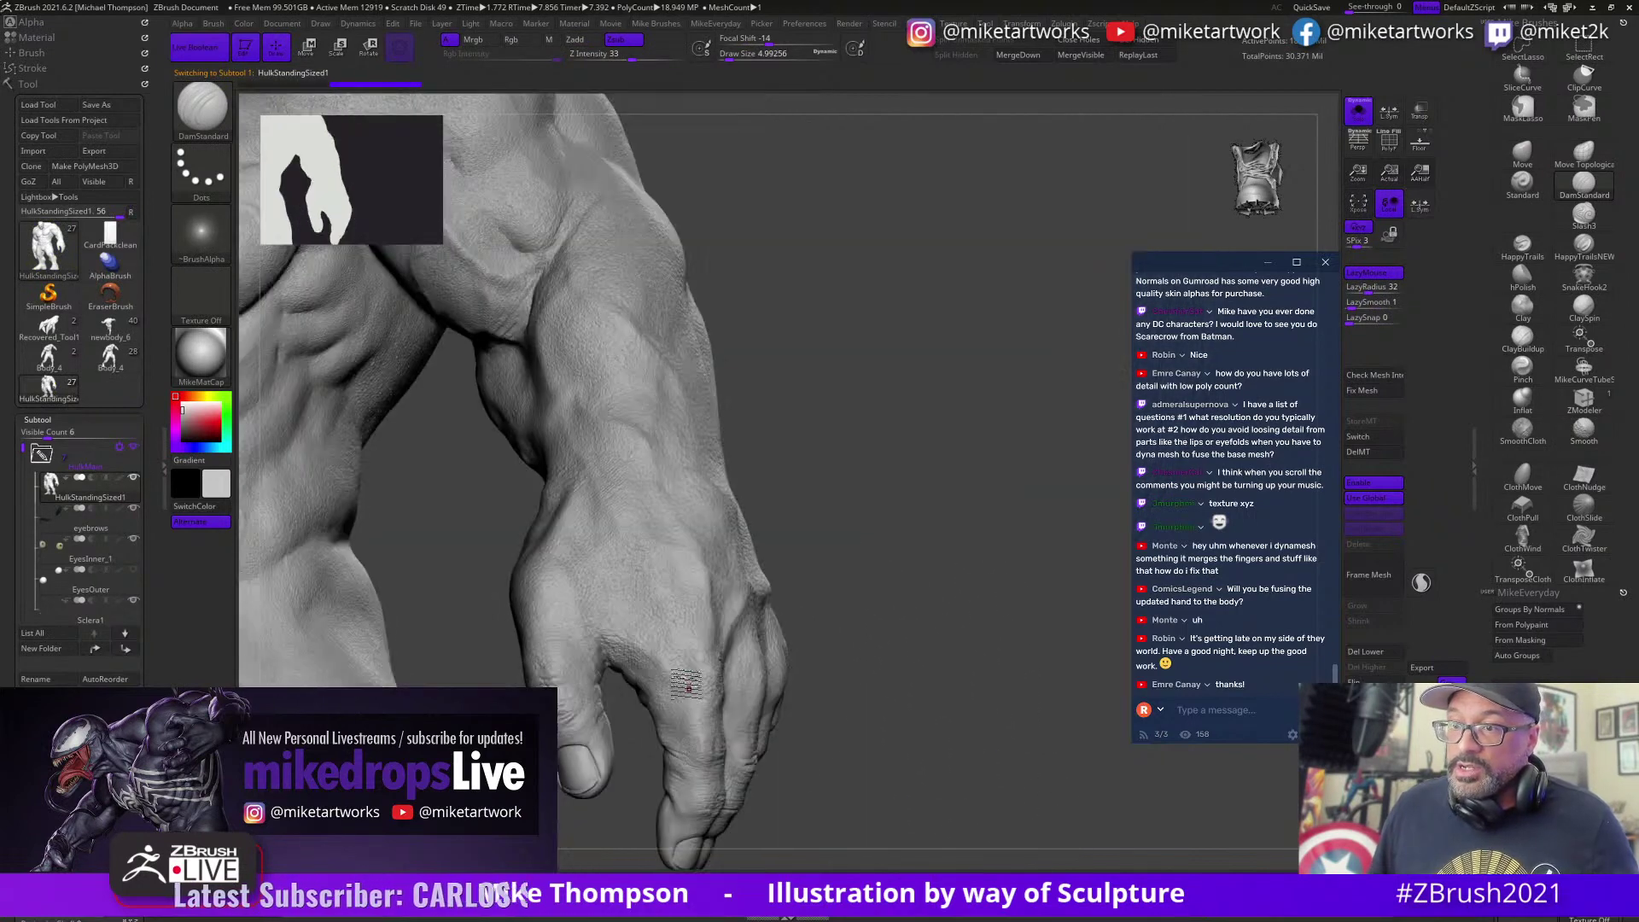
alt+drag(933, 617, 1110, 610)
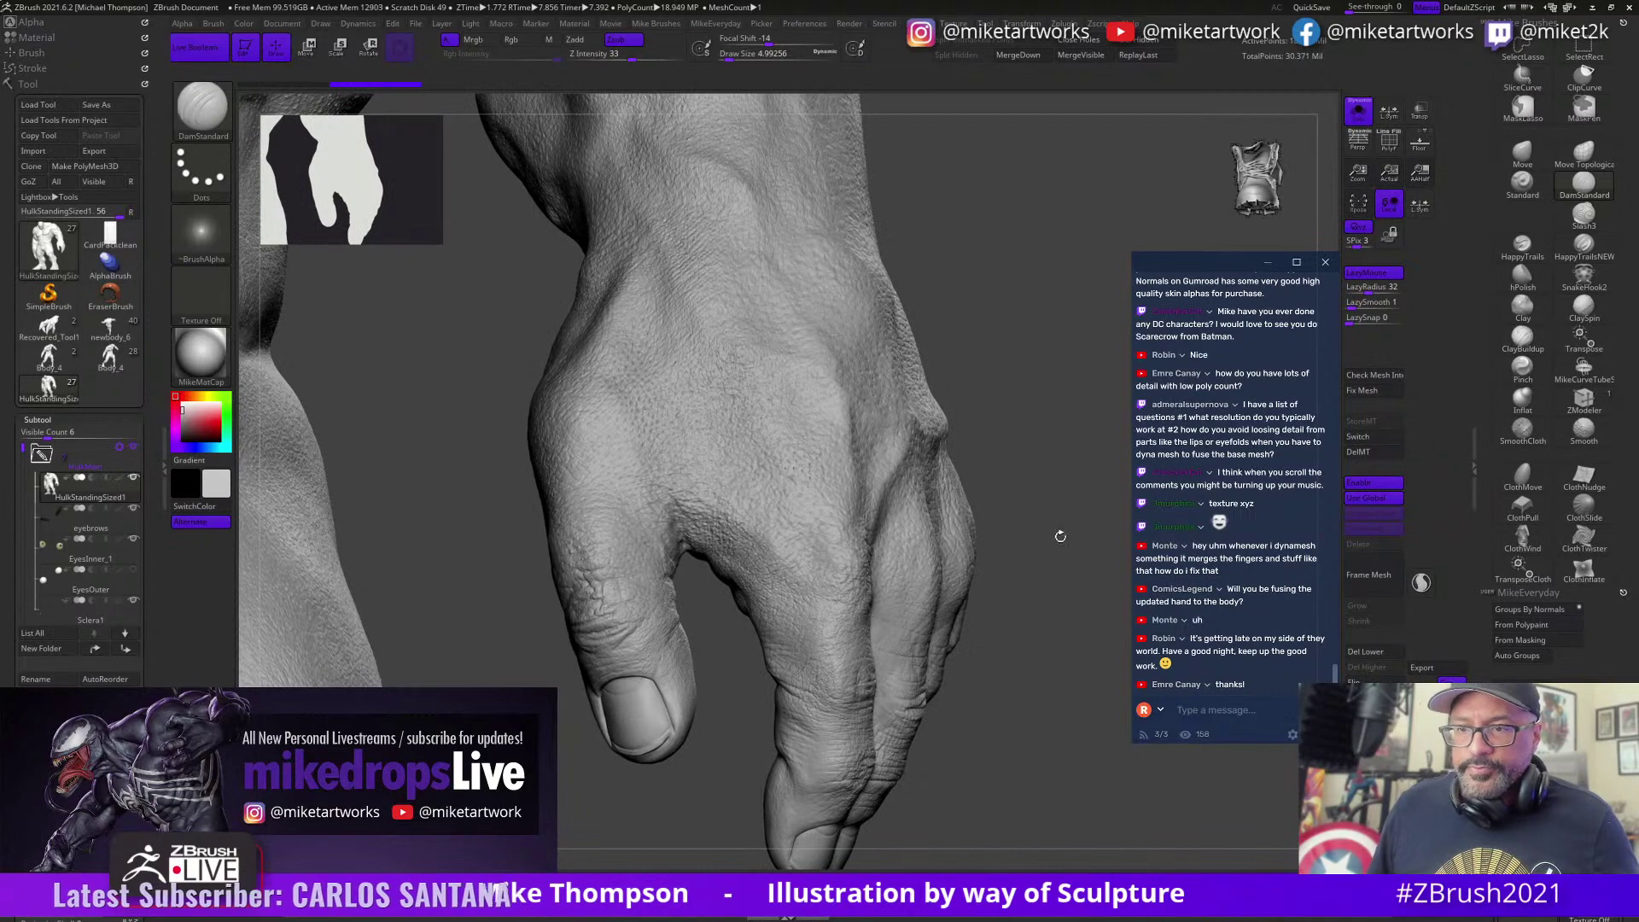
key(shift)
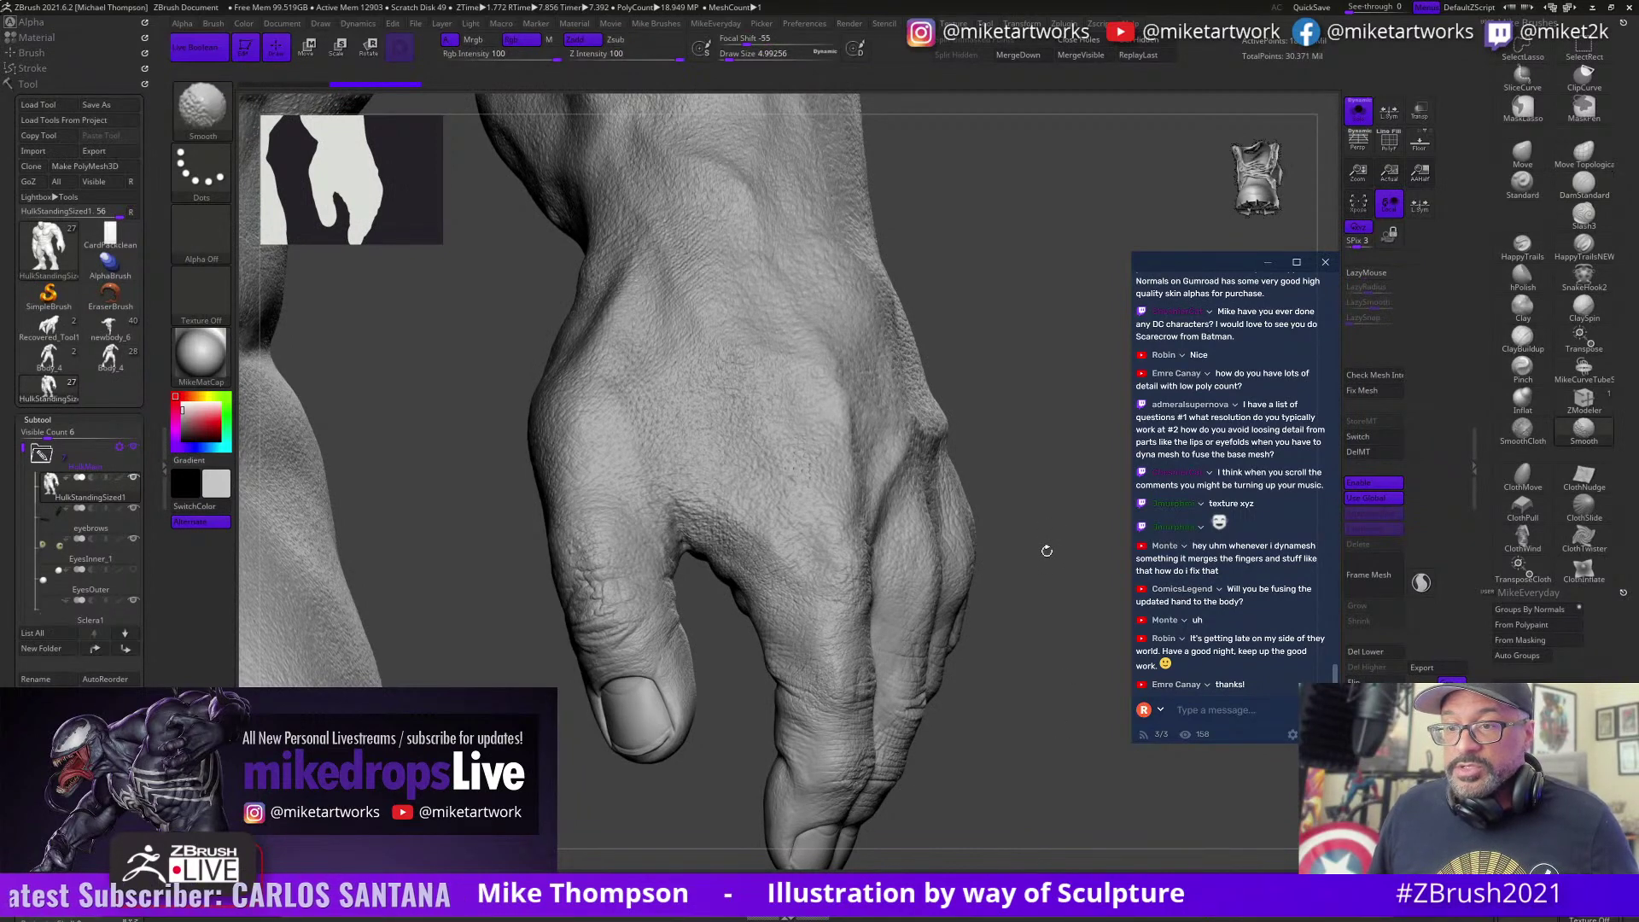
Step: Compare the sculpted detail on the Hulk's hand at a lower subdivision level and at the highest level
key(shift+d)
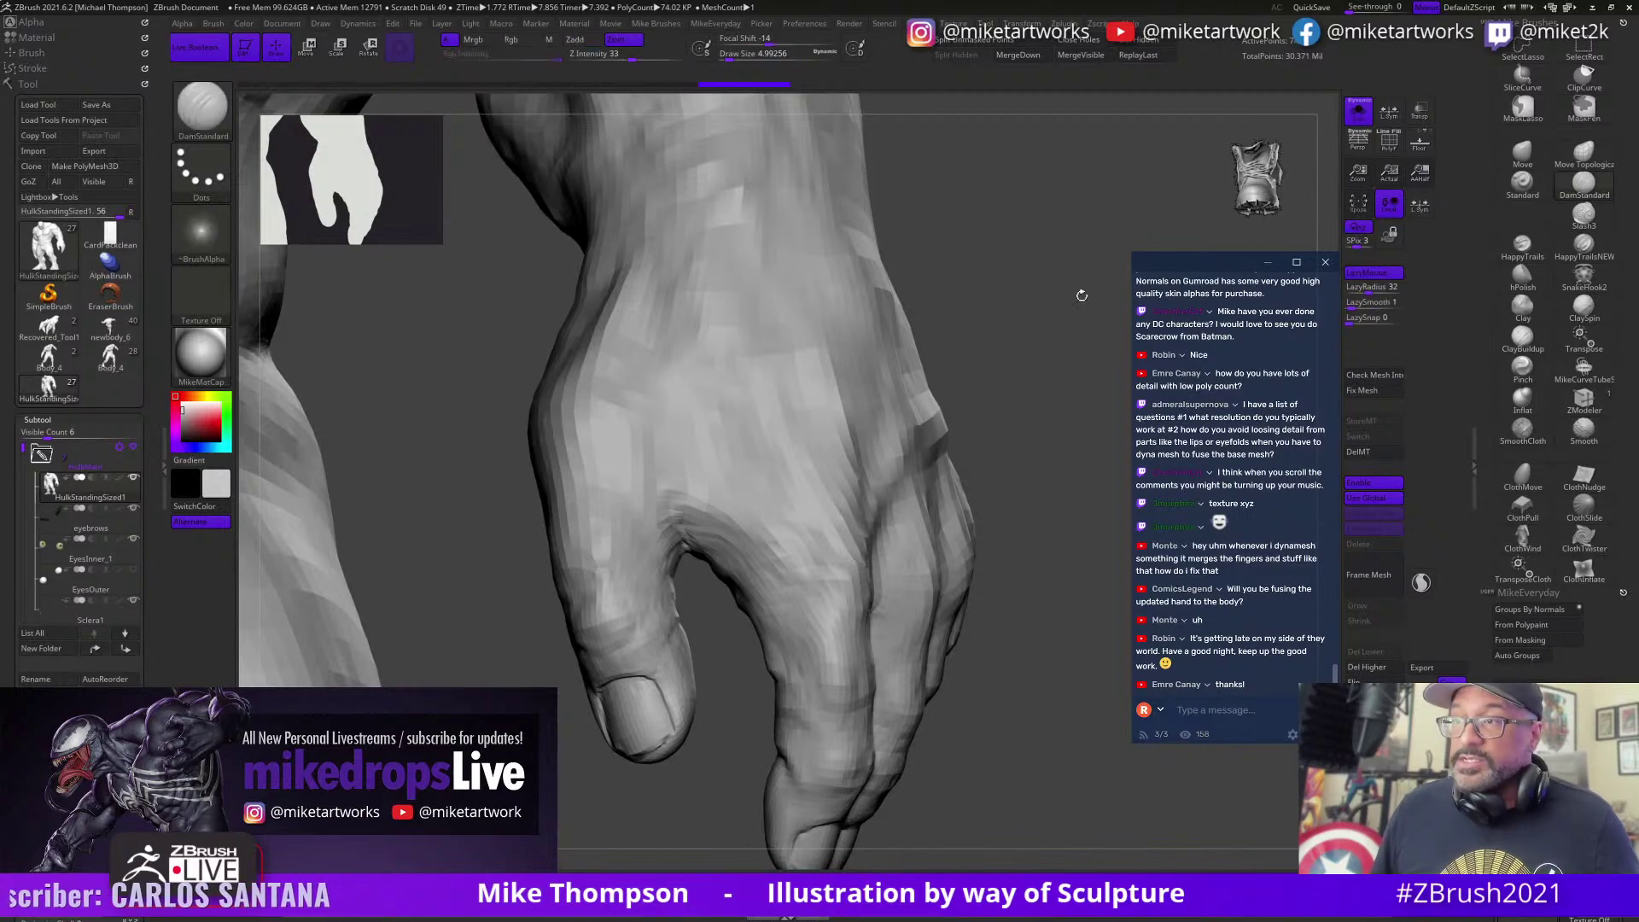
drag(994, 309, 997, 336)
mouse_move(889, 486)
alt+mouse_down()
mouse_move(1016, 486)
mouse_move(1021, 560)
mouse_move(1068, 536)
alt+mouse_up()
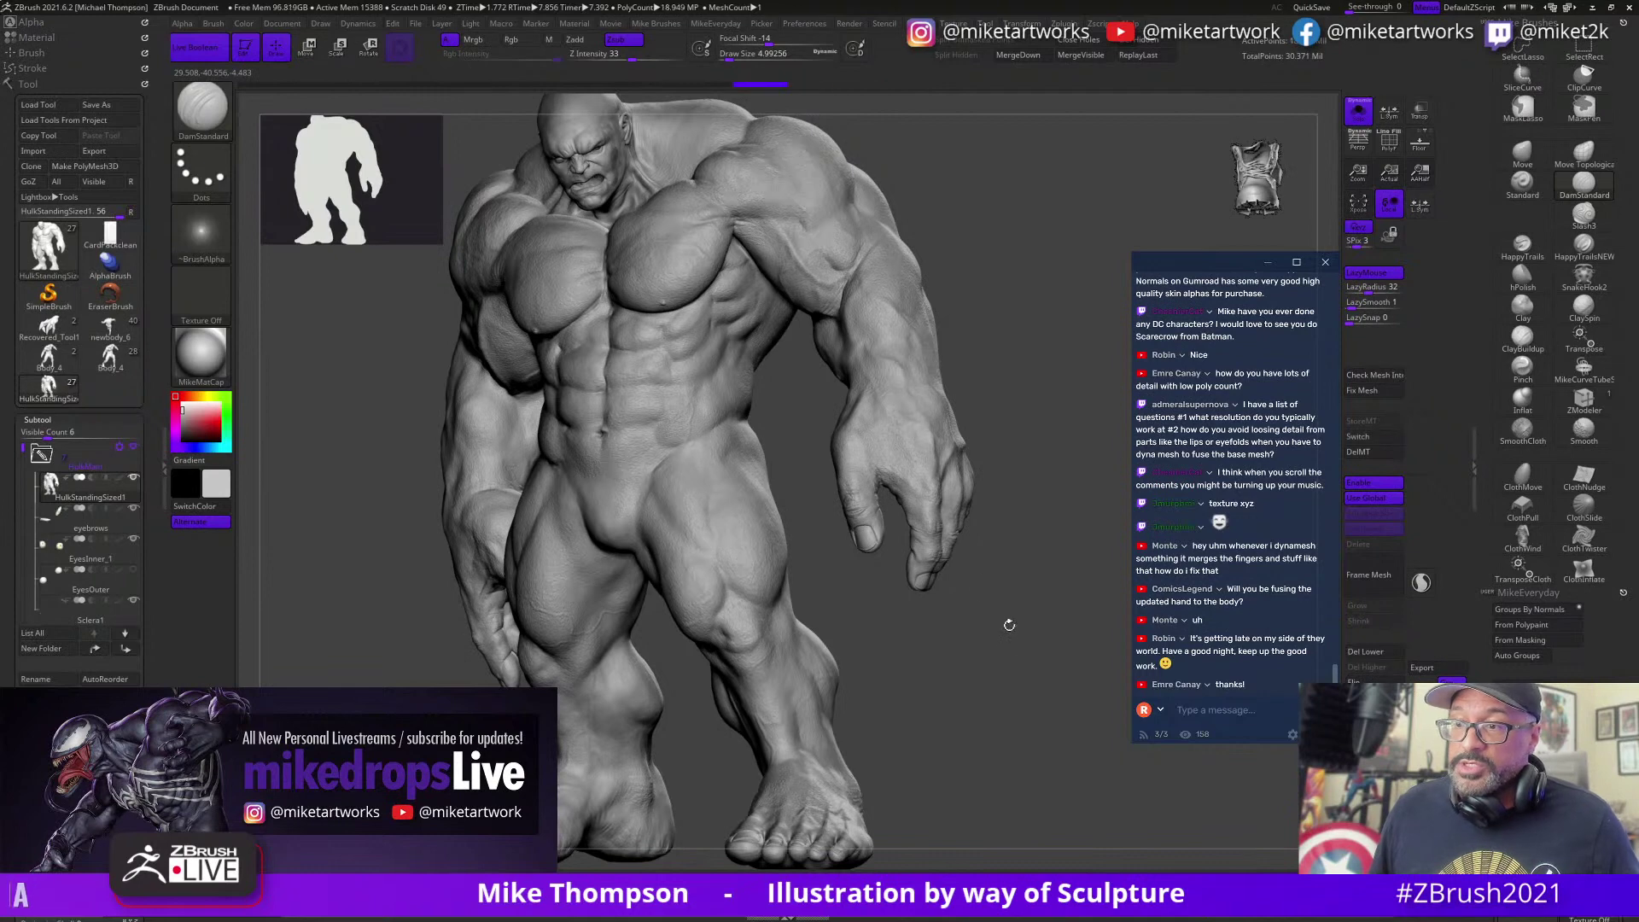
alt+drag(1010, 683, 1081, 707)
alt+right_drag(1162, 780, 1005, 884)
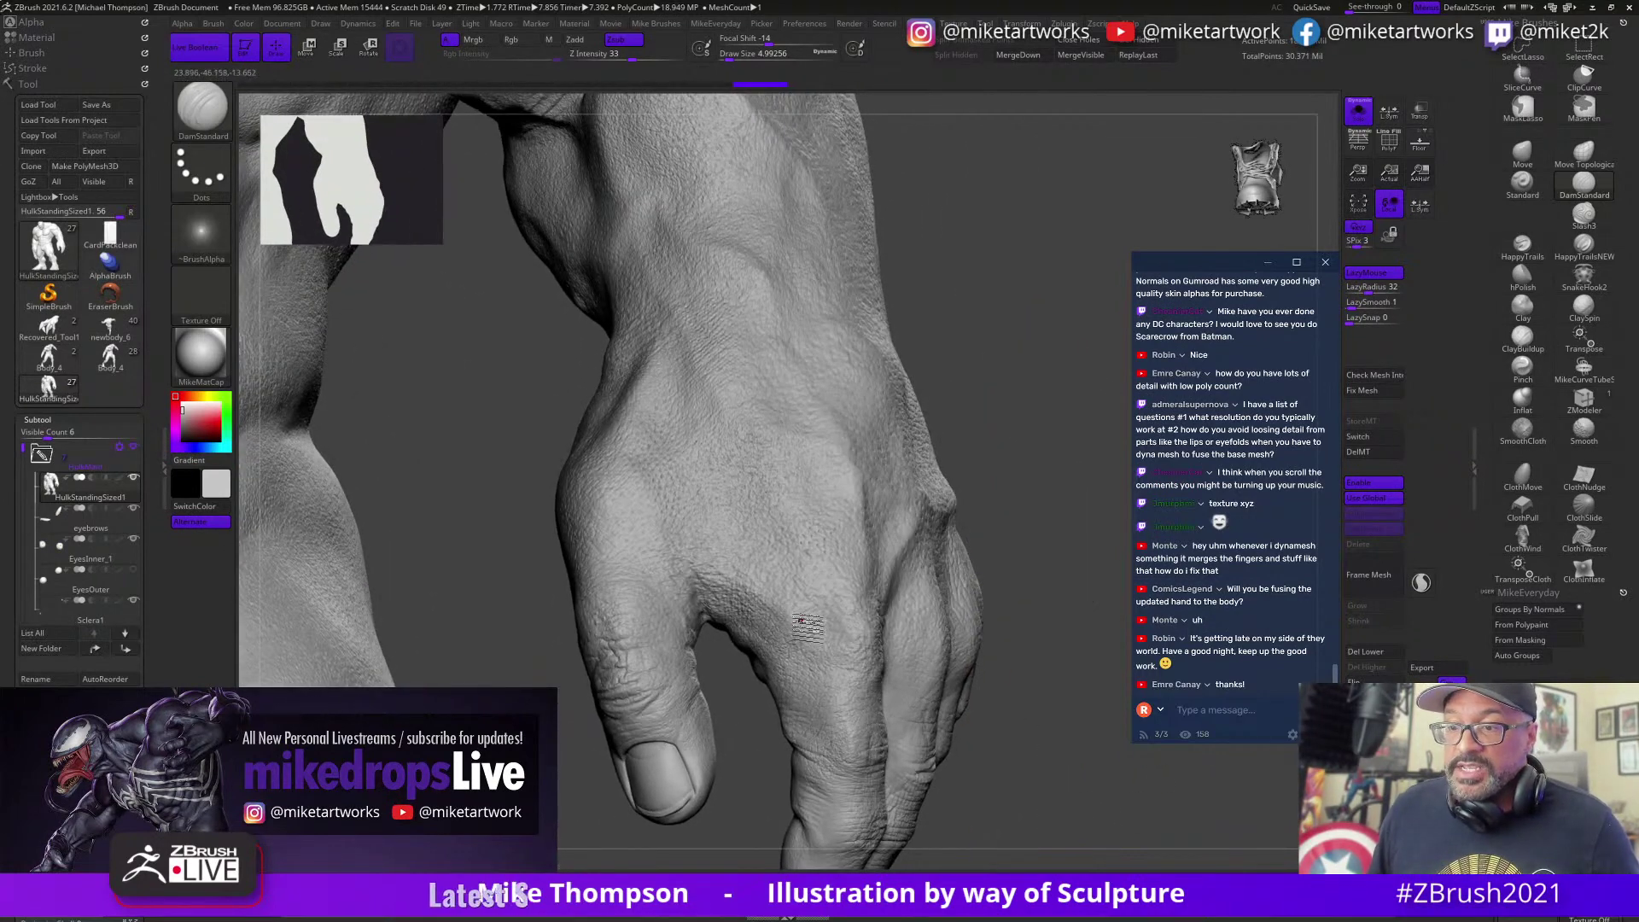
Step: Examine the skin detail on both of the Hulk's hands, the palm and the back, then the whole figure from the front
right_drag(1043, 427, 1046, 653)
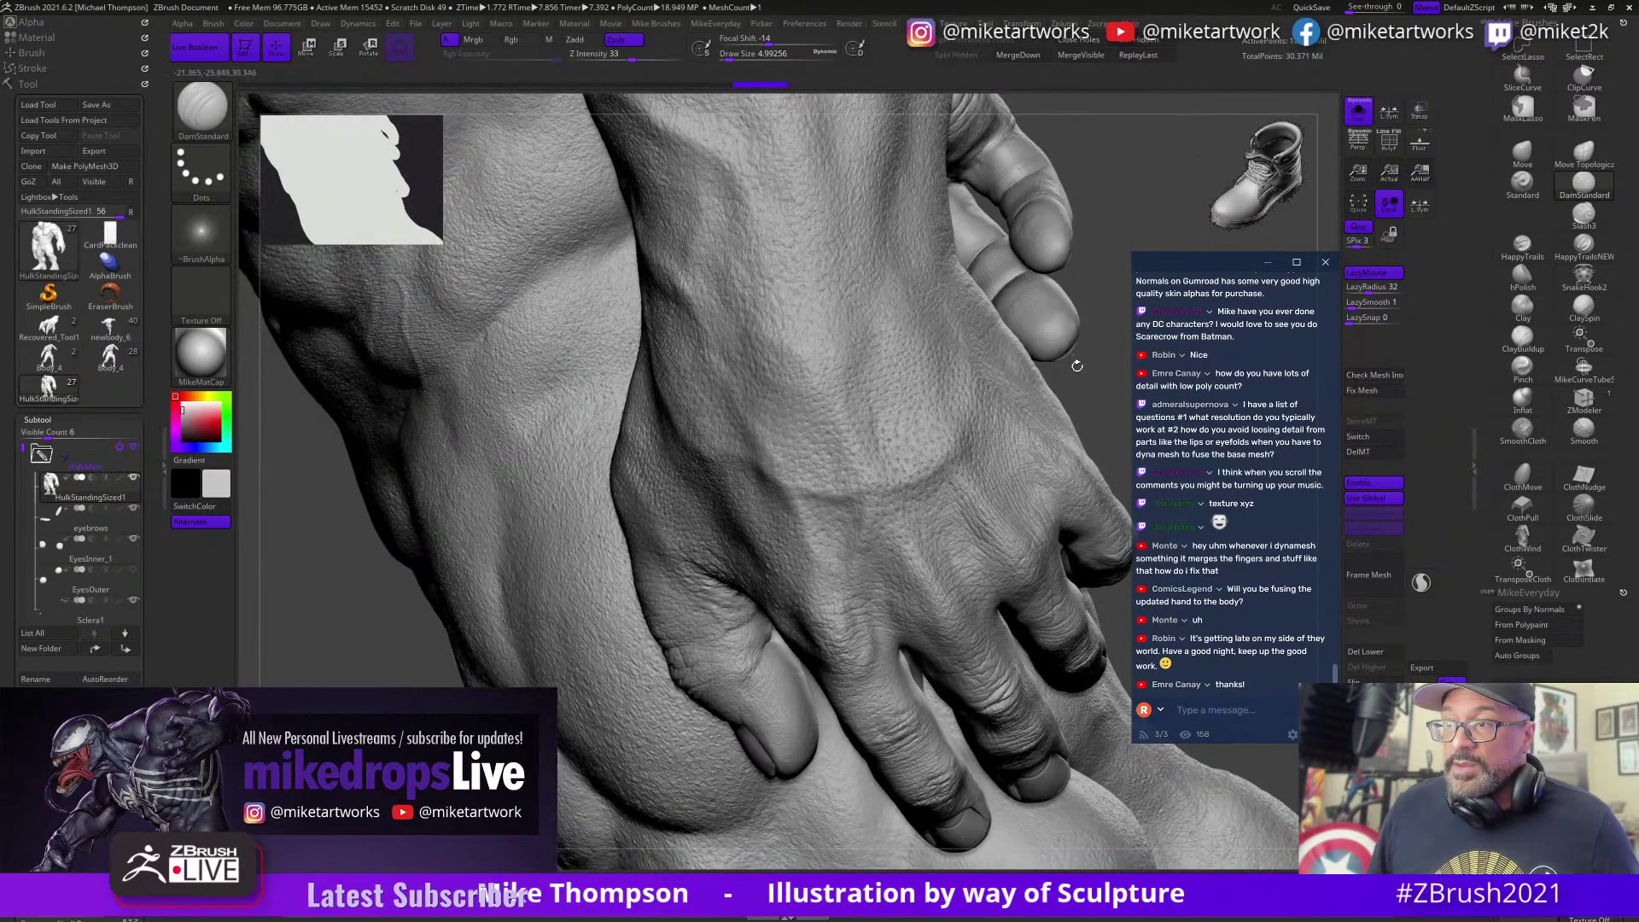
alt+right_drag(976, 340, 1049, 498)
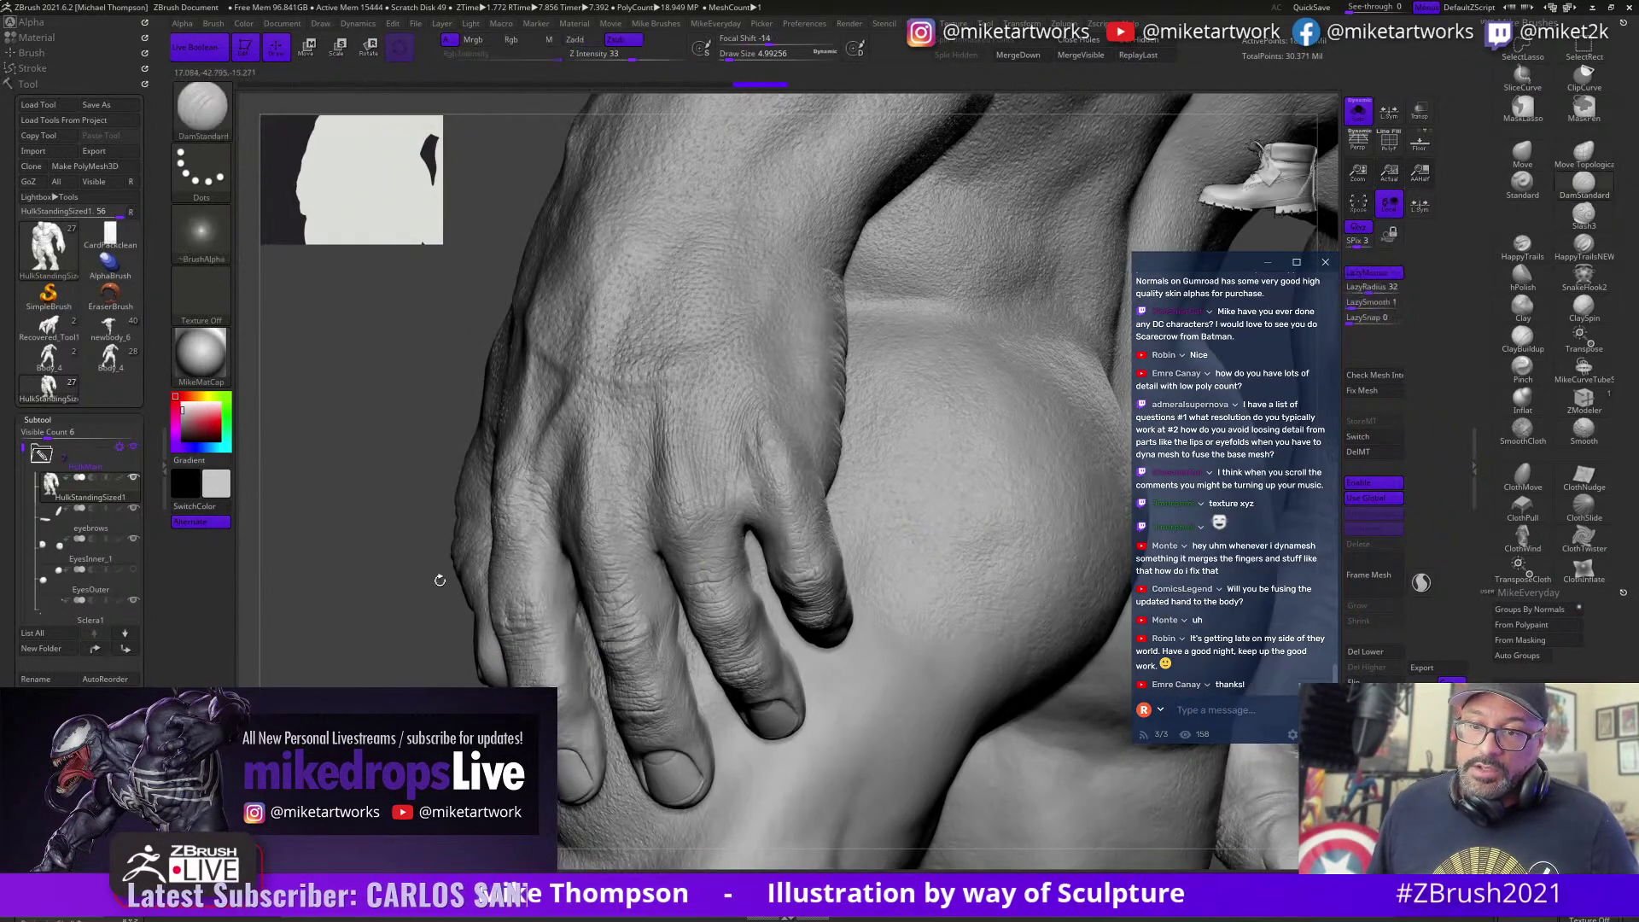
ctrl+right_drag(436, 599, 415, 629)
alt+right_drag(950, 650, 909, 645)
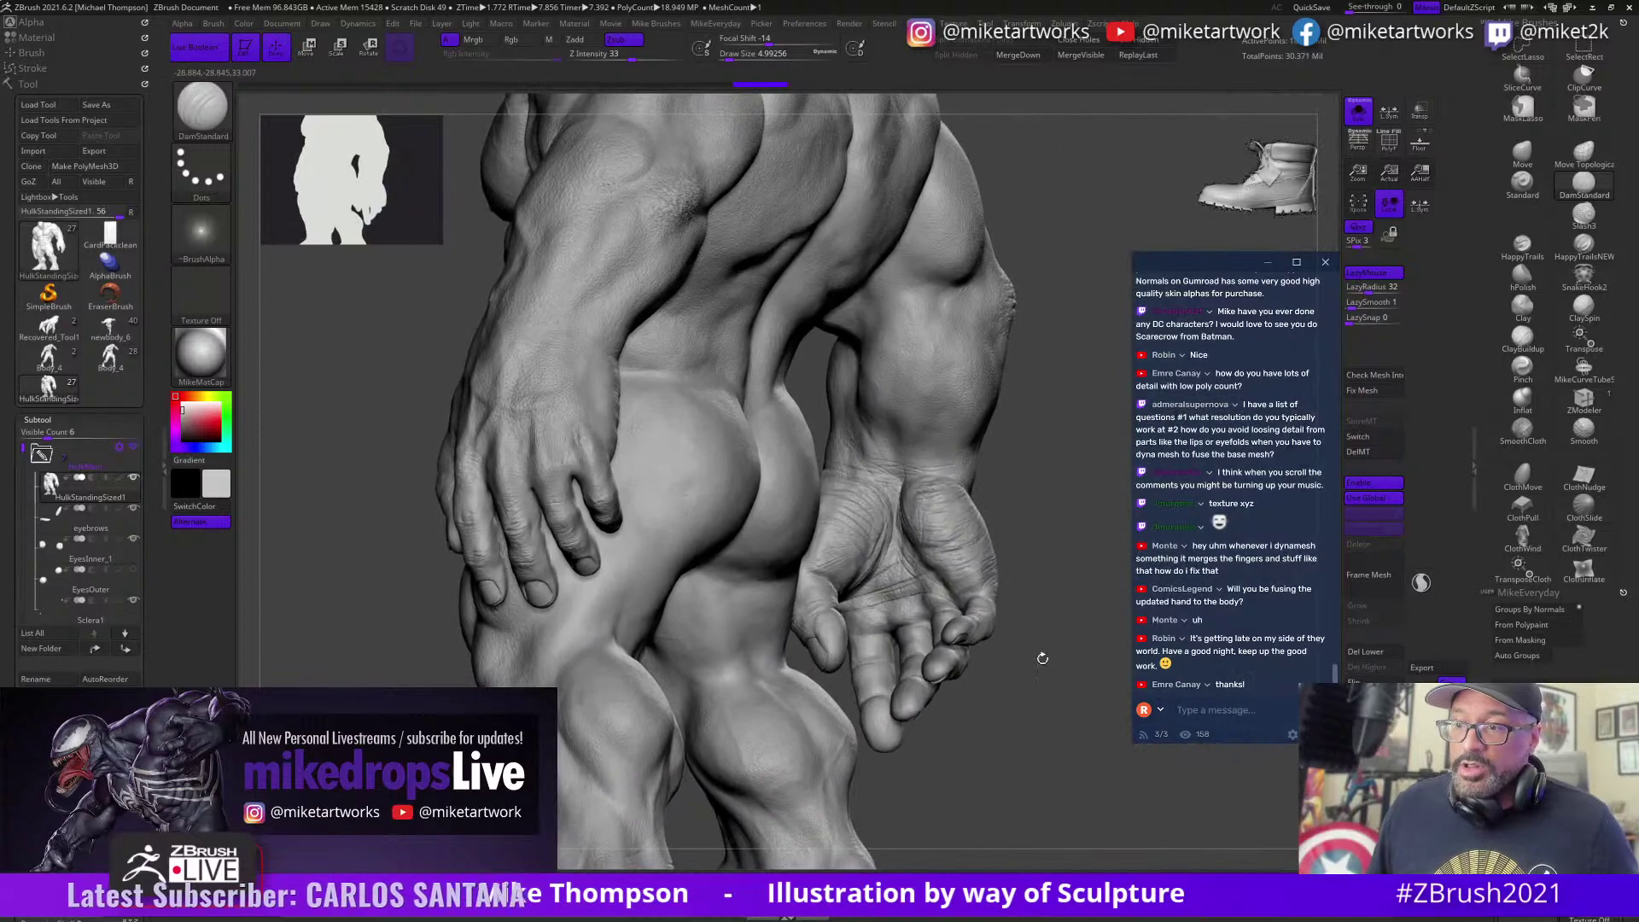
alt+right_drag(1101, 658, 1069, 856)
alt+right_drag(1056, 759, 1092, 798)
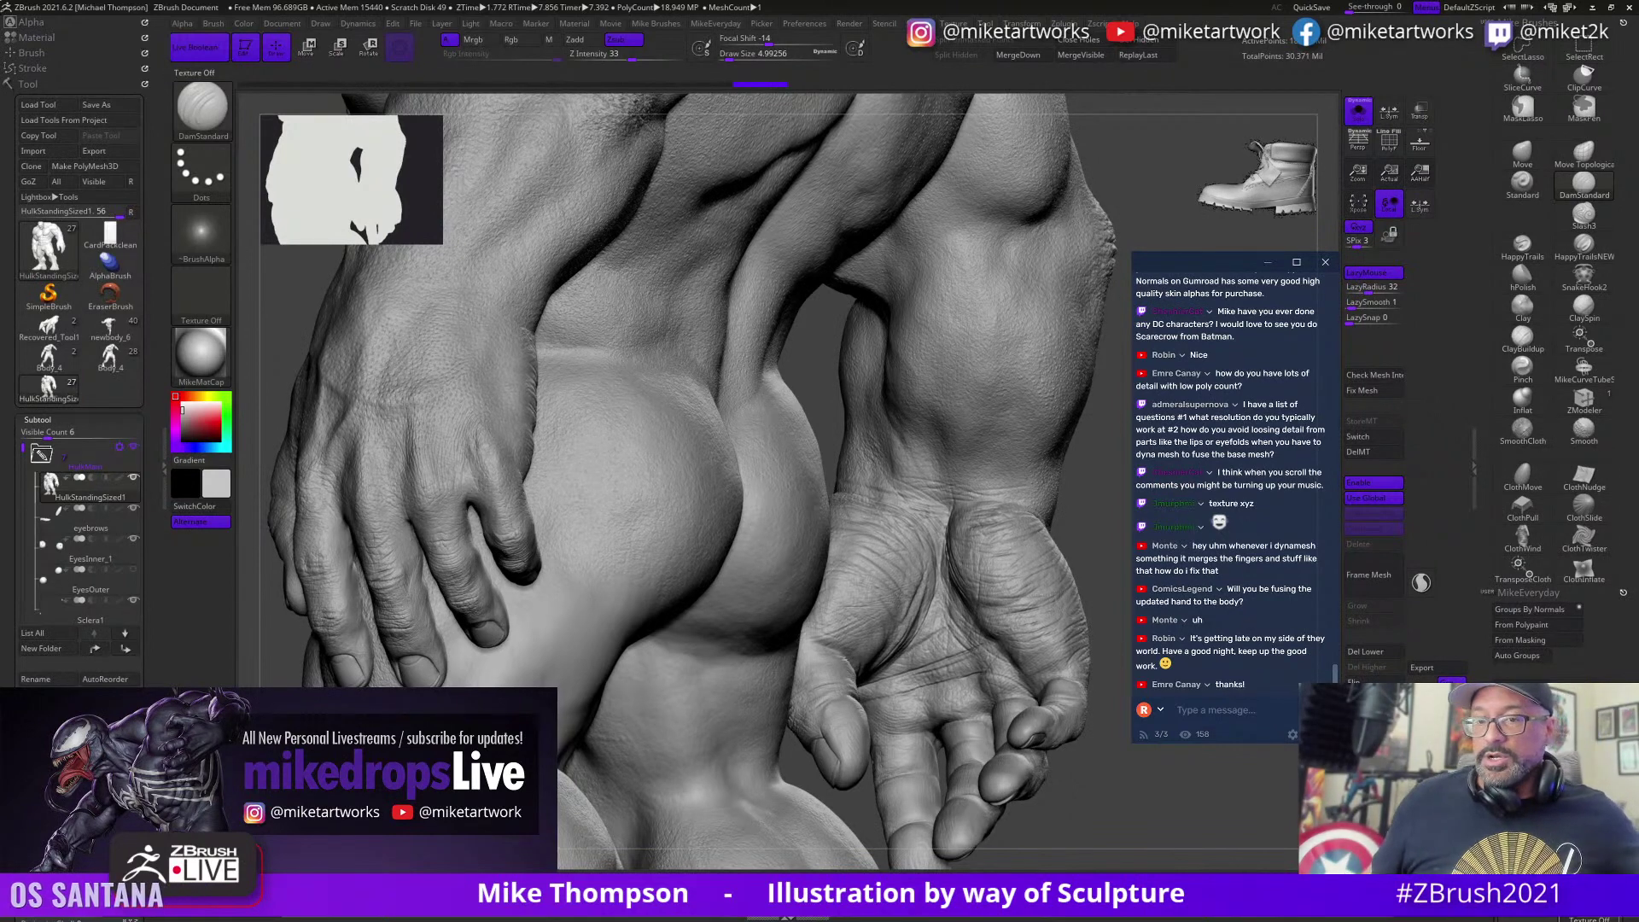
drag(1095, 791, 1100, 706)
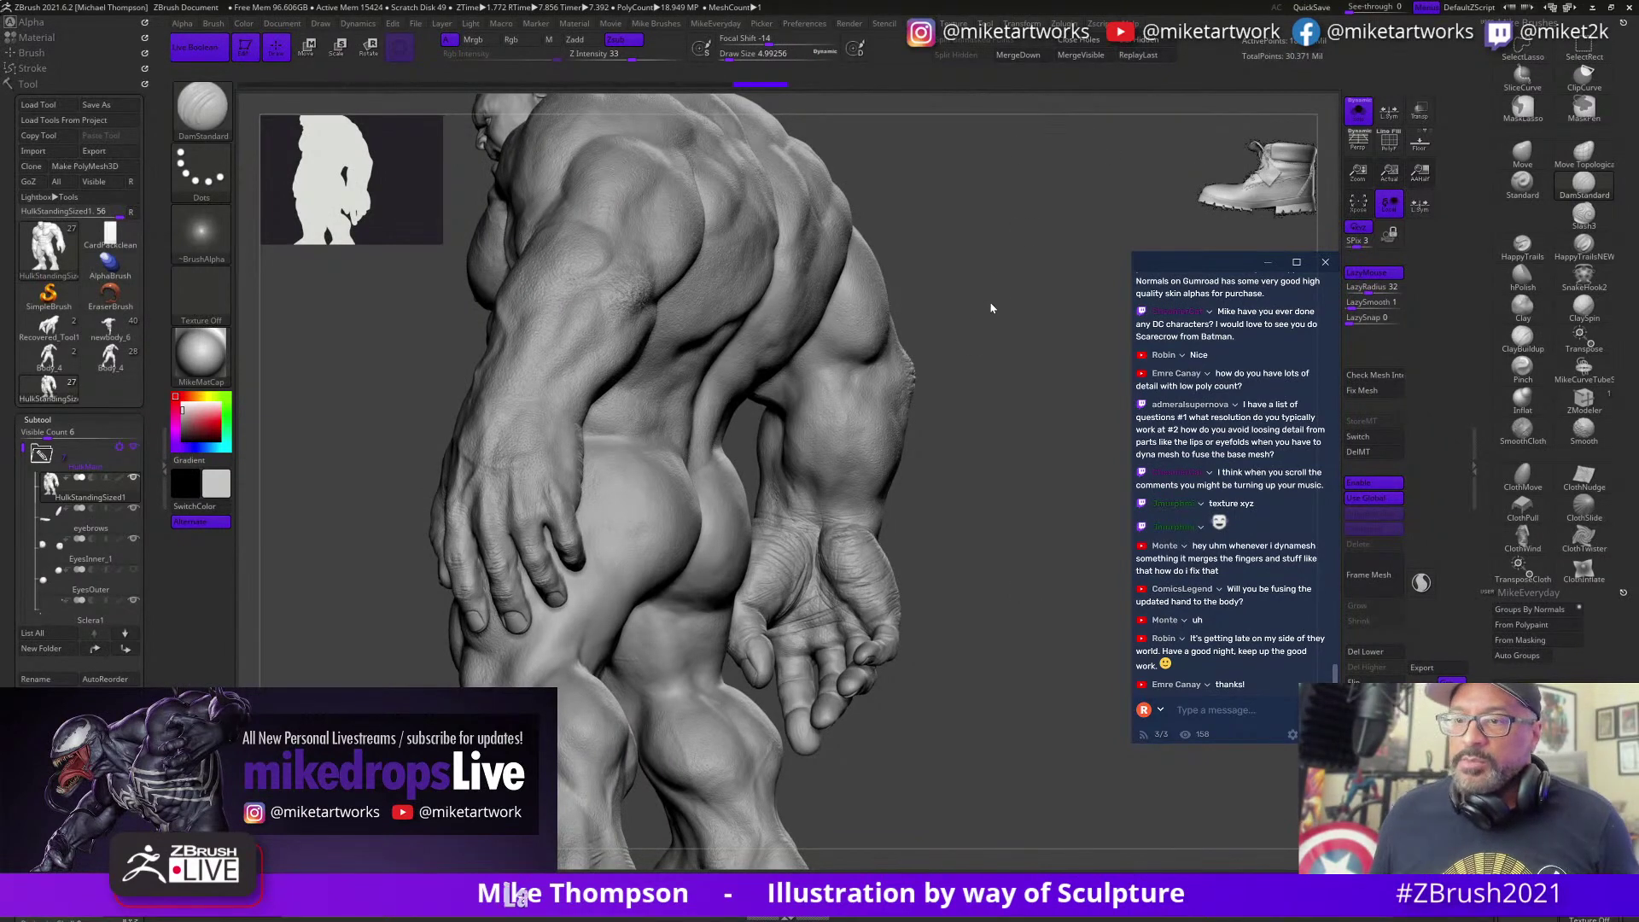
mouse_move(966, 505)
mouse_down()
mouse_move(1036, 536)
mouse_move(945, 653)
mouse_move(1043, 741)
mouse_up()
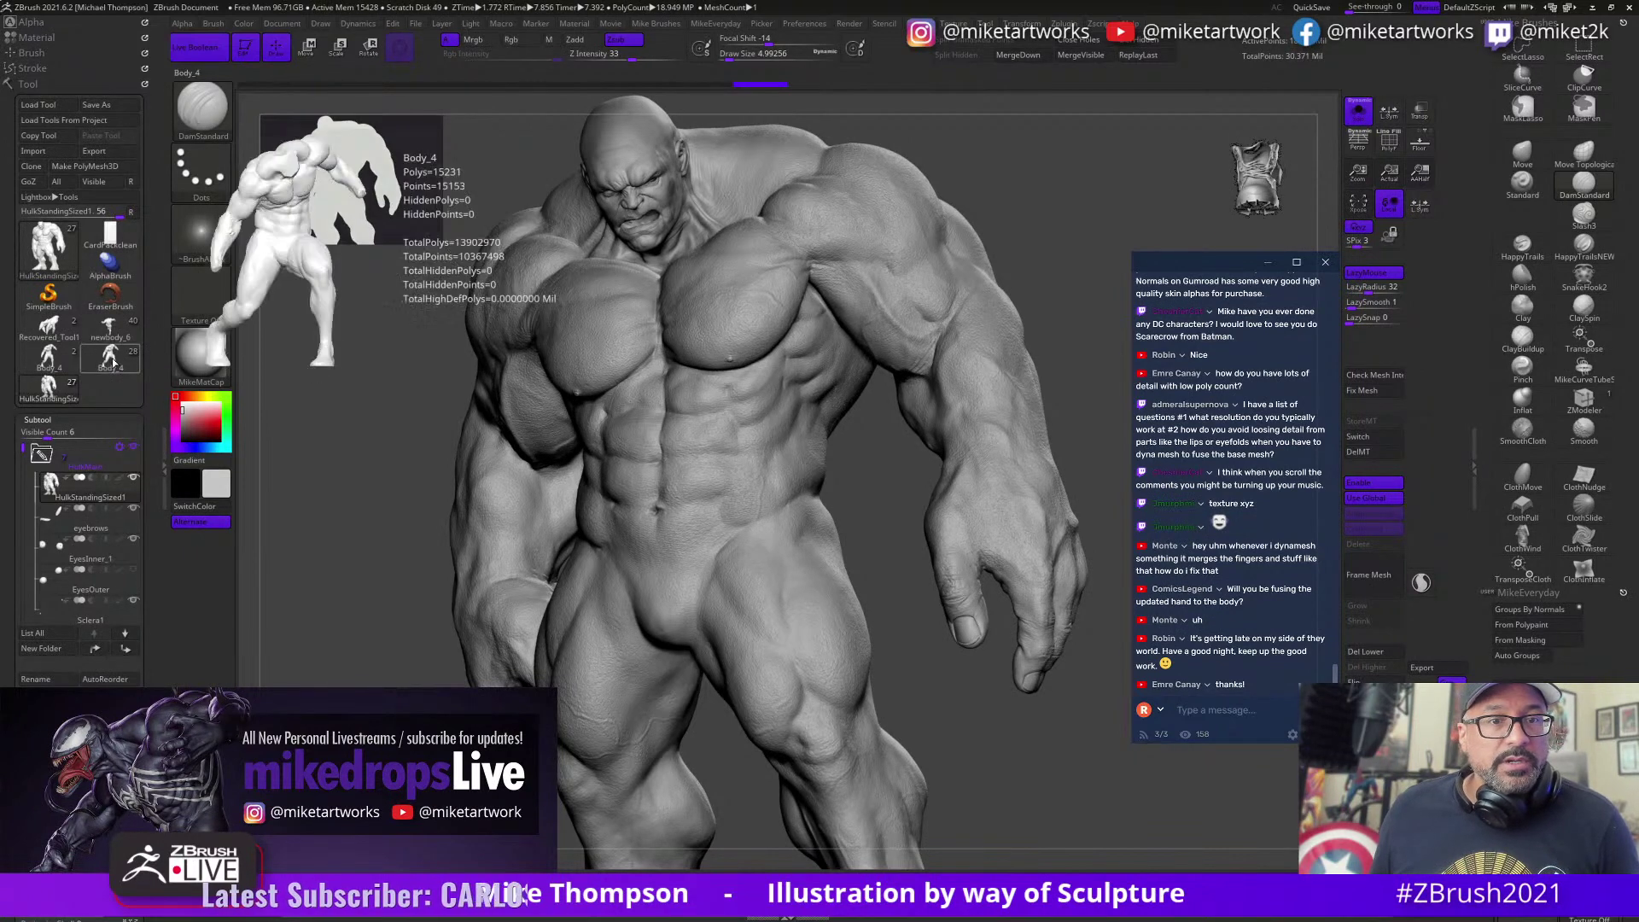
Step: Switch to the Body_4 Venom tool and raise its body to a higher subdivision level
click(111, 357)
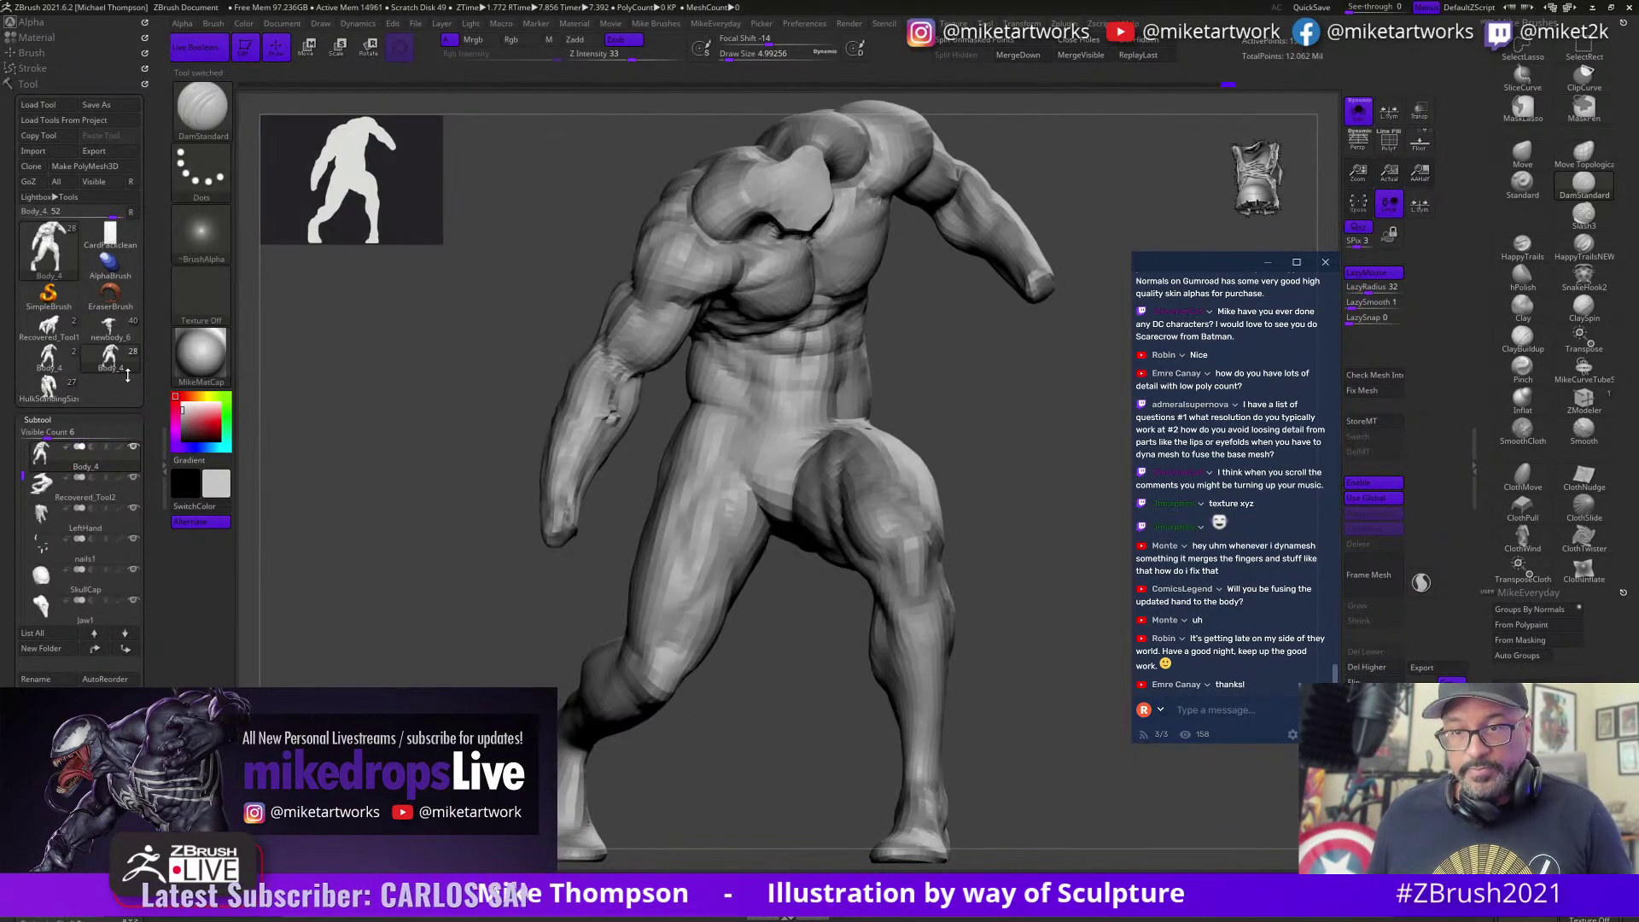
key(d)
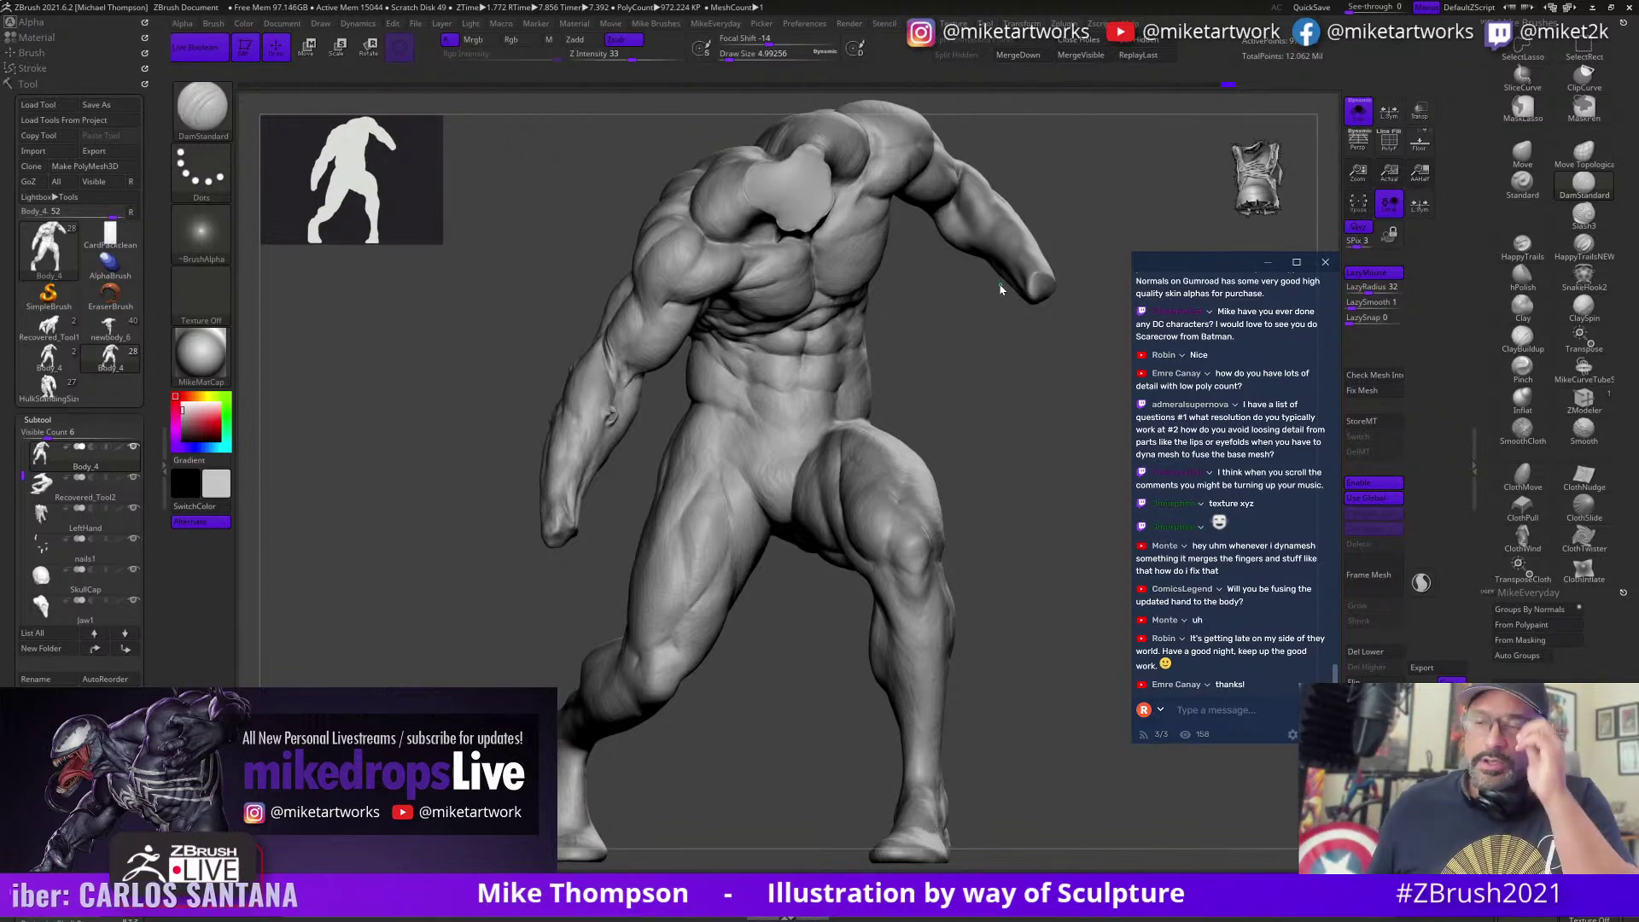
drag(1042, 362, 910, 413)
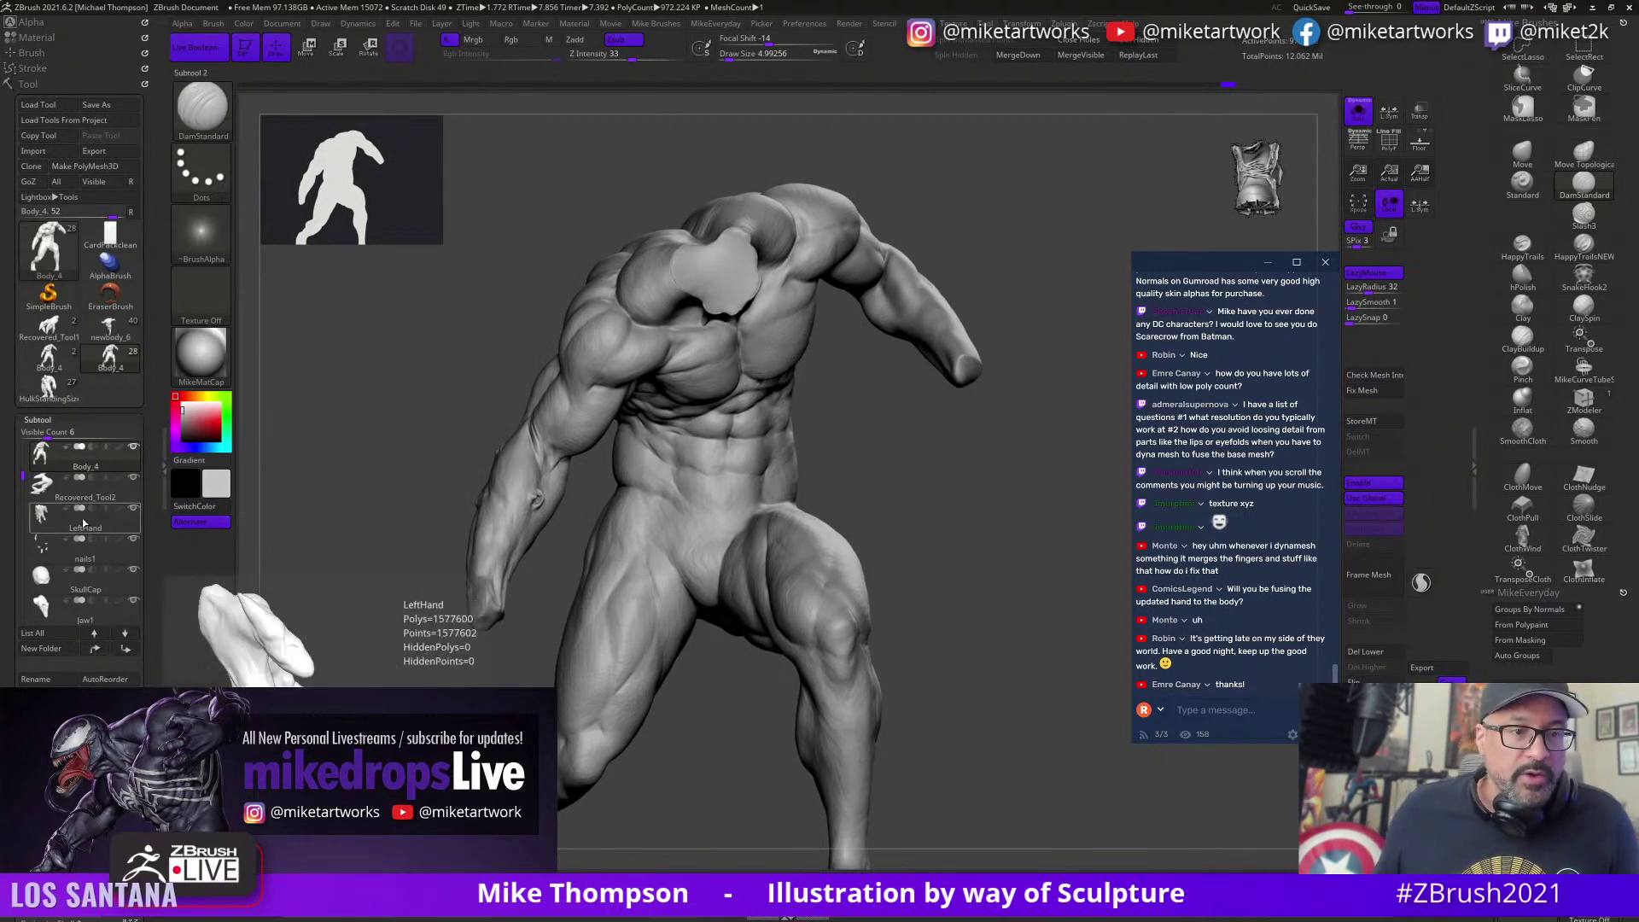
Step: Select the Jaw1 subtool and inspect the sculpted inside of the mouth
click(101, 621)
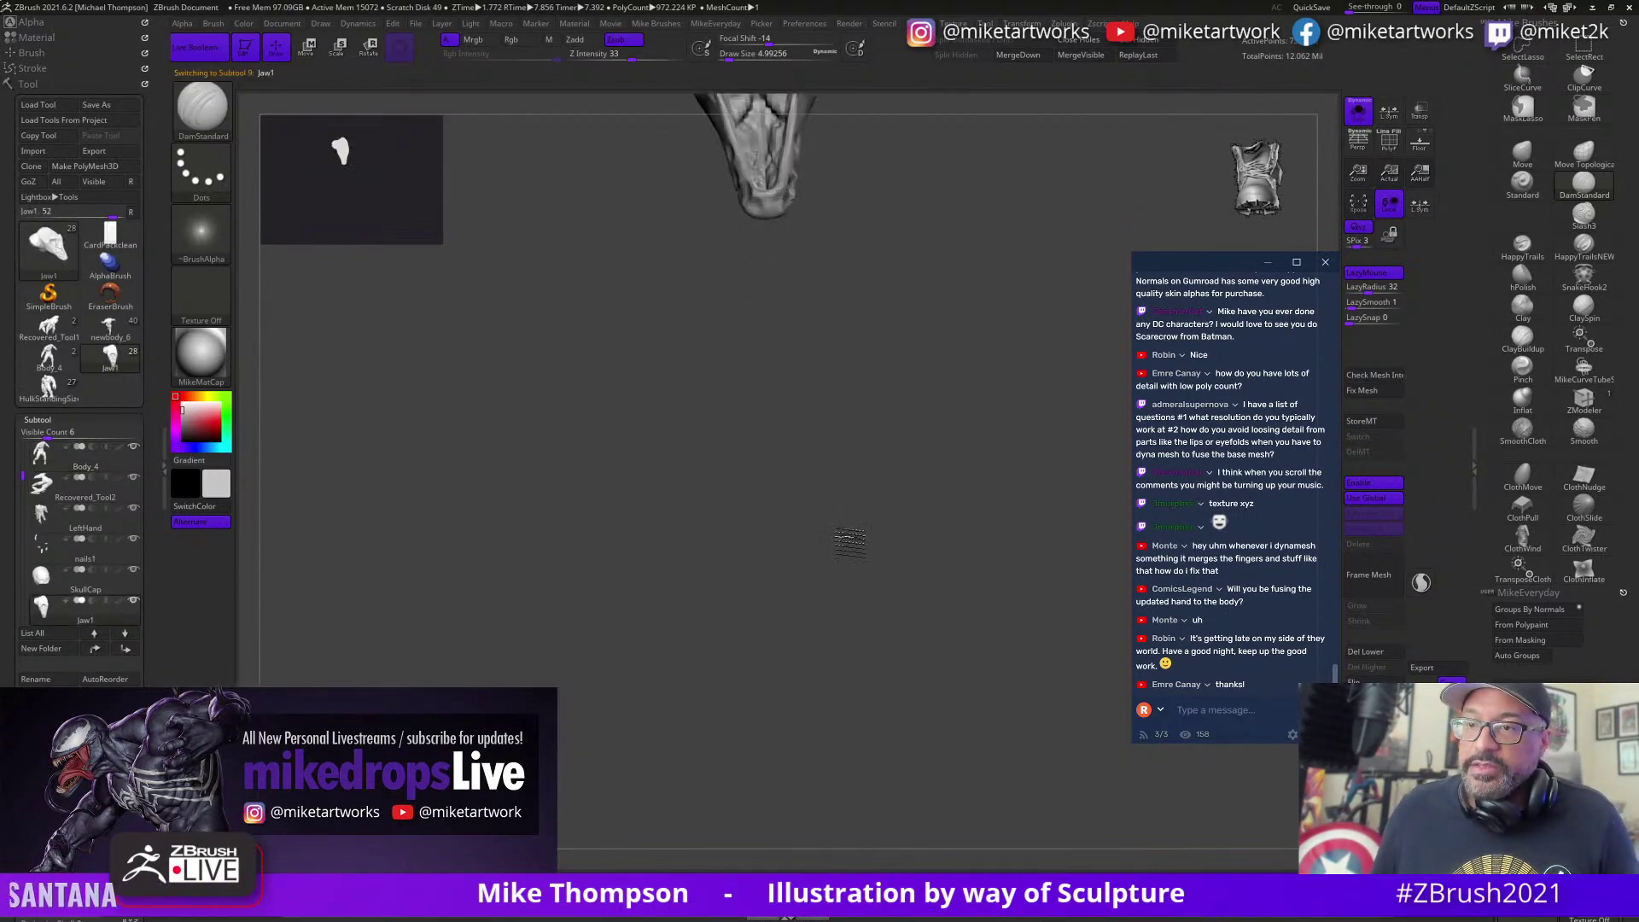
mouse_move(905, 612)
alt+mouse_down()
mouse_move(936, 666)
mouse_move(958, 669)
mouse_move(944, 676)
mouse_move(944, 651)
mouse_move(962, 643)
mouse_move(936, 640)
mouse_move(912, 599)
alt+mouse_up()
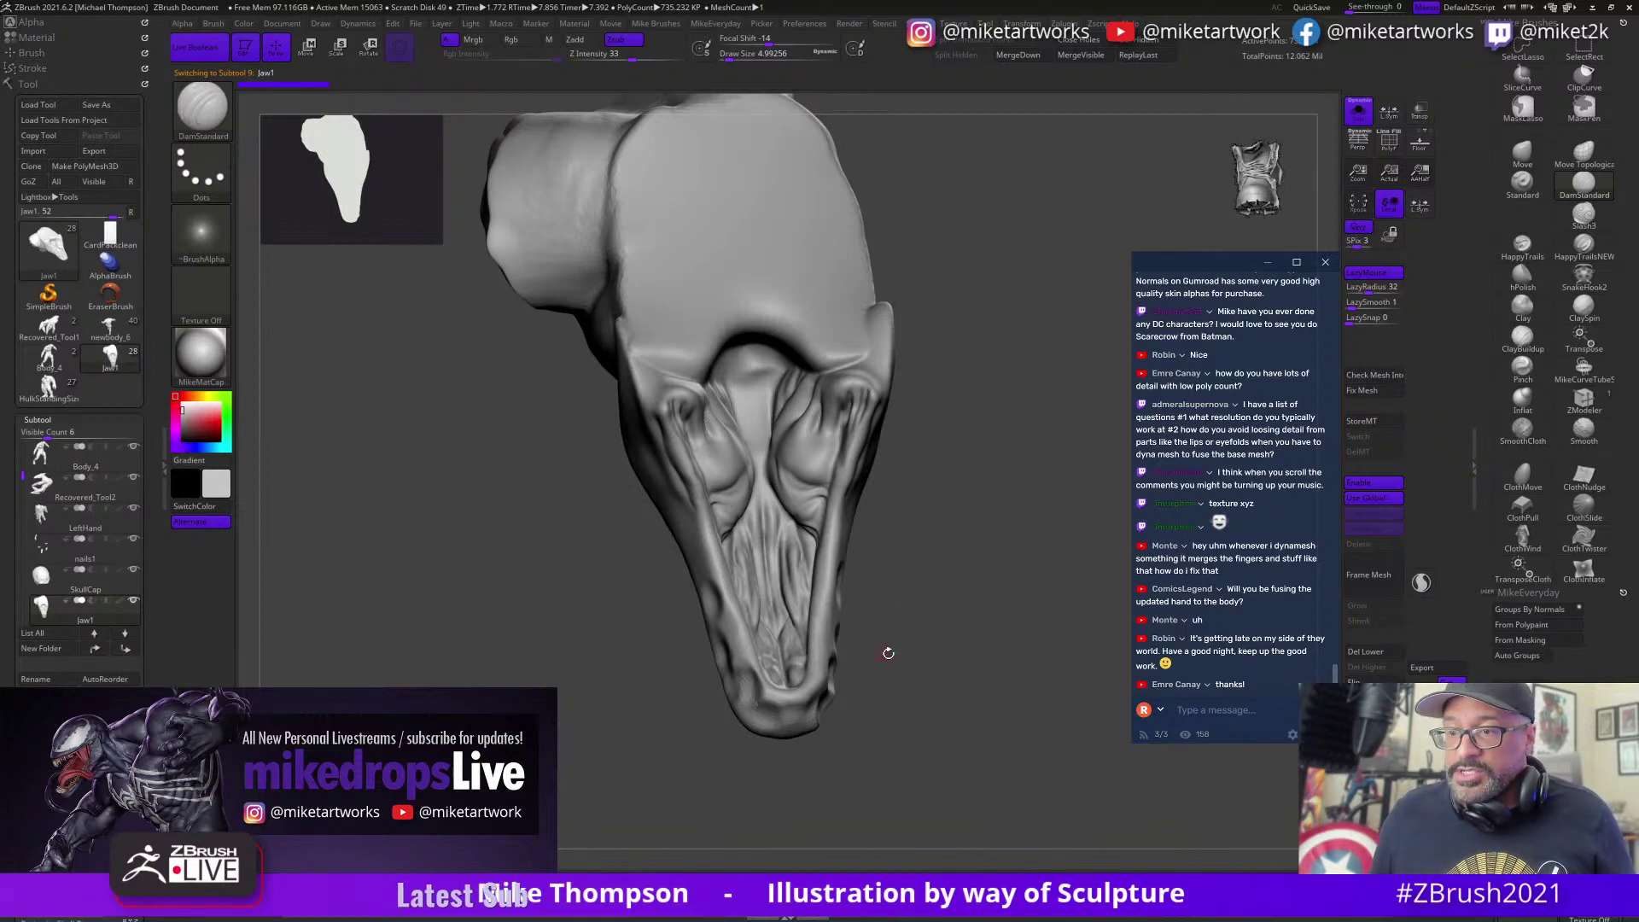
drag(888, 653, 948, 601)
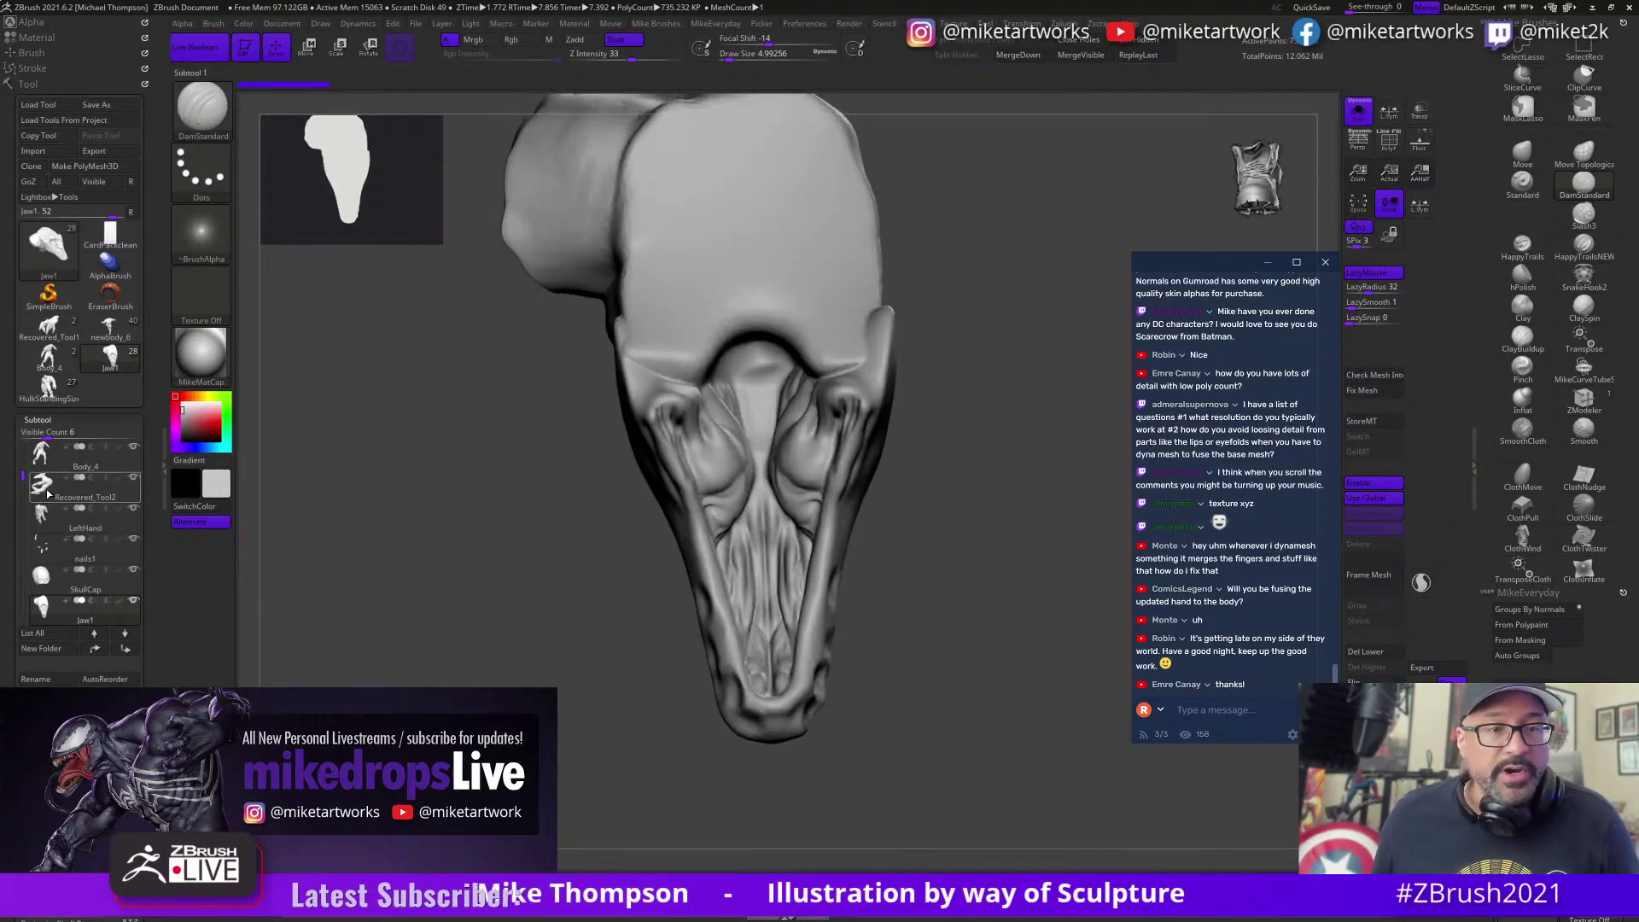
Step: Turn on the polypaint display for all subtools and leave solo mode to show the complete Venom figure
shift+click(119, 571)
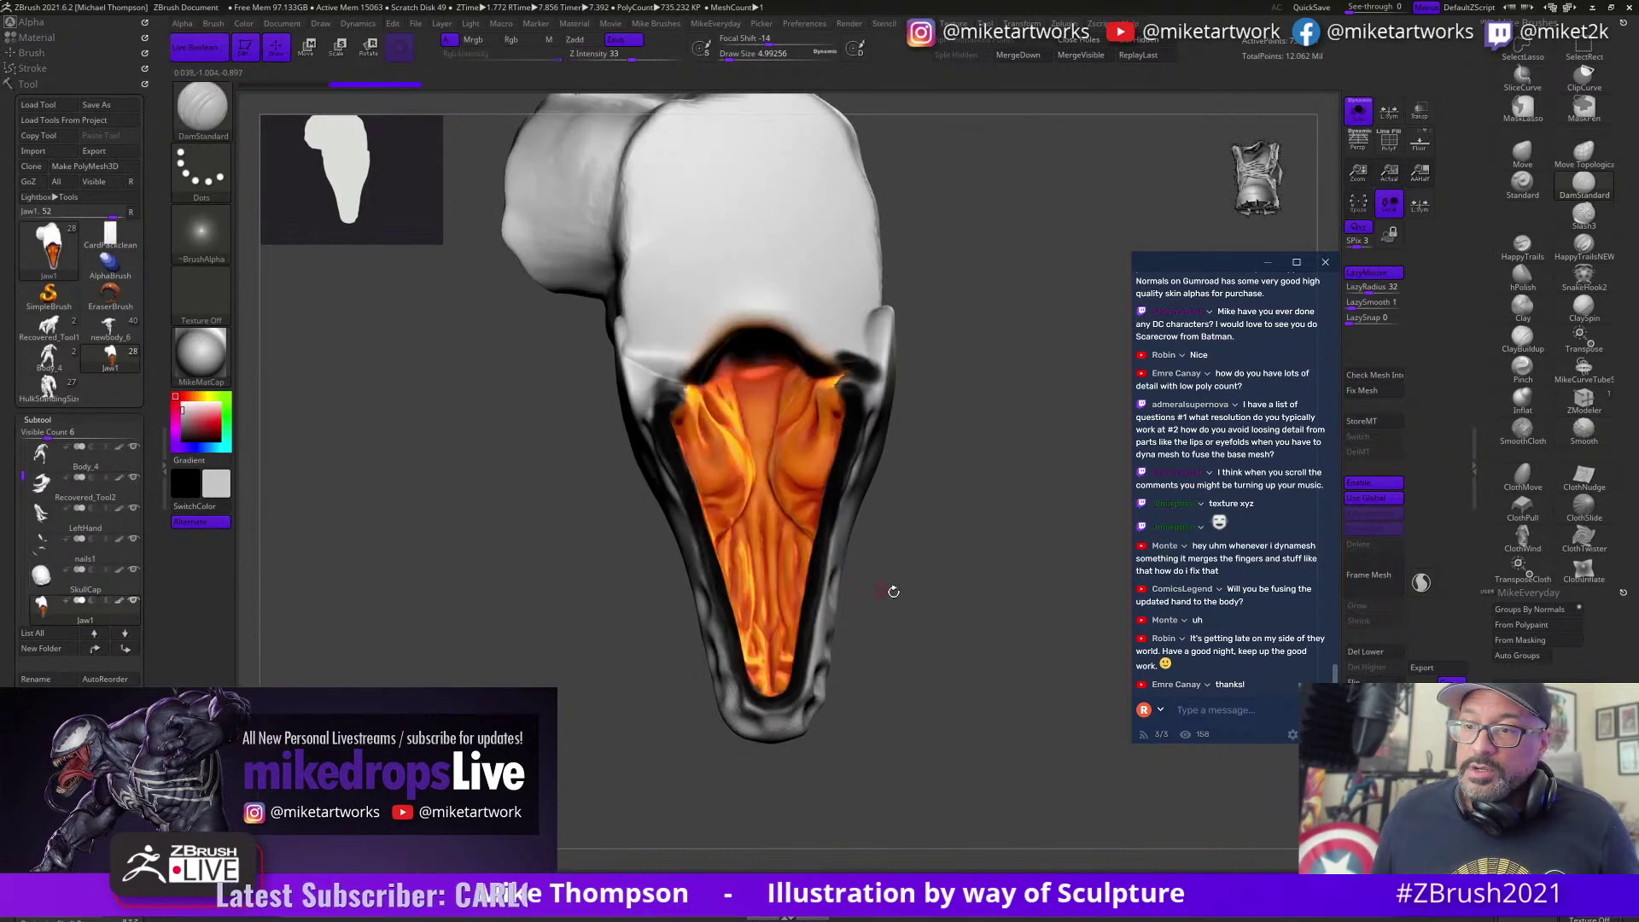
mouse_move(893, 592)
mouse_down()
mouse_move(991, 620)
mouse_move(991, 647)
mouse_move(935, 603)
mouse_move(888, 597)
mouse_up()
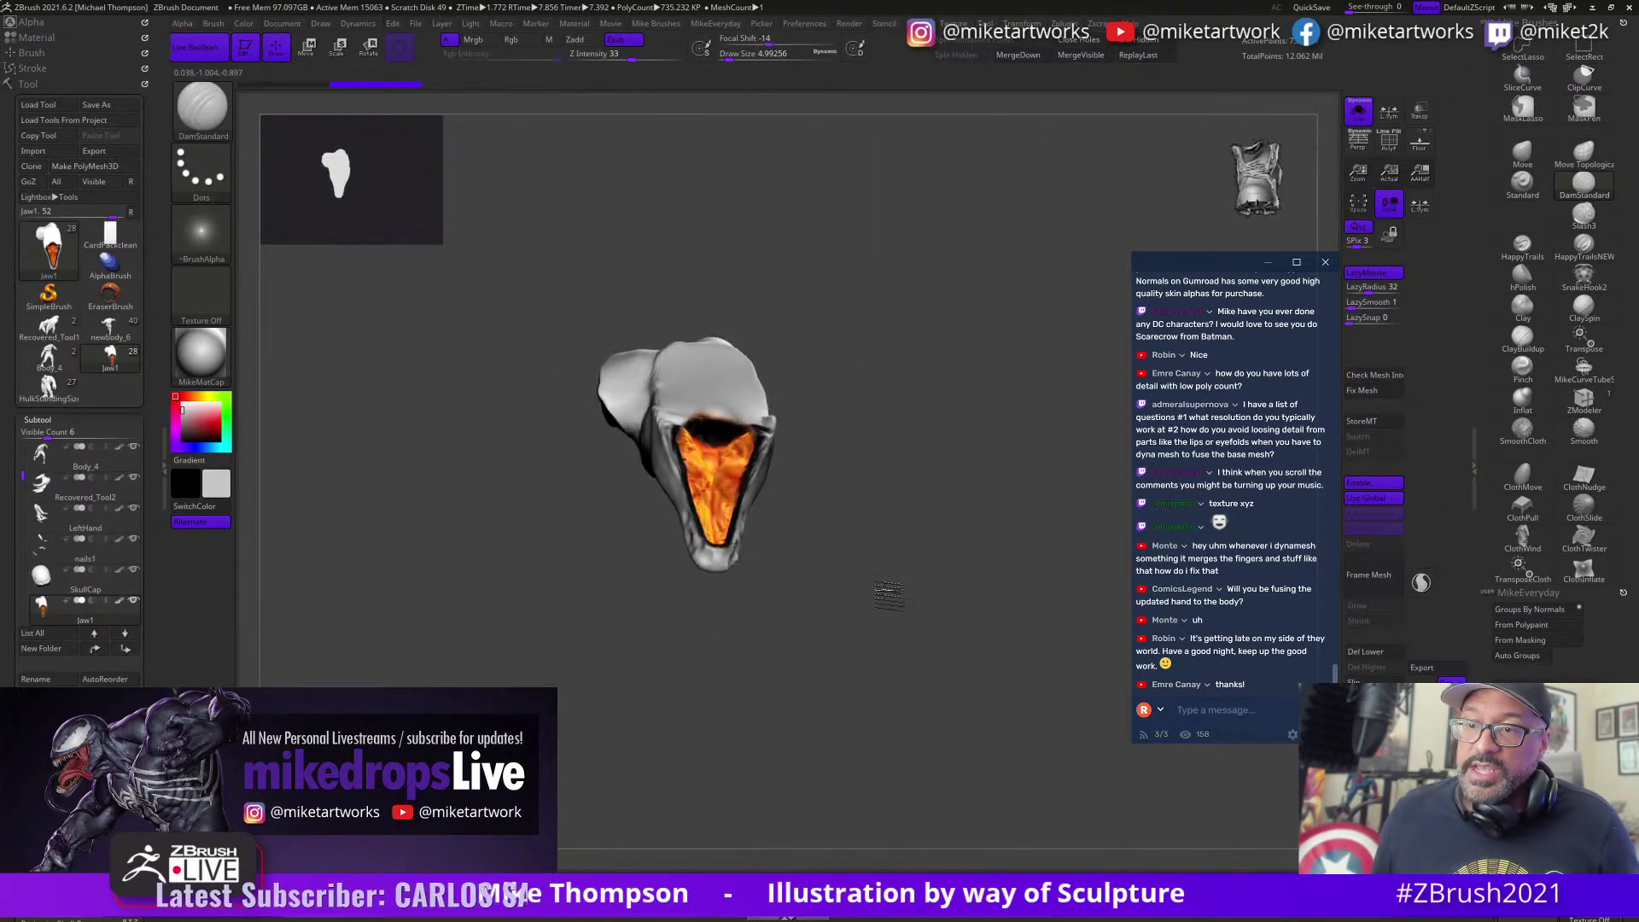
click(1358, 120)
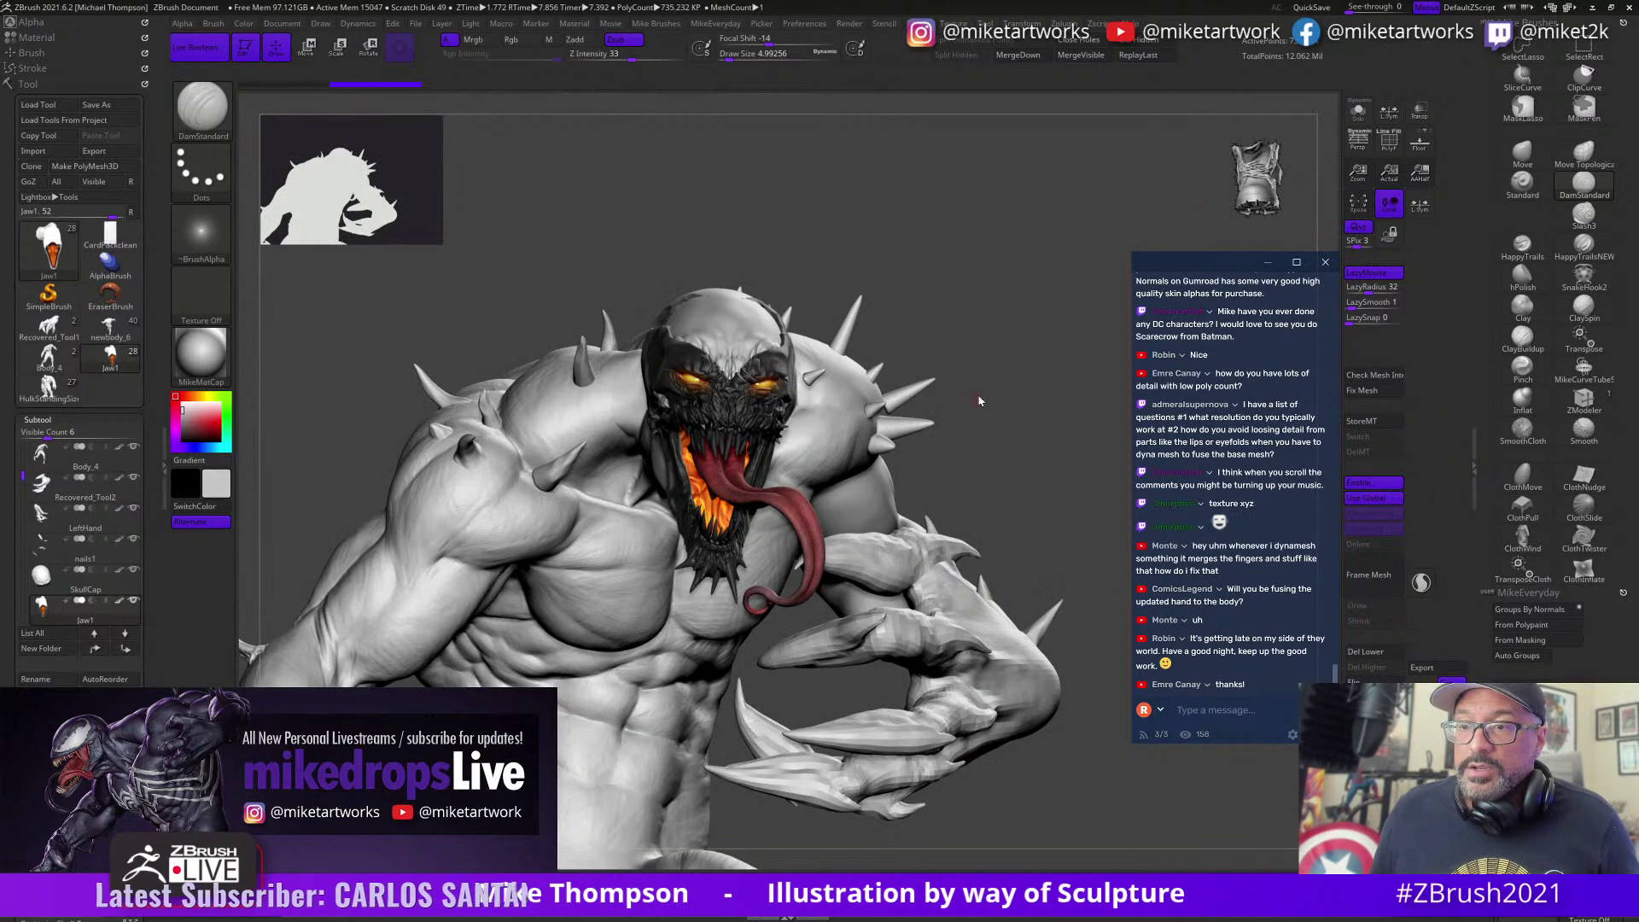
mouse_move(1005, 420)
alt+mouse_down()
mouse_move(984, 466)
mouse_move(1007, 403)
mouse_move(990, 392)
alt+mouse_up()
Step: Select the MaskTop subtool and turn off the polypaint display for all subtools to view the plain face sculpt
alt+click(374, 417)
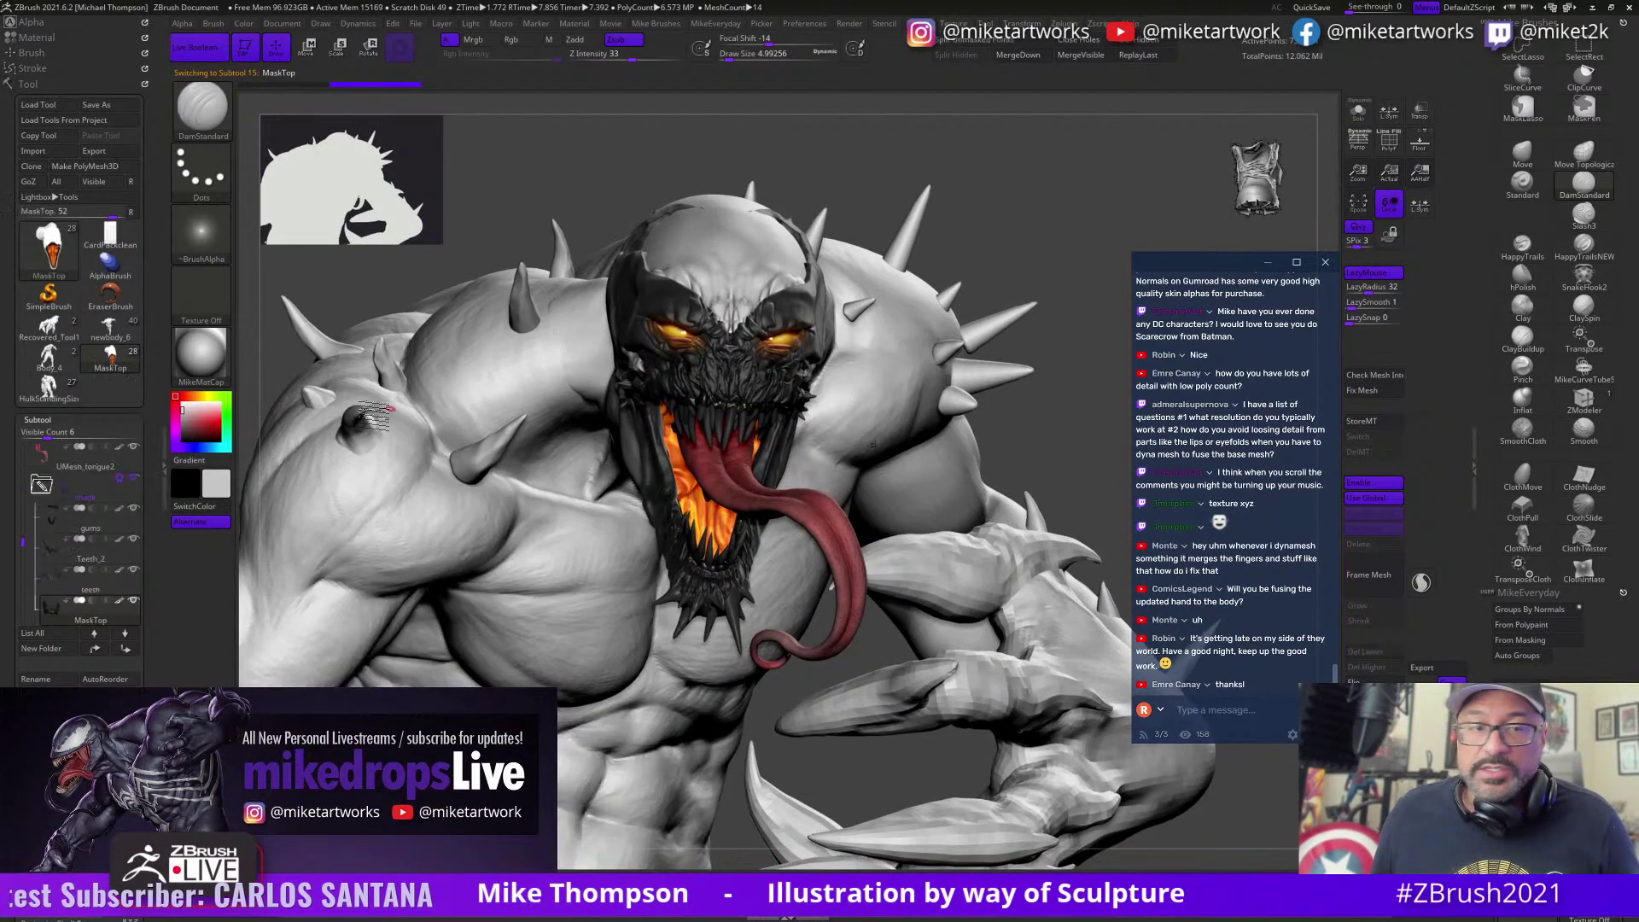
shift+click(121, 602)
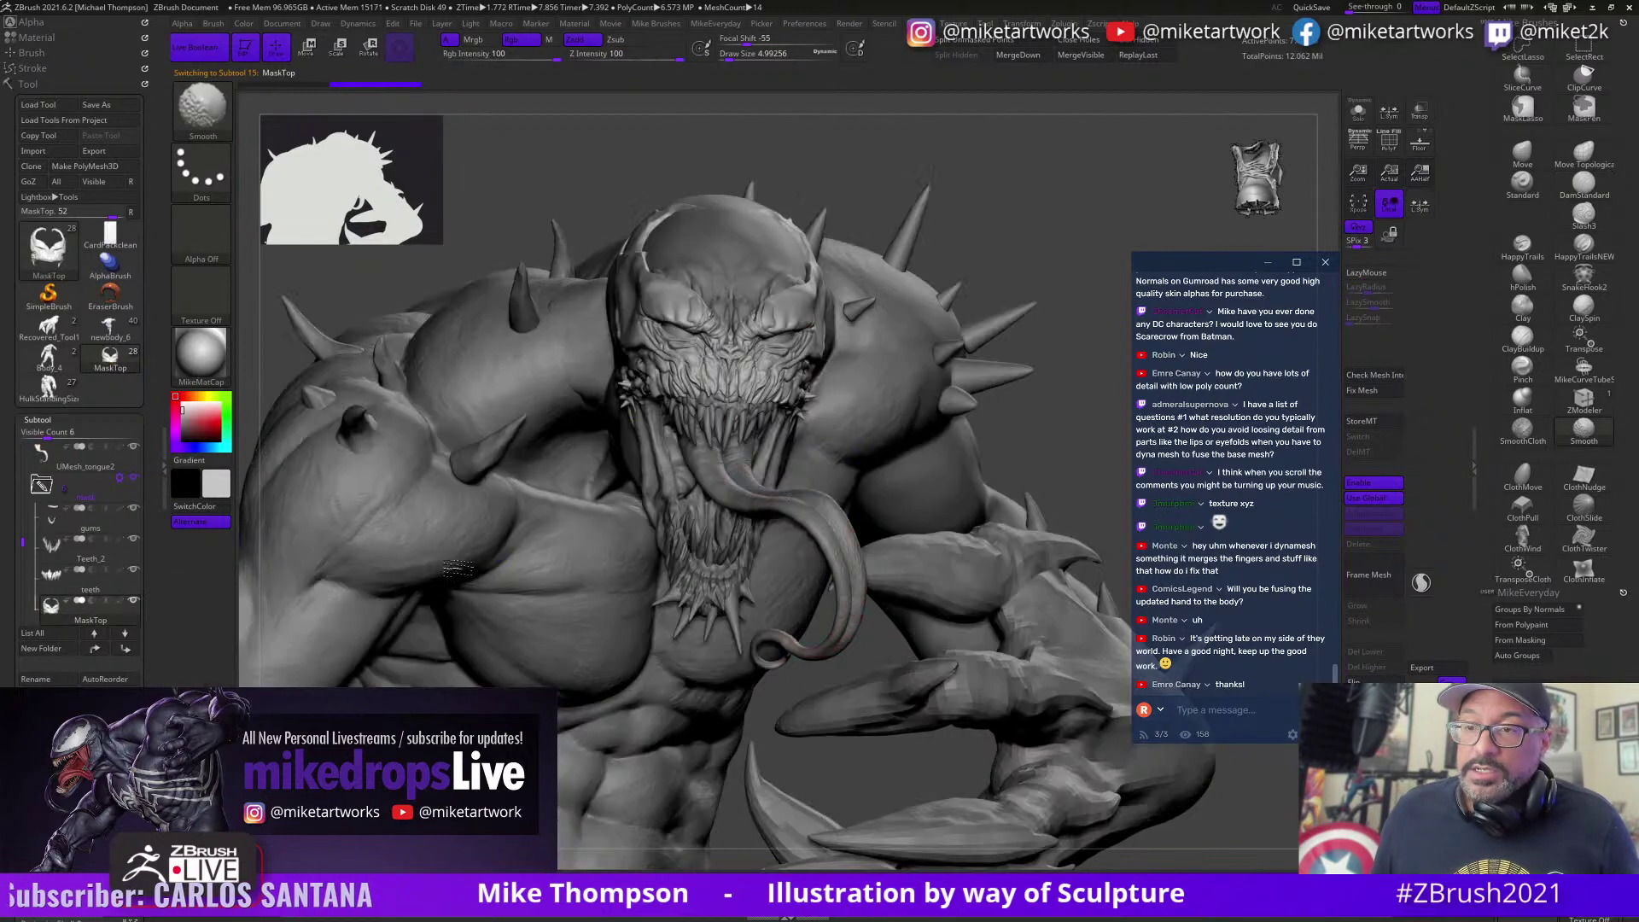
alt+drag(1043, 453, 1053, 473)
right_drag(1053, 473, 843, 809)
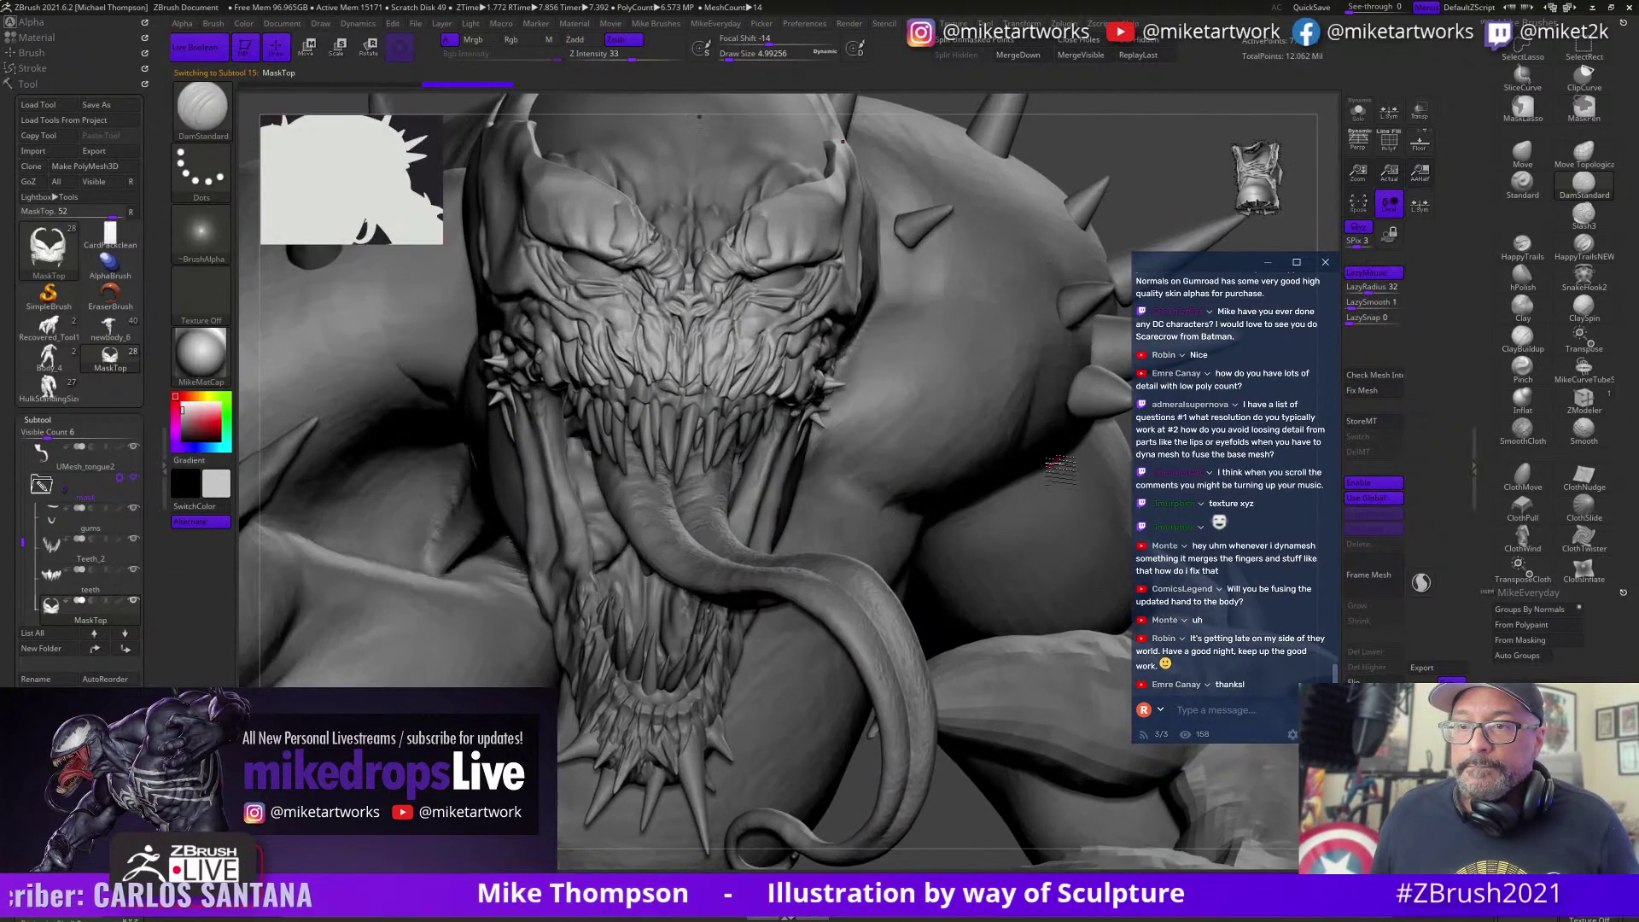
ctrl+right_drag(942, 818, 1176, 756)
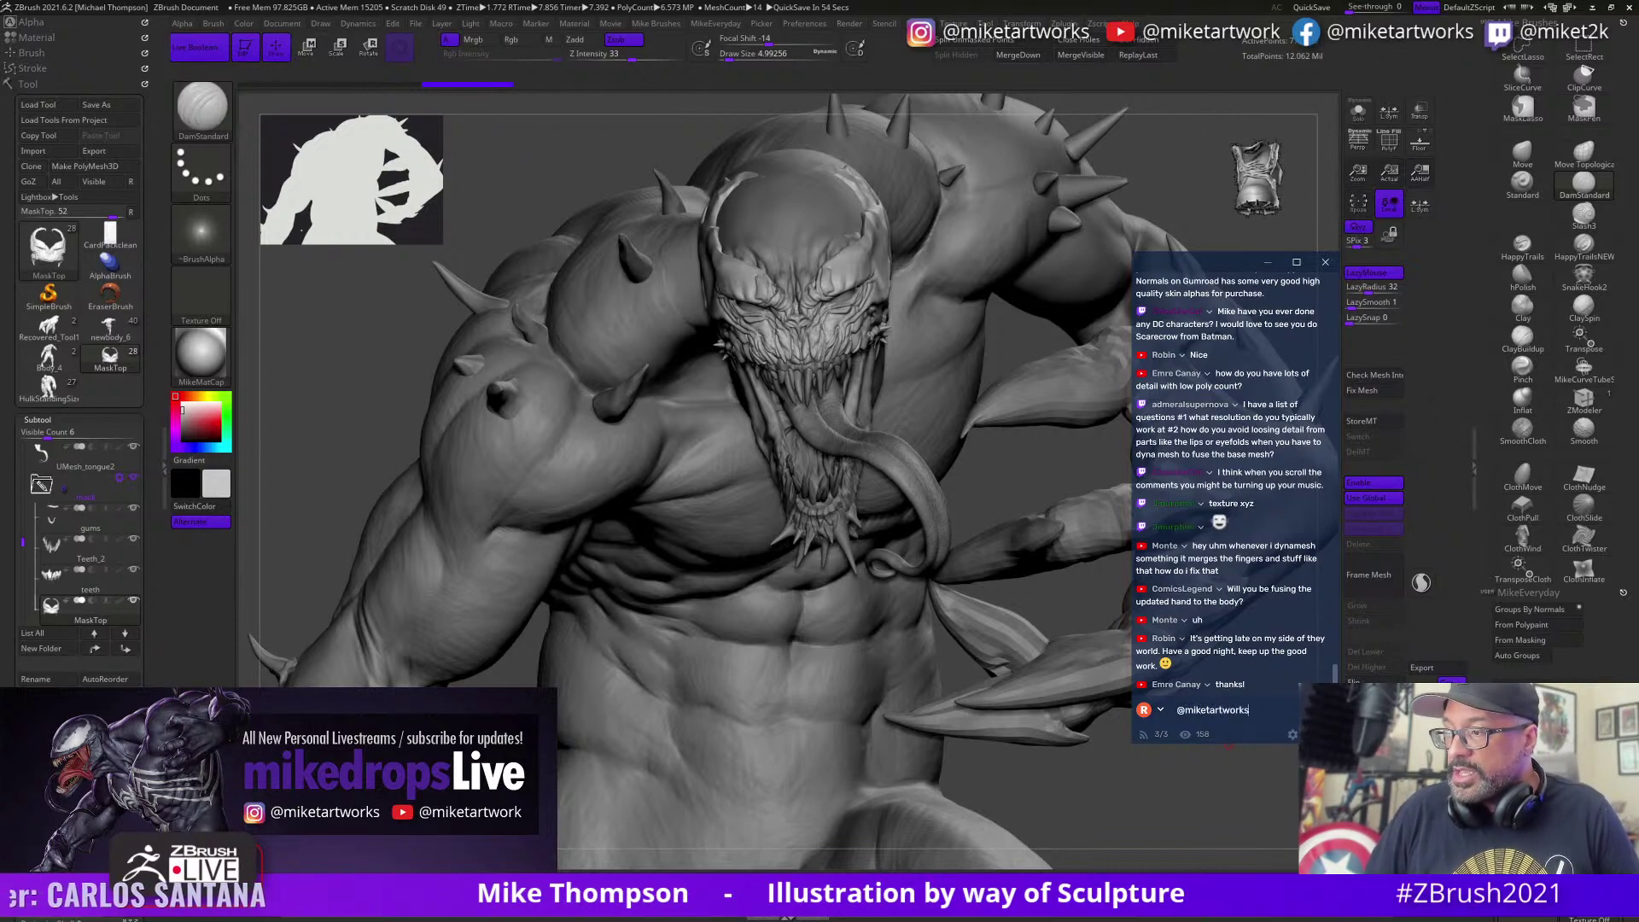
Step: Post the artist's channel handle in the stream chat, followed by the message "youtube"
key(Return)
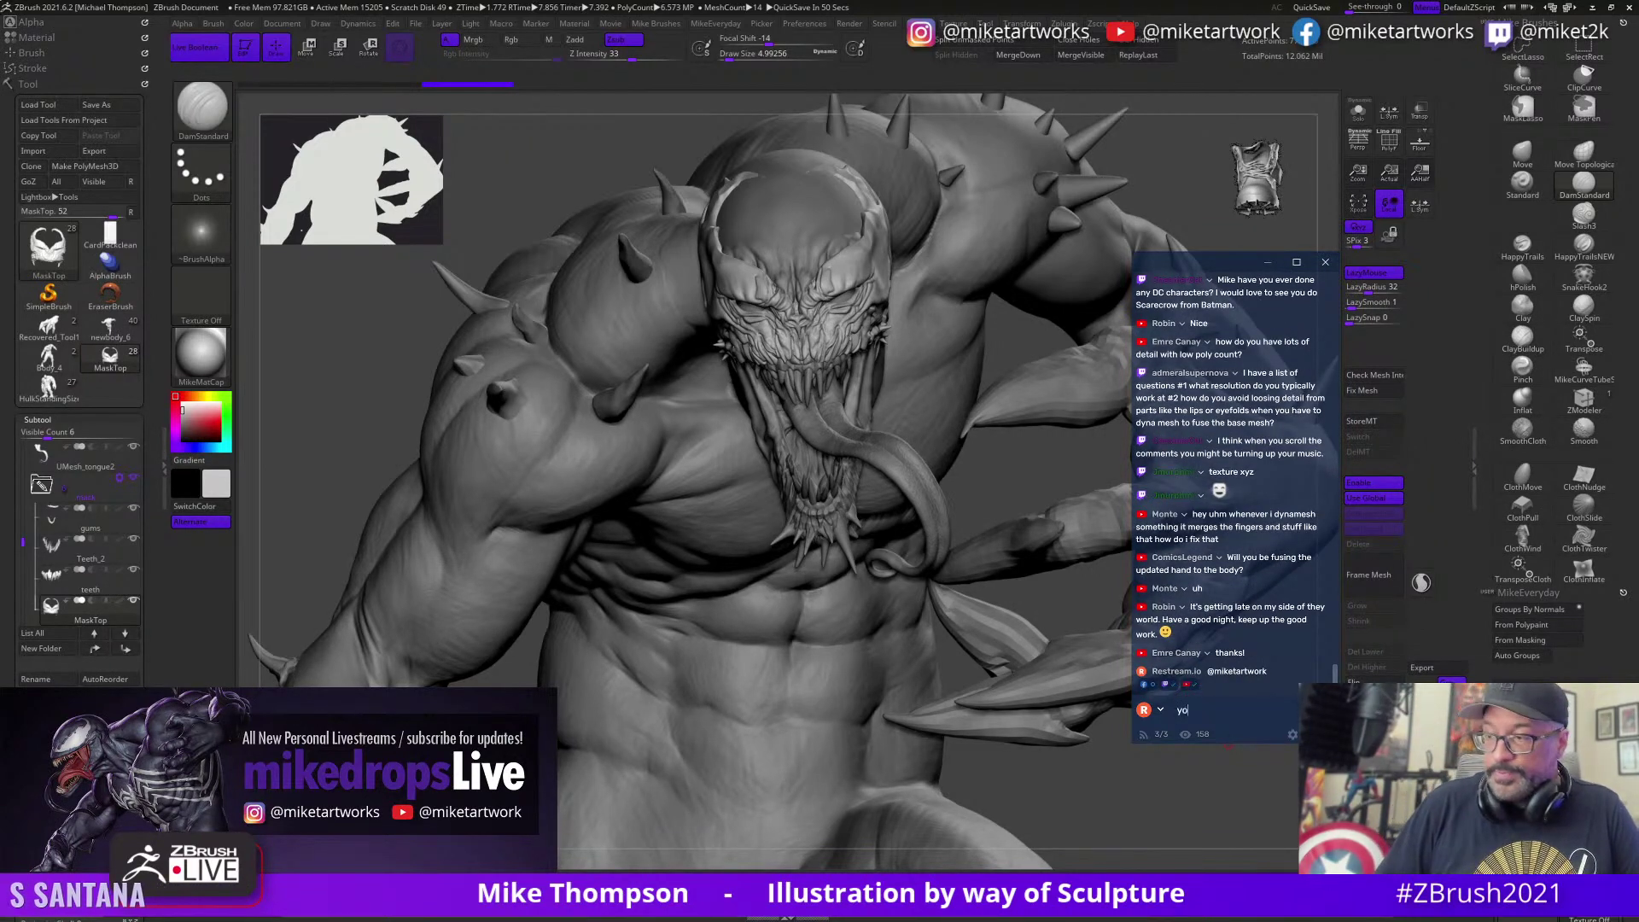
text(youtu)
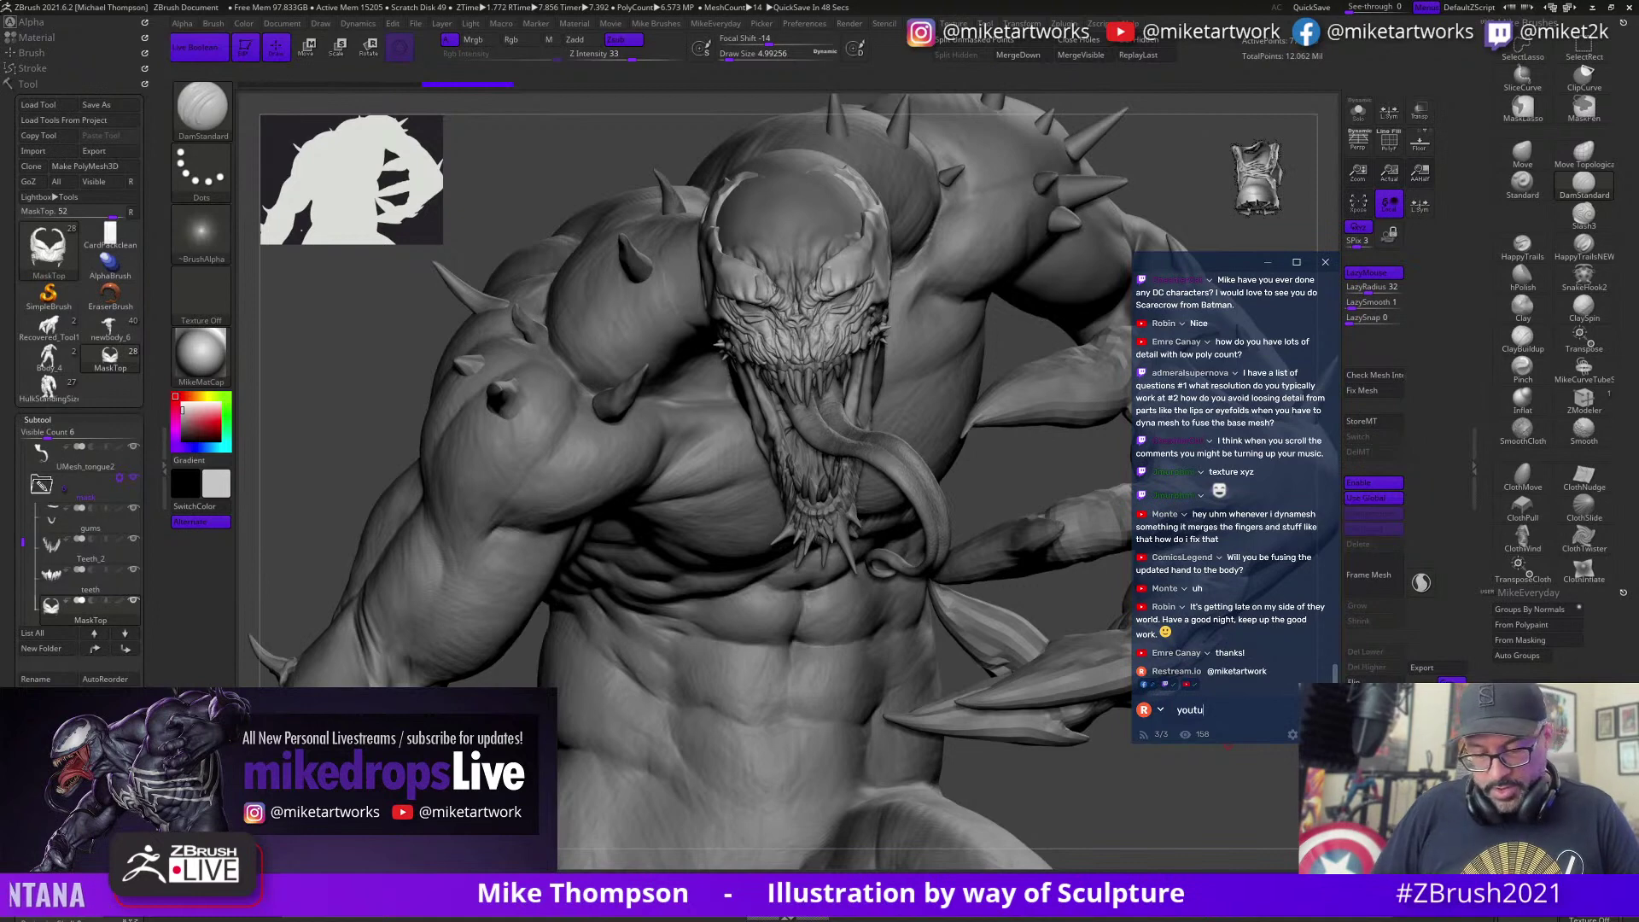
text(be)
key(Return)
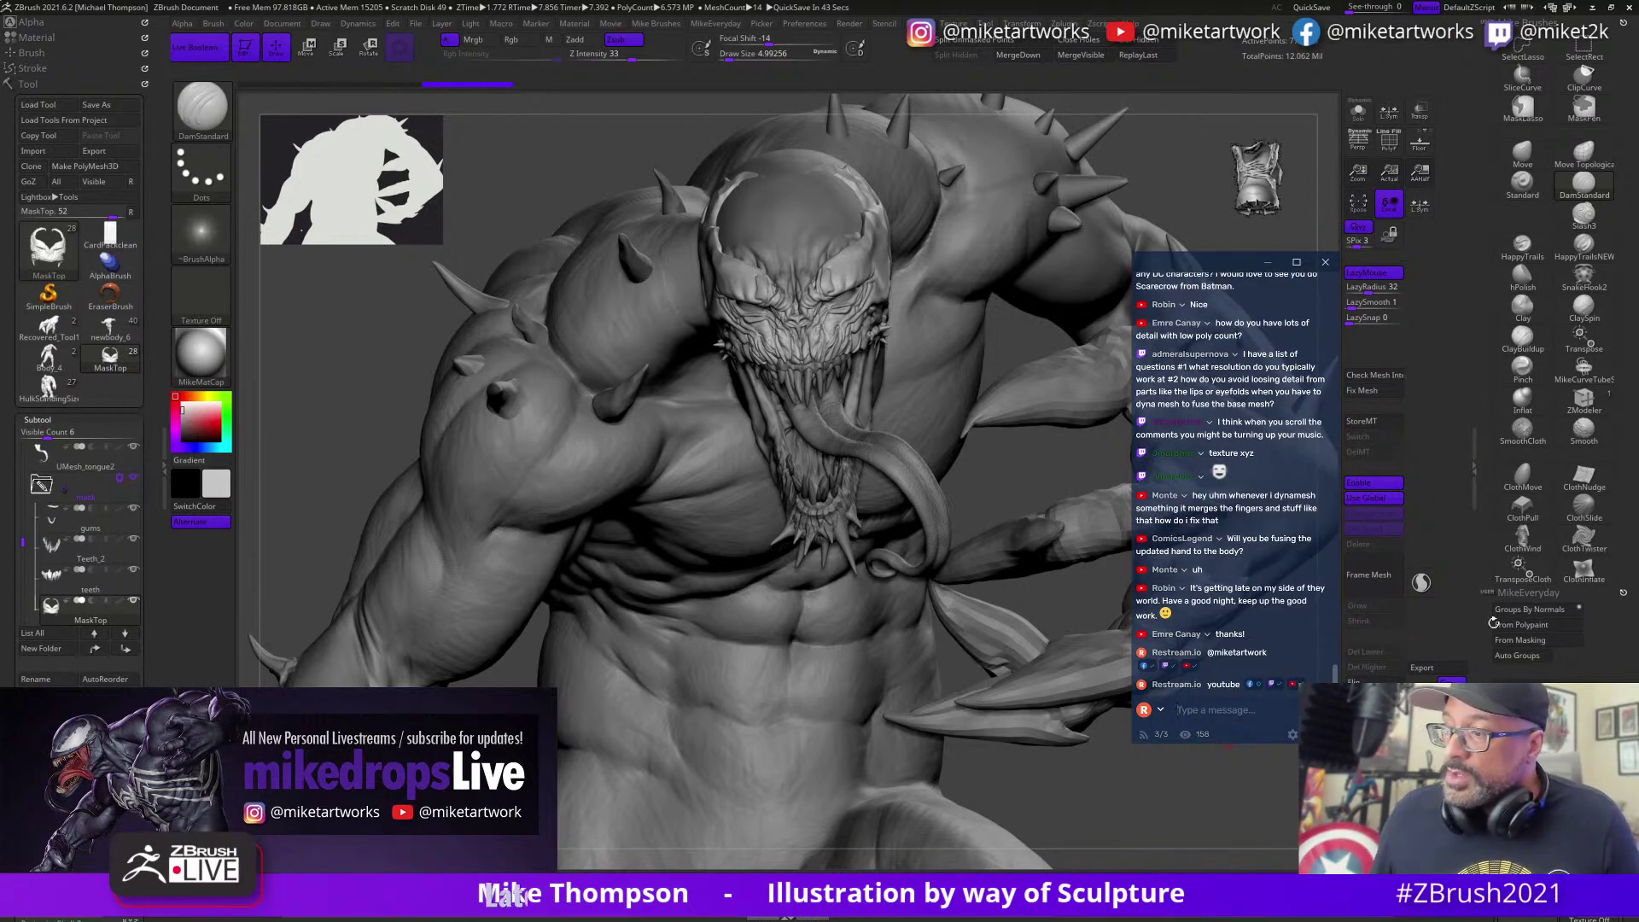
Step: Select the clawed hand subtool Recovered_Tool2 and look over the full Venom figure from several angles
mouse_move(375, 359)
alt+mouse_down()
mouse_move(461, 461)
mouse_move(637, 600)
alt+mouse_up()
alt+drag(1152, 807, 1043, 760)
alt+click(957, 477)
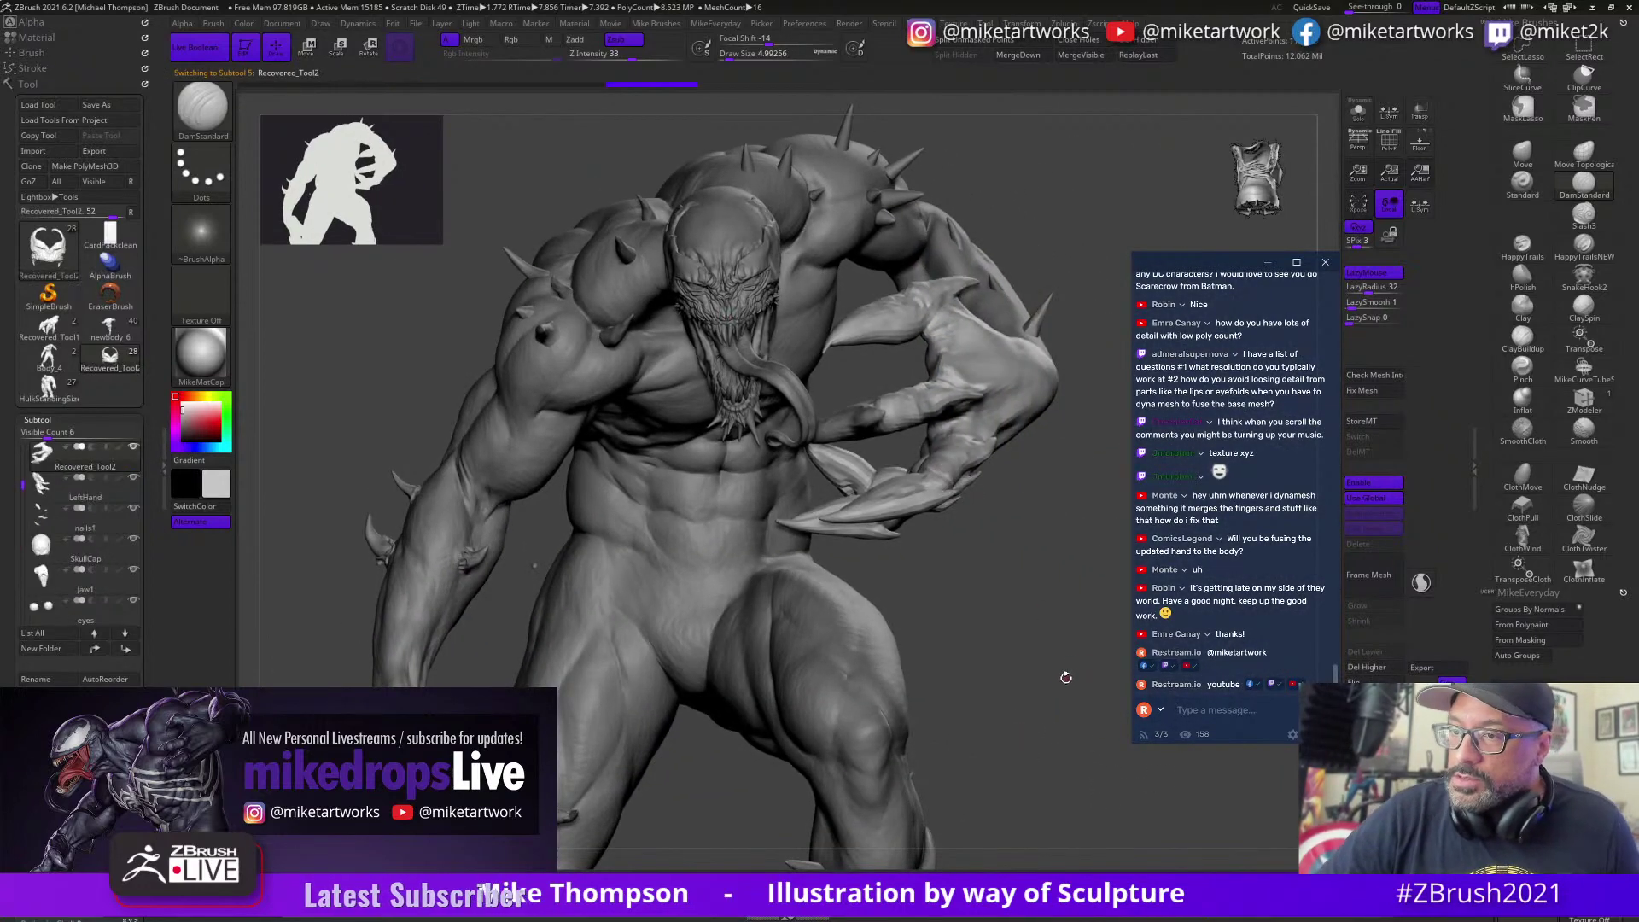
mouse_move(1042, 683)
mouse_down()
mouse_move(1064, 696)
mouse_move(978, 583)
mouse_move(868, 658)
mouse_up()
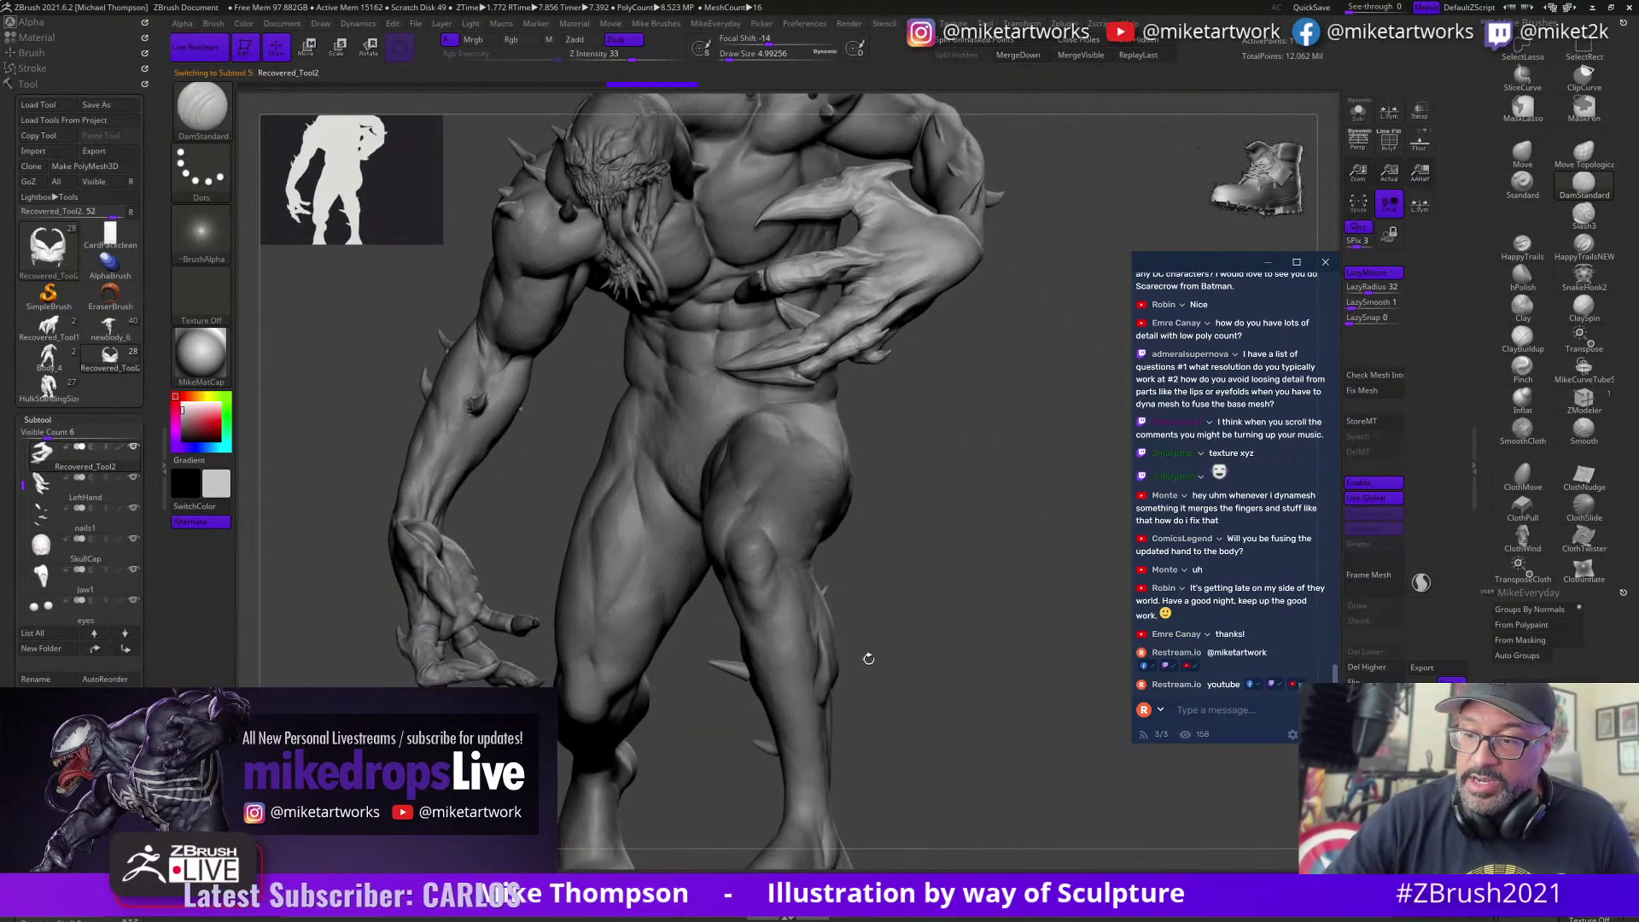
alt+drag(1006, 471, 906, 779)
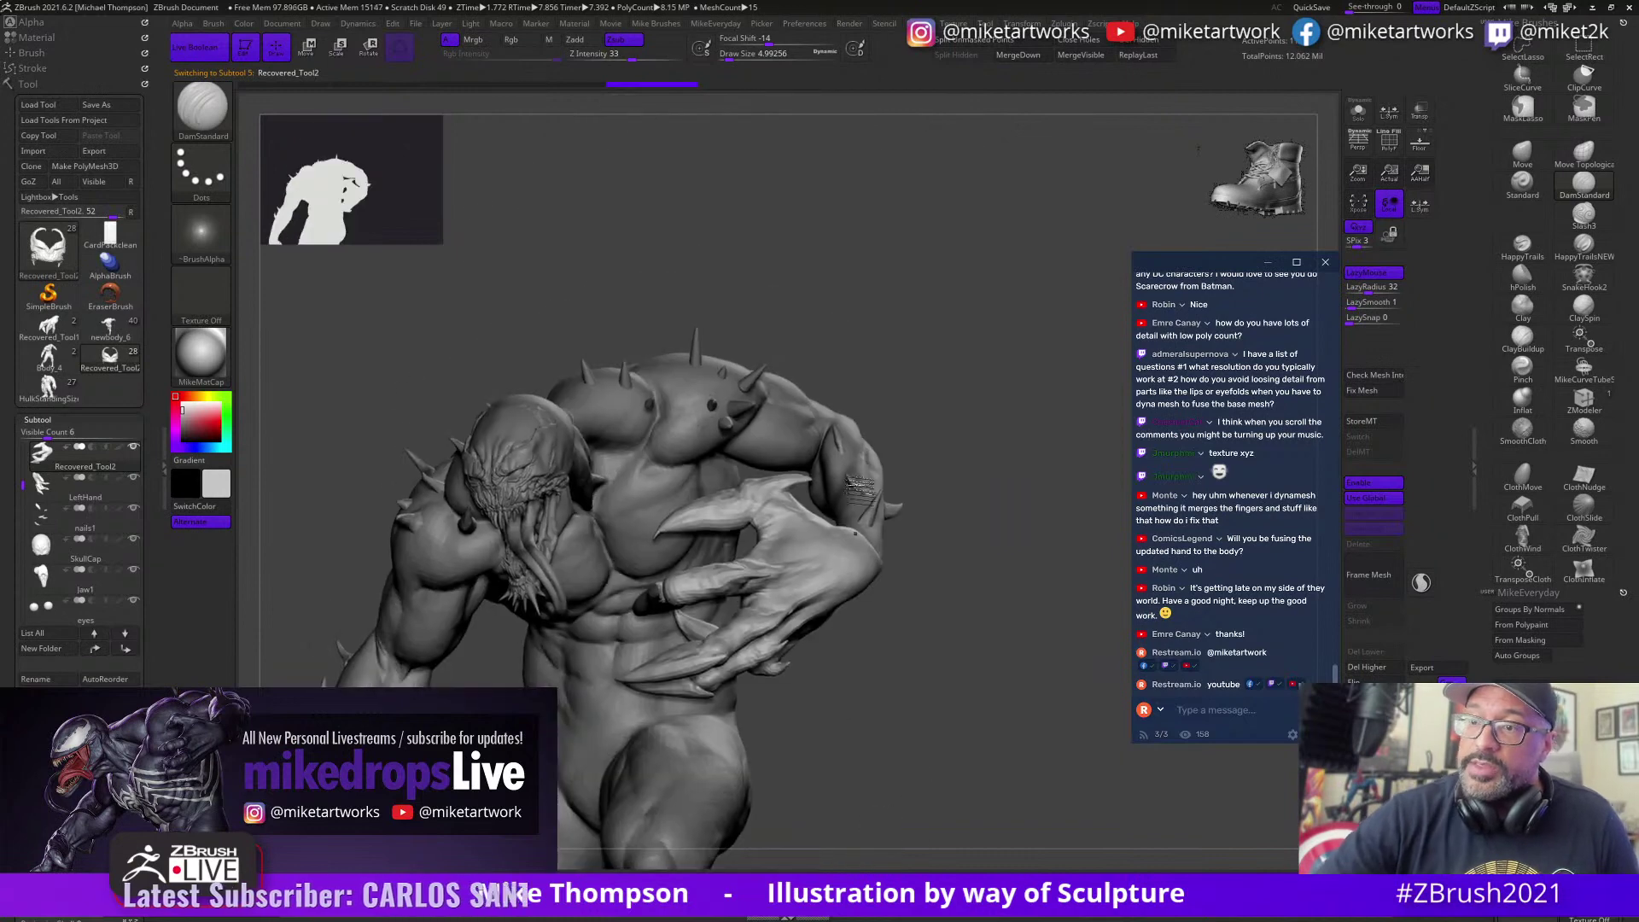
Step: Select the BodySpikes subtool and turn on the polyframe display to show its polygroups
alt+click(847, 448)
drag(1035, 715, 876, 449)
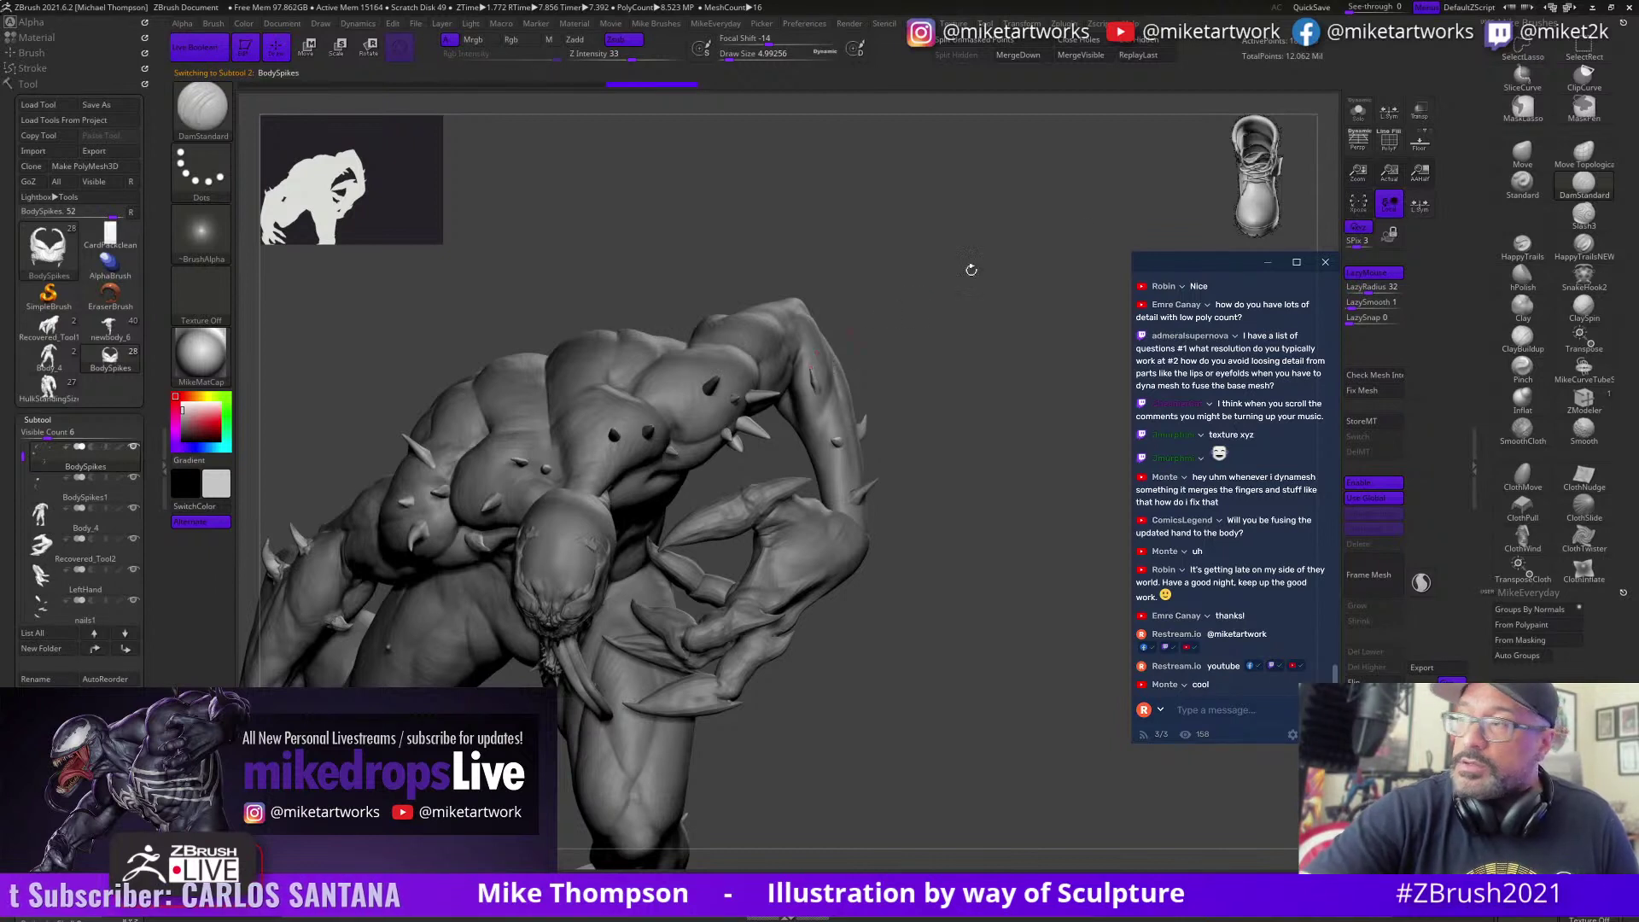
click(1571, 73)
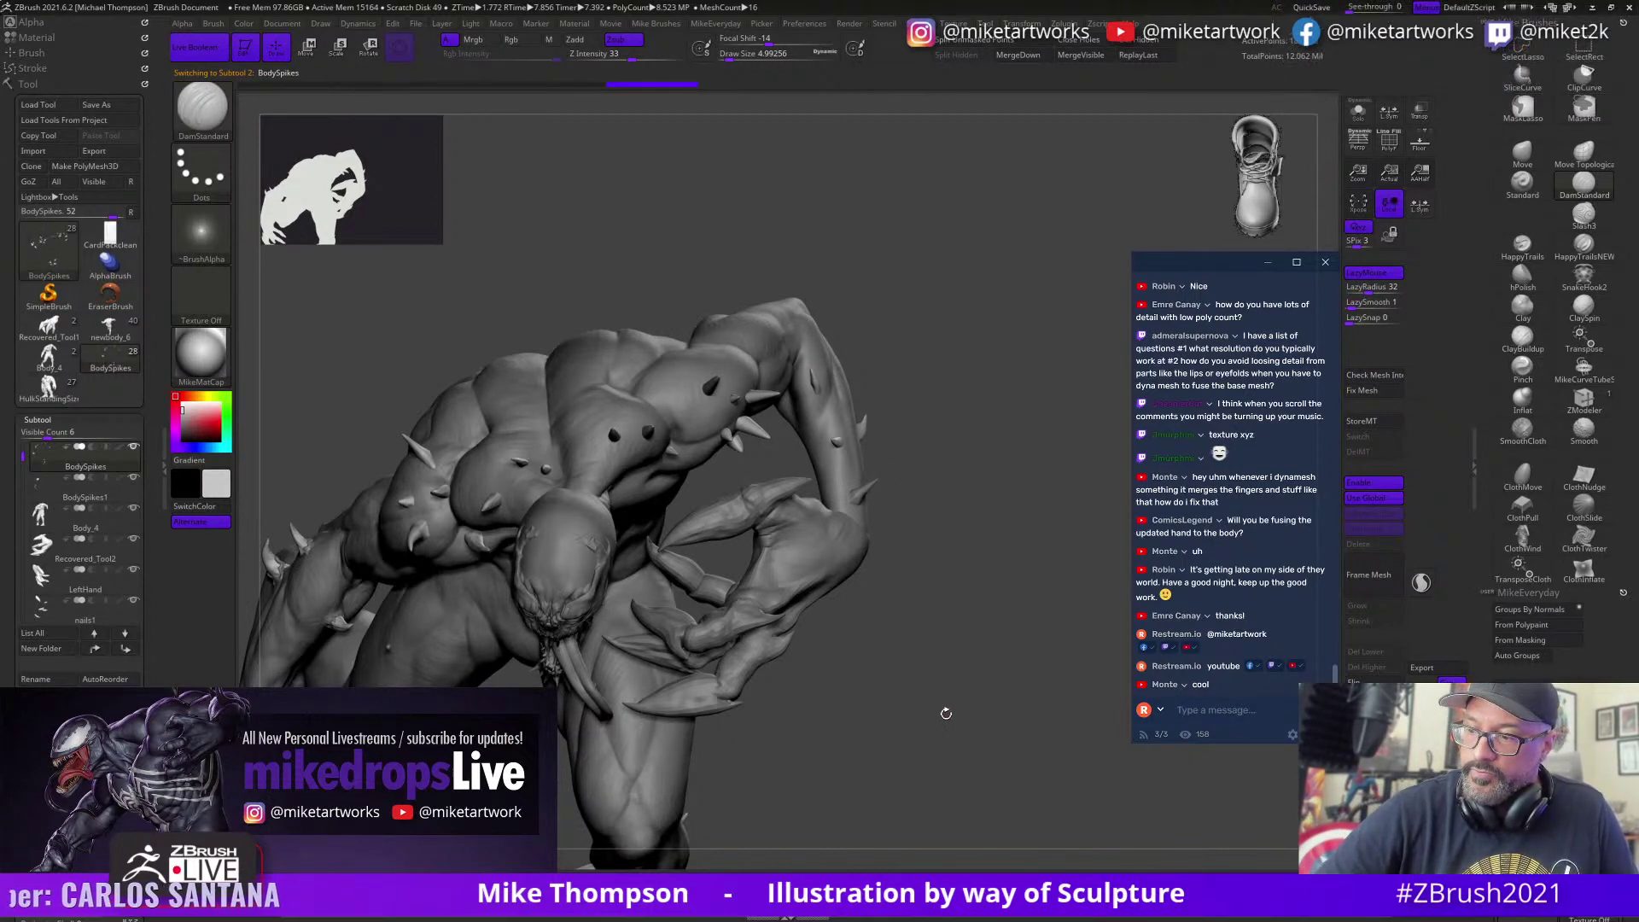
key(space)
click(973, 826)
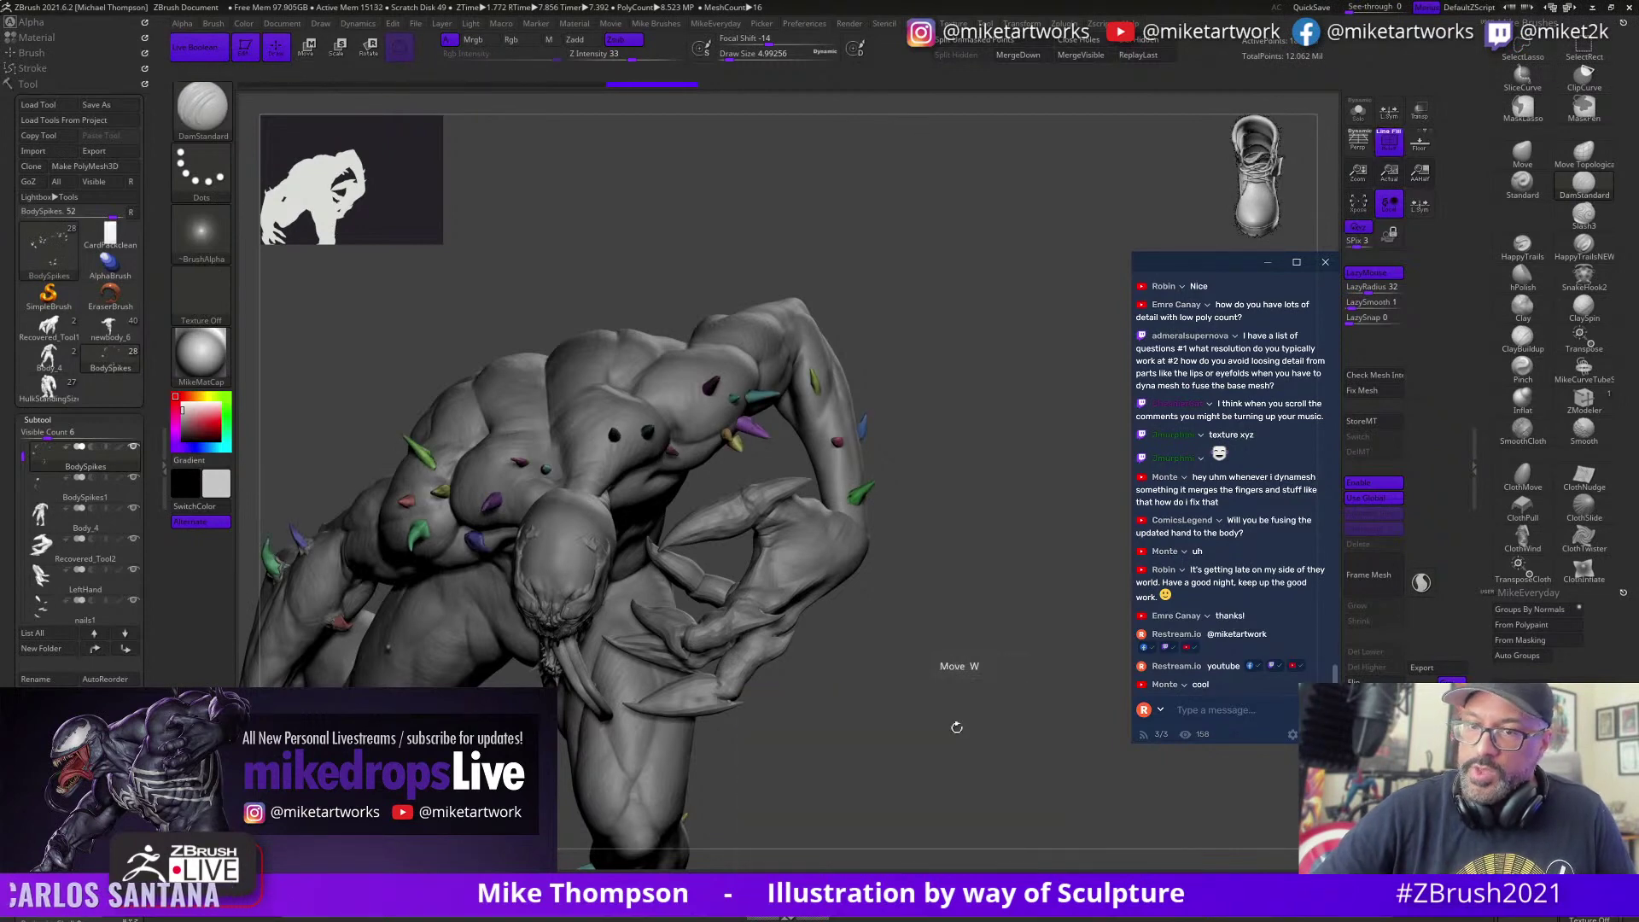
Step: Select the Body_4 subtool and isolate the upper arm and forearm polygroups of the bent arm with the clawed hand
alt+click(822, 357)
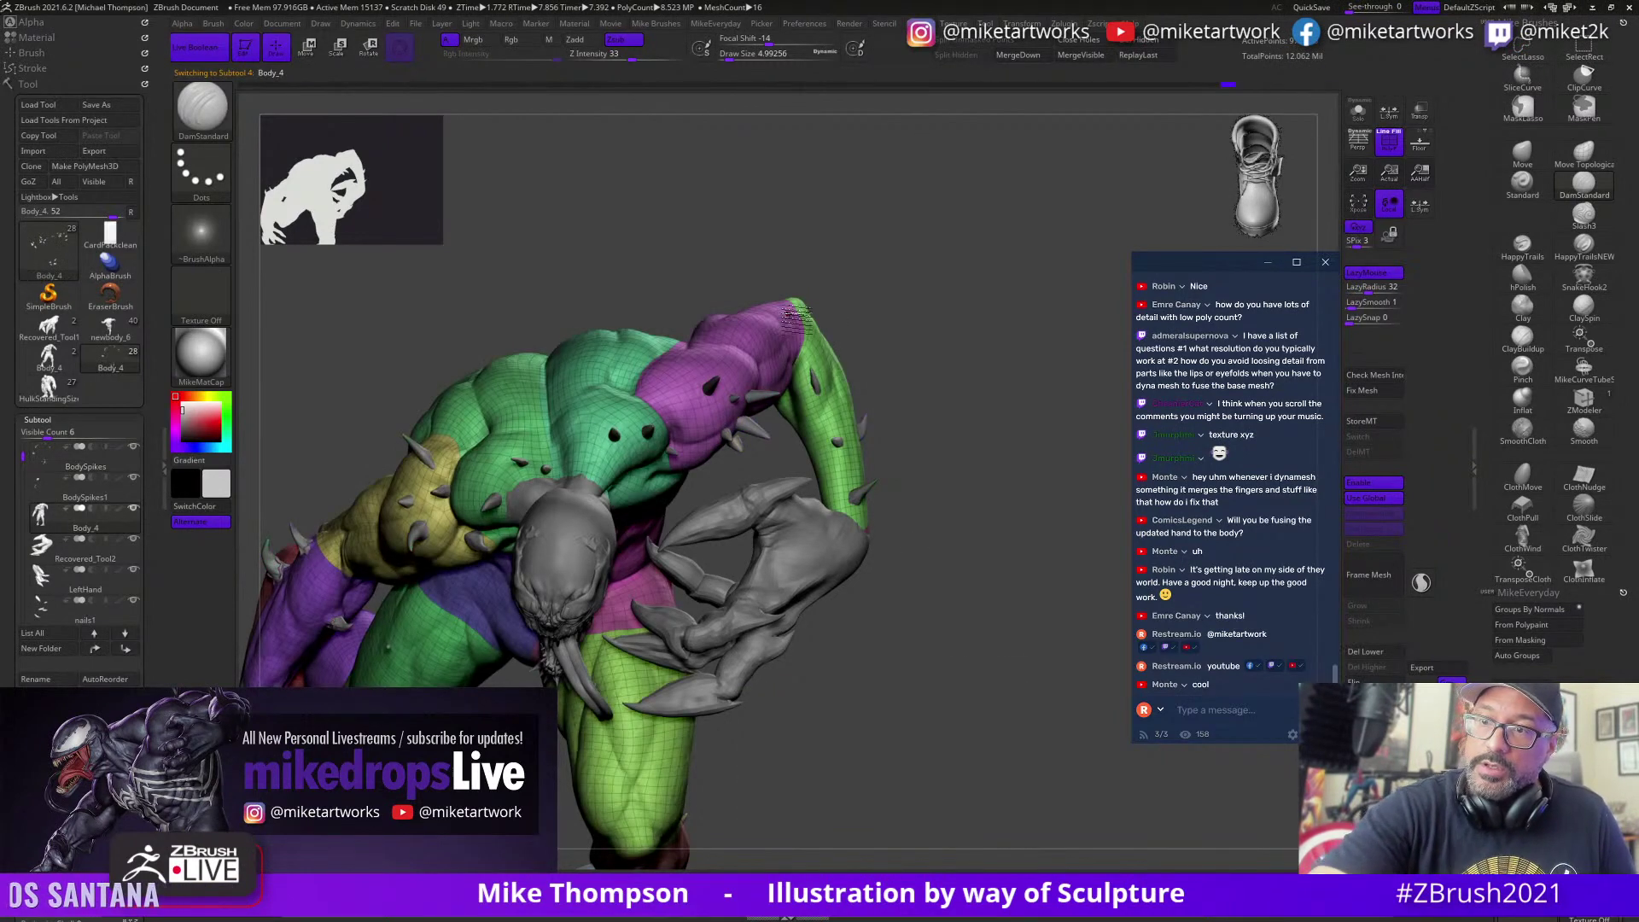
key(shift)
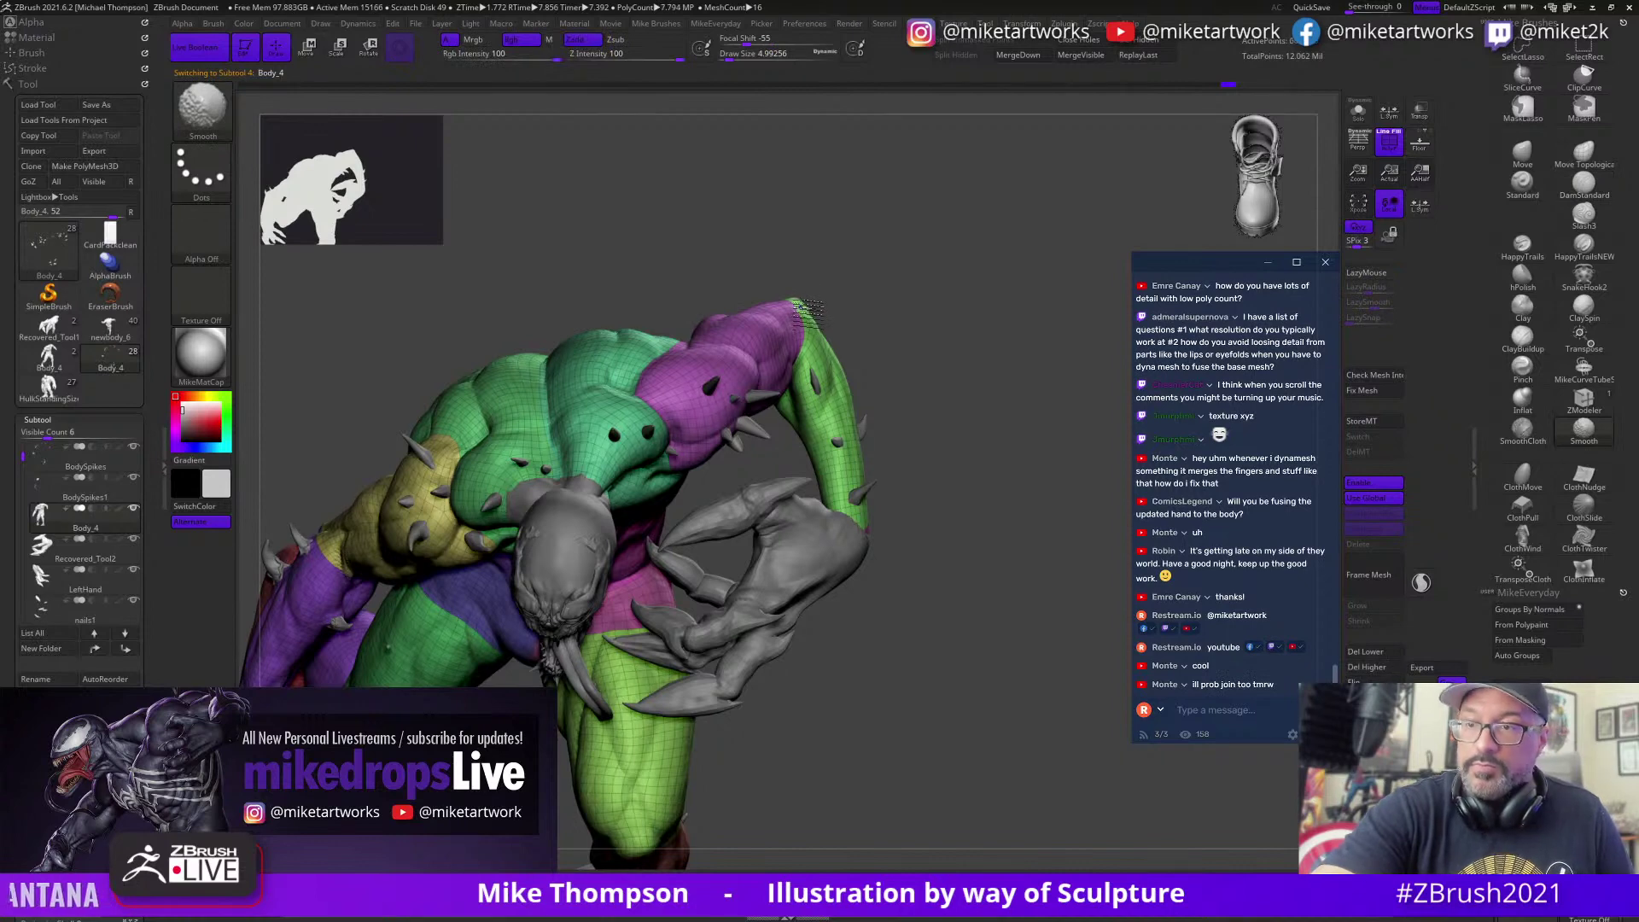
ctrl+shift+click(811, 326)
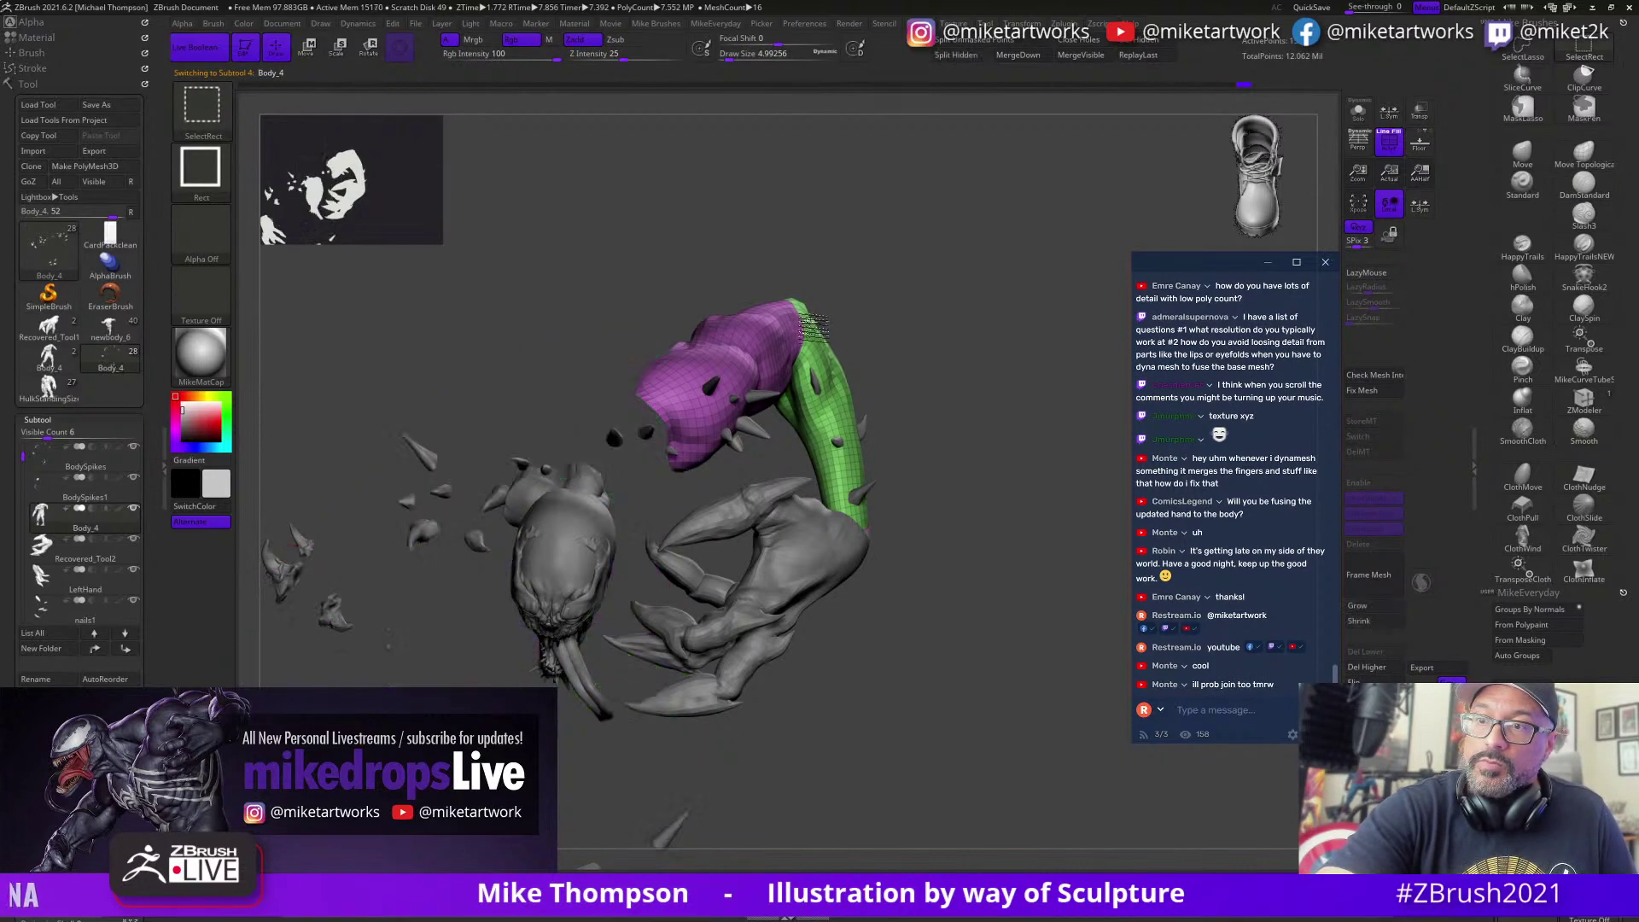
mouse_move(1022, 722)
mouse_down()
mouse_move(968, 732)
mouse_move(1011, 739)
mouse_up()
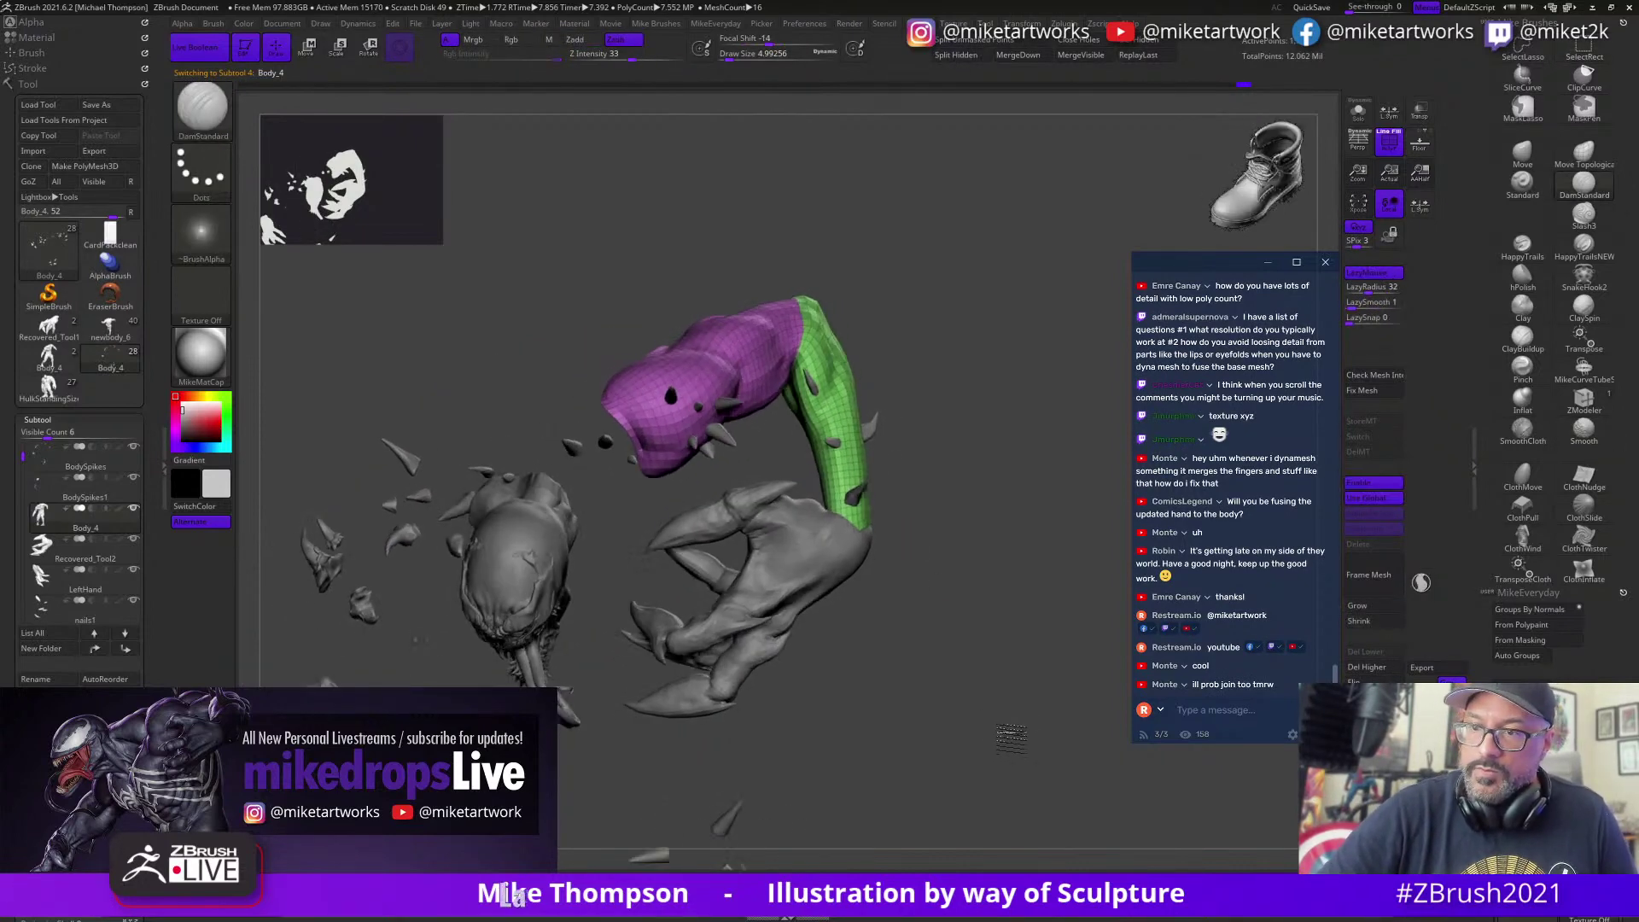
Step: Solo the Body_4 subtool and look over its isolated upper arm and forearm polygroups
drag(885, 563, 905, 504)
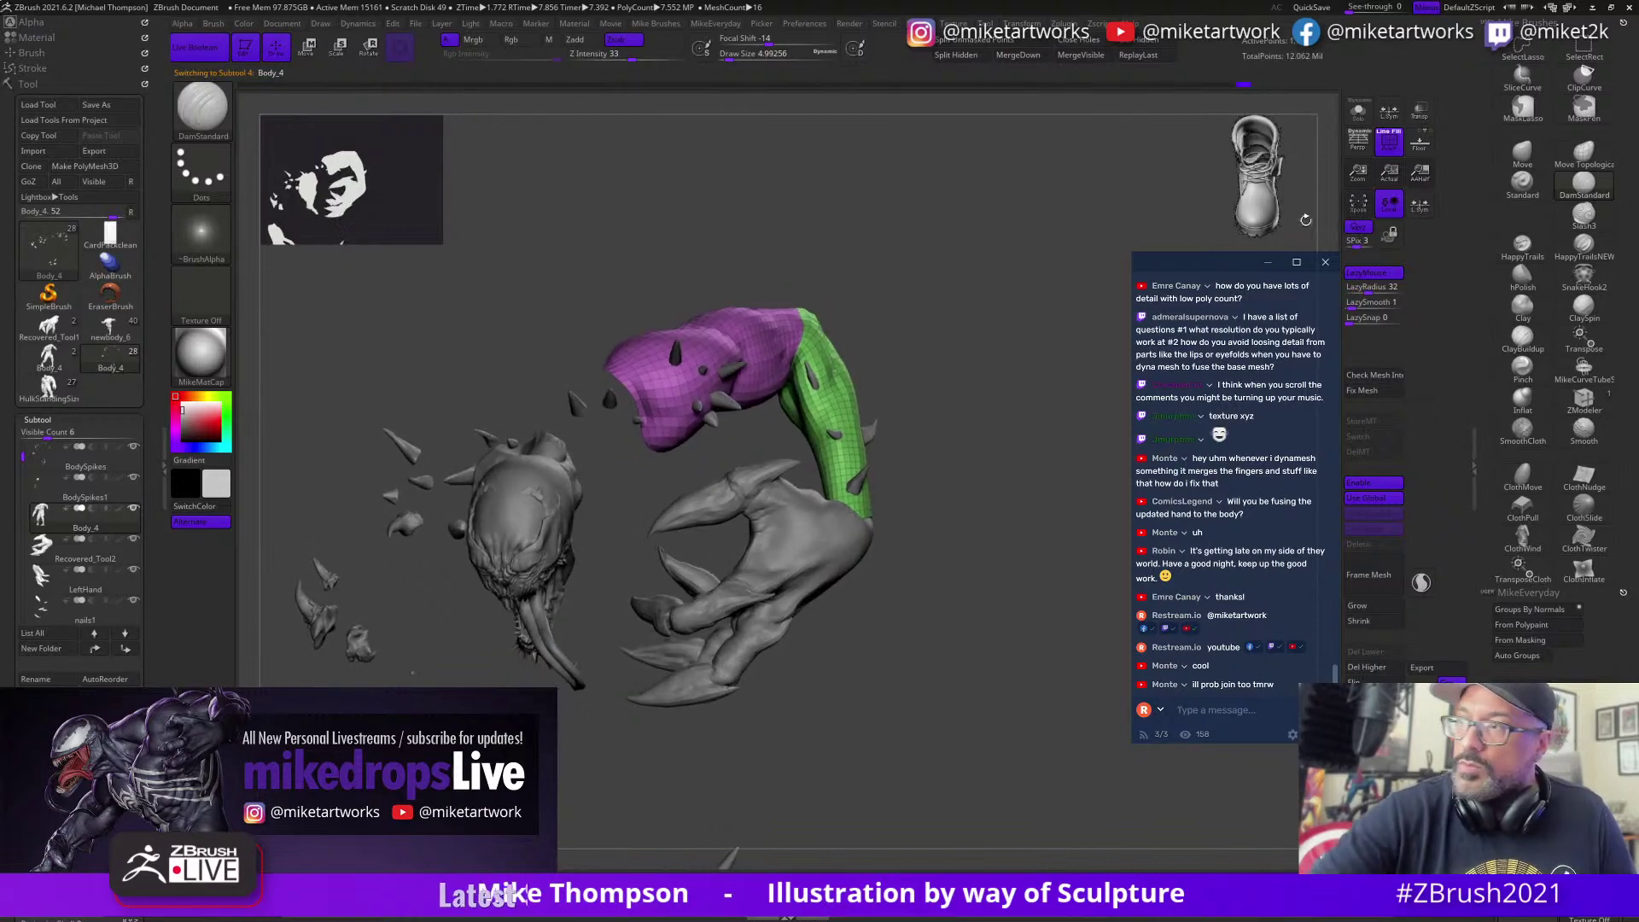
click(1352, 119)
drag(1045, 522, 1129, 765)
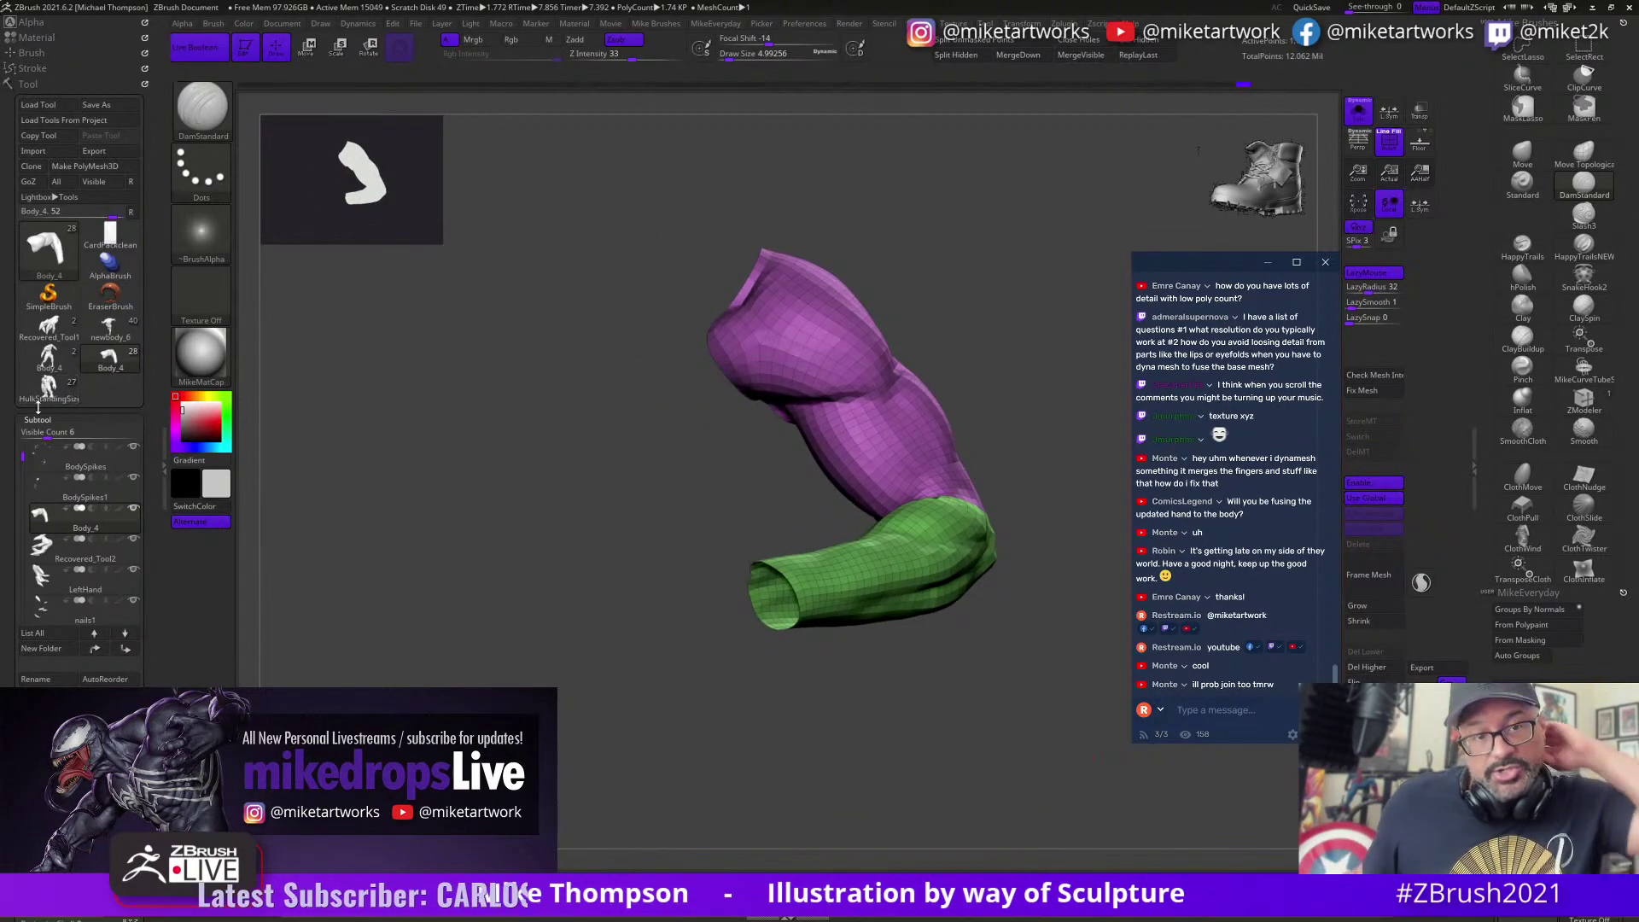
Step: Switch to the newbody_6 tool and turn the figure to view its arm and open hand
mouse_move(109, 370)
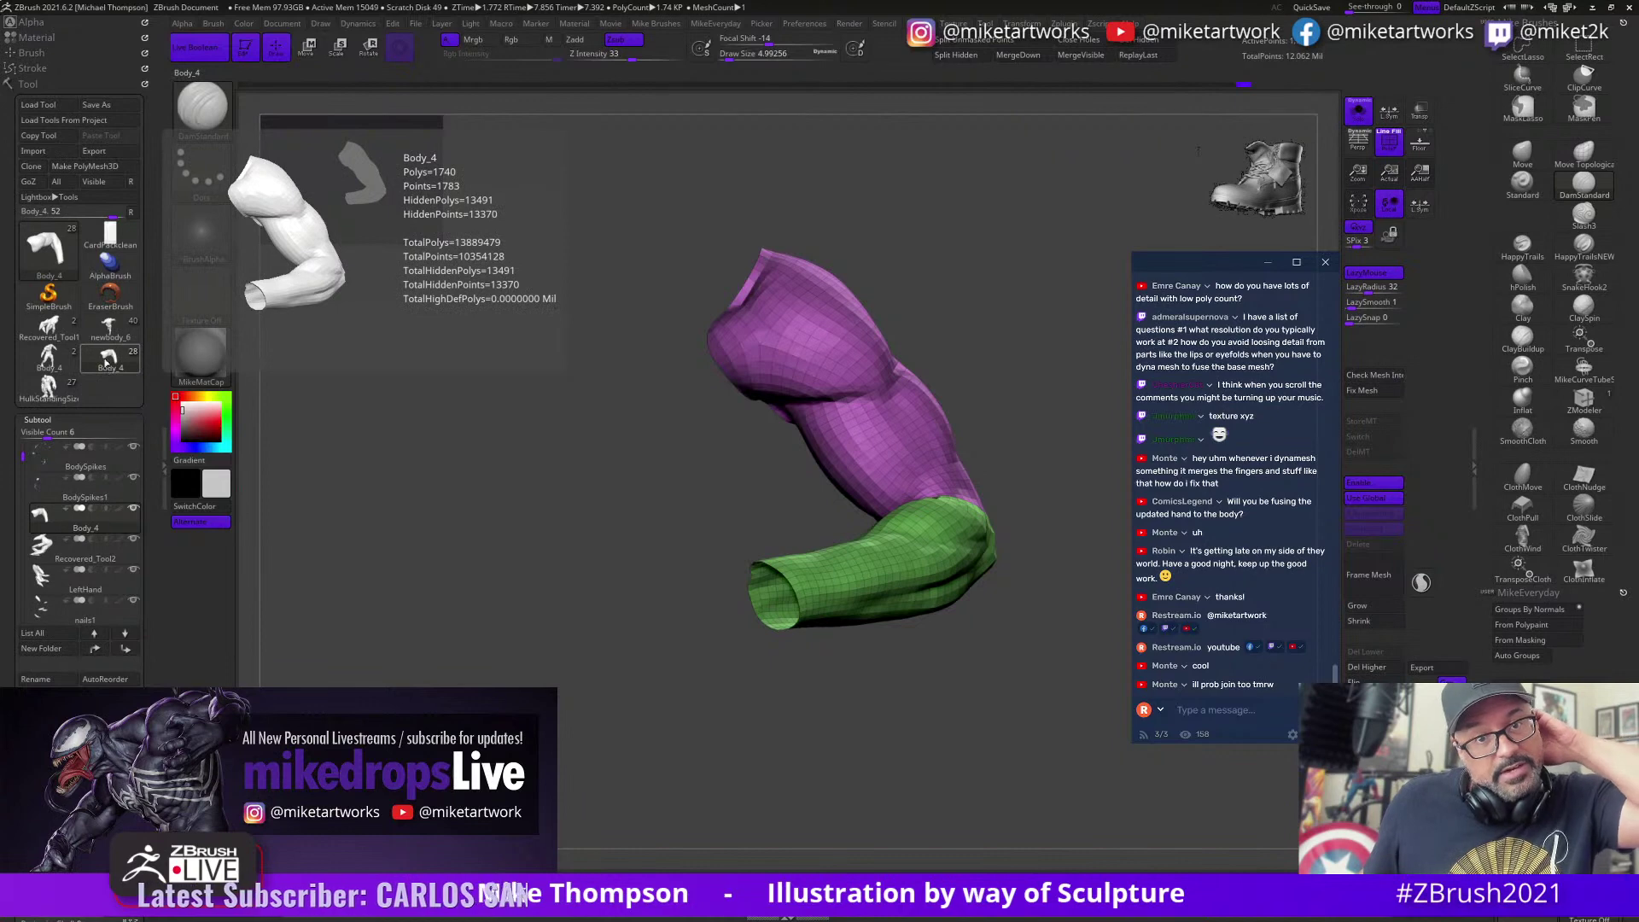
mouse_move(63, 350)
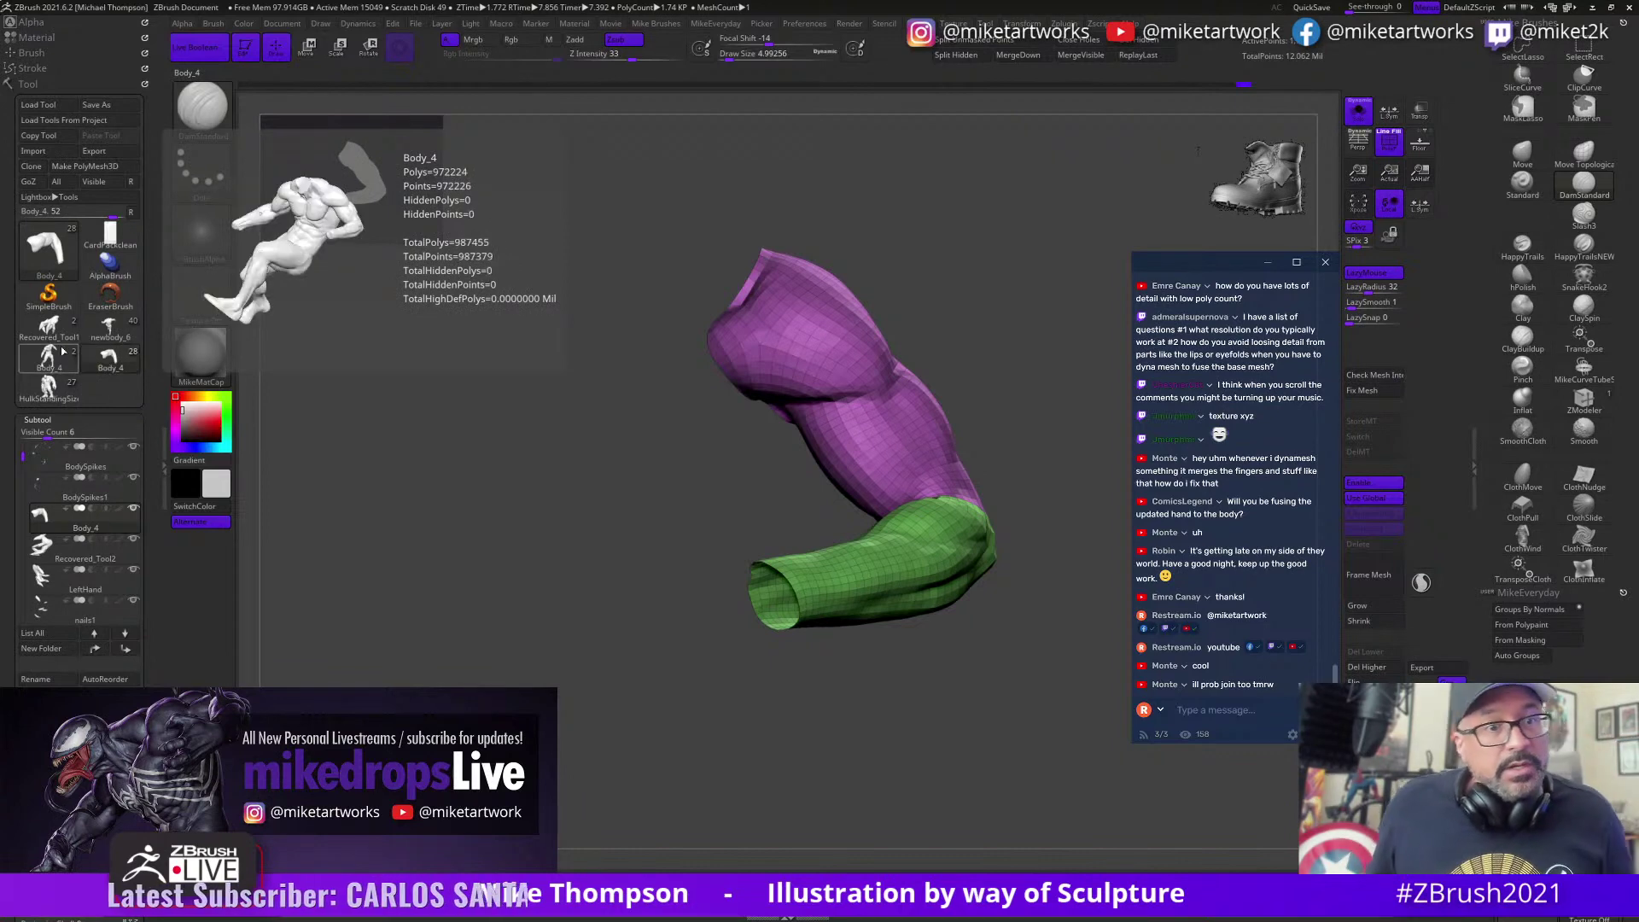
click(115, 337)
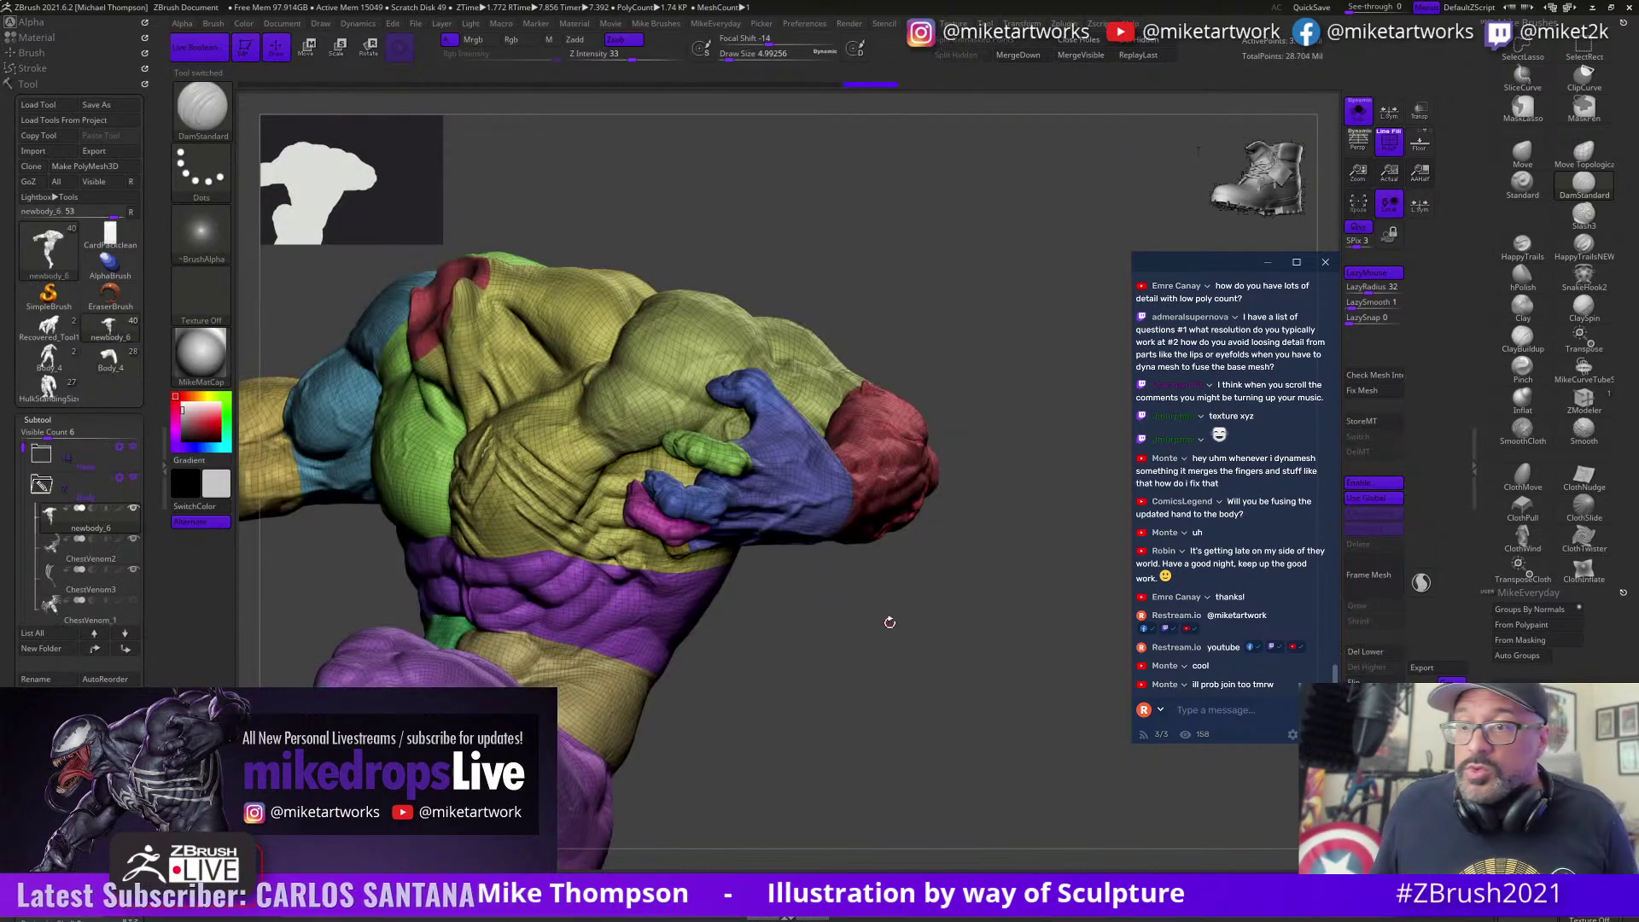
drag(885, 622, 908, 461)
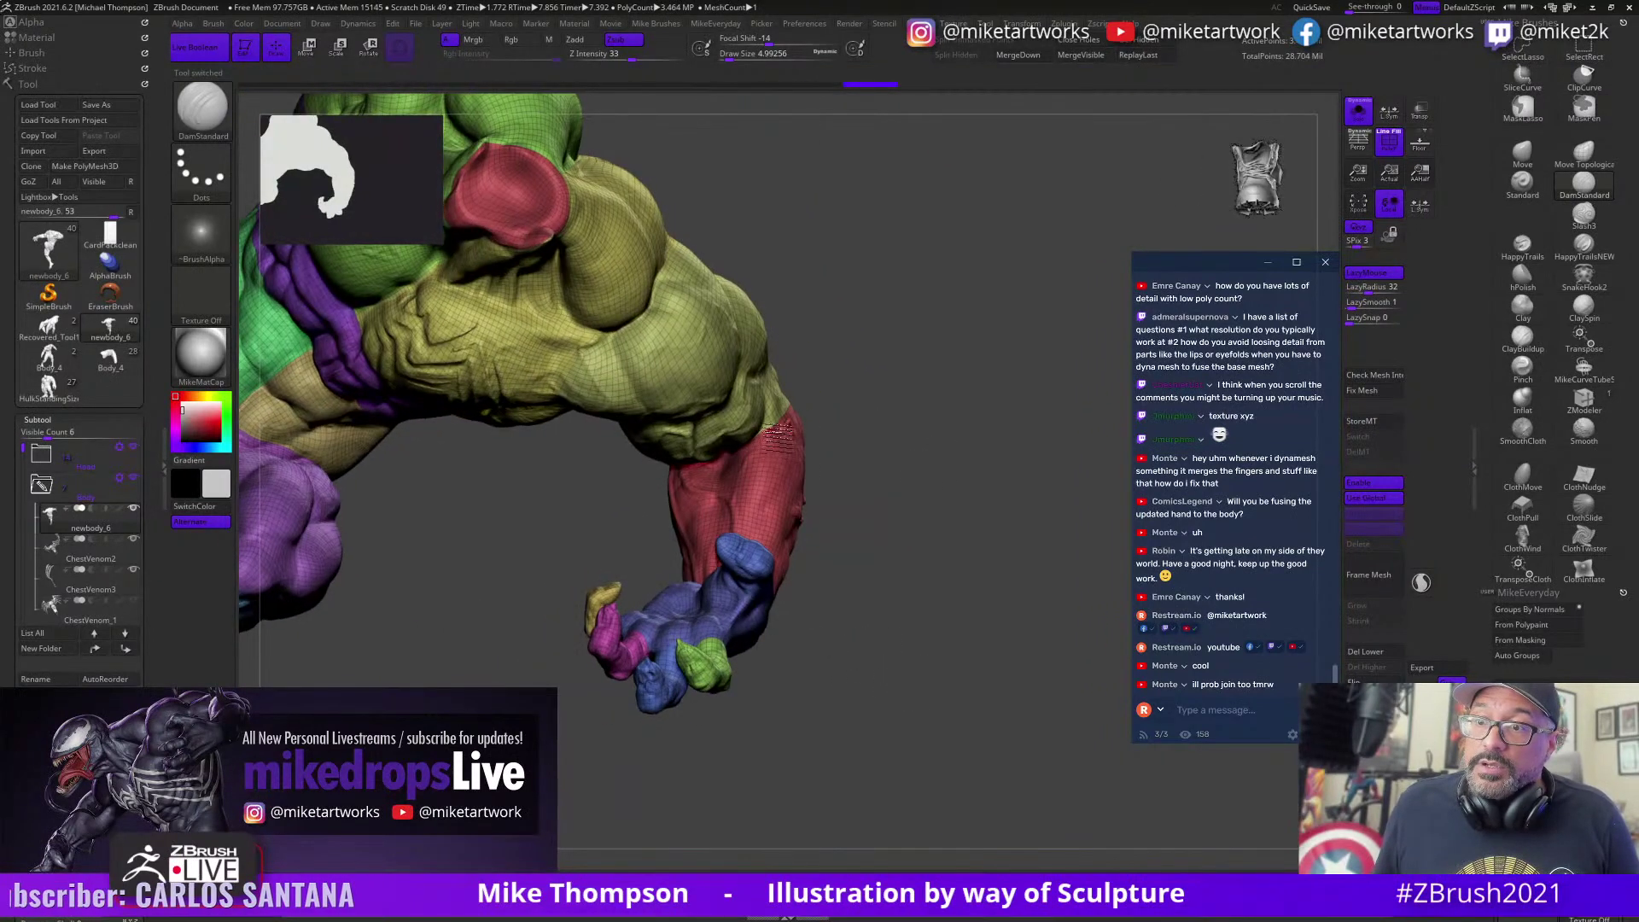
Step: Isolate the hand, forearm and adjoining upper arm of newbody_6, hiding the rest of the body
key(shift)
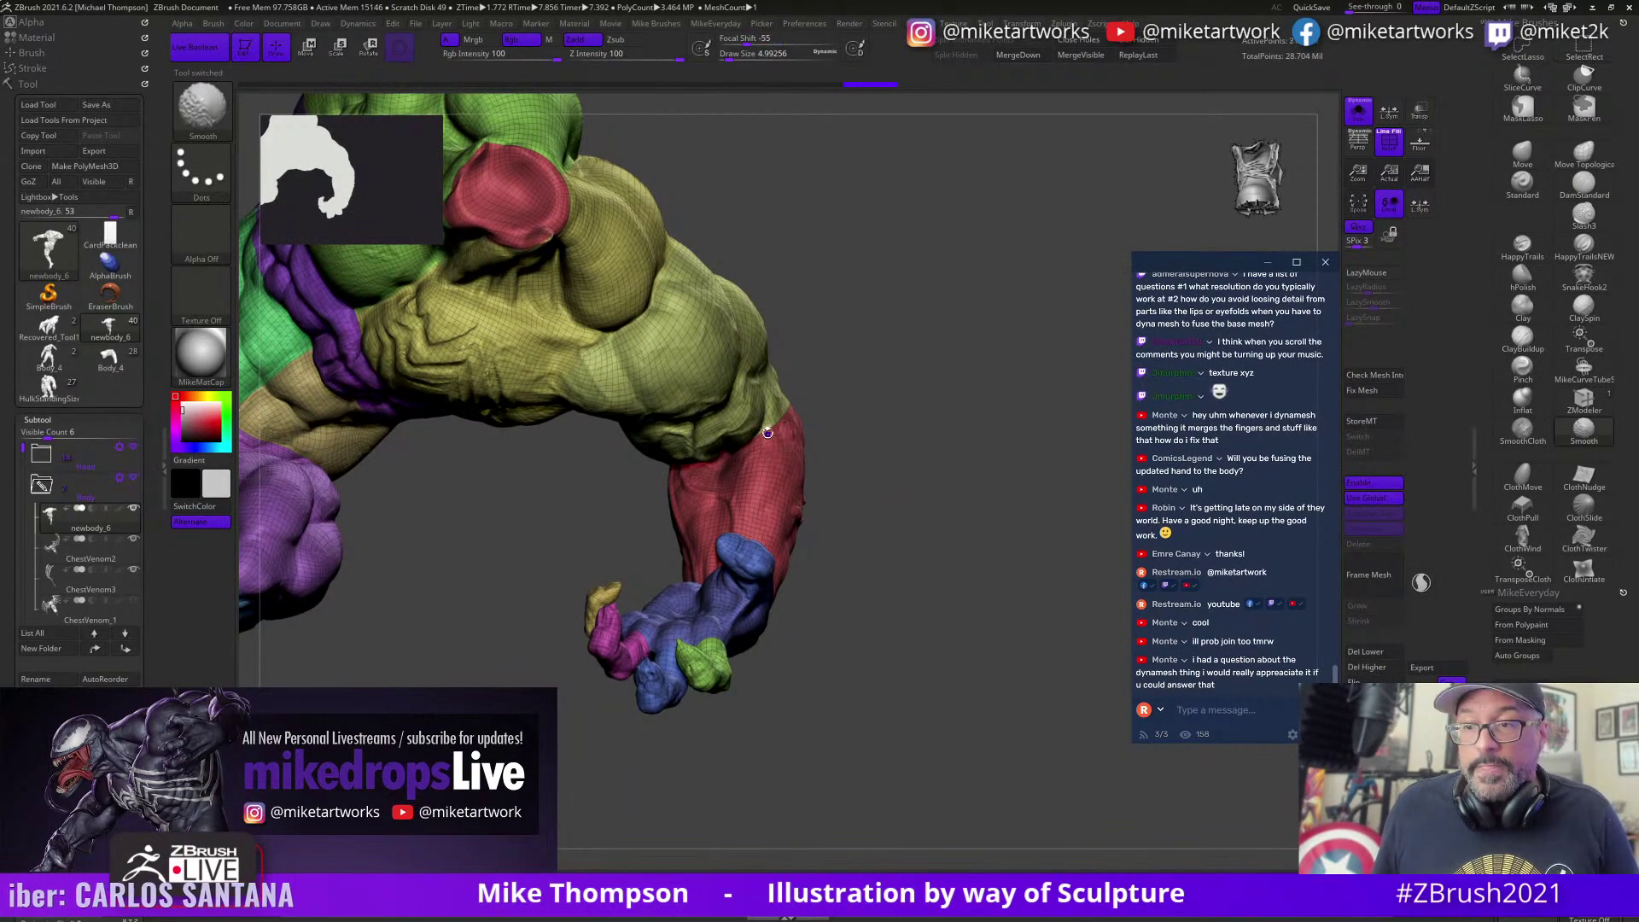
key(ctrl+shift)
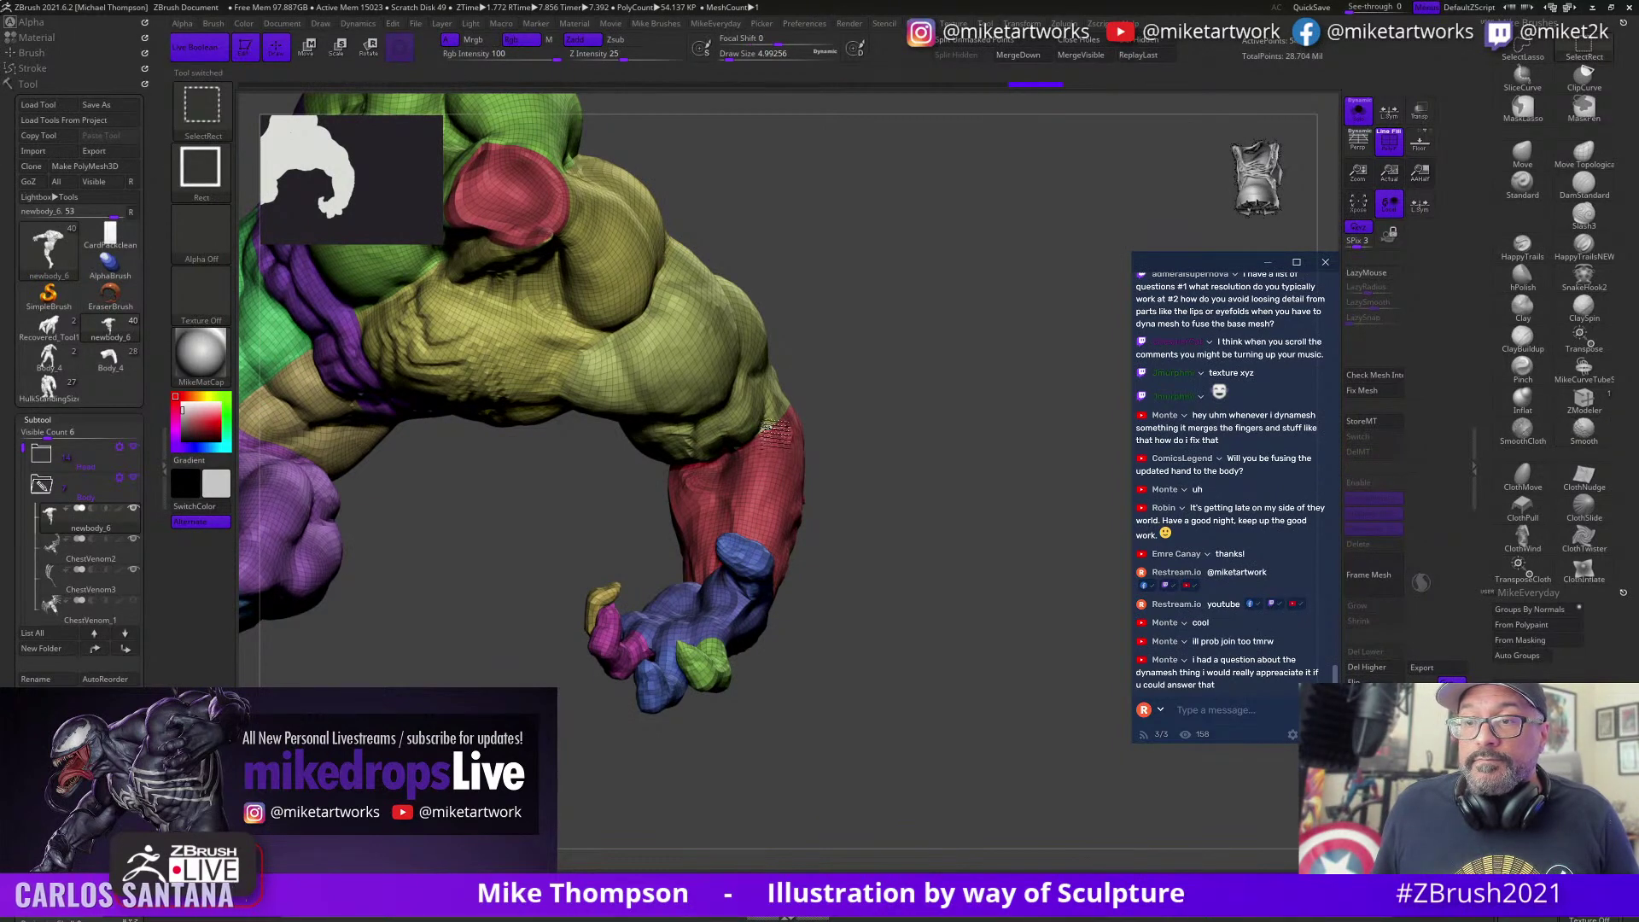
ctrl+shift+click(775, 433)
ctrl+shift+drag(929, 595, 875, 739)
ctrl+alt+shift+drag(925, 500, 584, 838)
ctrl+shift+drag(890, 639, 896, 645)
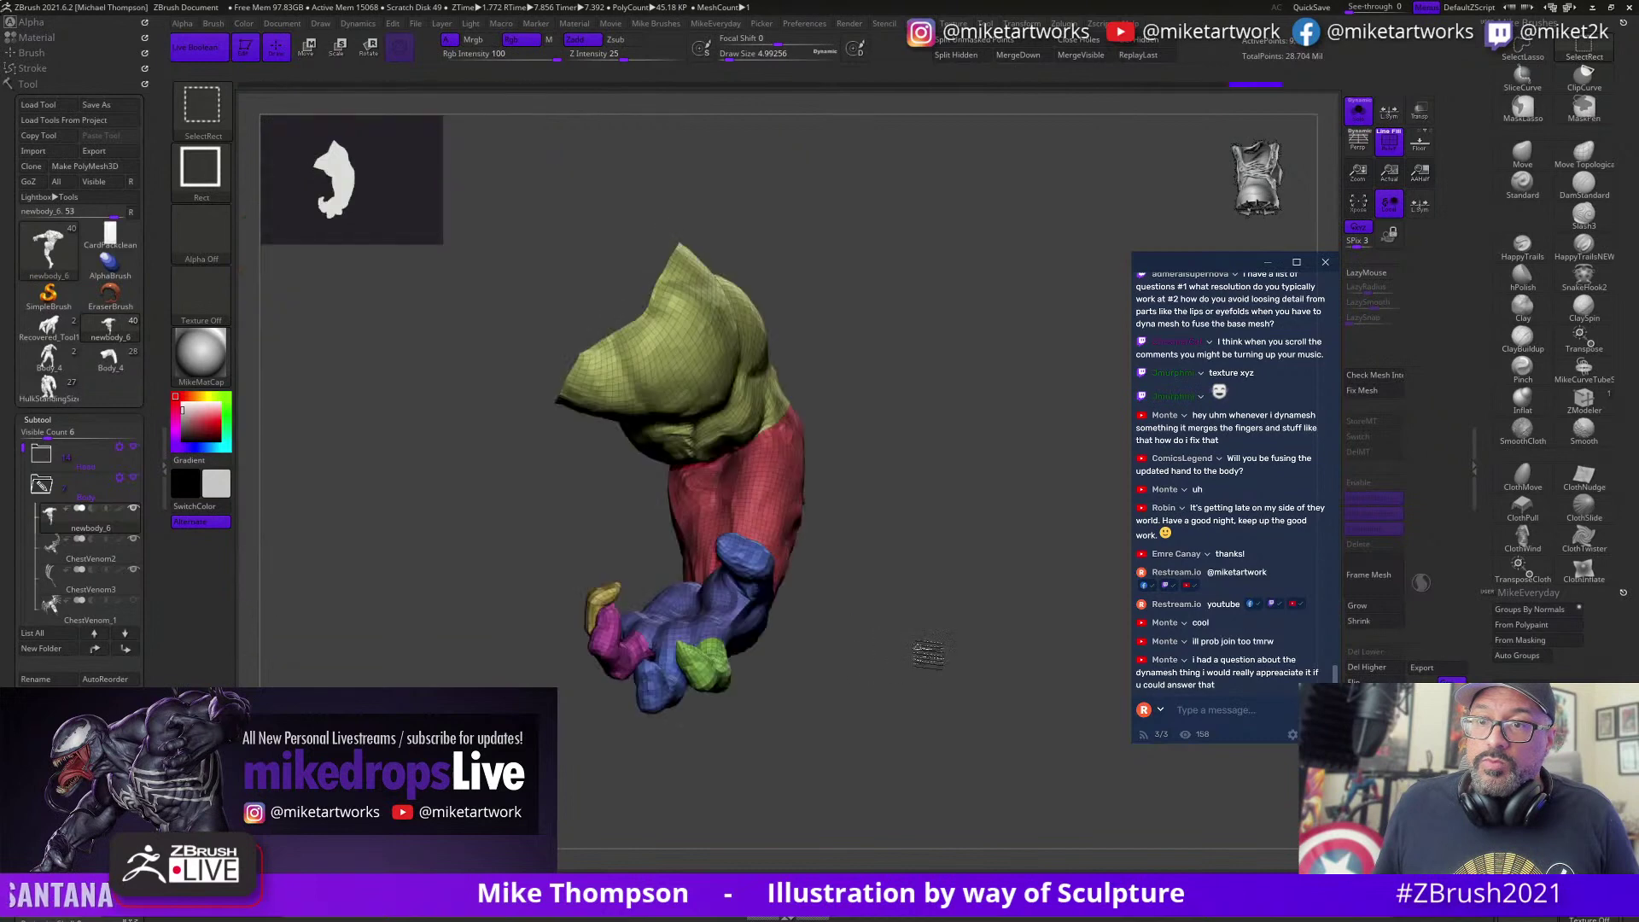
Step: Raise the isolated arm's subdivision level to show its sculpted detail and turn off the polyframe display
key(d)
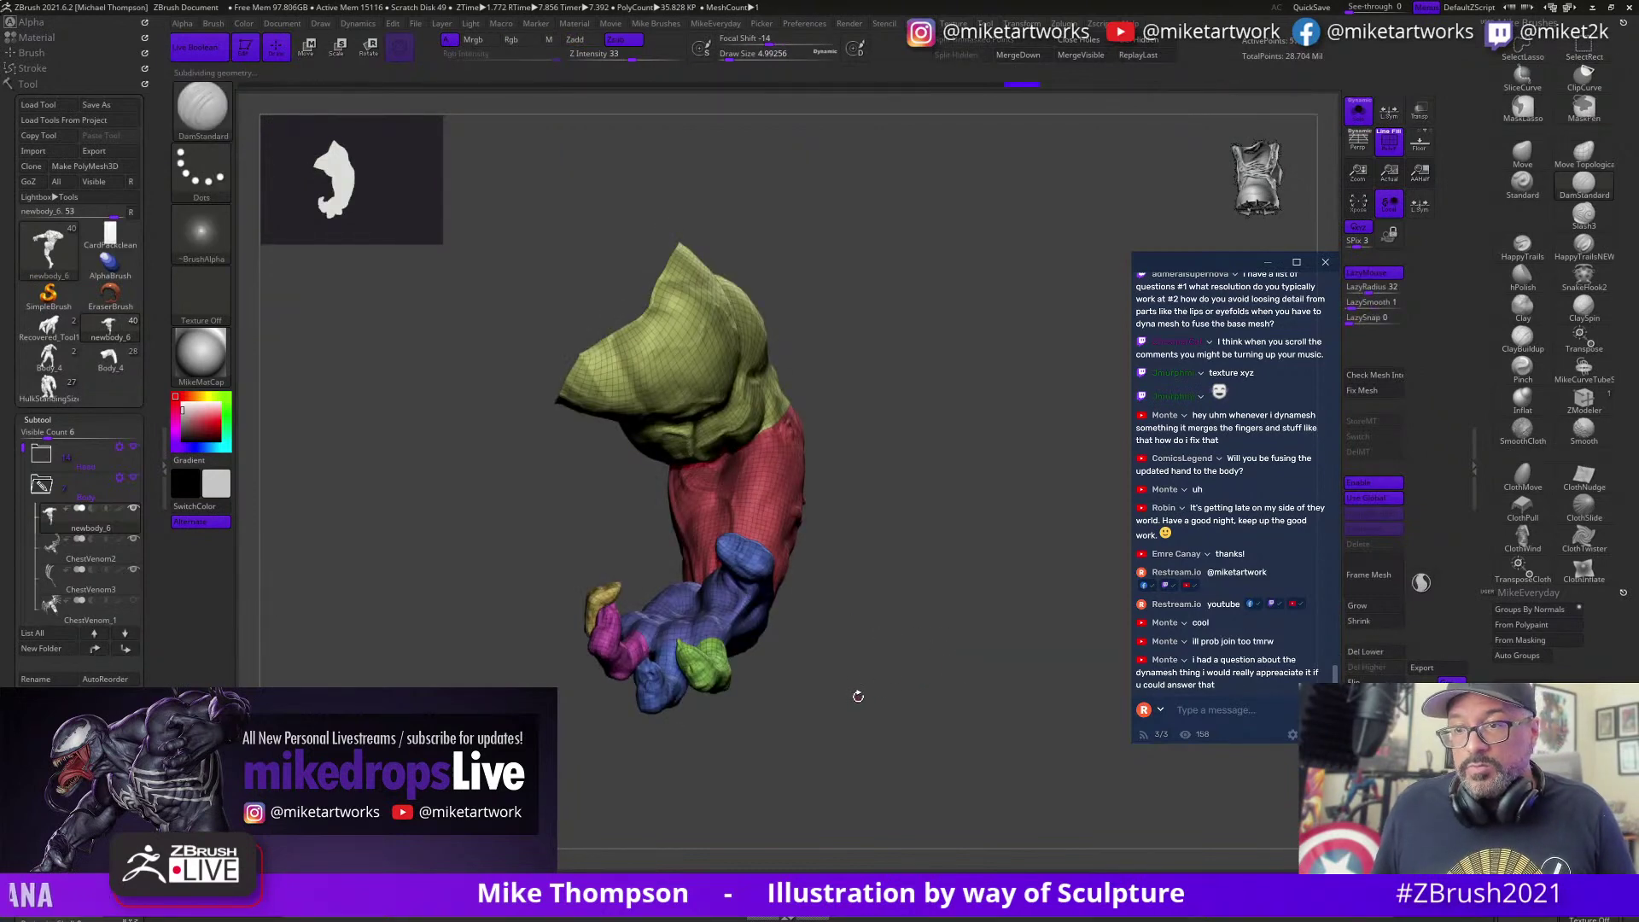
key(space)
click(907, 828)
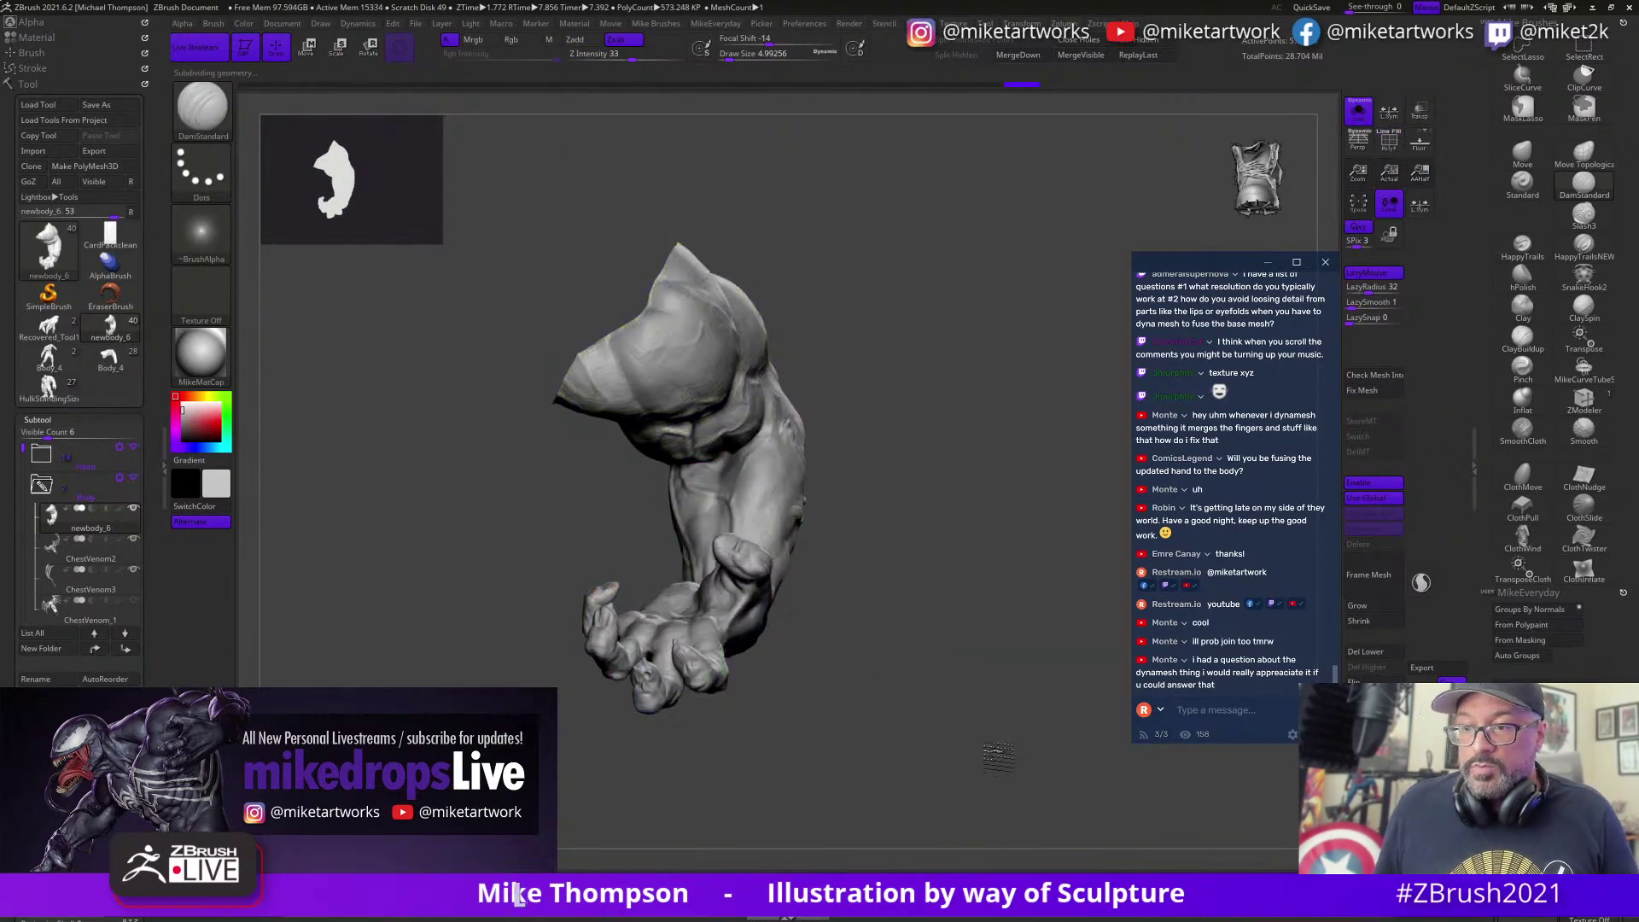
Step: Place a trial snapshot of the detailed arm on the canvas and clear it
drag(998, 757, 718, 707)
key(shift+s)
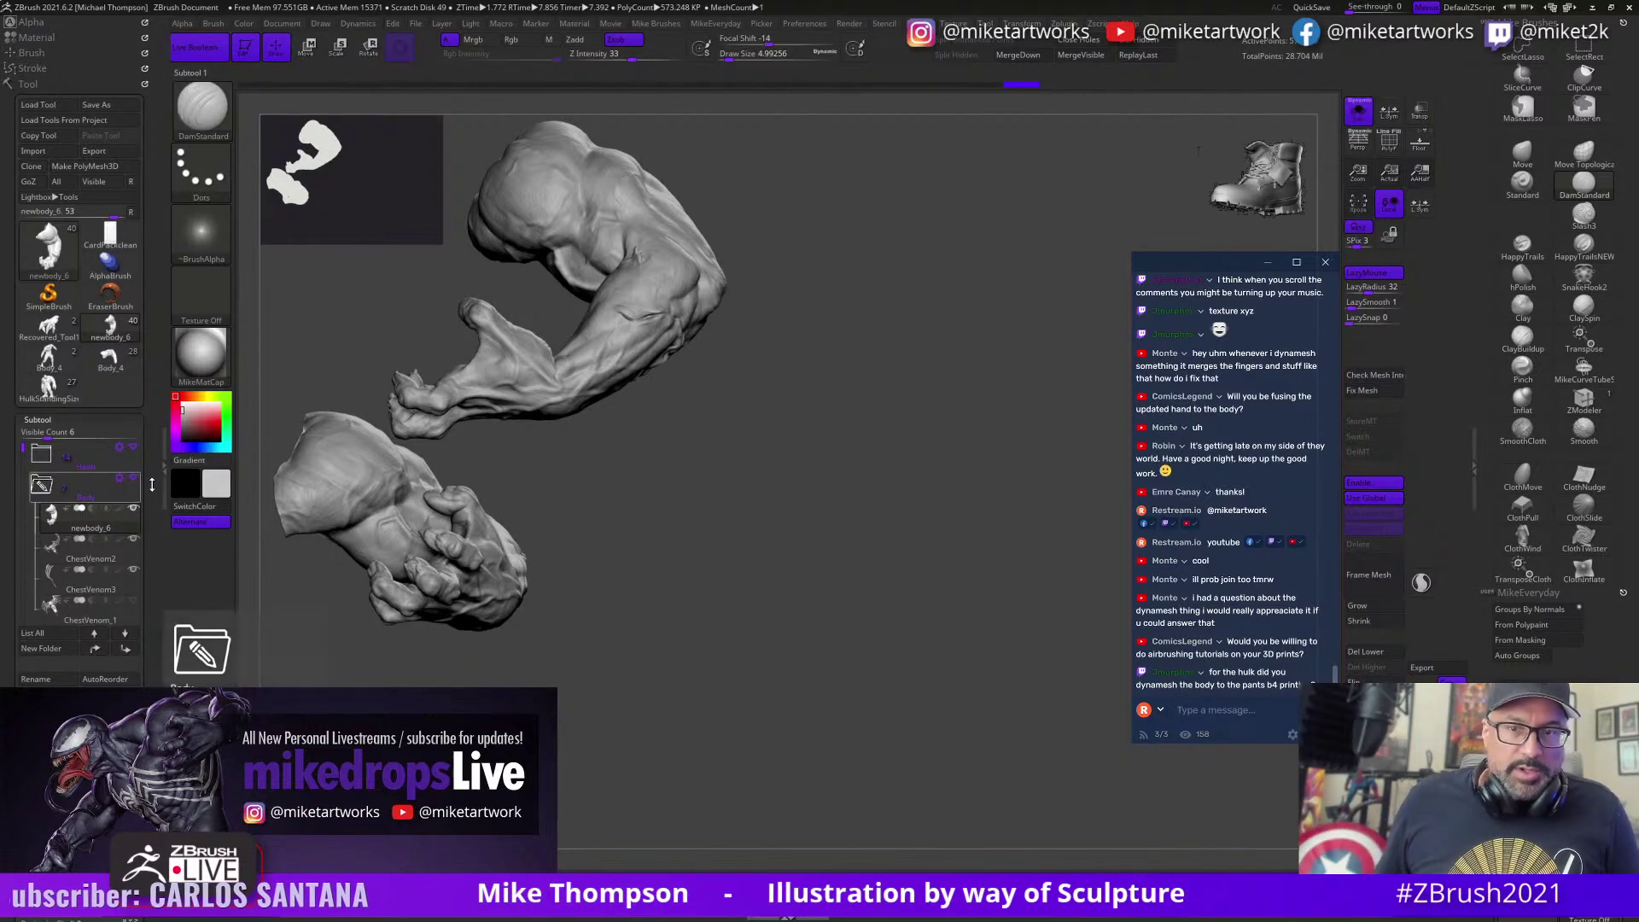
key(ctrl)
ctrl+shift+click(443, 555)
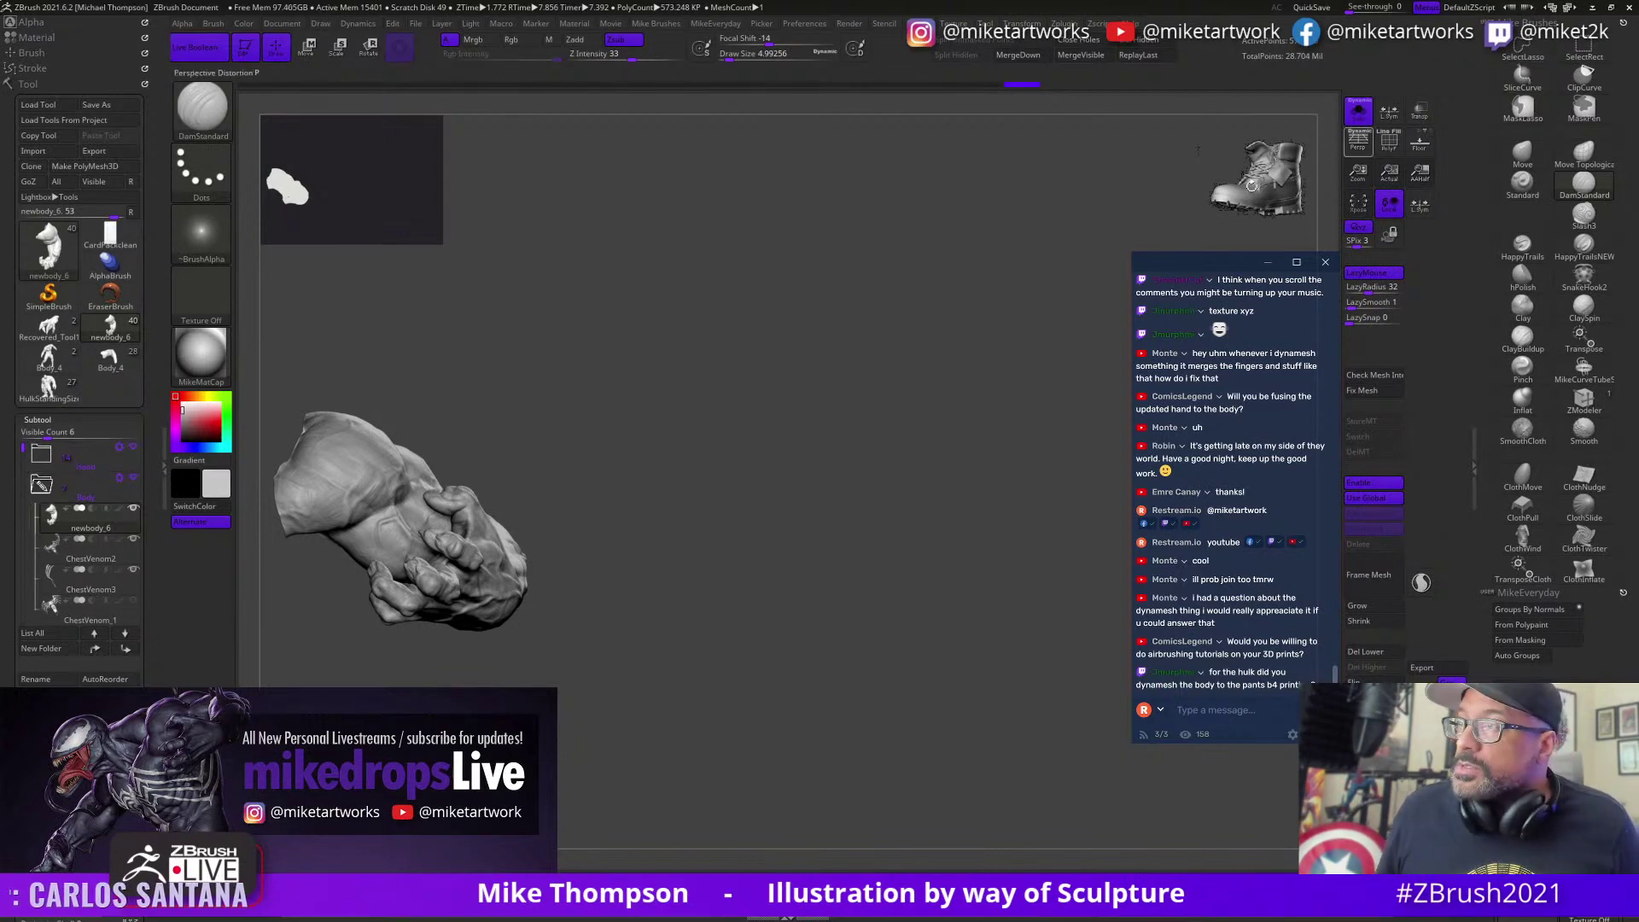
Step: Hide every subtool except newbody_6 and show the Nails subtool with it
key(shift)
shift+click(137, 510)
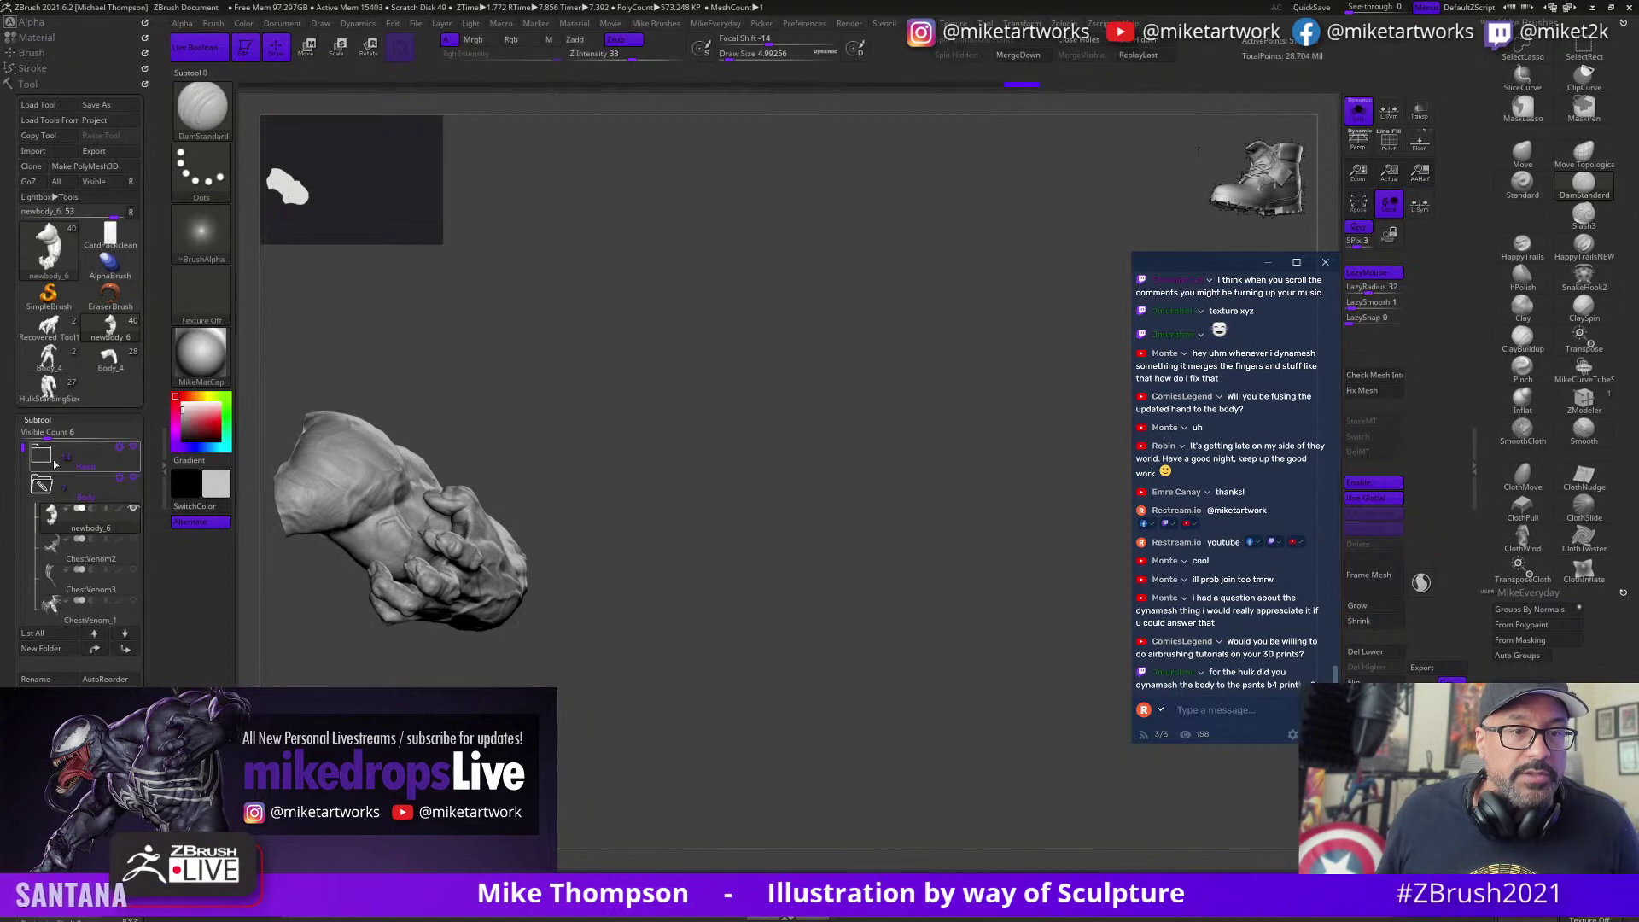
drag(23, 447, 23, 508)
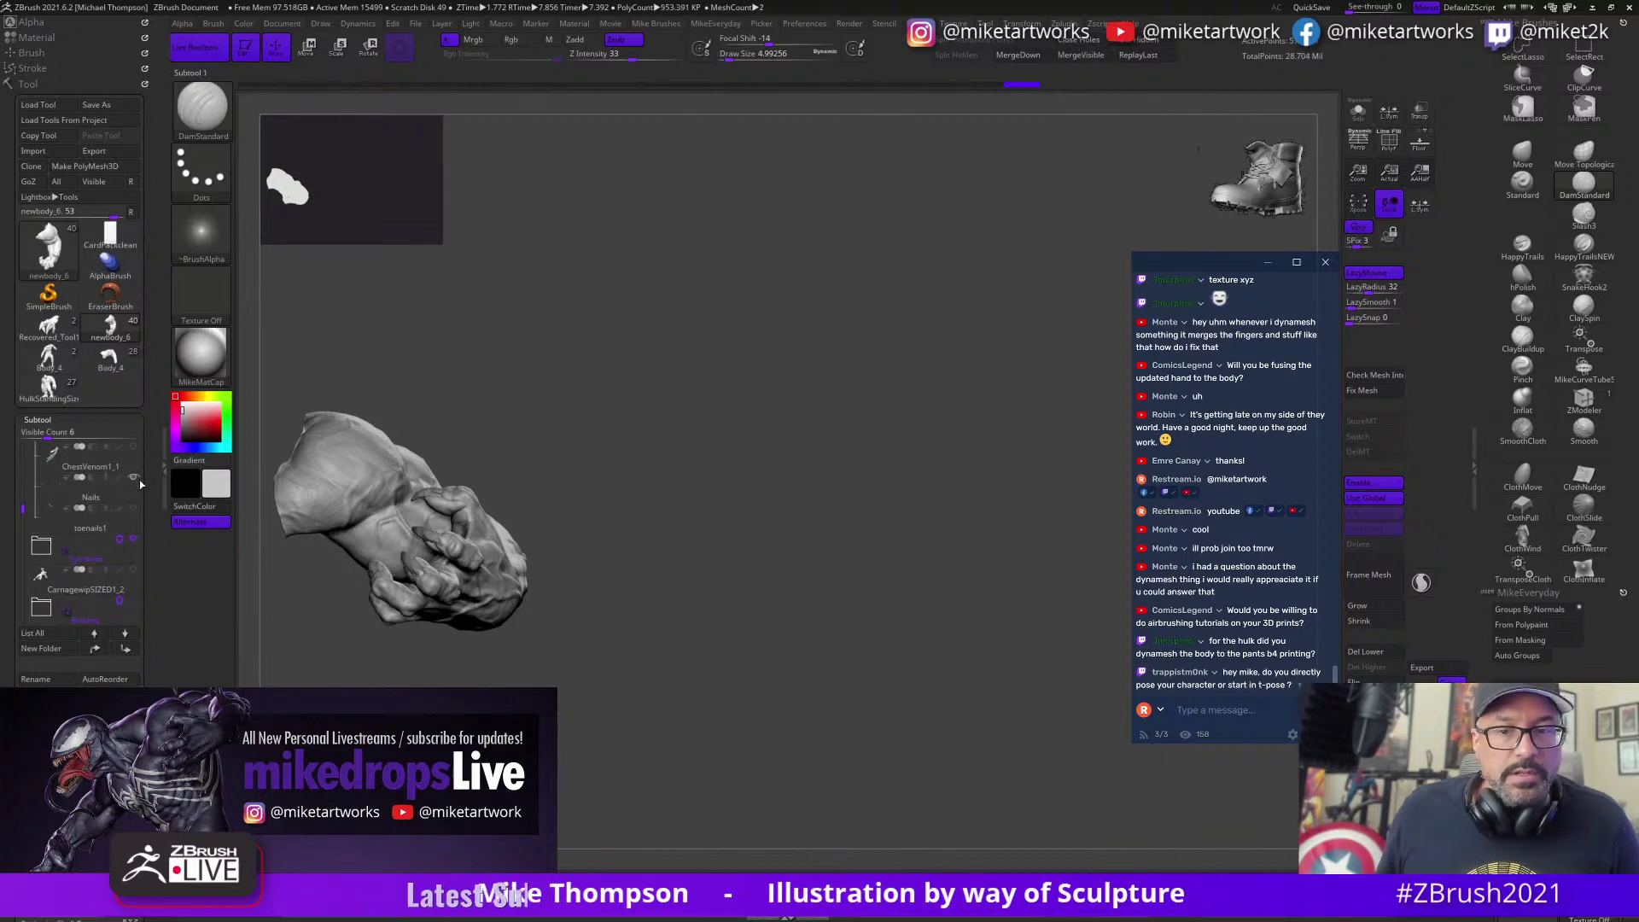
Step: Isolate the nails belonging to the arm's hand and reselect the newbody_6 subtool
mouse_move(614, 598)
mouse_down()
mouse_move(805, 614)
mouse_move(871, 566)
mouse_move(903, 578)
mouse_move(765, 590)
mouse_move(928, 603)
mouse_move(893, 597)
mouse_up()
ctrl+shift+drag(881, 375, 547, 734)
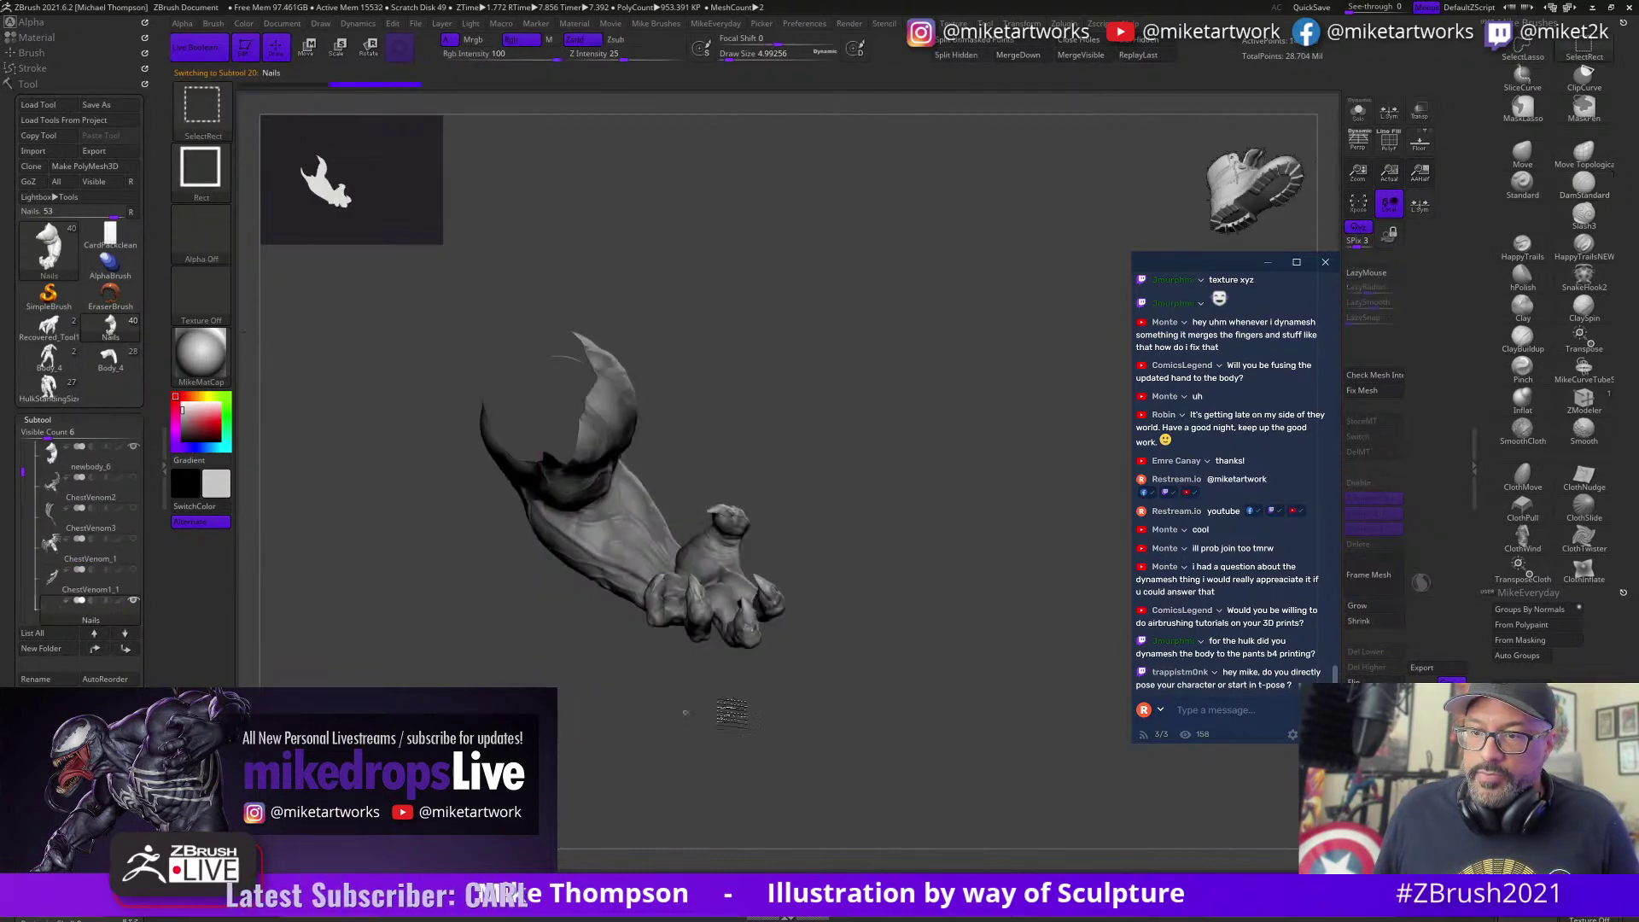
drag(729, 711, 771, 809)
alt+click(627, 784)
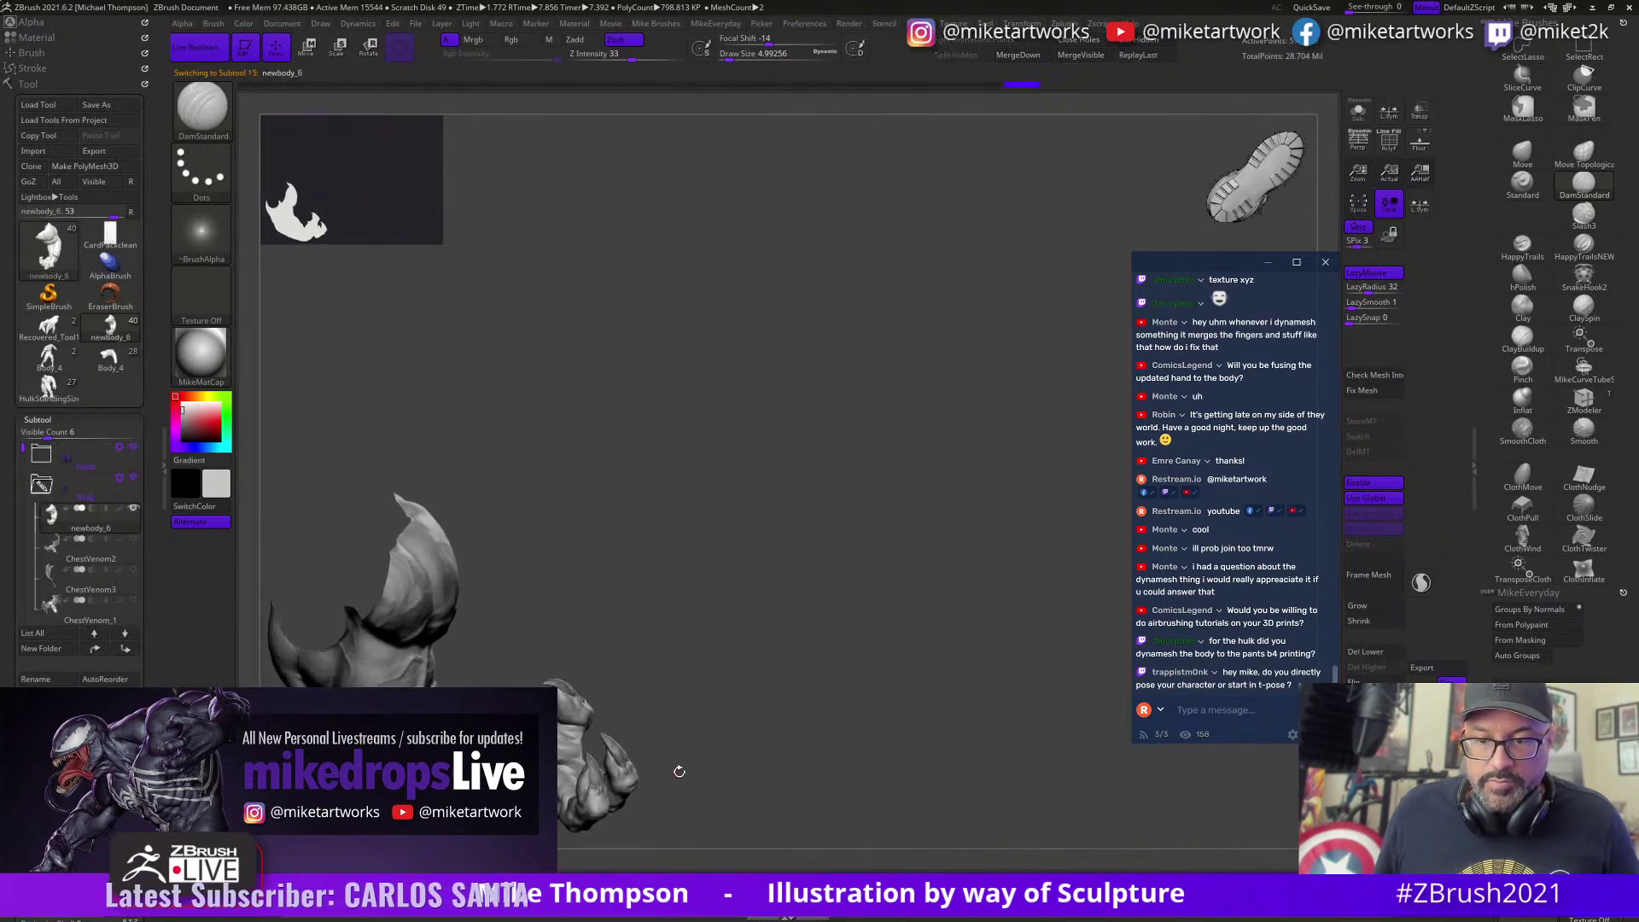
Step: Place canvas snapshots of the arm with its nails from several angles
key(shift)
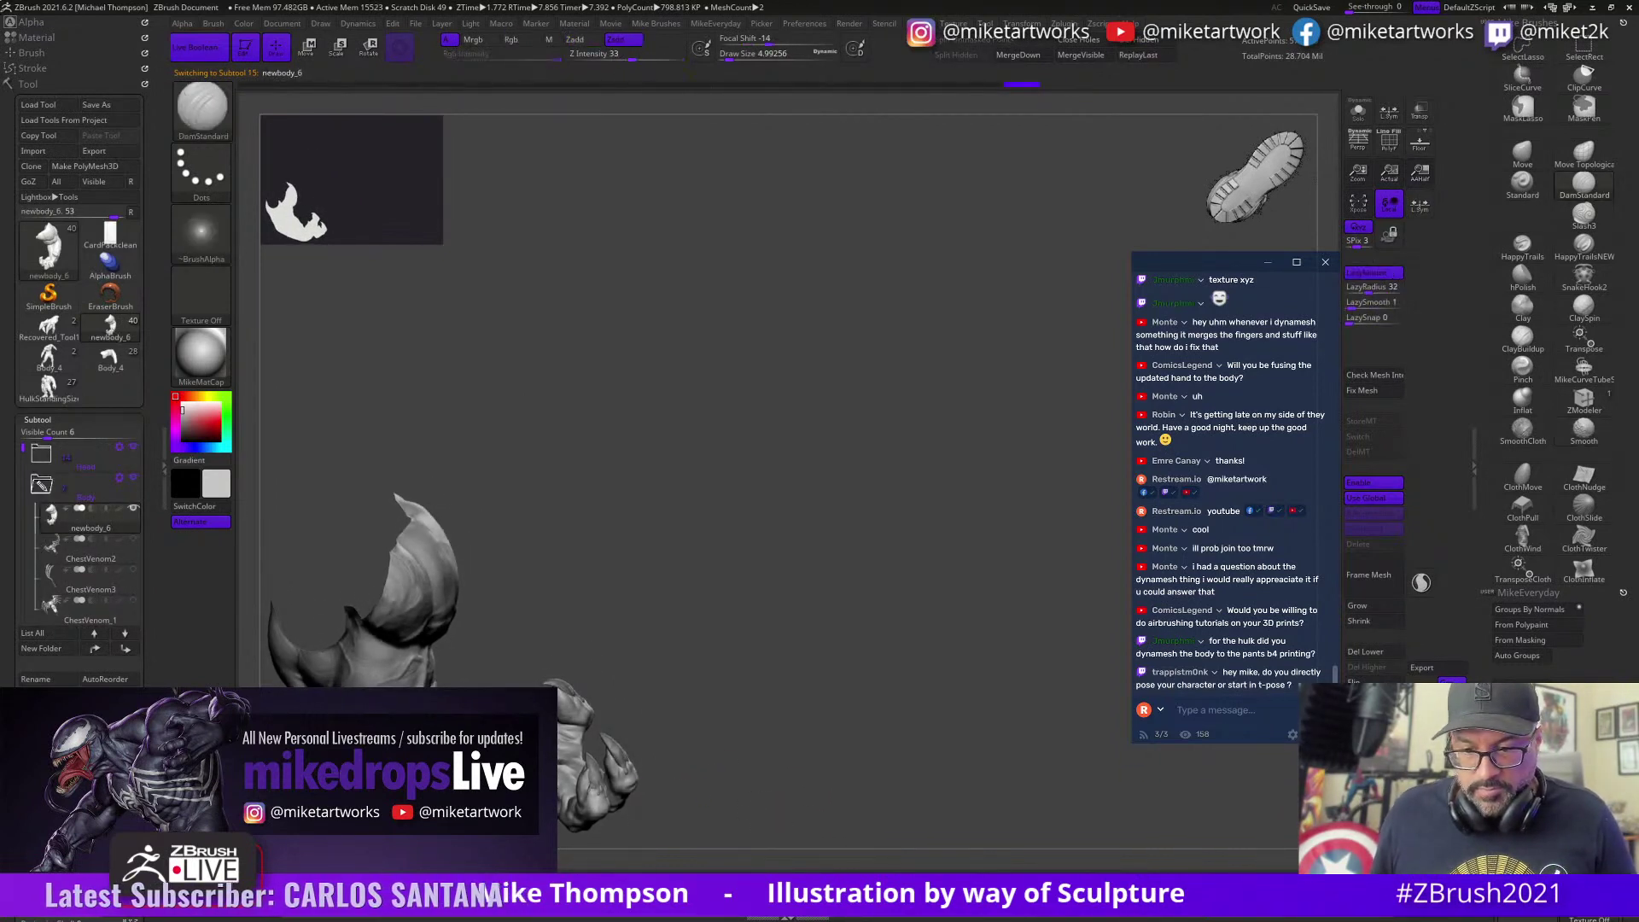
click(646, 861)
key(shift)
mouse_move(705, 816)
mouse_down()
mouse_move(866, 683)
mouse_move(871, 708)
mouse_move(855, 753)
mouse_move(850, 582)
mouse_move(717, 553)
mouse_move(824, 533)
mouse_move(845, 745)
mouse_move(936, 719)
mouse_move(892, 715)
mouse_move(819, 567)
mouse_move(1047, 420)
mouse_move(781, 543)
mouse_move(813, 533)
mouse_move(529, 384)
mouse_up()
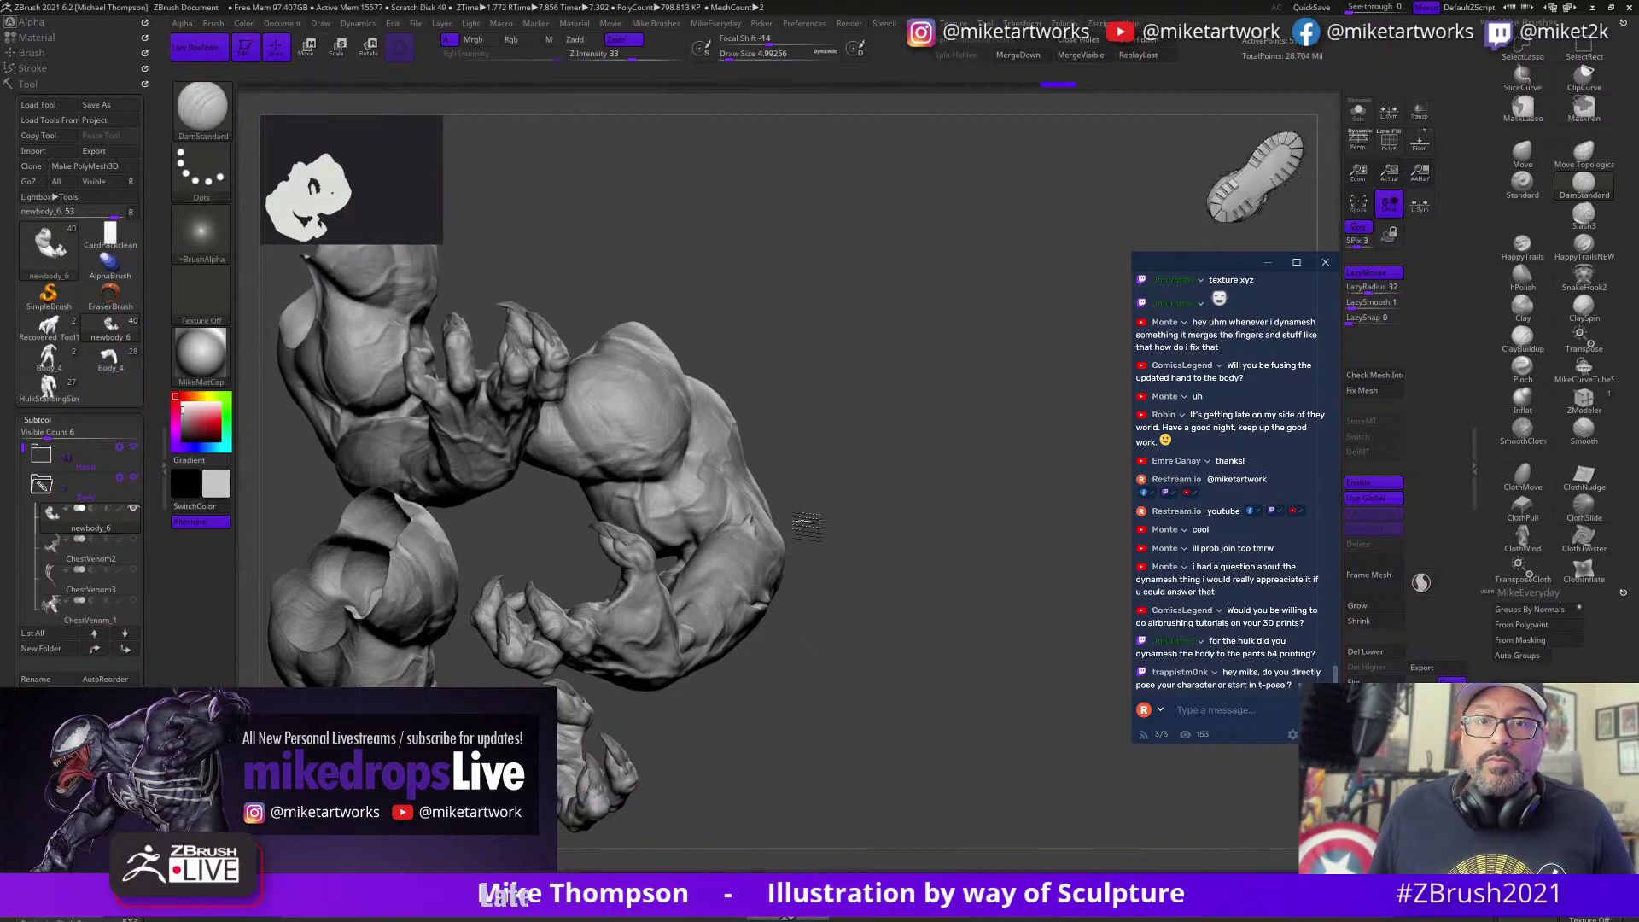
Step: Shrink the canvas thumbnail to size 102 and add a snapshot showing the forearm with its outstretched hand
drag(441, 240, 325, 161)
alt+drag(553, 218, 584, 228)
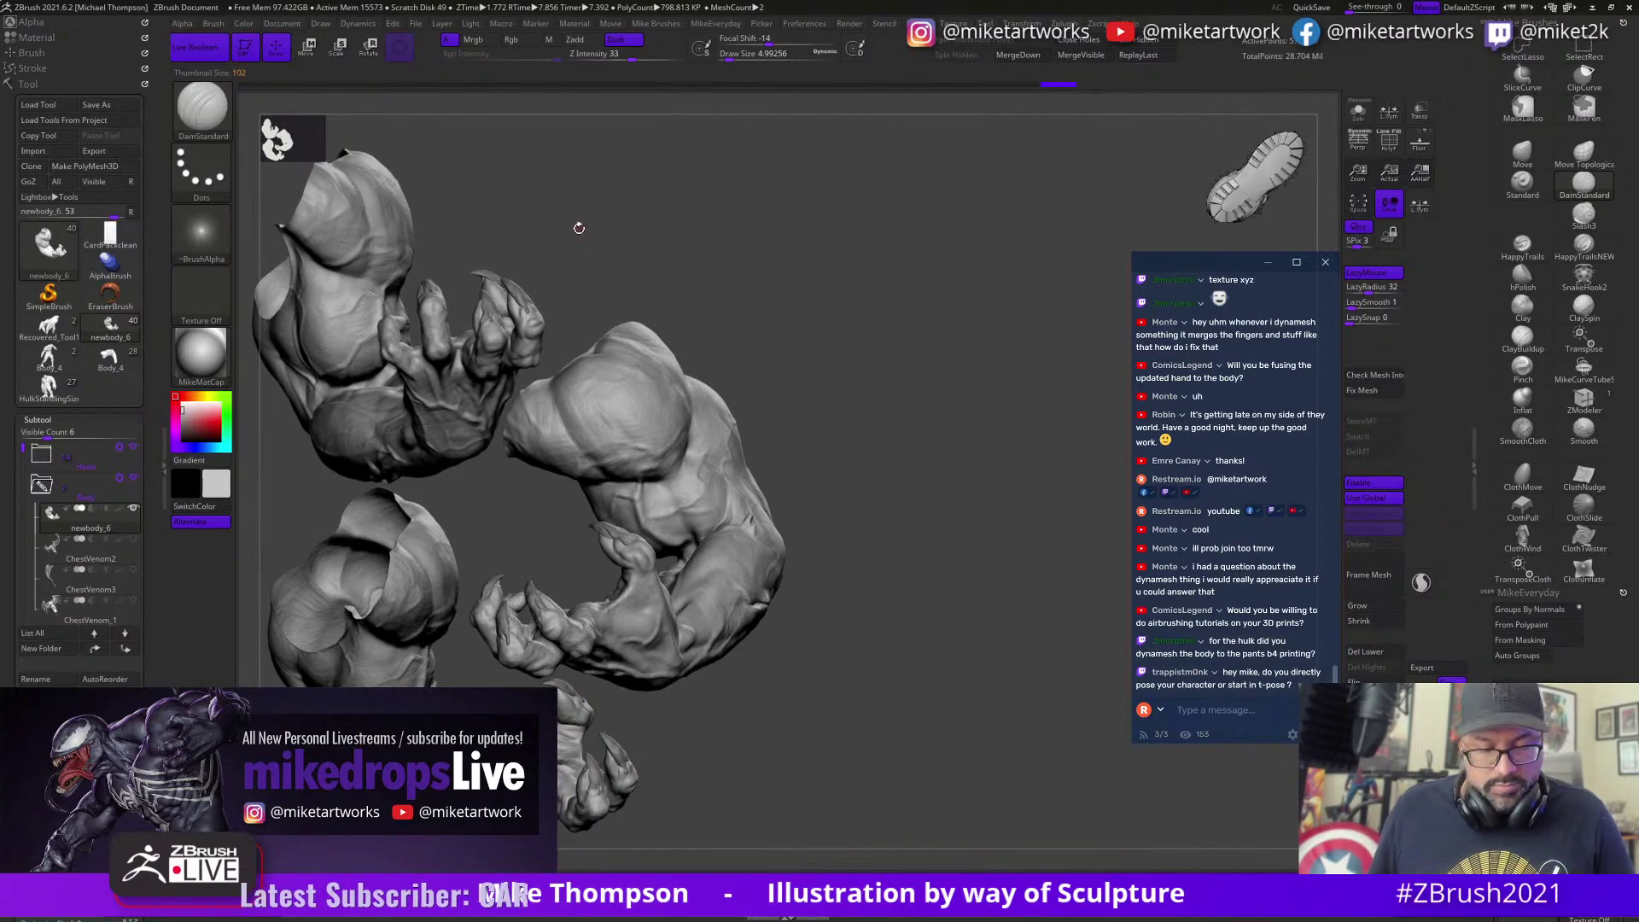
drag(640, 303, 1114, 798)
key(shift+s)
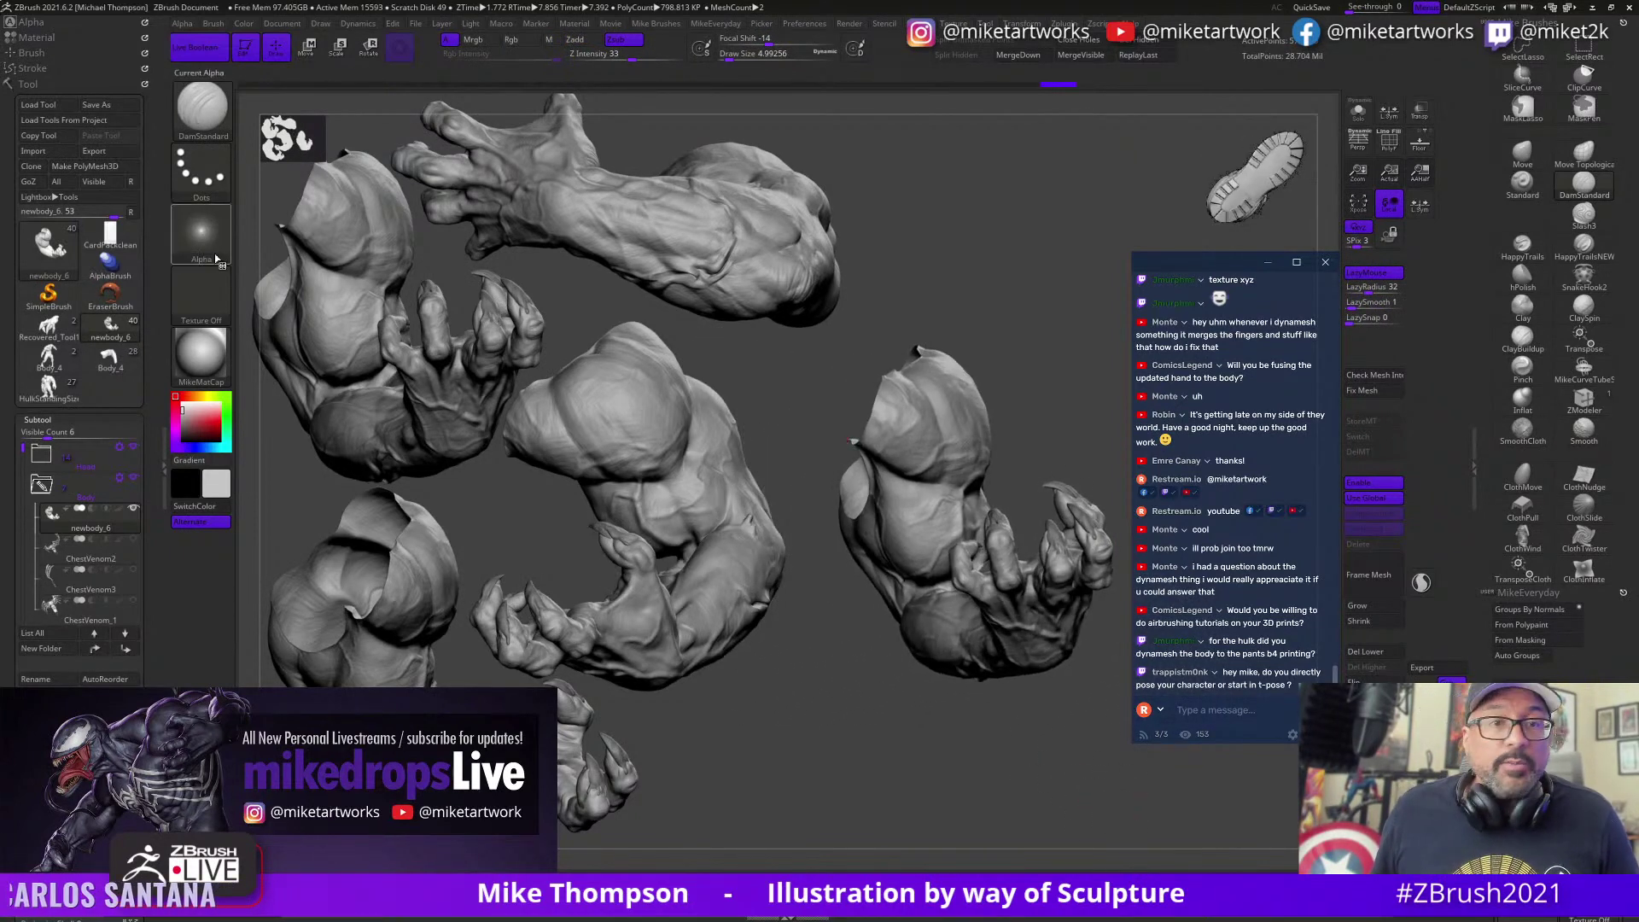
Step: Switch to the Body_4 tool beside the arm snapshots and hide its BodySpikes and BodySpikes1 subtools
click(109, 360)
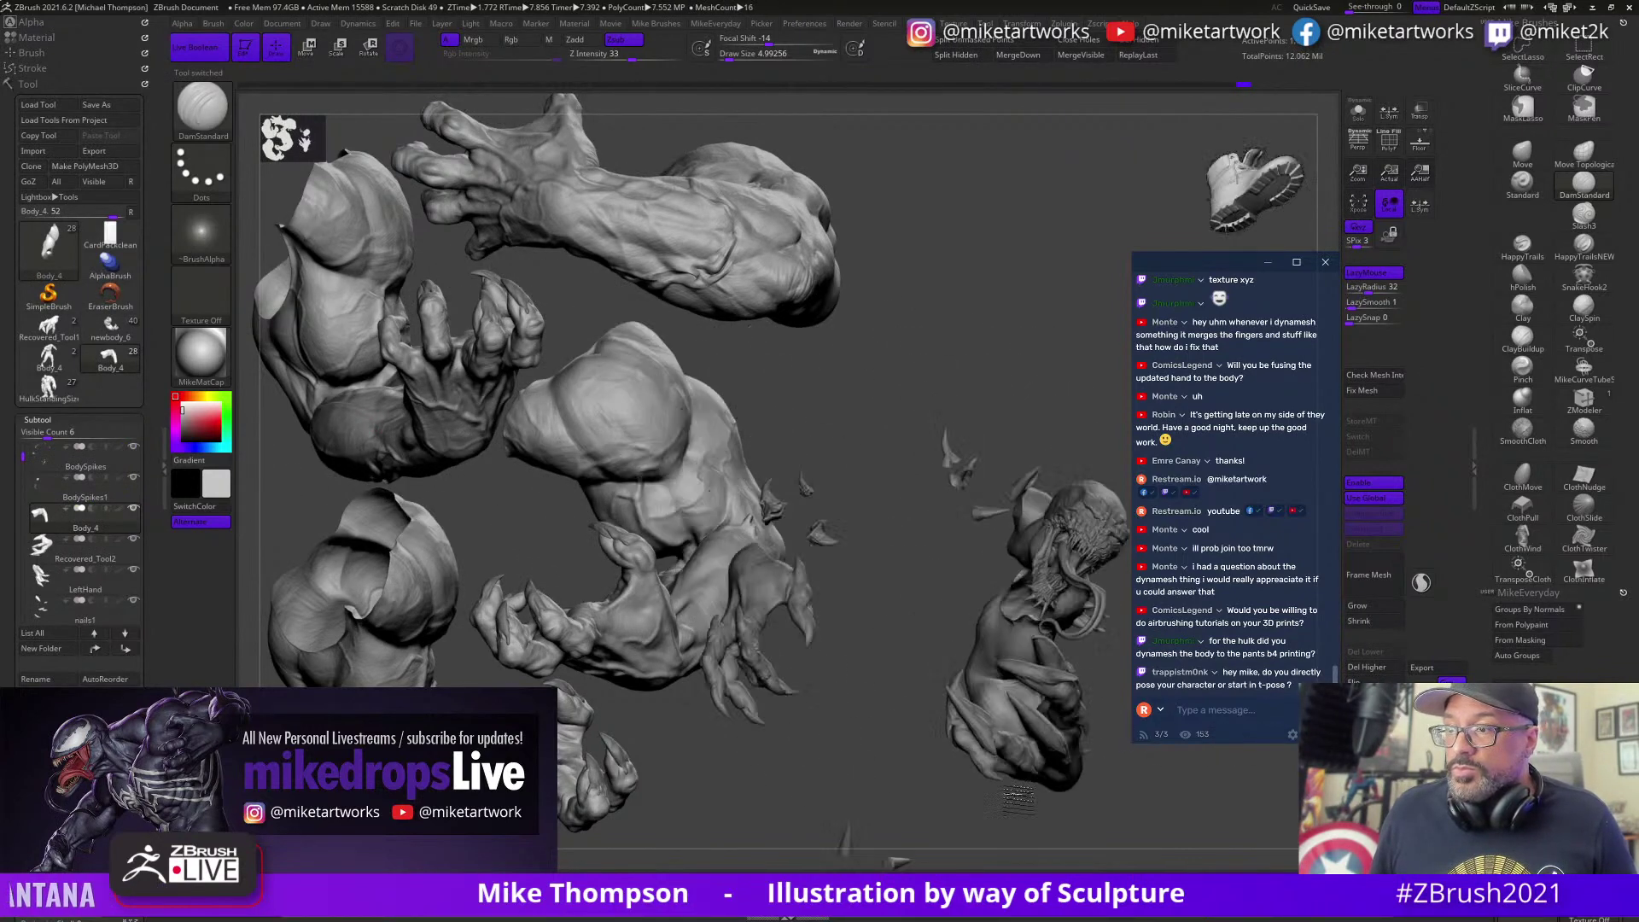
drag(1018, 798, 1094, 765)
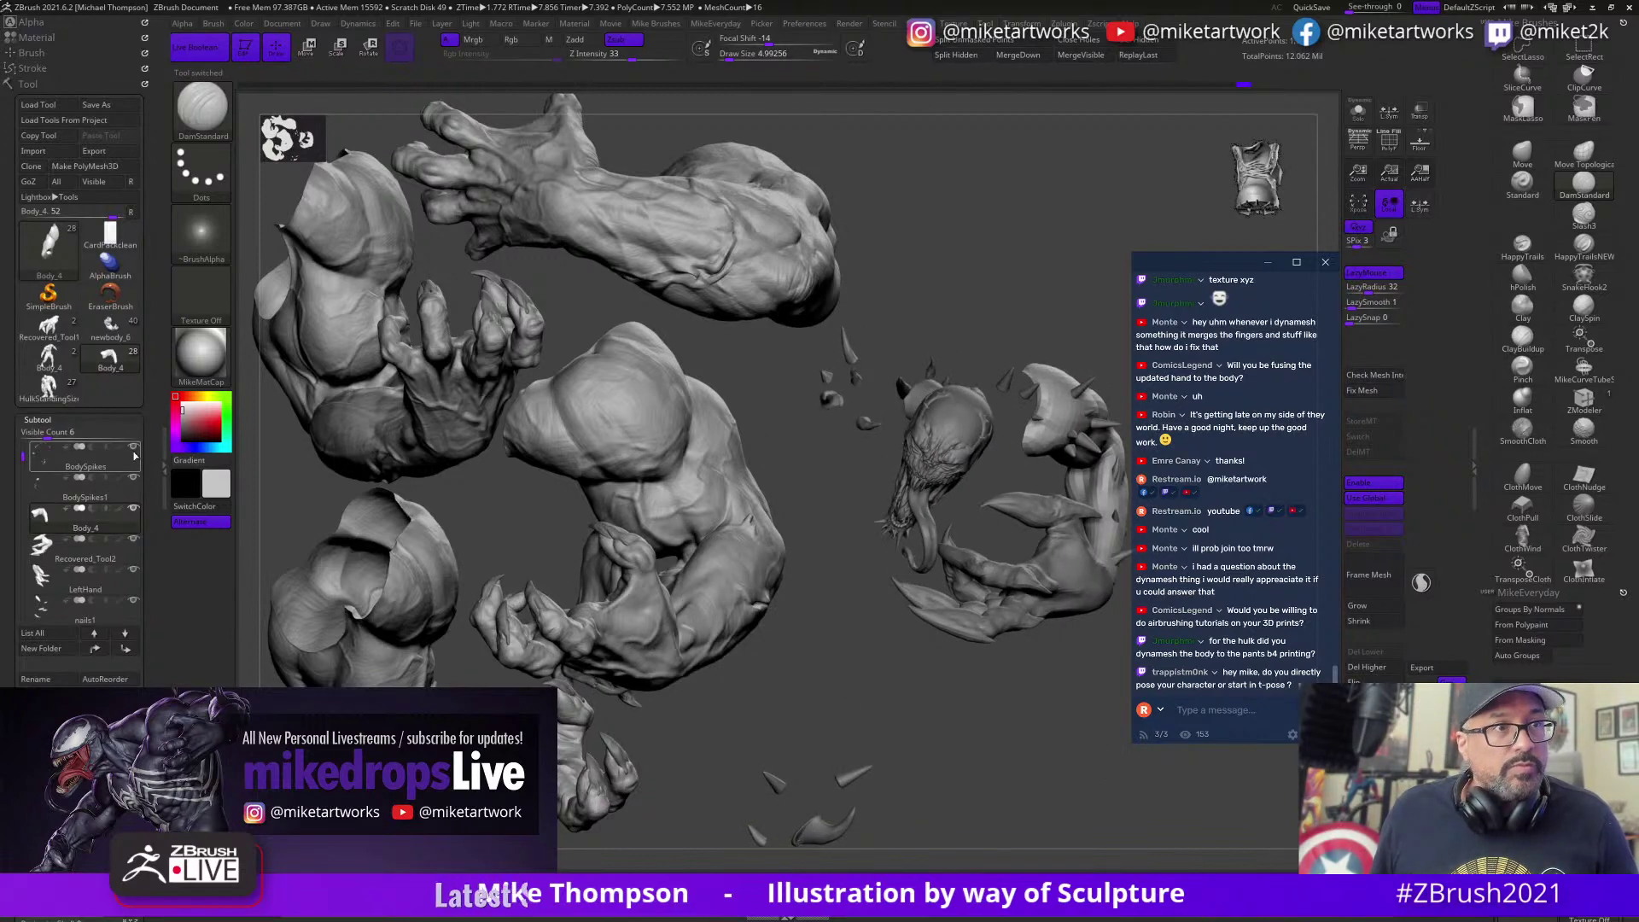
mouse_move(135, 447)
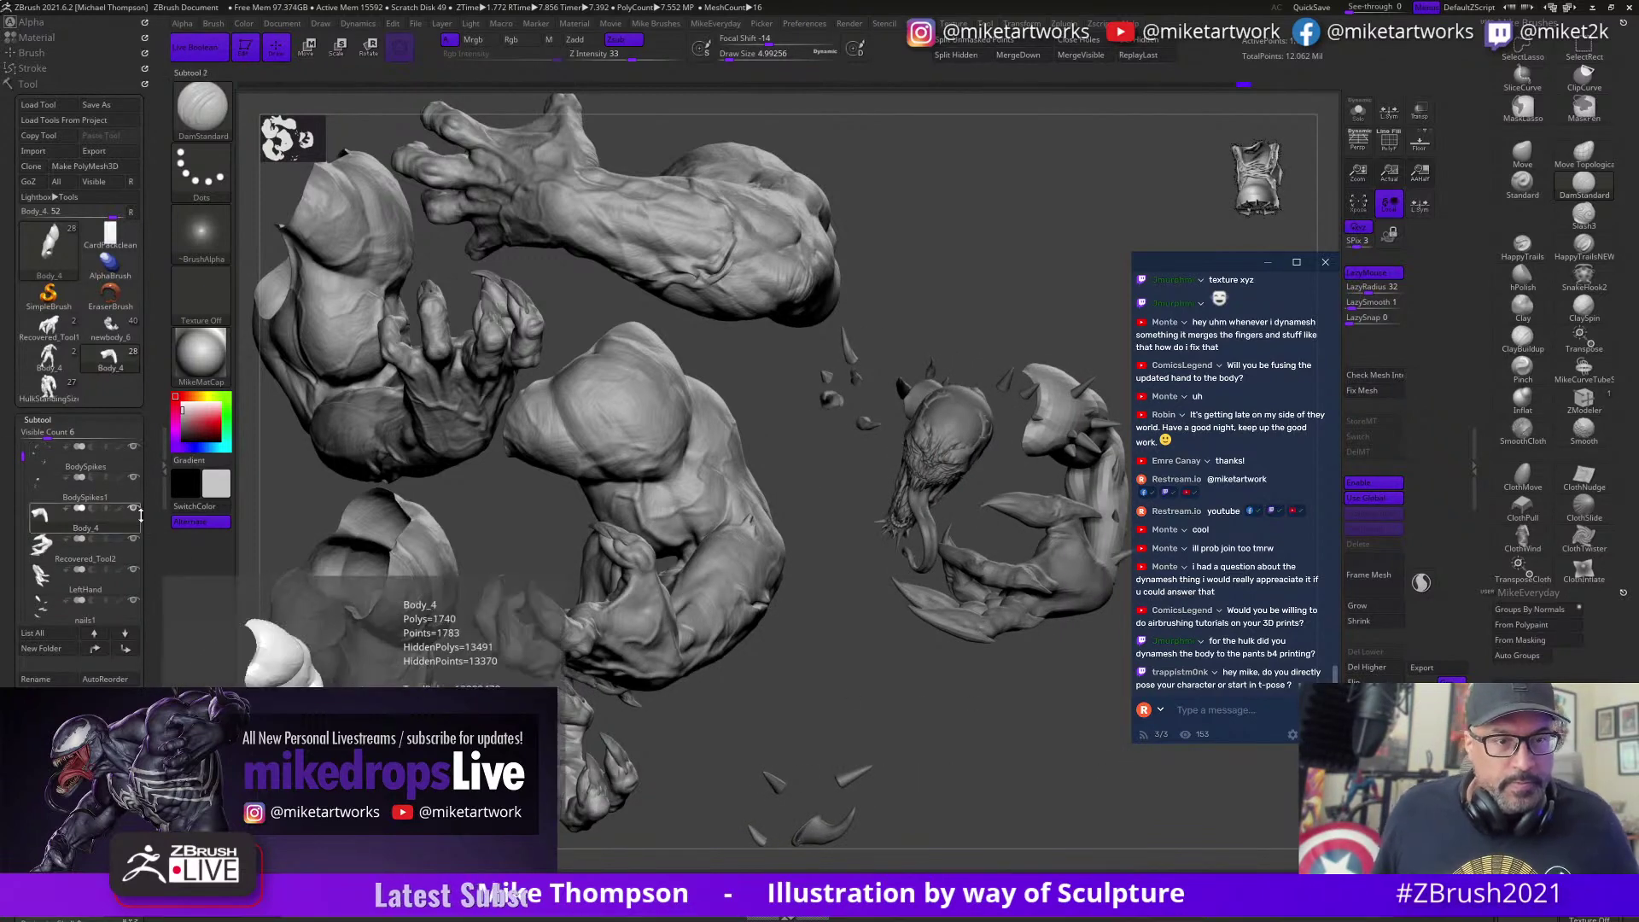
click(133, 446)
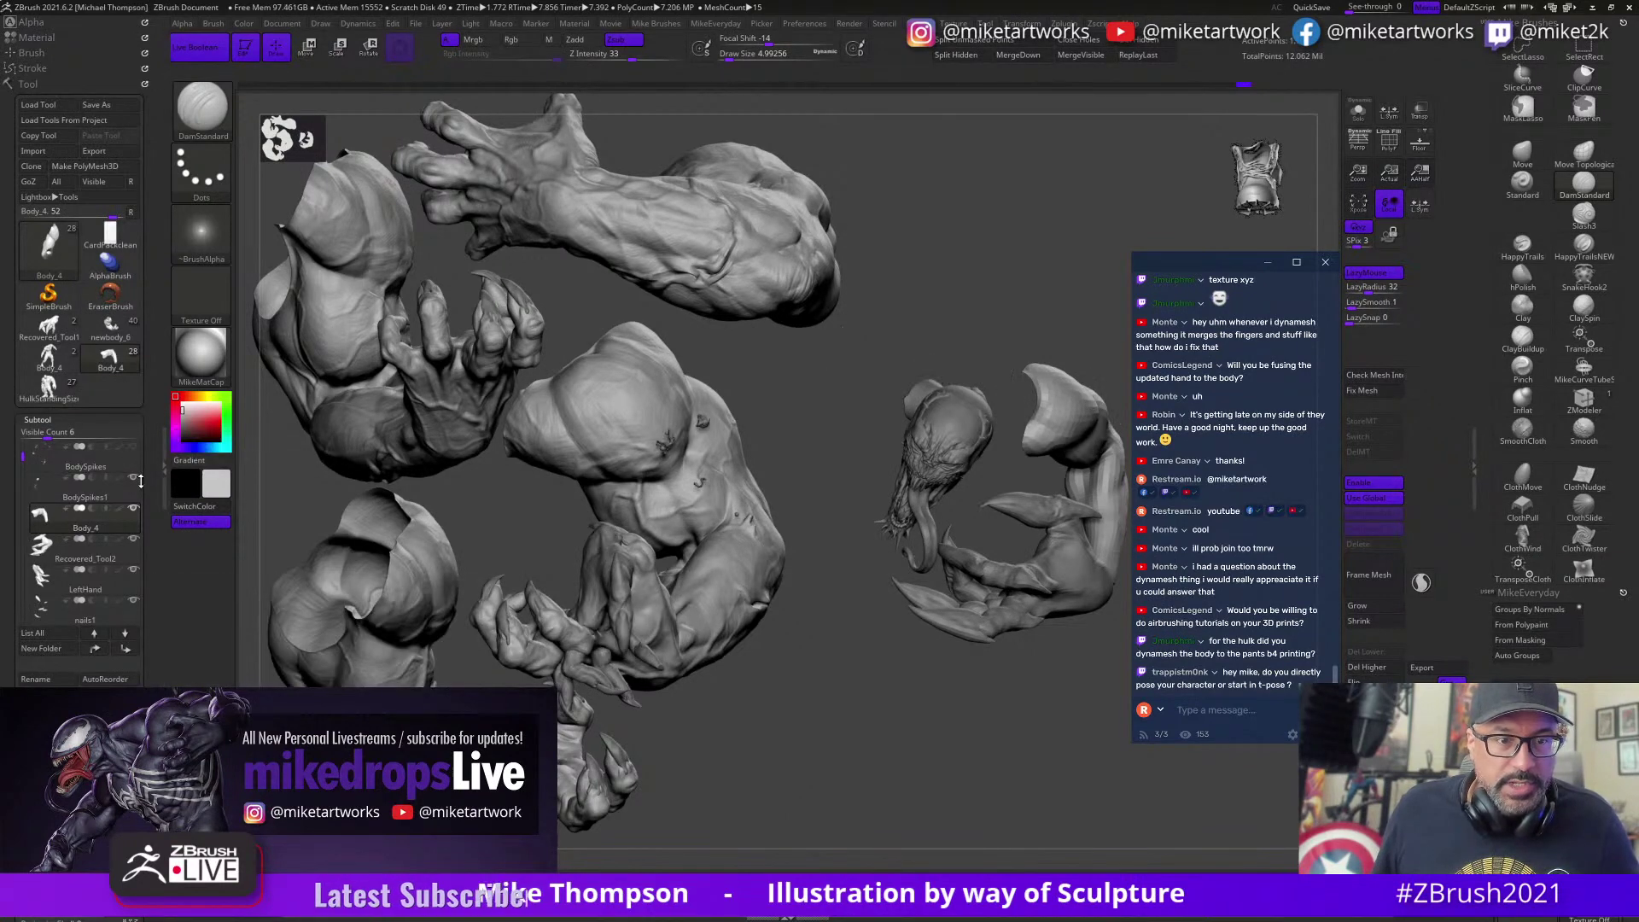
mouse_move(135, 483)
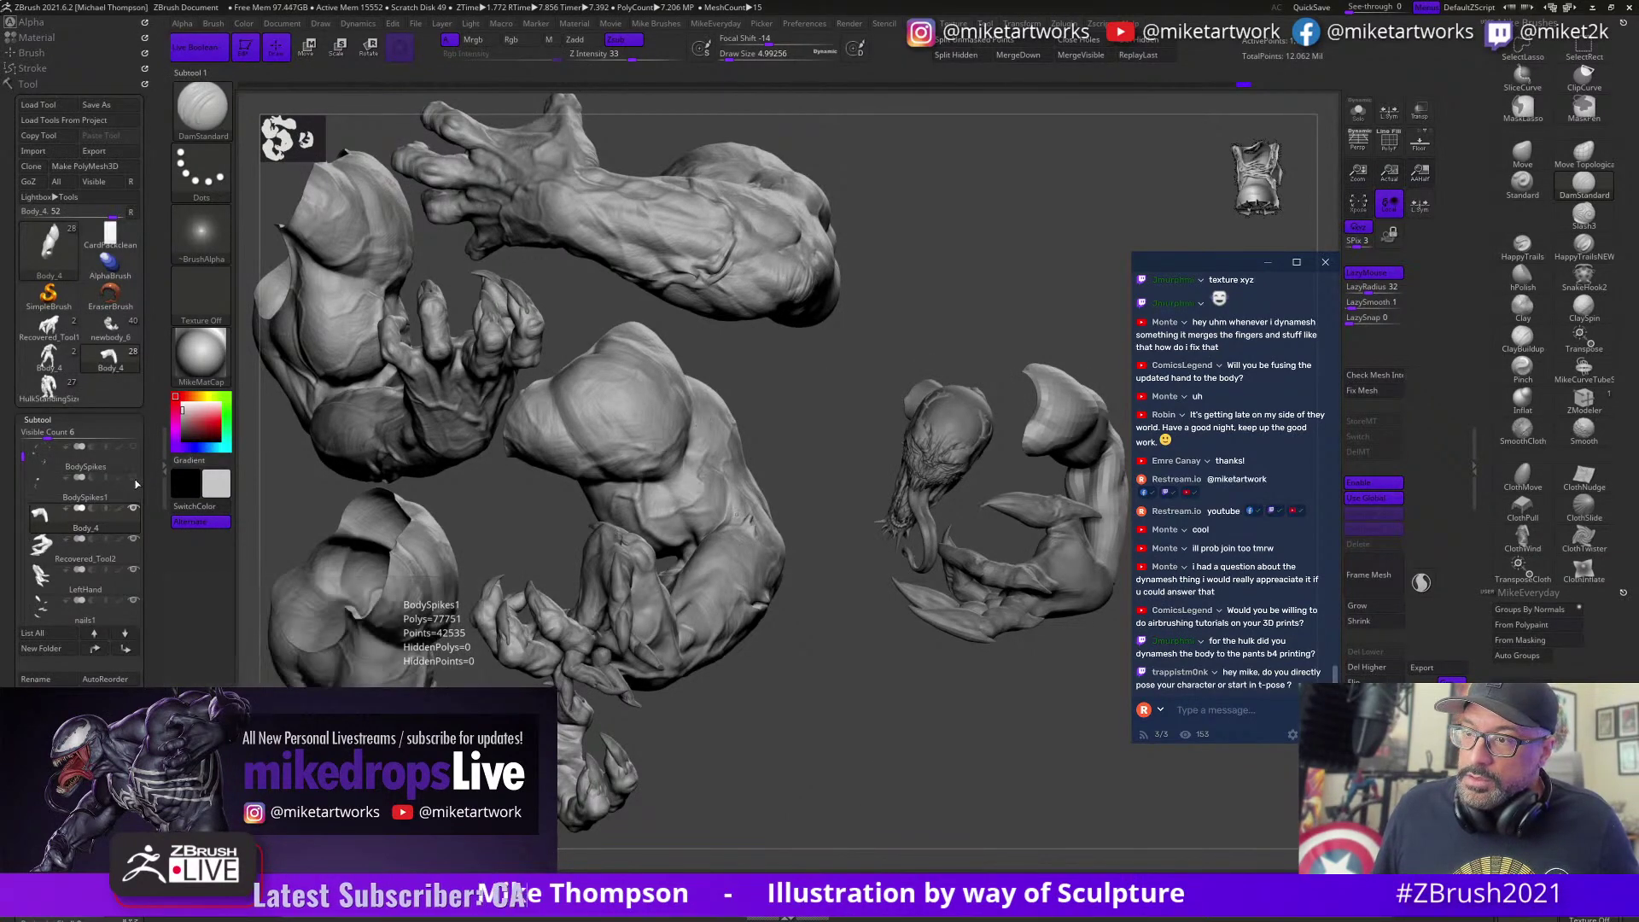
mouse_move(137, 592)
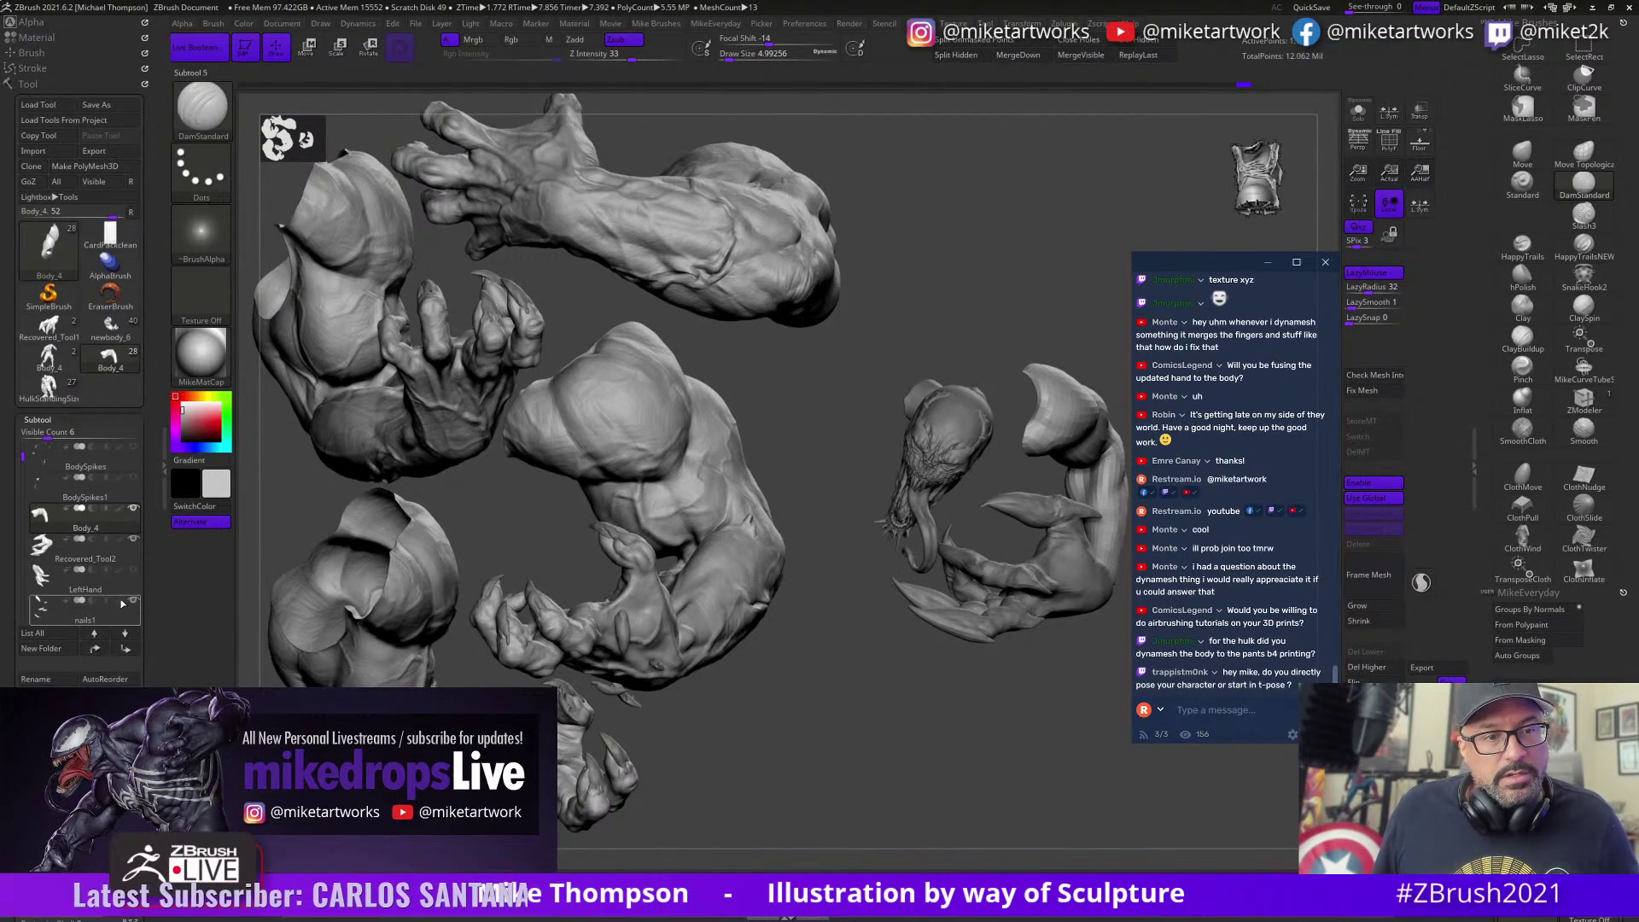
Step: Hide the nails and head subtools so only Body_4 and the clawed hand Recovered_Tool2 stay visible
drag(23, 462, 22, 531)
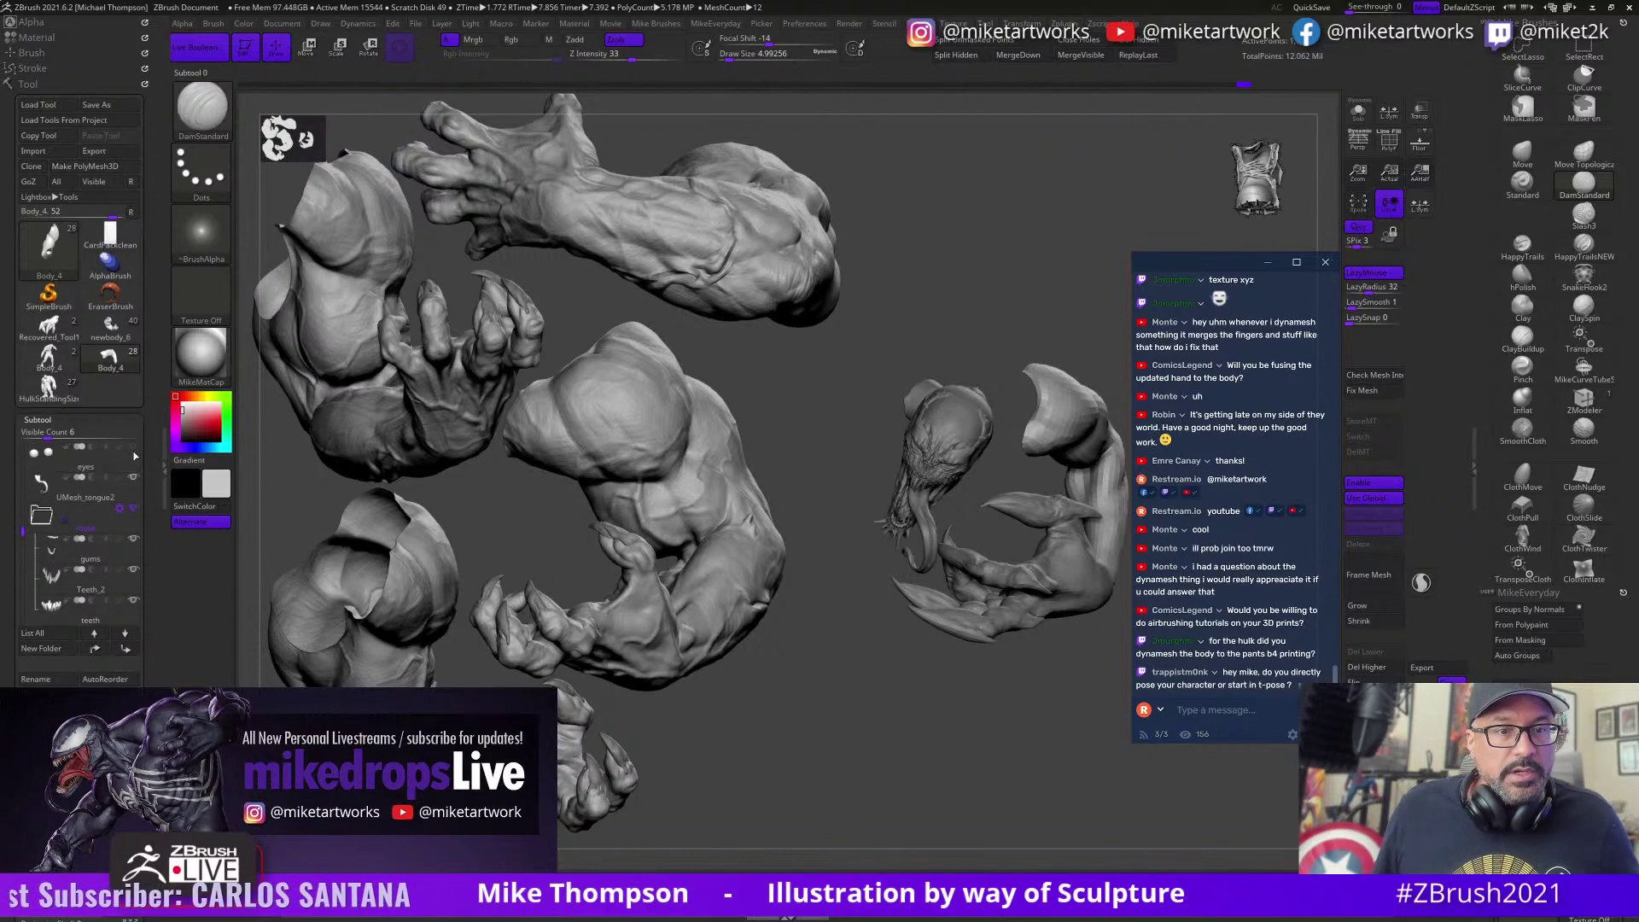
click(133, 477)
click(132, 509)
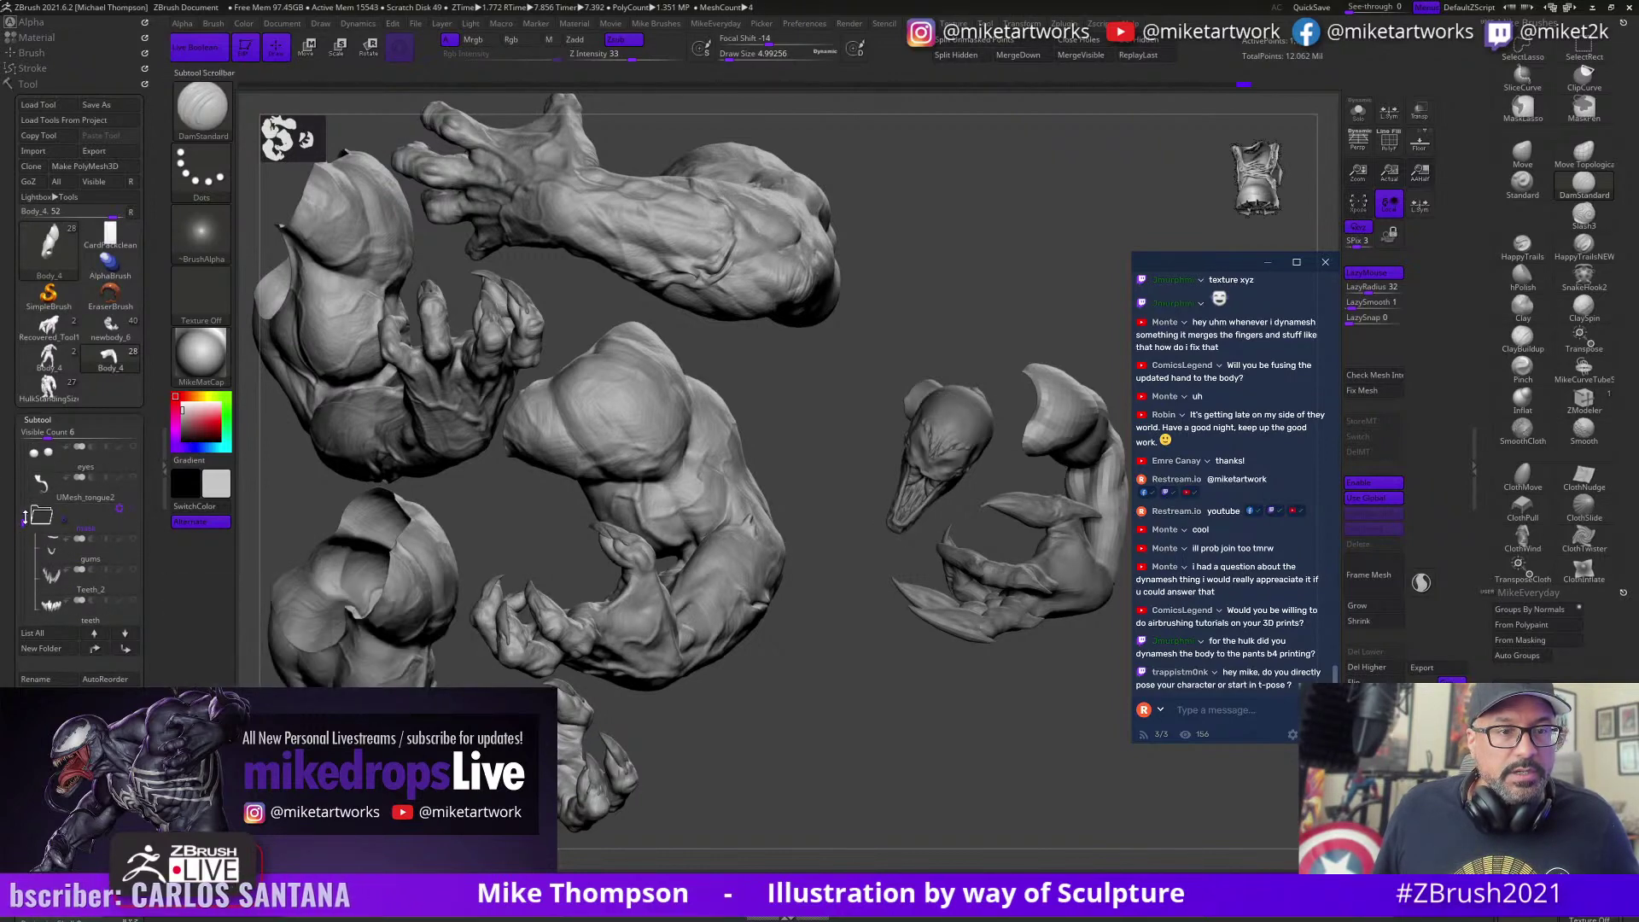
drag(24, 515, 32, 493)
click(134, 540)
click(133, 570)
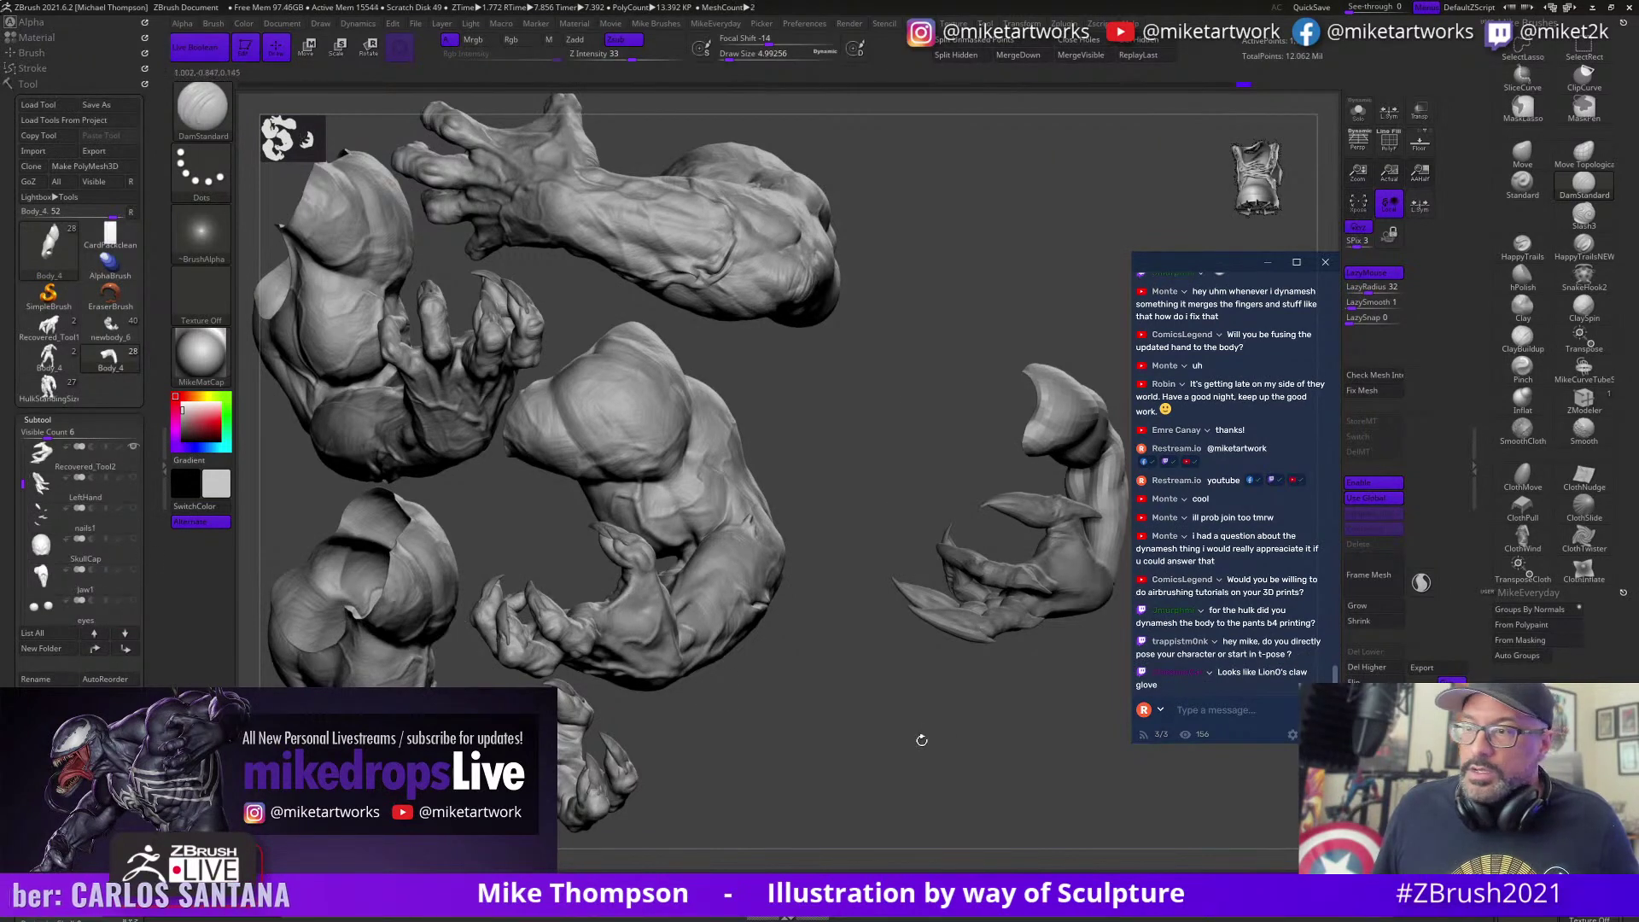
Step: Unhide the full Body_4 mesh and isolate the bent arm attached to the clawed hand
drag(973, 740, 885, 664)
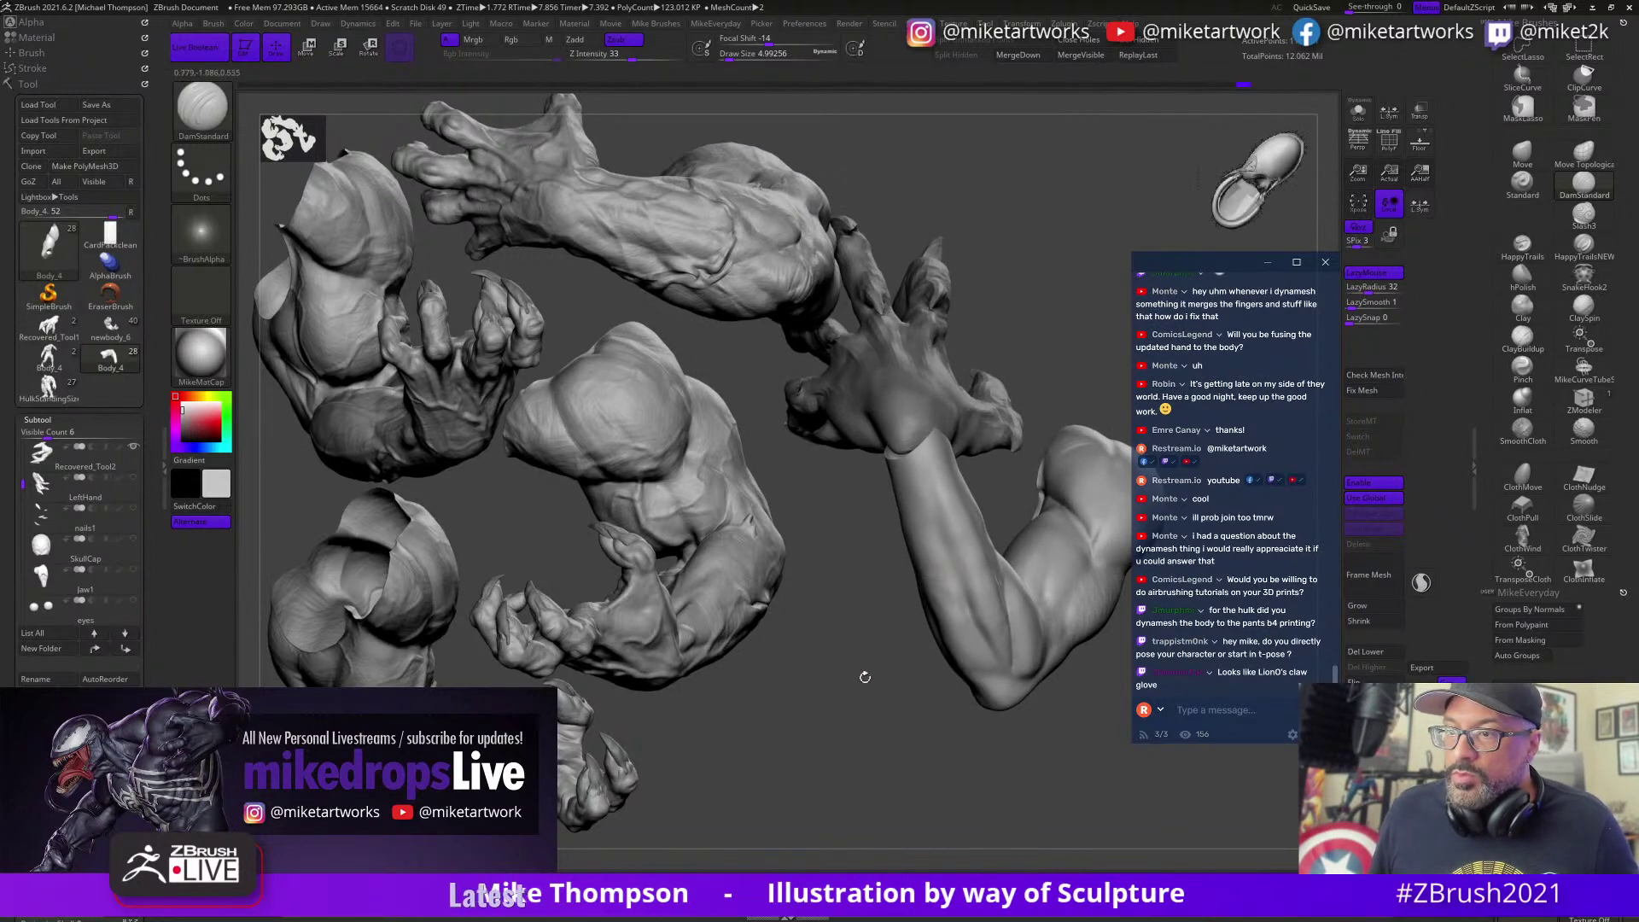
ctrl+shift+click(866, 652)
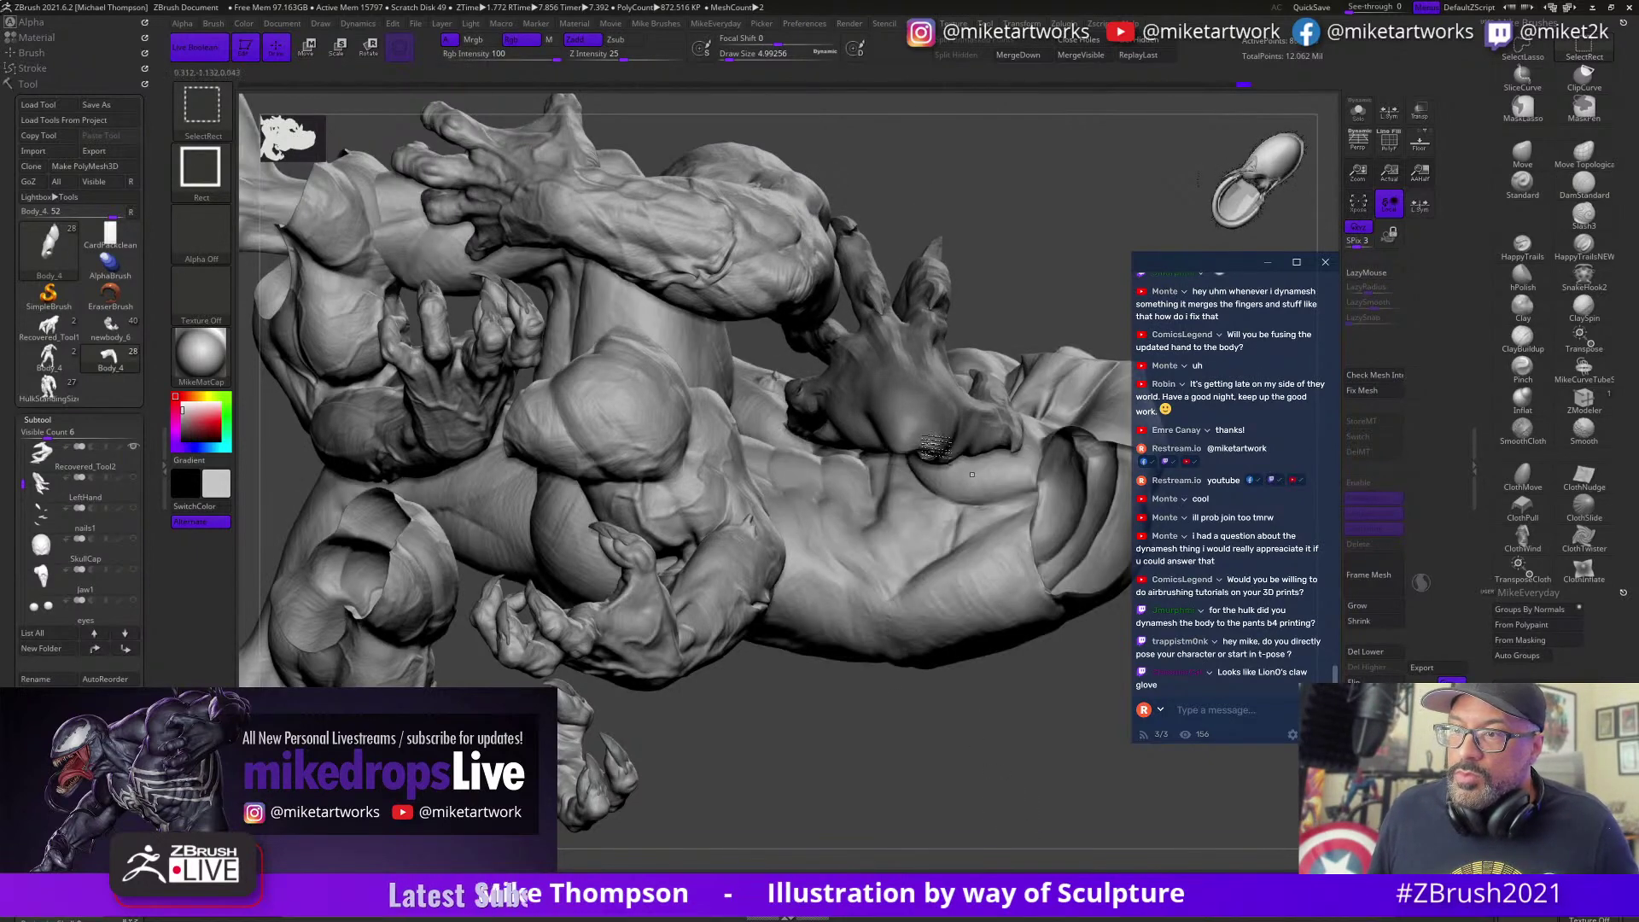
mouse_move(1068, 729)
ctrl+shift+mouse_down()
mouse_move(1061, 807)
mouse_move(1076, 805)
mouse_move(982, 857)
mouse_move(1049, 802)
mouse_move(1022, 838)
ctrl+shift+mouse_up()
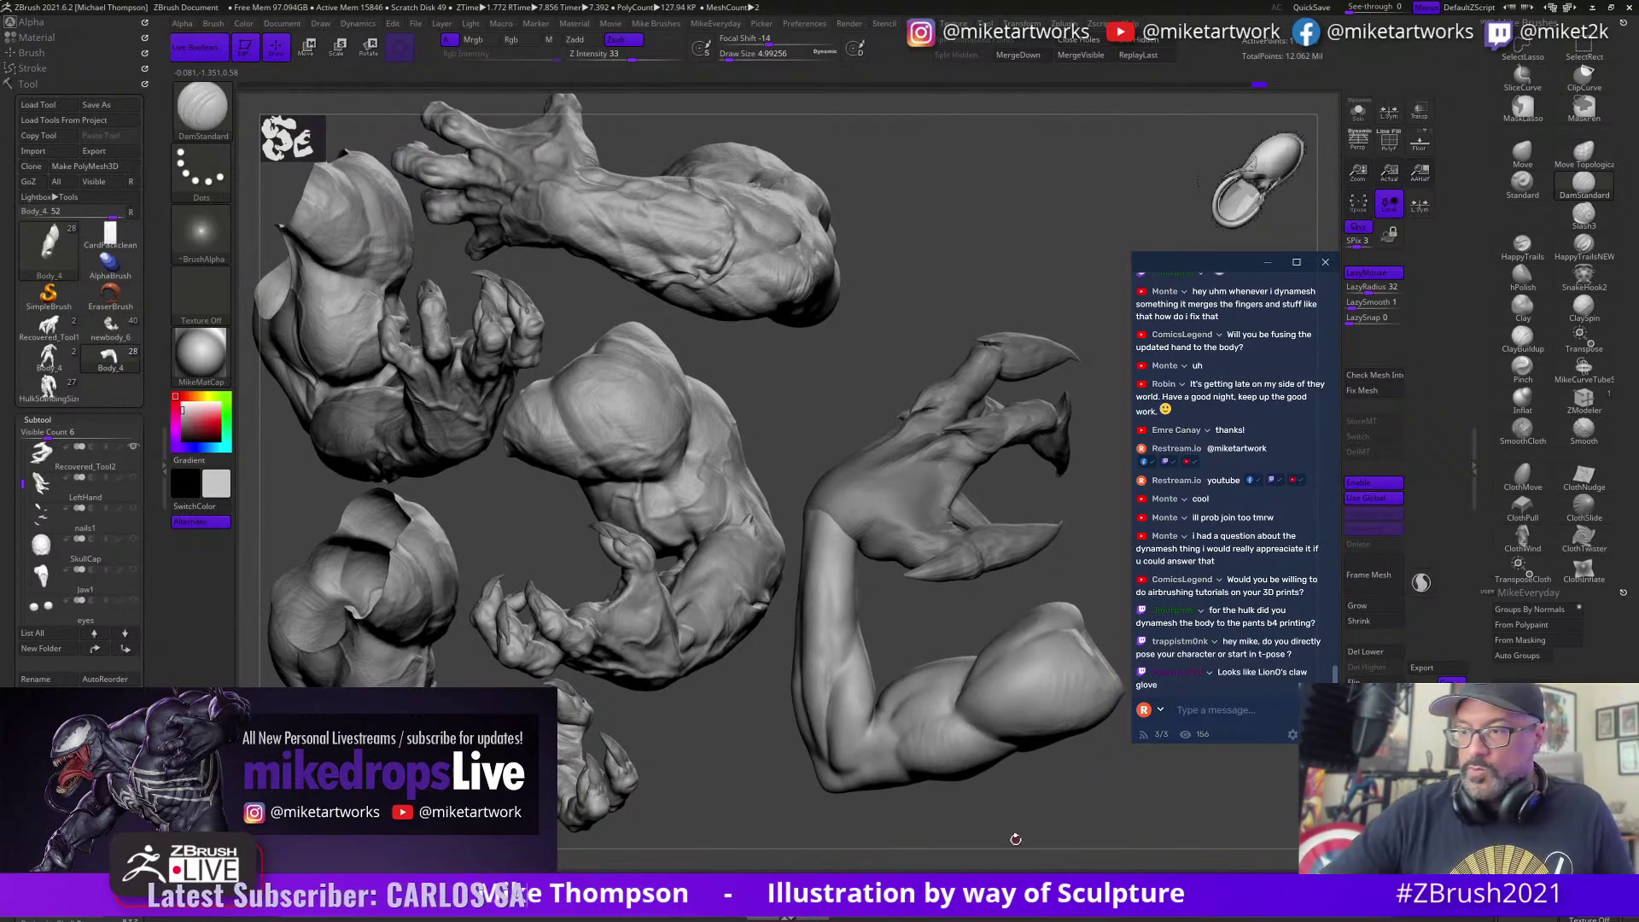
Step: Build up muscle forms along the bent forearm using the ClayBuildup brush at draw sizes of about 35 and 51
click(1519, 338)
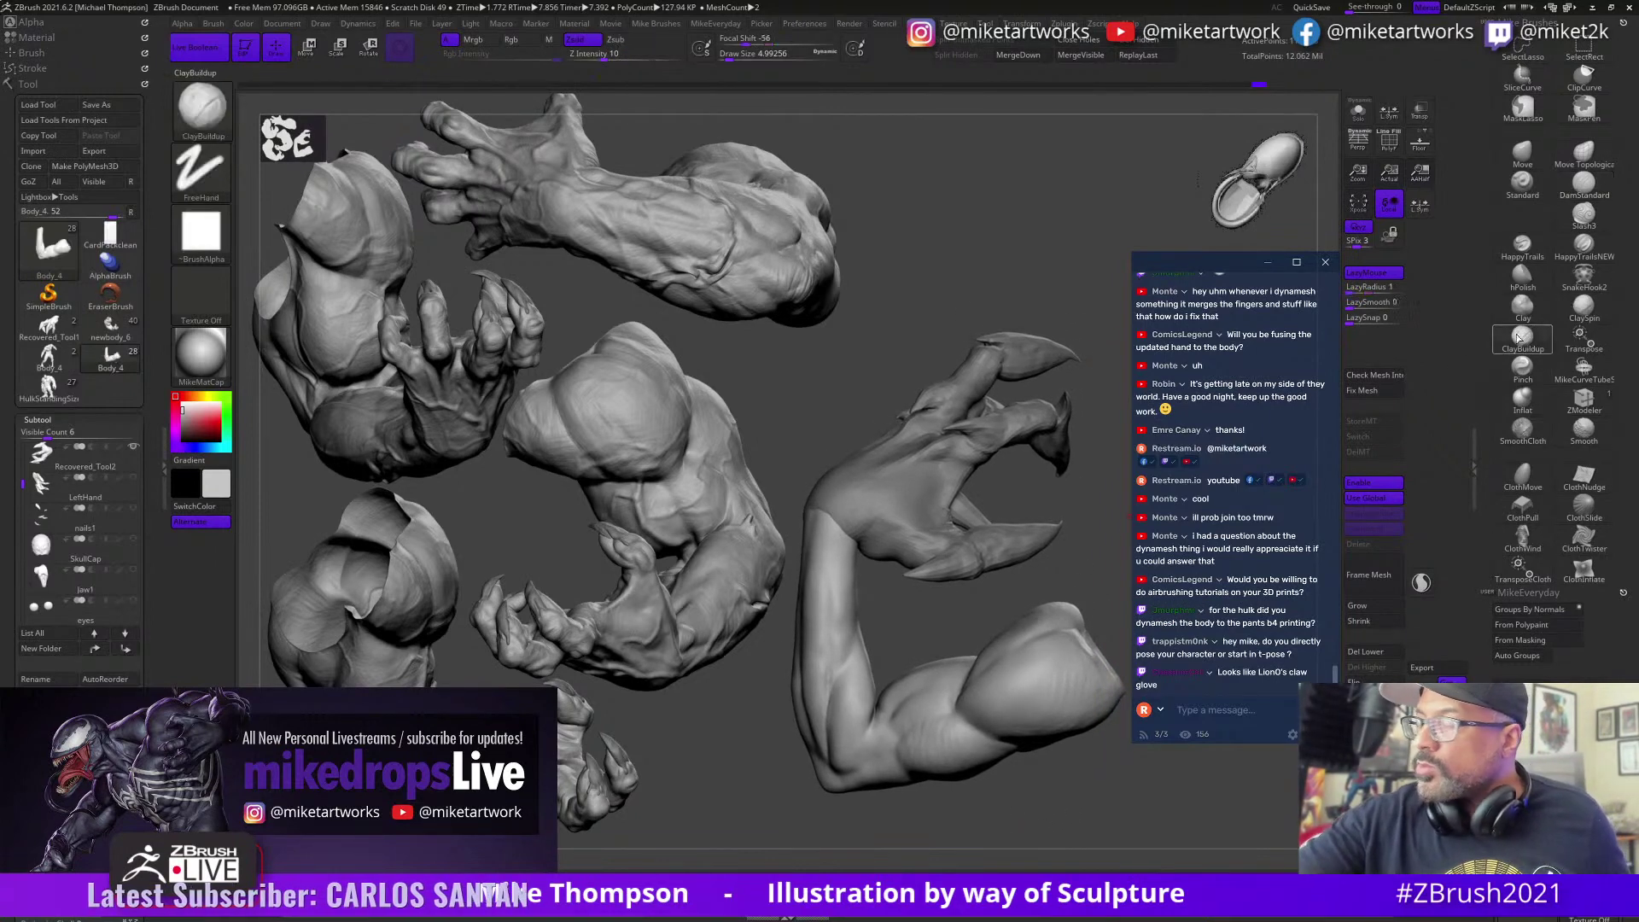
key(s)
drag(927, 631, 895, 611)
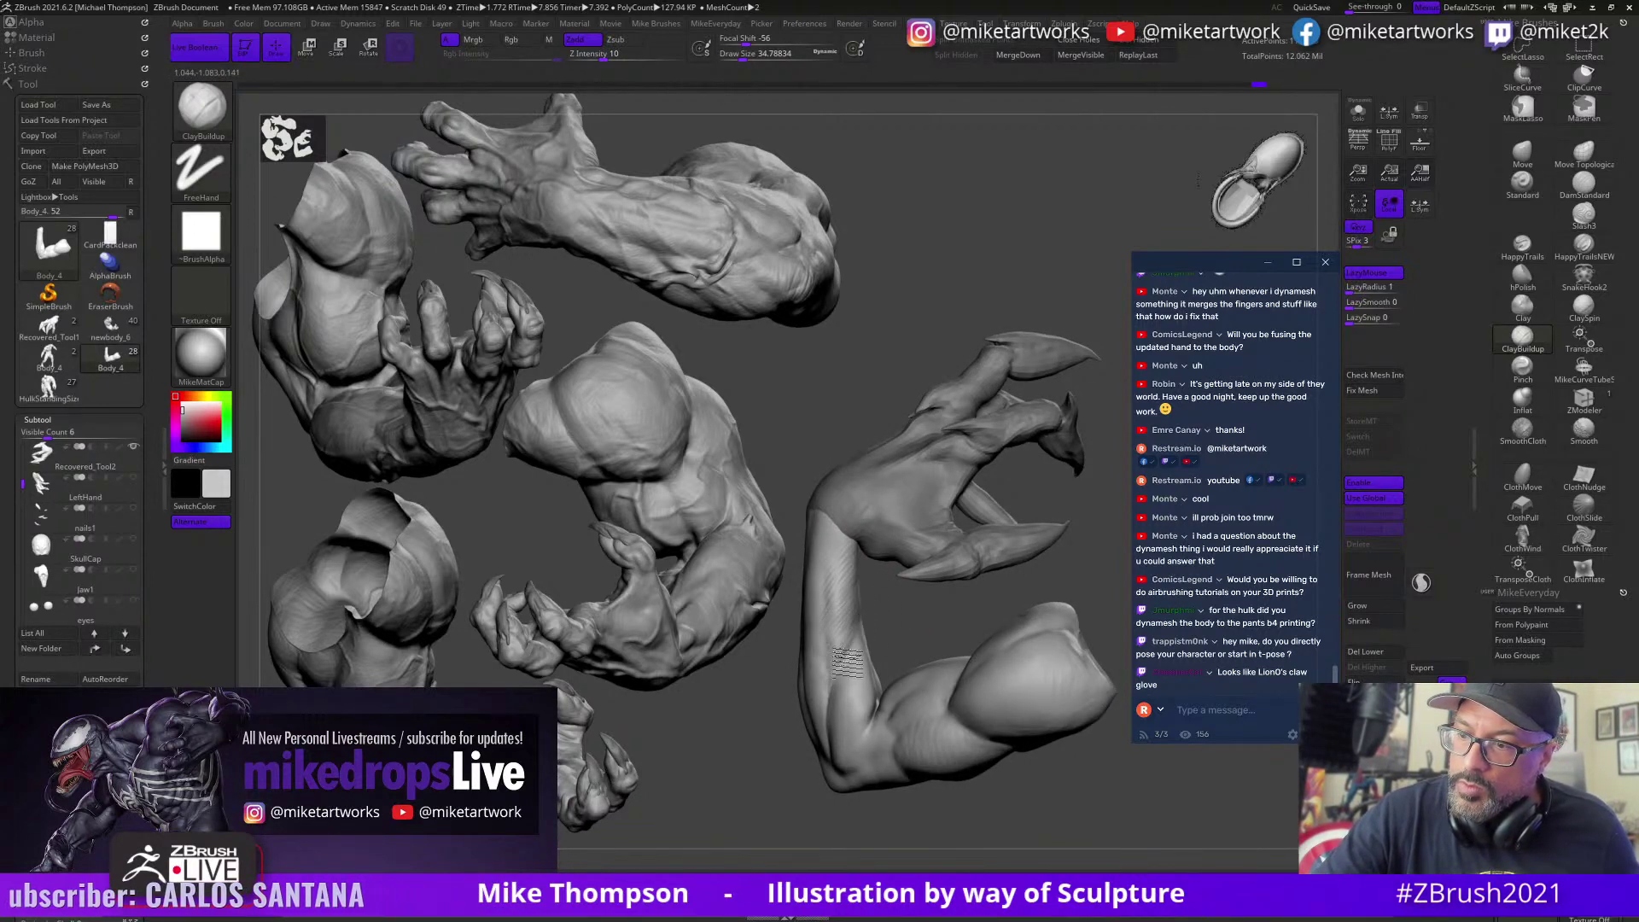
drag(848, 662, 874, 583)
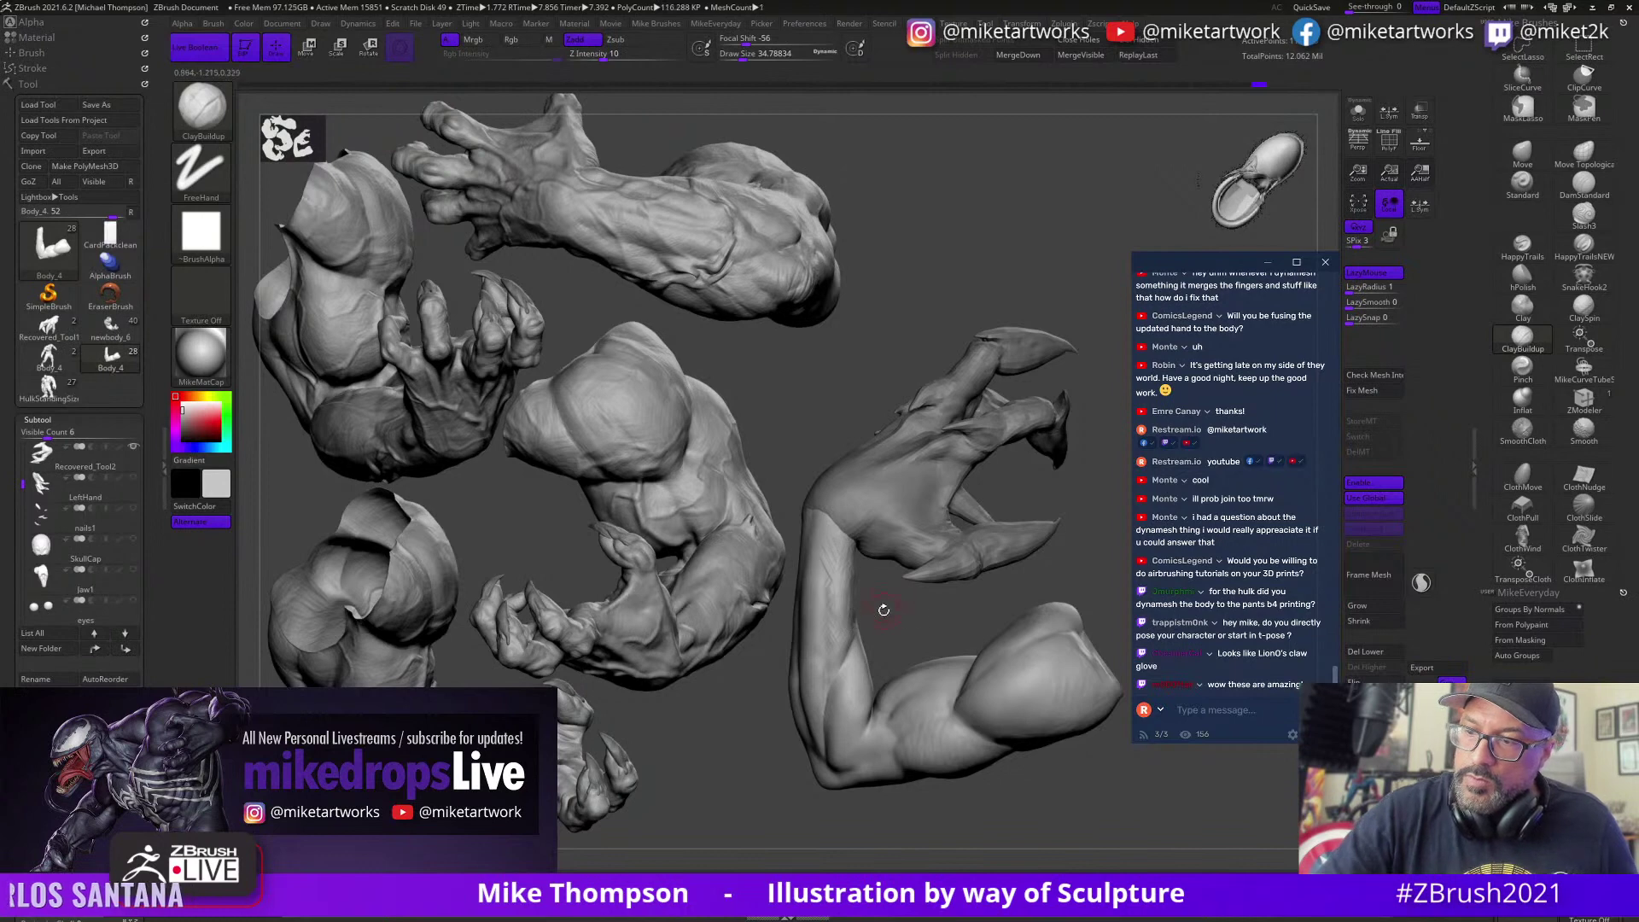
drag(867, 611, 835, 630)
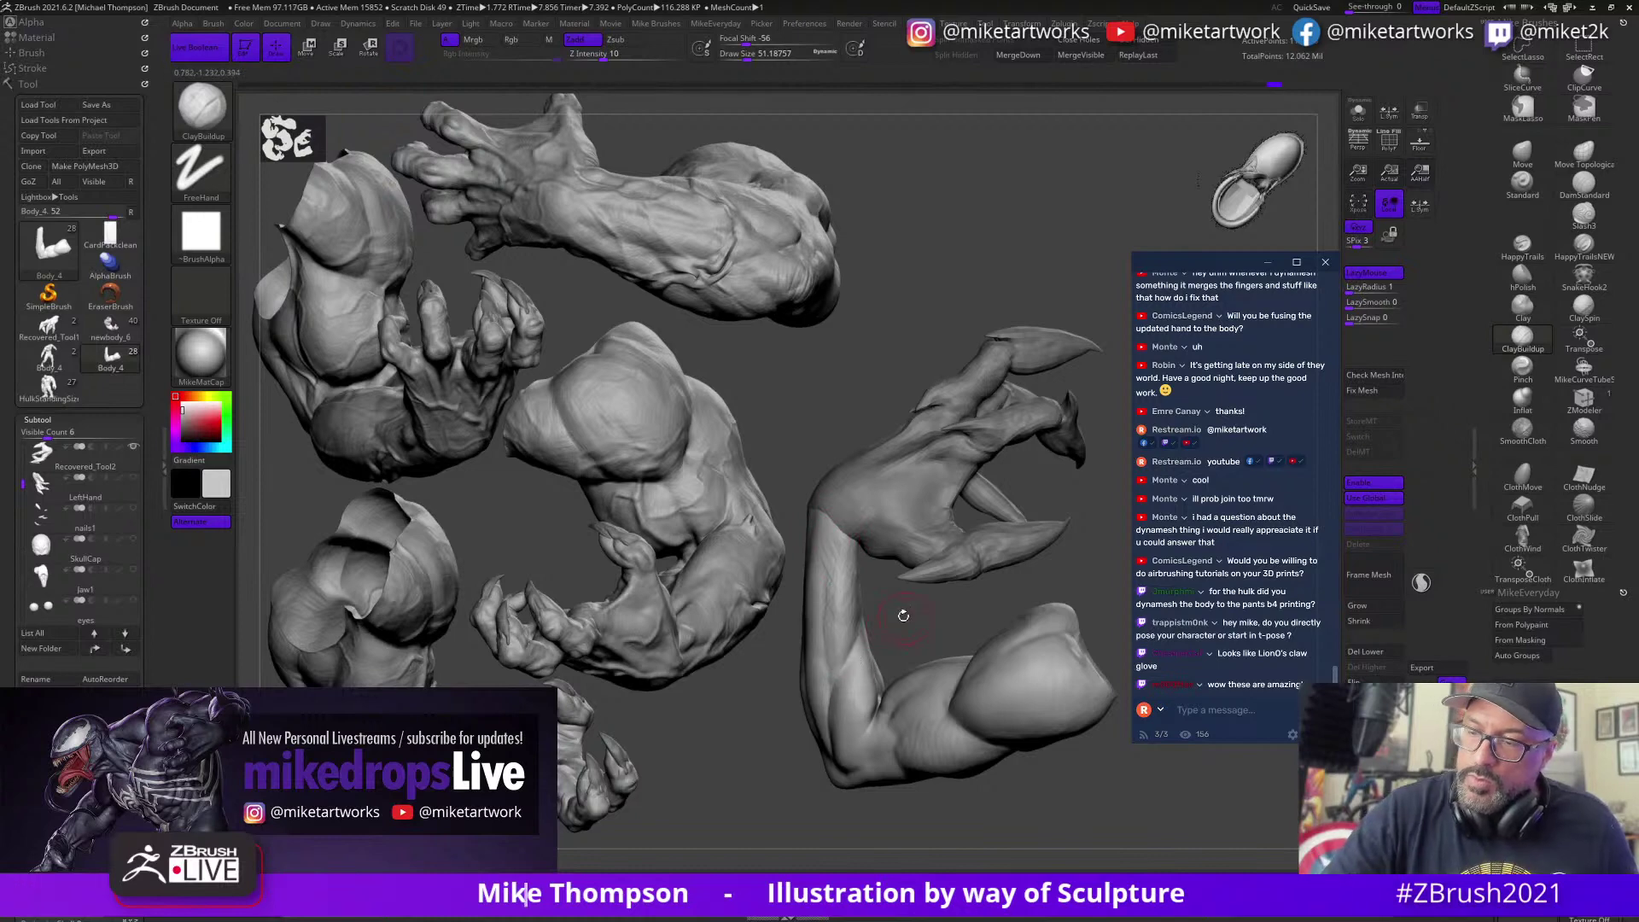
drag(903, 615, 851, 545)
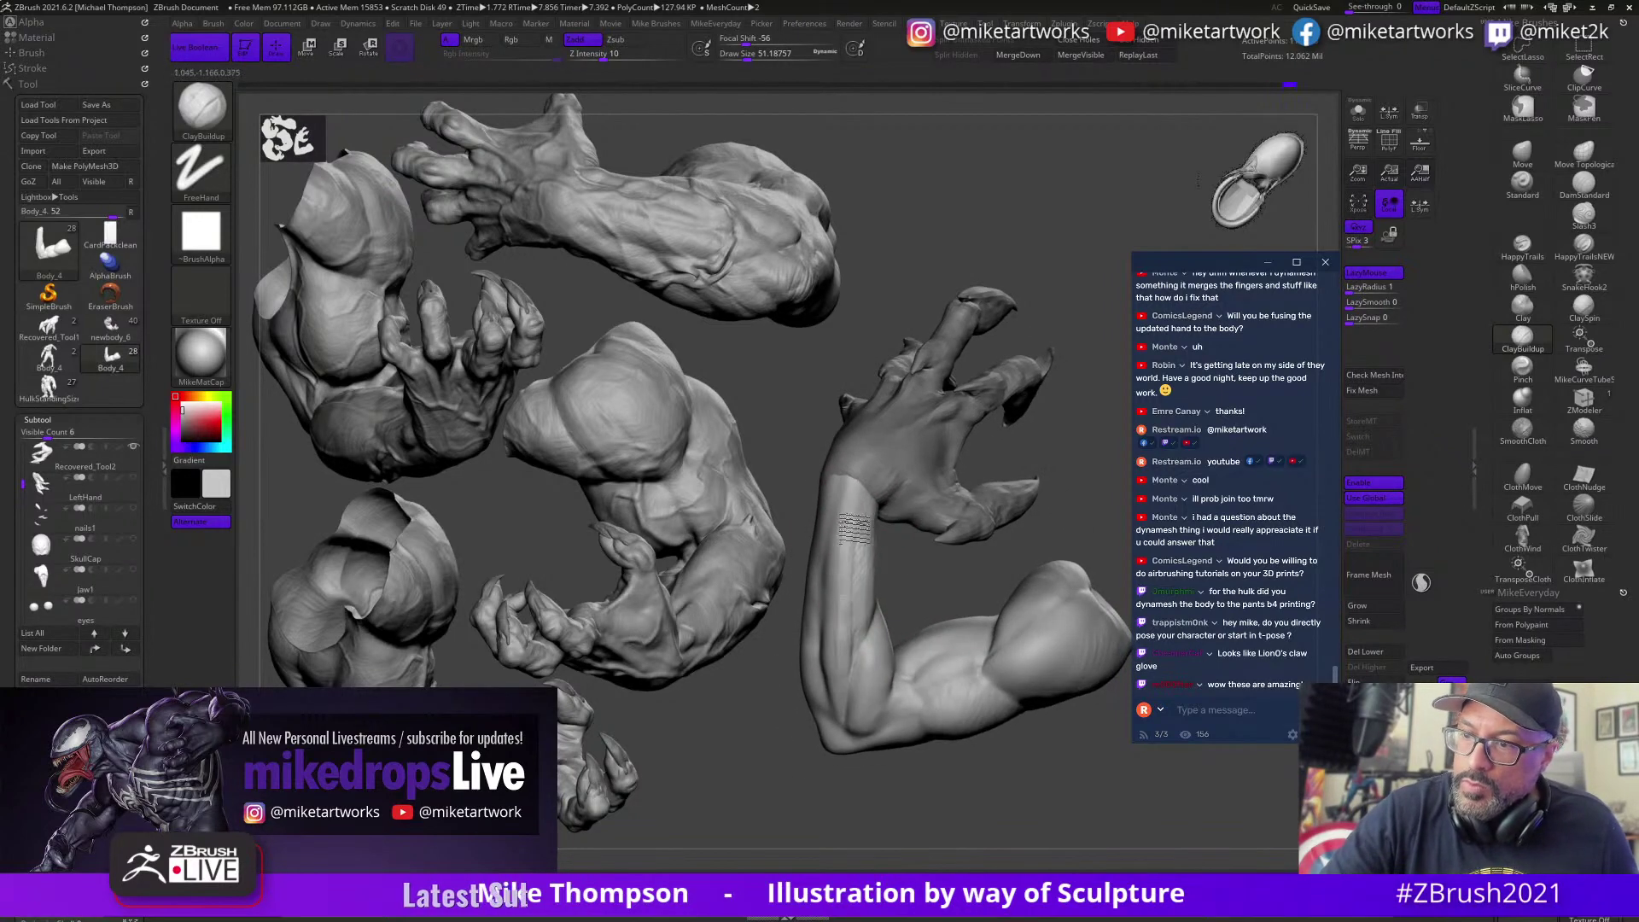
drag(965, 595, 887, 830)
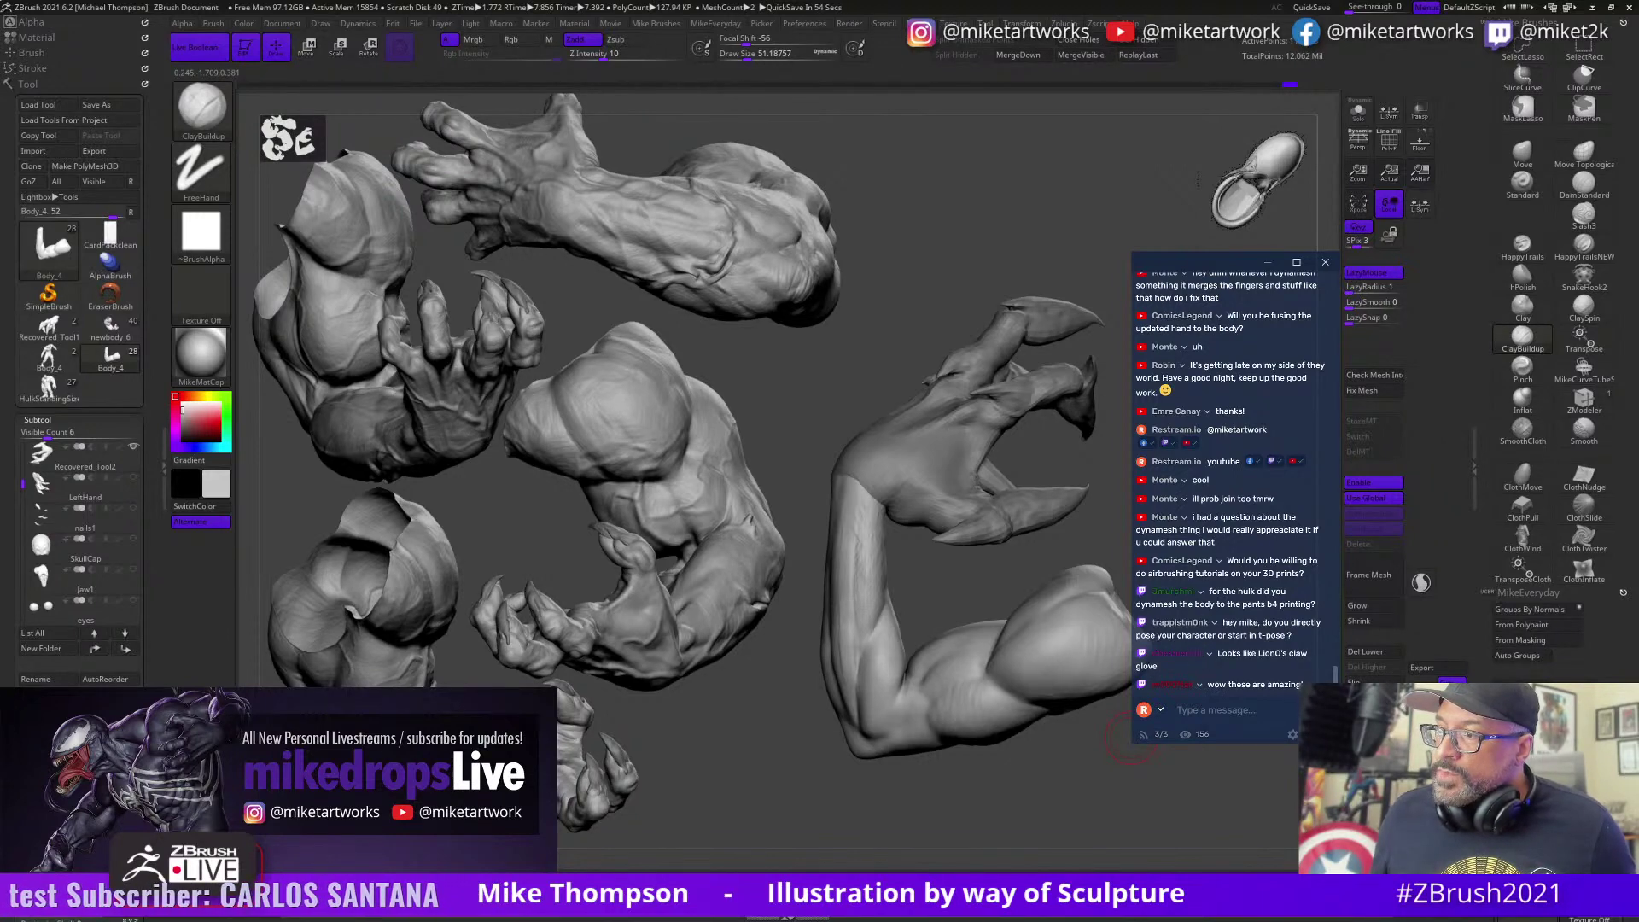
drag(1080, 799, 1057, 774)
key(ctrl+z)
key(ctrl+z)
key(ctrl+z)
key(ctrl+z)
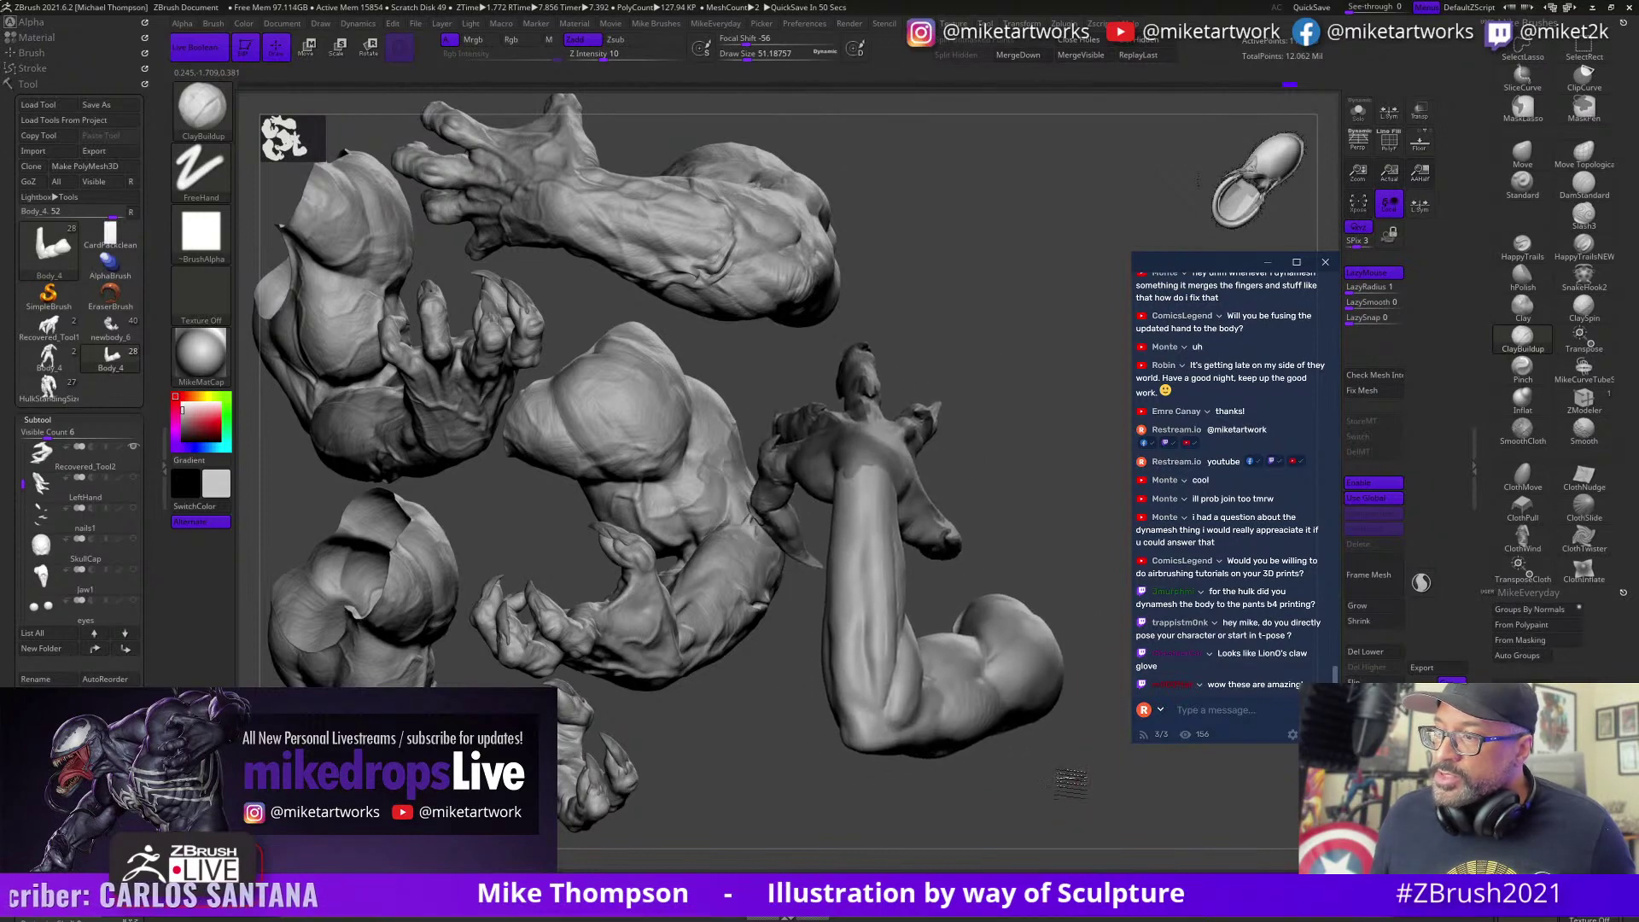
key(ctrl+z)
key(ctrl+z)
key(ctrl+z)
key(ctrl+z)
key(ctrl+z)
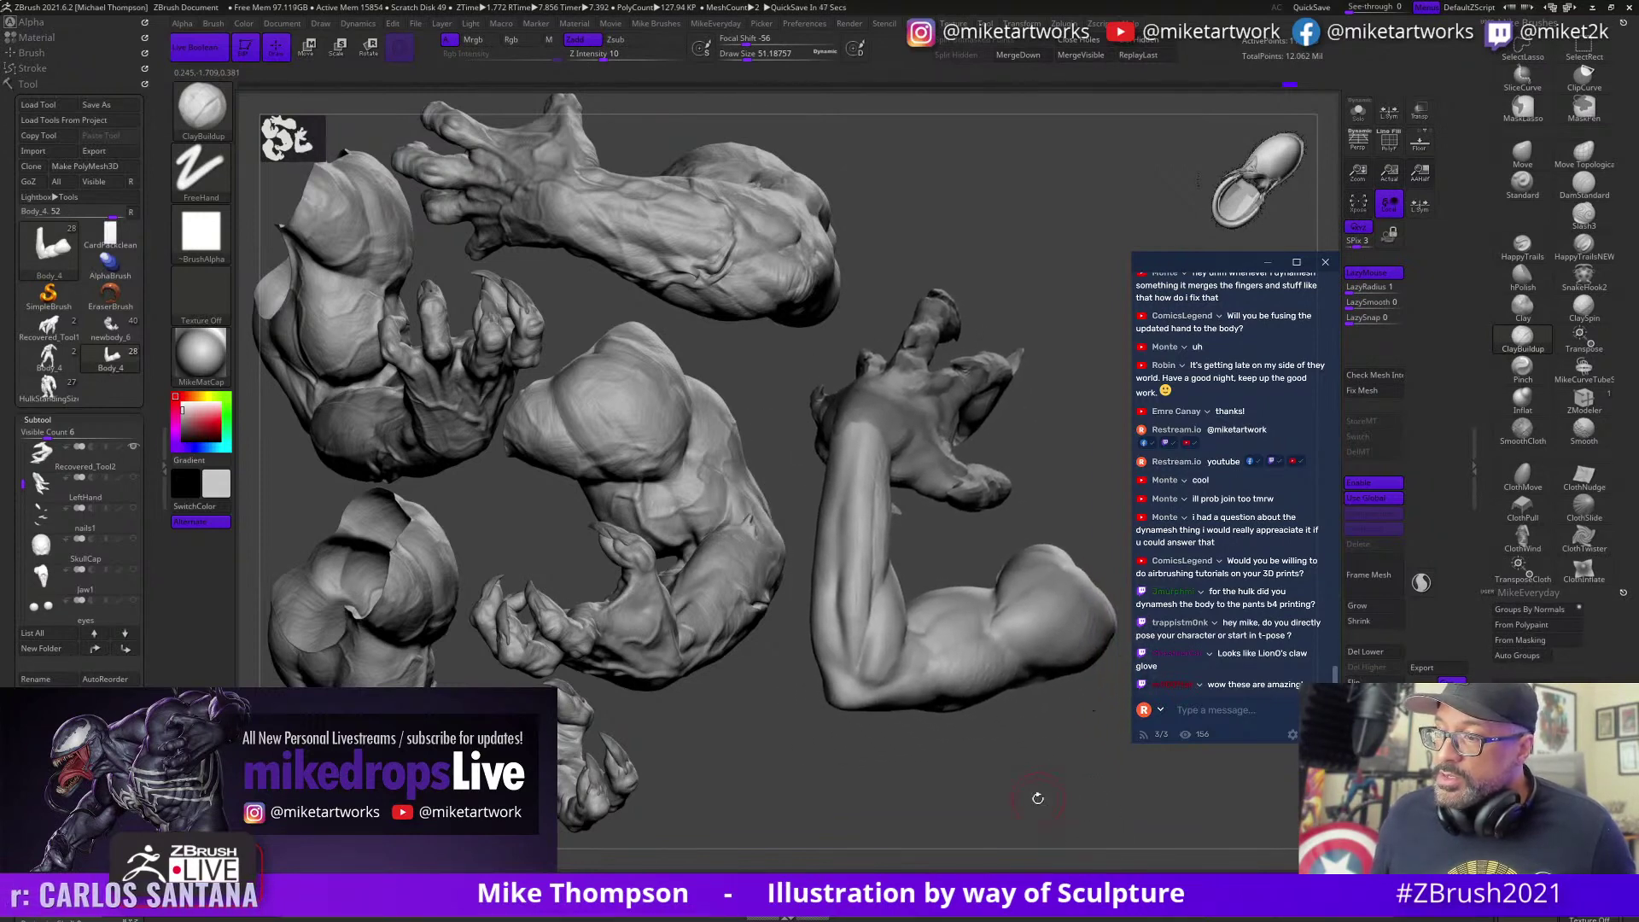
key(ctrl+z)
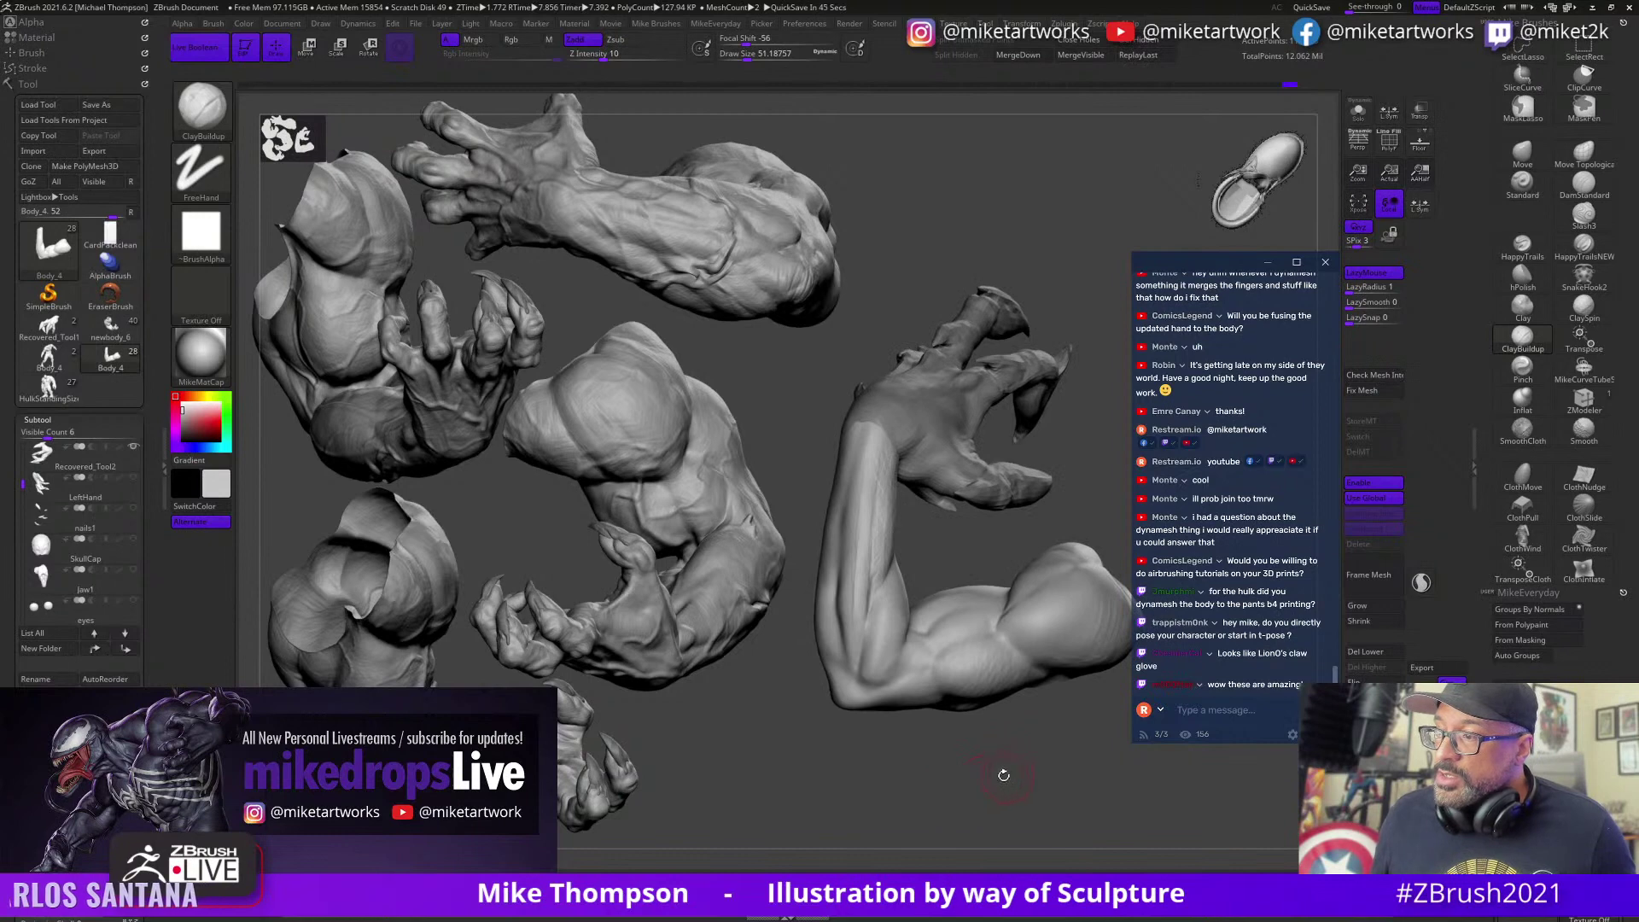
key(ctrl+z)
key(ctrl+z)
key(ctrl+z)
key(ctrl+z)
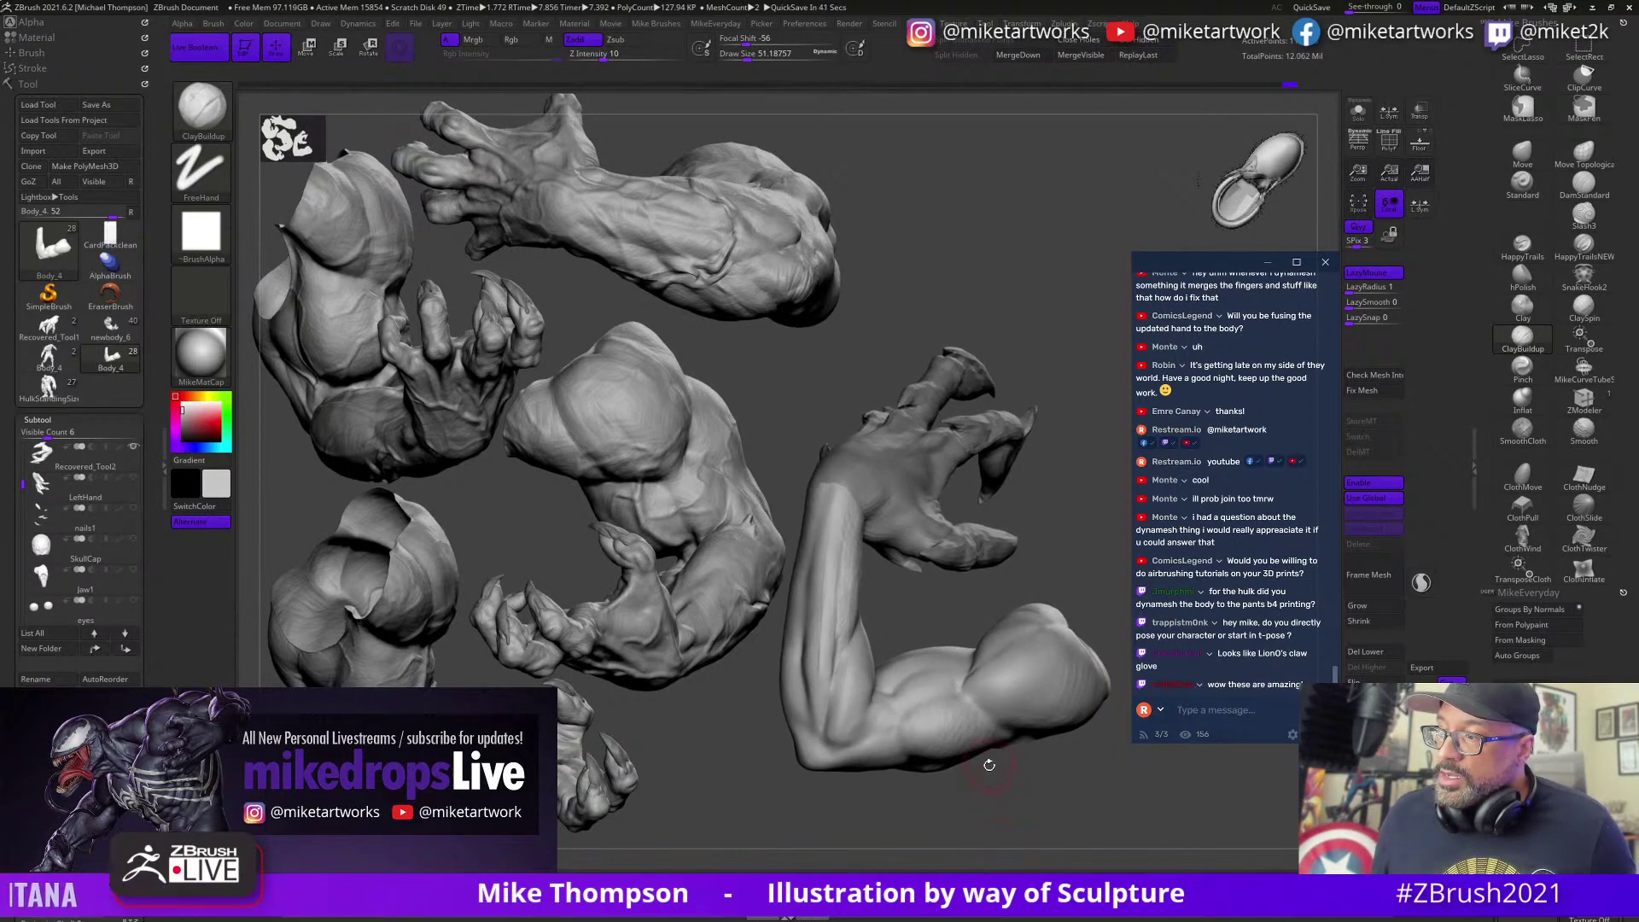
key(ctrl+z)
key(ctrl+z)
key(ctrl+z)
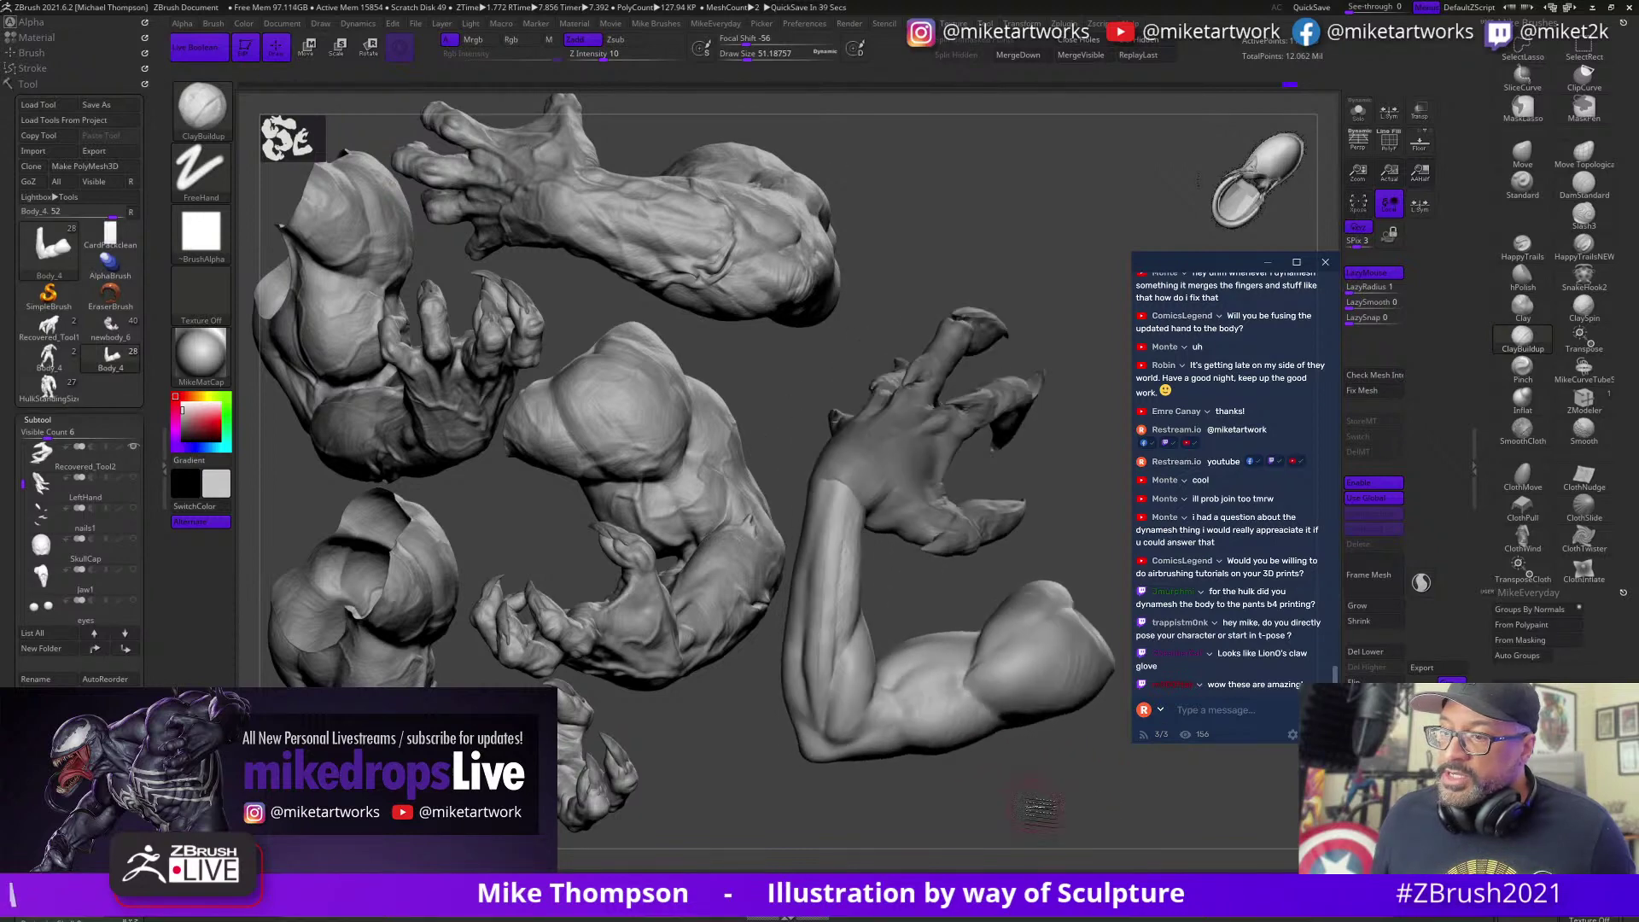
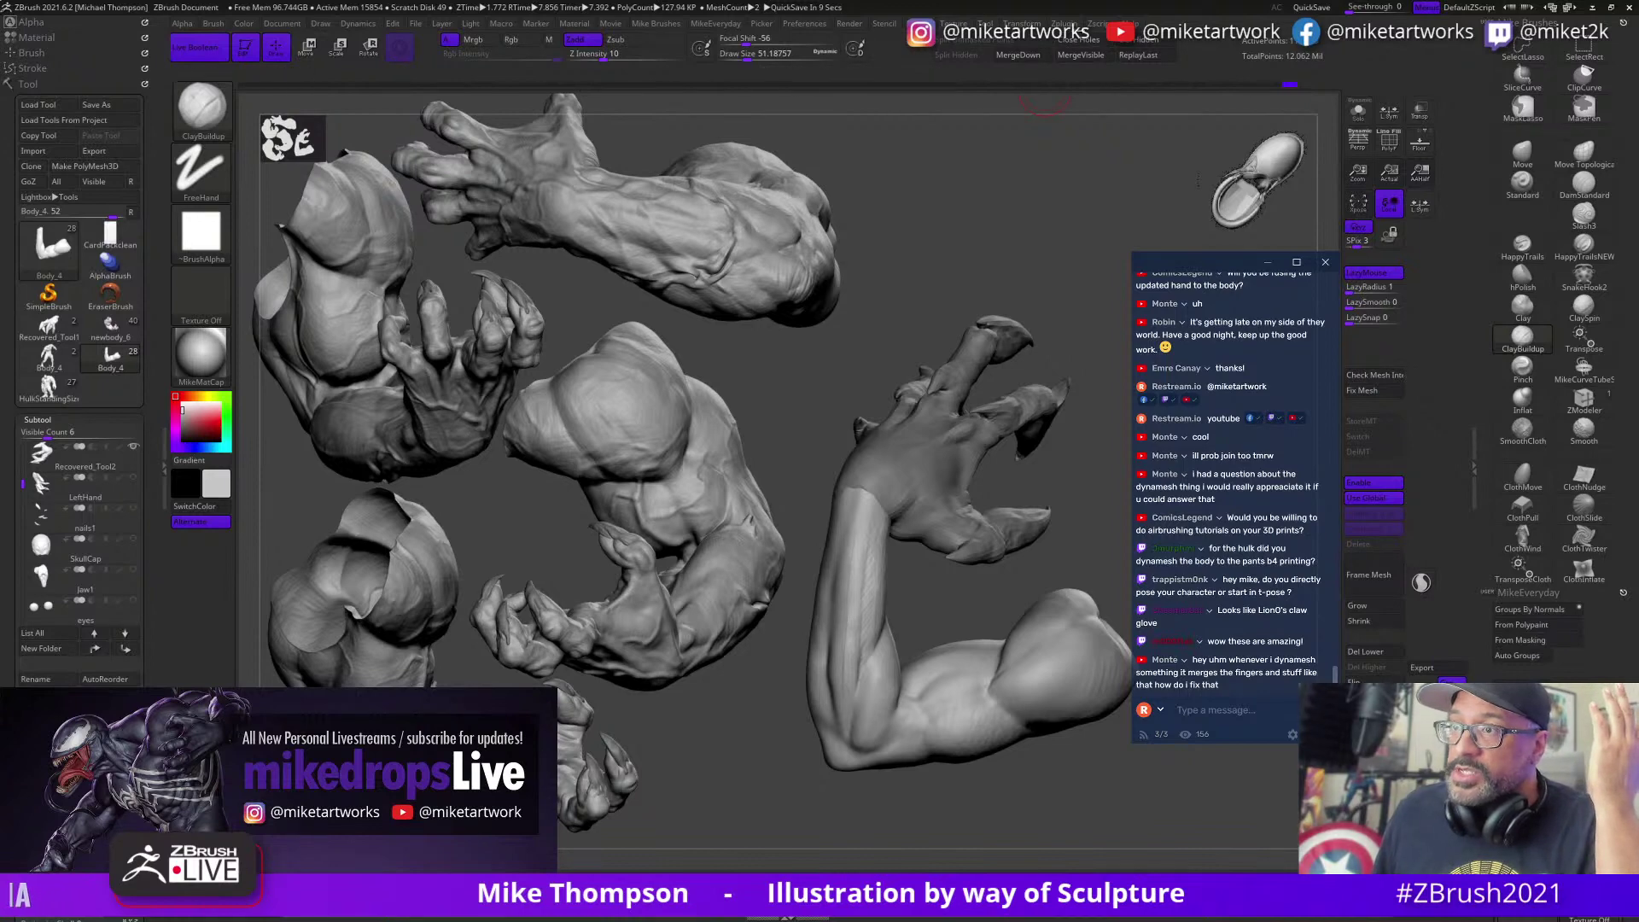
click(1057, 24)
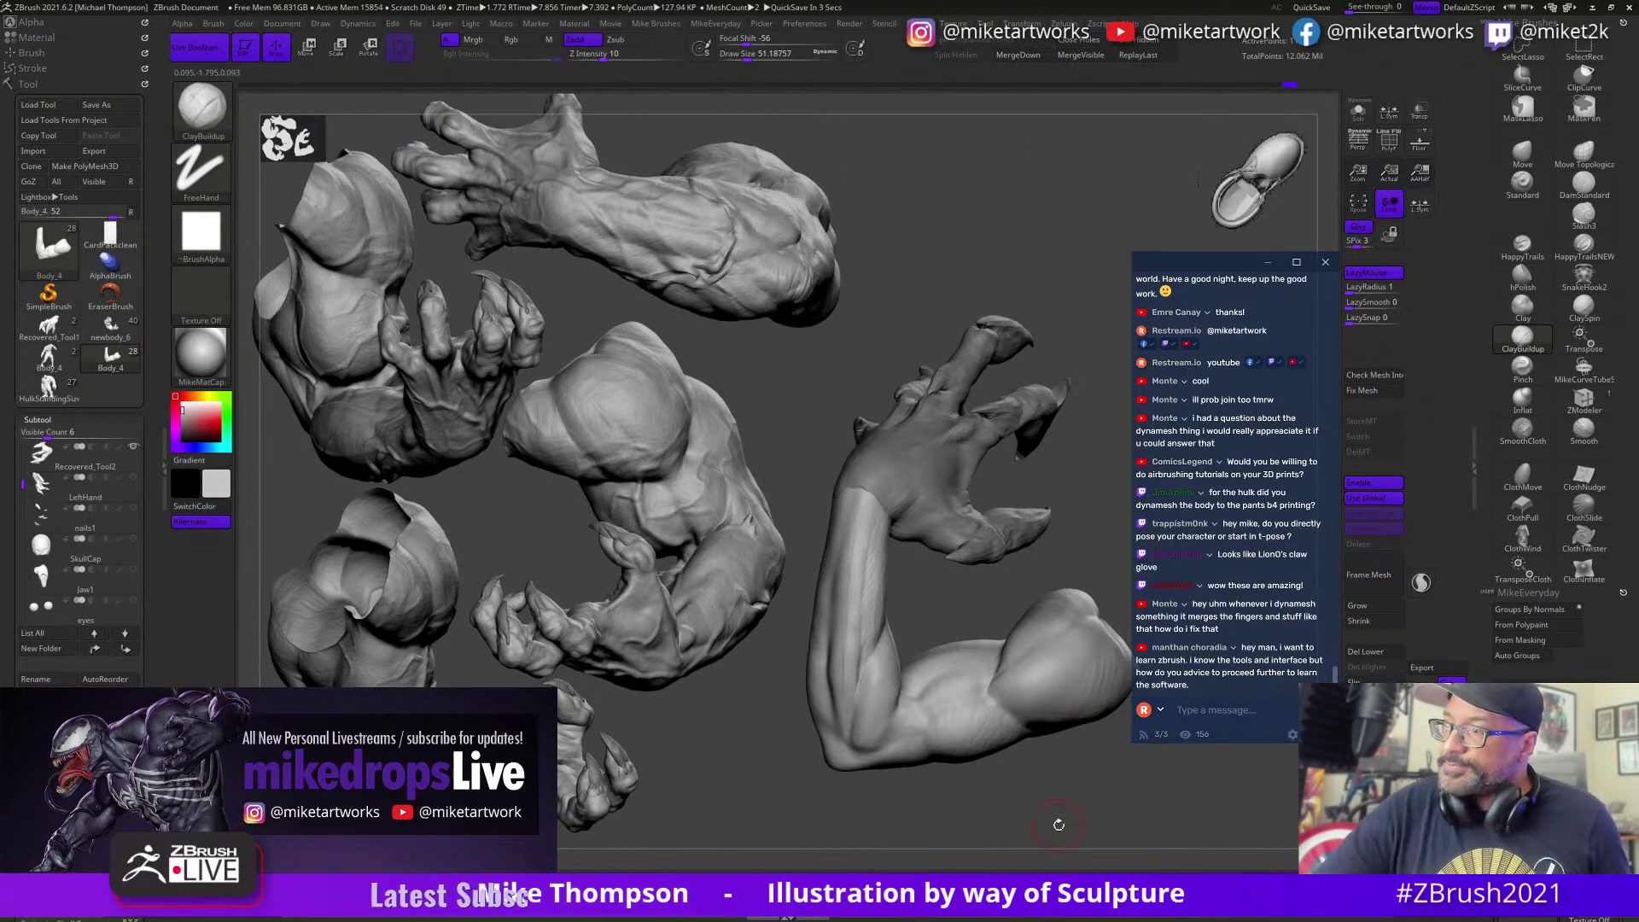
drag(1207, 783, 1217, 791)
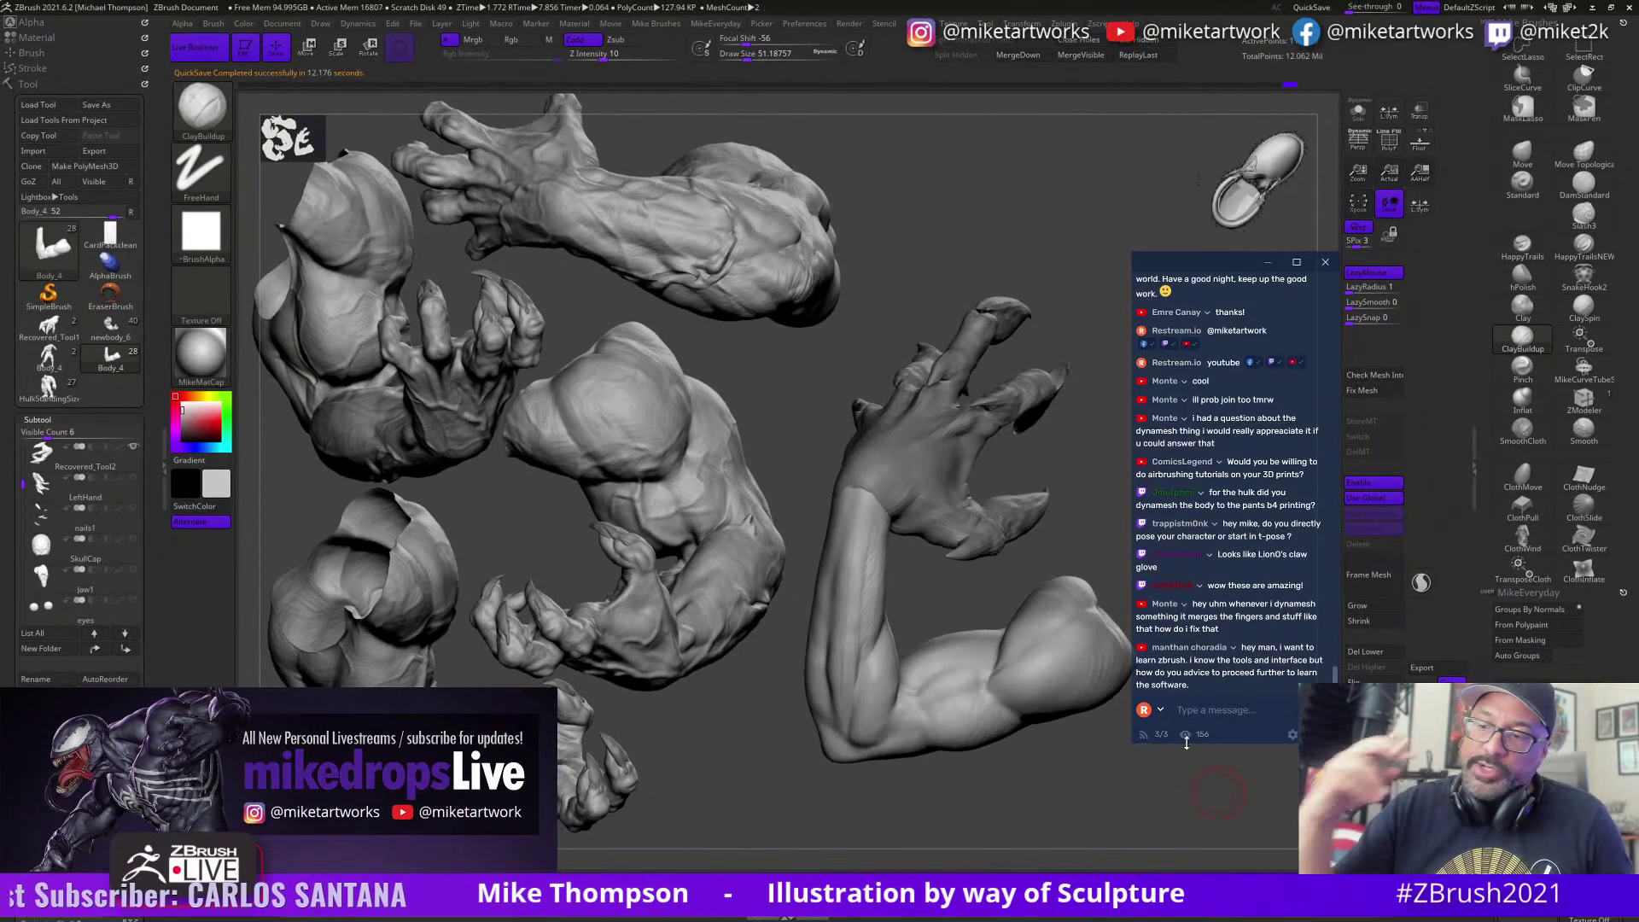
Step: Set the ClayBuildup draw size to about 54 and add muscle strands along the forearm from wrist to elbow
mouse_move(1118, 771)
mouse_down()
mouse_move(1171, 784)
mouse_move(1124, 767)
mouse_up()
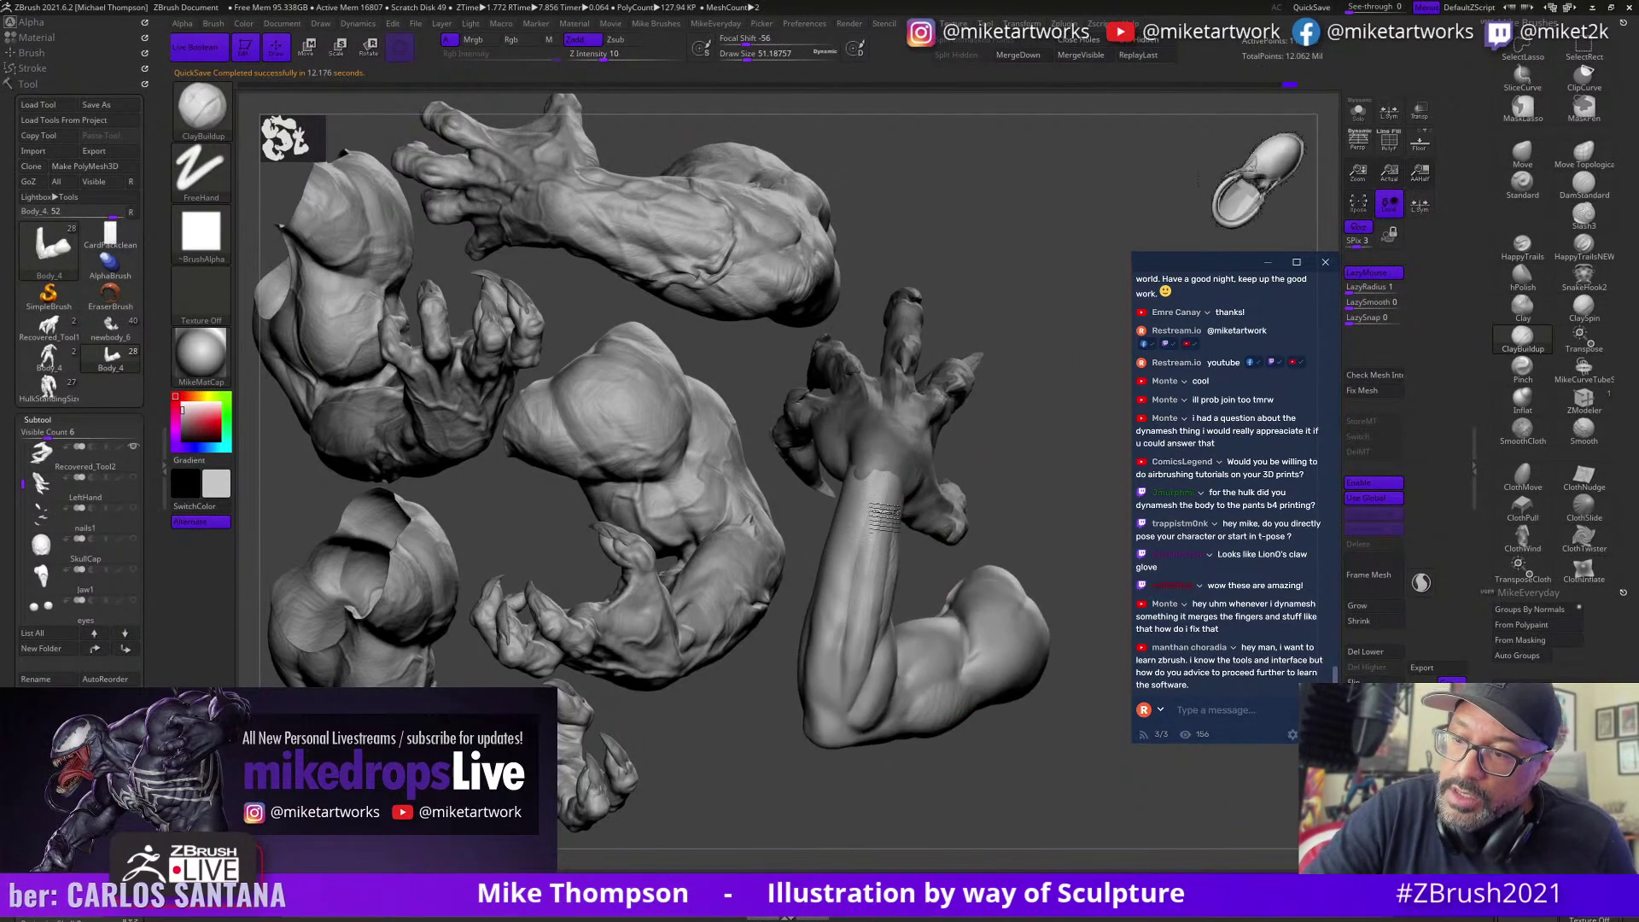
key(ctrl+z)
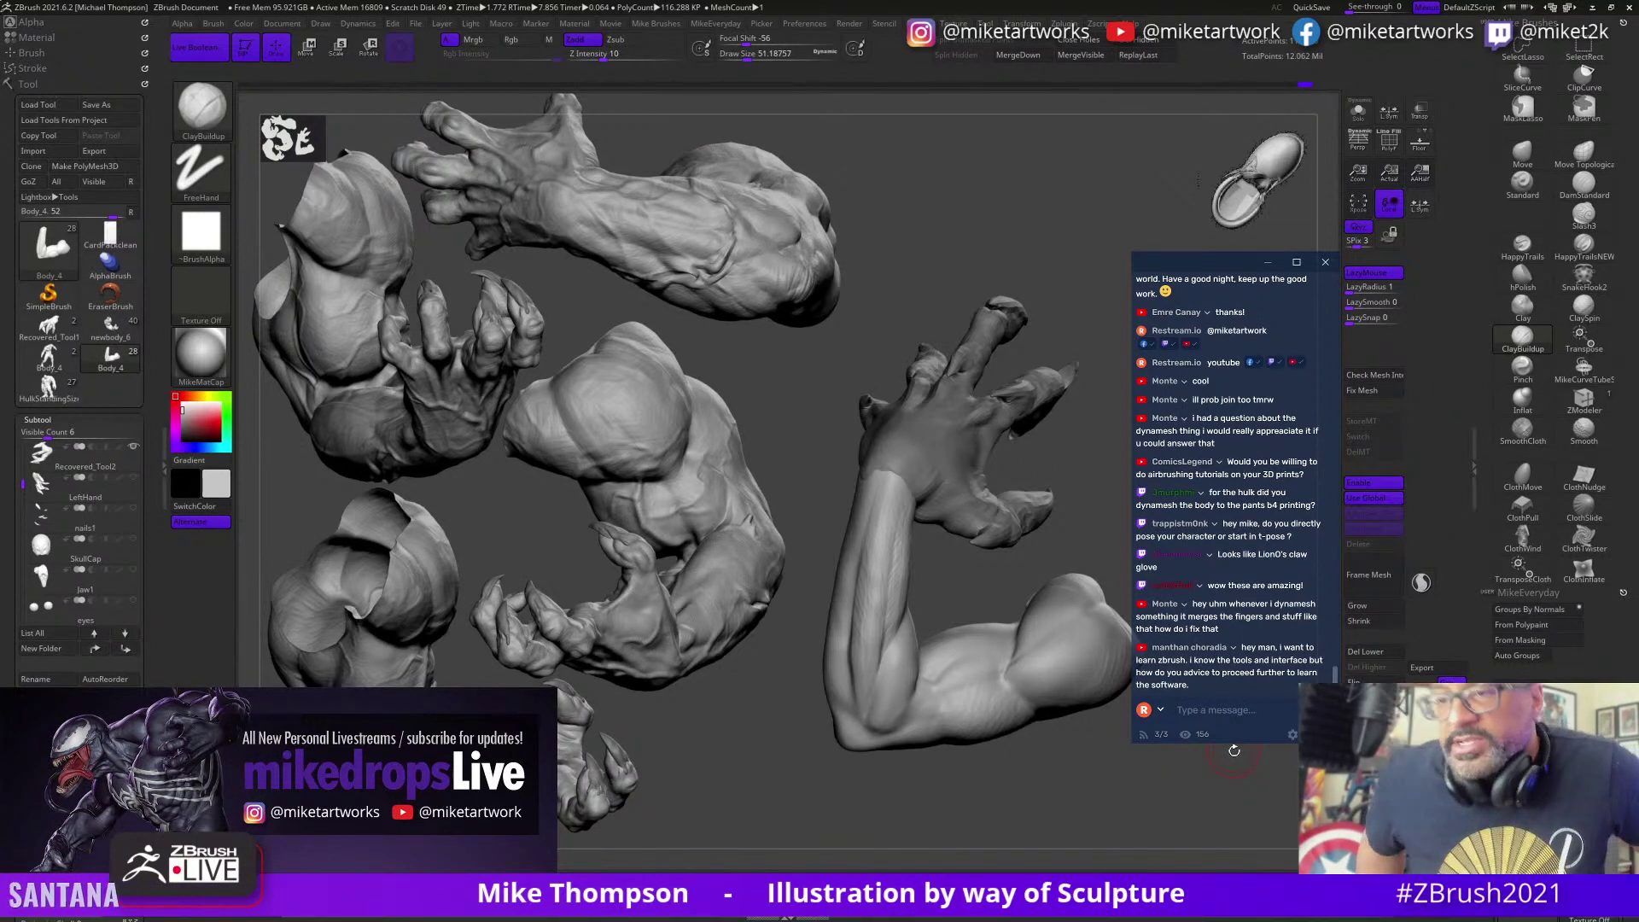
mouse_move(1073, 521)
mouse_down()
mouse_move(1087, 541)
mouse_move(1087, 505)
mouse_move(1037, 516)
mouse_up()
key(s)
click(1089, 501)
mouse_move(880, 524)
mouse_down()
mouse_move(879, 506)
mouse_move(865, 582)
mouse_move(879, 533)
mouse_up()
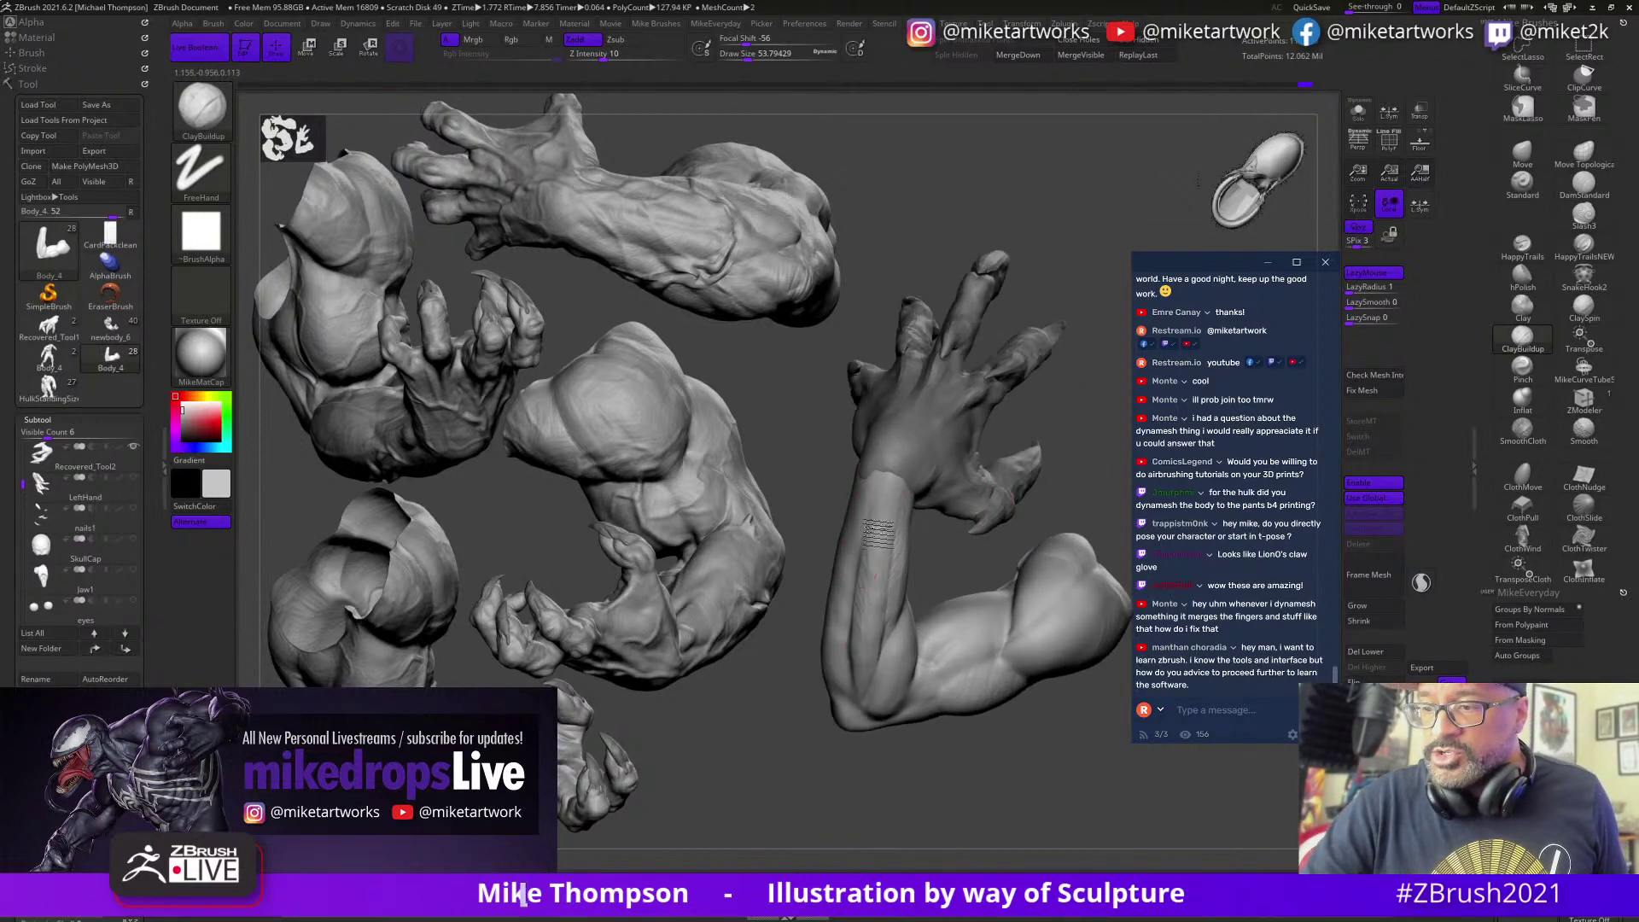
mouse_move(1061, 469)
mouse_down()
mouse_move(1003, 504)
mouse_move(1036, 484)
mouse_up()
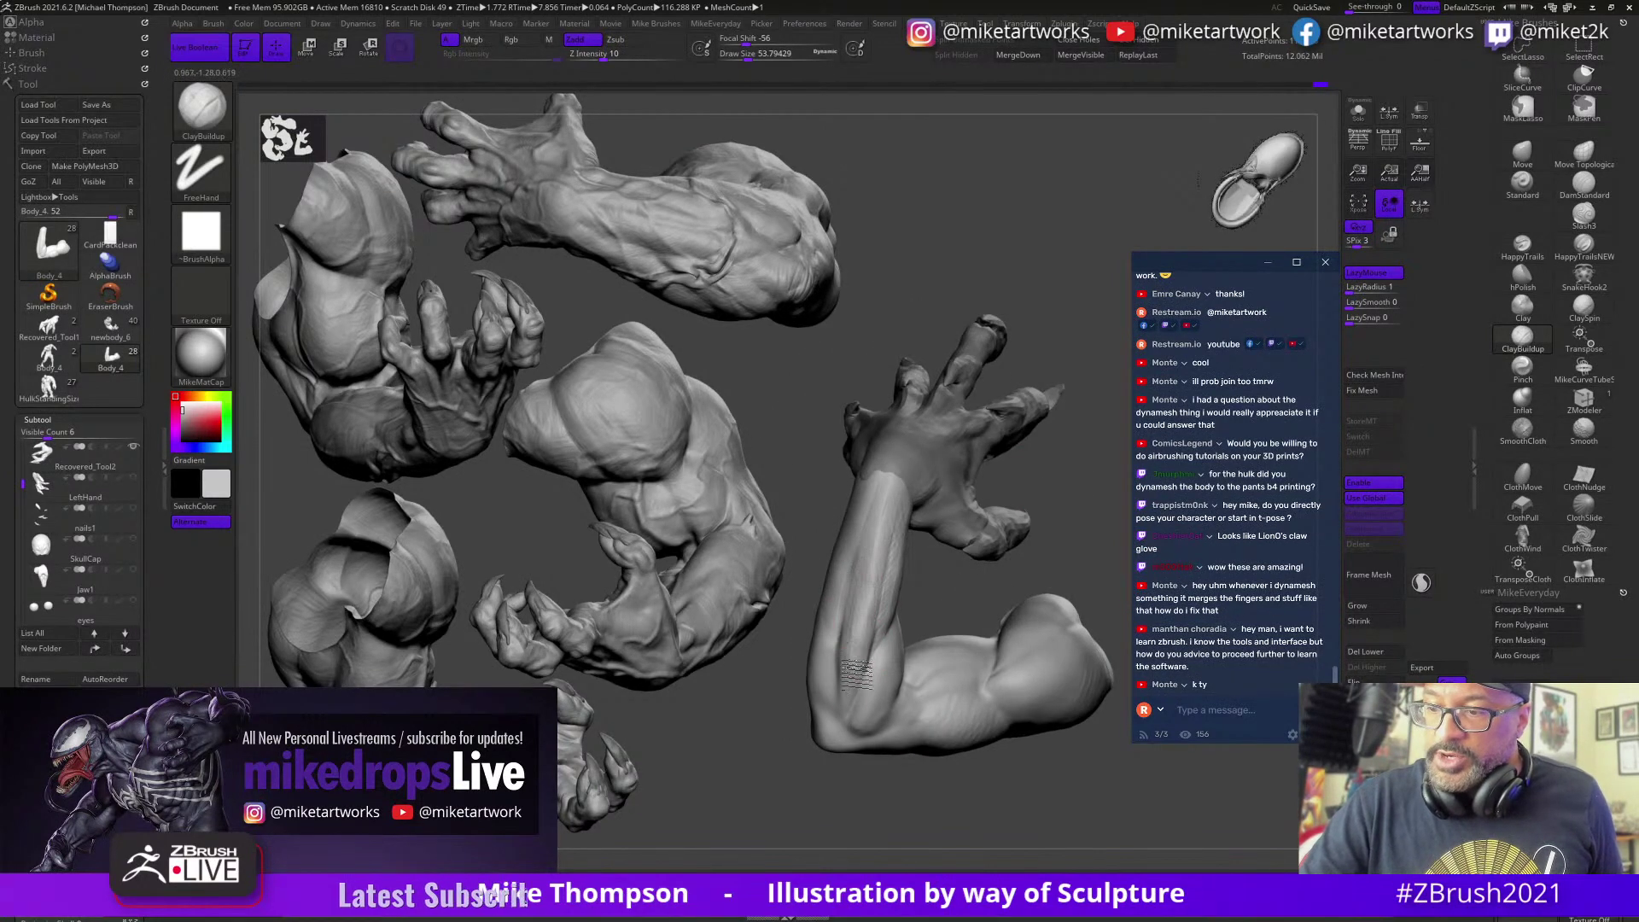
Step: Sculpt and smooth broader muscle masses around the outer forearm and elbow with a draw size of about 77
mouse_move(1043, 438)
mouse_down()
mouse_move(1048, 471)
mouse_move(1110, 446)
mouse_move(1067, 435)
mouse_move(984, 479)
mouse_move(1033, 469)
mouse_up()
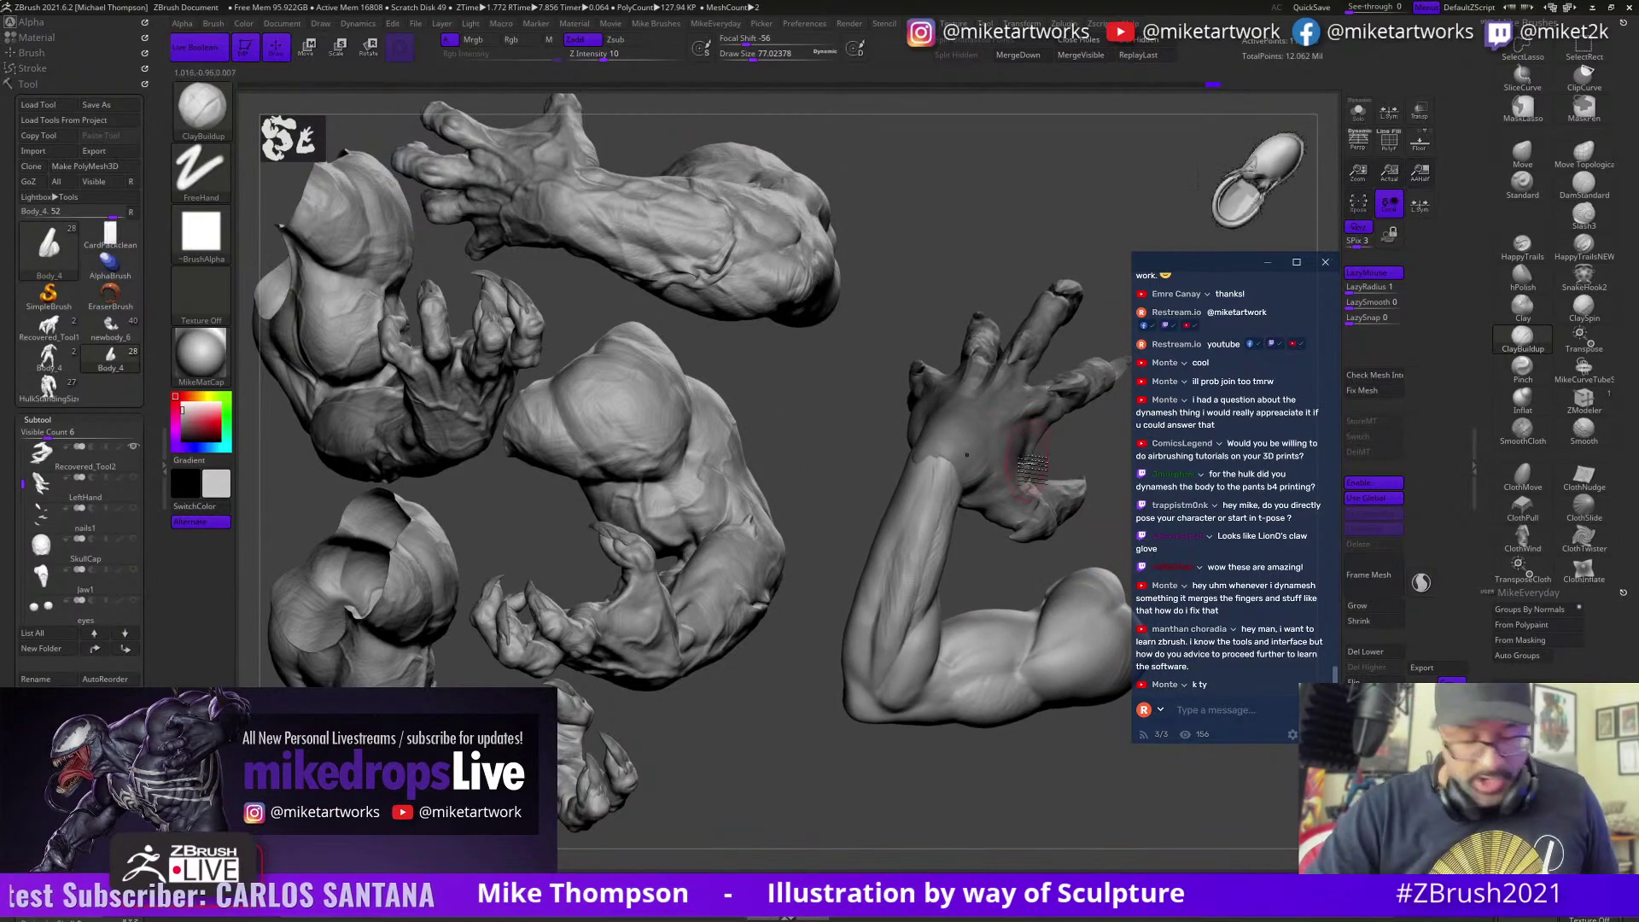
key(shift)
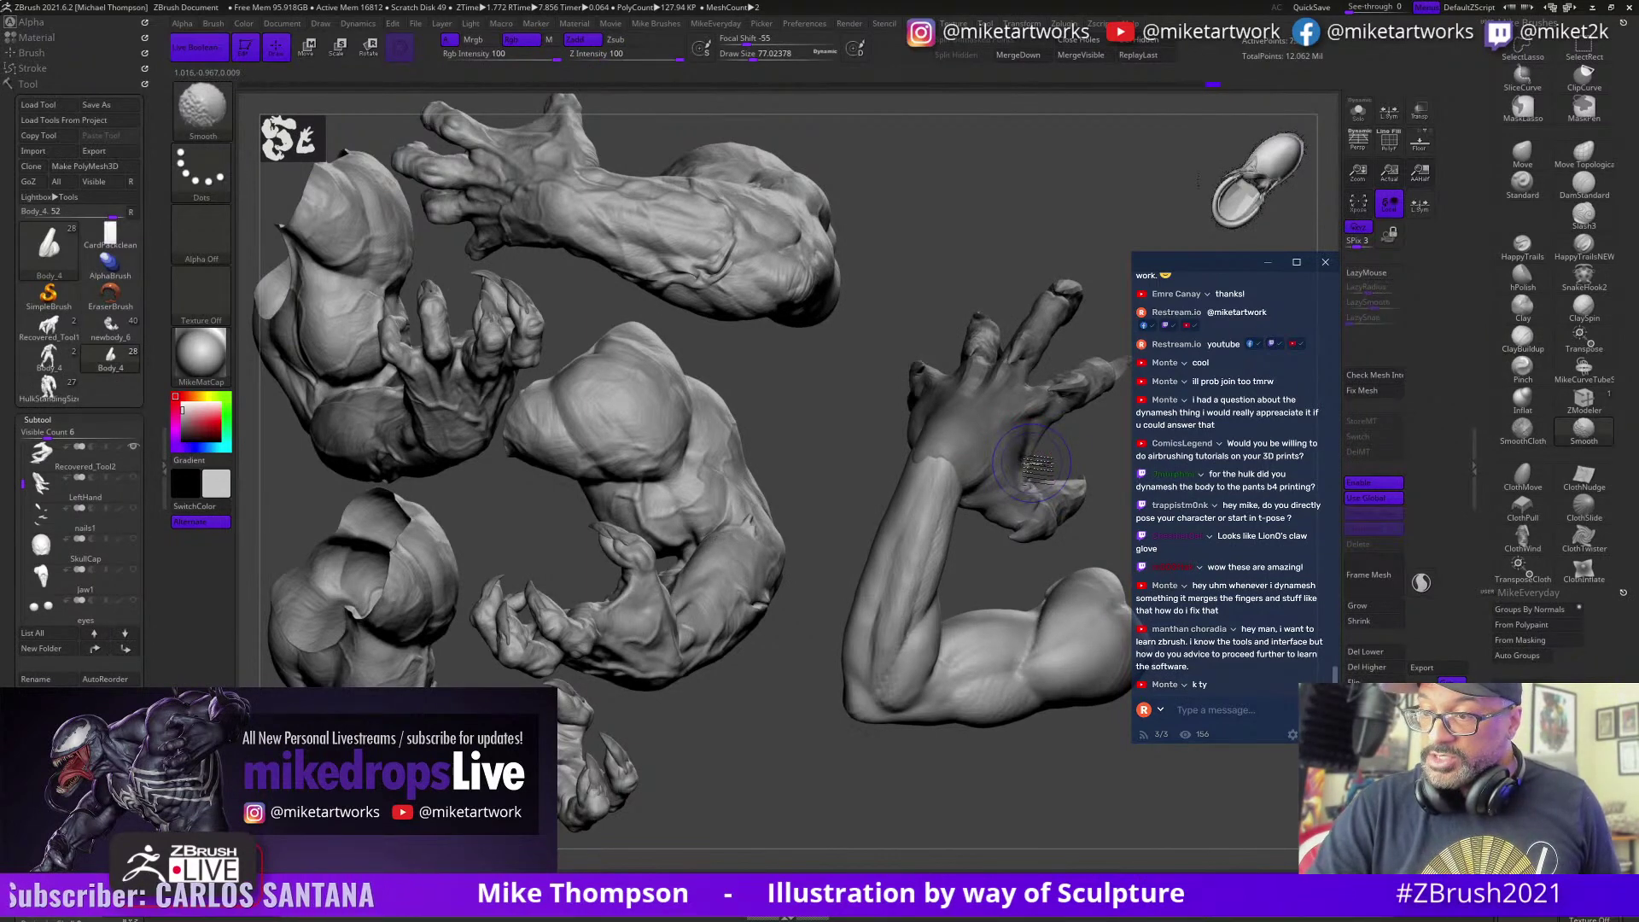
mouse_move(1087, 479)
mouse_down()
mouse_move(1098, 469)
mouse_move(870, 509)
mouse_up()
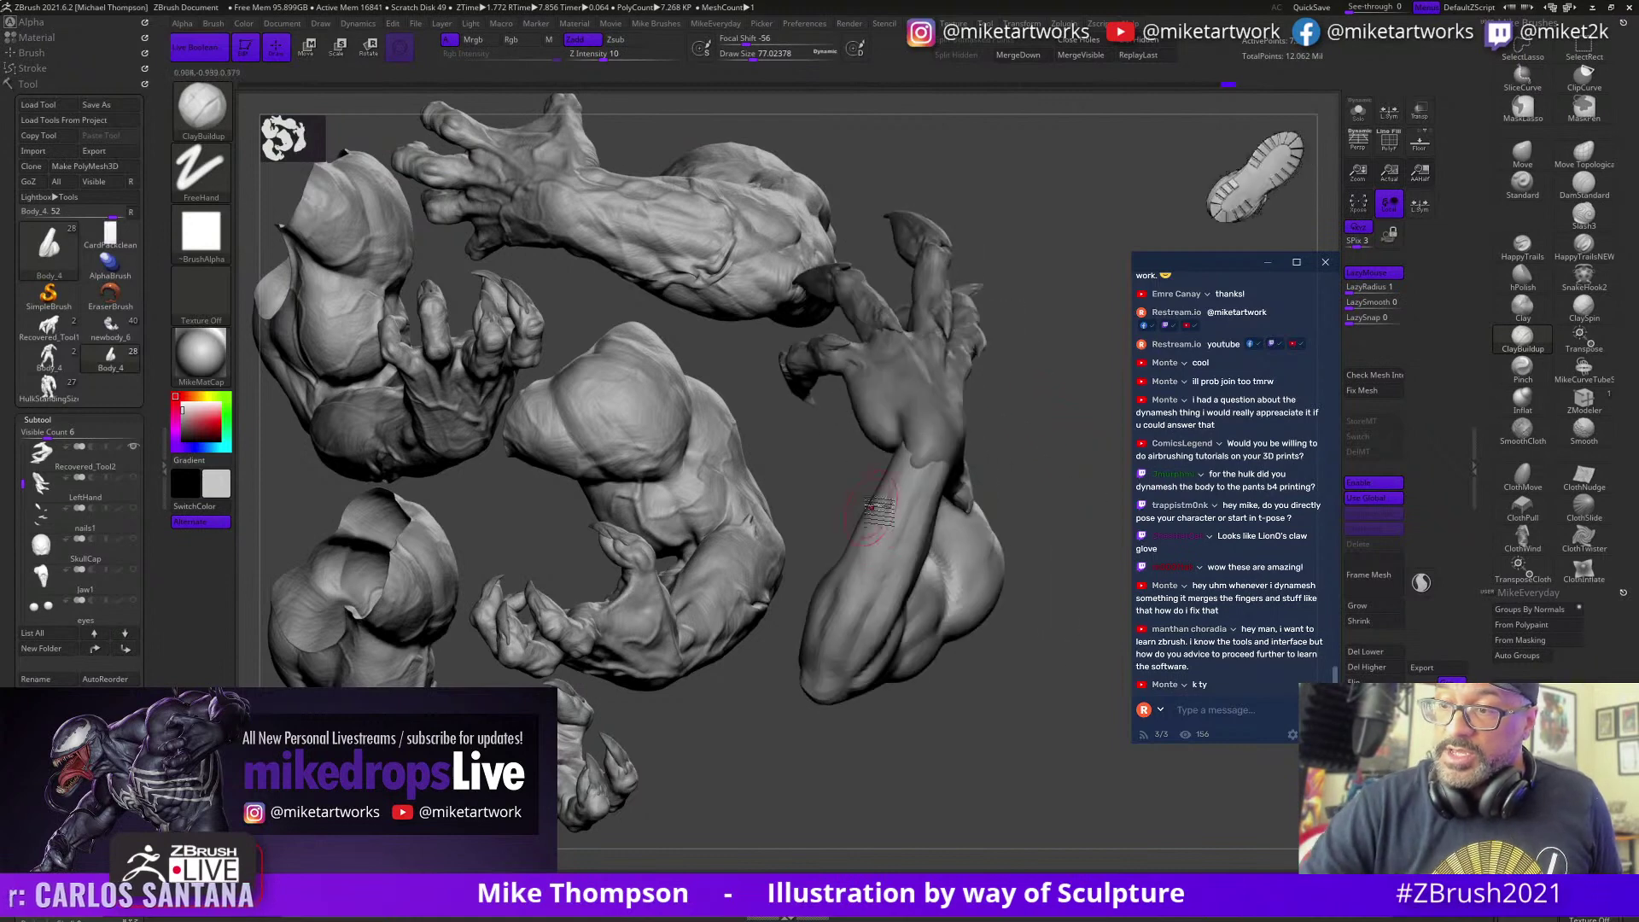
drag(1033, 478, 872, 569)
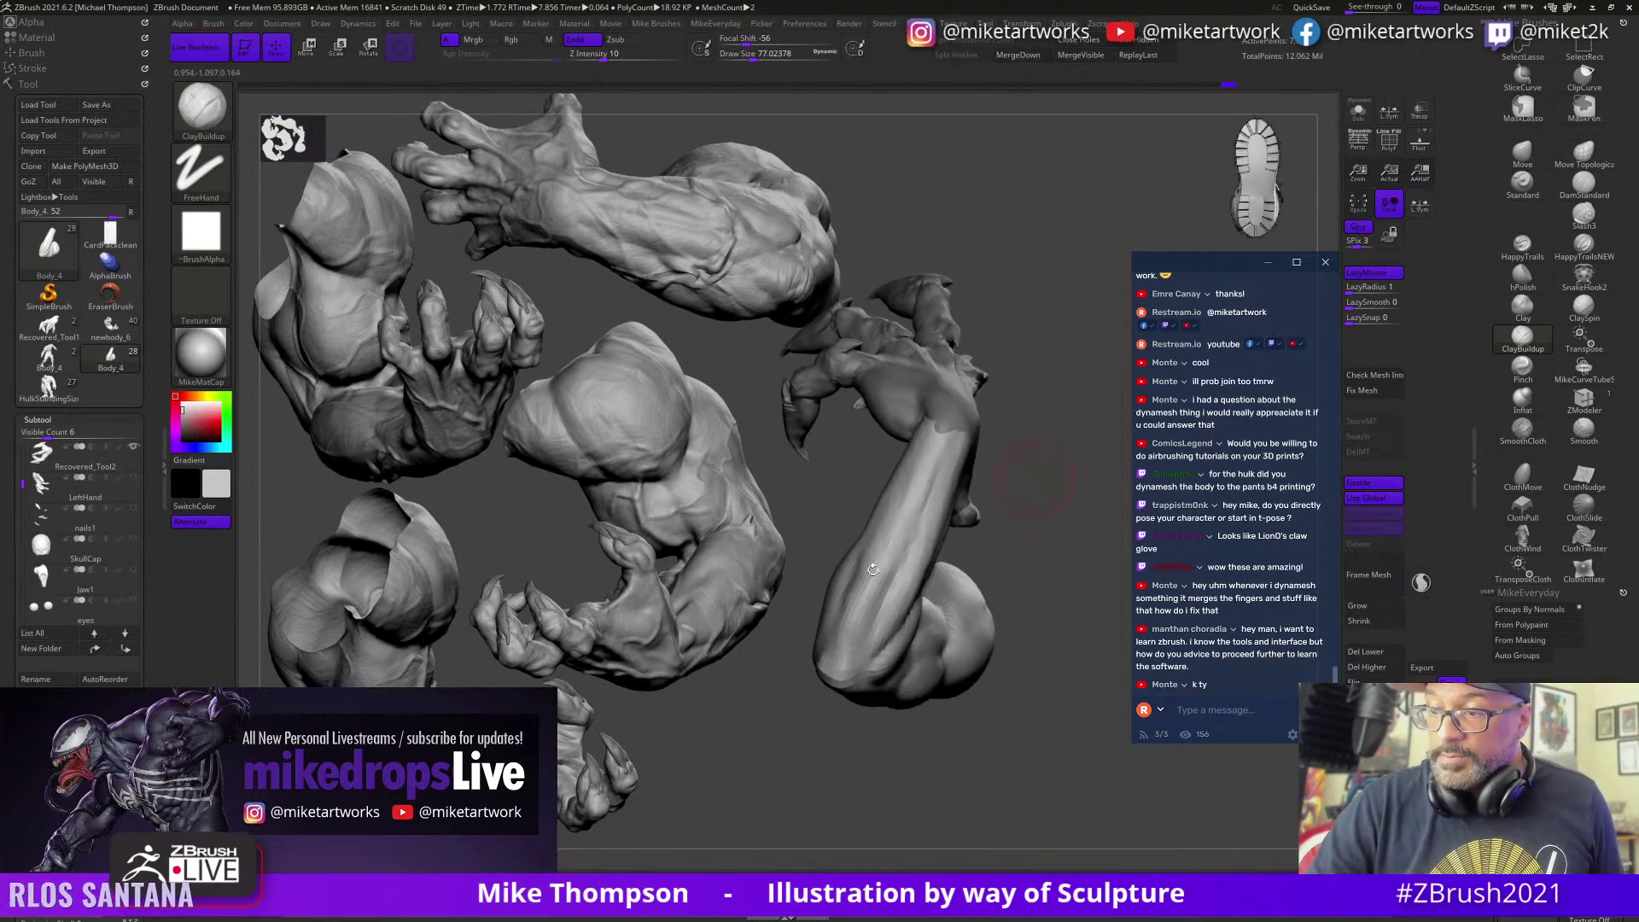
drag(1030, 440, 1045, 462)
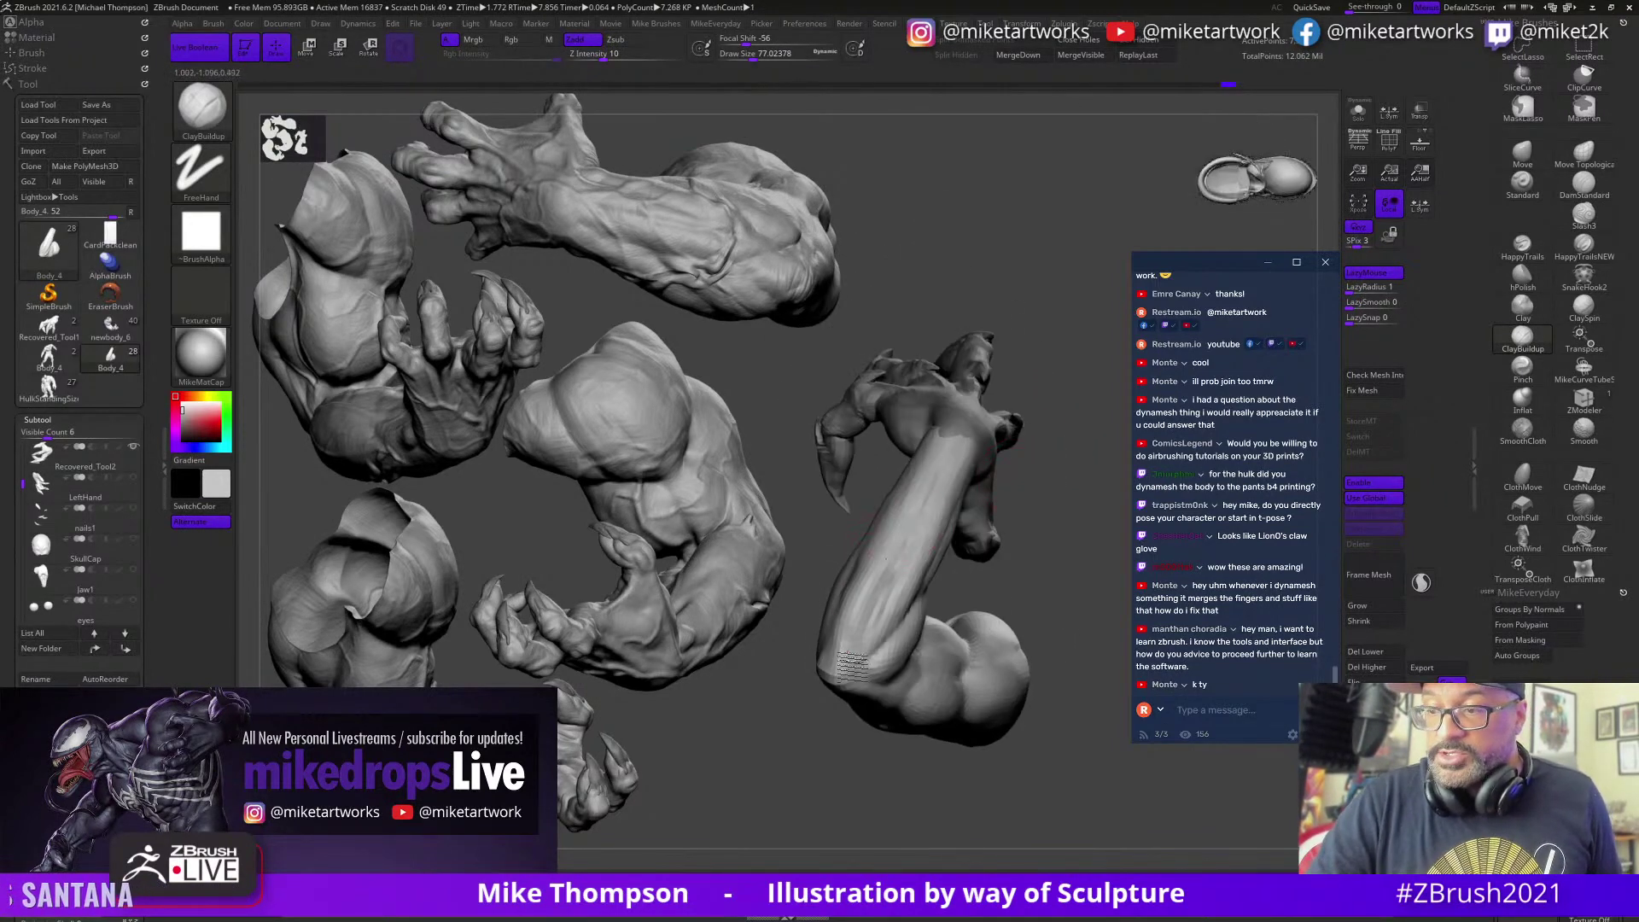
drag(1076, 543, 853, 589)
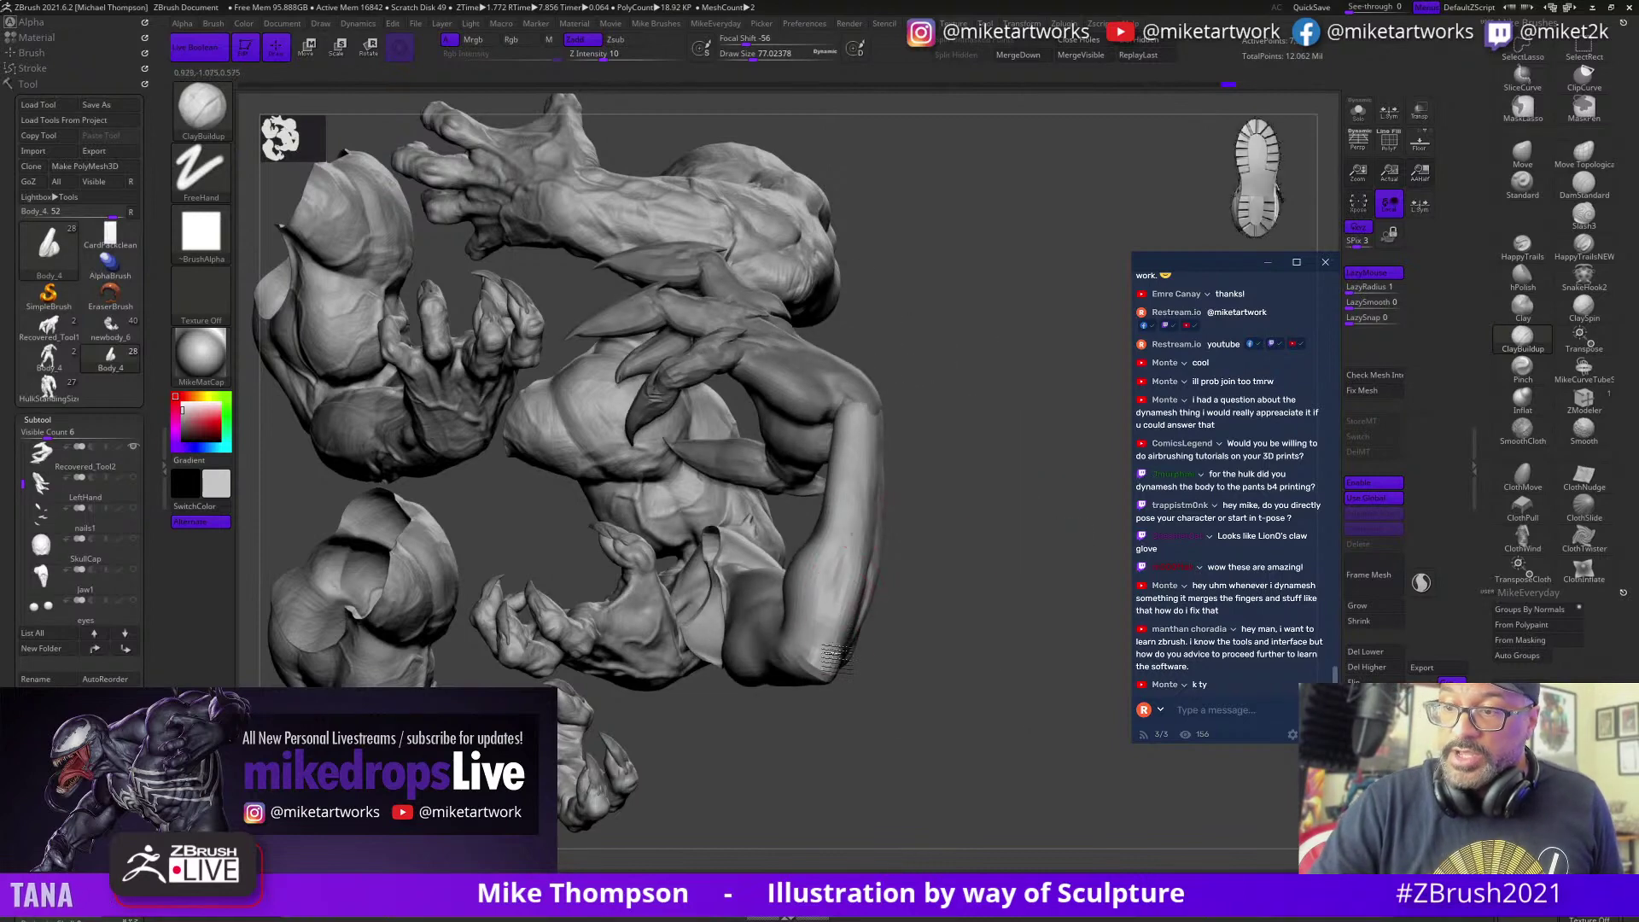
drag(845, 653, 1048, 725)
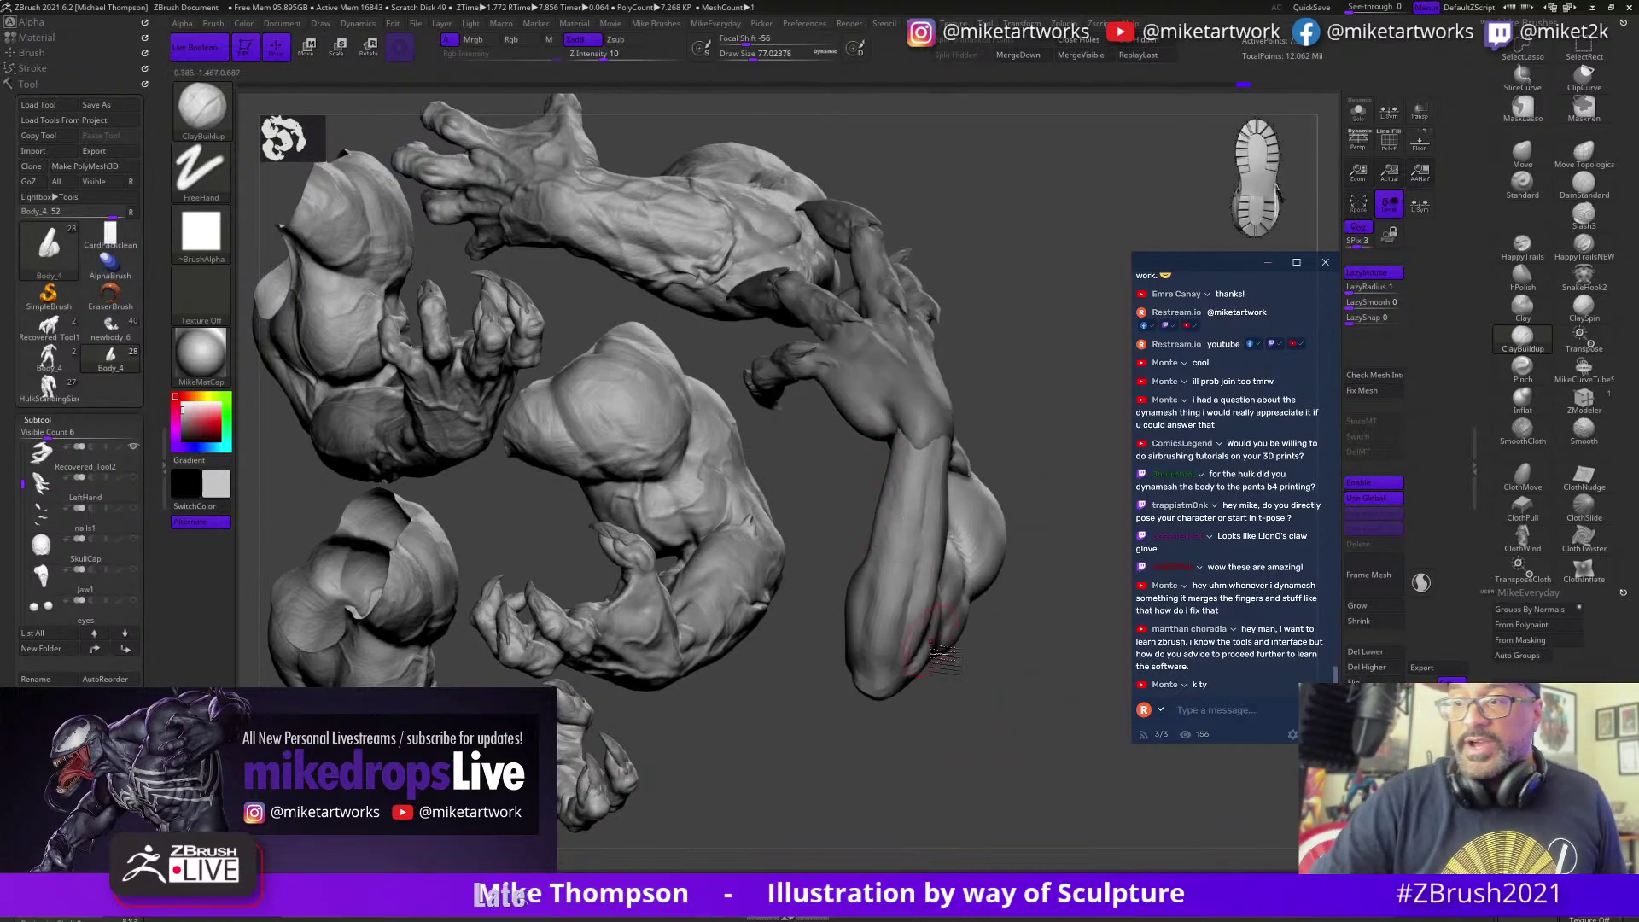
Step: Reduce the draw size to about 62 and refine the back of the forearm up to the wrist seam
drag(1020, 814, 1010, 796)
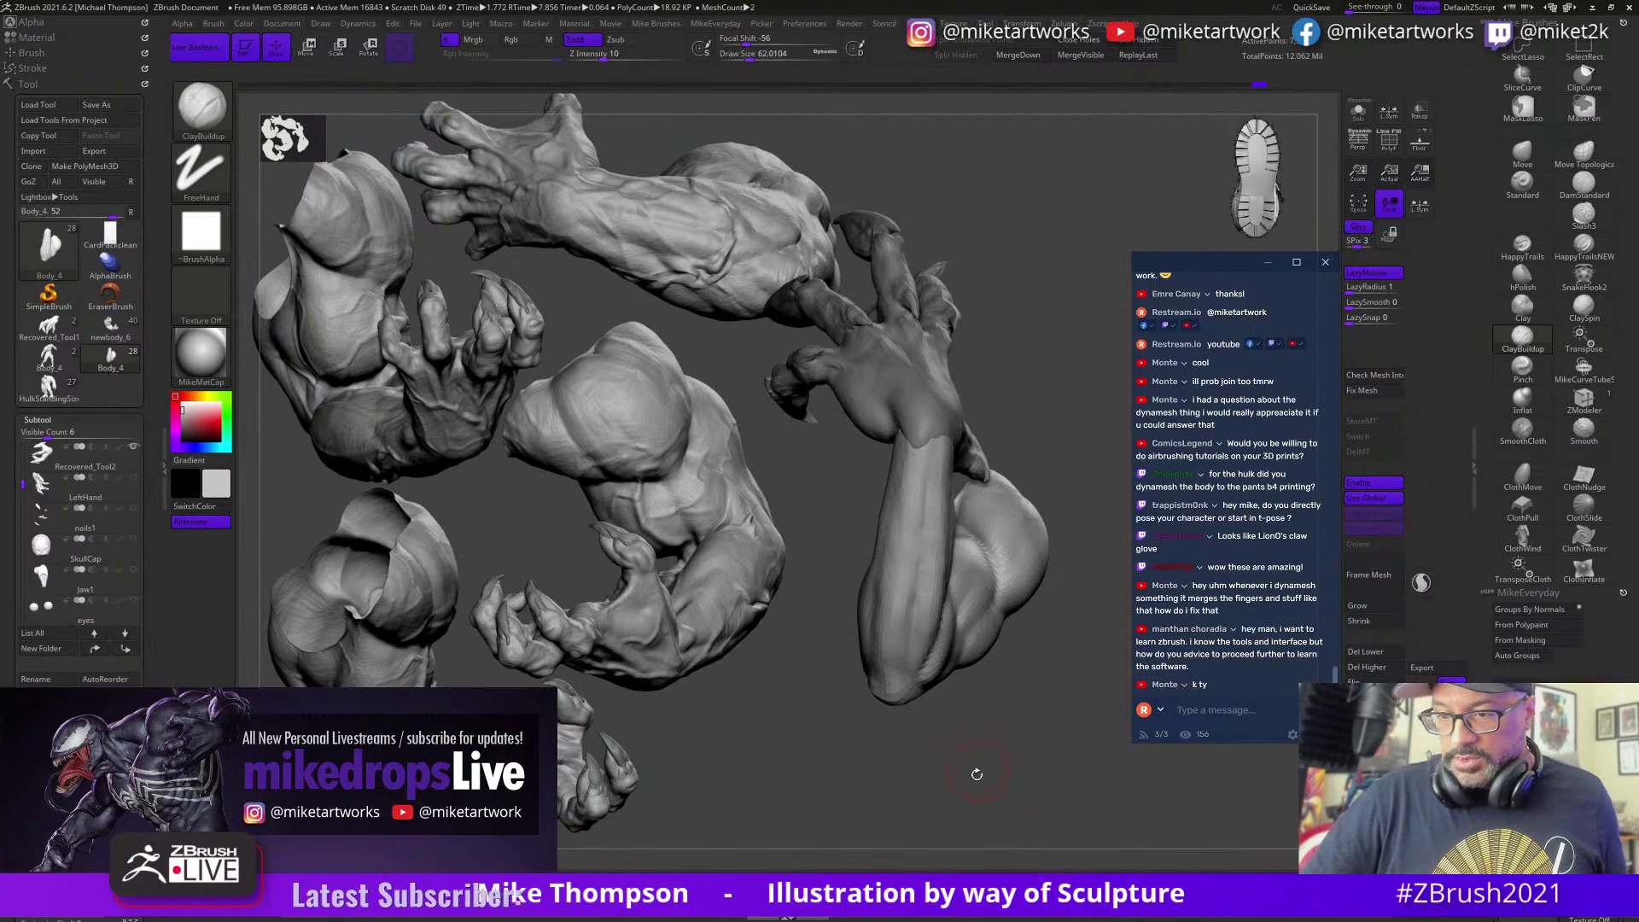
mouse_move(976, 772)
mouse_down()
mouse_move(1021, 783)
mouse_move(1049, 762)
mouse_move(1024, 790)
mouse_move(994, 772)
mouse_up()
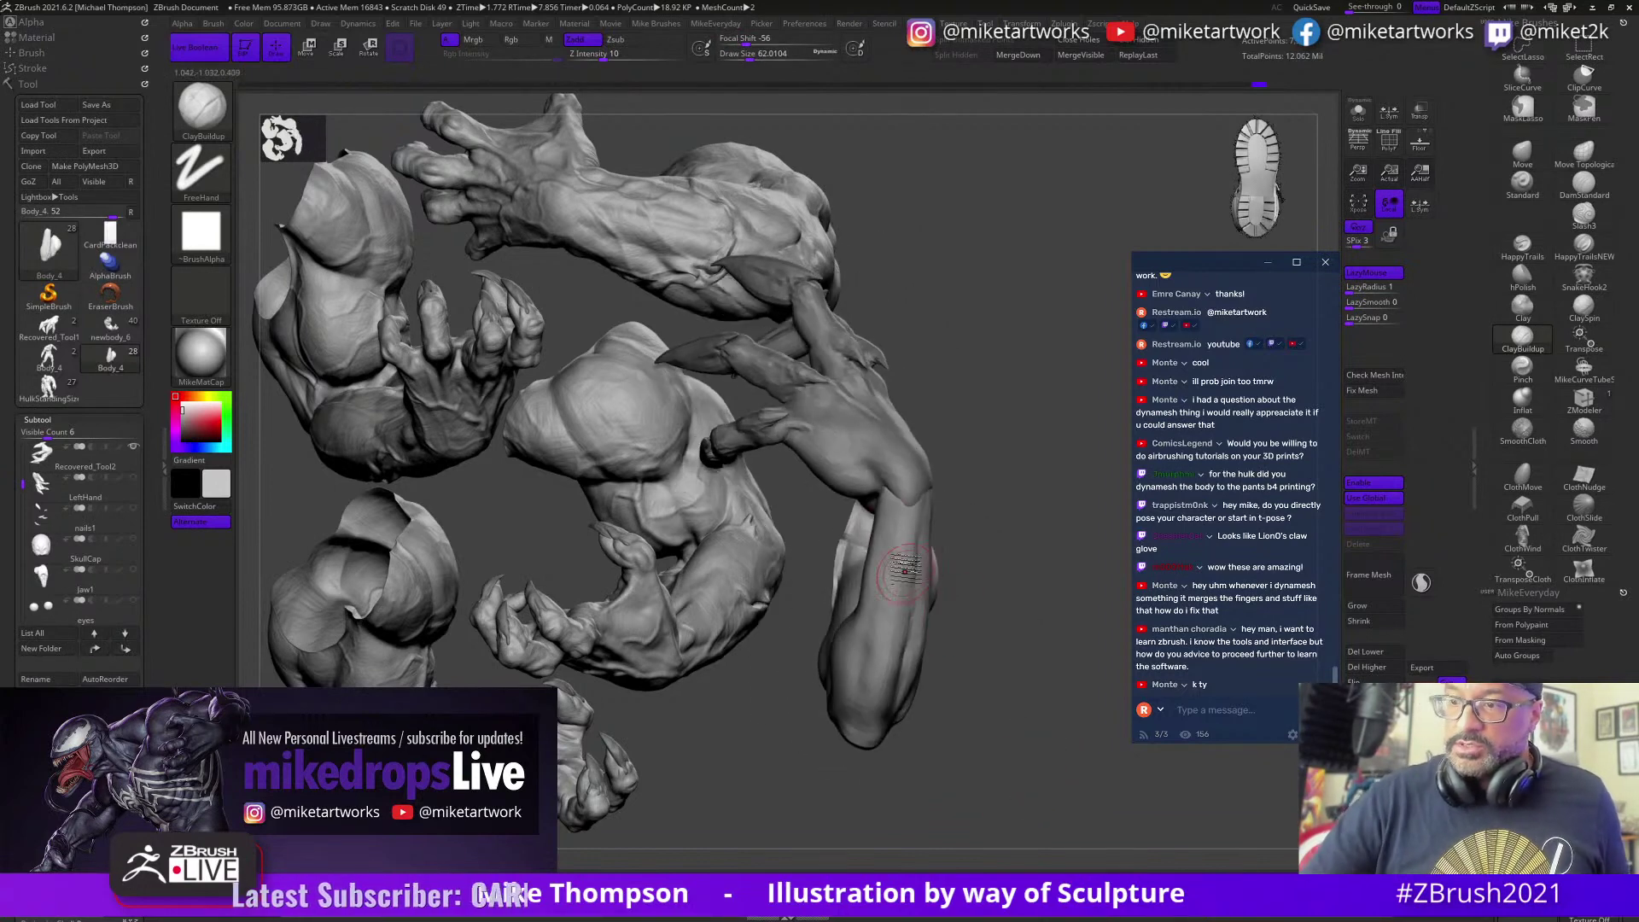
right_drag(889, 512, 893, 500)
key(ctrl+shift+z)
key(ctrl+shift+z)
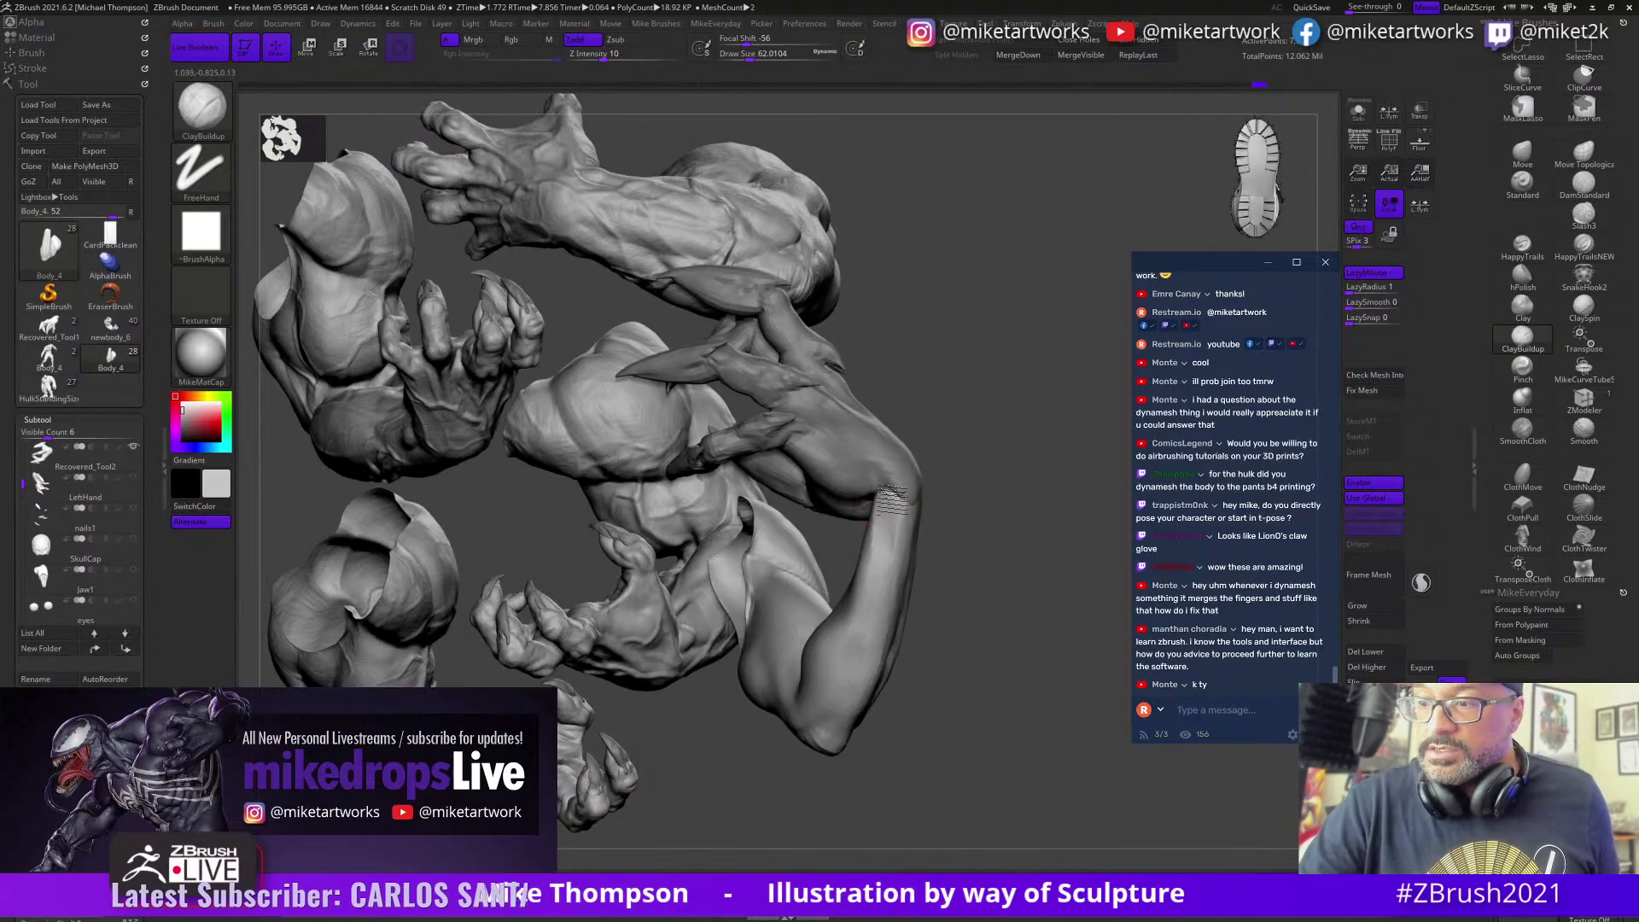
key(ctrl+z)
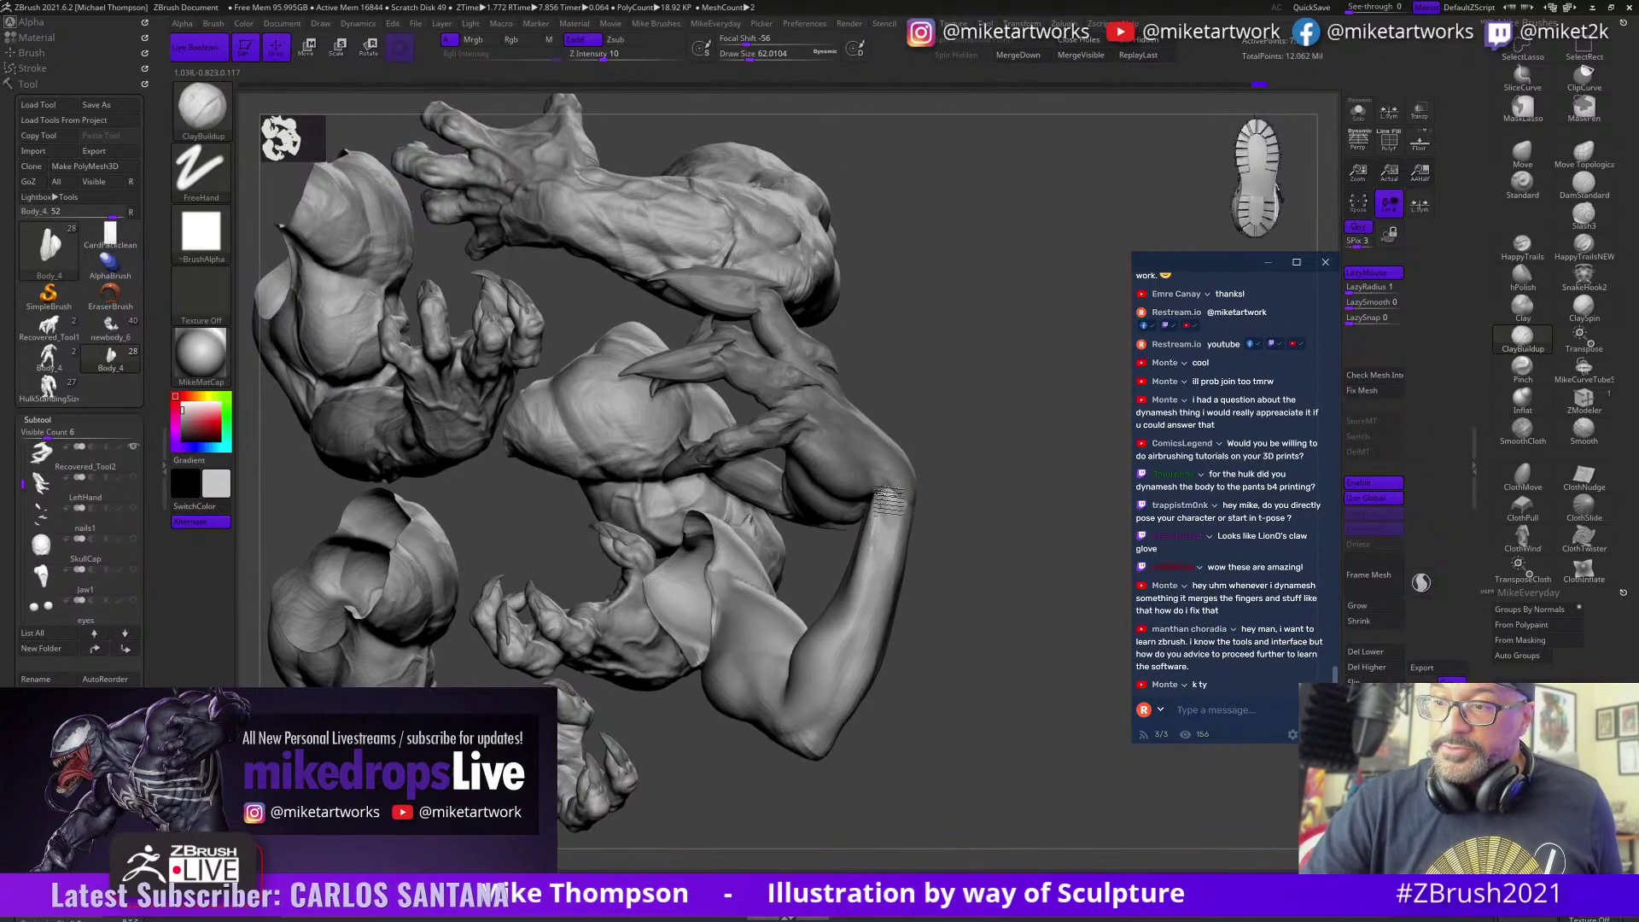
key(ctrl+shift+z)
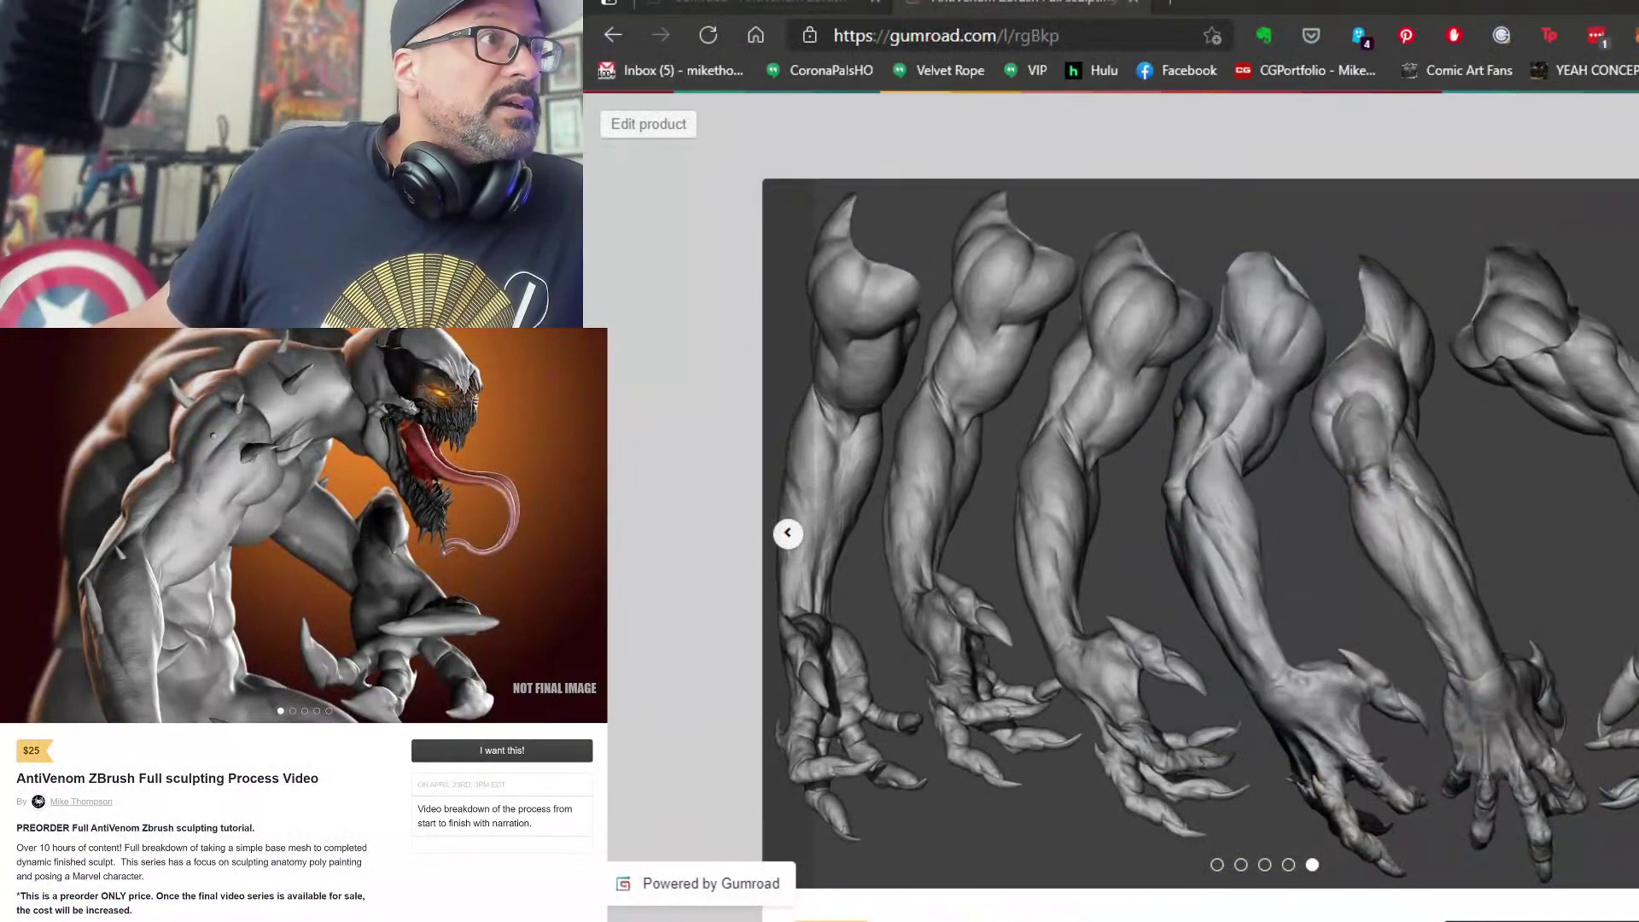
Step: Switch to the Gumroad page in the browser and look back through the AntiVenom sculpting video's preview images to the first one
click(788, 533)
click(788, 550)
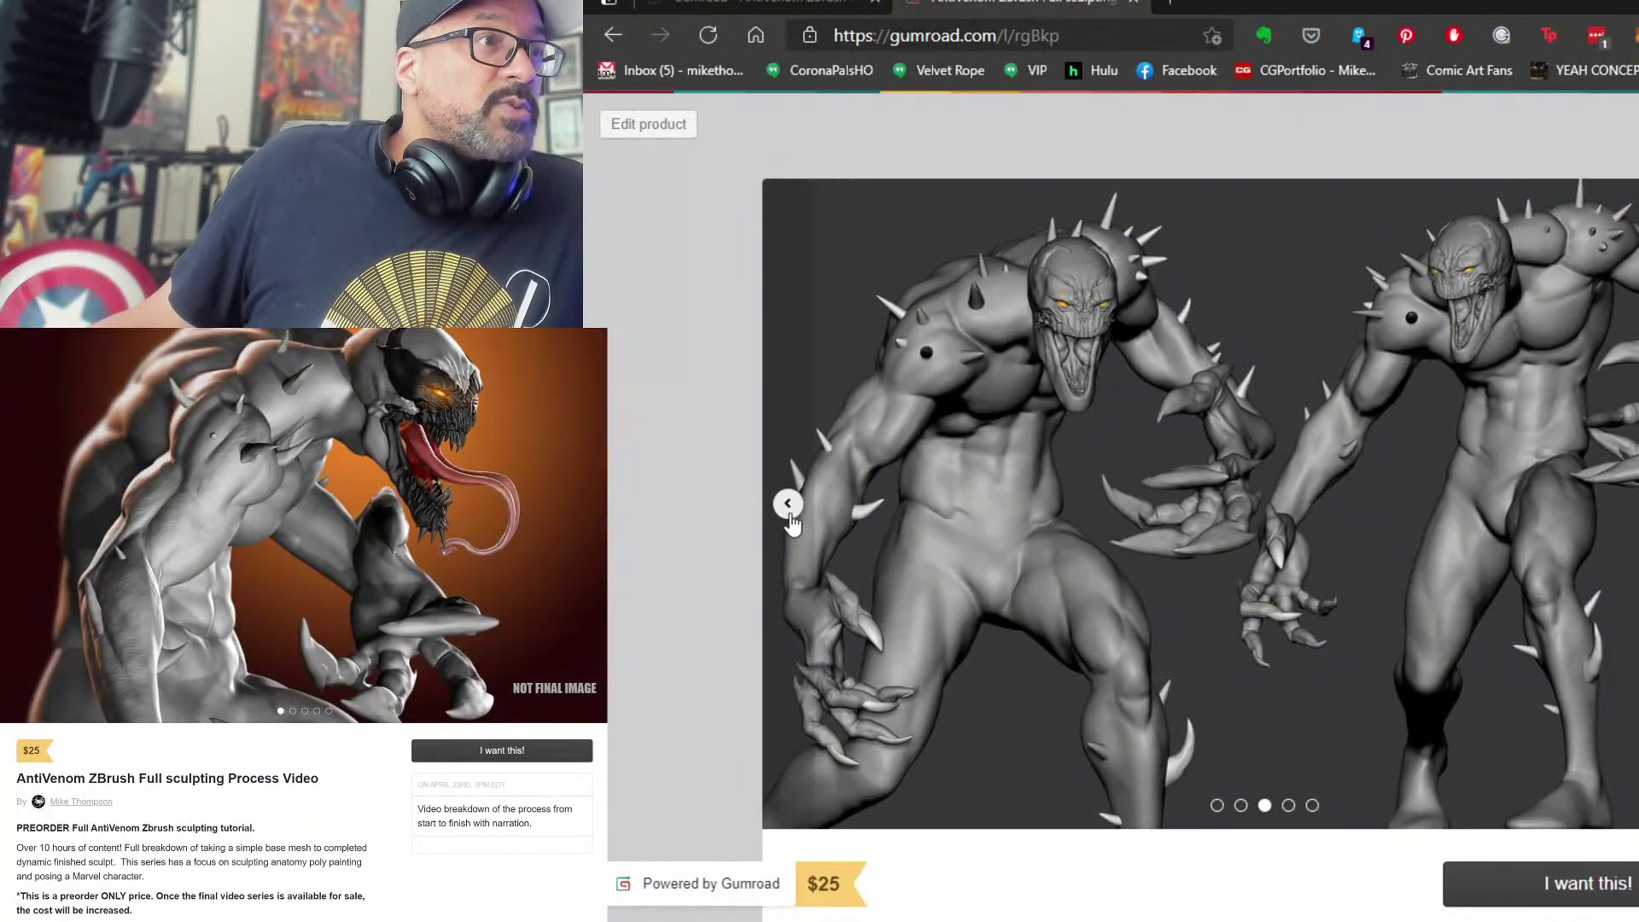
scroll(822, 461, down, 5)
scroll(822, 461, up, 3)
click(787, 379)
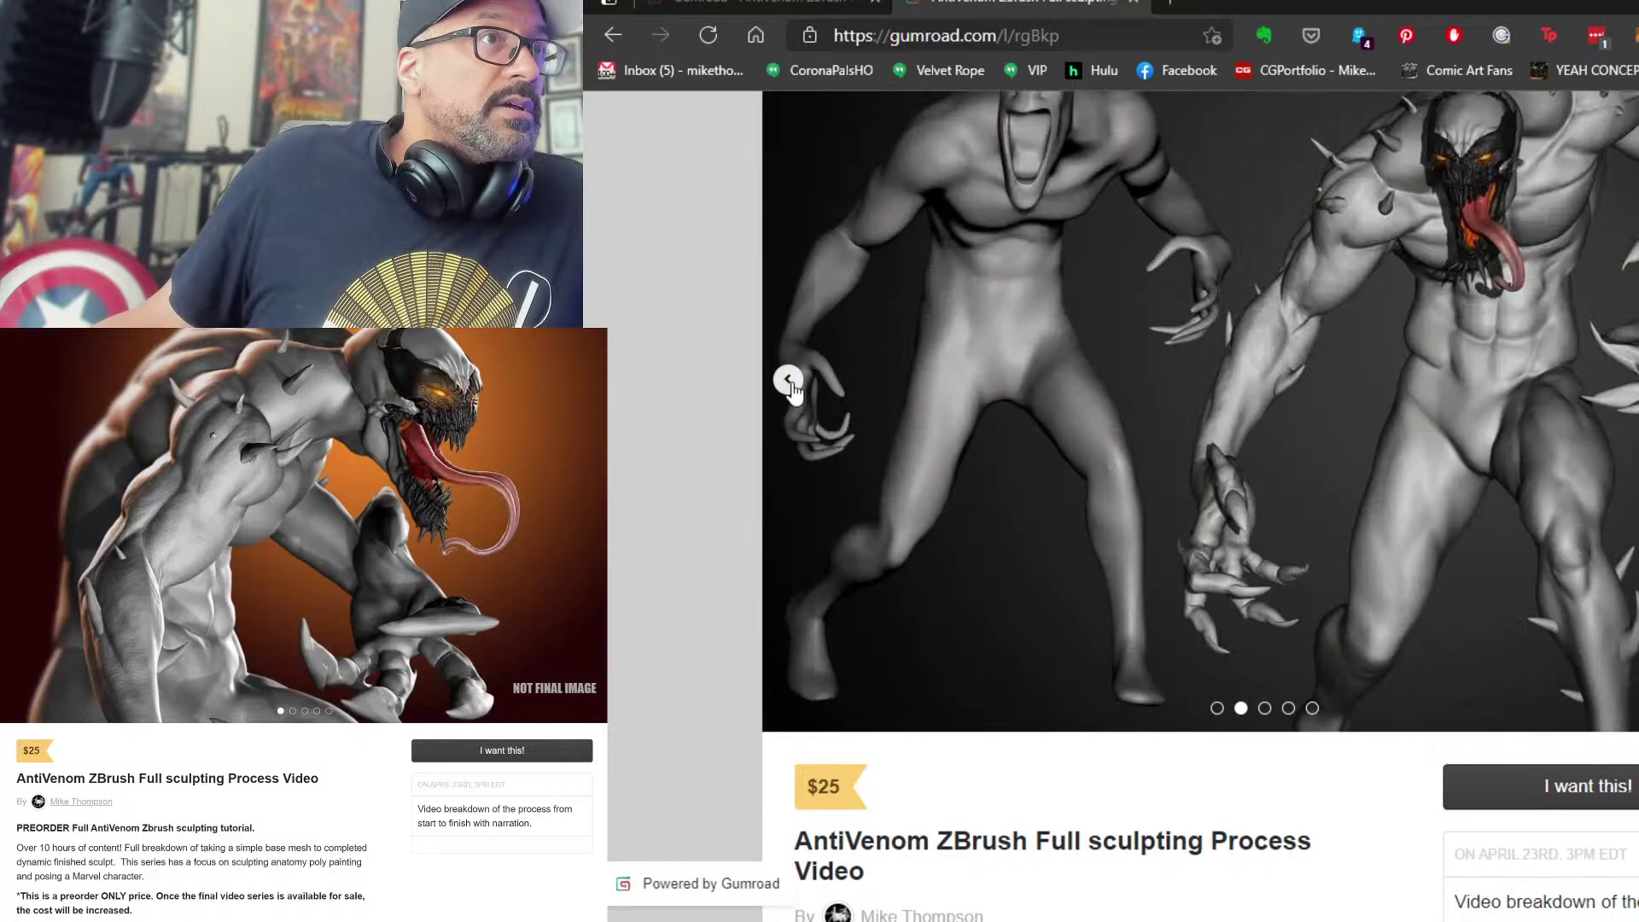
click(788, 380)
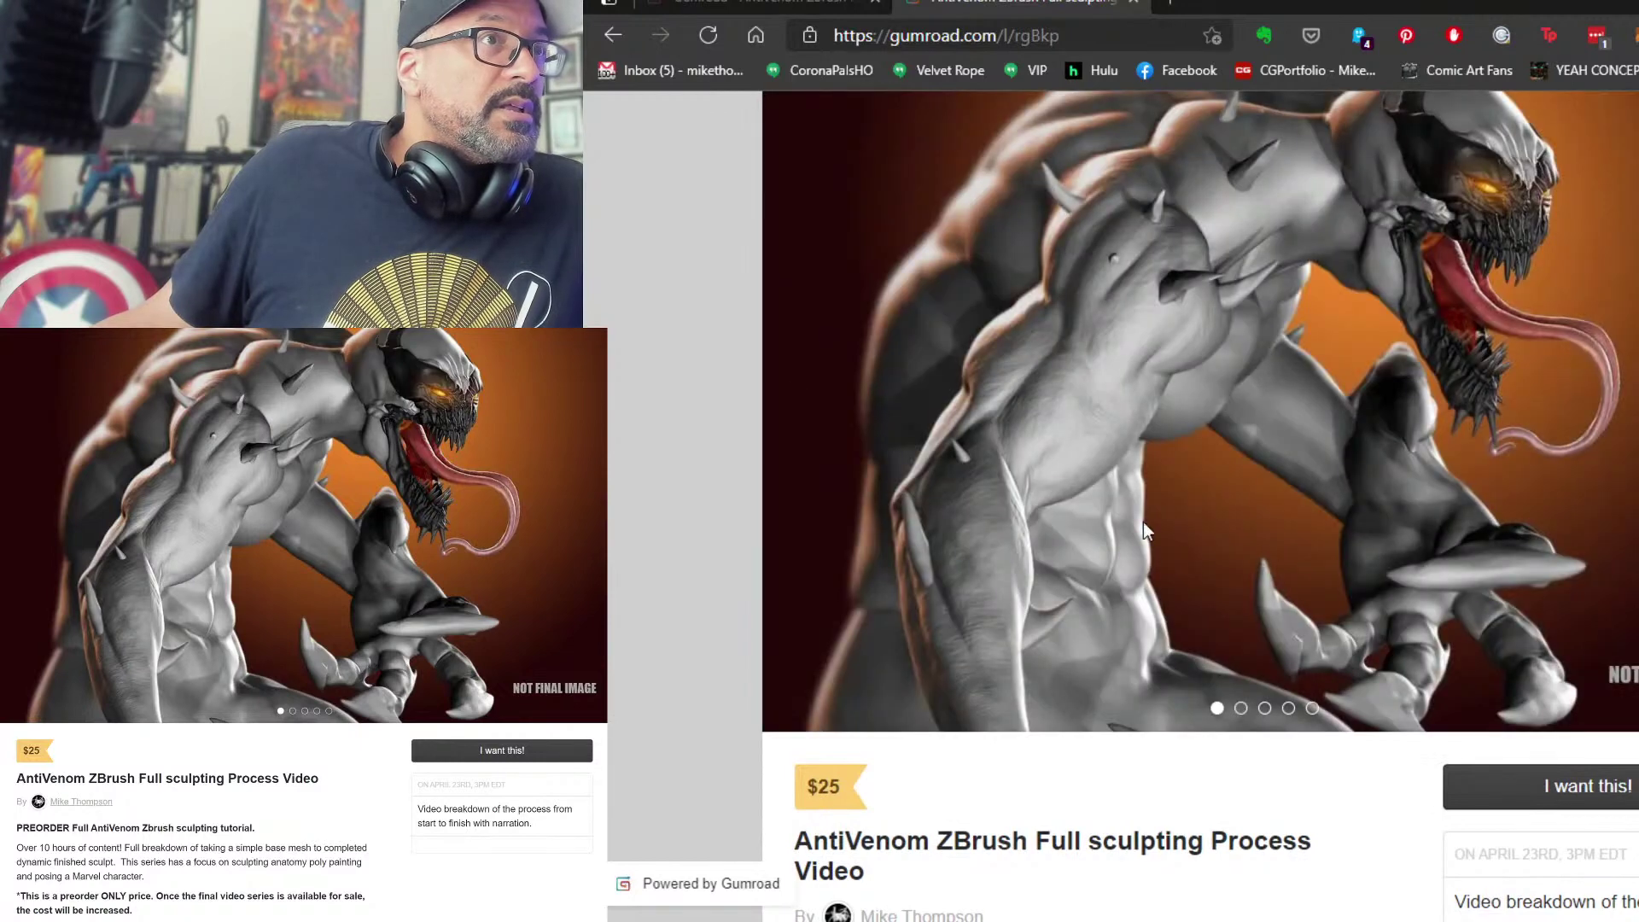
scroll(1144, 521, down, 3)
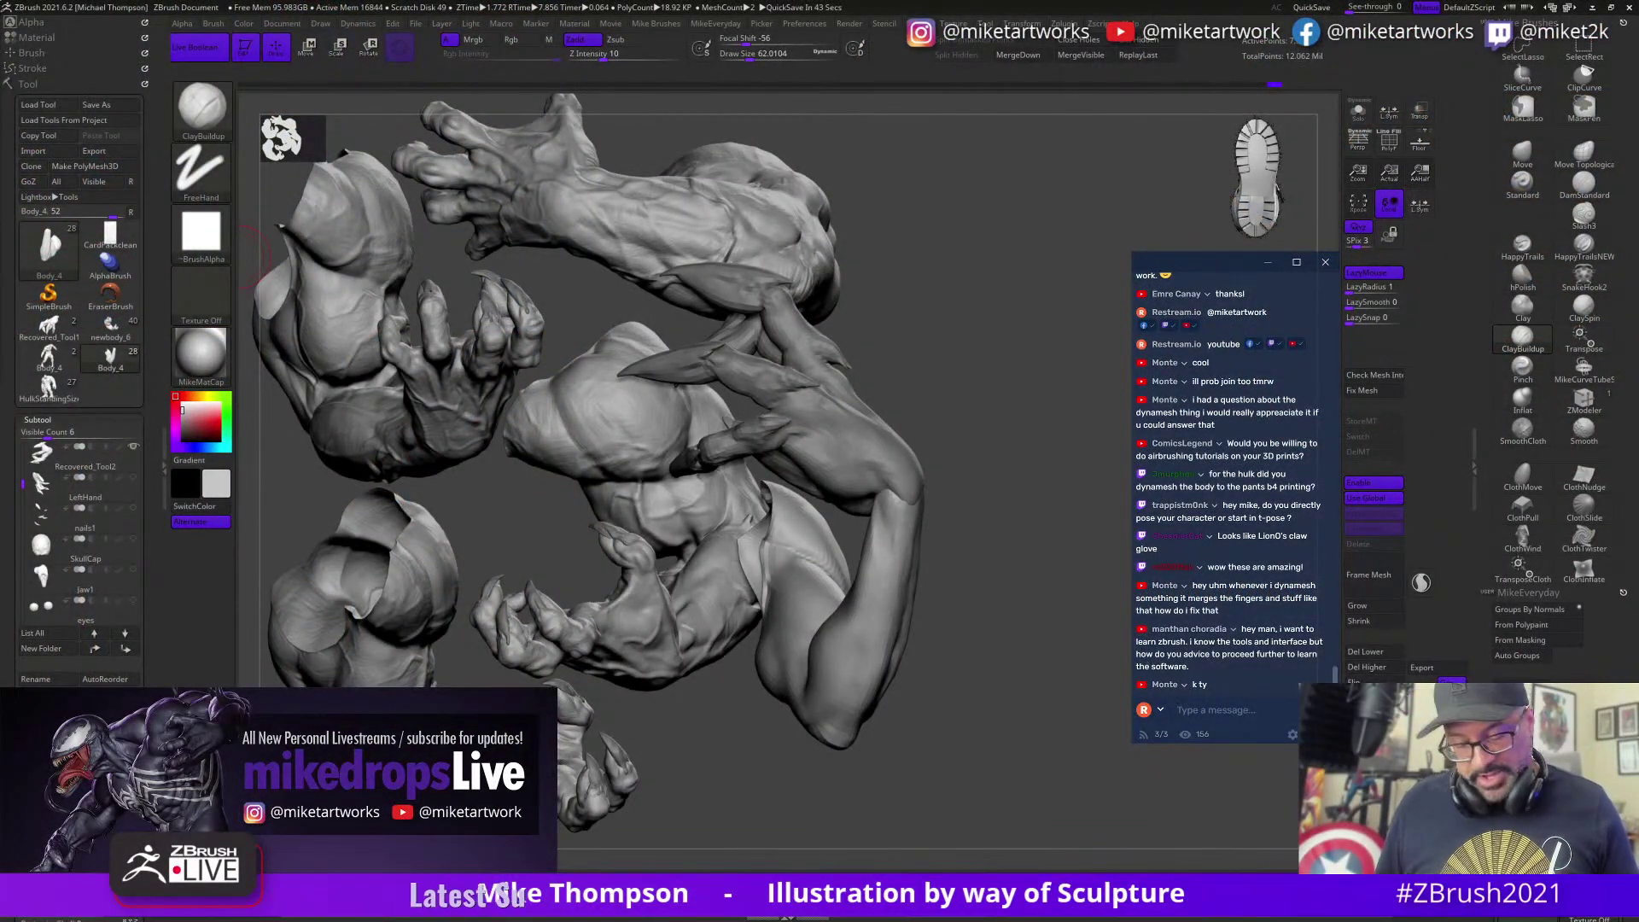
text(https://gumroad.com/l/rgB)
key(Return)
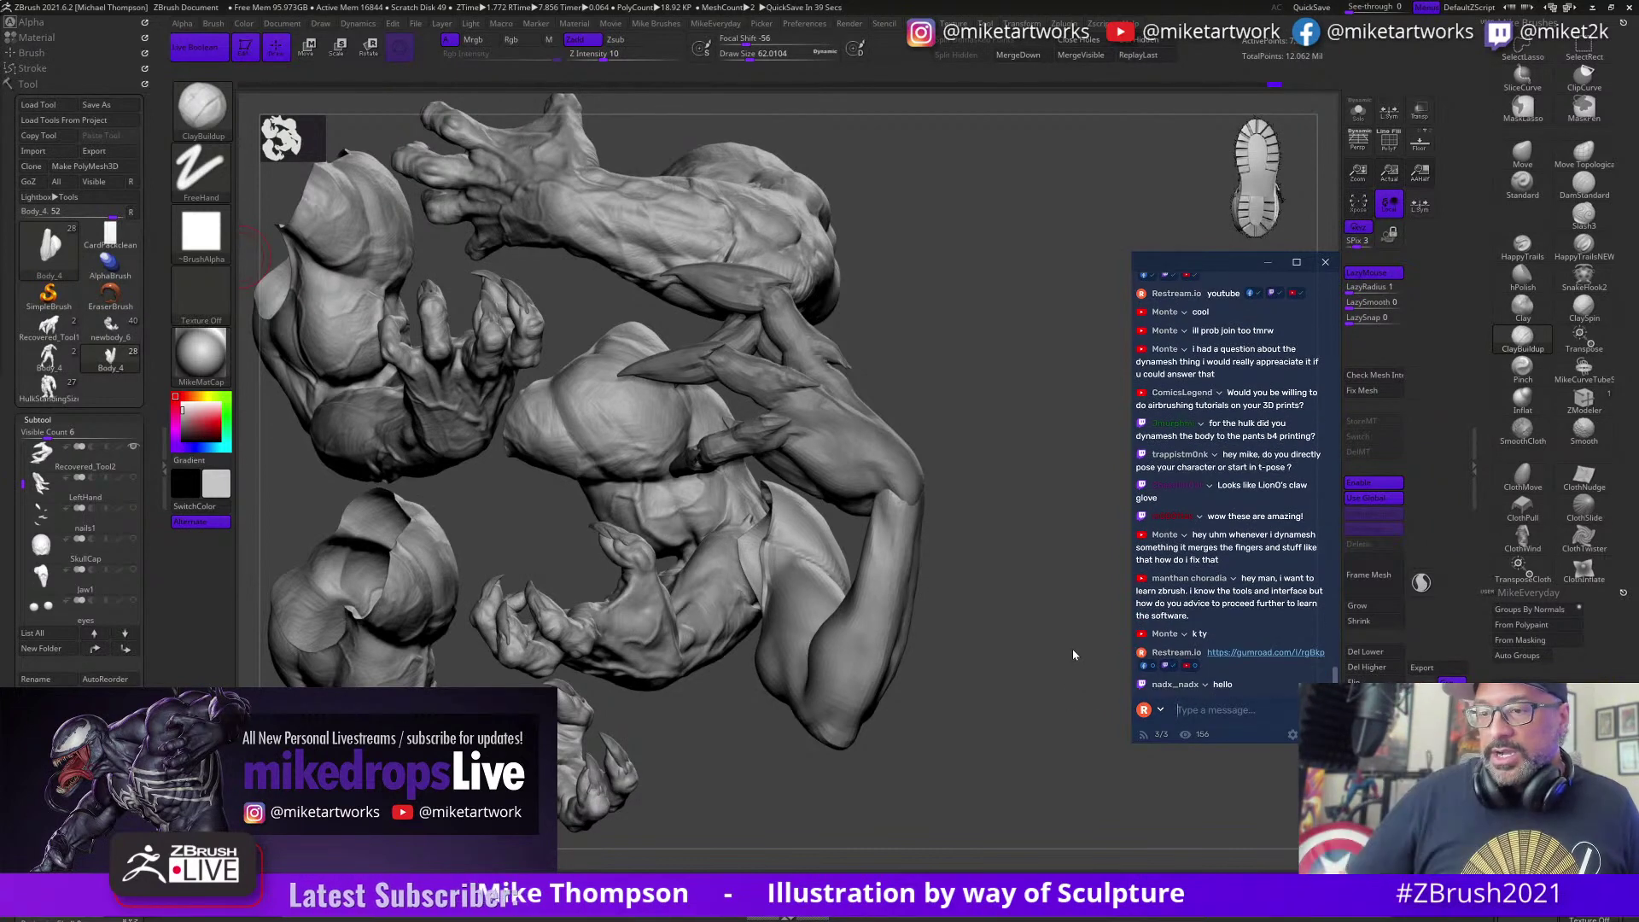
Step: Reduce the draw size to about 54 and sculpt the forearm just below the wrist
mouse_move(990, 696)
mouse_down()
mouse_move(1003, 721)
mouse_move(1021, 710)
mouse_move(926, 597)
mouse_up()
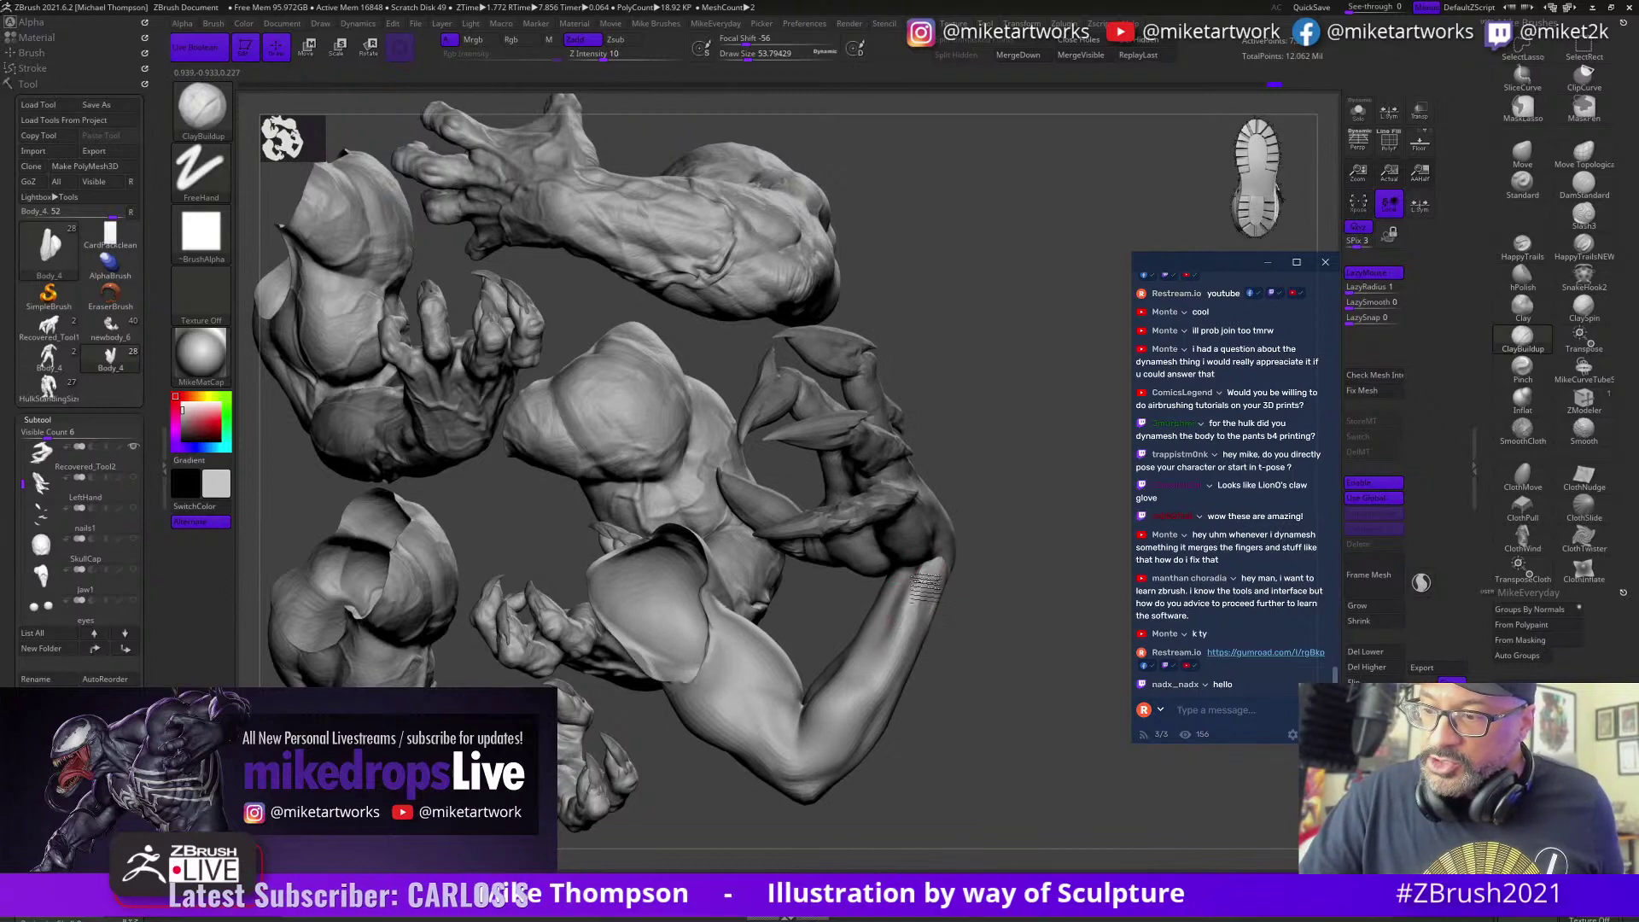
drag(1004, 531, 1020, 538)
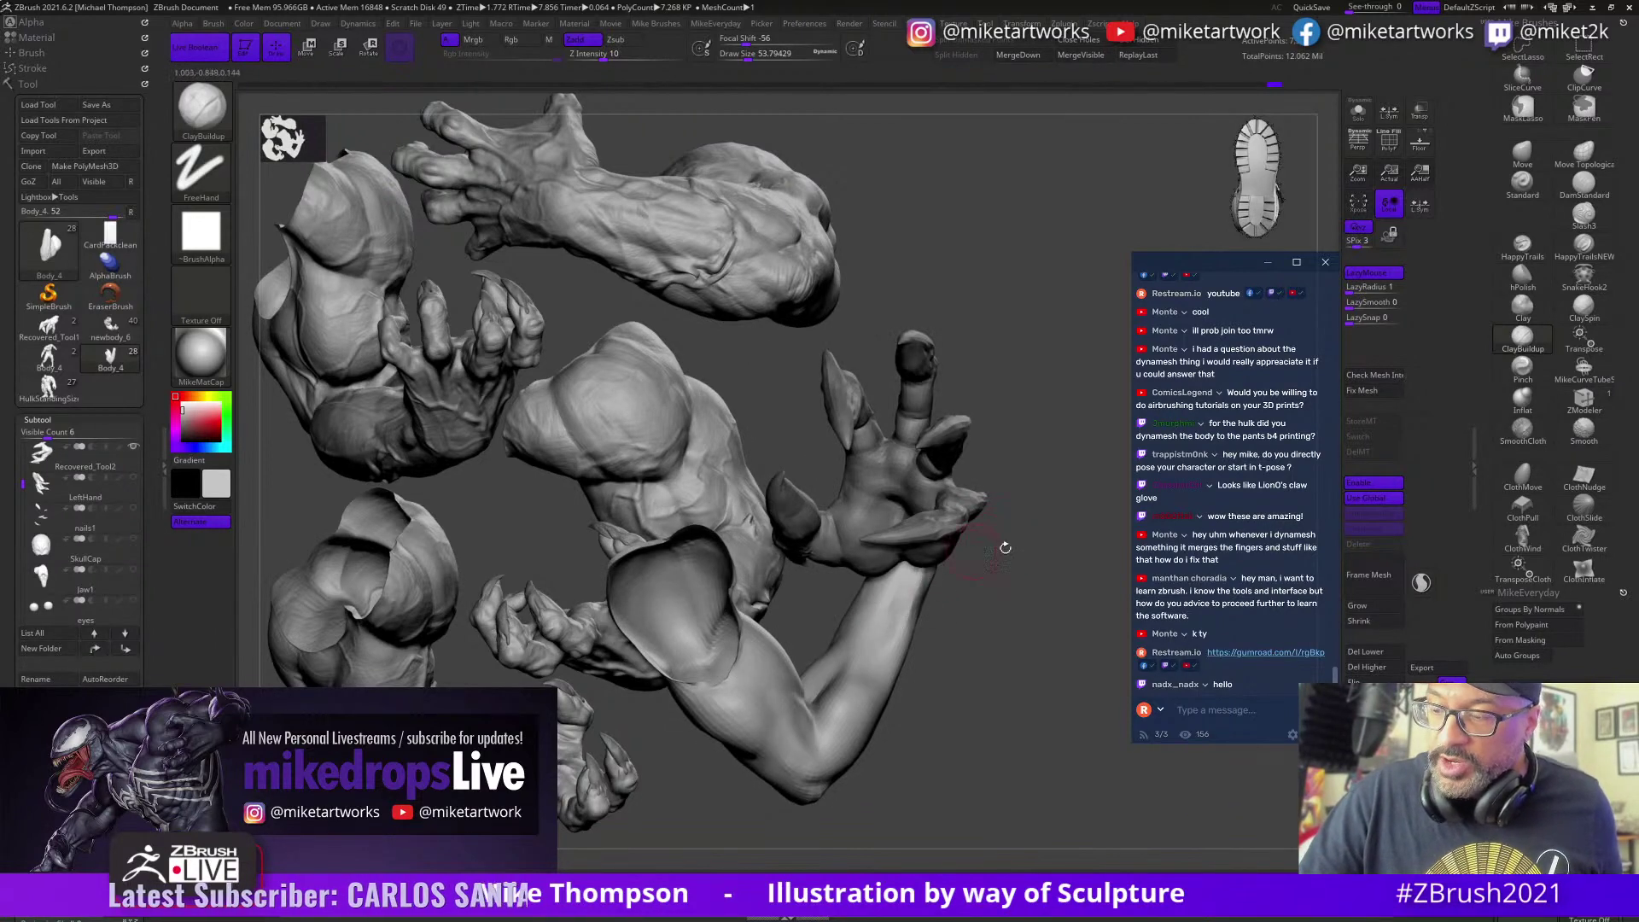
key(ctrl+z)
key(ctrl+z)
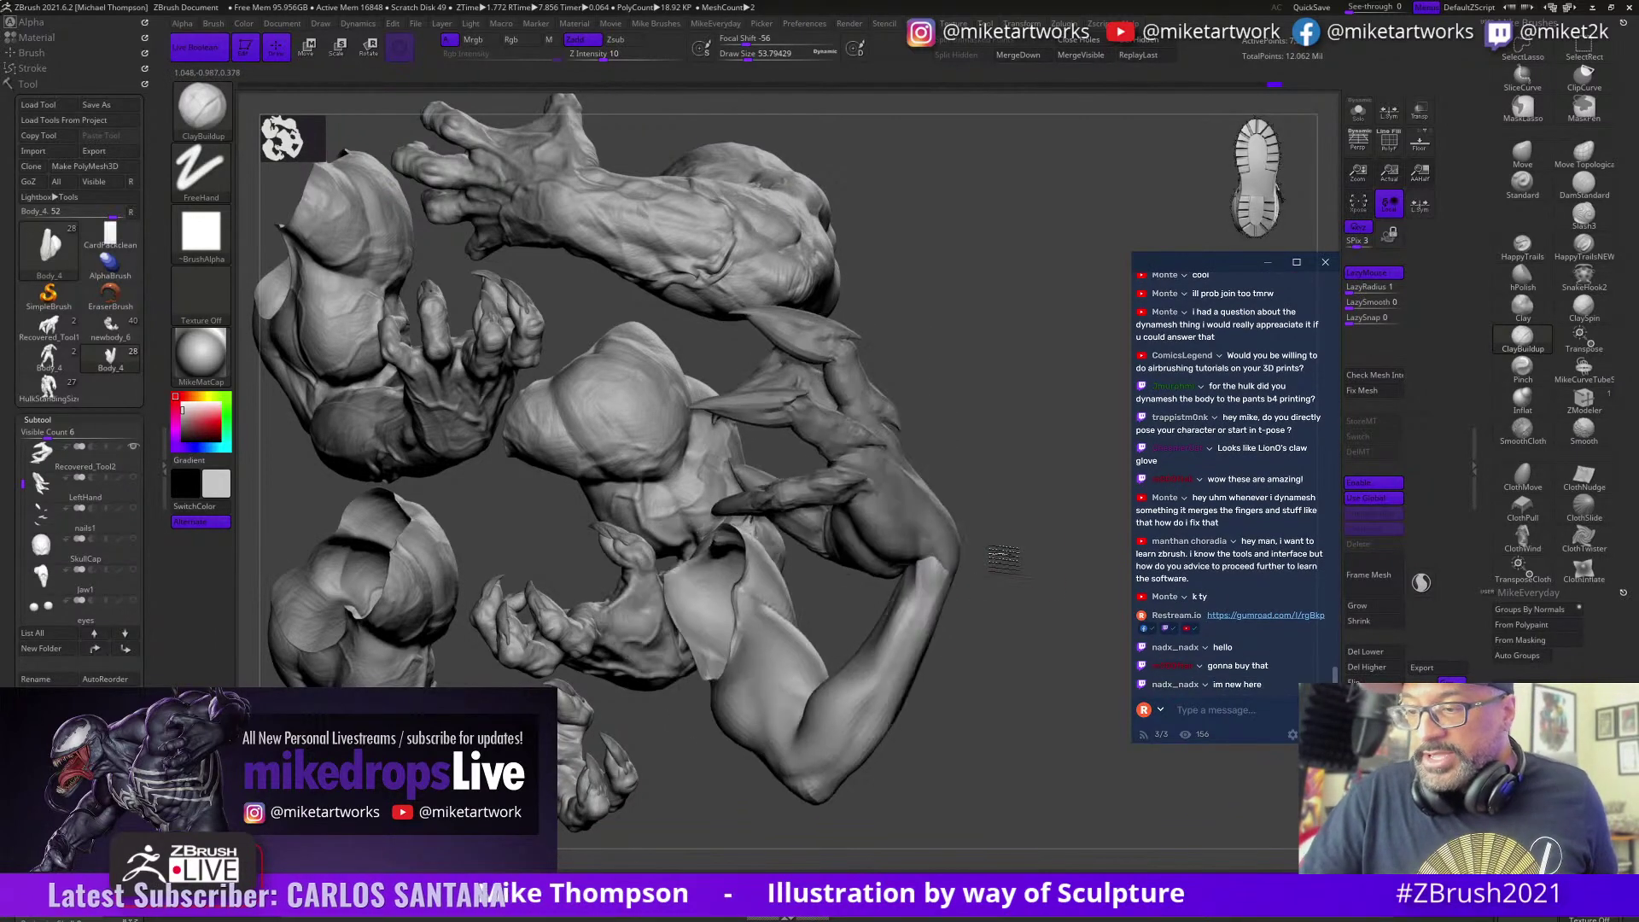
key(ctrl+z)
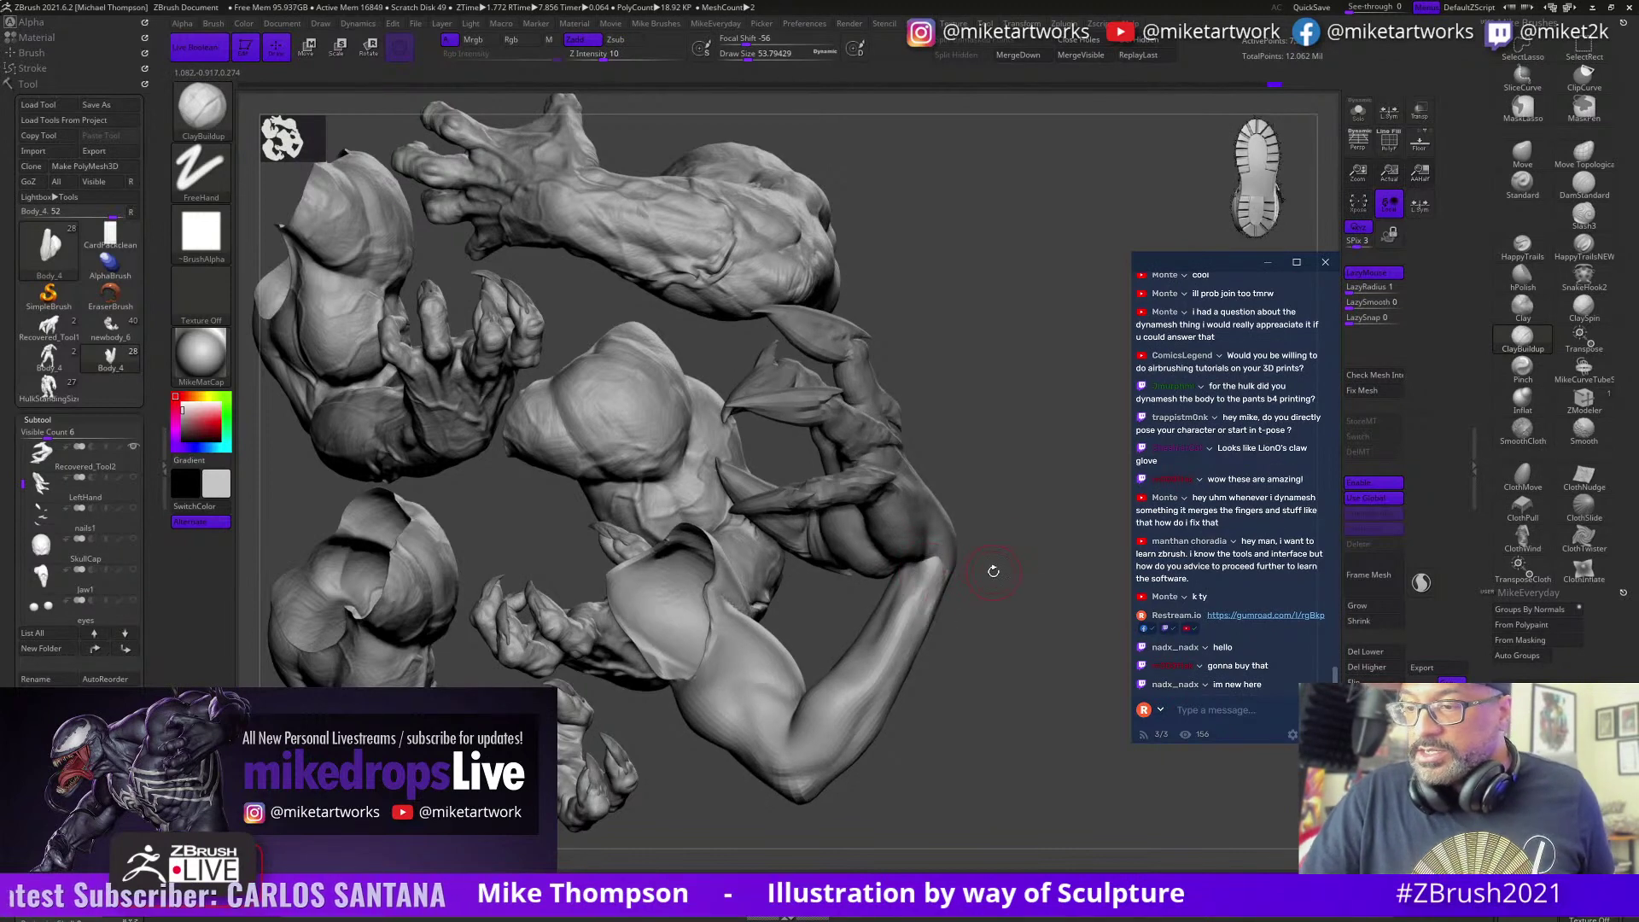
Step: Reduce the draw size to about 35 and refine the muscle forms on the narrow part of the forearm
key(ctrl+z)
key(ctrl+z)
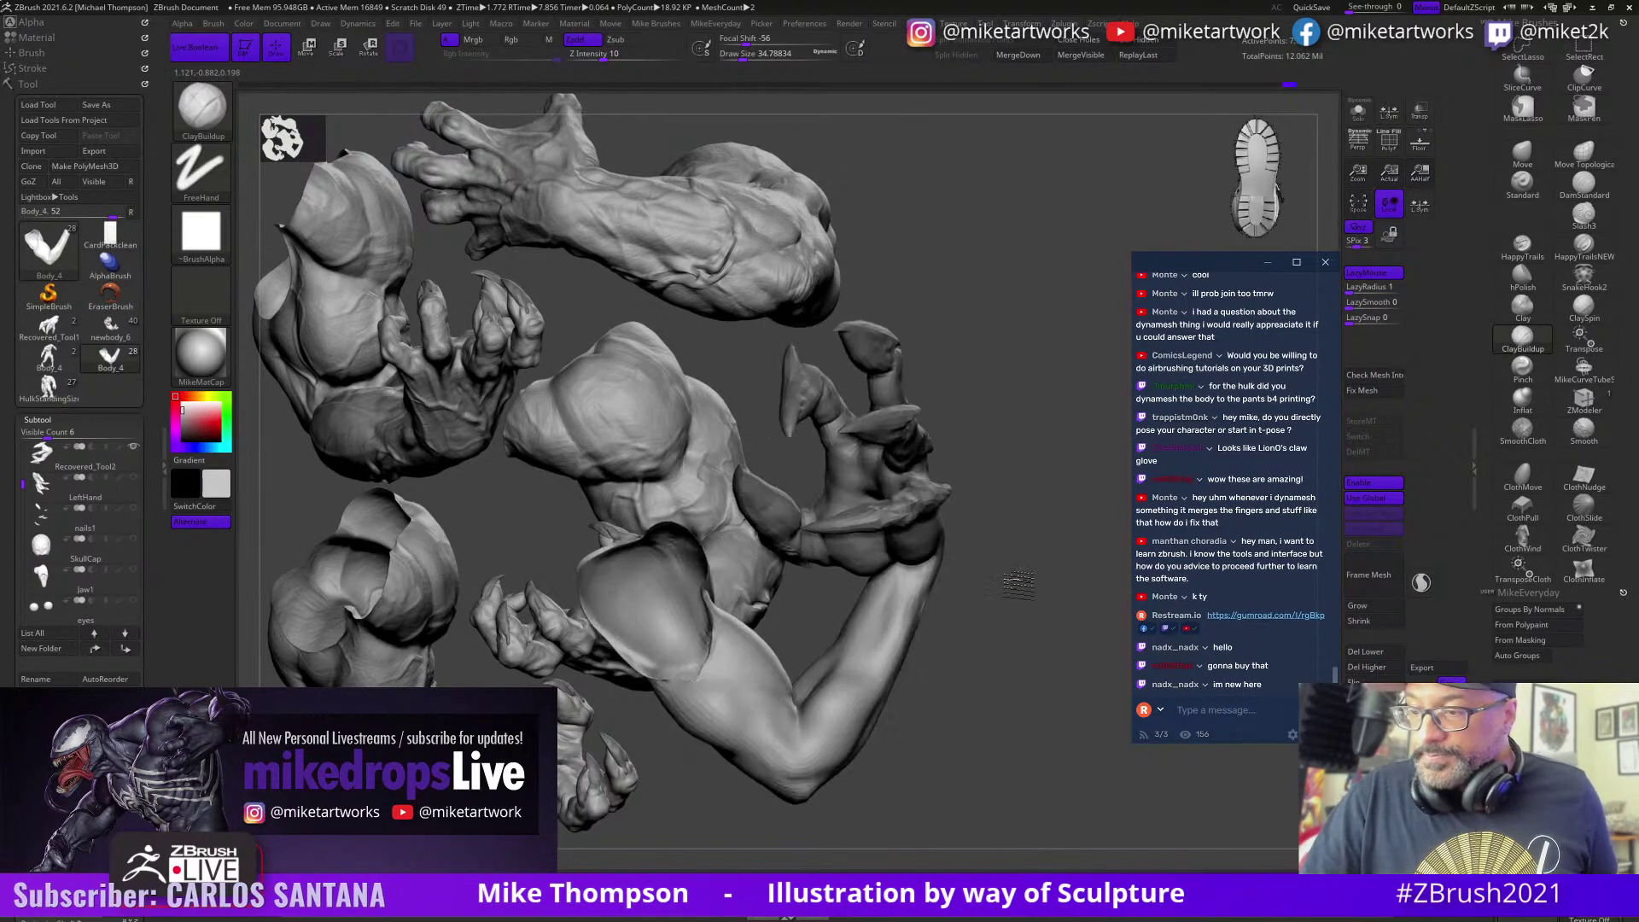
key(ctrl+z)
key(ctrl+z)
key(ctrl+z)
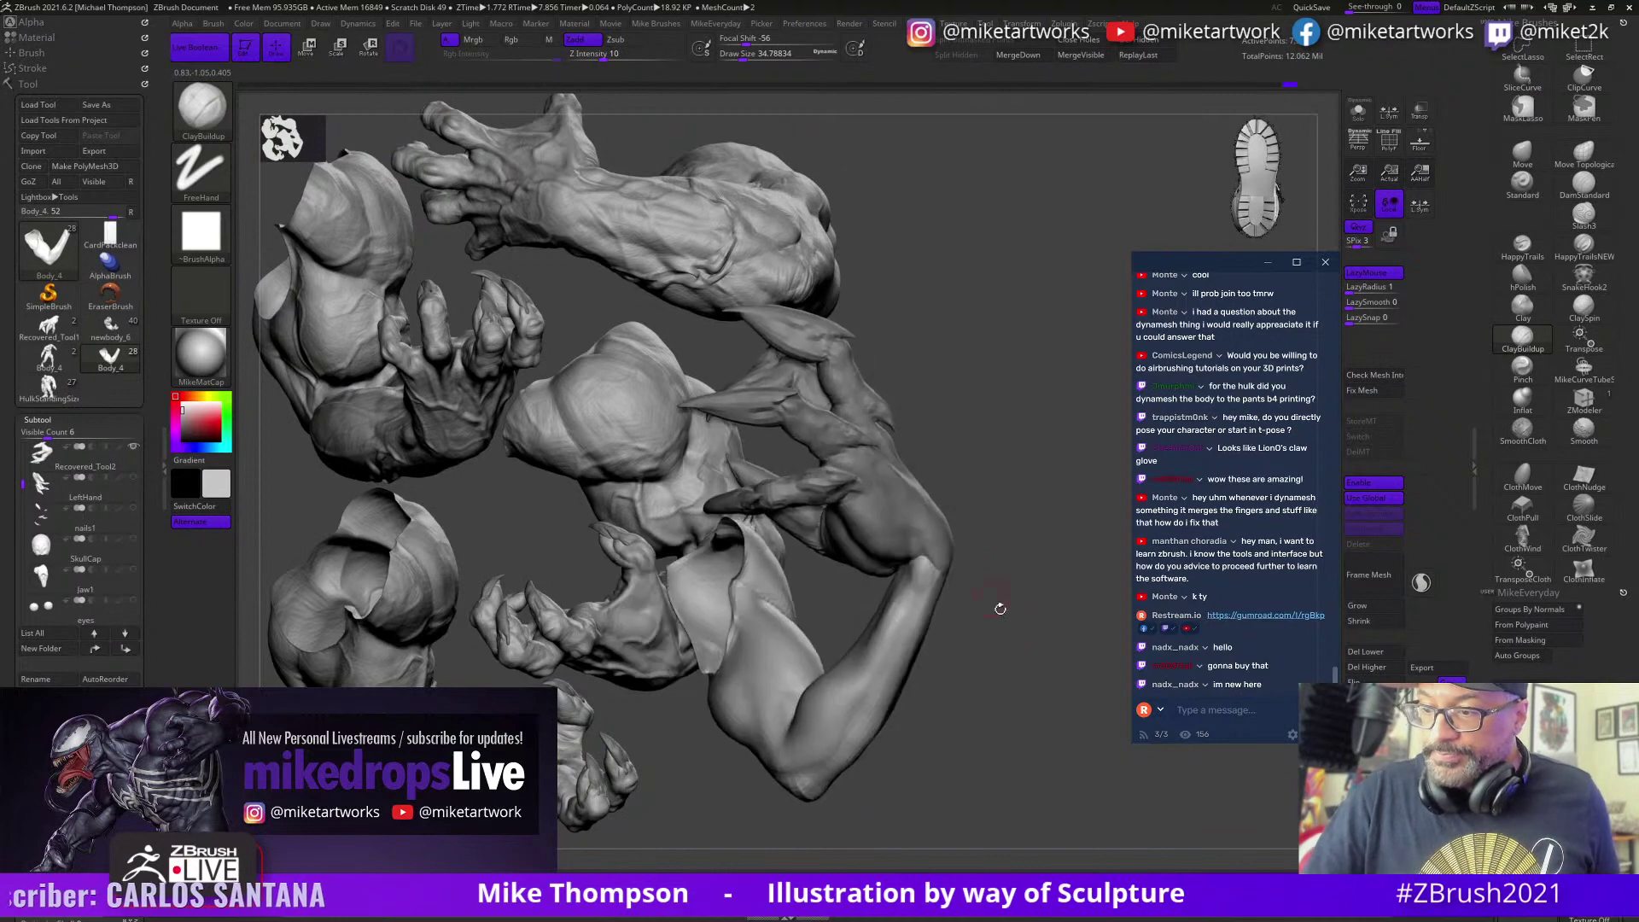
Step: Increase the draw size to about 51 and build up the forearm muscles between the elbow and mid-forearm
mouse_move(1010, 638)
mouse_down()
mouse_move(1011, 607)
mouse_move(995, 663)
mouse_move(1017, 642)
mouse_move(1030, 666)
mouse_up()
key(s)
click(1021, 643)
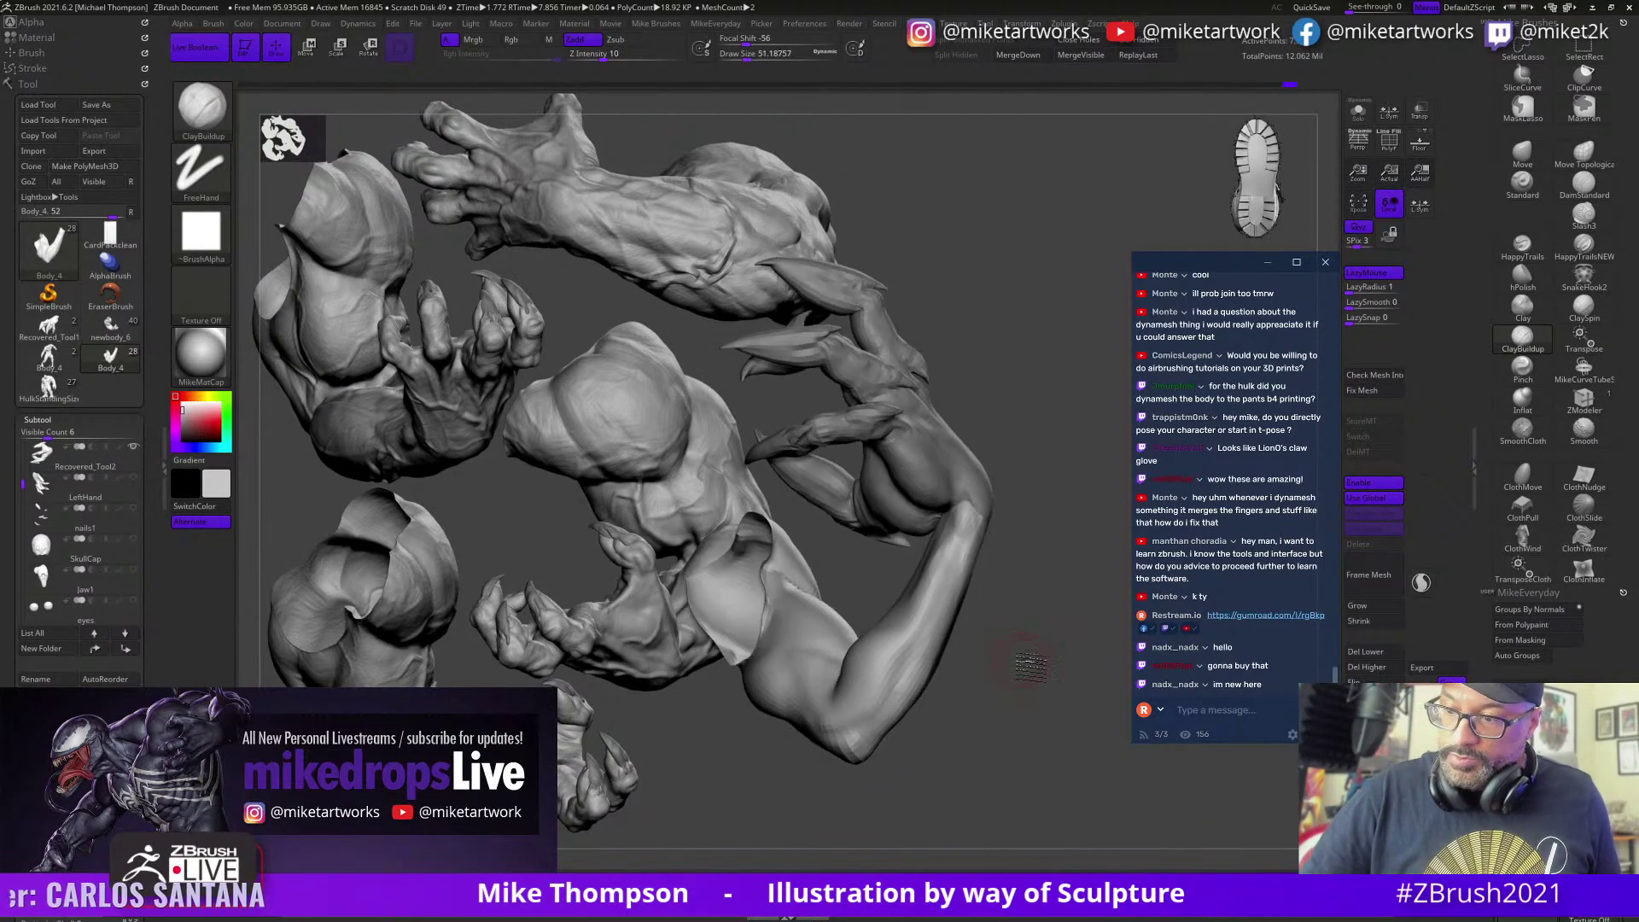
key(ctrl+z)
key(ctrl+z)
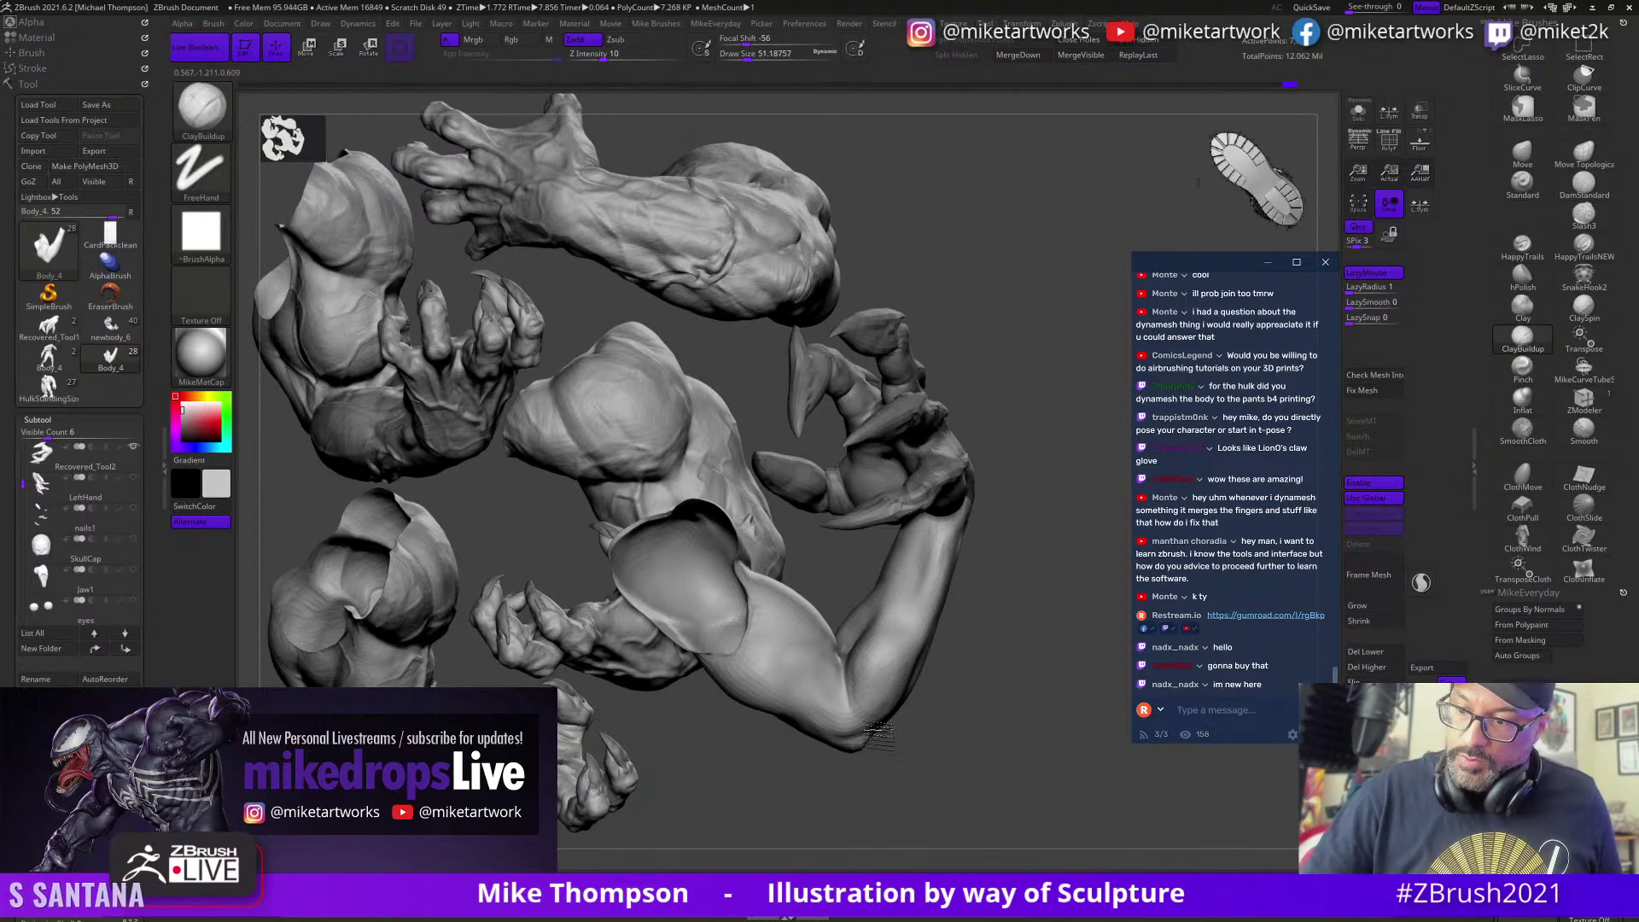
key(ctrl+z)
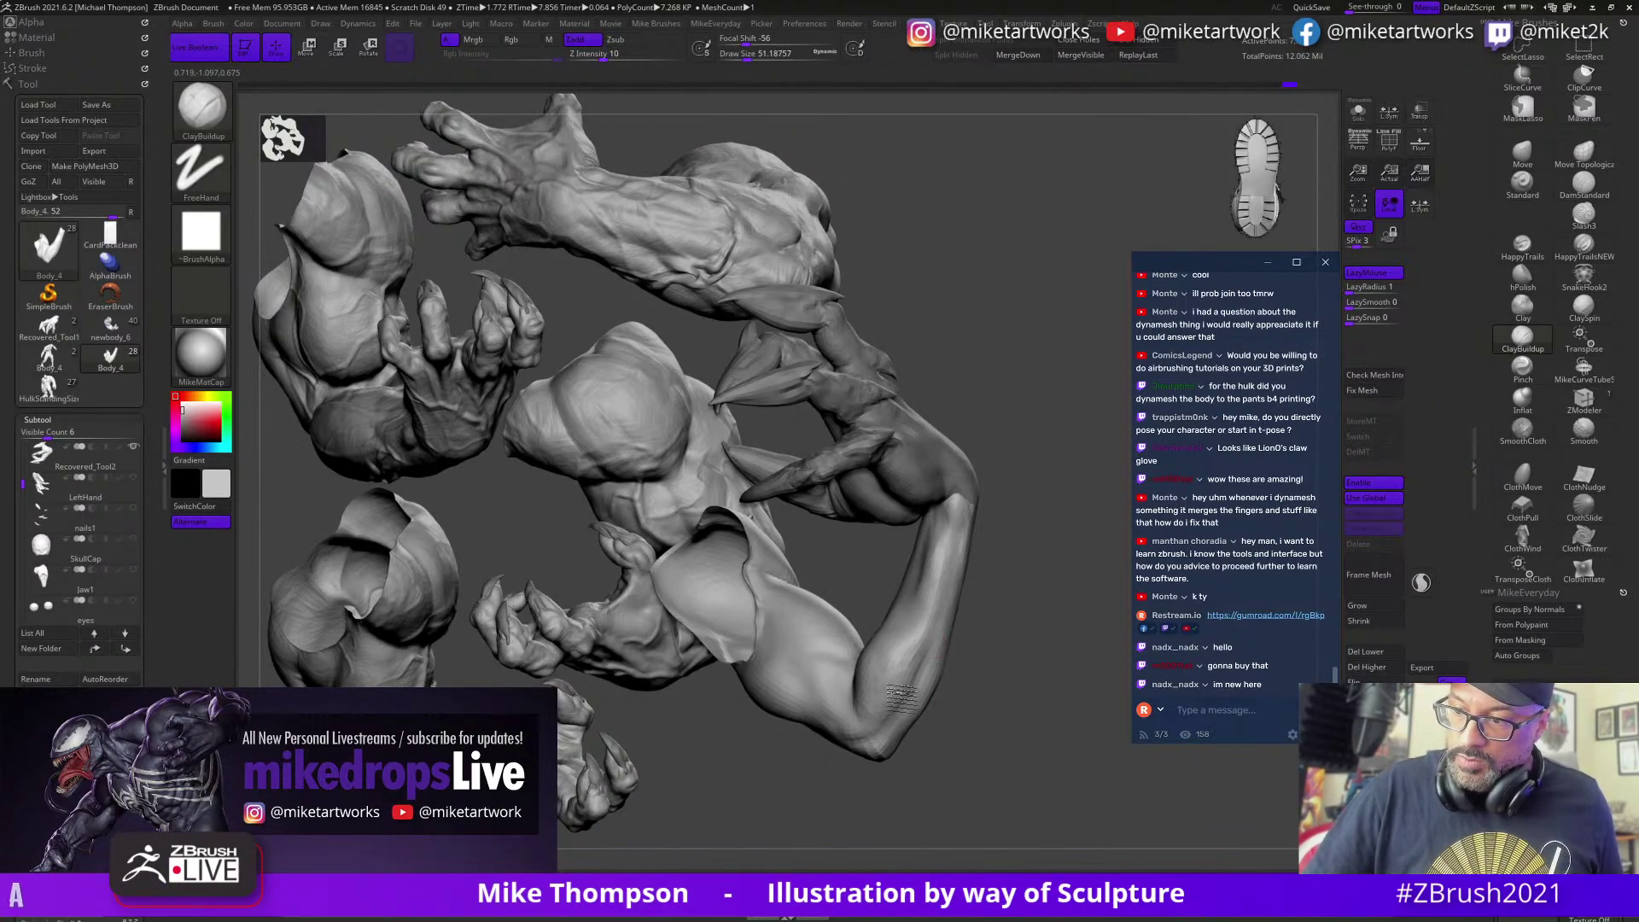
key(ctrl+z)
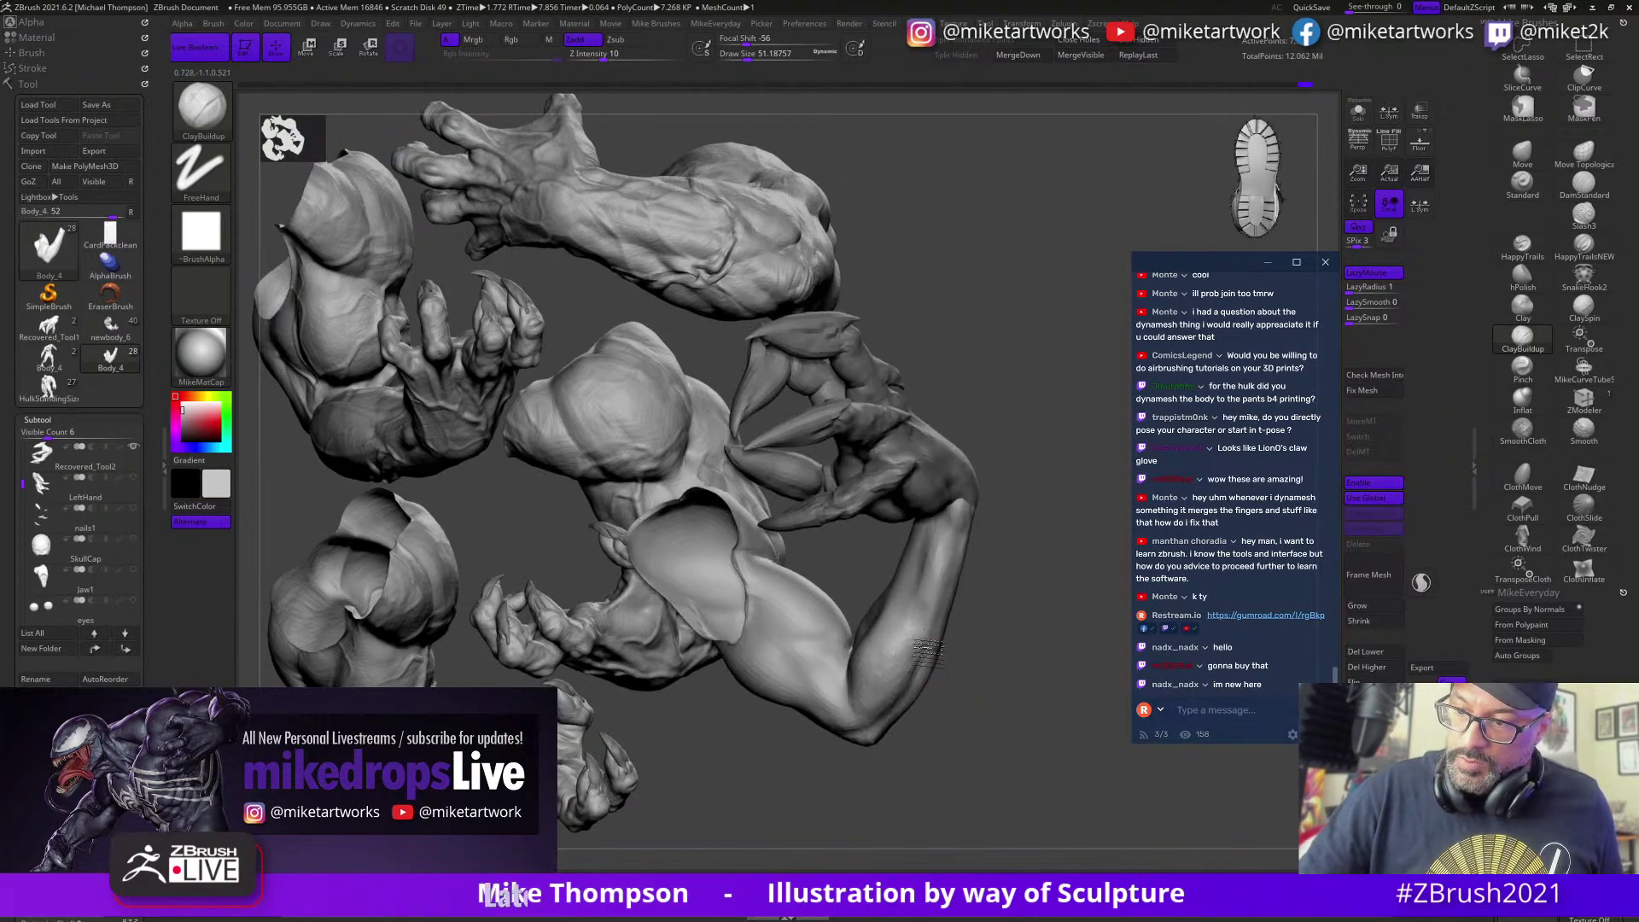
key(ctrl+z)
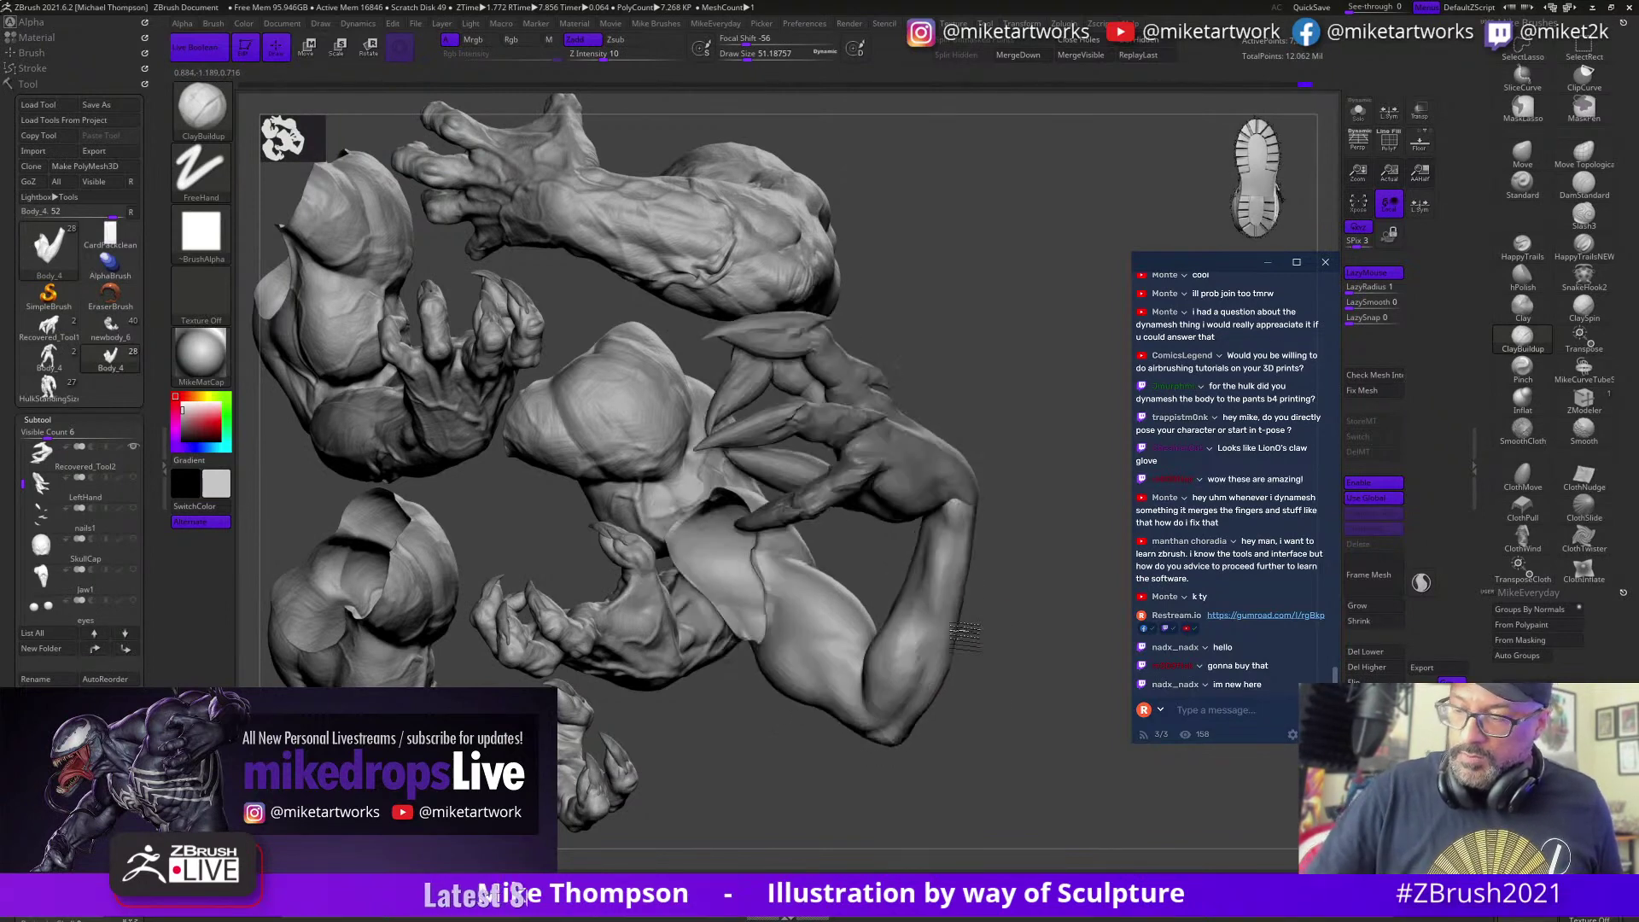
right_drag(932, 629, 892, 707)
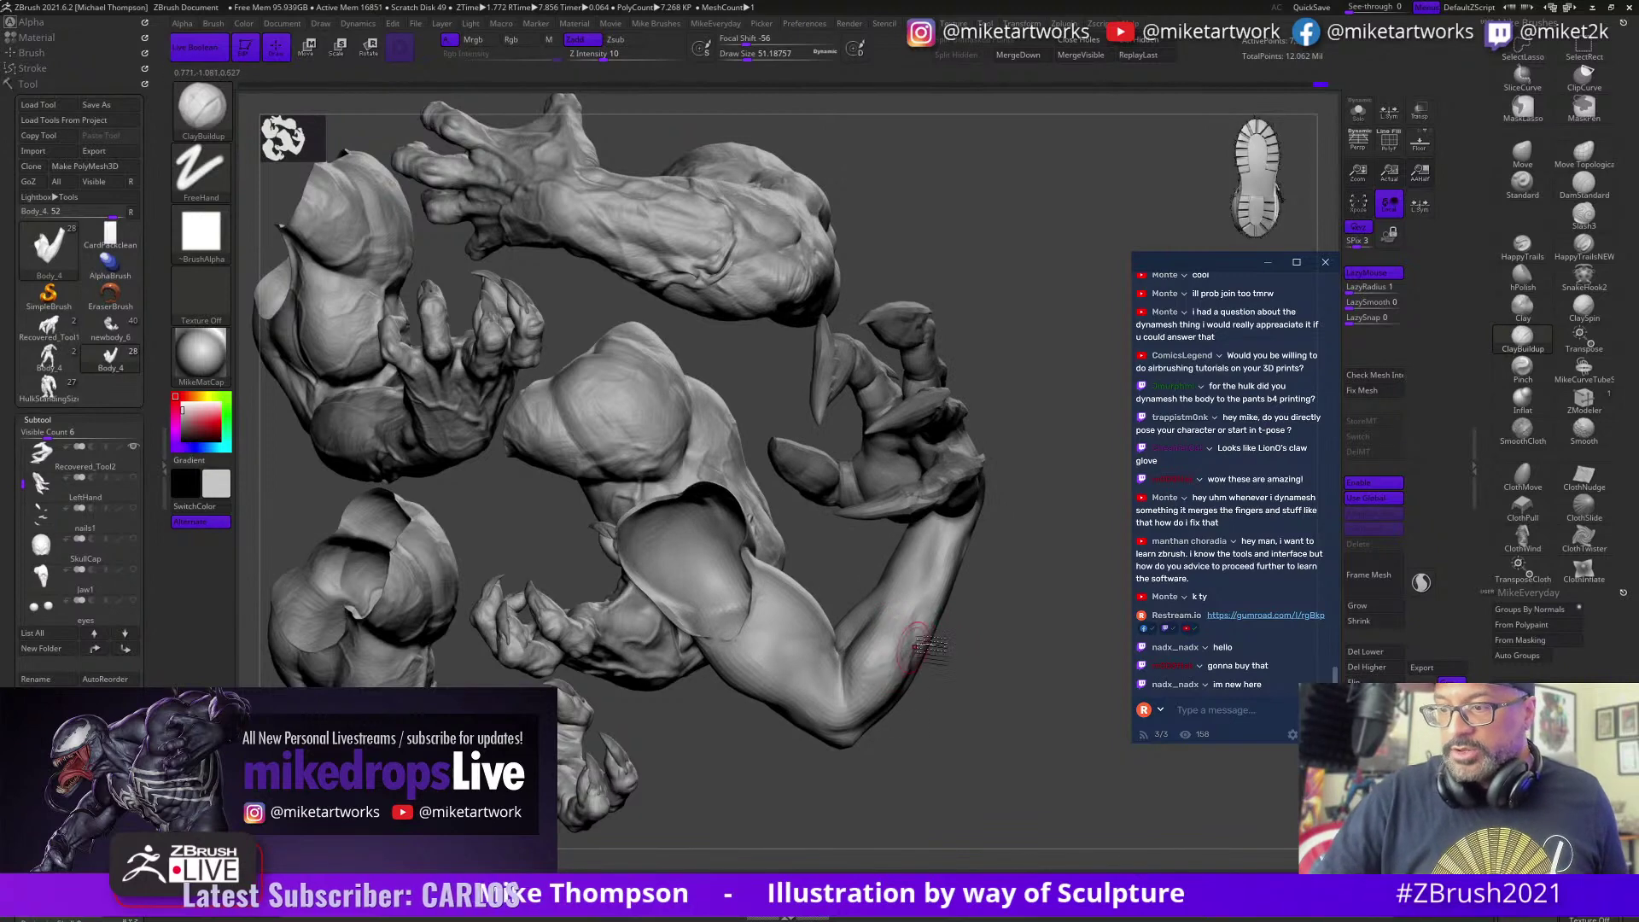
Step: Increase the draw size to about 65 and sculpt the inner forearm up to the base of the palm
right_drag(926, 646, 911, 579)
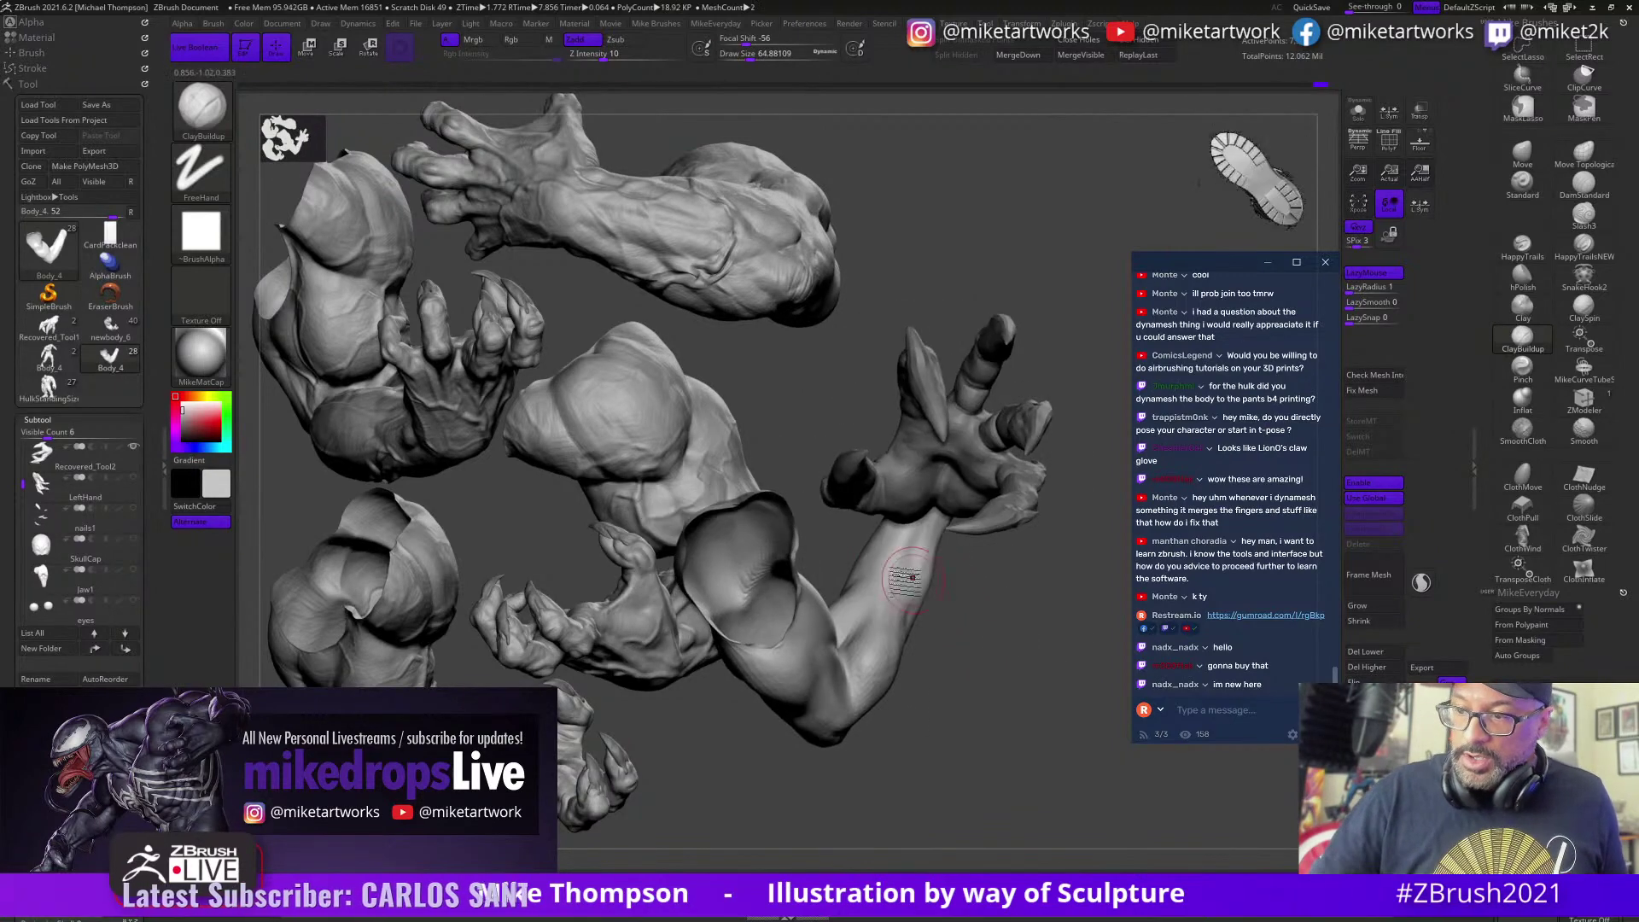
right_drag(917, 518, 901, 551)
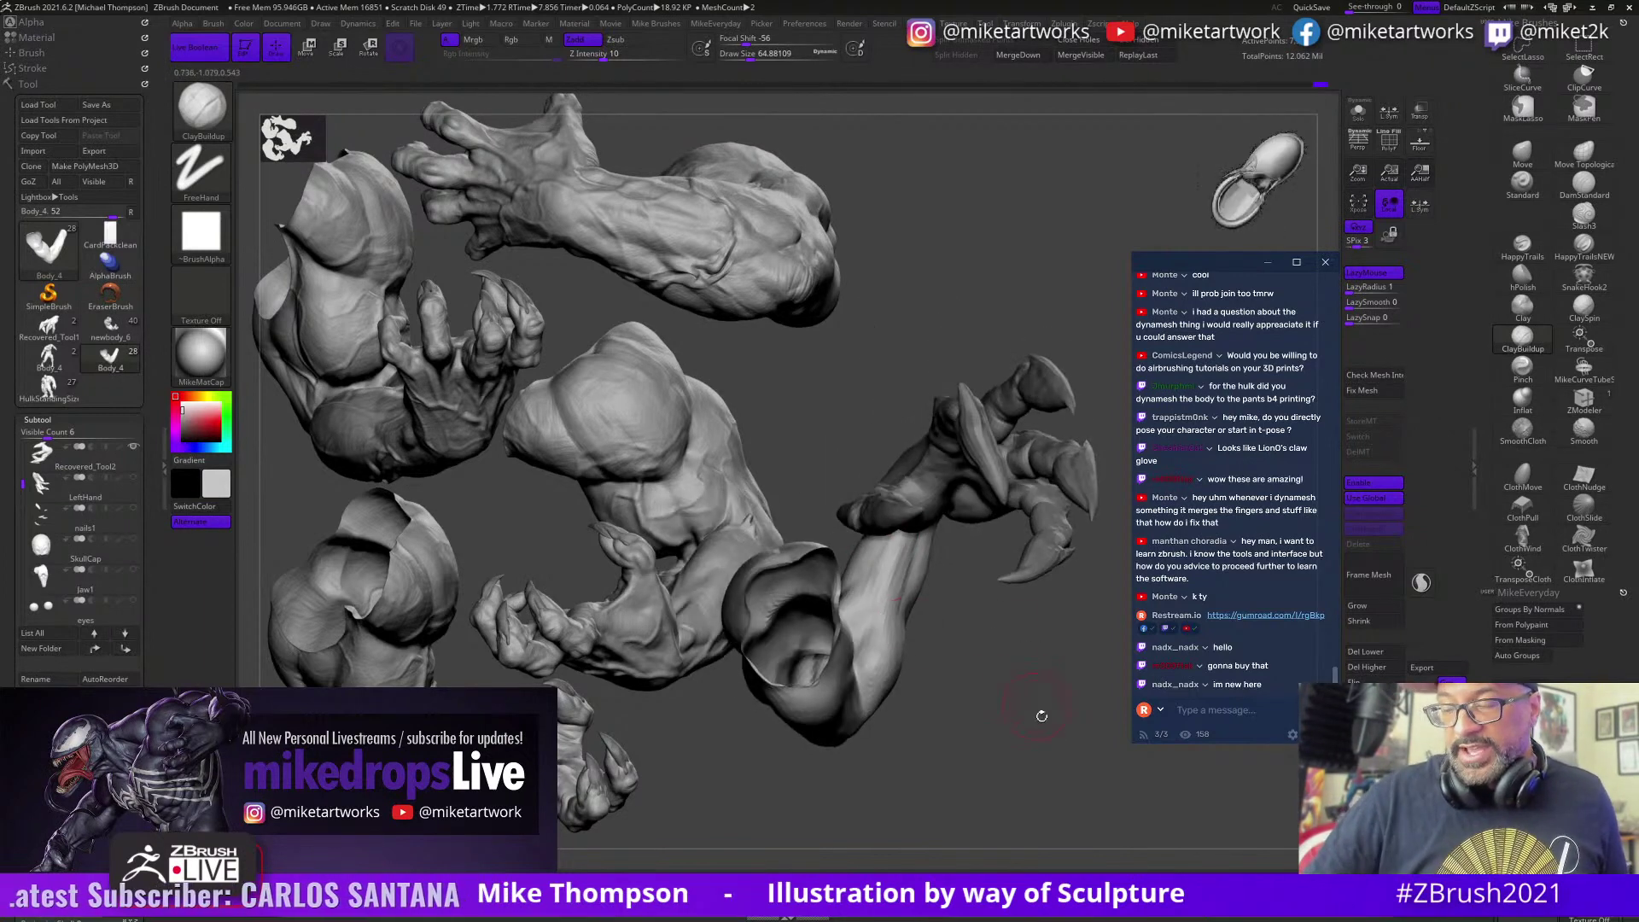
mouse_move(1041, 715)
right_down()
mouse_move(1033, 772)
mouse_move(1023, 690)
right_up()
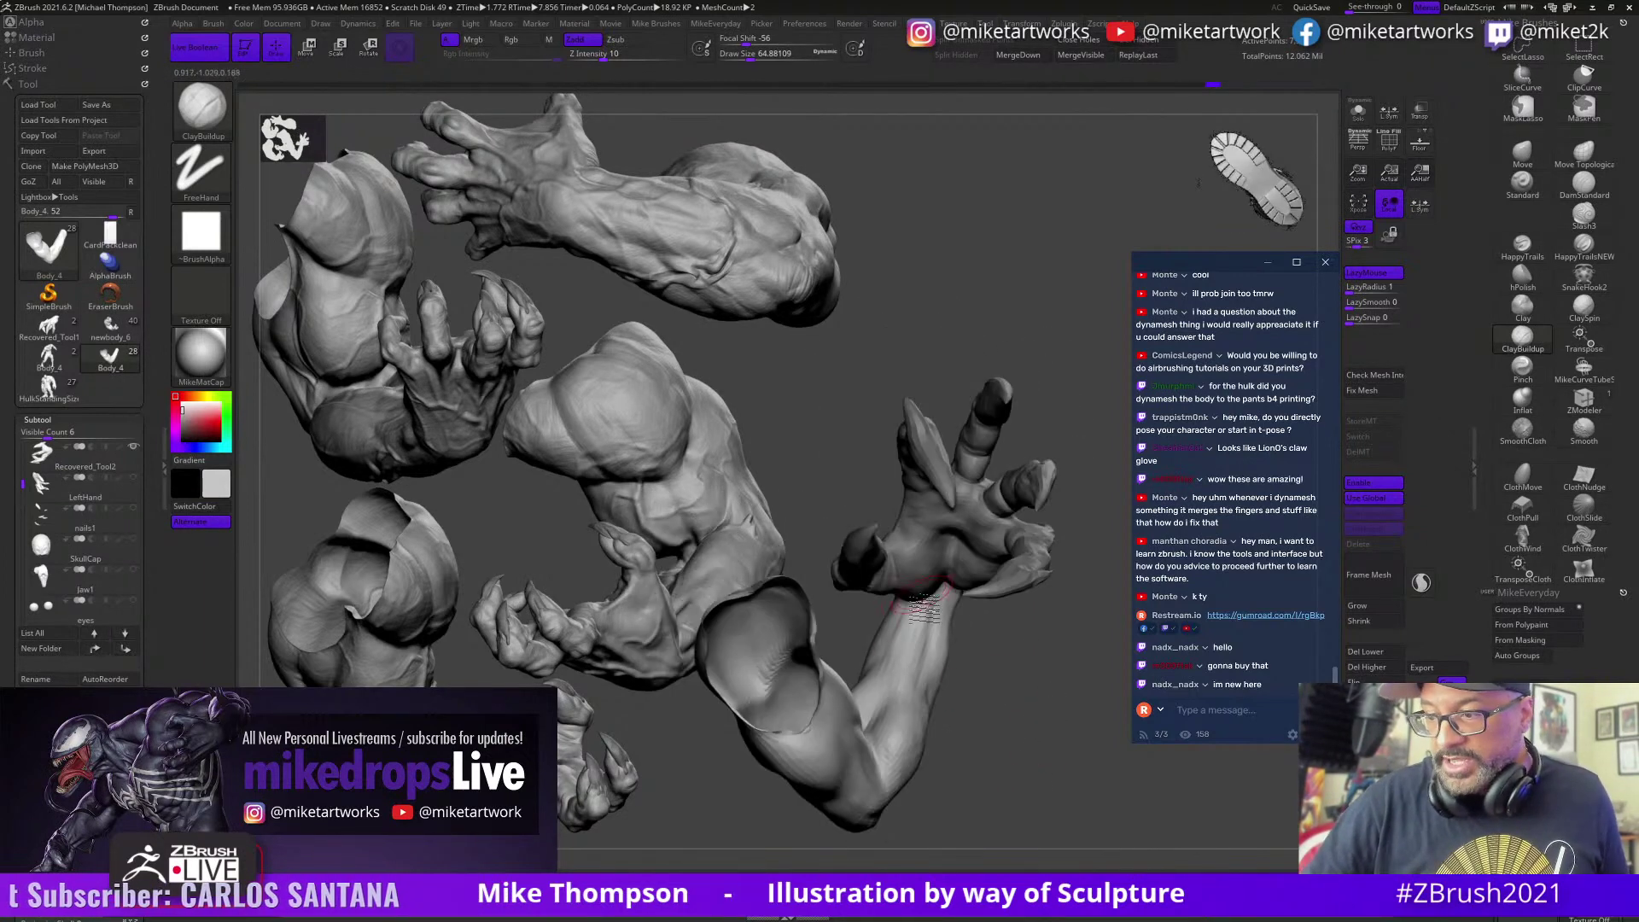
right_drag(922, 602, 999, 601)
Step: Sculpt the broader forms around the elbow and the adjoining outer forearm with the same draw size
right_drag(845, 676, 789, 664)
right_drag(890, 690, 872, 632)
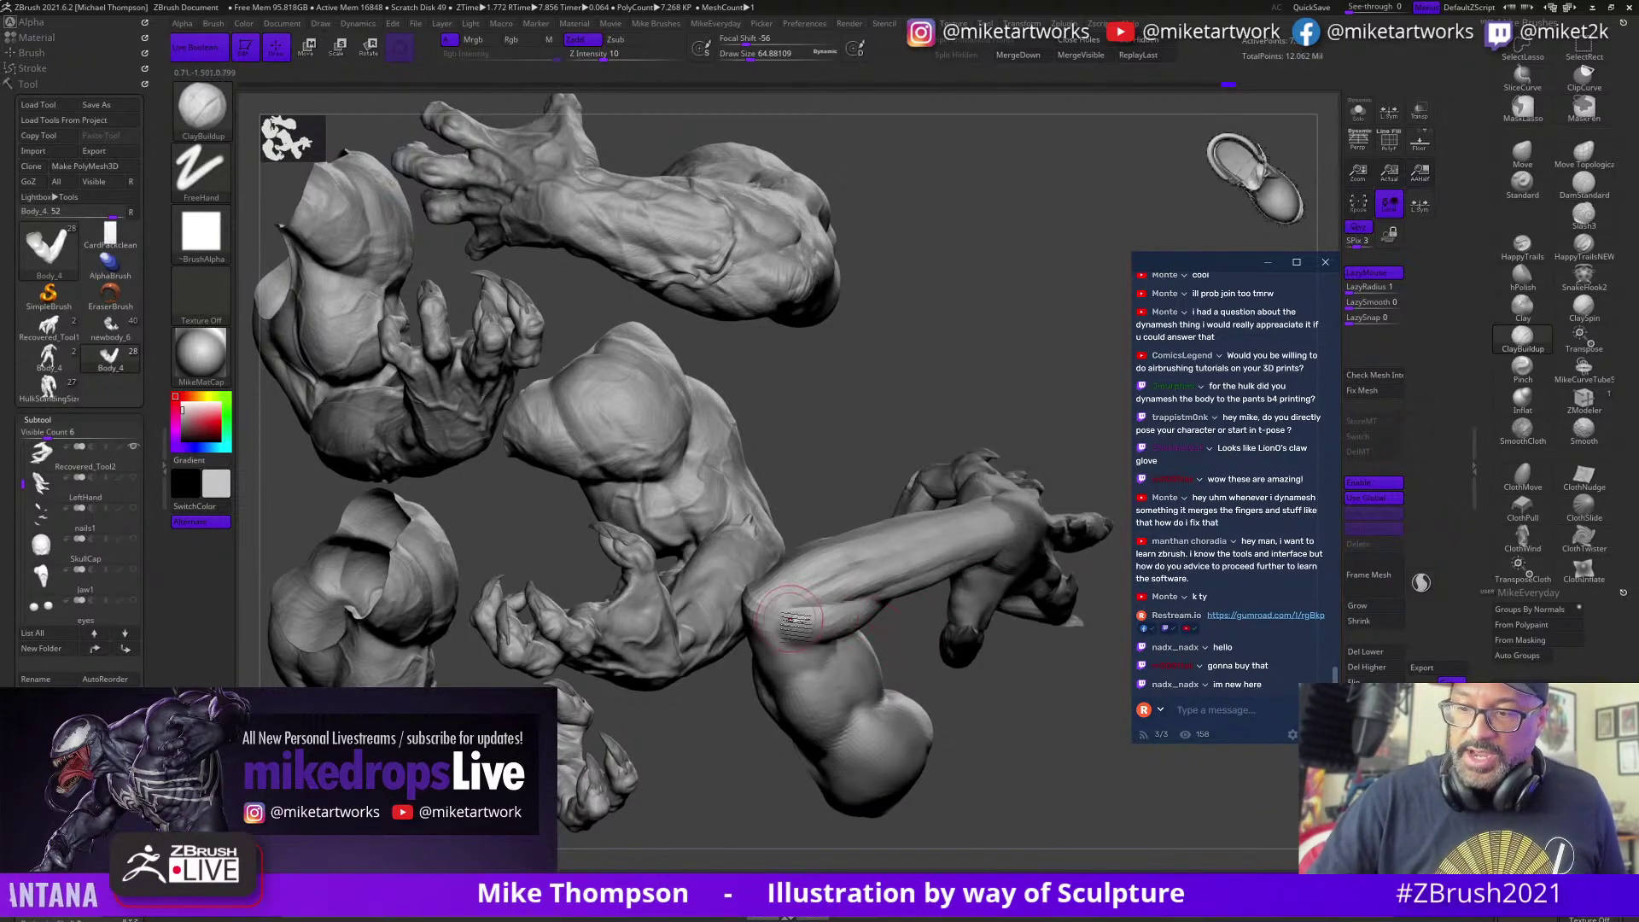
right_drag(1005, 765, 817, 611)
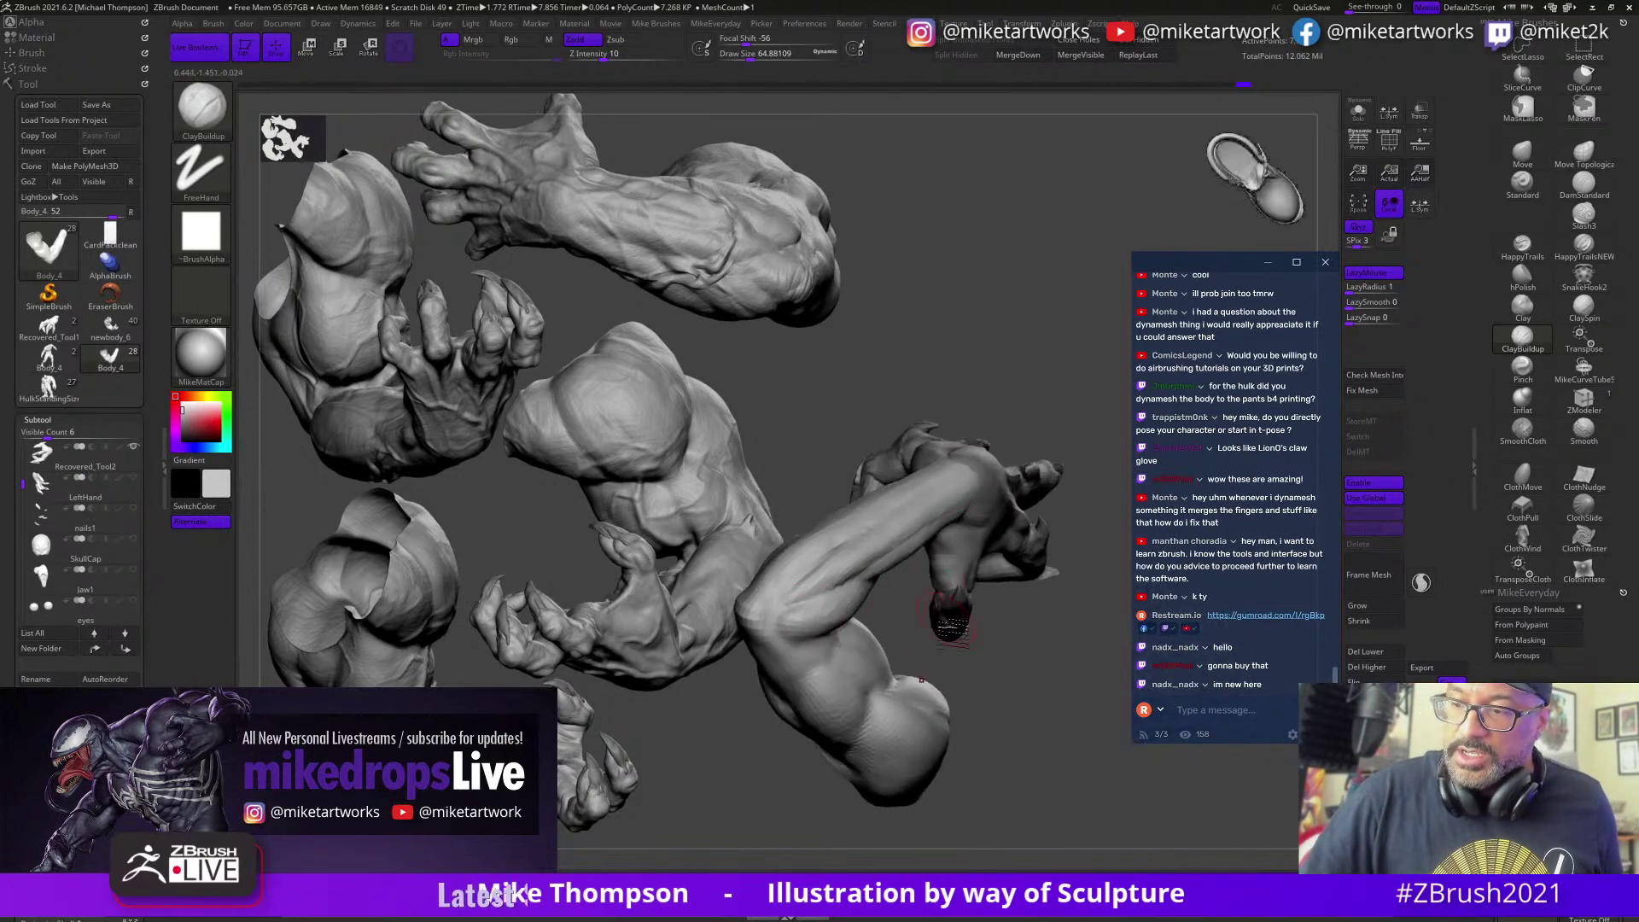
Step: Reduce the draw size to about 37 and define the elbow and the muscle ridges running along the outer forearm
key(s)
drag(977, 680, 970, 680)
mouse_move(988, 671)
alt+right_down()
mouse_move(1043, 735)
mouse_move(981, 726)
alt+right_up()
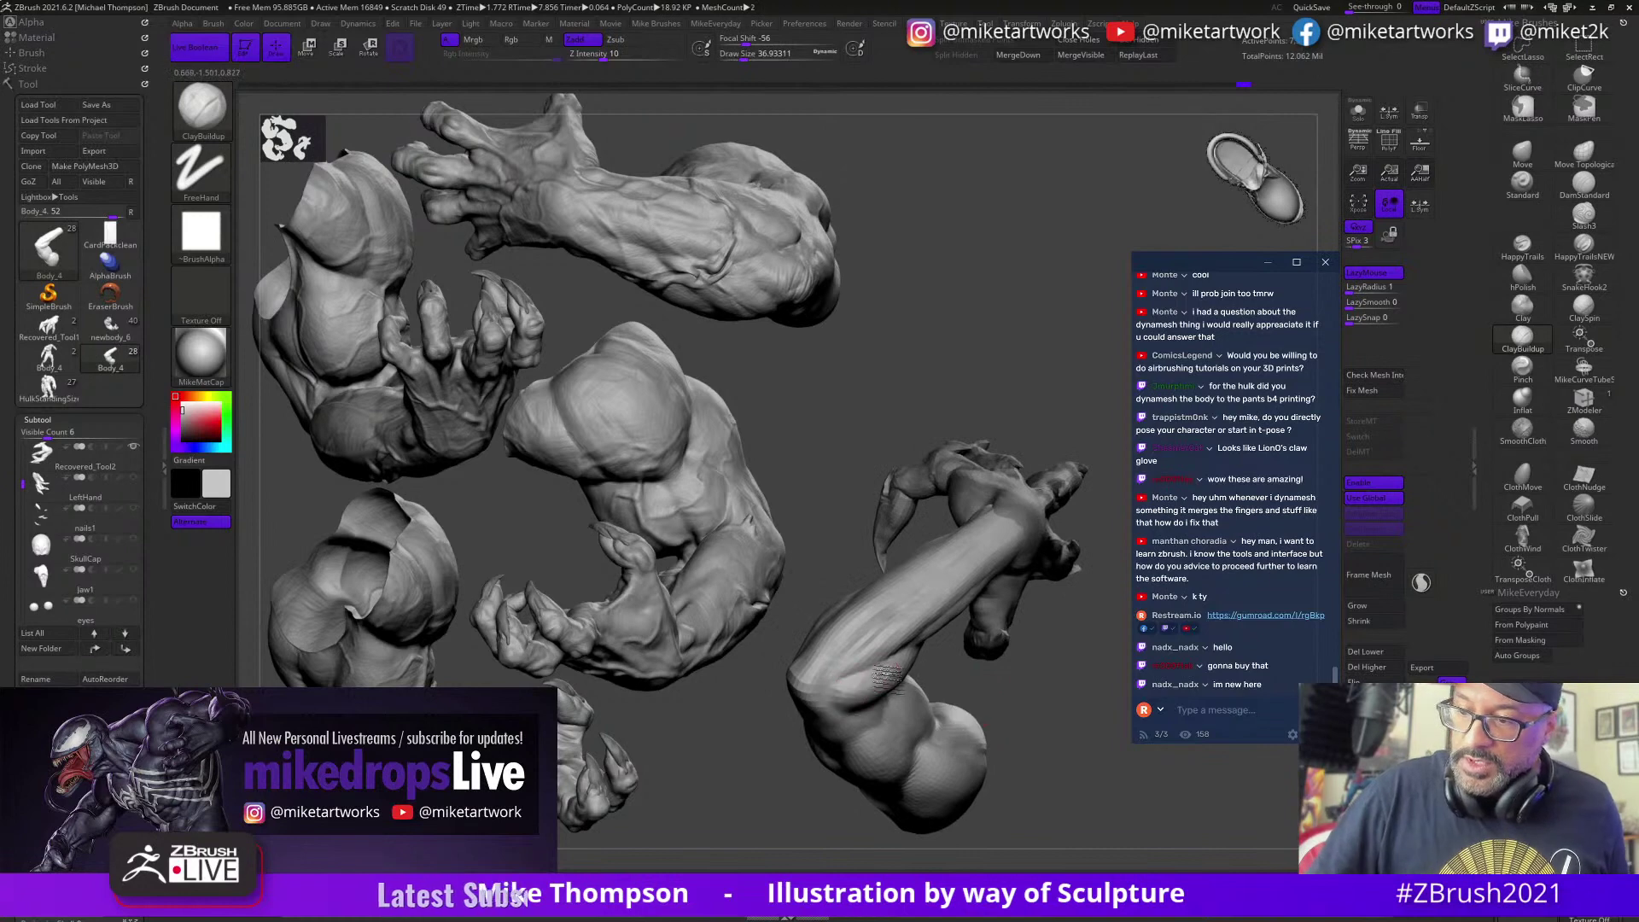
right_drag(1077, 766, 1051, 748)
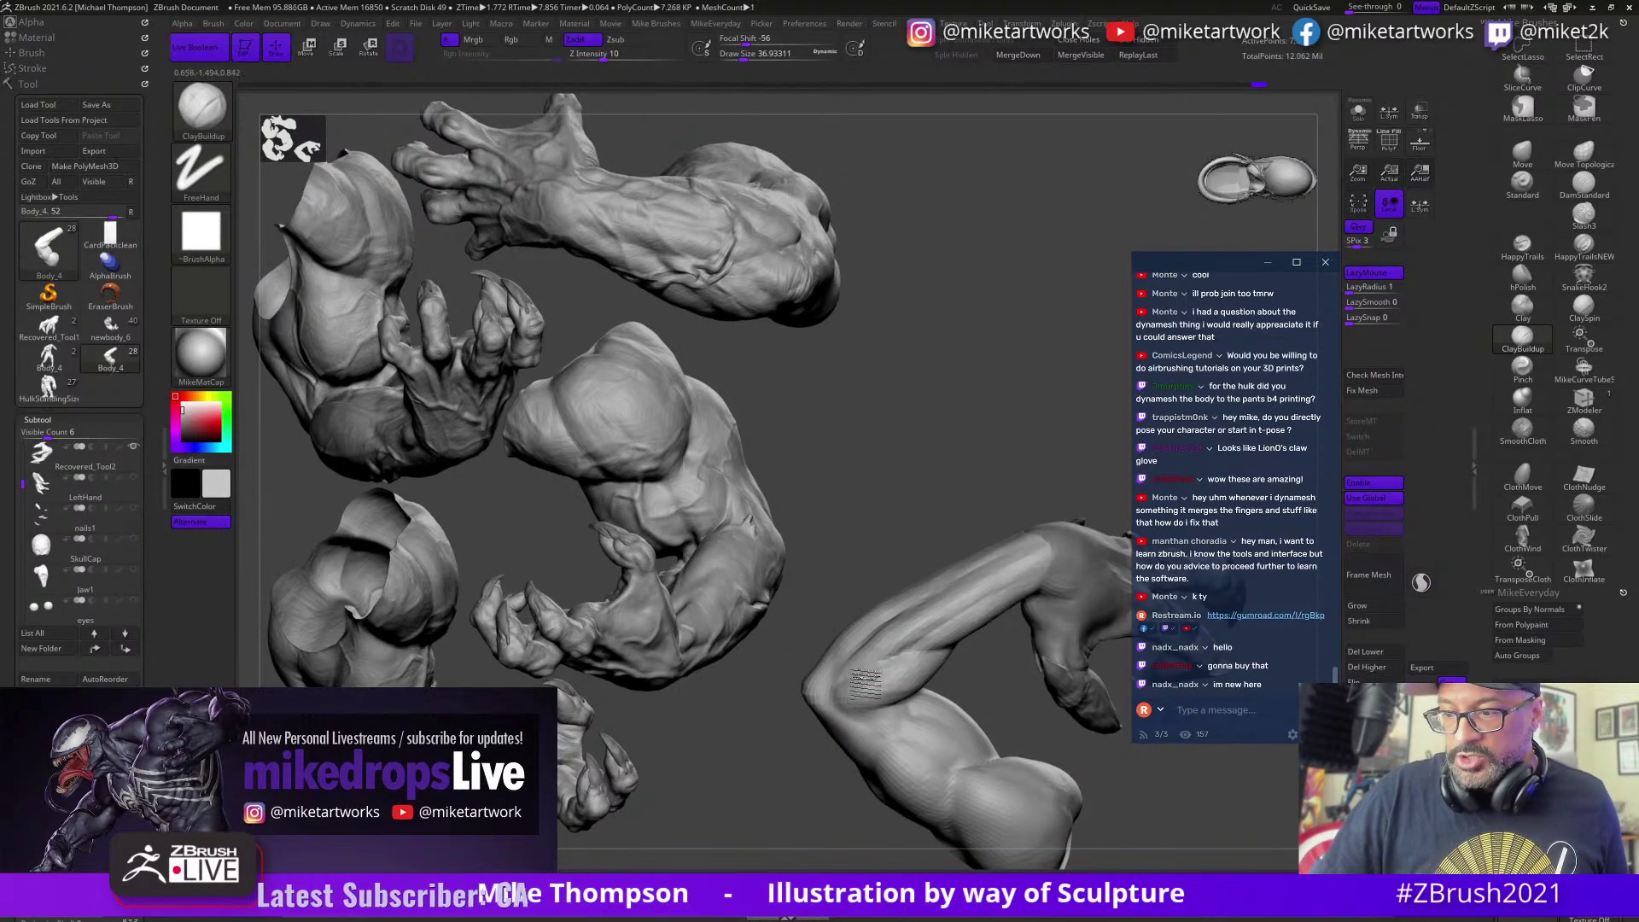
right_drag(916, 519, 858, 692)
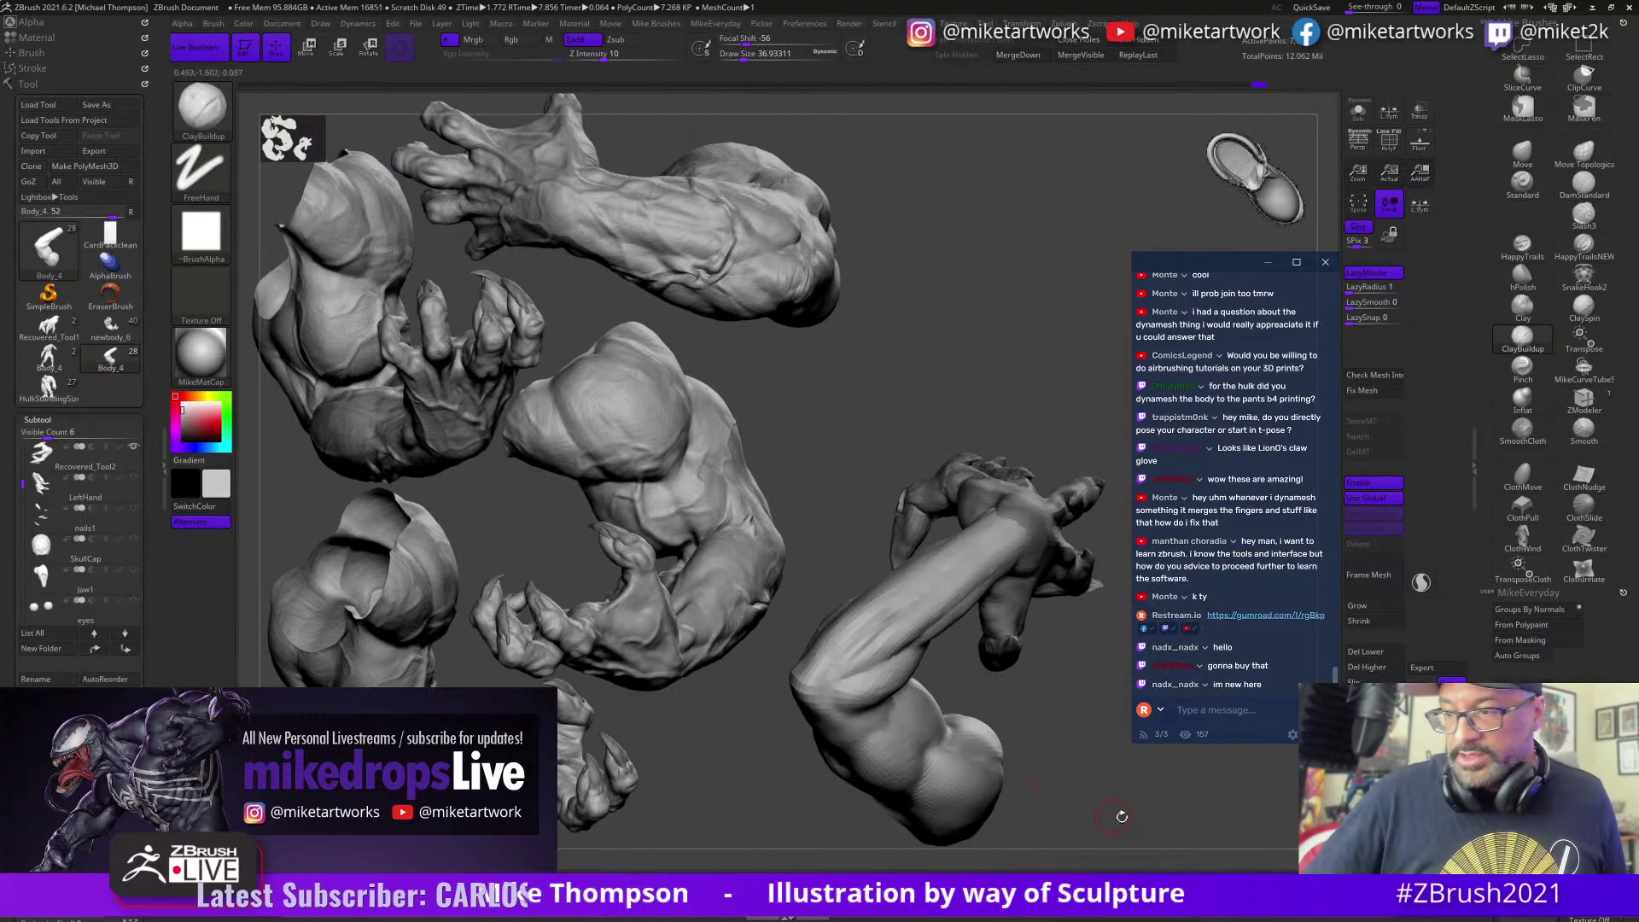
mouse_move(1122, 817)
right_down()
mouse_move(1098, 817)
mouse_move(1101, 794)
right_up()
right_drag(994, 455, 856, 640)
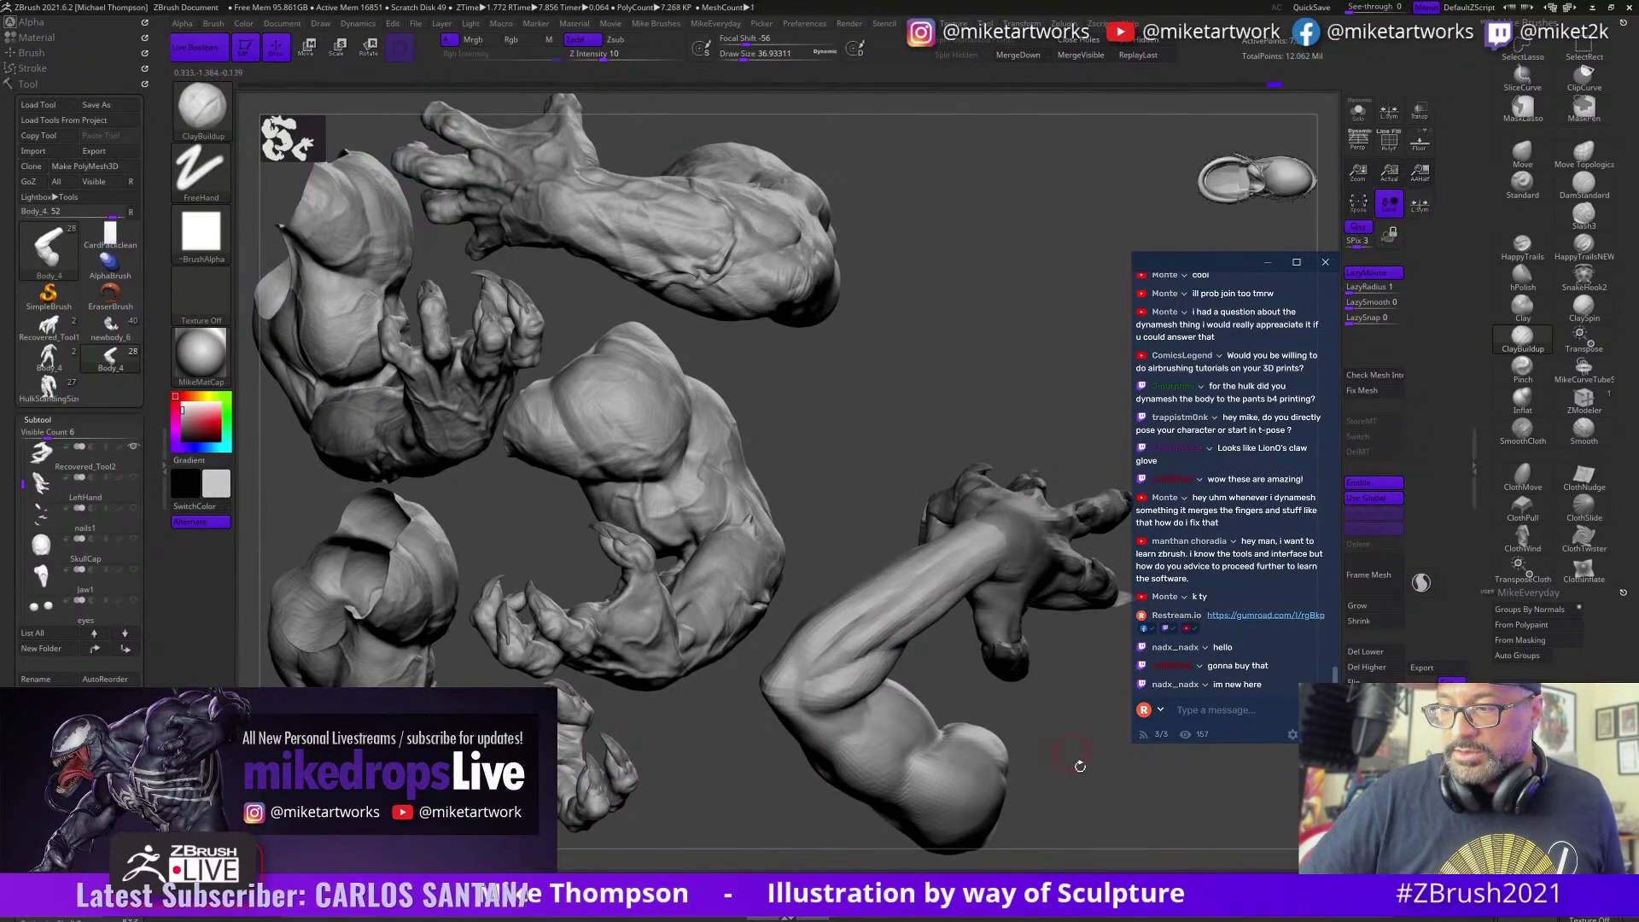
Step: Increase the draw size to about 46 and sculpt the transition from the elbow into the upper arm
mouse_move(1079, 768)
right_down()
mouse_move(1027, 768)
mouse_move(1079, 732)
mouse_move(1053, 689)
right_up()
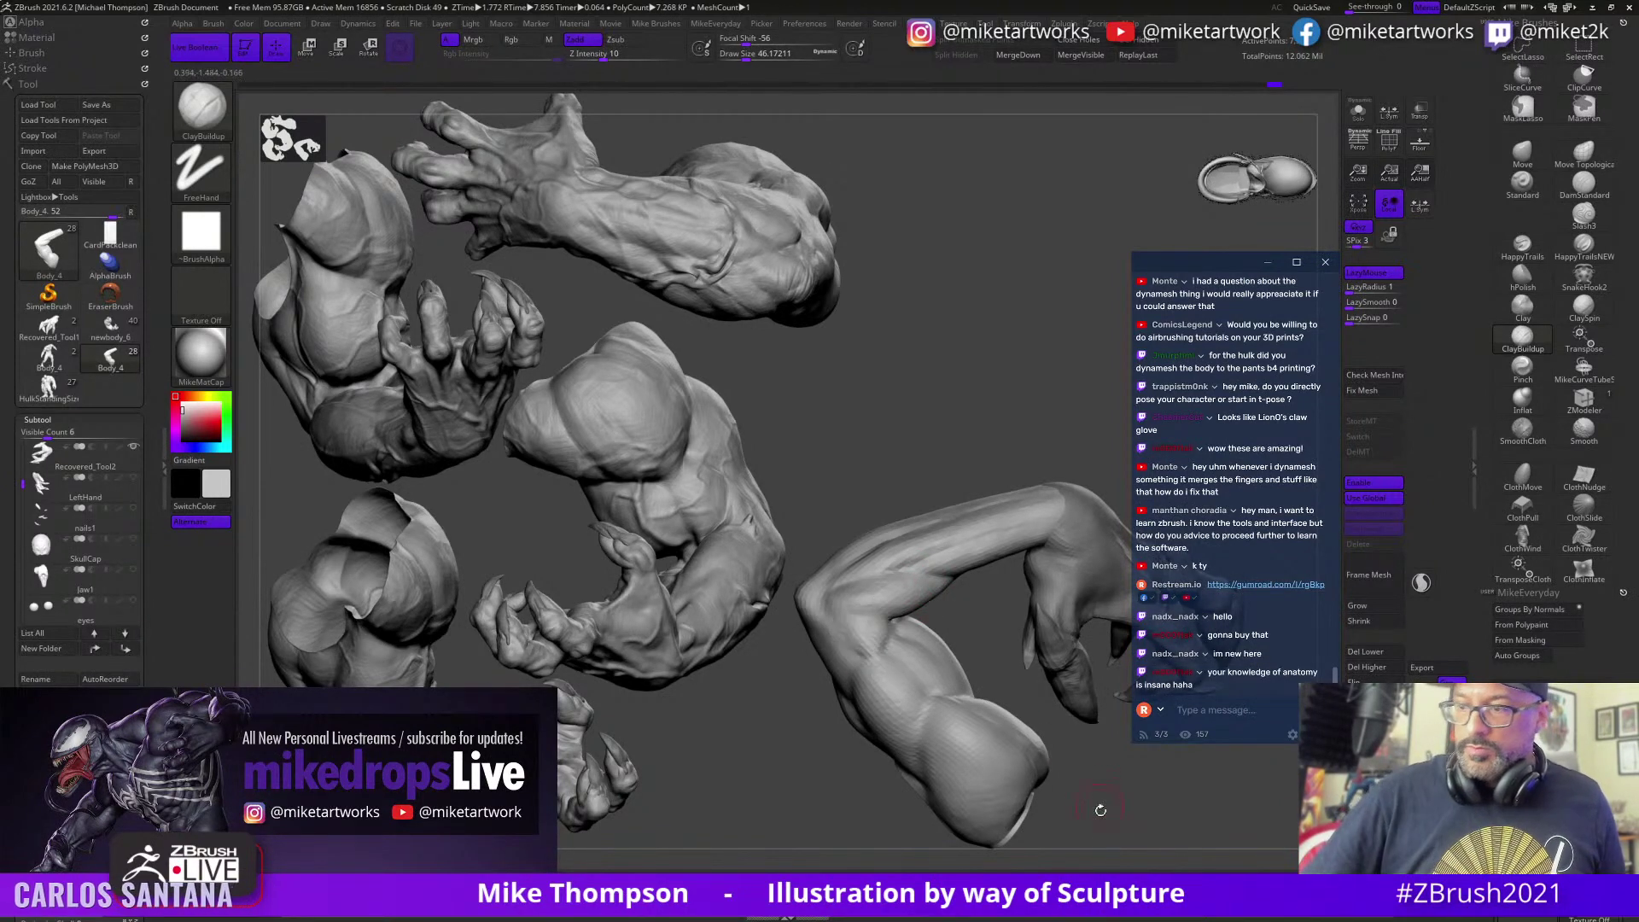
mouse_move(1098, 810)
mouse_down()
mouse_move(1109, 833)
mouse_move(1101, 819)
mouse_move(1148, 816)
mouse_move(1075, 824)
mouse_move(1096, 826)
mouse_up()
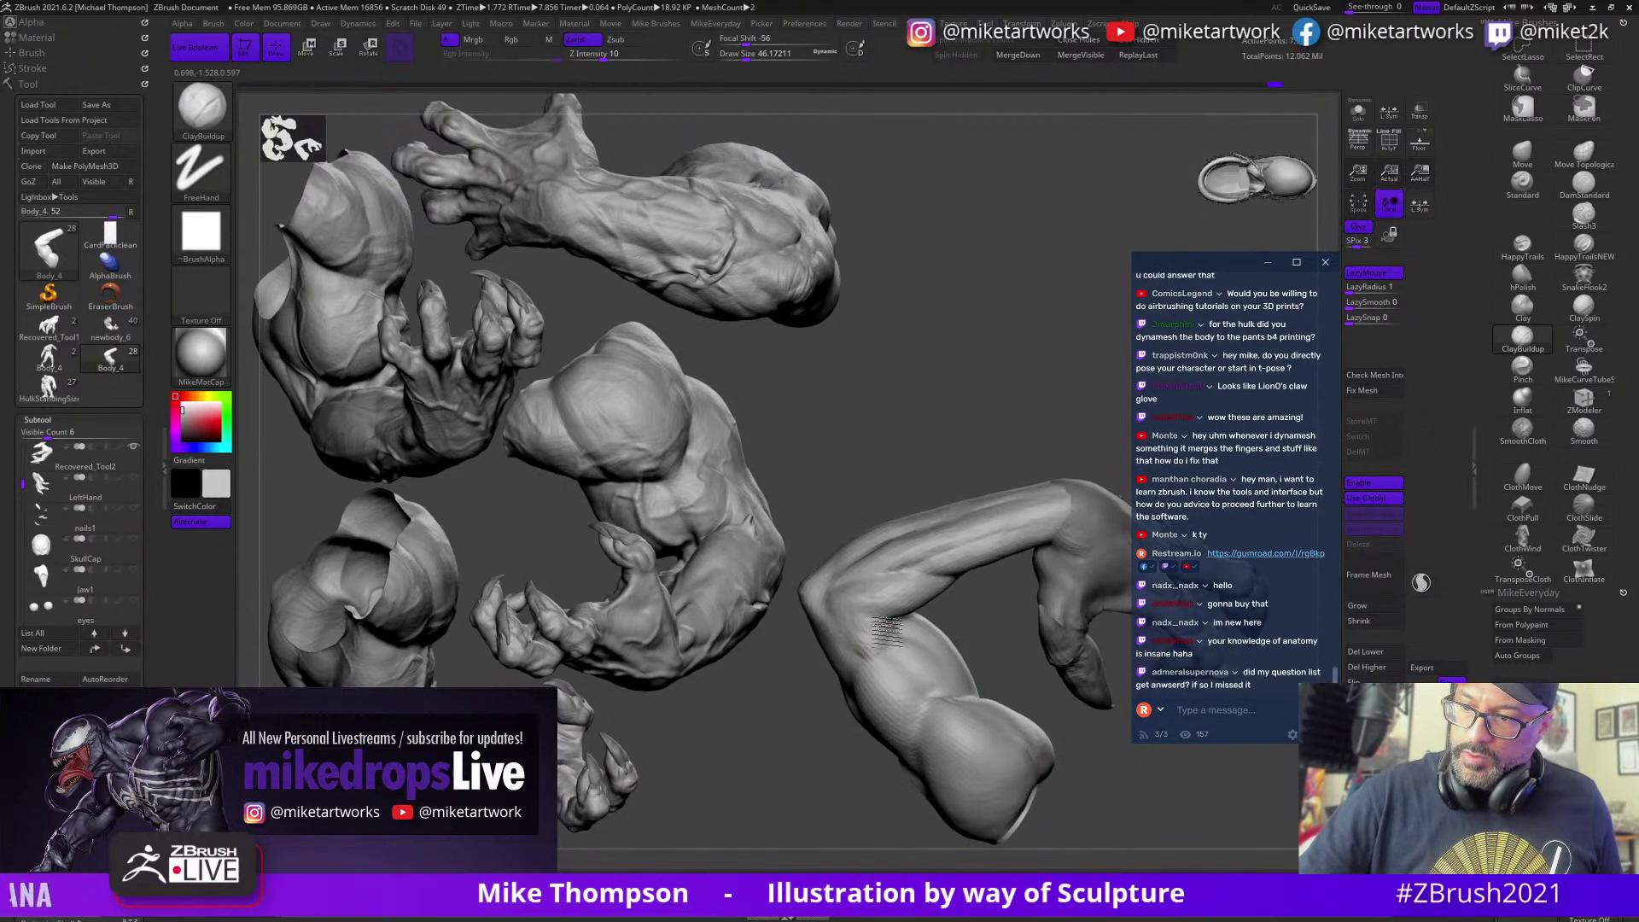
drag(888, 624, 884, 639)
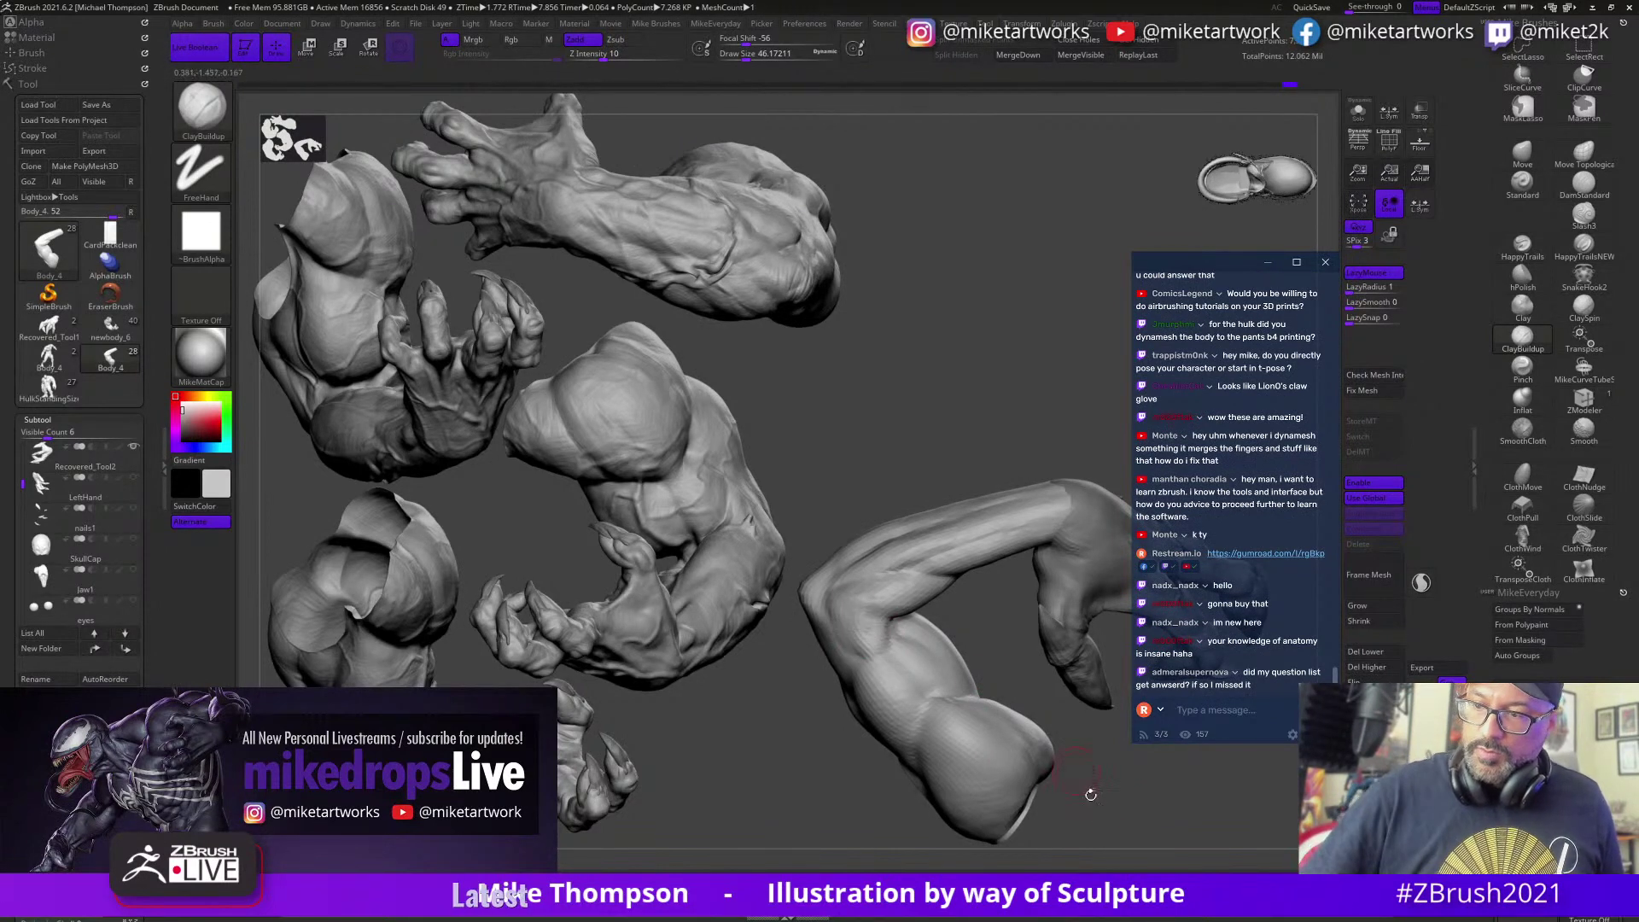
drag(1086, 787, 1000, 653)
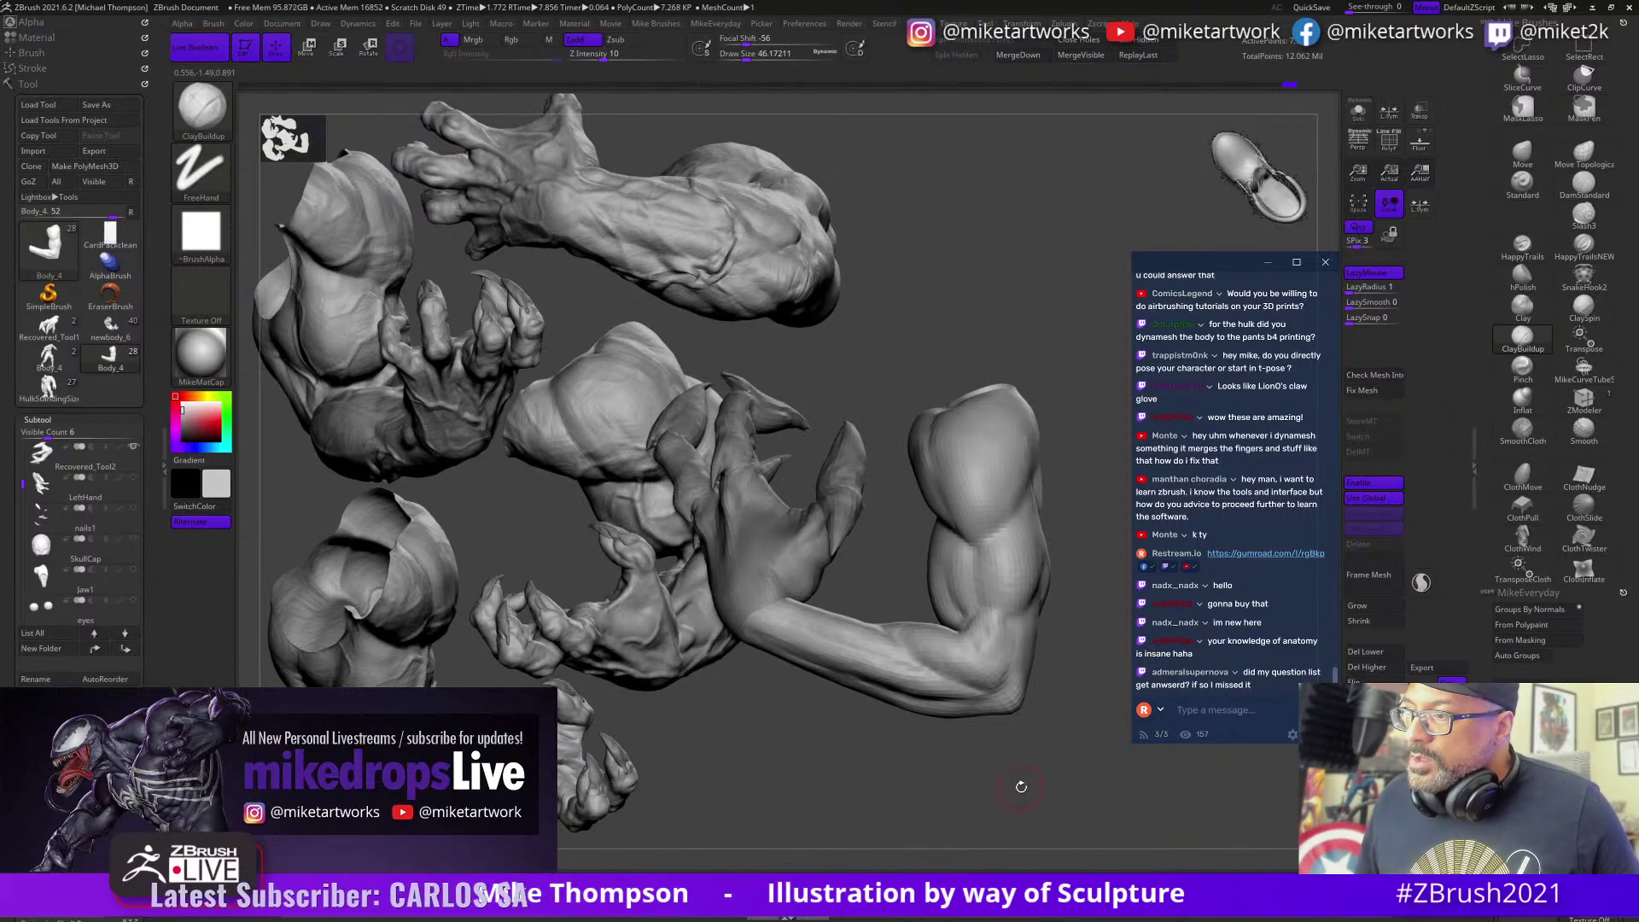
Step: Build up the outer upper arm muscles just above the elbow and blend them into the forearm
mouse_move(1045, 802)
mouse_down()
mouse_move(1028, 794)
mouse_move(1064, 765)
mouse_move(1028, 781)
mouse_move(1059, 798)
mouse_move(1066, 753)
mouse_move(1033, 740)
mouse_move(1082, 737)
mouse_move(1084, 805)
mouse_up()
key(ctrl)
drag(957, 739, 973, 719)
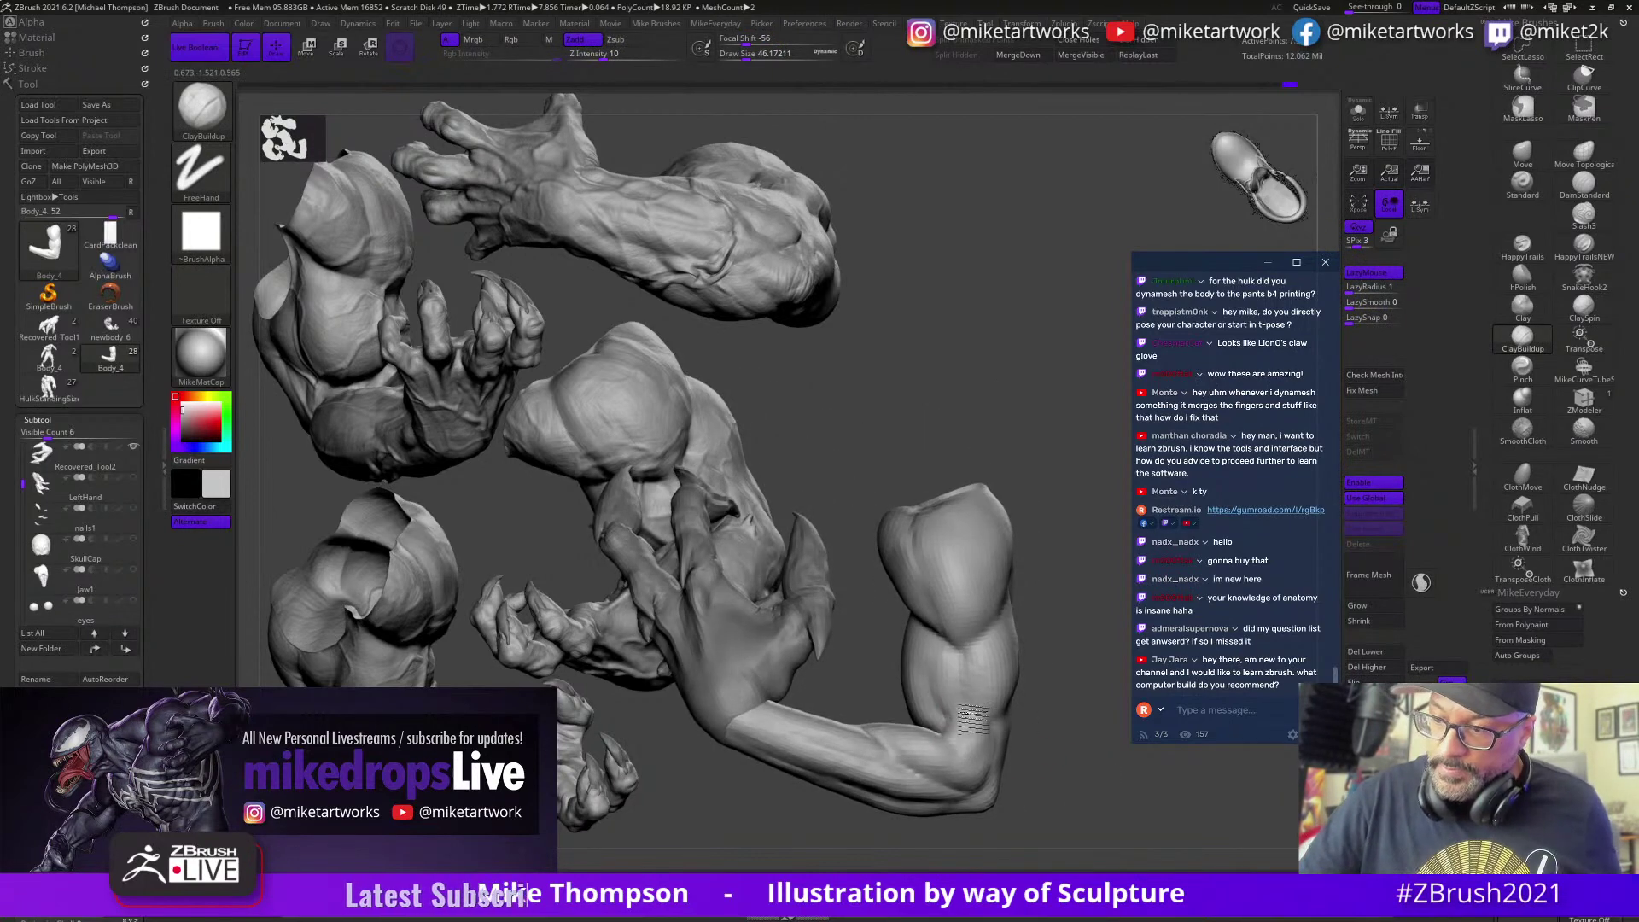
drag(1083, 797, 994, 696)
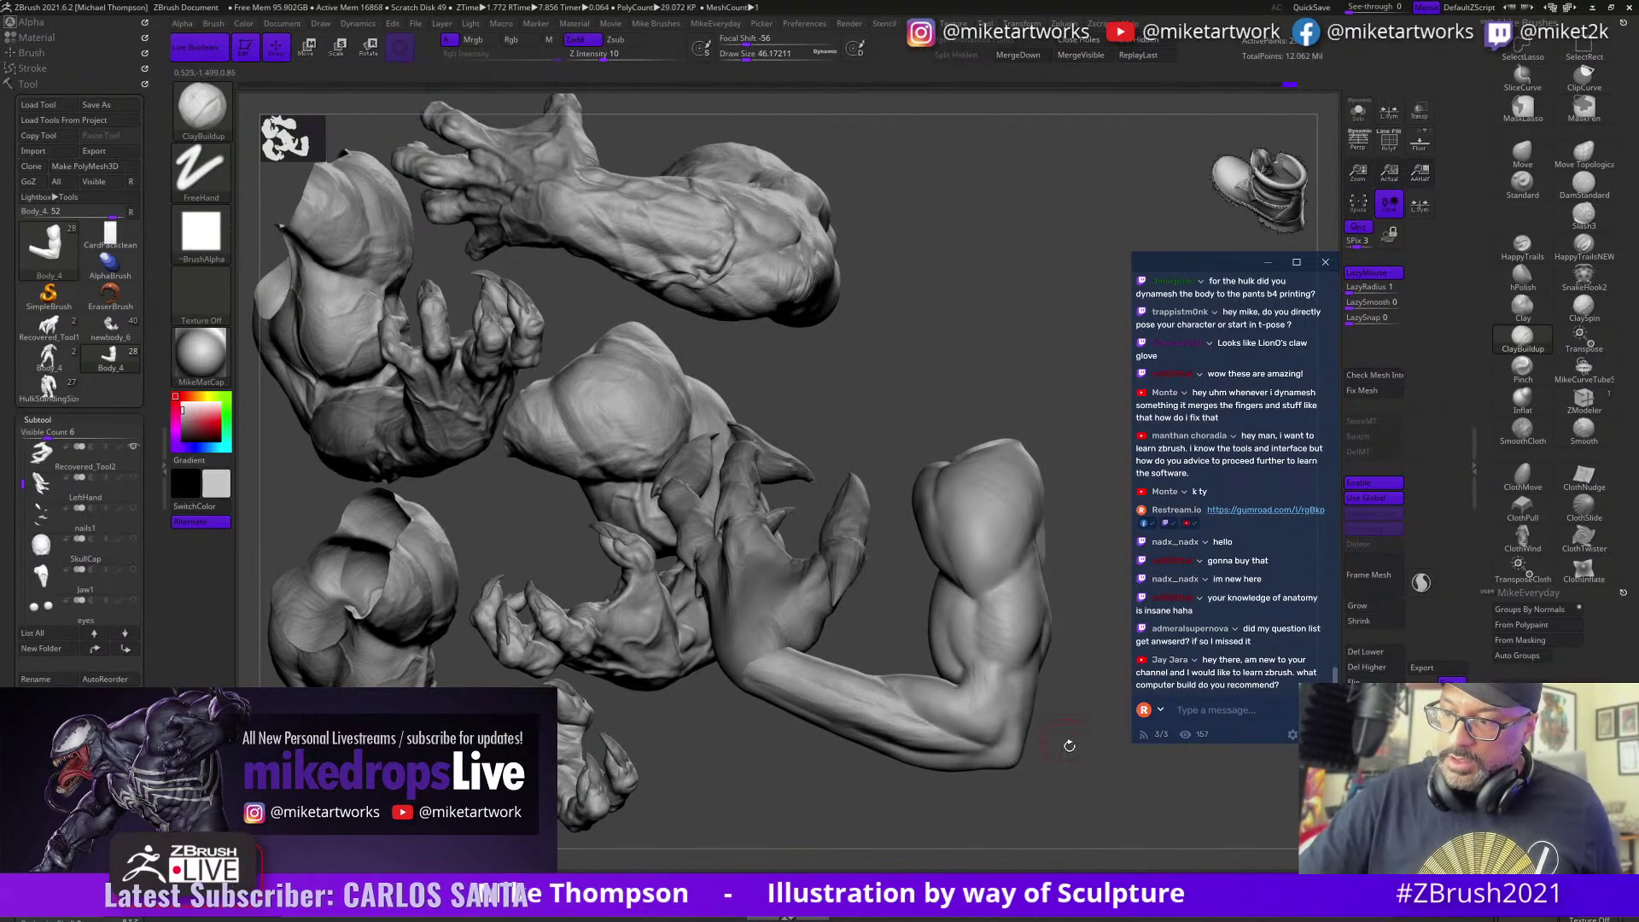
drag(1071, 742, 1028, 701)
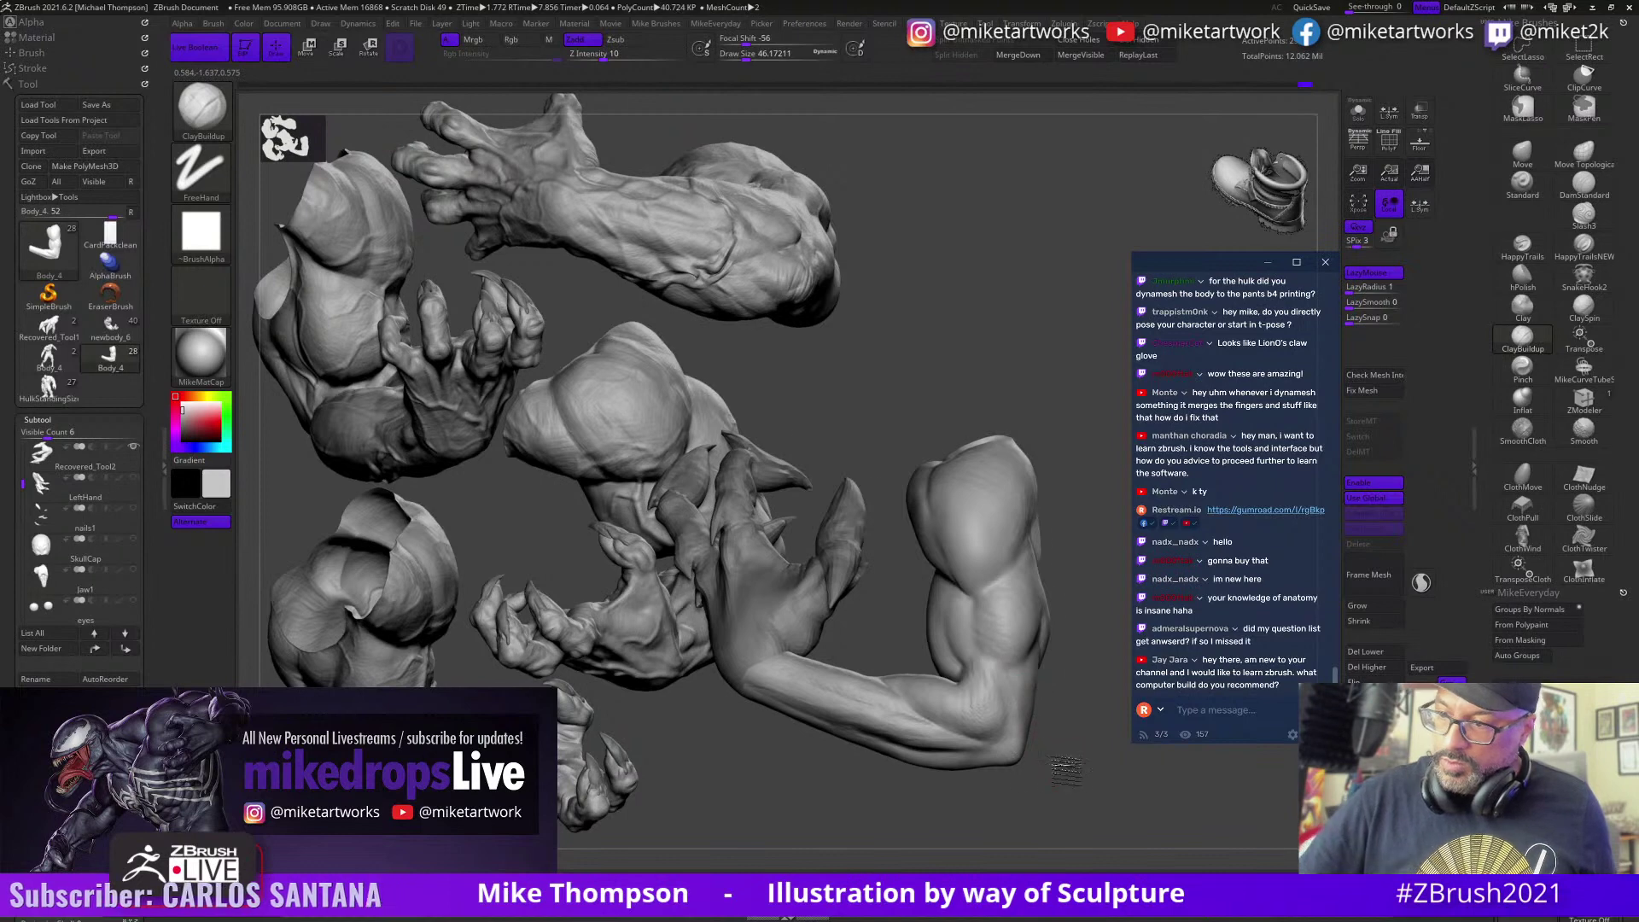
Step: Reduce the draw size to about 31 and refine the muscle separations on the lower upper arm
mouse_move(1066, 769)
mouse_down()
mouse_move(1066, 739)
mouse_move(1061, 790)
mouse_move(1101, 777)
mouse_move(1054, 722)
mouse_move(1072, 772)
mouse_move(1081, 751)
mouse_up()
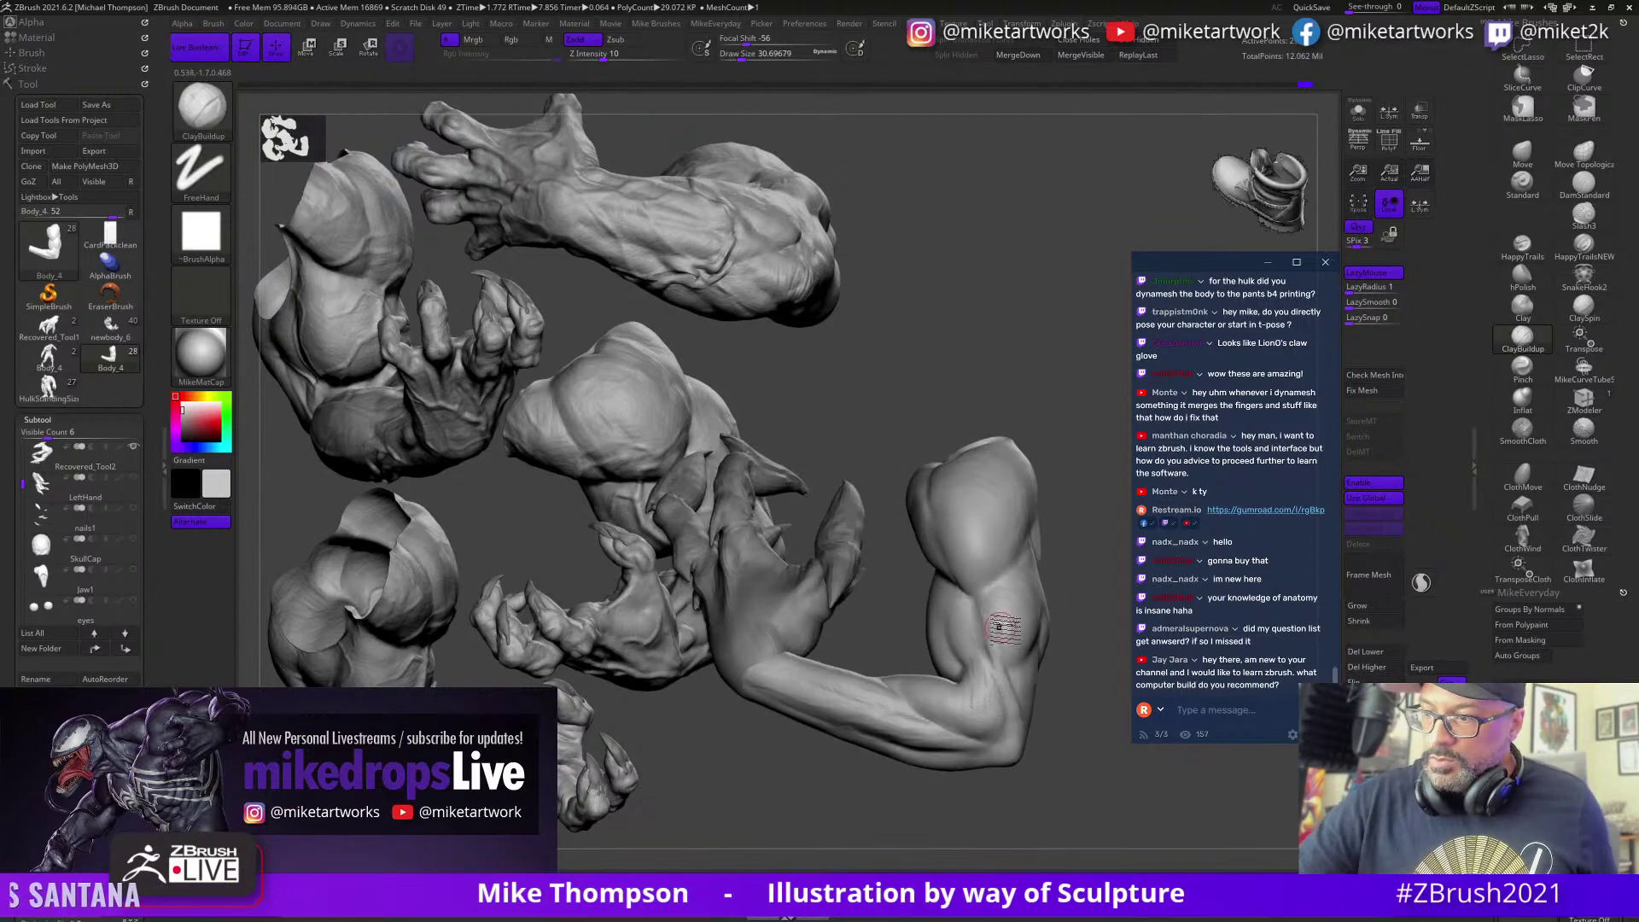
mouse_move(1017, 670)
mouse_down()
mouse_move(982, 600)
mouse_move(999, 616)
mouse_up()
mouse_move(1077, 750)
mouse_down()
mouse_move(1109, 790)
mouse_move(1020, 674)
mouse_up()
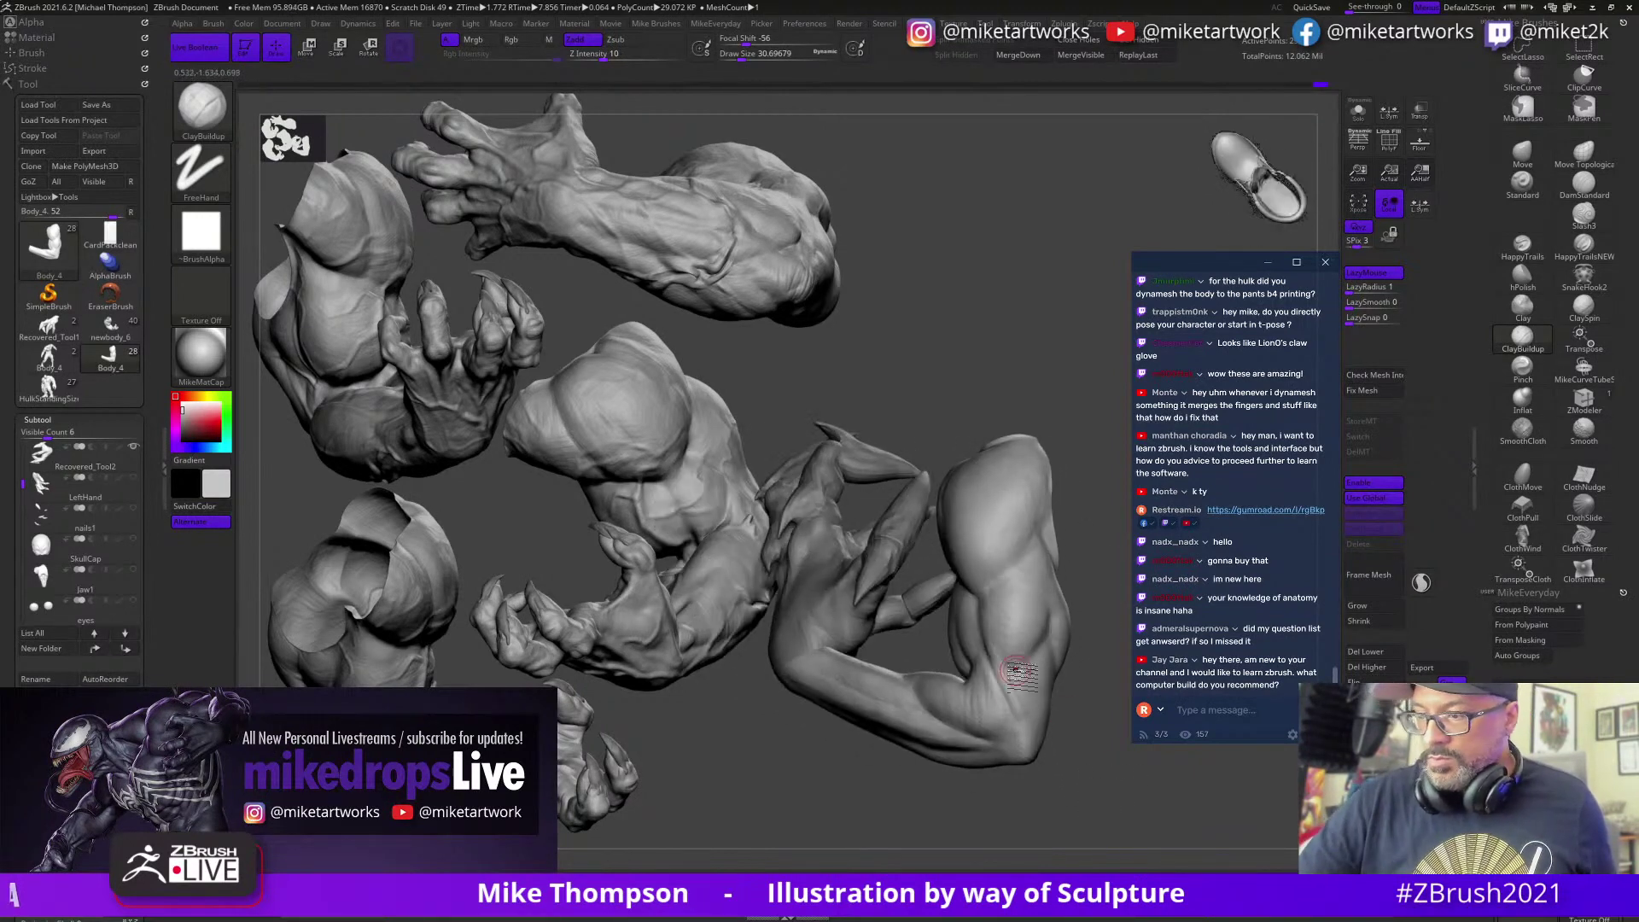
mouse_move(1037, 765)
mouse_down()
mouse_move(1097, 781)
mouse_move(1072, 742)
mouse_up()
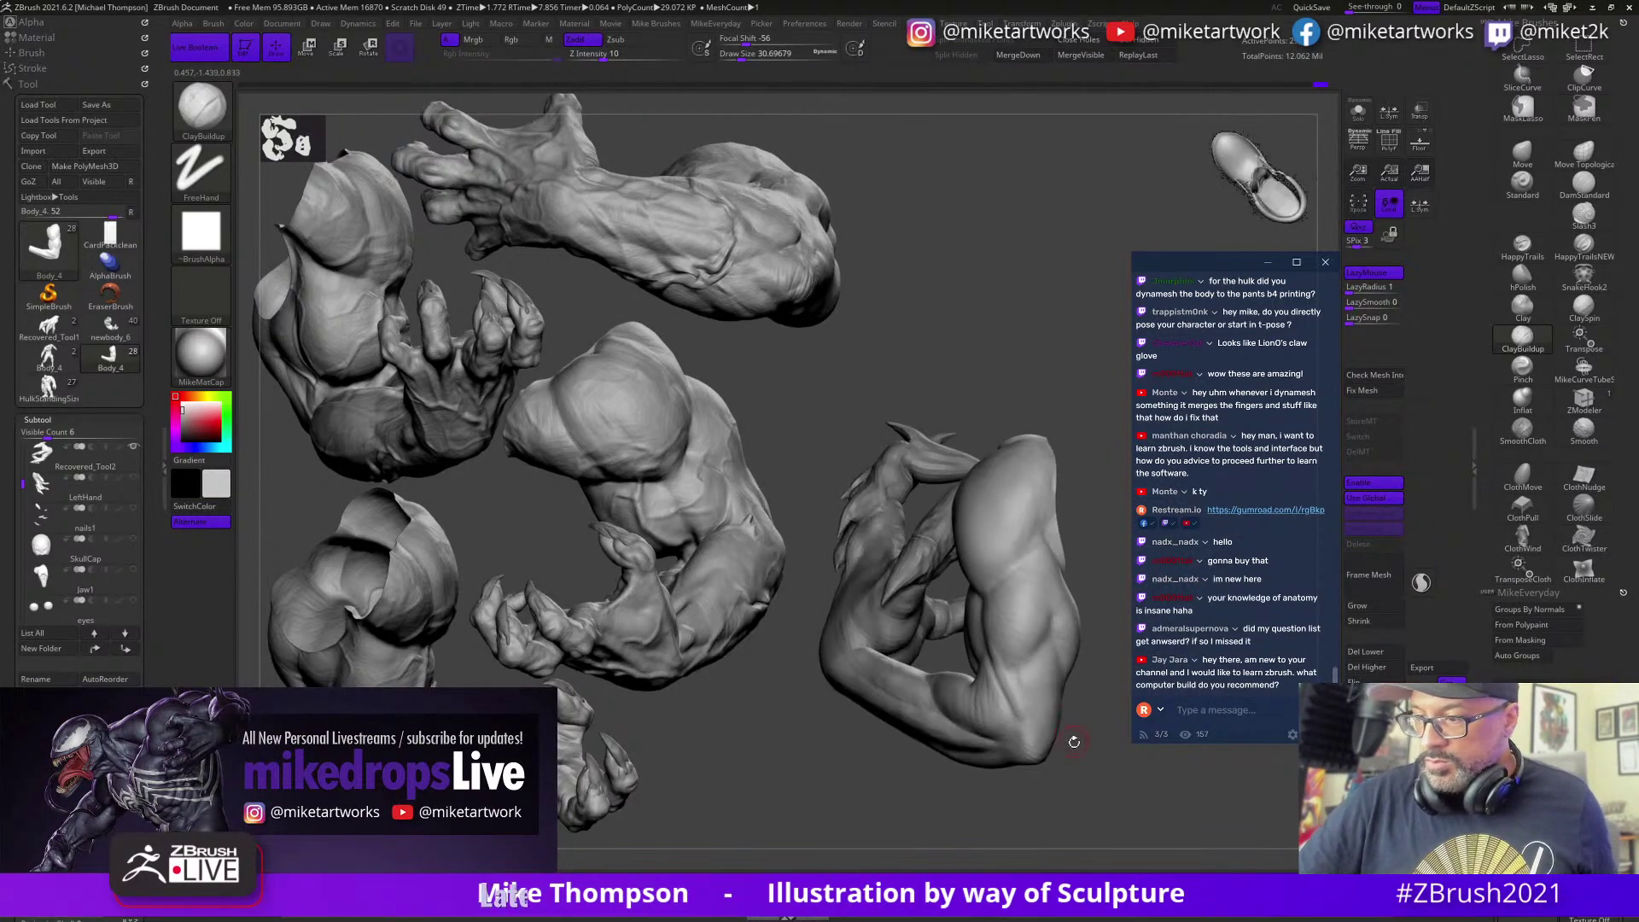
Step: Increase the draw size to about 41 and sculpt the back of the elbow and the lower triceps area
mouse_move(1052, 683)
mouse_down()
mouse_move(1075, 713)
mouse_move(1040, 696)
mouse_up()
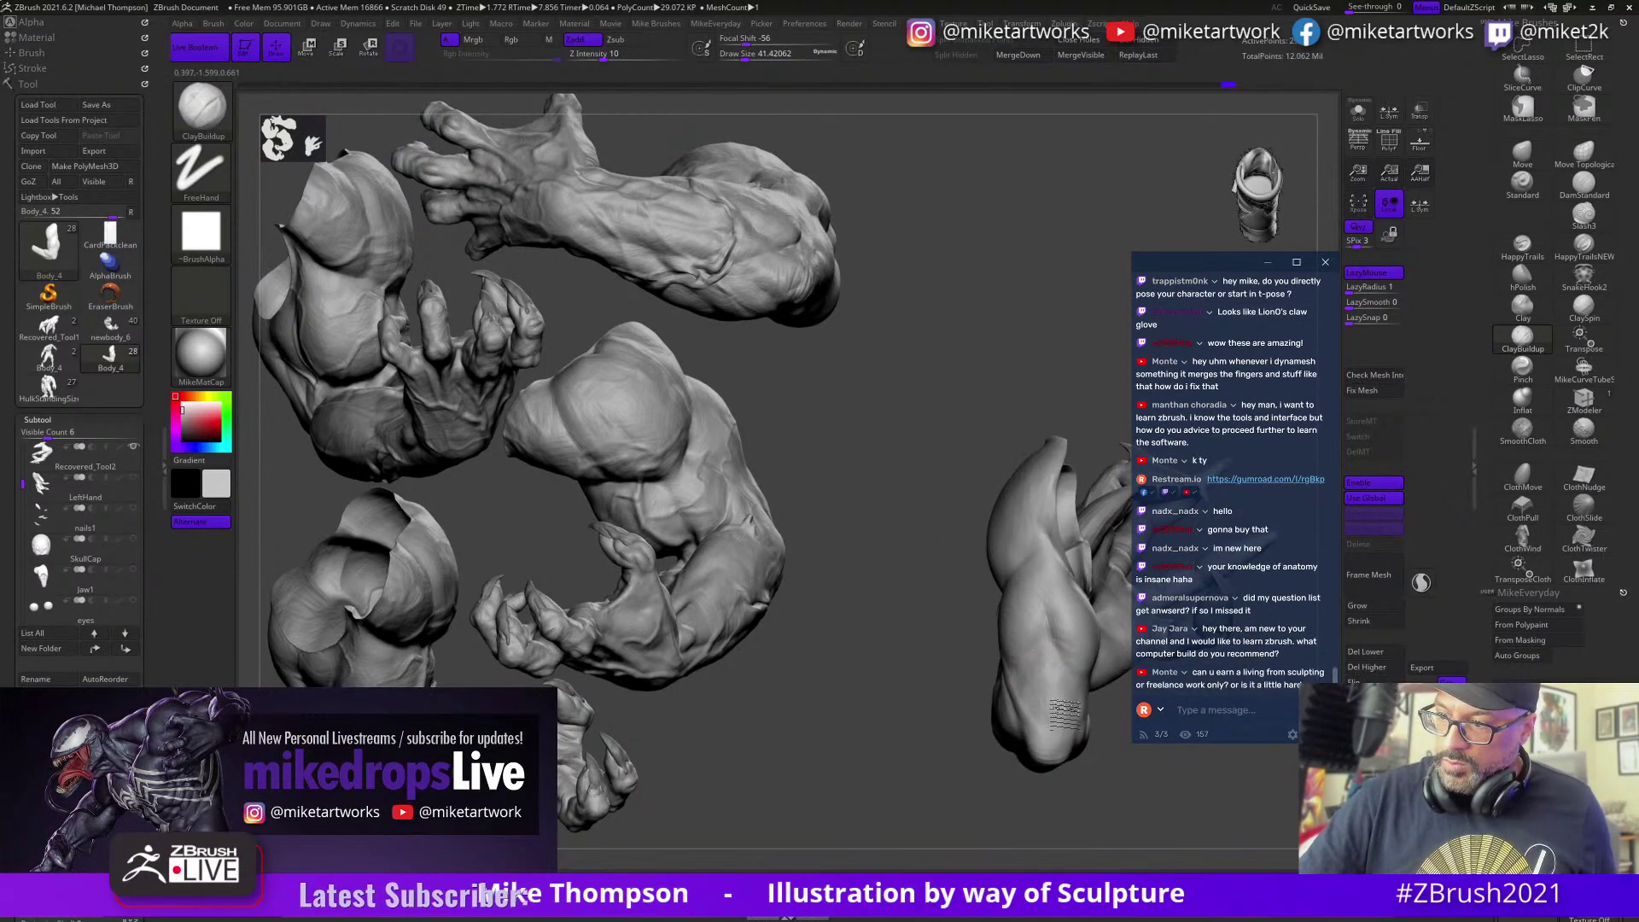
drag(1108, 775, 981, 751)
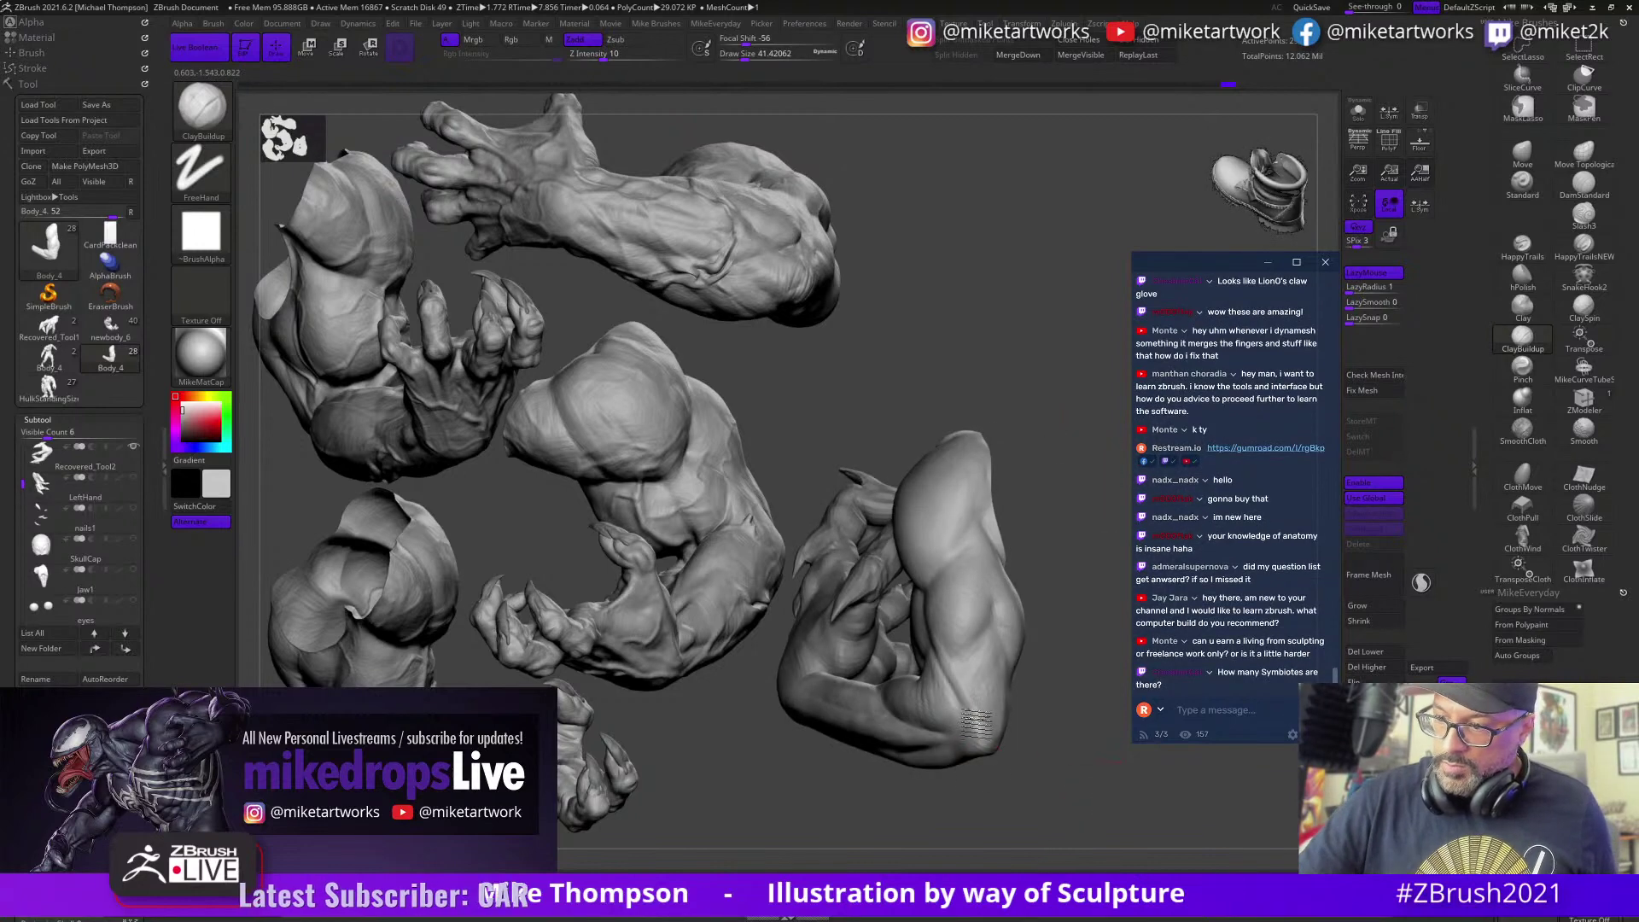
drag(1082, 808, 1017, 755)
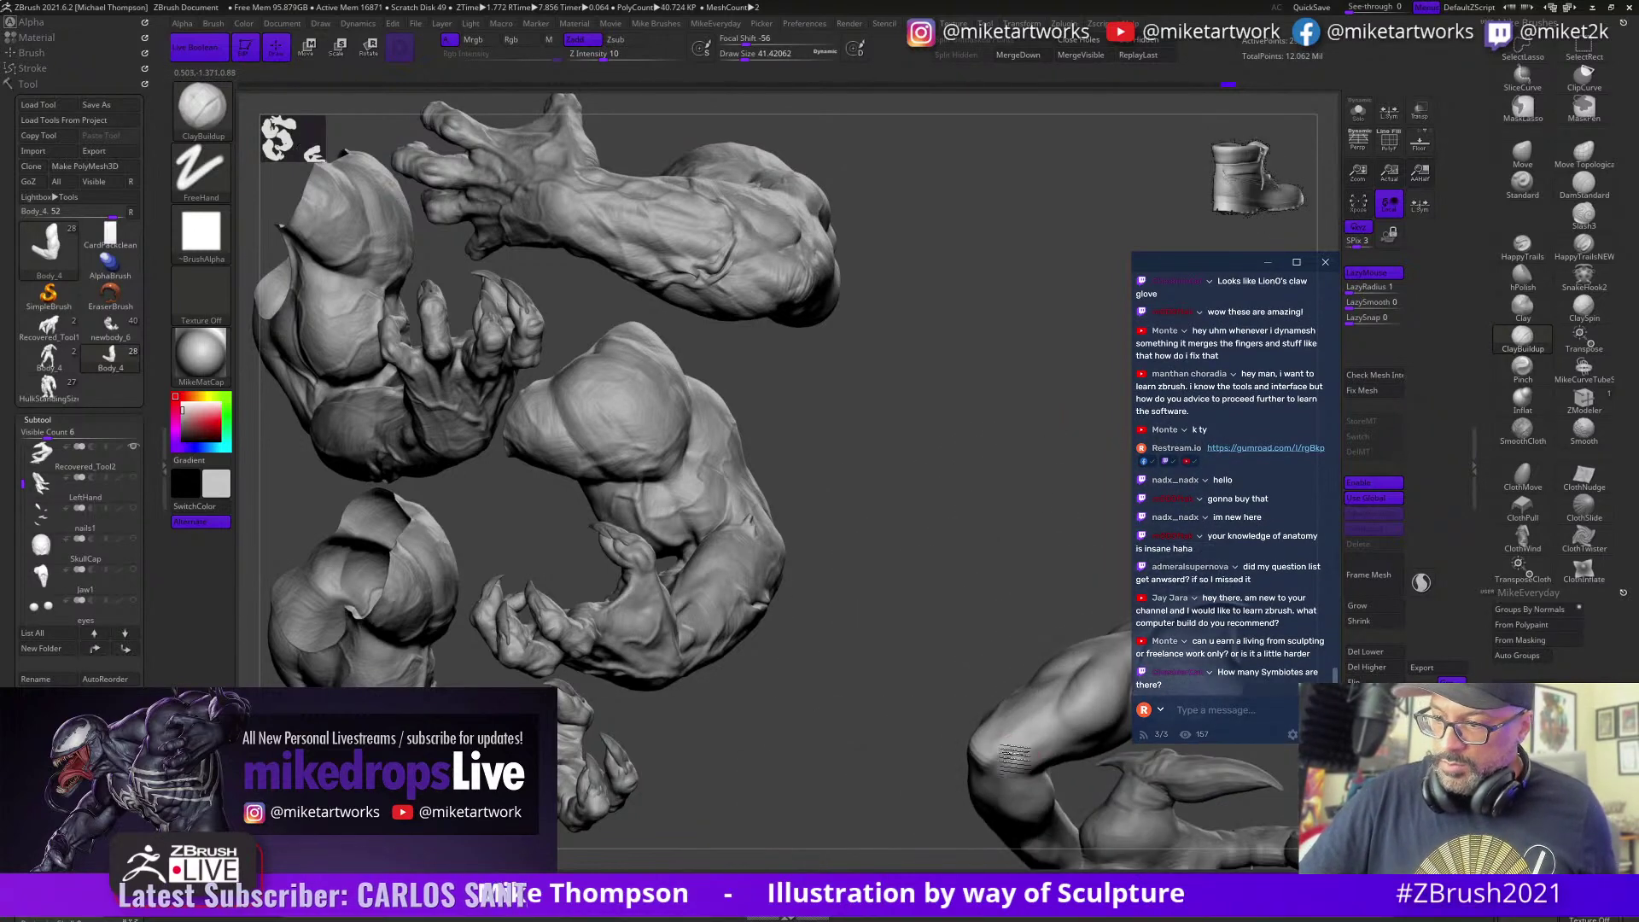
drag(951, 810, 1063, 747)
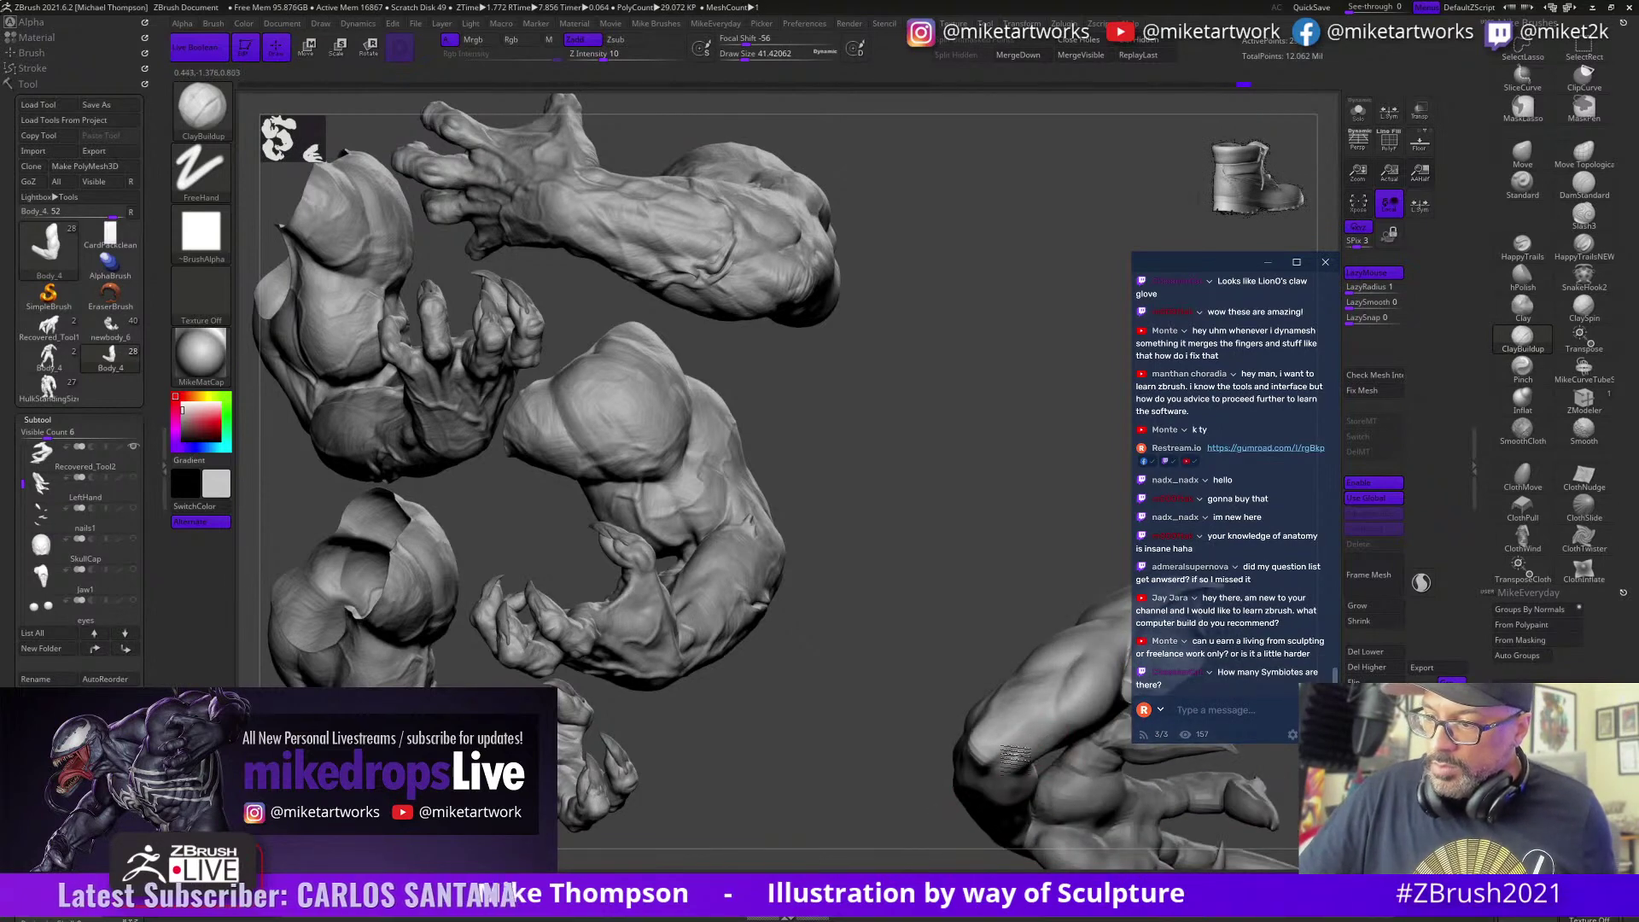
Step: Build up the muscle forms on the outer elbow and lower upper arm with ClayBuildup
drag(1072, 540, 1041, 708)
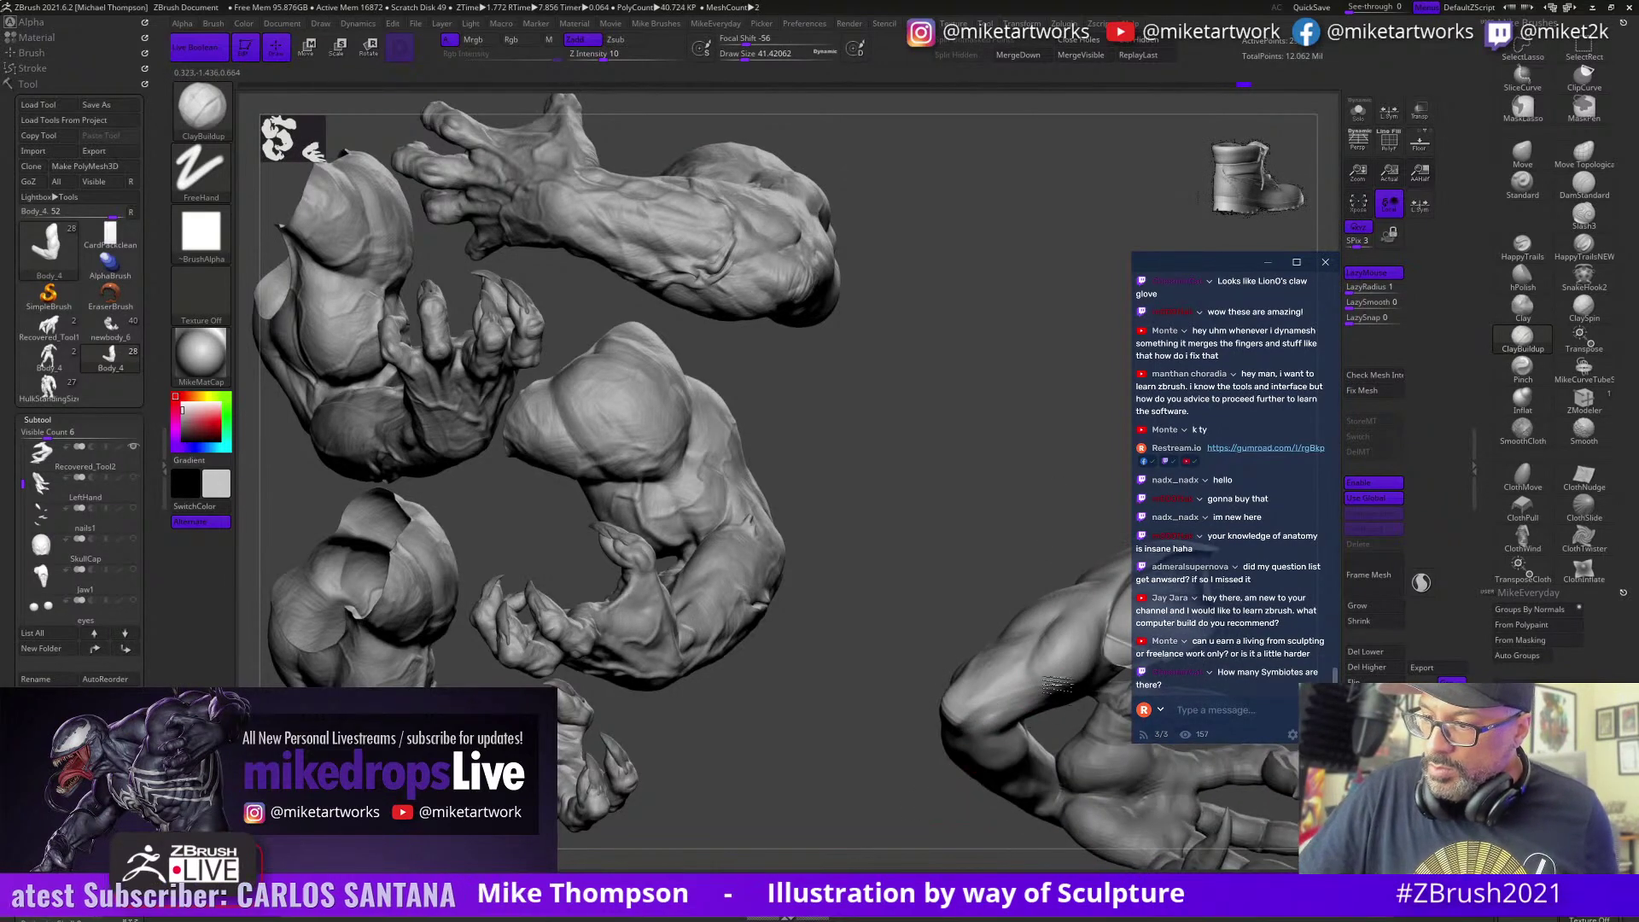
drag(1113, 652, 1056, 698)
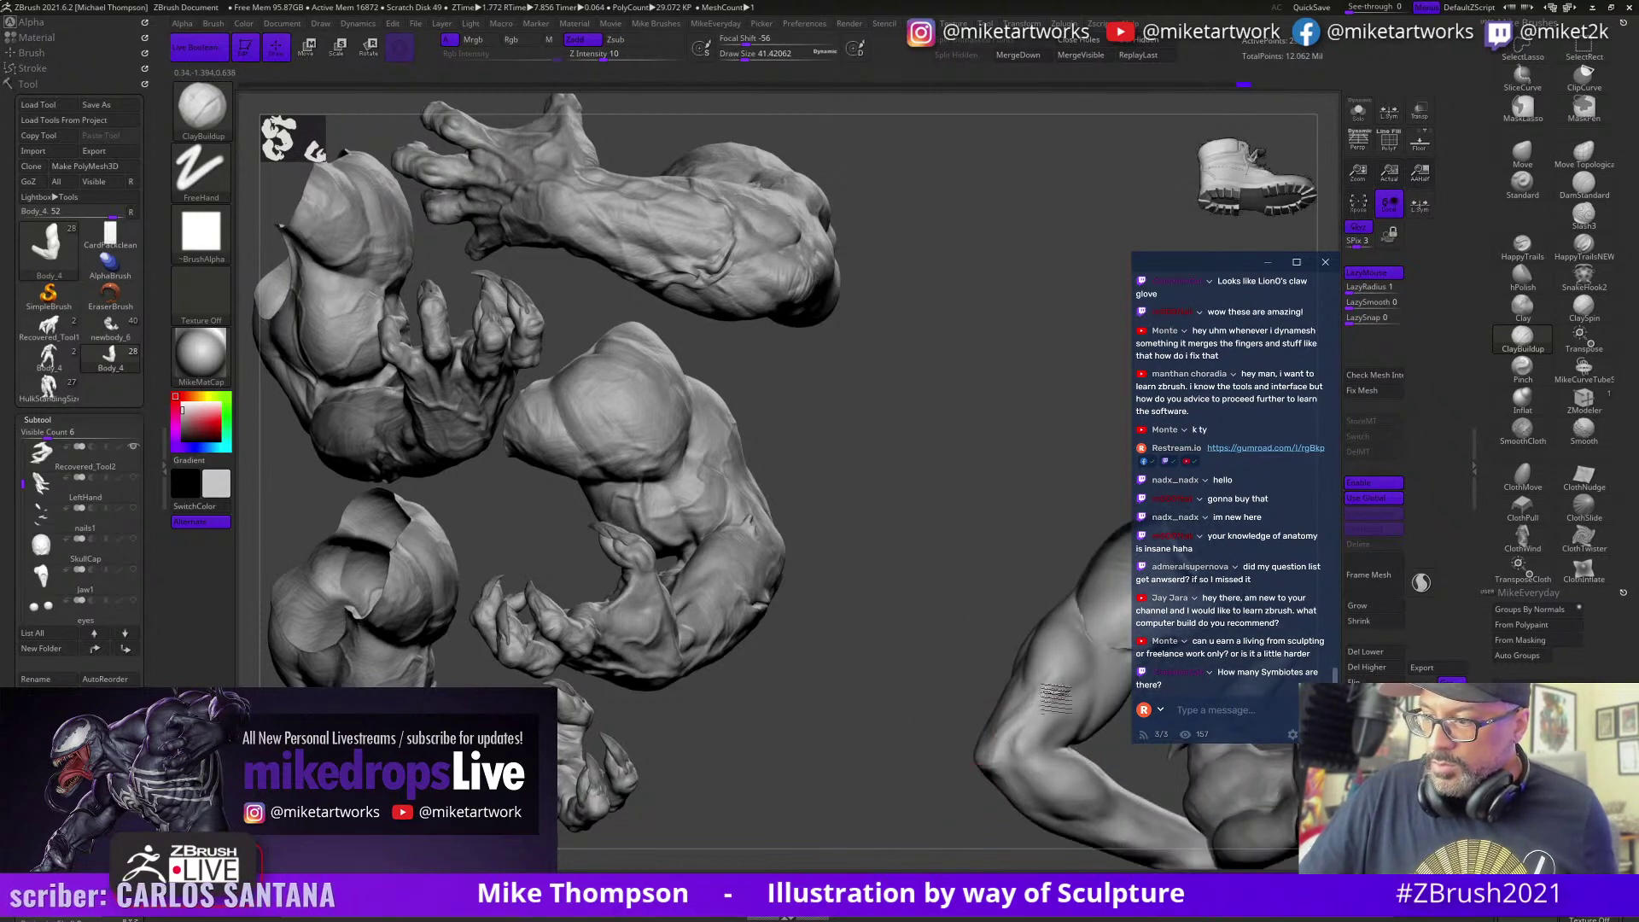
mouse_move(969, 800)
mouse_down()
mouse_move(1031, 701)
mouse_move(1018, 706)
mouse_up()
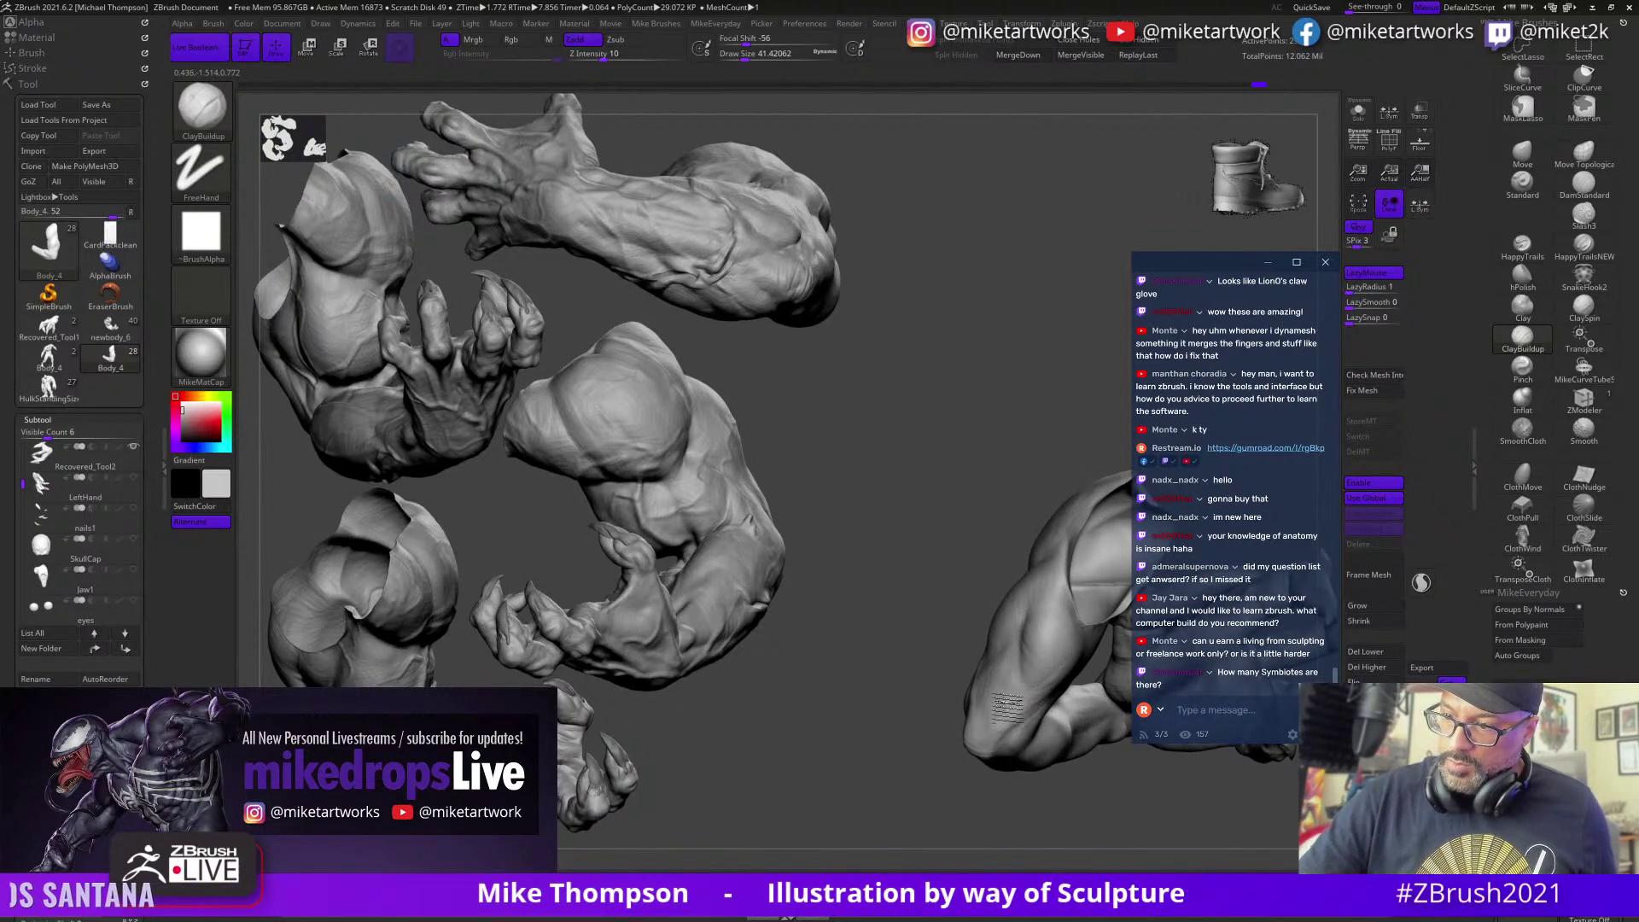
mouse_move(1007, 707)
mouse_down()
mouse_move(1016, 717)
mouse_move(990, 721)
mouse_up()
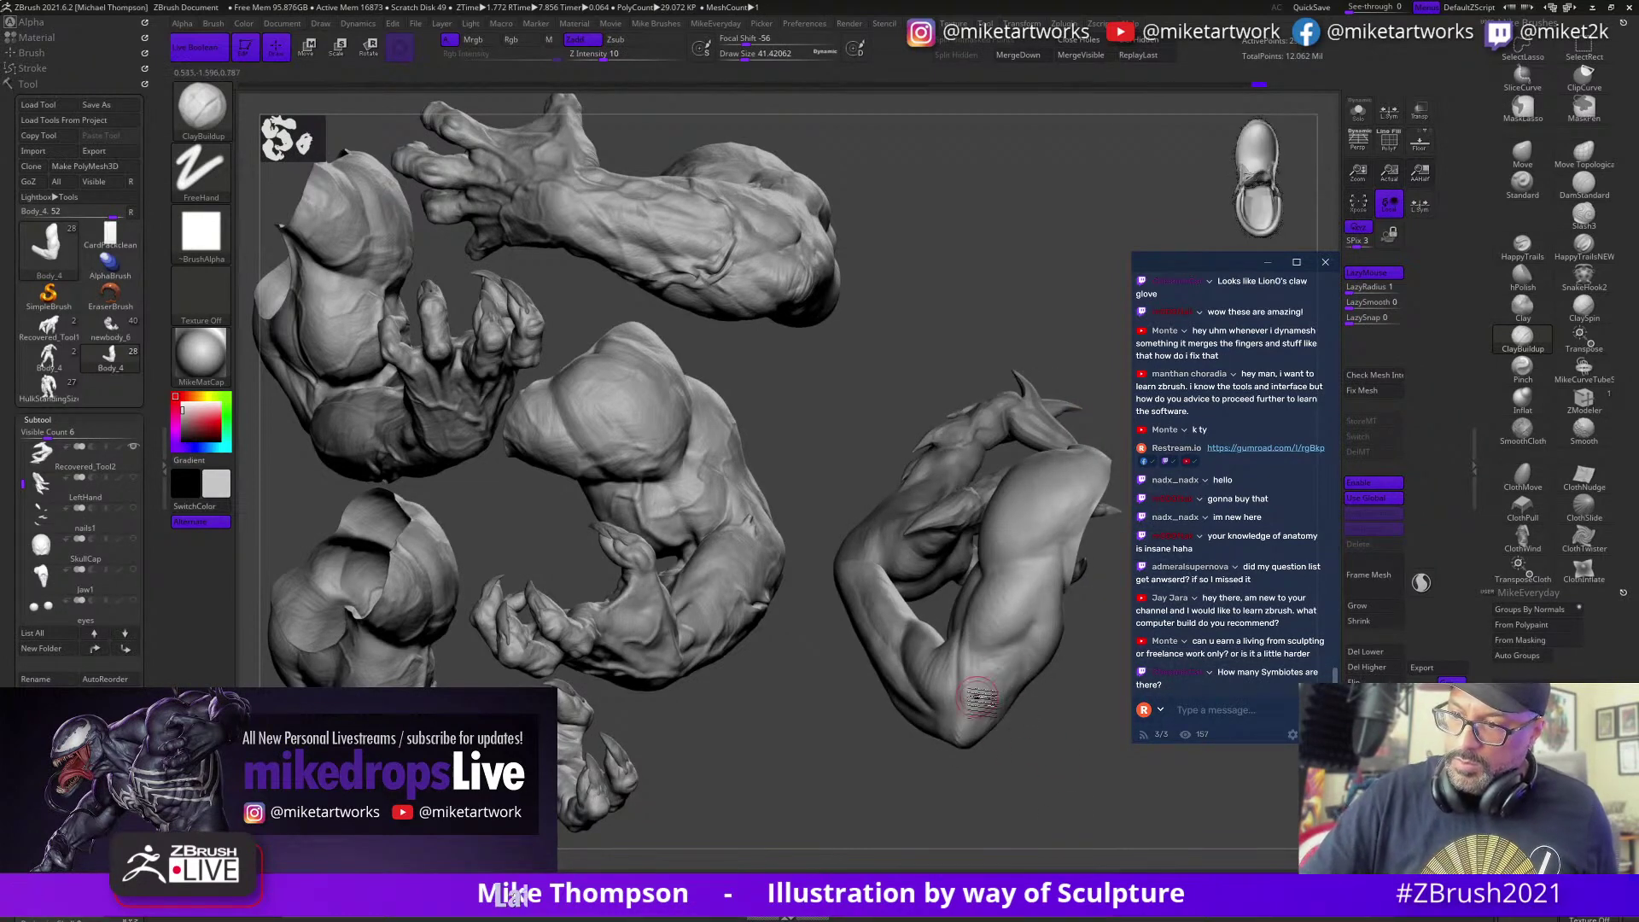
Step: Refine the back of the upper arm above the elbow and define its muscle separations with DamStandard
drag(1019, 743, 974, 619)
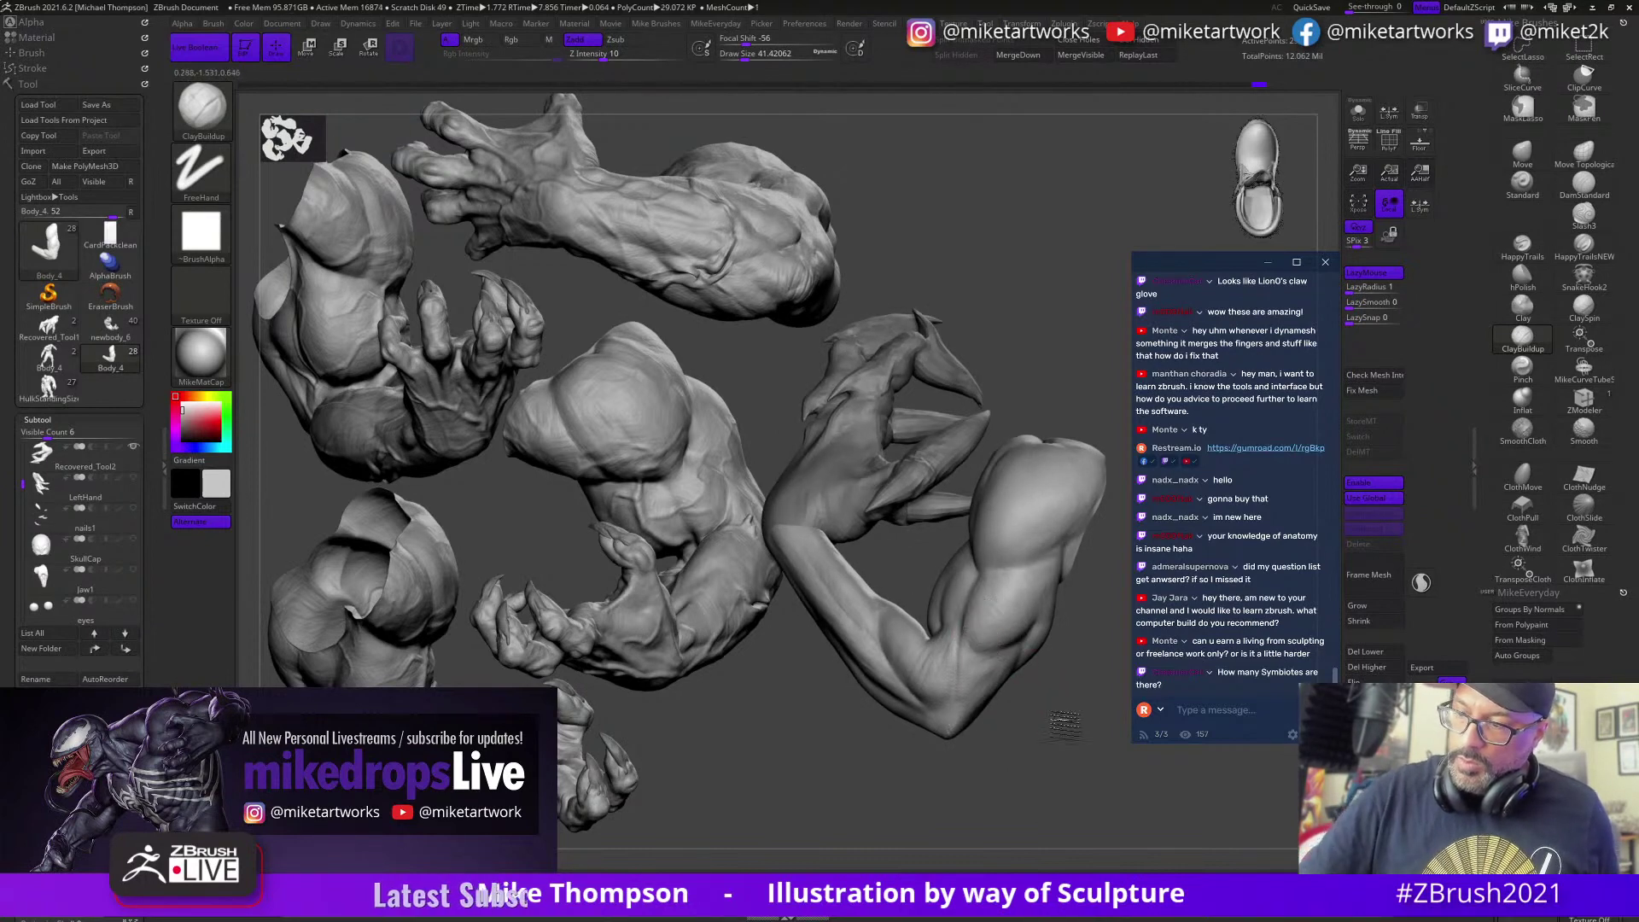
drag(1064, 724, 1046, 628)
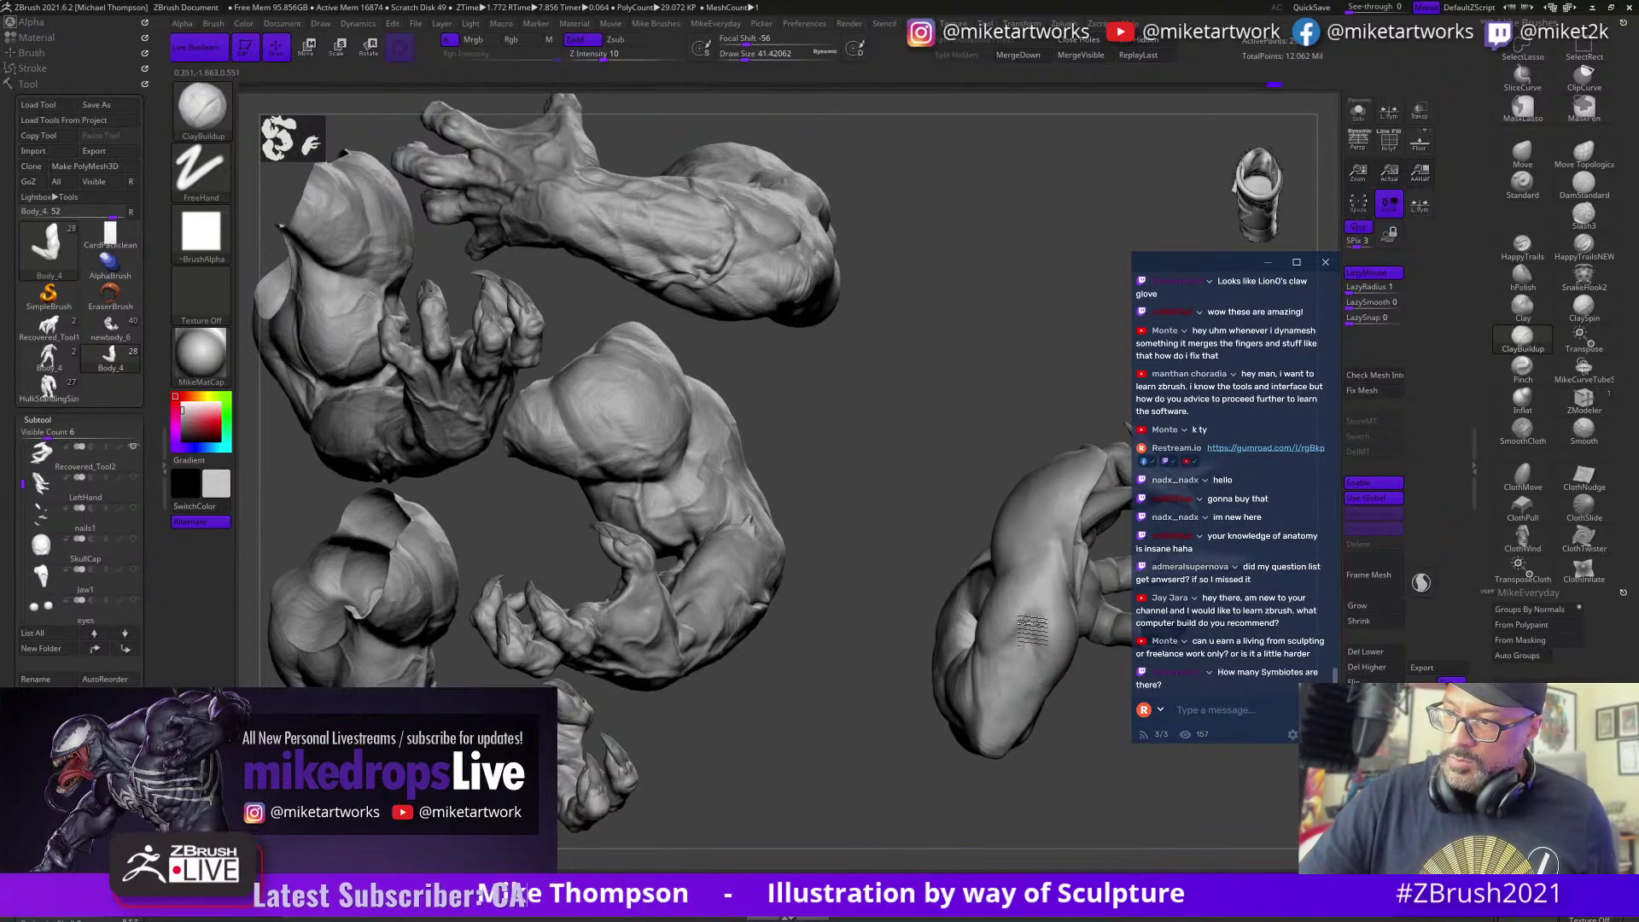
drag(1101, 754, 1076, 739)
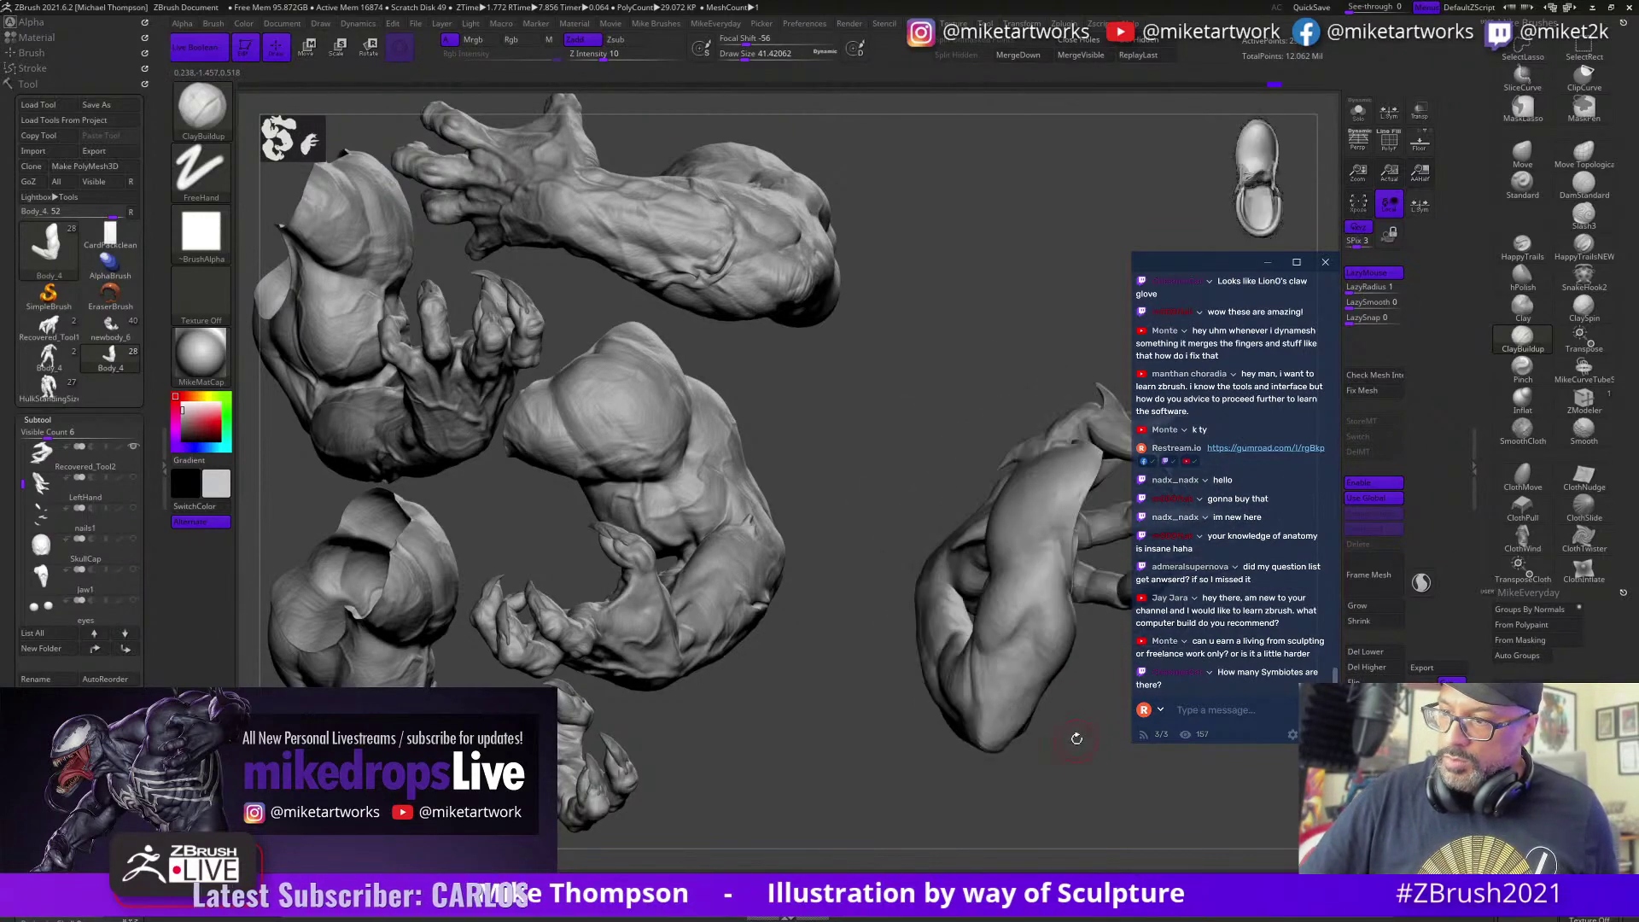
click(1583, 187)
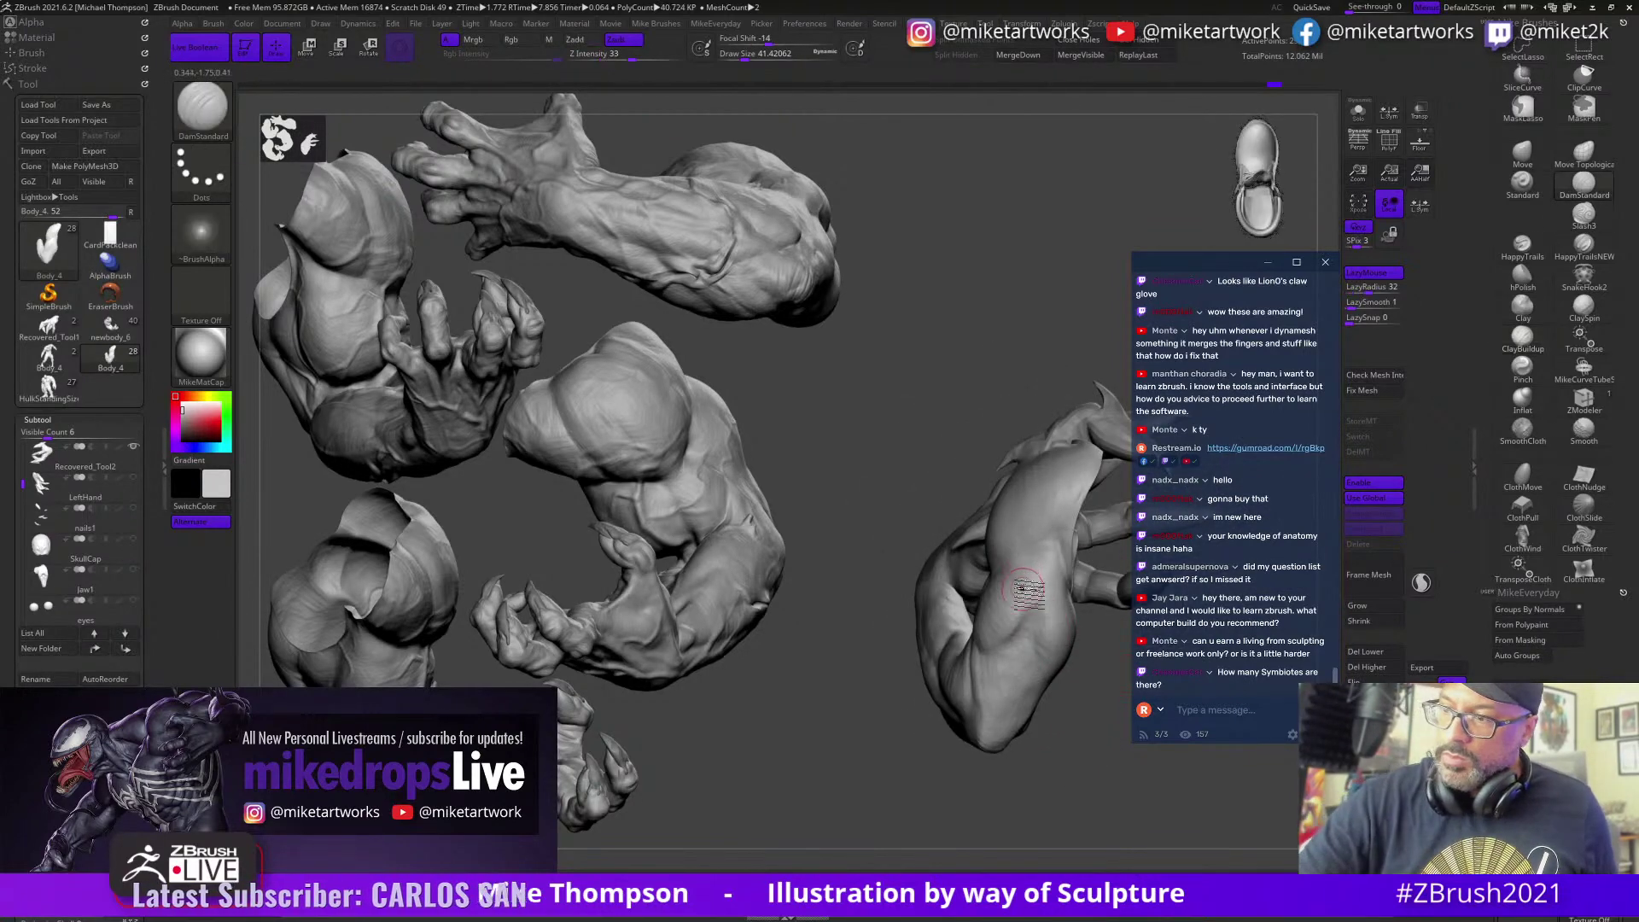
mouse_move(1080, 750)
mouse_down()
mouse_move(1111, 766)
mouse_move(1076, 777)
mouse_move(1099, 813)
mouse_up()
Step: Switch to the Move brush at a draw size of about 149 and adjust the elbow's silhouette
key(b)
key(m)
key(v)
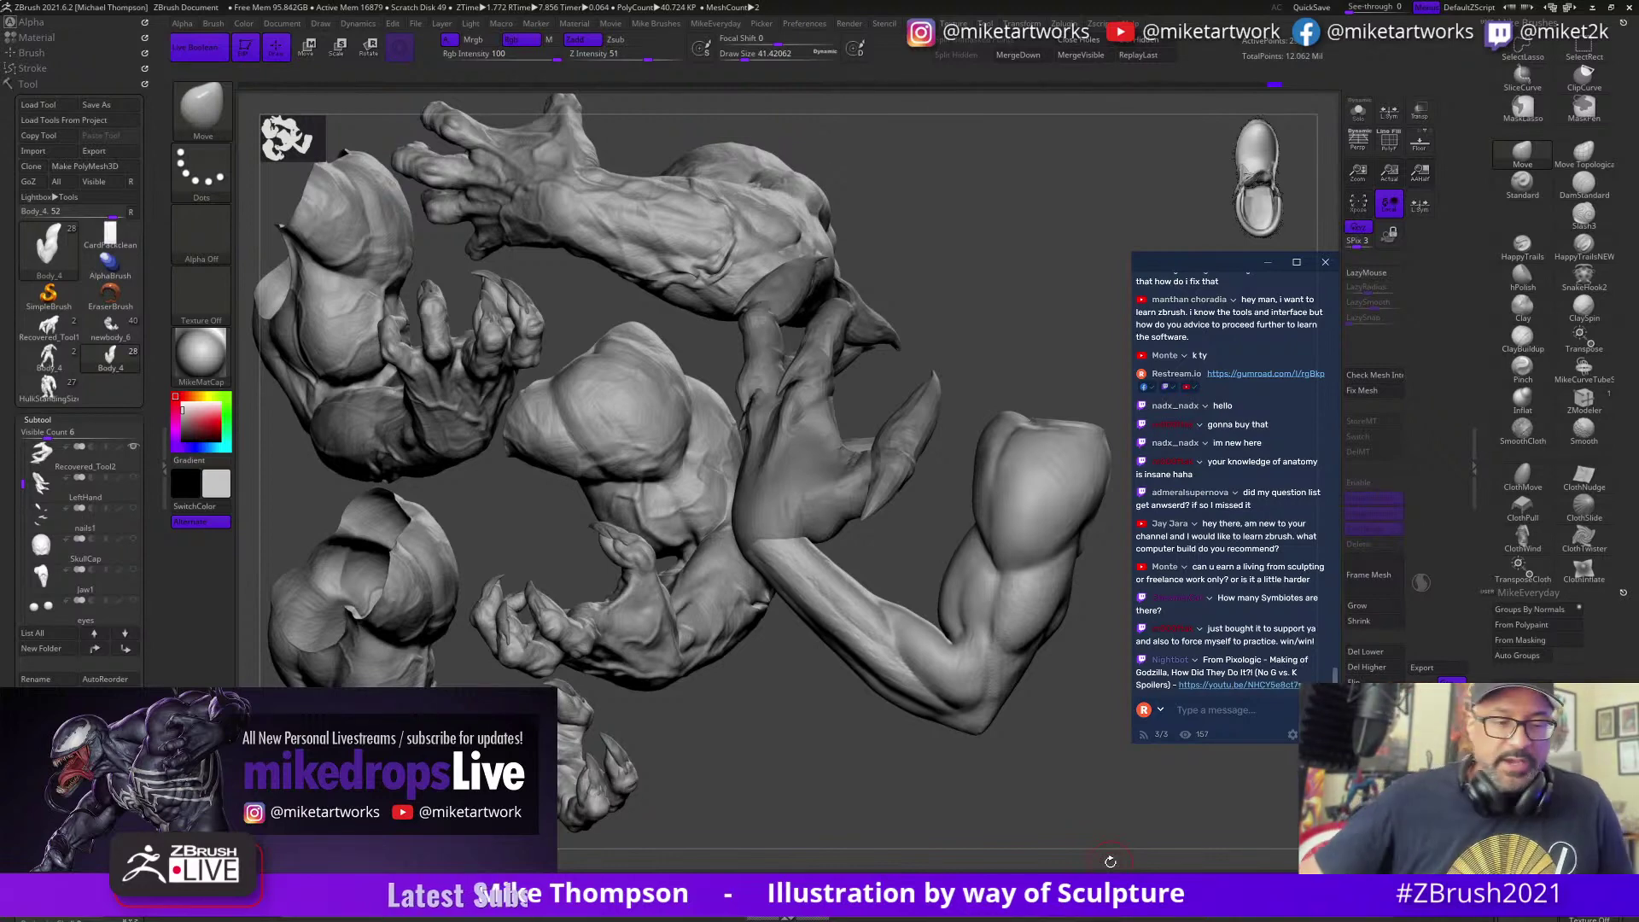
mouse_move(1082, 764)
alt+mouse_down()
mouse_move(1104, 817)
mouse_move(1089, 831)
mouse_move(1104, 794)
alt+mouse_up()
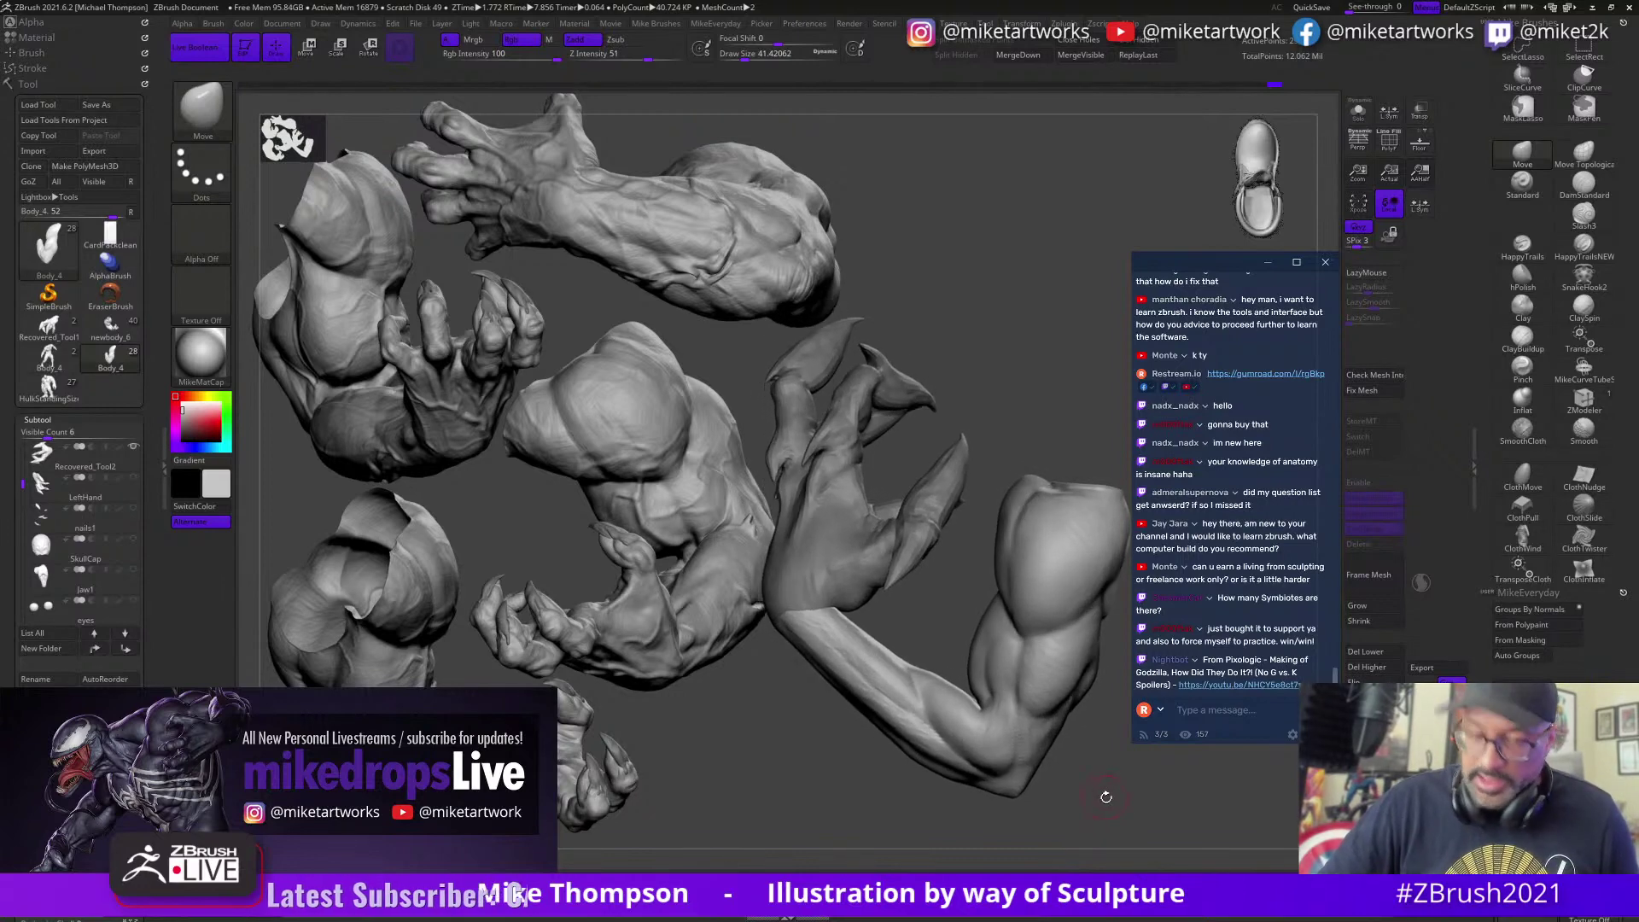
mouse_move(1092, 791)
mouse_down()
mouse_move(1072, 776)
mouse_move(1059, 794)
mouse_move(1046, 764)
mouse_up()
key(s)
mouse_move(1097, 820)
mouse_down()
mouse_move(956, 832)
mouse_move(1047, 811)
mouse_move(1068, 781)
mouse_up()
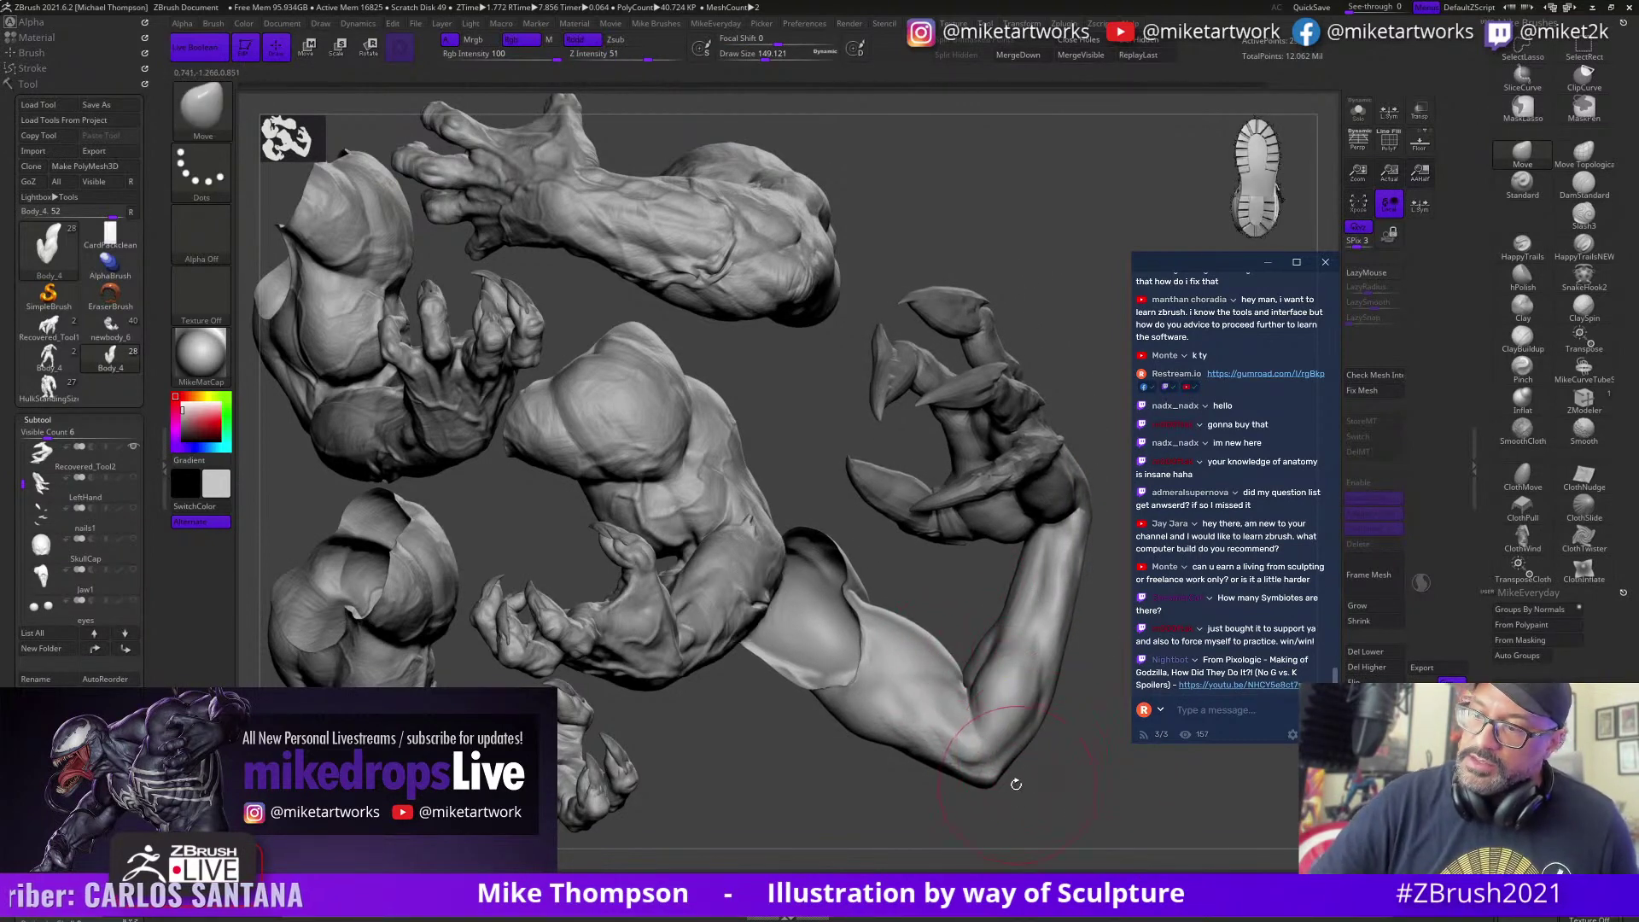
drag(1060, 800, 1101, 751)
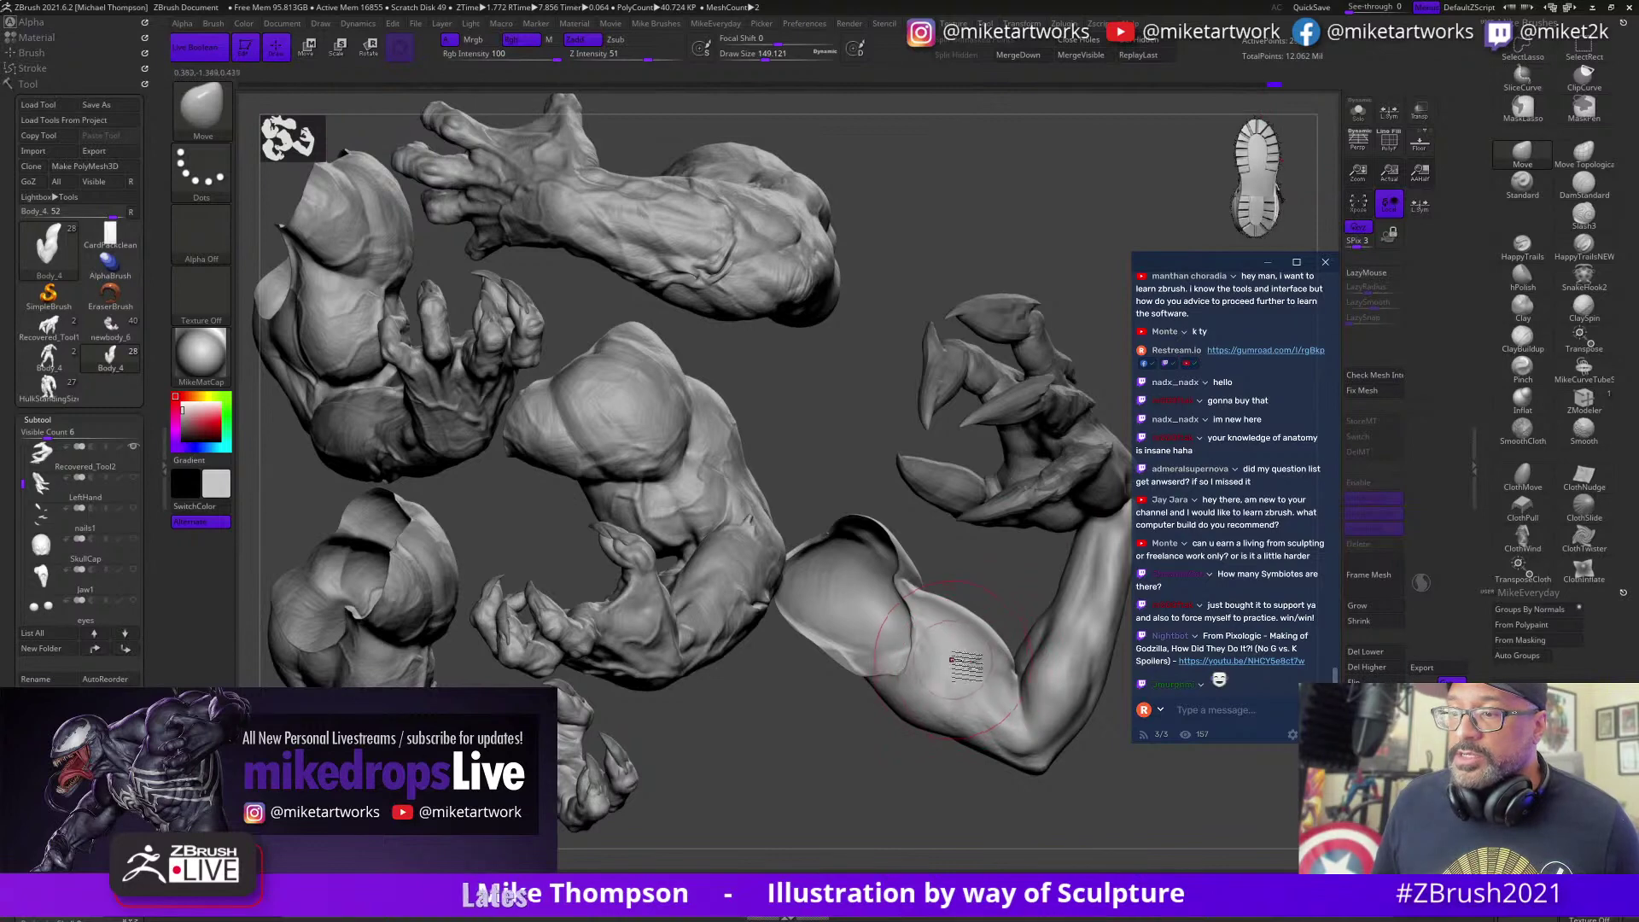
Step: Drop the arm to a lower subdivision level, then smooth and reshape the elbow and inner upper arm
mouse_move(871, 206)
mouse_down()
mouse_move(920, 238)
mouse_move(994, 223)
mouse_up()
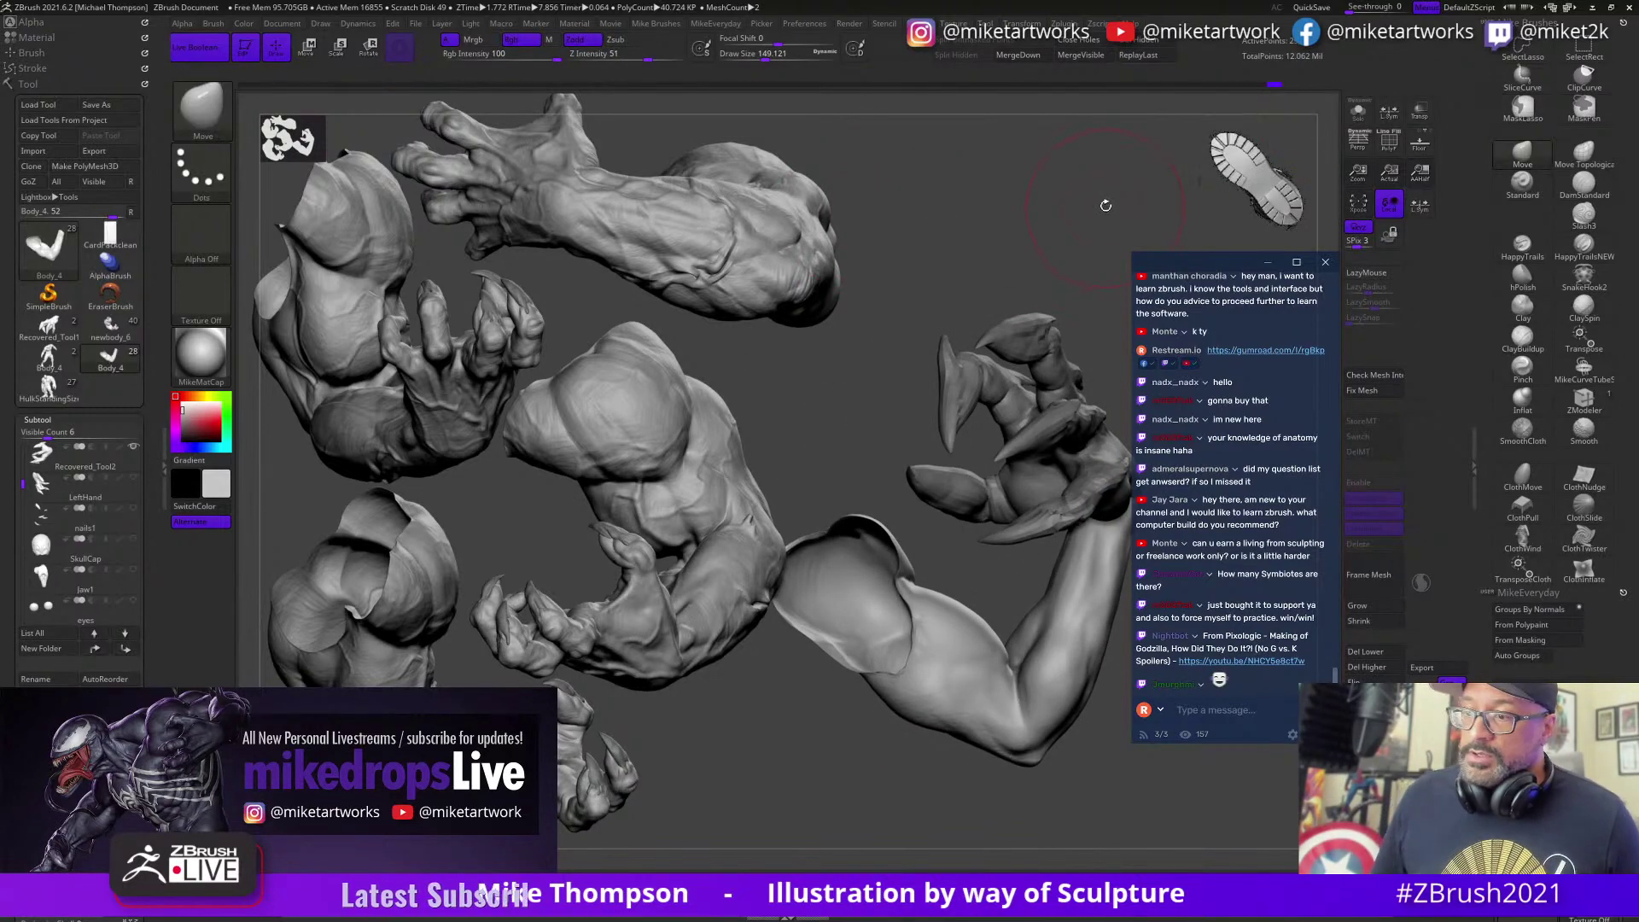
drag(1104, 205, 1111, 195)
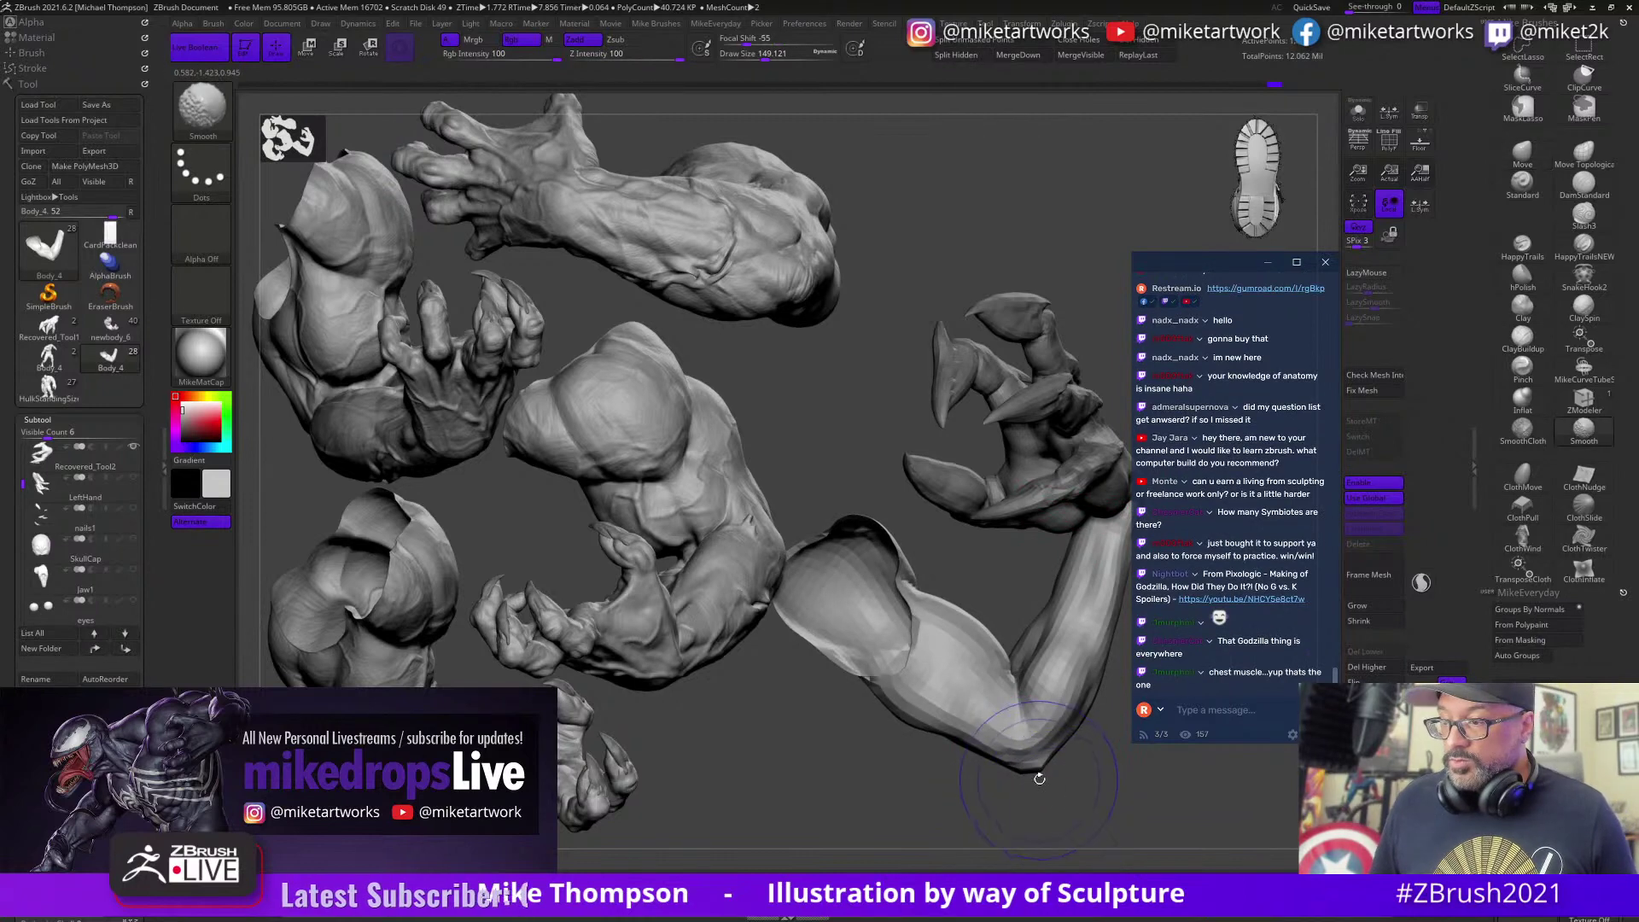
drag(1110, 809, 1089, 772)
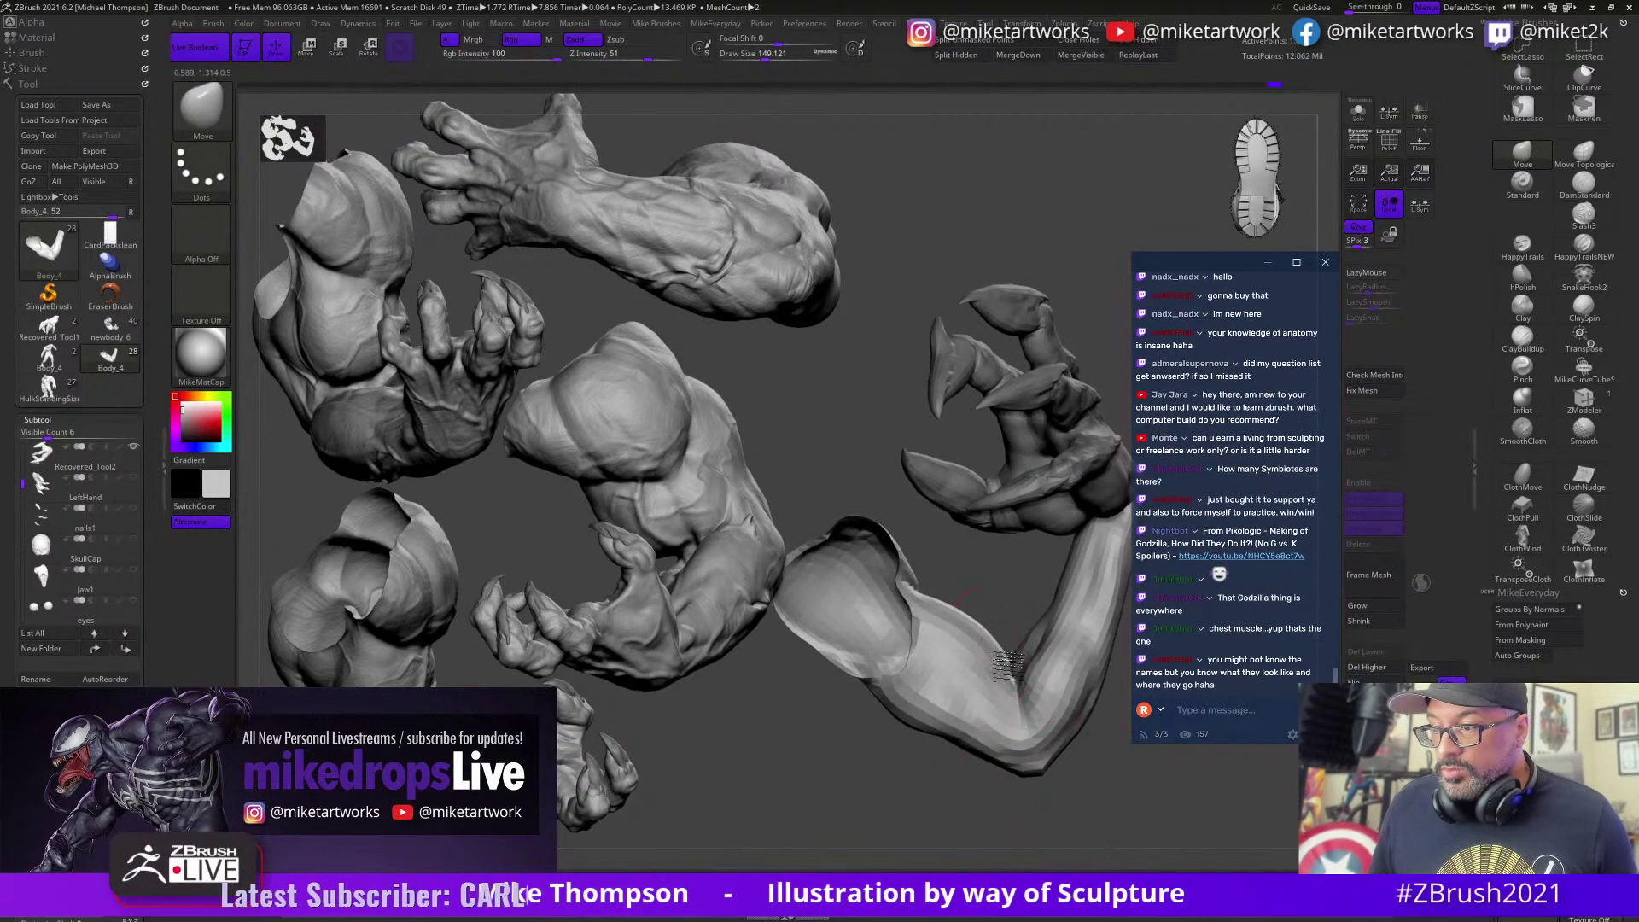
drag(1007, 671, 1022, 662)
drag(1107, 751, 1086, 776)
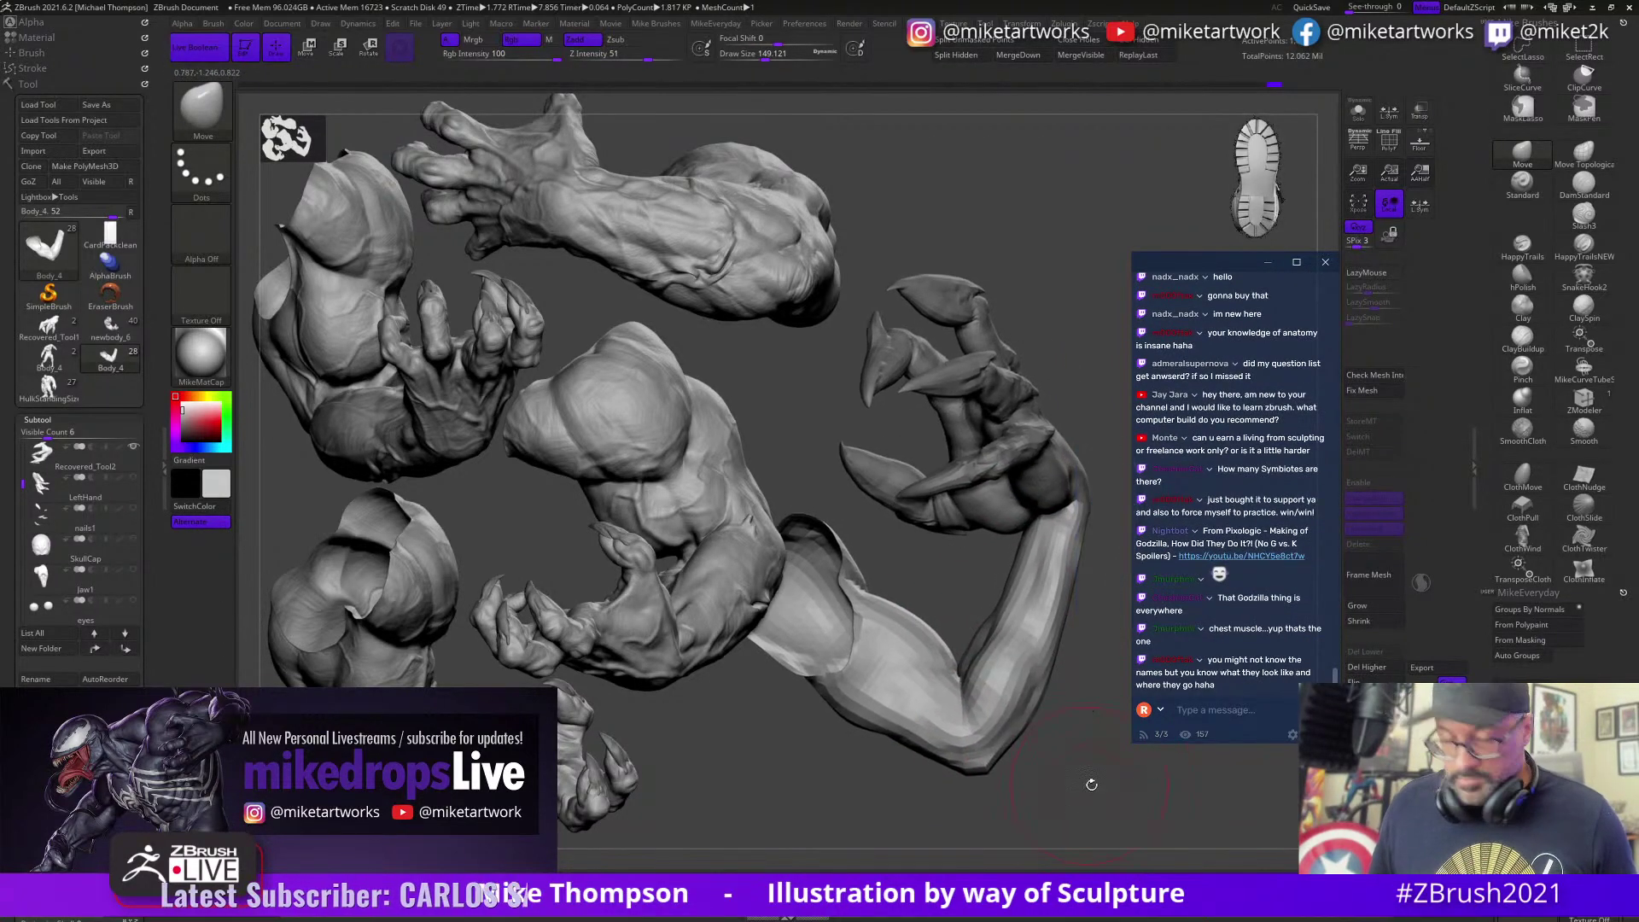
Step: Lasso-mask the upper arm, invert the mask onto the forearm, and enlarge the Move brush to about 192
key(w)
key(q)
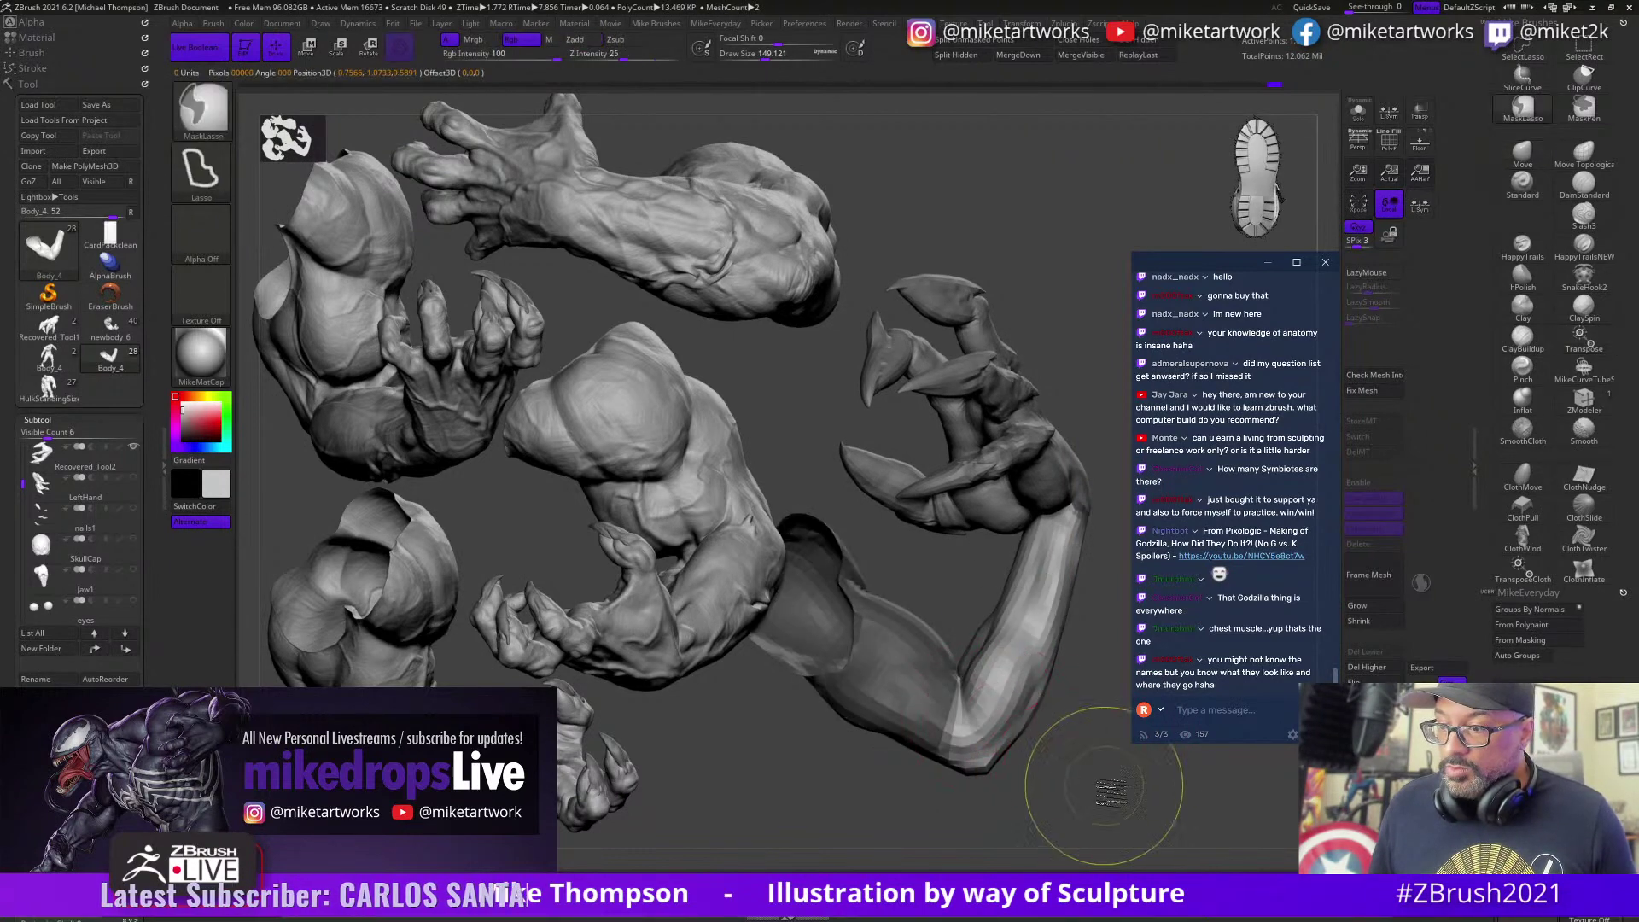
key(s)
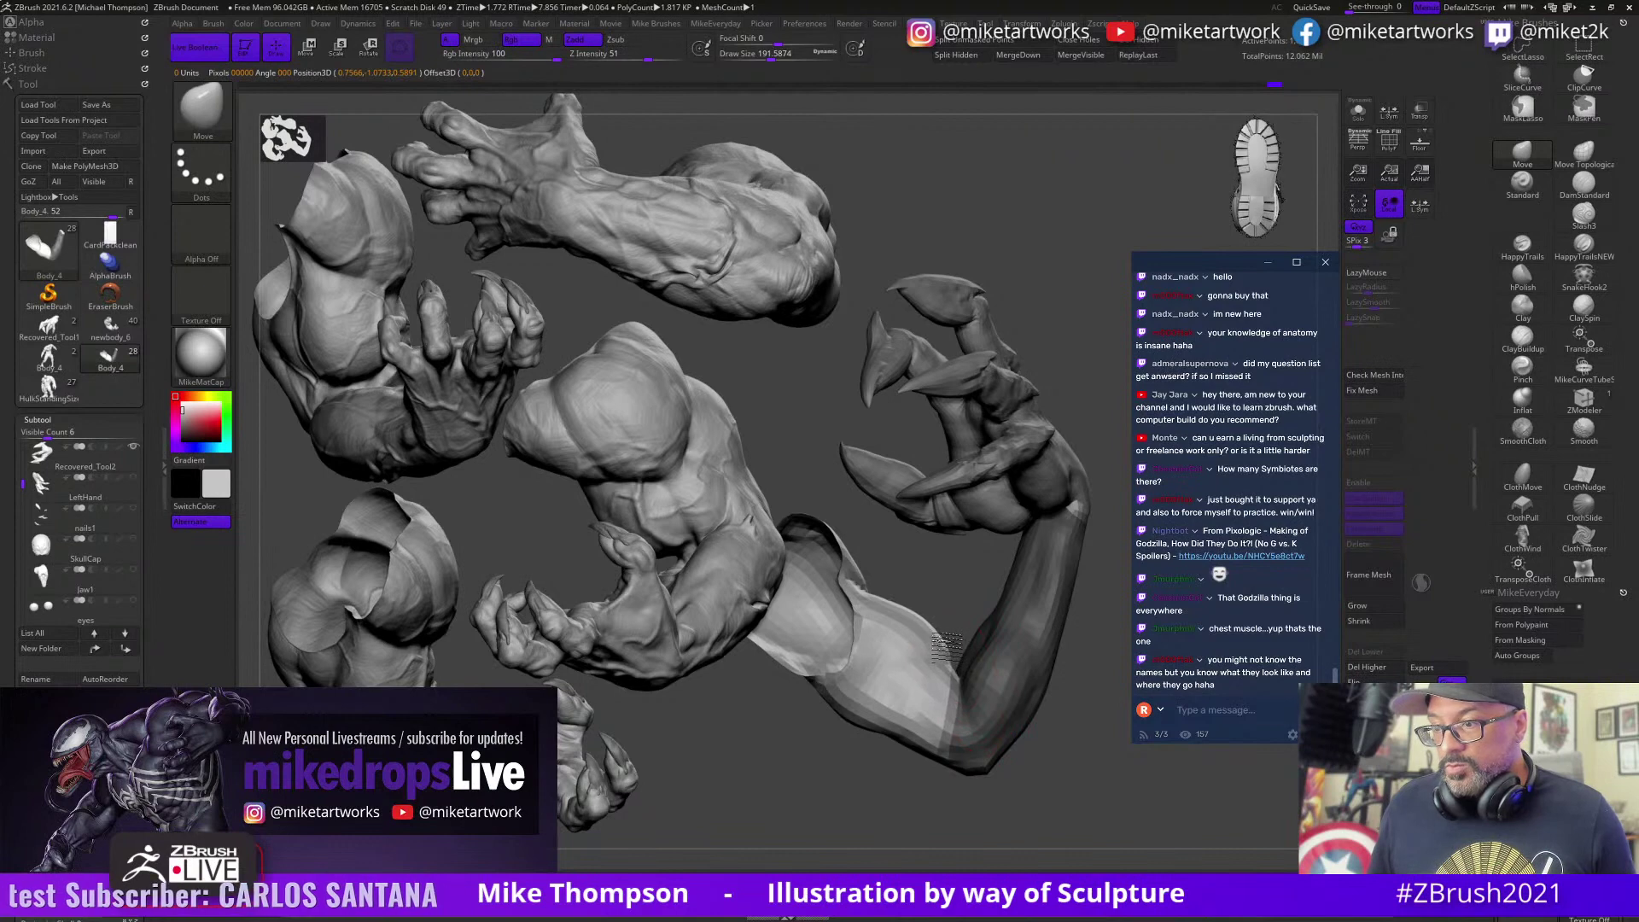
drag(1077, 759, 956, 812)
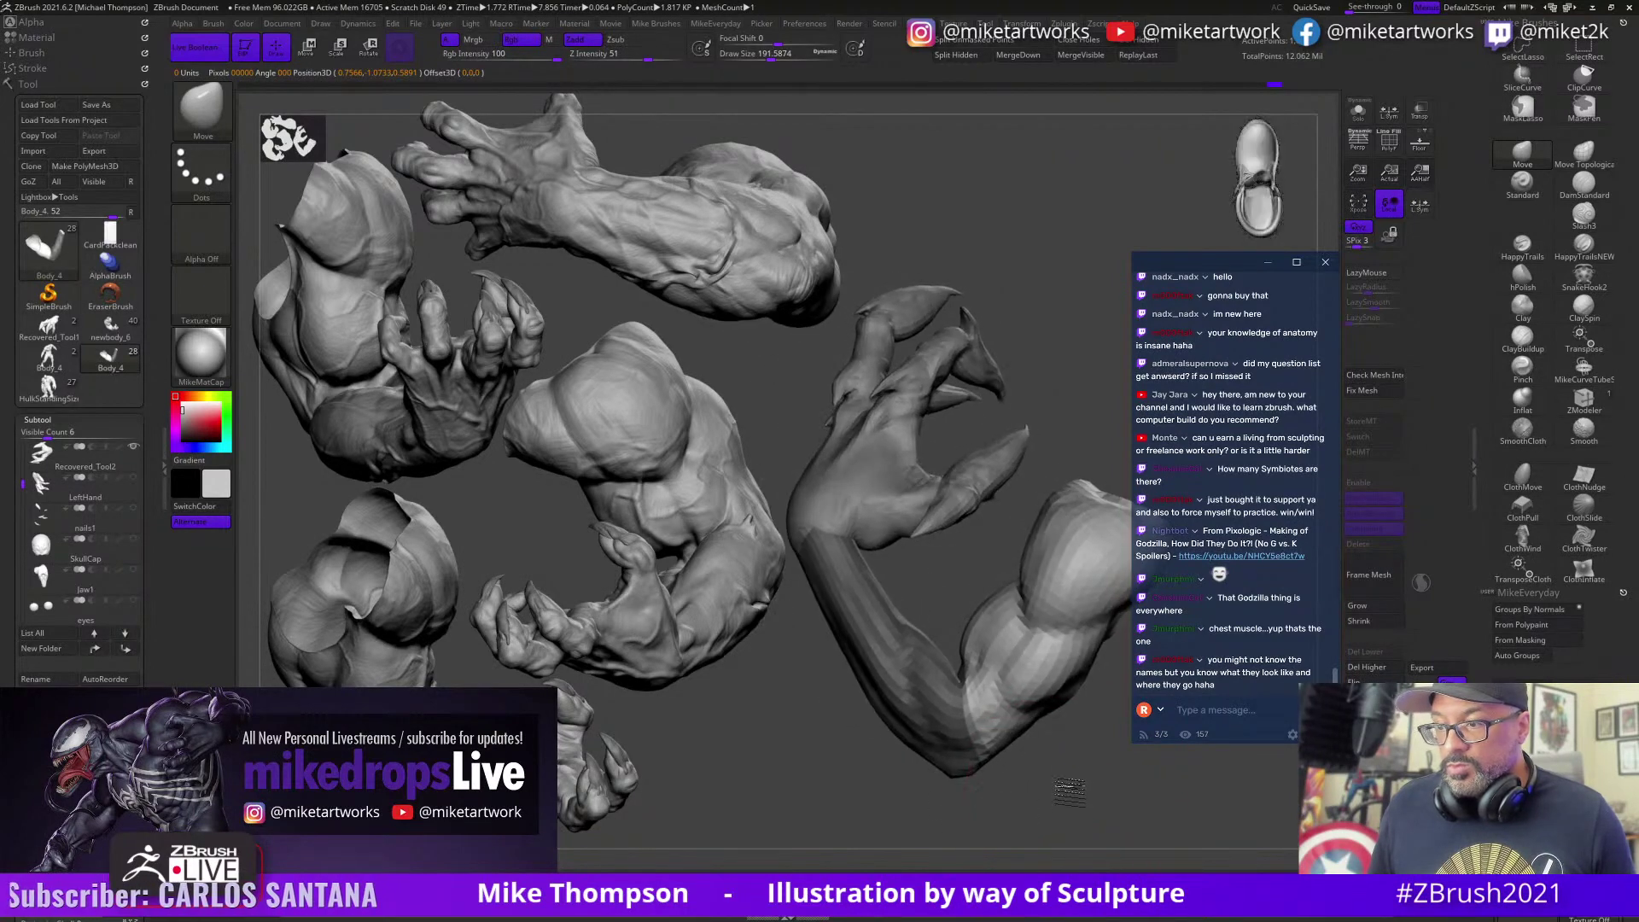
Step: Reduce the draw size to about 149 and rework the unmasked upper arm's shape beside the elbow crease
key(s)
drag(1081, 788, 1068, 789)
drag(1077, 785, 1091, 775)
key(ctrl+z)
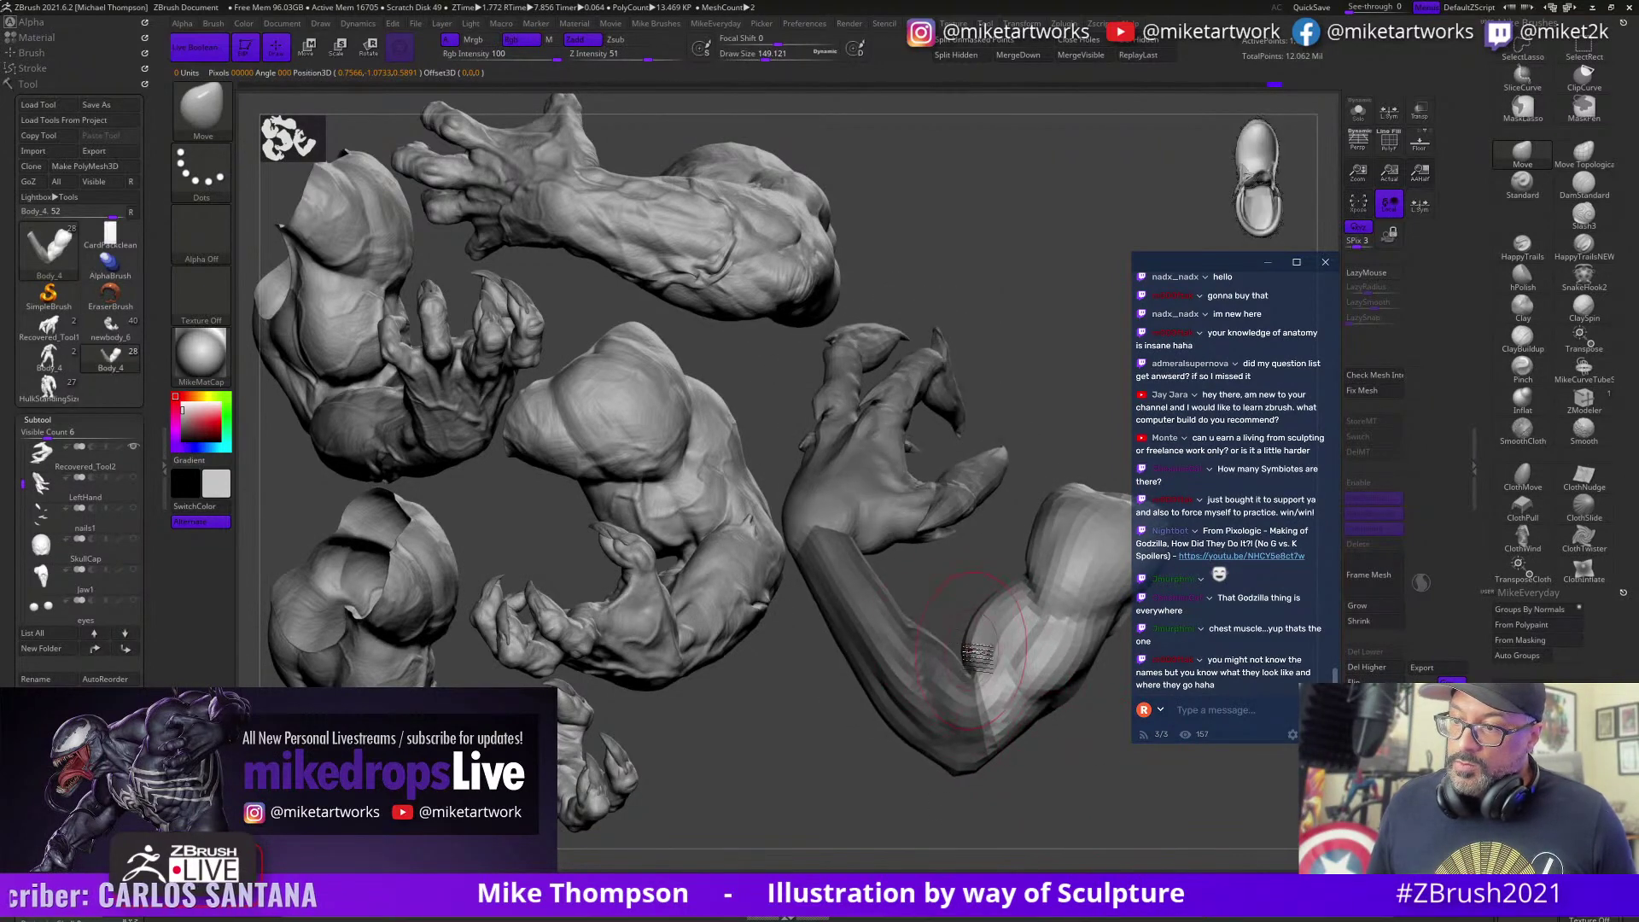
key(ctrl+z)
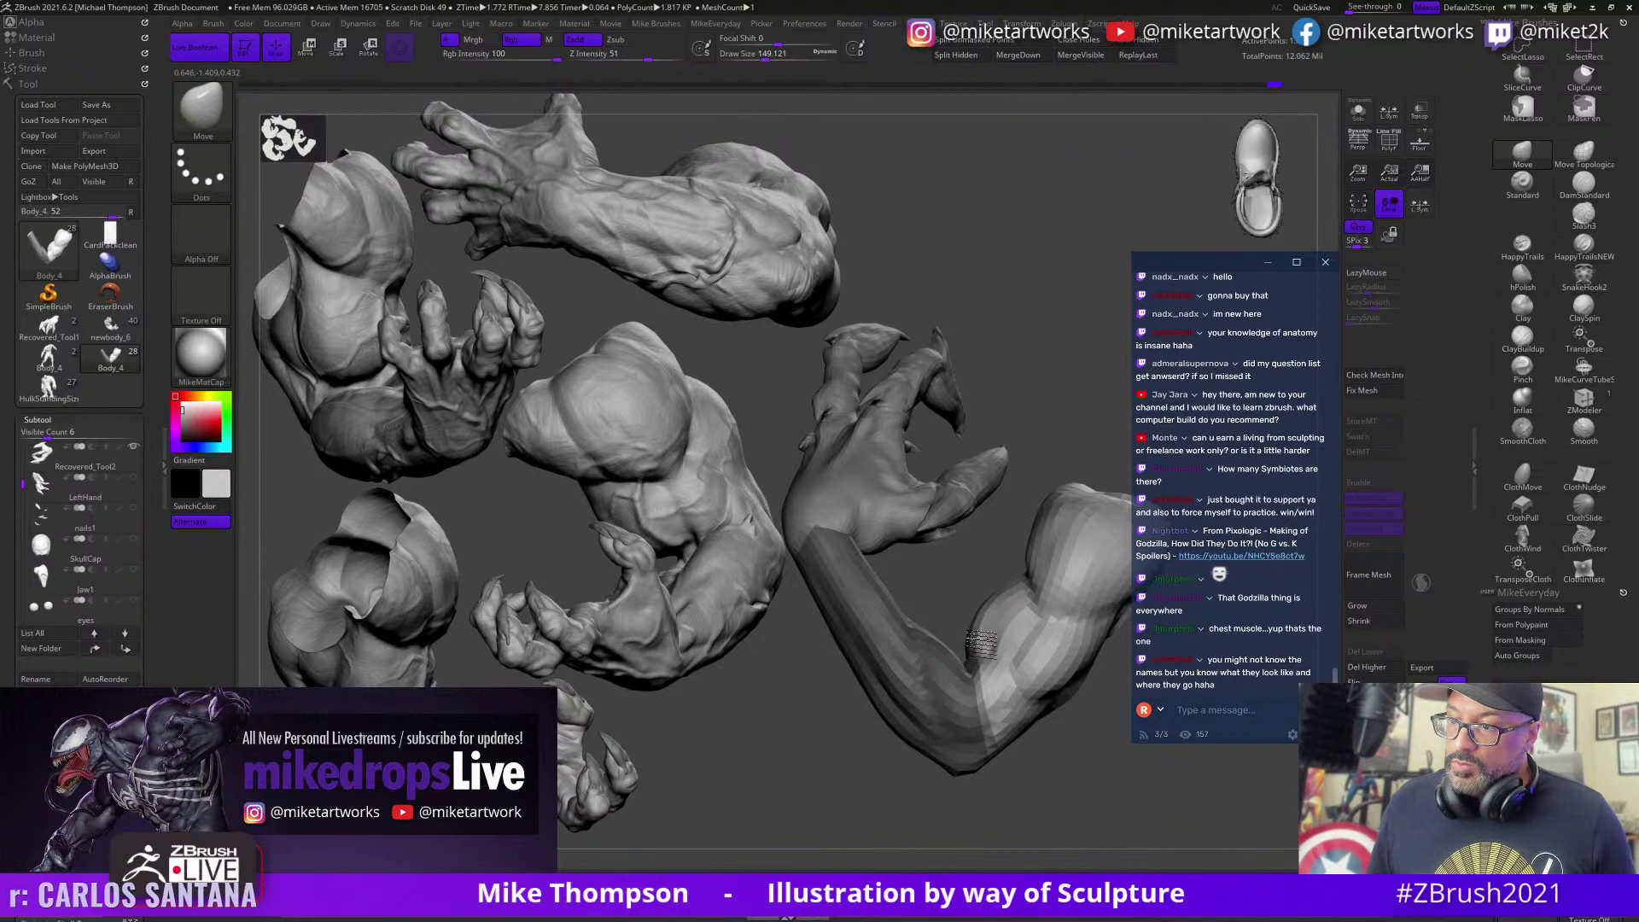
key(ctrl+z)
key(ctrl+z)
key(ctrl+z)
key(ctrl+z)
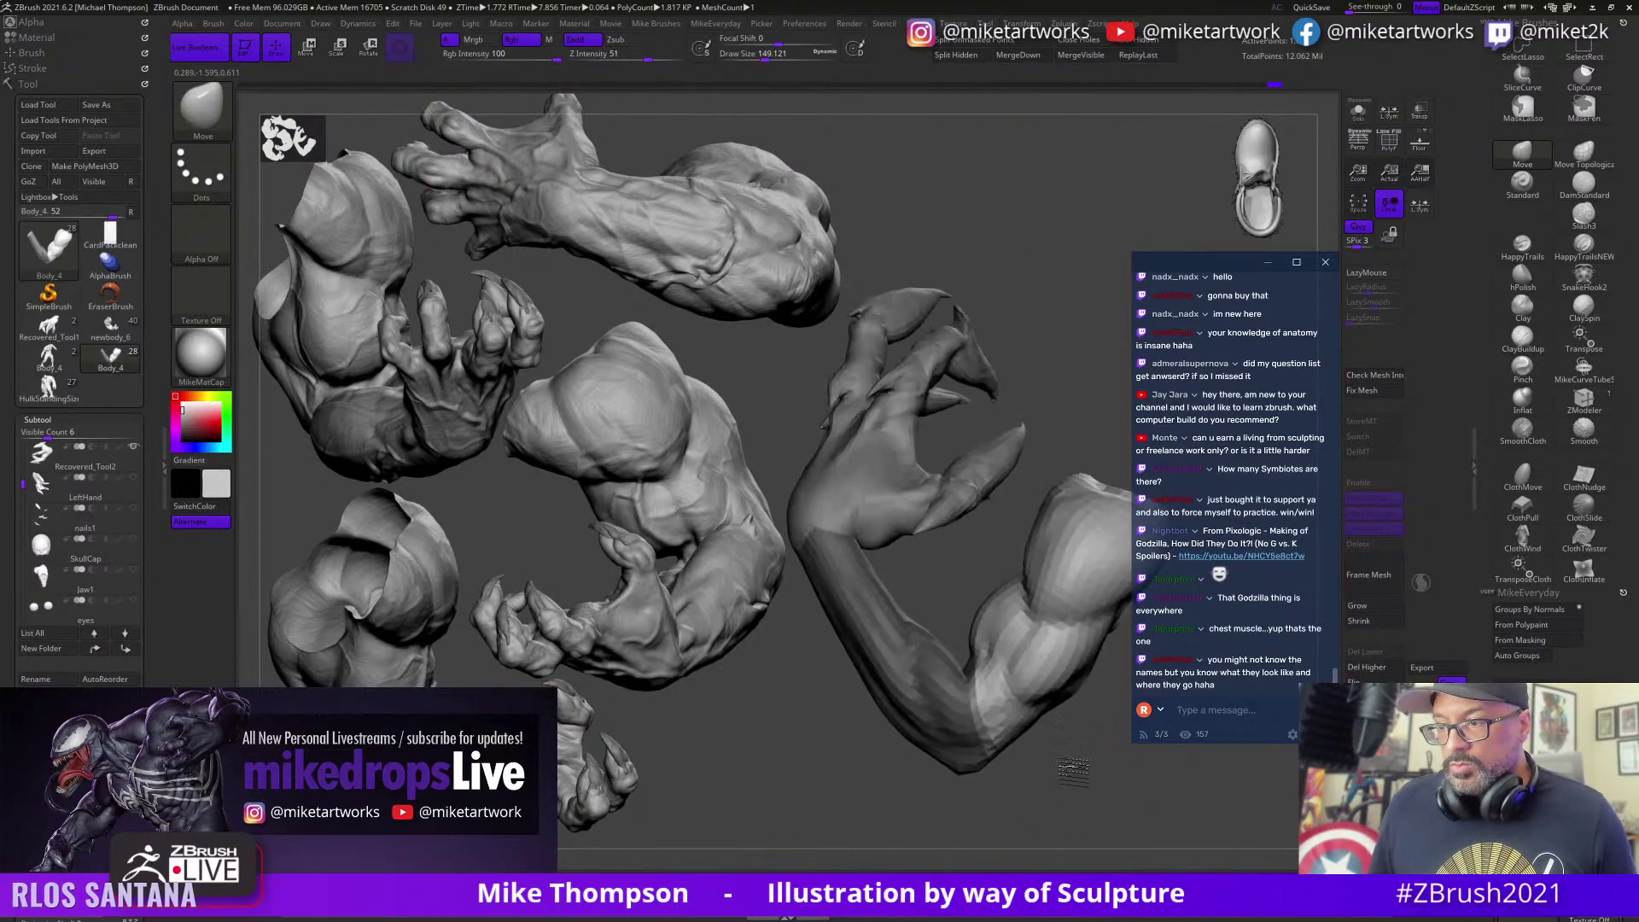
key(ctrl+z)
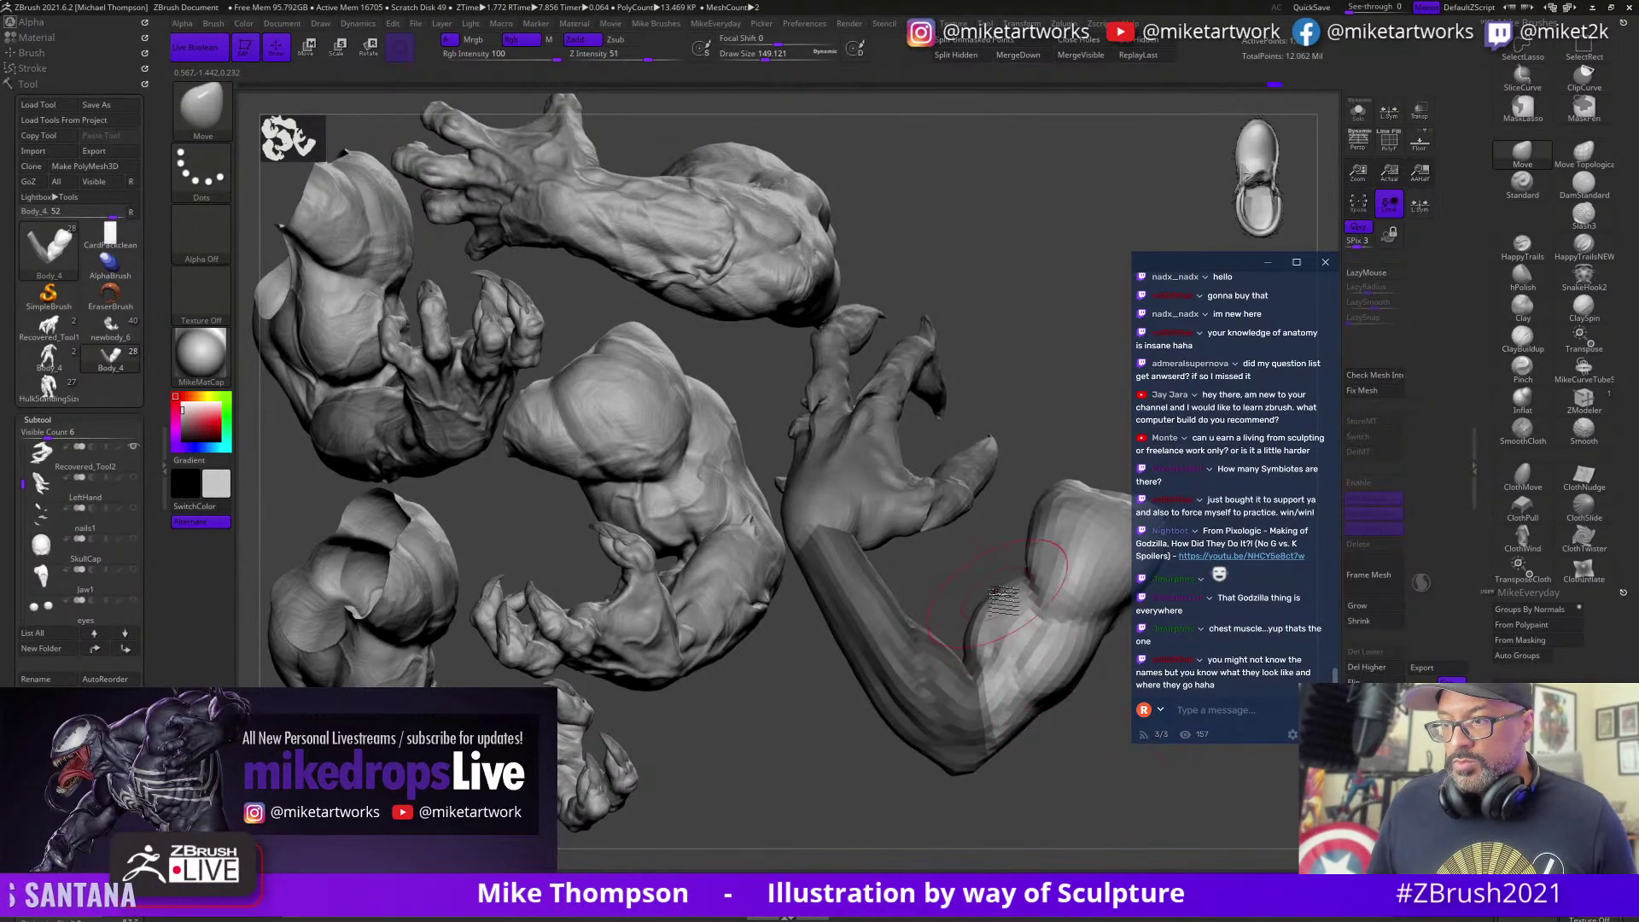
key(ctrl+z)
key(ctrl+z)
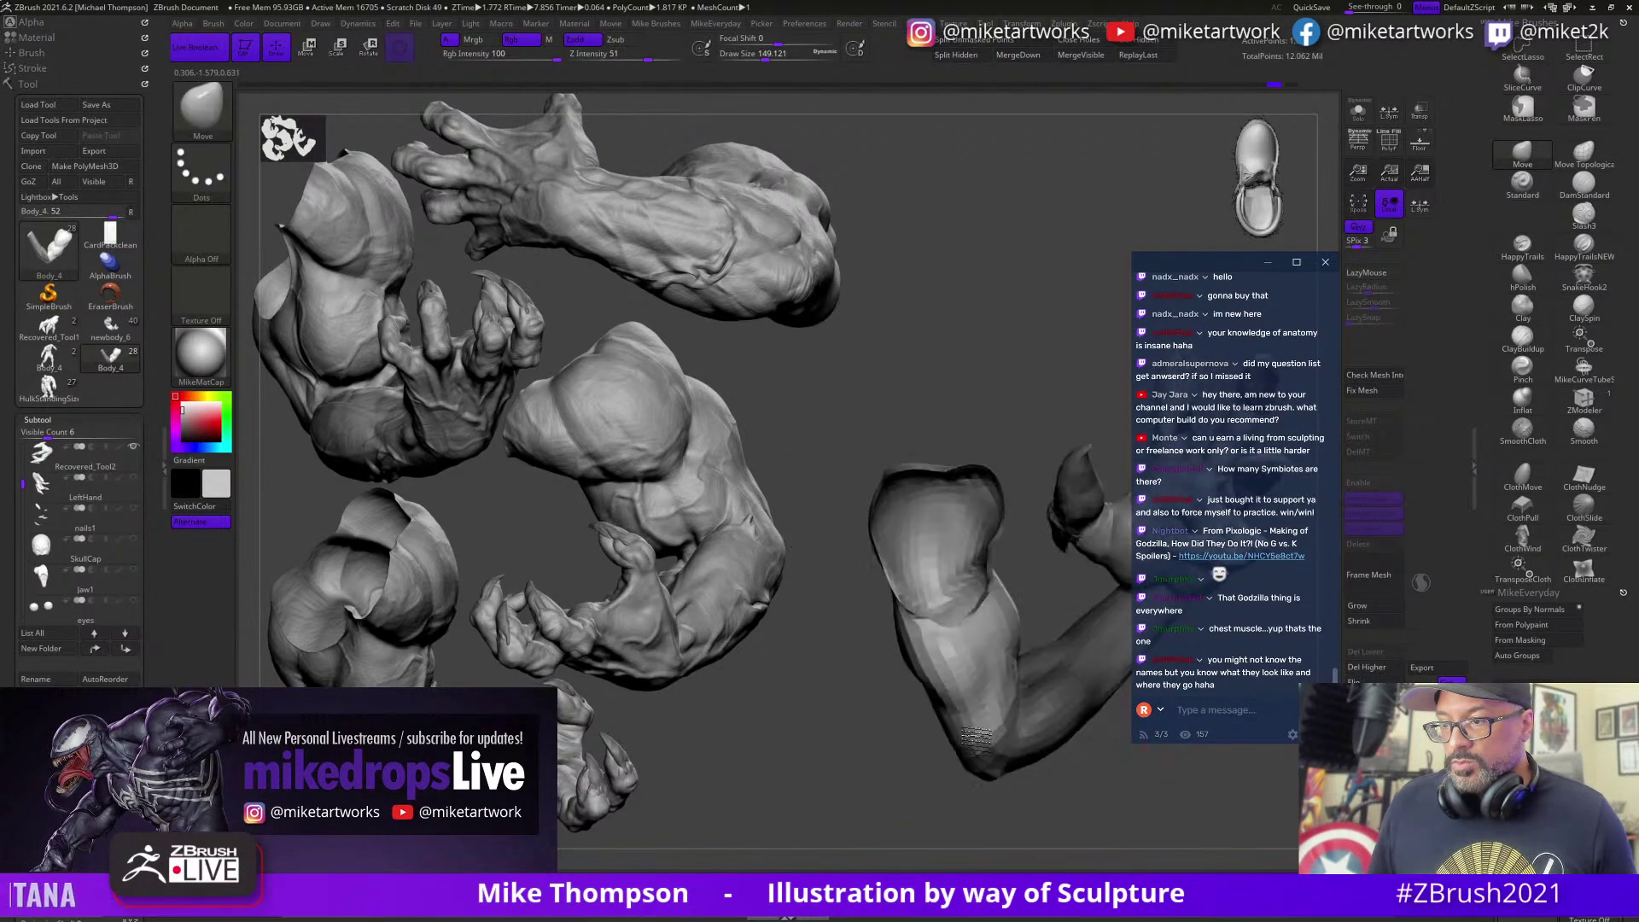
Step: Invert the mask onto the upper arm and reshape the forearm near the elbow at a draw size of about 120
key(ctrl+shift+z)
key(ctrl+shift+z)
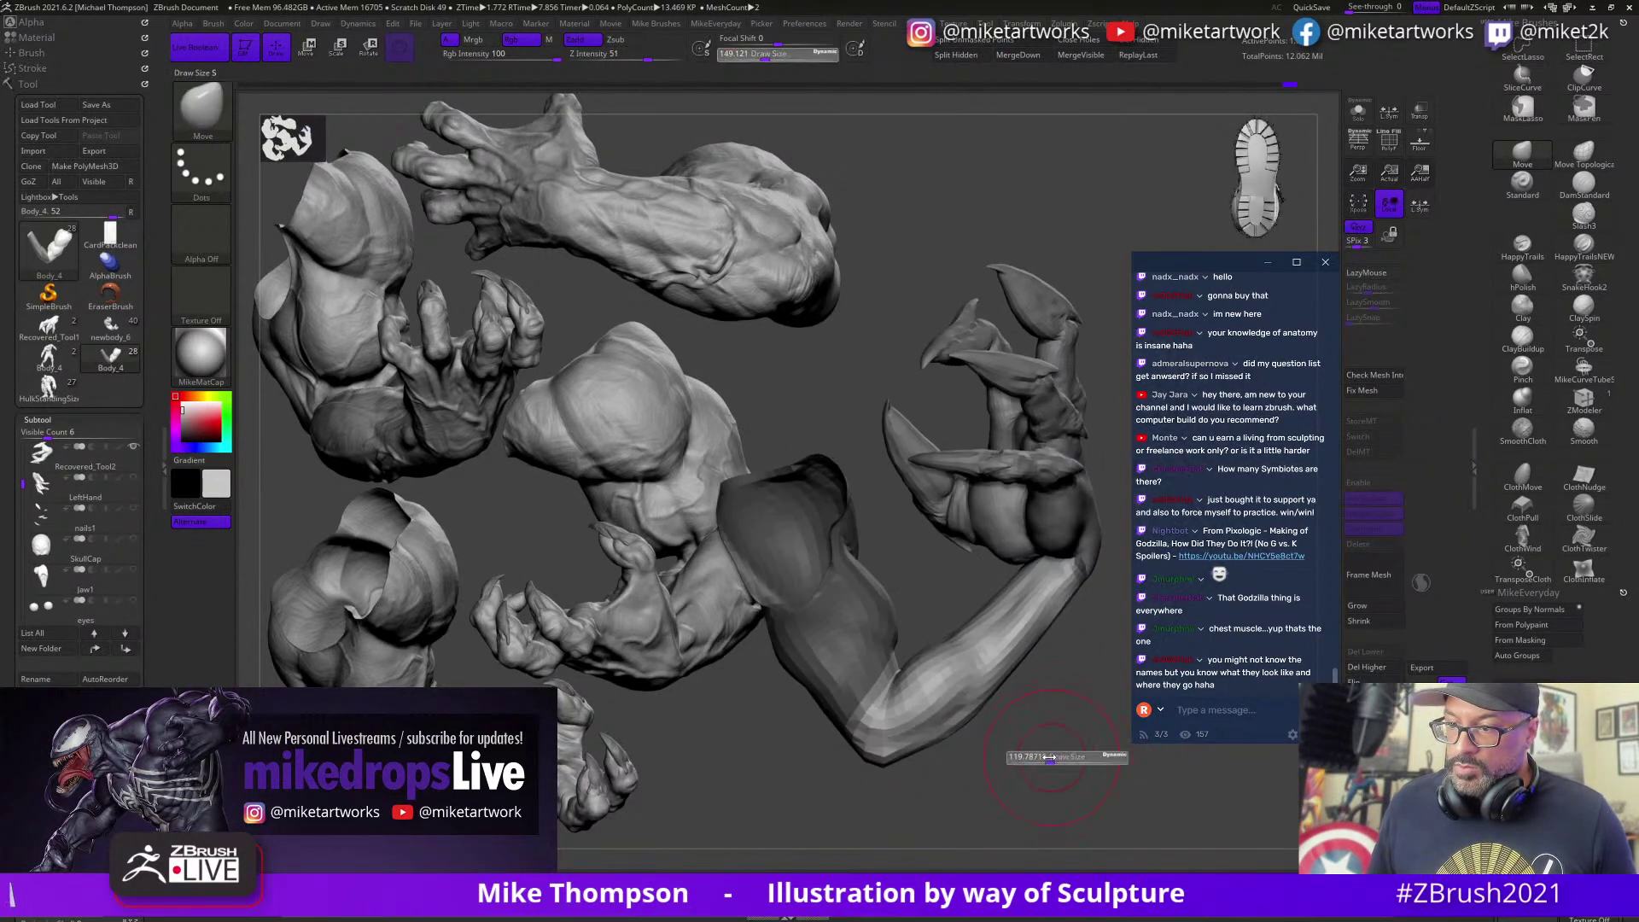
key(ctrl+shift+z)
key(ctrl+shift+z)
key(ctrl+shift+z)
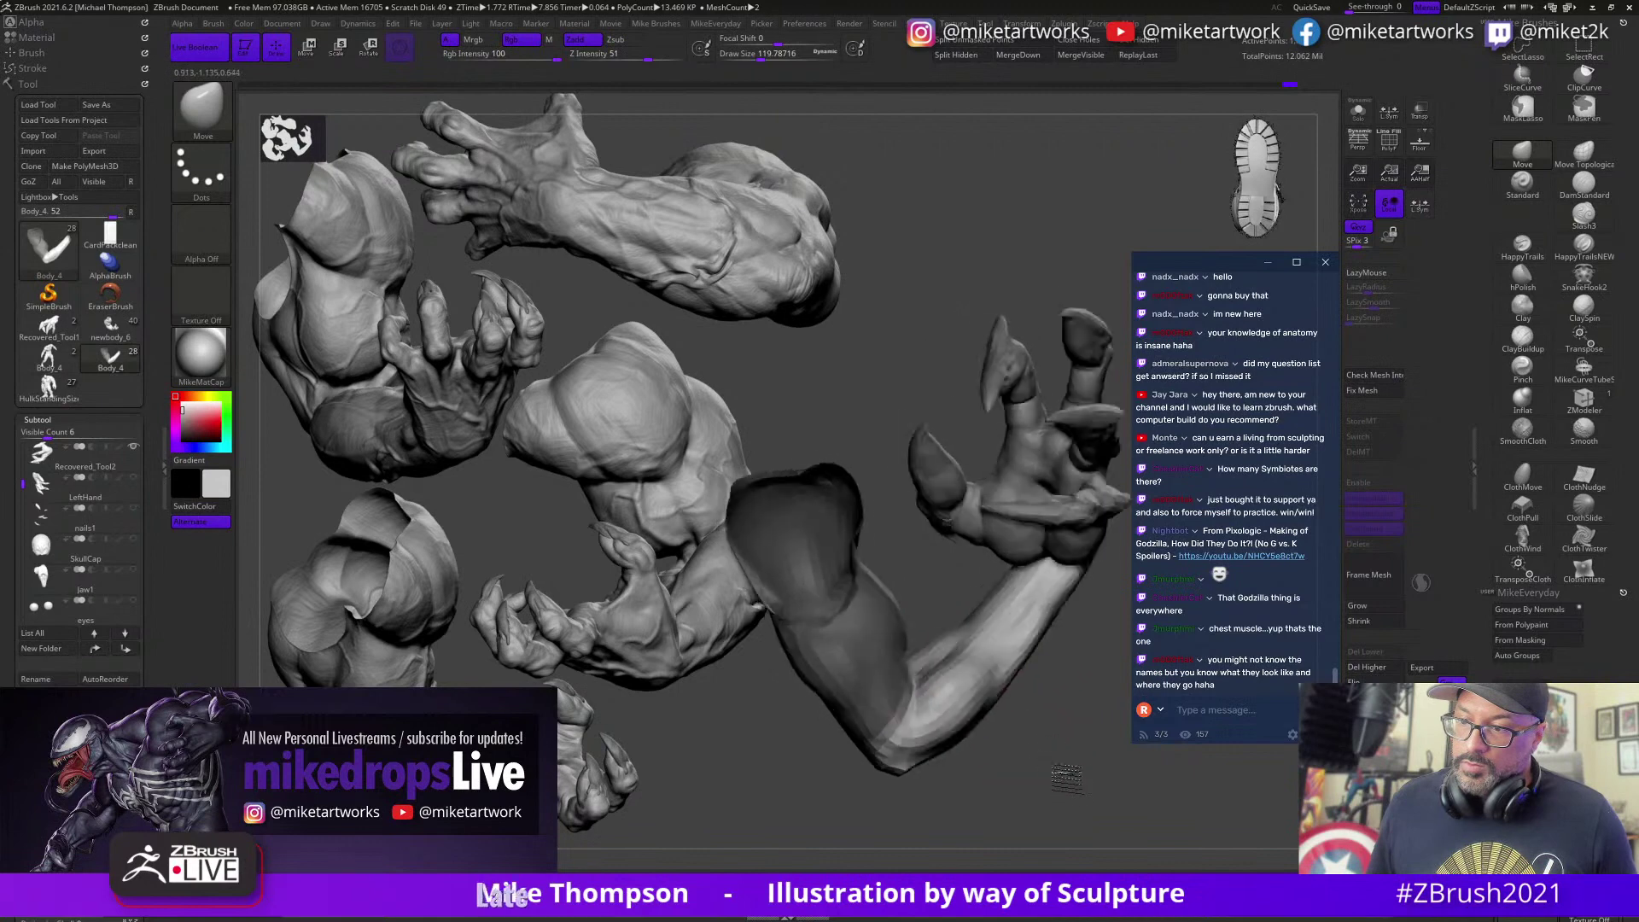
drag(1101, 800, 922, 683)
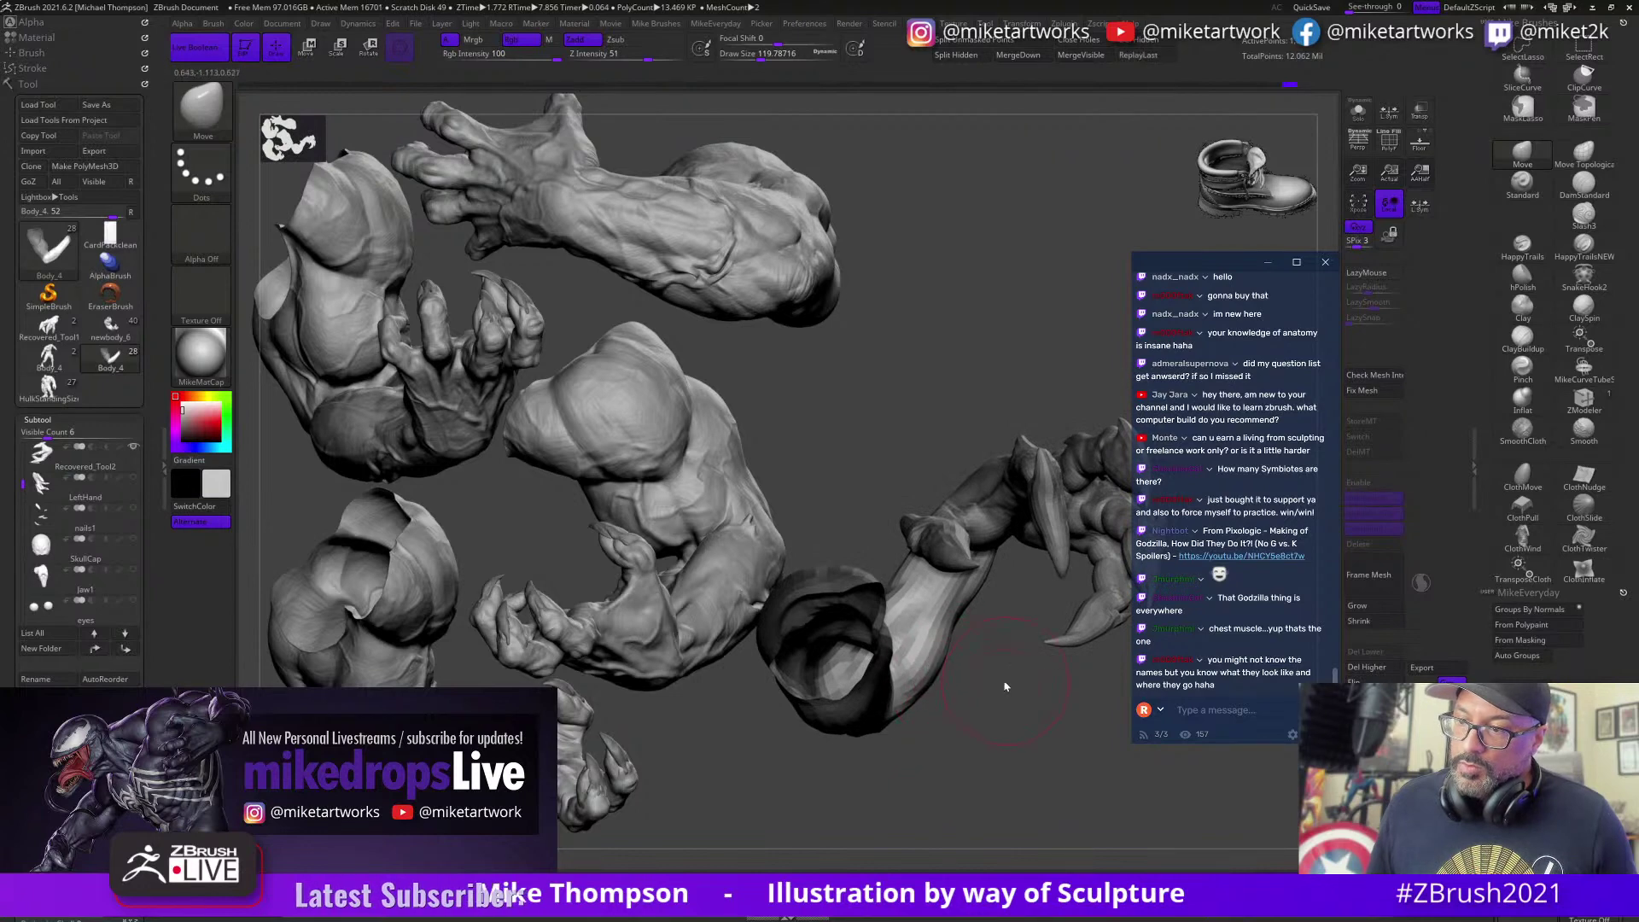
Step: Adjust the forearm's contour between wrist and elbow with the Move brush at draw sizes of about 68 and 97
key([)
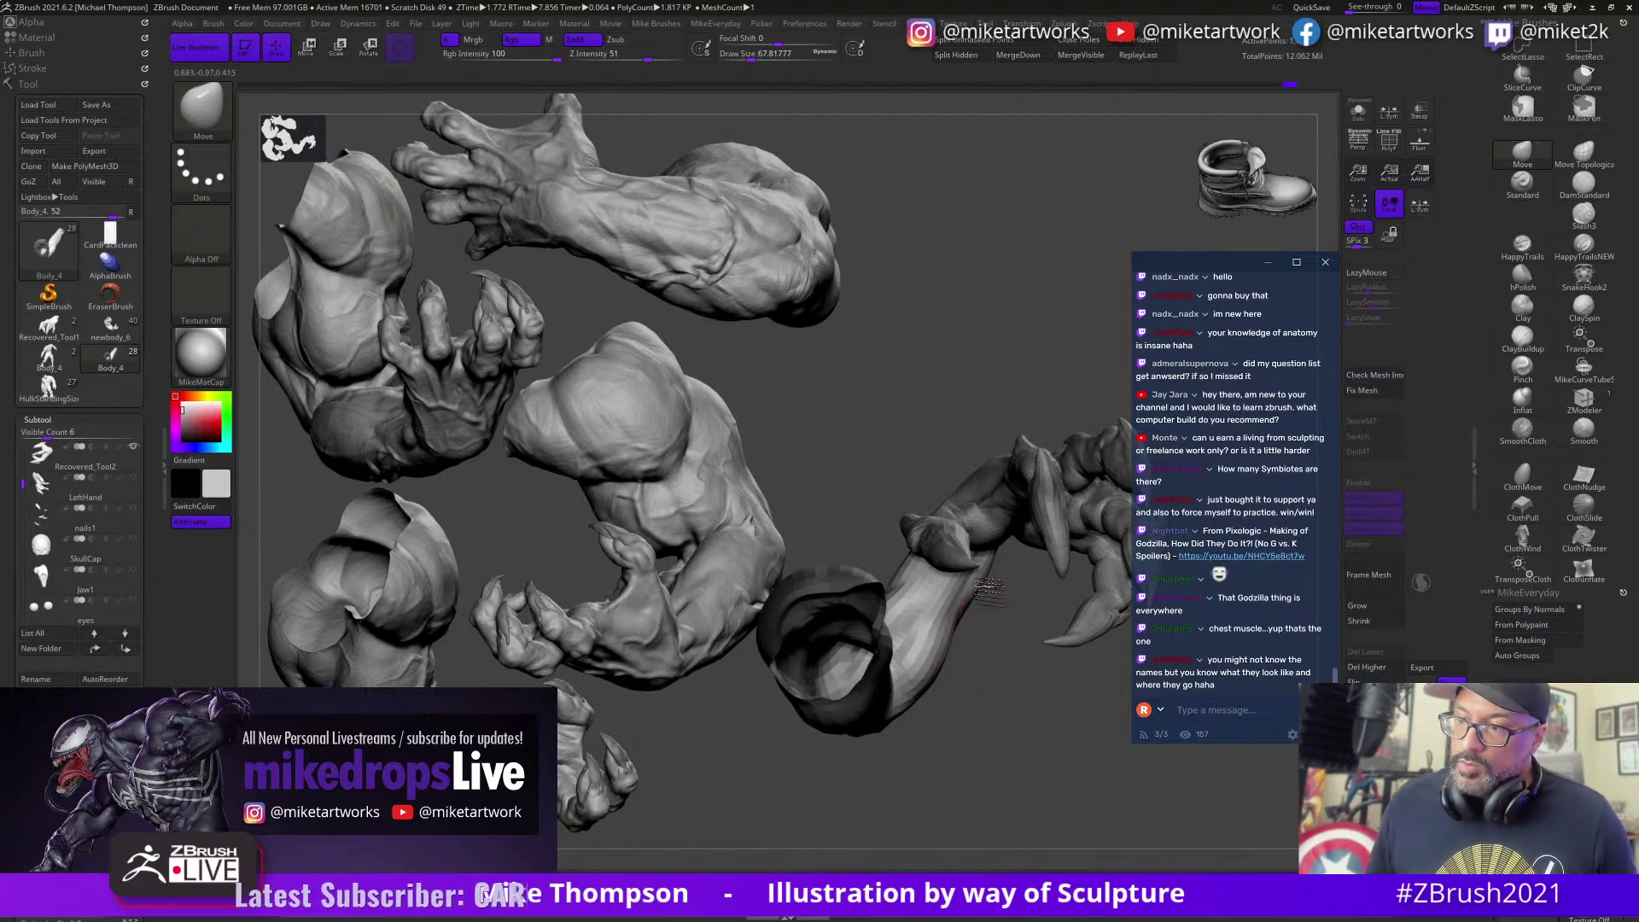
mouse_move(988, 589)
mouse_down()
mouse_move(986, 697)
mouse_move(958, 765)
mouse_move(944, 750)
mouse_move(830, 809)
mouse_up()
key(])
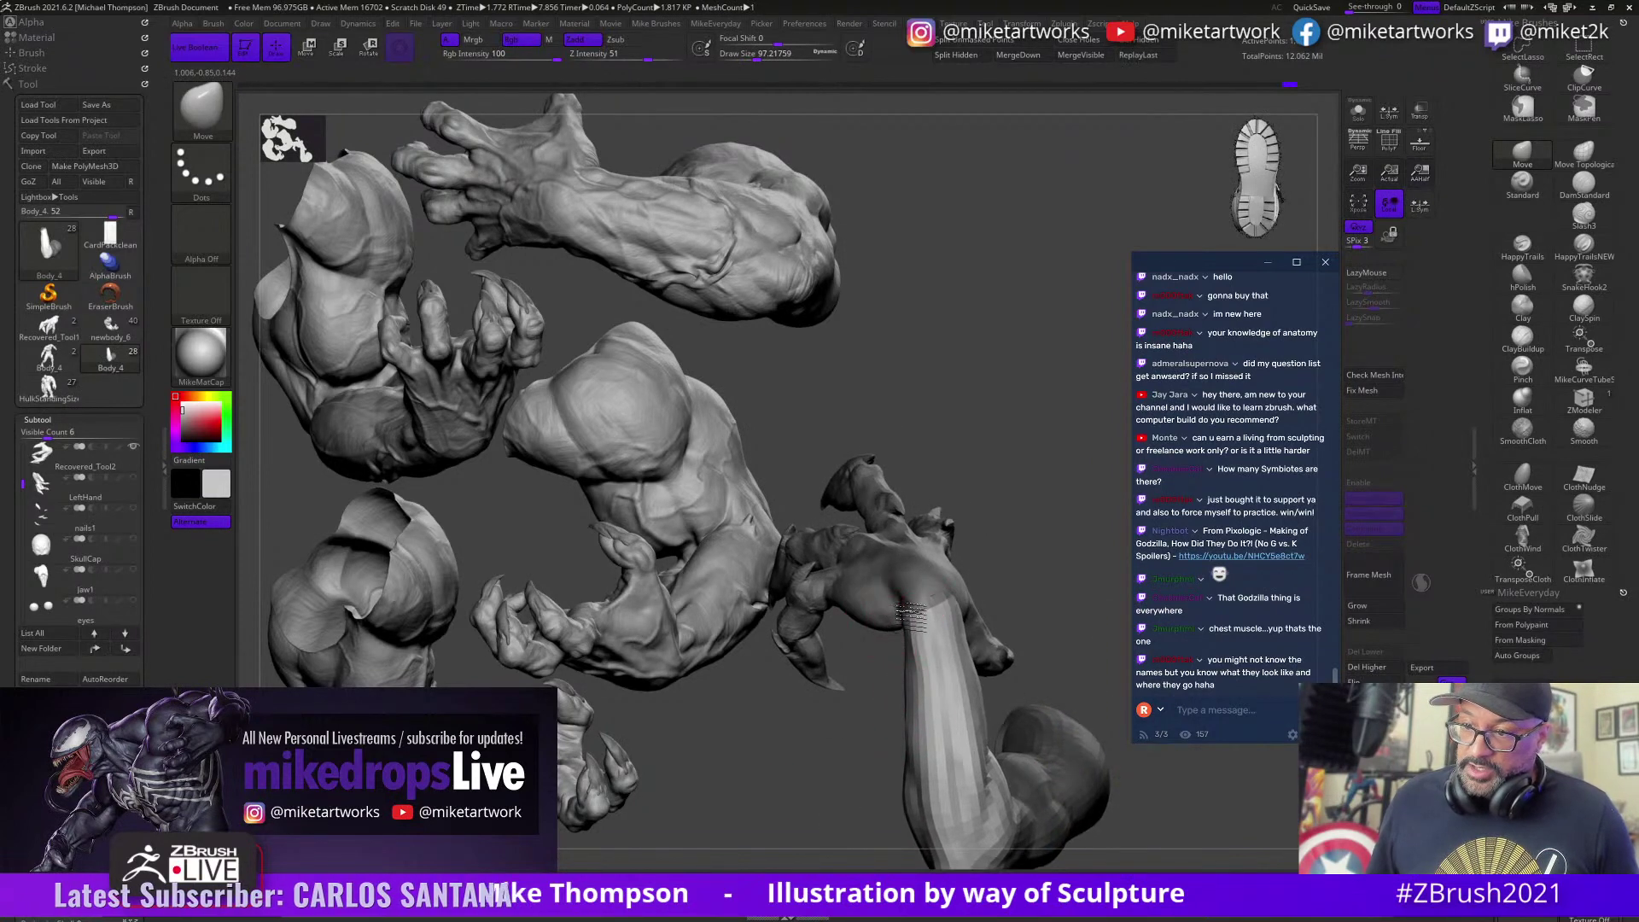
drag(1025, 570, 1002, 540)
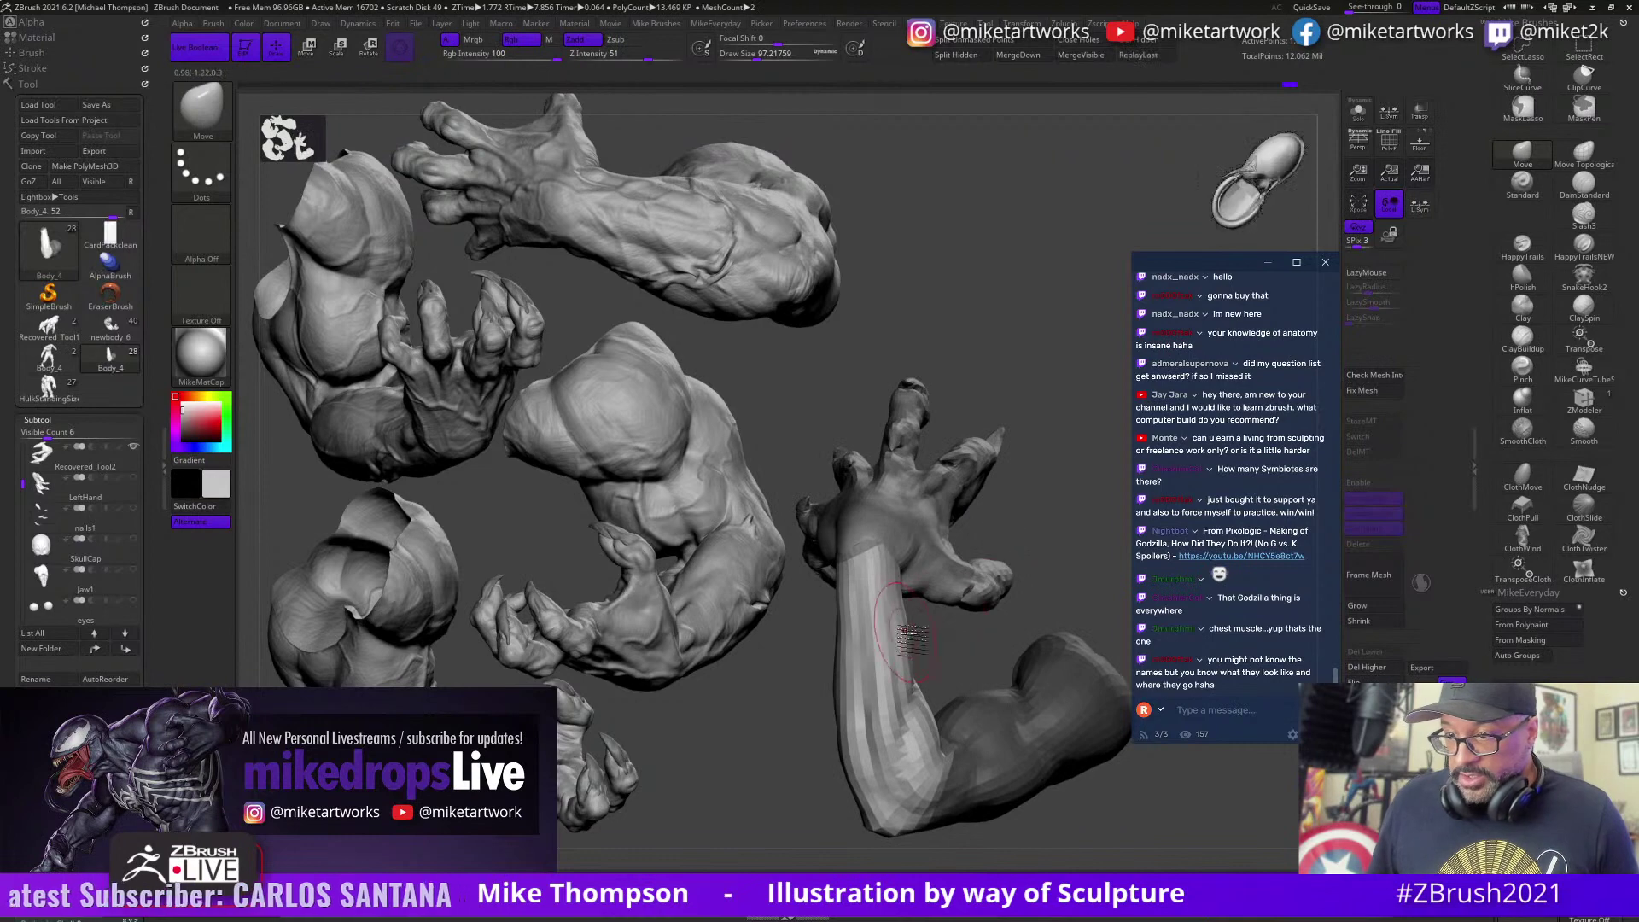
key(ctrl+shift+z)
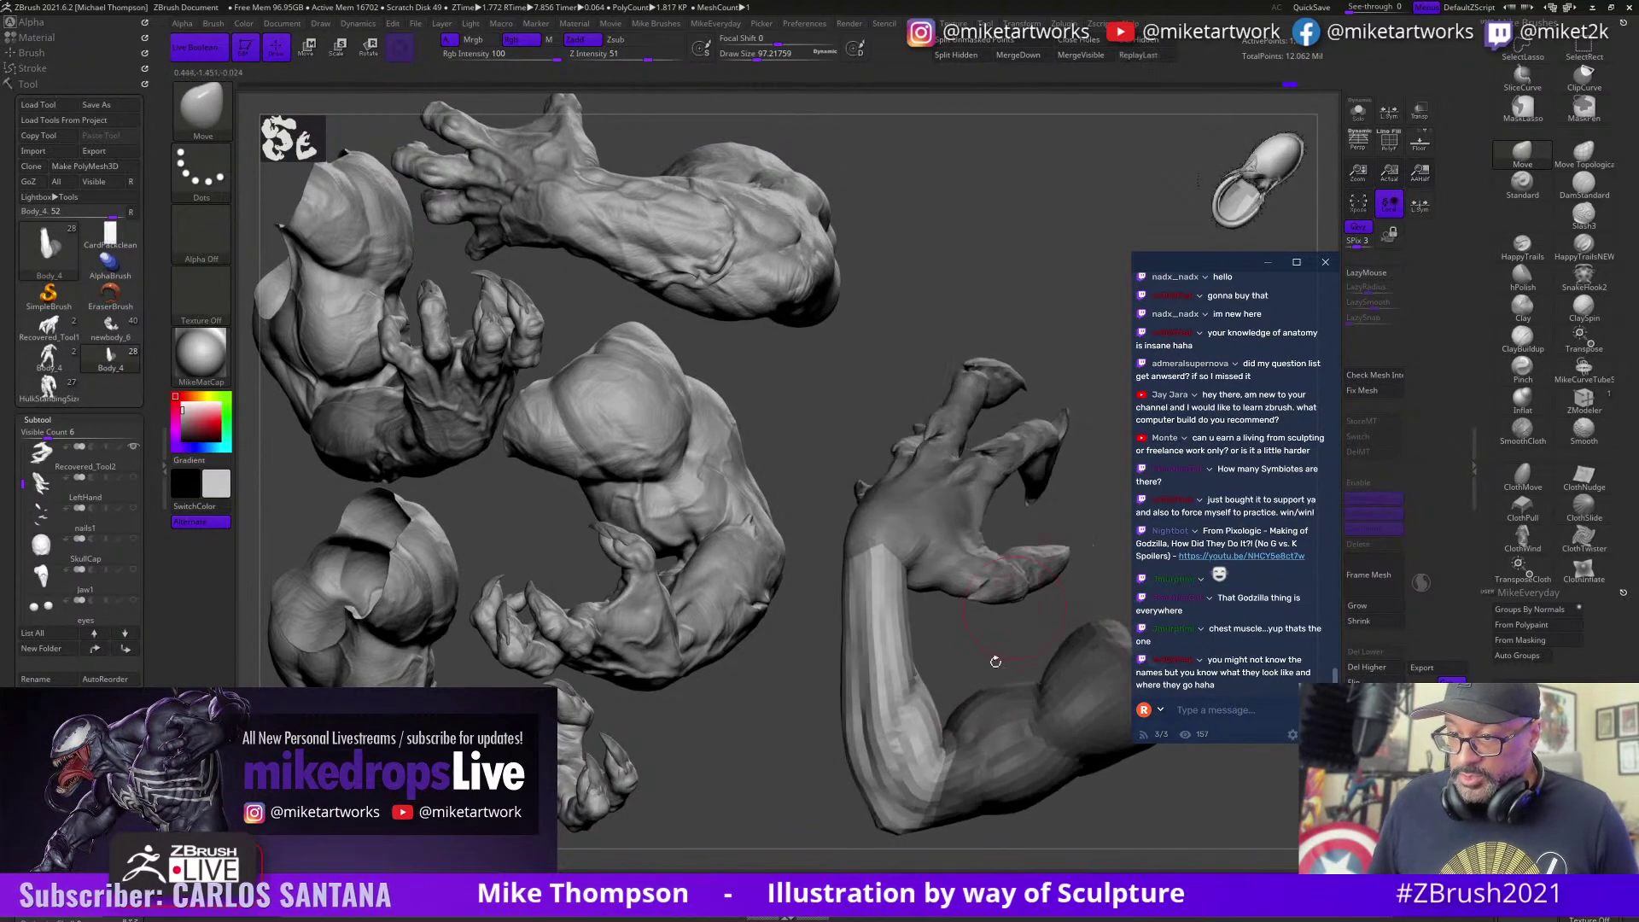
drag(930, 708, 964, 717)
drag(964, 833, 994, 836)
Step: Reshape the unmasked forearm near the elbow with the Move brush at a draw size of about 56
key(s)
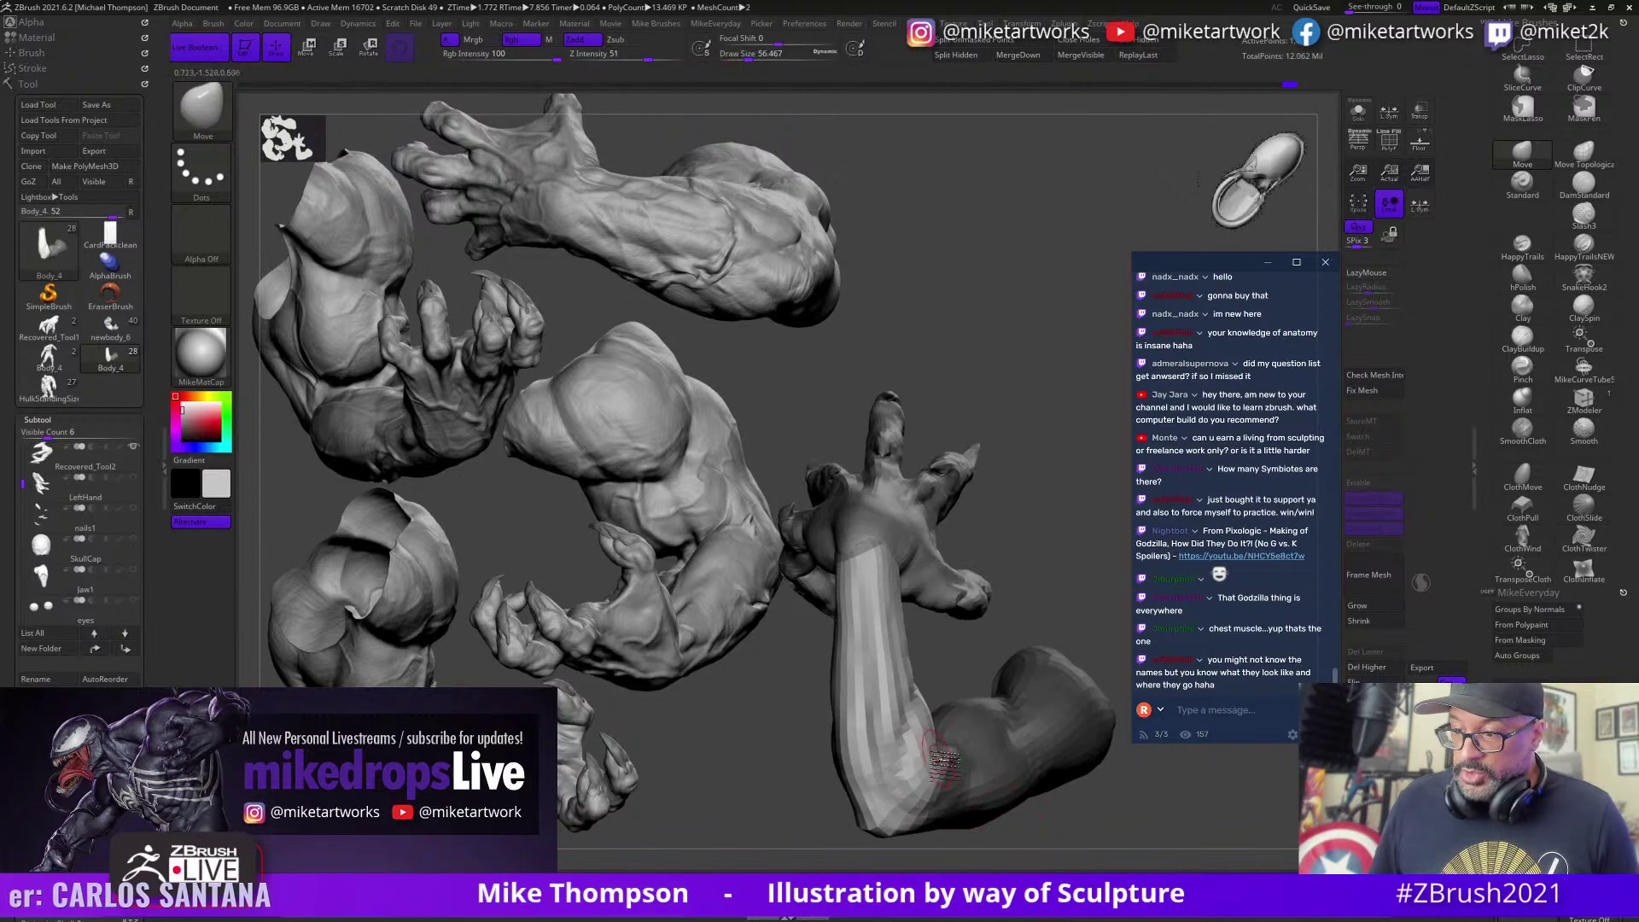
key(ctrl+shift+z)
key(ctrl+shift+z)
key(ctrl+shift+z)
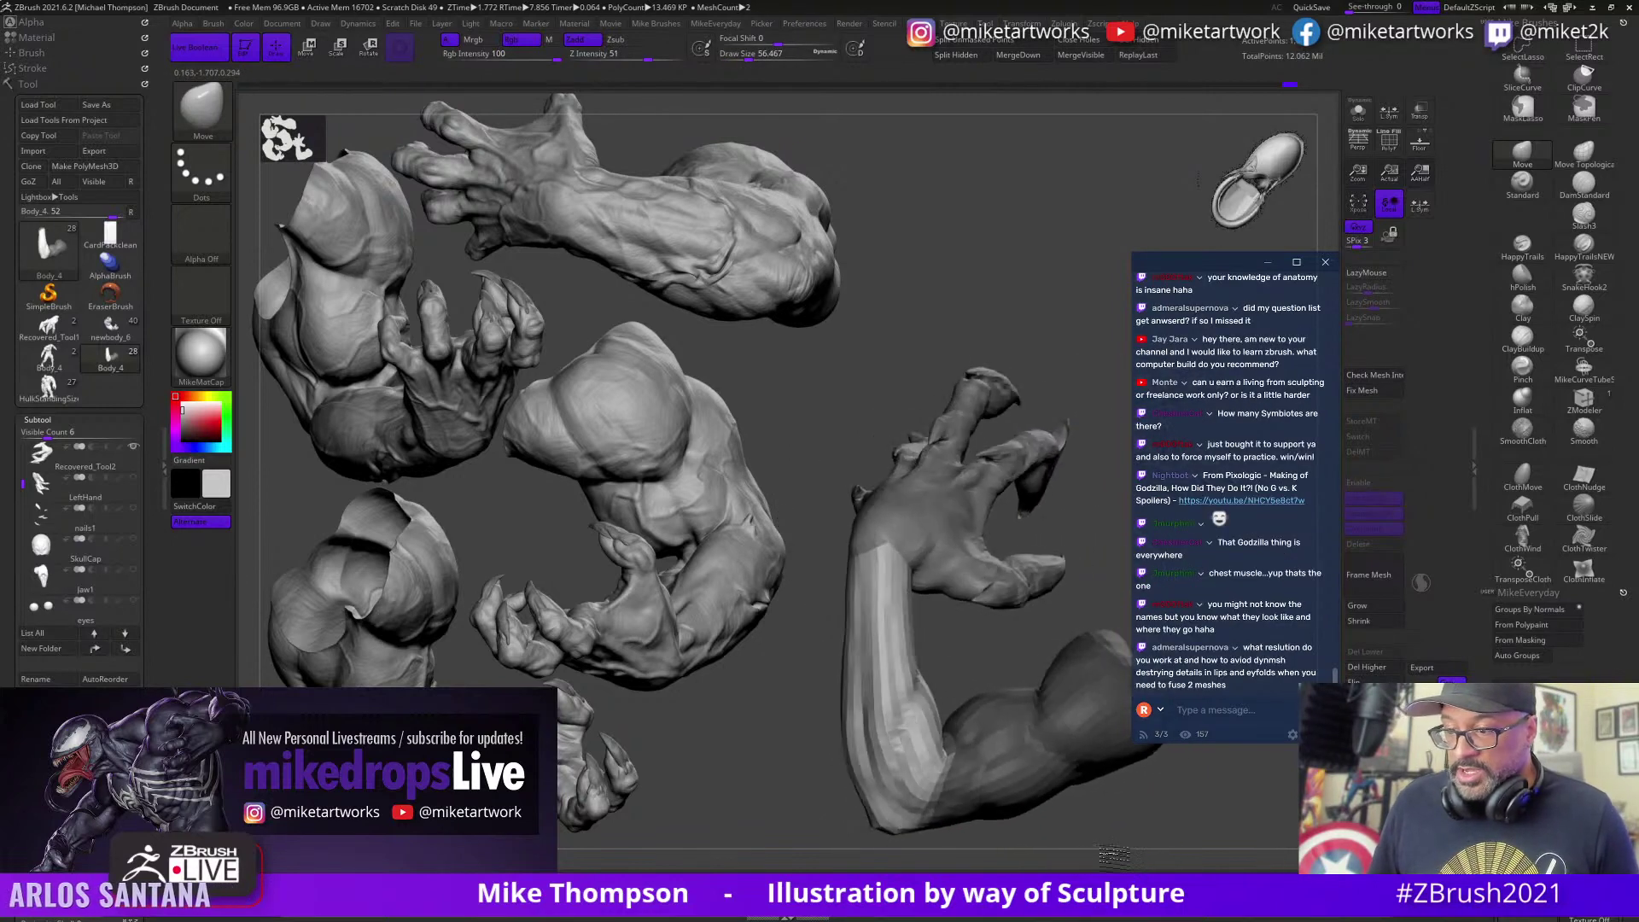
drag(1057, 854, 1002, 840)
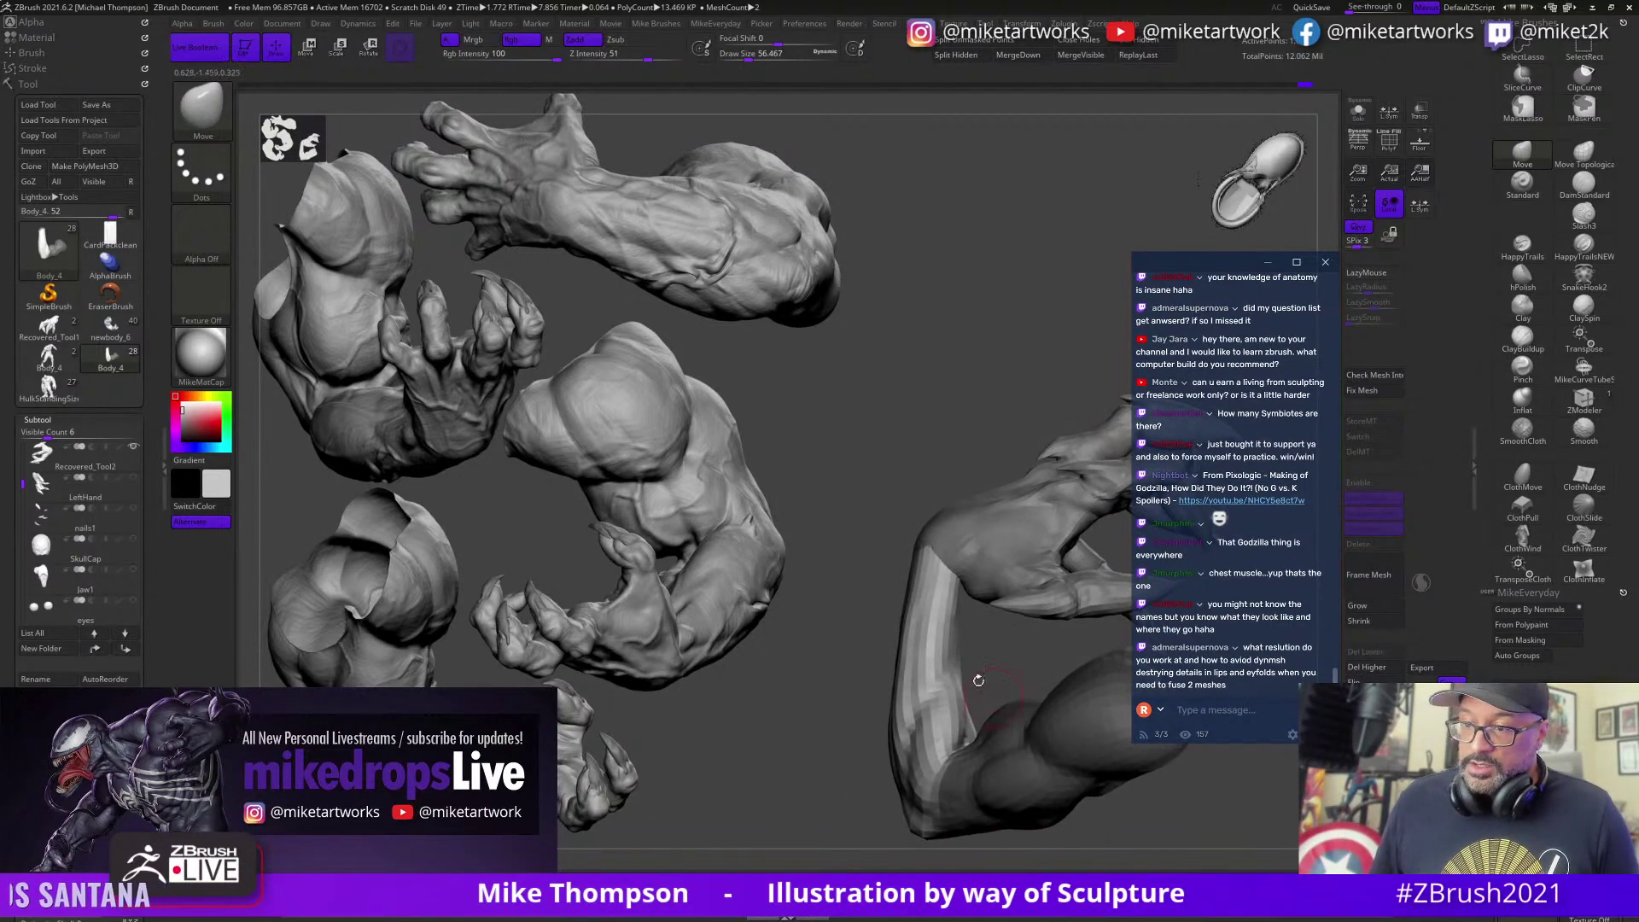
drag(800, 696, 853, 684)
Step: Refine the forearm's outer contour at a draw size of about 77 and clear the upper arm's mask
key(s)
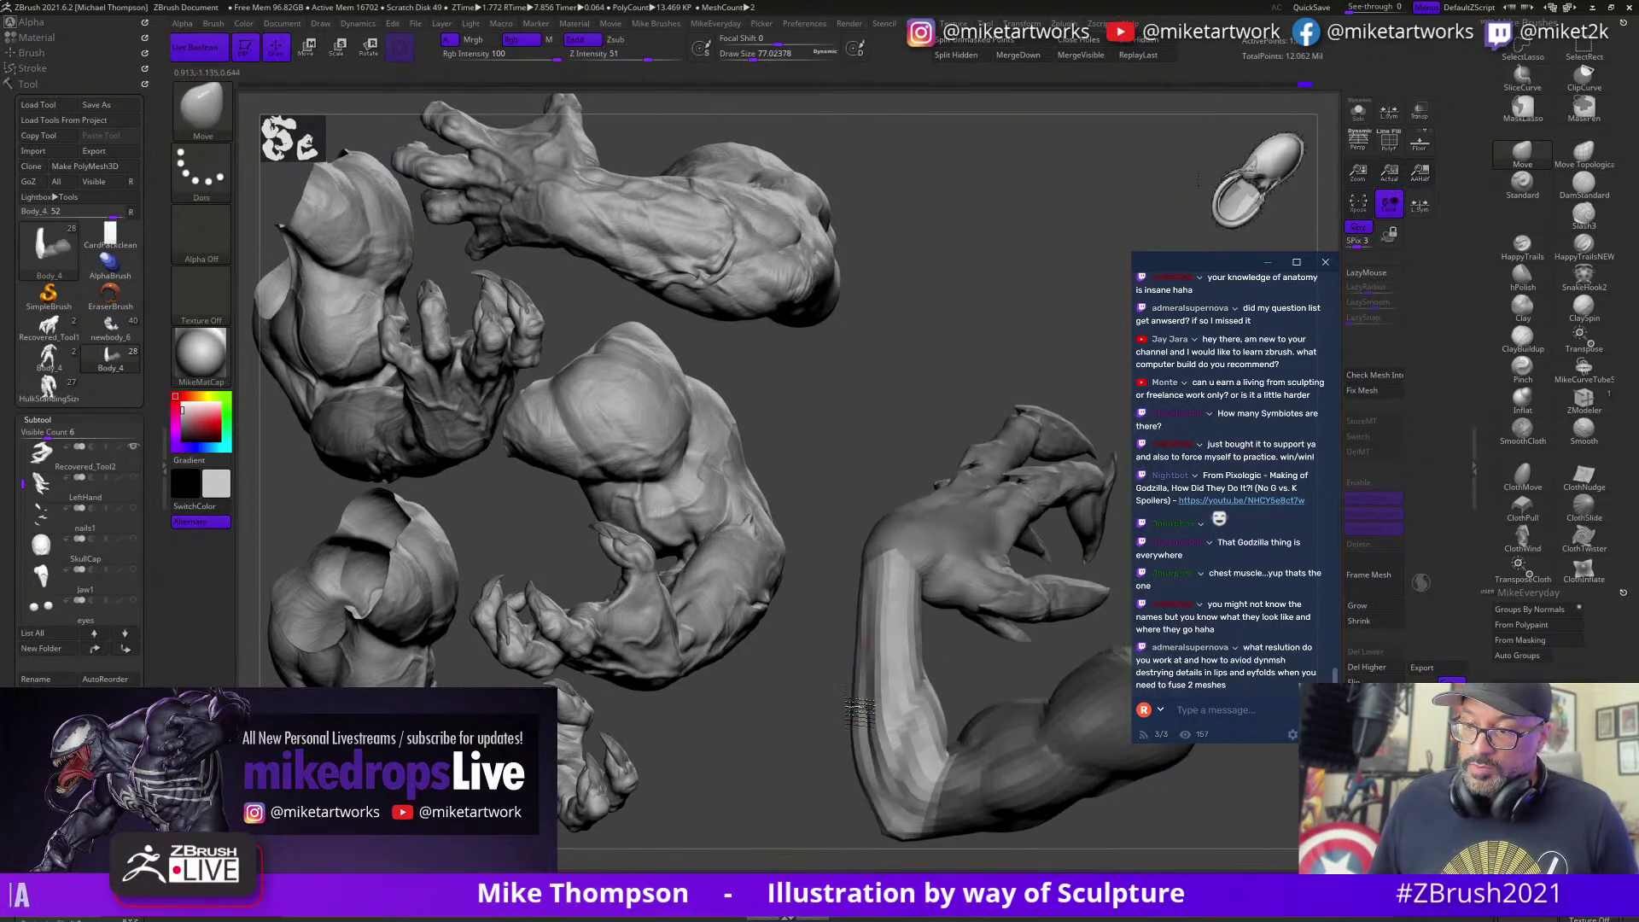
key(ctrl+shift+z)
key(ctrl+shift+z)
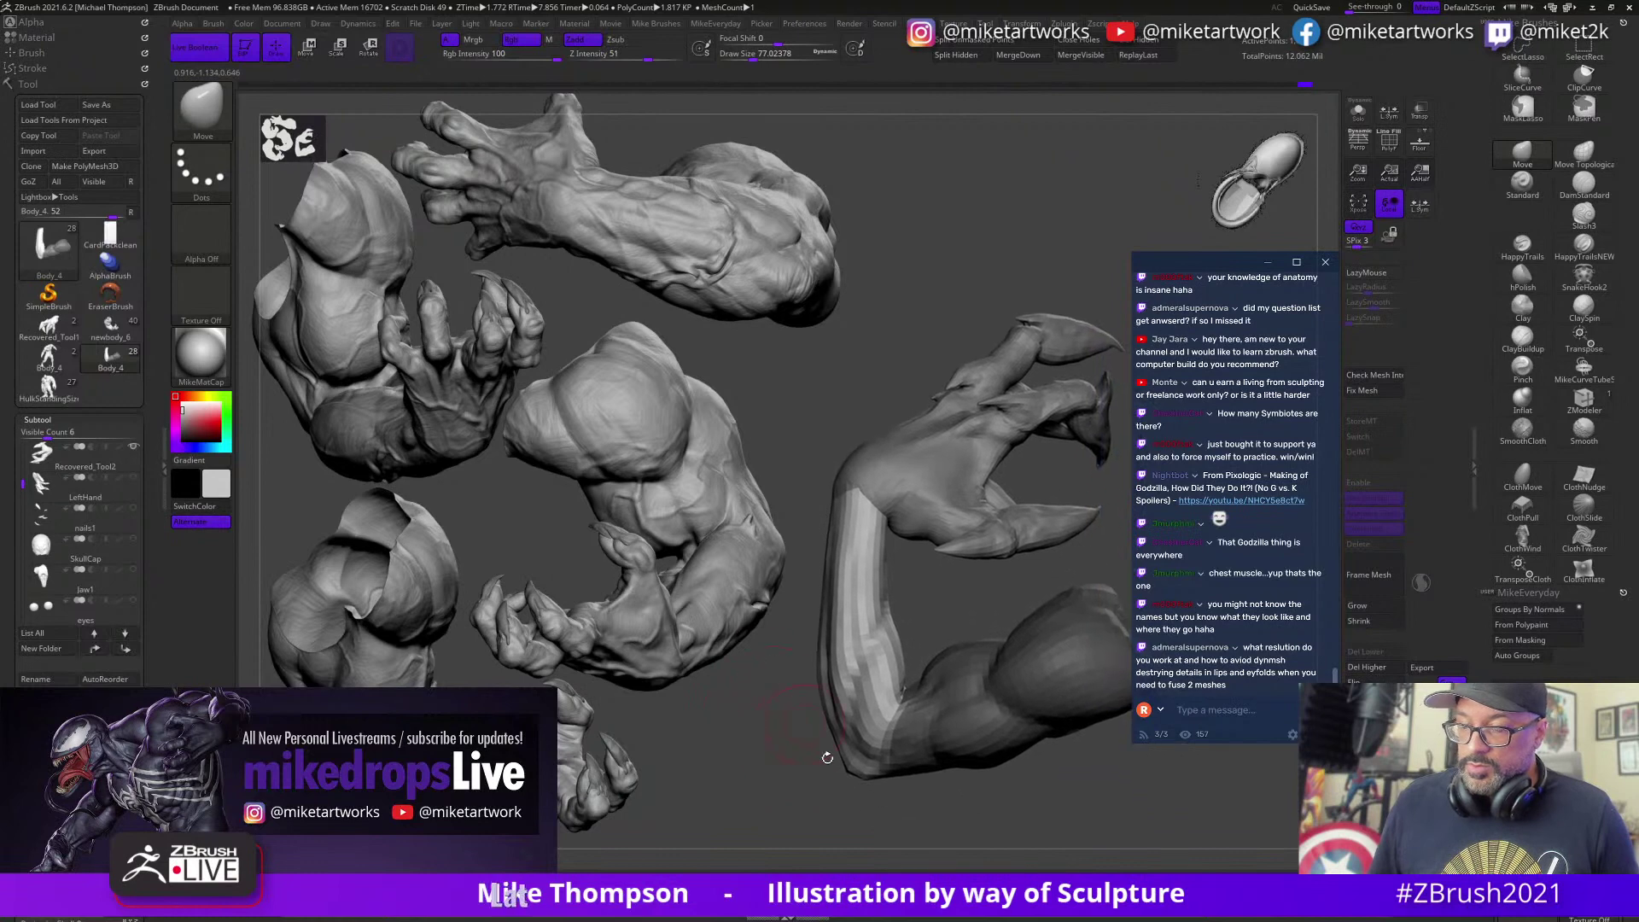
key(ctrl+shift+z)
key(ctrl+shift+z)
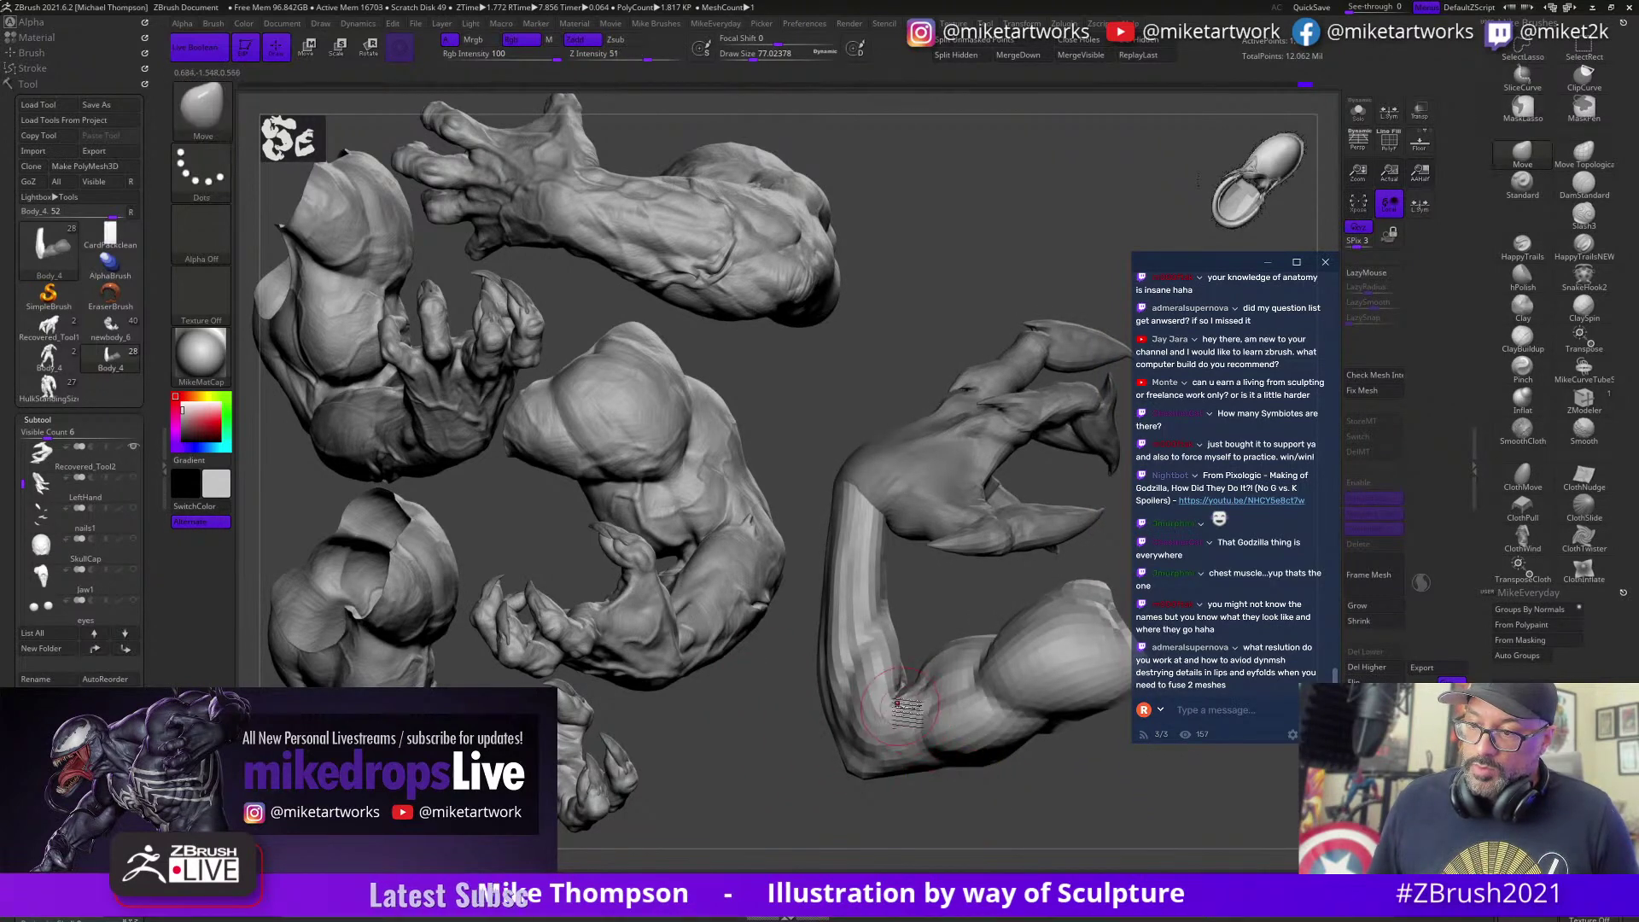
drag(1021, 807, 954, 795)
Step: Check the unmasked elbow from several angles and mask the upper arm to isolate the forearm
key(ctrl+shift+z)
key(ctrl+shift+z)
key(ctrl+shift+z)
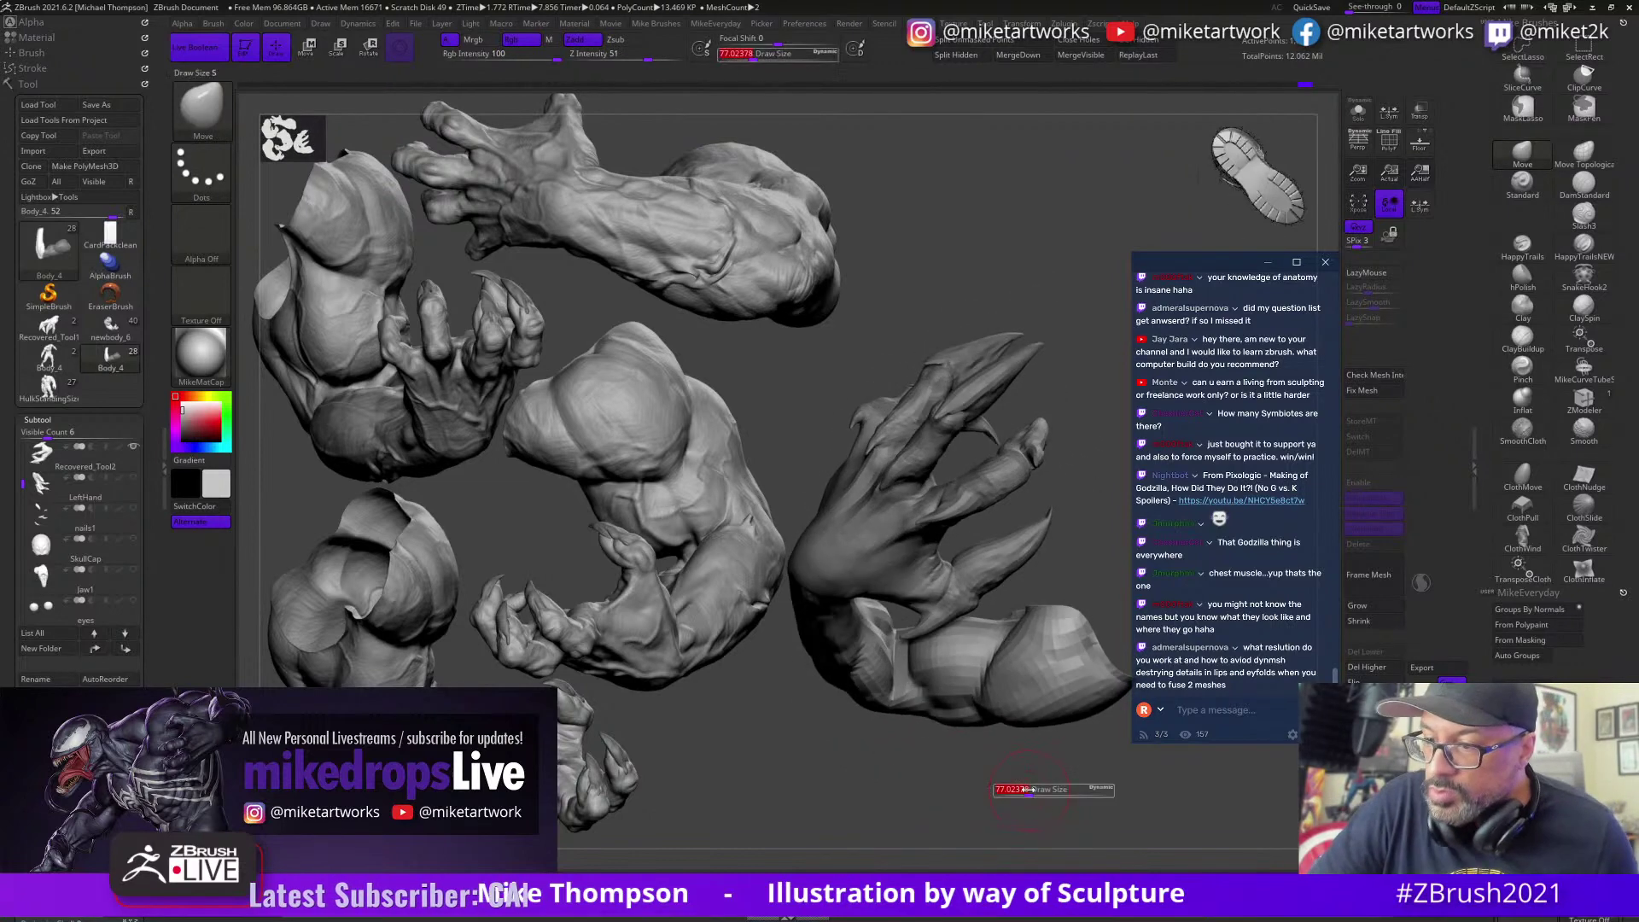
key(ctrl+shift+z)
key(ctrl+shift+z)
mouse_move(901, 620)
ctrl+mouse_down()
mouse_move(923, 793)
mouse_move(1047, 448)
mouse_move(1077, 447)
ctrl+mouse_up()
Step: Reduce the Move brush's draw size to about 29 and refine the forearm beside the inner elbow crease
mouse_move(1007, 781)
mouse_down()
mouse_move(970, 806)
mouse_move(974, 782)
mouse_up()
key(s)
mouse_move(974, 782)
mouse_down()
mouse_move(960, 755)
mouse_move(929, 764)
mouse_up()
key(s)
key(ctrl+shift+z)
key(bracketleft)
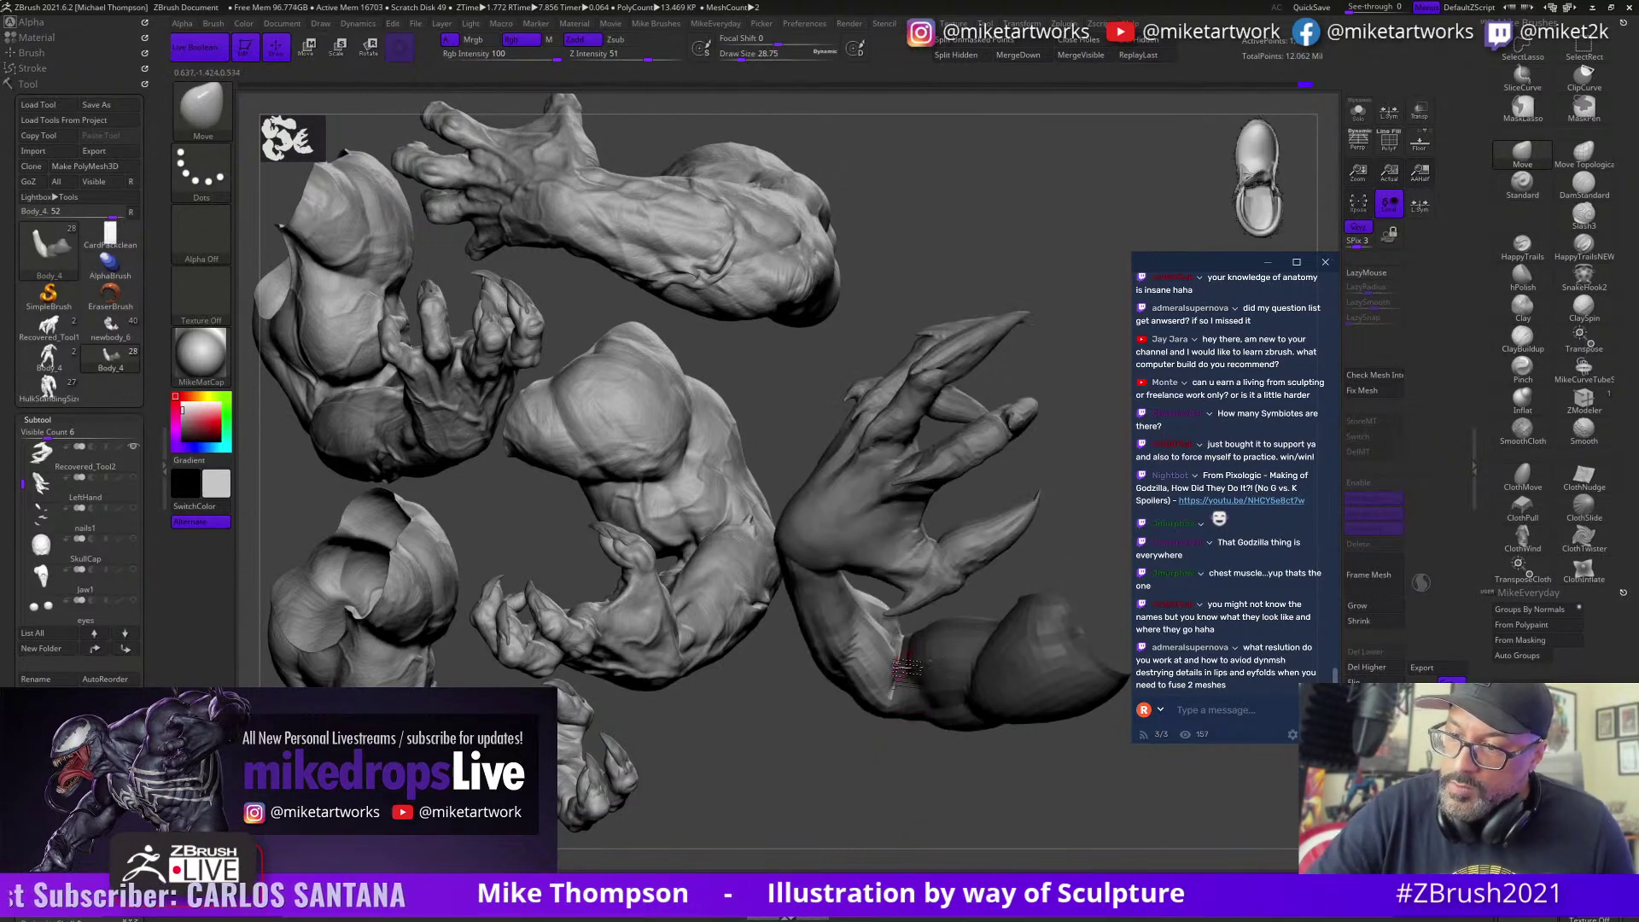
Step: Smooth the forearm at the inner elbow crease, around the elbow point and along its back
key(shift)
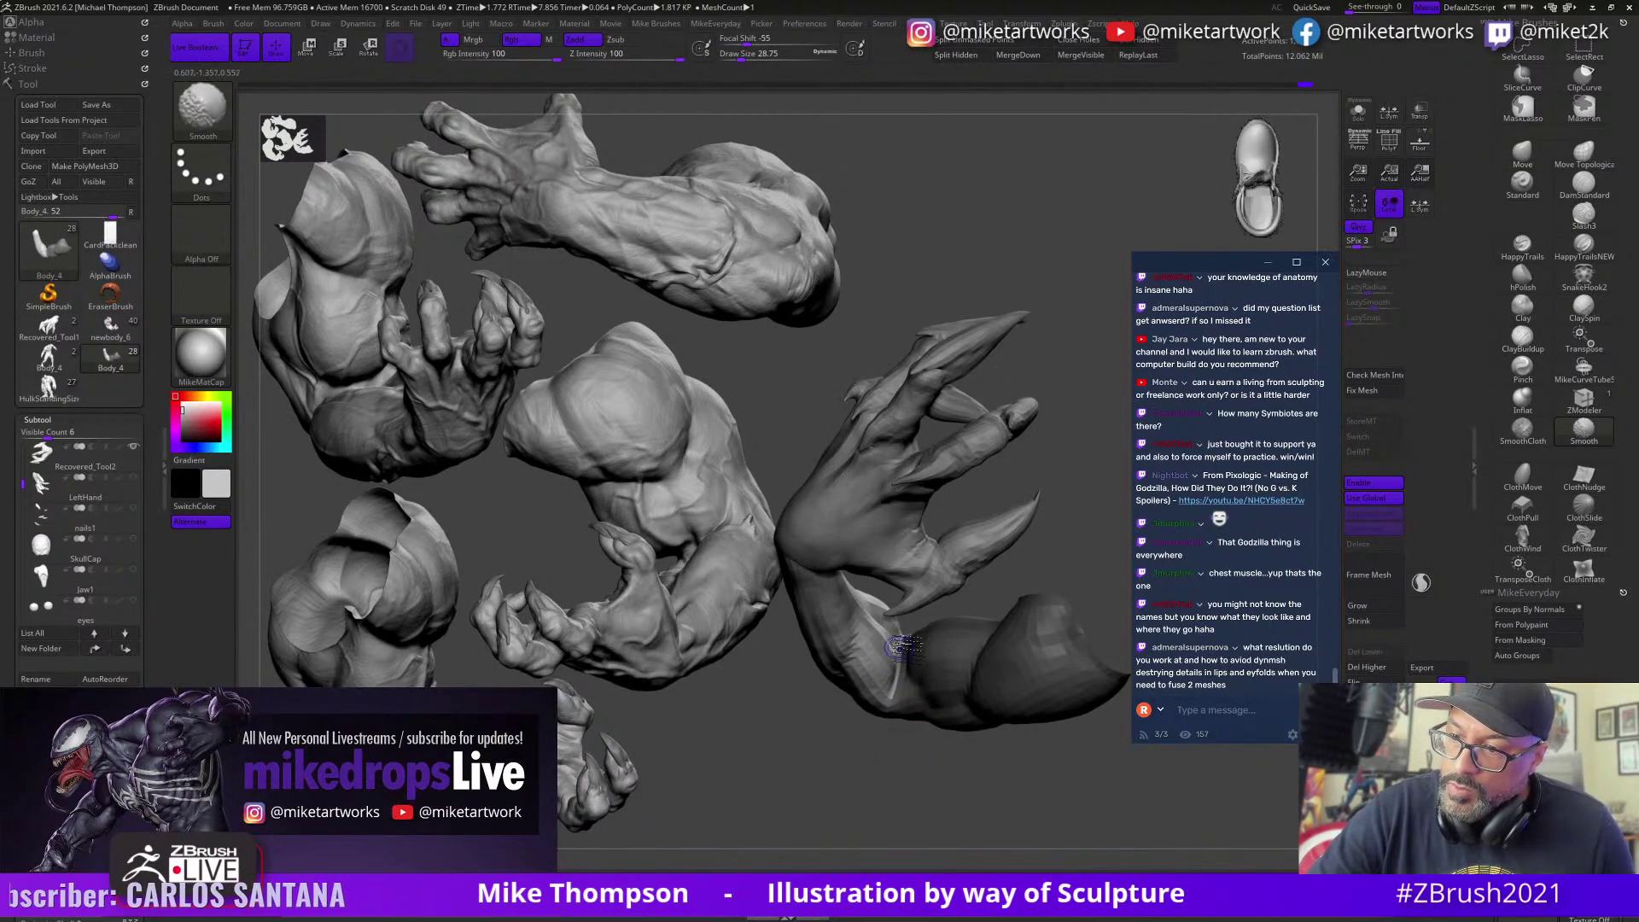
drag(966, 739, 961, 766)
key(shift)
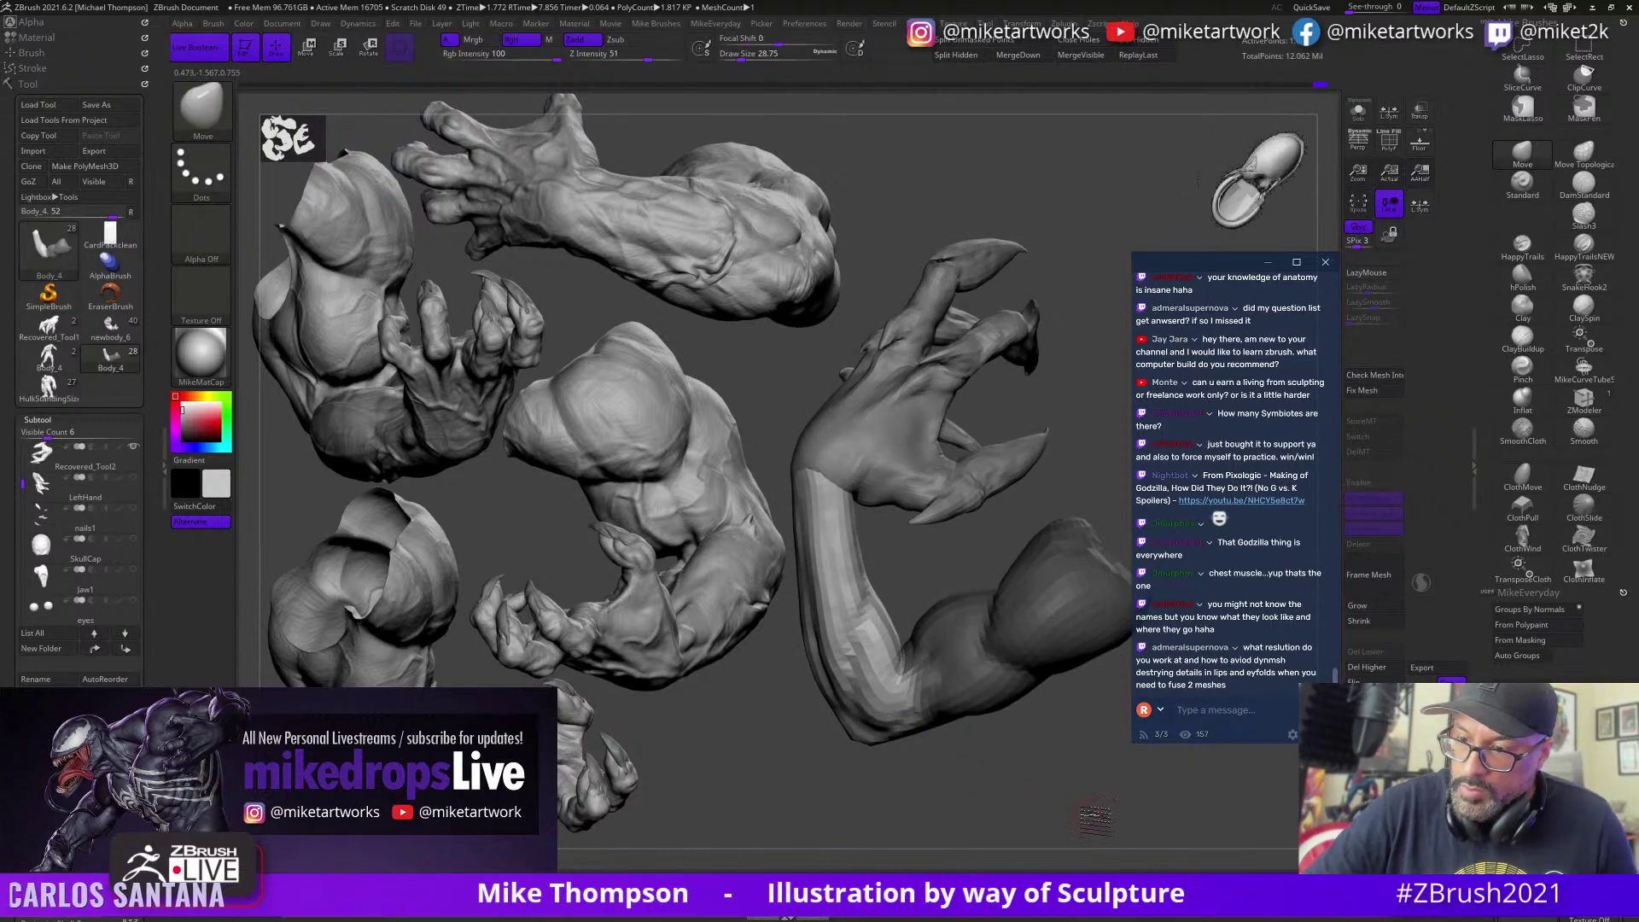
mouse_move(982, 755)
mouse_down()
mouse_move(1058, 799)
mouse_move(999, 707)
mouse_up()
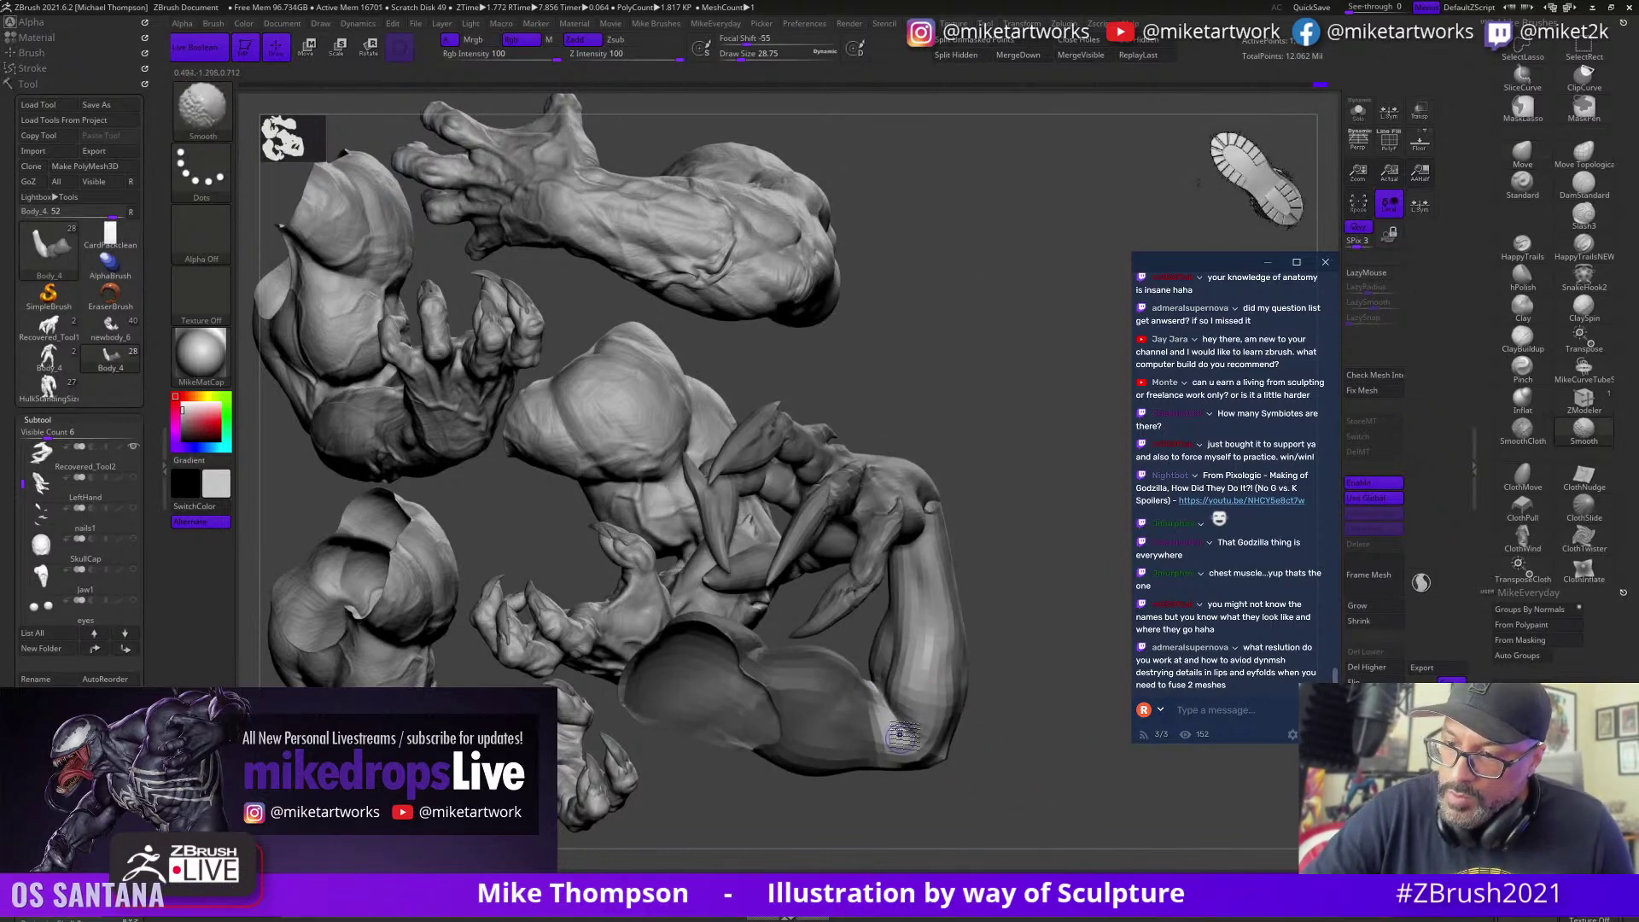
key(ctrl+shift+z)
key(shift)
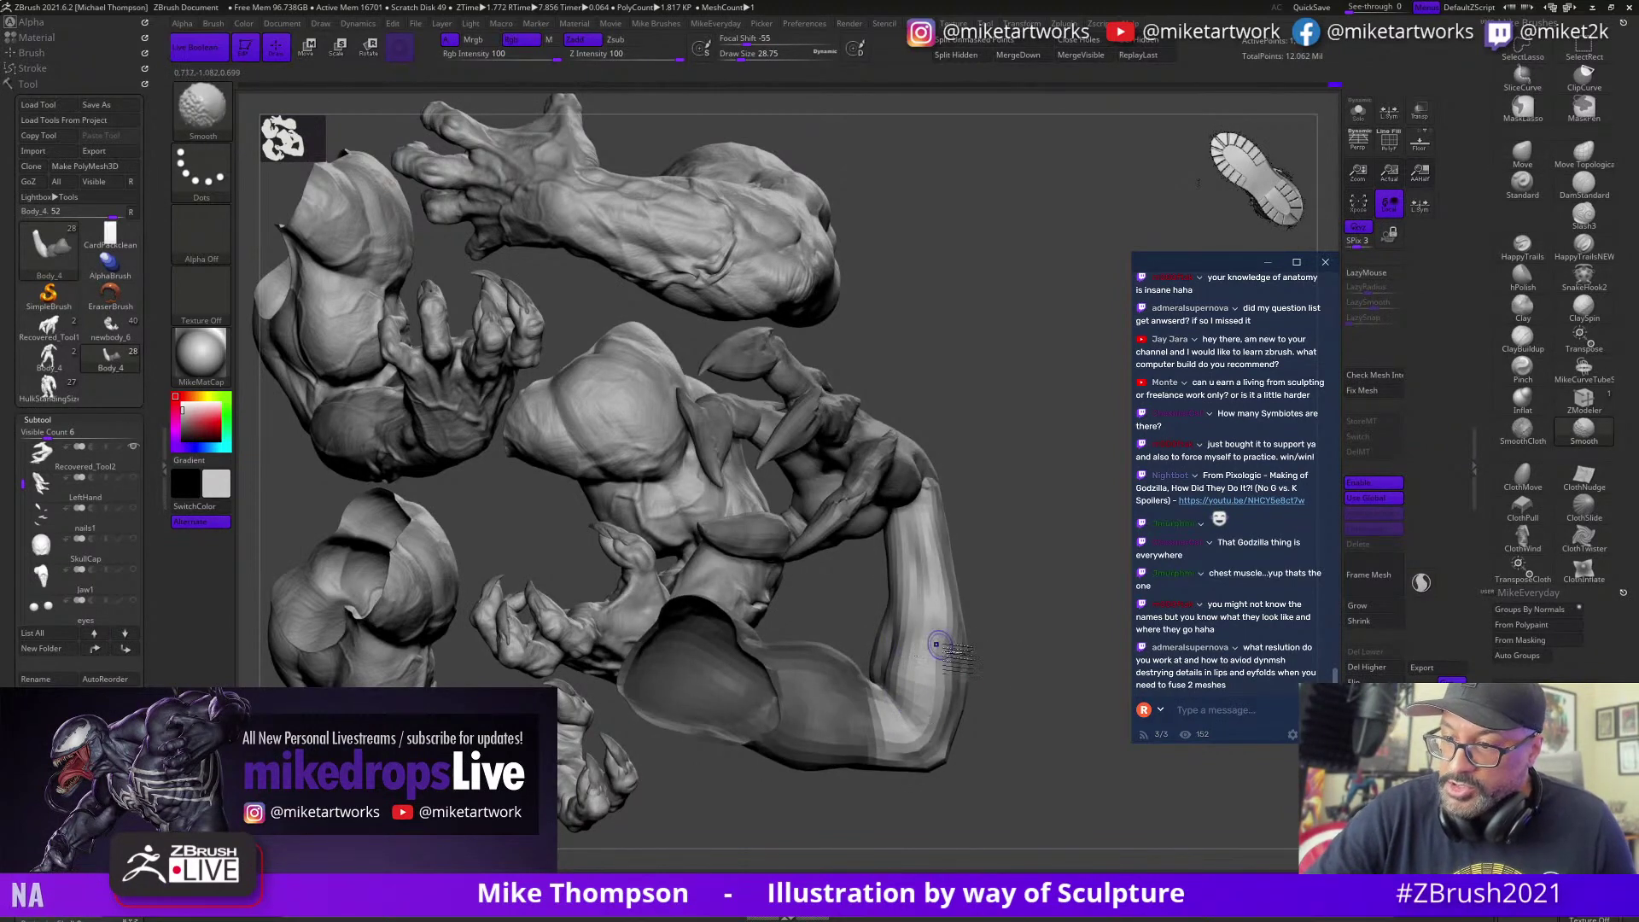
Step: Adjust the forearm's shape between elbow and wrist with the Move brush at a draw size of about 46
mouse_move(1006, 745)
mouse_down()
mouse_move(1068, 731)
mouse_move(1065, 752)
mouse_move(1084, 681)
mouse_up()
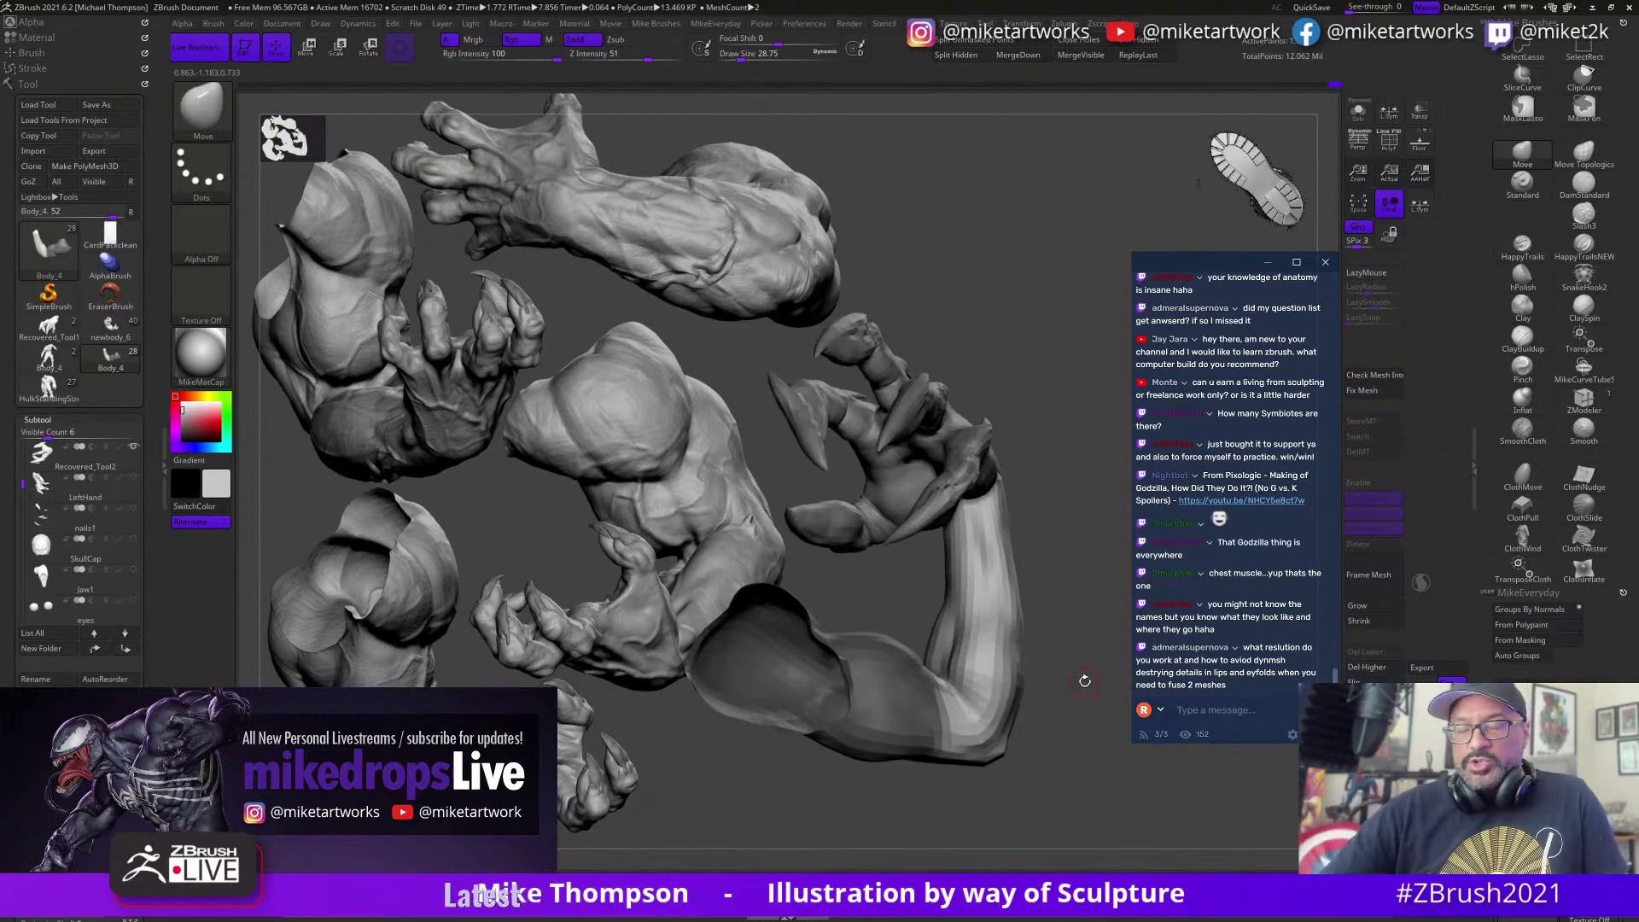
key(ctrl+z)
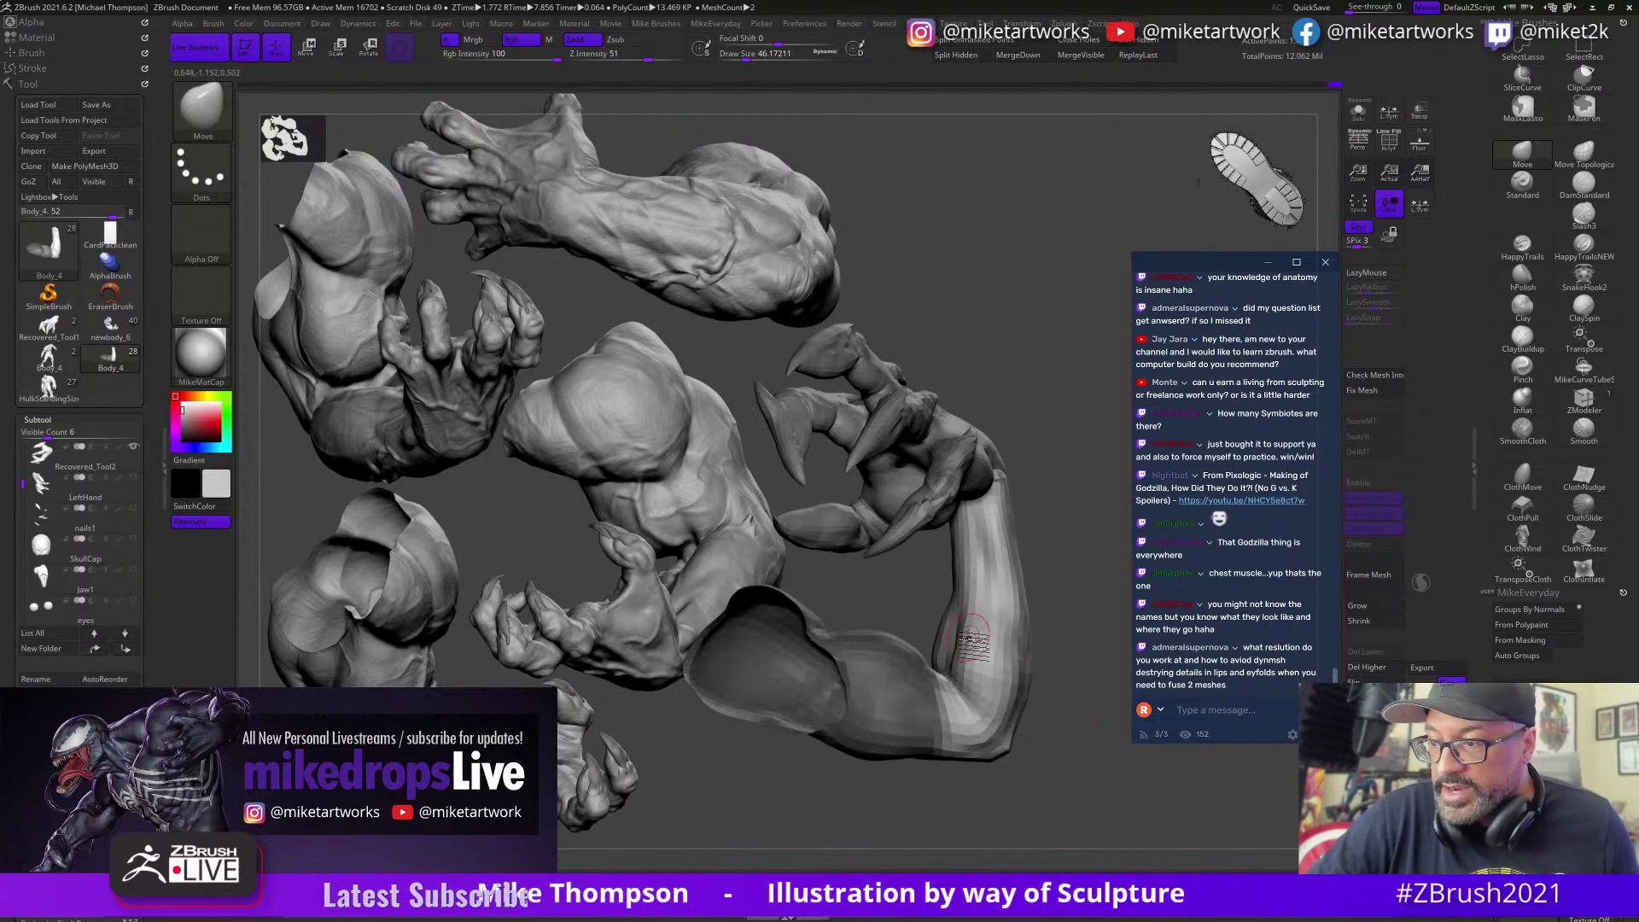
key(ctrl+z)
key(ctrl+z)
key(ctrl+z)
key(ctrl+z)
key(ctrl+z)
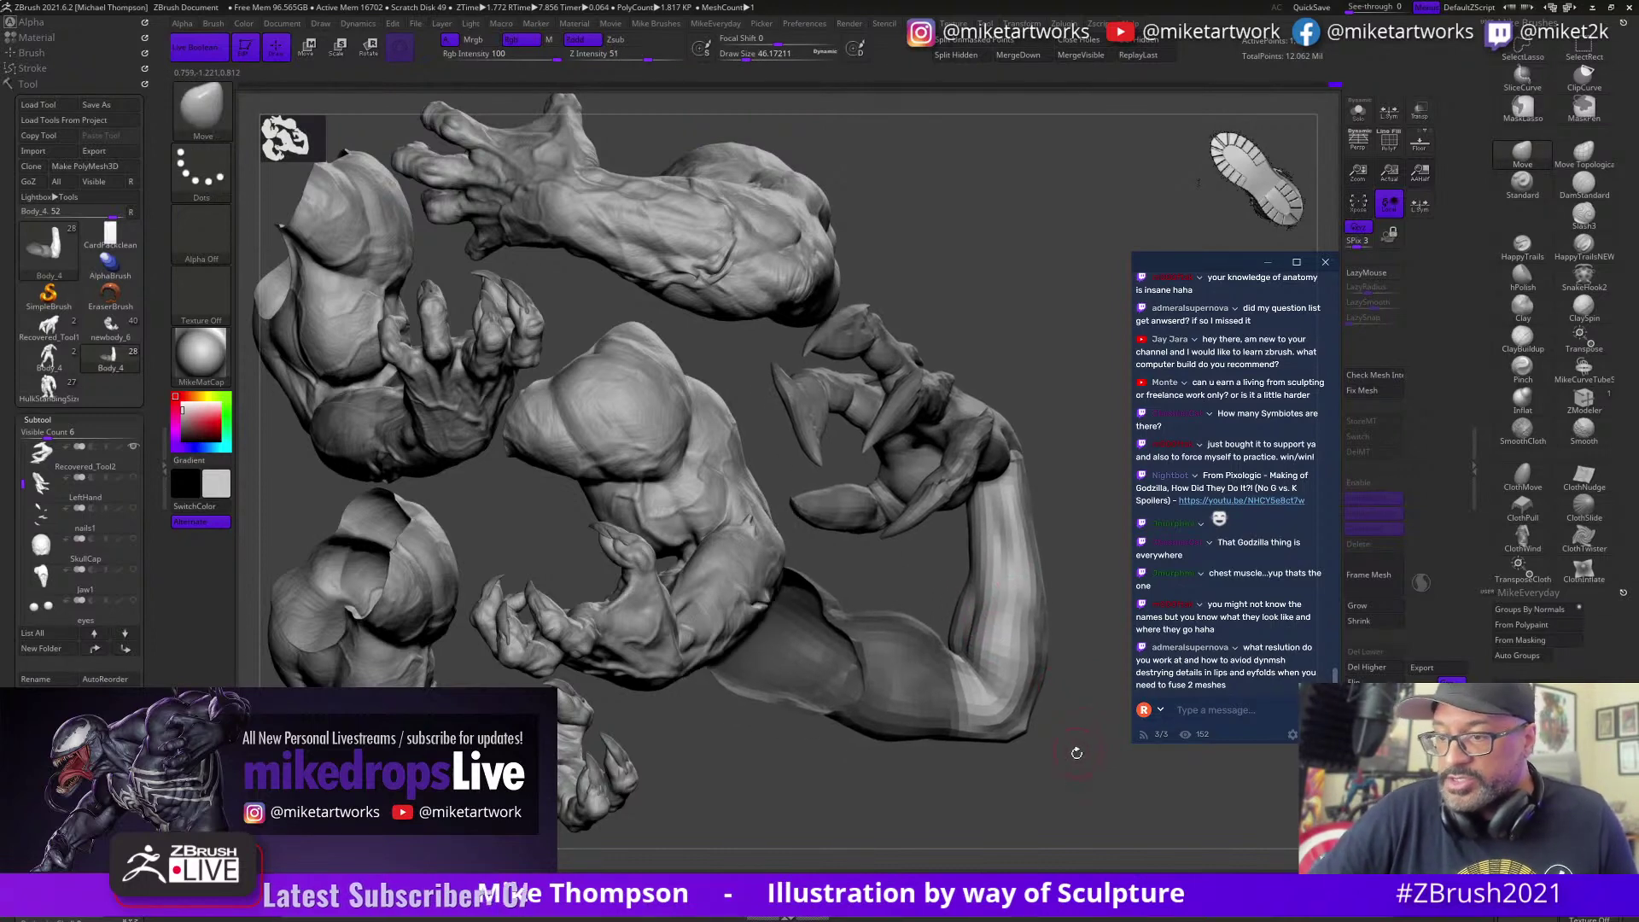
key(ctrl+z)
key(ctrl+z)
key(ctrl+z)
key(ctrl+z)
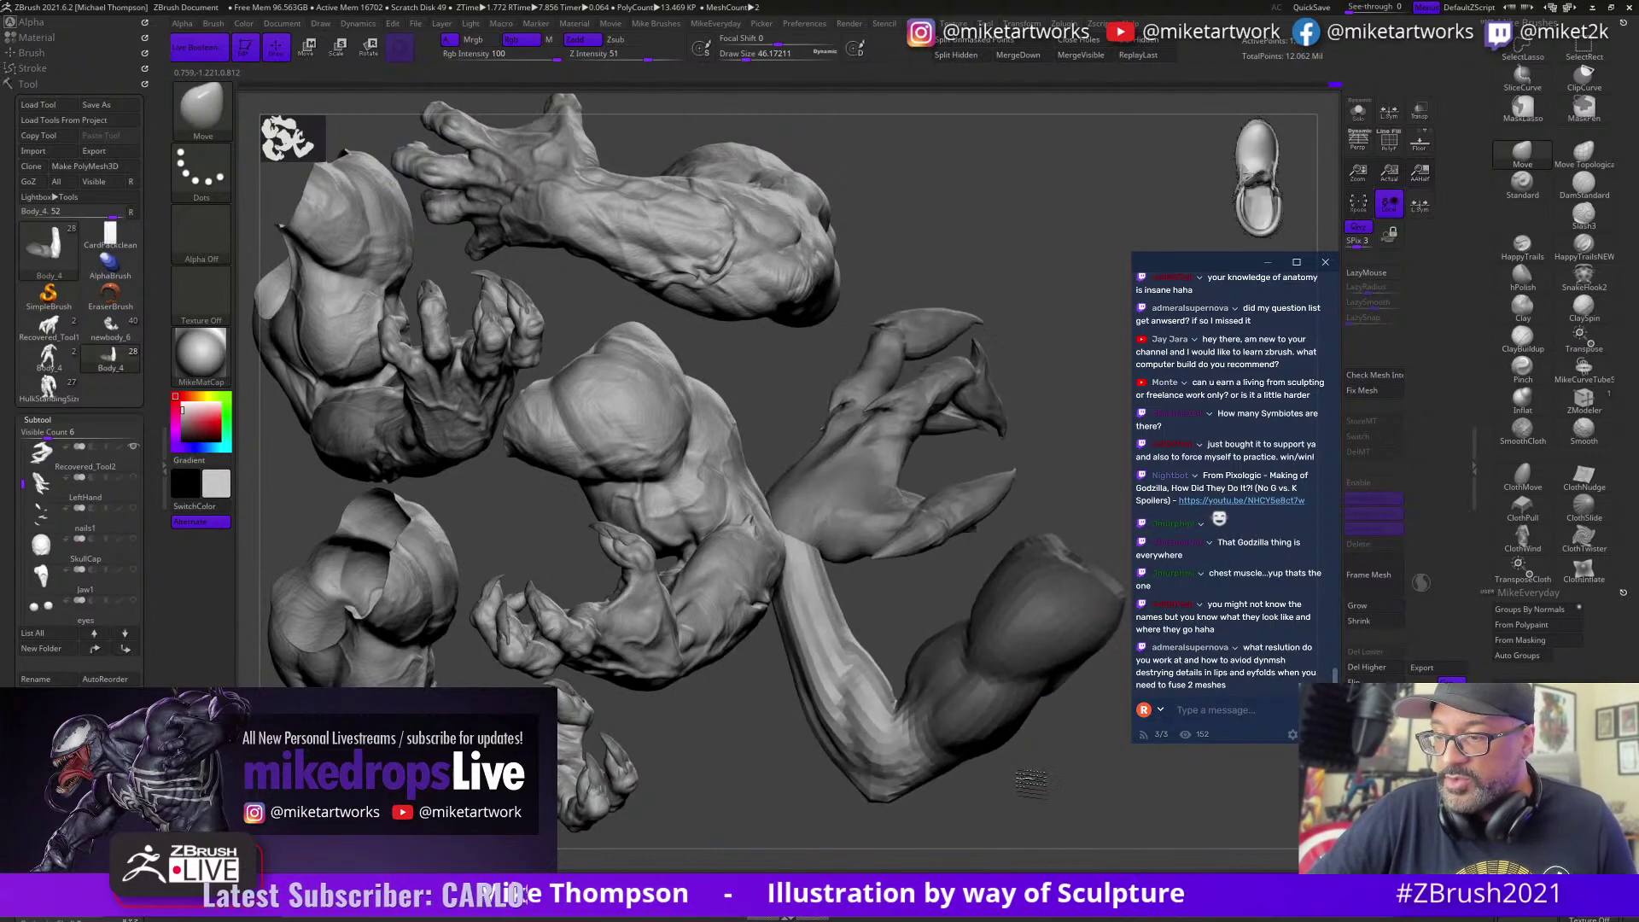
Step: Enlarge the Move brush to about 83 and reshape the forearm's bulk beside the elbow crease
key(s)
drag(1027, 799, 1035, 799)
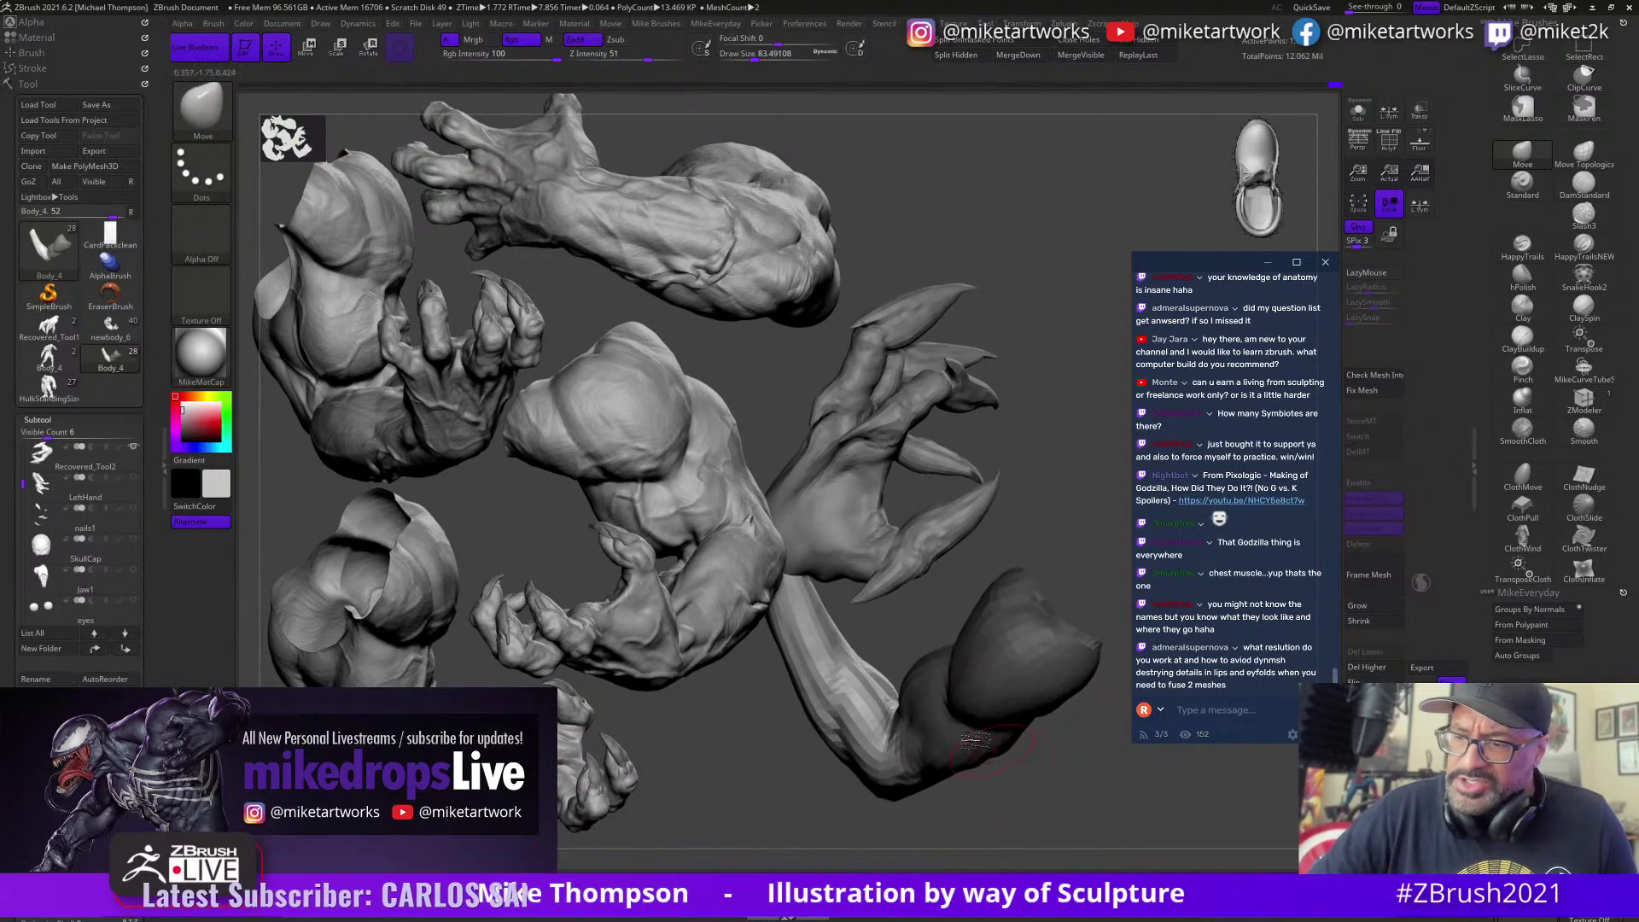
key(ctrl+z)
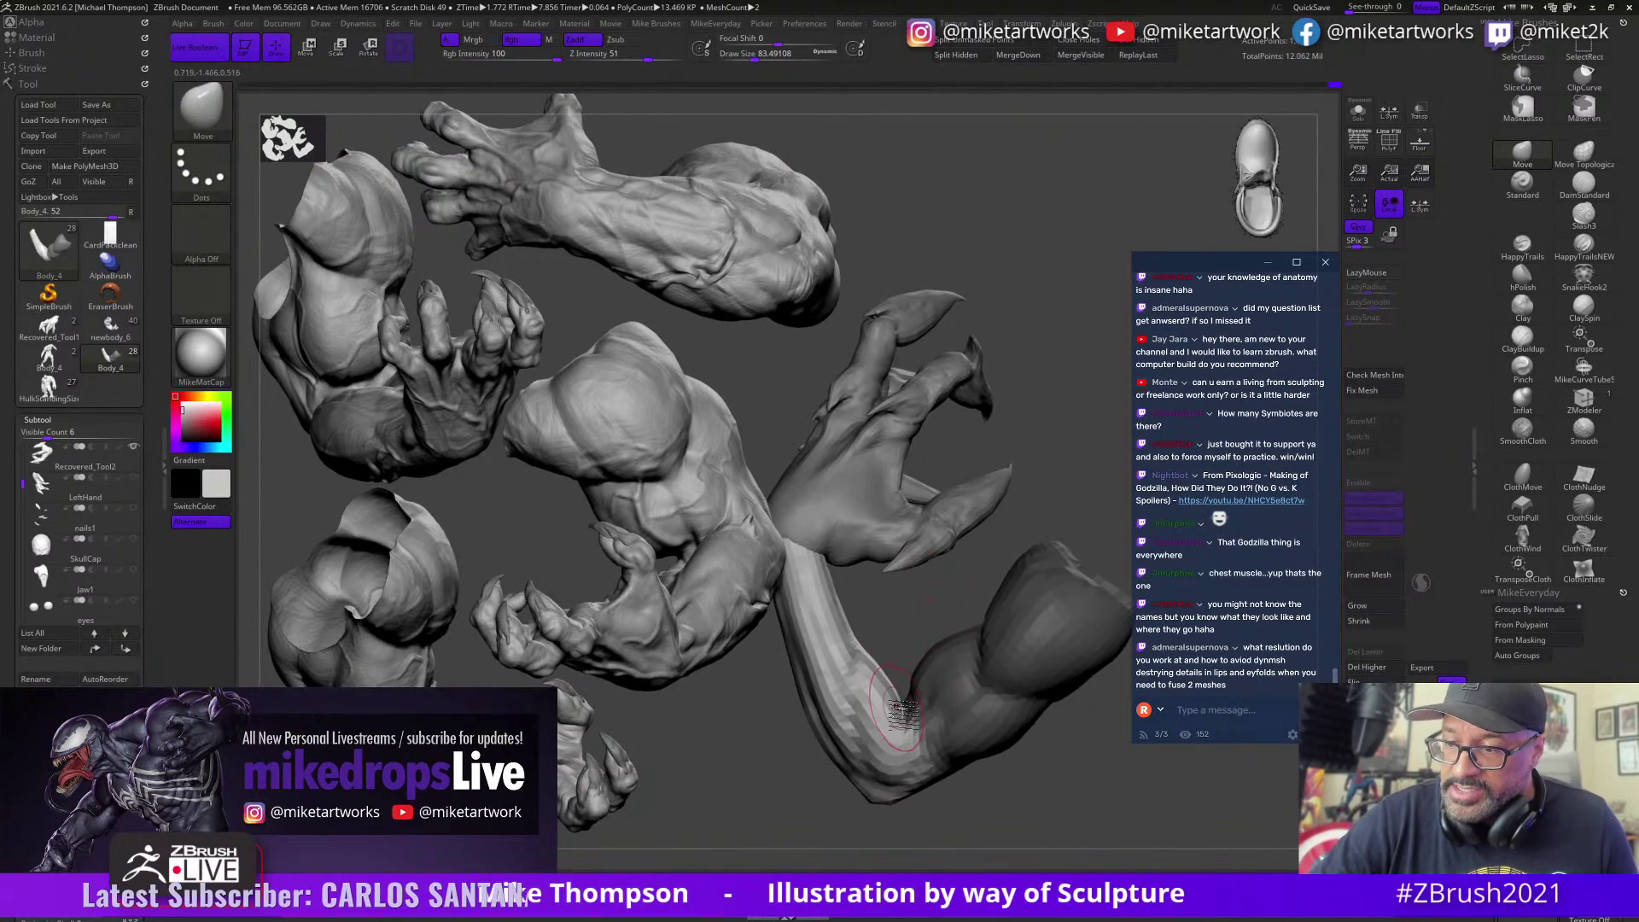
key(ctrl+z)
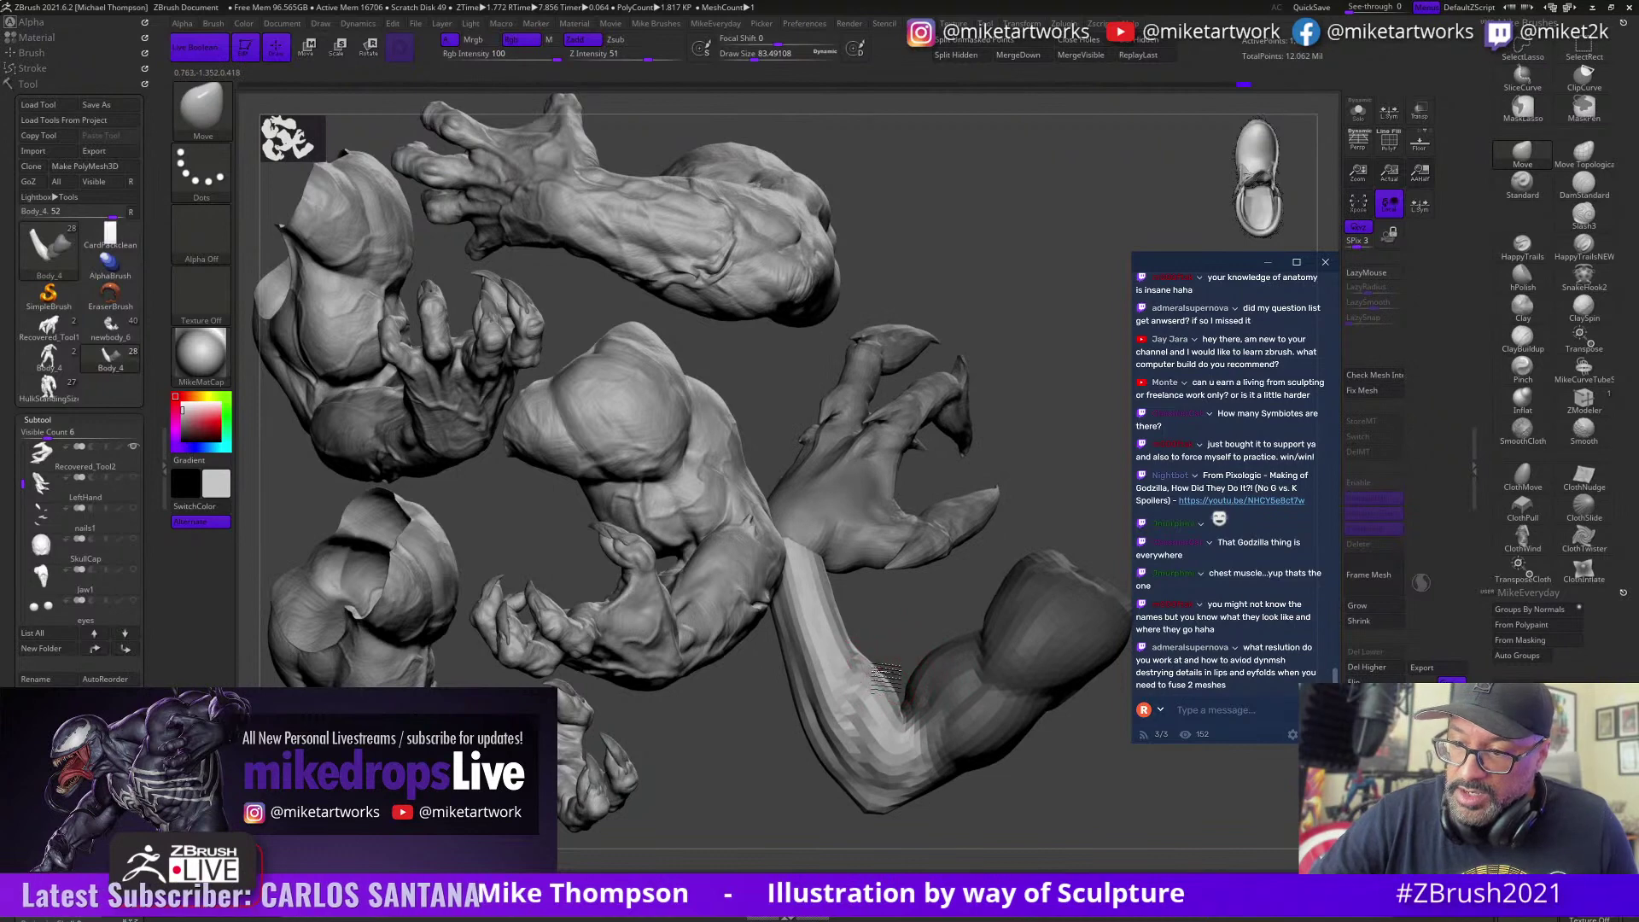
right_drag(878, 665, 910, 650)
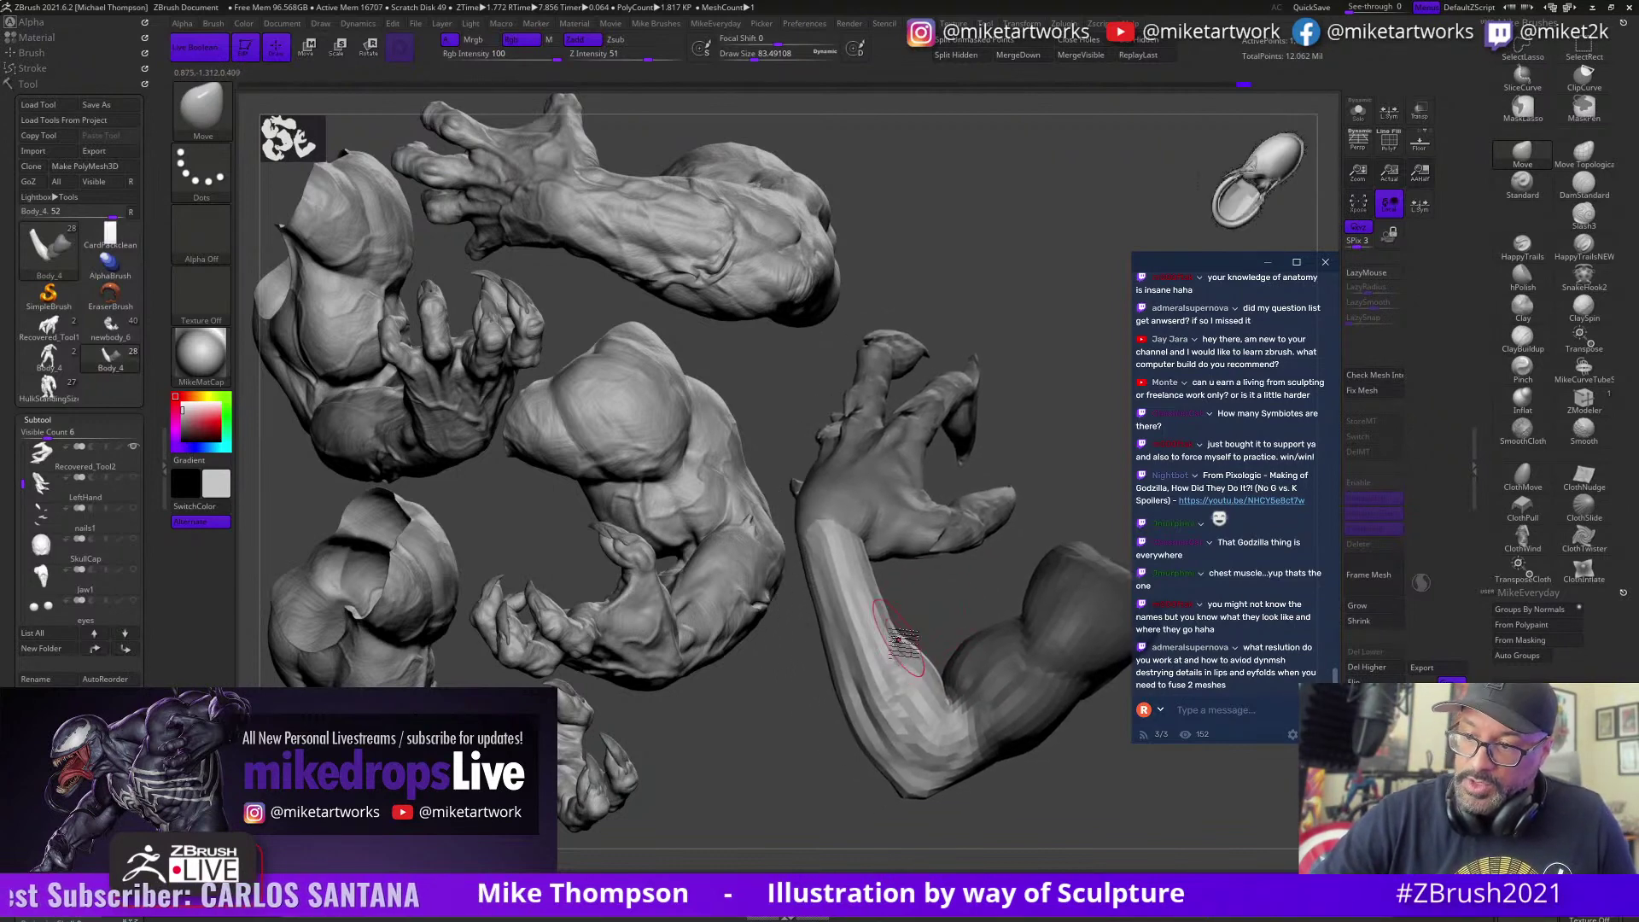
key(ctrl+z)
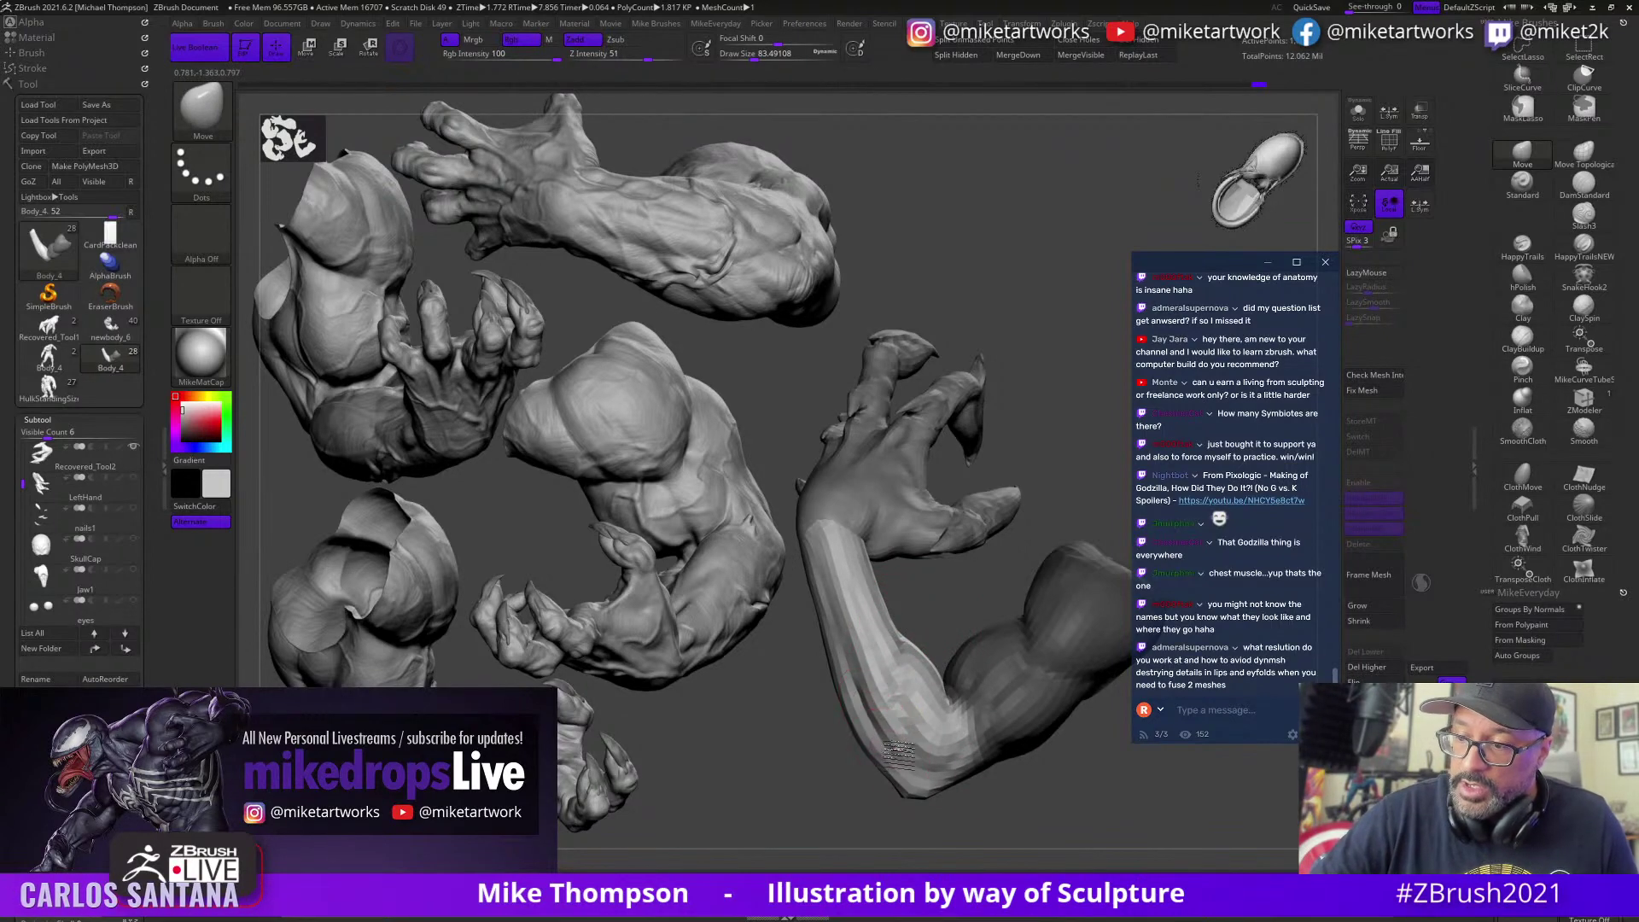
right_drag(1024, 794, 898, 741)
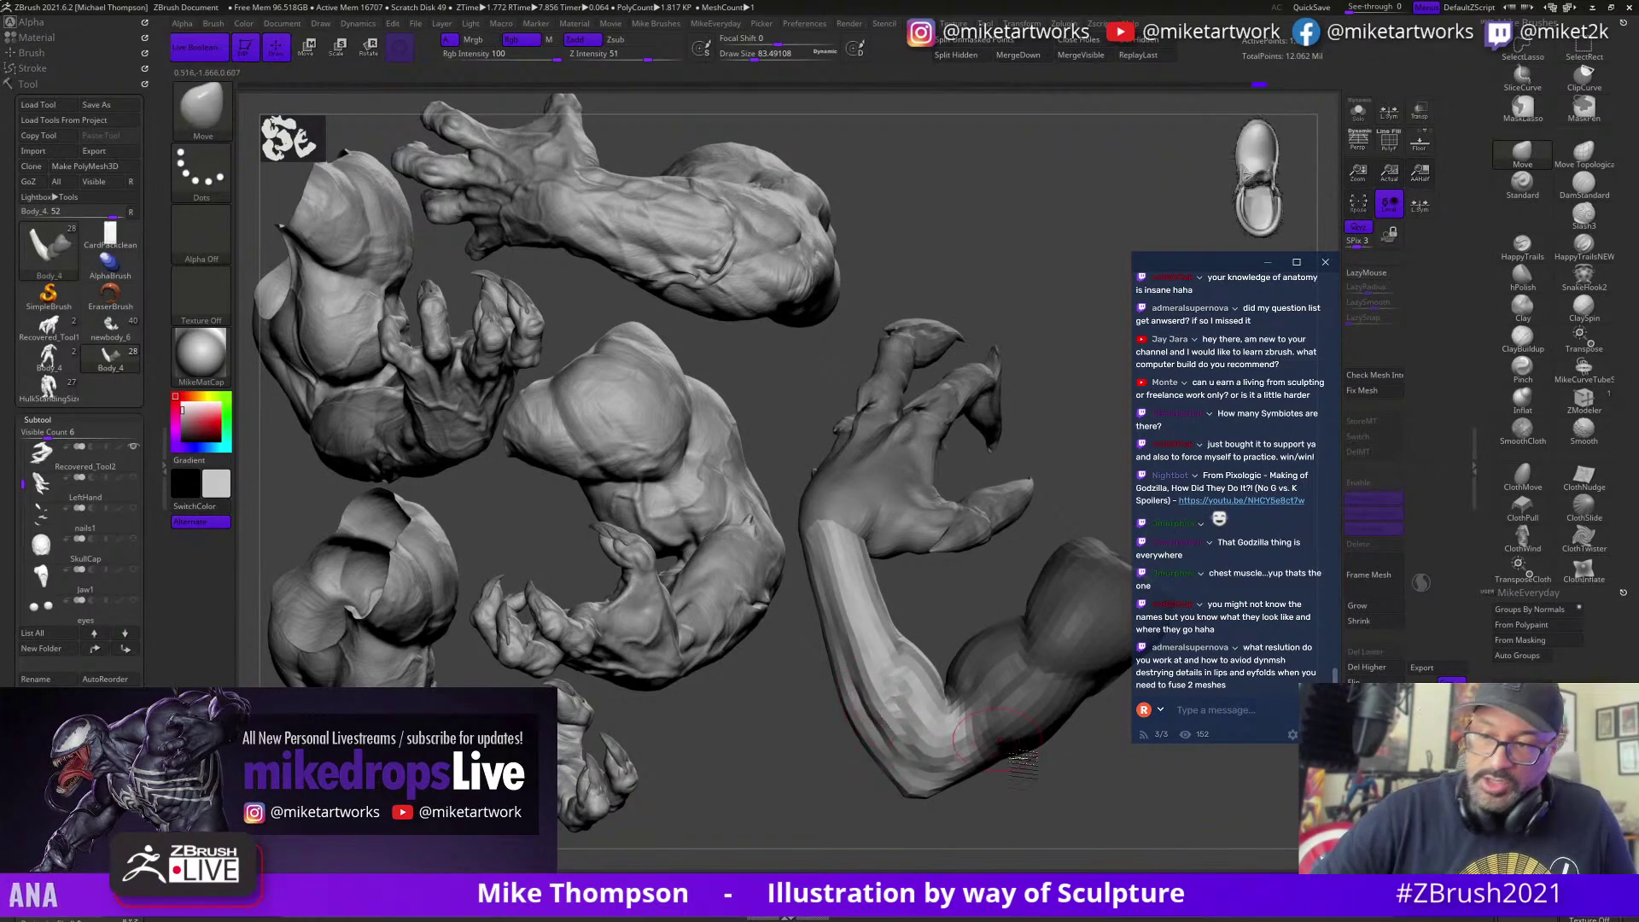
Step: Refine the forearm's outer edge at a draw size of about 62 and raise the arm's subdivision level
mouse_move(1020, 755)
right_down()
mouse_move(1035, 810)
mouse_move(882, 723)
right_up()
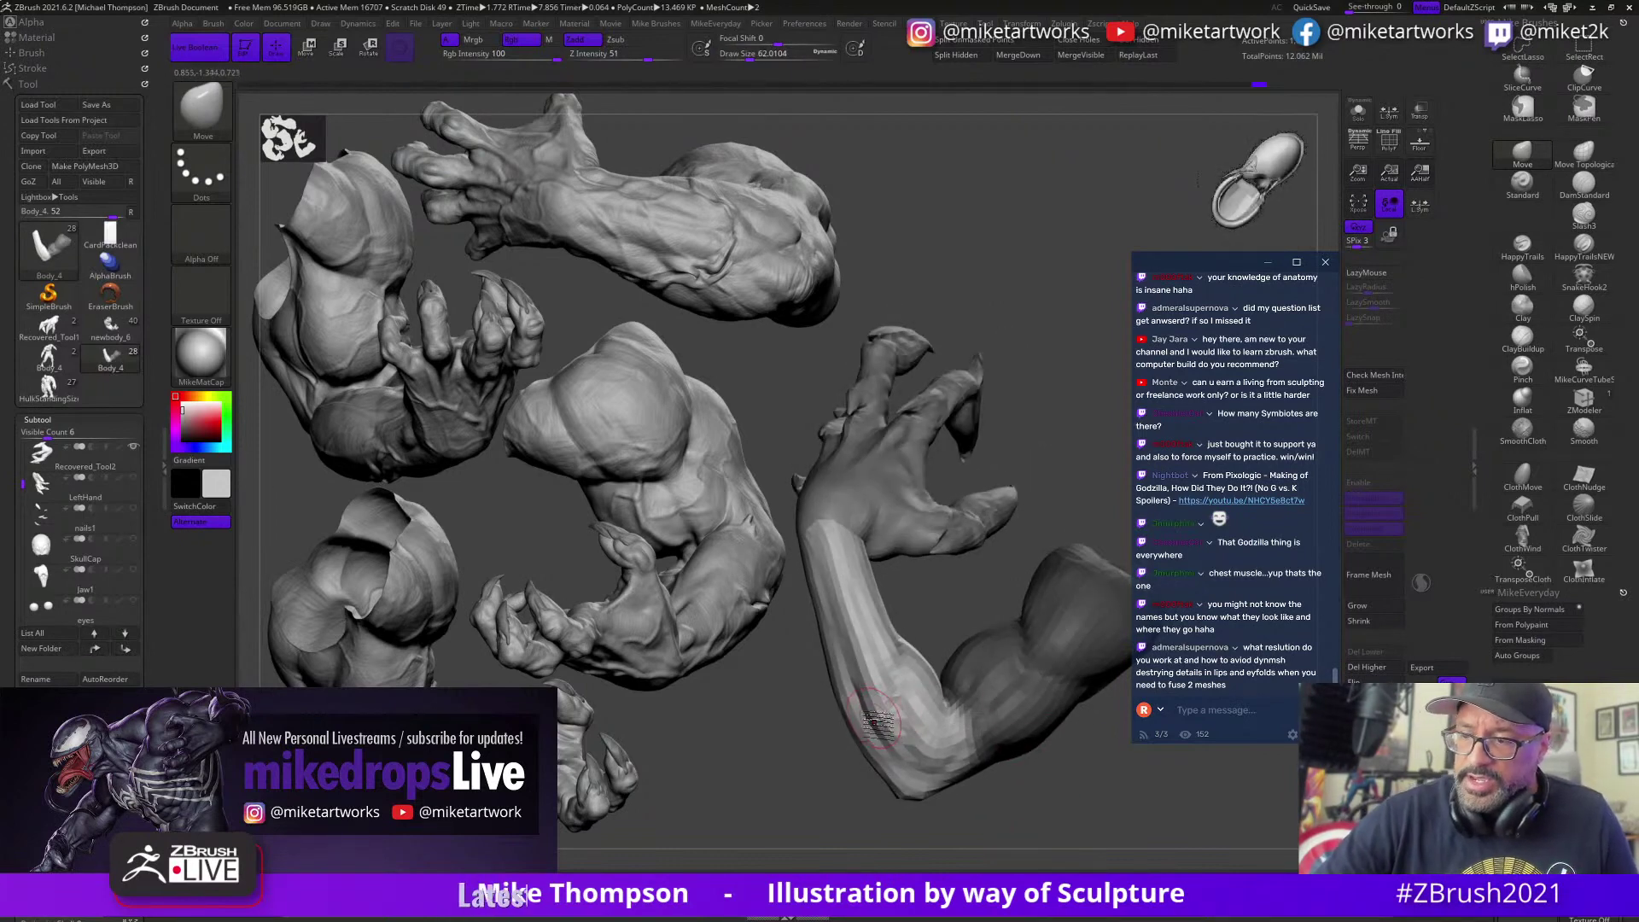
right_drag(1099, 800, 1015, 778)
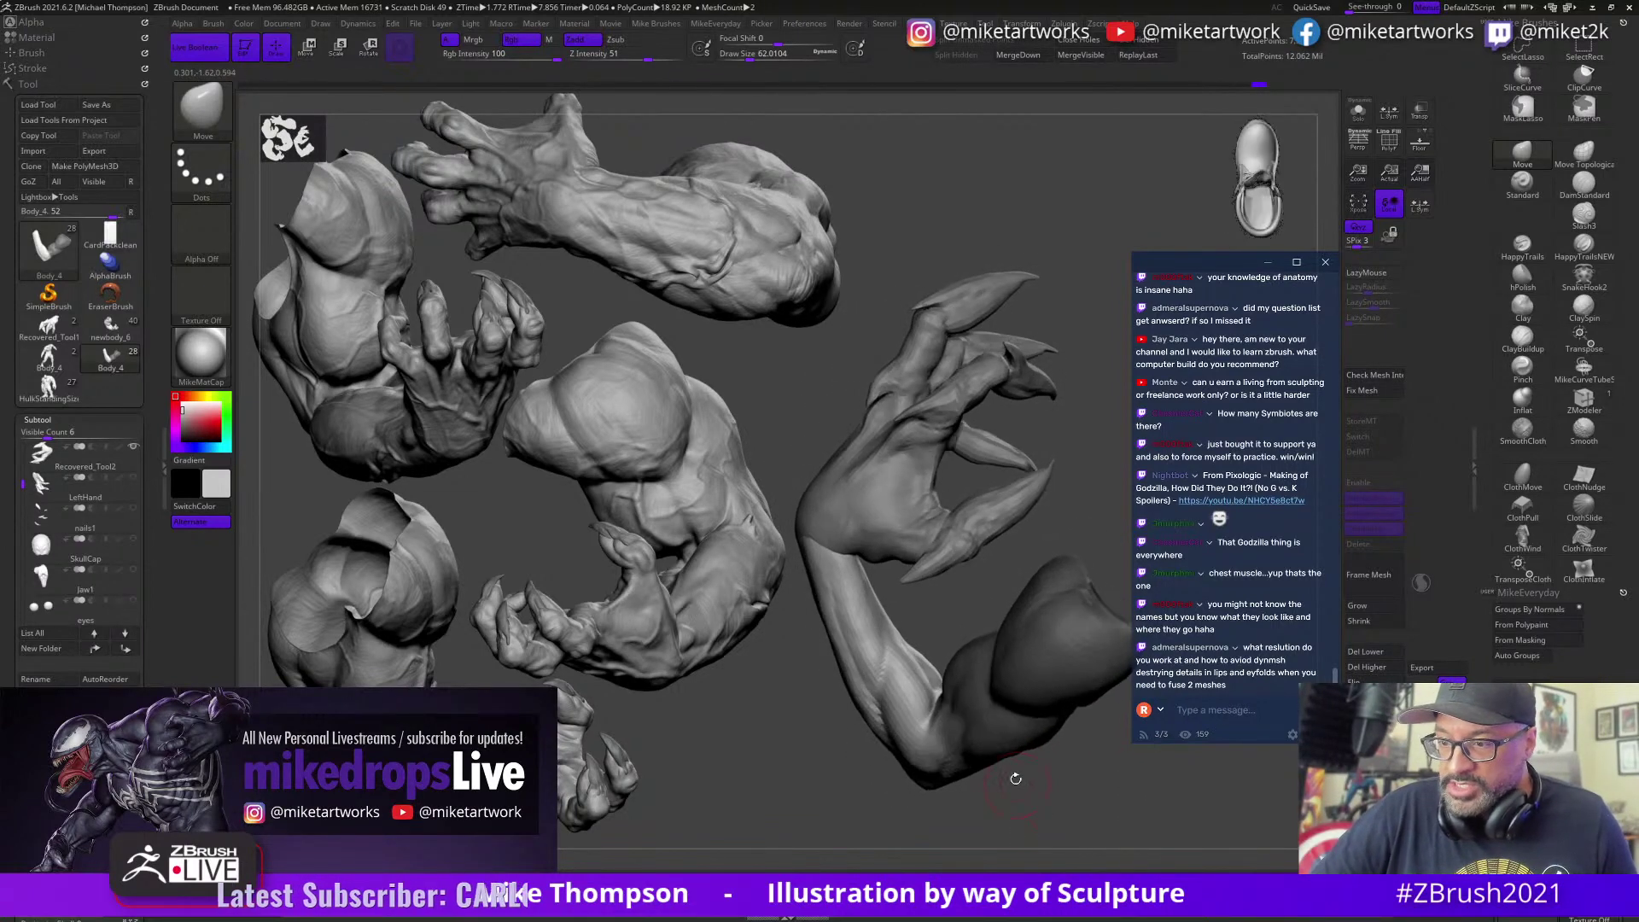
mouse_move(939, 608)
right_down()
mouse_move(954, 597)
mouse_move(936, 604)
right_up()
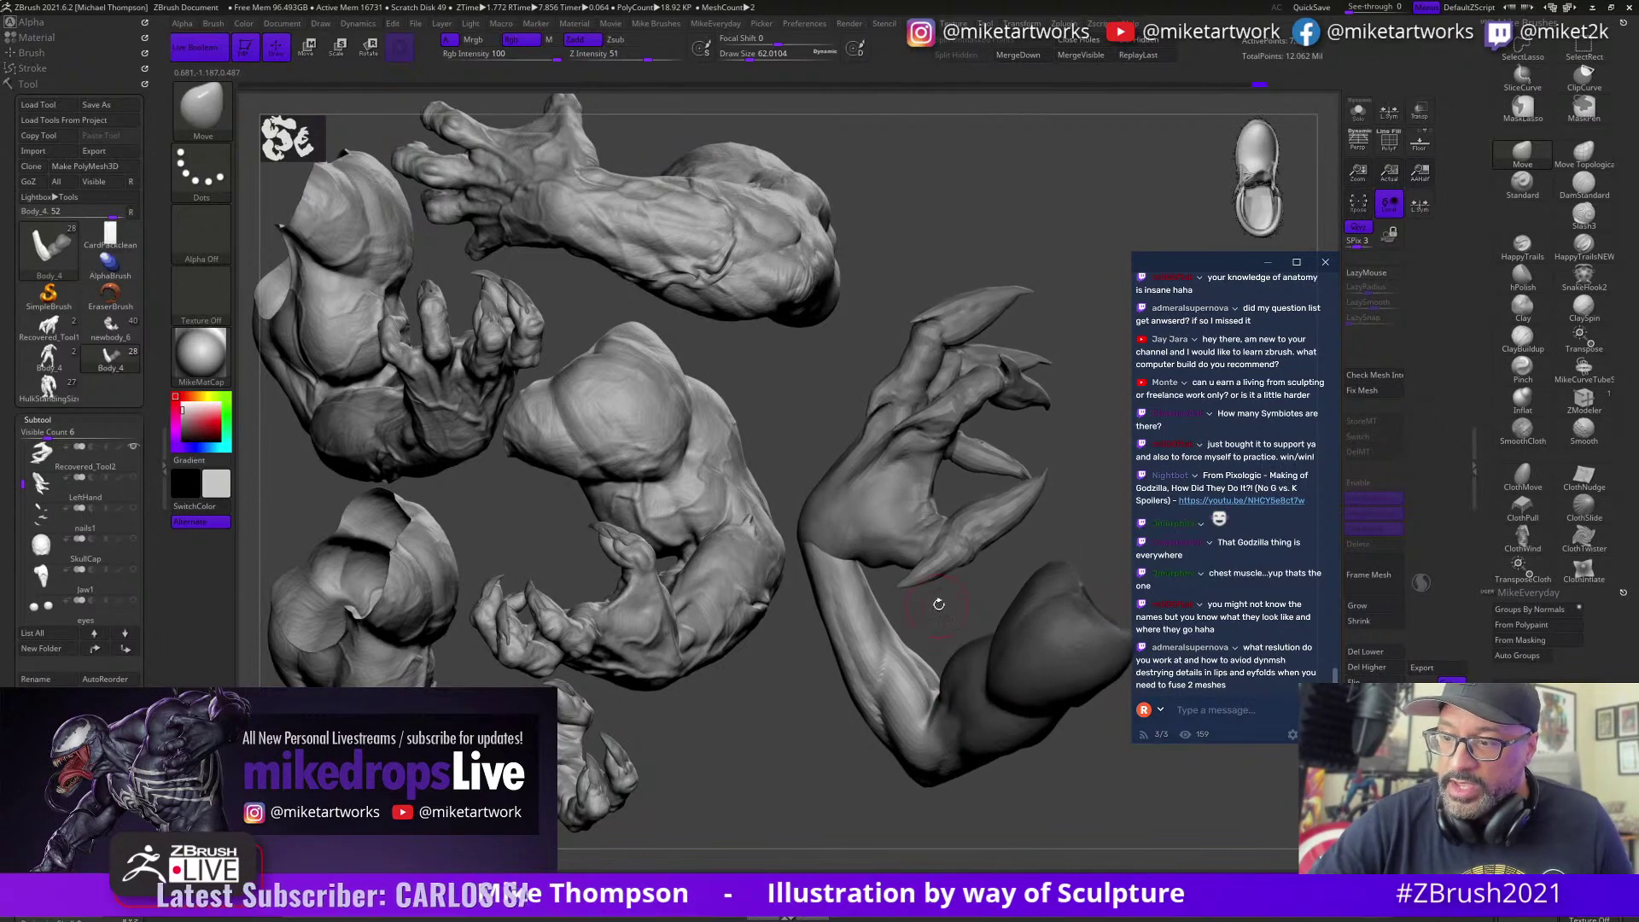
Step: Reshape the forearm between elbow and wrist with the Move brush at a draw size of about 71
key(s)
drag(937, 604, 943, 602)
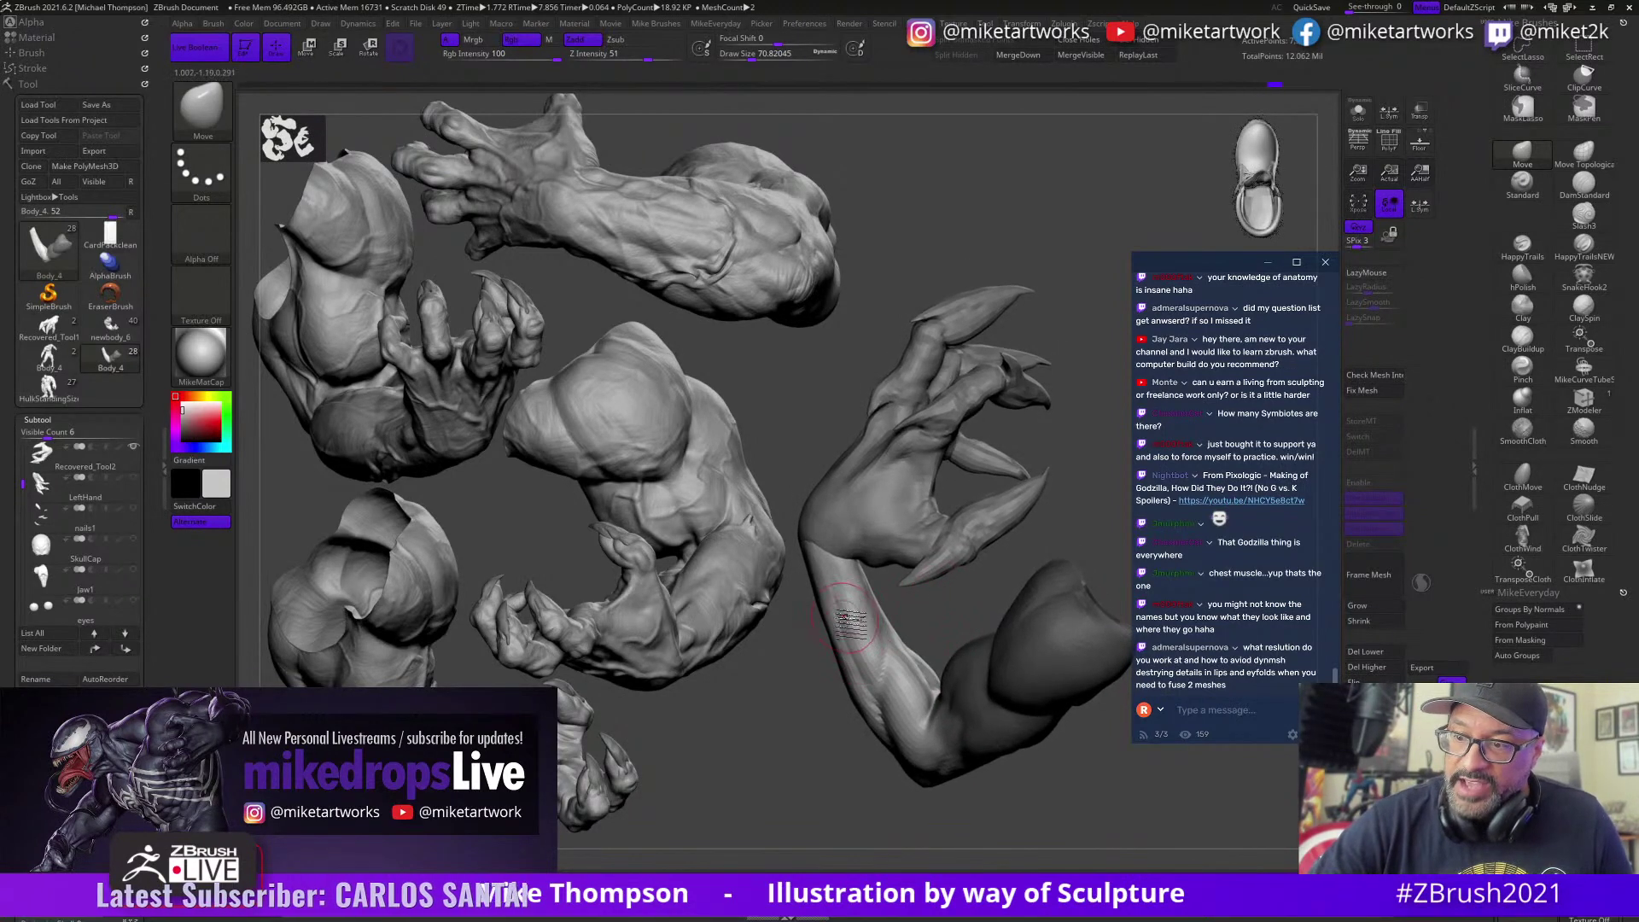
right_drag(849, 619, 862, 679)
right_drag(913, 619, 857, 669)
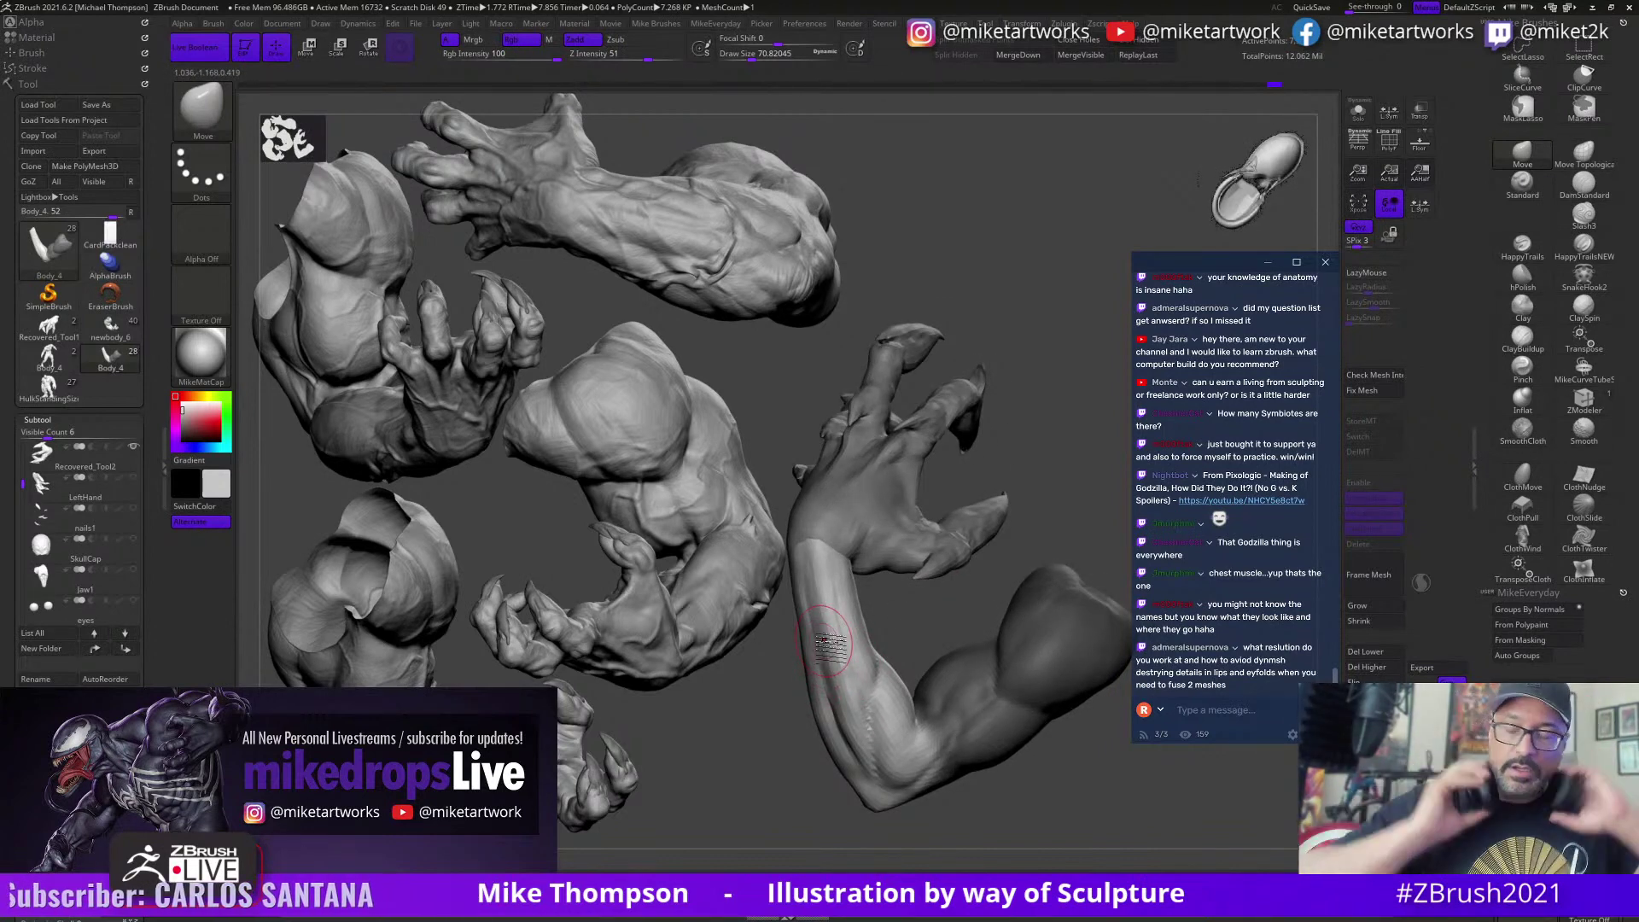
right_drag(1038, 544, 1039, 622)
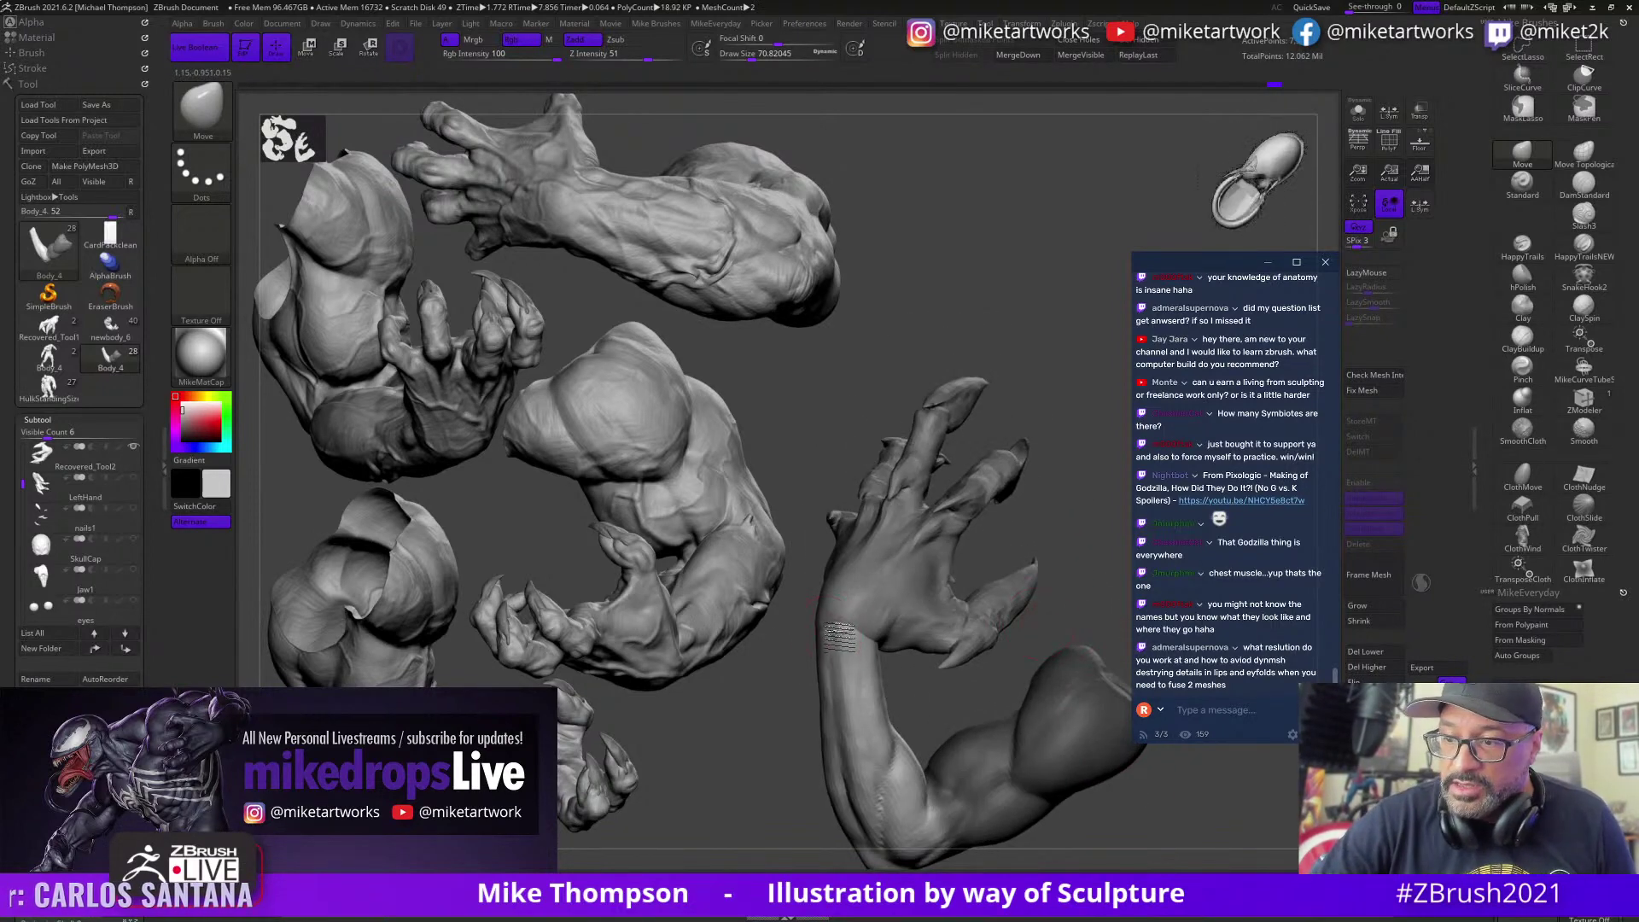
mouse_move(943, 555)
right_down()
mouse_move(841, 607)
mouse_move(1120, 687)
mouse_move(1076, 768)
mouse_move(1016, 790)
mouse_move(1100, 774)
mouse_move(1067, 726)
right_up()
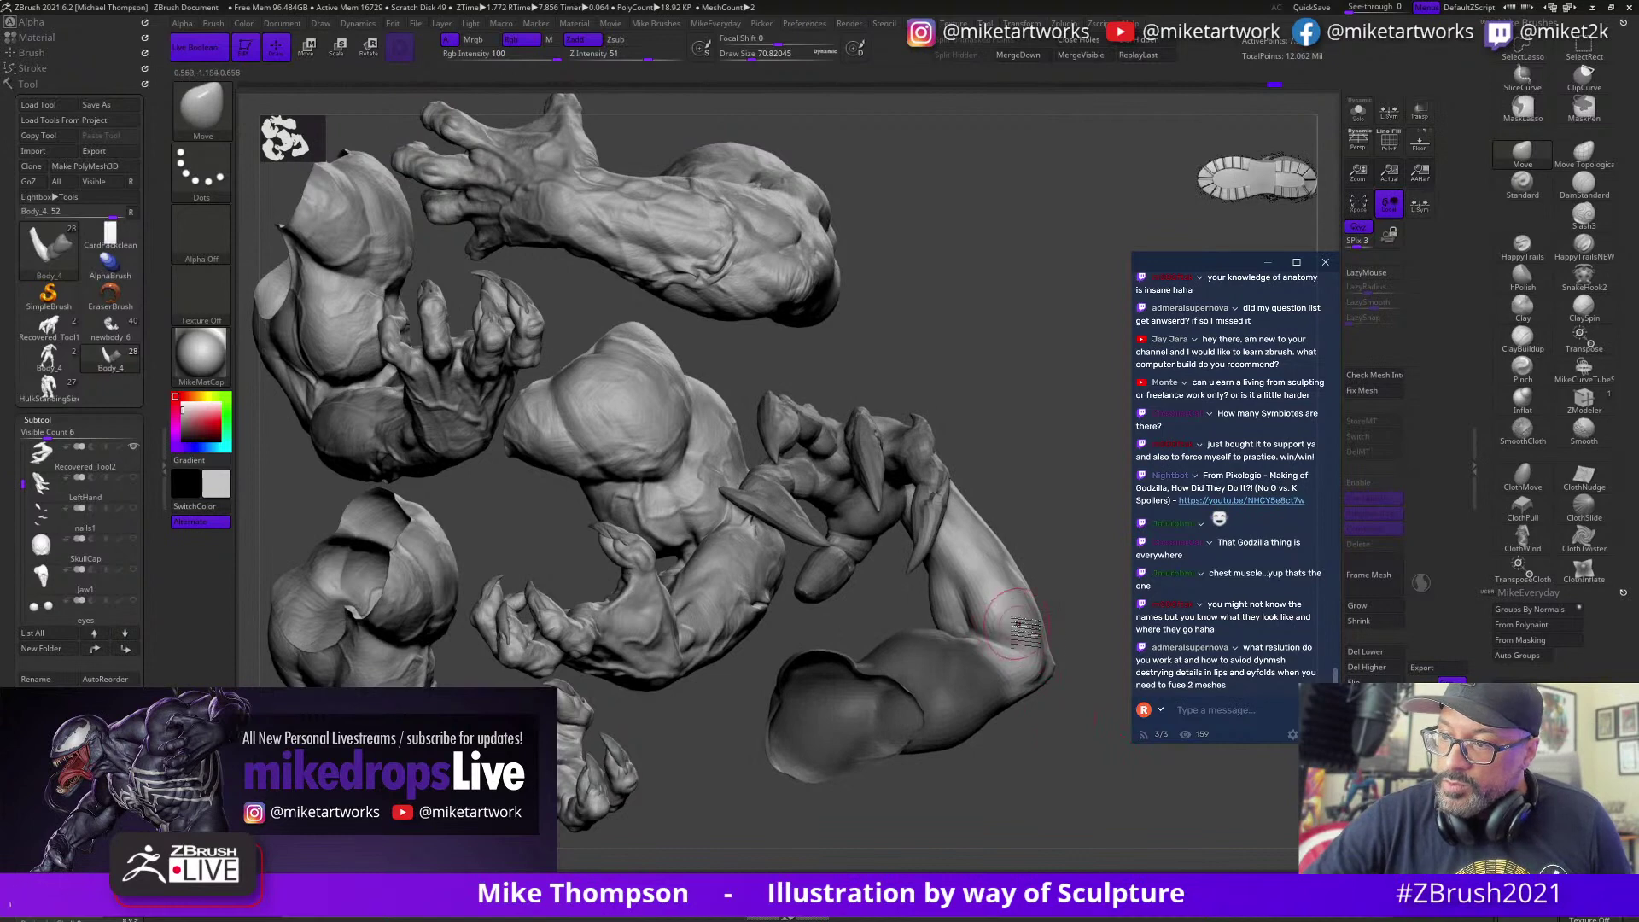
Step: Reduce the draw size to about 51, refine the forearm at the elbow, and clear the upper arm's mask
mouse_move(1079, 598)
right_down()
mouse_move(1095, 601)
mouse_move(1073, 592)
right_up()
key(s)
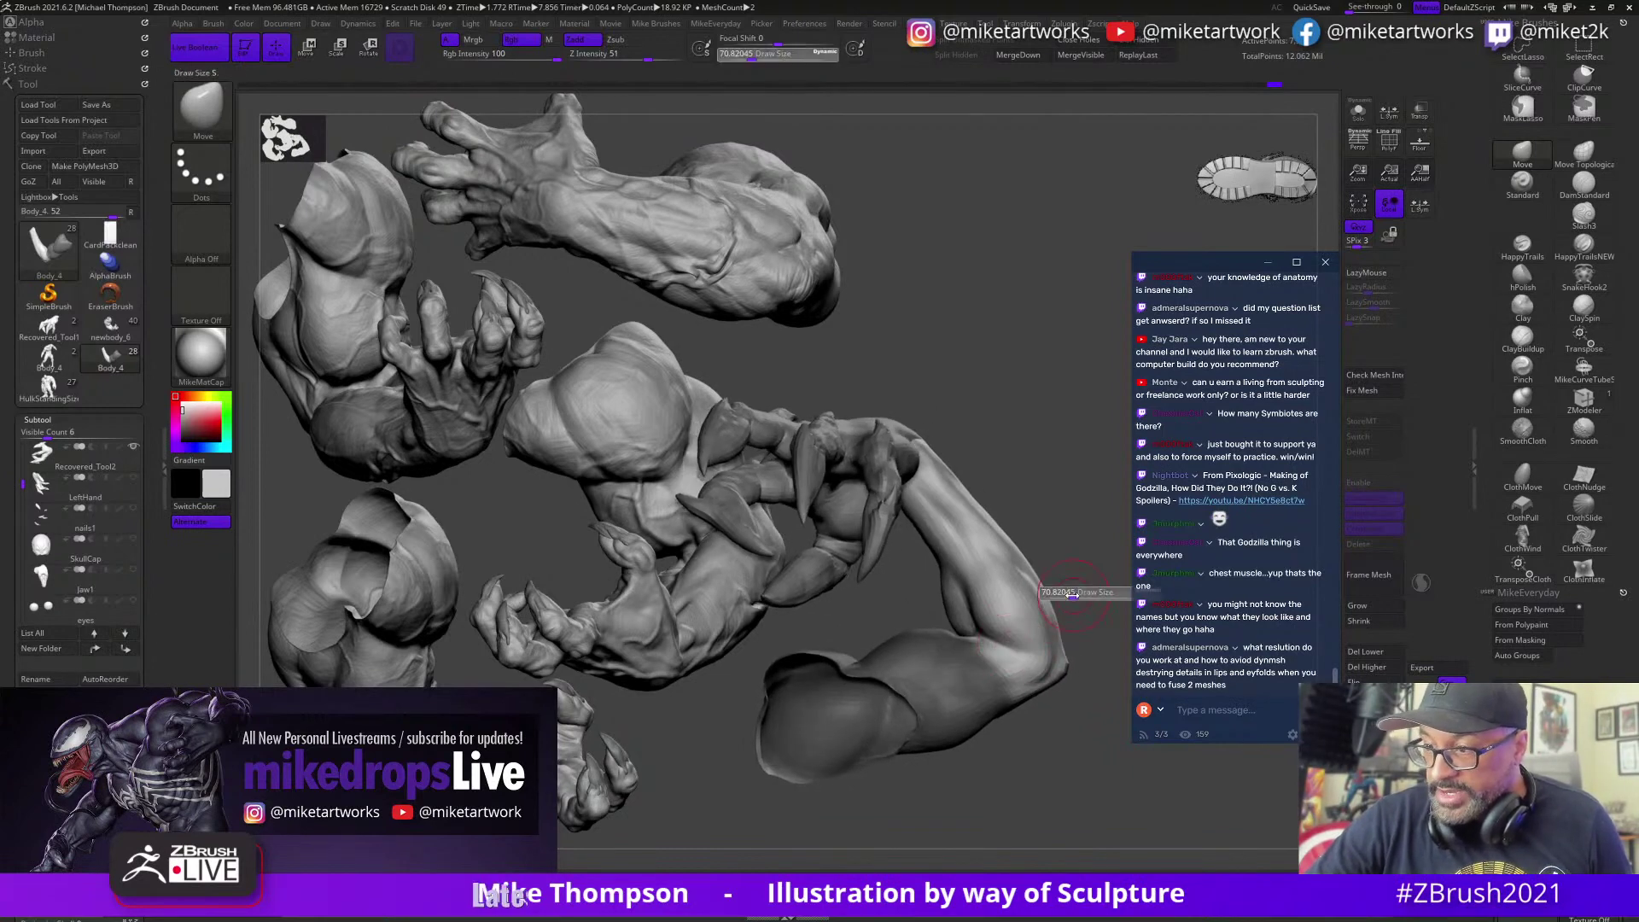
drag(1072, 595, 1067, 594)
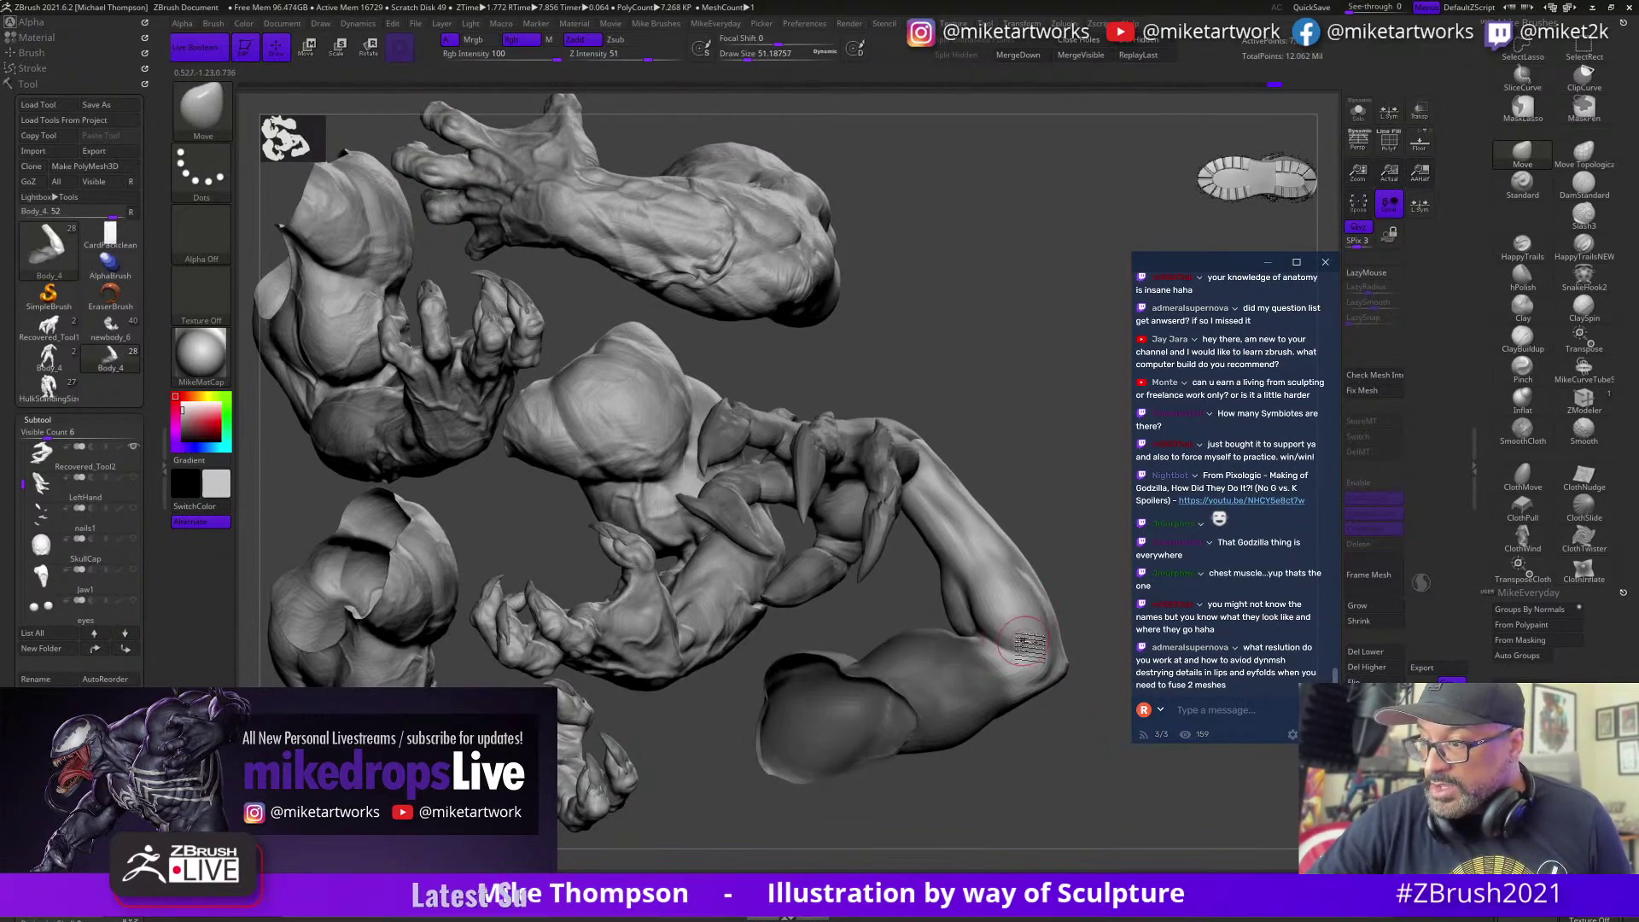
right_drag(1081, 572, 1073, 565)
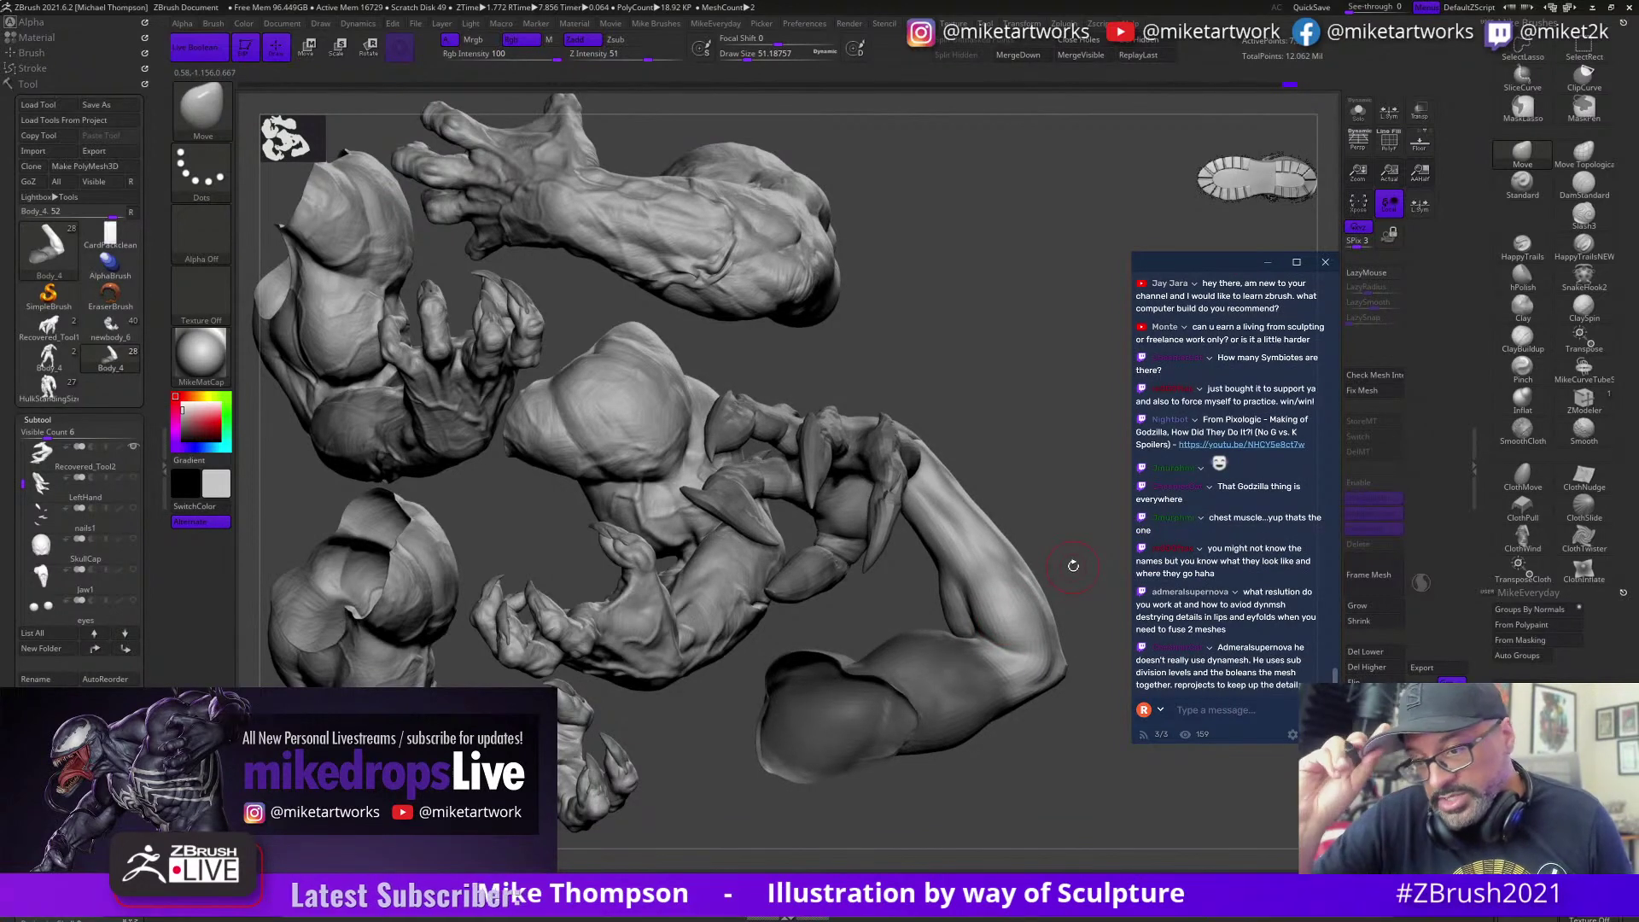
mouse_move(1073, 566)
mouse_down()
mouse_move(1073, 766)
mouse_move(1064, 742)
mouse_move(1081, 774)
mouse_up()
drag(1105, 788, 1080, 789)
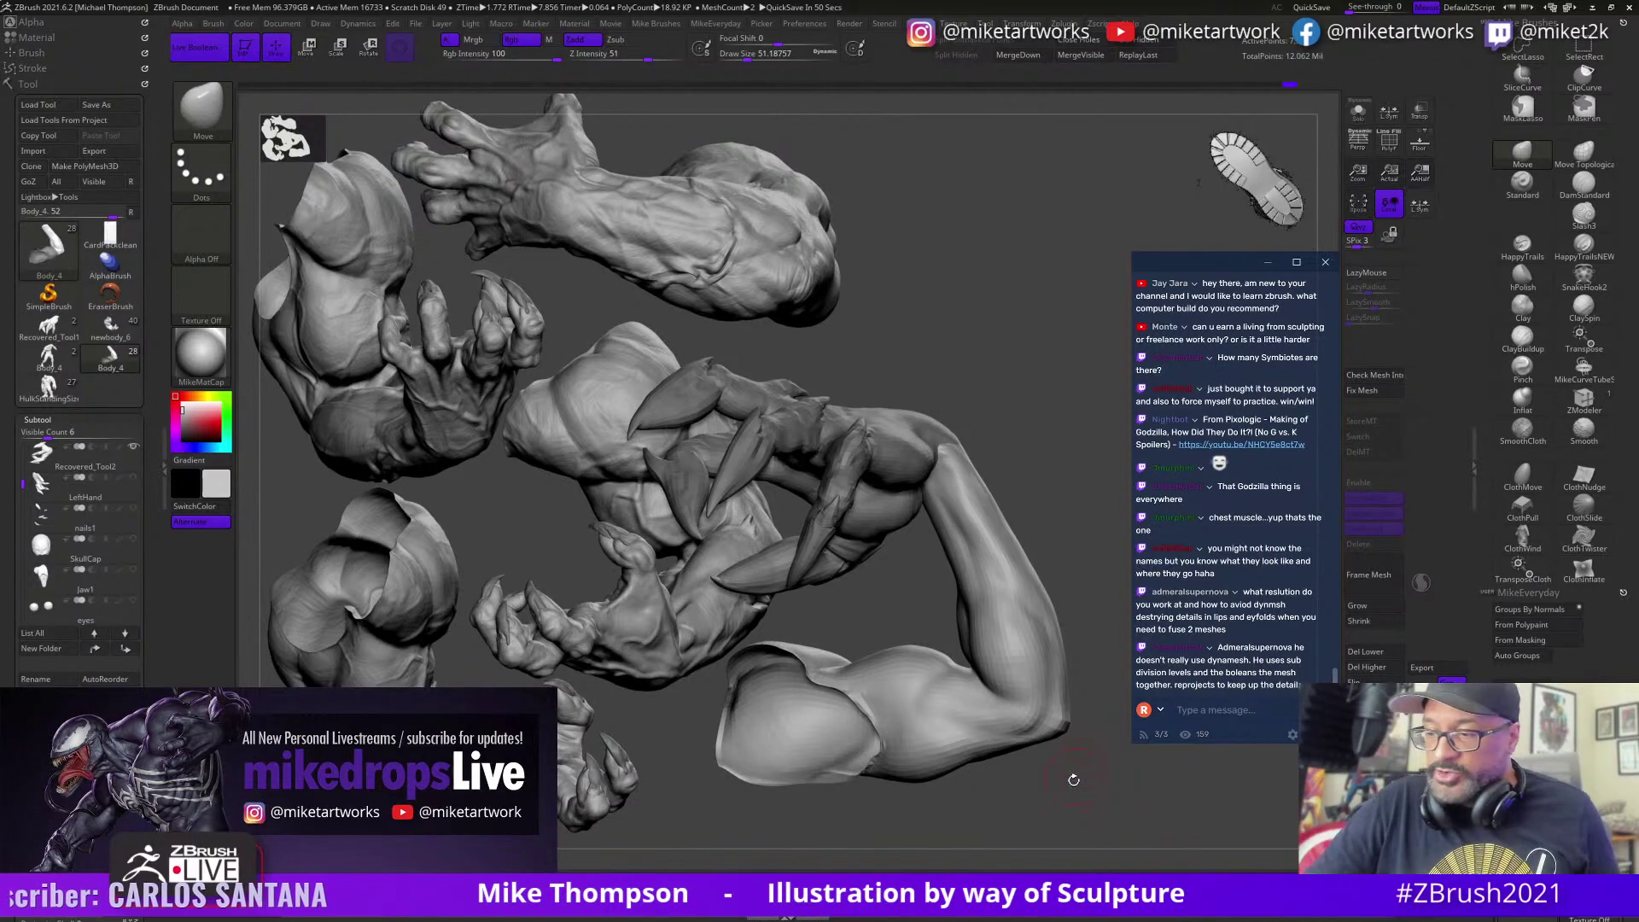
Step: Add strokes to the upper arm near the elbow with the ClayBuildup brush at a draw size of about 37
mouse_move(1072, 790)
mouse_down()
mouse_move(1071, 763)
mouse_move(1072, 812)
mouse_move(1029, 826)
mouse_move(1052, 802)
mouse_move(1059, 822)
mouse_move(1120, 829)
mouse_move(1083, 776)
mouse_move(1072, 793)
mouse_move(994, 769)
mouse_up()
click(1517, 339)
key(s)
click(1007, 803)
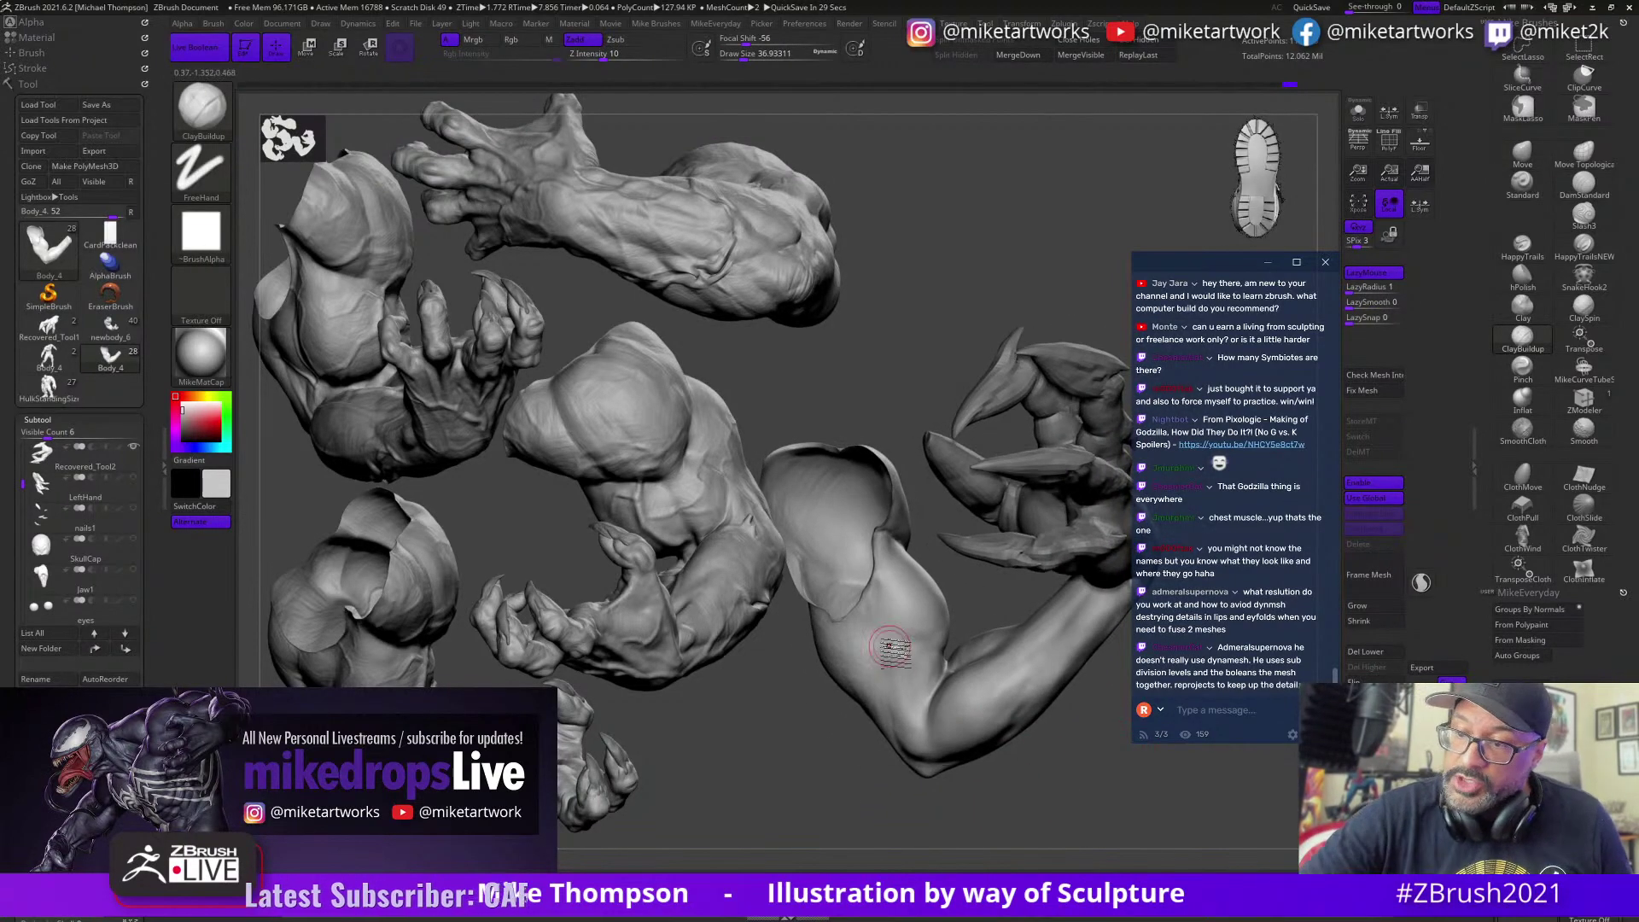
drag(895, 662, 896, 639)
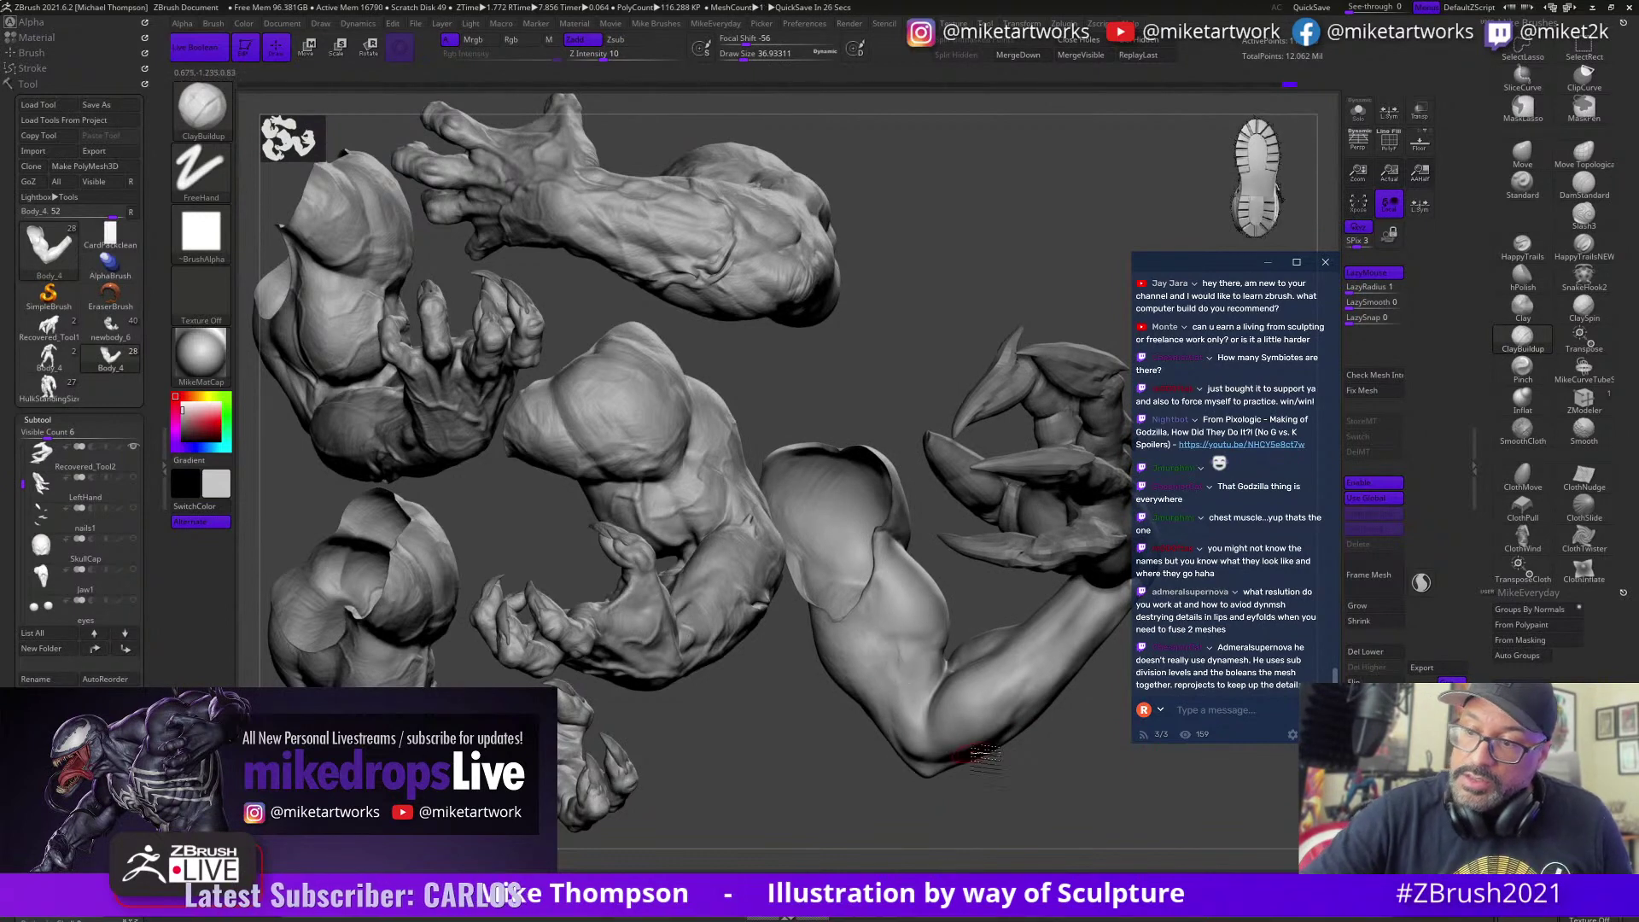
drag(1049, 765, 1044, 792)
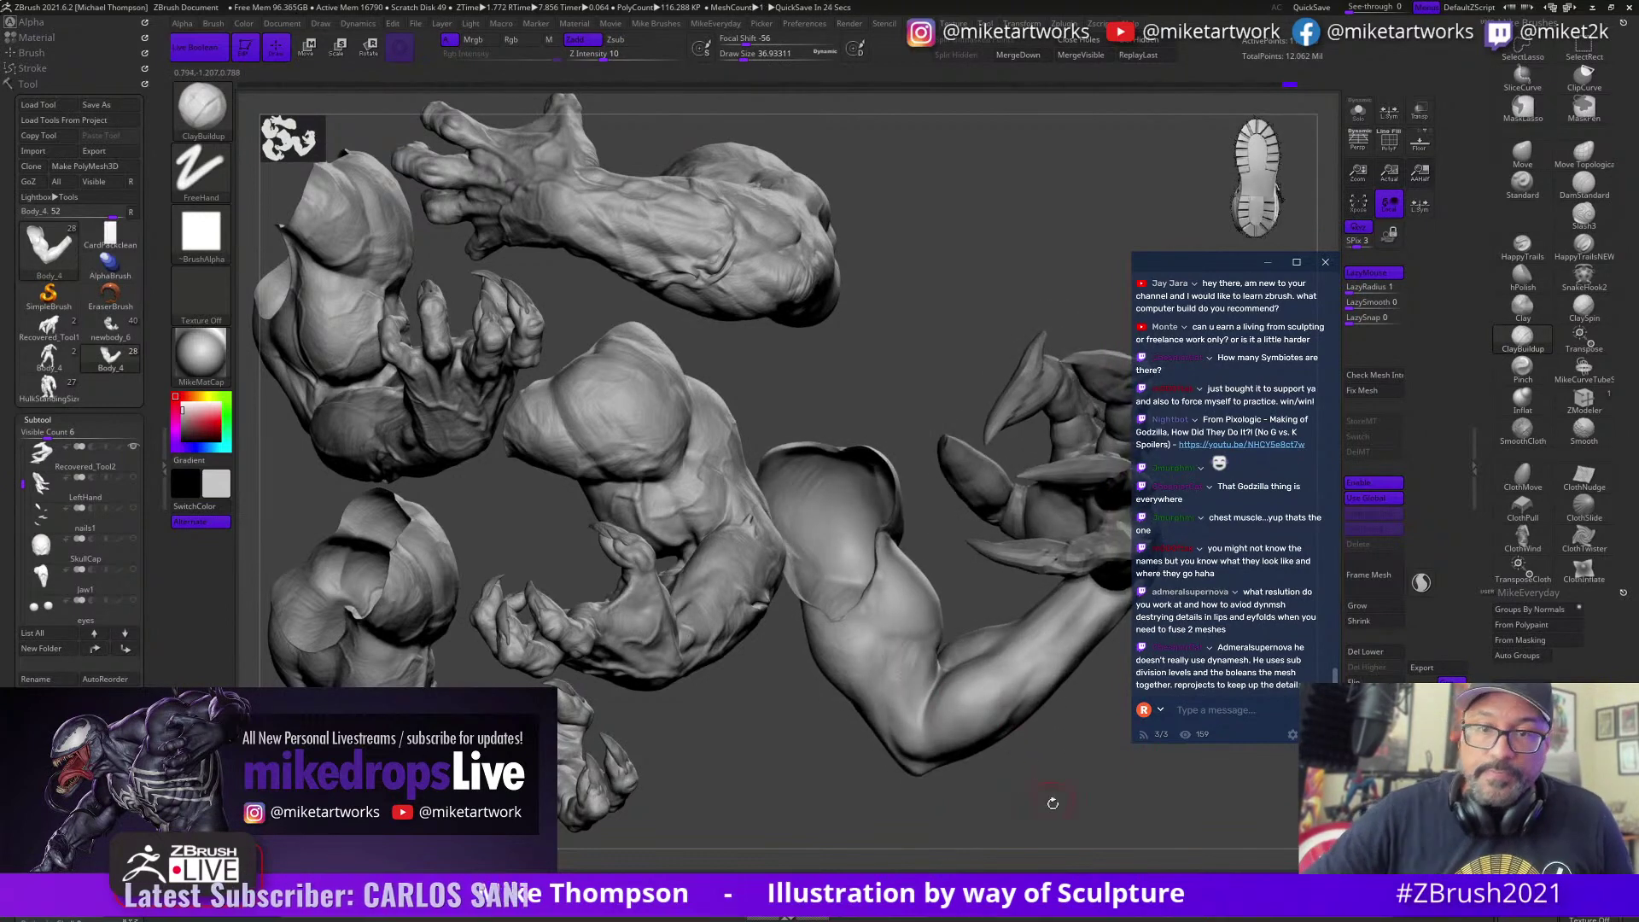
Step: Undo the recent ClayBuildup strokes on the arm
key(ctrl+z)
key(ctrl+z)
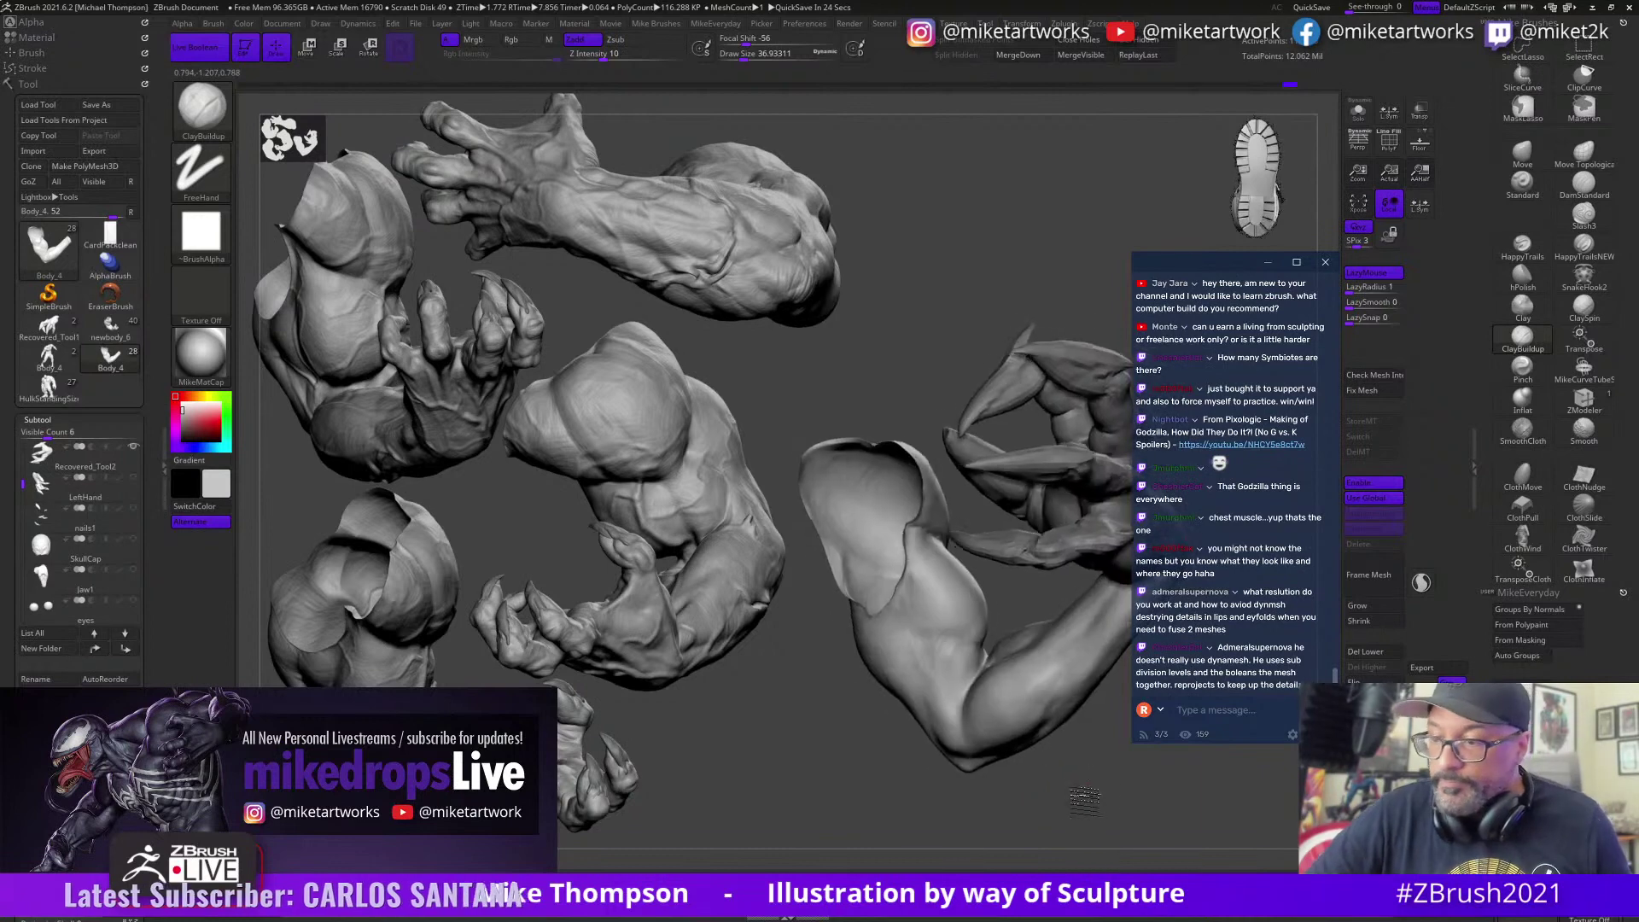
key(ctrl+z)
key(ctrl+z)
key(ctrl+z)
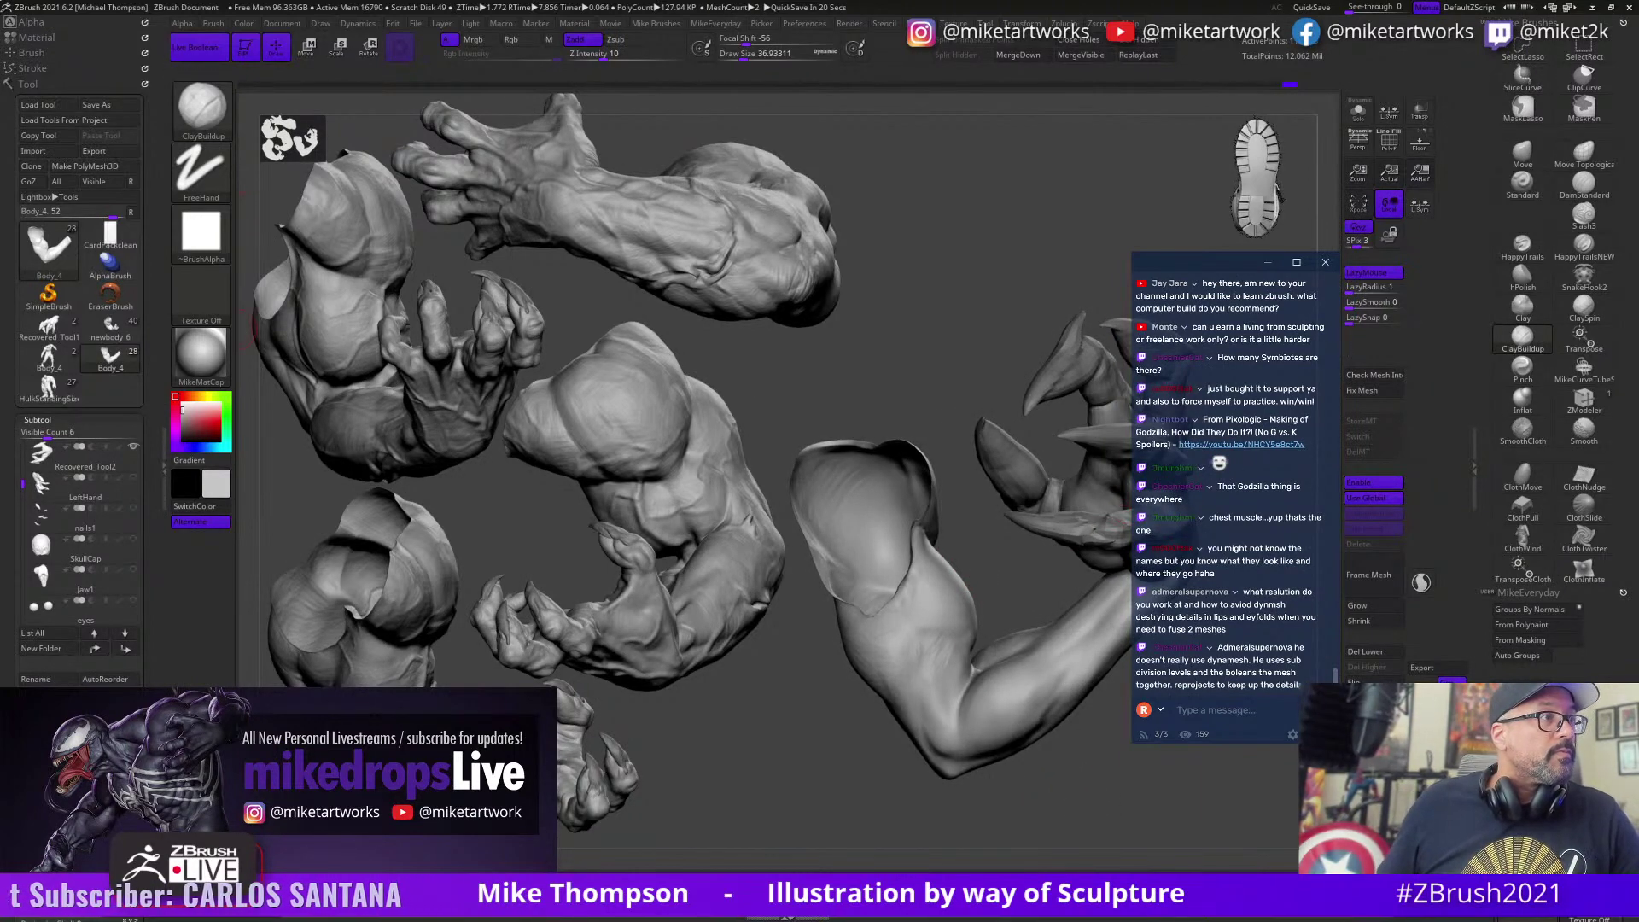
Step: Switch to the reference image board and examine the arms in the front-facing bodybuilder photo
key(alt+Tab)
scroll(713, 597, down, 5)
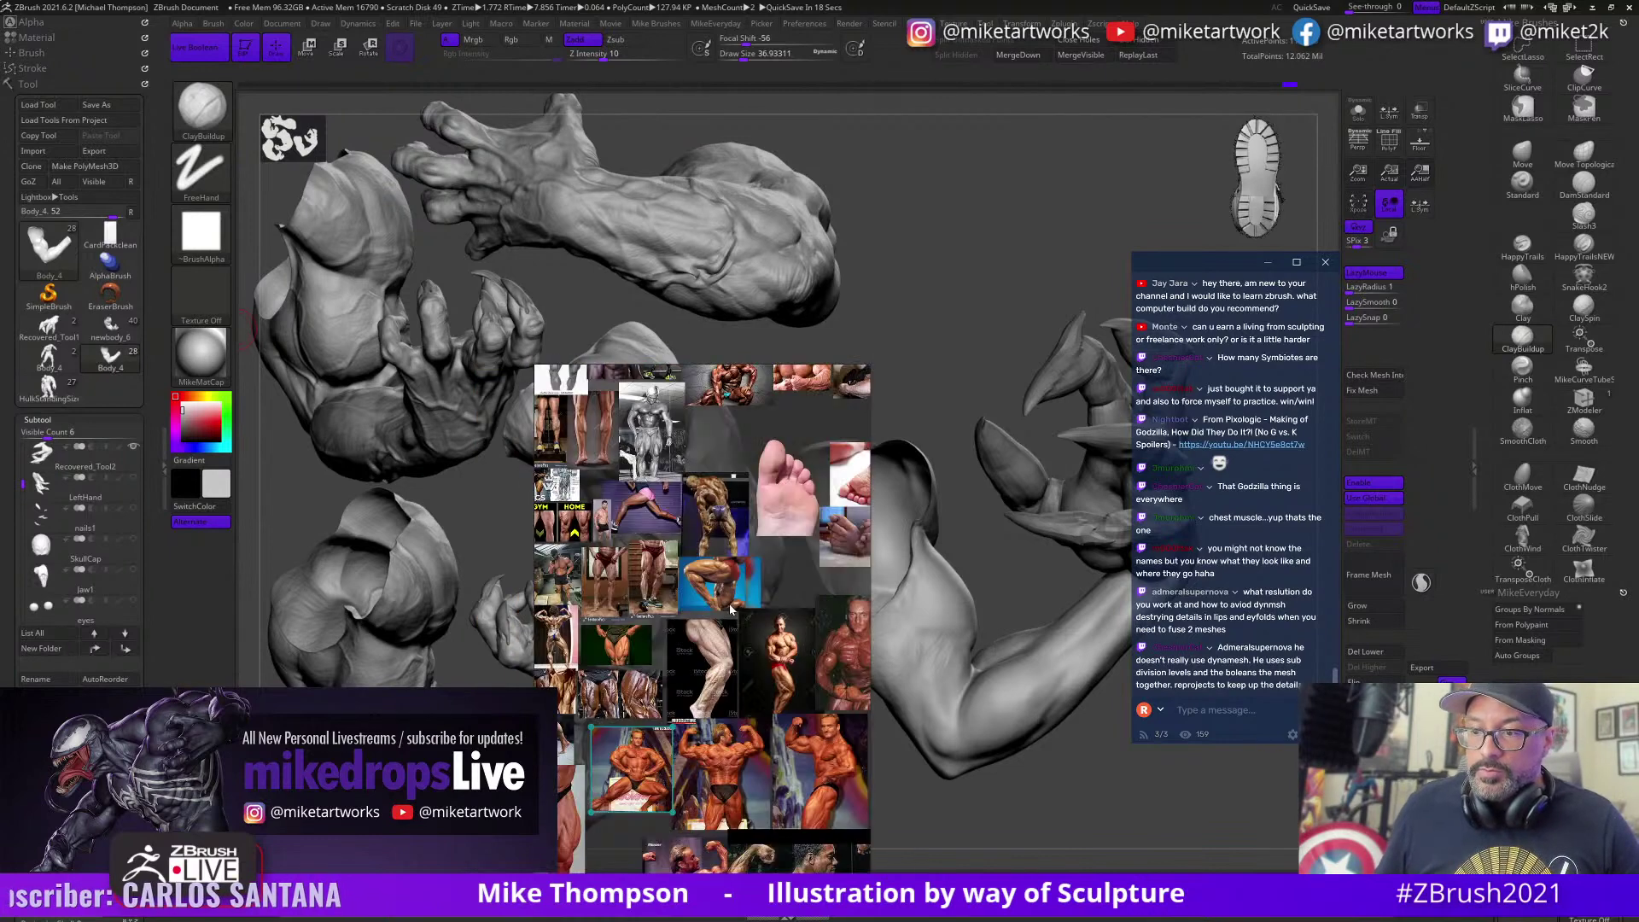
scroll(730, 609, up, 8)
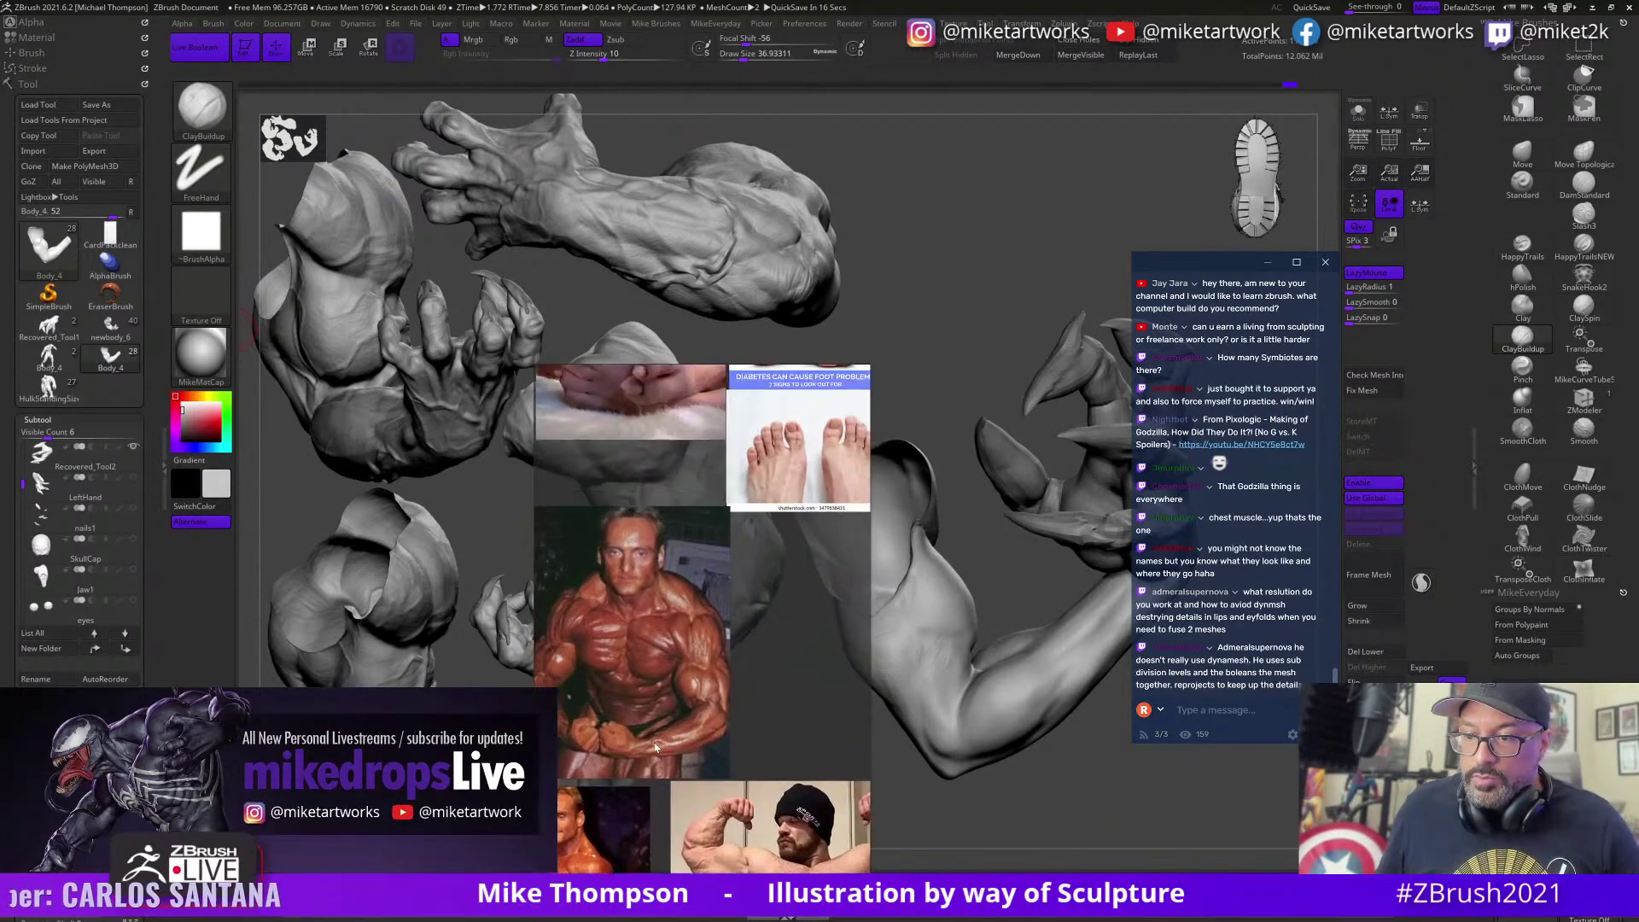
middle_drag(656, 747, 643, 753)
scroll(674, 748, up, 1)
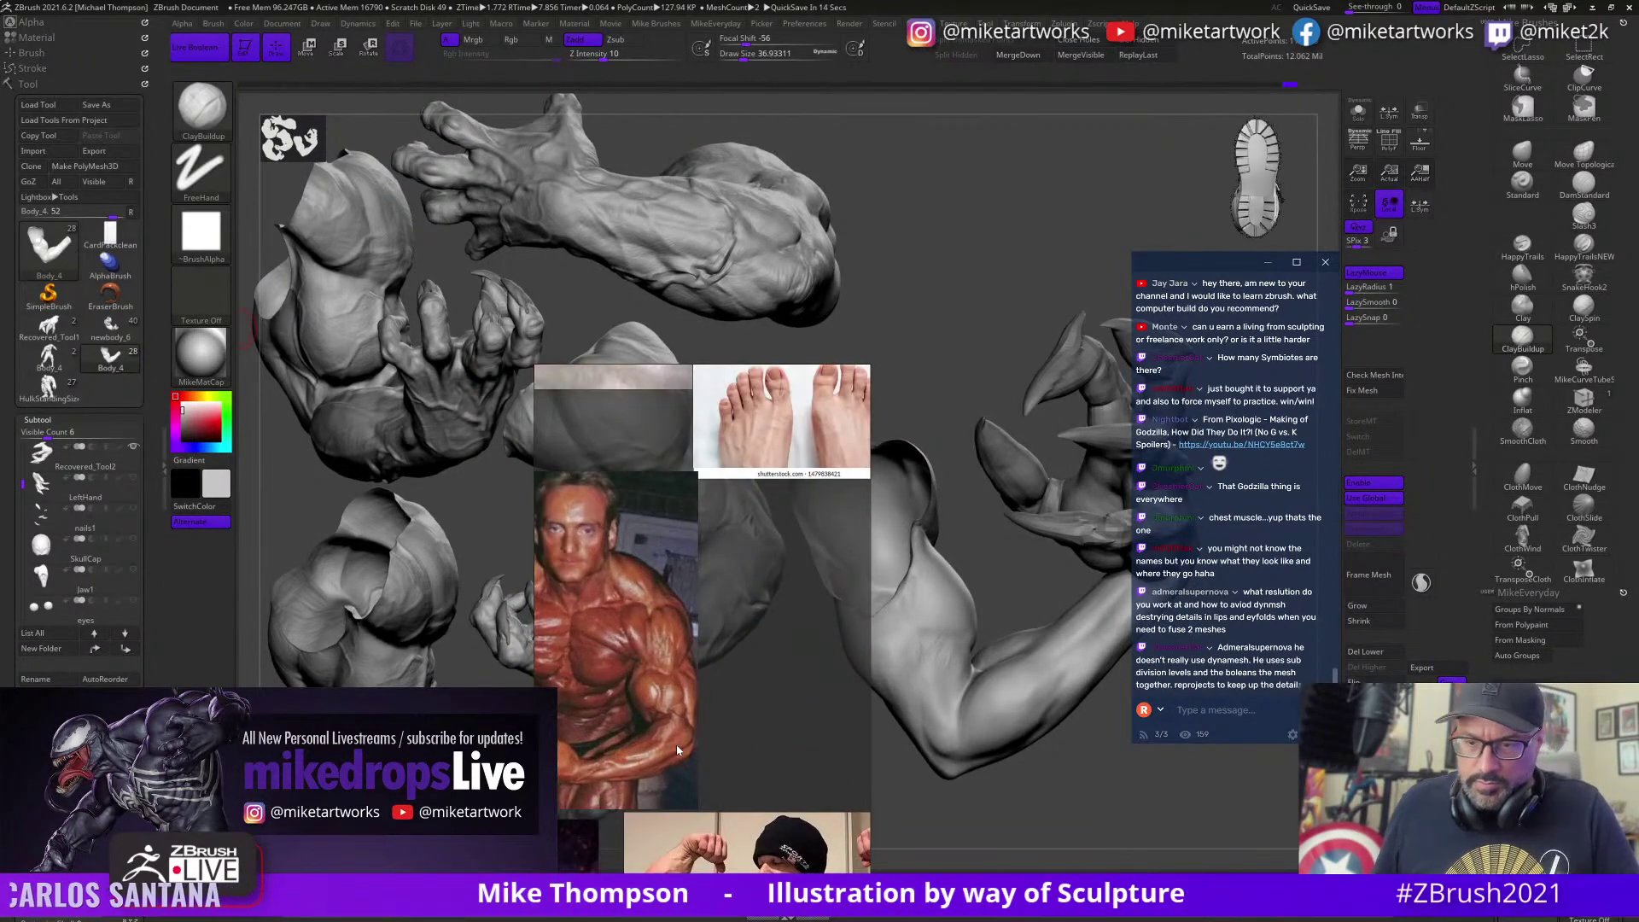
scroll(670, 742, up, 3)
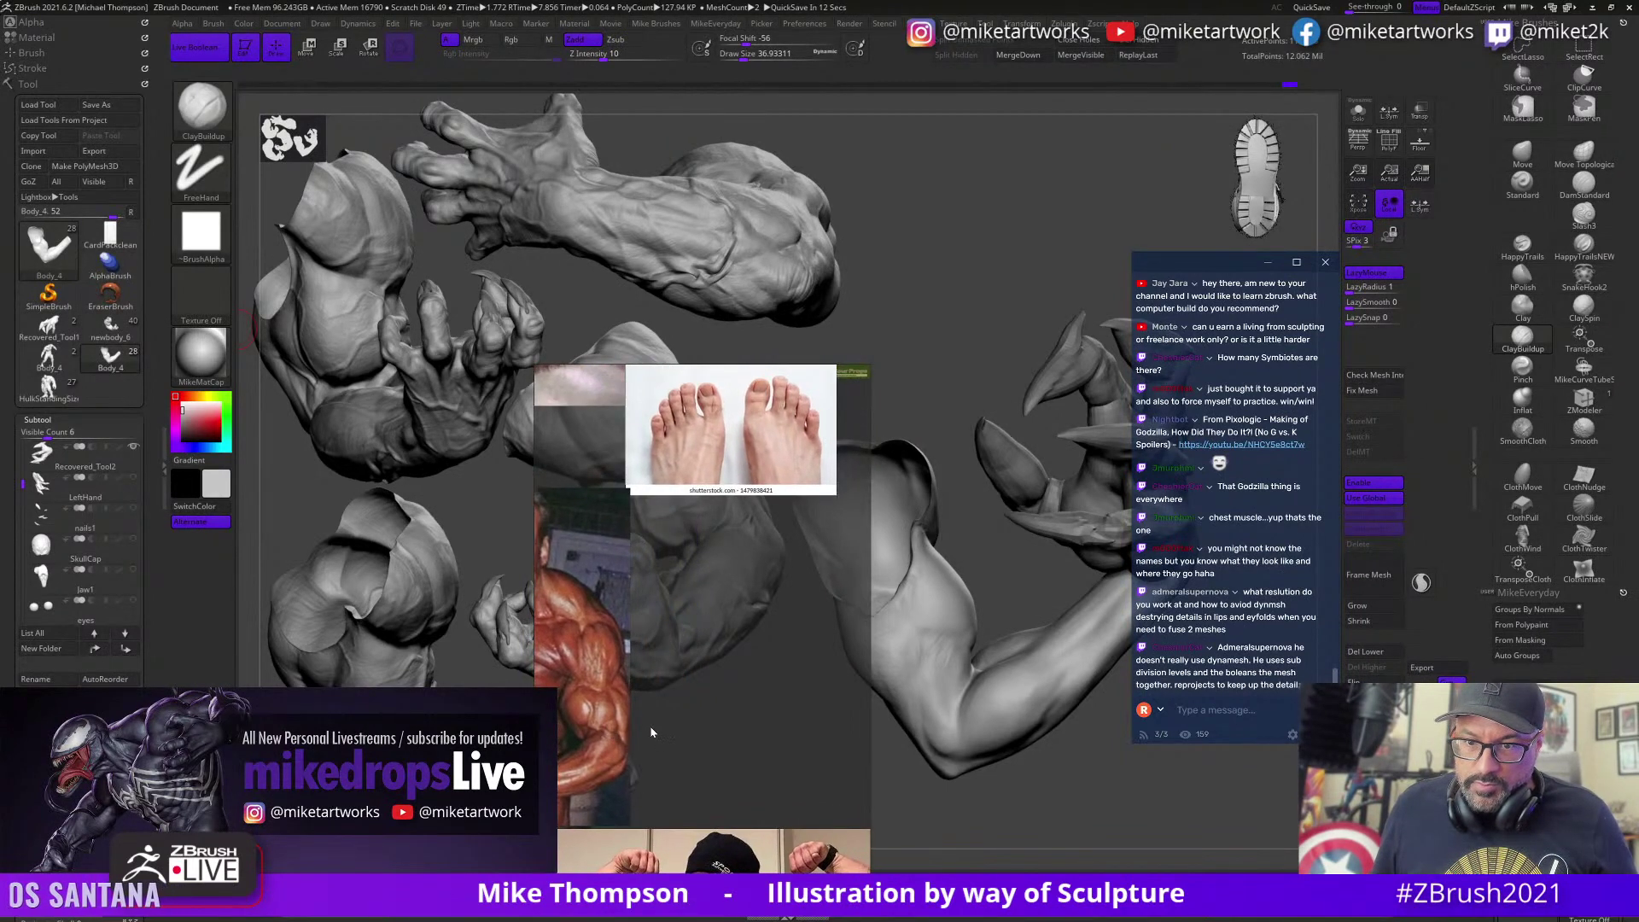
middle_drag(666, 680, 693, 609)
scroll(697, 629, down, 6)
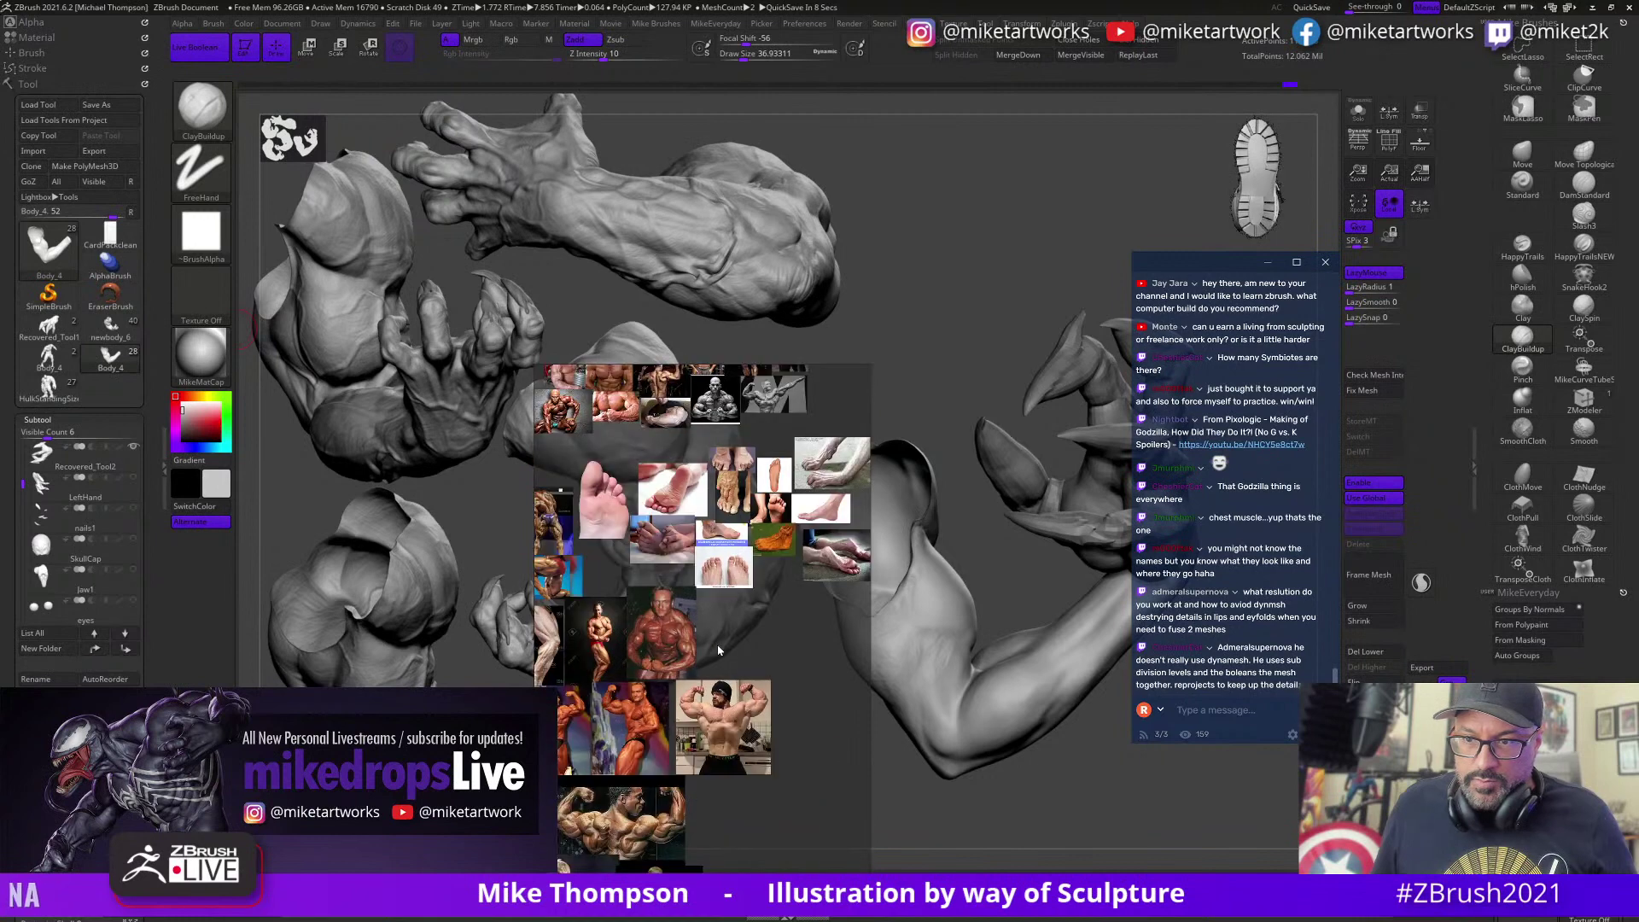
Step: Search the reference board's bodybuilder photos for a raised, flexed arm showing the upper-arm muscles
middle_drag(725, 664, 811, 673)
scroll(726, 699, up, 1)
middle_drag(632, 778, 702, 819)
scroll(700, 627, down, 4)
scroll(741, 605, up, 4)
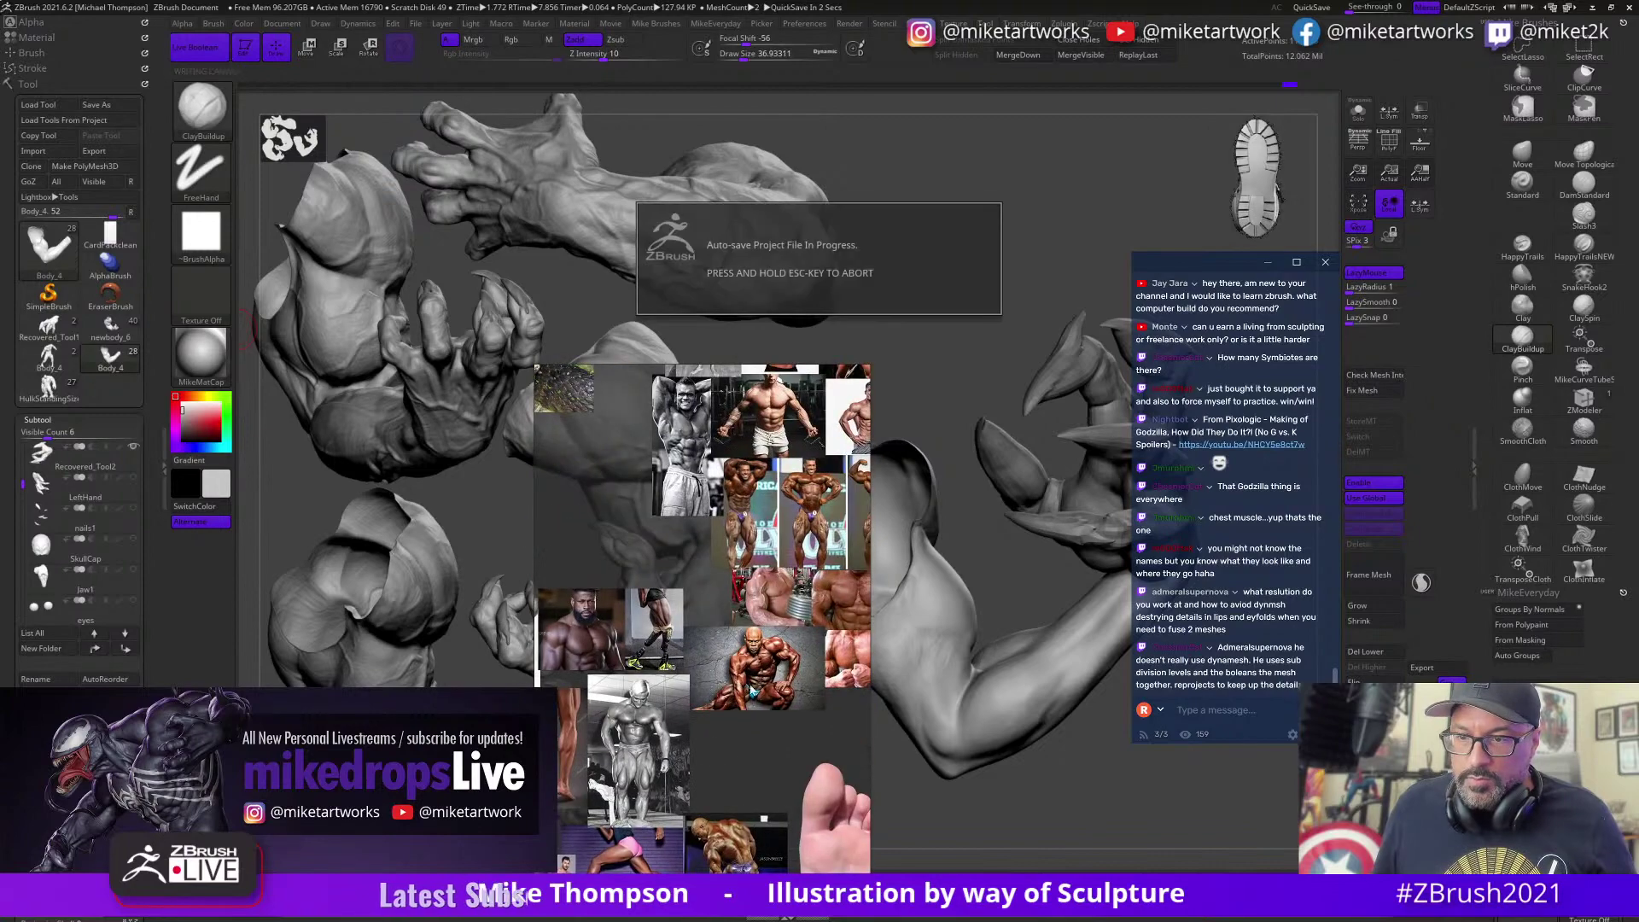
middle_drag(751, 512, 717, 700)
middle_drag(798, 461, 667, 724)
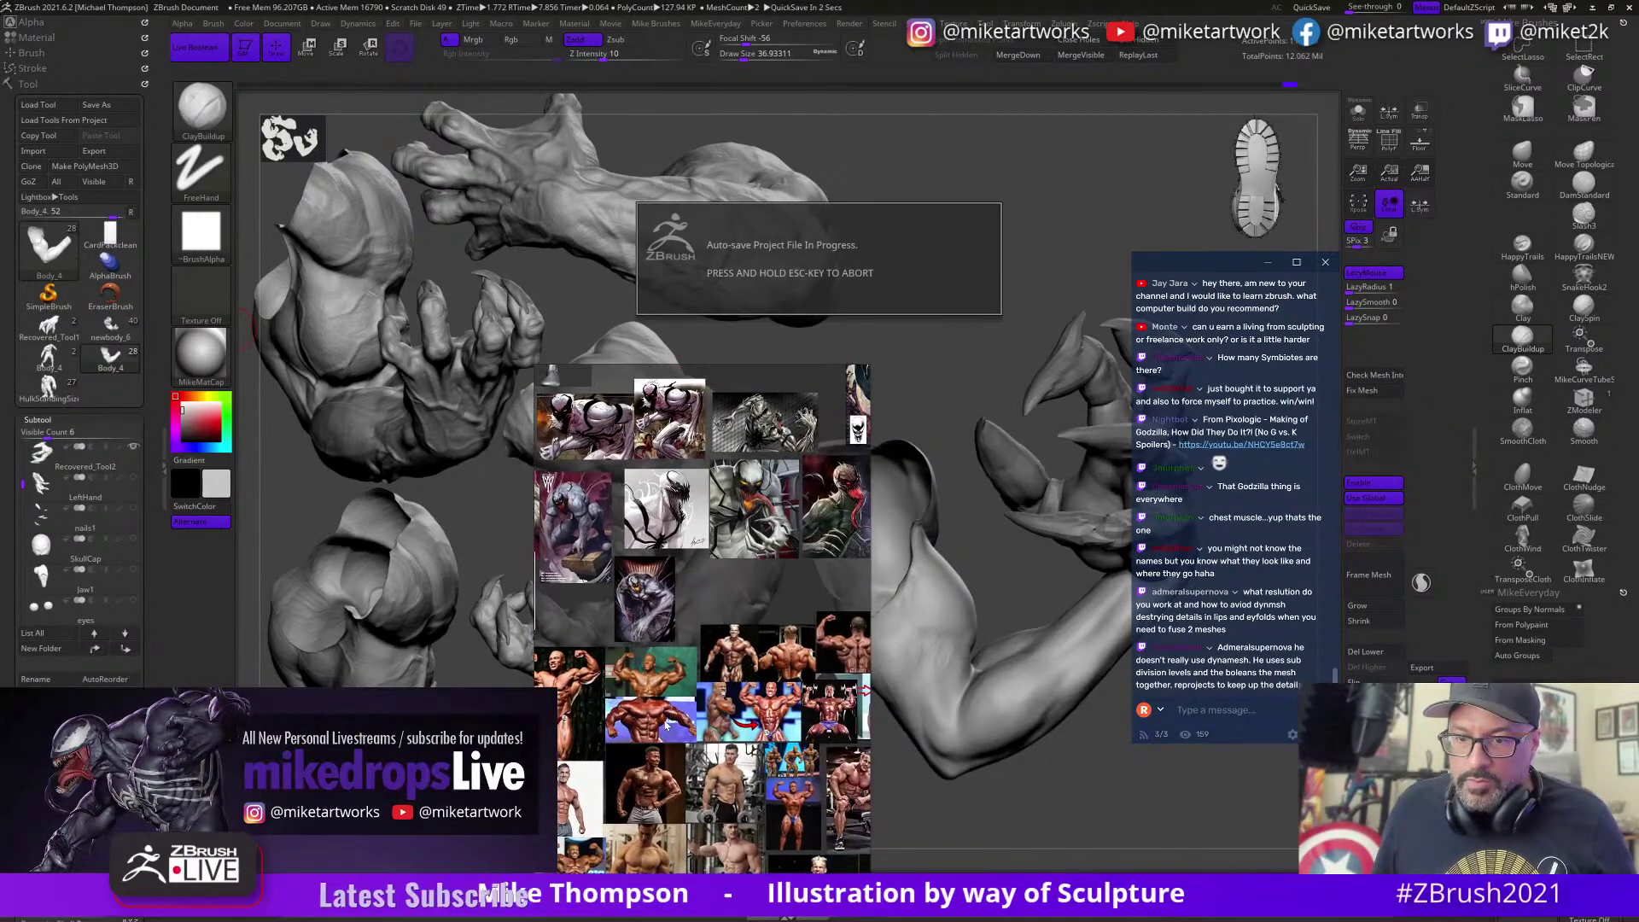
scroll(674, 712, up, 5)
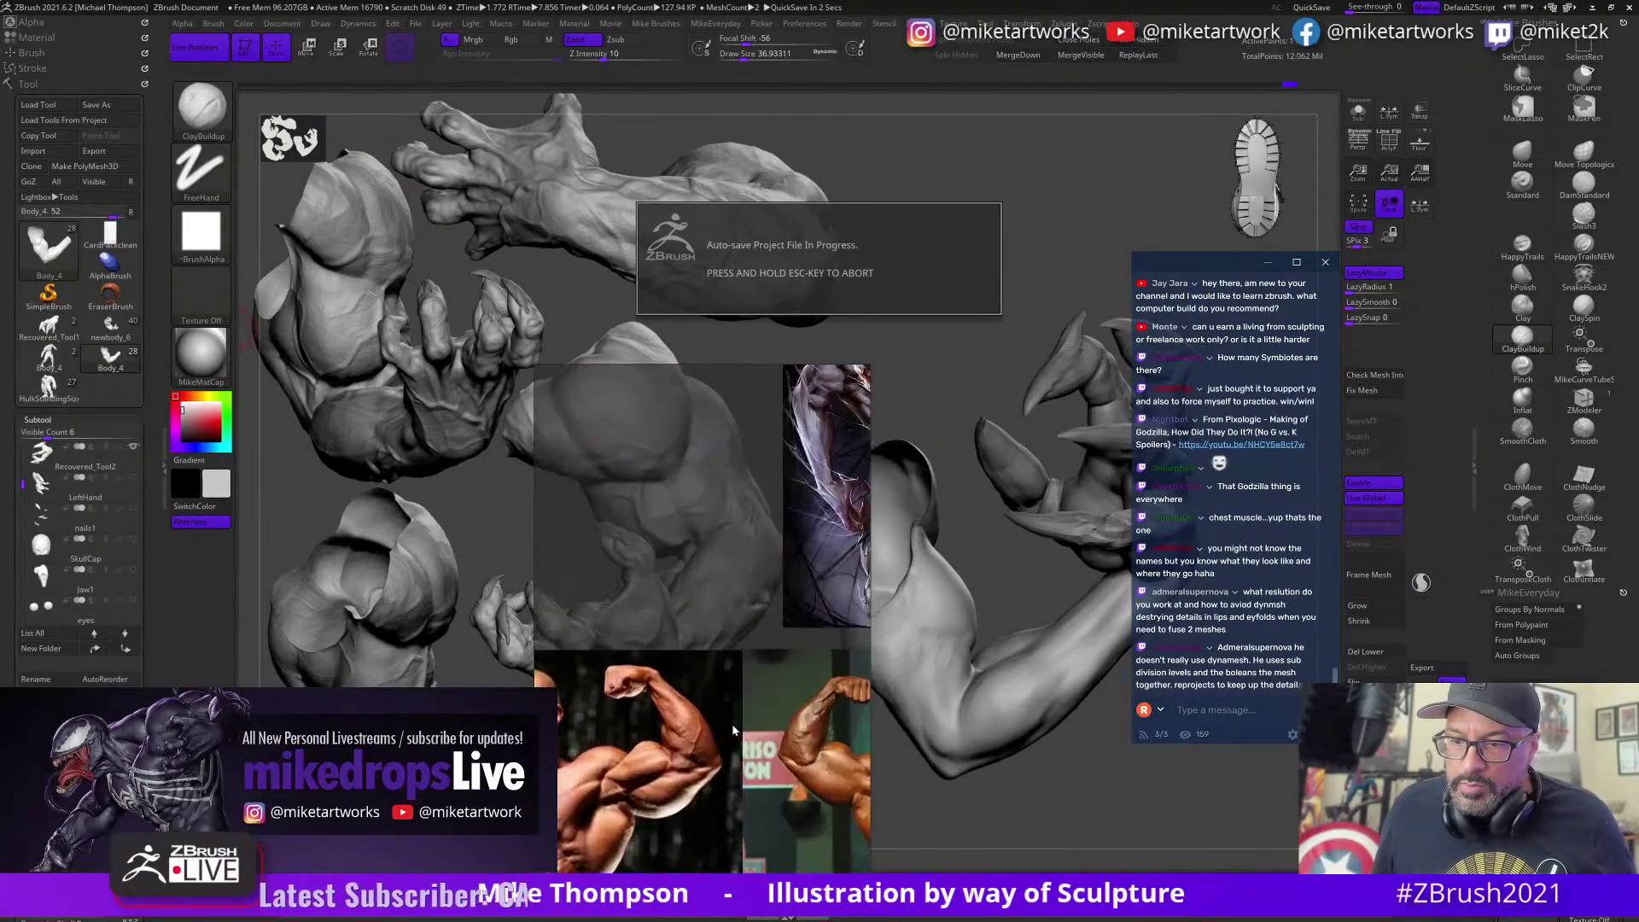
middle_drag(754, 690, 765, 654)
Step: Reposition the reference window and shrink it to a narrow frame around the flexed-arm photo
right_drag(754, 695, 730, 622)
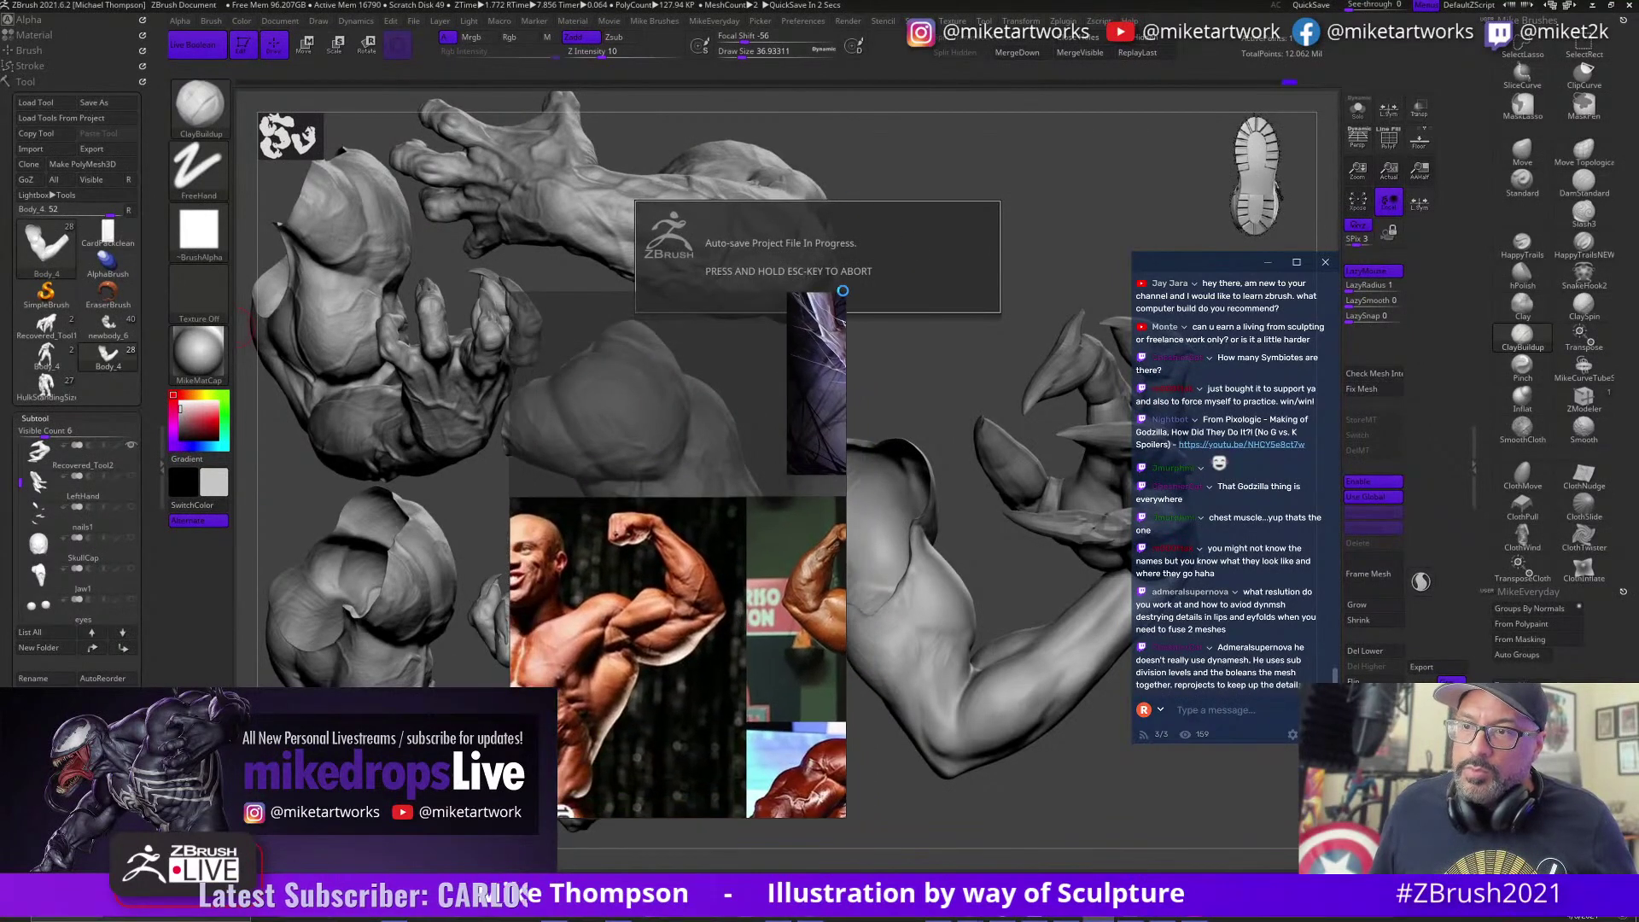
drag(845, 295, 731, 500)
scroll(632, 739, up, 3)
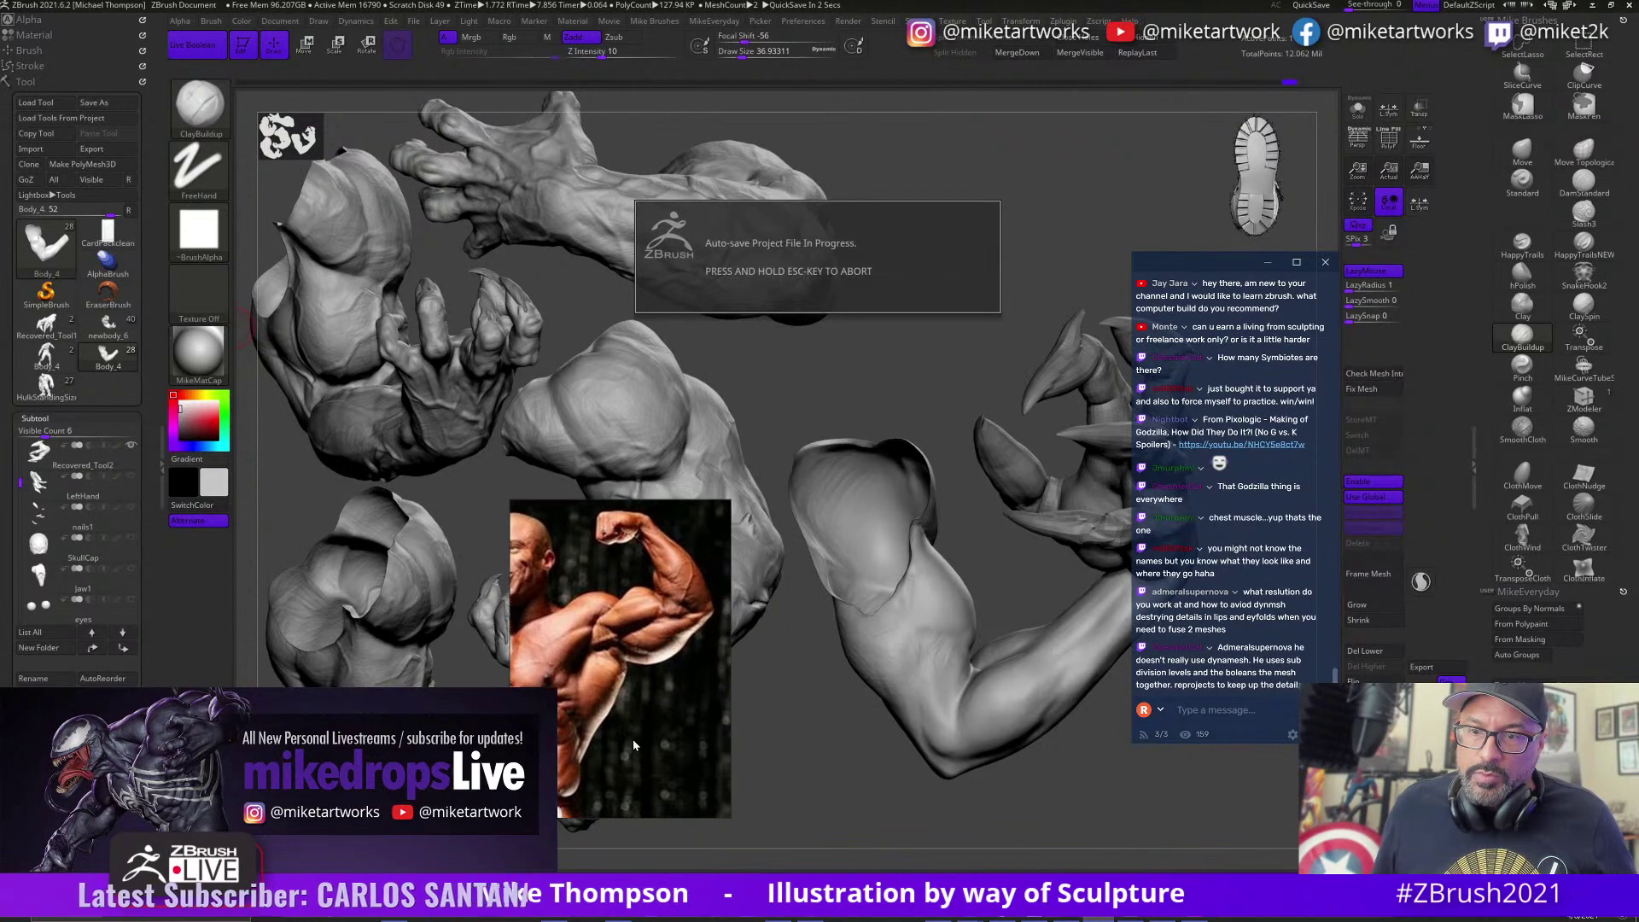
scroll(629, 736, down, 3)
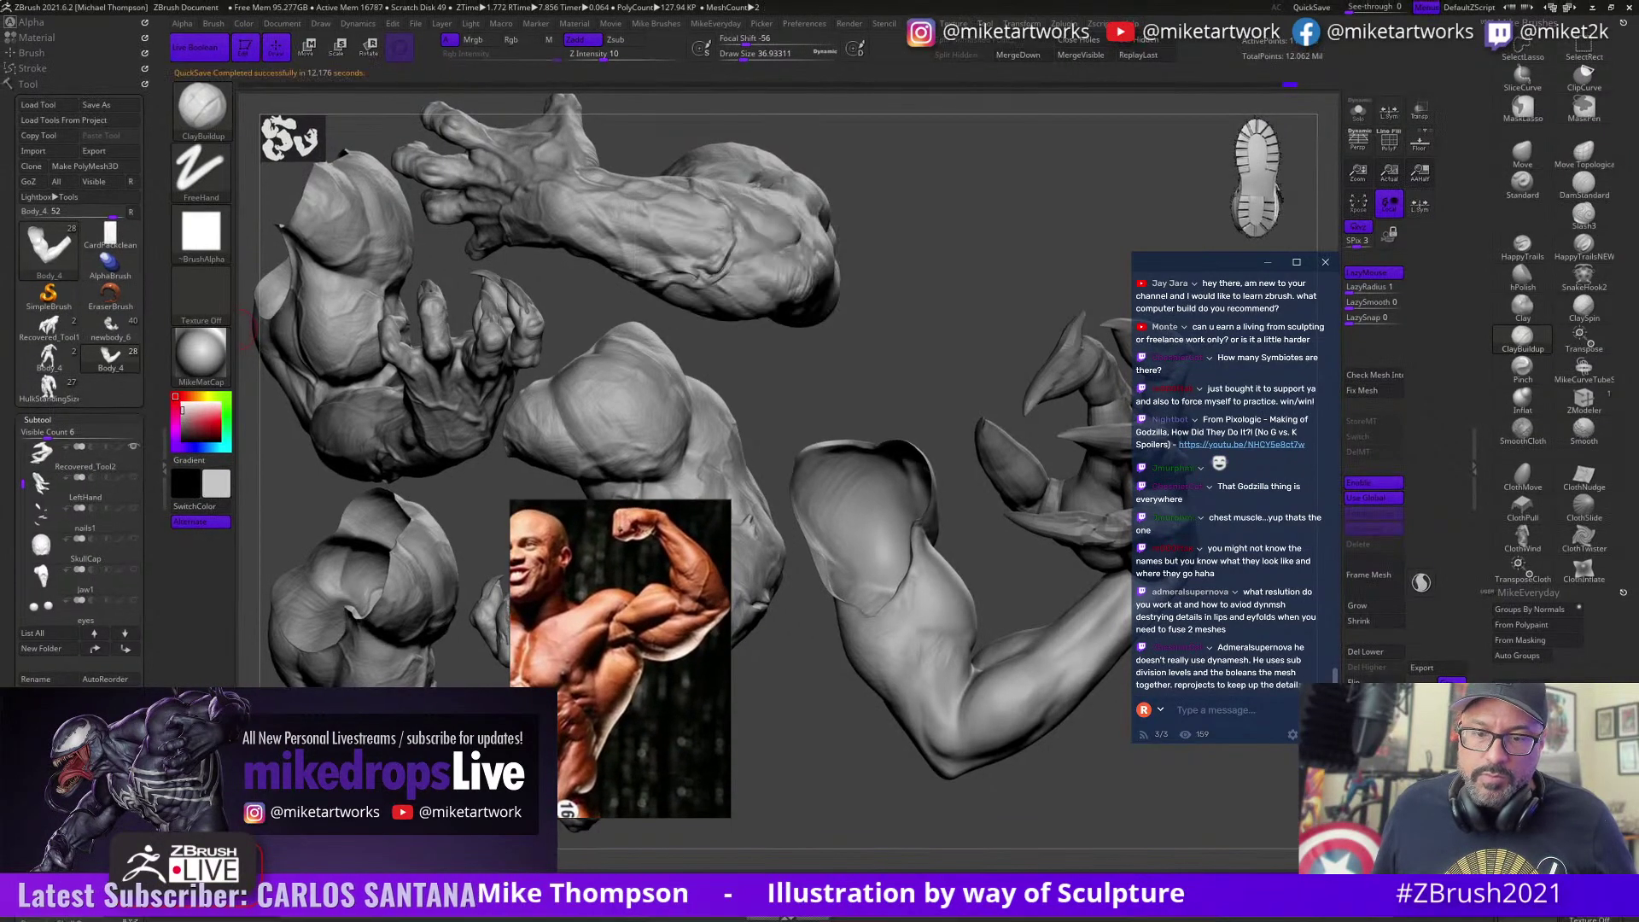
drag(510, 710, 603, 709)
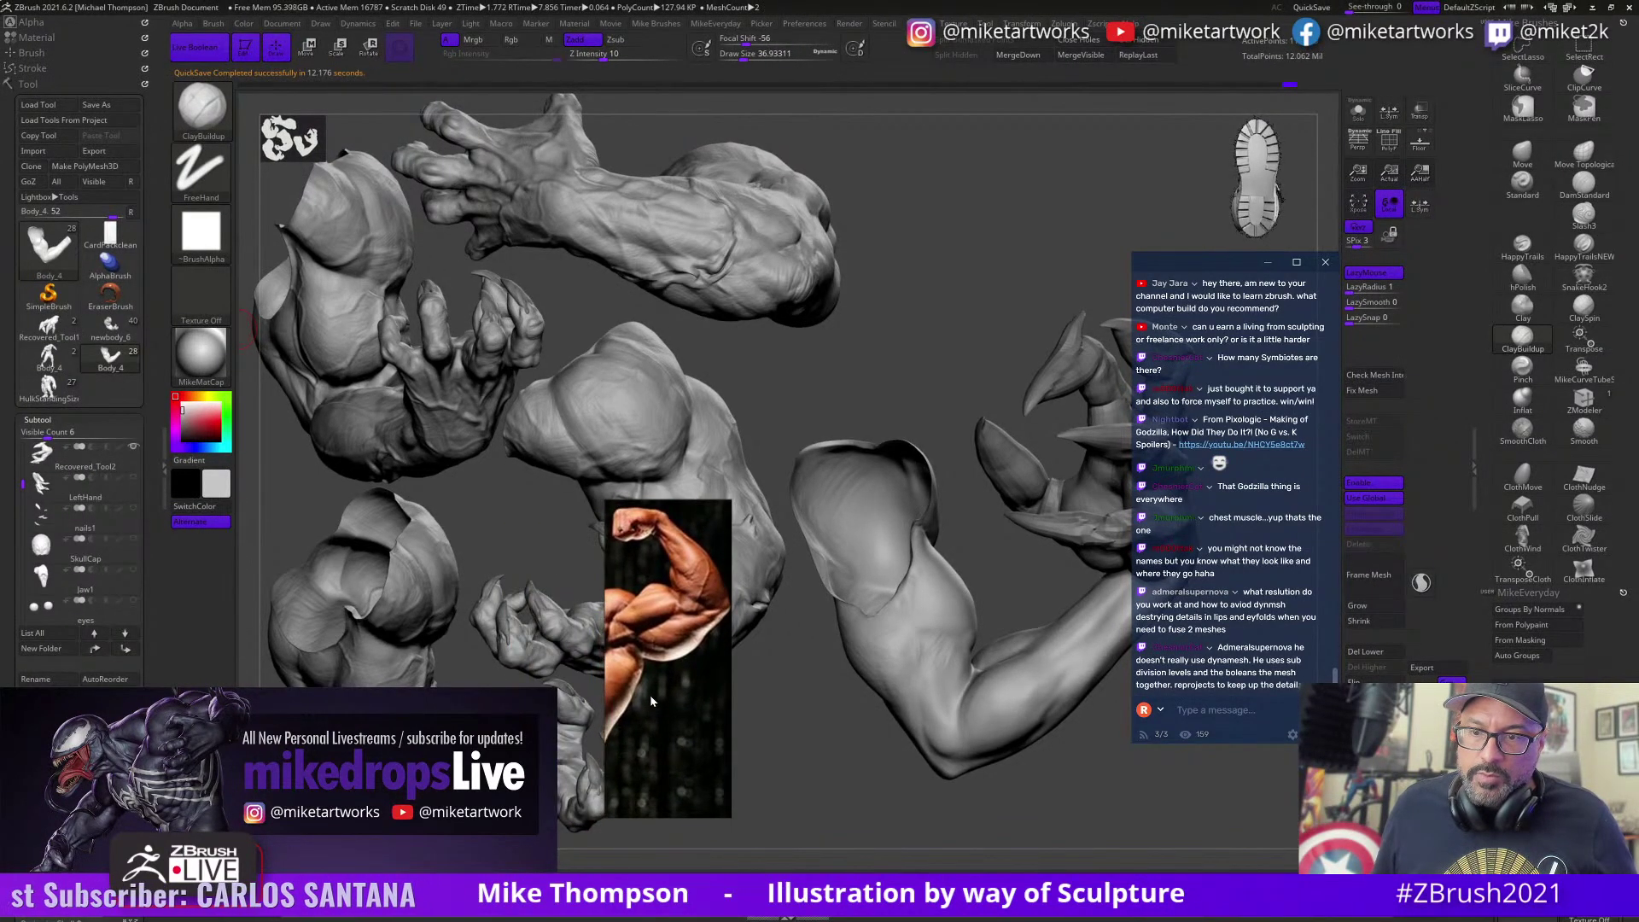
Step: Compare the neighbouring flexed-arm photos on the board and return to the one with the dark background
middle_drag(651, 700, 643, 606)
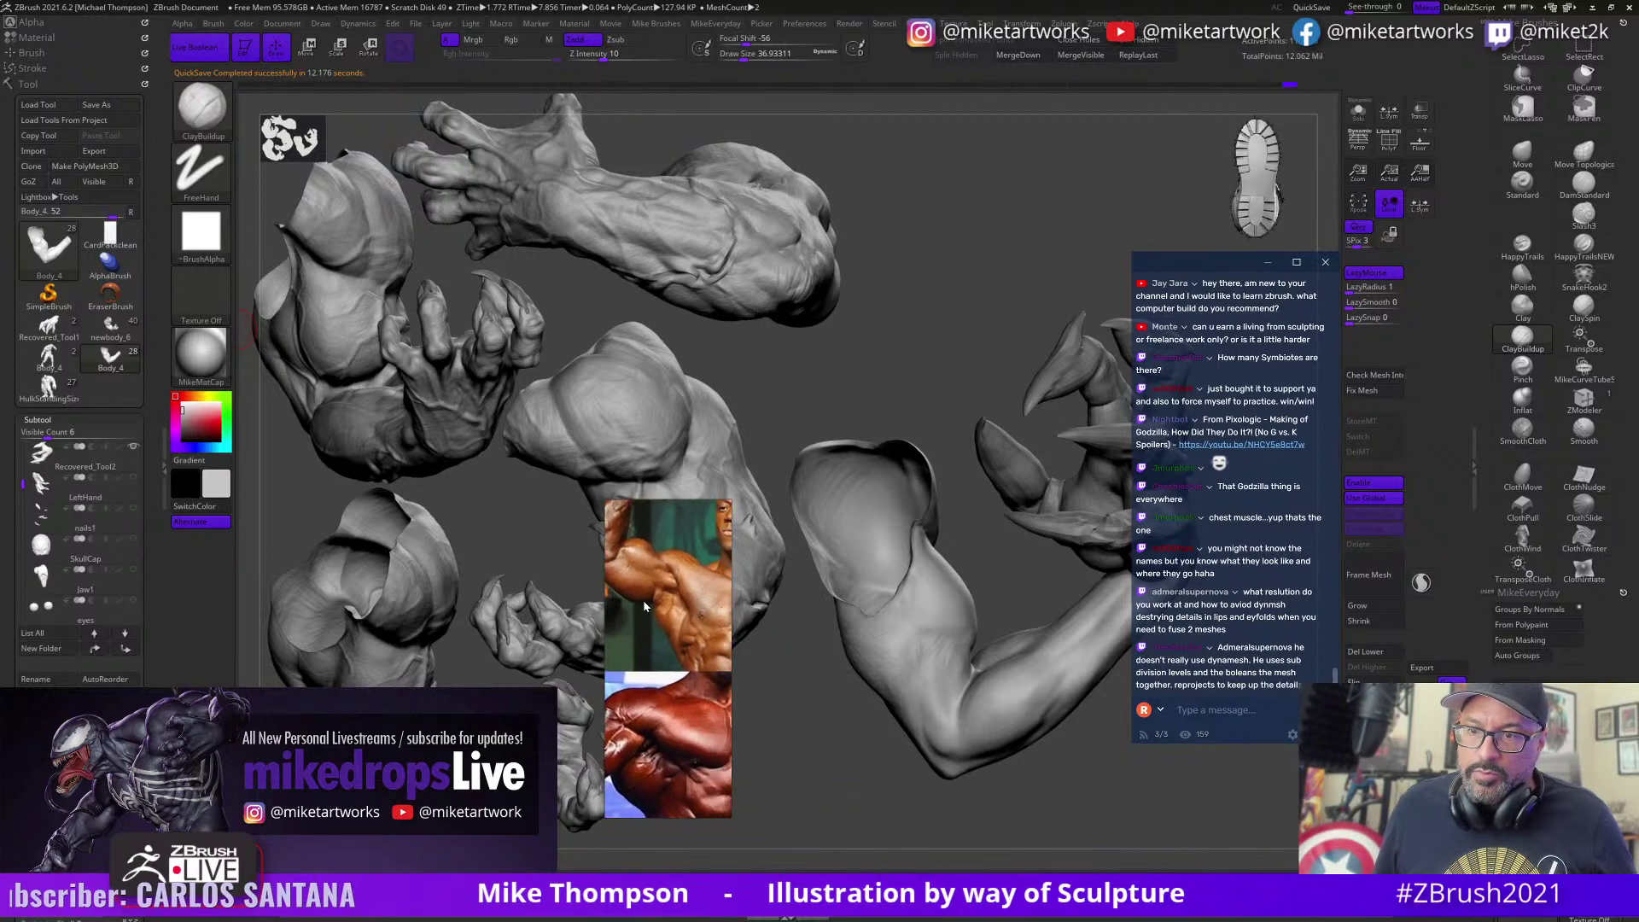
scroll(644, 606, up, 2)
scroll(646, 631, down, 4)
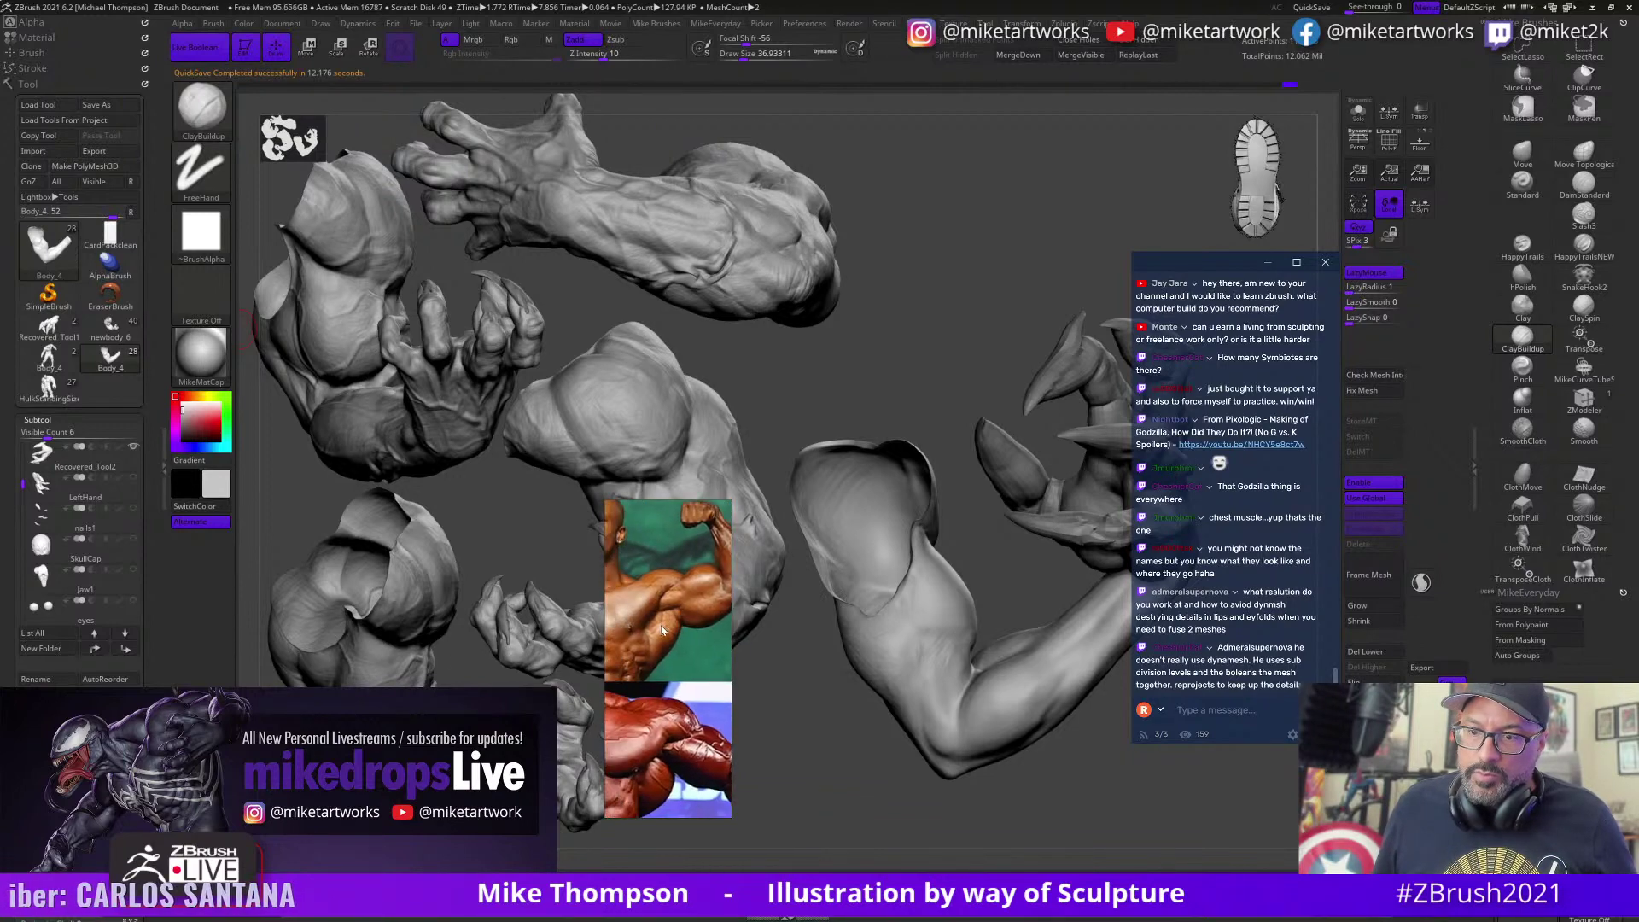
middle_drag(646, 631, 802, 645)
middle_drag(691, 650, 678, 590)
scroll(675, 650, up, 3)
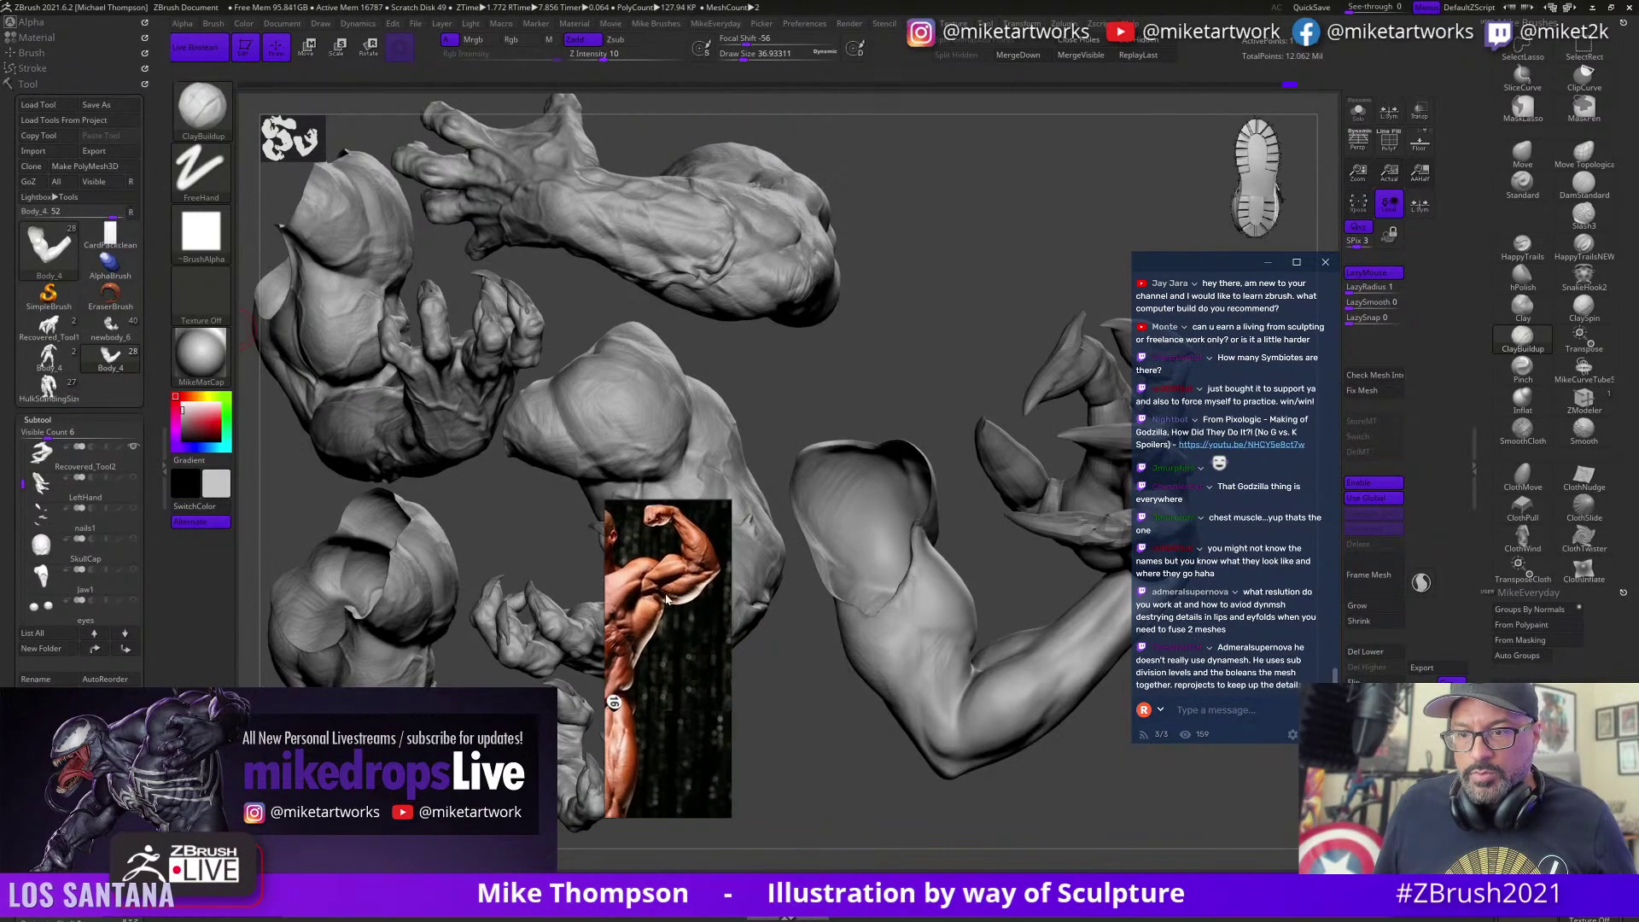
Step: Move the reference window below the sculpted arms and frame the flexed arm against the dark background
right_drag(634, 551, 703, 770)
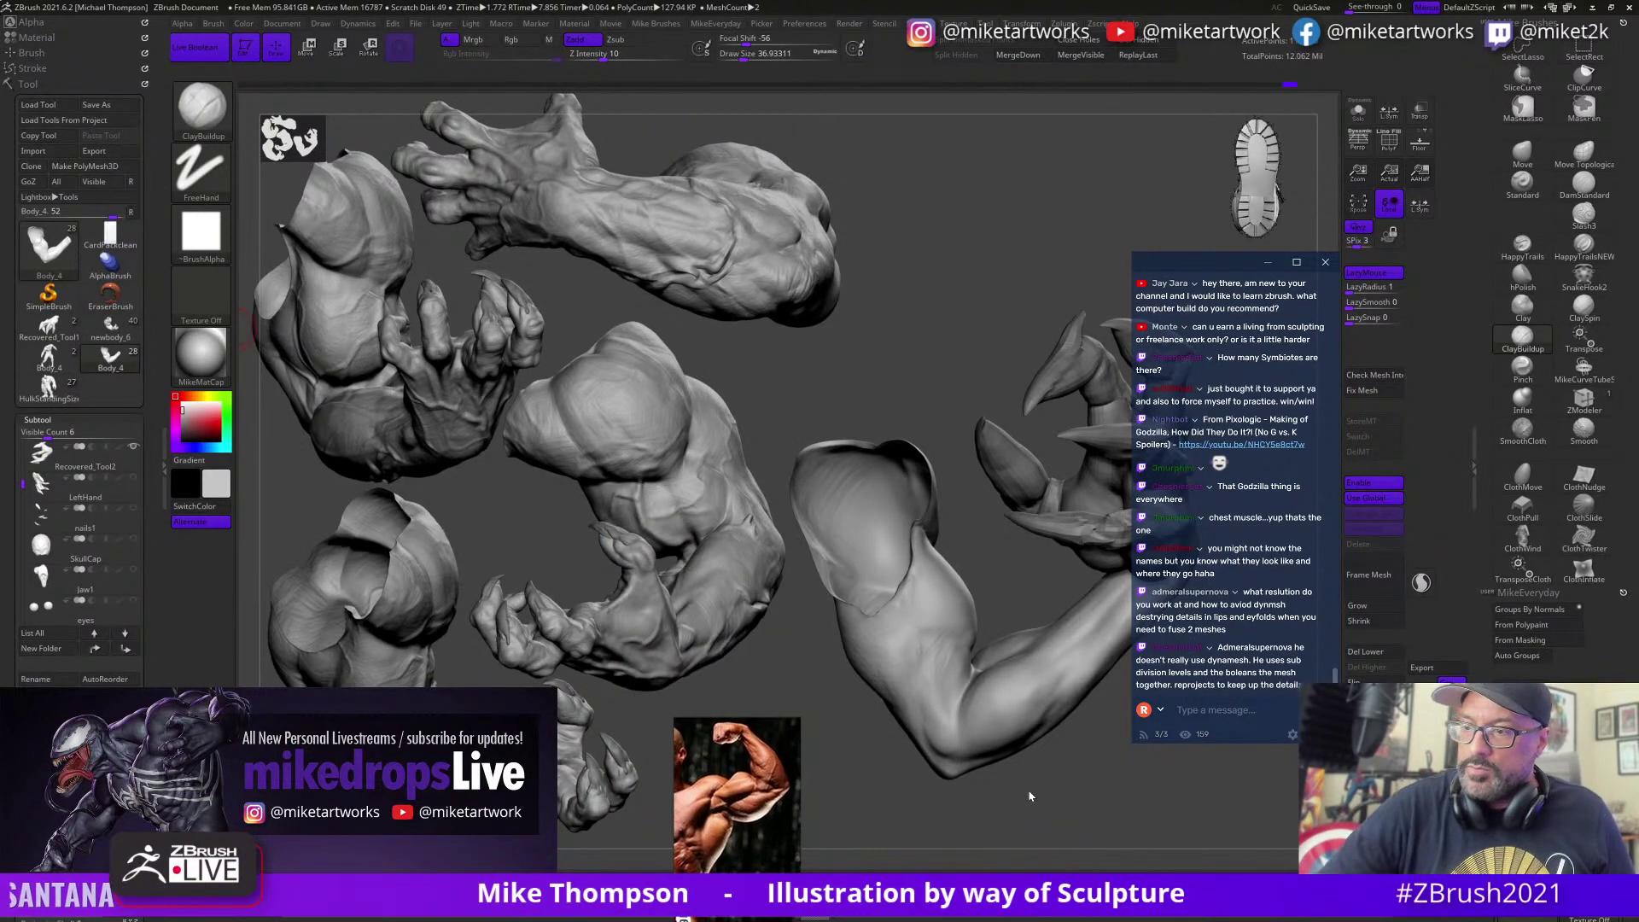
drag(1066, 768, 1097, 779)
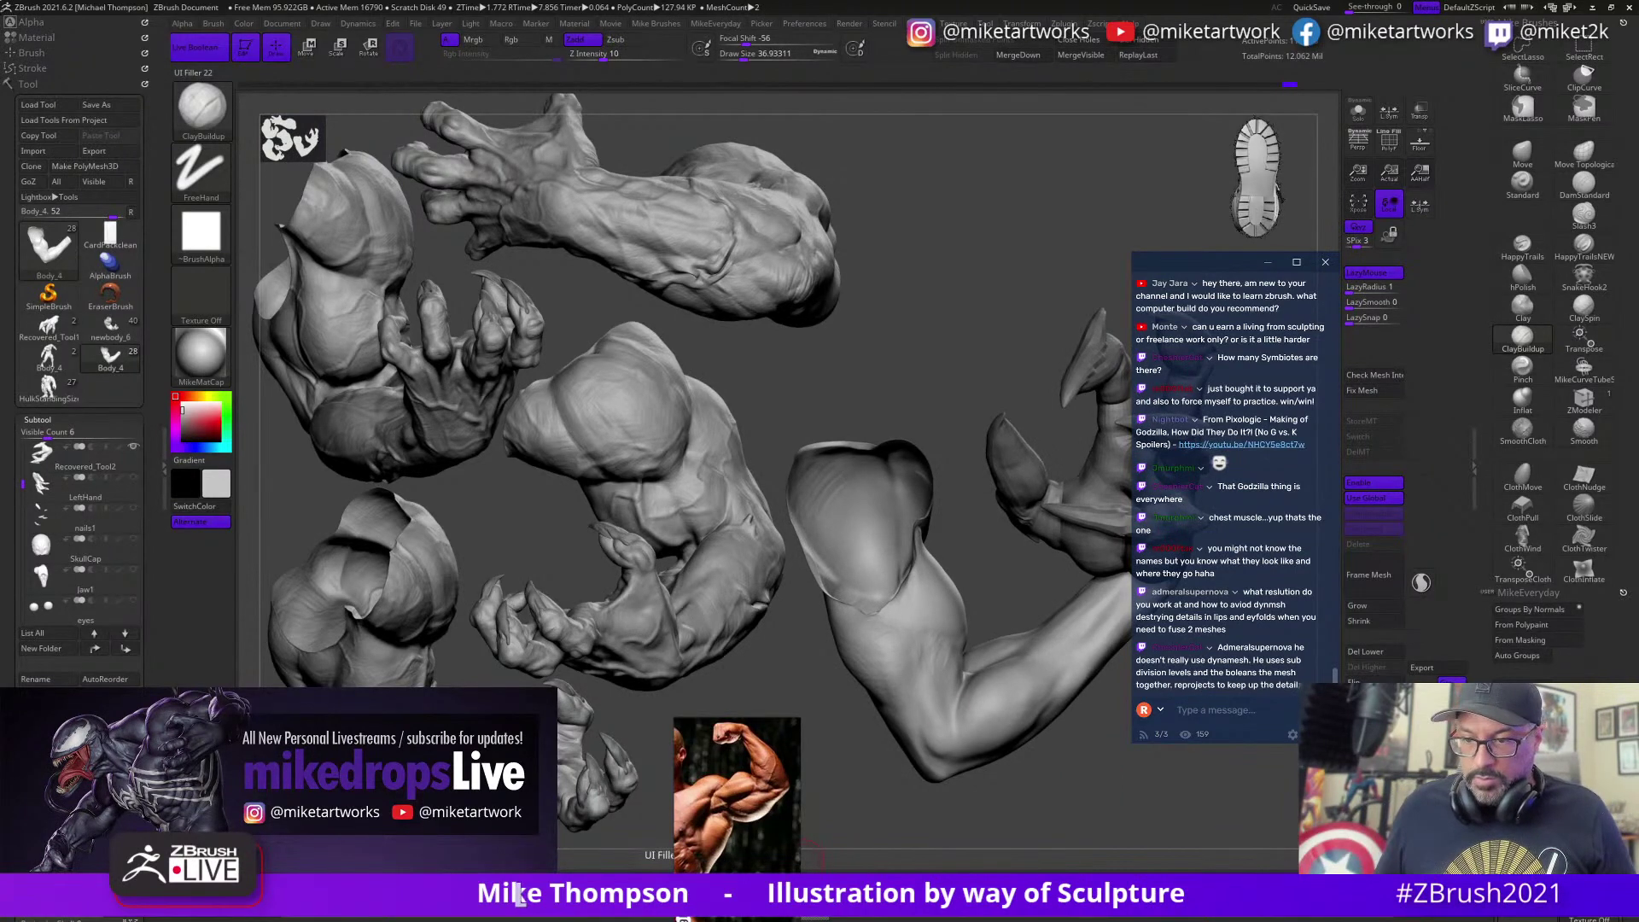
key(Right)
scroll(708, 849, down, 5)
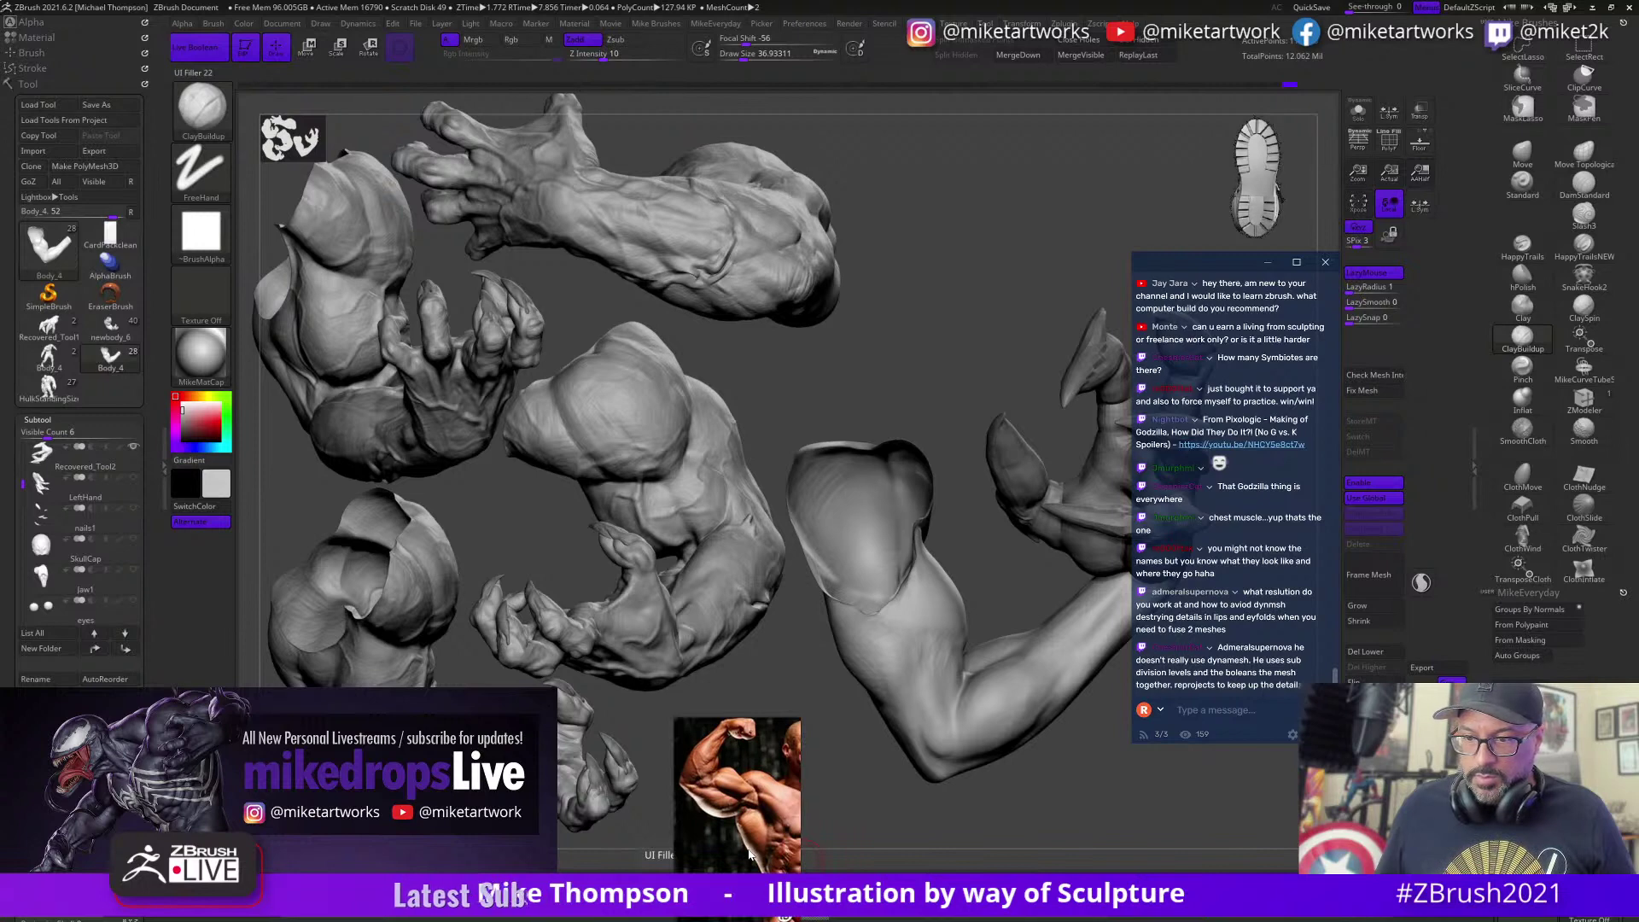
scroll(767, 854, down, 3)
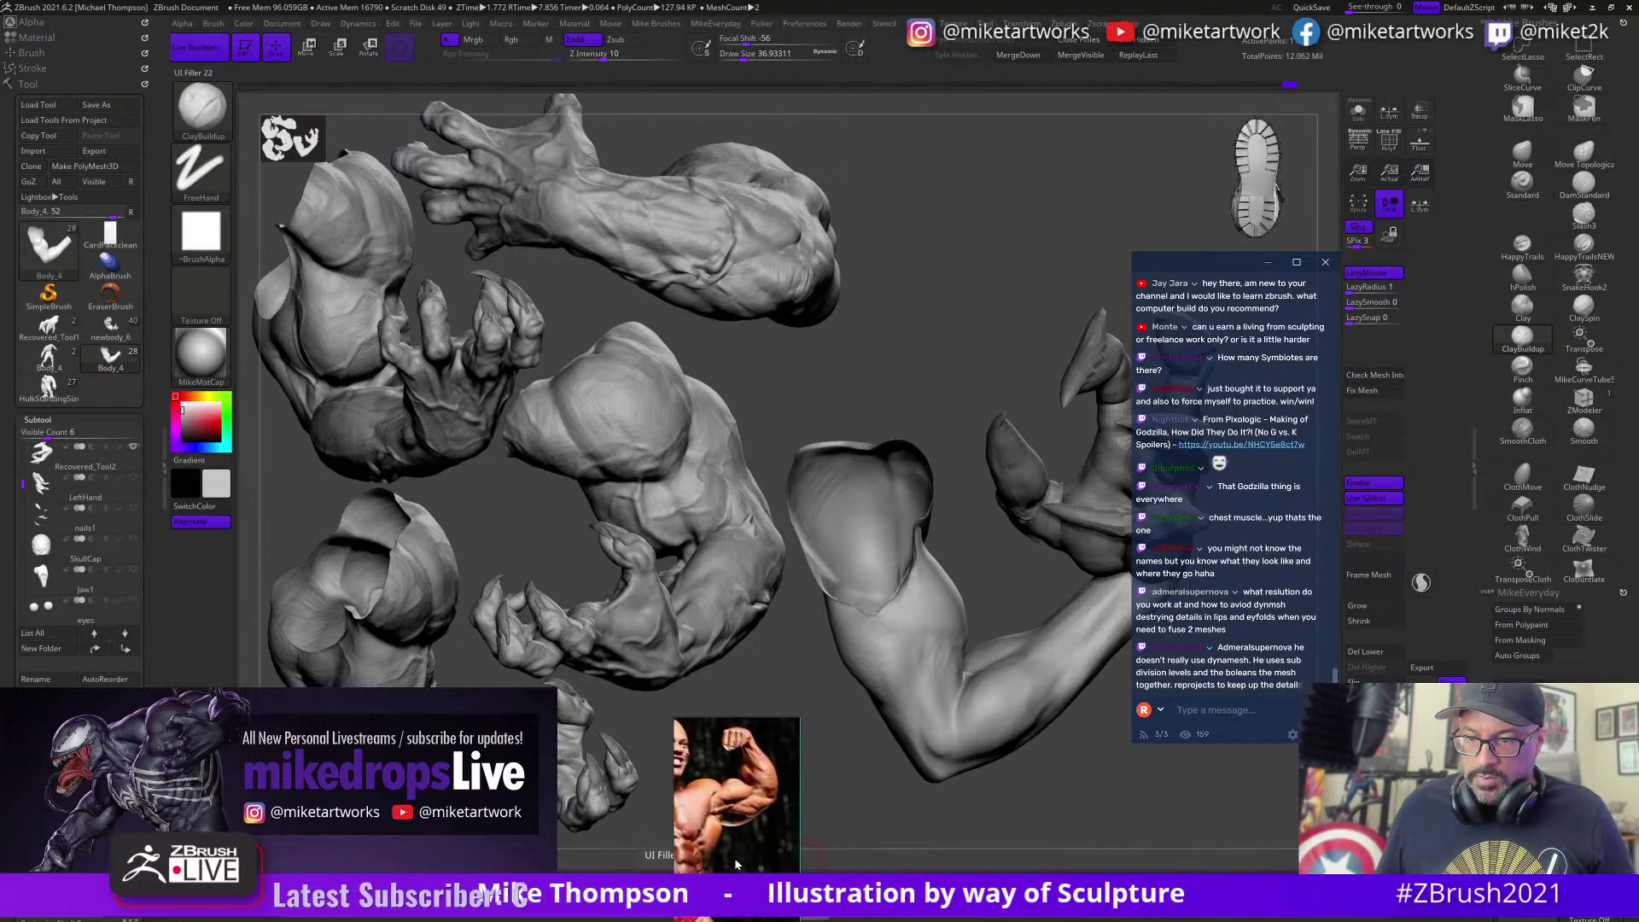
scroll(734, 856, down, 1)
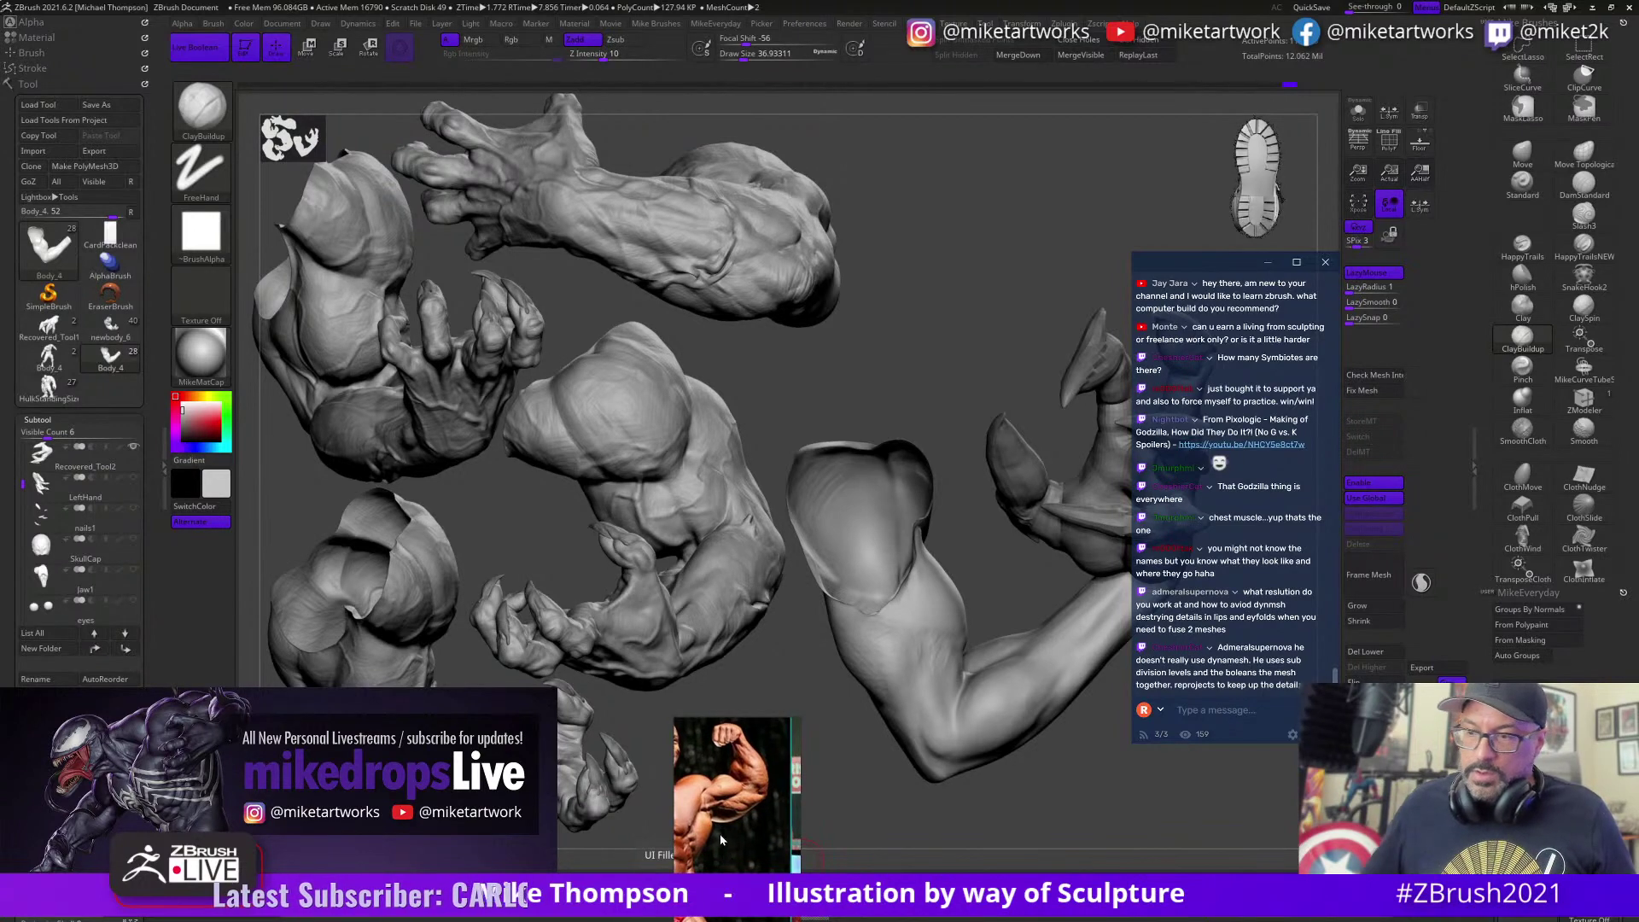
Step: Carve the groove along the biceps on the upper arm toward the elbow crease with the DamStandard brush
mouse_move(1067, 789)
mouse_down()
mouse_move(1106, 762)
mouse_move(1037, 785)
mouse_up()
click(1582, 185)
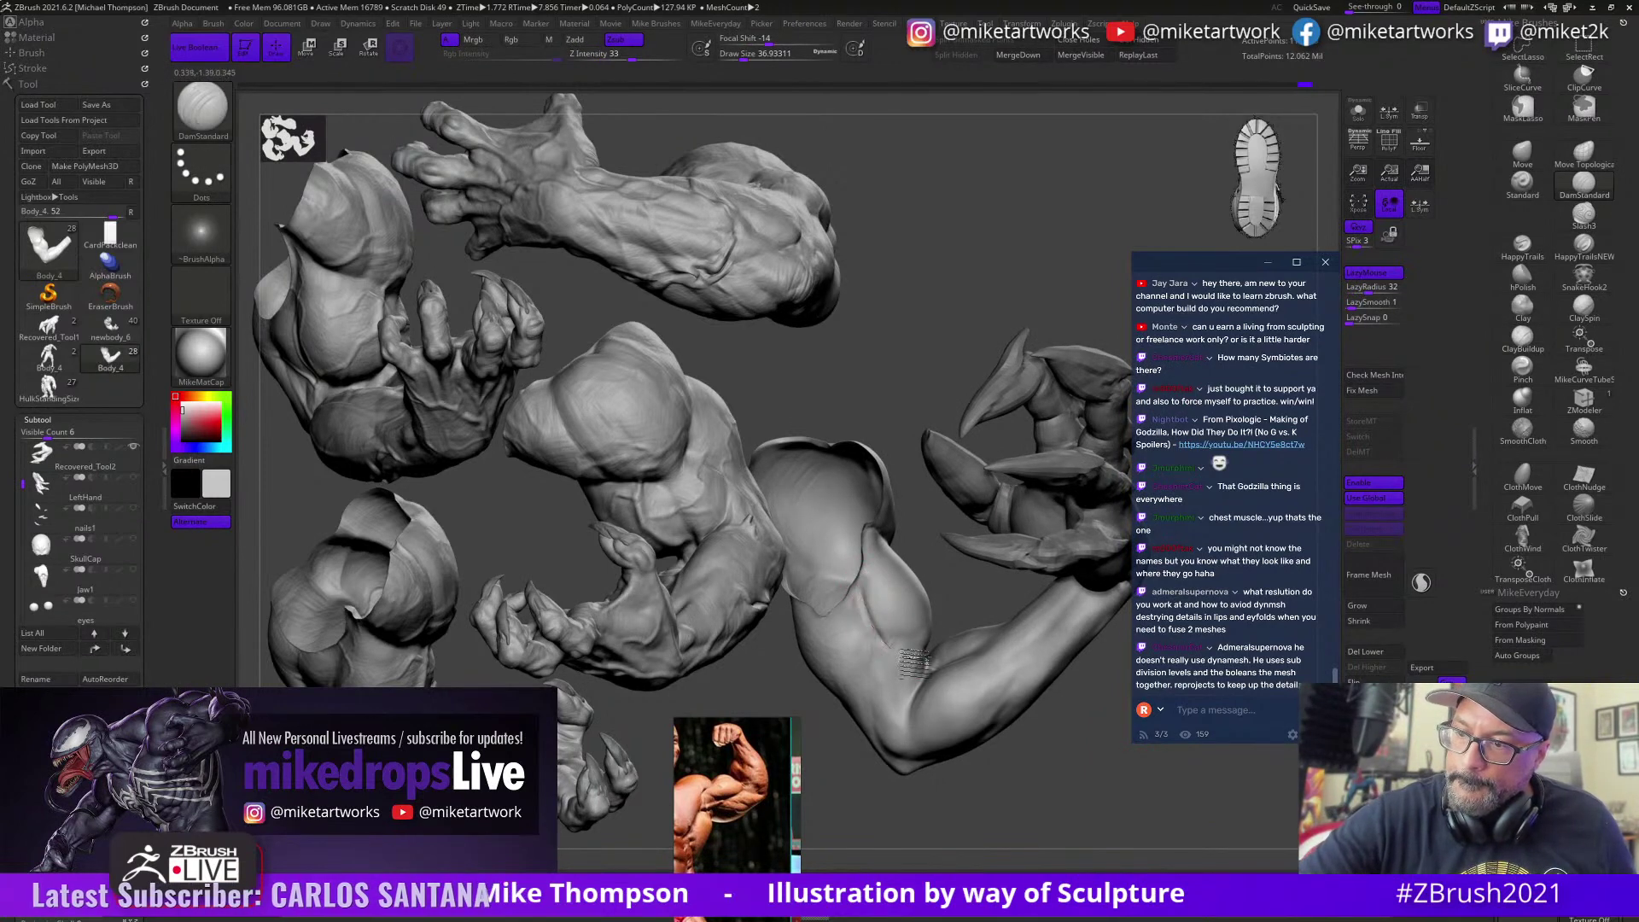
drag(1021, 760, 1018, 751)
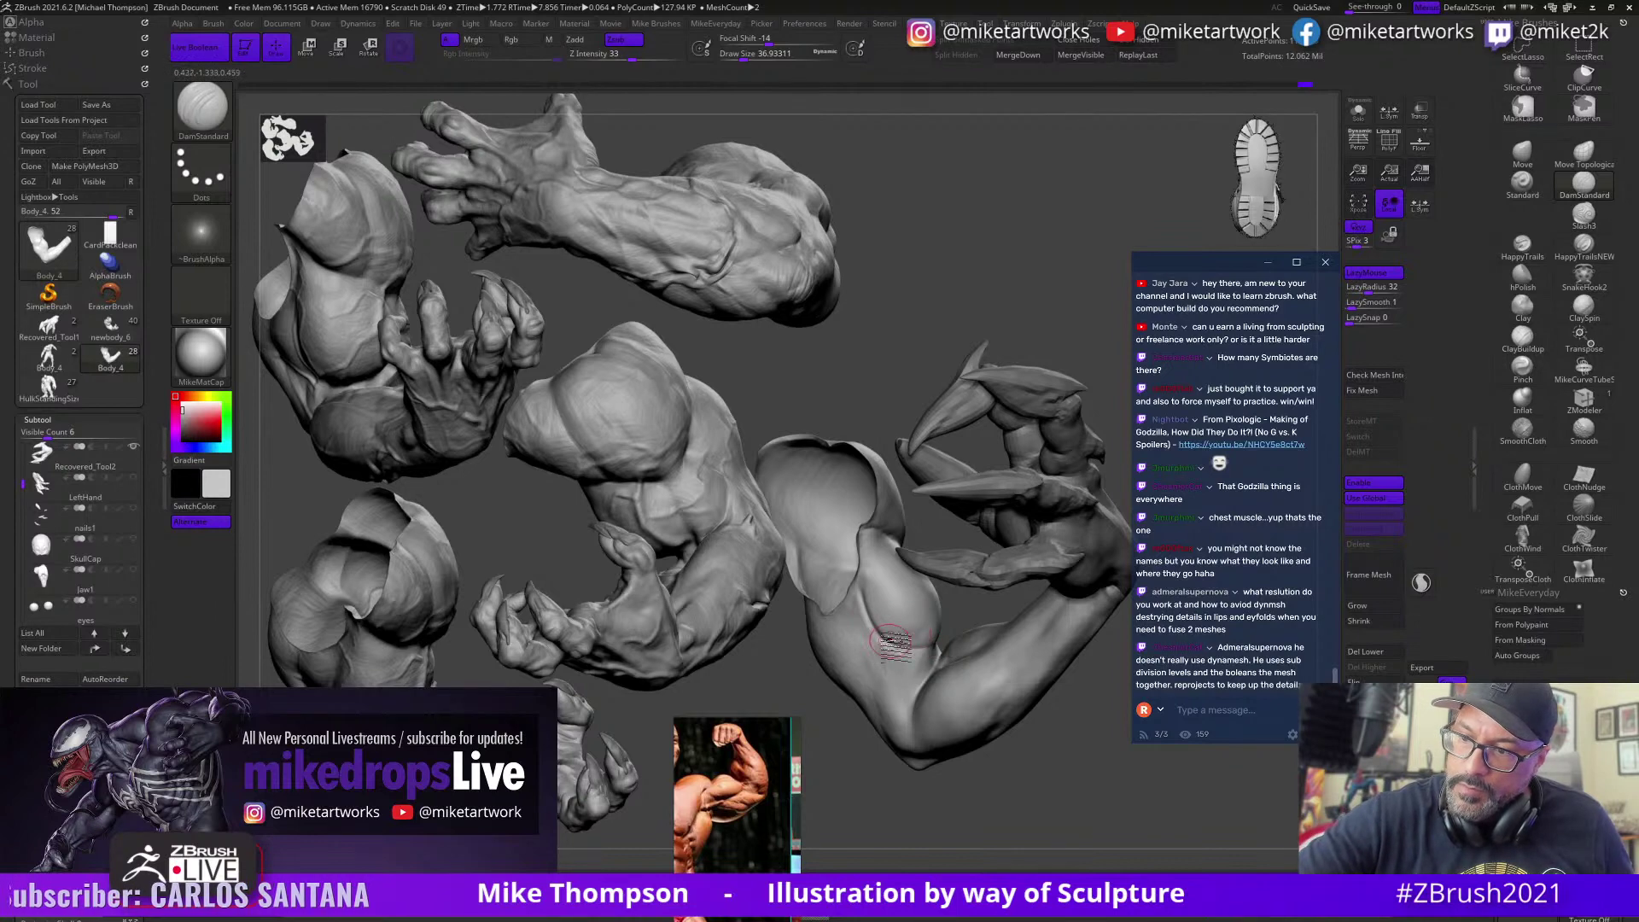
right_drag(953, 653, 936, 646)
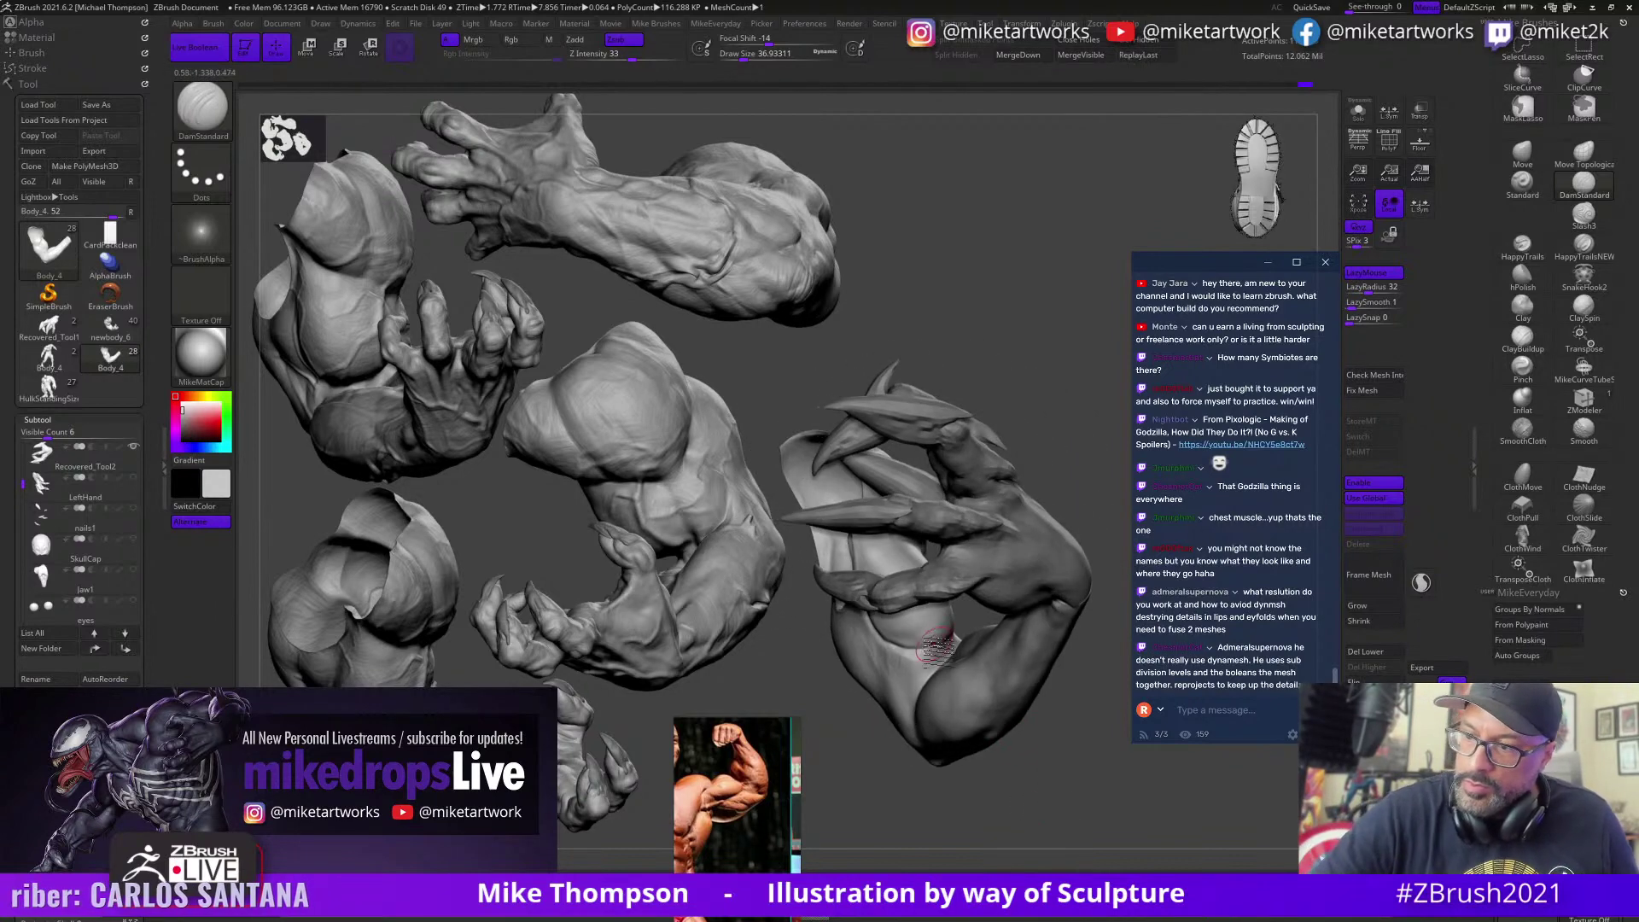
right_drag(1092, 762, 1037, 750)
drag(928, 577, 912, 543)
right_drag(1029, 790, 926, 773)
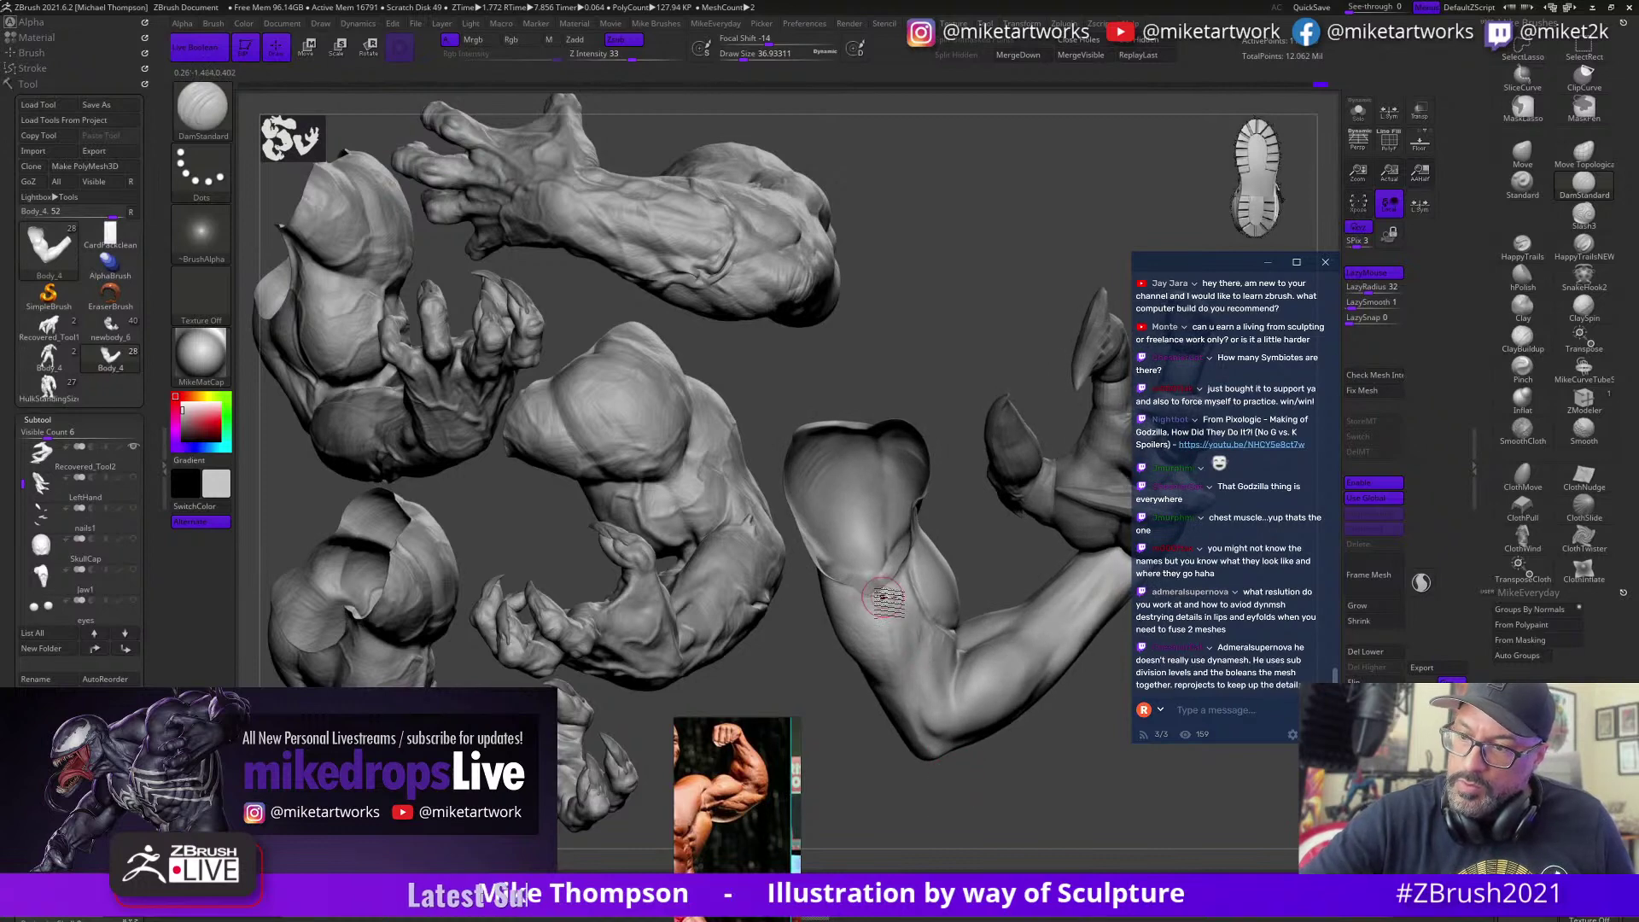
Step: Carve muscle separation grooves on the outer upper arm, running from below the shoulder muscle toward the elbow
drag(886, 607, 883, 598)
right_drag(1051, 784, 1052, 771)
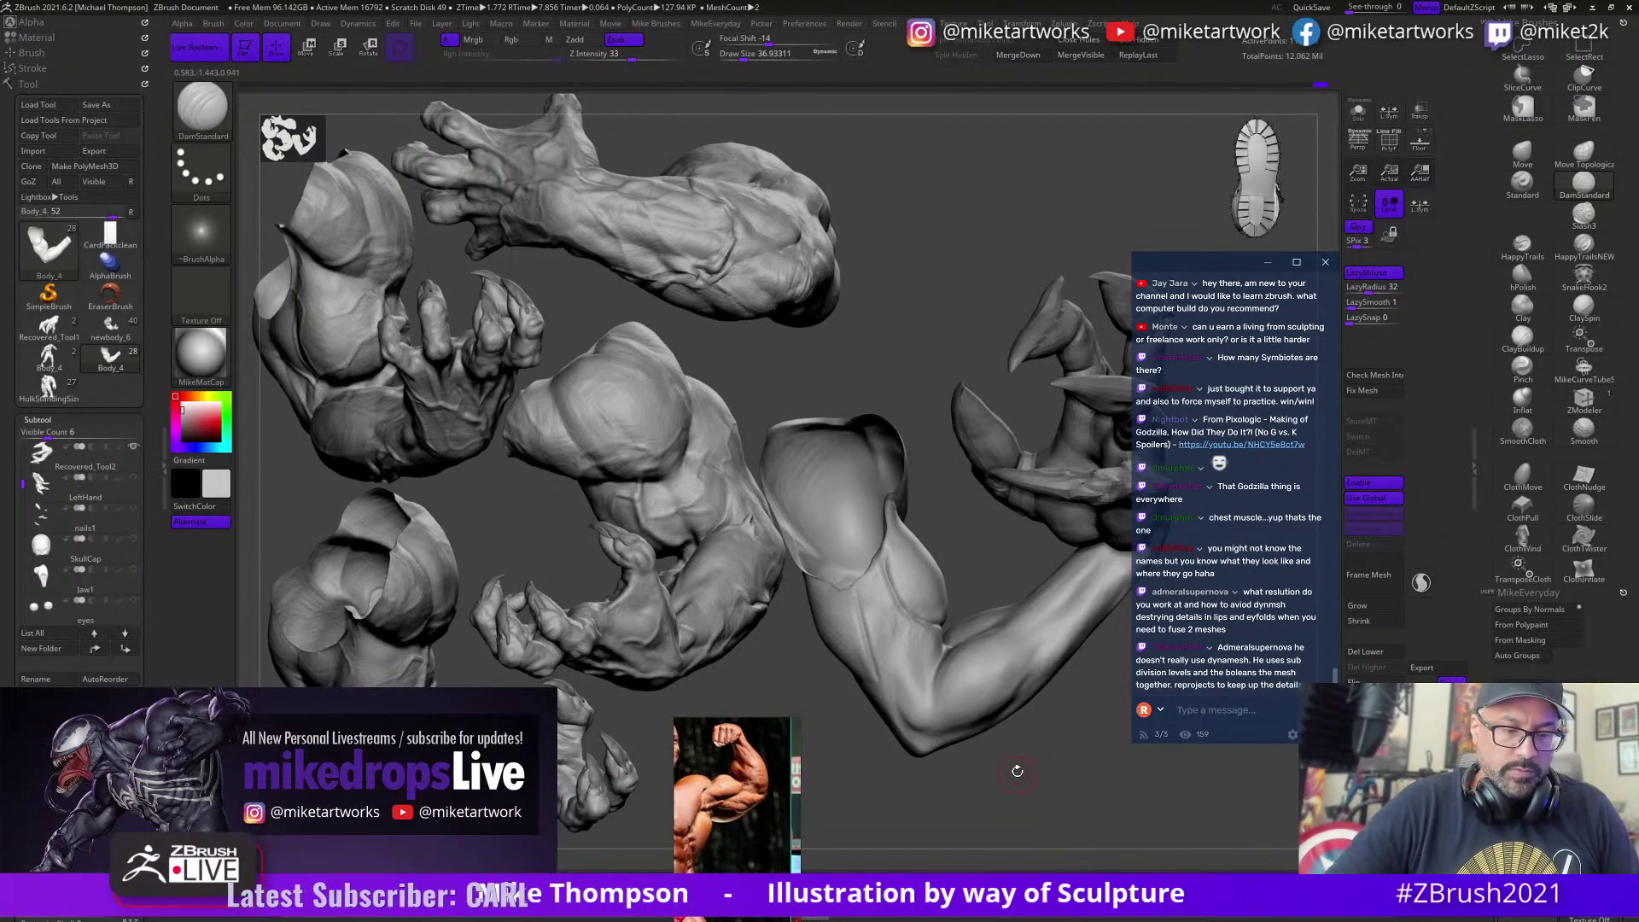
right_drag(1017, 771, 980, 735)
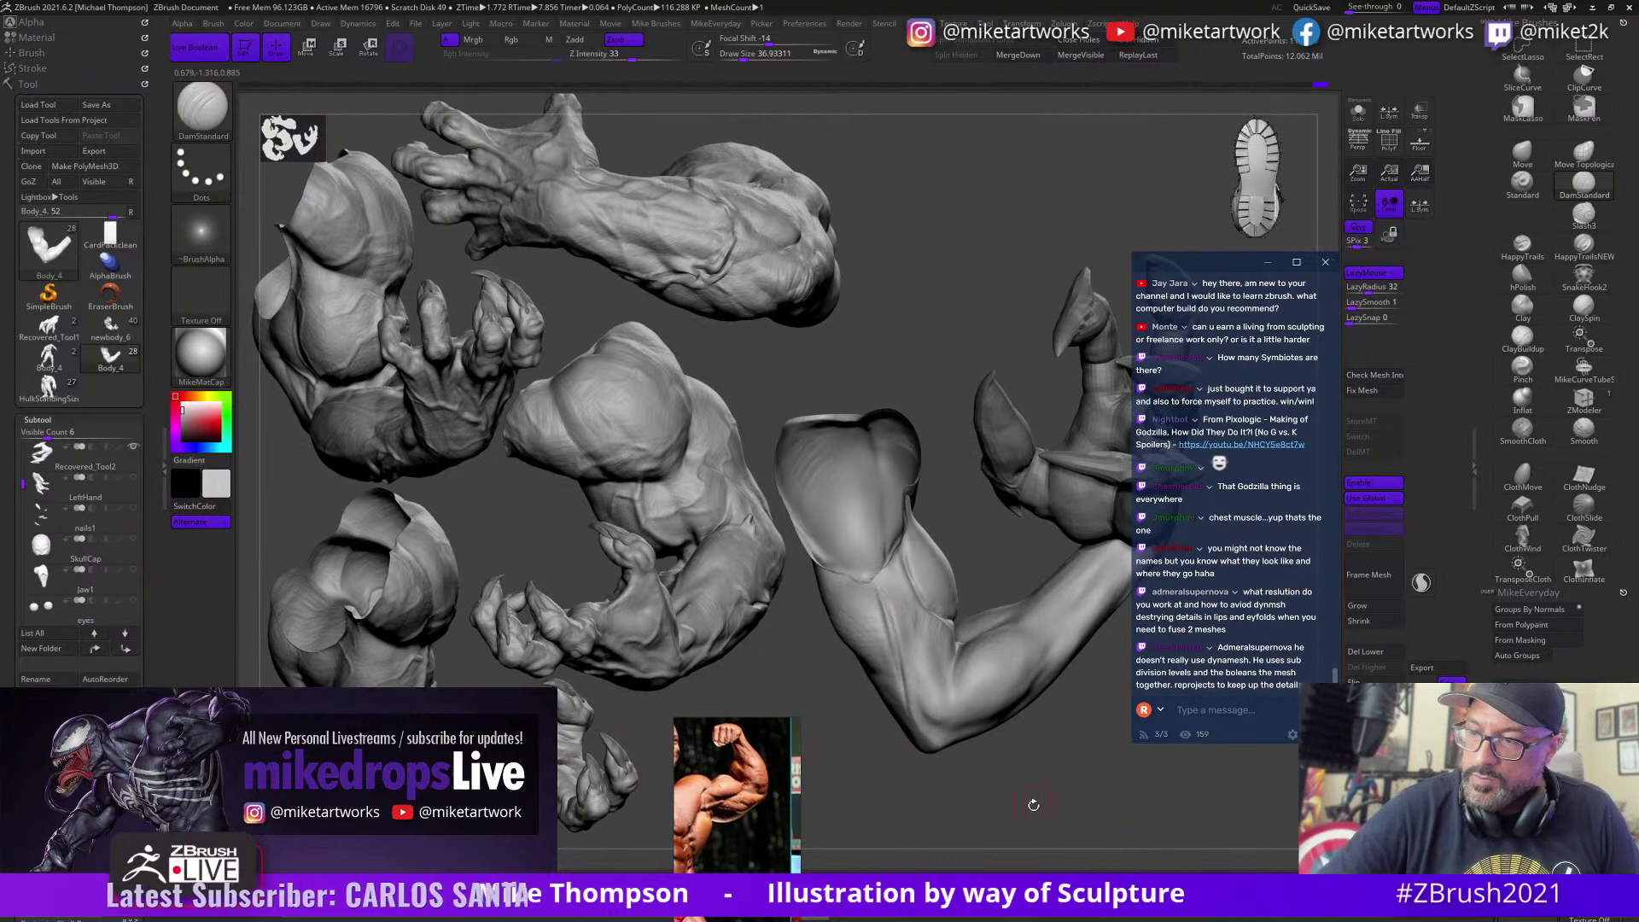
right_drag(1028, 802, 1004, 777)
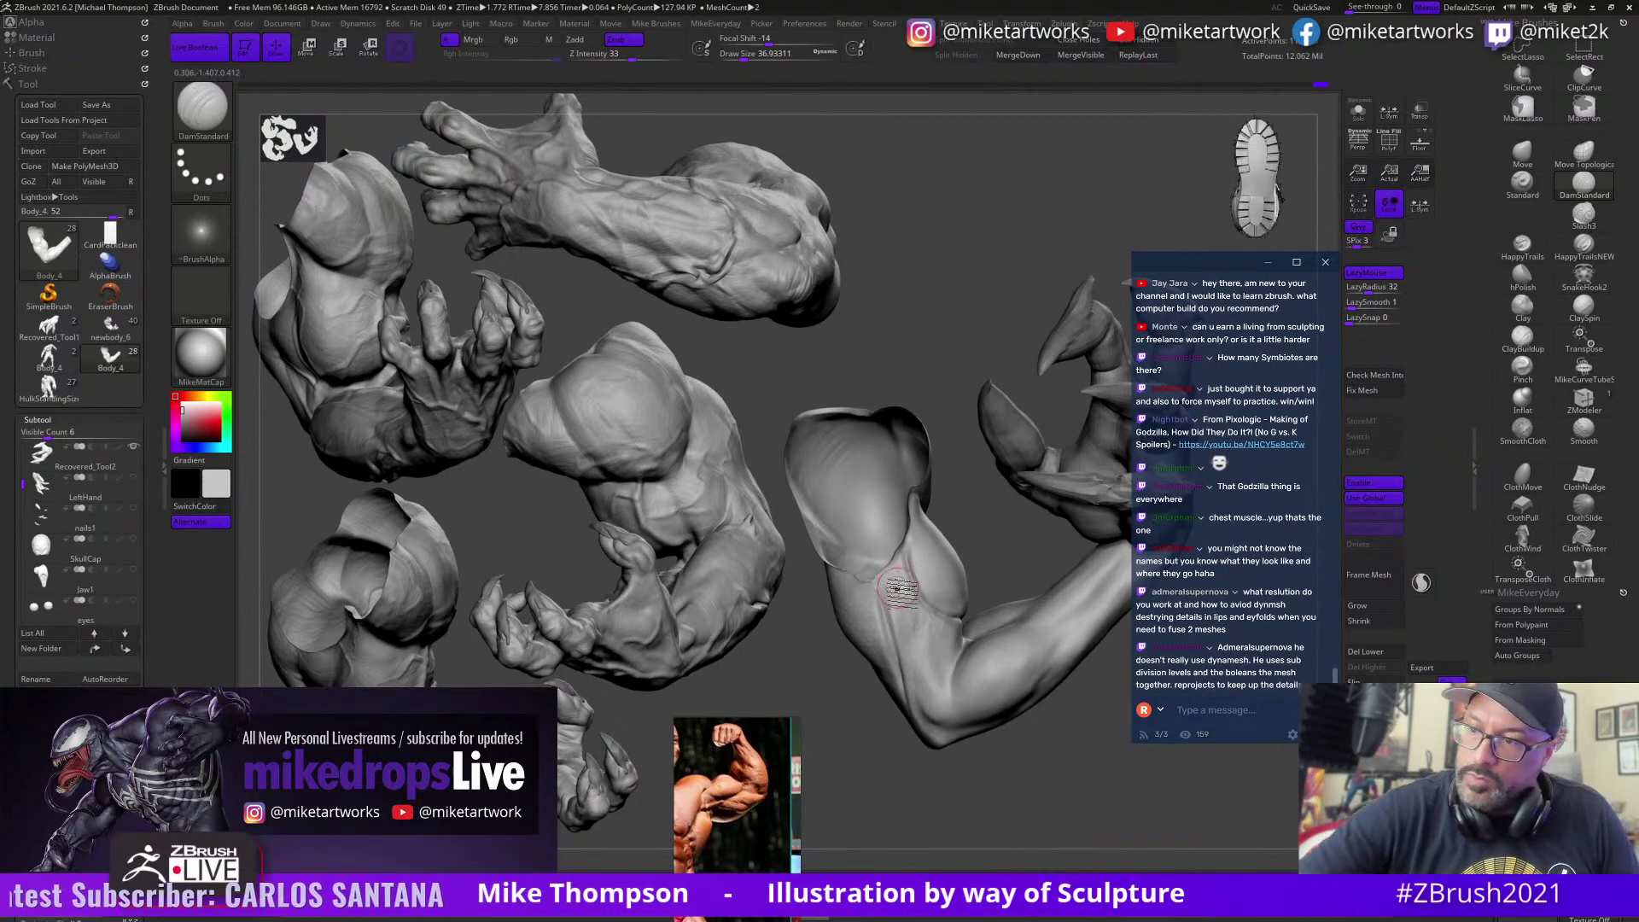
drag(896, 589, 955, 640)
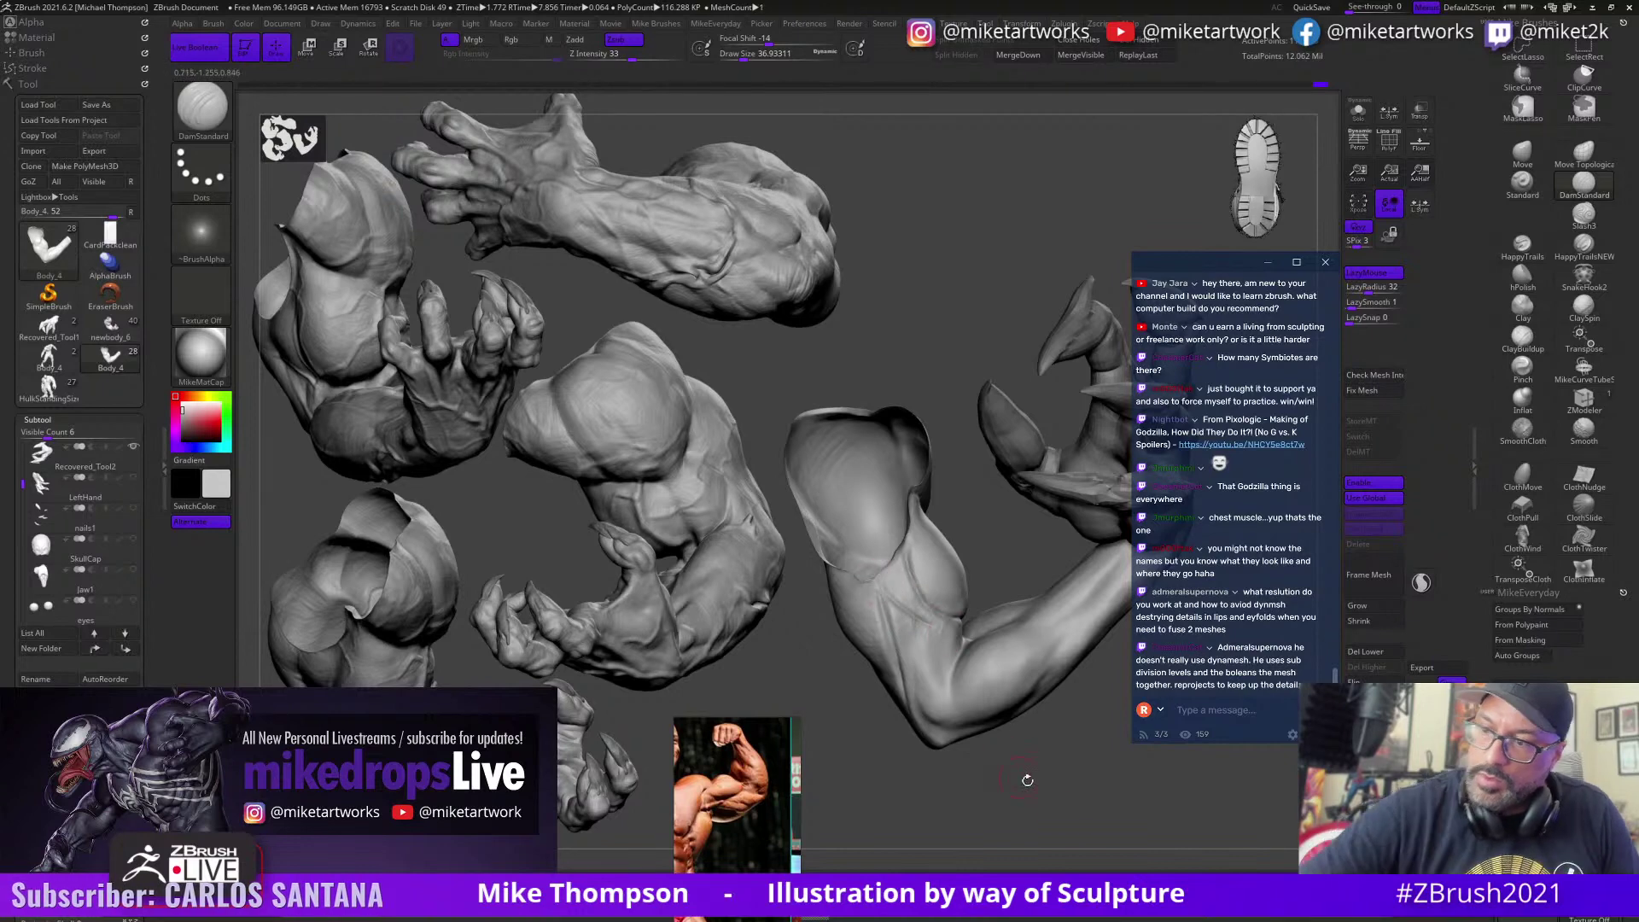
drag(1056, 818, 1040, 794)
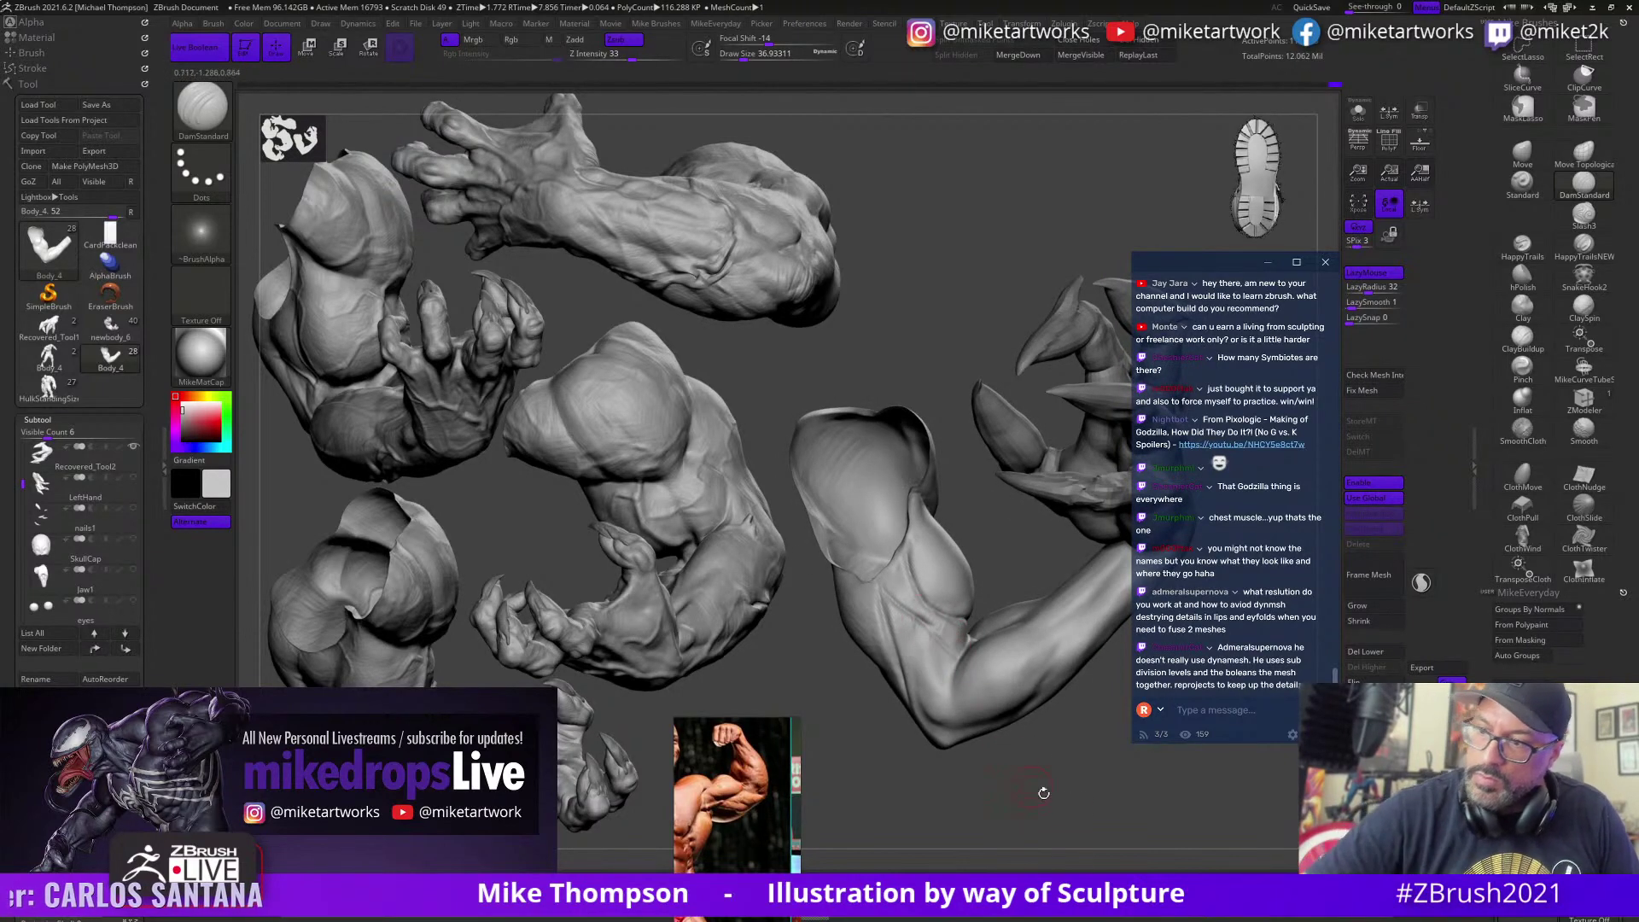
right_drag(1043, 793, 1144, 754)
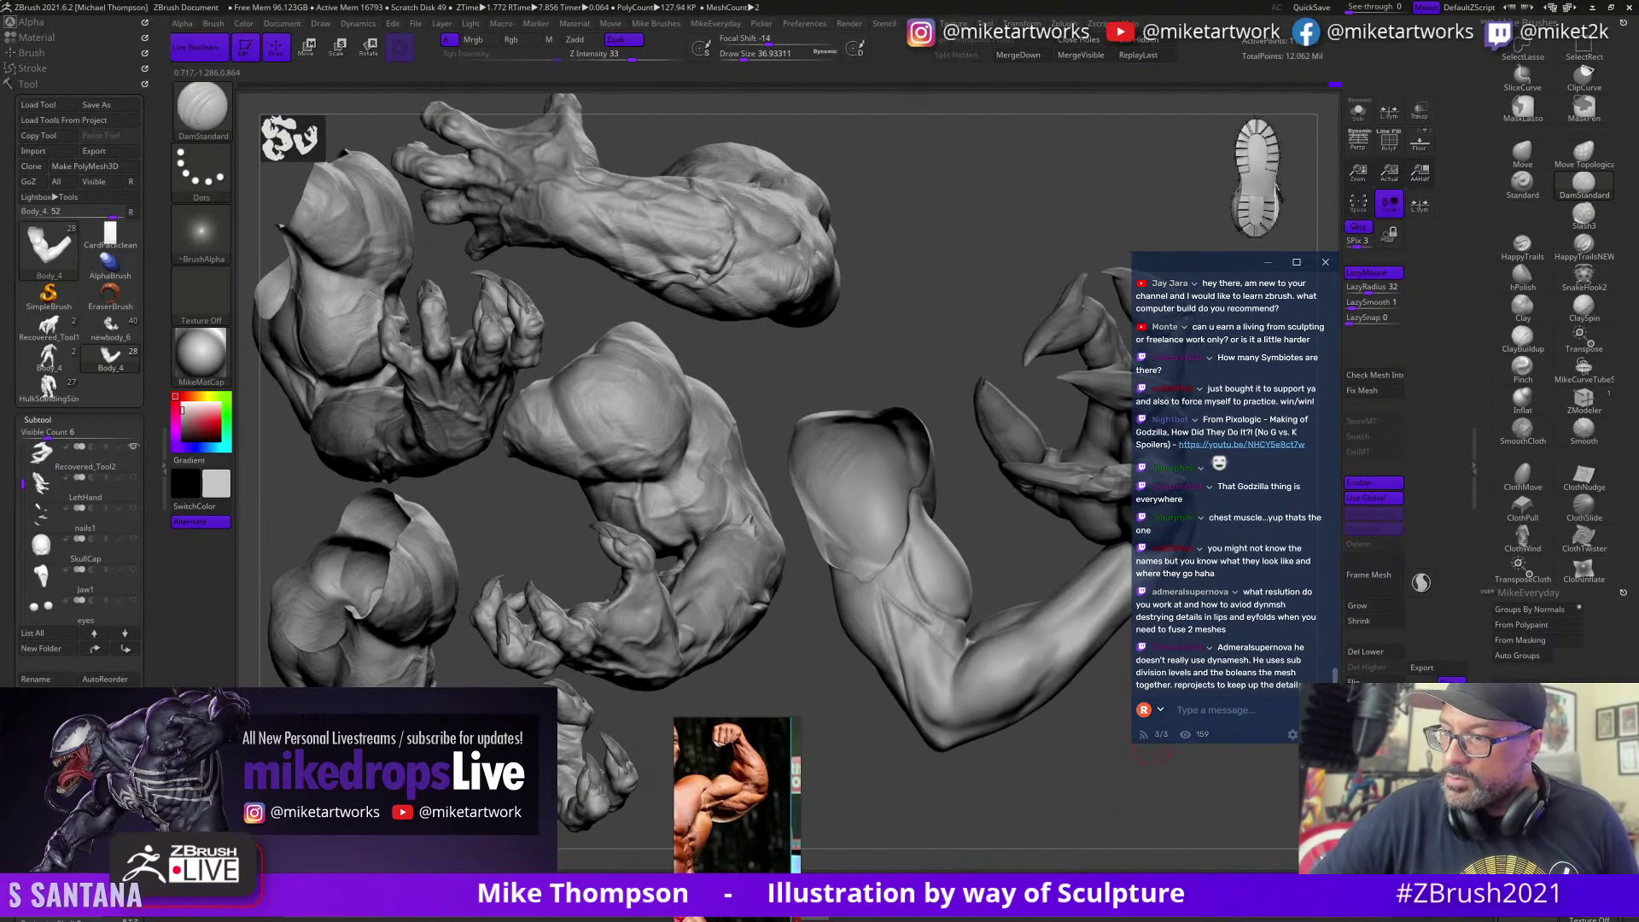
Step: Build up muscle volume on the lower upper arm just above the elbow with the ClayBuildup brush
right_drag(1075, 805, 1085, 787)
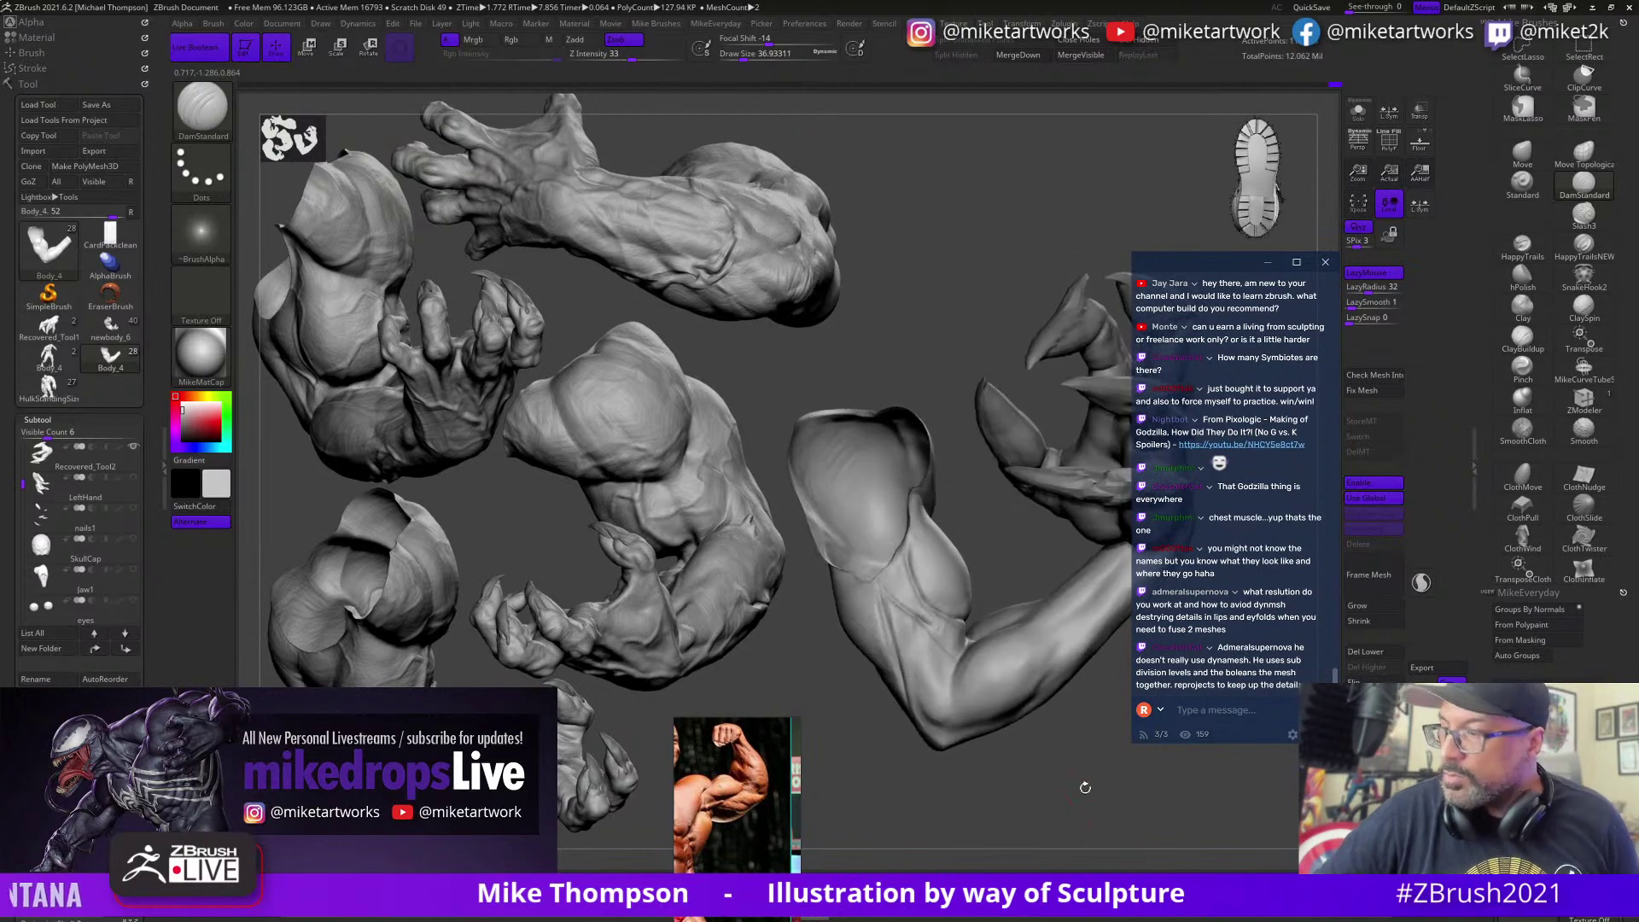
click(1523, 337)
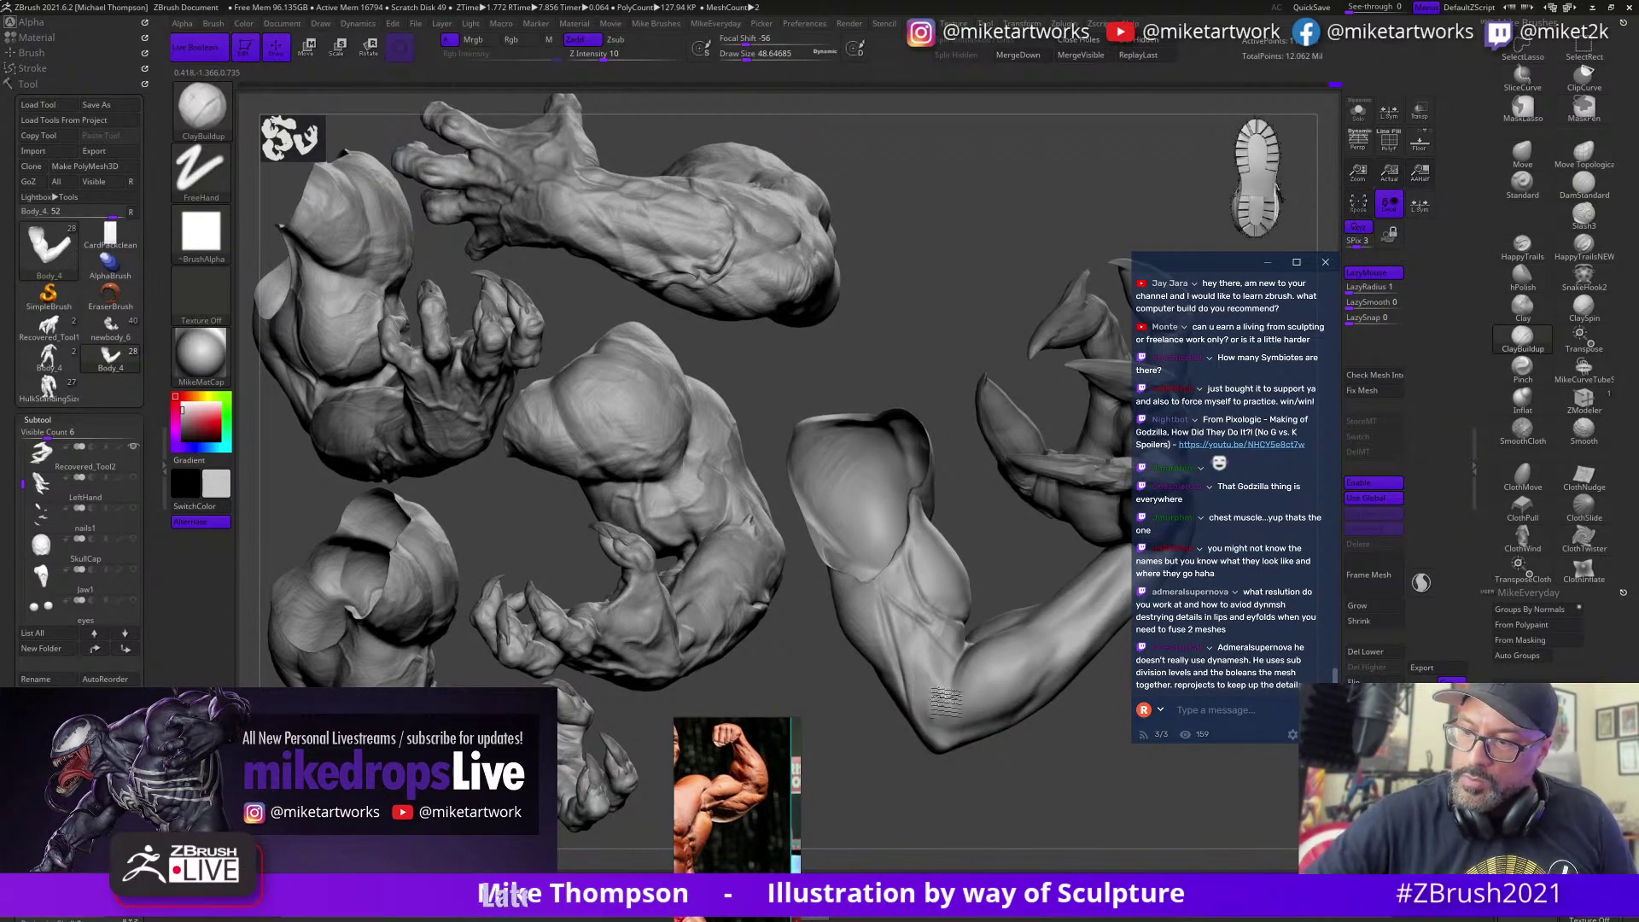
right_drag(983, 768, 906, 632)
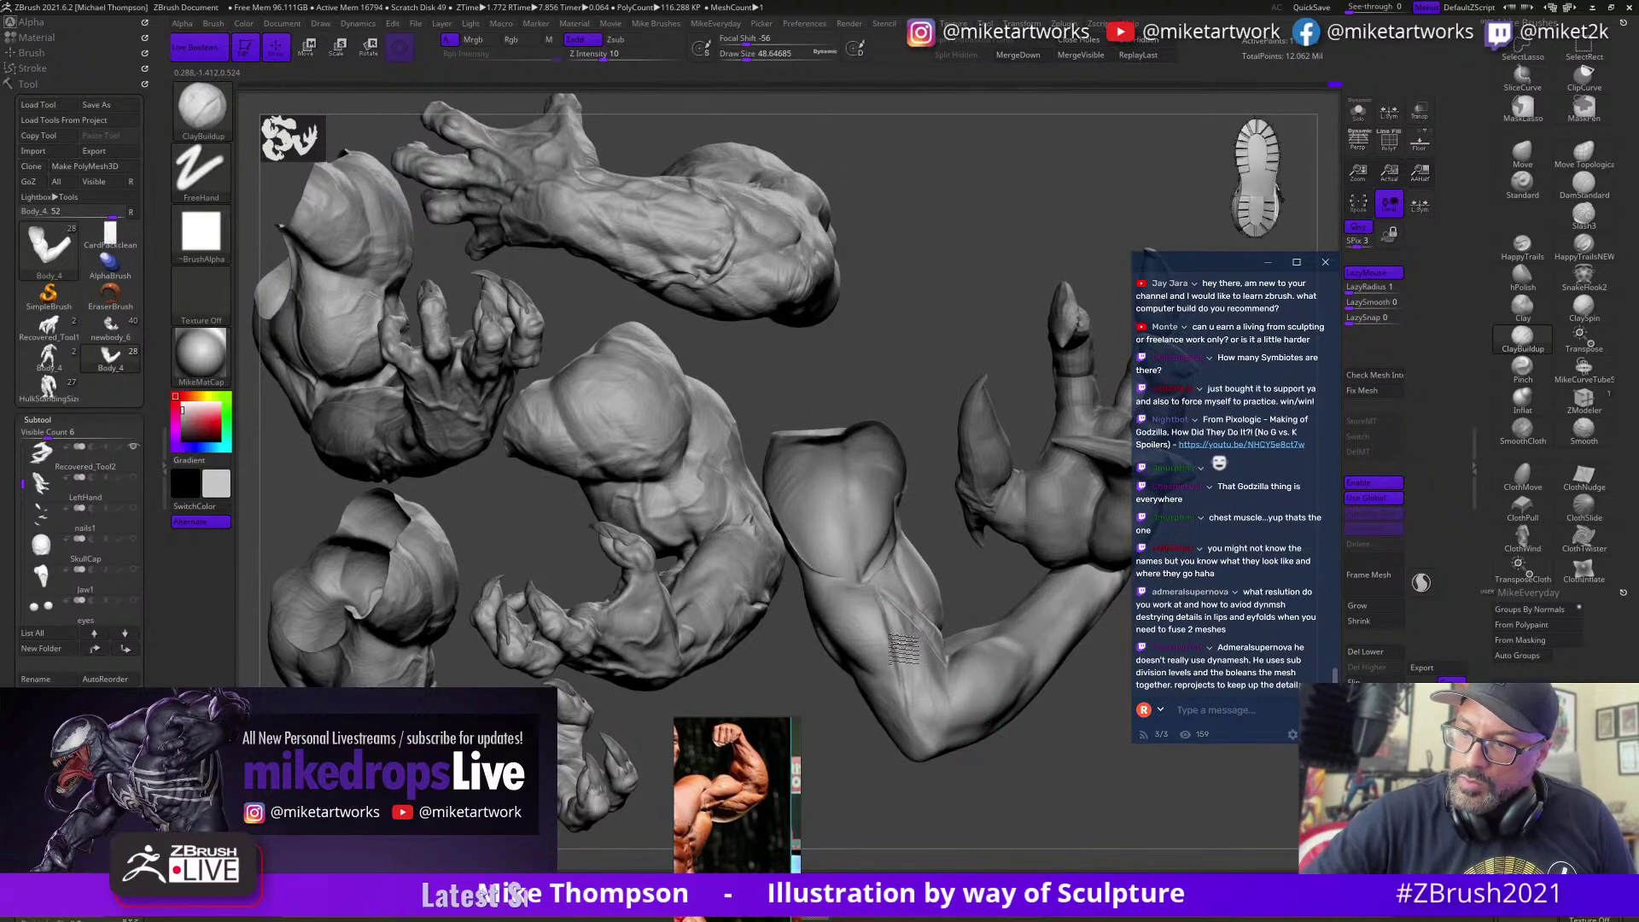
right_drag(917, 731, 1007, 809)
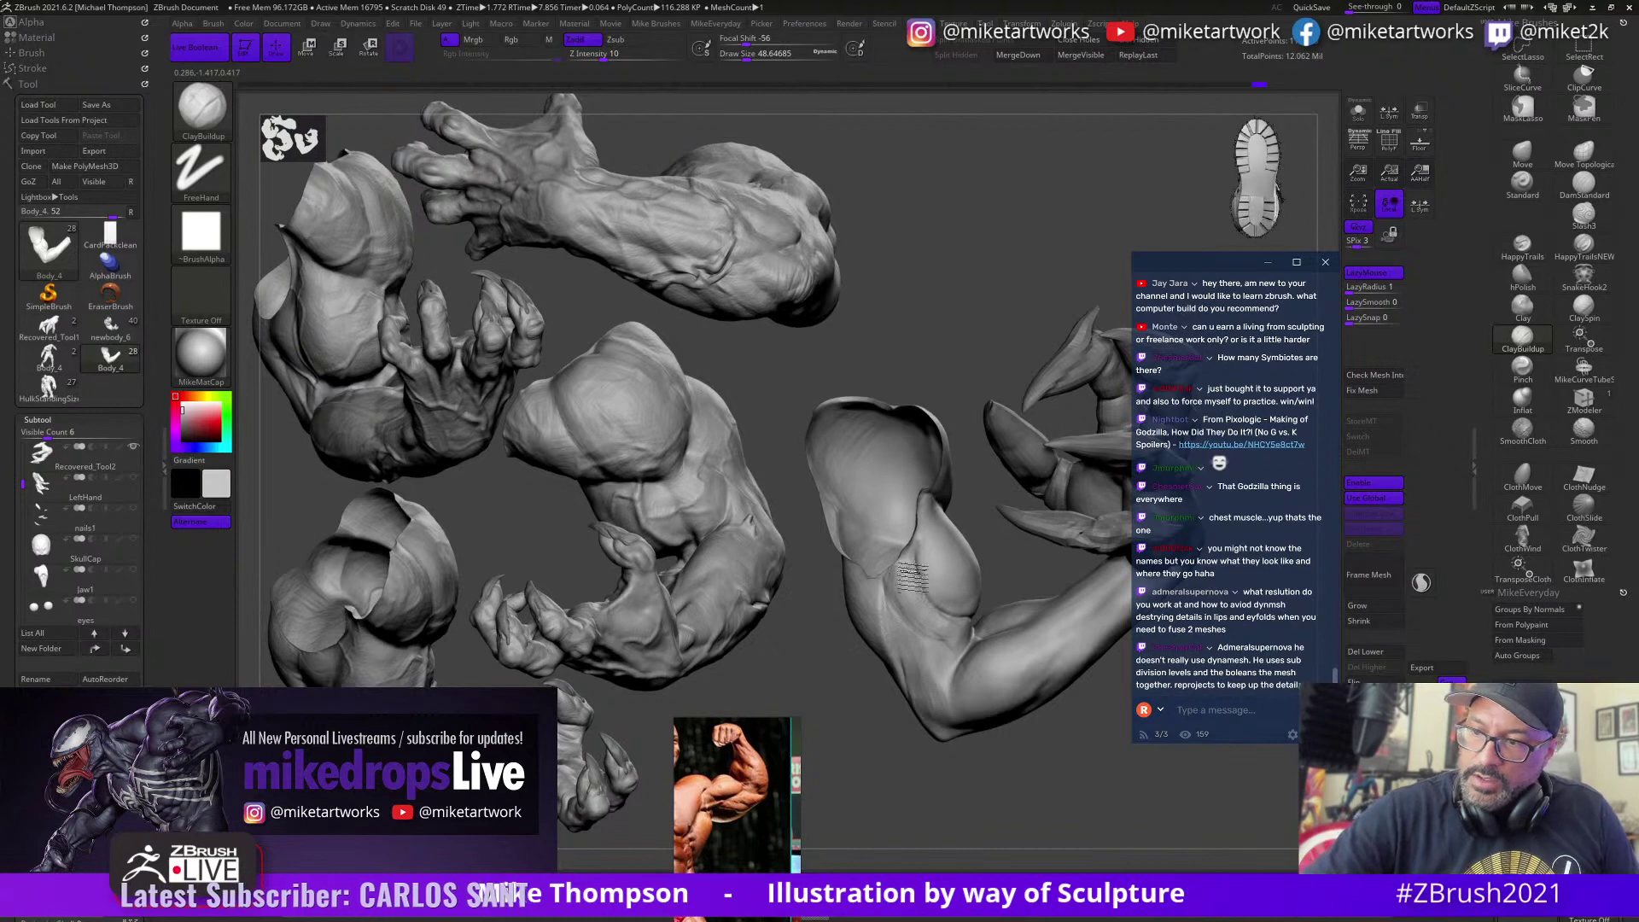
Step: Thicken the biceps from the middle of the muscle down to the elbow crease with ClayBuildup strokes
mouse_move(1058, 792)
right_down()
mouse_move(1043, 832)
mouse_move(1057, 811)
right_up()
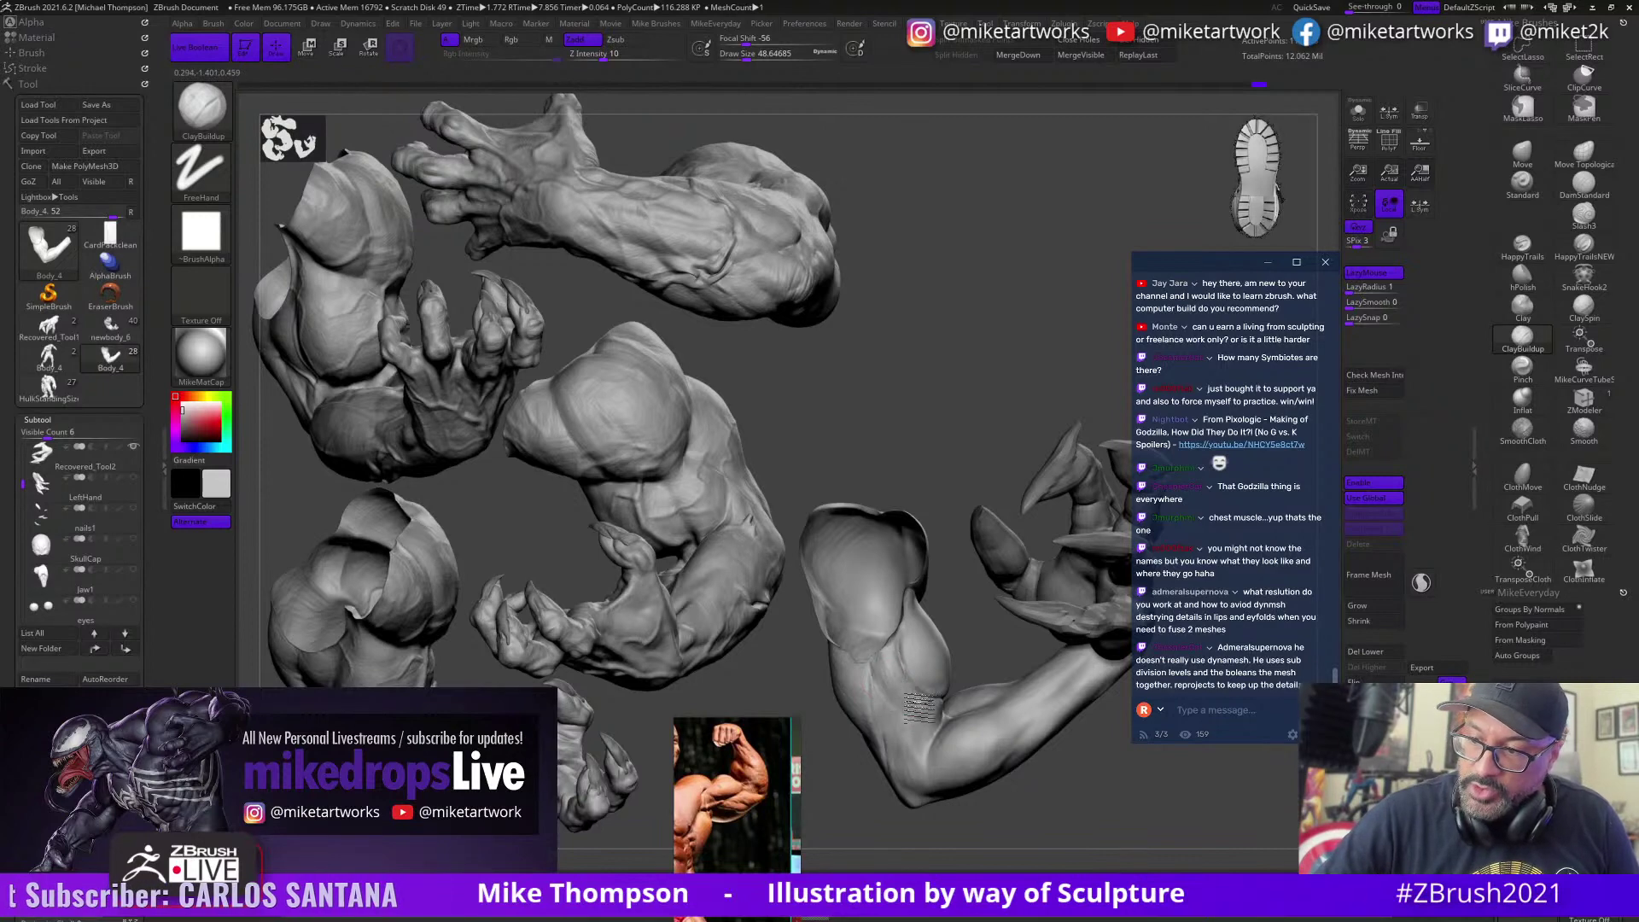
right_drag(938, 598, 932, 638)
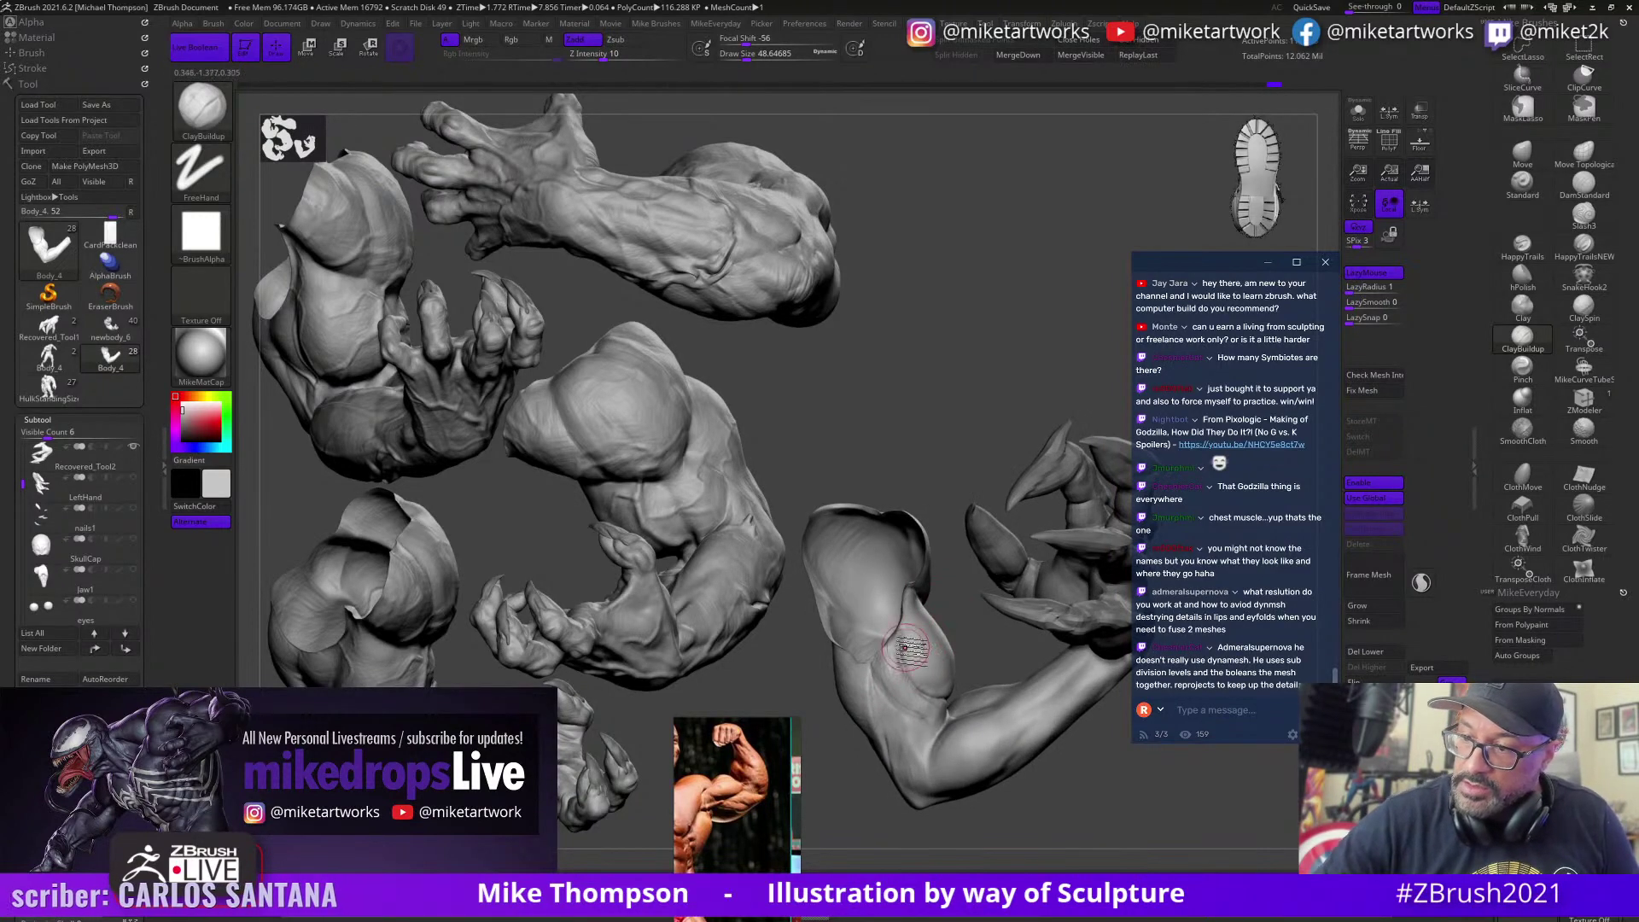
right_drag(952, 709, 929, 668)
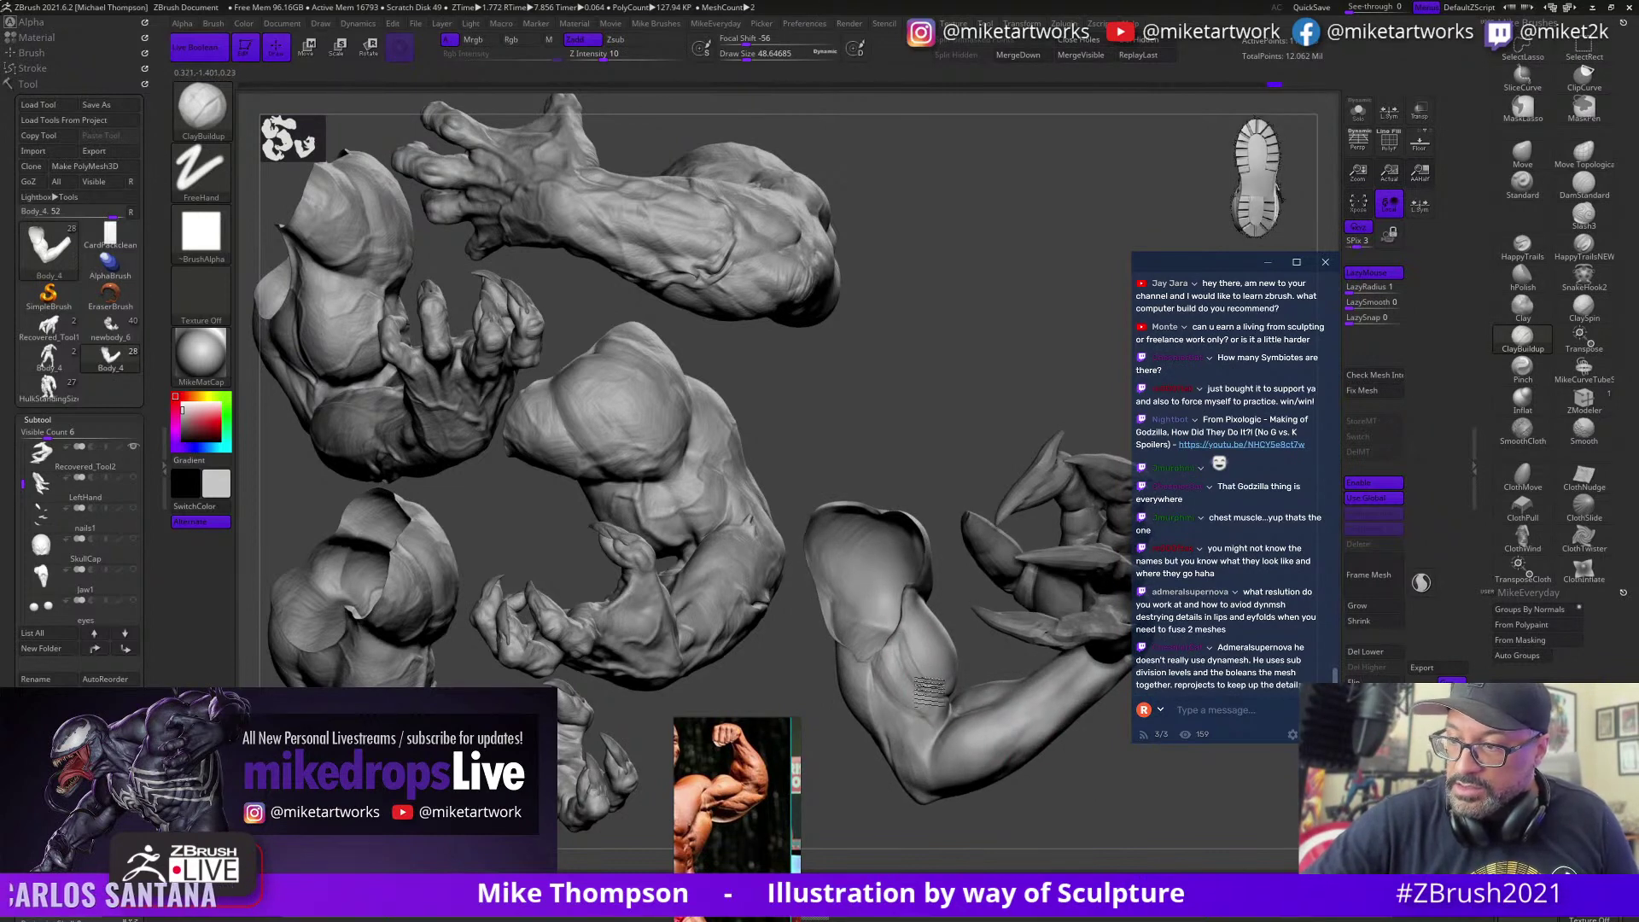
drag(1034, 766, 1039, 767)
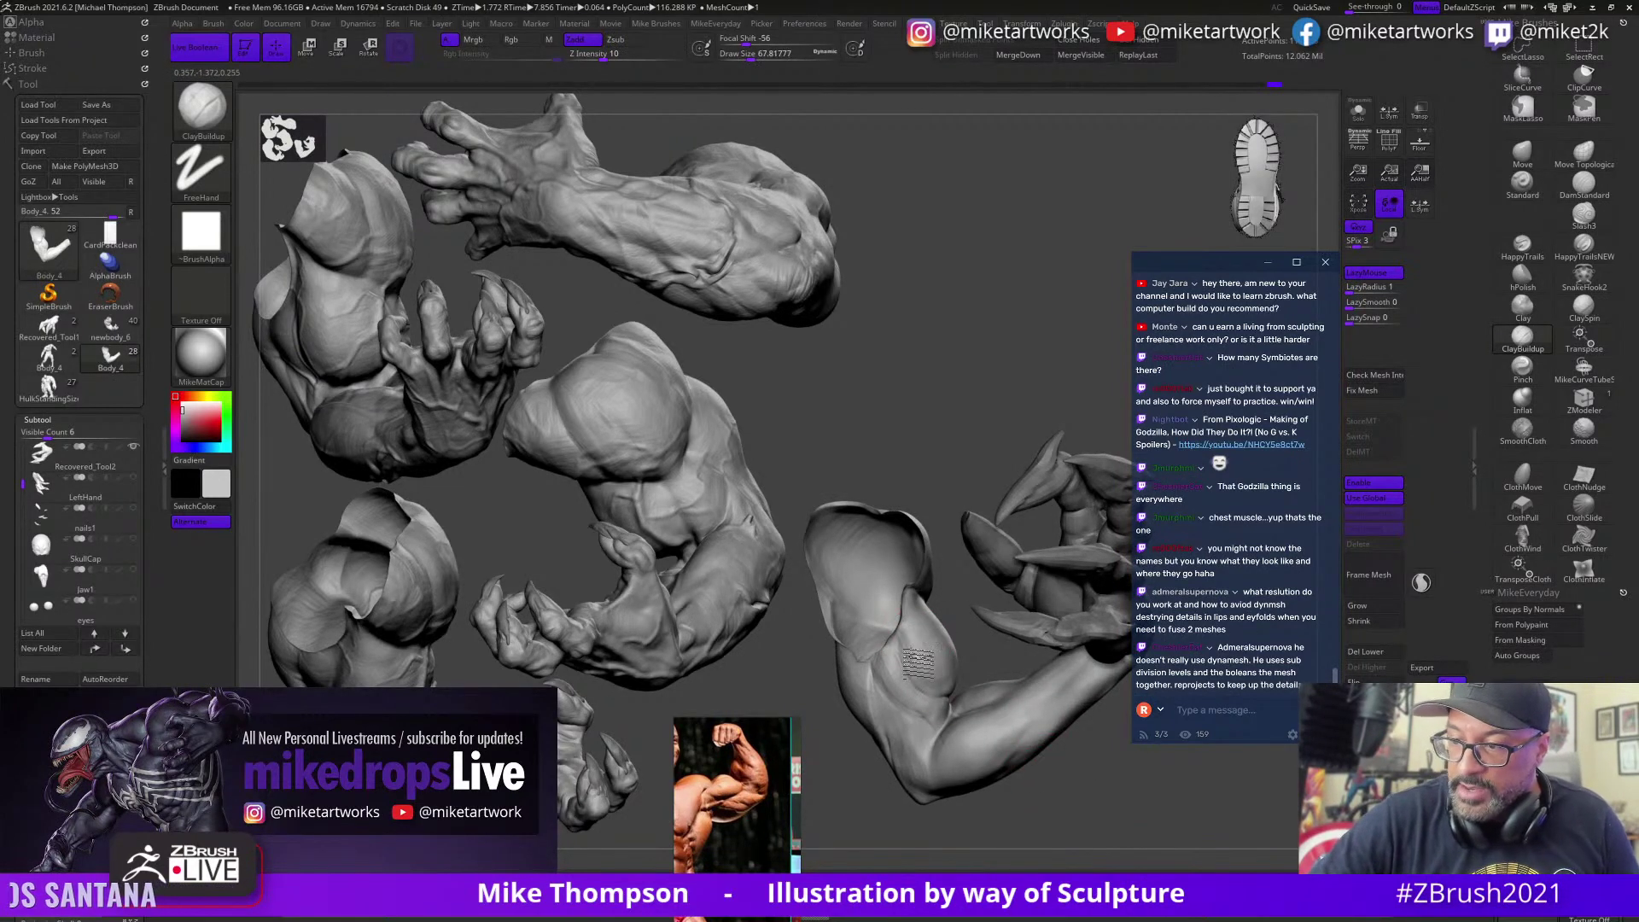
right_drag(939, 595, 1034, 773)
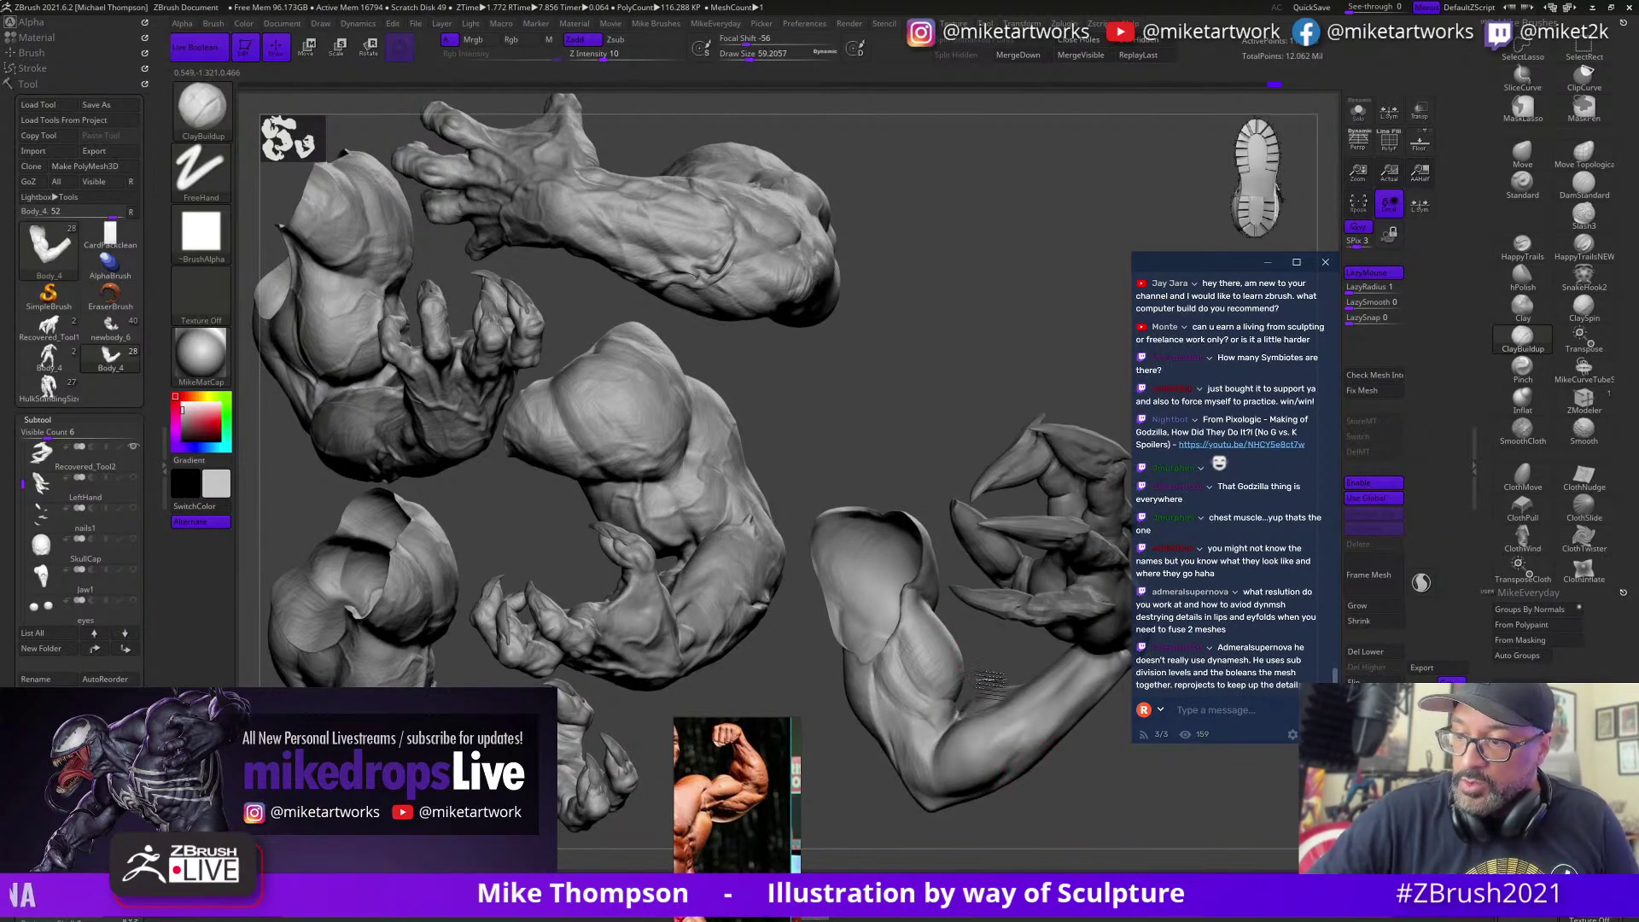
Step: Add clay to the outer side of the upper arm between the shoulder muscle and the elbow
mouse_move(990, 680)
right_down()
mouse_move(1050, 791)
mouse_move(1019, 801)
mouse_move(1067, 748)
mouse_move(1024, 717)
right_up()
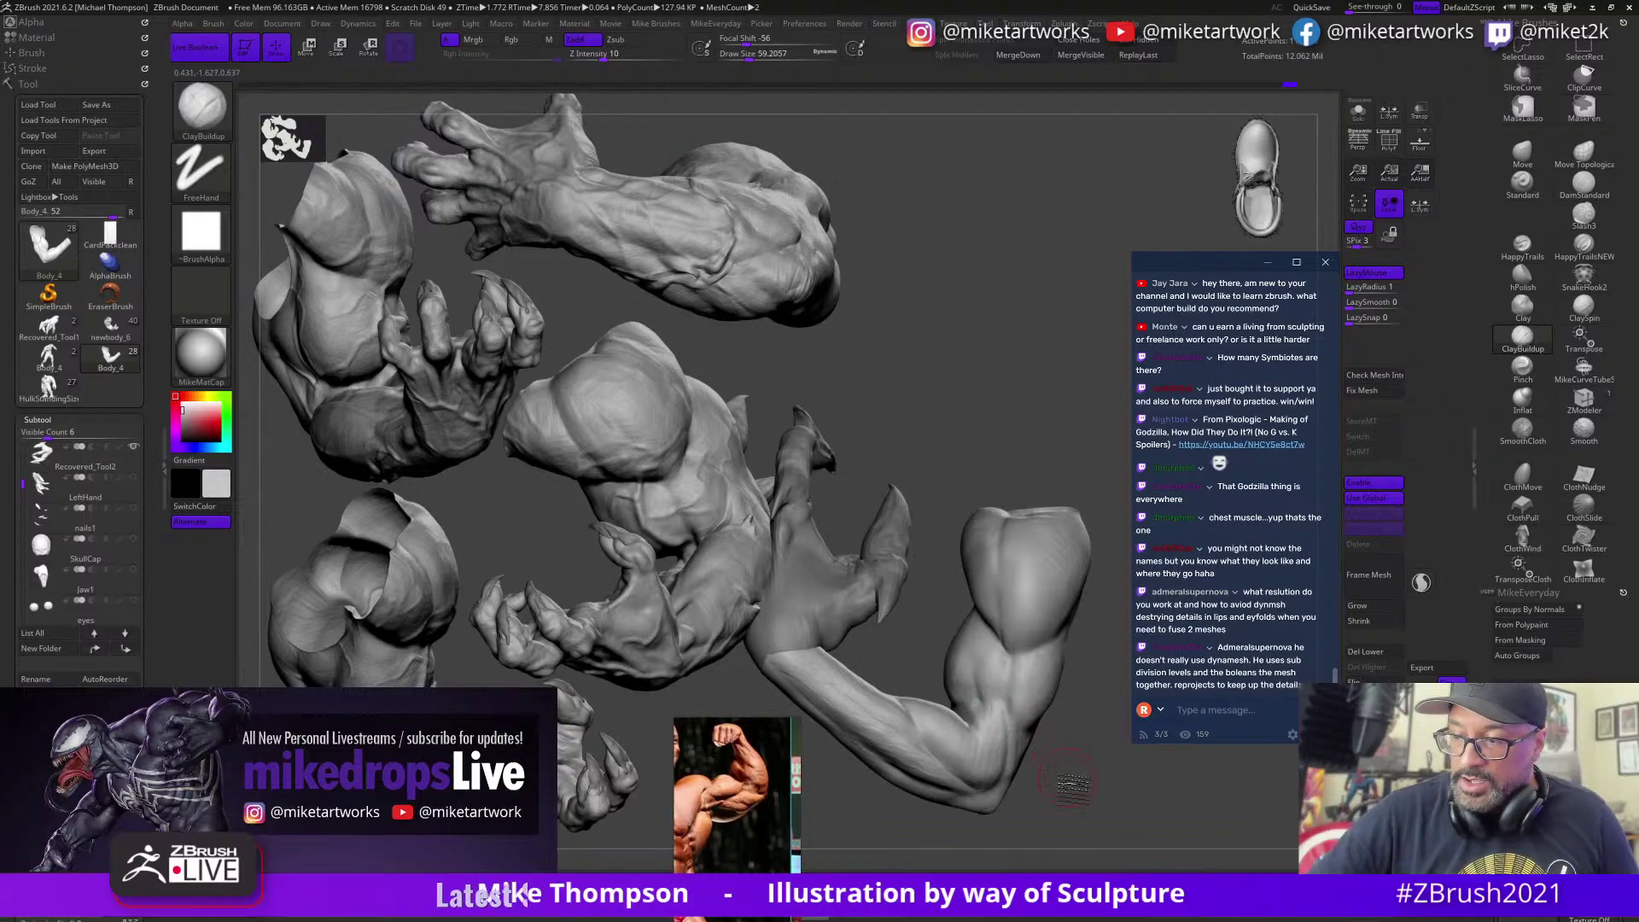
right_drag(1073, 782, 992, 638)
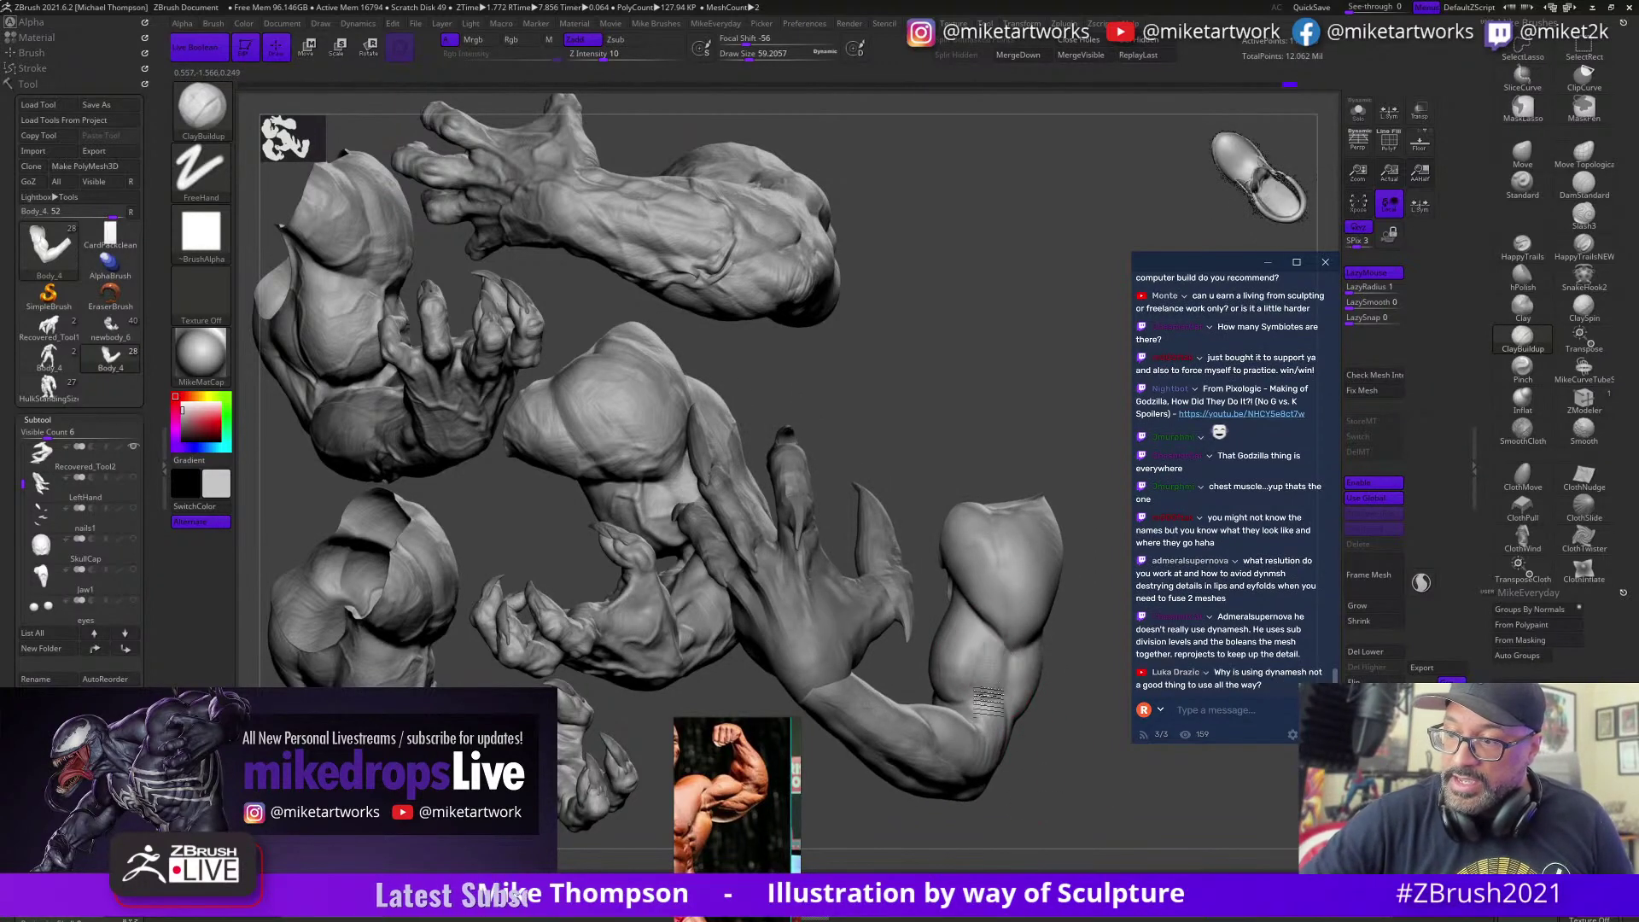
right_drag(1077, 739, 1033, 695)
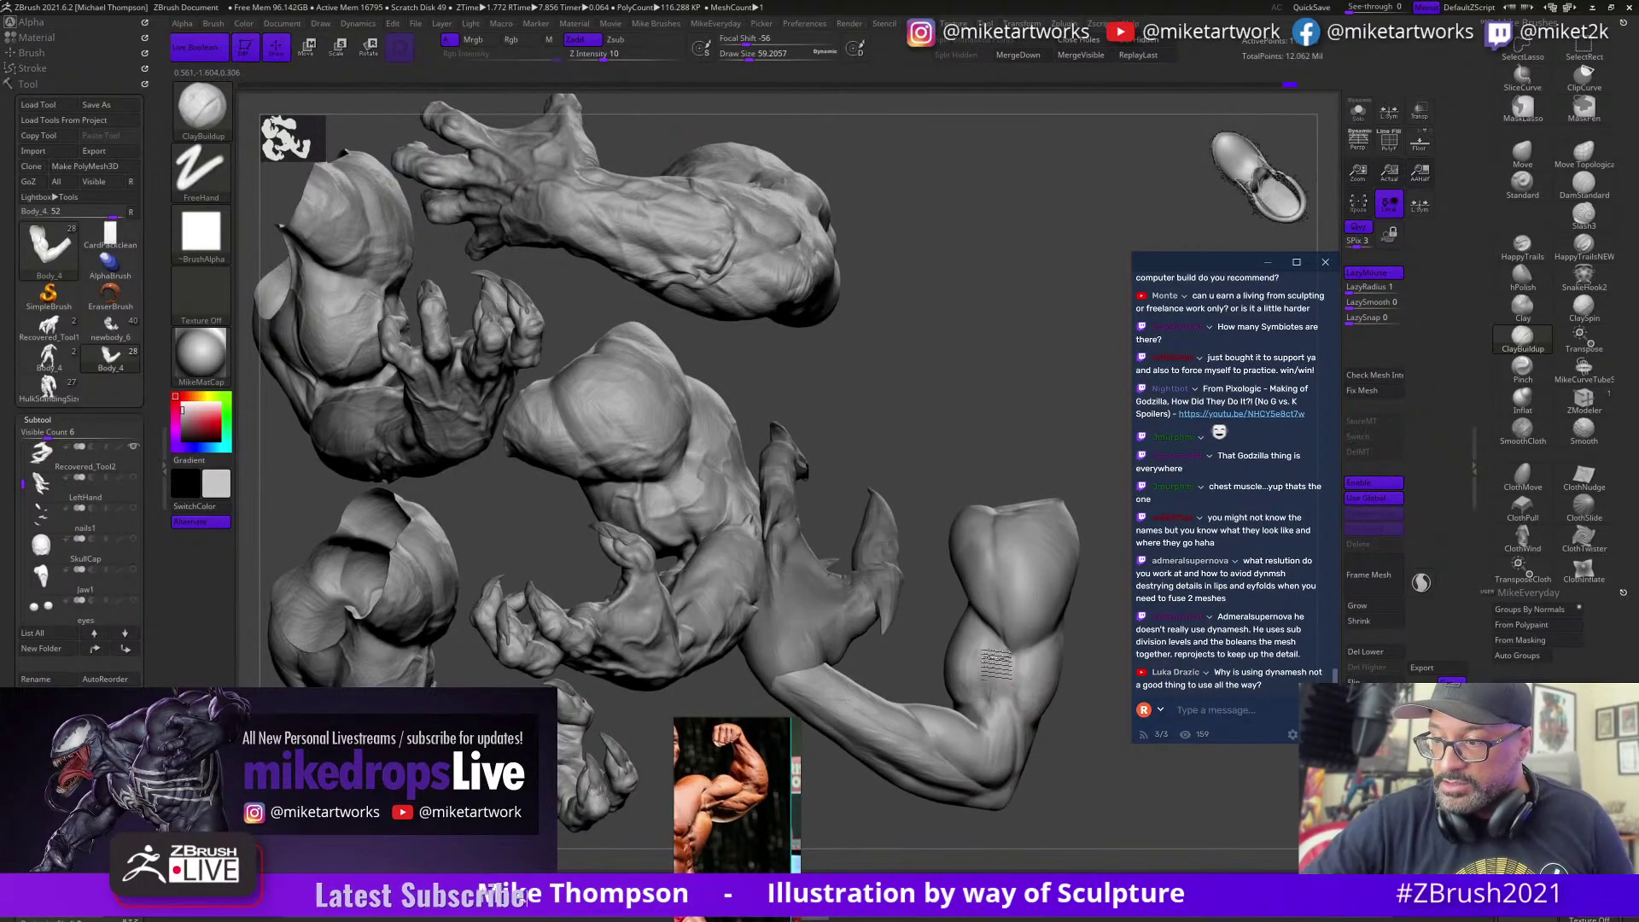
right_drag(1054, 756, 984, 662)
Step: Refine the biceps and its lower end at the elbow crease with ClayBuildup at draw sizes of about 44 and 54
key(s)
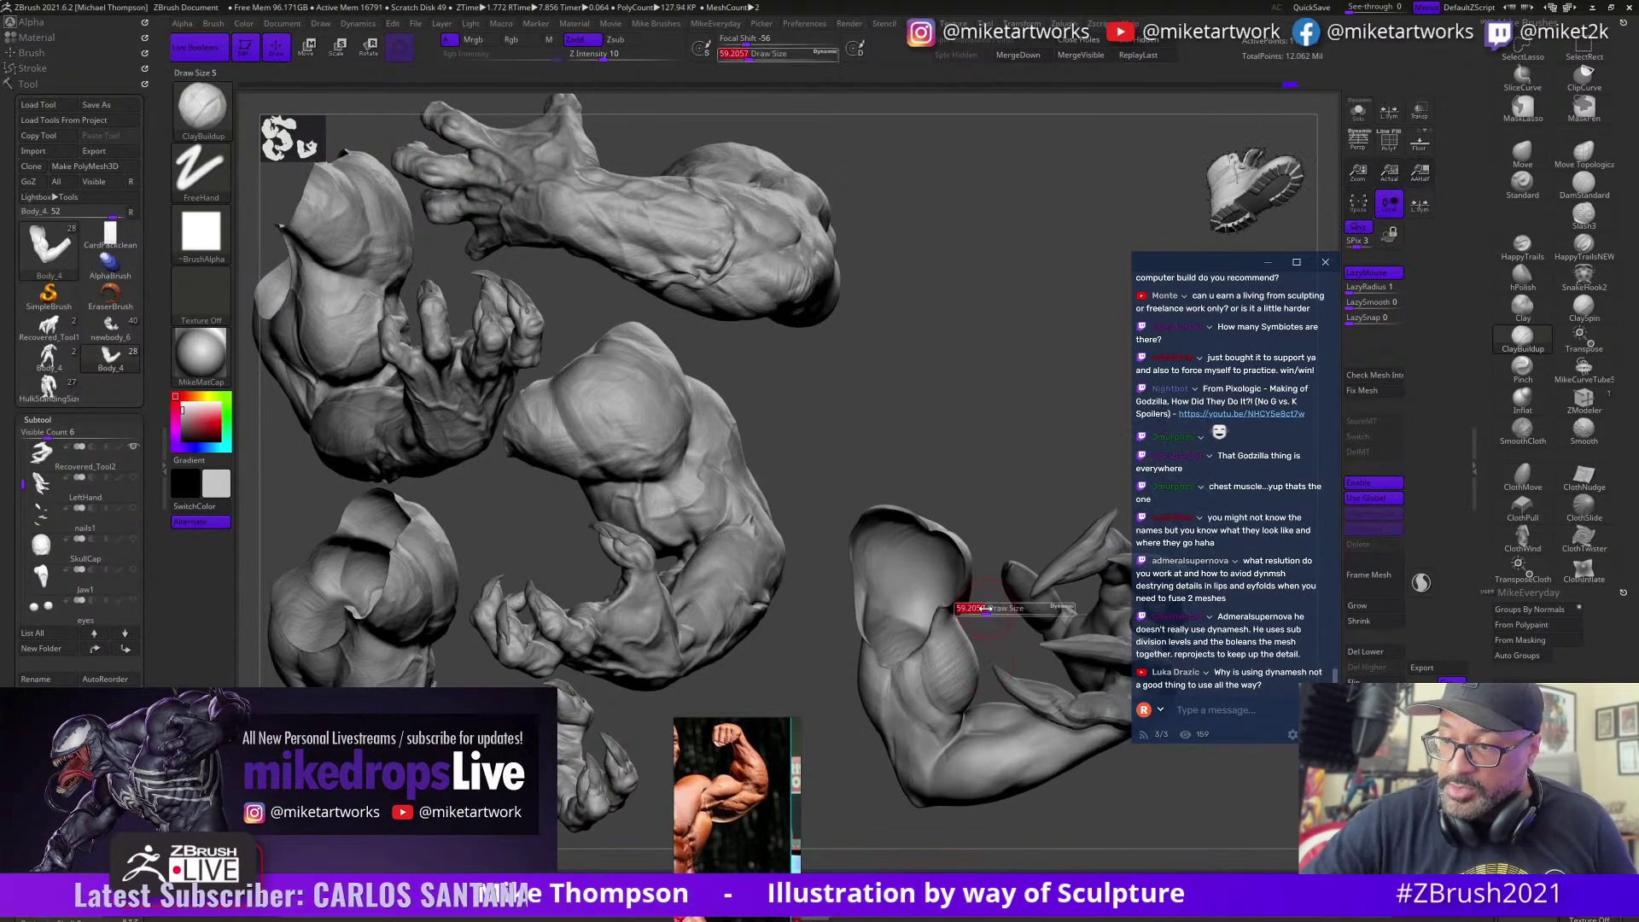
drag(968, 609, 953, 634)
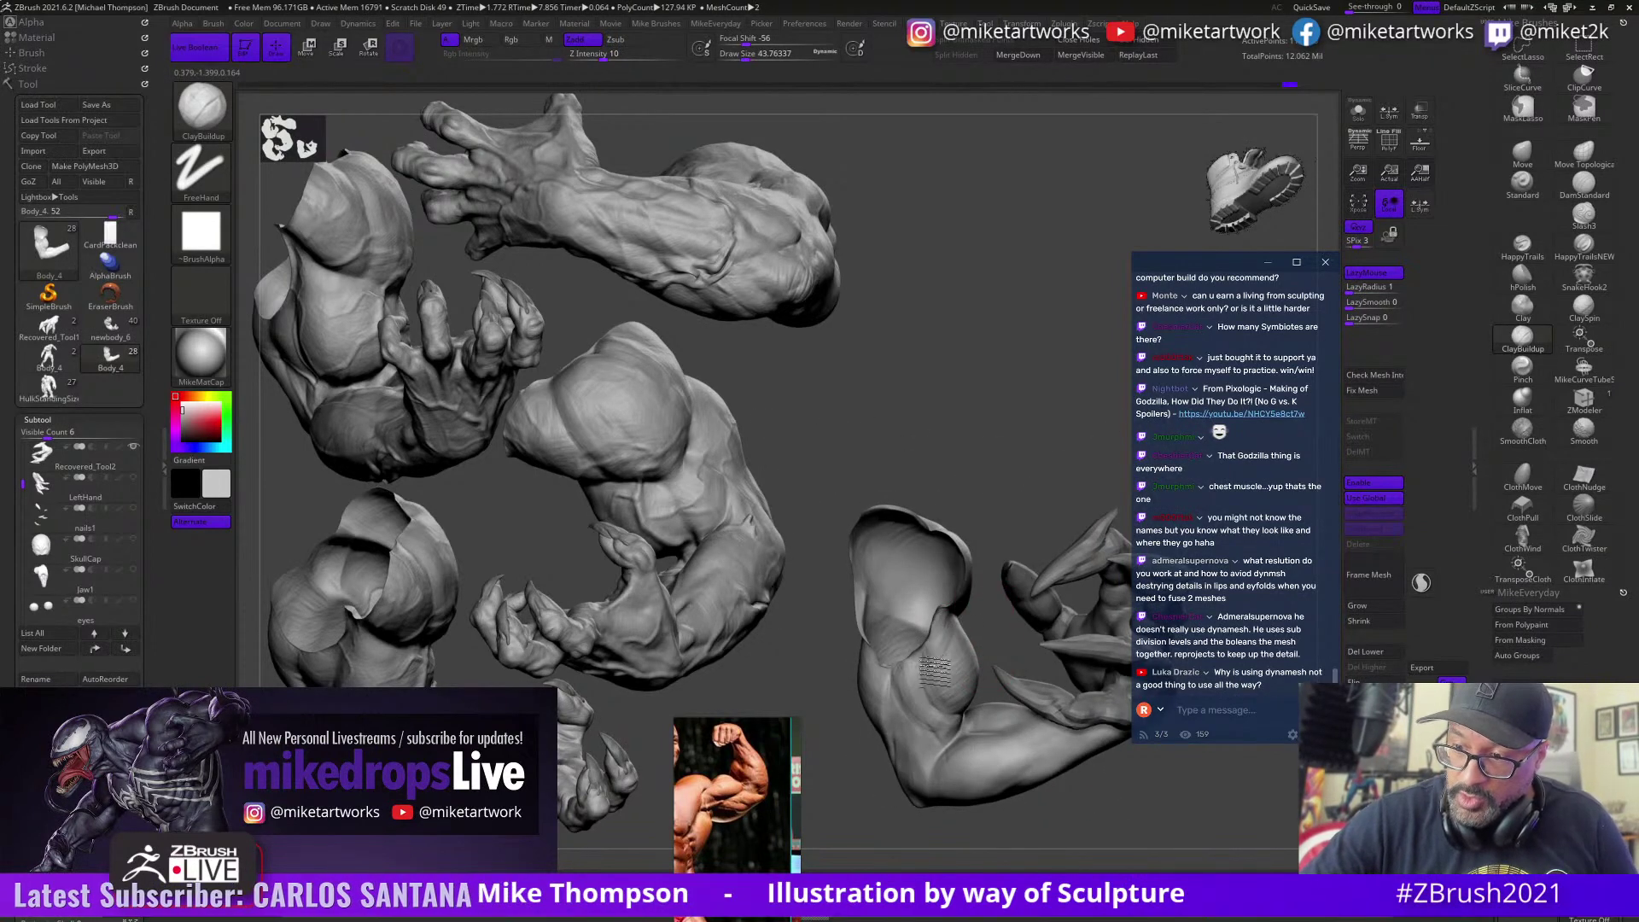
right_drag(954, 644, 1118, 814)
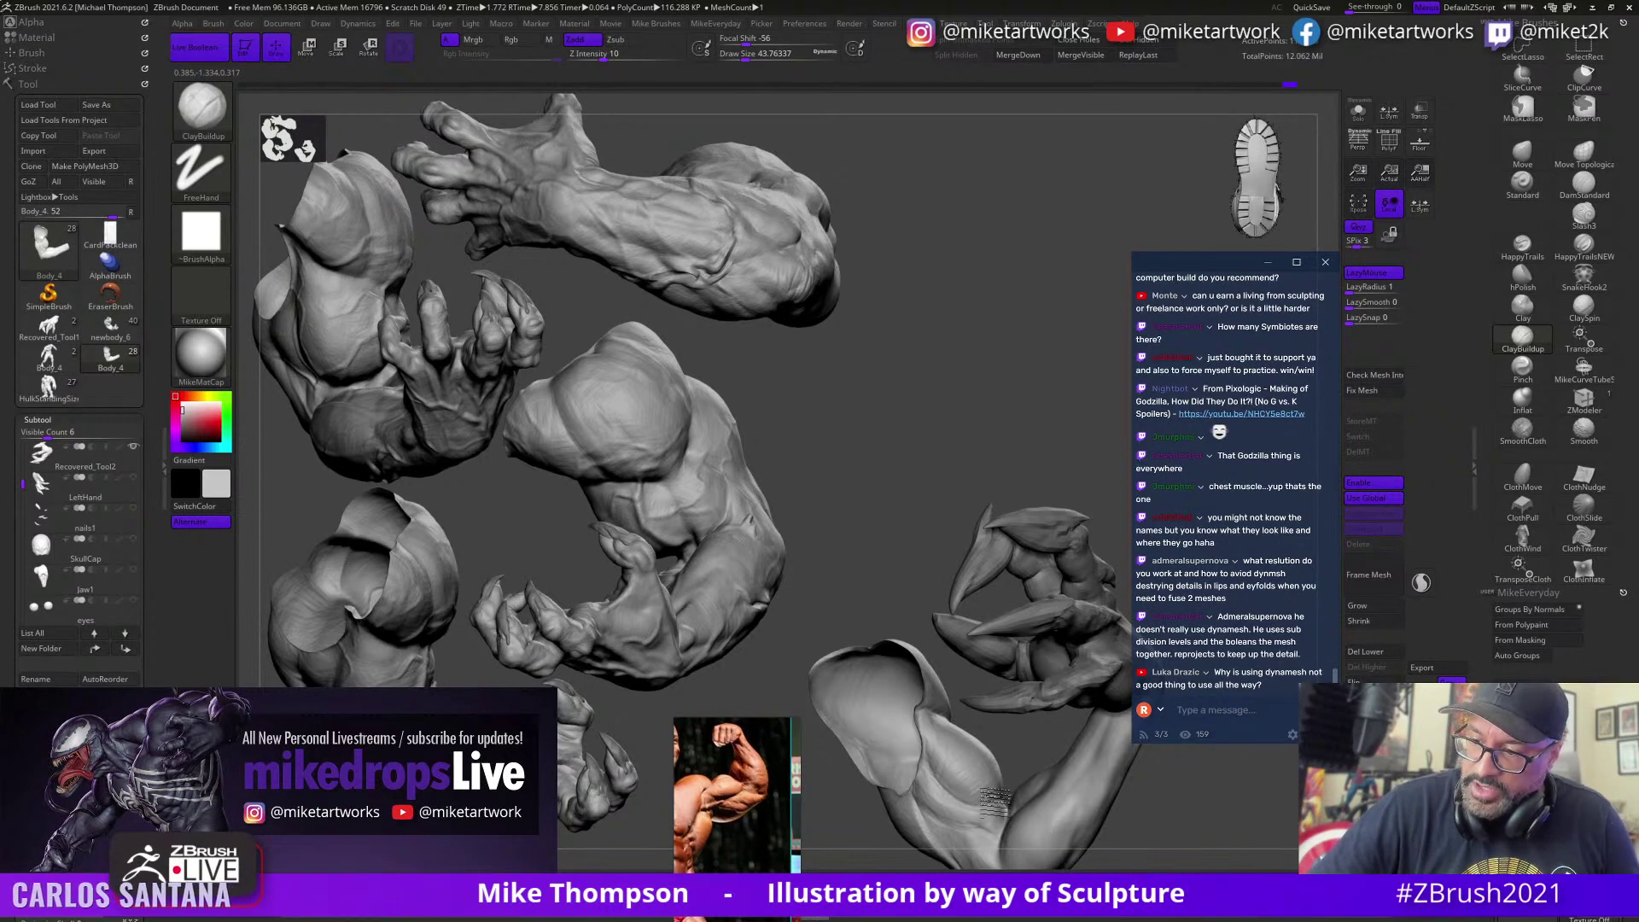
drag(1023, 758, 1012, 746)
right_drag(1011, 746, 962, 802)
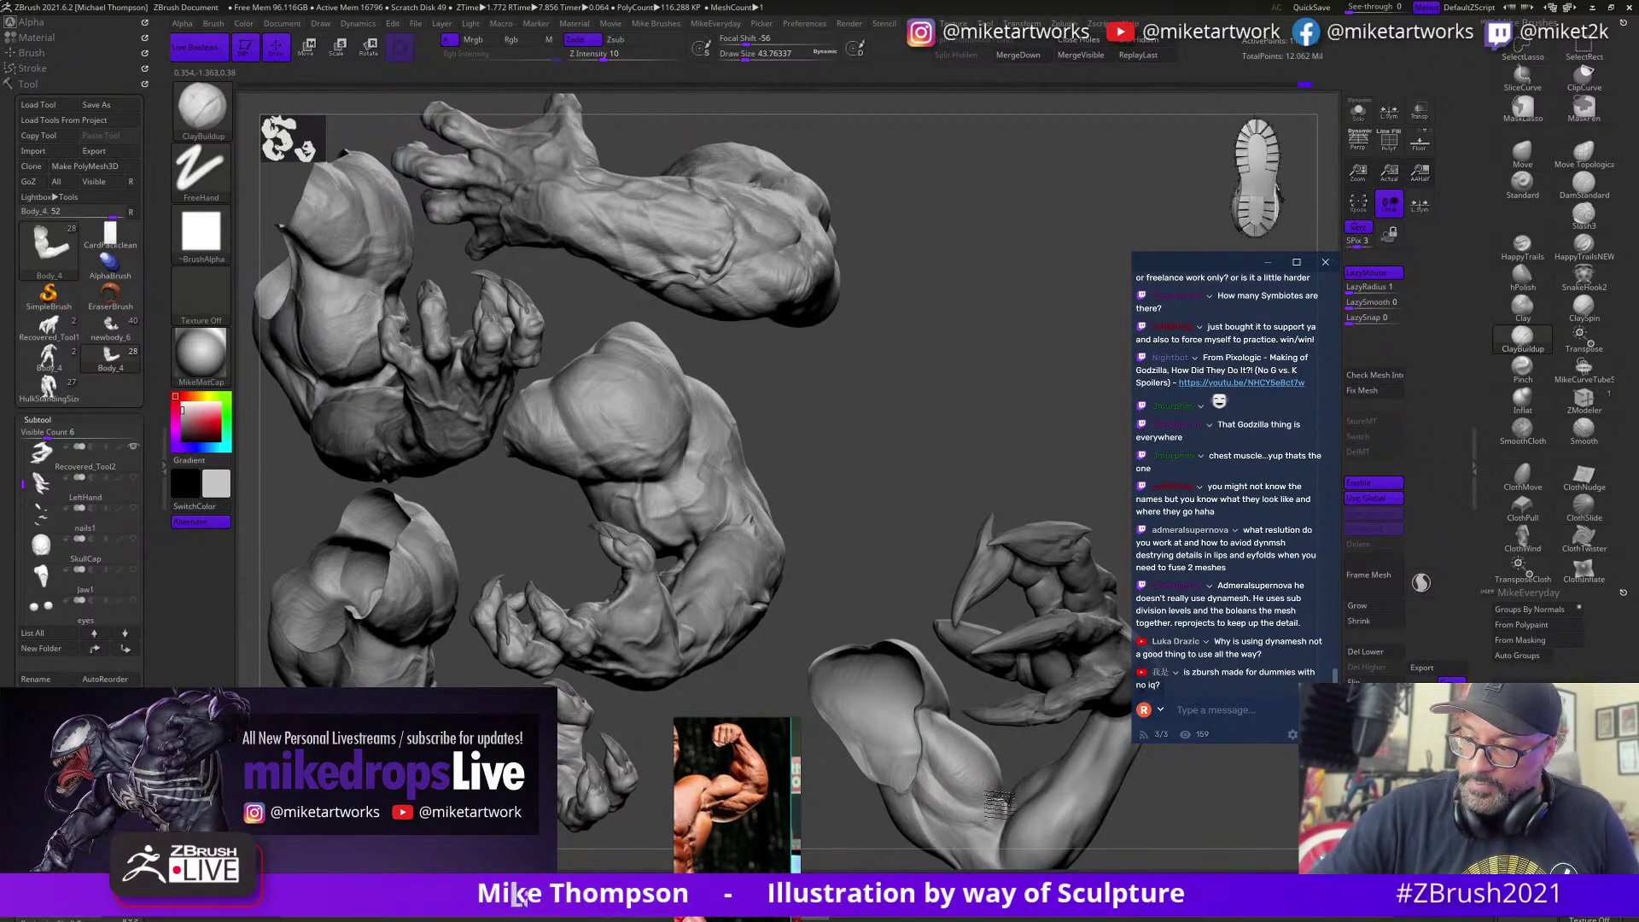
mouse_move(1043, 803)
right_down()
mouse_move(1162, 826)
mouse_move(1120, 772)
mouse_move(1112, 783)
mouse_move(1111, 741)
right_up()
key(bracketright)
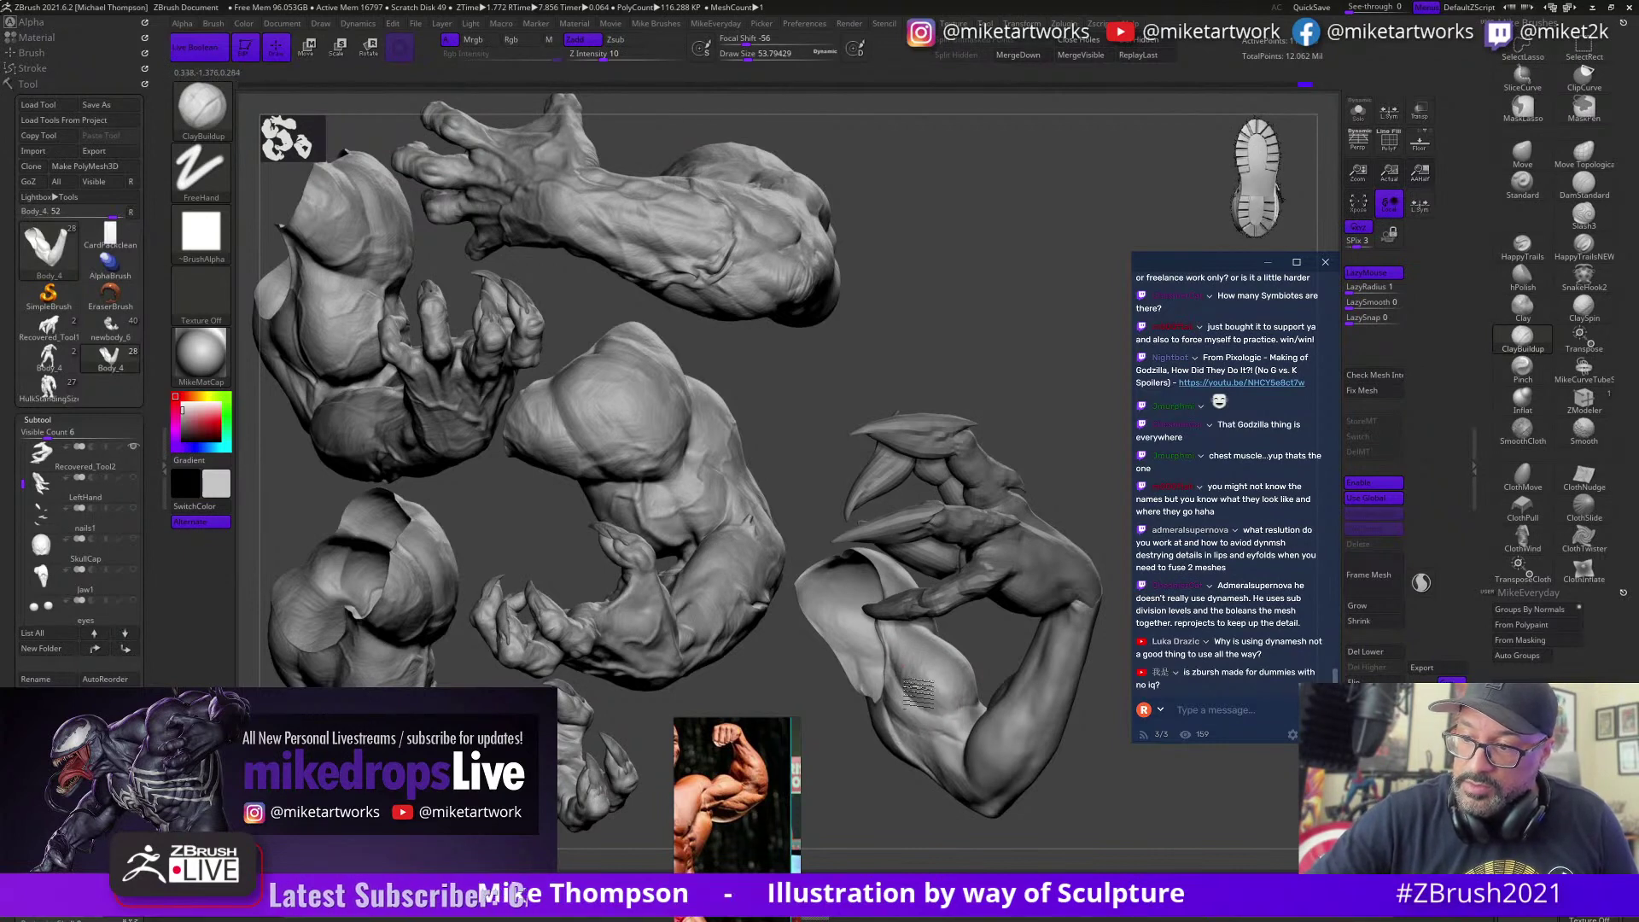
right_drag(1032, 755, 1043, 772)
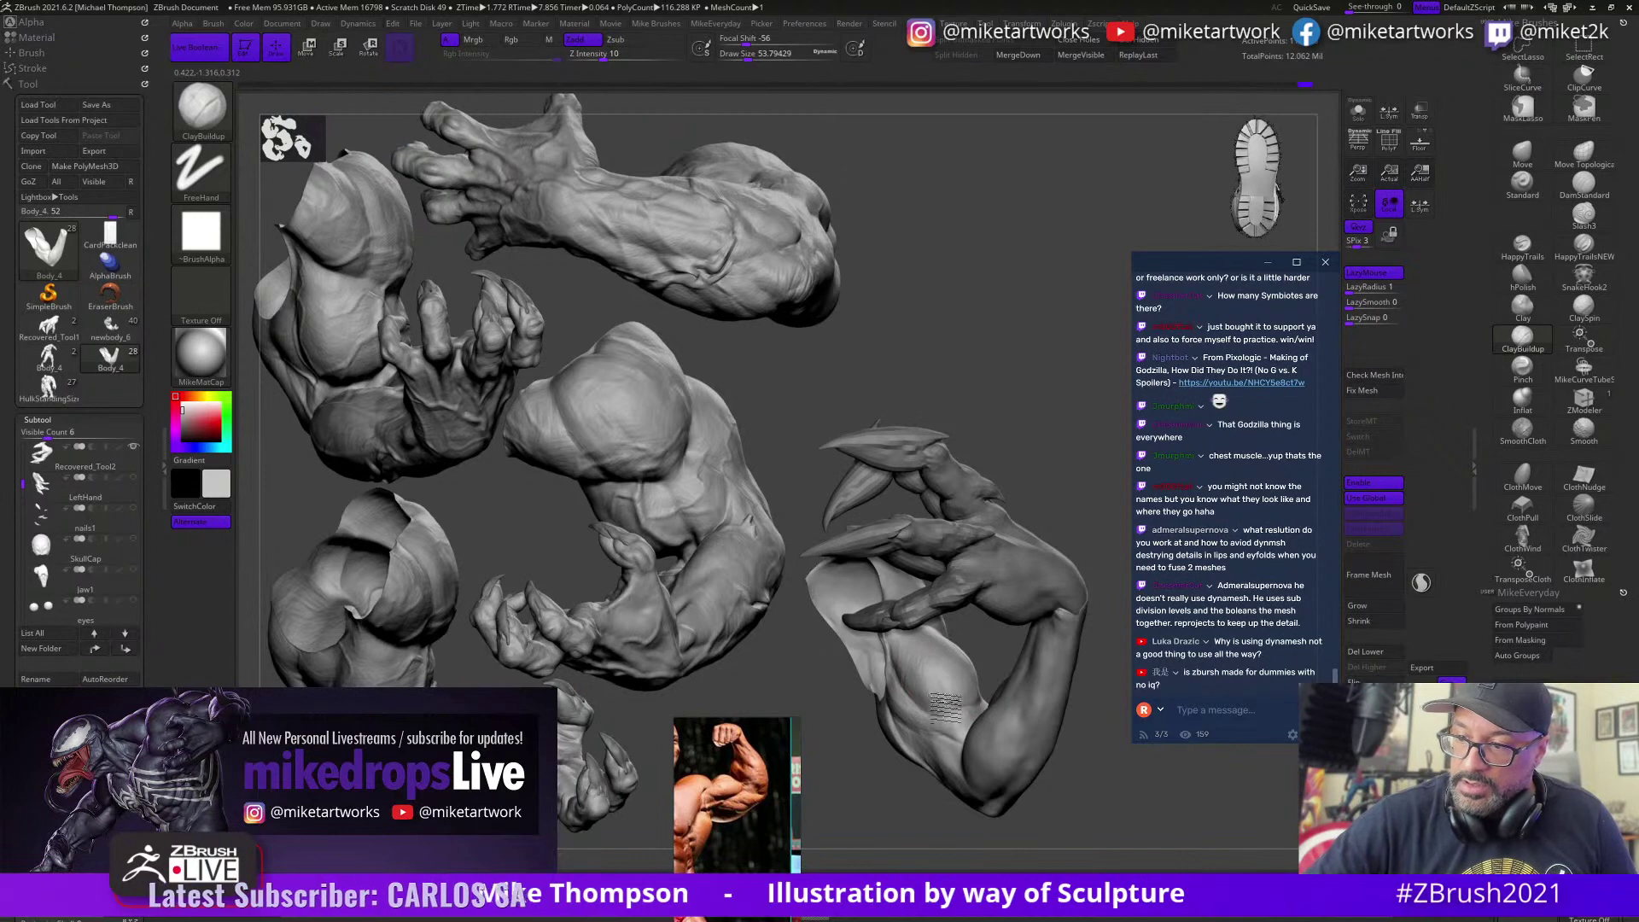
Step: Fill out the outer upper arm directly beneath the shoulder muscle with further ClayBuildup strokes
mouse_move(1062, 747)
right_down()
mouse_move(1094, 797)
mouse_move(990, 709)
right_up()
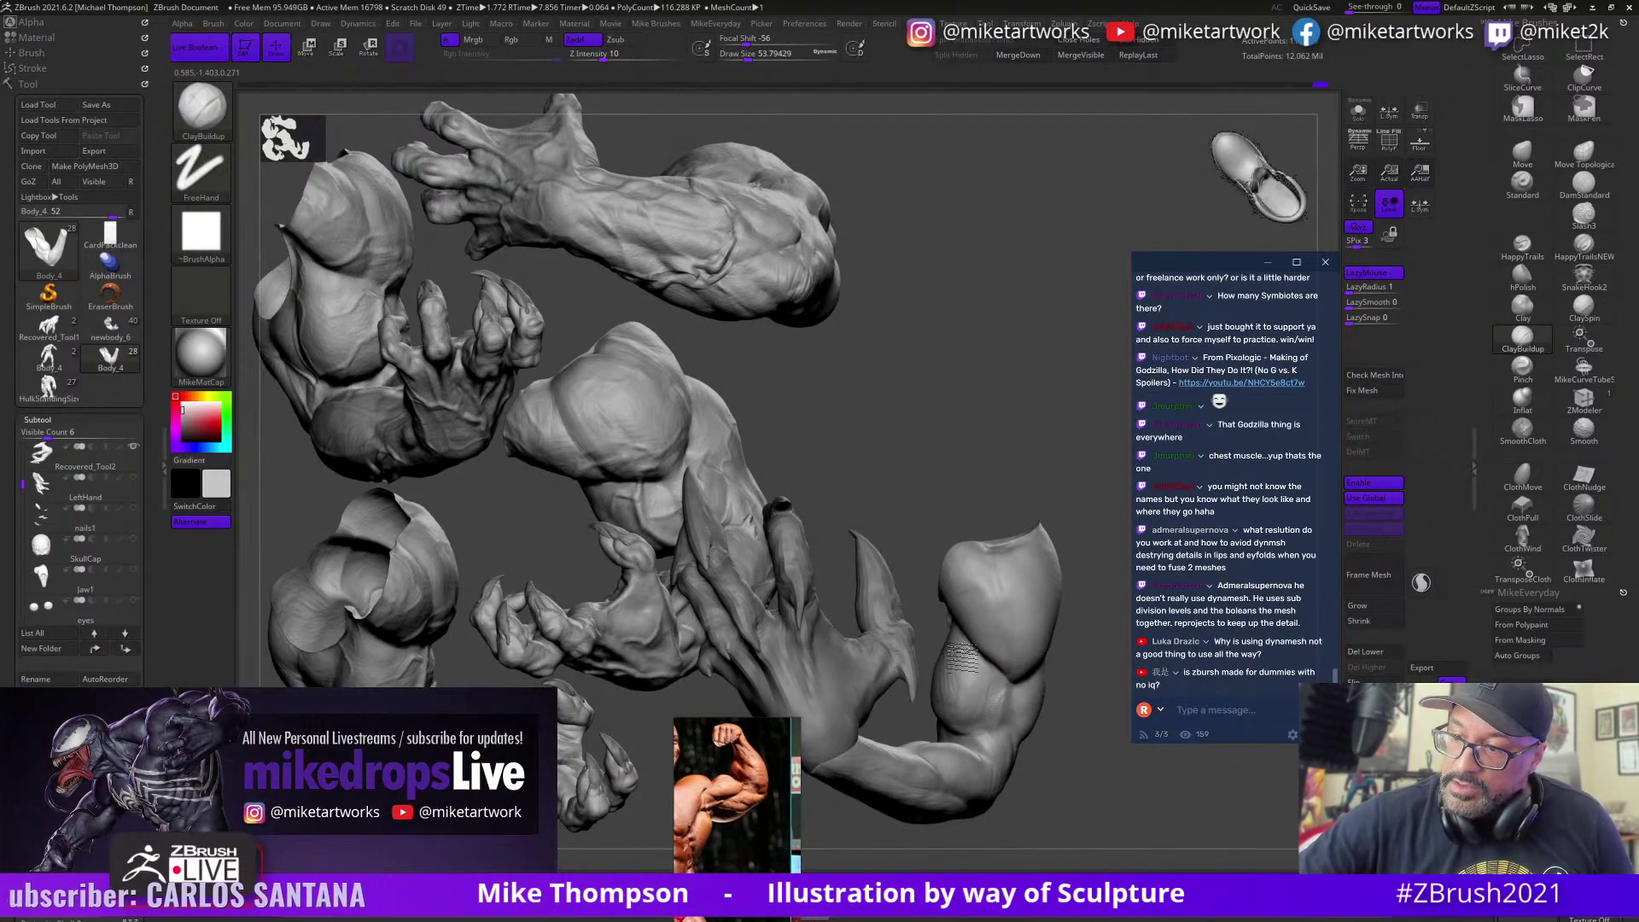
right_drag(1101, 829, 1054, 708)
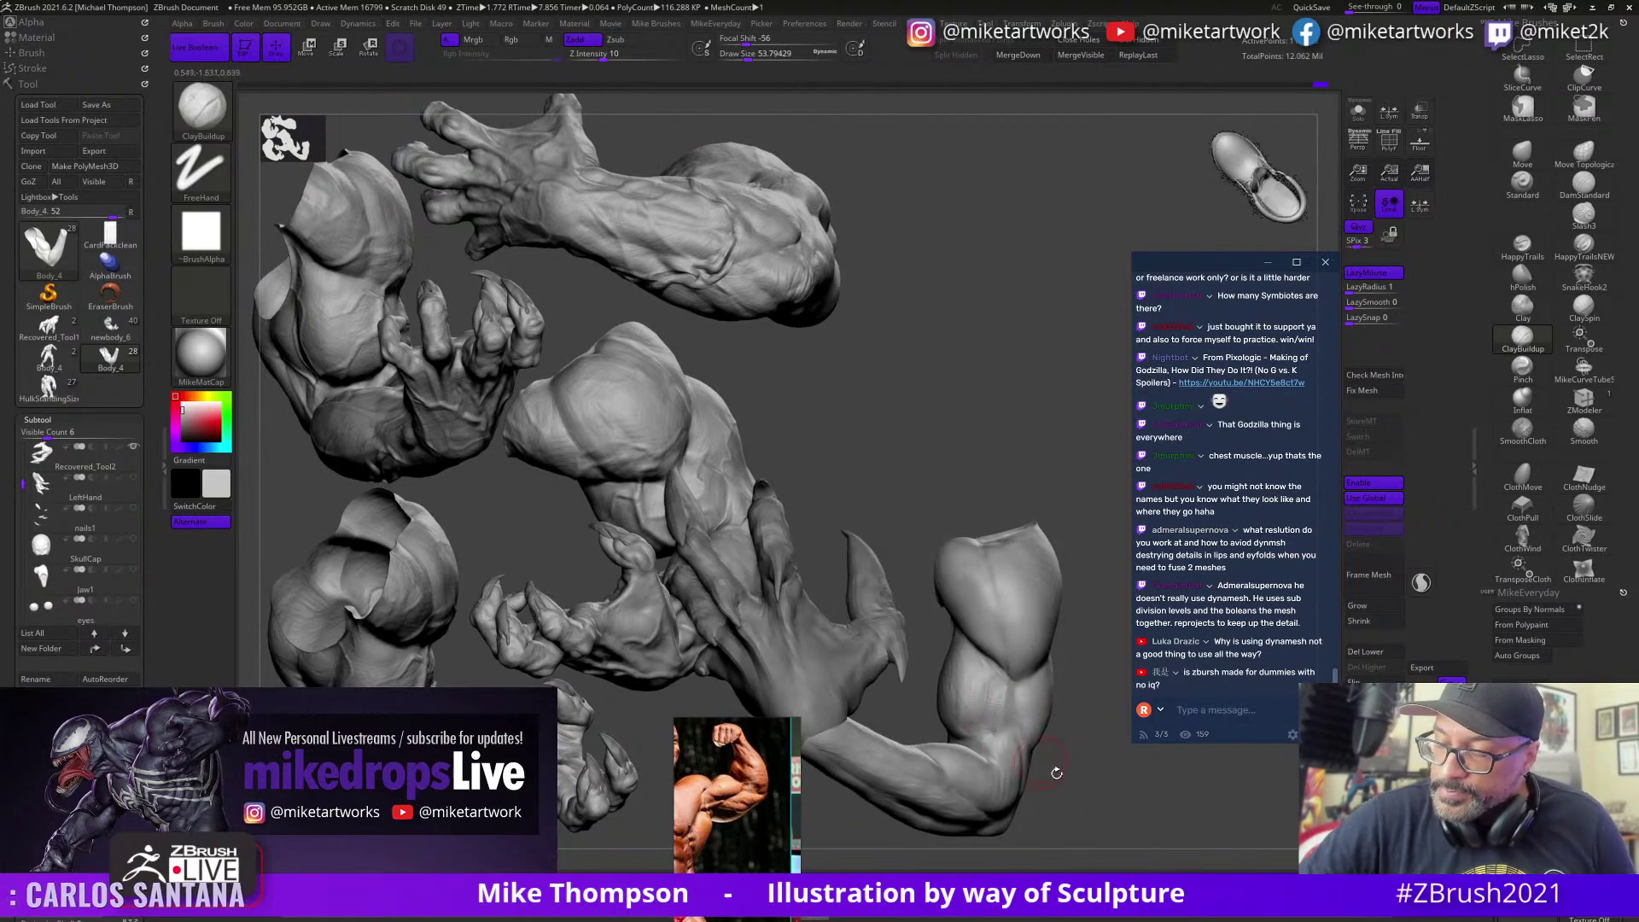
right_drag(1056, 772, 969, 726)
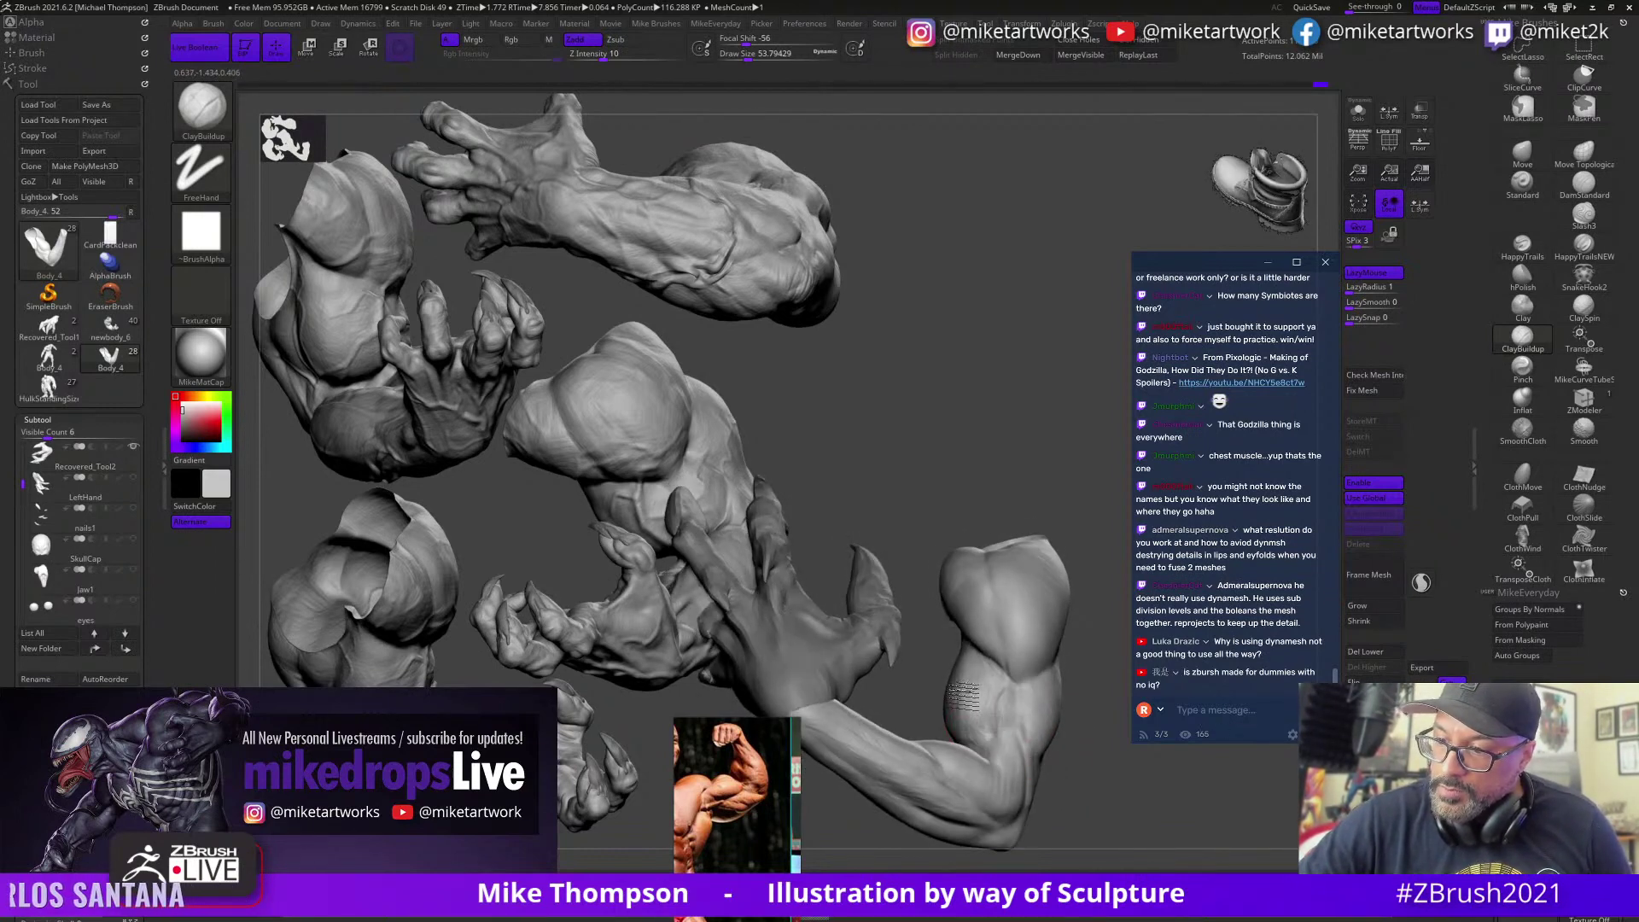
right_drag(1086, 832, 1077, 808)
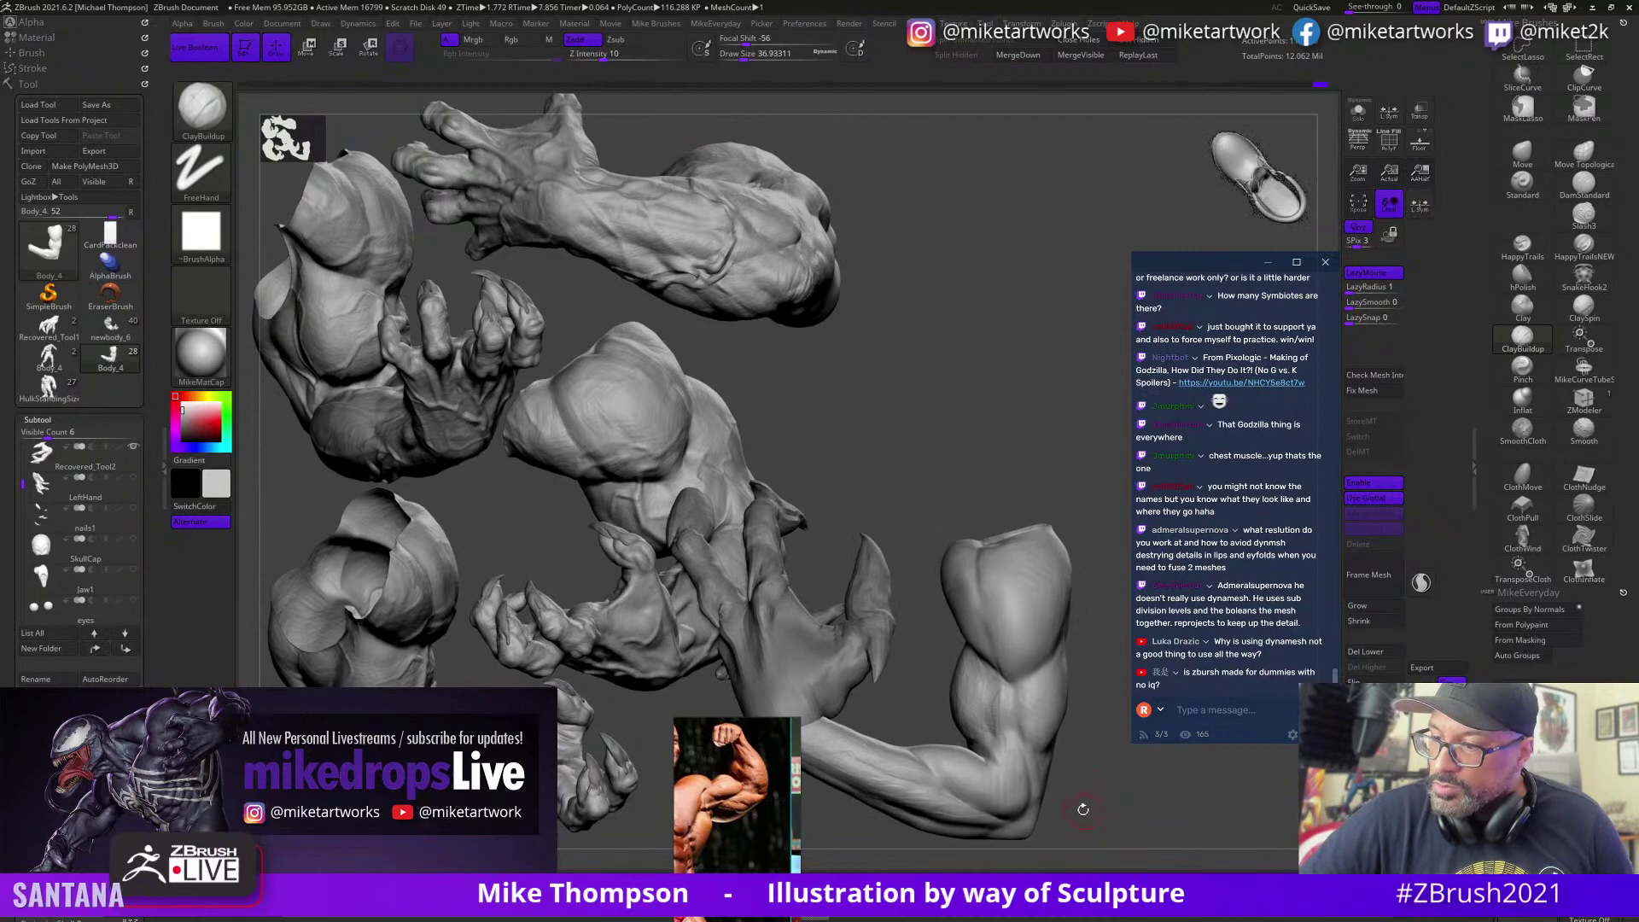
Step: Choose the DamStandard brush, enlarge the reference window and frame the relaxed arm photo from the gym beside the sculpted arm
click(1583, 183)
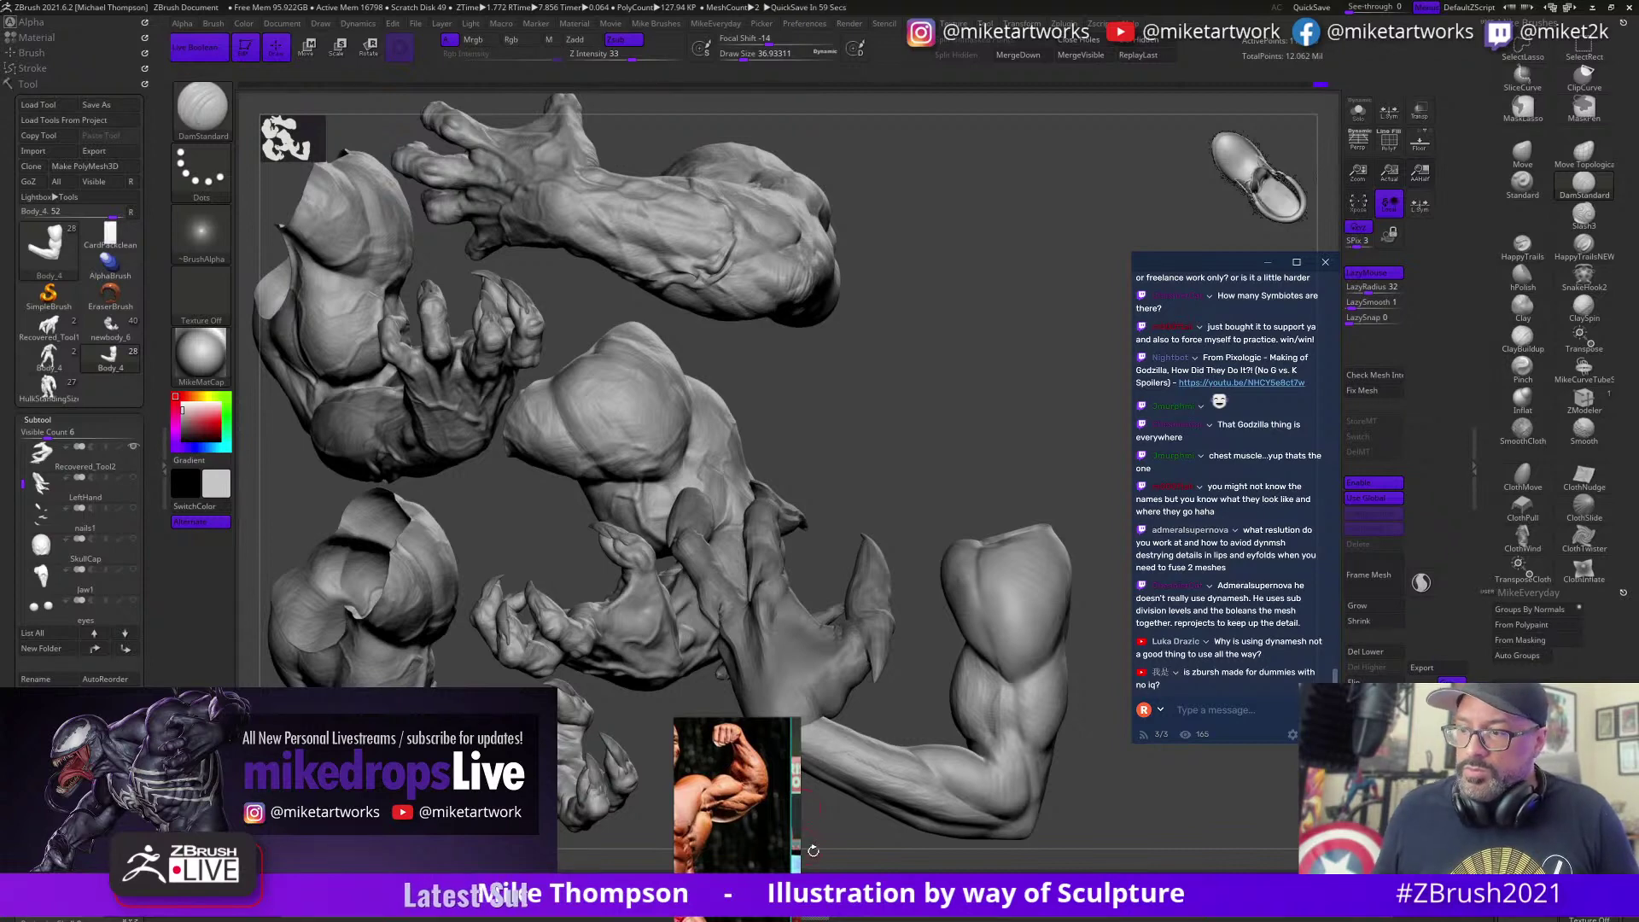
scroll(692, 825, down, 3)
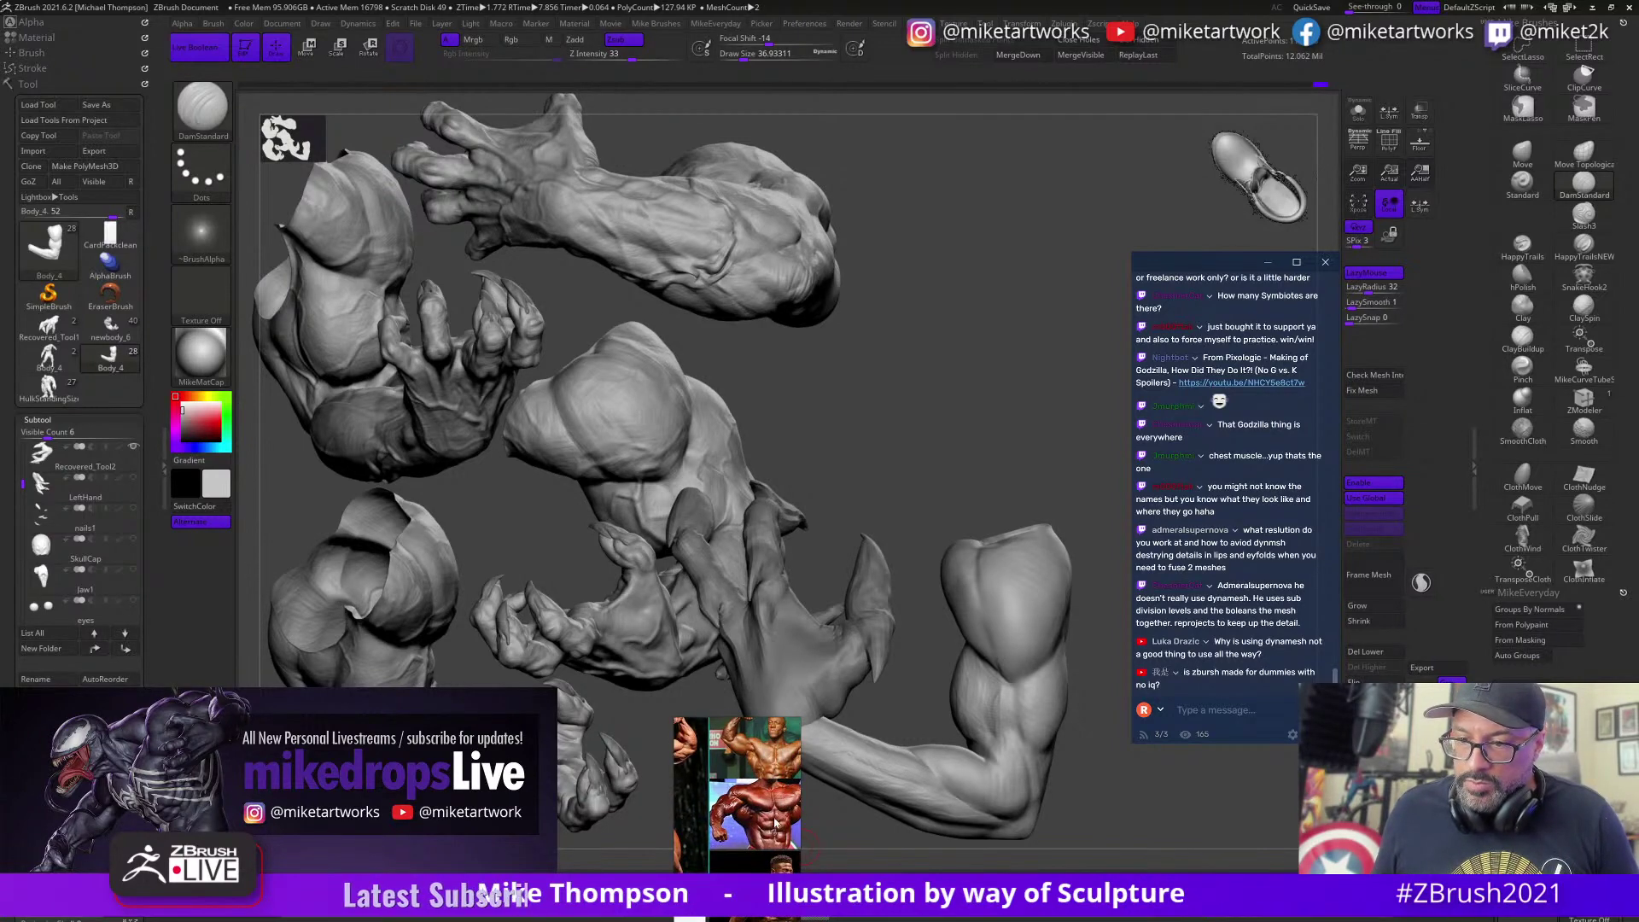
drag(775, 822, 901, 644)
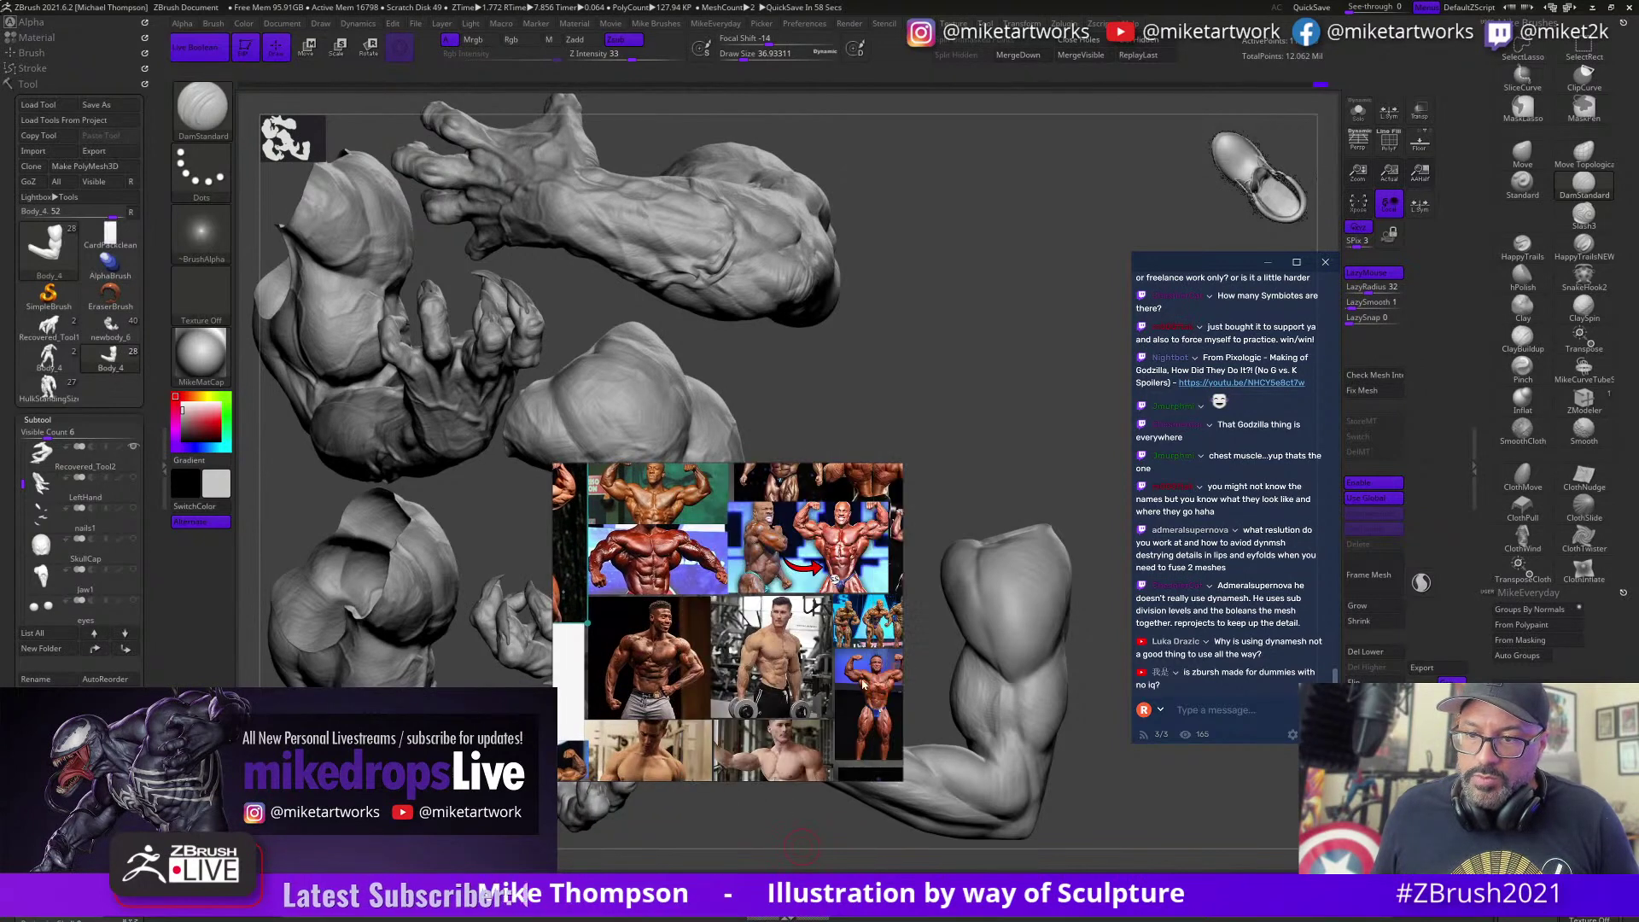
middle_drag(722, 662, 813, 714)
scroll(643, 734, up, 3)
scroll(644, 734, up, 3)
right_drag(816, 661, 766, 688)
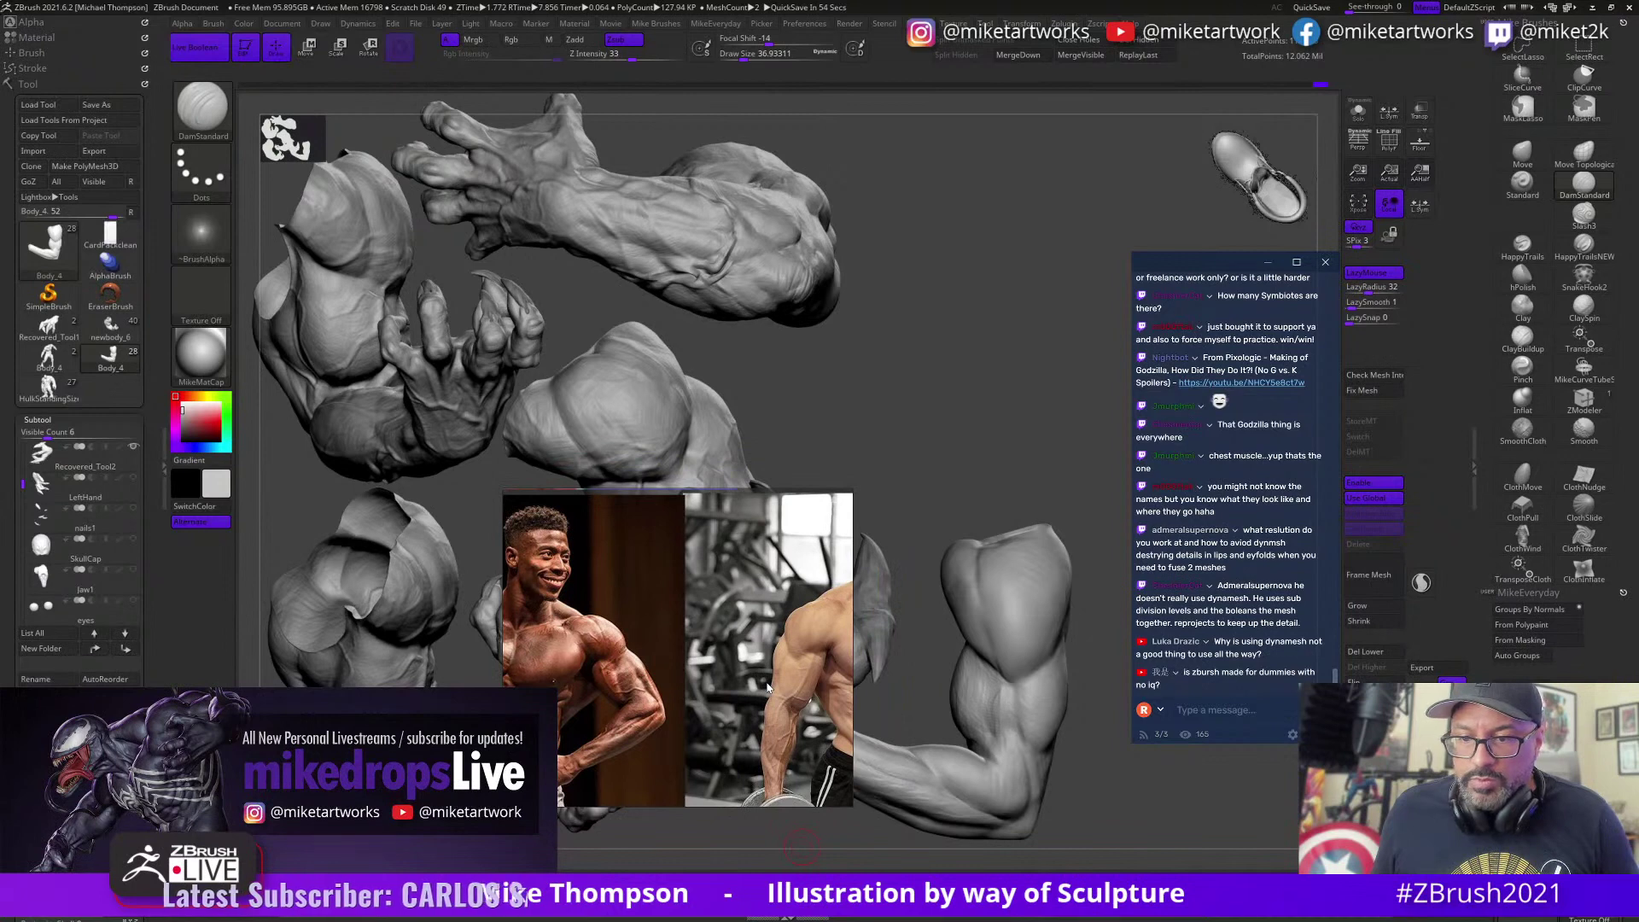
drag(769, 688, 640, 740)
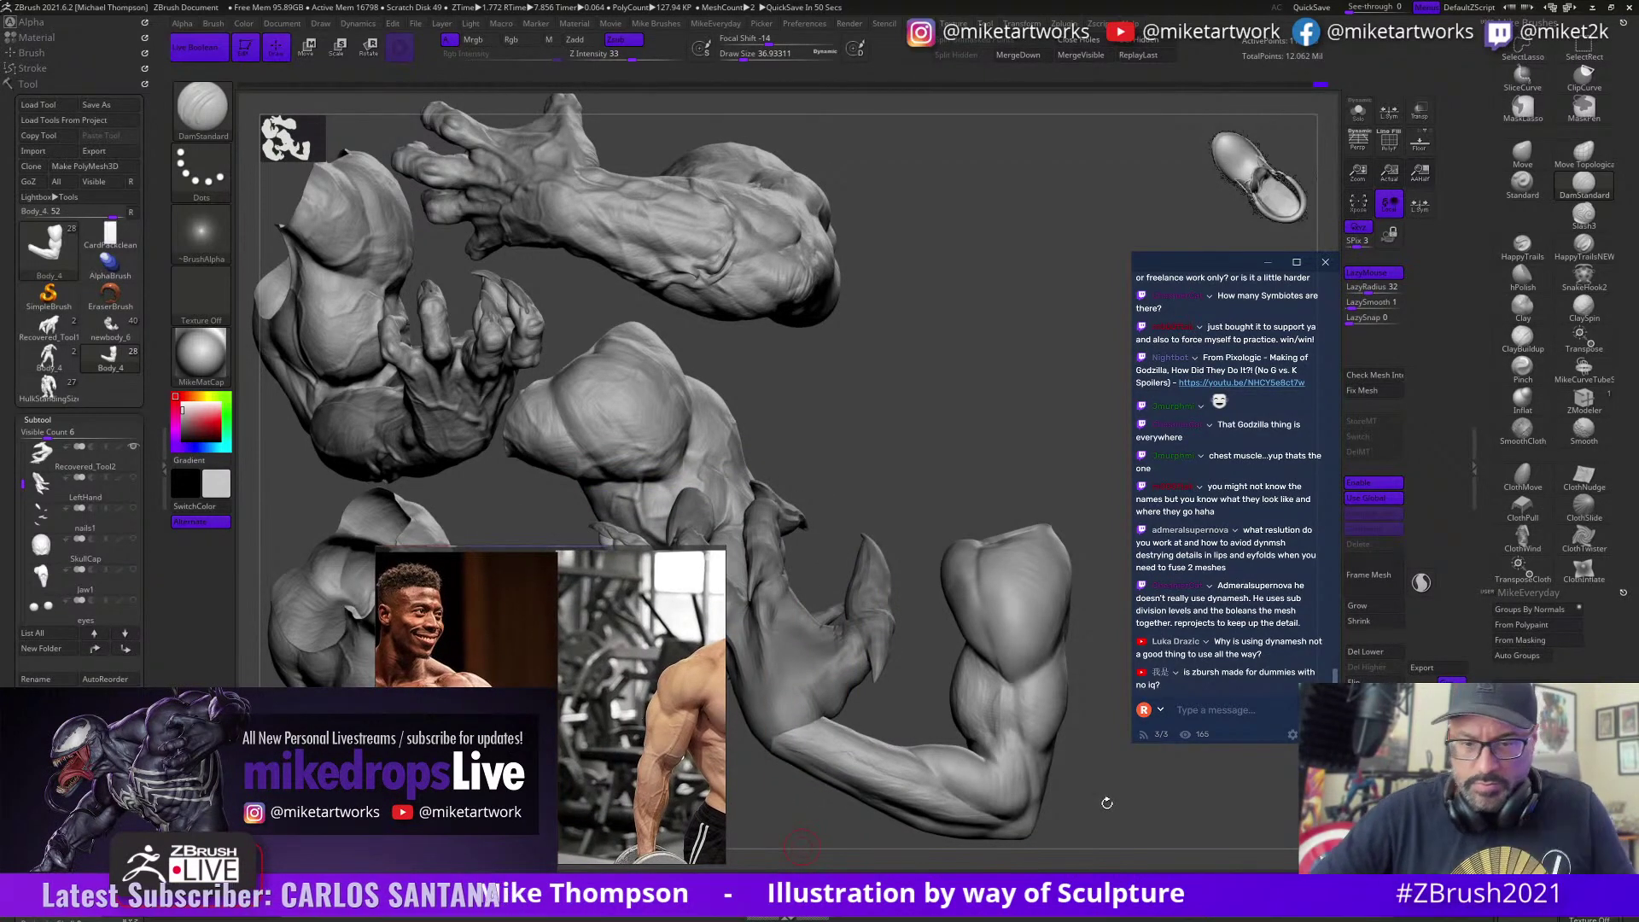
Step: Carve separation grooves down the outer upper arm and along the lower edge of the shoulder muscle with DamStandard
drag(1119, 782, 1012, 688)
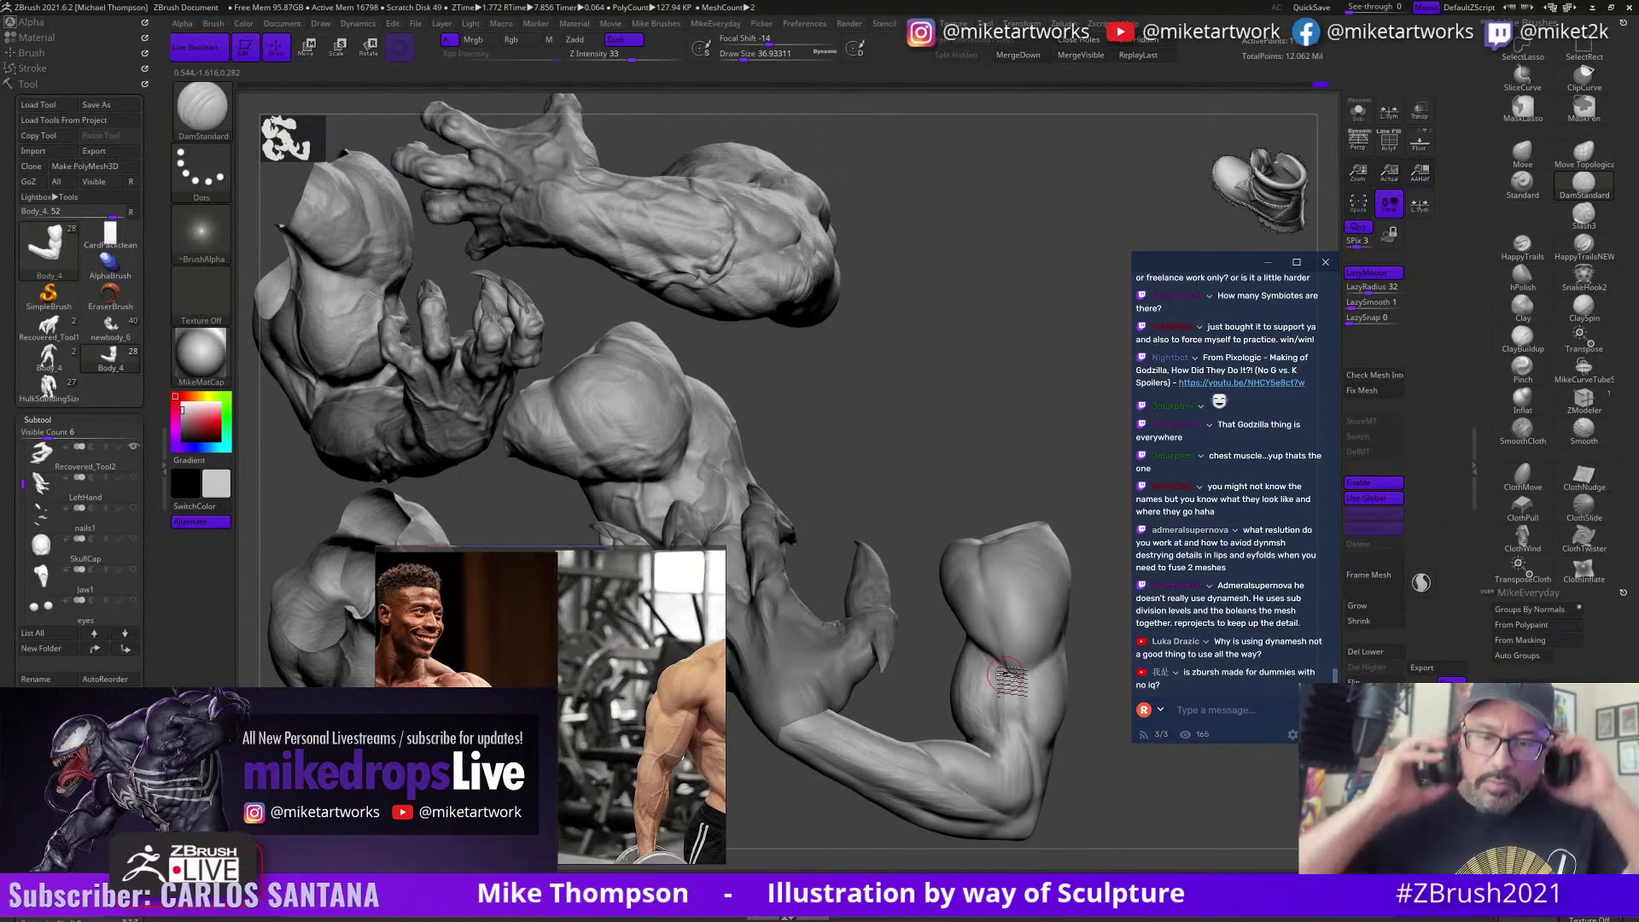
drag(1014, 673, 995, 719)
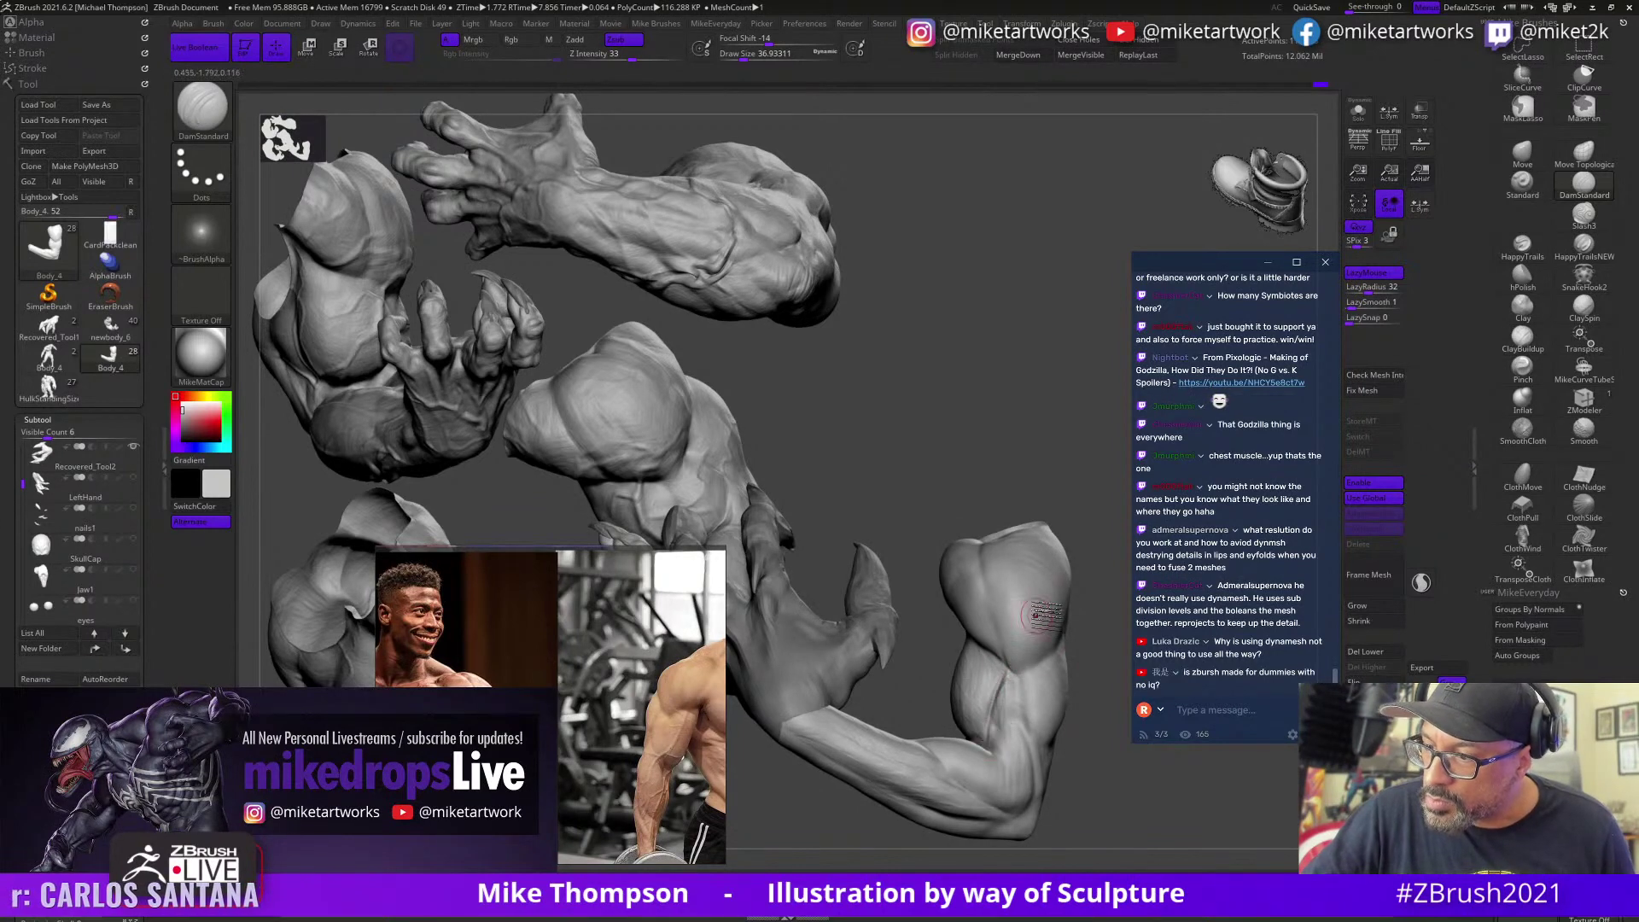
drag(1078, 773, 1002, 657)
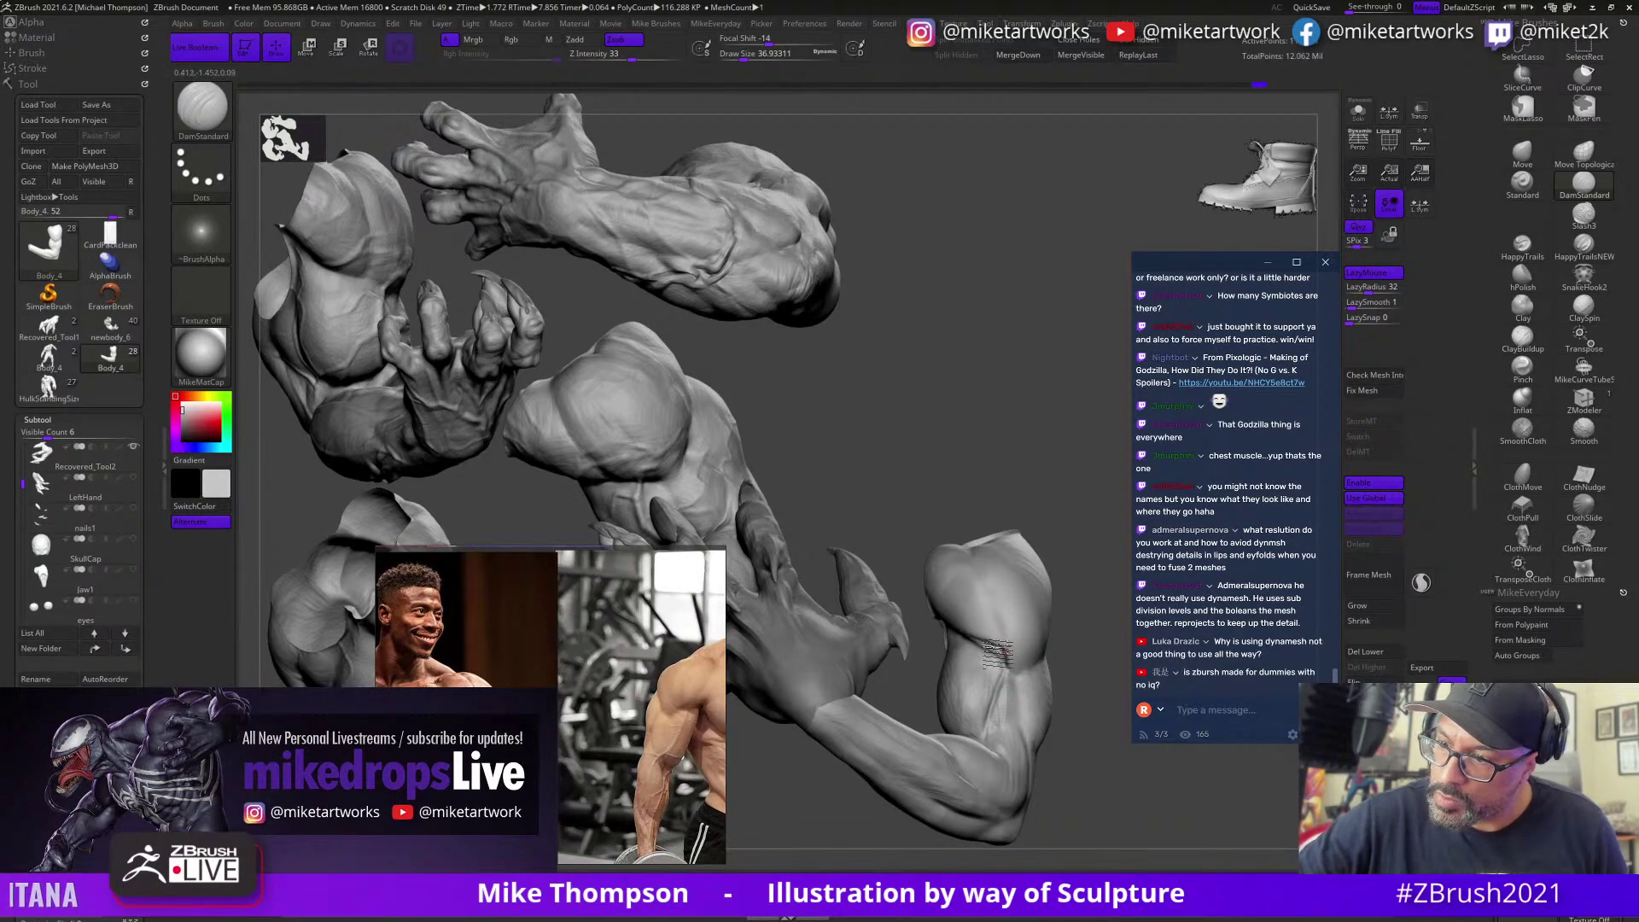
Step: Carve lengthwise grooves into the shoulder muscle to split it into separate heads running down to its lower tip
mouse_move(1063, 700)
mouse_down()
mouse_move(1084, 766)
mouse_move(1062, 724)
mouse_move(1074, 755)
mouse_move(1086, 722)
mouse_move(1060, 599)
mouse_up()
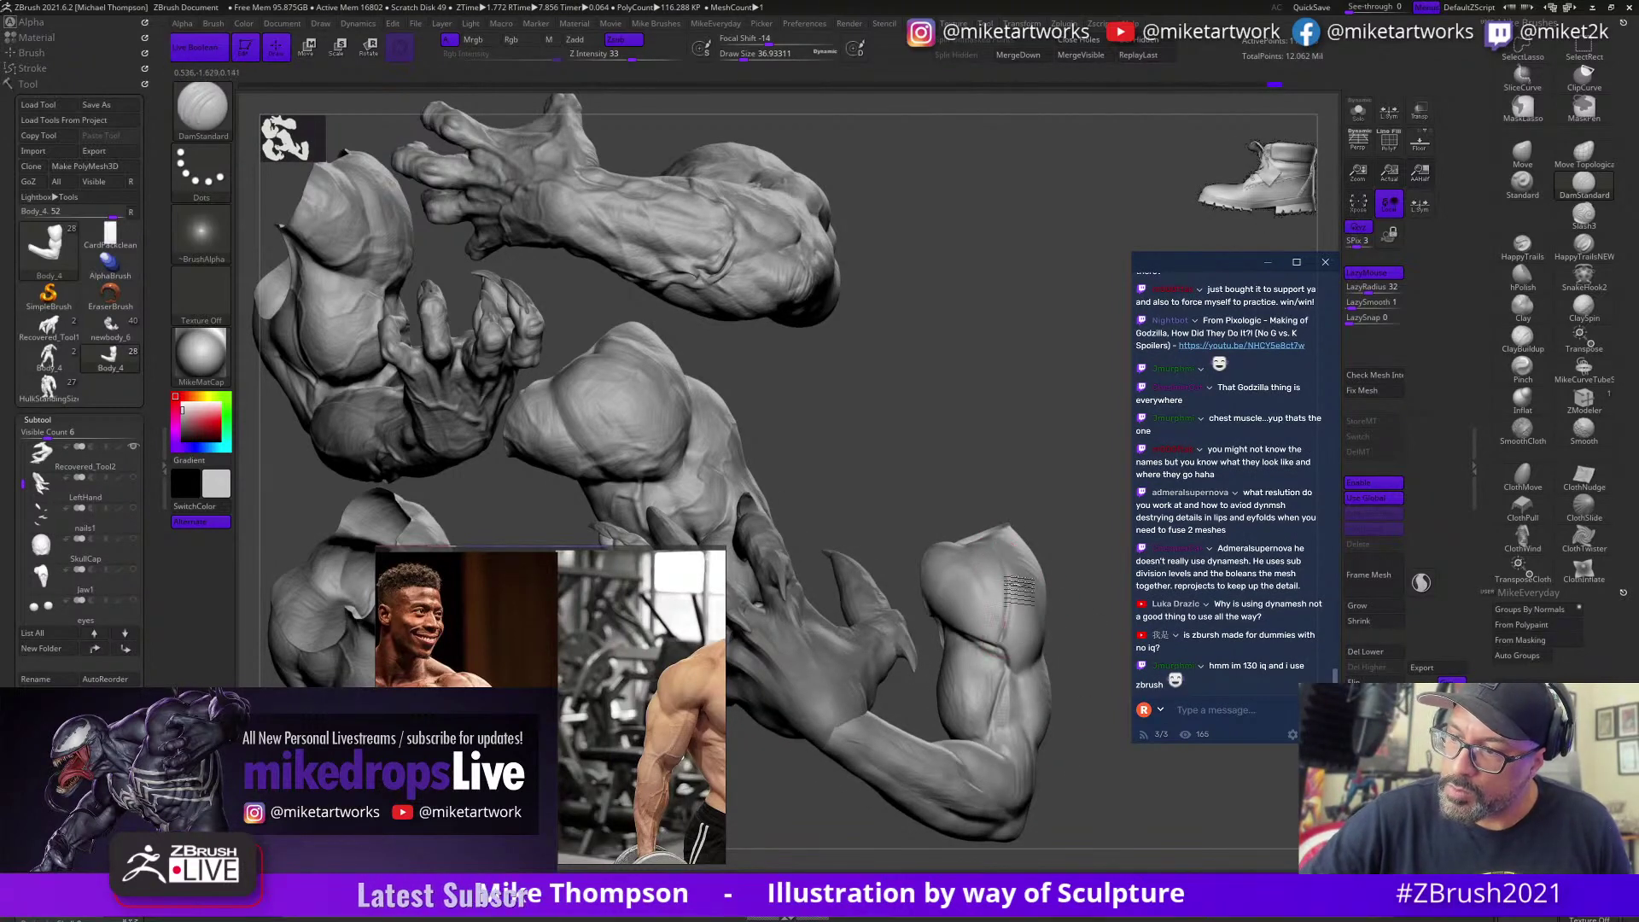
drag(1062, 605, 1024, 610)
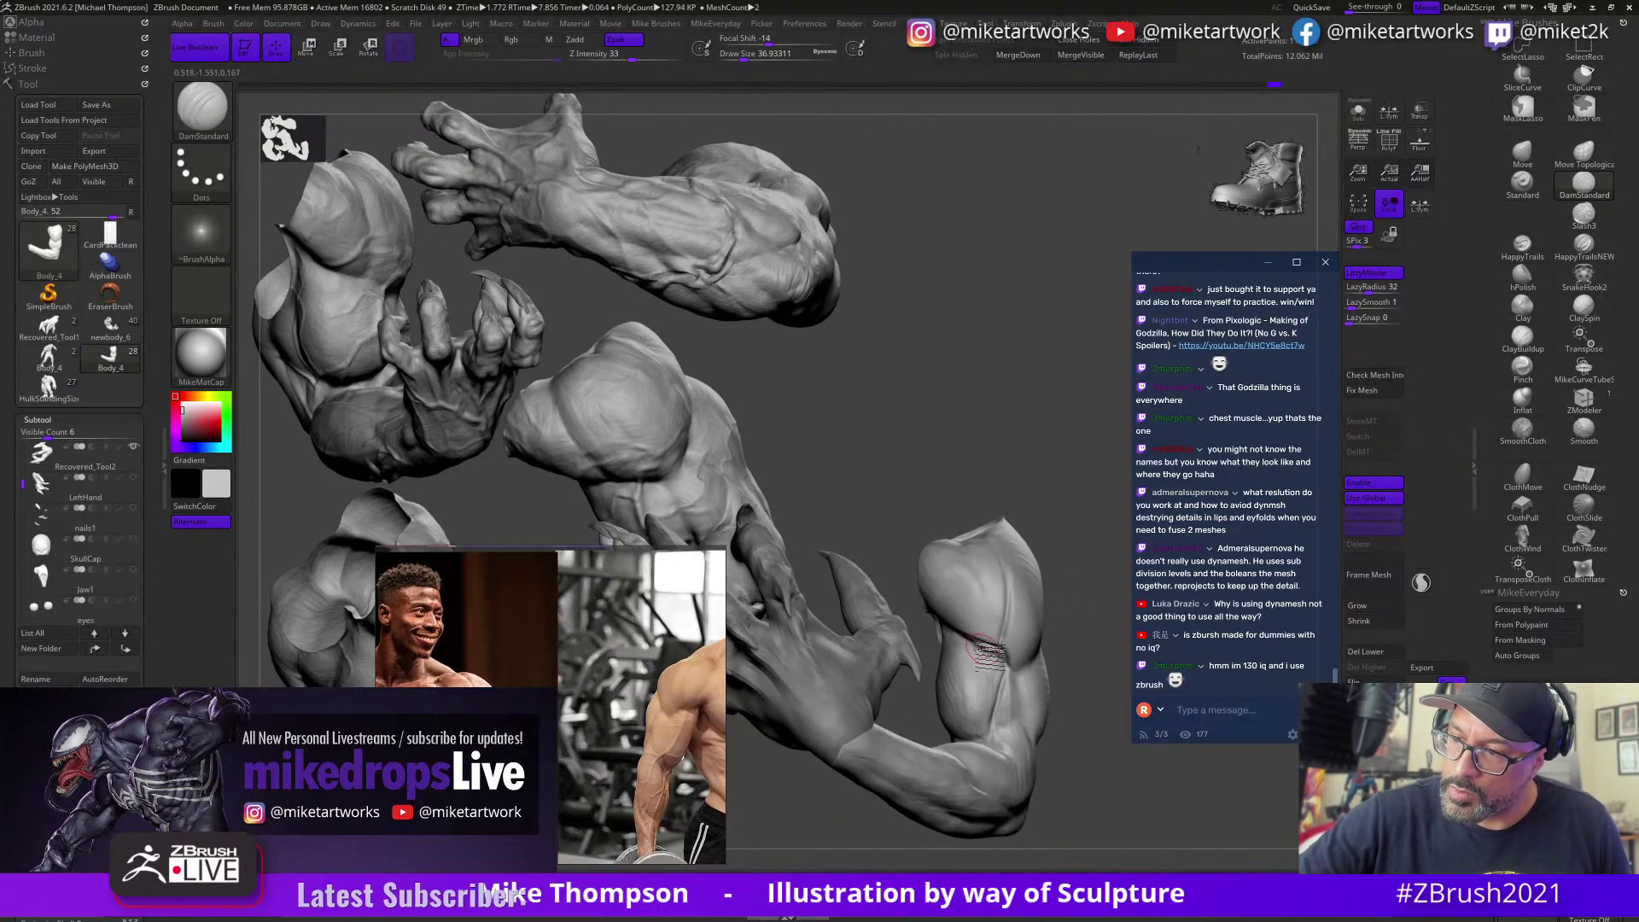
mouse_move(1077, 767)
mouse_down()
mouse_move(1095, 750)
mouse_move(1054, 809)
mouse_move(1080, 787)
mouse_move(1060, 697)
mouse_up()
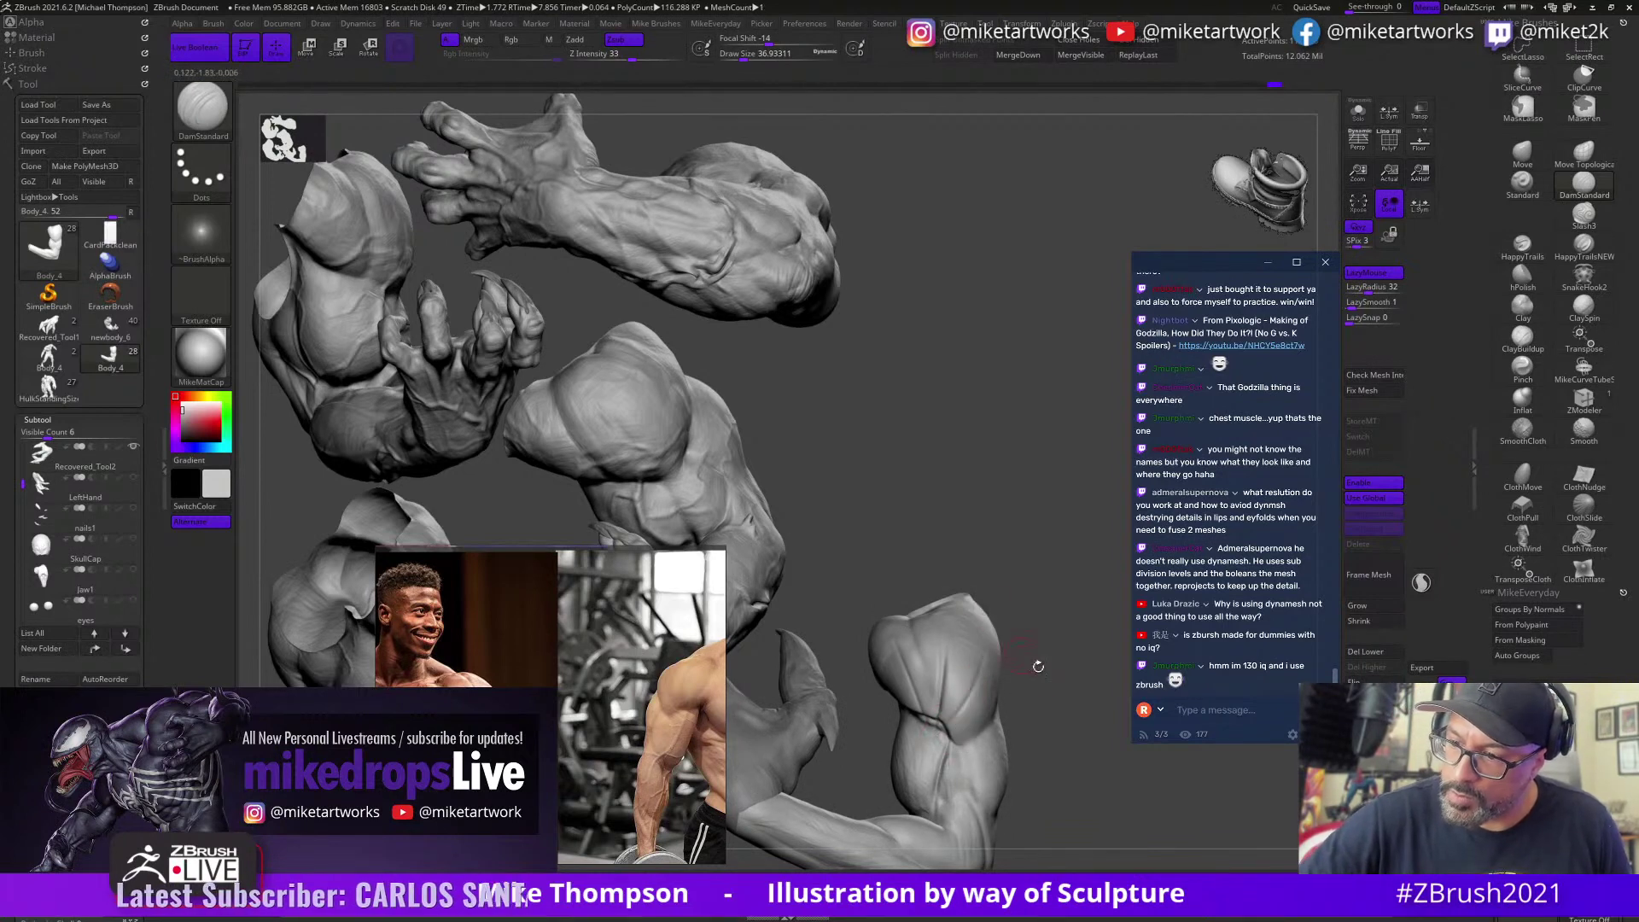
drag(1038, 666, 1049, 667)
mouse_move(966, 742)
mouse_down()
mouse_move(972, 710)
mouse_move(1073, 731)
mouse_move(1067, 790)
mouse_move(1079, 760)
mouse_move(1001, 666)
mouse_up()
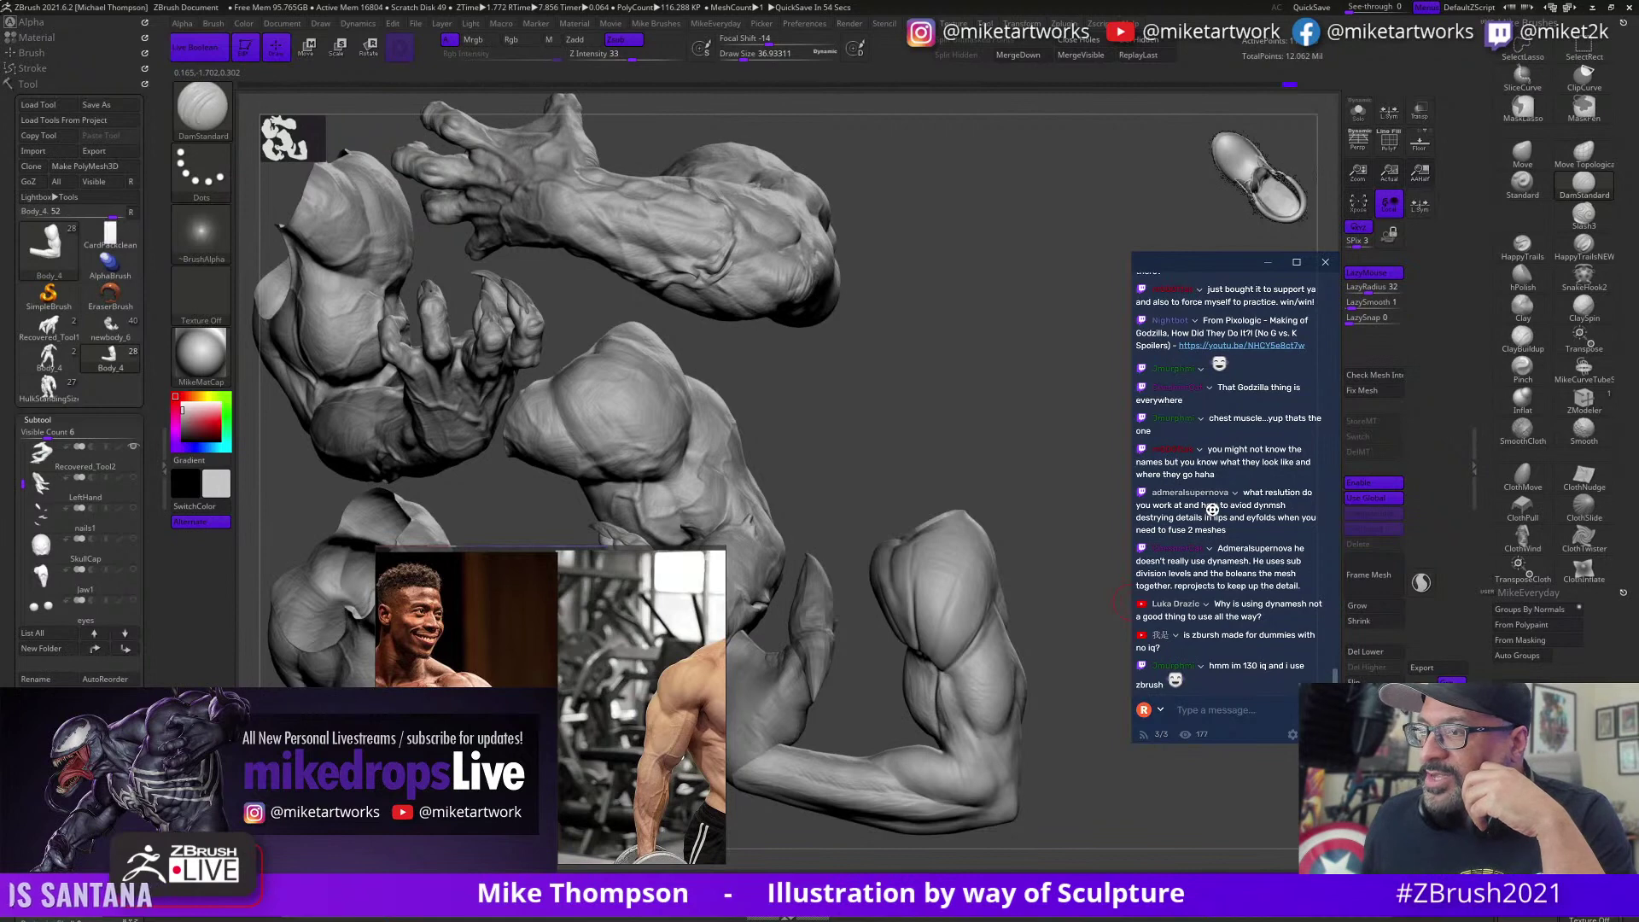
middle_drag(1215, 515, 1224, 529)
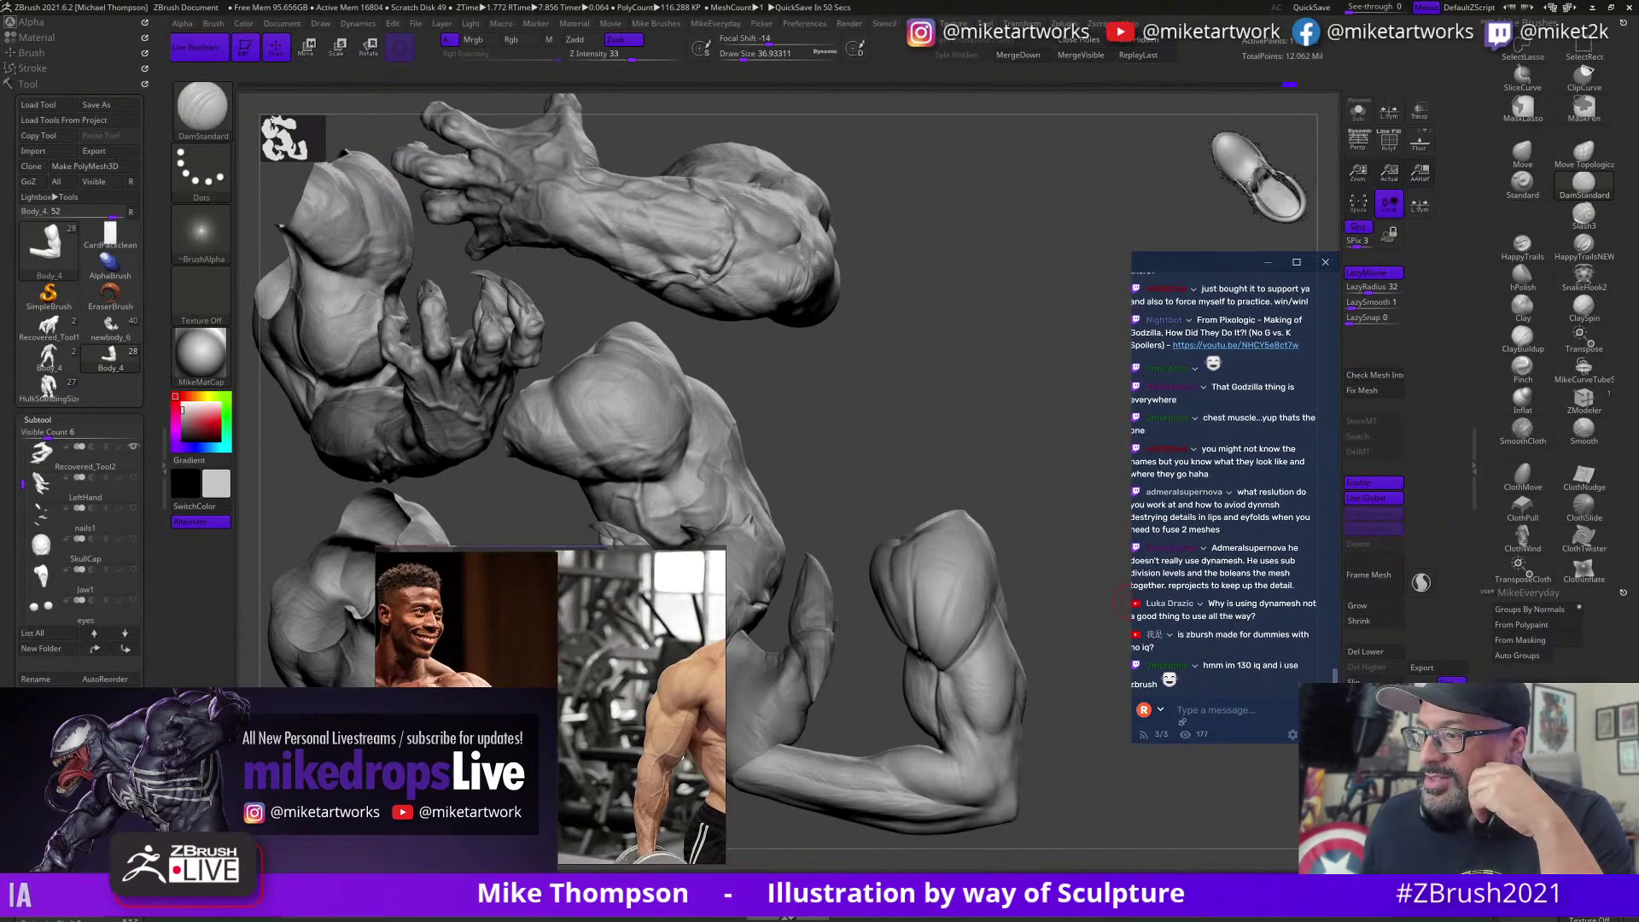
Step: Reduce the DamStandard draw size to about 25 for finer groove work around the shoulder muscle's lower tip
middle_drag(1182, 721, 1102, 578)
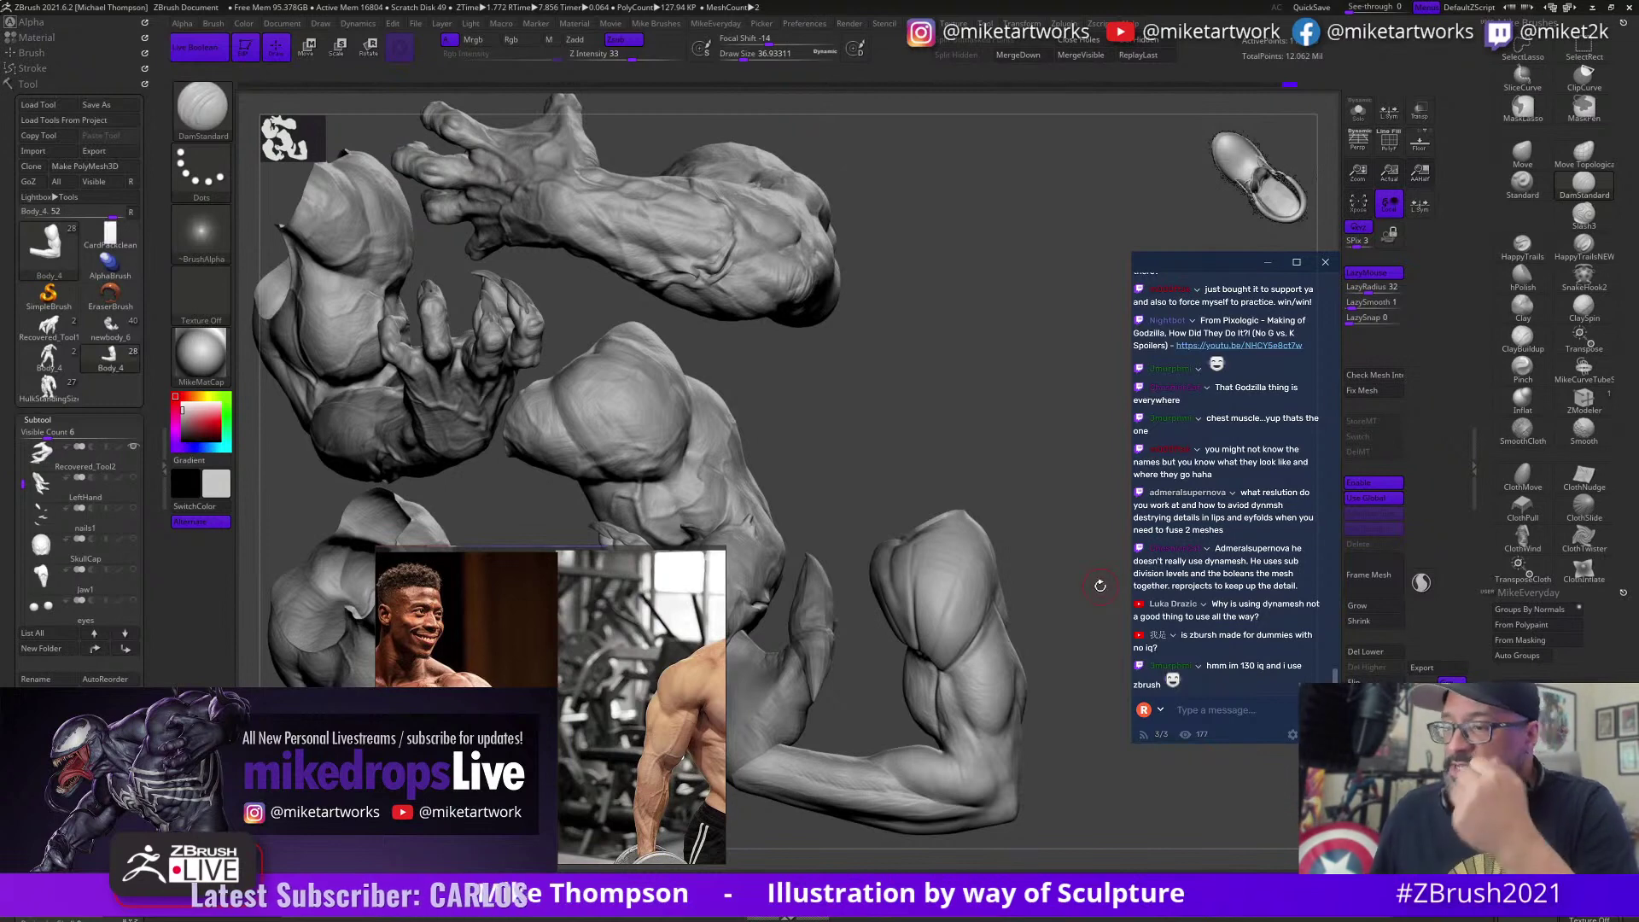
mouse_move(1067, 705)
mouse_down()
mouse_move(1073, 733)
mouse_move(1054, 707)
mouse_up()
key(s)
click(1046, 705)
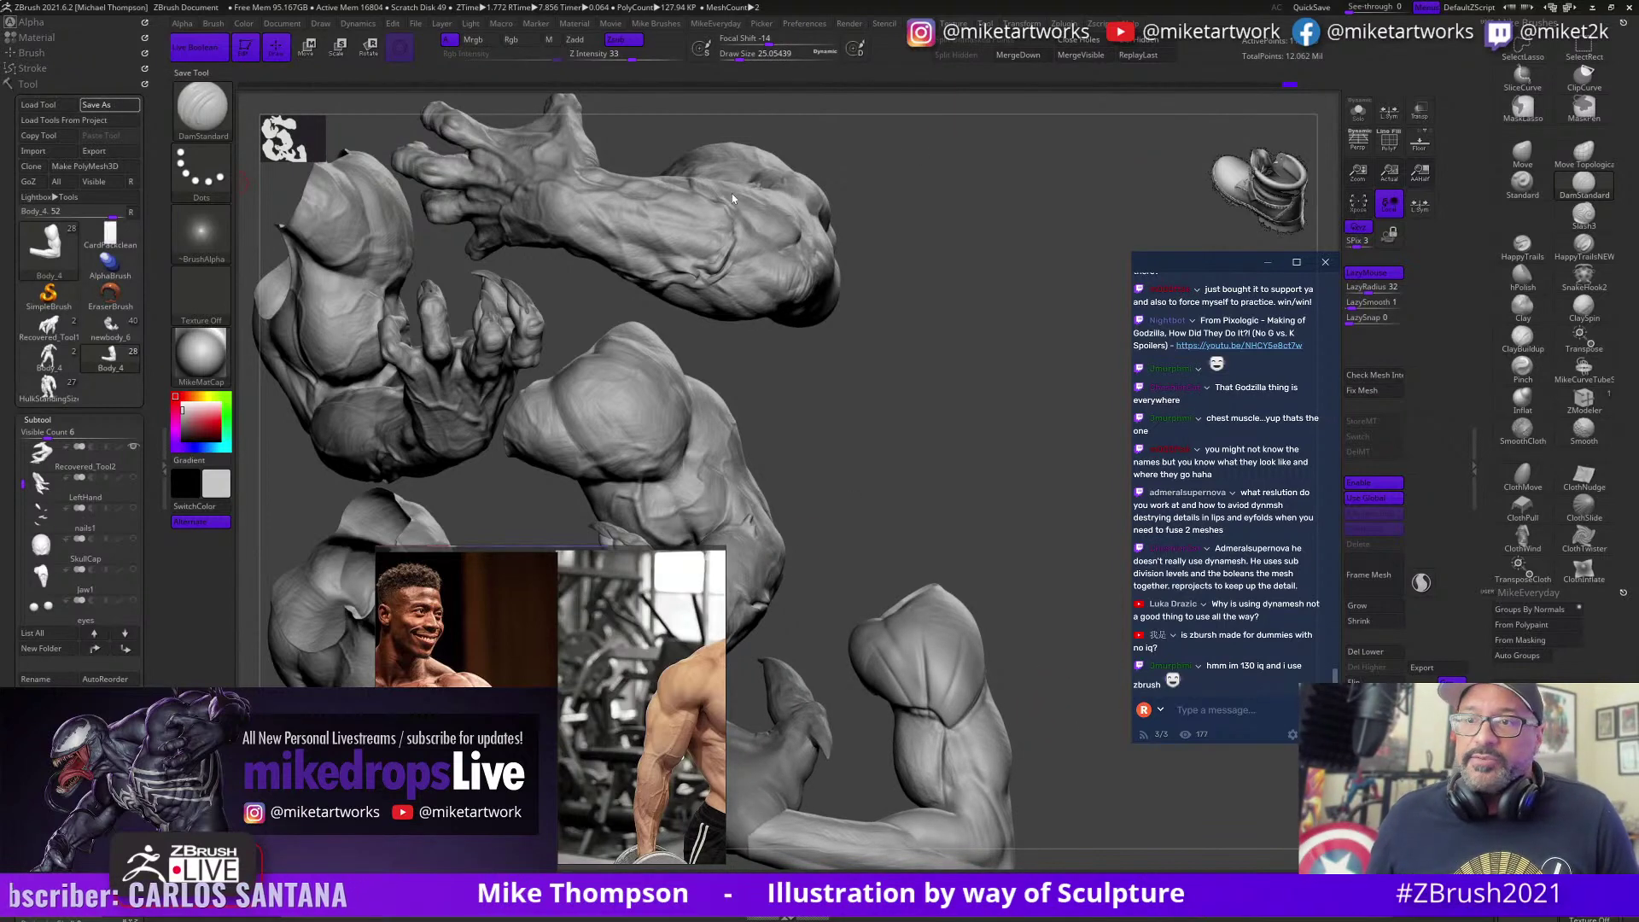
Step: Save the tool as AntiVenomWIP5 in the Pixologic client folder, replacing the existing file
key(ctrl+s)
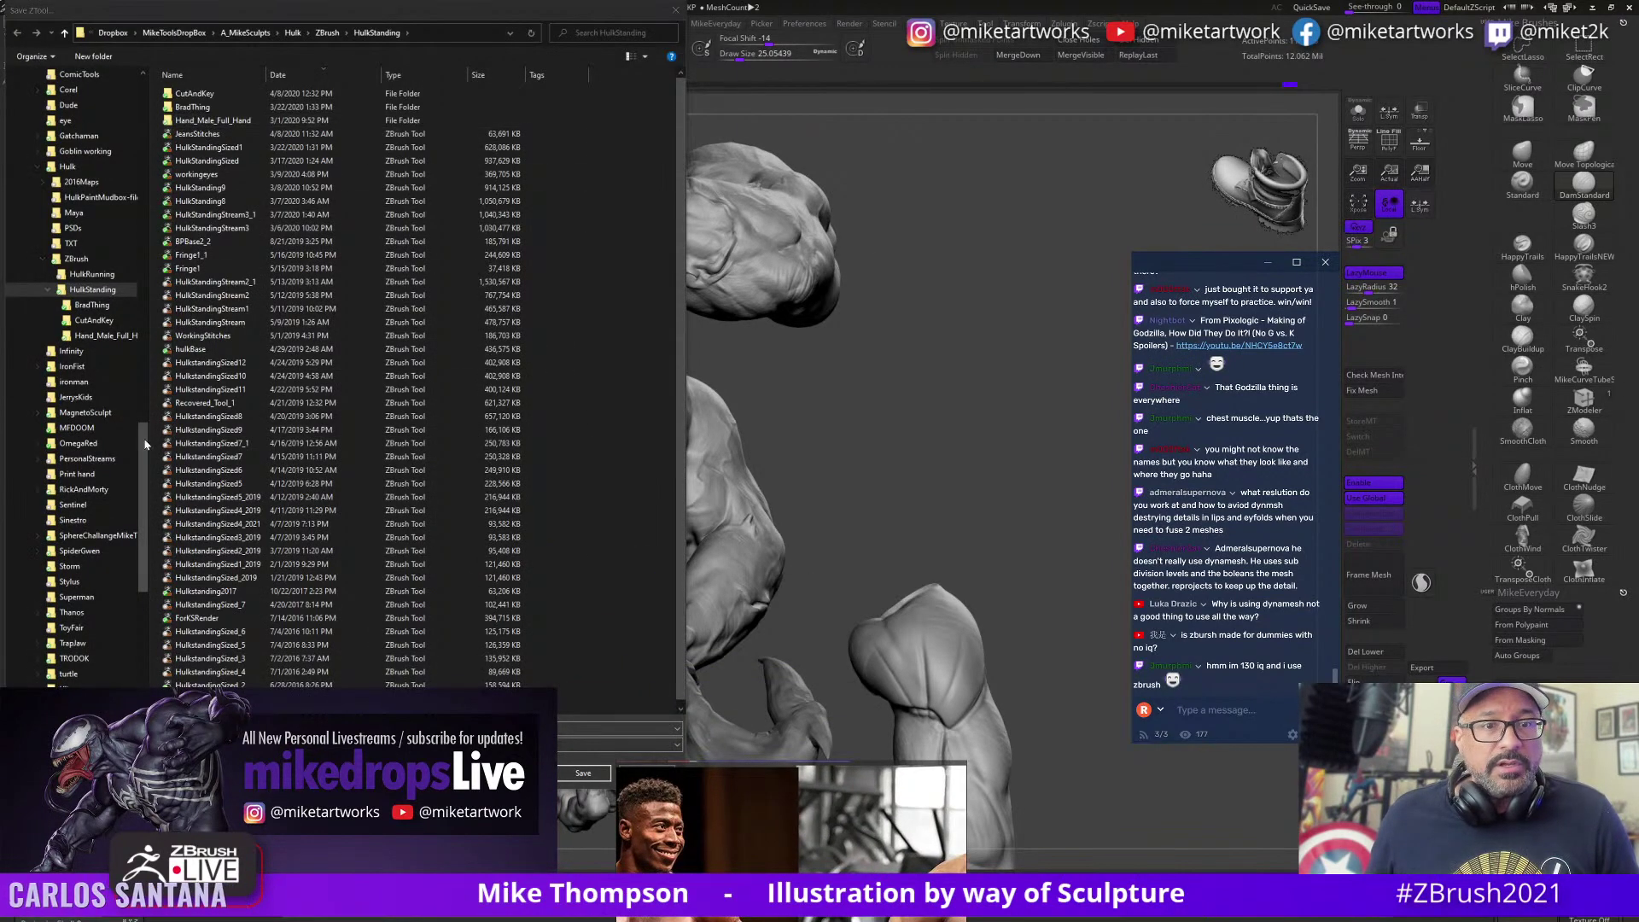
drag(145, 444, 142, 94)
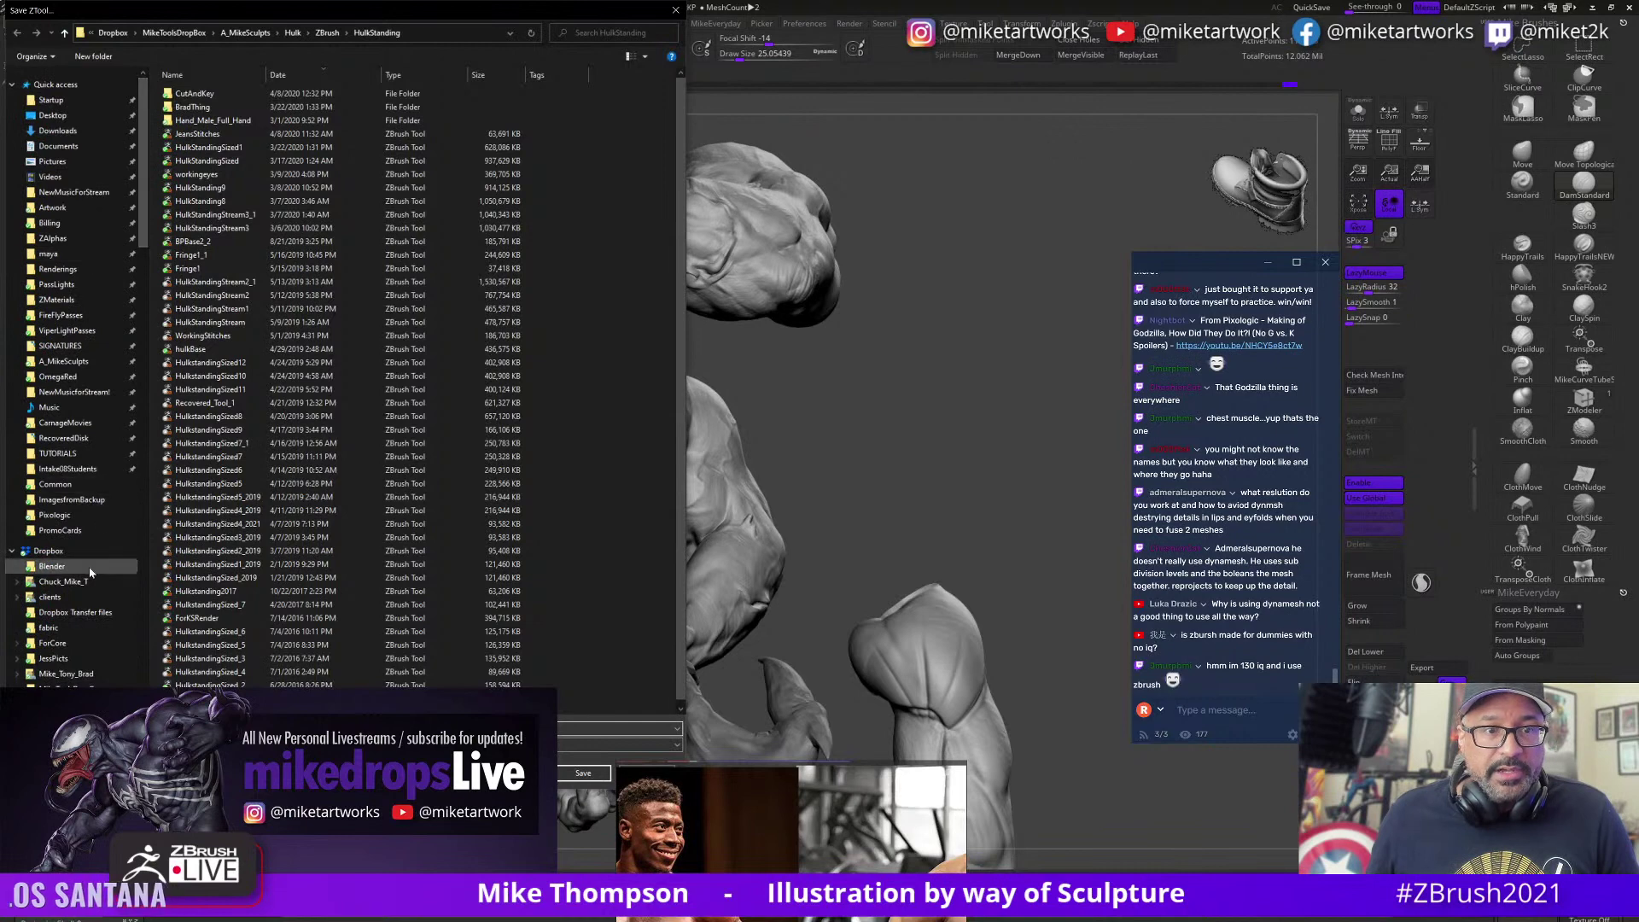
click(56, 515)
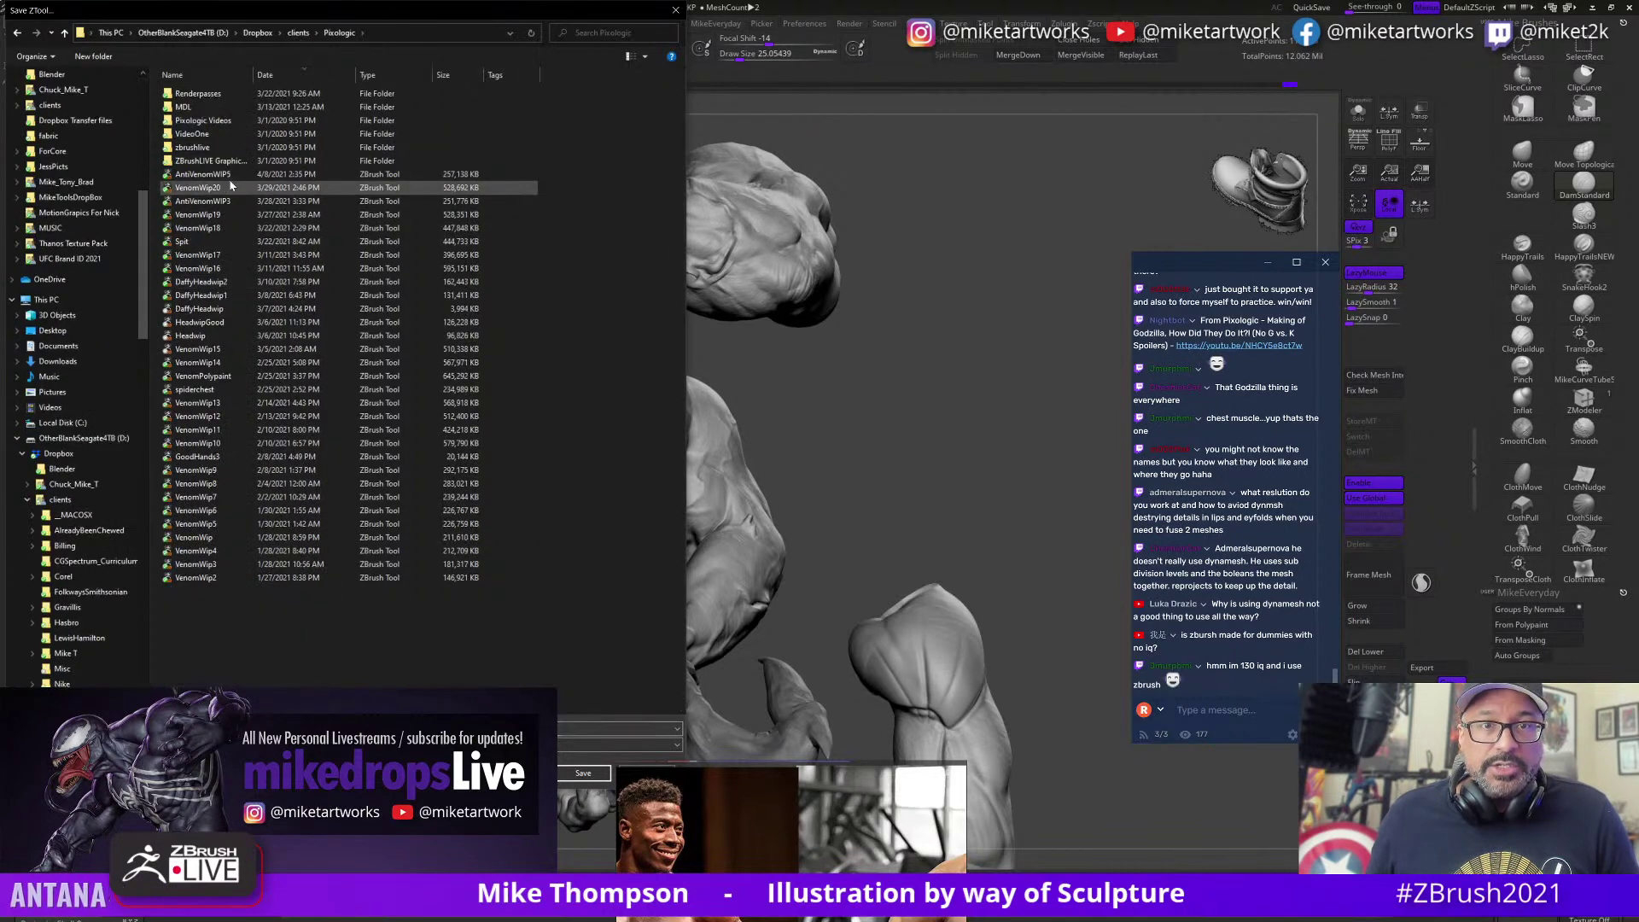
click(583, 773)
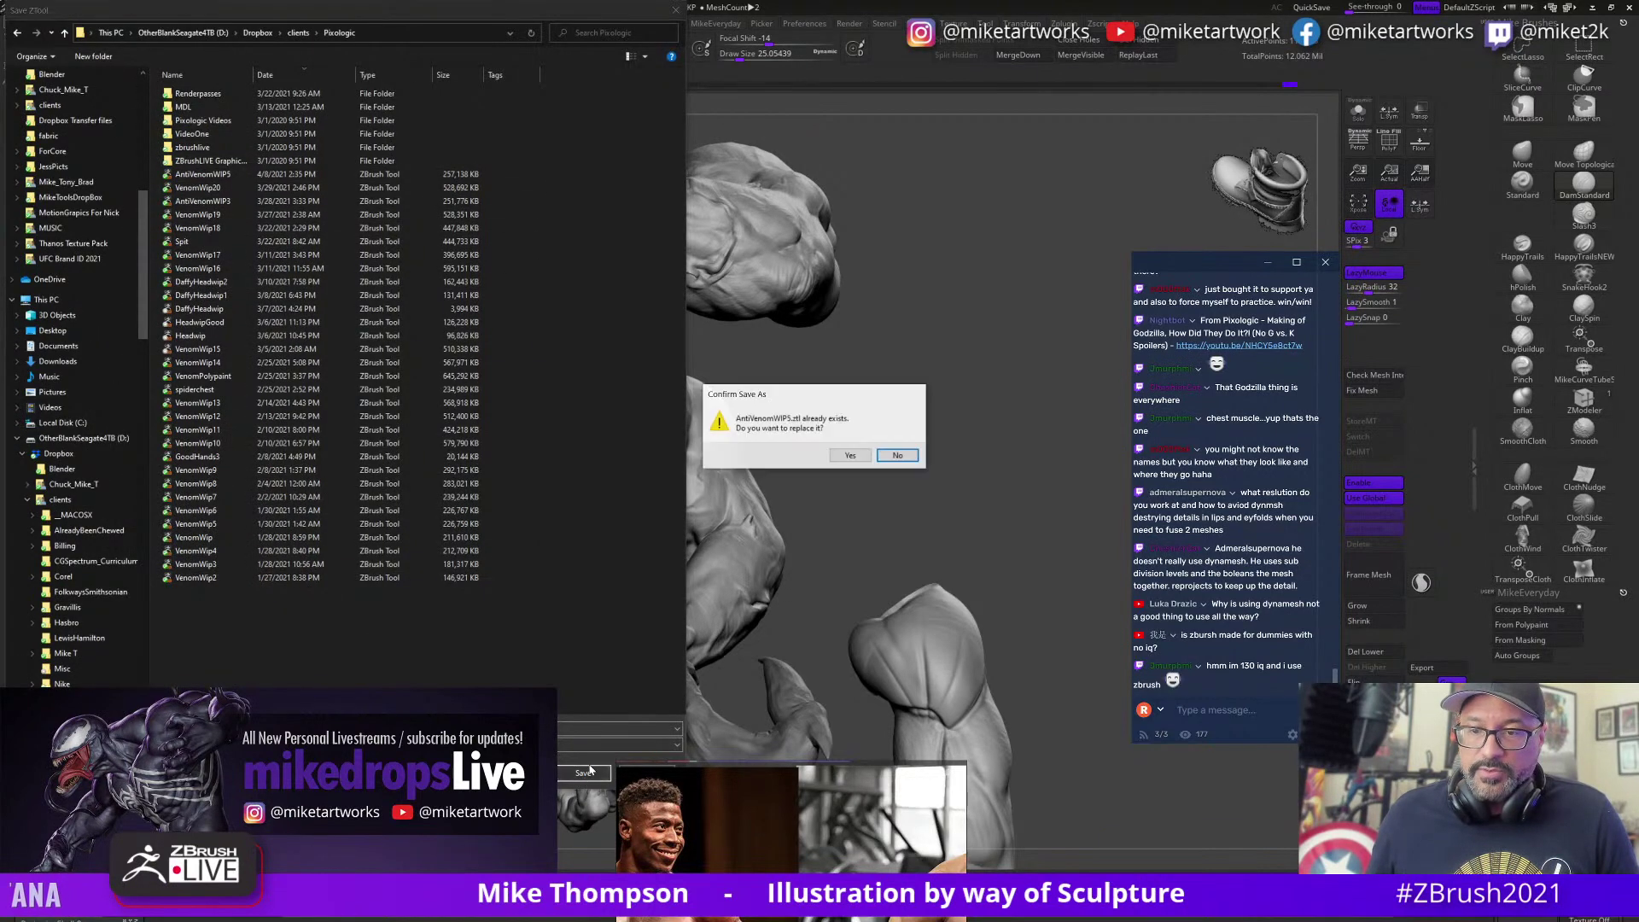
click(848, 456)
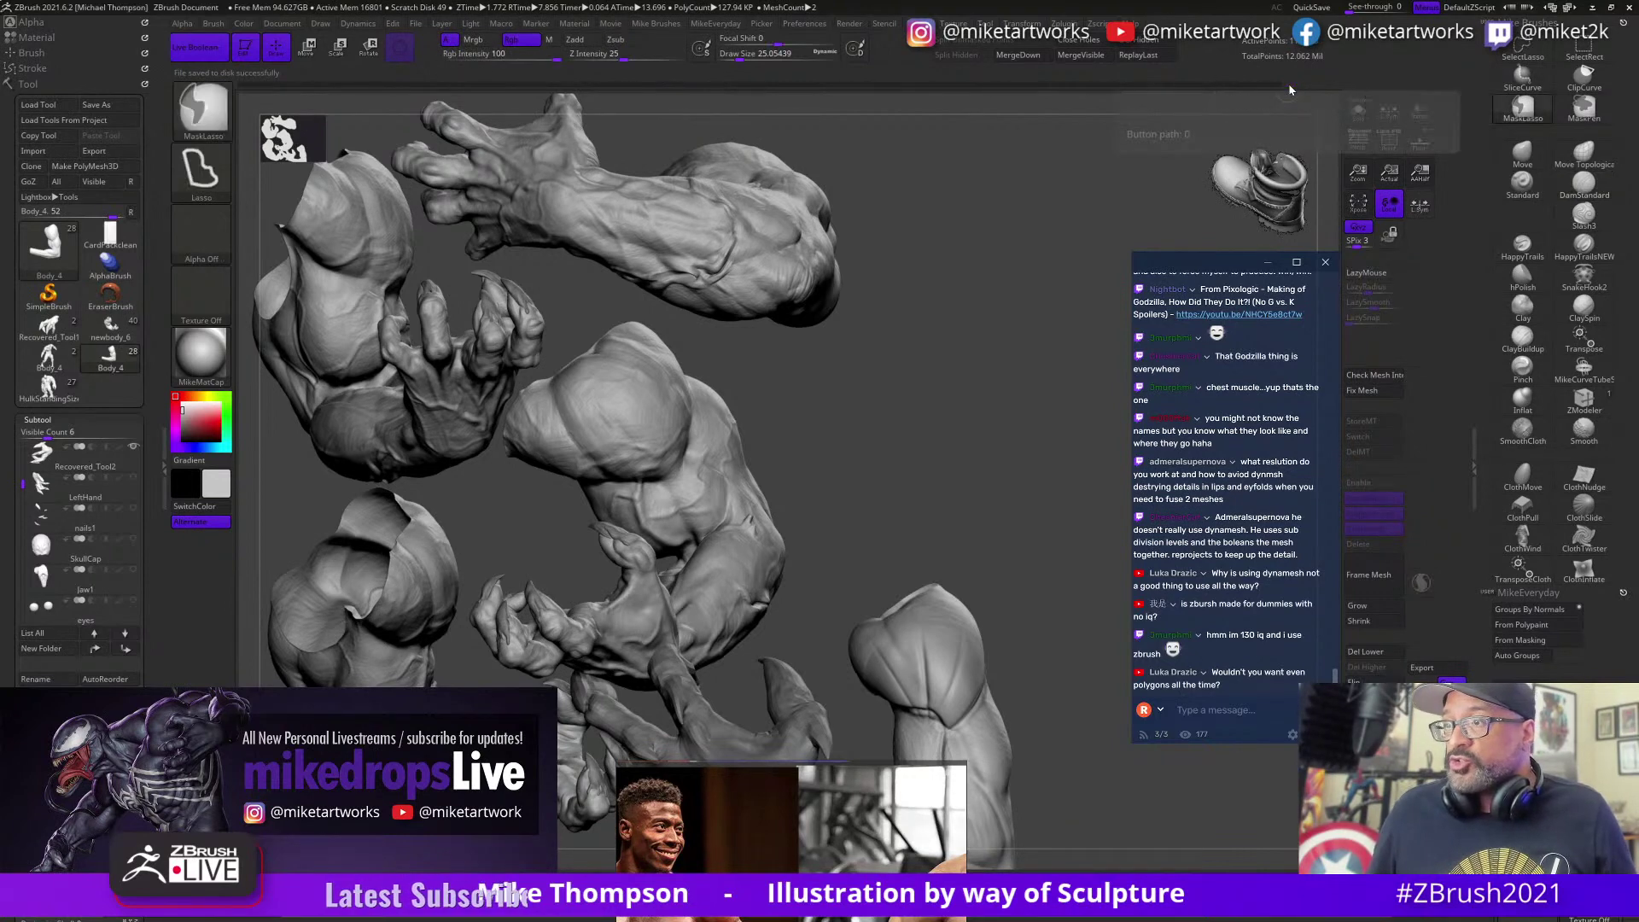
Step: Choose ClayBuildup with a draw size of about 54 and build up the outer arm at the shoulder muscle's lower tip
key(ctrl)
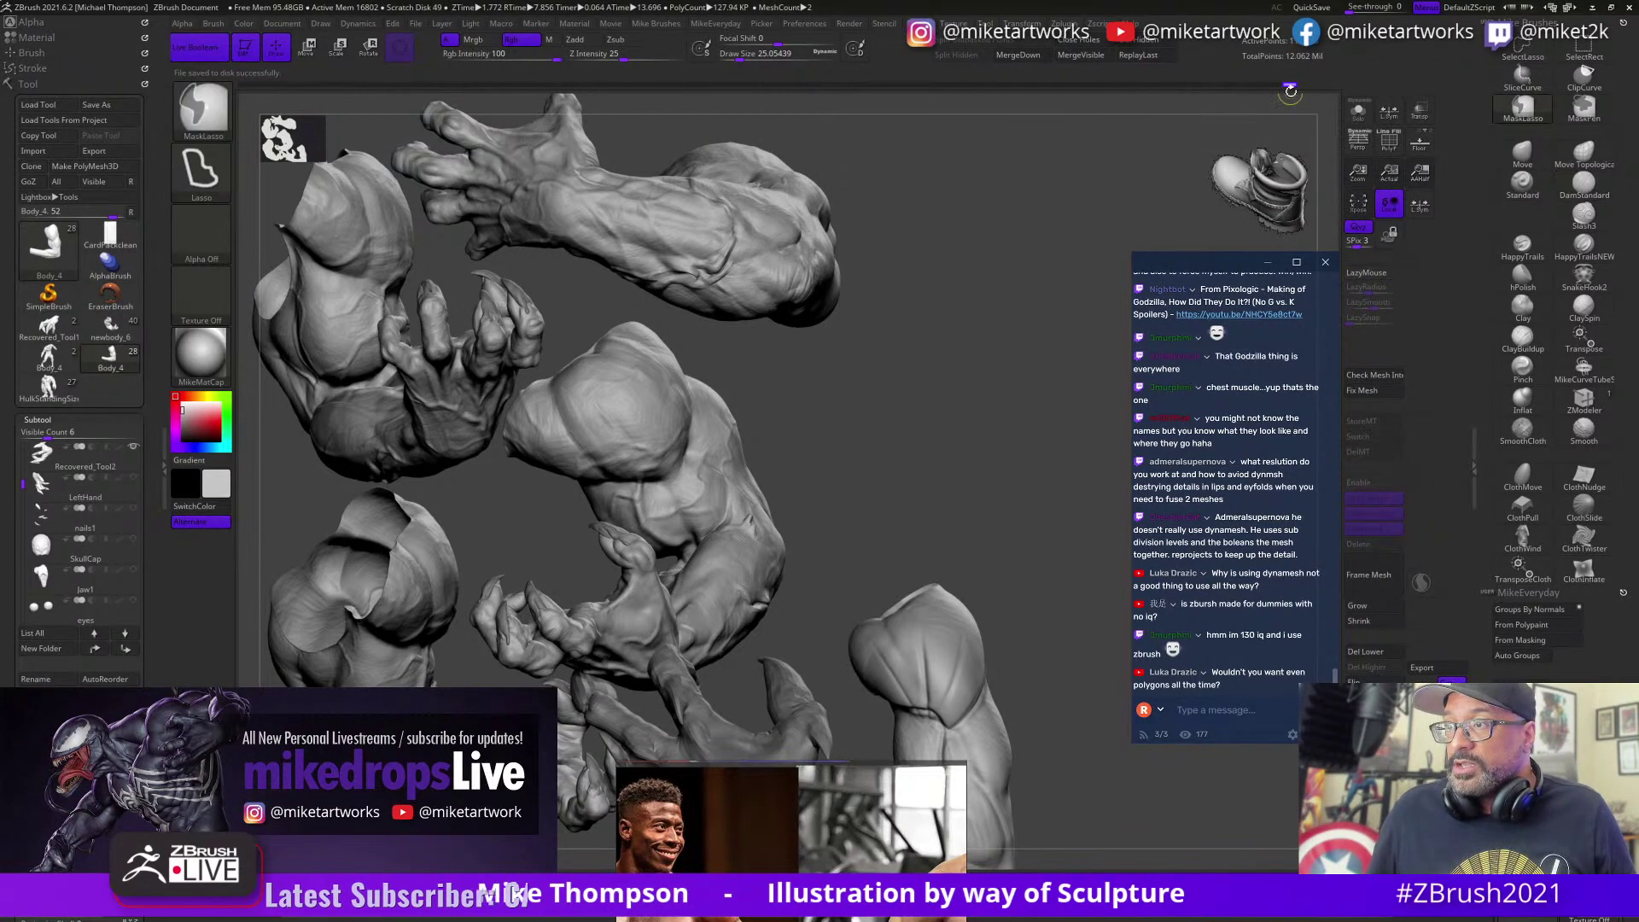
mouse_move(945, 497)
mouse_down()
mouse_move(965, 515)
mouse_move(955, 507)
mouse_up()
key(s)
mouse_move(1040, 699)
mouse_down()
mouse_move(1055, 699)
mouse_move(1028, 667)
mouse_move(1046, 684)
mouse_move(1016, 683)
mouse_move(1037, 635)
mouse_move(1001, 622)
mouse_move(921, 672)
mouse_up()
key(s)
key(ctrl)
click(1522, 339)
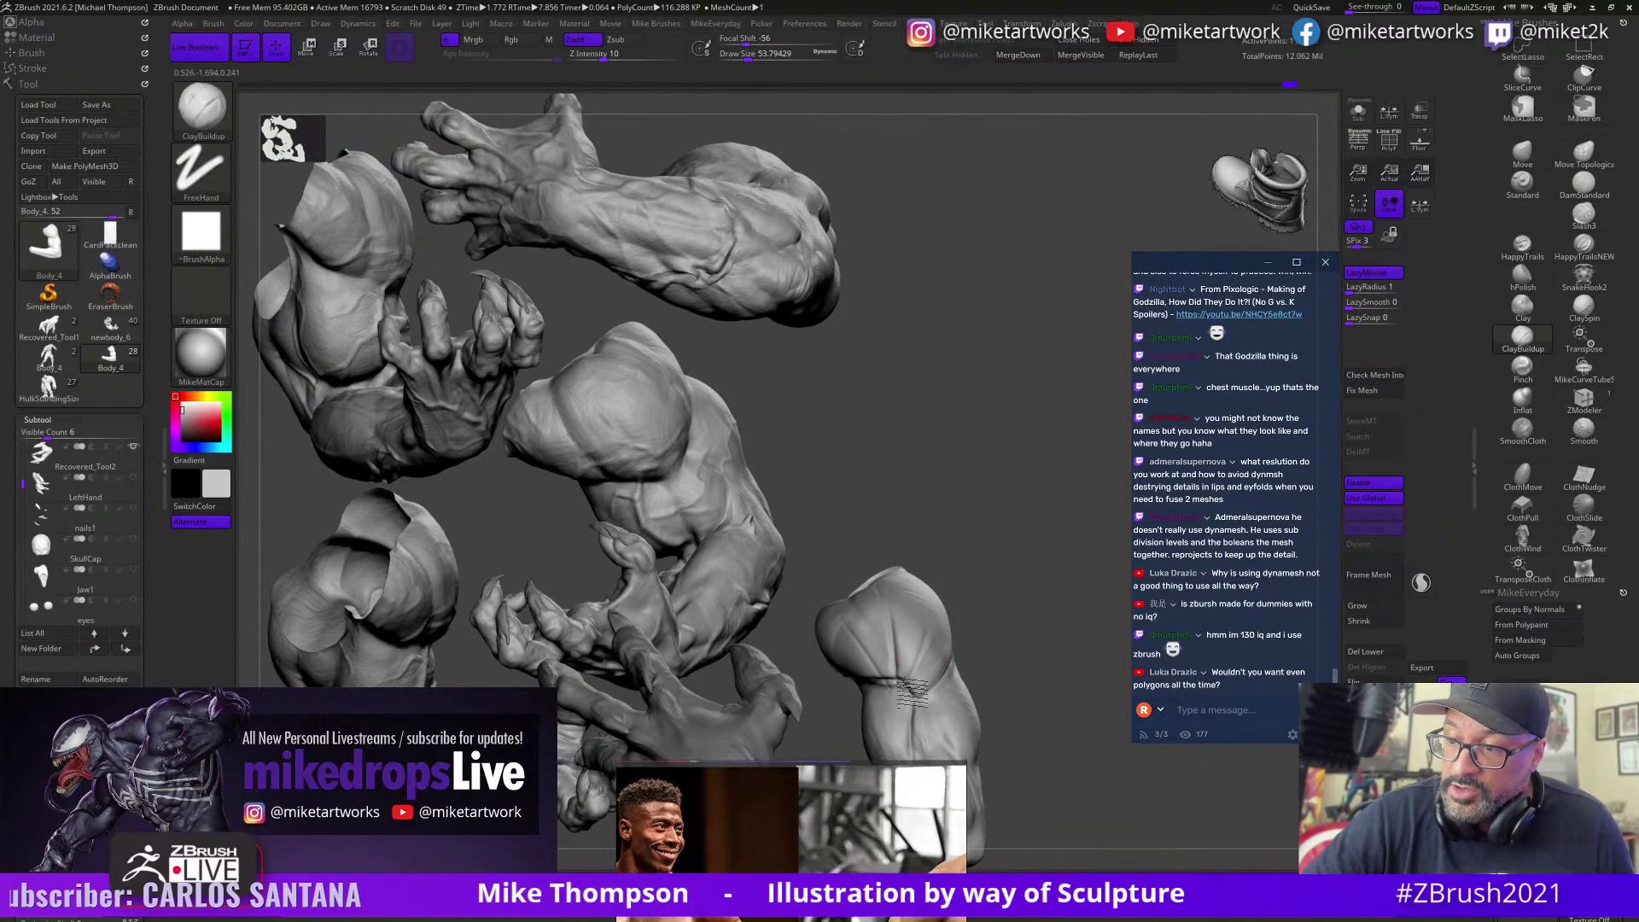
Step: Move the bodybuilder photos nearer the arm and add ClayBuildup volume where the front and inner upper arm meet the shoulder muscle
mouse_move(992, 599)
mouse_down()
mouse_move(896, 693)
mouse_move(1082, 762)
mouse_move(1077, 717)
mouse_up()
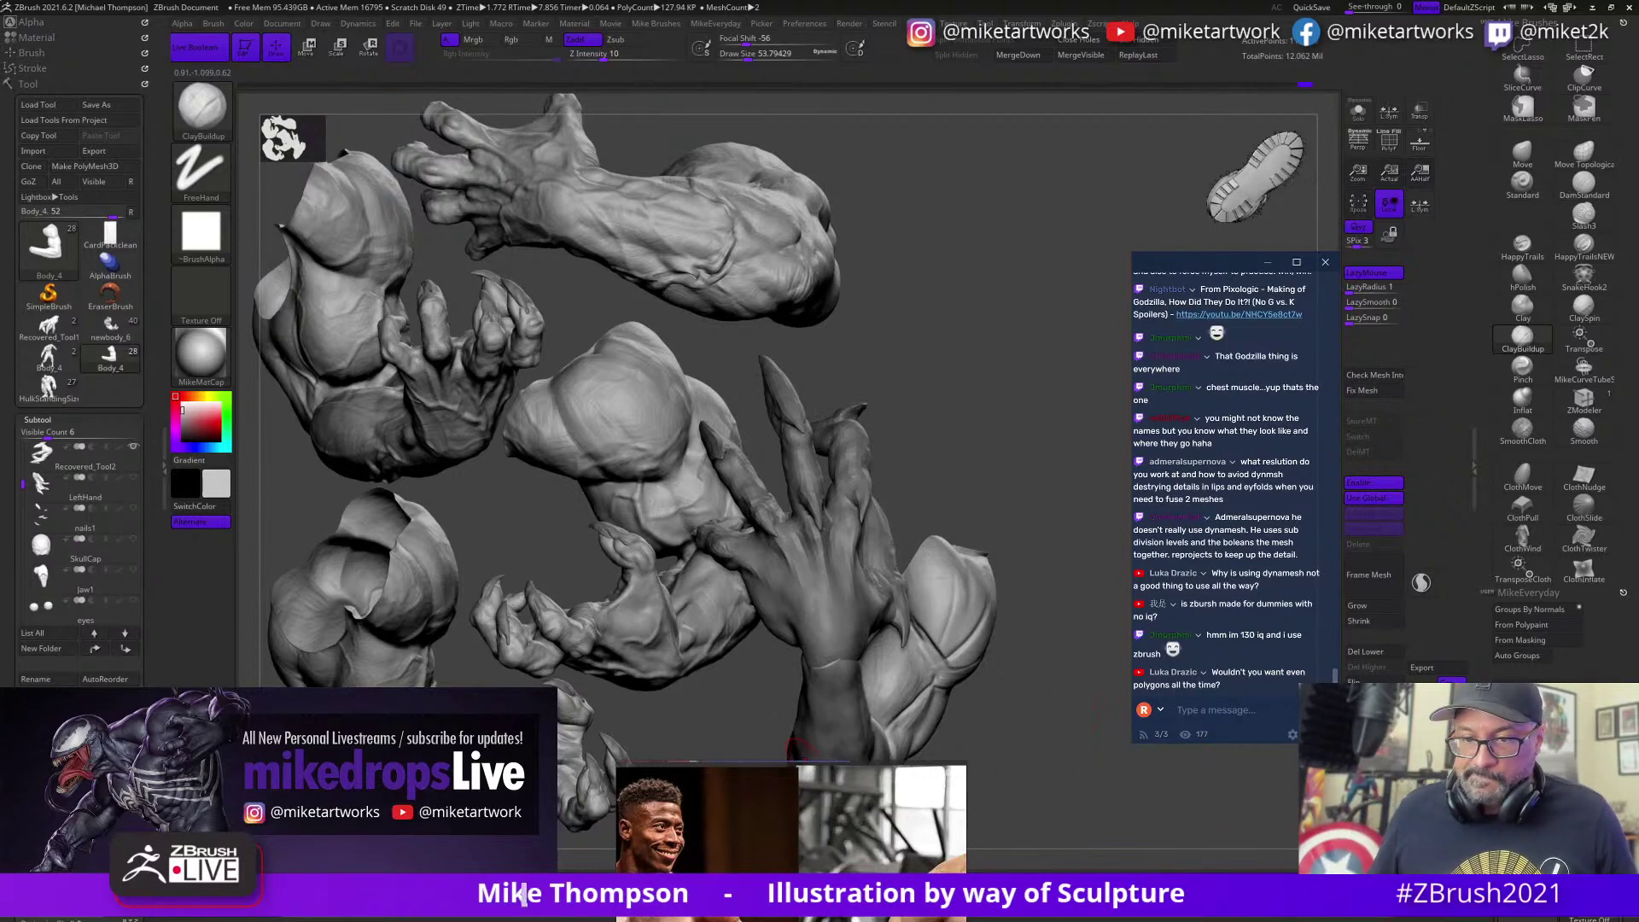
drag(810, 894, 488, 613)
drag(1001, 729, 944, 602)
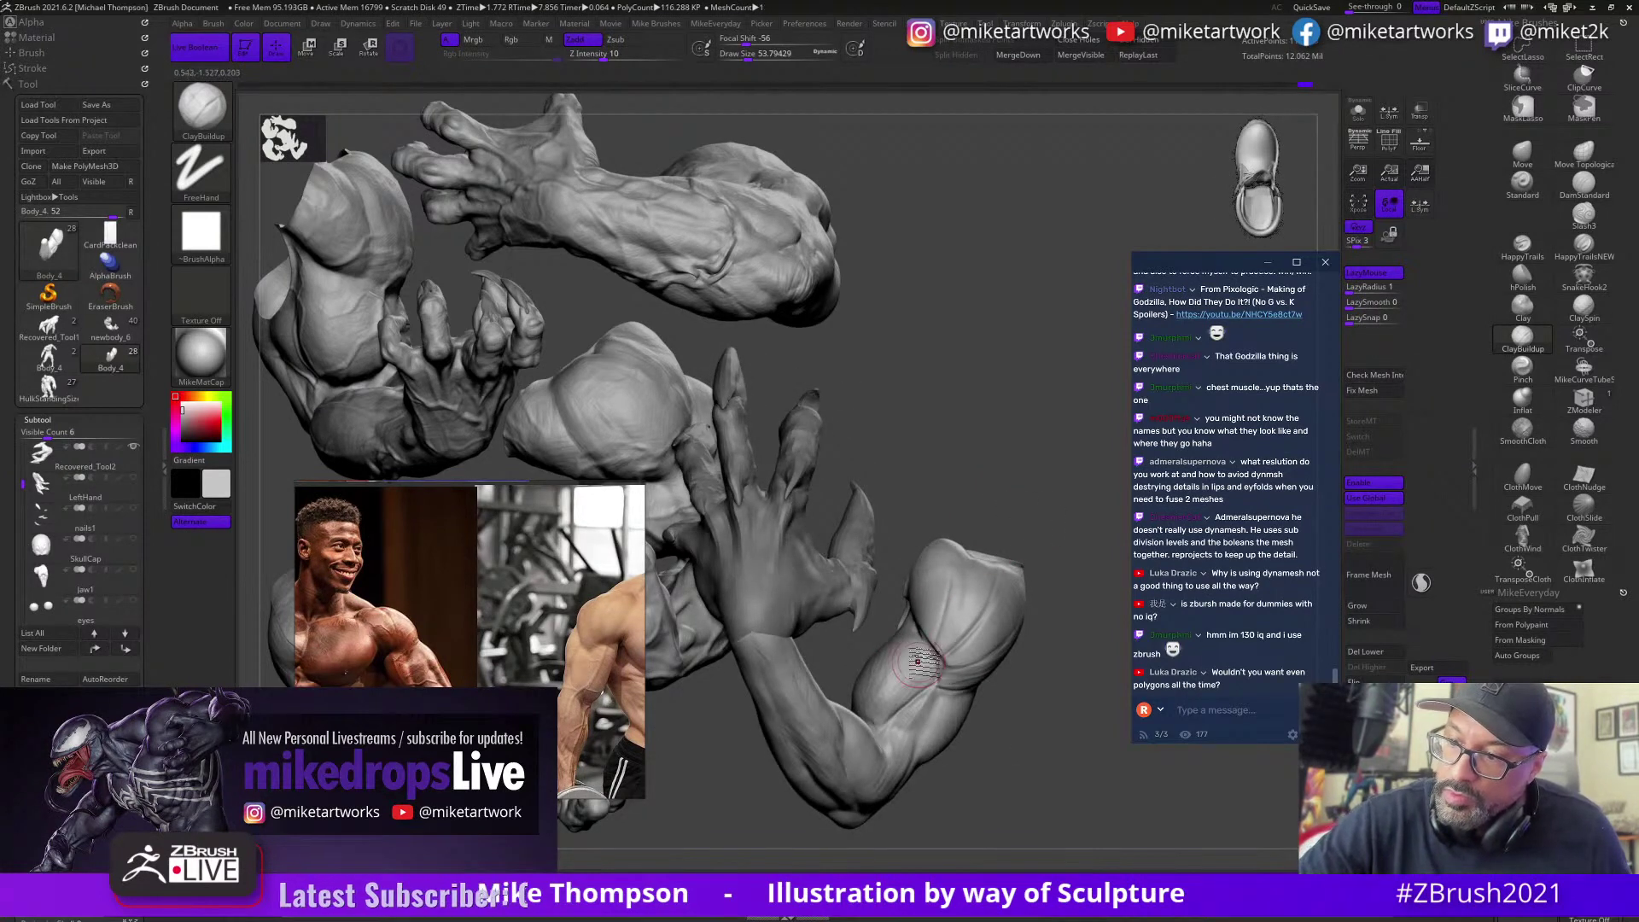
drag(1036, 597, 1094, 751)
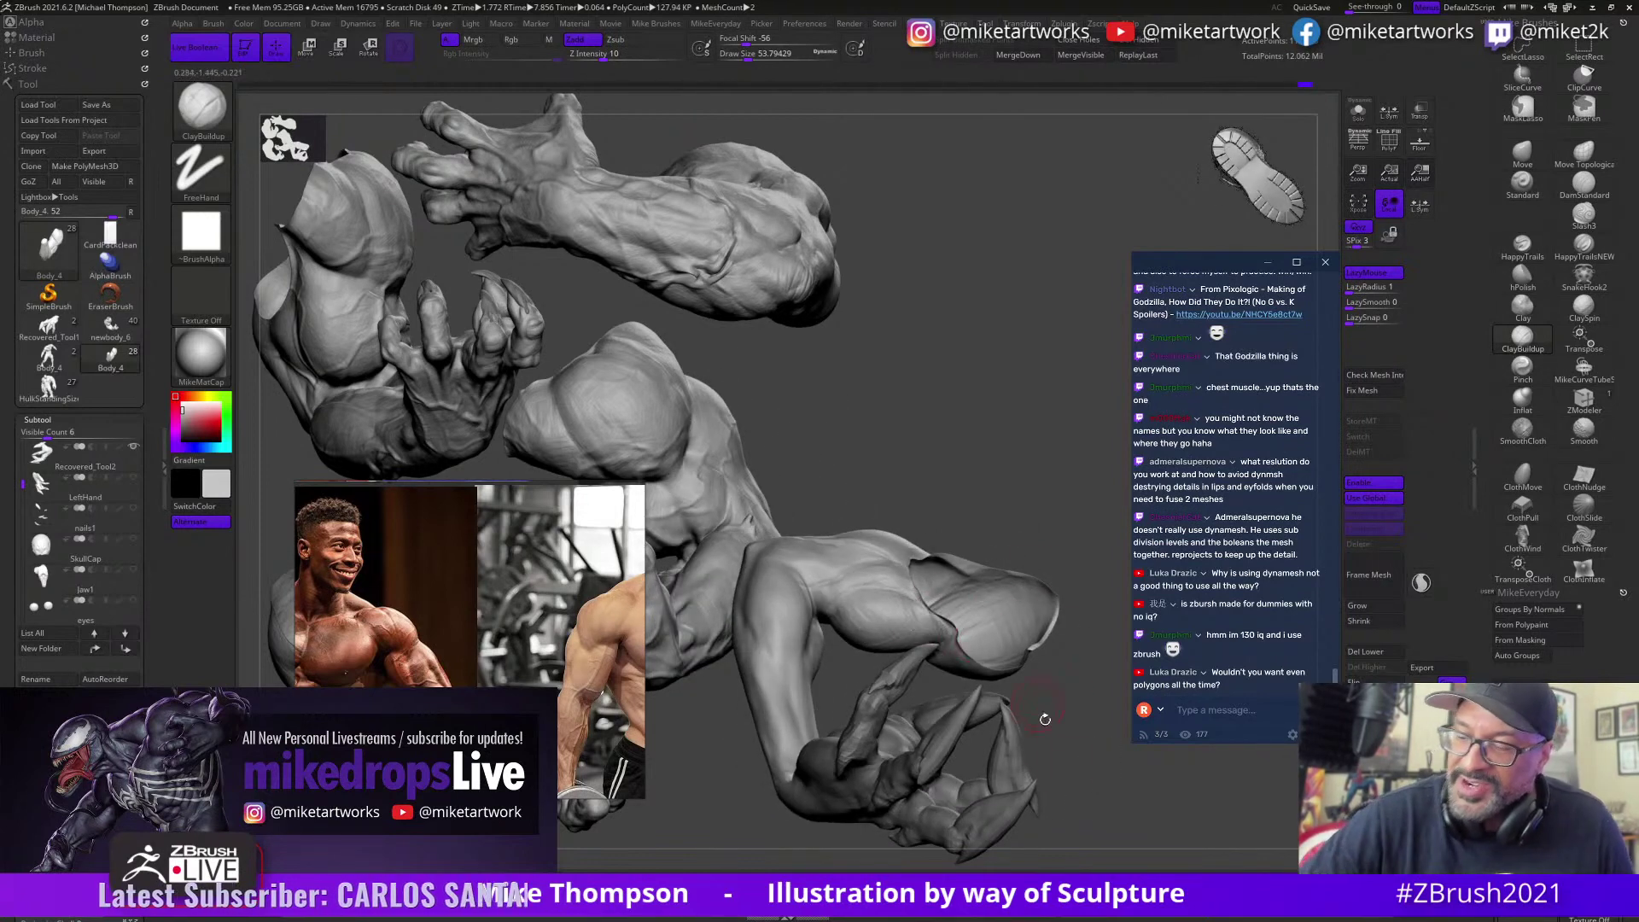
drag(1044, 720, 947, 628)
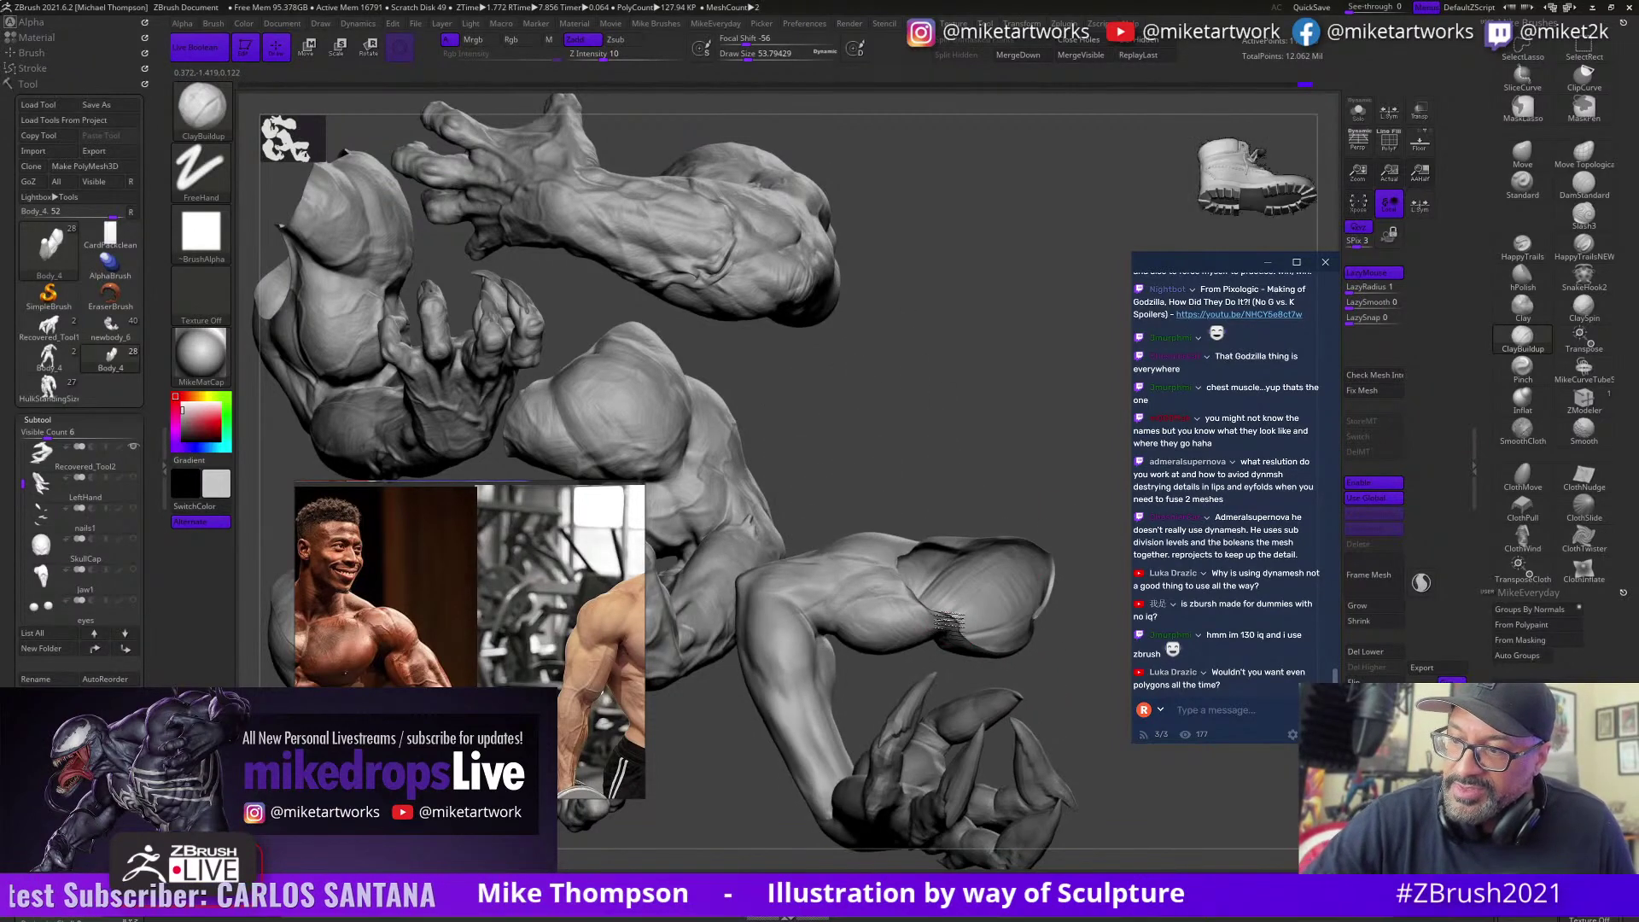
Step: Fill out the upper biceps where it tucks beneath the shoulder muscle with ClayBuildup strokes from several angles
drag(1094, 715, 955, 657)
drag(1056, 794, 1049, 613)
mouse_move(1068, 628)
mouse_down()
mouse_move(959, 671)
mouse_move(946, 702)
mouse_up()
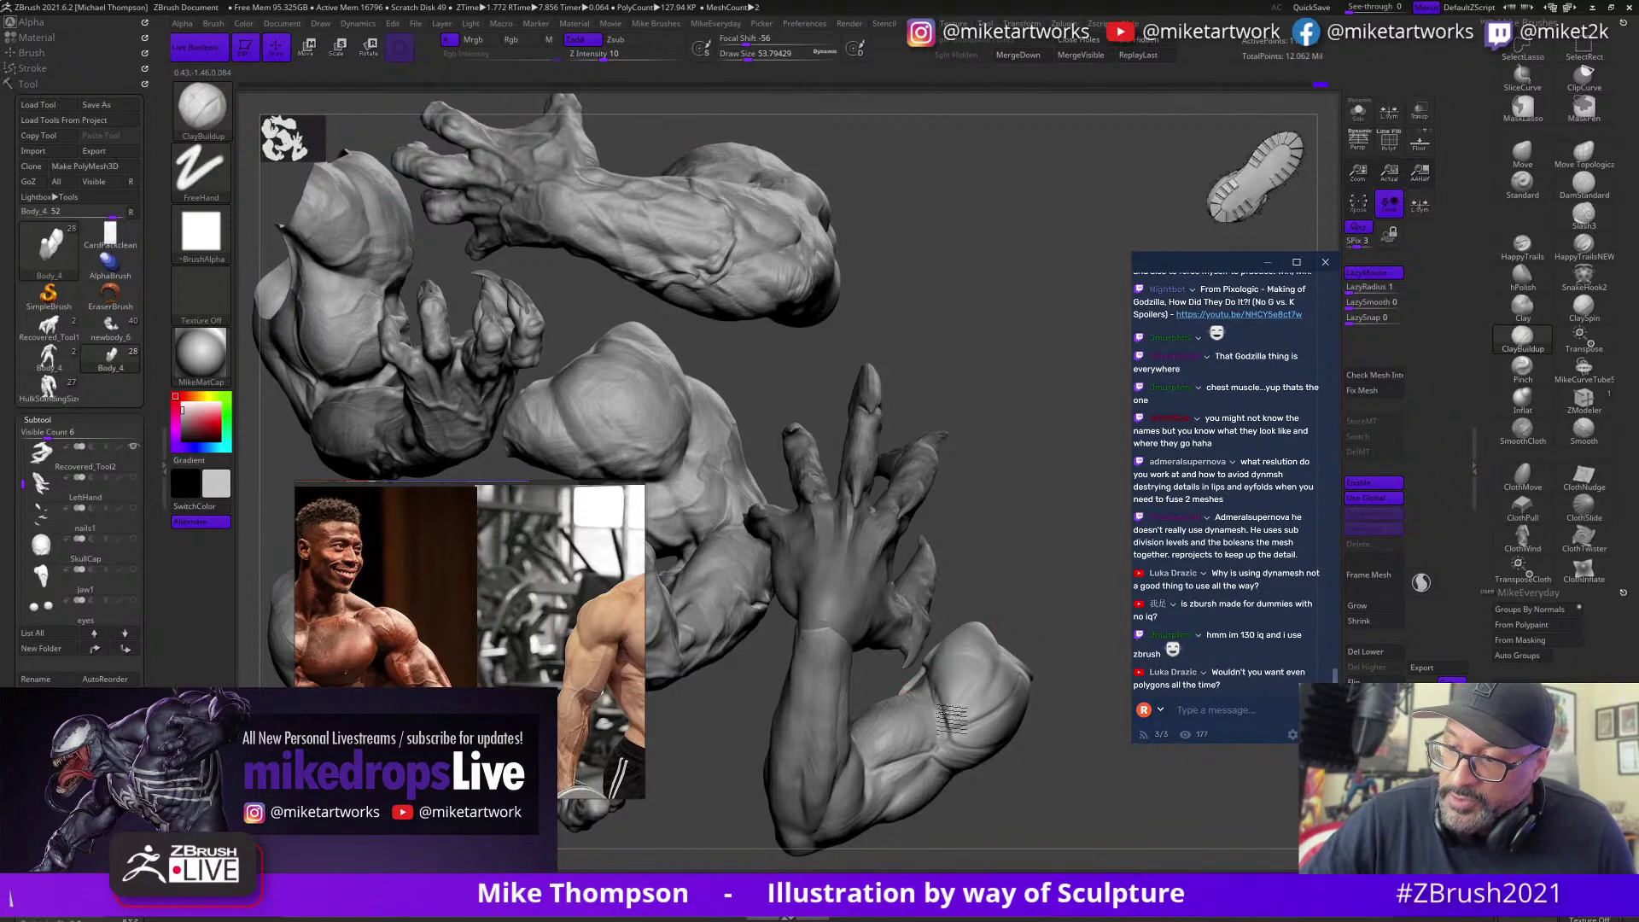
drag(950, 719, 950, 672)
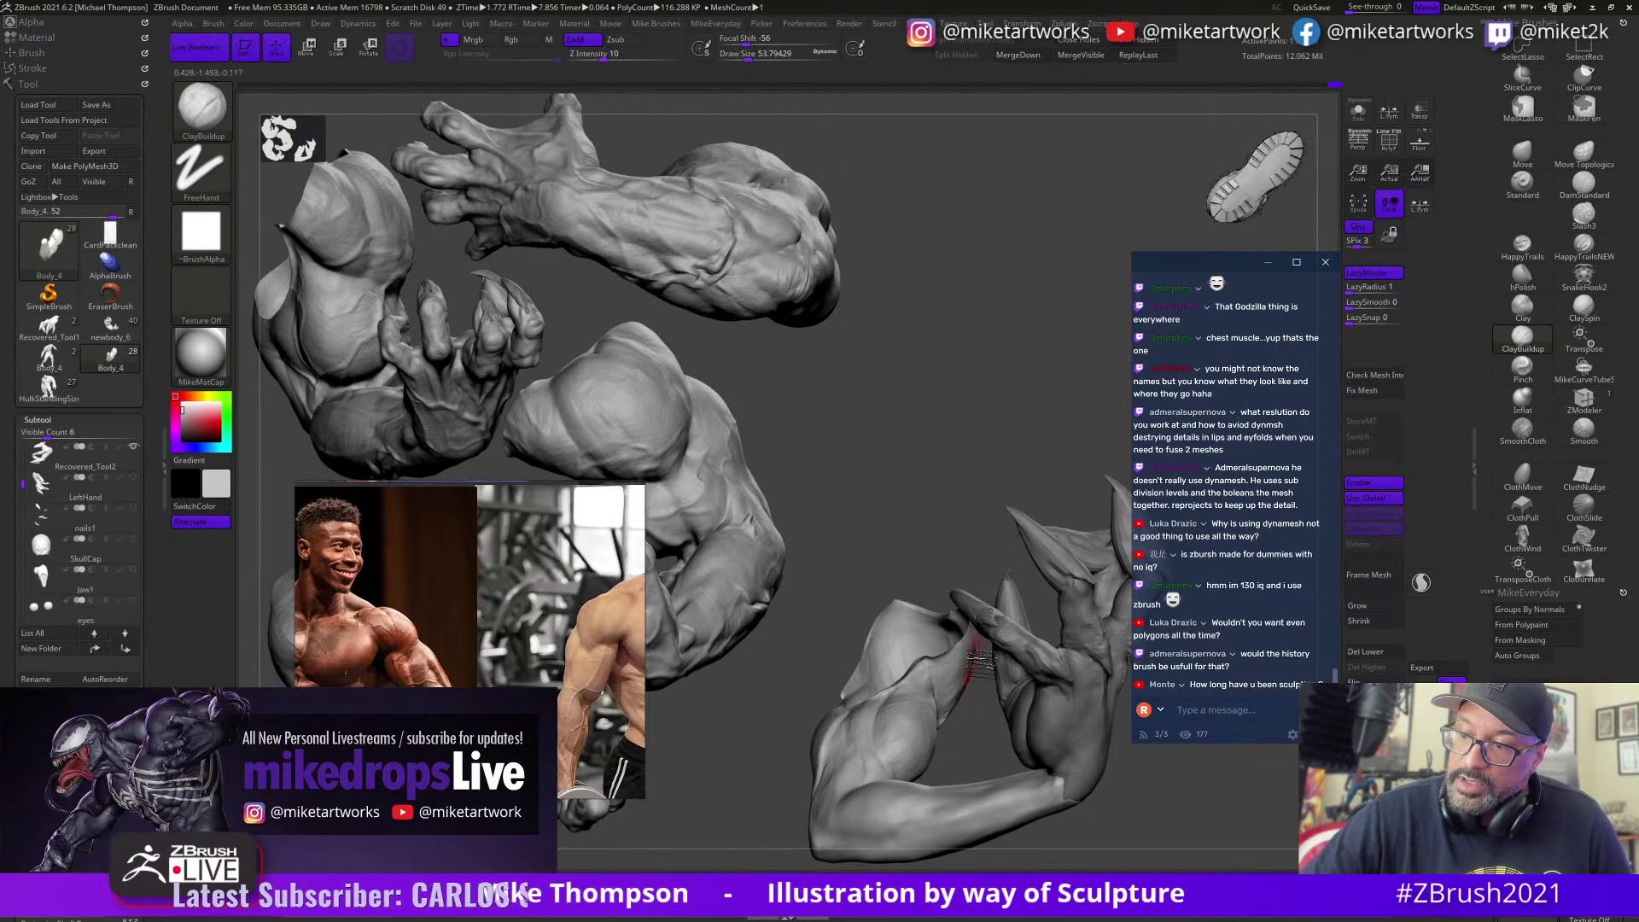
mouse_move(1099, 838)
mouse_down()
mouse_move(1119, 821)
mouse_move(1109, 782)
mouse_move(1016, 734)
mouse_move(1062, 653)
mouse_move(921, 712)
mouse_up()
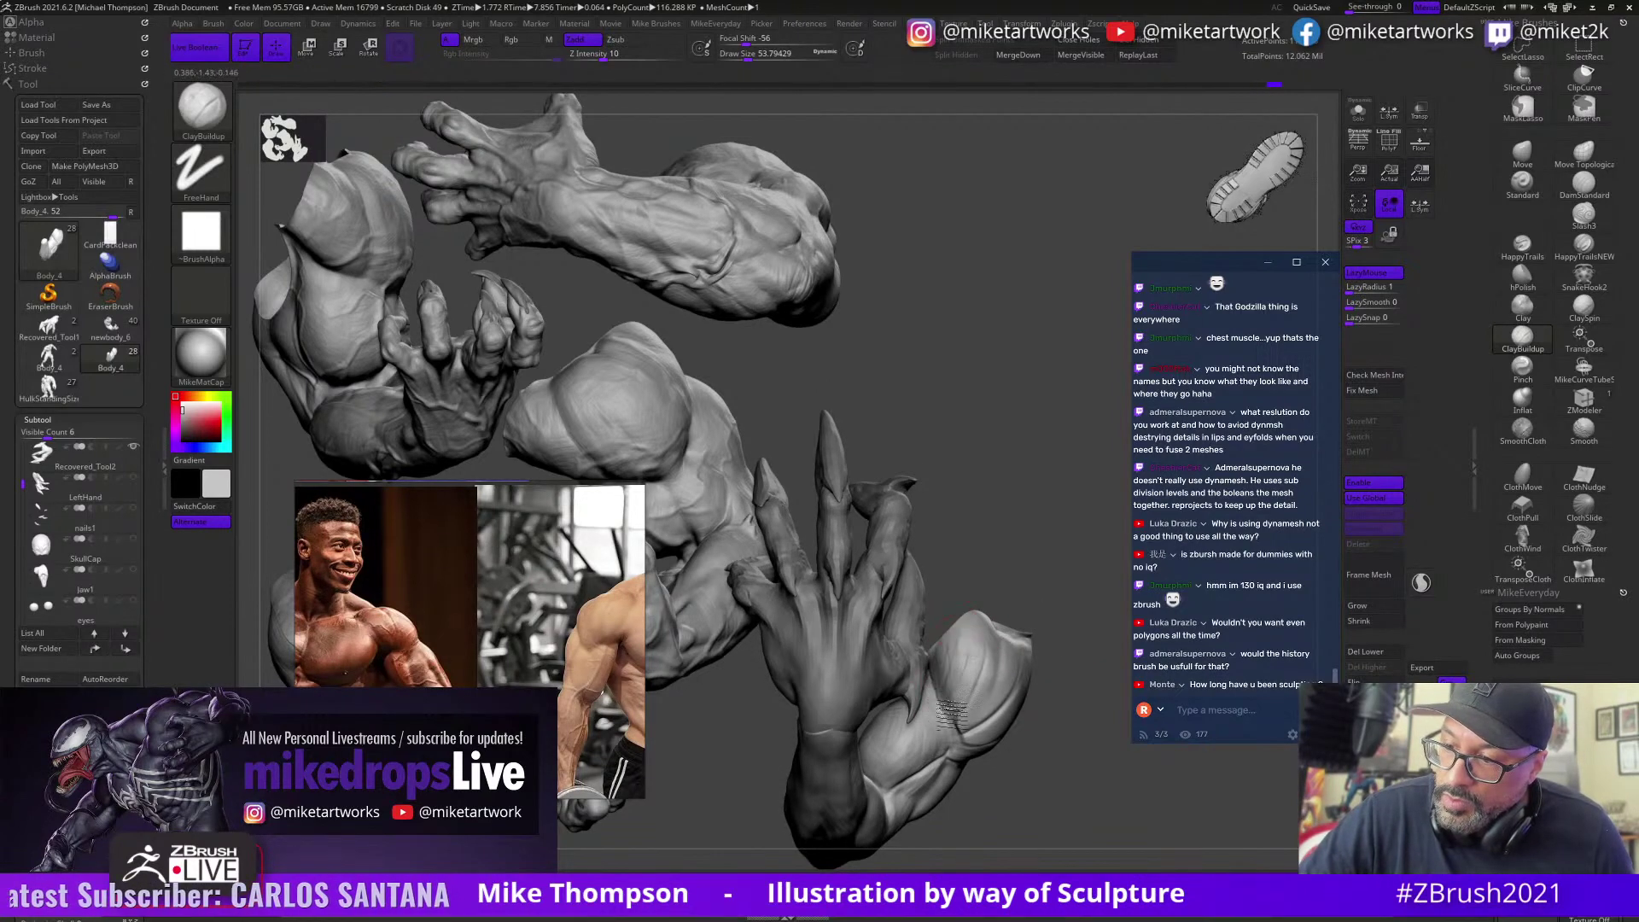
Step: Build up the shoulder and upper-arm muscle forms of the lower arm mesh using ClayBuildup with a draw size of about 49
drag(1043, 601, 968, 636)
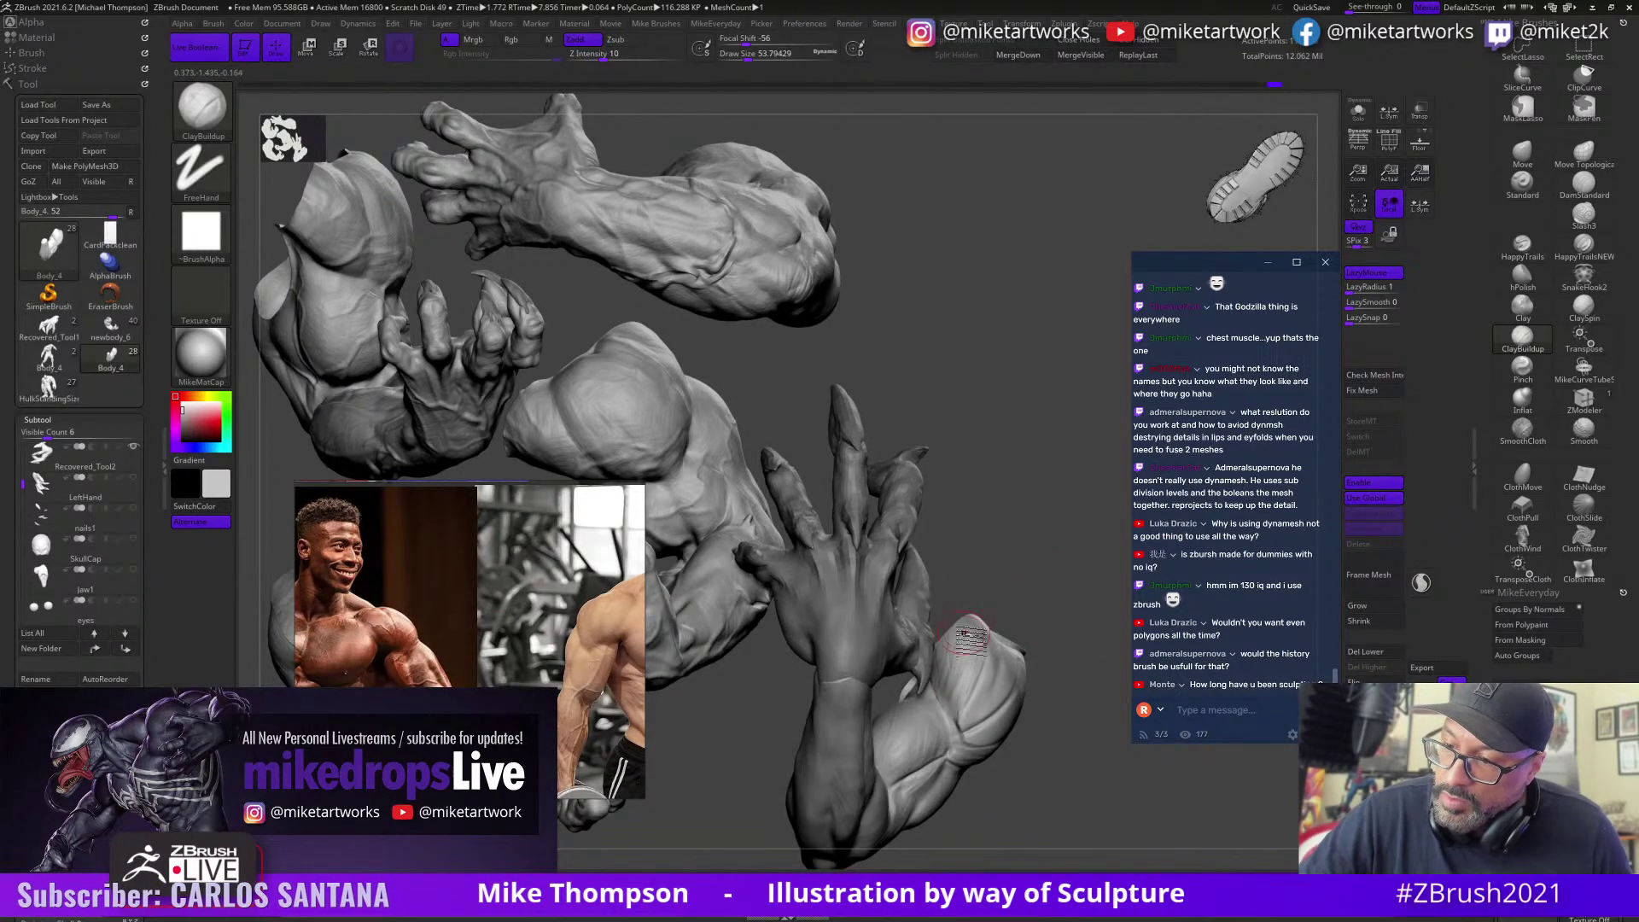
mouse_move(1028, 708)
mouse_down()
mouse_move(1047, 739)
mouse_move(1045, 723)
mouse_up()
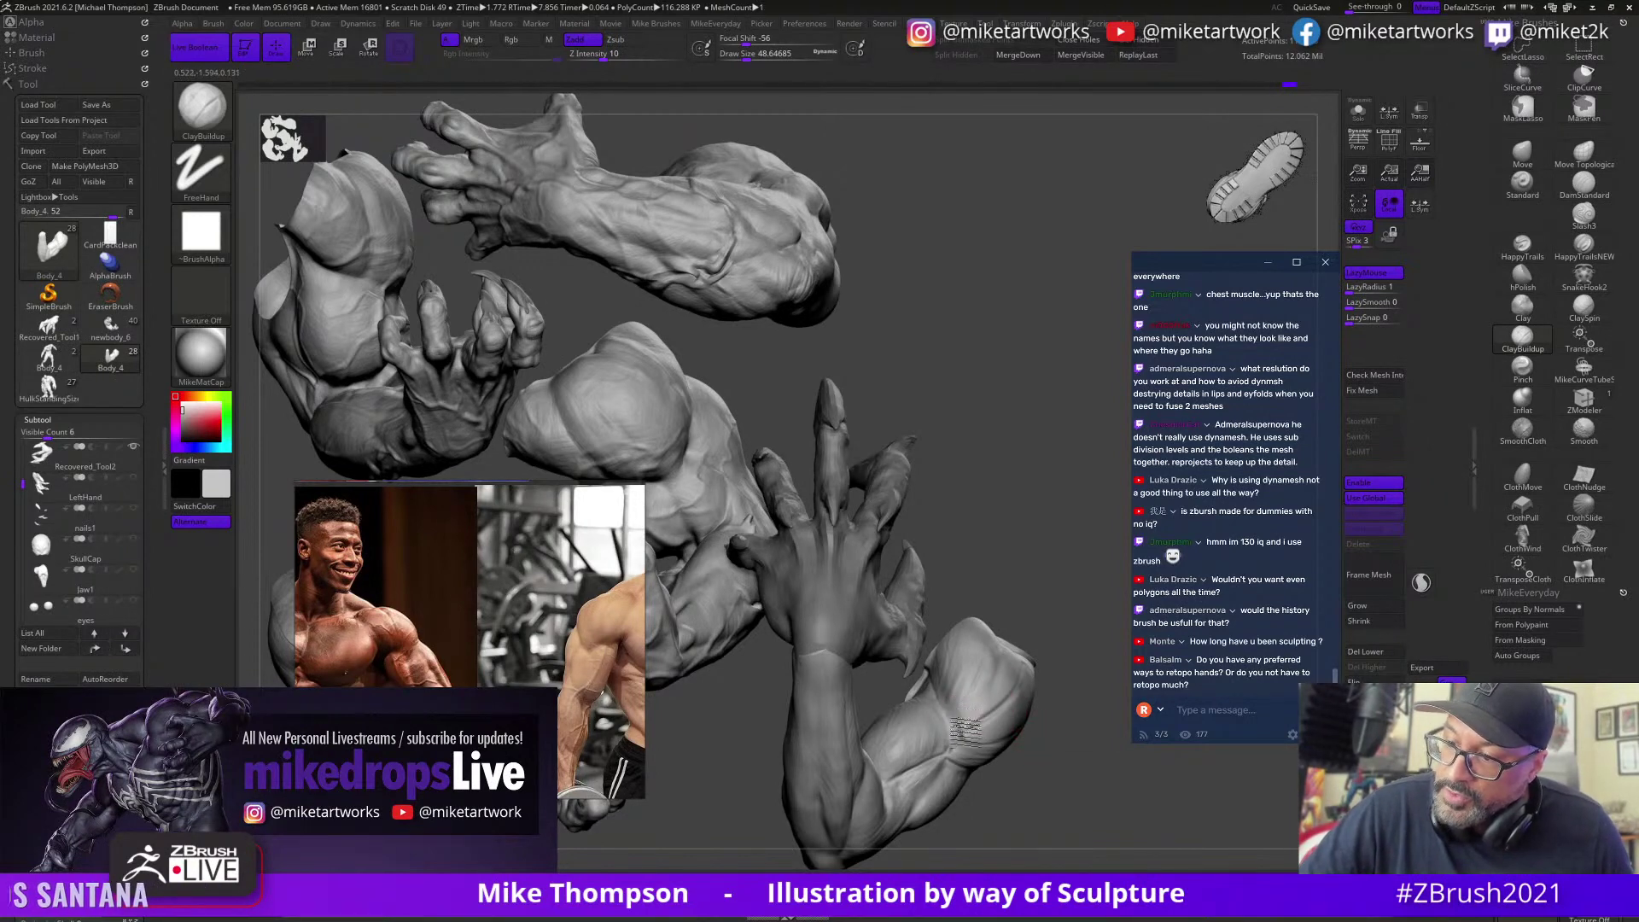
drag(1079, 713, 1031, 655)
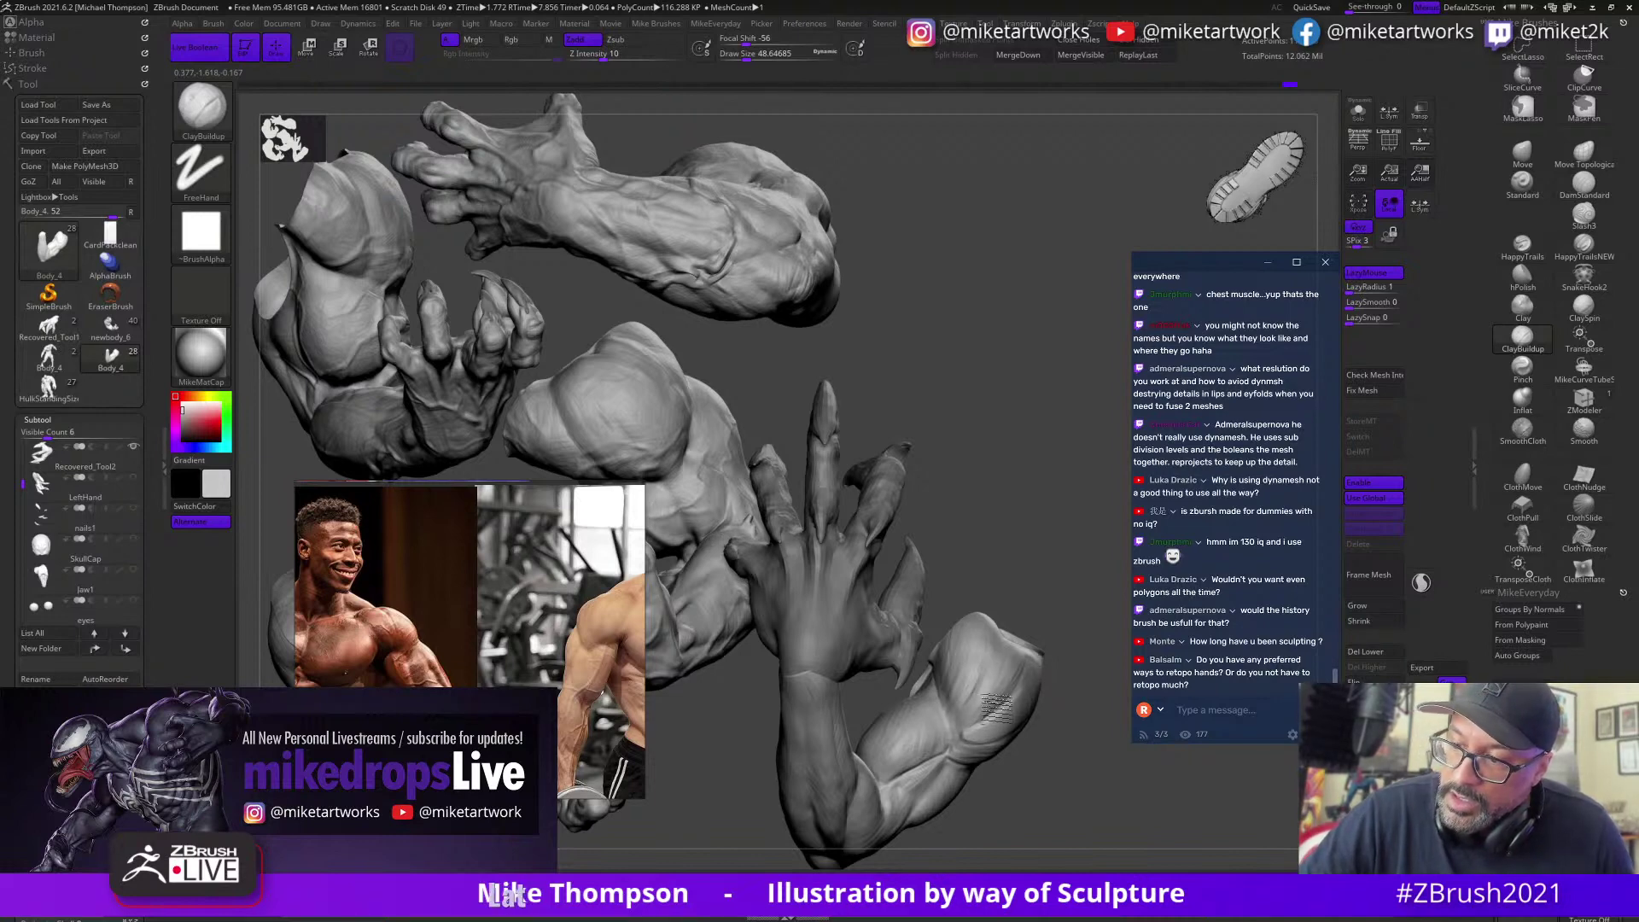
mouse_move(1052, 753)
mouse_down()
mouse_move(1054, 790)
mouse_move(1051, 768)
mouse_up()
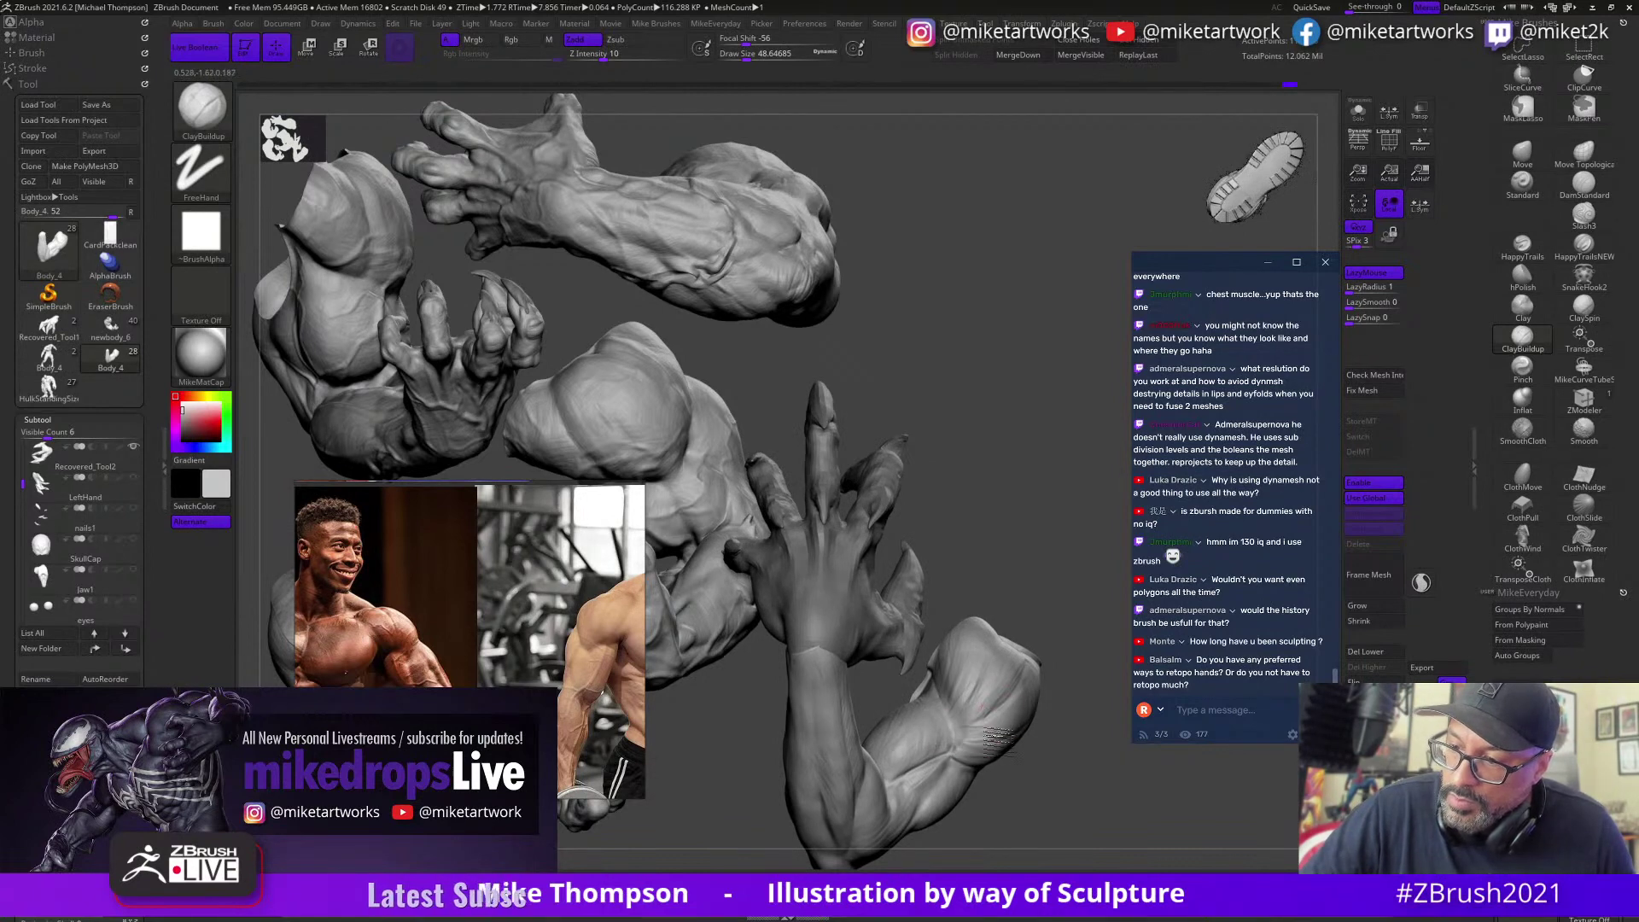
drag(1037, 774, 1016, 717)
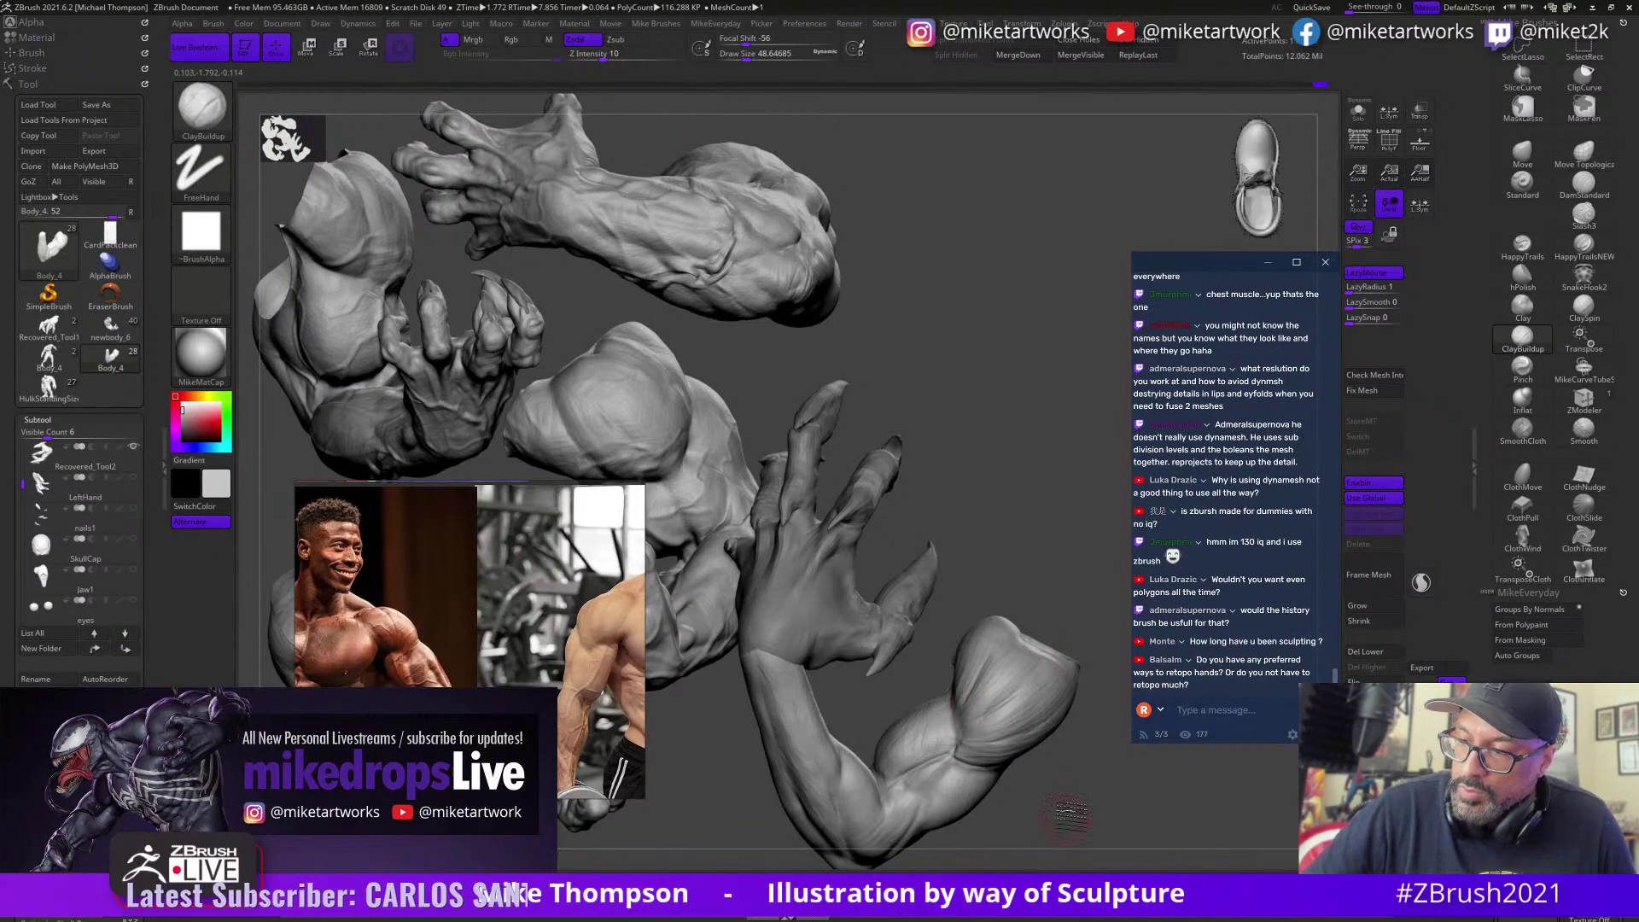
Step: Lower the arm's subdivision level and reduce the brush draw size to about 18
mouse_move(1070, 817)
mouse_down()
mouse_move(1087, 856)
mouse_move(1105, 818)
mouse_move(1040, 755)
mouse_up()
key(s)
key(shift+d)
key(shift+d)
key(s)
click(1045, 755)
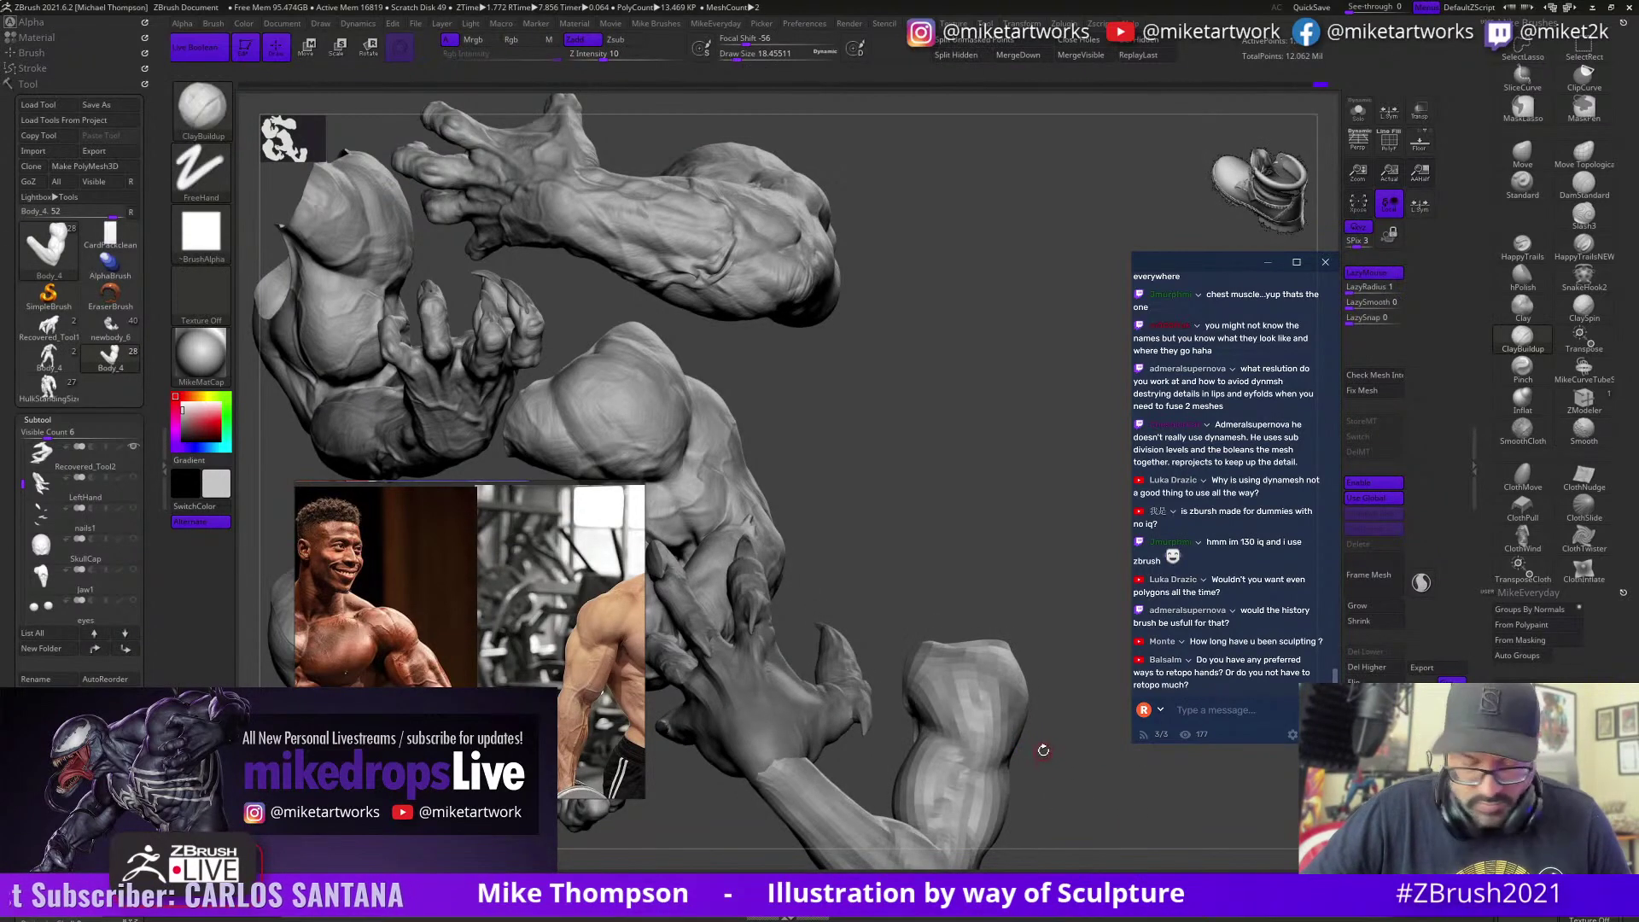
key(d)
key(shift)
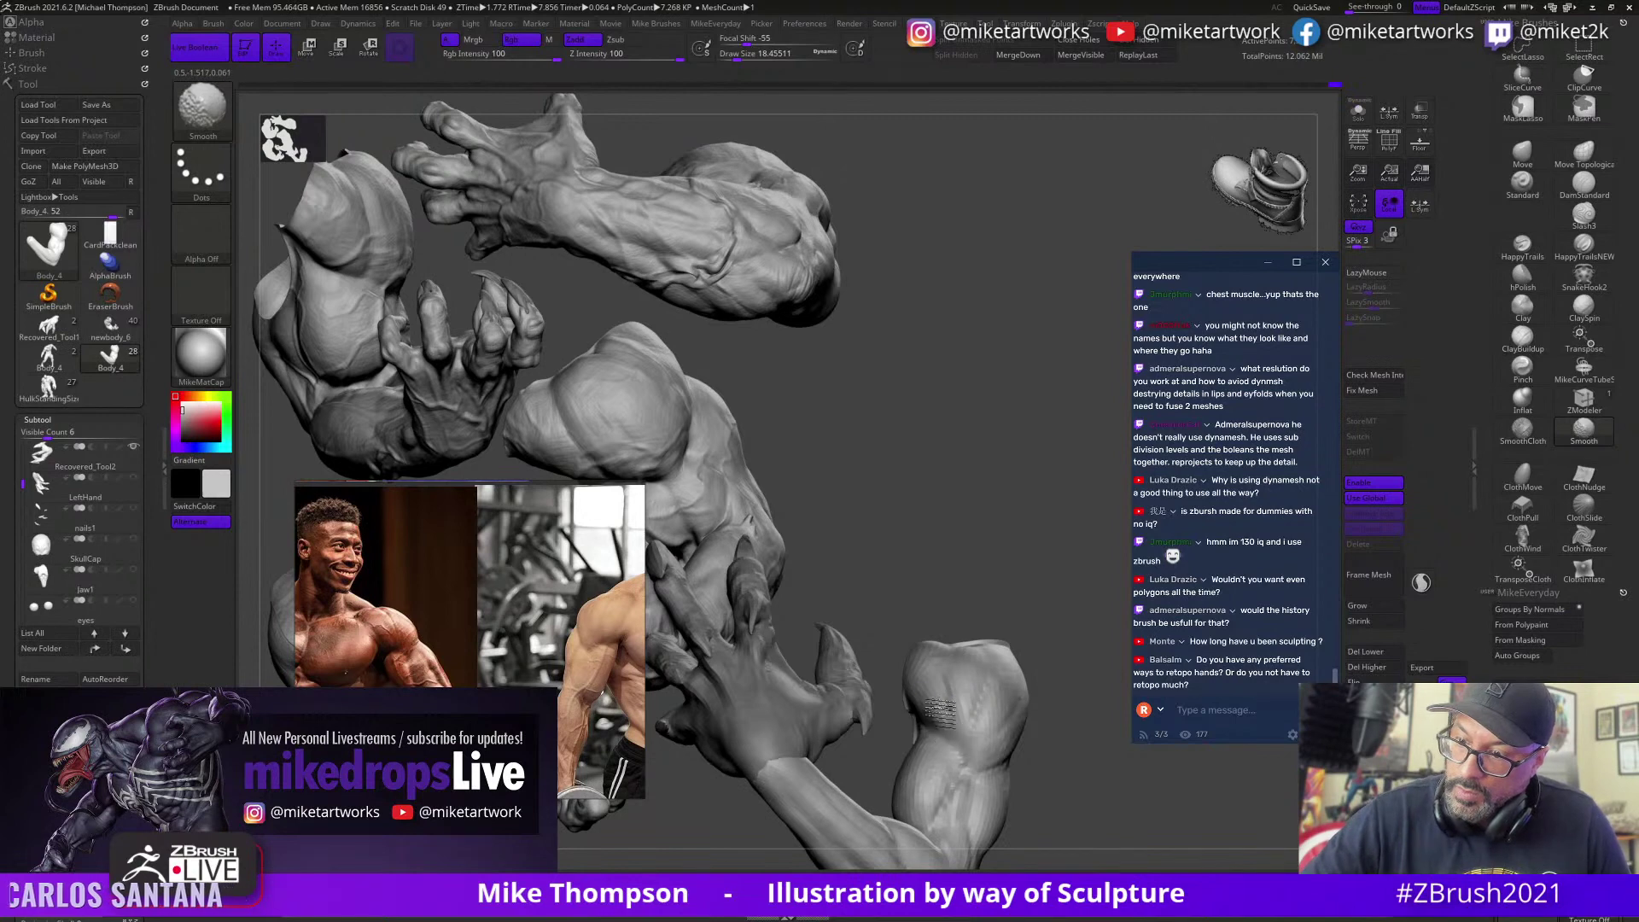
Step: Smooth the crease between the deltoid and the upper-arm muscles at the low subdivision level
drag(1058, 807, 1056, 771)
key(ctrl+z)
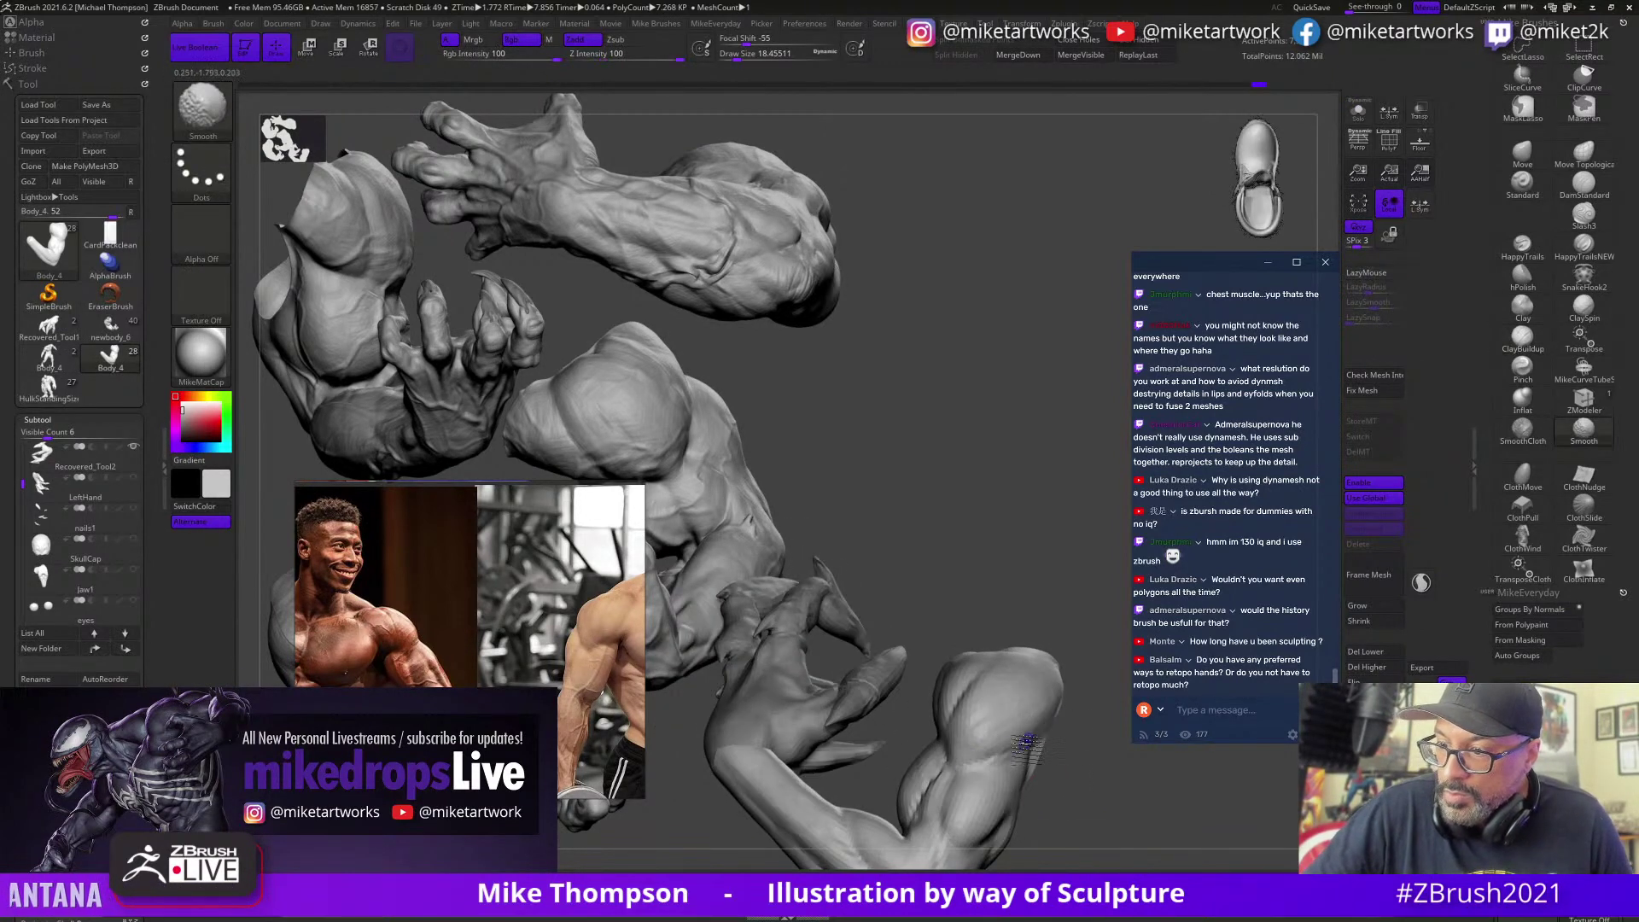
mouse_move(1048, 717)
right_down()
mouse_move(1073, 799)
mouse_move(1069, 761)
right_up()
drag(1068, 761, 1031, 722)
shift+drag(923, 701, 930, 734)
drag(1043, 798, 1041, 776)
key(shift+d)
key(shift+d)
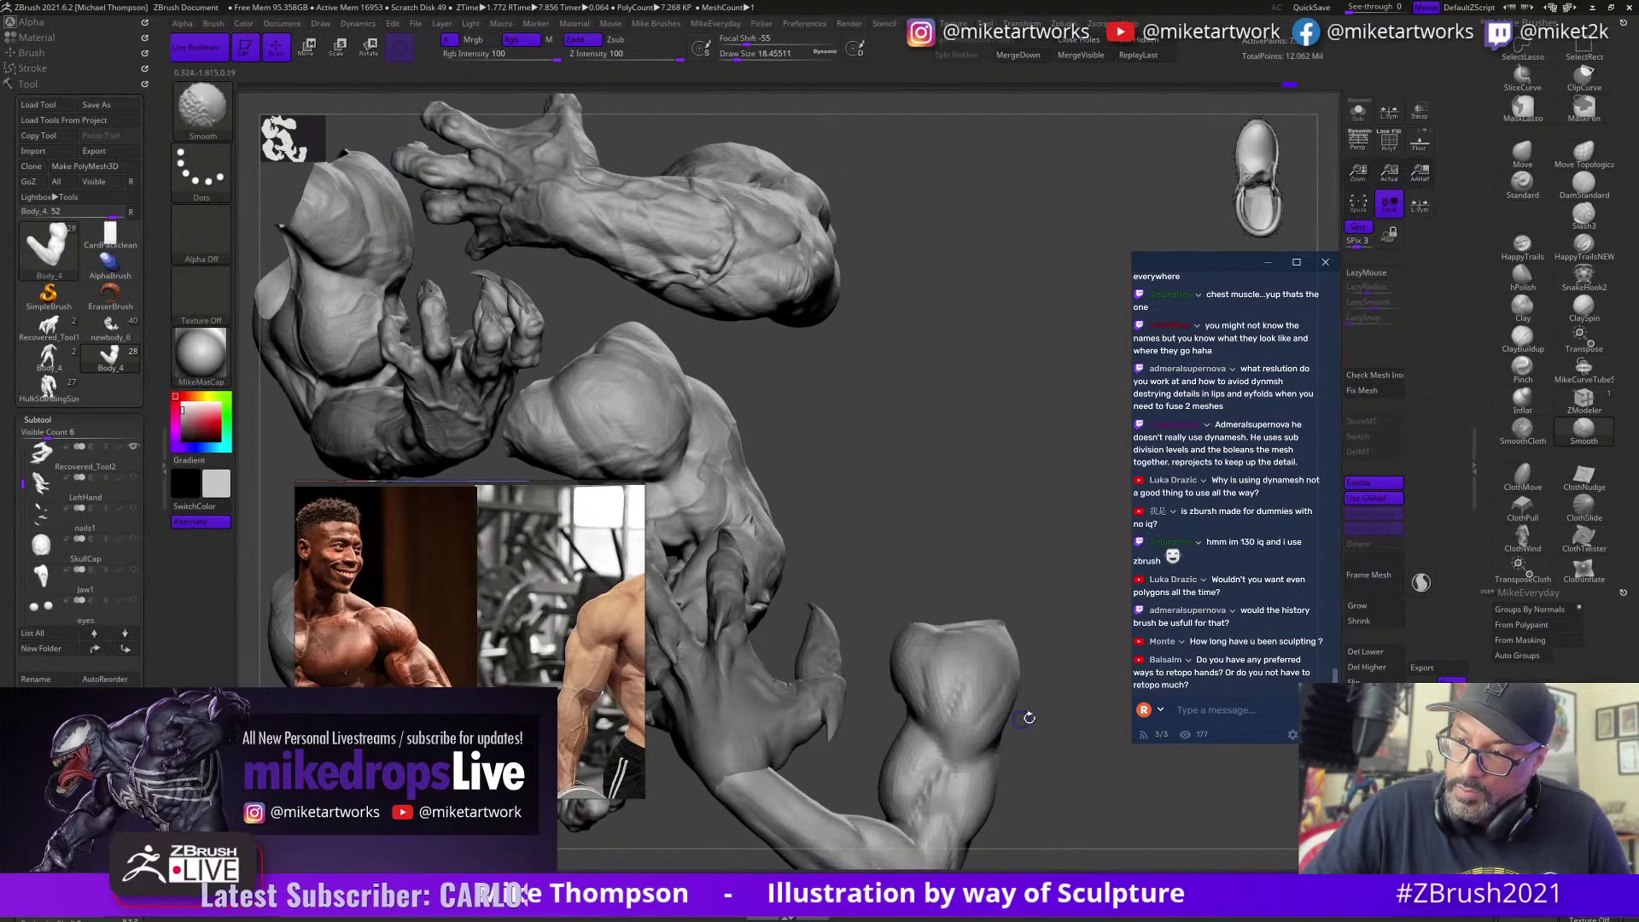
drag(1028, 717, 1073, 727)
mouse_move(958, 741)
shift+mouse_down()
mouse_move(984, 670)
mouse_move(972, 726)
shift+mouse_up()
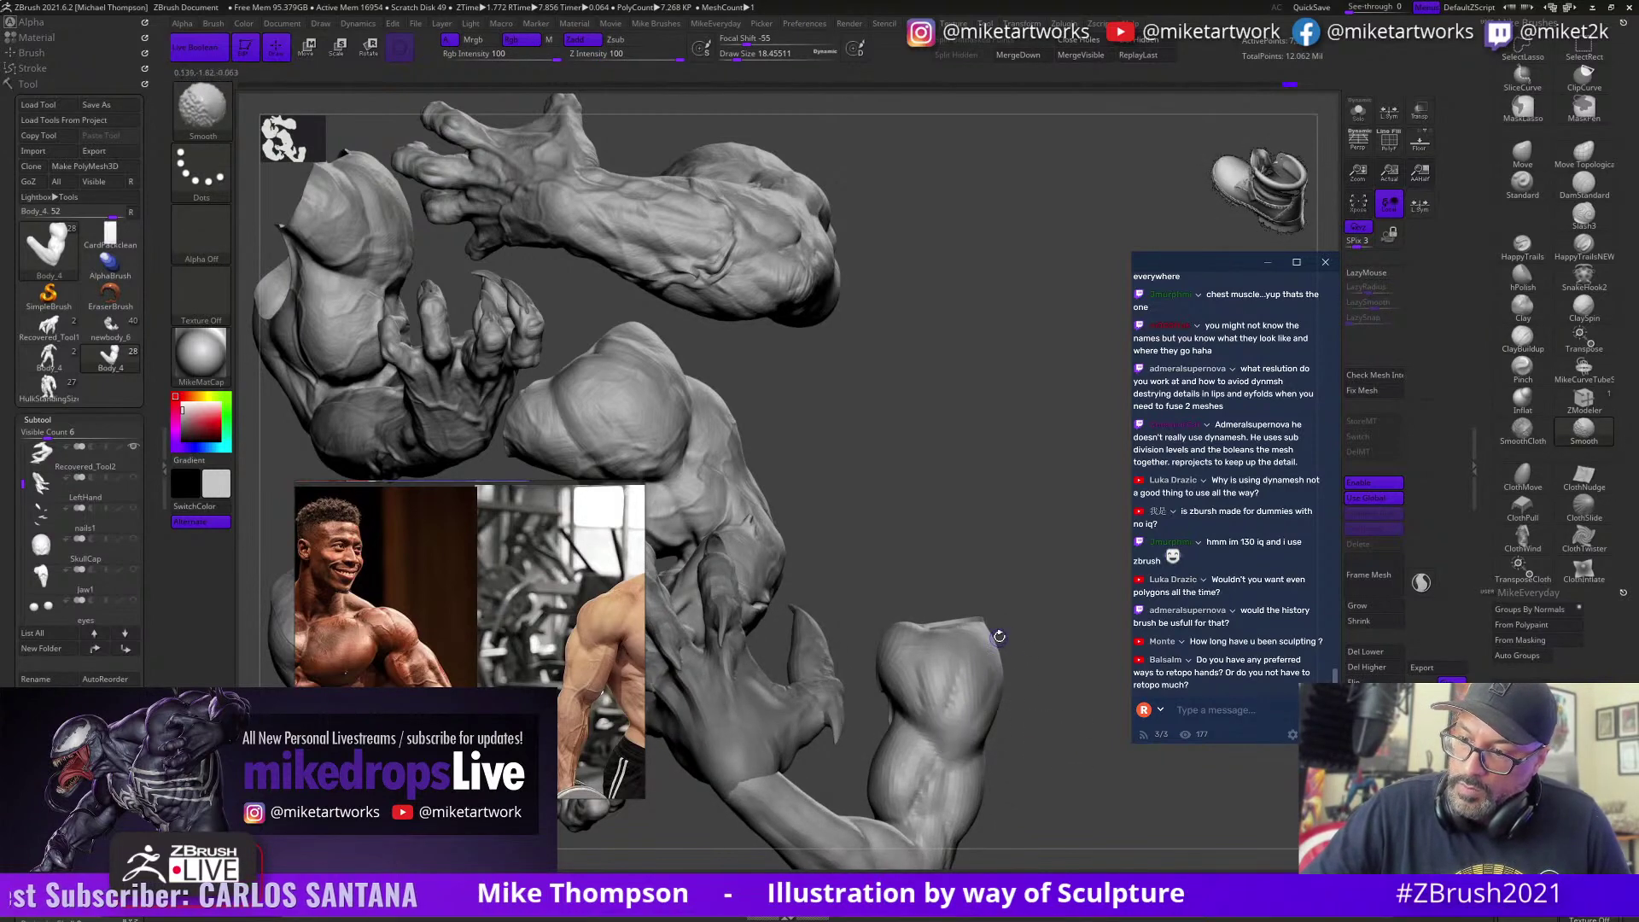
Step: Set the draw size to about 35 and build up the muscle strands where the deltoid inserts into the upper arm with ClayBuildup
drag(1000, 640, 1058, 659)
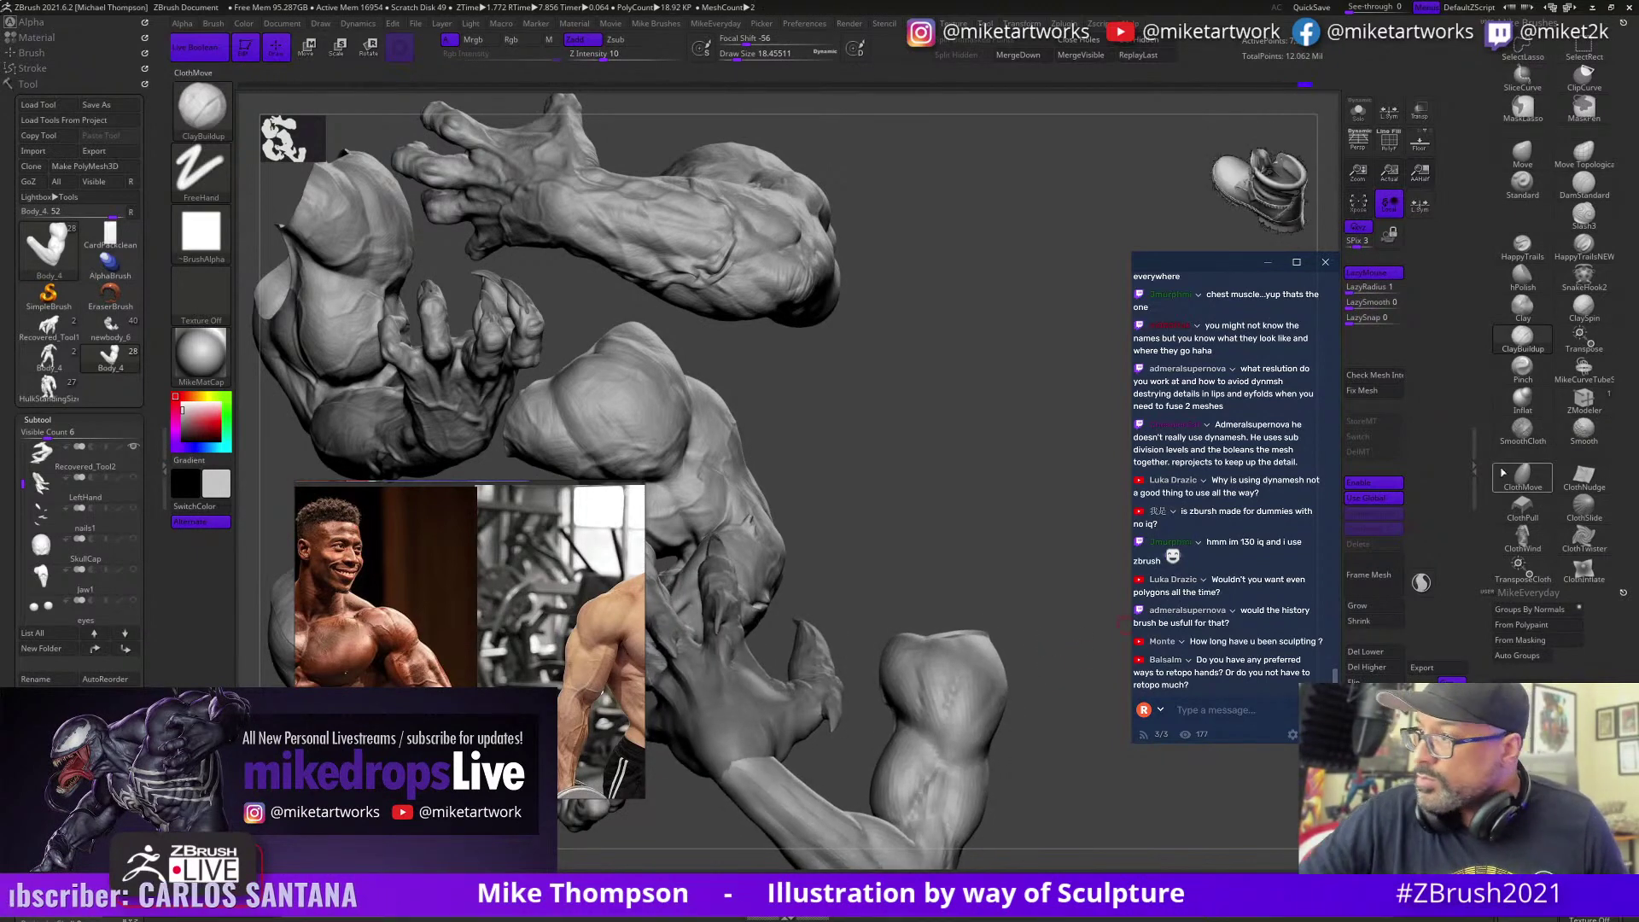
key(b)
key(s)
mouse_move(1042, 747)
mouse_down()
mouse_move(1079, 696)
mouse_move(964, 747)
mouse_up()
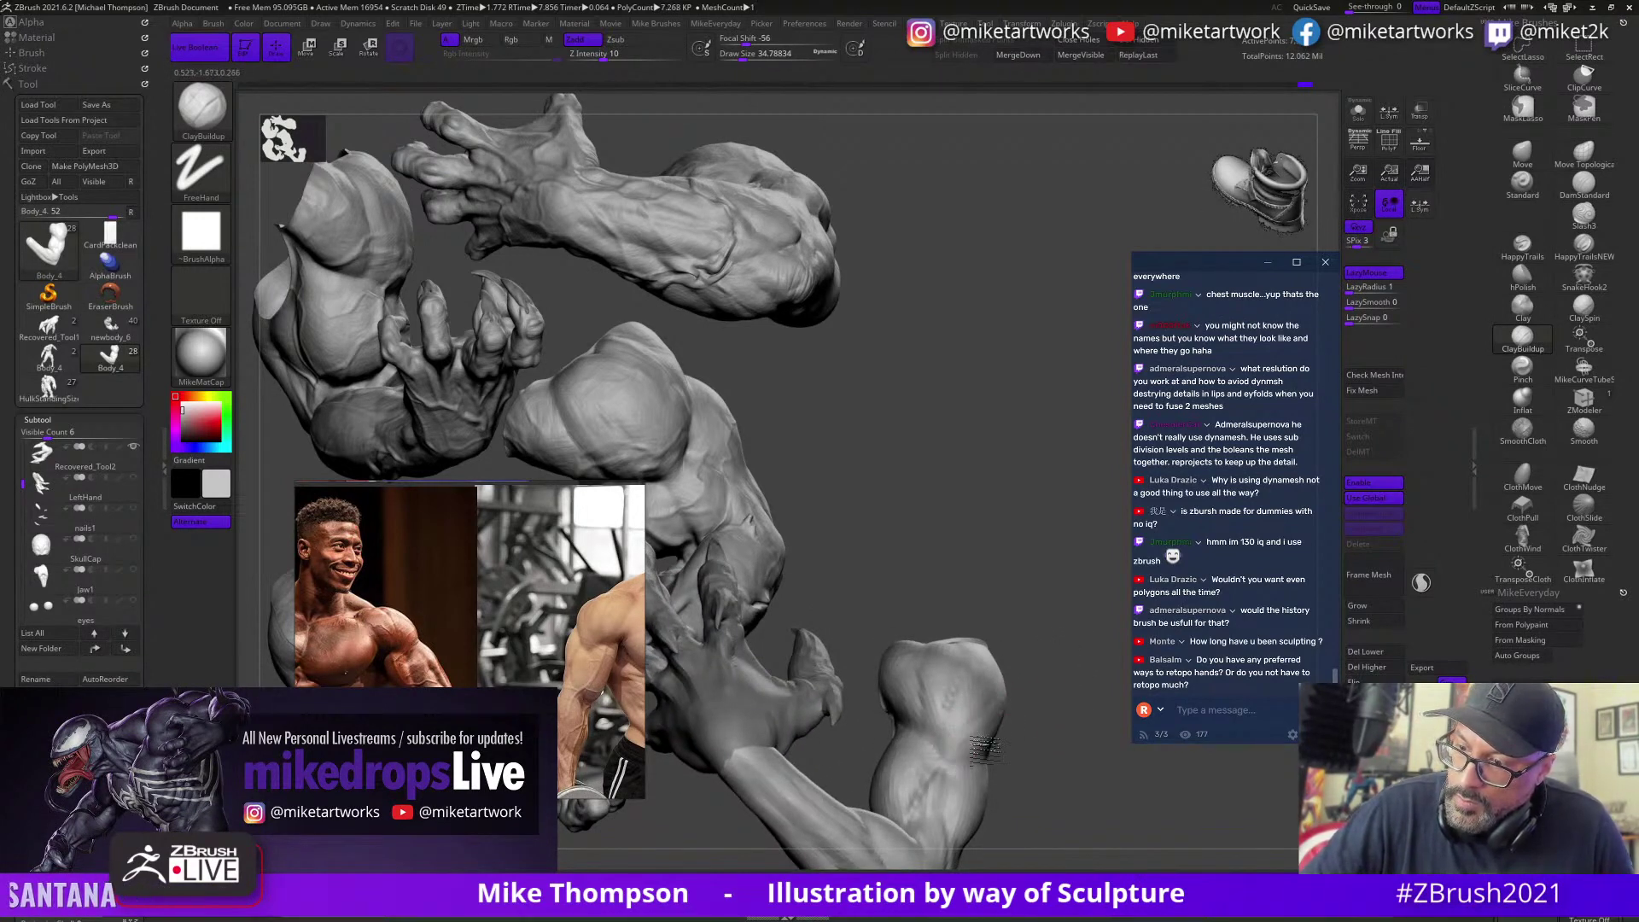
drag(1063, 723, 994, 740)
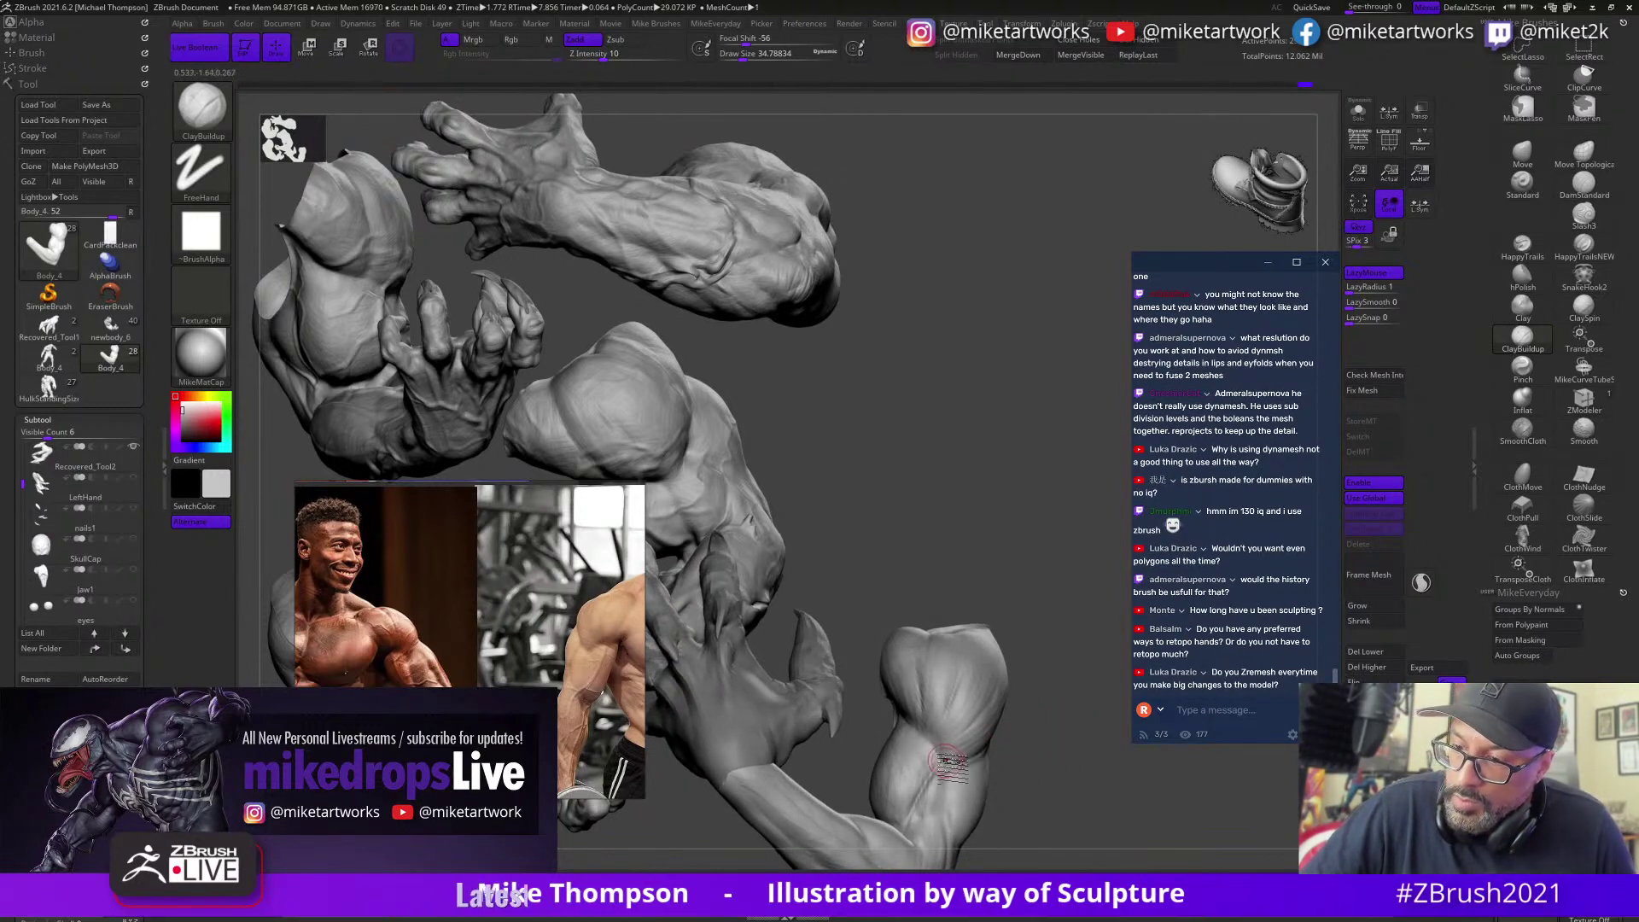
drag(1042, 753, 970, 732)
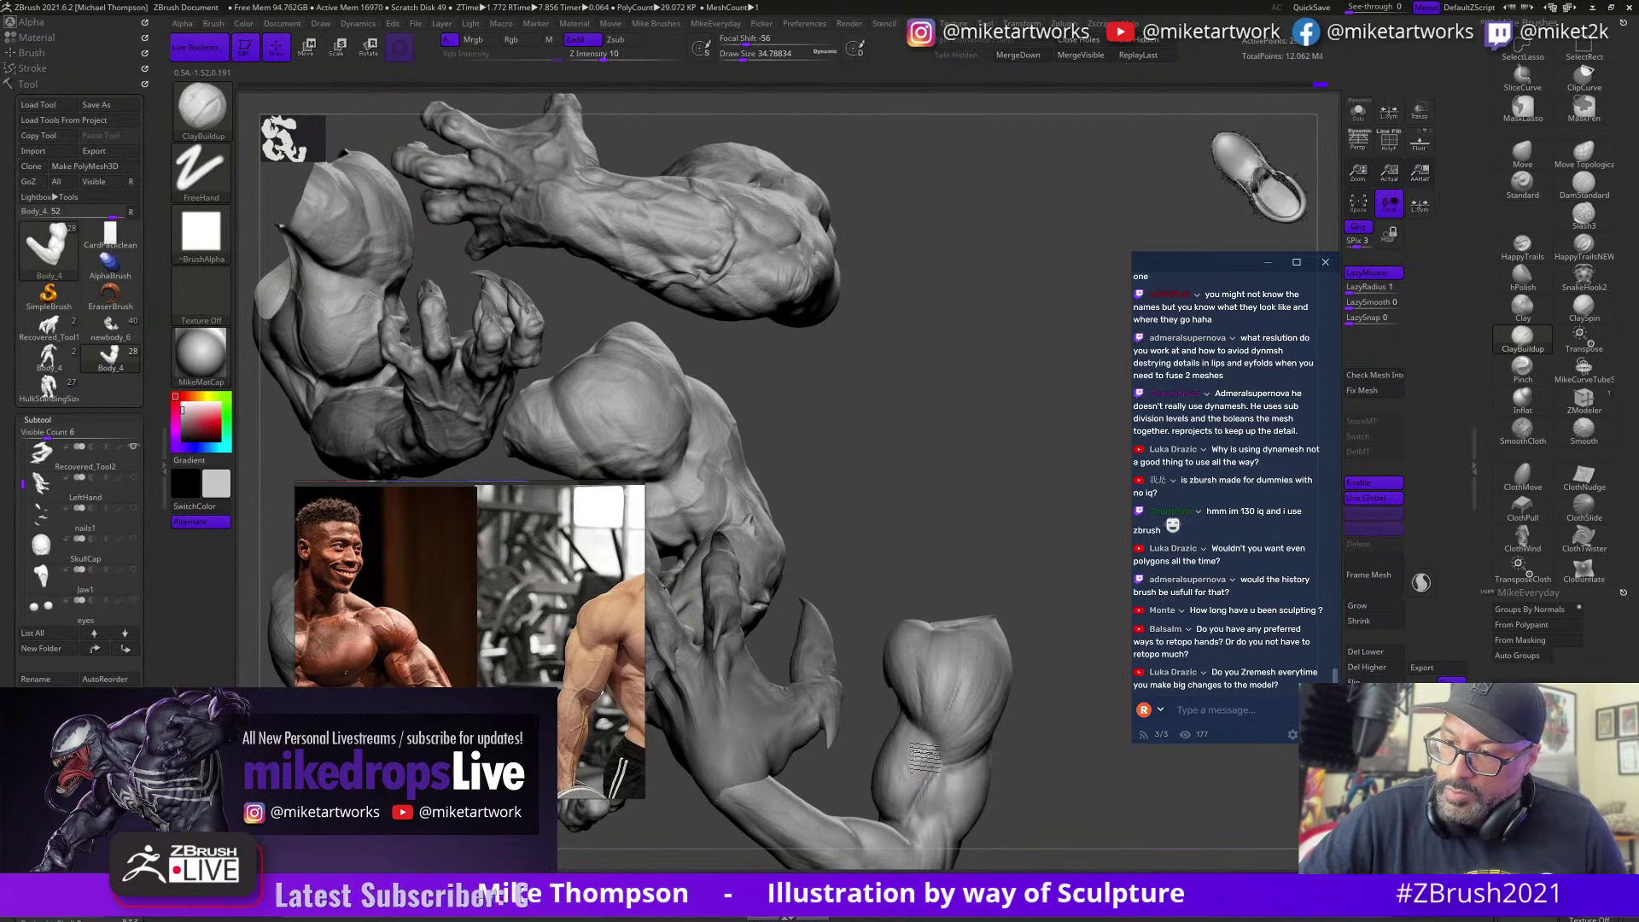
Step: Refine the deltoid's striations and its tapered junction with the biceps and triceps using ClayBuildup strokes
mouse_move(942, 755)
right_down()
mouse_move(979, 751)
mouse_move(948, 769)
right_up()
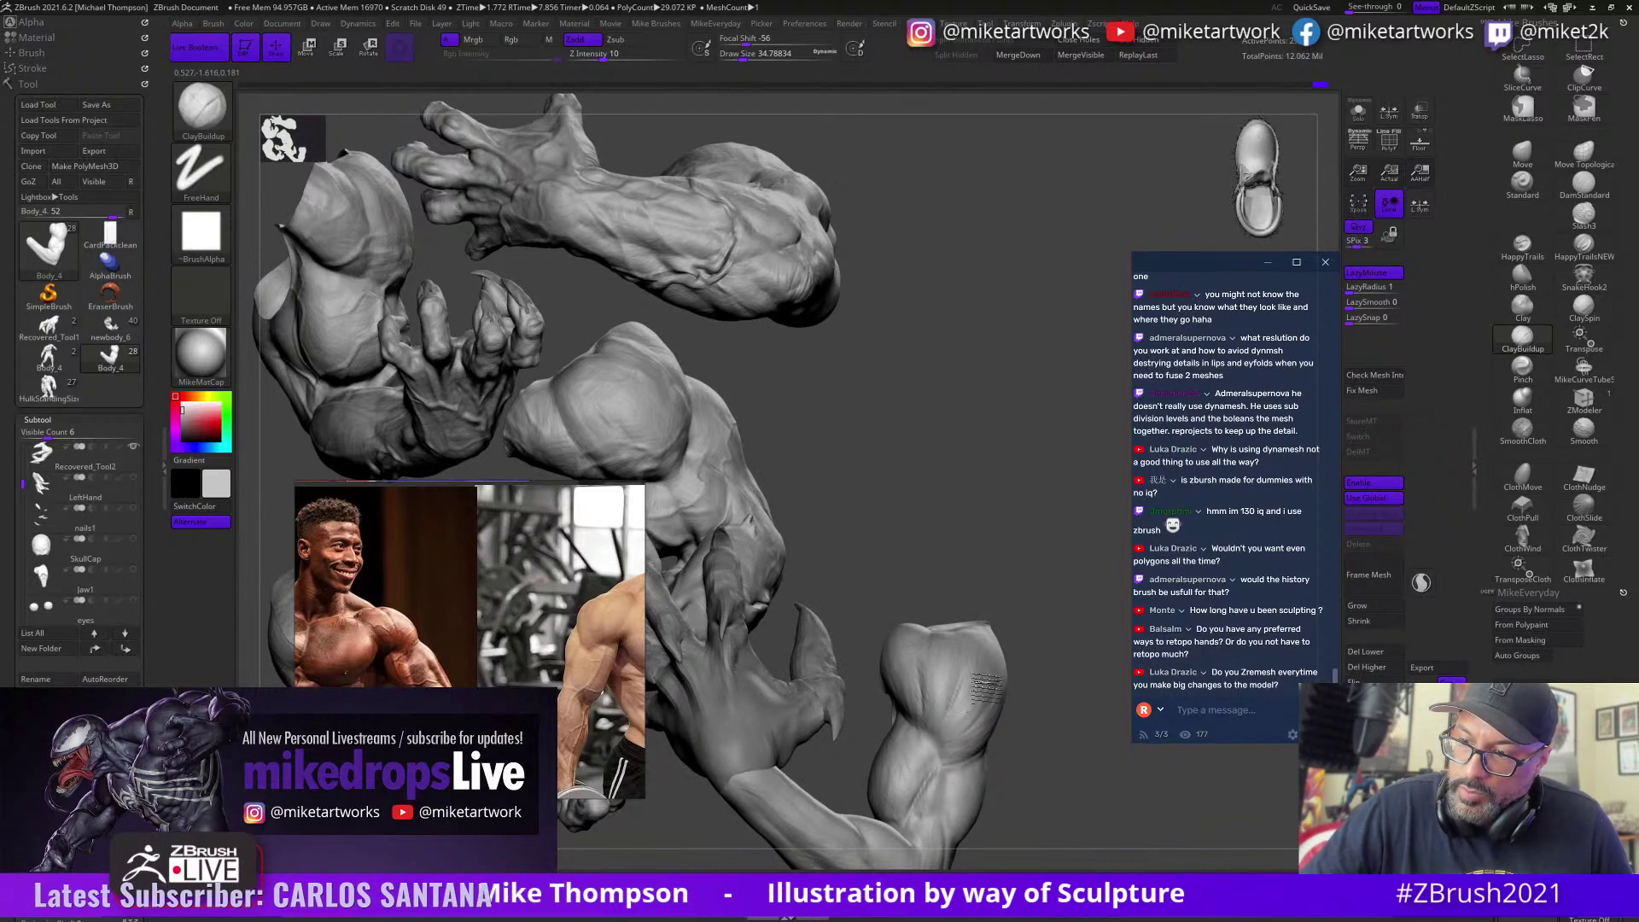
right_drag(1066, 743, 1007, 724)
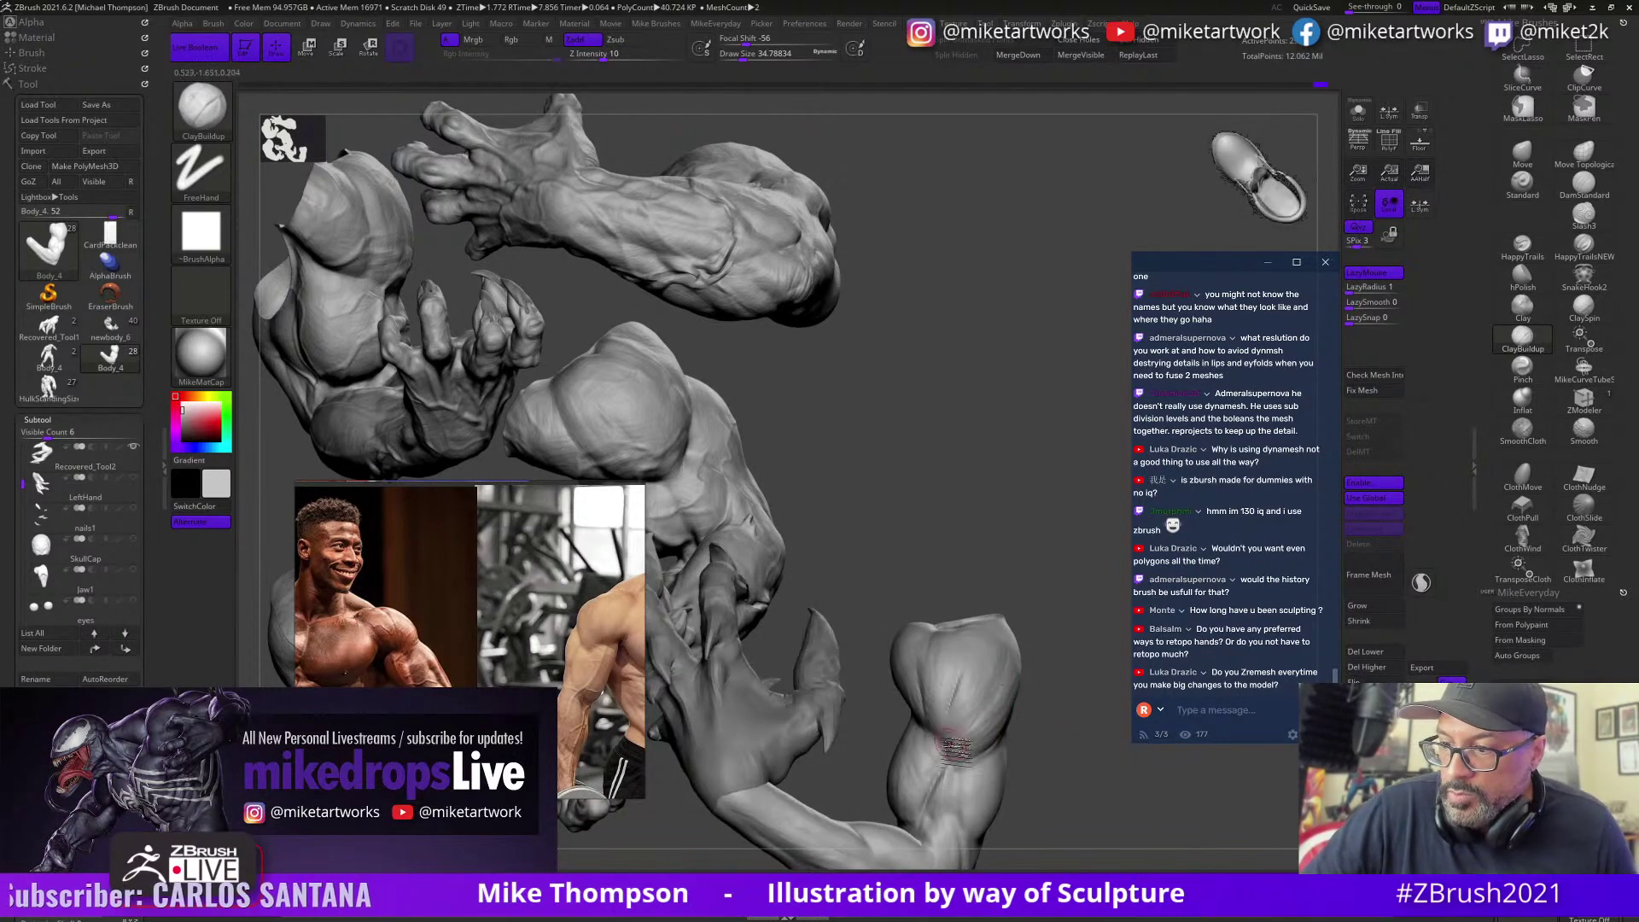
mouse_move(1017, 709)
right_down()
mouse_move(1030, 737)
mouse_move(957, 658)
right_up()
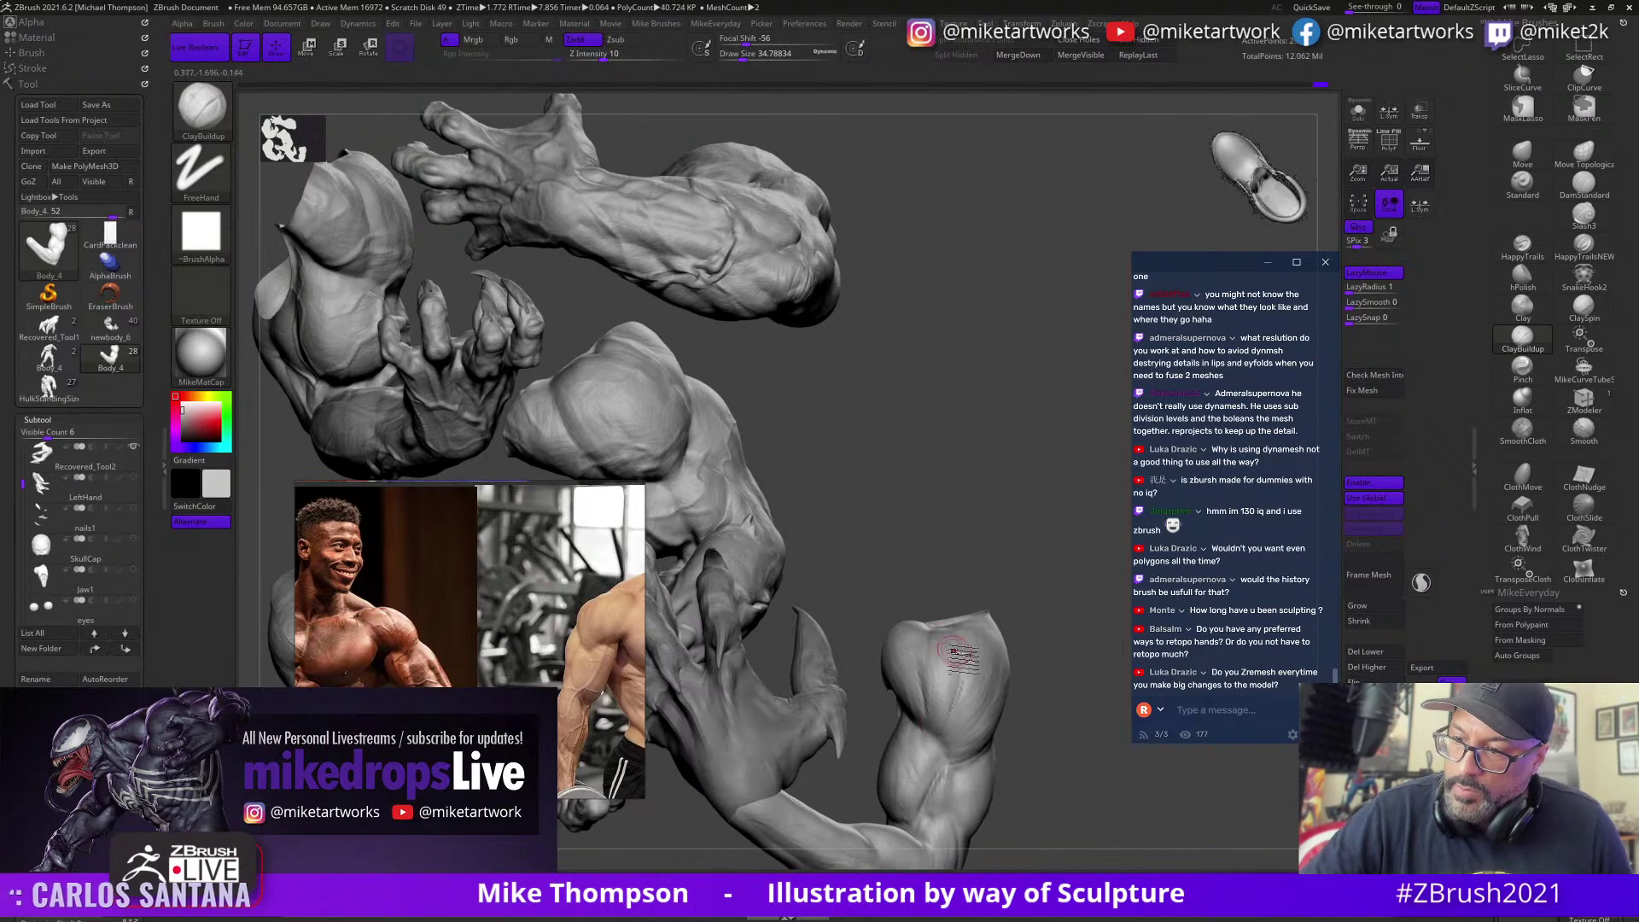
right_drag(960, 772, 959, 733)
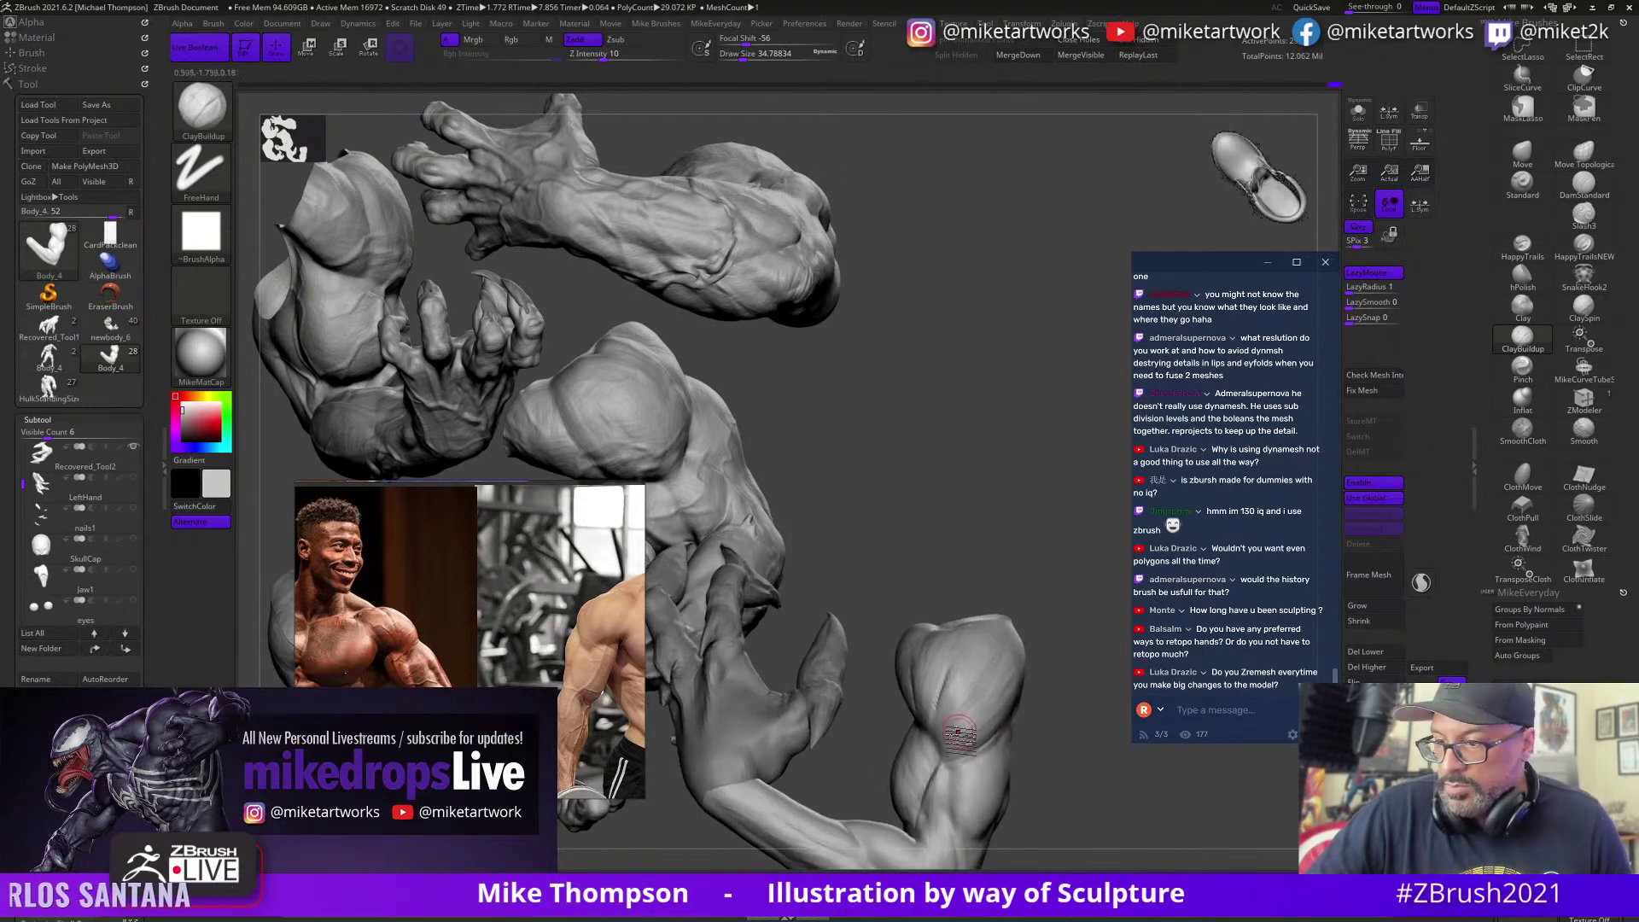
mouse_move(1058, 771)
ctrl+right_down()
mouse_move(1087, 735)
mouse_move(1054, 829)
mouse_move(1093, 836)
mouse_move(1024, 806)
mouse_move(1050, 830)
mouse_move(1054, 810)
ctrl+right_up()
Step: Enlarge the draw size to about 68, reduce it to about 49, and fill out the shoulder cap and adjoining upper-arm muscles with ClayBuildup
key(s)
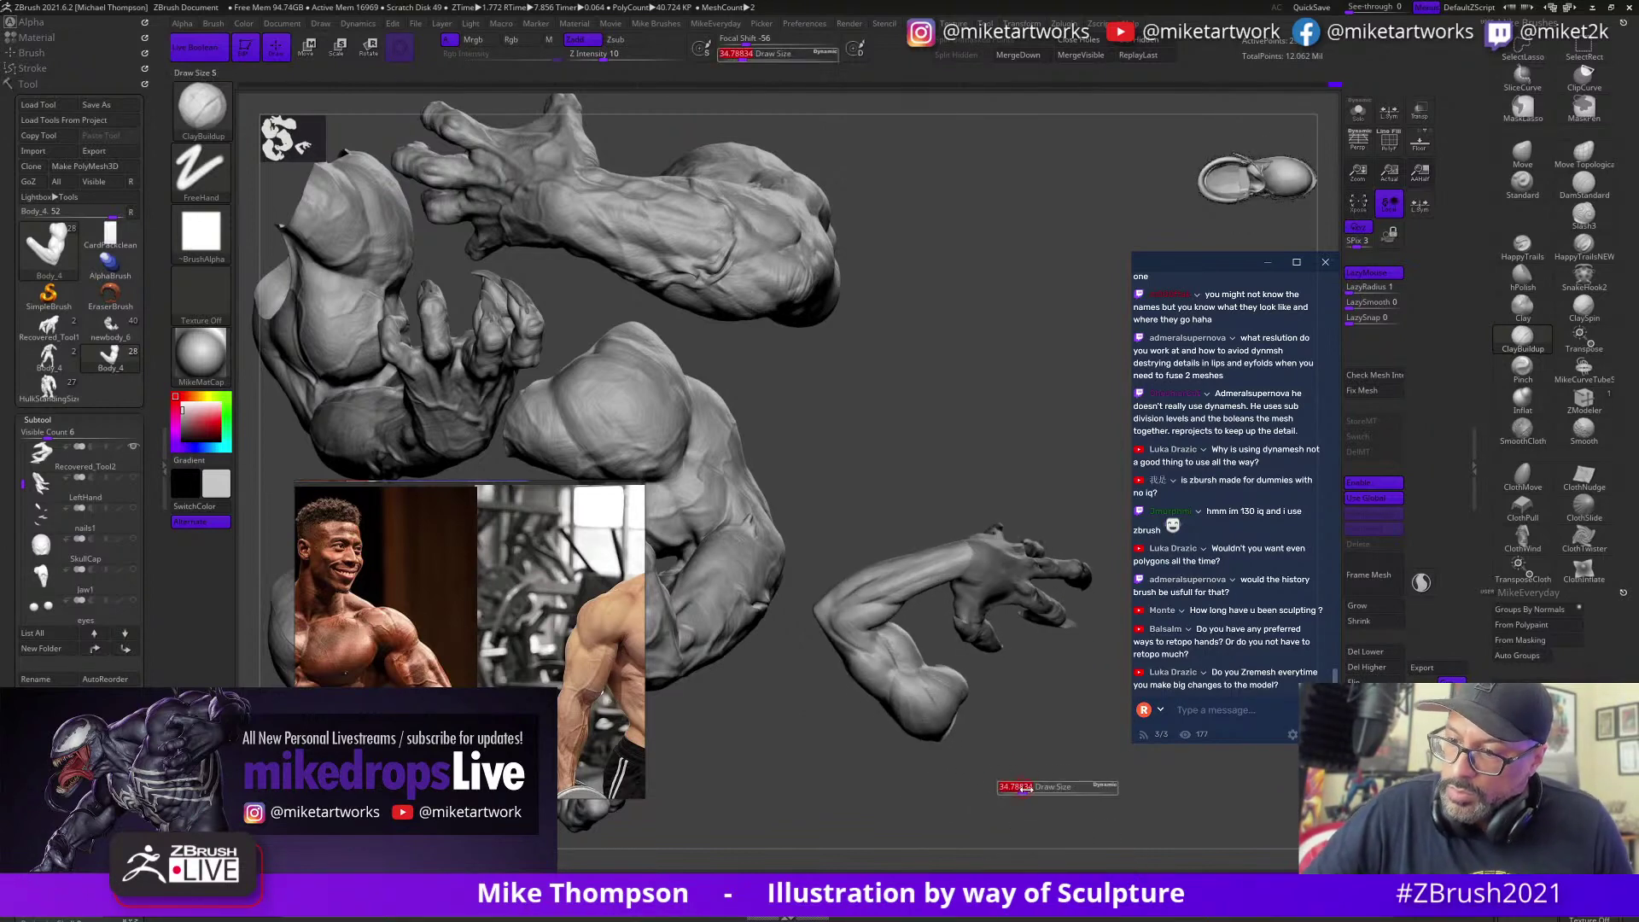
drag(1050, 788, 1062, 787)
right_drag(1032, 751, 913, 713)
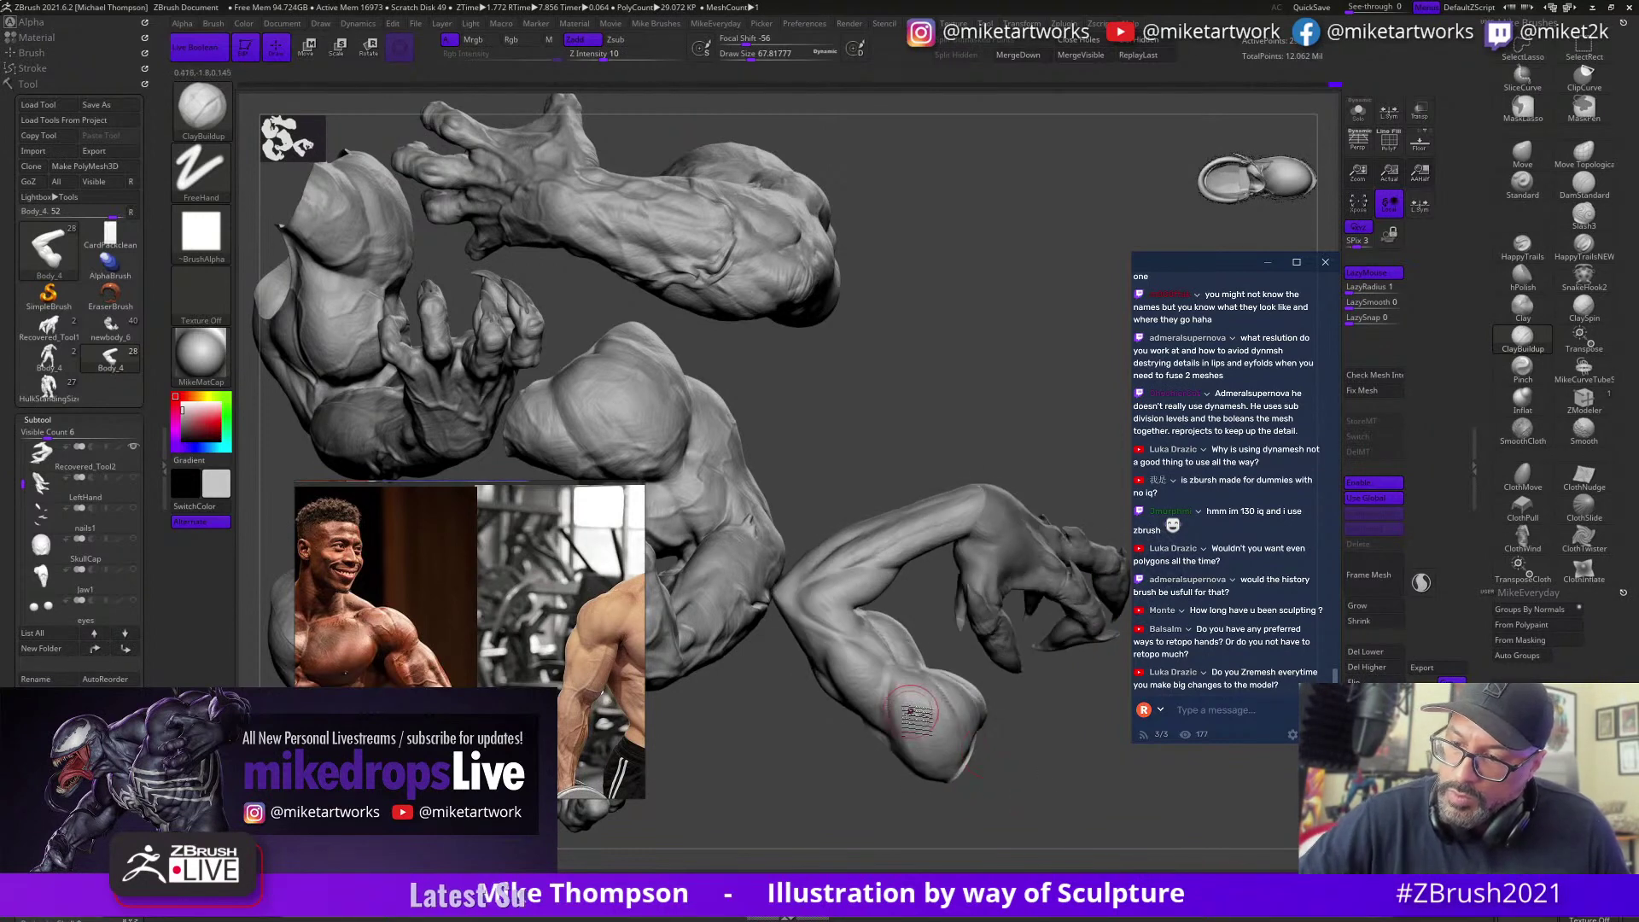
right_drag(989, 762, 930, 704)
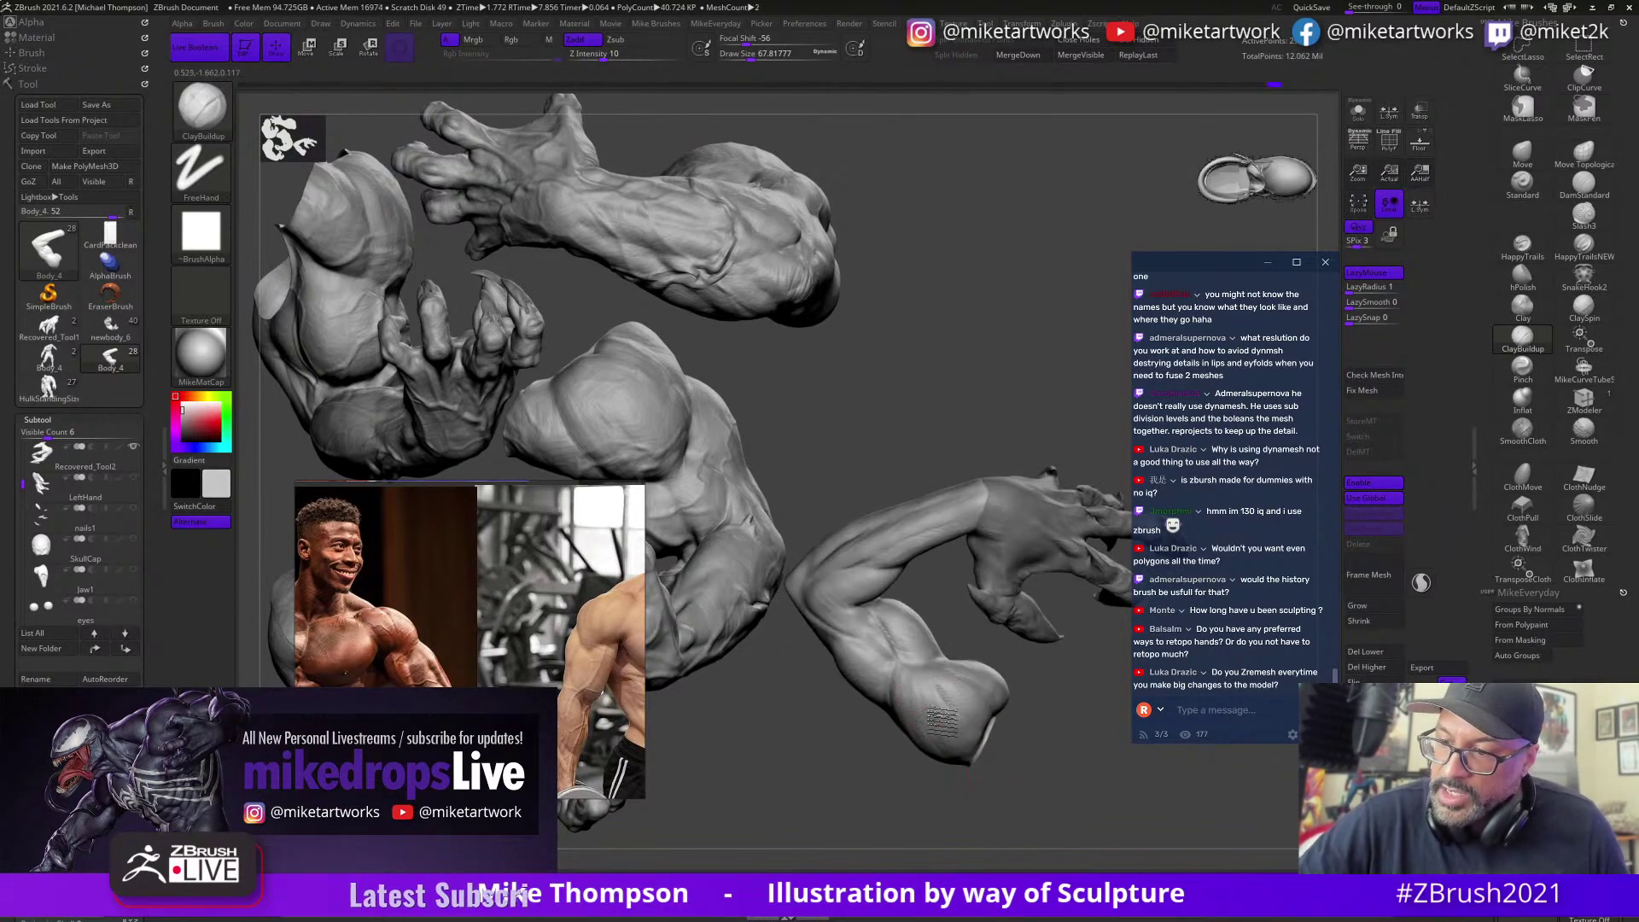
mouse_move(986, 778)
right_down()
mouse_move(1025, 776)
mouse_move(918, 675)
right_up()
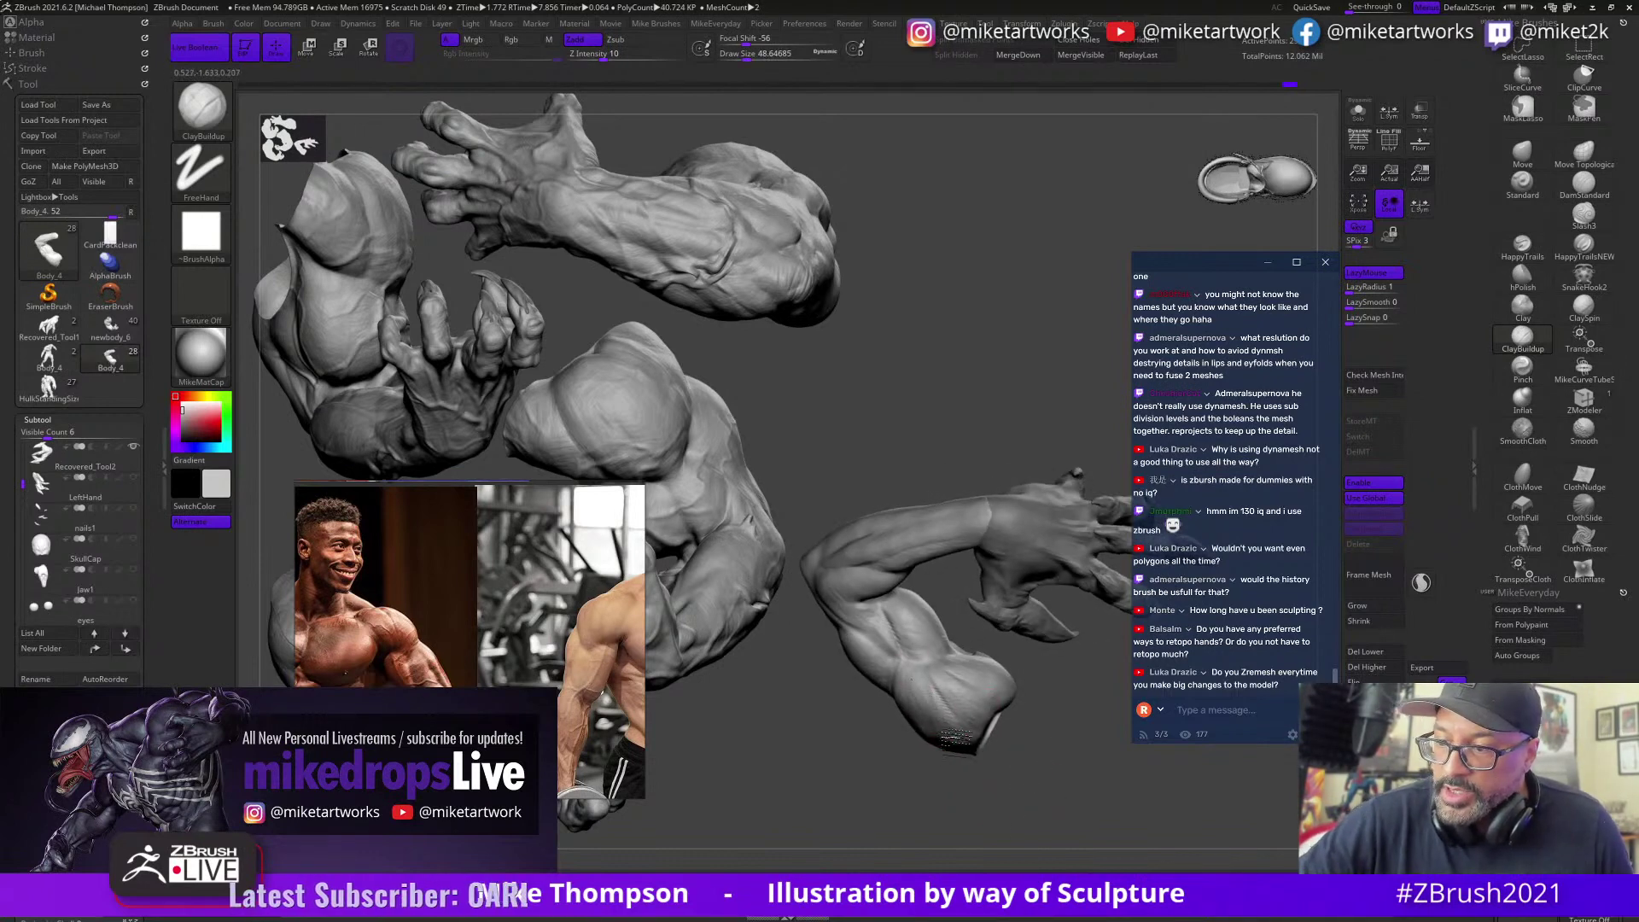
right_drag(999, 775, 944, 674)
right_drag(1063, 790, 905, 636)
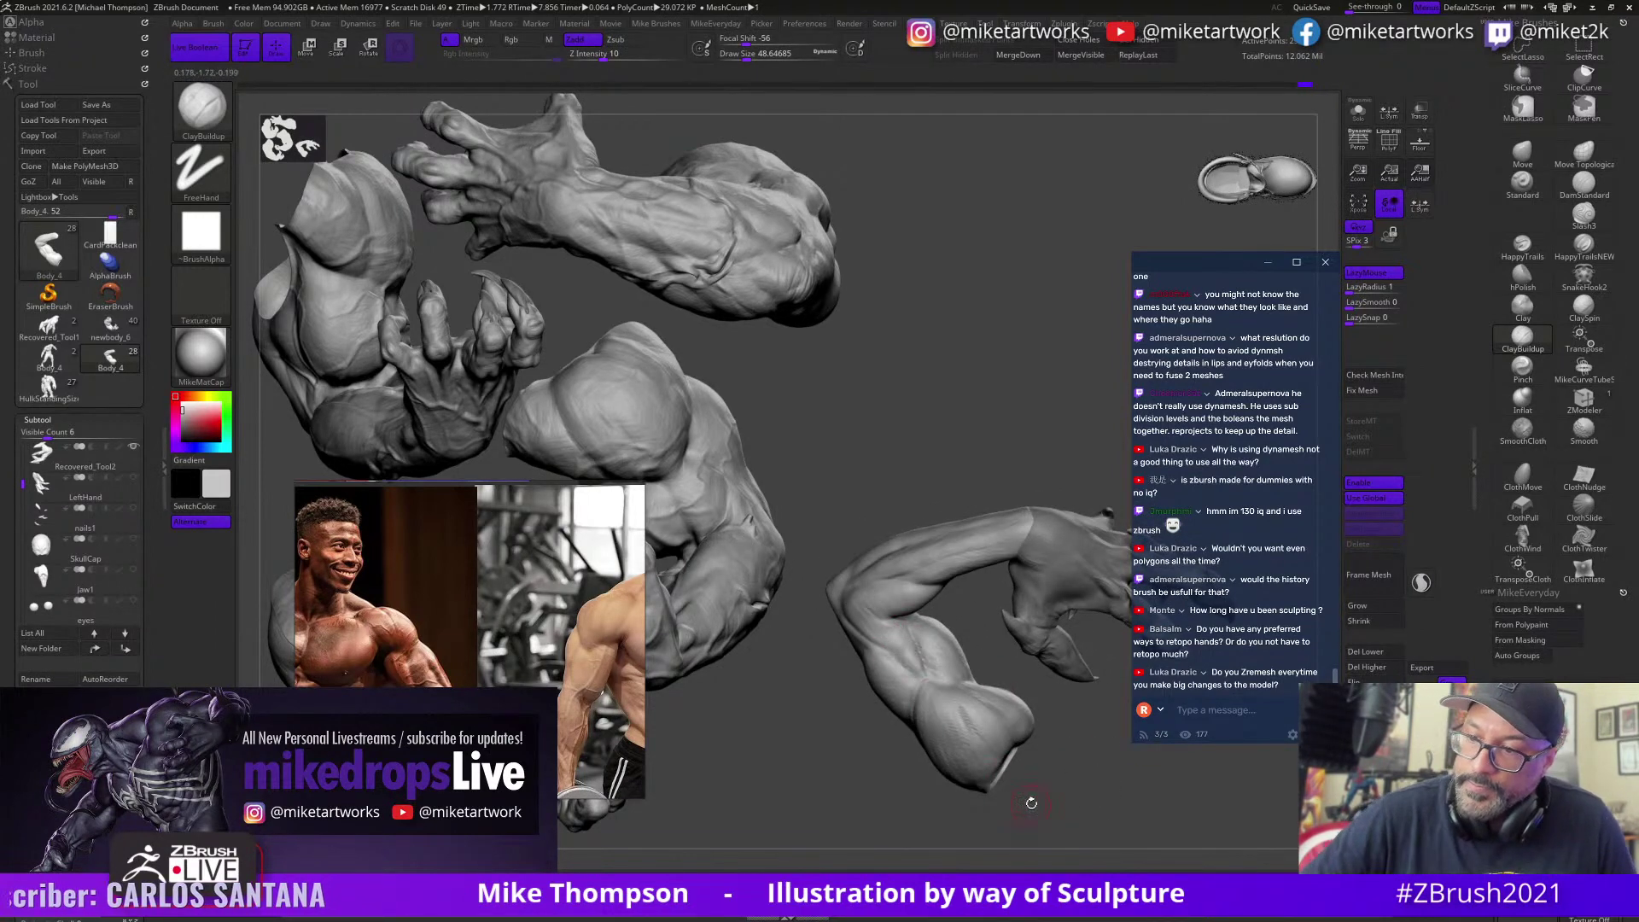
drag(1031, 802, 1042, 790)
Step: Carve the muscle separations along the upper arm and near the elbow bend with the DamStandard brush
click(1581, 185)
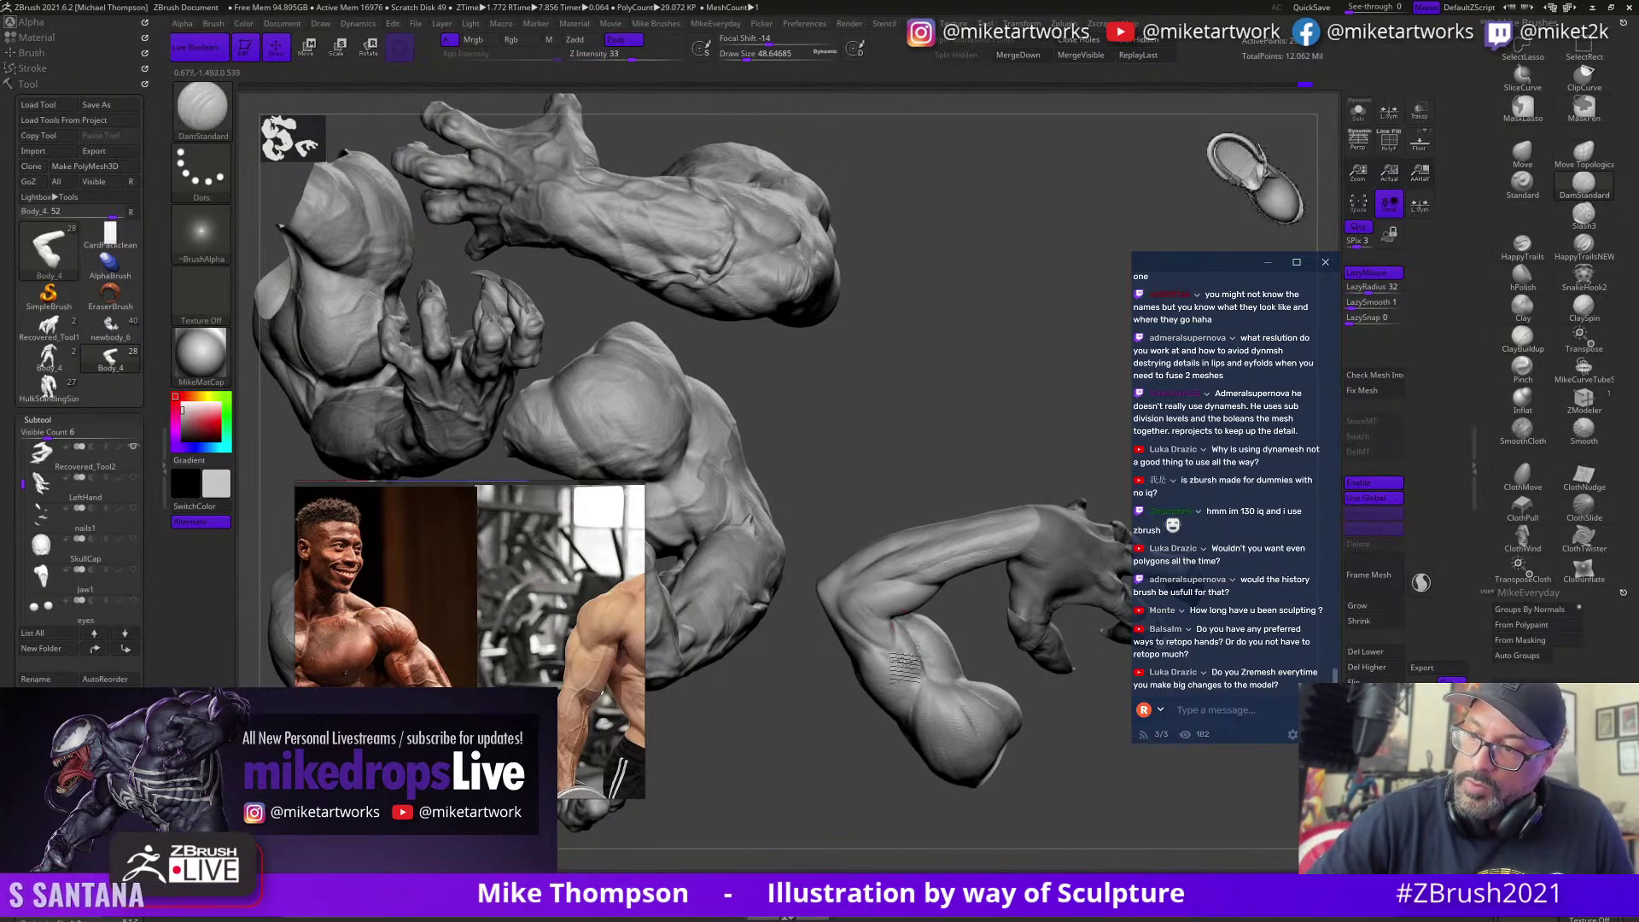
drag(1068, 825, 1029, 764)
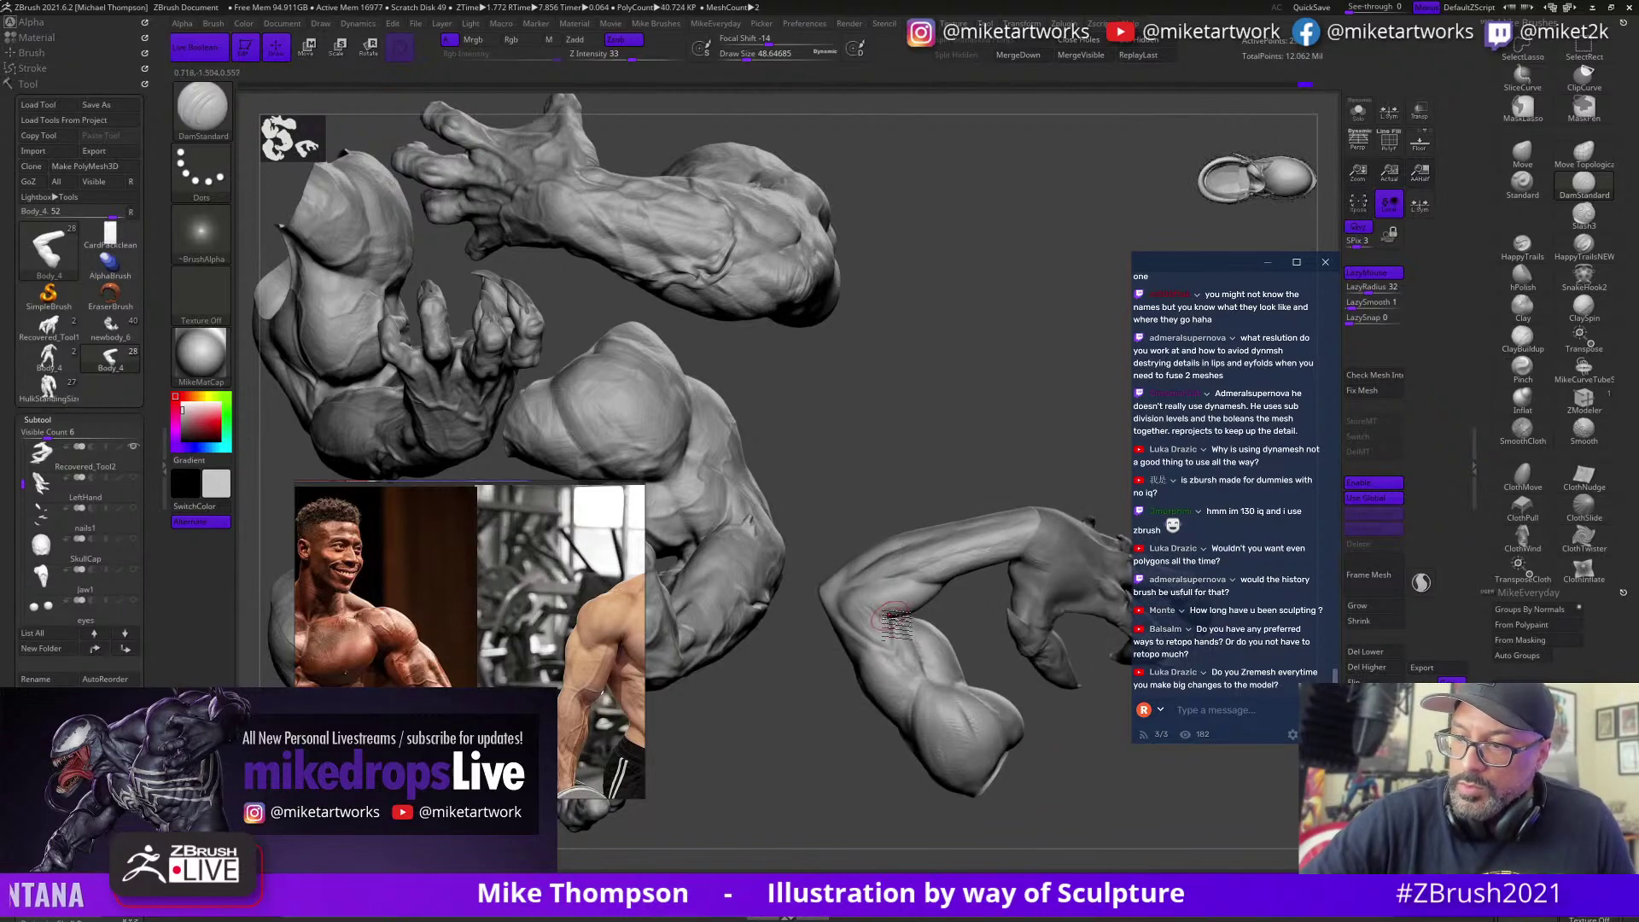
right_drag(1079, 833, 1166, 758)
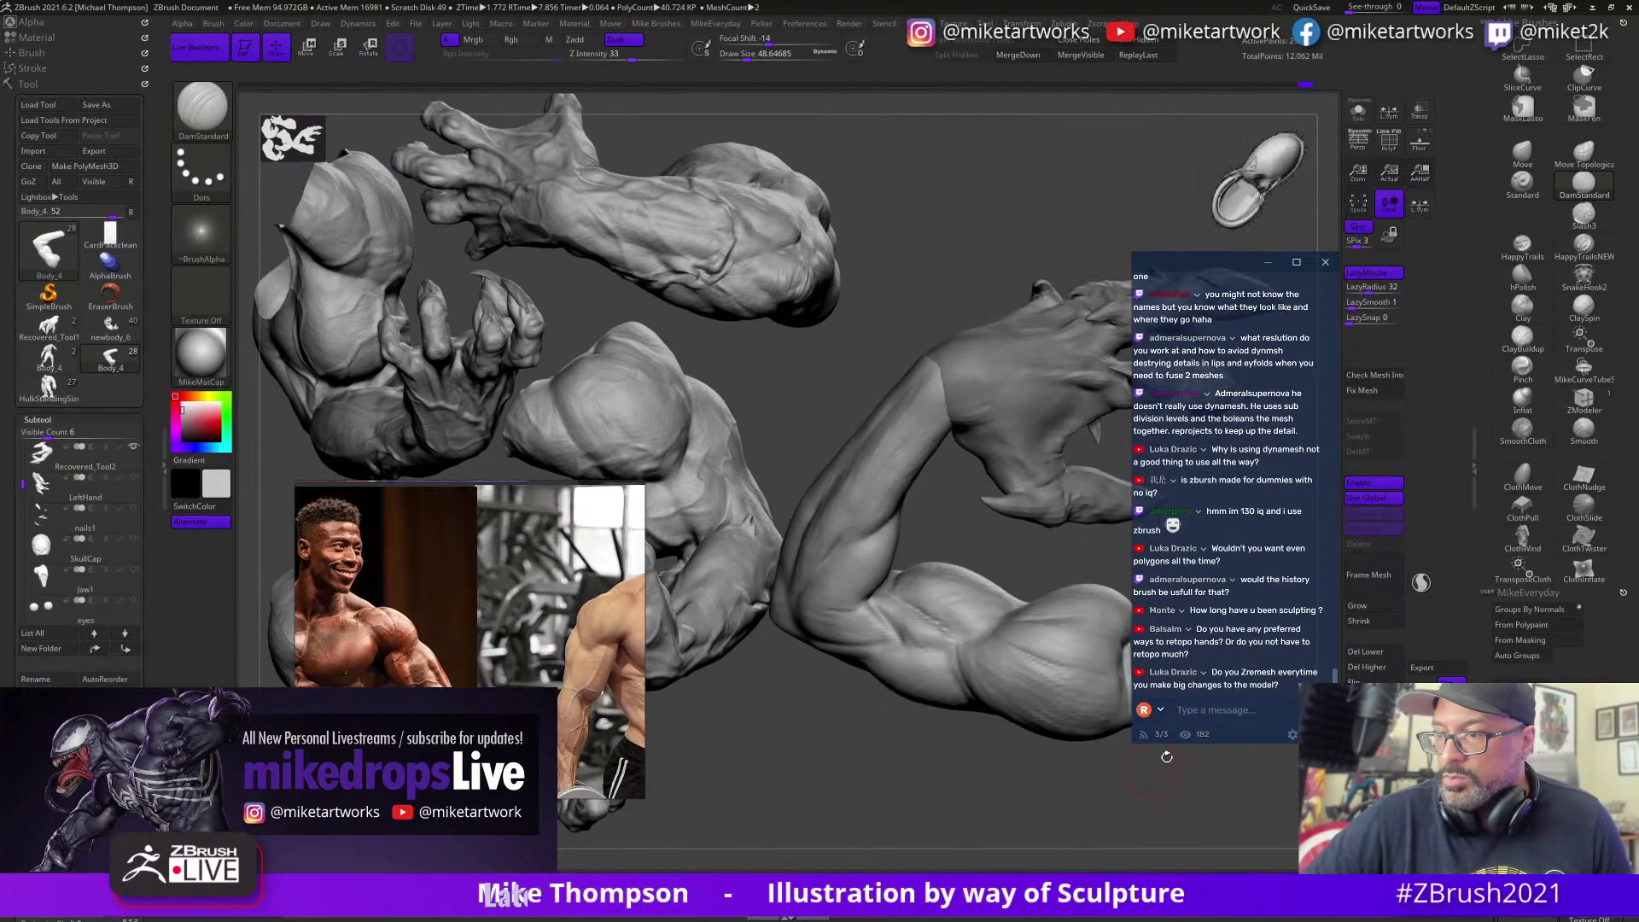
Step: Switch to ClayBuildup and add muscle-fiber detail around the elbow bend and upper arm at a higher subdivision level
click(1523, 337)
right_drag(1003, 789, 911, 775)
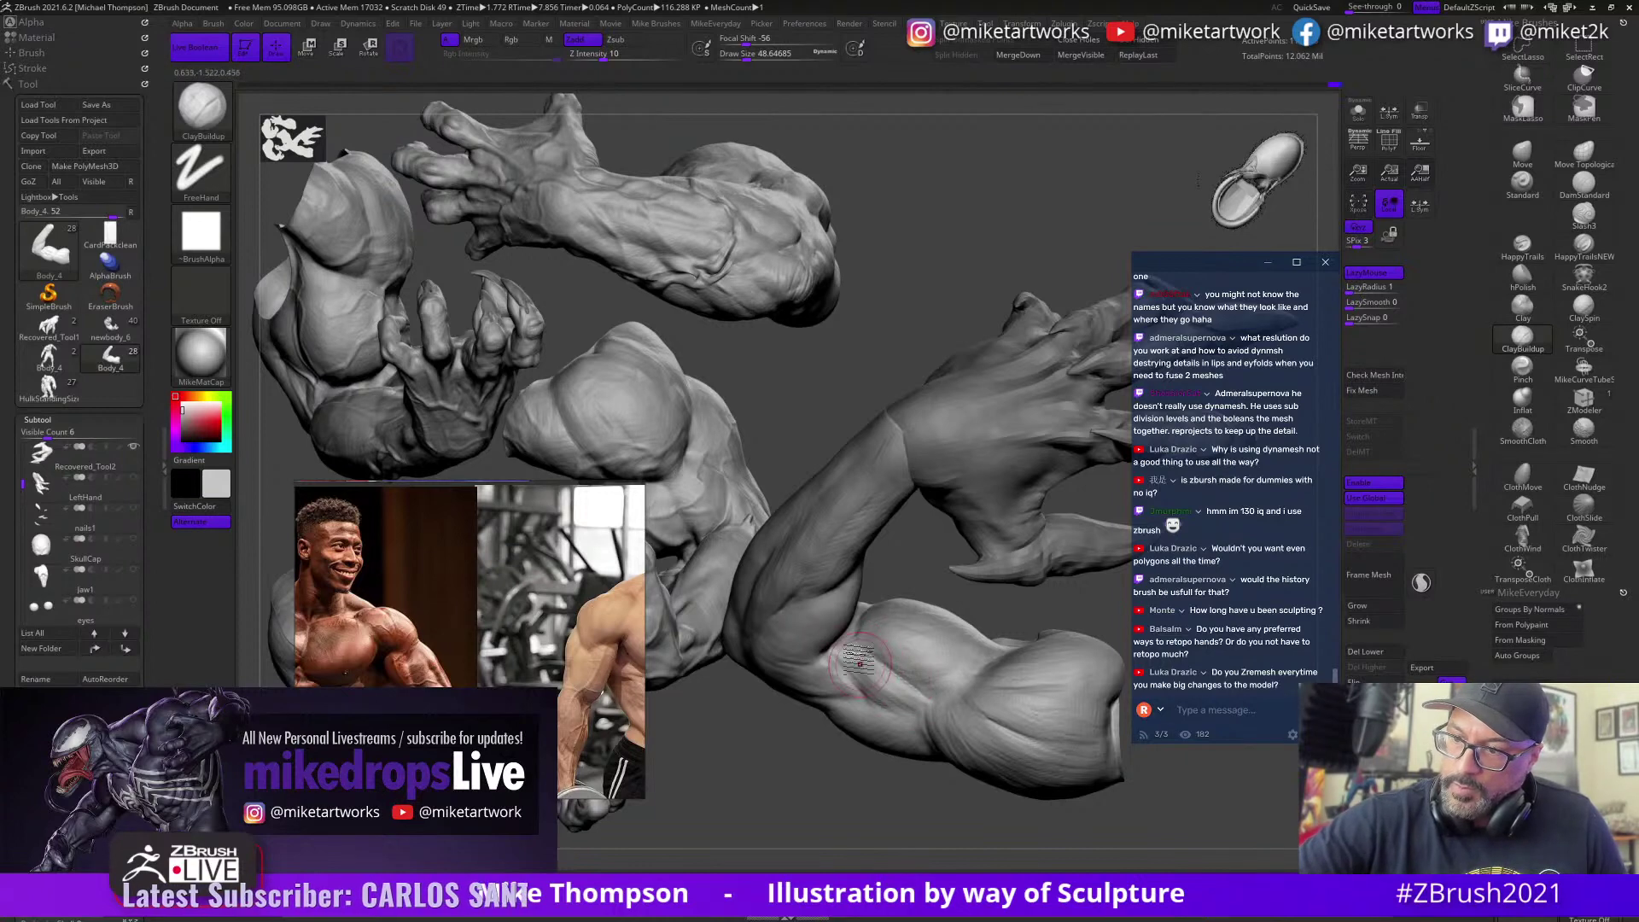
mouse_move(995, 833)
right_down()
mouse_move(1019, 822)
mouse_move(1006, 791)
mouse_move(933, 742)
right_up()
right_drag(944, 643, 949, 678)
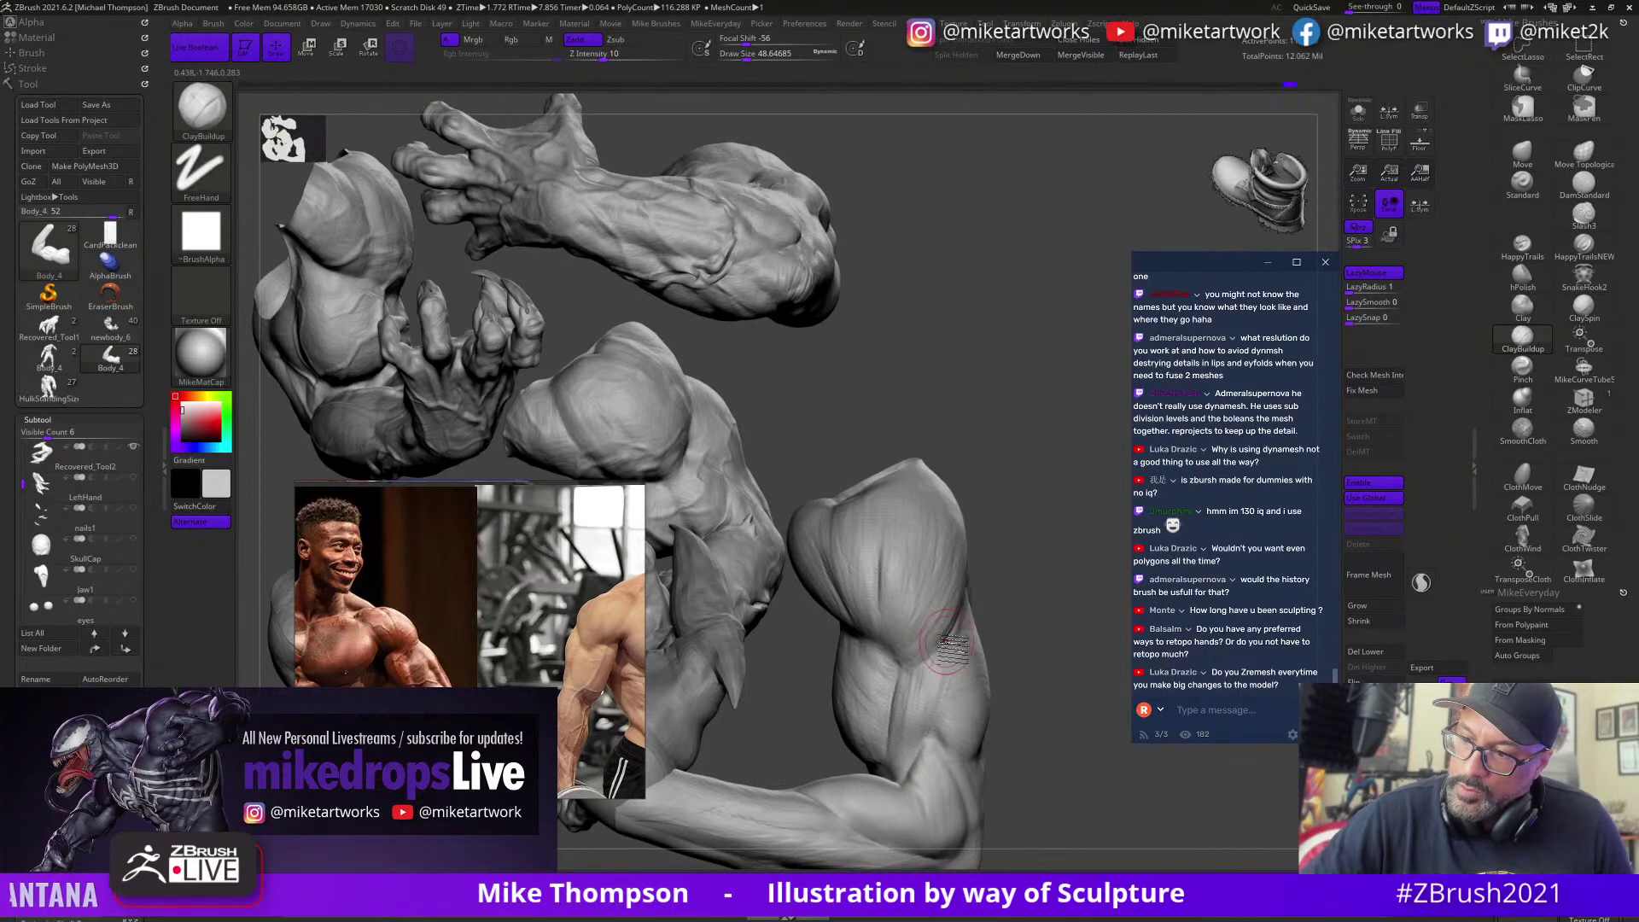
Step: Sculpt the upper-arm muscles between the deltoid and the elbow with ClayBuildup, working around the outer and inner sides
drag(957, 721, 947, 733)
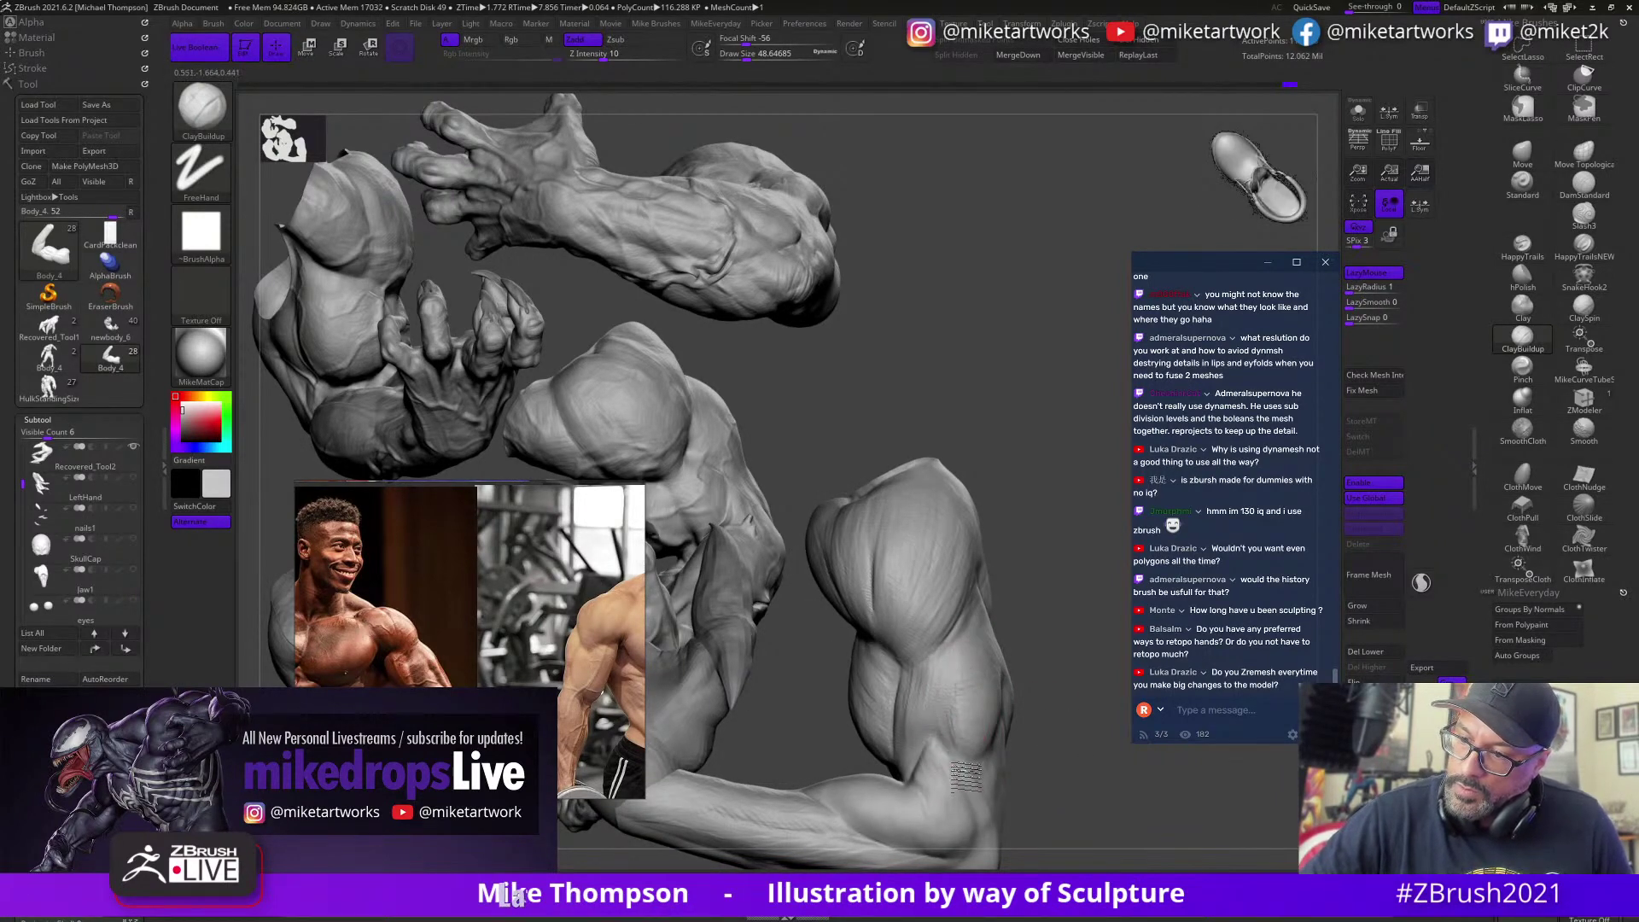
mouse_move(1064, 707)
mouse_down()
mouse_move(1074, 721)
mouse_move(1036, 741)
mouse_move(1043, 726)
mouse_up()
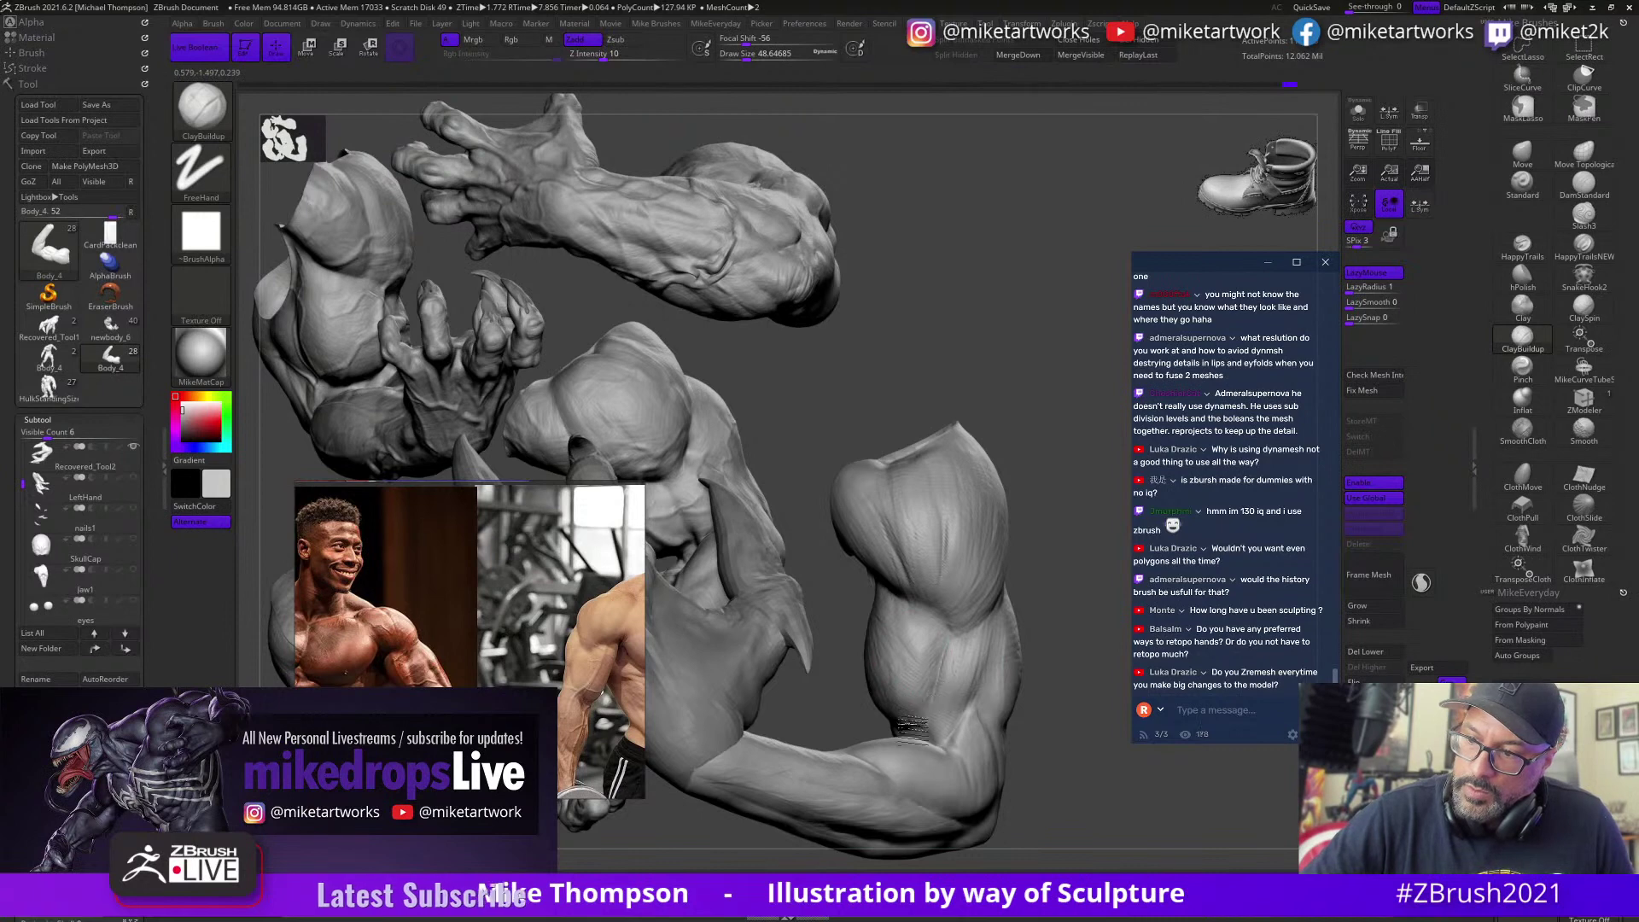
mouse_move(1051, 725)
mouse_down()
mouse_move(1046, 580)
mouse_move(1056, 673)
mouse_move(1121, 678)
mouse_move(1068, 721)
mouse_move(1046, 636)
mouse_move(1016, 674)
mouse_move(934, 700)
mouse_move(936, 717)
mouse_move(1045, 743)
mouse_move(1052, 772)
mouse_move(1019, 667)
mouse_move(904, 634)
mouse_up()
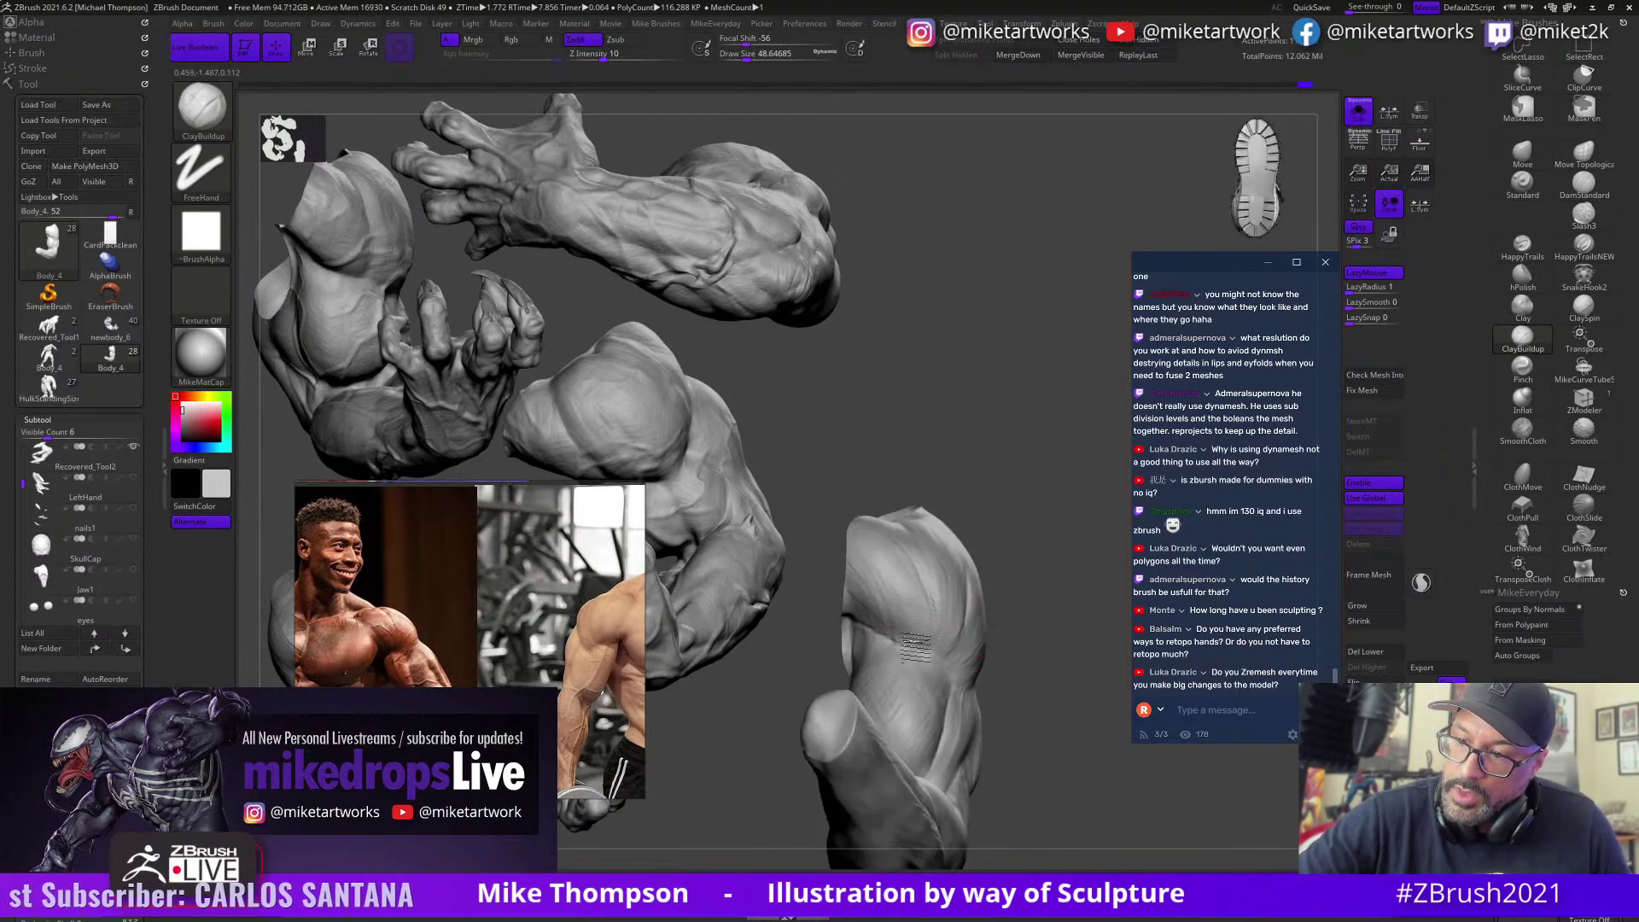
Step: Build up the shoulder and upper-arm forms from the forearm-facing and side views with ClayBuildup
drag(957, 508, 1007, 520)
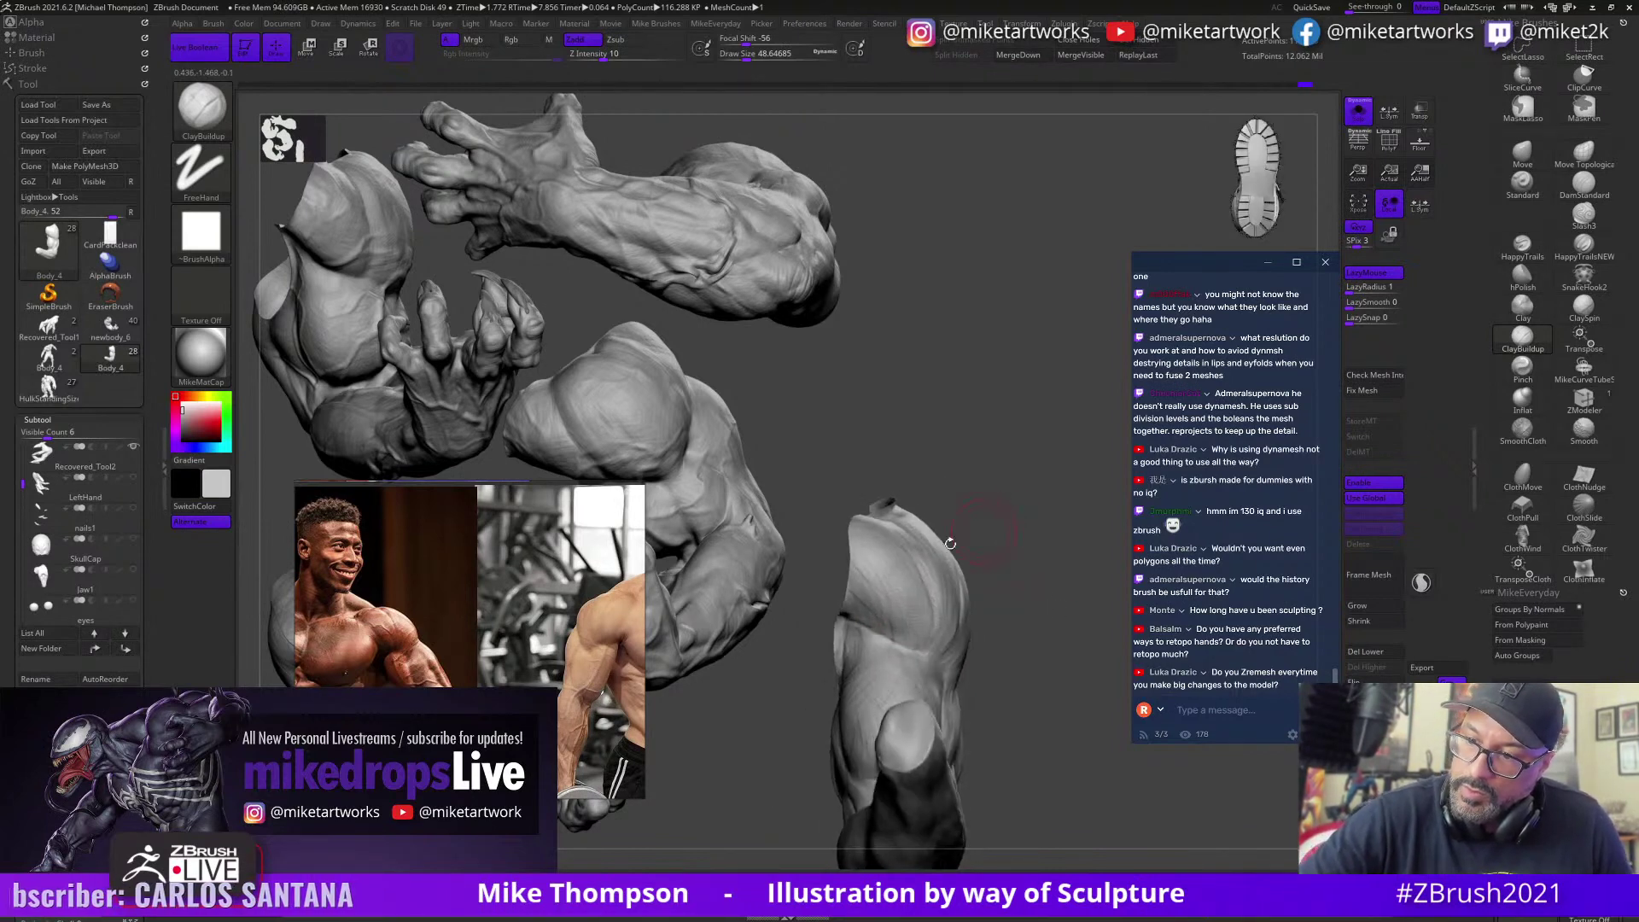
drag(1028, 592, 900, 602)
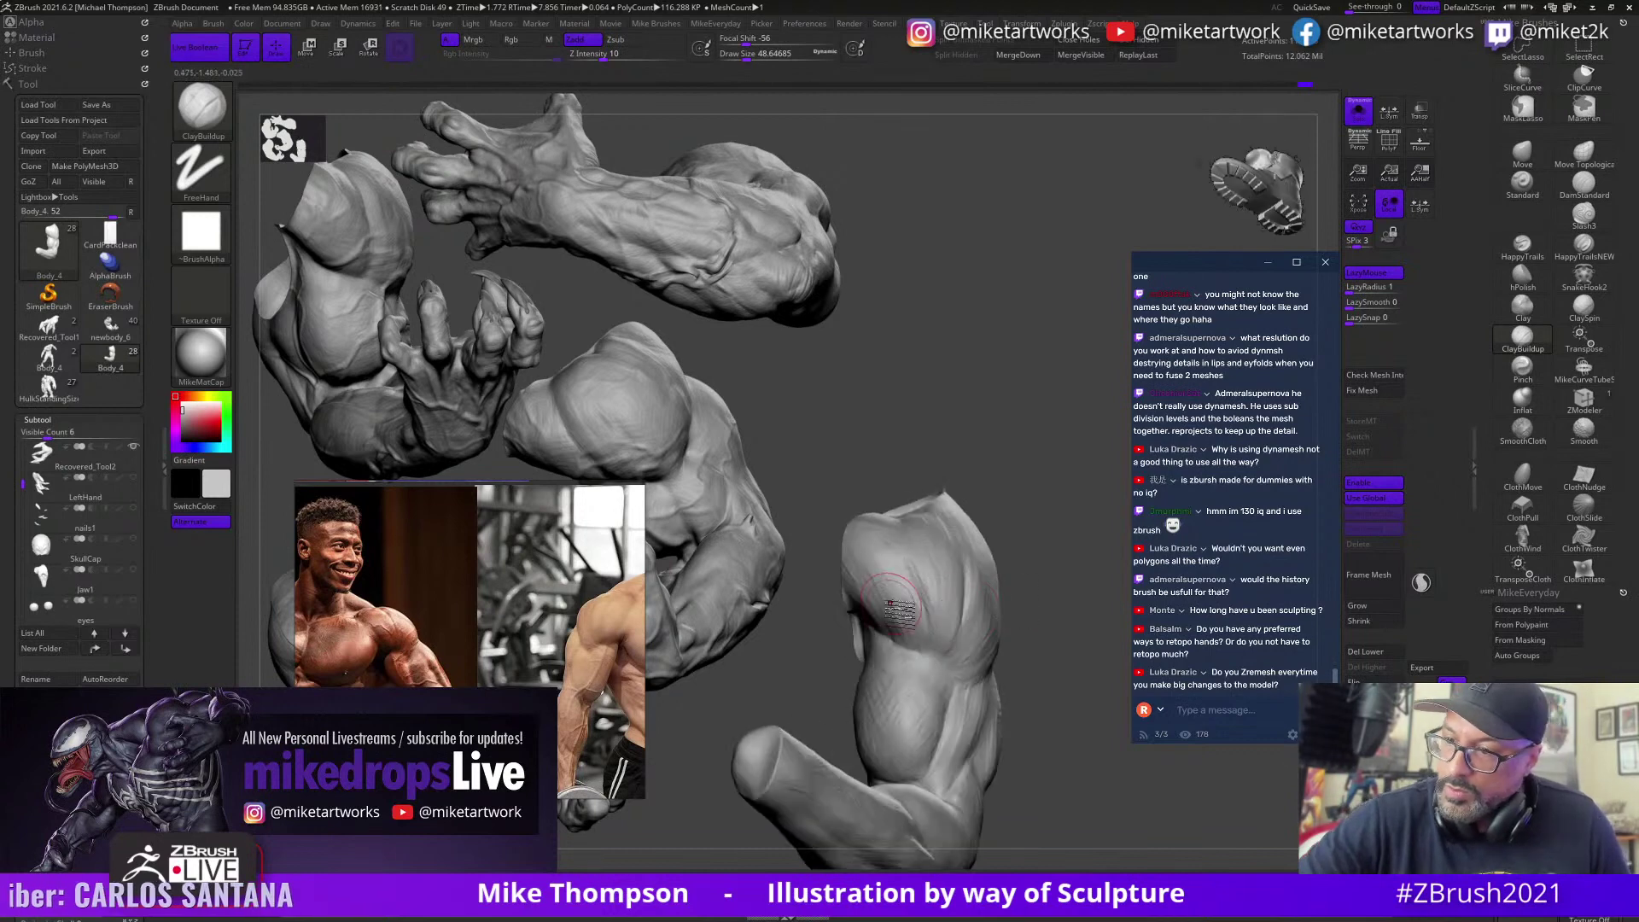
drag(1042, 558, 901, 670)
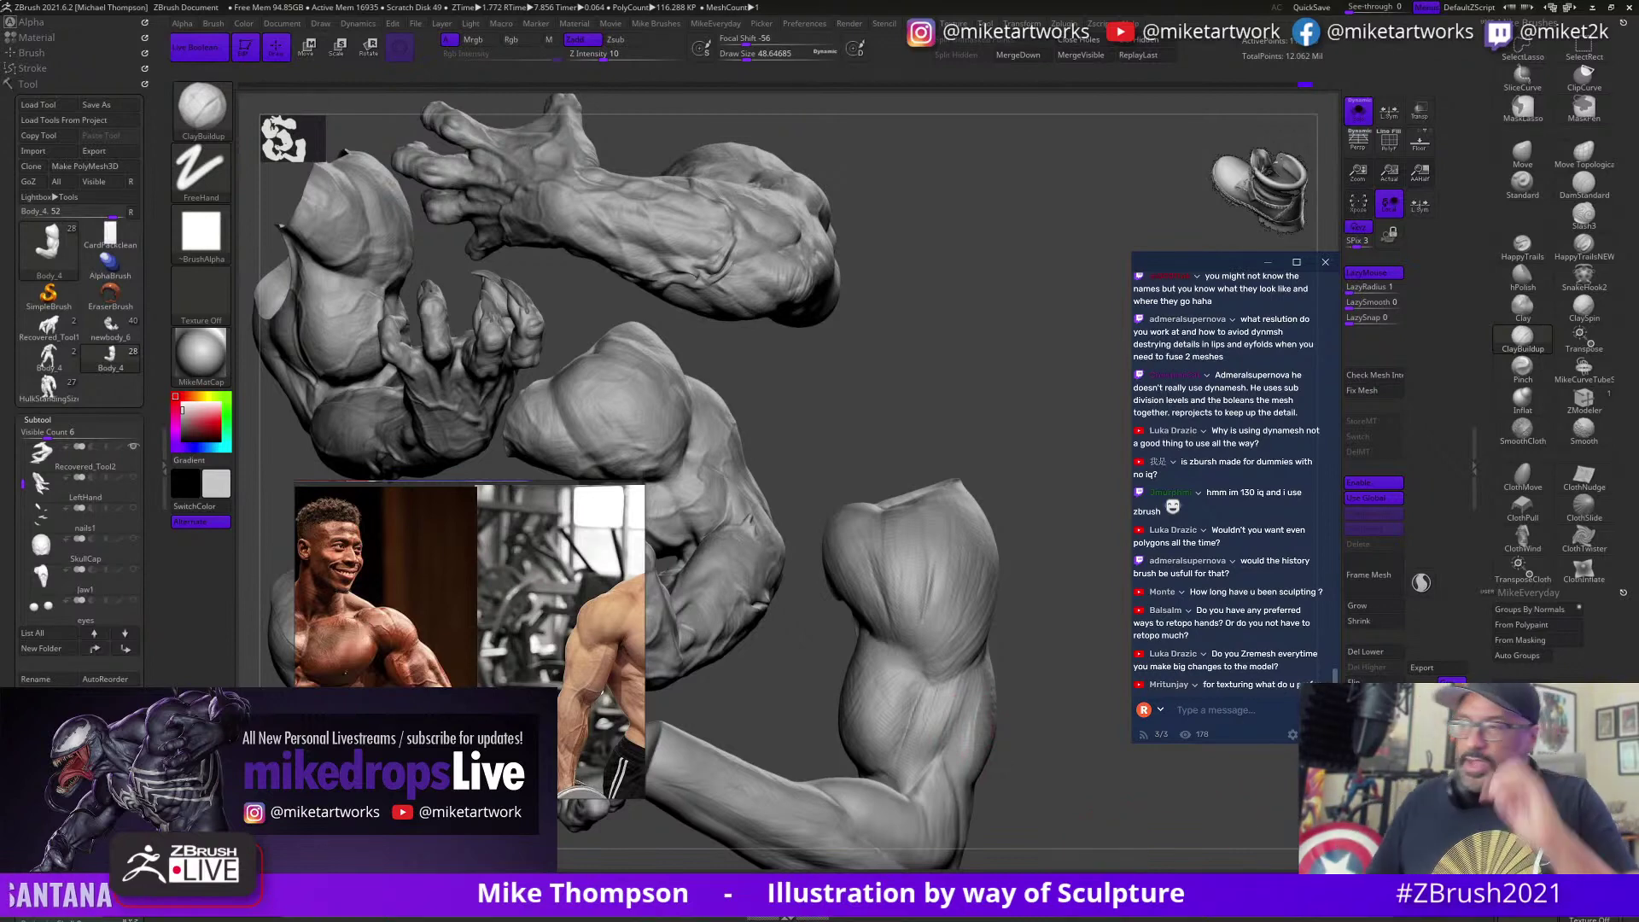
scroll(1280, 478, up, 3)
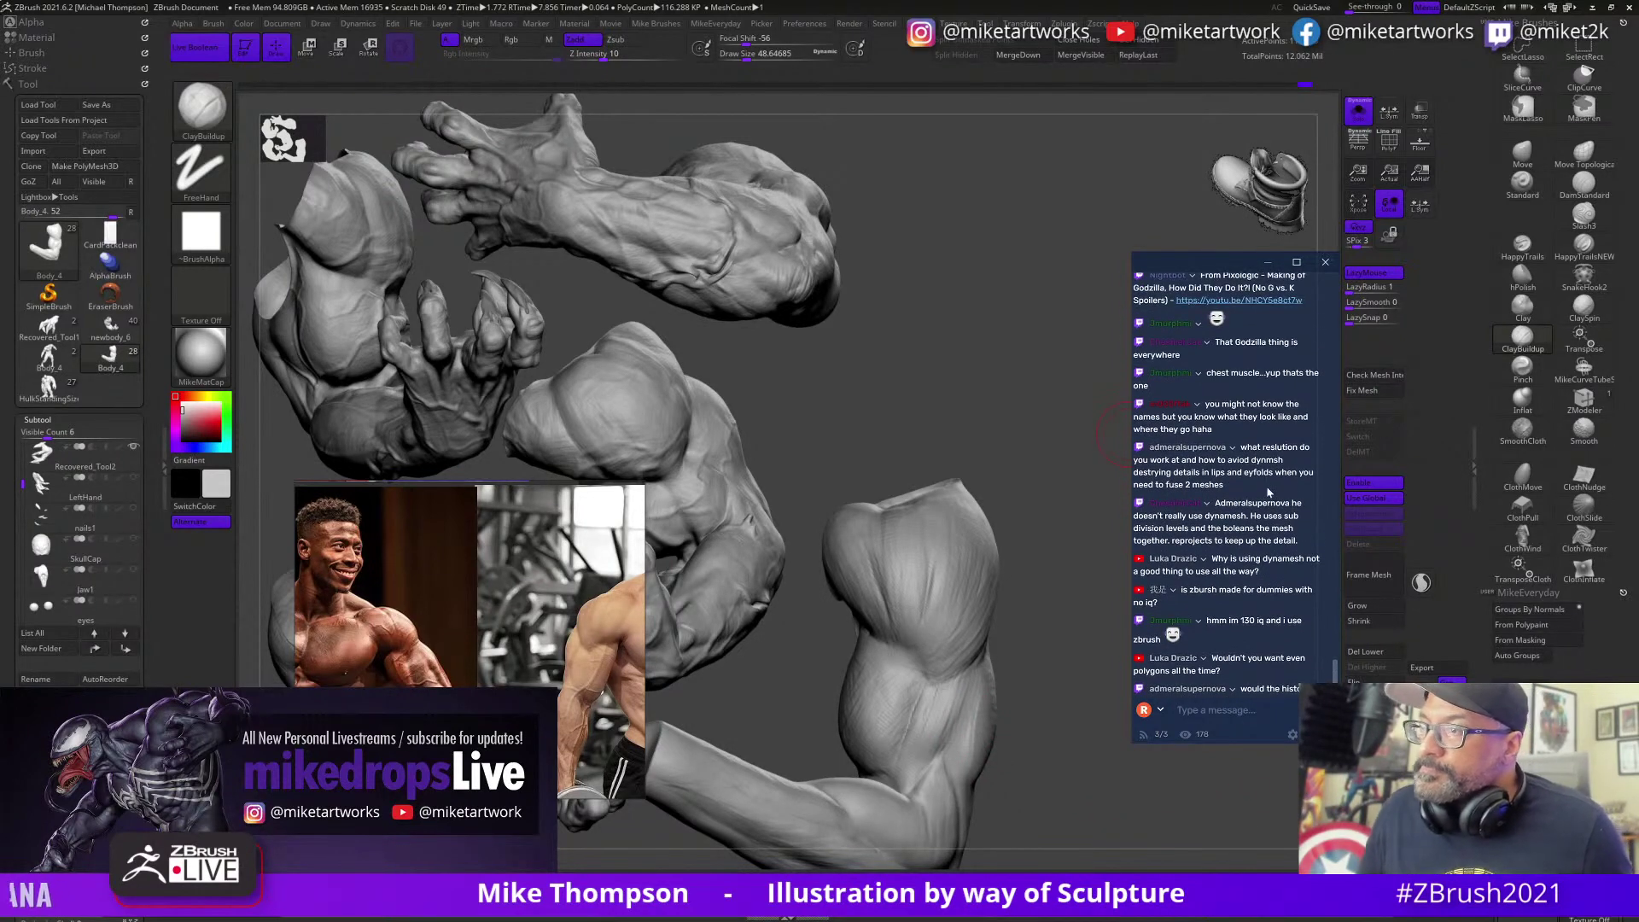
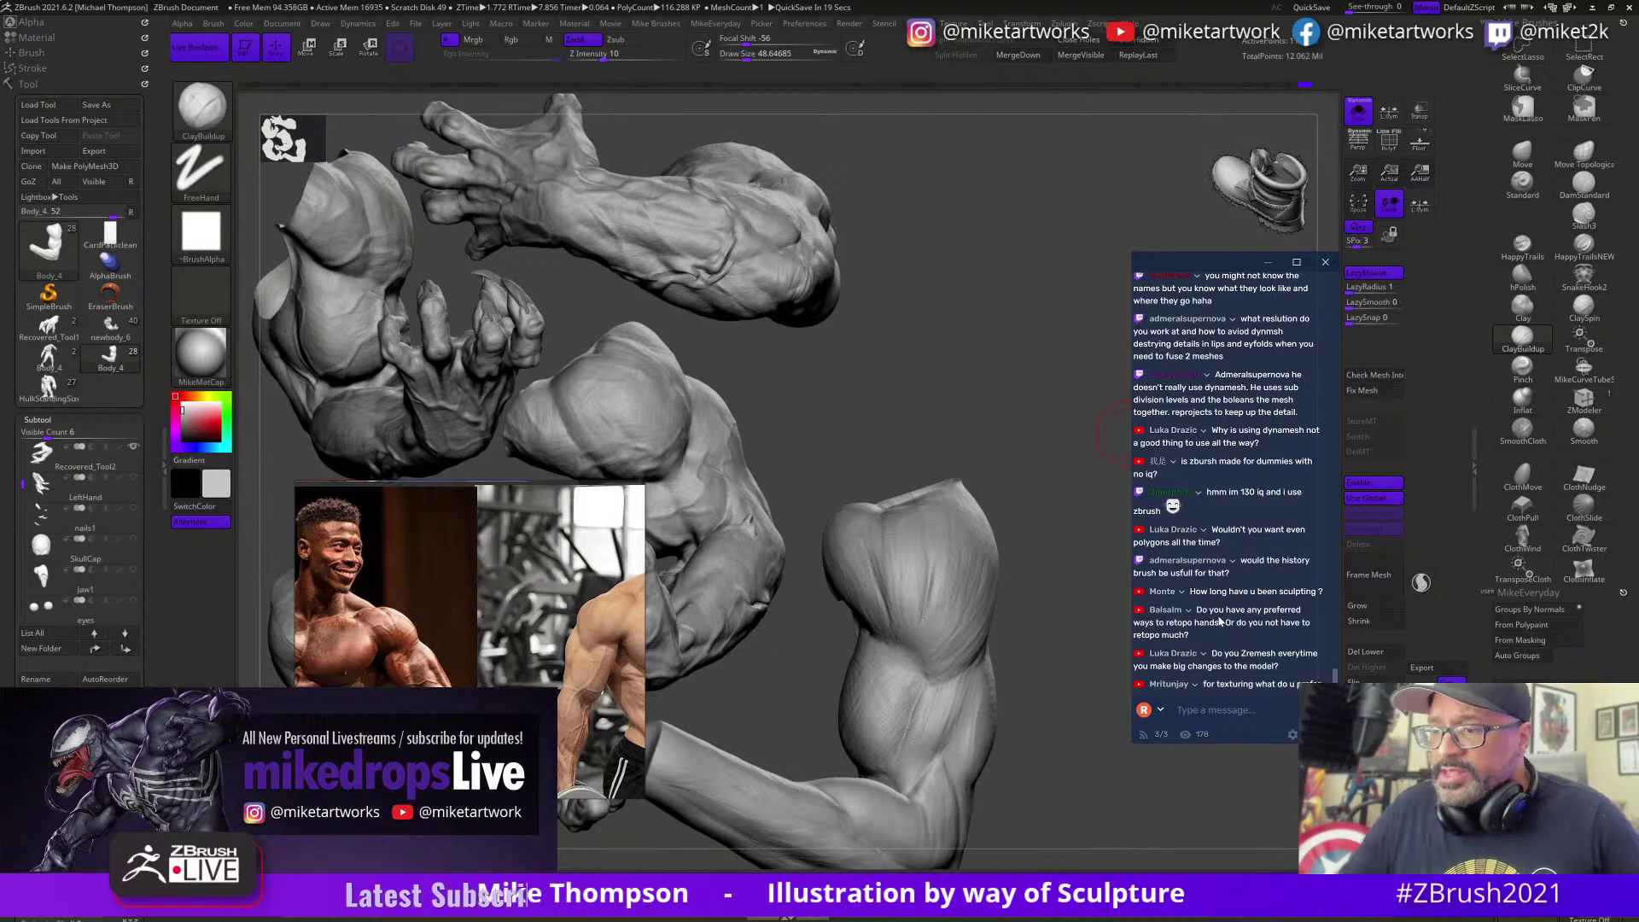
Step: Refine the lower deltoid and its transition into the upper-arm muscles with ClayBuildup at a draw size of about 49
drag(1078, 775, 1077, 726)
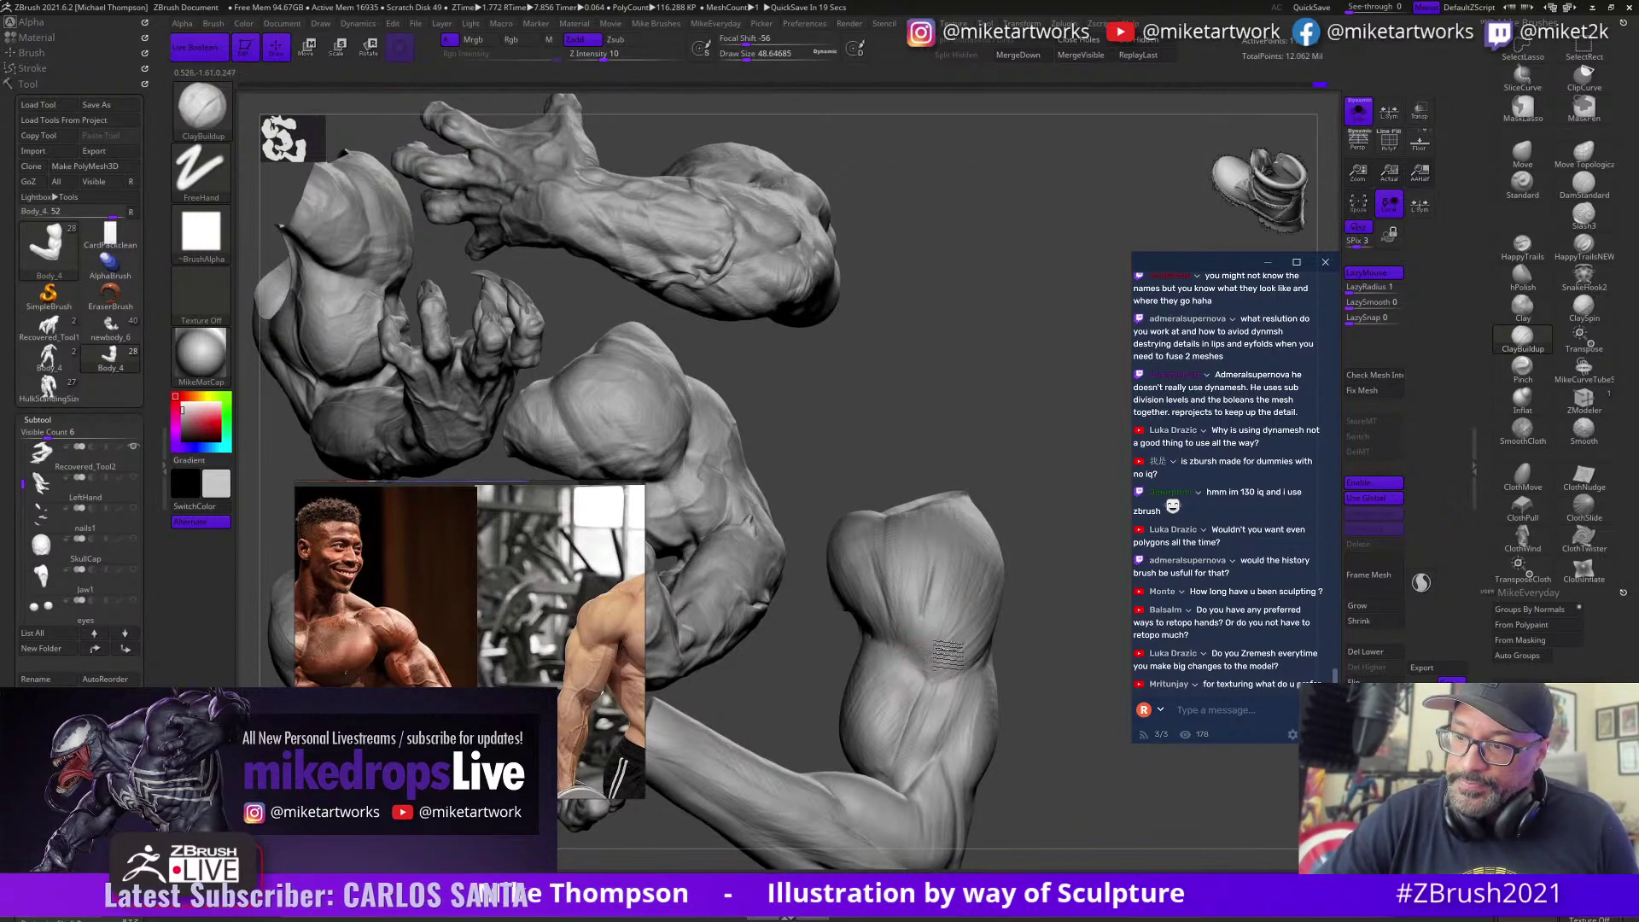
drag(1031, 637, 1055, 664)
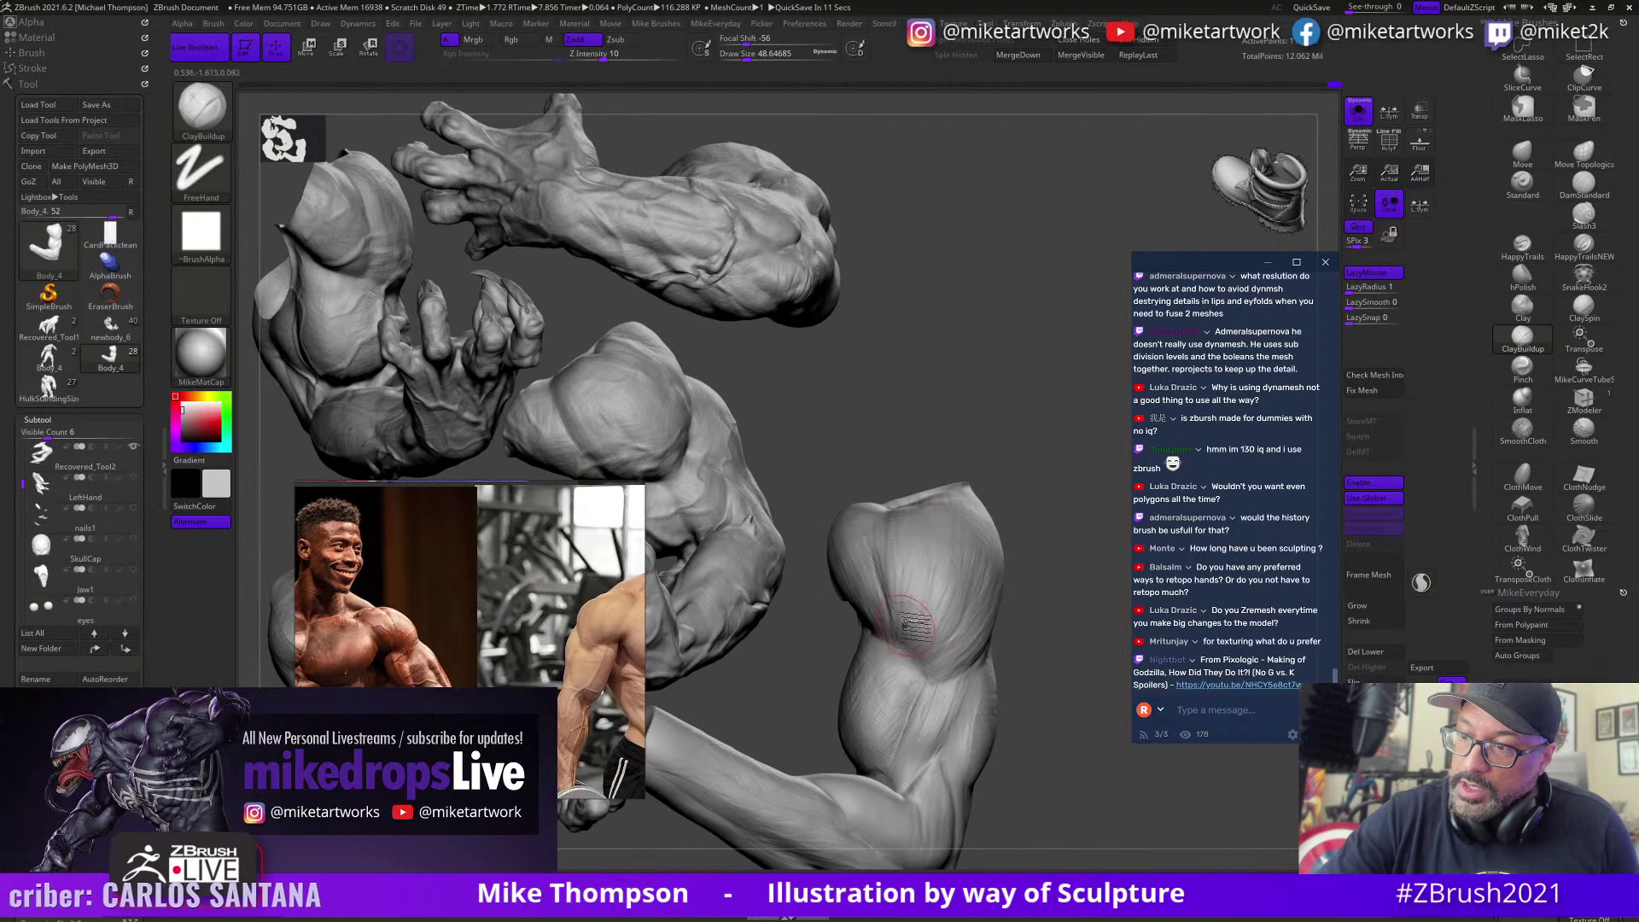
mouse_move(1033, 751)
mouse_down()
mouse_move(1064, 790)
mouse_move(1039, 709)
mouse_up()
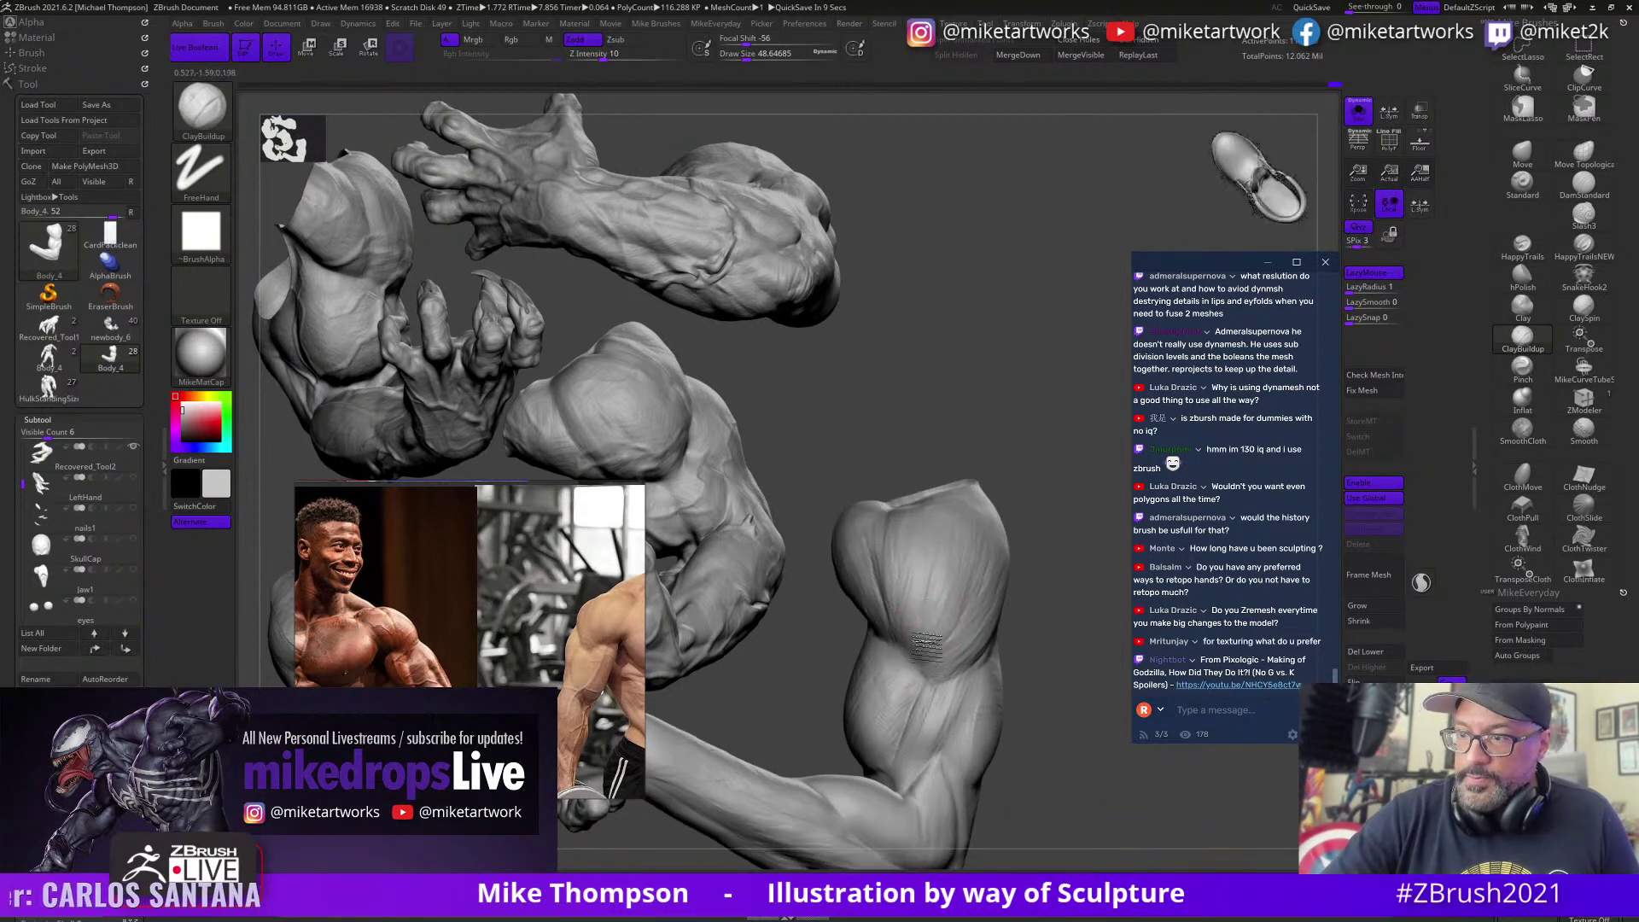
mouse_move(926, 664)
right_down()
mouse_move(1058, 722)
mouse_move(927, 751)
right_up()
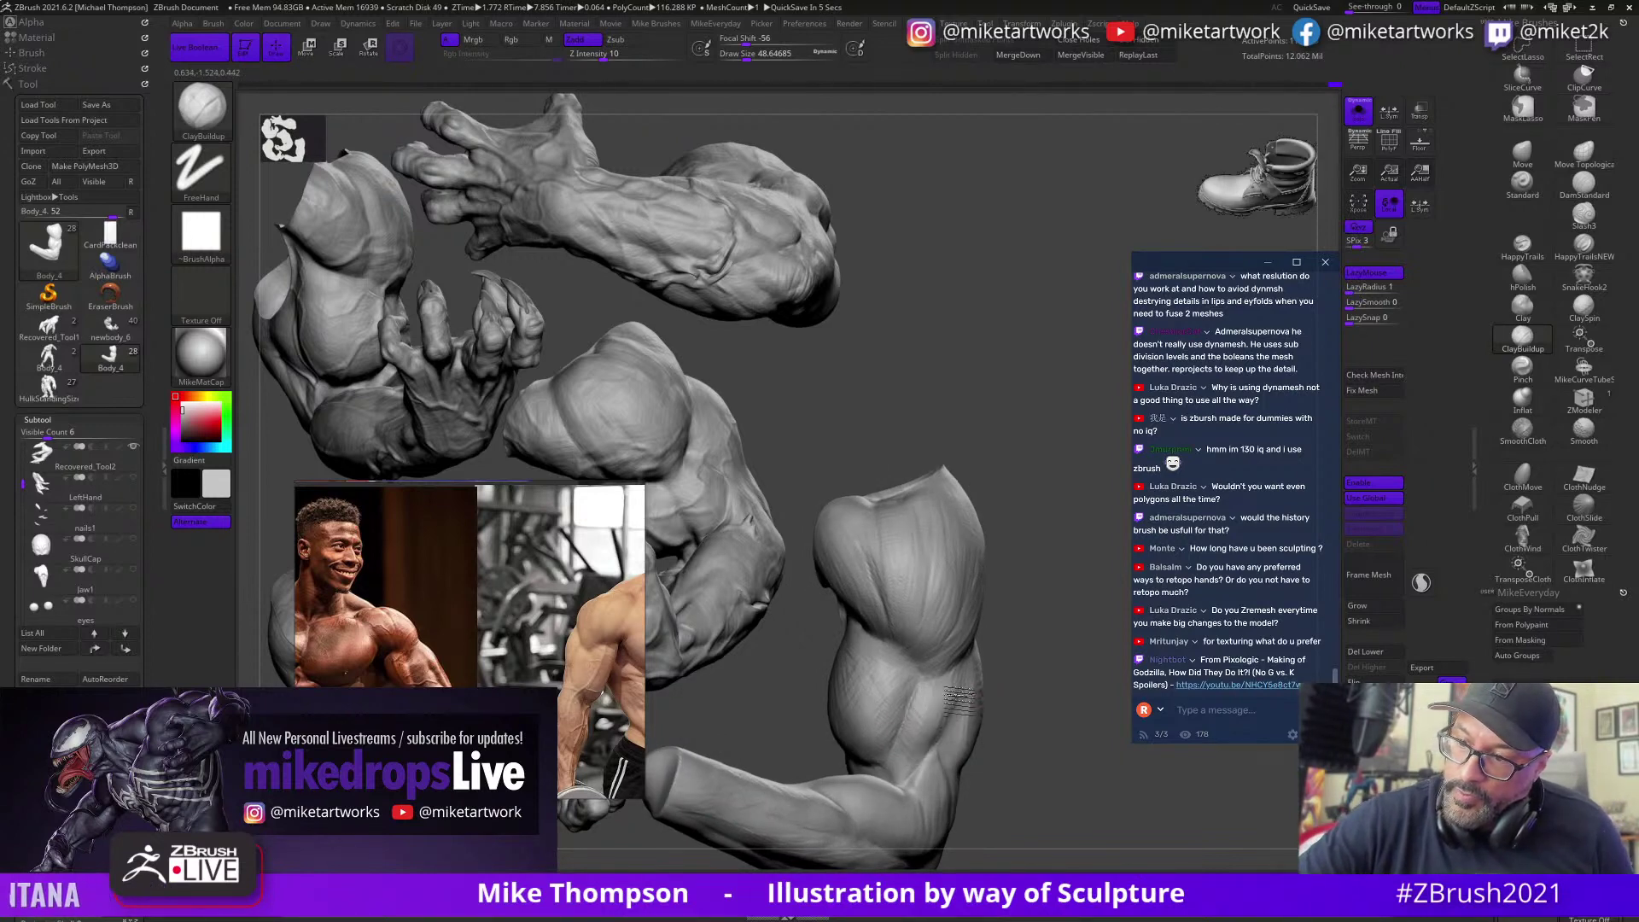
right_drag(956, 674, 941, 688)
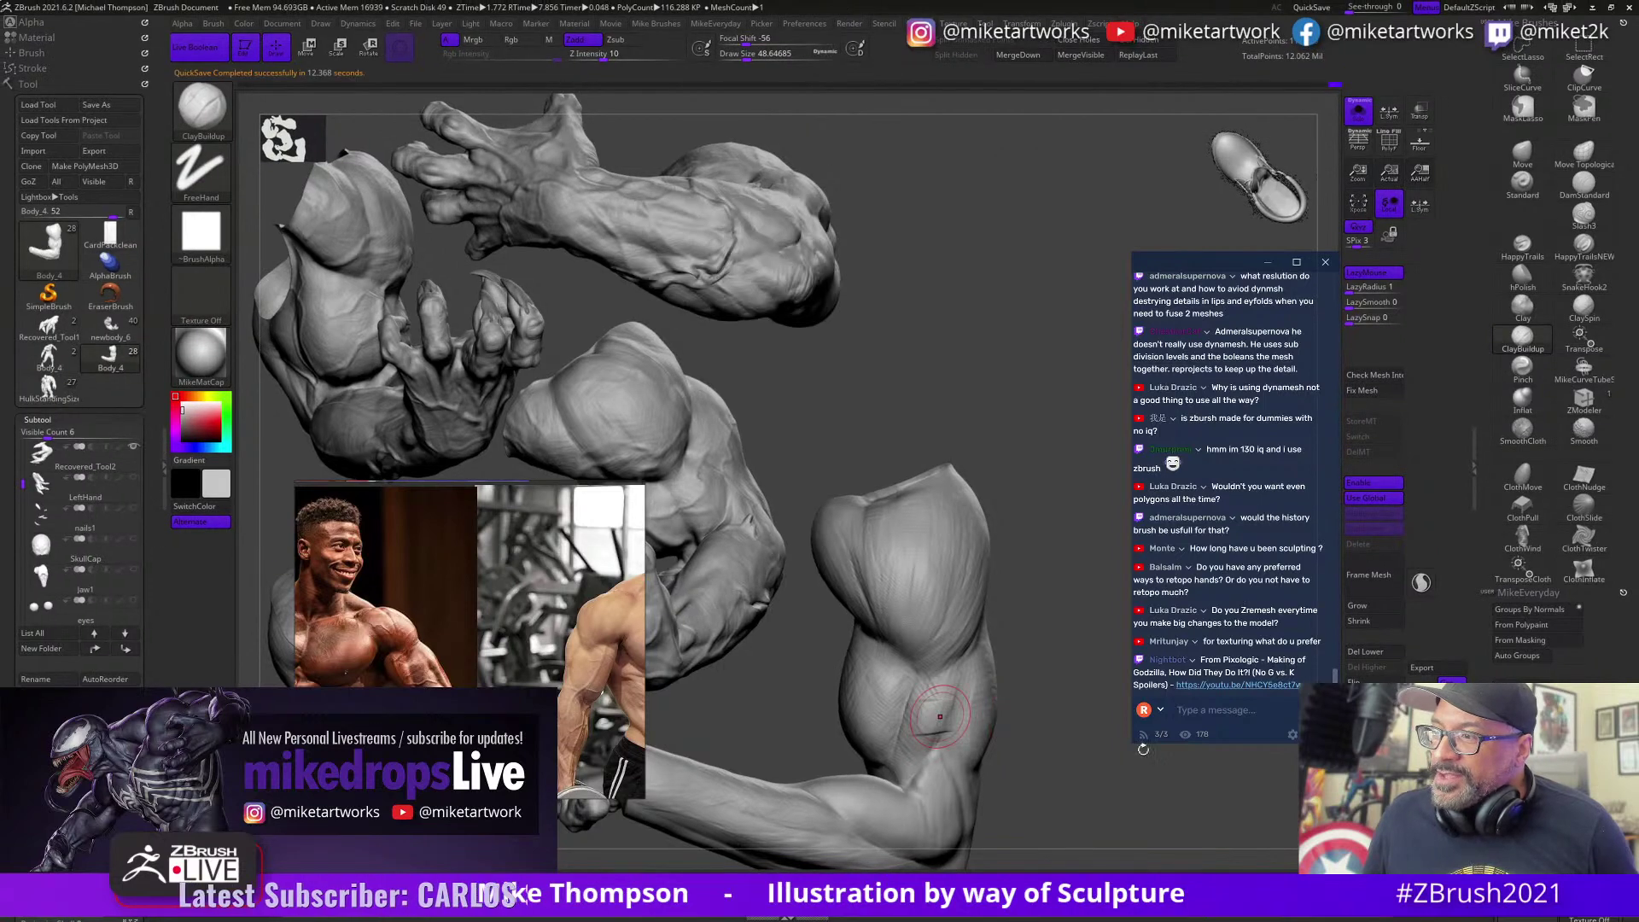
drag(1102, 815, 1079, 761)
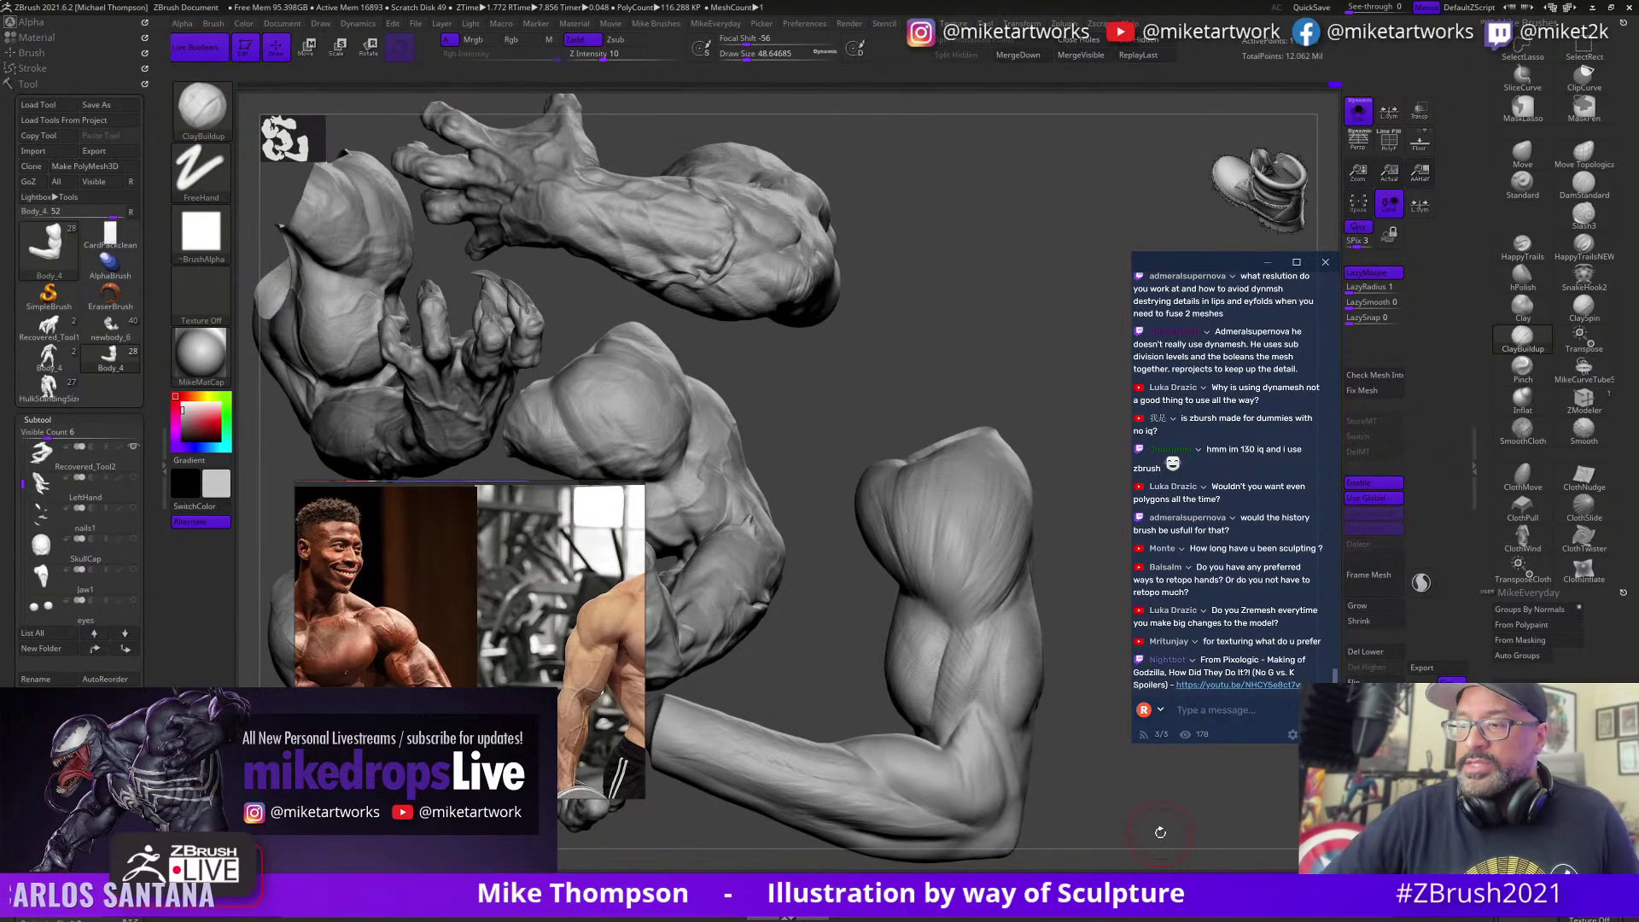
Step: Reduce the draw size to about 37 and sculpt the muscle forms directly below the deltoid with ClayBuildup
drag(1087, 783, 1083, 798)
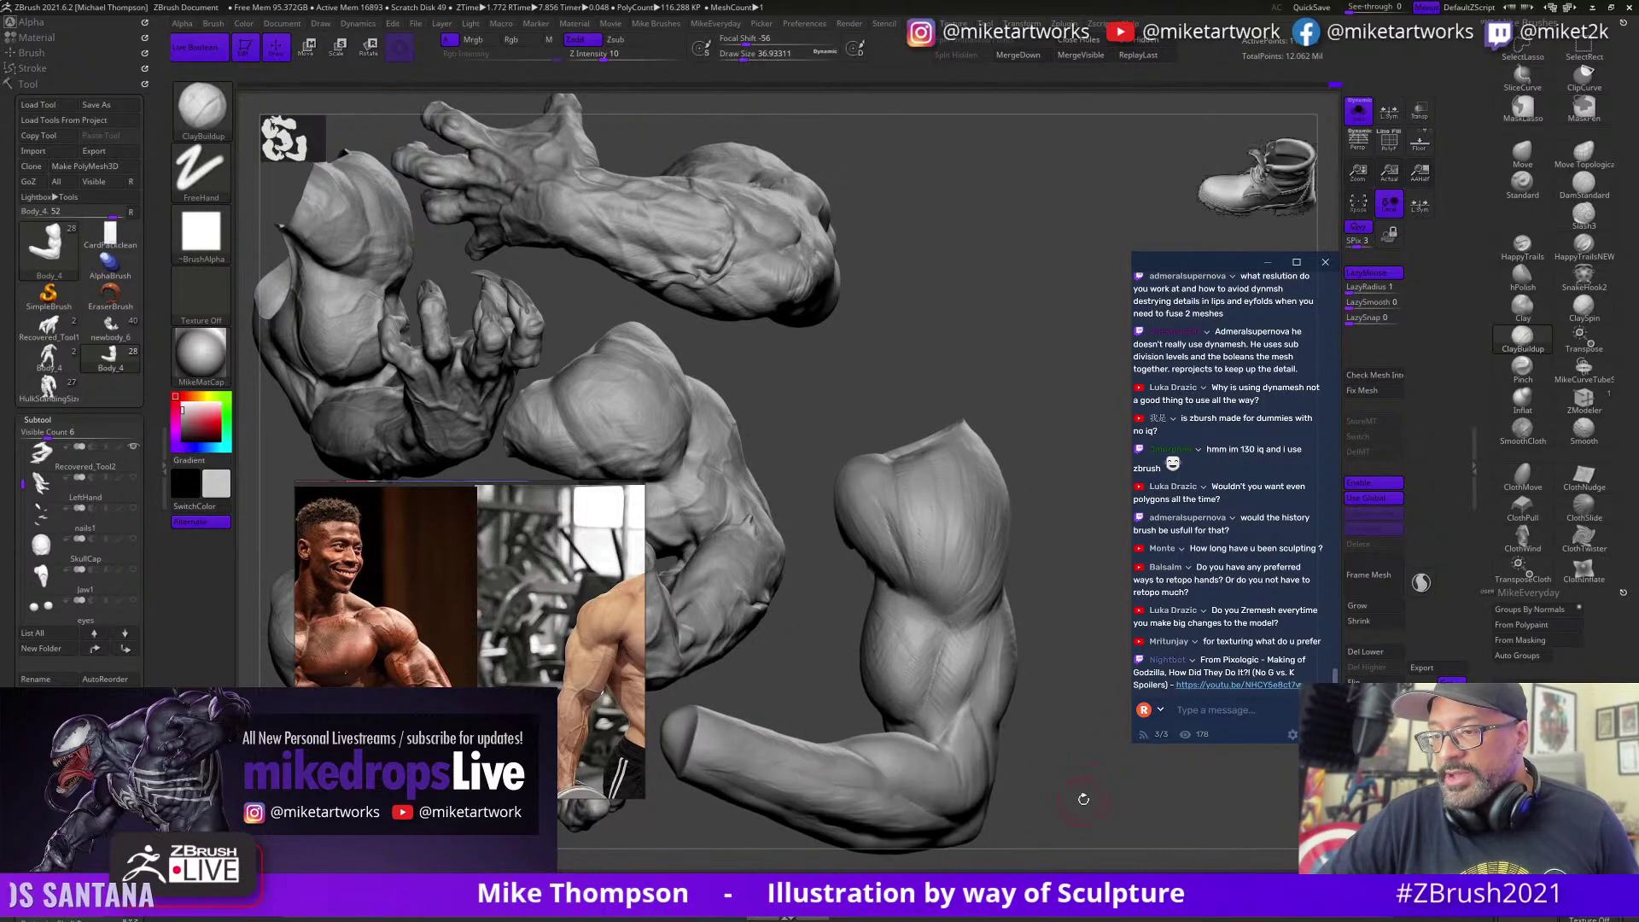
mouse_move(1064, 721)
mouse_down()
mouse_move(1072, 765)
mouse_move(1078, 745)
mouse_up()
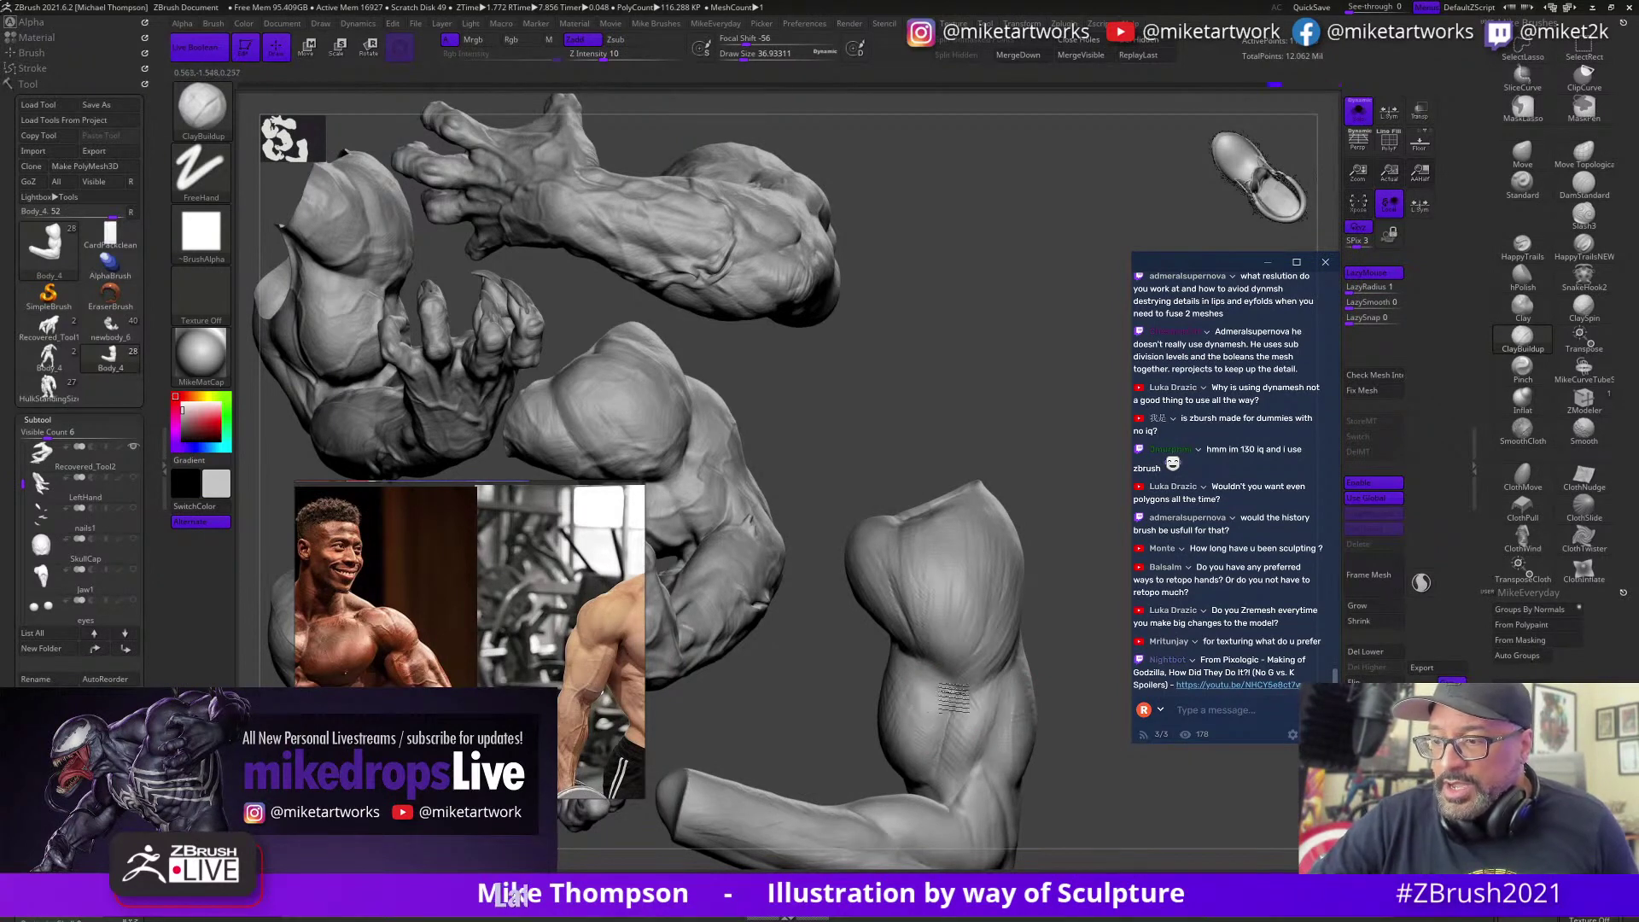
mouse_move(1084, 684)
mouse_down()
mouse_move(1072, 657)
mouse_move(932, 763)
mouse_up()
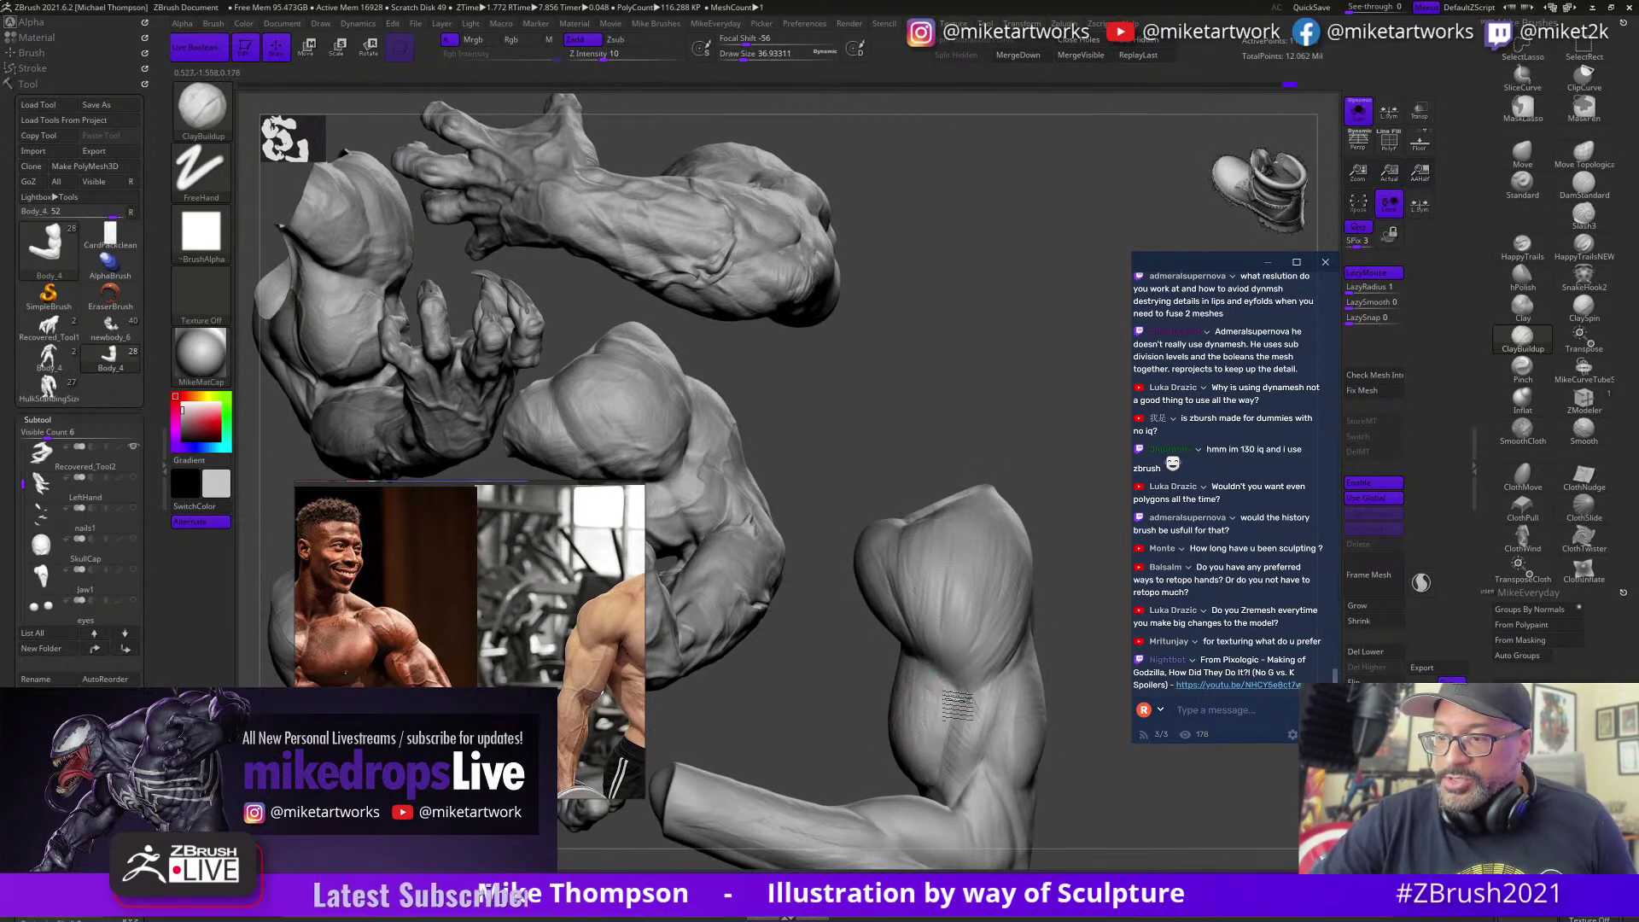
drag(1071, 656, 1023, 641)
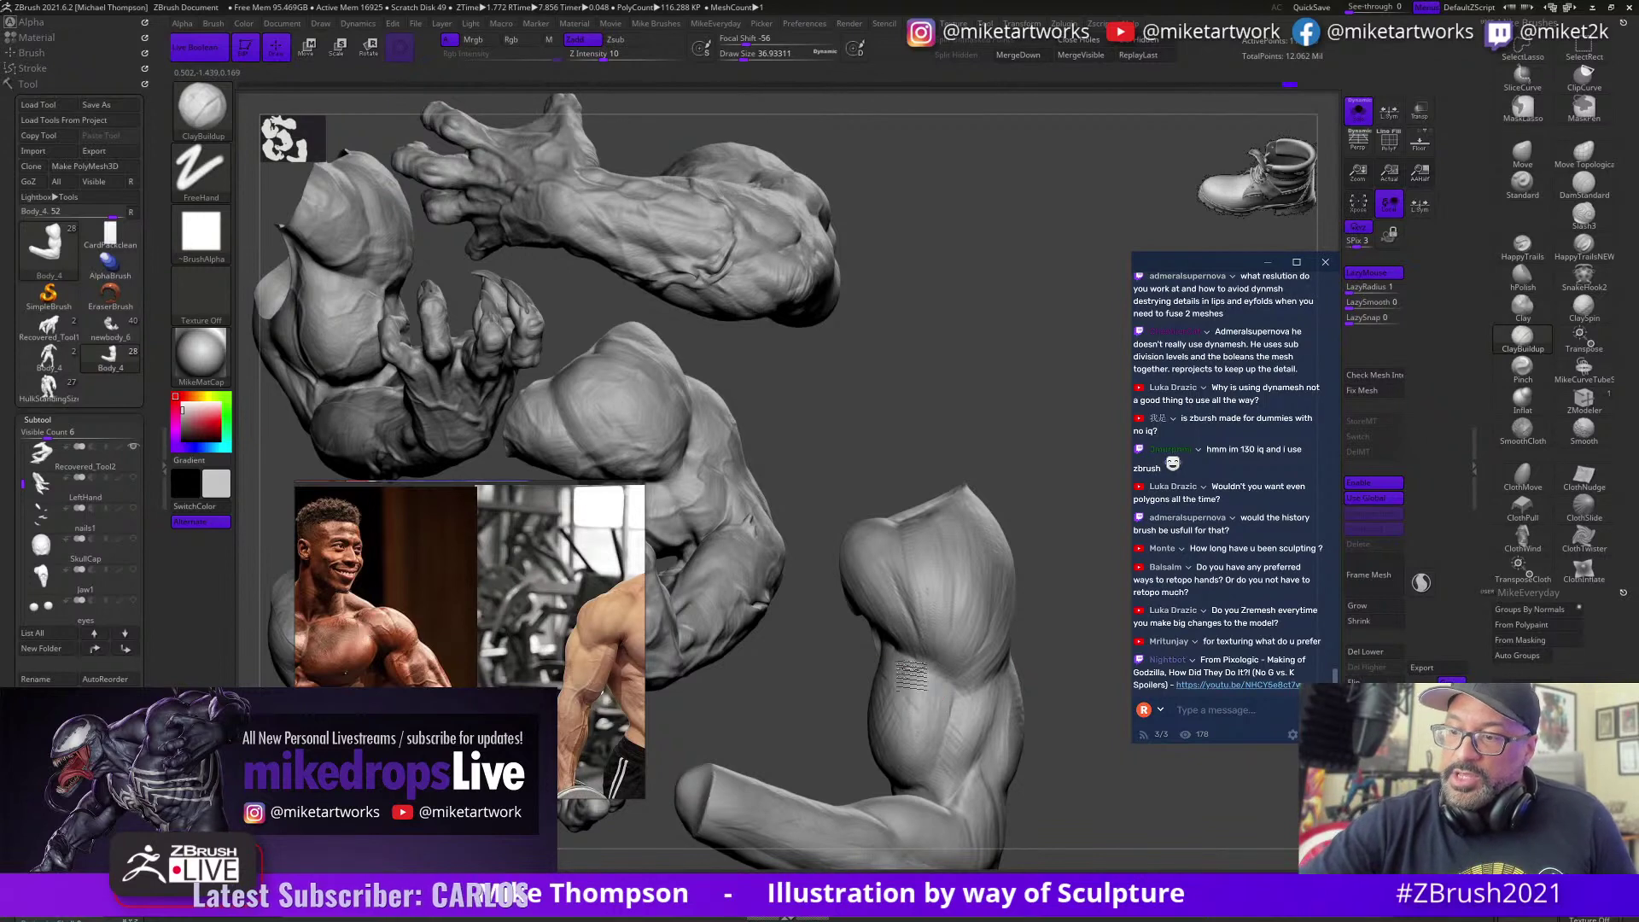
drag(1076, 768, 918, 789)
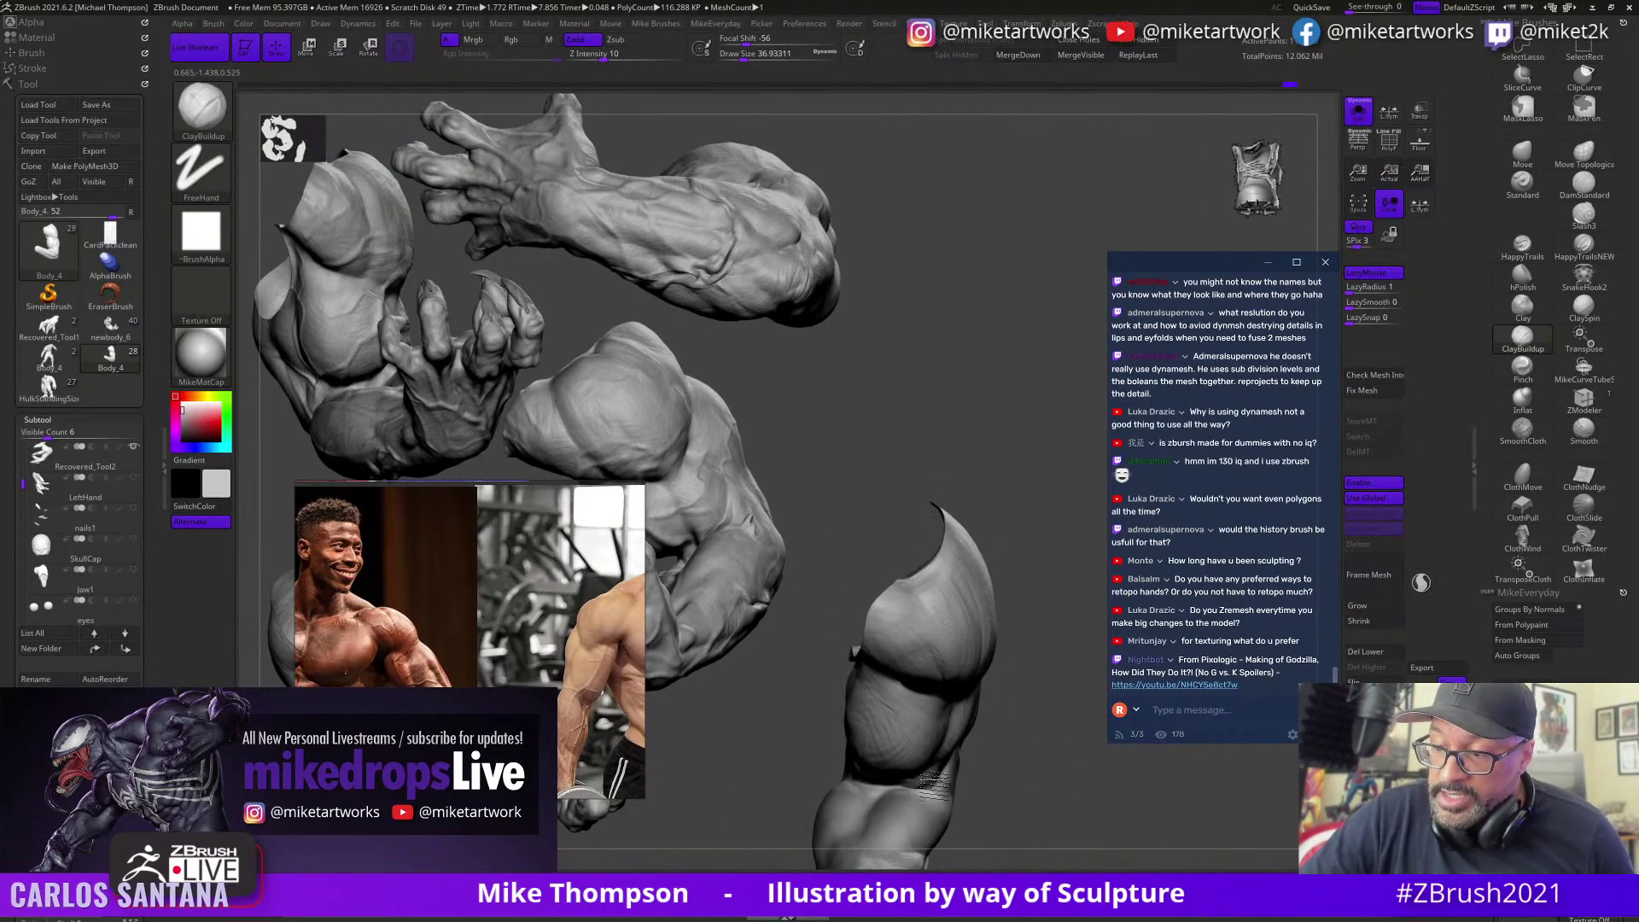
Step: Build up the outer upper arm from below the deltoid toward the elbow, raising the ClayBuildup draw size to about 46
drag(1029, 795, 947, 743)
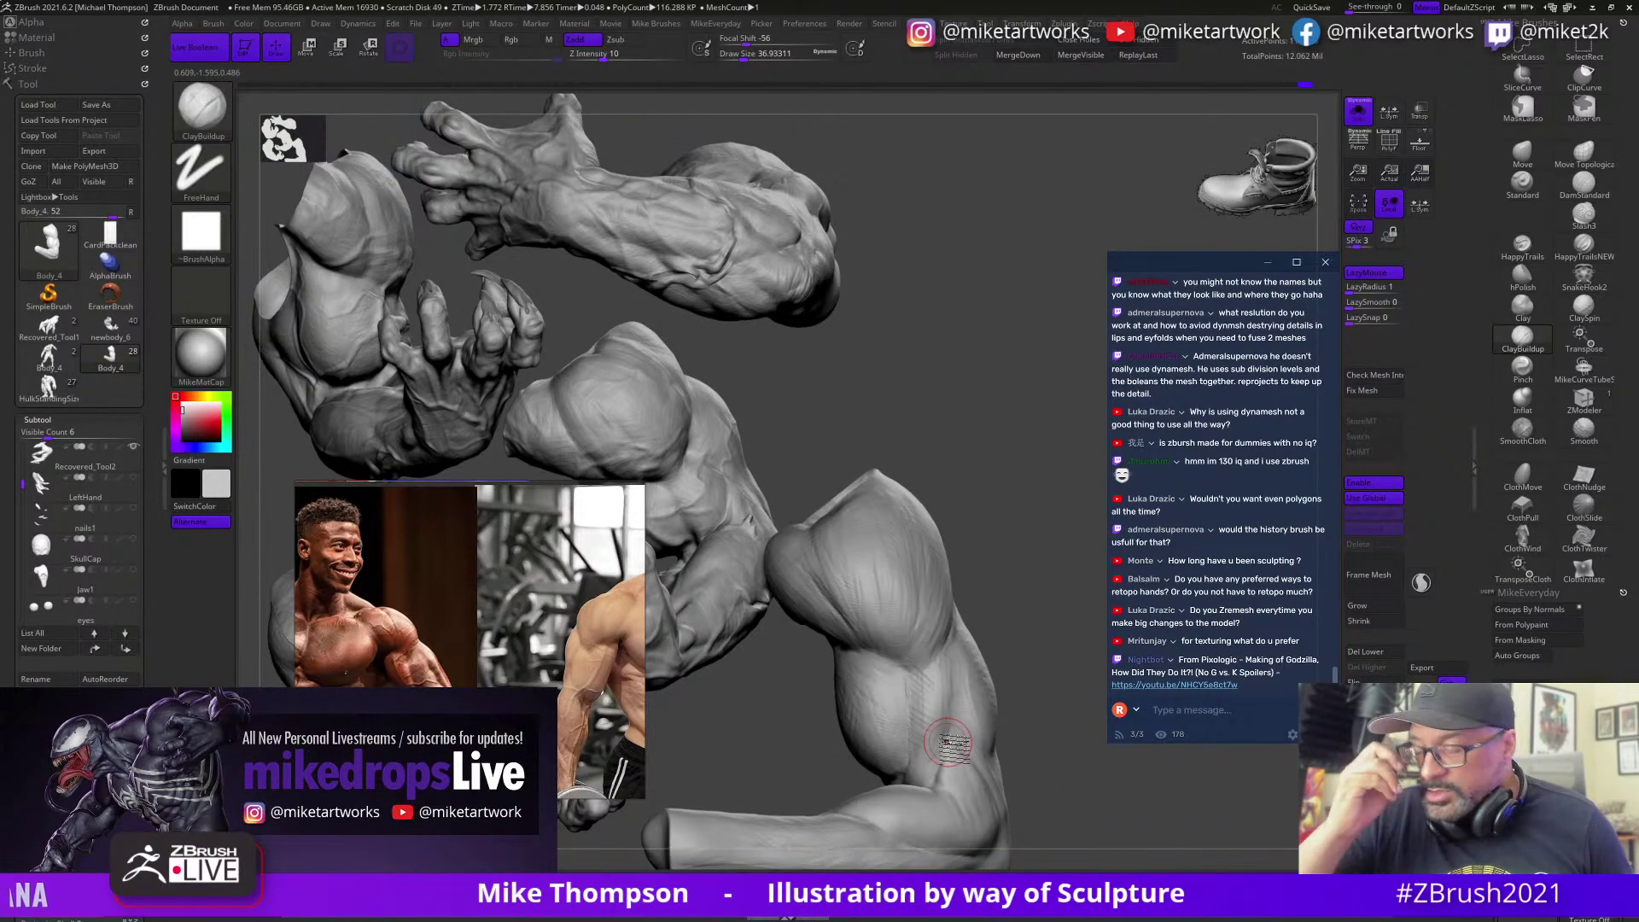
drag(1055, 743, 978, 724)
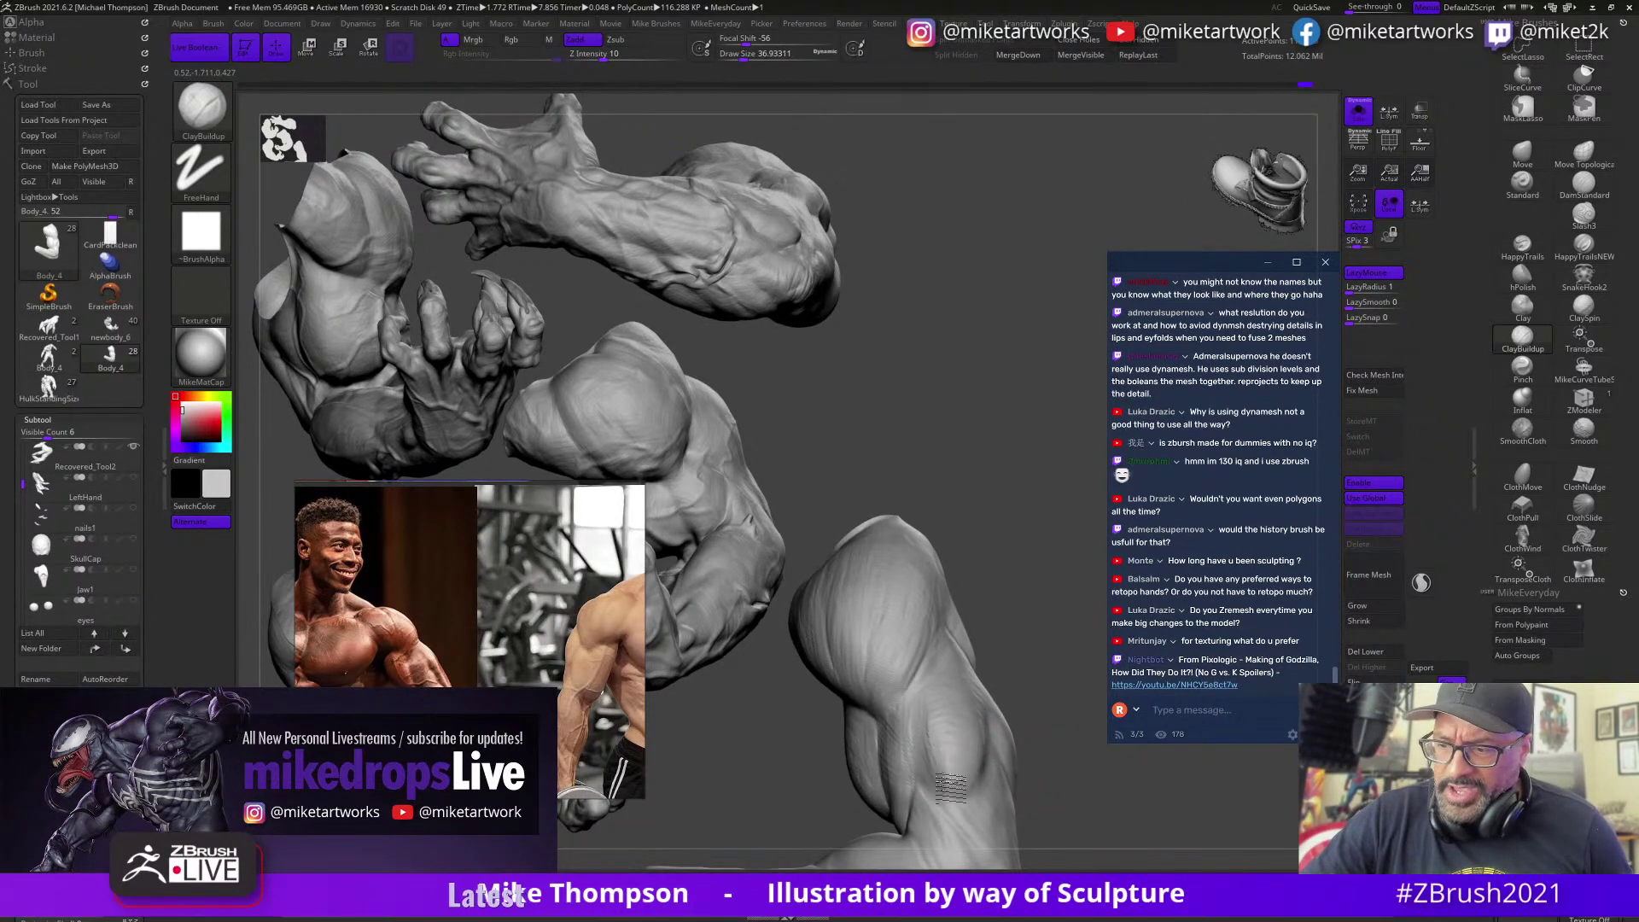
mouse_move(1053, 736)
mouse_down()
mouse_move(1055, 658)
mouse_move(1073, 675)
mouse_move(952, 679)
mouse_up()
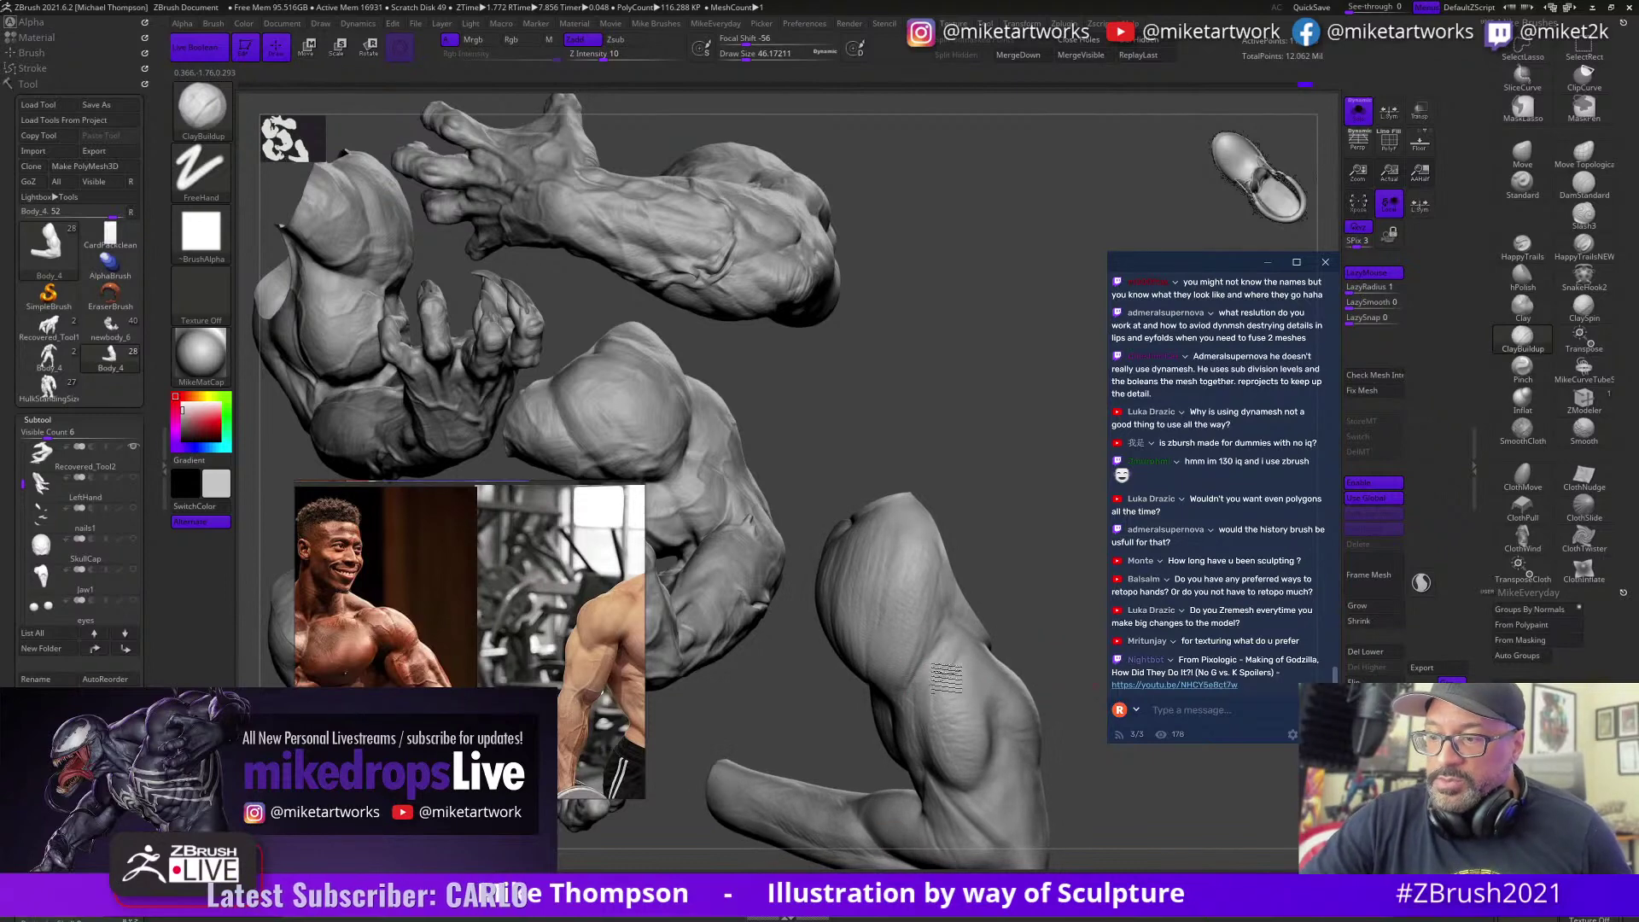
drag(1080, 790, 1067, 784)
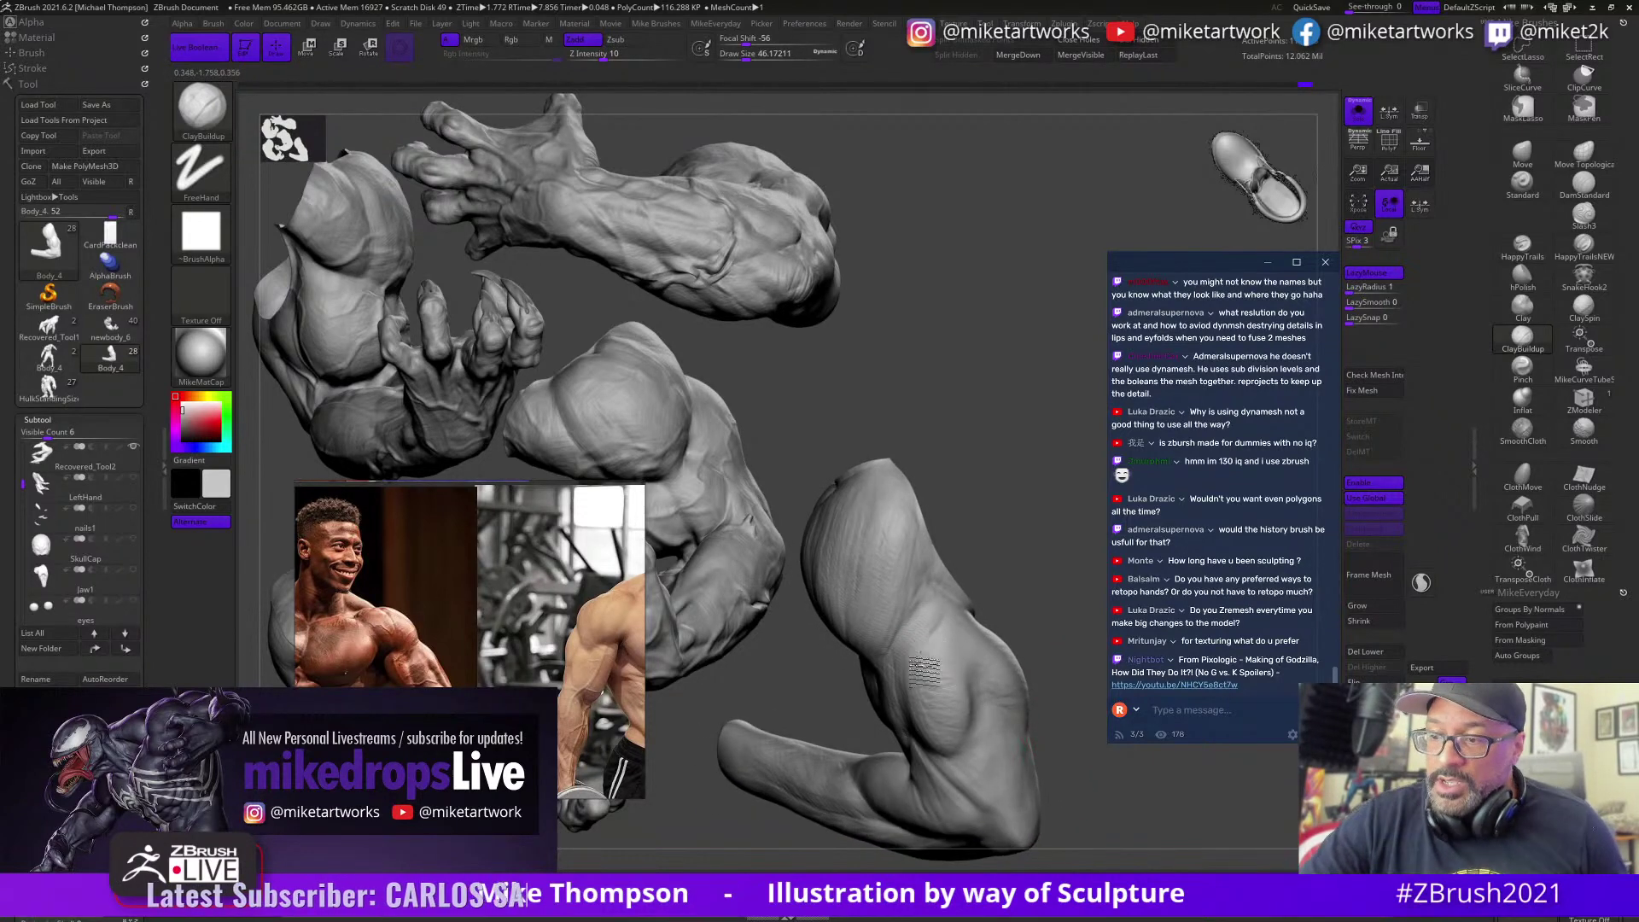
mouse_move(1071, 640)
mouse_down()
mouse_move(1048, 624)
mouse_move(984, 752)
mouse_up()
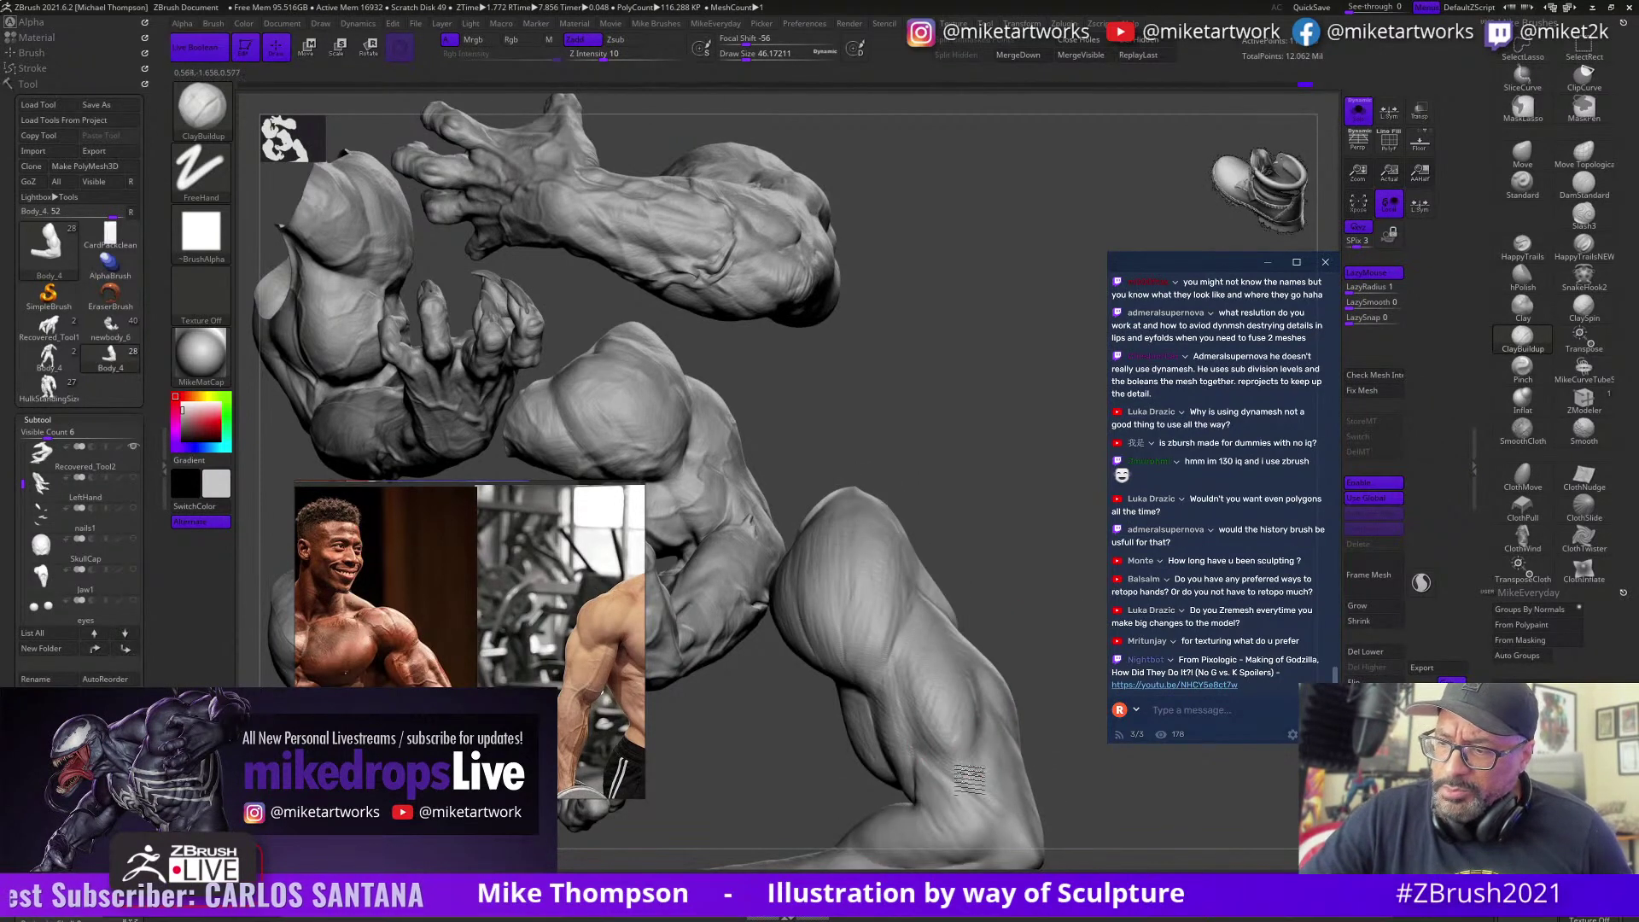
Step: Define the lower deltoid edge and the adjoining outer-arm muscle with ClayBuildup, varying the draw size between about 25 and 59
mouse_move(1027, 669)
mouse_down()
mouse_move(1025, 695)
mouse_move(1012, 683)
mouse_up()
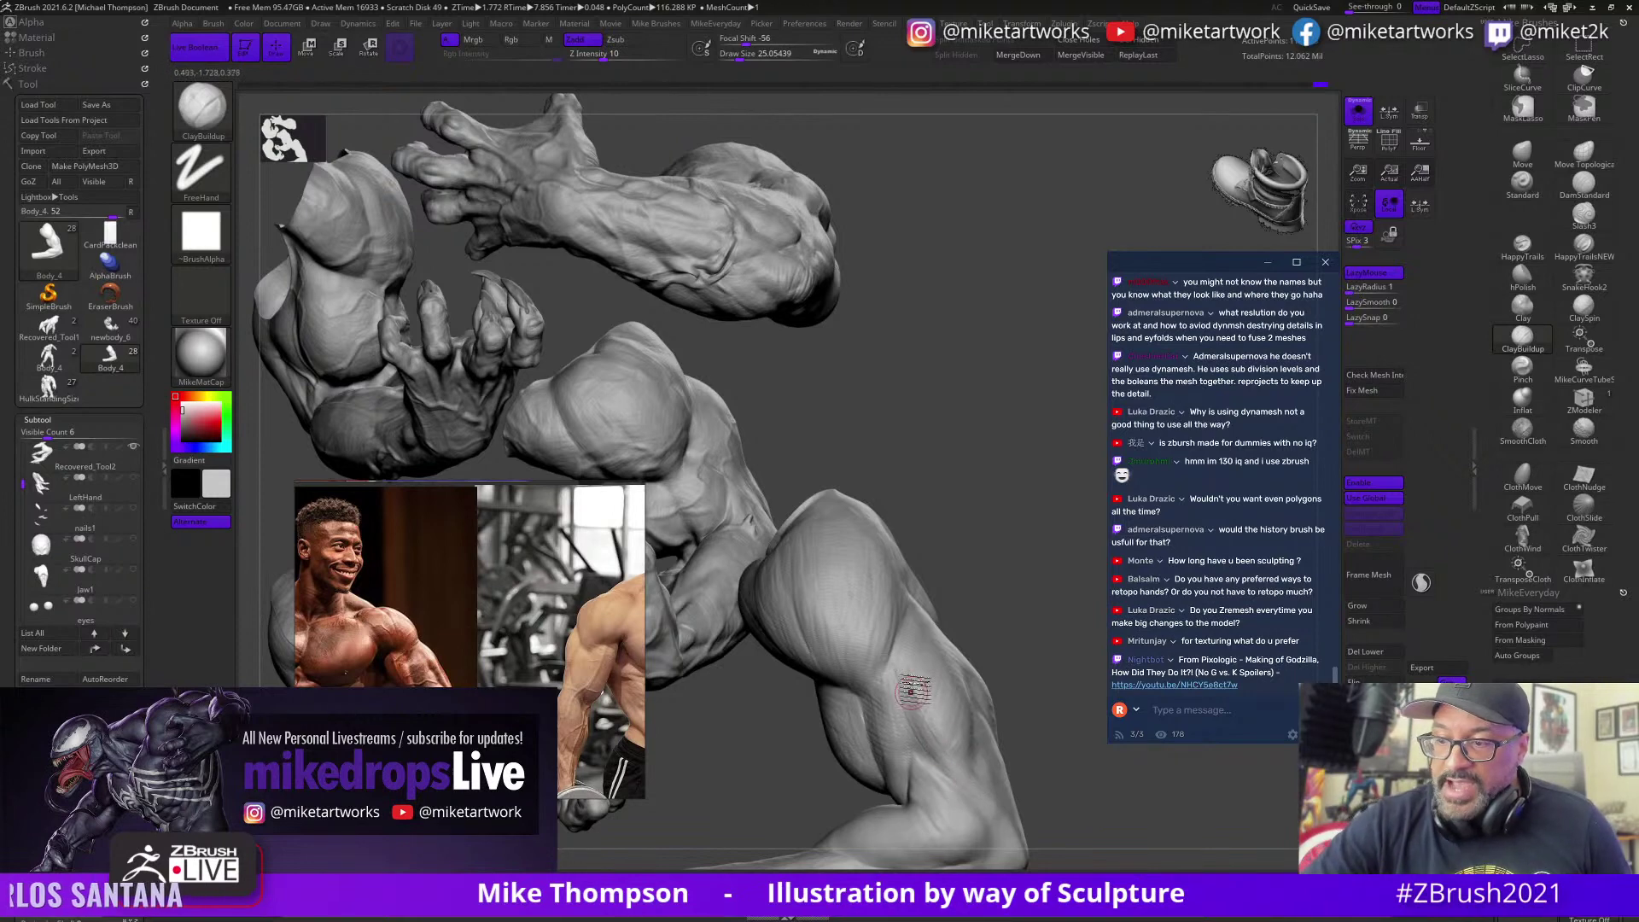
drag(1043, 696, 958, 614)
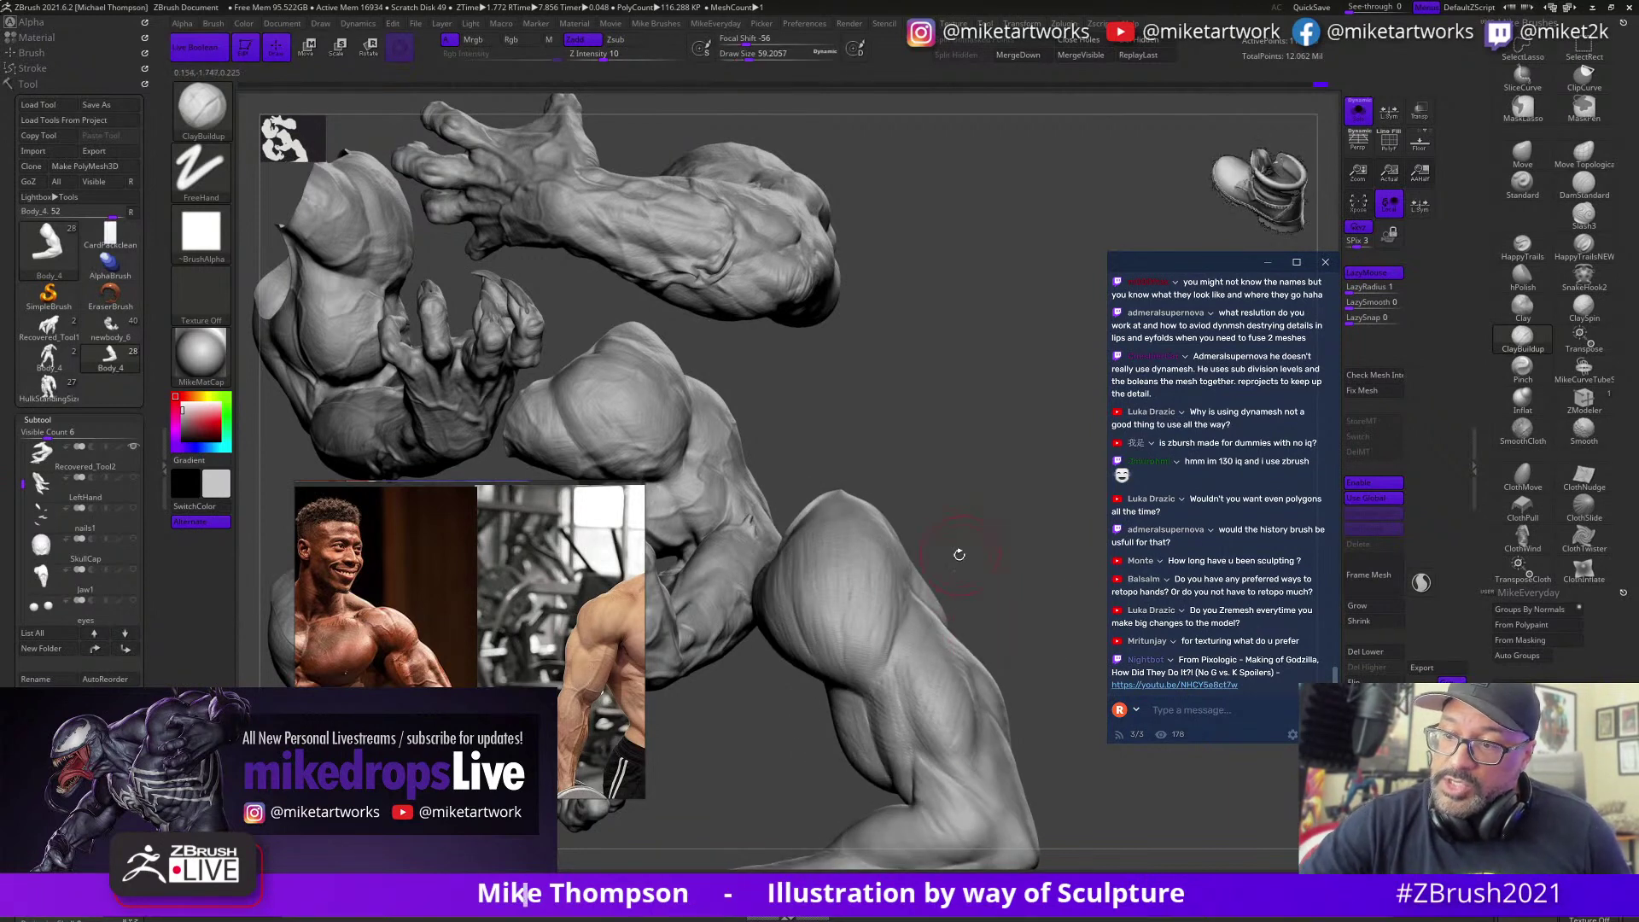
drag(960, 555, 883, 649)
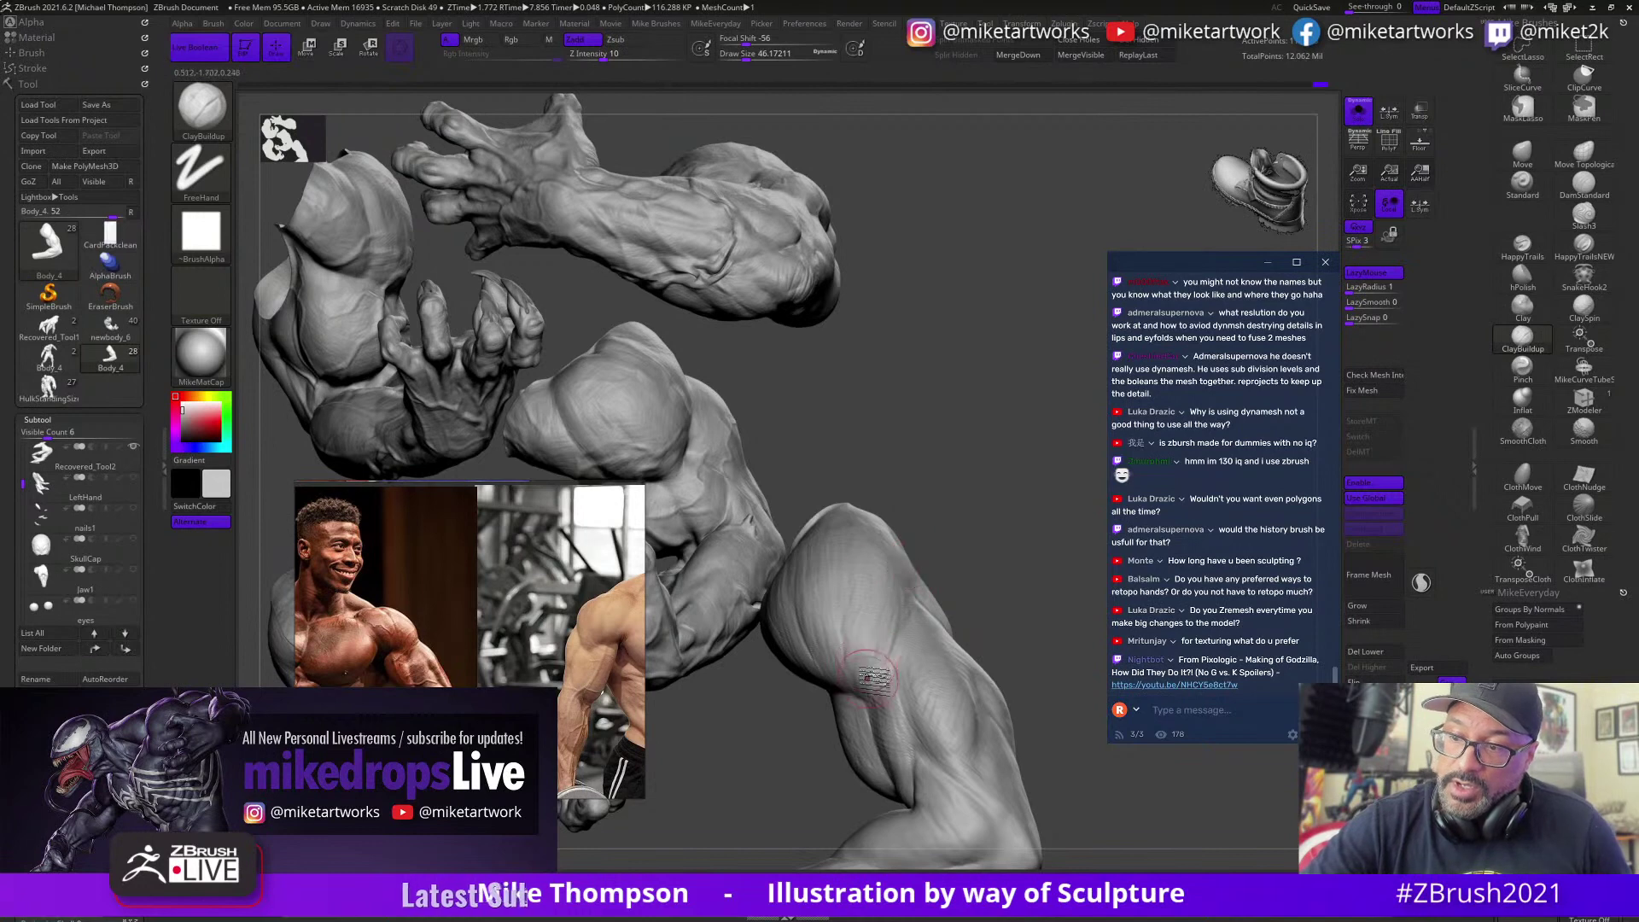
drag(1064, 621, 1043, 655)
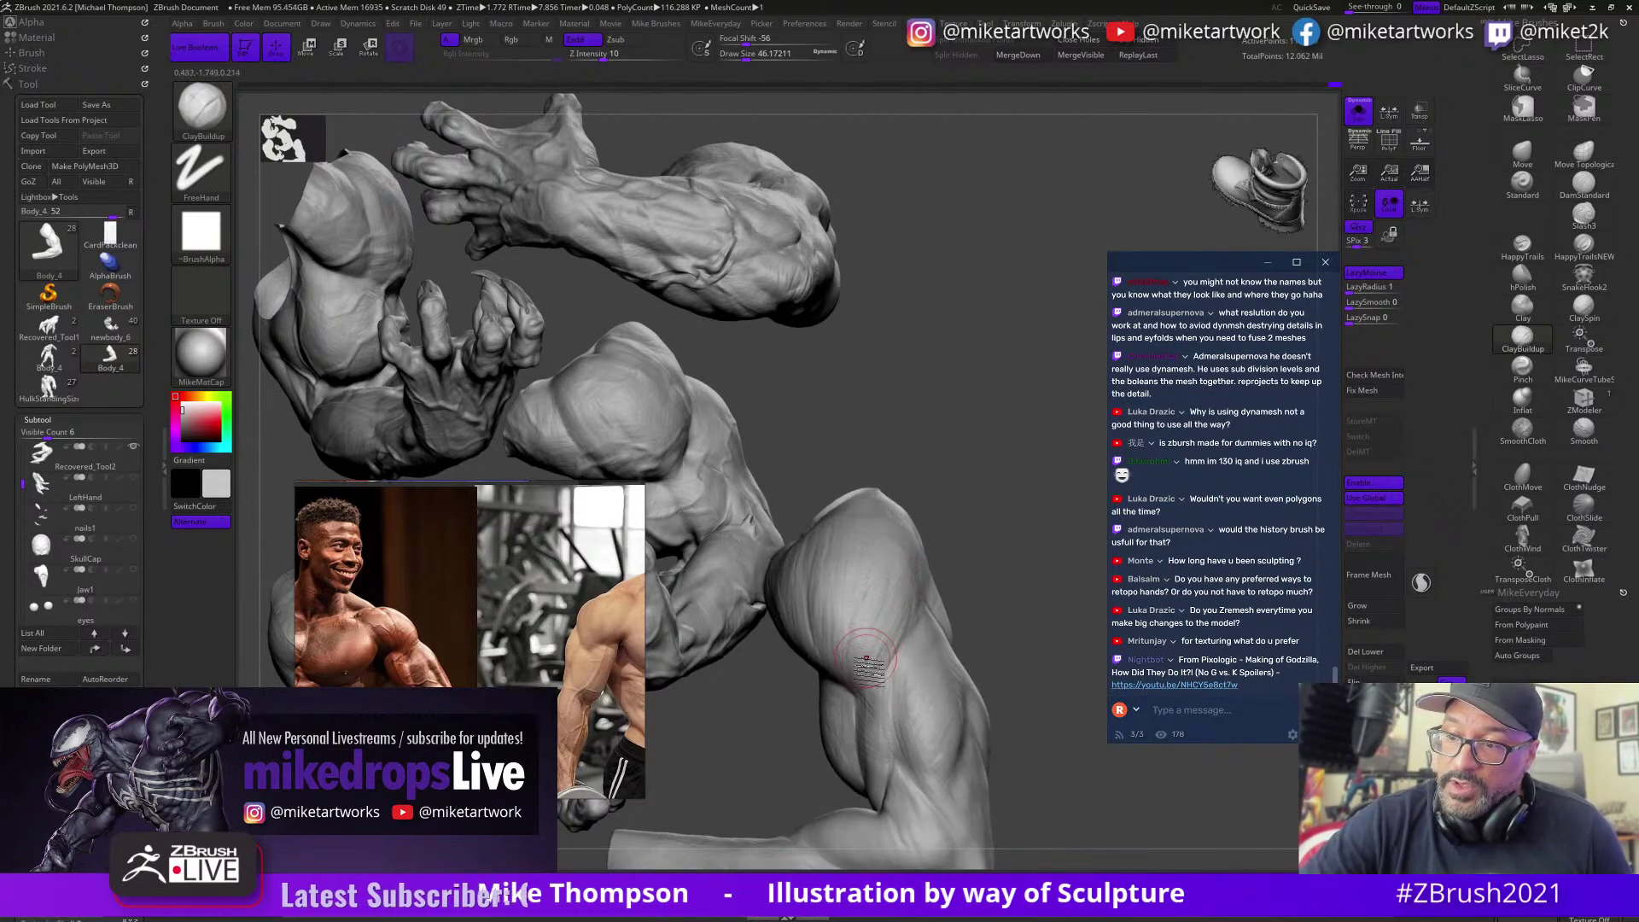
Step: Add fine ClayBuildup strokes where the deltoid tapers into the outer upper arm, using a draw size of about 18
key(s)
drag(988, 569, 907, 638)
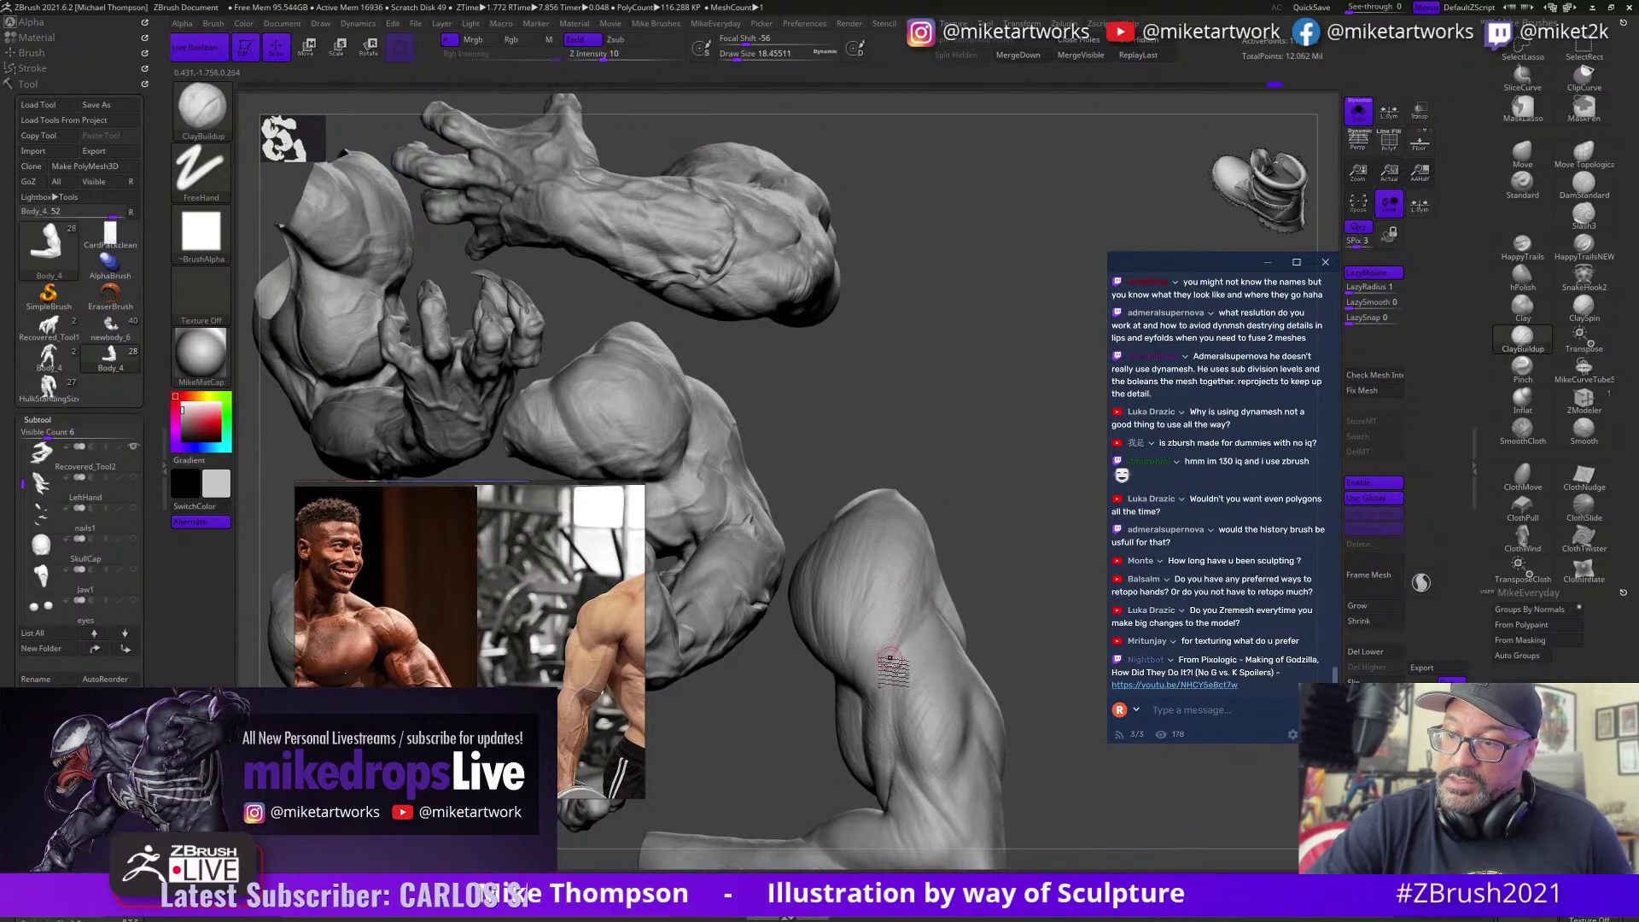
mouse_move(1031, 597)
mouse_down()
mouse_move(1035, 684)
mouse_move(918, 635)
mouse_move(879, 674)
mouse_up()
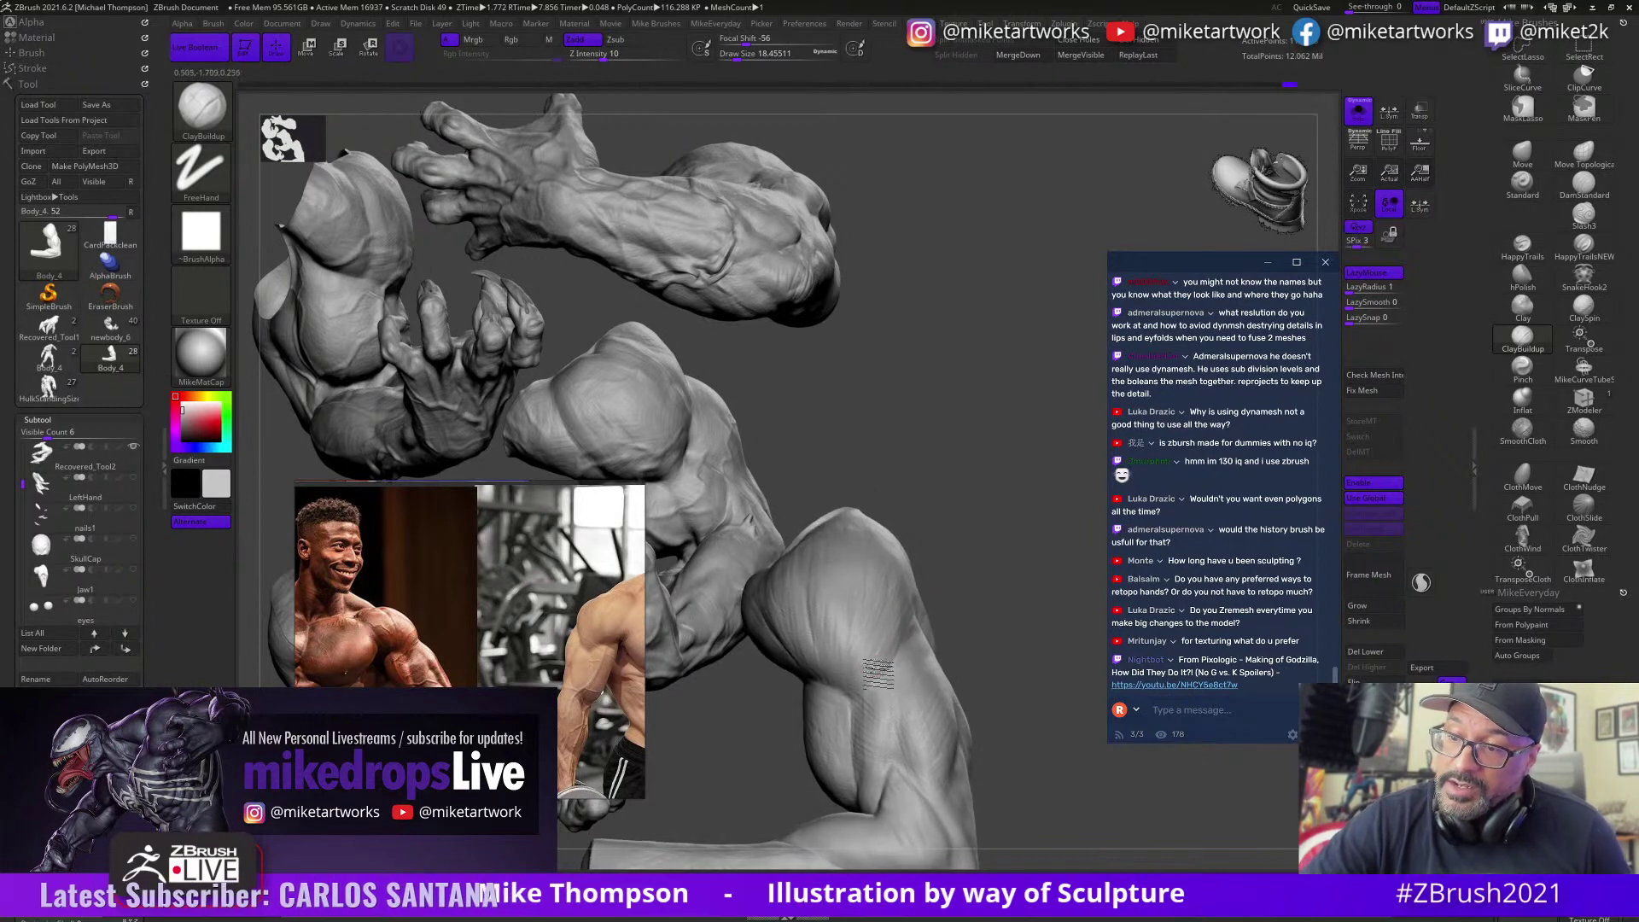
drag(1048, 771, 1125, 792)
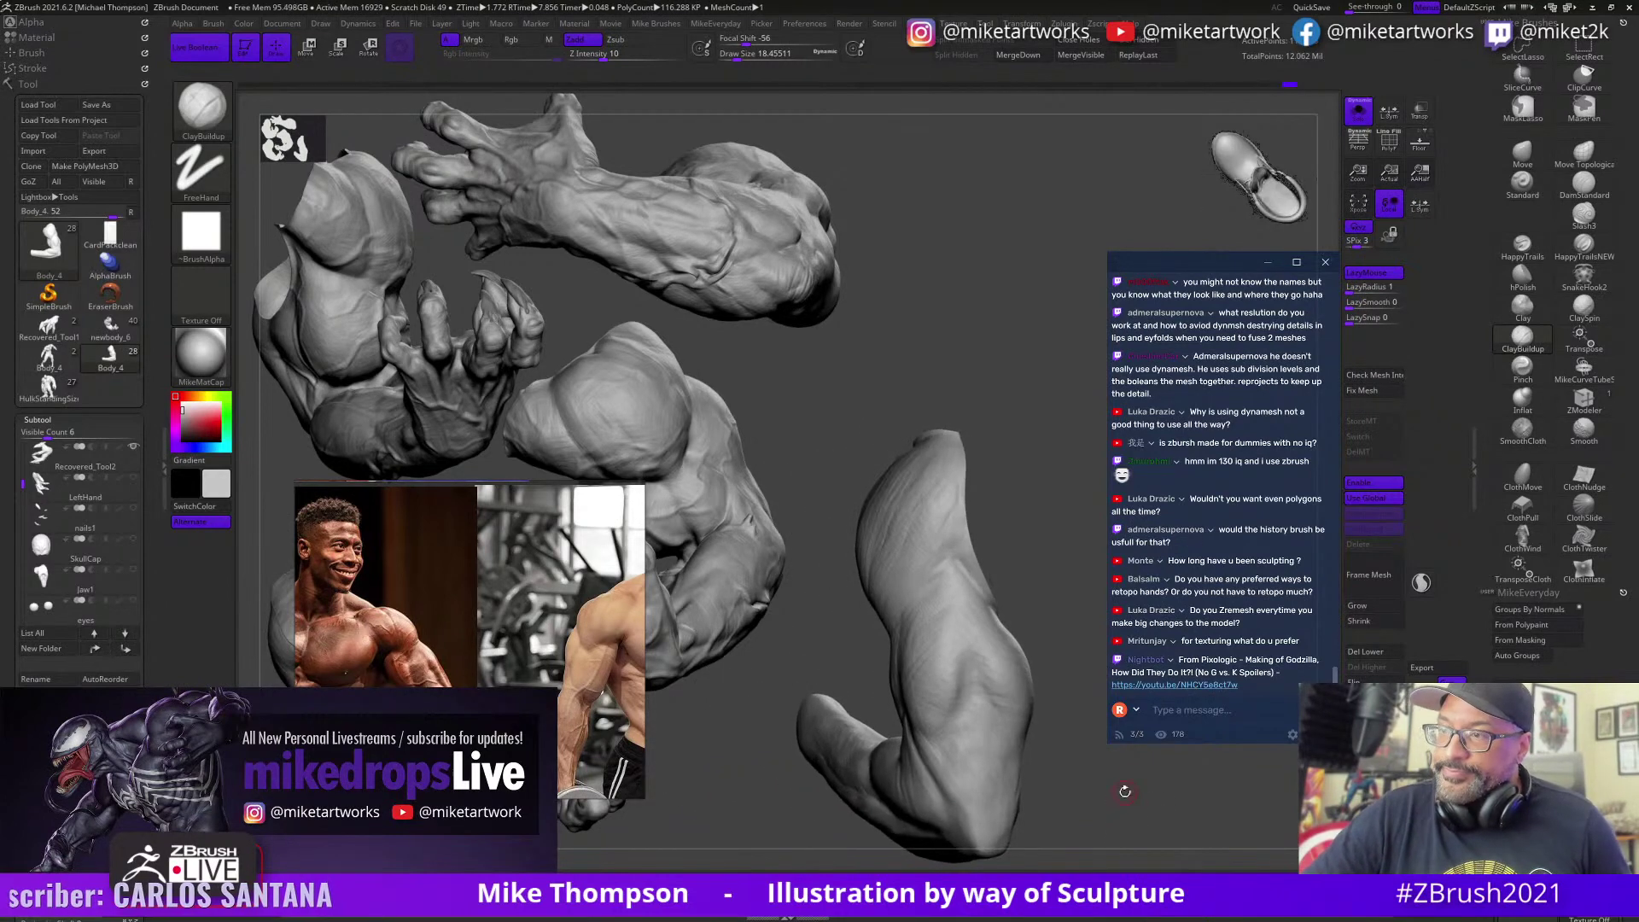
Step: Switch to the Move brush and reshape the deltoid and biceps contours from several sides, adjusting the draw size to about 65
click(1522, 157)
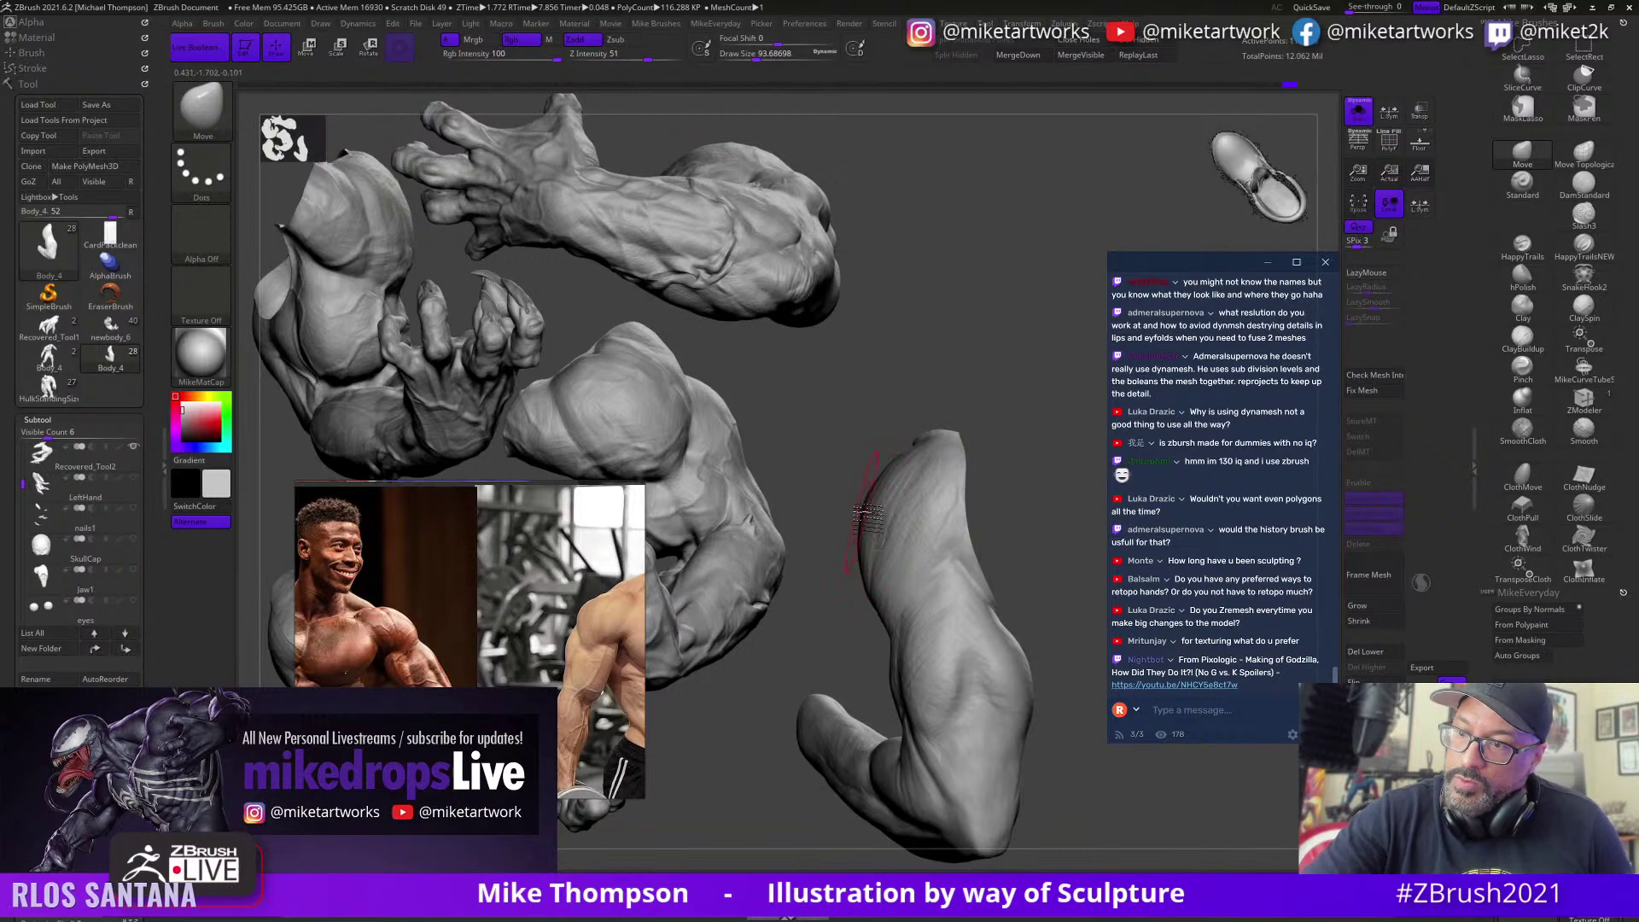
mouse_move(1054, 604)
mouse_down()
mouse_move(1038, 612)
mouse_move(1040, 649)
mouse_move(1033, 610)
mouse_move(1060, 588)
mouse_move(1035, 629)
mouse_move(1042, 662)
mouse_move(1010, 662)
mouse_up()
drag(895, 612, 906, 611)
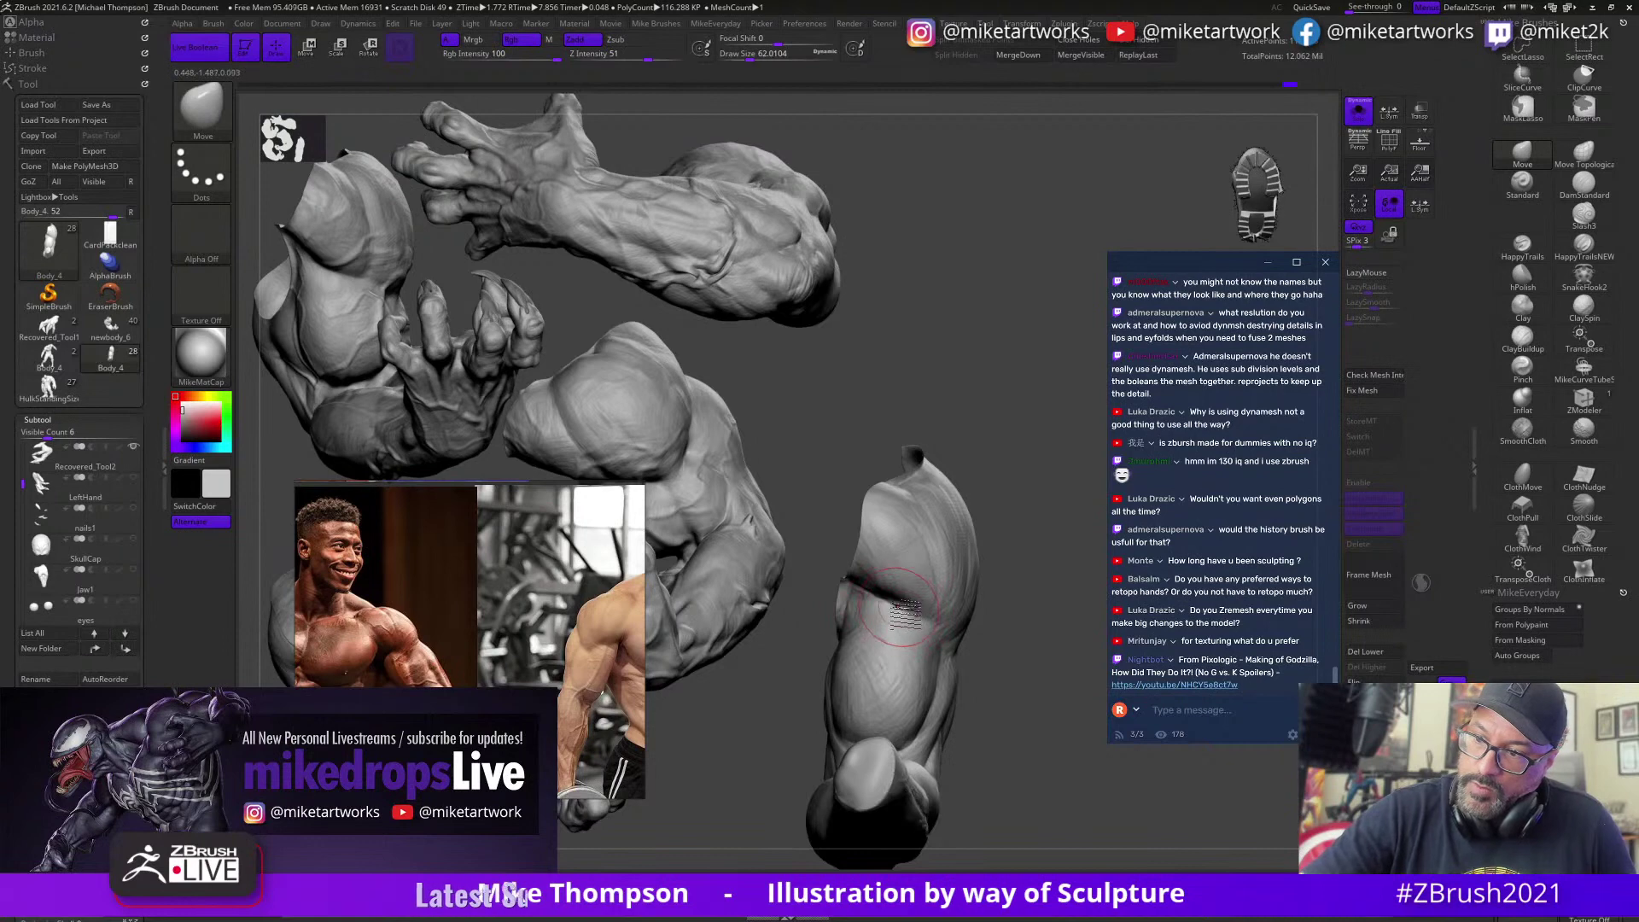
mouse_move(1067, 672)
mouse_down()
mouse_move(1008, 653)
mouse_move(1033, 641)
mouse_move(1021, 616)
mouse_move(1093, 693)
mouse_move(963, 634)
mouse_up()
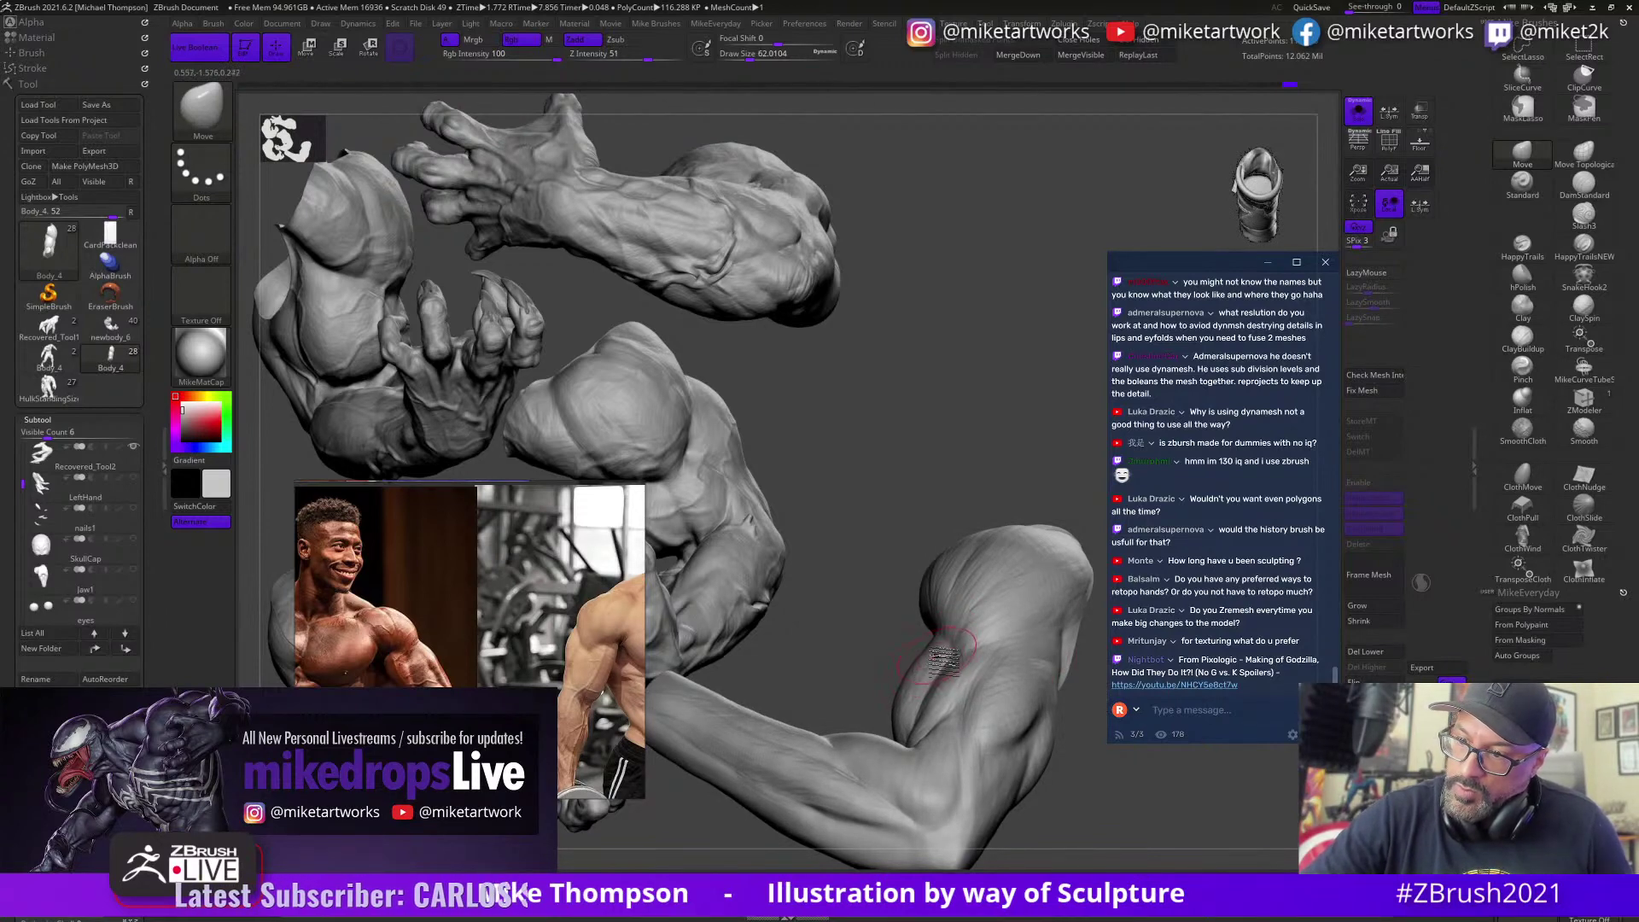
mouse_move(1054, 687)
mouse_down()
mouse_move(933, 600)
mouse_move(1008, 589)
mouse_move(1018, 637)
mouse_move(1025, 621)
mouse_move(969, 667)
mouse_up()
key(s)
click(1018, 636)
key(s)
click(1007, 655)
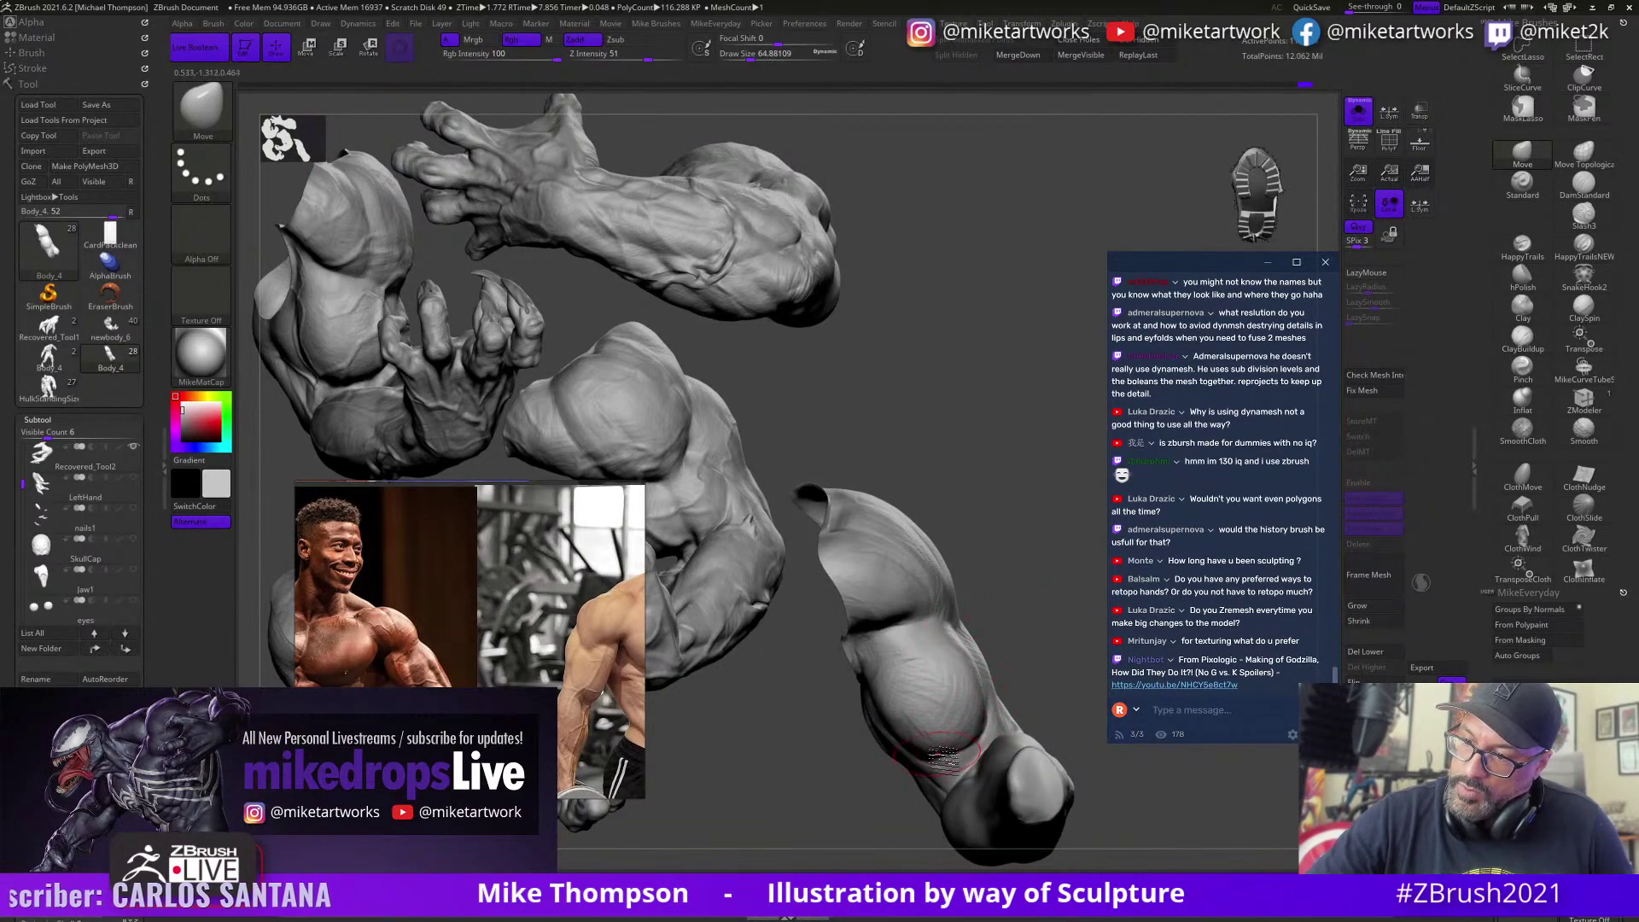
Step: Reduce the draw size to about 41 and mask the forearm and elbow to isolate the upper arm
key(s)
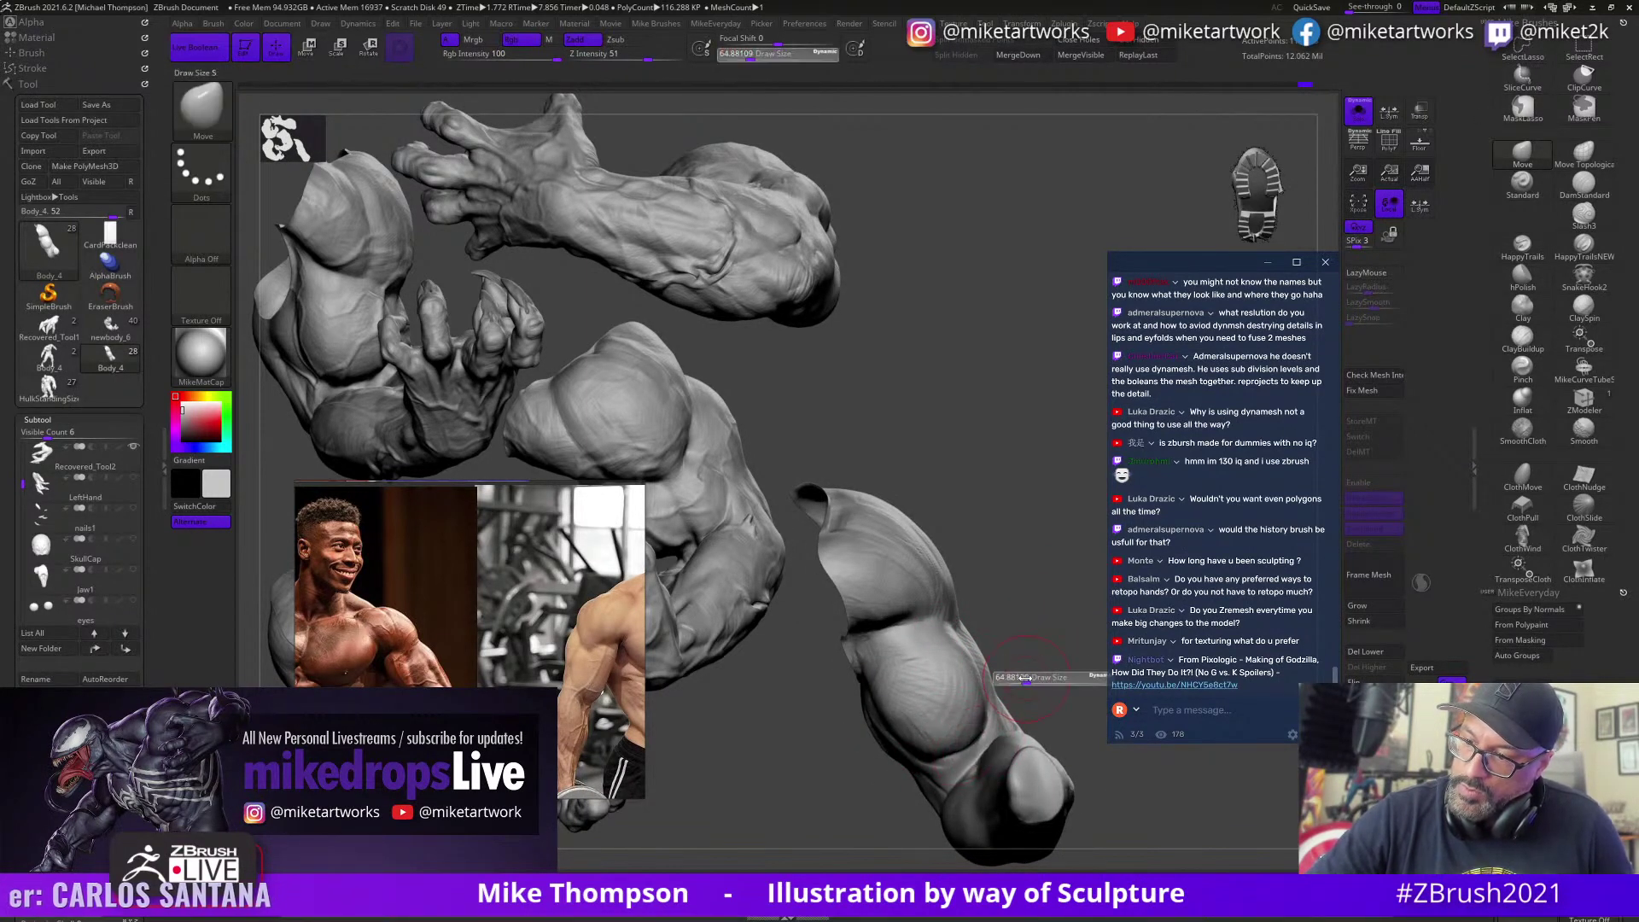
click(996, 680)
mouse_move(1016, 726)
ctrl+mouse_down()
mouse_move(1097, 832)
mouse_move(1067, 768)
ctrl+mouse_up()
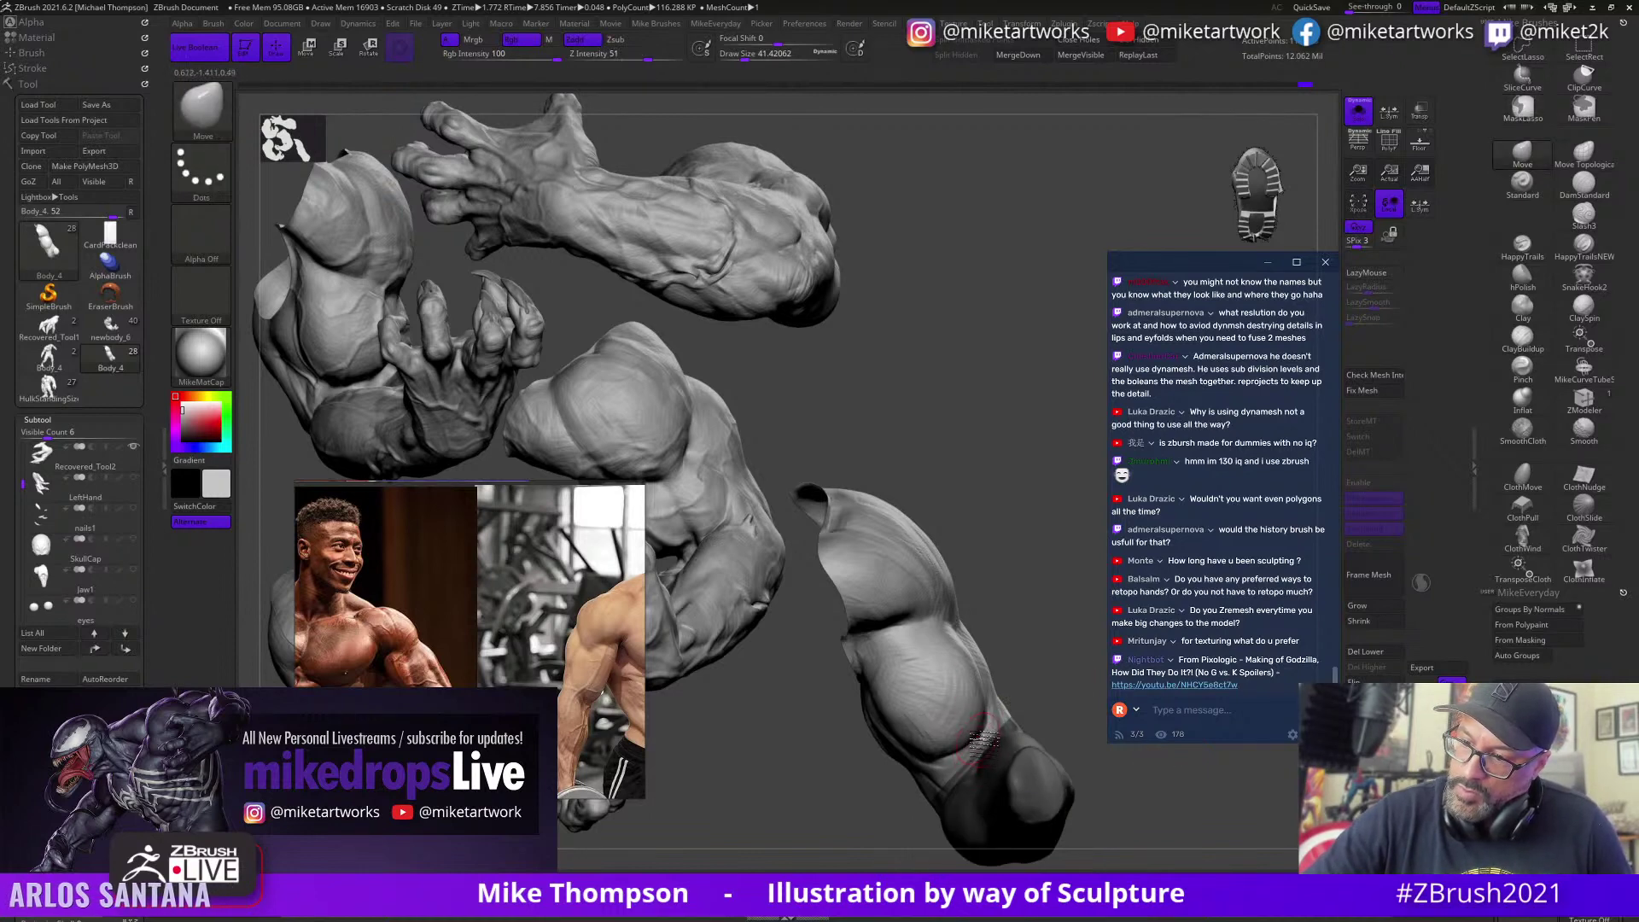
Step: Reshape the inner upper arm and biceps bulge above the masked forearm with the Move brush at draw sizes around 56 to 62
mouse_move(1043, 645)
mouse_down()
mouse_move(999, 670)
mouse_move(1041, 664)
mouse_move(1004, 630)
mouse_move(1037, 670)
mouse_move(965, 632)
mouse_move(948, 652)
mouse_move(944, 597)
mouse_up()
key(s)
click(1014, 652)
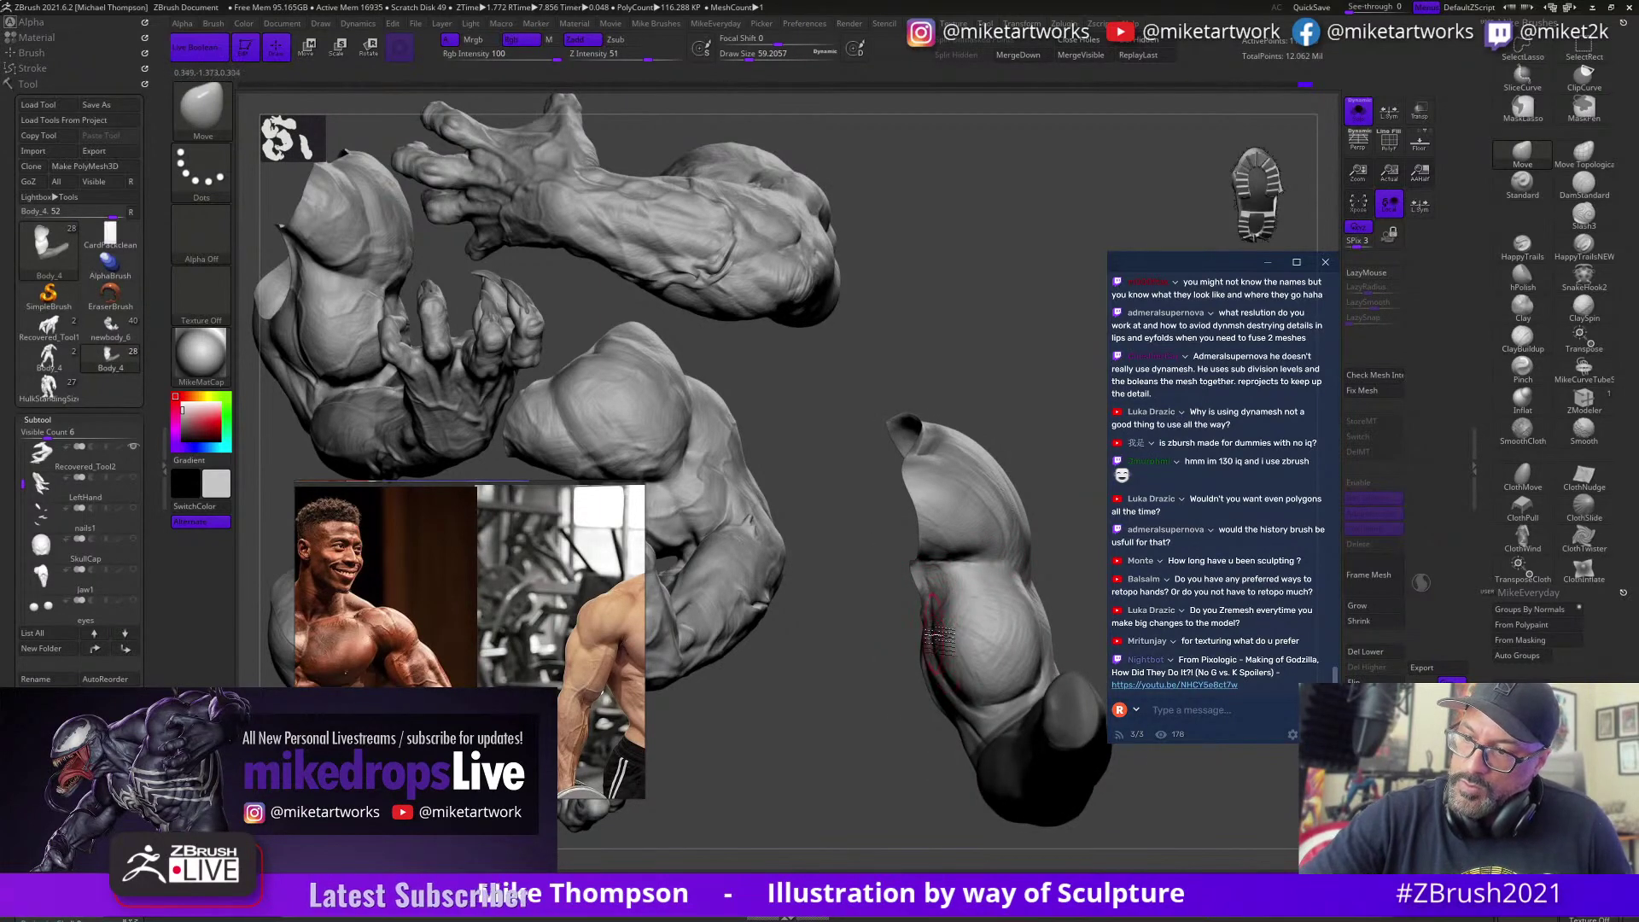
mouse_move(1042, 575)
mouse_down()
mouse_move(1046, 608)
mouse_move(1020, 594)
mouse_up()
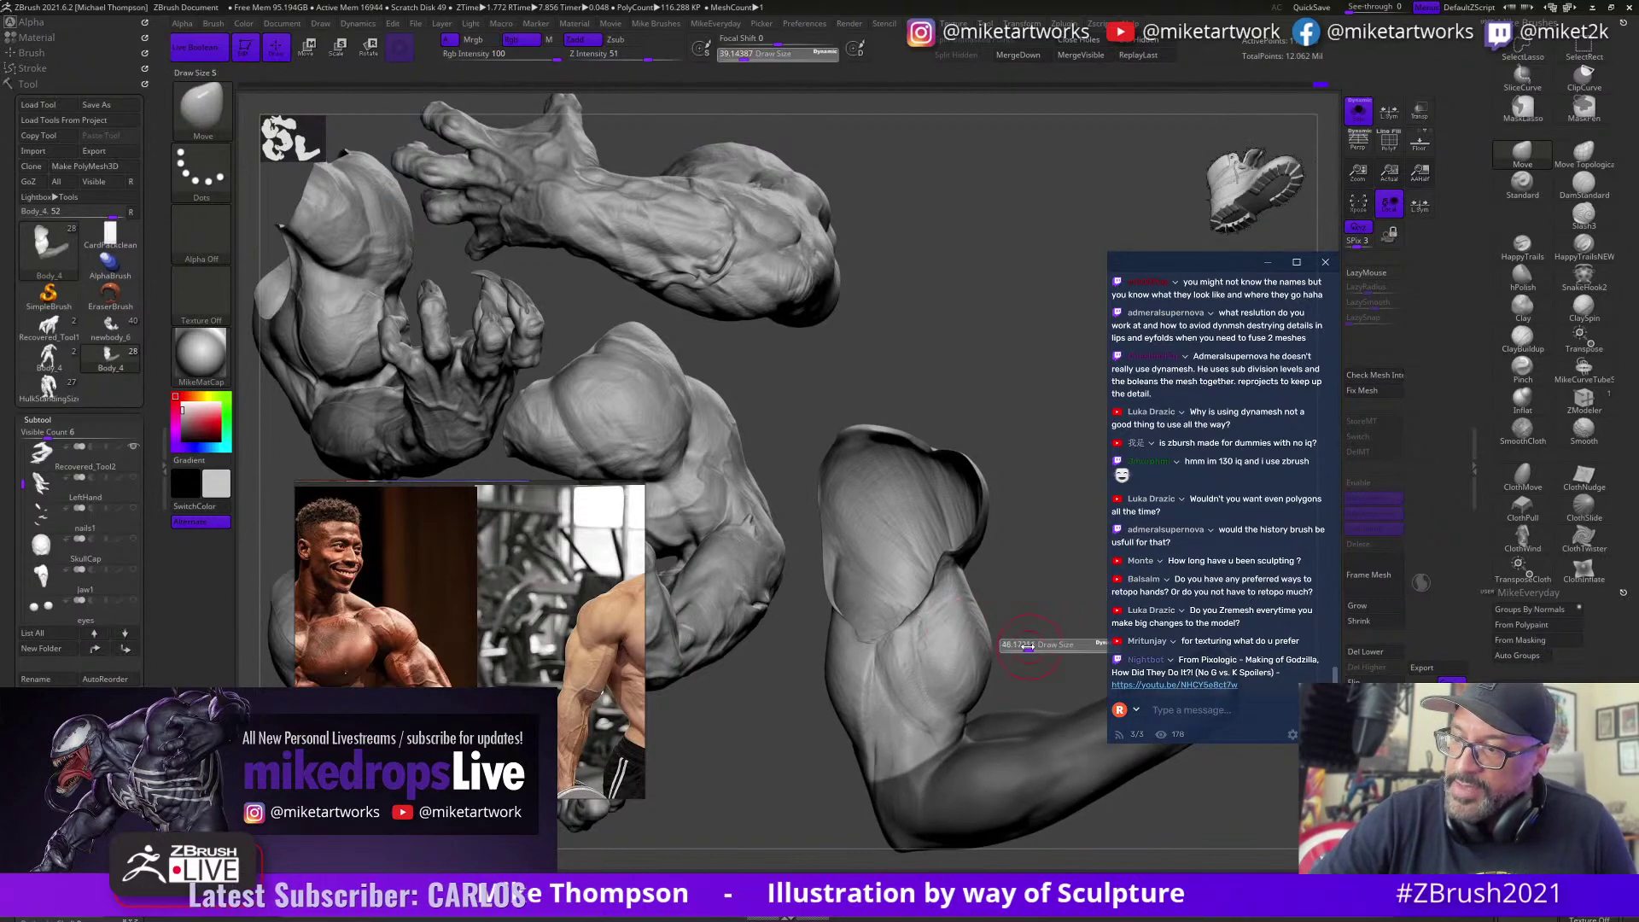
drag(1025, 627, 958, 653)
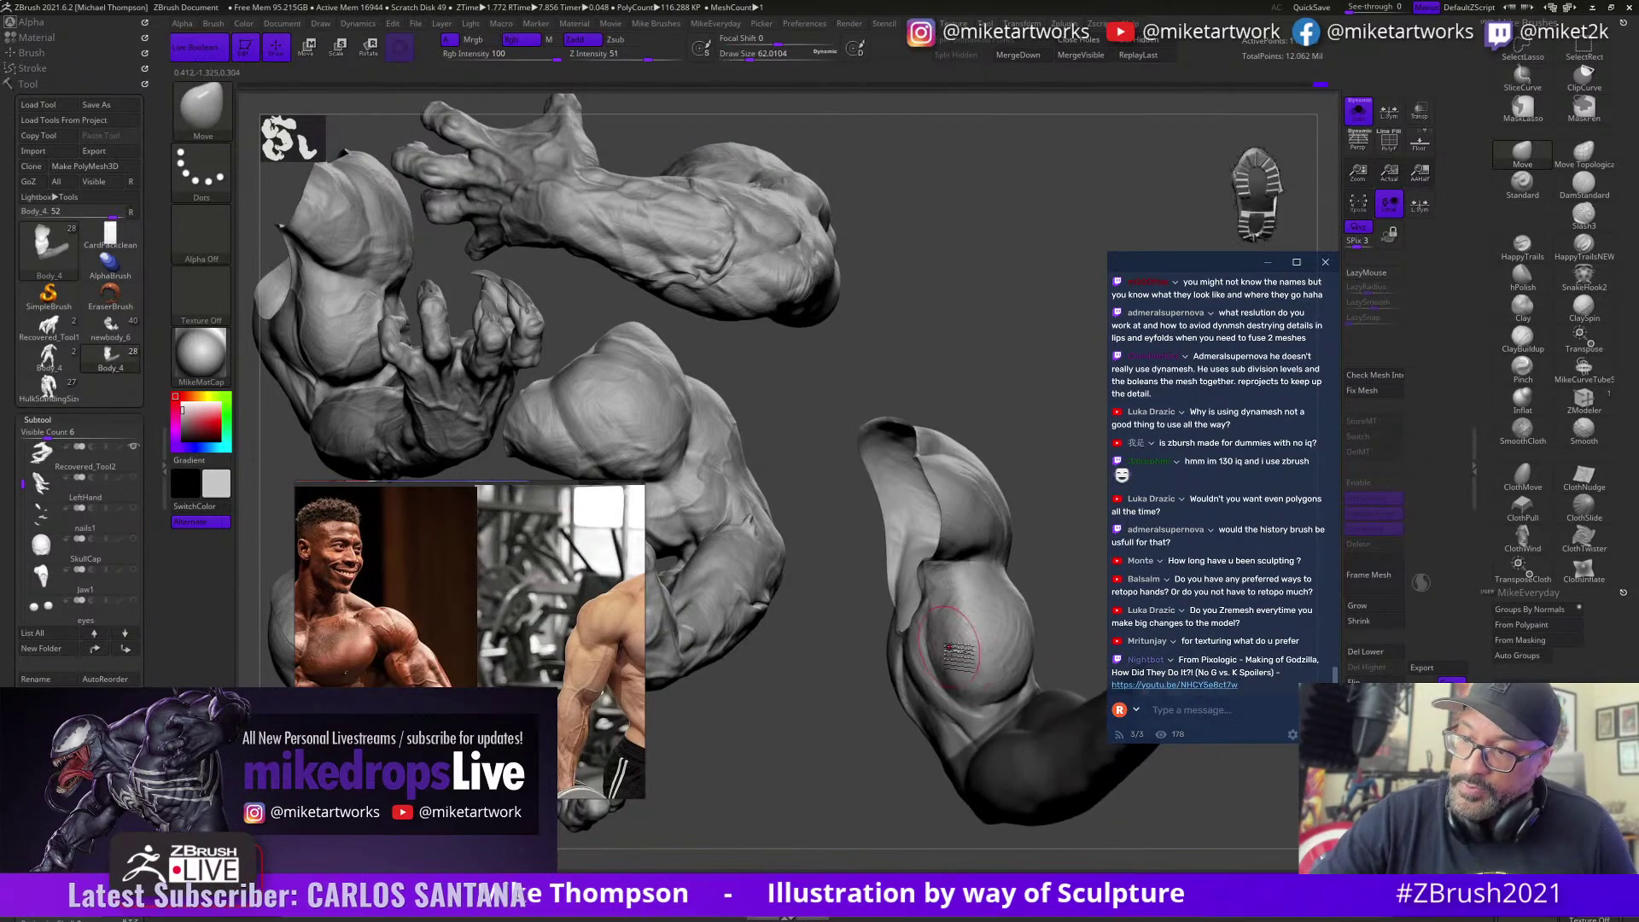
key(s)
click(1034, 574)
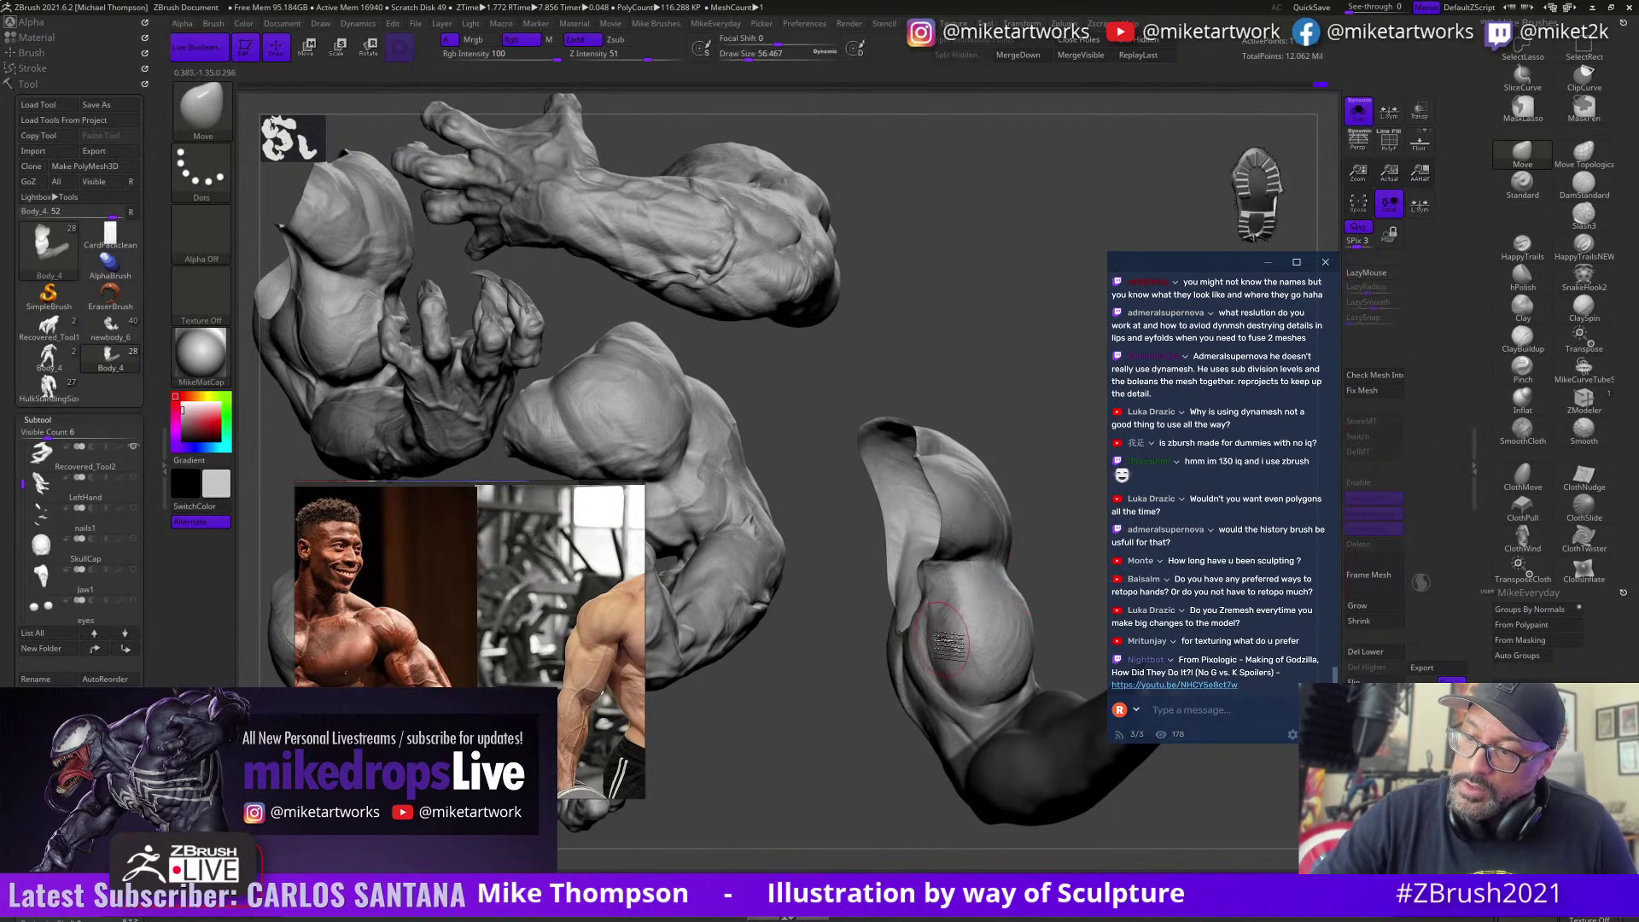
drag(1056, 564, 1024, 585)
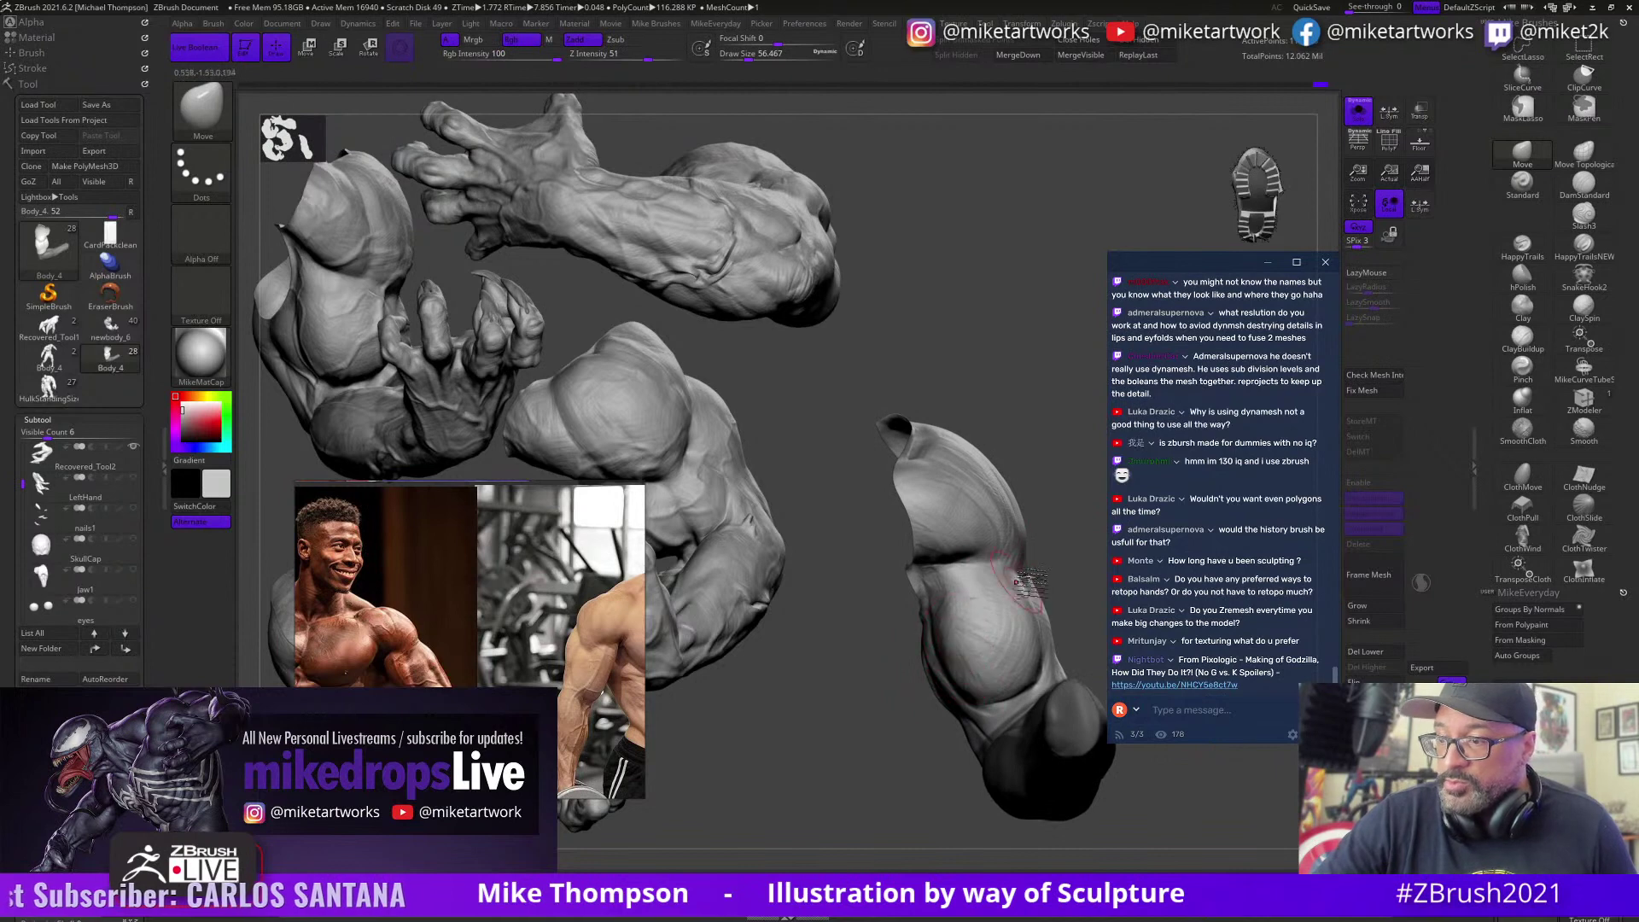
Step: Switch to the ClayBuildup brush, reduce the draw size to about 46 and build up the inner biceps above the masked forearm
drag(1139, 804, 1110, 802)
key(s)
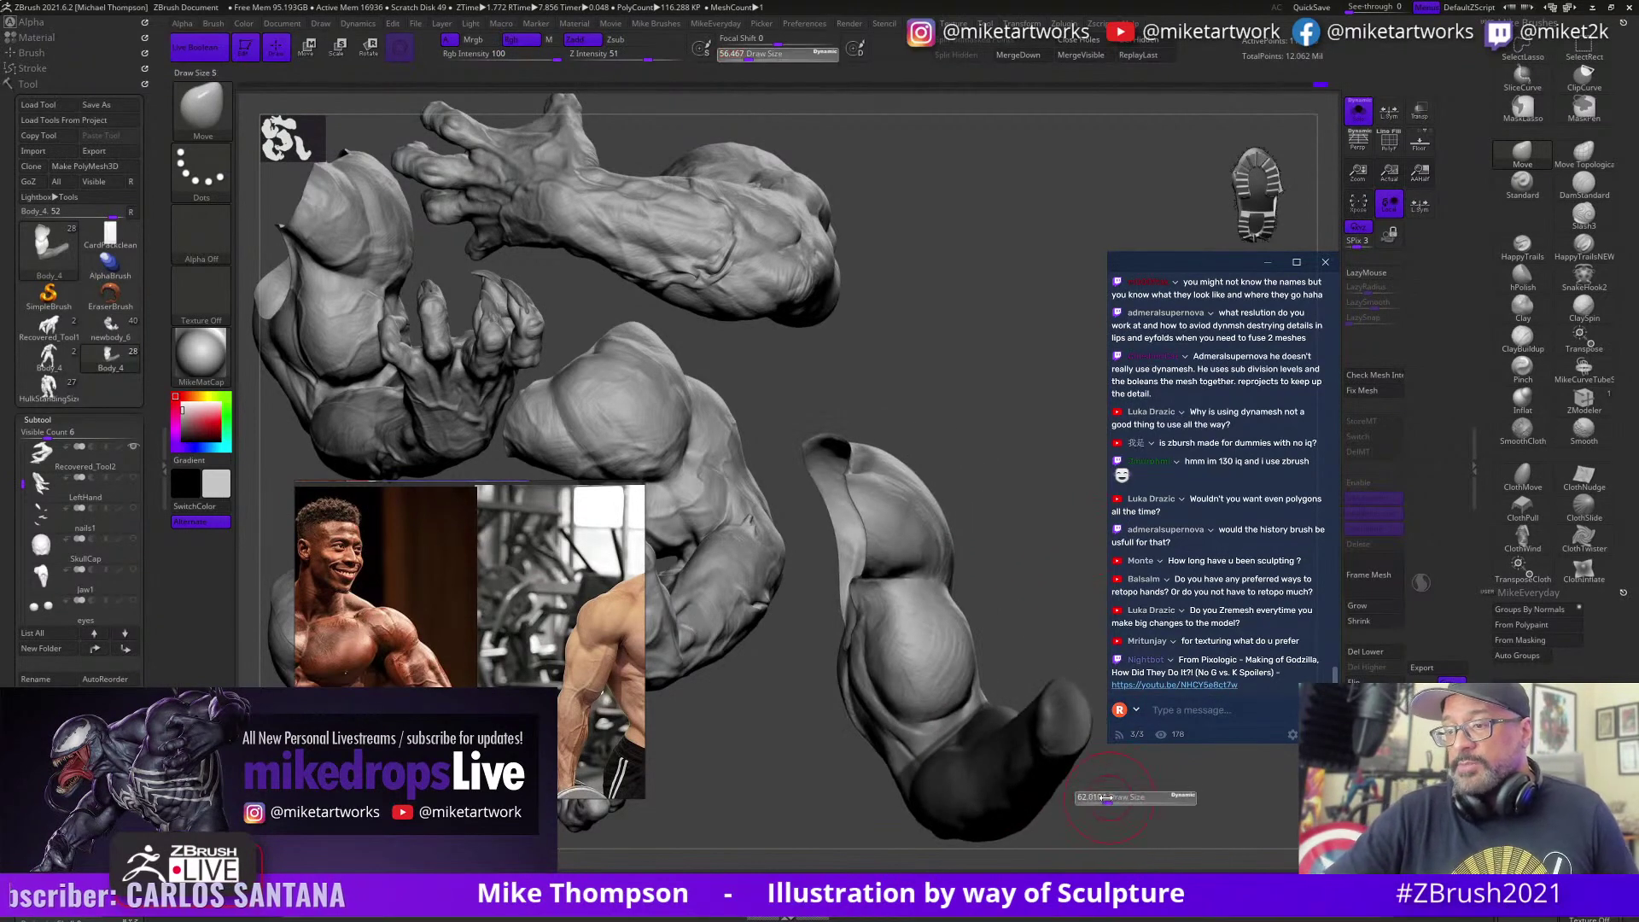
click(1125, 799)
click(1522, 337)
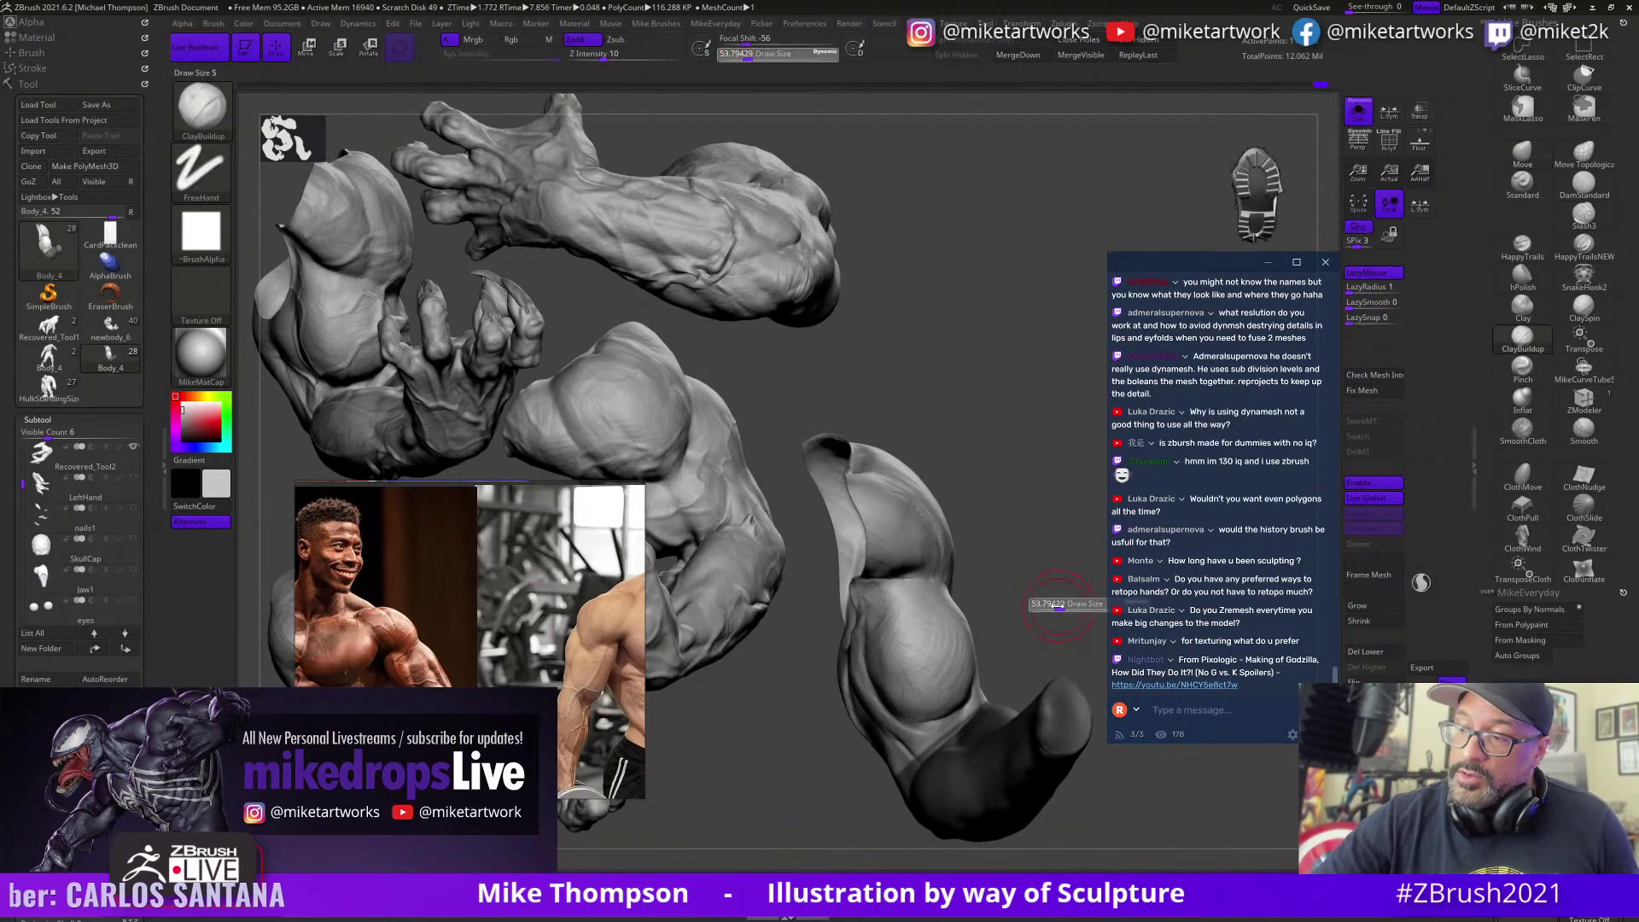
mouse_move(1058, 596)
mouse_down()
mouse_move(883, 648)
mouse_move(919, 676)
mouse_move(899, 683)
mouse_up()
drag(974, 584, 947, 578)
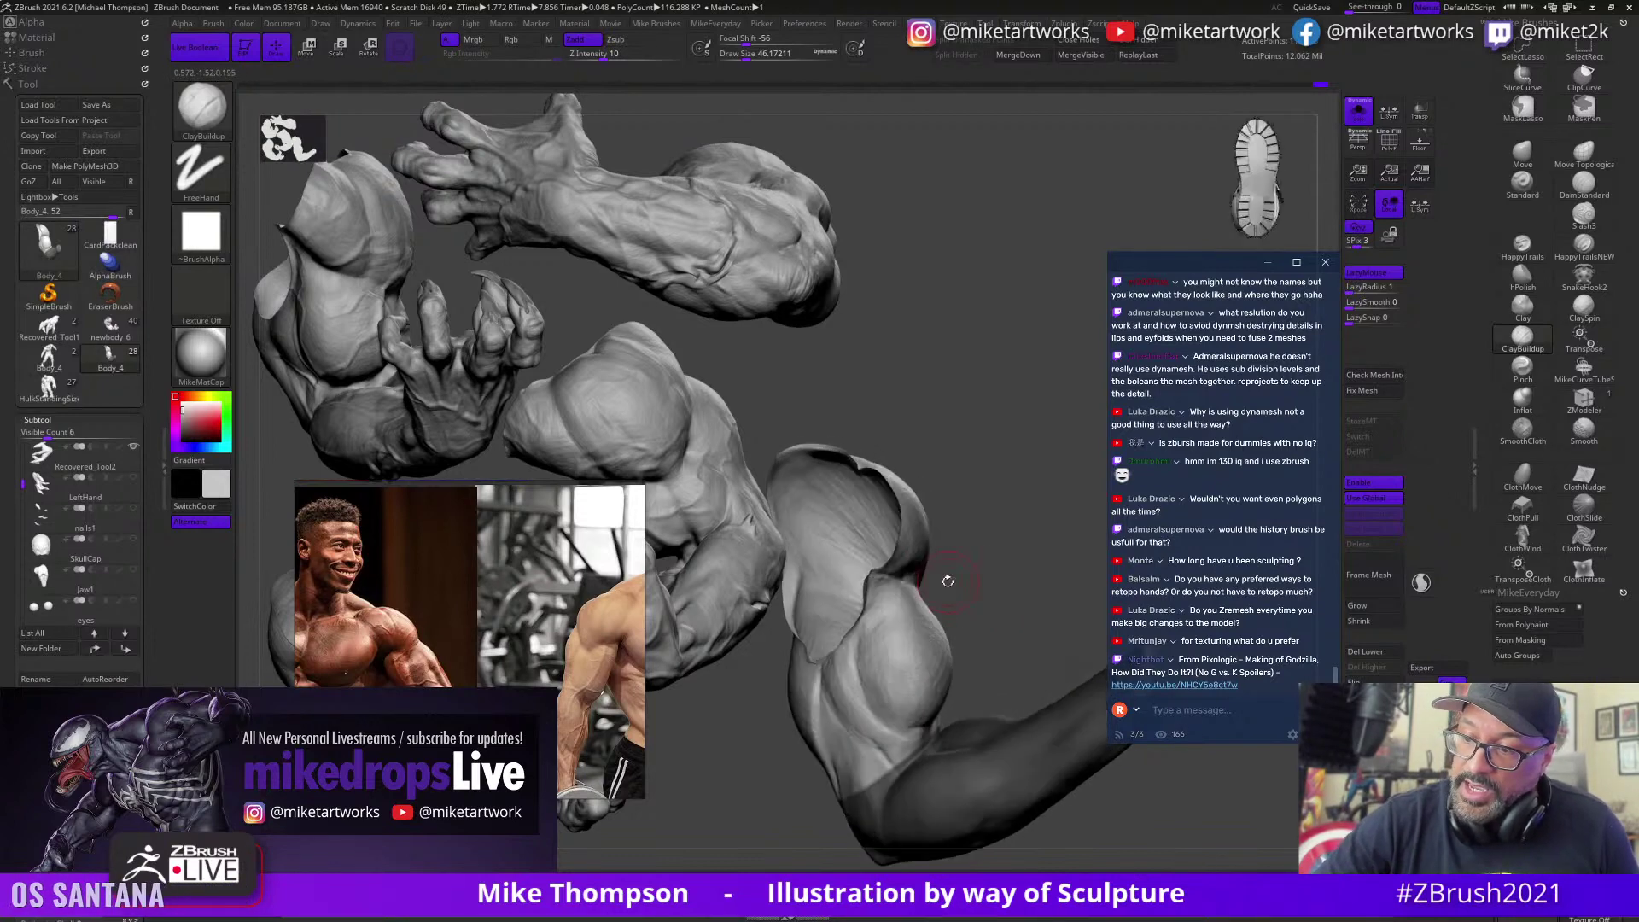
drag(884, 679, 895, 711)
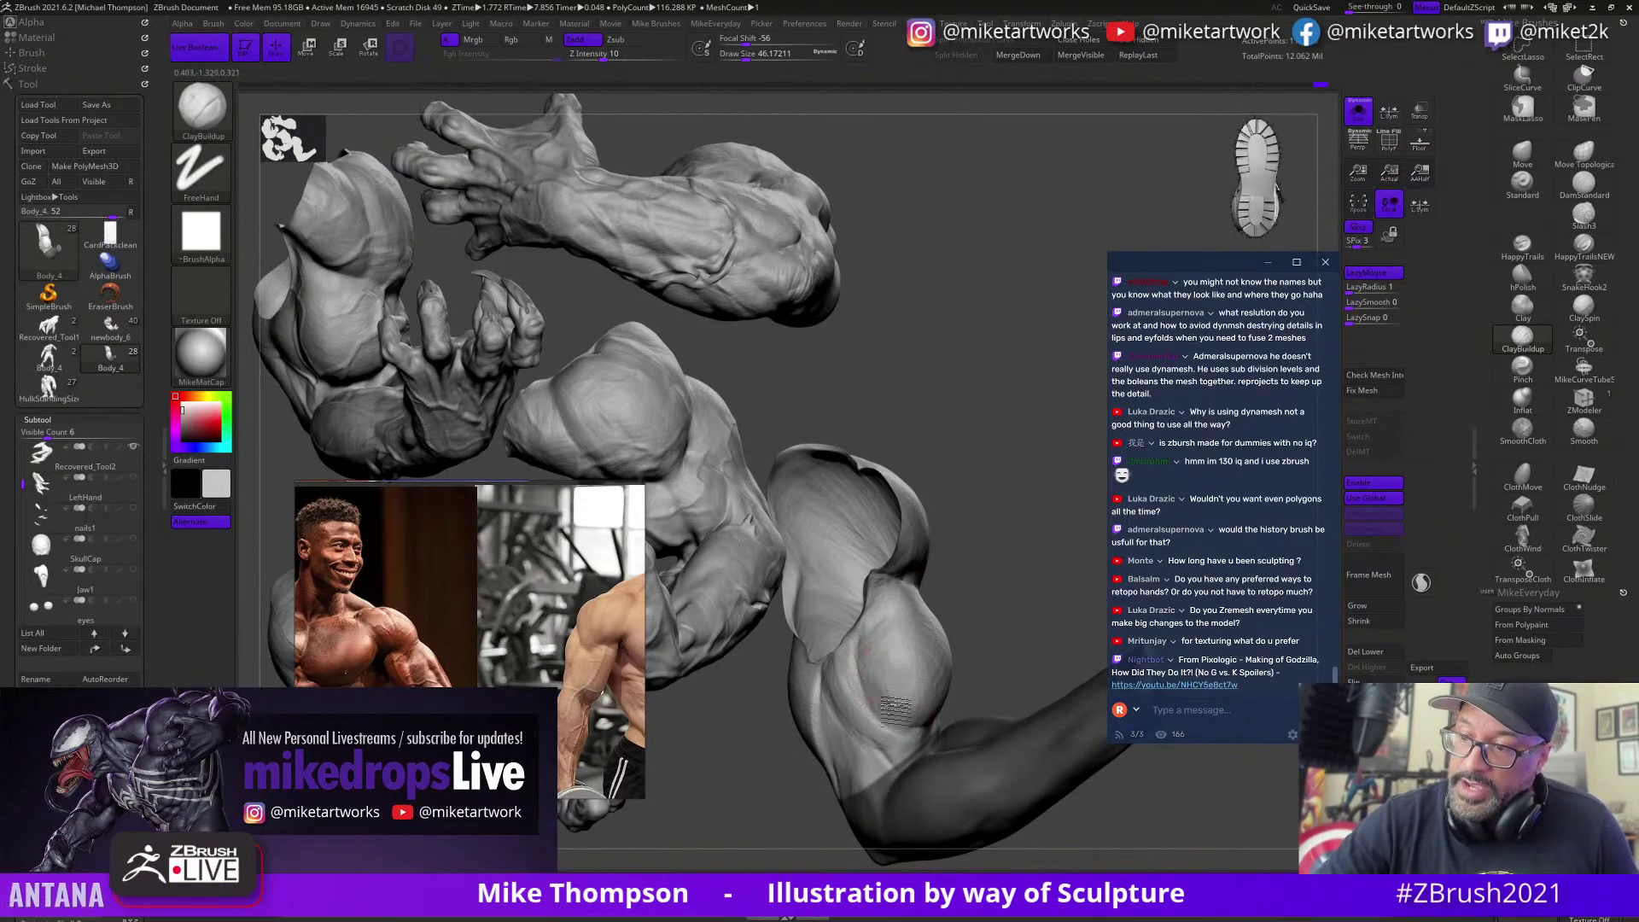
Step: Build up the lower biceps where it meets the elbow crease and clear the mask from the forearm
drag(999, 552, 888, 648)
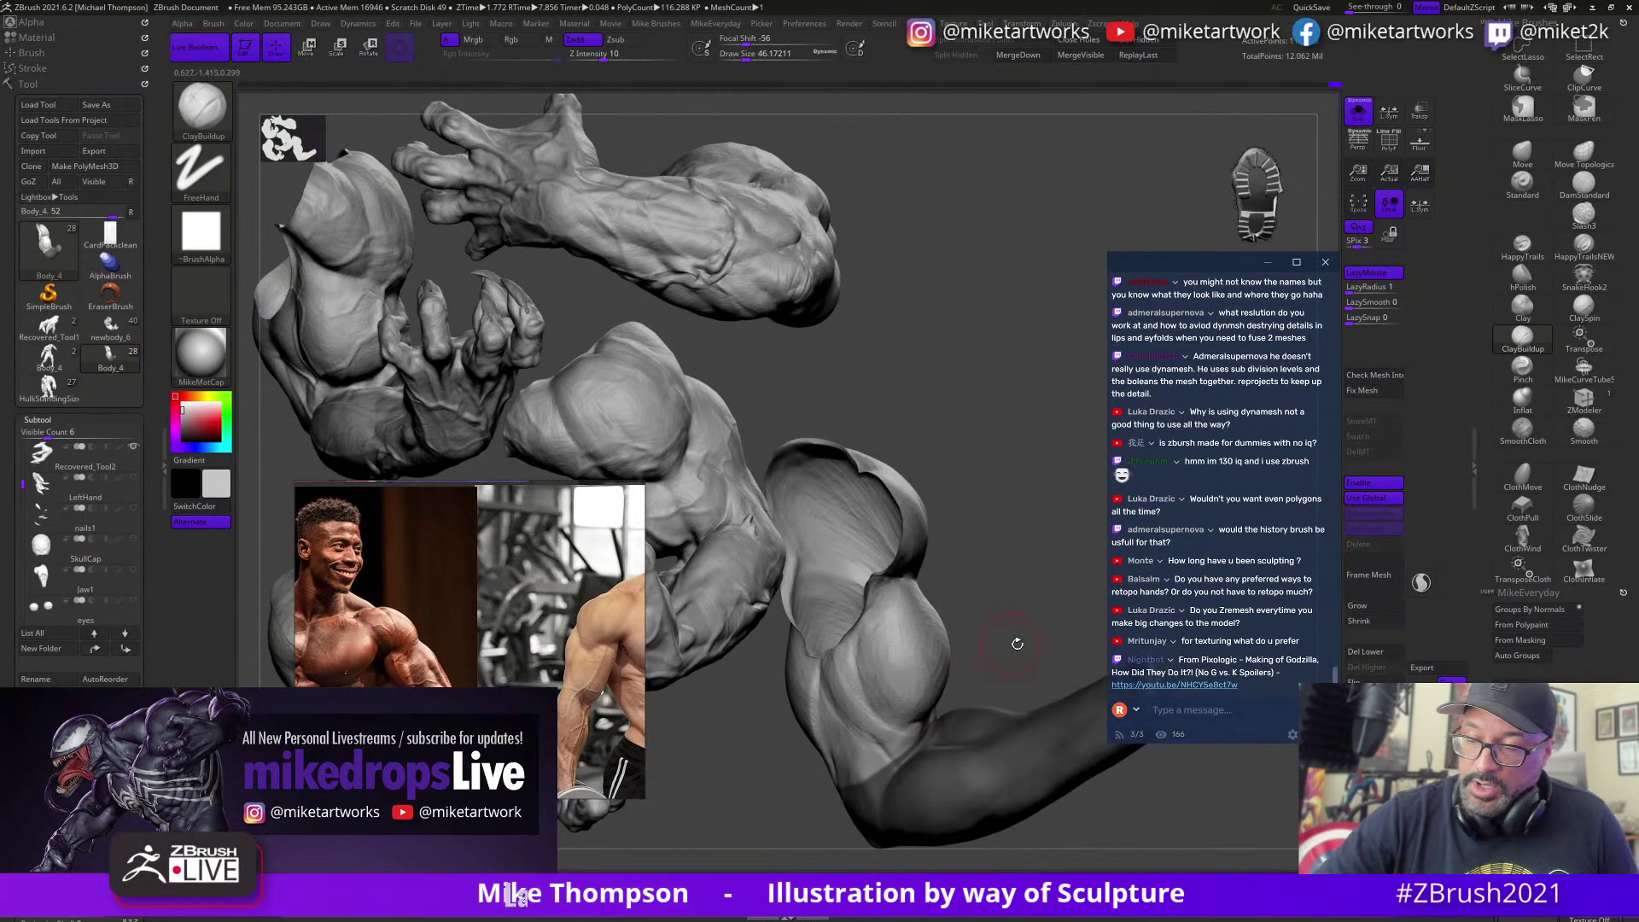
drag(1017, 644, 912, 715)
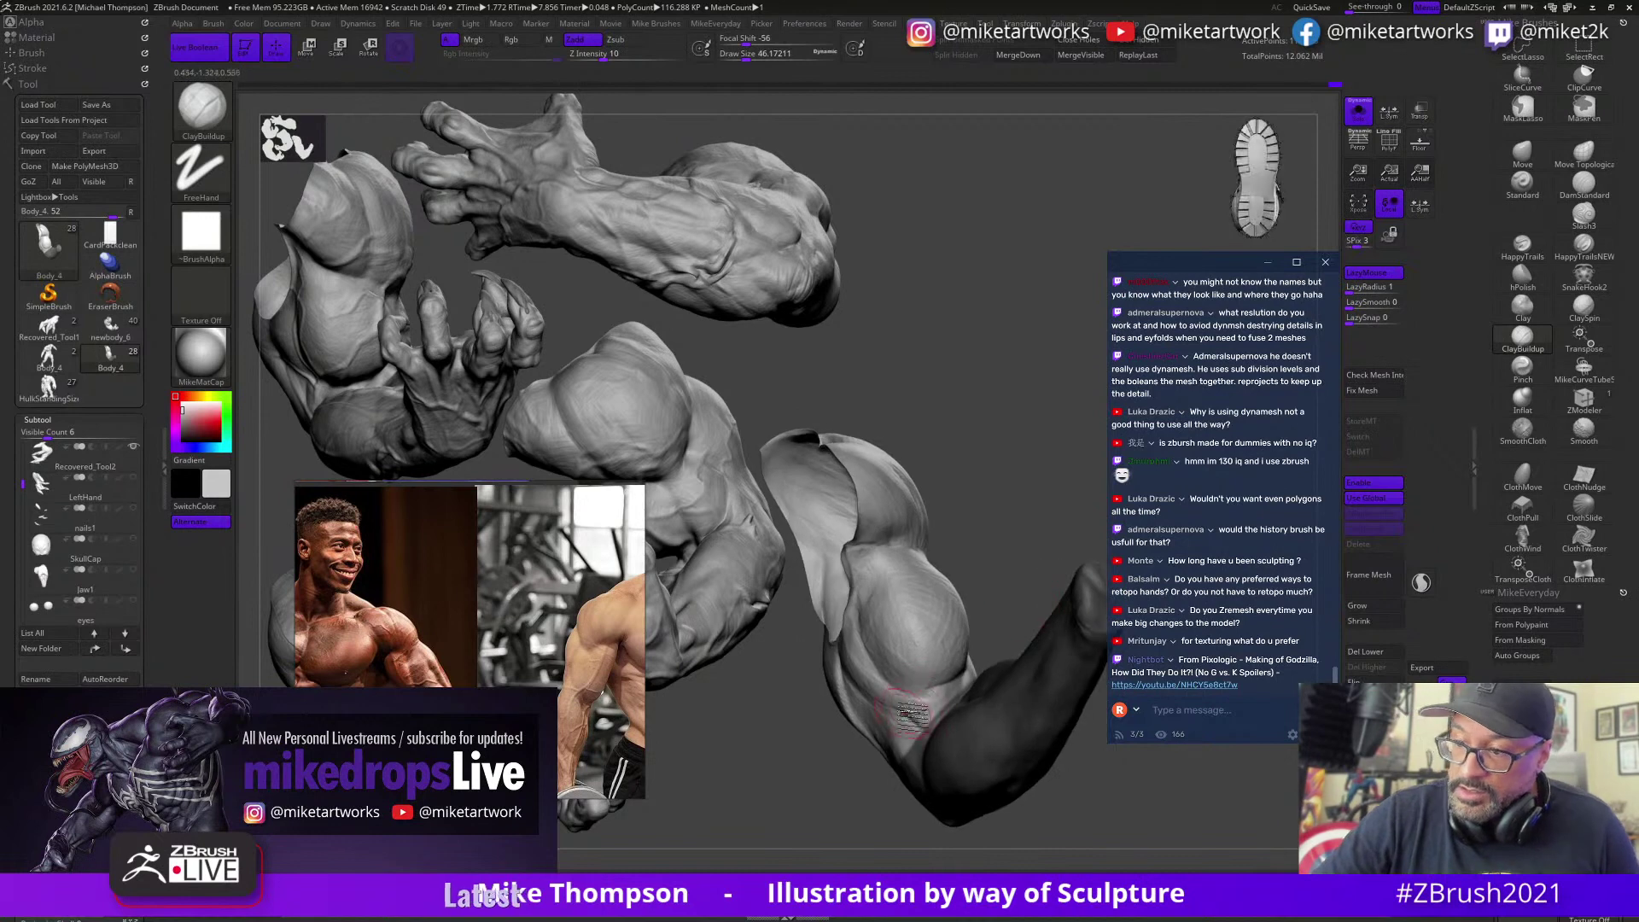
drag(1013, 624, 953, 704)
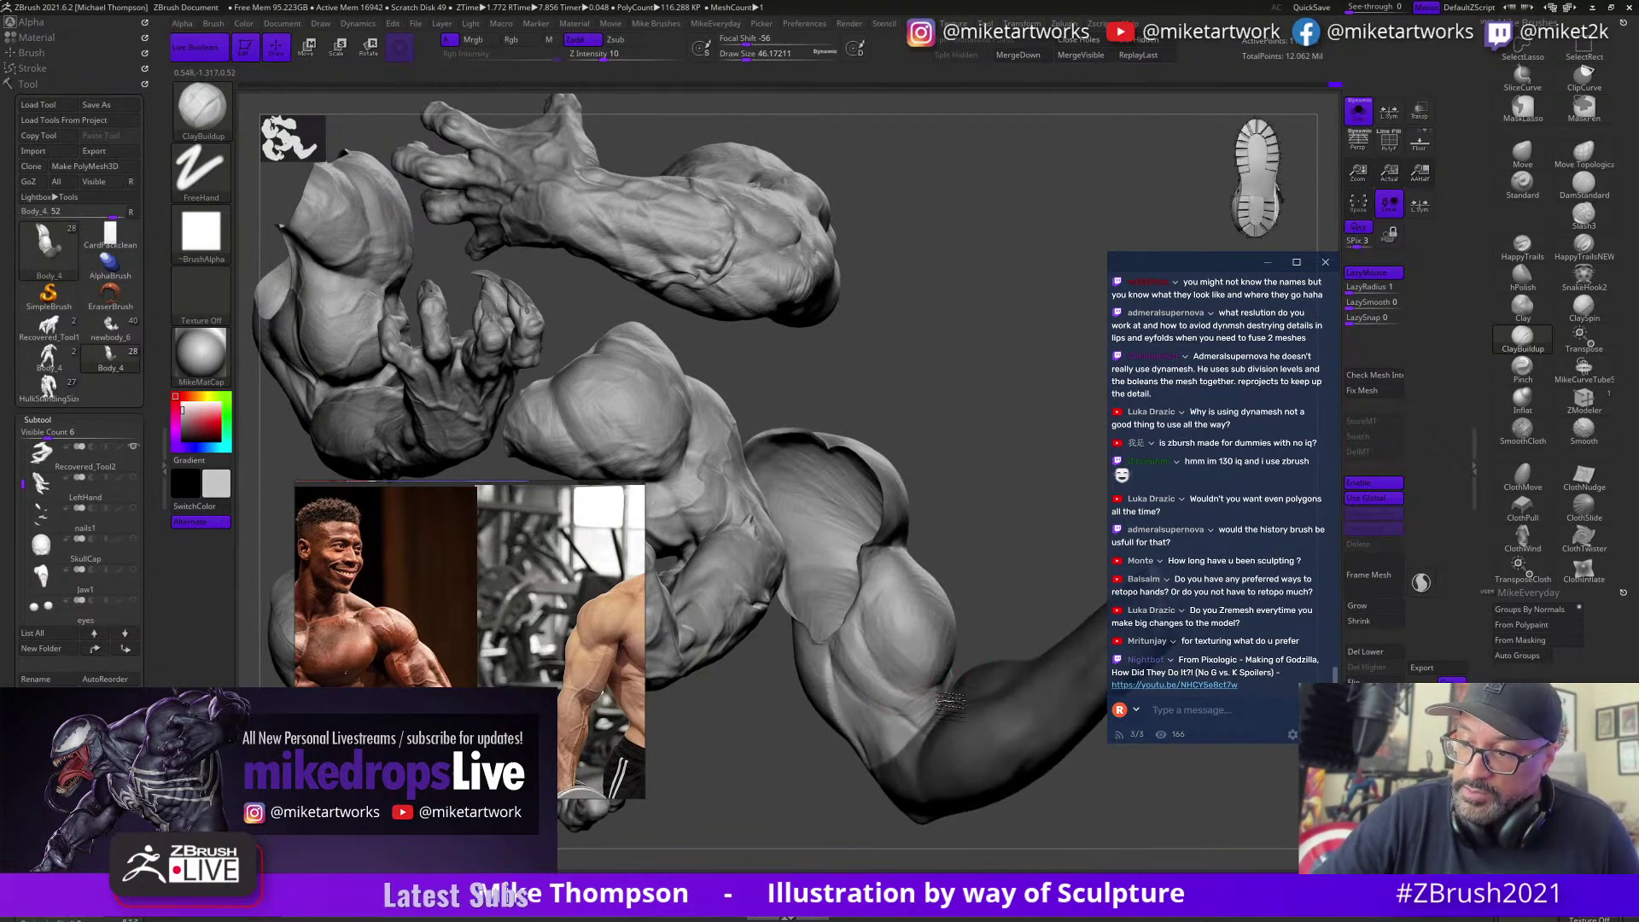
mouse_move(1001, 612)
mouse_down()
mouse_move(981, 640)
mouse_move(1001, 599)
mouse_move(1002, 642)
mouse_move(947, 704)
mouse_up()
ctrl+click(967, 690)
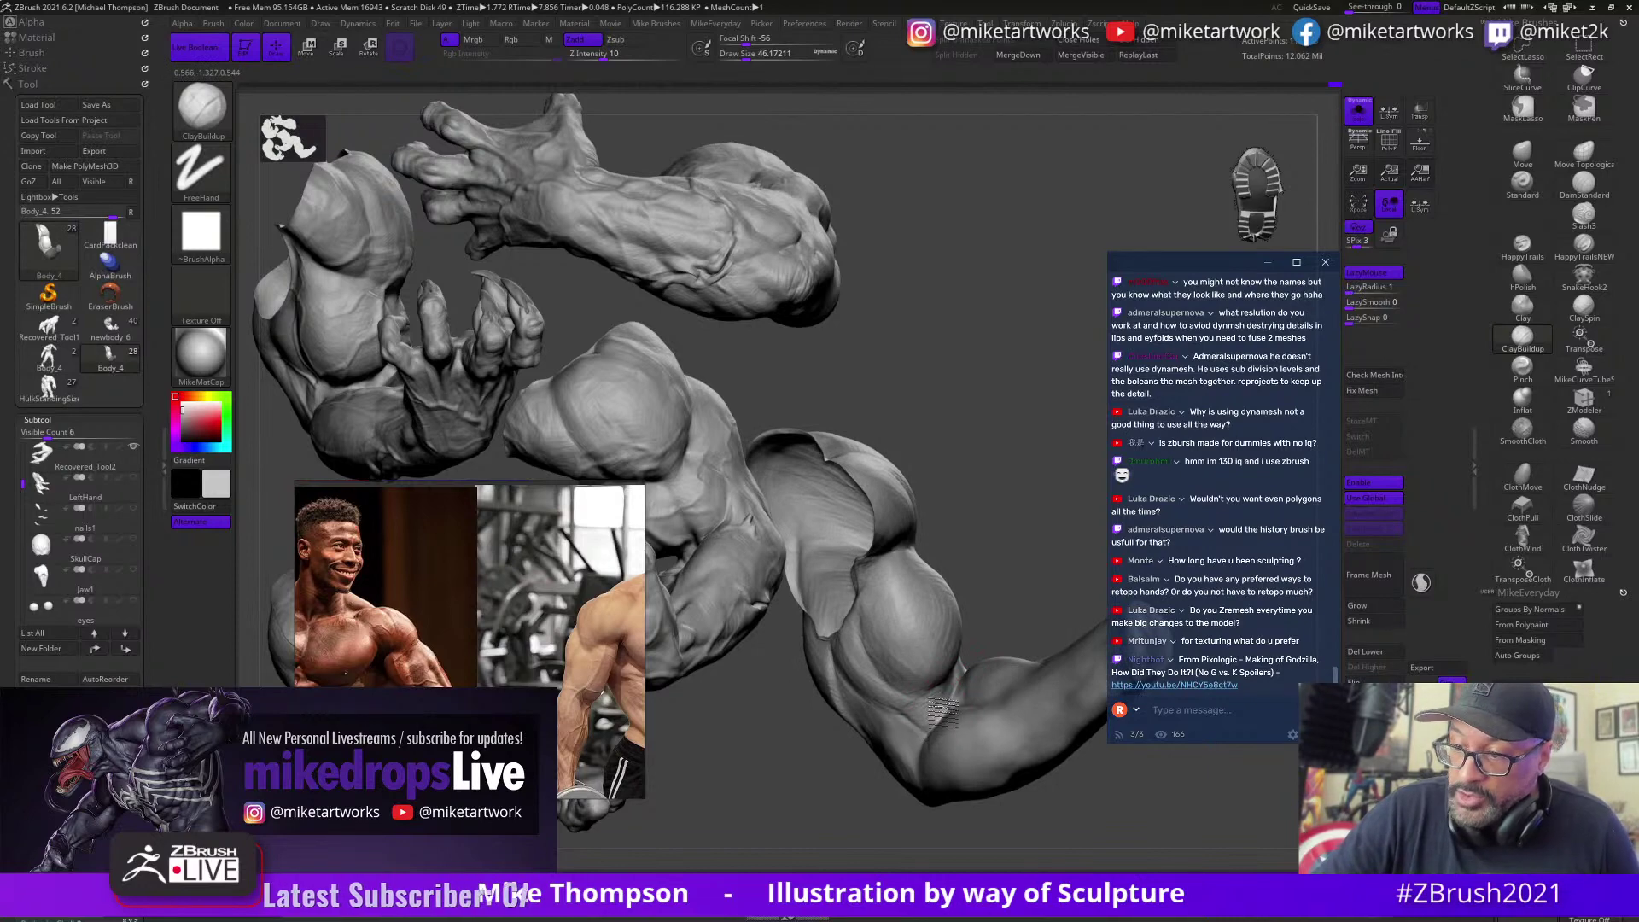
Step: Add ClayBuildup strokes beside the biceps and blend the upper arm into the unmasked elbow at a draw size of about 46
mouse_move(999, 648)
mouse_down()
mouse_move(956, 709)
mouse_move(996, 571)
mouse_move(956, 631)
mouse_move(894, 670)
mouse_up()
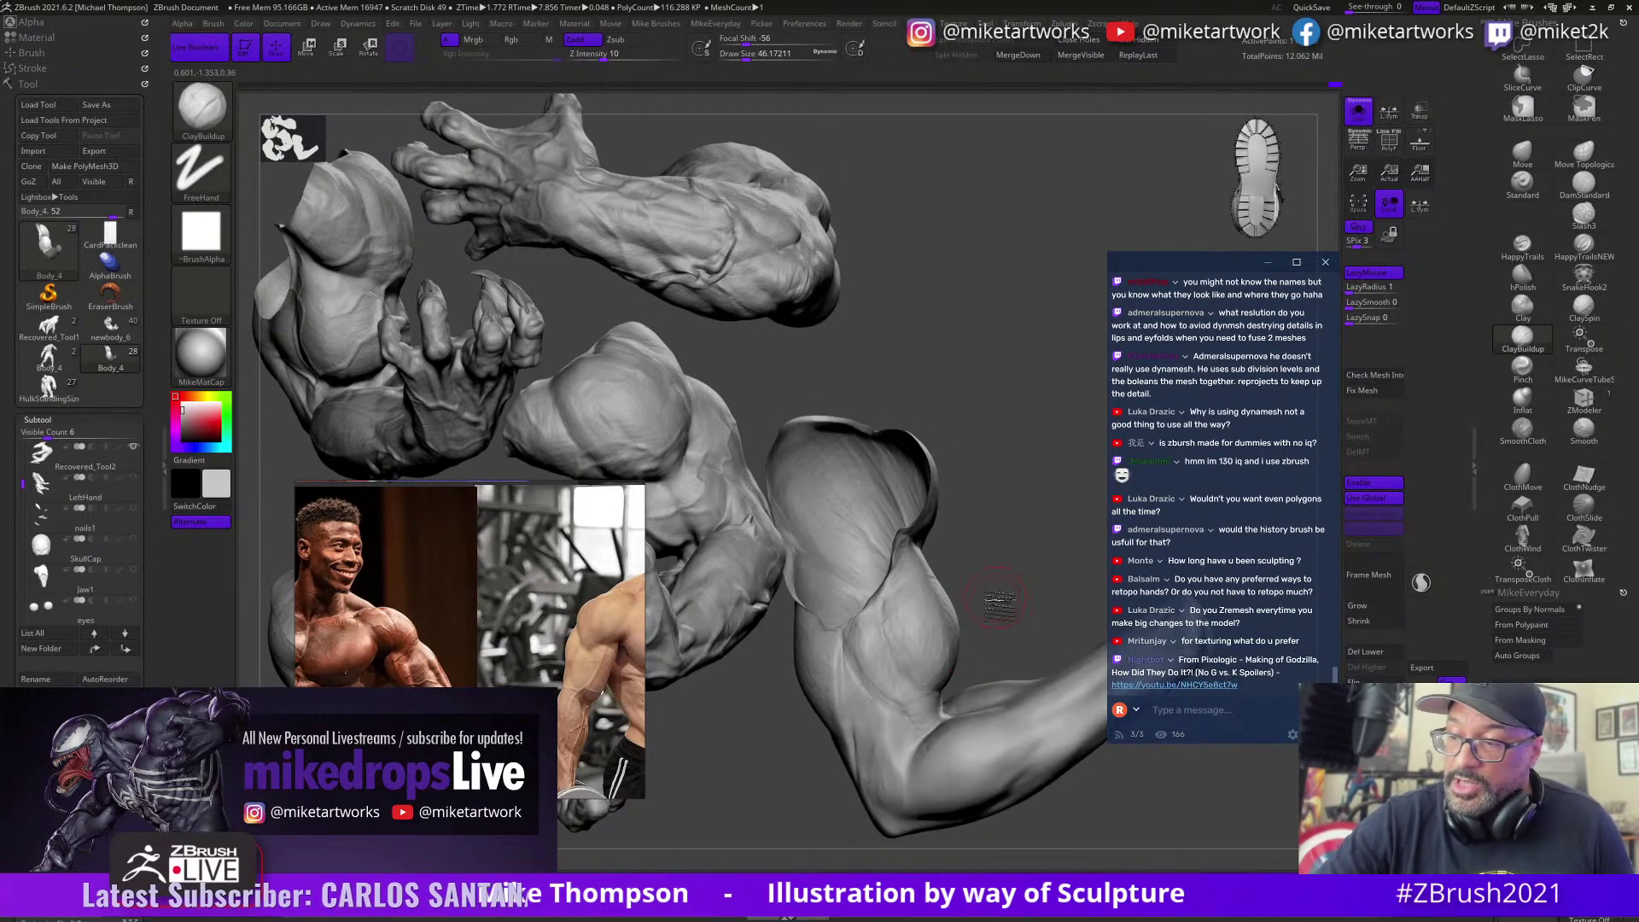
drag(994, 606, 900, 669)
mouse_move(1004, 628)
mouse_down()
mouse_move(965, 628)
mouse_move(905, 728)
mouse_up()
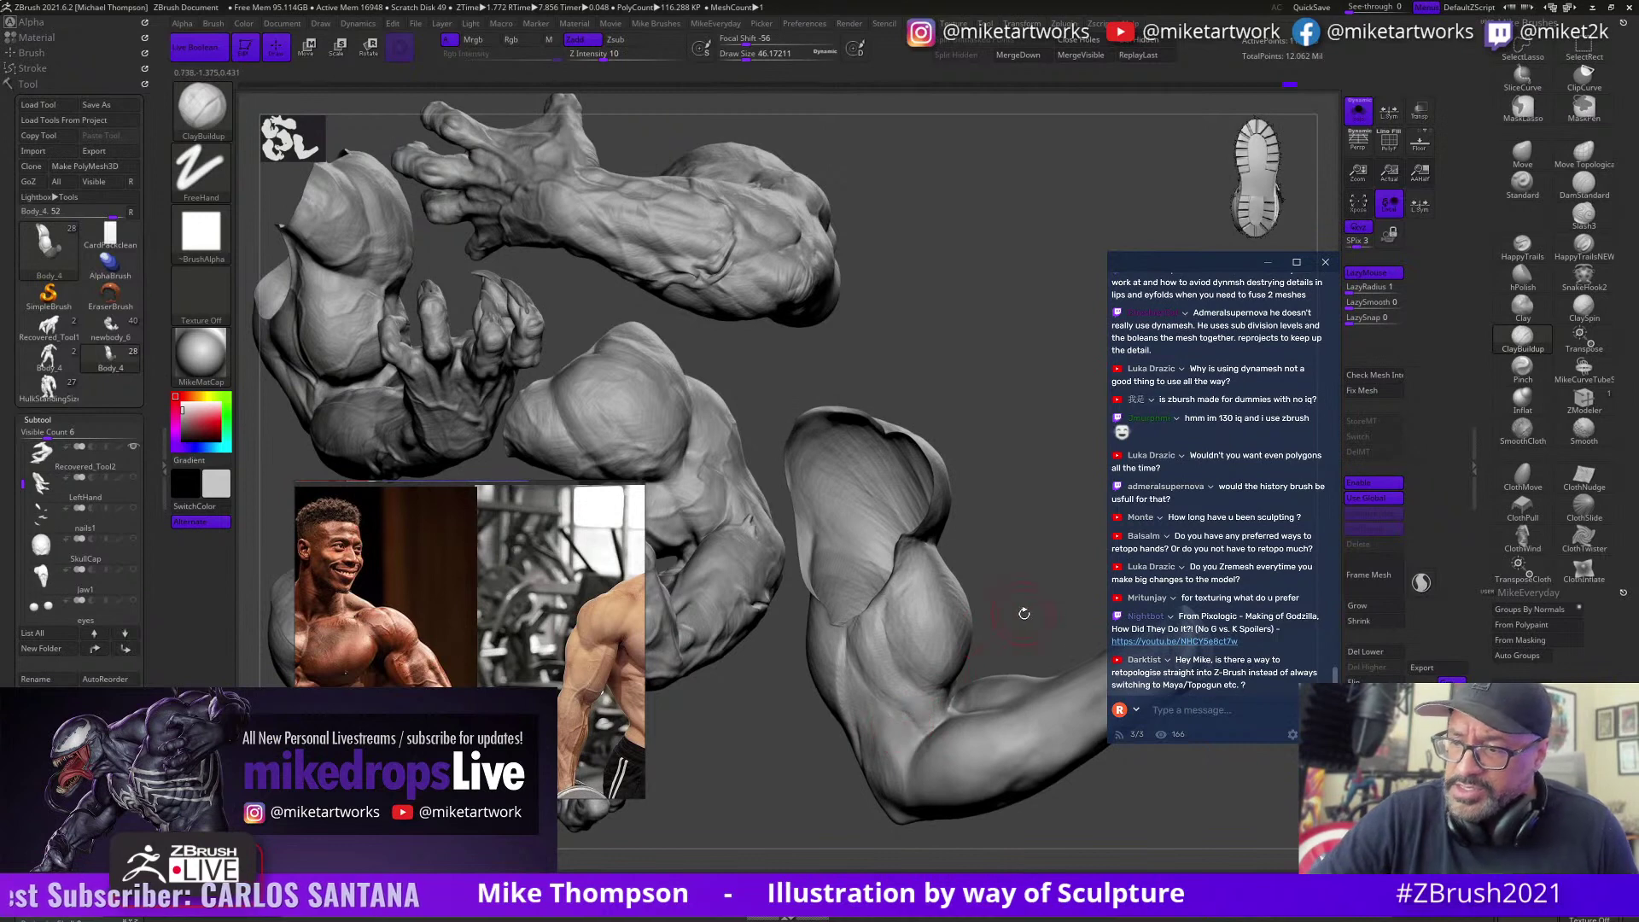
drag(1024, 613, 883, 723)
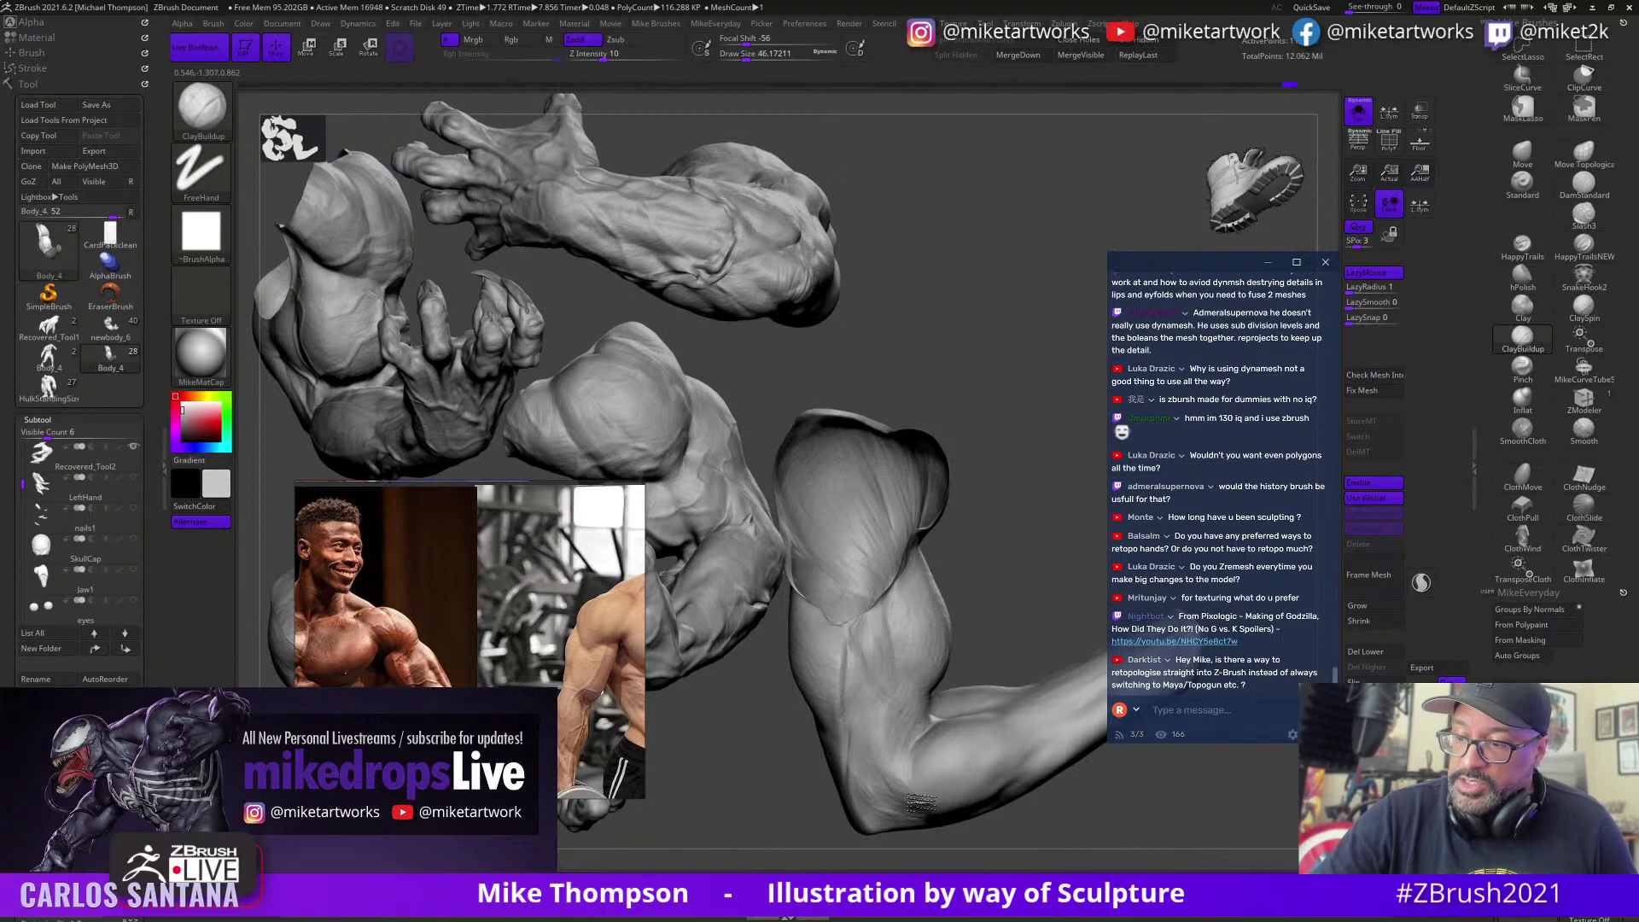
Step: Set the ClayBuildup draw size to about 56 and build up the outer elbow and upper forearm from several angles
mouse_move(1072, 823)
mouse_down()
mouse_move(1047, 797)
mouse_move(1027, 813)
mouse_up()
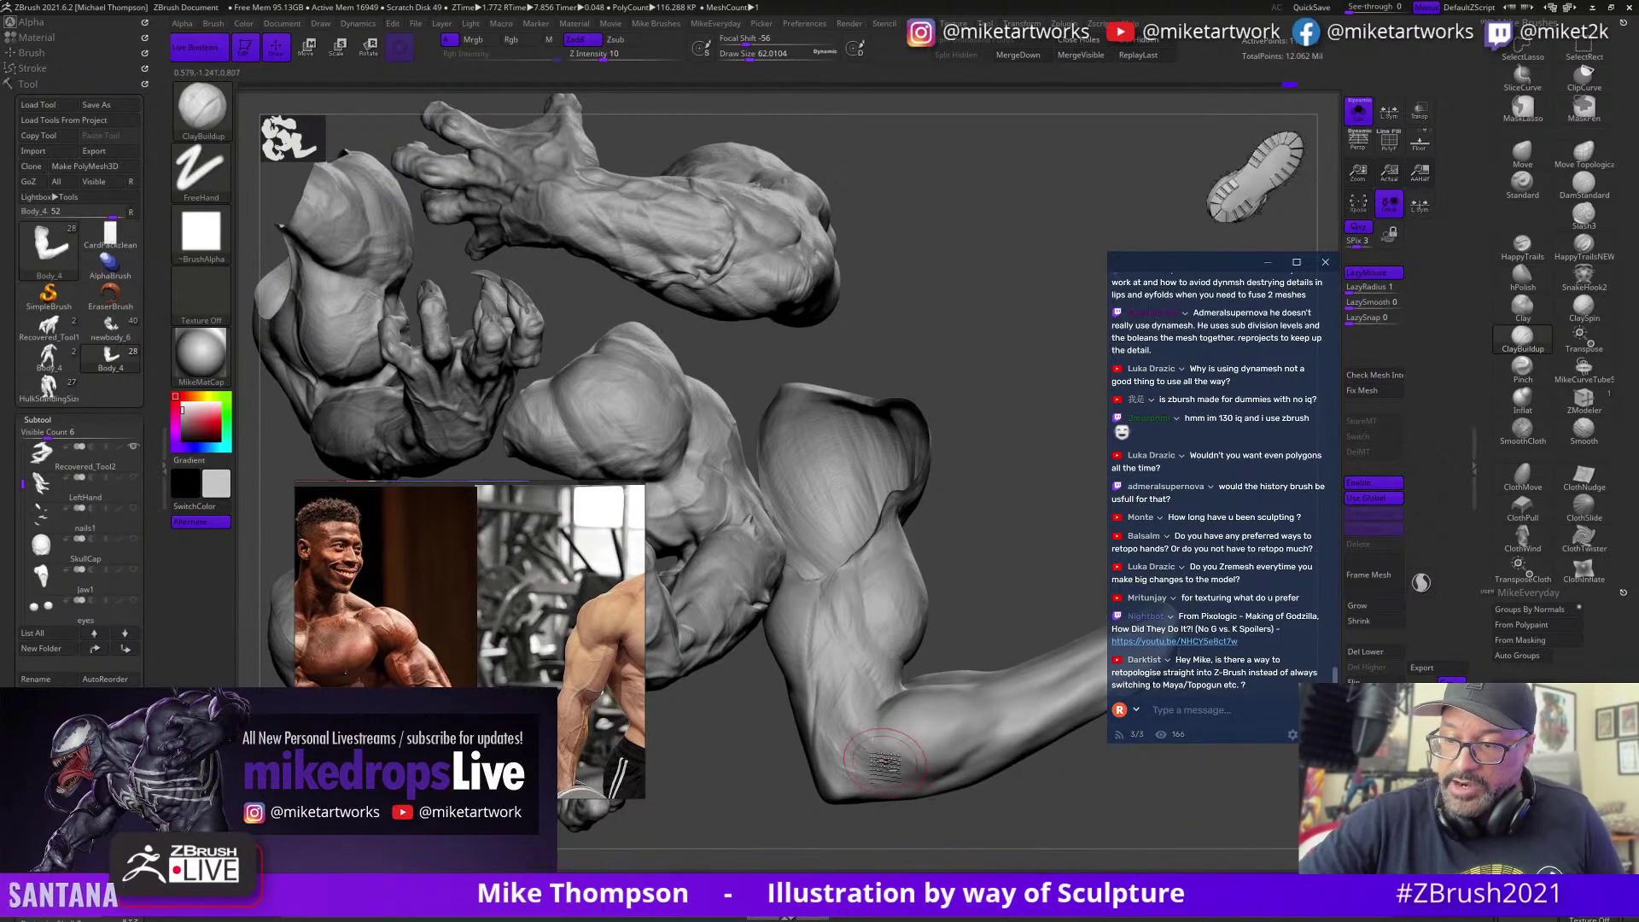
mouse_move(1007, 802)
mouse_down()
mouse_move(1011, 827)
mouse_move(1025, 812)
mouse_up()
key(s)
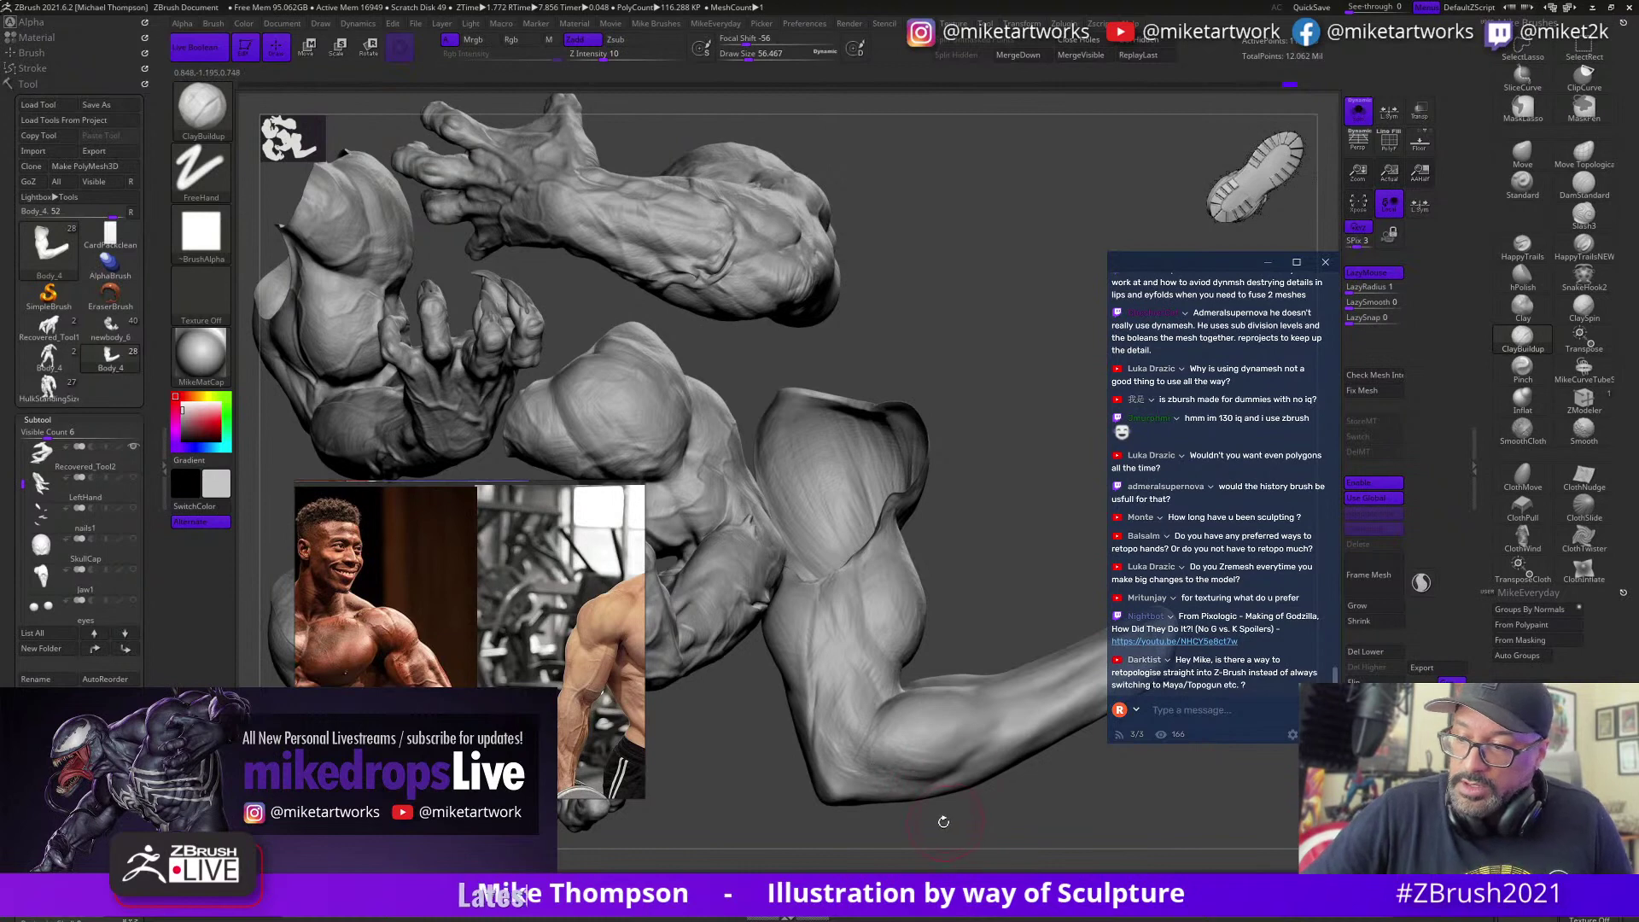
drag(943, 821, 961, 843)
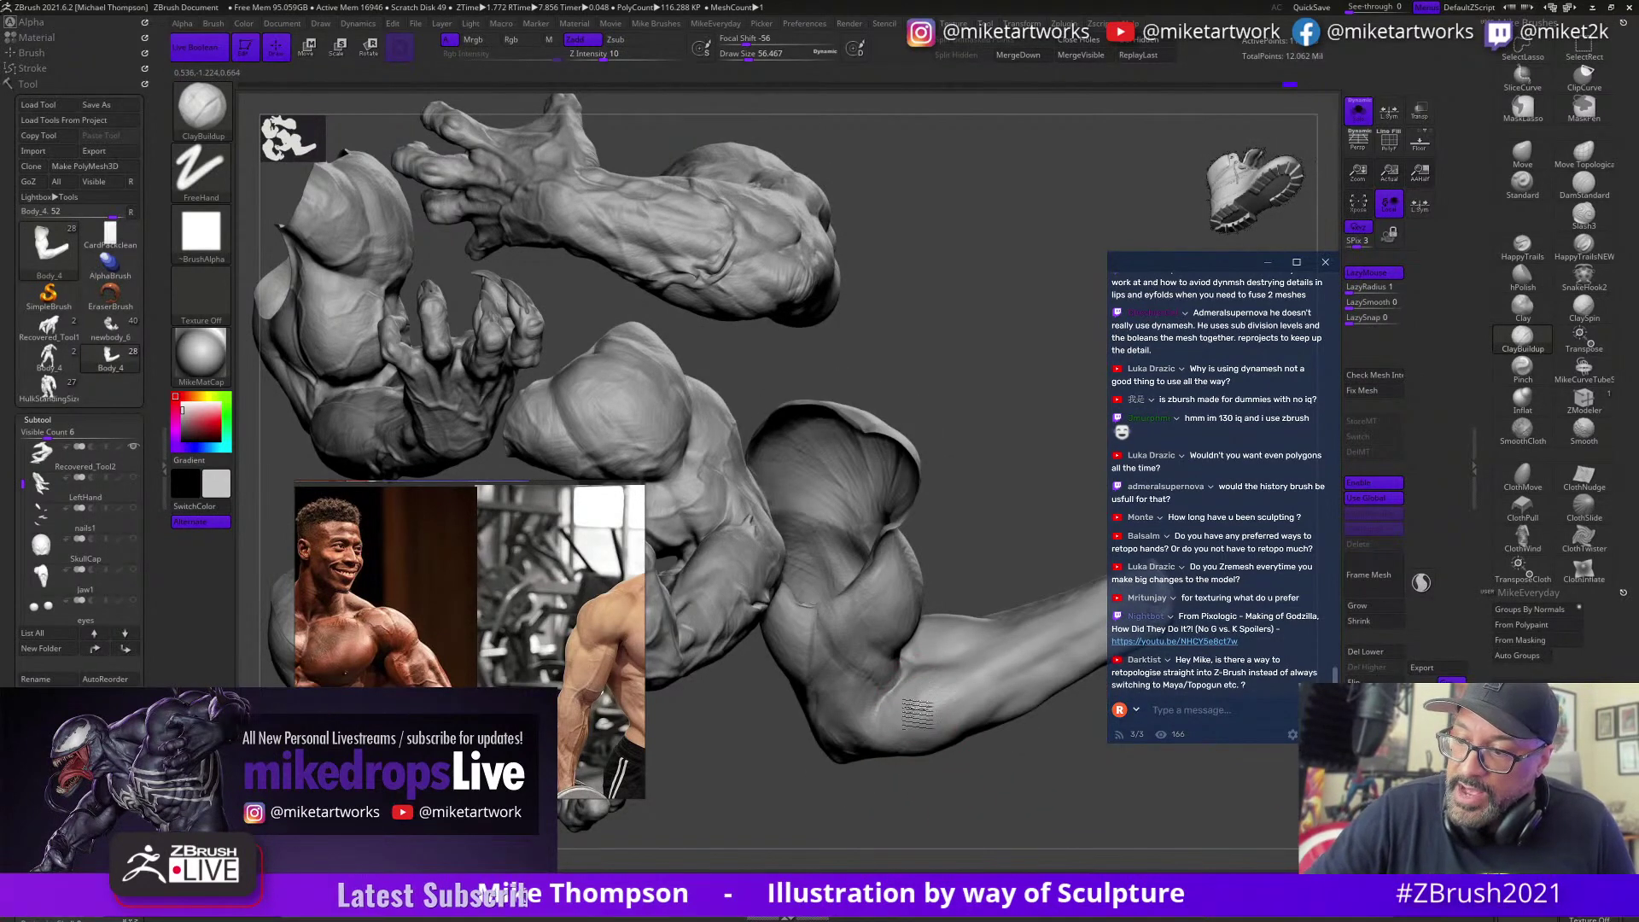
mouse_move(1041, 794)
mouse_down()
mouse_move(973, 705)
mouse_move(947, 701)
mouse_up()
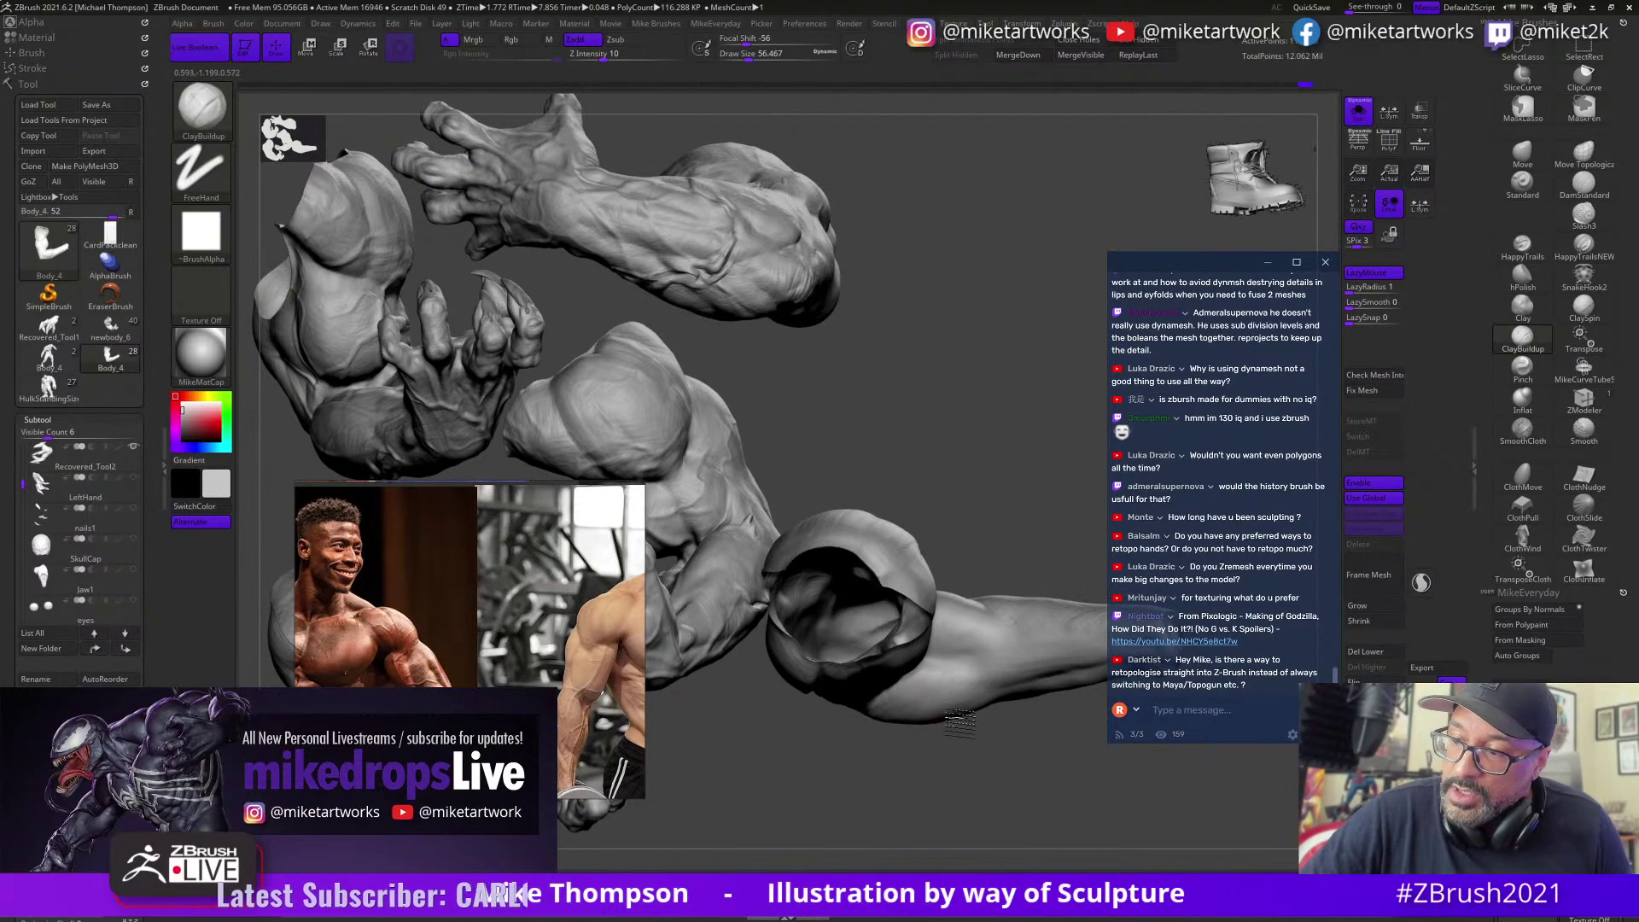
mouse_move(1010, 824)
mouse_down()
mouse_move(1030, 791)
mouse_move(1010, 832)
mouse_move(965, 834)
mouse_move(845, 726)
mouse_up()
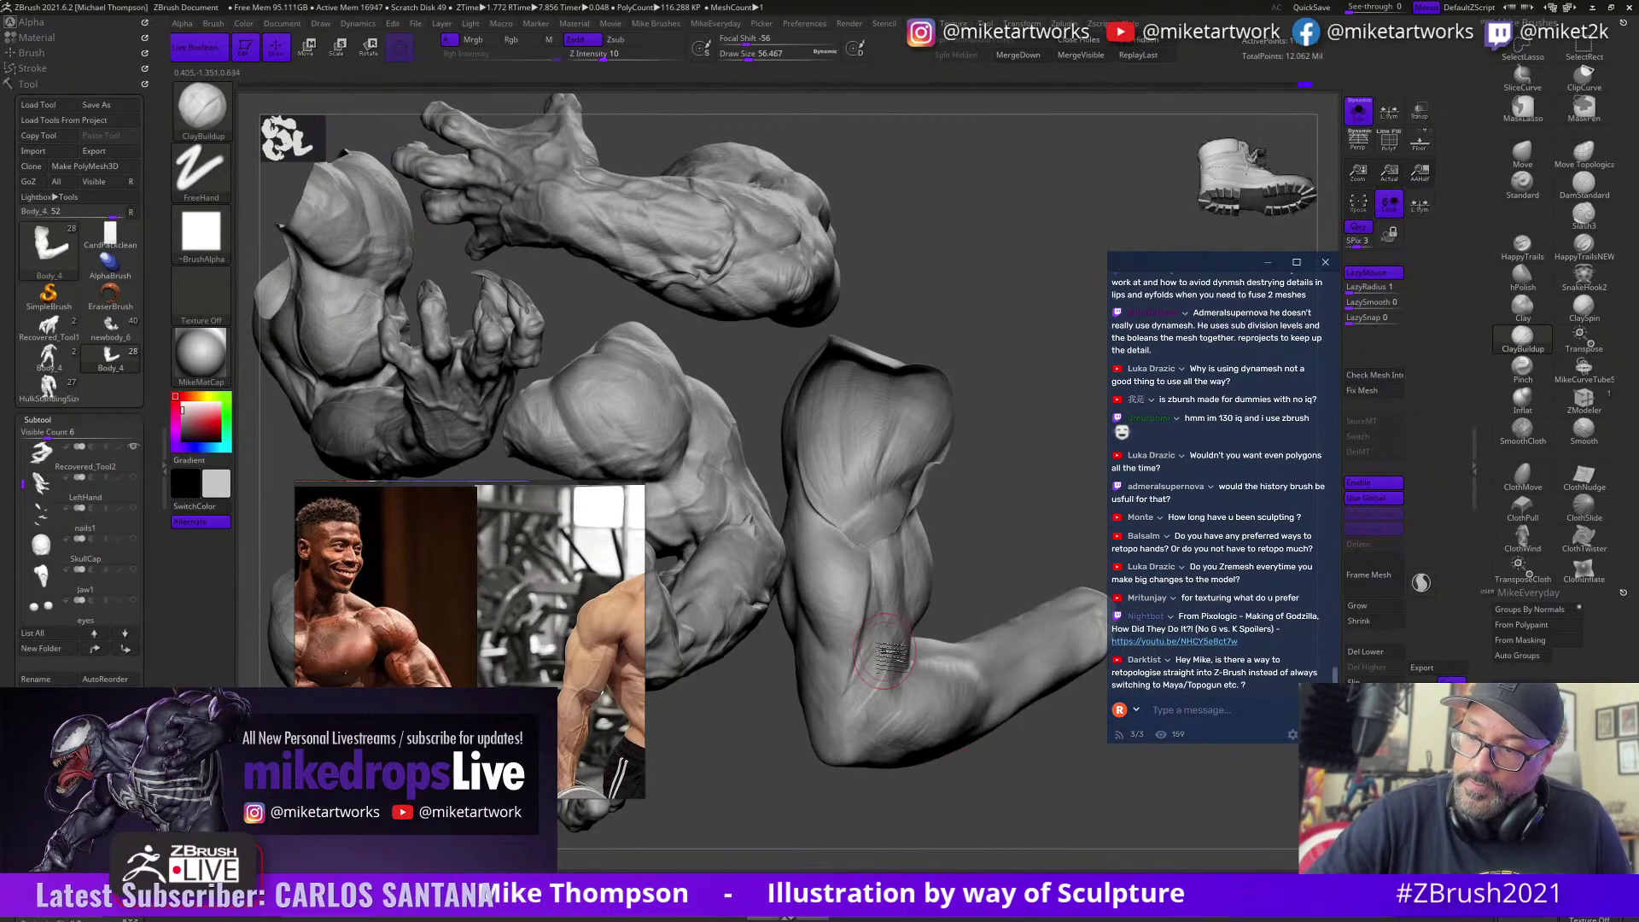
Step: Sculpt the muscle forms on the outer upper arm just above the elbow and define the bony point of the elbow
mouse_move(987, 540)
mouse_down()
mouse_move(1020, 529)
mouse_move(966, 546)
mouse_up()
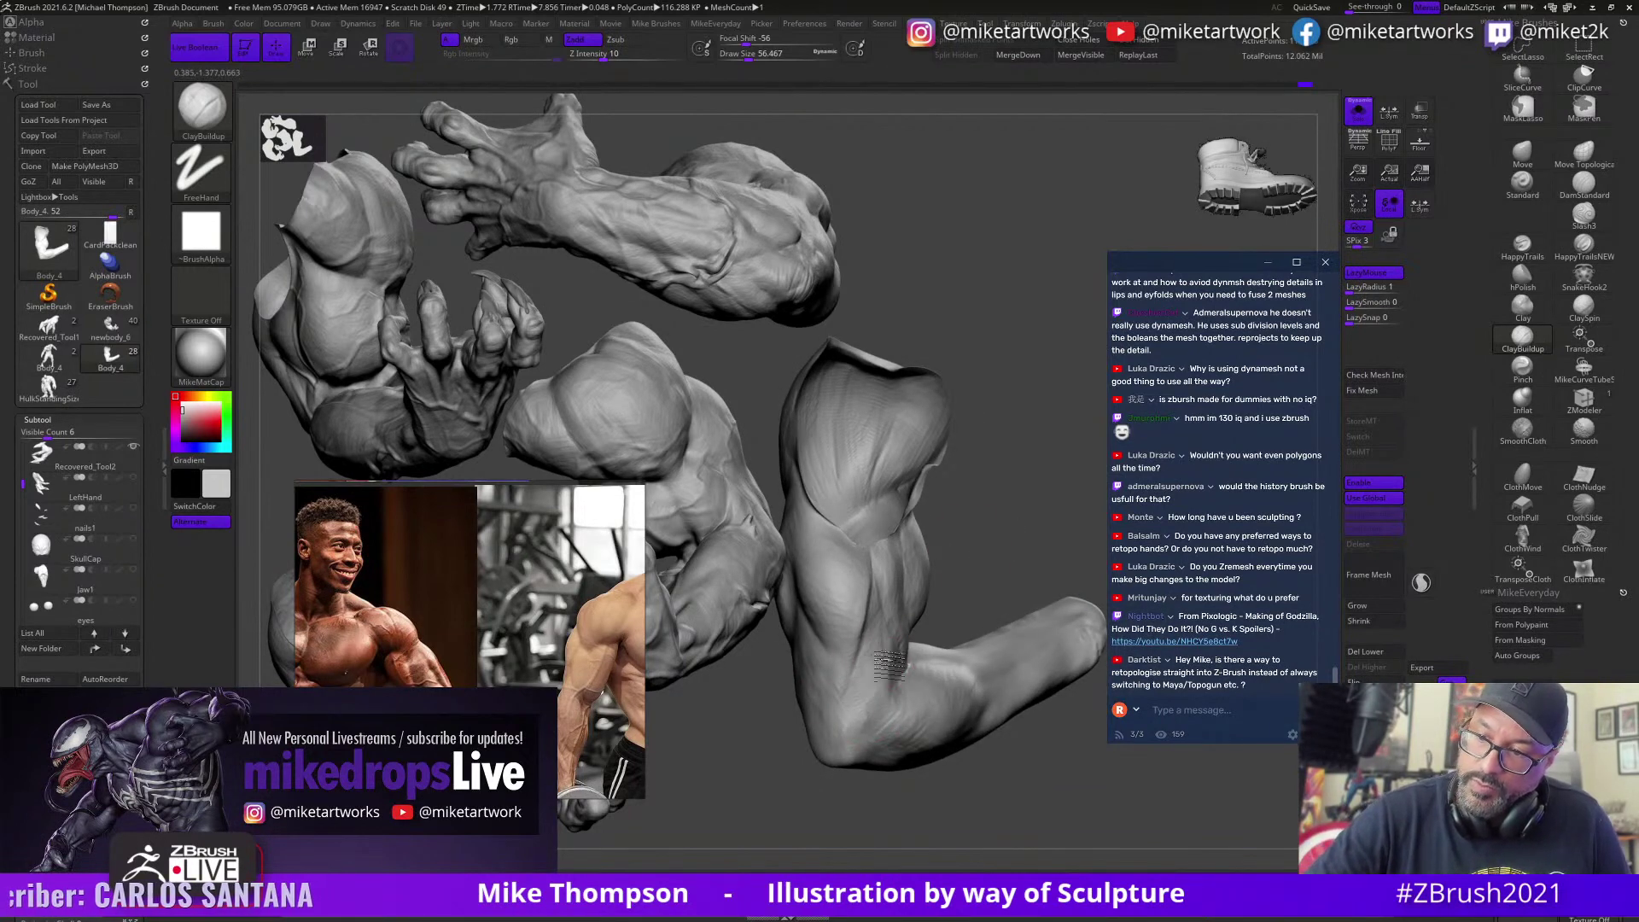
drag(1001, 543, 981, 559)
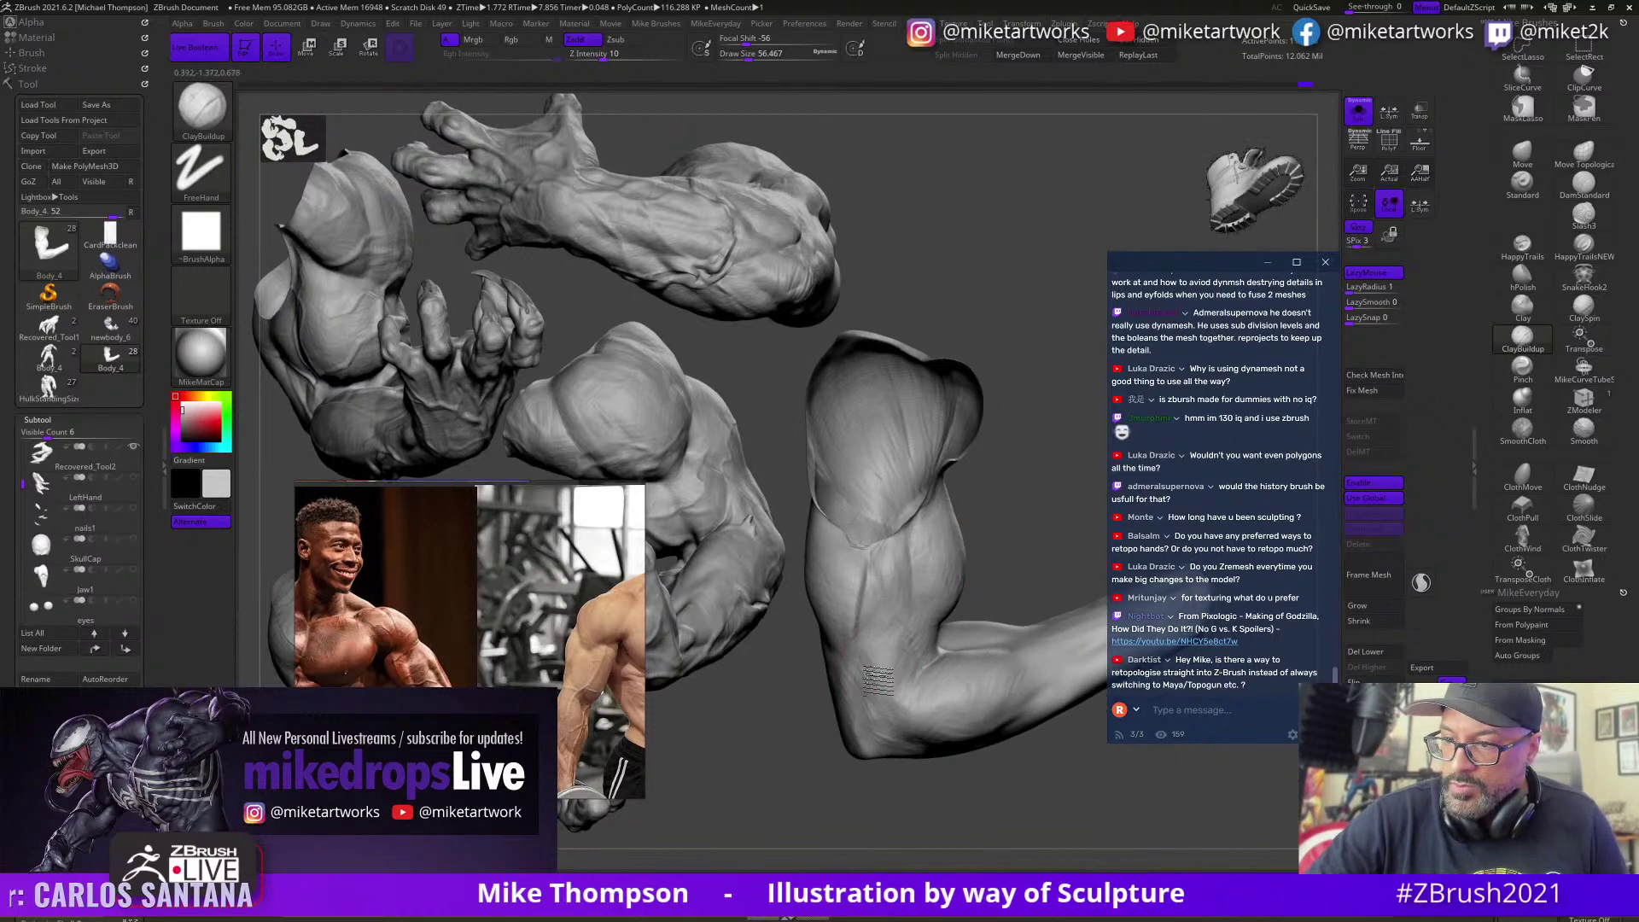
mouse_move(1032, 507)
mouse_down()
mouse_move(1000, 540)
mouse_move(998, 522)
mouse_move(973, 527)
mouse_move(1020, 533)
mouse_up()
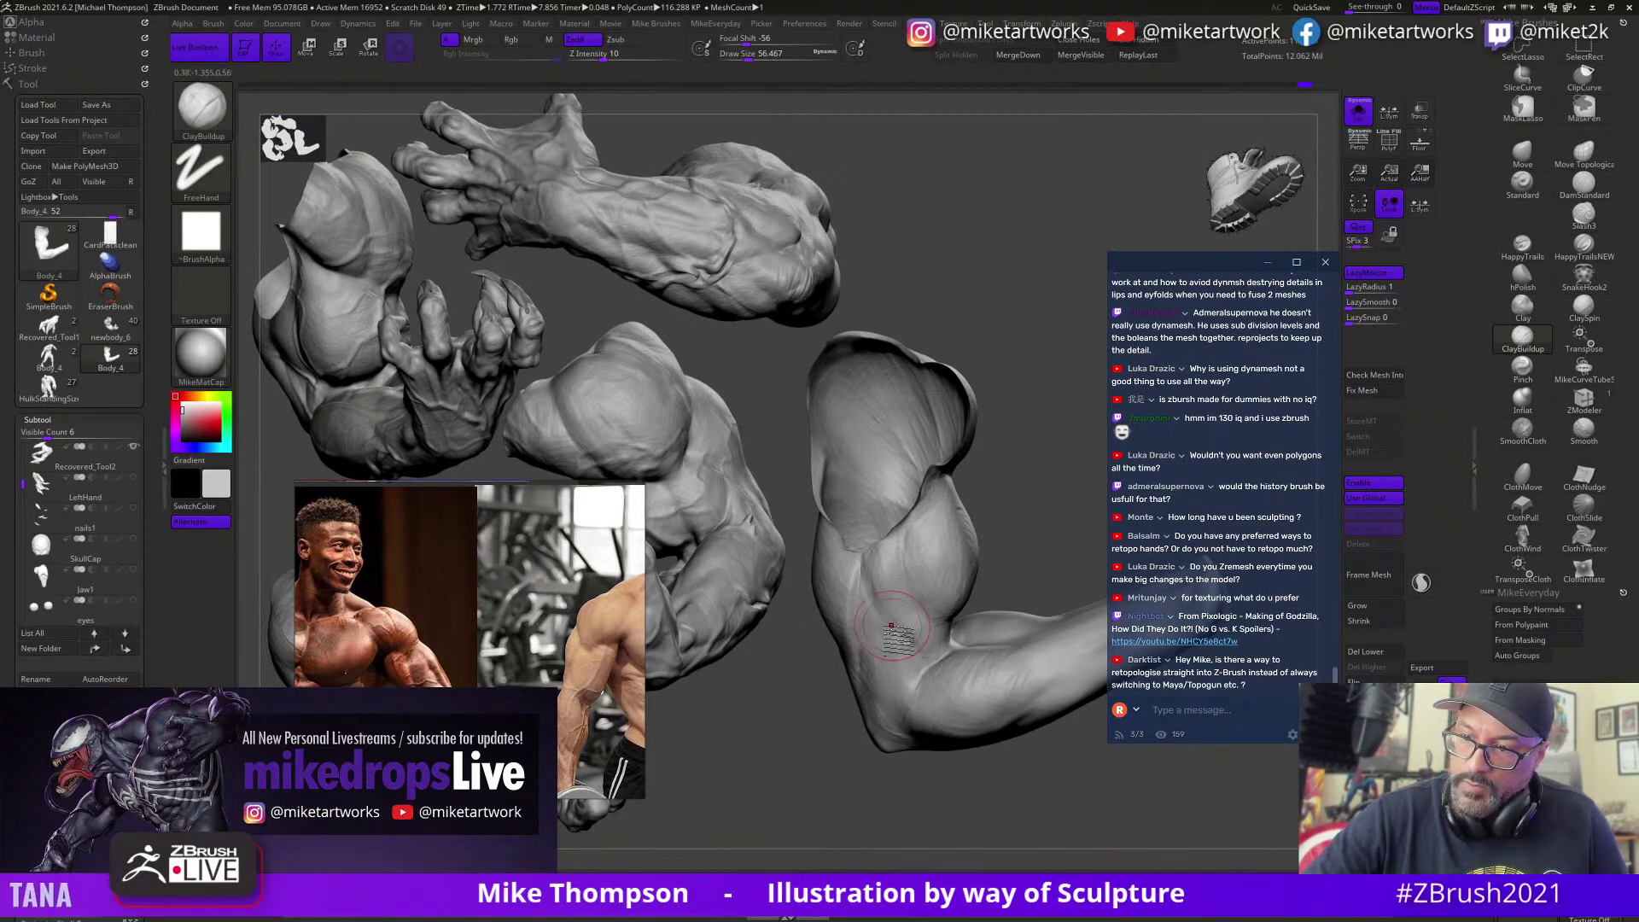
drag(900, 633, 892, 628)
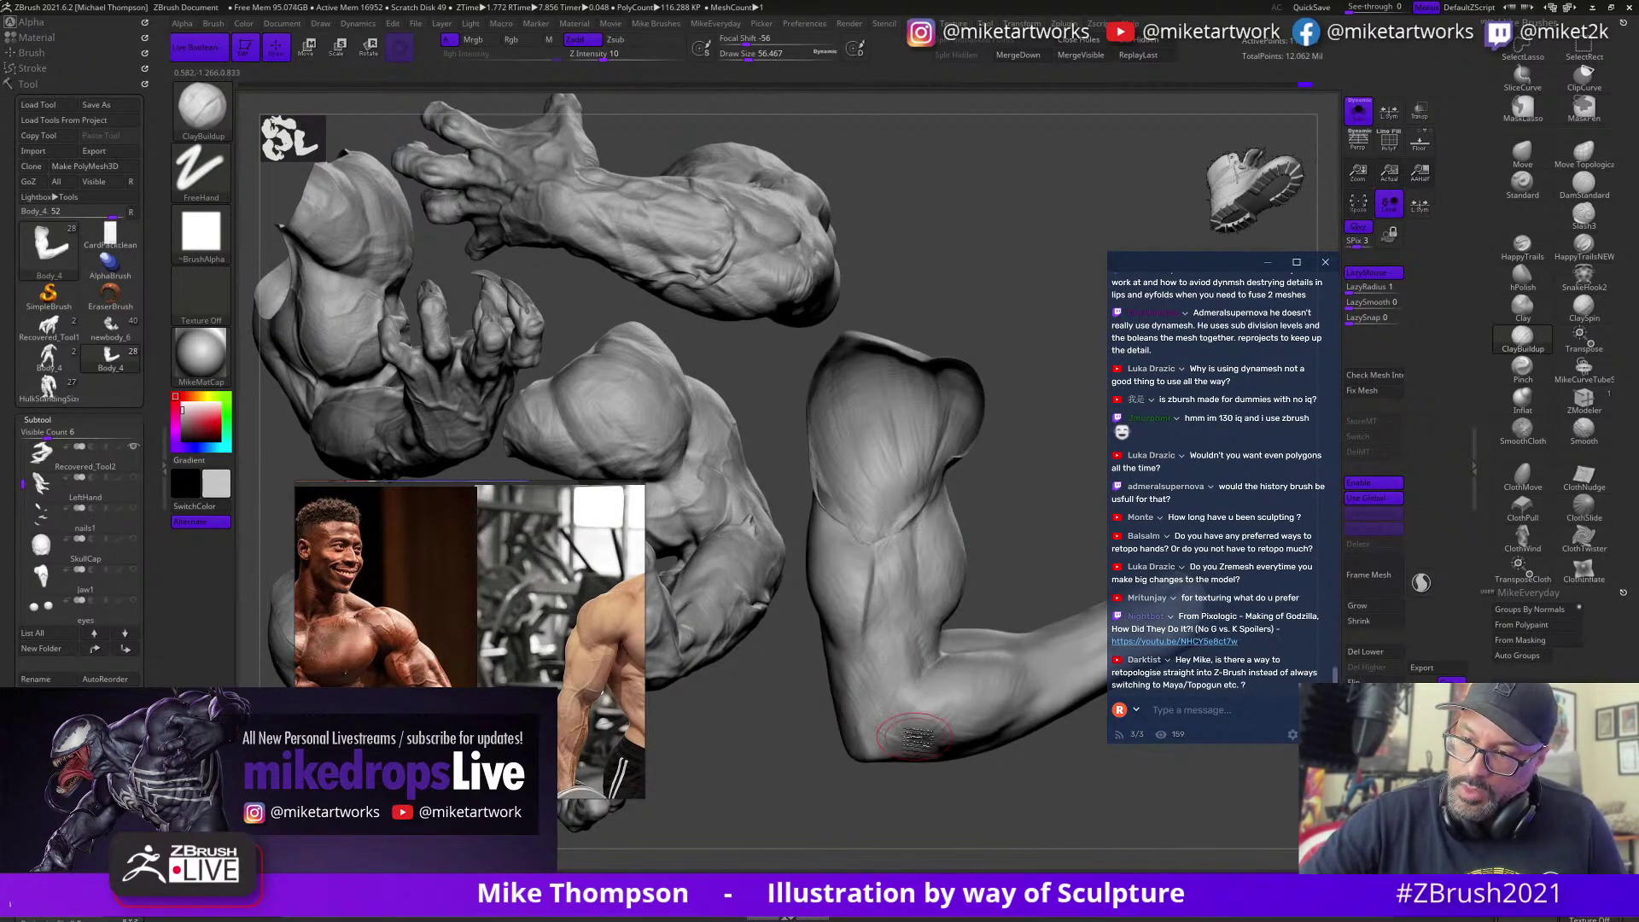
mouse_move(876, 692)
mouse_down()
mouse_move(909, 745)
mouse_move(884, 713)
mouse_up()
drag(1043, 790, 1024, 764)
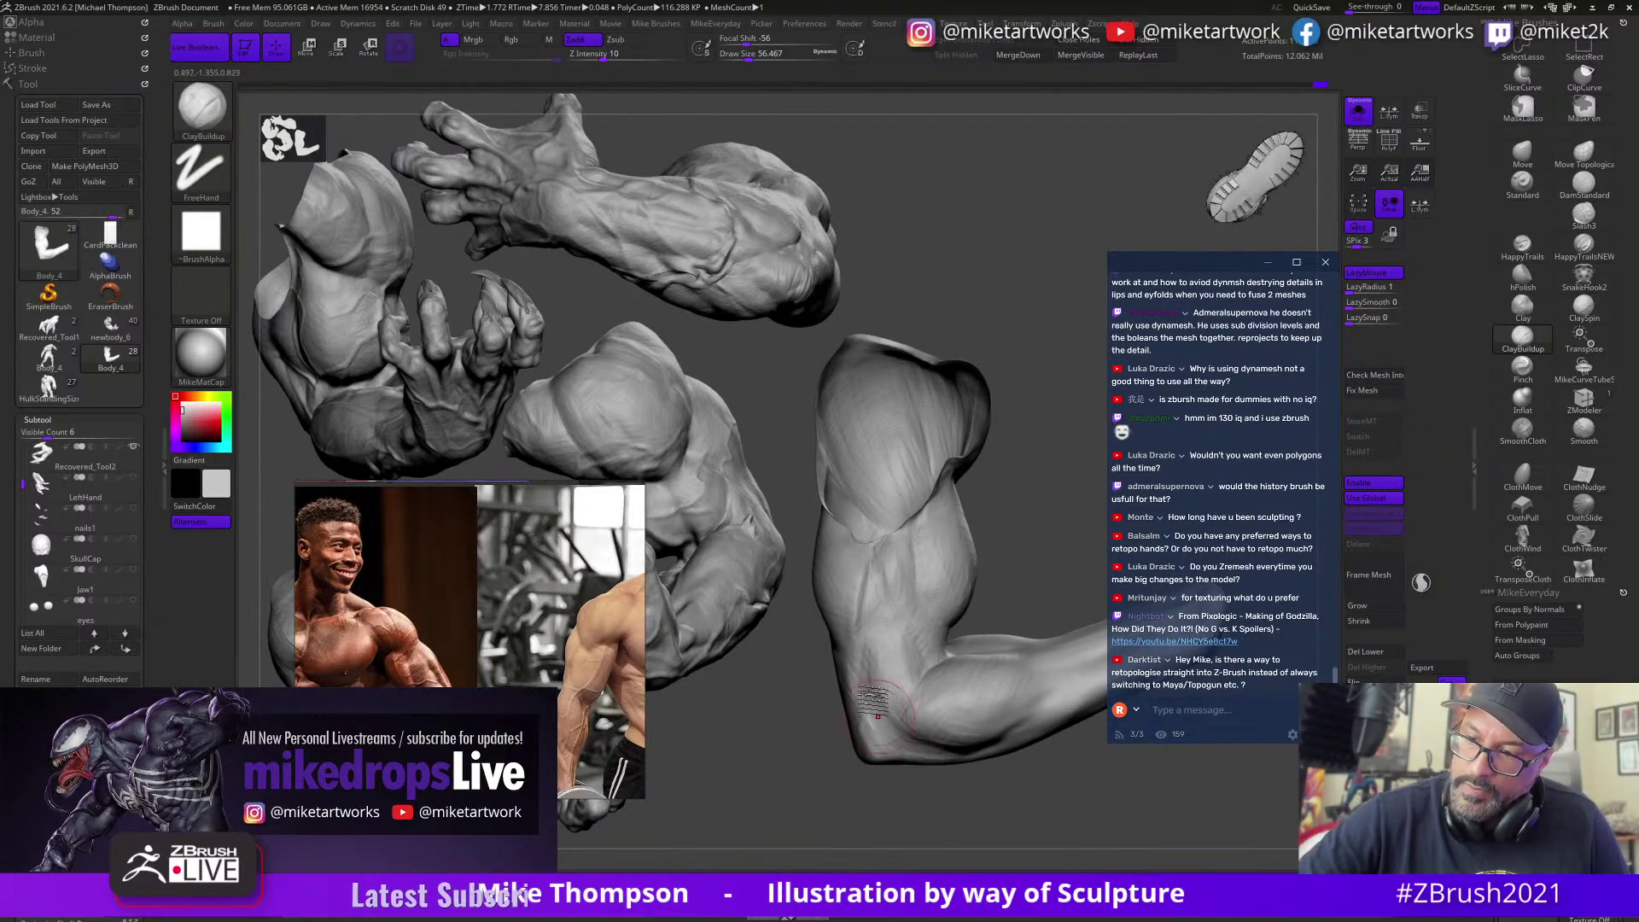
drag(1009, 780, 1009, 794)
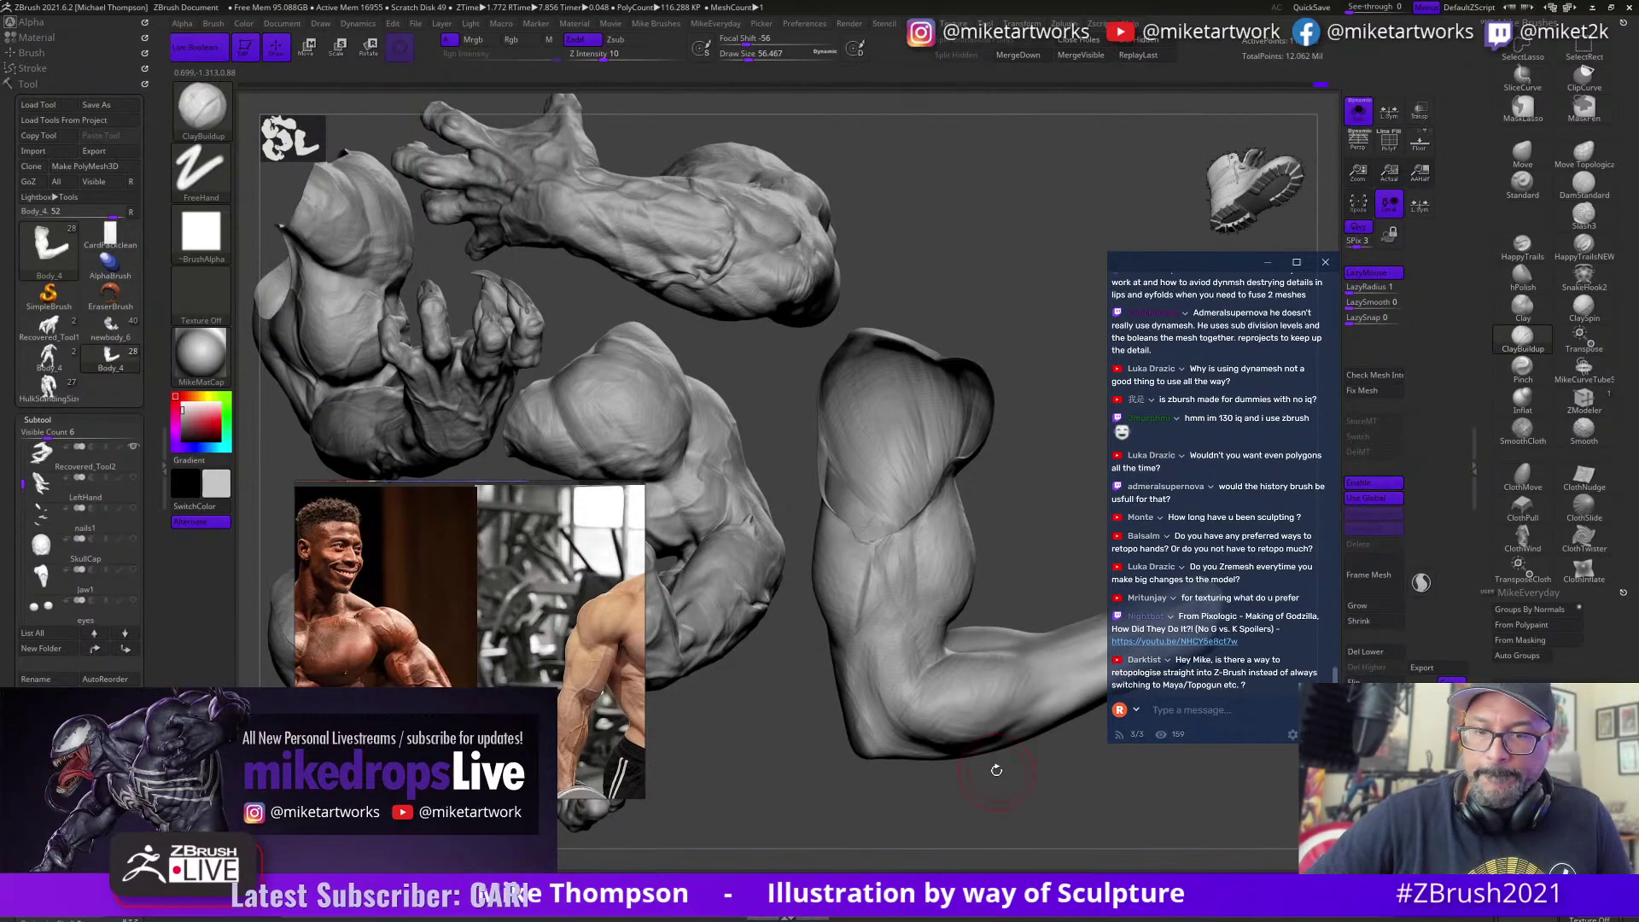
Step: Browse the bodybuilder reference board and frame the black-and-white double-biceps photo to study the flexed arms
scroll(565, 690, down, 3)
middle_drag(565, 598, 549, 677)
middle_drag(549, 512, 549, 678)
middle_drag(452, 587, 540, 635)
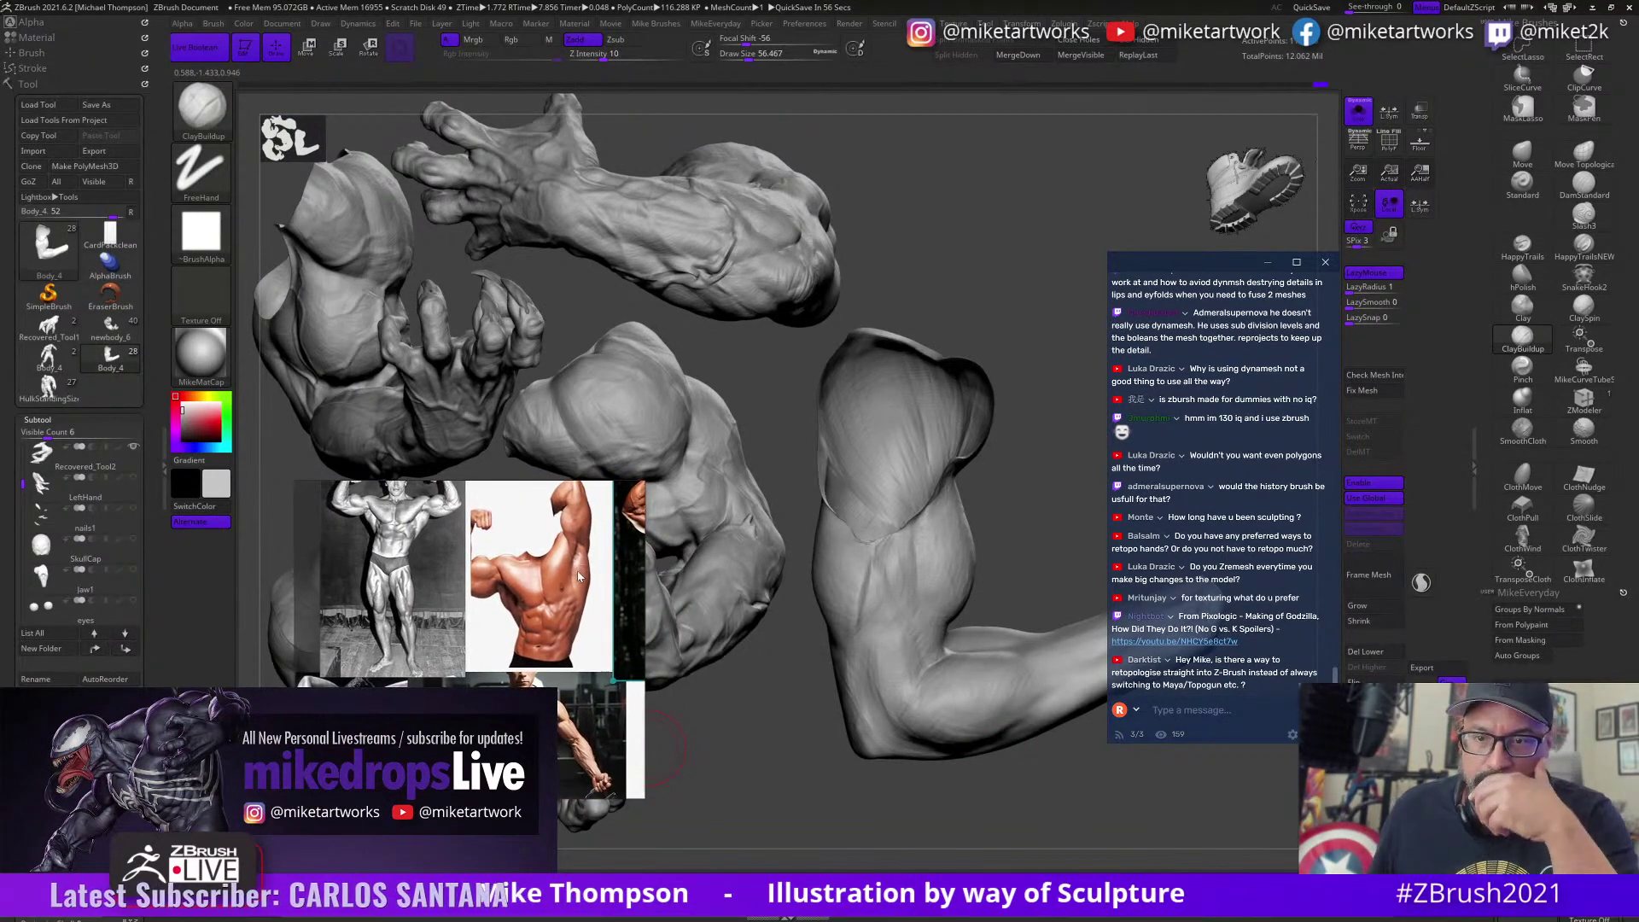
middle_drag(586, 575, 582, 683)
scroll(493, 632, down, 2)
scroll(493, 632, up, 5)
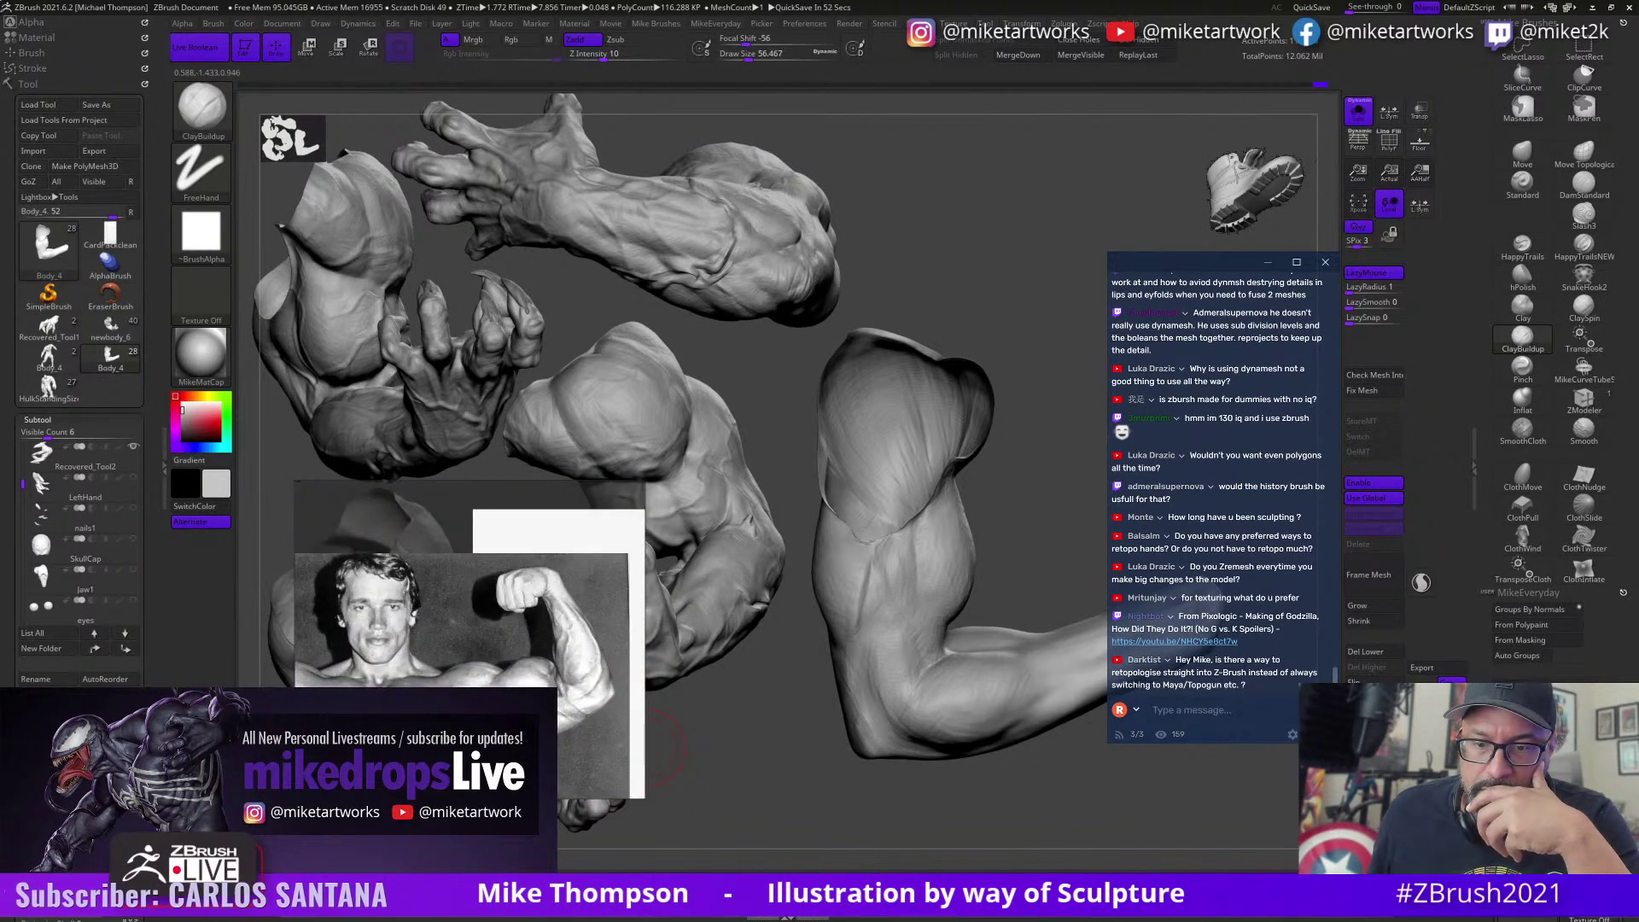
middle_drag(478, 648, 541, 591)
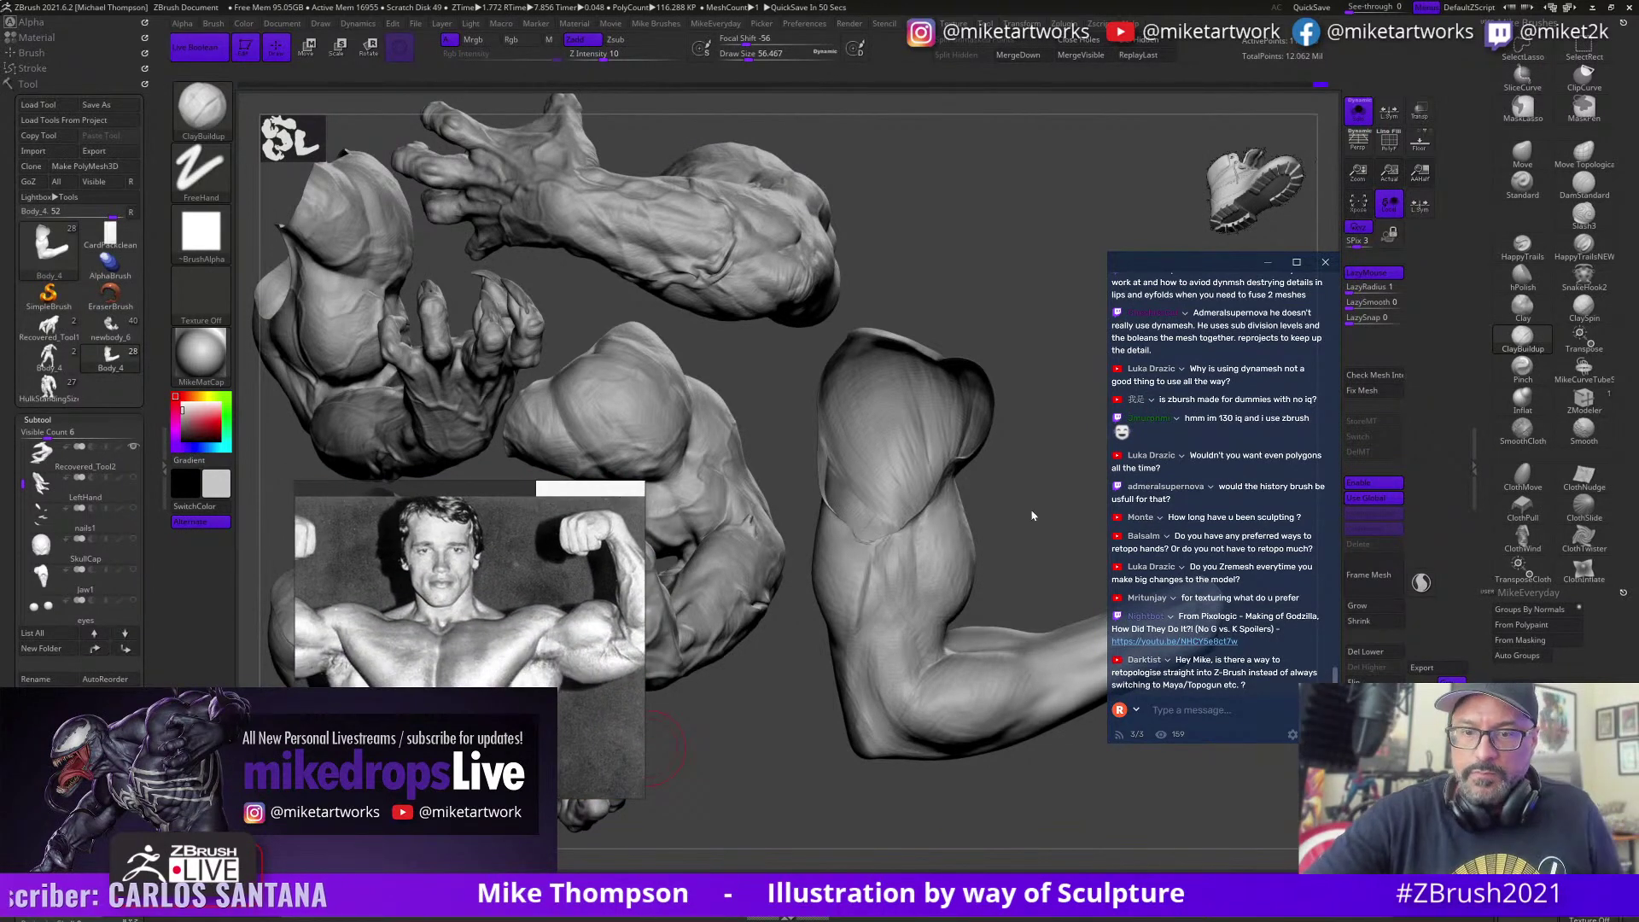
Step: Add ClayBuildup strokes along the outer upper arm between the deltoid and elbow, separating the biceps from the triceps
mouse_move(1053, 514)
mouse_down()
mouse_move(1044, 559)
mouse_move(841, 679)
mouse_move(864, 653)
mouse_move(878, 672)
mouse_up()
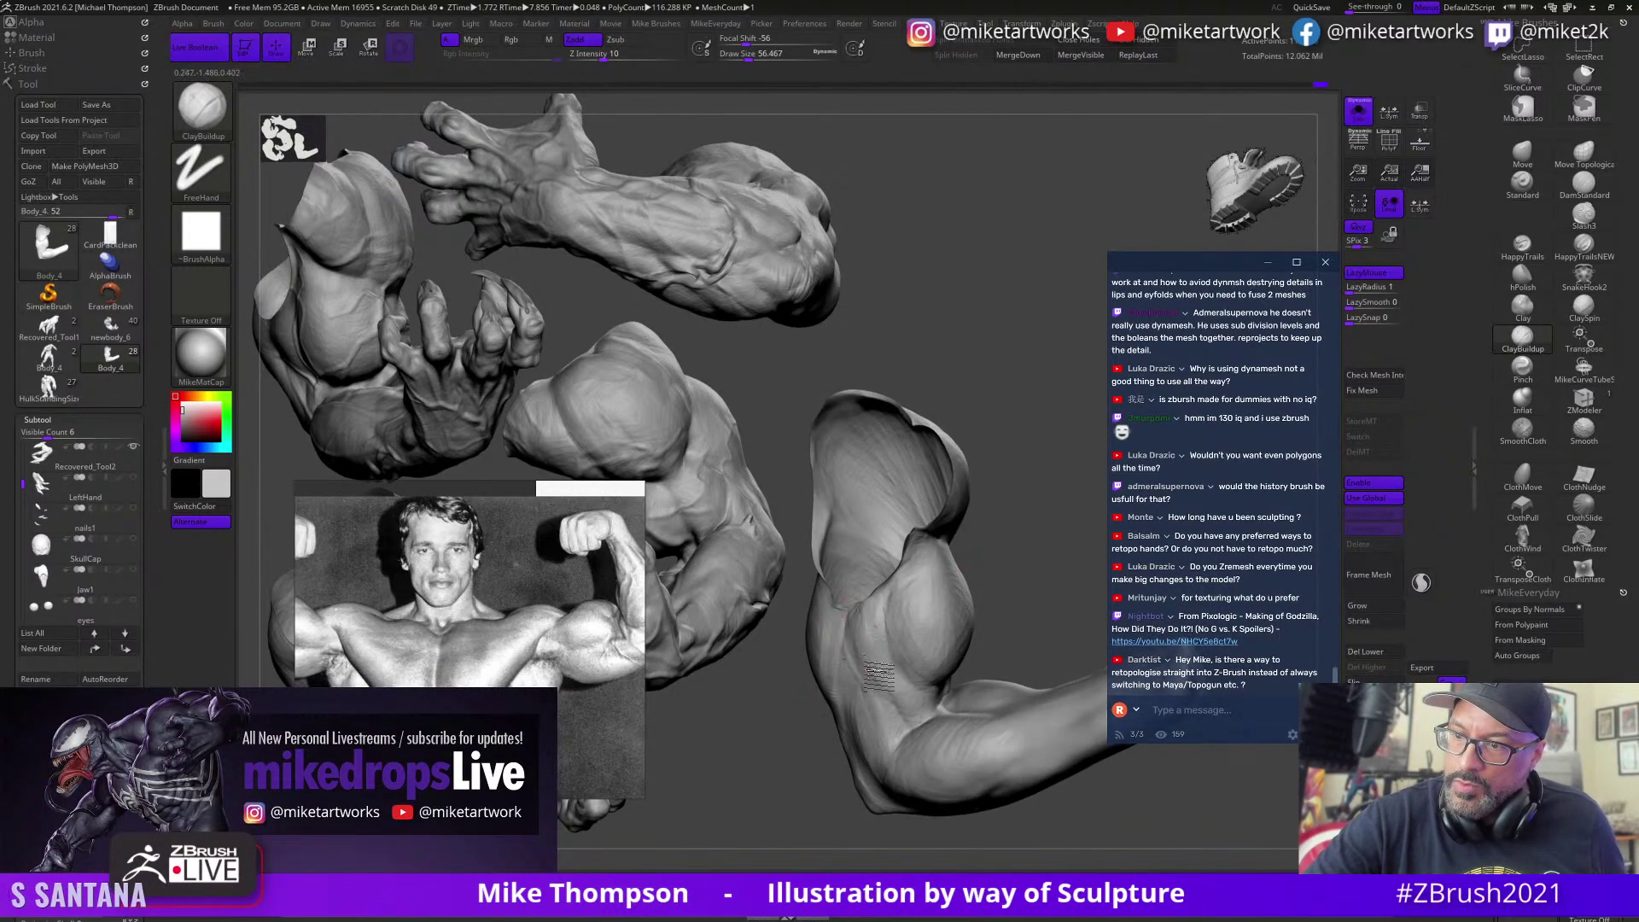
mouse_move(939, 554)
mouse_down()
mouse_move(1006, 563)
mouse_move(1032, 538)
mouse_move(999, 541)
mouse_move(870, 696)
mouse_up()
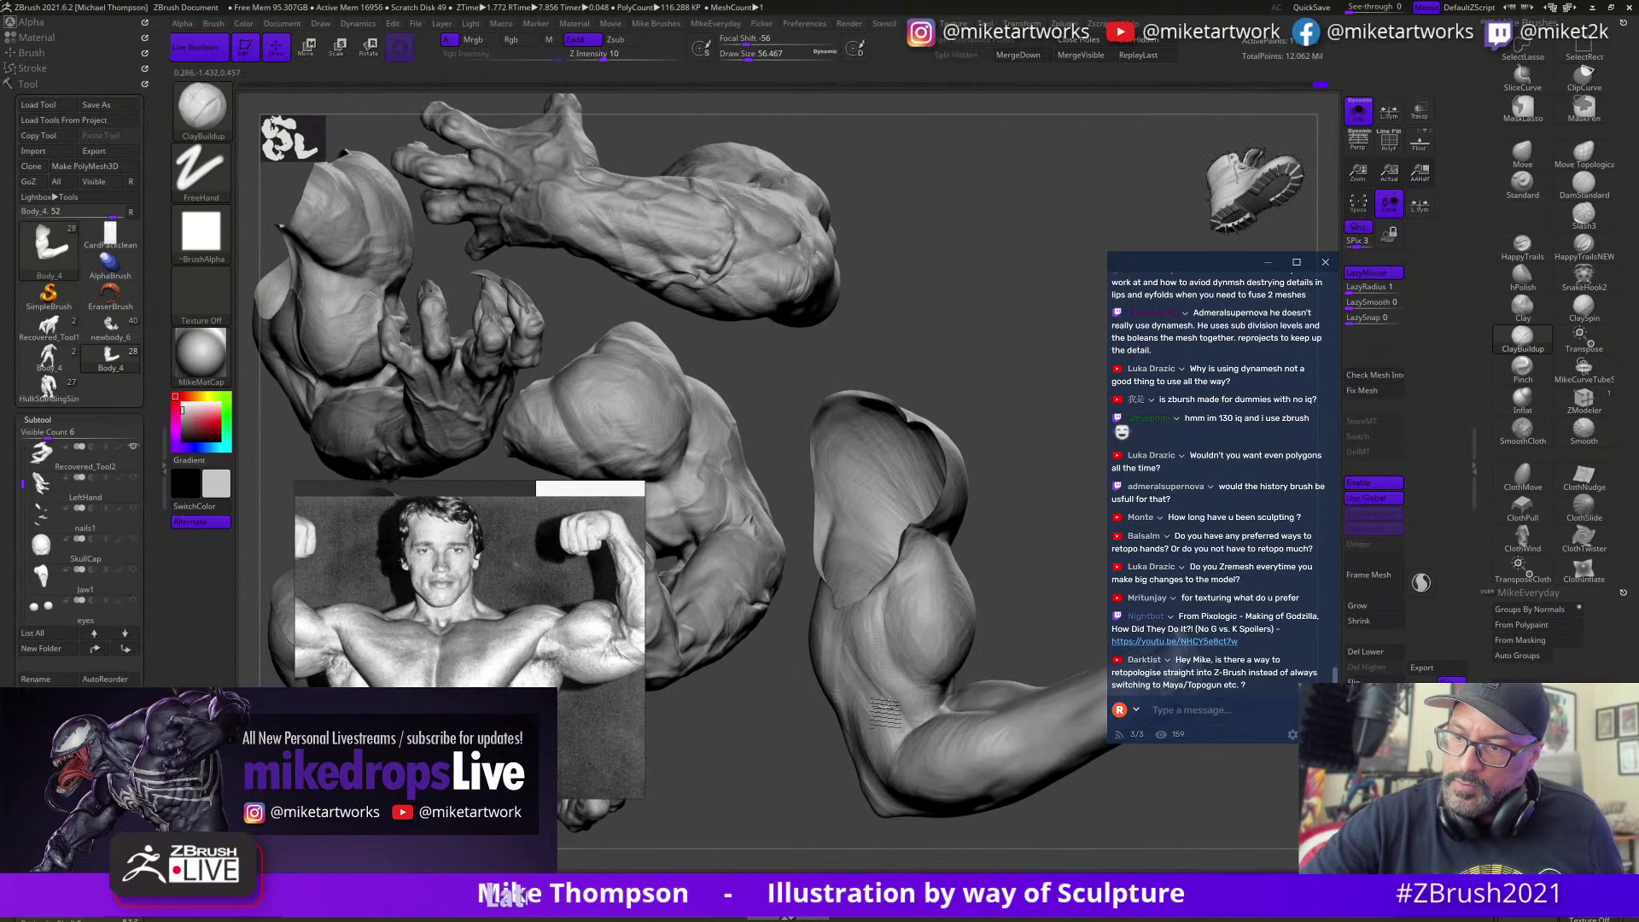
drag(1038, 551, 955, 589)
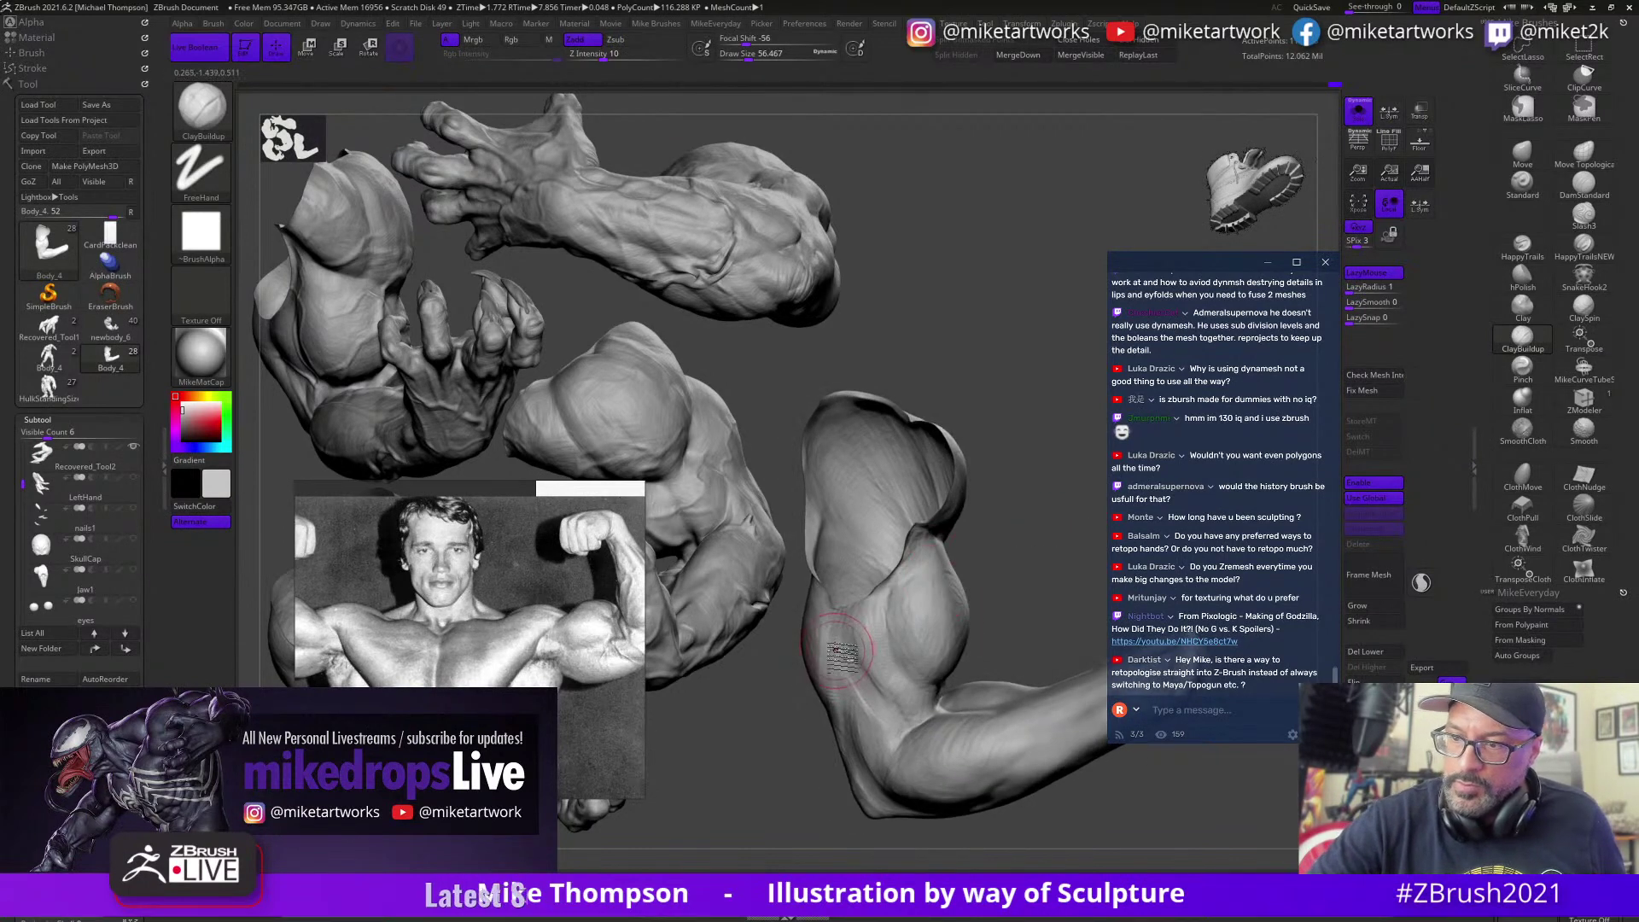
mouse_move(1039, 552)
mouse_down()
mouse_move(1071, 559)
mouse_move(887, 631)
mouse_up()
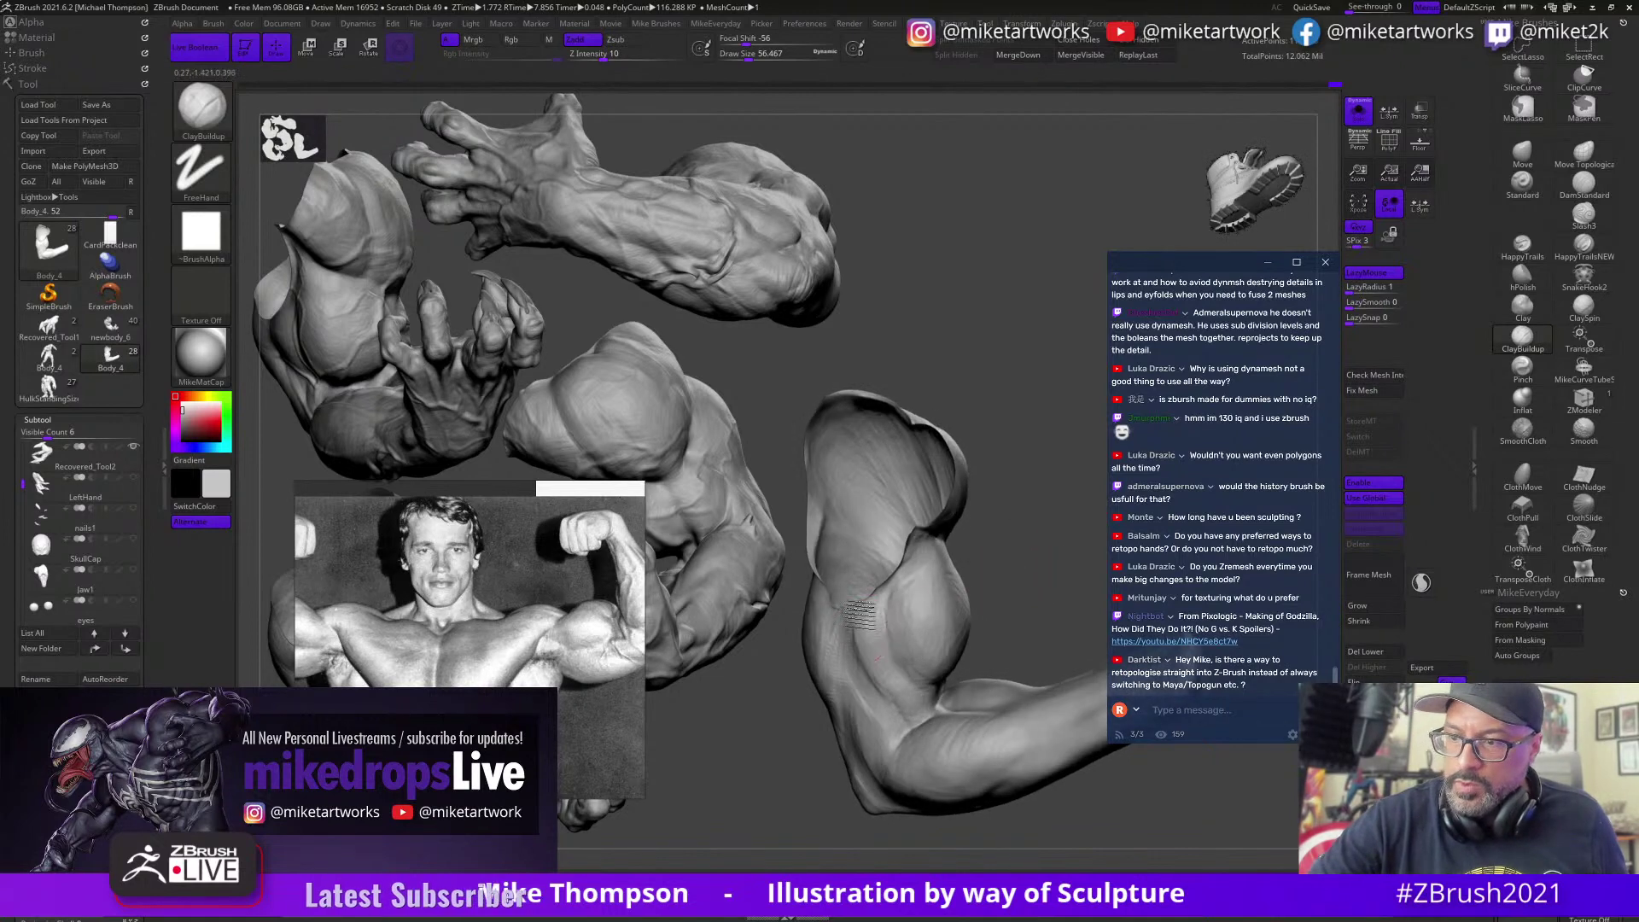
drag(1005, 589, 955, 587)
drag(878, 691, 852, 702)
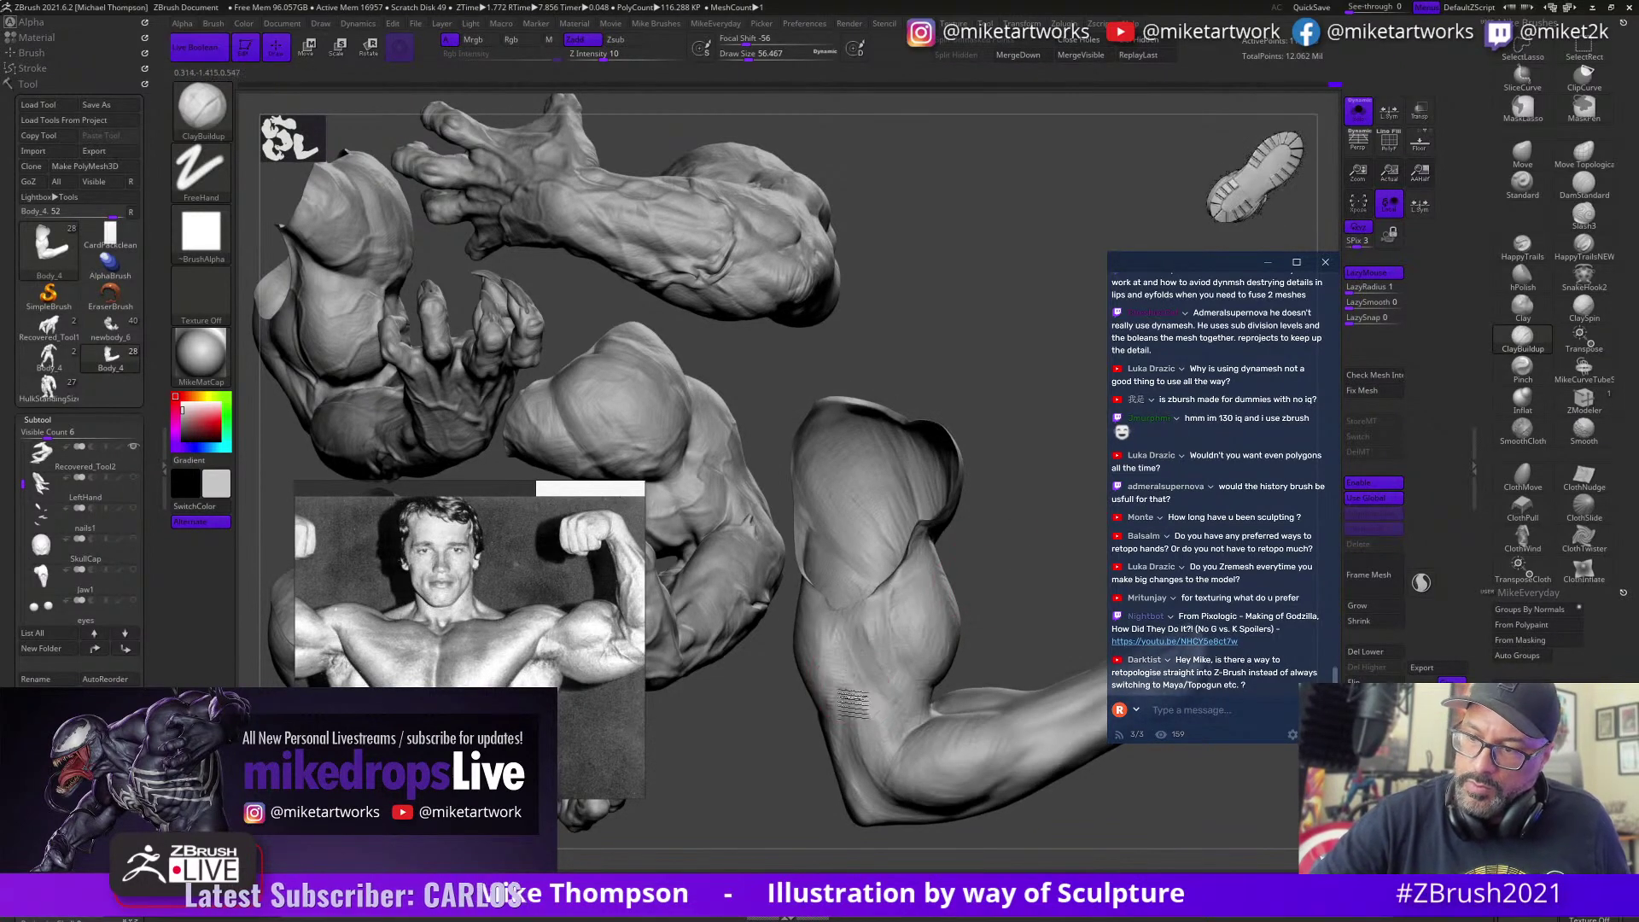
Step: Build up the triceps along the back of the upper arm with ClayBuildup, reducing the draw size to about 37
mouse_move(988, 561)
mouse_down()
mouse_move(1040, 579)
mouse_move(980, 561)
mouse_up()
mouse_move(836, 704)
mouse_down()
mouse_move(1056, 719)
mouse_move(918, 781)
mouse_up()
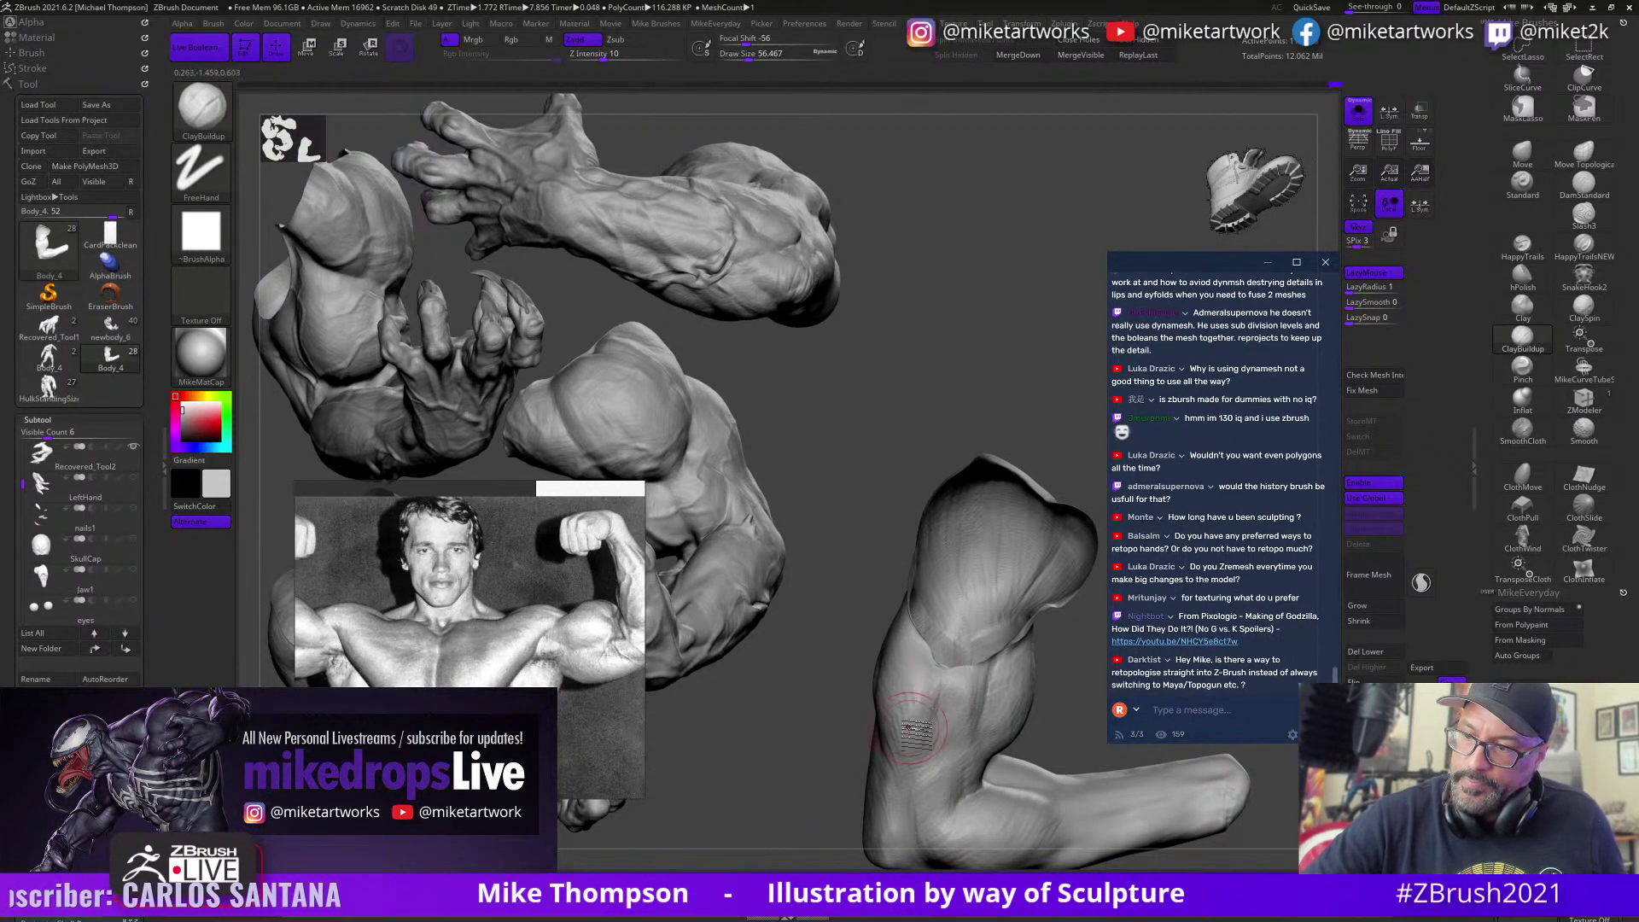
drag(922, 729, 858, 681)
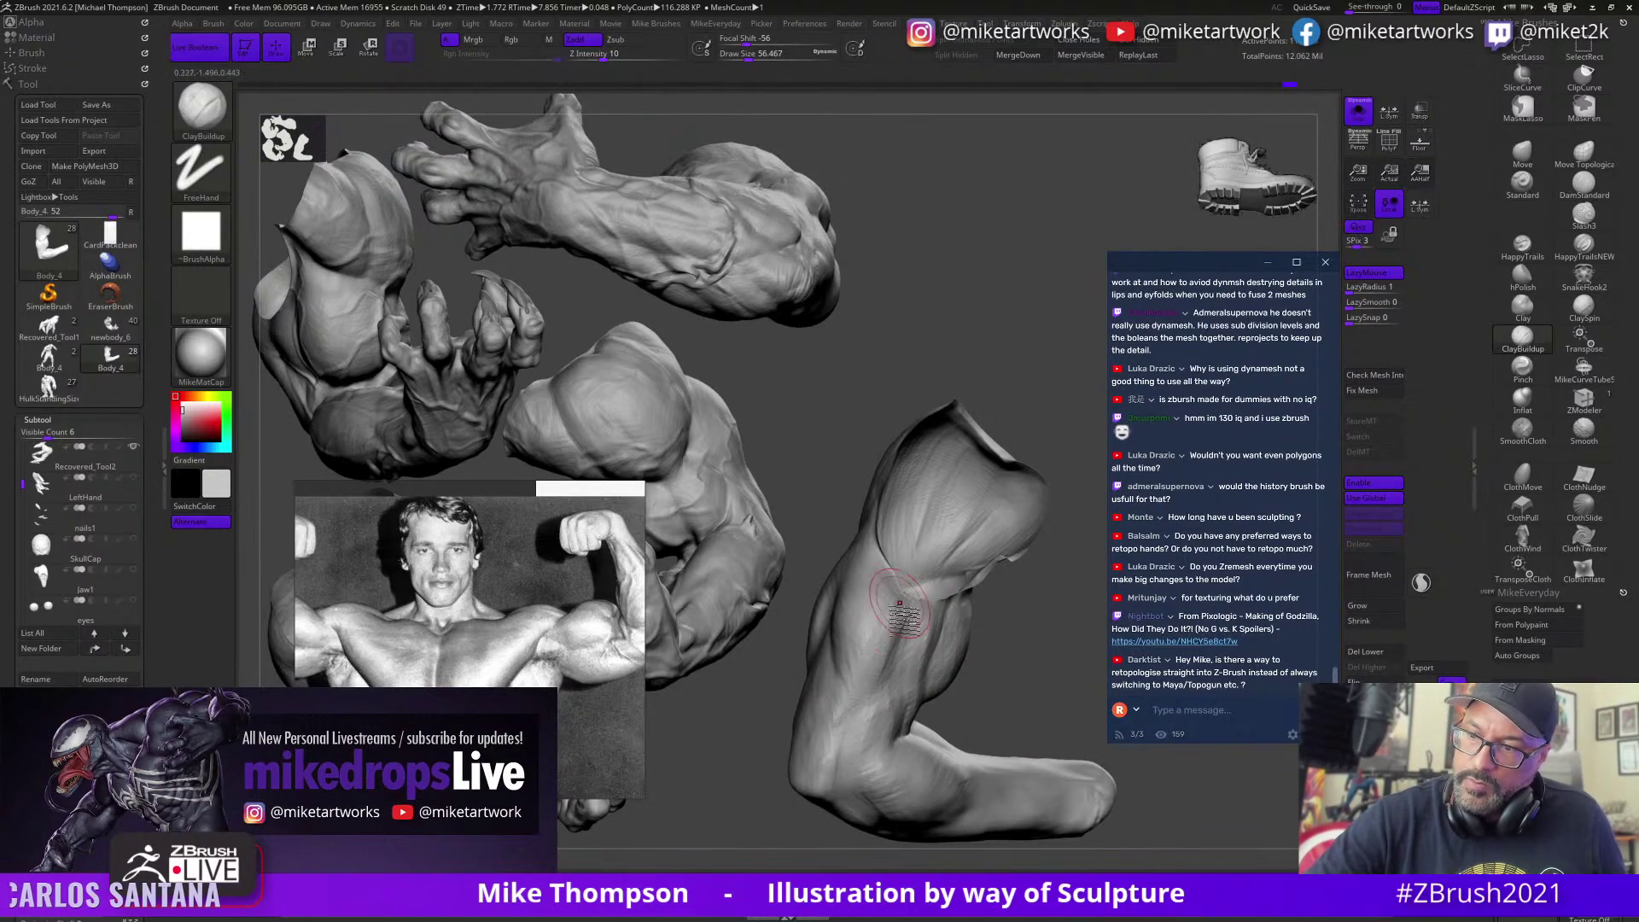
drag(1030, 618, 845, 687)
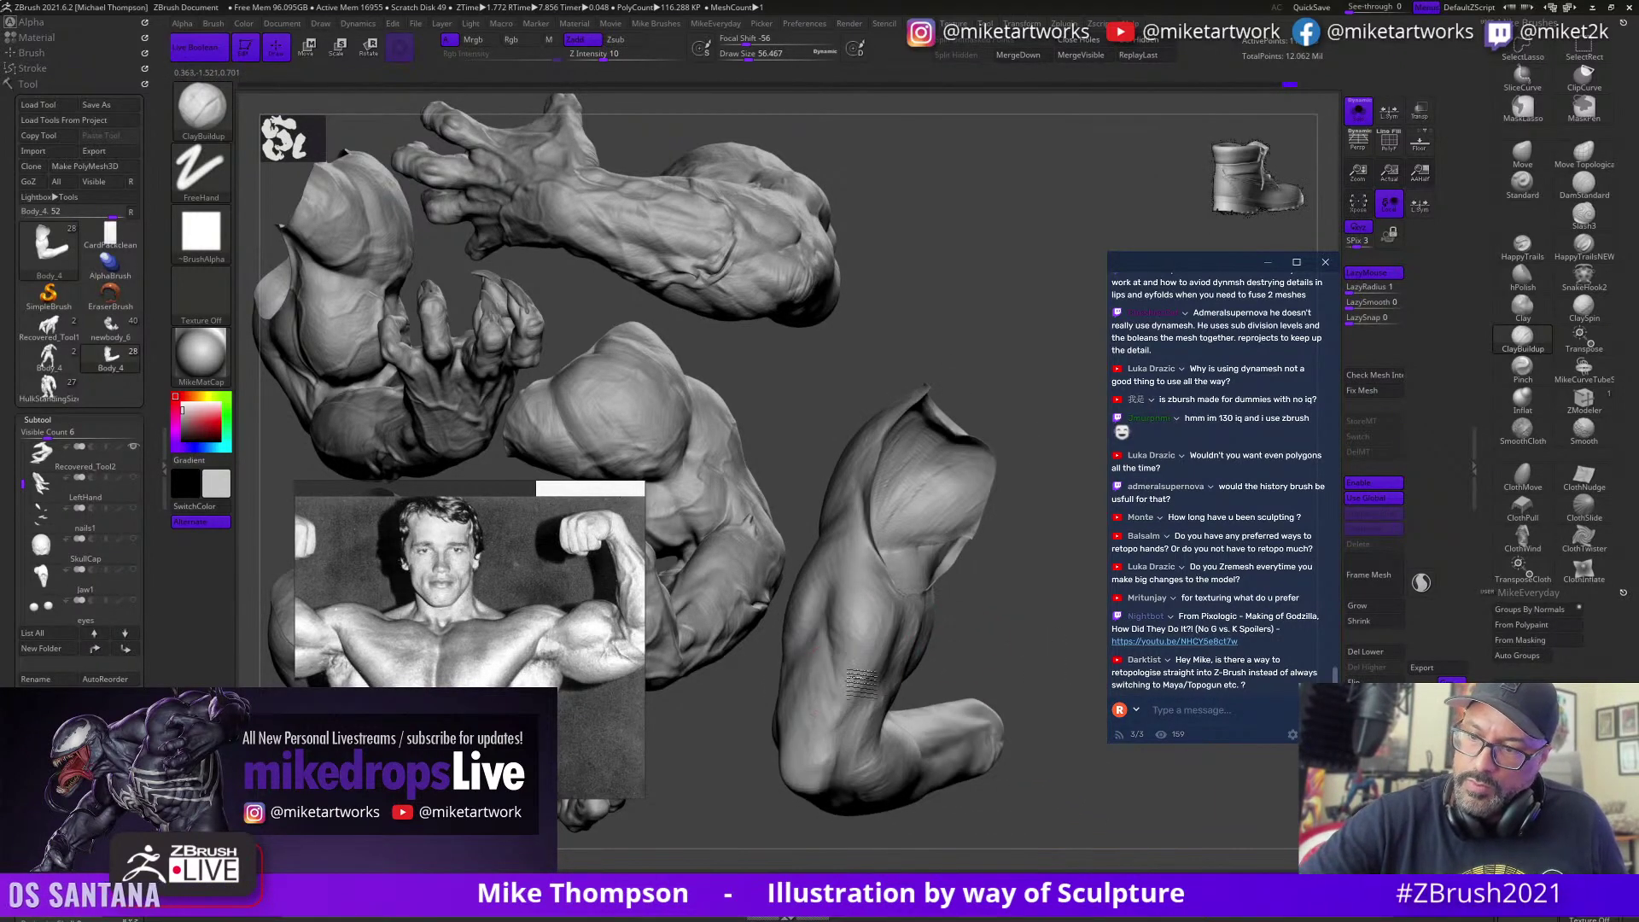
mouse_move(985, 664)
mouse_down()
mouse_move(850, 657)
mouse_move(929, 684)
mouse_move(1010, 682)
mouse_move(1010, 651)
mouse_up()
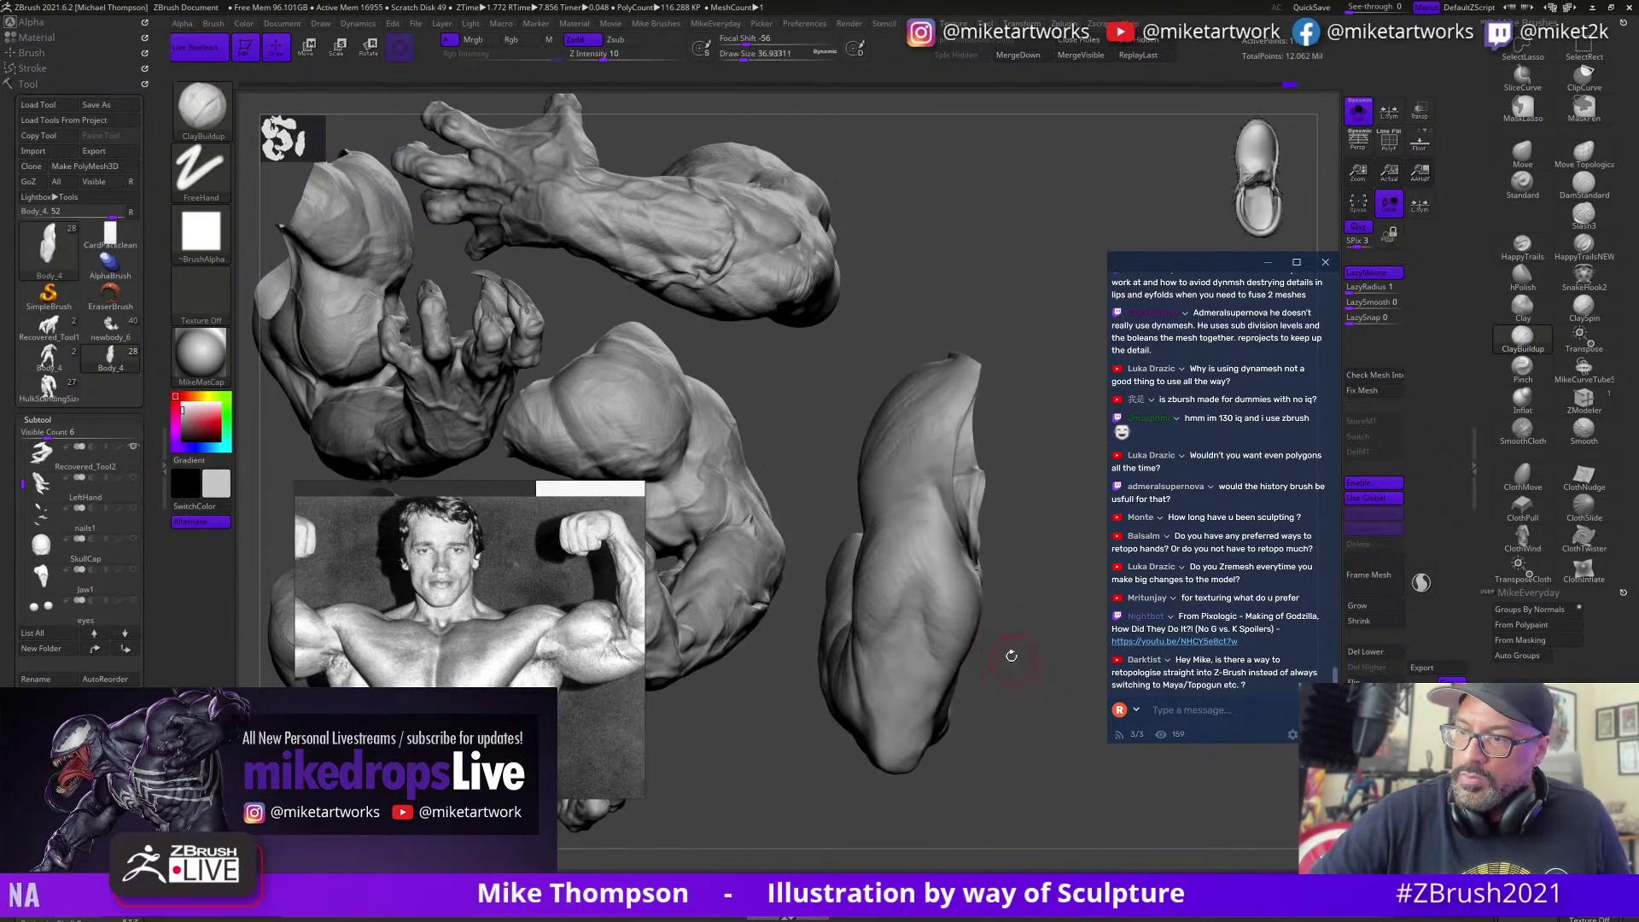
drag(981, 712, 1042, 697)
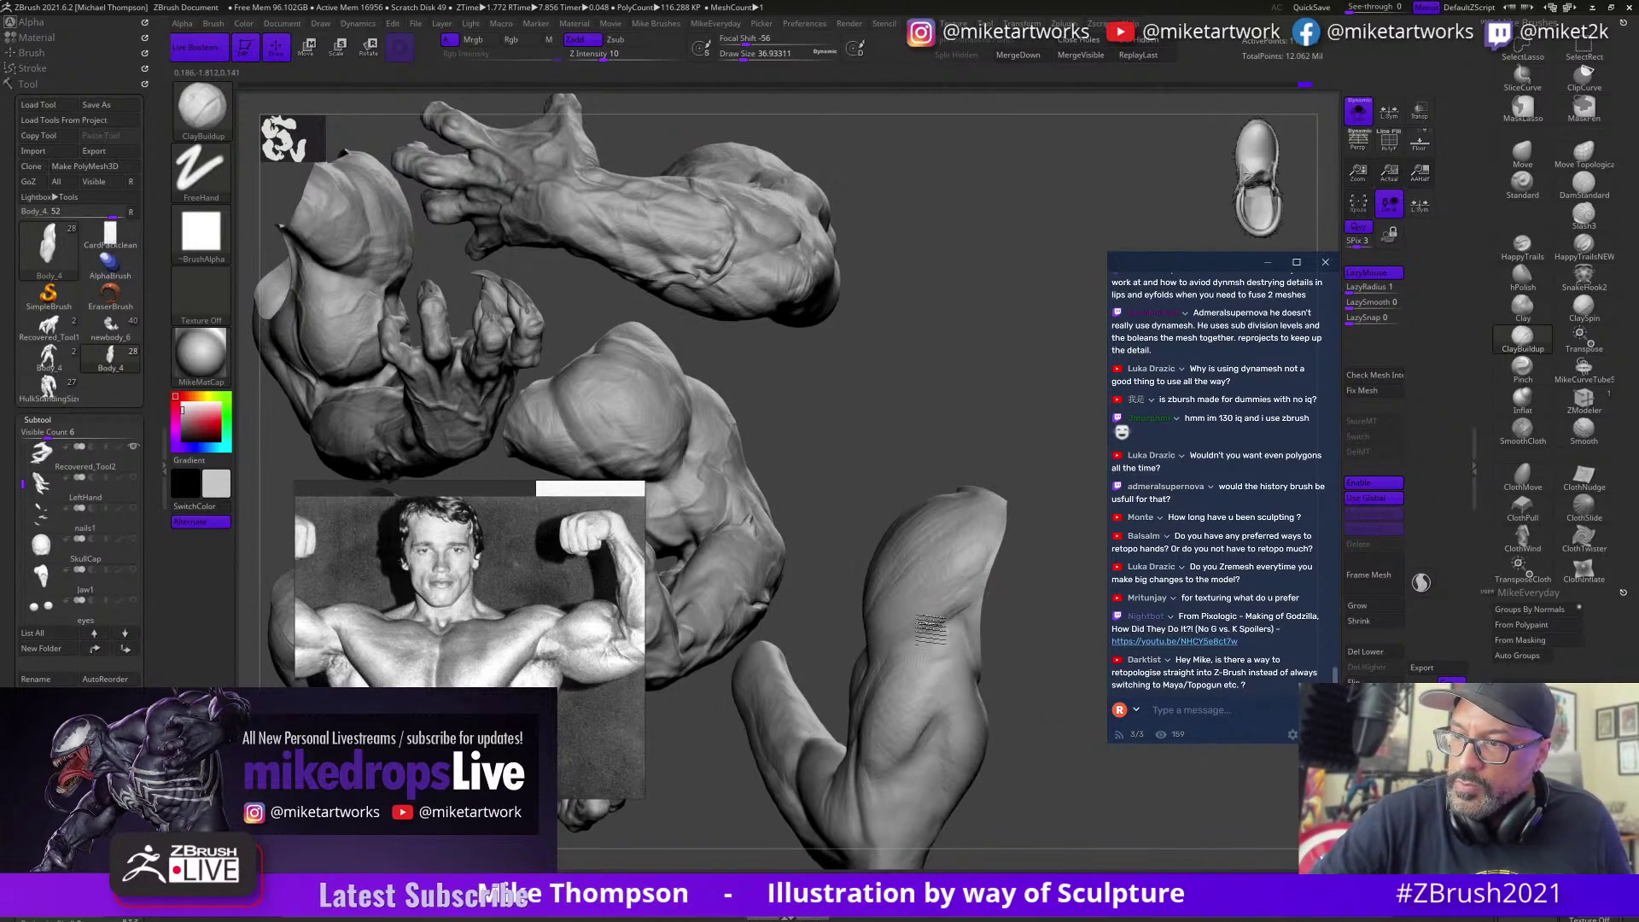
Step: Add ClayBuildup strokes down the outer upper arm and onto the elbow, reducing the draw size to about 31
drag(1038, 570, 1016, 608)
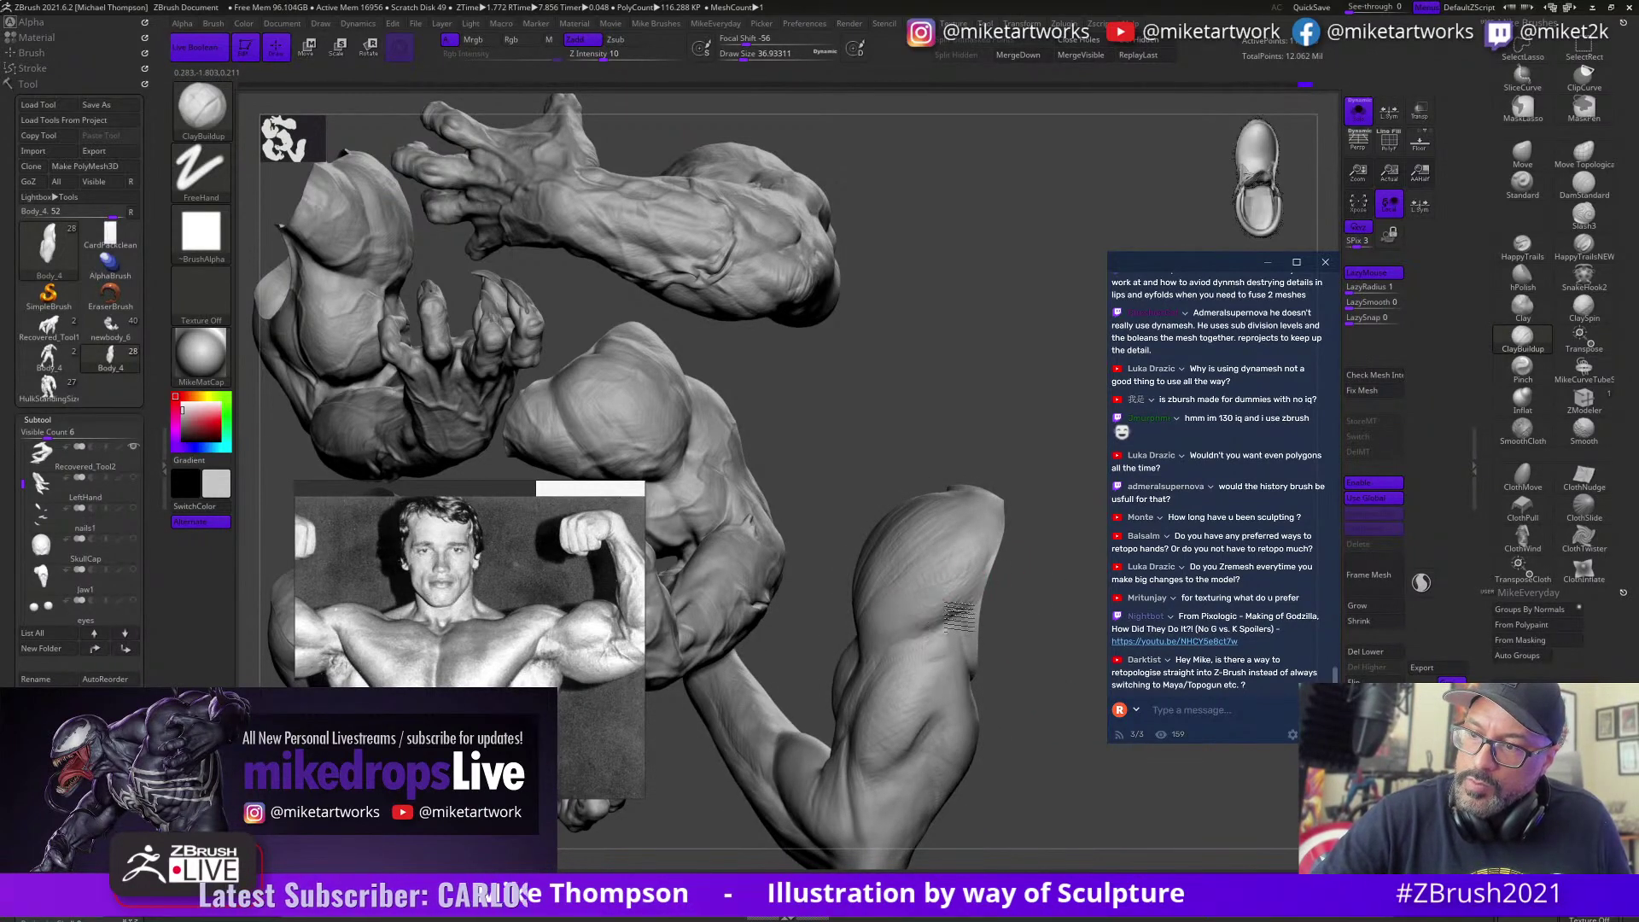
mouse_move(1027, 651)
mouse_down()
mouse_move(1091, 802)
mouse_move(1021, 807)
mouse_move(969, 759)
mouse_move(974, 797)
mouse_move(974, 764)
mouse_up()
key(s)
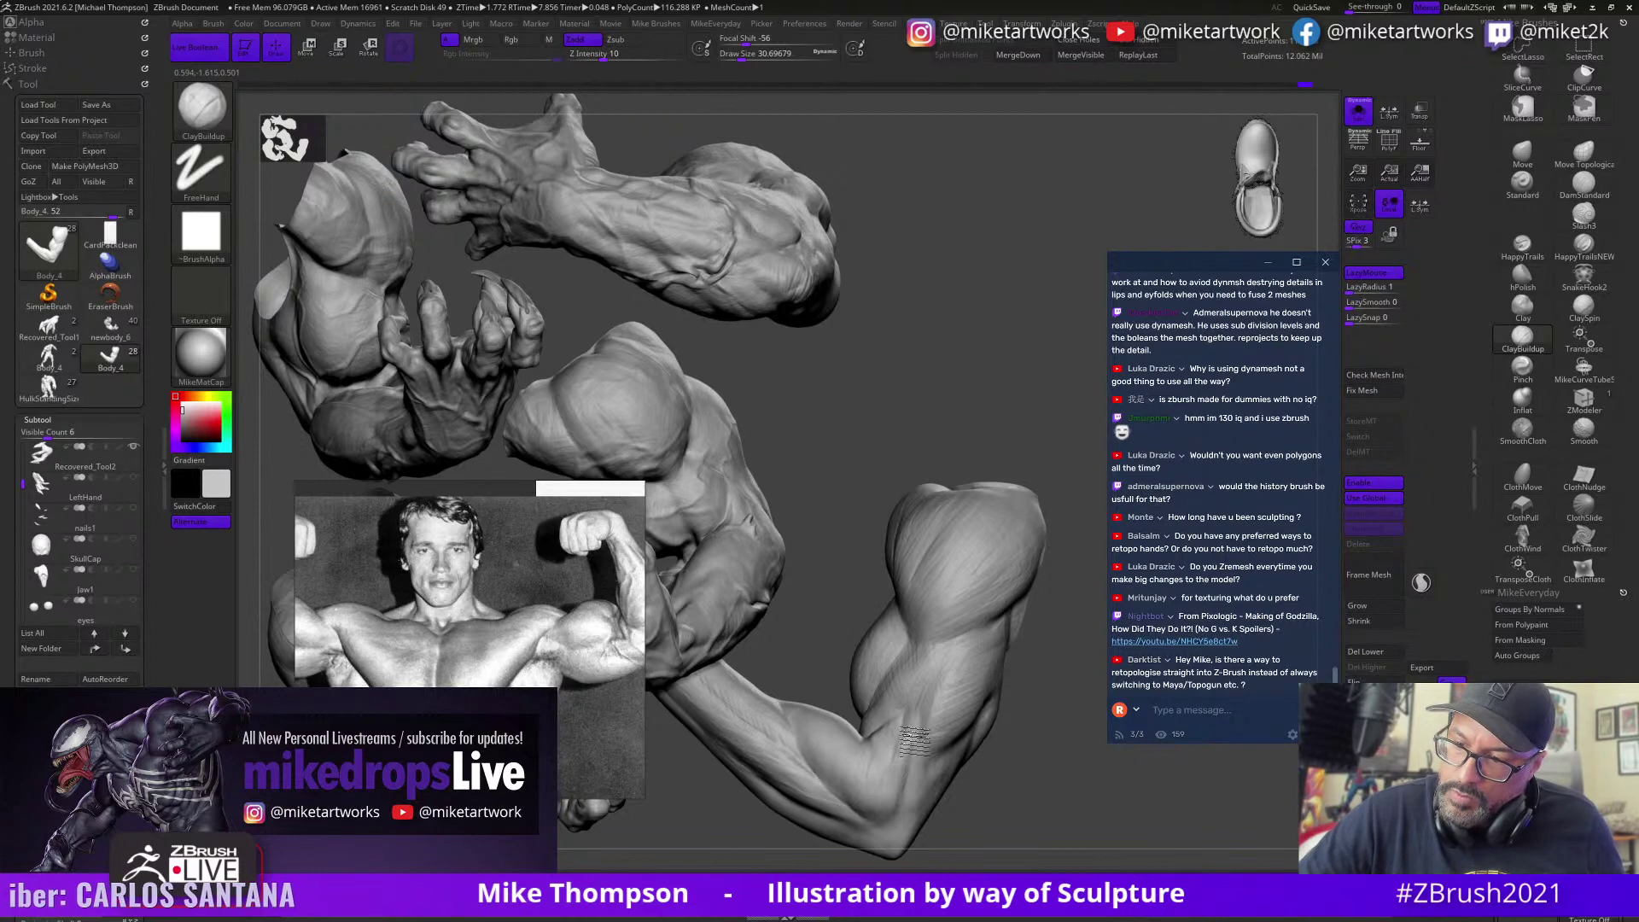
mouse_move(1021, 761)
mouse_down()
mouse_move(995, 800)
mouse_move(892, 807)
mouse_up()
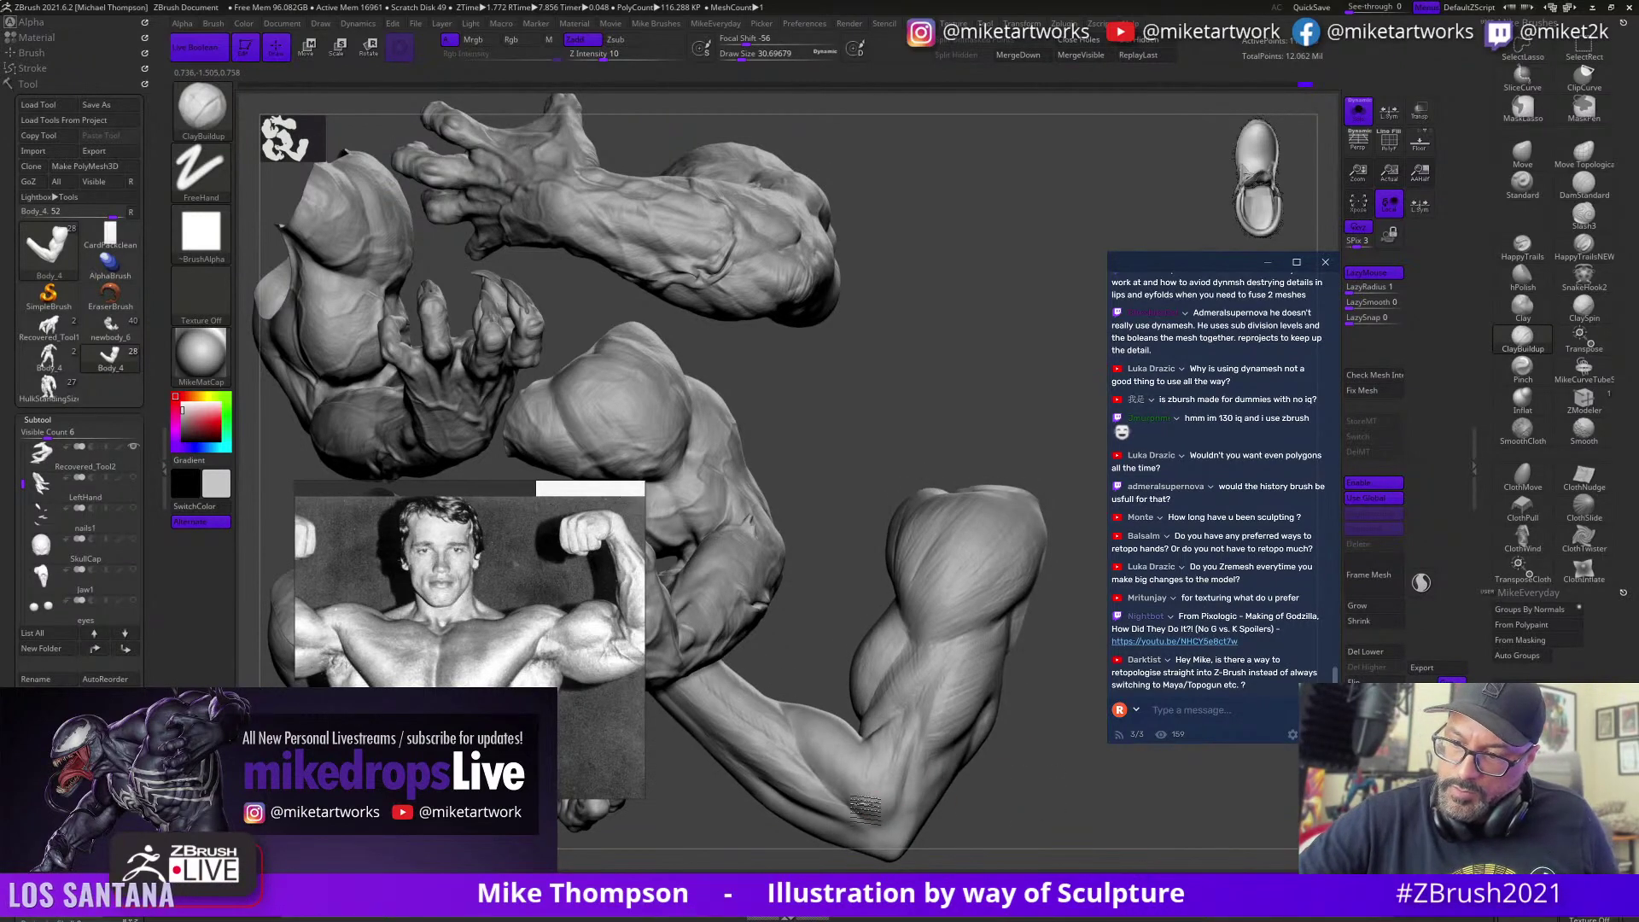
drag(1016, 791, 909, 755)
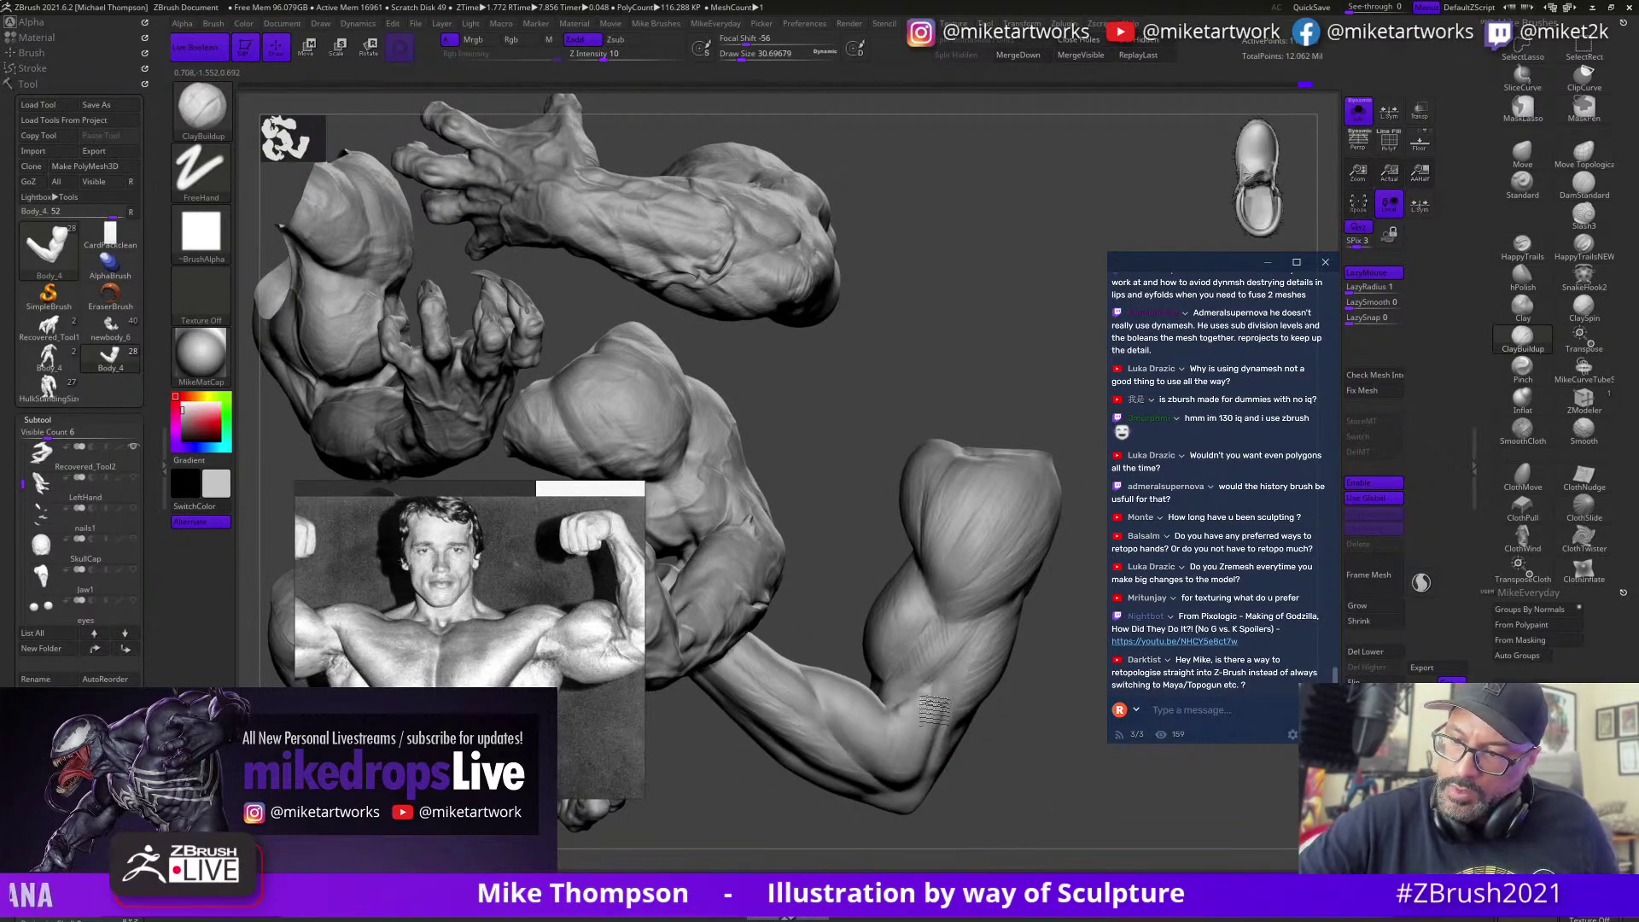
Step: Build up the muscle and tendon forms around the elbow with ClayBuildup at a draw size of about 46
mouse_move(943, 693)
mouse_down()
mouse_move(907, 722)
mouse_move(1058, 760)
mouse_move(905, 751)
mouse_move(1063, 768)
mouse_move(1078, 819)
mouse_move(1050, 835)
mouse_move(1068, 809)
mouse_move(913, 713)
mouse_move(990, 741)
mouse_move(1020, 806)
mouse_move(949, 713)
mouse_up()
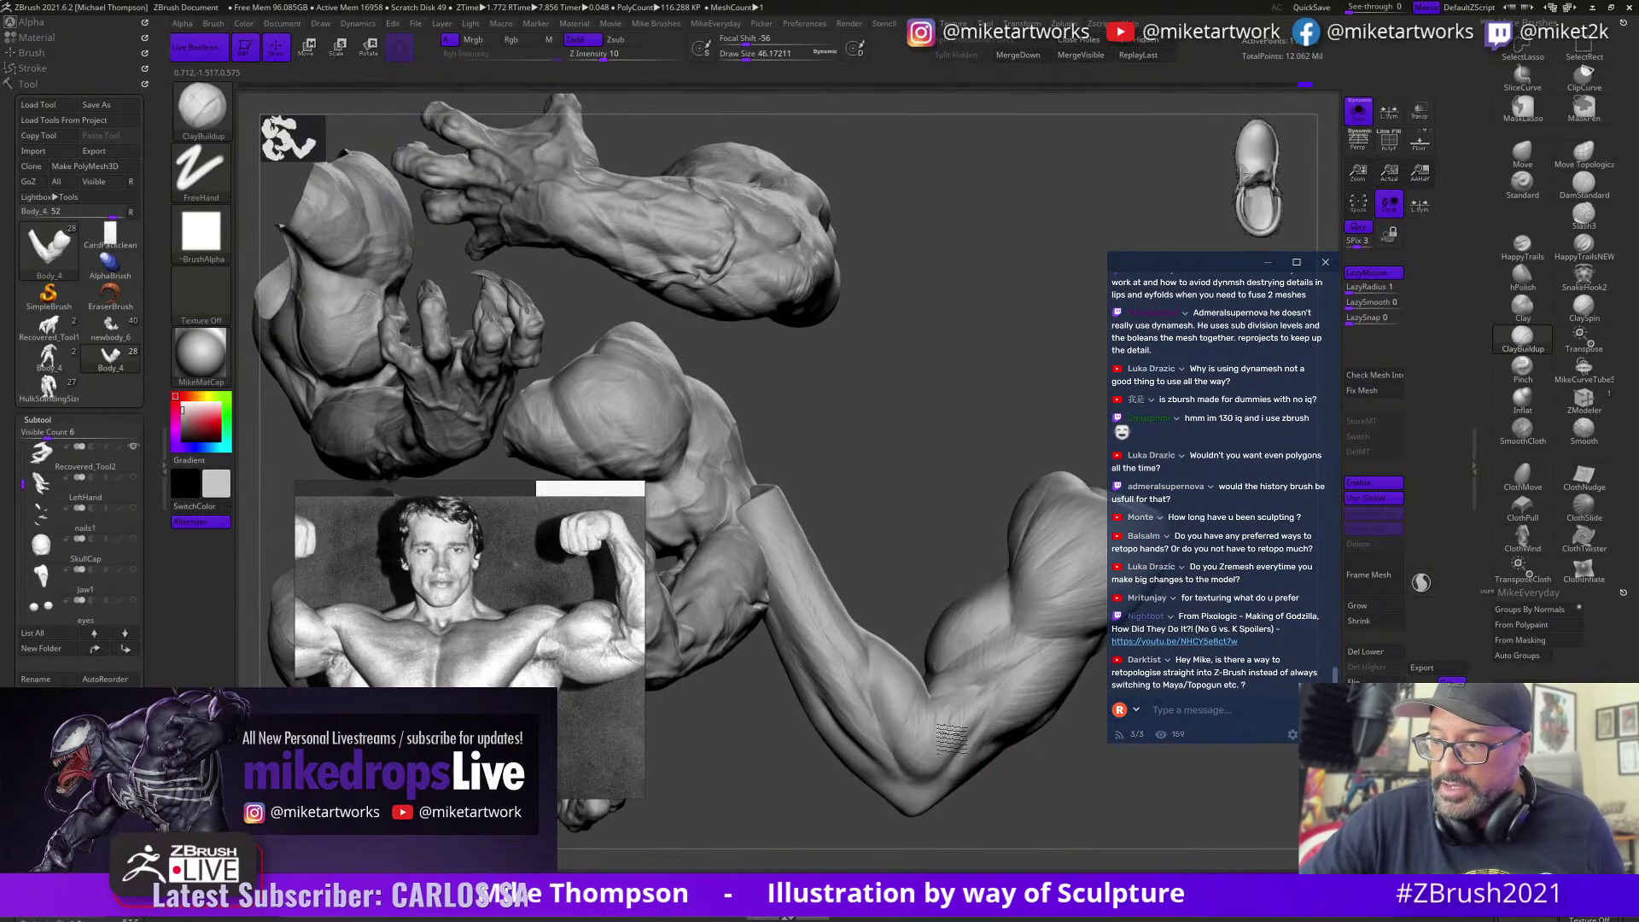
drag(1020, 763, 931, 725)
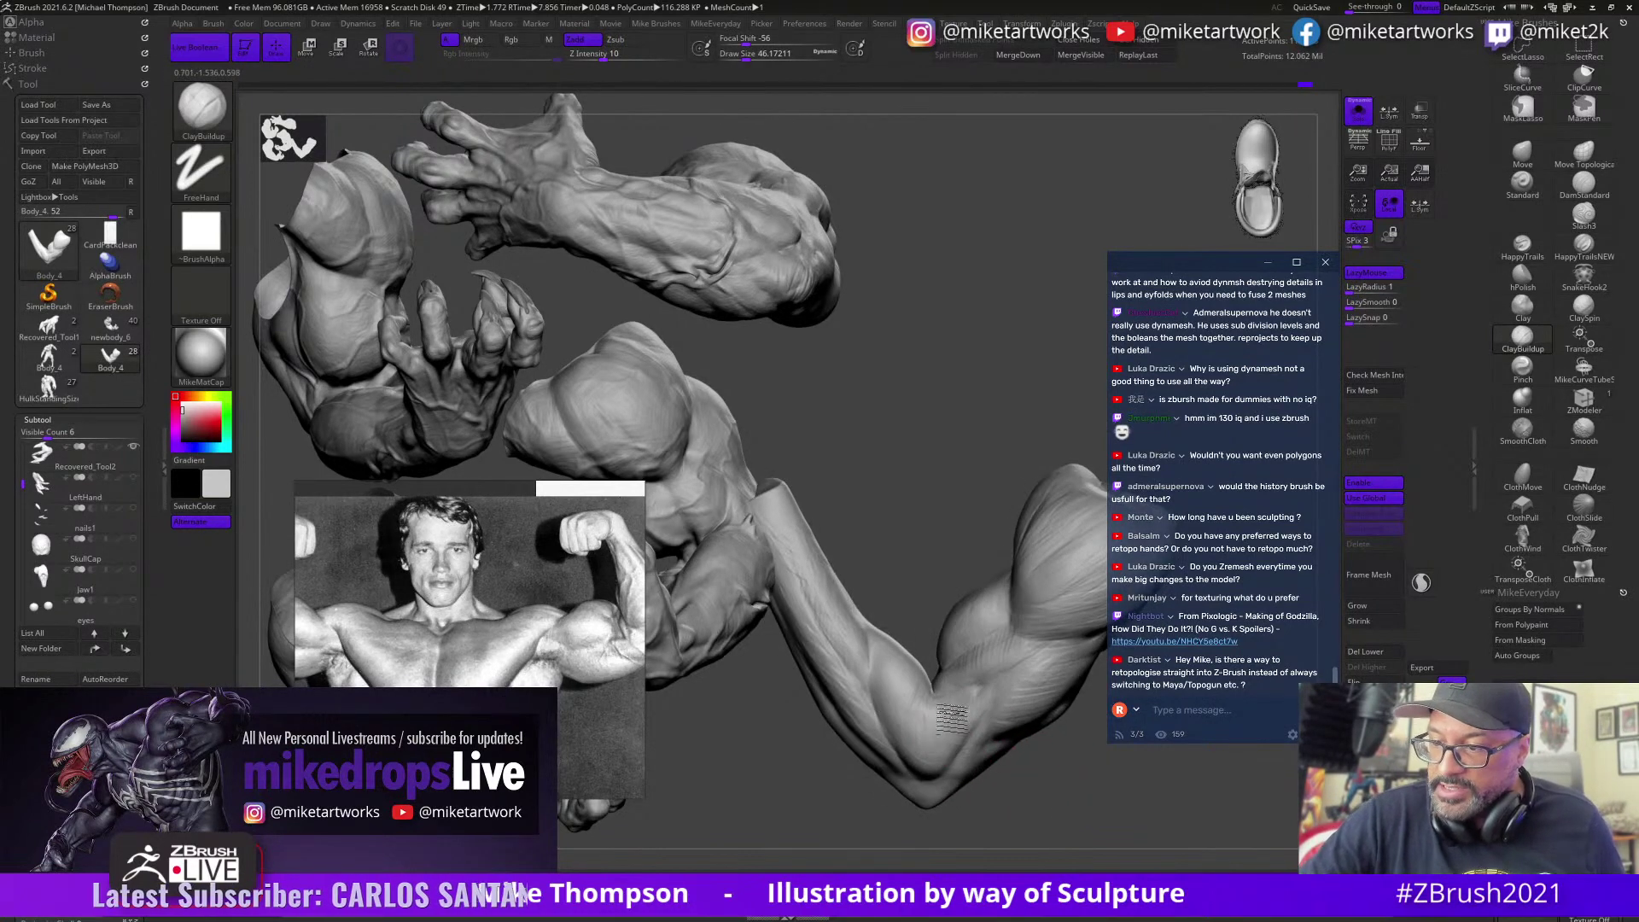
drag(1014, 791, 905, 727)
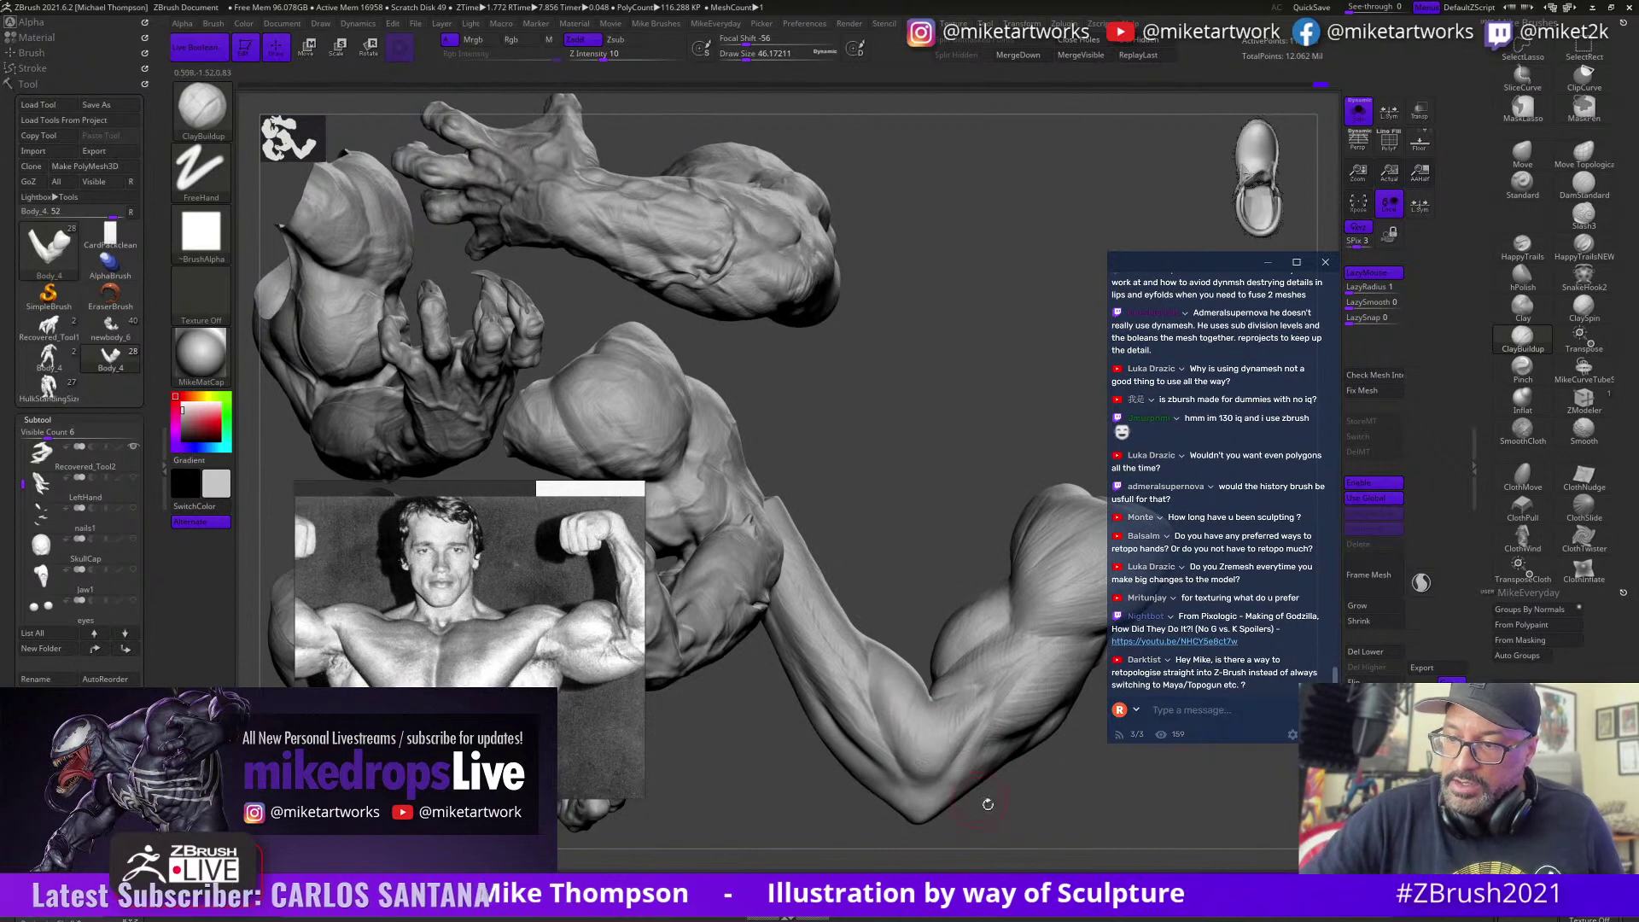
drag(988, 804, 943, 746)
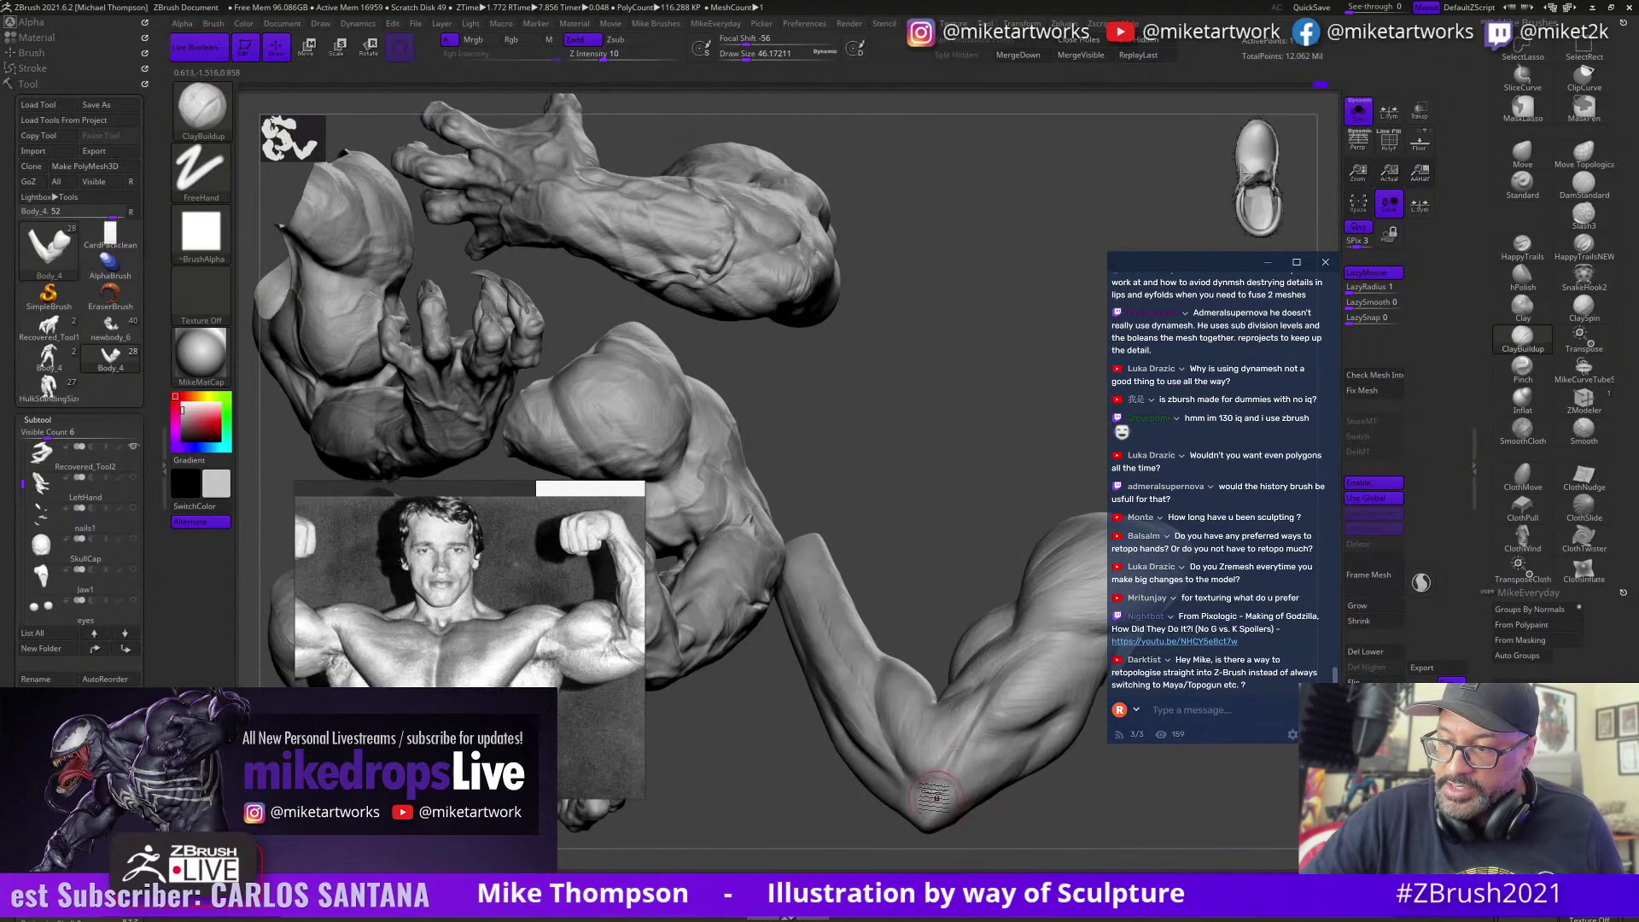
drag(1016, 843, 1000, 828)
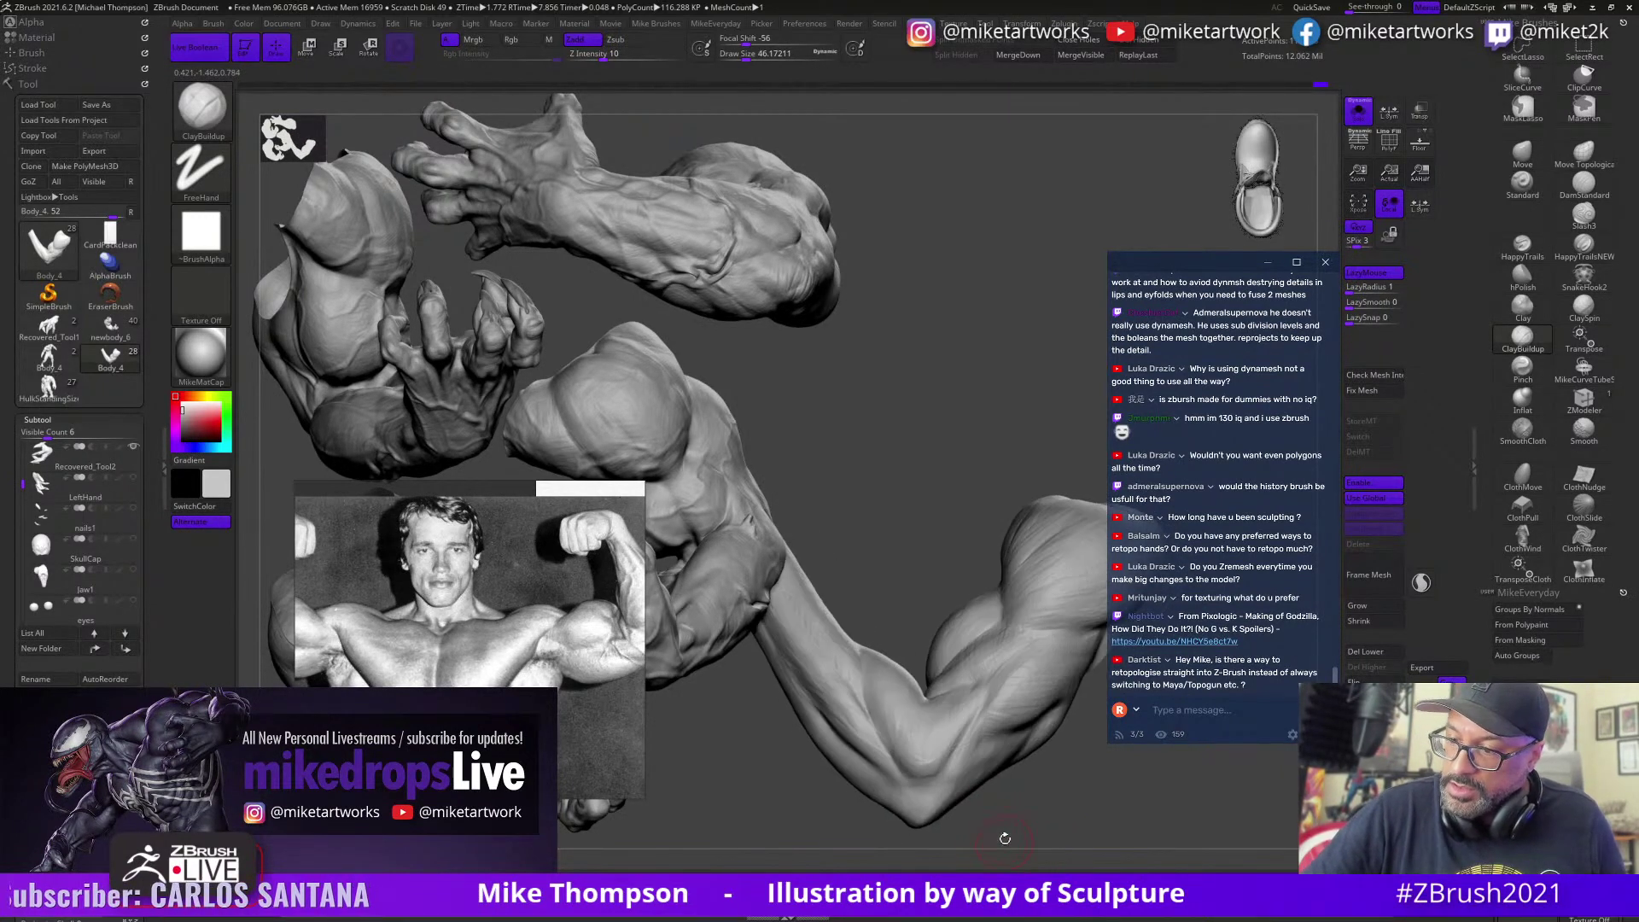
Step: Define the creases between the elbow, lower triceps and upper forearm with the DamStandard brush
click(1583, 182)
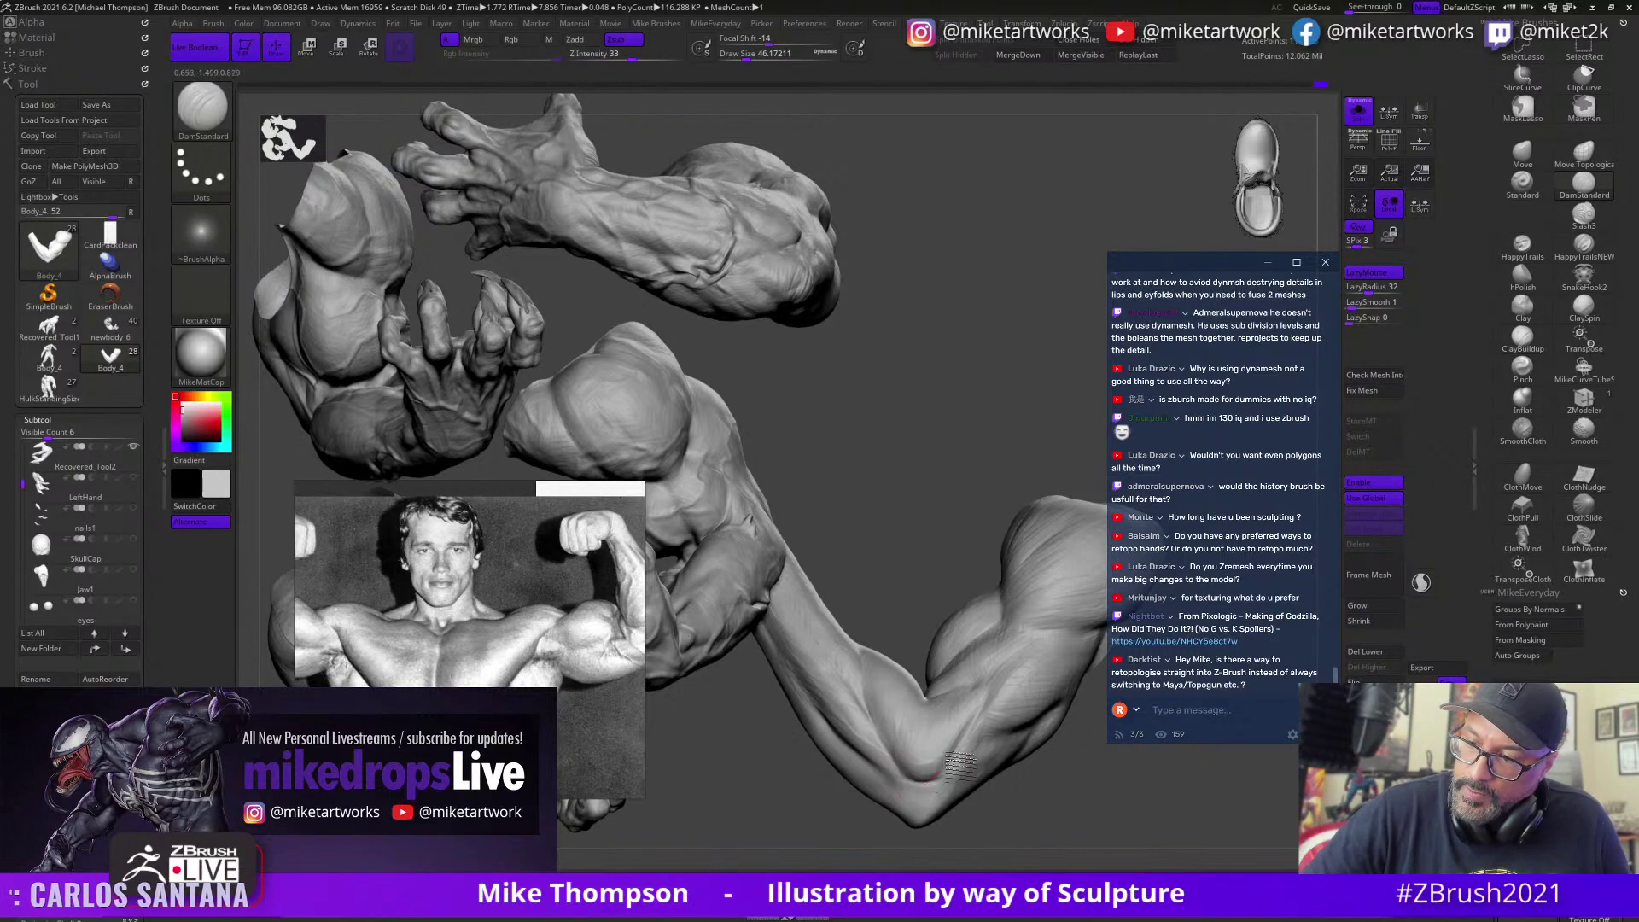
drag(1048, 844, 1011, 810)
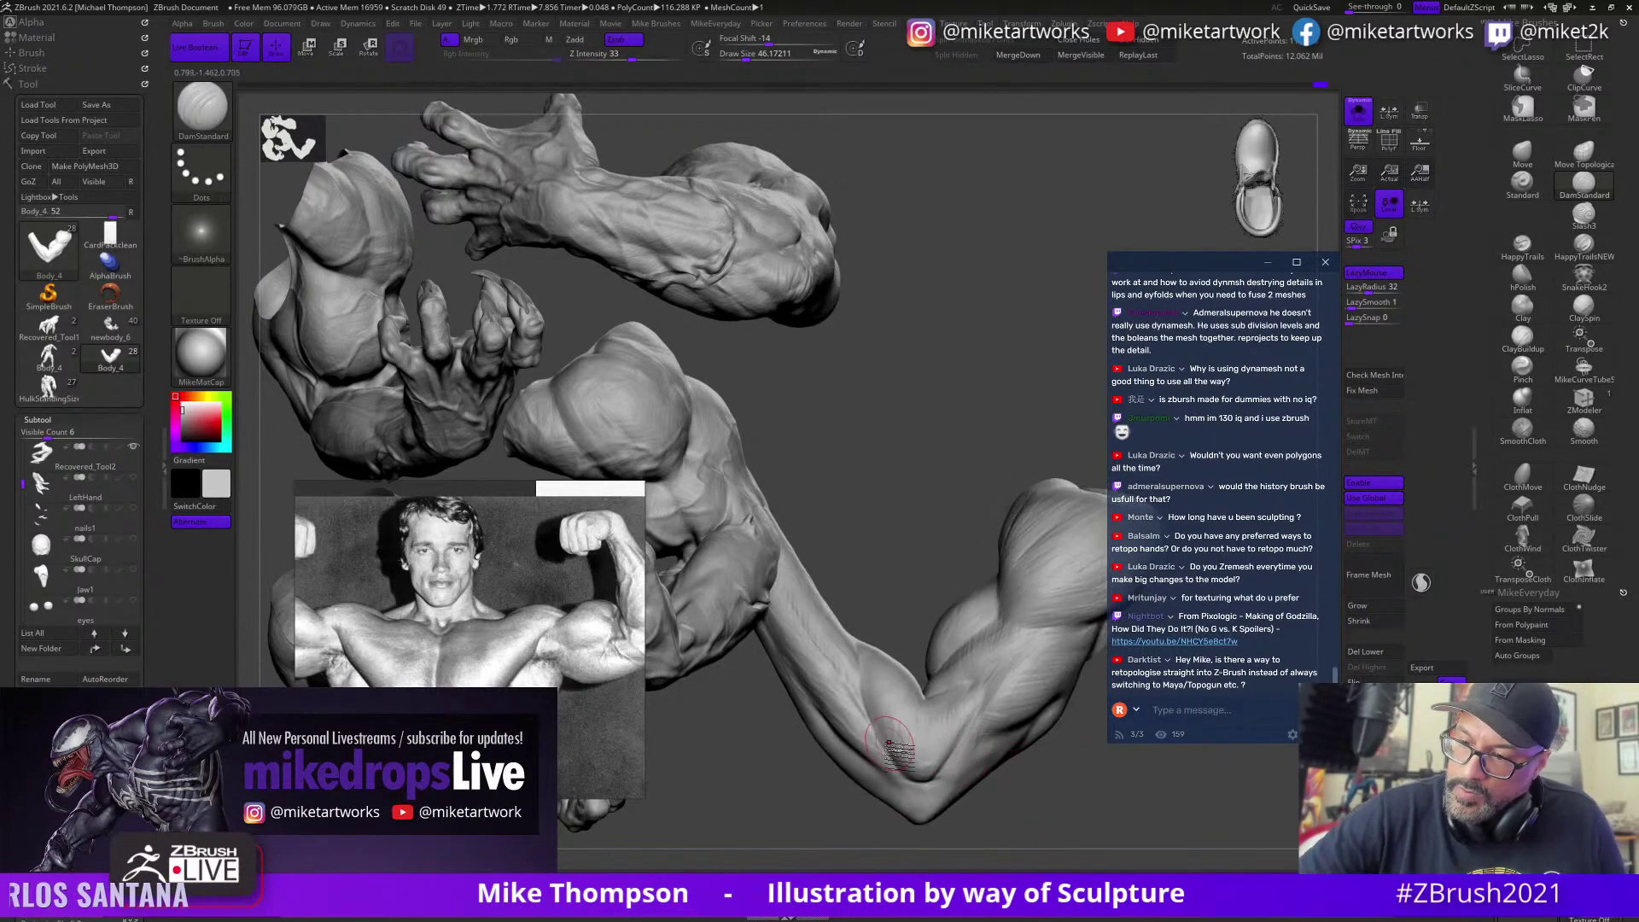
drag(856, 676, 873, 723)
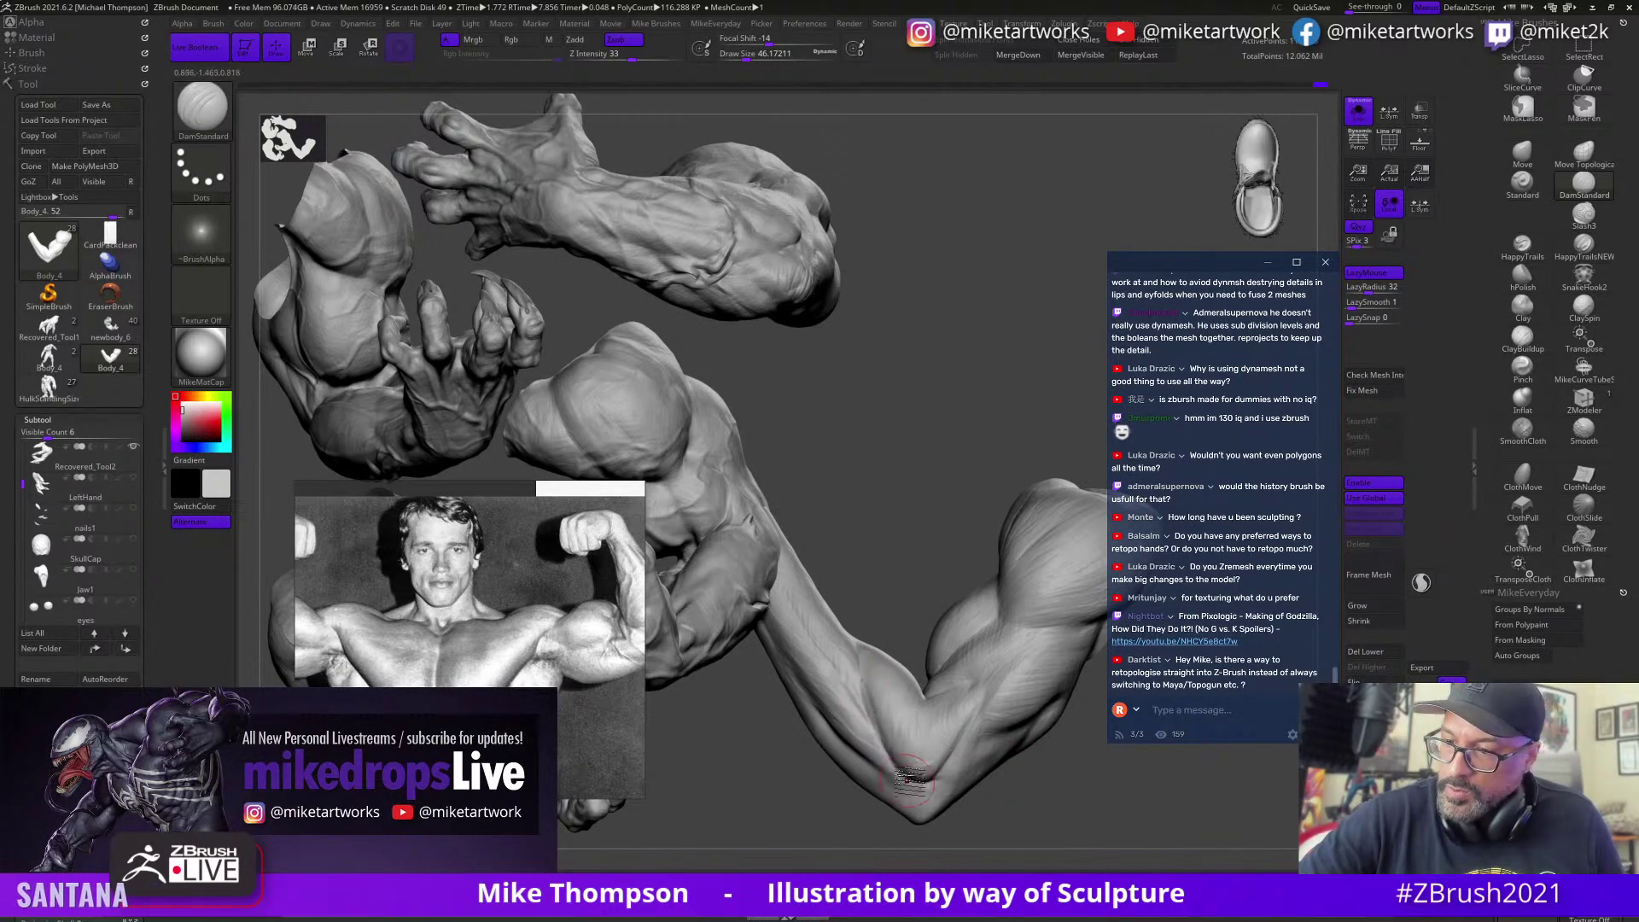
drag(1002, 816, 1047, 832)
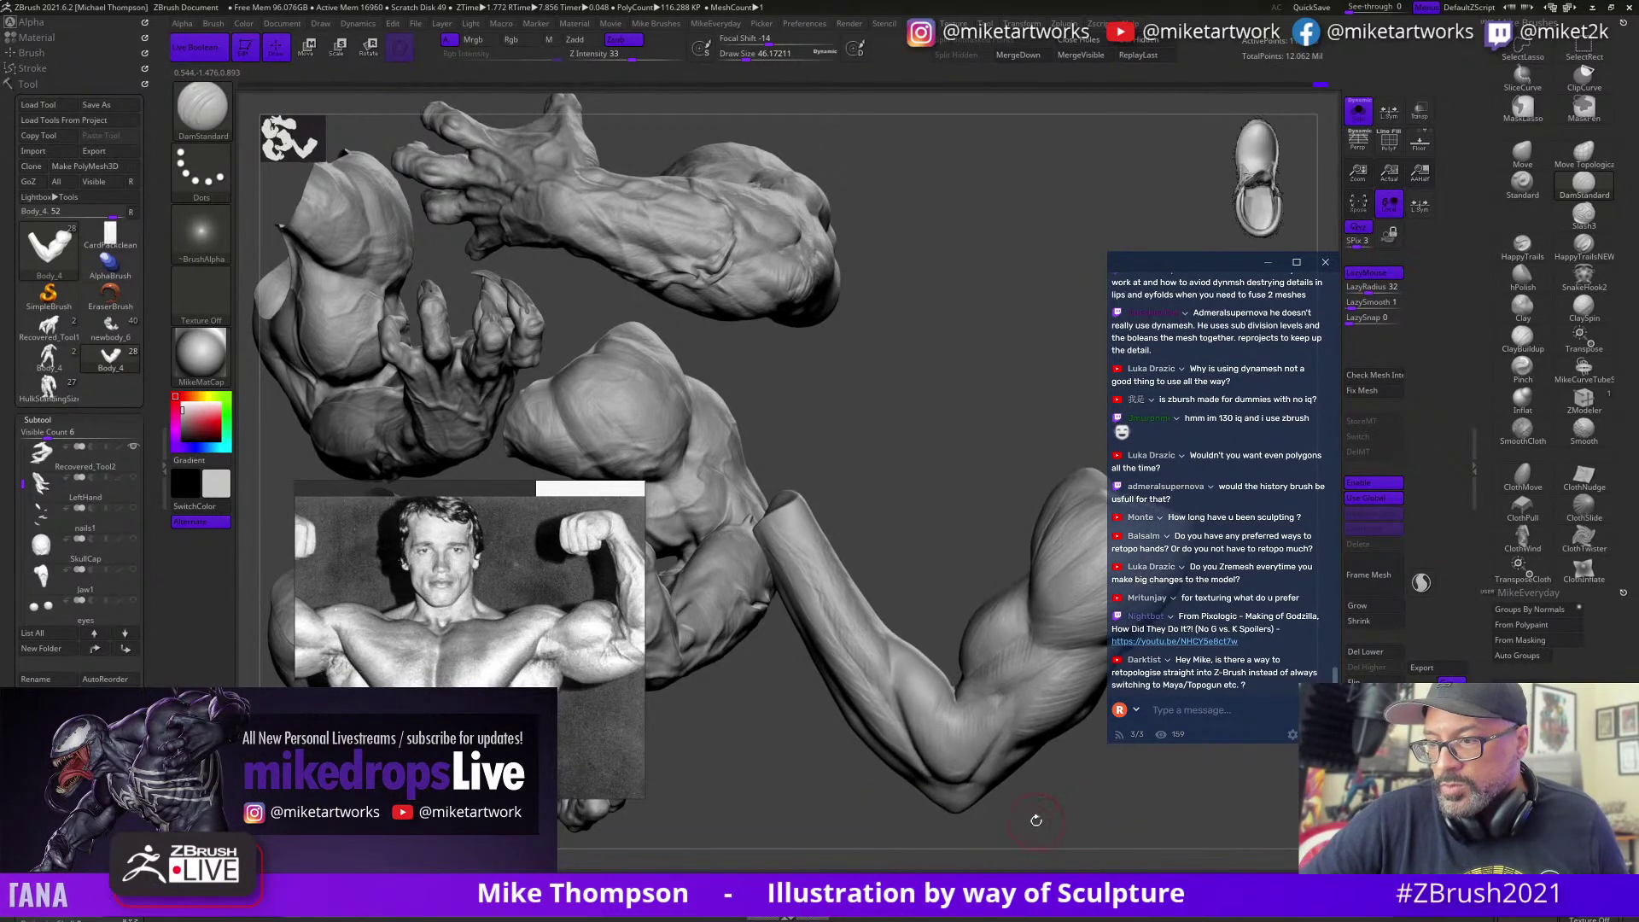
drag(947, 563, 940, 546)
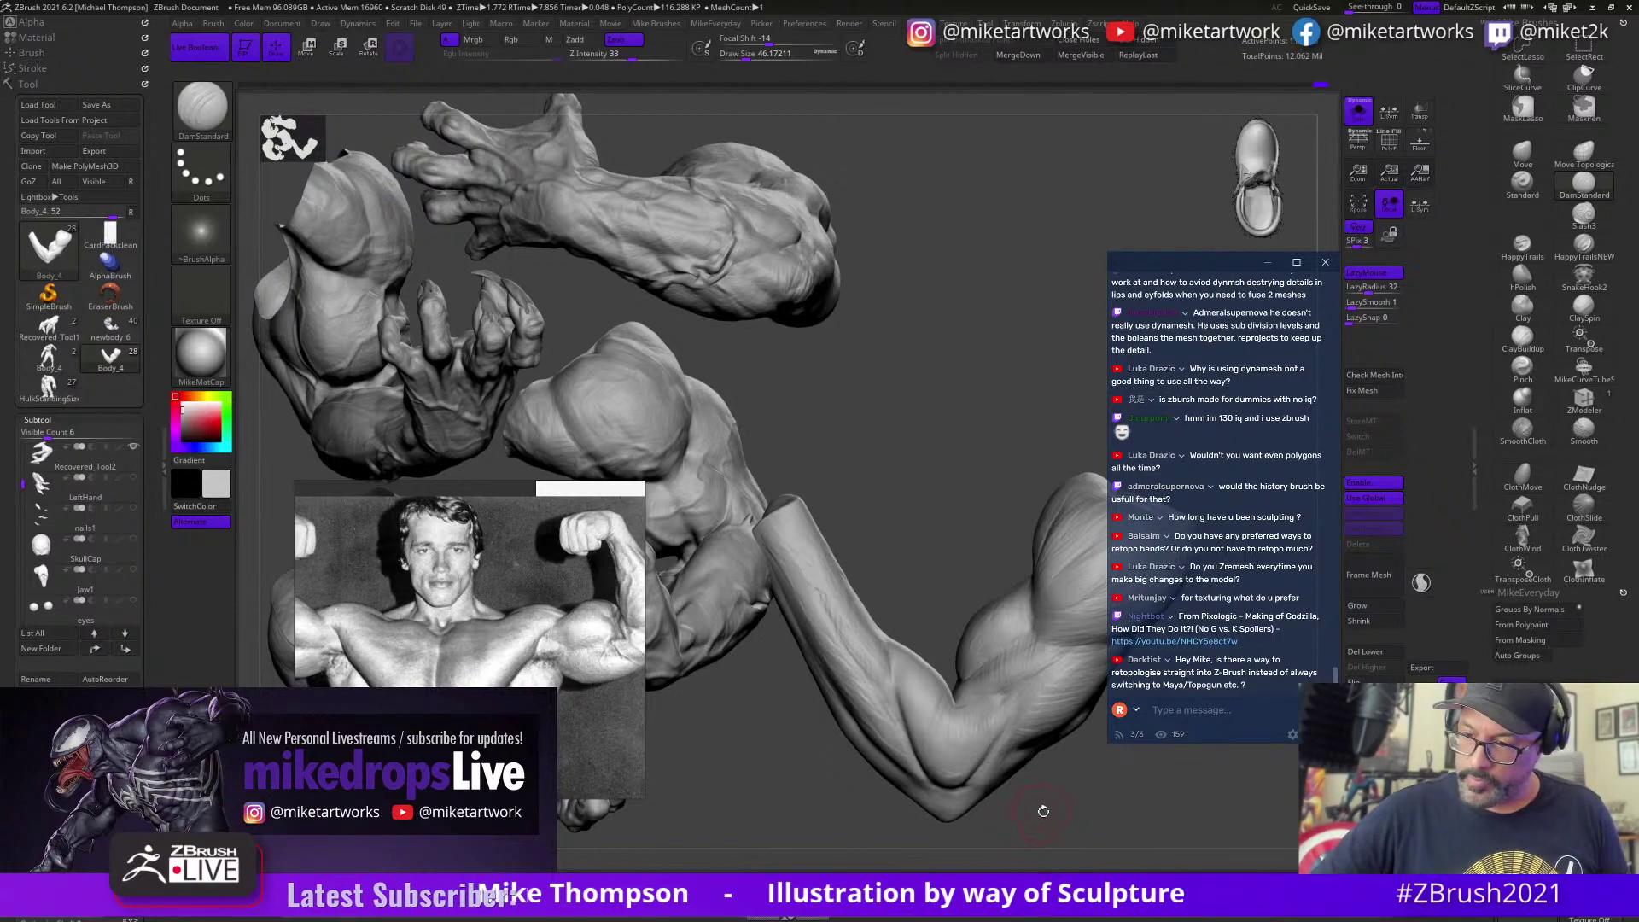
drag(1043, 811, 1055, 823)
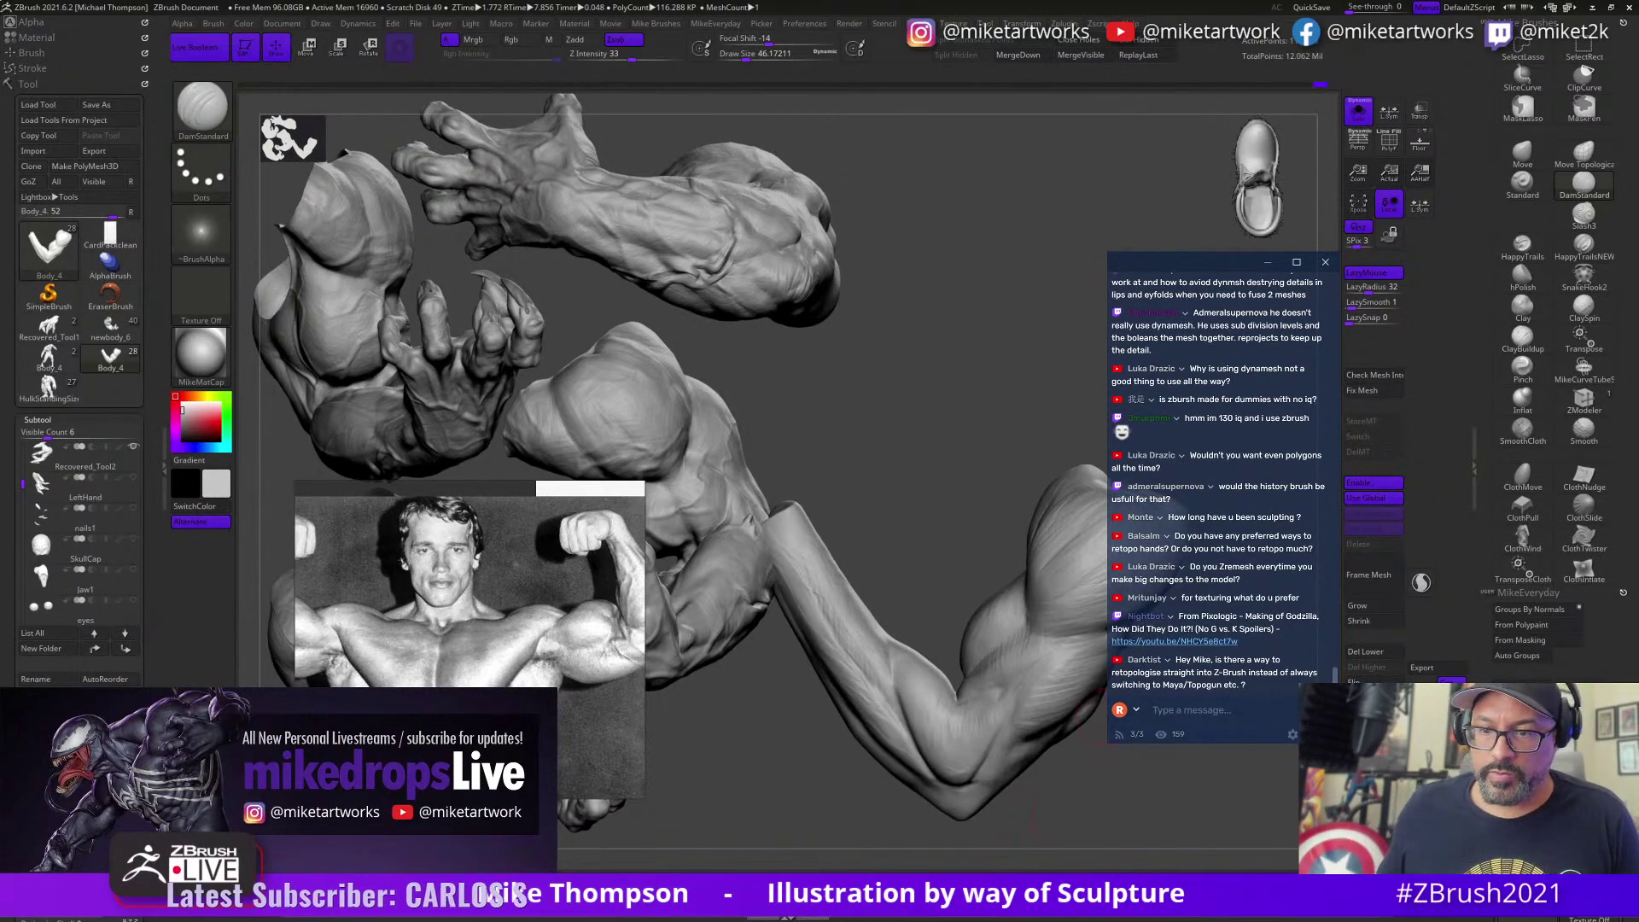
Step: Browse the bodybuilder reference board and frame the photo of the bent, veiny arm to study the elbow and forearm
scroll(609, 527, down, 6)
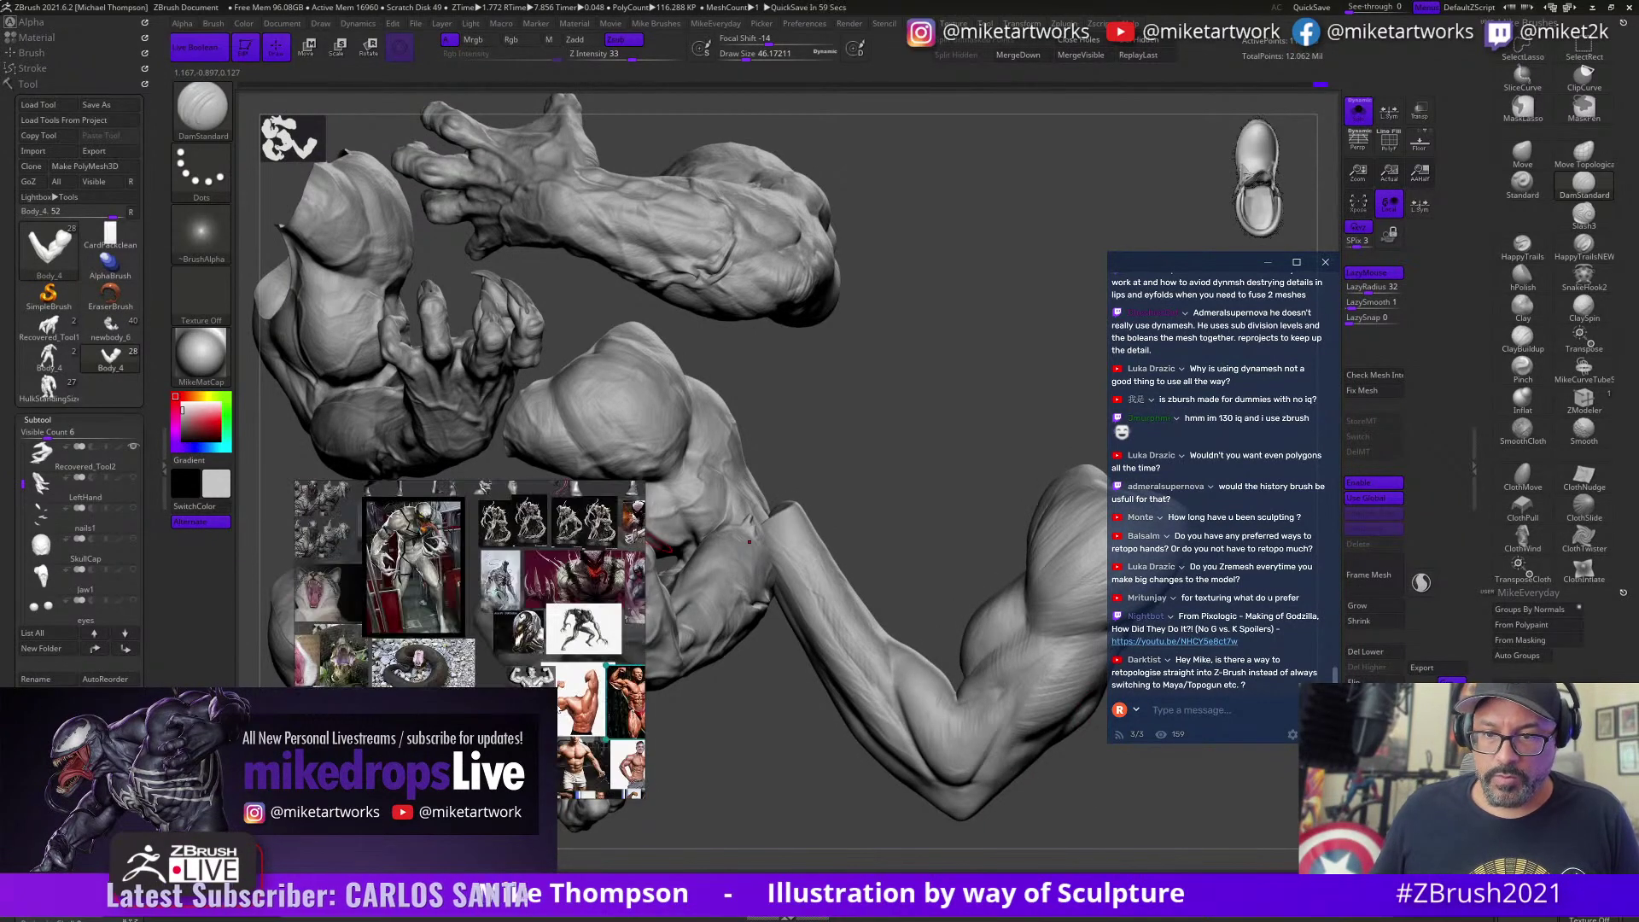
middle_drag(494, 626, 263, 661)
scroll(501, 676, up, 6)
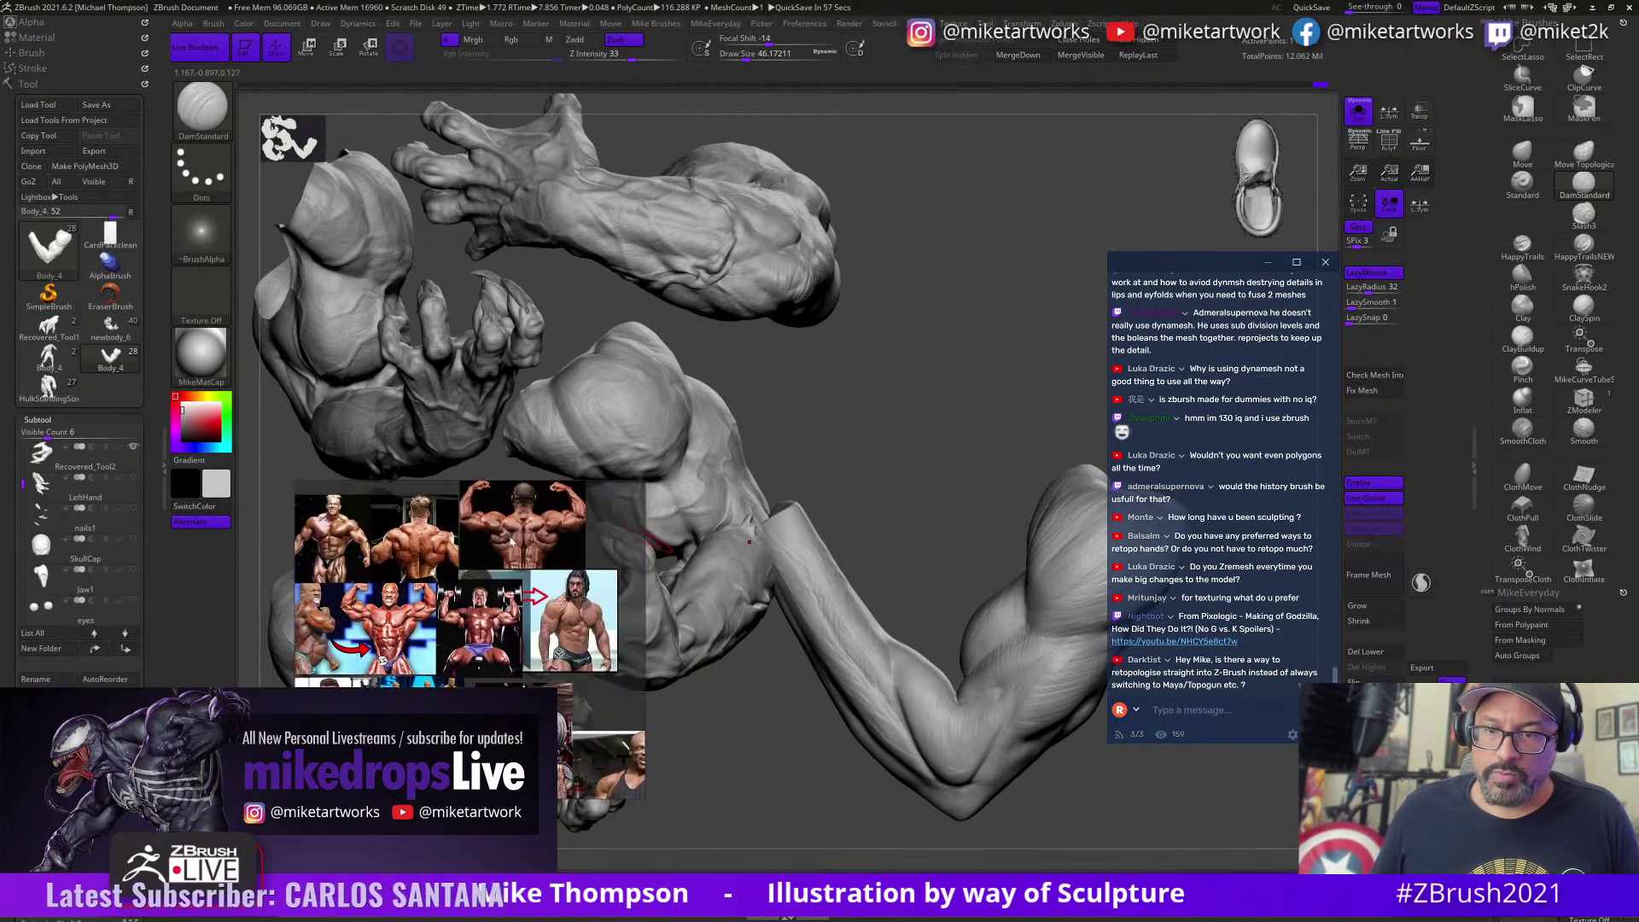
drag(501, 677, 427, 675)
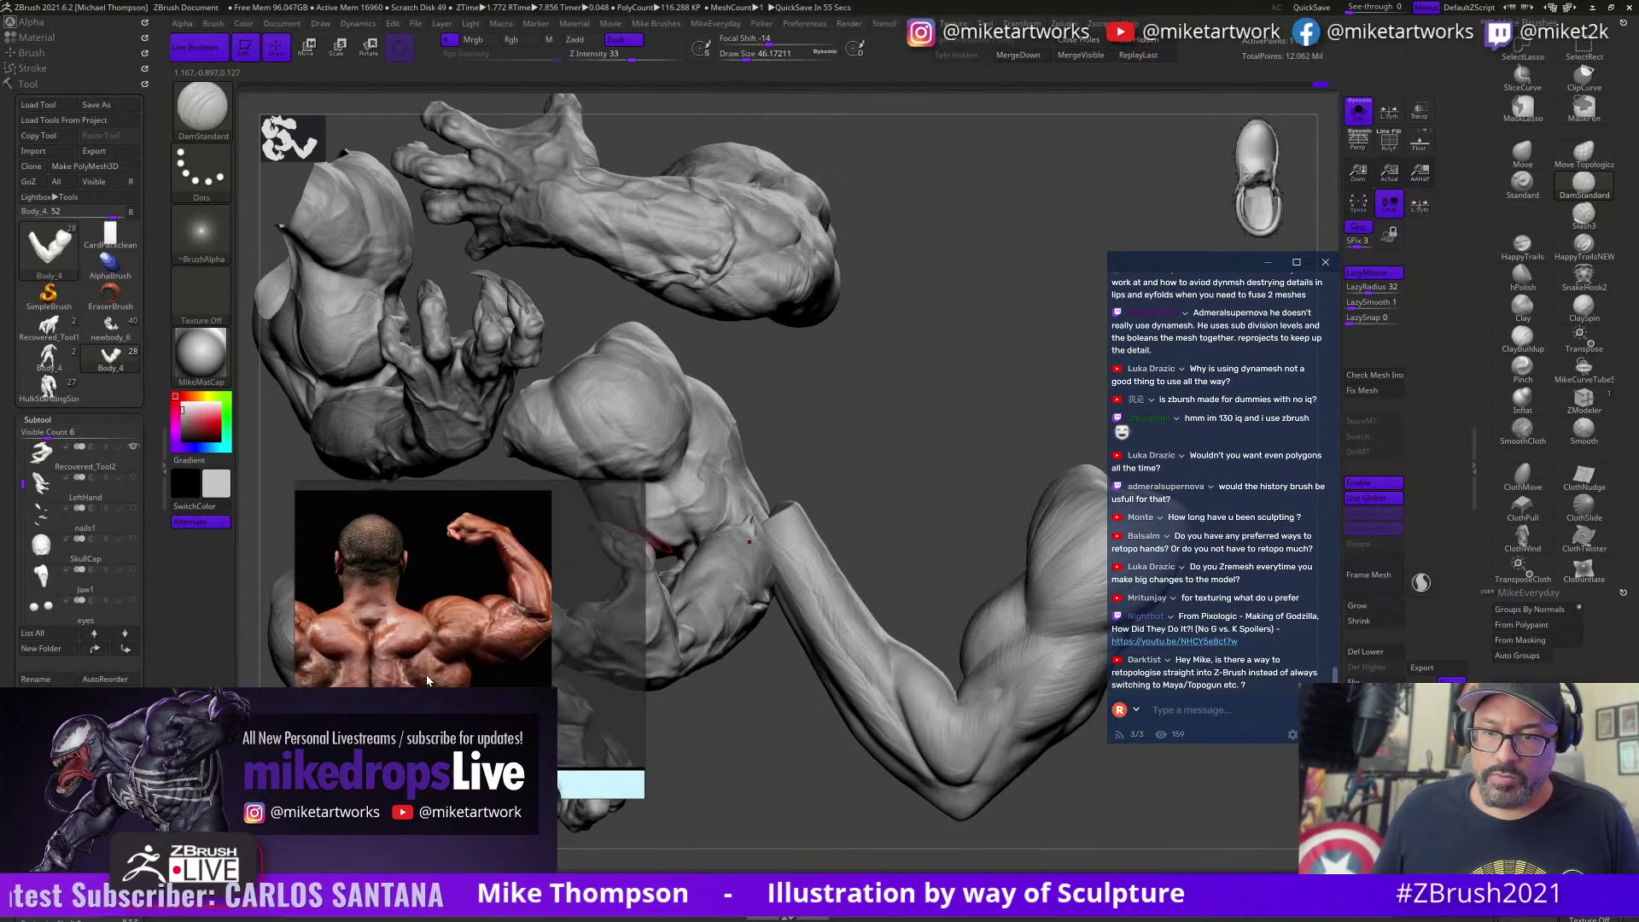
scroll(540, 615, down, 5)
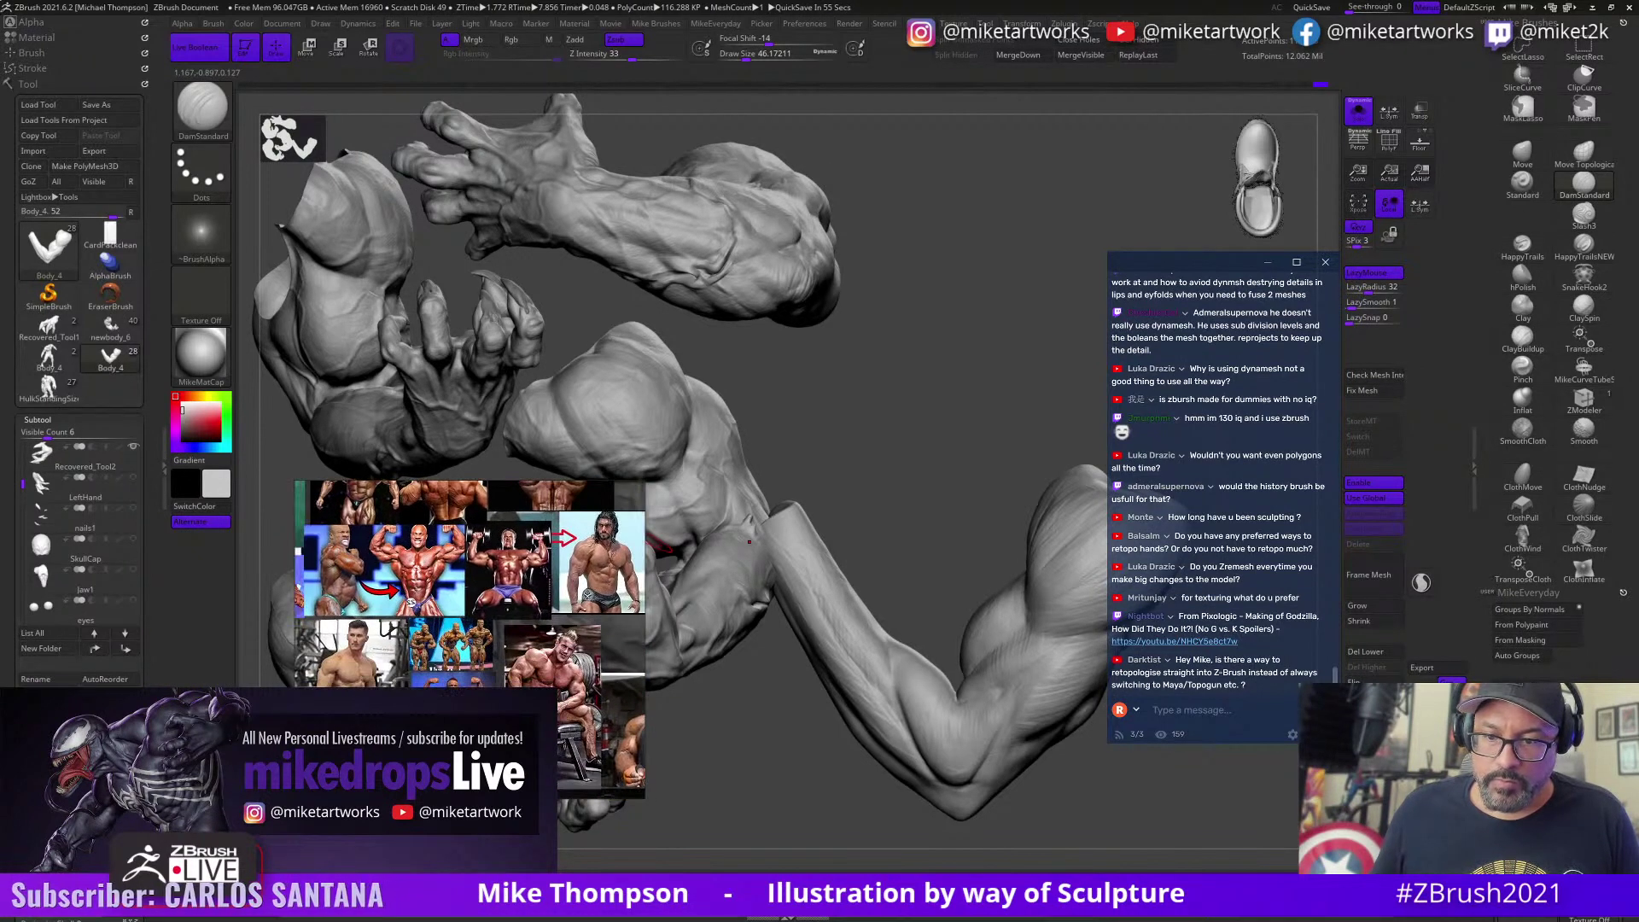
scroll(539, 615, down, 2)
middle_drag(409, 785, 499, 684)
scroll(423, 664, up, 4)
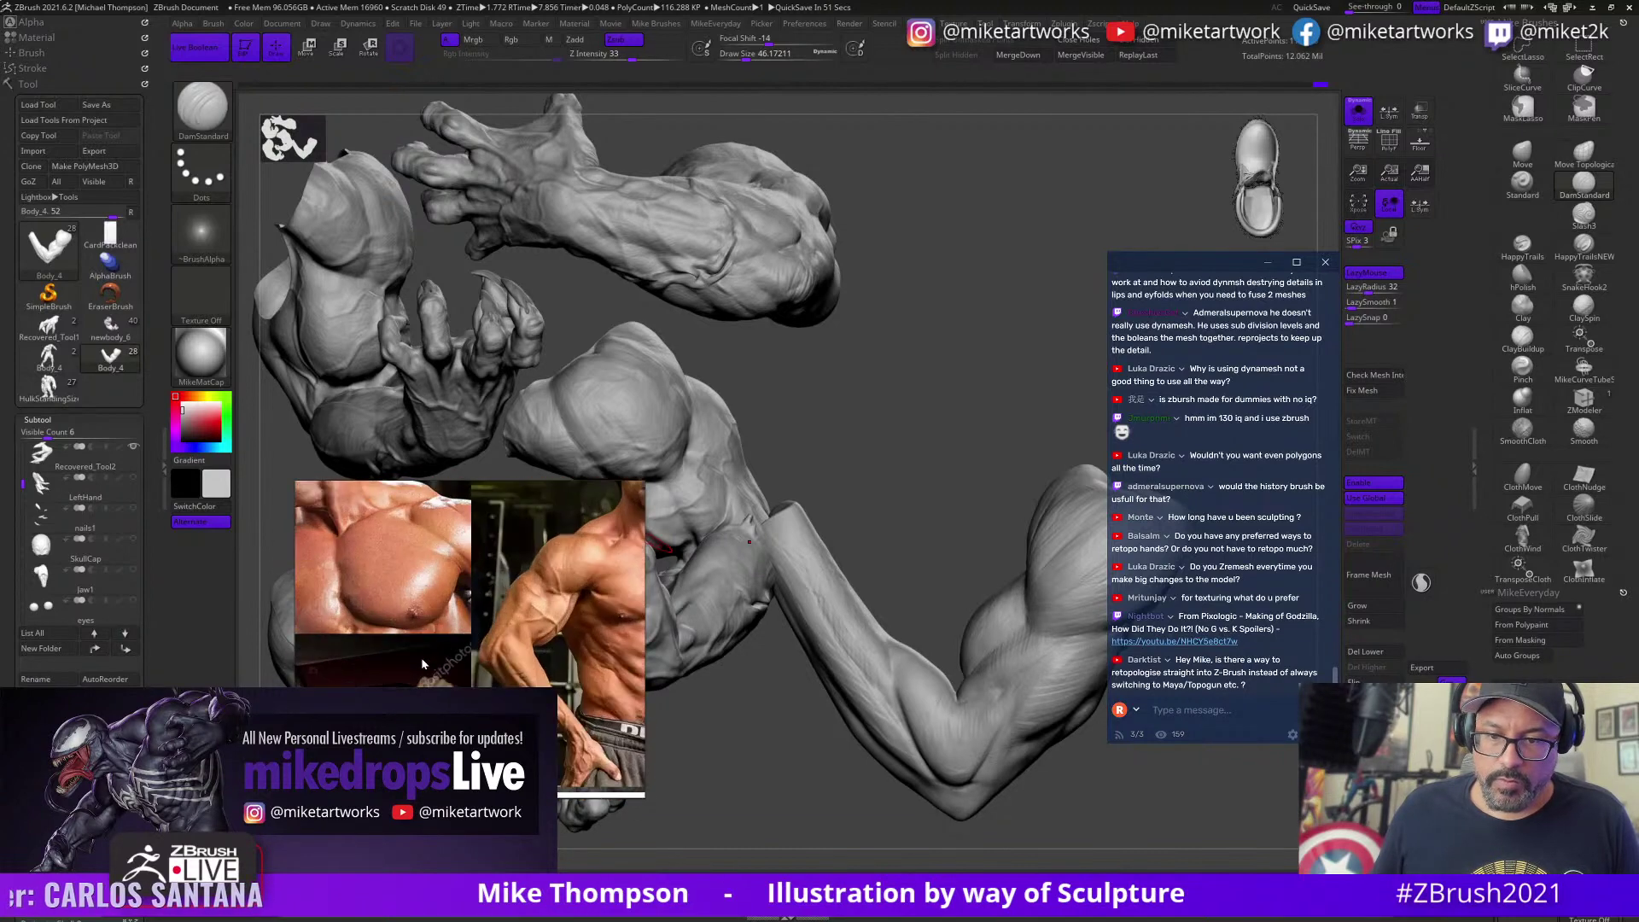
scroll(434, 684, up, 2)
Step: Shape the upper forearm muscles next to the elbow, switching from DamStandard to ClayBuildup at a draw size of about 59
mouse_move(1078, 809)
mouse_down()
mouse_move(1035, 821)
mouse_move(1065, 786)
mouse_move(1065, 806)
mouse_move(1046, 802)
mouse_up()
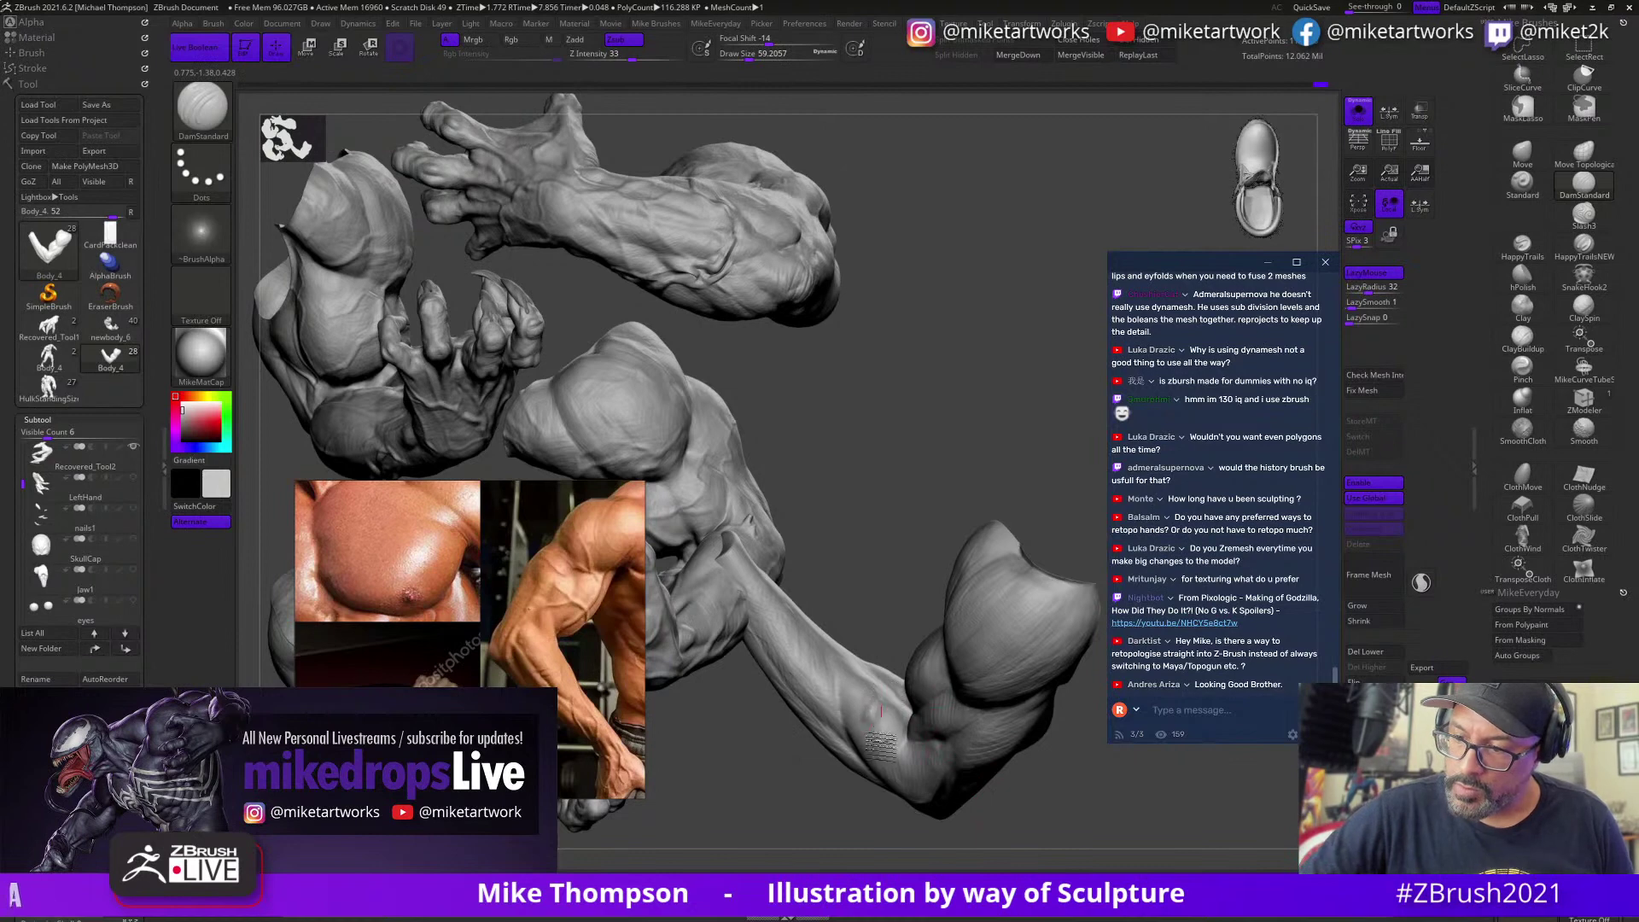
drag(880, 732, 853, 697)
click(1522, 339)
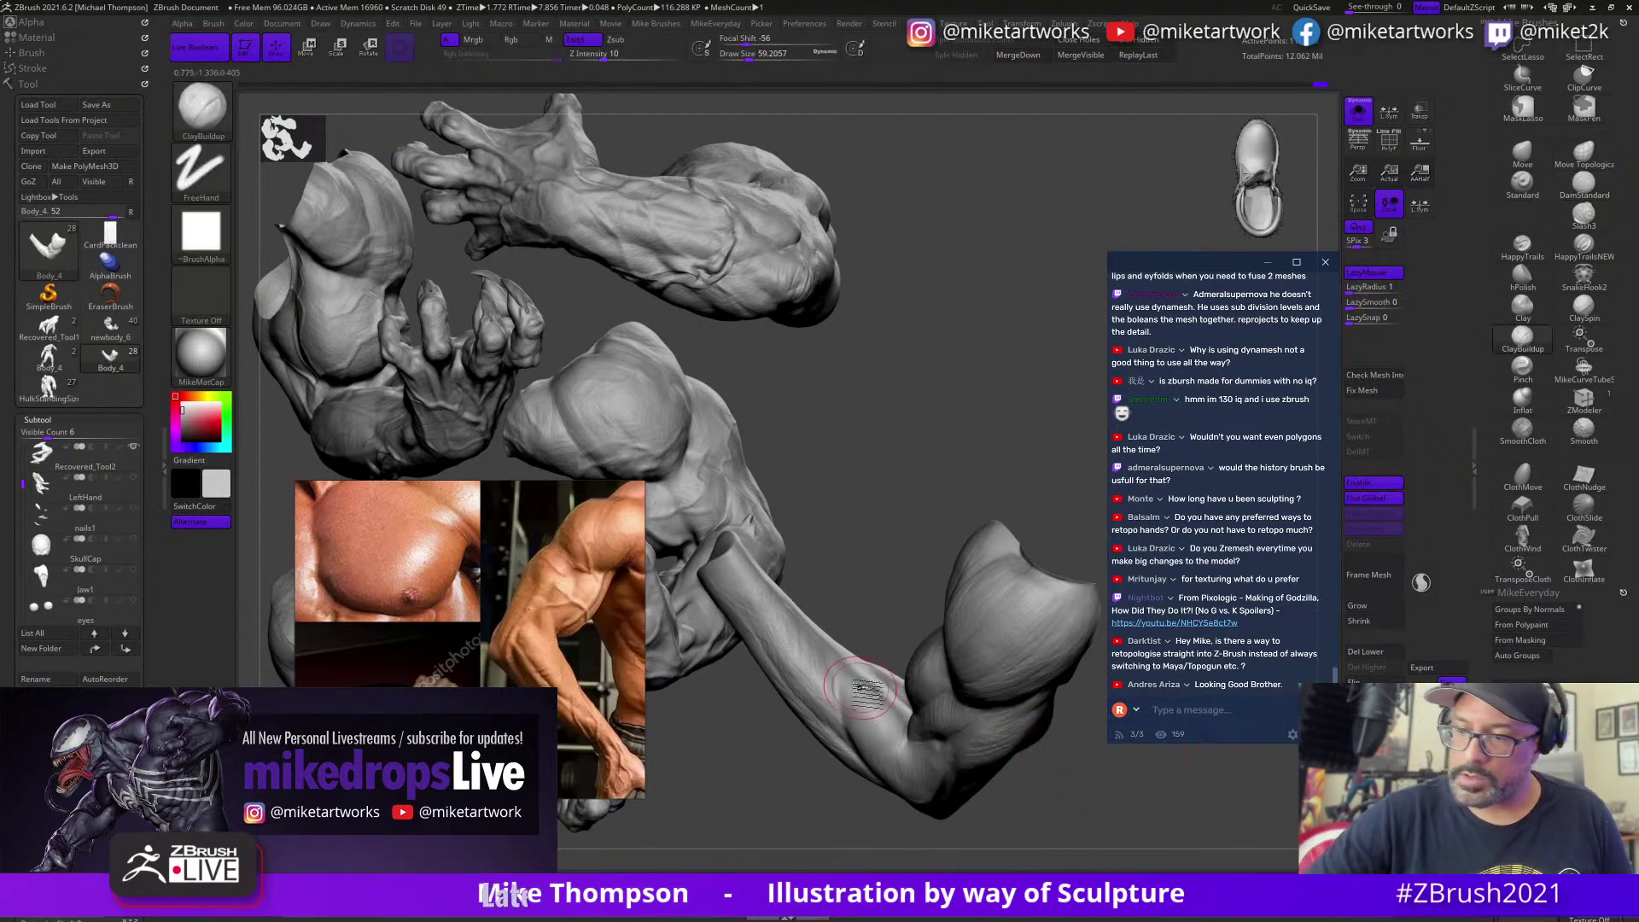
mouse_move(1067, 770)
mouse_down()
mouse_move(1045, 856)
mouse_move(1074, 754)
mouse_move(1046, 856)
mouse_move(1079, 830)
mouse_move(1055, 592)
mouse_up()
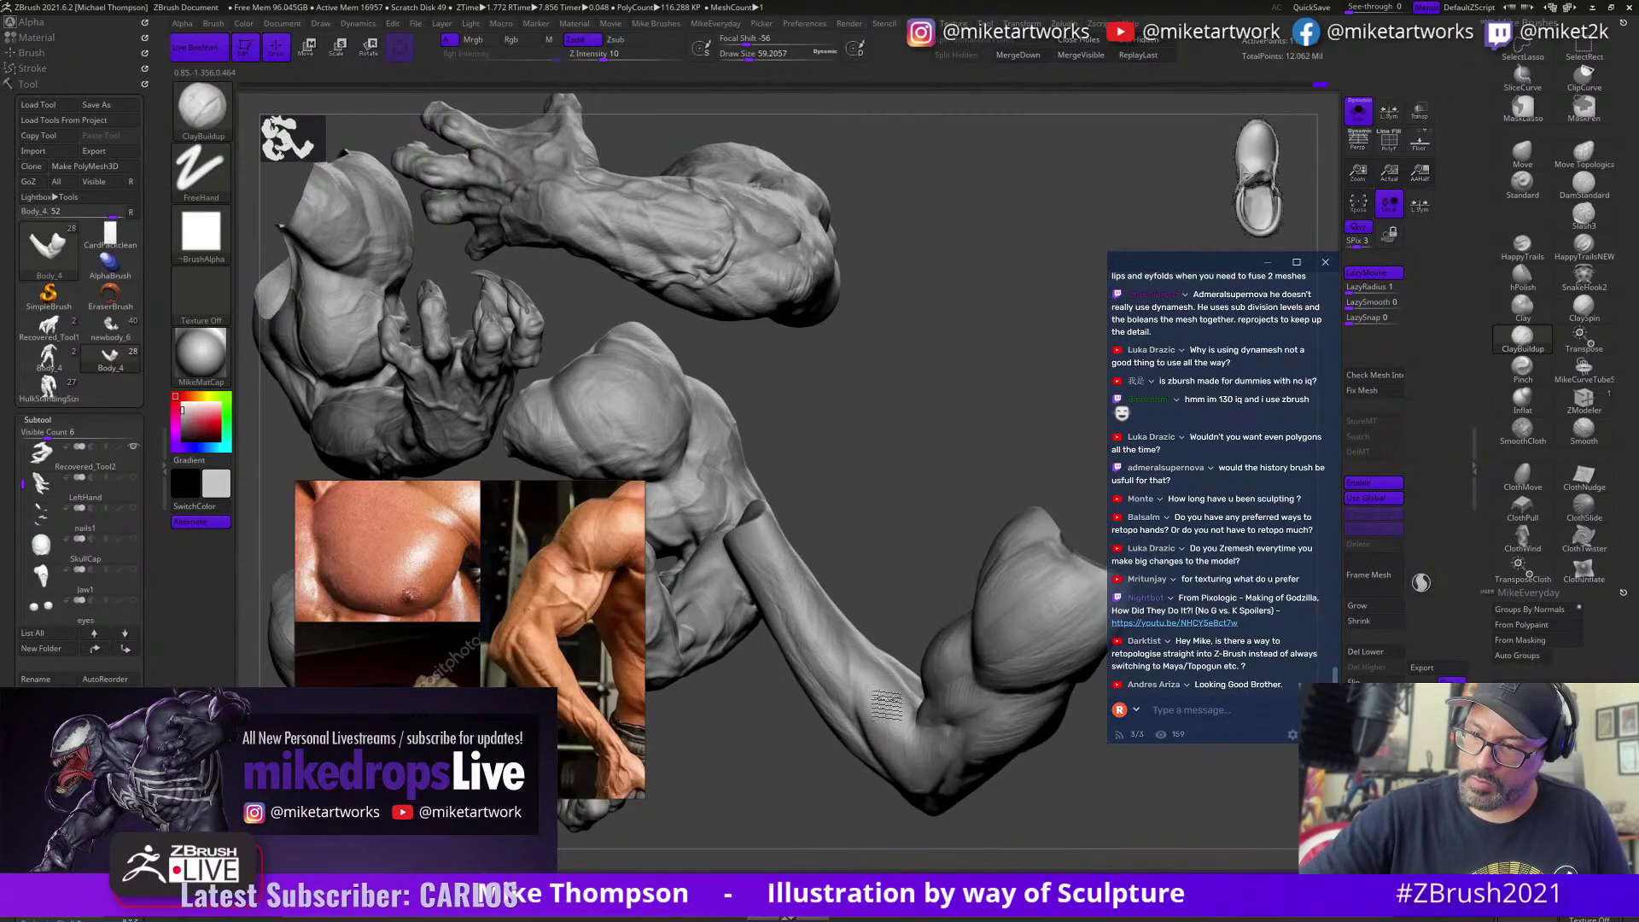
drag(1097, 852, 1075, 870)
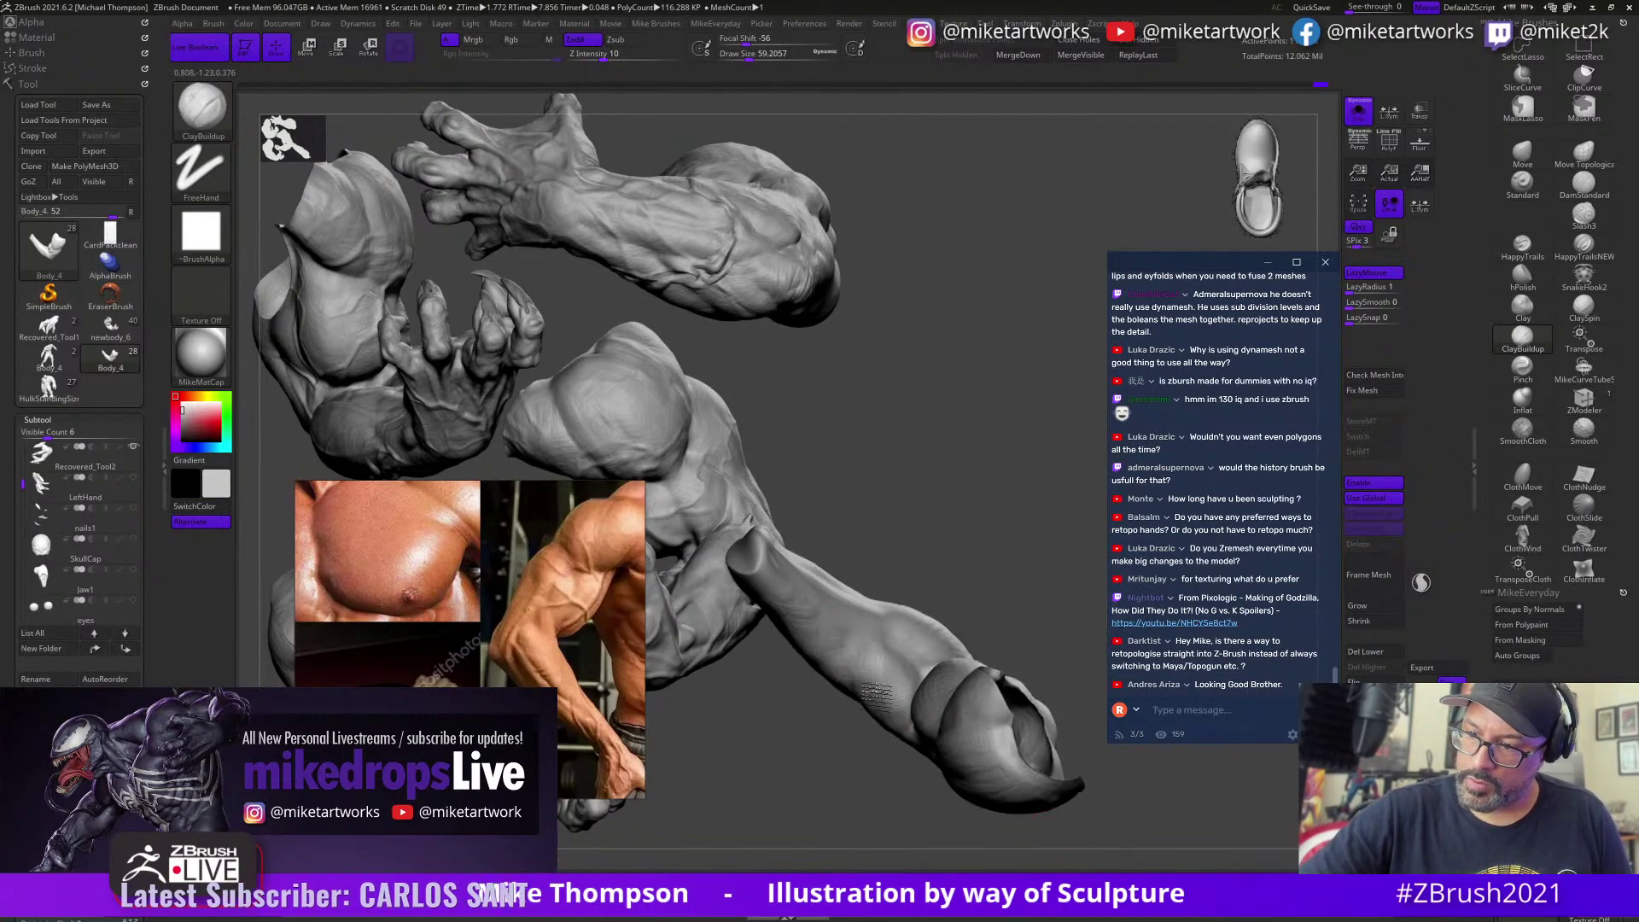
drag(1144, 865, 1089, 845)
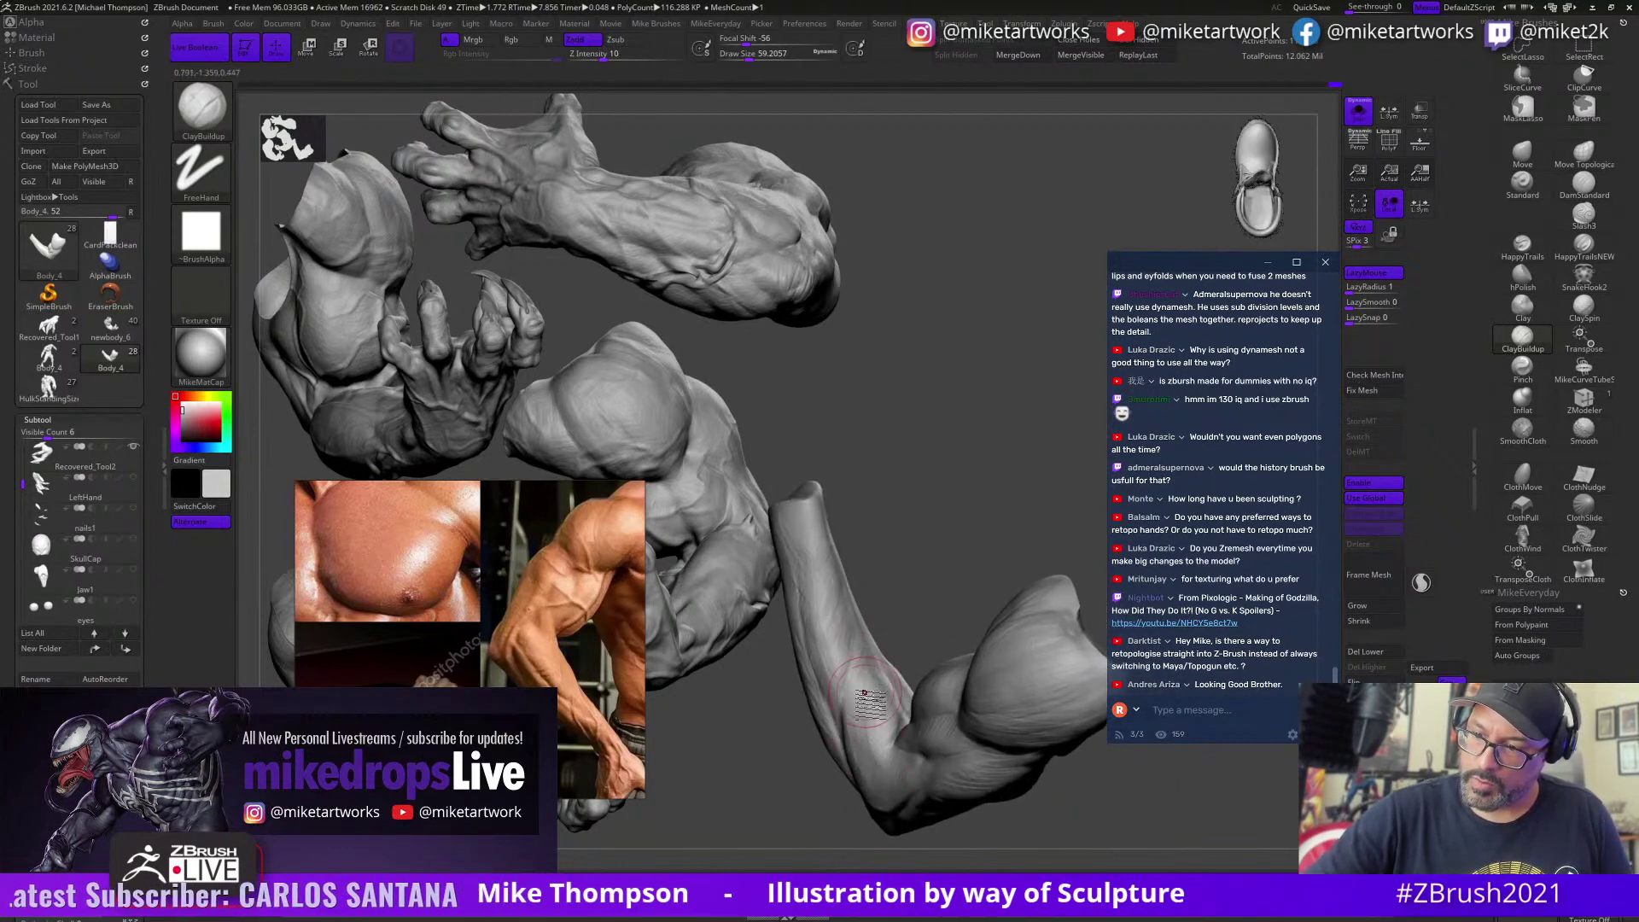
Step: Refine the forearm muscle strands running into the elbow with ClayBuildup at a draw size of about 25
mouse_move(854, 666)
mouse_down()
mouse_move(915, 610)
mouse_move(893, 629)
mouse_move(907, 653)
mouse_up()
key(s)
key(s)
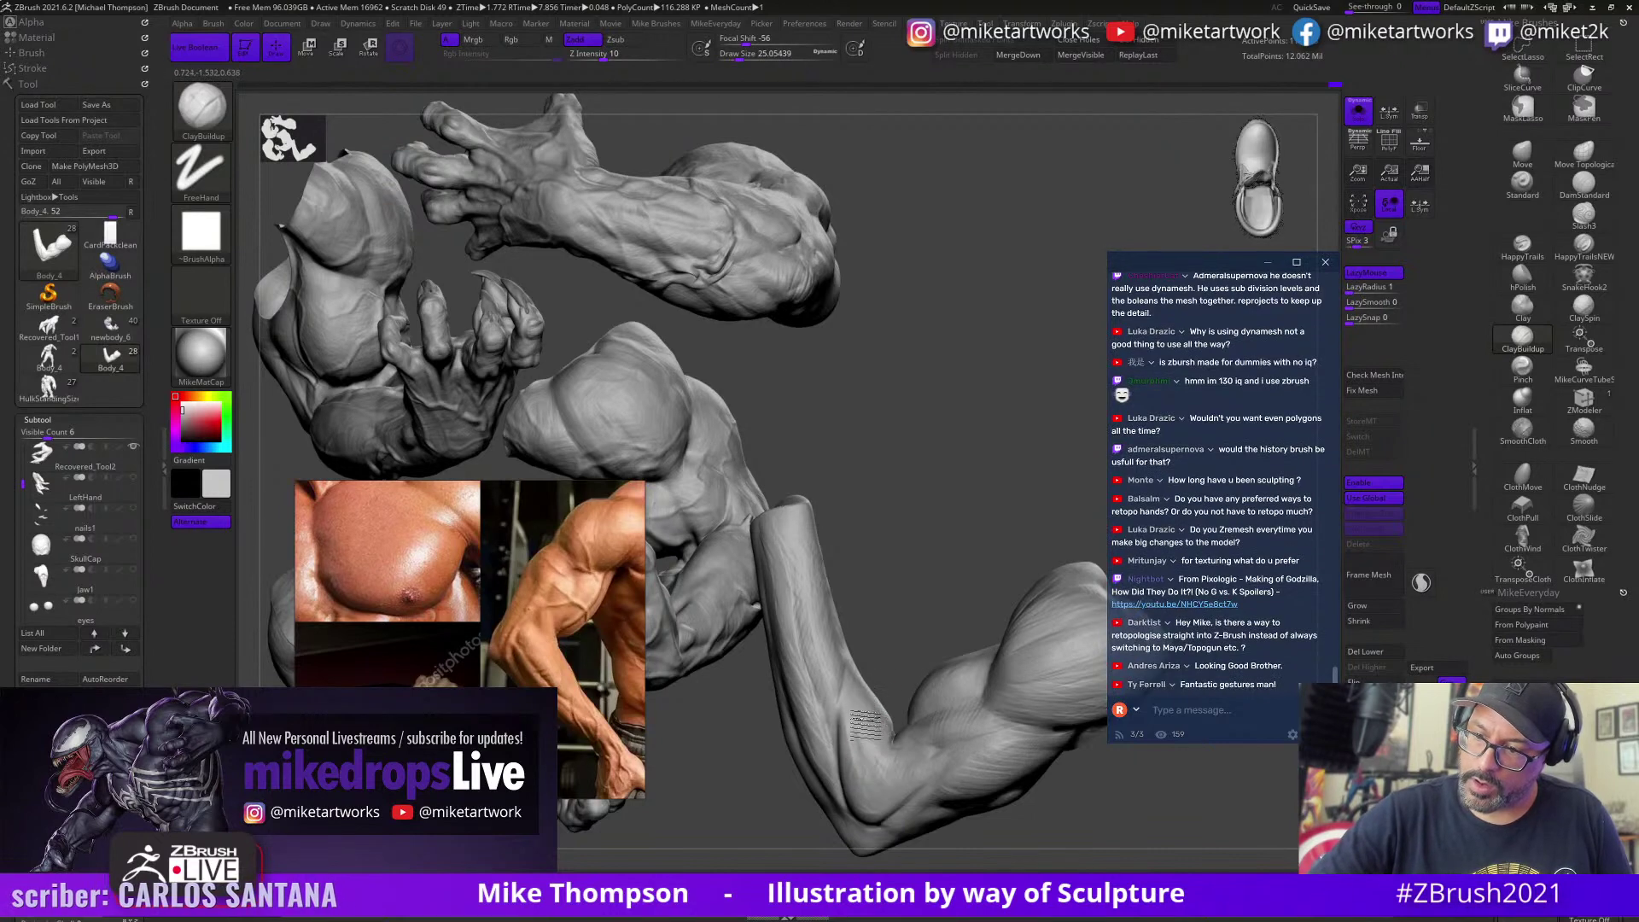
drag(1063, 836, 1059, 806)
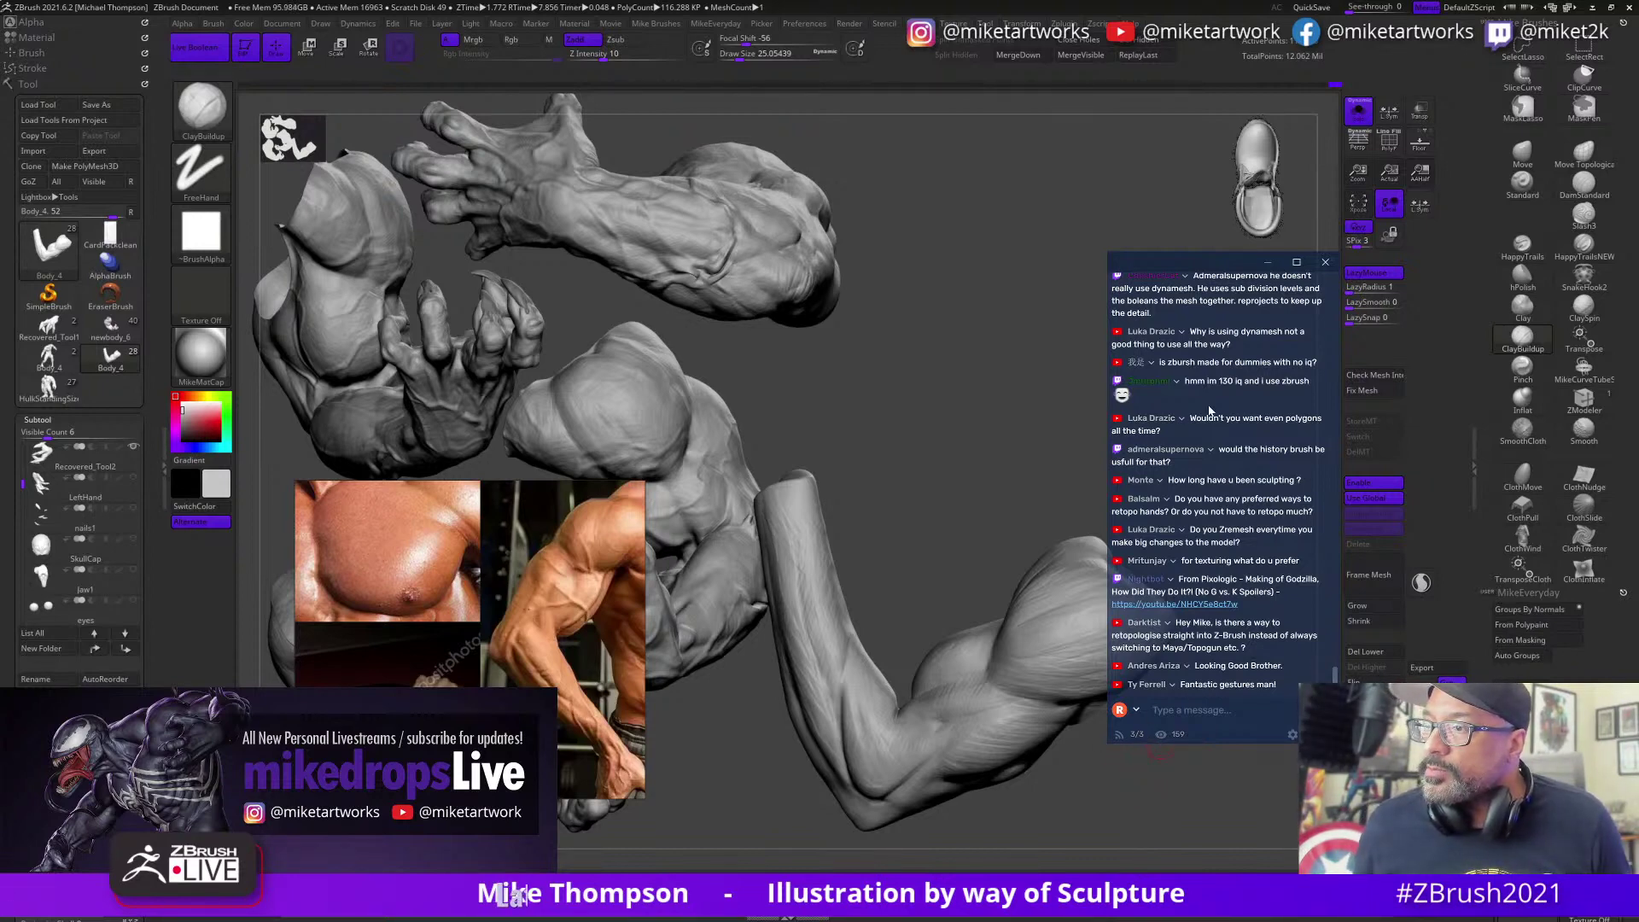
Step: Read back through the live-stream chat messages and make the chat window taller
scroll(1209, 410, up, 3)
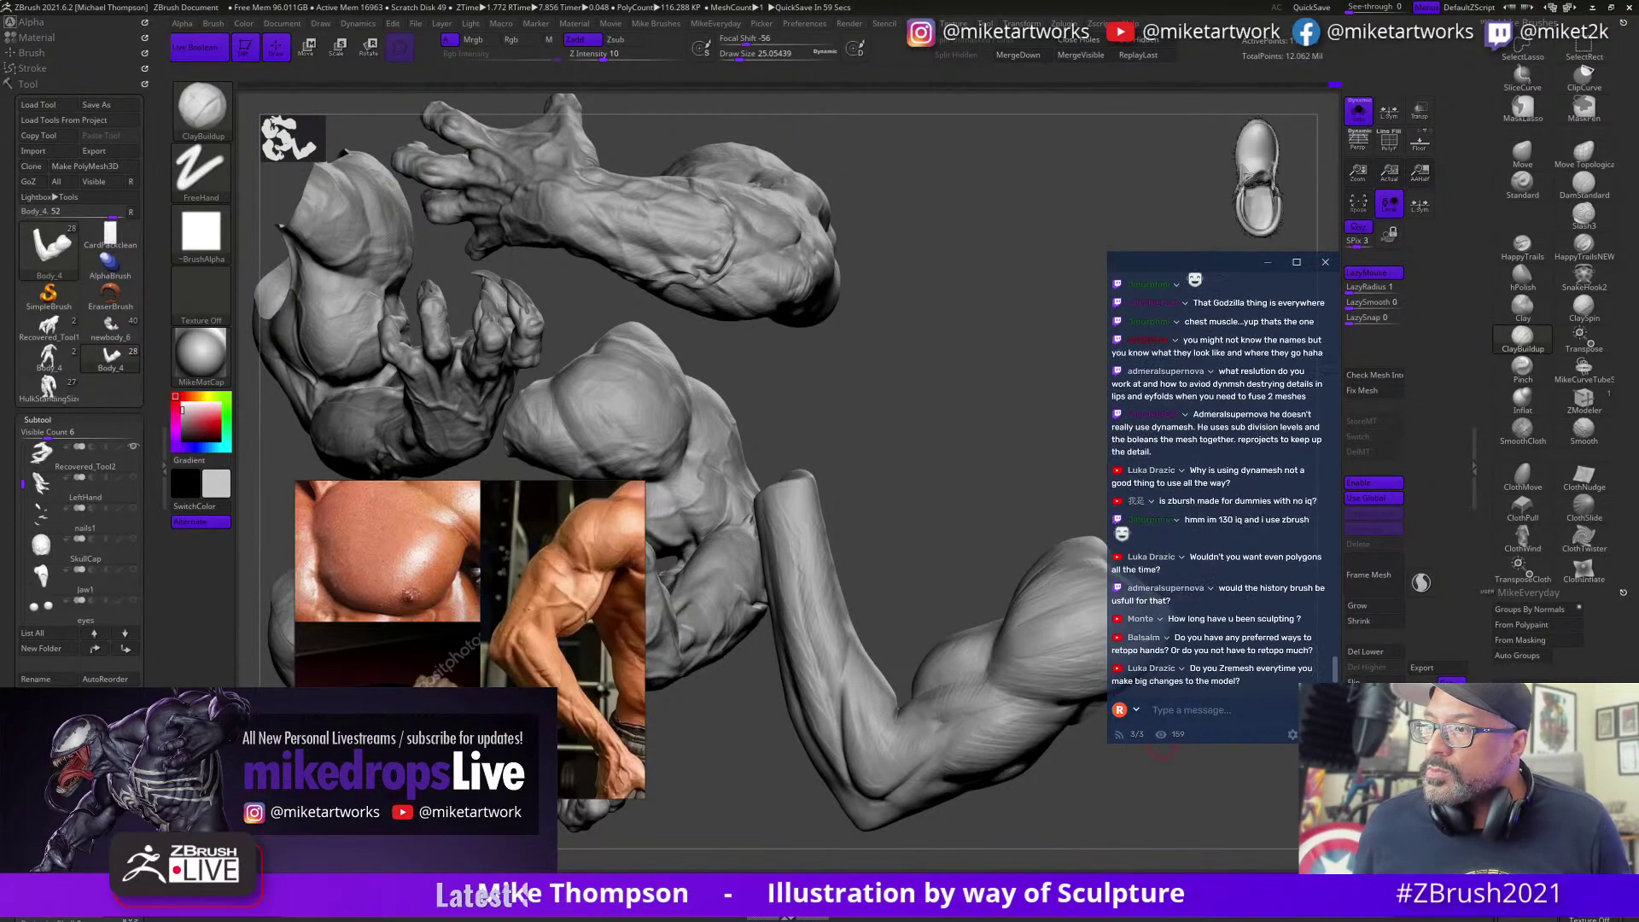
scroll(1215, 443, down, 3)
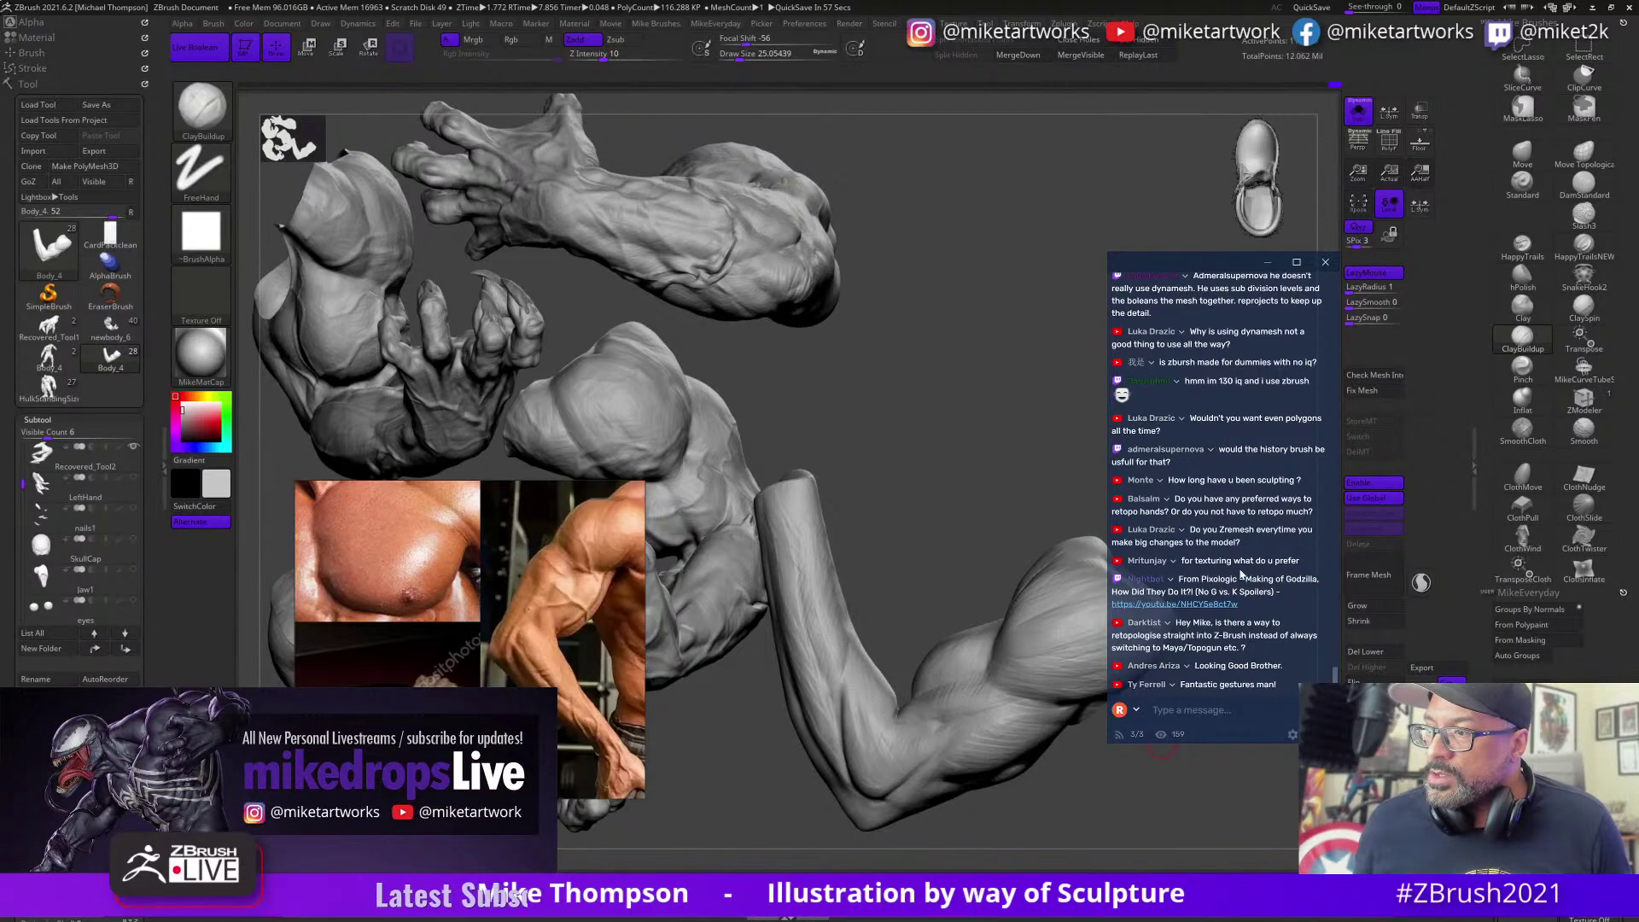
scroll(1240, 573, up, 5)
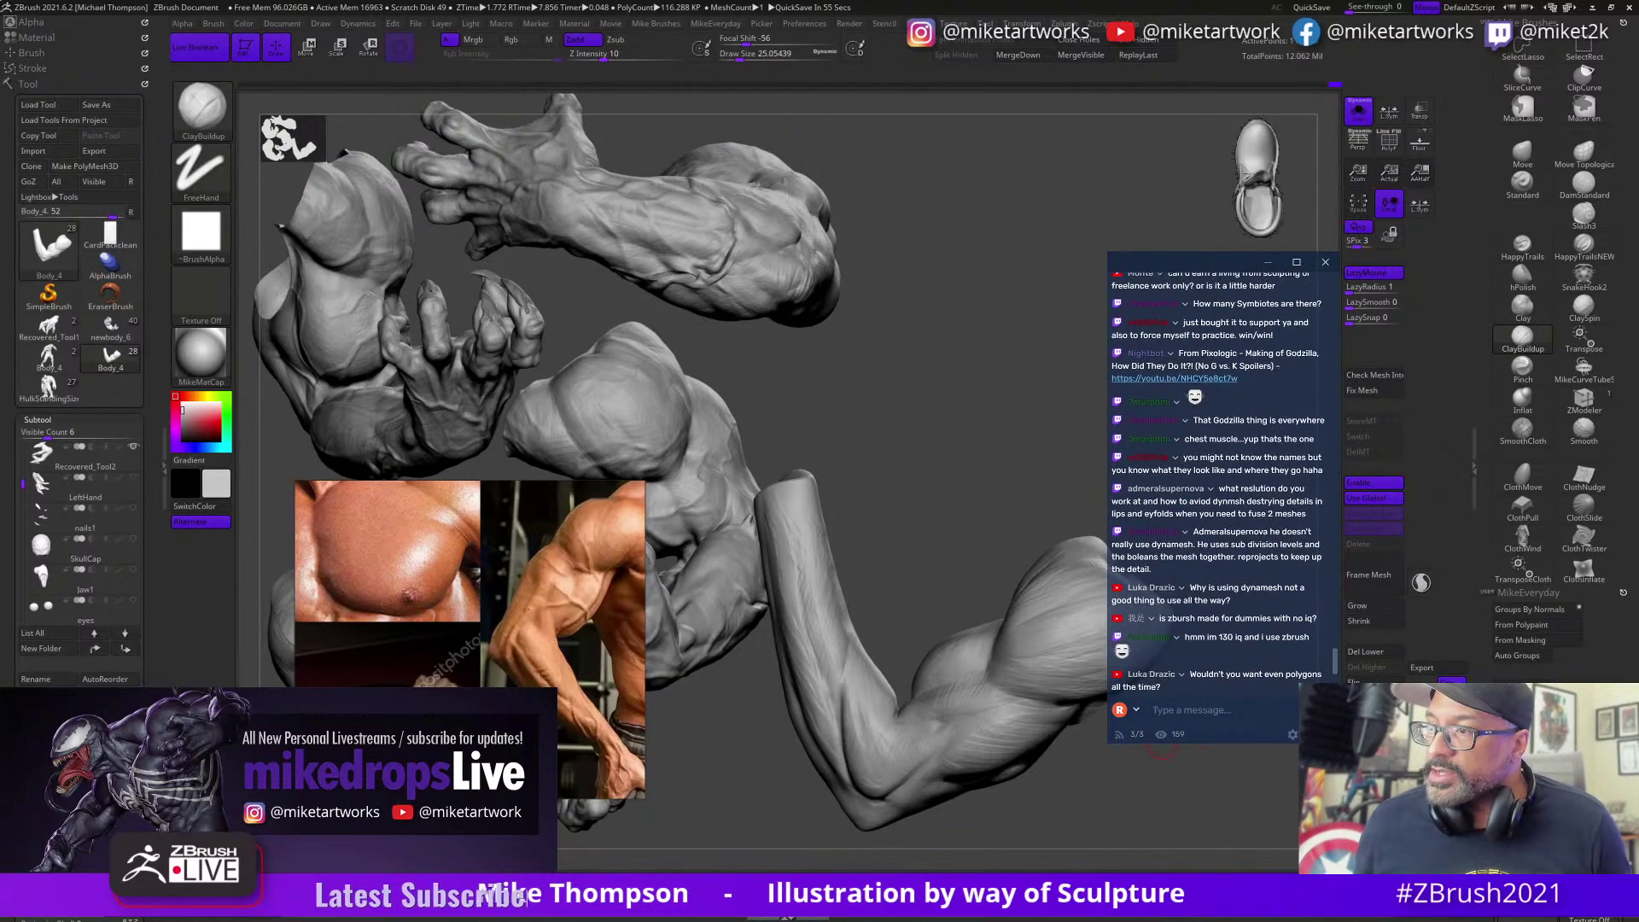
scroll(1216, 478, down, 5)
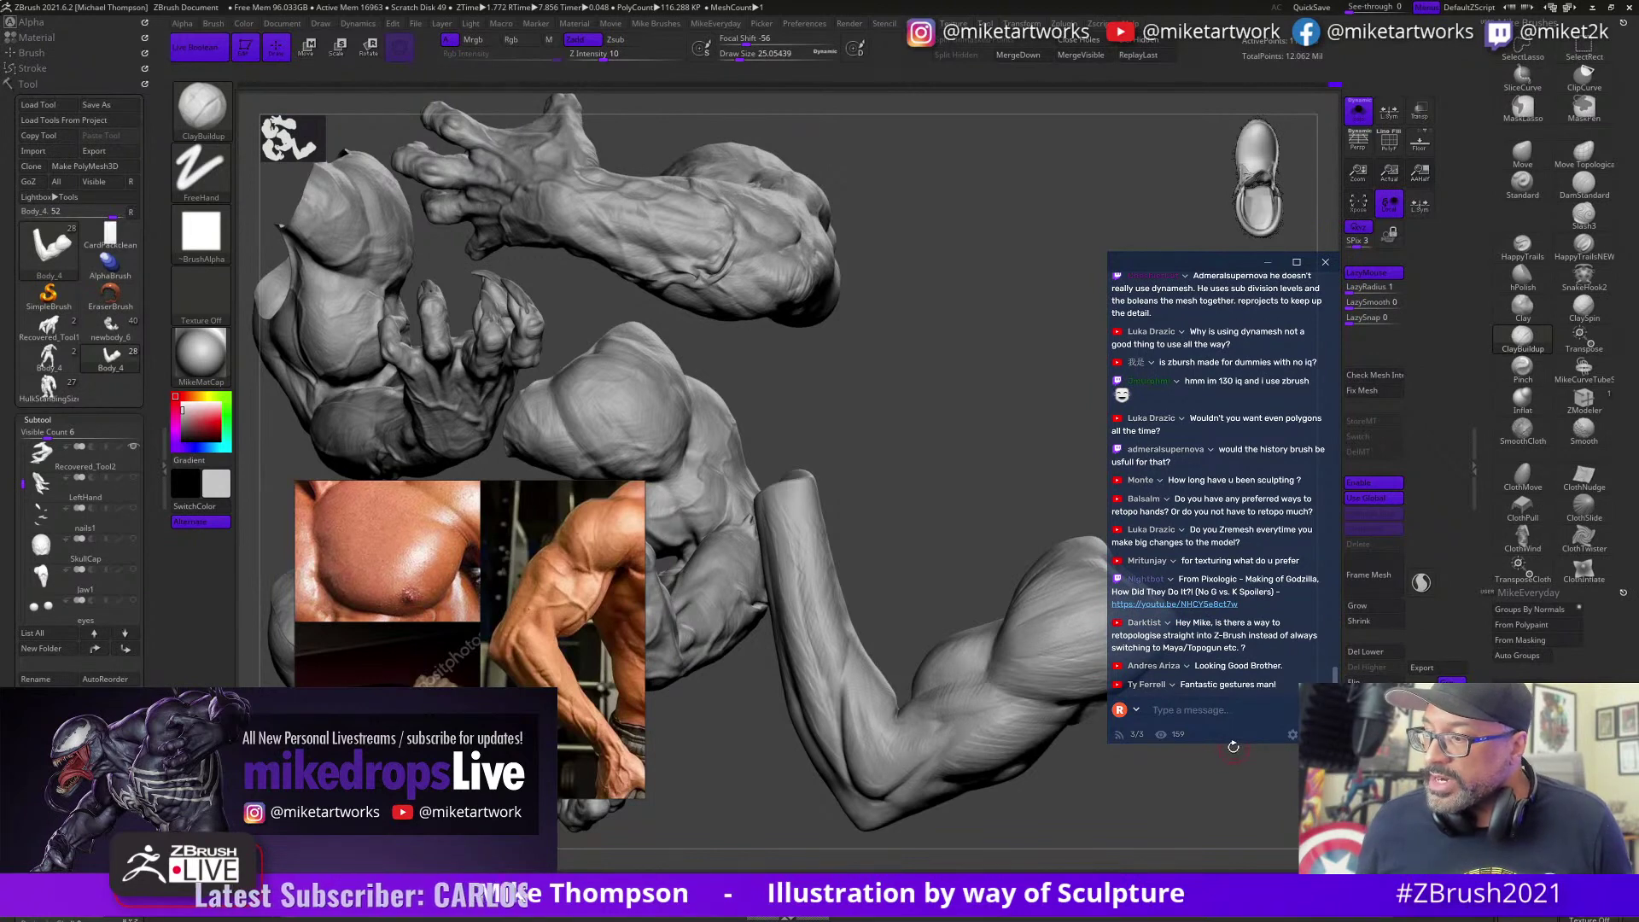
drag(1228, 812, 1229, 813)
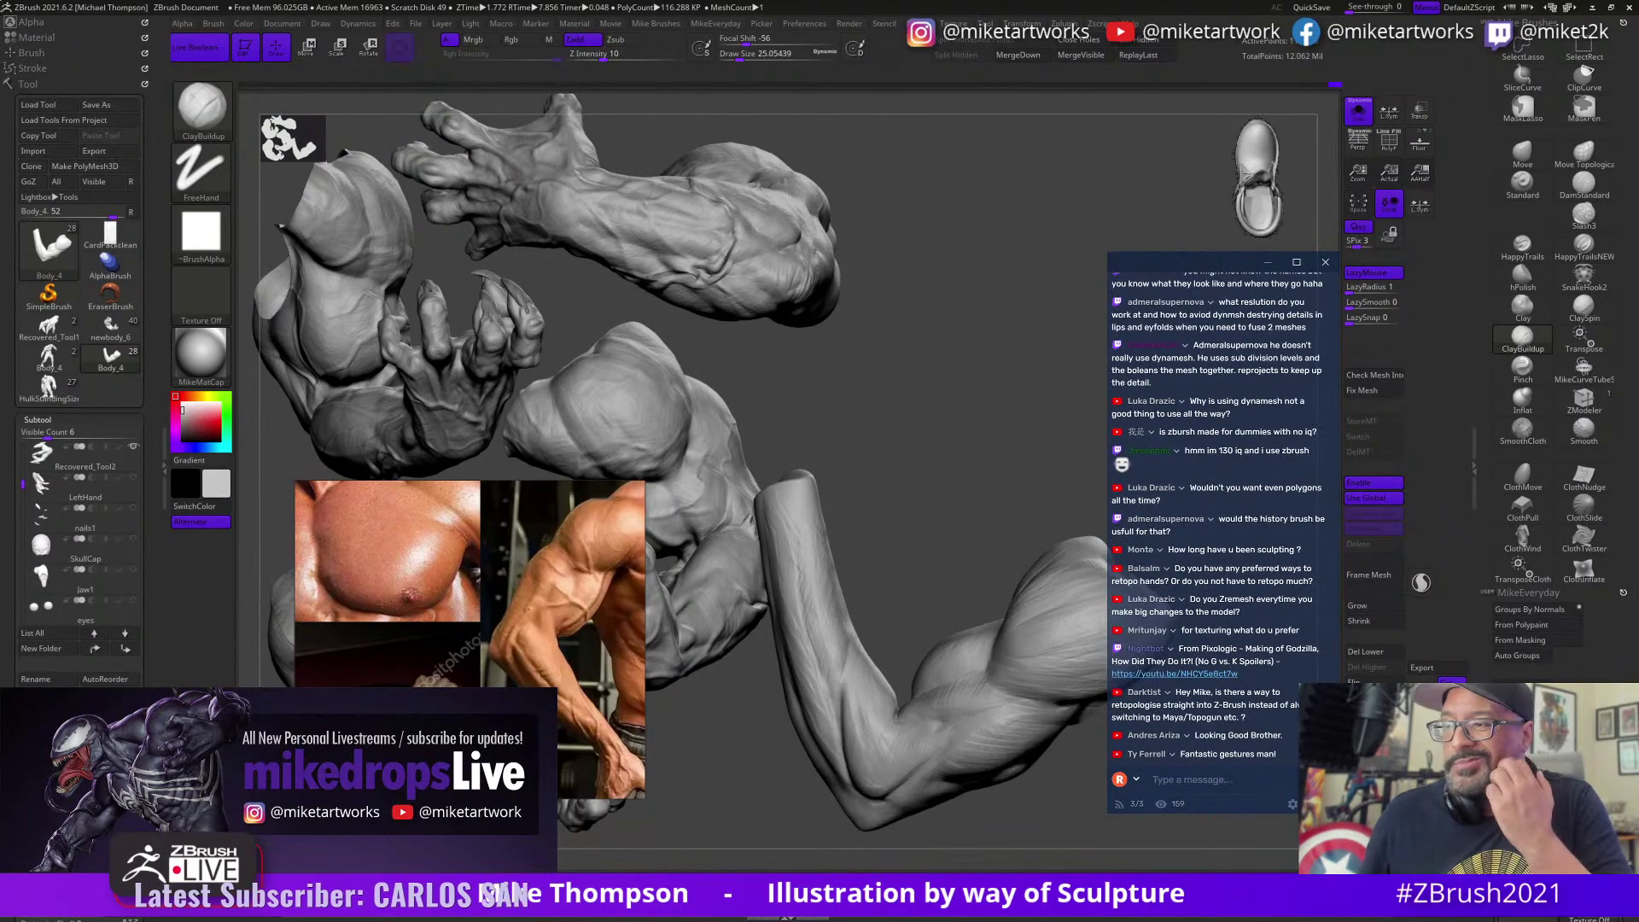
Step: Build up the muscle transitions around the elbow bend with ClayBuildup, raising the draw size to about 33 and then 41
mouse_move(1038, 848)
mouse_down()
mouse_move(994, 802)
mouse_move(1035, 832)
mouse_move(952, 807)
mouse_move(1002, 778)
mouse_move(980, 801)
mouse_move(1053, 802)
mouse_move(990, 760)
mouse_up()
key(s)
drag(898, 606, 895, 551)
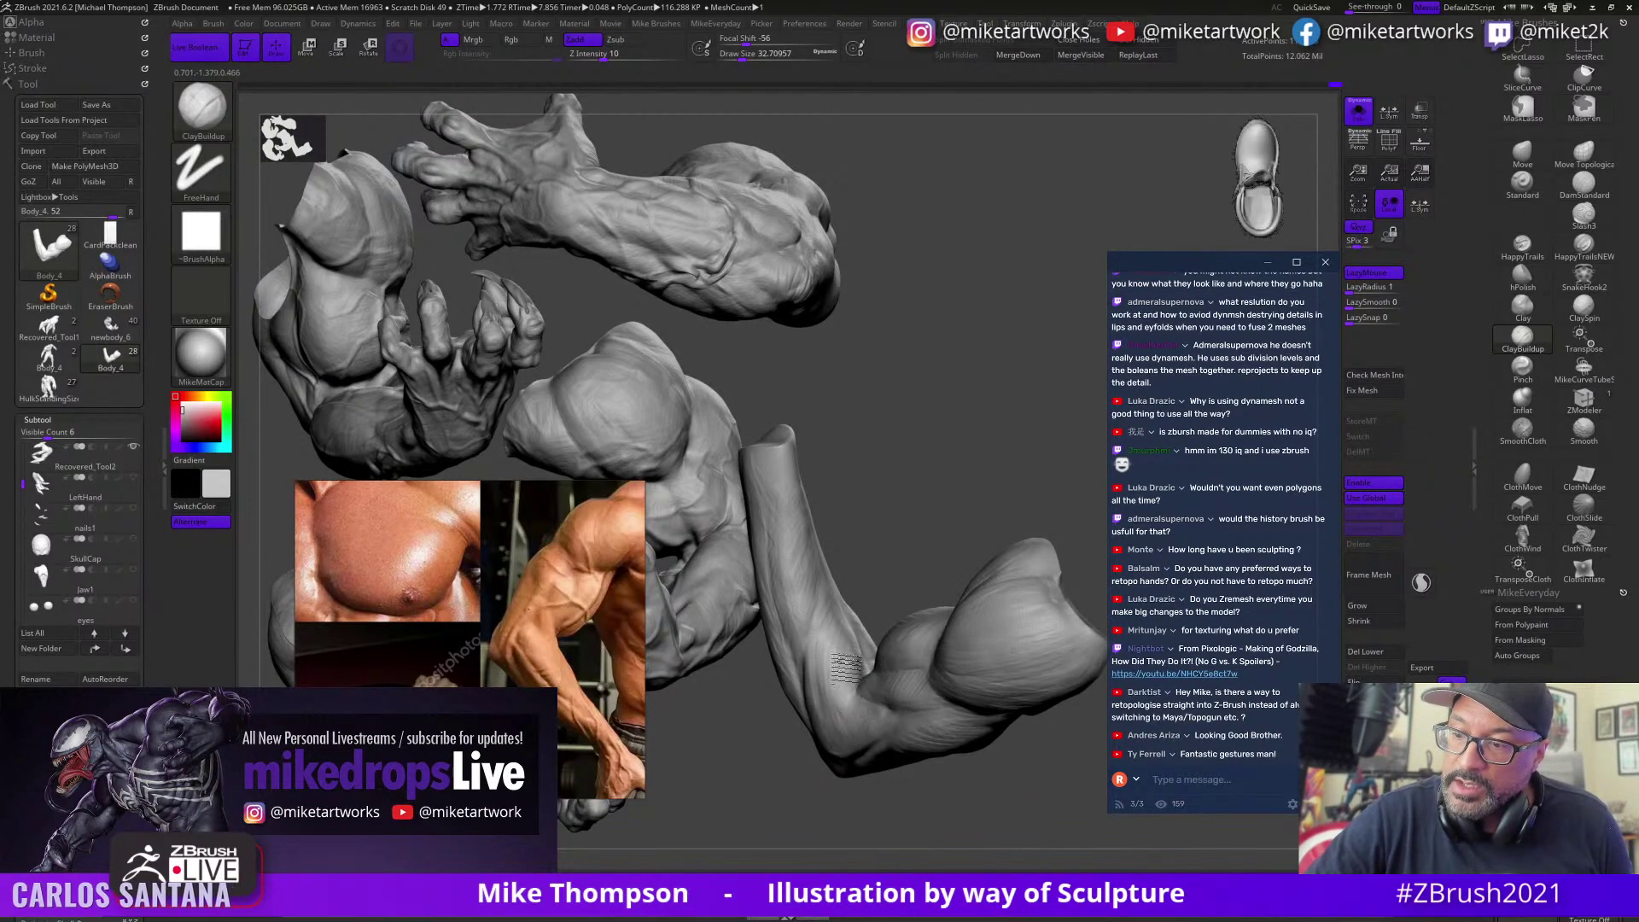
drag(918, 582, 879, 597)
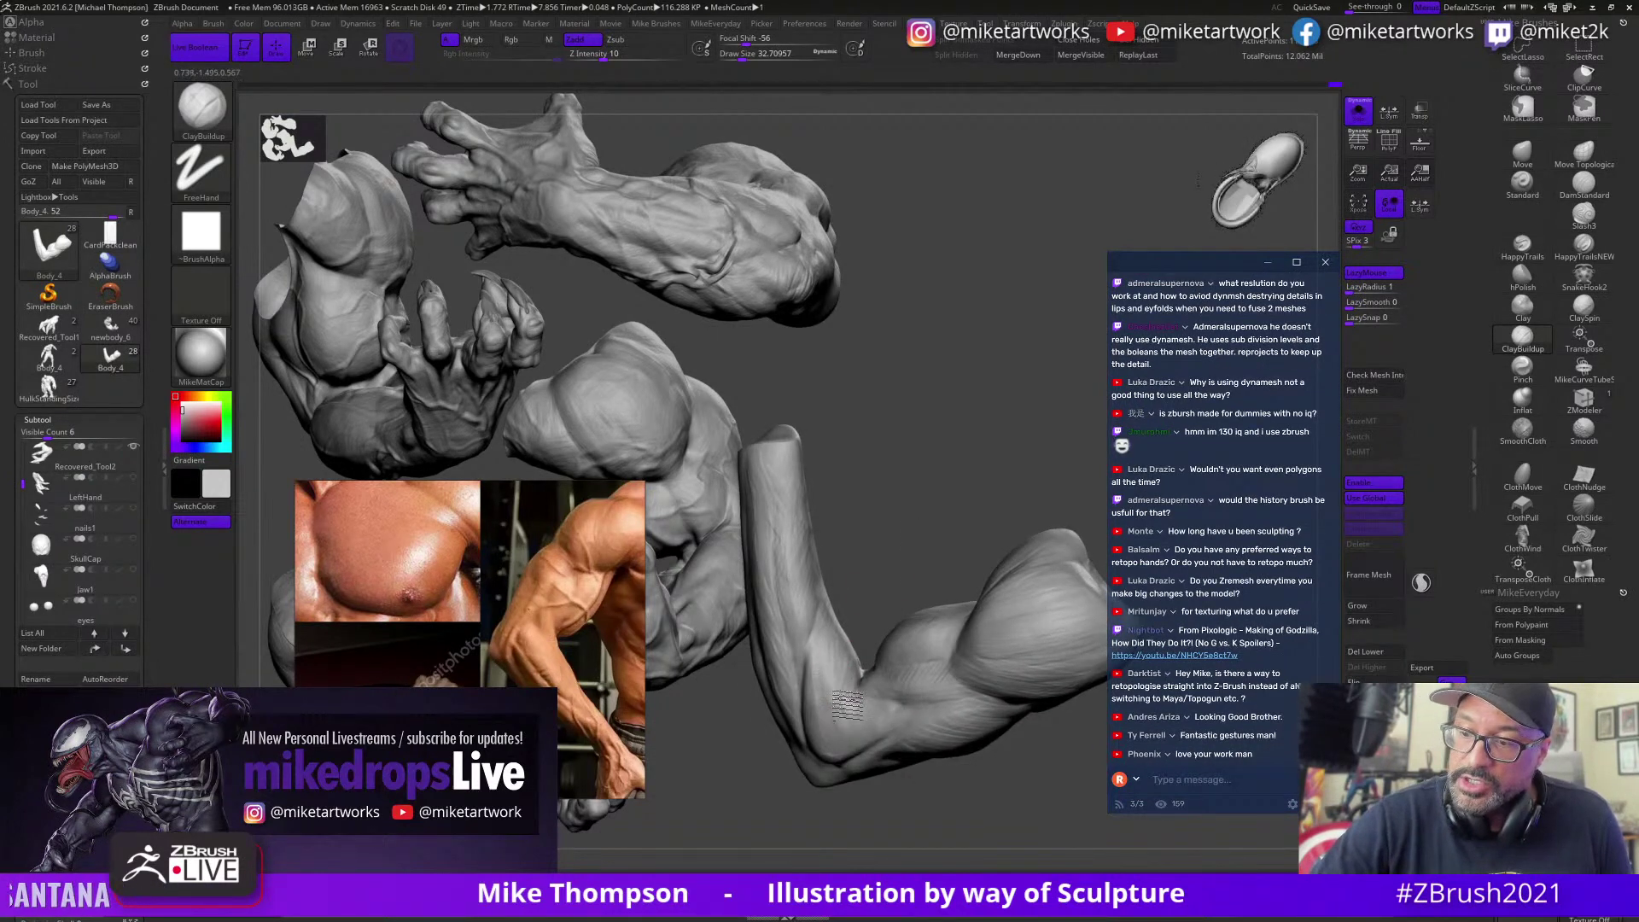
right_drag(905, 580, 888, 574)
key(s)
drag(887, 586, 917, 545)
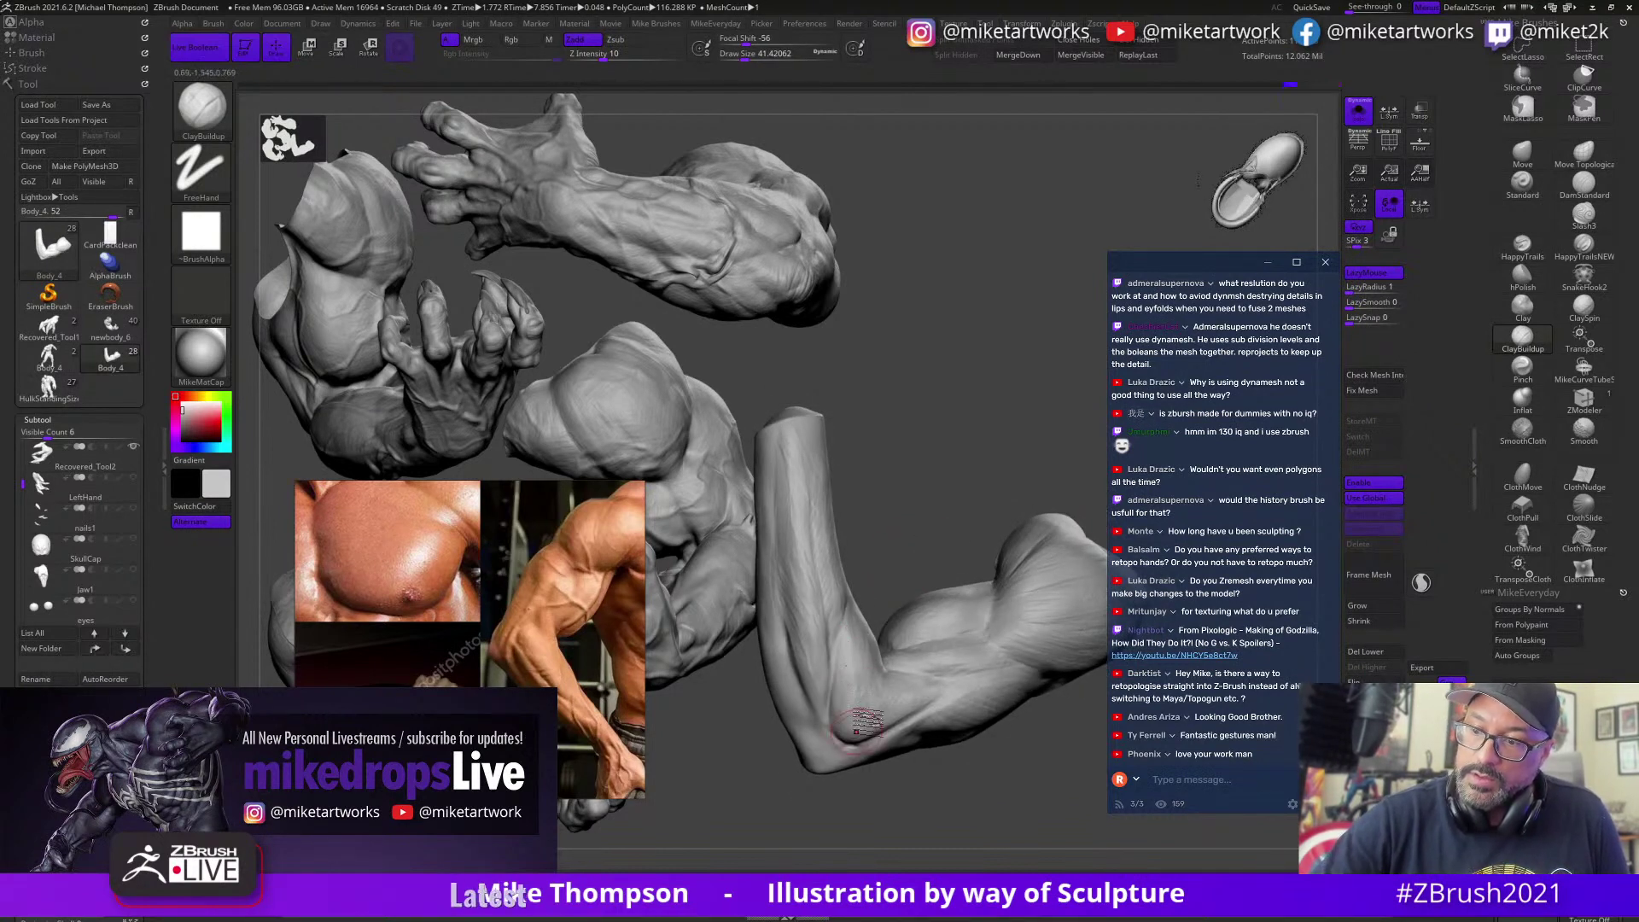
Step: Build up the muscle forms in the elbow bend and the adjoining forearm with ClayBuildup, raising the draw size to about 46
right_drag(864, 724, 868, 676)
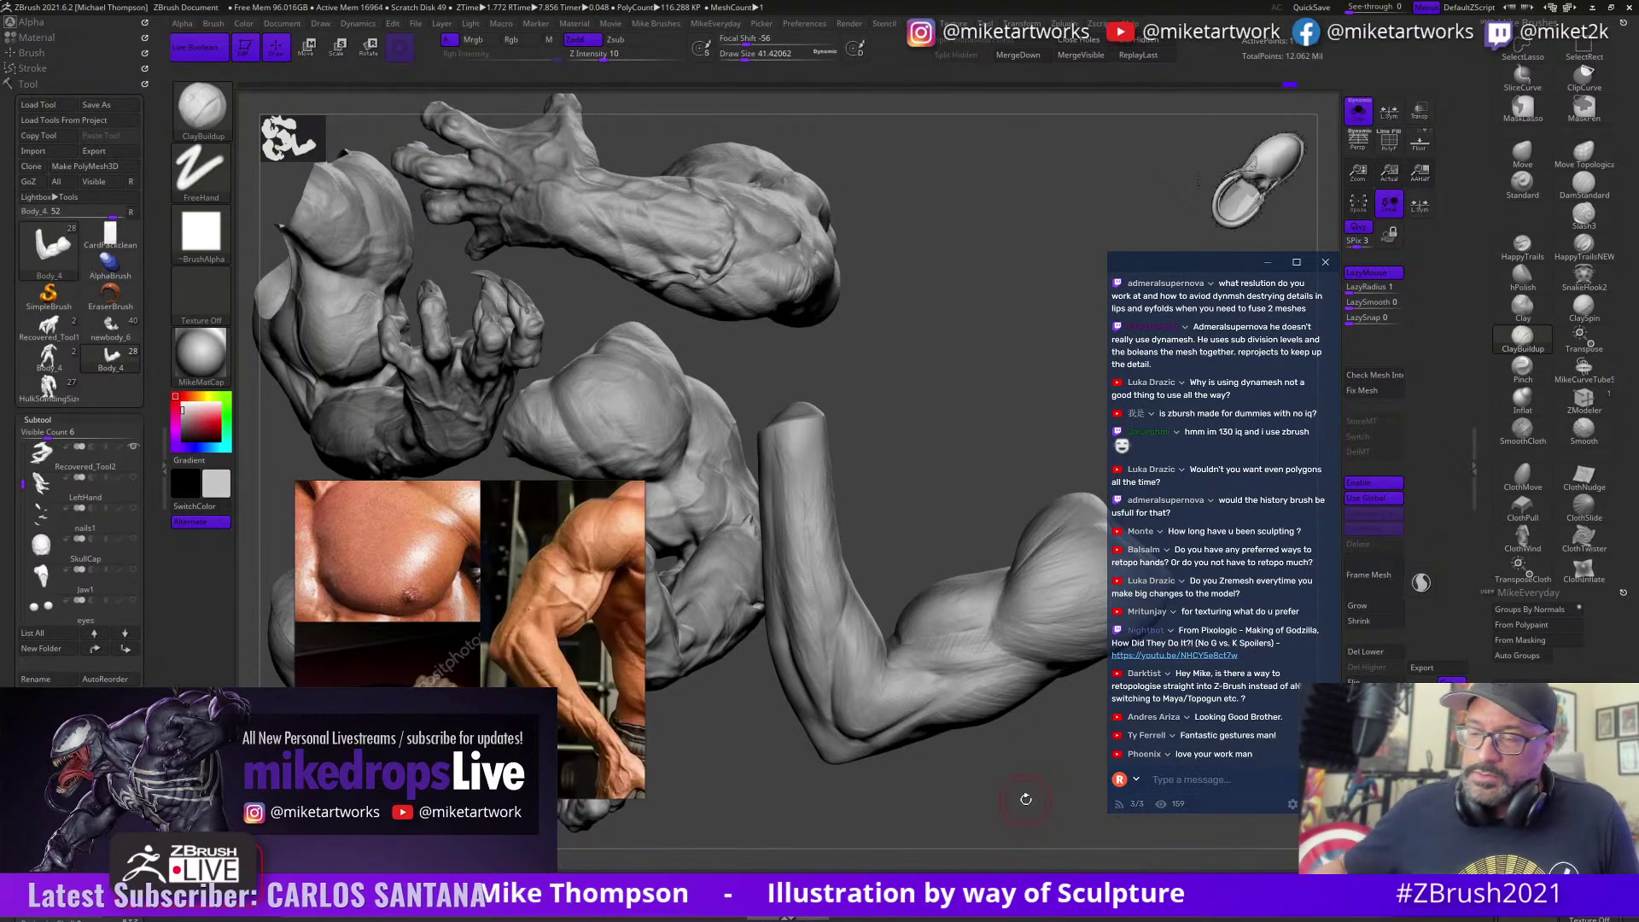
drag(1025, 799, 1006, 791)
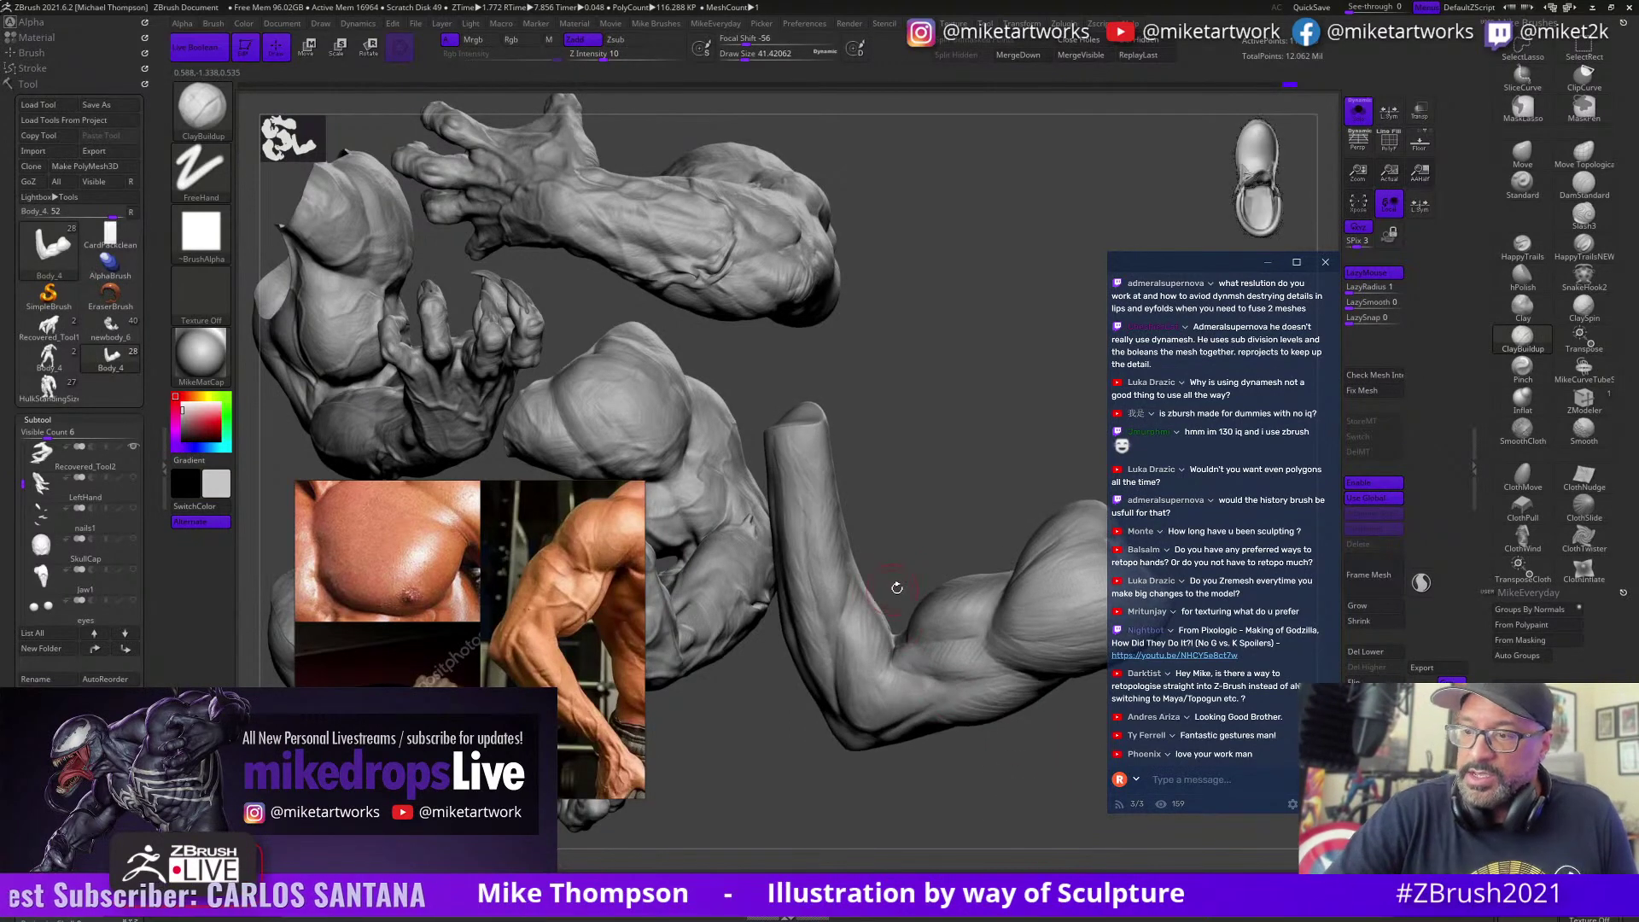
key(s)
click(905, 565)
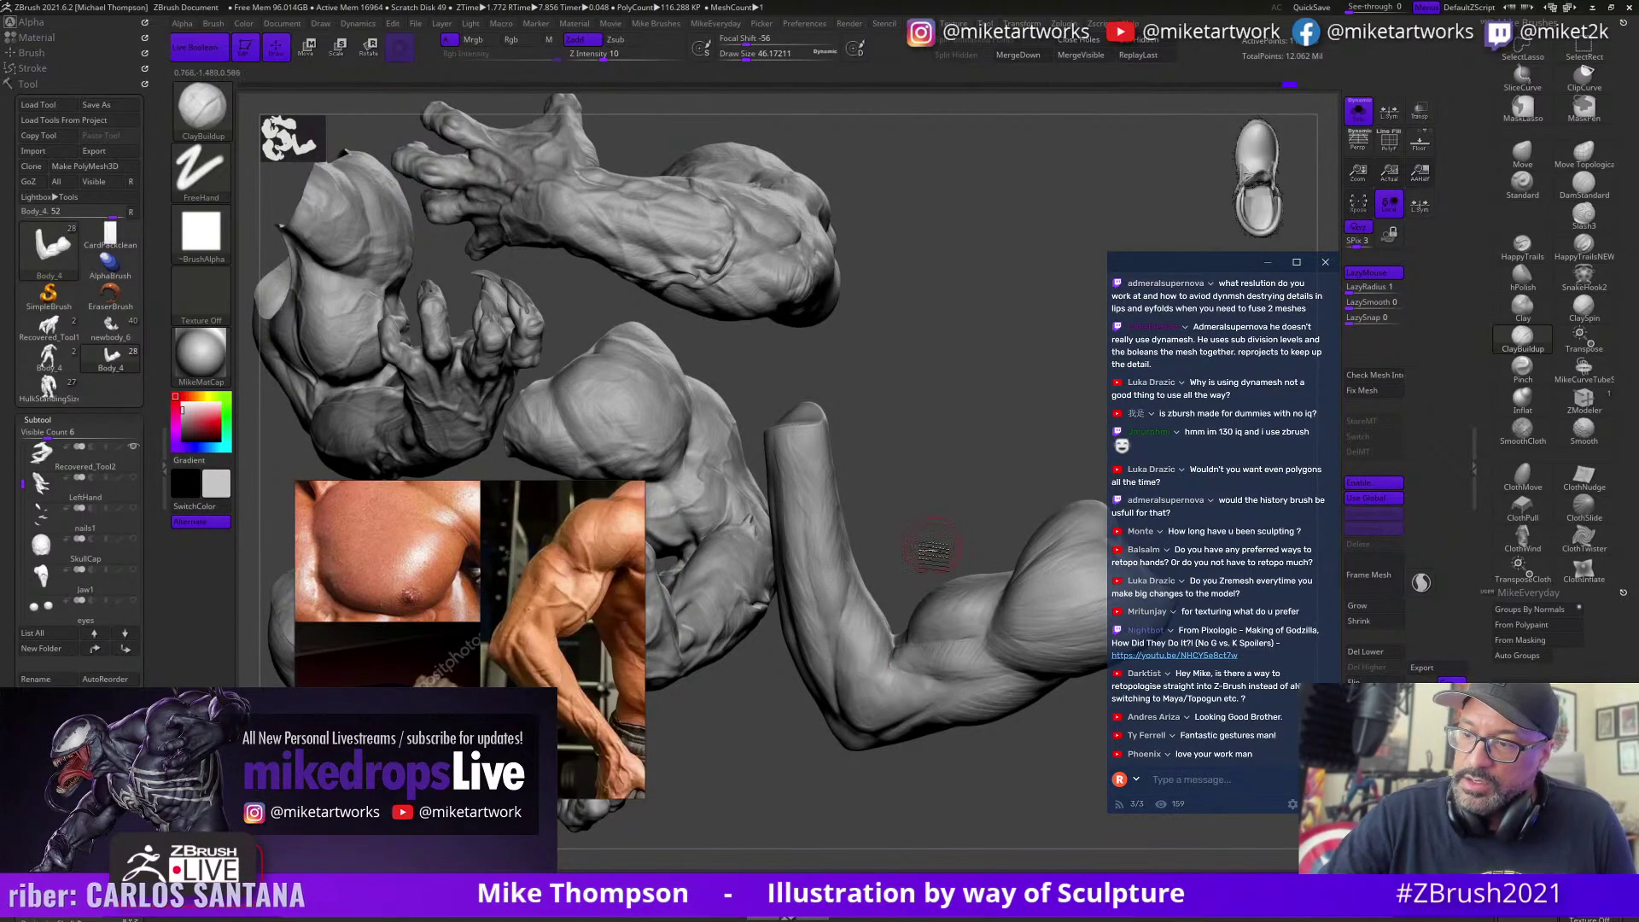
drag(934, 555, 912, 574)
mouse_move(886, 634)
right_down()
mouse_move(852, 649)
mouse_move(871, 653)
mouse_move(845, 718)
mouse_move(913, 574)
right_up()
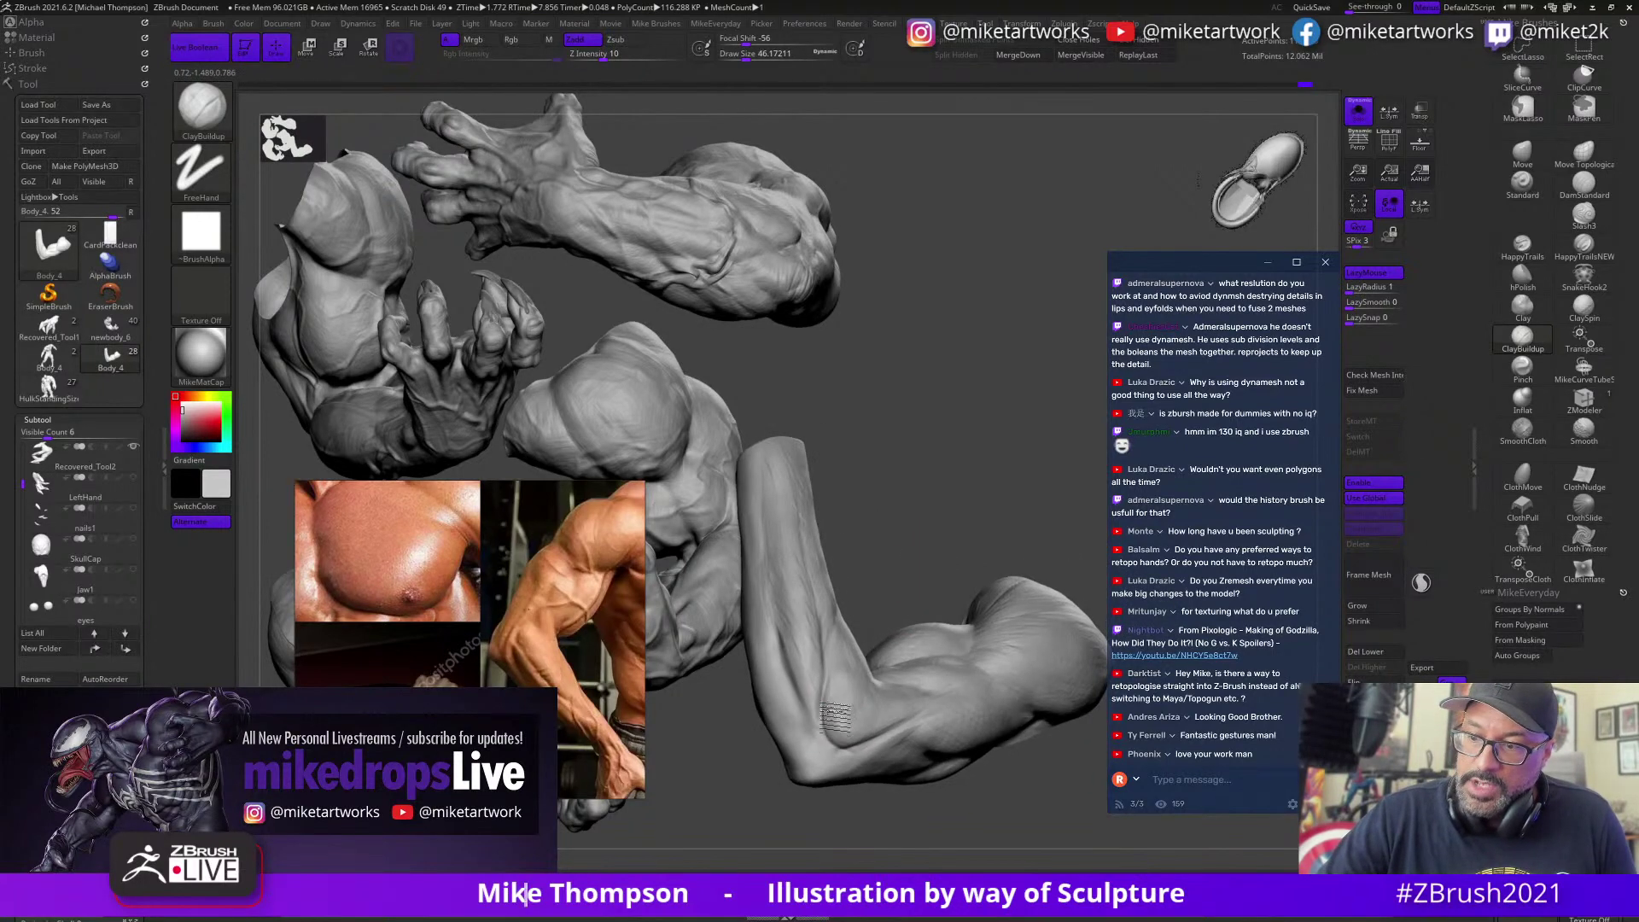
right_drag(848, 721, 920, 531)
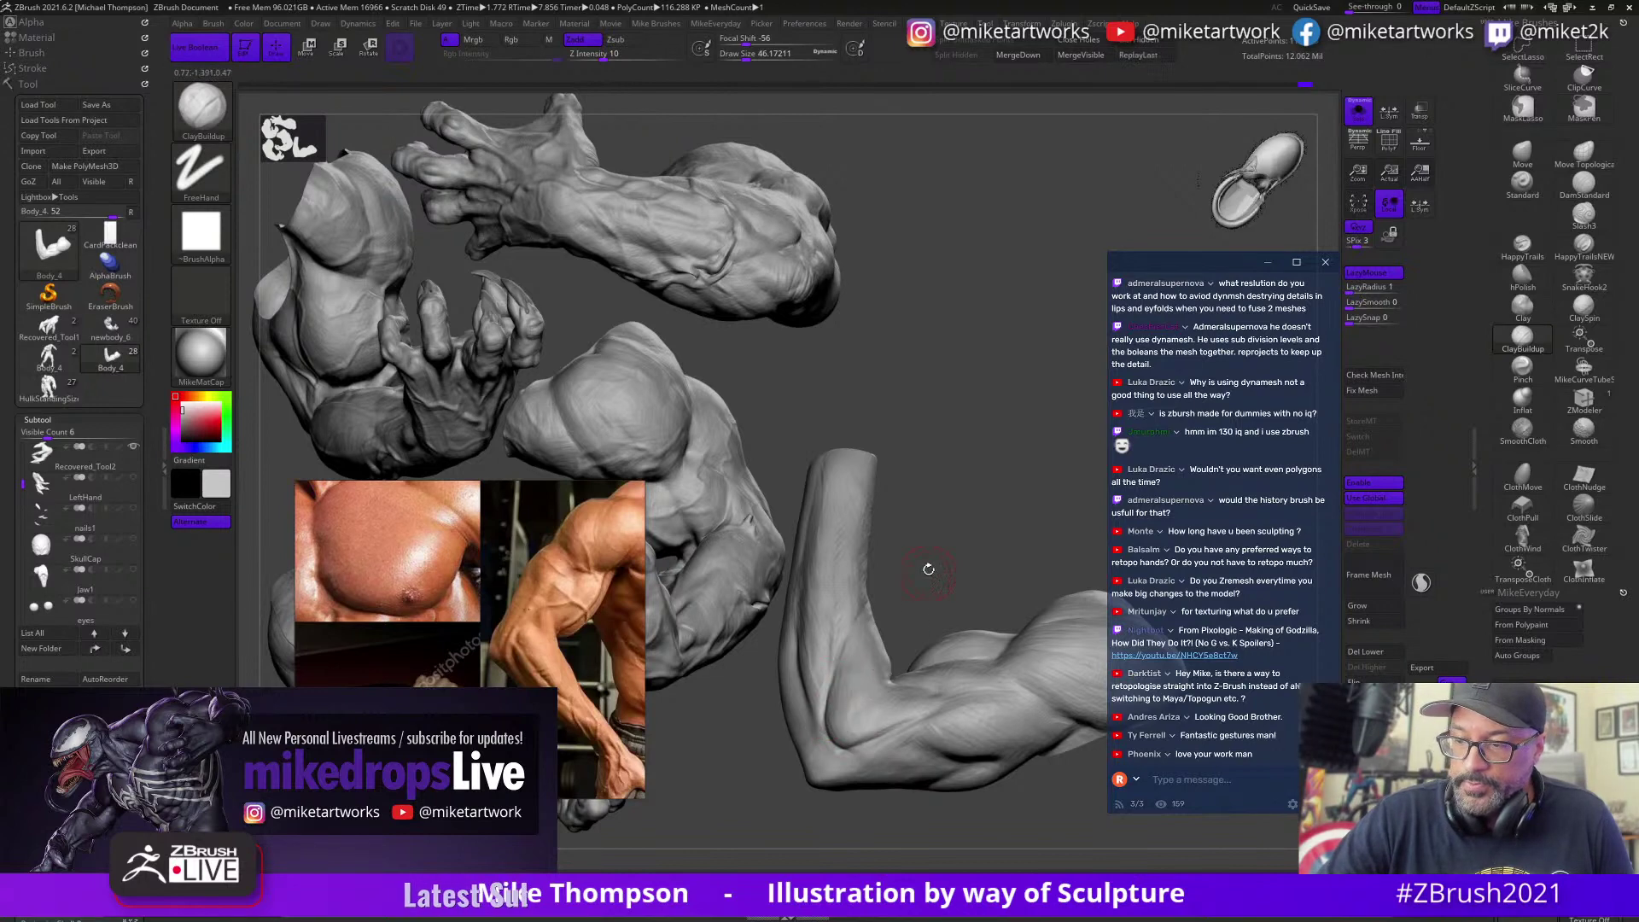
right_drag(927, 568, 858, 732)
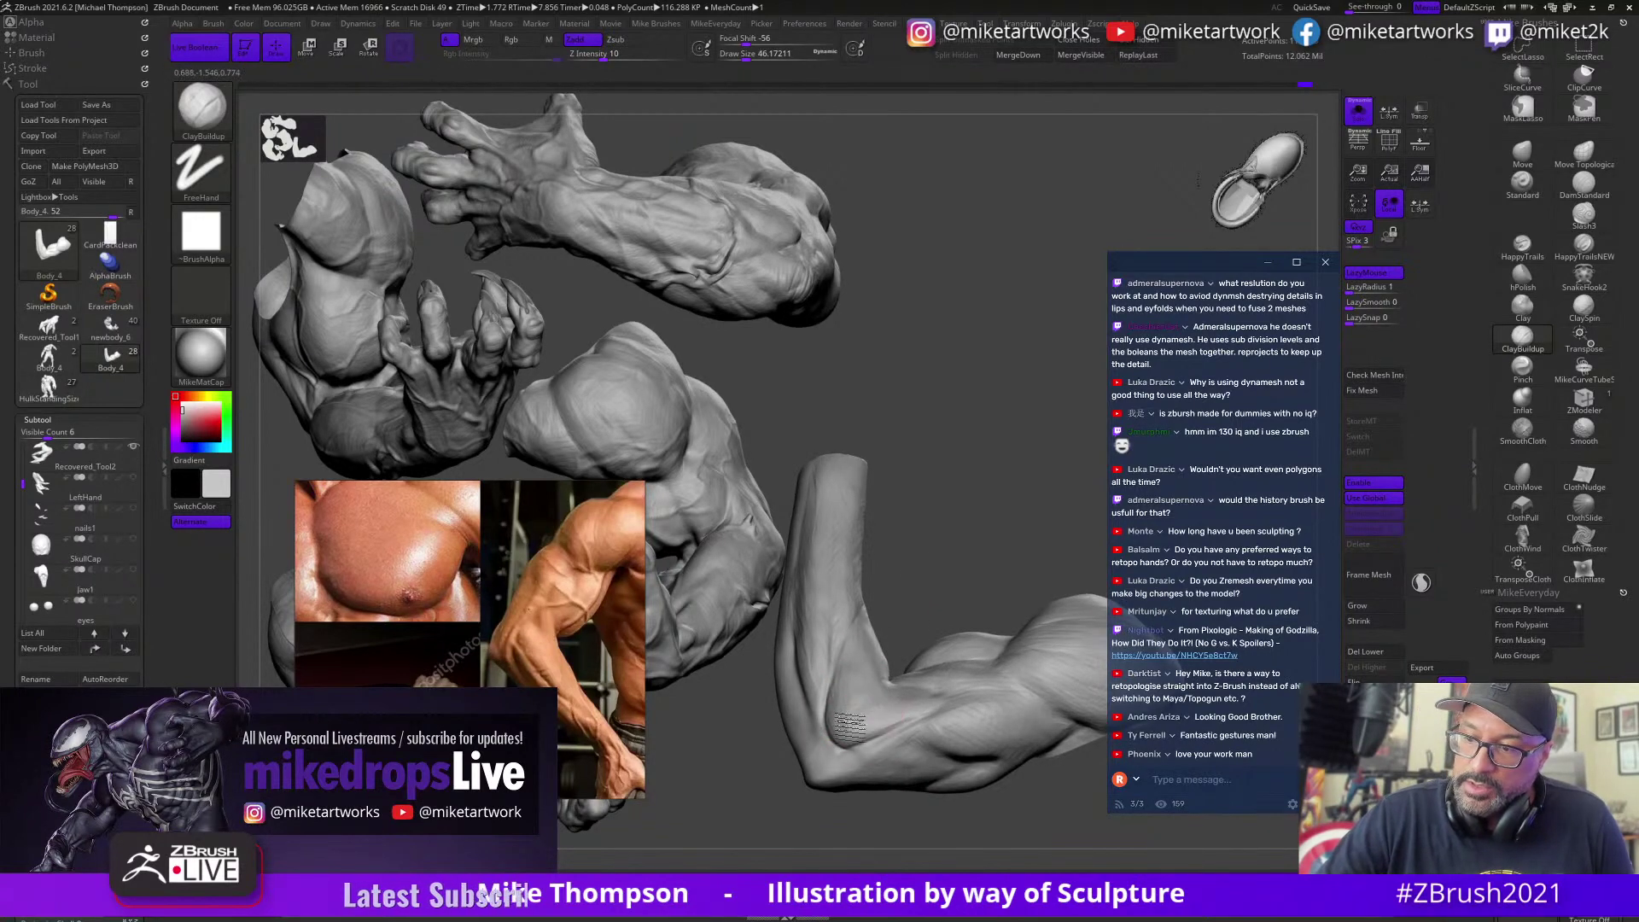
Step: Refine the muscles running from the elbow into the lower upper arm with ClayBuildup, reducing the draw size to about 39 and then 31
right_drag(941, 593, 944, 556)
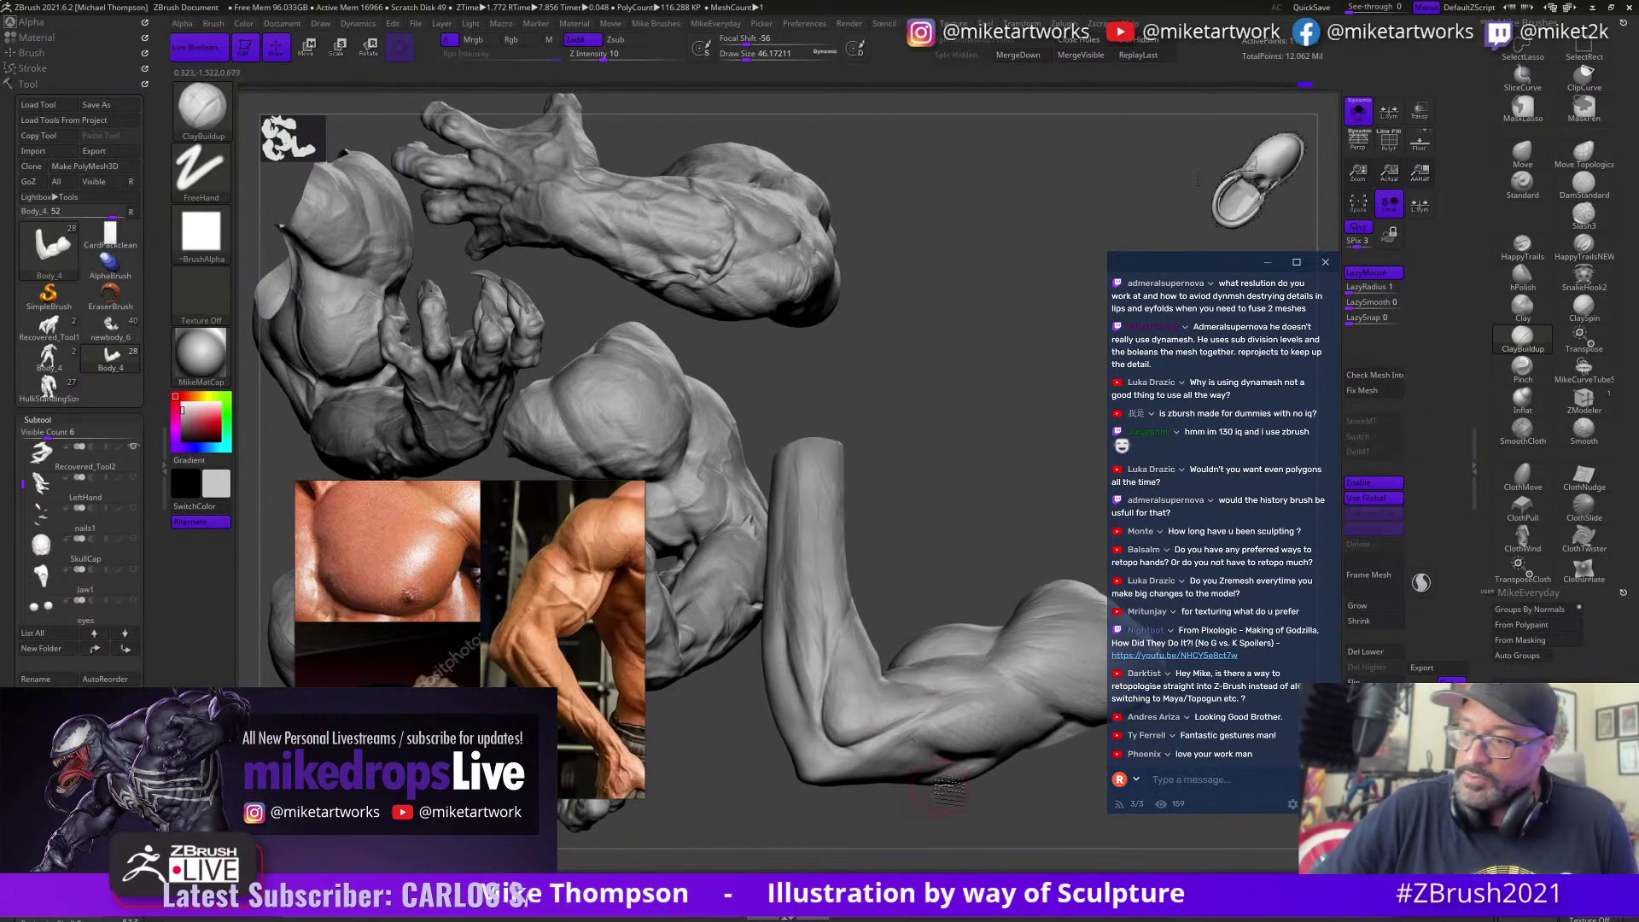
right_drag(944, 778, 927, 768)
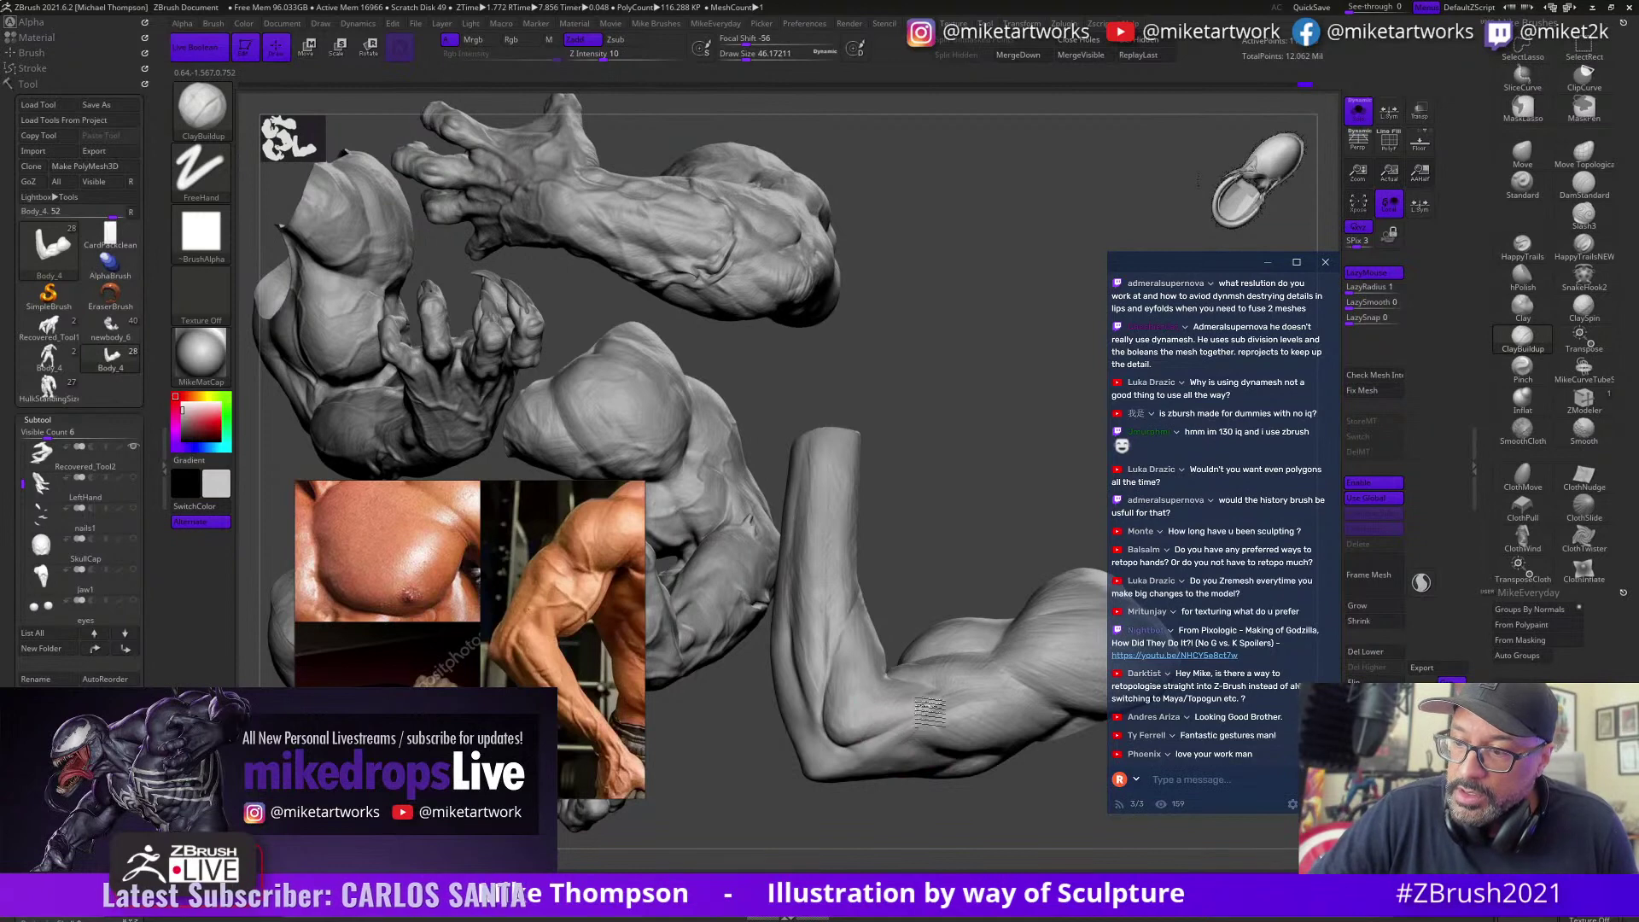
right_drag(954, 719, 902, 743)
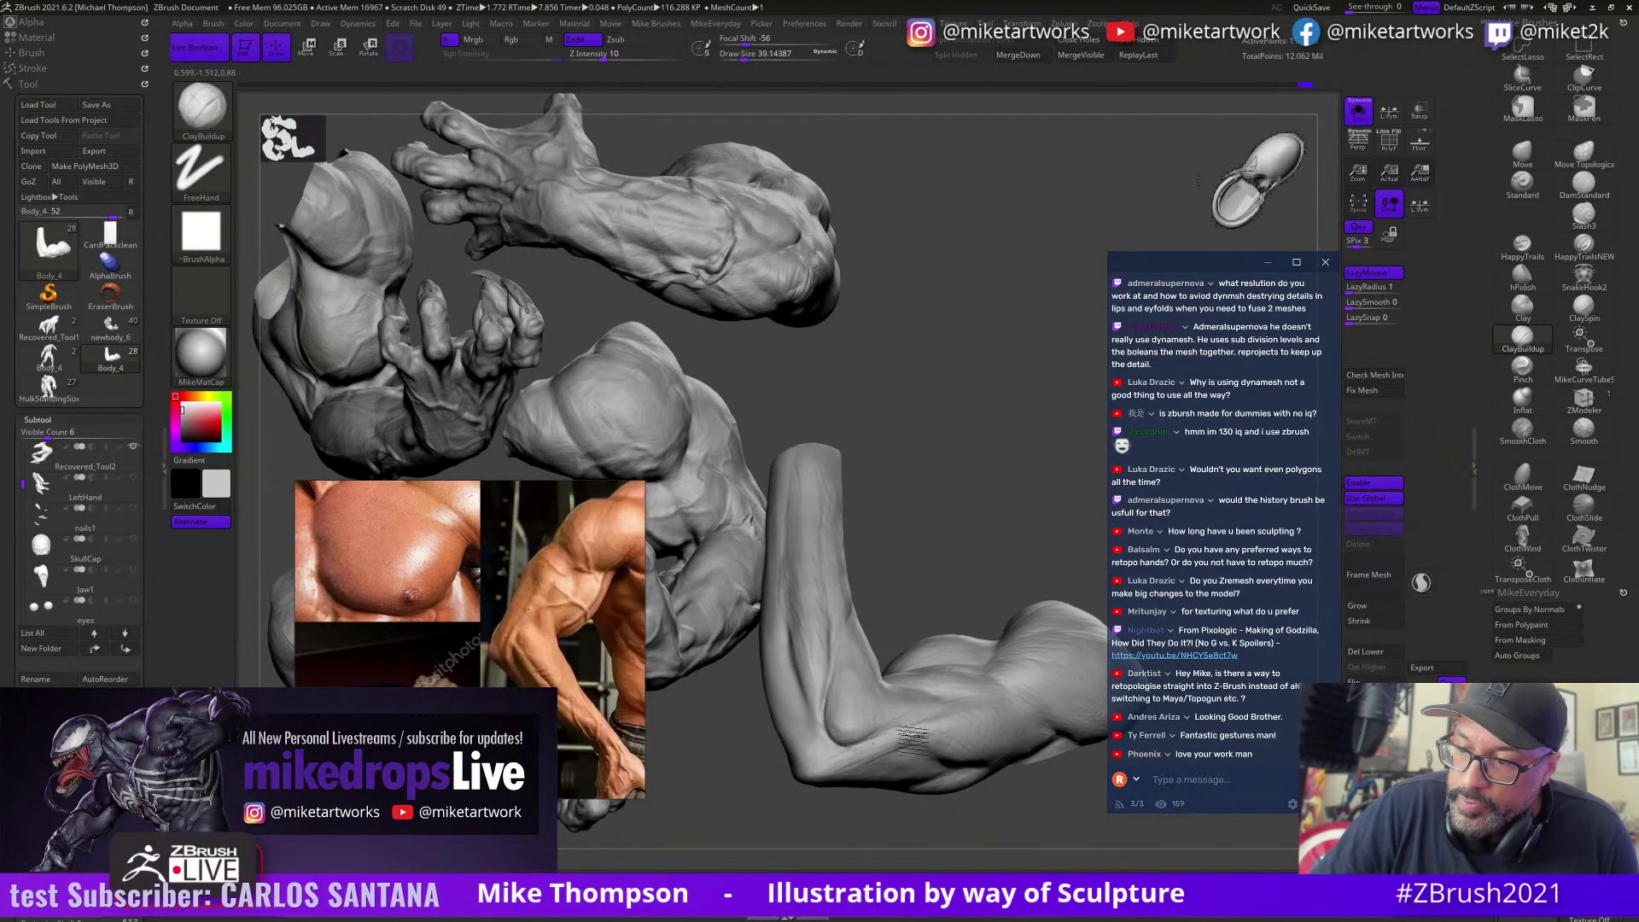
mouse_move(998, 818)
right_down()
mouse_move(988, 796)
mouse_move(958, 801)
mouse_move(1024, 786)
mouse_move(908, 705)
right_up()
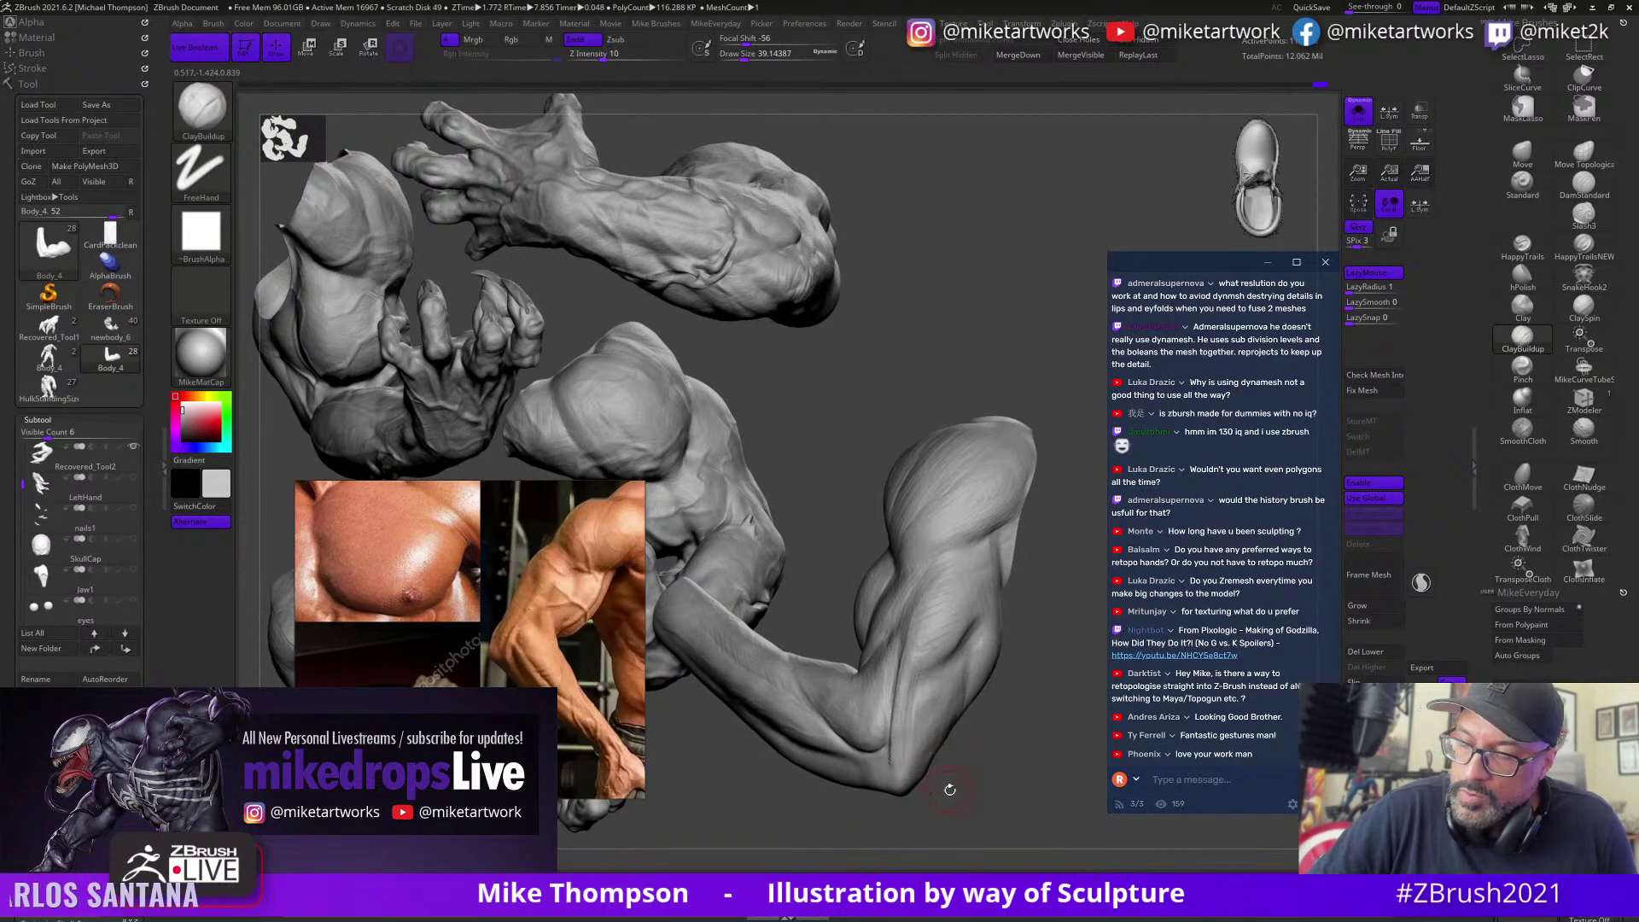
right_drag(949, 788, 948, 781)
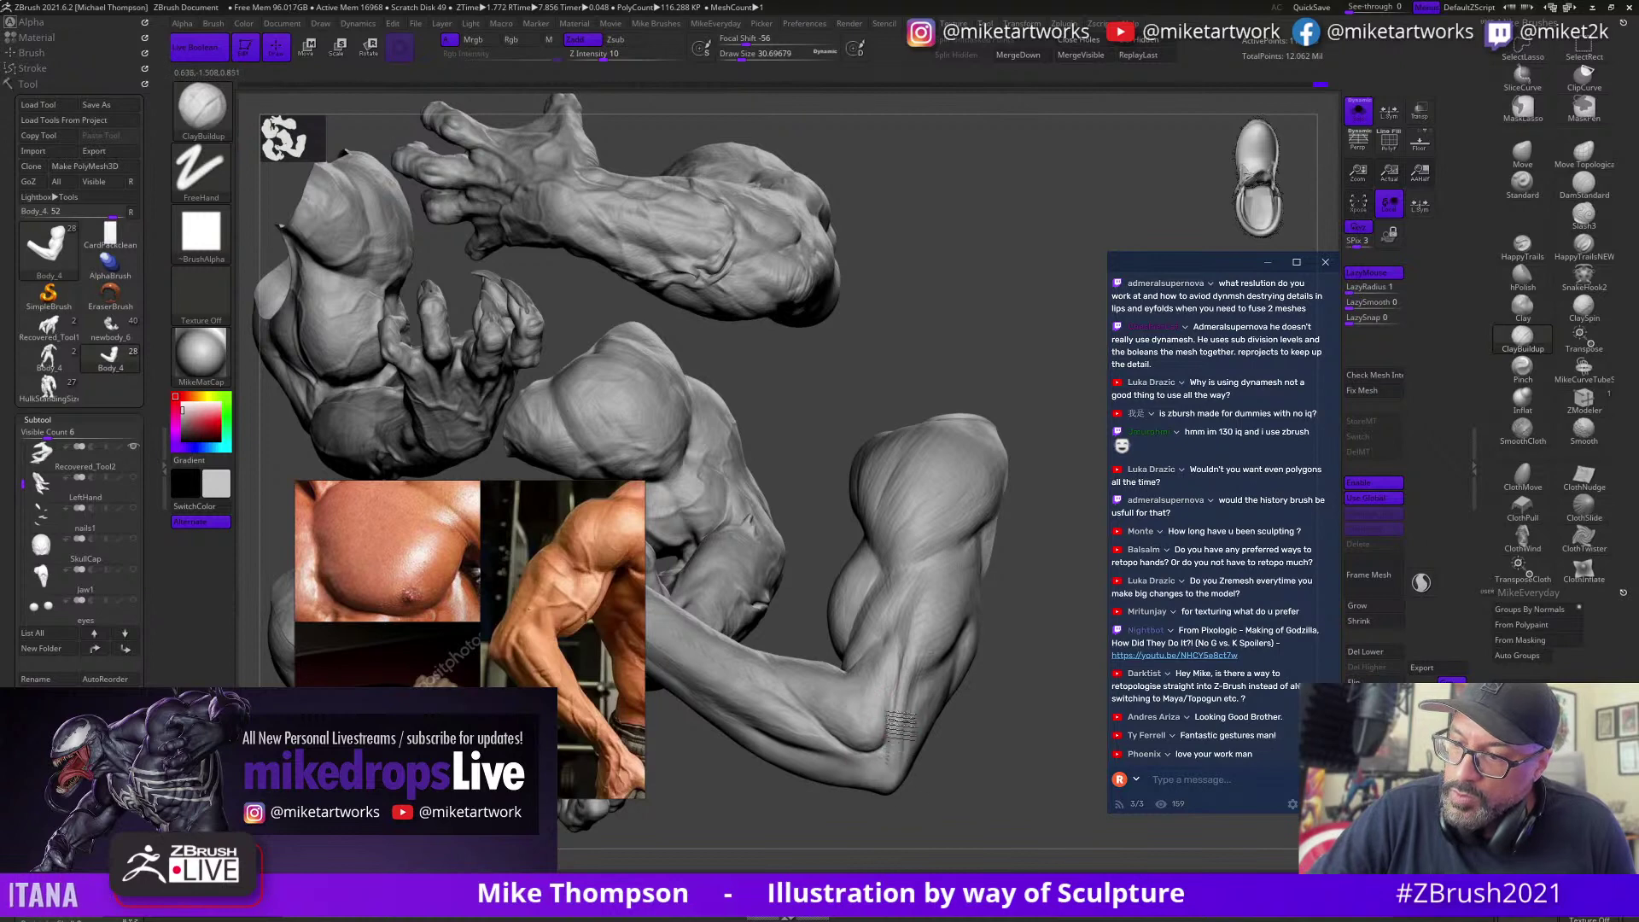
right_drag(956, 739, 1011, 801)
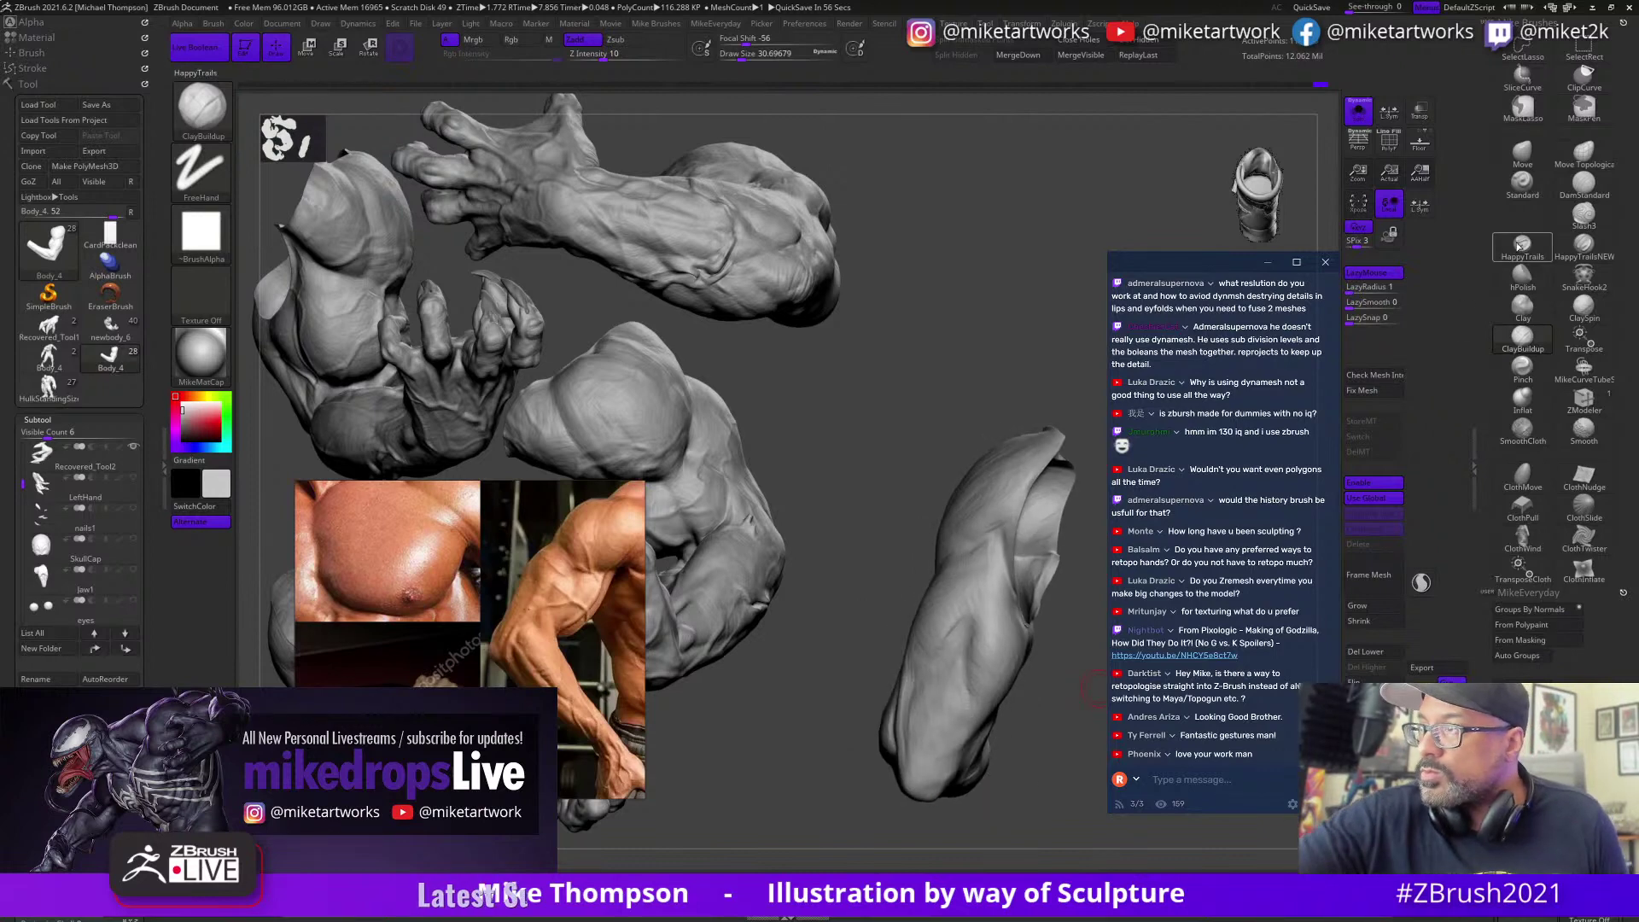
Step: Drop the arm two subdivision levels and reshape the back of the upper arm with the Move brush at draw sizes of about 65 and 83
key(b)
key(m)
key(v)
key(shift+d)
key(shift+d)
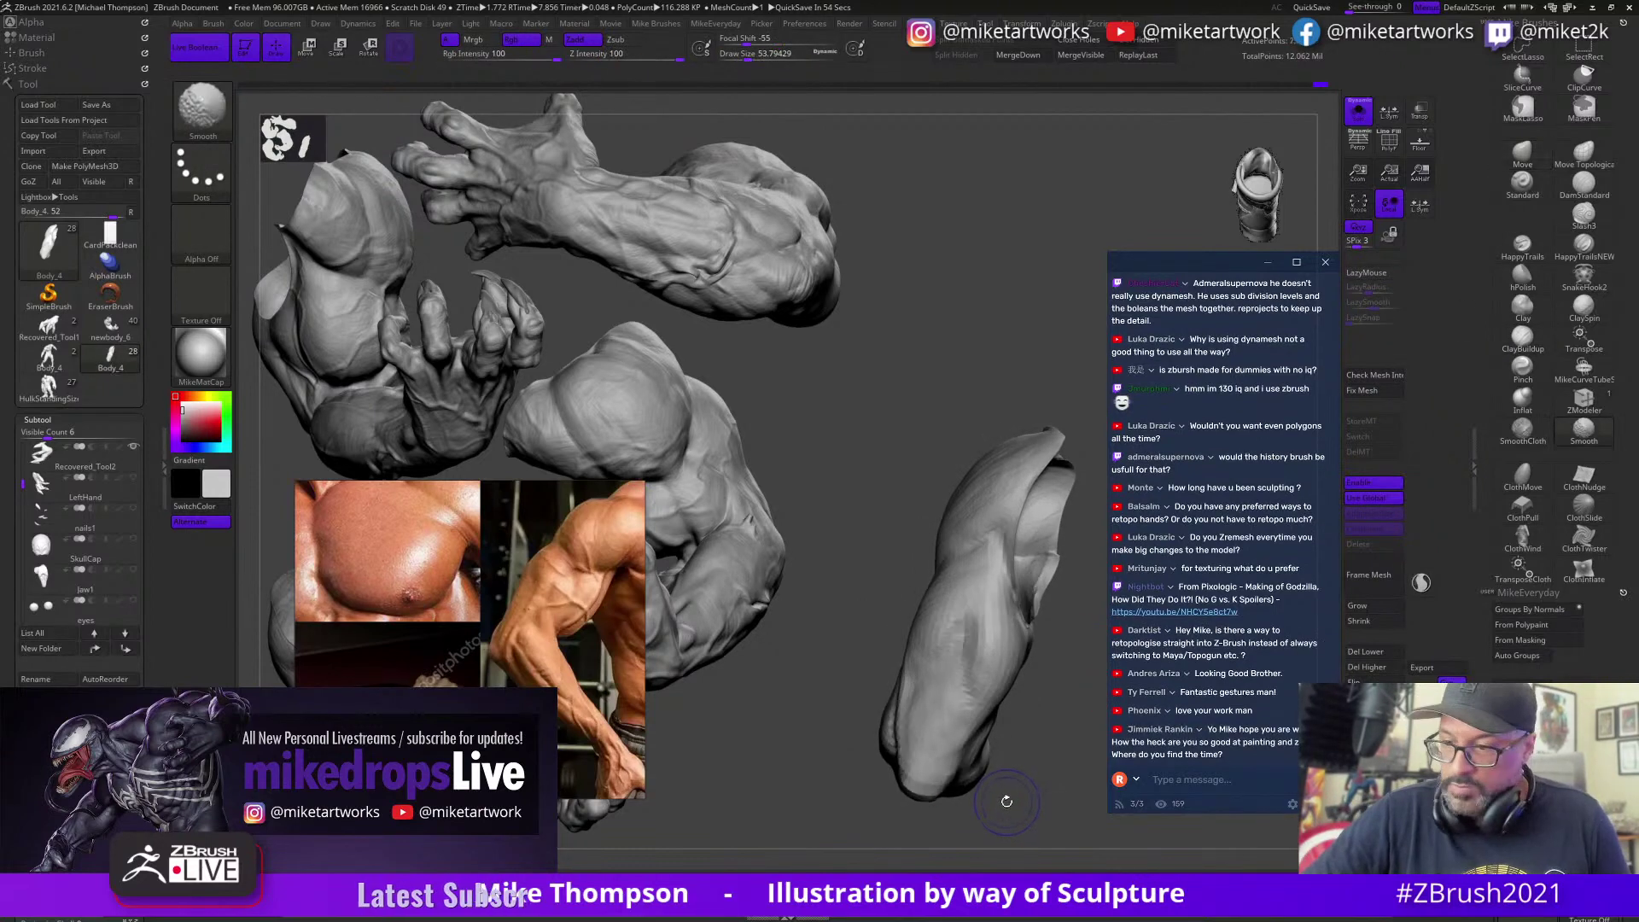
key(s)
drag(1009, 796, 1014, 795)
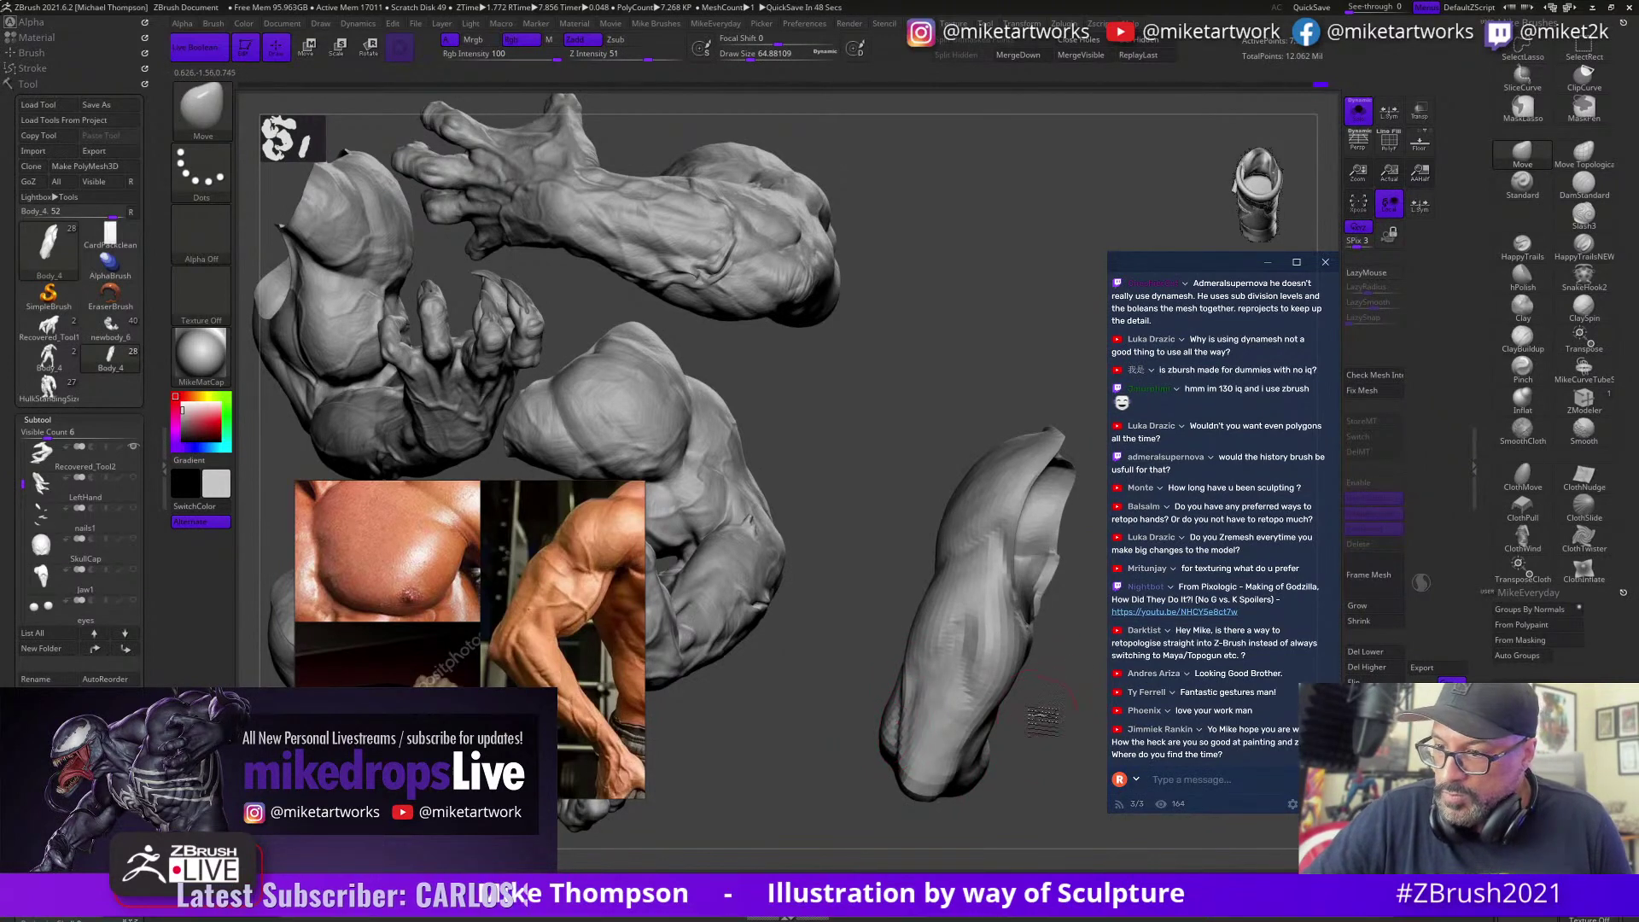
mouse_move(1043, 717)
mouse_down()
mouse_move(1031, 703)
mouse_move(1076, 717)
mouse_move(1051, 717)
mouse_up()
key(s)
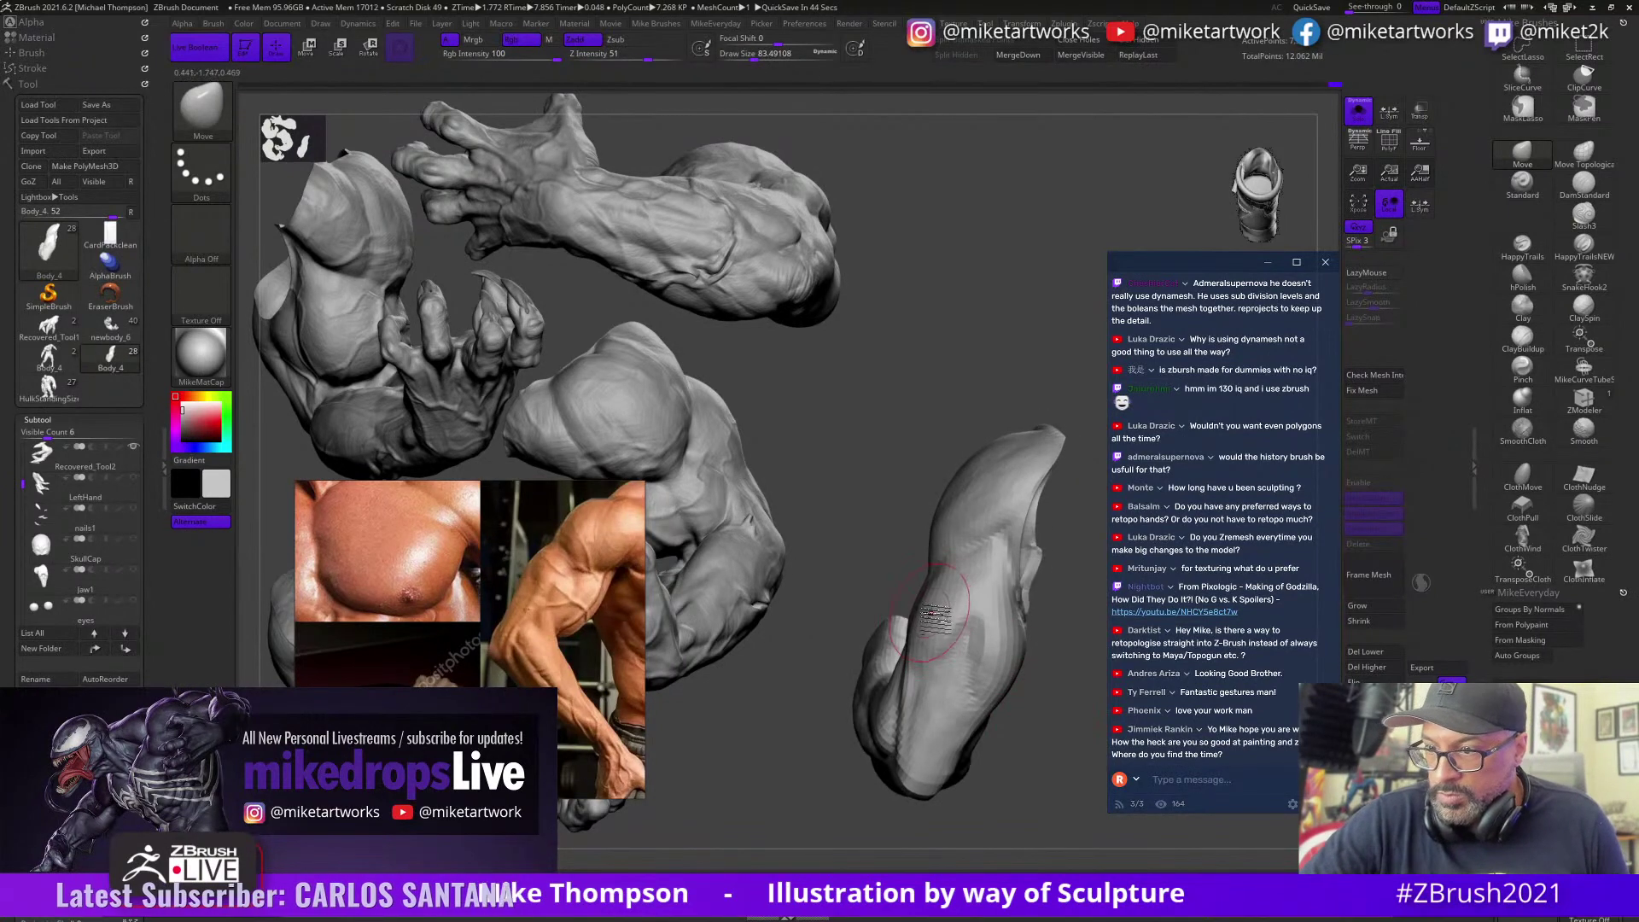
drag(955, 632, 923, 611)
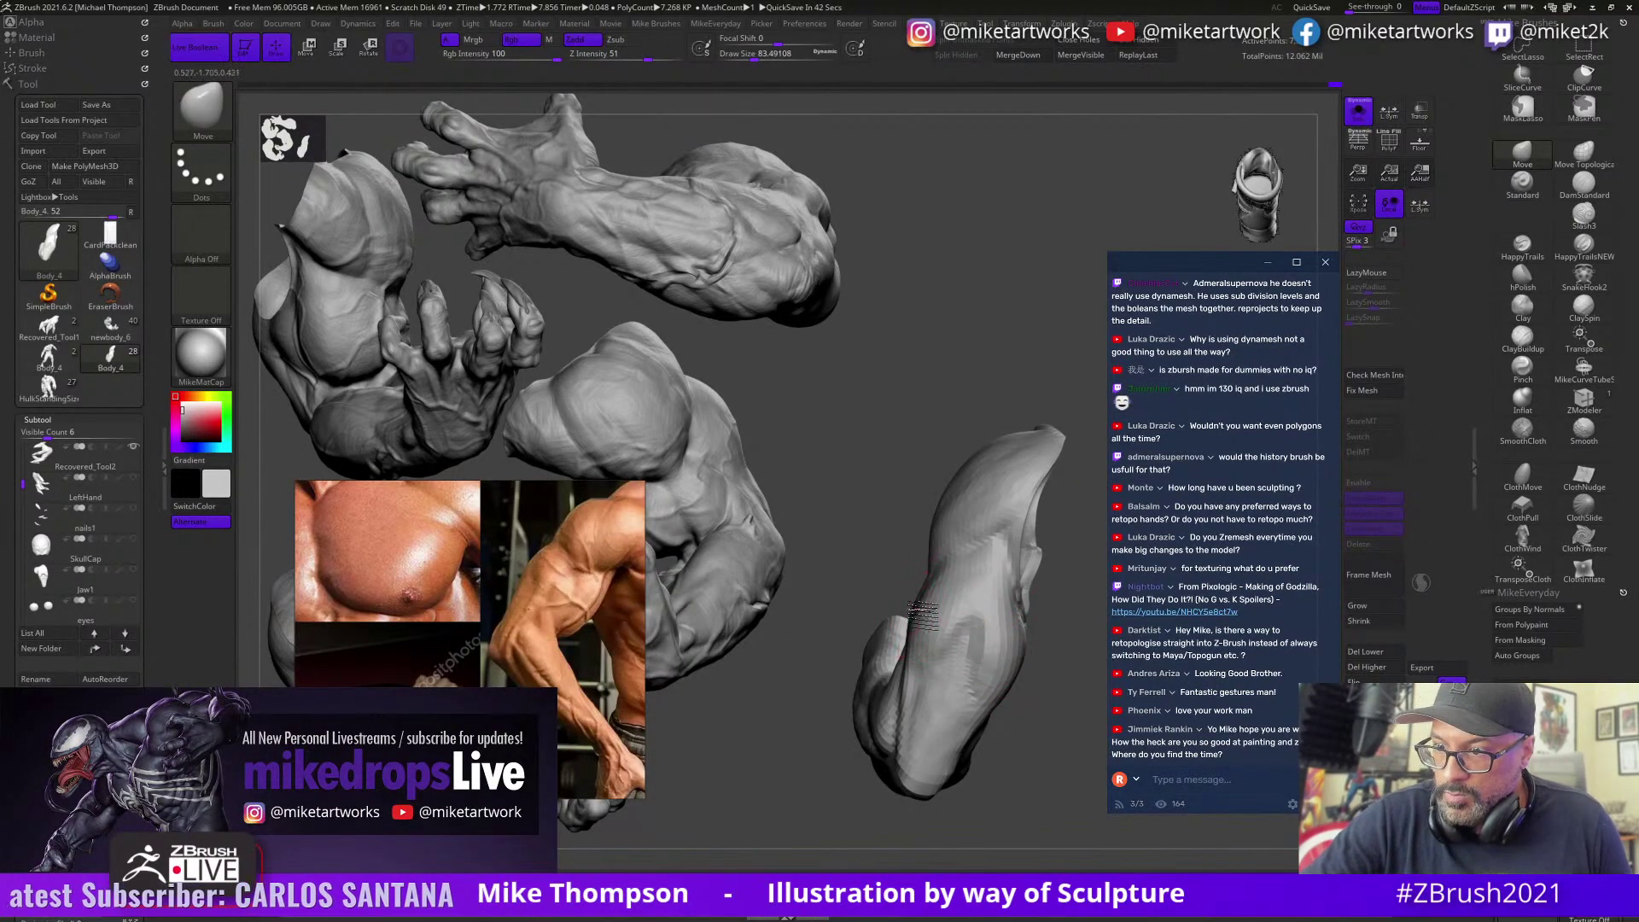
drag(1040, 700, 999, 681)
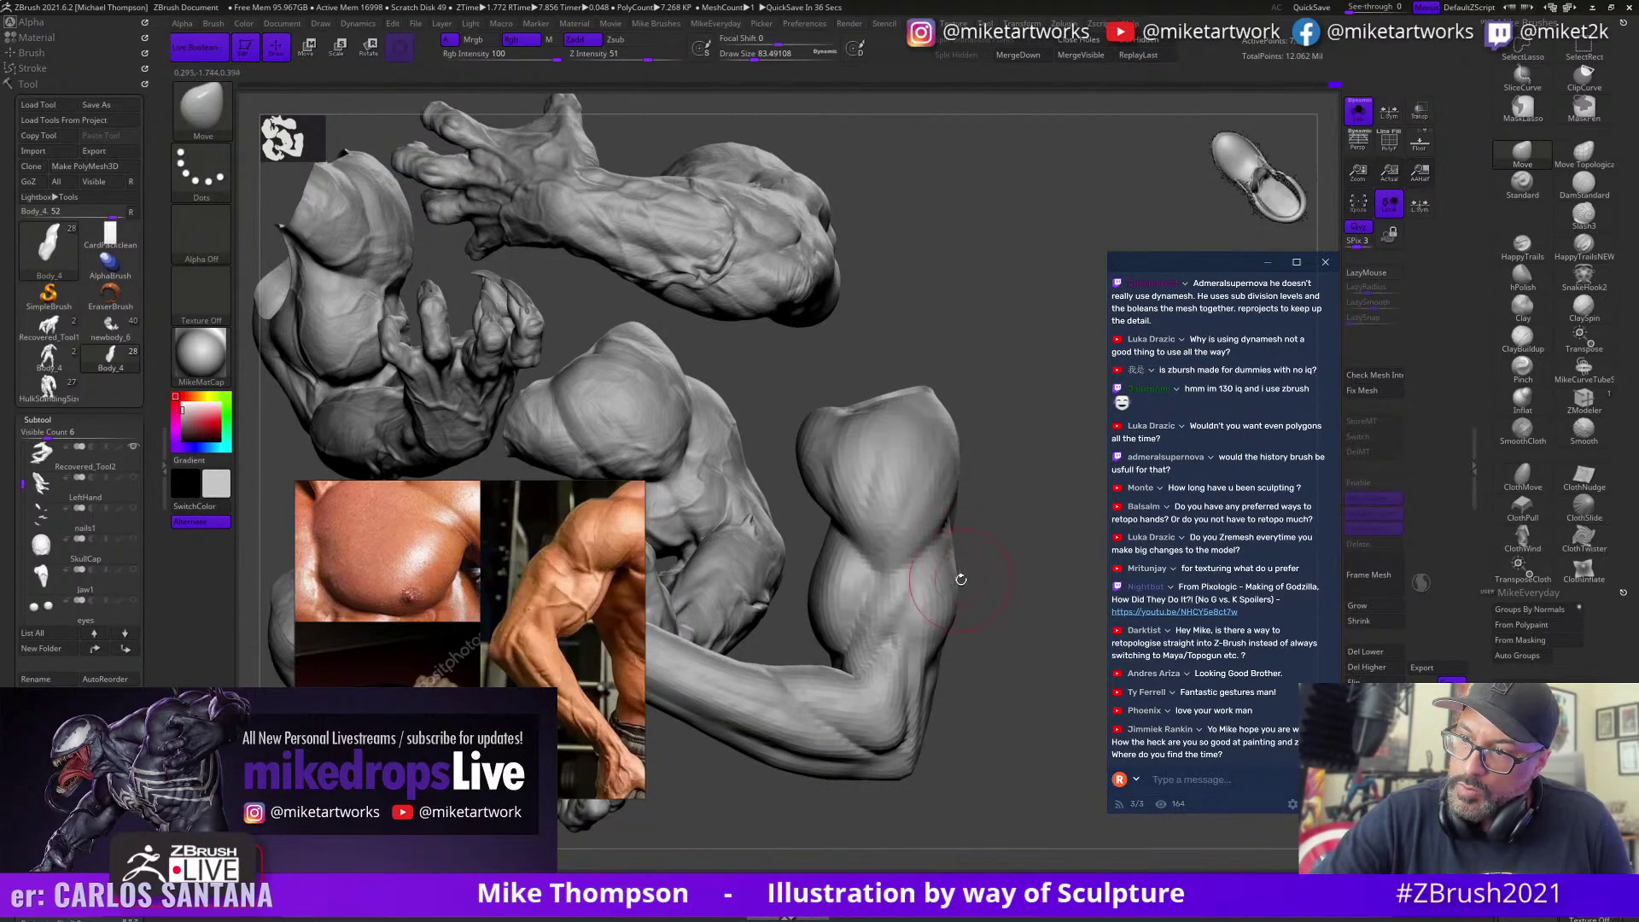
Step: Adjust the biceps and lower deltoid contours with the Move brush at a draw size of about 90
drag(1017, 701, 1017, 699)
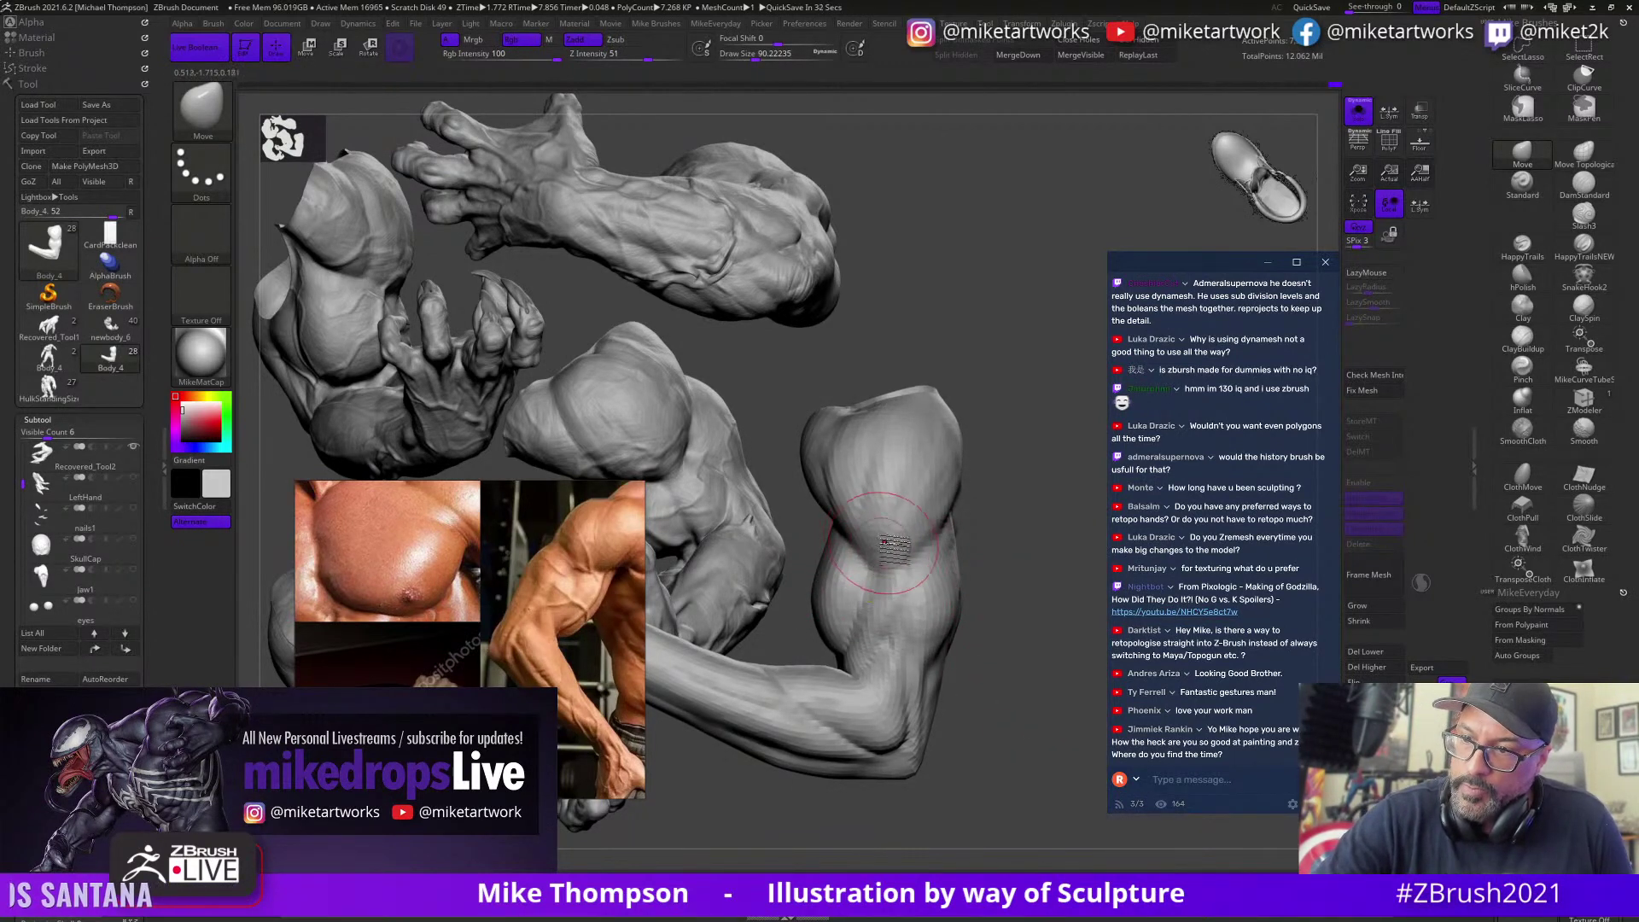
drag(1013, 543, 970, 534)
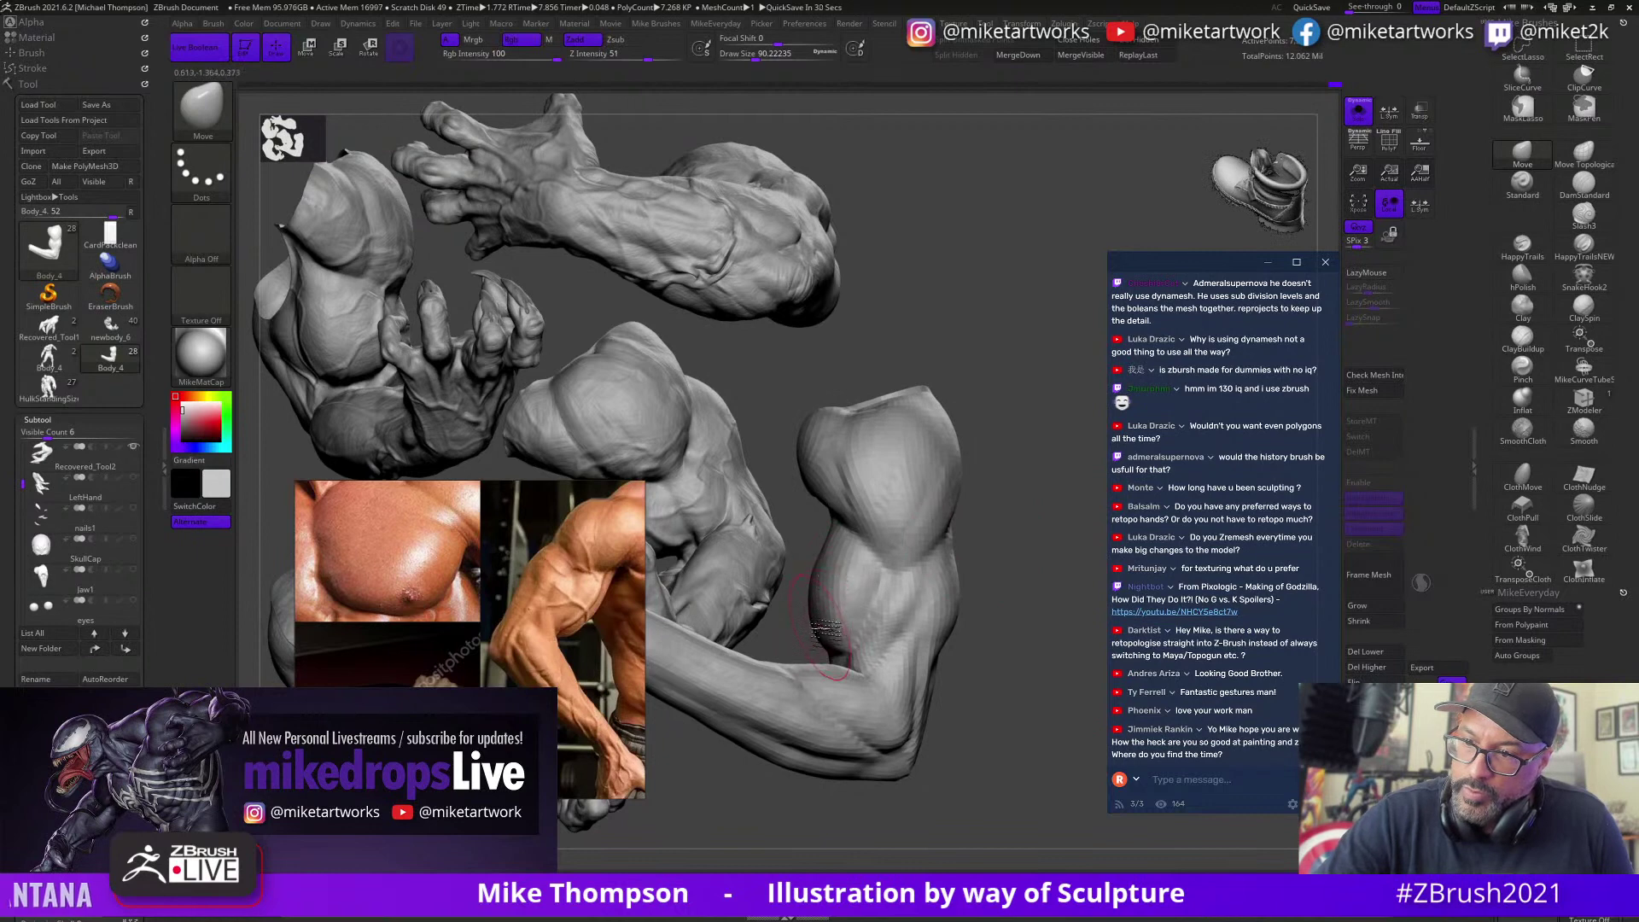
right_drag(1028, 508, 975, 541)
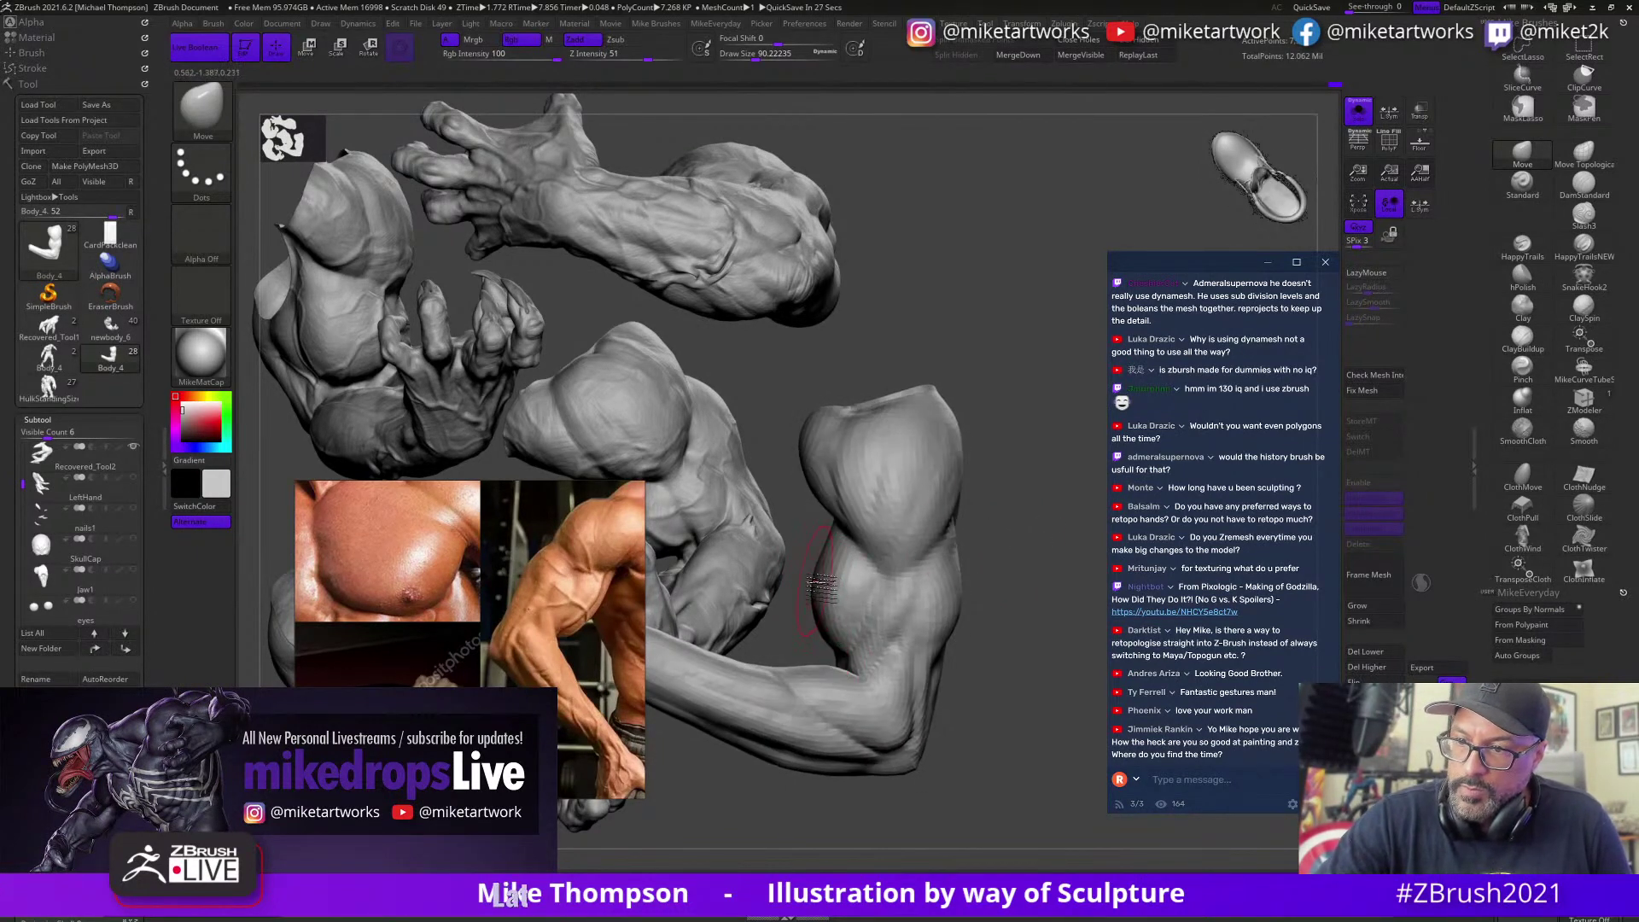
mouse_move(1041, 545)
mouse_down()
mouse_move(950, 589)
mouse_move(1003, 569)
mouse_up()
Step: Reshape the forearm and elbow contours with the Move brush at a draw size of about 59
key(s)
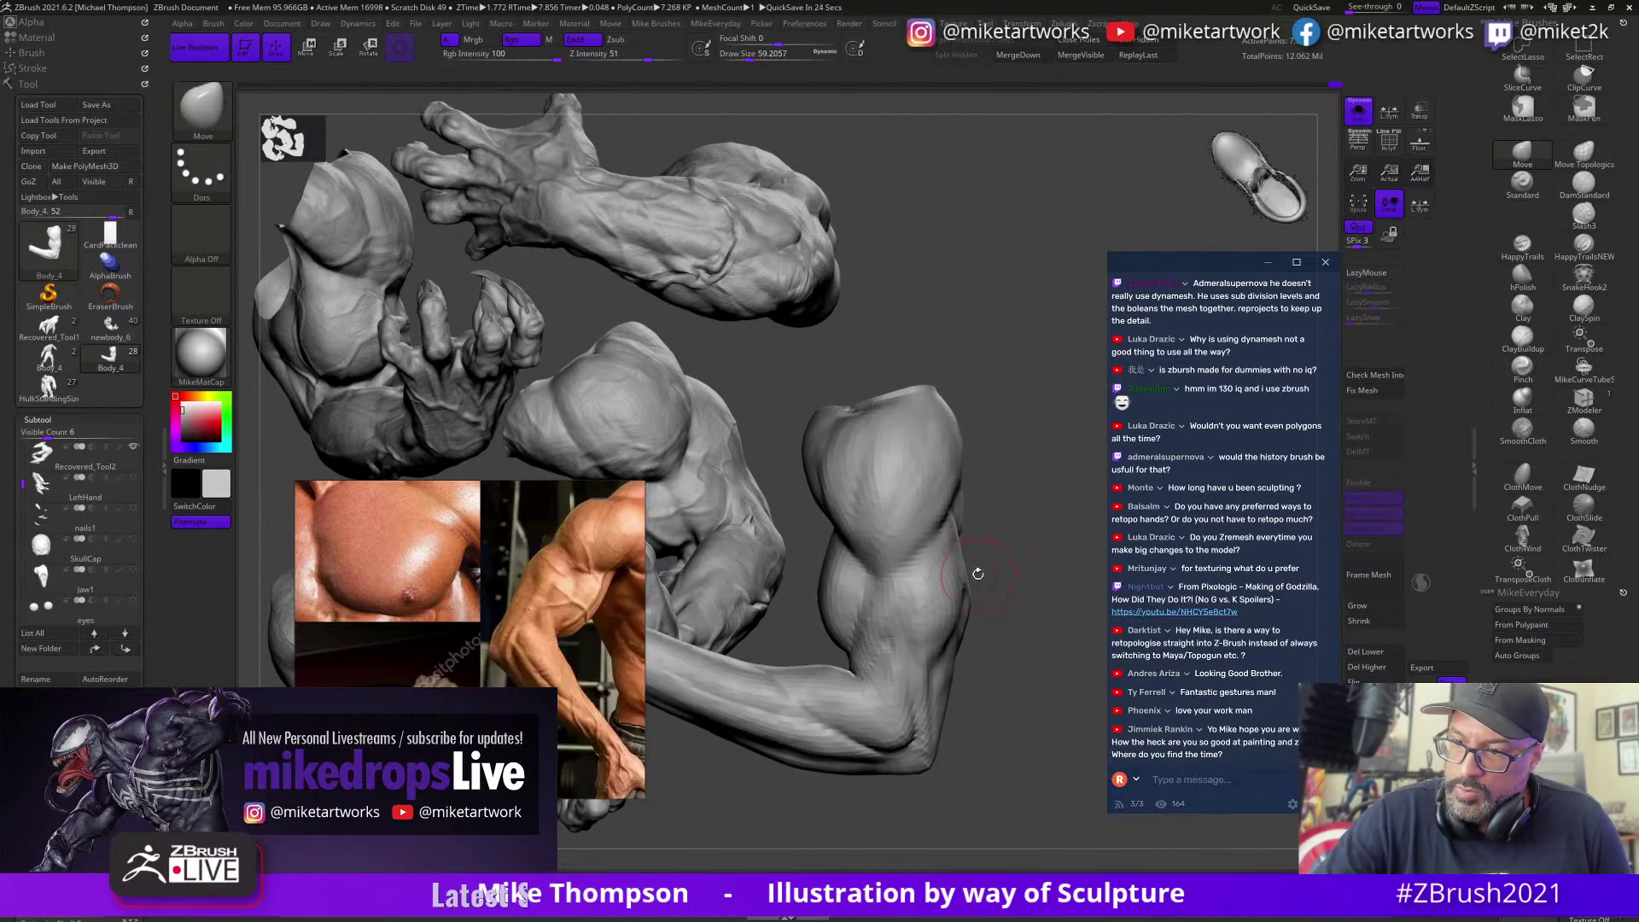
drag(862, 674, 864, 662)
drag(987, 586, 995, 598)
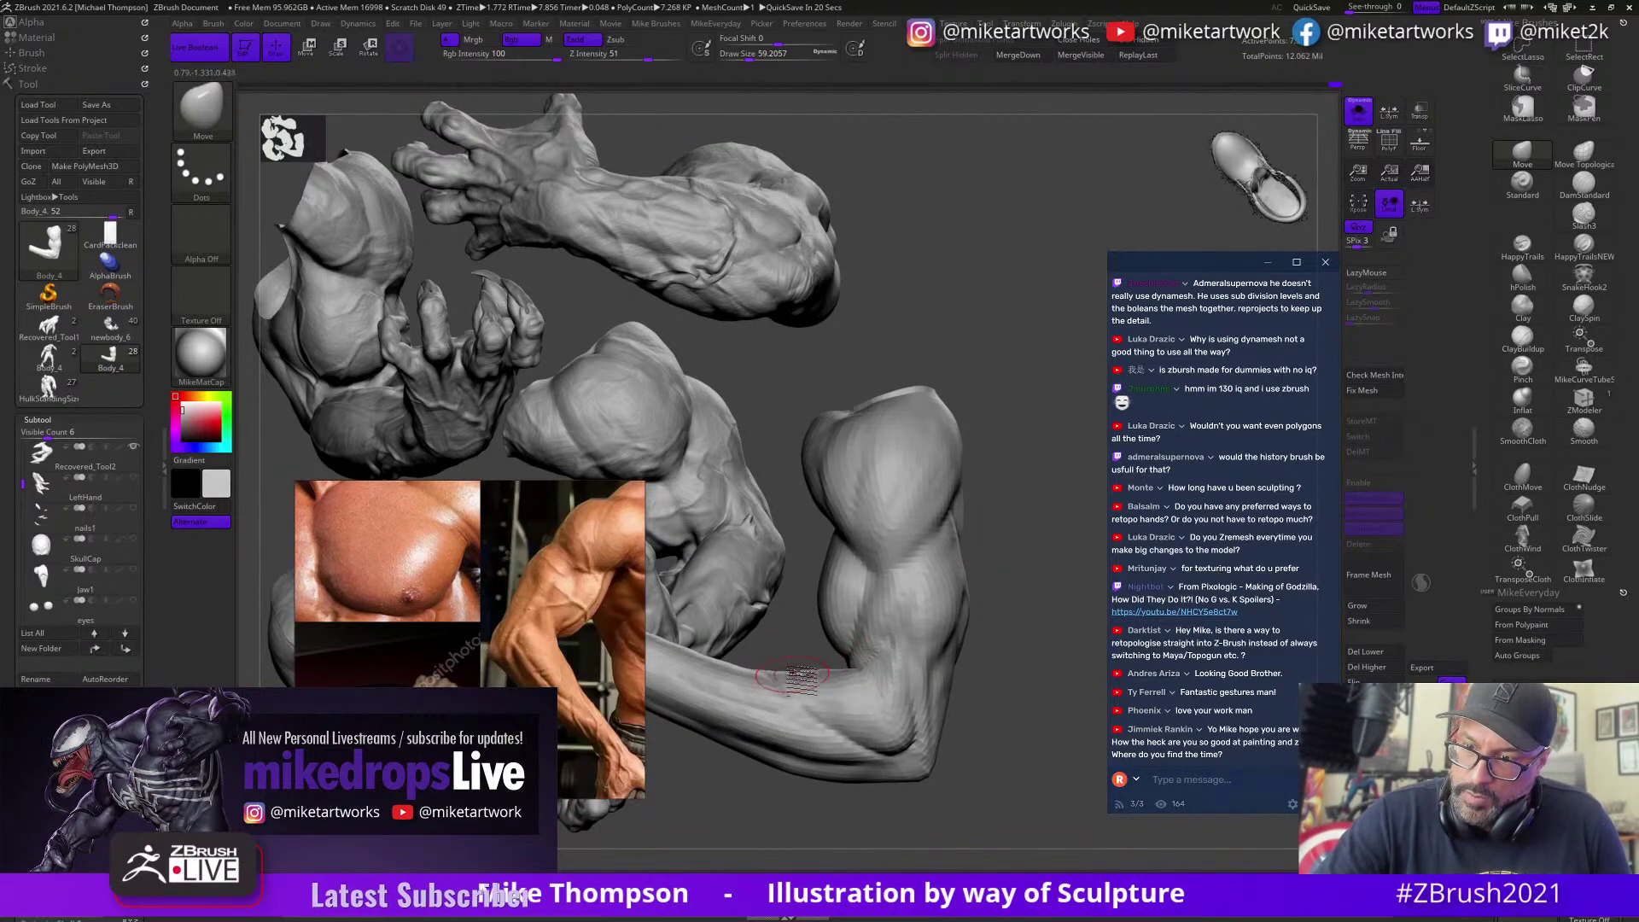
right_drag(1001, 603, 1037, 695)
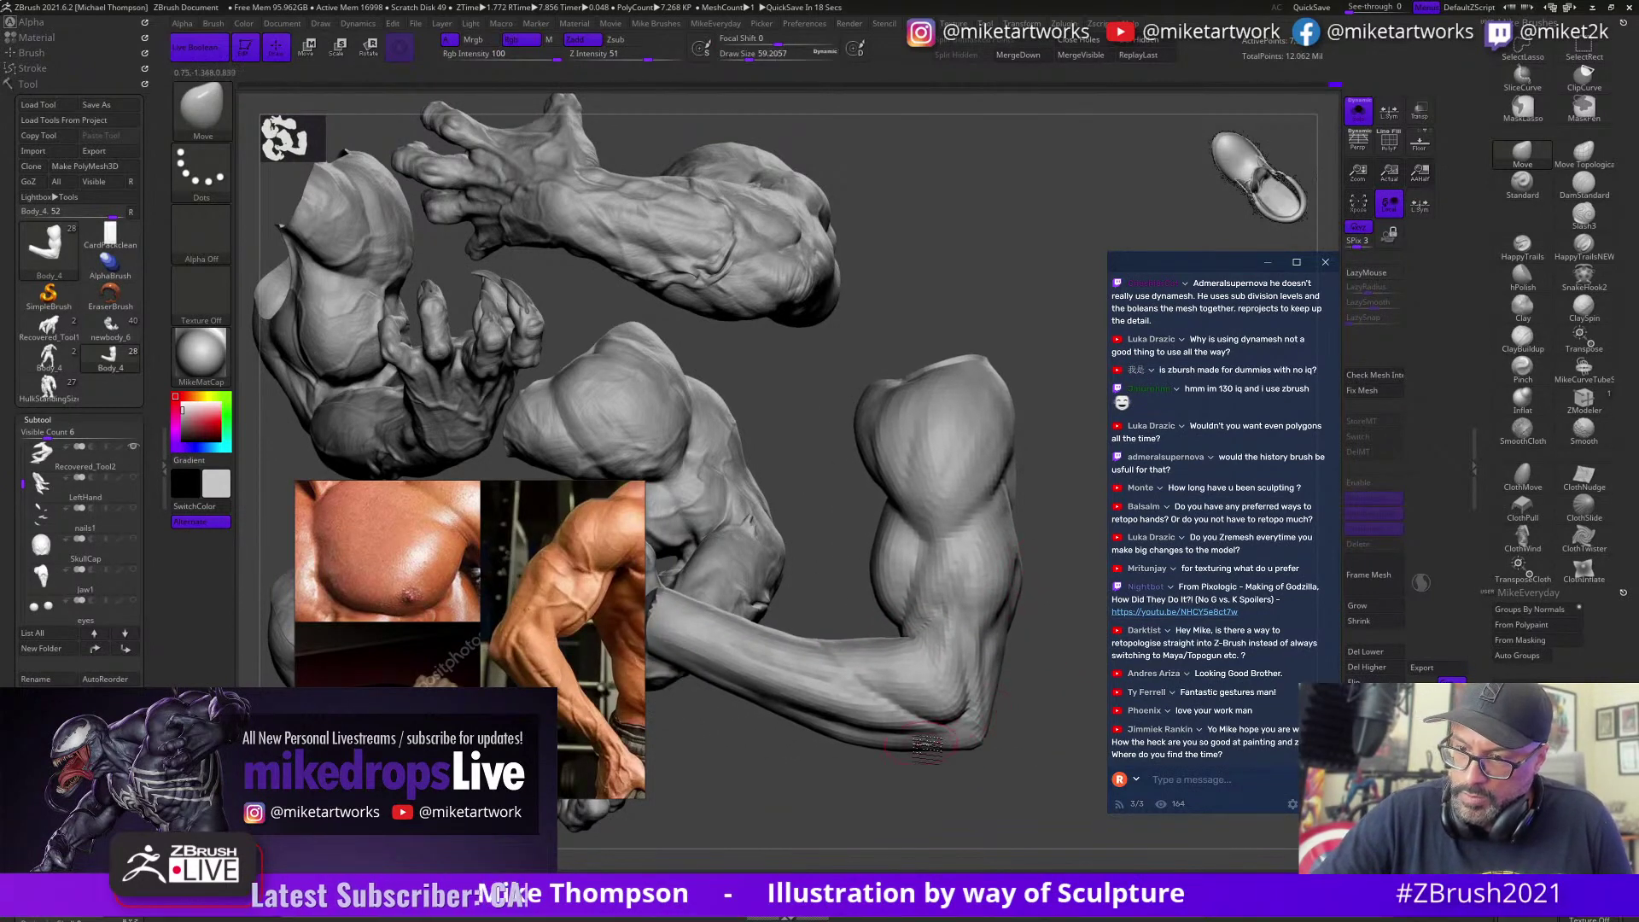
right_drag(877, 731, 881, 734)
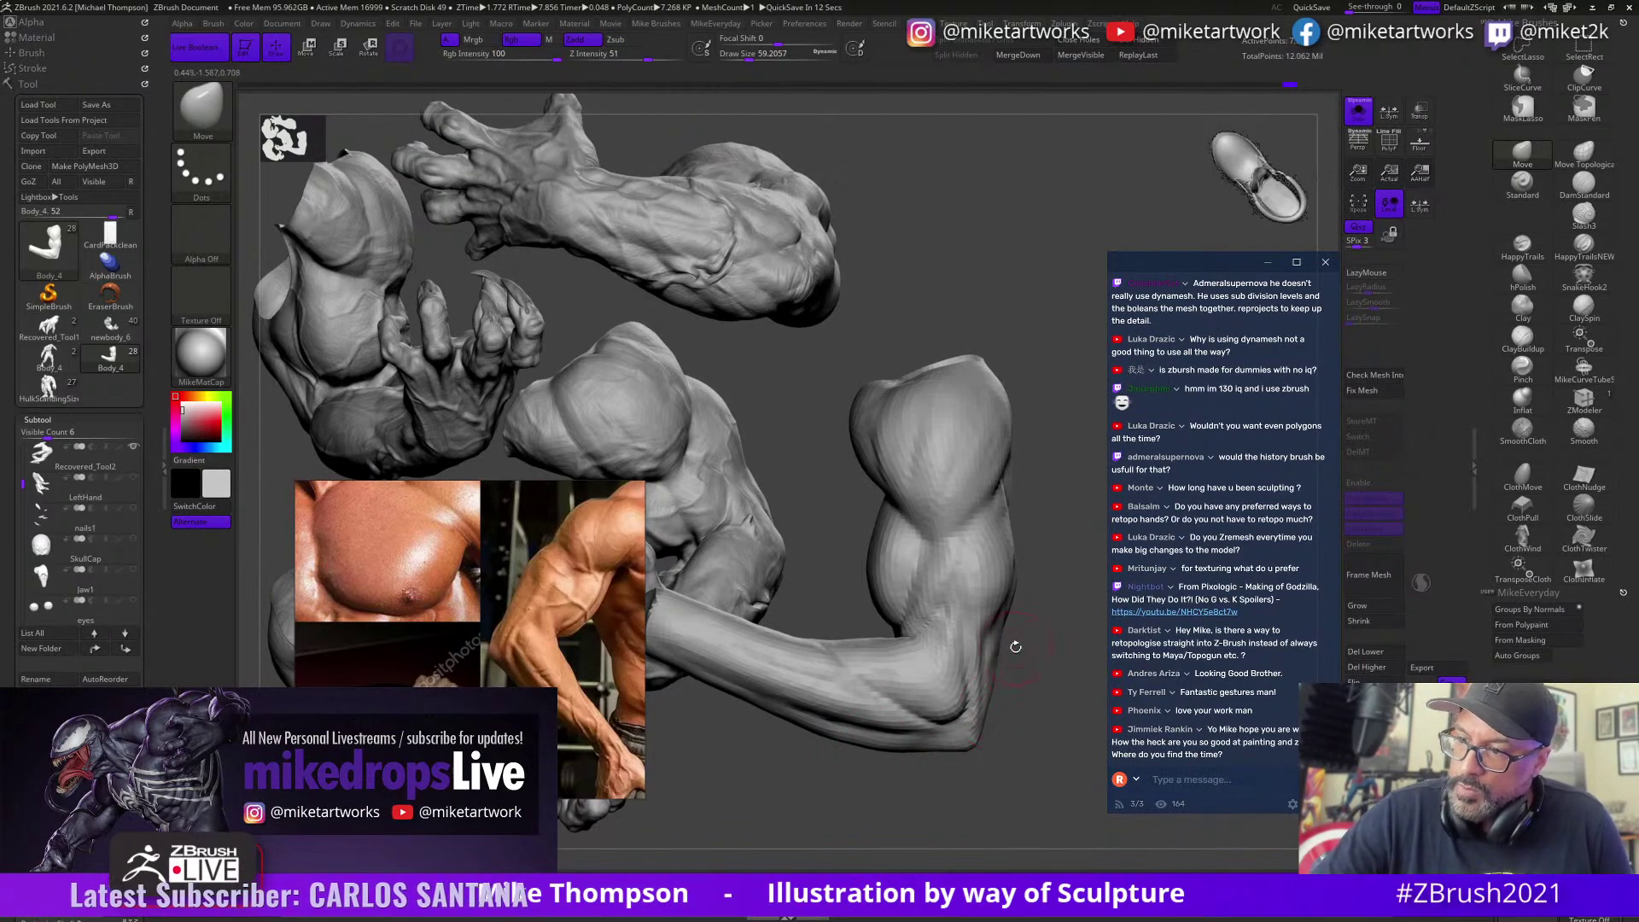
Step: Adjust the elbow tip and rear arm silhouette from several angles with the Move brush, raising the draw size to about 90
mouse_move(1061, 750)
right_down()
mouse_move(1024, 768)
mouse_move(1019, 803)
mouse_move(917, 805)
right_up()
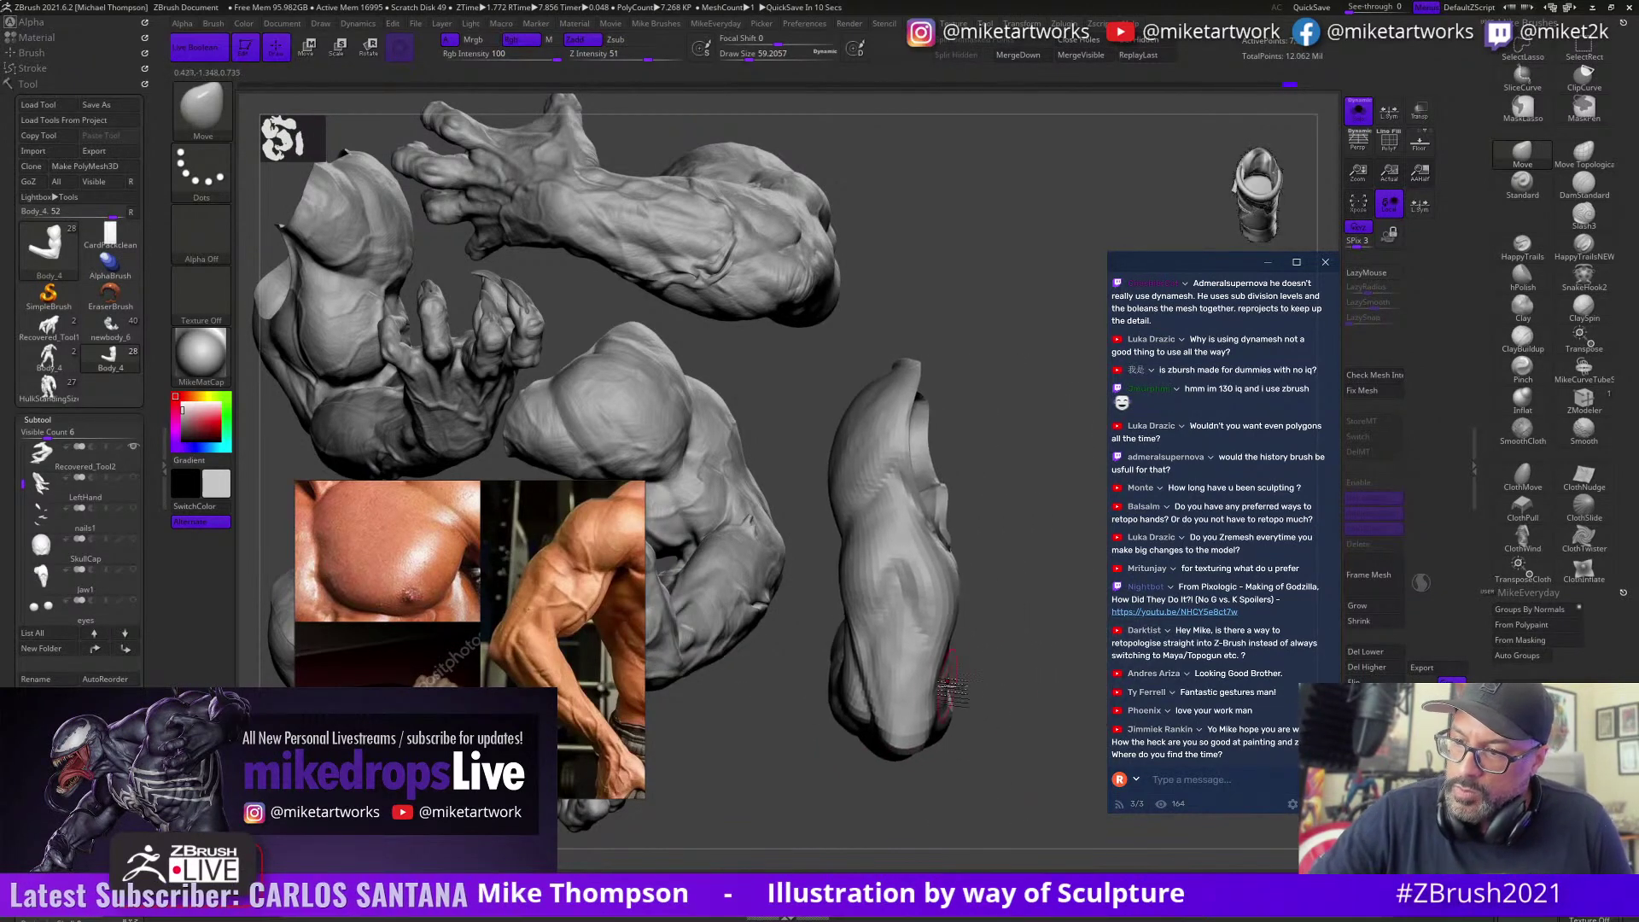
key(s)
drag(991, 643, 942, 659)
right_drag(1038, 747, 910, 776)
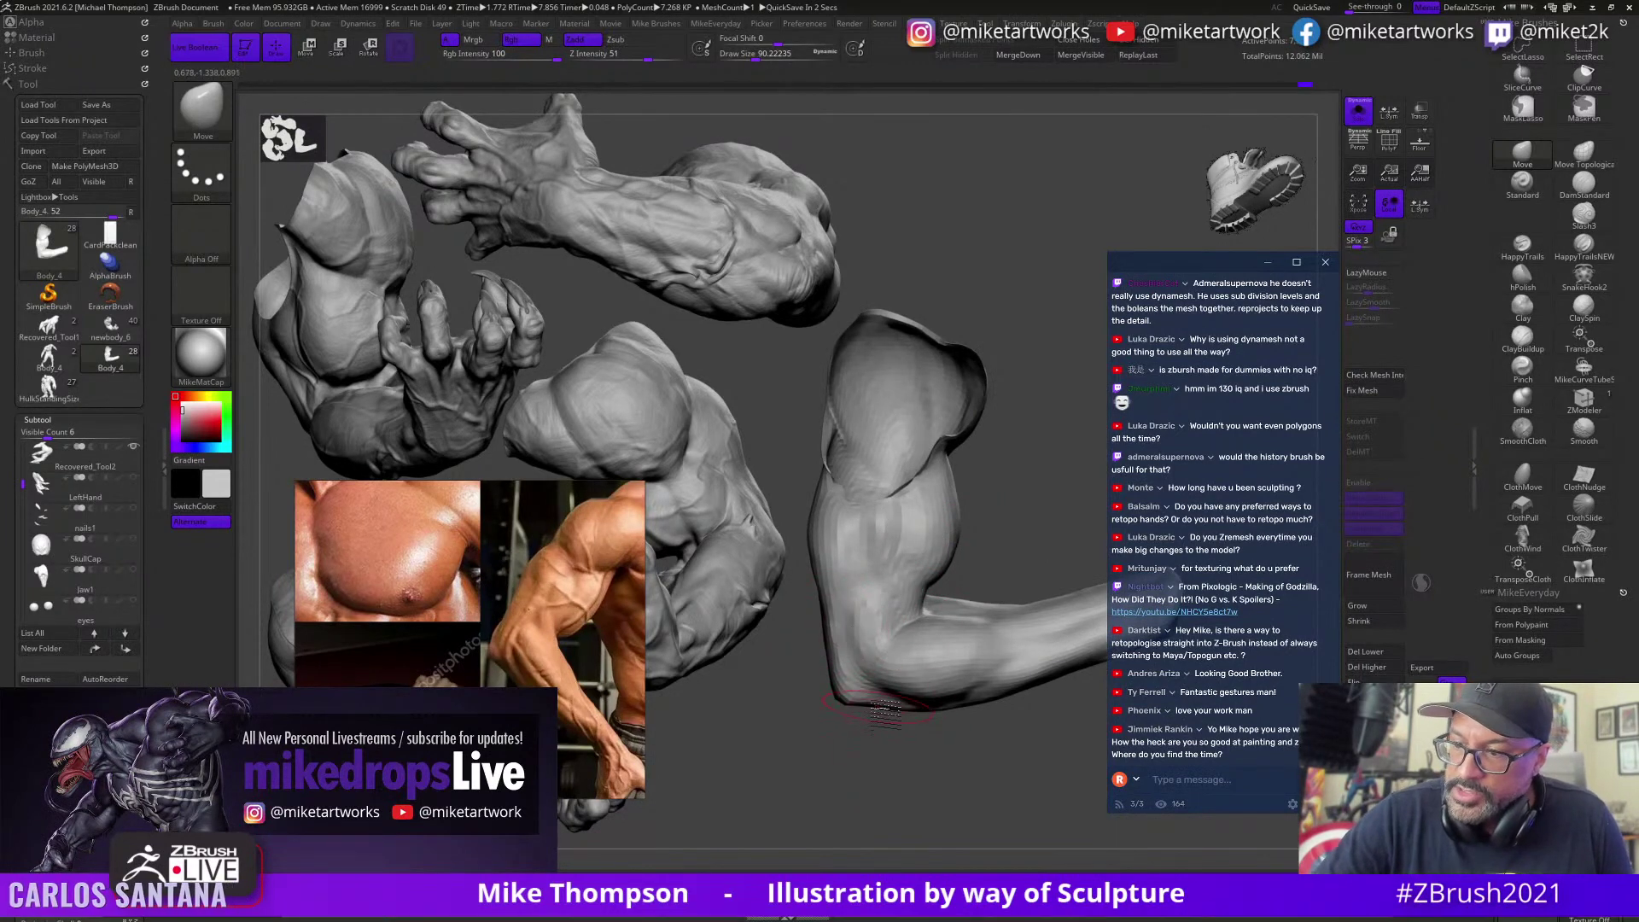
right_drag(943, 777, 954, 675)
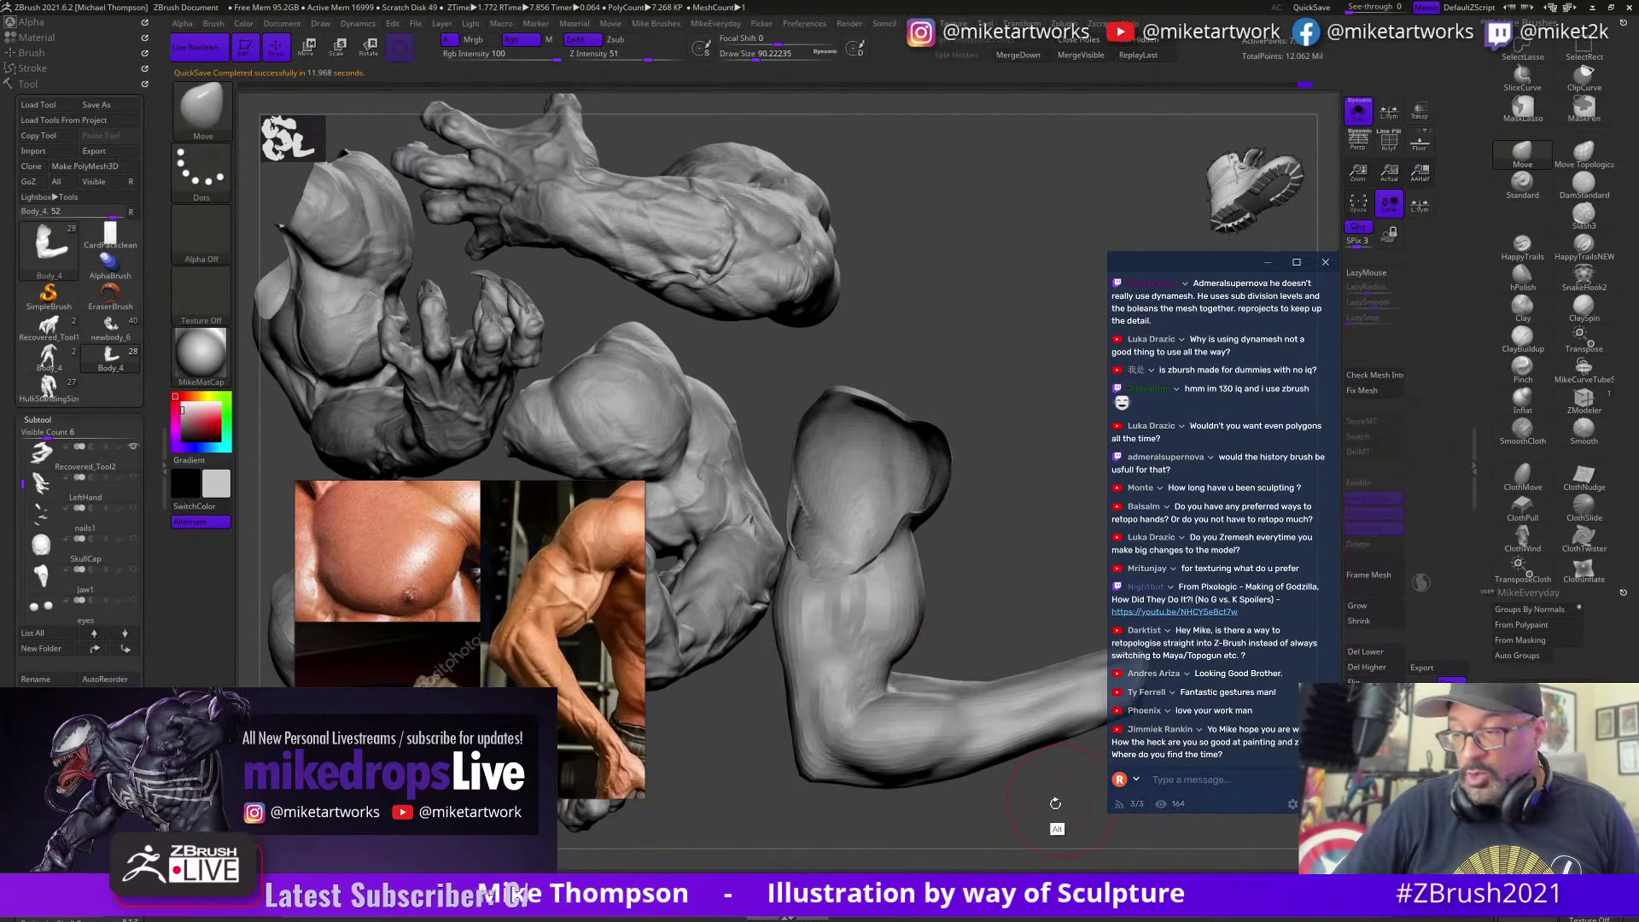
Step: Shape the crease between the inner biceps and forearm with the Move brush at a draw size of about 74
mouse_move(1055, 803)
alt+mouse_down()
mouse_move(1037, 835)
mouse_move(1068, 801)
alt+mouse_up()
drag(946, 608, 980, 600)
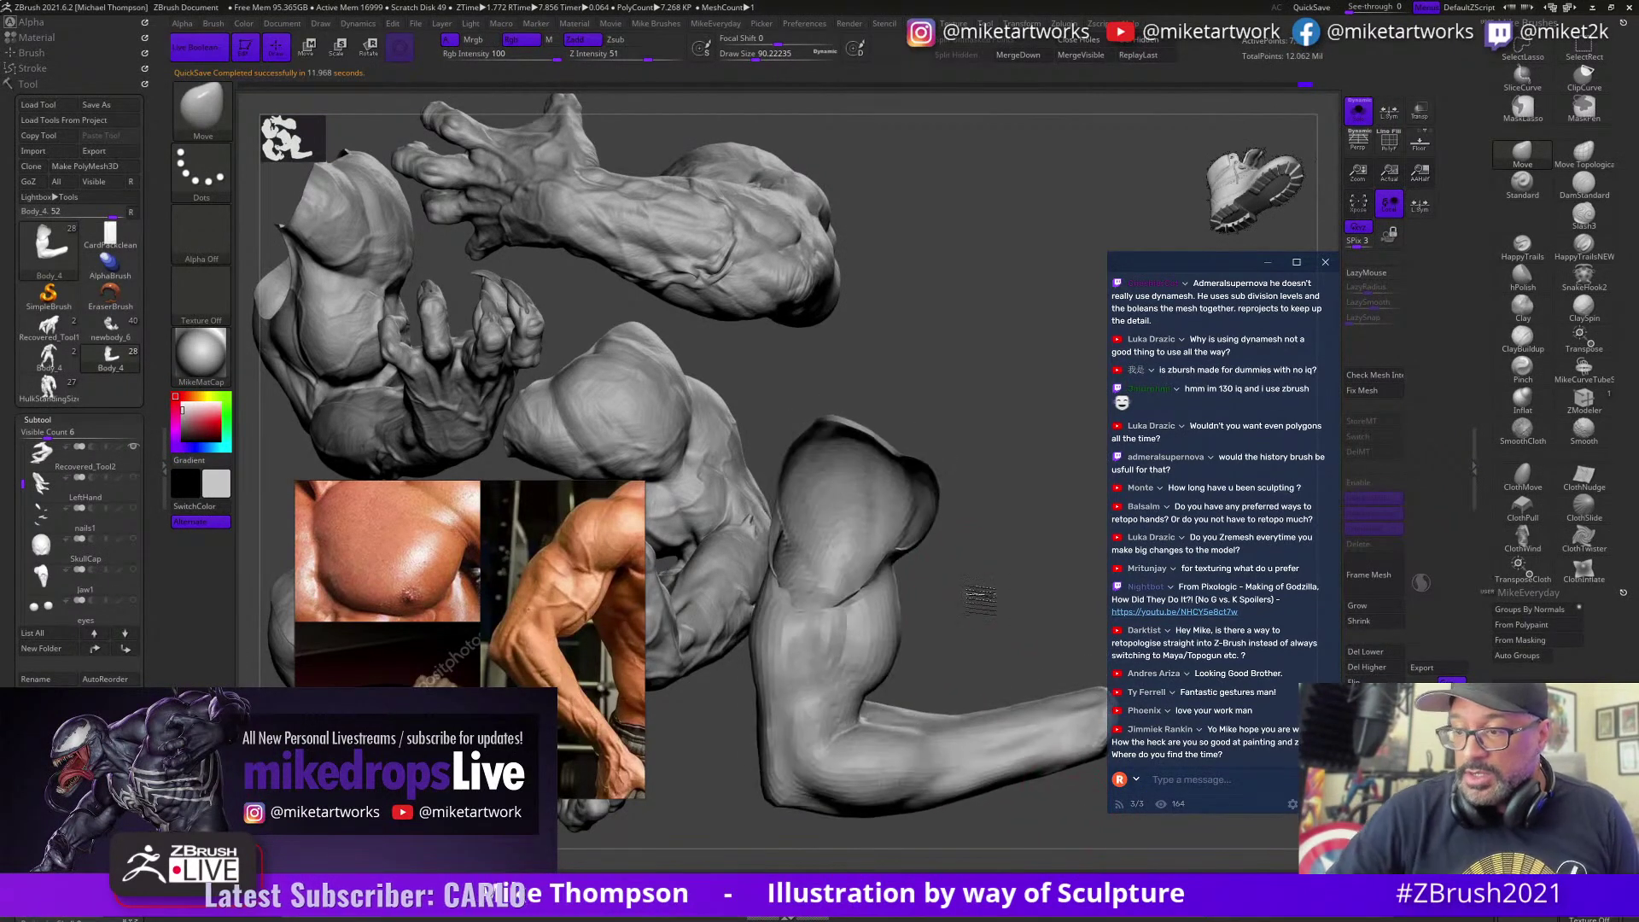
key(s)
click(943, 626)
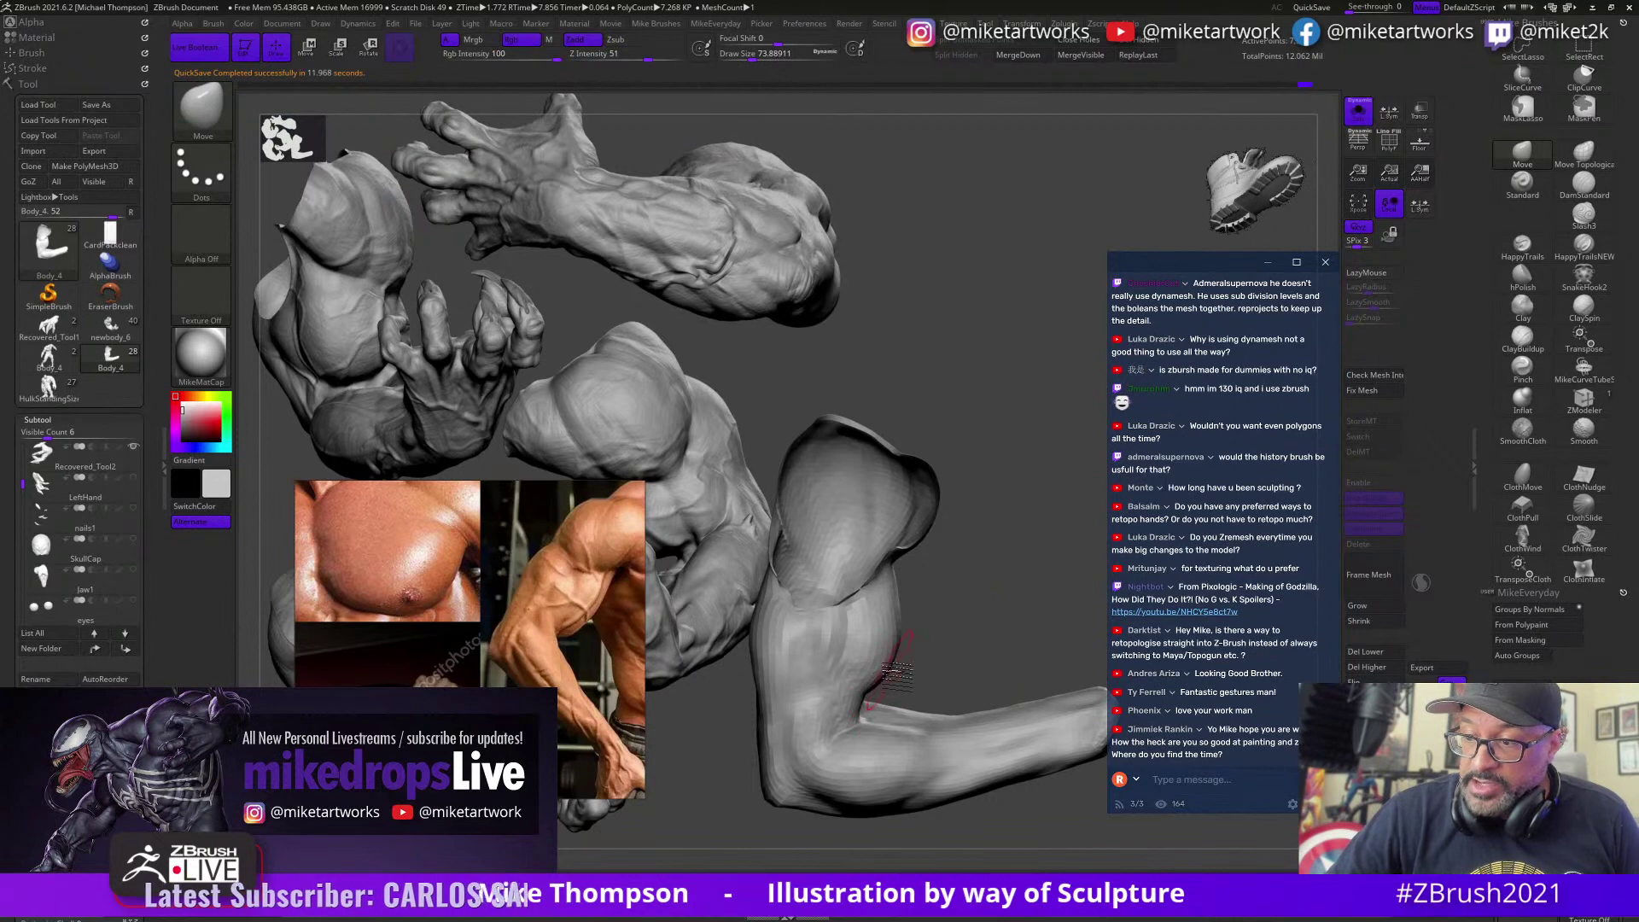
mouse_move(973, 602)
mouse_down()
mouse_move(1056, 574)
mouse_move(969, 610)
mouse_move(1051, 565)
mouse_move(996, 570)
mouse_move(1015, 561)
mouse_up()
Step: Tweak the lower biceps above the forearm with the Move brush, reducing the draw size to about 51
key(s)
key(s)
key(s)
key(s)
key(s)
key(s)
drag(1014, 561, 1023, 570)
key(s)
mouse_move(1031, 575)
mouse_down()
mouse_move(1002, 548)
mouse_move(917, 546)
mouse_move(944, 529)
mouse_move(1036, 544)
mouse_move(1033, 606)
mouse_move(943, 644)
mouse_up()
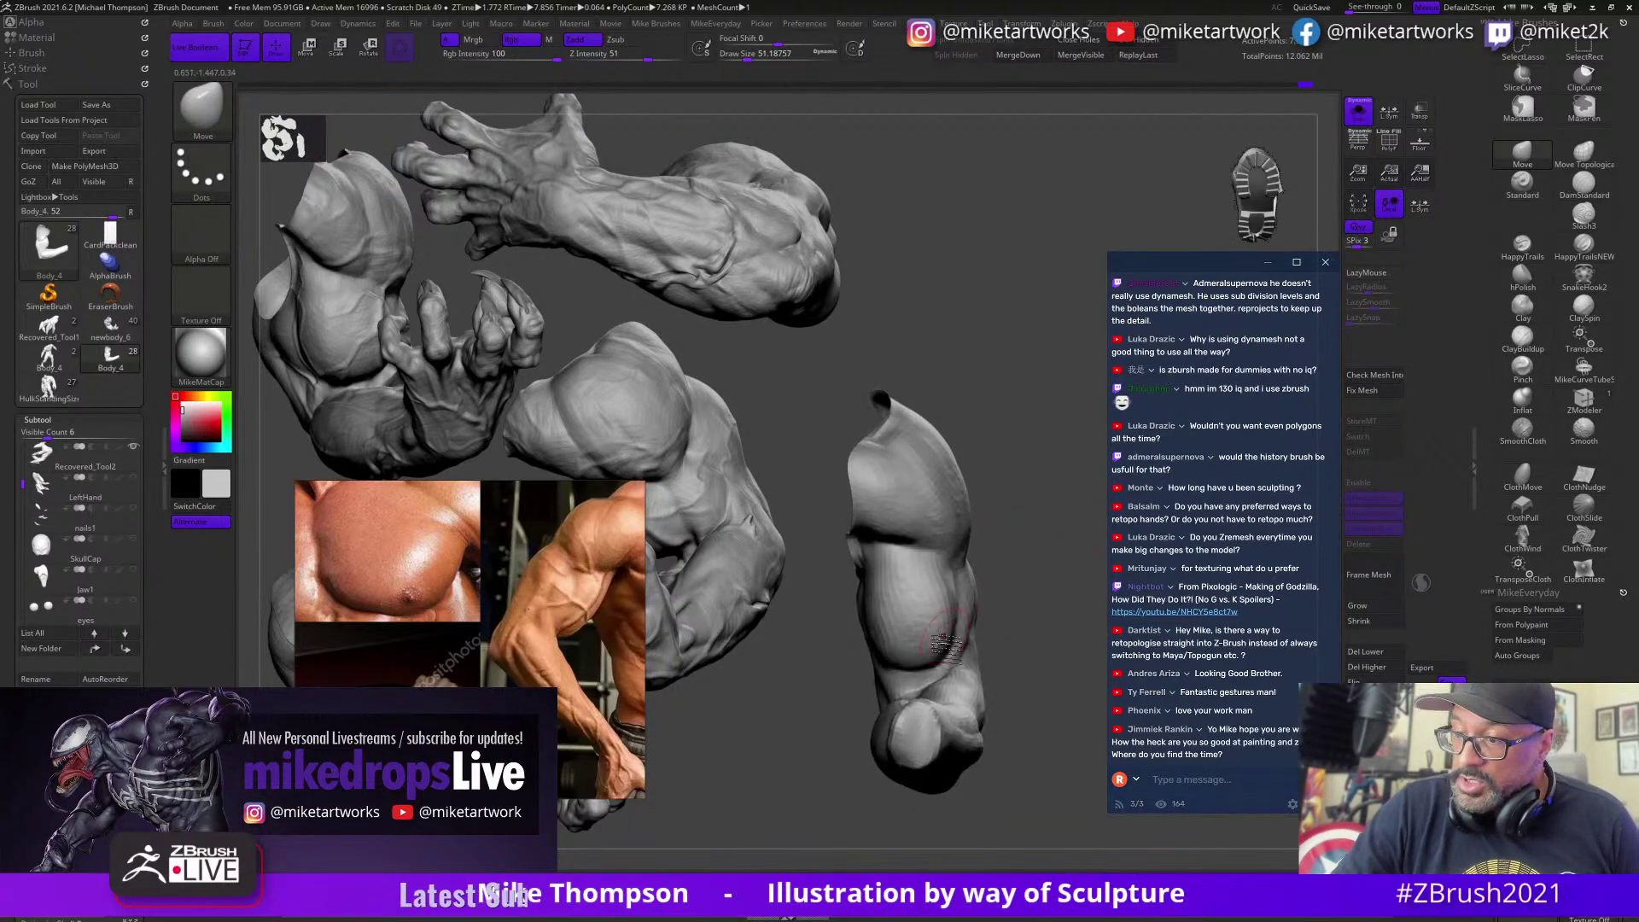
Step: Reshape the inner forearm mass beside the elbow with the Move brush at draw sizes of about 97 and then 71
mouse_move(1013, 602)
mouse_down()
mouse_move(1040, 613)
mouse_move(978, 633)
mouse_move(888, 709)
mouse_up()
key(s)
mouse_move(981, 614)
mouse_down()
mouse_move(1011, 627)
mouse_move(930, 644)
mouse_up()
key(s)
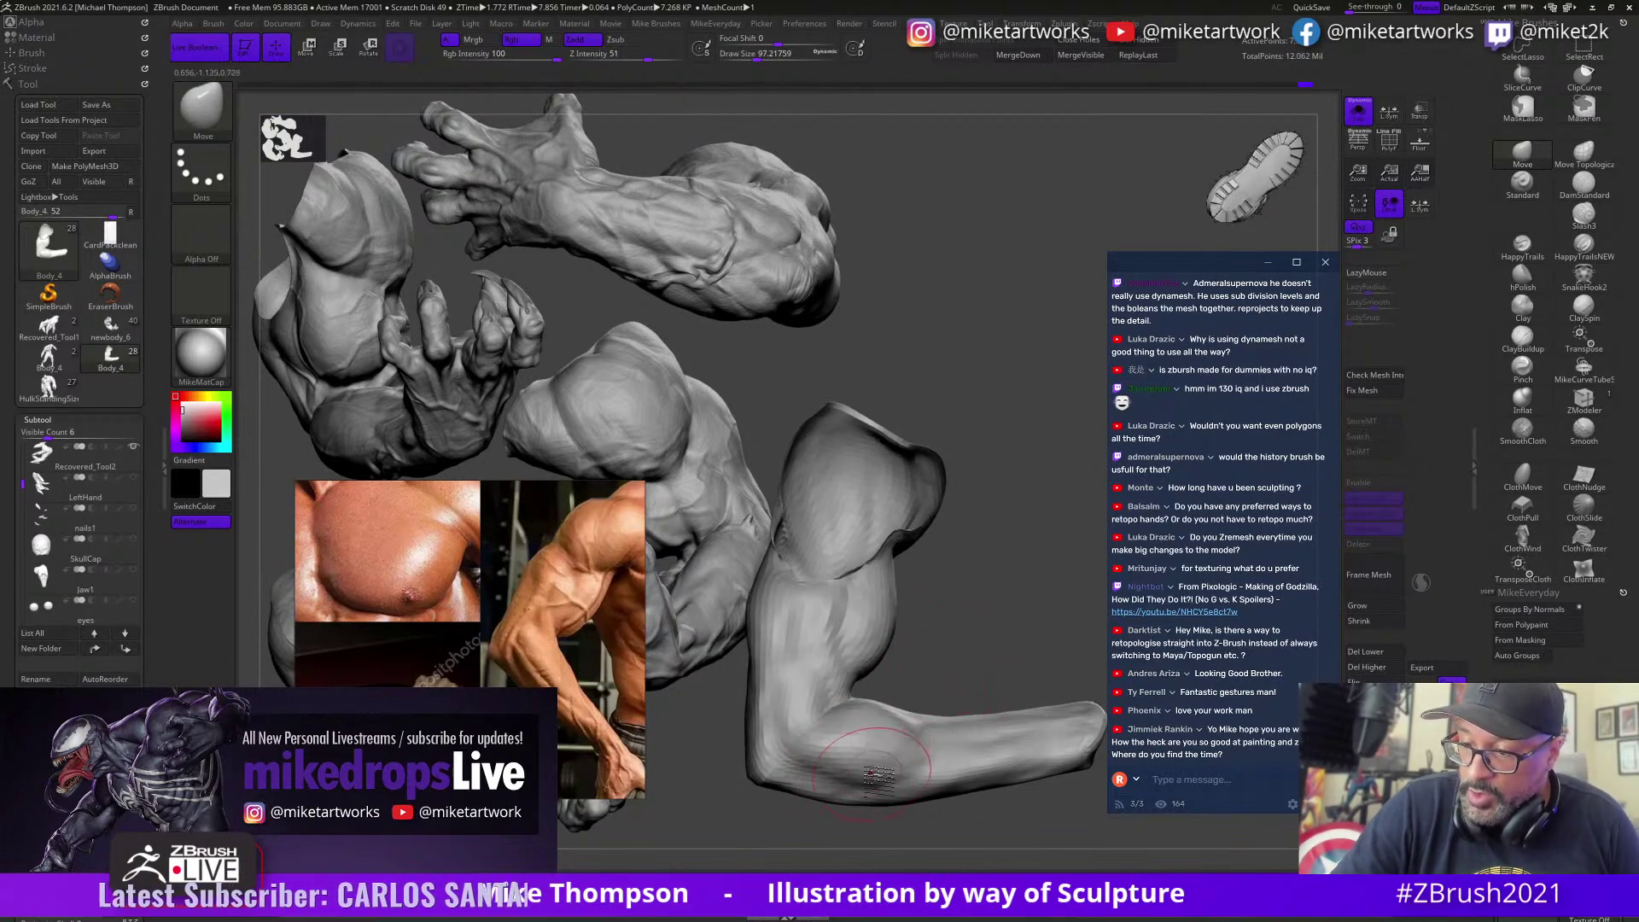
drag(991, 626, 970, 612)
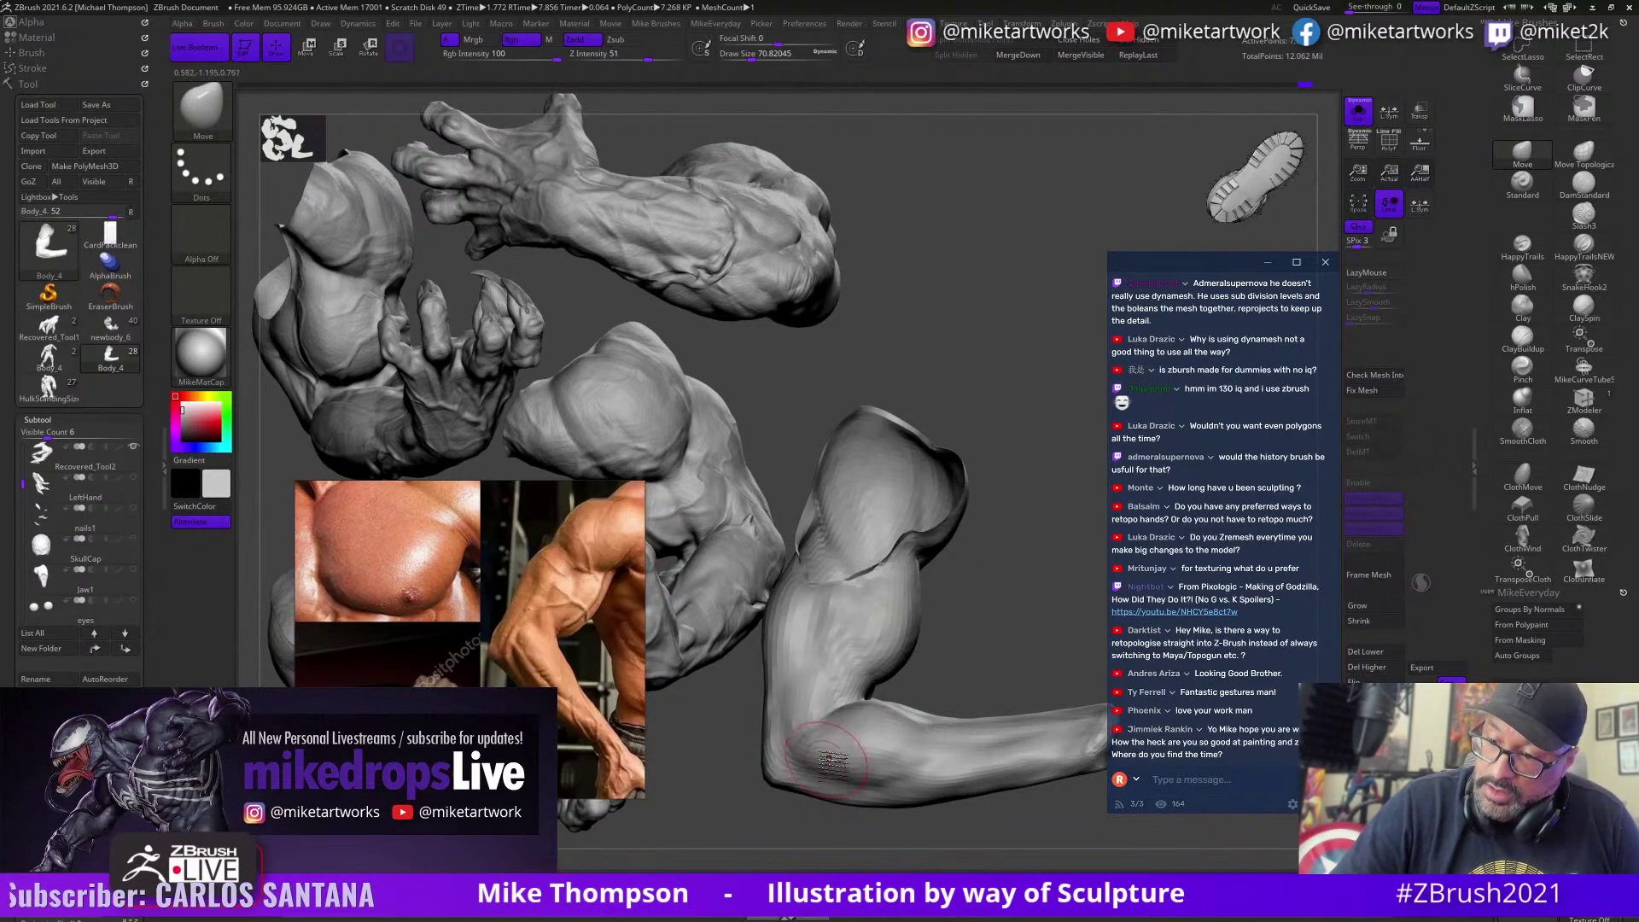
Step: Adjust the forearm-to-biceps junction with the Move brush at a draw size of about 56, then refine the arm at about 65
mouse_move(1018, 603)
mouse_down()
mouse_move(1004, 587)
mouse_move(1039, 605)
mouse_move(1066, 700)
mouse_move(1043, 640)
mouse_move(1035, 659)
mouse_move(899, 688)
mouse_up()
mouse_move(1002, 632)
mouse_down()
mouse_move(1071, 658)
mouse_move(851, 666)
mouse_up()
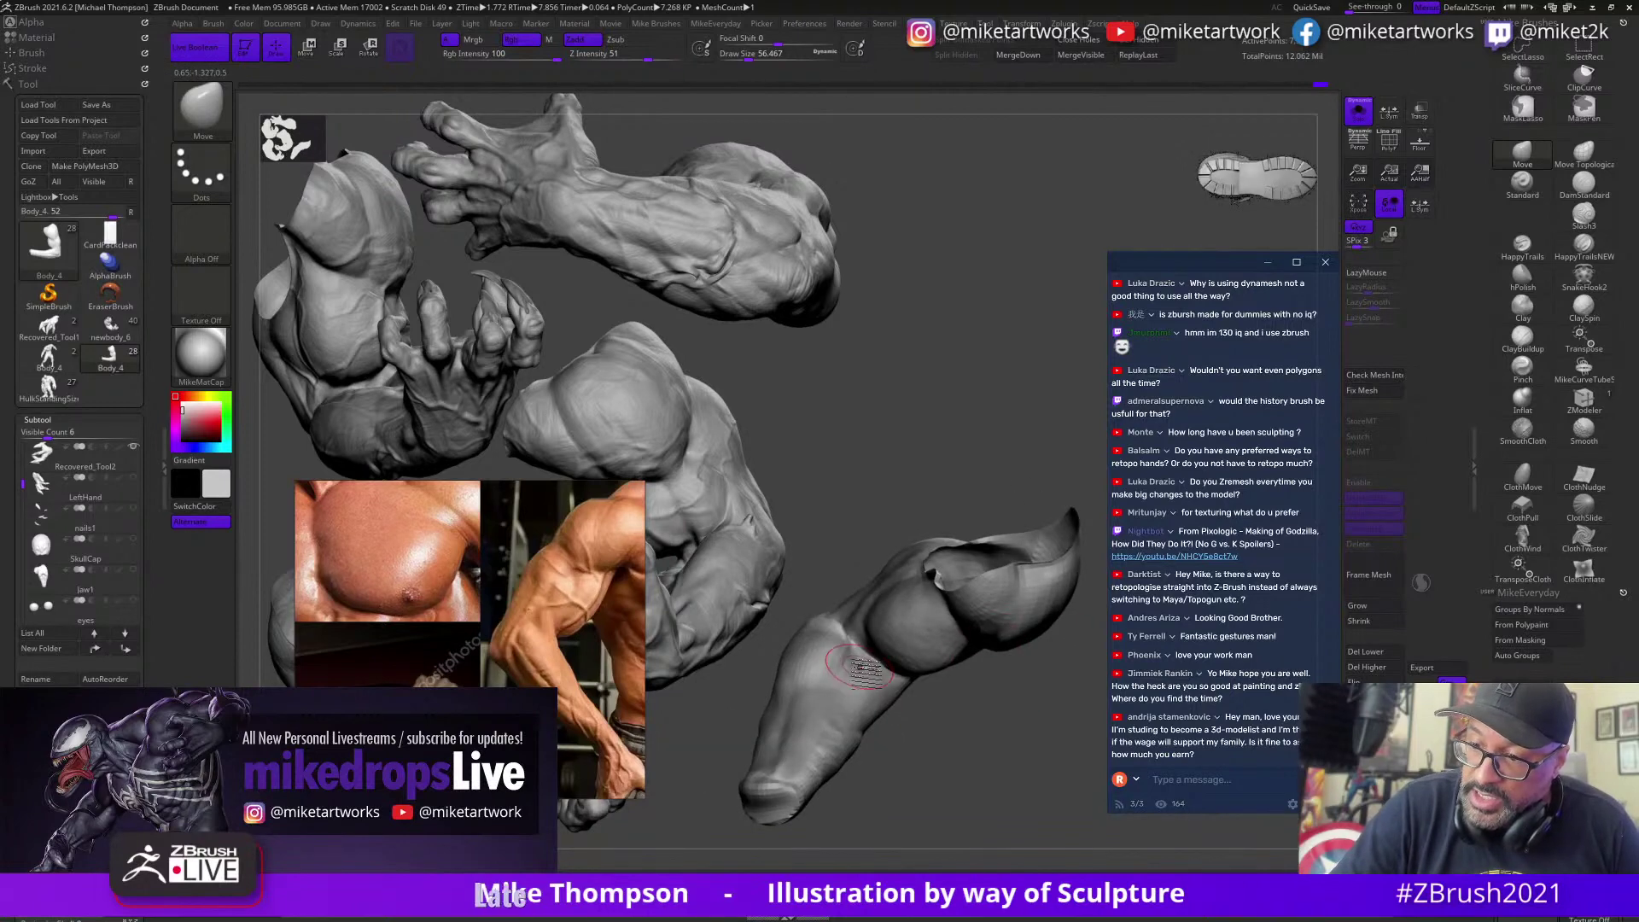
drag(926, 726, 841, 687)
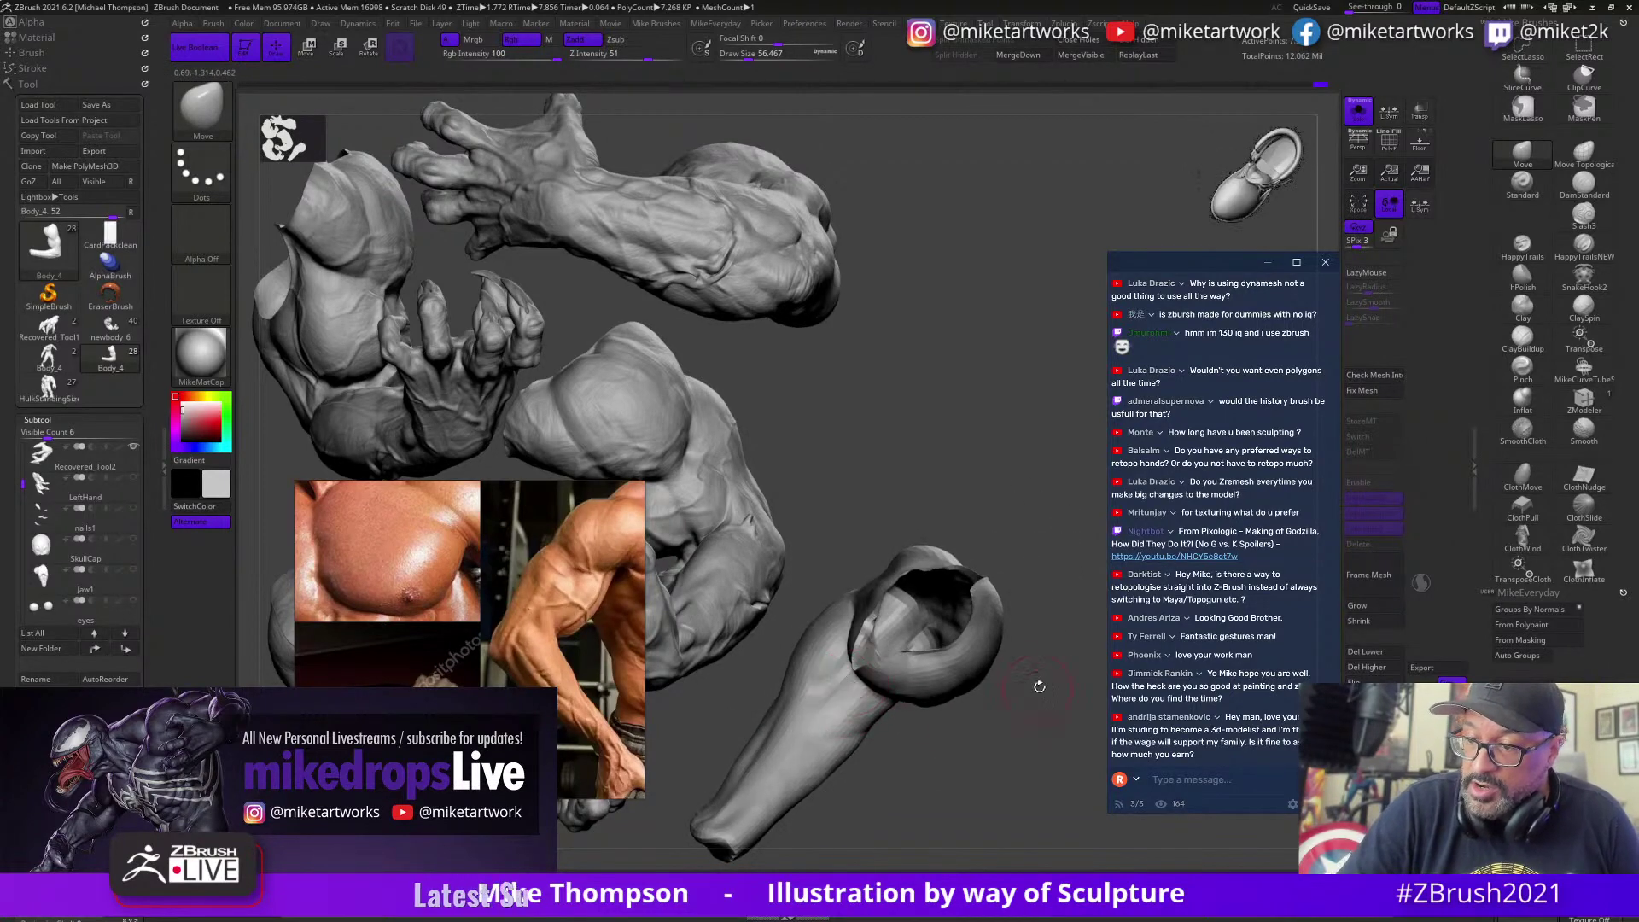
mouse_move(1039, 683)
mouse_down()
mouse_move(952, 721)
mouse_move(951, 679)
mouse_move(1028, 695)
mouse_move(1059, 670)
mouse_move(1037, 670)
mouse_up()
key(s)
click(1062, 677)
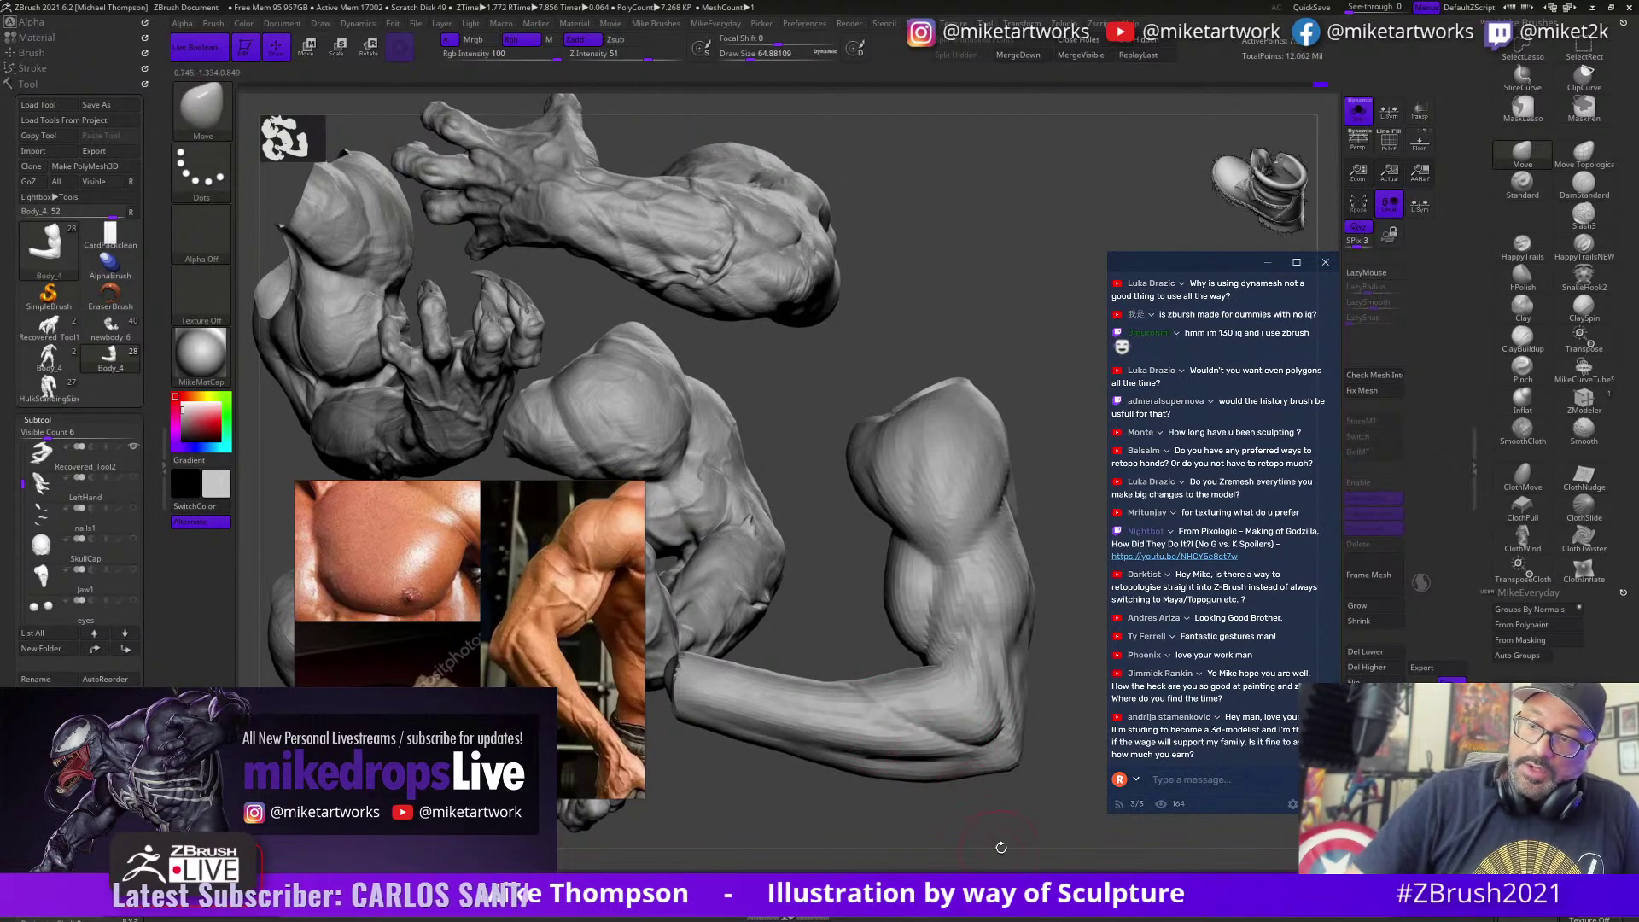
Step: Adjust the back of the elbow silhouette with the Move brush at a draw size of about 80
key(s)
drag(1017, 807, 1025, 805)
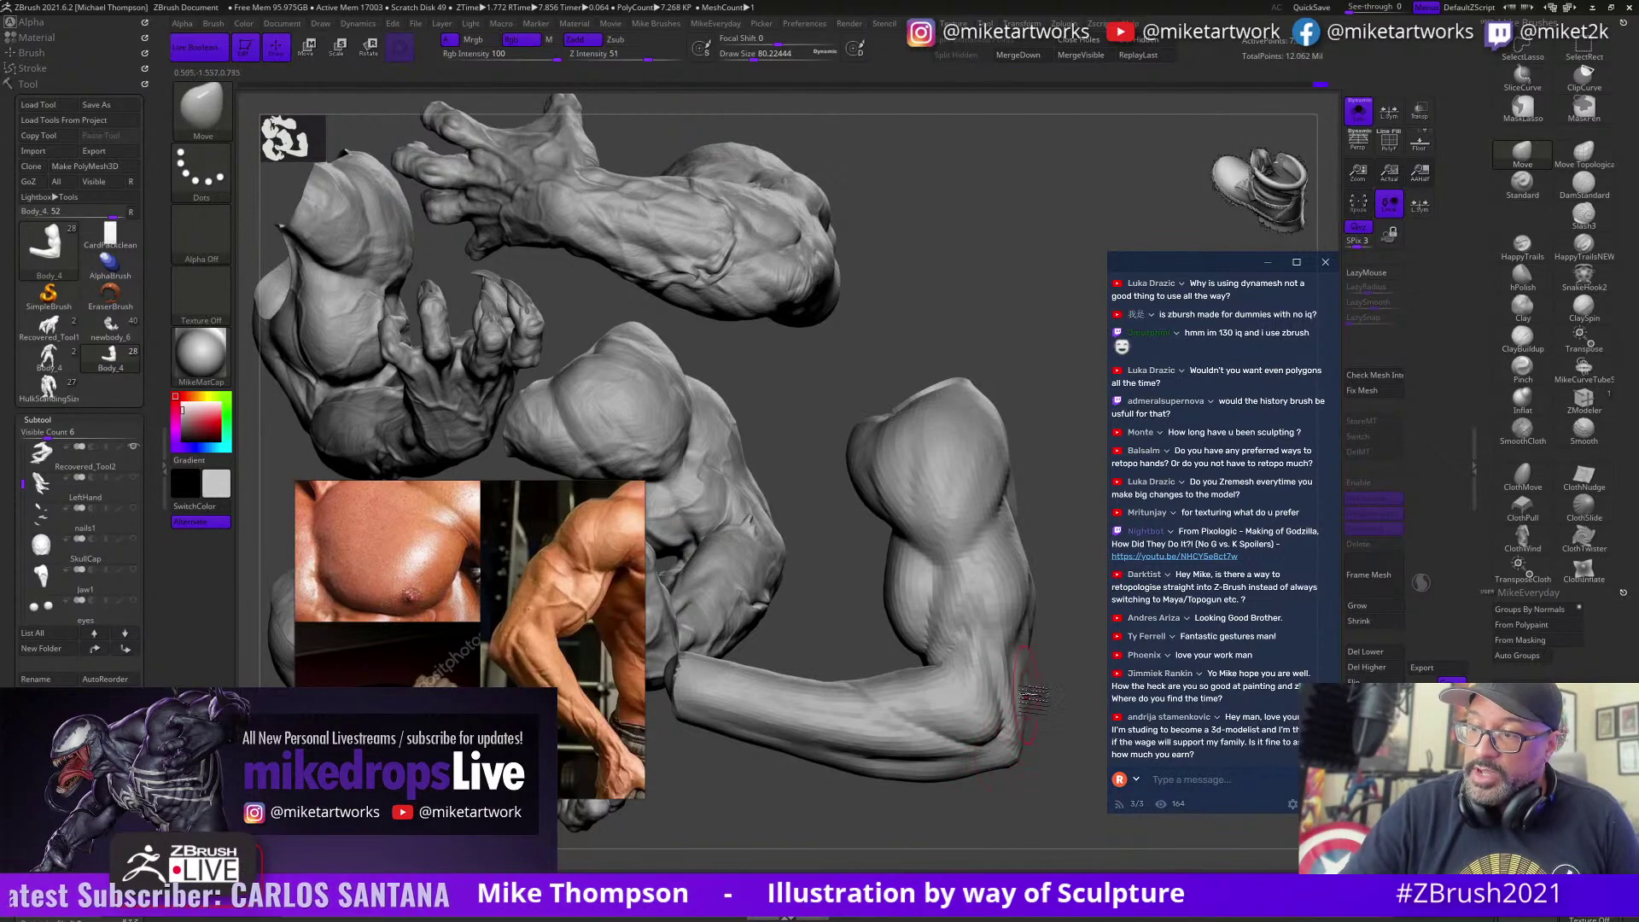
drag(1045, 792, 1051, 784)
Step: Reshape the elbow and underside of the forearm with the Move brush at a draw size of about 172
key(s)
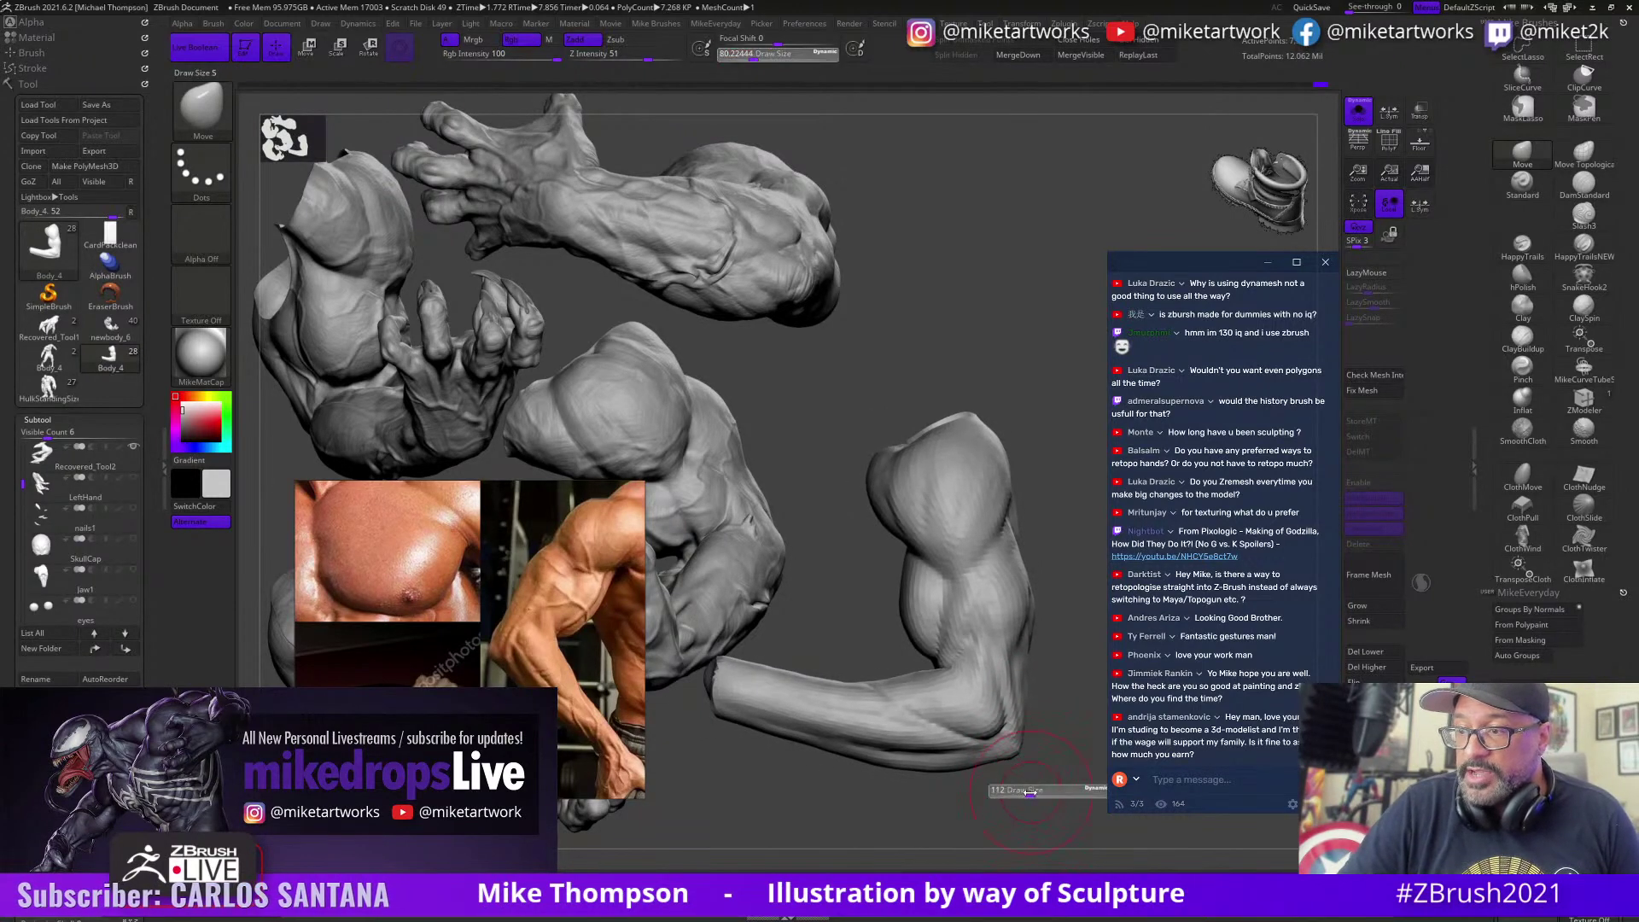
mouse_move(1027, 805)
alt+mouse_down()
mouse_move(1058, 793)
mouse_move(1038, 797)
alt+mouse_up()
key(s)
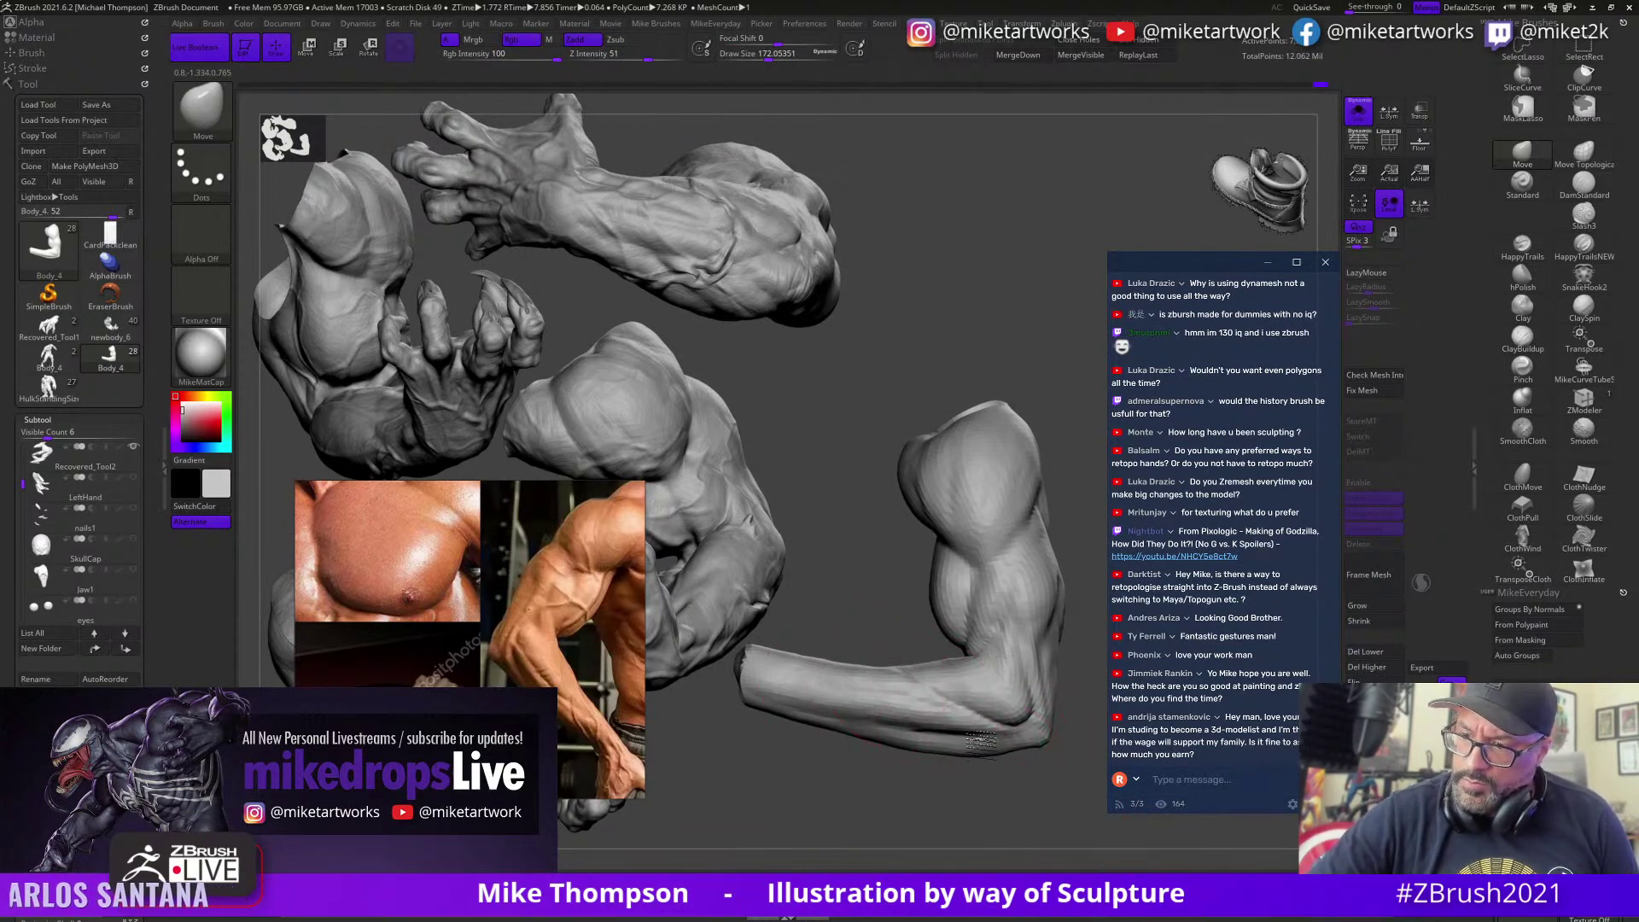
mouse_move(1042, 779)
mouse_down()
mouse_move(936, 806)
mouse_move(896, 682)
mouse_up()
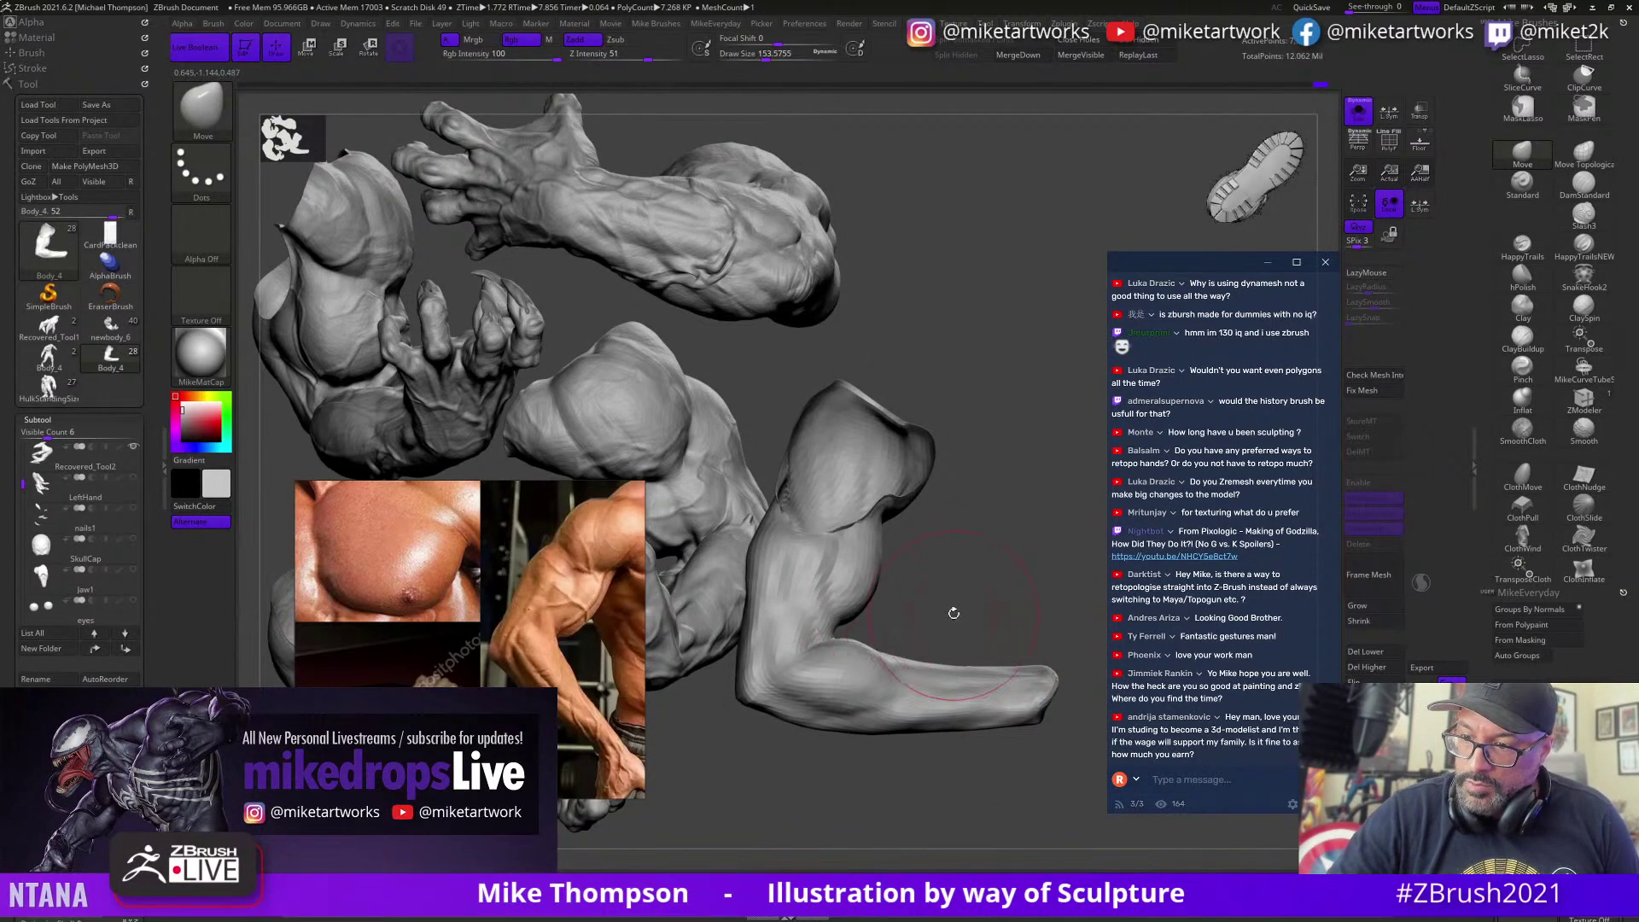
Step: Refine the inner forearm and elbow contour with the Move brush, reducing the draw size to about 62
key(s)
drag(990, 593, 958, 605)
mouse_move(973, 602)
mouse_down()
mouse_move(1007, 599)
mouse_move(1004, 615)
mouse_move(990, 598)
mouse_move(1040, 564)
mouse_move(993, 584)
mouse_move(1002, 561)
mouse_up()
key(s)
key(s)
mouse_move(998, 556)
mouse_down()
mouse_move(1013, 527)
mouse_move(959, 563)
mouse_up()
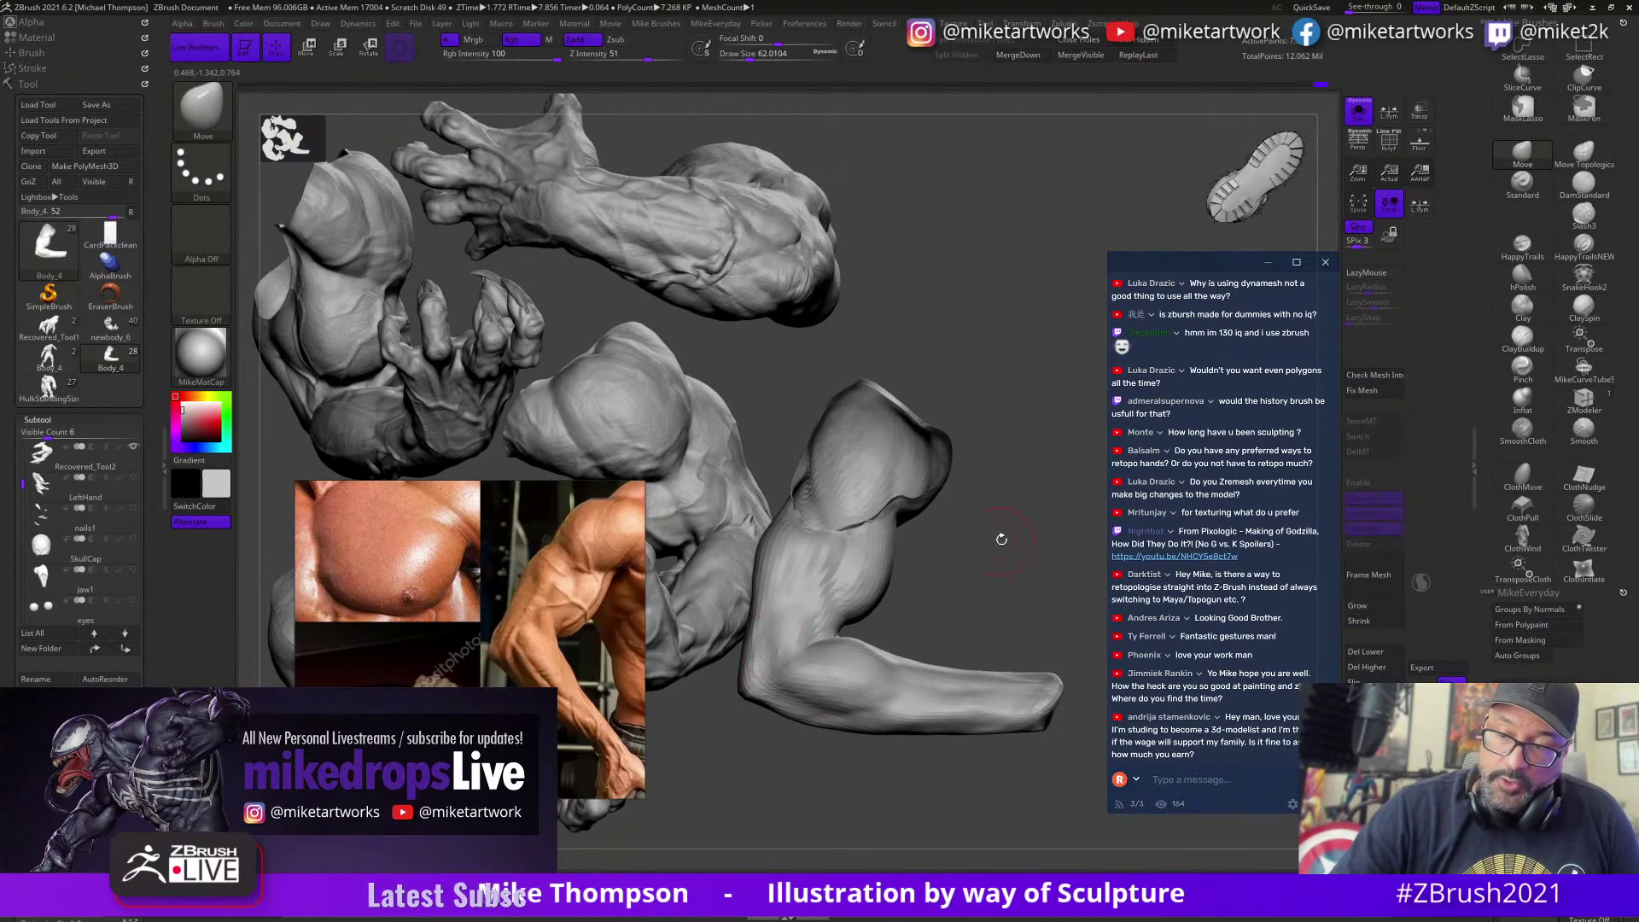
drag(1002, 539, 1013, 619)
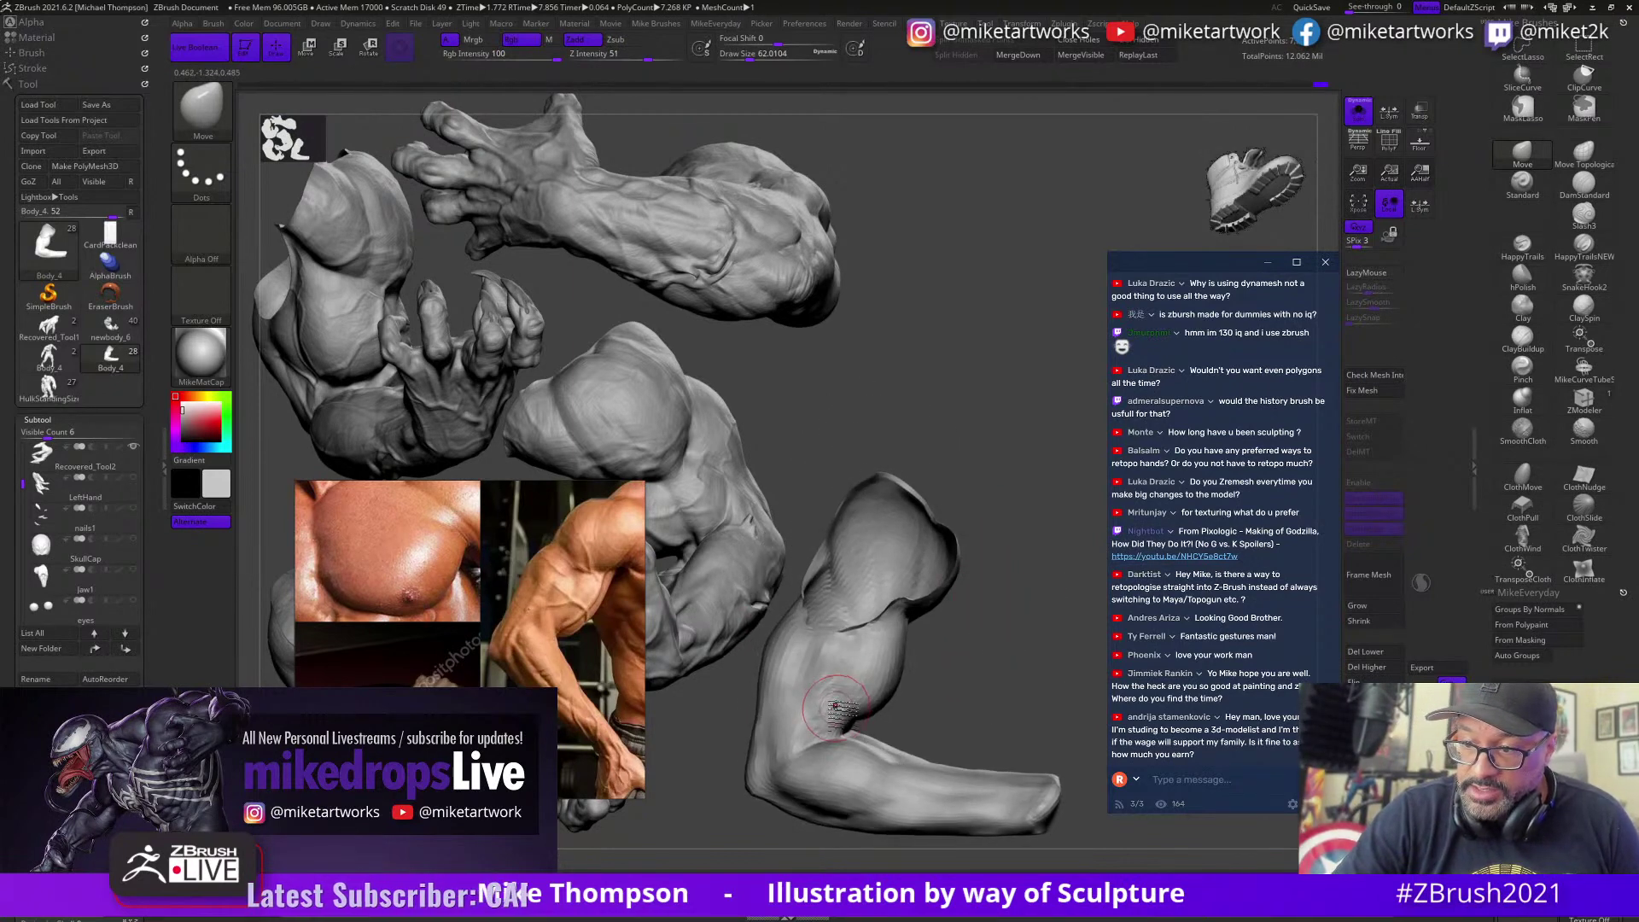
Step: Refine the inner elbow crease at a draw size of about 37, then smooth the upper inner forearm at about 23 to 29
click(938, 641)
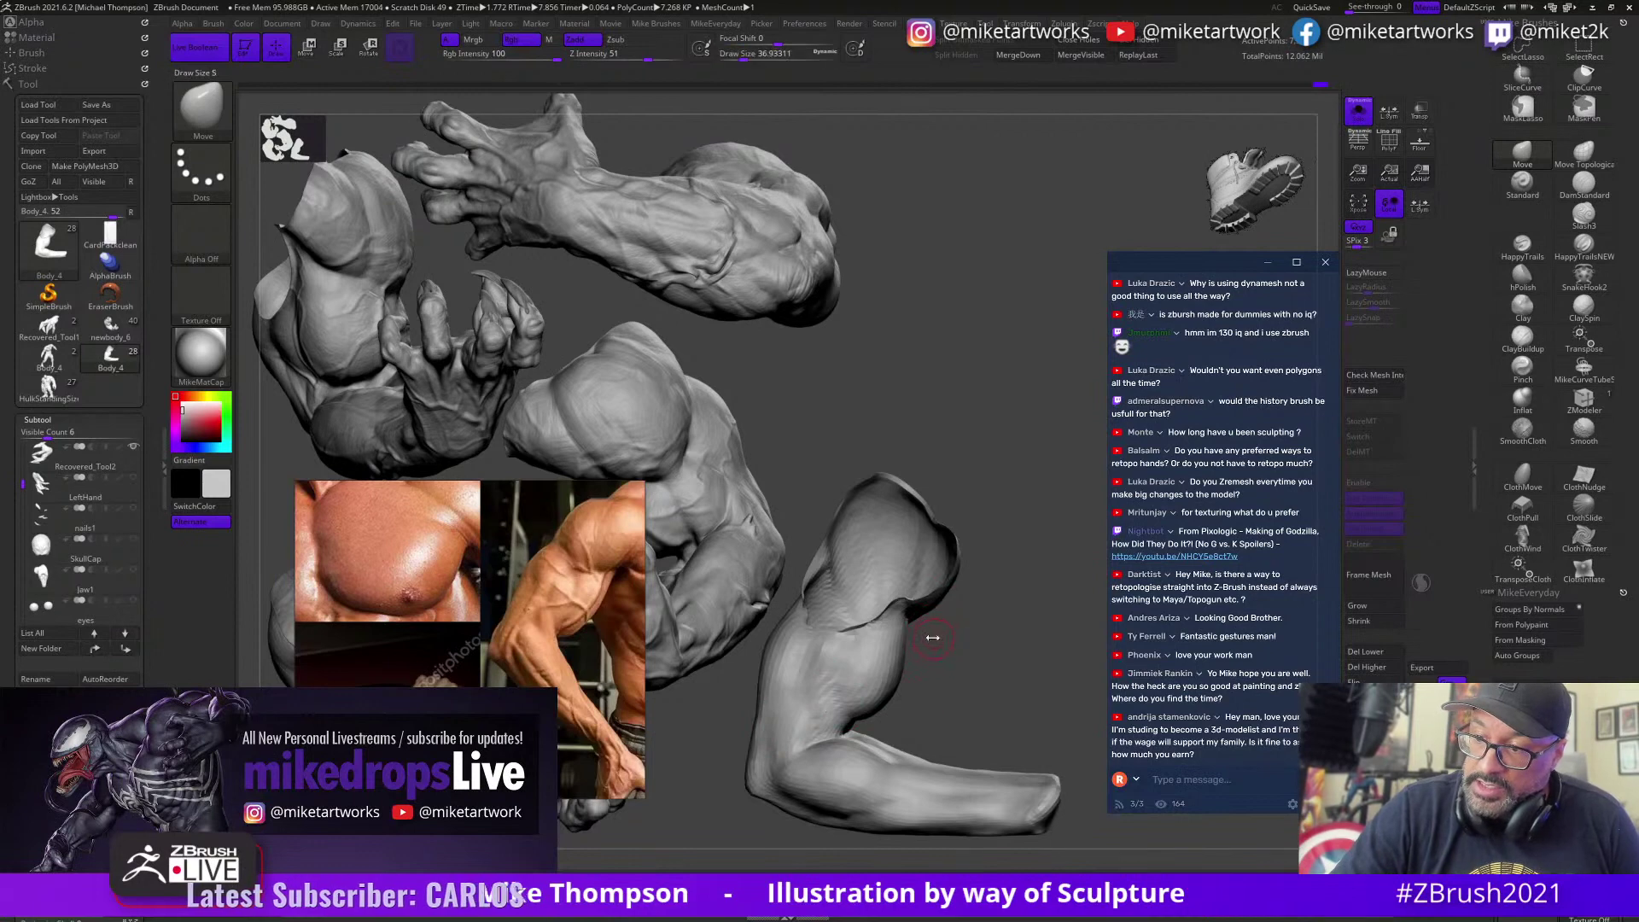
key(shift)
mouse_move(994, 602)
mouse_down()
mouse_move(1039, 553)
mouse_move(1065, 572)
mouse_move(1024, 592)
mouse_move(955, 590)
mouse_move(1027, 557)
mouse_move(1037, 570)
mouse_move(860, 677)
mouse_up()
key(s)
click(1027, 591)
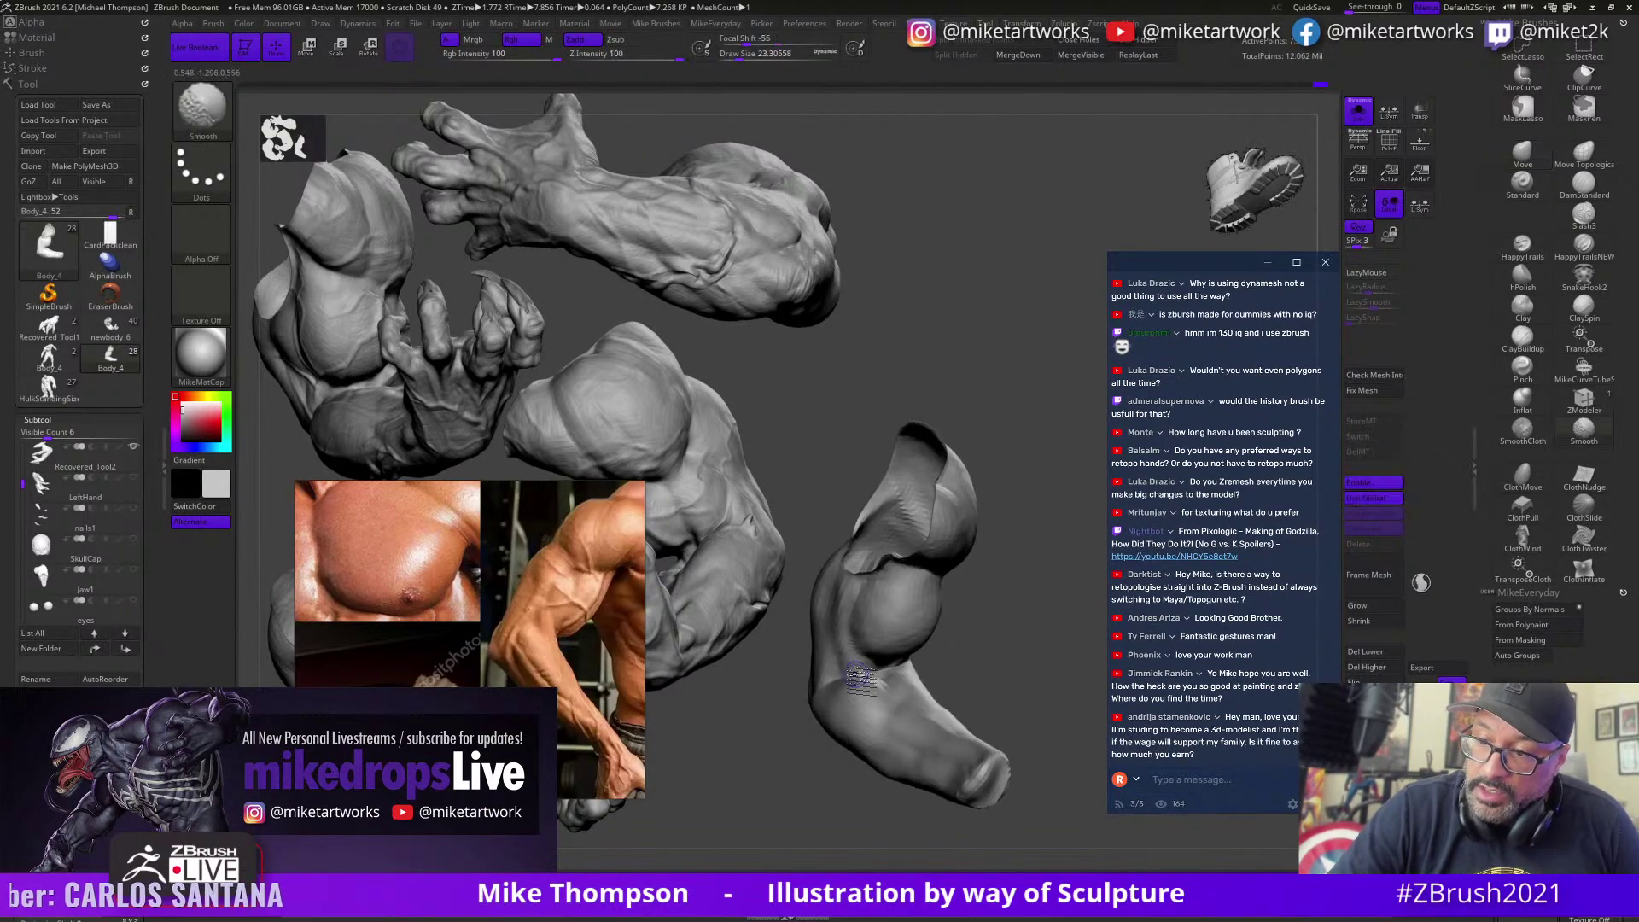
drag(1019, 577, 981, 585)
shift+drag(862, 667, 907, 661)
drag(1064, 585, 1025, 588)
key(shift)
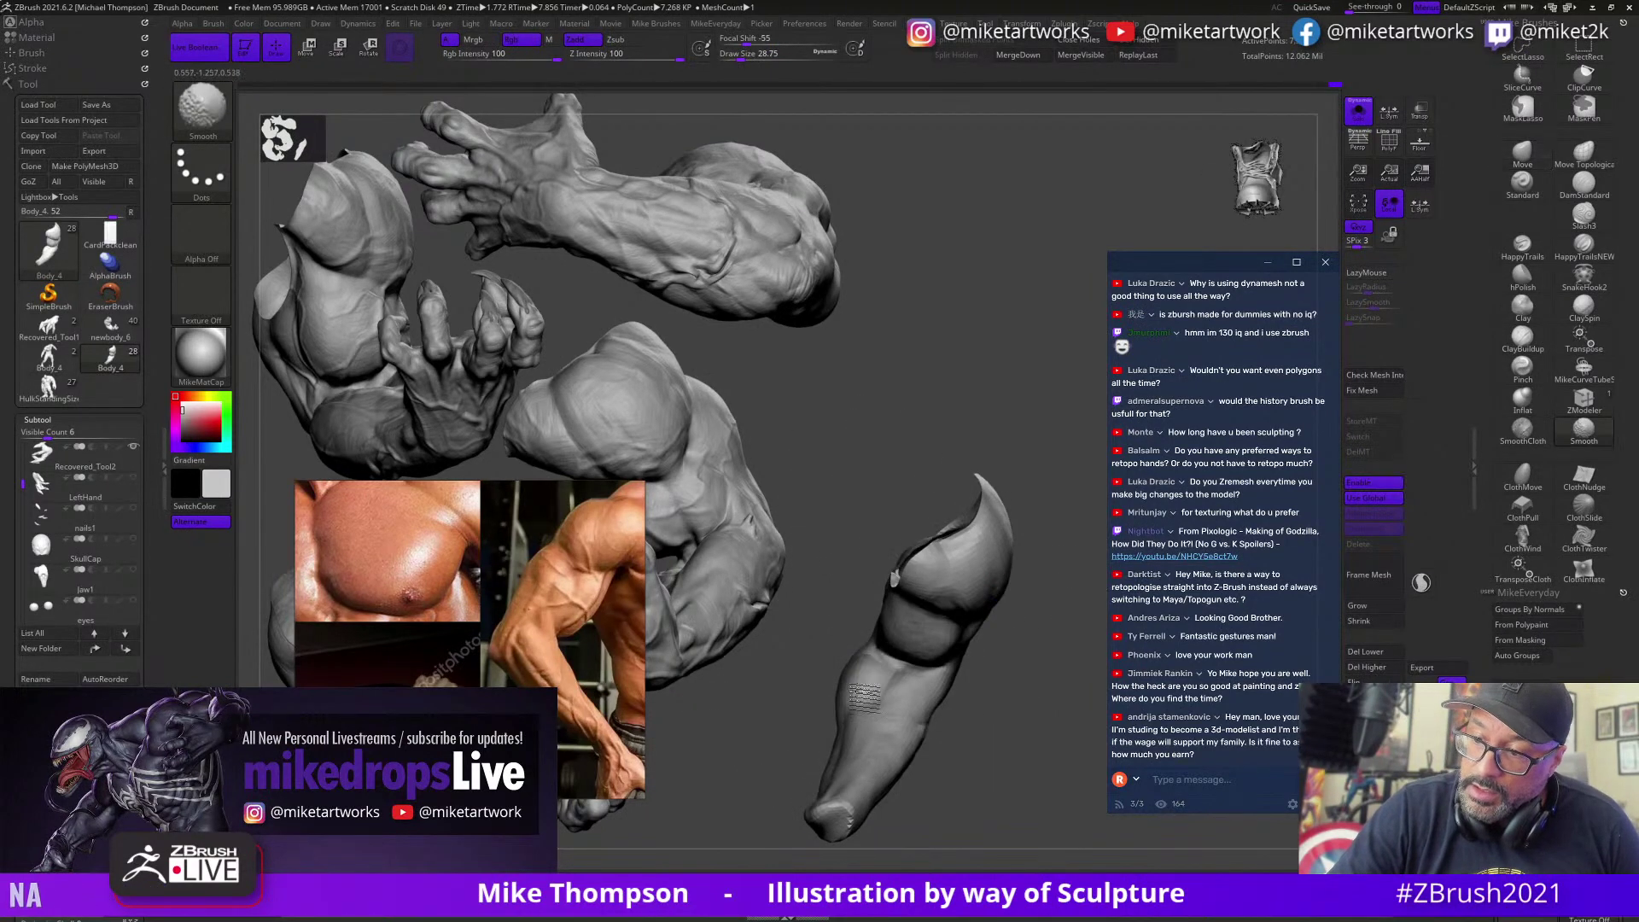
Step: Shape the side contour of the upper forearm with the Move brush at a draw size of about 90
mouse_move(1037, 666)
mouse_down()
mouse_move(1020, 698)
mouse_move(939, 717)
mouse_move(1007, 747)
mouse_up()
key(s)
key(s)
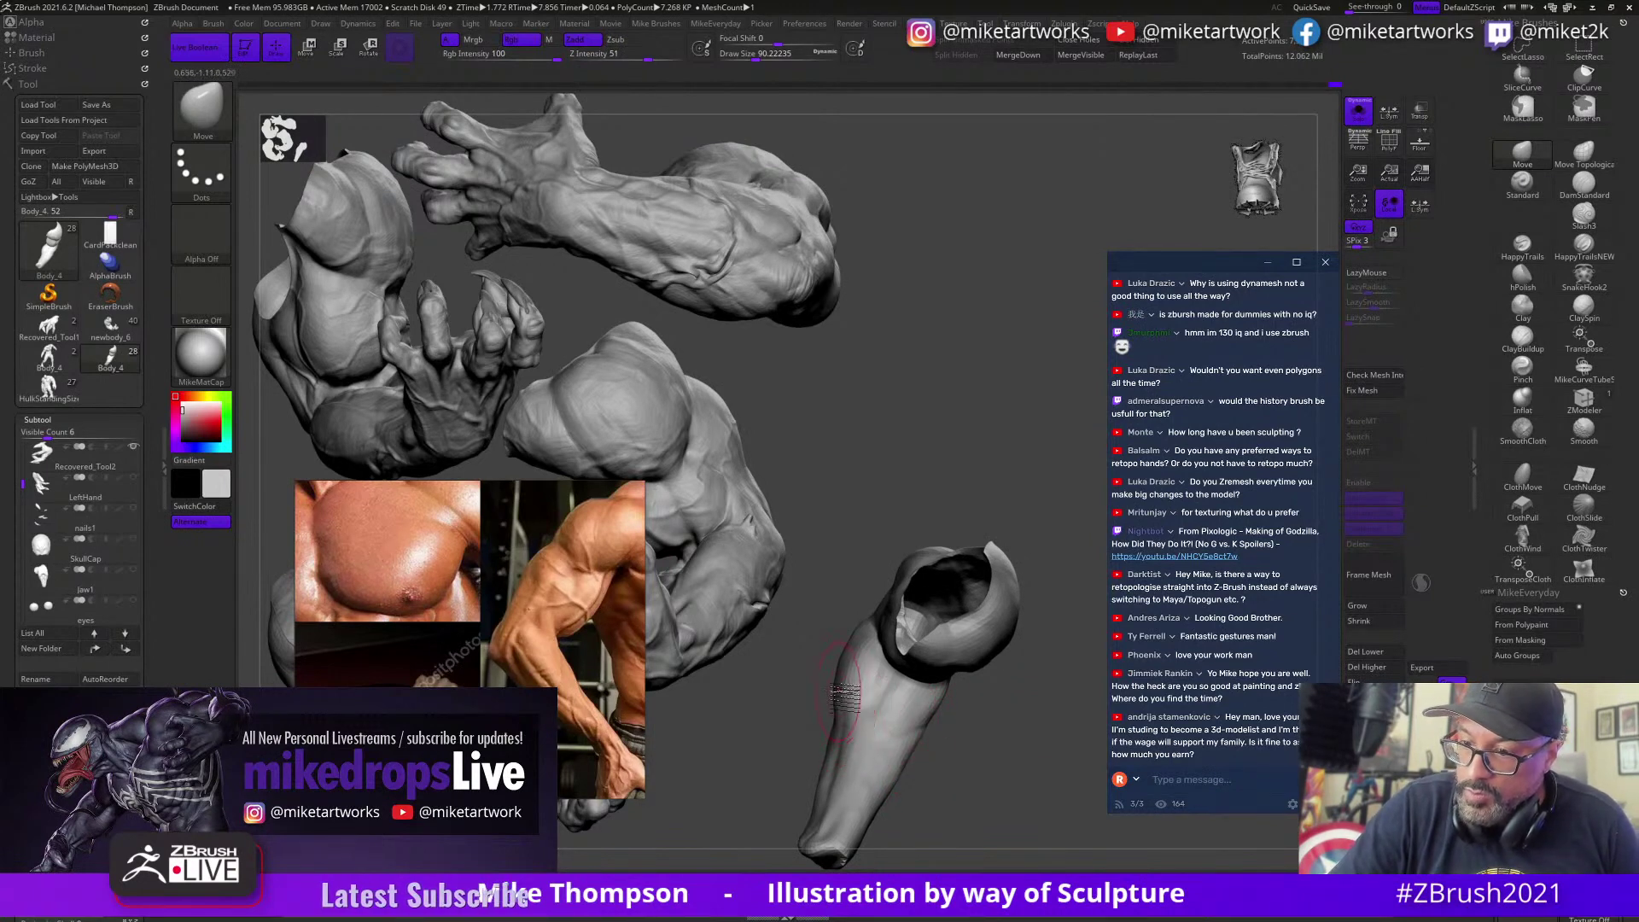
mouse_move(1043, 746)
mouse_down()
mouse_move(988, 760)
mouse_move(1073, 707)
mouse_move(1040, 730)
mouse_move(952, 710)
mouse_move(1056, 733)
mouse_move(983, 688)
mouse_up()
Step: Push in the upper forearm bulge below the elbow with the Move brush at a draw size of about 163
key(s)
key(s)
mouse_move(983, 688)
alt+mouse_down()
mouse_move(1053, 713)
mouse_move(1031, 706)
alt+mouse_up()
key(s)
mouse_move(890, 607)
mouse_down()
mouse_move(872, 622)
mouse_move(886, 739)
mouse_up()
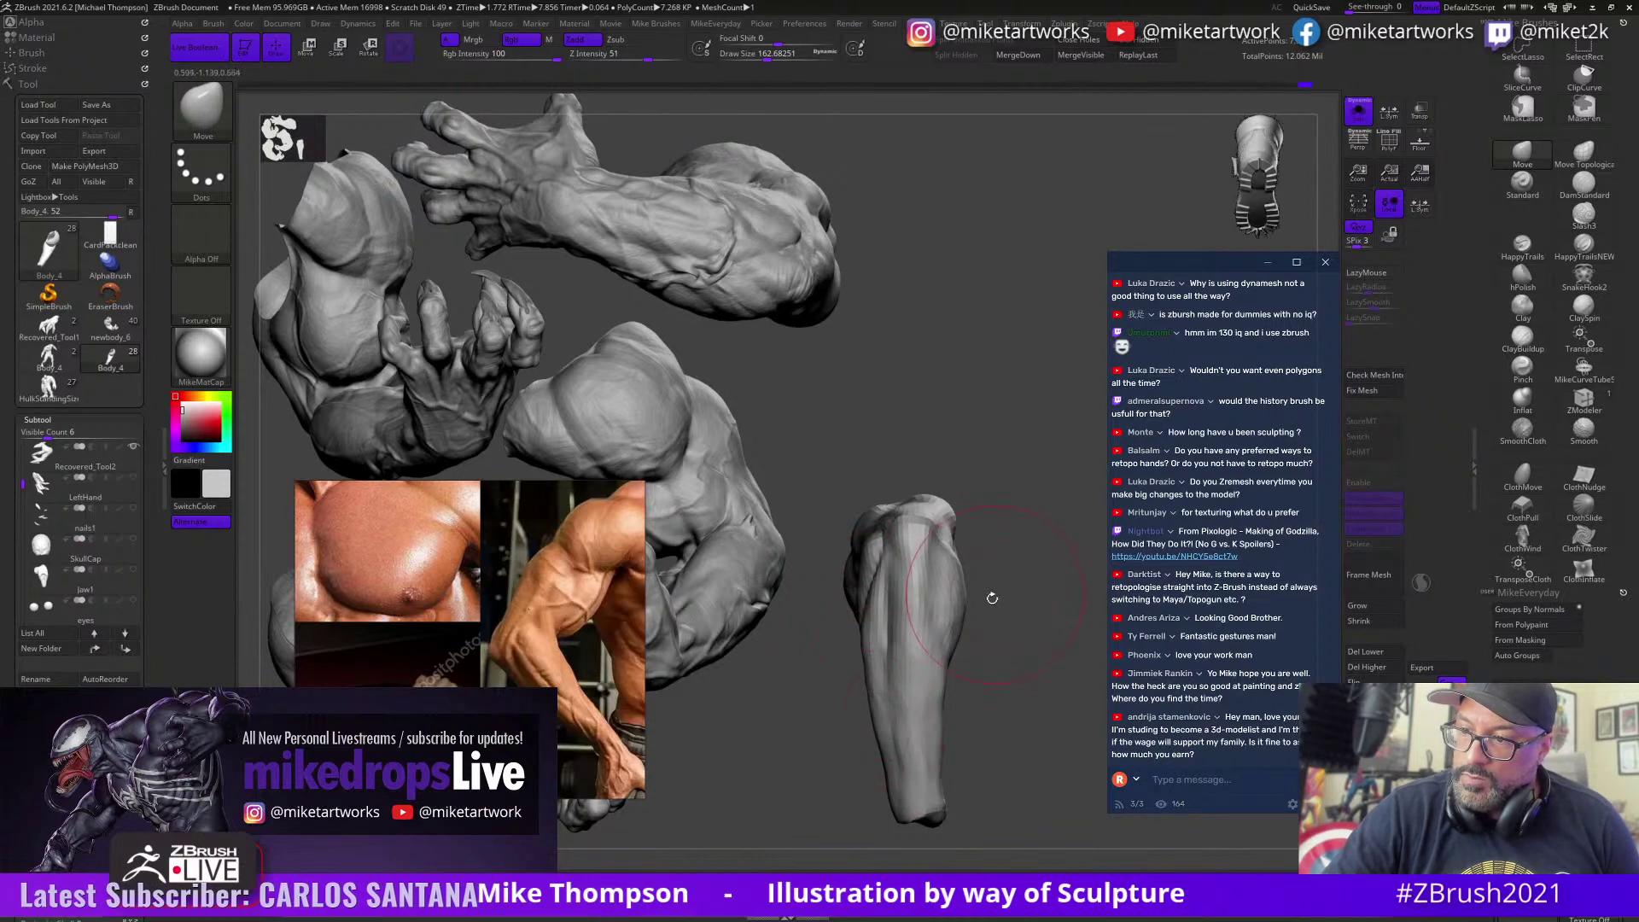
drag(969, 615, 965, 616)
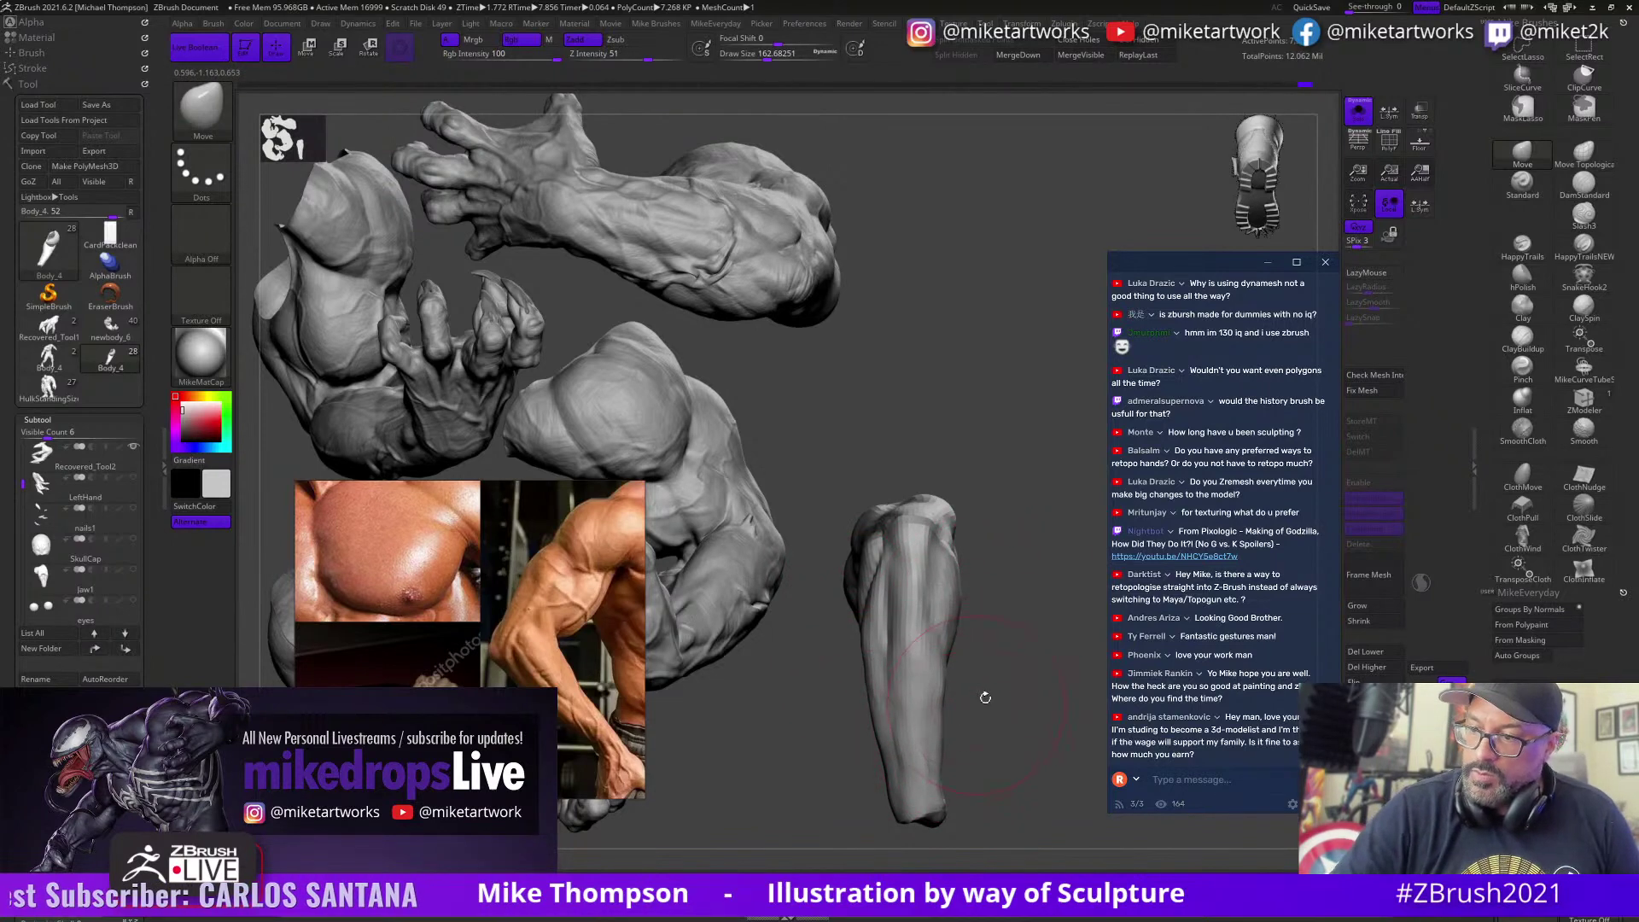
Step: Tweak the forearm's edge toward the wrist with the Move brush at draw sizes of about 37 and then 56
key(s)
drag(985, 697, 957, 700)
key(shift)
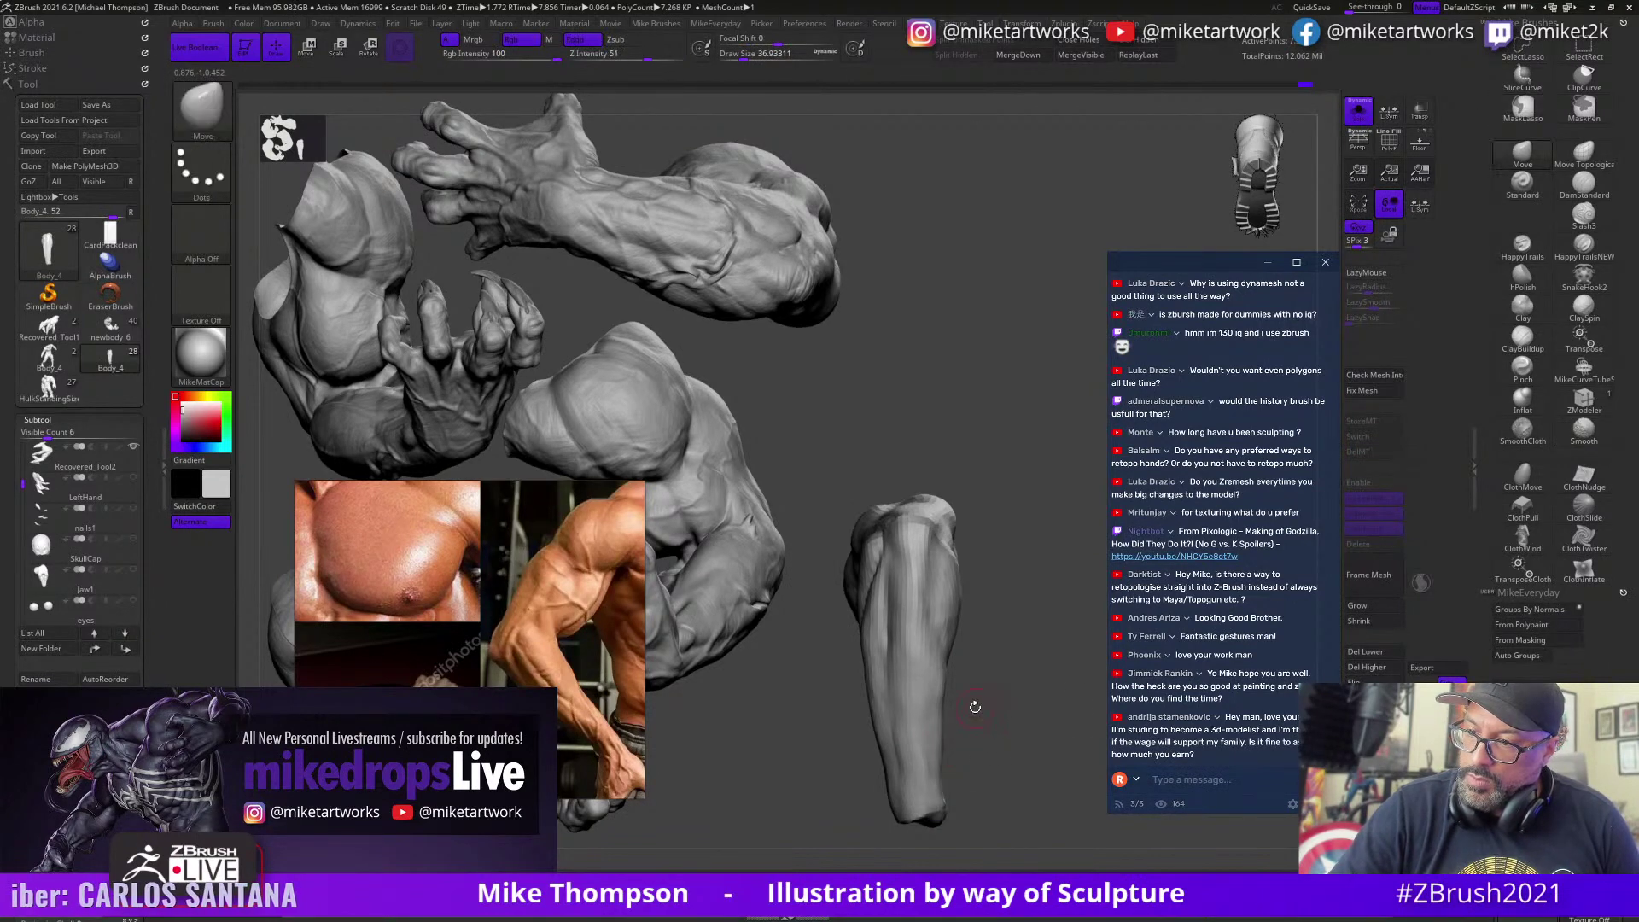
key(s)
drag(979, 710, 981, 710)
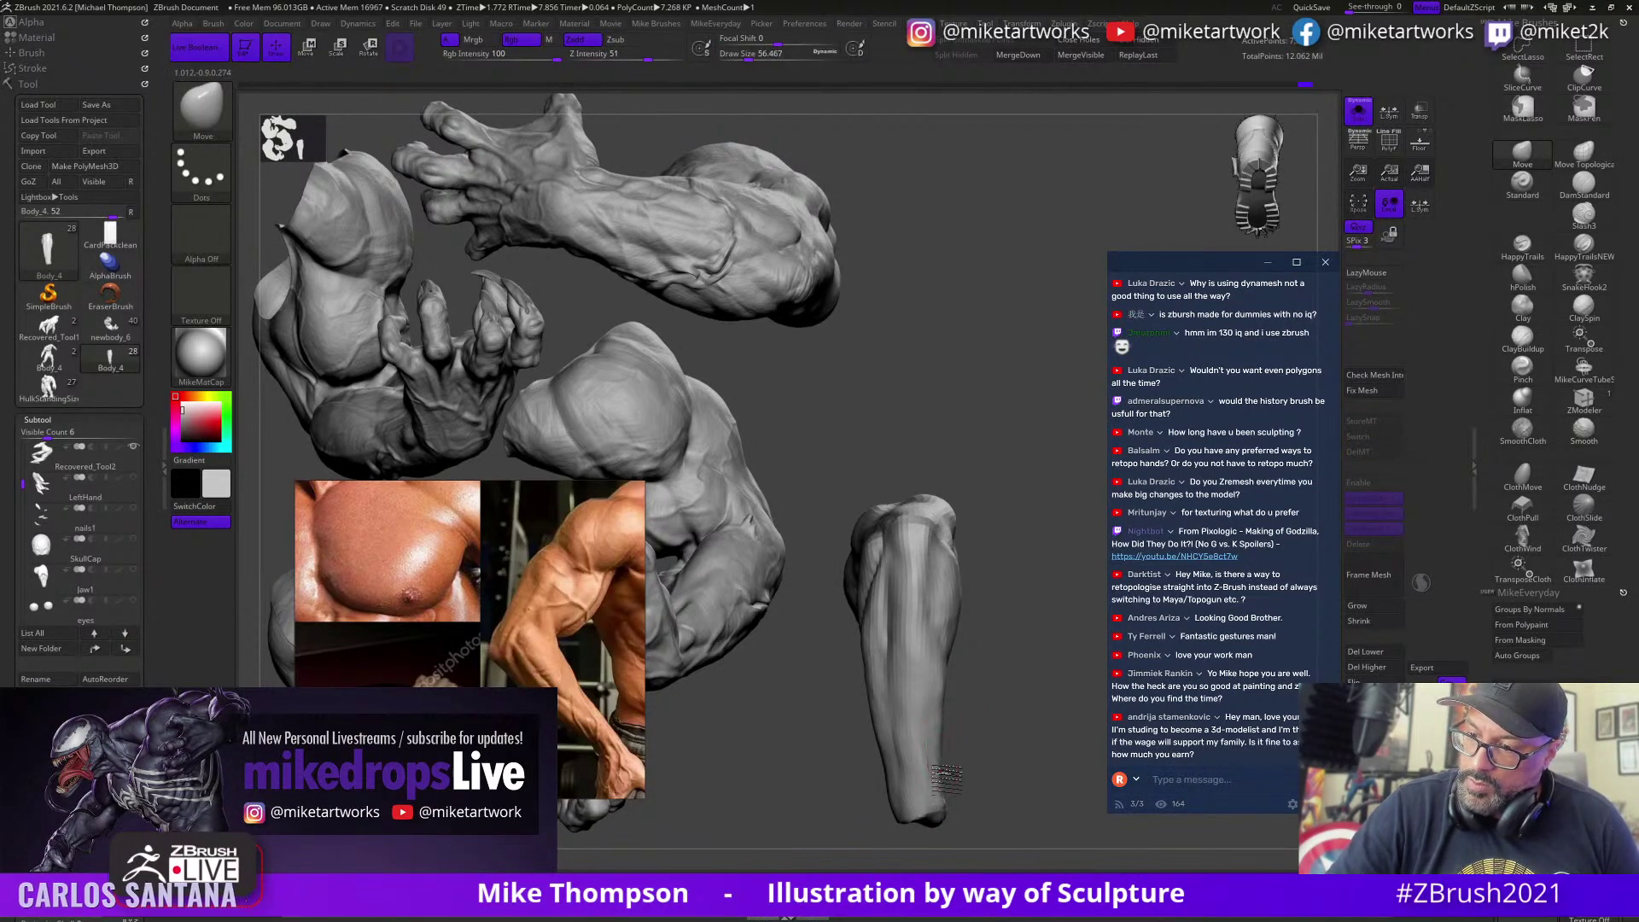
key(shift)
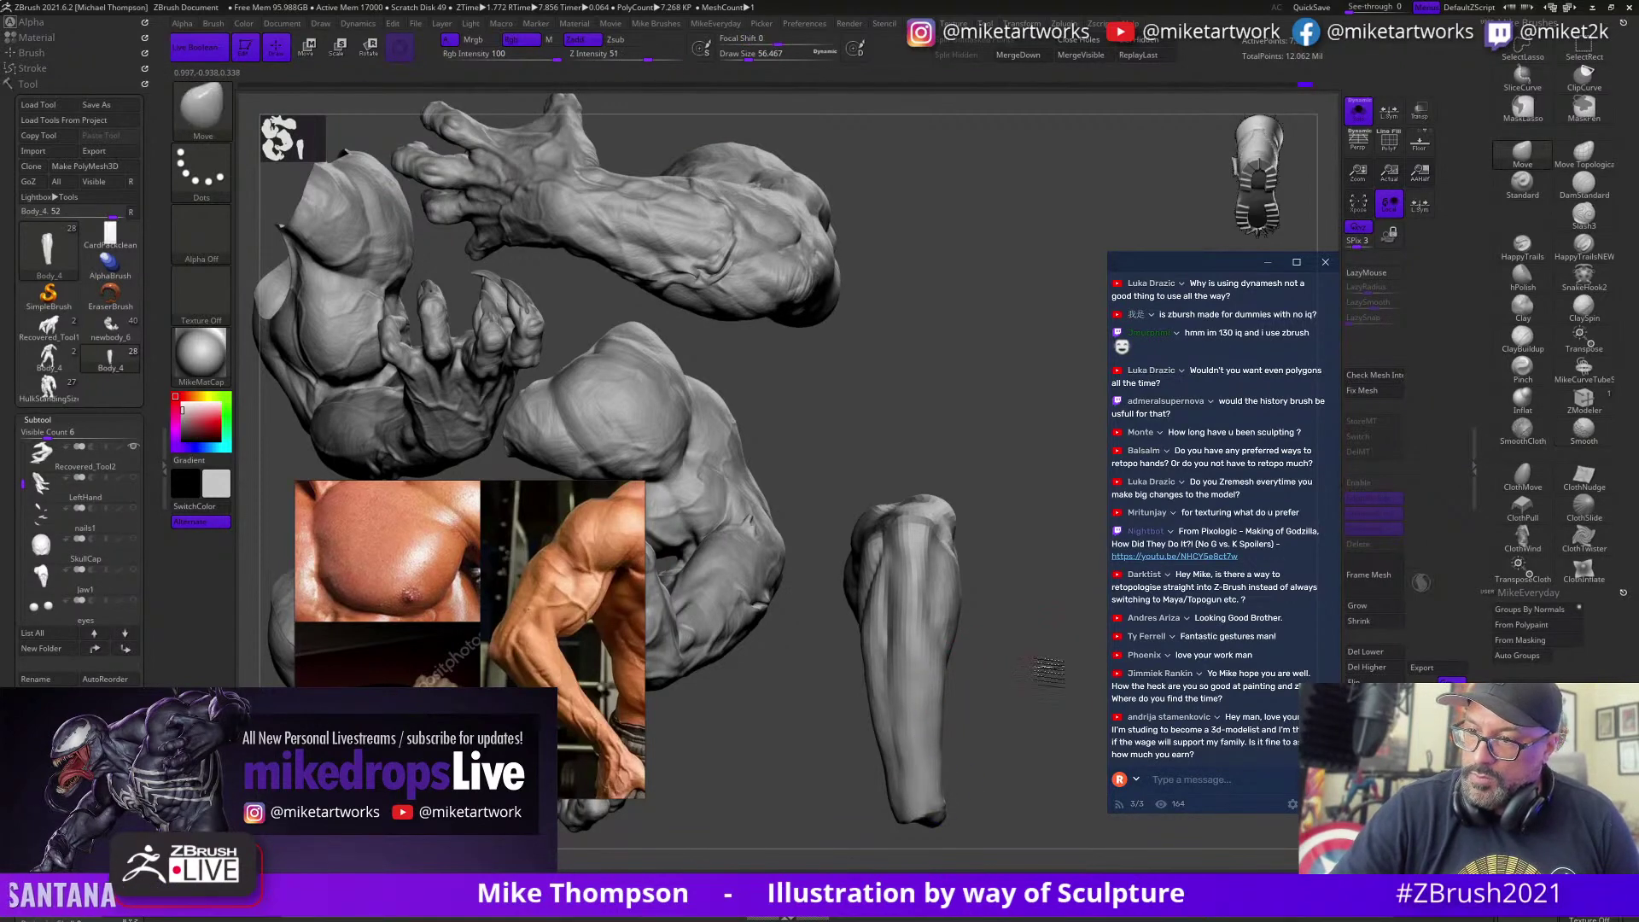
Step: Adjust the lower forearm from the side with the Move brush, reducing the draw size from about 108 to 80
mouse_move(1049, 672)
mouse_down()
mouse_move(984, 677)
mouse_move(989, 659)
mouse_up()
alt+drag(1052, 747, 1007, 689)
key(s)
key(s)
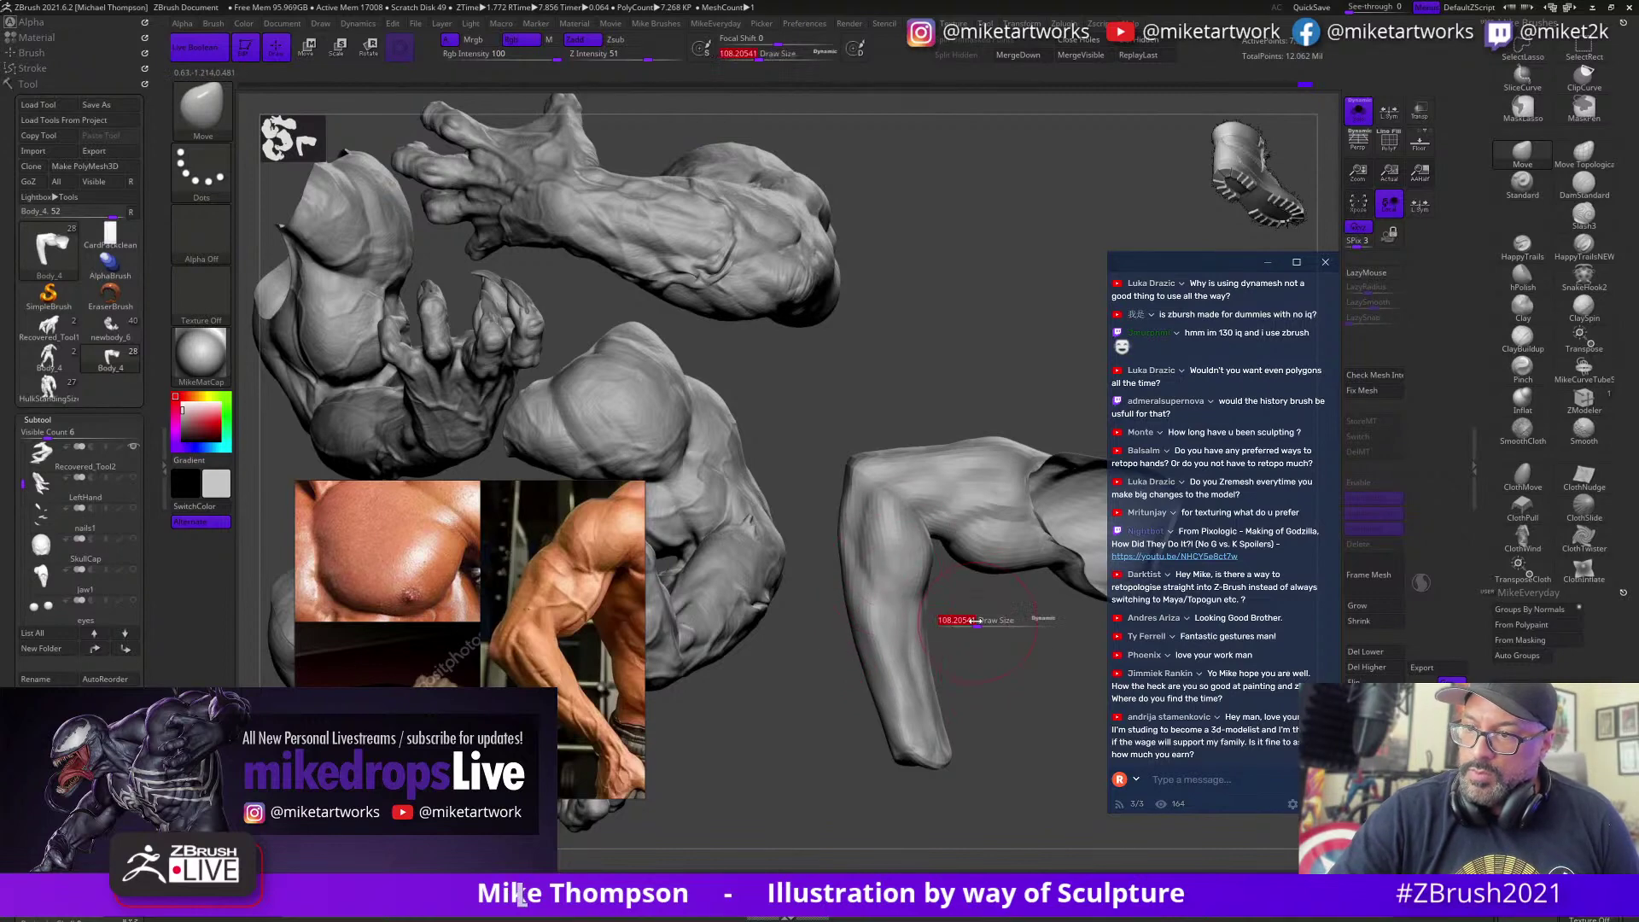
drag(991, 621, 982, 620)
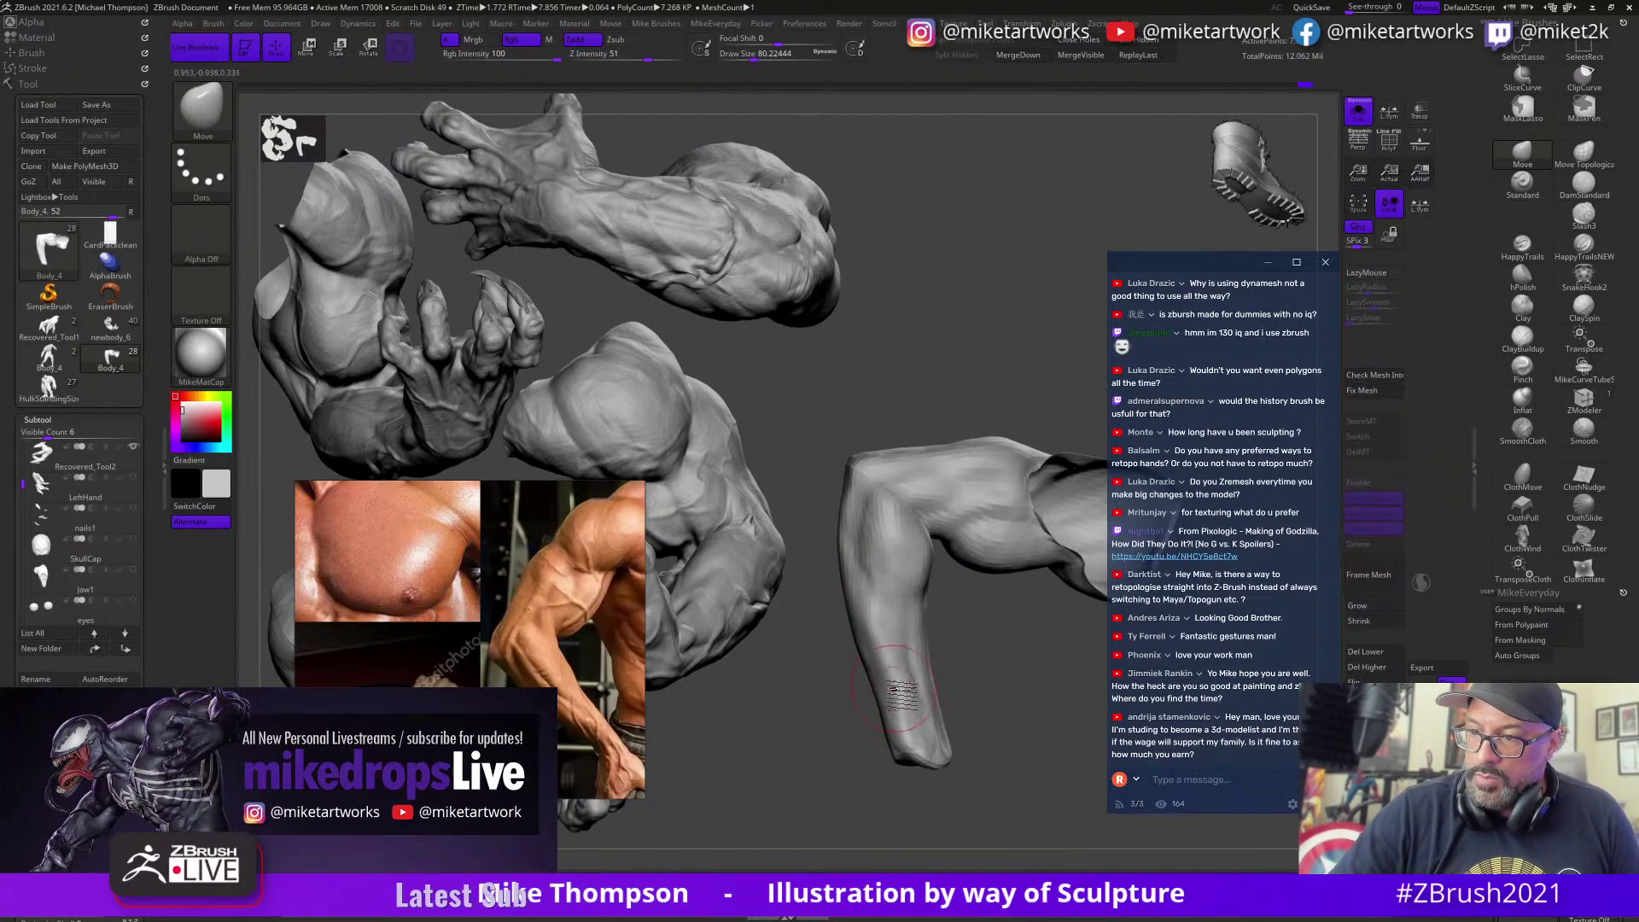
mouse_move(1043, 750)
mouse_down()
mouse_move(1059, 781)
mouse_move(1024, 760)
mouse_move(1027, 739)
mouse_move(963, 756)
mouse_move(961, 776)
mouse_move(1003, 785)
mouse_move(1028, 753)
mouse_move(1013, 667)
mouse_up()
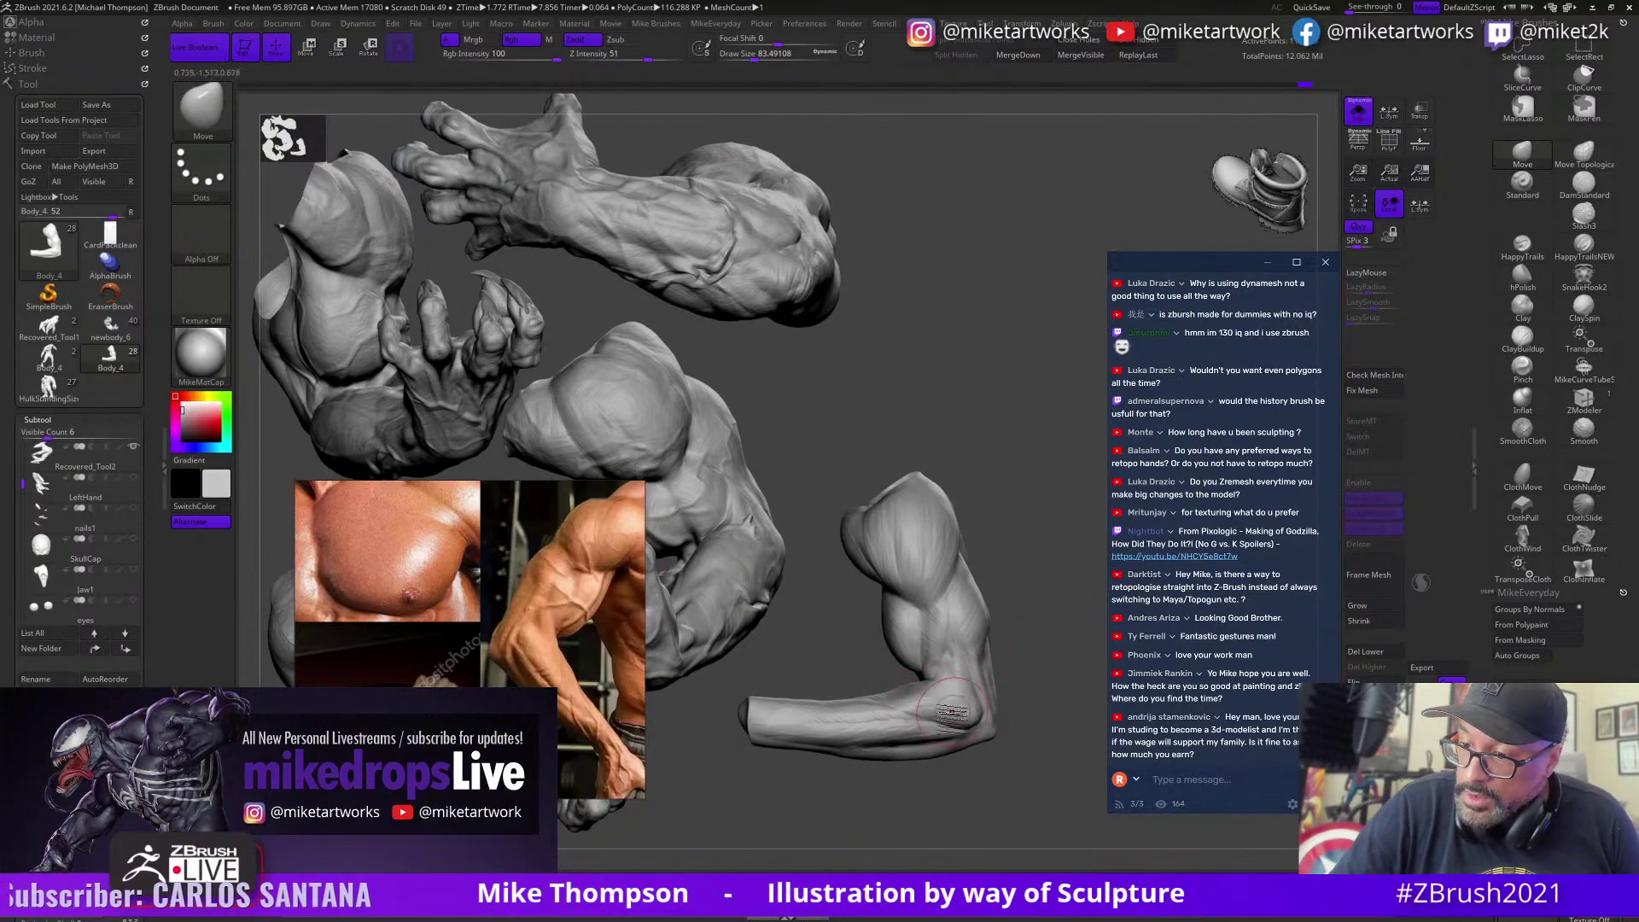
Step: Drop the arm to a lower subdivision level and smooth the forearm near the elbow at a draw size of about 29, stepping up one level
key(shift+d)
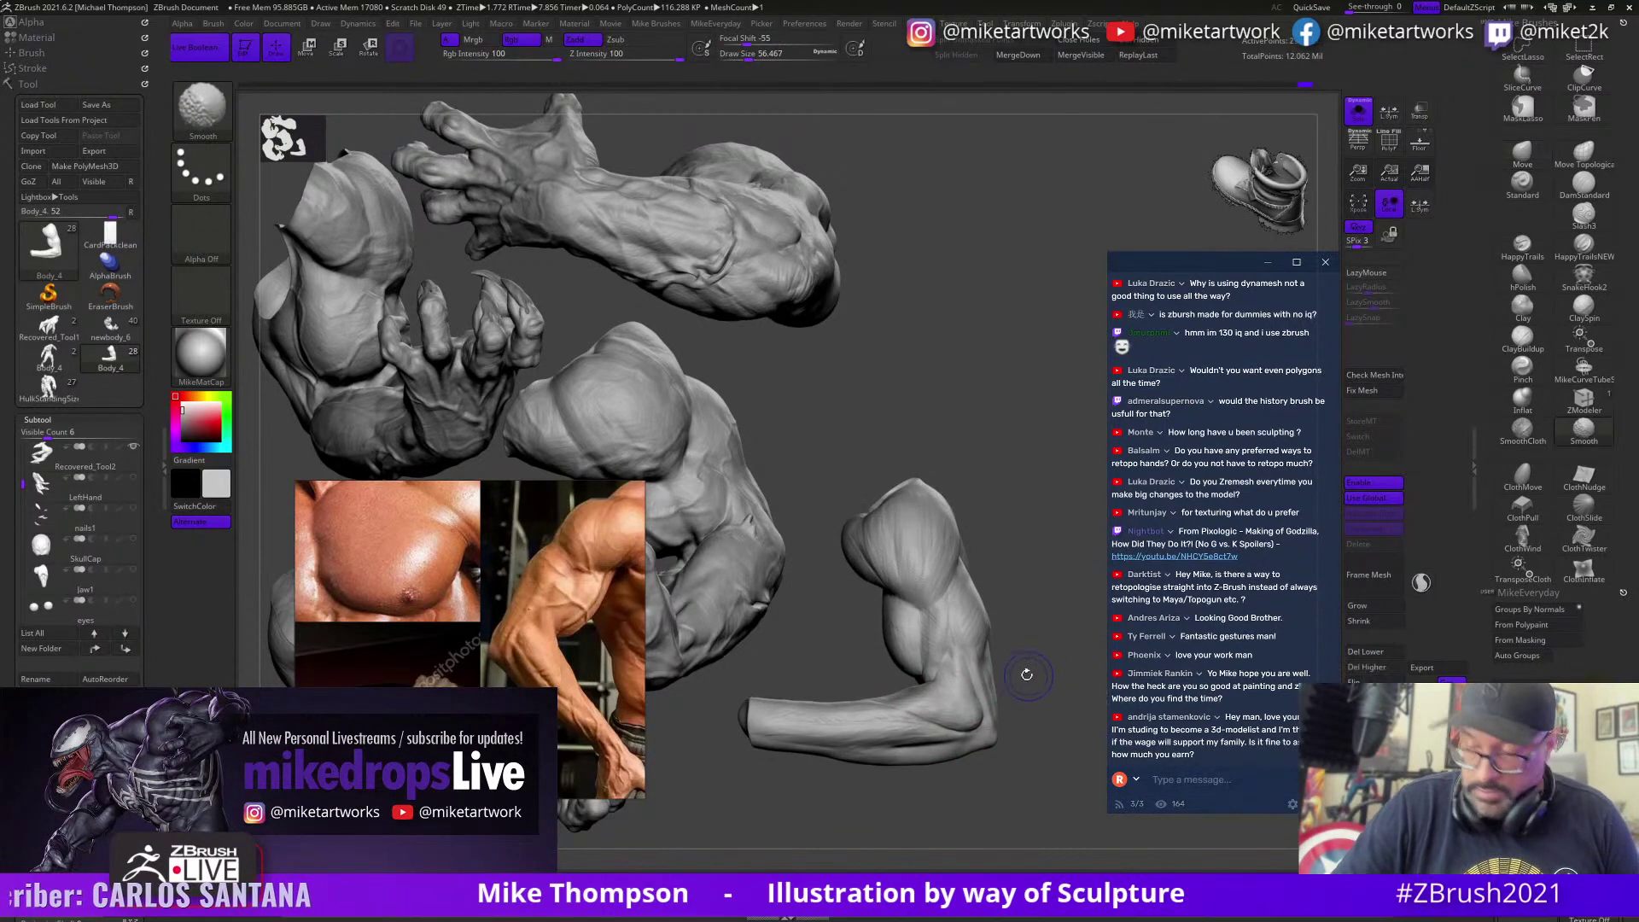
key(s)
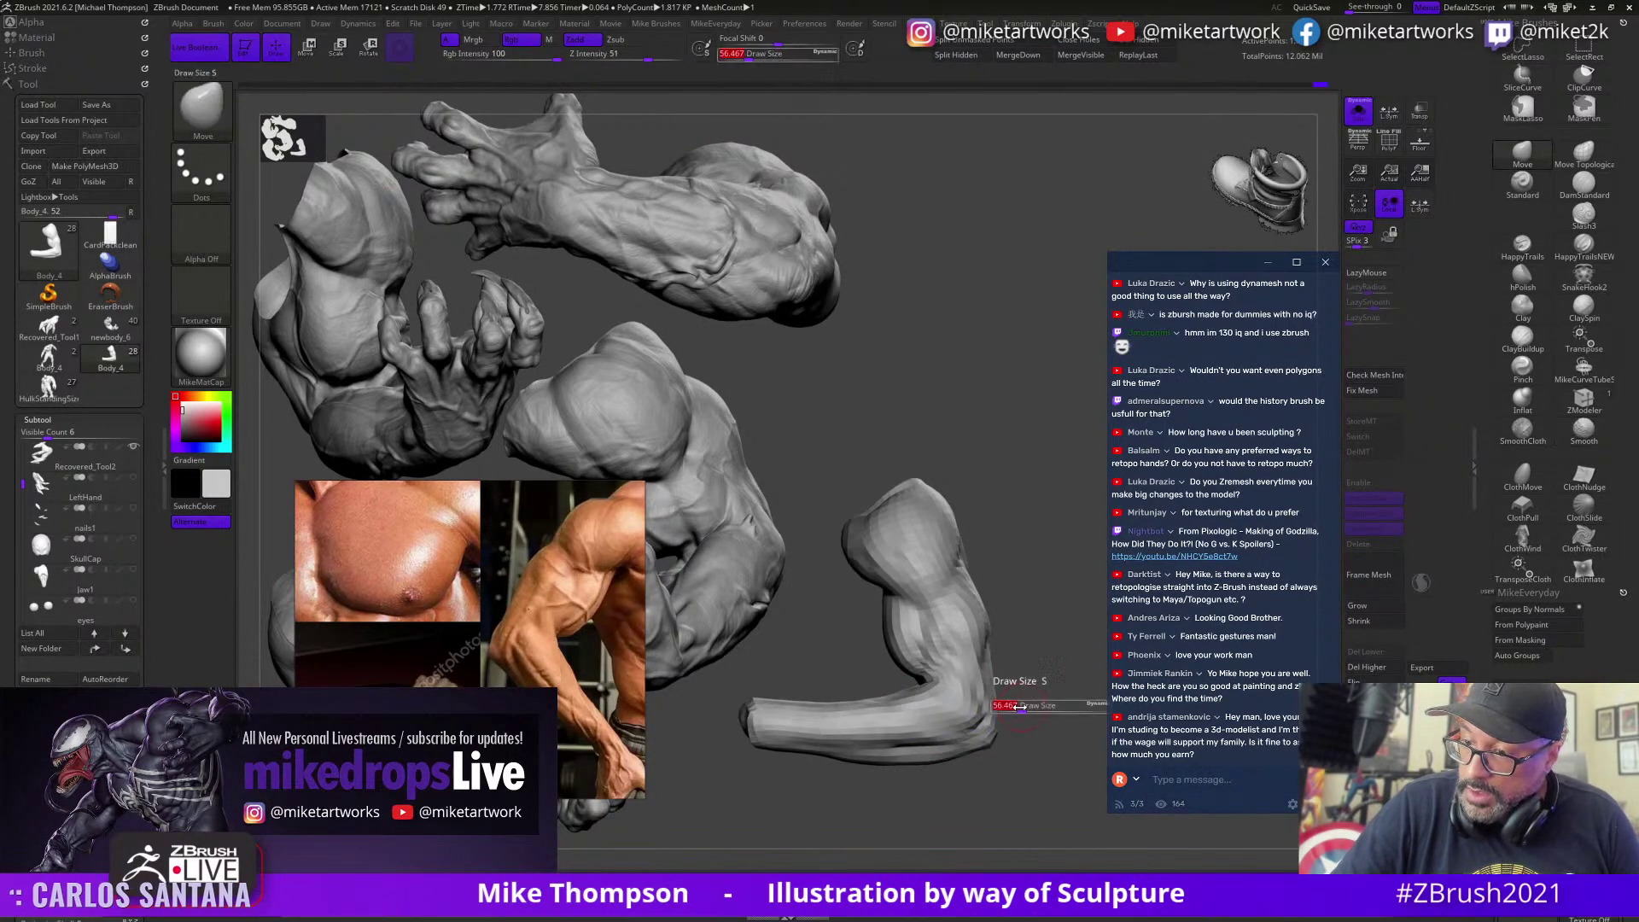
drag(1024, 708, 1016, 708)
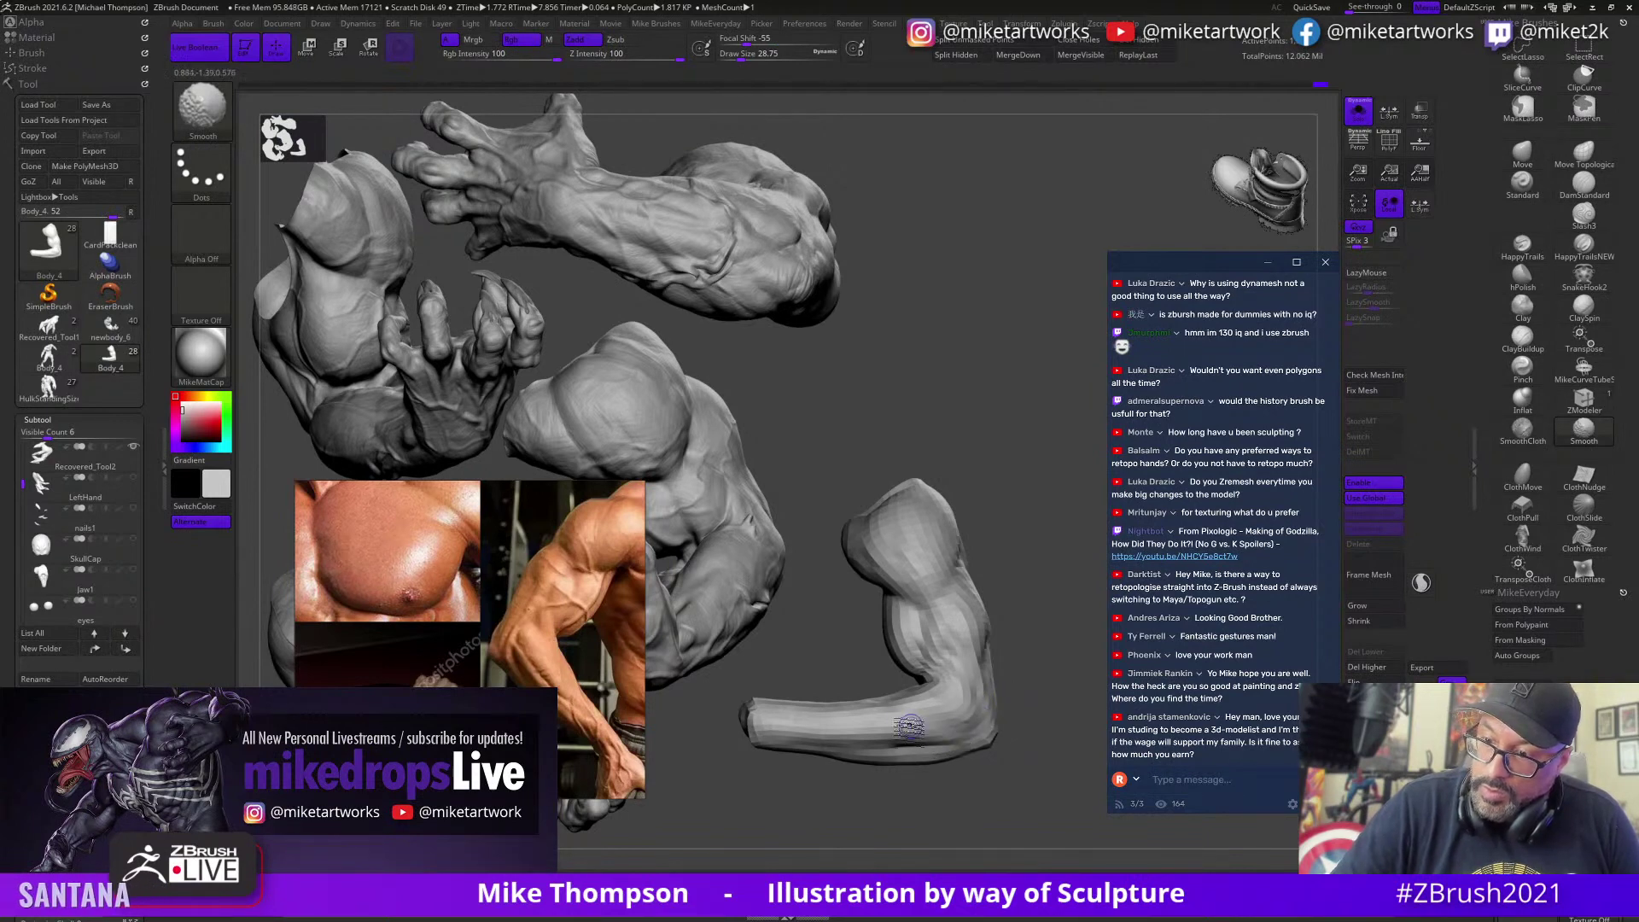
shift+drag(943, 705, 971, 709)
key(d)
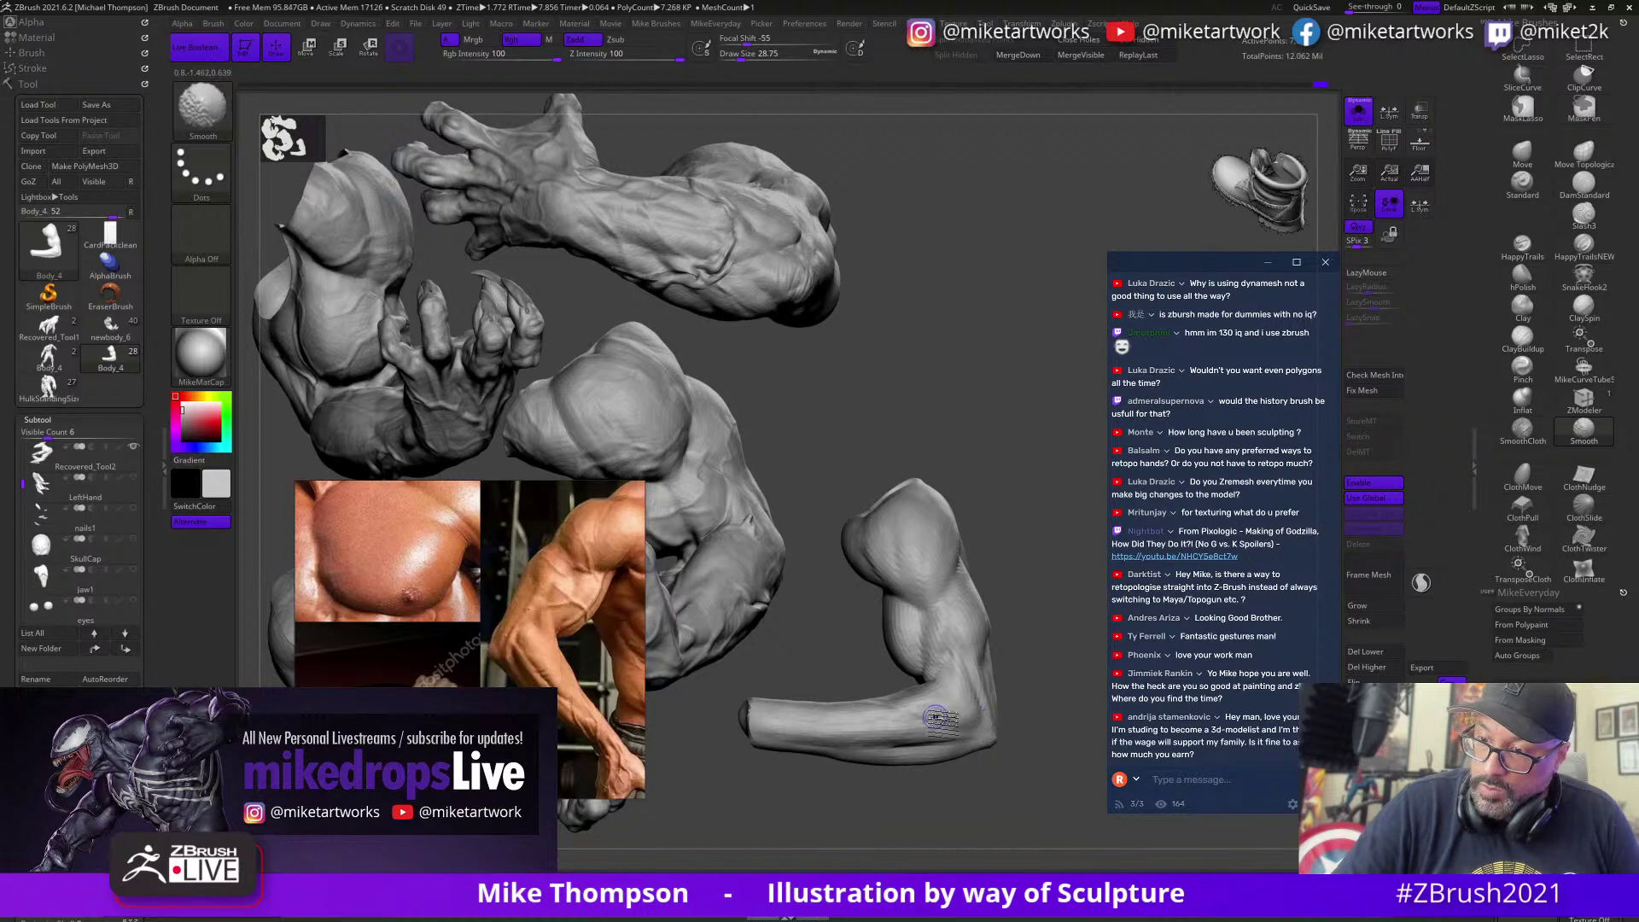
shift+drag(936, 717, 912, 710)
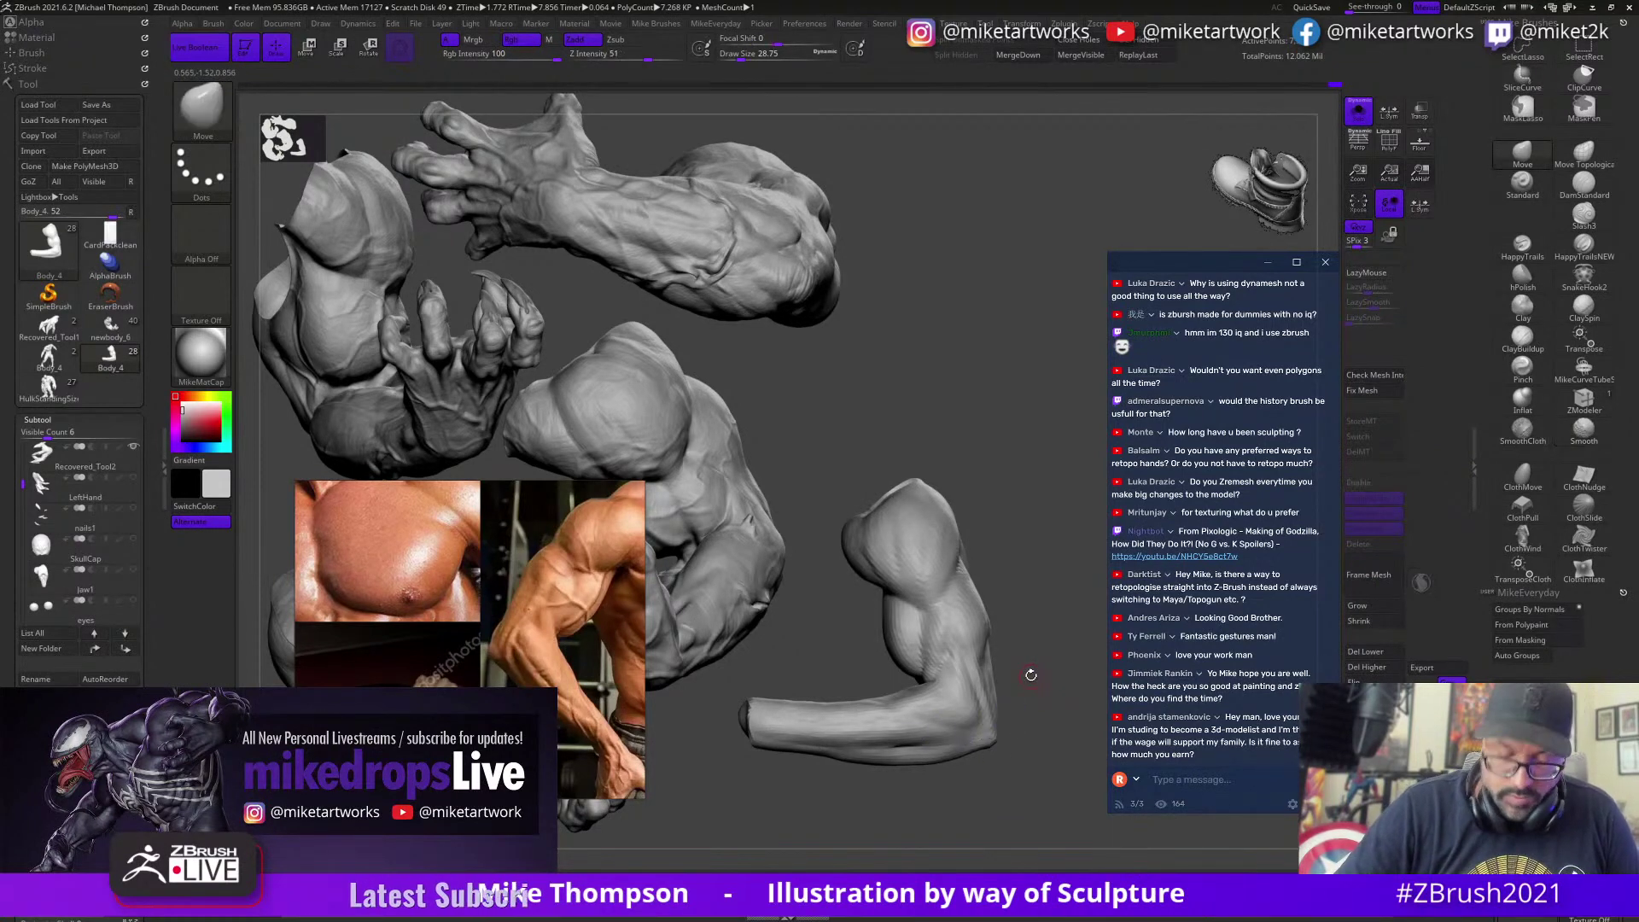
Step: Smooth the elbow and forearm underside at a draw size of about 29, undoing unwanted strokes
drag(1025, 665, 990, 719)
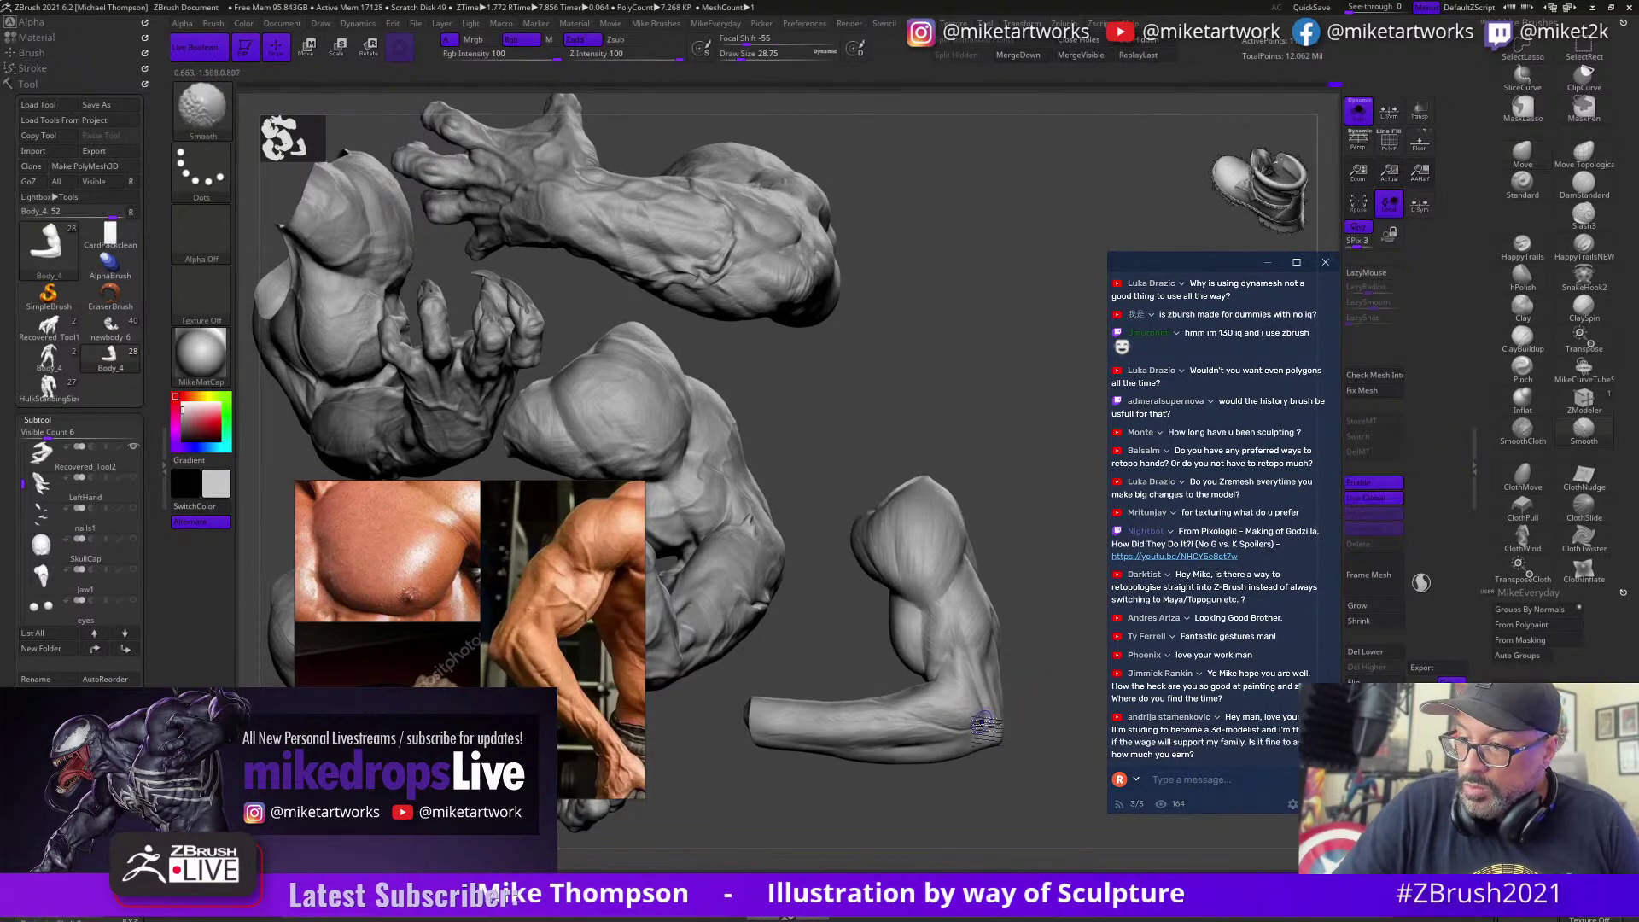
key(ctrl+z)
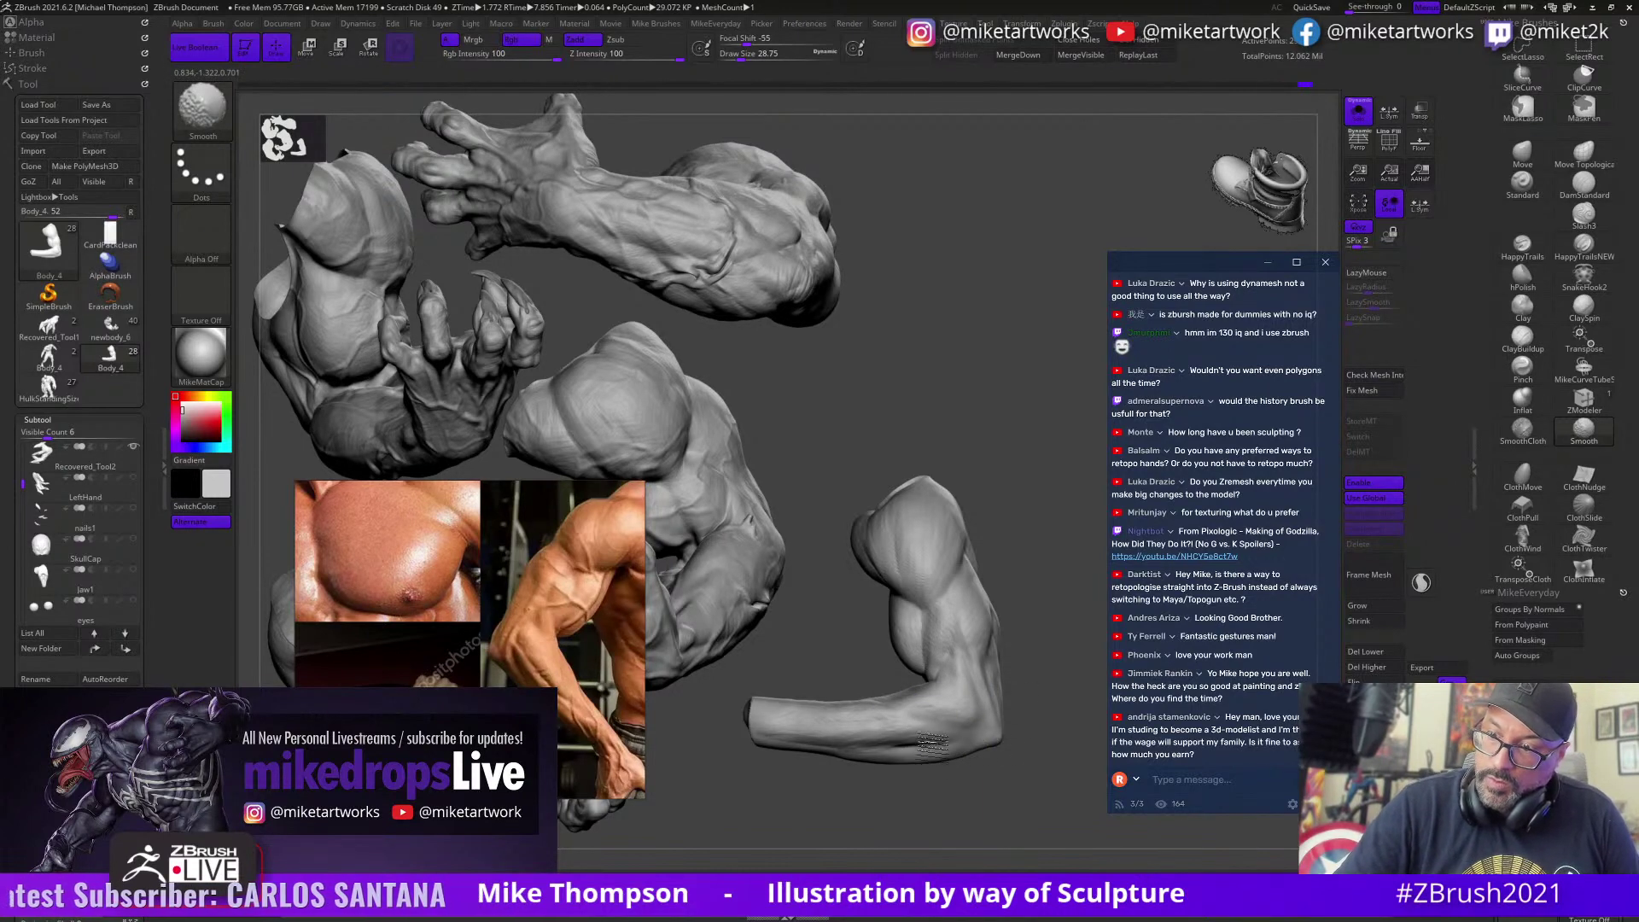
key(shift)
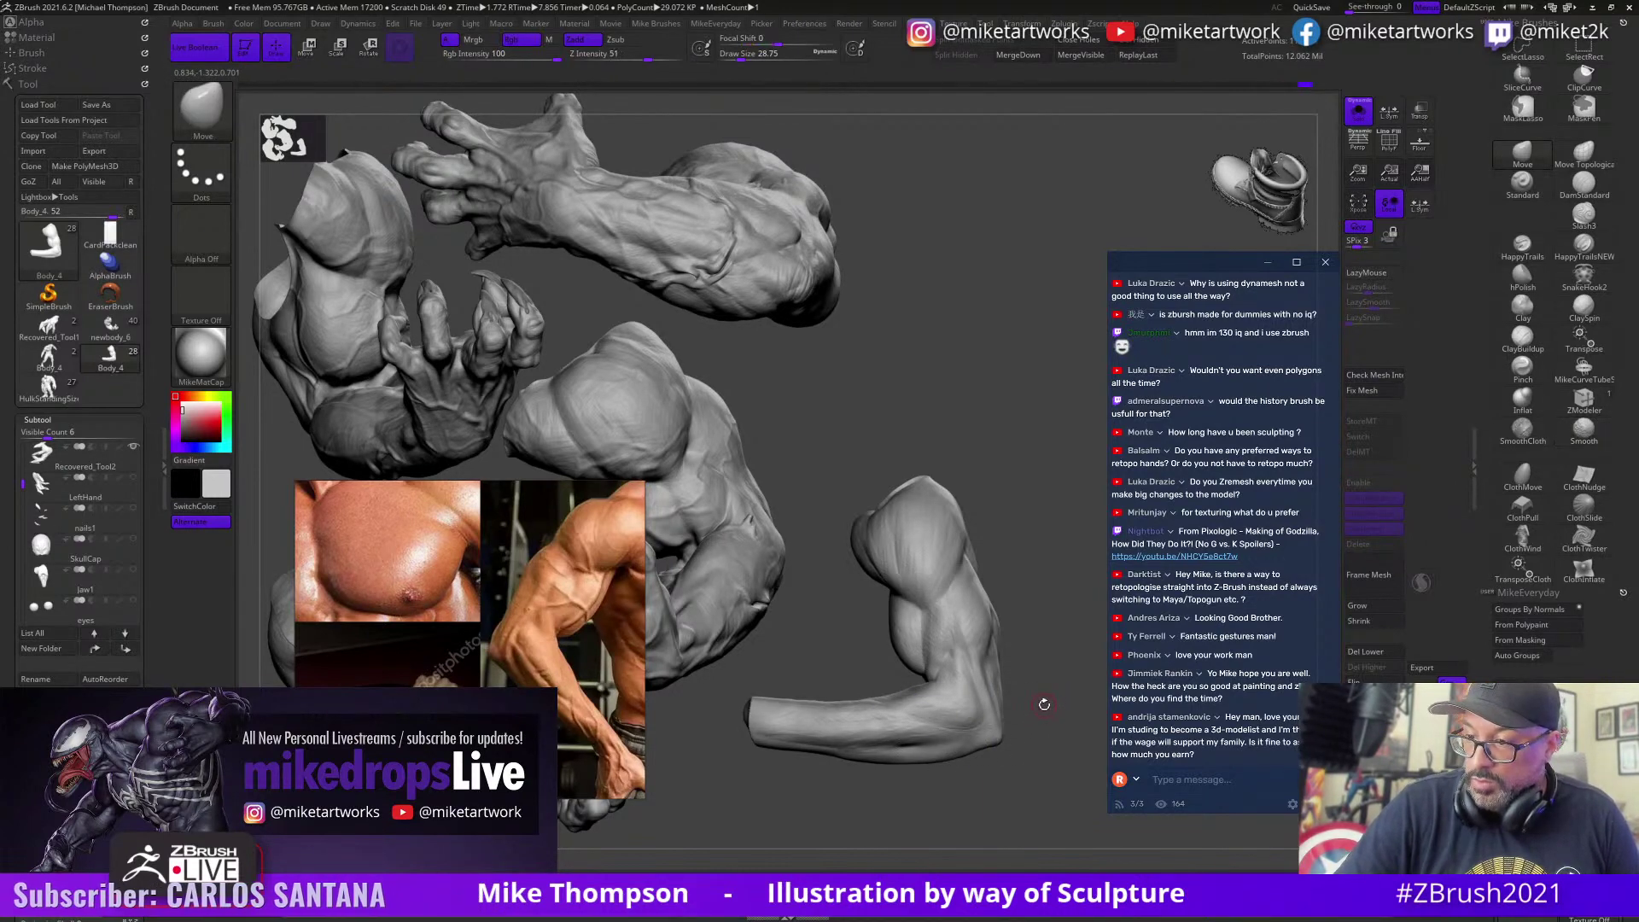
key(shift)
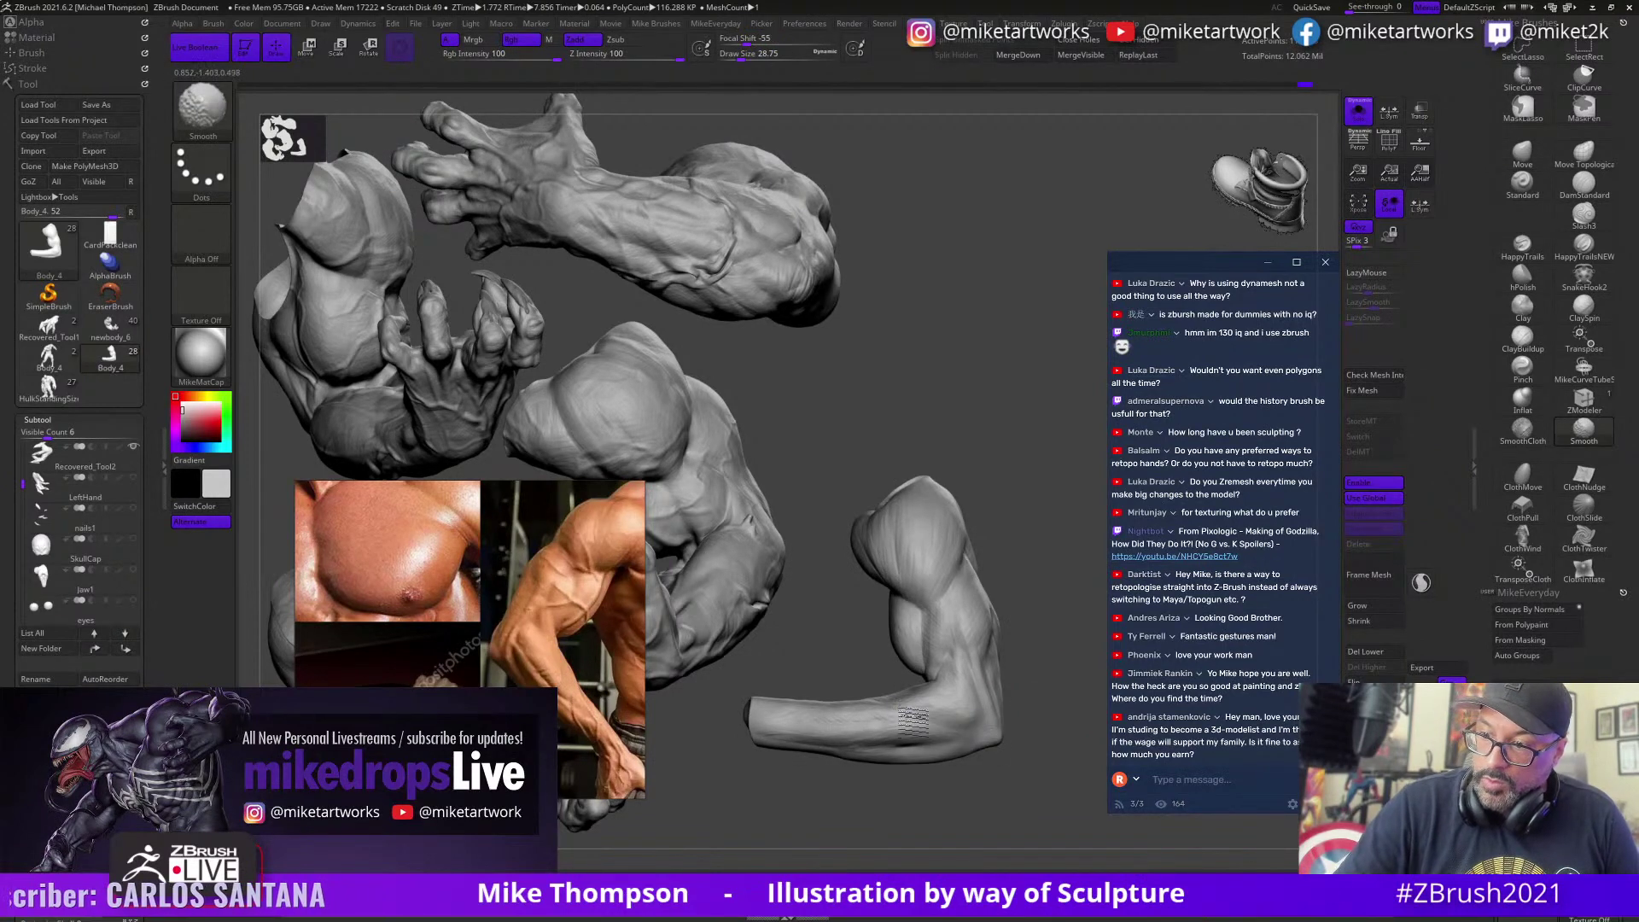
drag(1050, 711, 1049, 706)
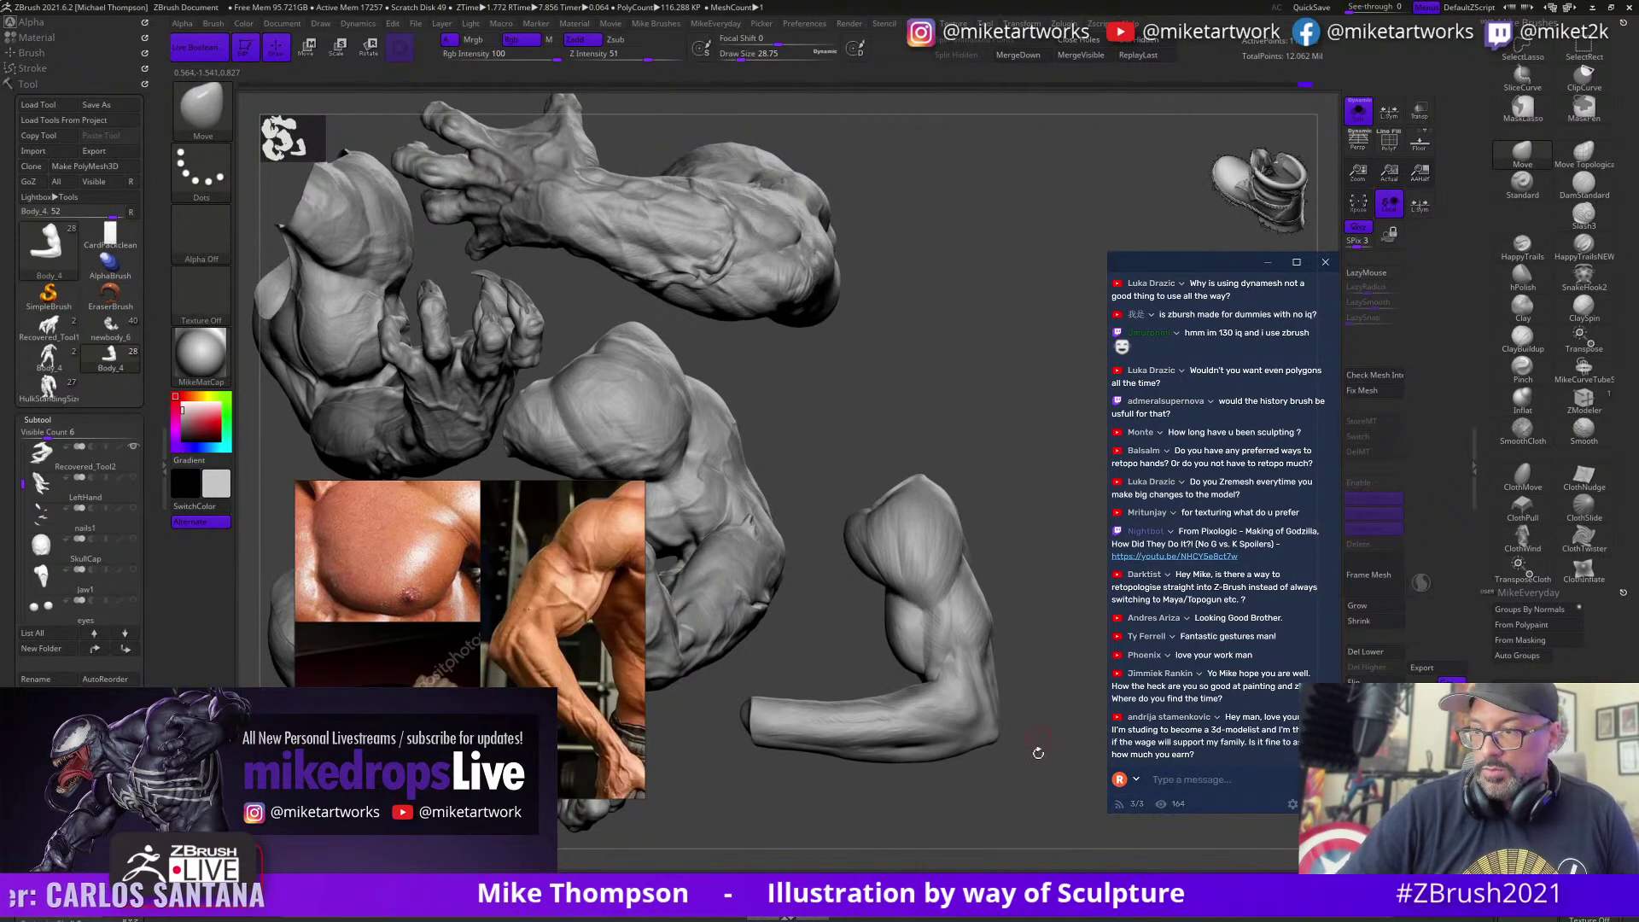
key(ctrl+z)
key(ctrl+z)
key(ctrl+z)
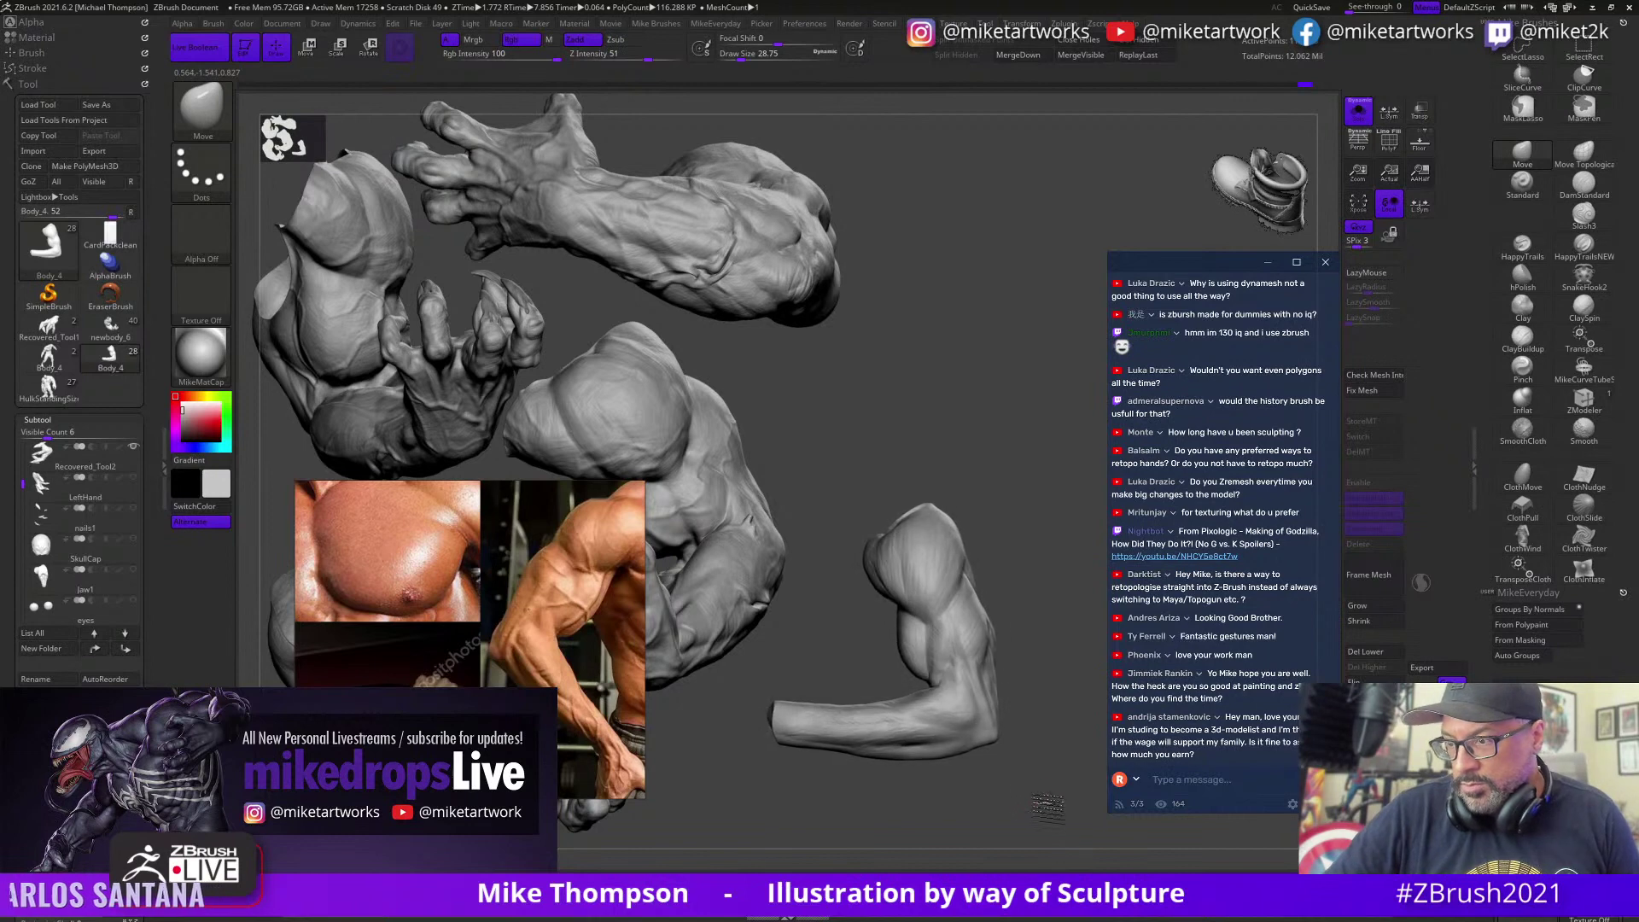
Step: Nudge the overall arm form around the elbow with the Move brush at a draw size of about 182
click(1522, 155)
key(s)
drag(1006, 782, 1035, 778)
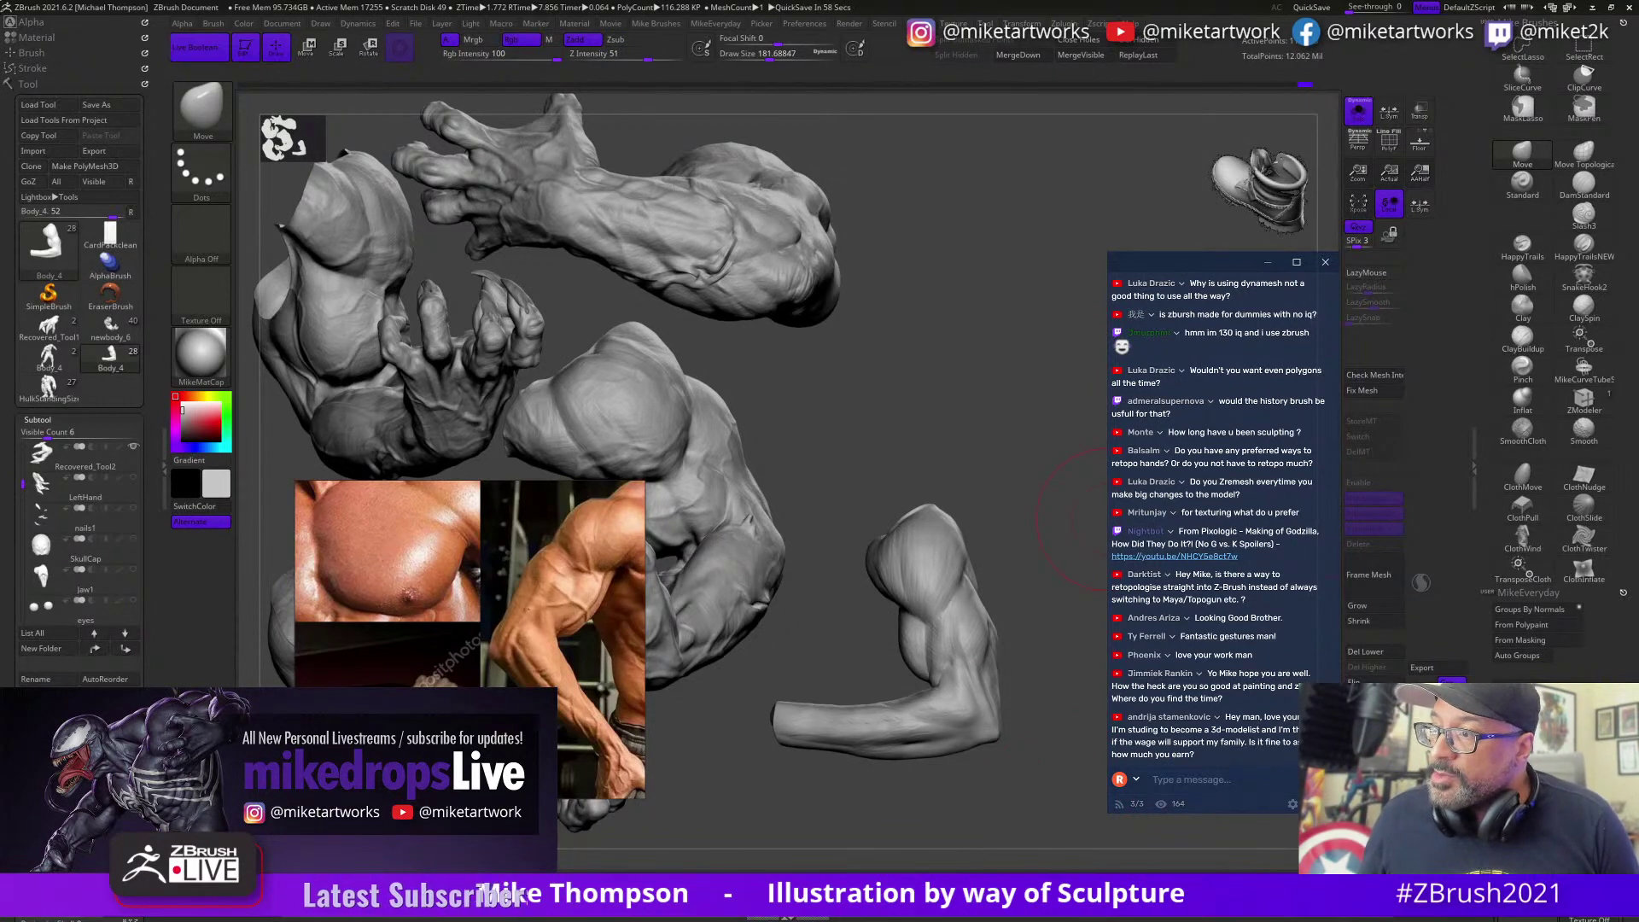
scroll(1219, 520, up, 1)
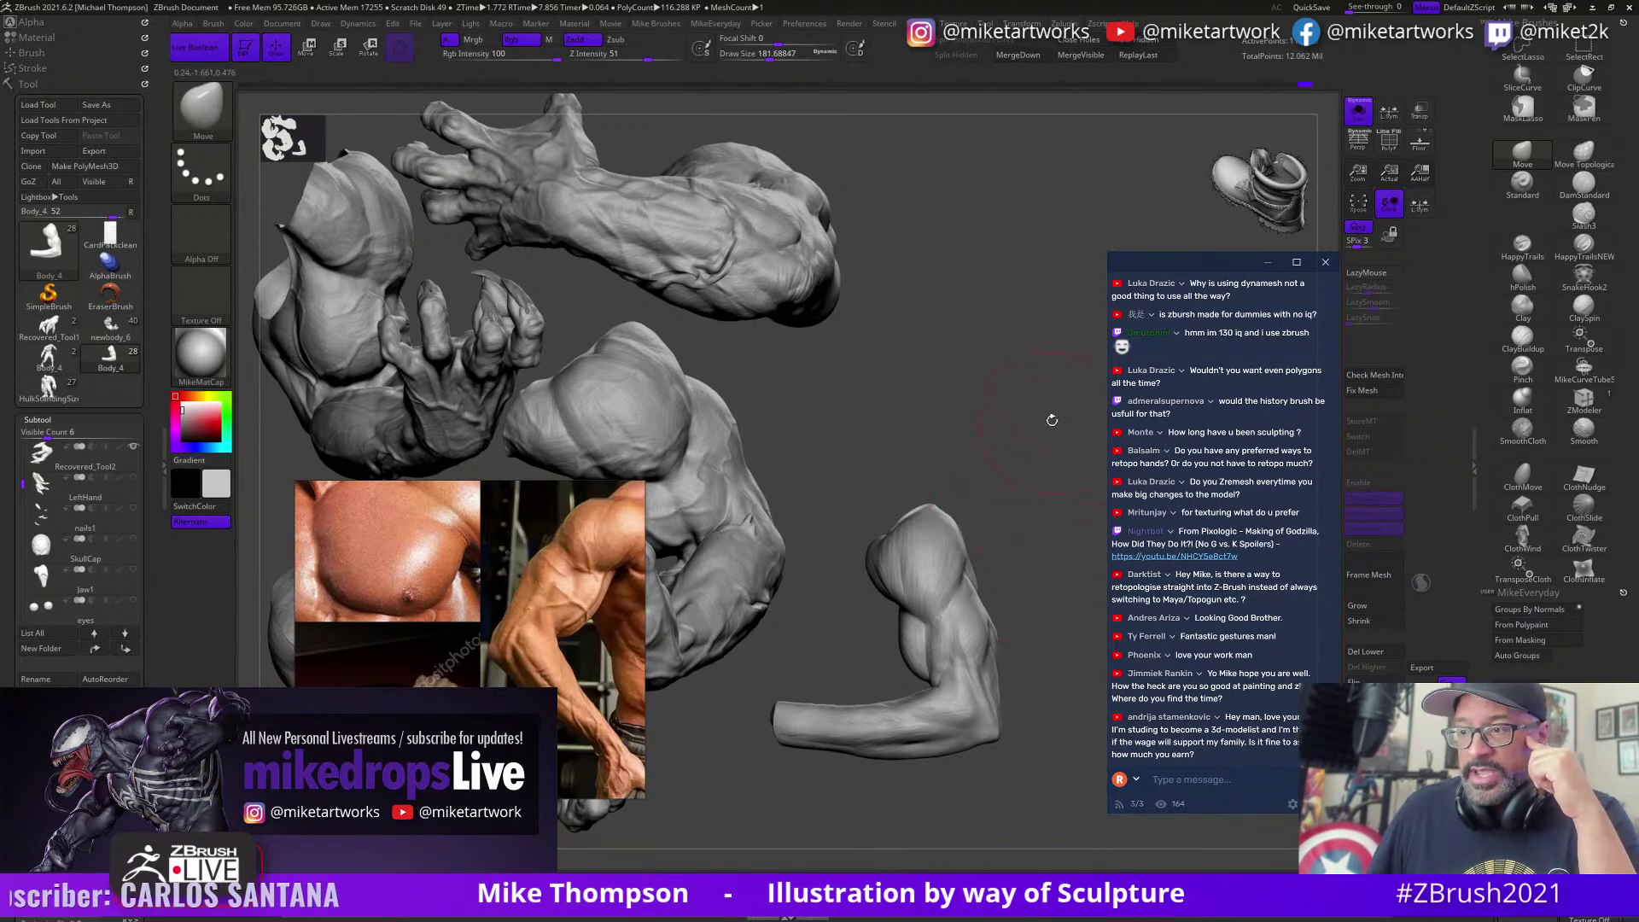
Step: Turn off Solo mode to show the arm with its clawed hand, and reduce the Move brush's draw size to about 59
click(1358, 111)
mouse_move(964, 796)
mouse_down()
mouse_move(1007, 831)
mouse_move(1038, 792)
mouse_move(1039, 738)
mouse_move(1025, 781)
mouse_move(1050, 736)
mouse_move(1040, 674)
mouse_move(1055, 742)
mouse_move(1014, 734)
mouse_move(1020, 764)
mouse_move(1010, 719)
mouse_up()
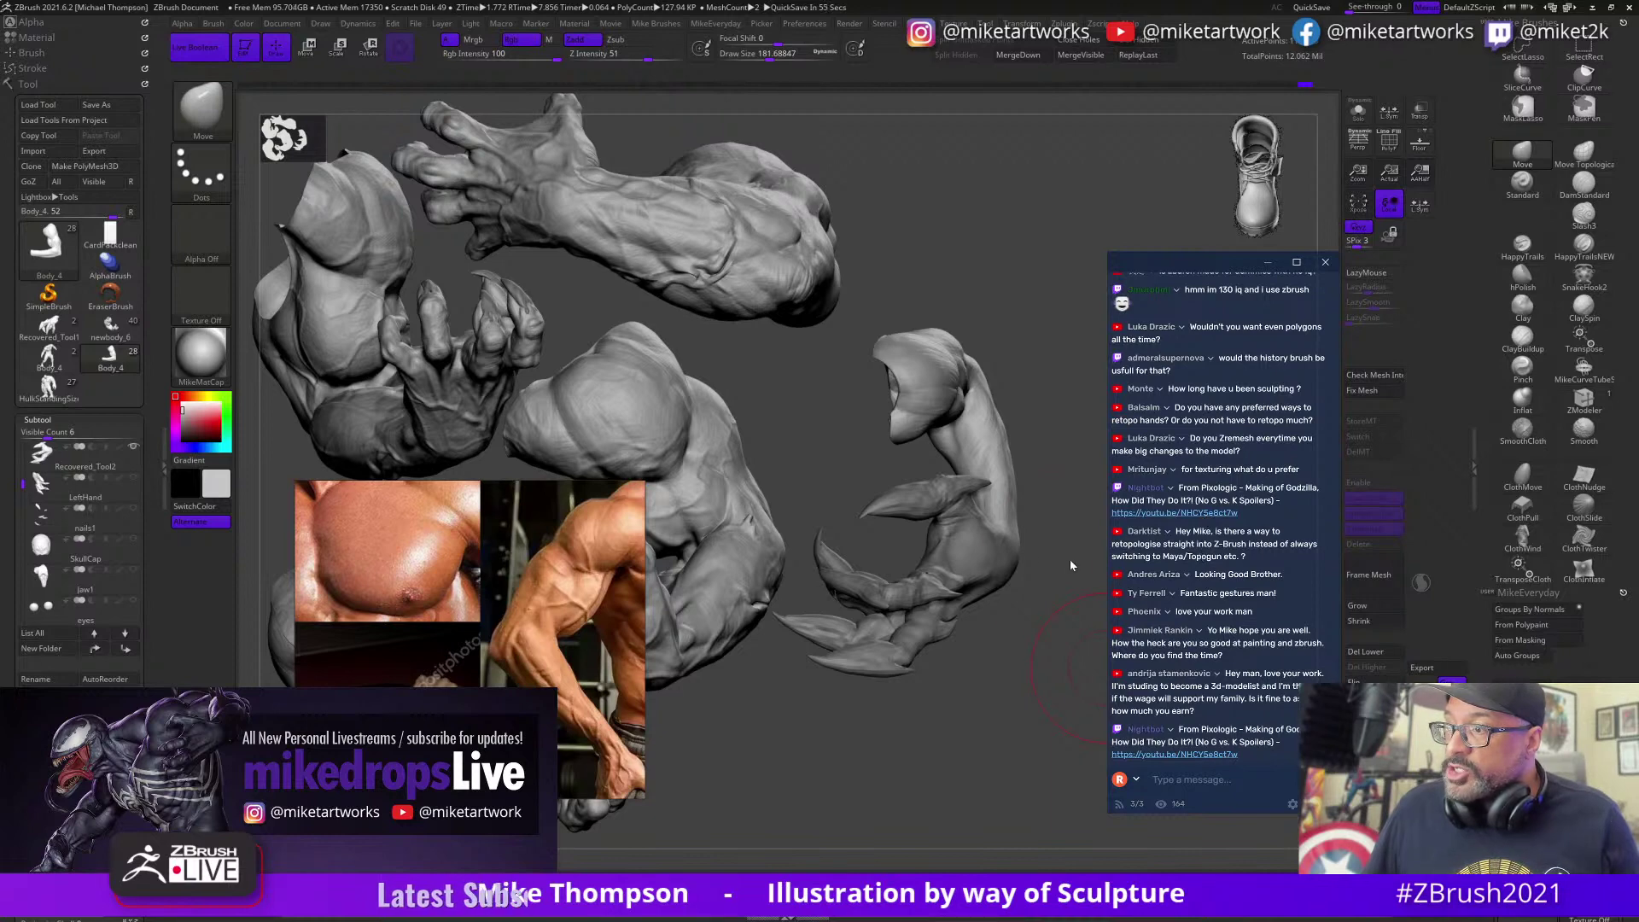
mouse_move(1010, 698)
mouse_down()
mouse_move(1042, 750)
mouse_move(1016, 806)
mouse_move(1047, 794)
mouse_move(1037, 783)
mouse_move(1068, 792)
mouse_move(1048, 793)
mouse_up()
key(s)
key(s)
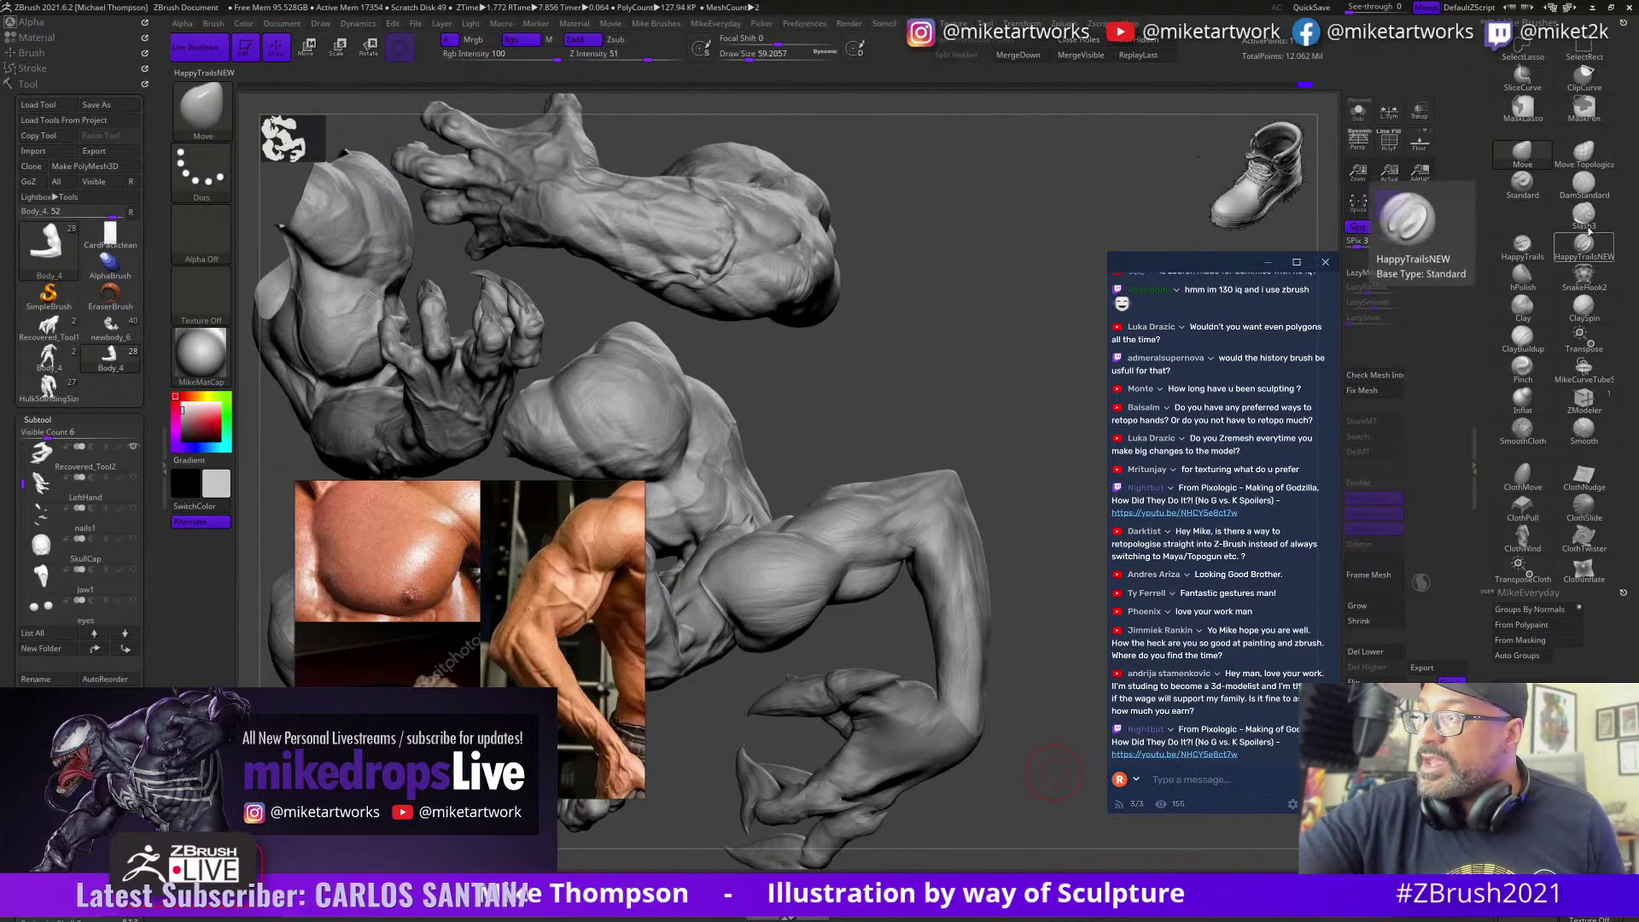
Step: Carve creases around the elbow with the DamStandard brush at a draw size of about 54, undoing unwanted strokes
click(1583, 182)
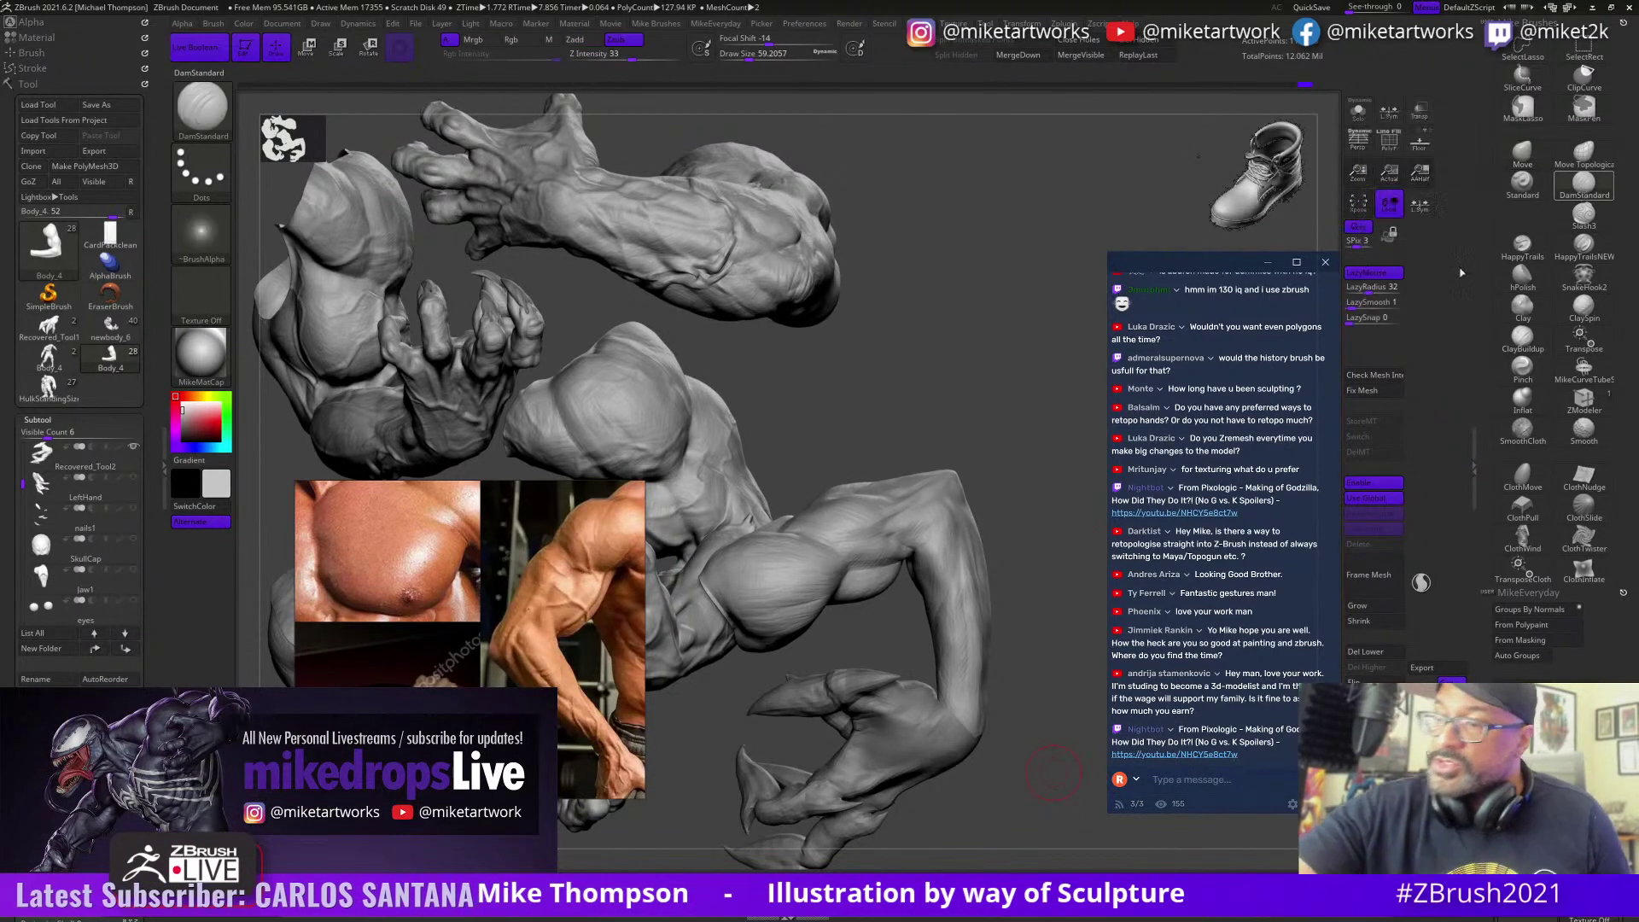
key(s)
drag(1012, 564, 954, 495)
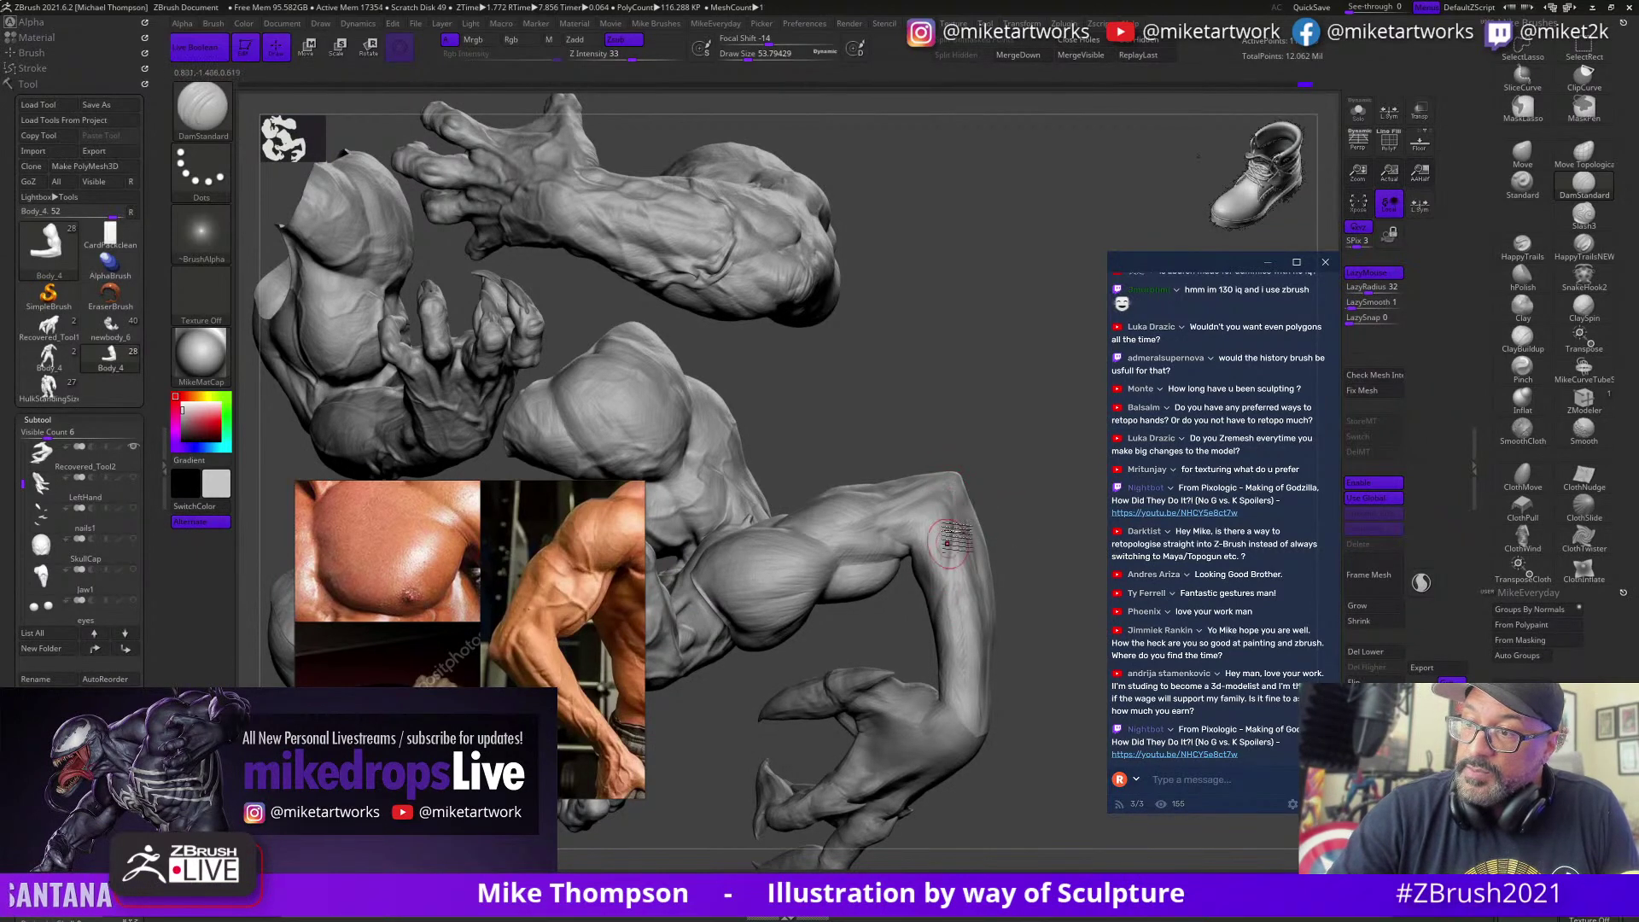
drag(998, 502, 949, 492)
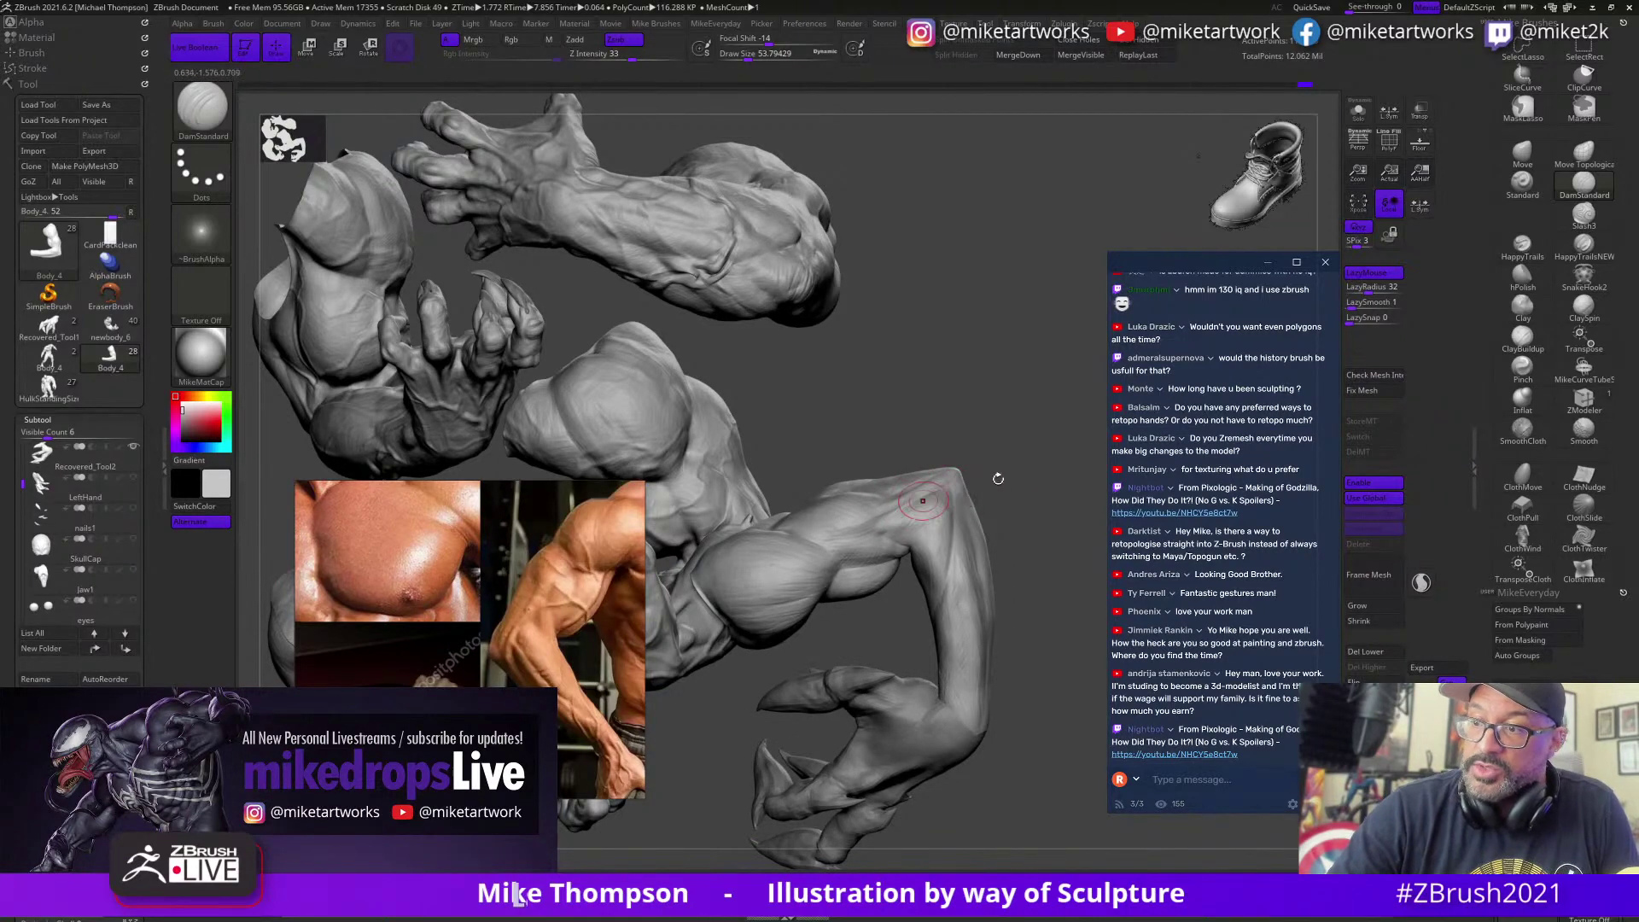
key(ctrl+z)
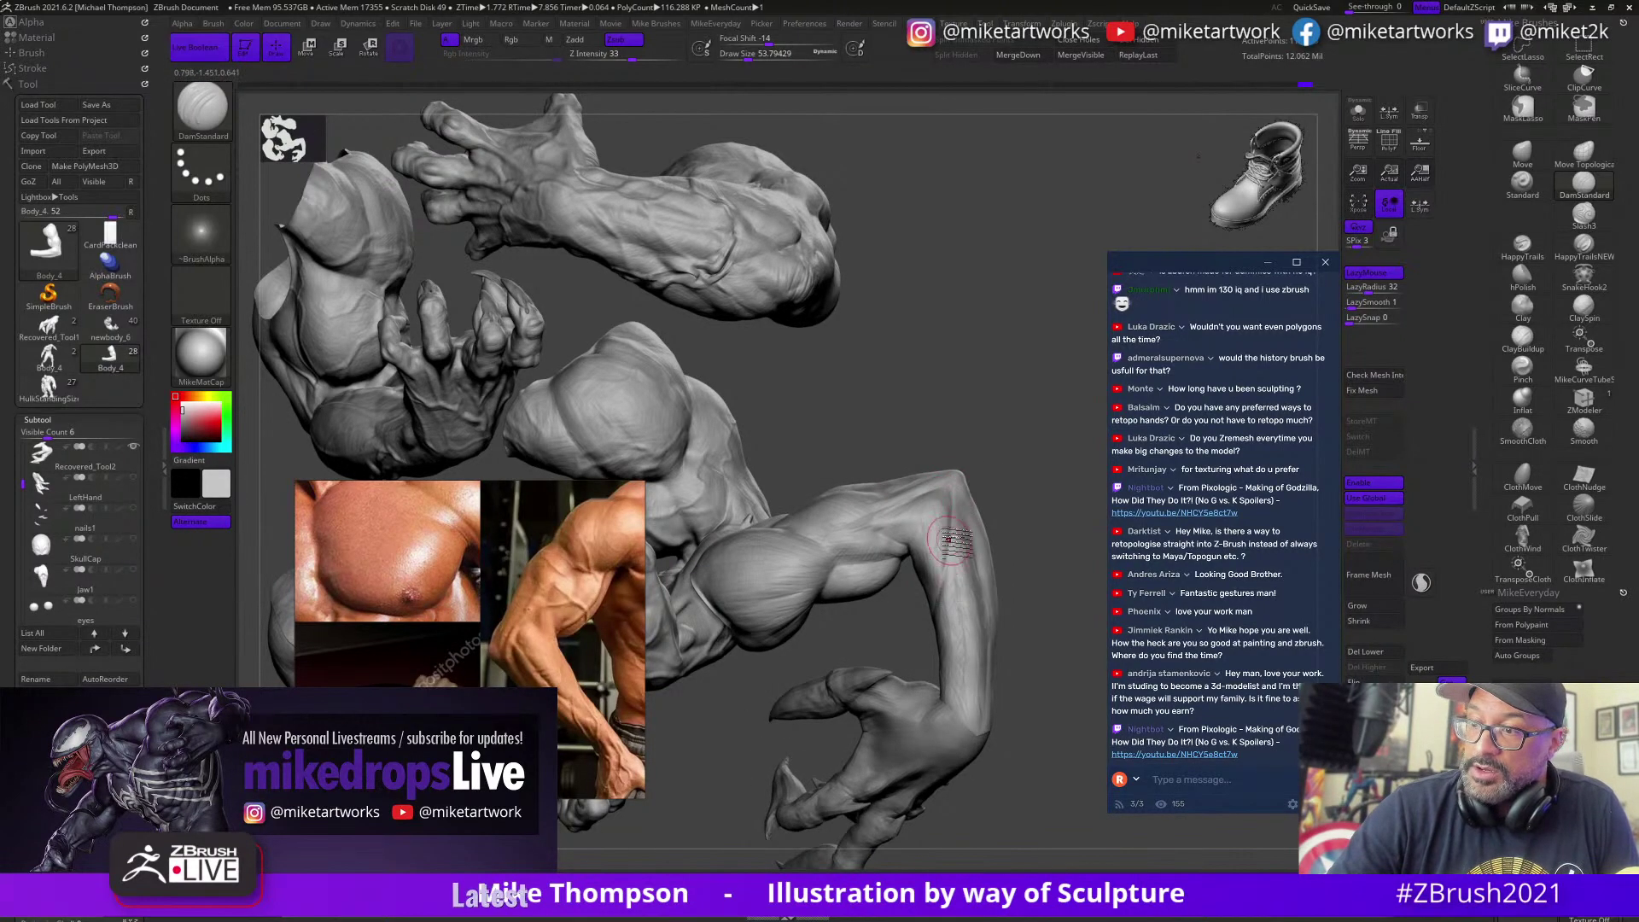
drag(1000, 547, 1034, 506)
key(ctrl+z)
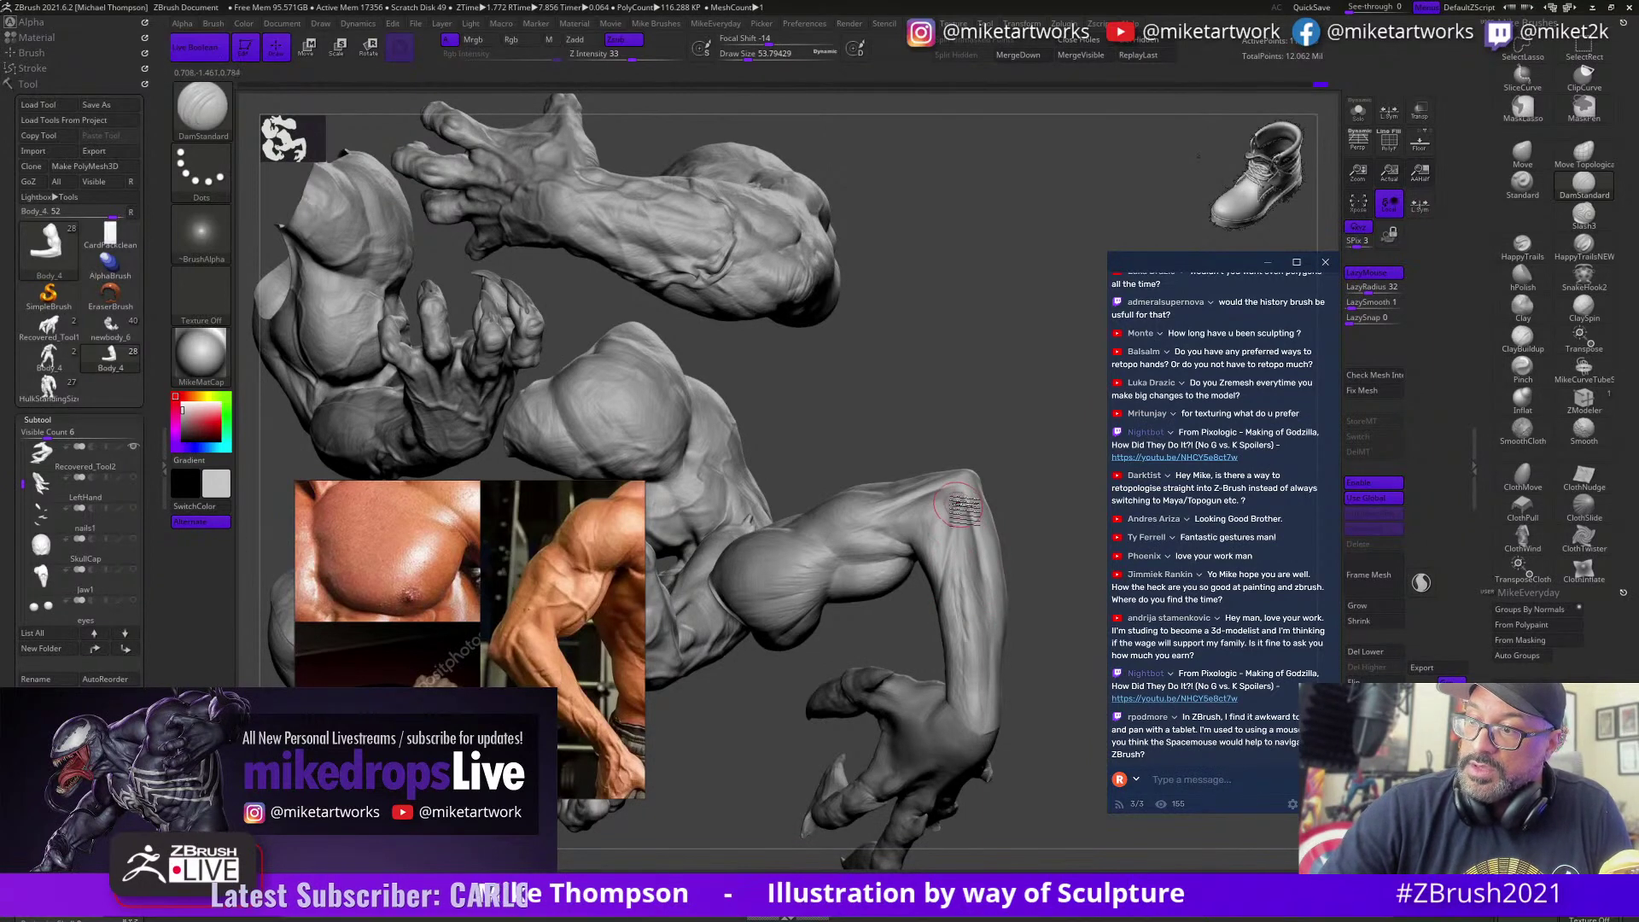
key(ctrl+z)
key(ctrl+z)
key(ctrl+z)
key(ctrl+z)
key(ctrl+z)
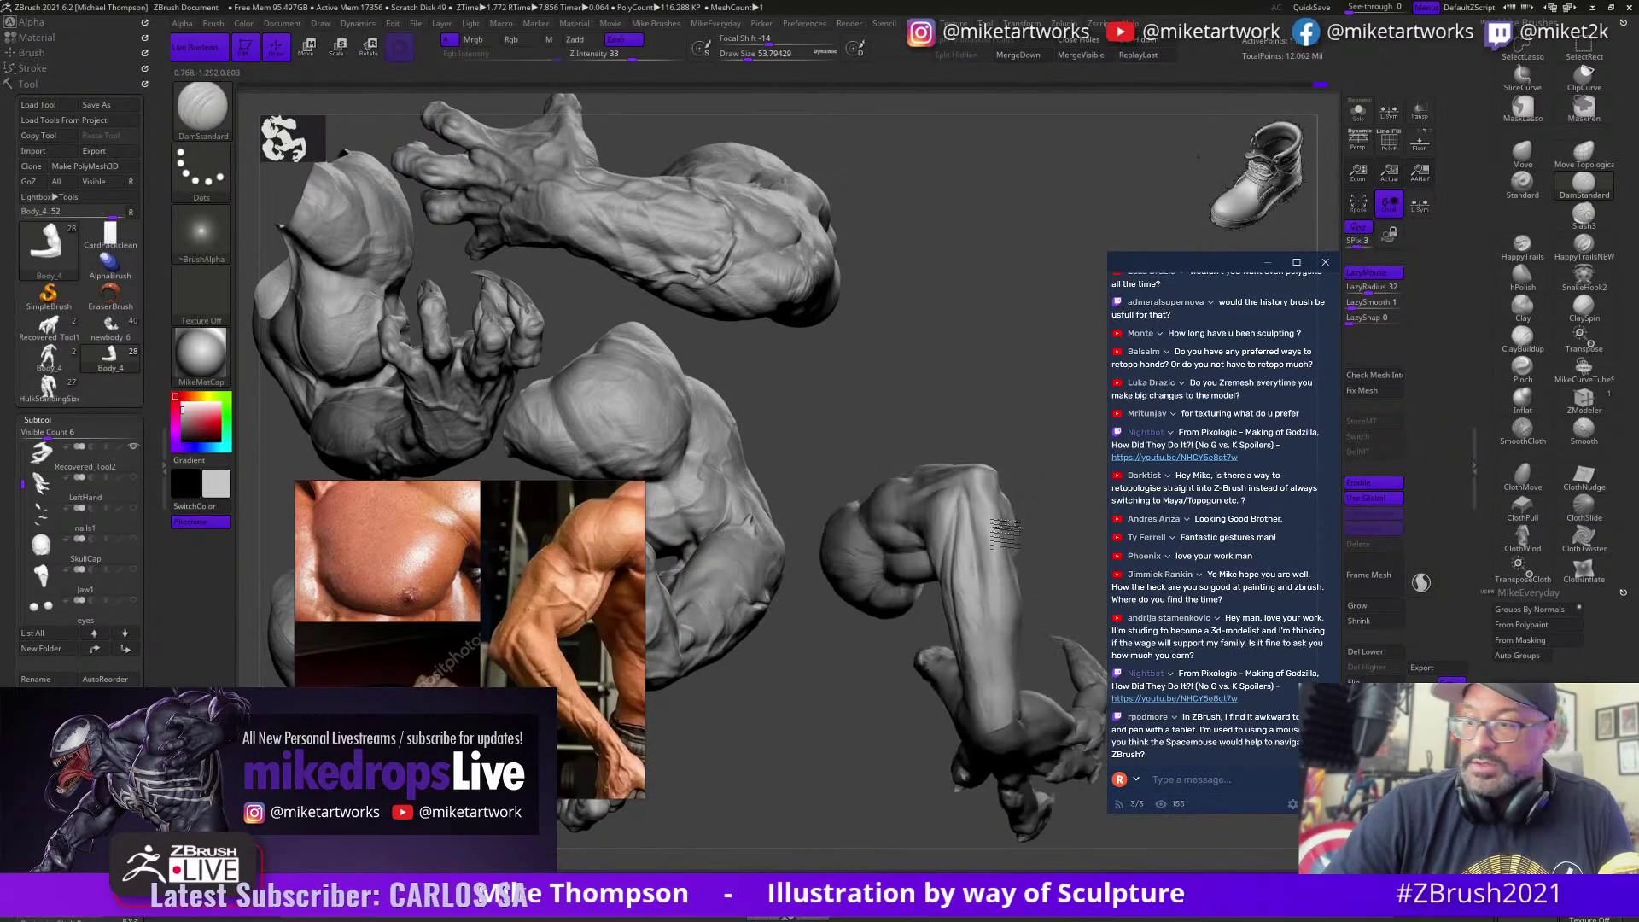
Step: Carve muscle separations down the forearm and around the elbow with DamStandard at a draw size of about 54
drag(1025, 517, 1005, 525)
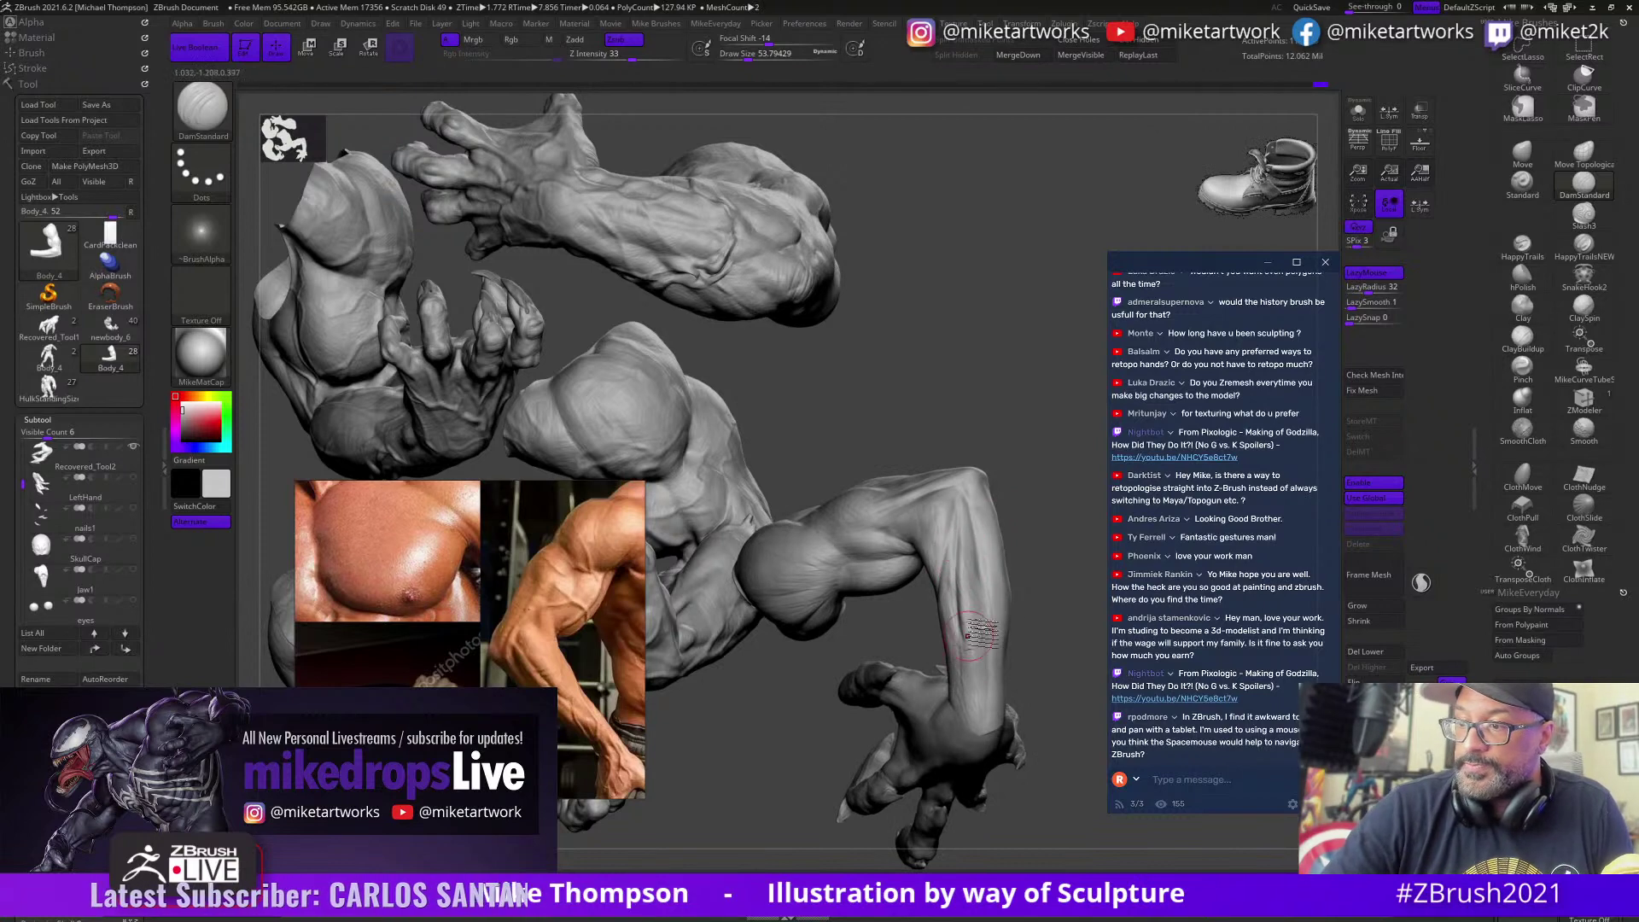
mouse_move(1021, 624)
mouse_down()
mouse_move(1001, 627)
mouse_move(961, 726)
mouse_up()
drag(952, 602, 974, 765)
mouse_move(1040, 633)
mouse_down()
mouse_move(1007, 643)
mouse_move(992, 617)
mouse_move(1004, 717)
mouse_up()
mouse_move(1061, 548)
mouse_down()
mouse_move(1094, 563)
mouse_move(1003, 546)
mouse_move(1061, 531)
mouse_move(970, 497)
mouse_up()
drag(967, 557, 987, 474)
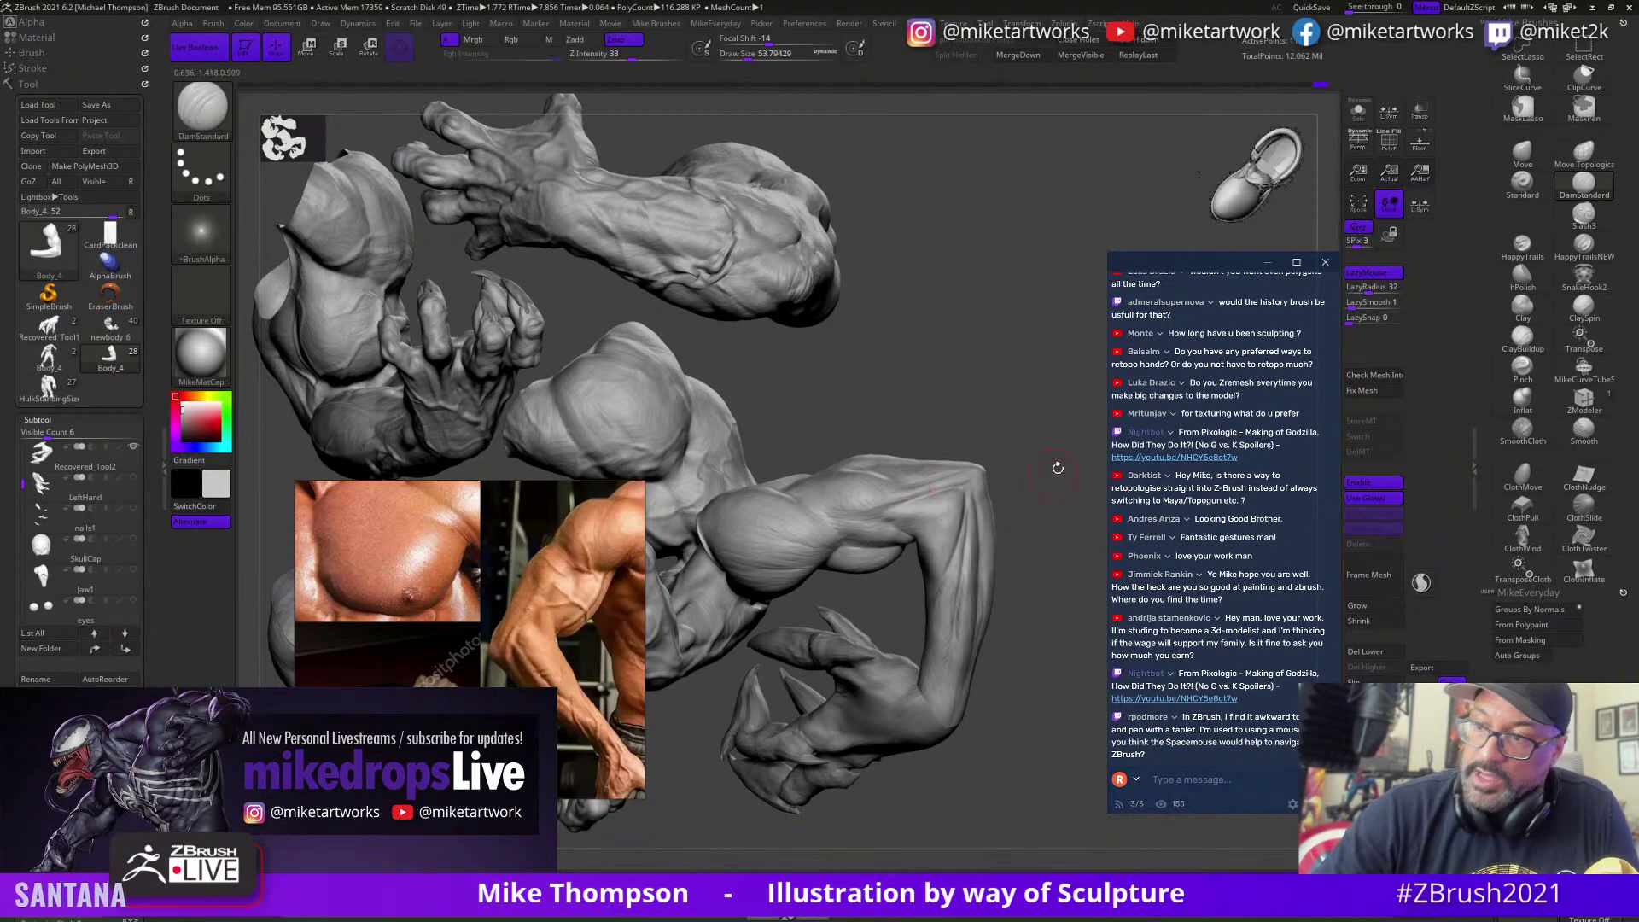
drag(1042, 774, 1057, 743)
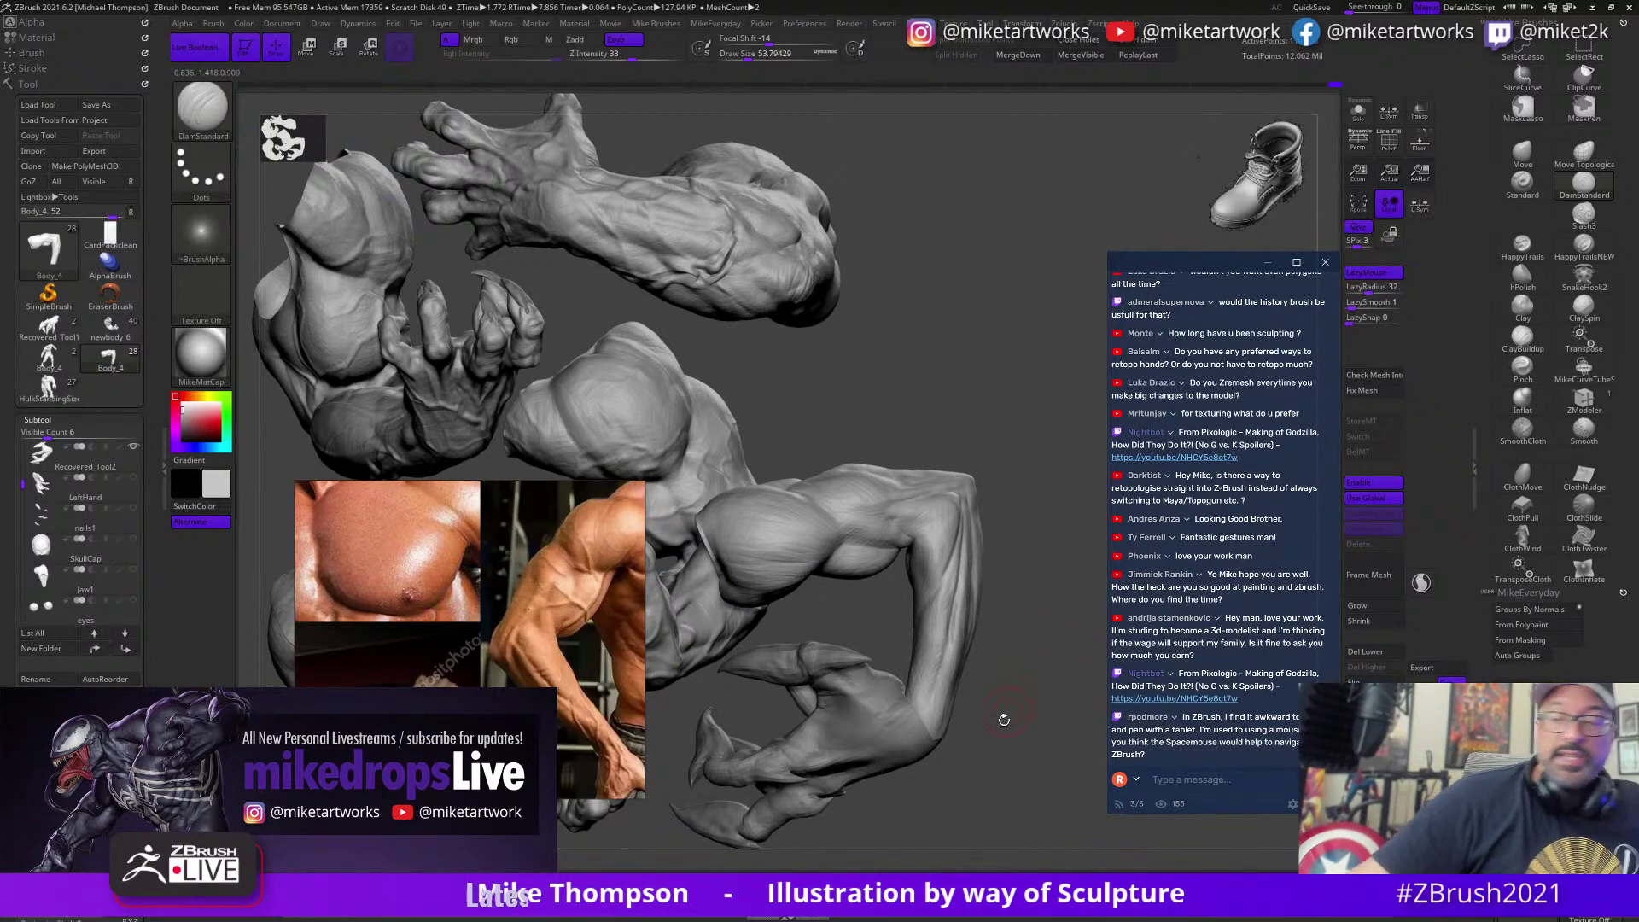
mouse_move(1003, 719)
mouse_down()
mouse_move(1025, 734)
mouse_move(1046, 719)
mouse_move(1049, 752)
mouse_up()
Step: Build up the forearm just below the elbow with the ClayBuildup brush at a draw size of about 35
key(s)
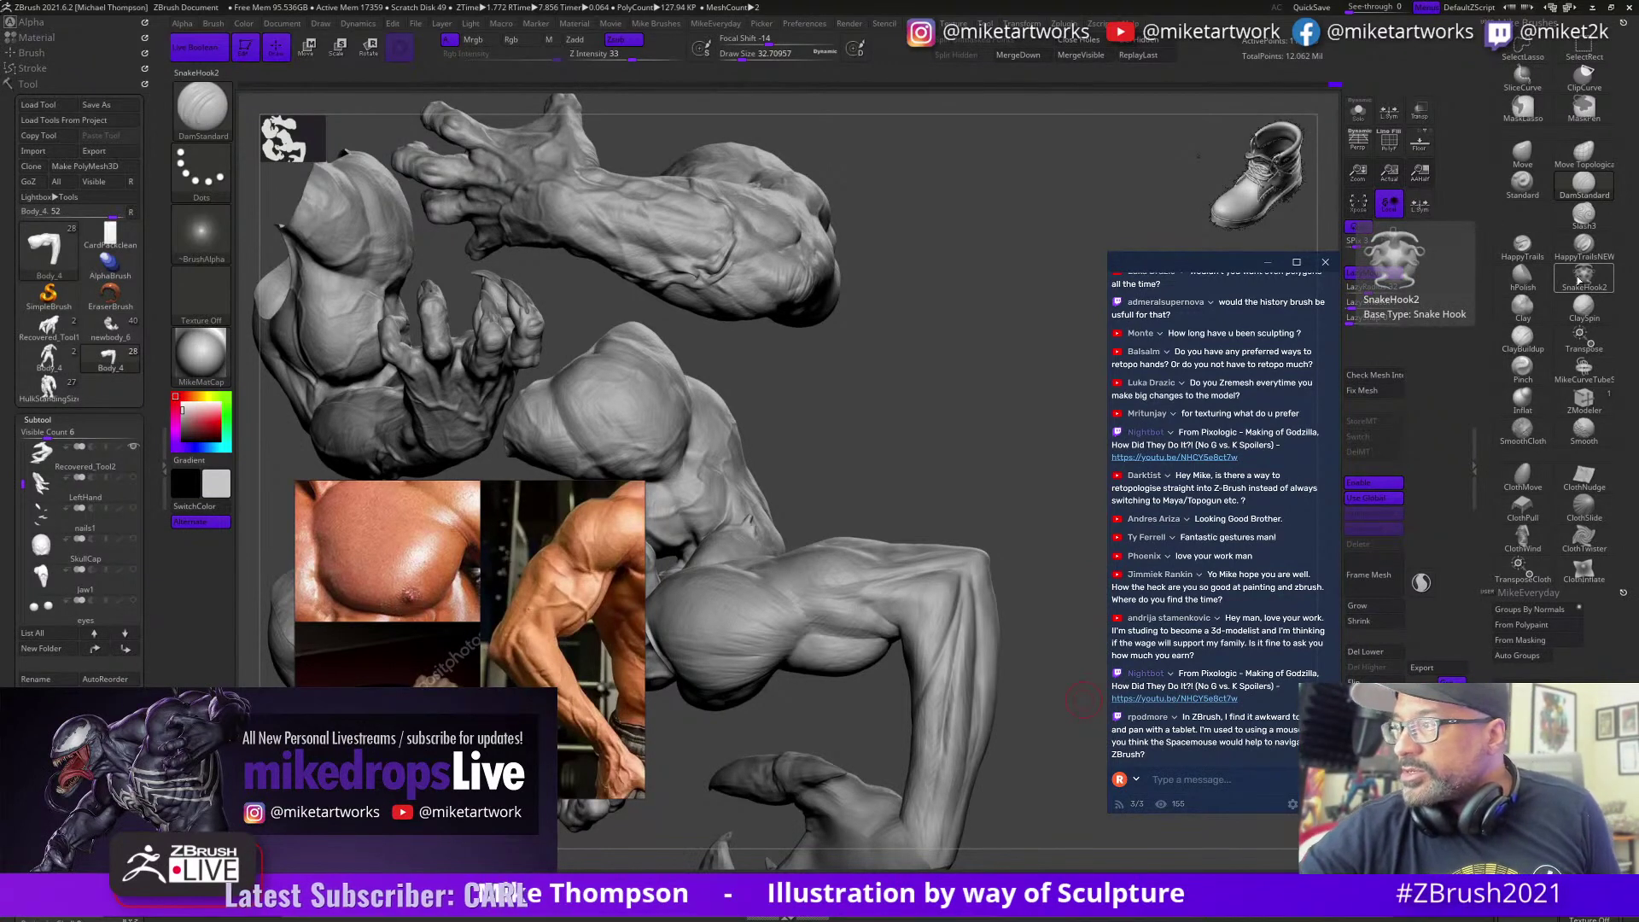
click(1528, 337)
key(s)
drag(1043, 555, 1013, 567)
key(s)
click(1002, 561)
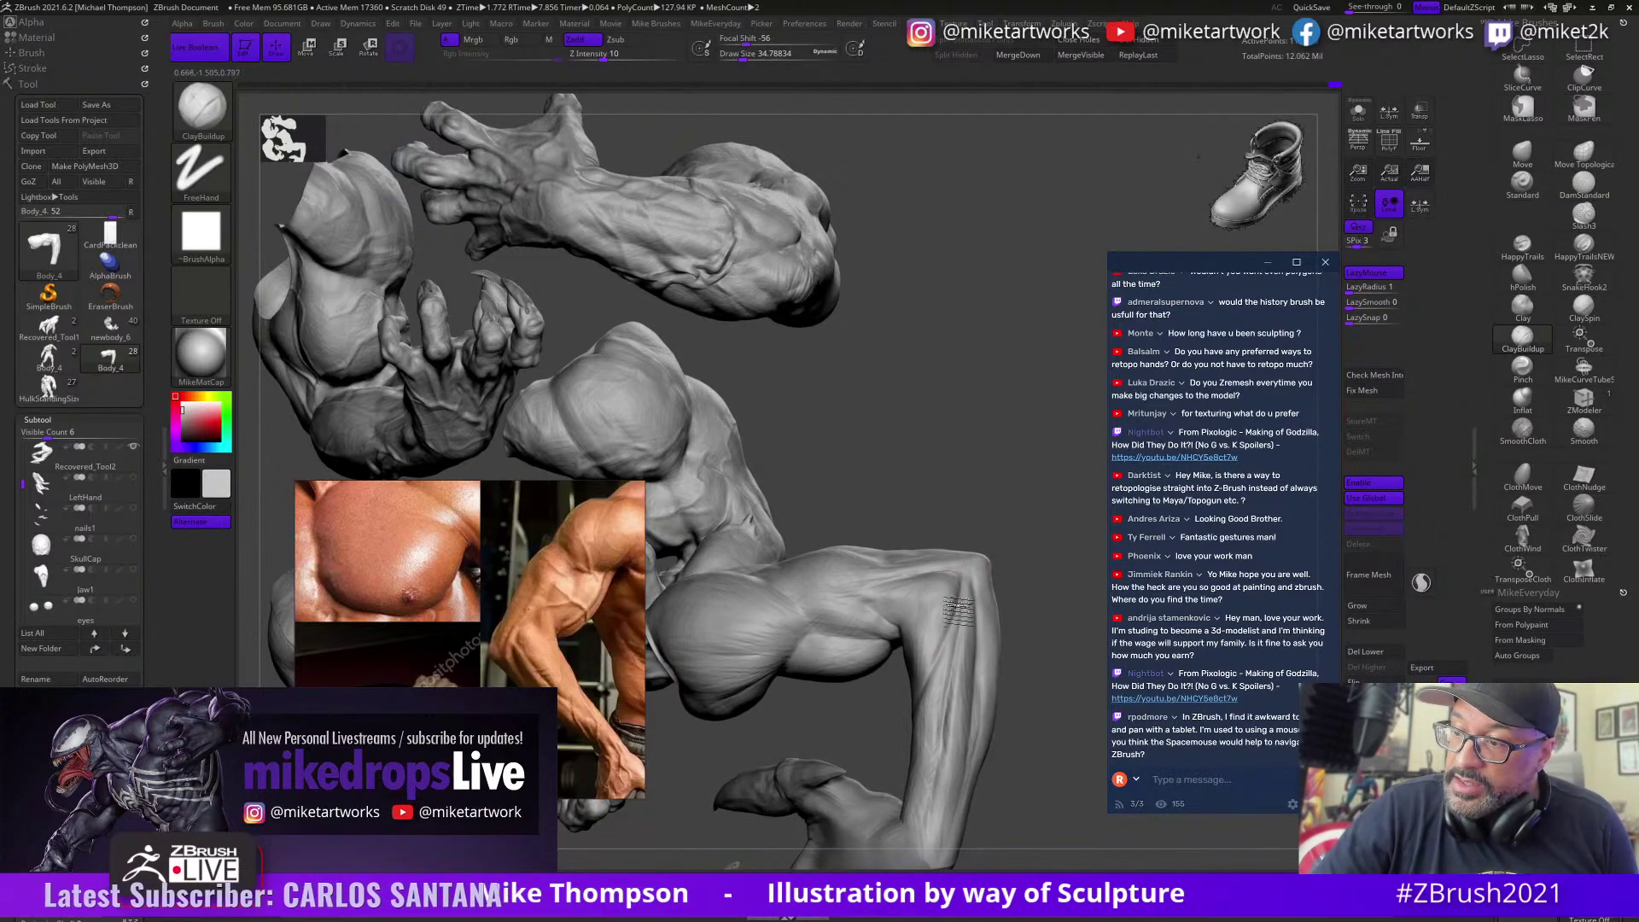
mouse_move(1028, 584)
mouse_down()
mouse_move(1042, 655)
mouse_move(988, 698)
mouse_move(1009, 679)
mouse_move(1043, 732)
mouse_move(1039, 798)
mouse_move(1078, 831)
mouse_move(1030, 755)
mouse_move(1079, 825)
mouse_move(1013, 809)
mouse_move(1084, 781)
mouse_move(1069, 763)
mouse_move(1029, 771)
mouse_move(1000, 804)
mouse_move(1062, 827)
mouse_move(1074, 813)
mouse_move(1050, 789)
mouse_move(1066, 744)
mouse_move(1046, 782)
mouse_up()
Step: Inspect the clawed hand's polygroups with PolyFrame on, turn PolyFrame off and reselect the arm subtool
key(shift)
key(space)
click(1082, 826)
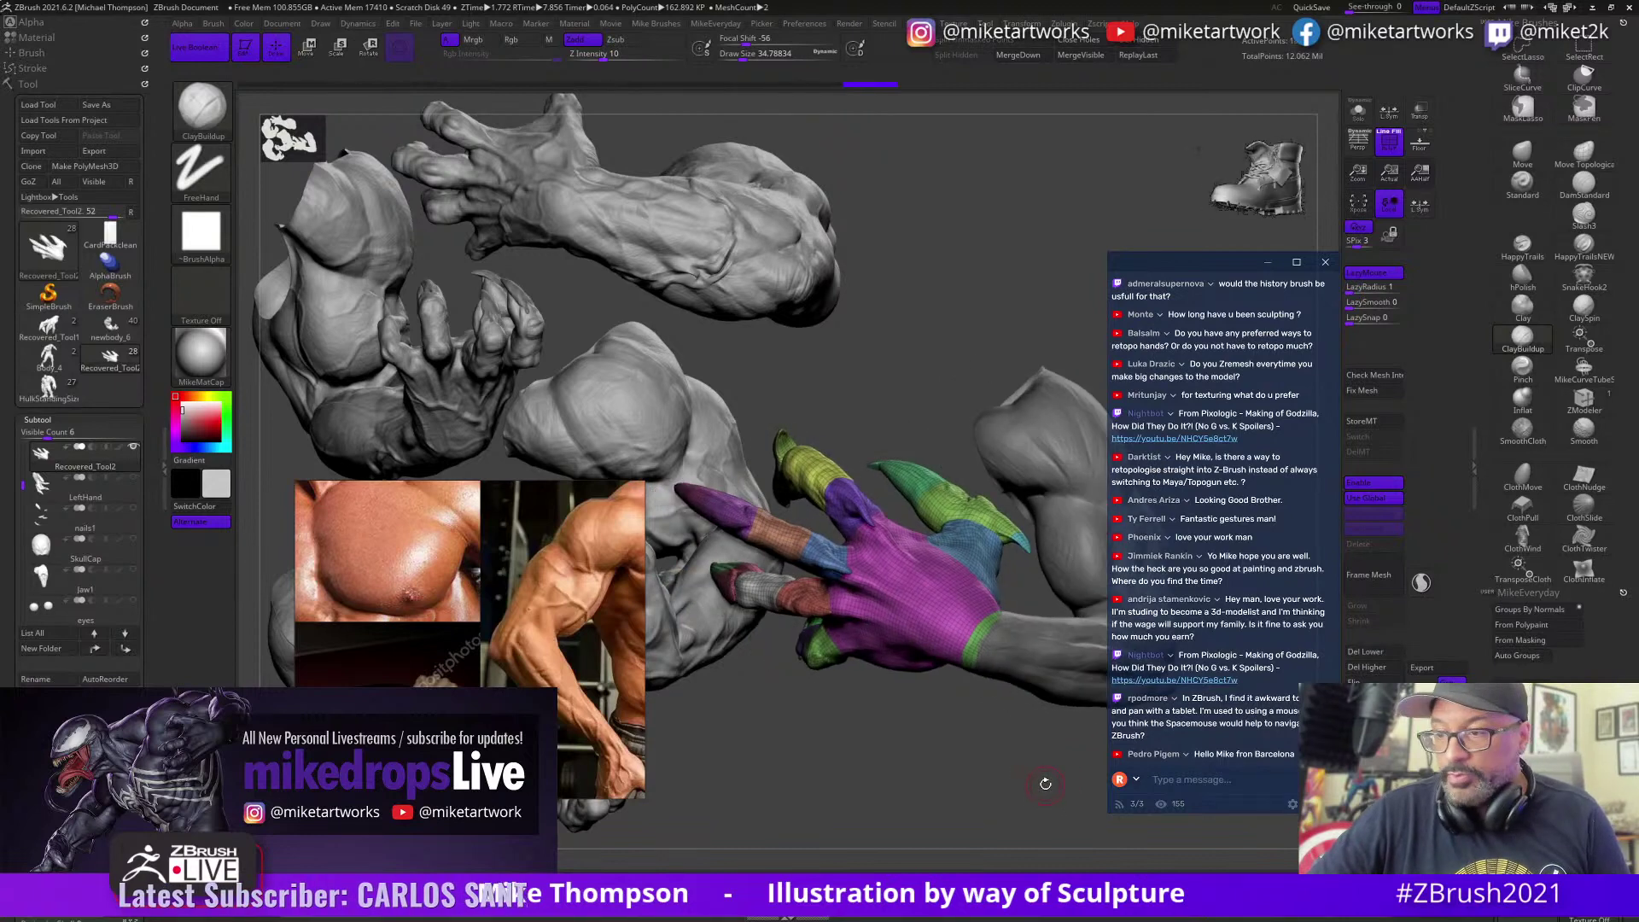
key(space)
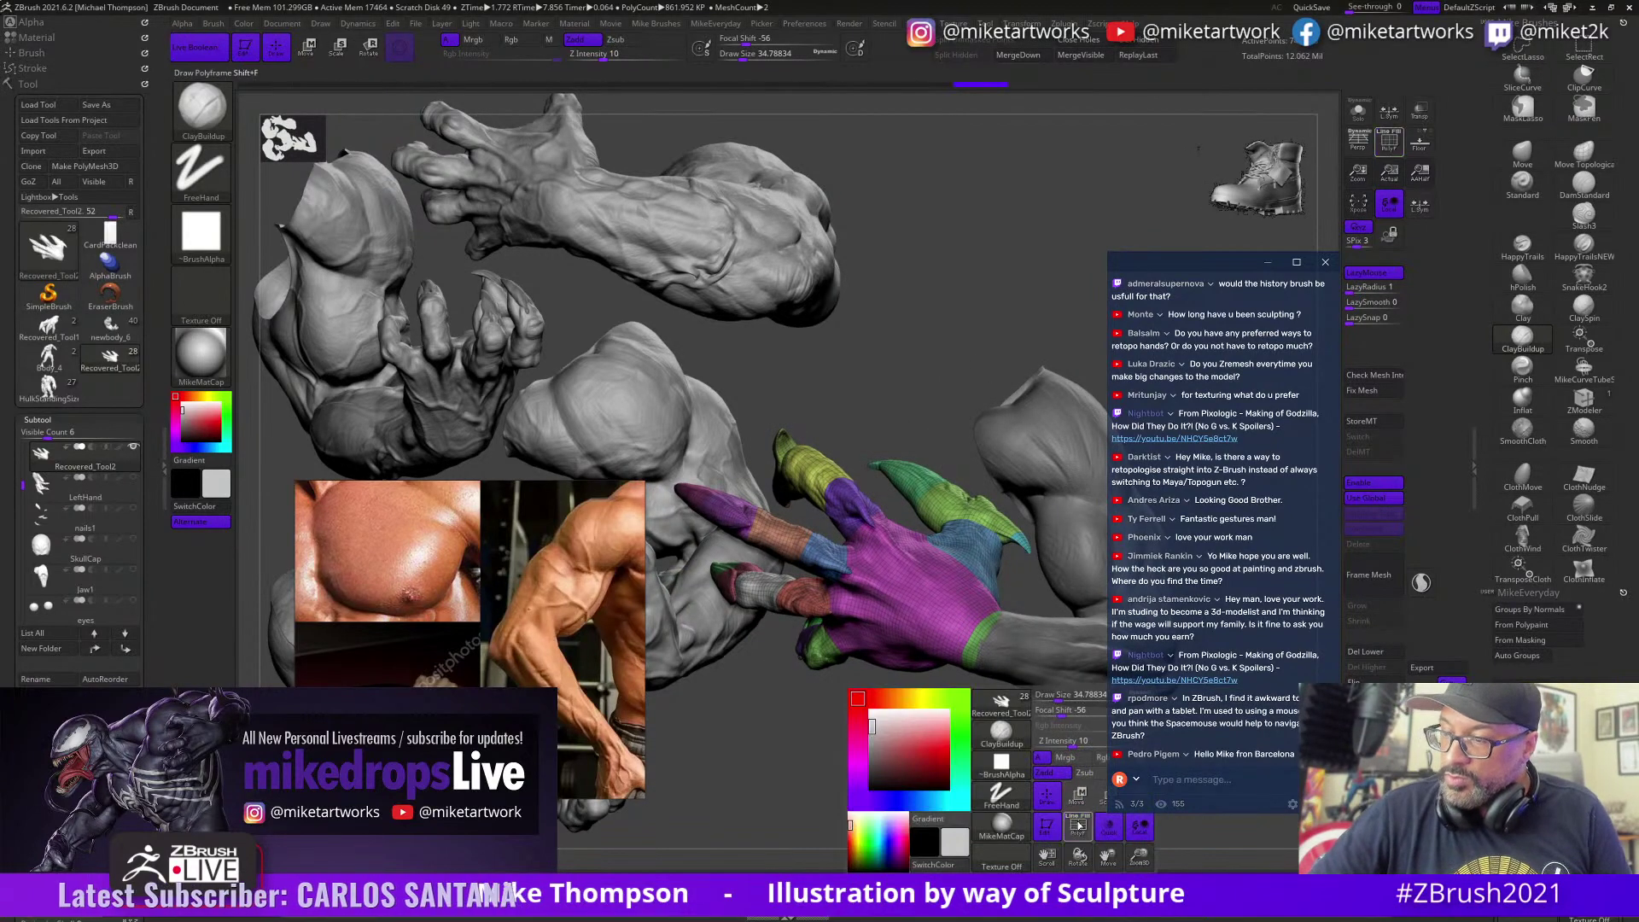
click(1077, 827)
mouse_move(1074, 825)
mouse_down()
mouse_move(1020, 802)
mouse_move(1035, 769)
mouse_move(1057, 775)
mouse_move(1022, 759)
mouse_up()
alt+click(970, 708)
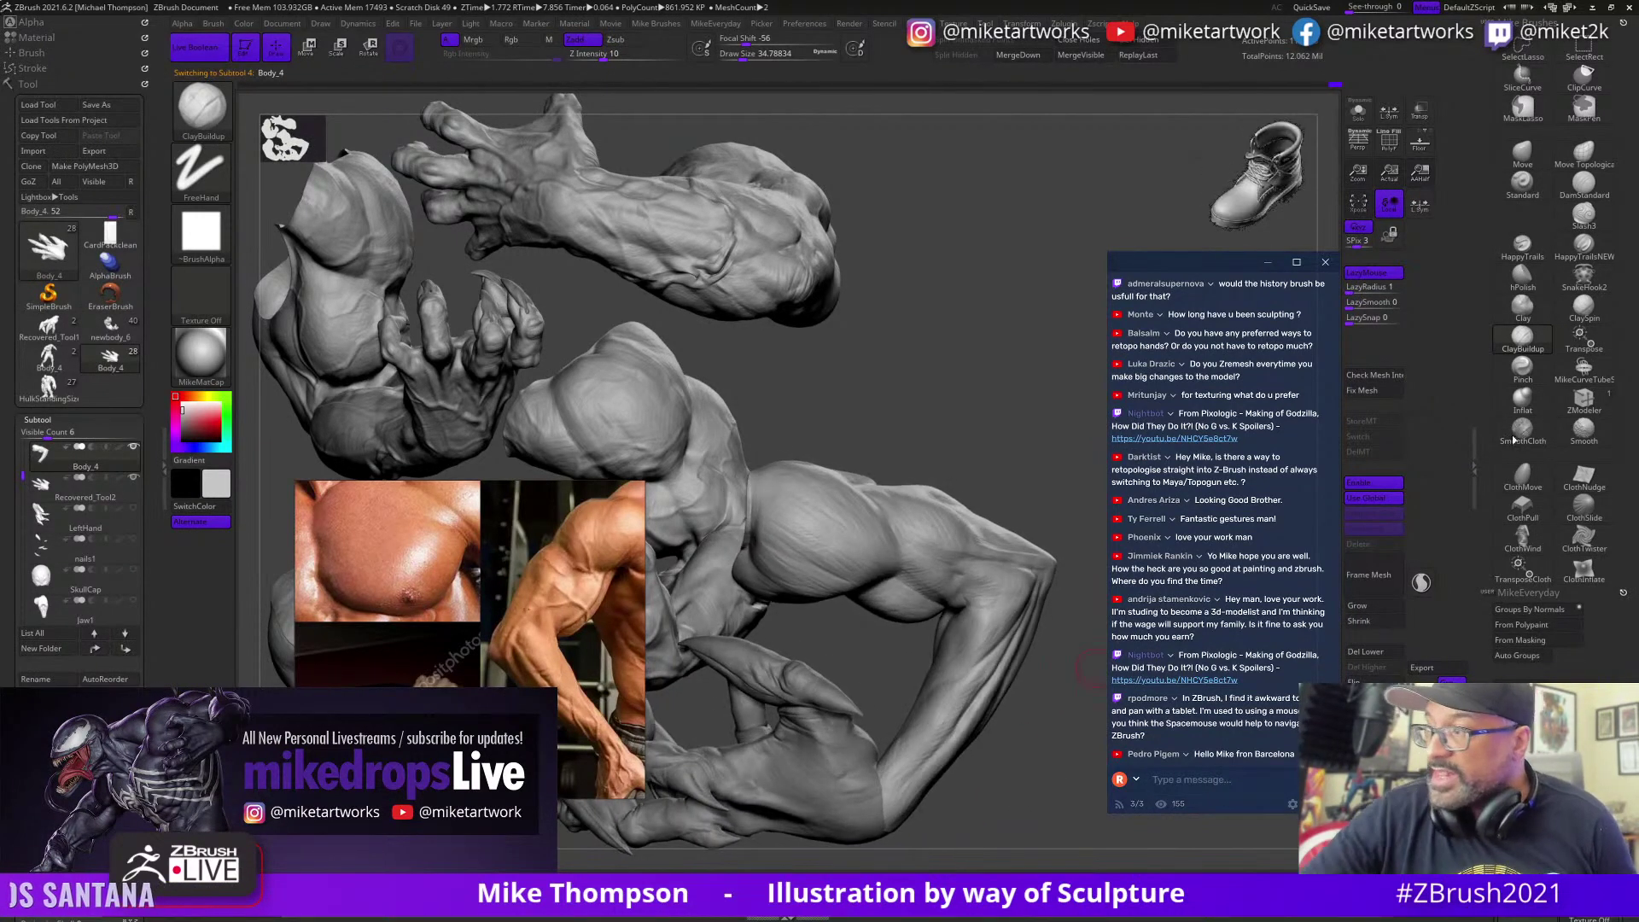
Step: Drop the arm to a lower subdivision level and smooth the forearm at a draw size of about 11
click(1521, 340)
key(s)
click(1009, 809)
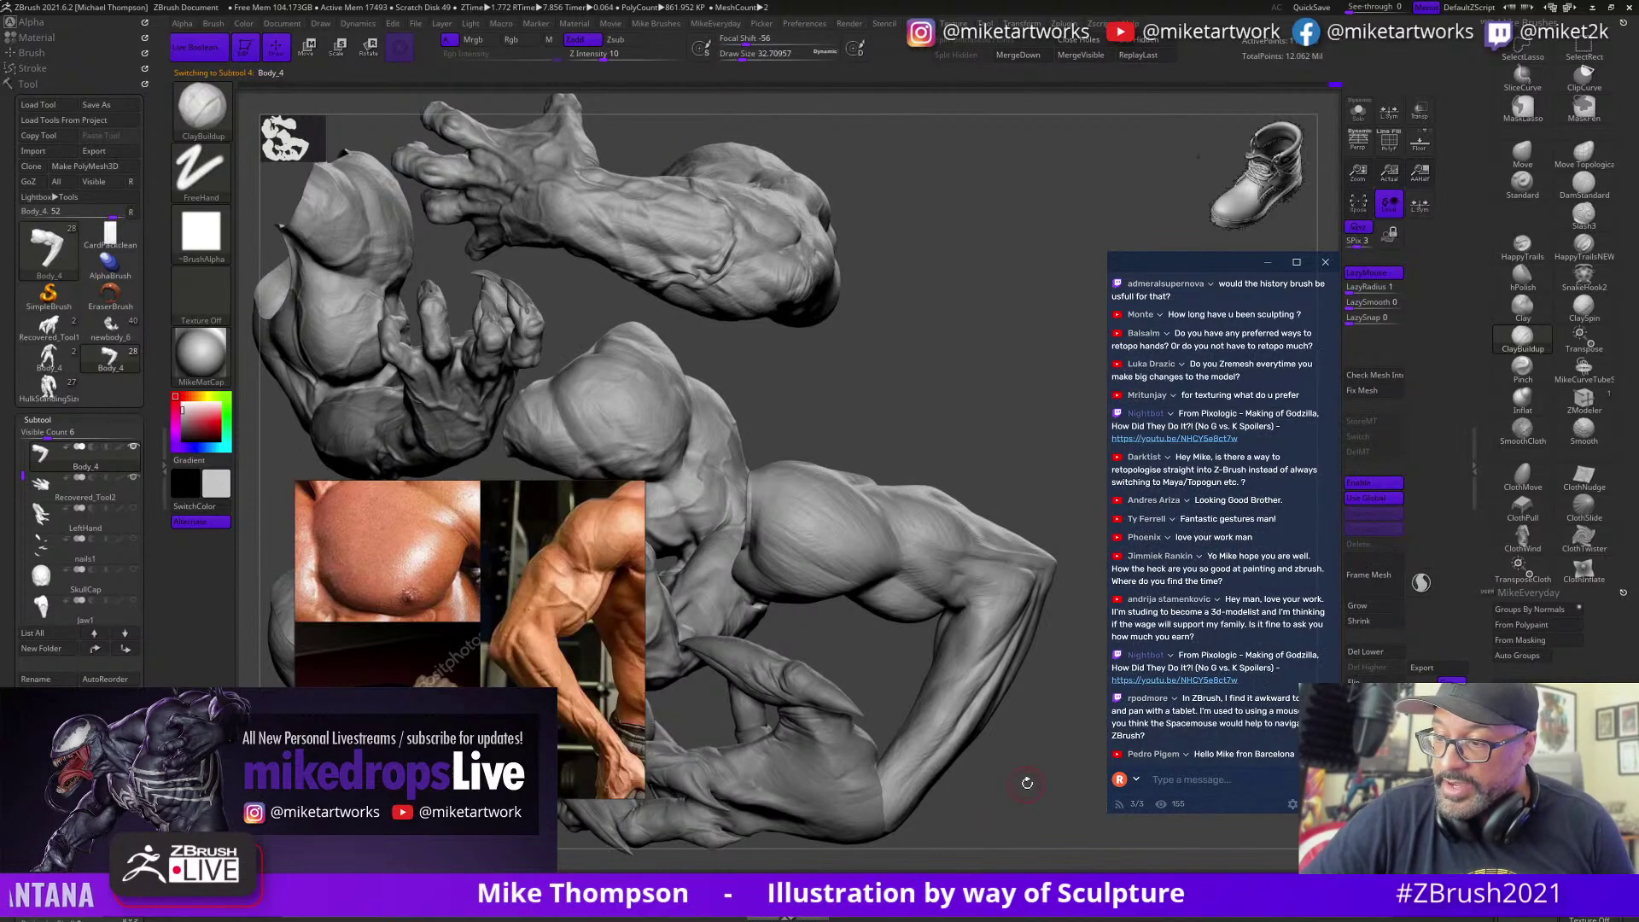
key(shift)
mouse_move(1026, 785)
alt+mouse_down()
mouse_move(1021, 813)
mouse_move(1000, 744)
alt+mouse_up()
key(s)
key(shift)
key(s)
key(shift+d)
shift+drag(989, 672, 971, 699)
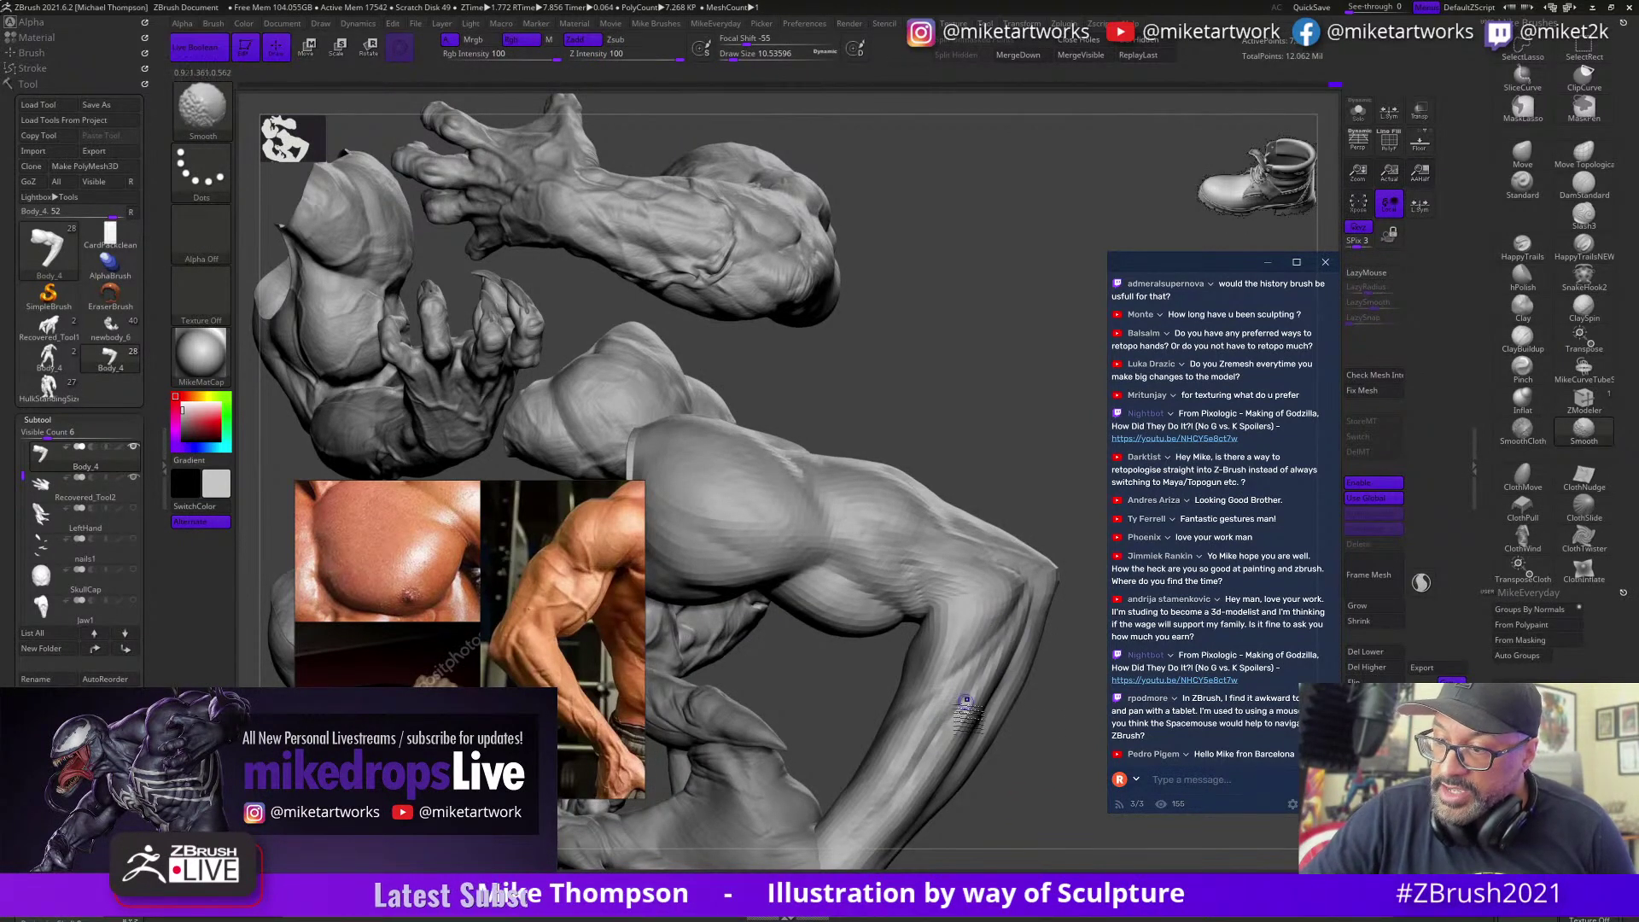
Step: Smooth the forearm muscles from the elbow to the wrist at a draw size of about 11, stepping up one subdivision level
drag(1030, 670, 1027, 687)
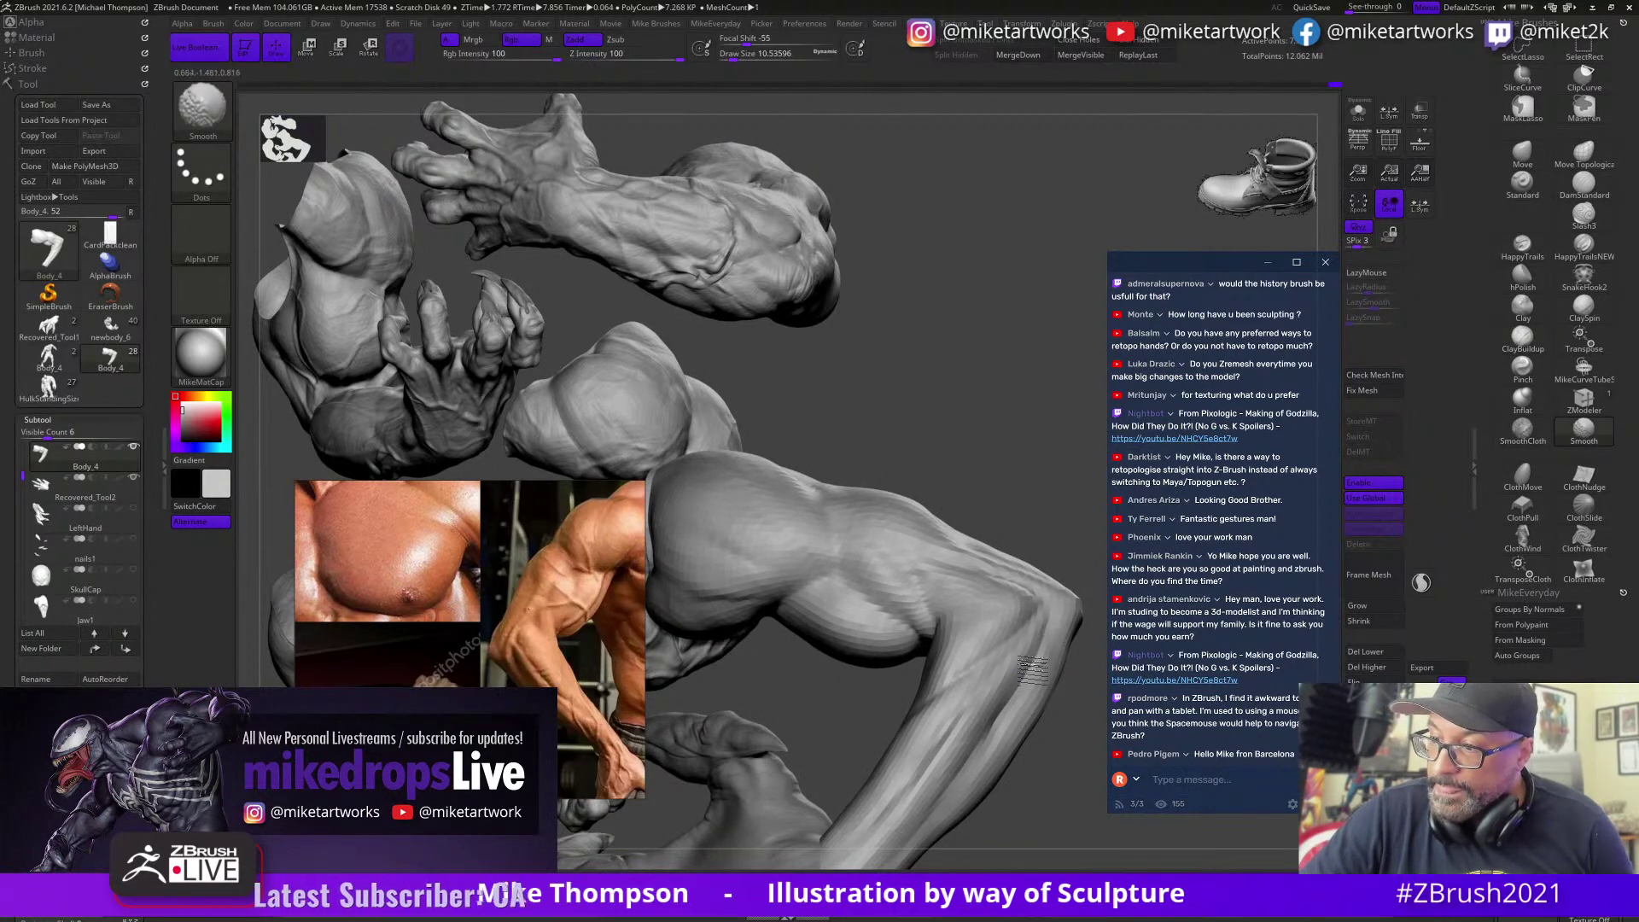
mouse_move(1067, 693)
mouse_down()
mouse_move(1069, 766)
mouse_move(993, 726)
mouse_move(1033, 742)
mouse_move(995, 632)
mouse_move(1048, 551)
mouse_up()
key(shift)
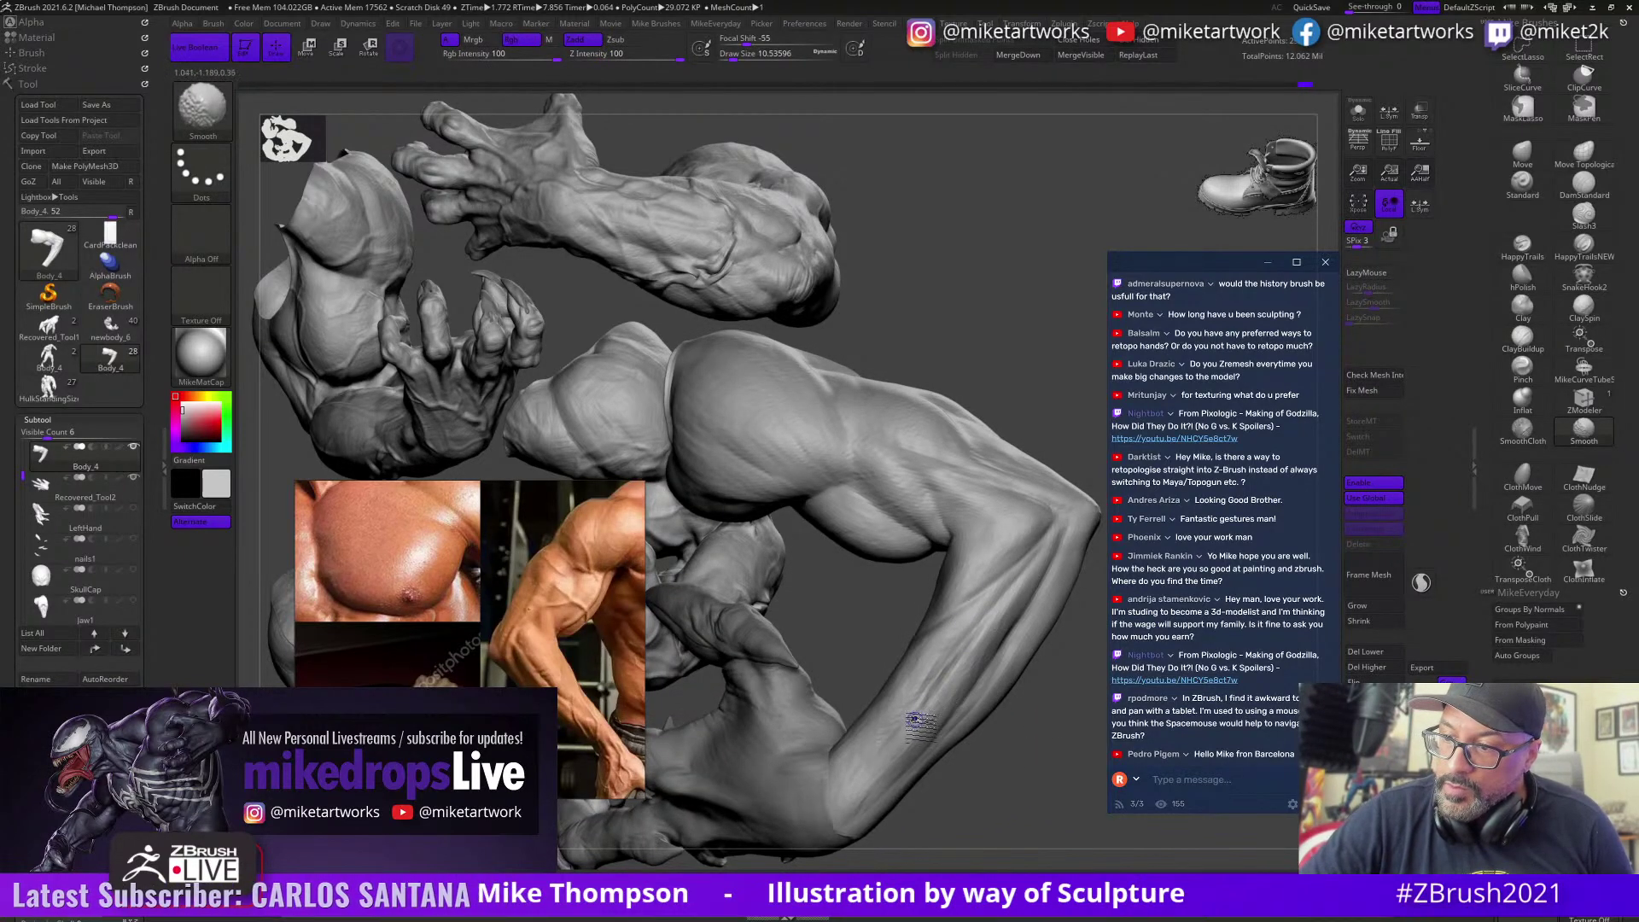
right_drag(979, 645, 1016, 646)
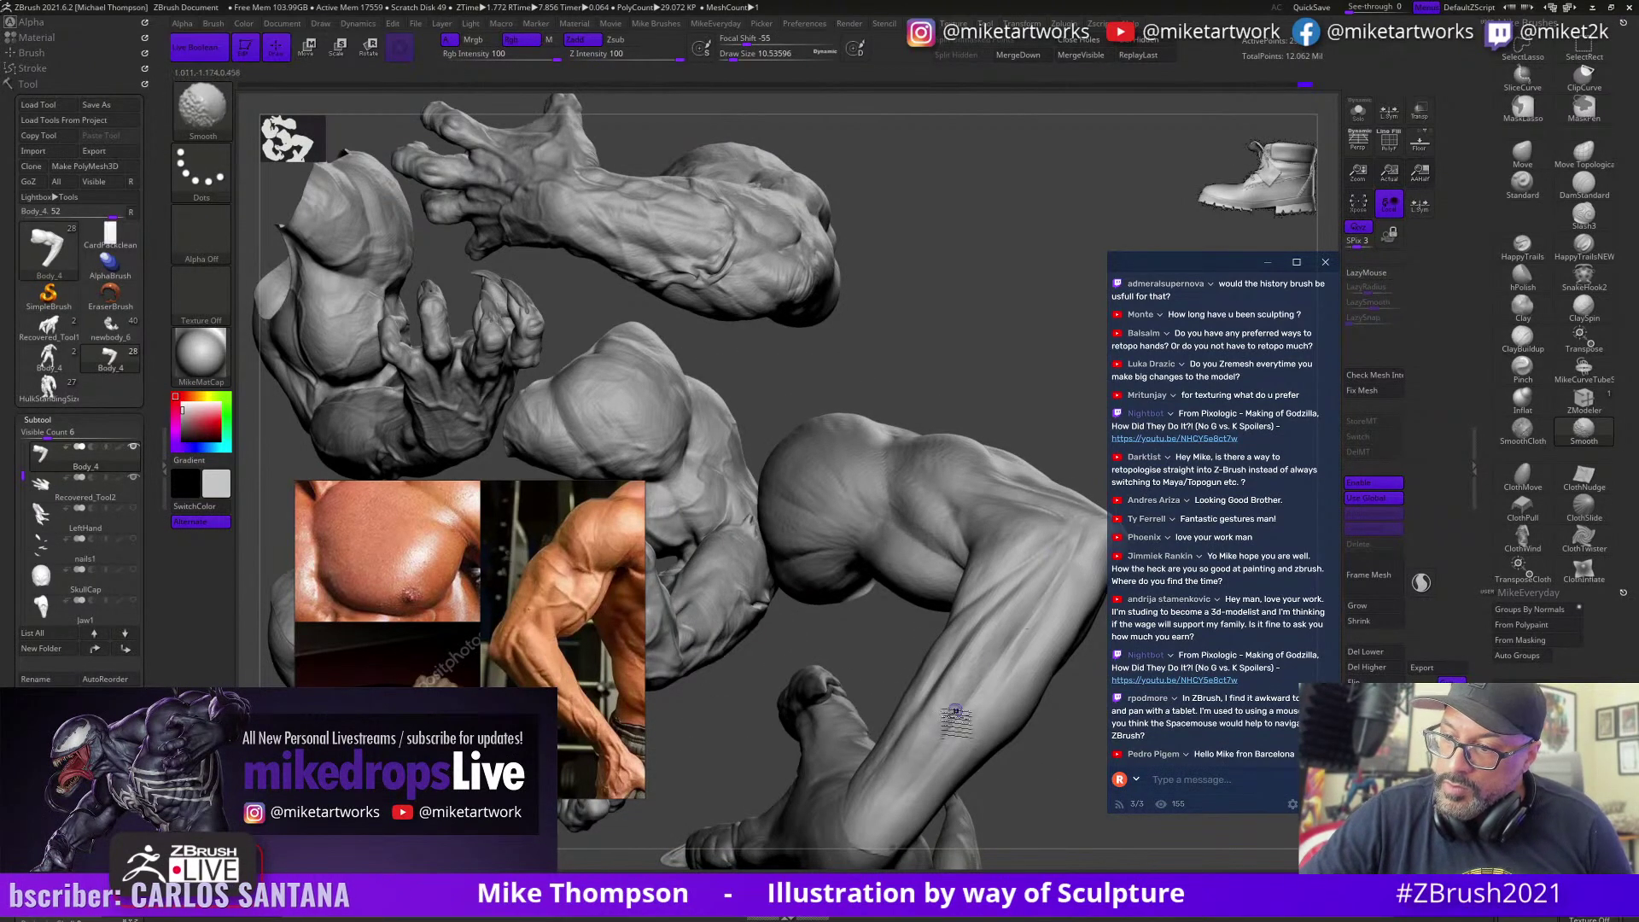
mouse_move(973, 715)
right_down()
mouse_move(1034, 816)
mouse_move(1054, 801)
mouse_move(1027, 776)
mouse_move(1049, 749)
right_up()
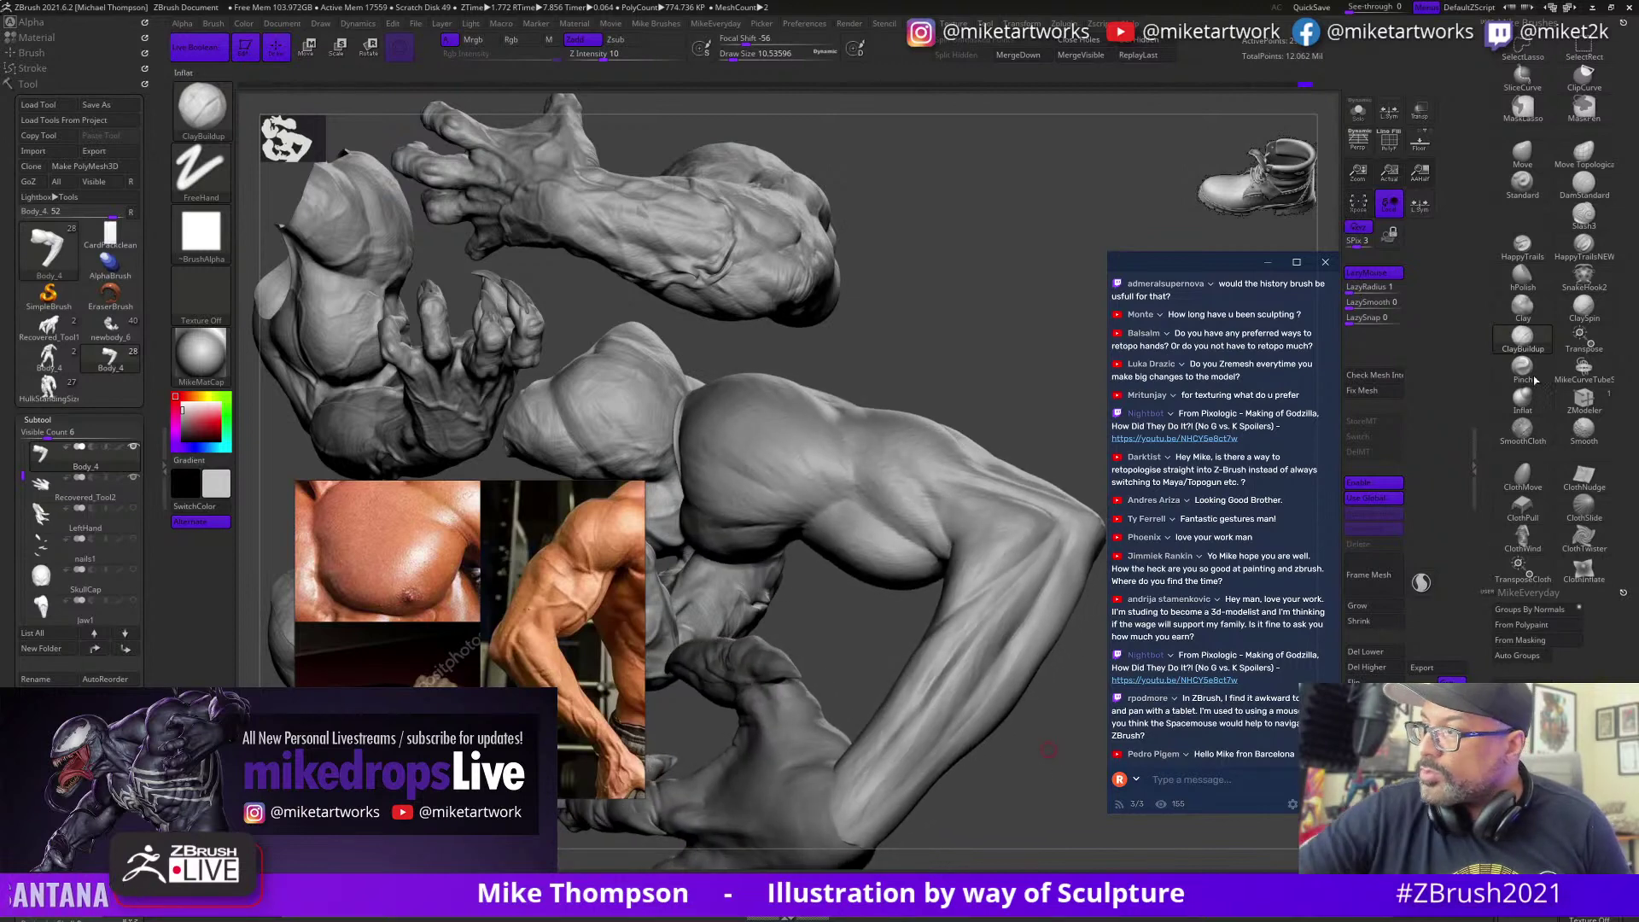
Step: Build up the forearm's underside with the ClayBuildup brush, using draw sizes of about 83 and 74
click(1523, 339)
key(s)
drag(1028, 807, 1036, 806)
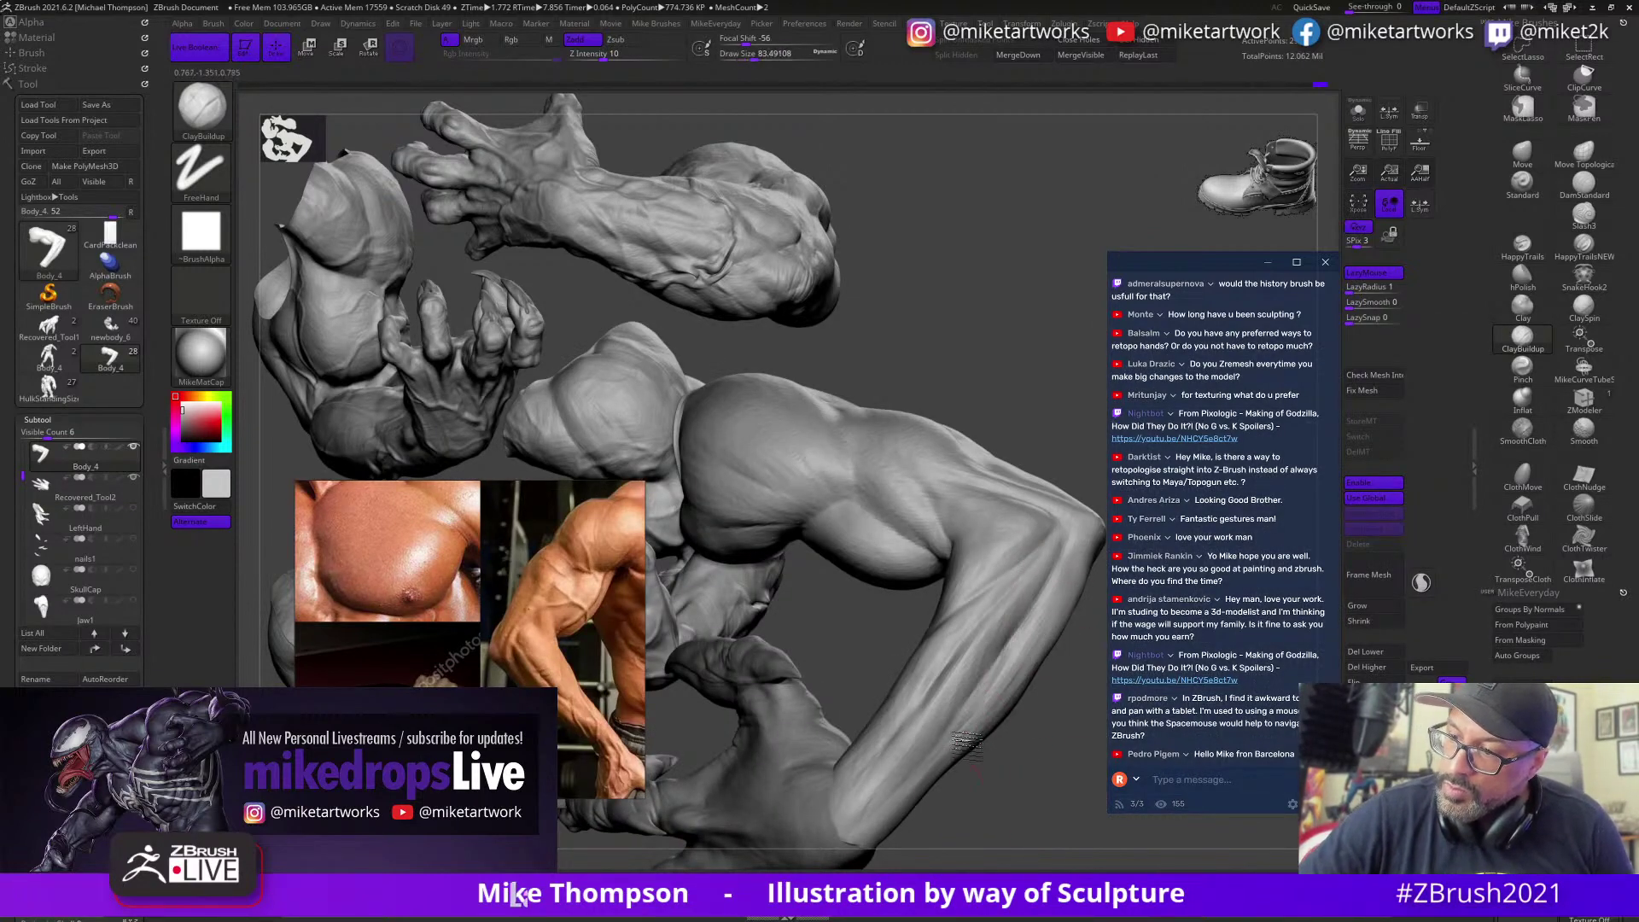
drag(962, 756, 1053, 765)
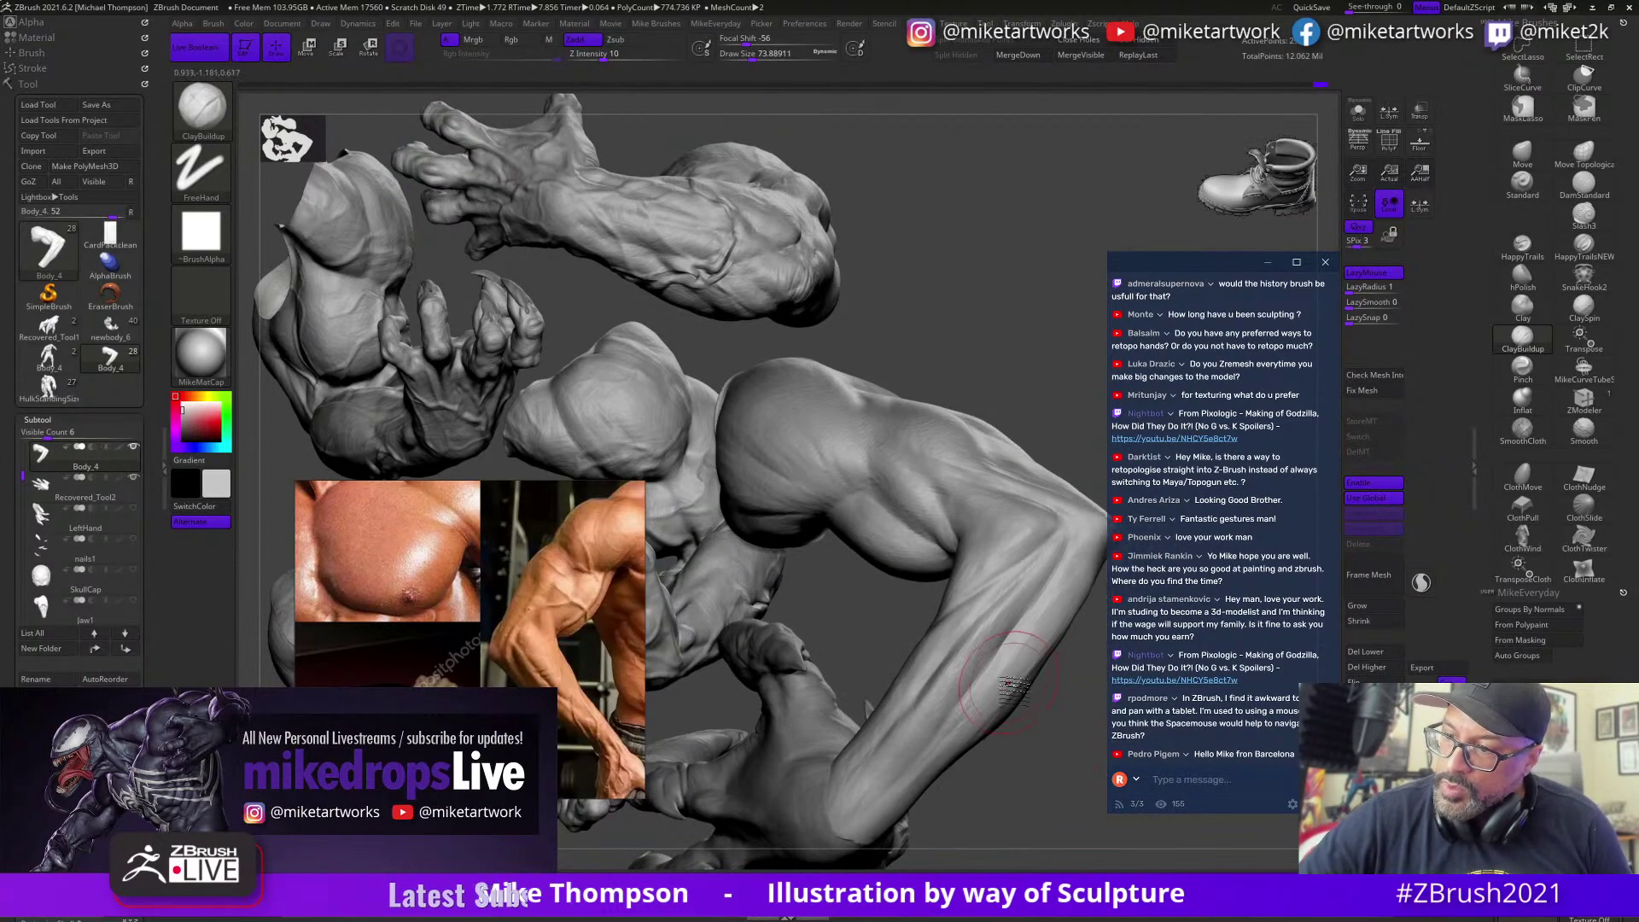
Step: Sculpt the forms around the elbow point with ClayBuildup at a draw size of about 20
mouse_move(1063, 619)
mouse_down()
mouse_move(1077, 595)
mouse_move(997, 554)
mouse_up()
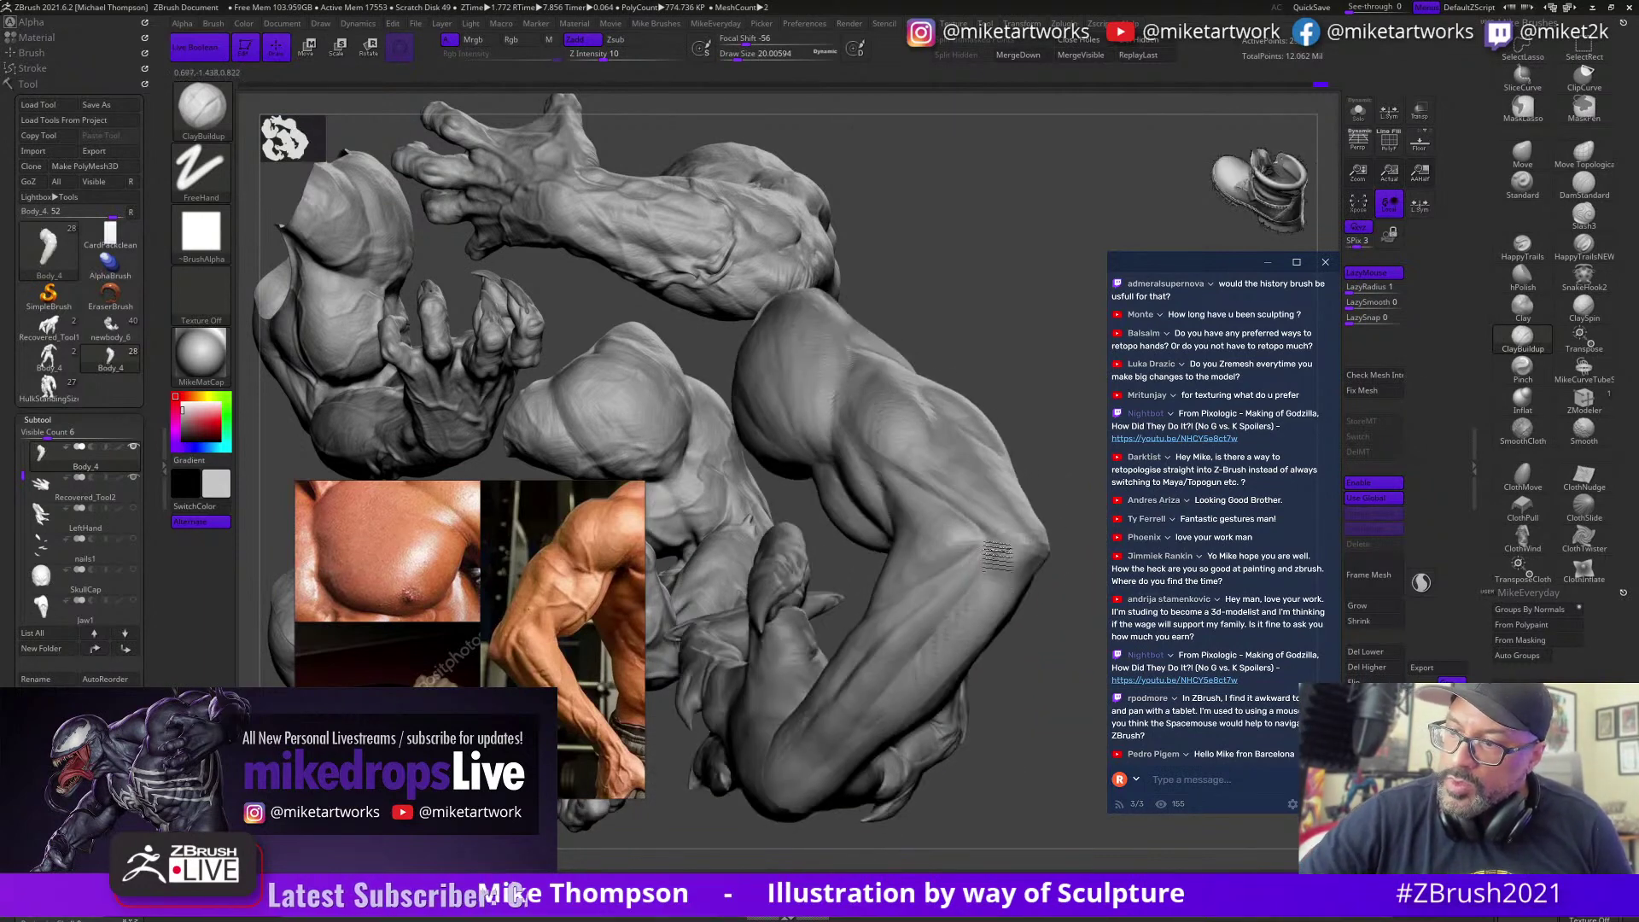
mouse_move(1054, 655)
mouse_down()
mouse_move(1142, 664)
mouse_move(1070, 684)
mouse_up()
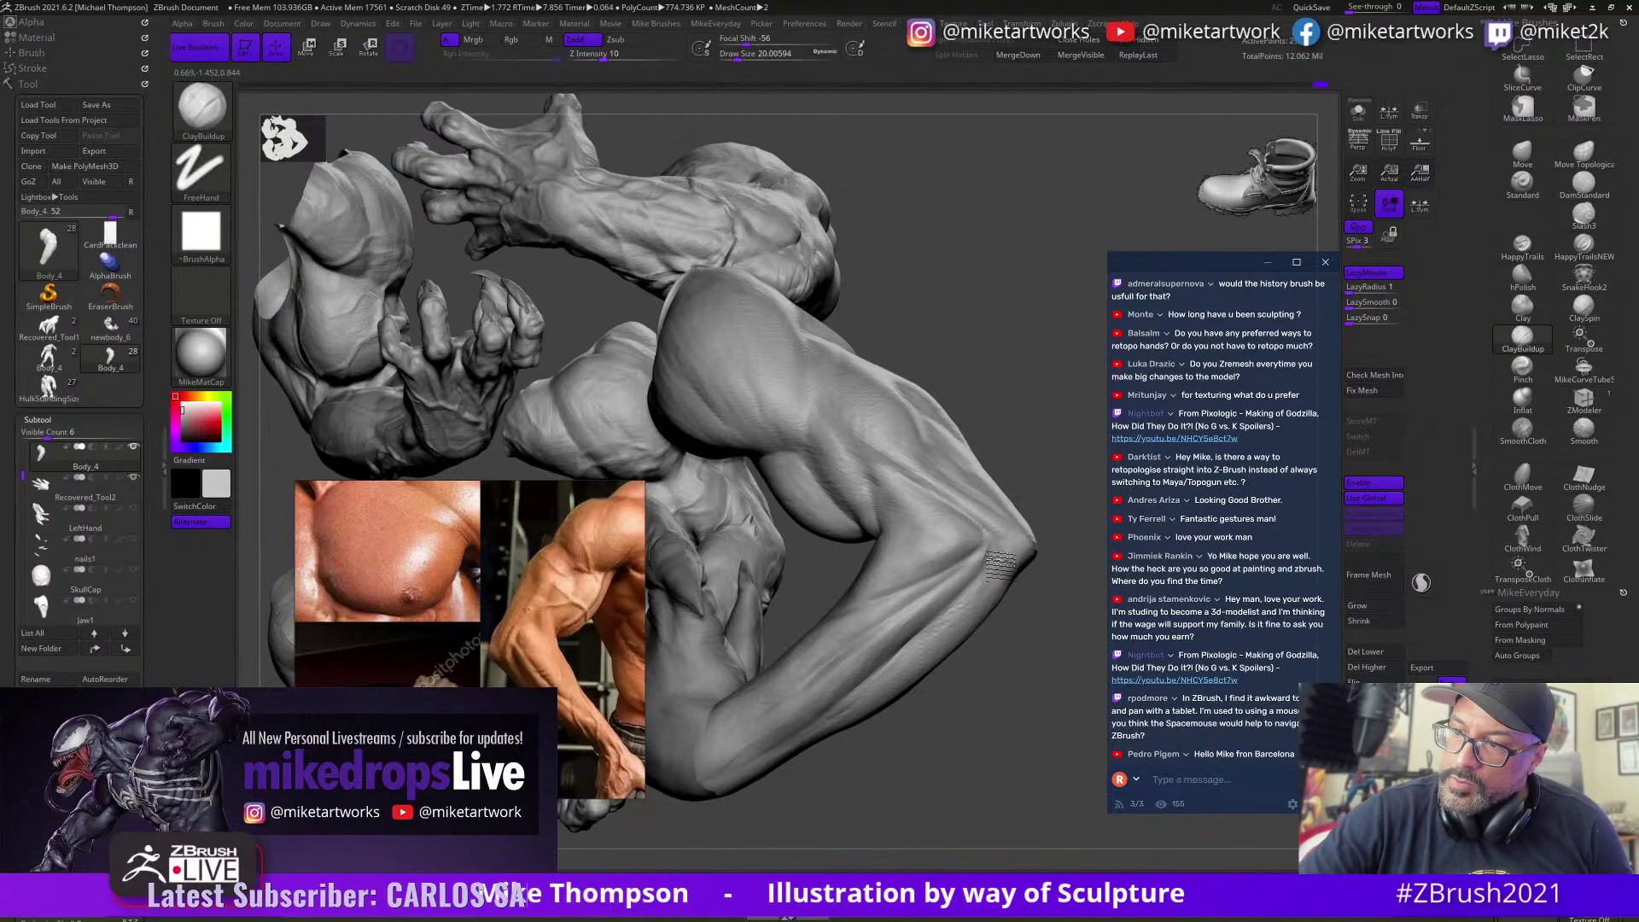
drag(1001, 565, 1031, 696)
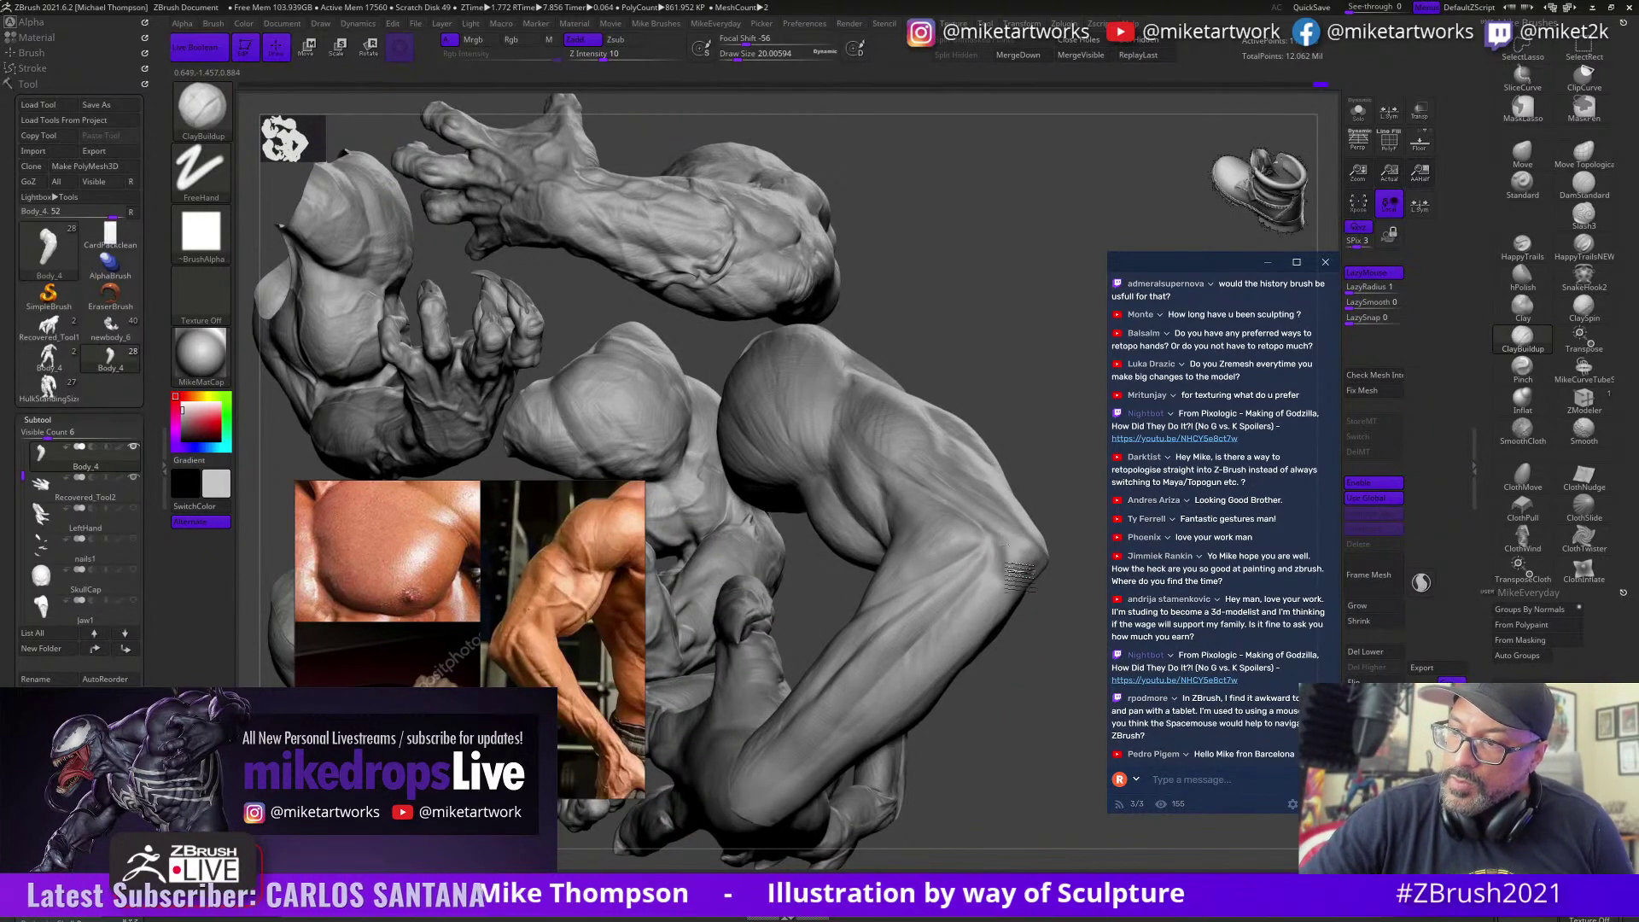
drag(1063, 693, 1055, 600)
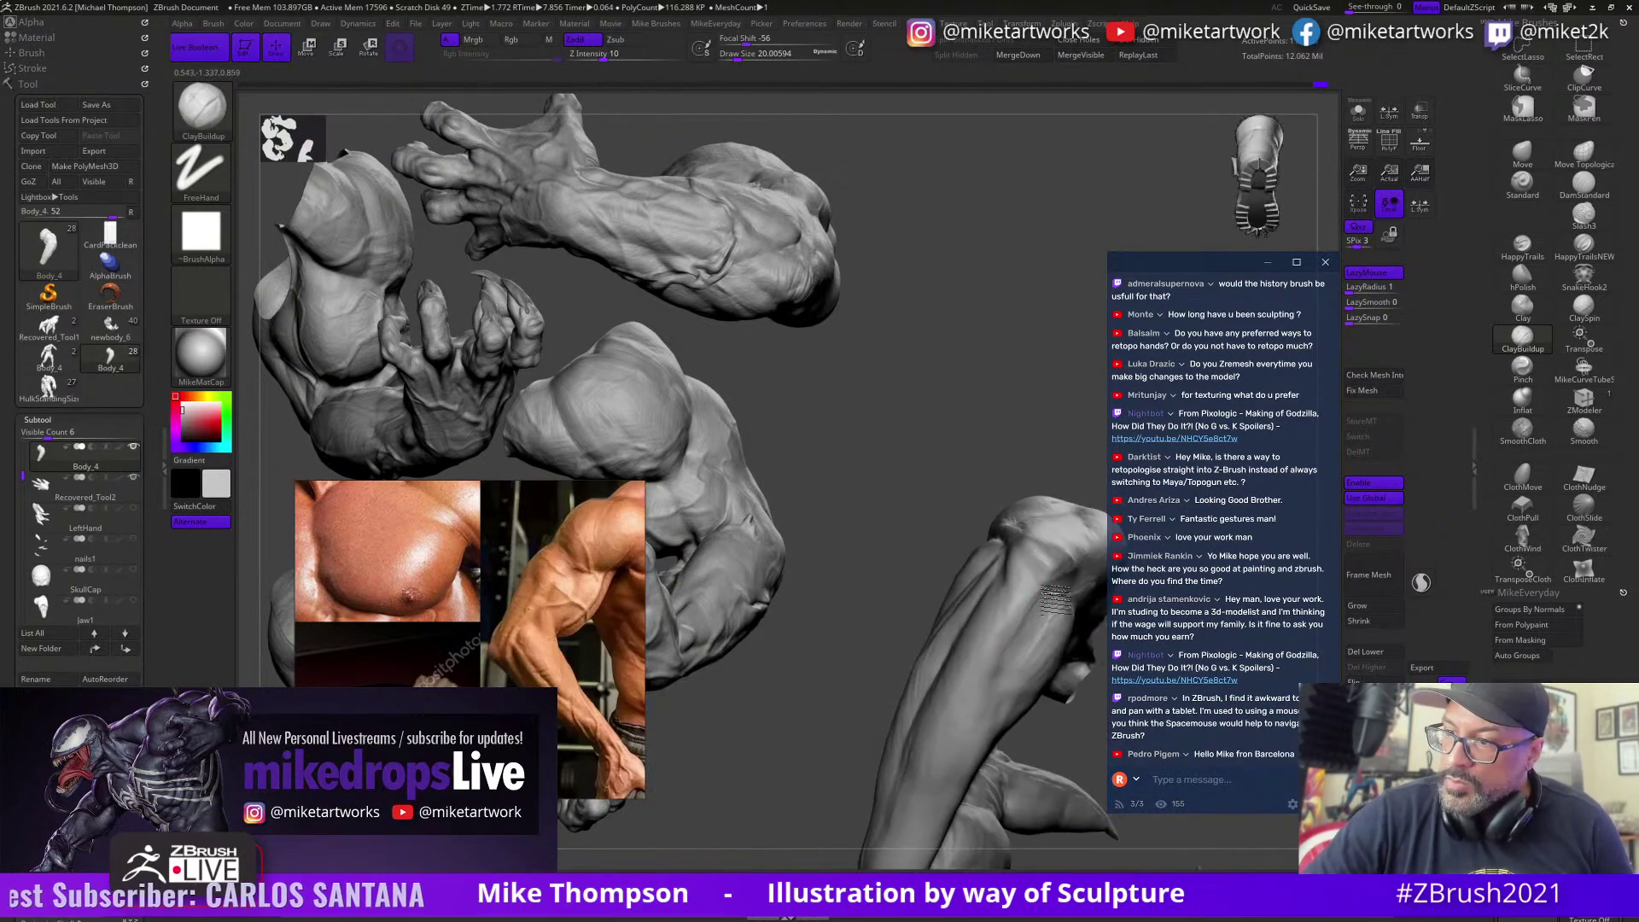
Step: Add volume to the forearm muscle below the elbow with ClayBuildup at a draw size of about 59
mouse_move(1058, 458)
mouse_down()
mouse_move(1049, 518)
mouse_move(1015, 521)
mouse_move(991, 611)
mouse_move(954, 552)
mouse_up()
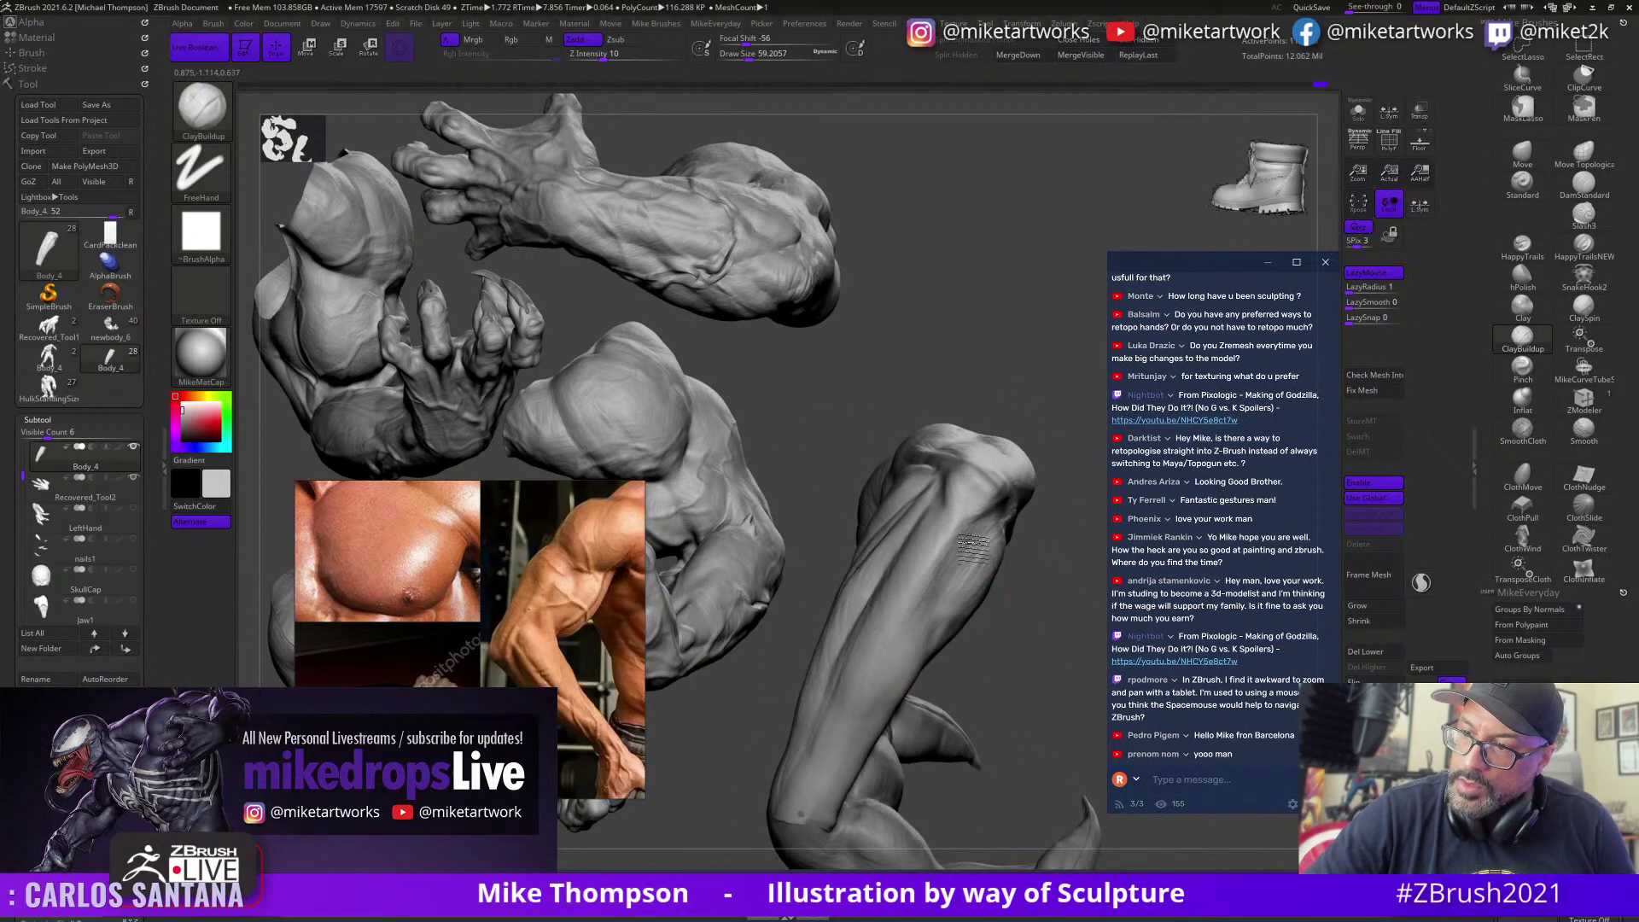
mouse_move(1011, 621)
mouse_down()
mouse_move(932, 554)
mouse_move(977, 526)
mouse_up()
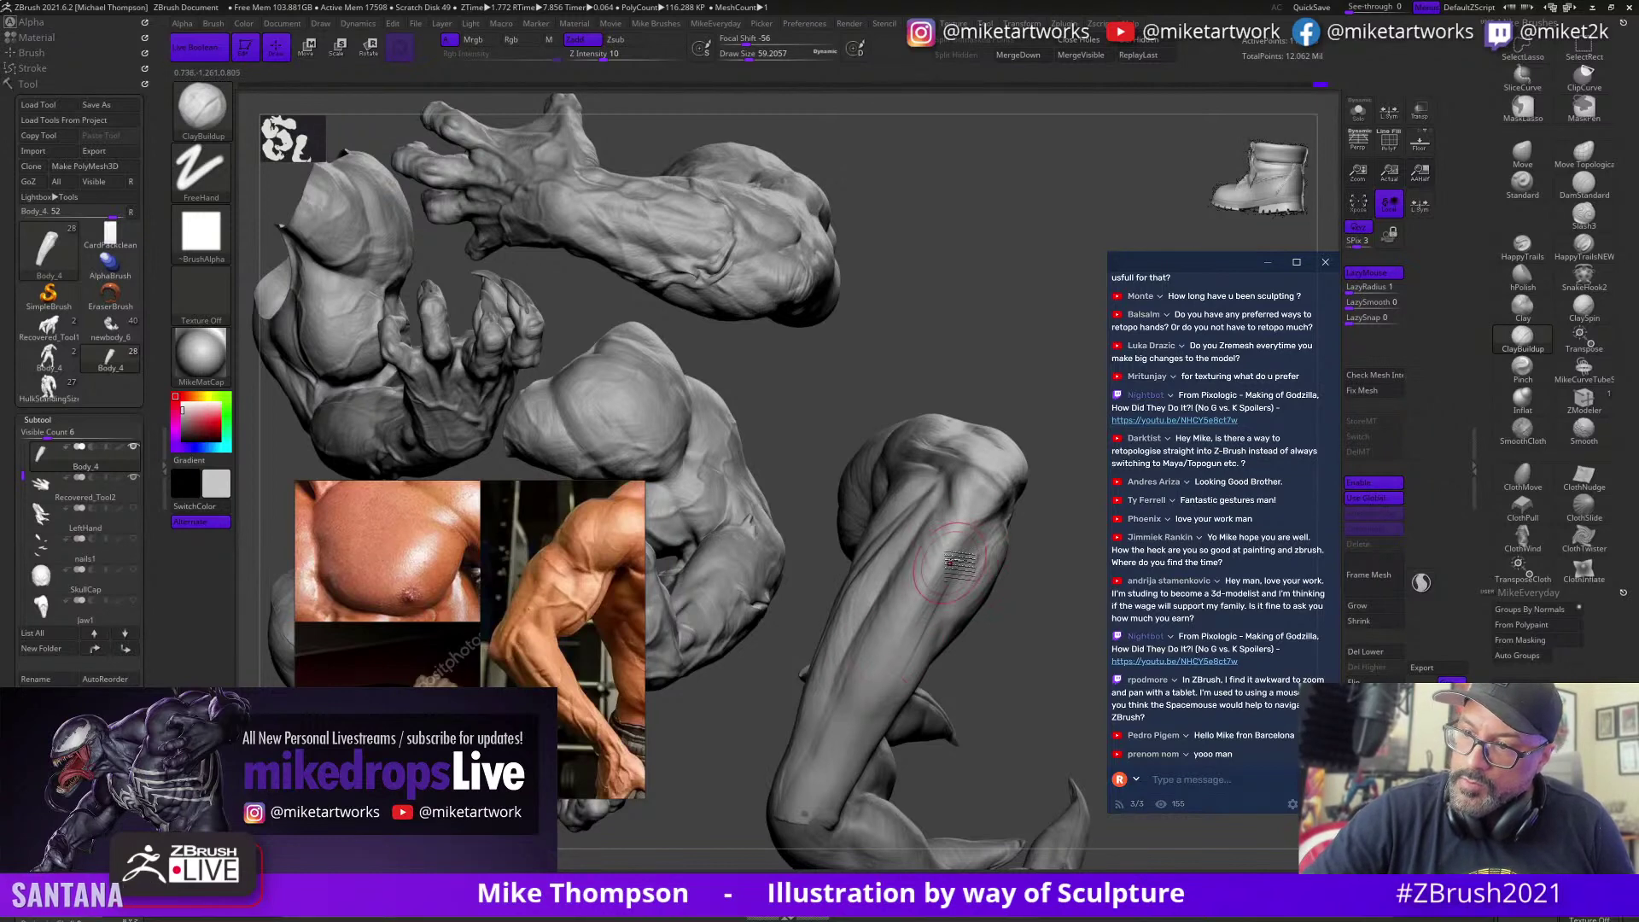
mouse_move(1000, 692)
mouse_down()
mouse_move(1008, 707)
mouse_move(937, 602)
mouse_move(997, 735)
mouse_move(1041, 704)
mouse_move(1012, 738)
mouse_move(980, 724)
mouse_up()
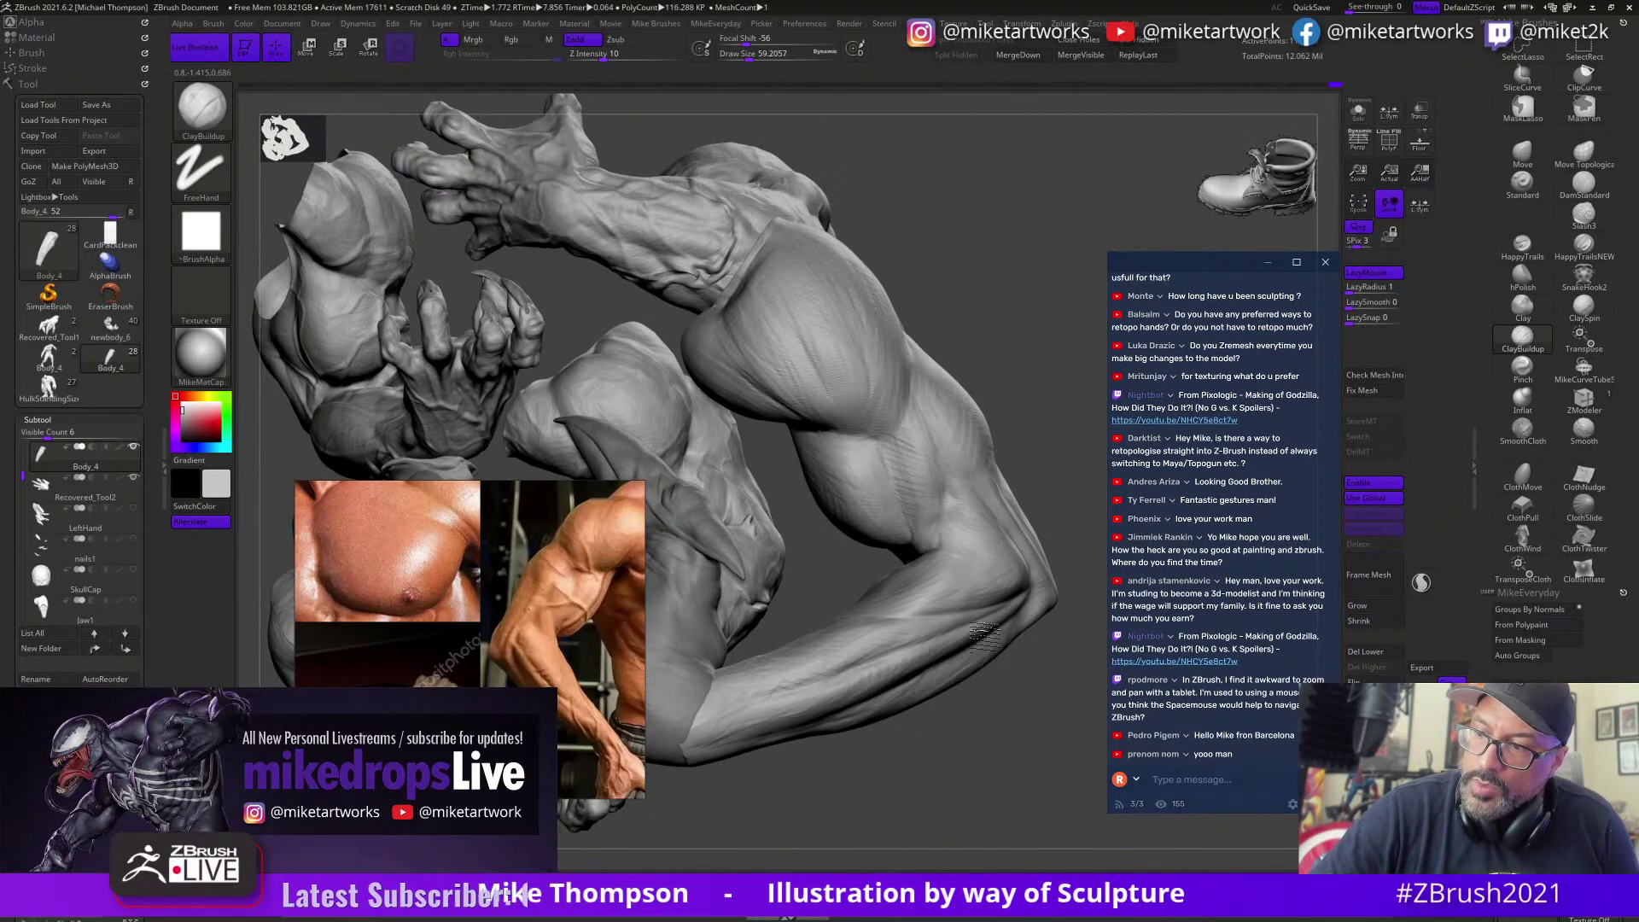
drag(990, 709, 986, 725)
Step: Refine the forearm muscles between elbow and wrist with ClayBuildup at a draw size of about 41, reducing it to about 22 near the elbow
key(s)
mouse_move(985, 724)
mouse_down()
mouse_move(1010, 779)
mouse_move(901, 743)
mouse_up()
key(s)
key(s)
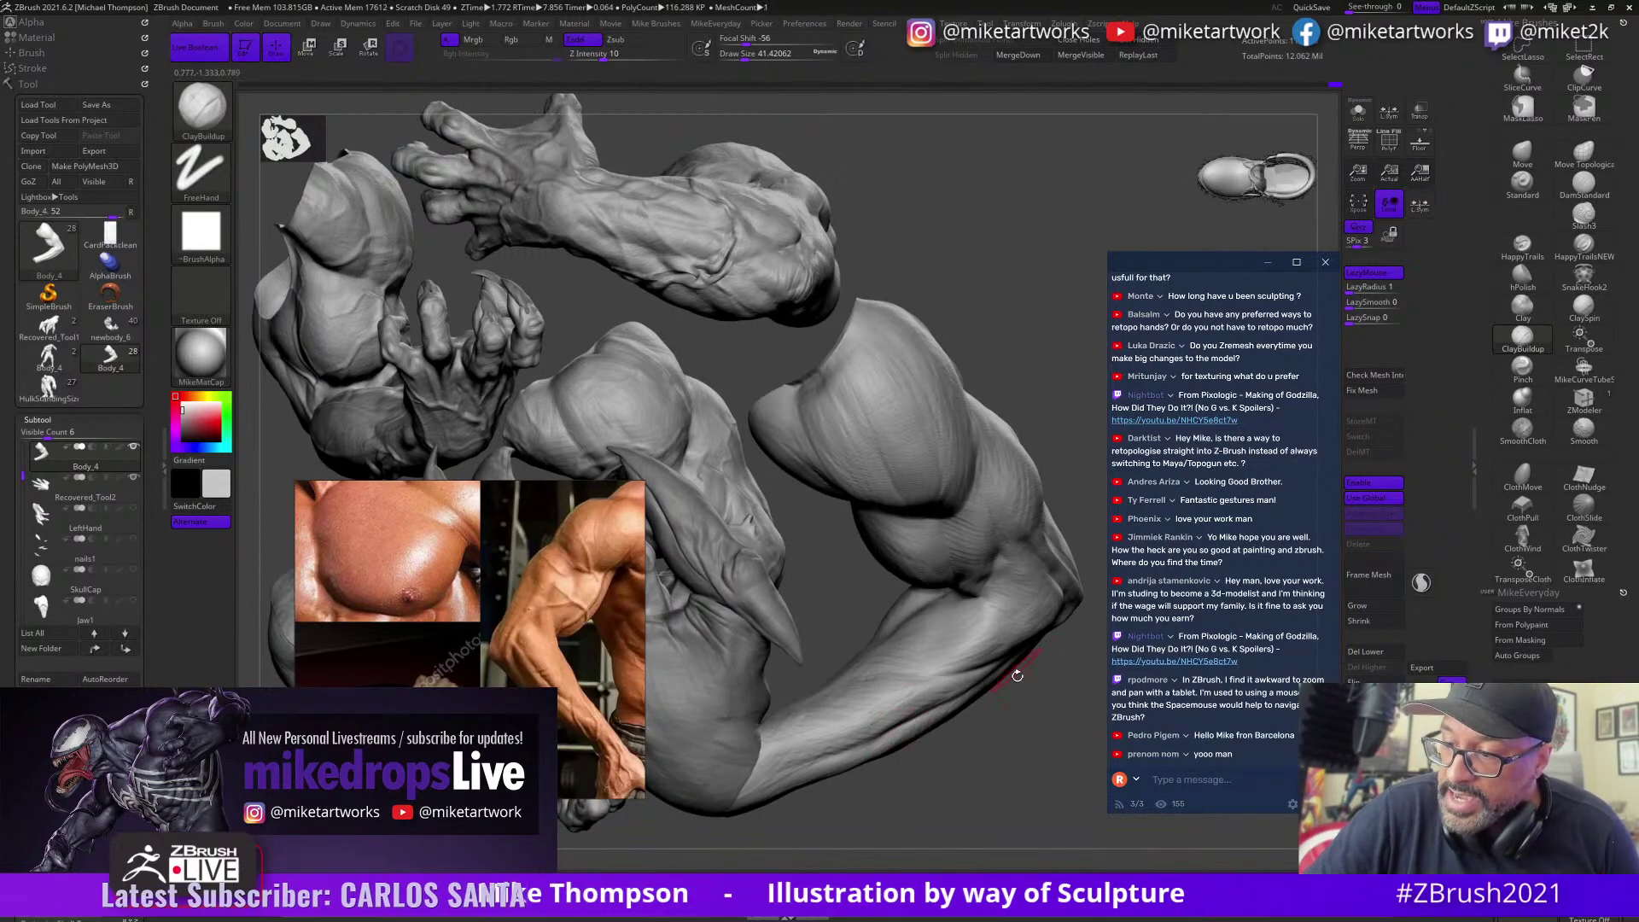
mouse_move(1017, 675)
mouse_down()
mouse_move(990, 704)
mouse_move(934, 713)
mouse_up()
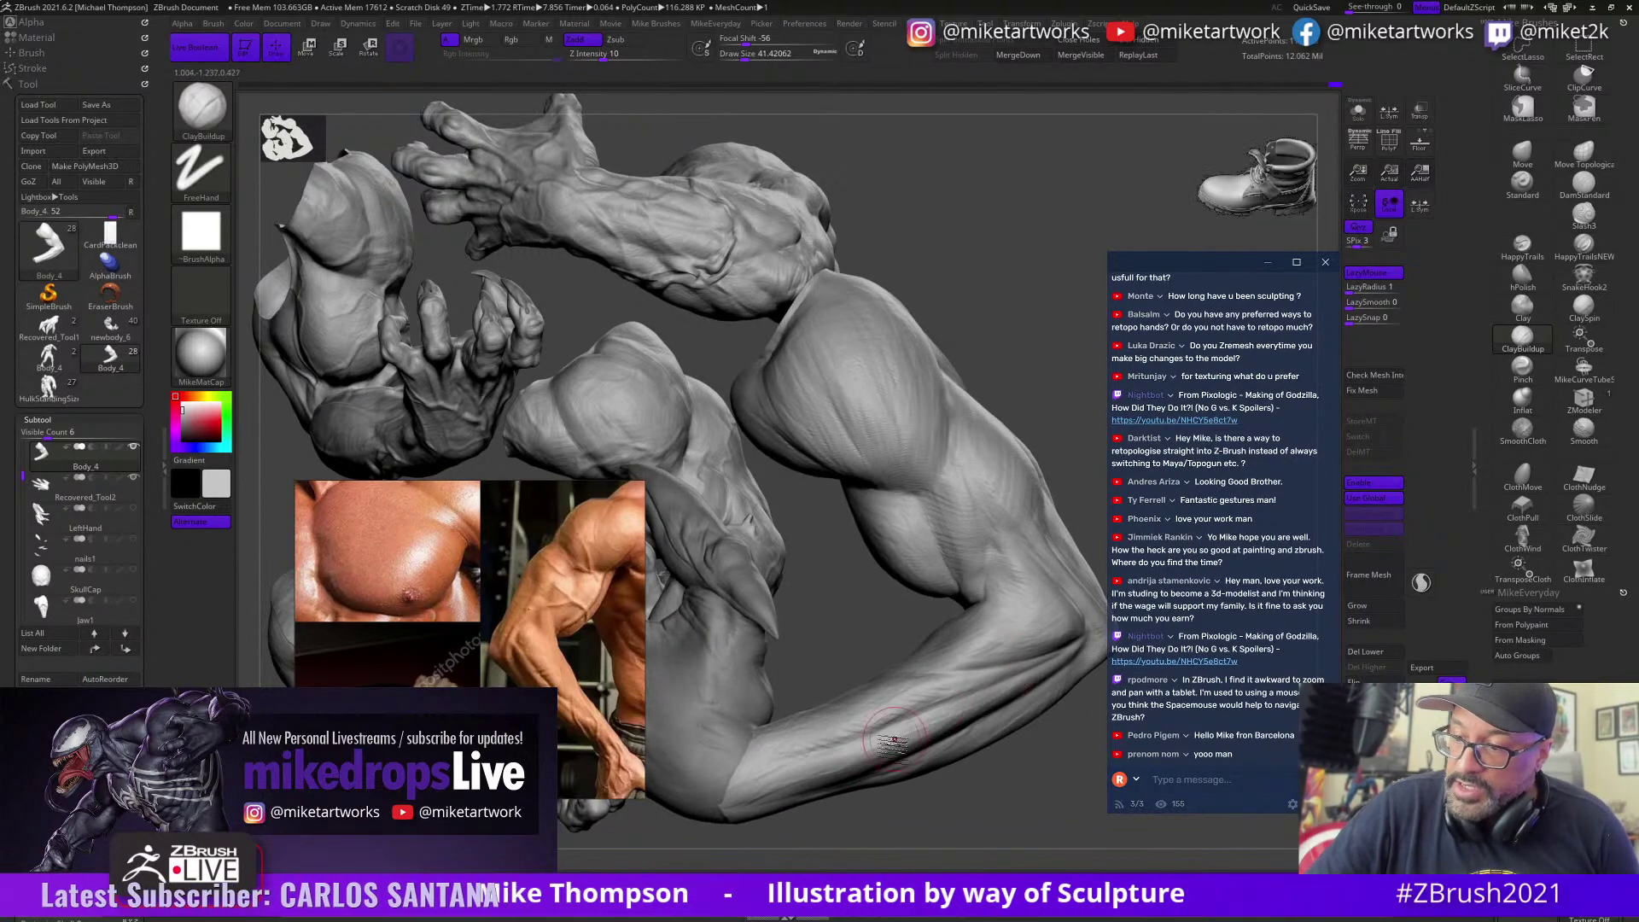
mouse_move(1033, 784)
mouse_down()
mouse_move(1023, 799)
mouse_move(1007, 768)
mouse_up()
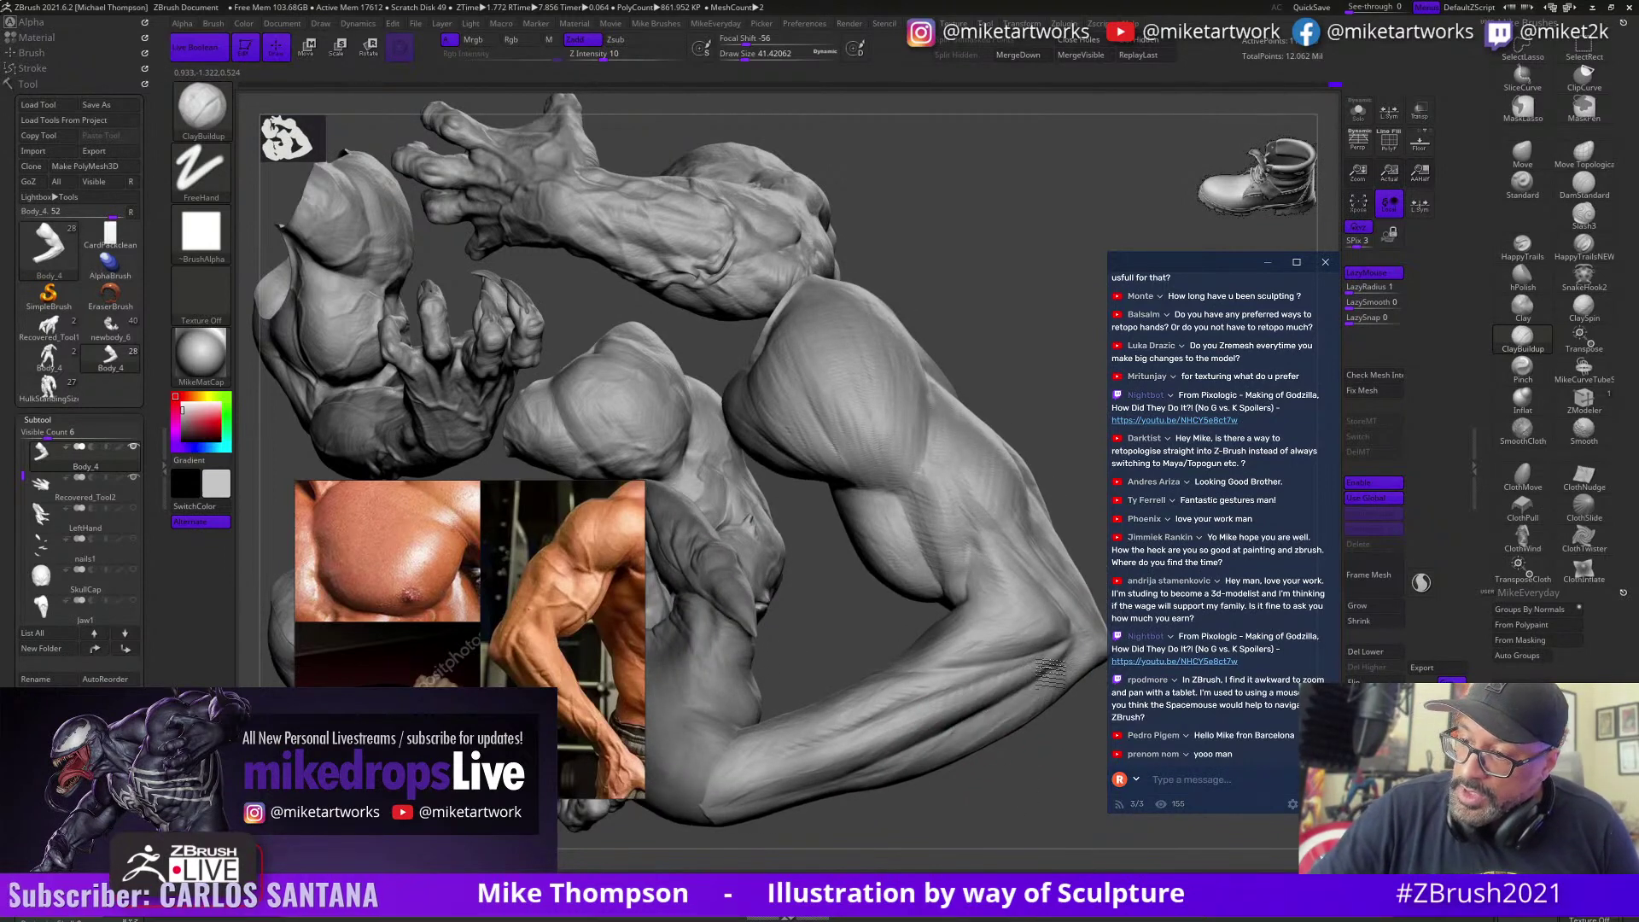
drag(1049, 673, 1086, 643)
mouse_move(1011, 760)
mouse_down()
mouse_move(1018, 796)
mouse_move(1001, 754)
mouse_move(986, 790)
mouse_up()
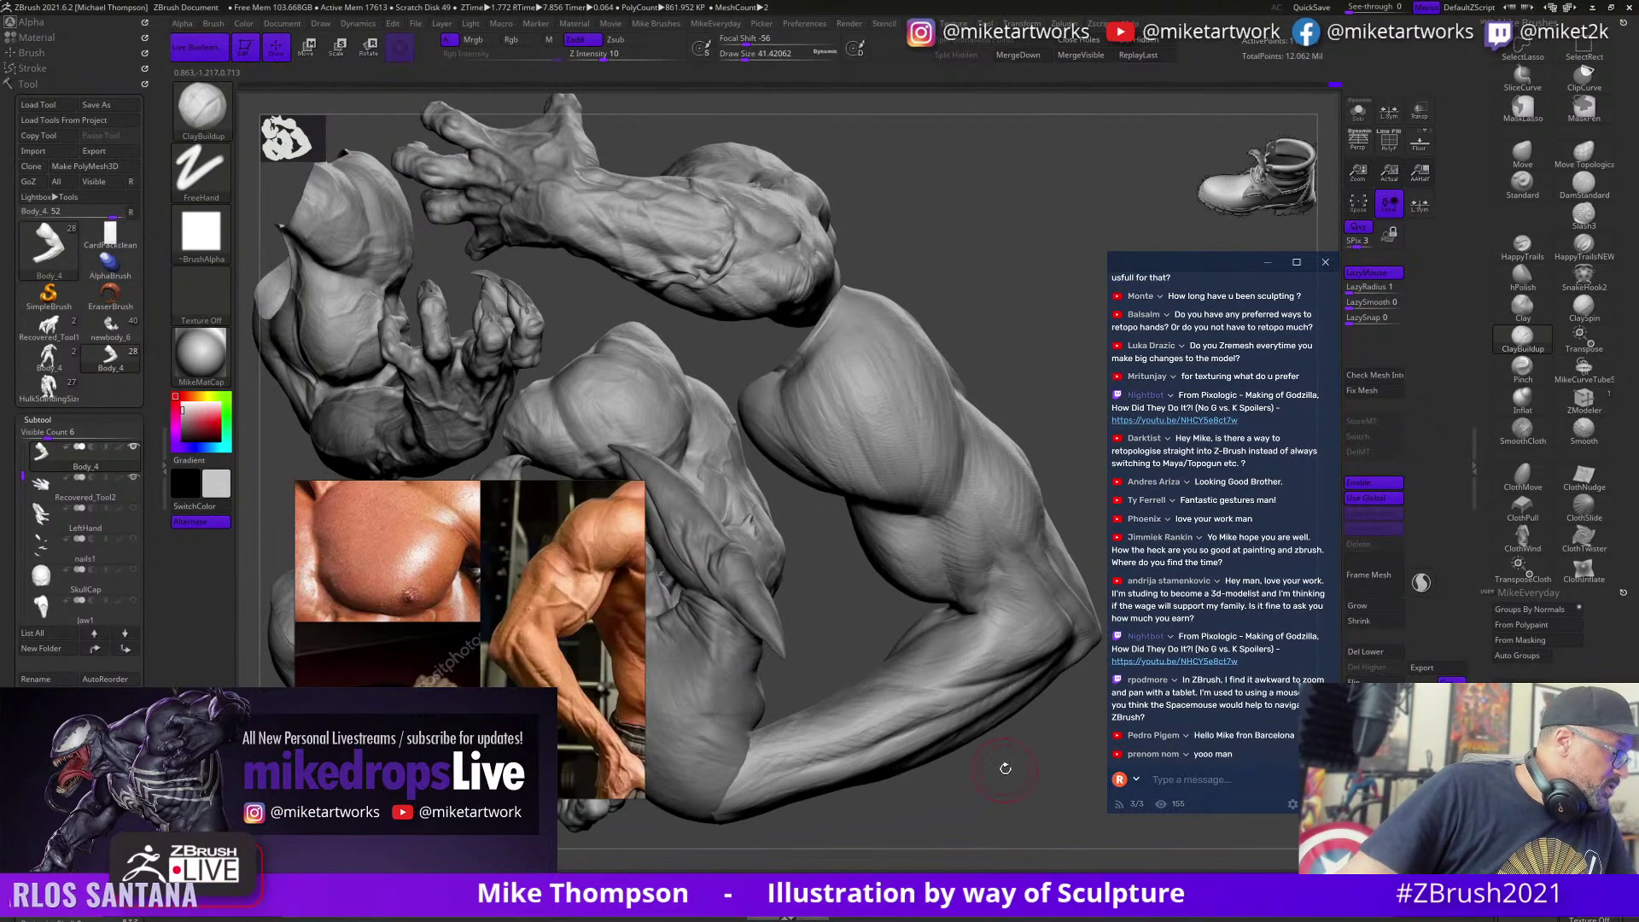
drag(980, 760, 904, 736)
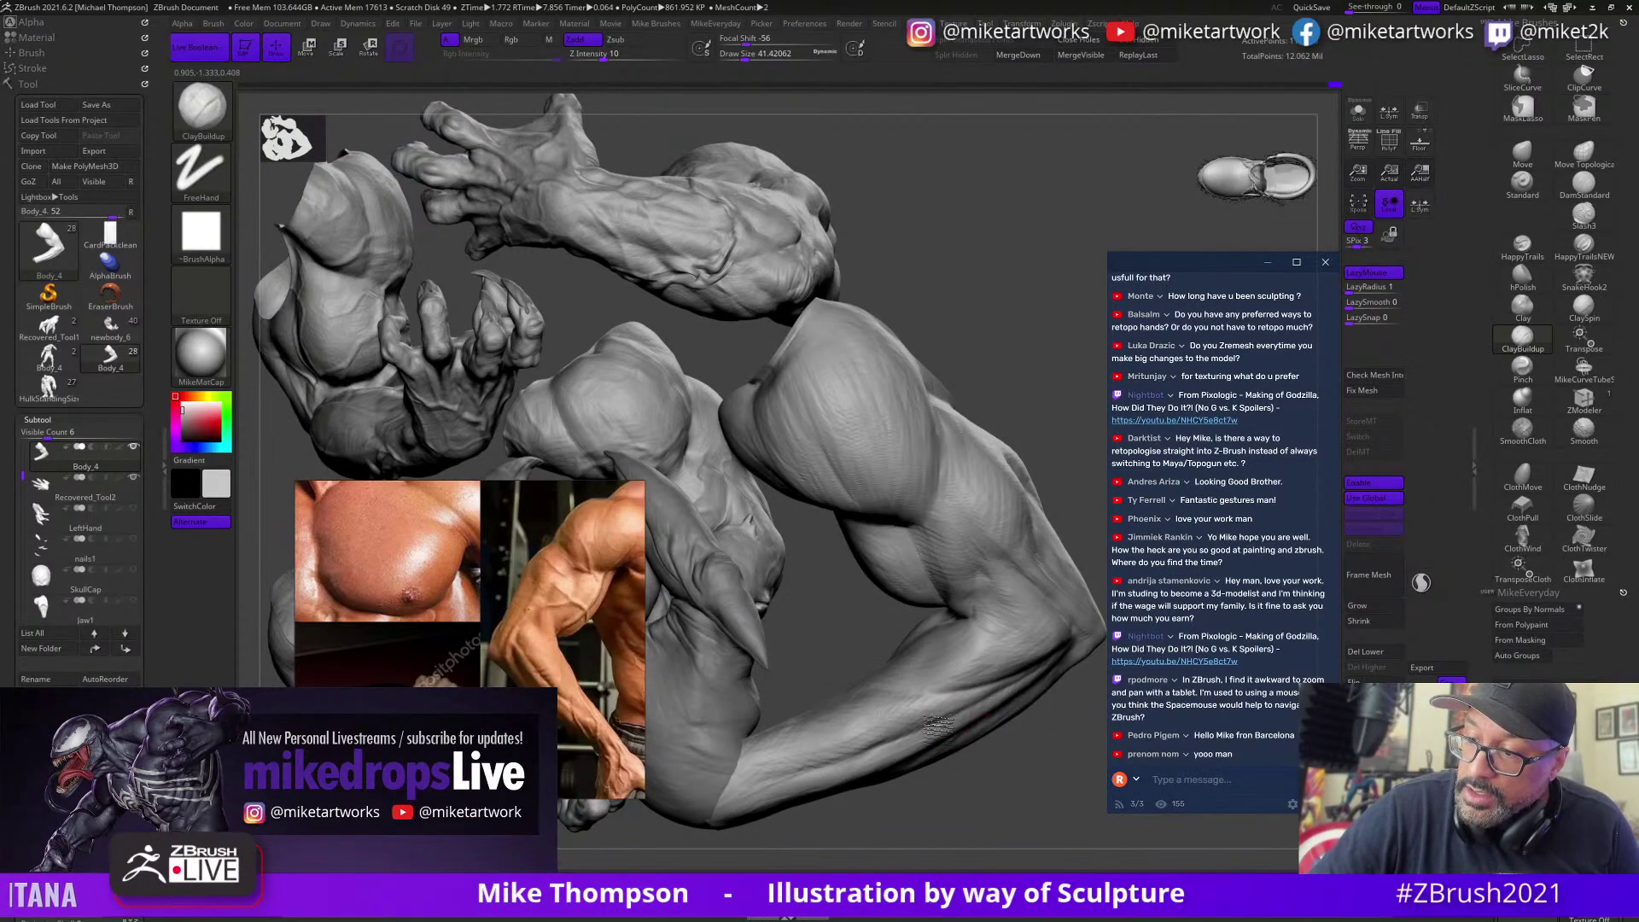
drag(1010, 765, 1011, 738)
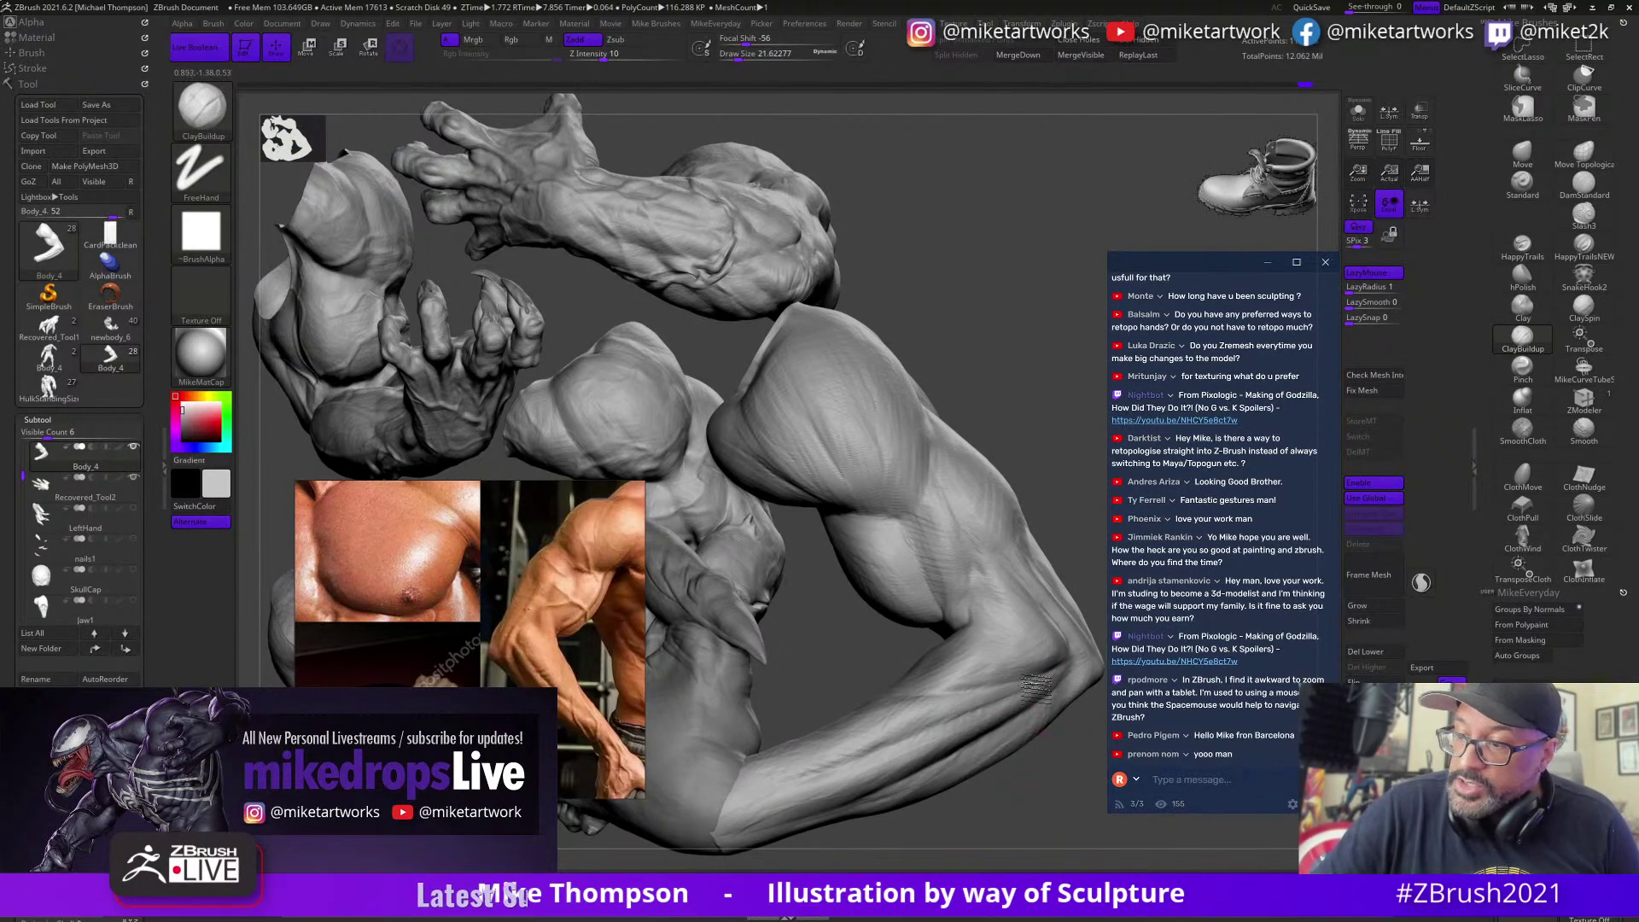
Step: Refine the forearm muscles between the elbow and wrist with ClayBuildup, using draw sizes of about 29 and 41
mouse_move(995, 793)
mouse_down()
mouse_move(1047, 768)
mouse_move(978, 680)
mouse_up()
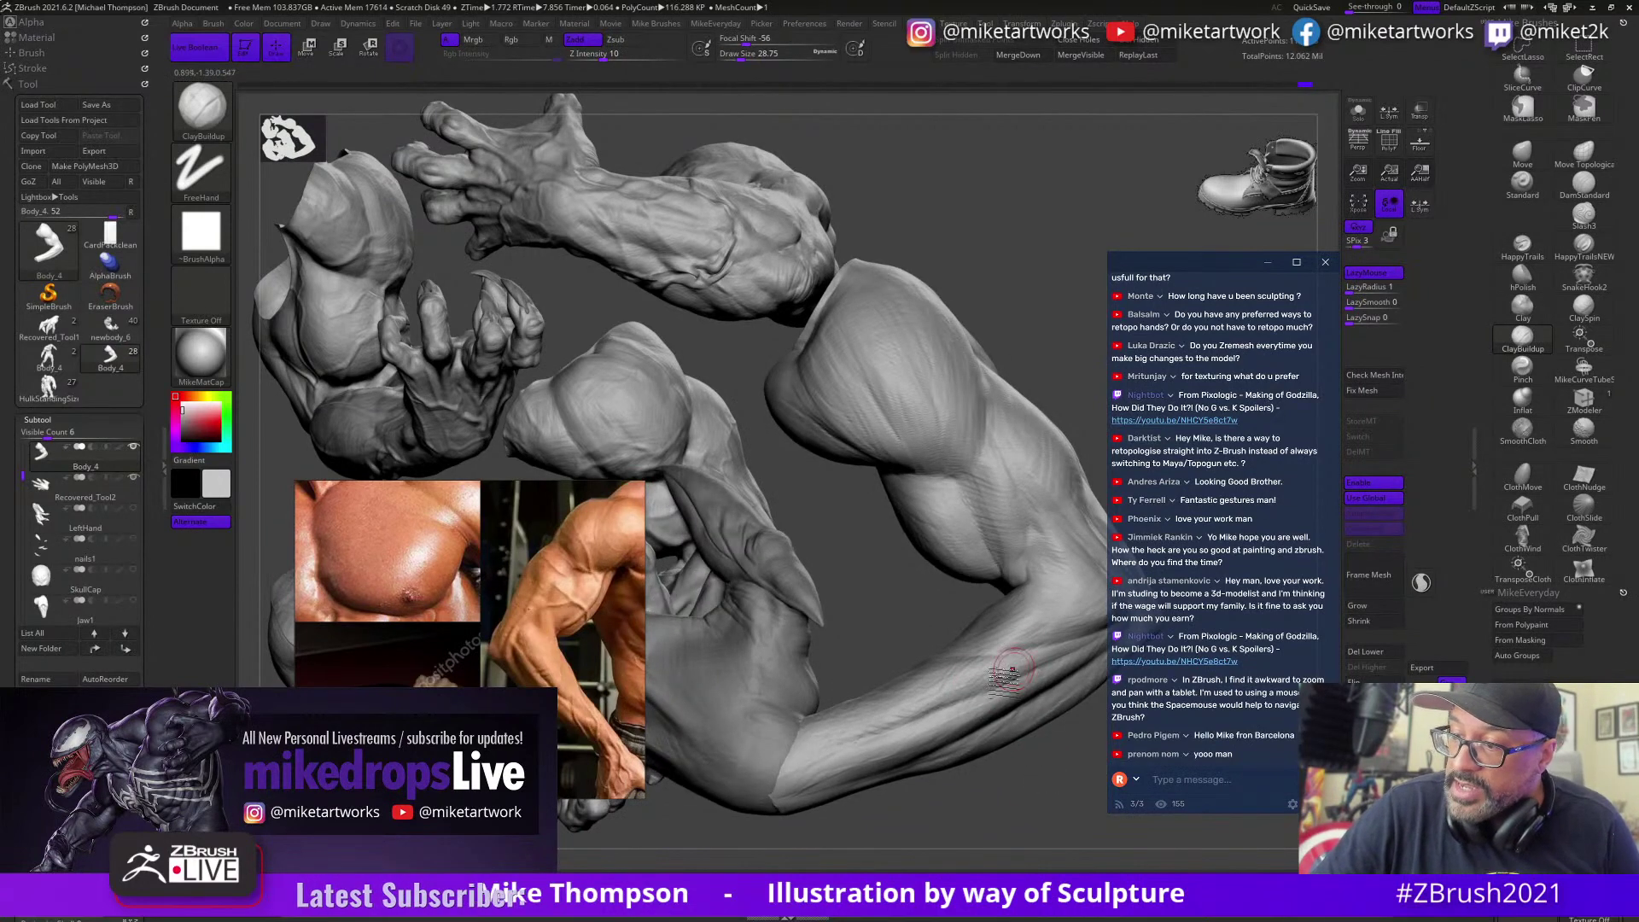
mouse_move(1058, 781)
mouse_down()
mouse_move(1037, 802)
mouse_move(991, 800)
mouse_move(895, 691)
mouse_up()
key(s)
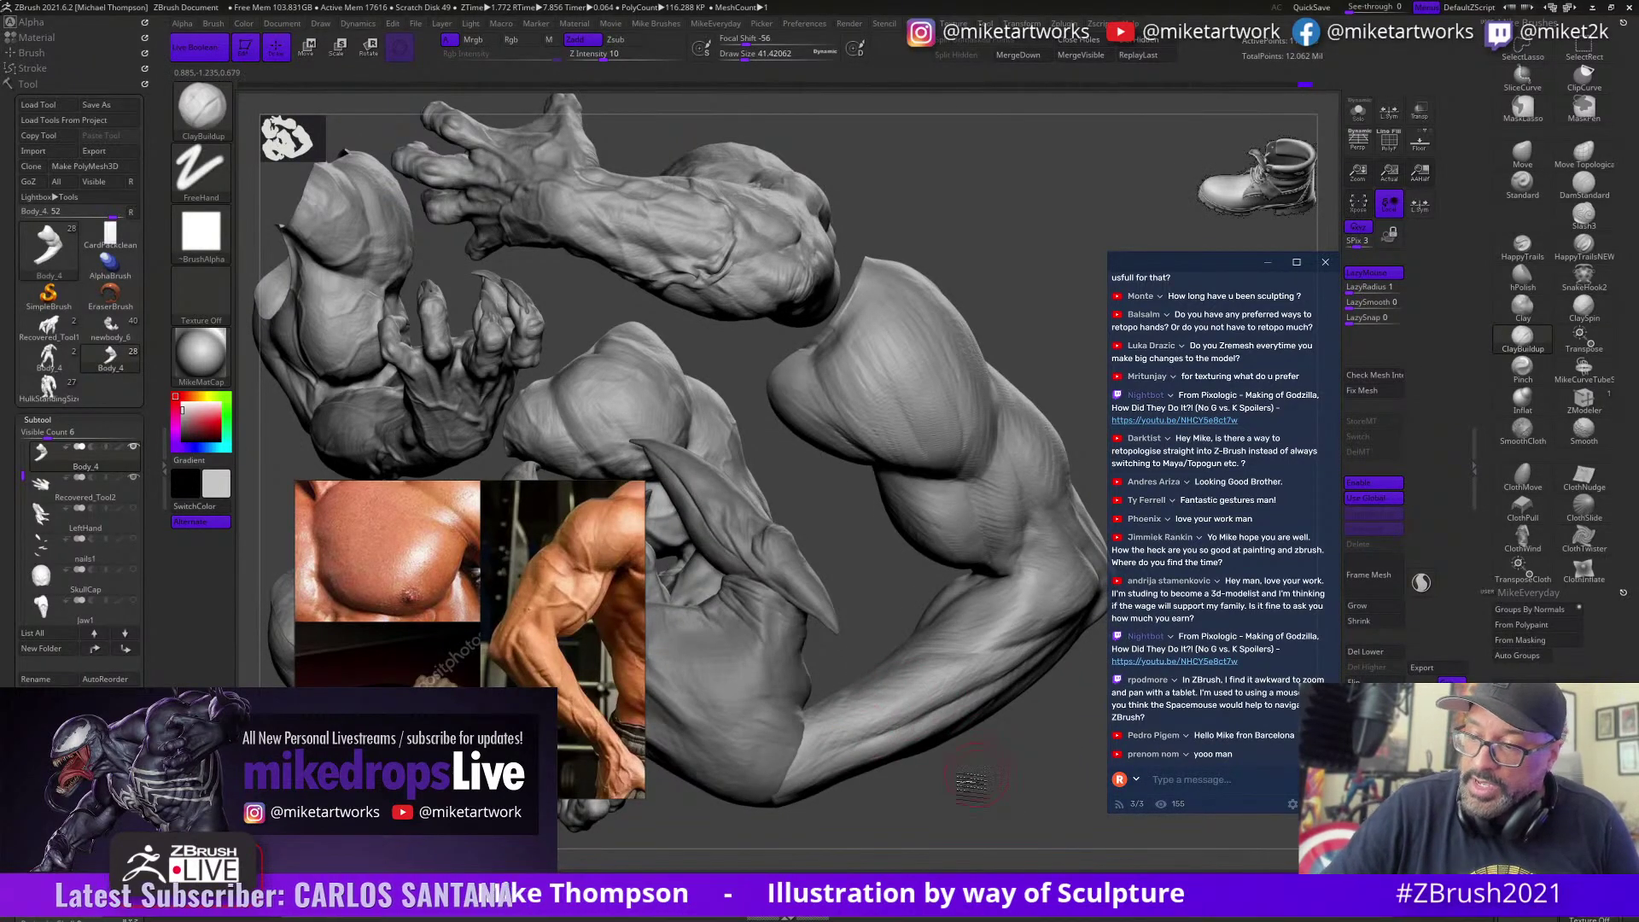
drag(973, 779, 849, 739)
mouse_move(977, 696)
mouse_down()
mouse_move(942, 732)
mouse_move(952, 681)
mouse_move(973, 679)
mouse_up()
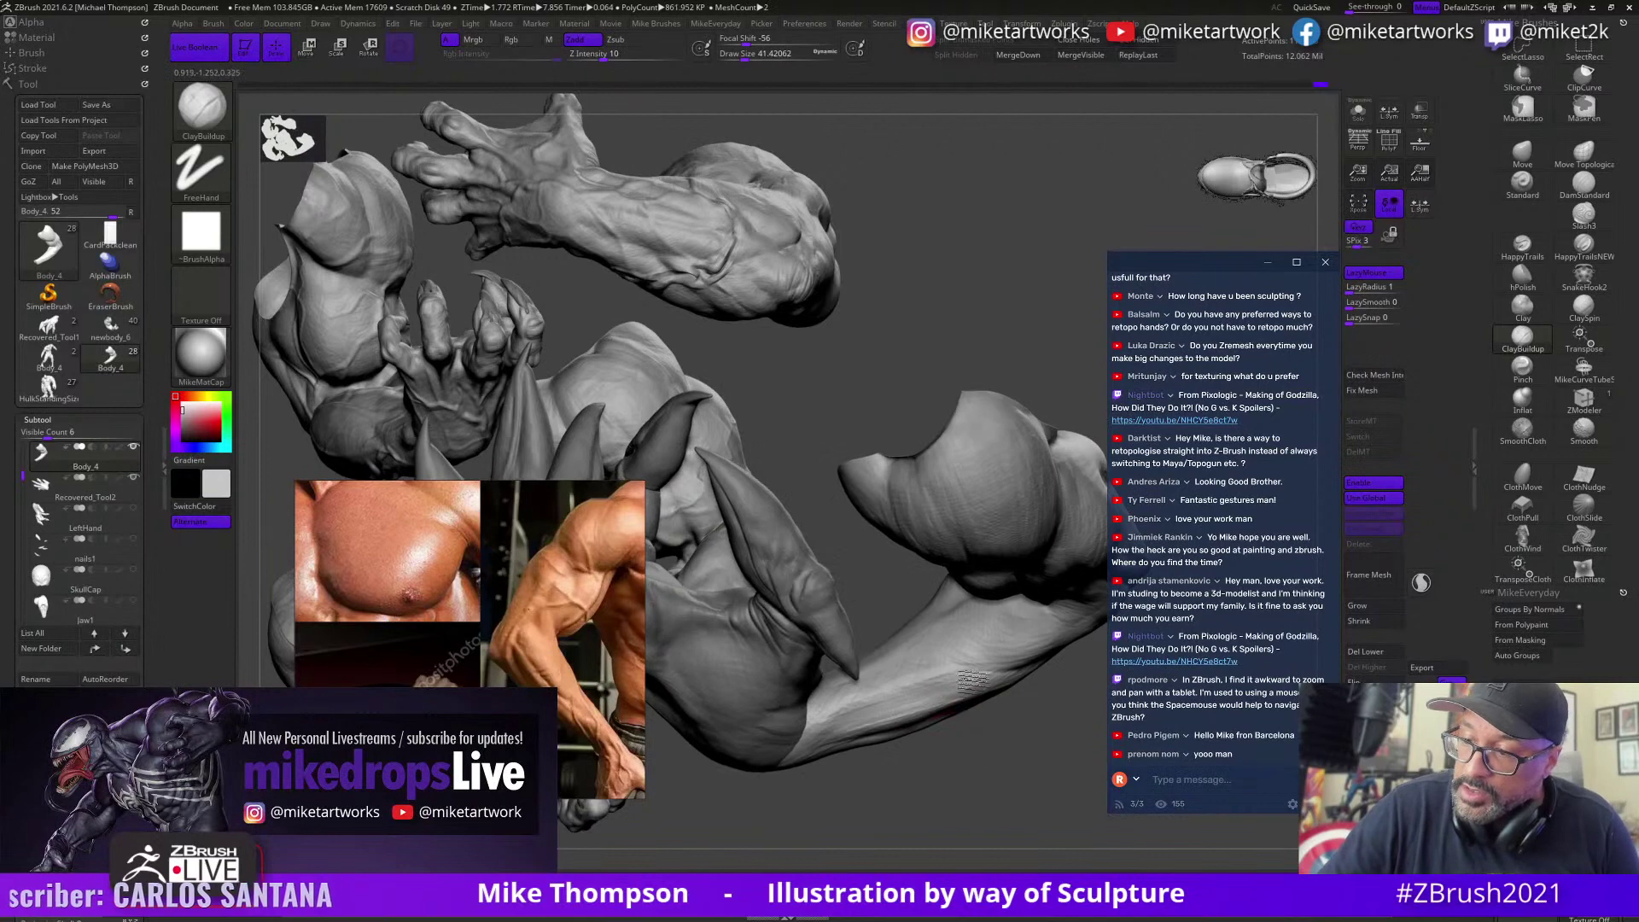
mouse_move(860, 716)
mouse_down()
mouse_move(957, 721)
mouse_move(960, 681)
mouse_up()
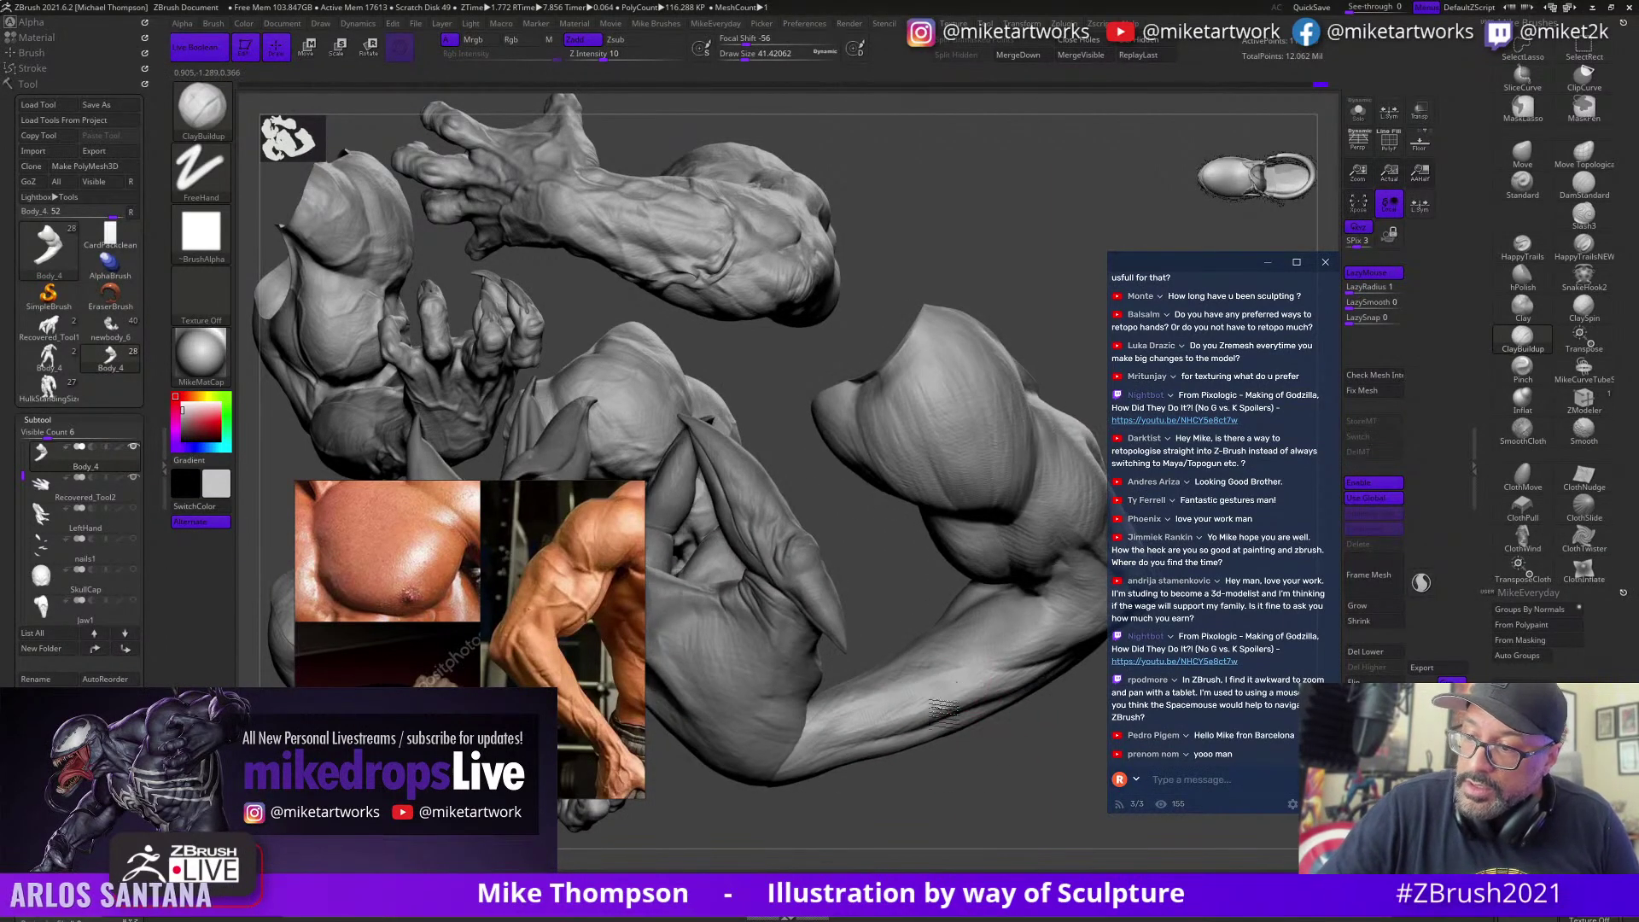
mouse_move(1004, 764)
mouse_down()
mouse_move(845, 749)
mouse_move(888, 681)
mouse_move(928, 690)
mouse_move(872, 700)
mouse_up()
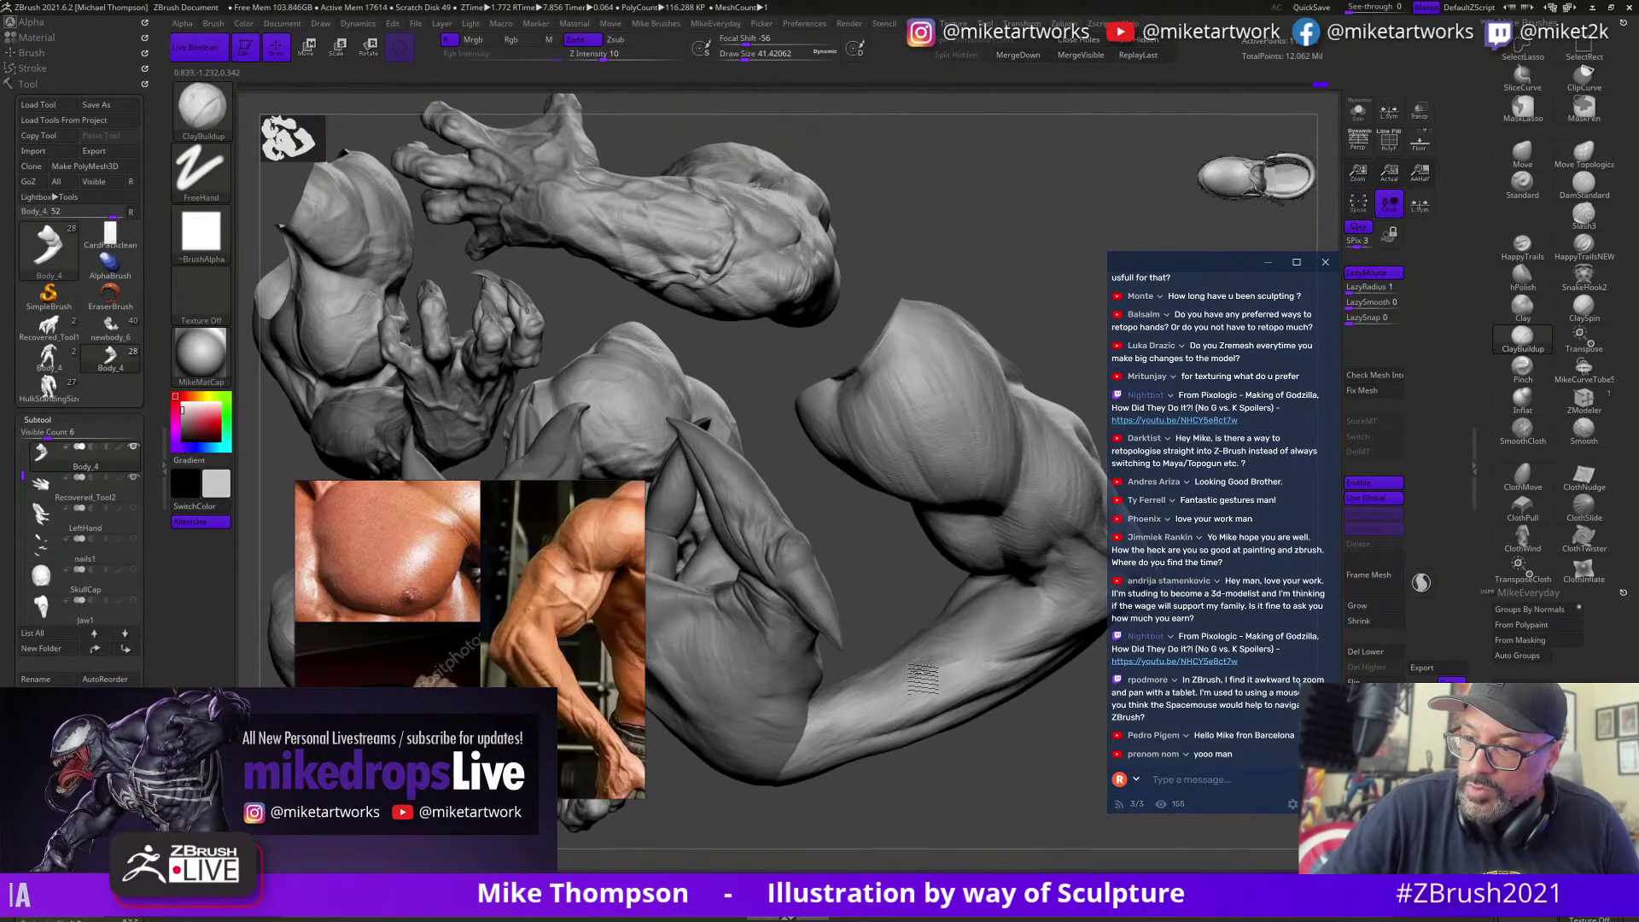
mouse_move(986, 657)
mouse_down()
mouse_move(893, 707)
mouse_move(952, 688)
mouse_move(924, 686)
mouse_up()
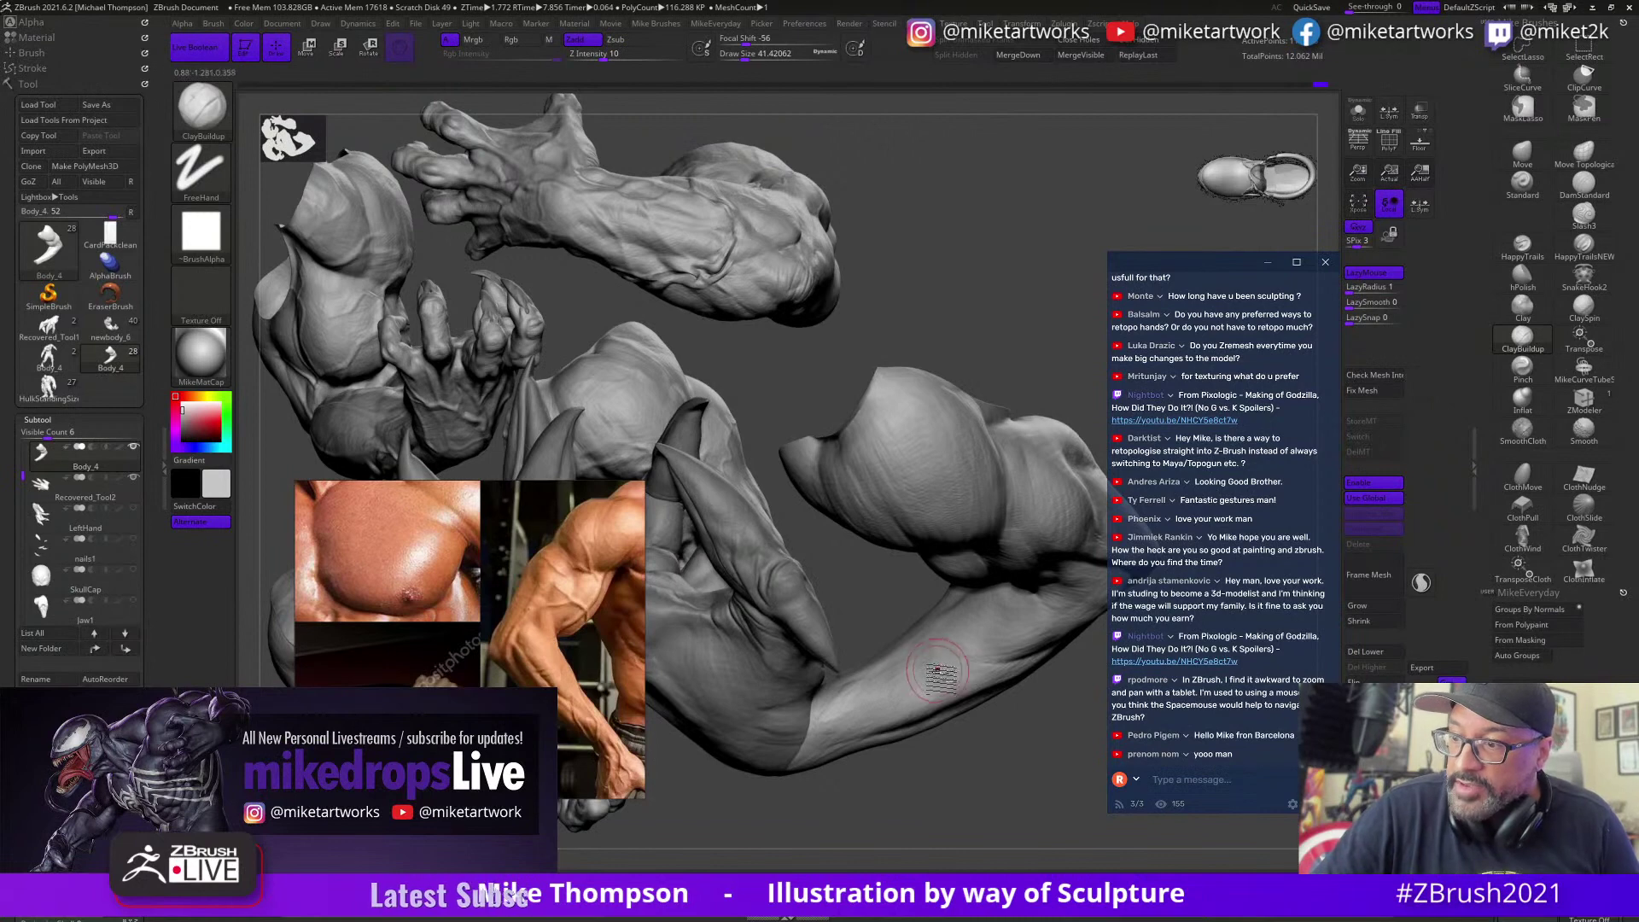
Step: Build up the inner forearm just below the elbow crease with ClayBuildup, using draw sizes of about 54 and 46
mouse_move(990, 734)
mouse_down()
mouse_move(1033, 768)
mouse_move(1003, 773)
mouse_up()
key(s)
drag(1002, 773, 1007, 773)
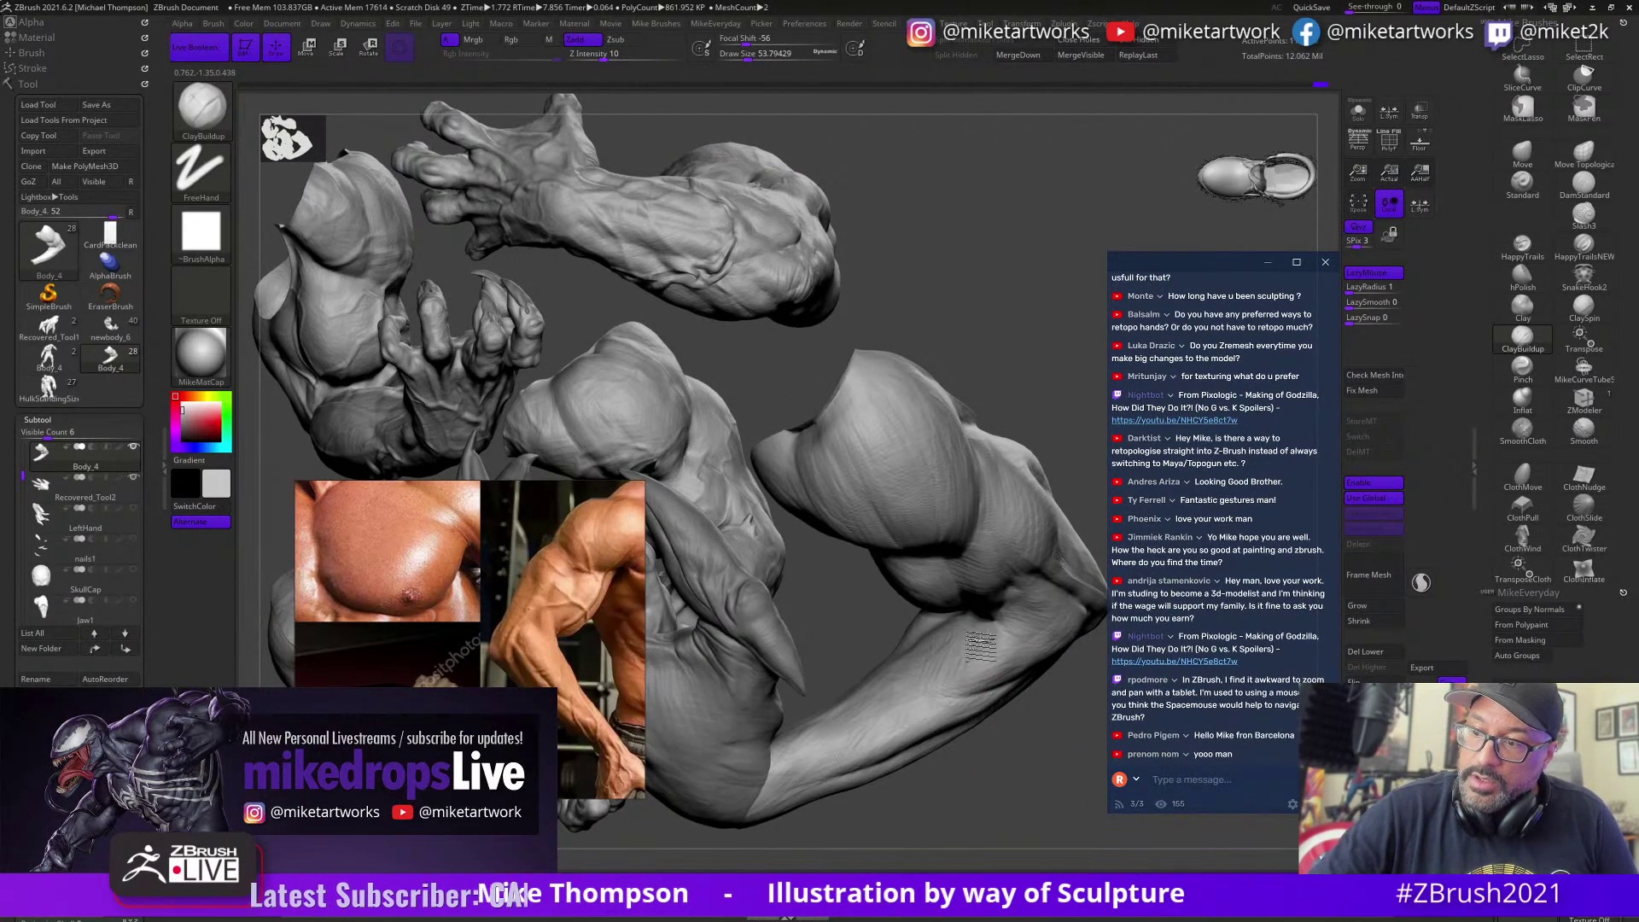
mouse_move(1030, 802)
mouse_down()
mouse_move(1031, 742)
mouse_move(964, 630)
mouse_up()
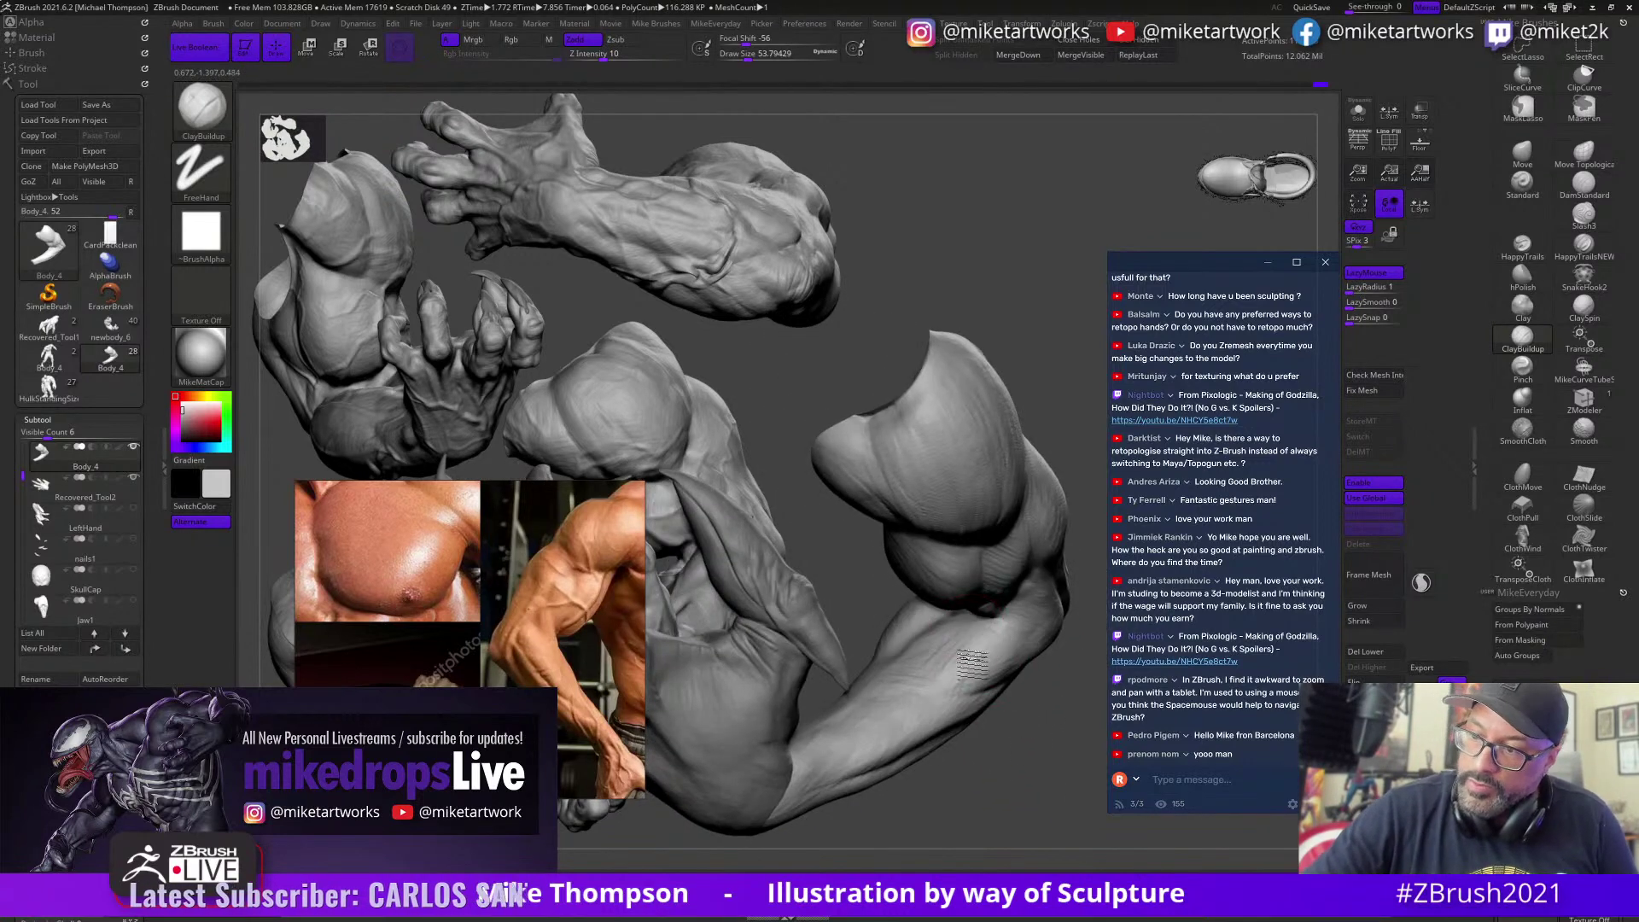
drag(1007, 741, 949, 640)
mouse_move(998, 747)
mouse_down()
mouse_move(1020, 751)
mouse_move(1013, 807)
mouse_move(981, 680)
mouse_move(956, 675)
mouse_move(977, 653)
mouse_up()
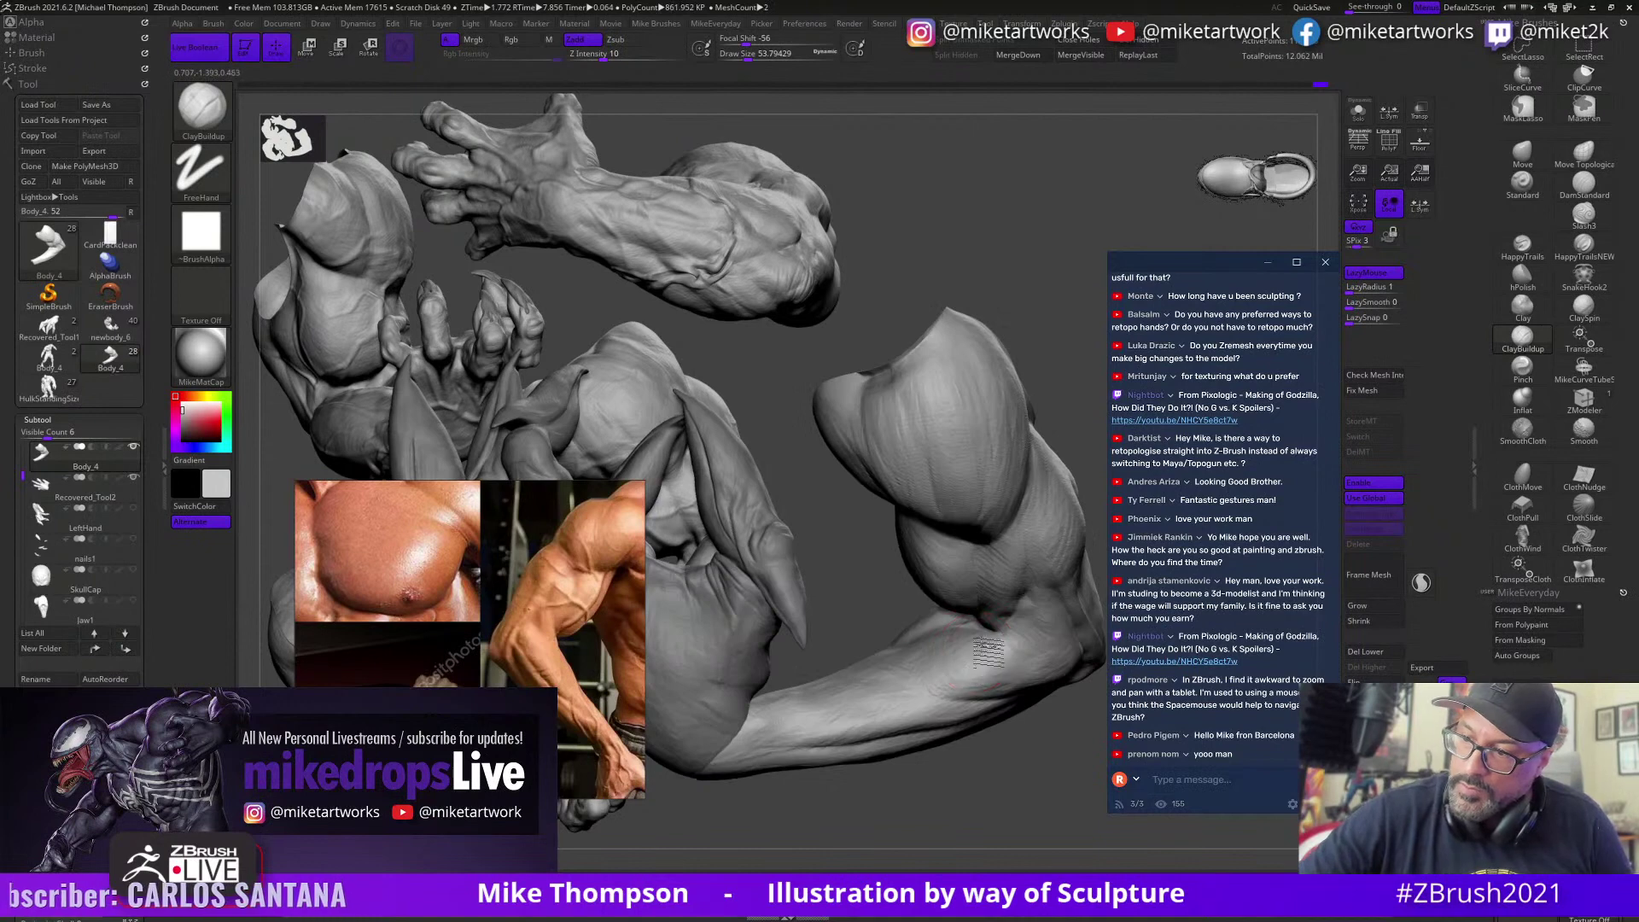
drag(1045, 758, 949, 780)
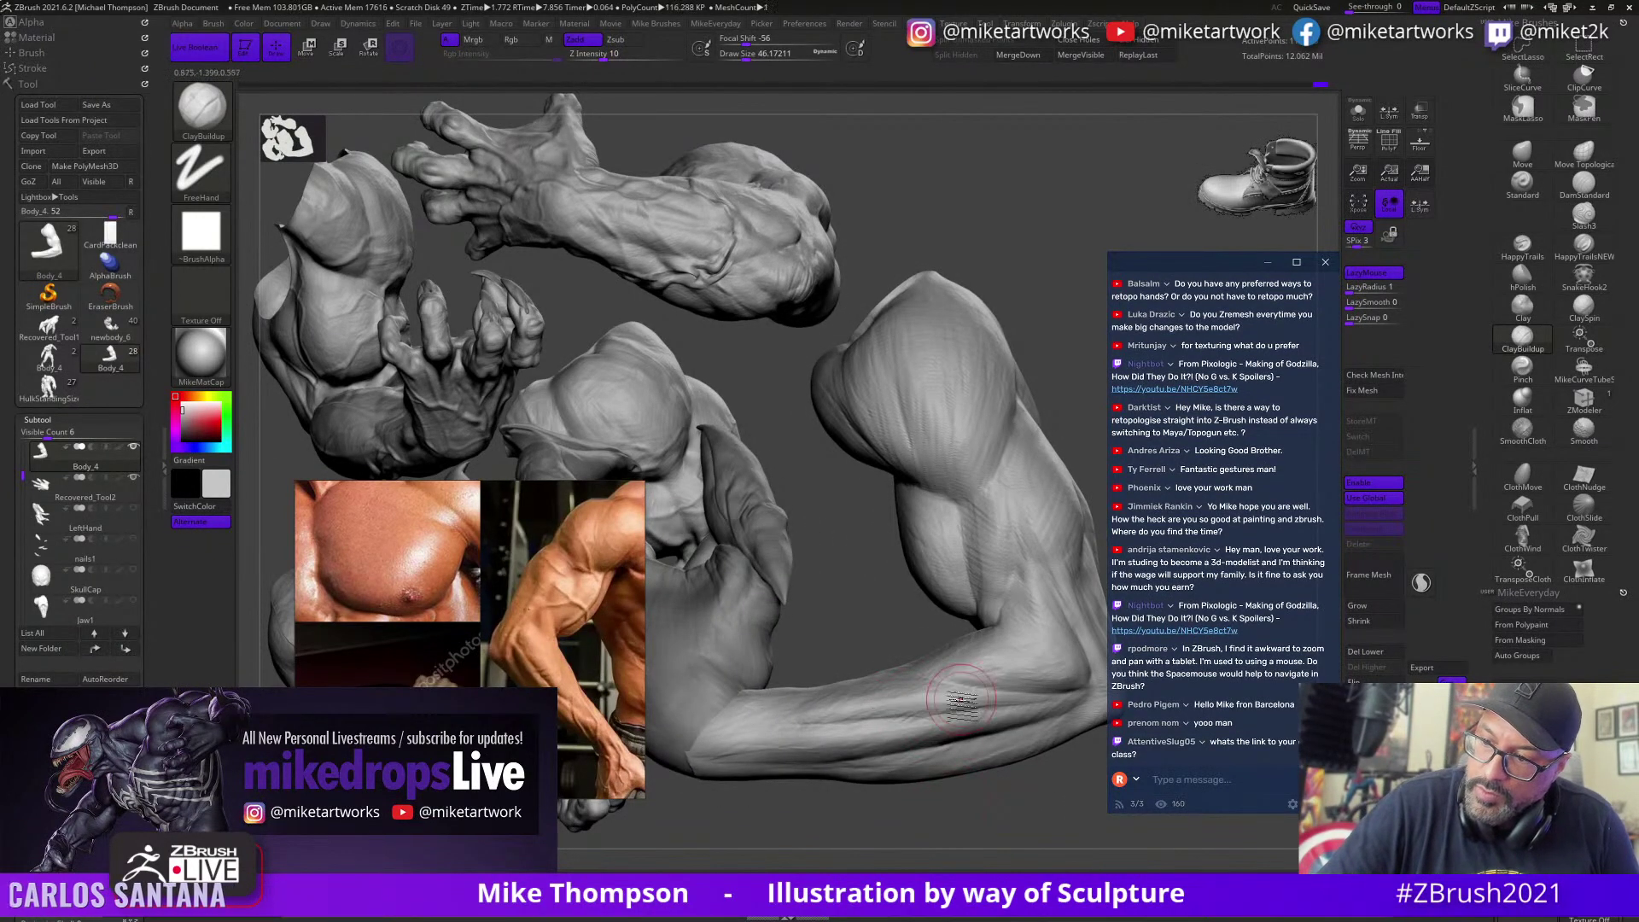
Step: Shape the transition between the shoulder and the upper arm with ClayBuildup at a draw size of about 68
drag(1046, 817, 1036, 820)
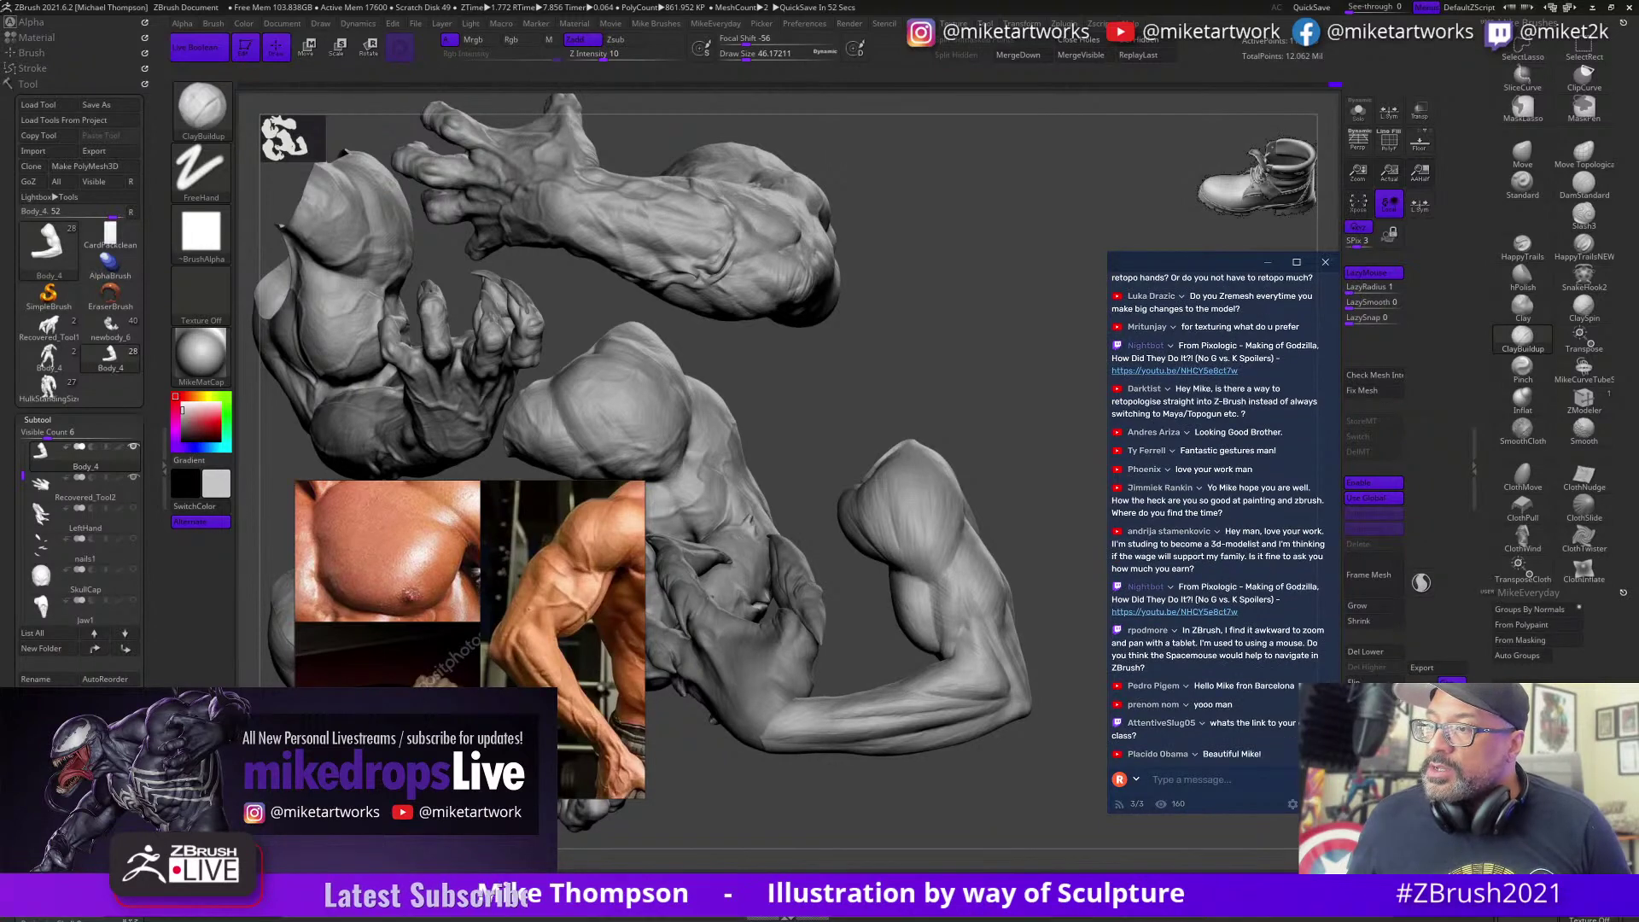
mouse_move(1035, 812)
mouse_down()
mouse_move(1011, 789)
mouse_move(1045, 783)
mouse_move(995, 772)
mouse_move(1034, 772)
mouse_move(1004, 761)
mouse_move(1024, 744)
mouse_move(1032, 762)
mouse_move(979, 758)
mouse_move(1004, 708)
mouse_up()
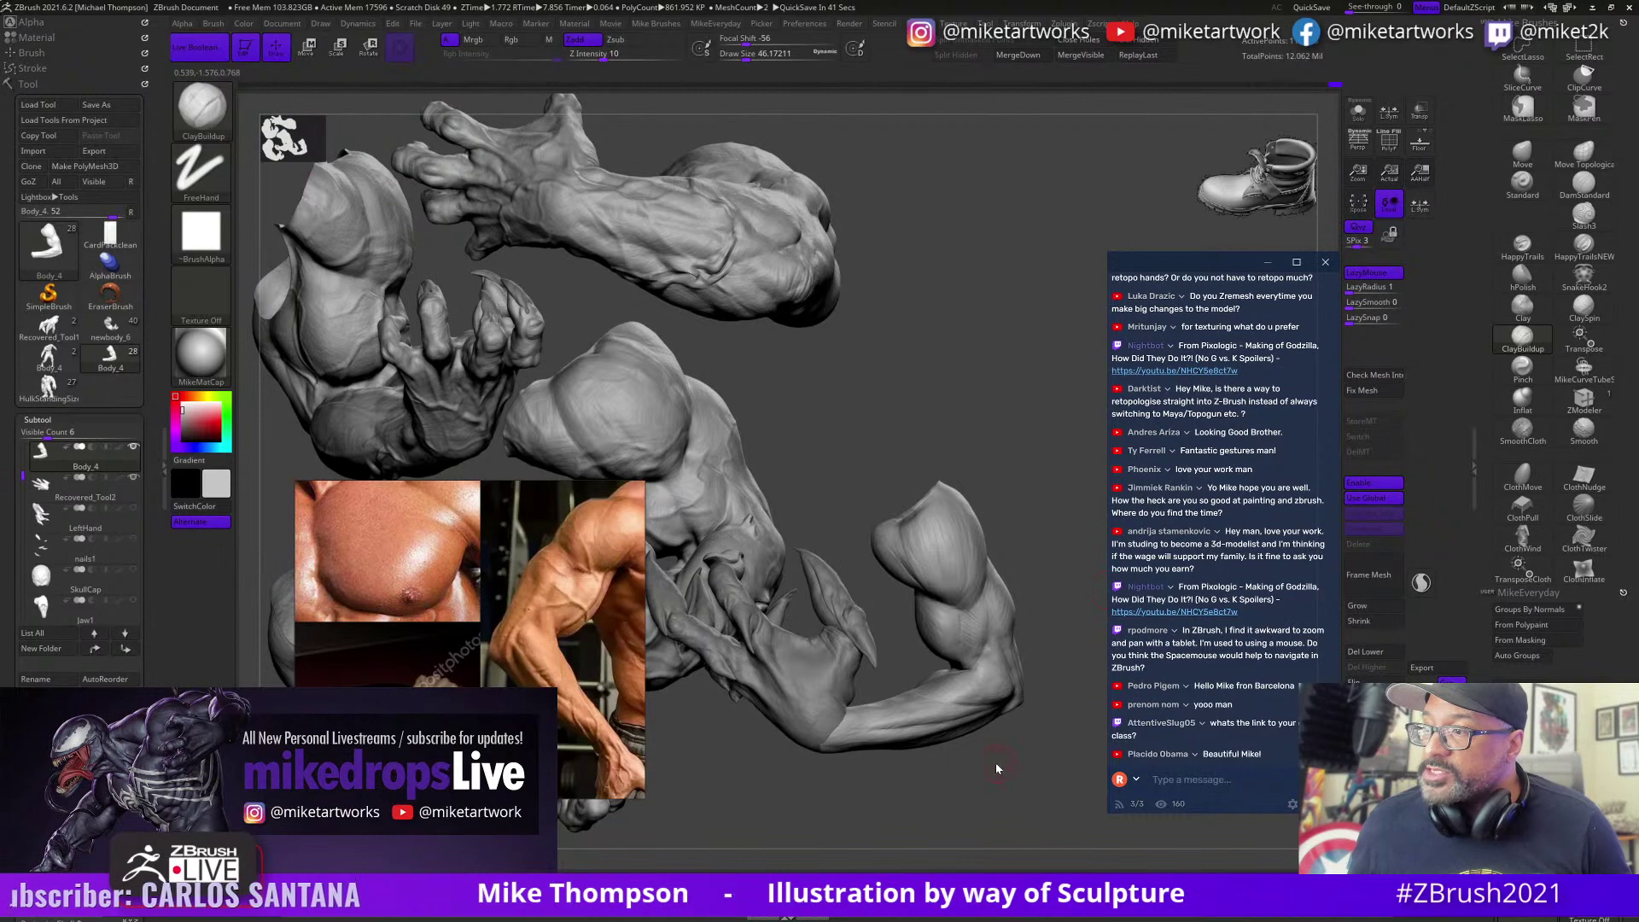
mouse_move(995, 763)
mouse_down()
mouse_move(980, 766)
mouse_move(1002, 770)
mouse_move(990, 751)
mouse_up()
key(s)
drag(1038, 450, 1014, 478)
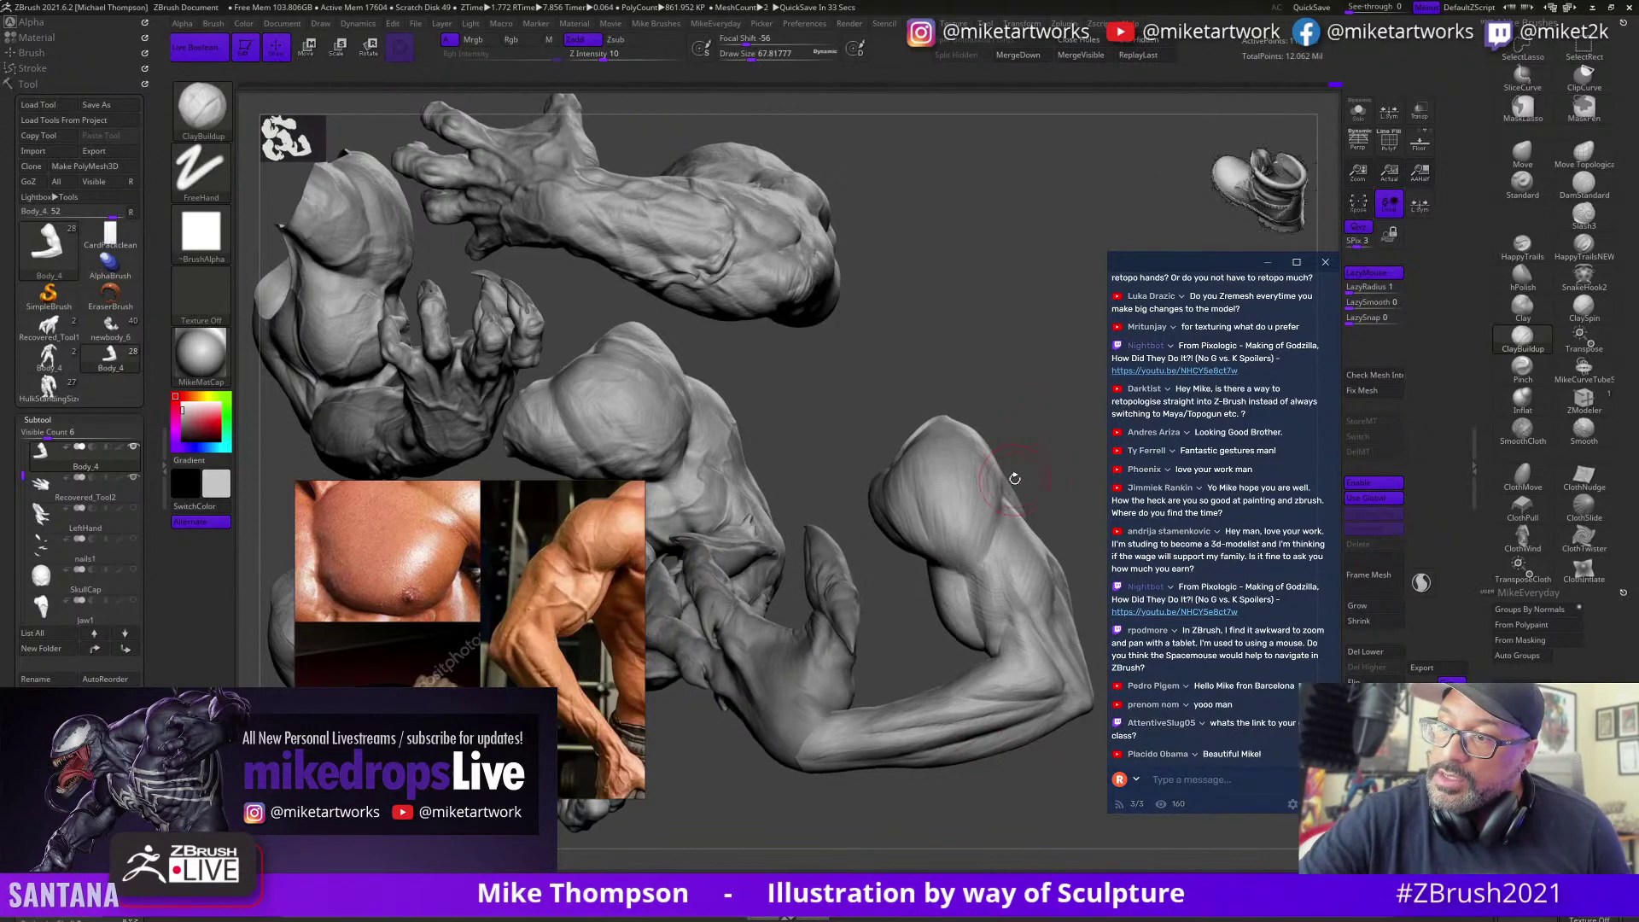
mouse_move(988, 548)
mouse_down()
mouse_move(1003, 478)
mouse_move(982, 521)
mouse_up()
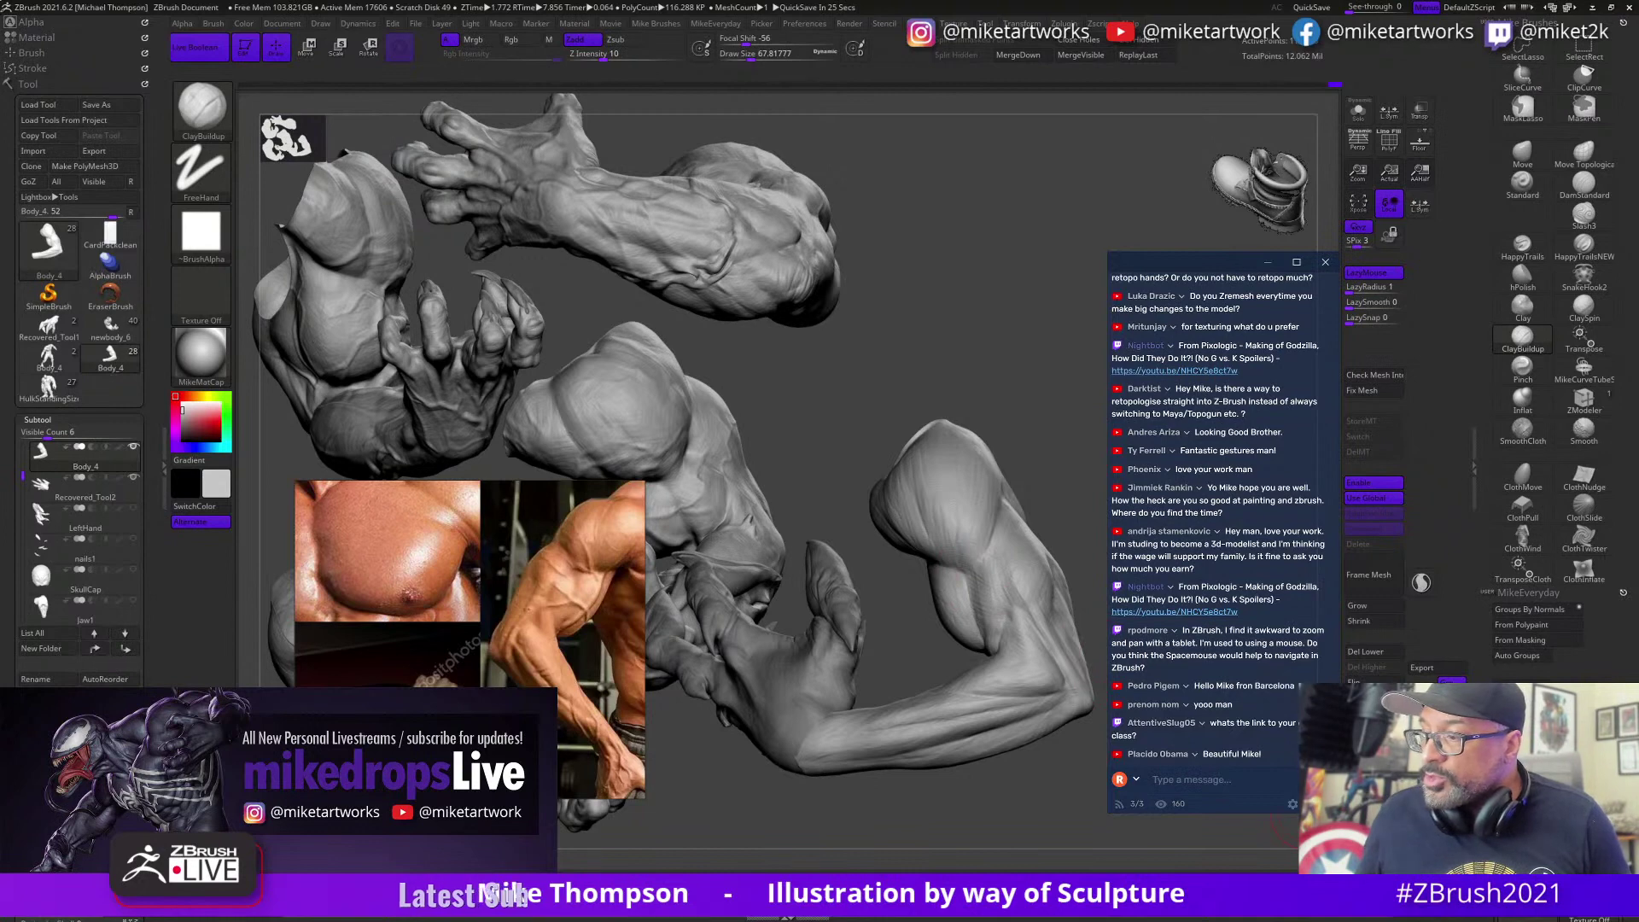
text(https://gumroad.com/l/rgBkp)
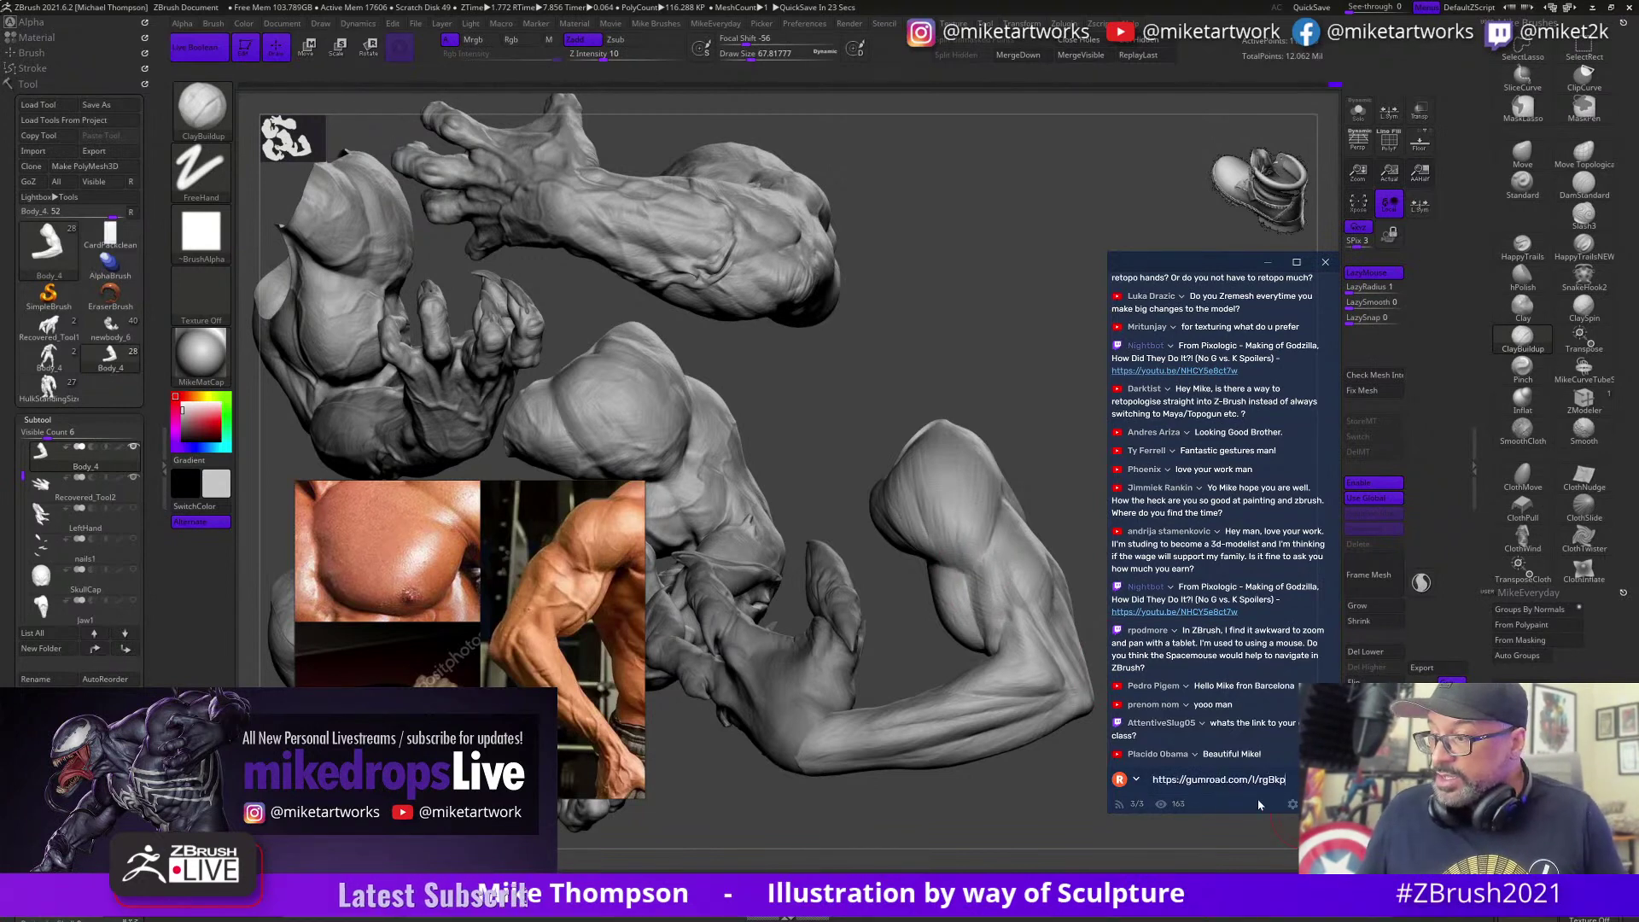
key(Return)
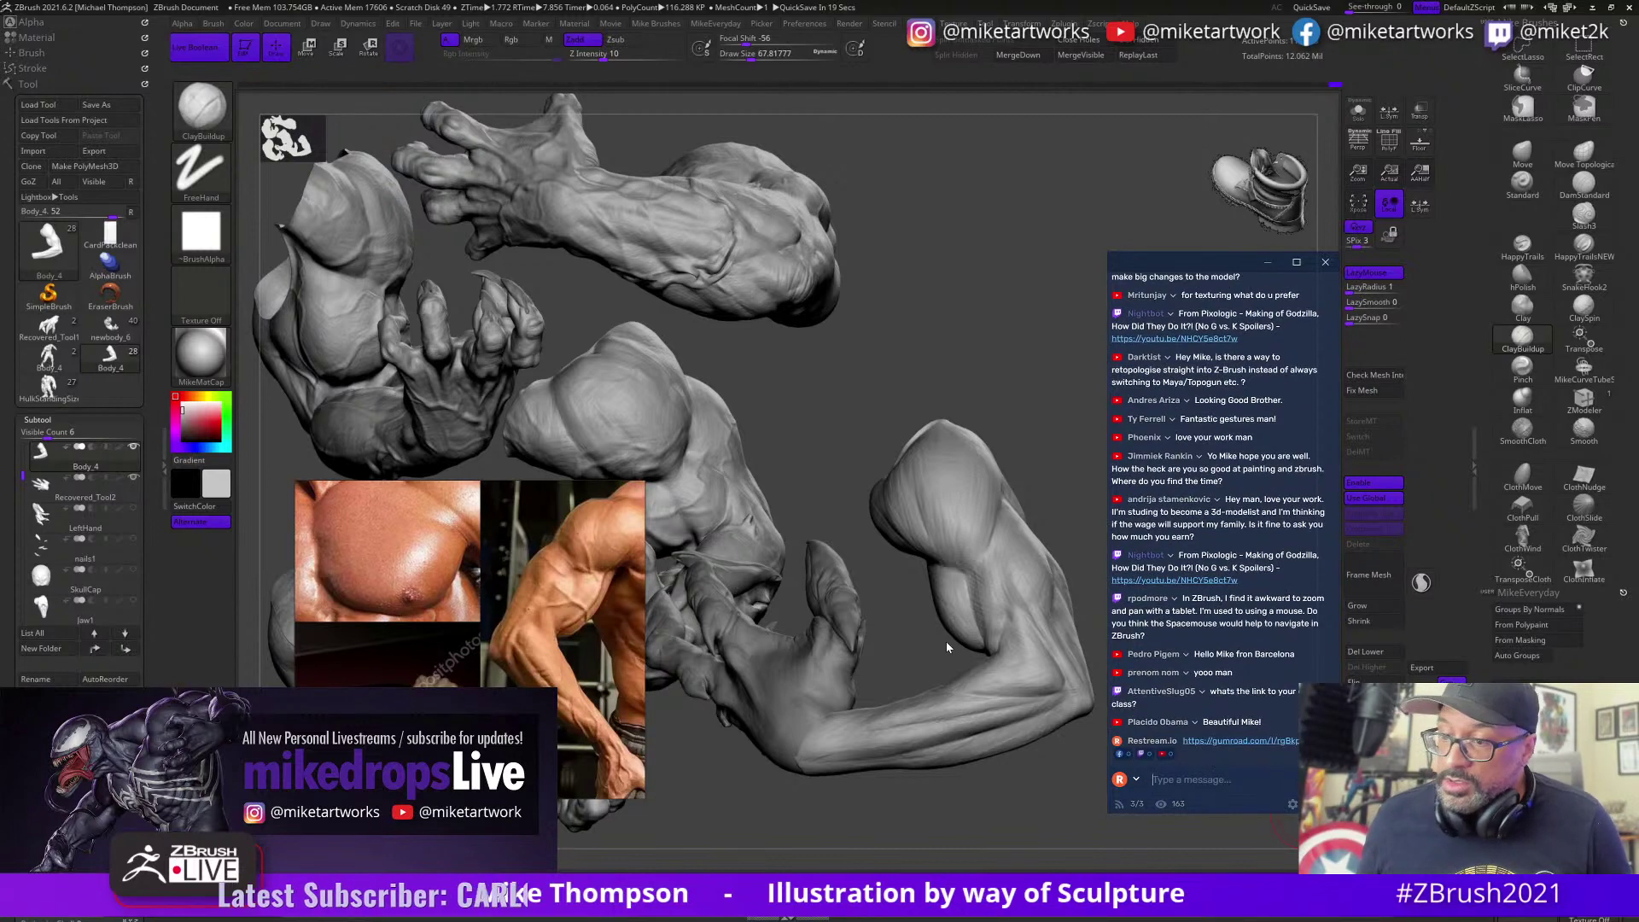
Step: Define the upper-arm muscles between the shoulder and the elbow with ClayBuildup at a draw size of about 44
mouse_move(946, 647)
mouse_down()
mouse_move(1057, 496)
mouse_move(1060, 510)
mouse_move(1048, 500)
mouse_up()
key(s)
key(s)
mouse_move(970, 555)
mouse_down()
mouse_move(978, 594)
mouse_move(980, 578)
mouse_up()
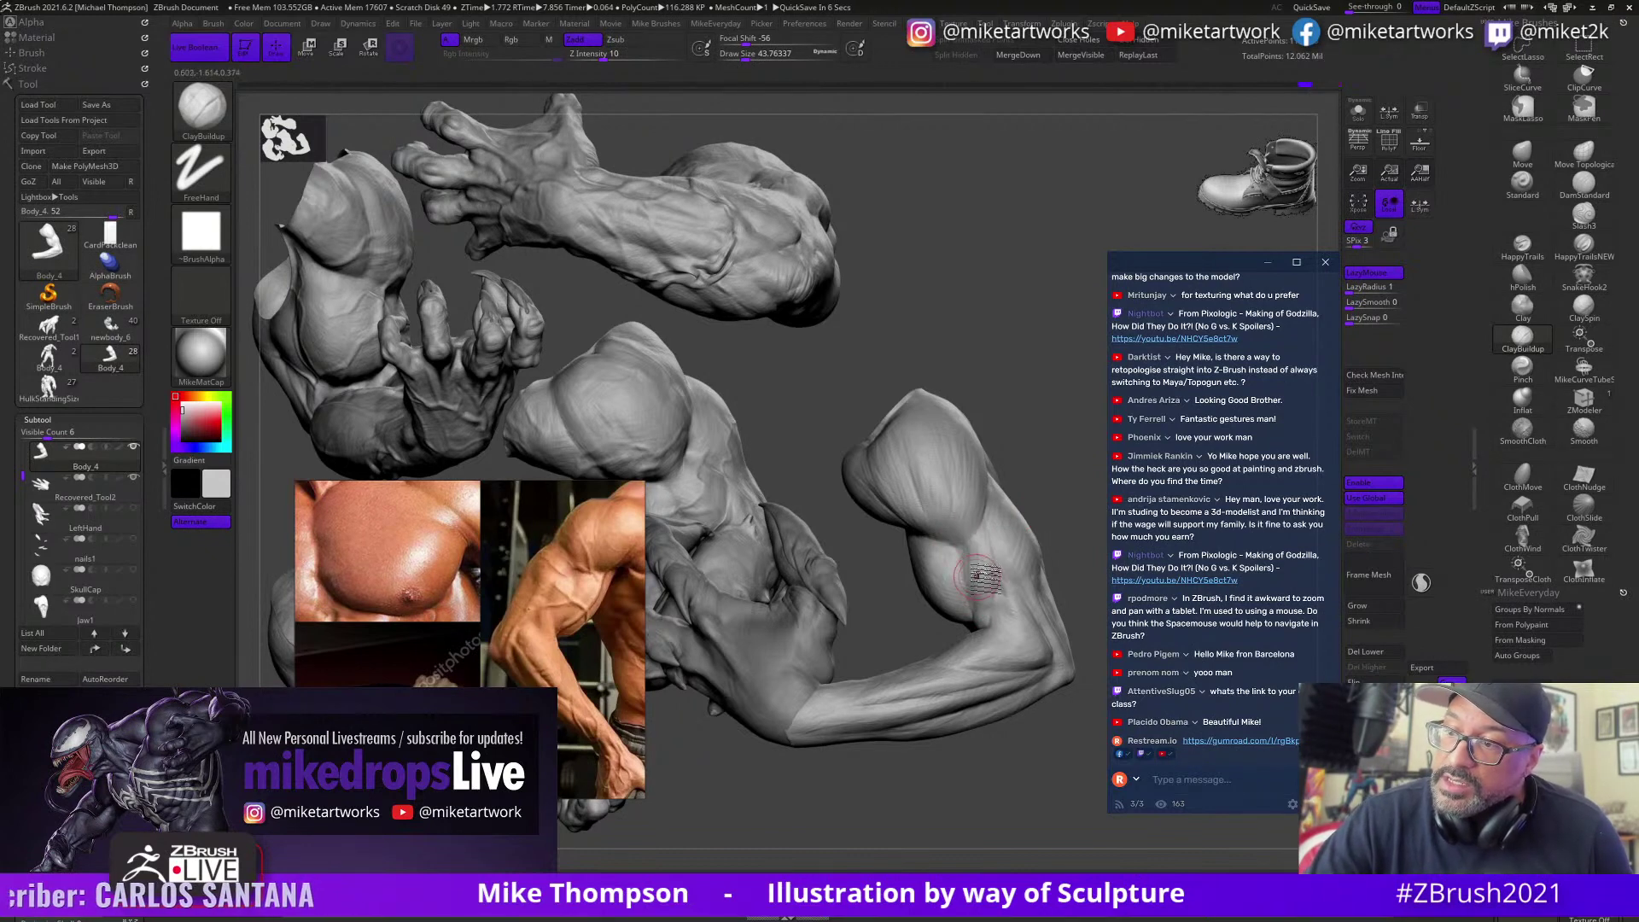
mouse_move(1037, 499)
mouse_down()
mouse_move(1053, 496)
mouse_move(987, 589)
mouse_move(1051, 513)
mouse_up()
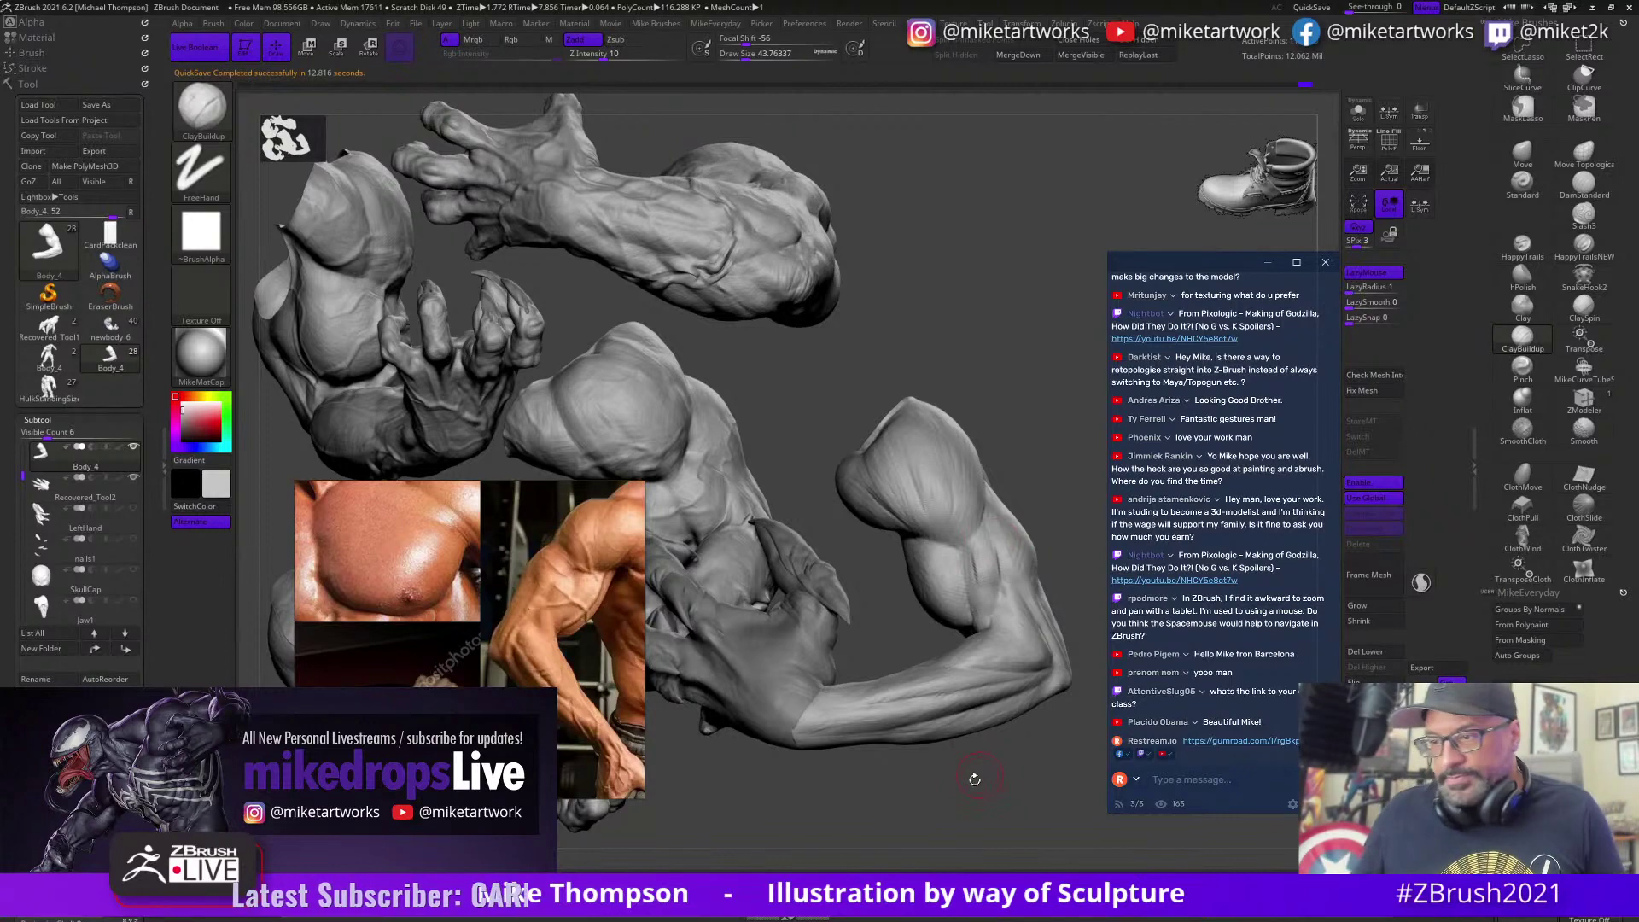
mouse_move(981, 776)
mouse_down()
mouse_move(1020, 812)
mouse_move(1007, 679)
mouse_move(1023, 712)
mouse_move(982, 709)
mouse_move(977, 755)
mouse_move(1007, 757)
mouse_move(974, 721)
mouse_move(912, 766)
mouse_move(922, 746)
mouse_move(993, 728)
mouse_move(981, 699)
mouse_move(999, 715)
mouse_move(957, 705)
mouse_move(1005, 786)
mouse_move(962, 735)
mouse_move(987, 750)
mouse_move(963, 715)
mouse_move(1003, 721)
mouse_up()
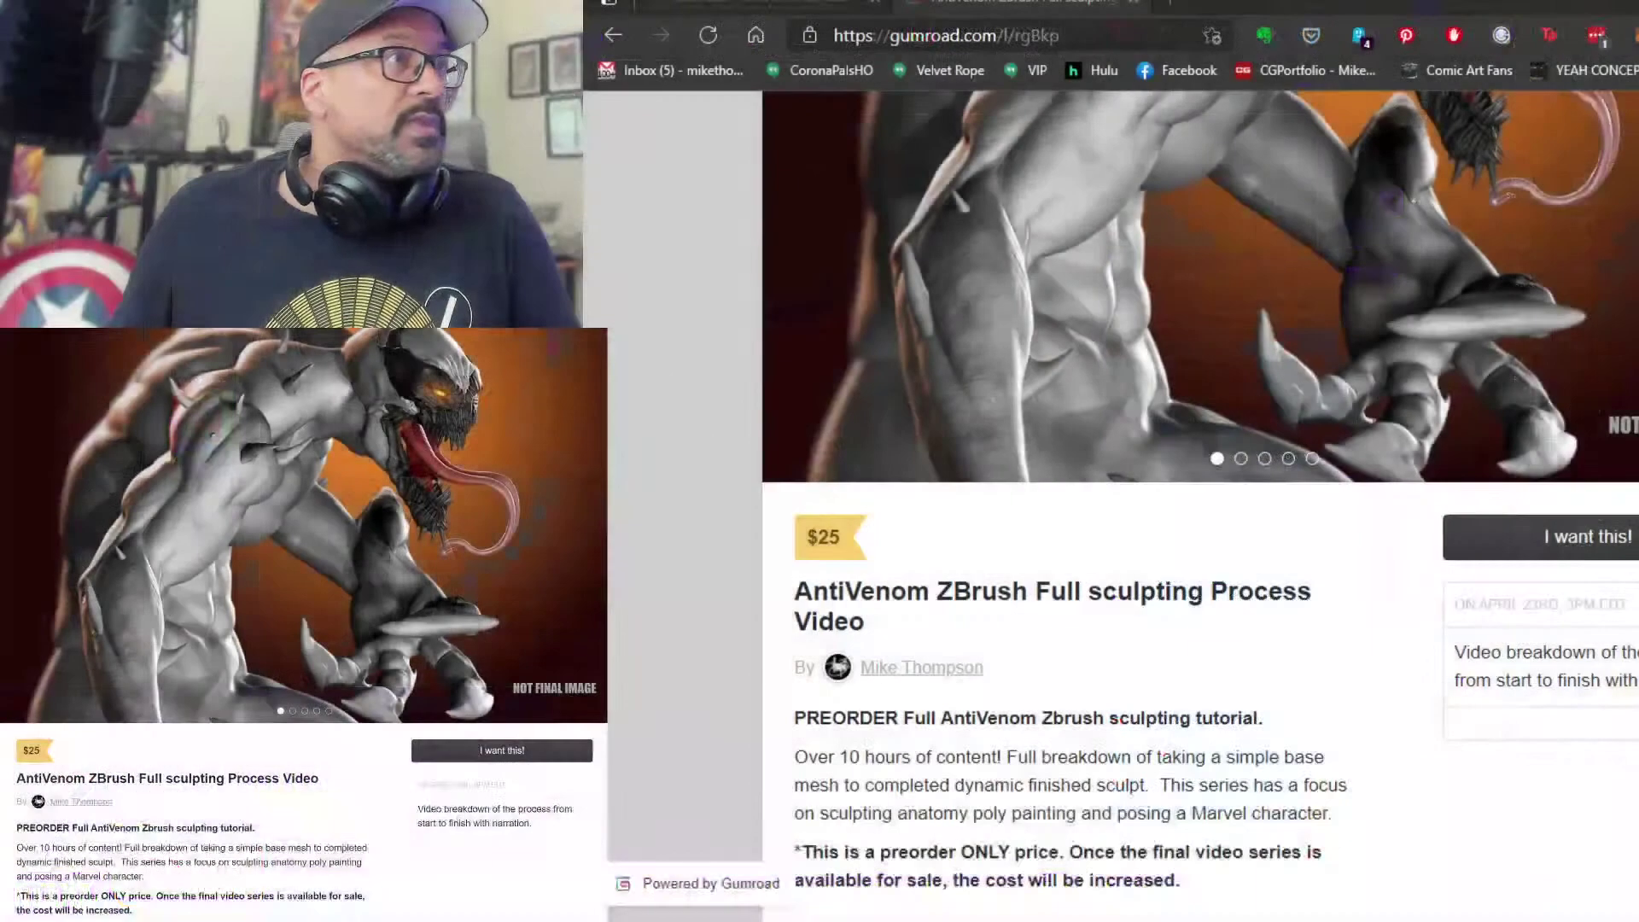
Step: Switch to the browser and look over the preview image and description on the AntiVenom ZBrush Gumroad product page
scroll(1195, 513, up, 4)
scroll(1195, 512, down, 2)
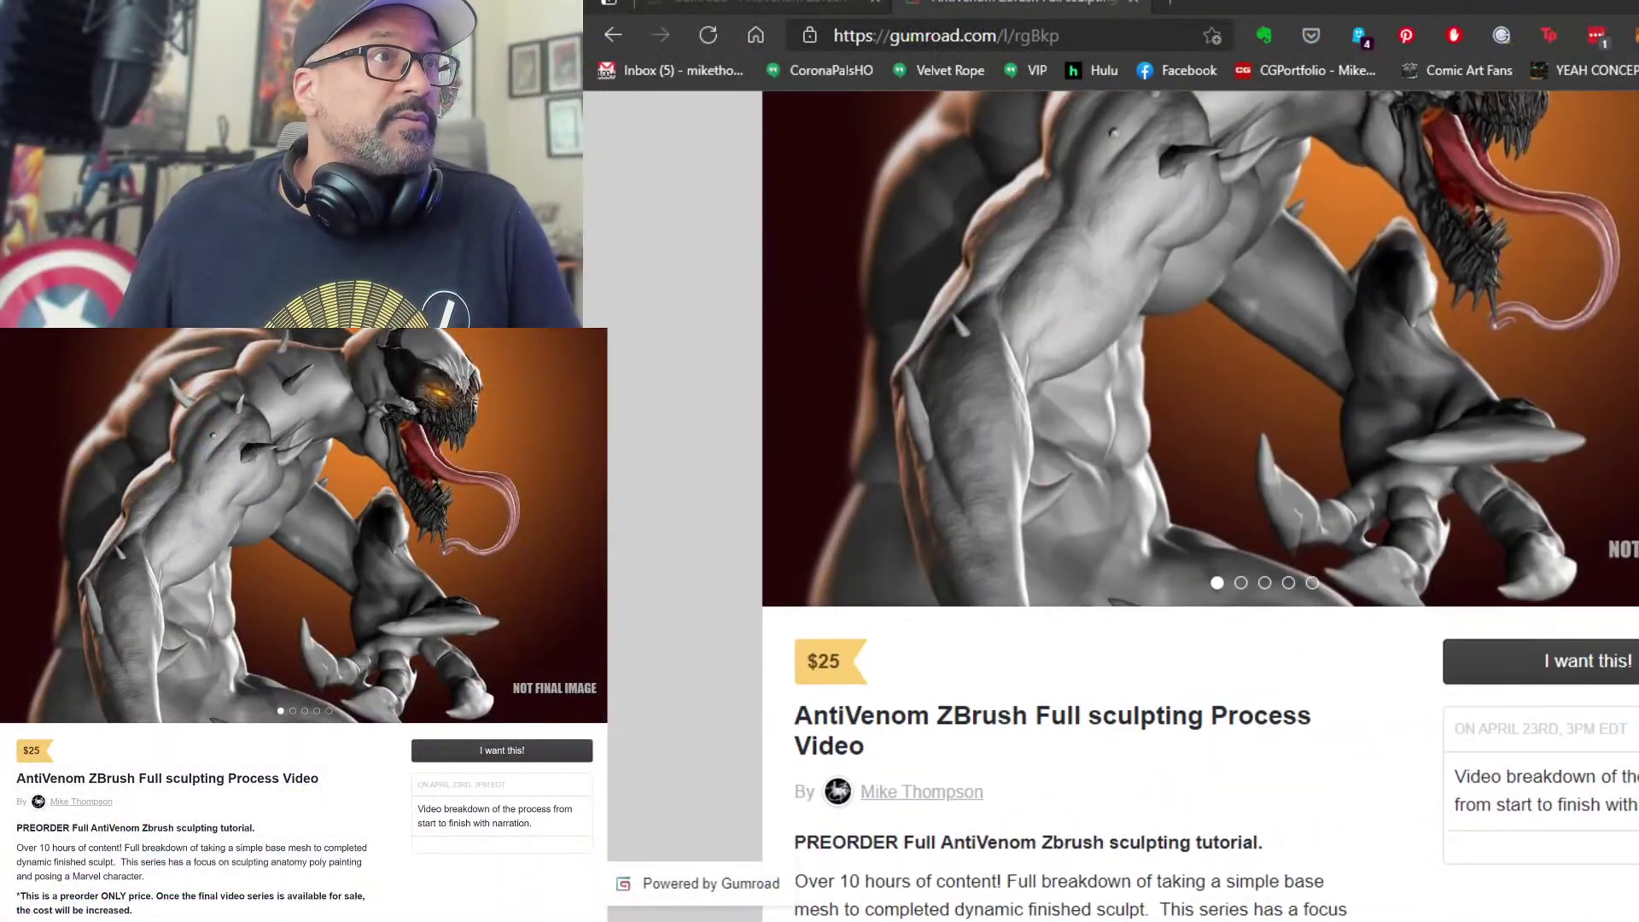
scroll(1199, 504, up, 2)
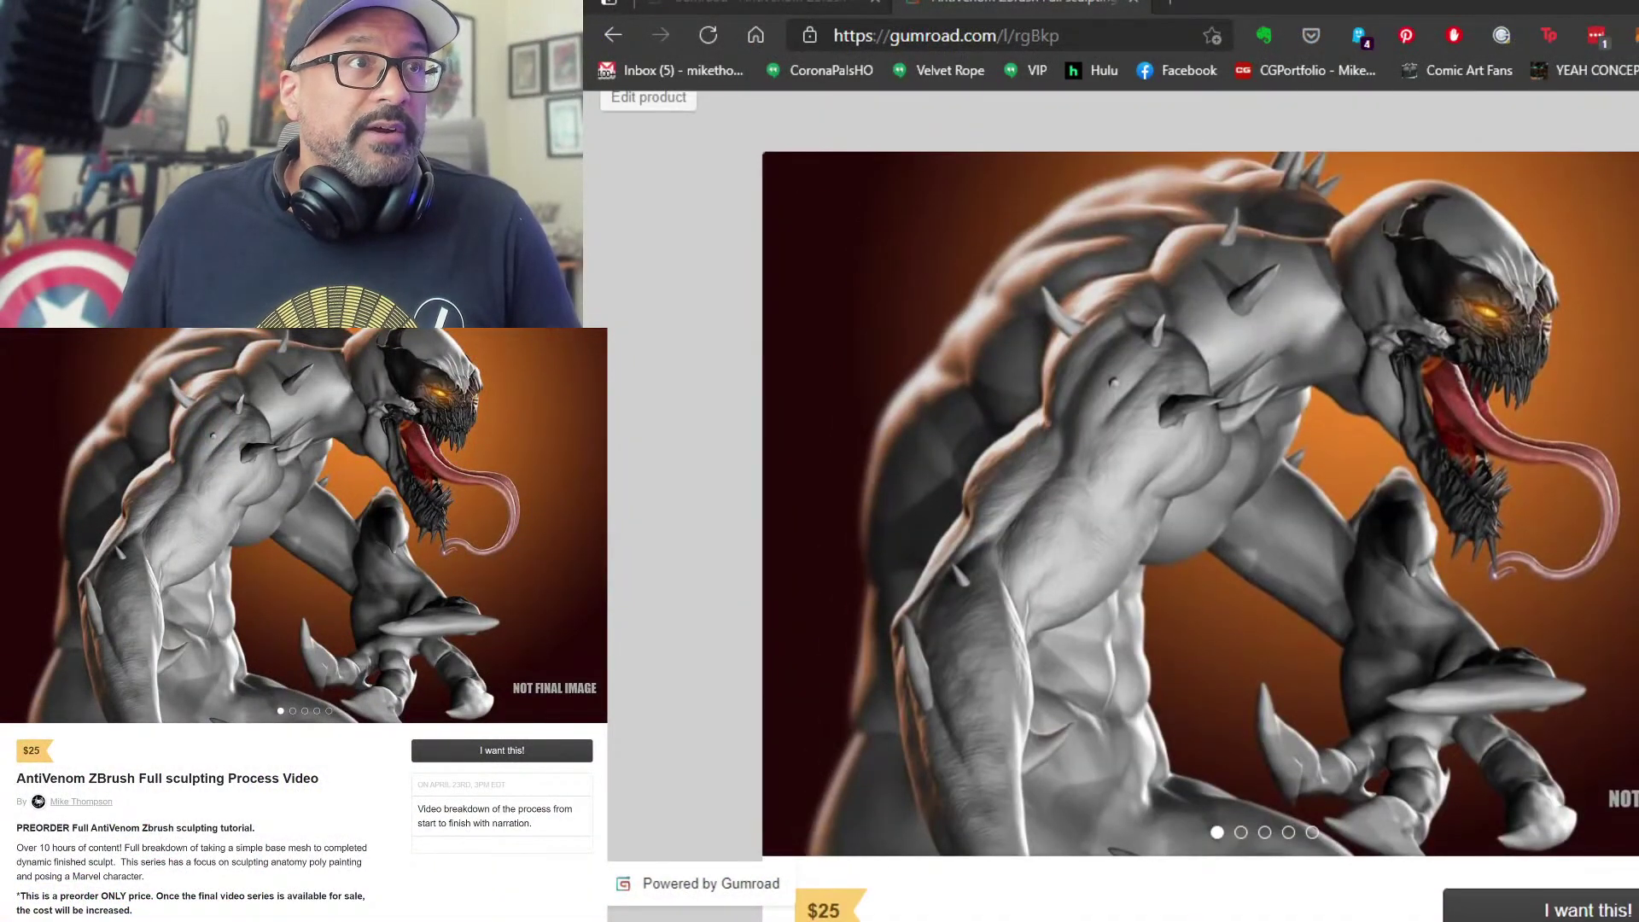
key(Right)
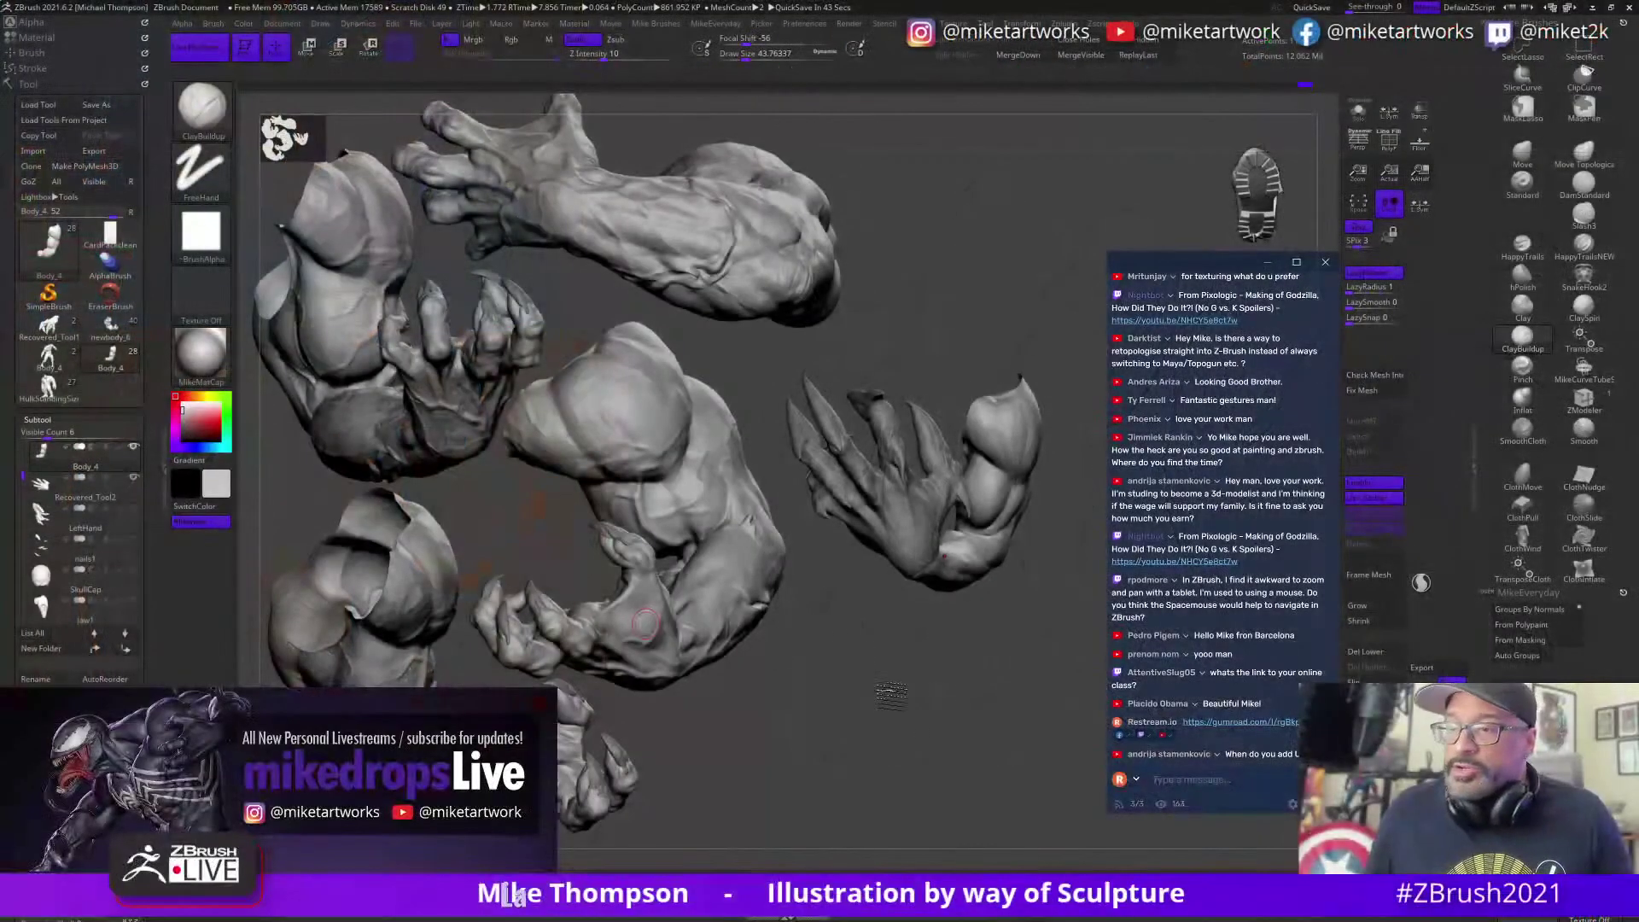
Step: Clear the dropped arm copies from the ZBrush canvas and build up the biceps with ClayBuildup at a draw size of about 65
mouse_move(957, 752)
mouse_down()
mouse_move(933, 718)
mouse_move(805, 743)
mouse_move(917, 787)
mouse_move(927, 813)
mouse_move(927, 778)
mouse_move(963, 772)
mouse_move(1013, 812)
mouse_move(957, 769)
mouse_move(990, 761)
mouse_move(947, 762)
mouse_move(969, 790)
mouse_move(958, 739)
mouse_up()
key(ctrl+n)
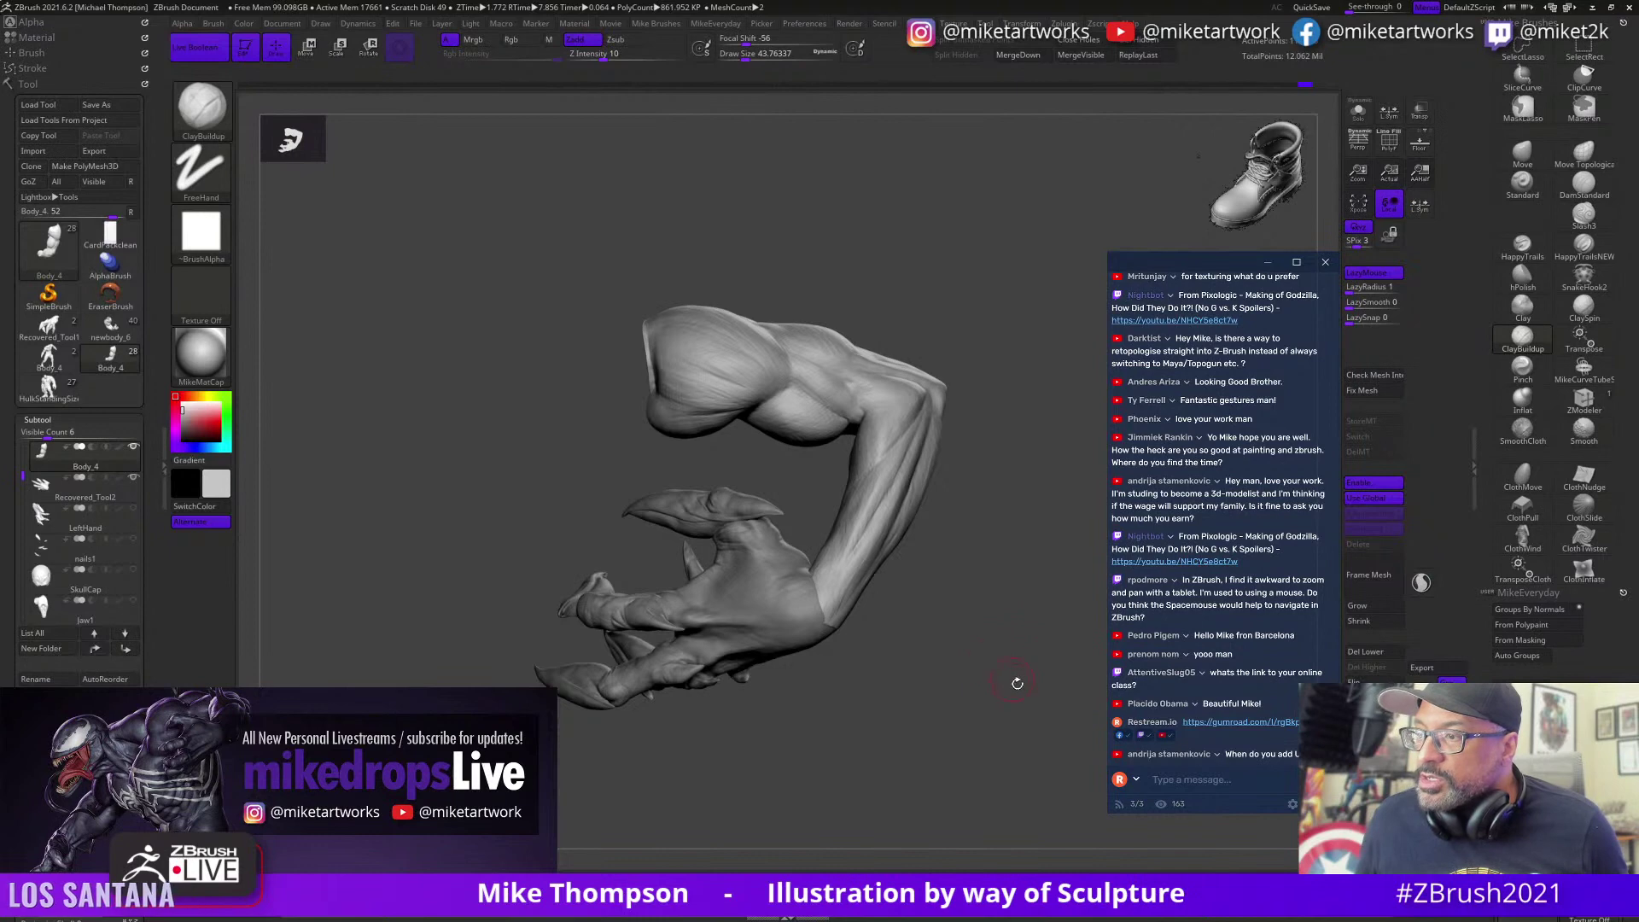
mouse_move(987, 699)
mouse_down()
mouse_move(992, 747)
mouse_move(961, 812)
mouse_move(997, 778)
mouse_move(984, 790)
mouse_move(949, 770)
mouse_move(941, 670)
mouse_up()
key(s)
drag(879, 423, 900, 429)
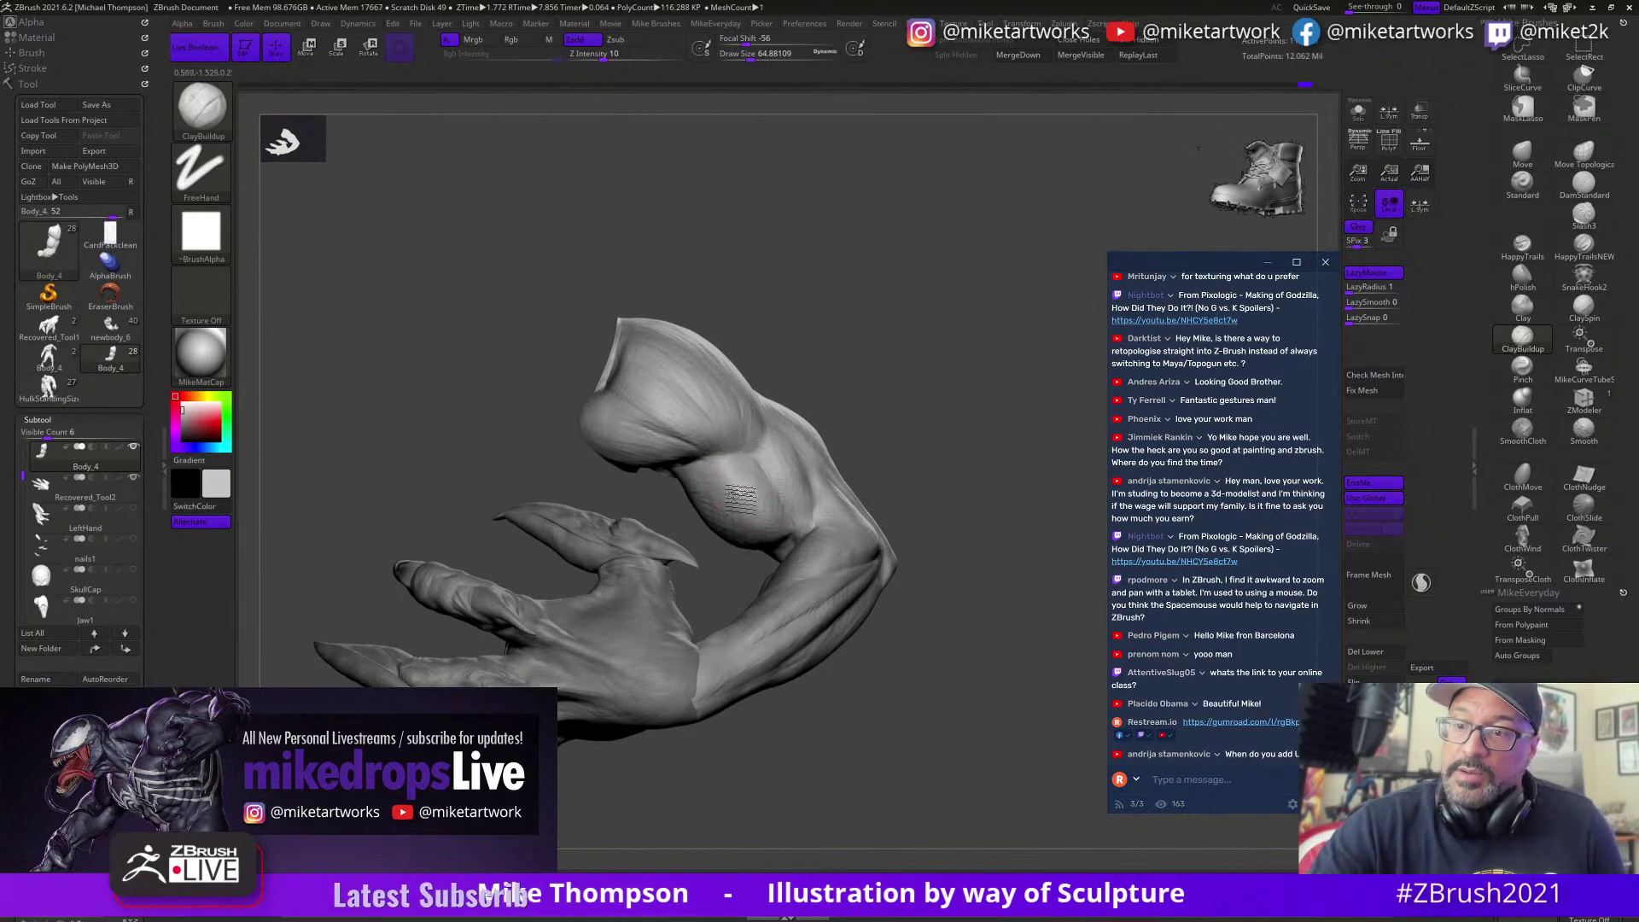
mouse_move(915, 461)
mouse_down()
mouse_move(951, 426)
mouse_move(721, 522)
mouse_up()
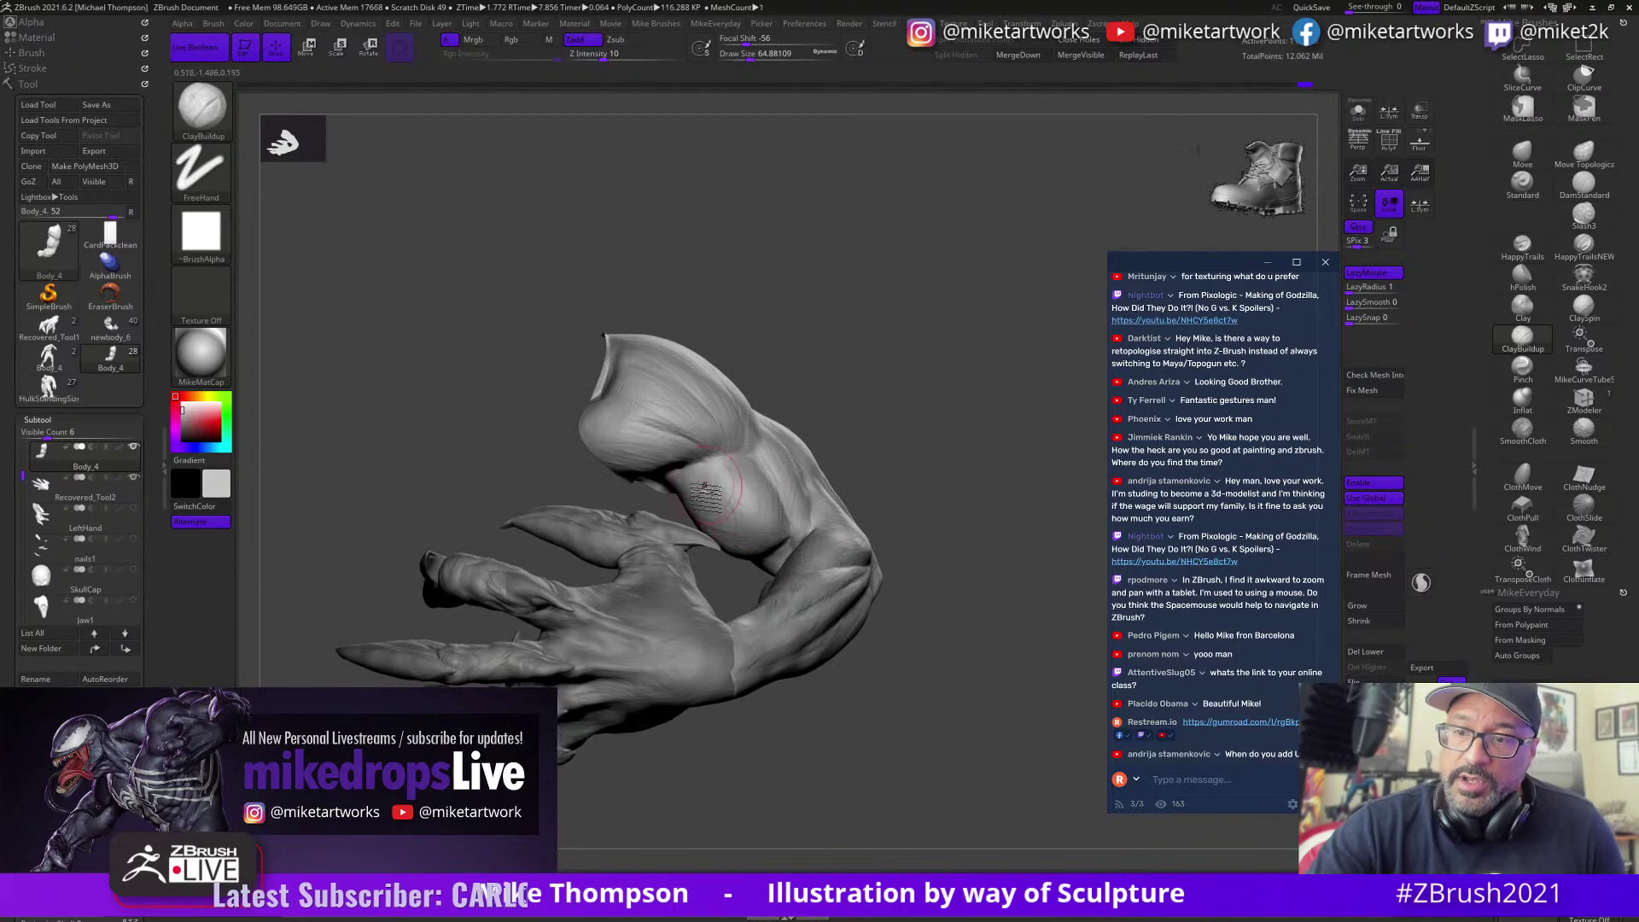
drag(951, 402, 755, 533)
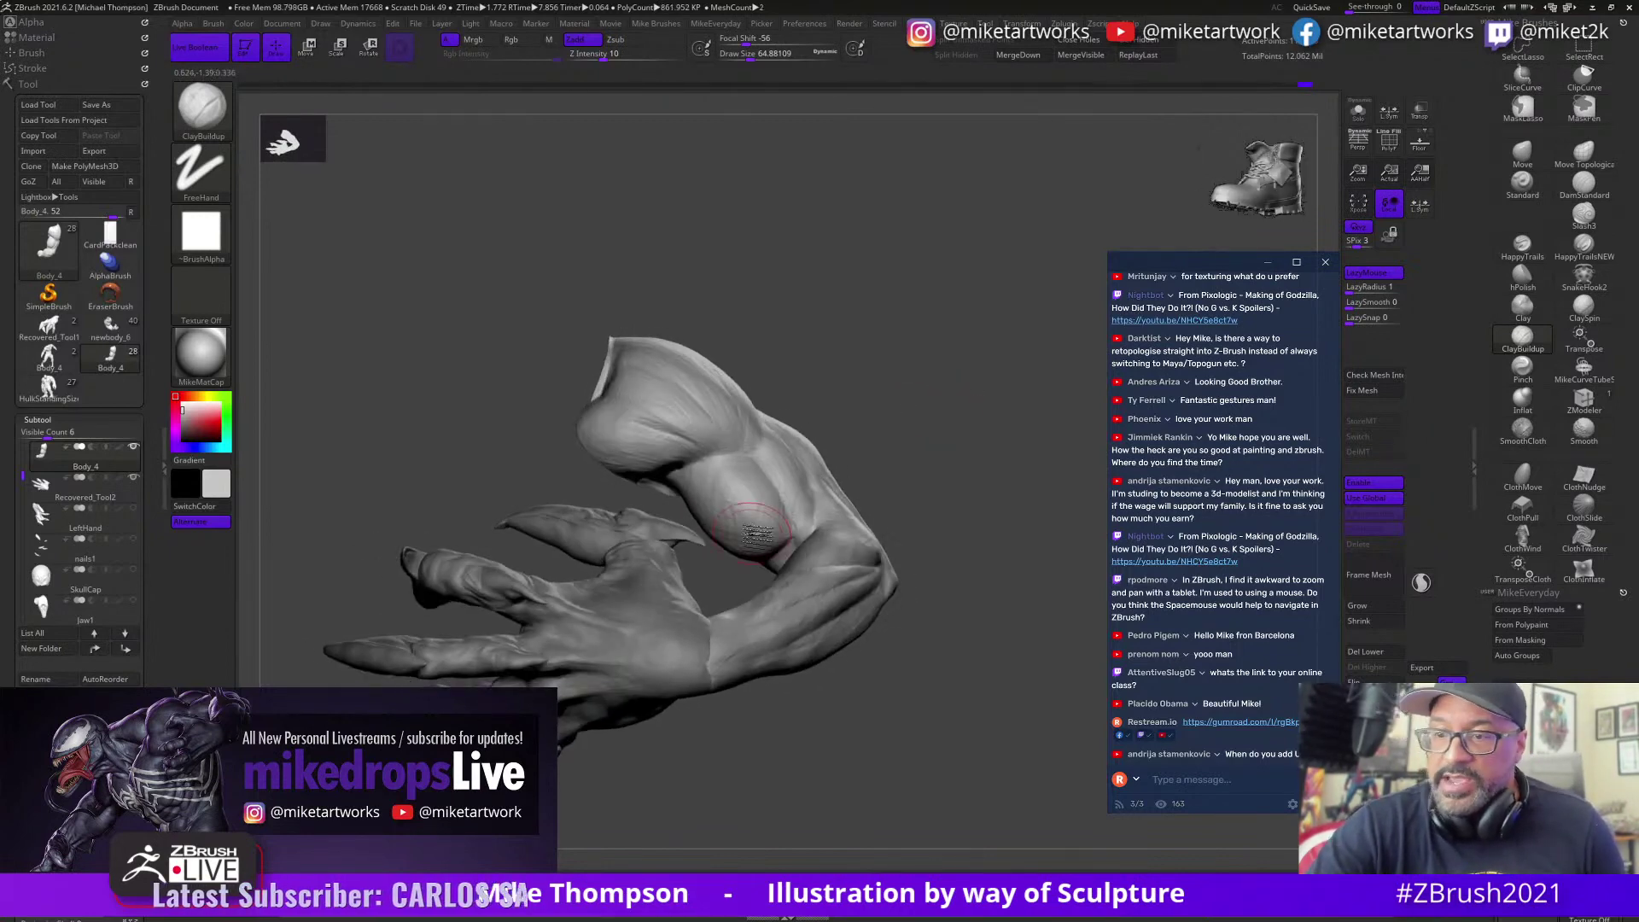
Step: Sculpt the outer upper arm and triceps between the shoulder and elbow with ClayBuildup at a draw size of about 56
mouse_move(942, 453)
mouse_down()
mouse_move(954, 429)
mouse_move(939, 423)
mouse_up()
key(s)
drag(943, 423, 773, 443)
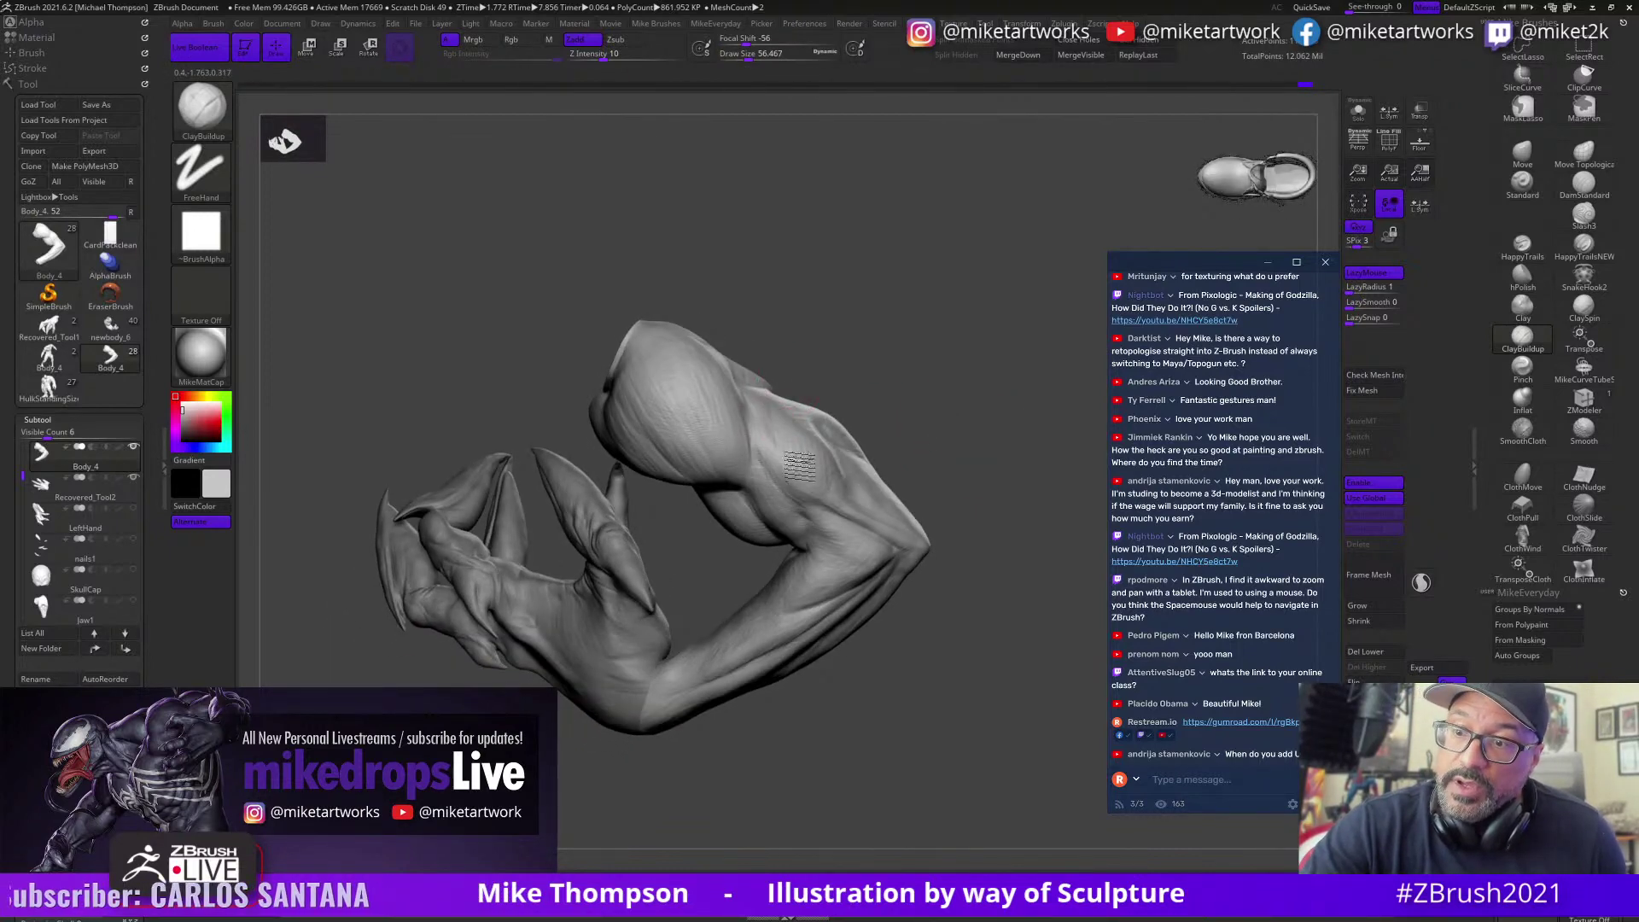
drag(889, 390, 784, 423)
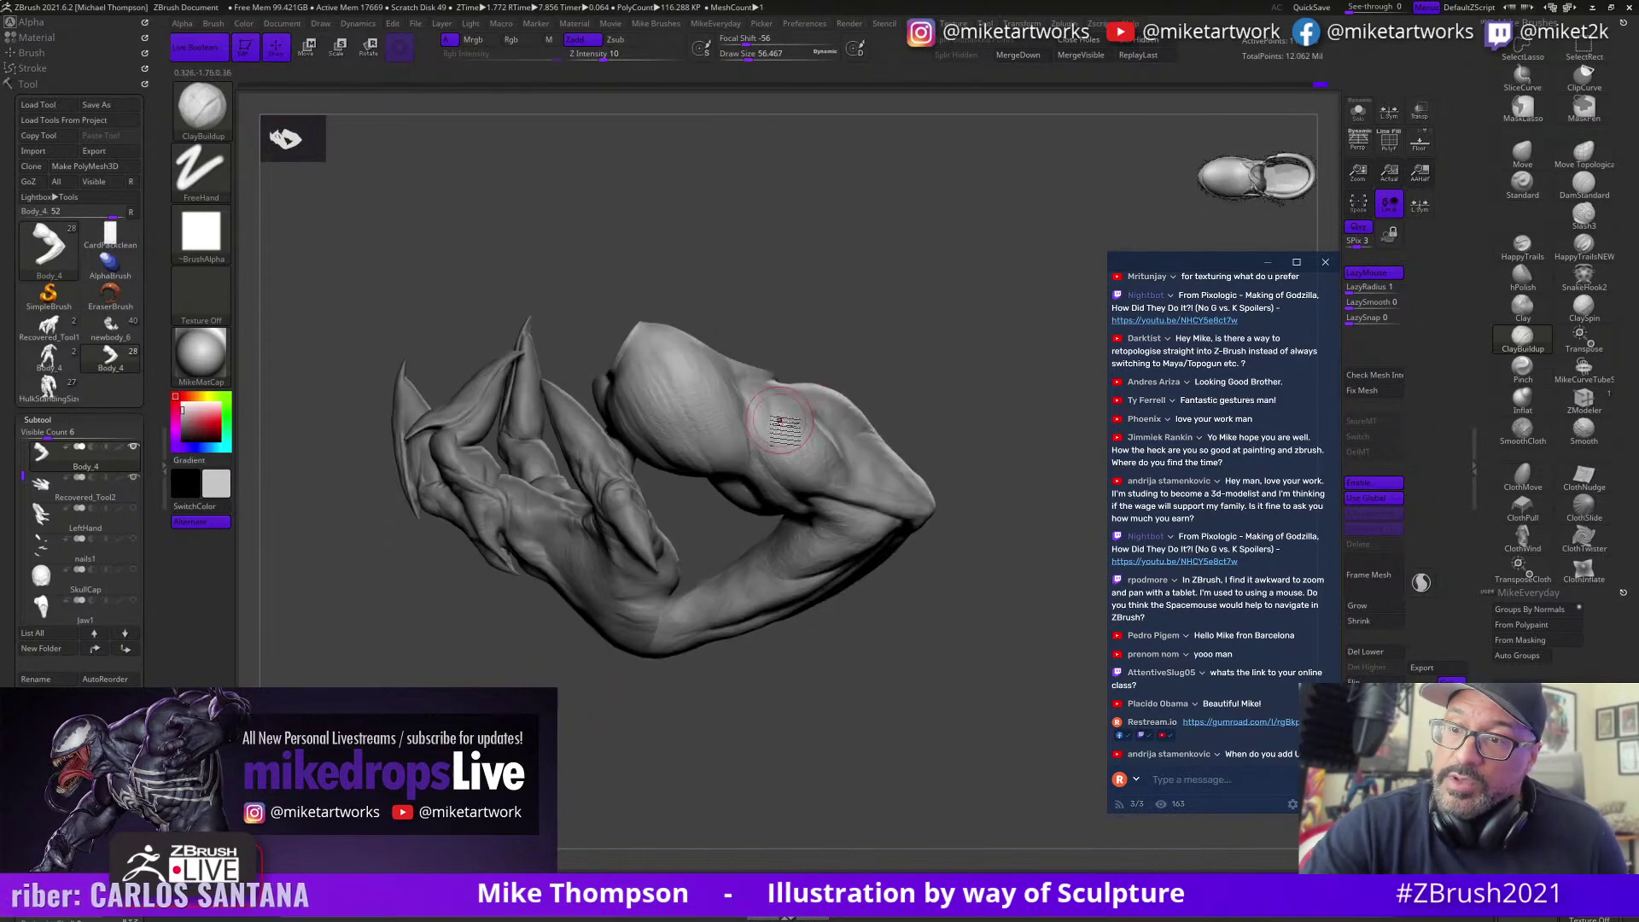
drag(825, 485, 772, 418)
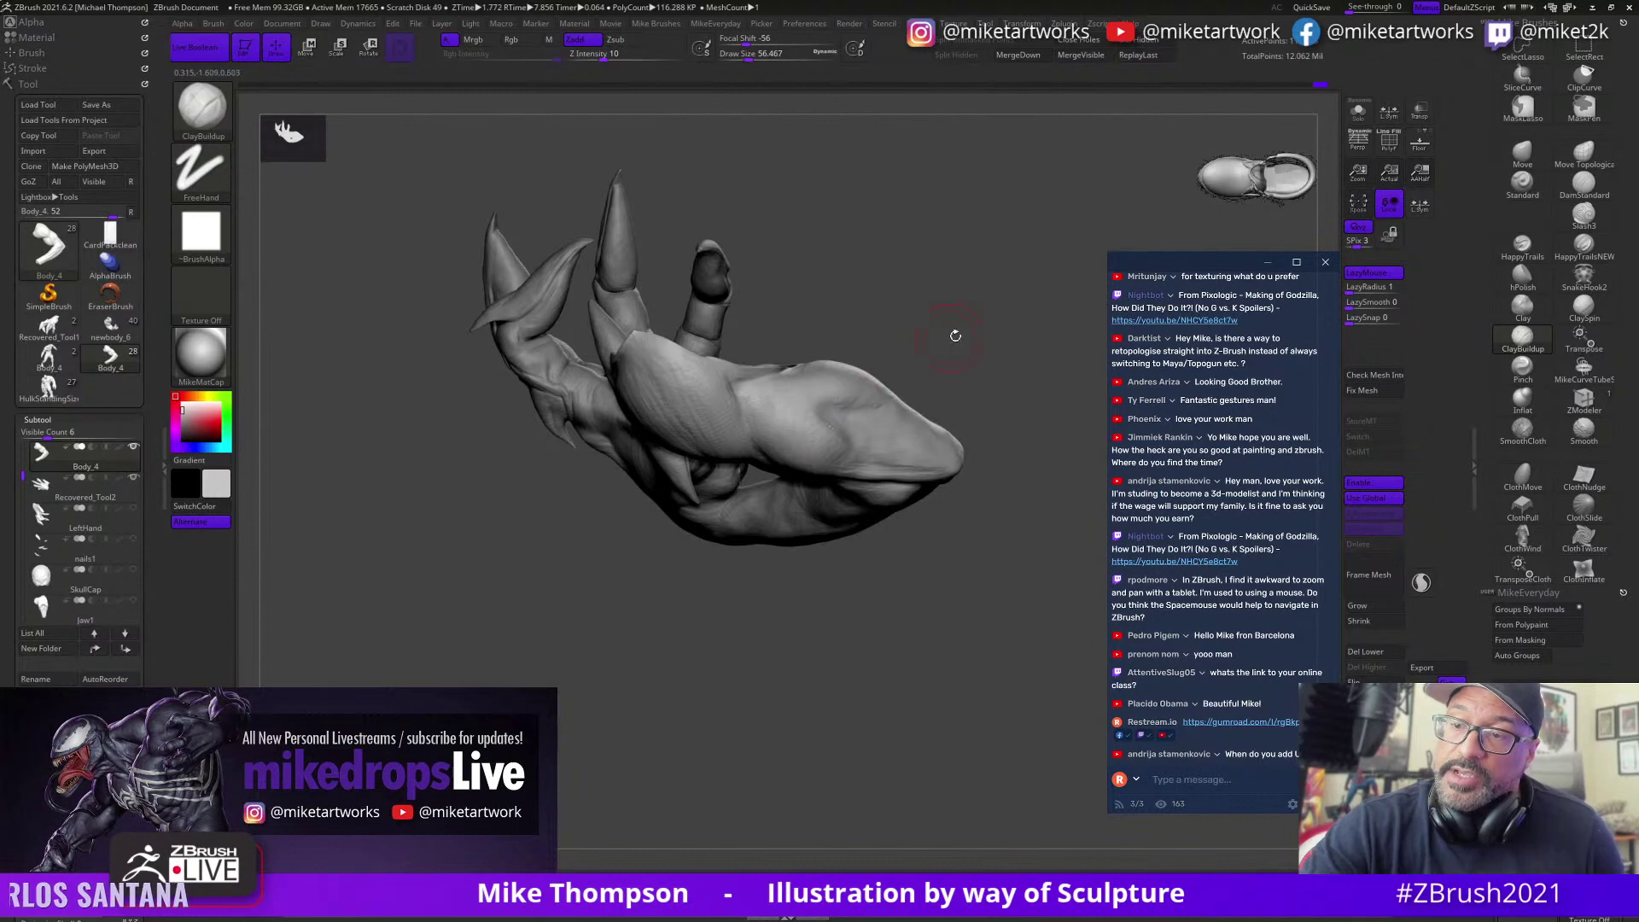
drag(953, 335, 821, 465)
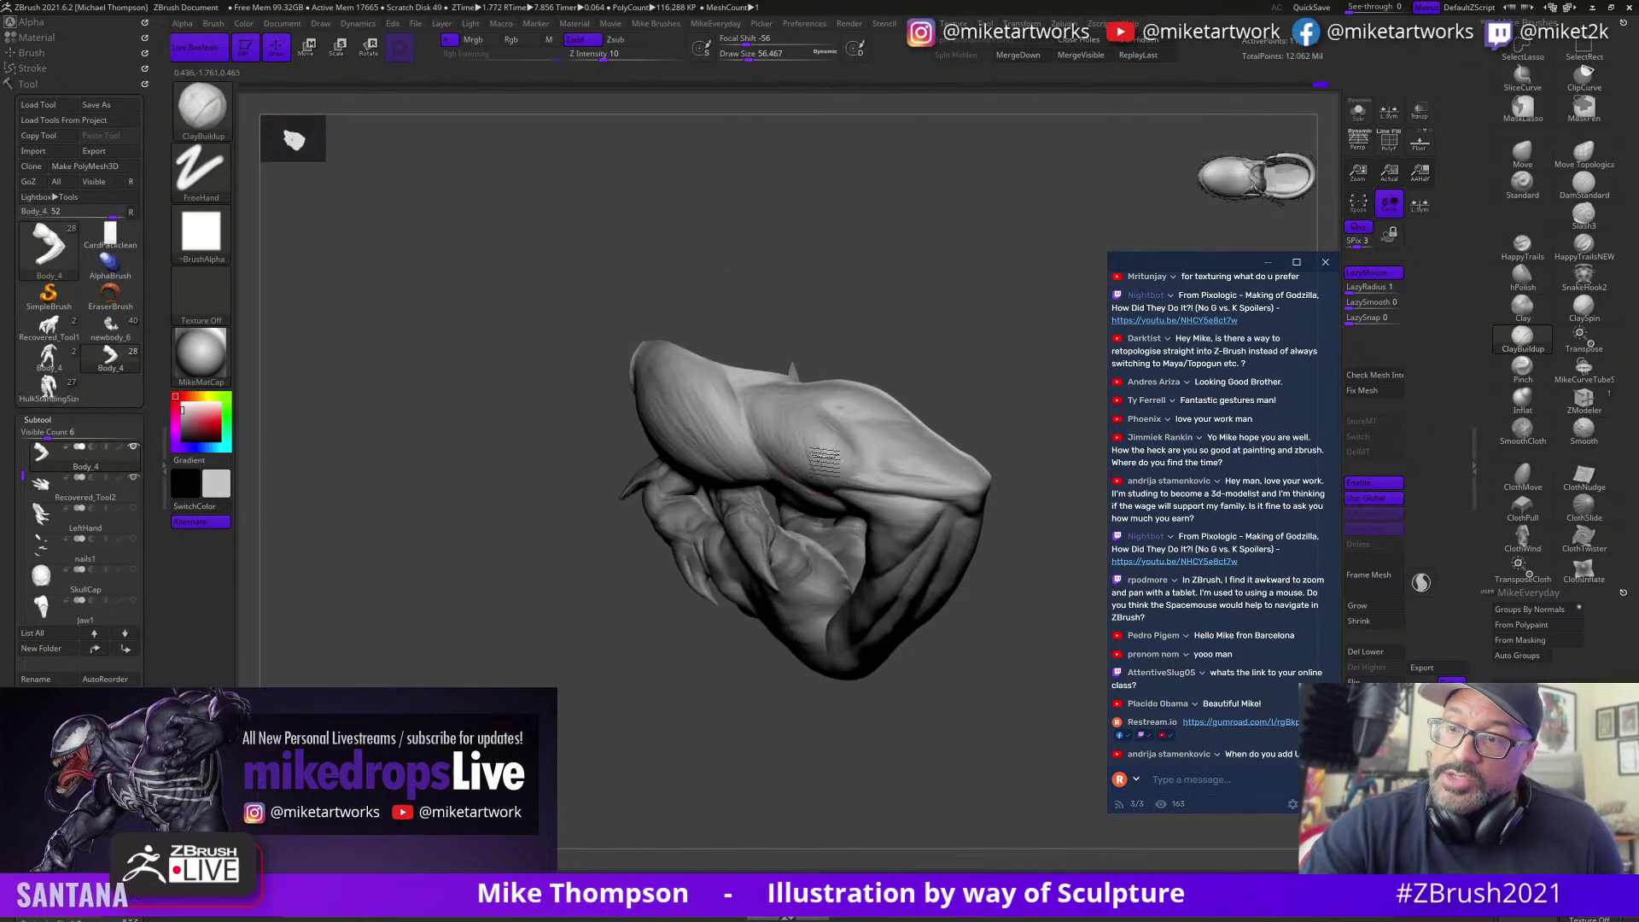
drag(837, 413, 797, 444)
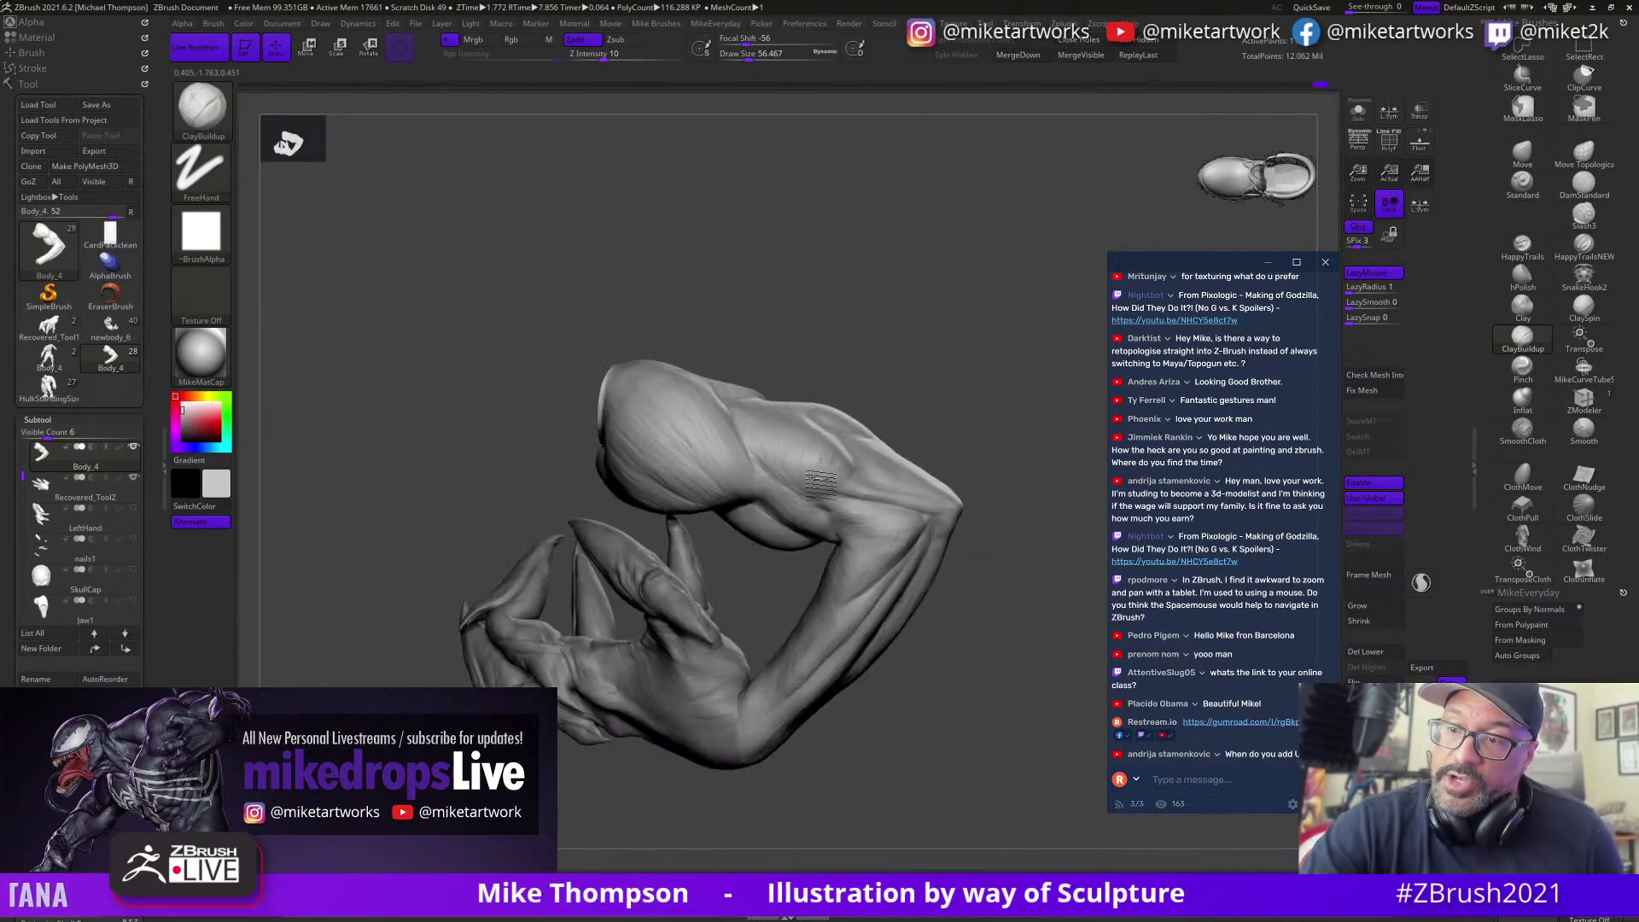
drag(920, 362, 860, 461)
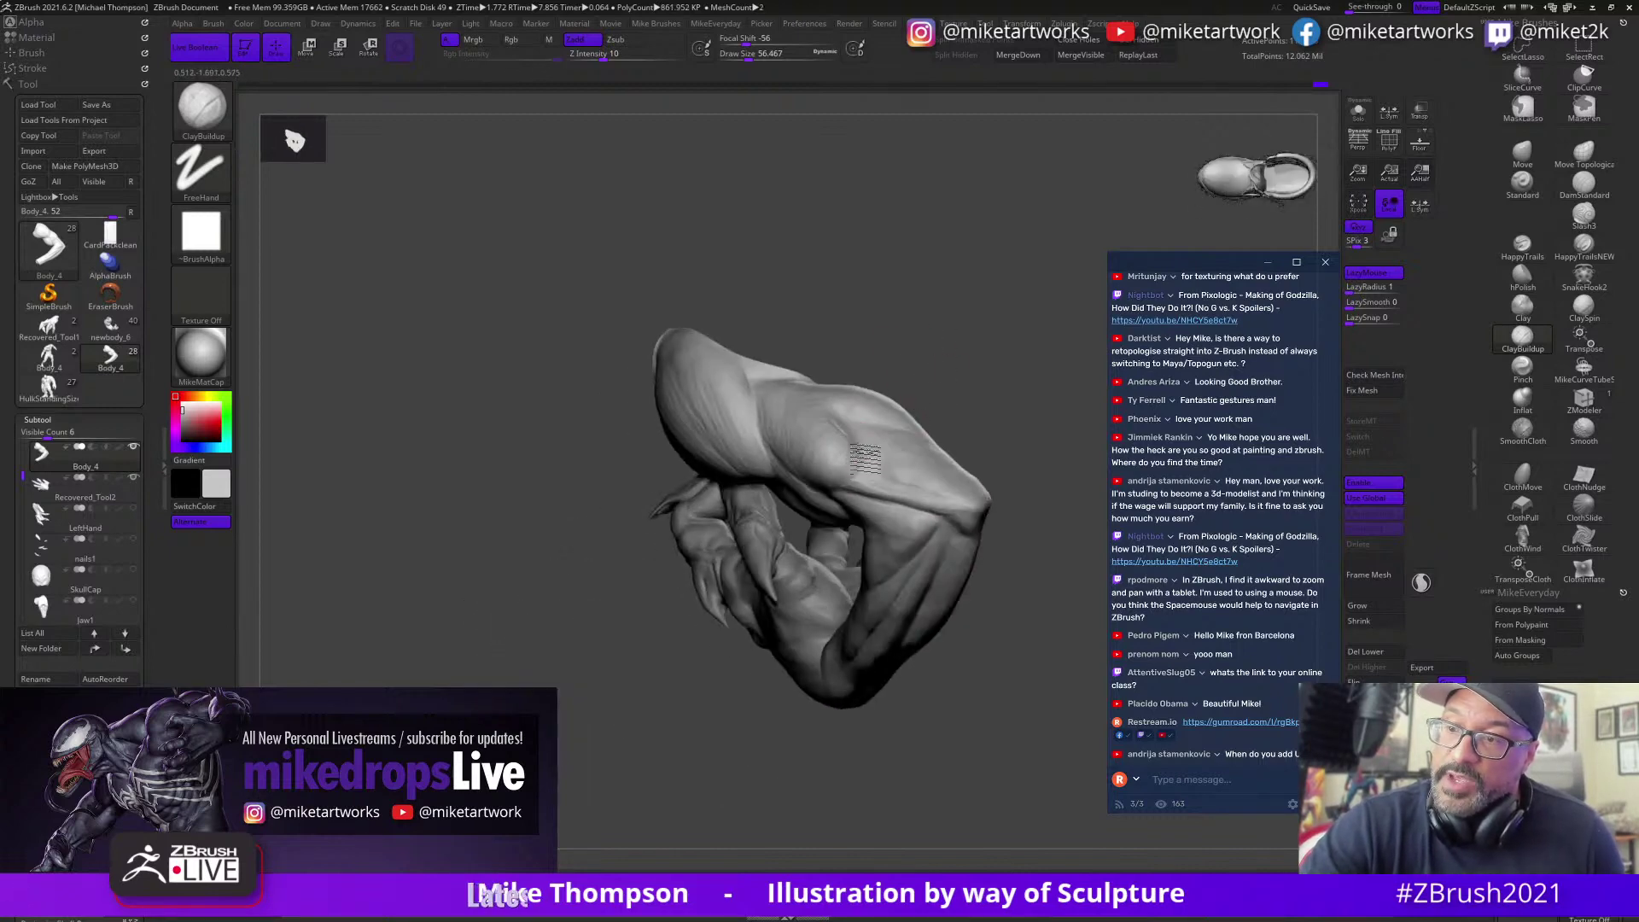
Step: Refine the upper-arm muscle forms just above the elbow with ClayBuildup at a draw size of about 27
mouse_move(920, 362)
mouse_down()
mouse_move(992, 674)
mouse_move(973, 631)
mouse_up()
key(s)
drag(947, 395, 904, 410)
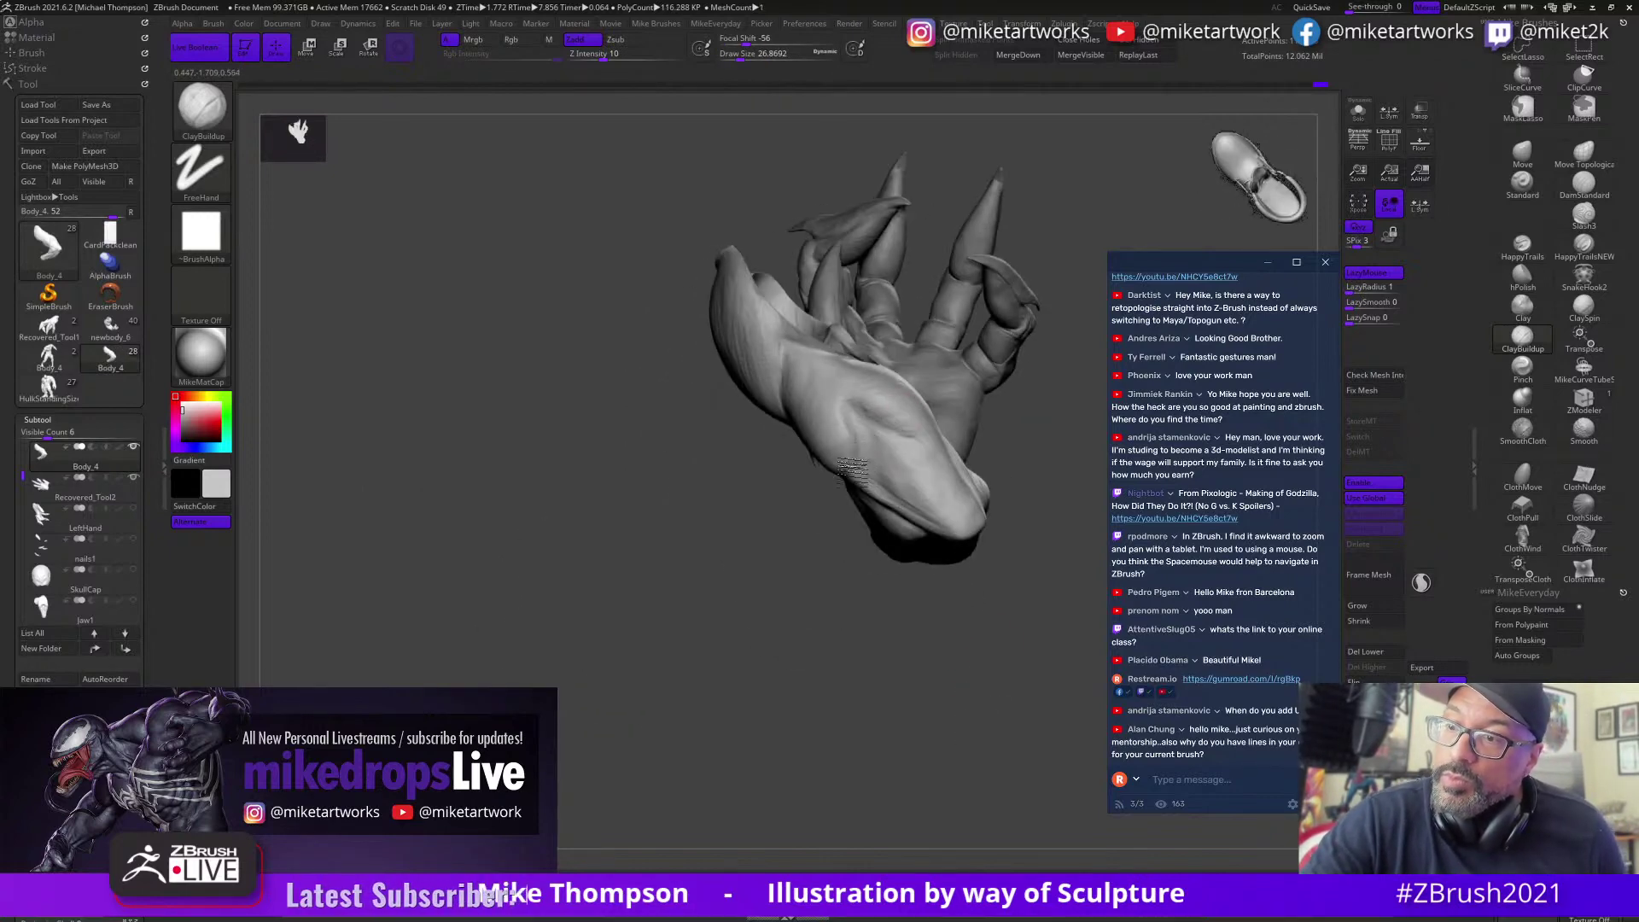
right_drag(857, 407, 1002, 714)
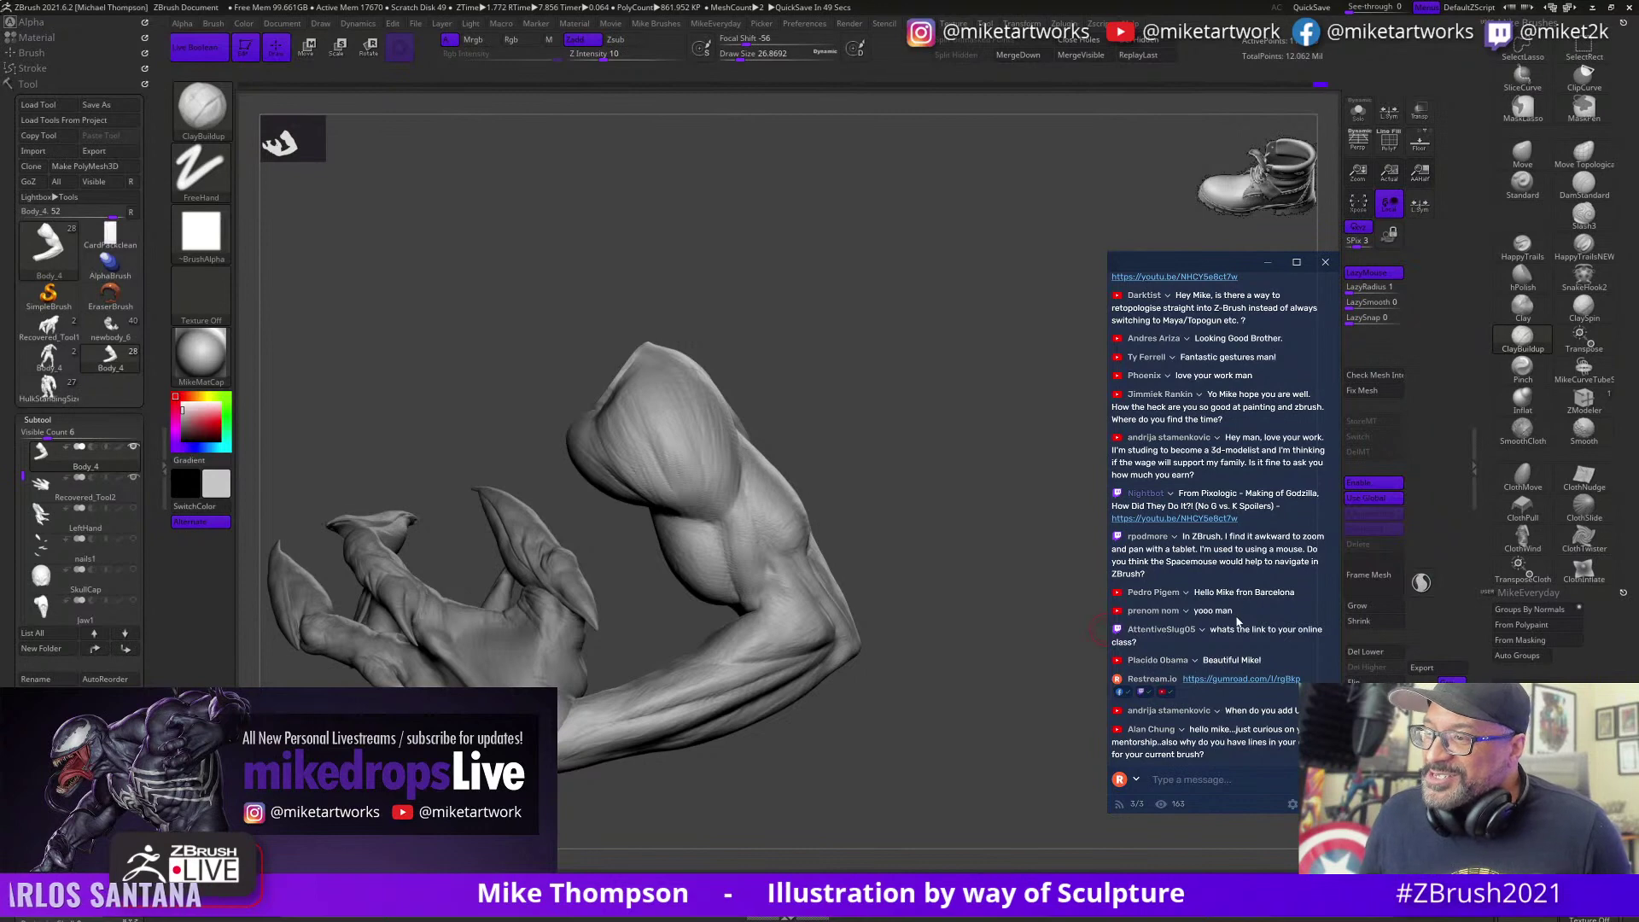
scroll(1238, 622, up, 1)
scroll(1238, 623, down, 1)
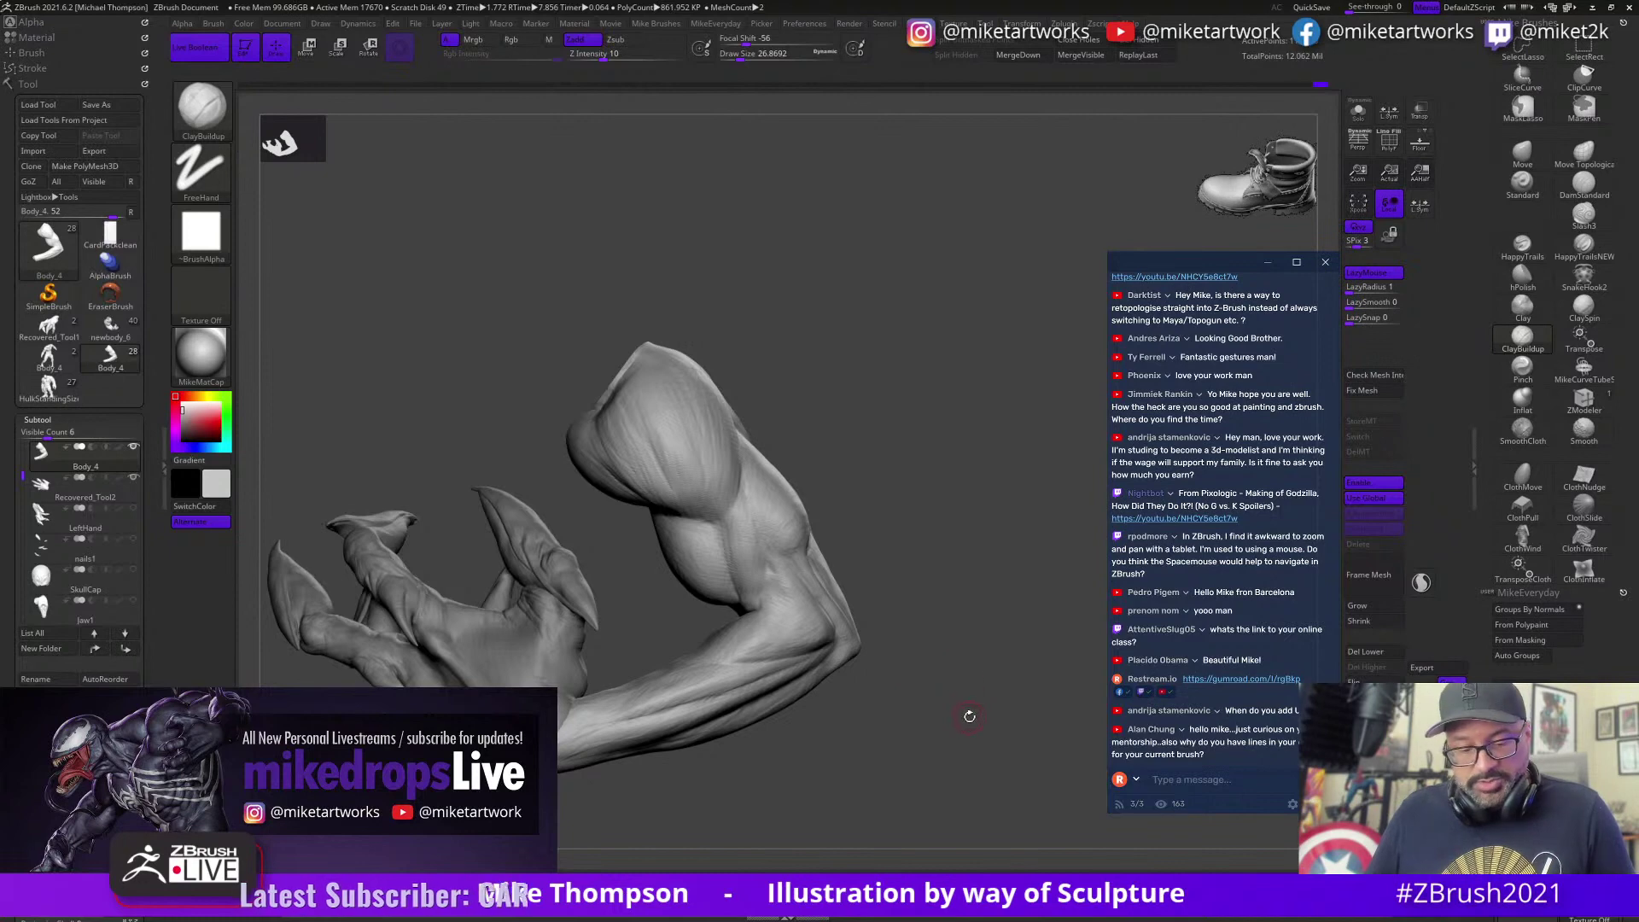
Step: Examine the isolated arm from several angles and bring the creature's full body back into view
drag(990, 736, 1018, 698)
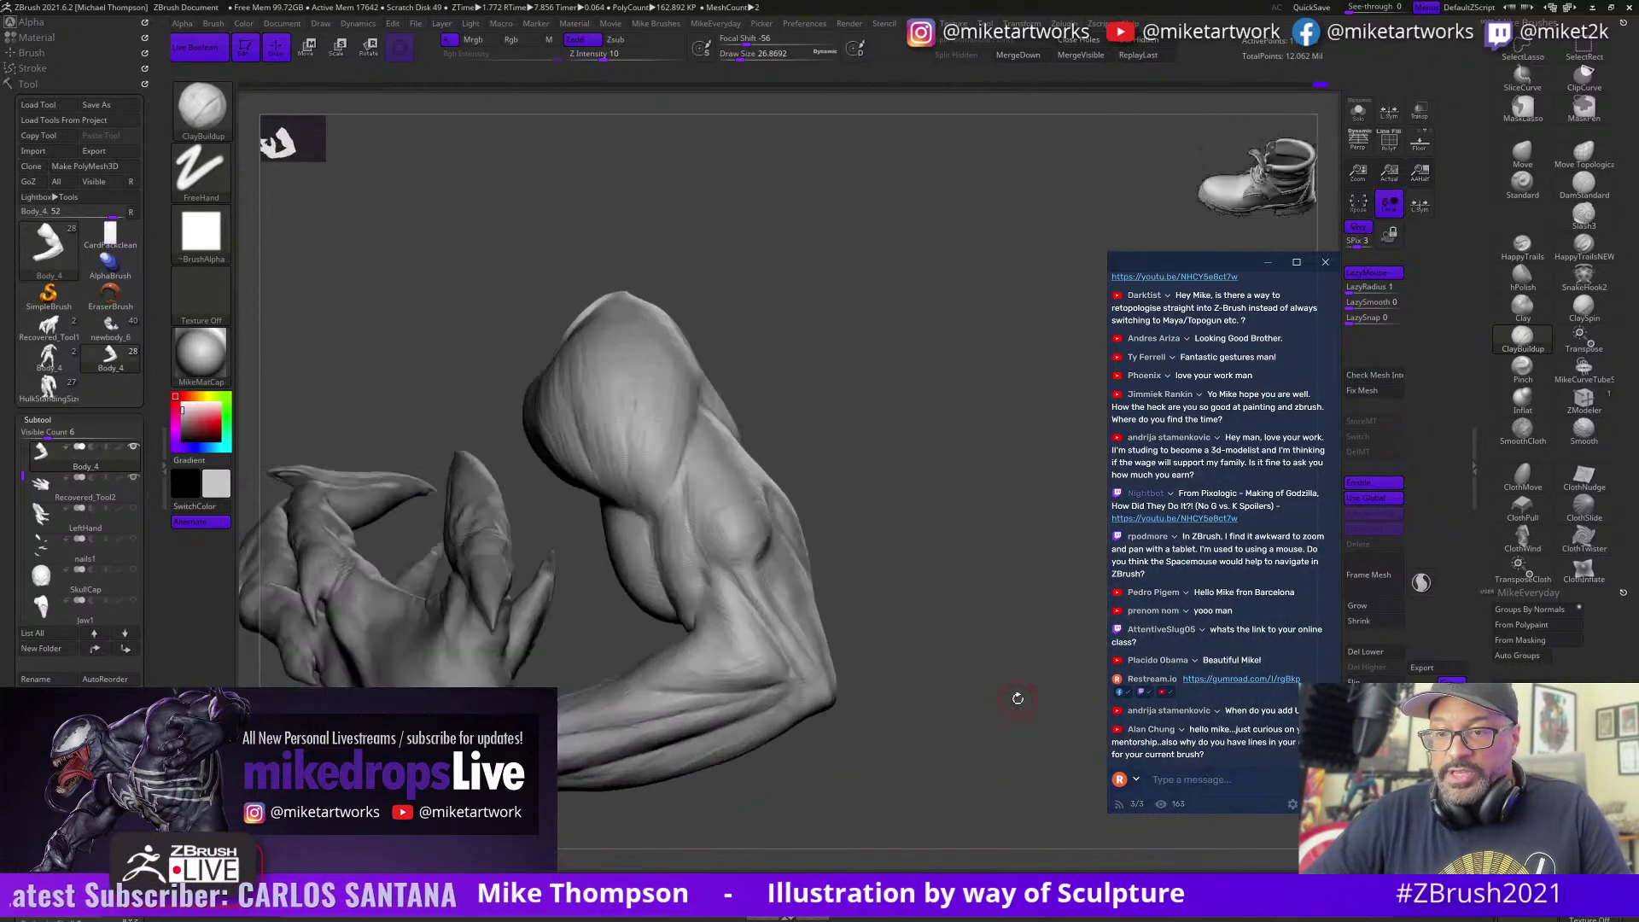
drag(1018, 698, 1017, 698)
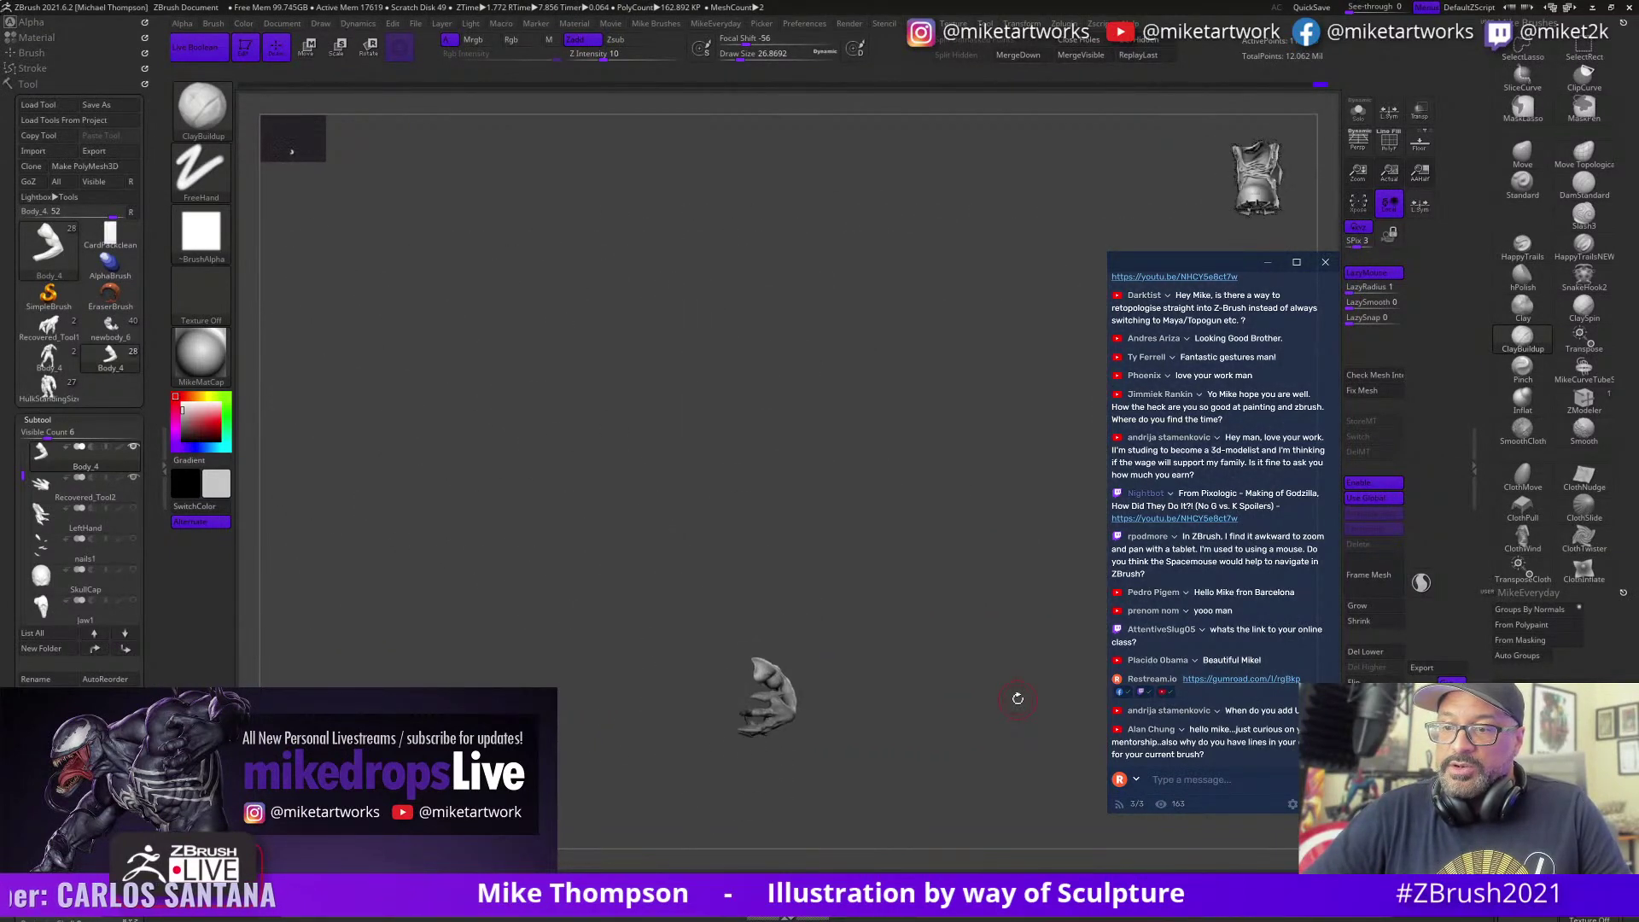
drag(1017, 698, 1017, 698)
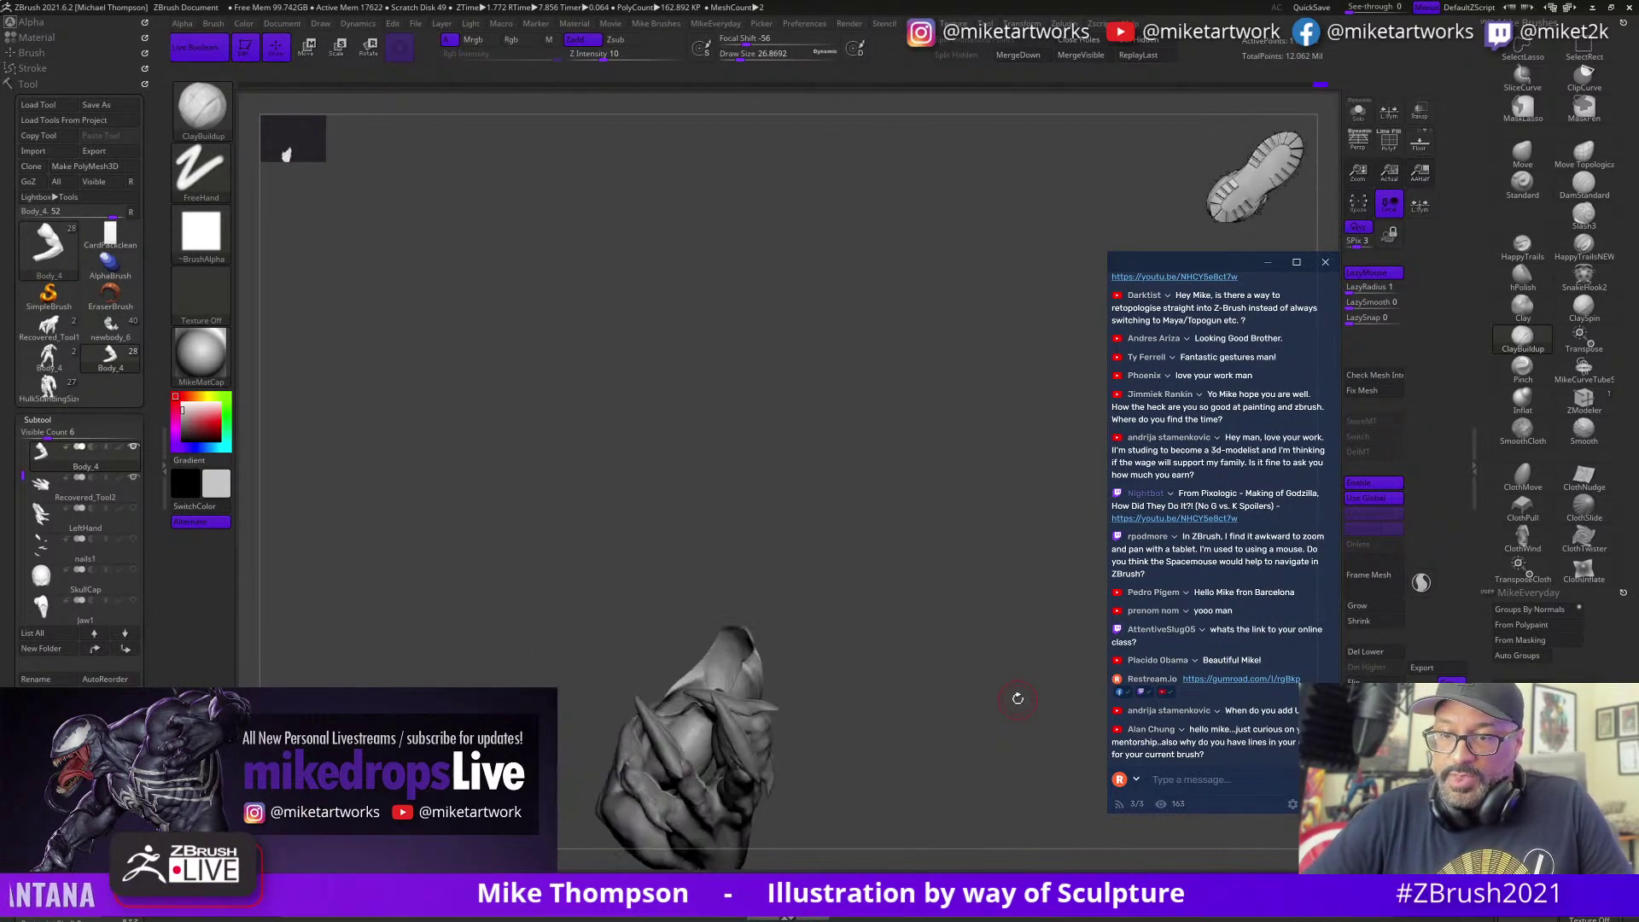
drag(1018, 698, 1013, 695)
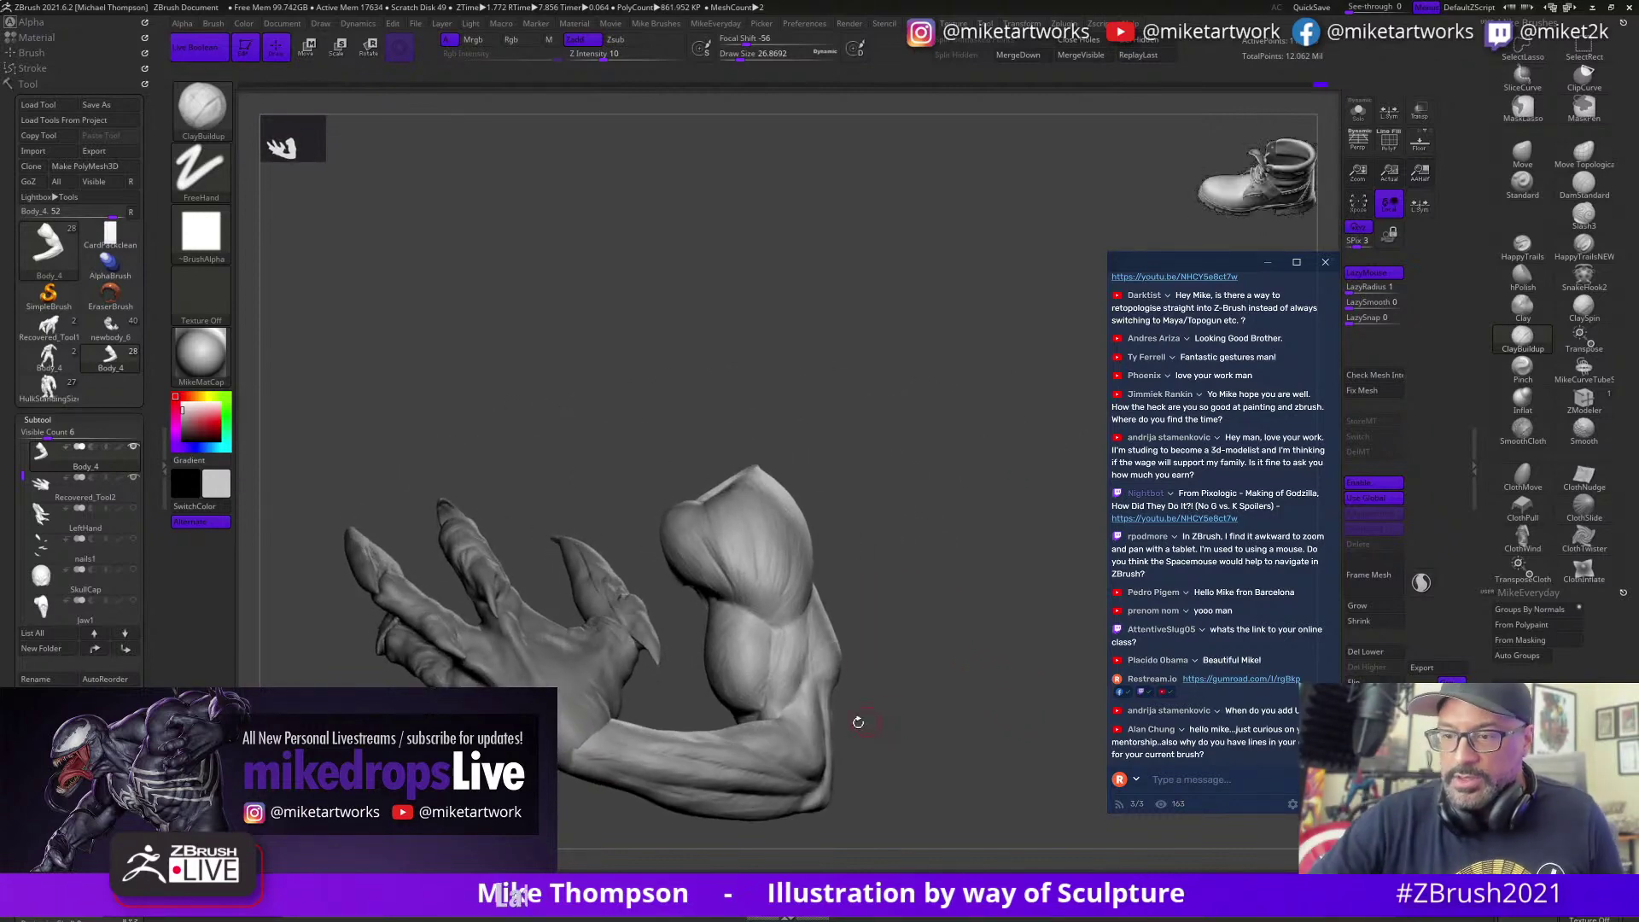
ctrl+shift+click(951, 781)
drag(956, 782, 950, 318)
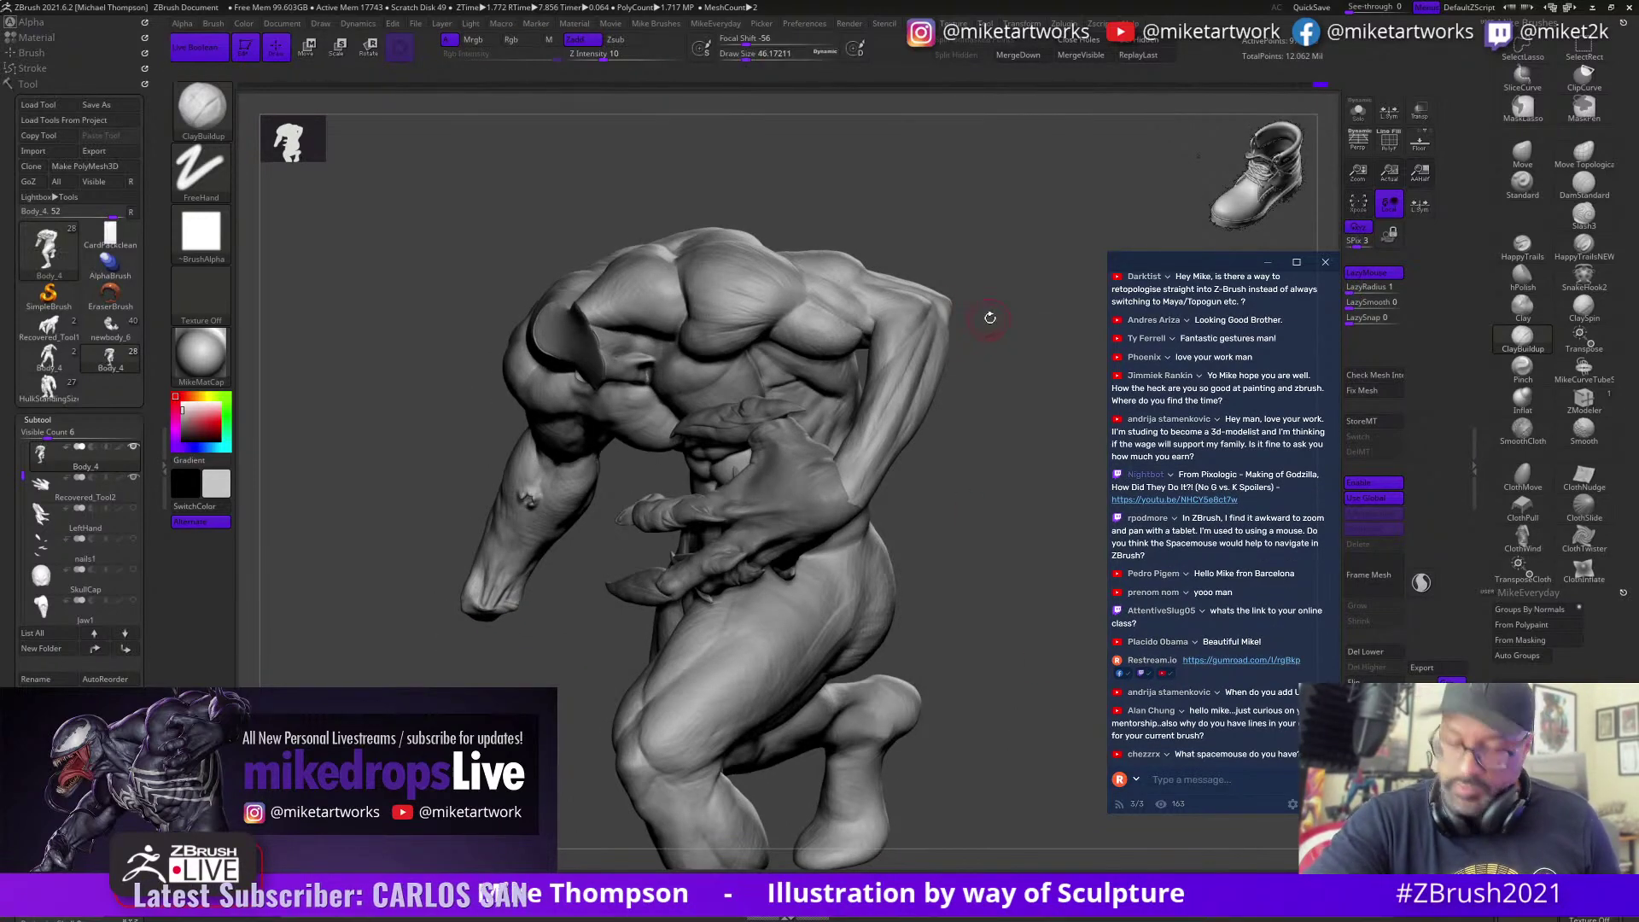
Step: Smooth the upper-arm muscles just above the bent elbow on the full body at a draw size of about 54
key(shift)
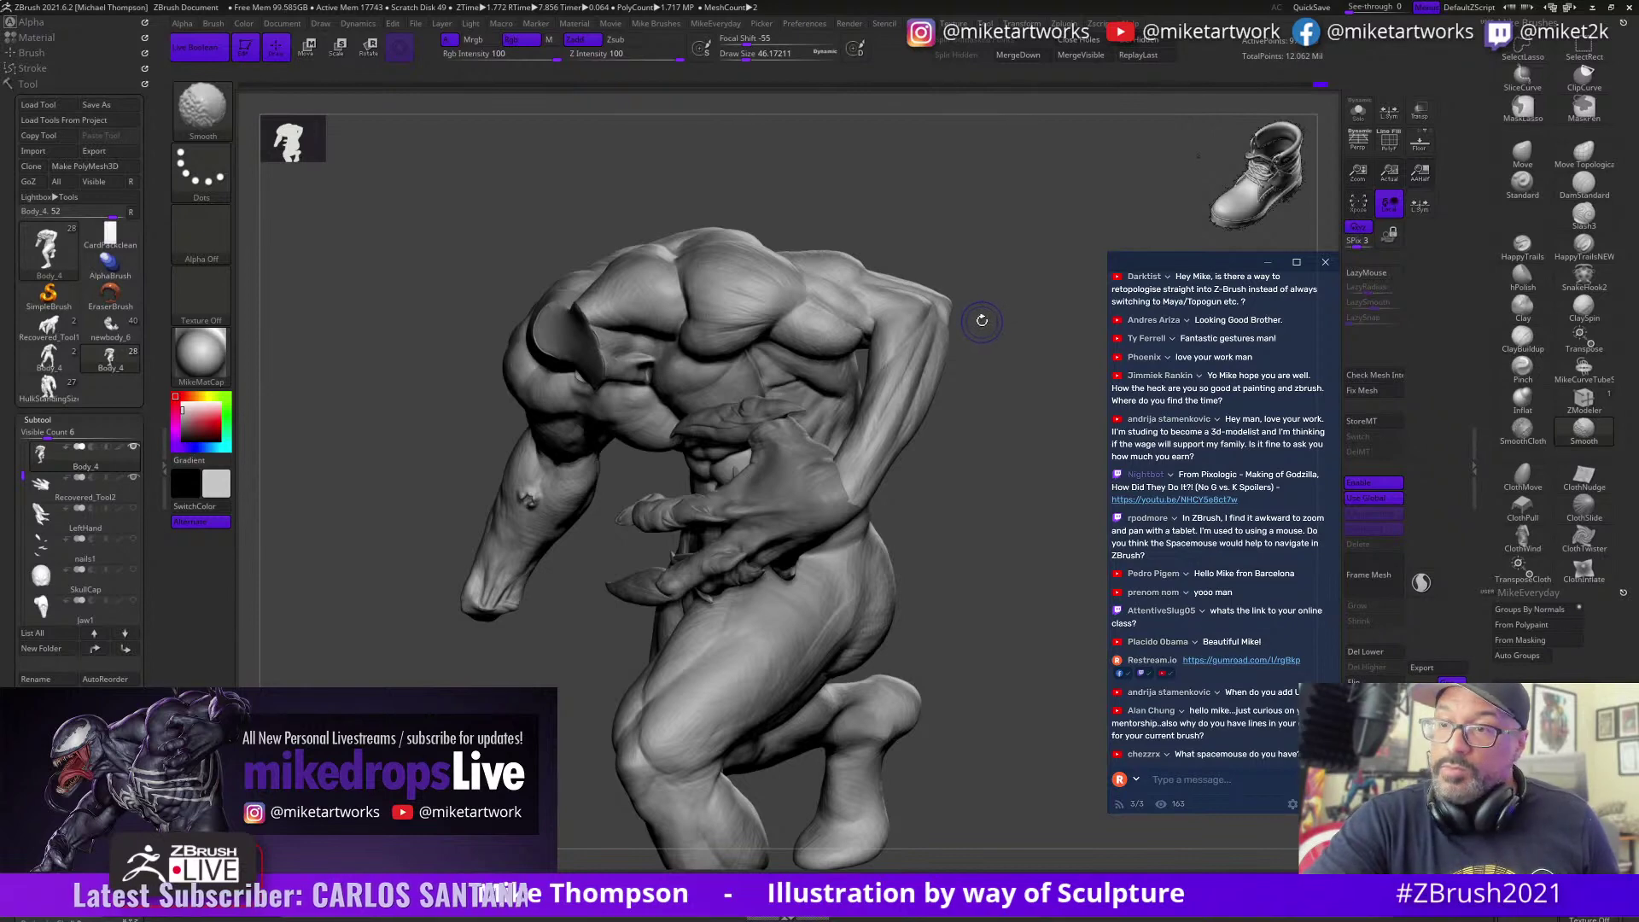
drag(982, 320, 977, 314)
key(s)
key(shift)
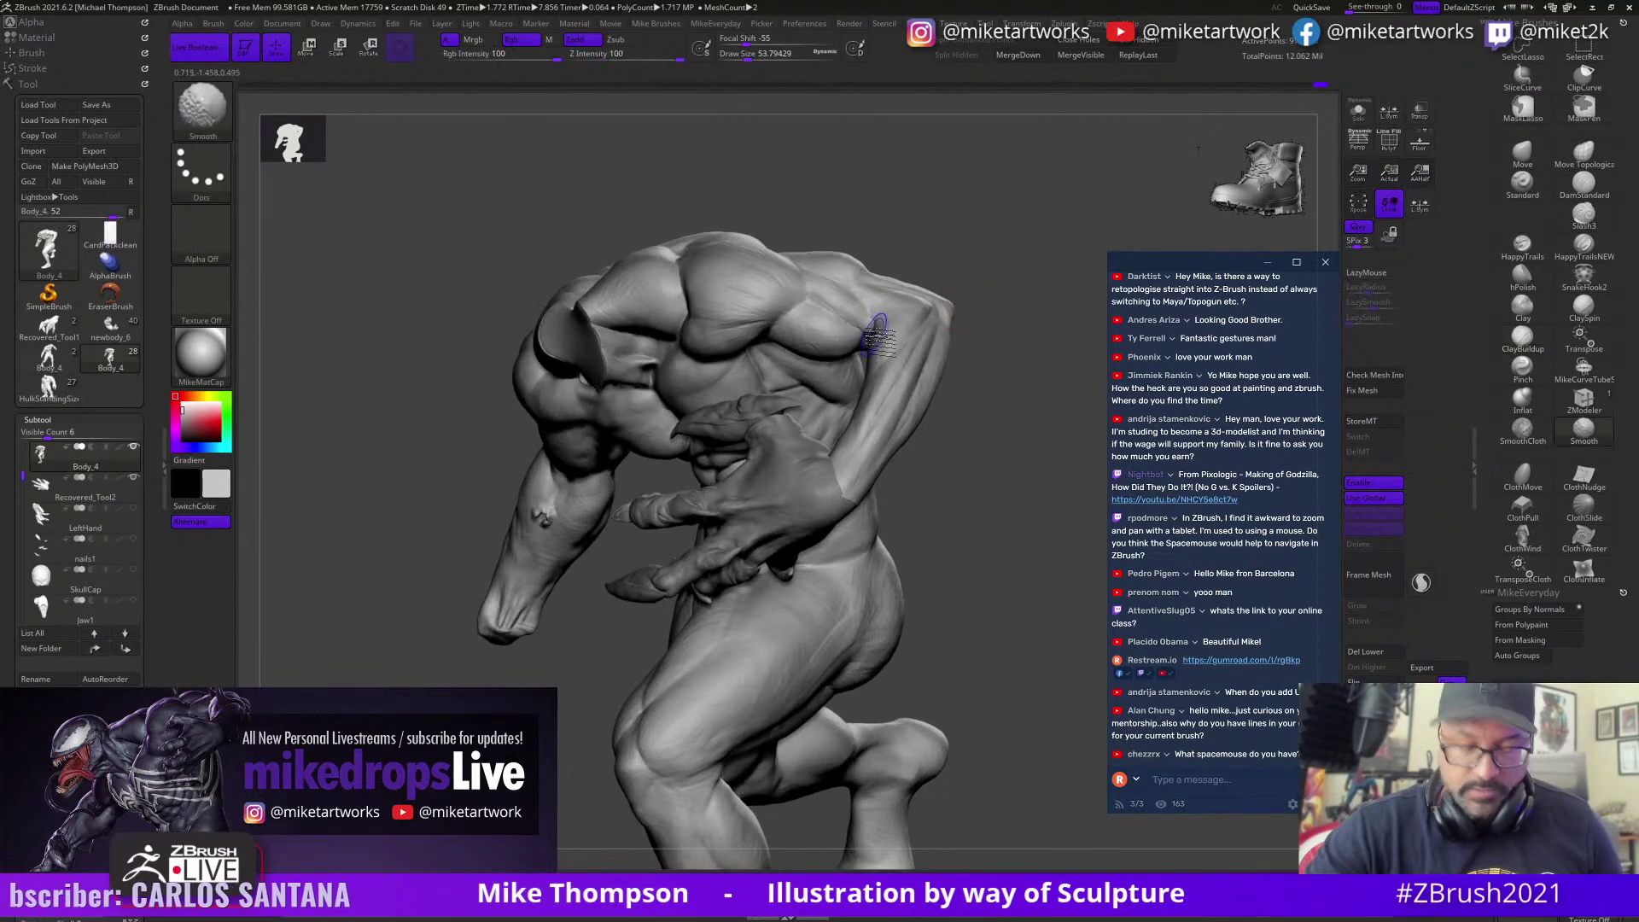
key(shift+d)
key(shift+d)
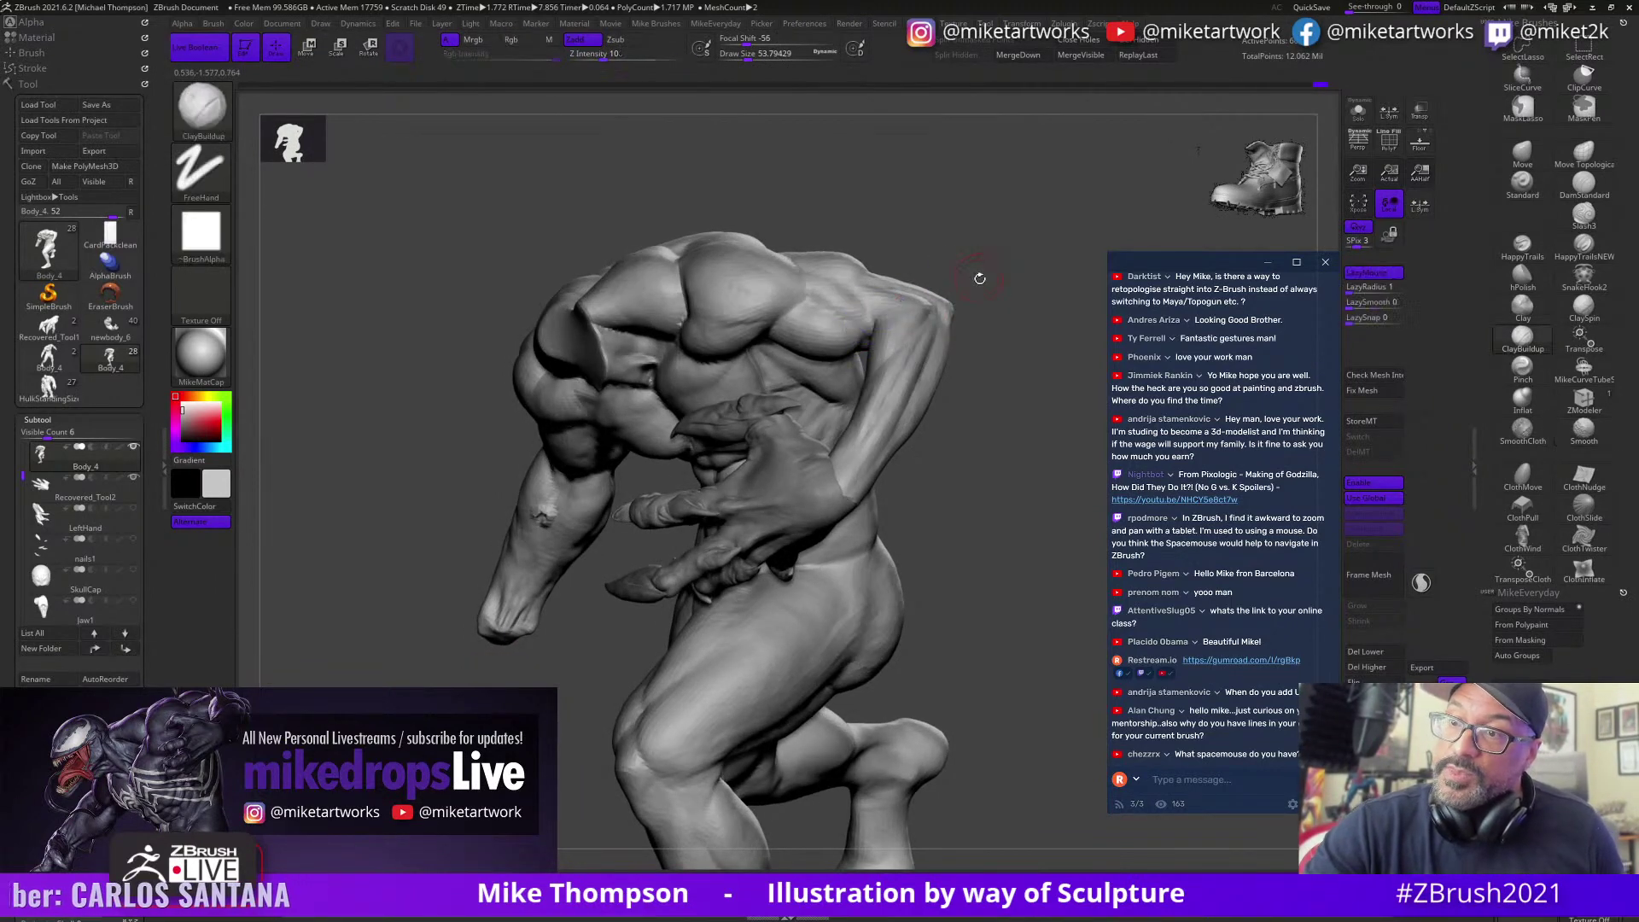
Step: Refine the bent arm's muscle transitions near the elbow with ClayBuildup and Smooth, reducing the draw size from about 37 to 25
key(s)
drag(975, 289, 970, 289)
key(shift)
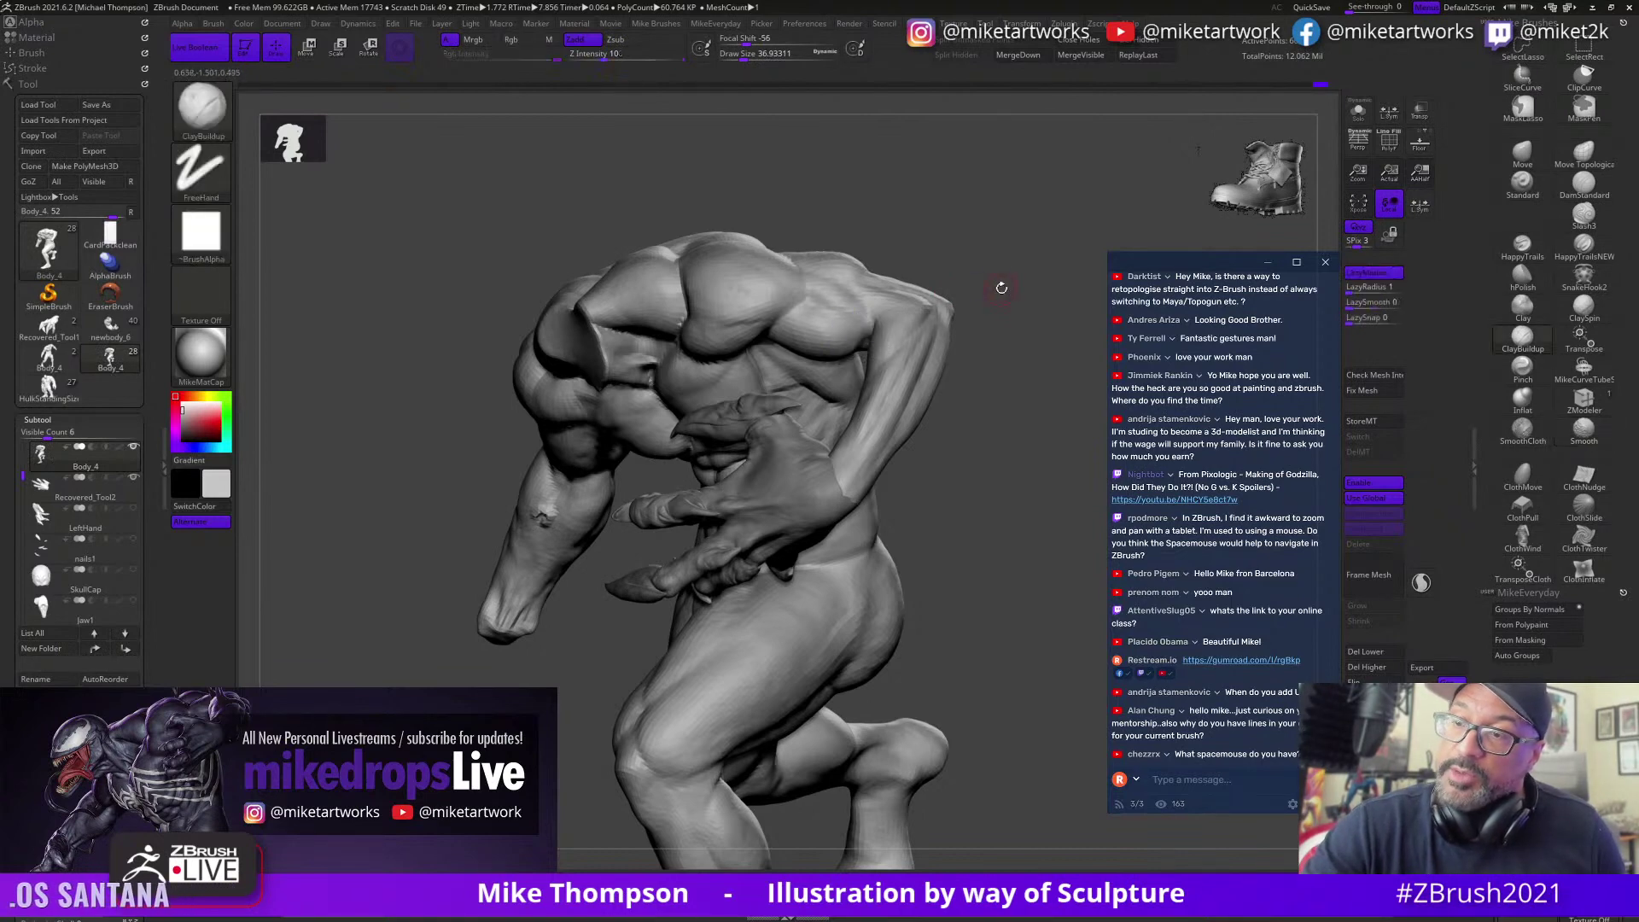
mouse_move(998, 287)
mouse_down()
mouse_move(1011, 384)
mouse_move(995, 626)
mouse_move(1024, 662)
mouse_up()
key(shift)
key(shift)
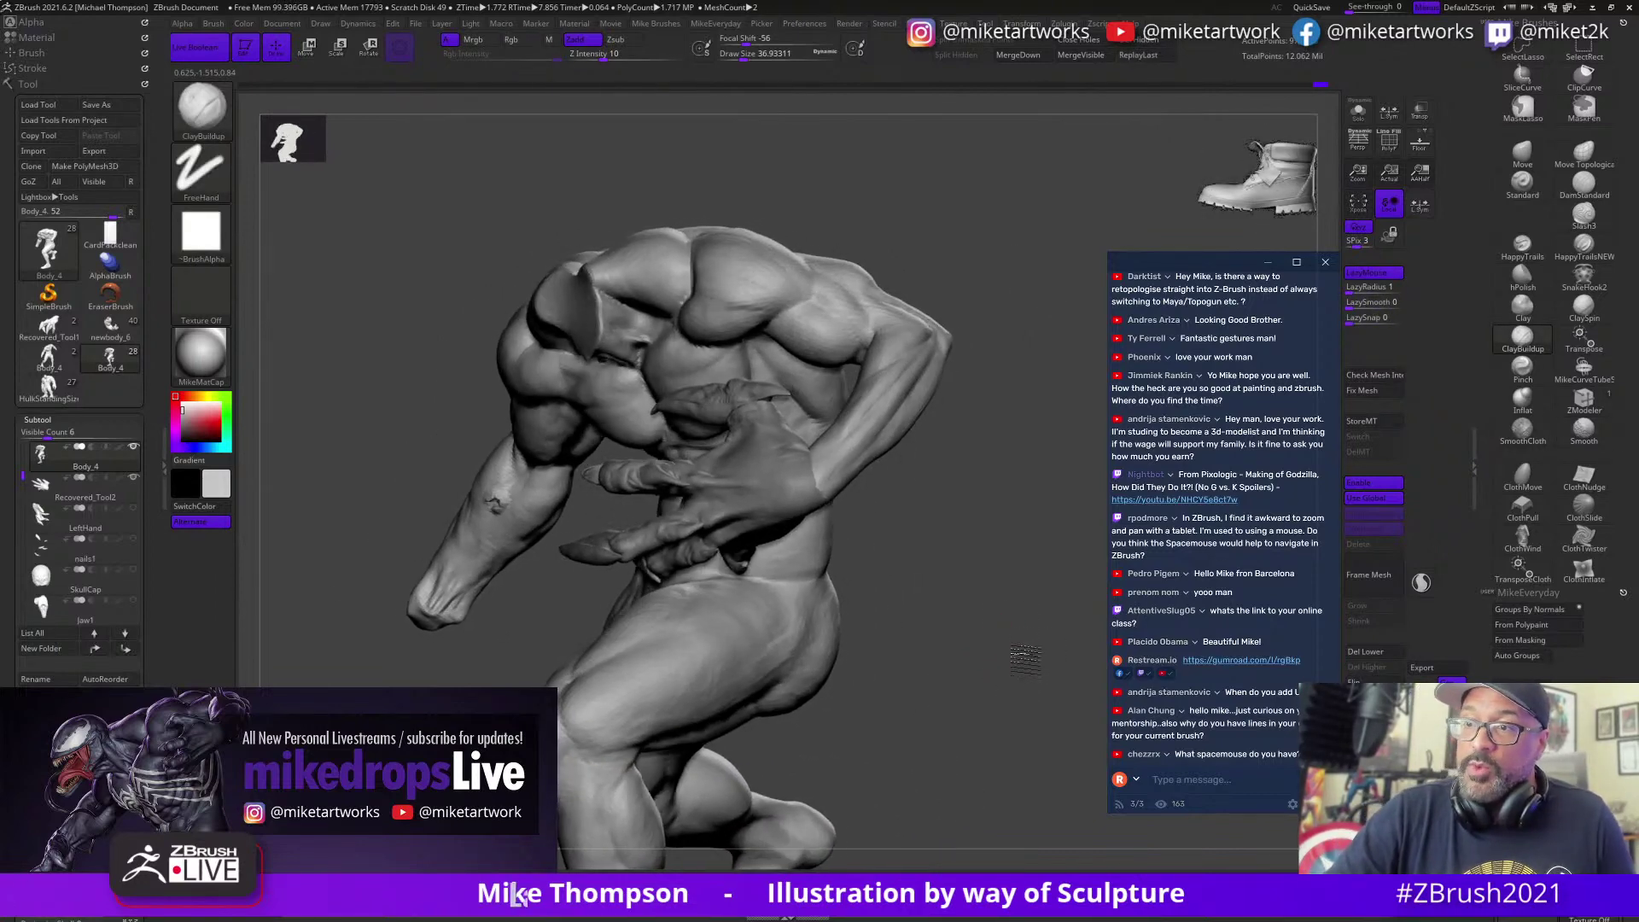
key([)
key(shift)
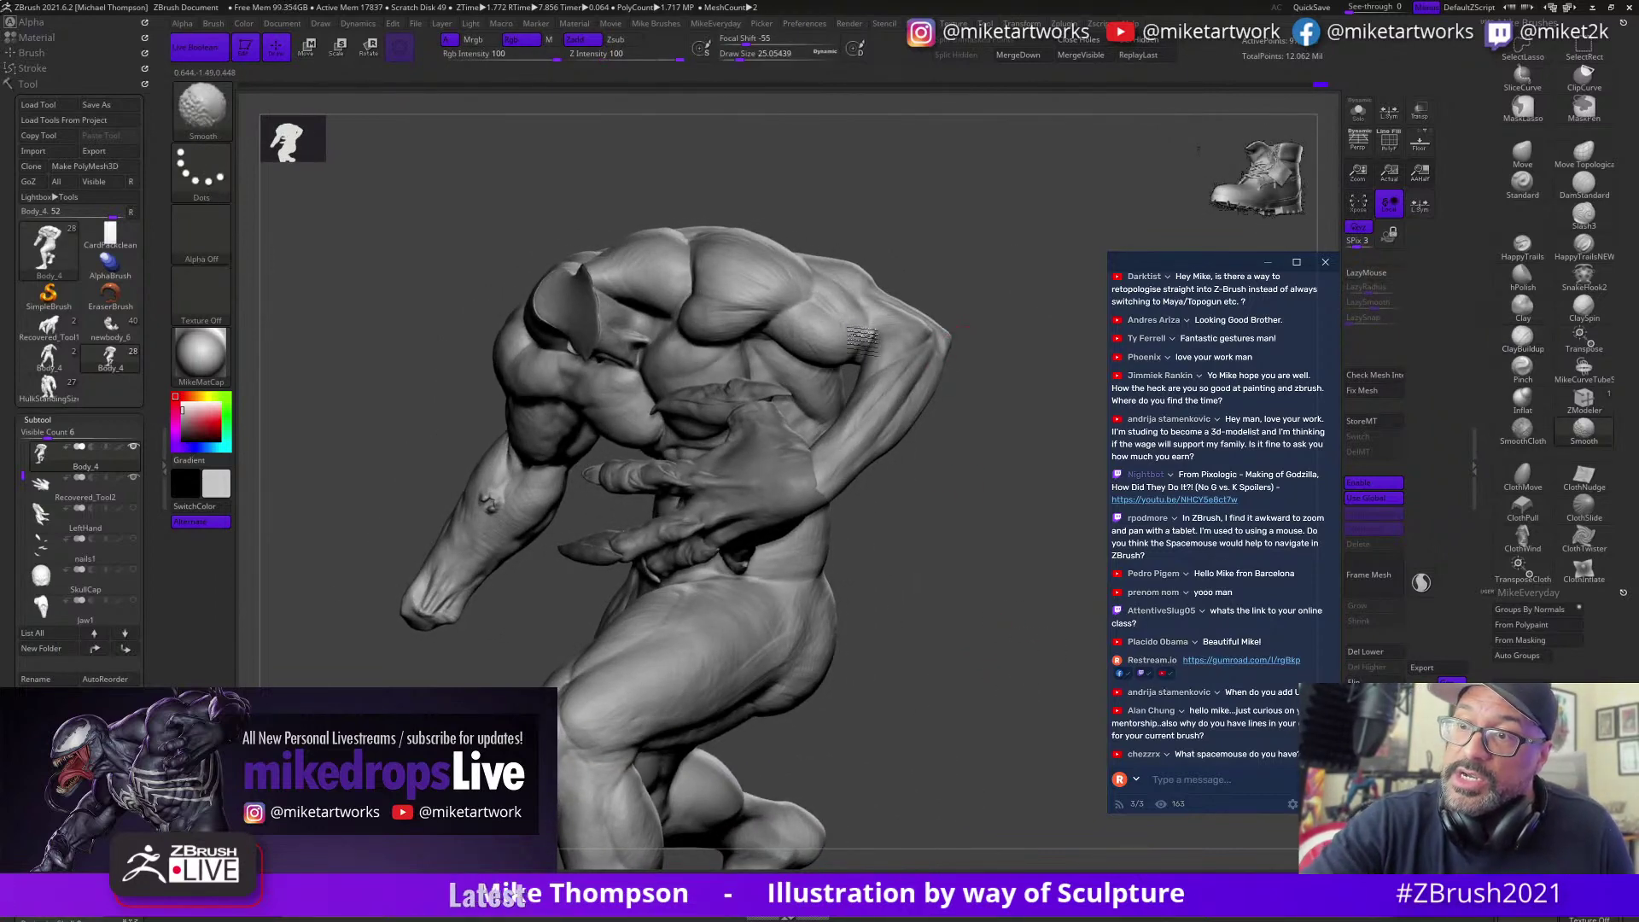
drag(970, 421, 987, 422)
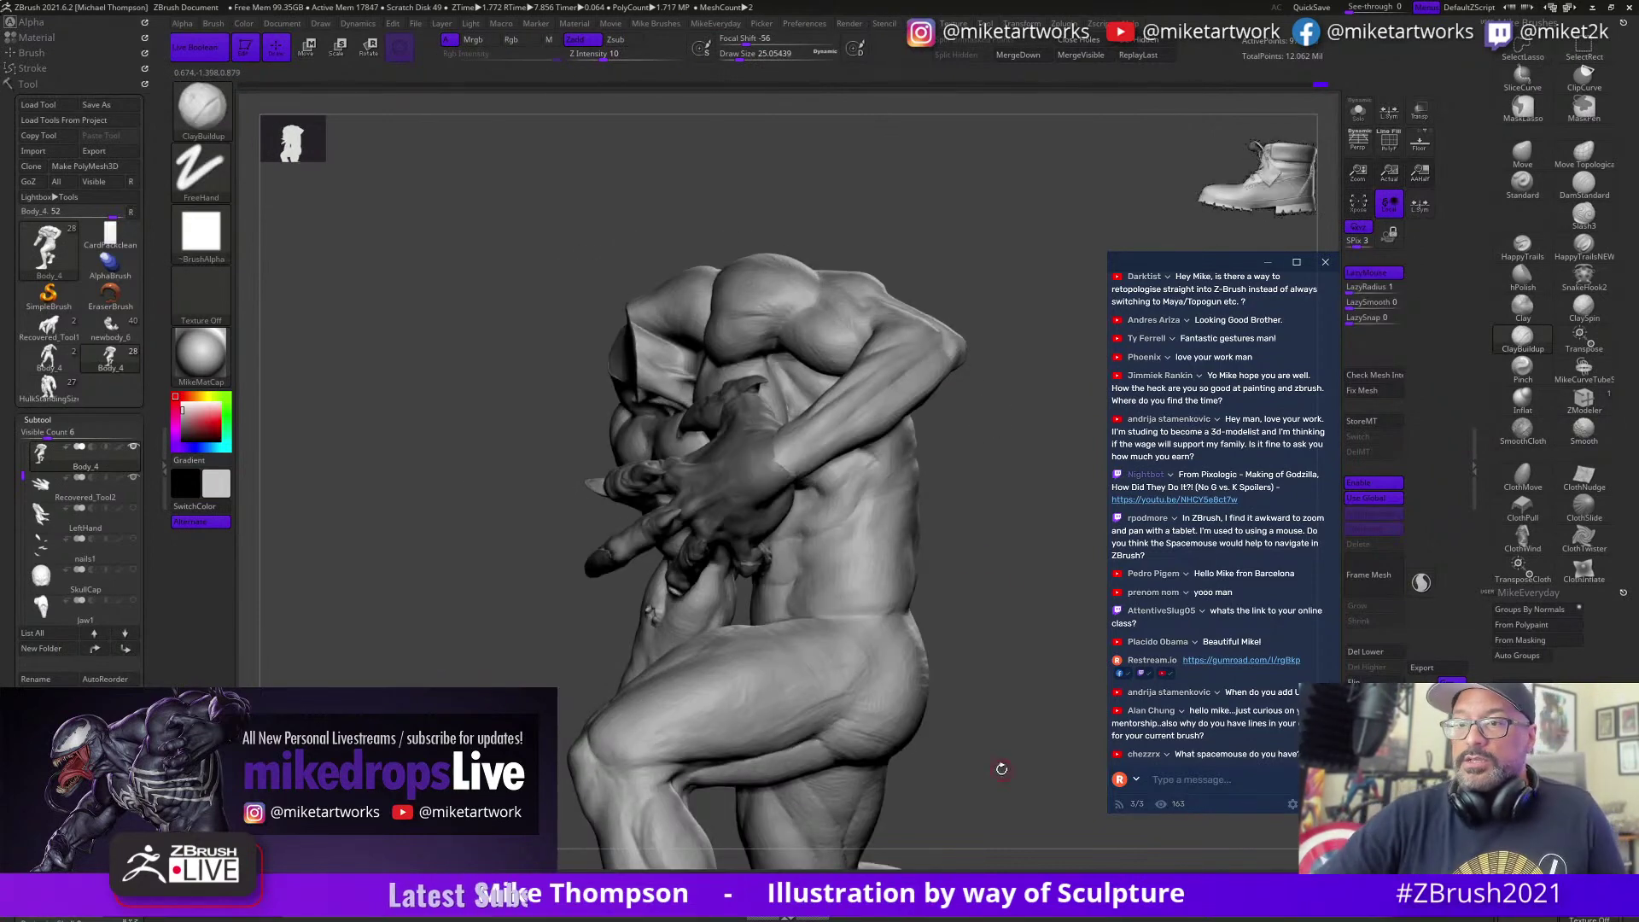
Step: Unhide the LeftHand, SkullCap, Jaw1, eyes and UMesh_tongue2 subtools and the folder containing the gums
mouse_move(1001, 768)
mouse_down()
mouse_move(1061, 779)
mouse_move(1033, 801)
mouse_move(1043, 780)
mouse_up()
key(shift)
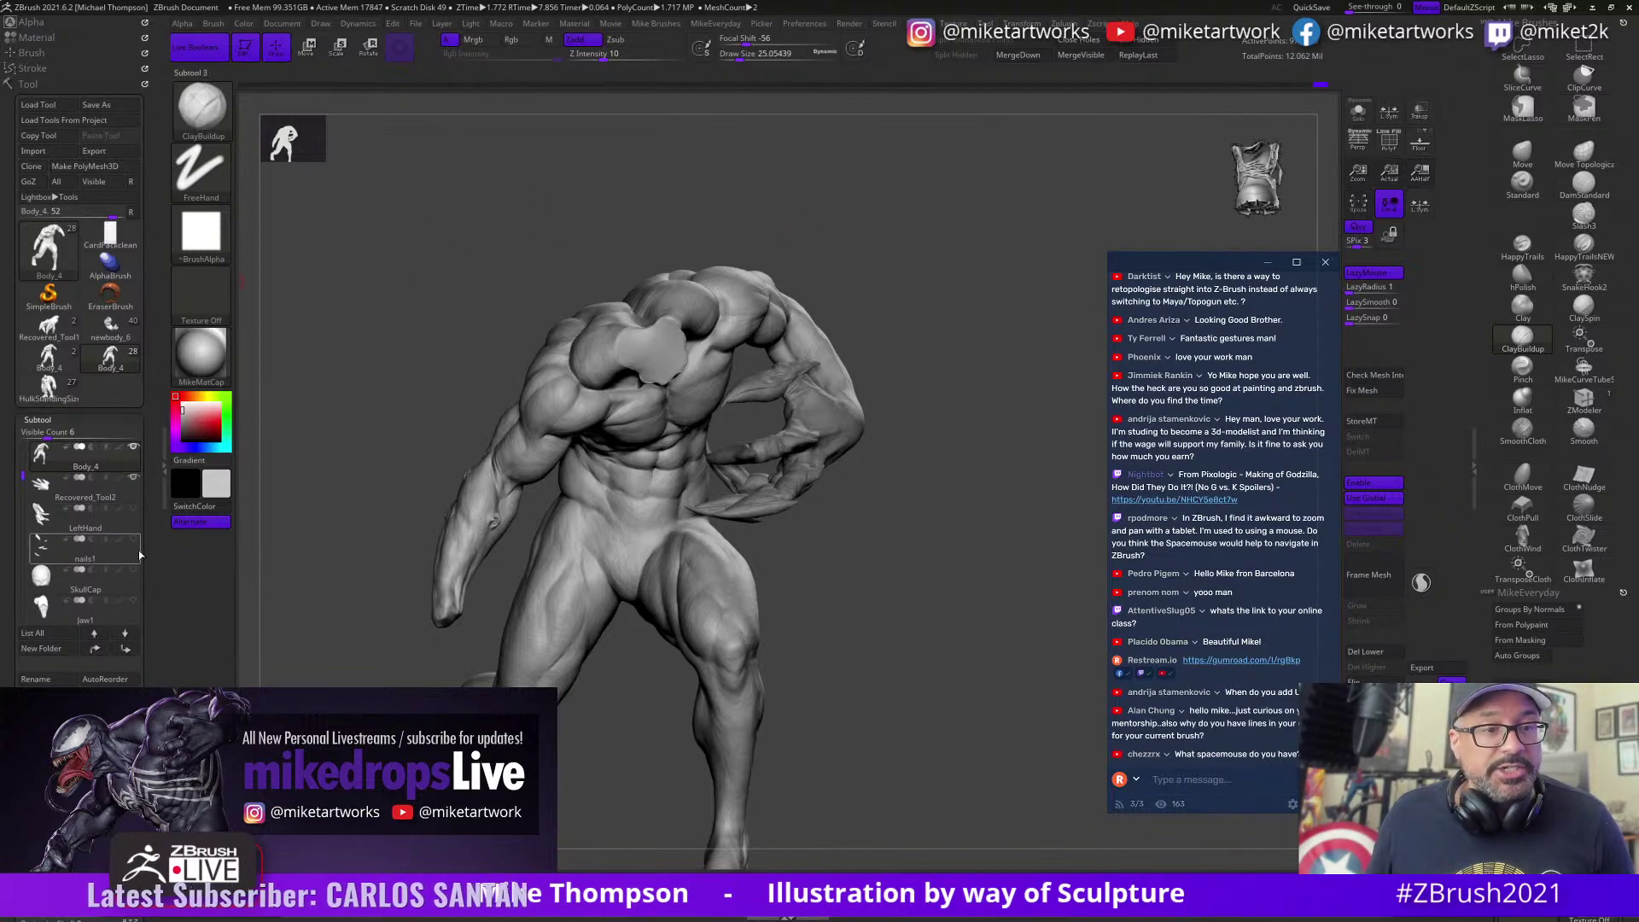
click(133, 508)
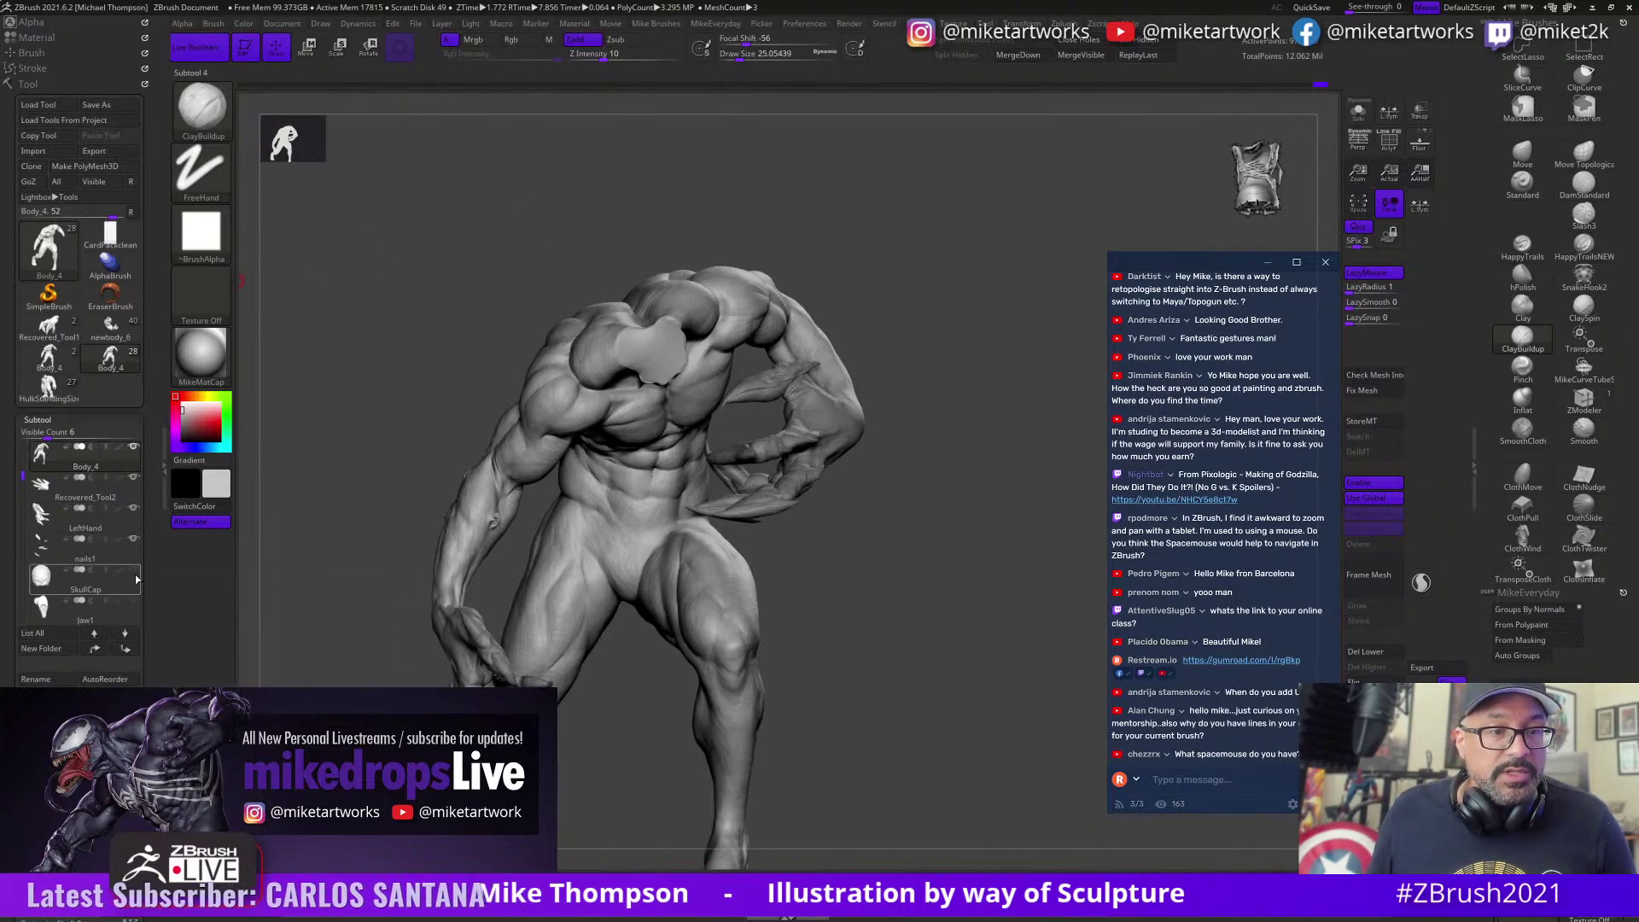
click(134, 570)
click(131, 601)
drag(19, 467, 27, 511)
click(133, 539)
click(133, 554)
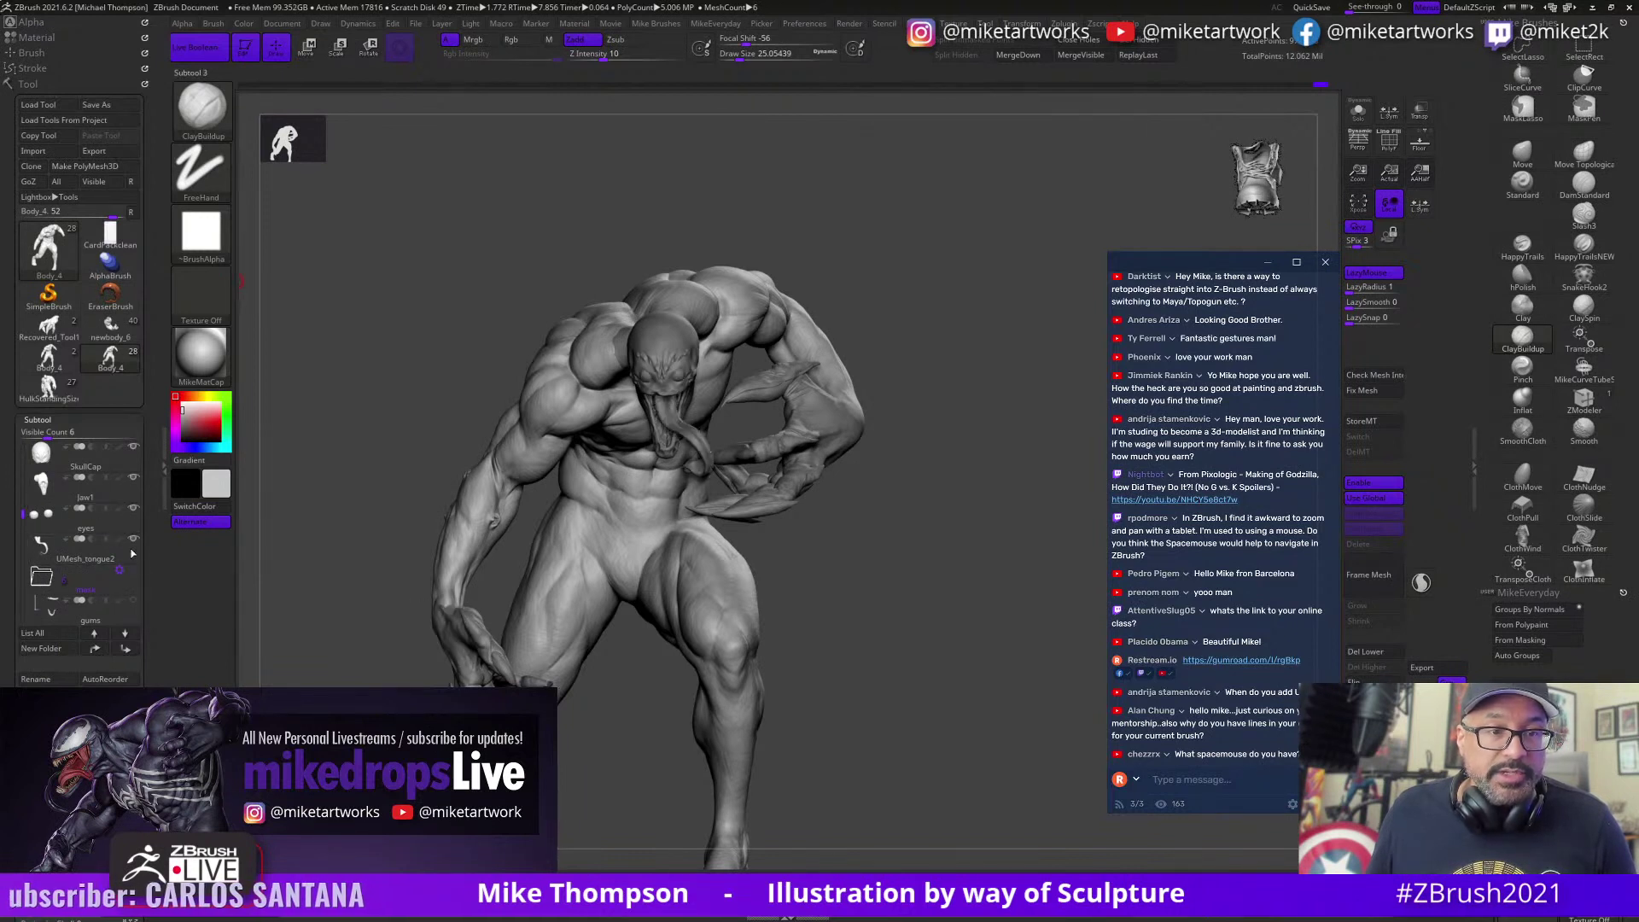
click(135, 572)
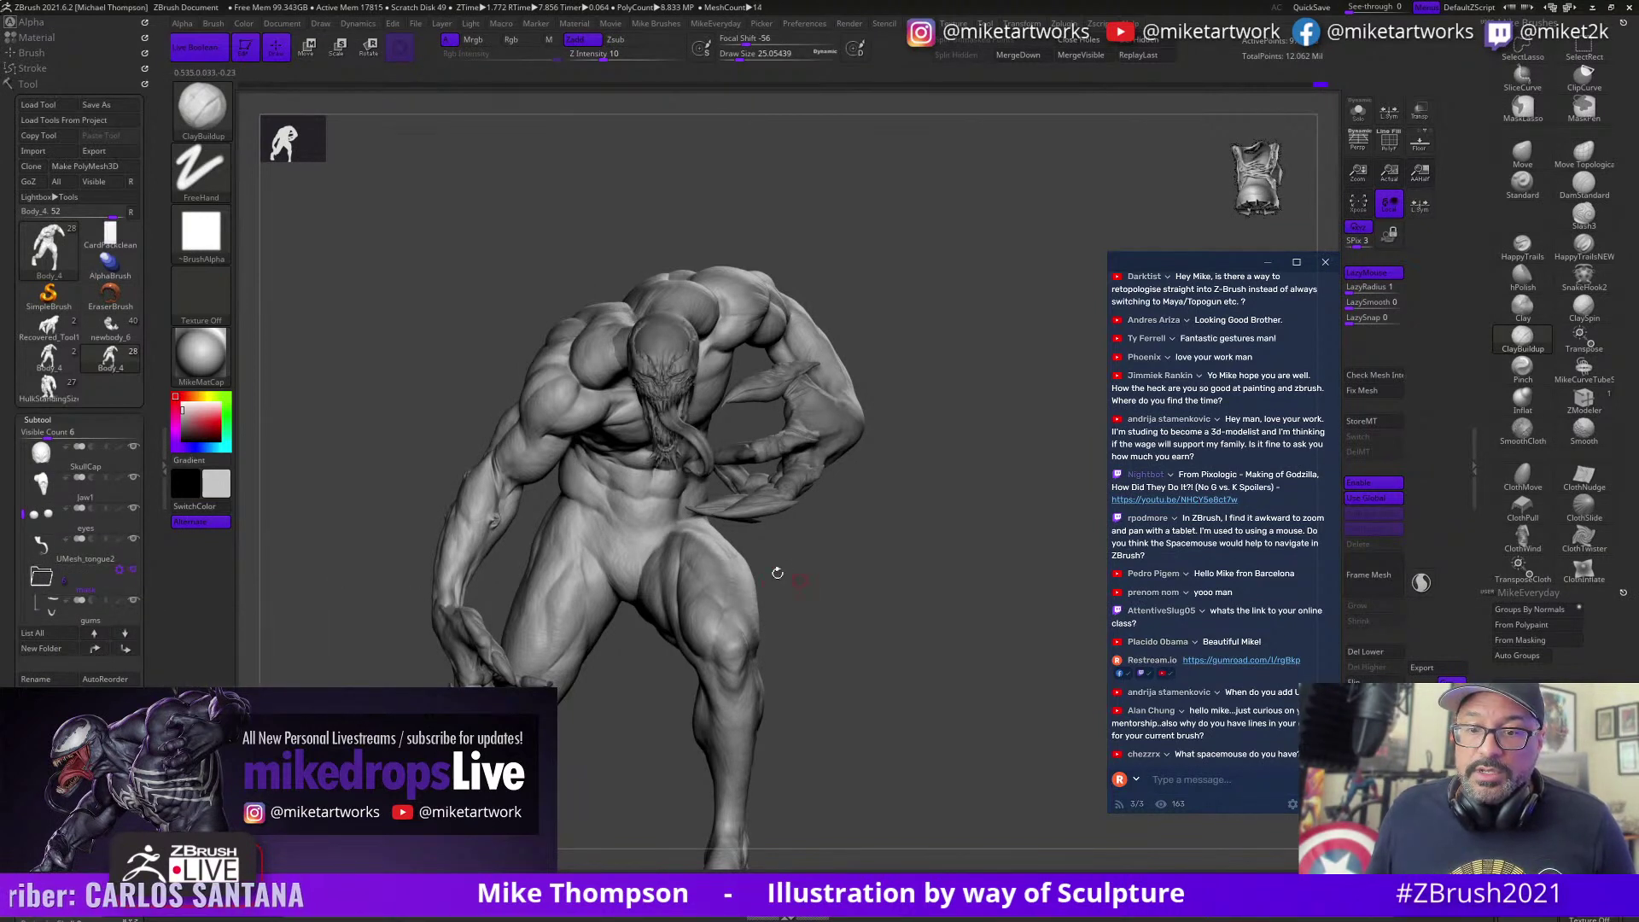
Step: Unhide the BodySpikes and BodySpikes1 subtools on the creature
click(44, 527)
drag(21, 514, 29, 441)
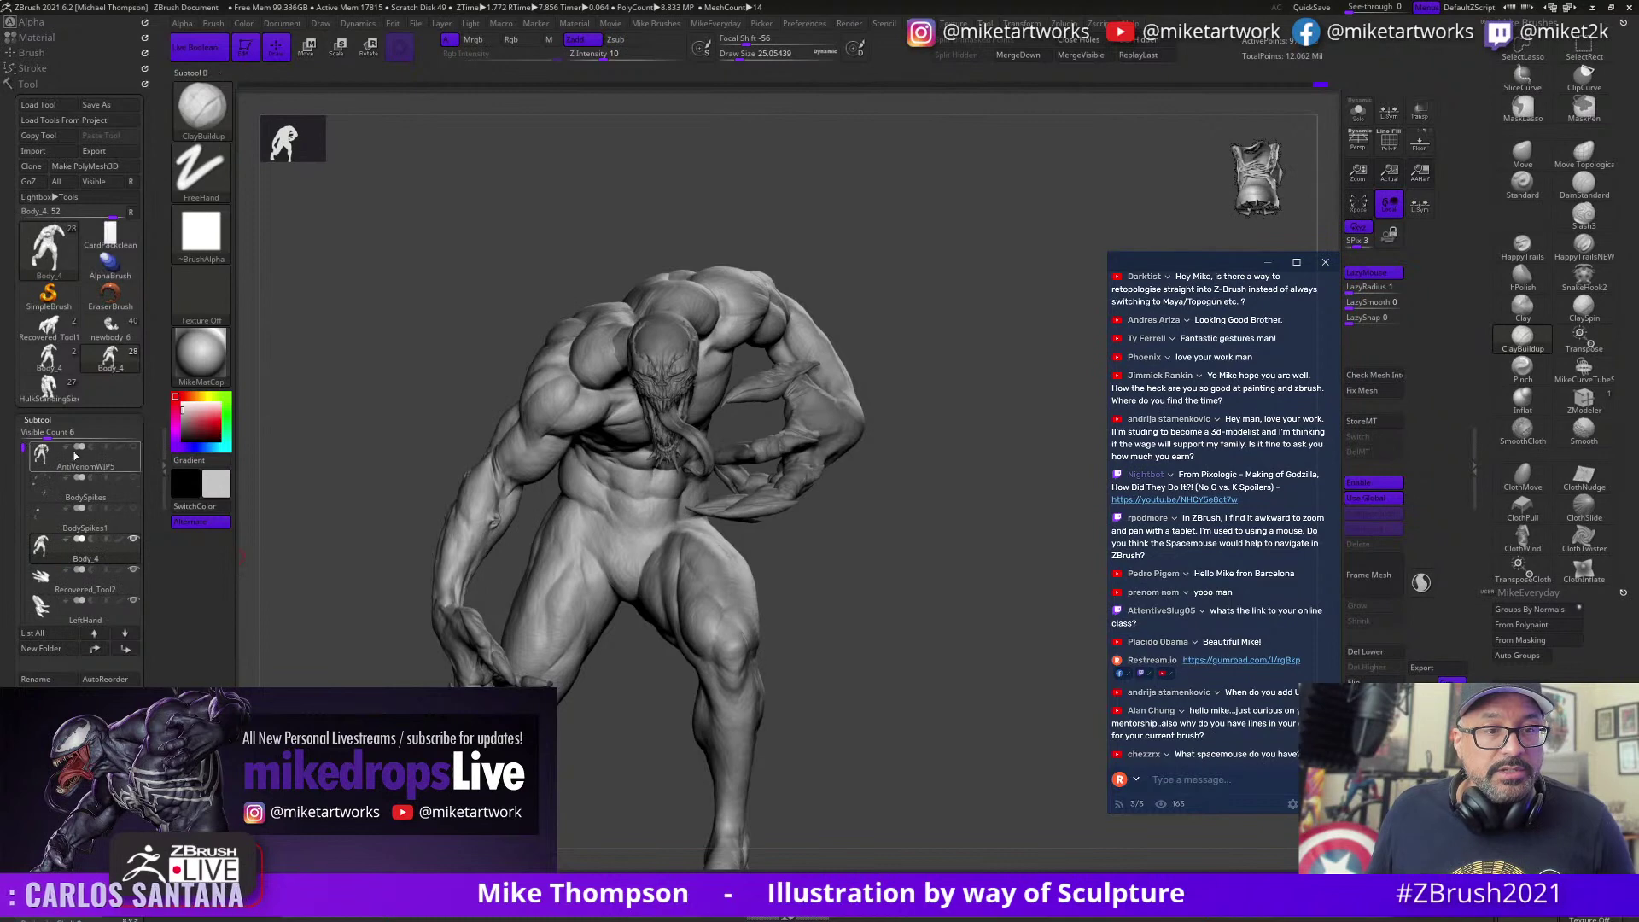
click(128, 515)
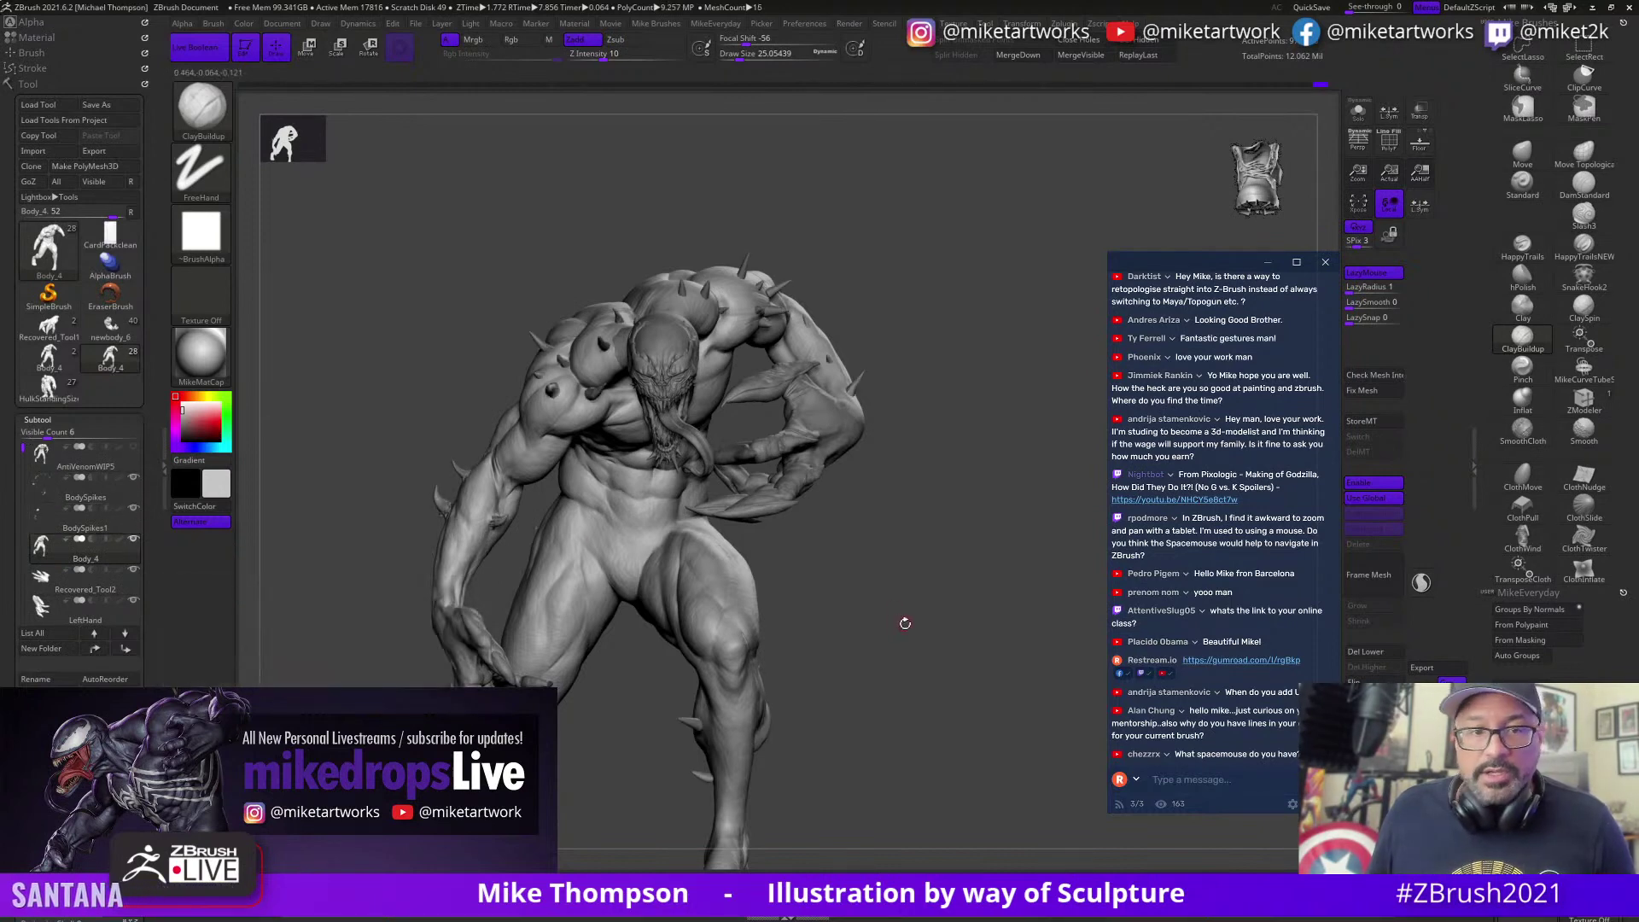
Step: Render the enlarged front view of the creature with shadows and move the chat window off the canvas
drag(896, 611, 868, 571)
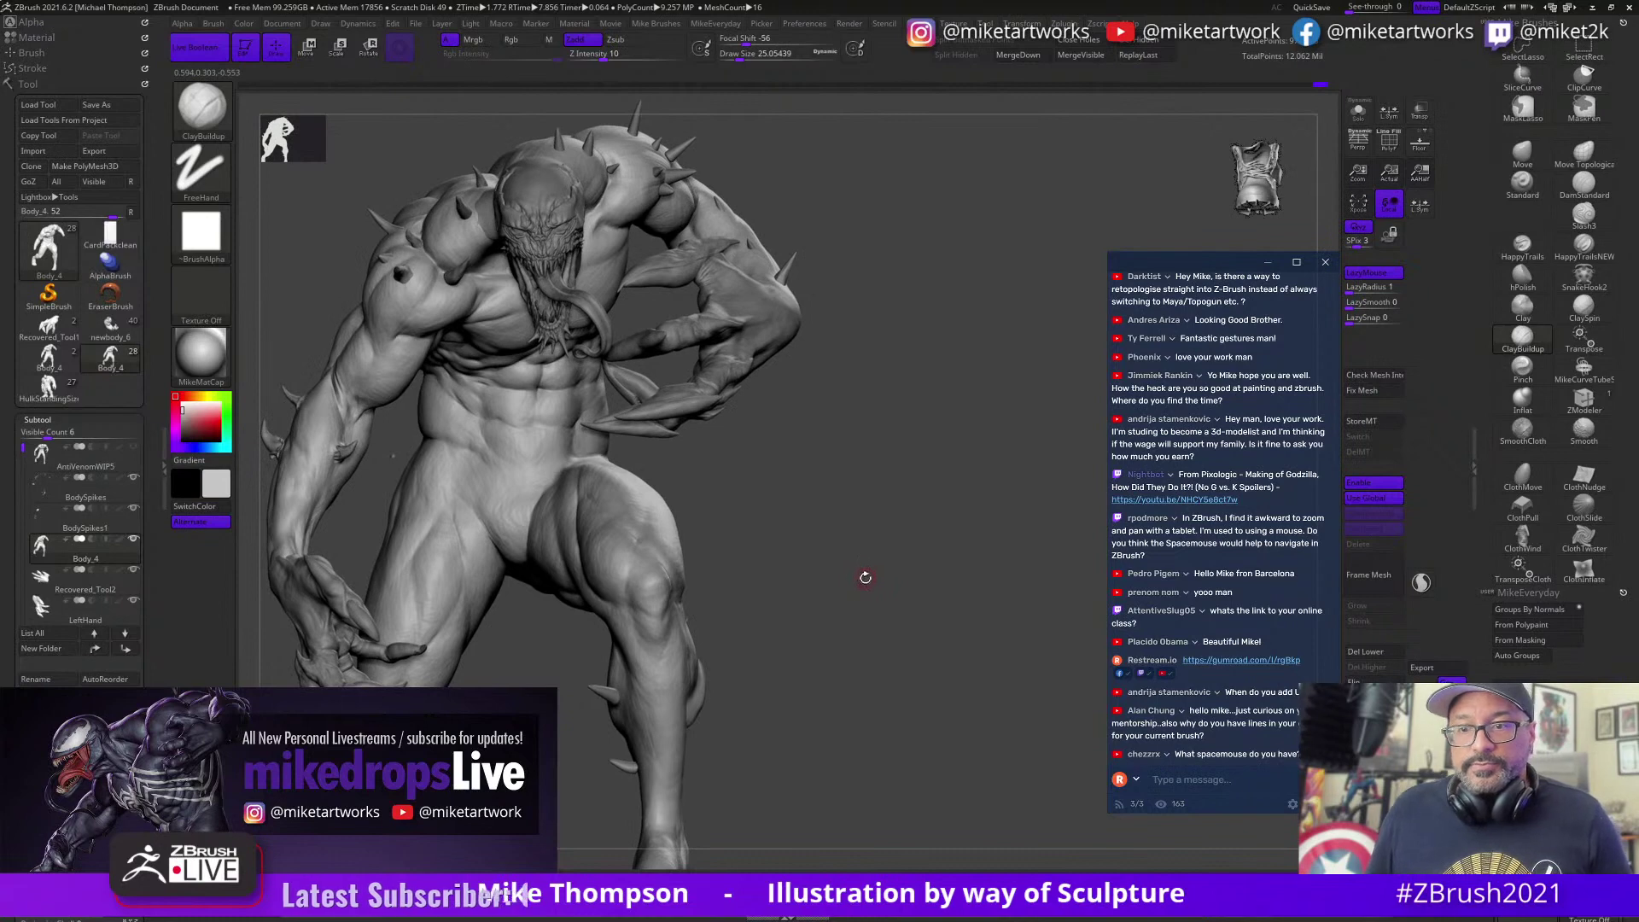
key(shift)
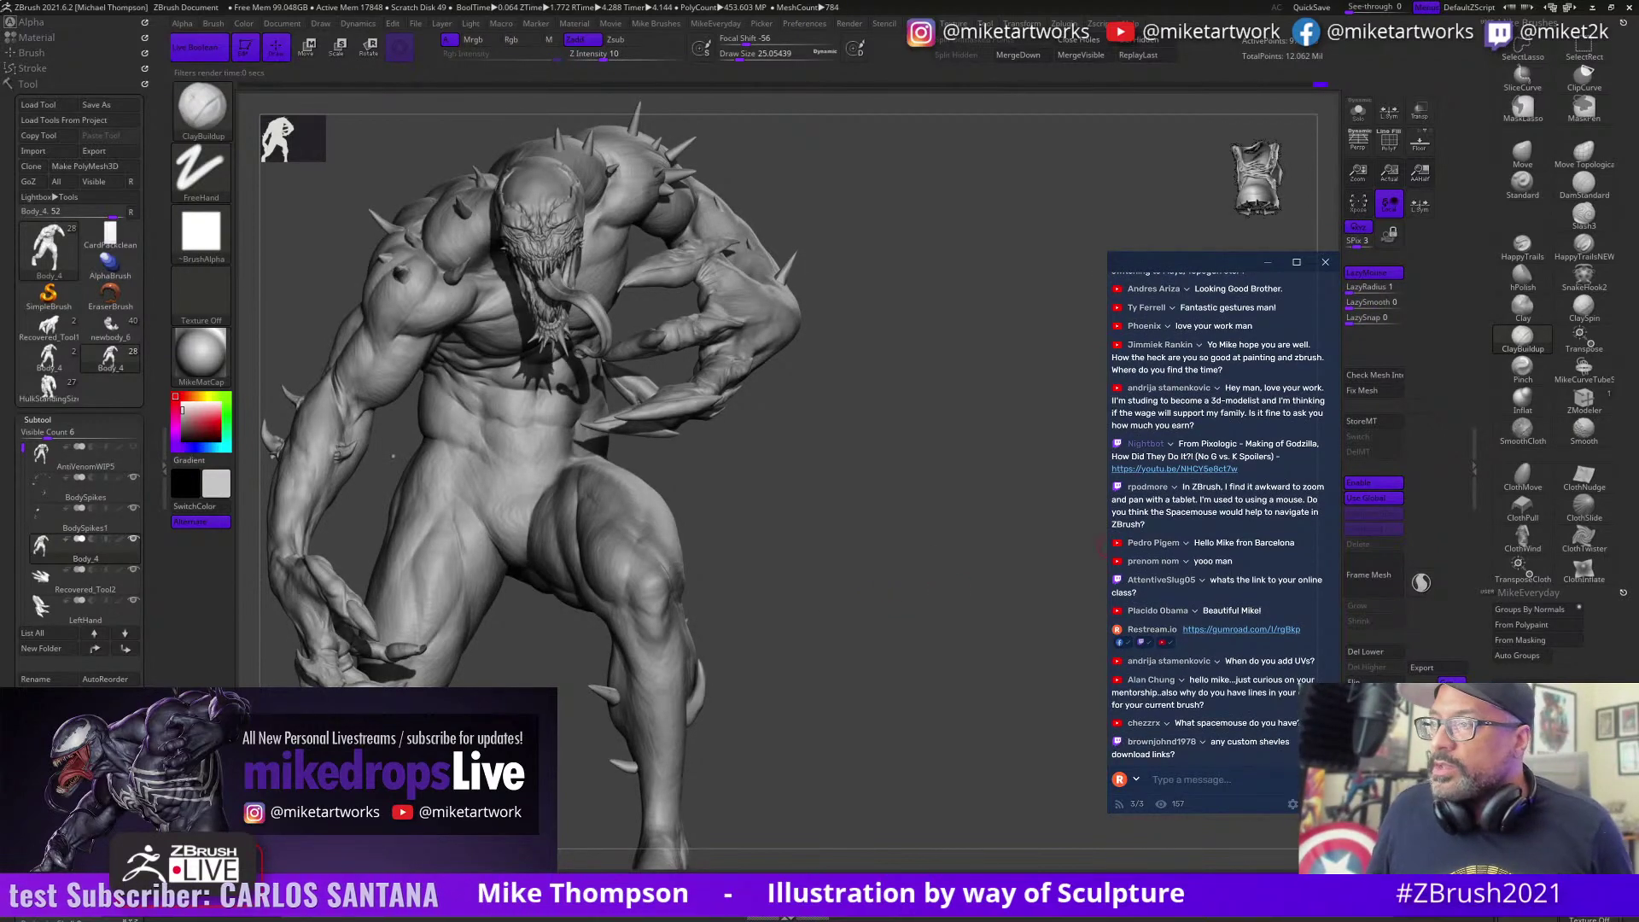
drag(1240, 264, 1429, 345)
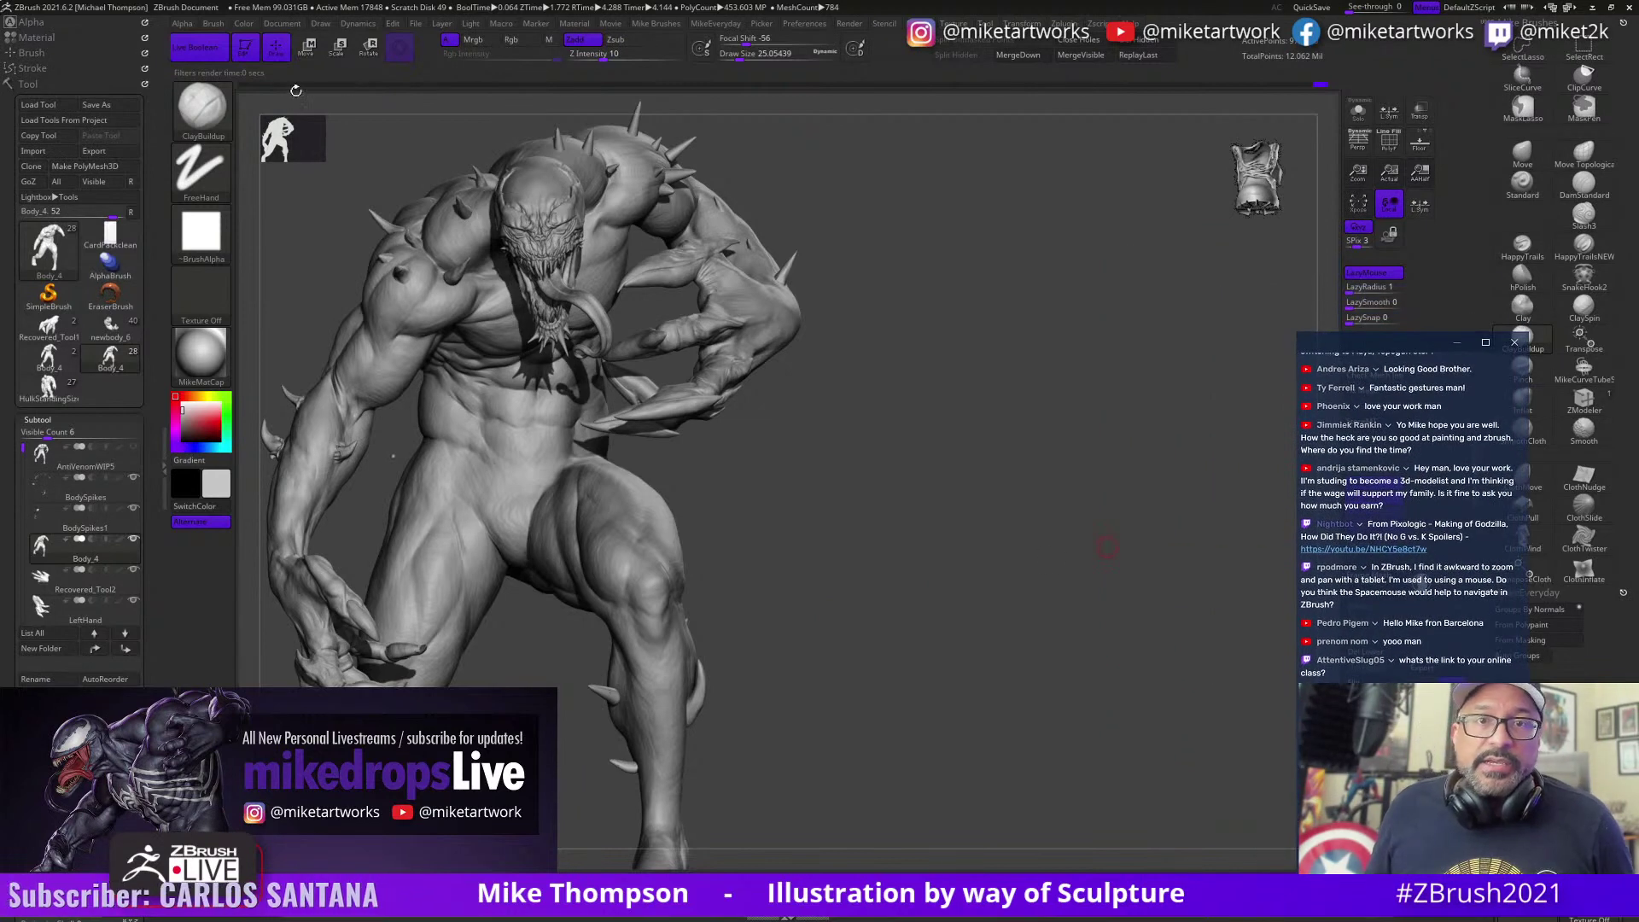
Step: Create a new canvas layer and place a second editable creature beside the rendered one, turned to a three-quarter view
click(37, 419)
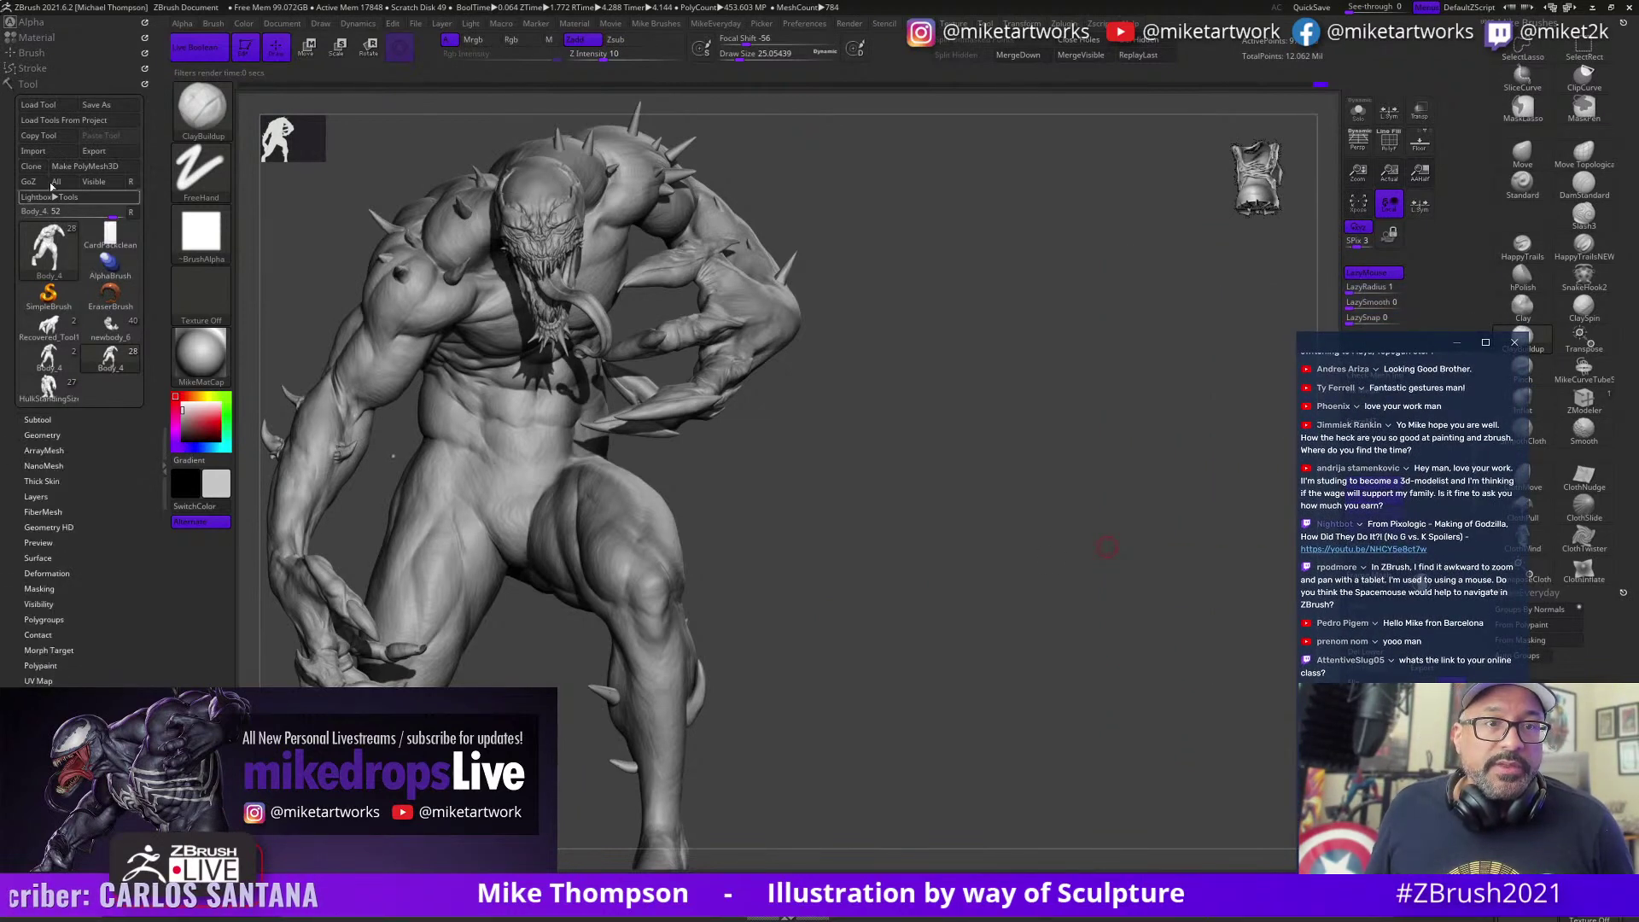
click(21, 85)
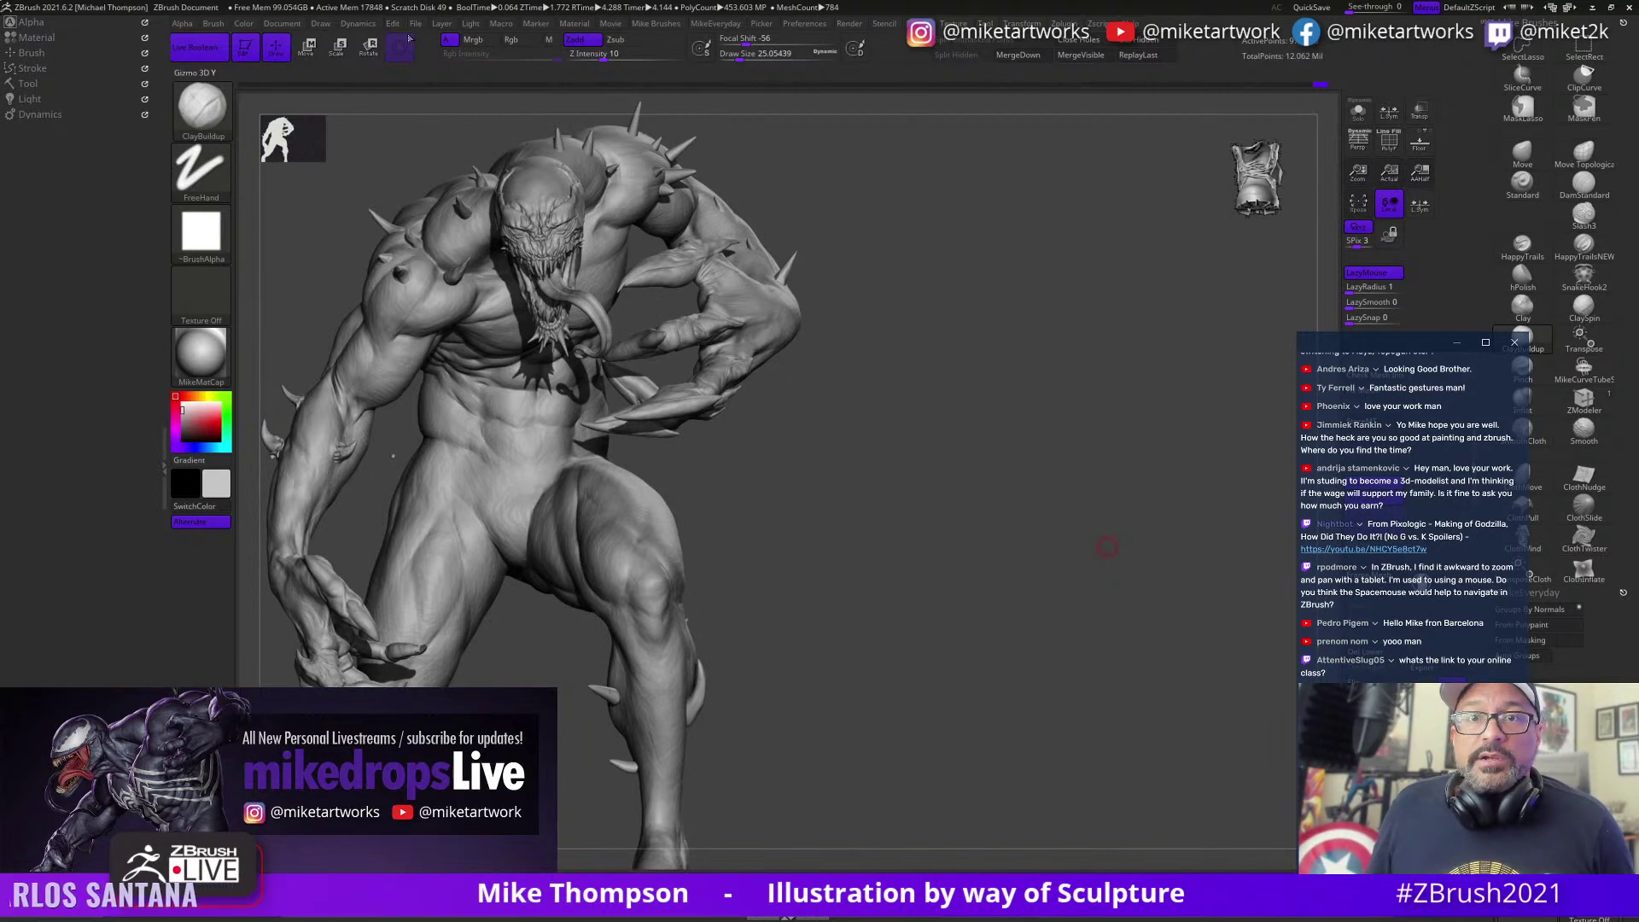
click(440, 24)
drag(434, 37, 92, 260)
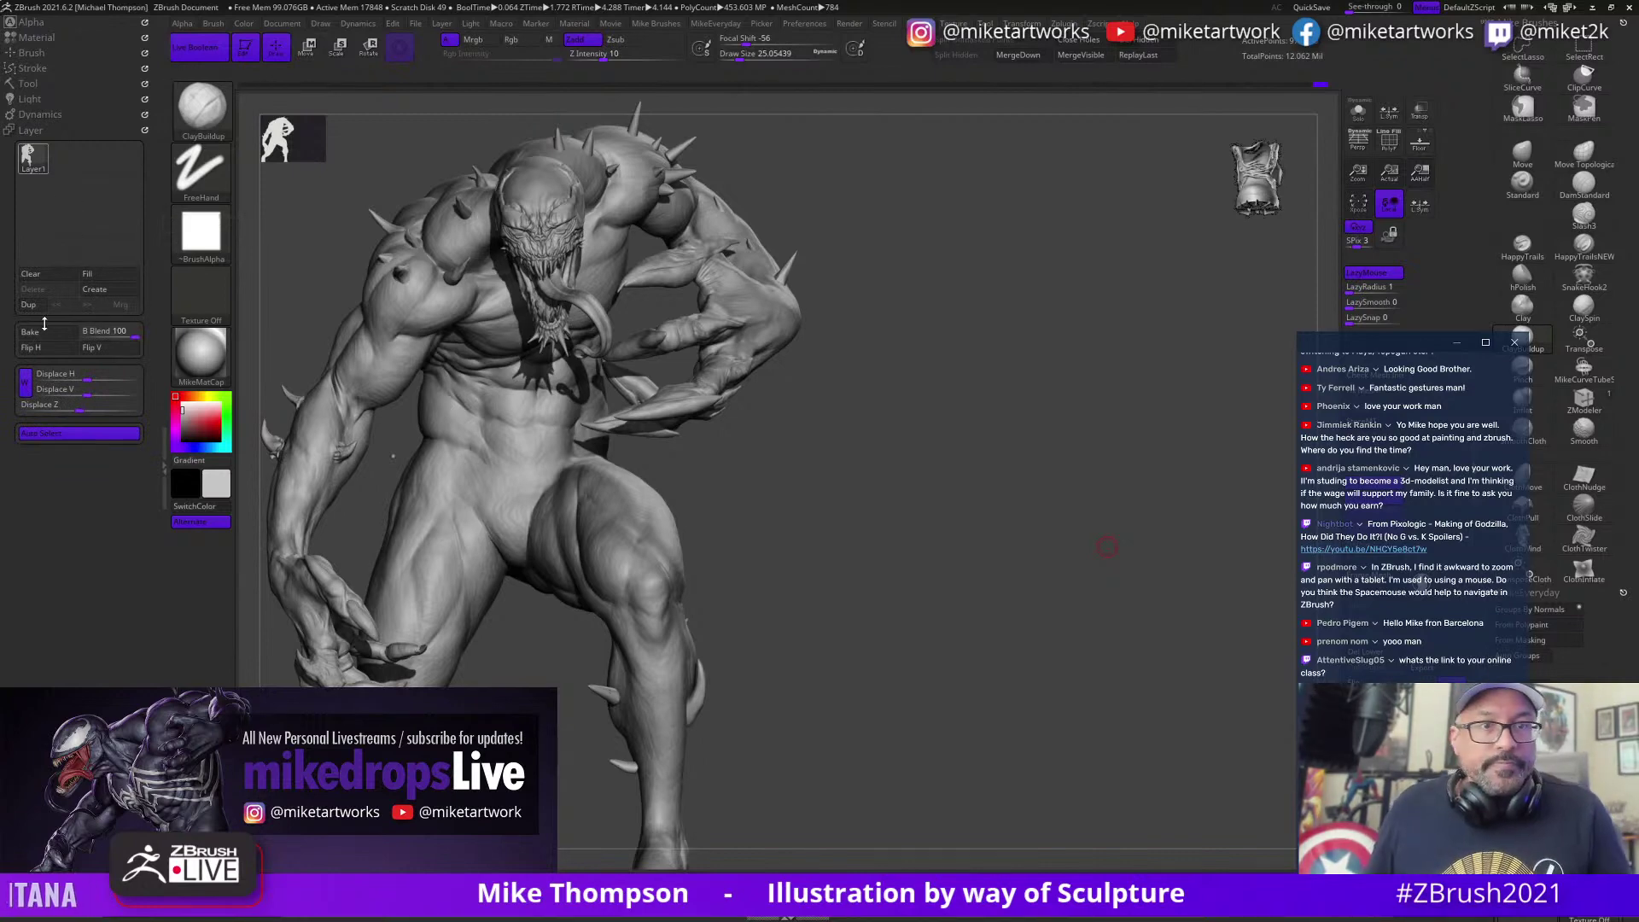
click(49, 334)
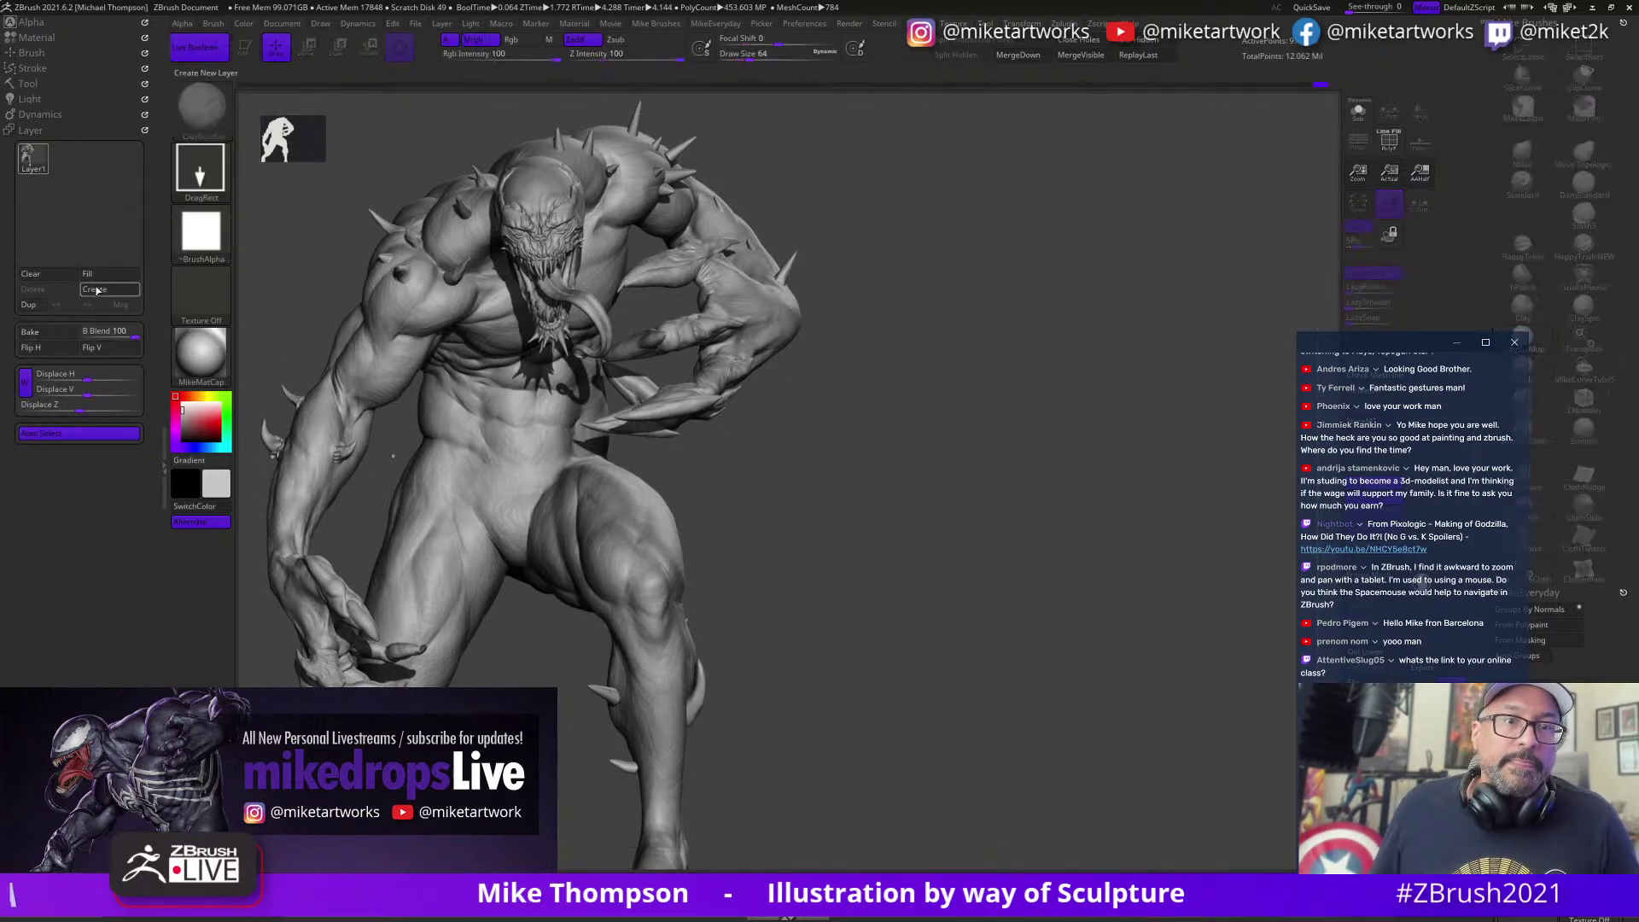
click(93, 289)
drag(938, 500, 936, 748)
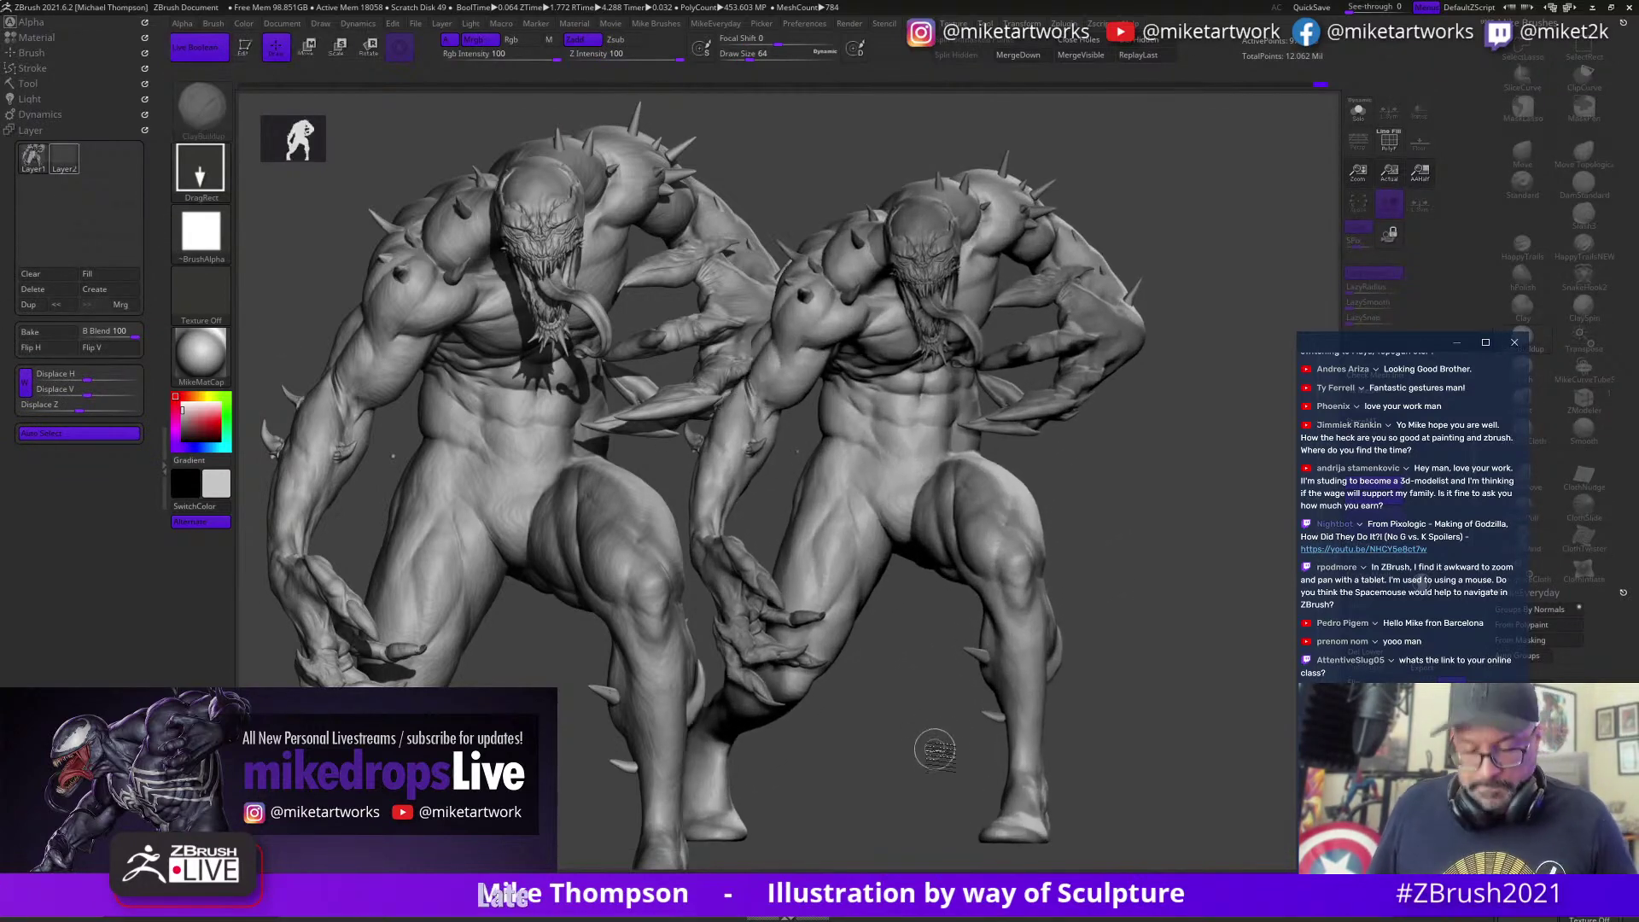
key(t)
mouse_move(1173, 669)
mouse_down()
mouse_move(1153, 688)
mouse_move(1243, 703)
mouse_move(1253, 730)
mouse_move(1227, 721)
mouse_move(1233, 706)
mouse_up()
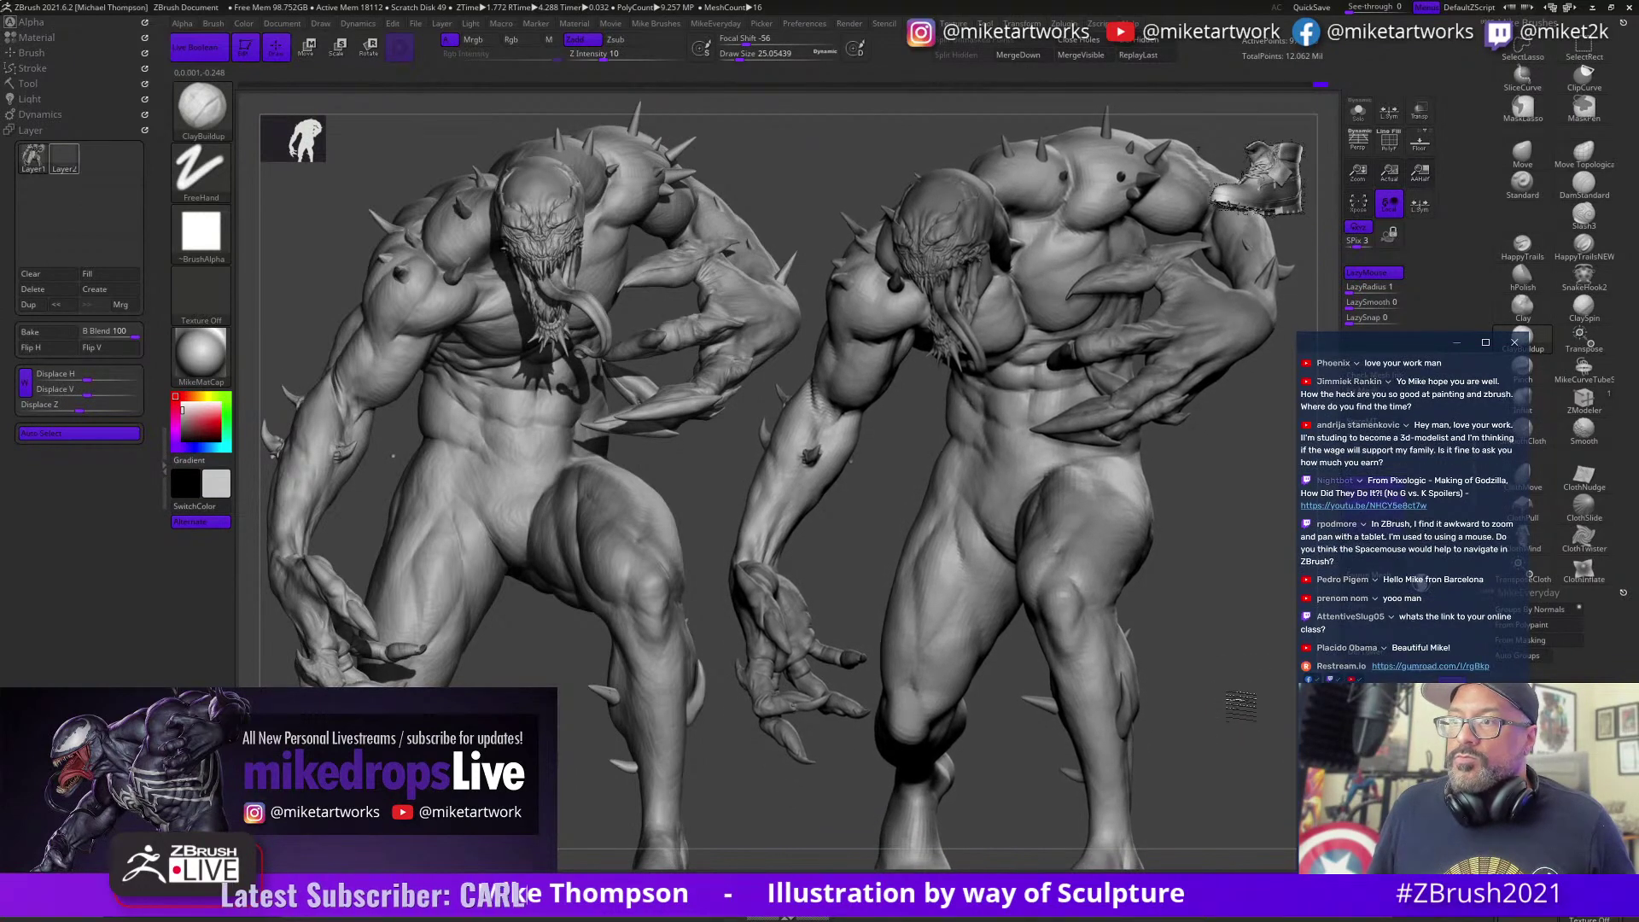
Step: Turn on the polypaint display for the second creature's subtools and adjust its angle slightly
click(29, 83)
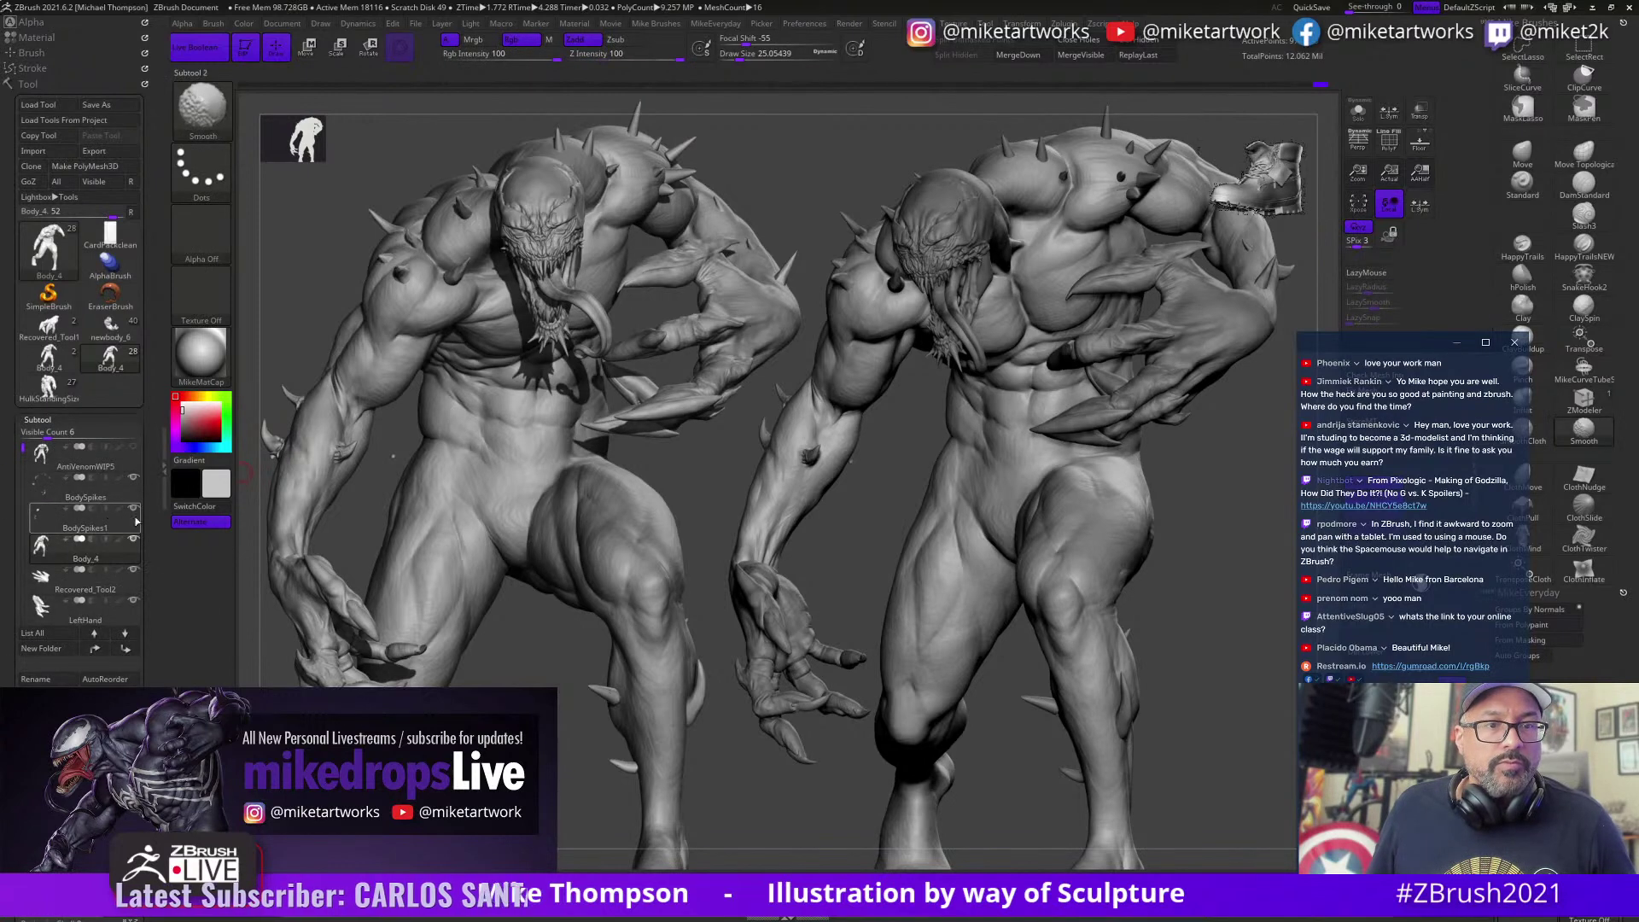
click(101, 450)
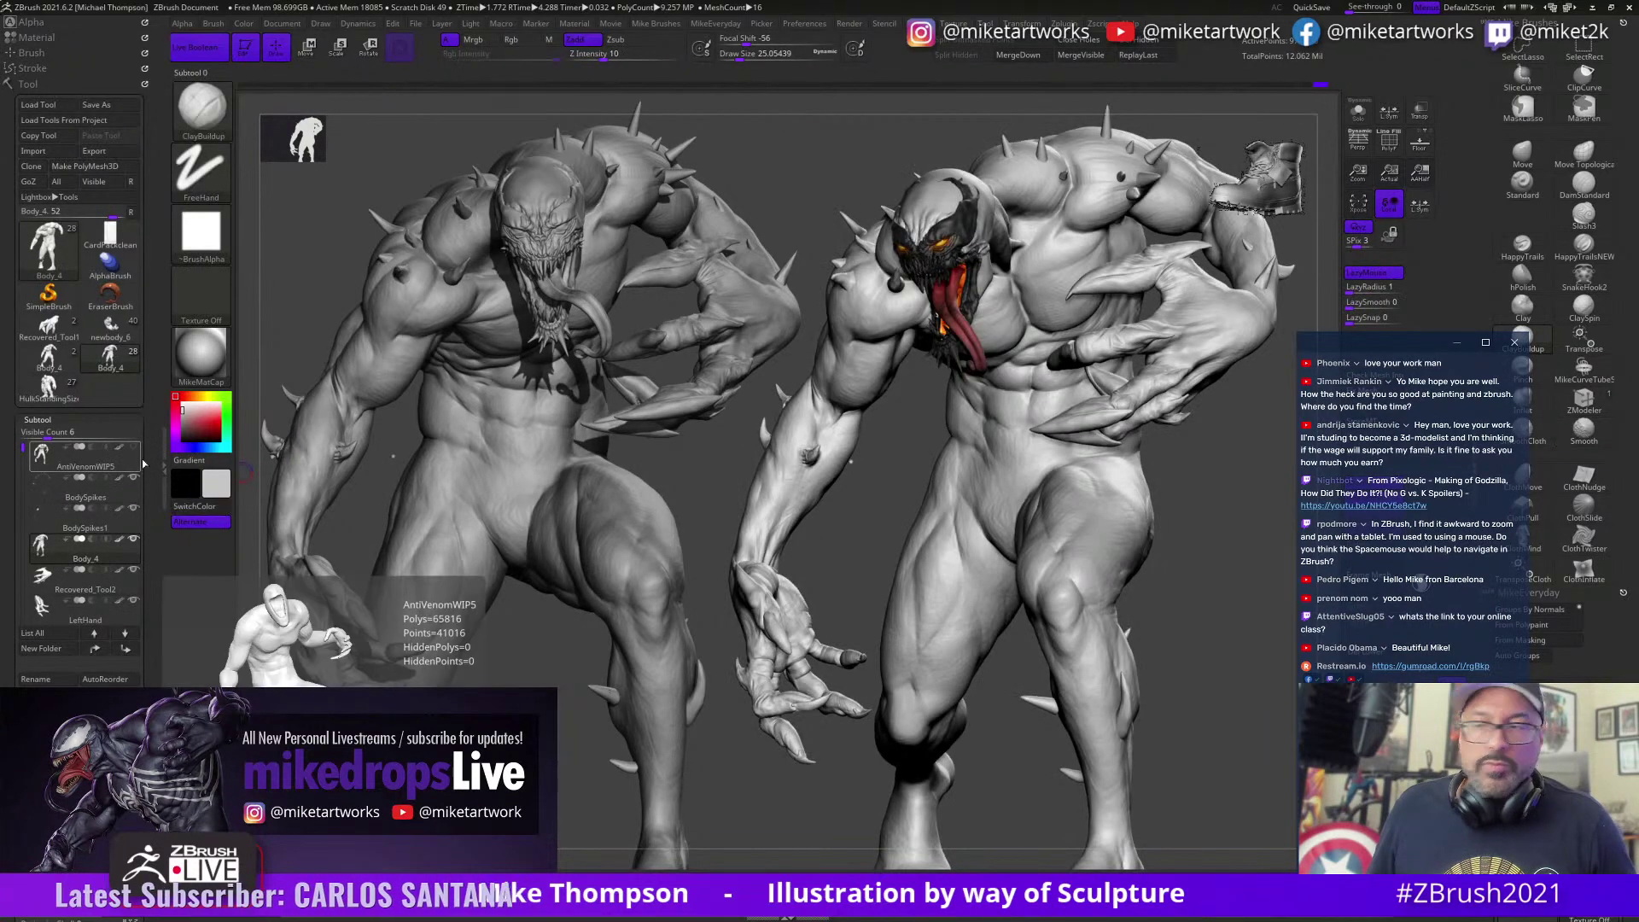
drag(1210, 680, 1220, 687)
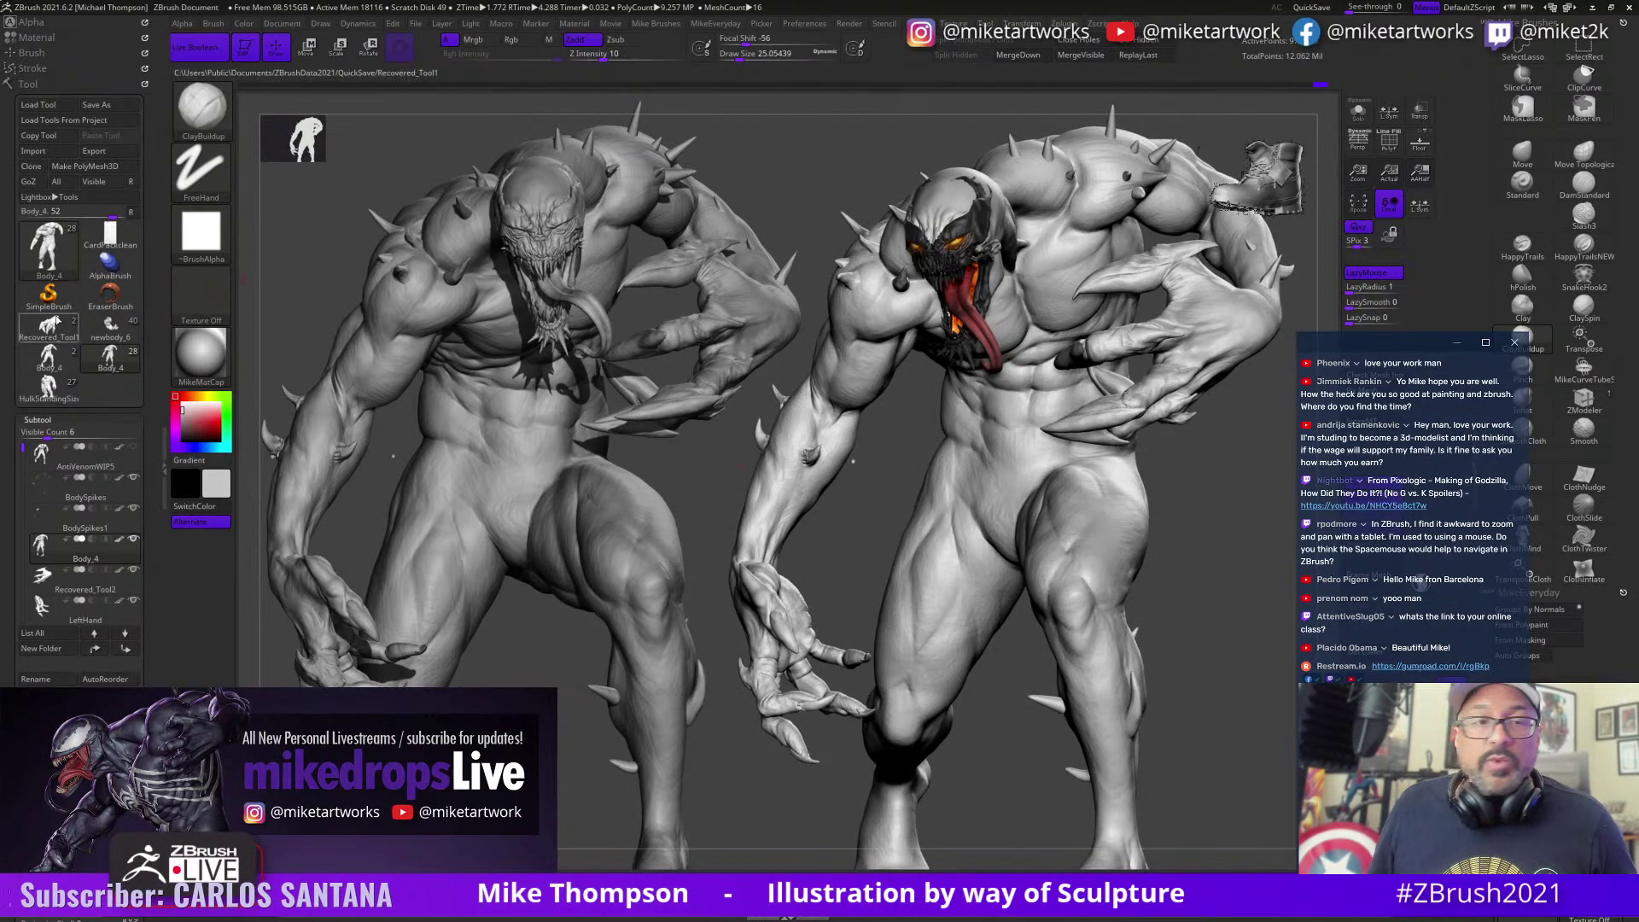
Step: Set the intensity of the first light to 0.8483
click(42, 419)
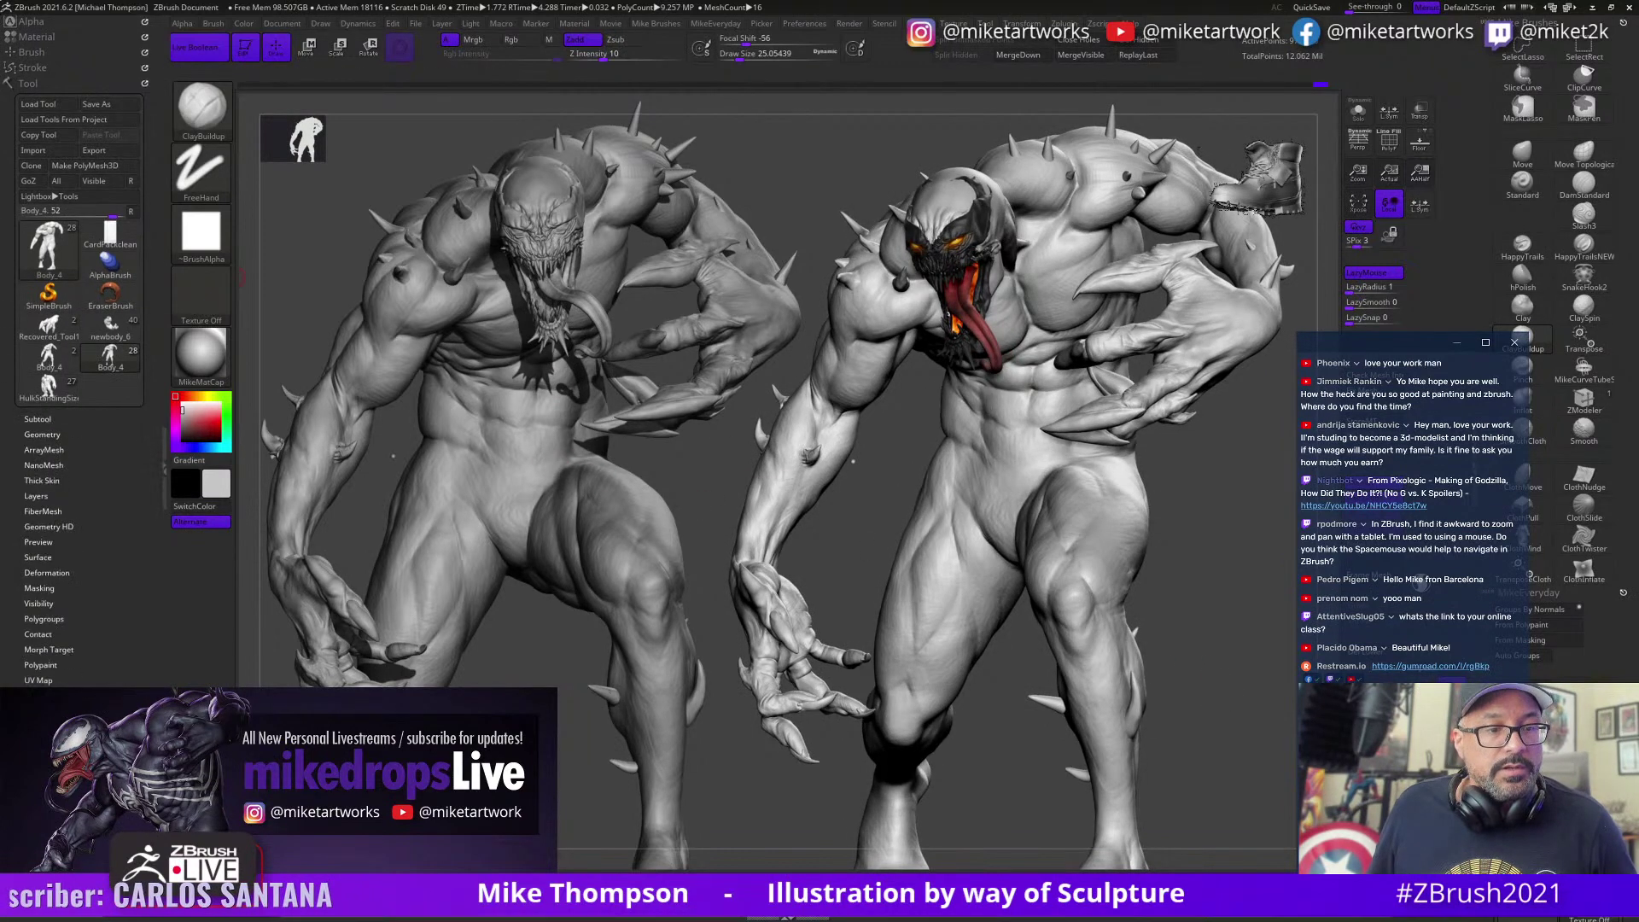
click(42, 867)
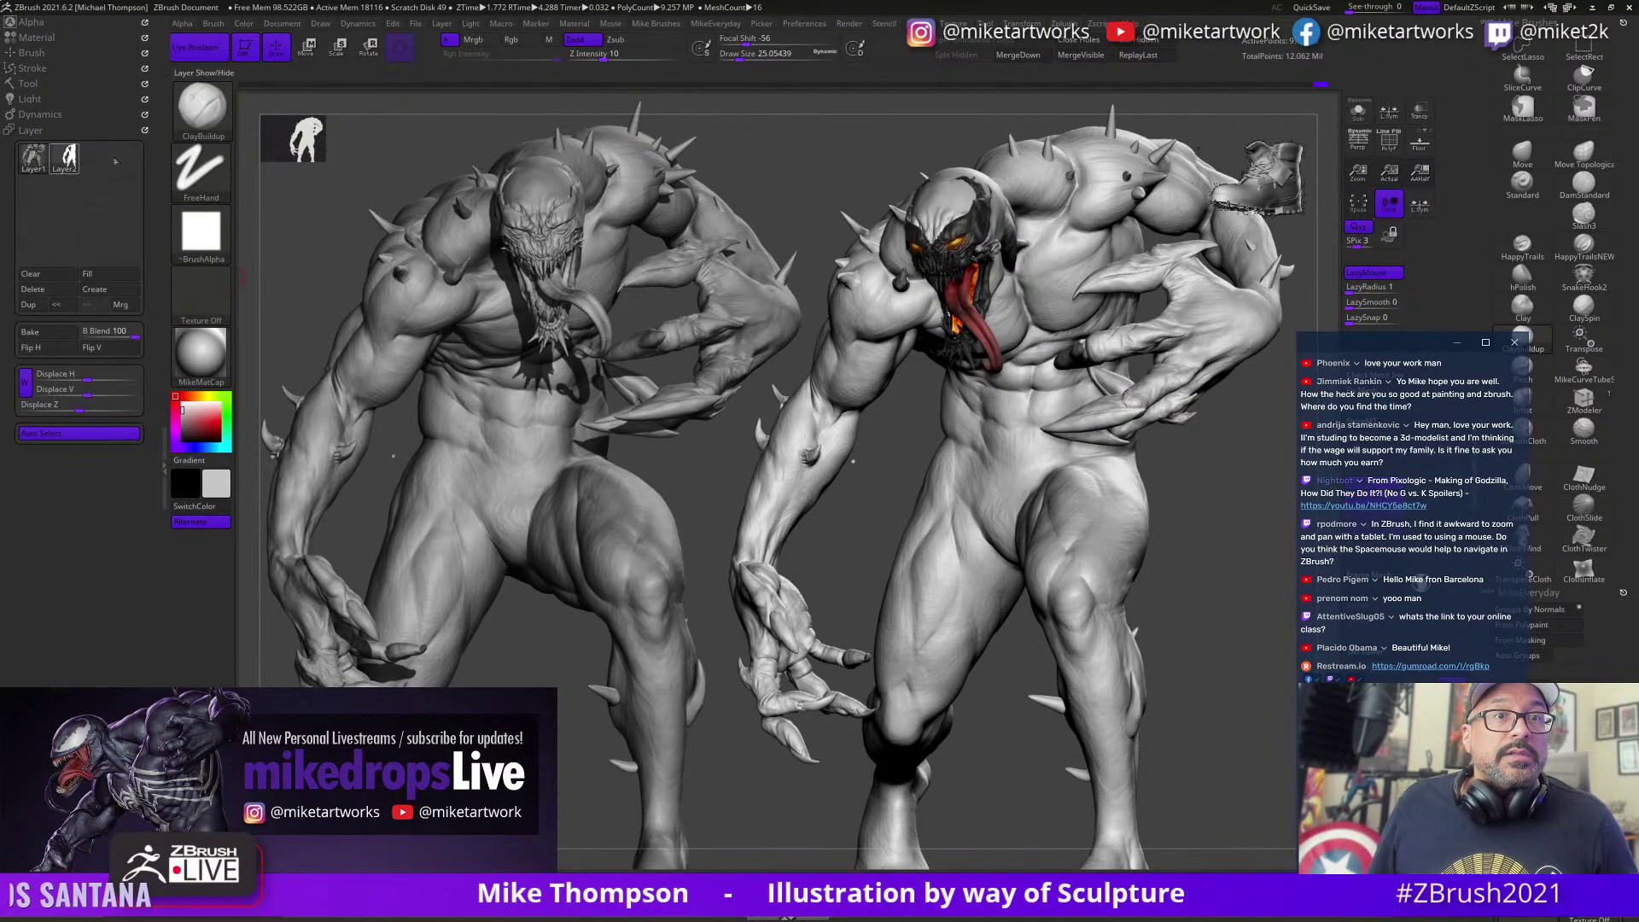
click(42, 133)
click(31, 99)
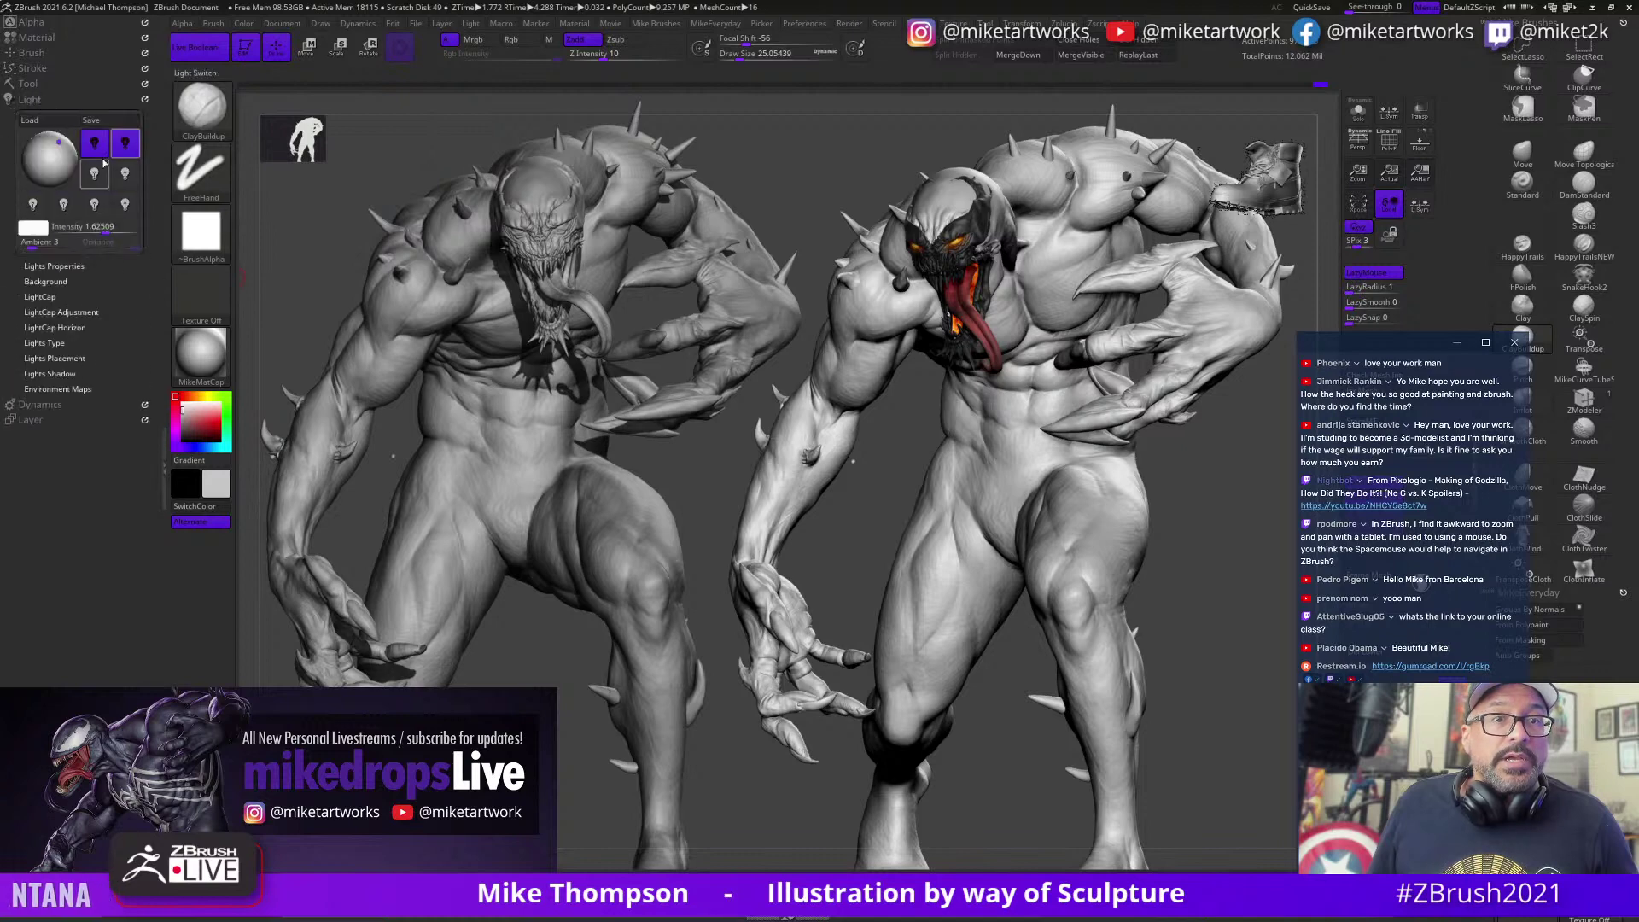
click(102, 146)
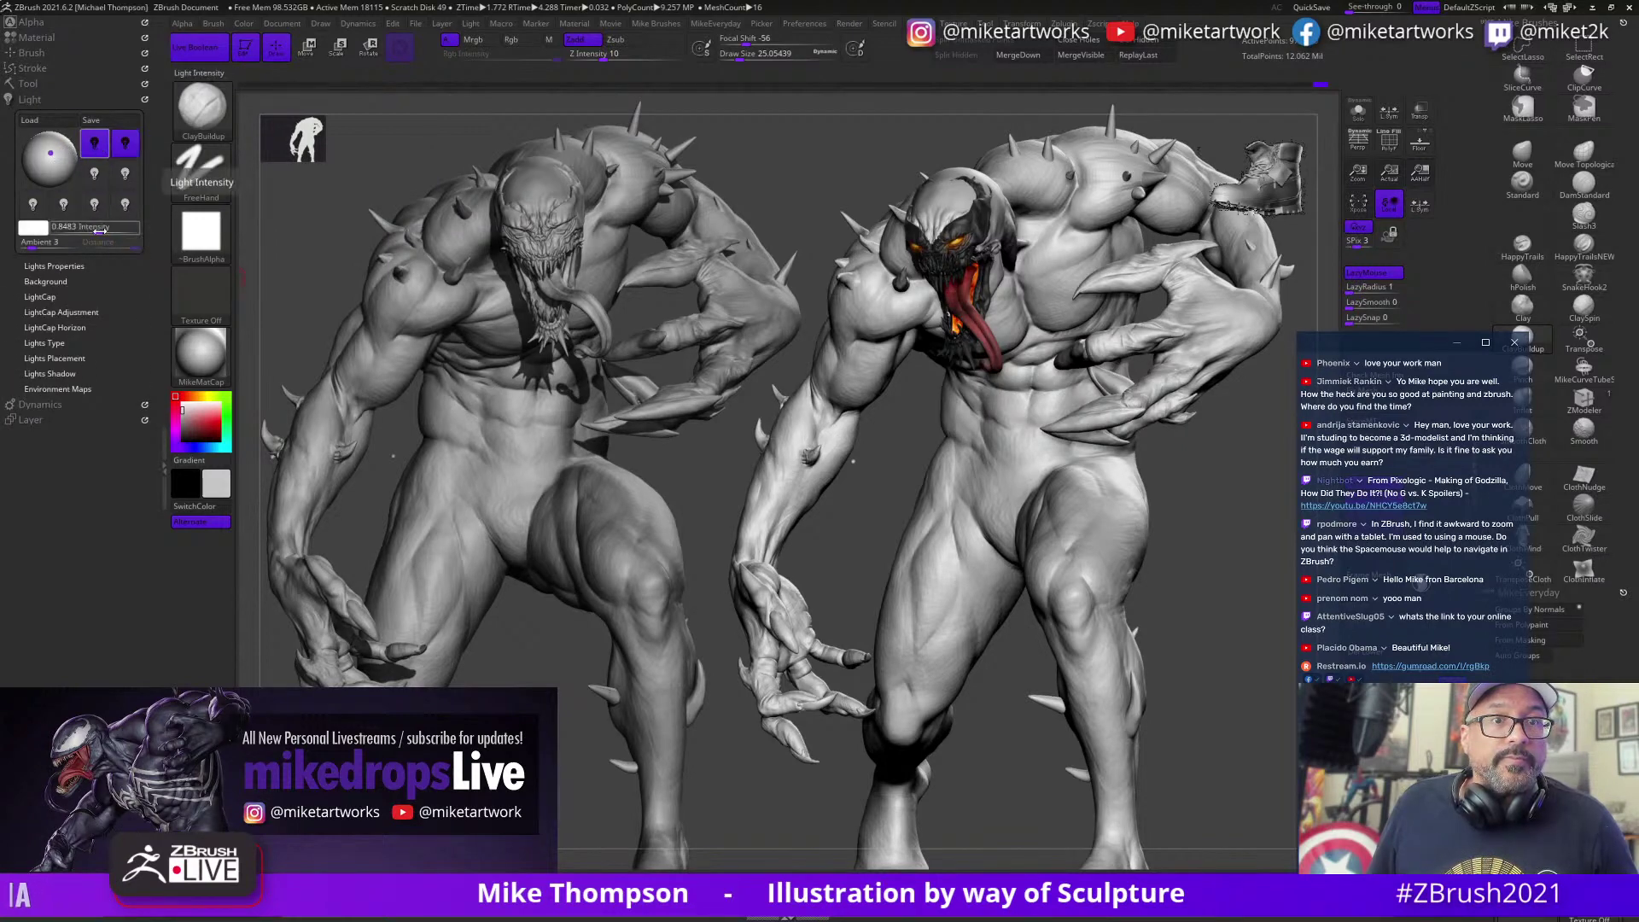
drag(102, 230, 97, 230)
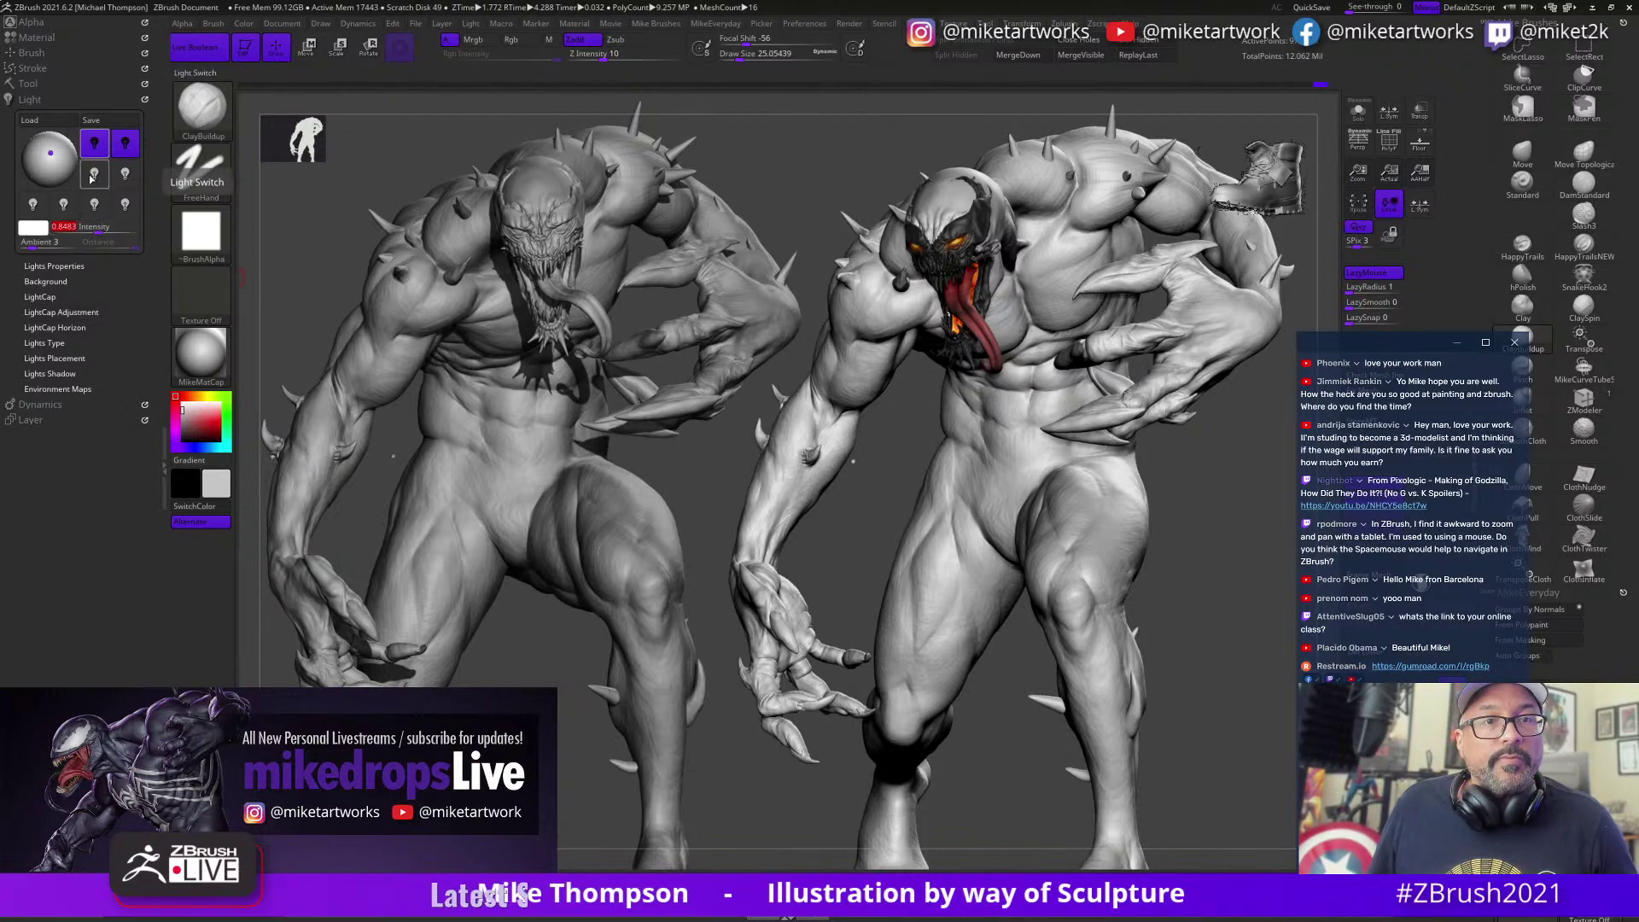
Step: Move the second light to the far side of the light placement sphere and shift the first light slightly off centre
click(125, 144)
drag(56, 139, 32, 165)
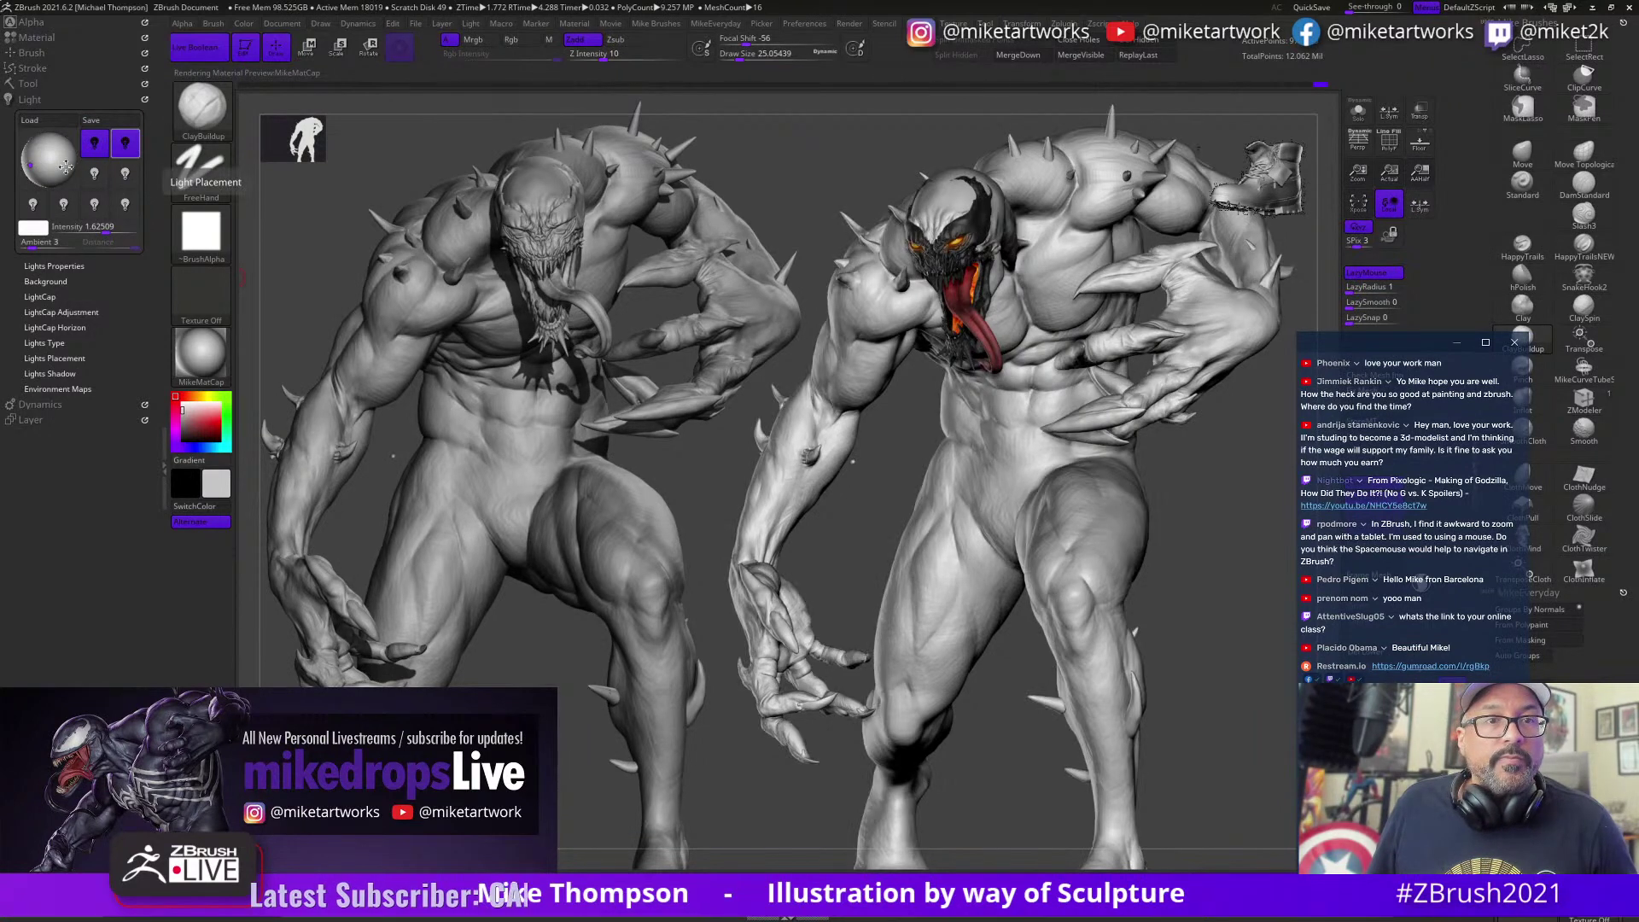
click(104, 151)
drag(49, 150, 55, 154)
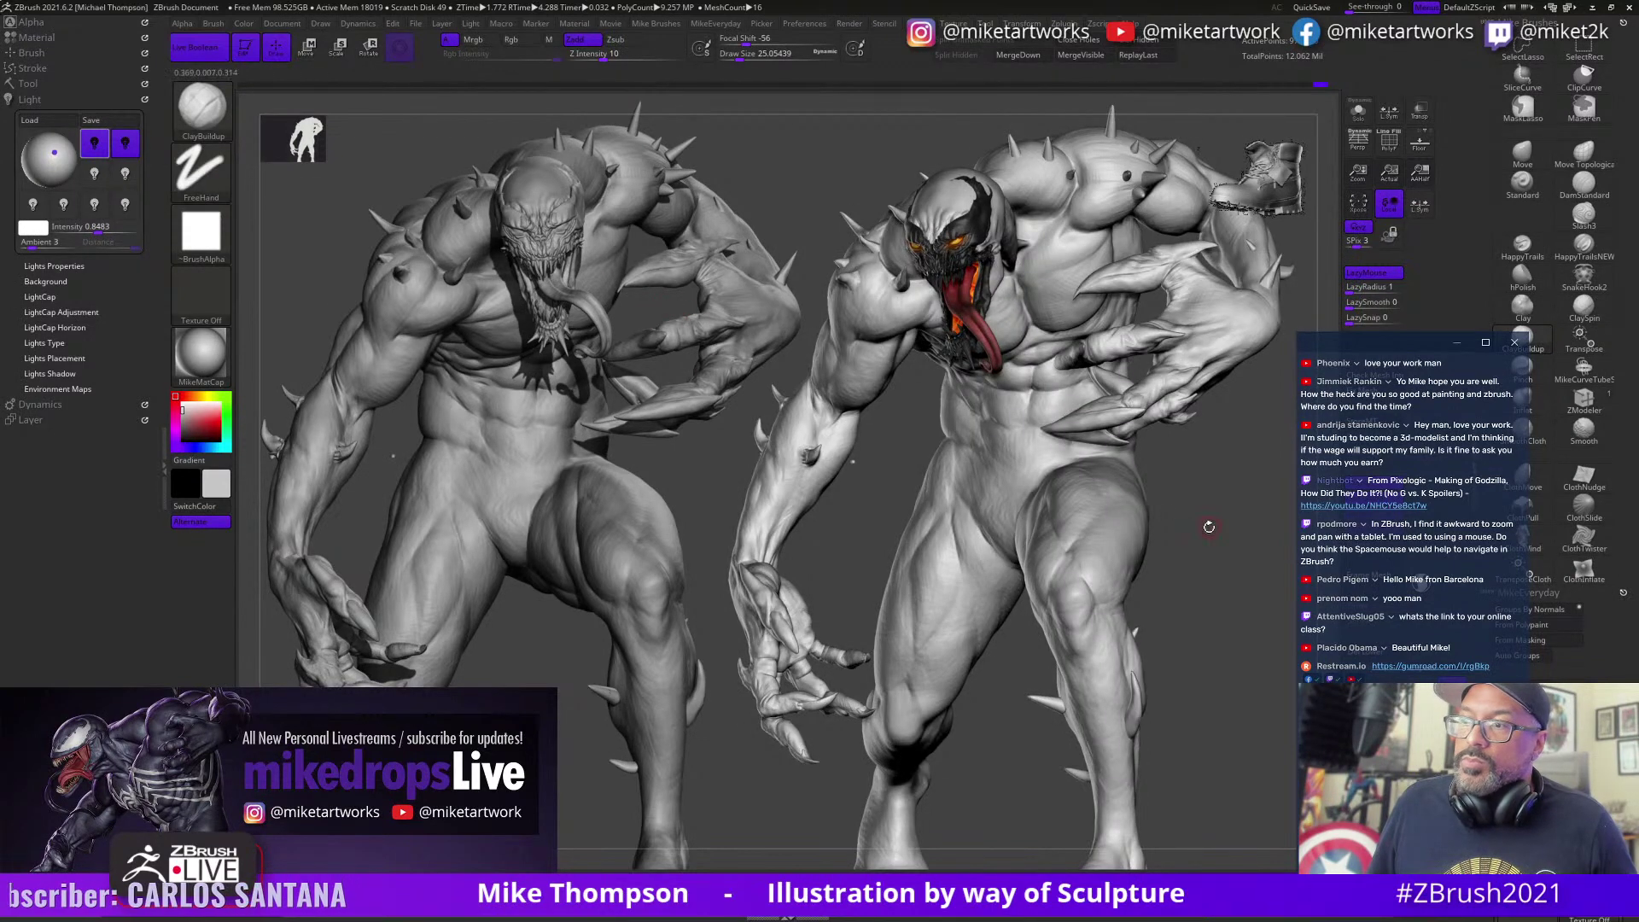
Step: Render the painted creature with shadows from a new three-quarter view and bake its canvas layer
drag(1208, 527, 1259, 587)
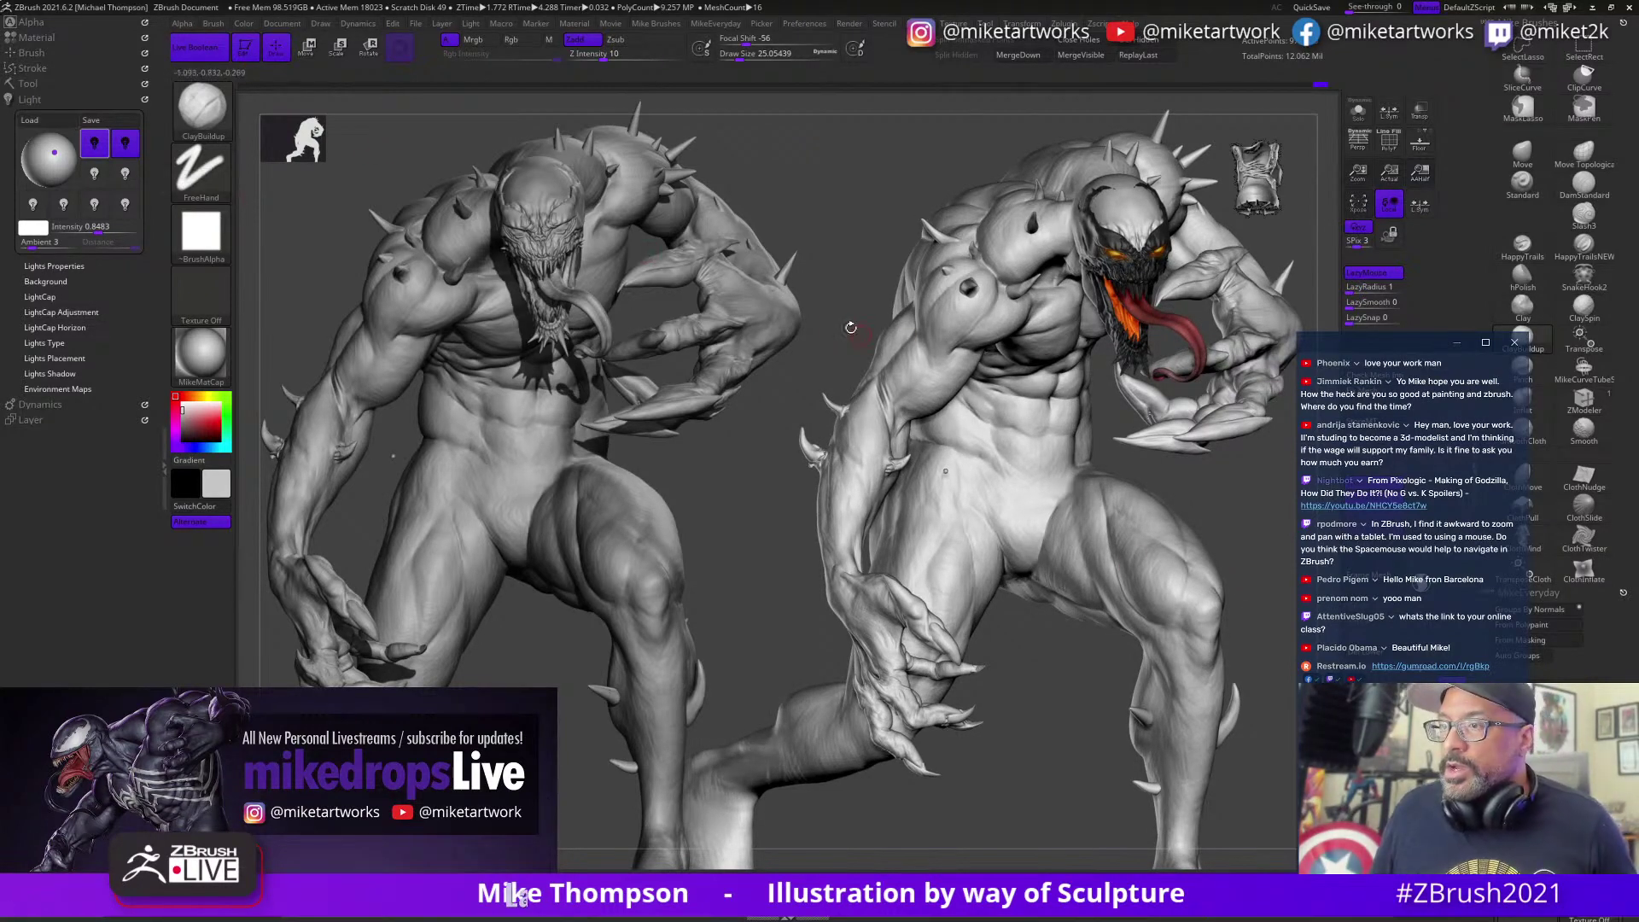
key(shift)
key(shift+r)
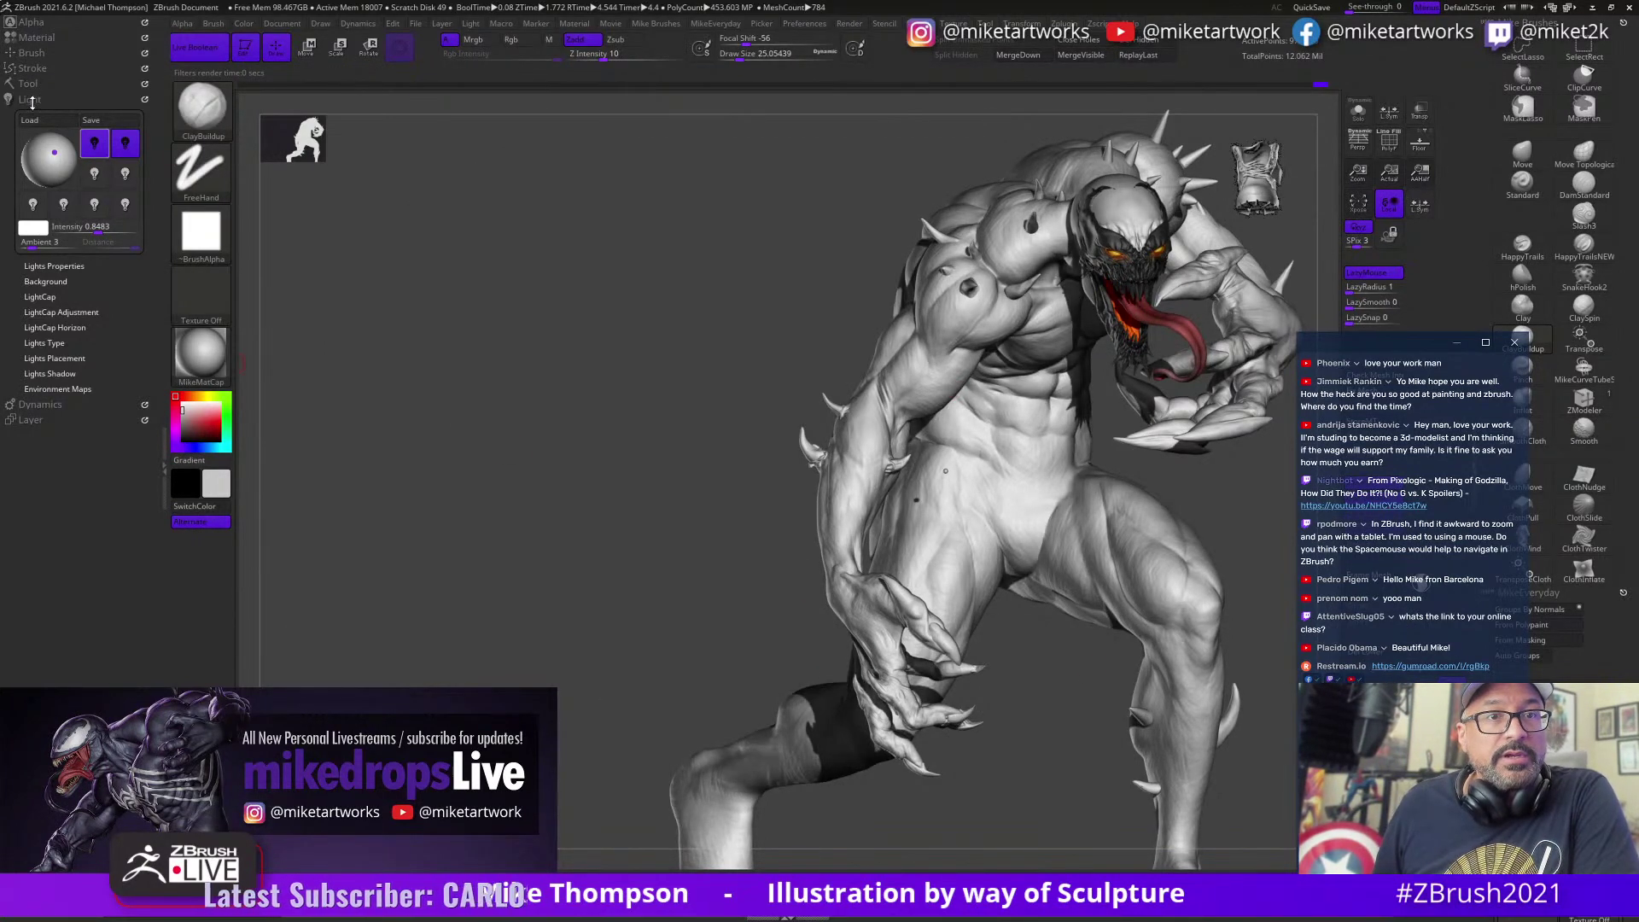
click(26, 420)
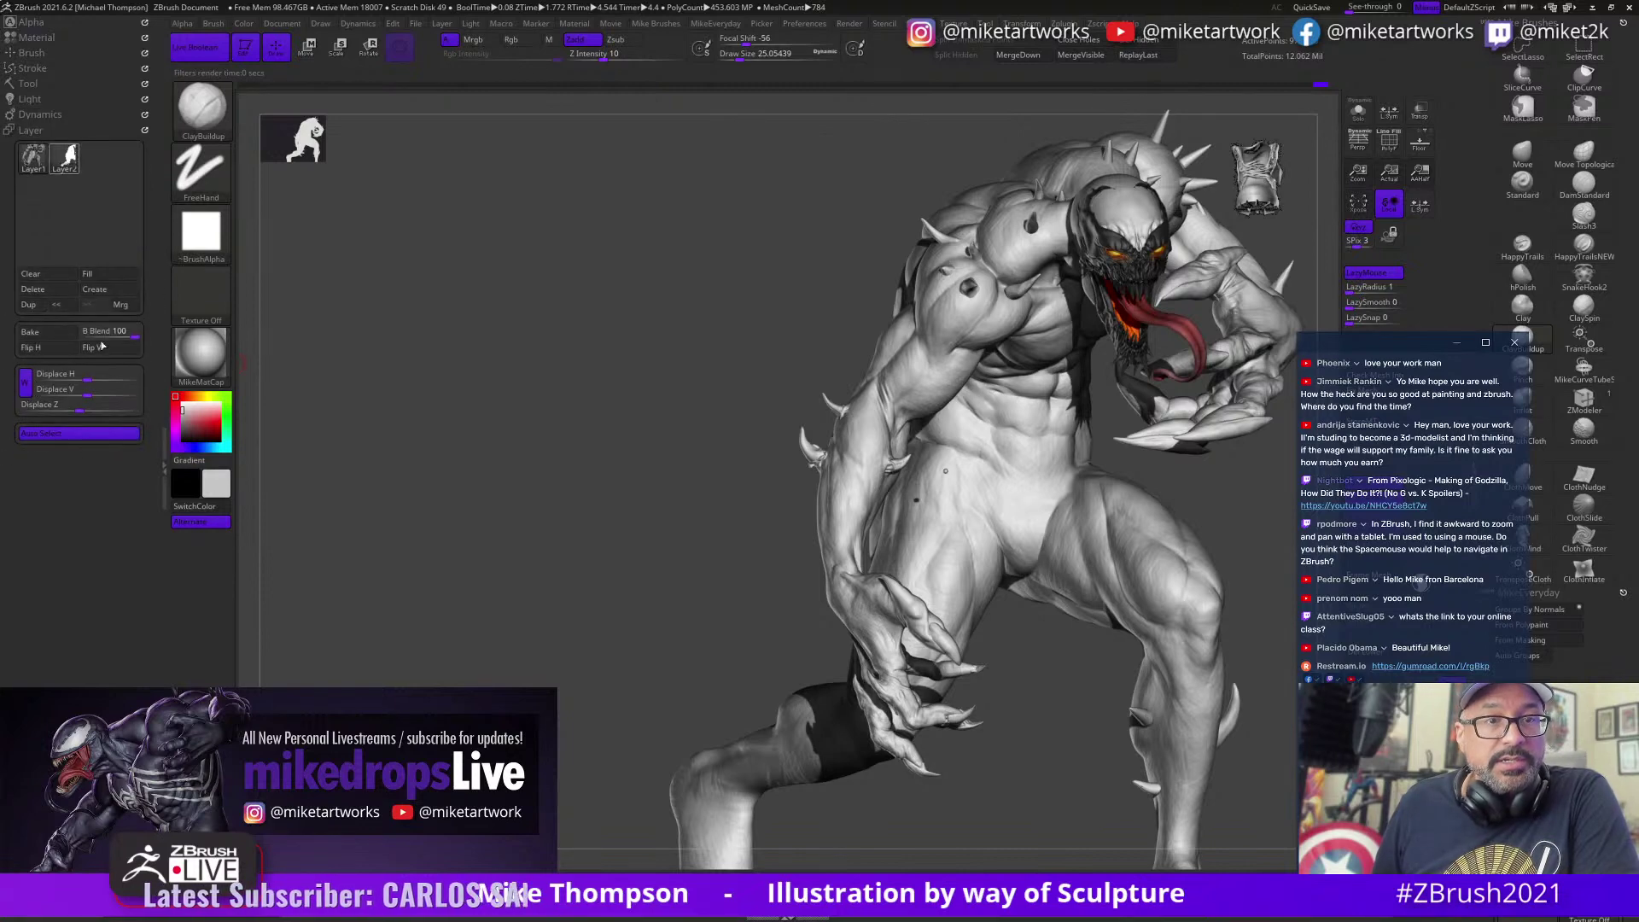
click(47, 334)
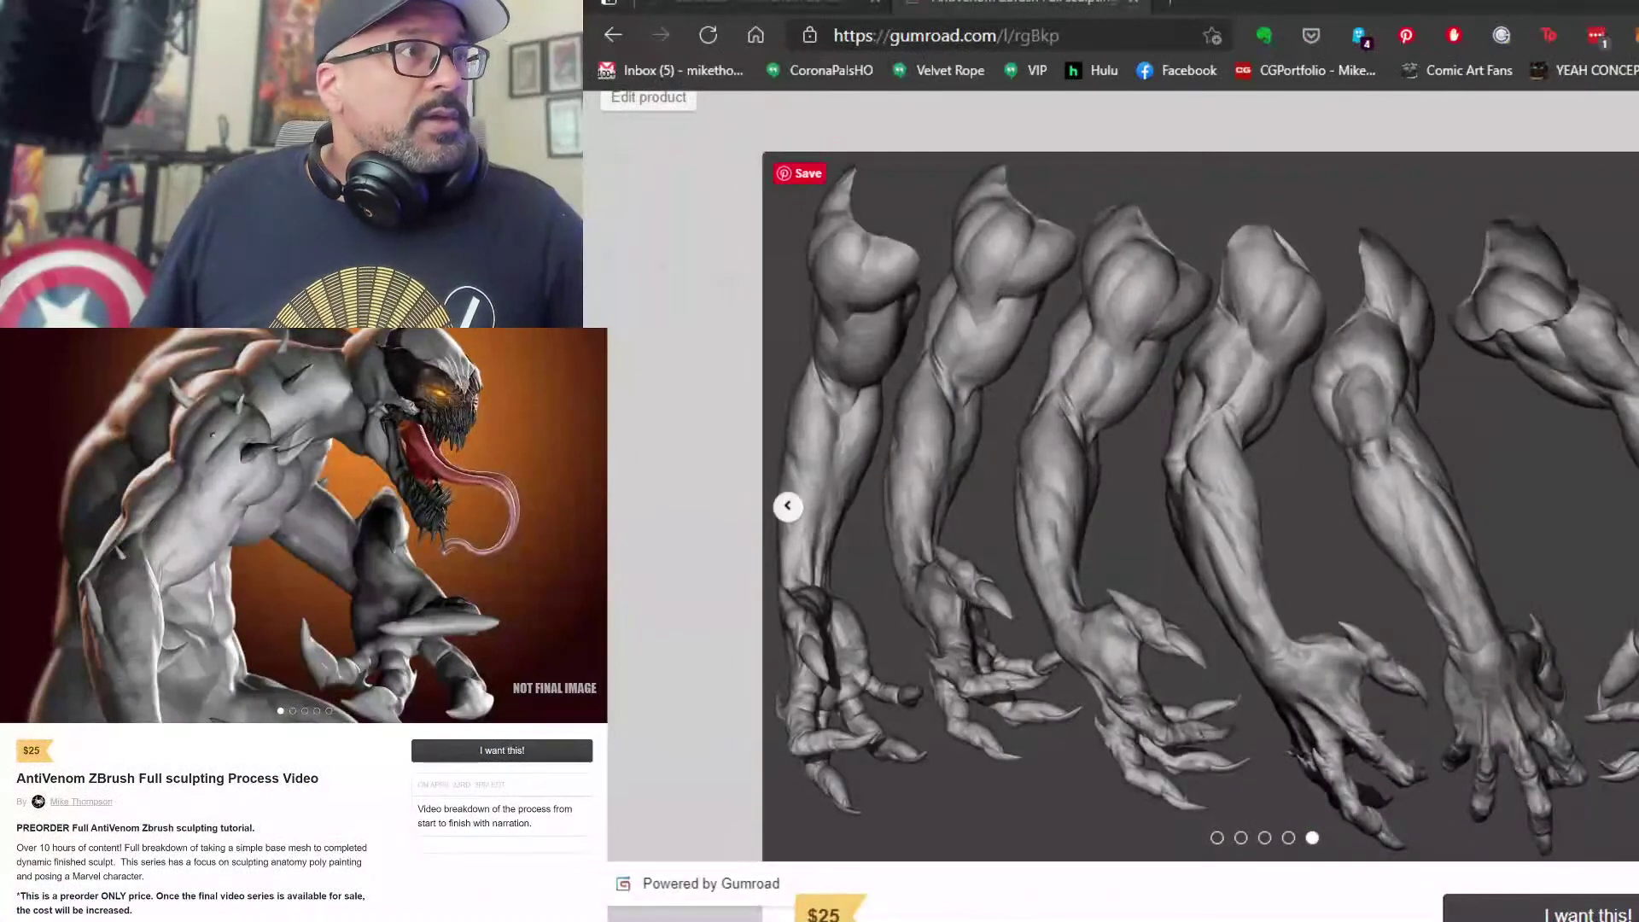
Step: On the Gumroad page for the AntiVenom sculpting video, go back through the preview images to the first one and view the product description
click(787, 506)
click(787, 505)
click(787, 505)
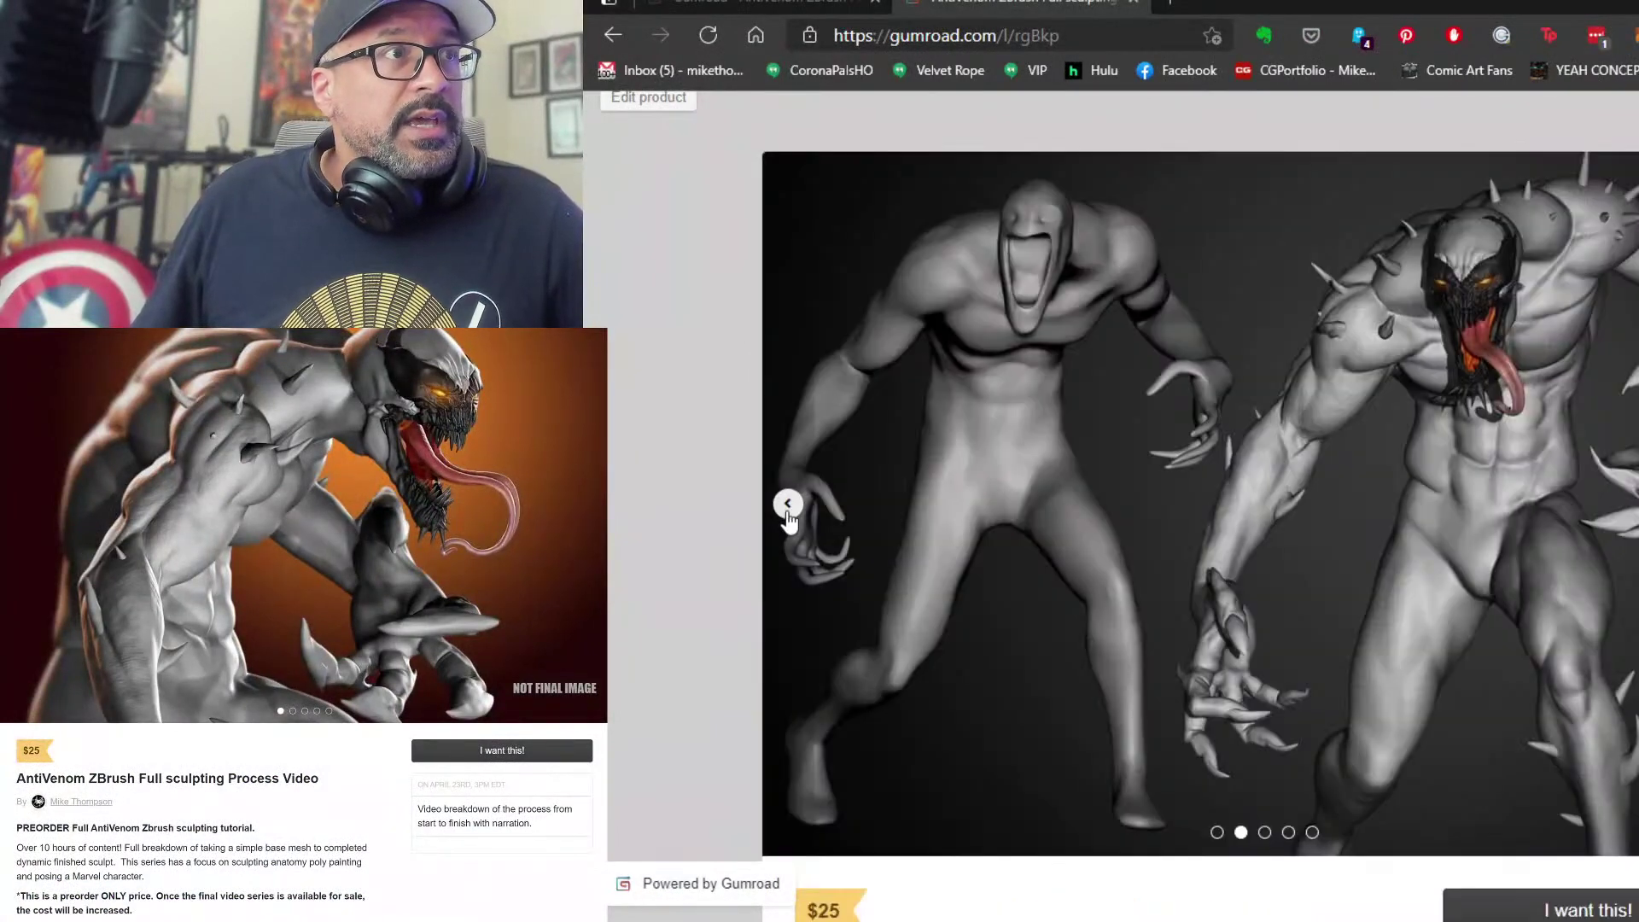
click(786, 505)
scroll(1486, 655, down, 4)
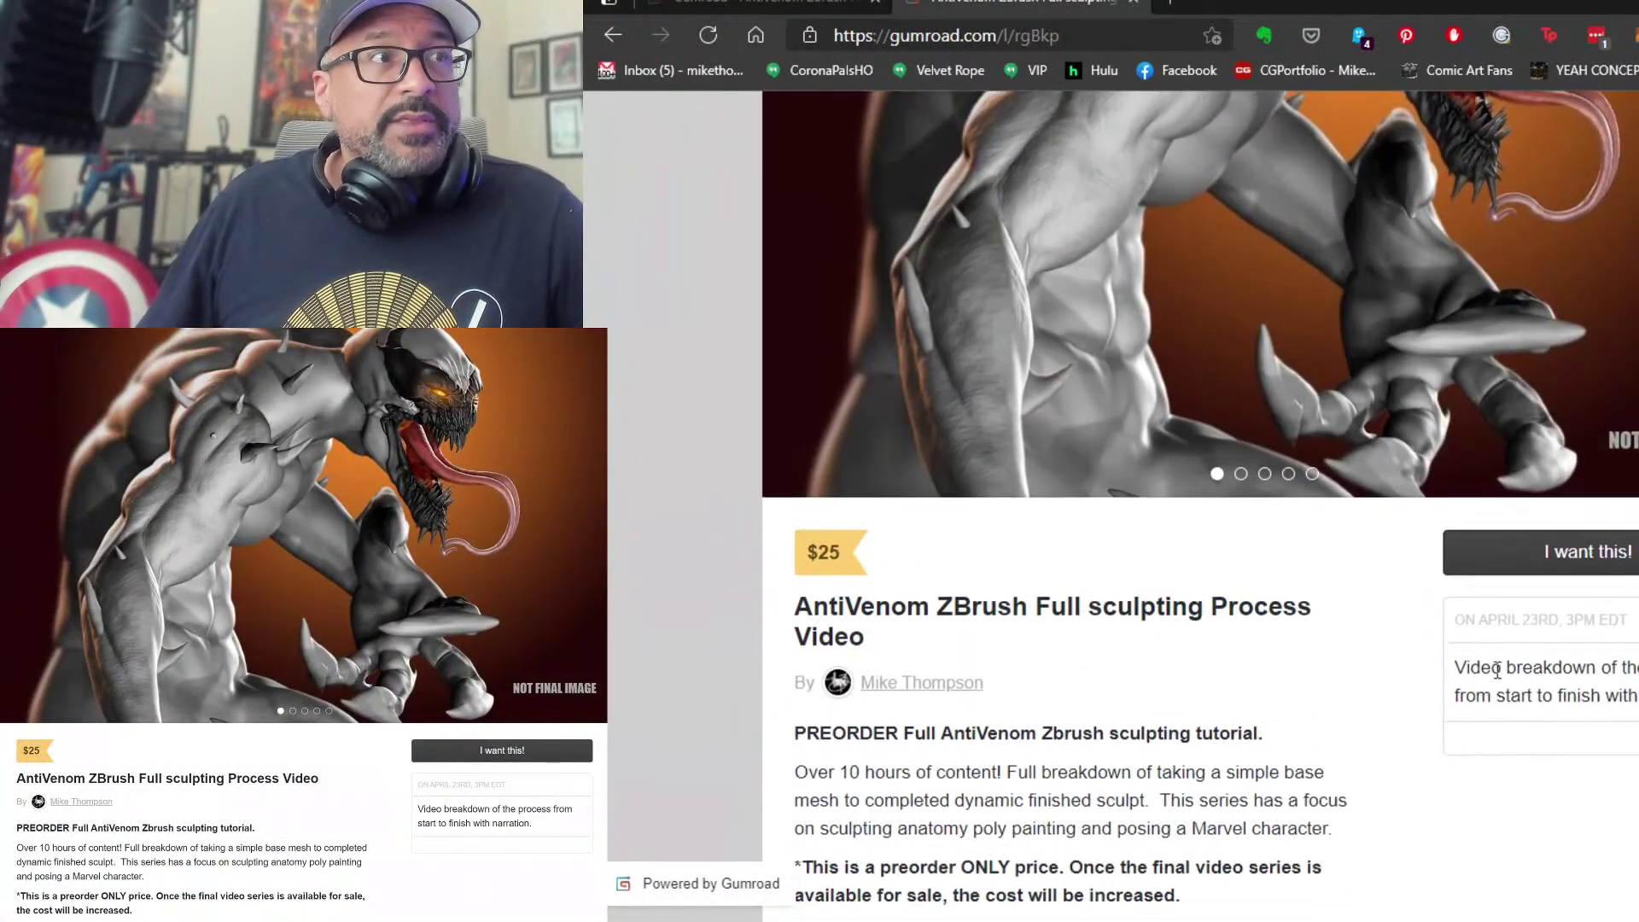
scroll(1497, 673, down, 1)
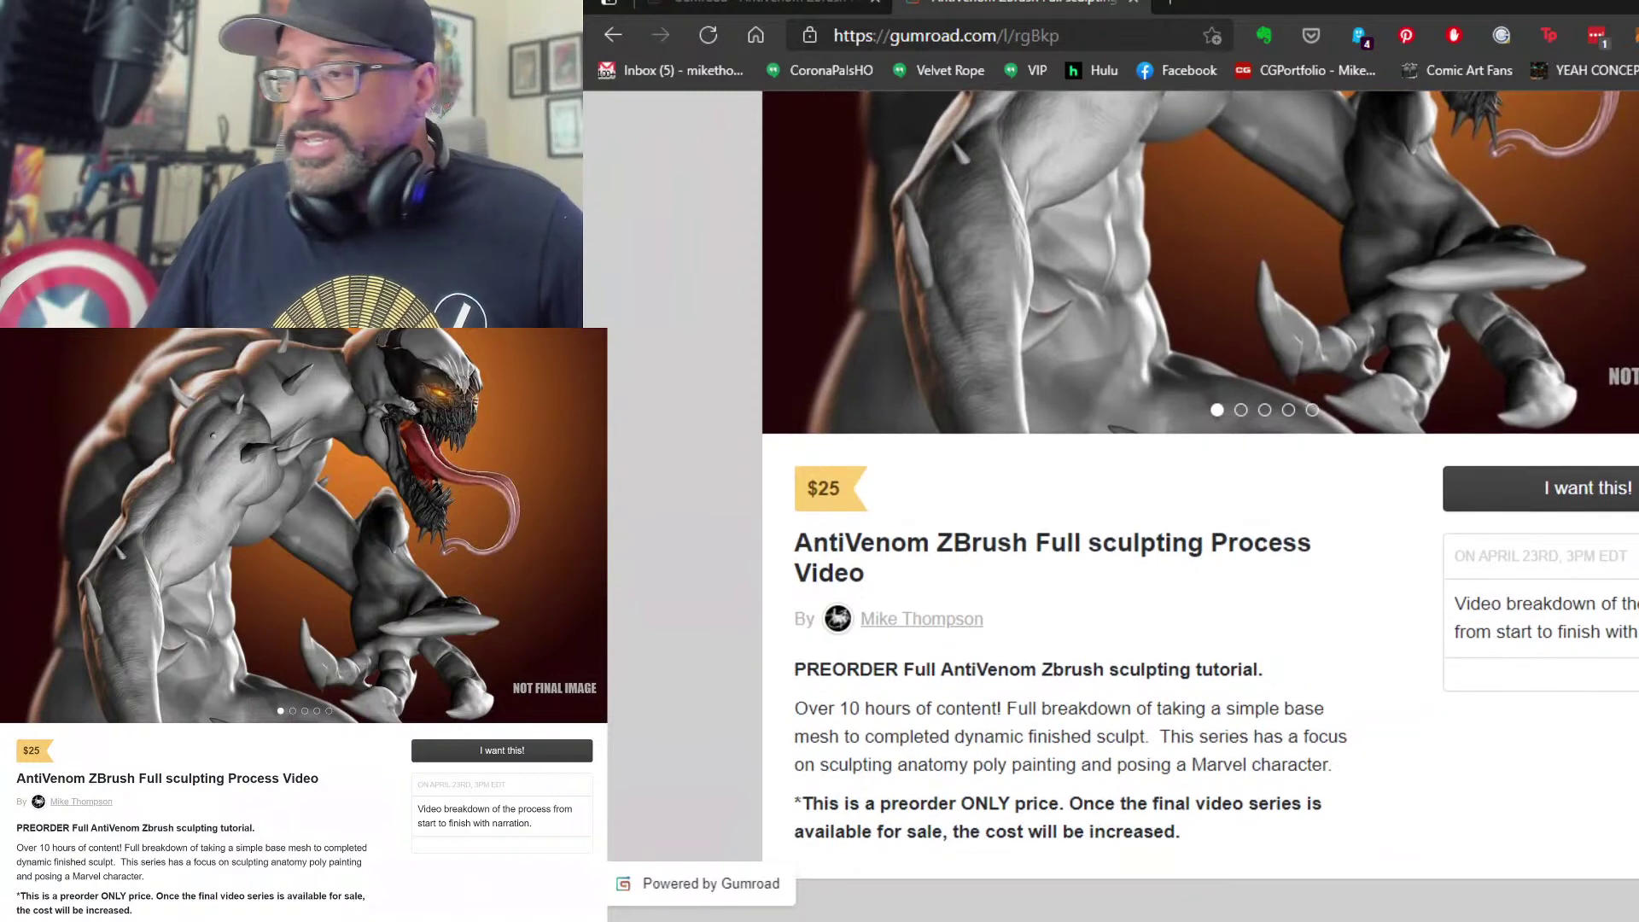